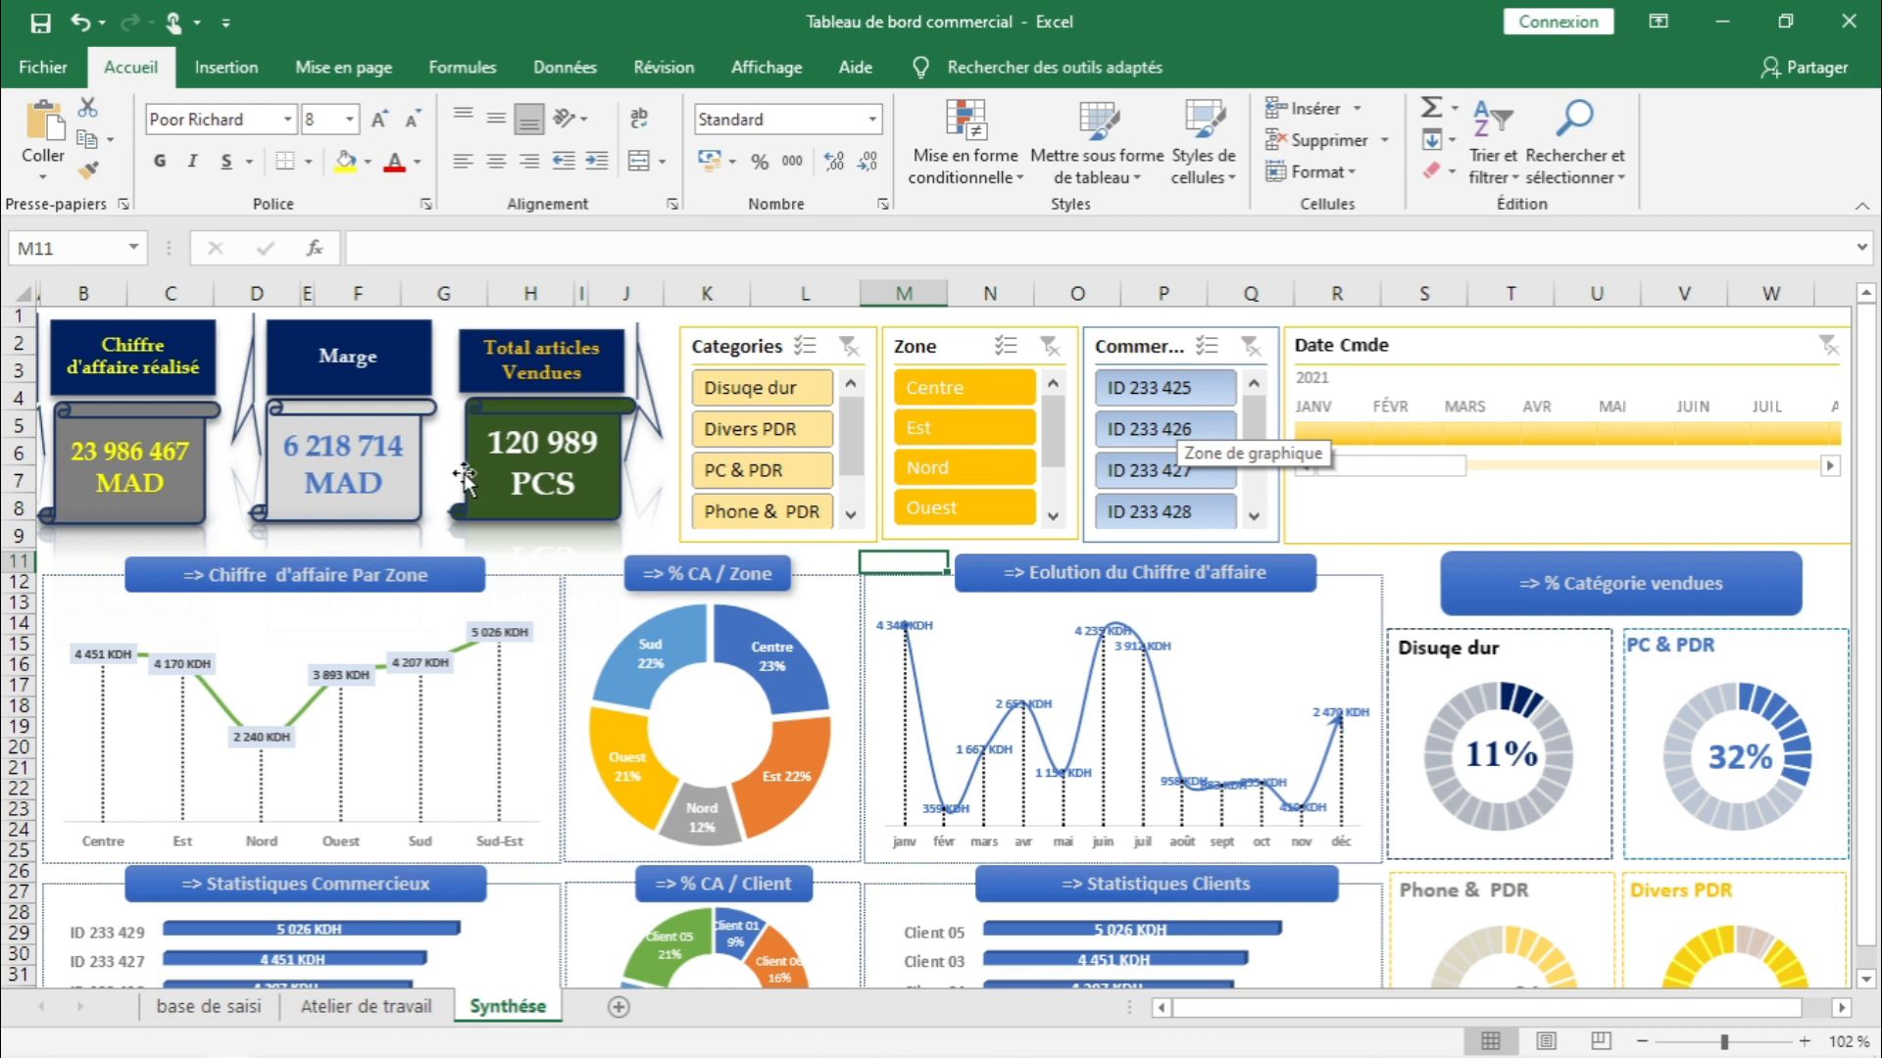
- Collapse the ribbon to make more room for the Synthése dashboard
left_click_drag(1040, 831, 1071, 829)
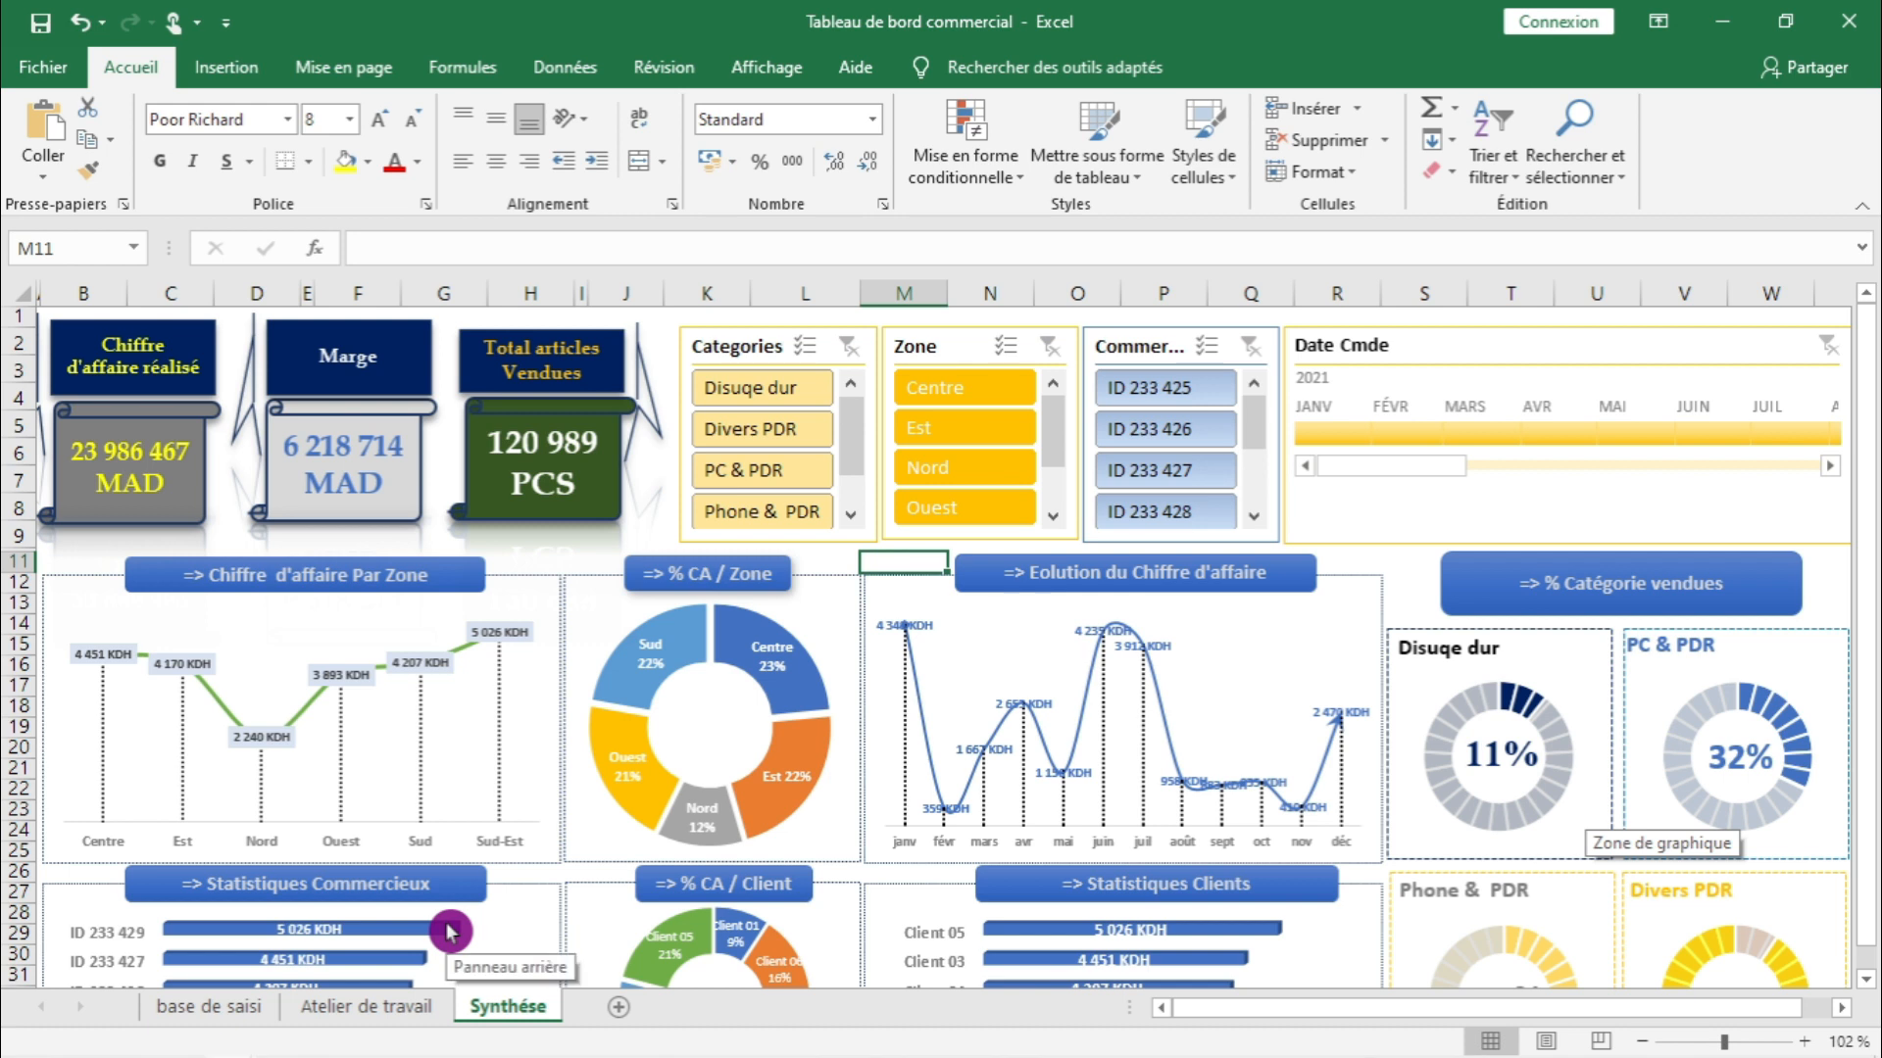
mouse_move(721, 952)
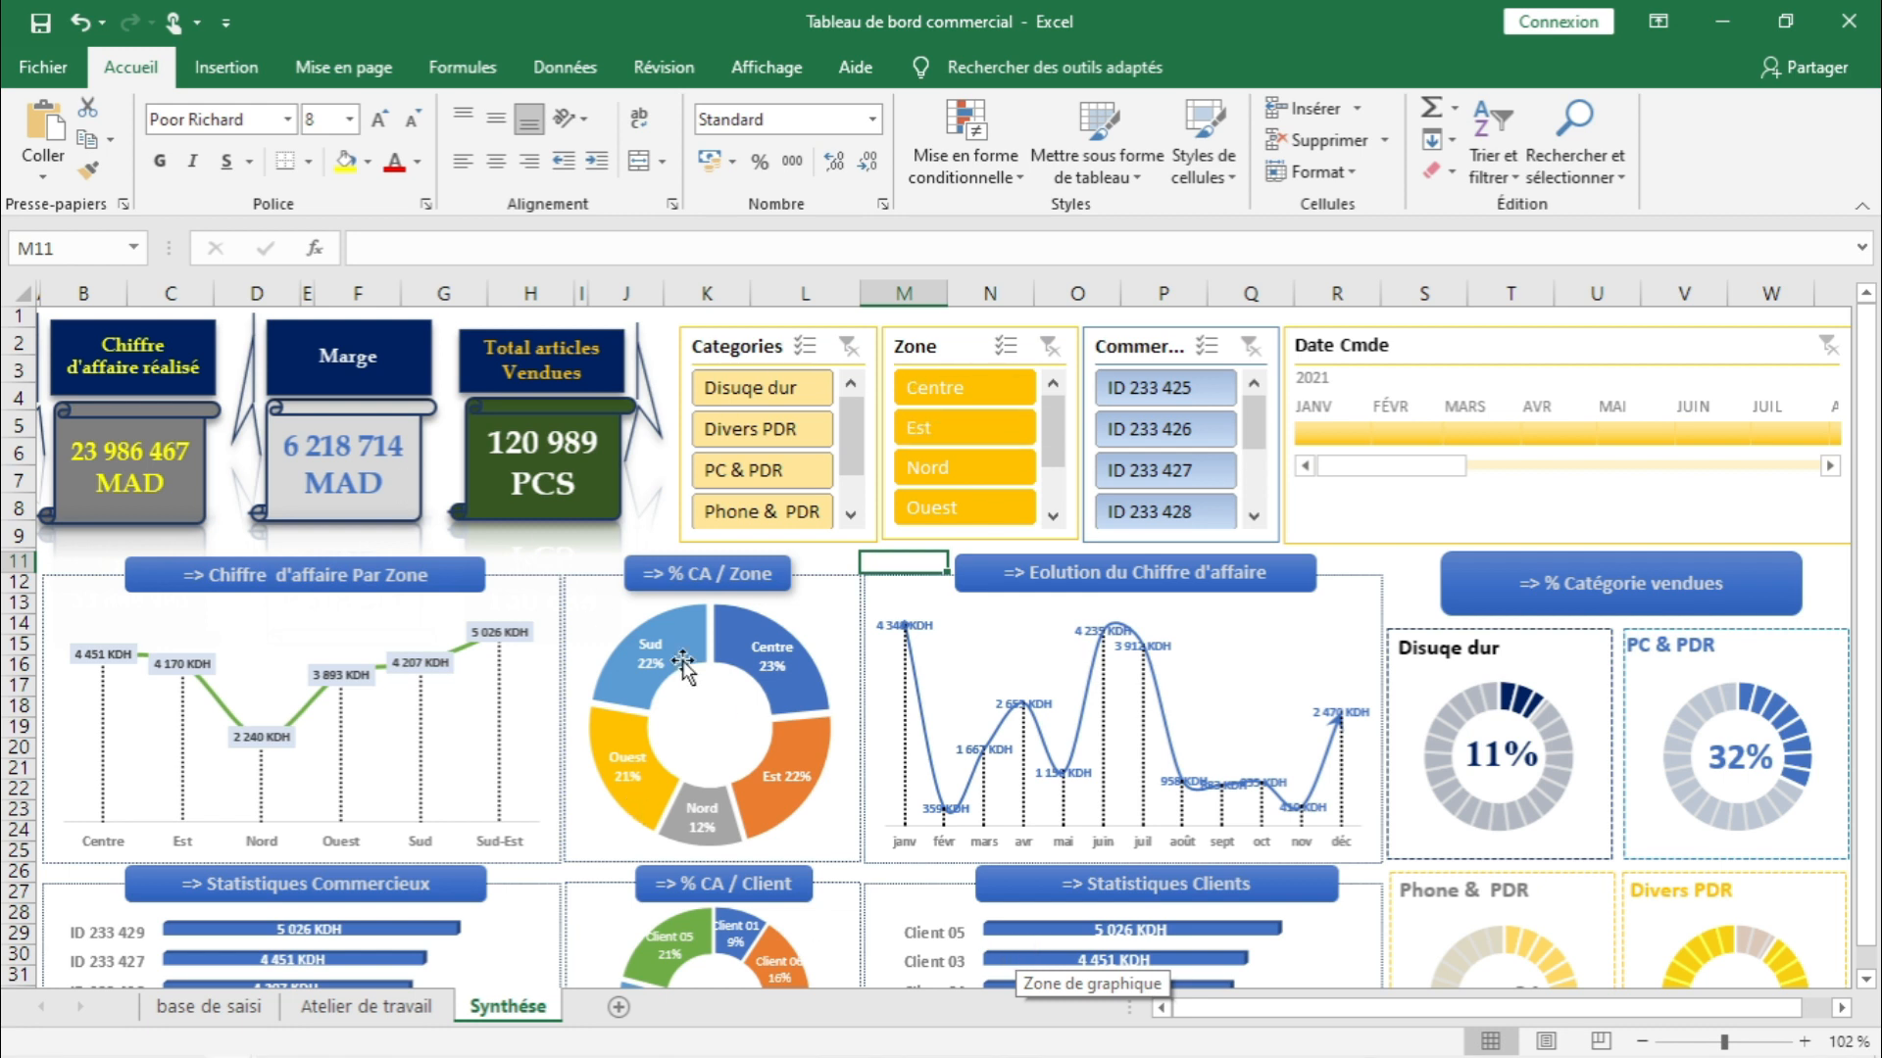
double_click(108, 71)
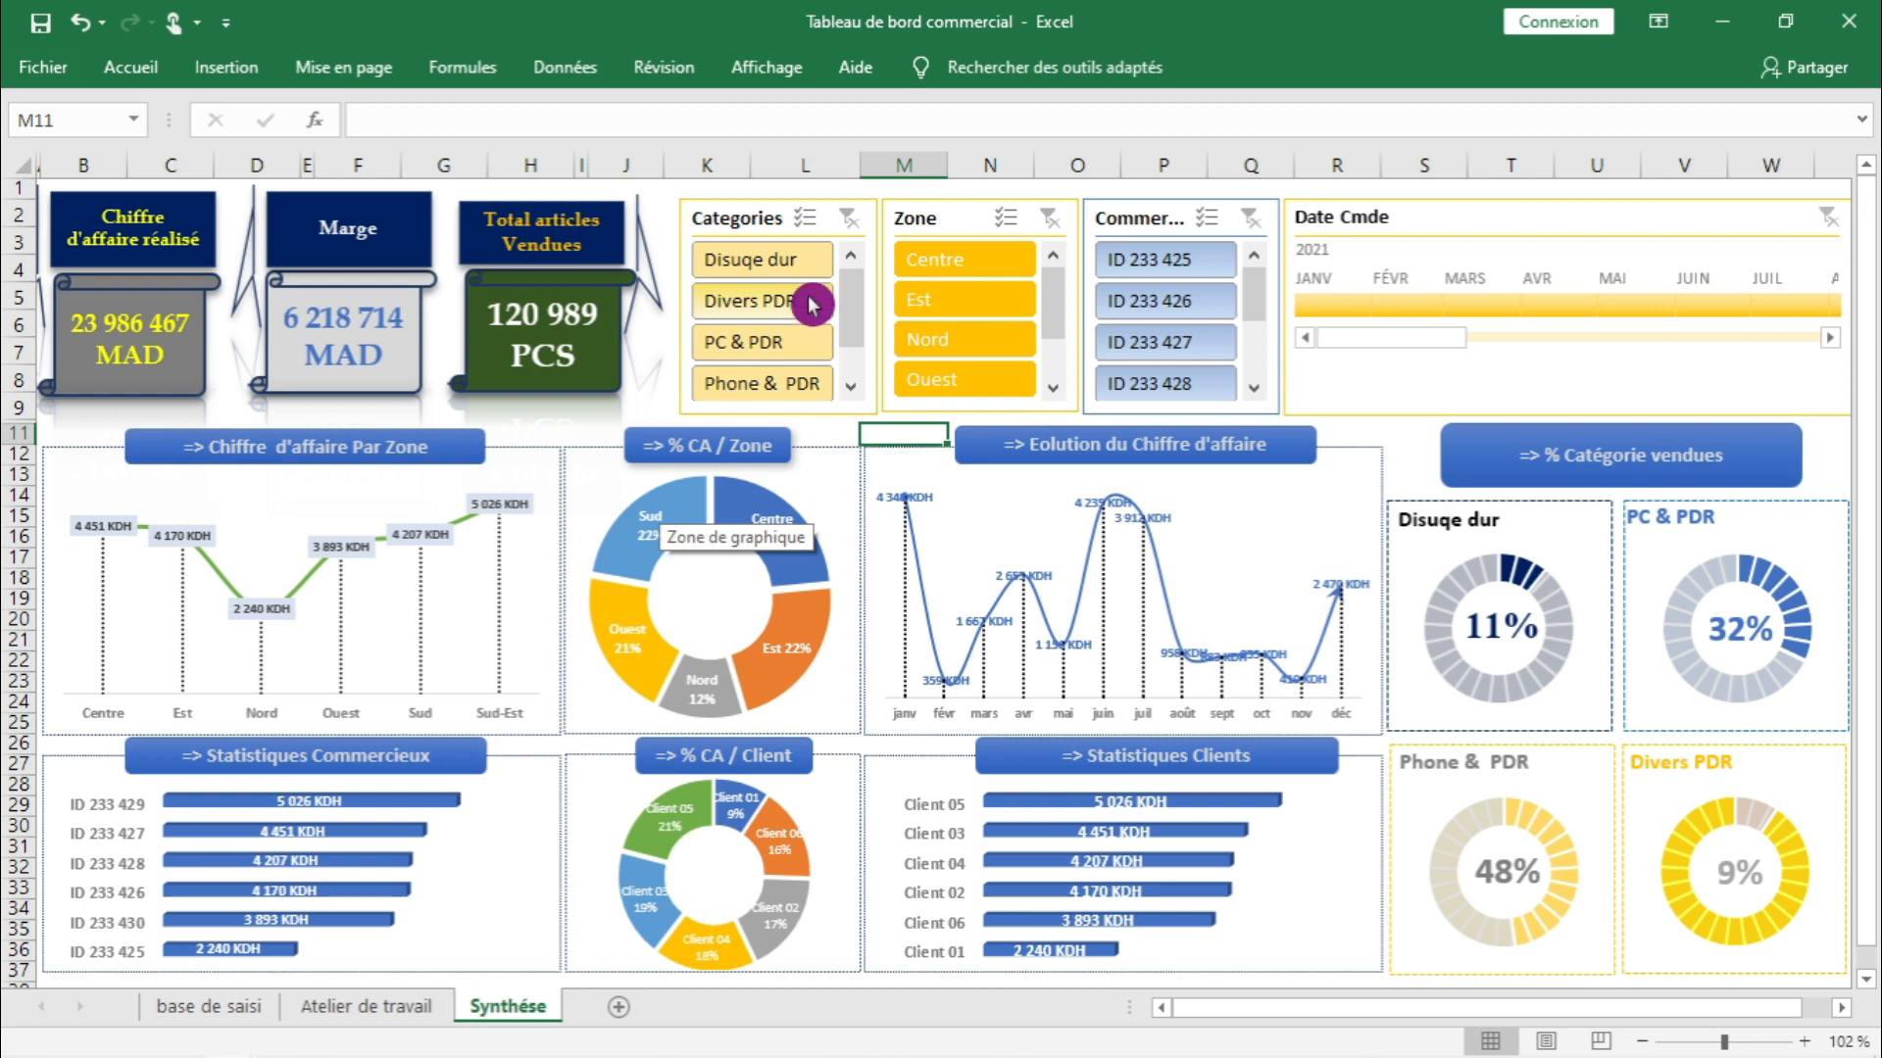
- Filter the dashboard by Disuqe dur, Divers PDR, PC & PDR and Phone & PDR in turn, and by the first Commercial, clearing both filters
left_click(779, 260)
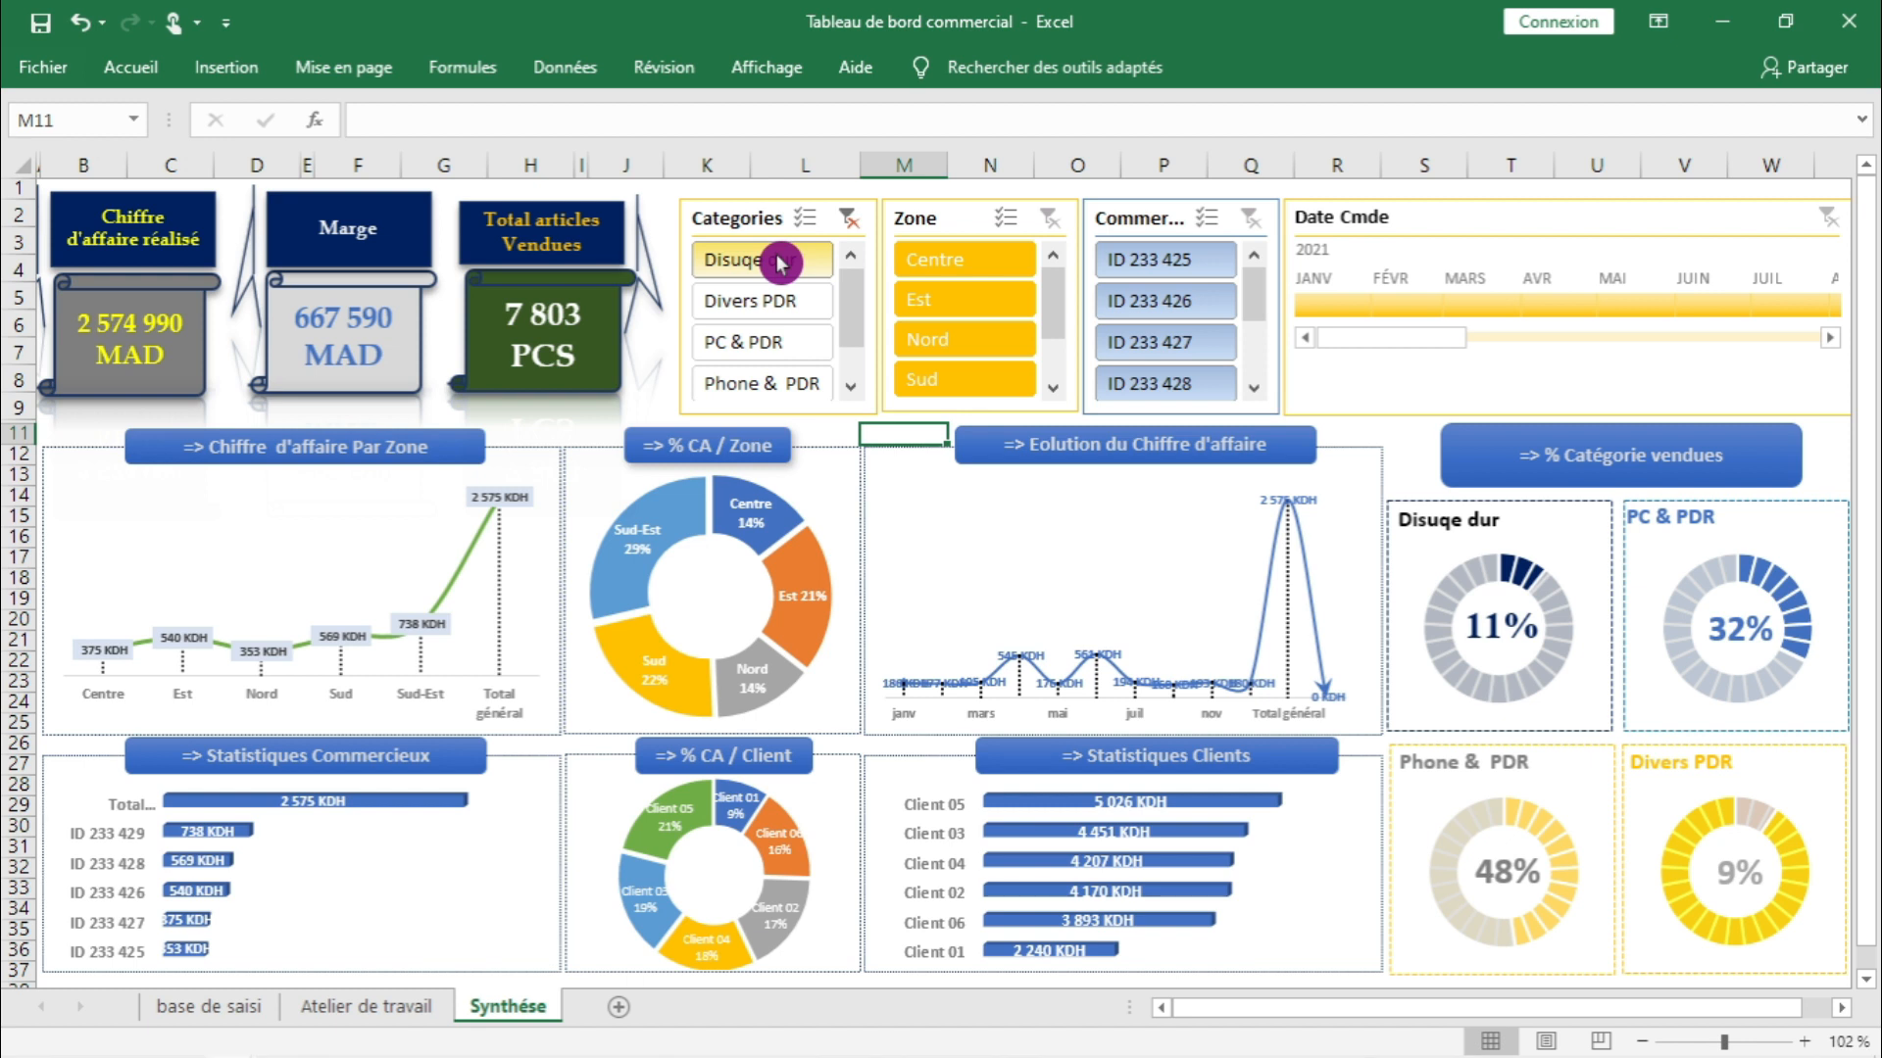
left_click(784, 303)
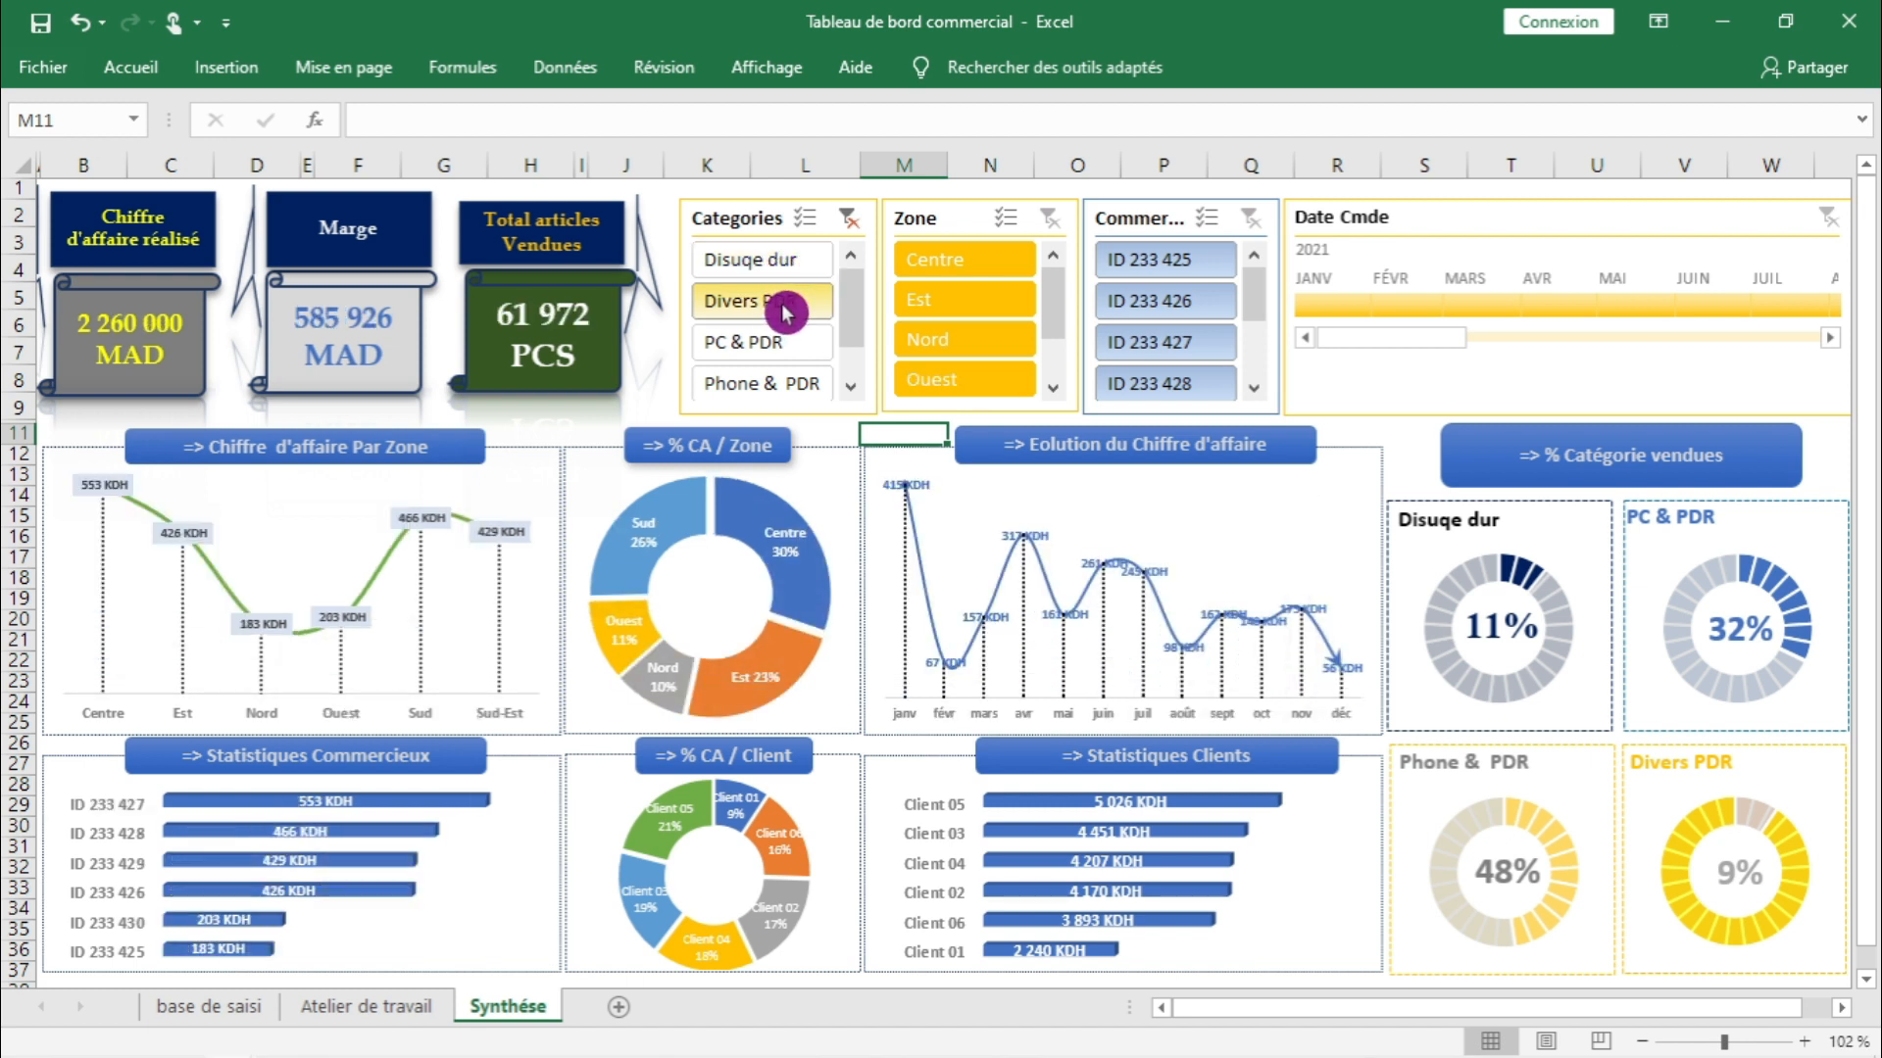
left_click(750, 348)
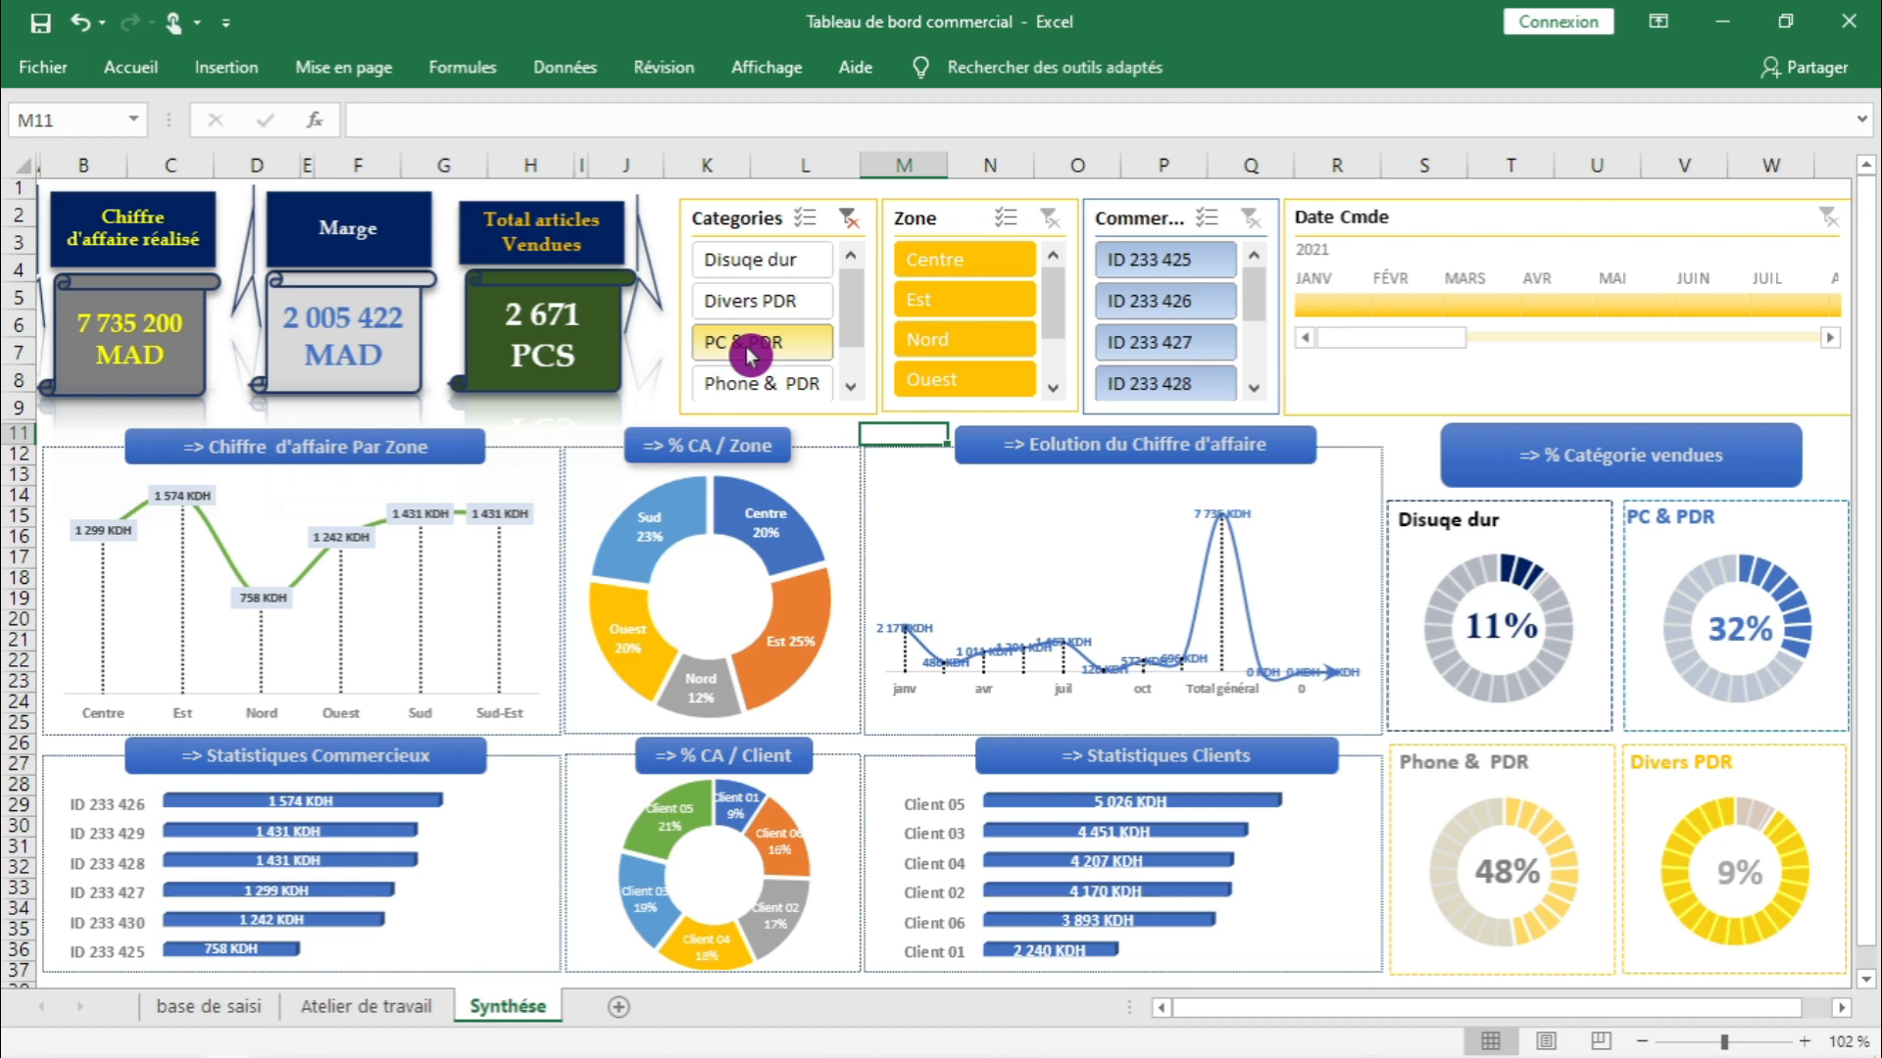
left_click(774, 385)
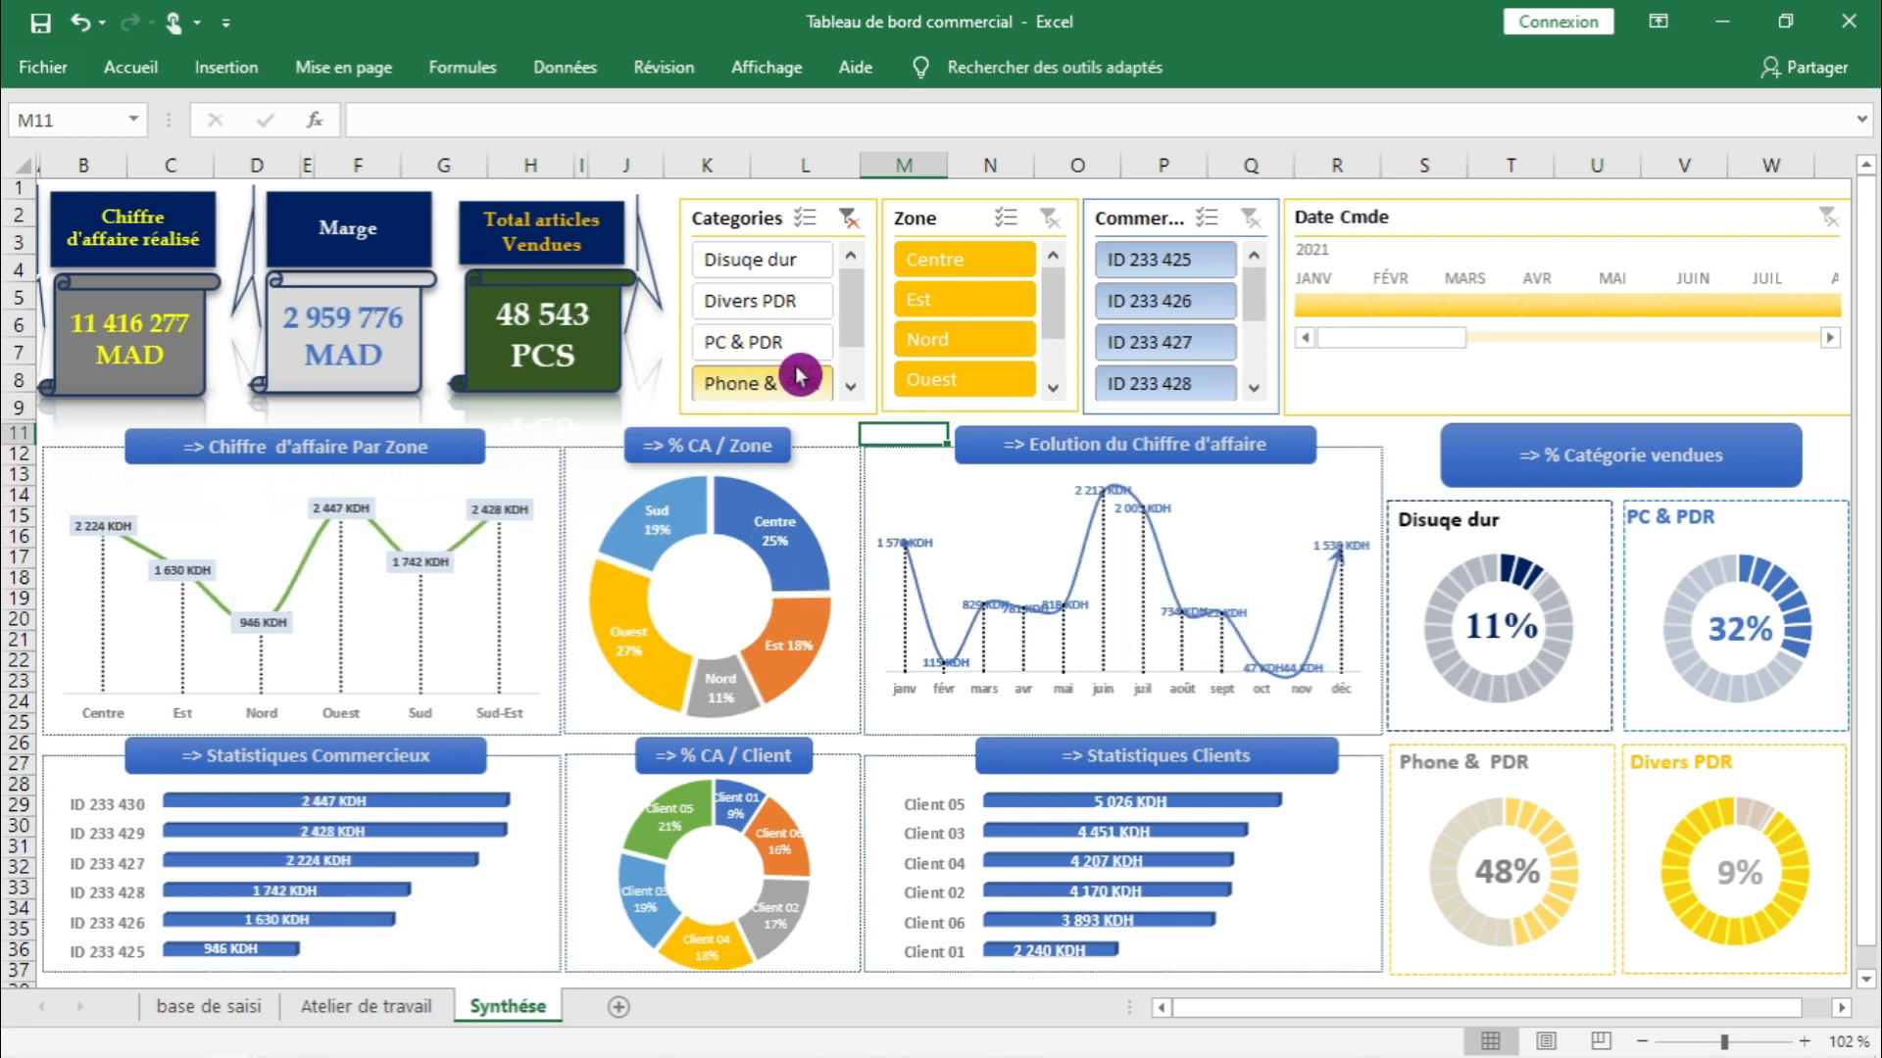
left_click_drag(850, 332, 850, 370)
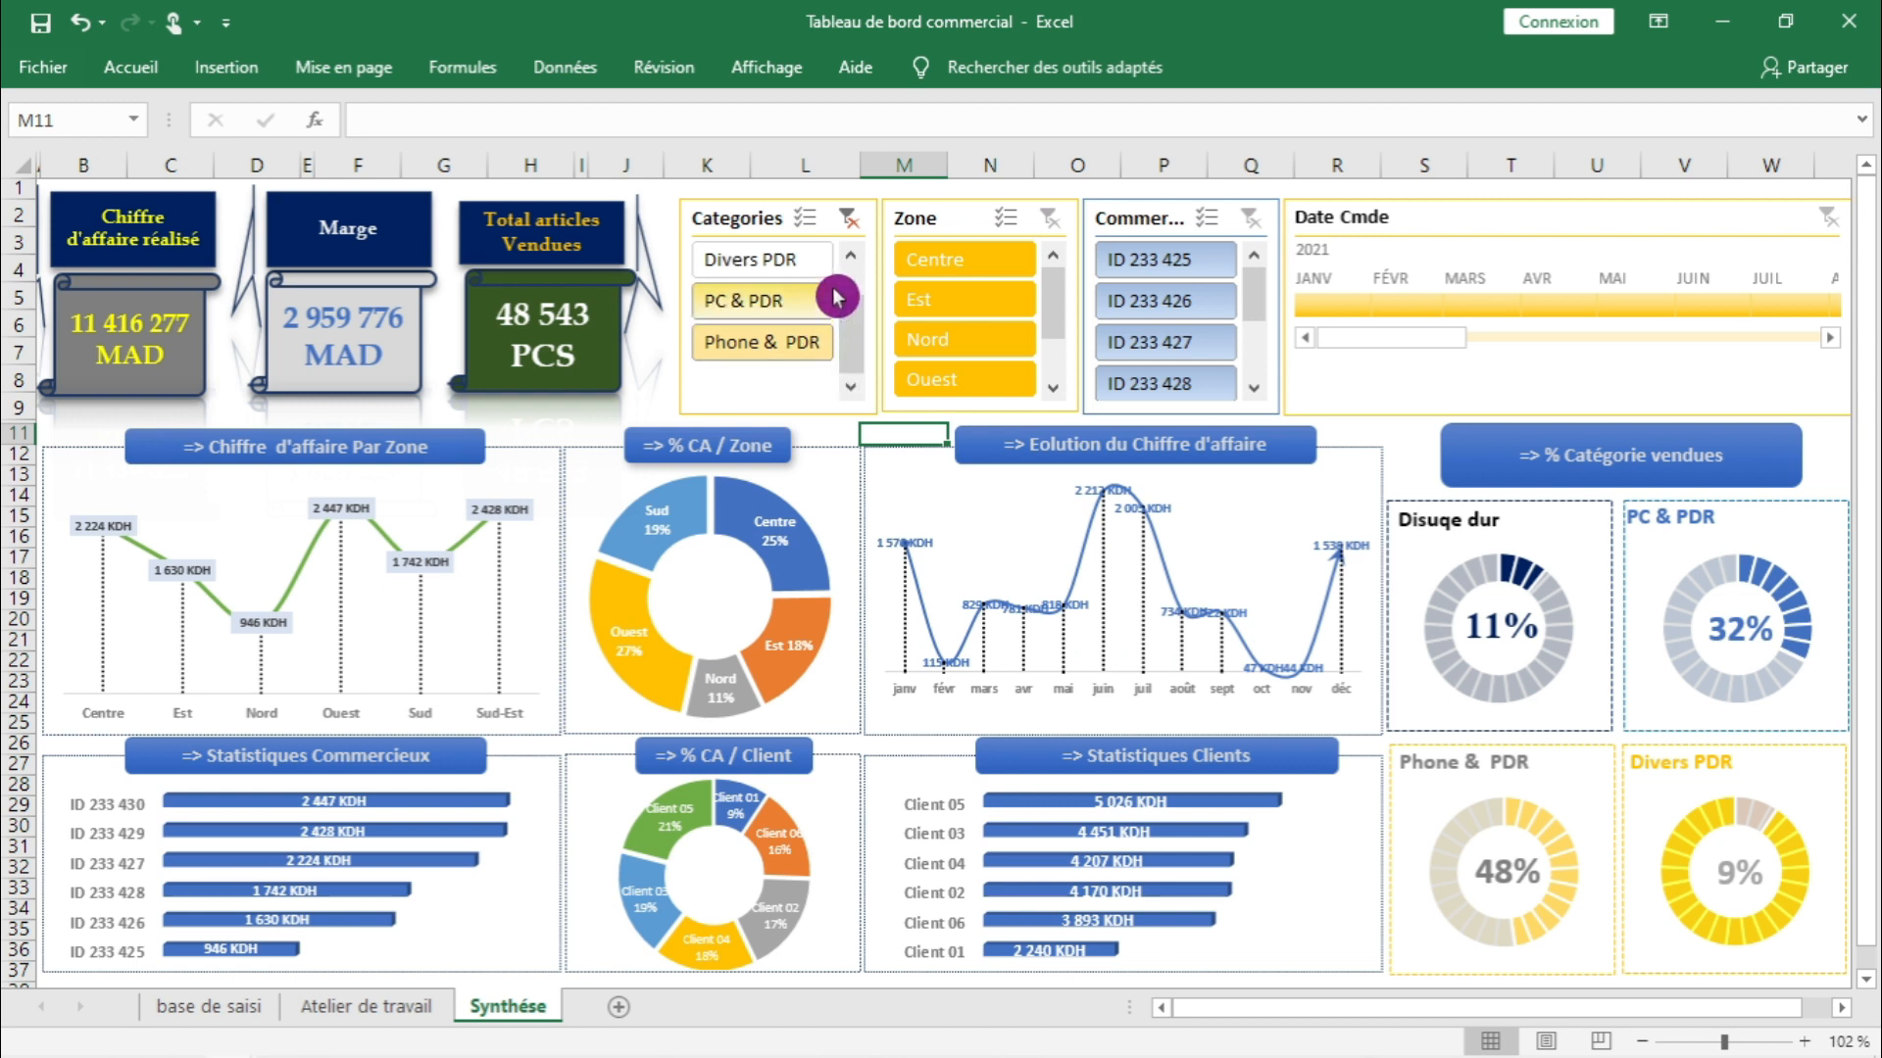
left_click(849, 221)
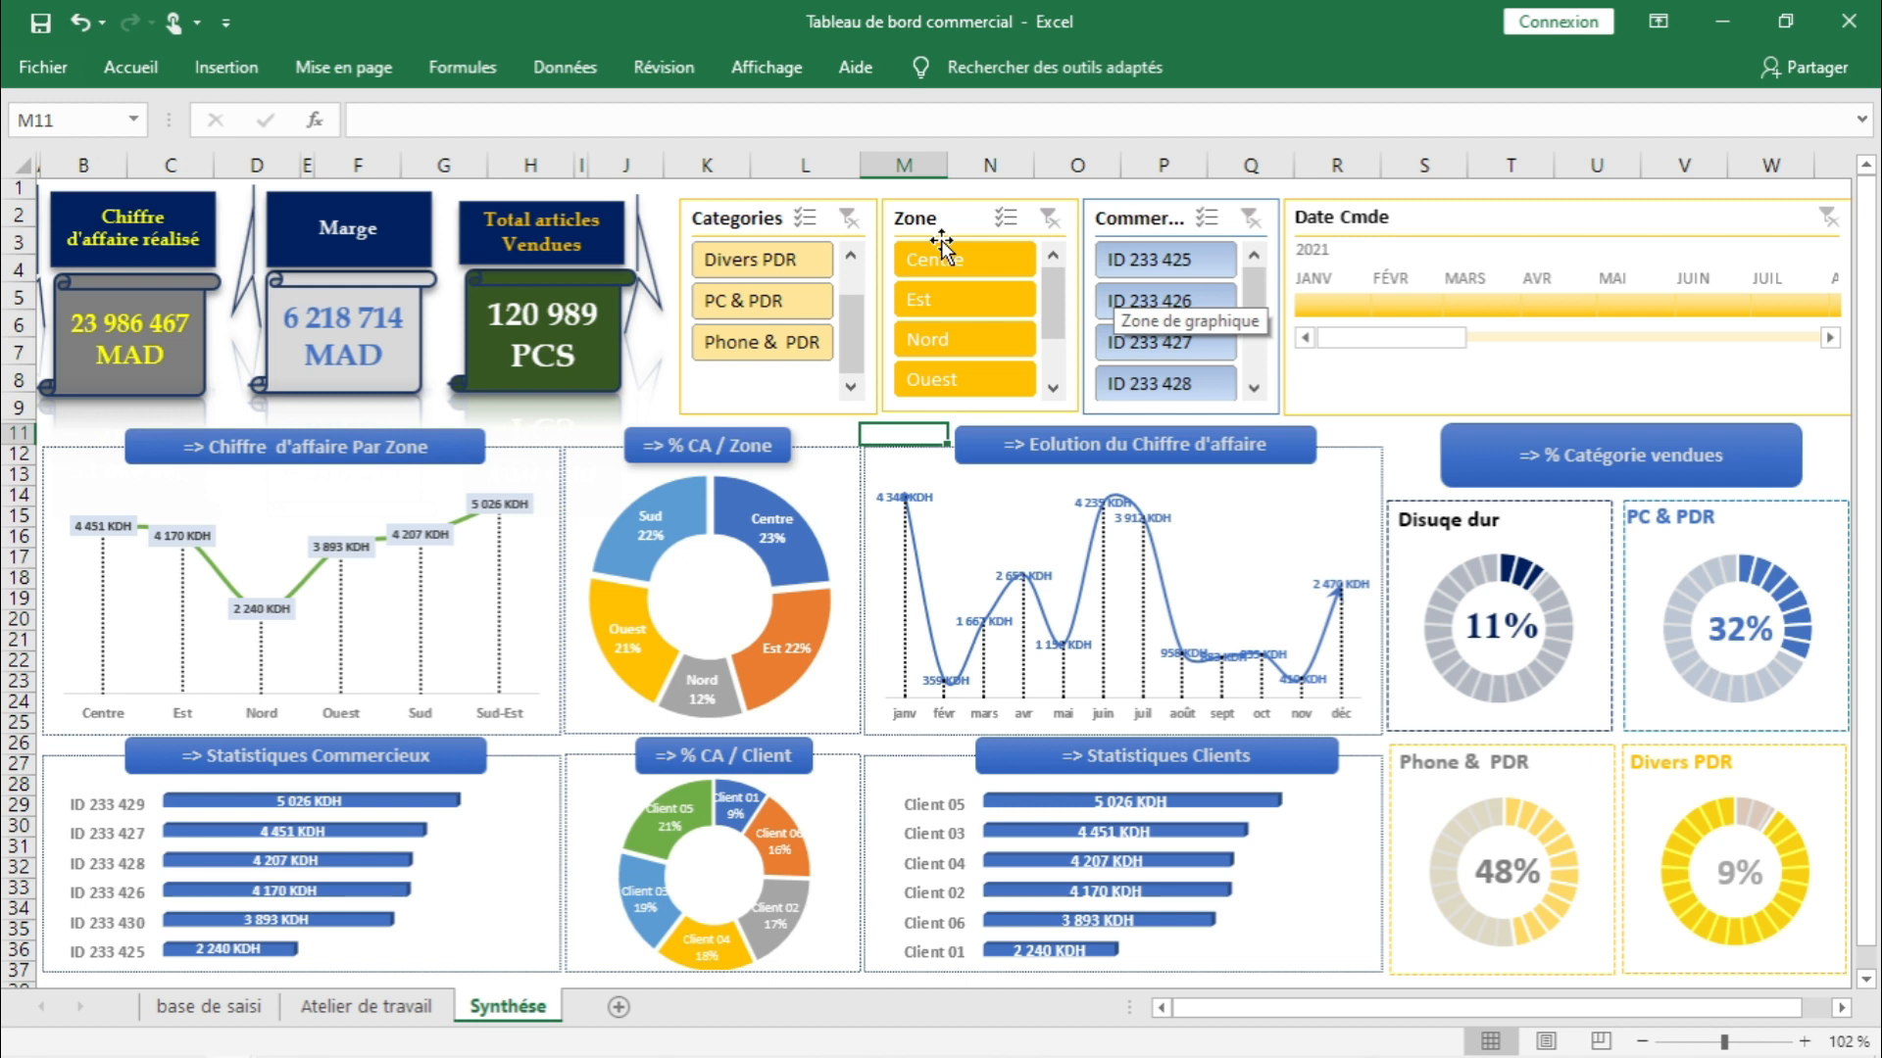
left_click(1151, 255)
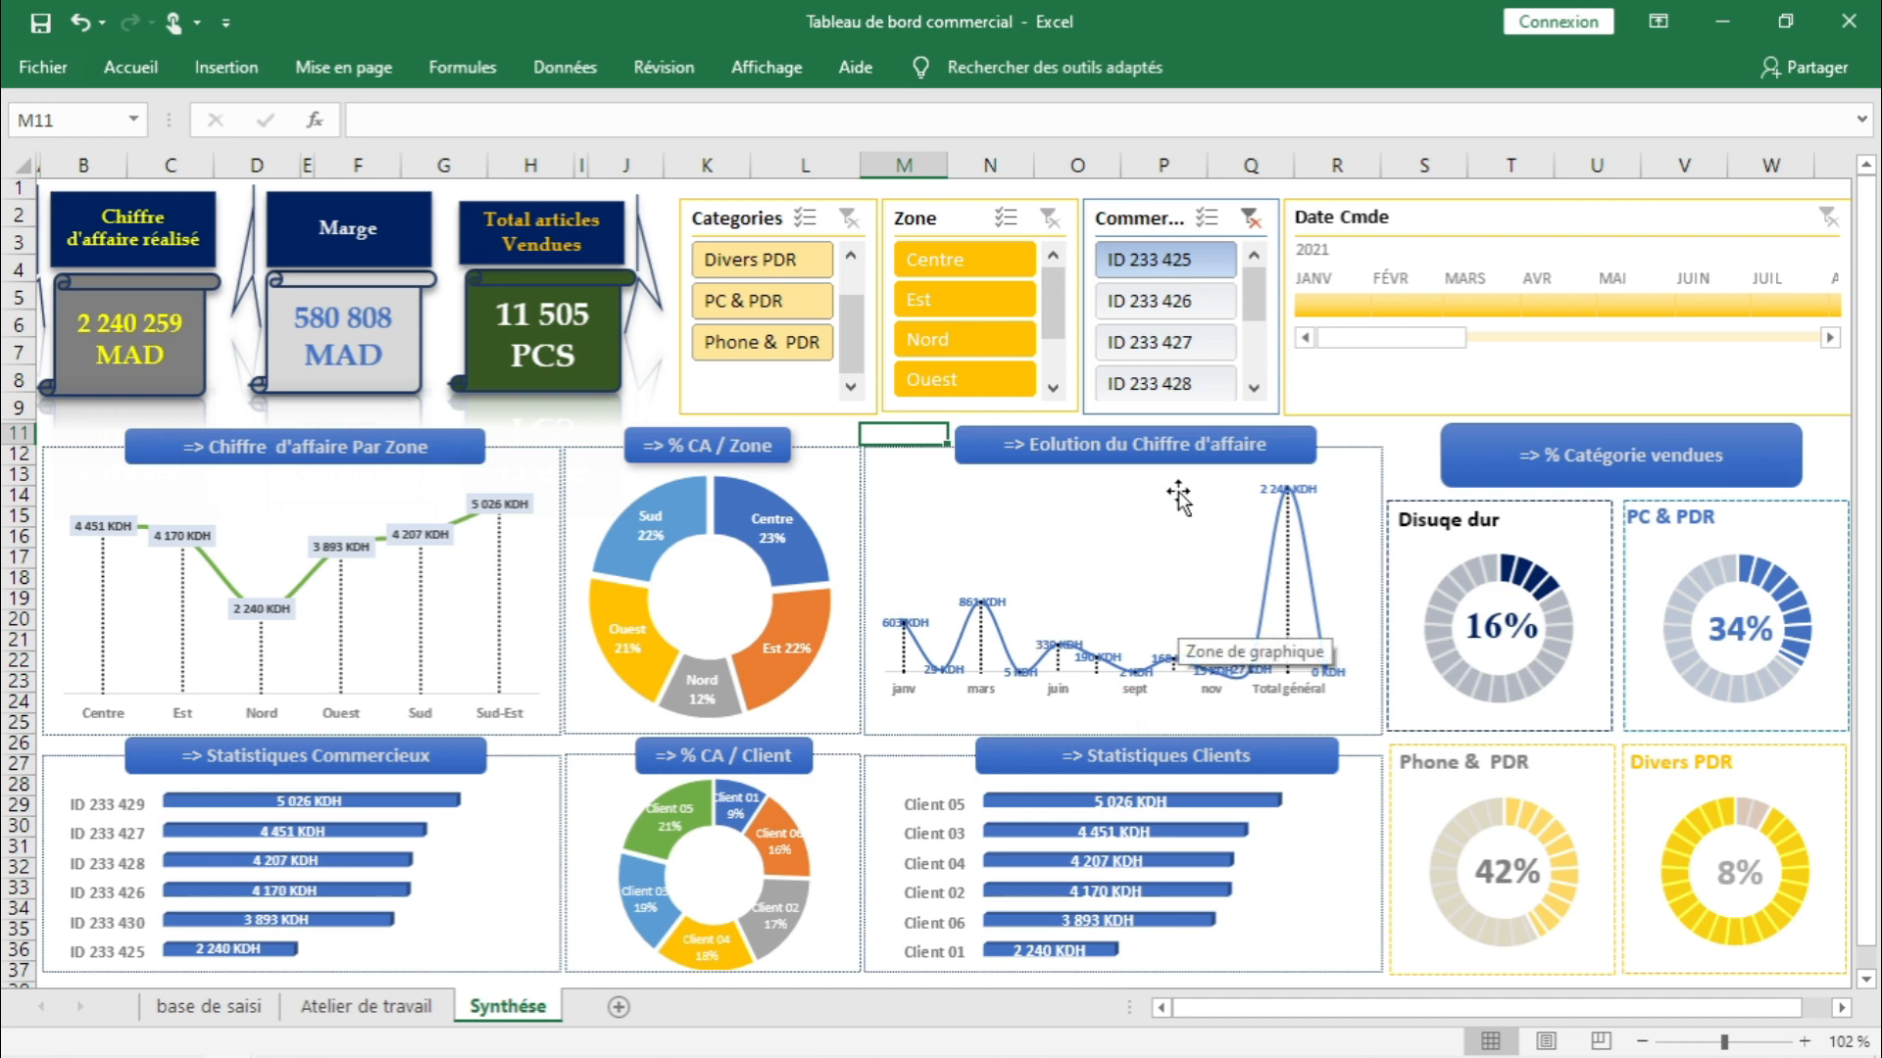
left_click(1259, 222)
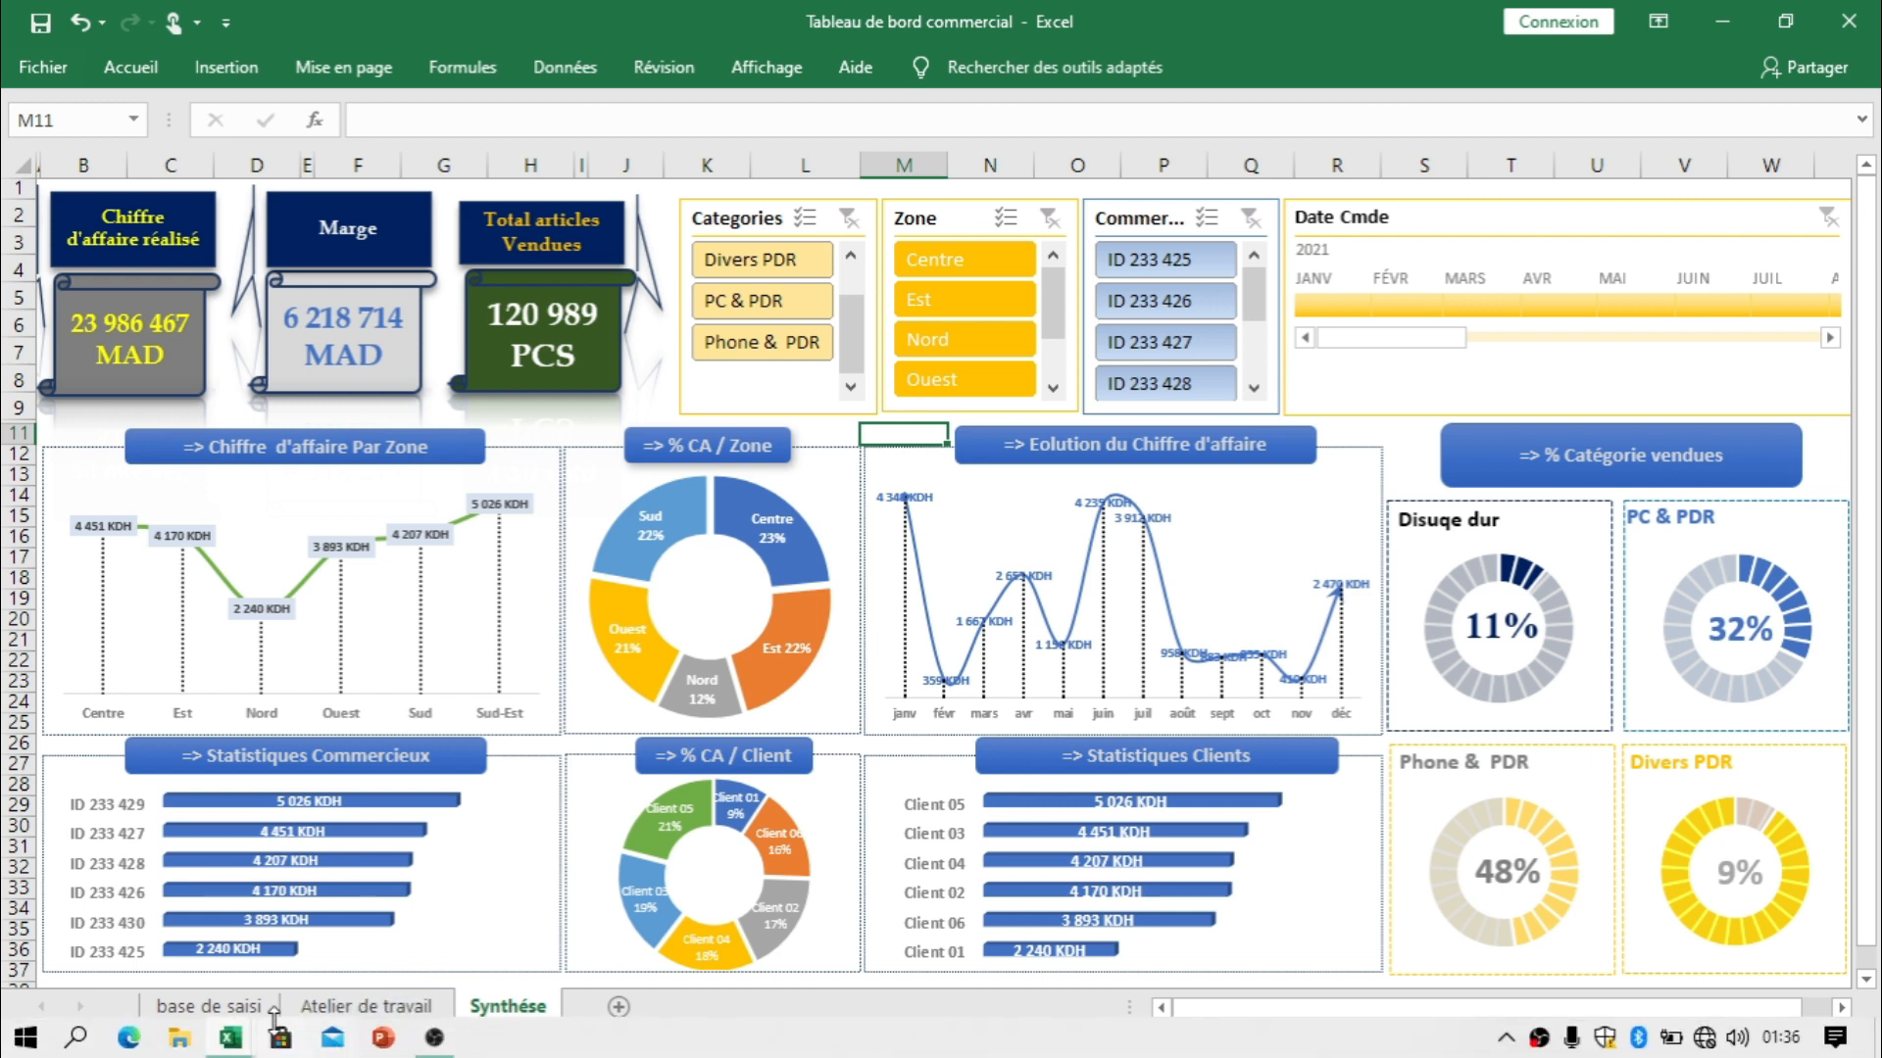
- Switch to the Classeur1& workbook and highlight the whole data table on the BASE DE DONNEES sheet, then deselect it
mouse_move(240, 1042)
left_click(344, 946)
key("ctrl+a")
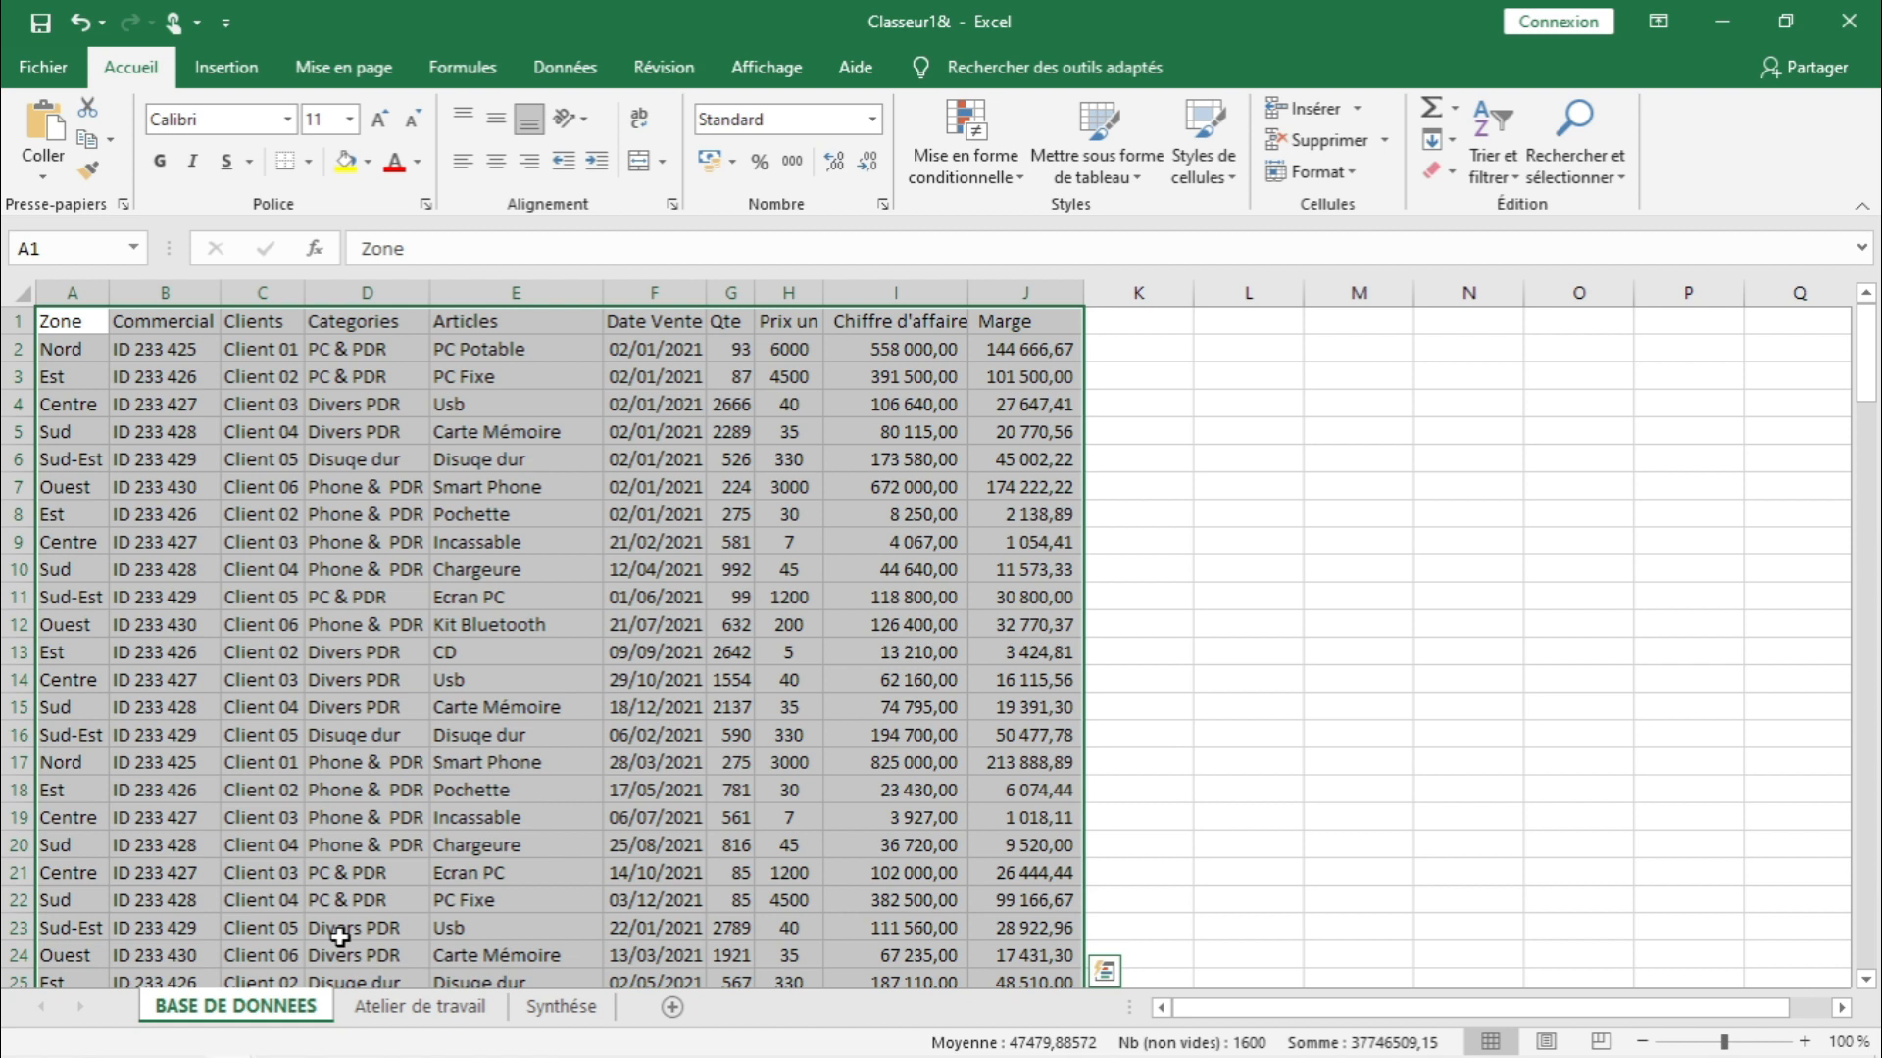
left_click(639, 787)
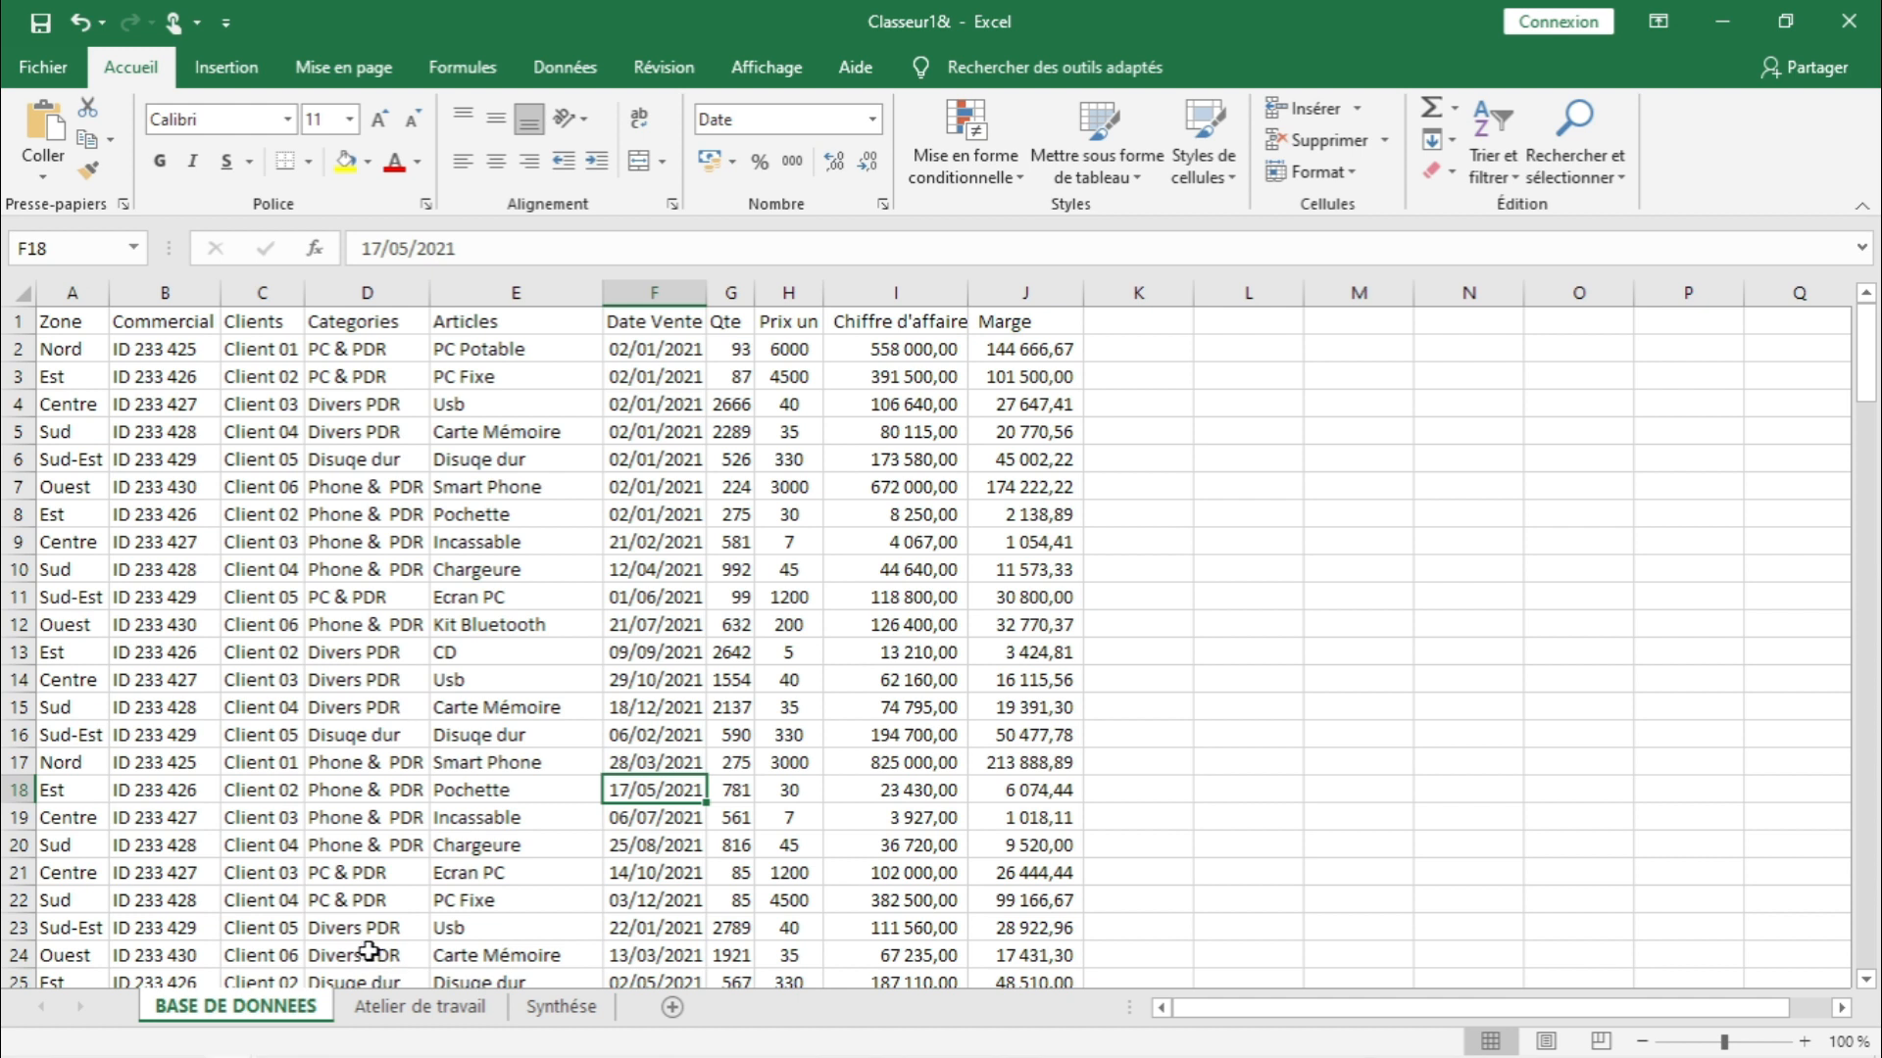
left_click(96, 561)
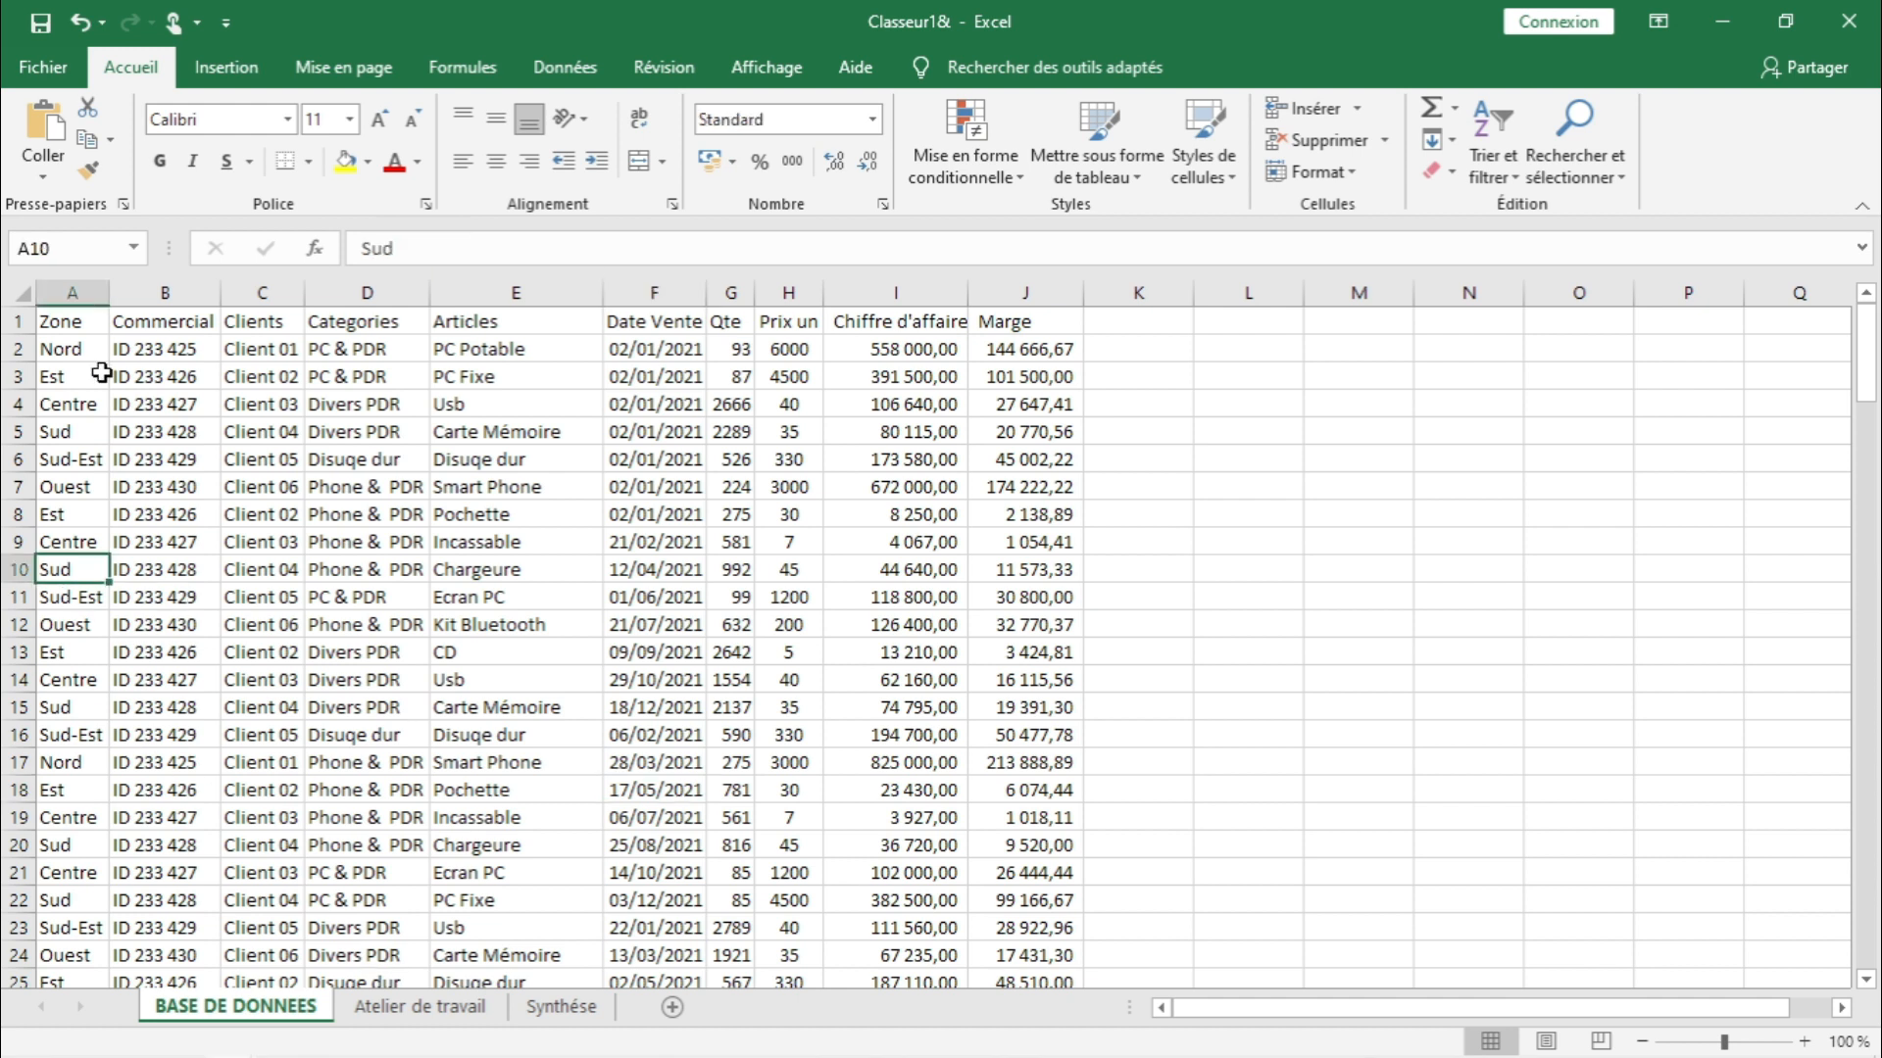
- Examine the columns of the BASE DE DONNEES sheet one by one, from Zone through Marge
left_click(82, 291)
left_click(157, 291)
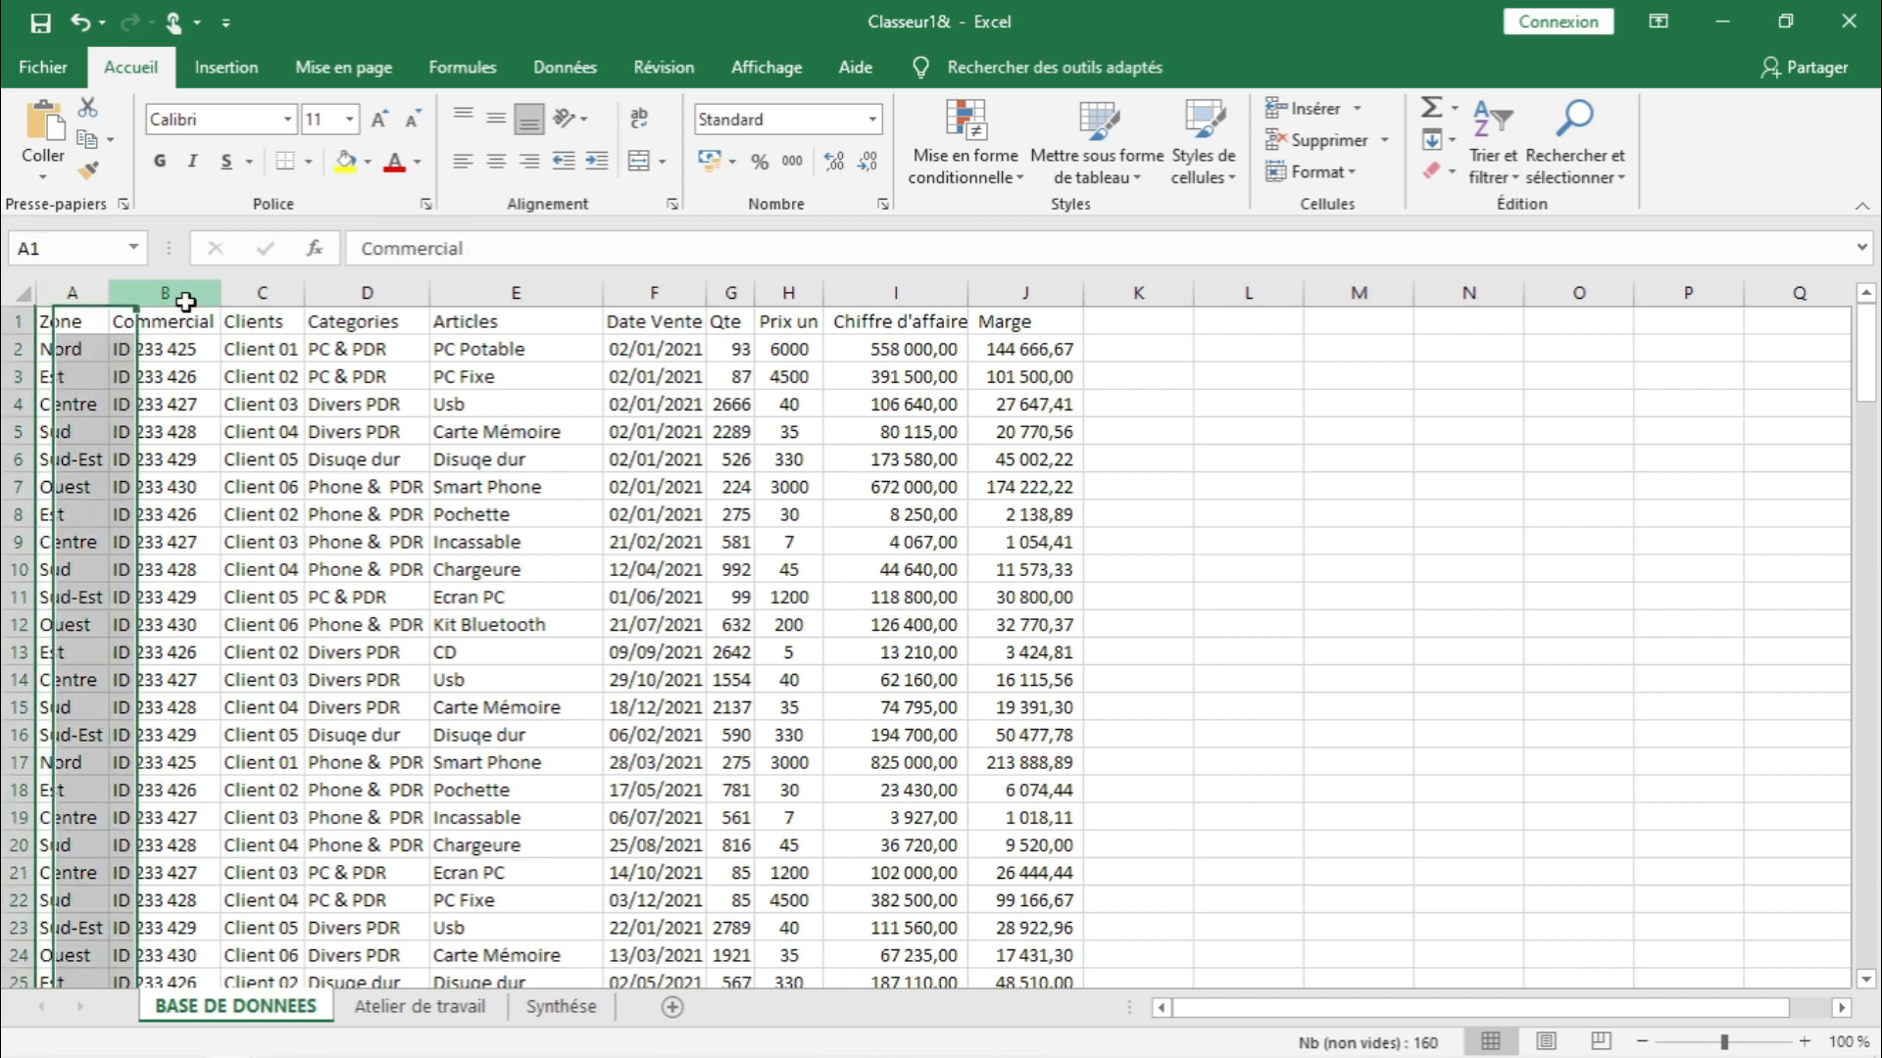
left_click(277, 290)
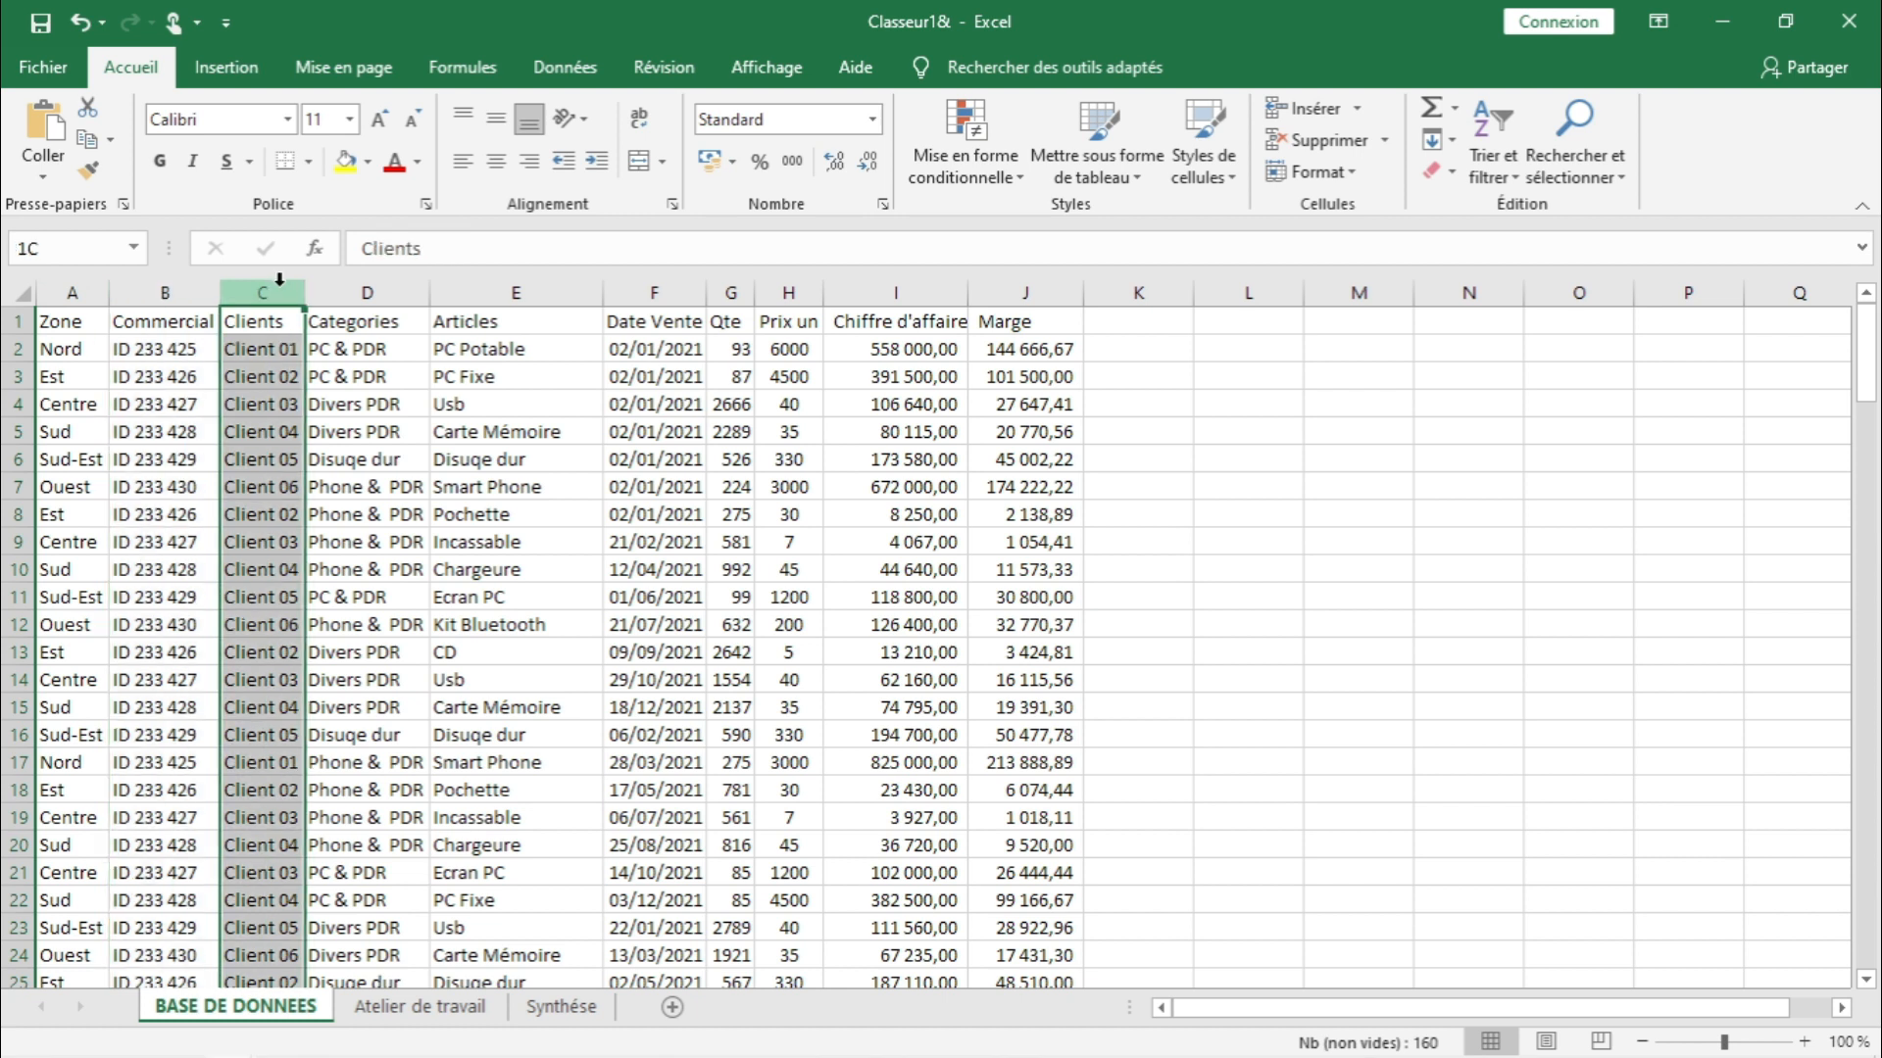
left_click(345, 284)
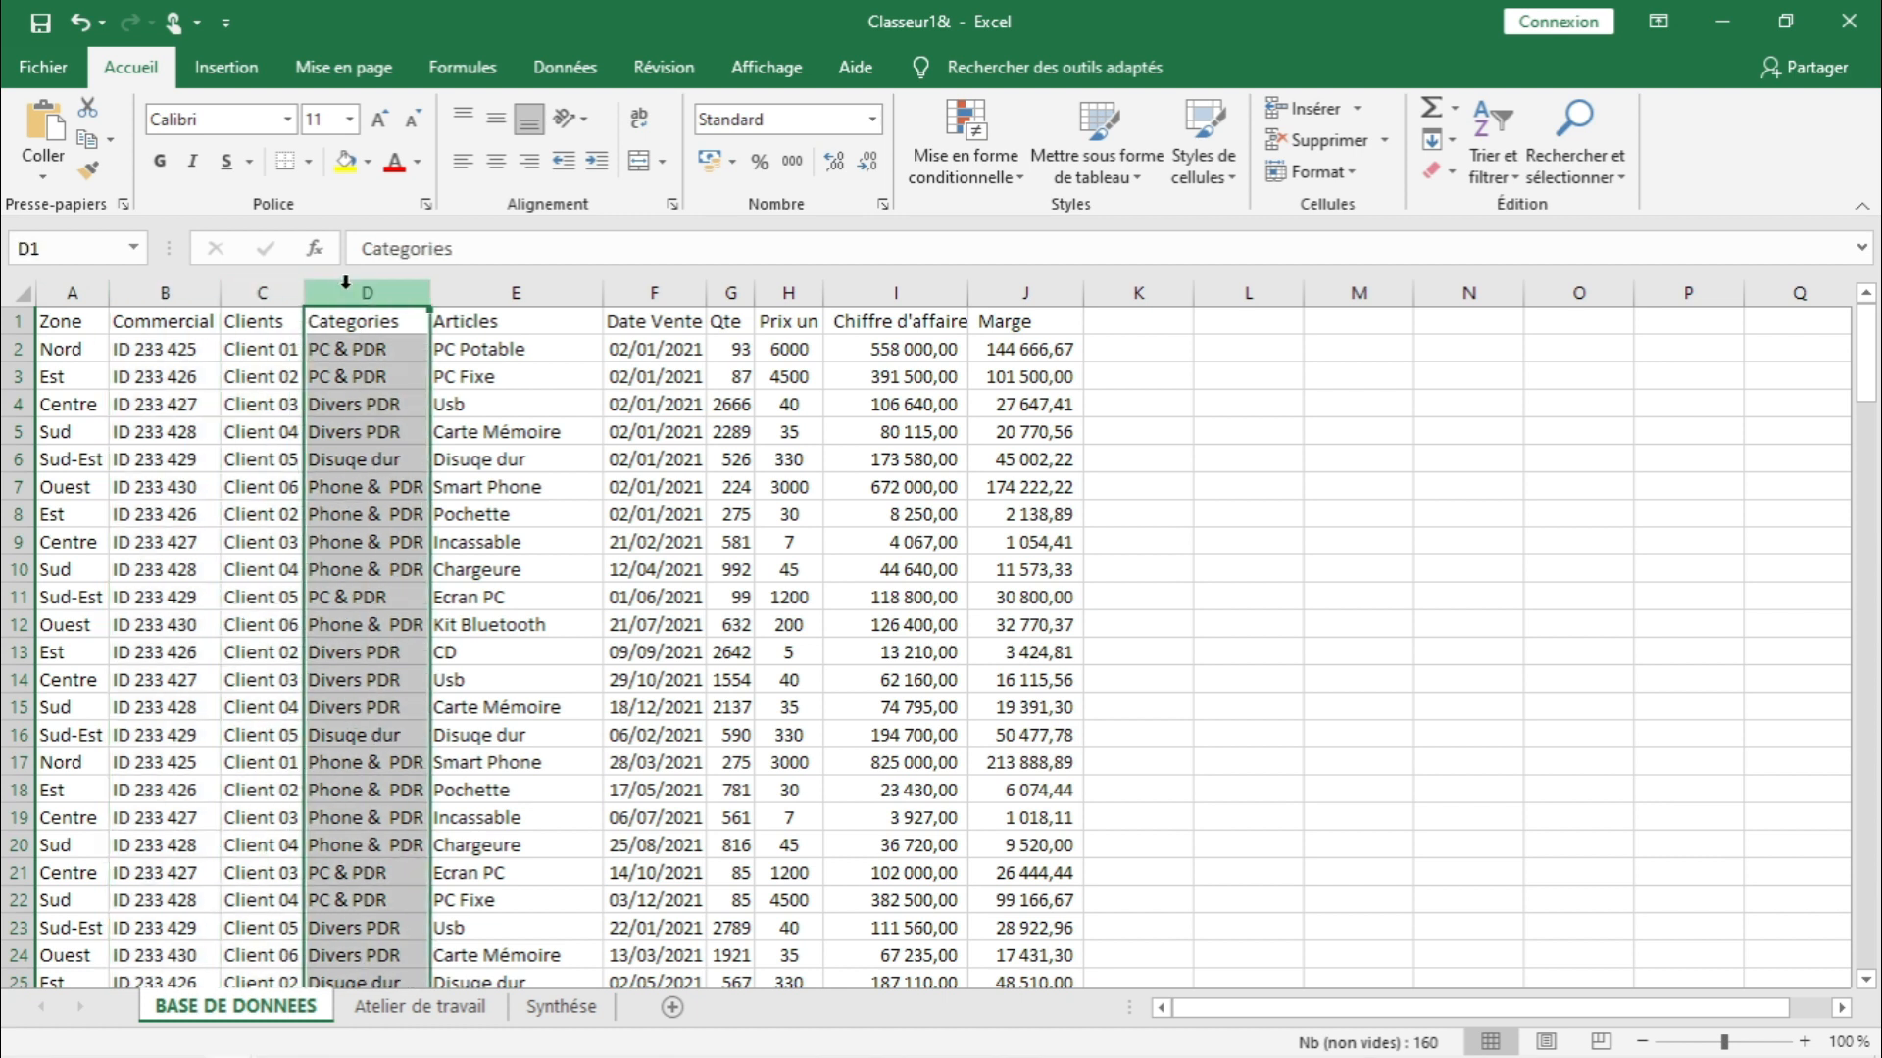
left_click_drag(345, 284, 460, 295)
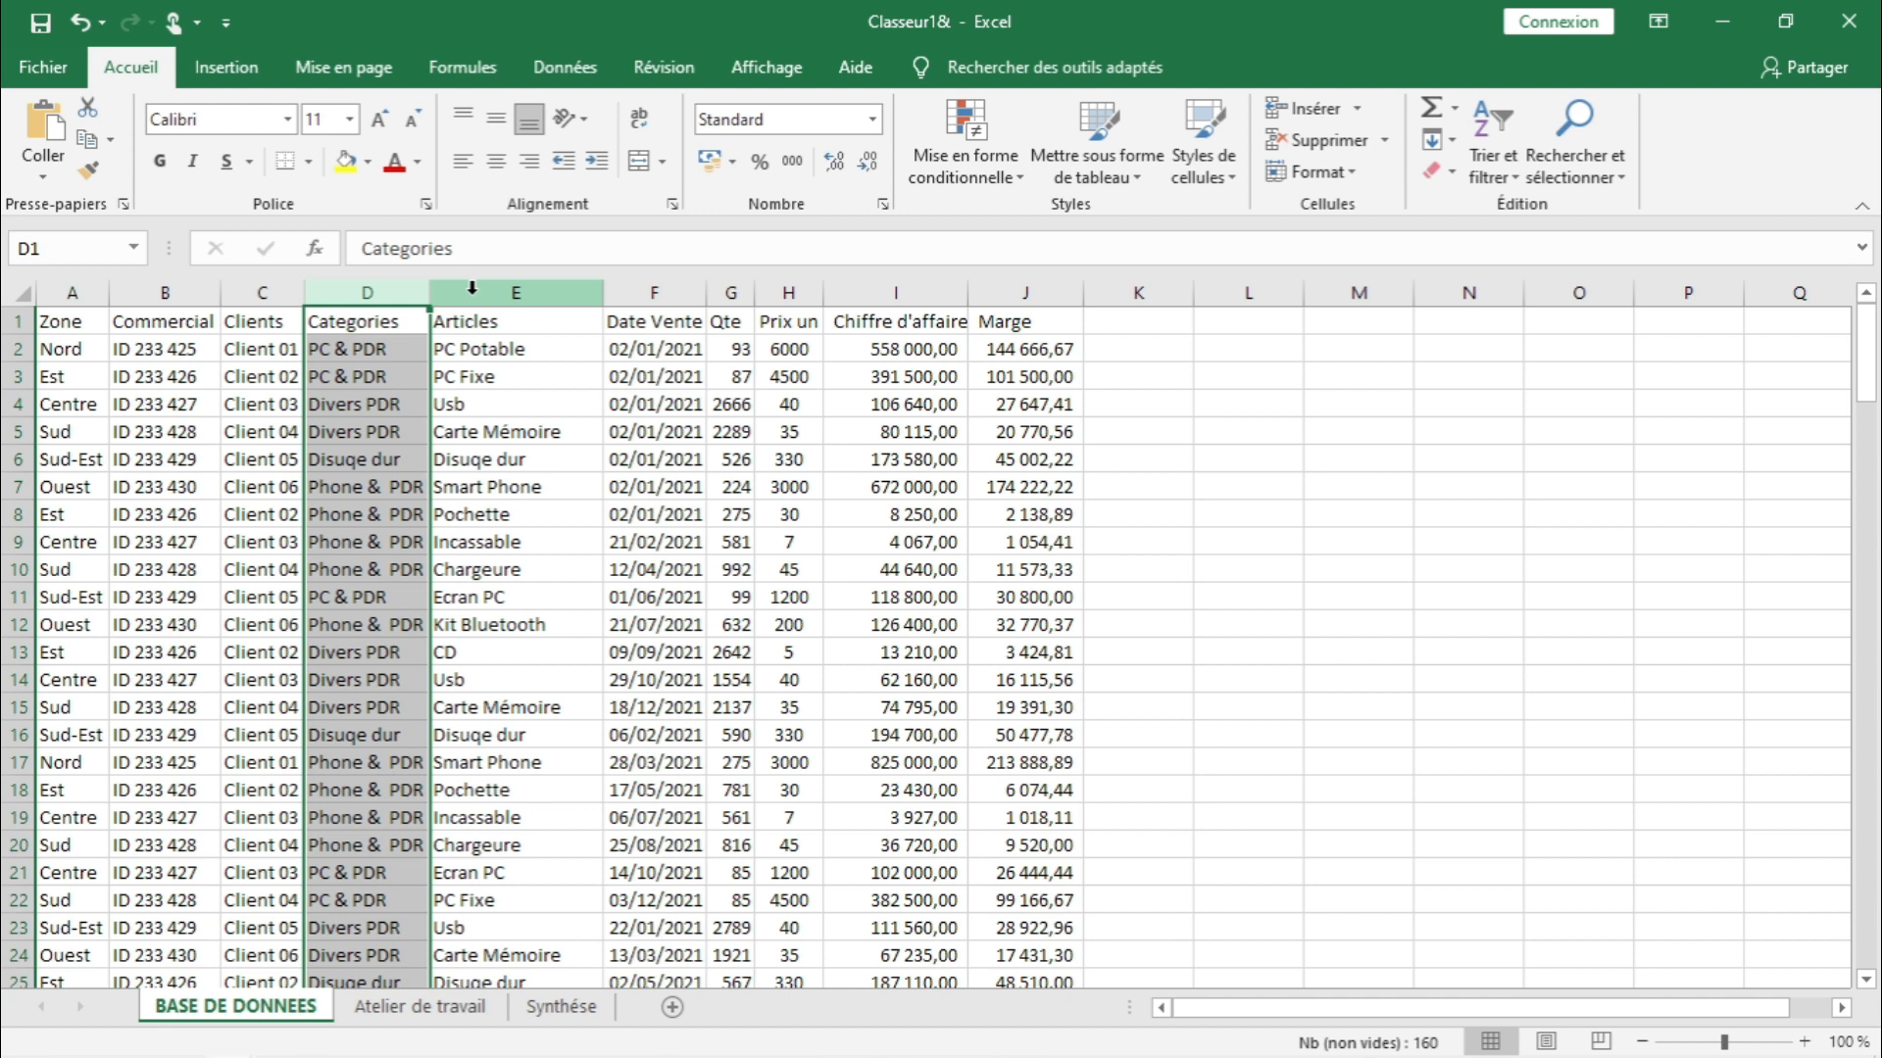
left_click(471, 287)
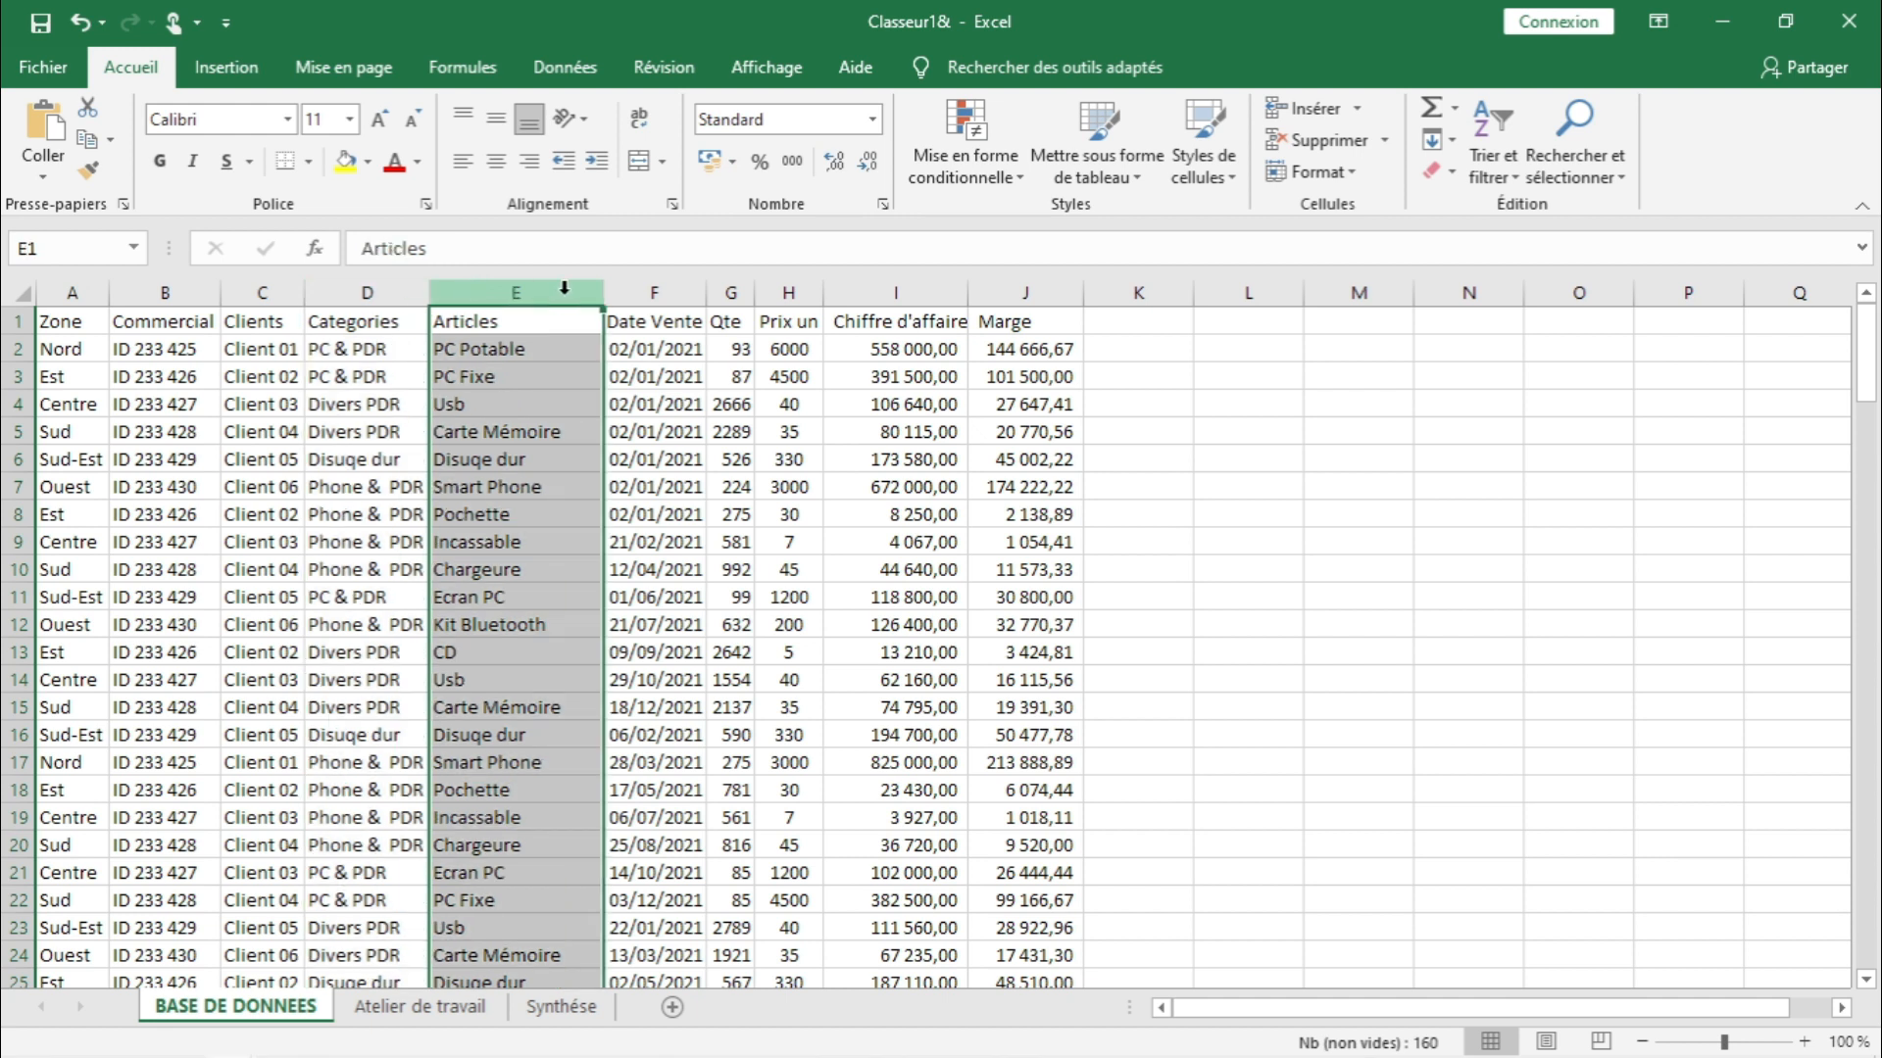
left_click(659, 284)
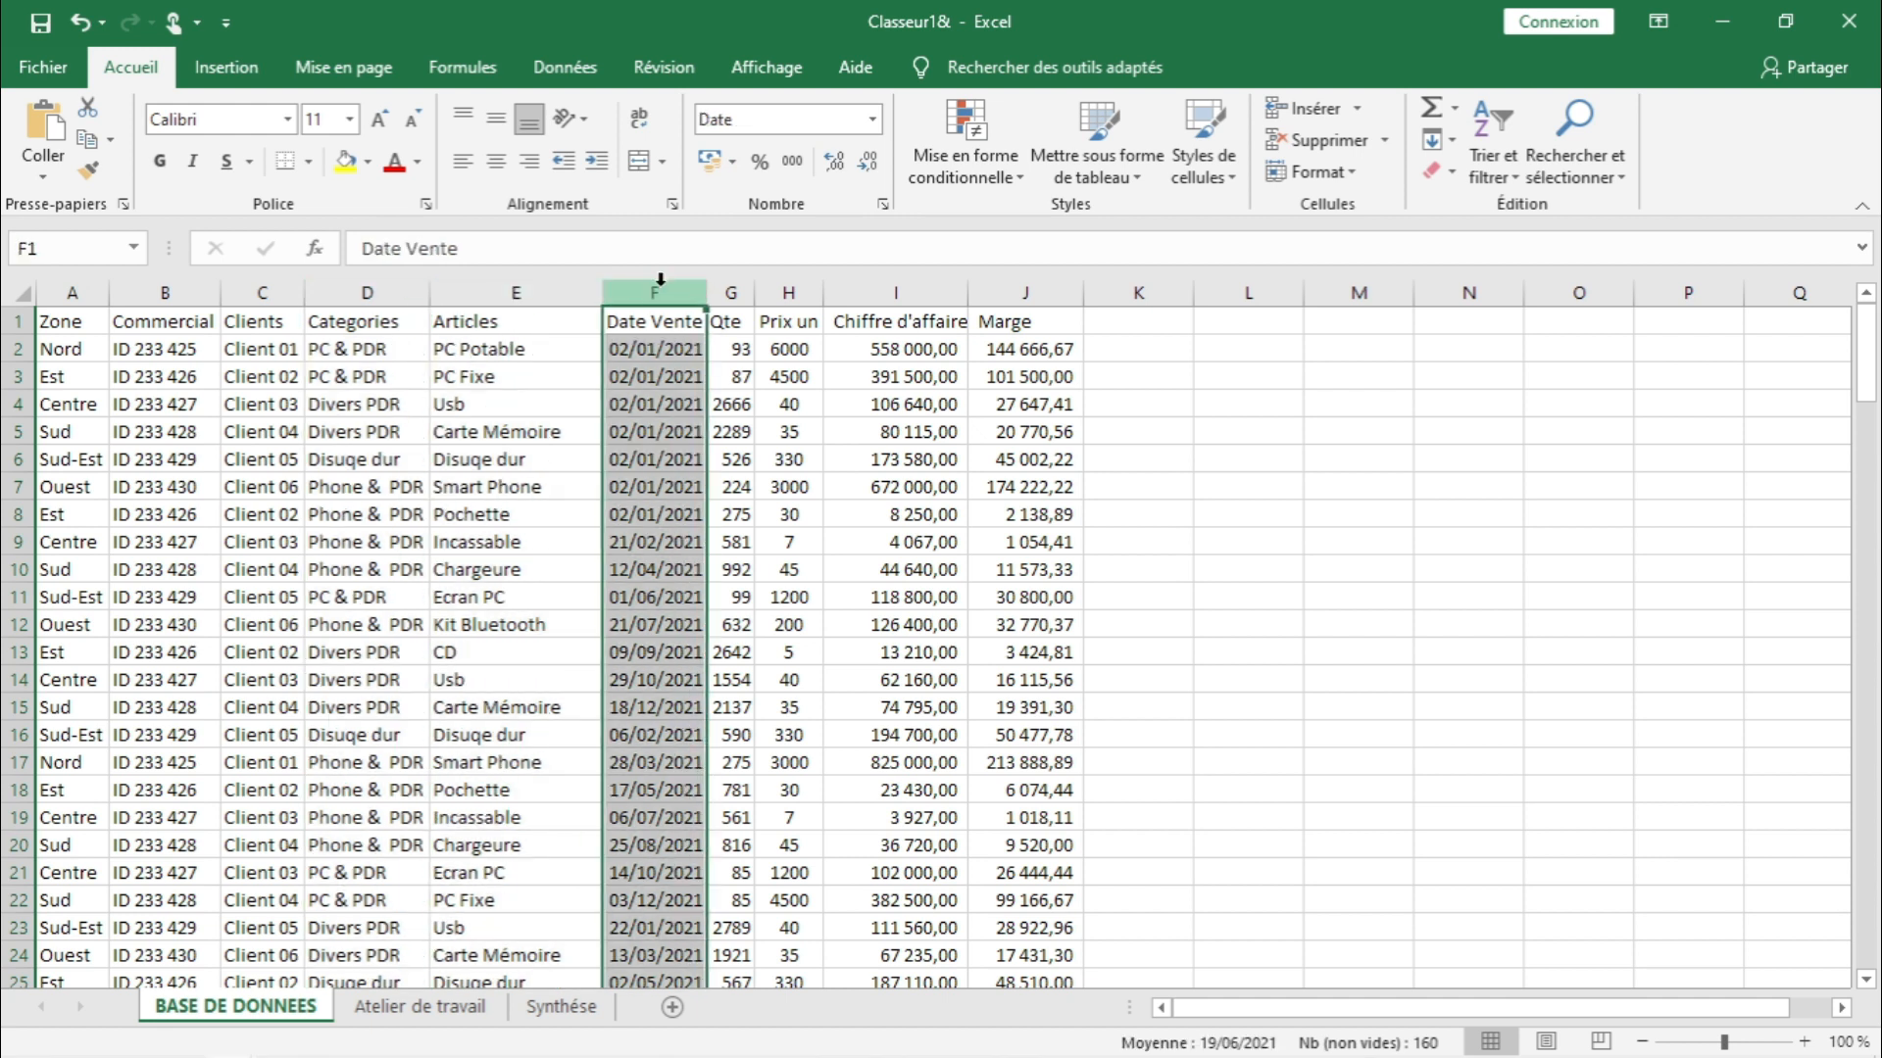
left_click(742, 277)
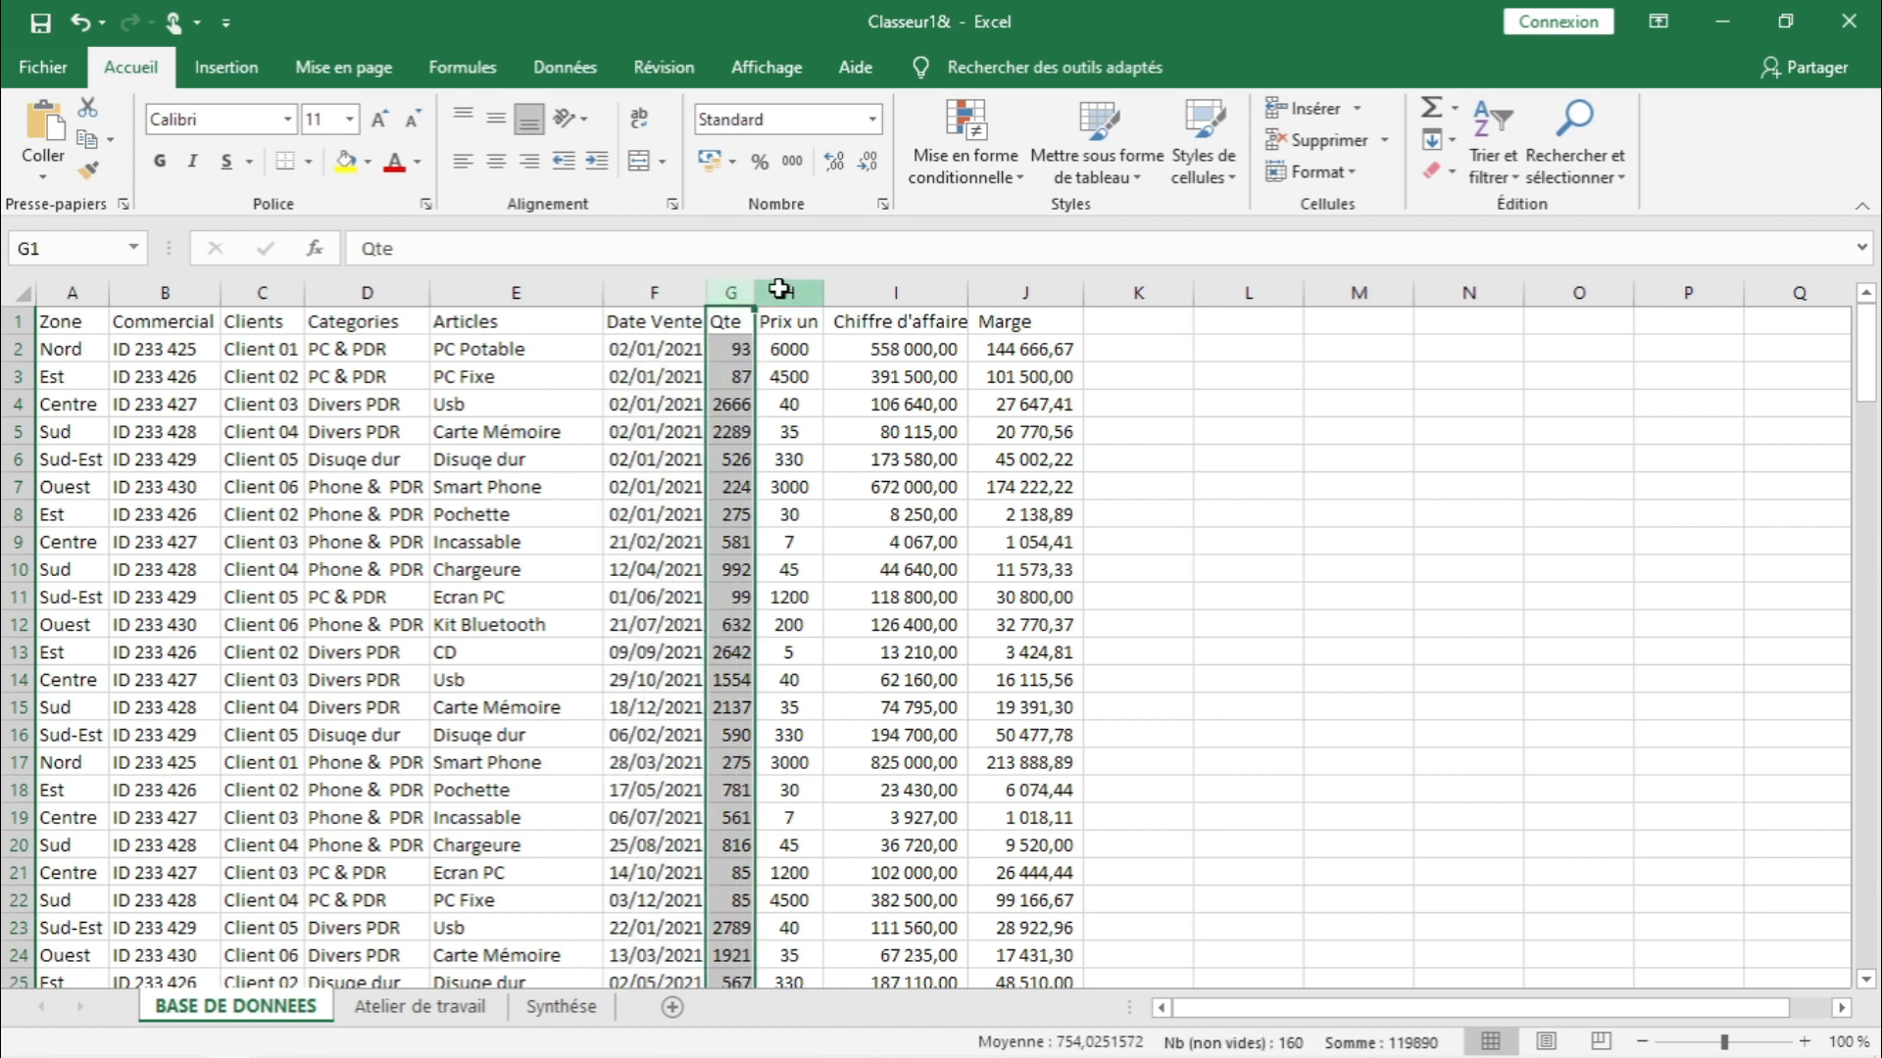
left_click(779, 289)
left_click(897, 292)
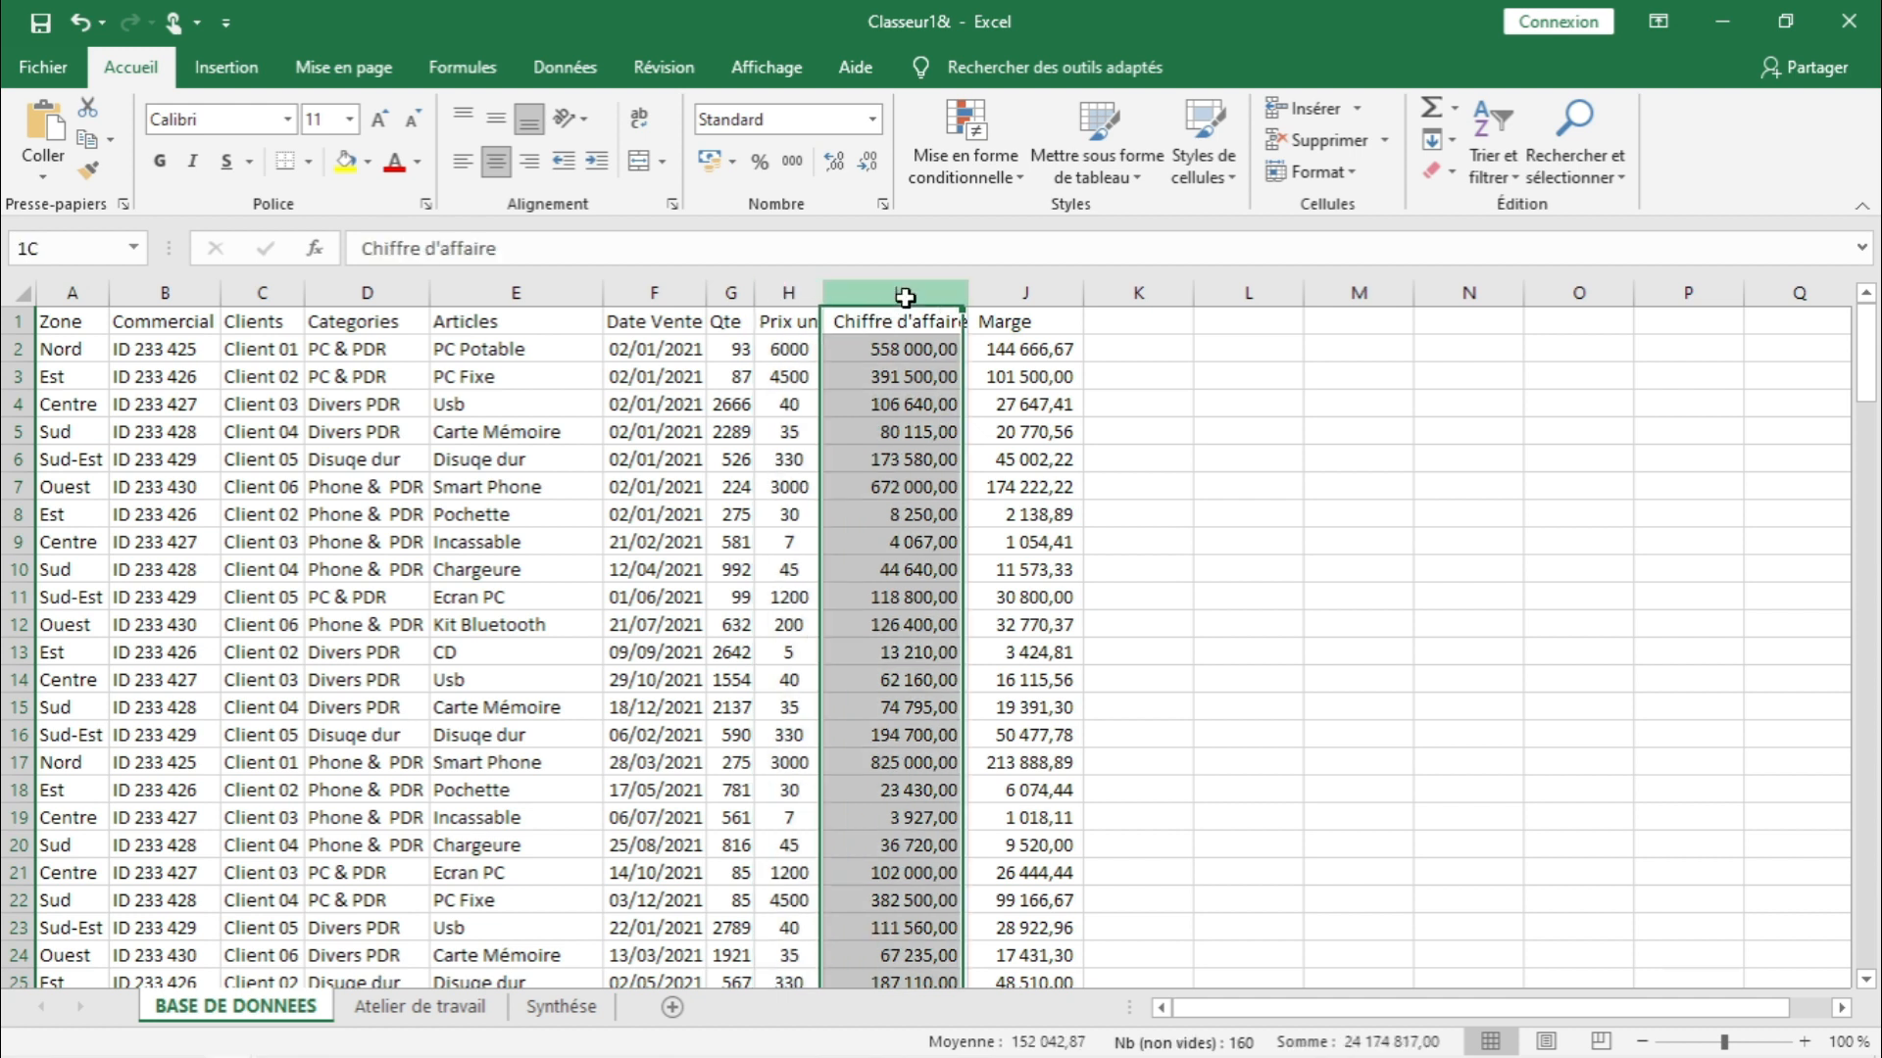
left_click(1011, 294)
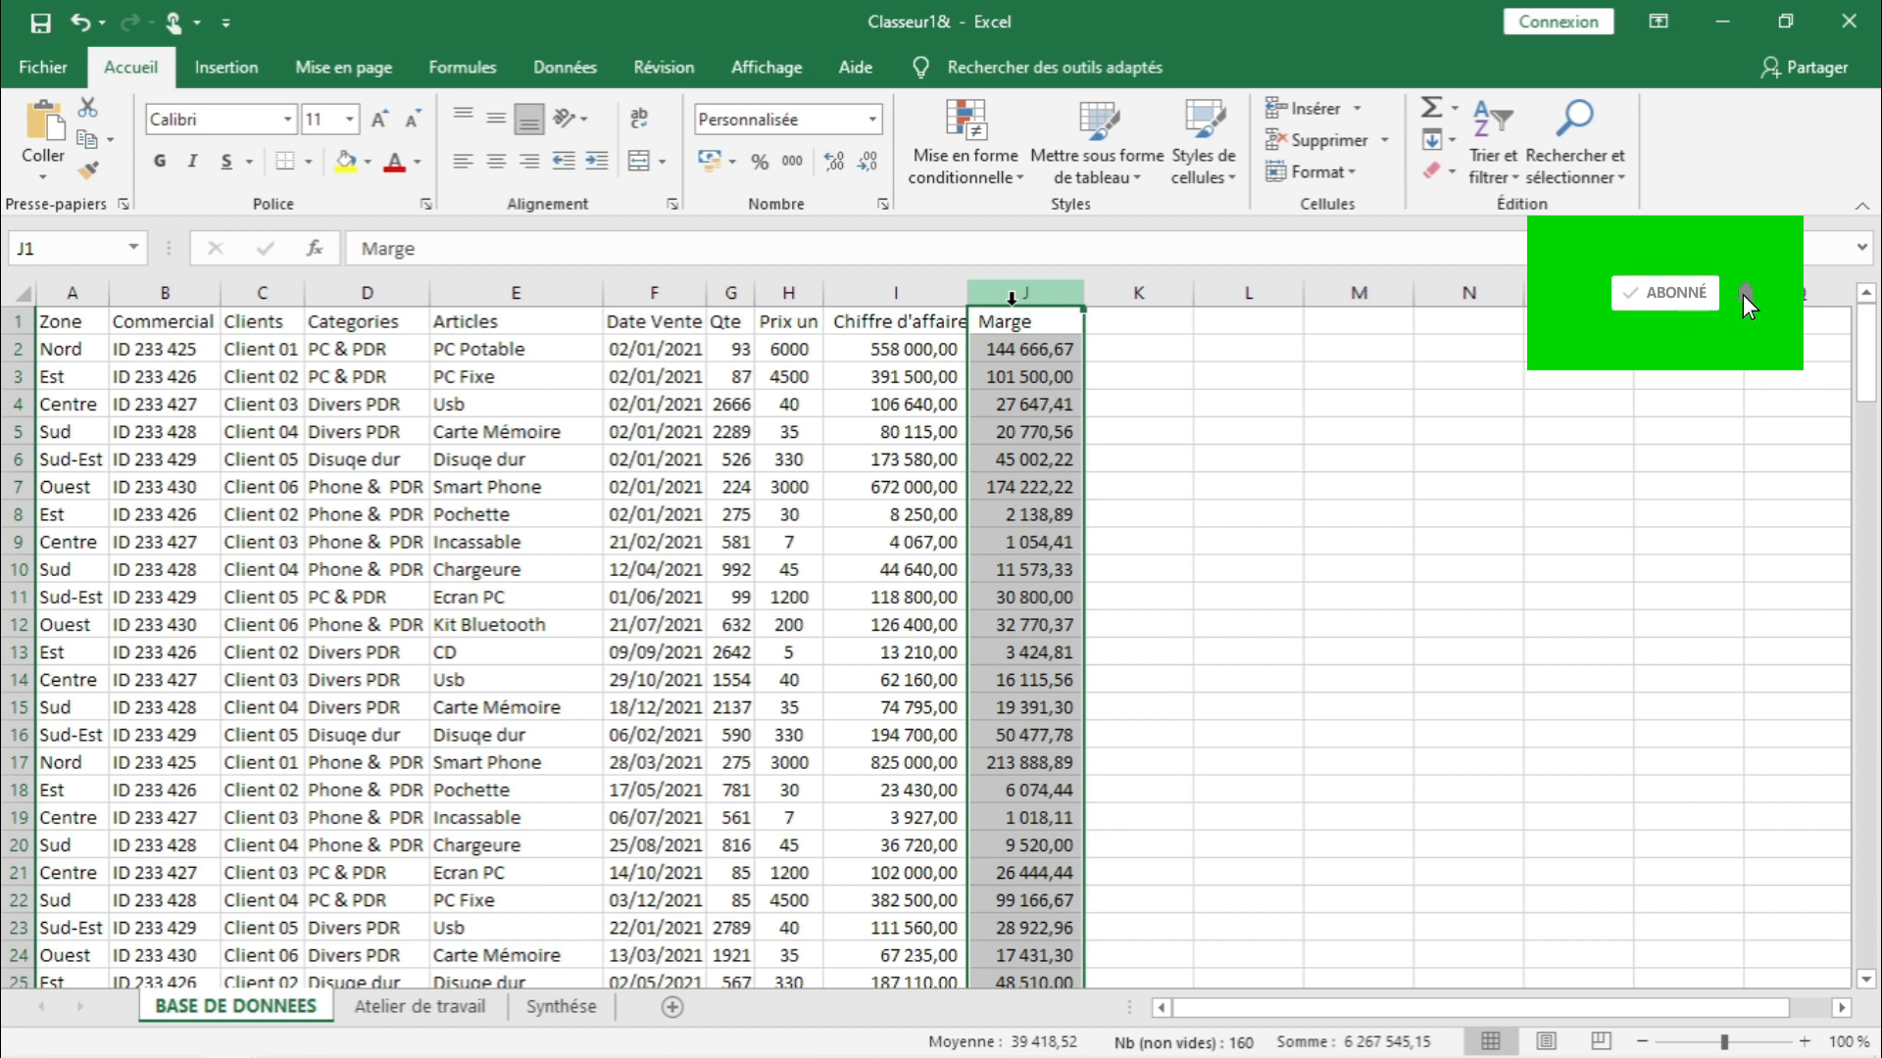
- Select the data range A1:J160 including its headers and start creating a pivot table from it
left_click(78, 323)
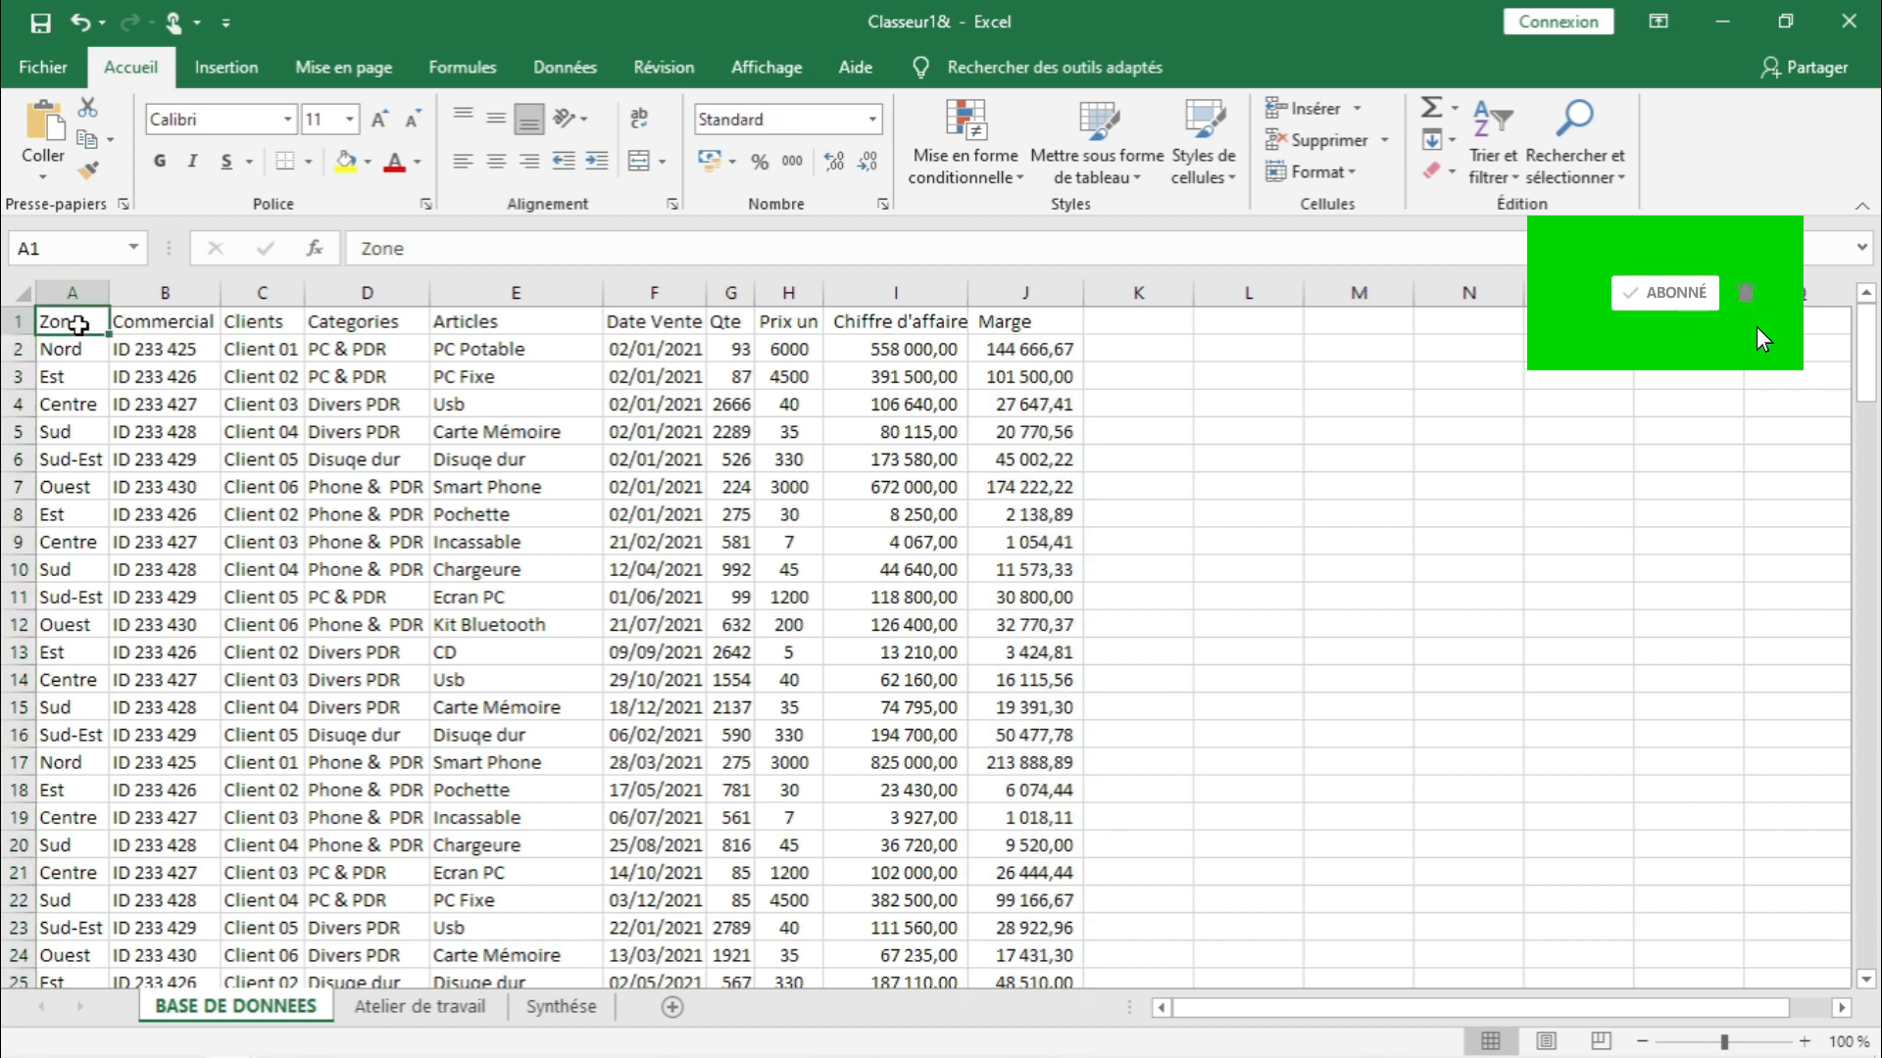
key("ctrl+shift+Right")
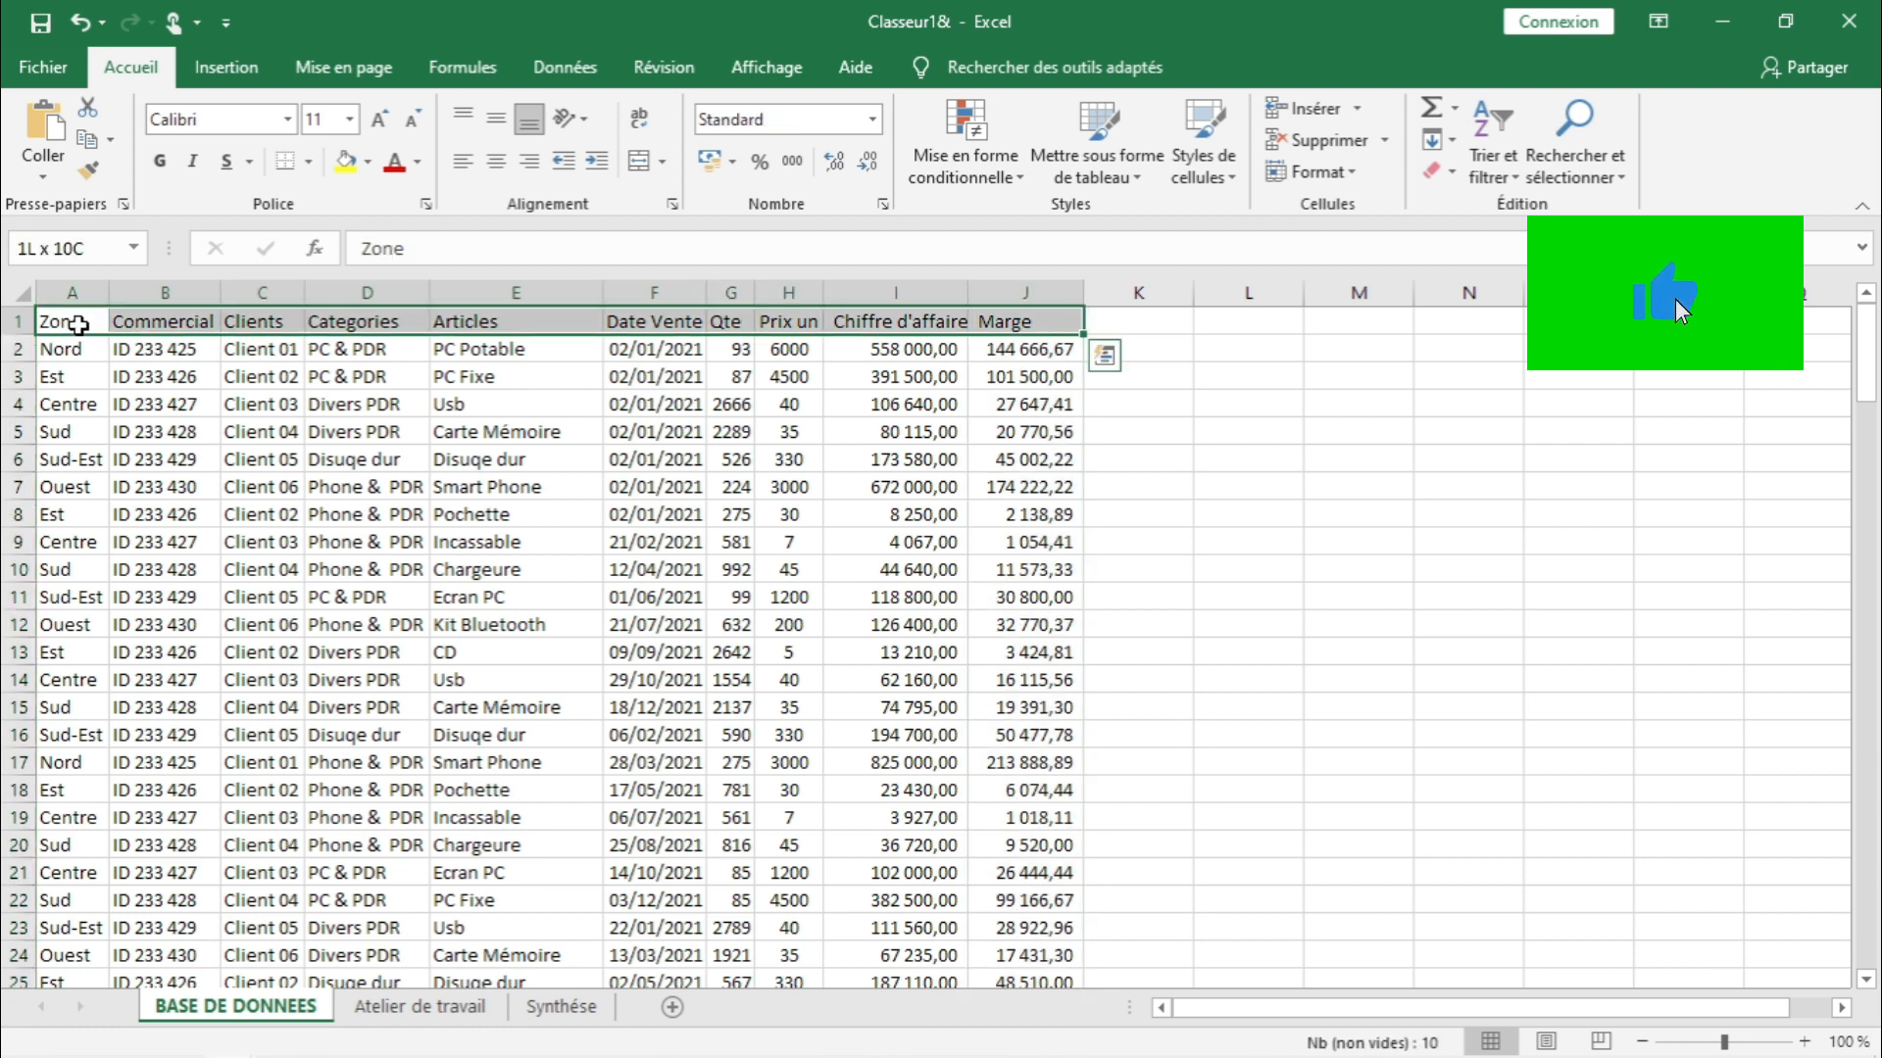
key("ctrl+shift+Down")
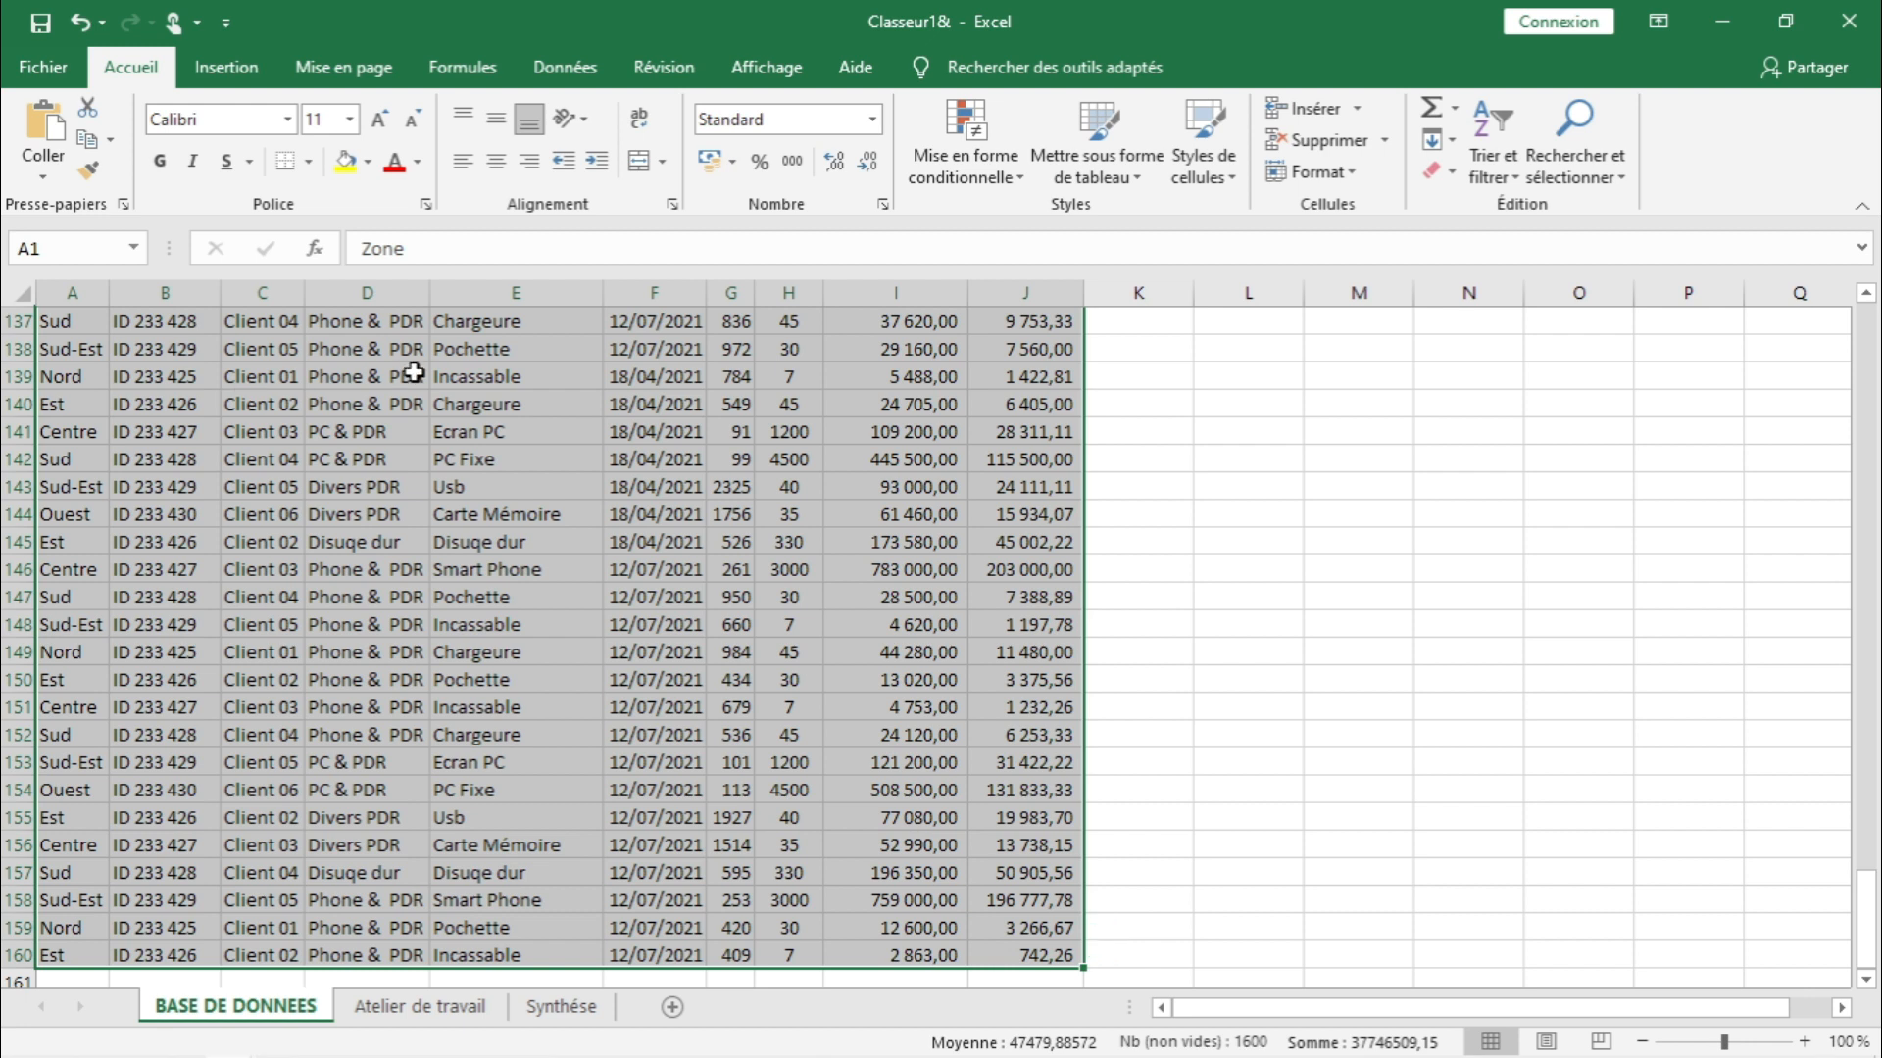
left_click(235, 71)
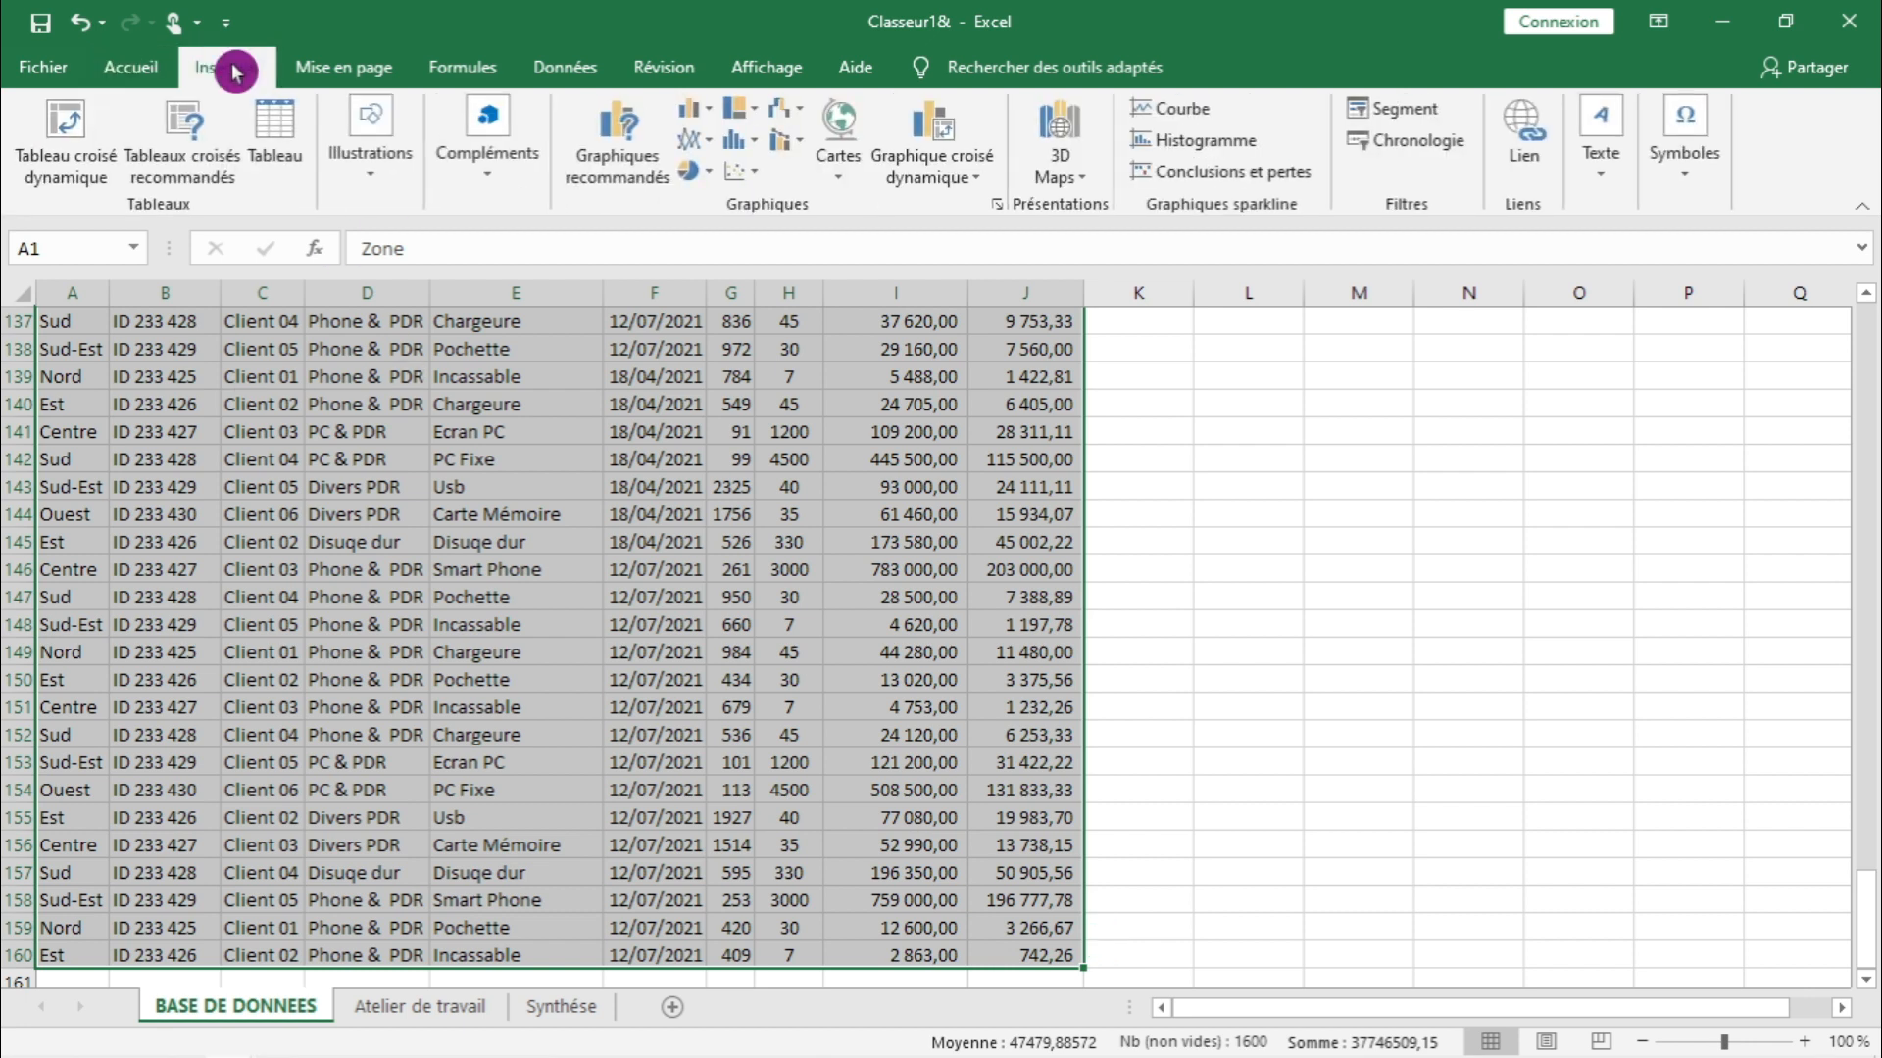
left_click(44, 138)
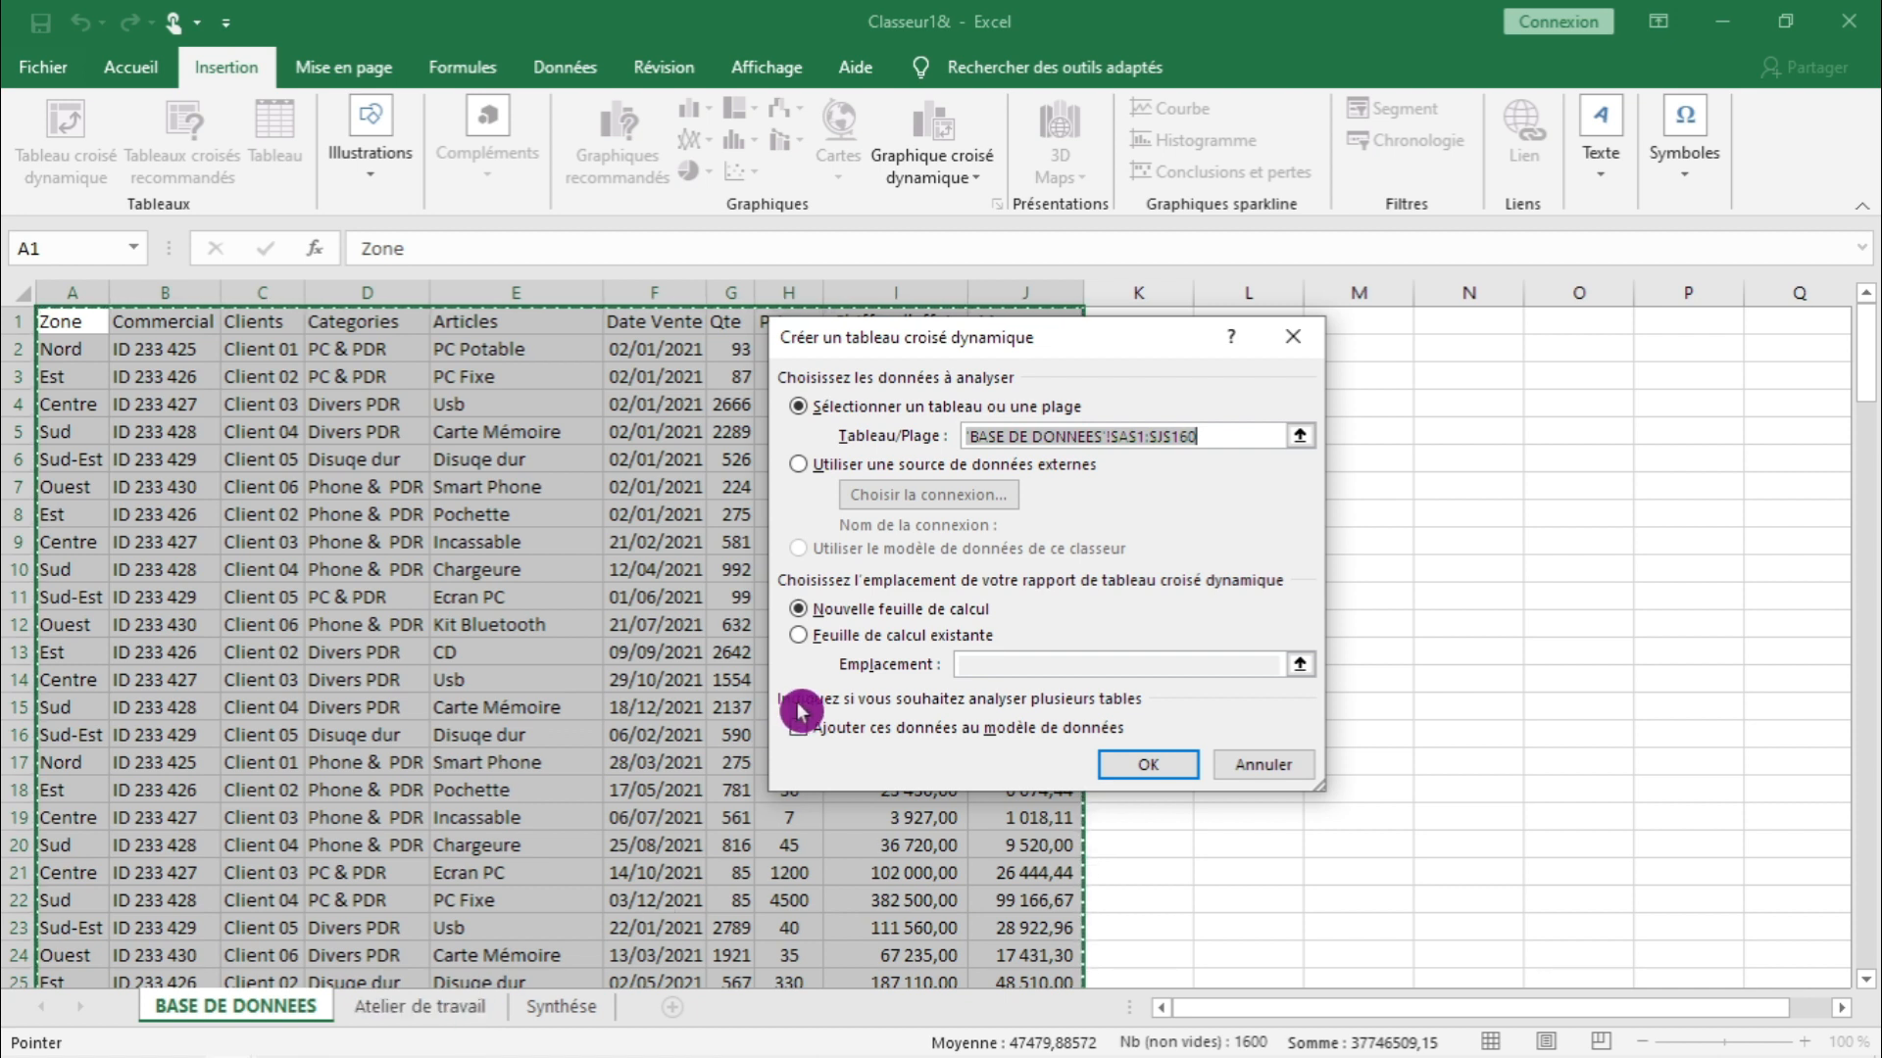
- Place the pivot table on the existing Atelier de travail sheet at cell A1 and create it
left_click(813, 652)
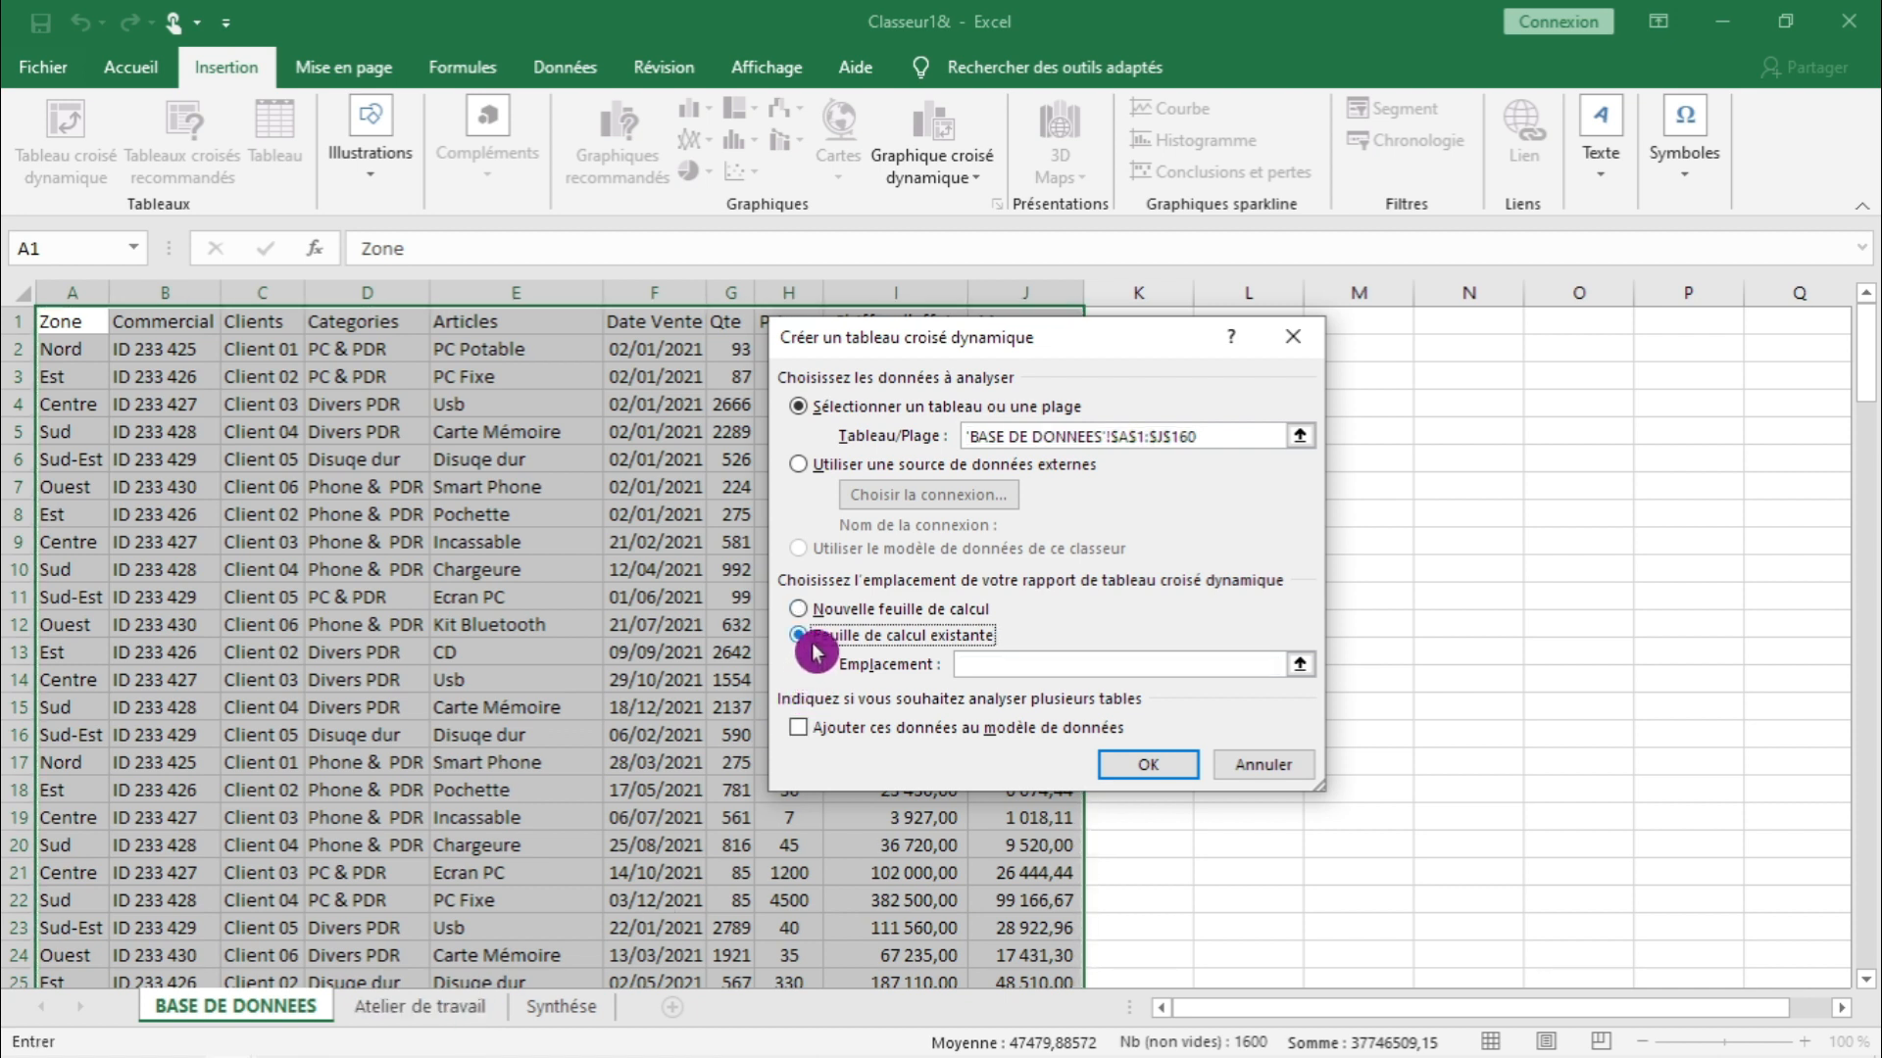
left_click(1296, 676)
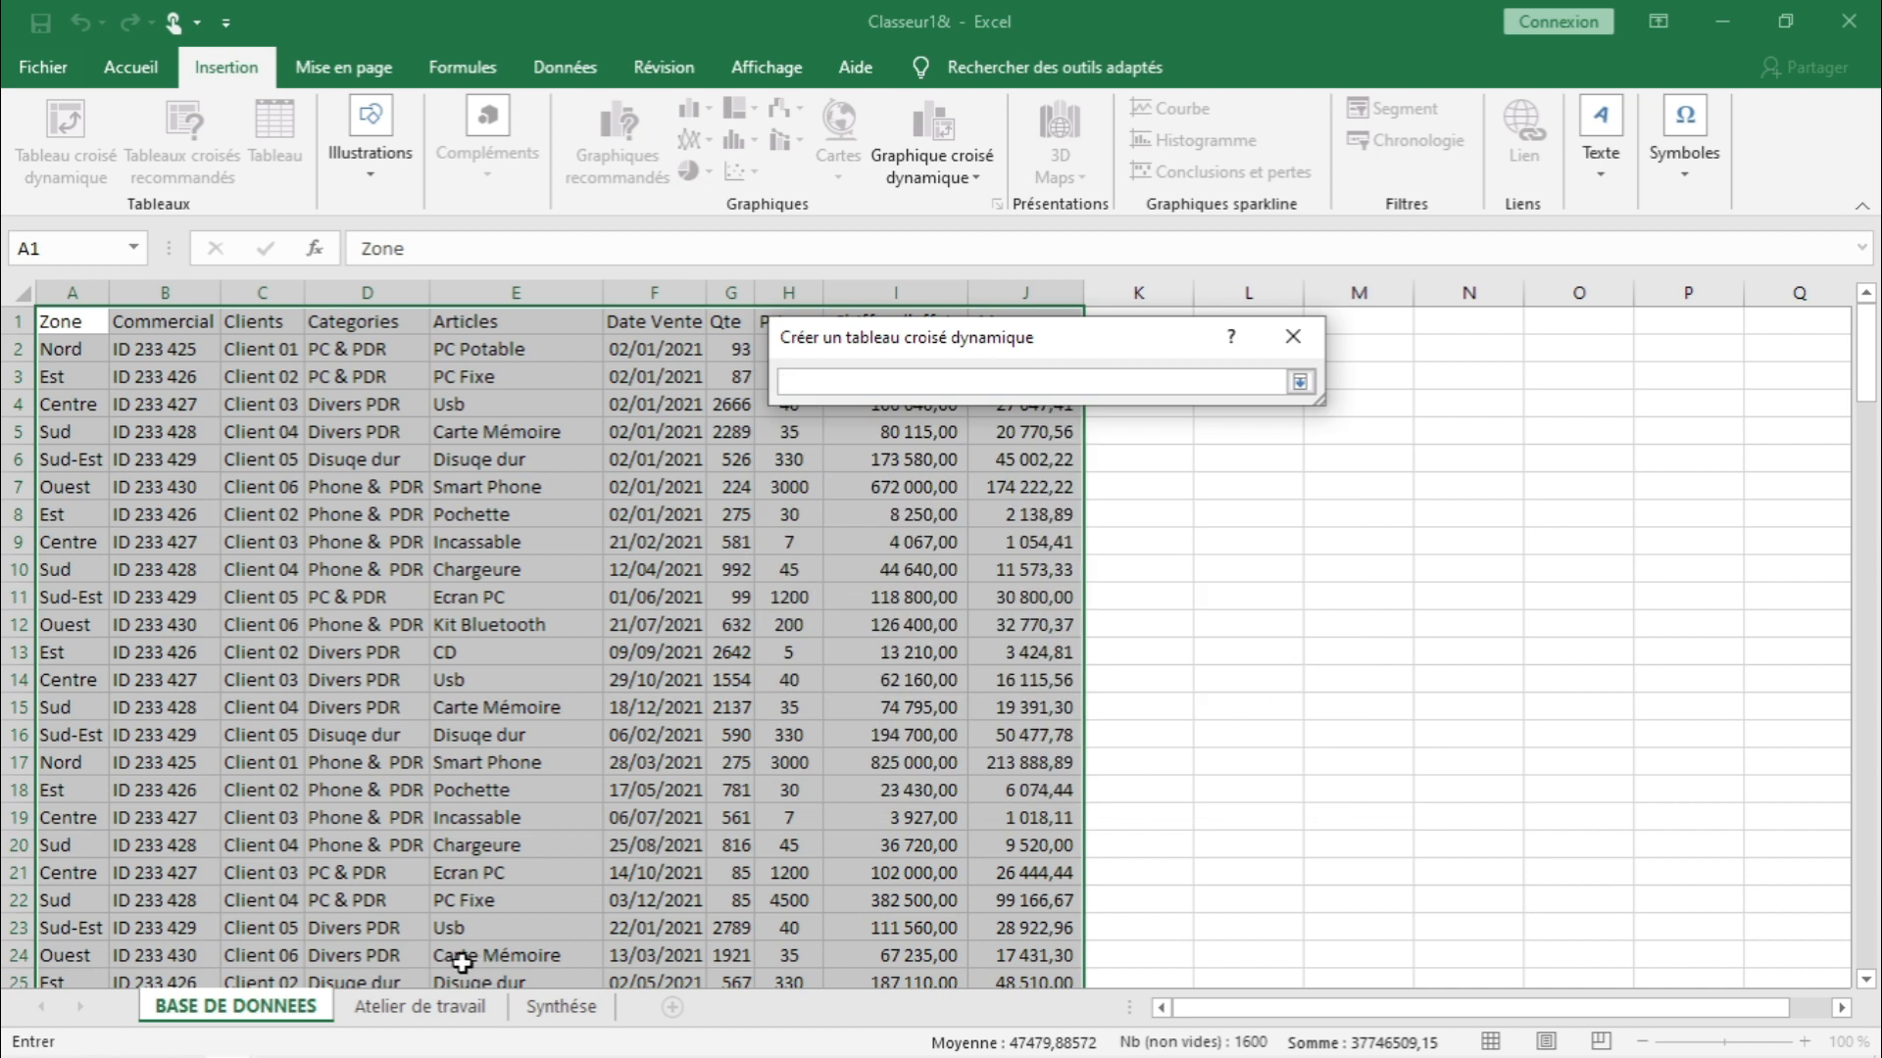
left_click(385, 1010)
left_click(123, 321)
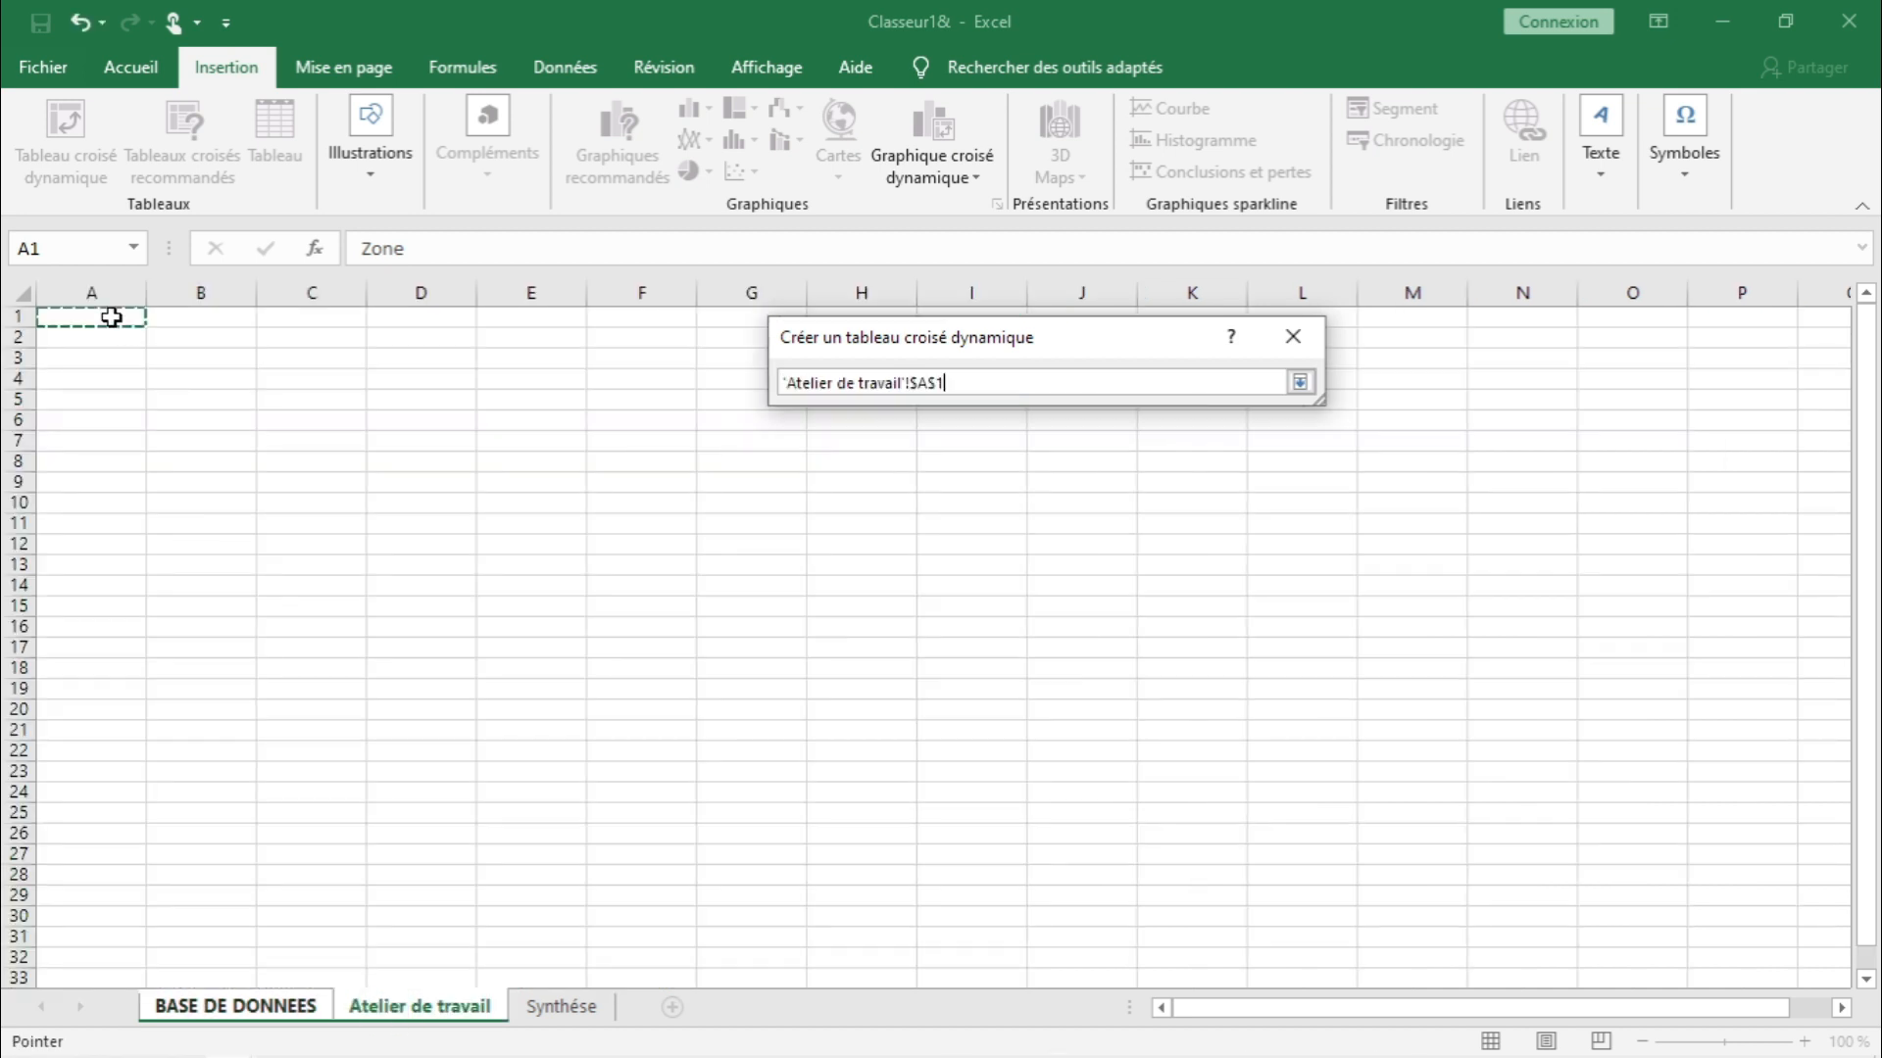
left_click(1299, 382)
left_click(1127, 774)
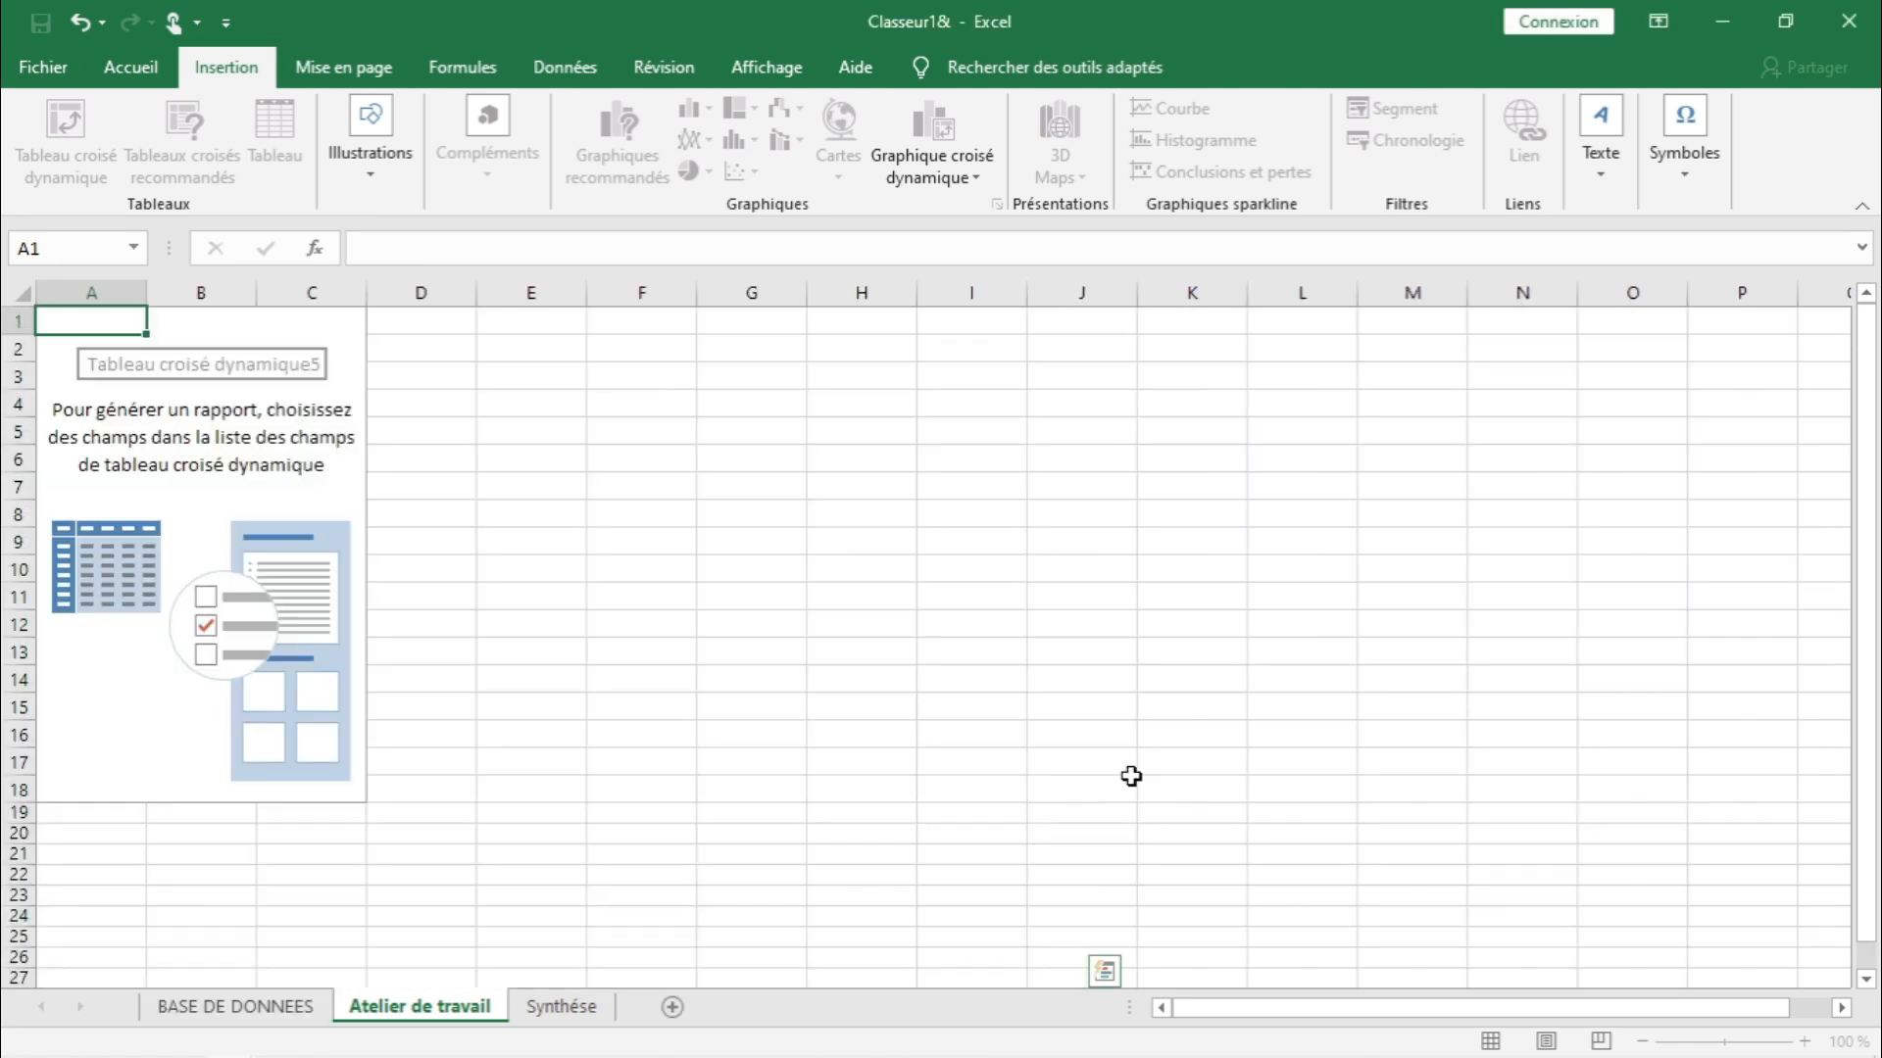
- Add the Articles field to the rows of the new pivot table on Atelier de travail
left_click(1085, 564)
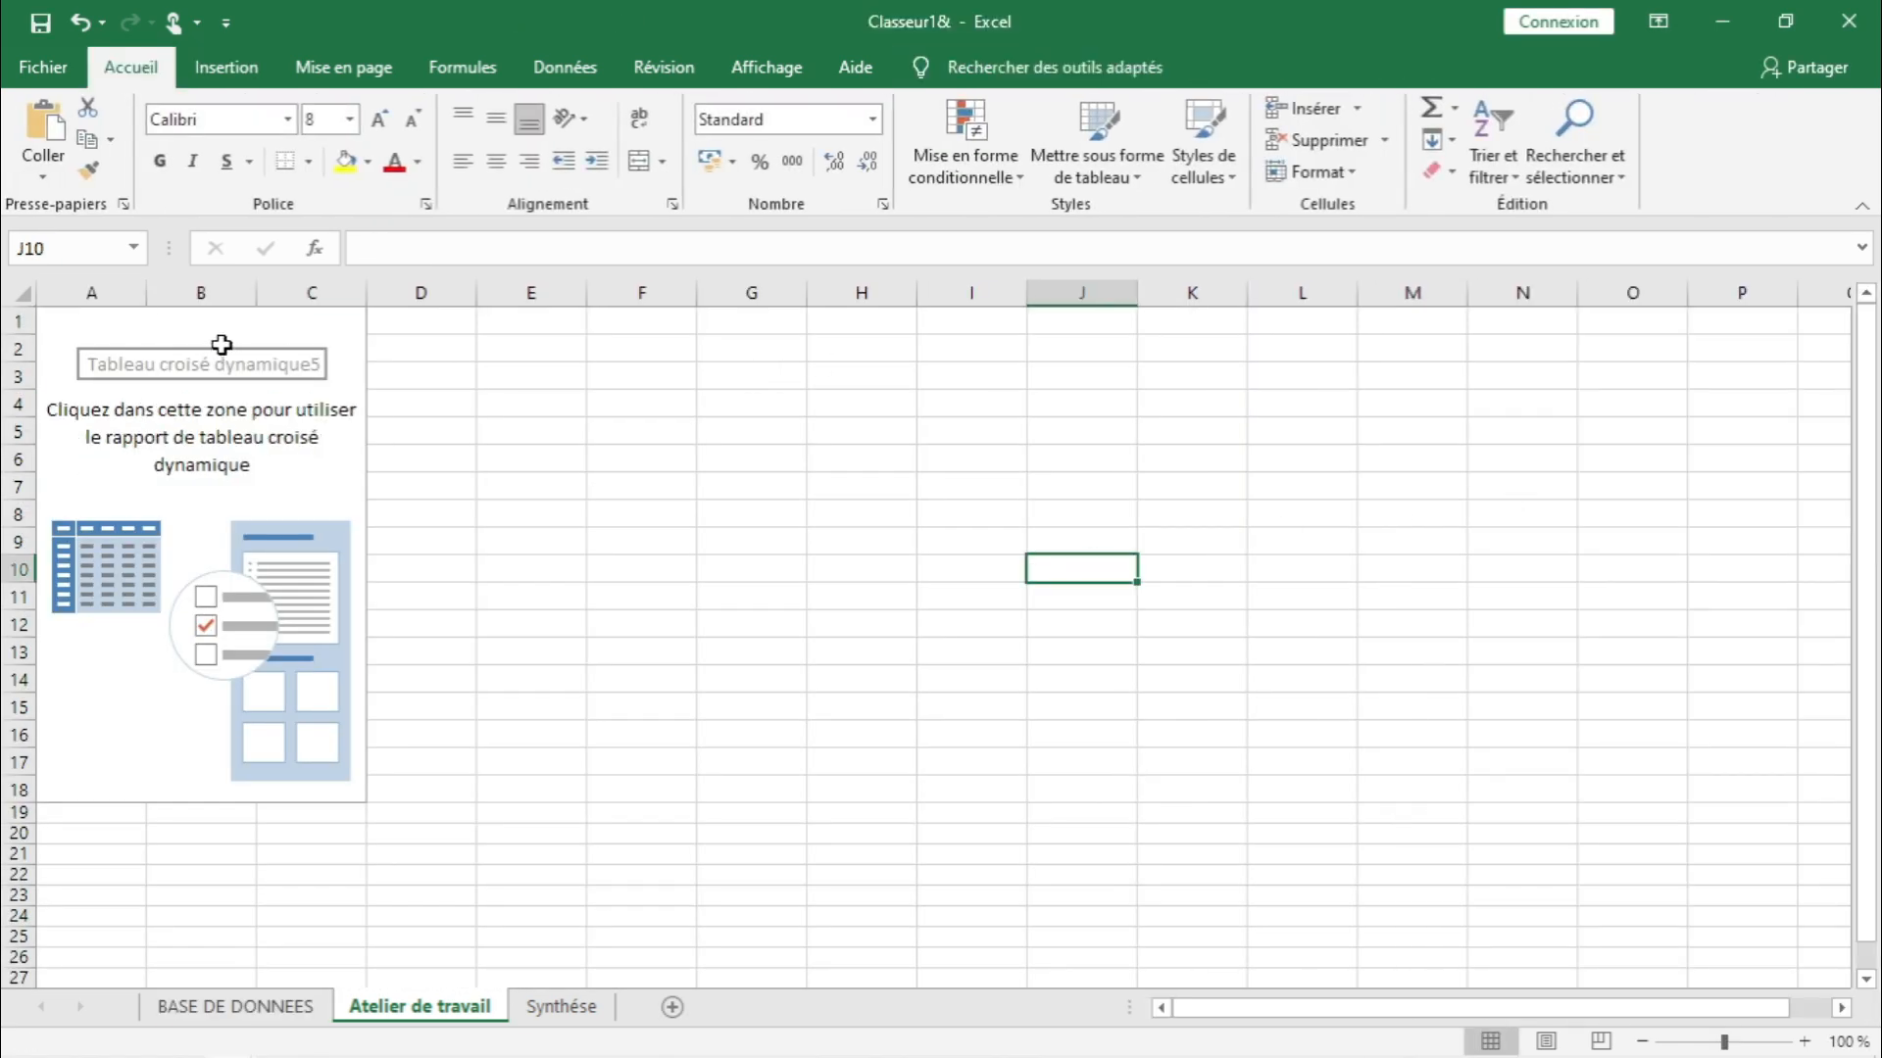
left_click(218, 349)
left_click_drag(1566, 565, 1545, 919)
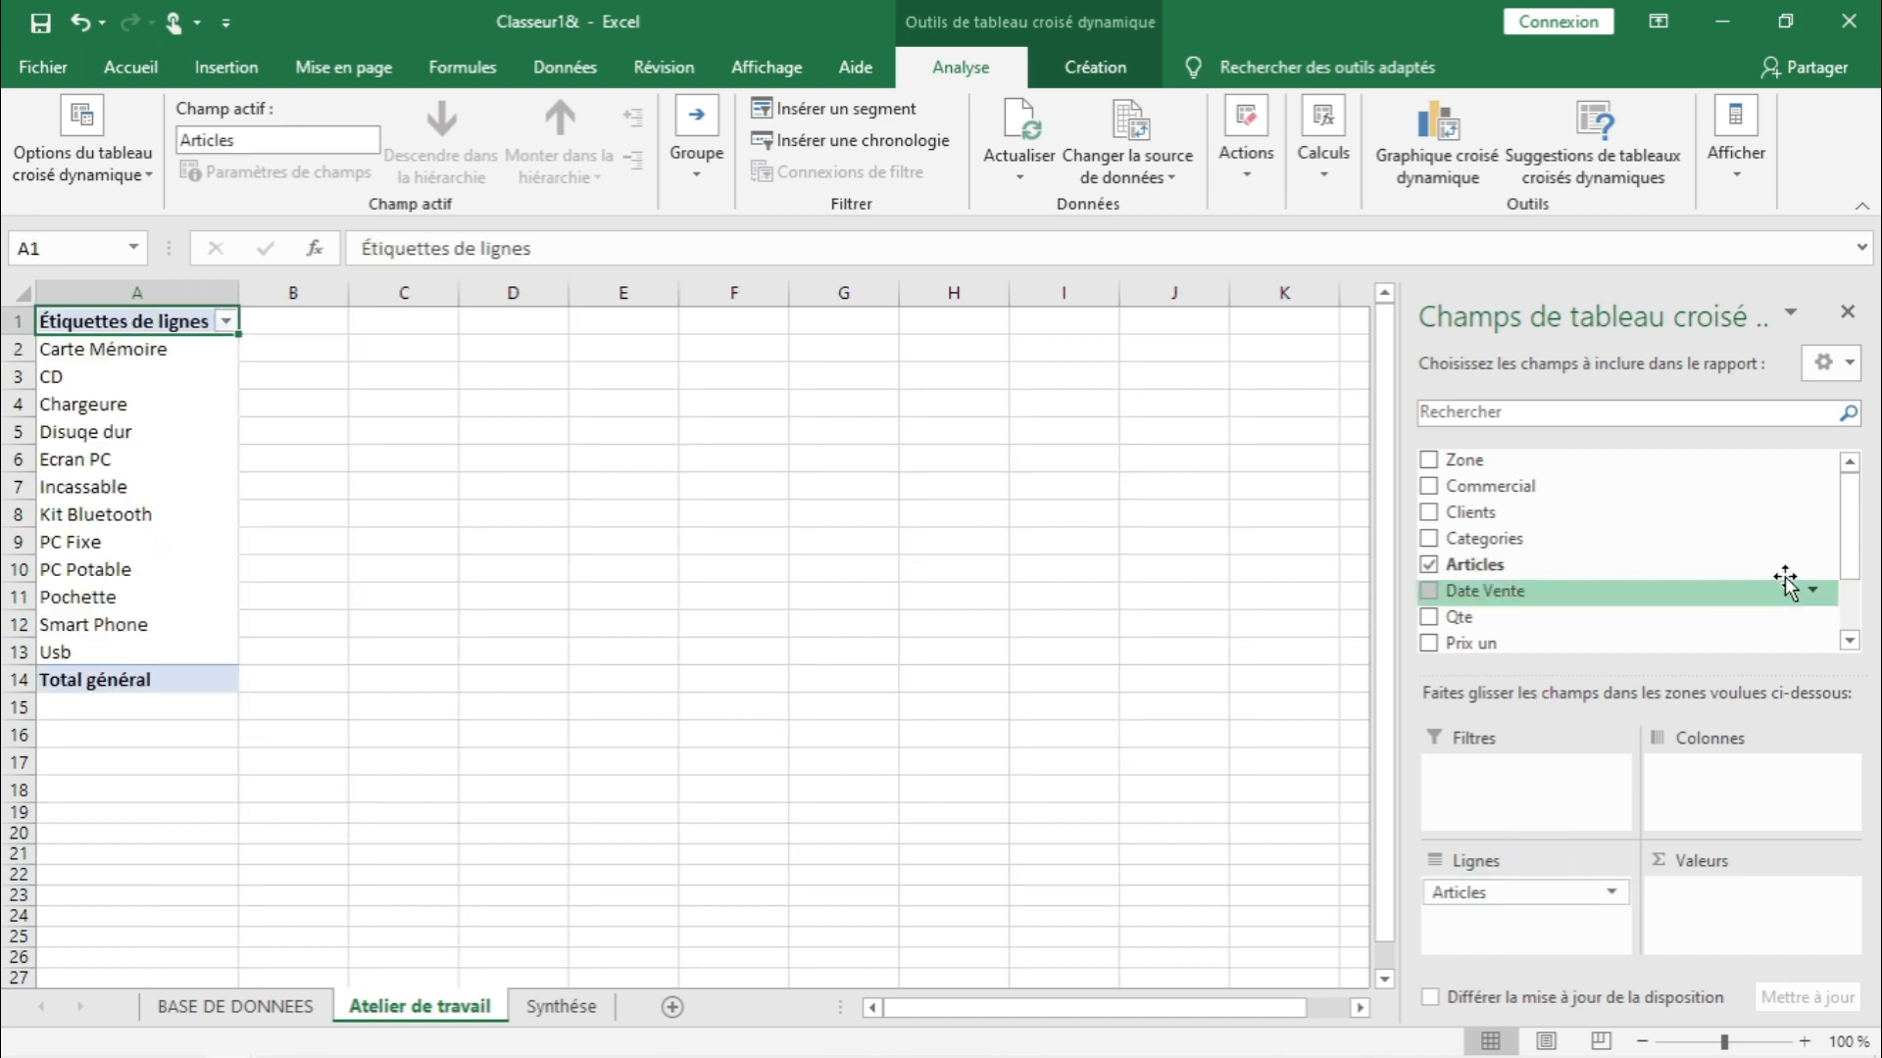
left_click_drag(1858, 548, 1853, 596)
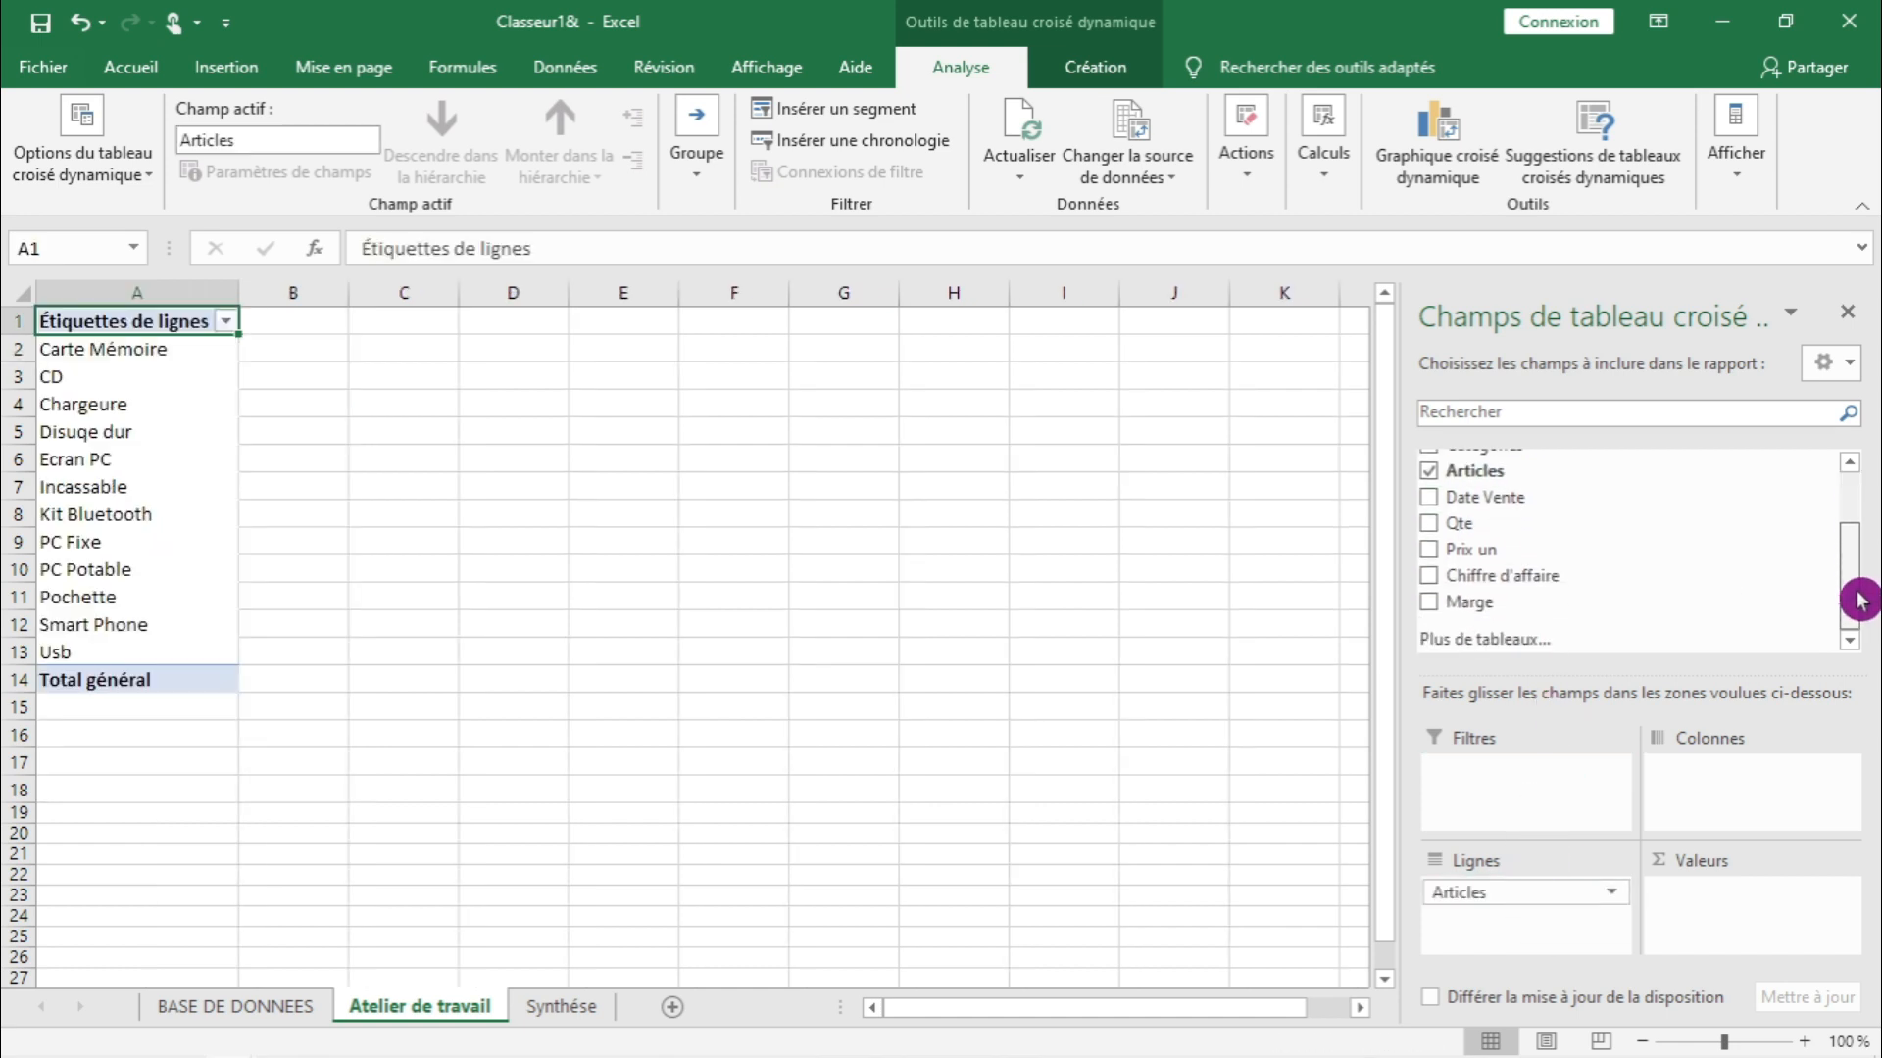
- Add the Chiffre d'affaire, Marge and Qte fields to the pivot table's values
left_click_drag(1608, 570, 1676, 906)
left_click_drag(1485, 601, 1725, 931)
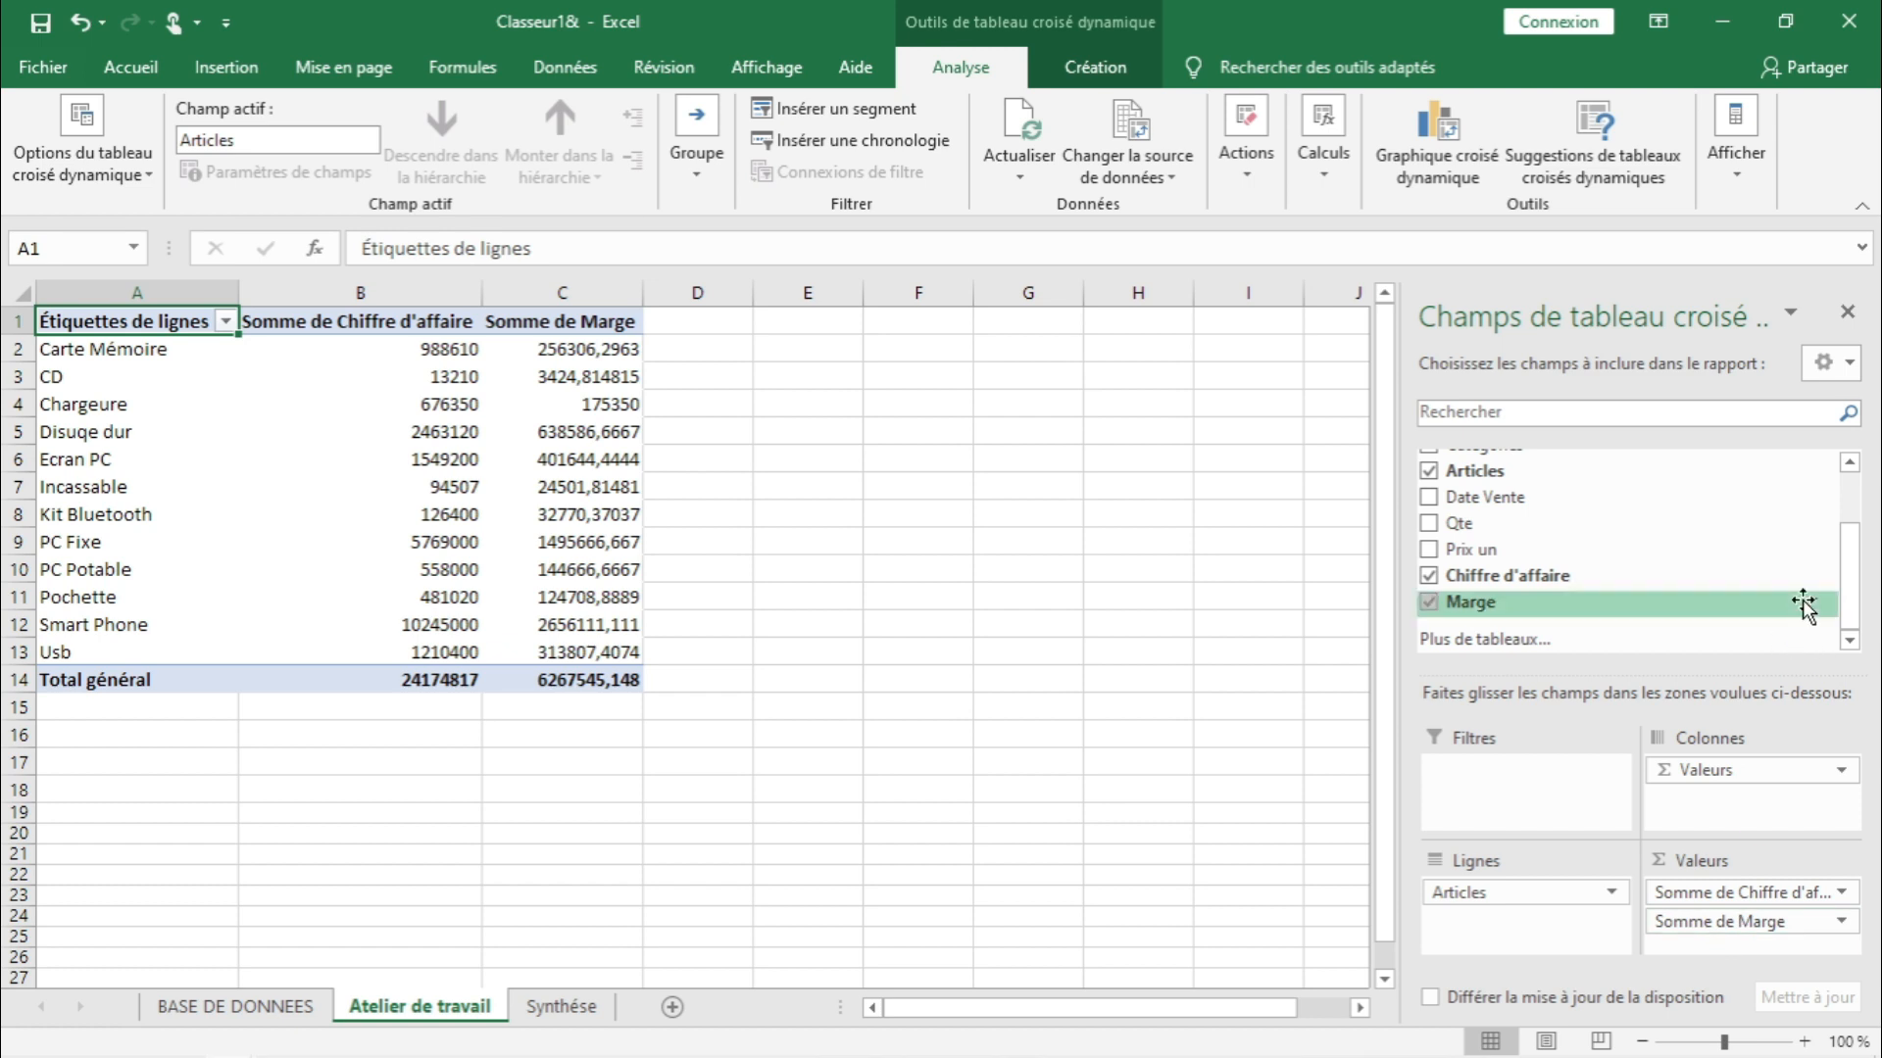
left_click_drag(1460, 523, 1716, 946)
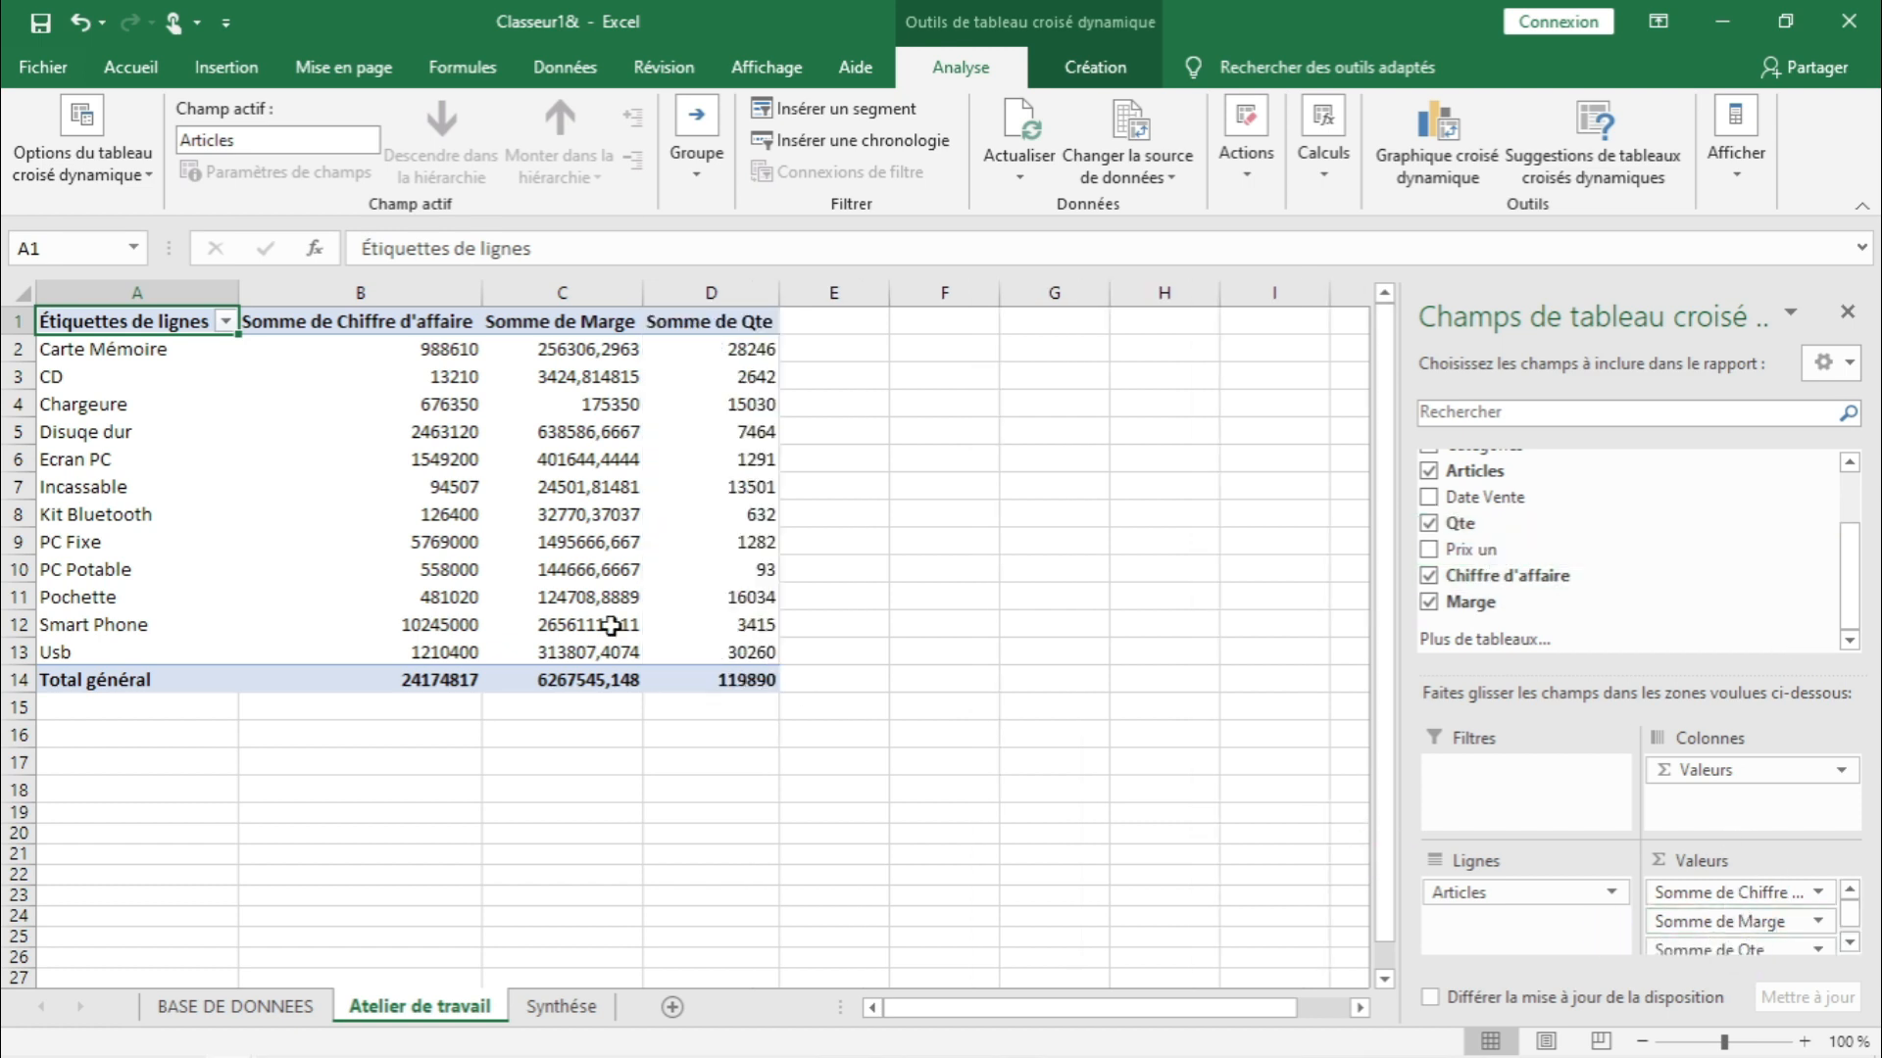
- Reduce the font size of the entire Atelier de travail sheet to 8
left_click(20, 293)
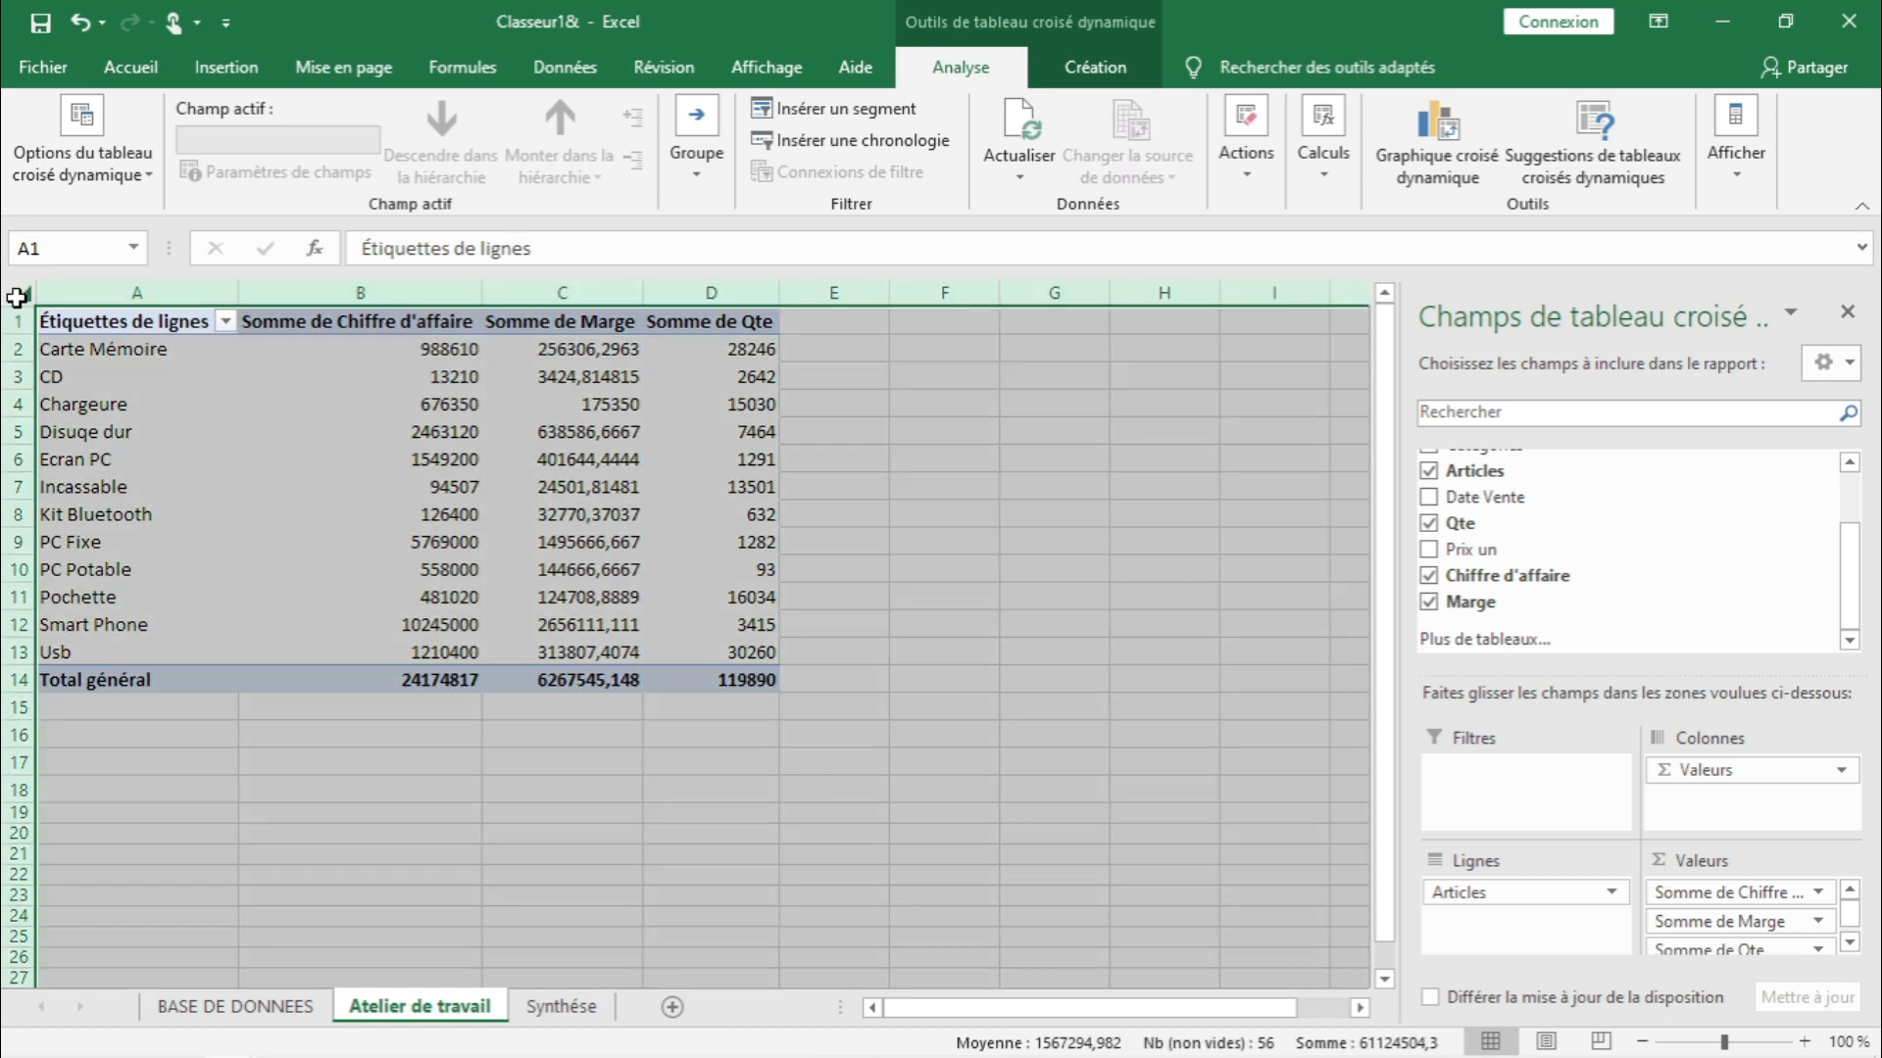
left_click(143, 68)
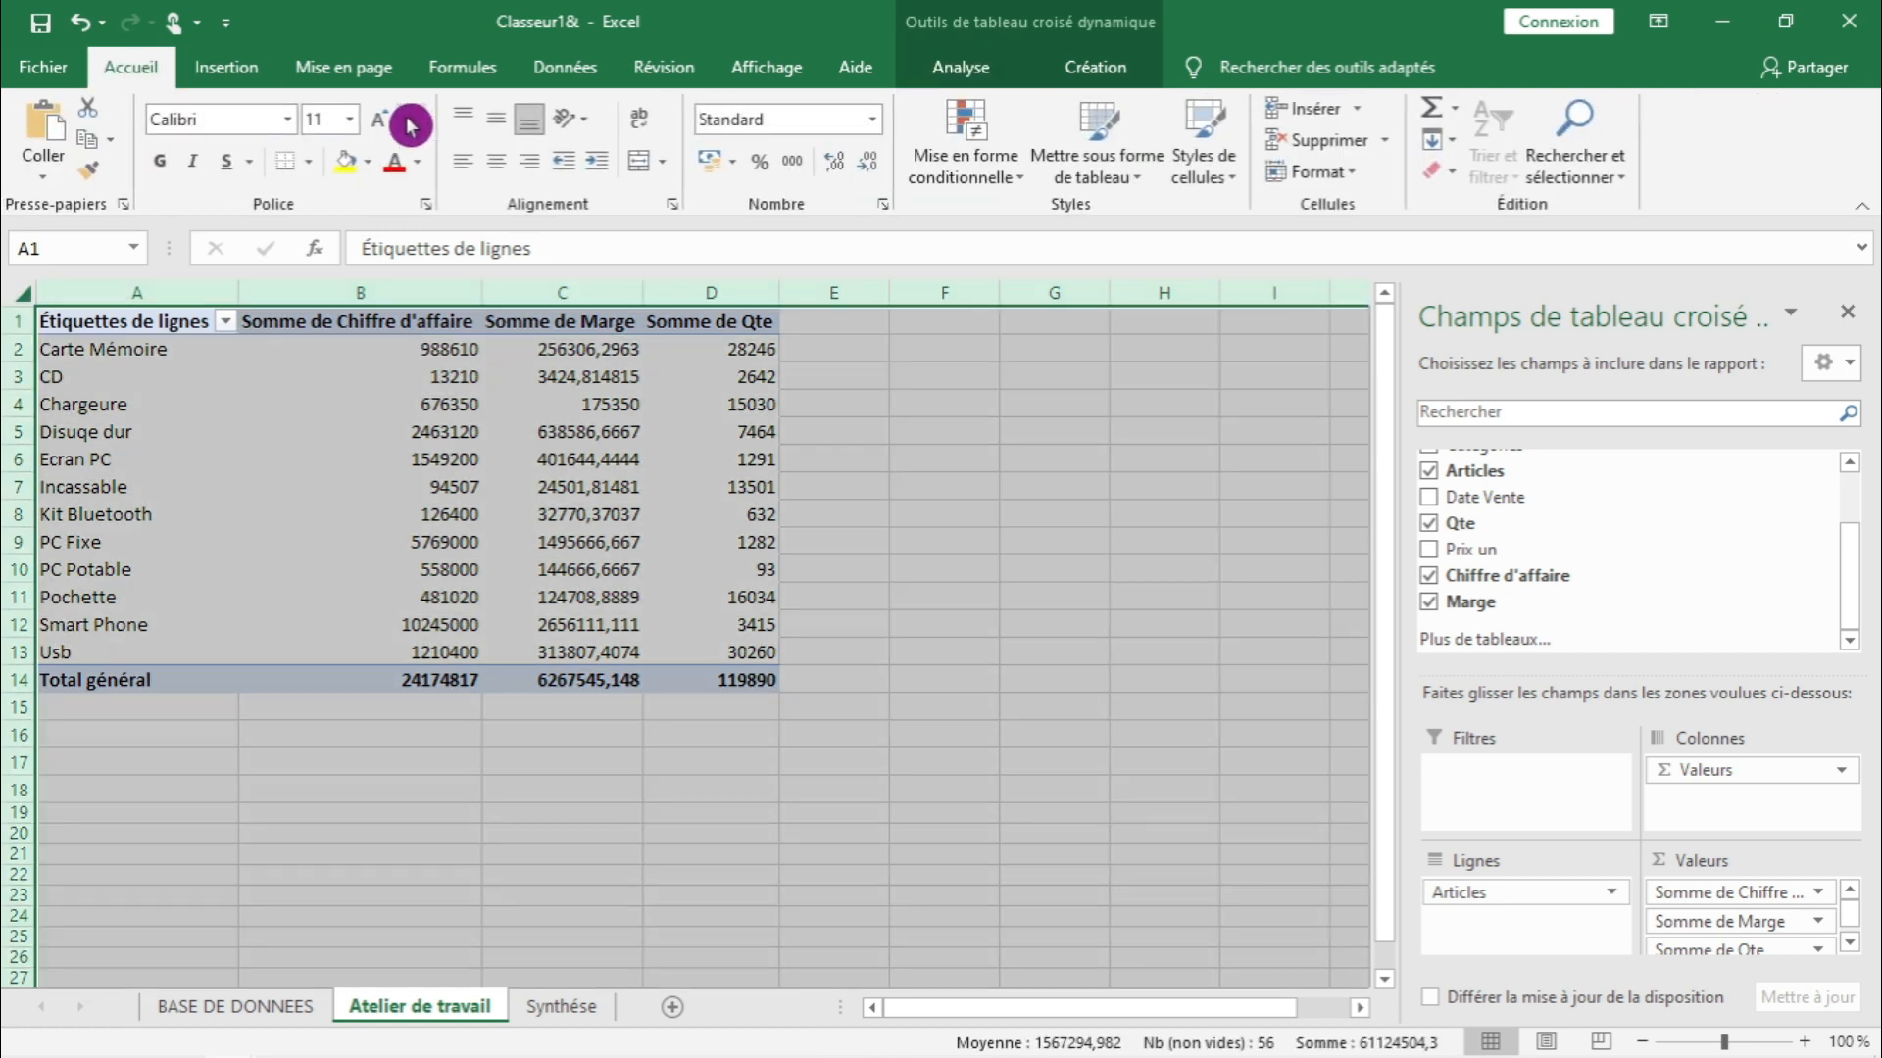
left_click(410, 123)
double_click(410, 123)
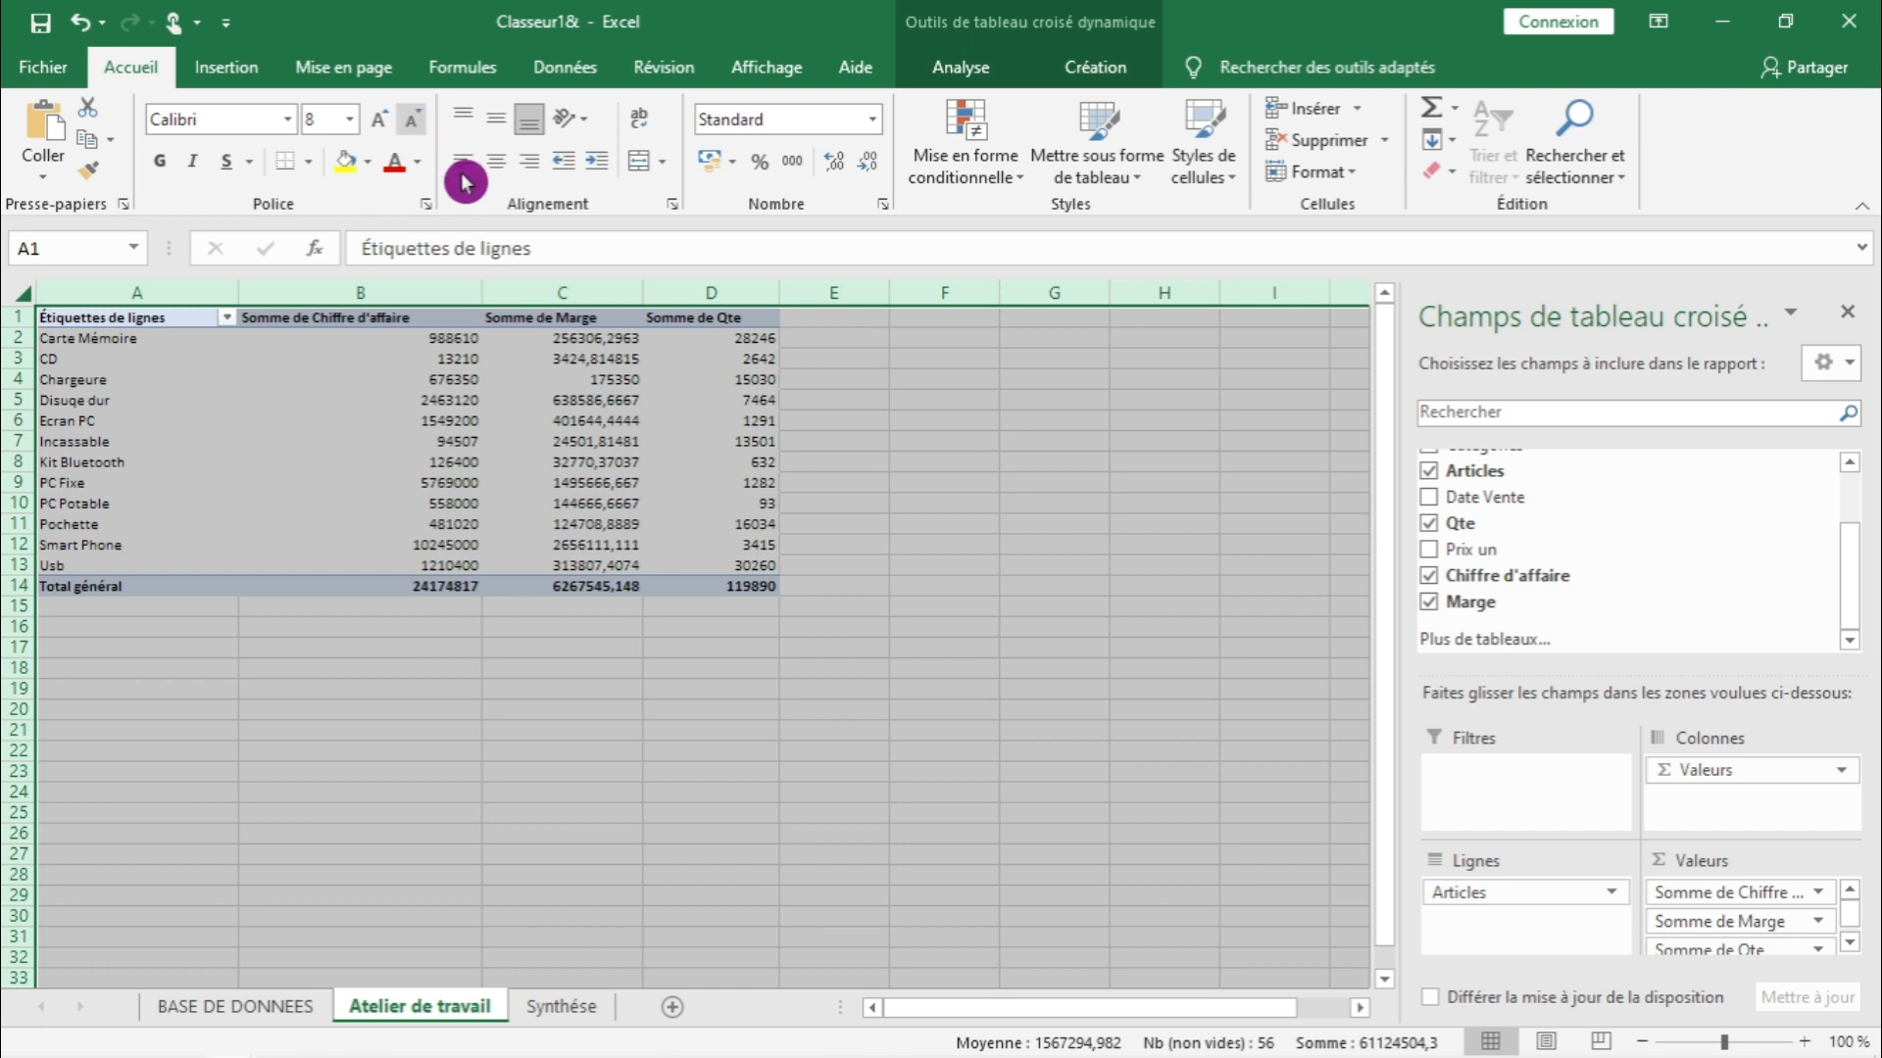
left_click(586, 715)
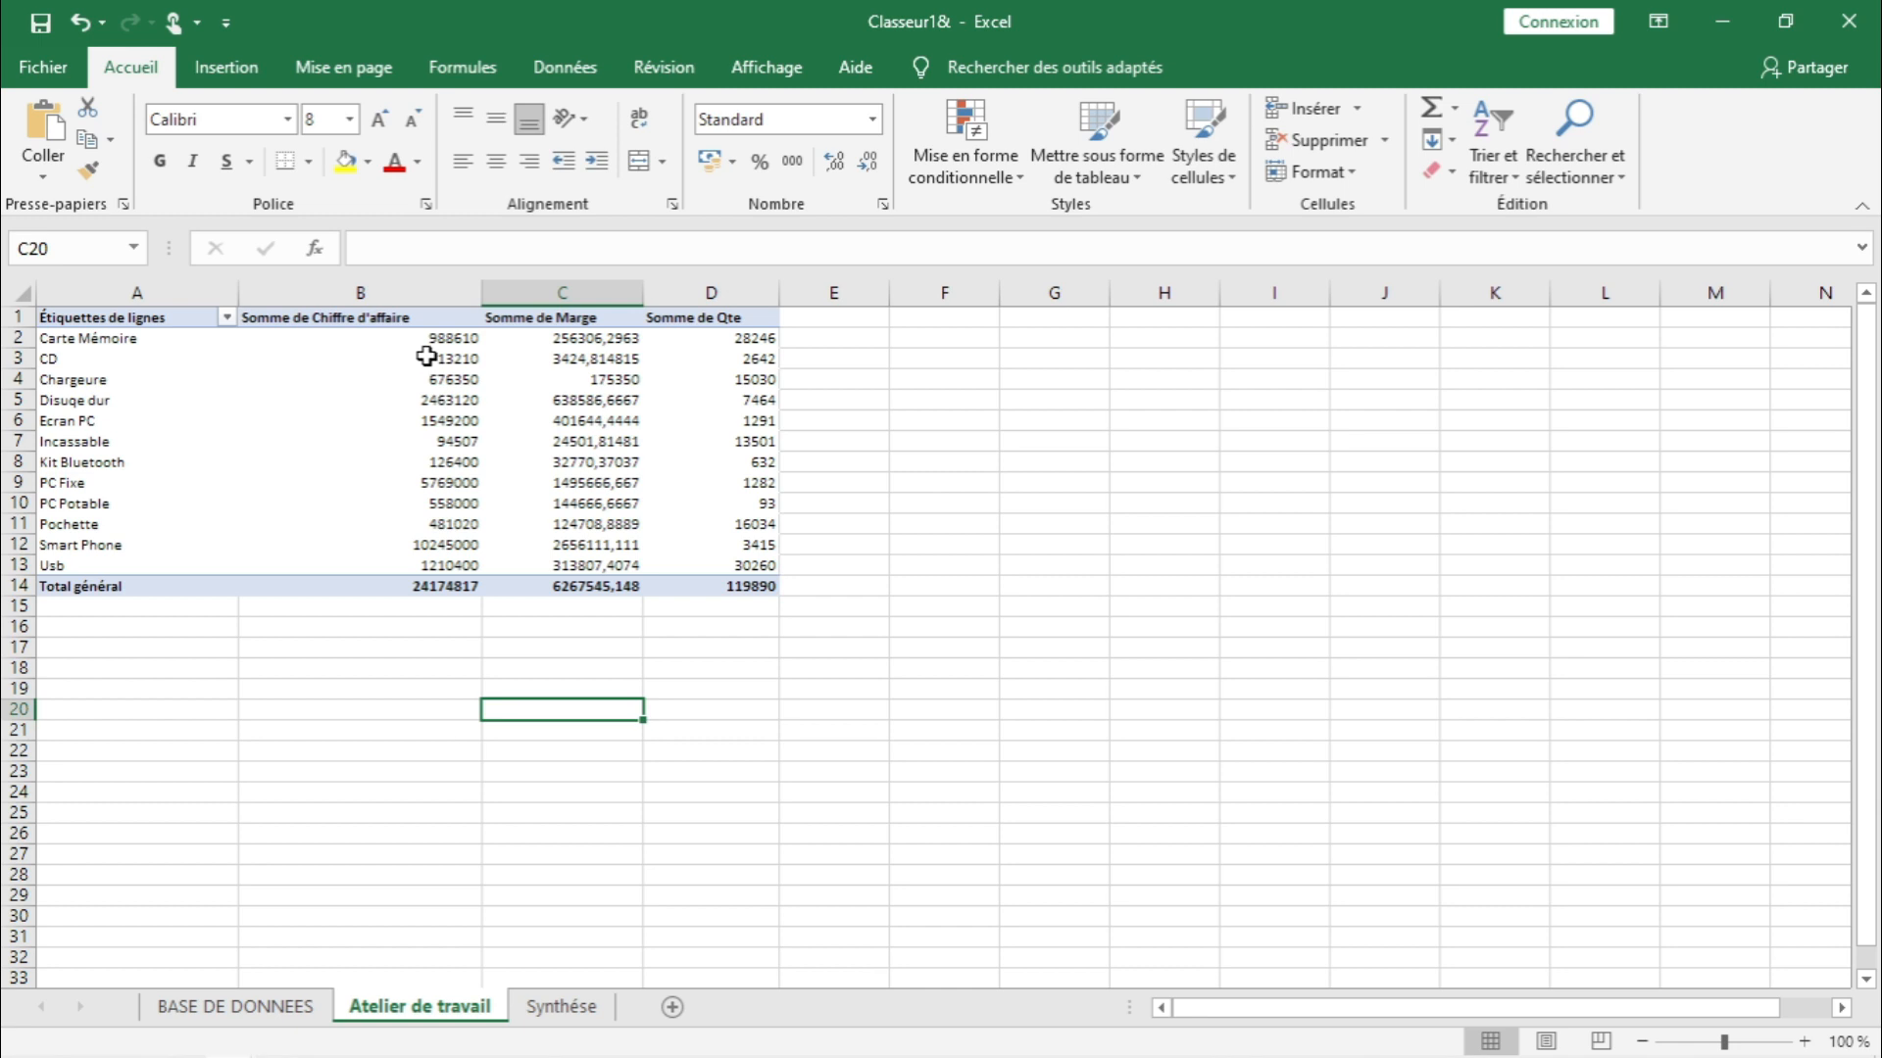
- Format the Chiffre d'affaire and Marge values in B2:C14 as Monétaire with 0 decimals and the MAD symbol
left_click_drag(424, 337, 582, 586)
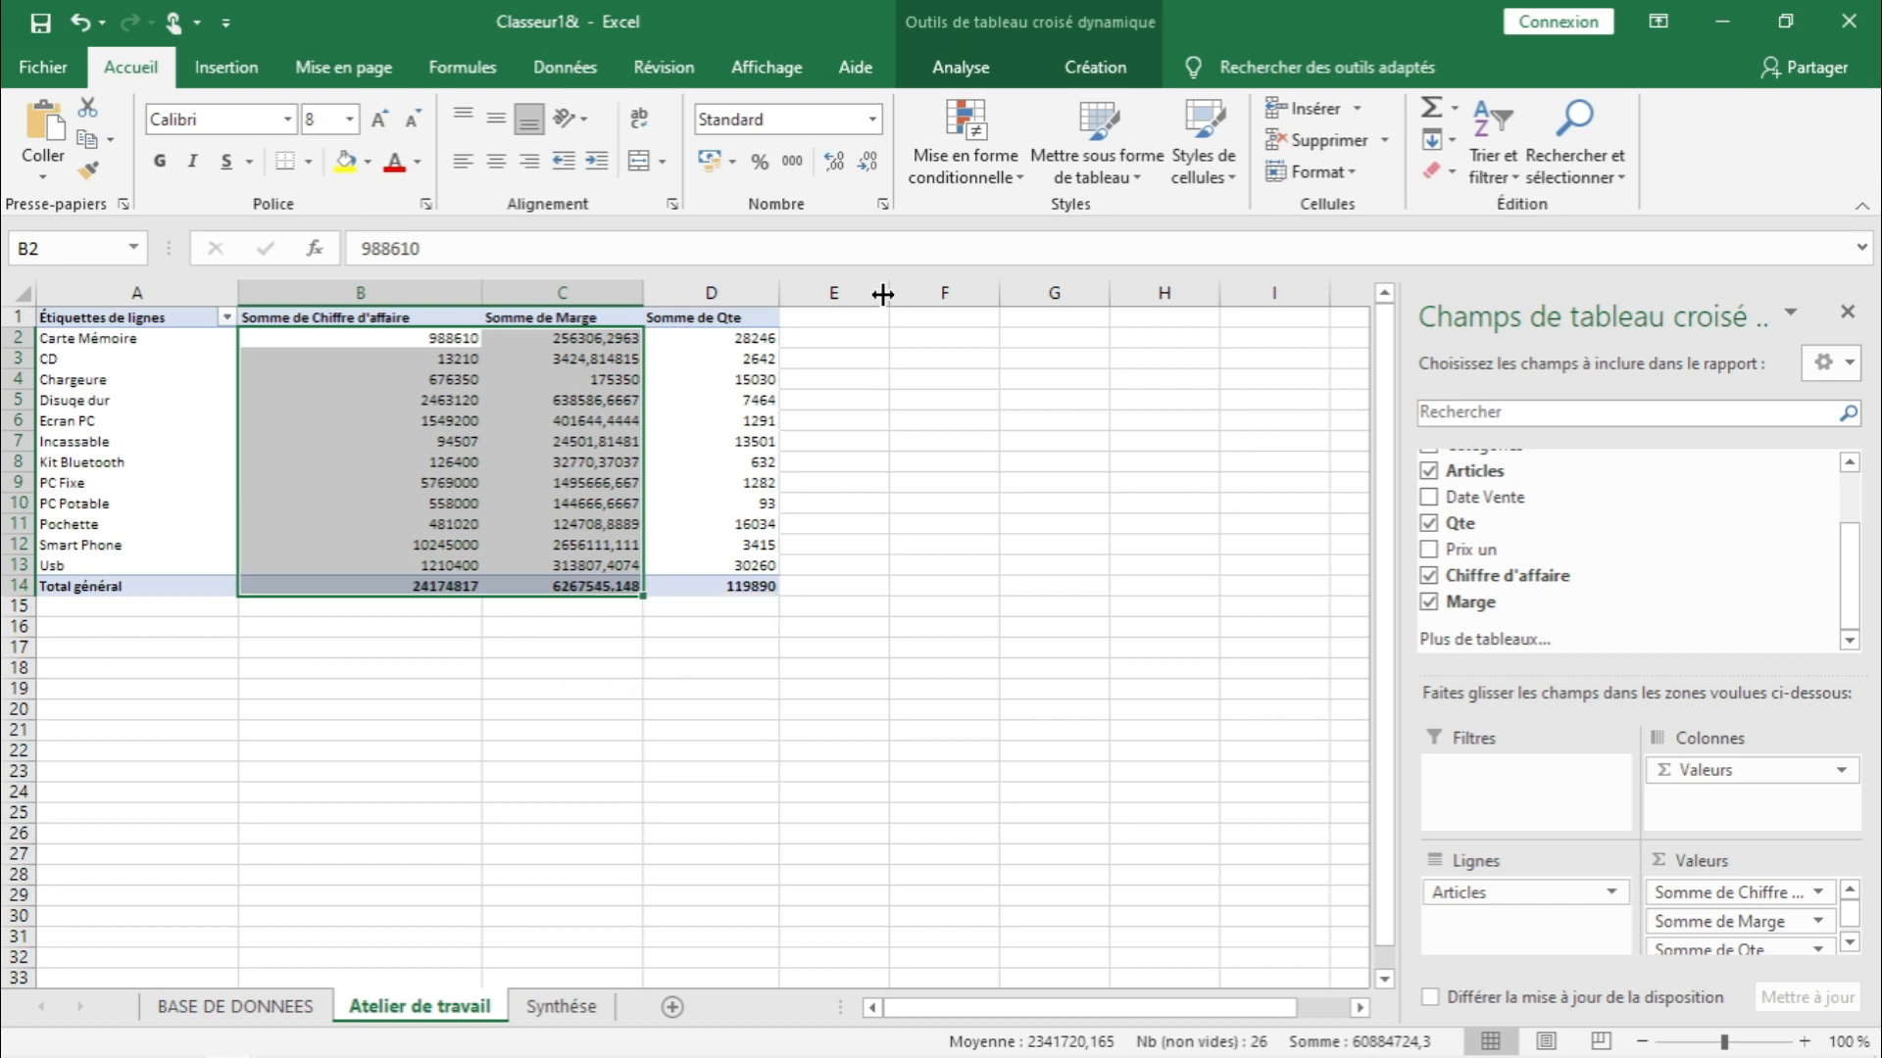
left_click(884, 206)
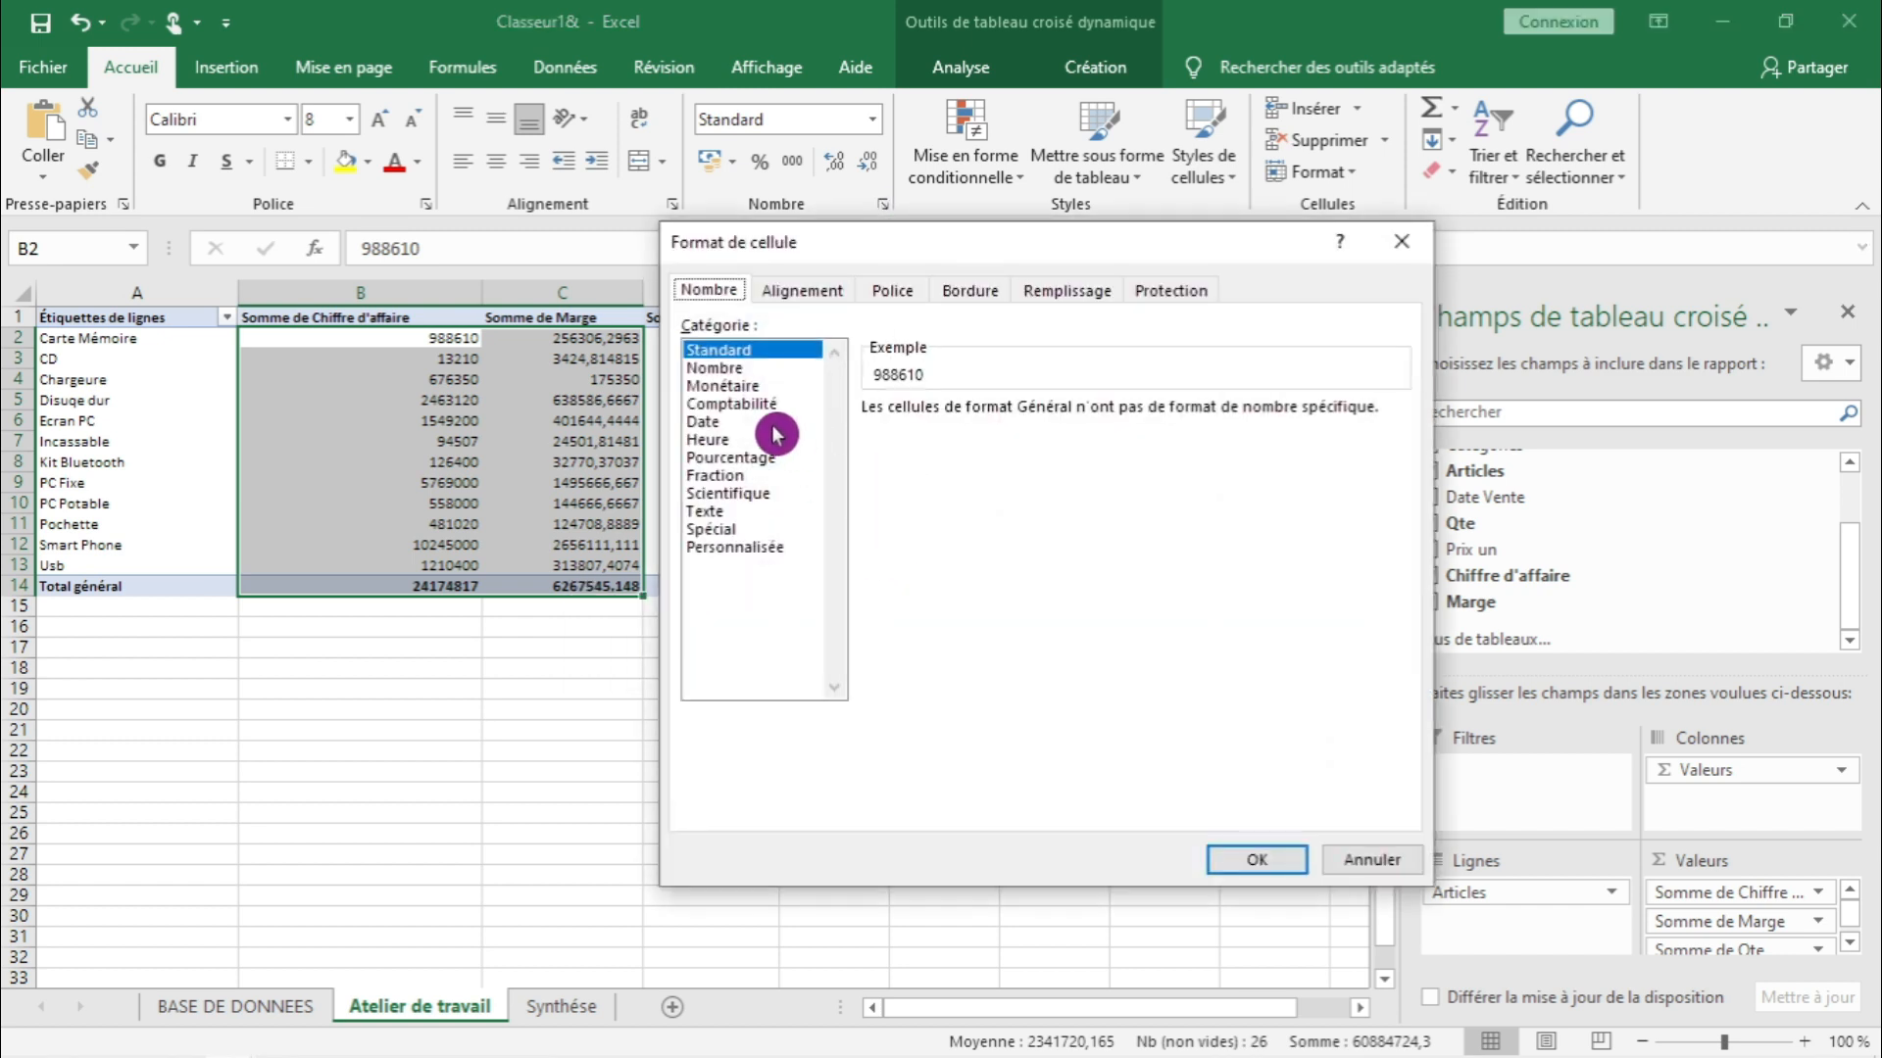
left_click(737, 387)
left_click(1102, 418)
left_click(1101, 418)
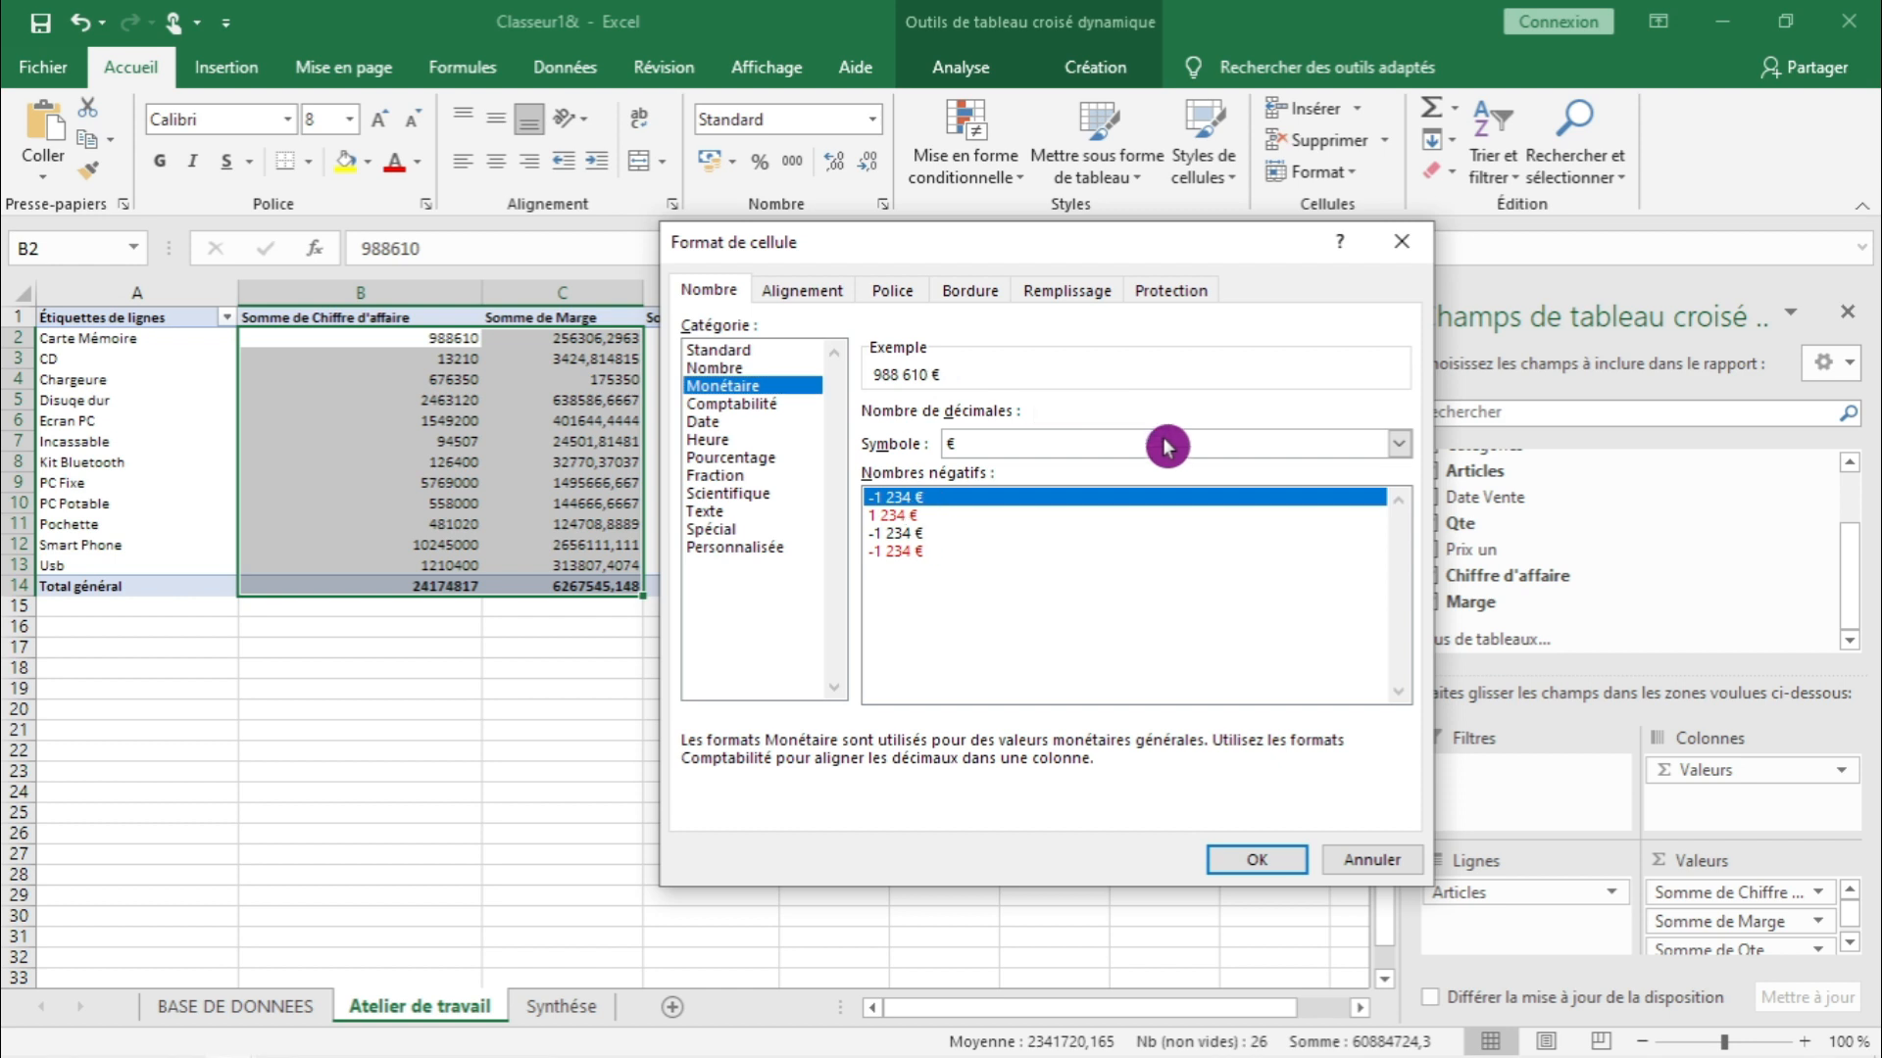
left_click(1402, 451)
key("a")
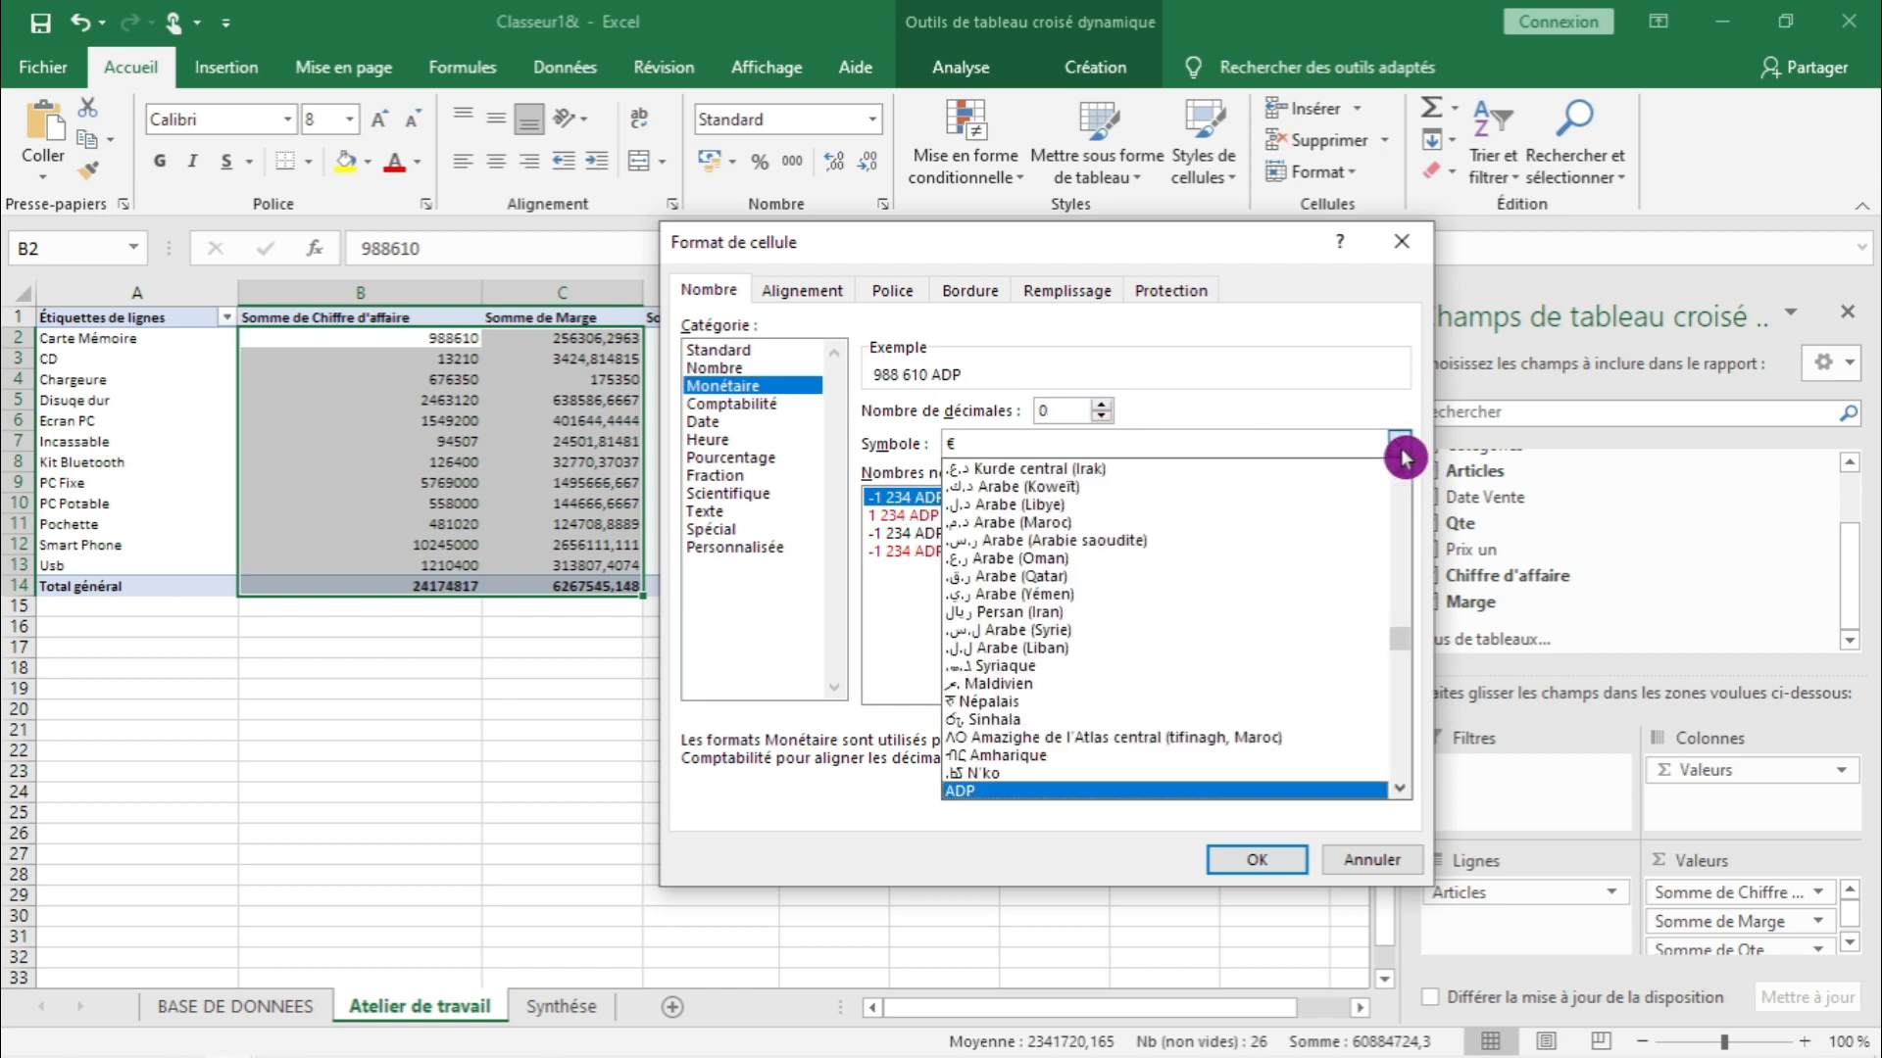
key("m")
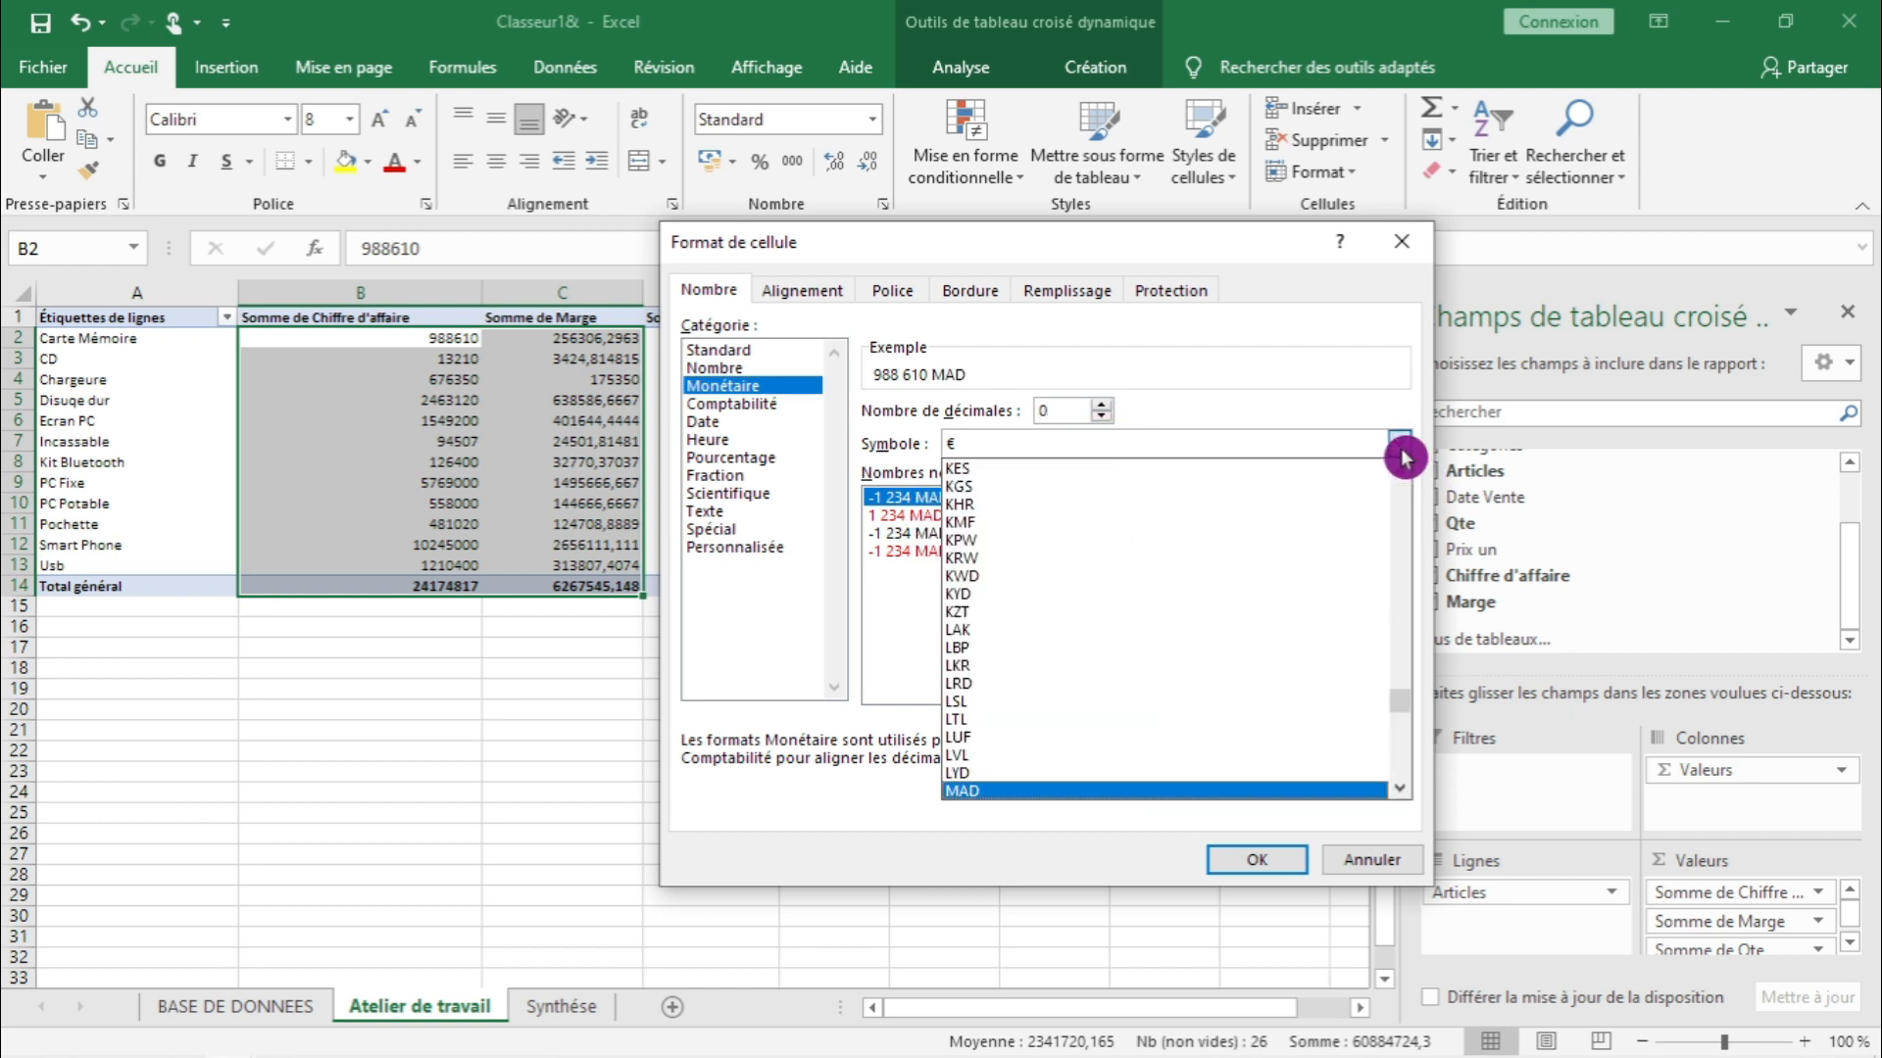
left_click(1058, 792)
left_click(1243, 860)
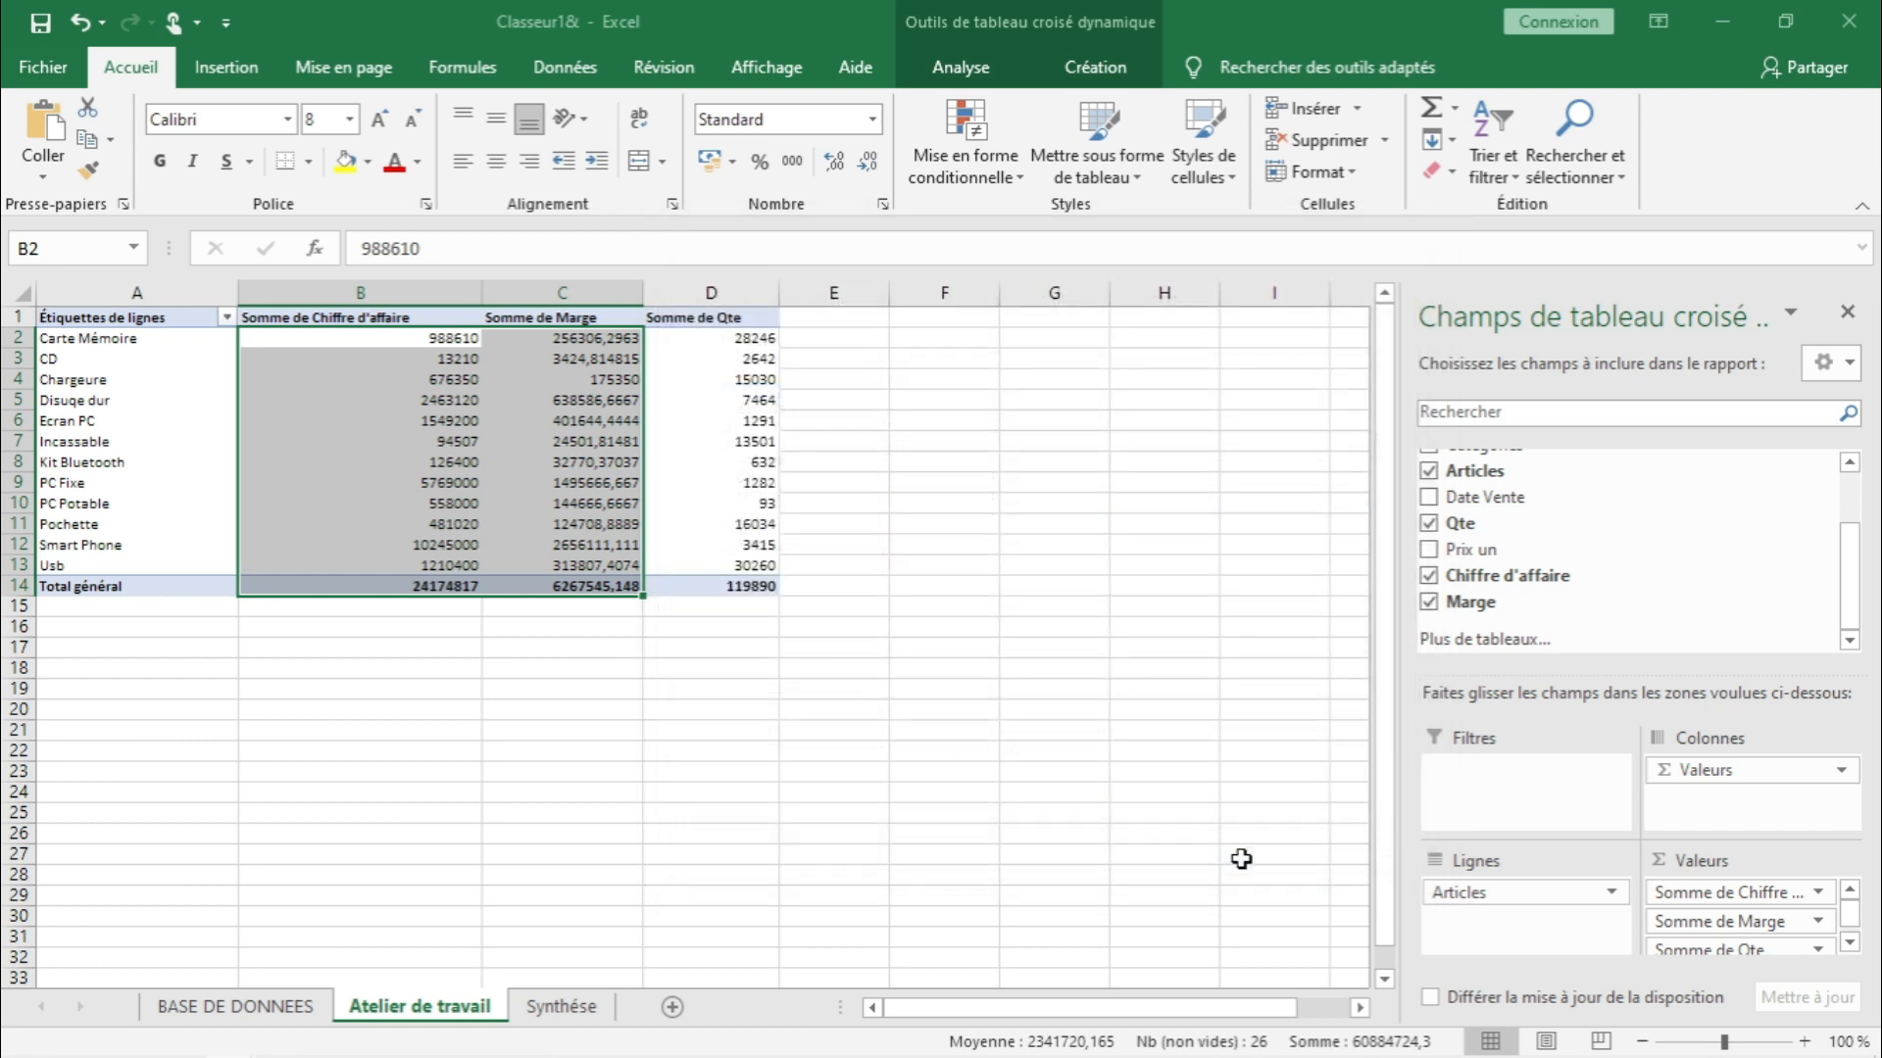
left_click(945, 769)
- Apply the custom number format # ##0\ [$Pcs] to the Qte values in D2:D14
left_click(722, 343)
left_click_drag(725, 435, 739, 586)
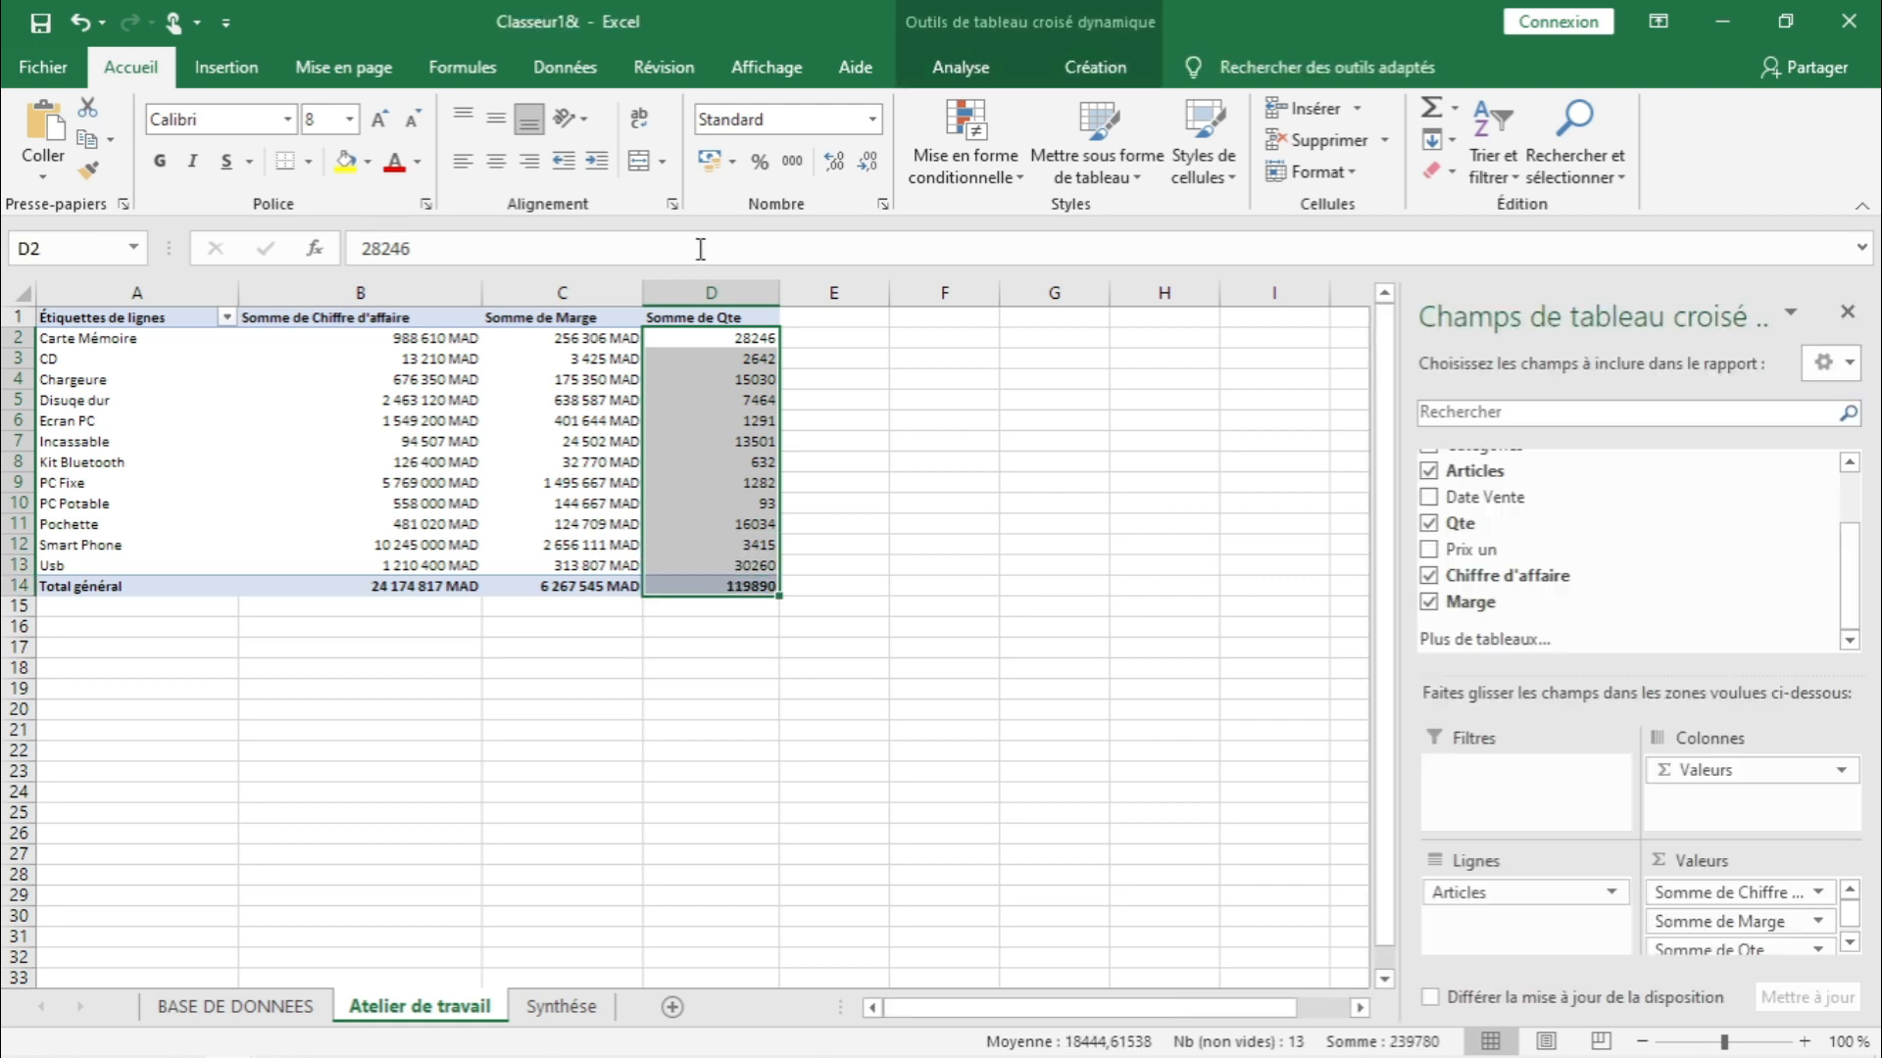
left_click(877, 201)
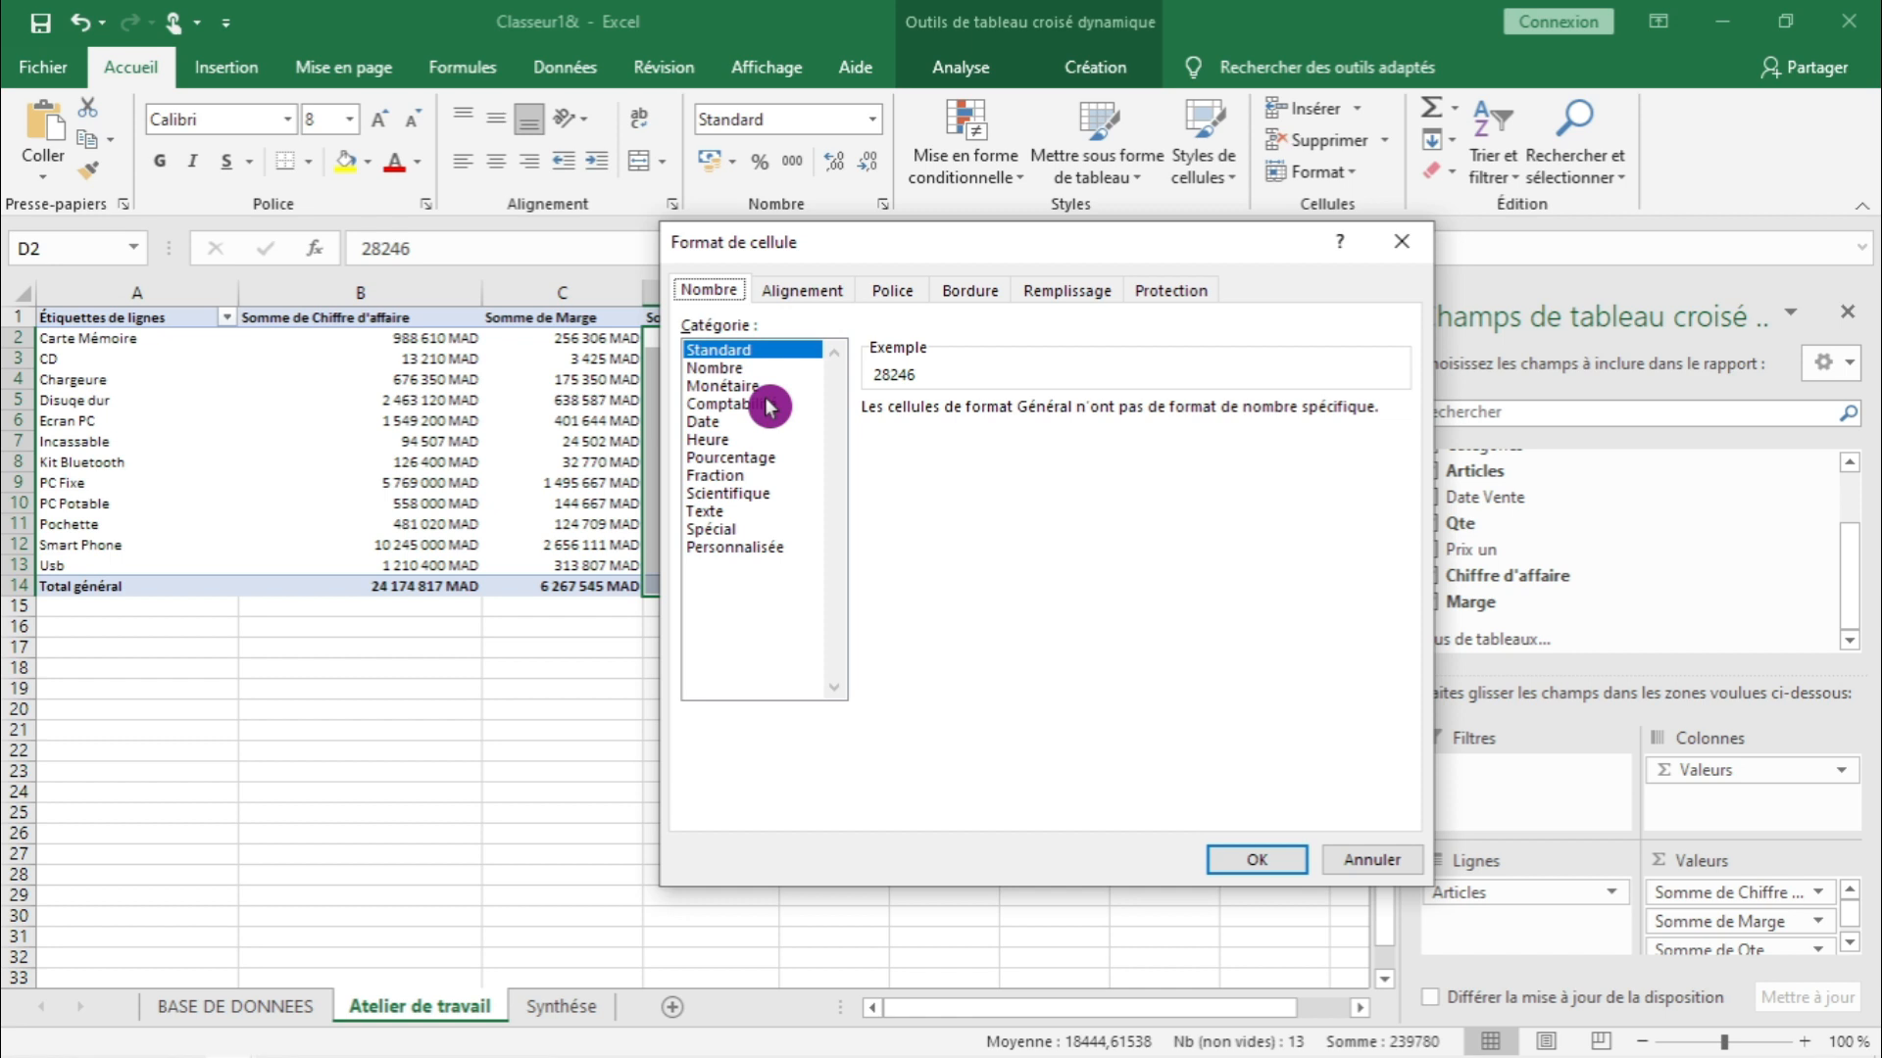
left_click(735, 549)
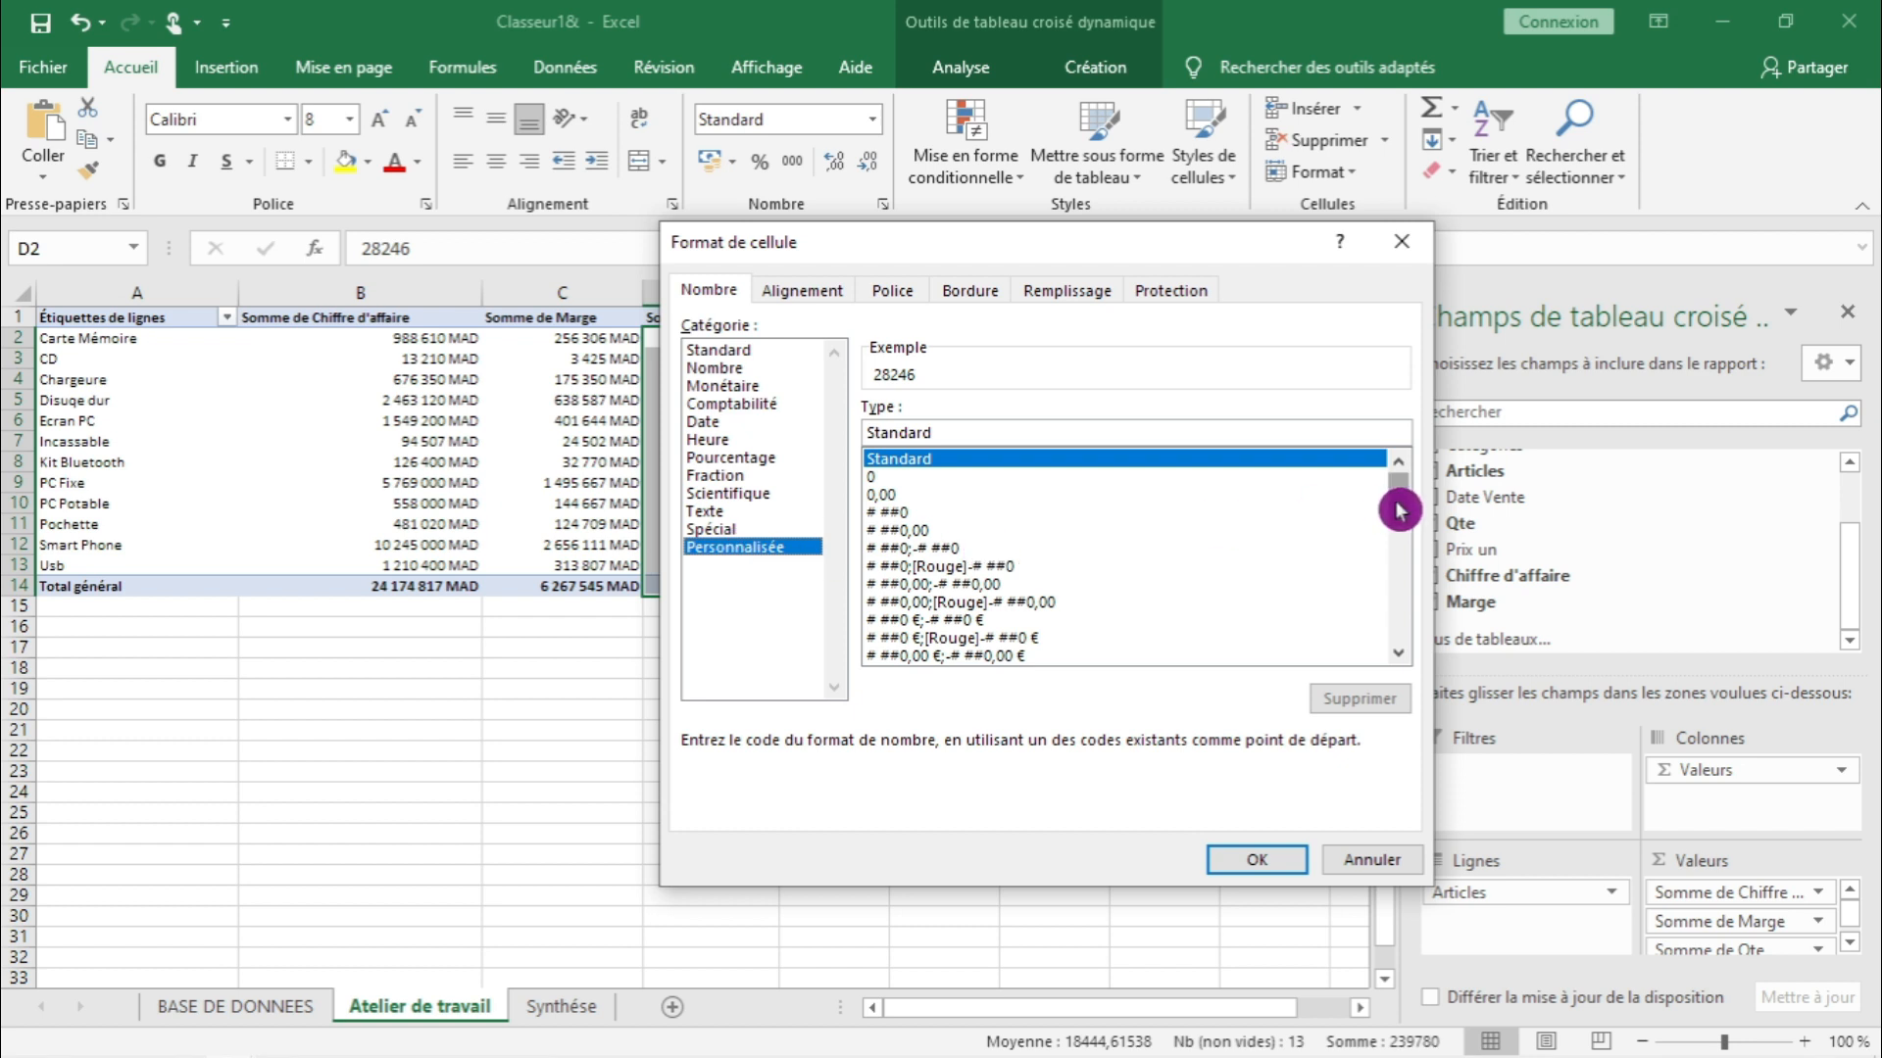
left_click_drag(1398, 502, 1403, 627)
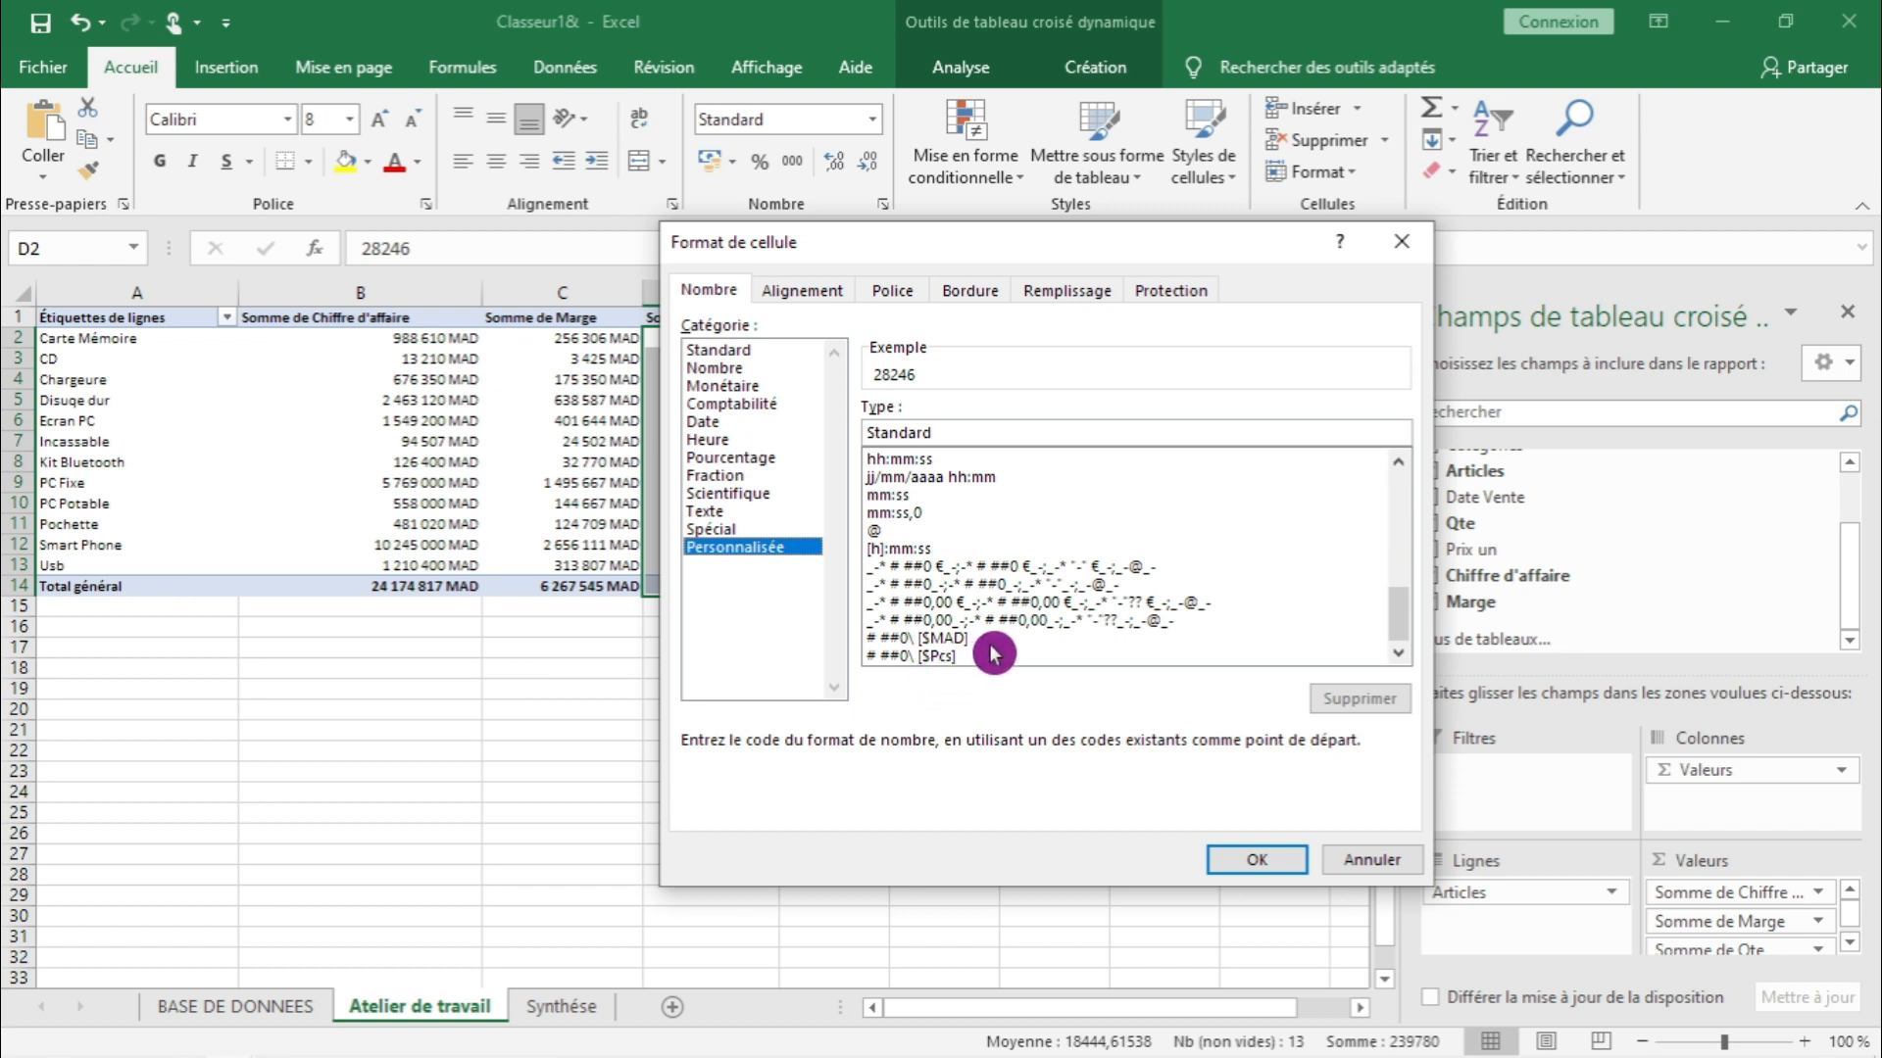
left_click(976, 638)
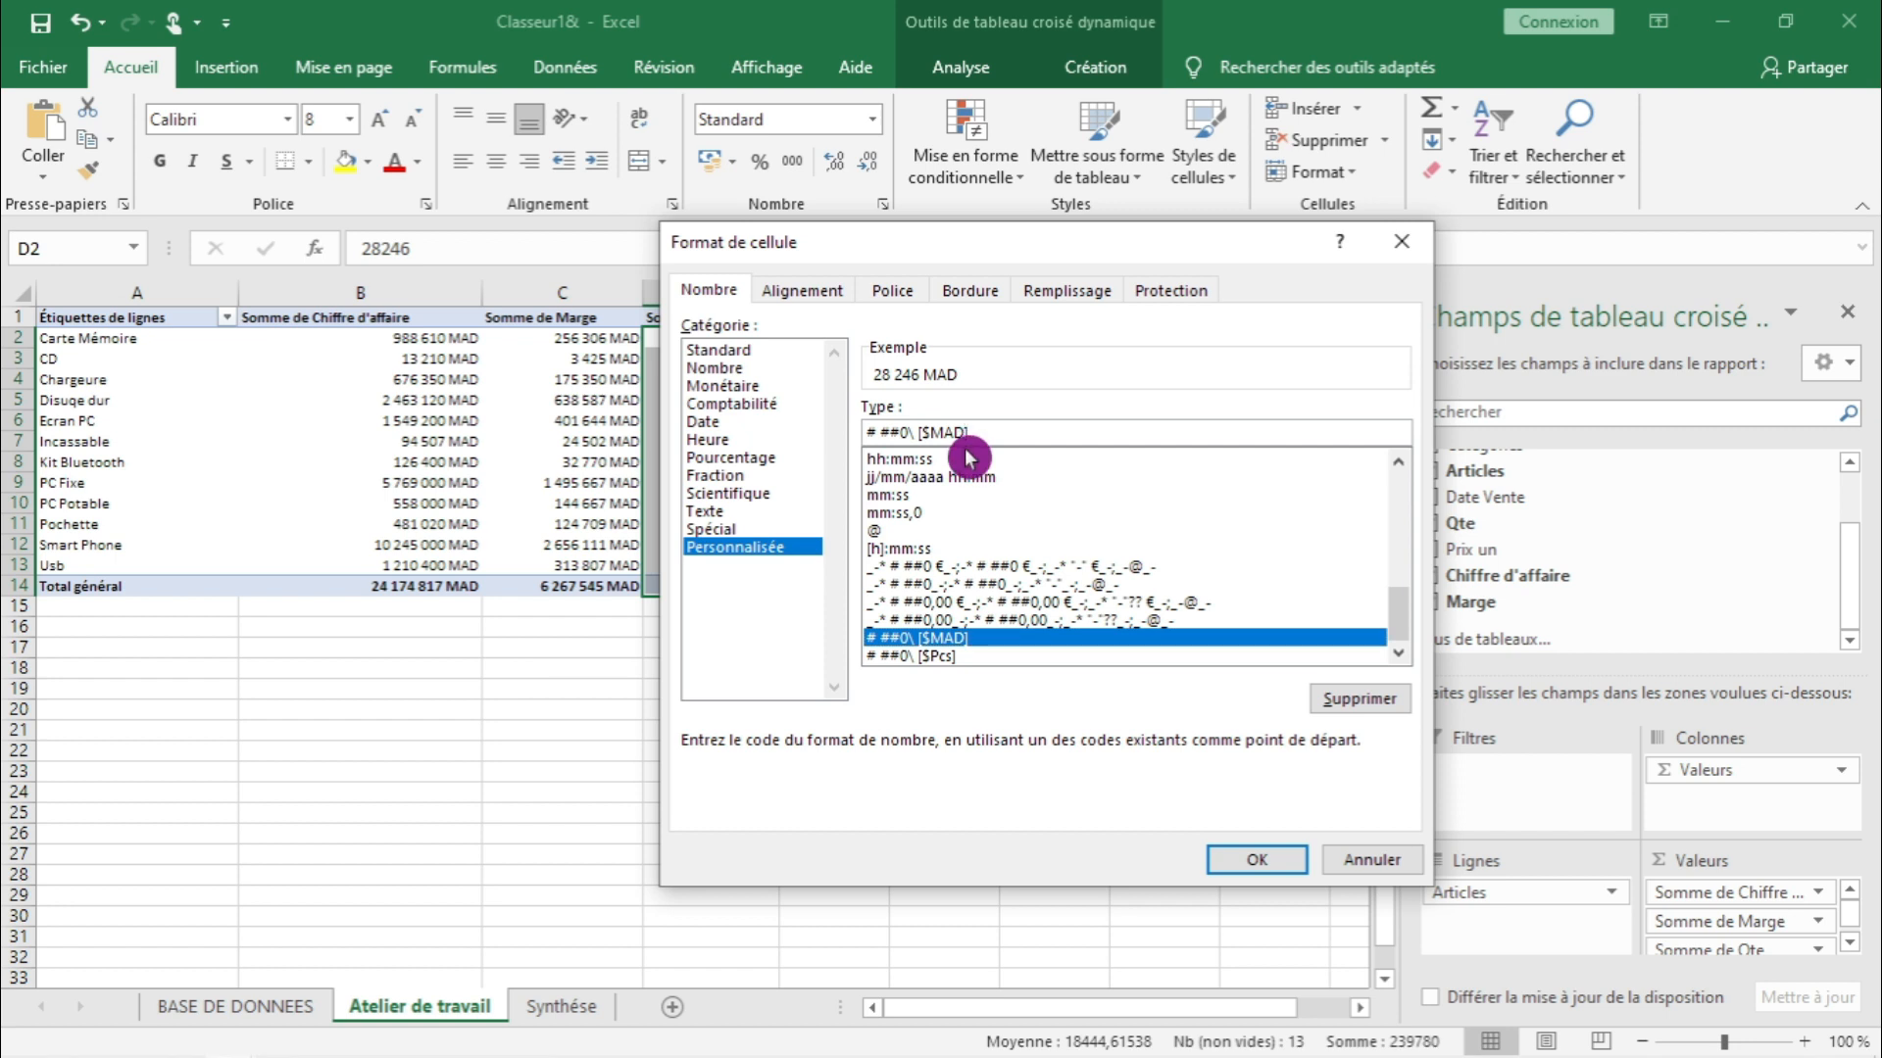
key("BackSpace")
key("BackSpace")
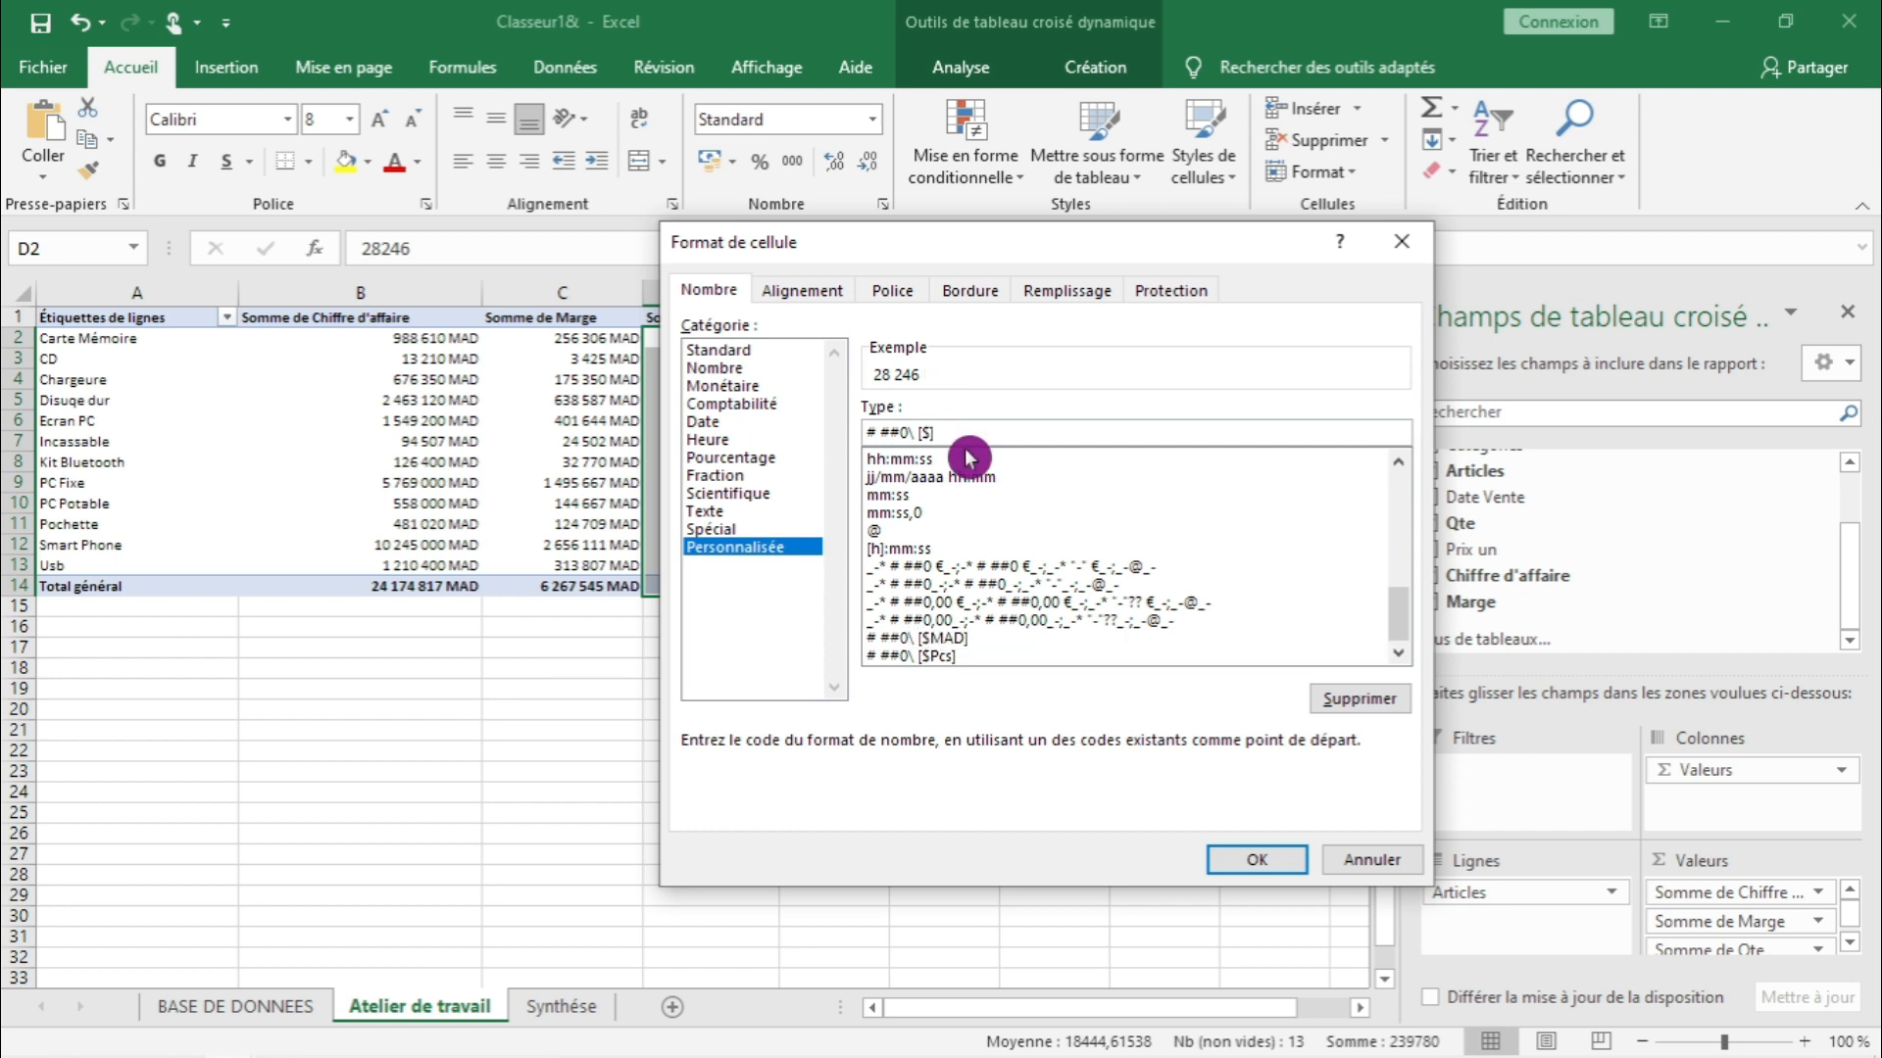
type("Pcs]")
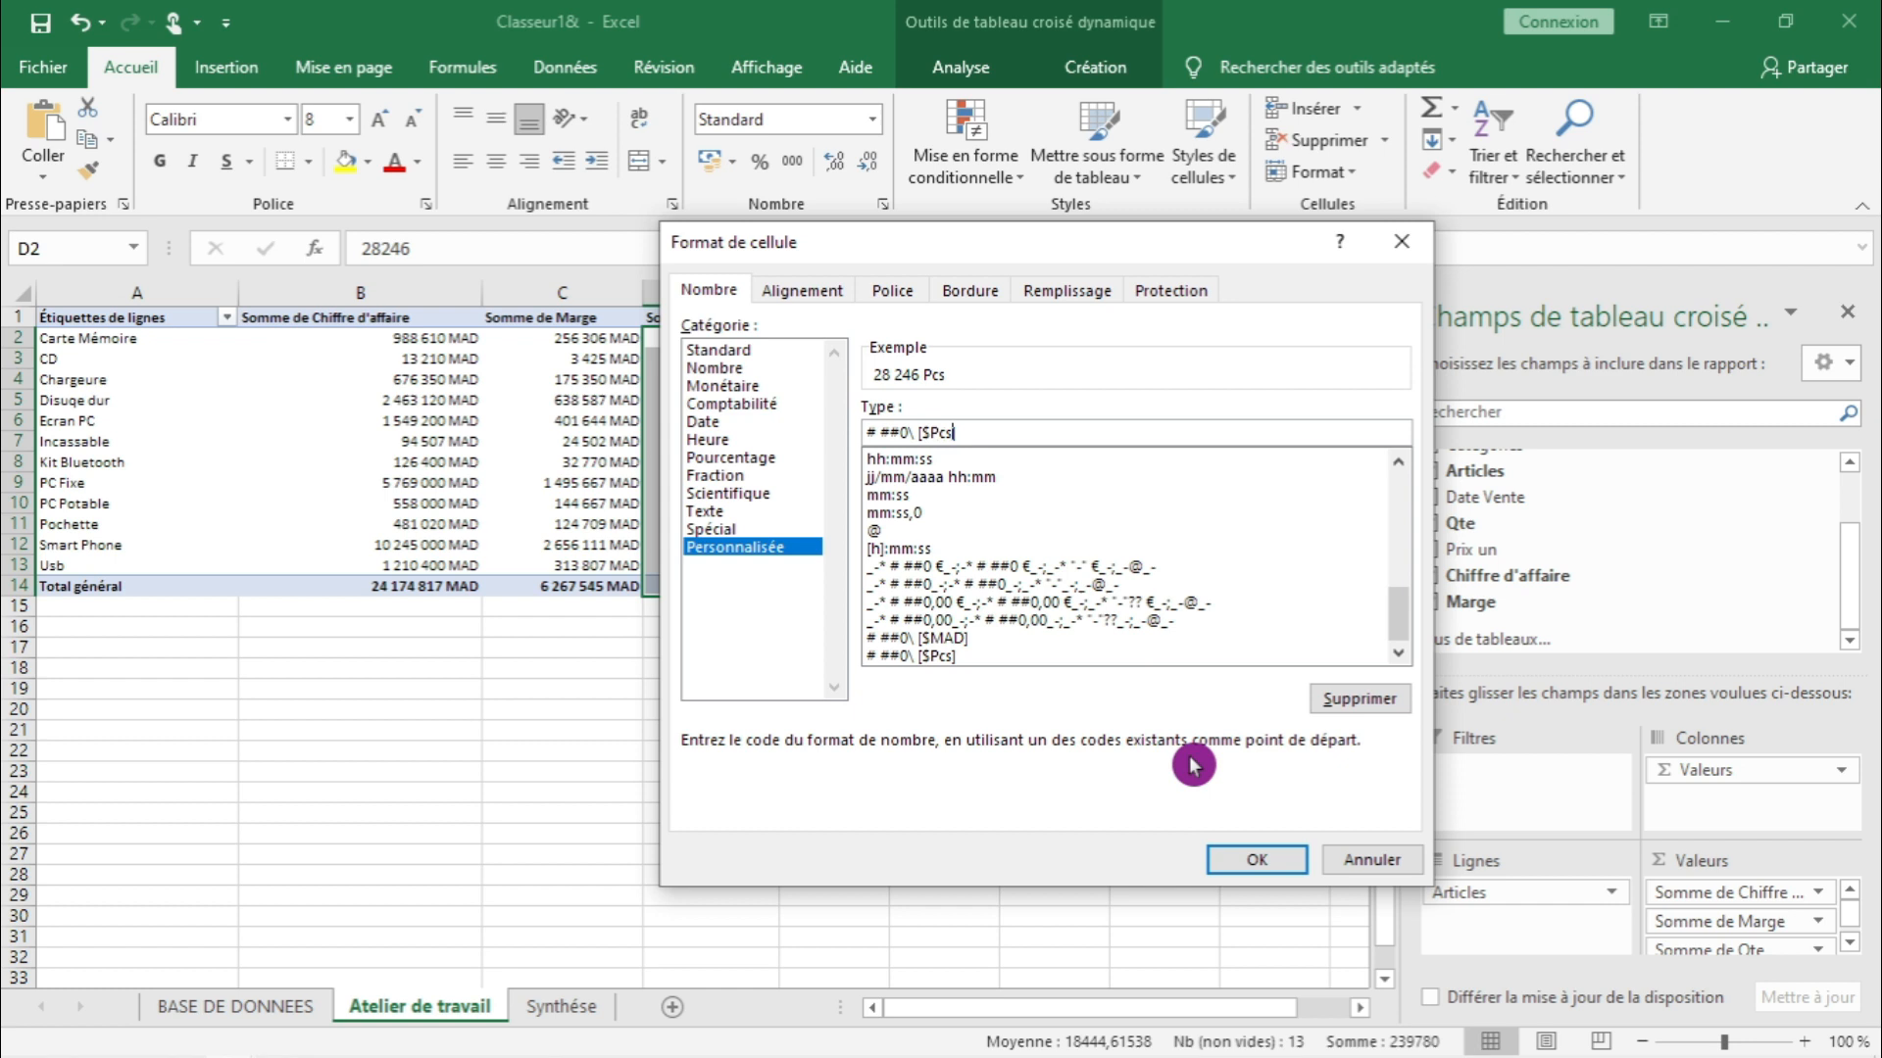
left_click(1255, 860)
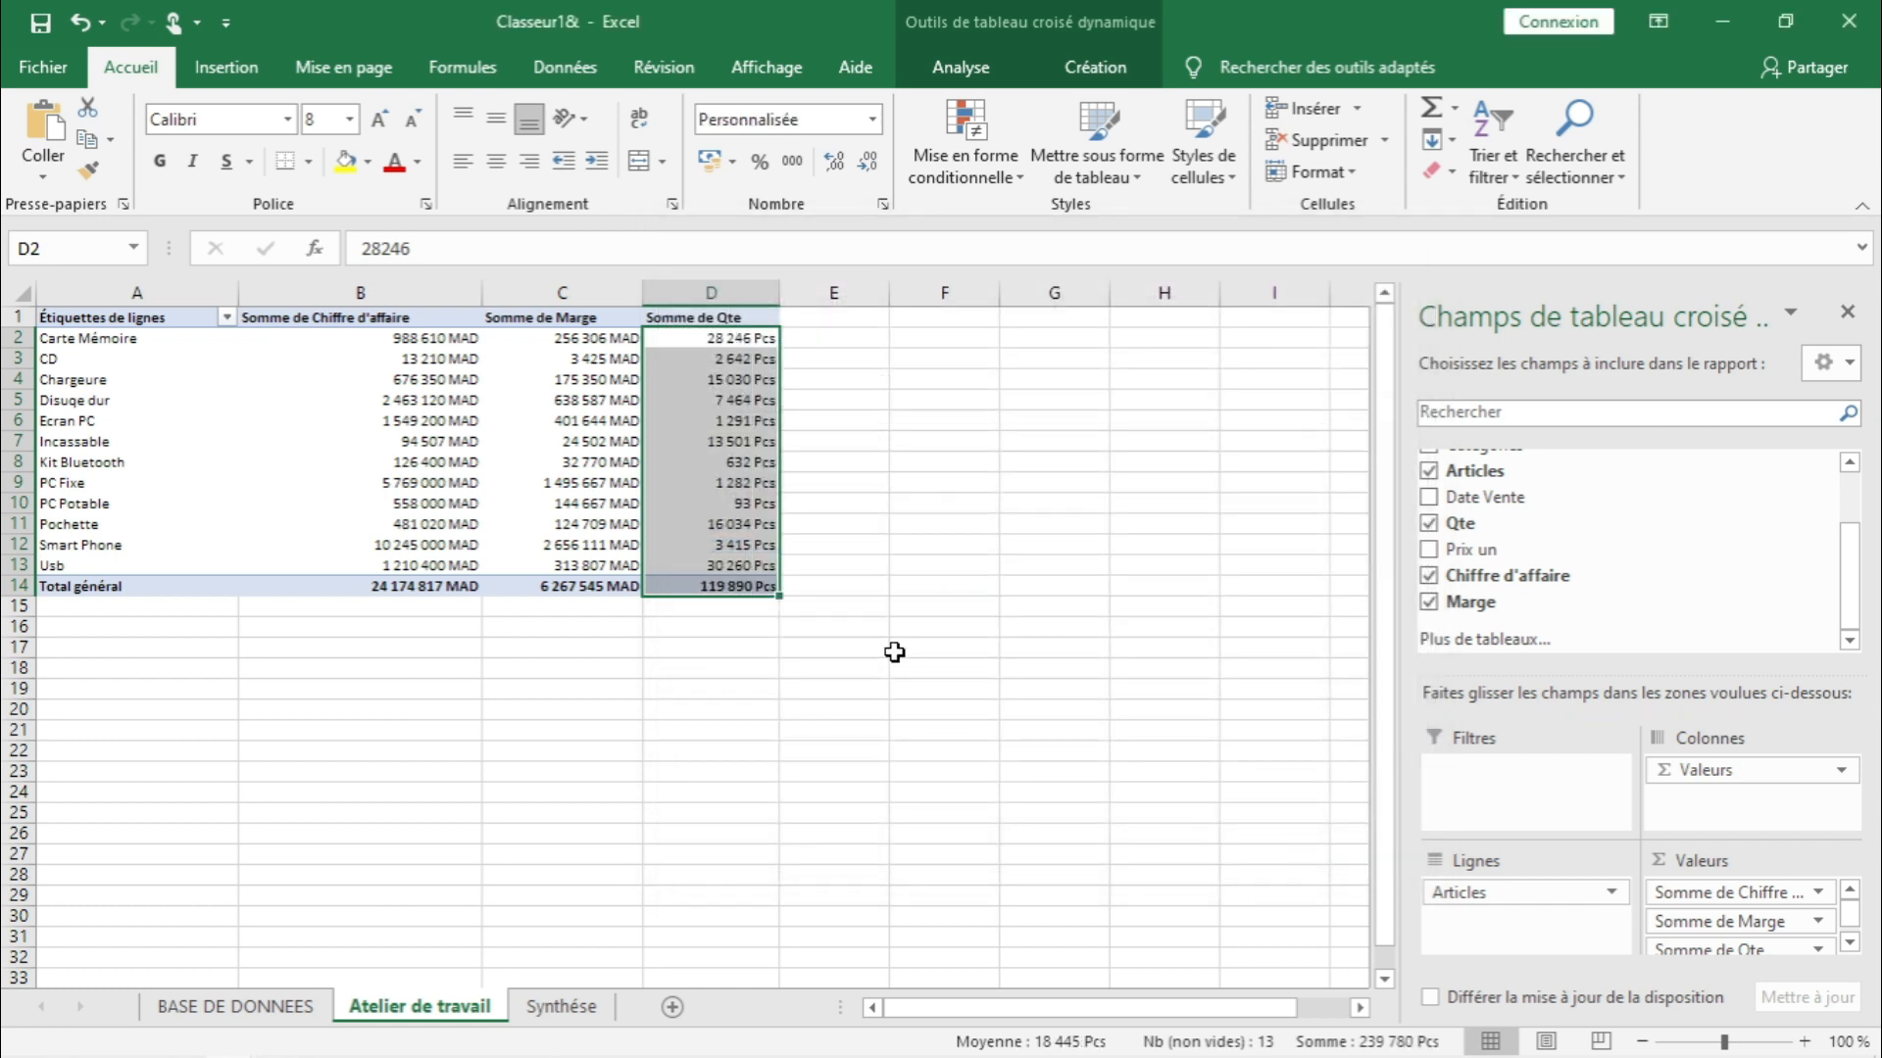
left_click(756, 565)
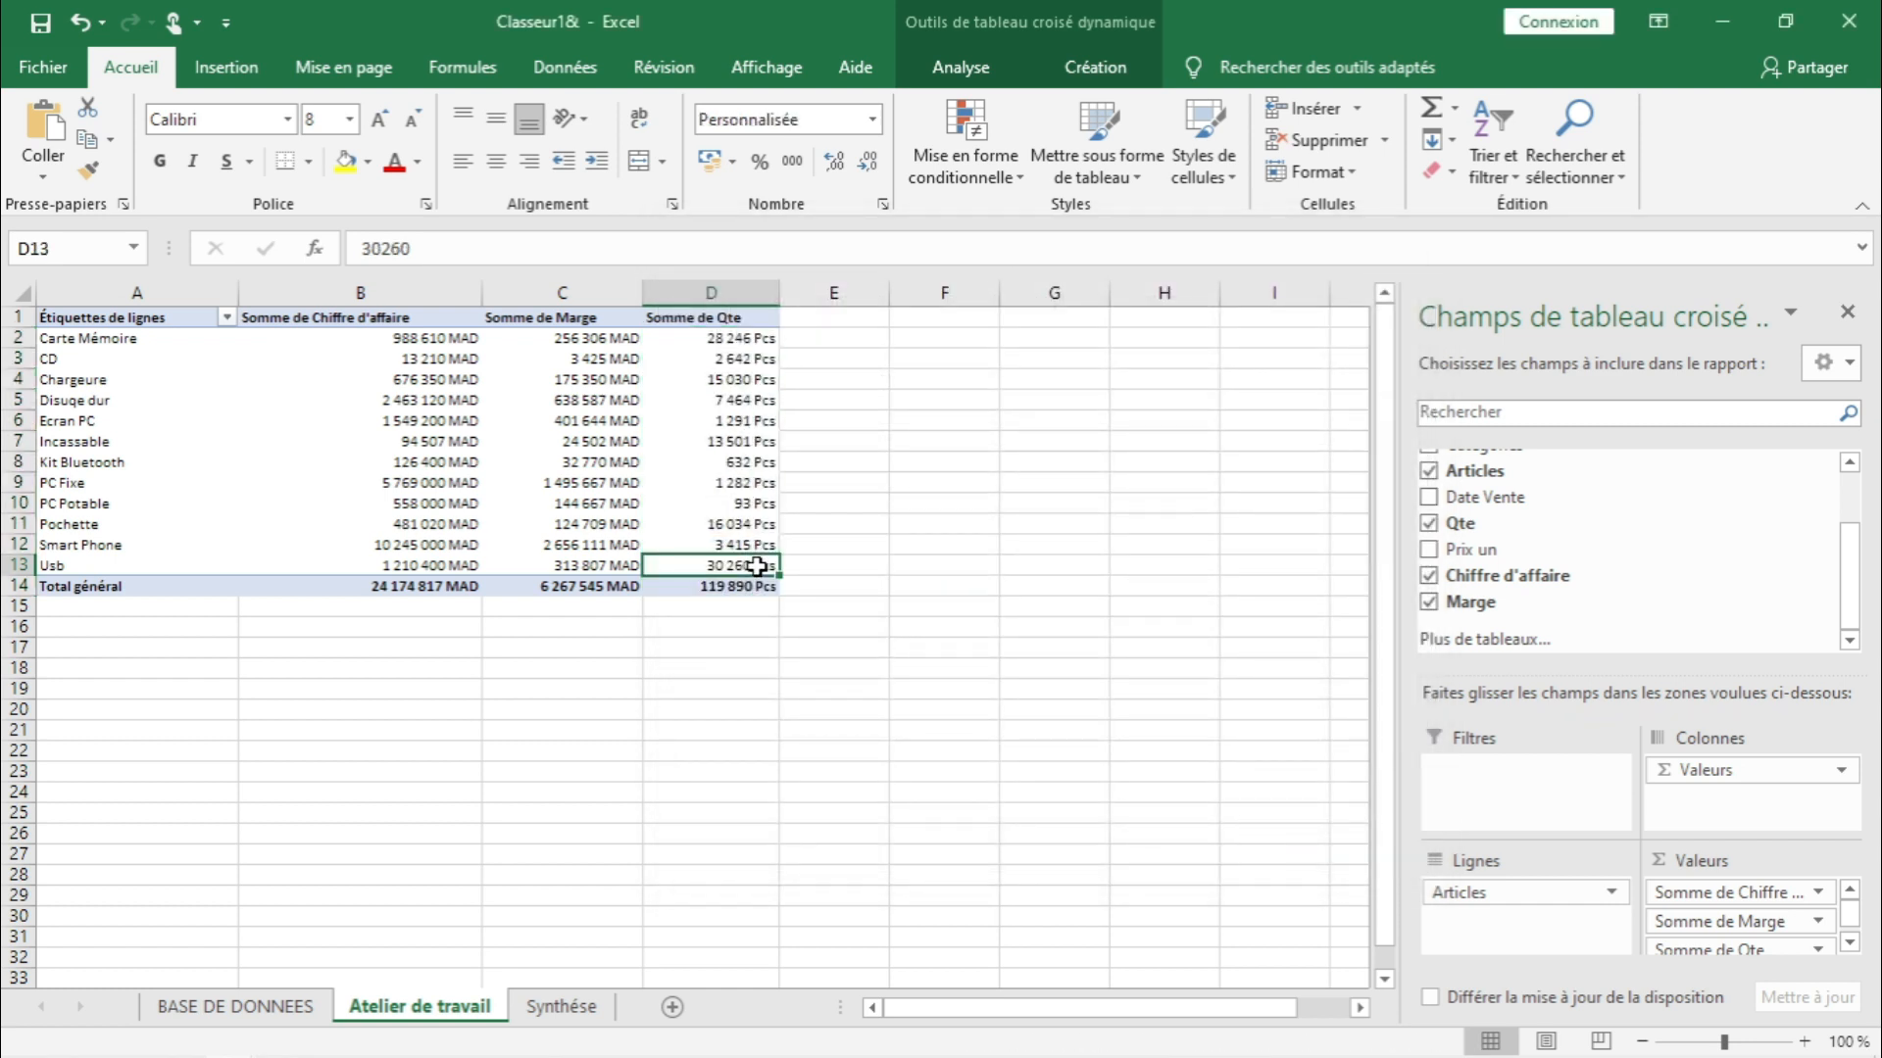
left_click(701, 789)
- Give all columns of the Synthése sheet the same narrow width, slightly wider than the original column A
left_click(557, 1010)
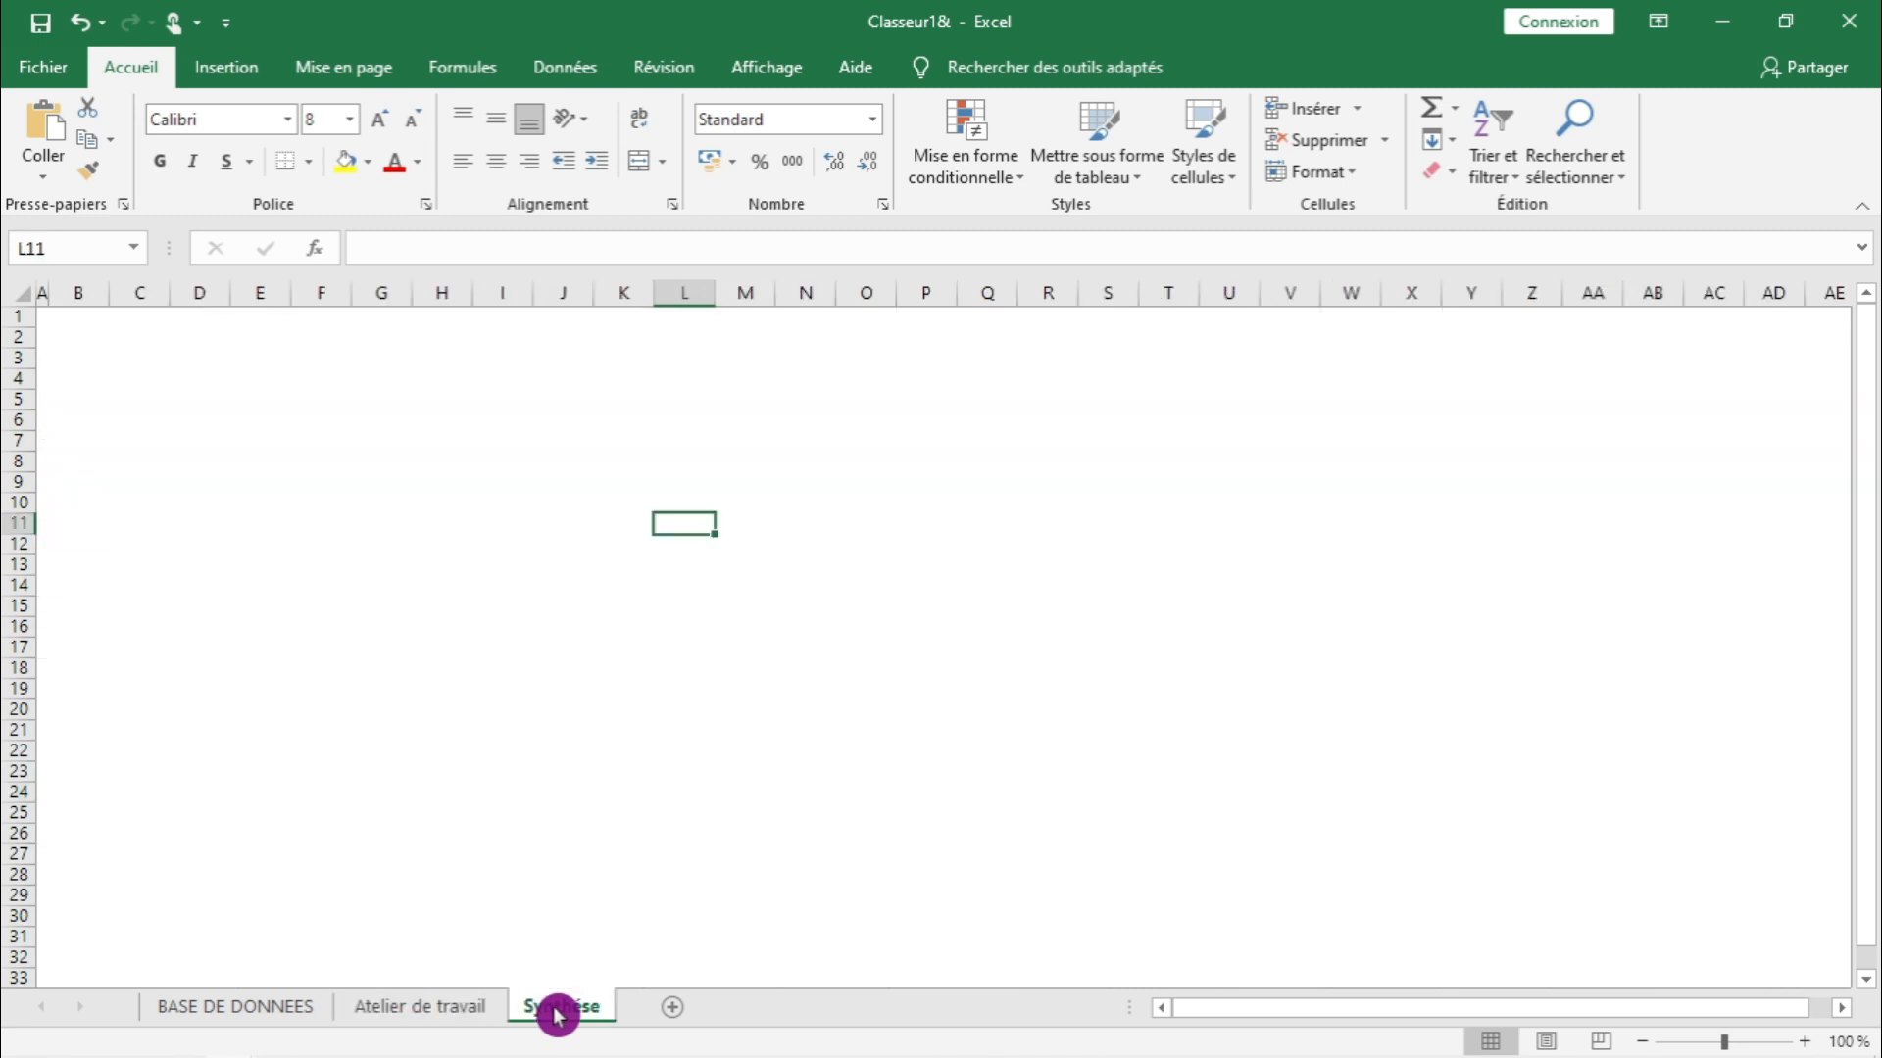
left_click(383, 707)
left_click(24, 294)
left_click_drag(53, 293, 80, 295)
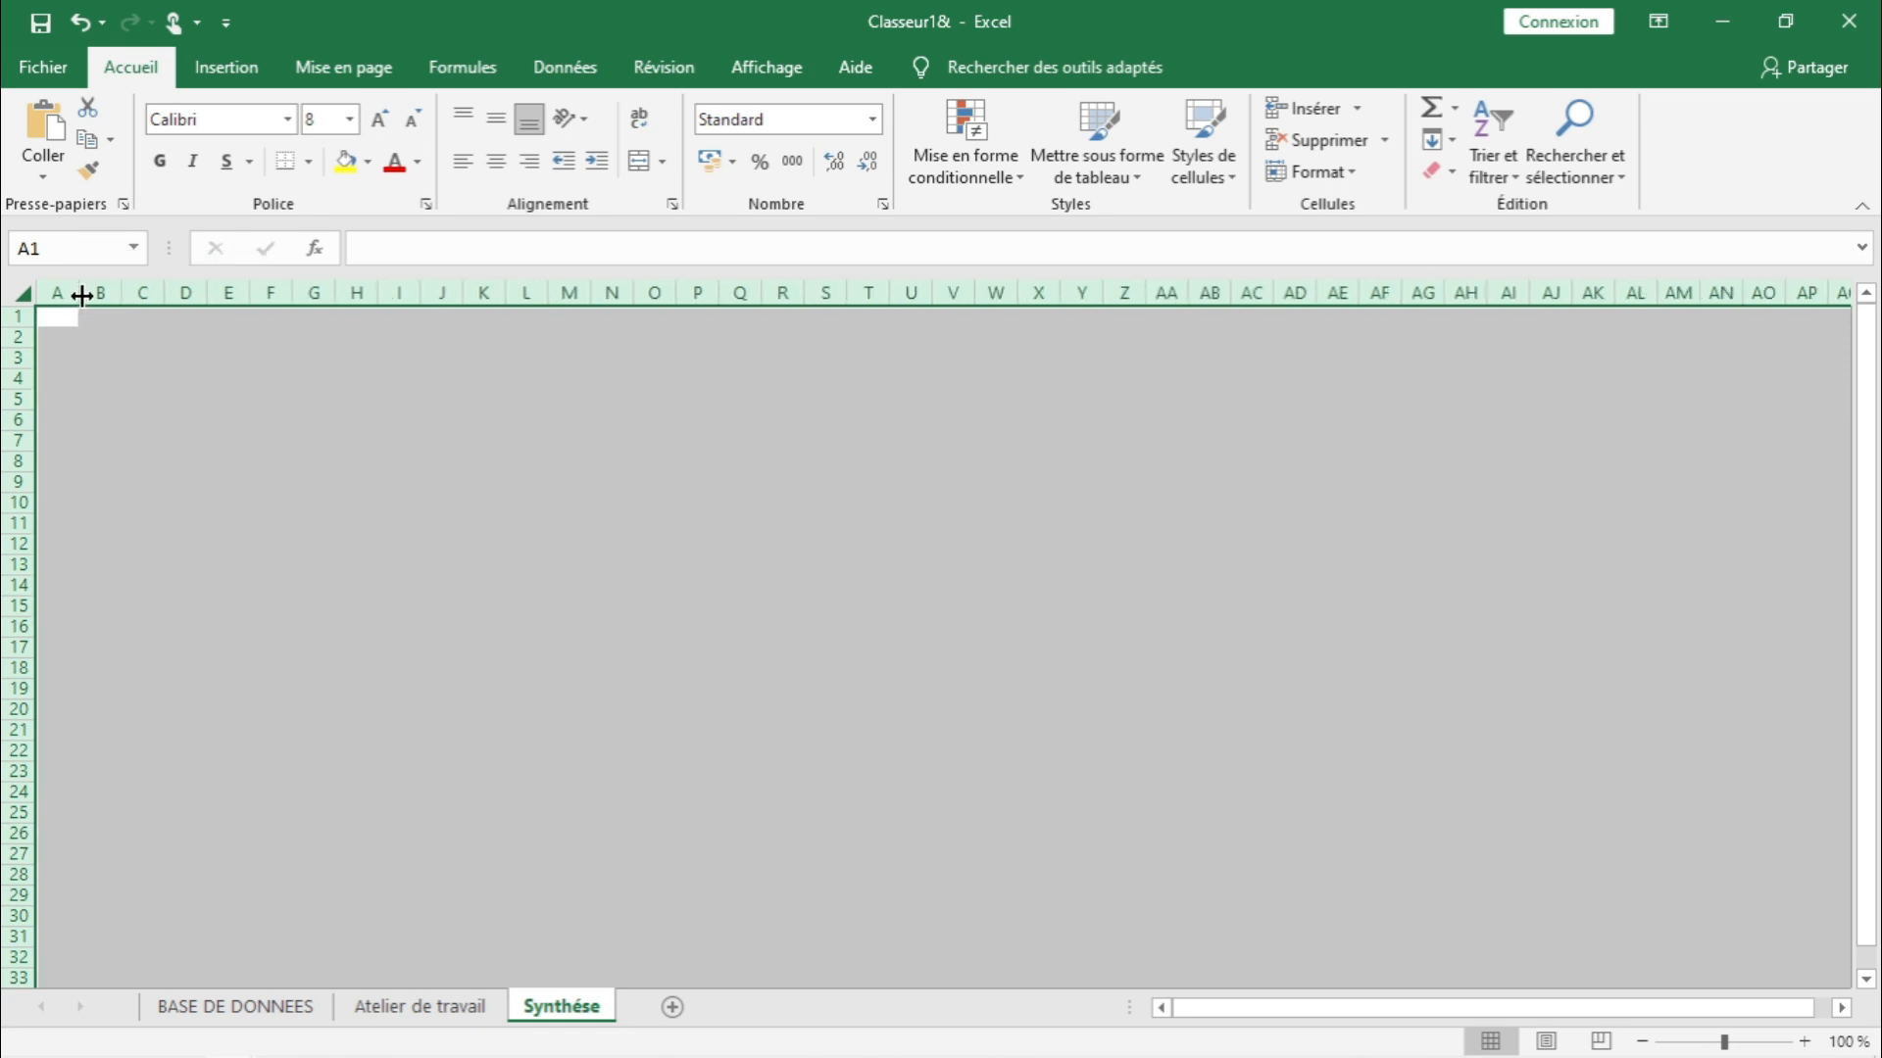
left_click(134, 365)
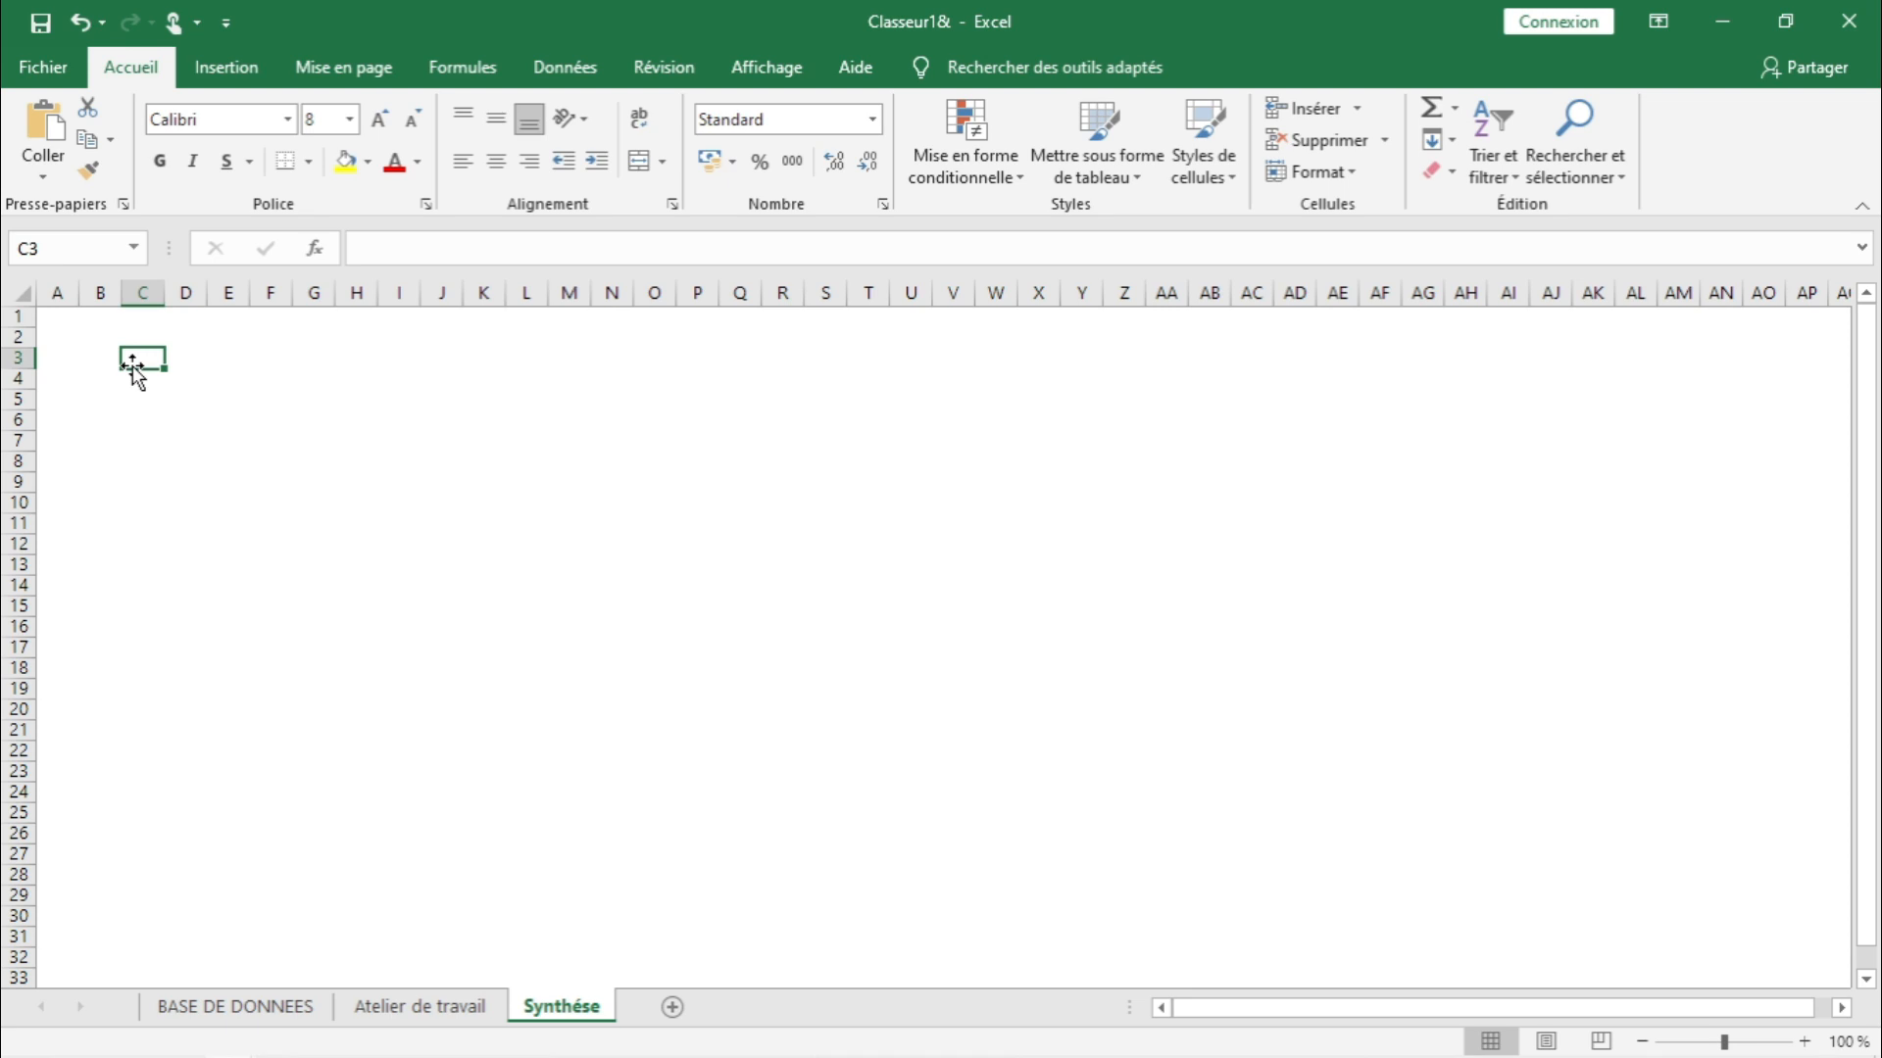
- After checking the finished Tableau de bord commercial workbook, draw a vertical scroll shape about 2.88 by 3.6 cm on Synthése, starting at column B, row 3
left_click(95, 339)
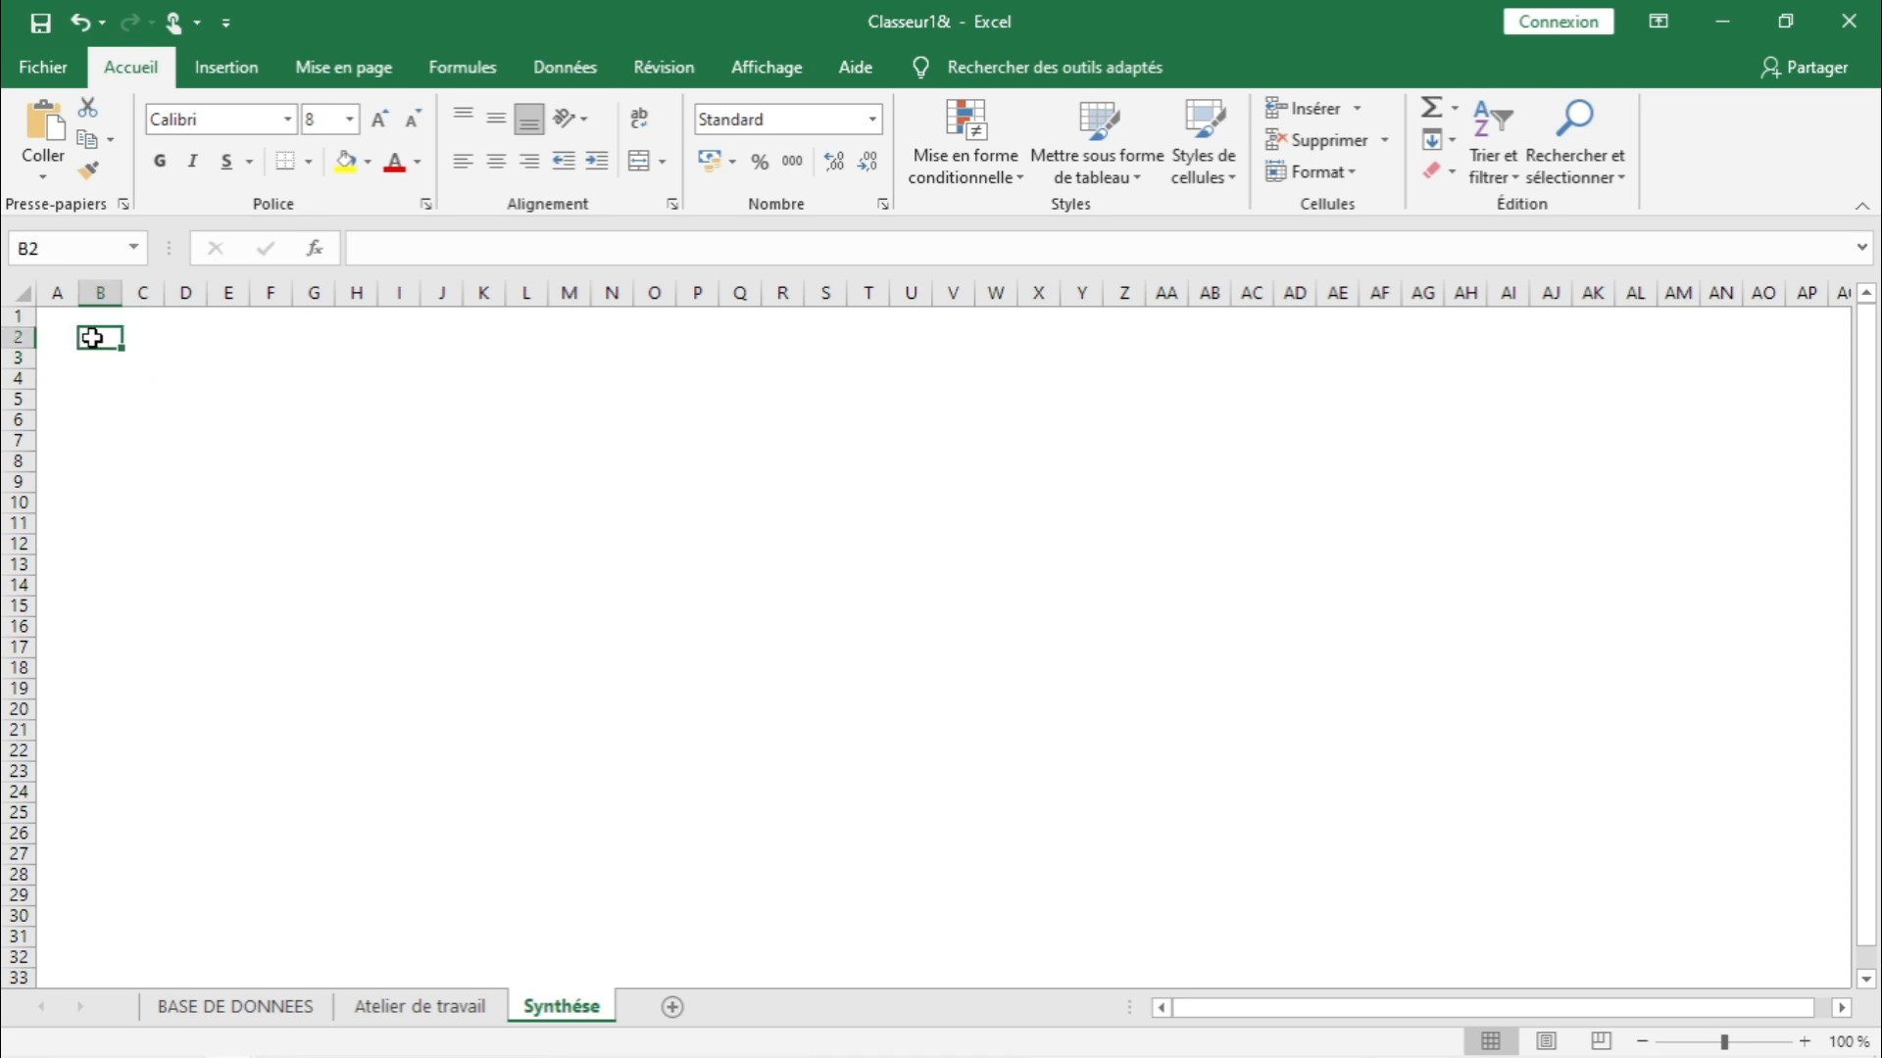
left_click(226, 67)
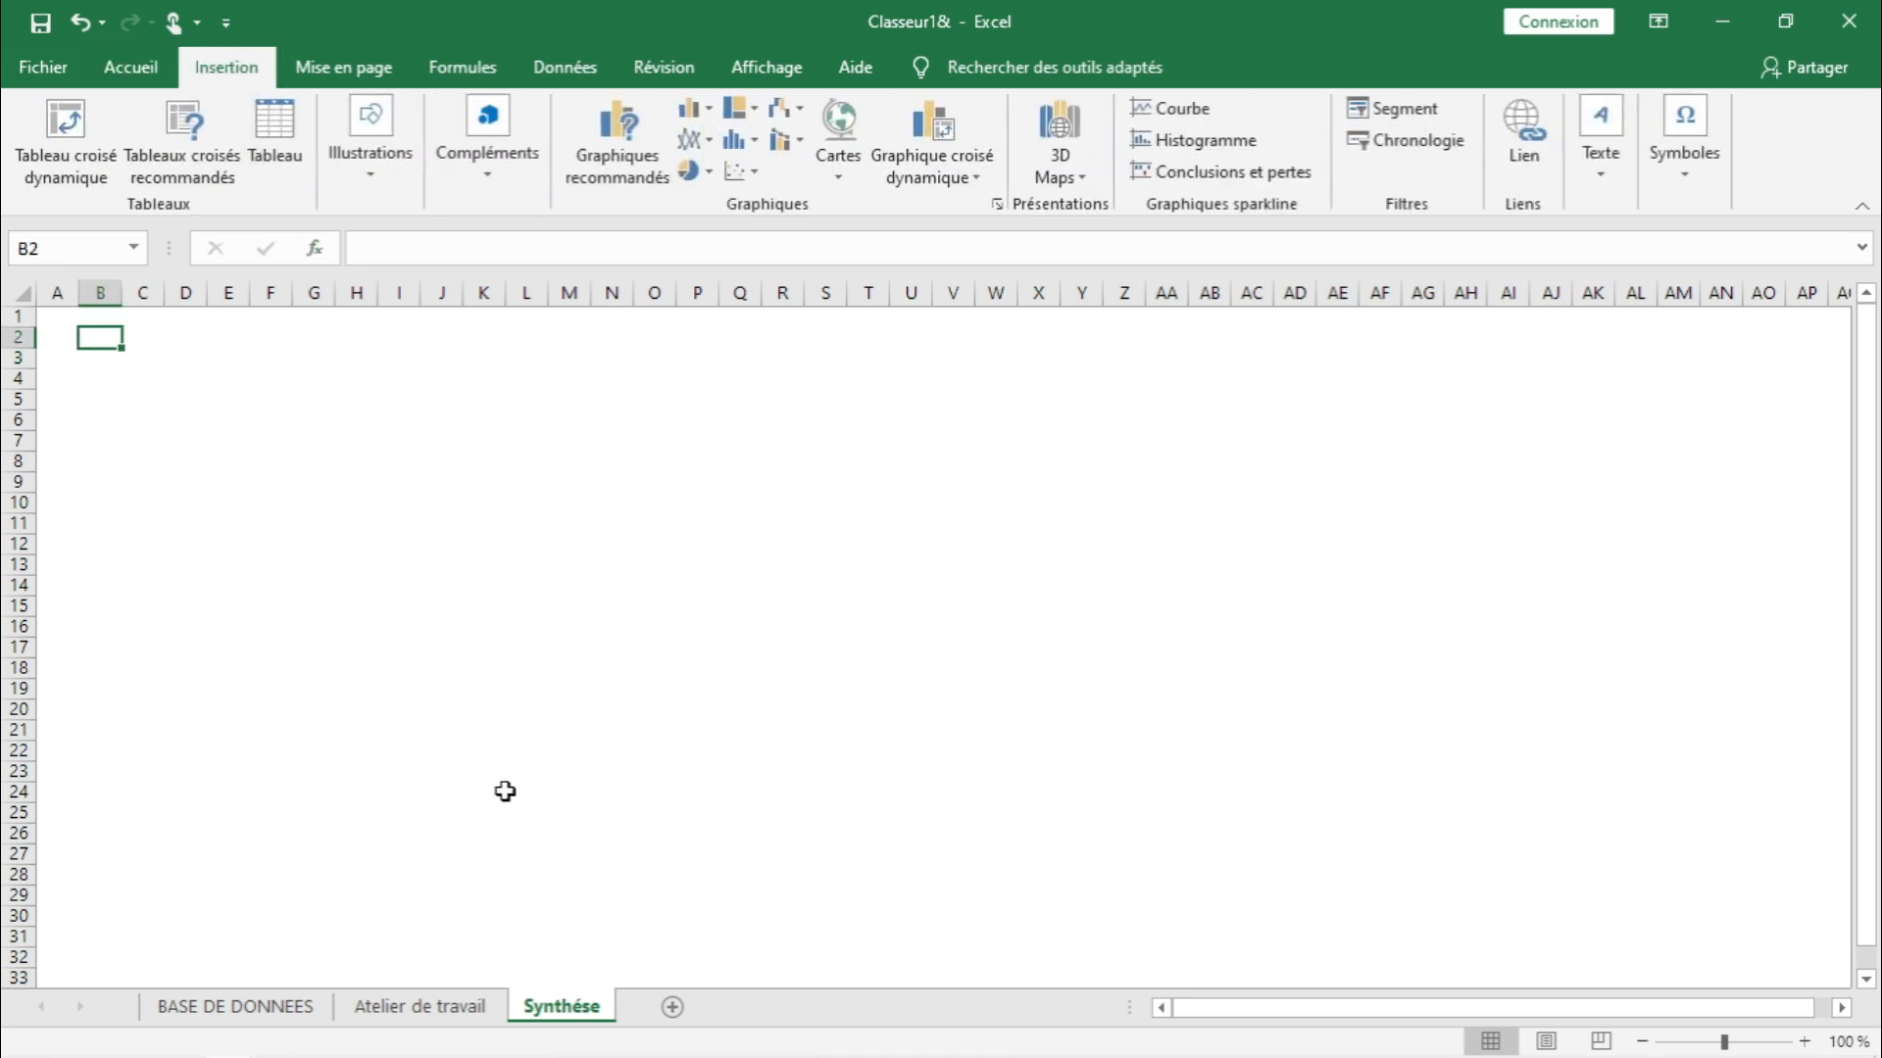
key("alt+Tab")
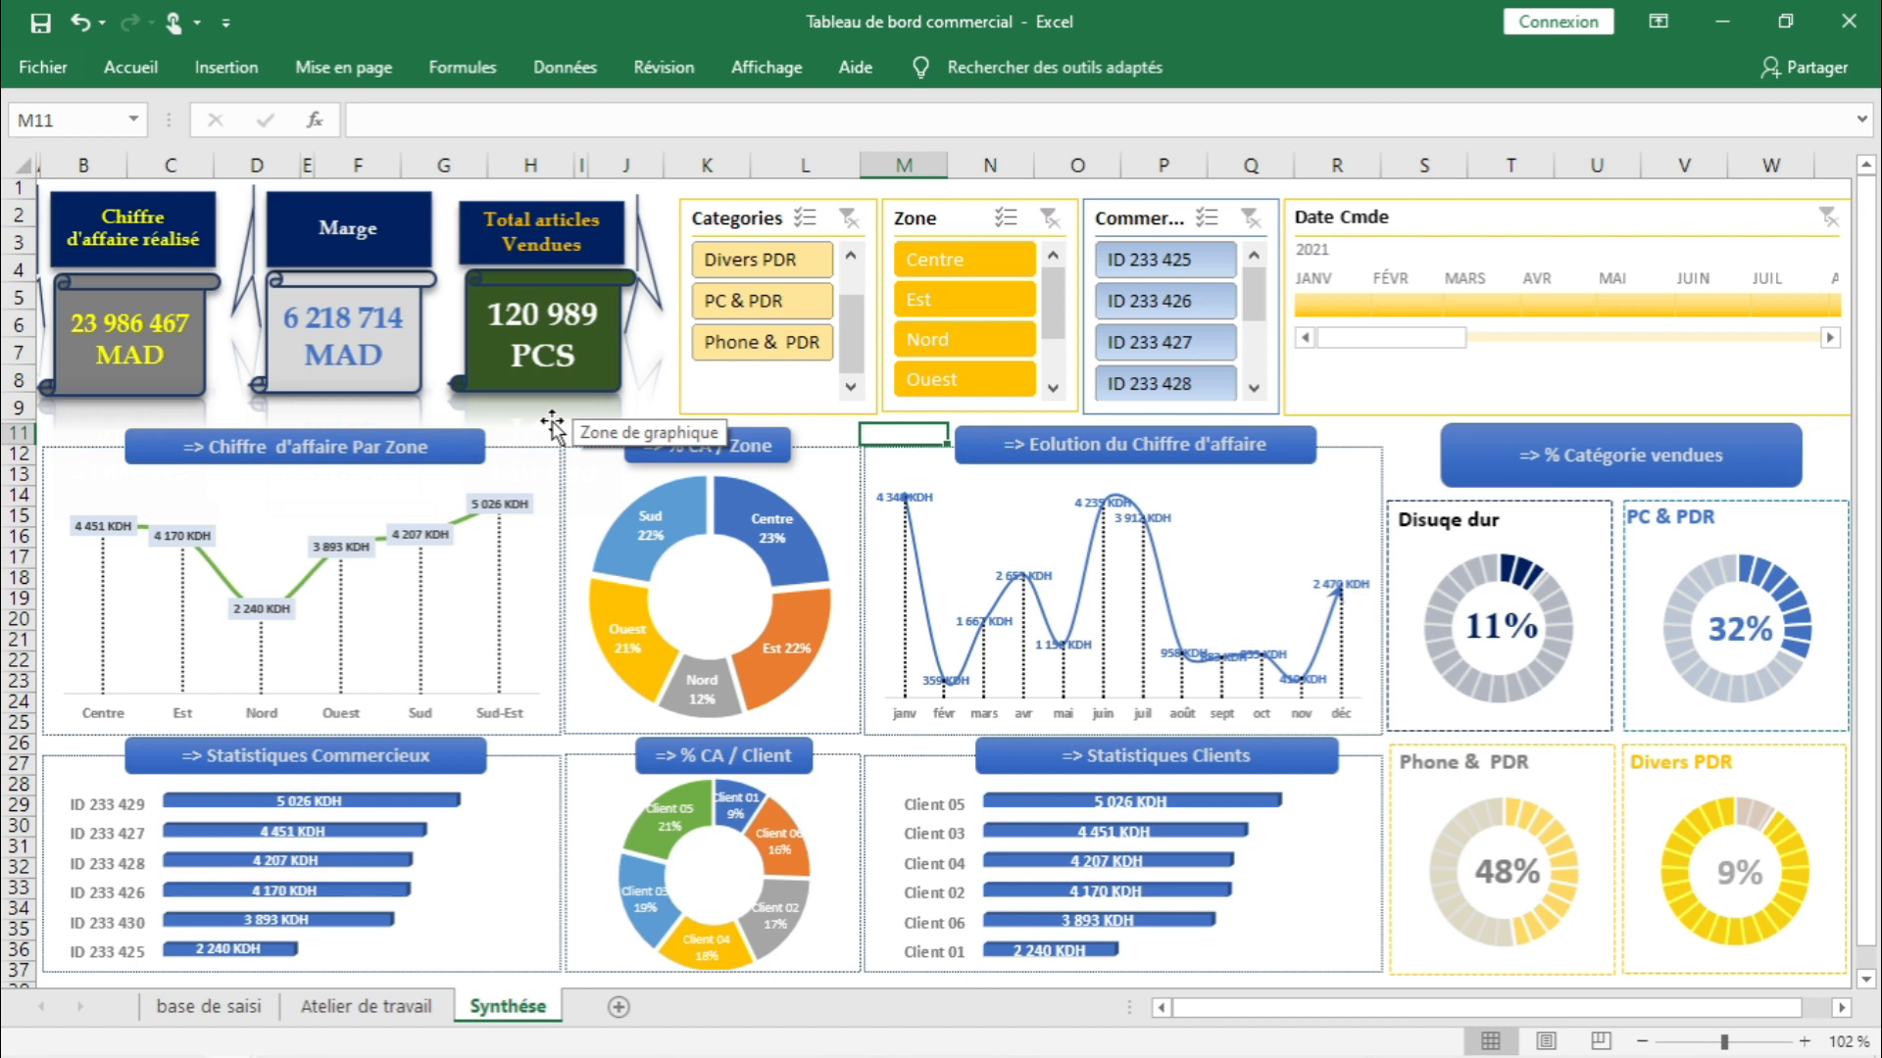
key("alt+Tab")
left_click(289, 160)
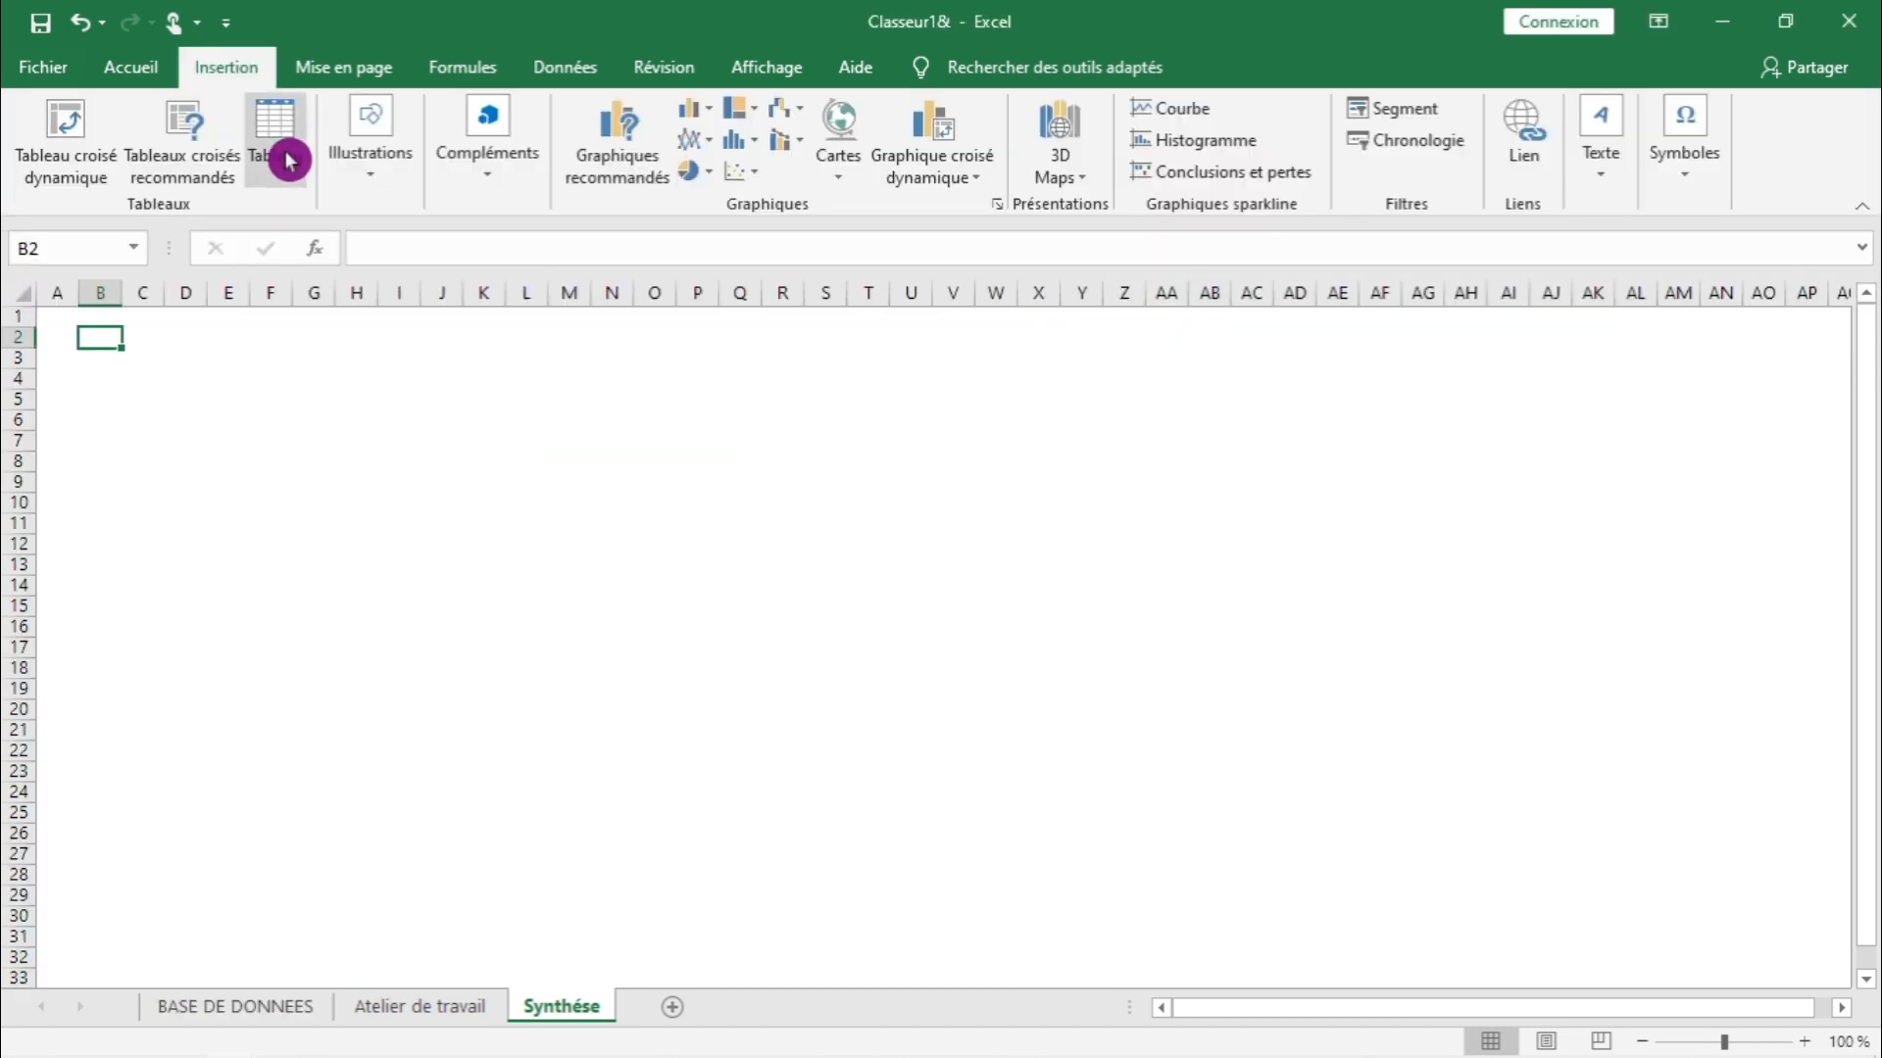
left_click(386, 184)
left_click(422, 310)
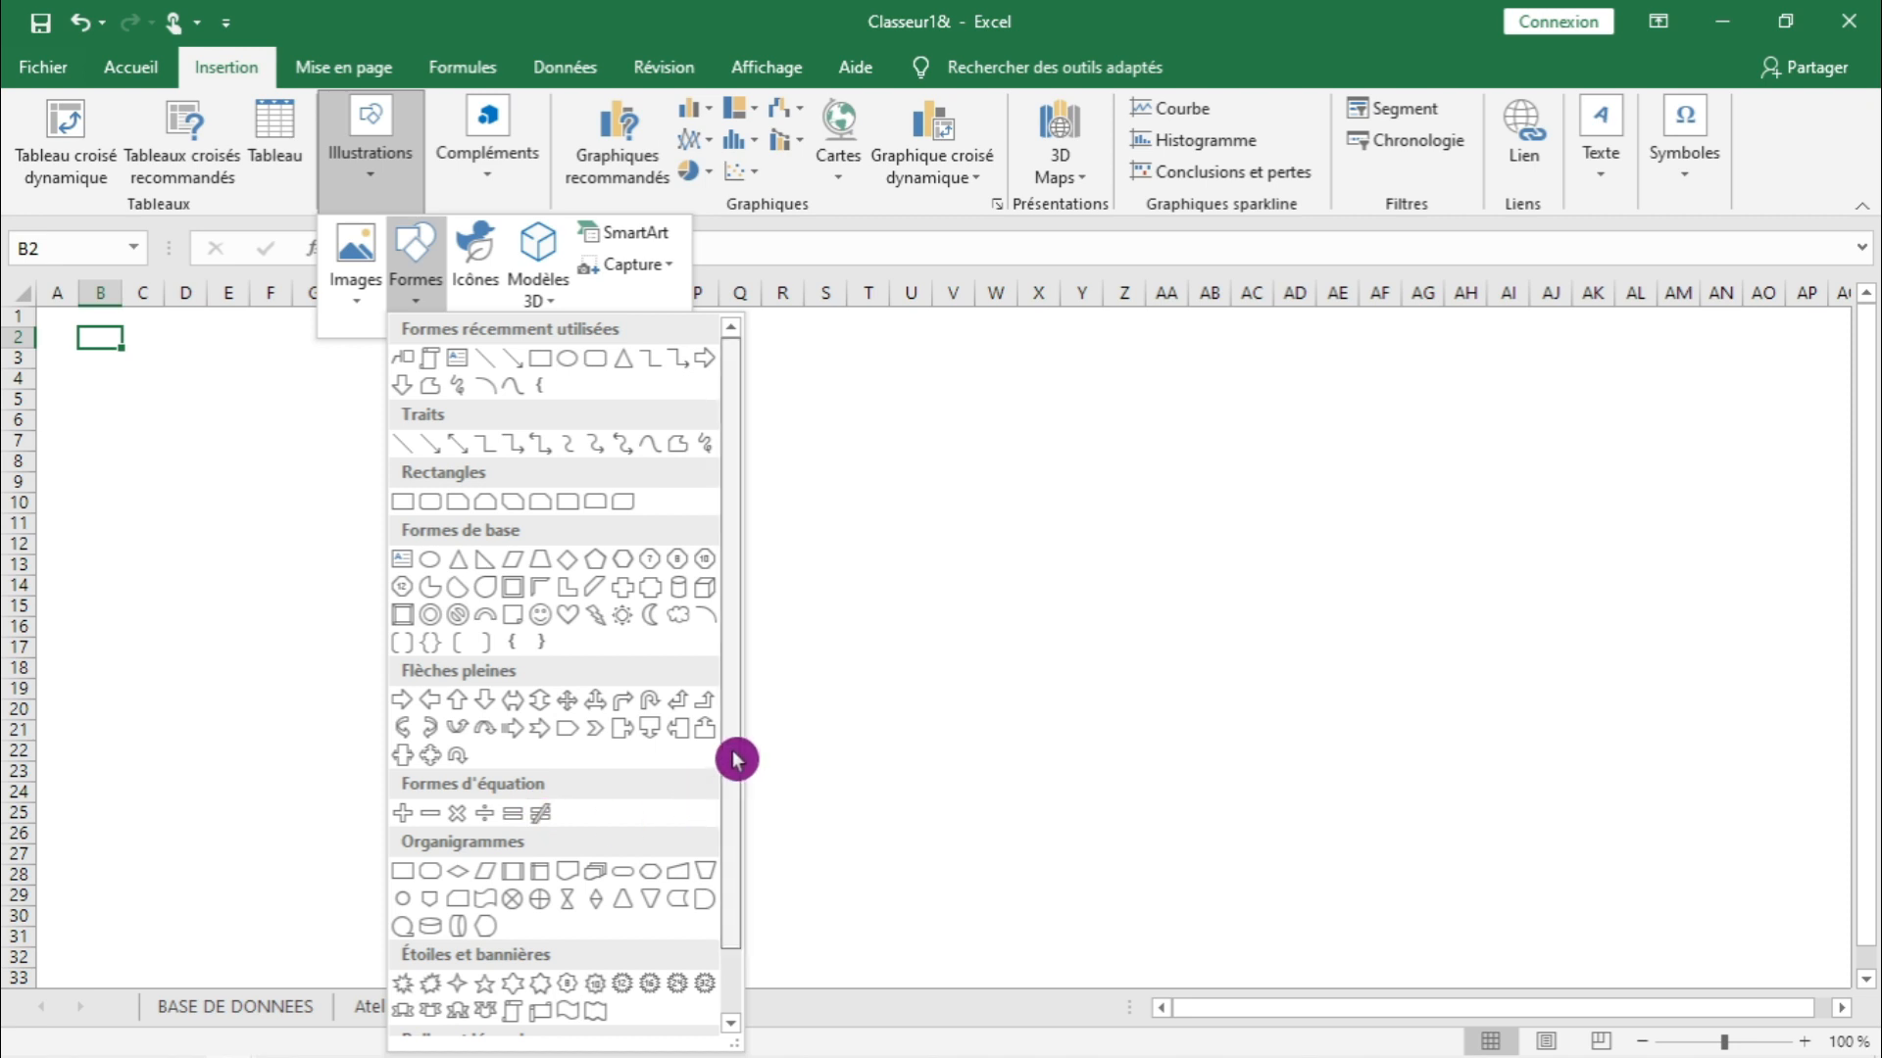
scroll(737, 760, "down", 2)
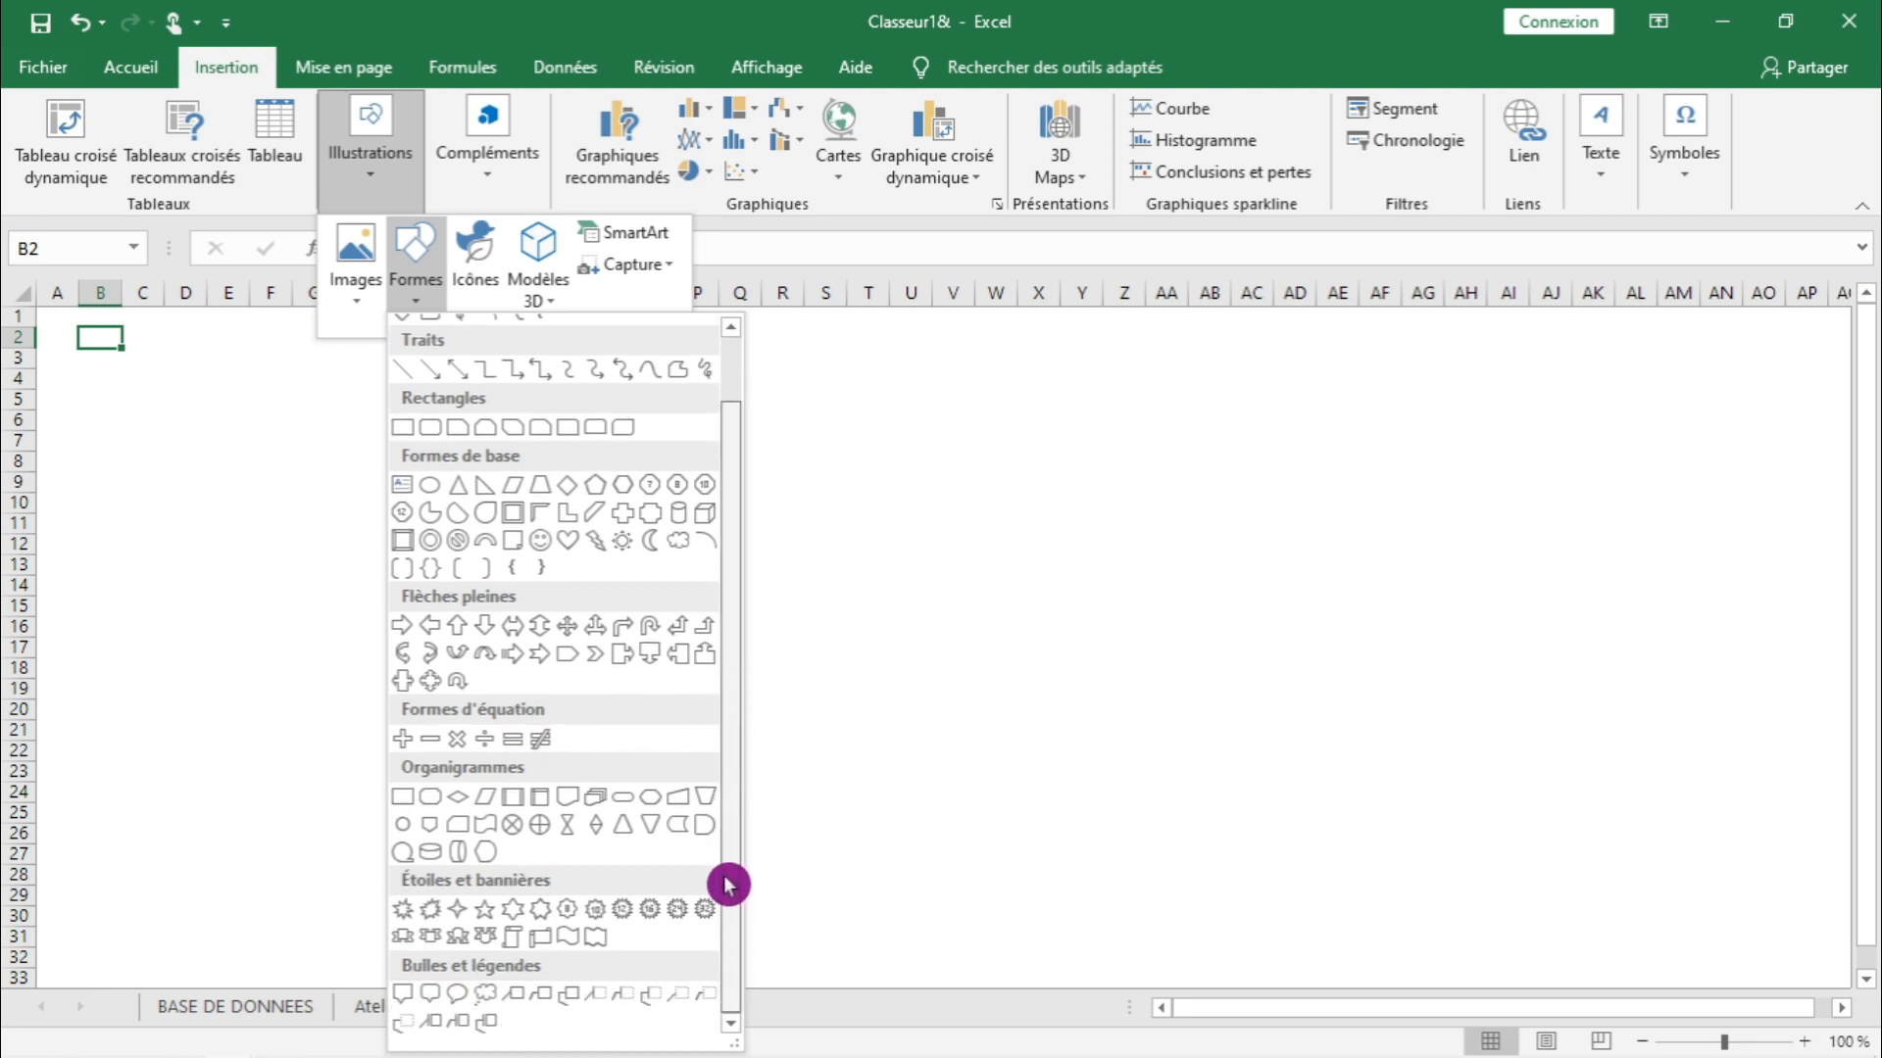
left_click(538, 941)
left_click_drag(108, 352, 296, 504)
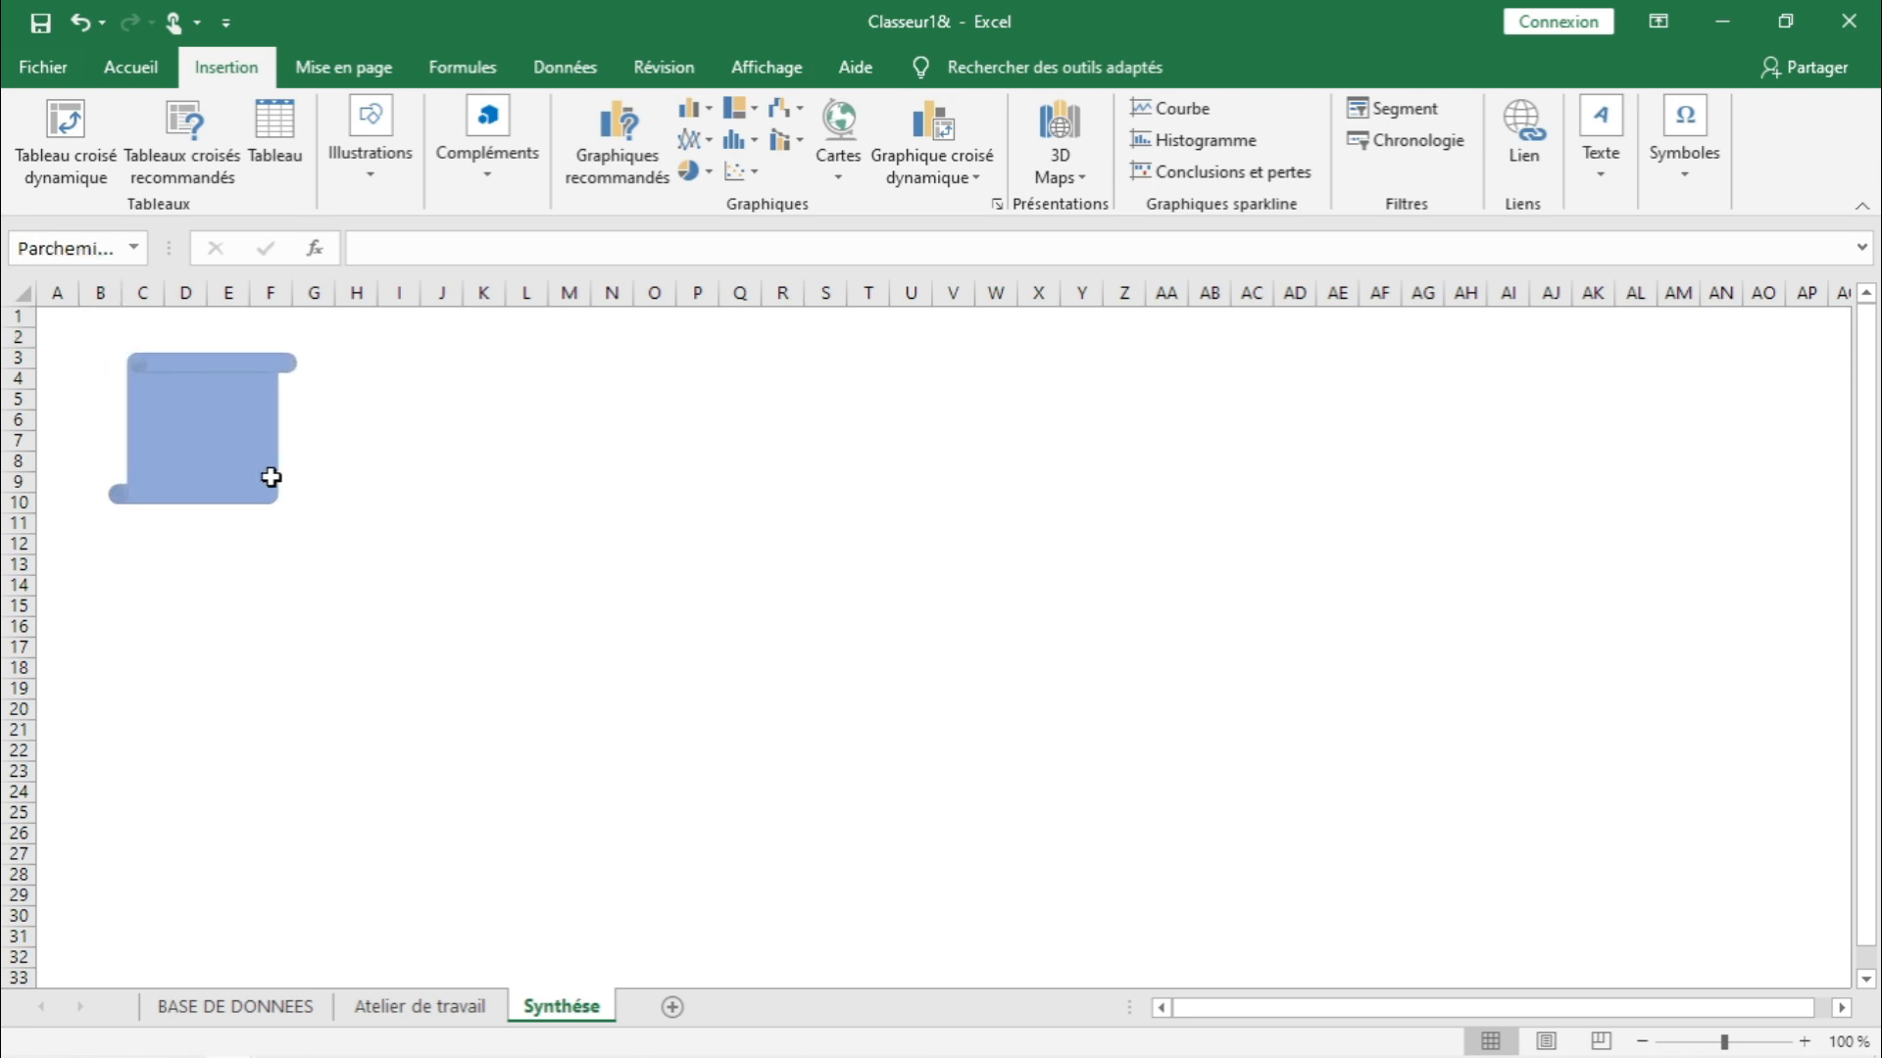
left_click_drag(239, 427, 210, 424)
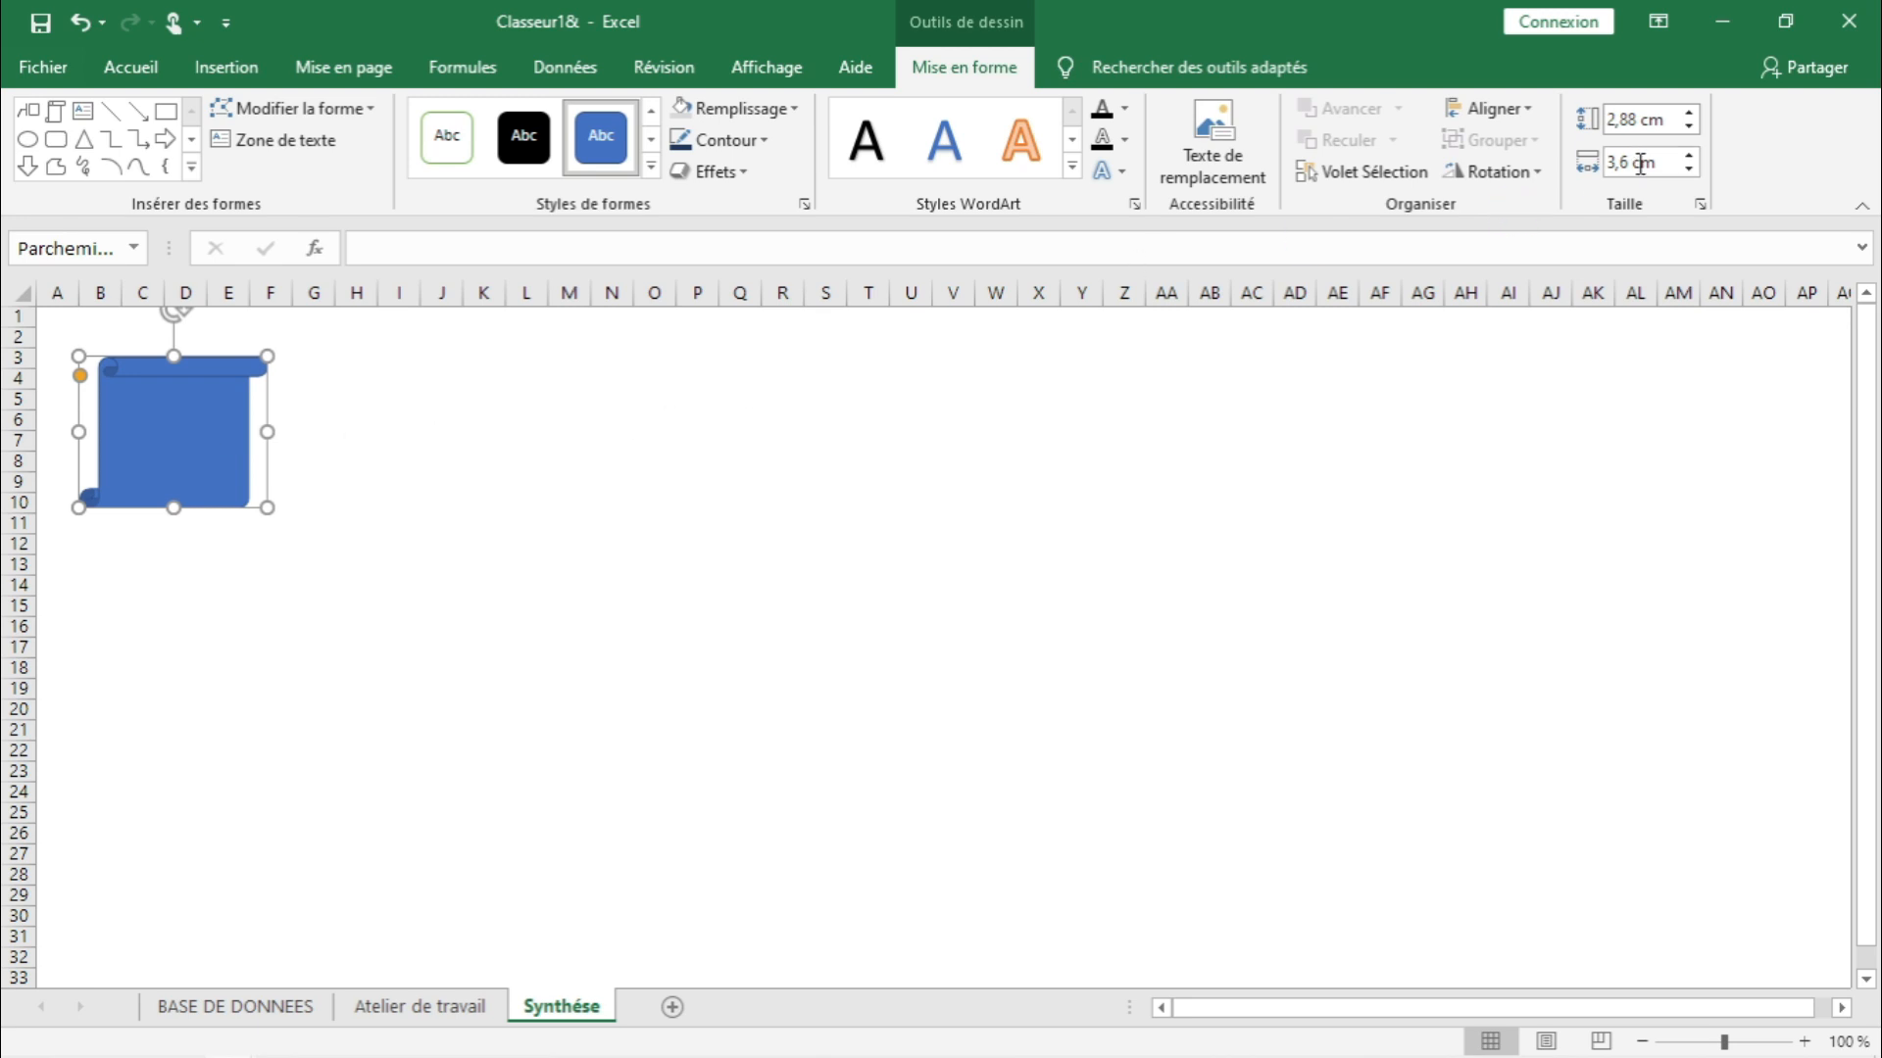
left_click(1630, 134)
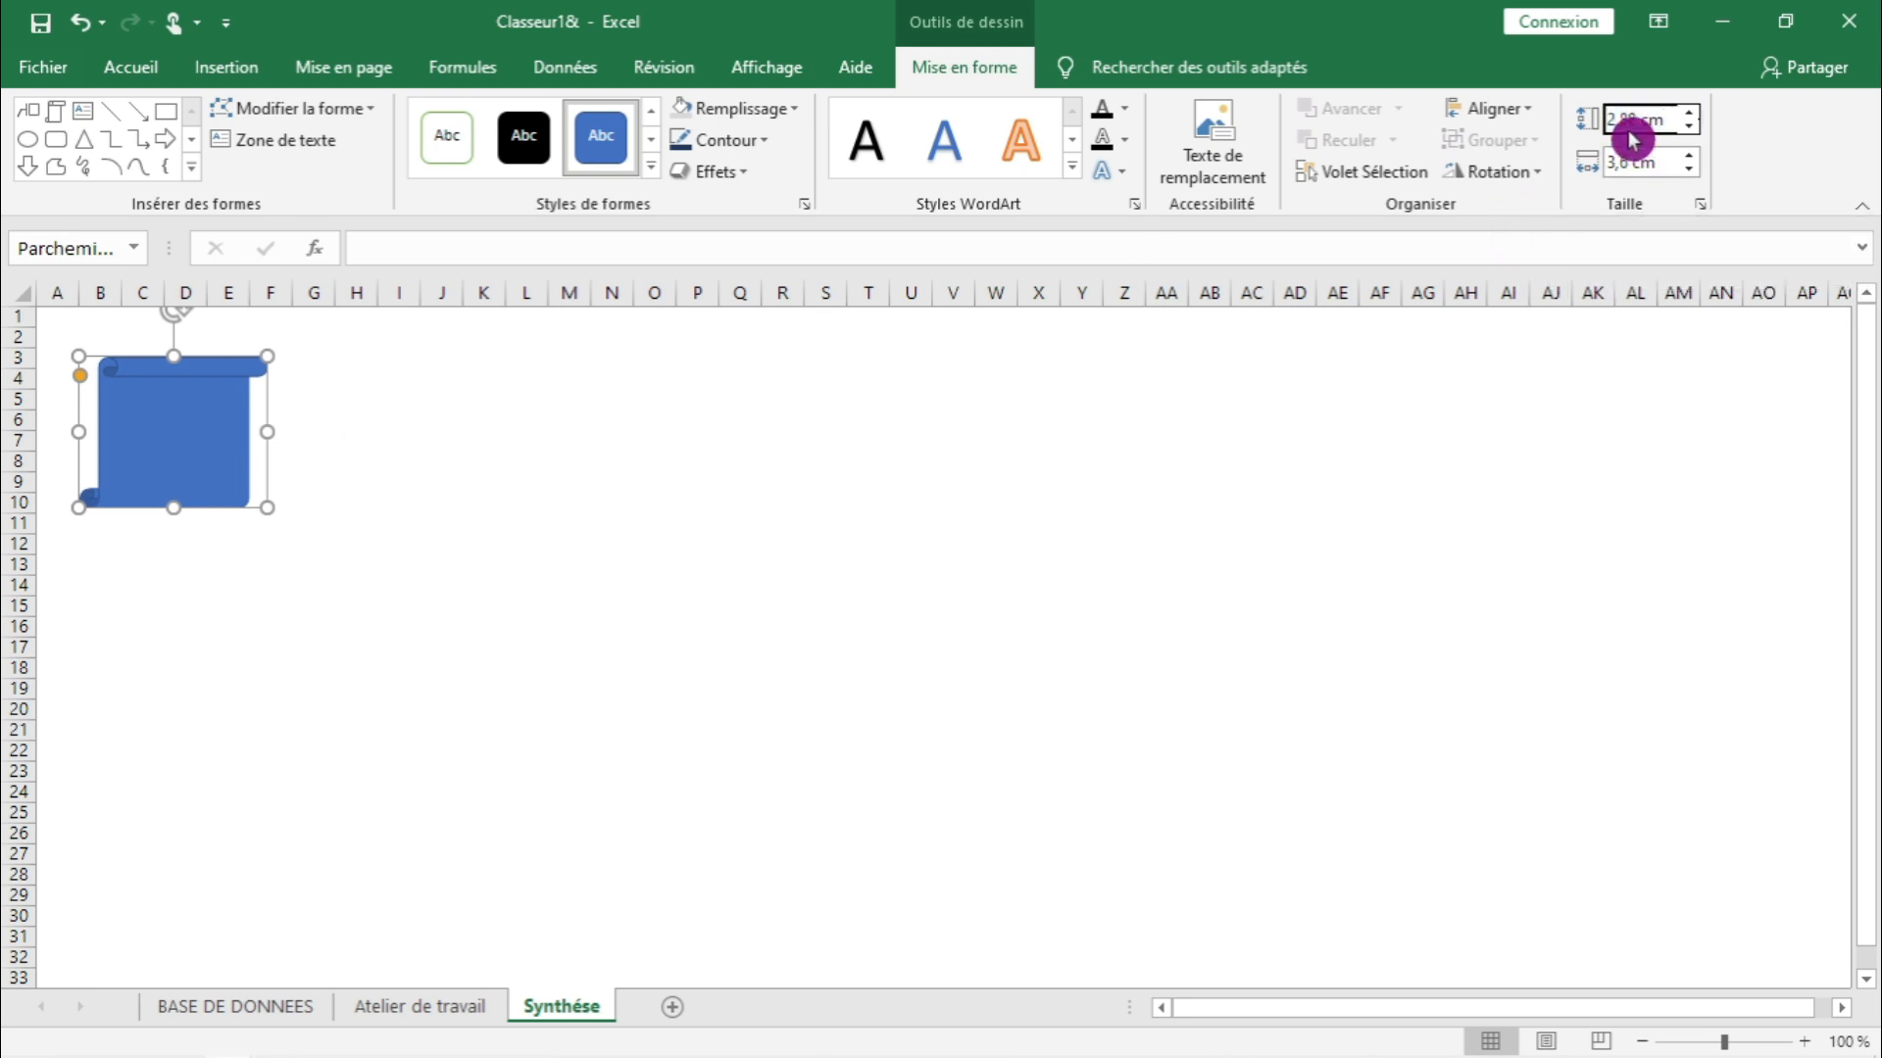
key("Delete")
left_click(1631, 133)
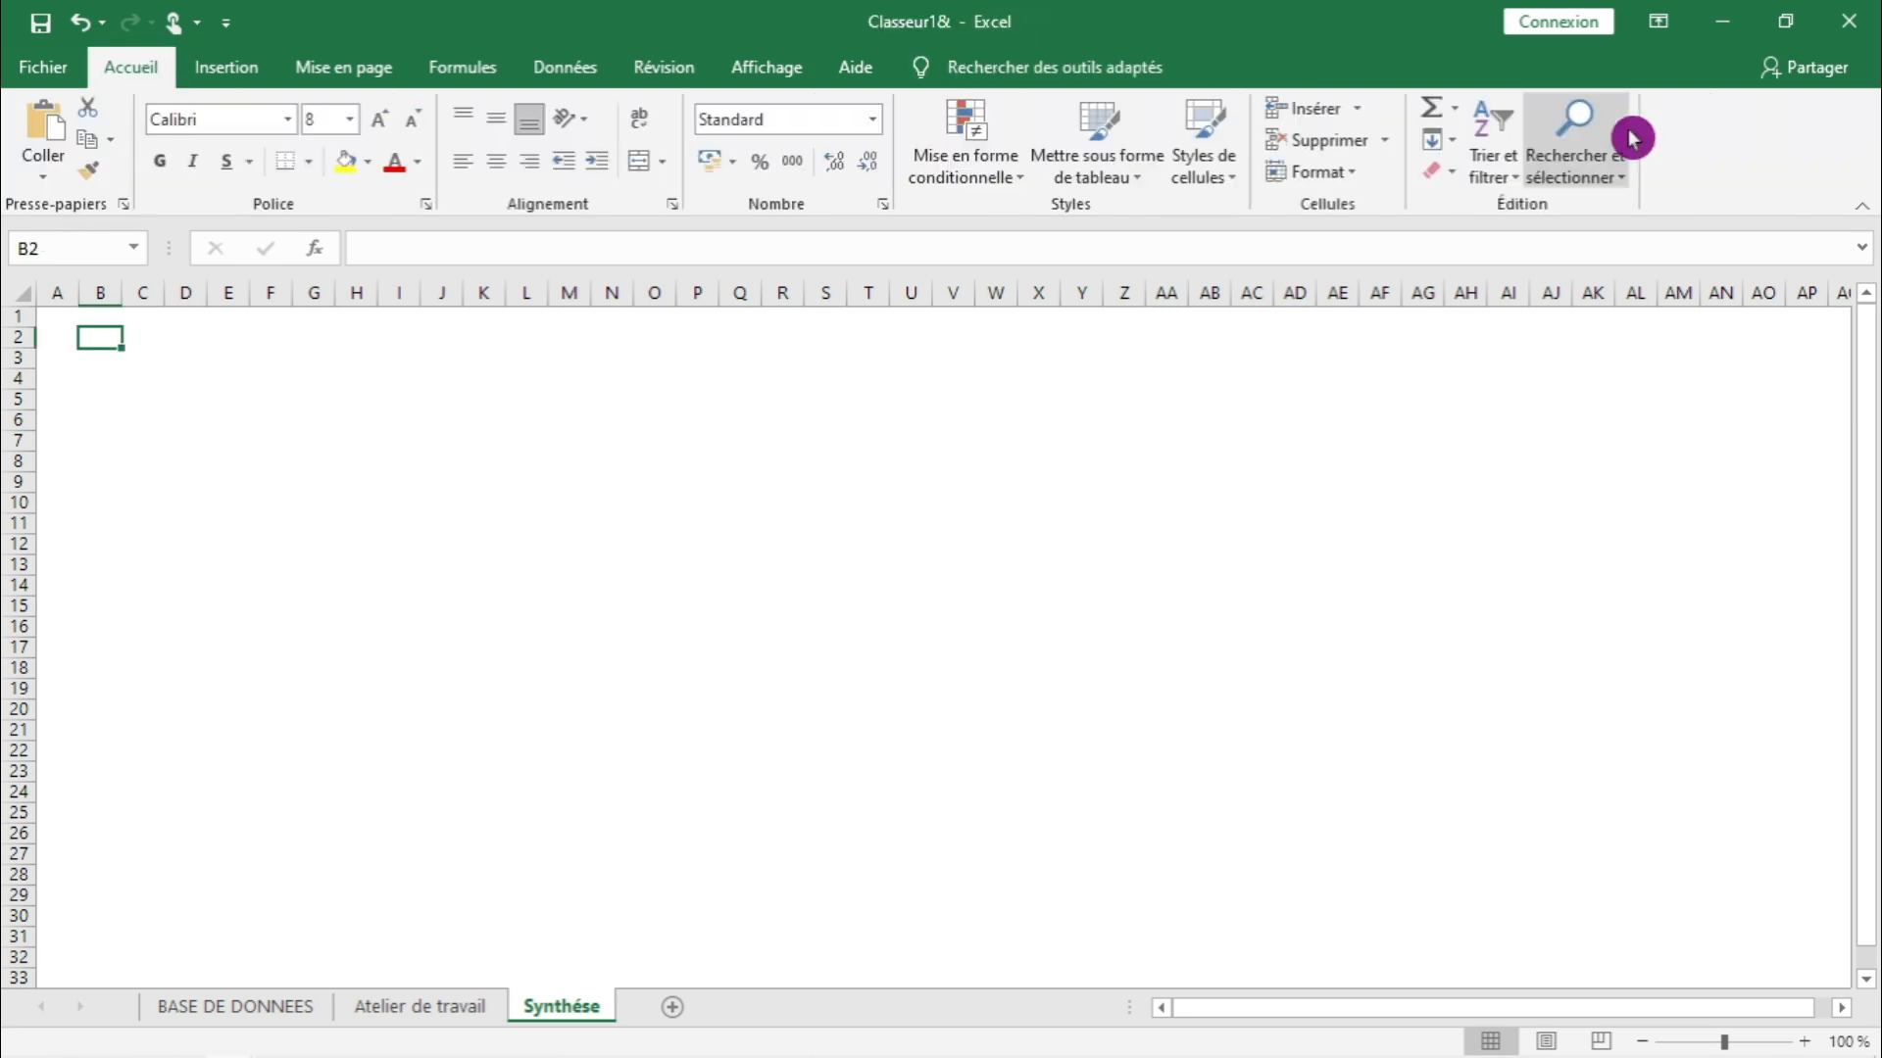
key("ctrl+z")
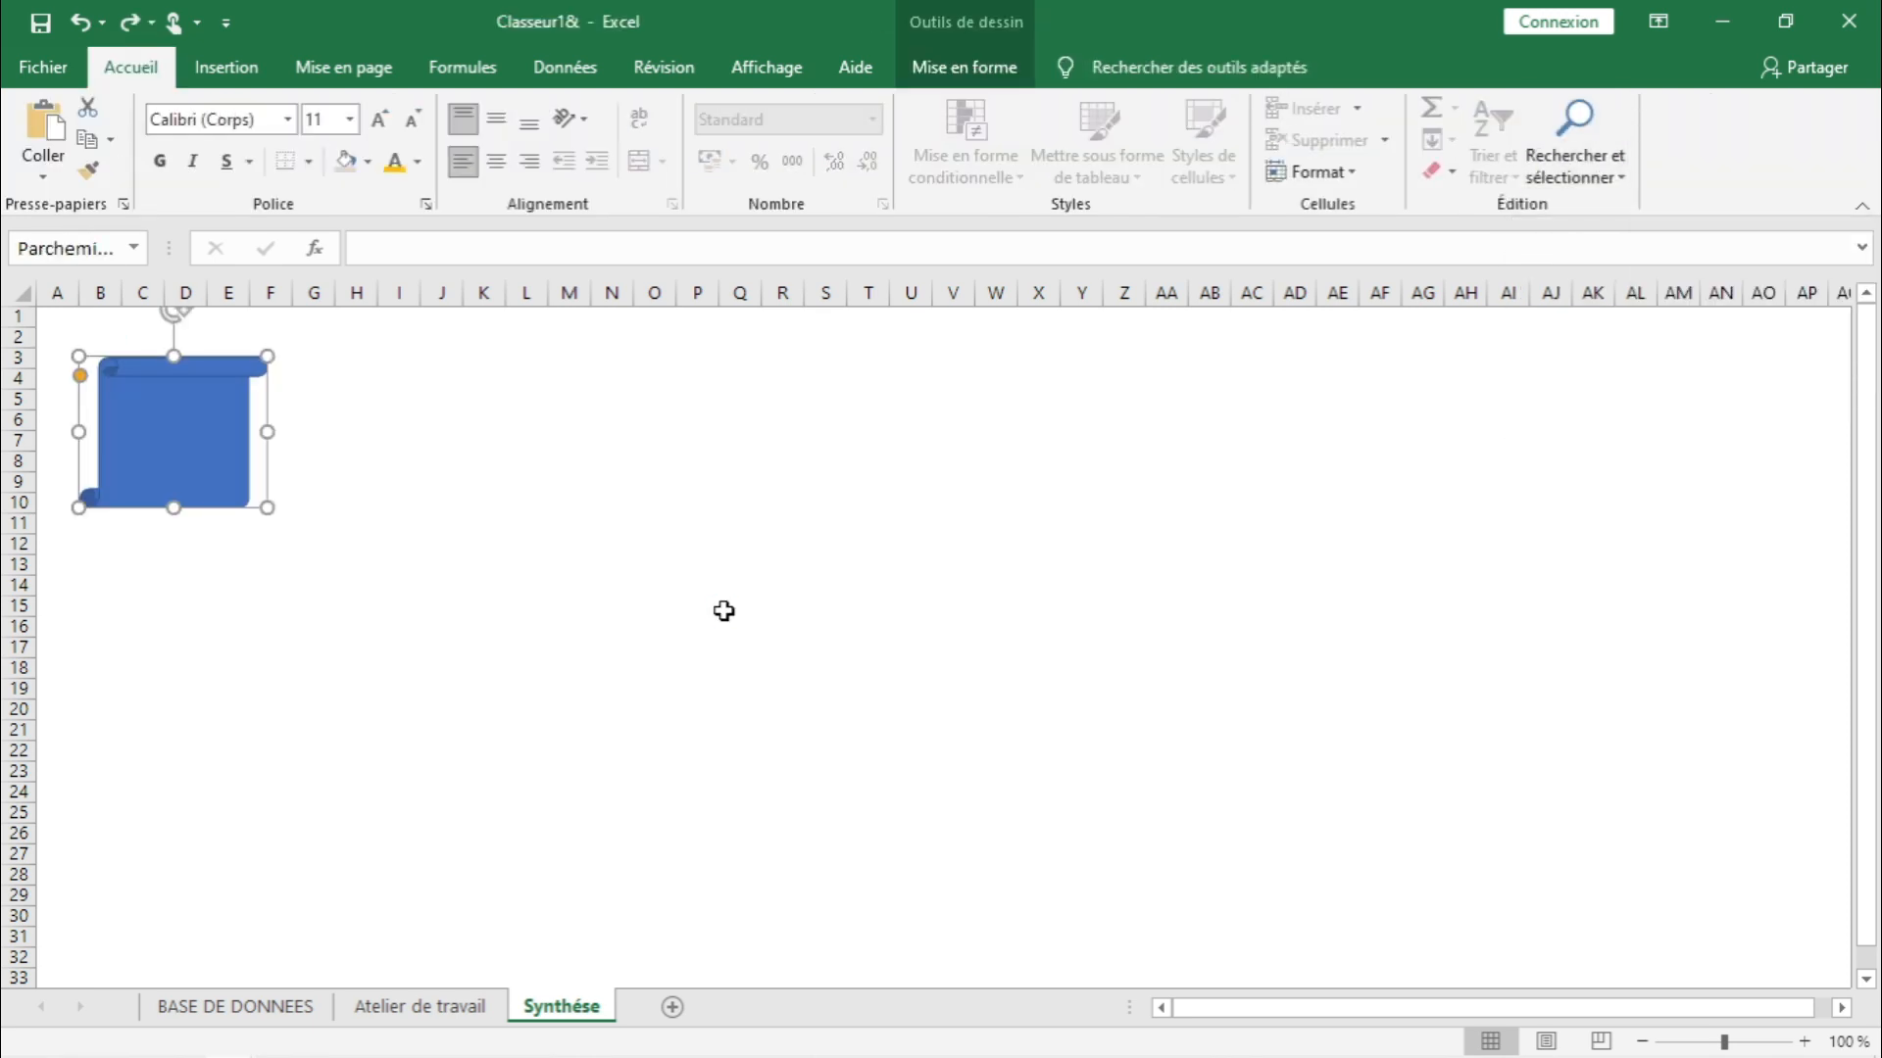
- Resize the scroll shape to a height of 2,28 cm and a width of 3,5 cm
left_click(969, 68)
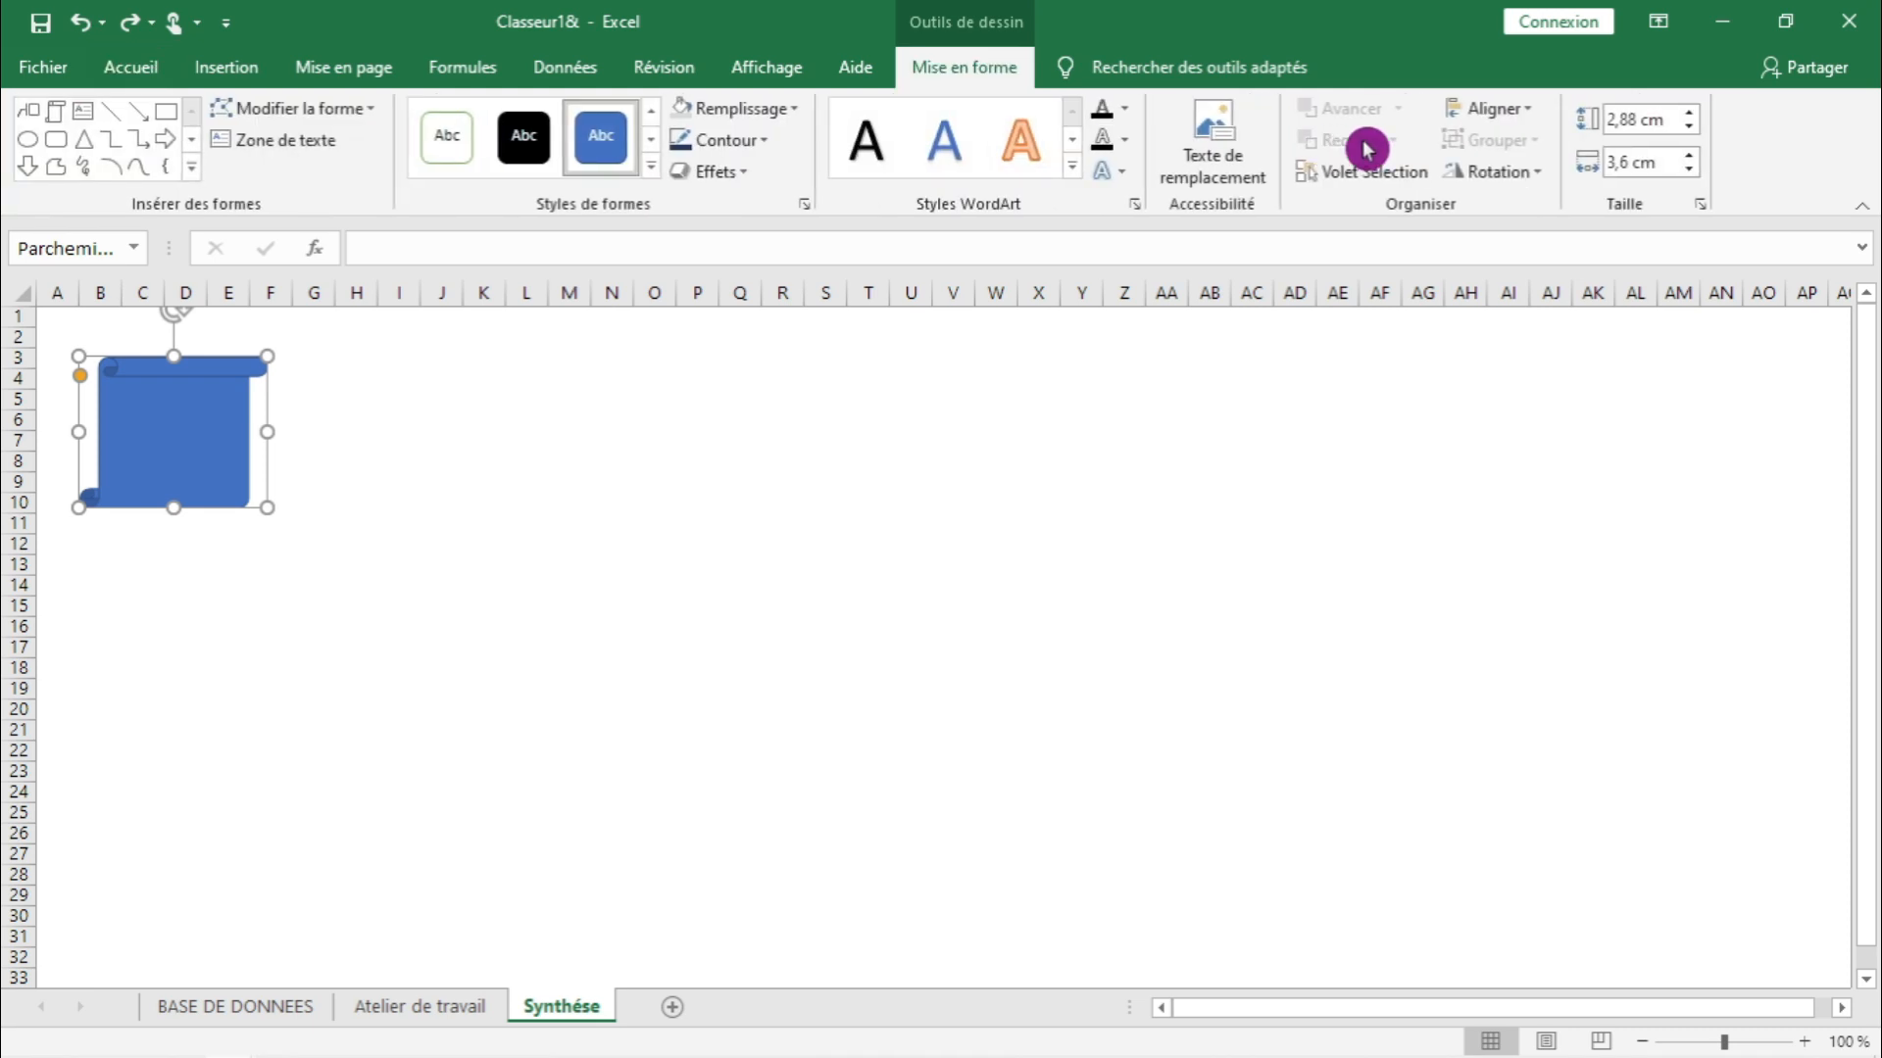
left_click(1629, 120)
double_click(1628, 120)
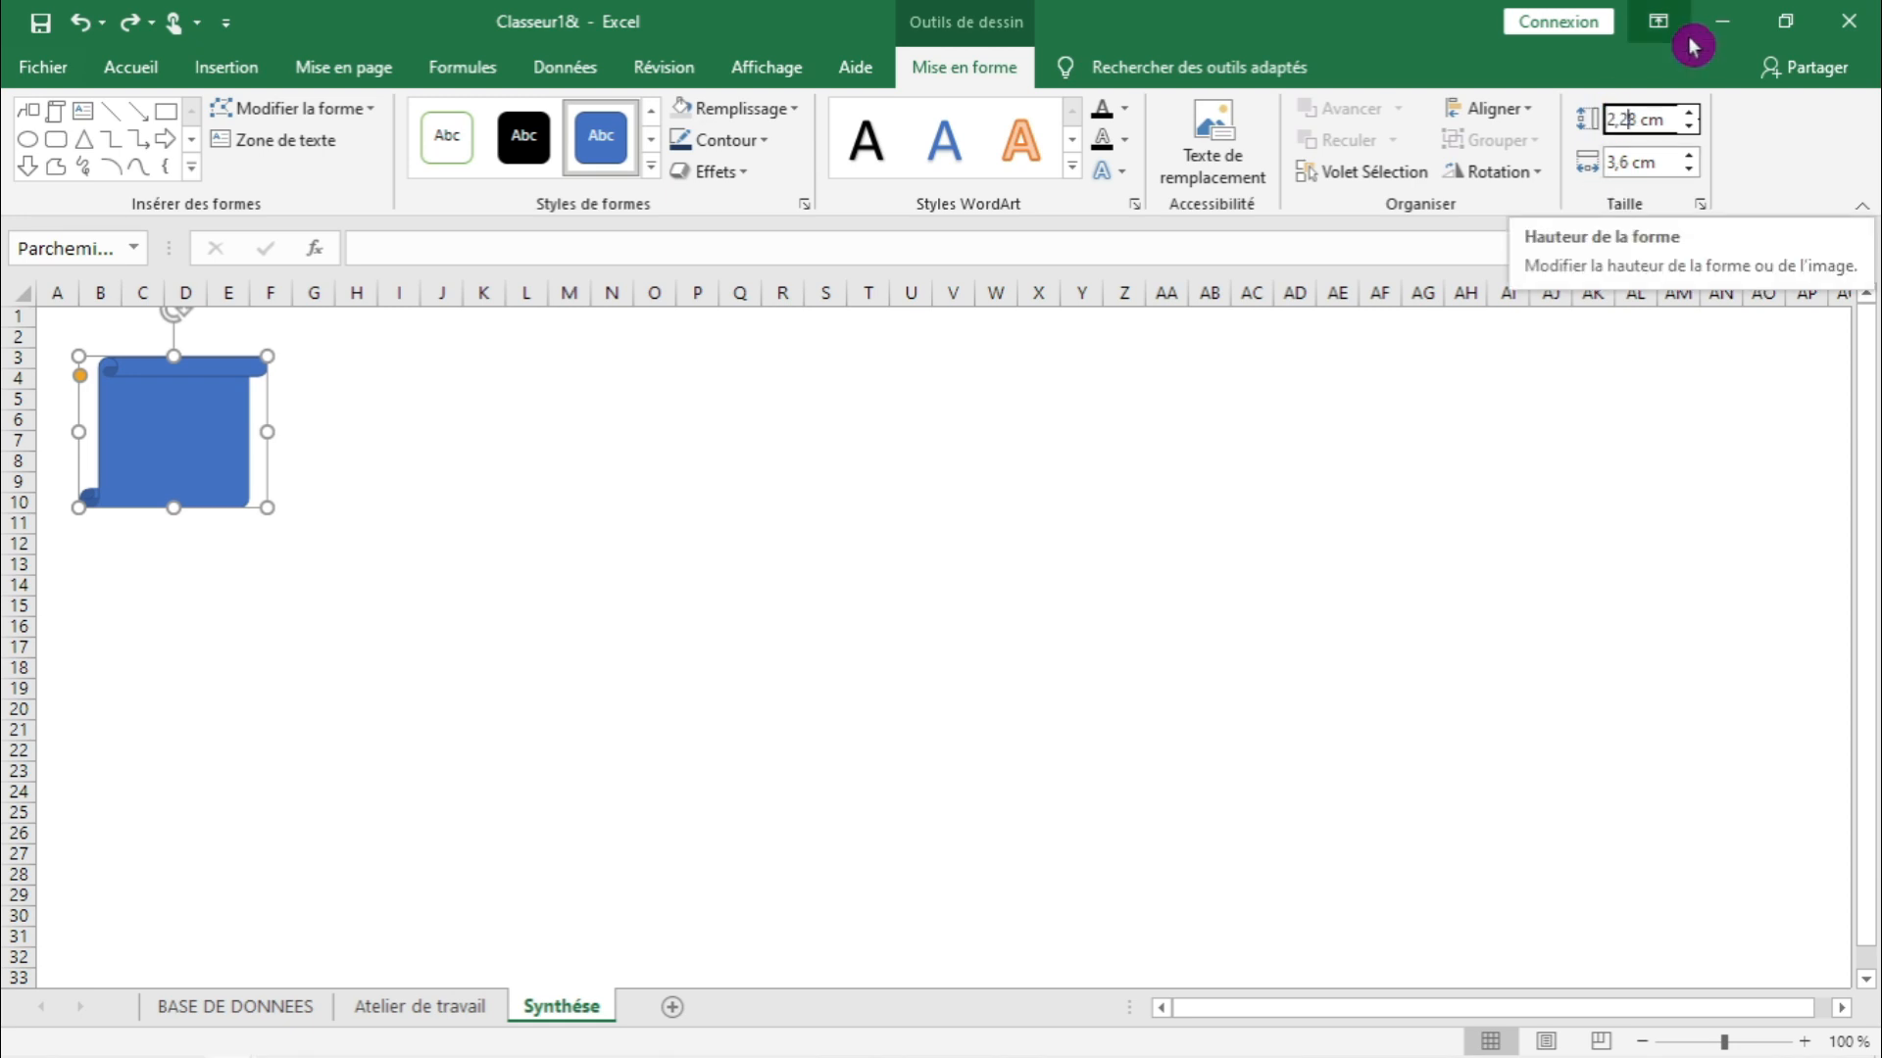
left_click(1623, 161)
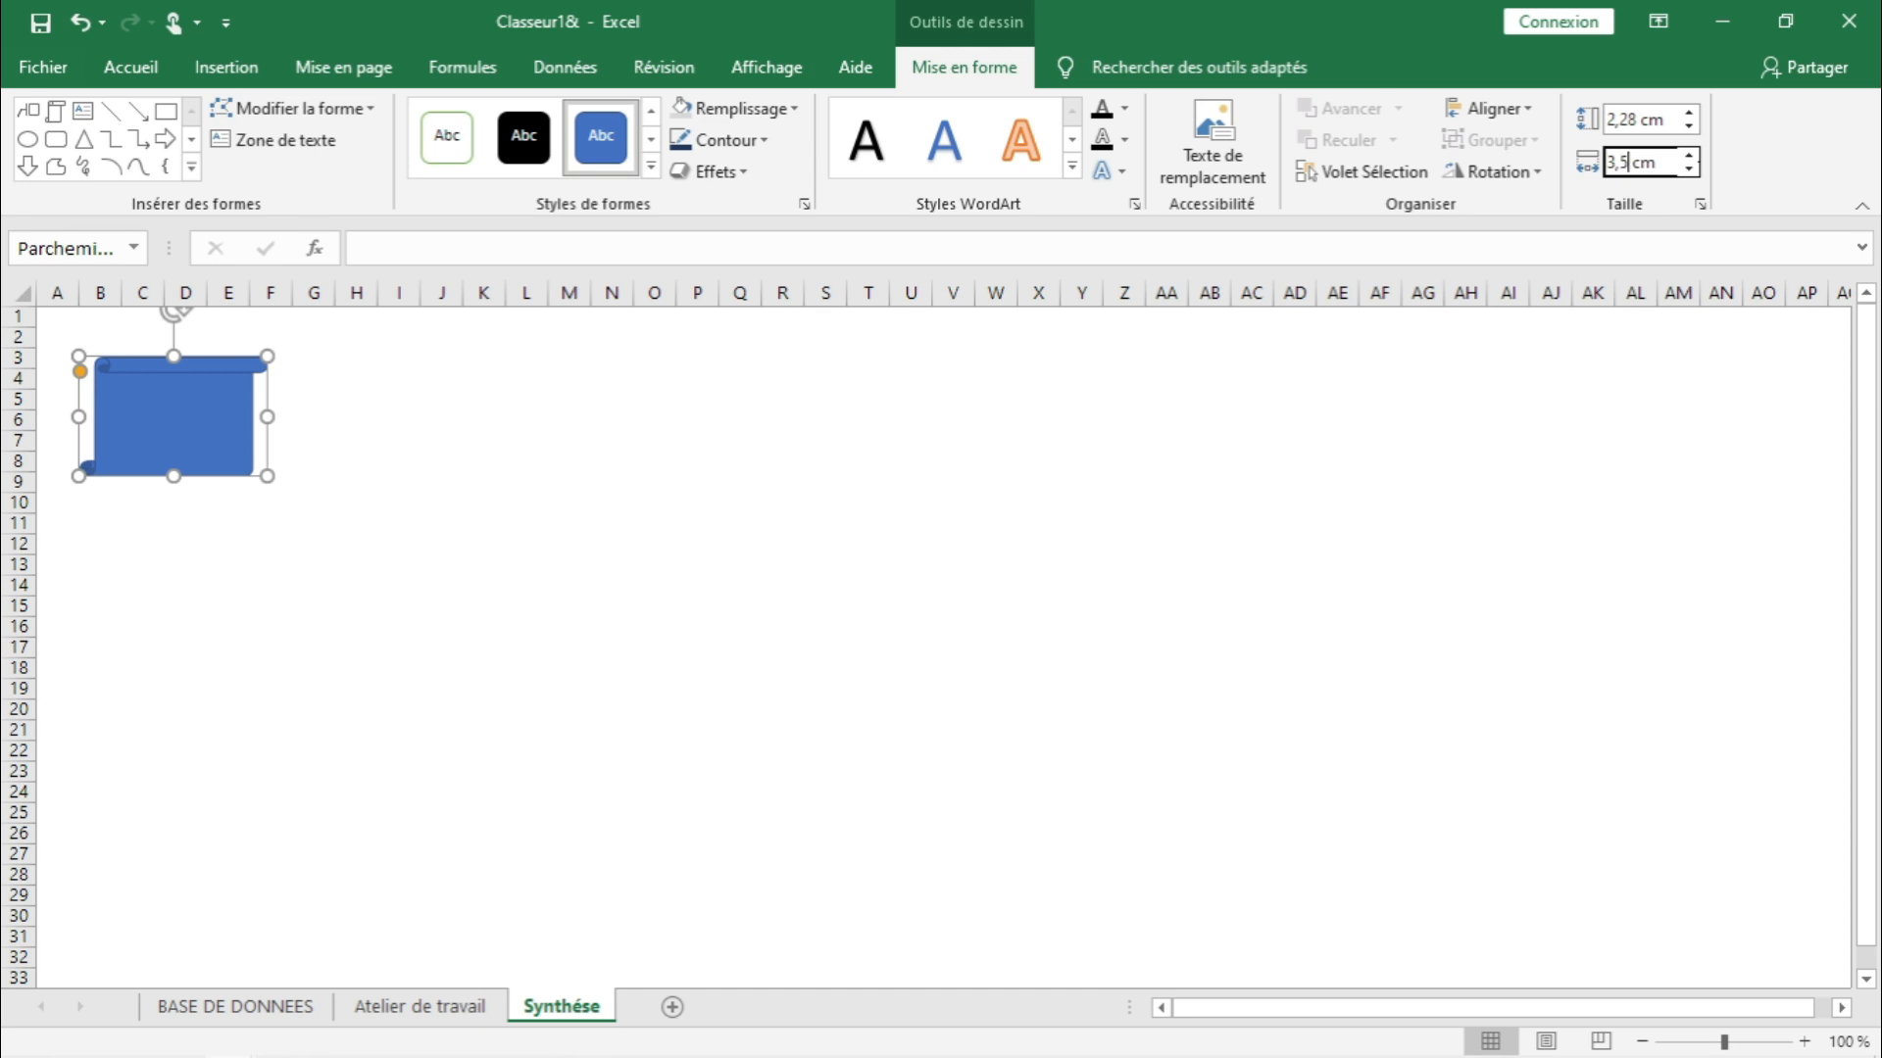
key("Return")
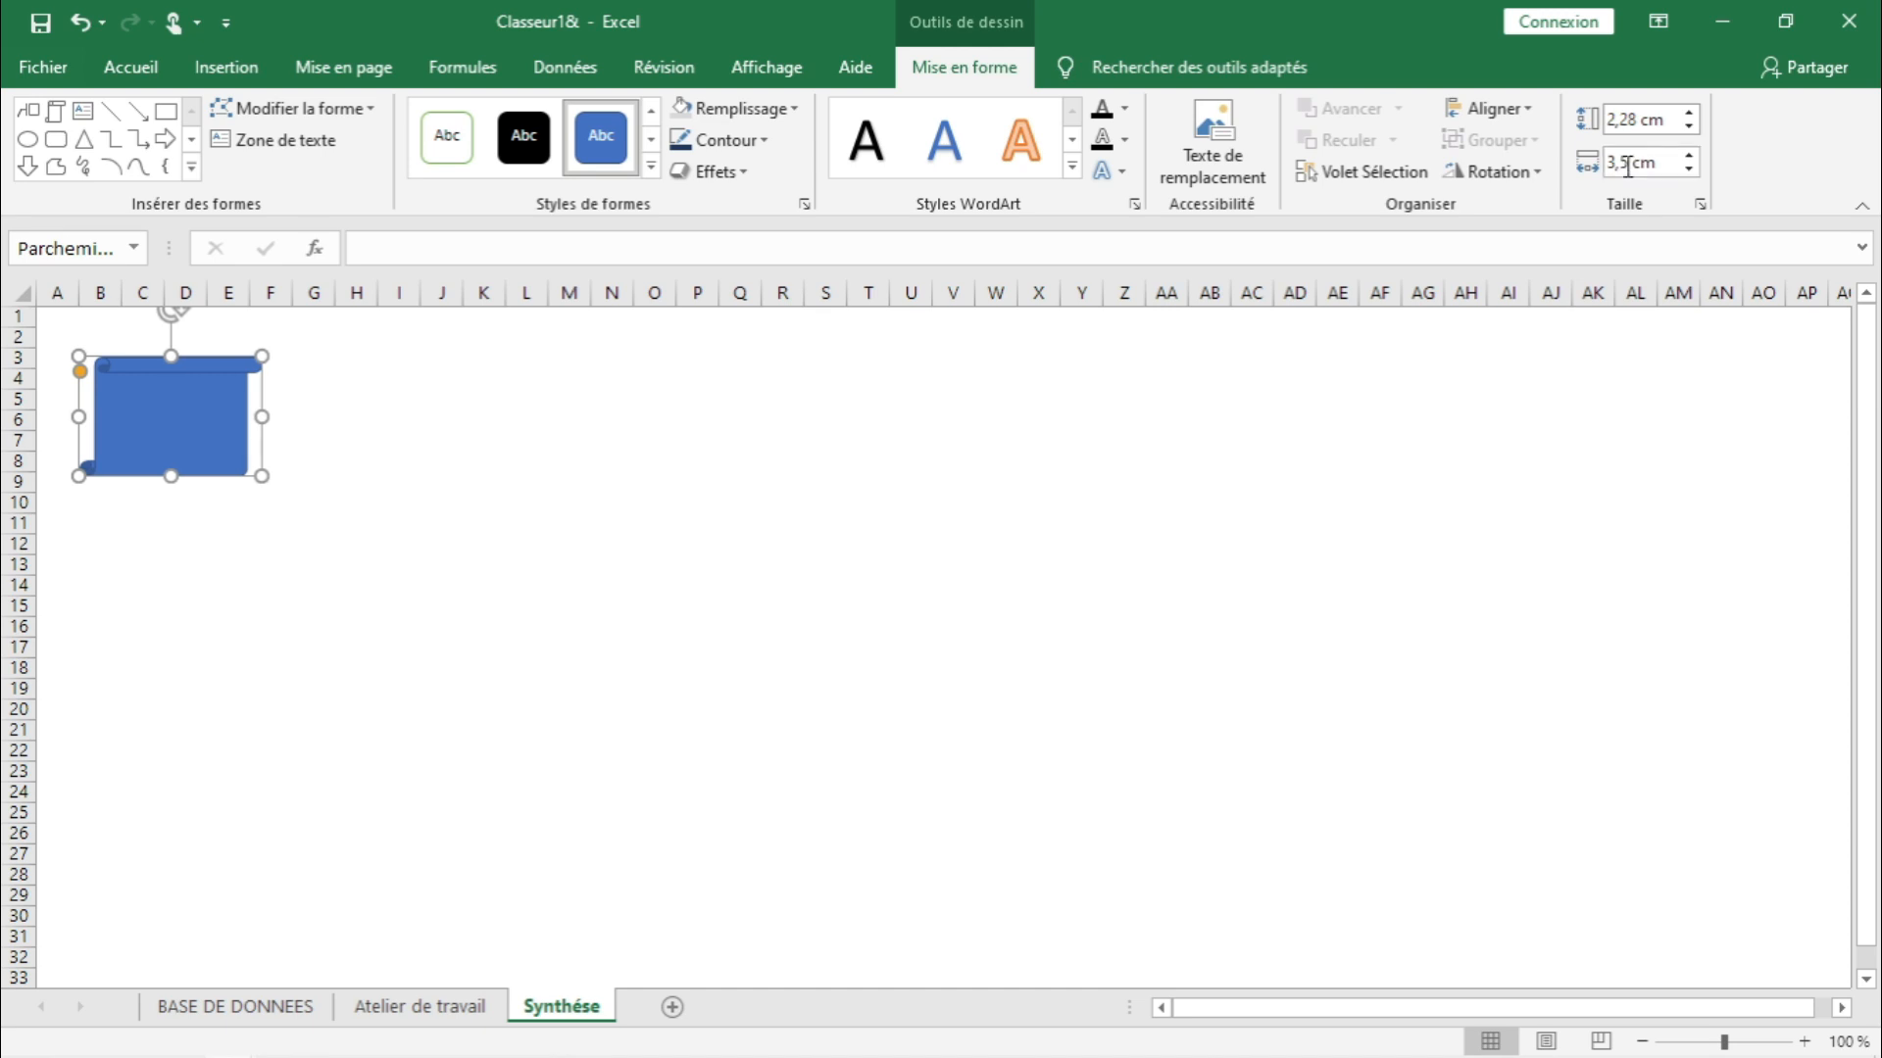
- Give the scroll shape the darkest blue theme outline and an outer shadow offset to the bottom
left_click(742, 156)
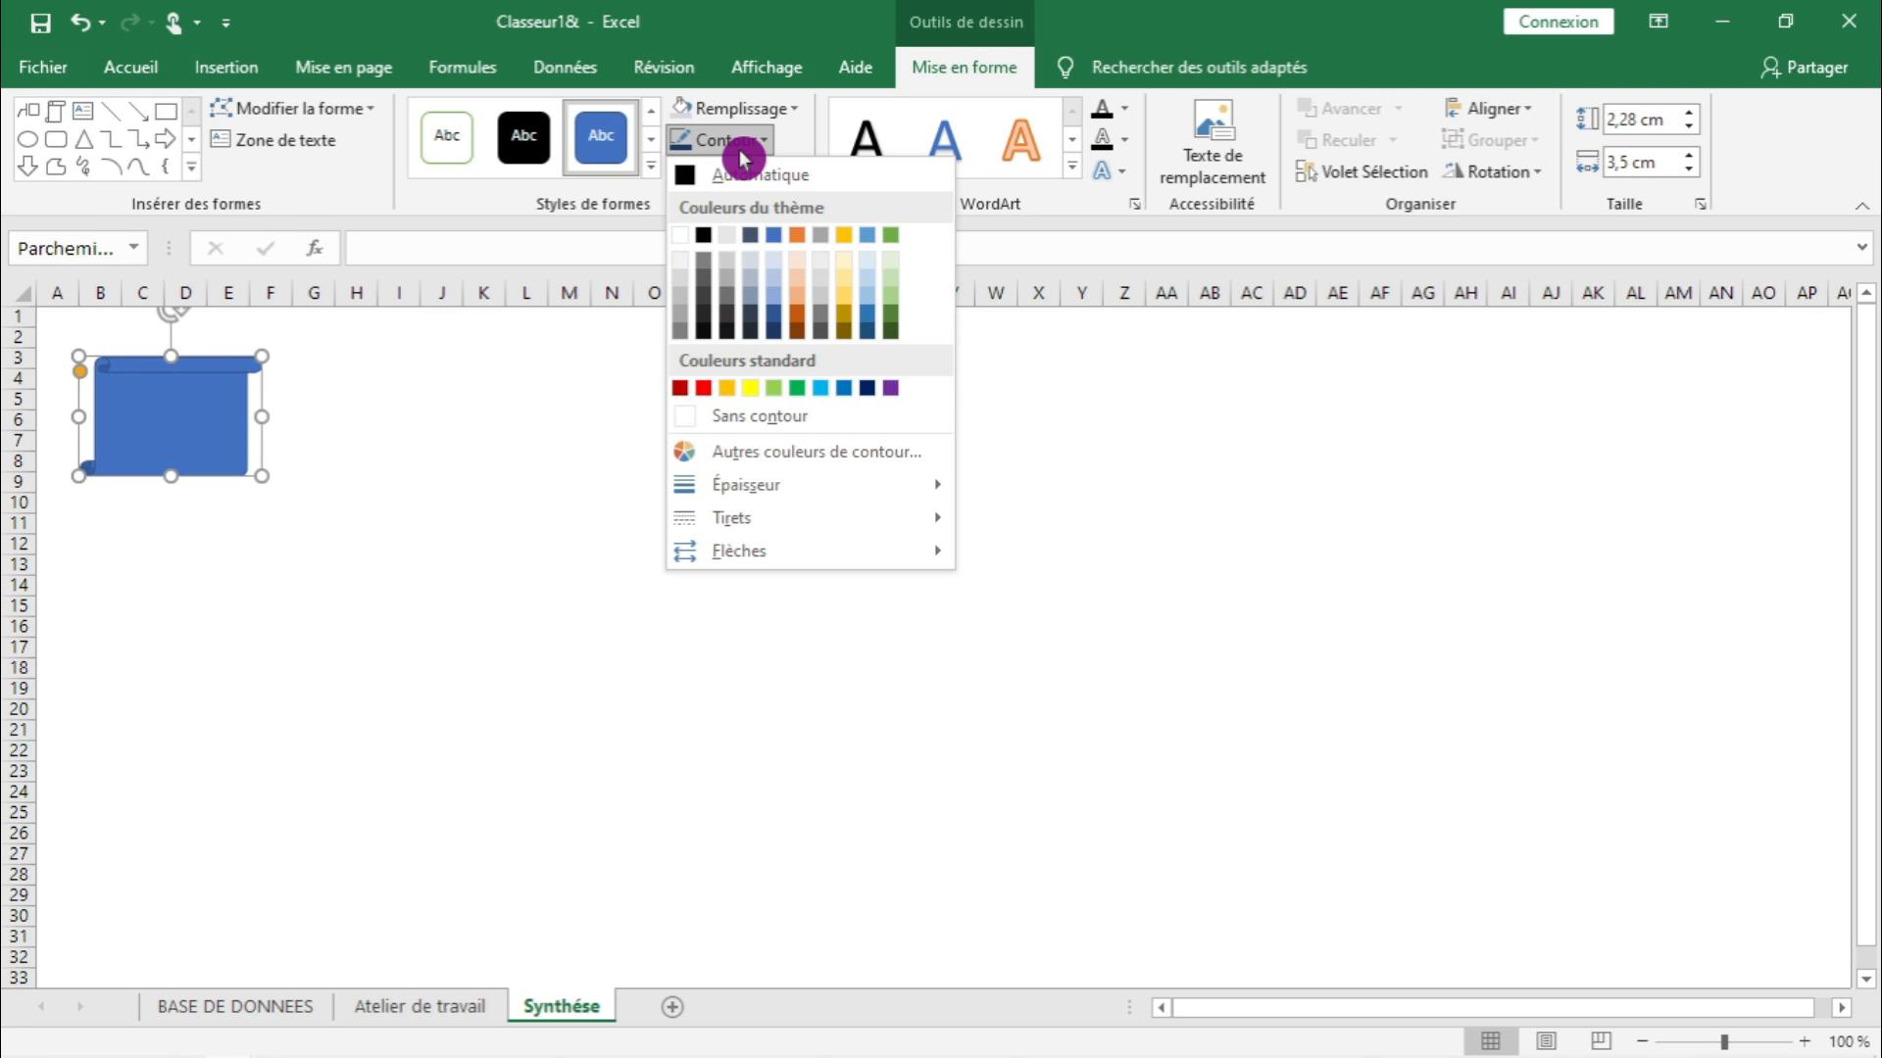
left_click(777, 336)
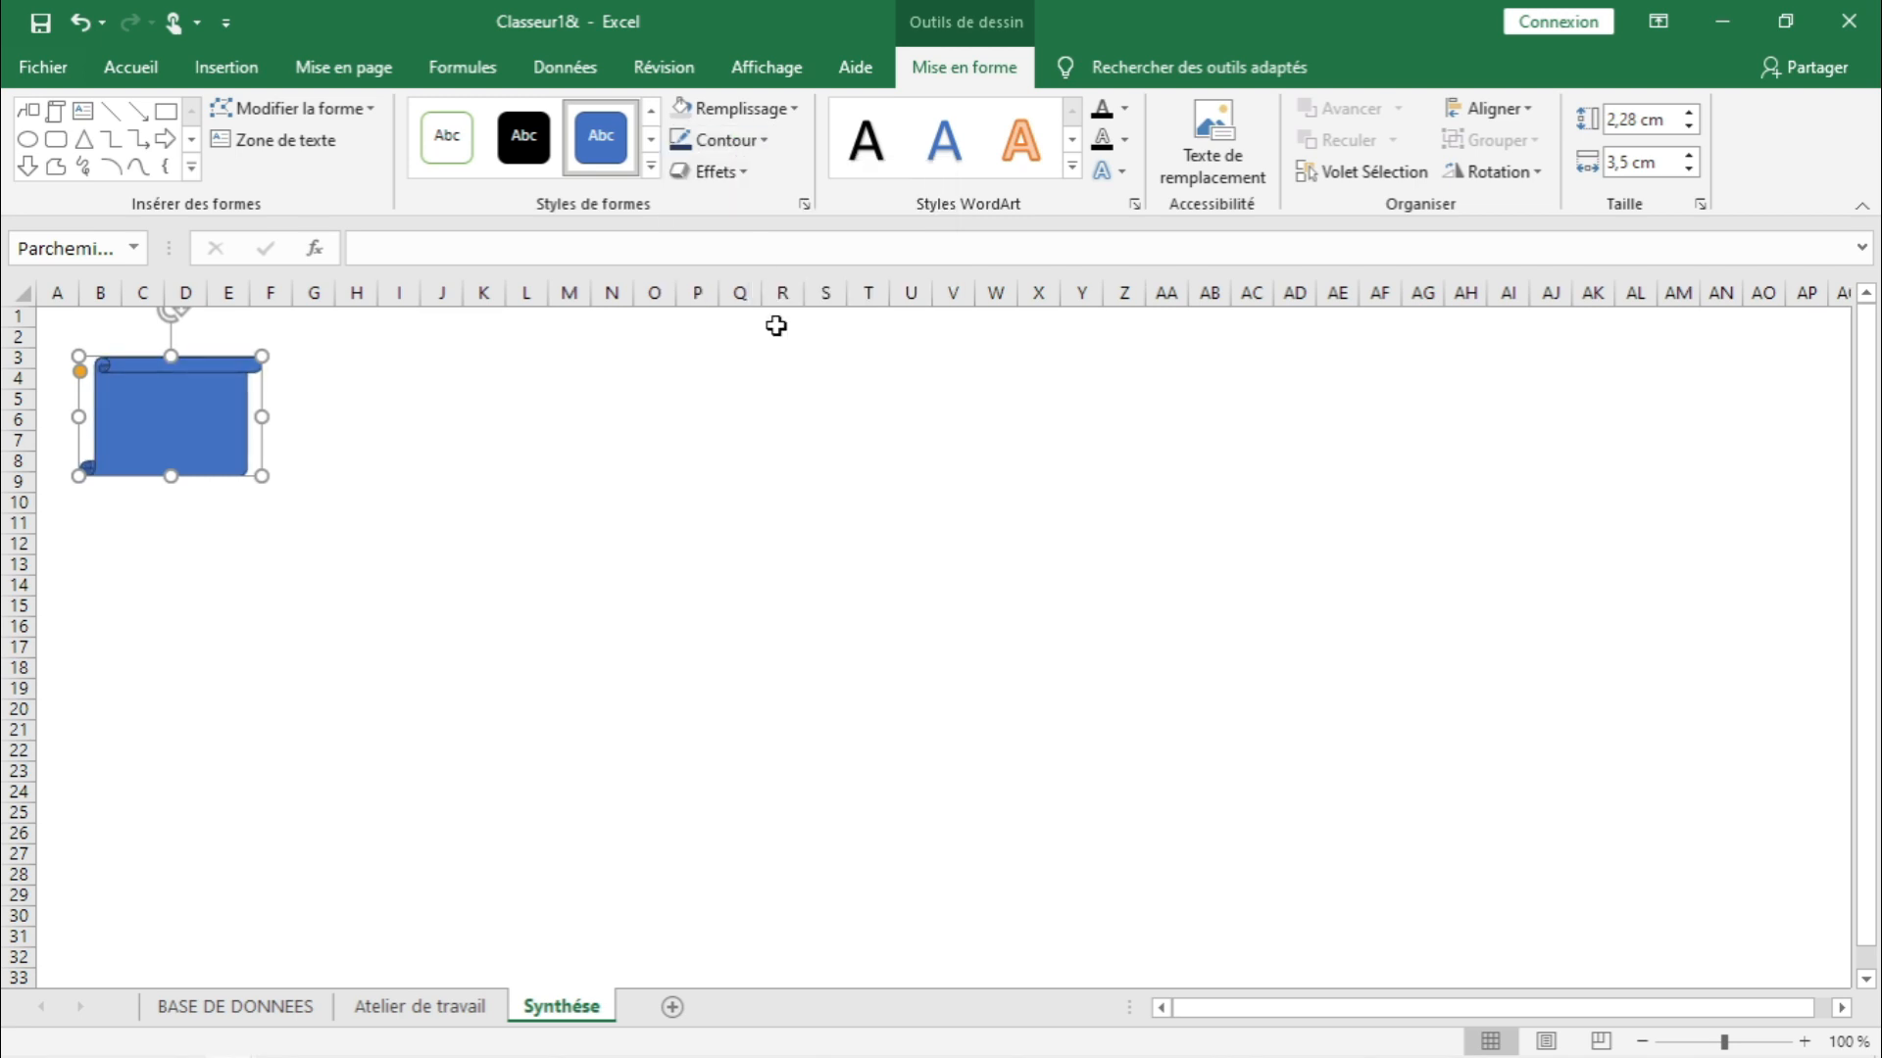
left_click(720, 181)
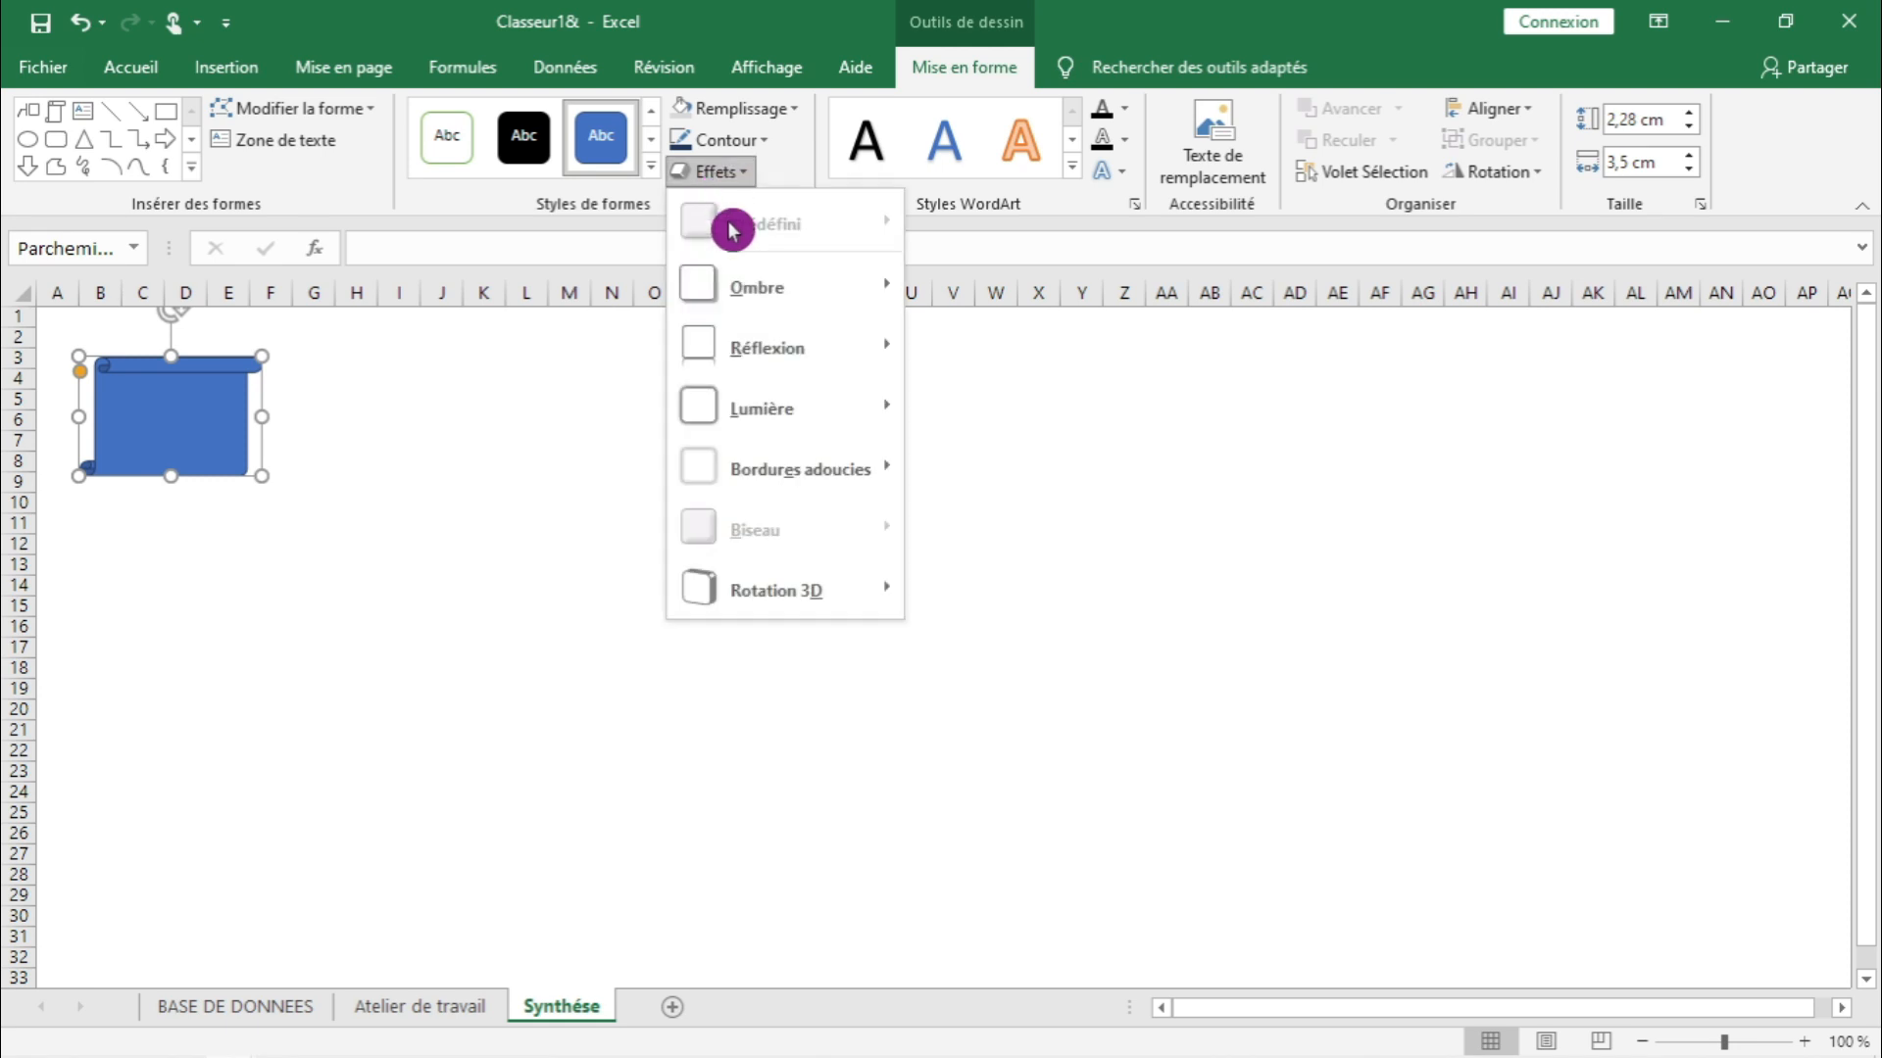
mouse_move(742, 278)
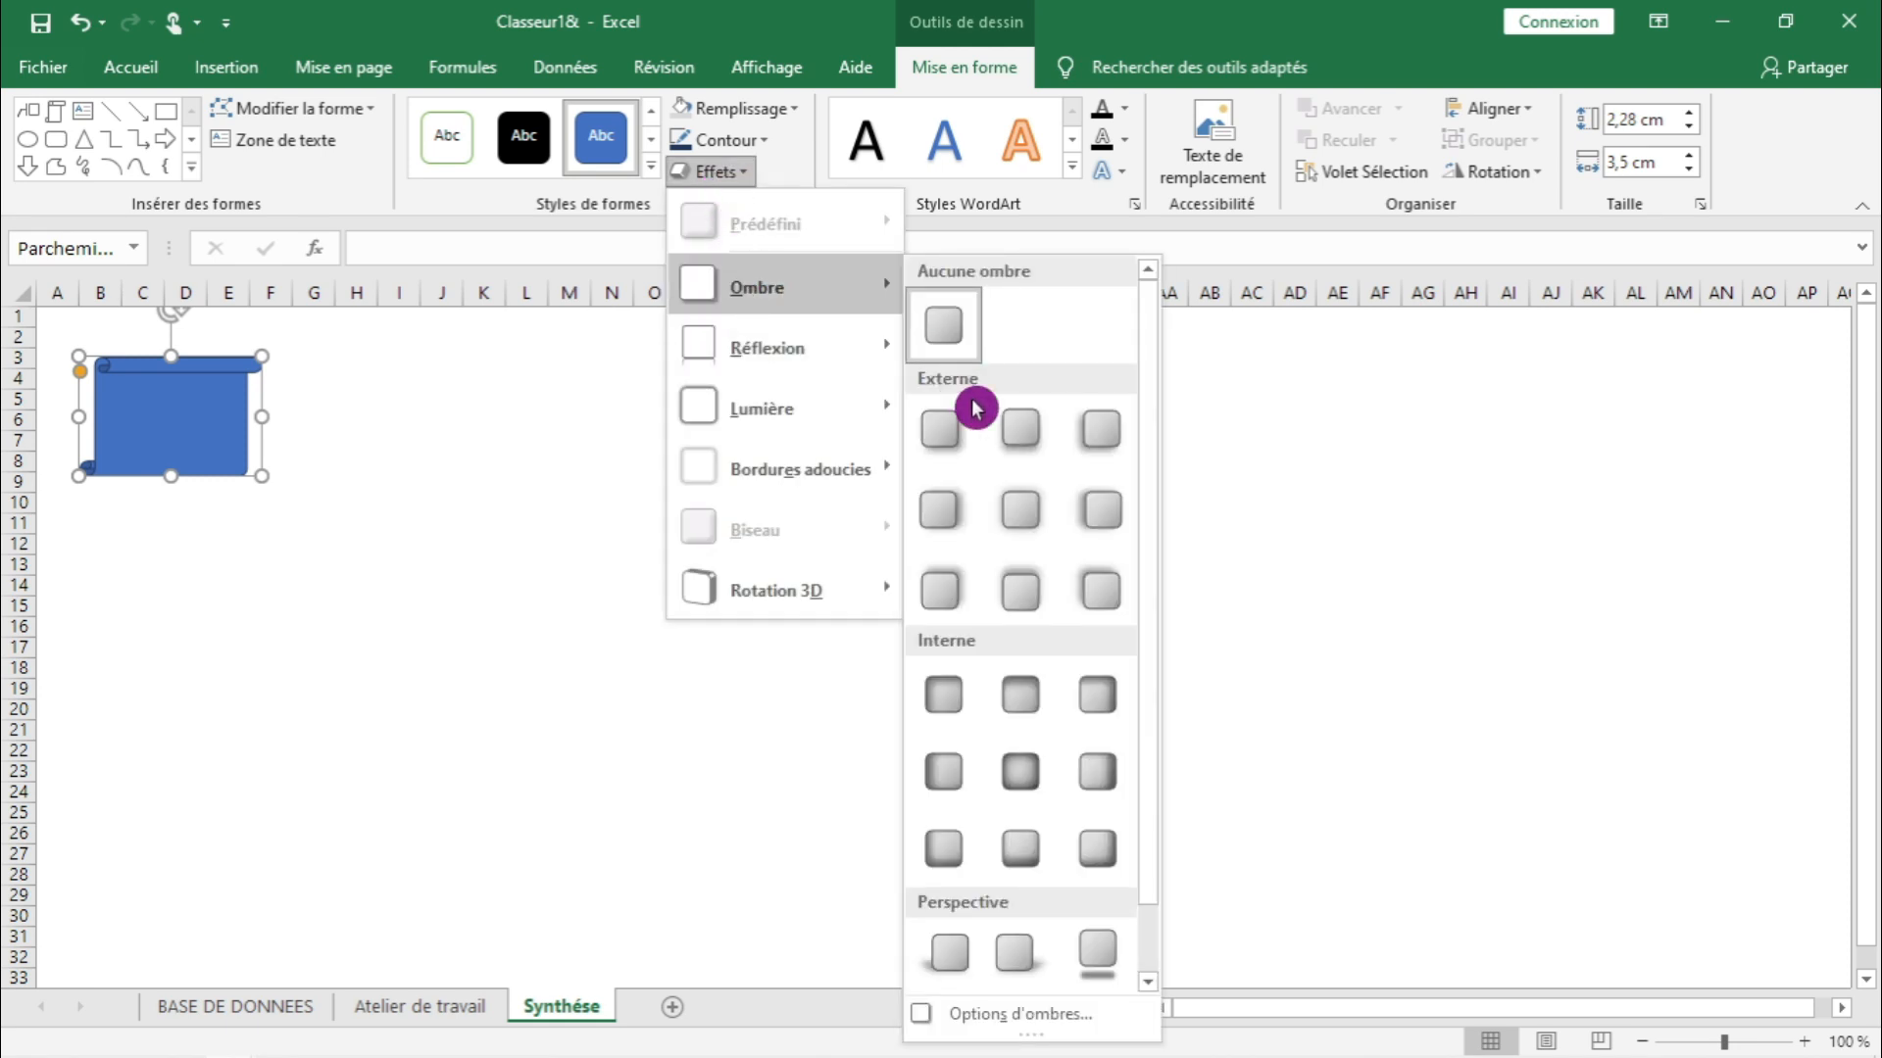
left_click(1008, 435)
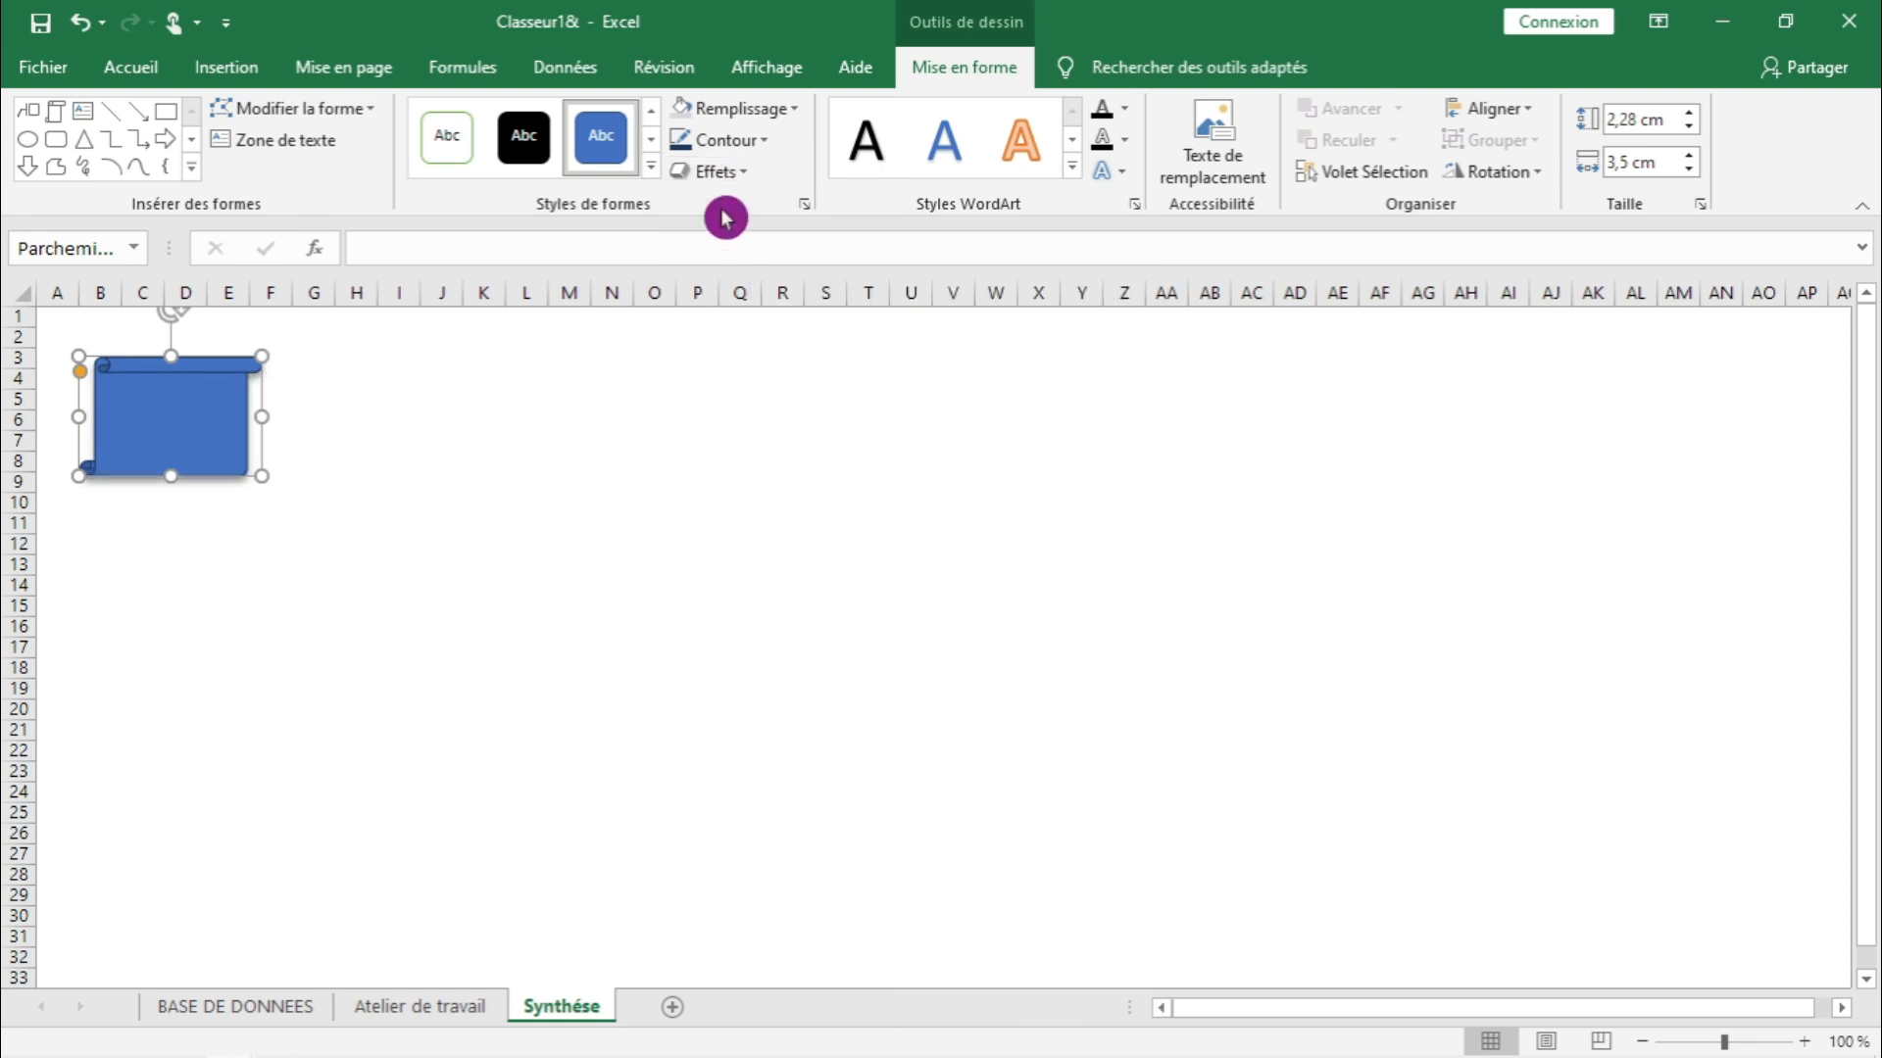
- Add a reflection to the scroll shape using the middle variation of the first row
left_click(715, 178)
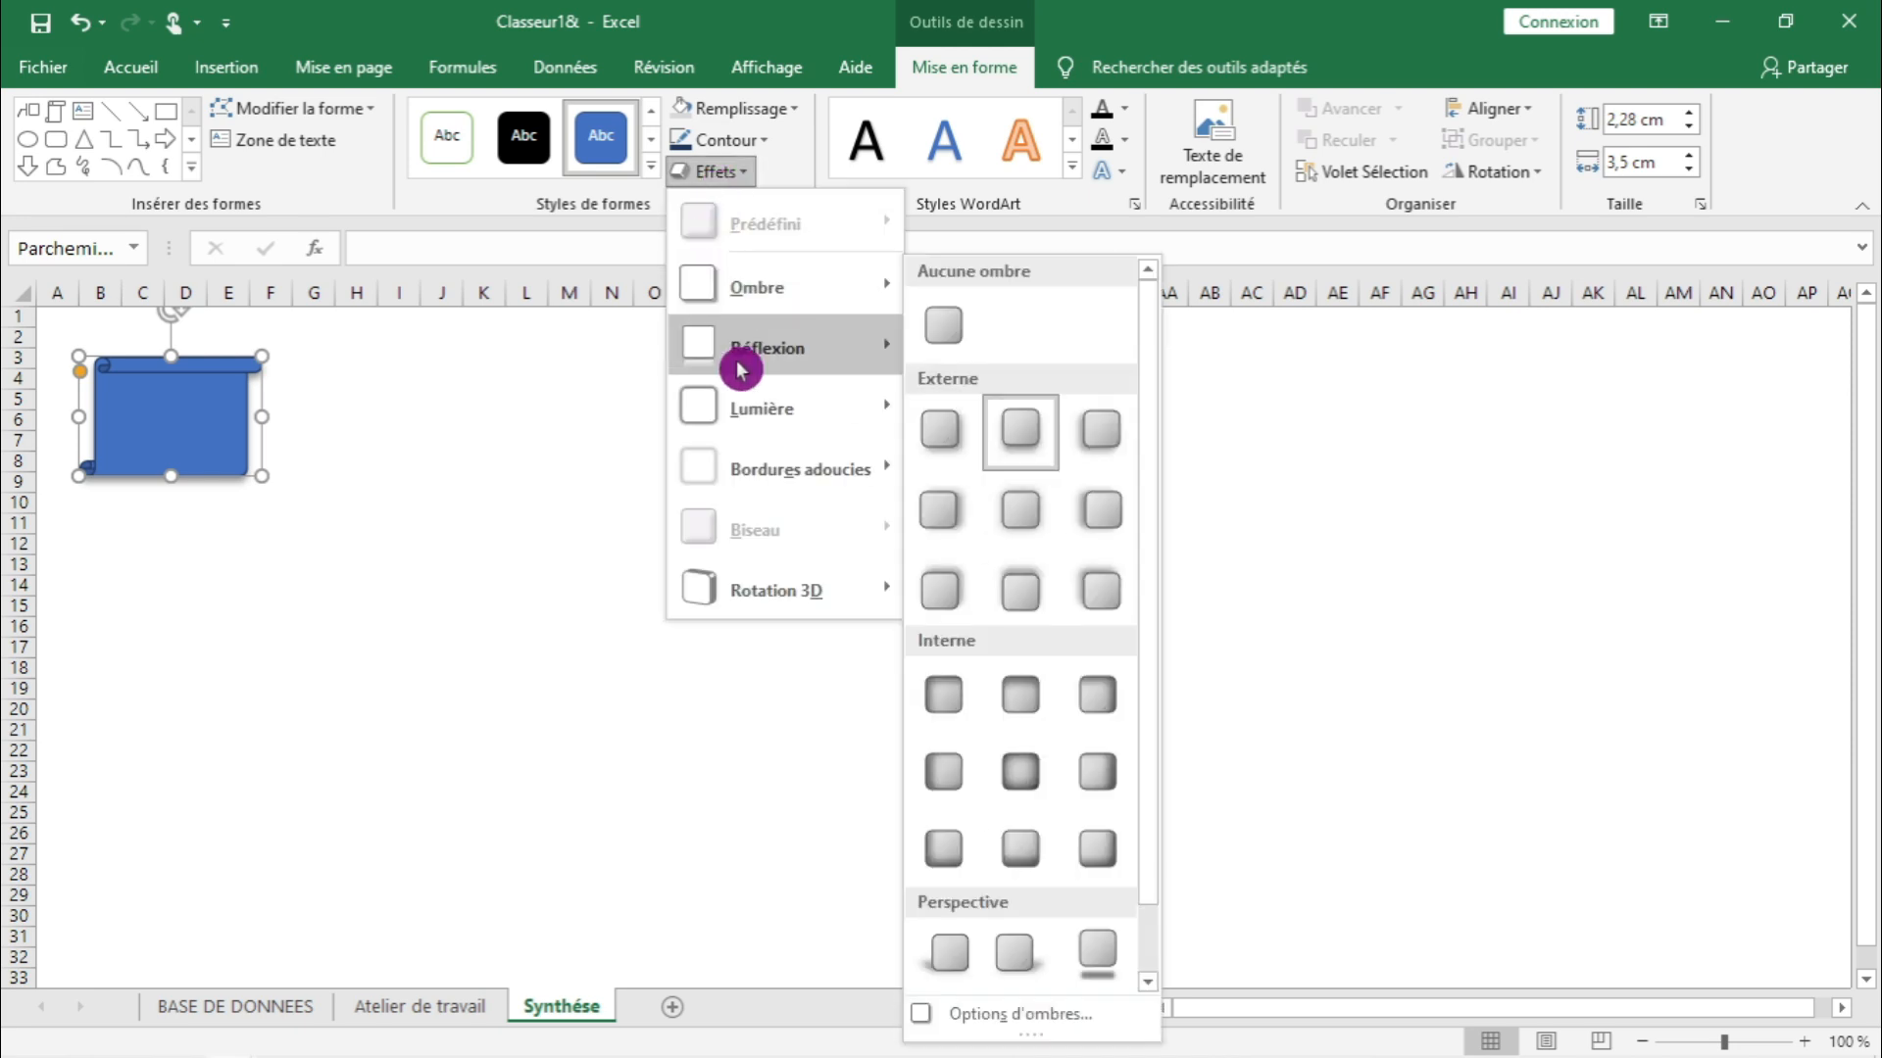
mouse_move(739, 363)
left_click(1029, 529)
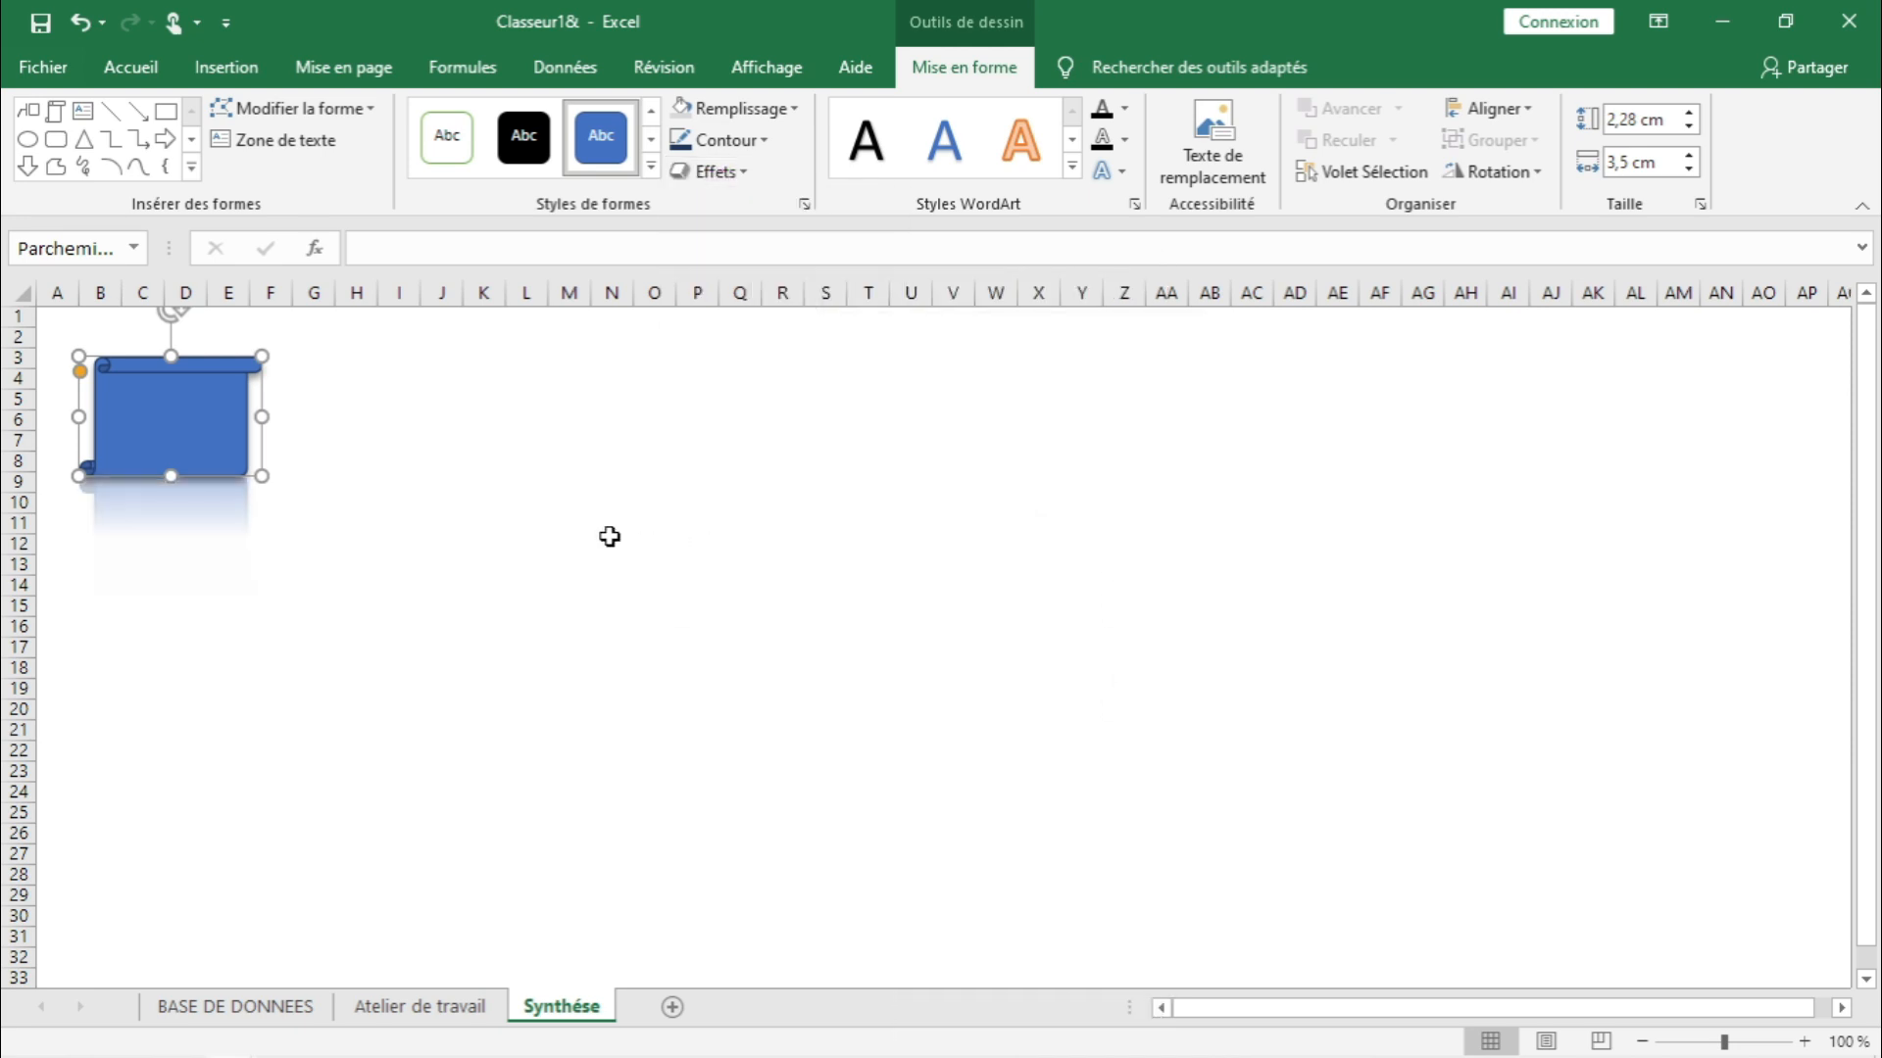
left_click(609, 542)
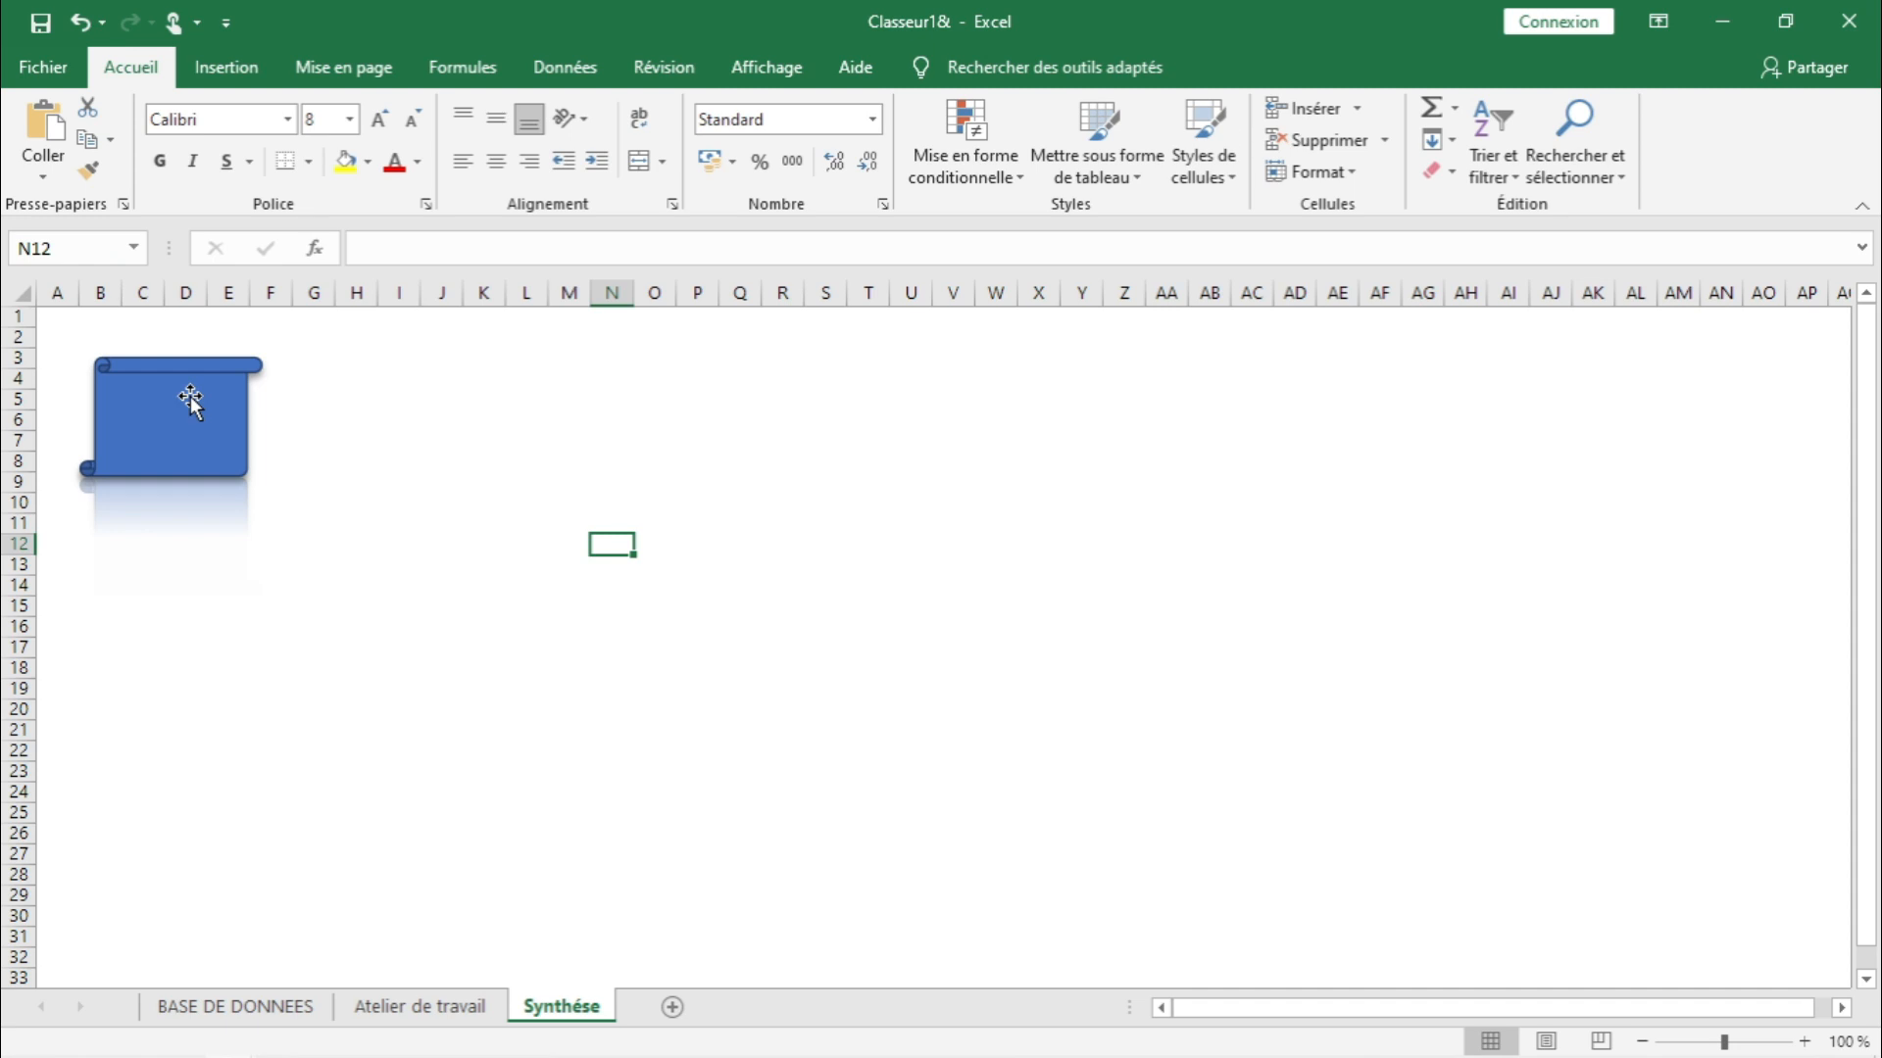
- Set the Synthése sheet's custom zoom to 109 %
left_click(766, 67)
left_click(696, 154)
left_click(1122, 647)
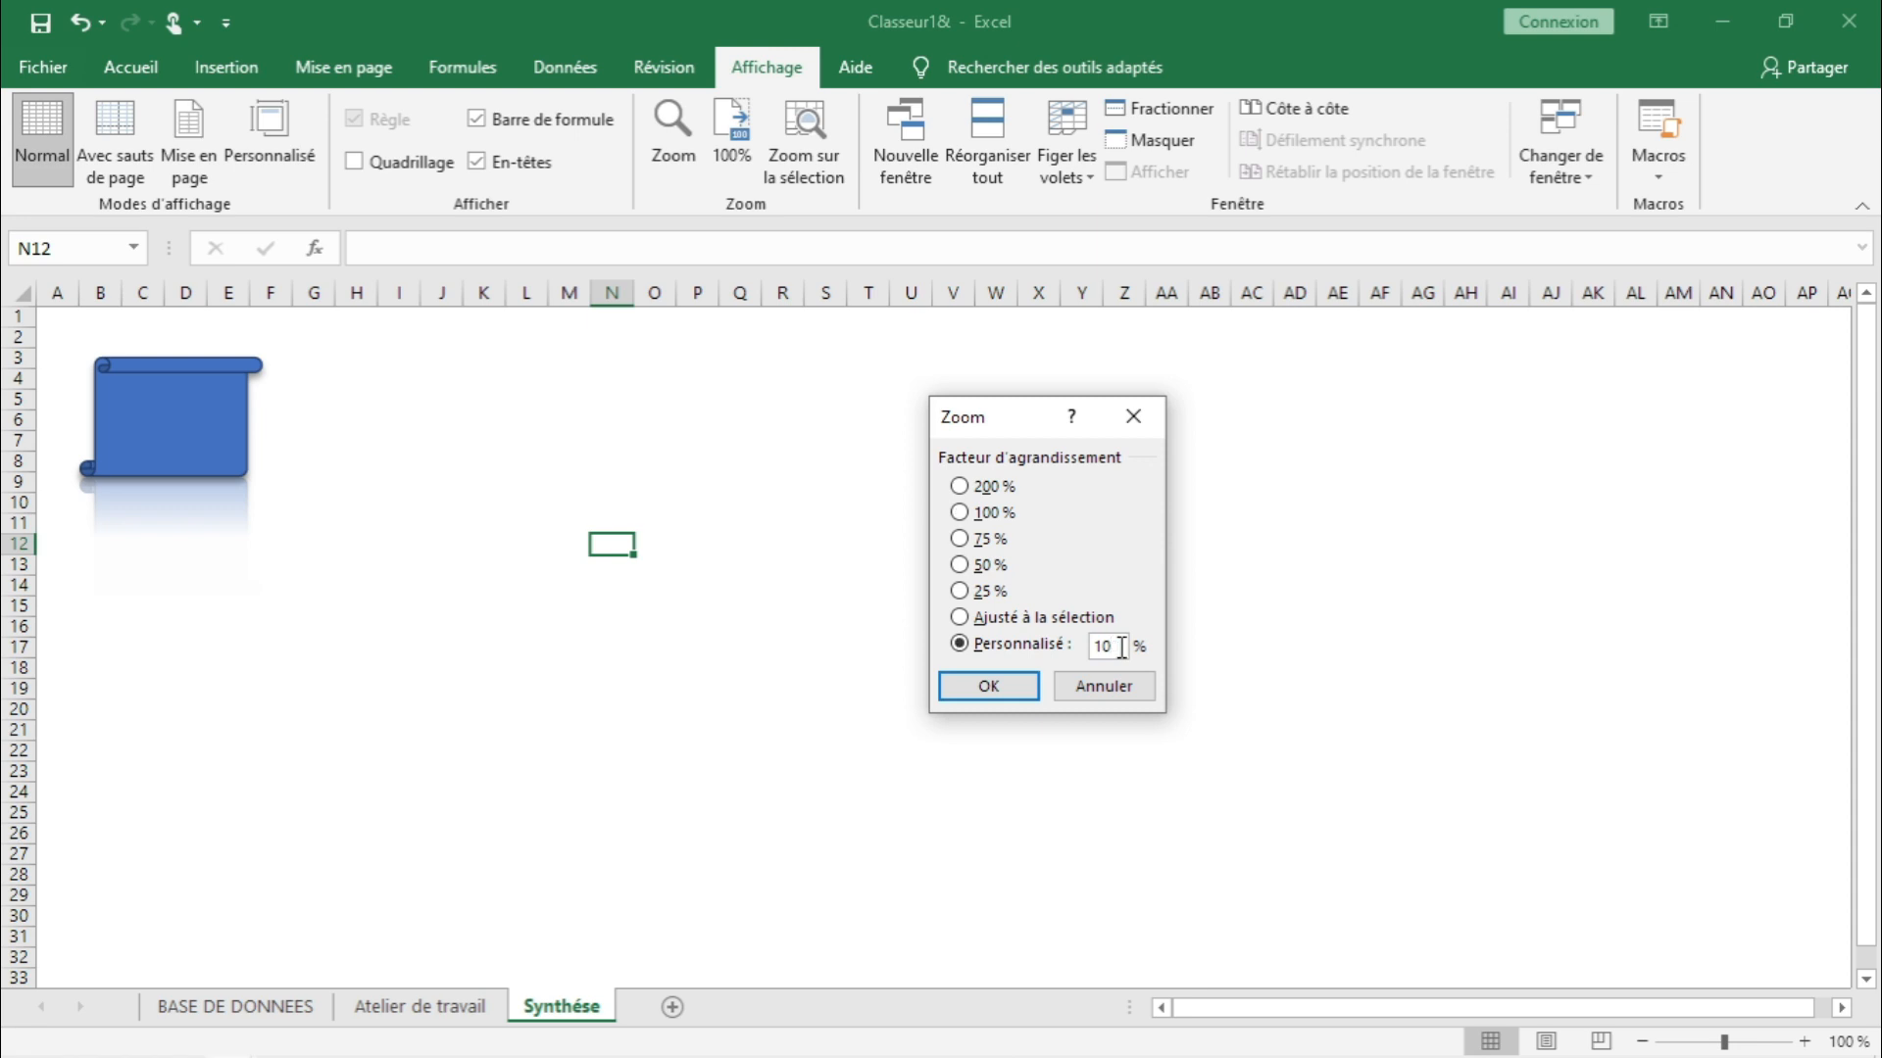
left_click(990, 686)
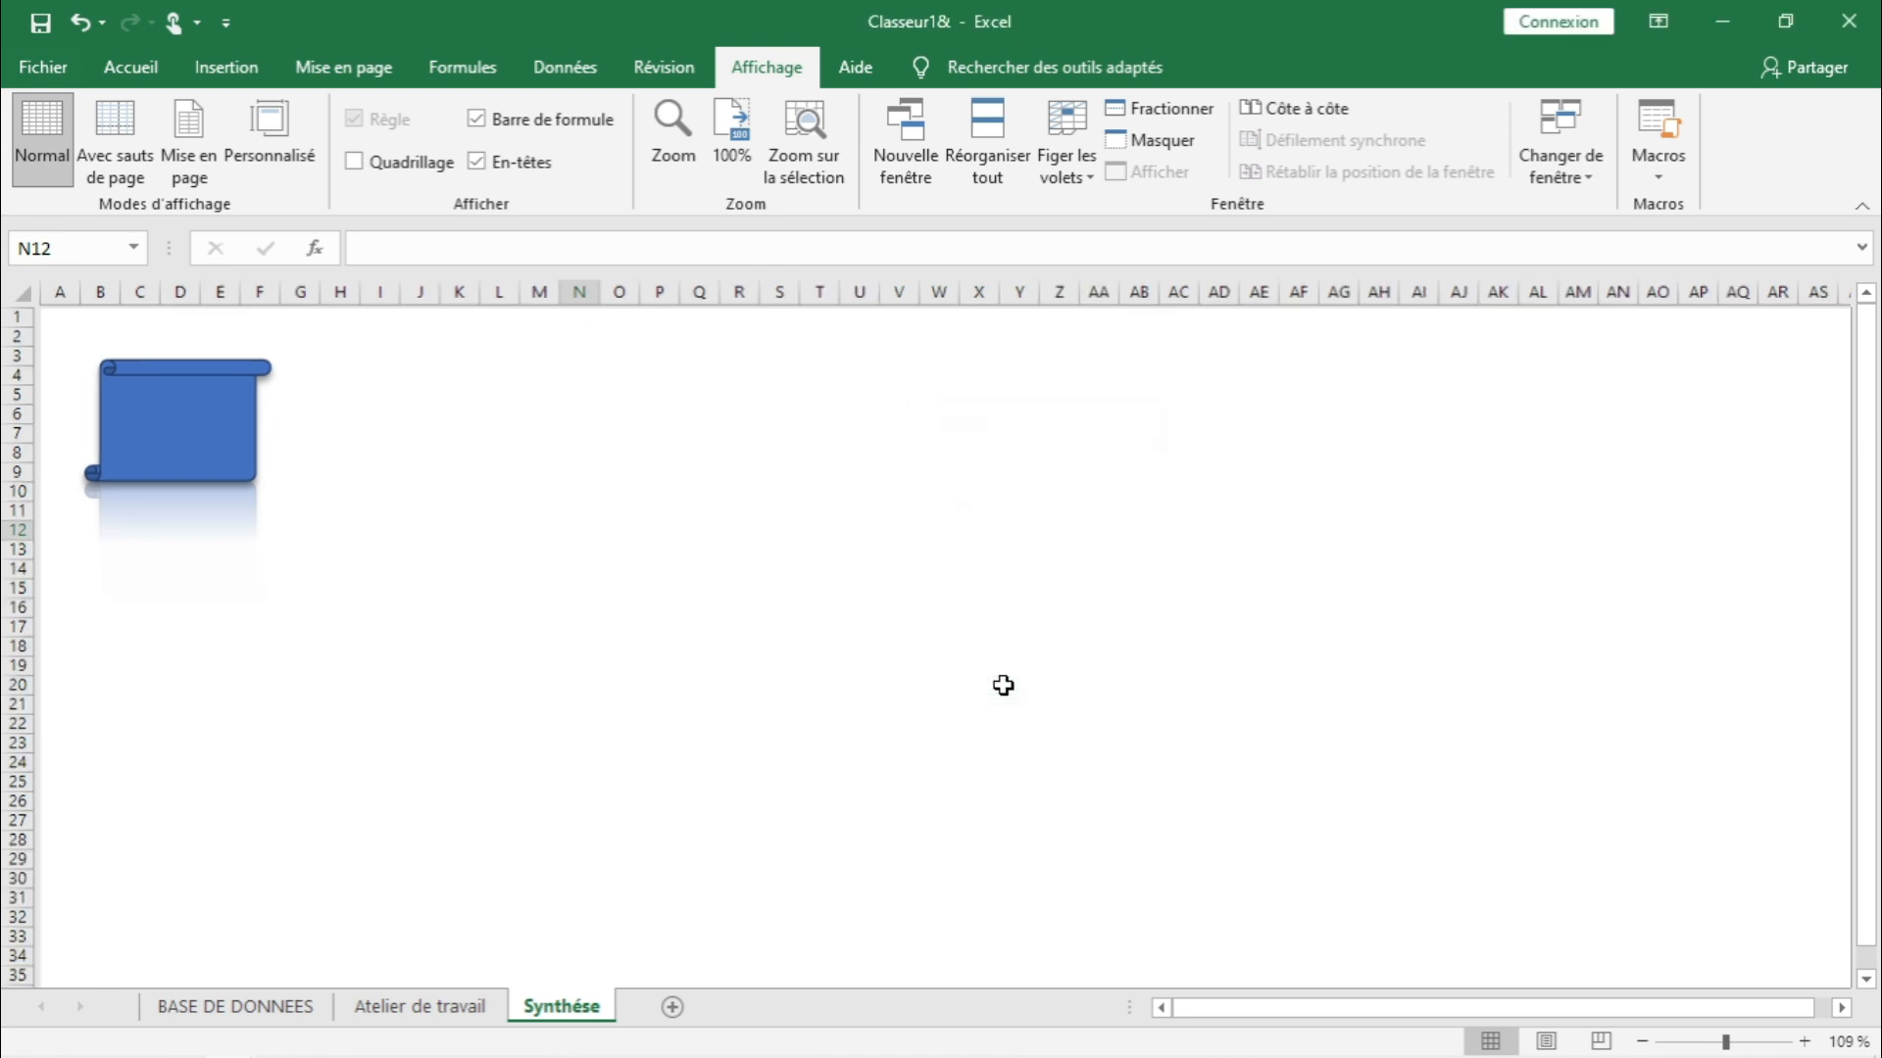
left_click(562, 608)
- Fill the scroll shape with the darkest gray shade of the white theme colour and move it down to start around row 5
left_click_drag(241, 456, 237, 468)
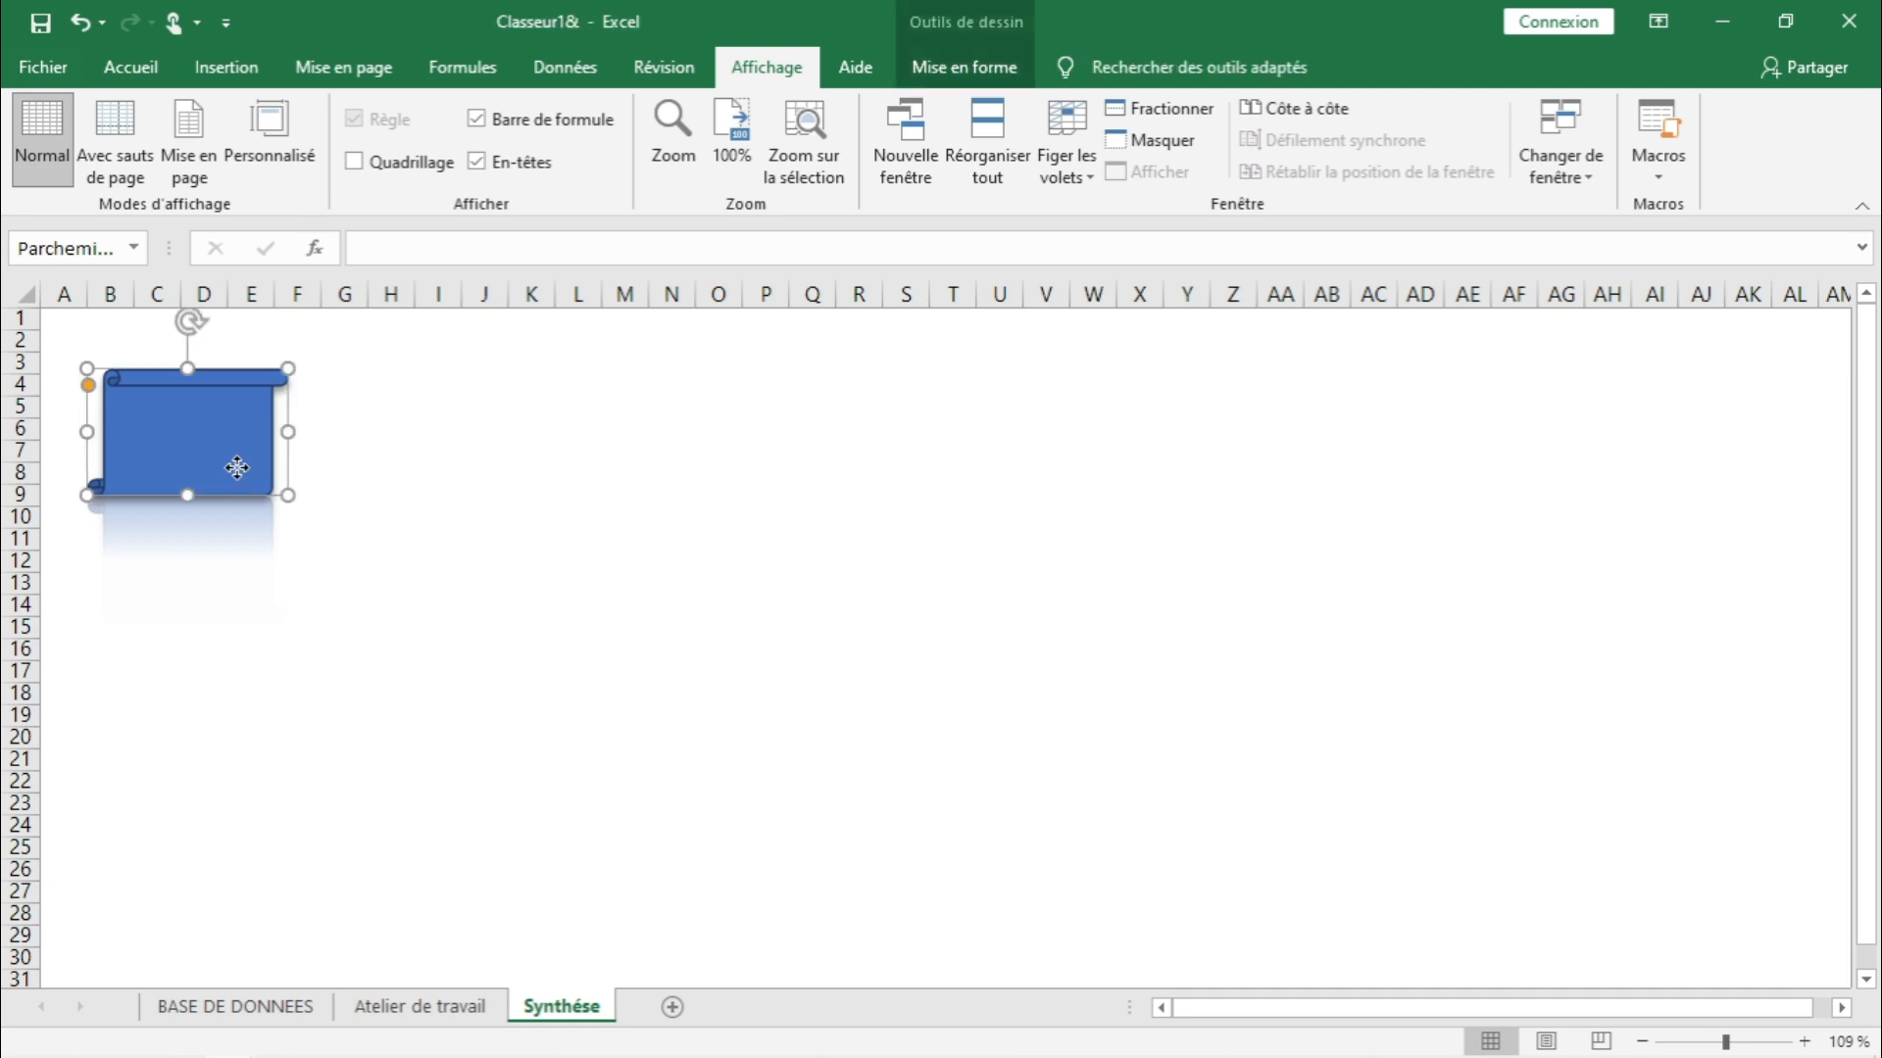
right_click(237, 468)
left_click(338, 412)
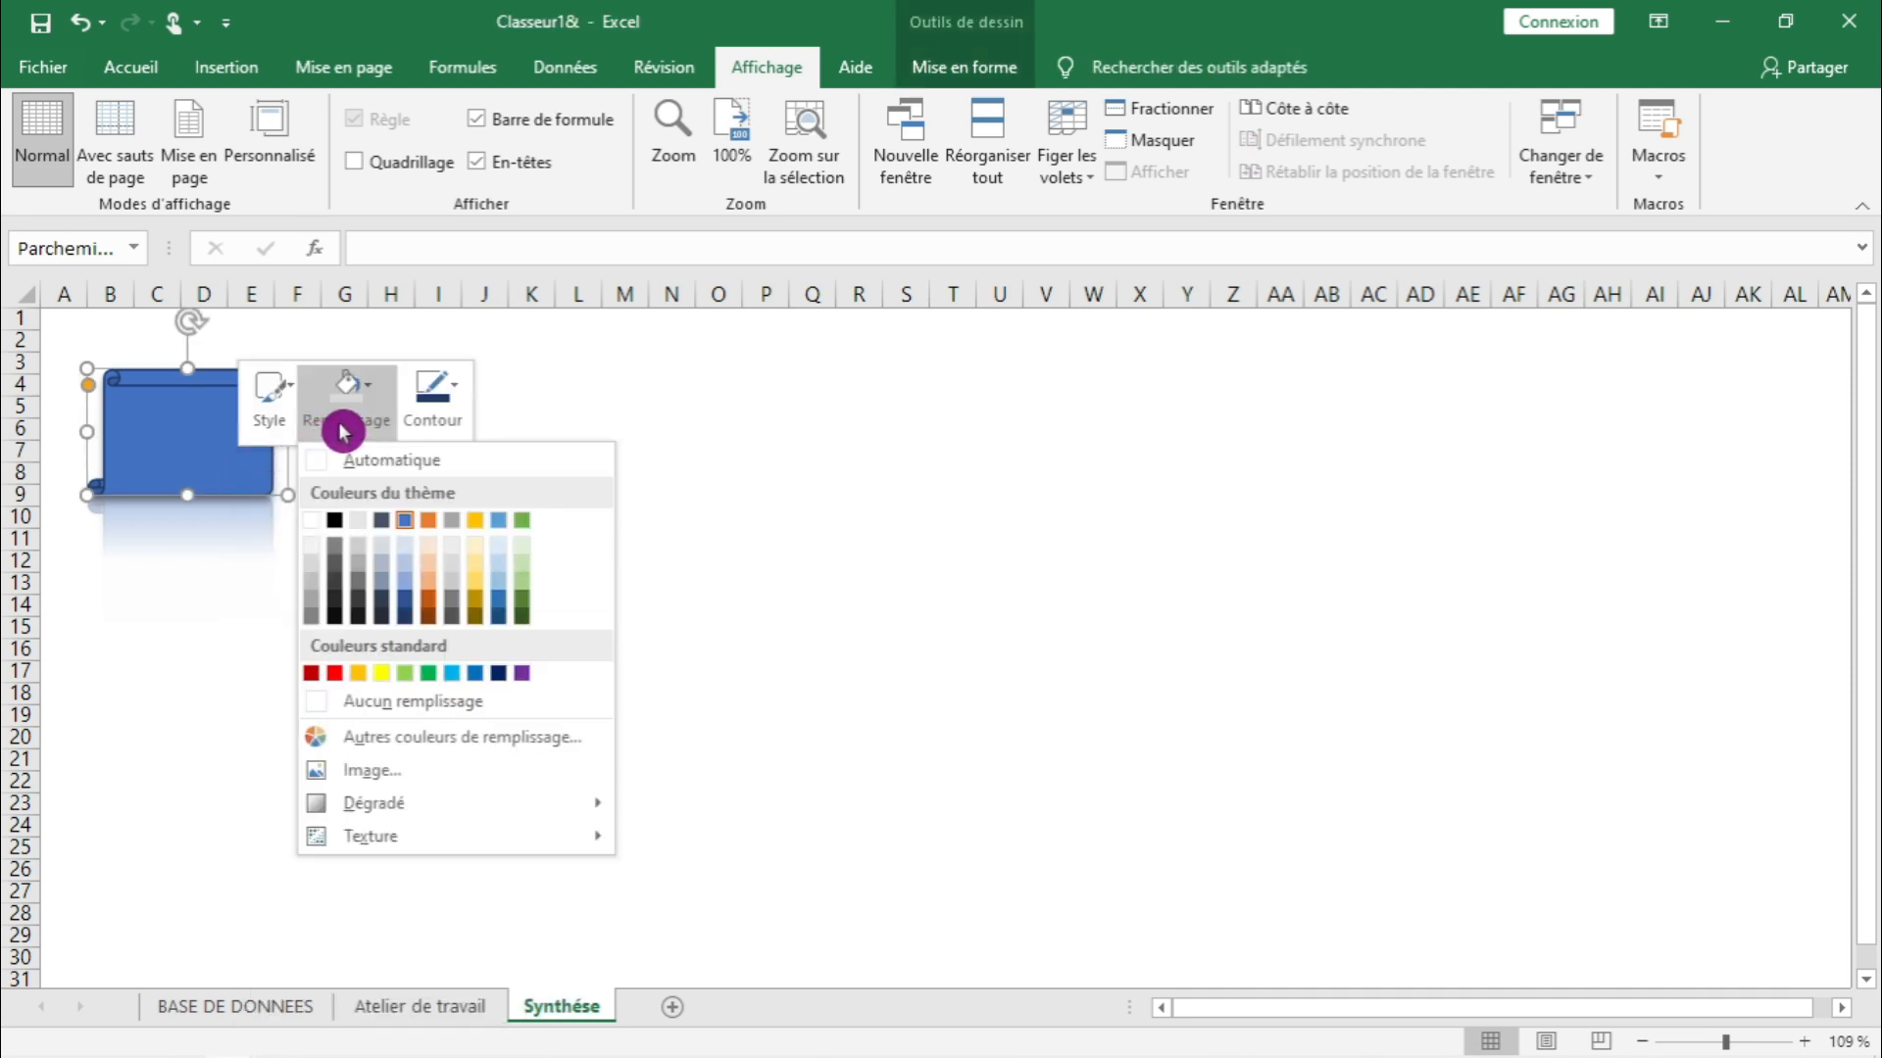
left_click(309, 615)
left_click_drag(223, 460, 240, 497)
left_click(344, 584)
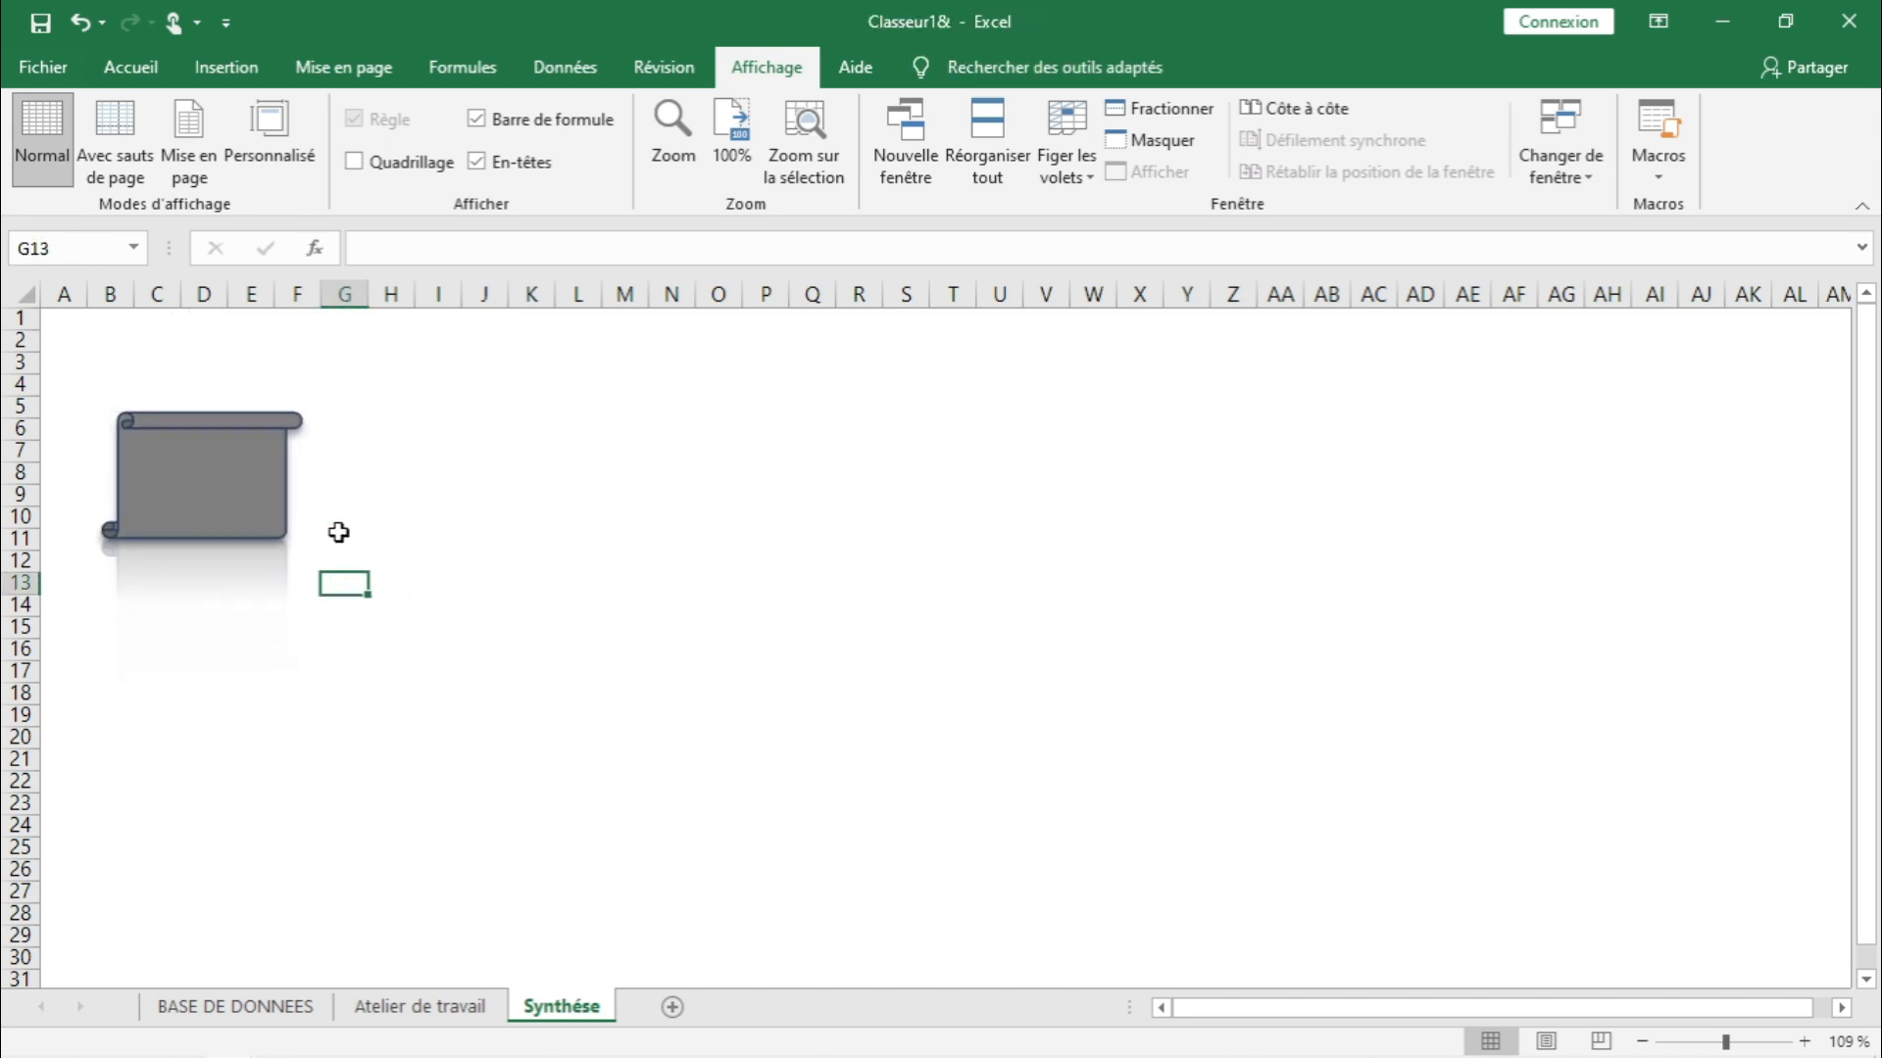
- Draw a bordered, accent-barred multi-segment line callout about 1,68 by 3,01 cm beside the scroll, around I4:M8, and bend its leader line into a zigzag
left_click(438, 452)
left_click(133, 67)
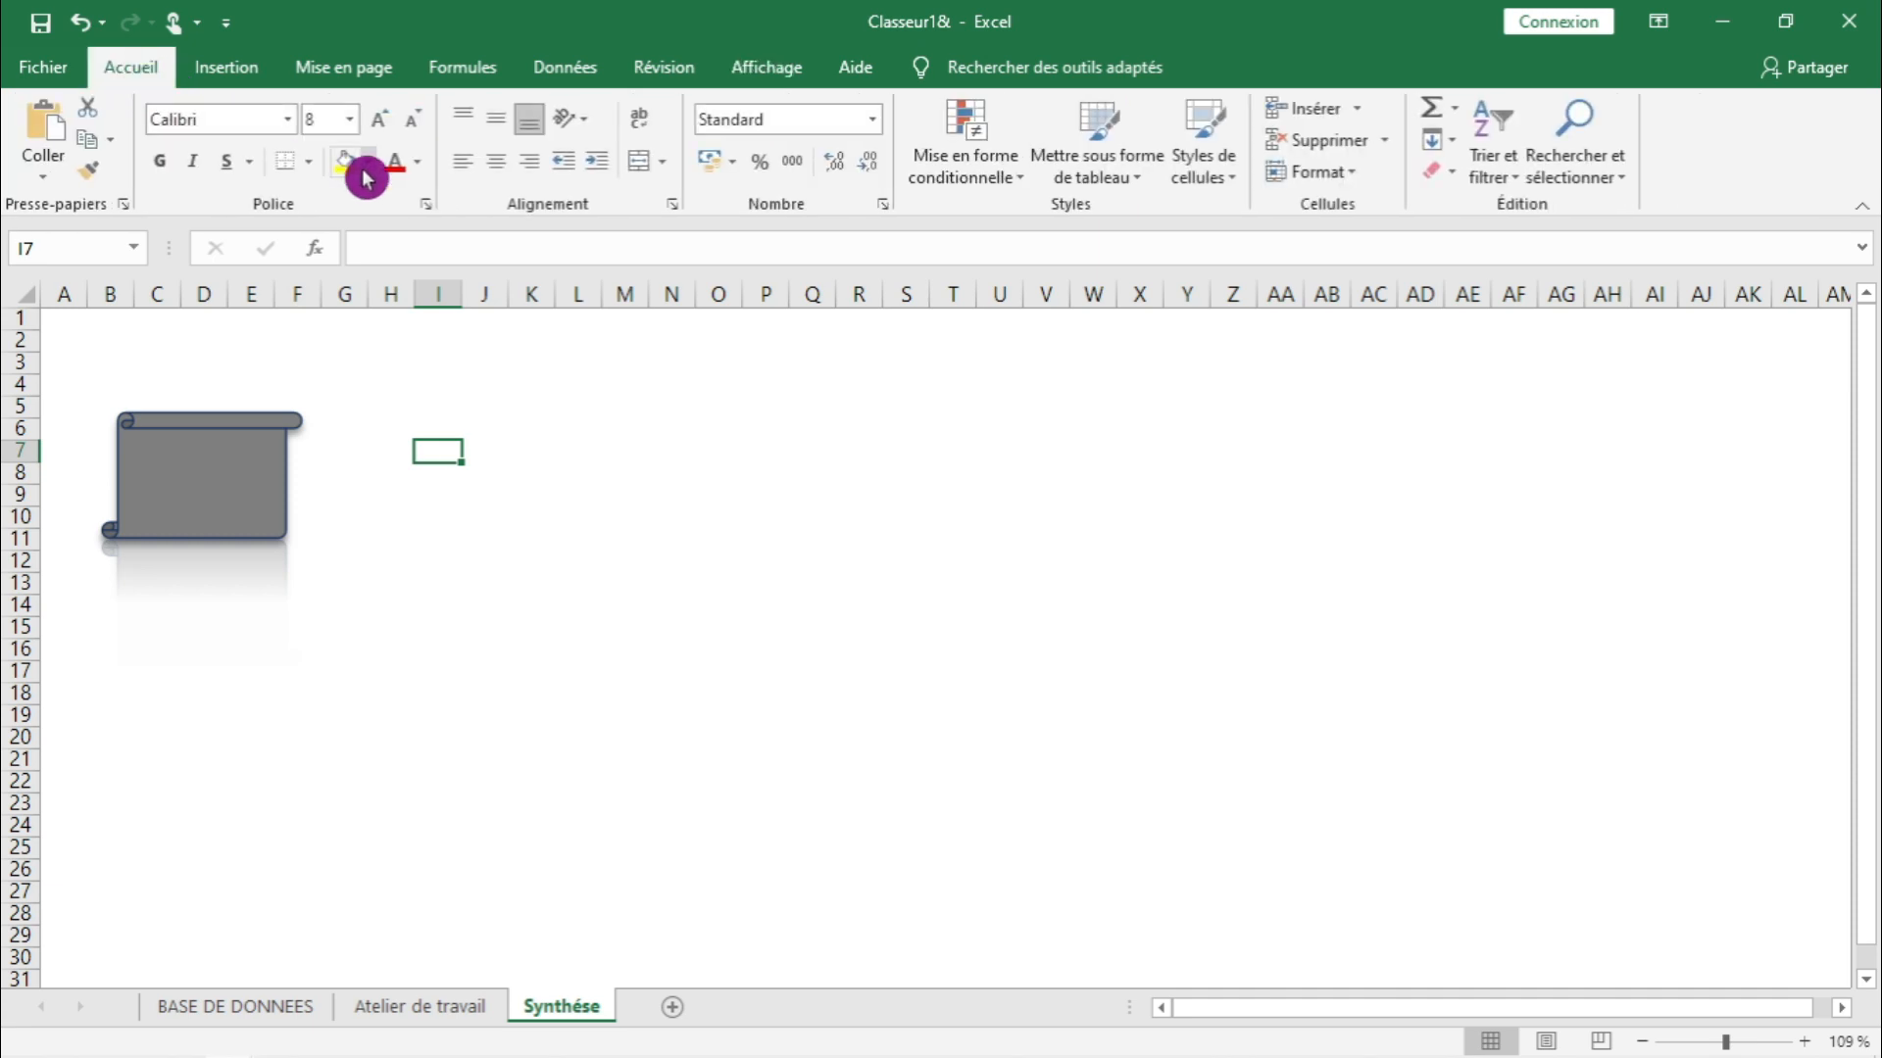
left_click(235, 64)
left_click(369, 184)
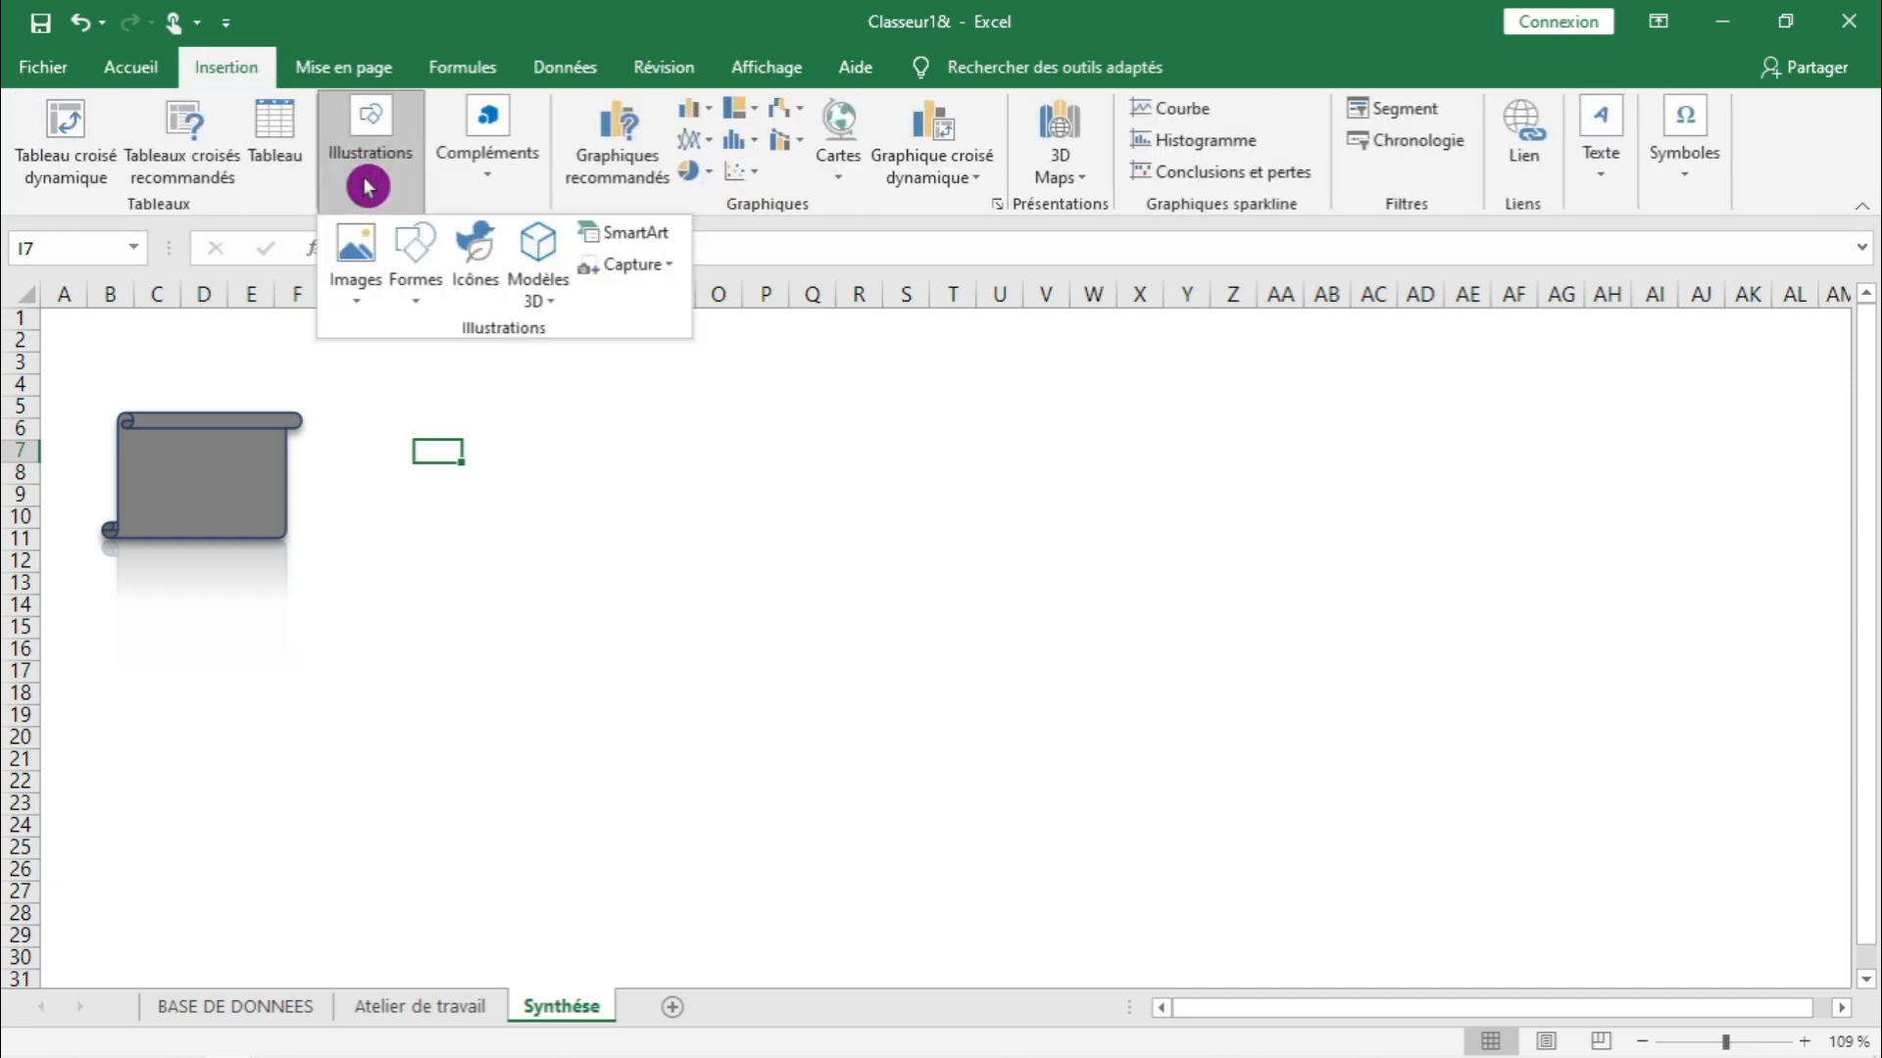
left_click(418, 284)
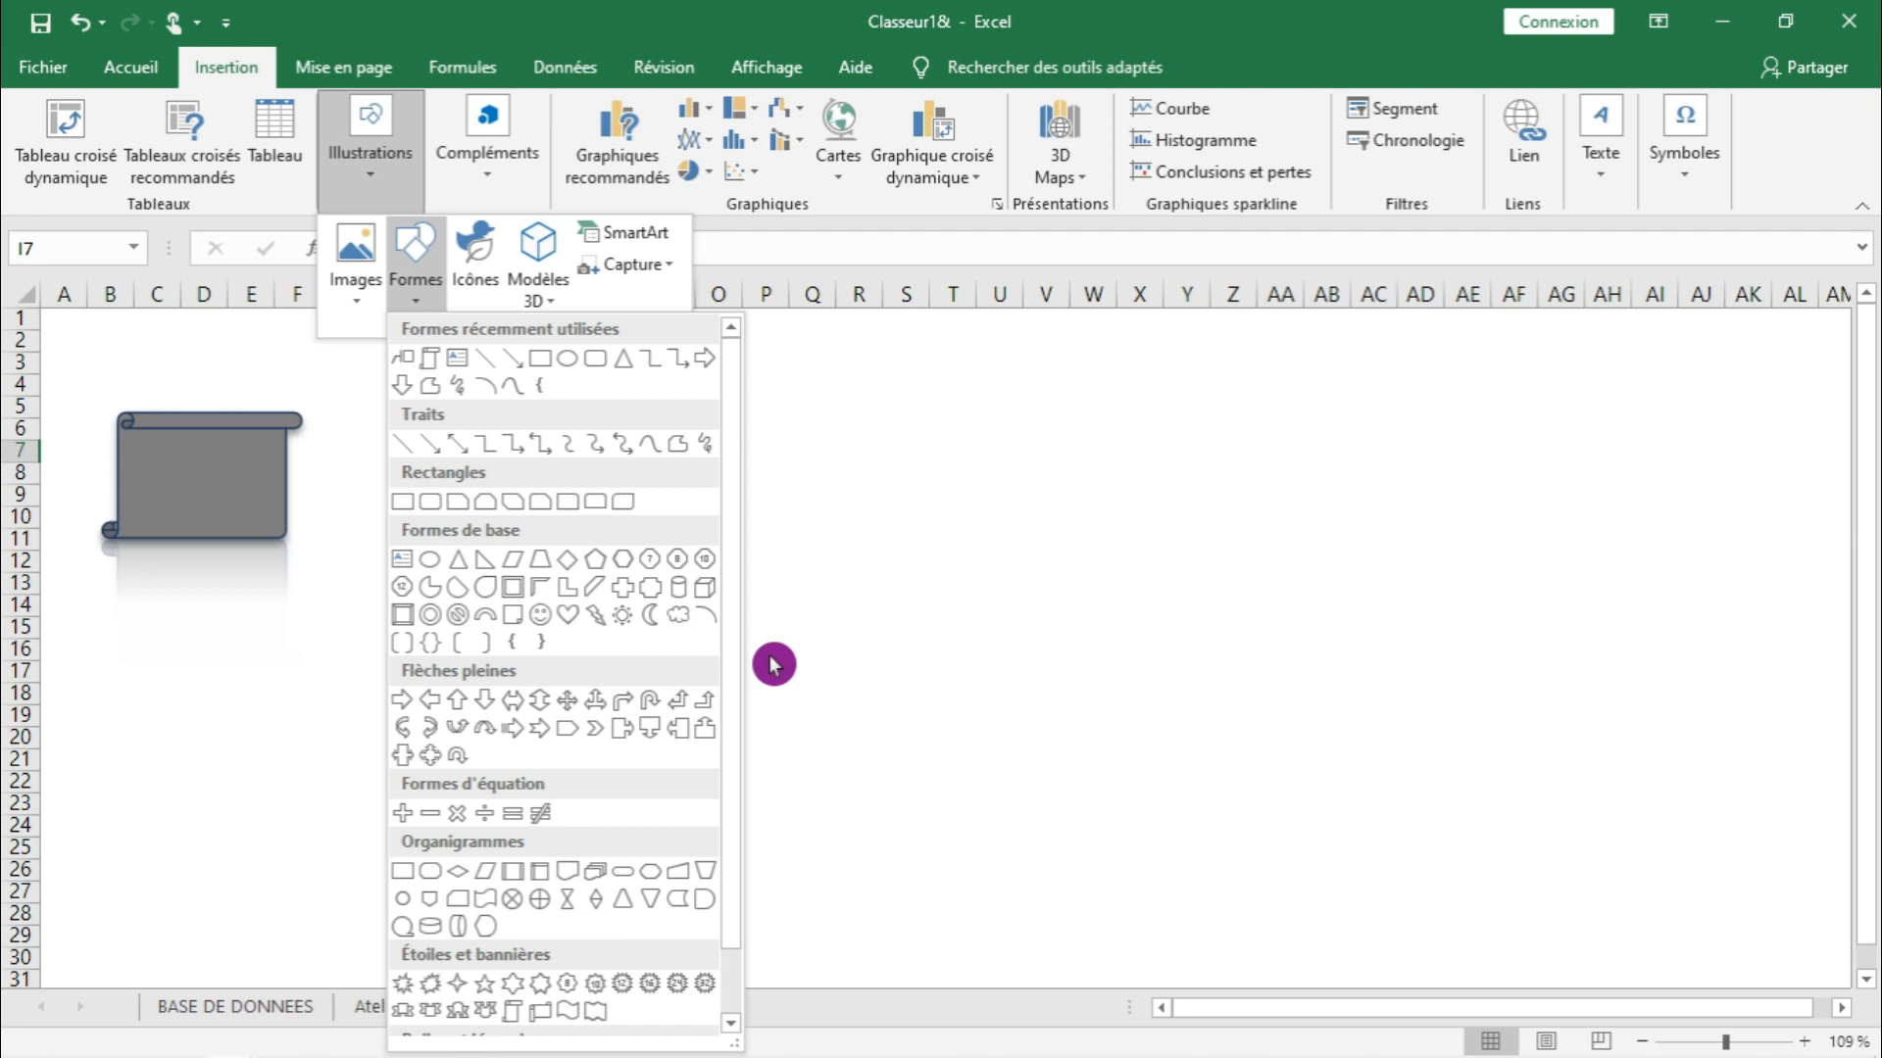
scroll(735, 617, "down", 2)
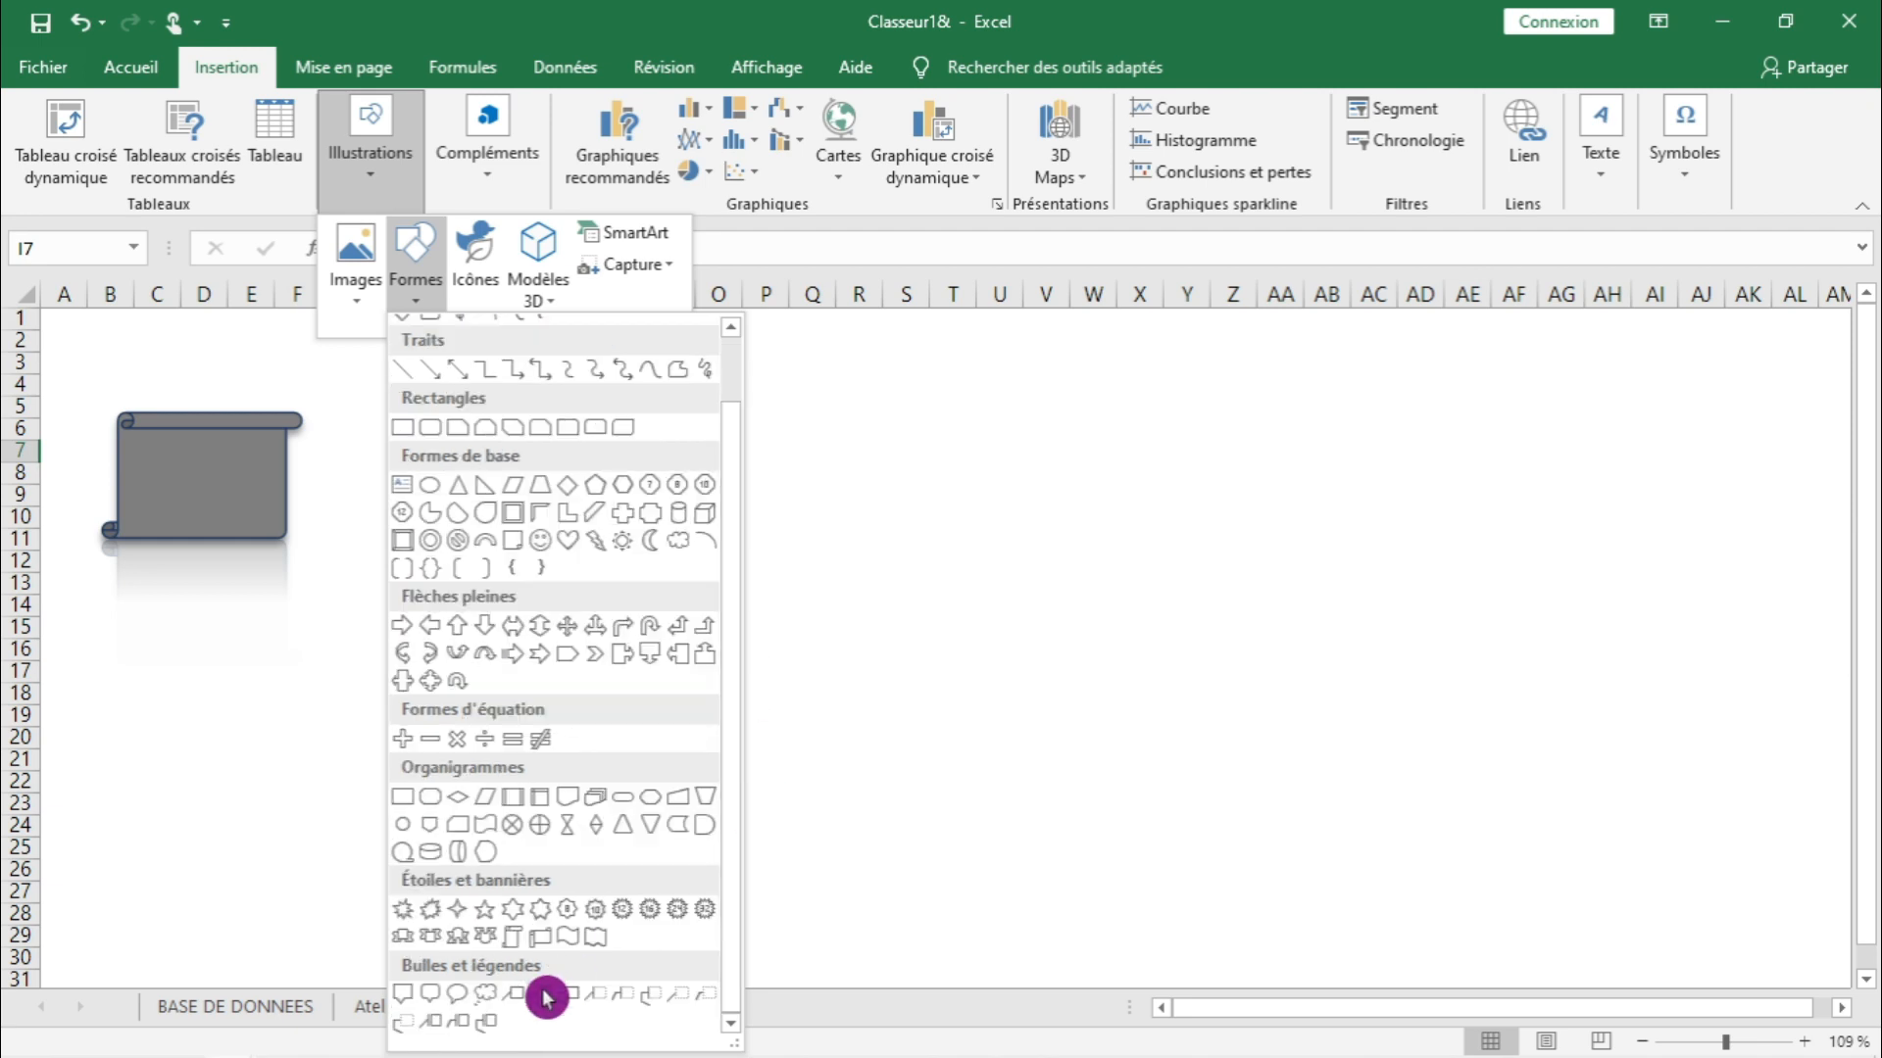
left_click(487, 1022)
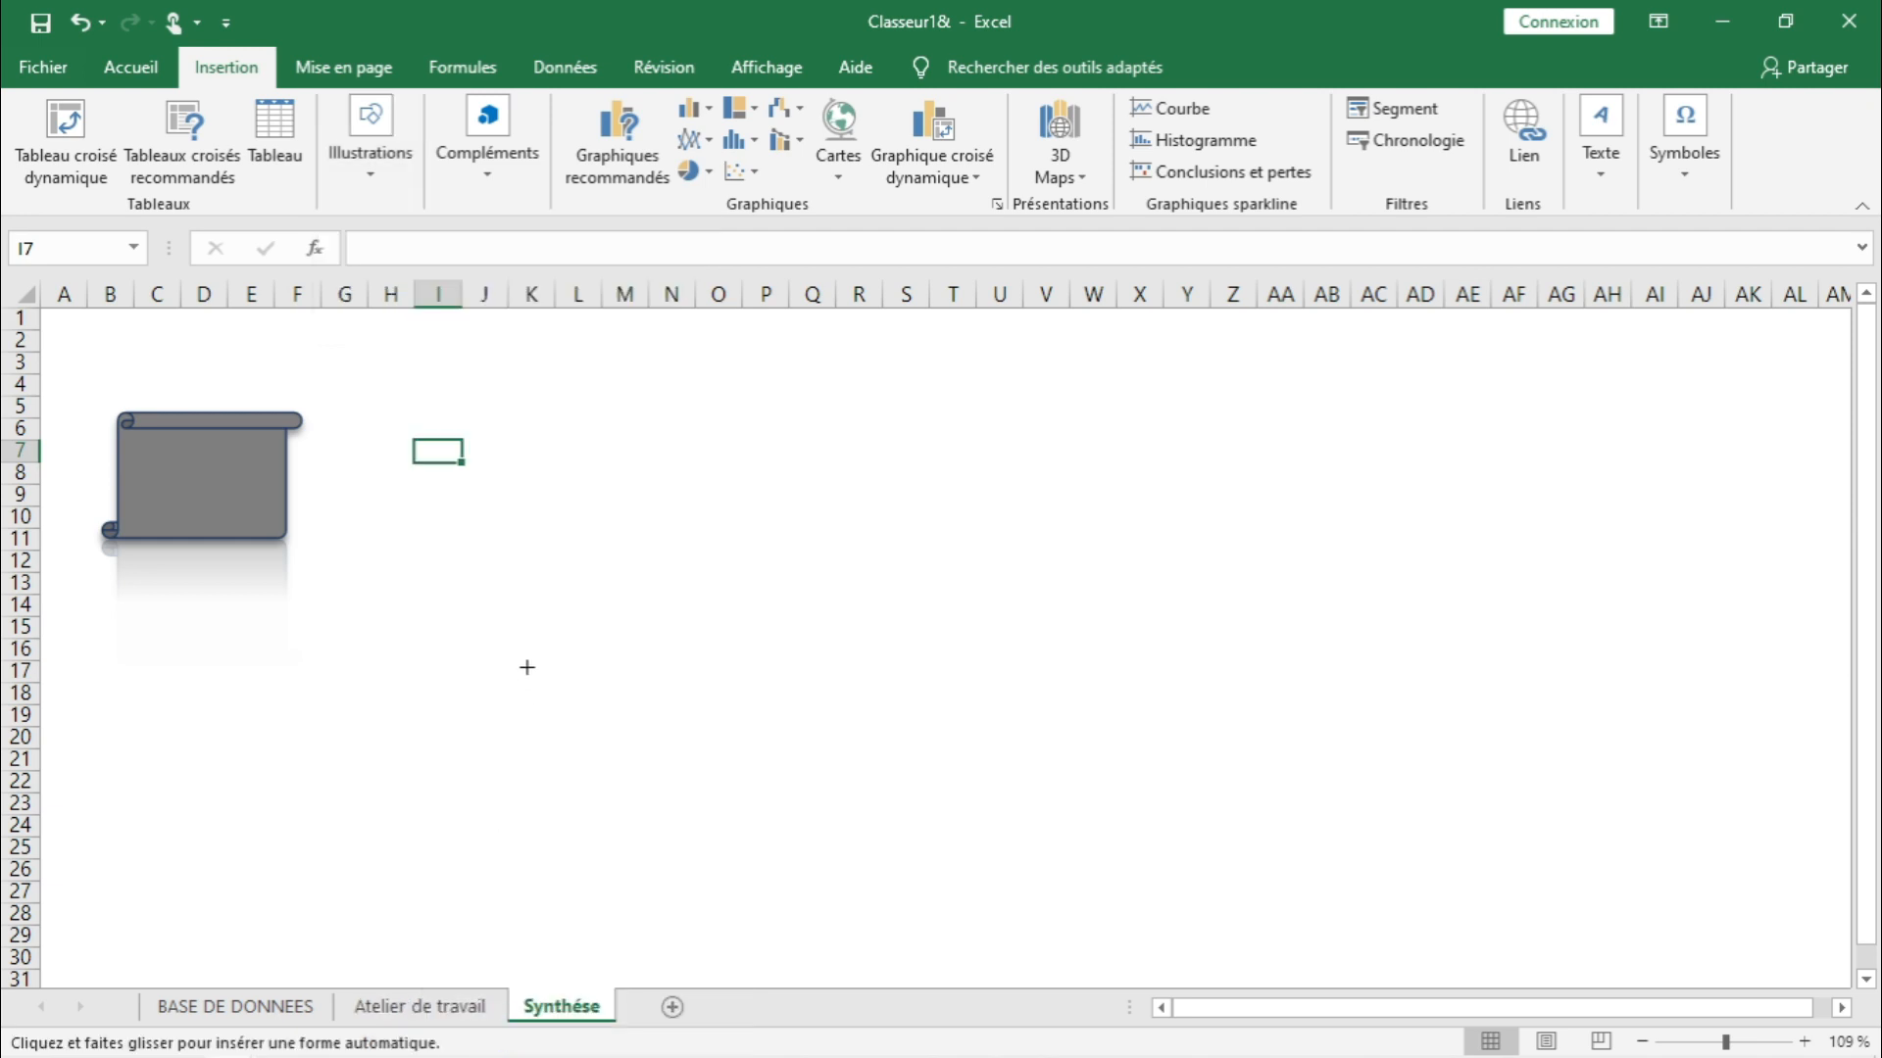
mouse_move(472, 379)
left_mouse_down()
mouse_move(588, 474)
mouse_move(644, 426)
left_mouse_up()
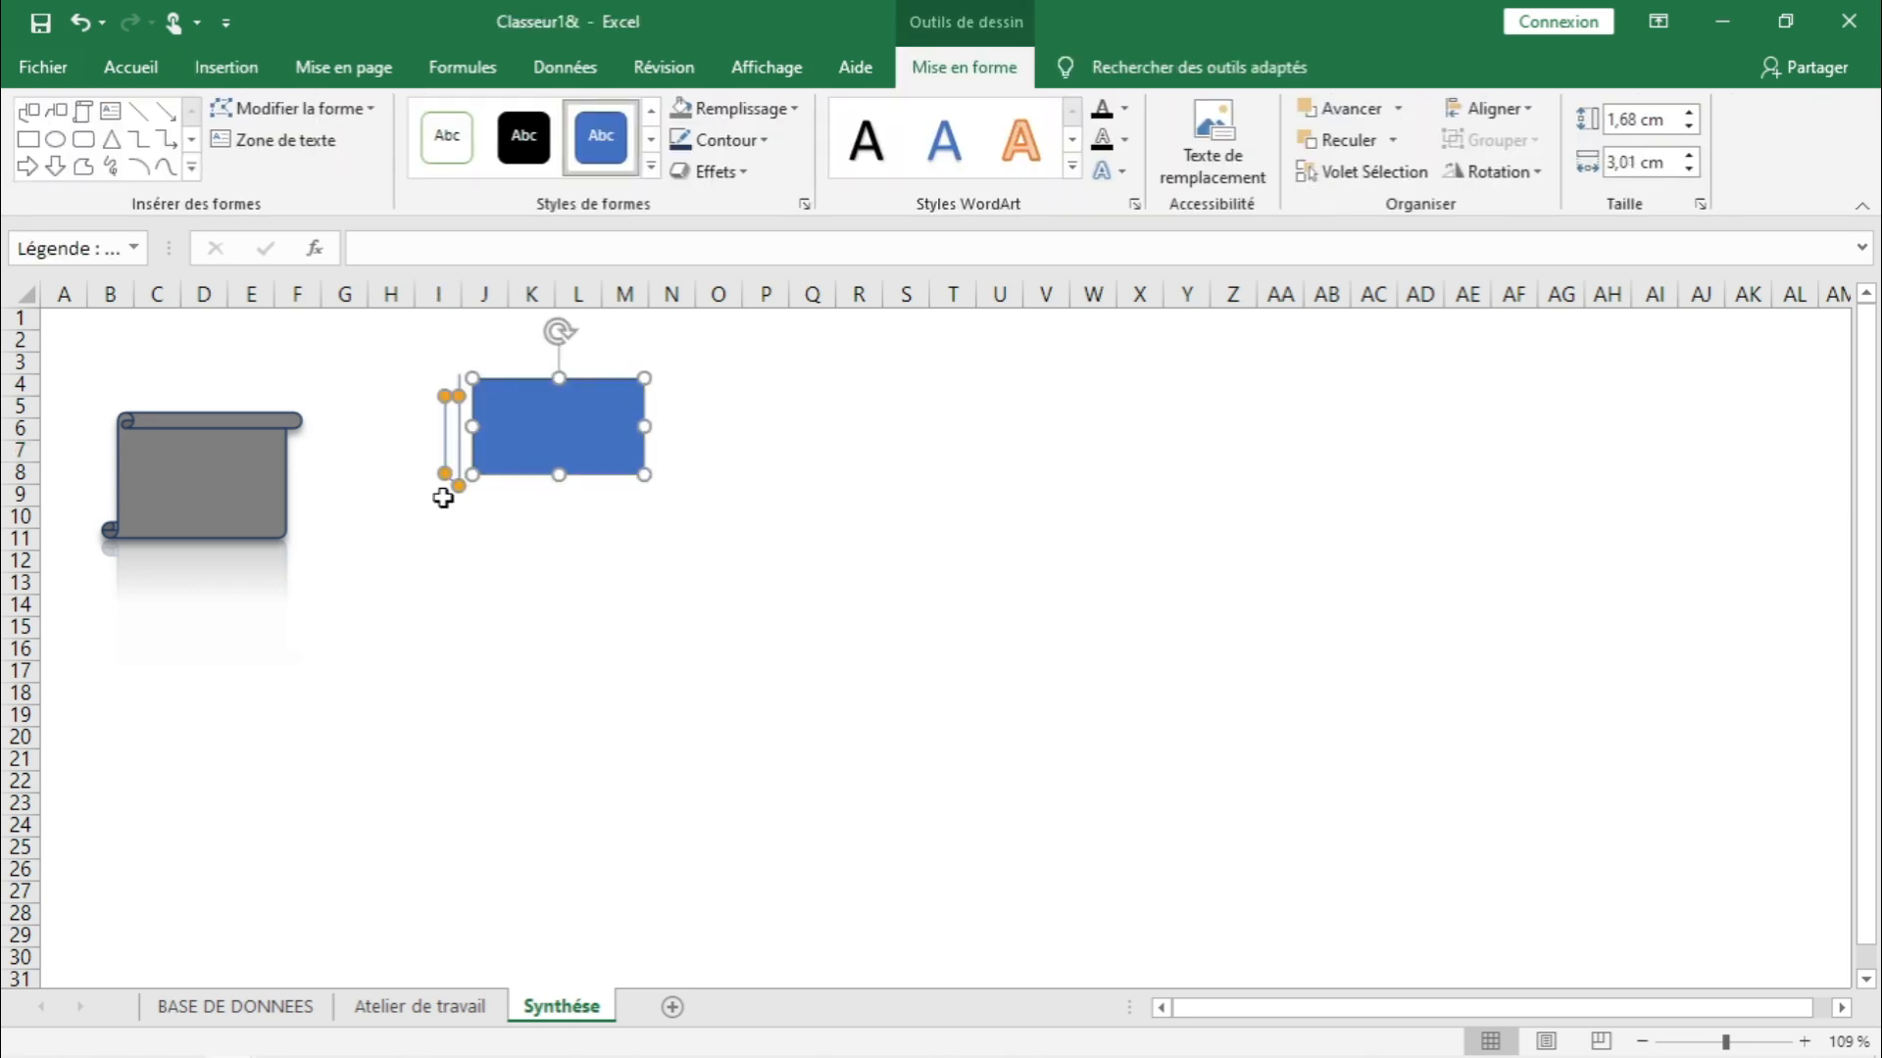
left_click_drag(446, 478, 456, 542)
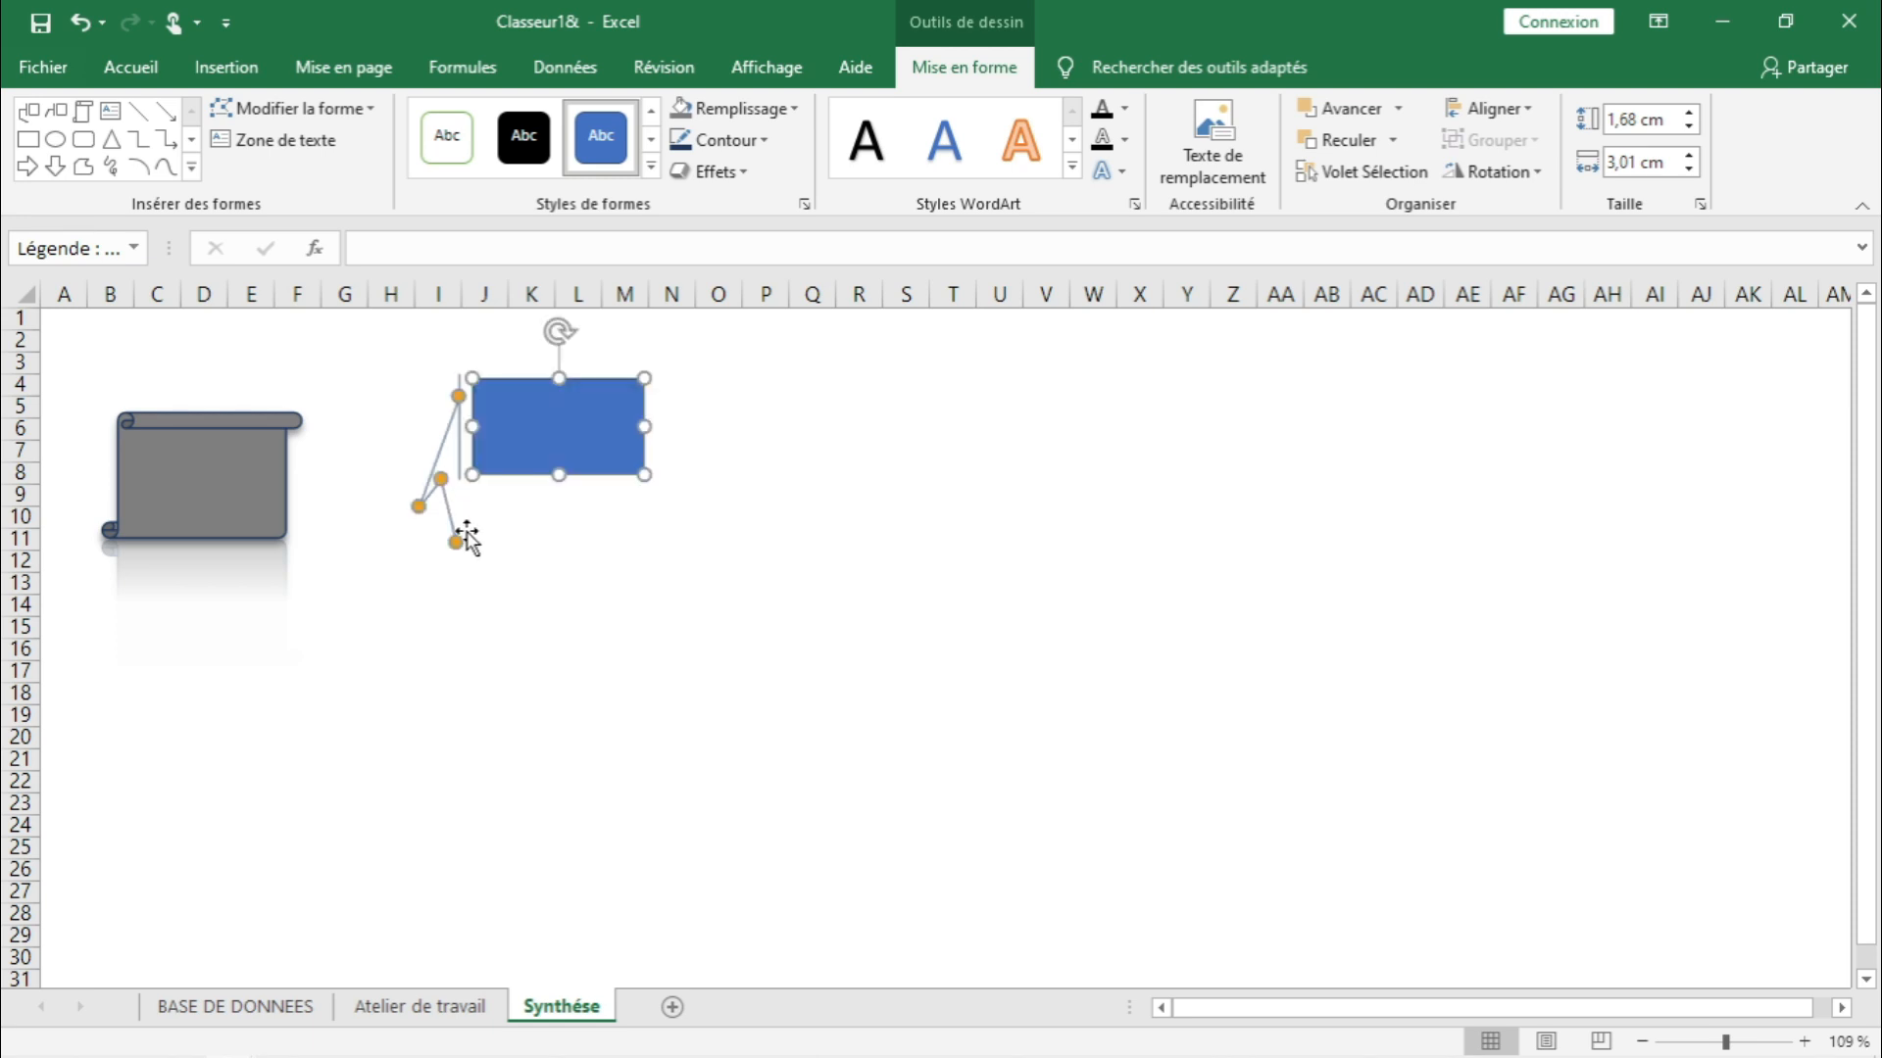
- Move the callout directly above the scroll shape and set its height to 1,4 cm and its width to 3,1 cm
left_click_drag(524, 468, 172, 403)
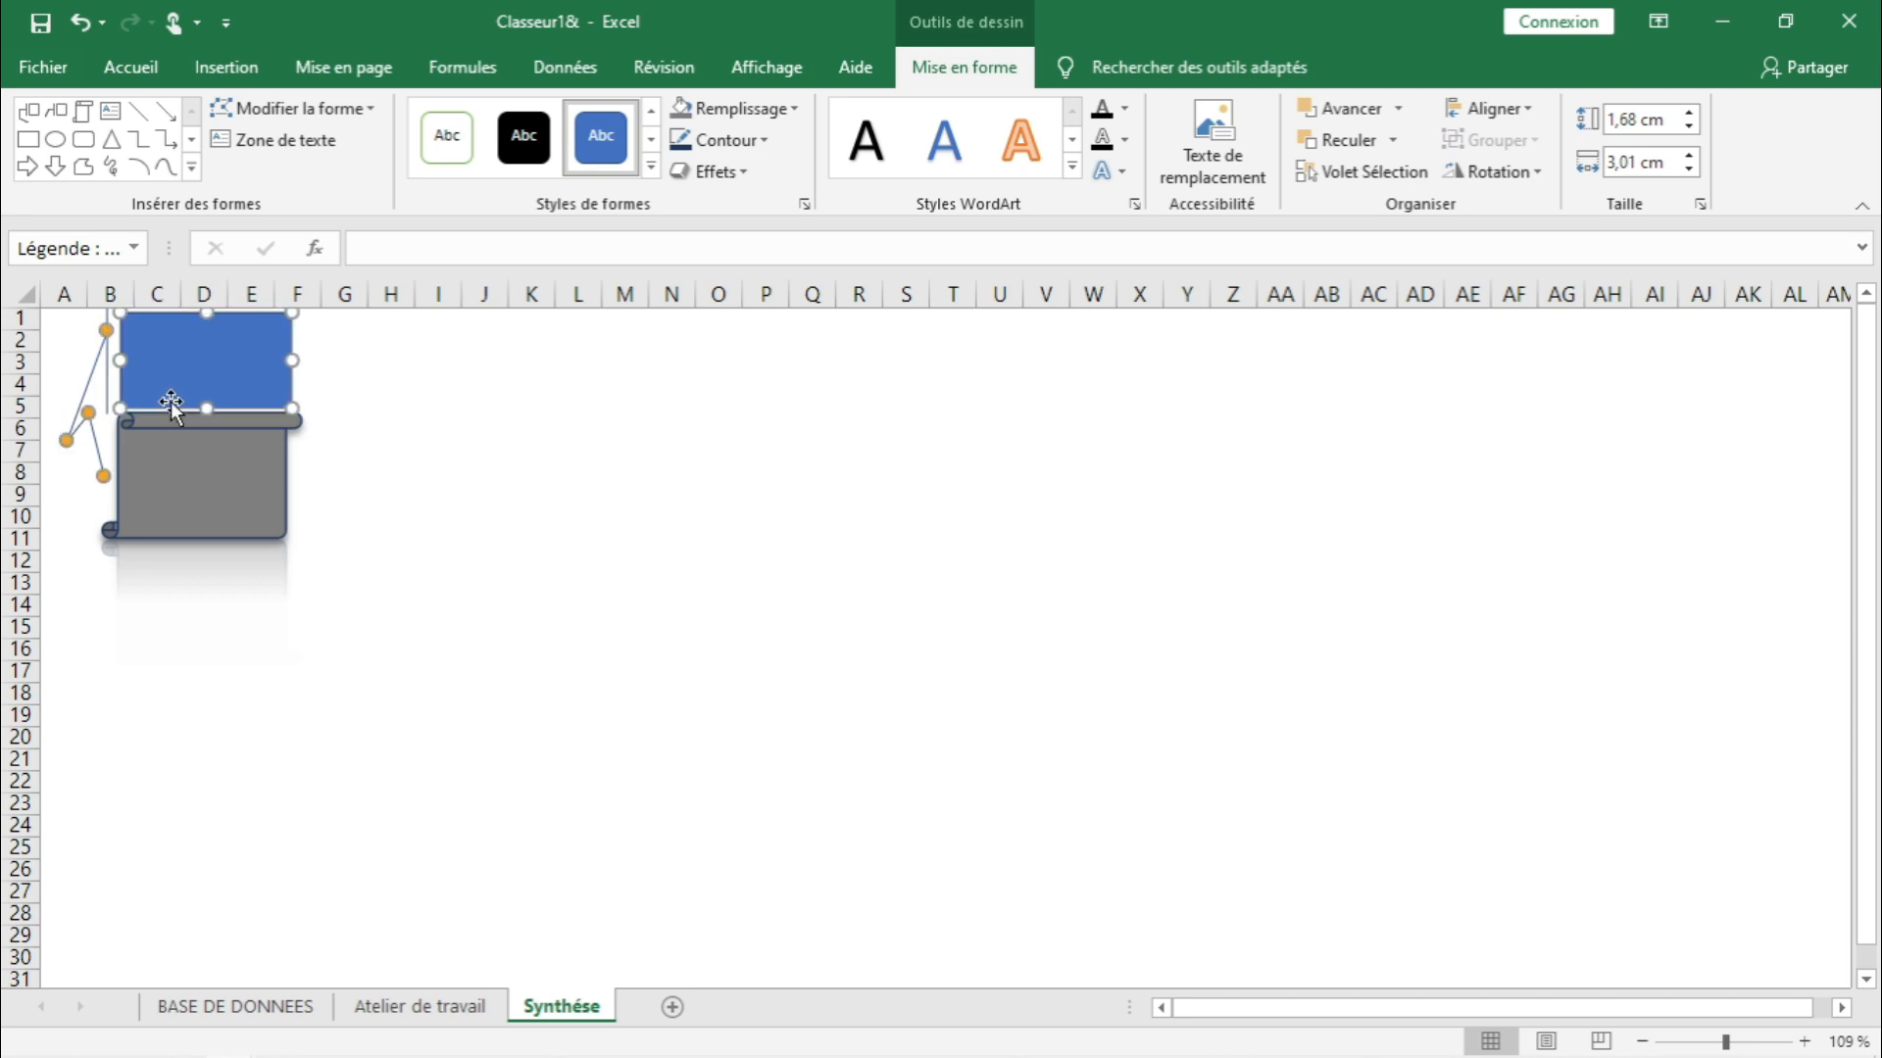
left_click(1639, 118)
left_click(1638, 119)
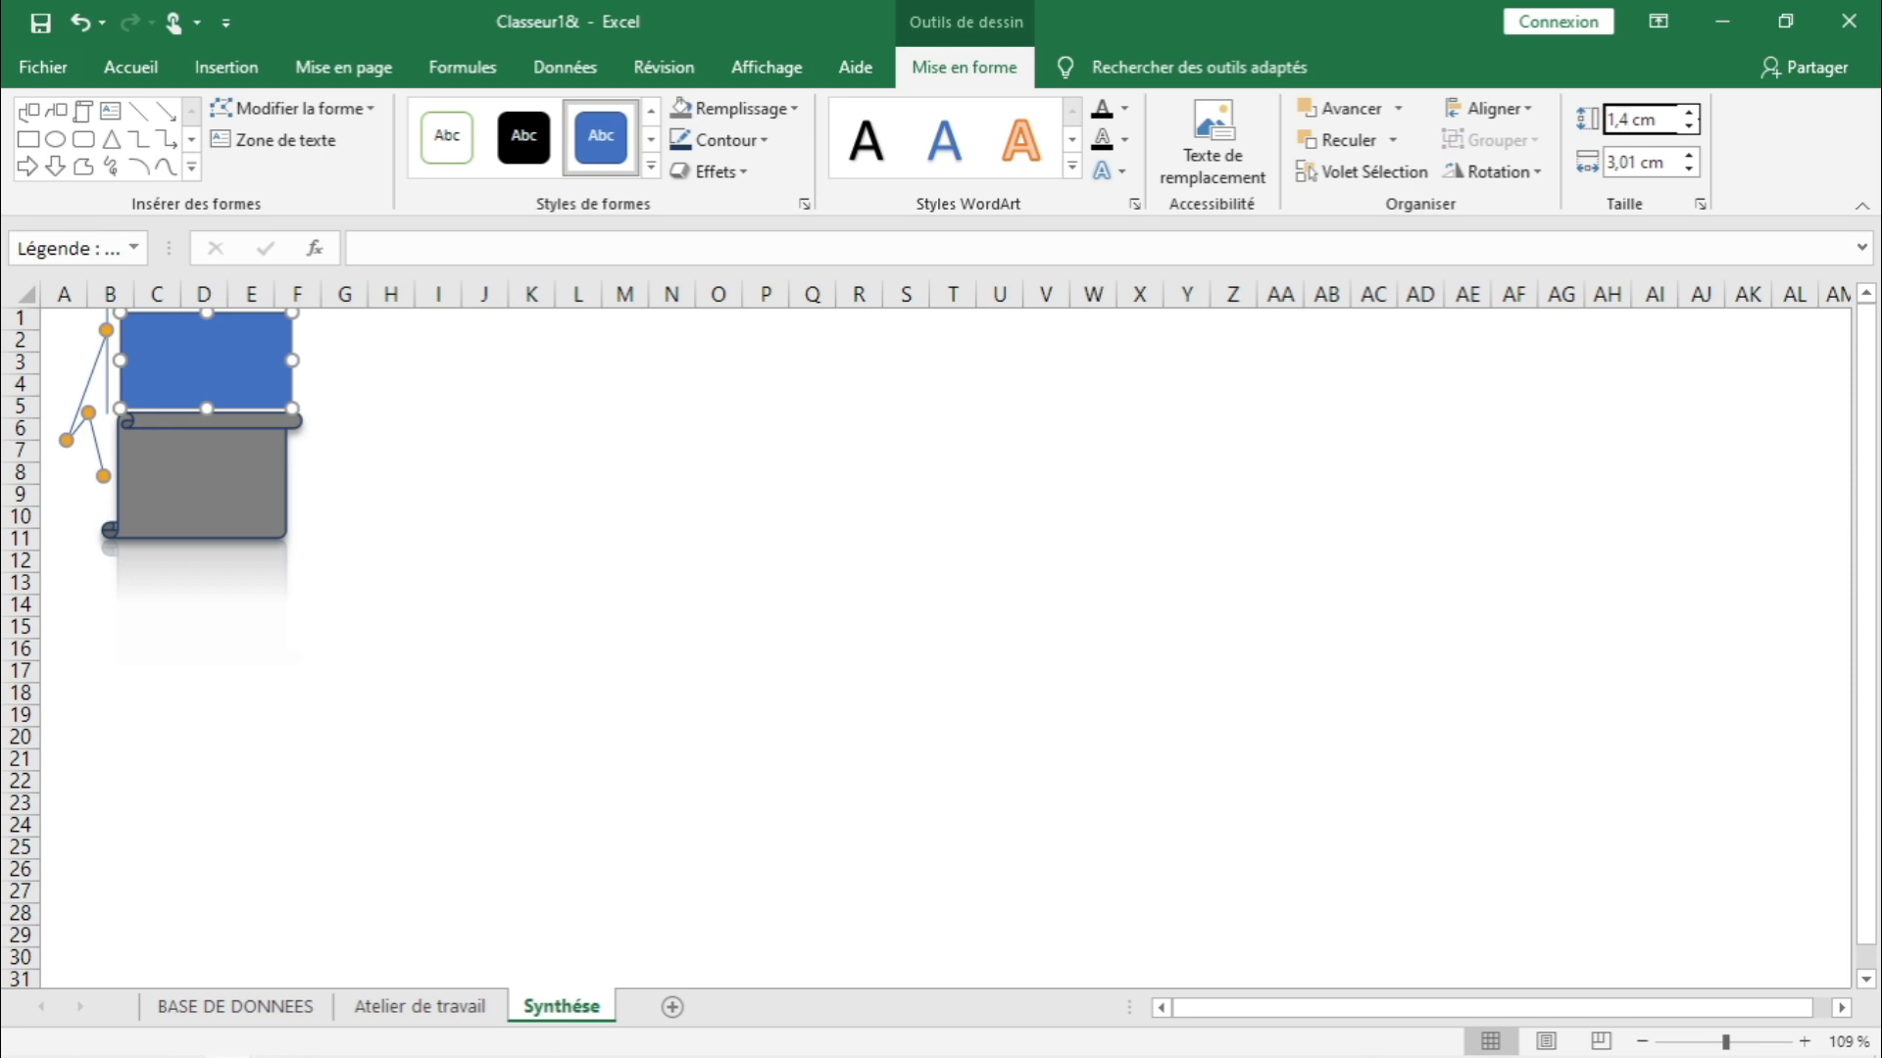
left_click(1678, 159)
left_click(1635, 162)
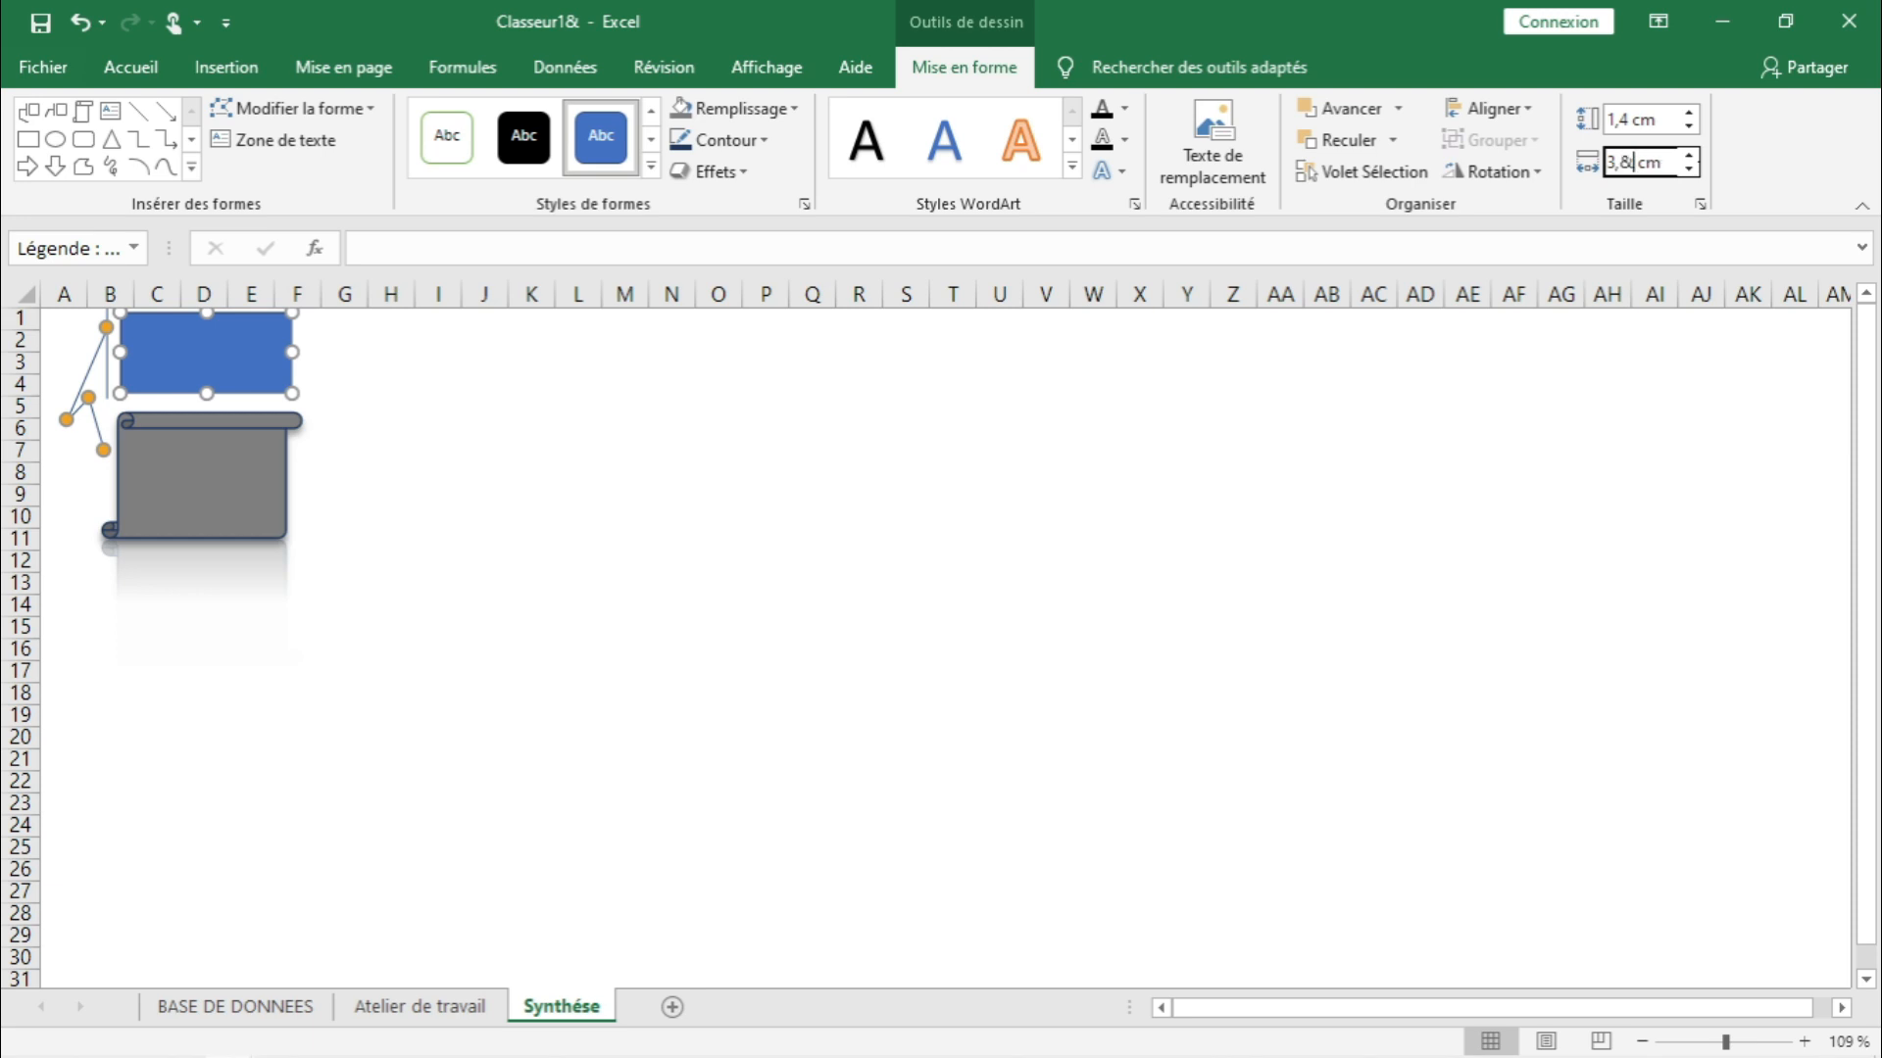
key("Return")
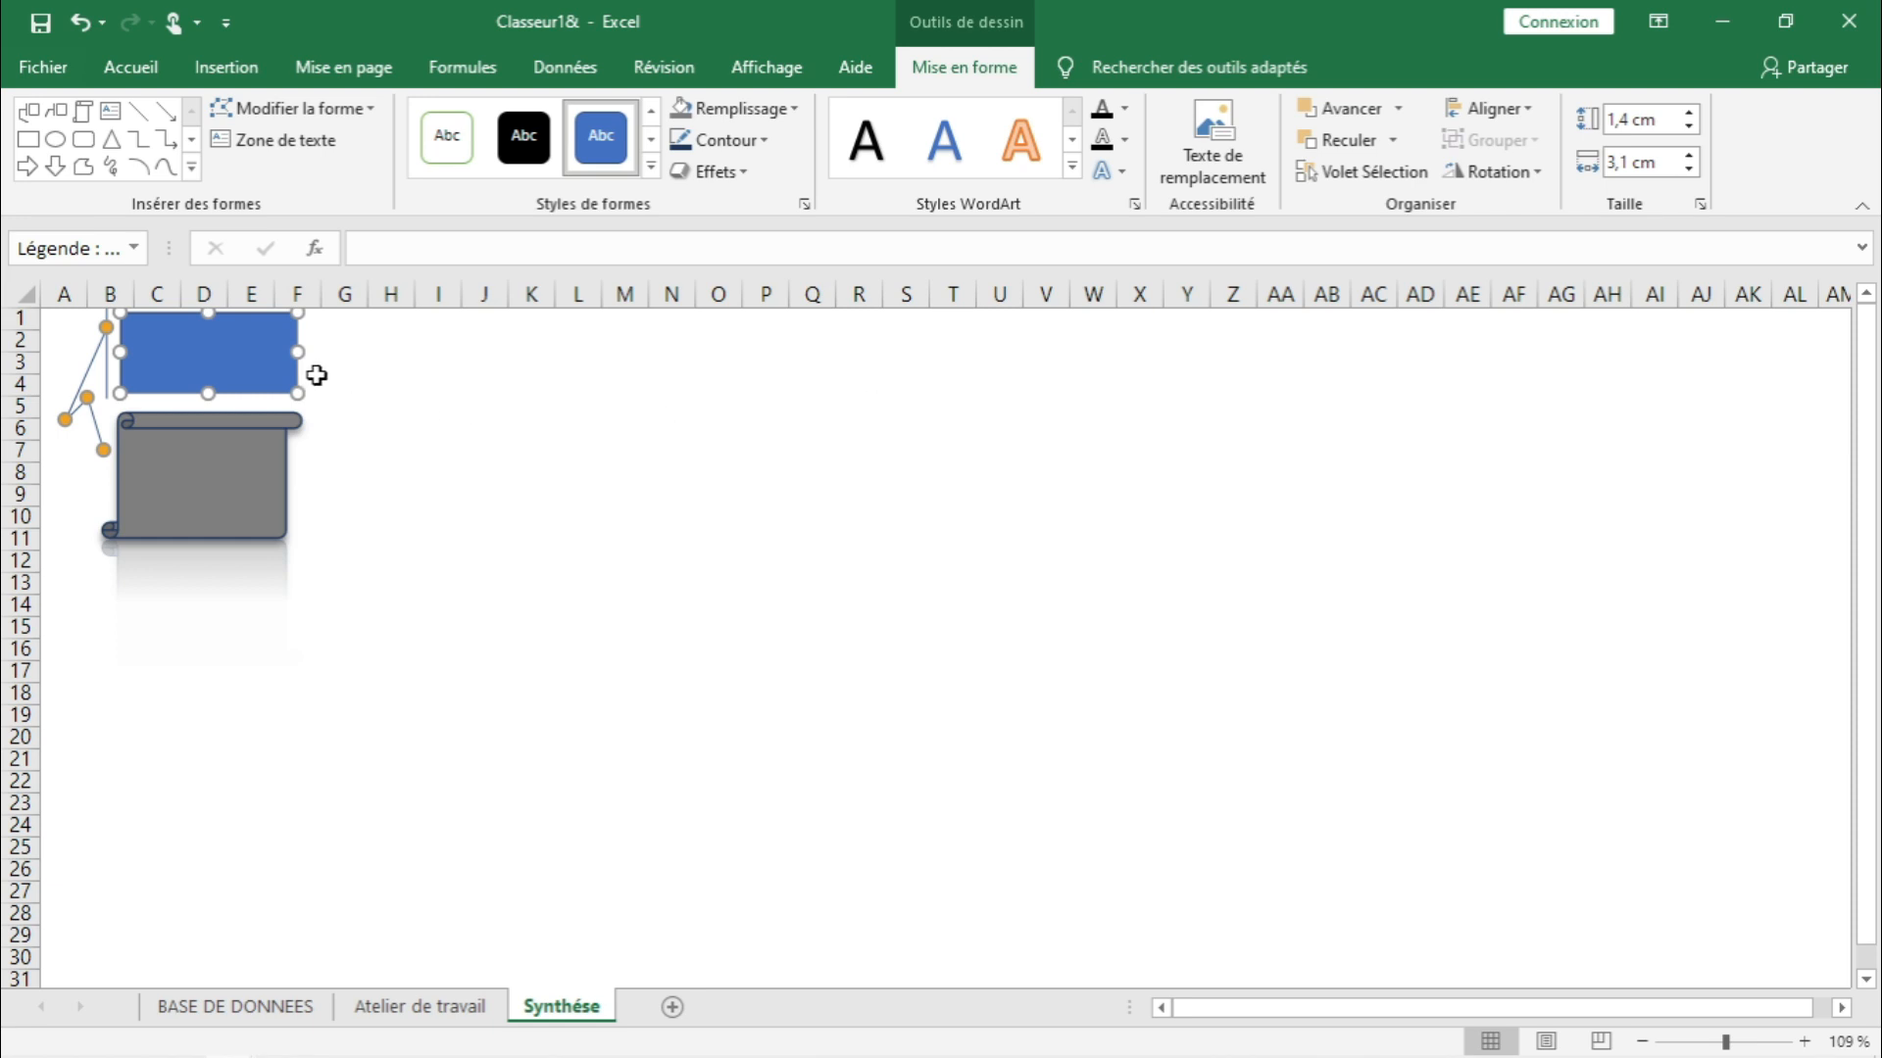
- Lower the callout onto the scroll's upper edge and attach the end of its leader line to the scroll's side
left_click_drag(269, 362, 268, 381)
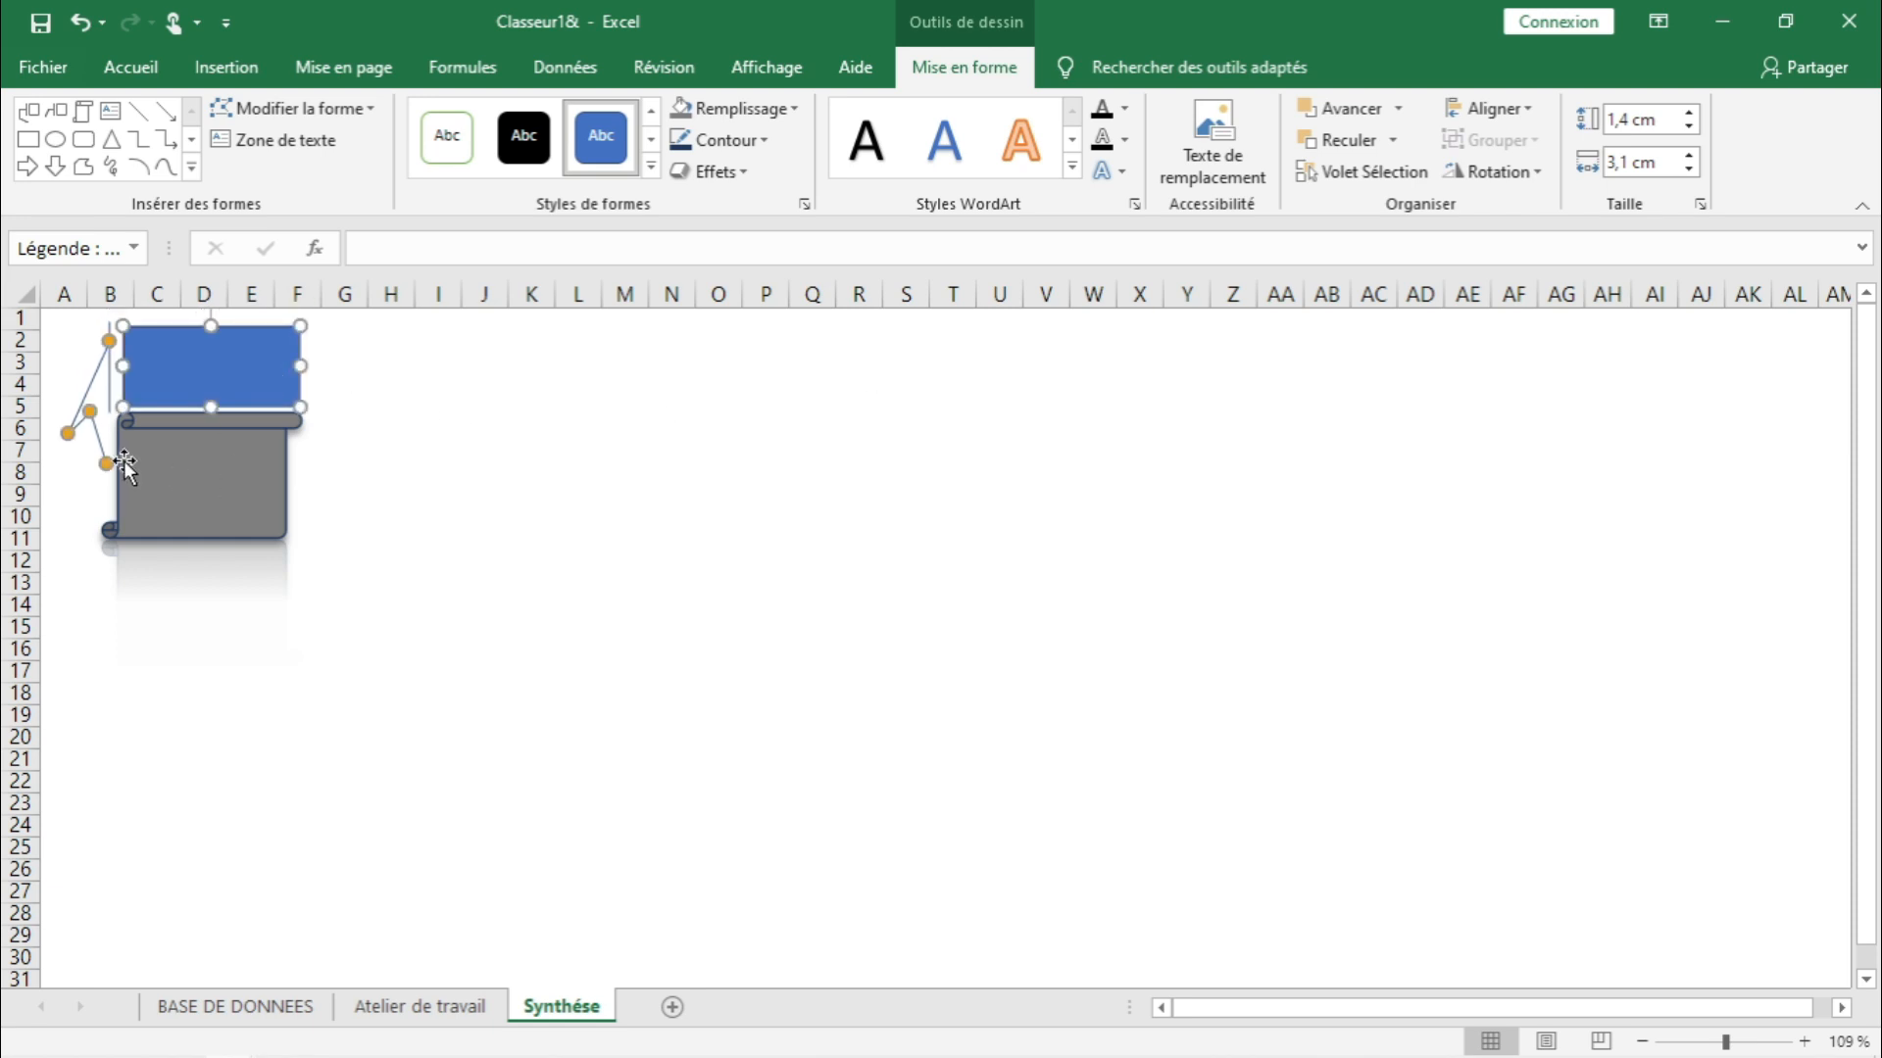
left_click_drag(108, 466, 114, 463)
left_click(448, 542)
- Give the callout the darkest blue theme outline and an outer shadow offset to the bottom
left_click(278, 385)
left_click(744, 142)
left_click(787, 328)
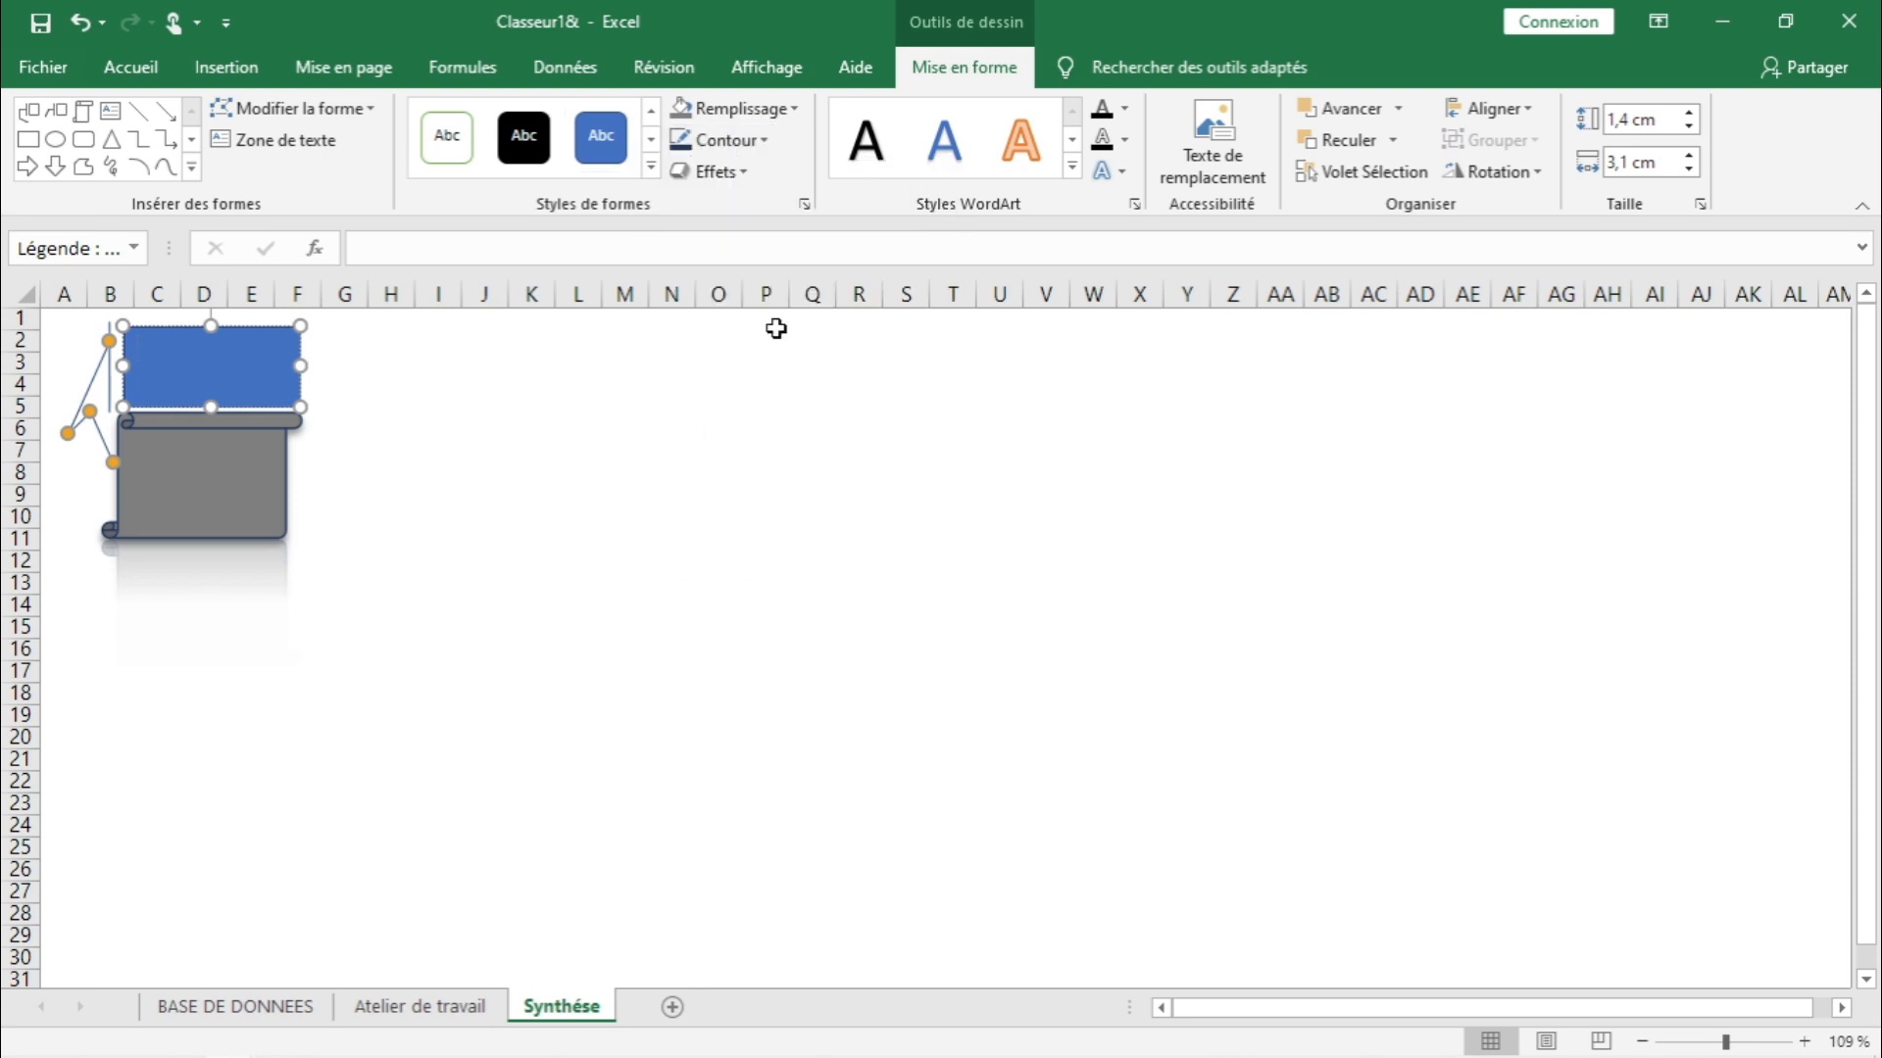
left_click(696, 174)
mouse_move(735, 294)
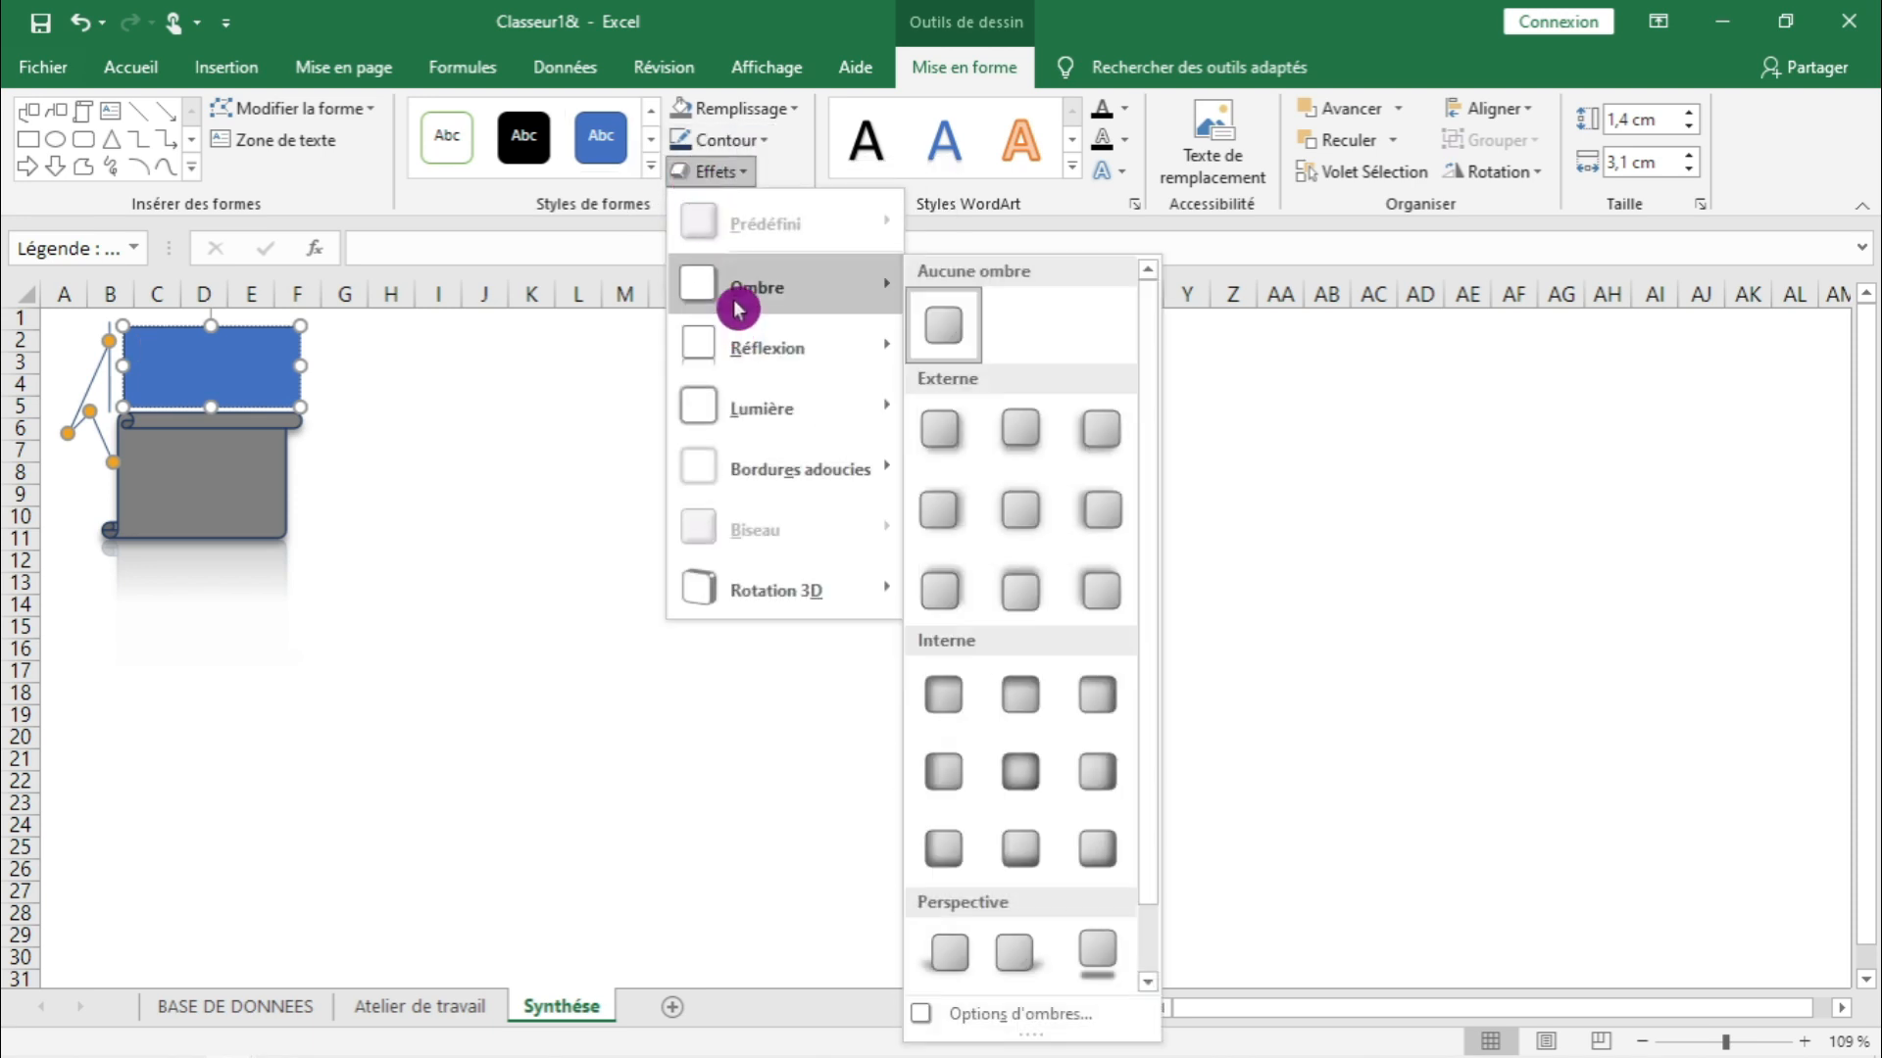
left_click(1006, 419)
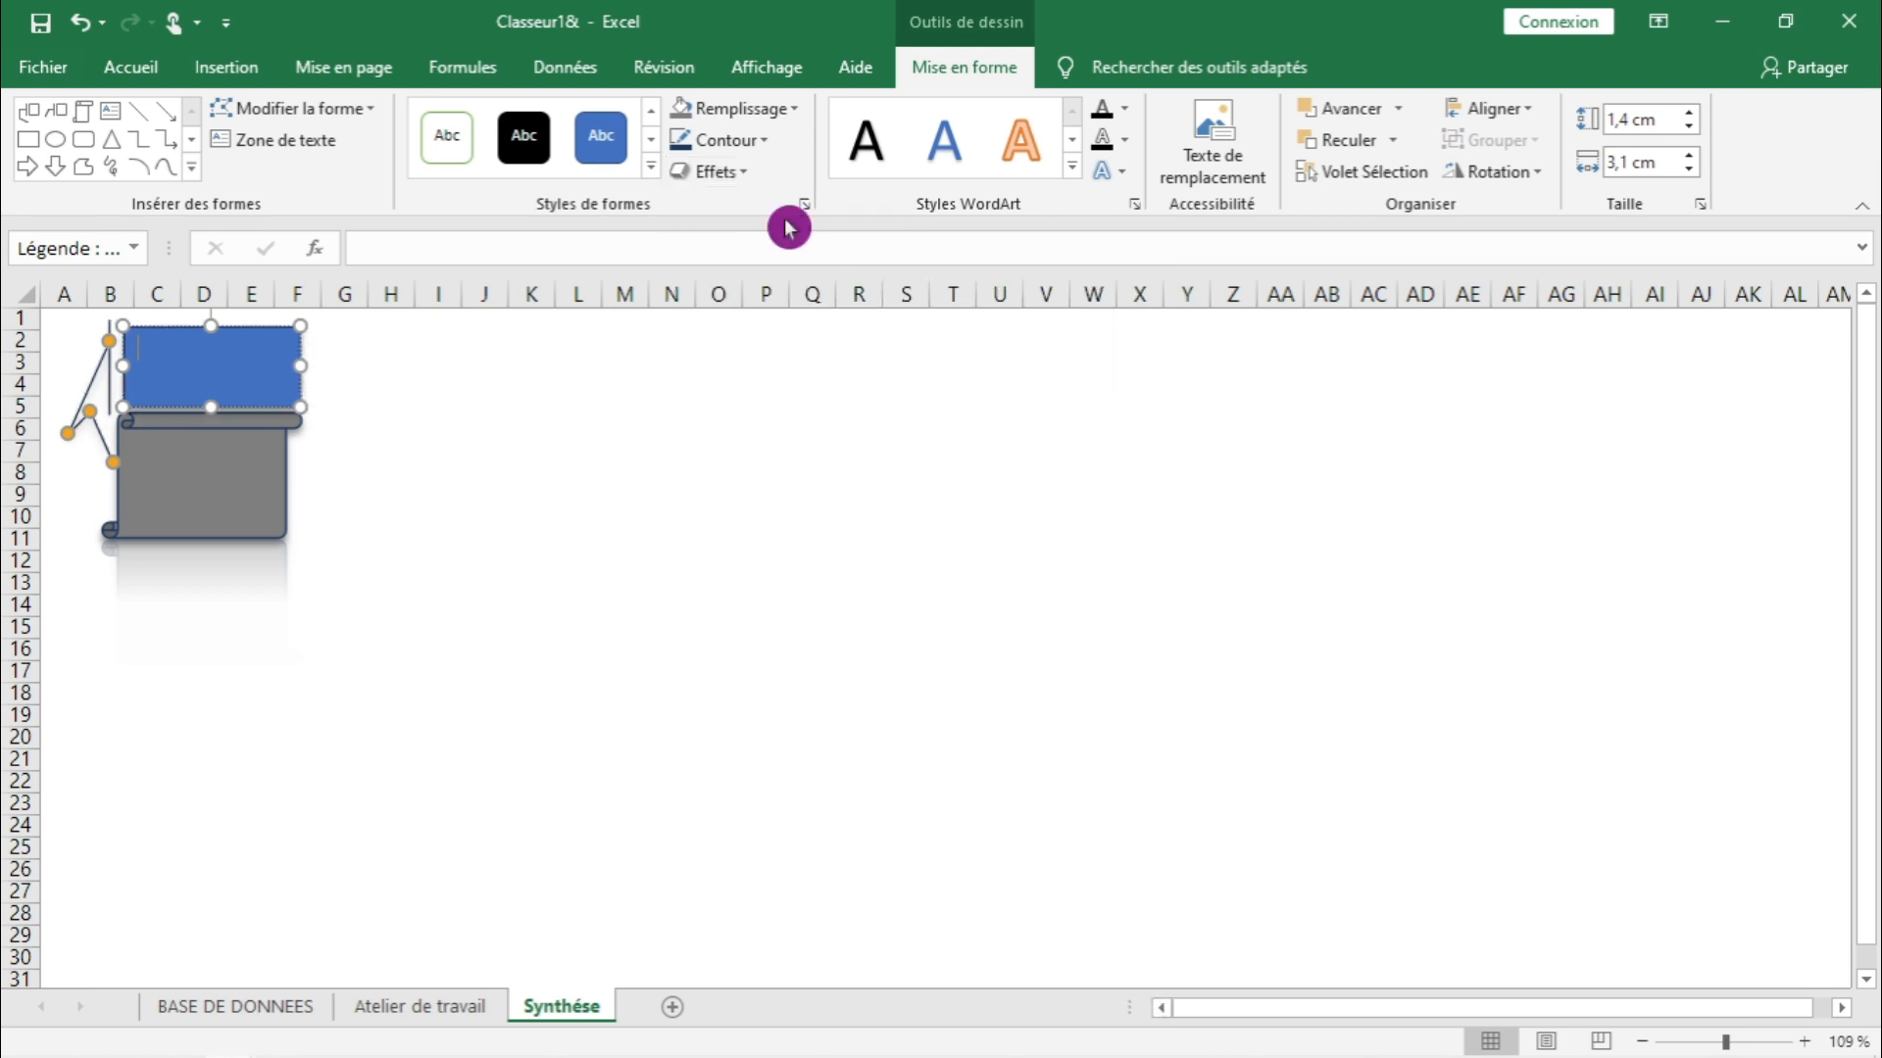
- Add a reflection to the callout using the middle variation of the first row
left_click(730, 174)
mouse_move(742, 331)
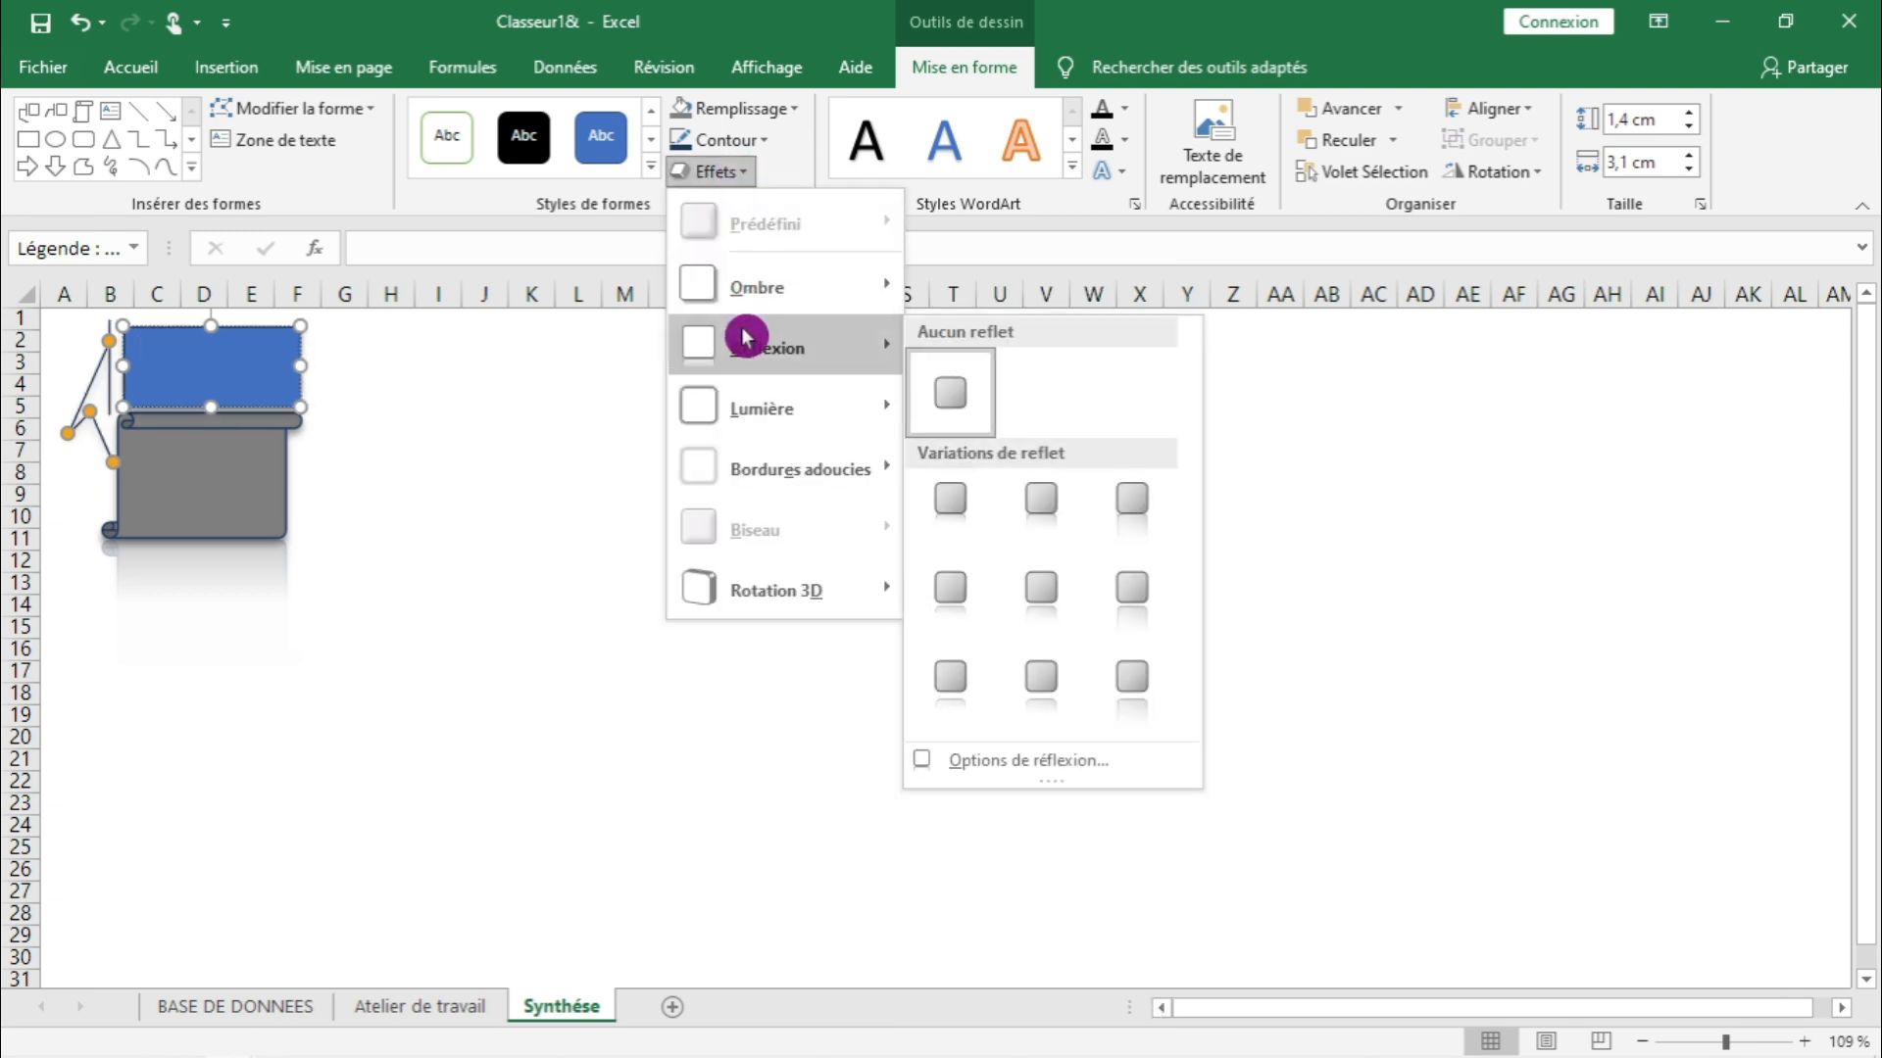
left_click(1044, 500)
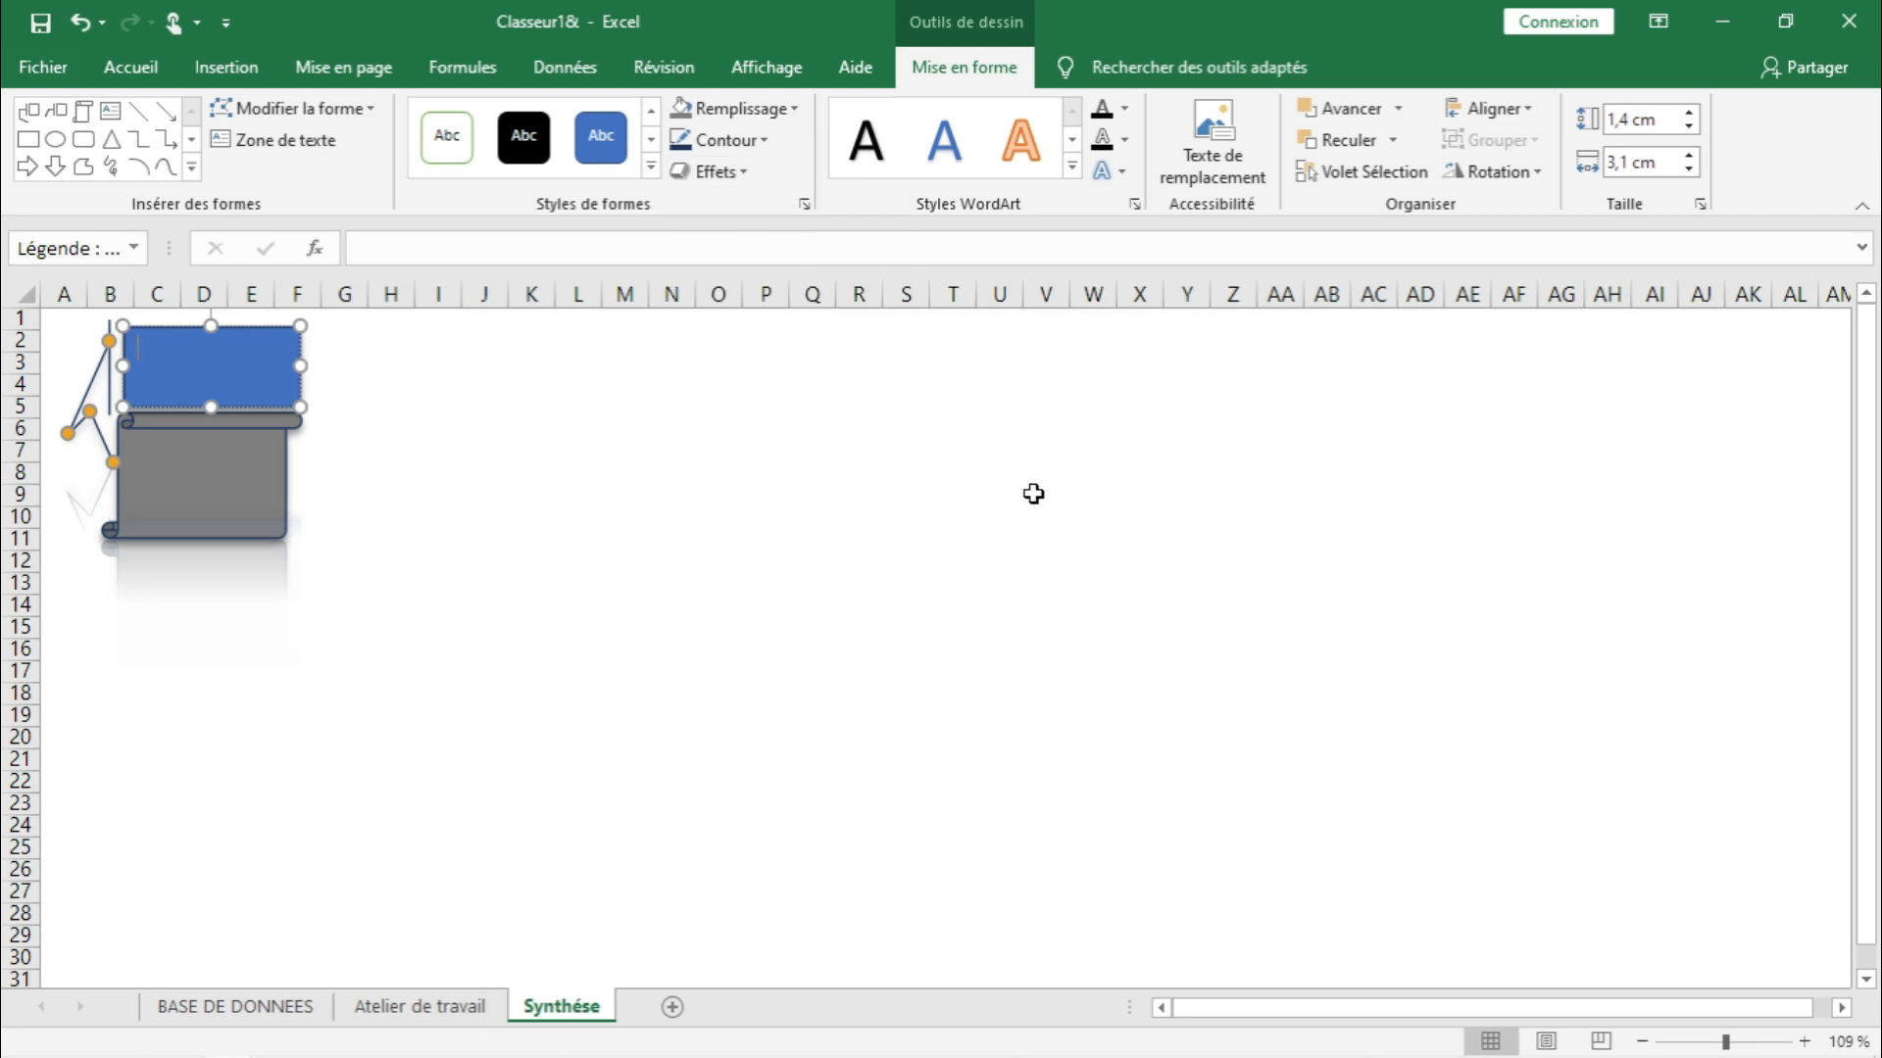
left_click(718, 542)
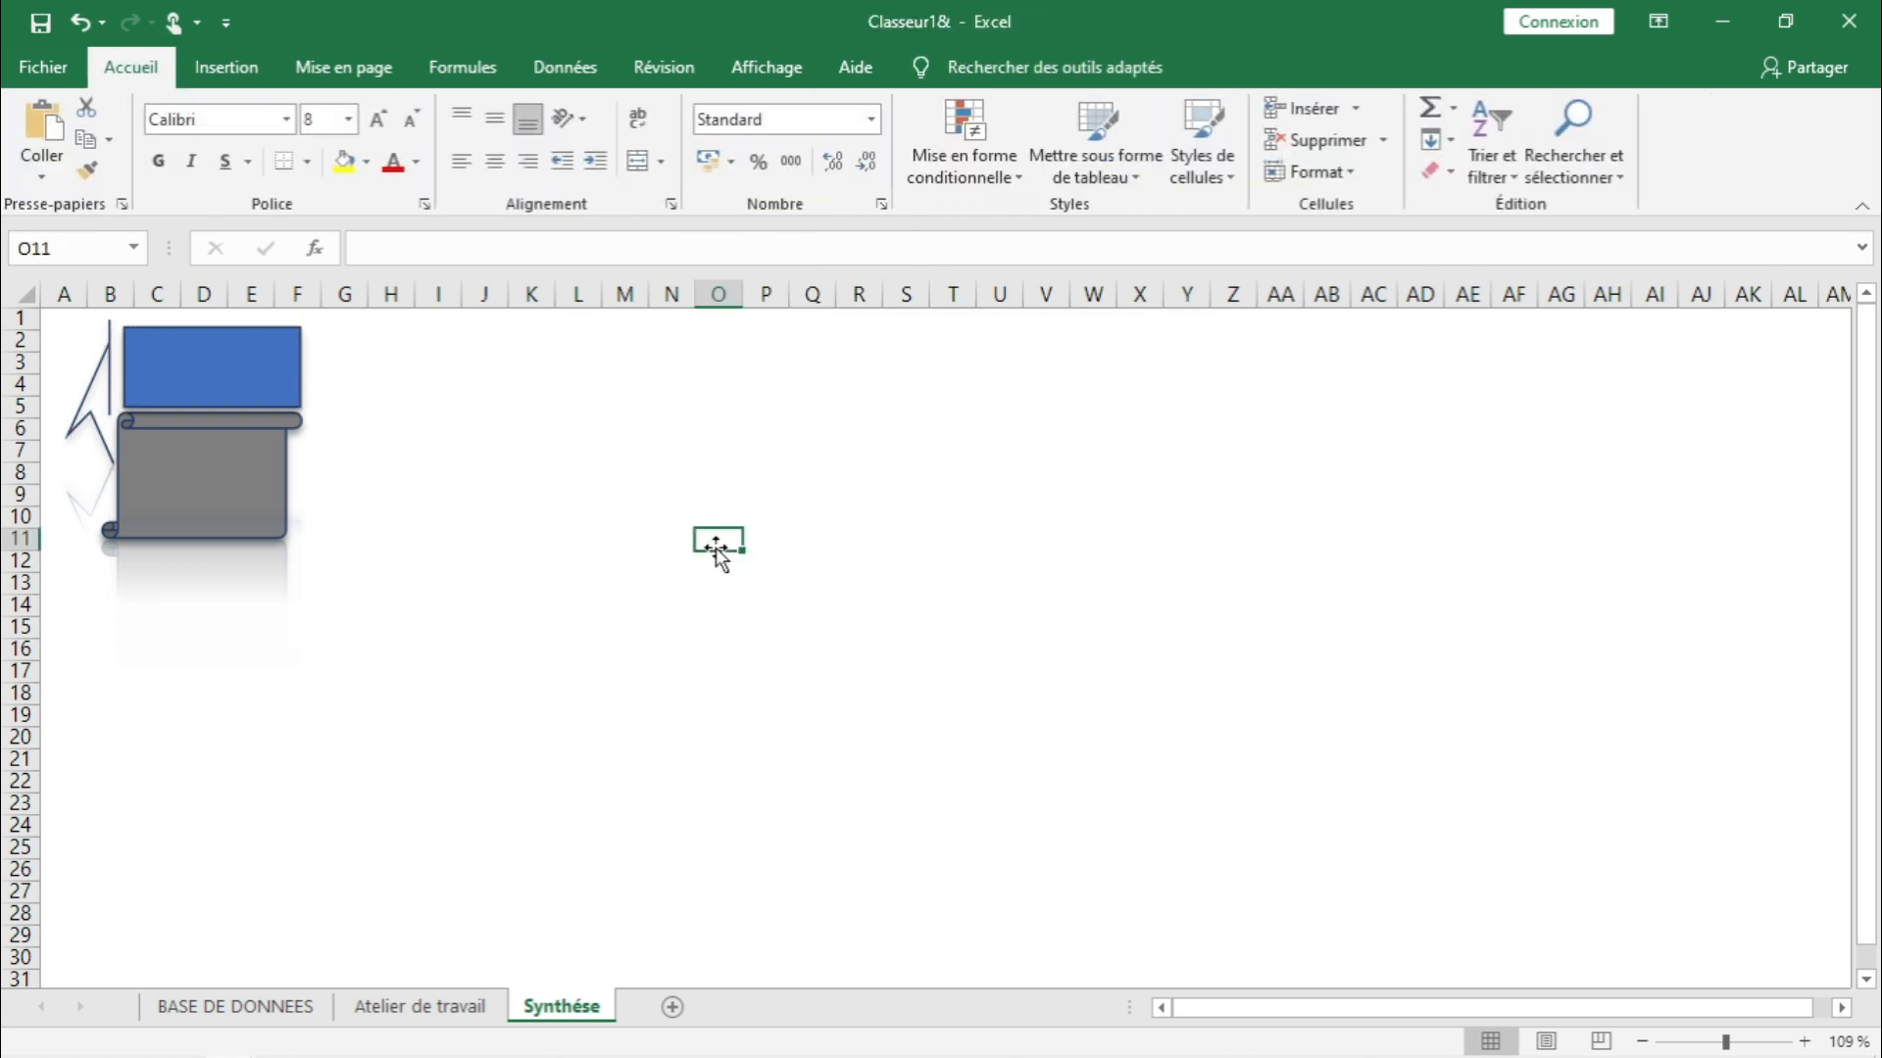
- Nudge the callout slightly up and to the left, and stretch the scroll shape downward to a height of about 2,66 cm
left_click(299, 390)
left_click_drag(299, 390, 297, 386)
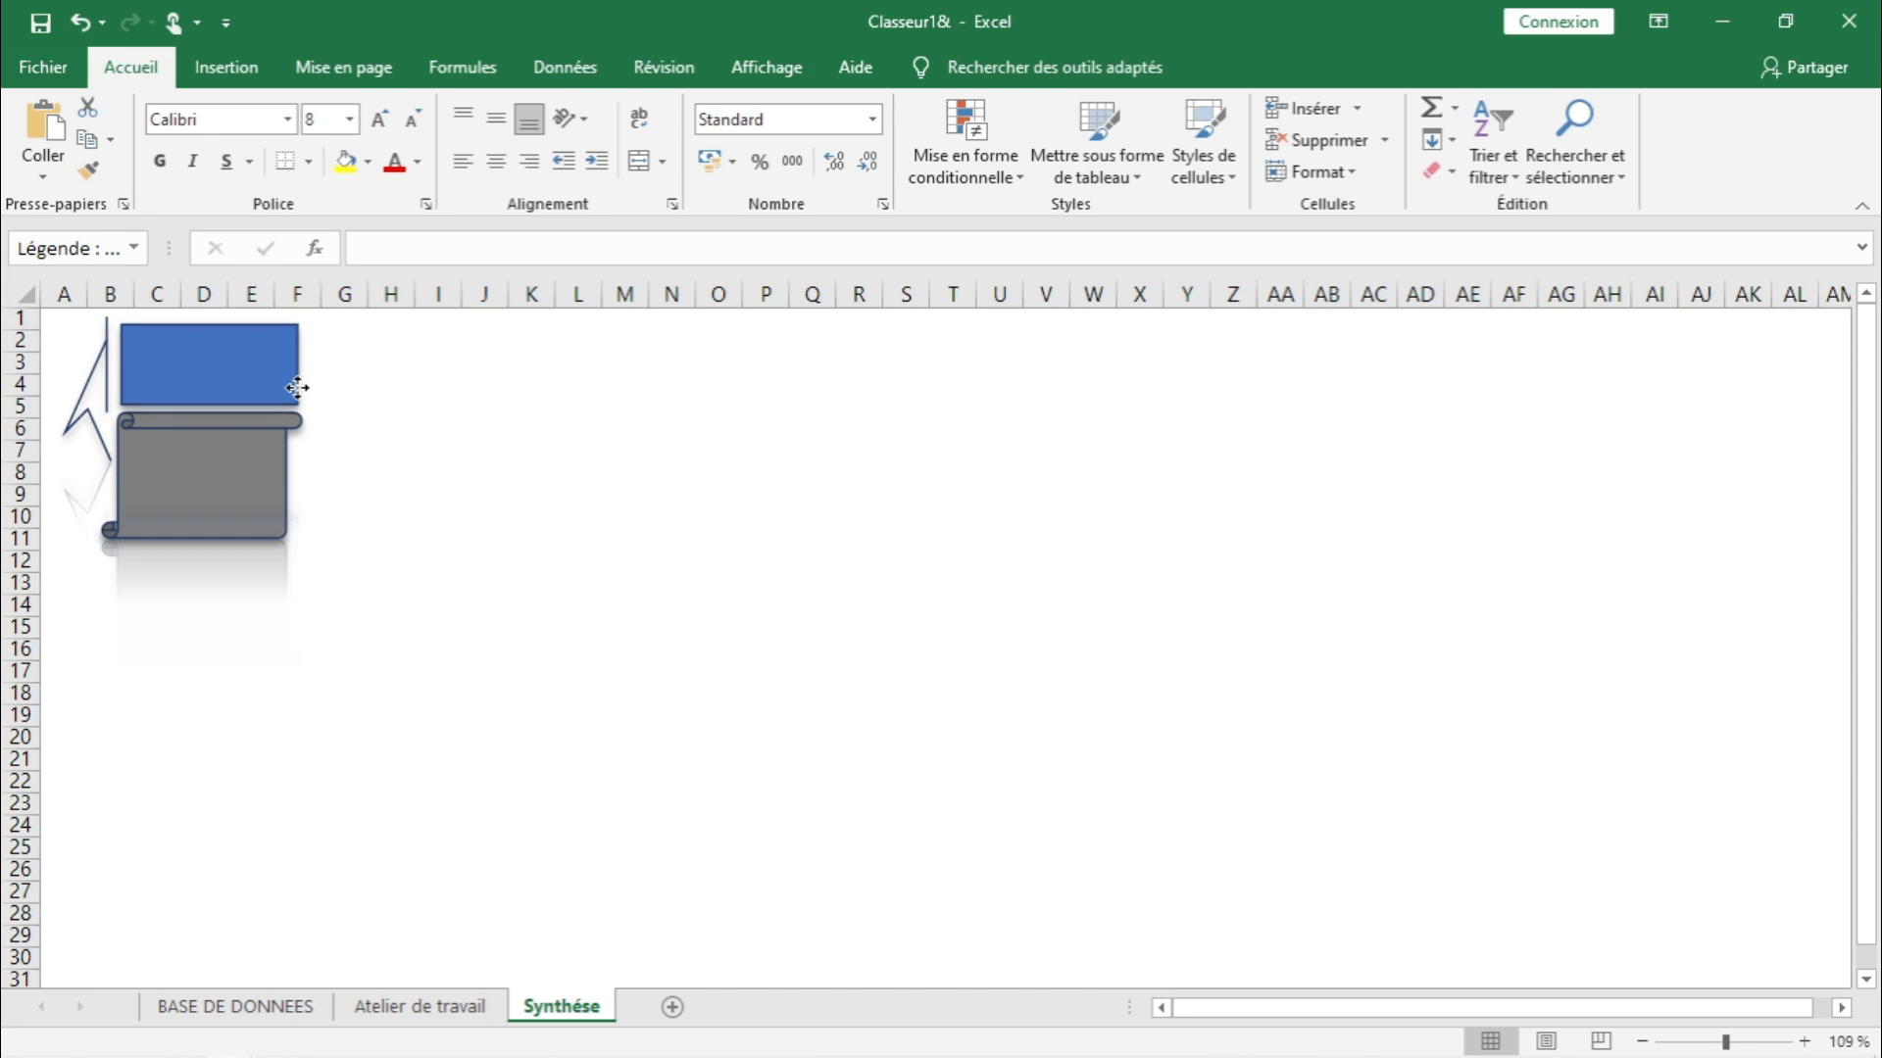
left_click(238, 502)
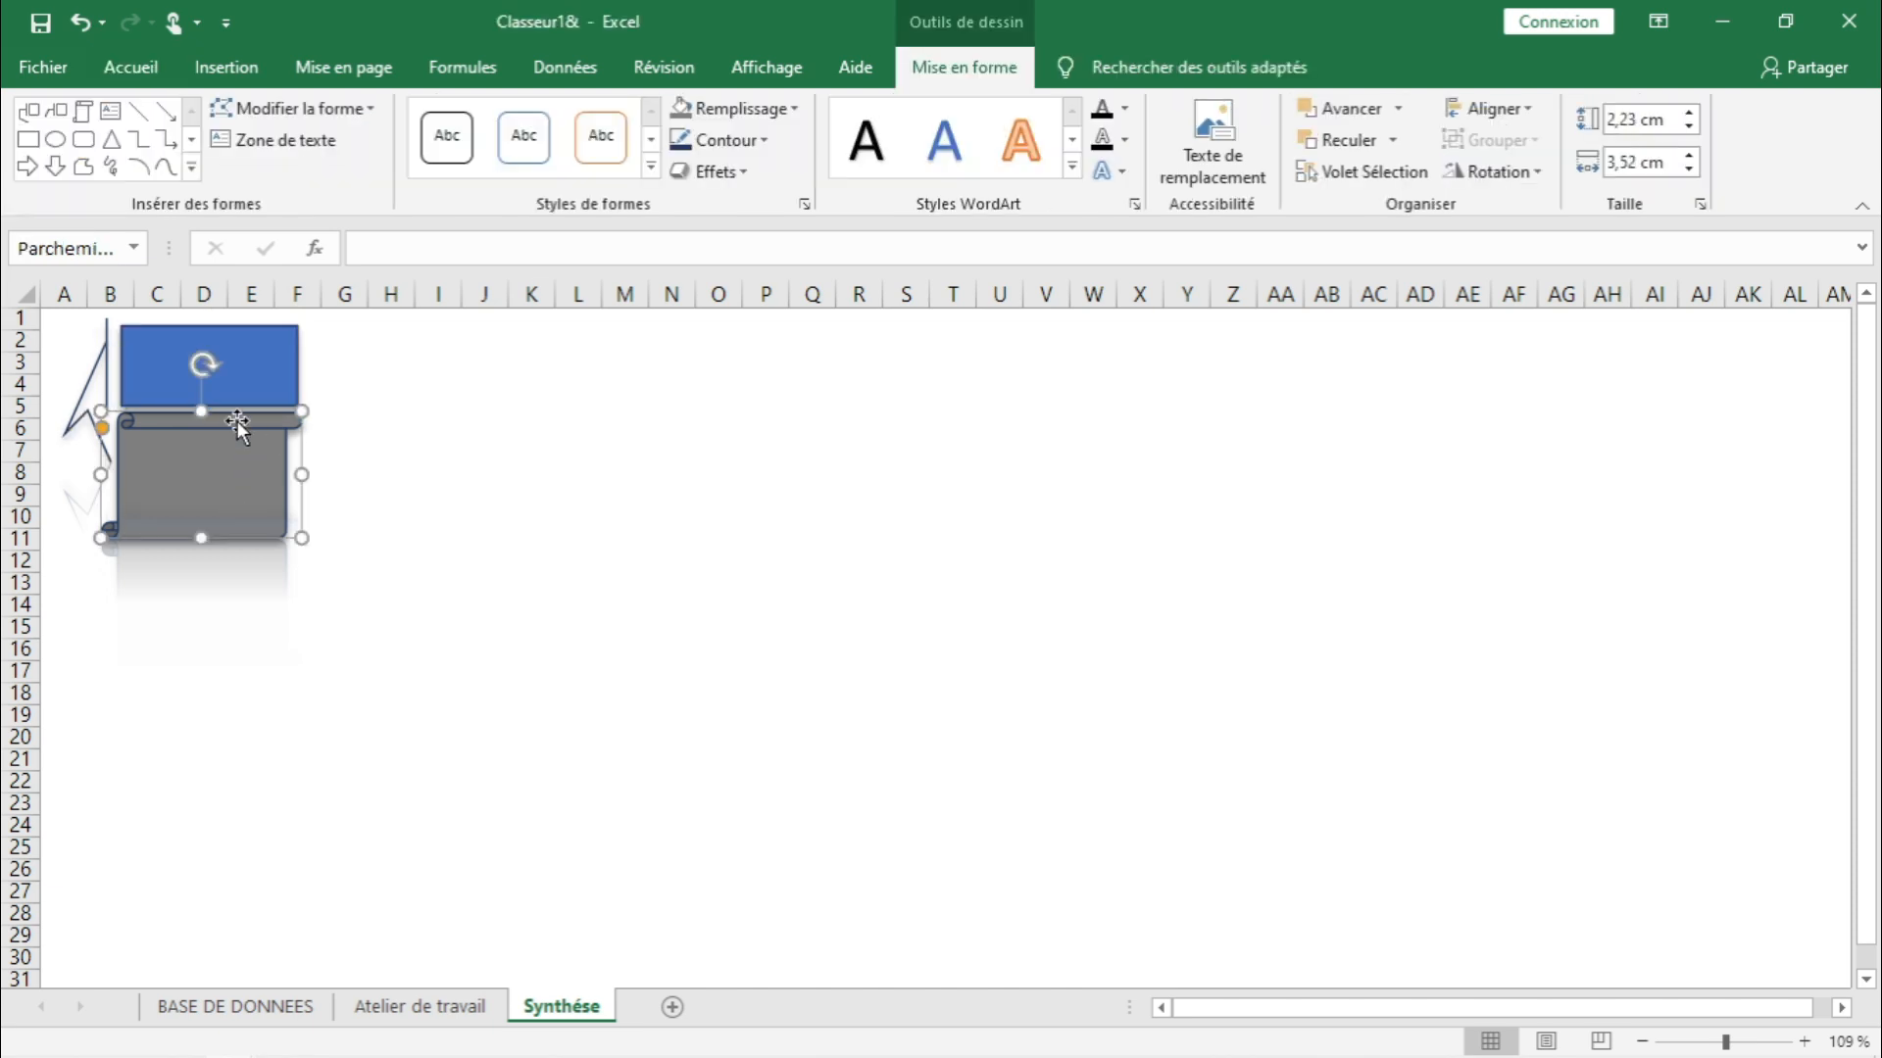
left_click(263, 343)
left_click(193, 503)
left_click_drag(203, 542, 203, 563)
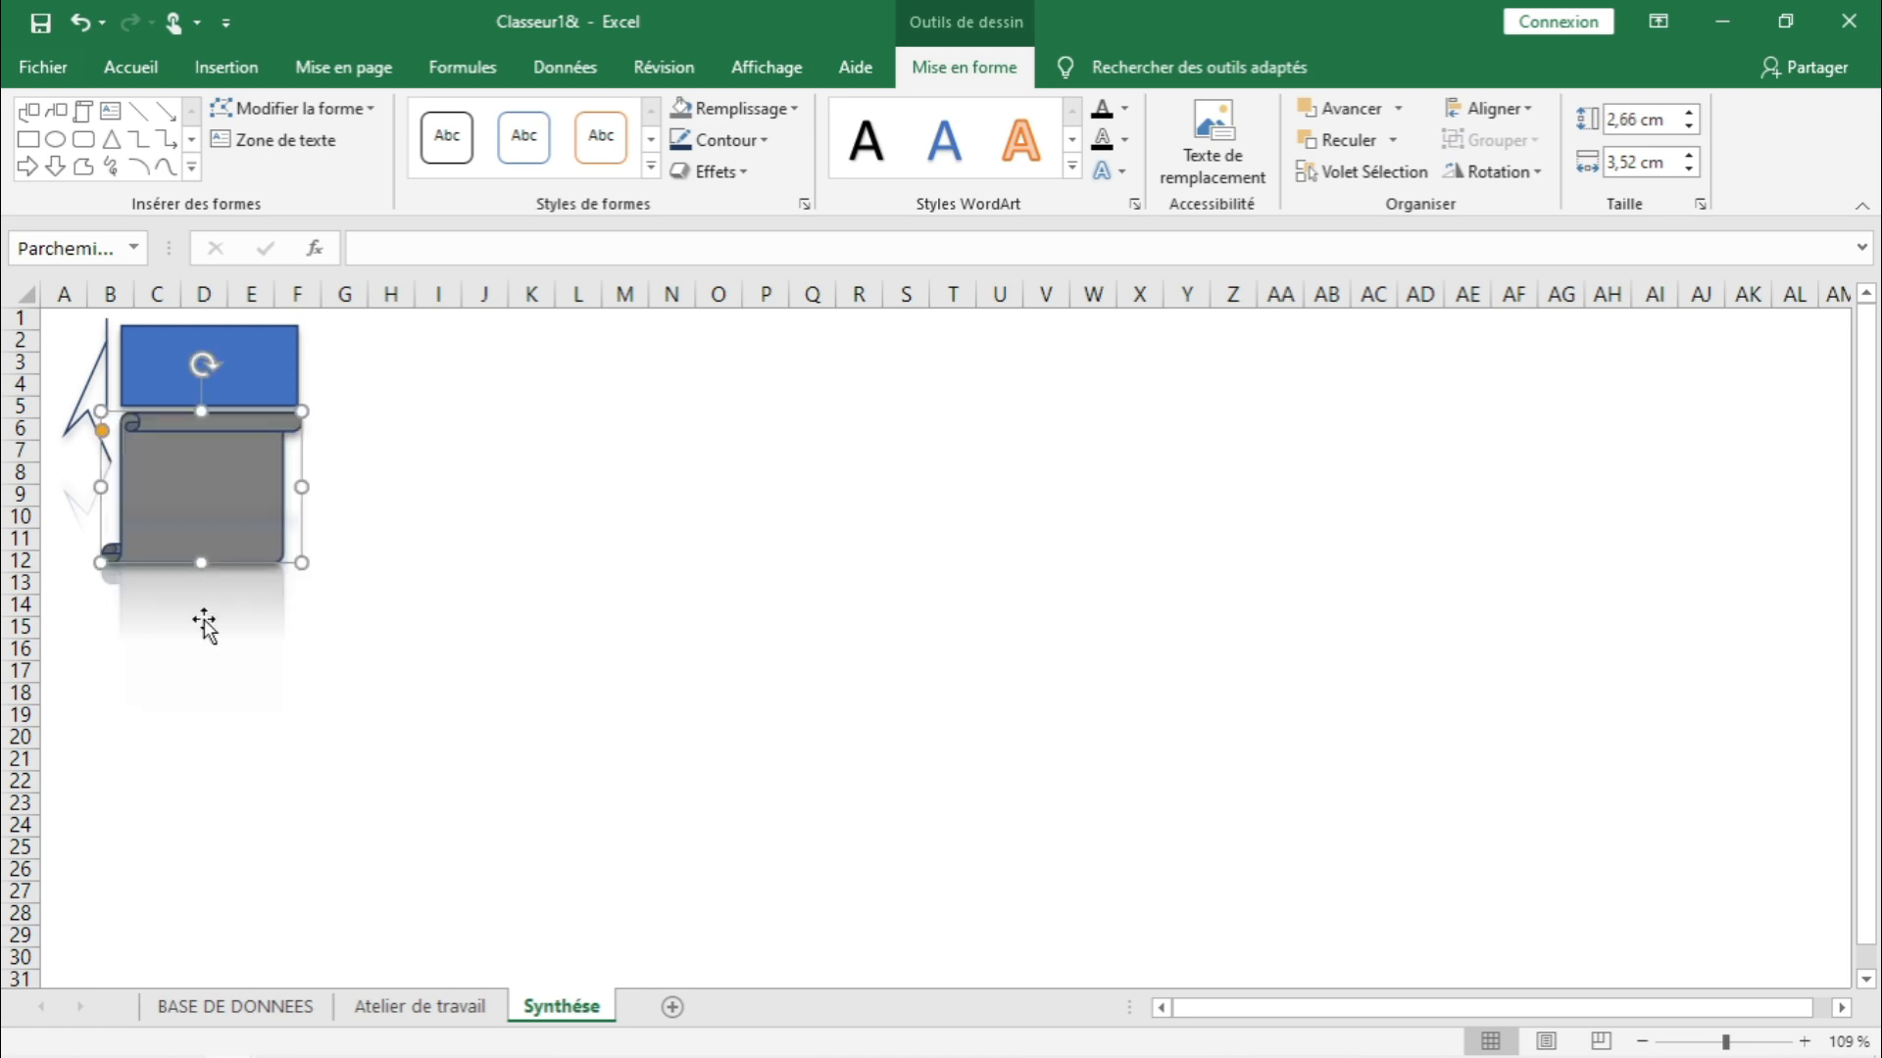
- Reattach the end of the callout's leader line to the stretched scroll's side and shift its nearest bend slightly toward the scroll
left_click(42, 482)
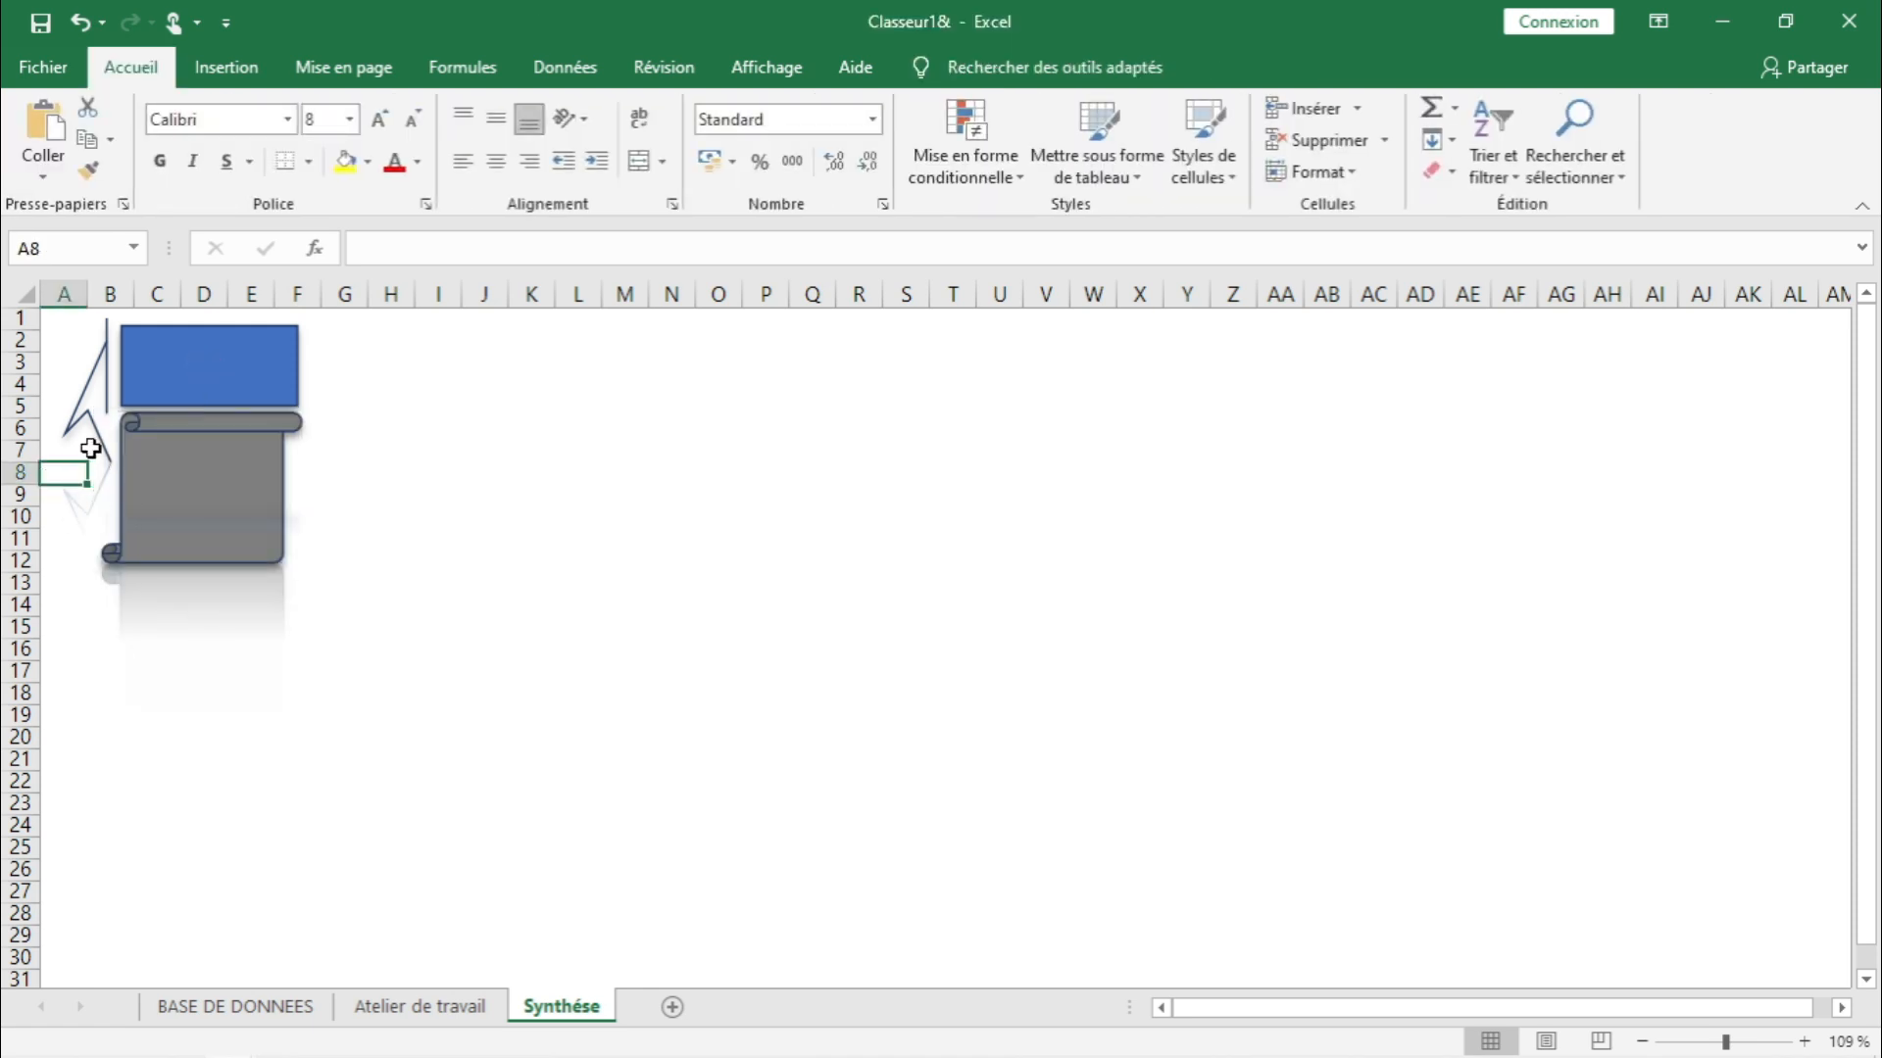
left_click(96, 436)
left_click_drag(111, 462, 117, 487)
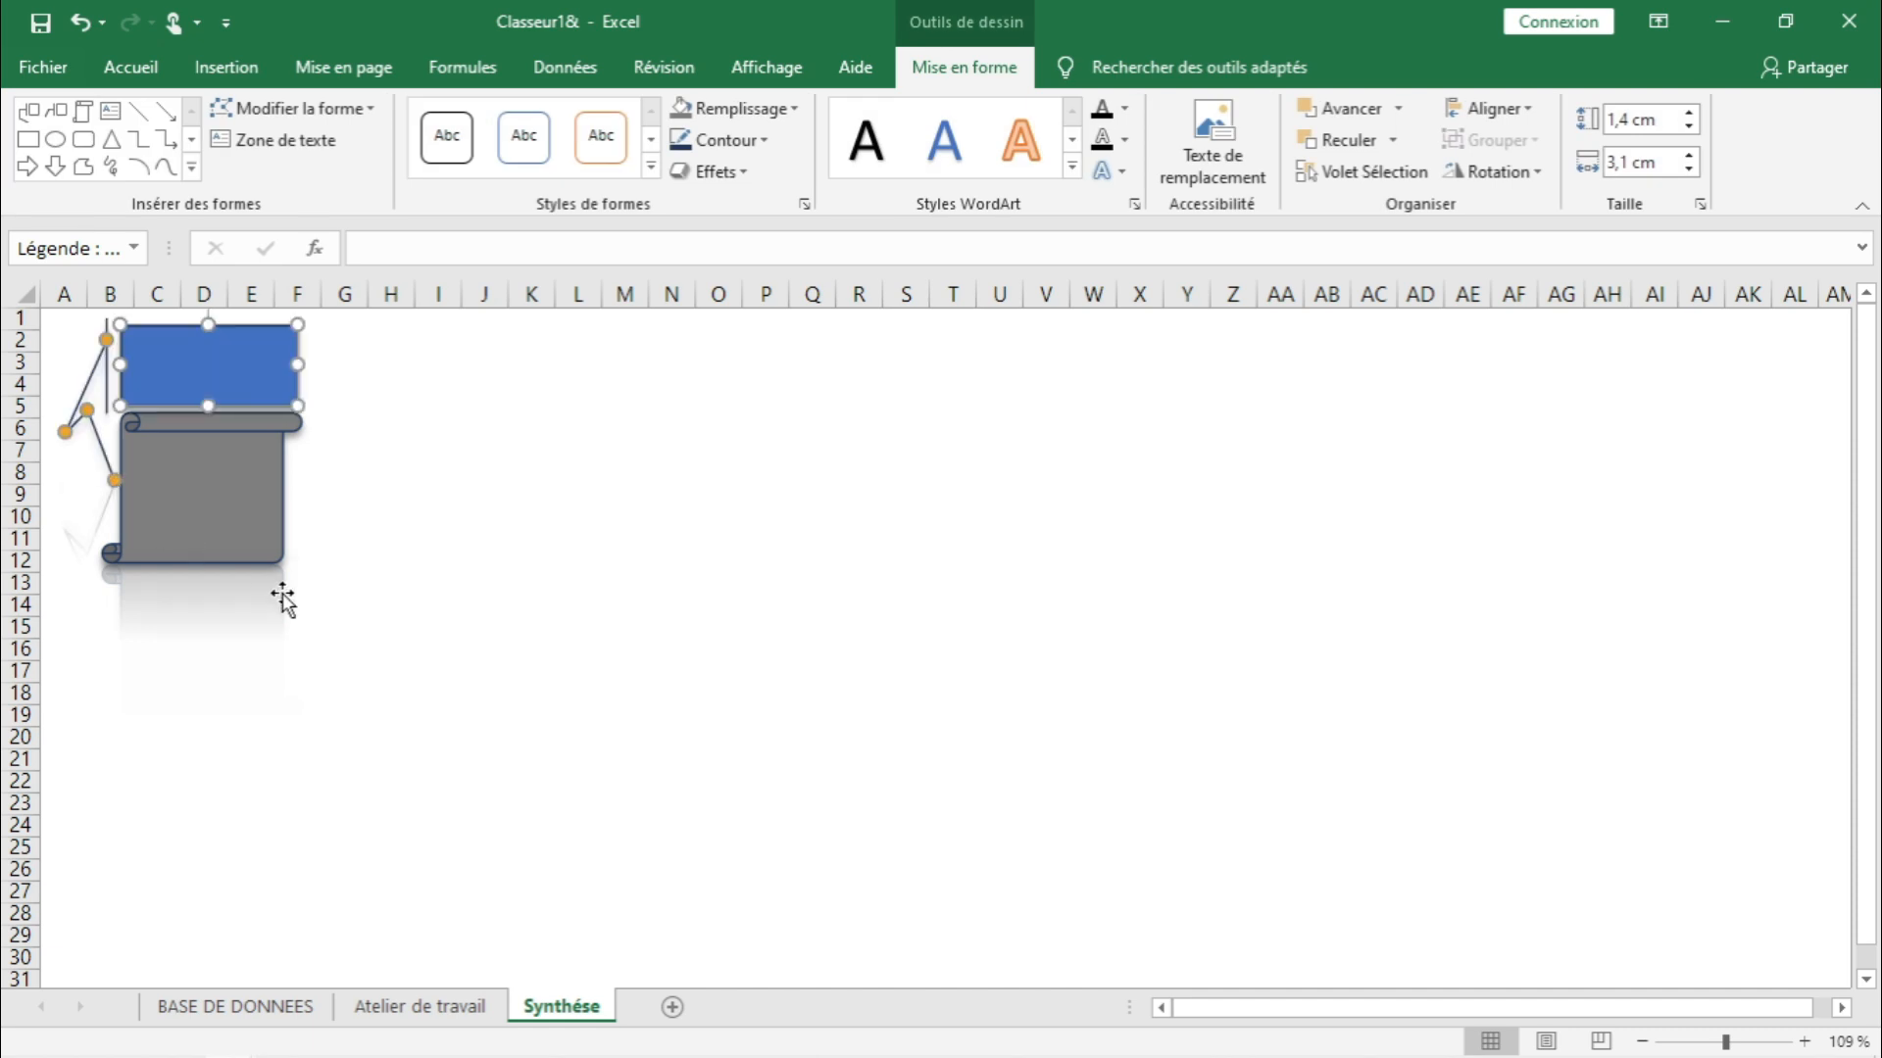
left_click_drag(89, 412, 99, 411)
left_click(423, 563)
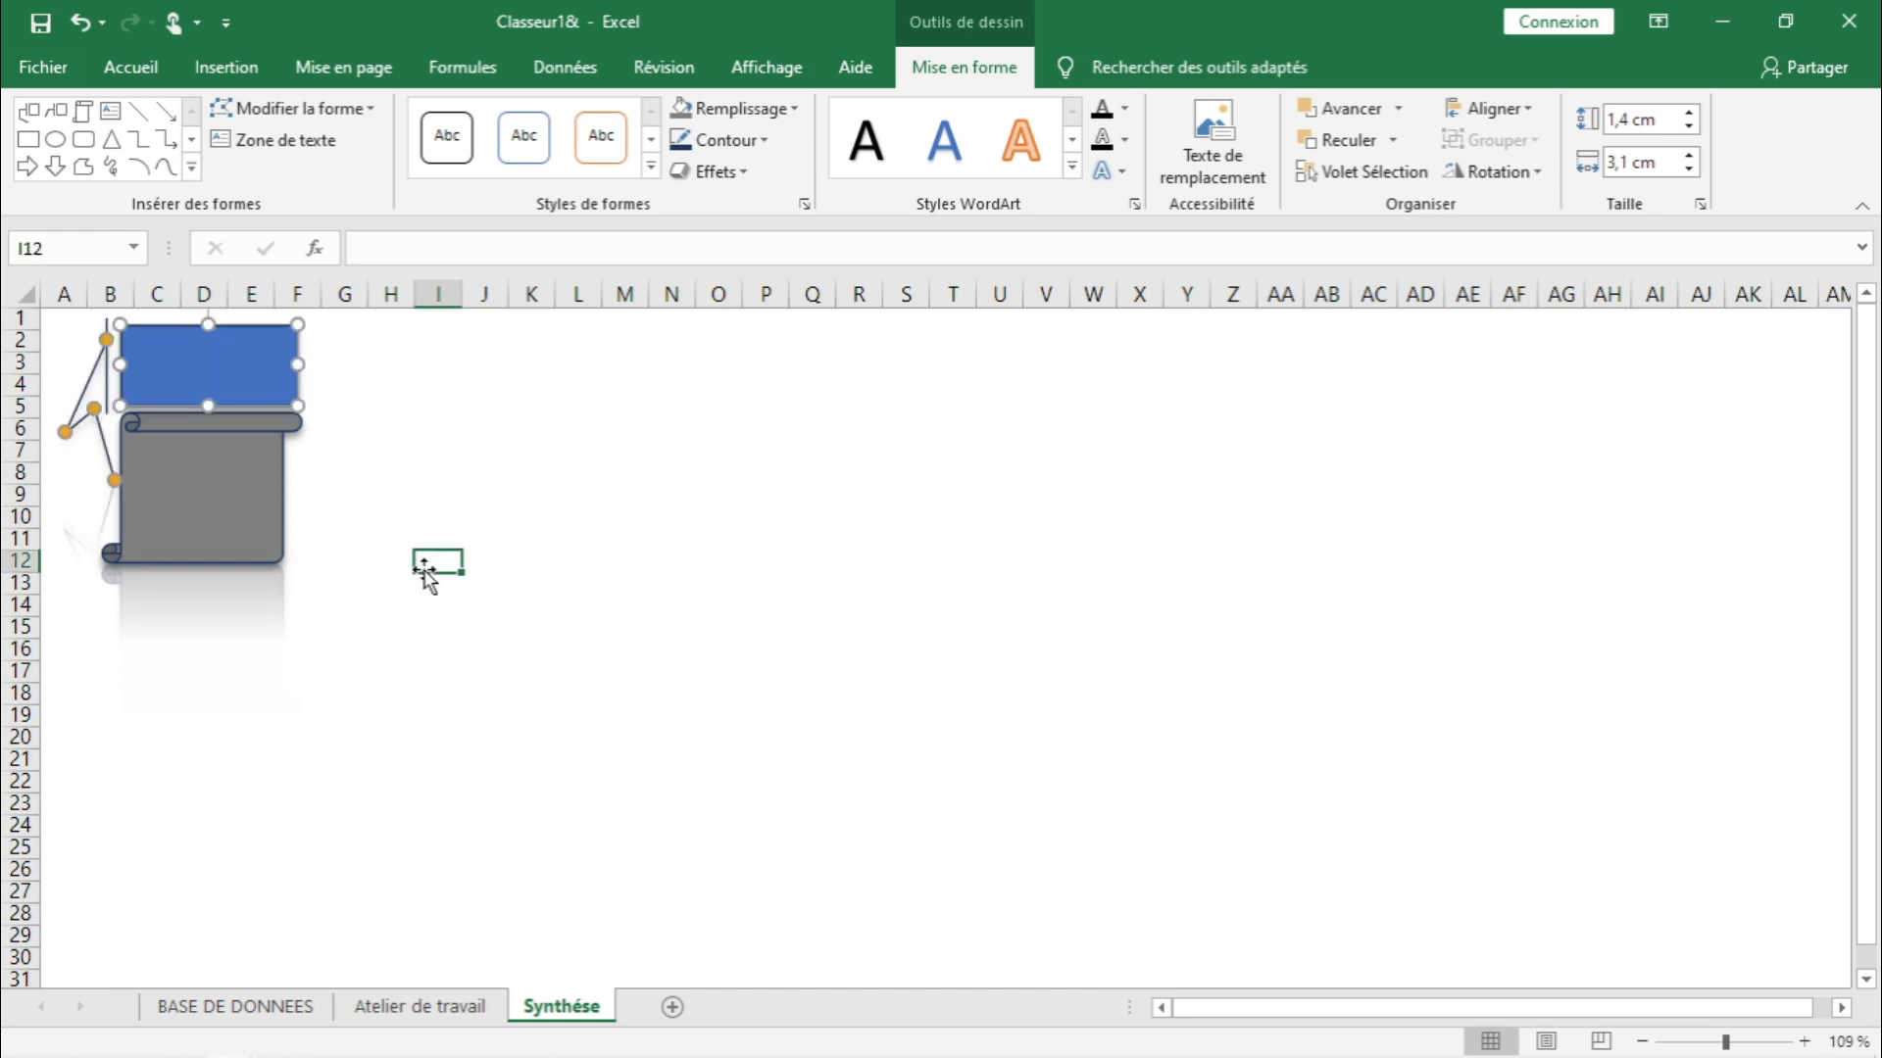
- Link the scroll shape's text to the total turnover with the formula ='Atelier de travail'!B14
left_click(256, 482)
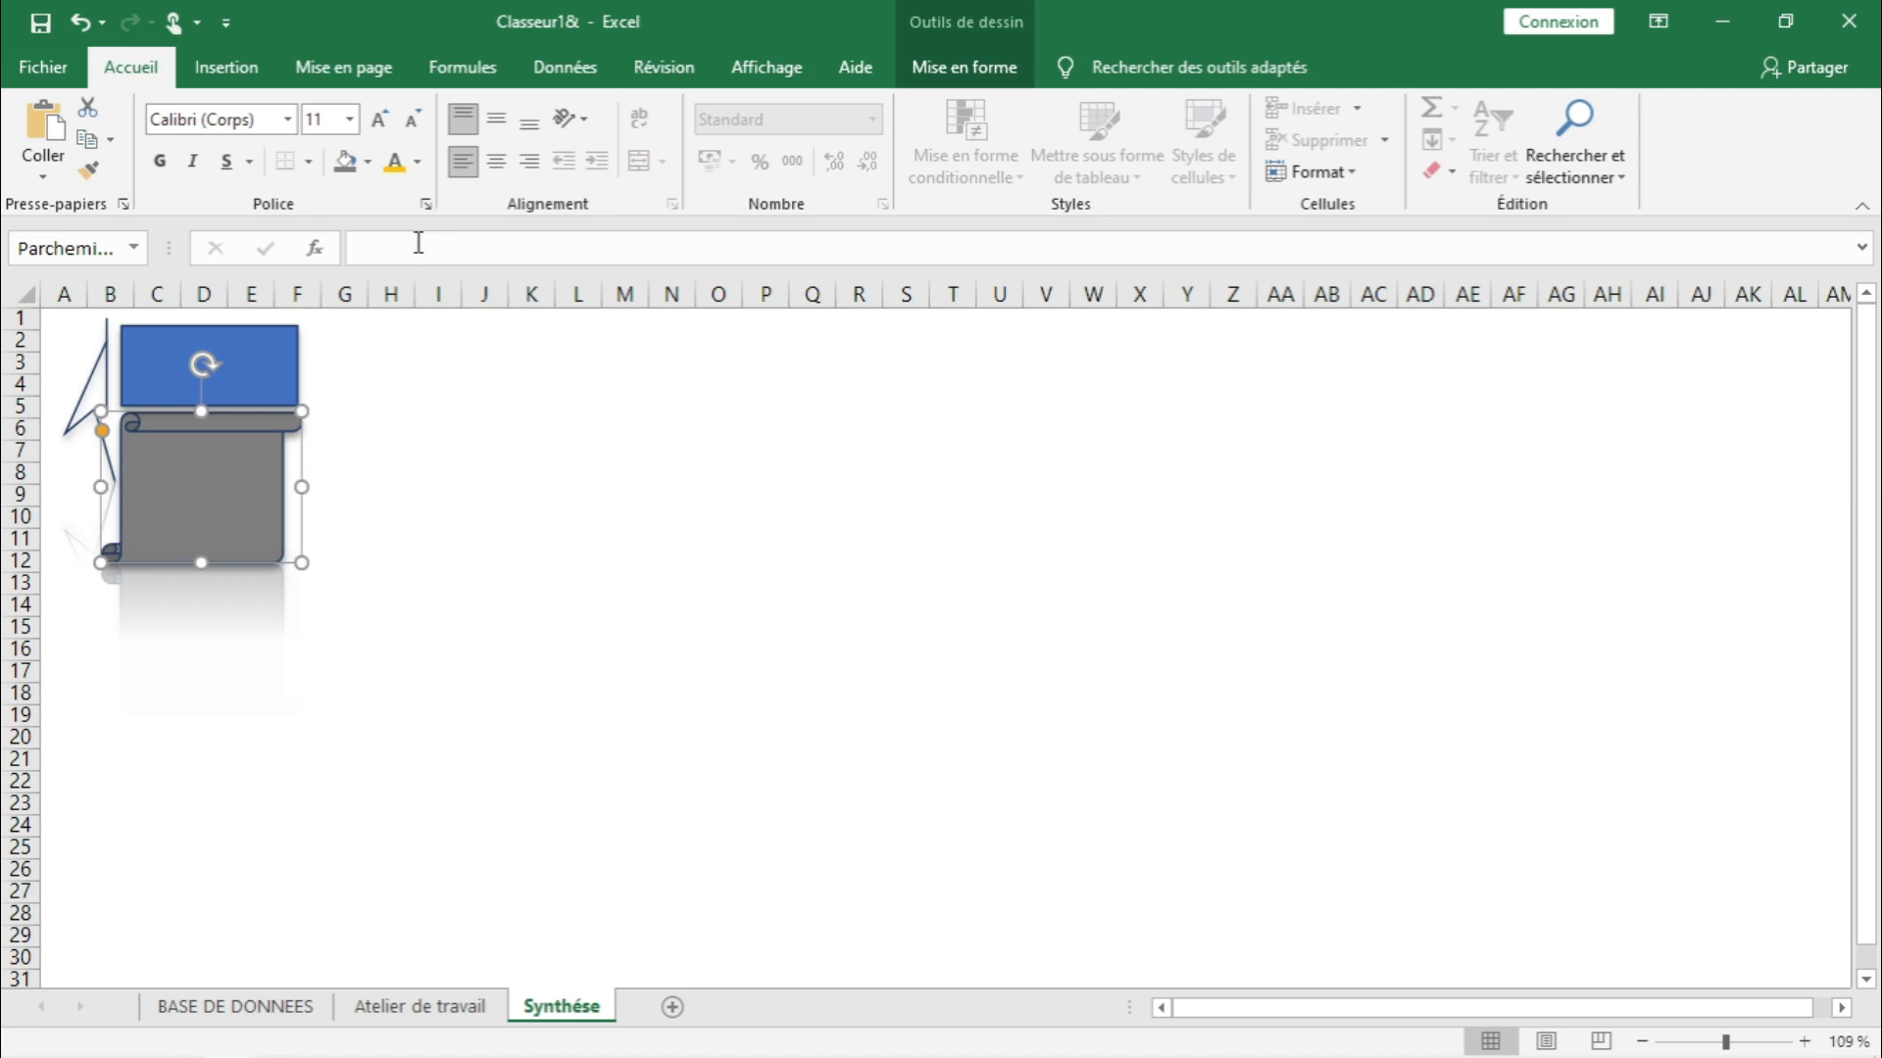
left_click(484, 539)
left_click(273, 515)
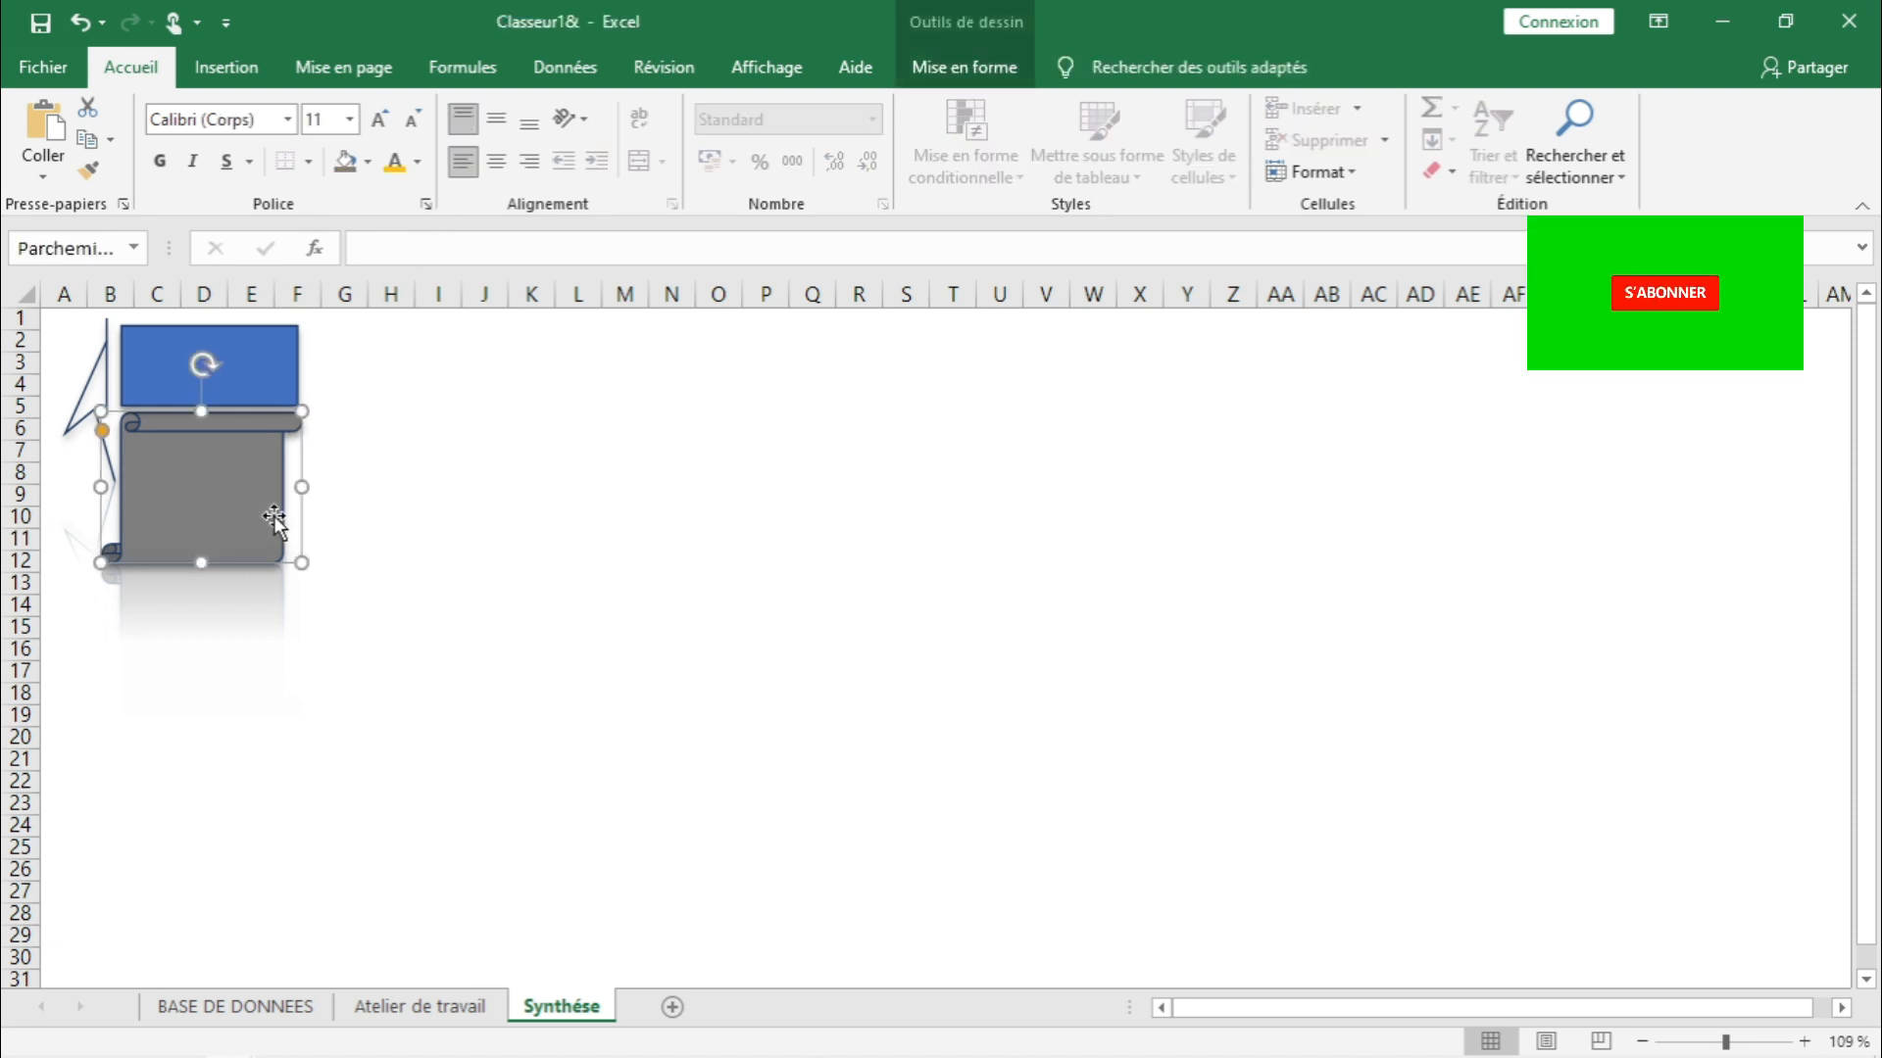
left_click(412, 247)
type("=")
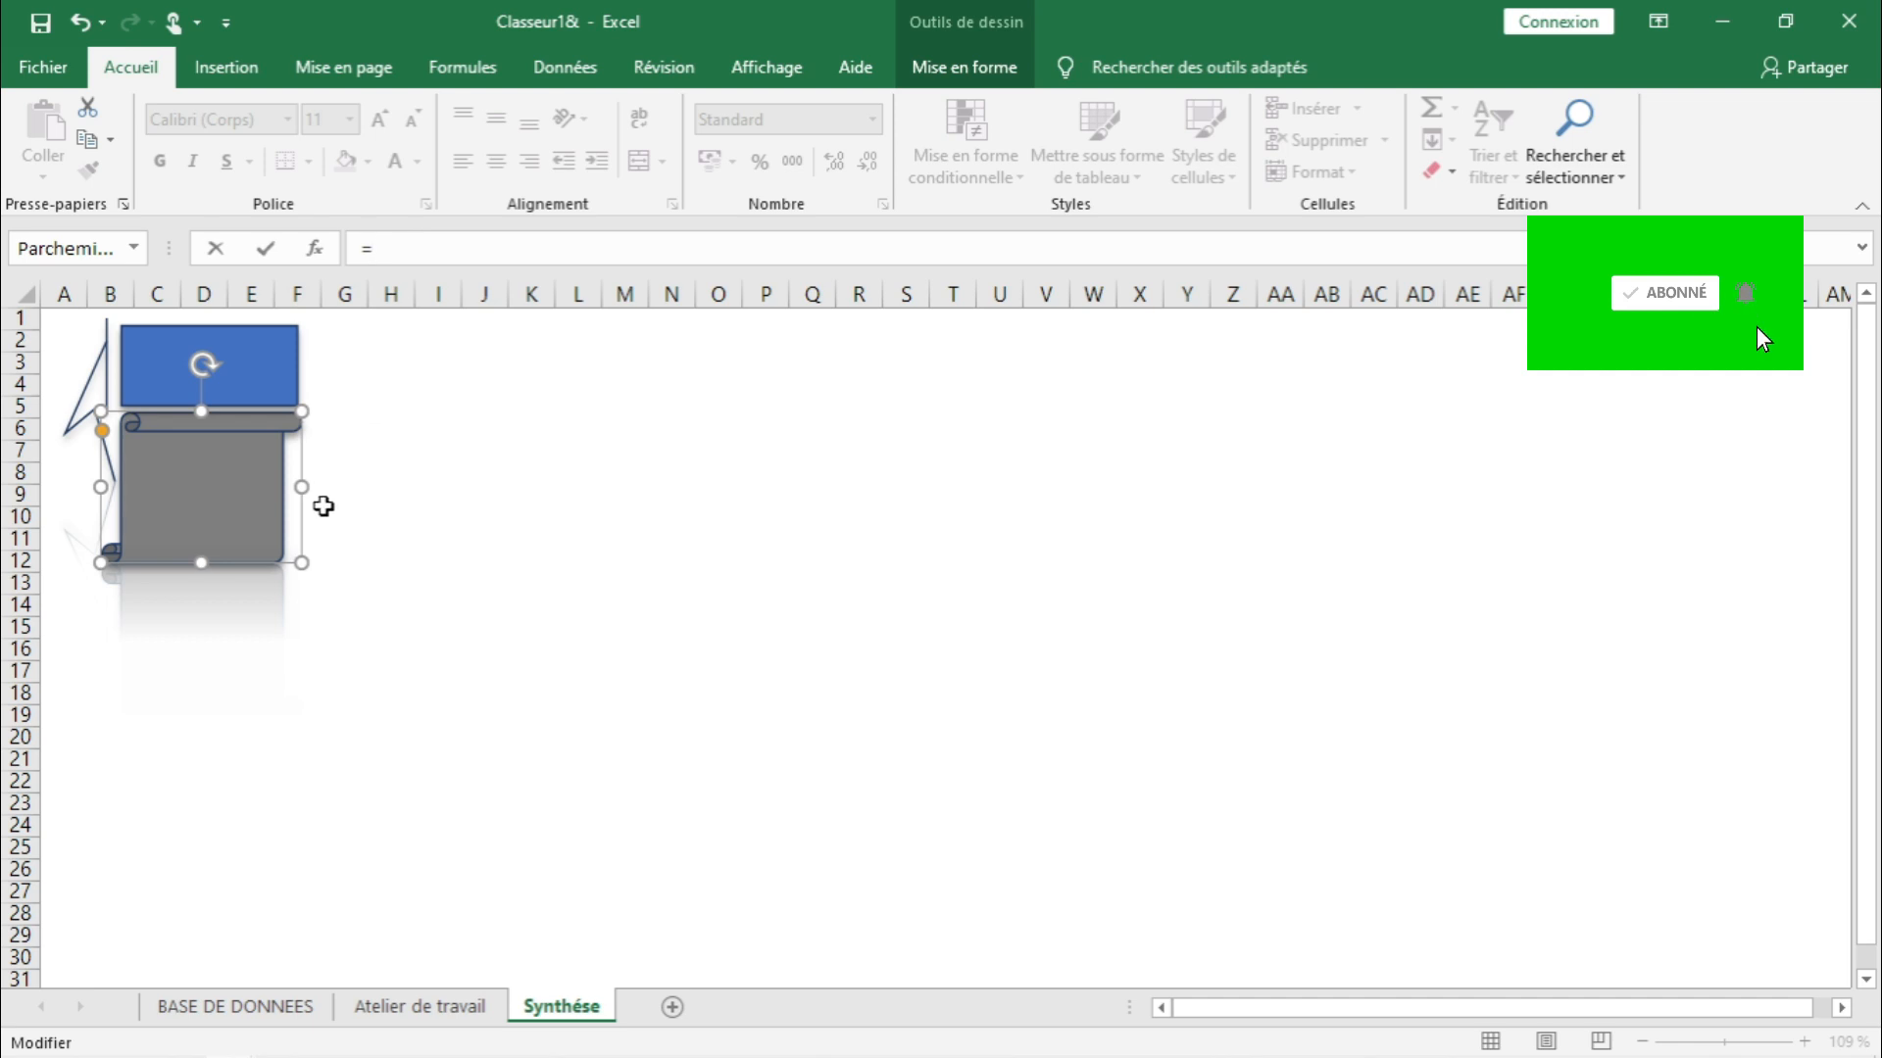
left_click(441, 1014)
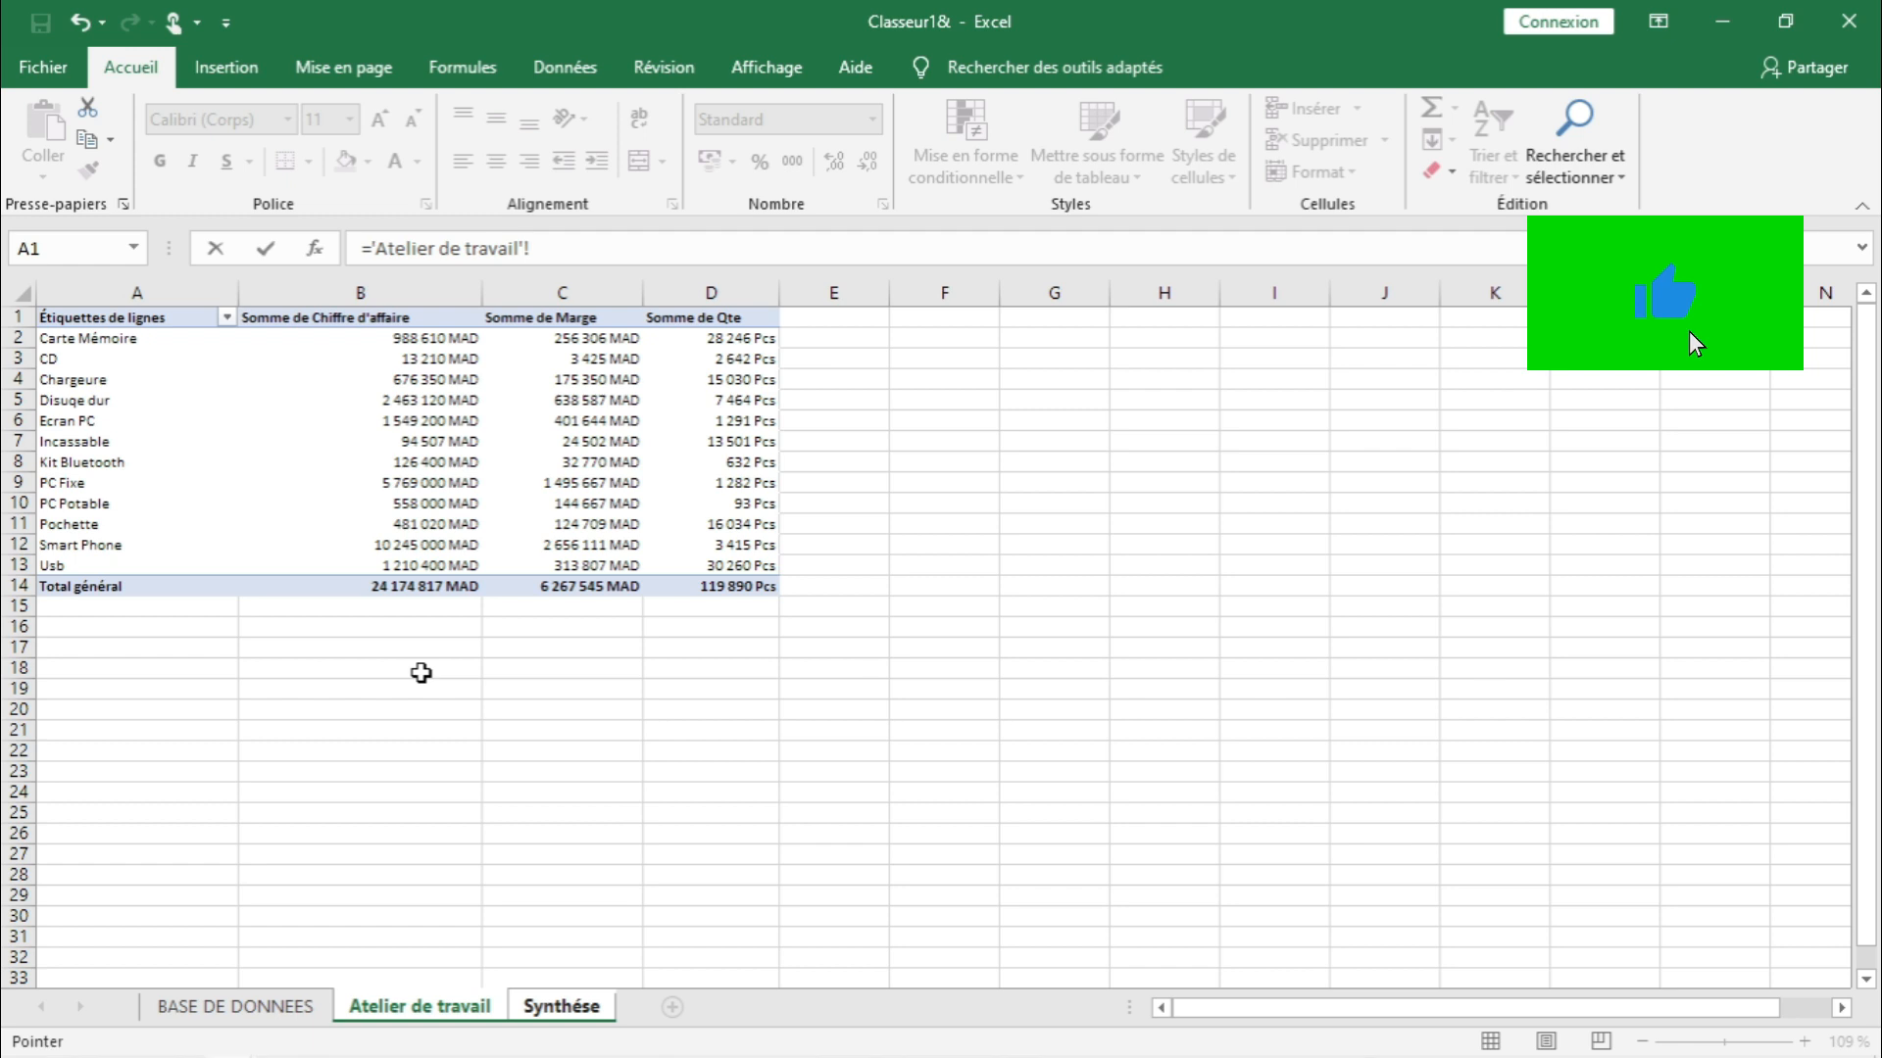
type("B14")
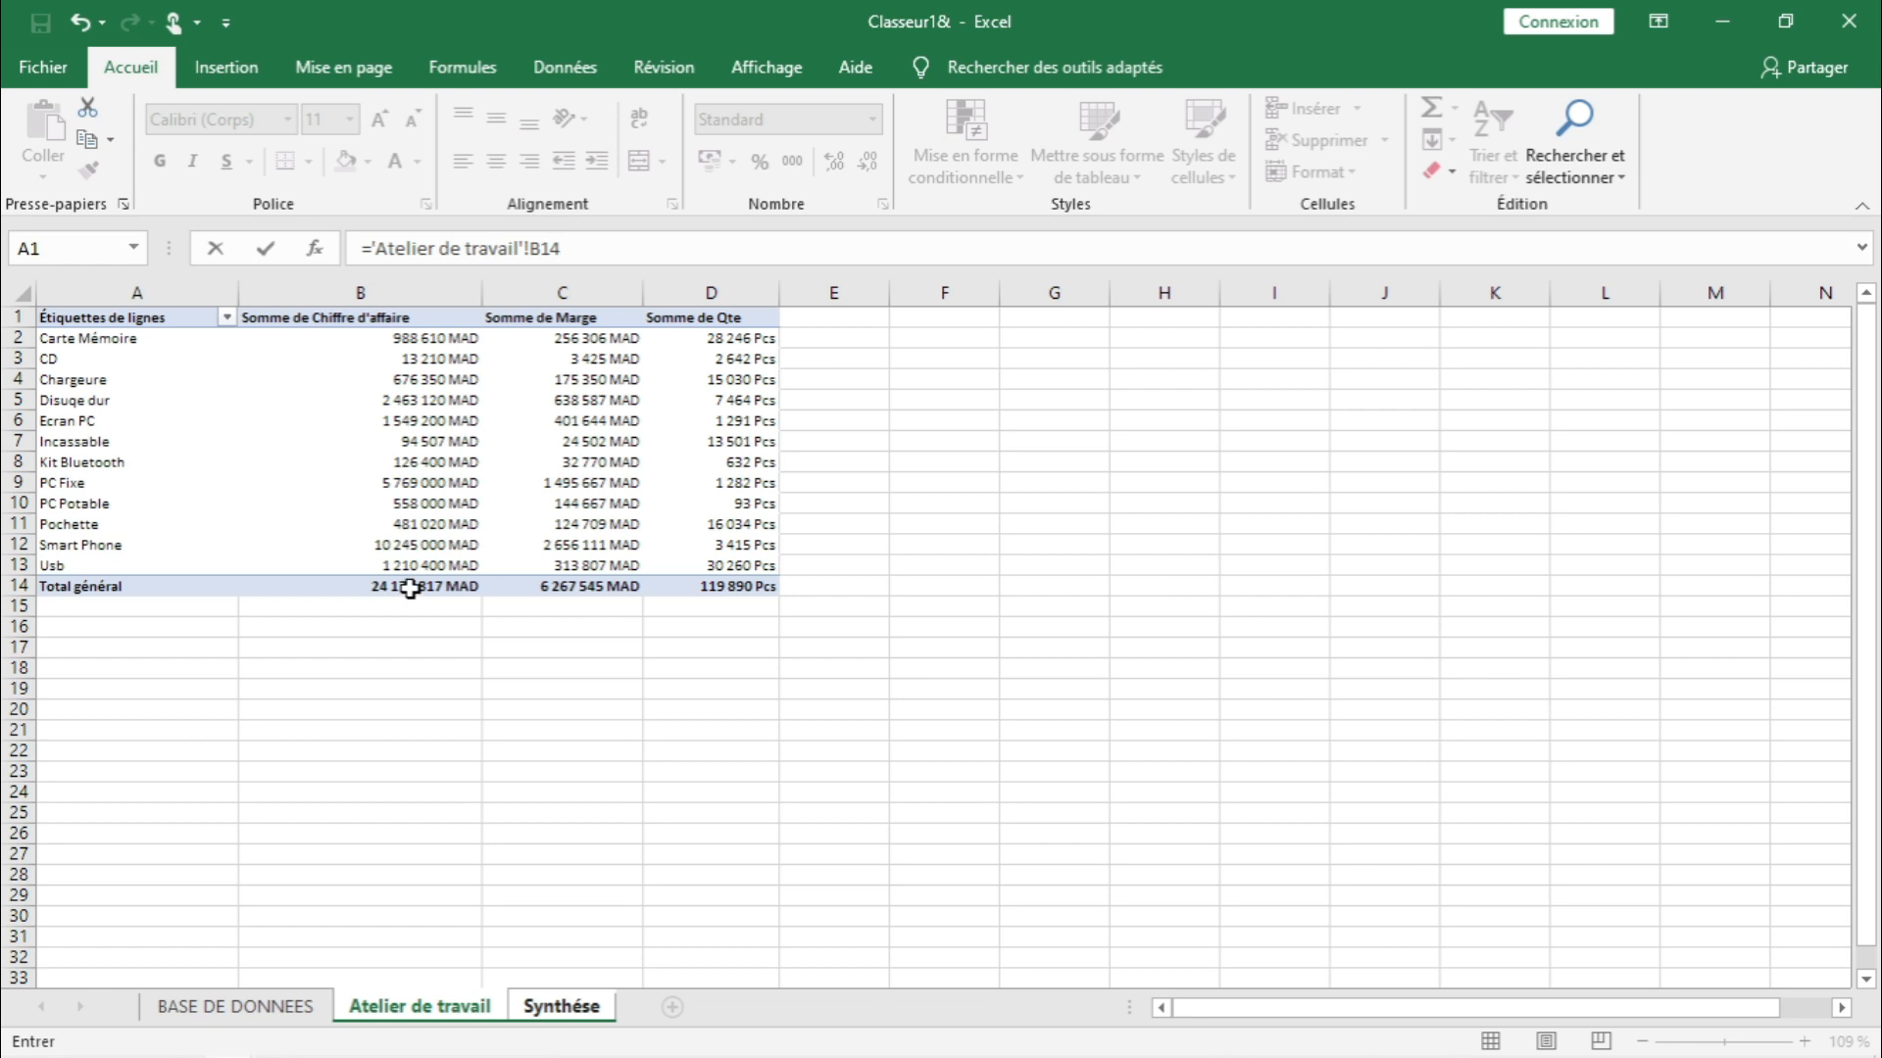
key("Return")
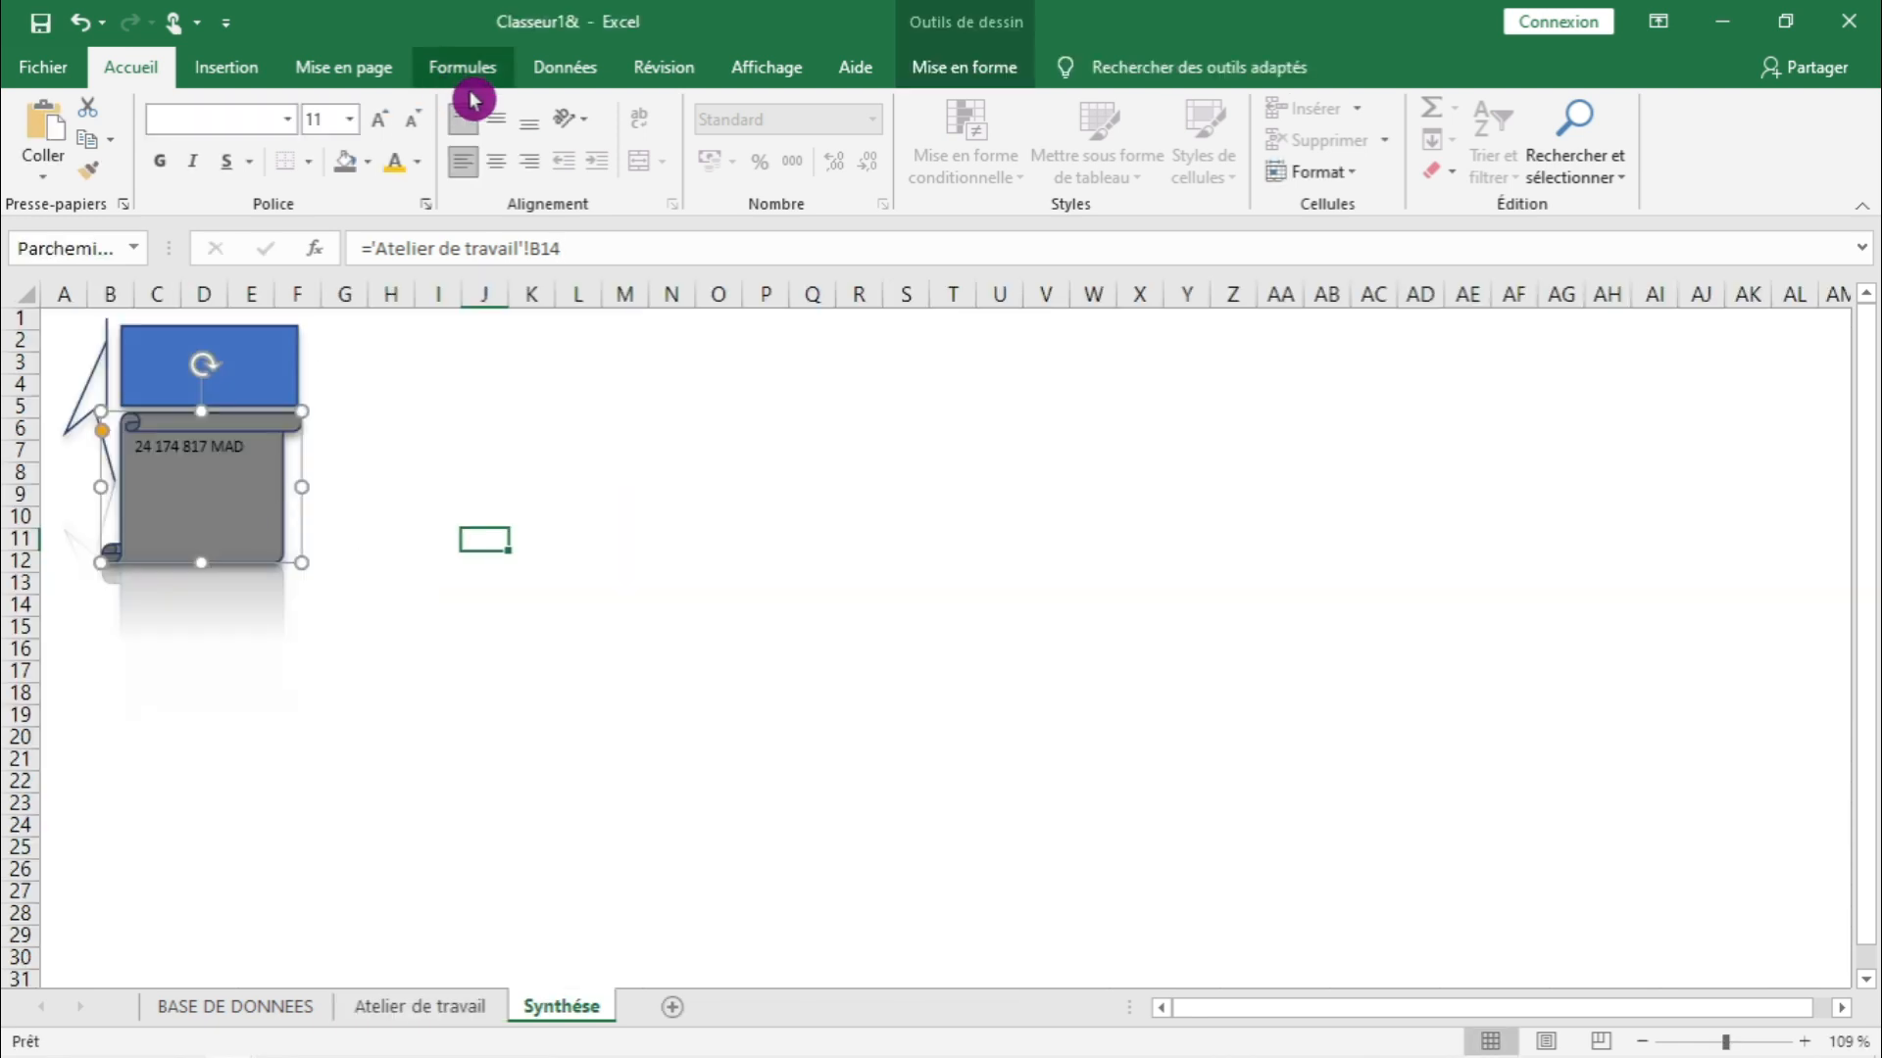
- Center the scroll's text vertically and horizontally, enlarge it to 11 pt and color it gold
left_click(486, 130)
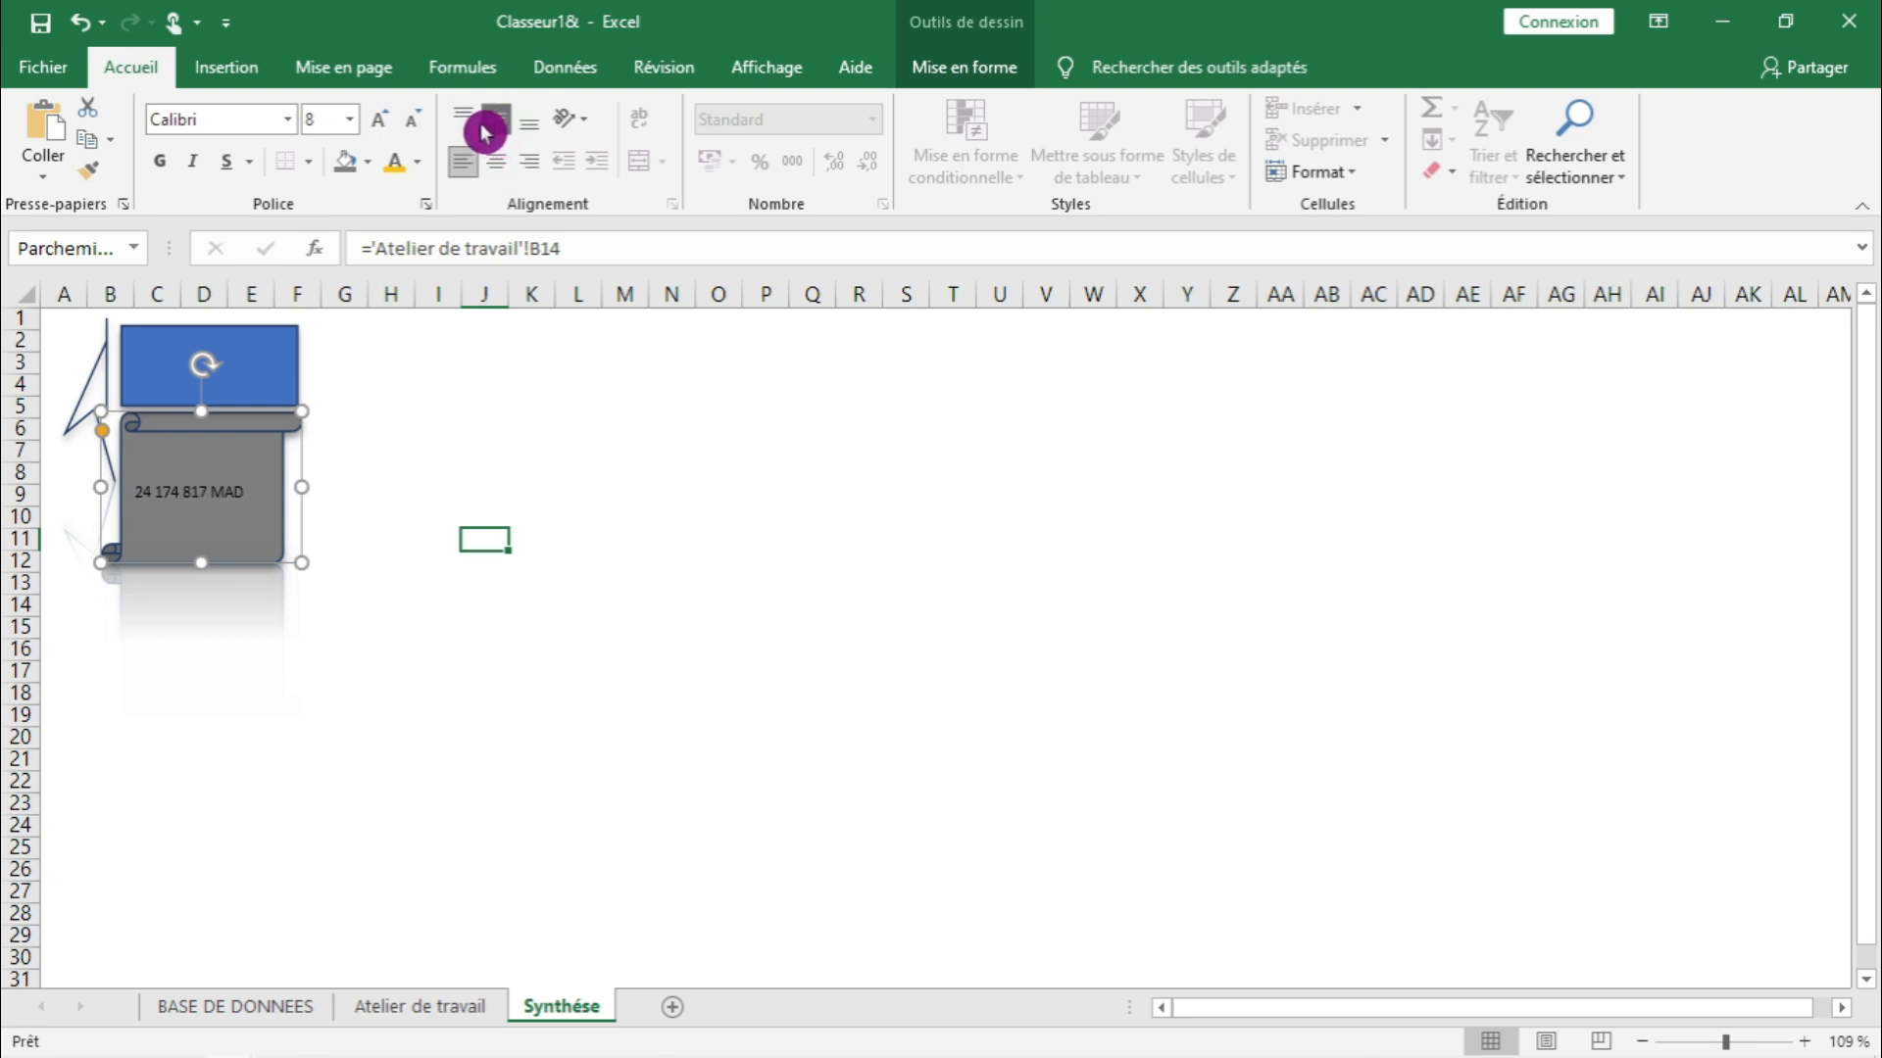
left_click(382, 126)
left_click(382, 126)
left_click(382, 128)
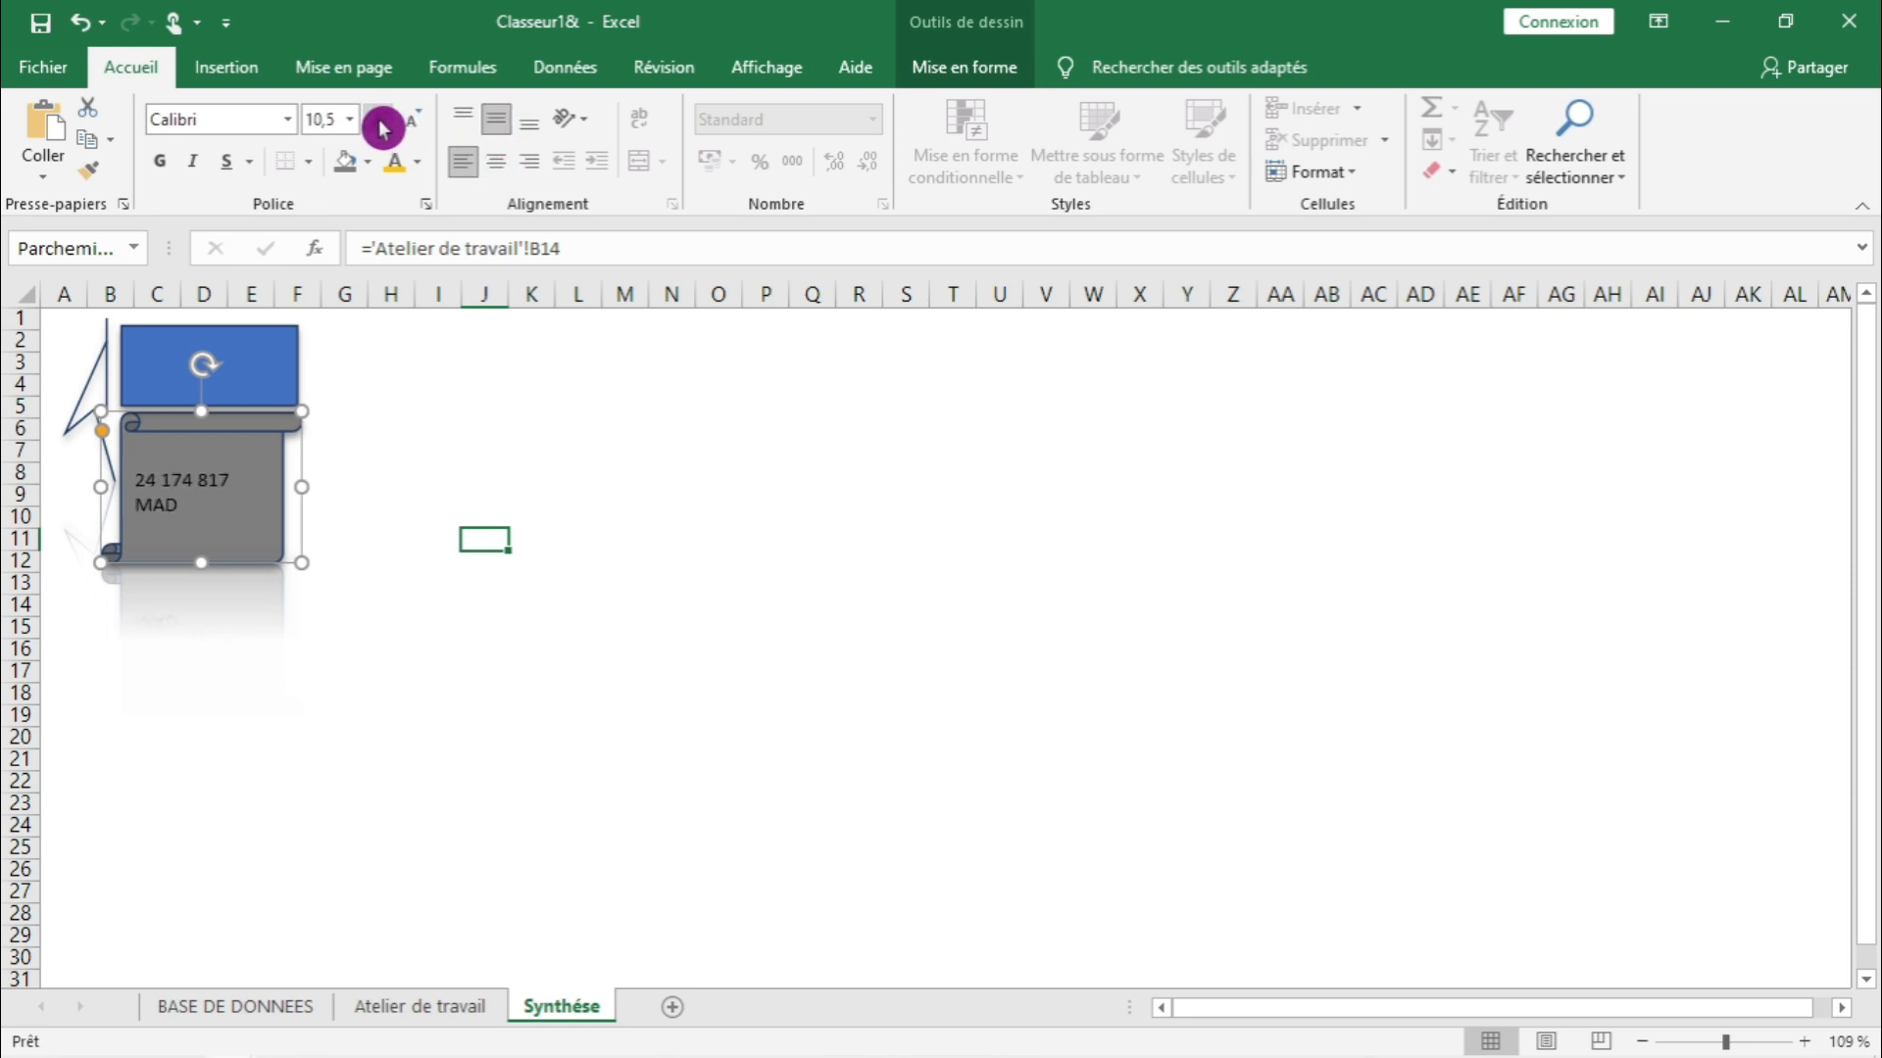
left_click(382, 126)
left_click(496, 166)
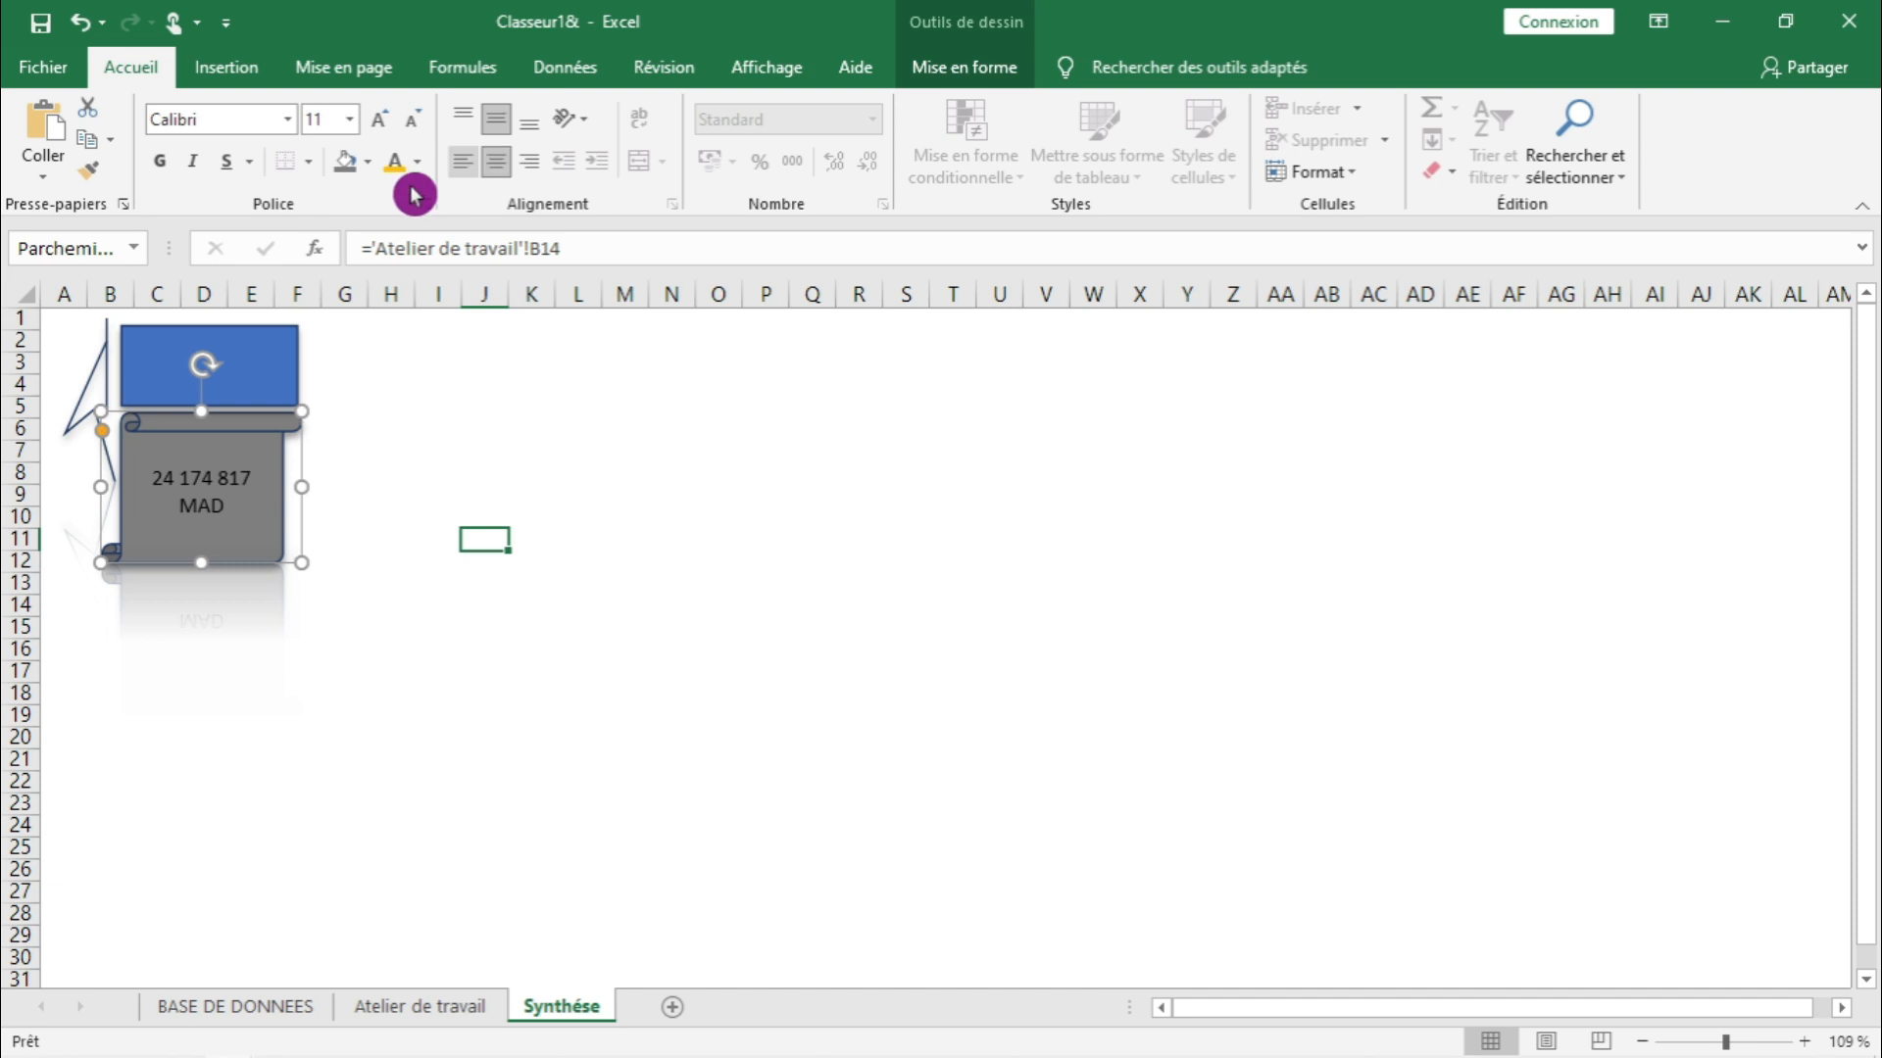
left_click(395, 167)
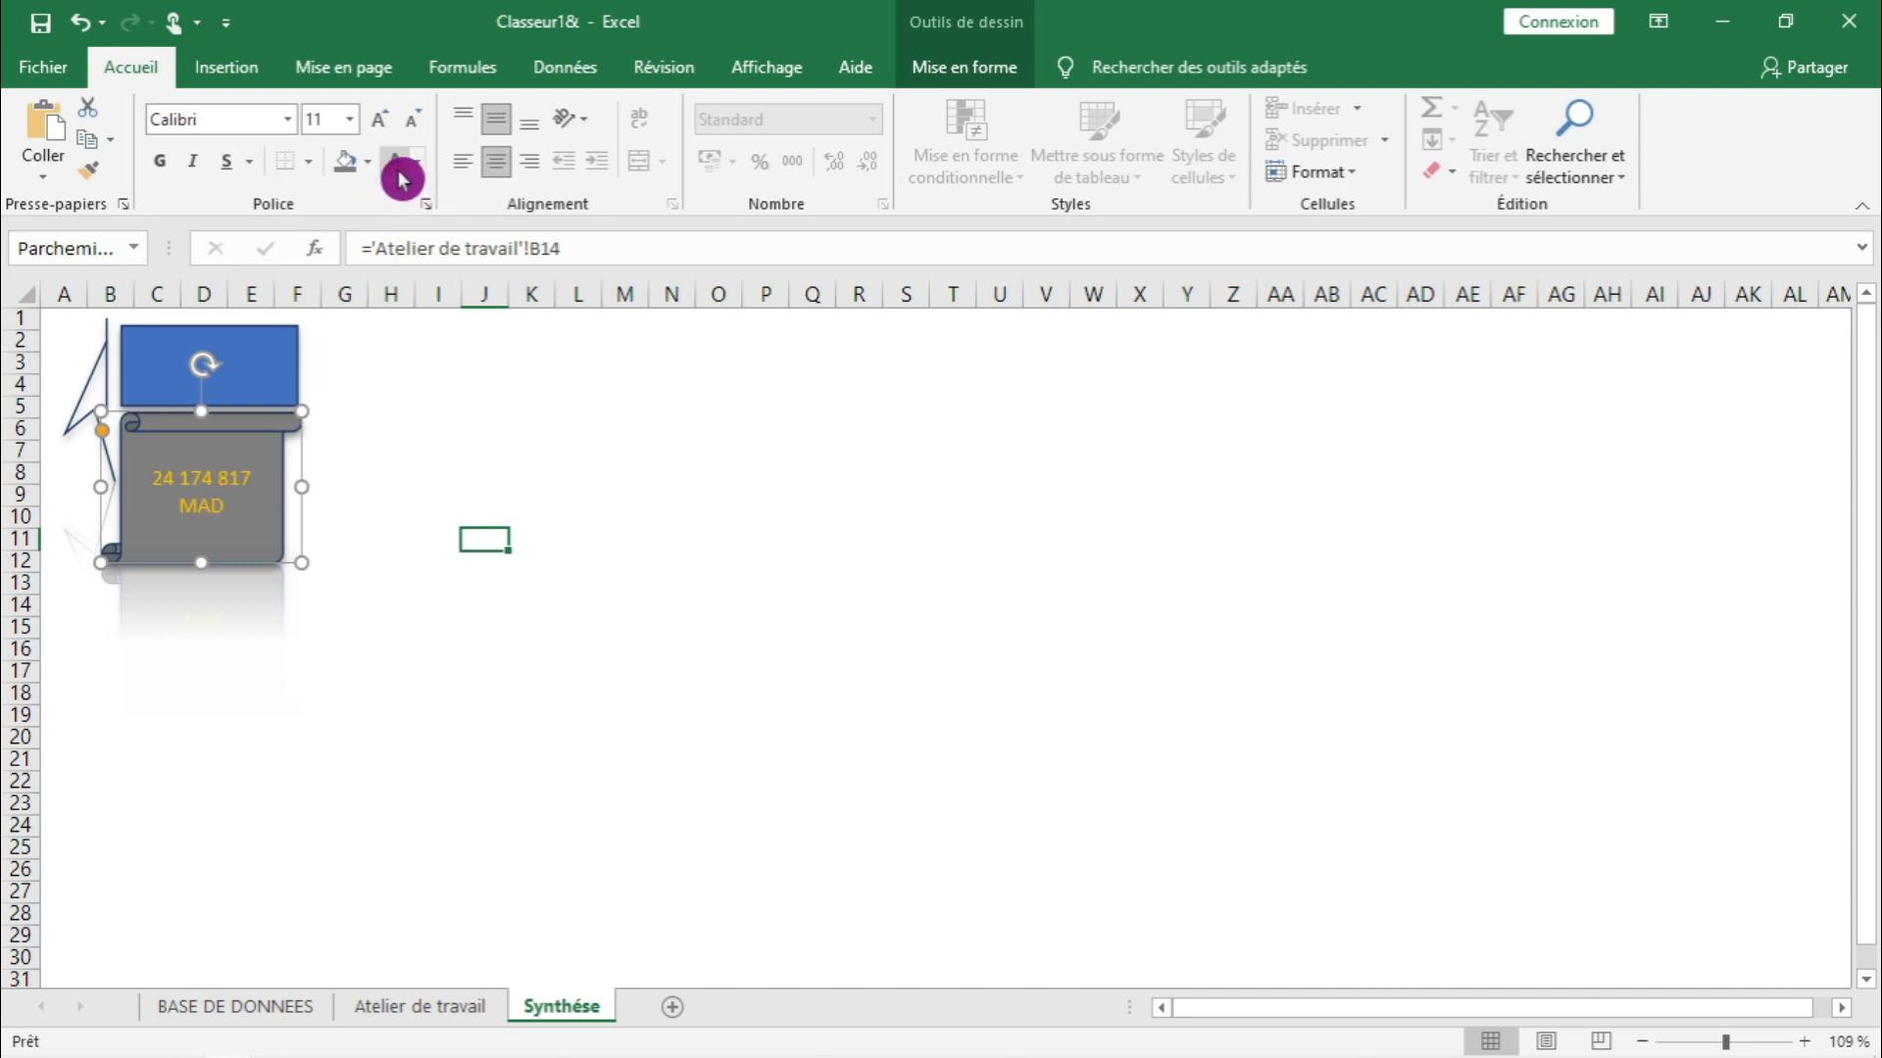
- Make the scroll's text bold Book Antiqua at 14 pt
left_click(167, 172)
left_click(207, 127)
type("Book Antiqua")
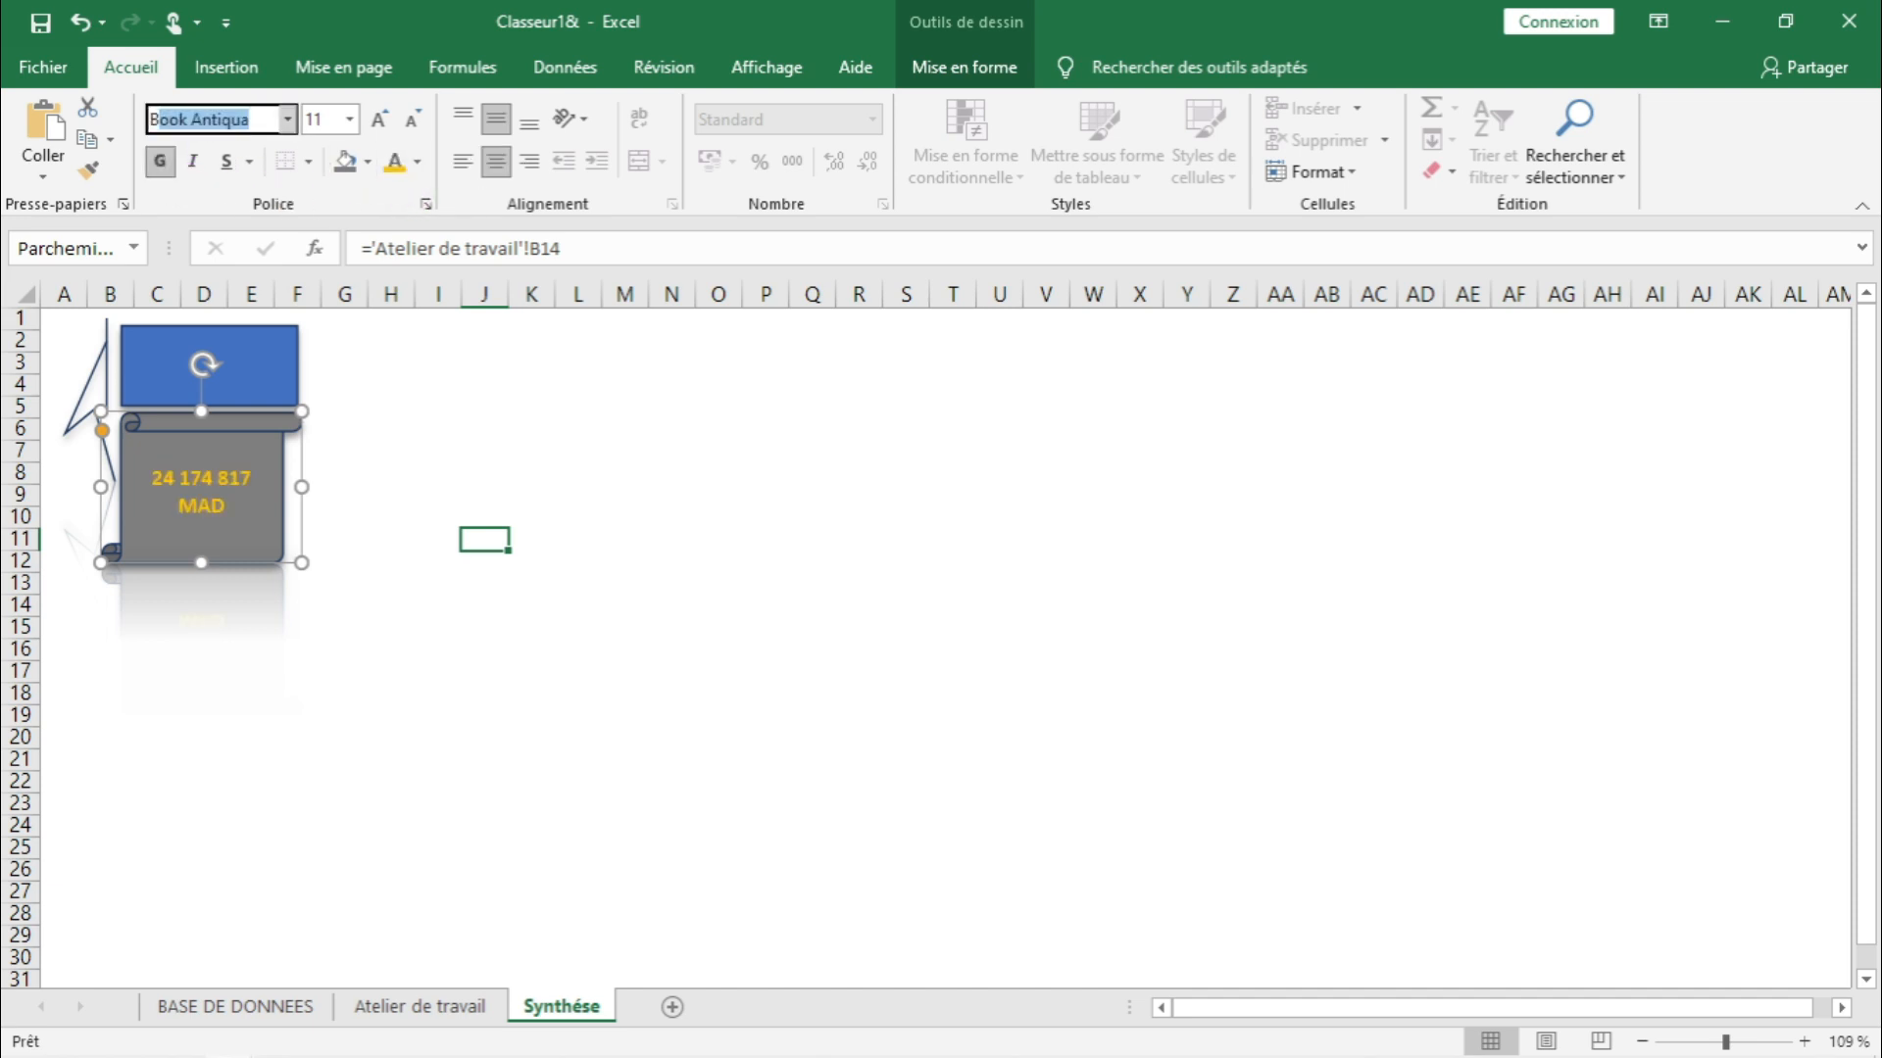
key("Return")
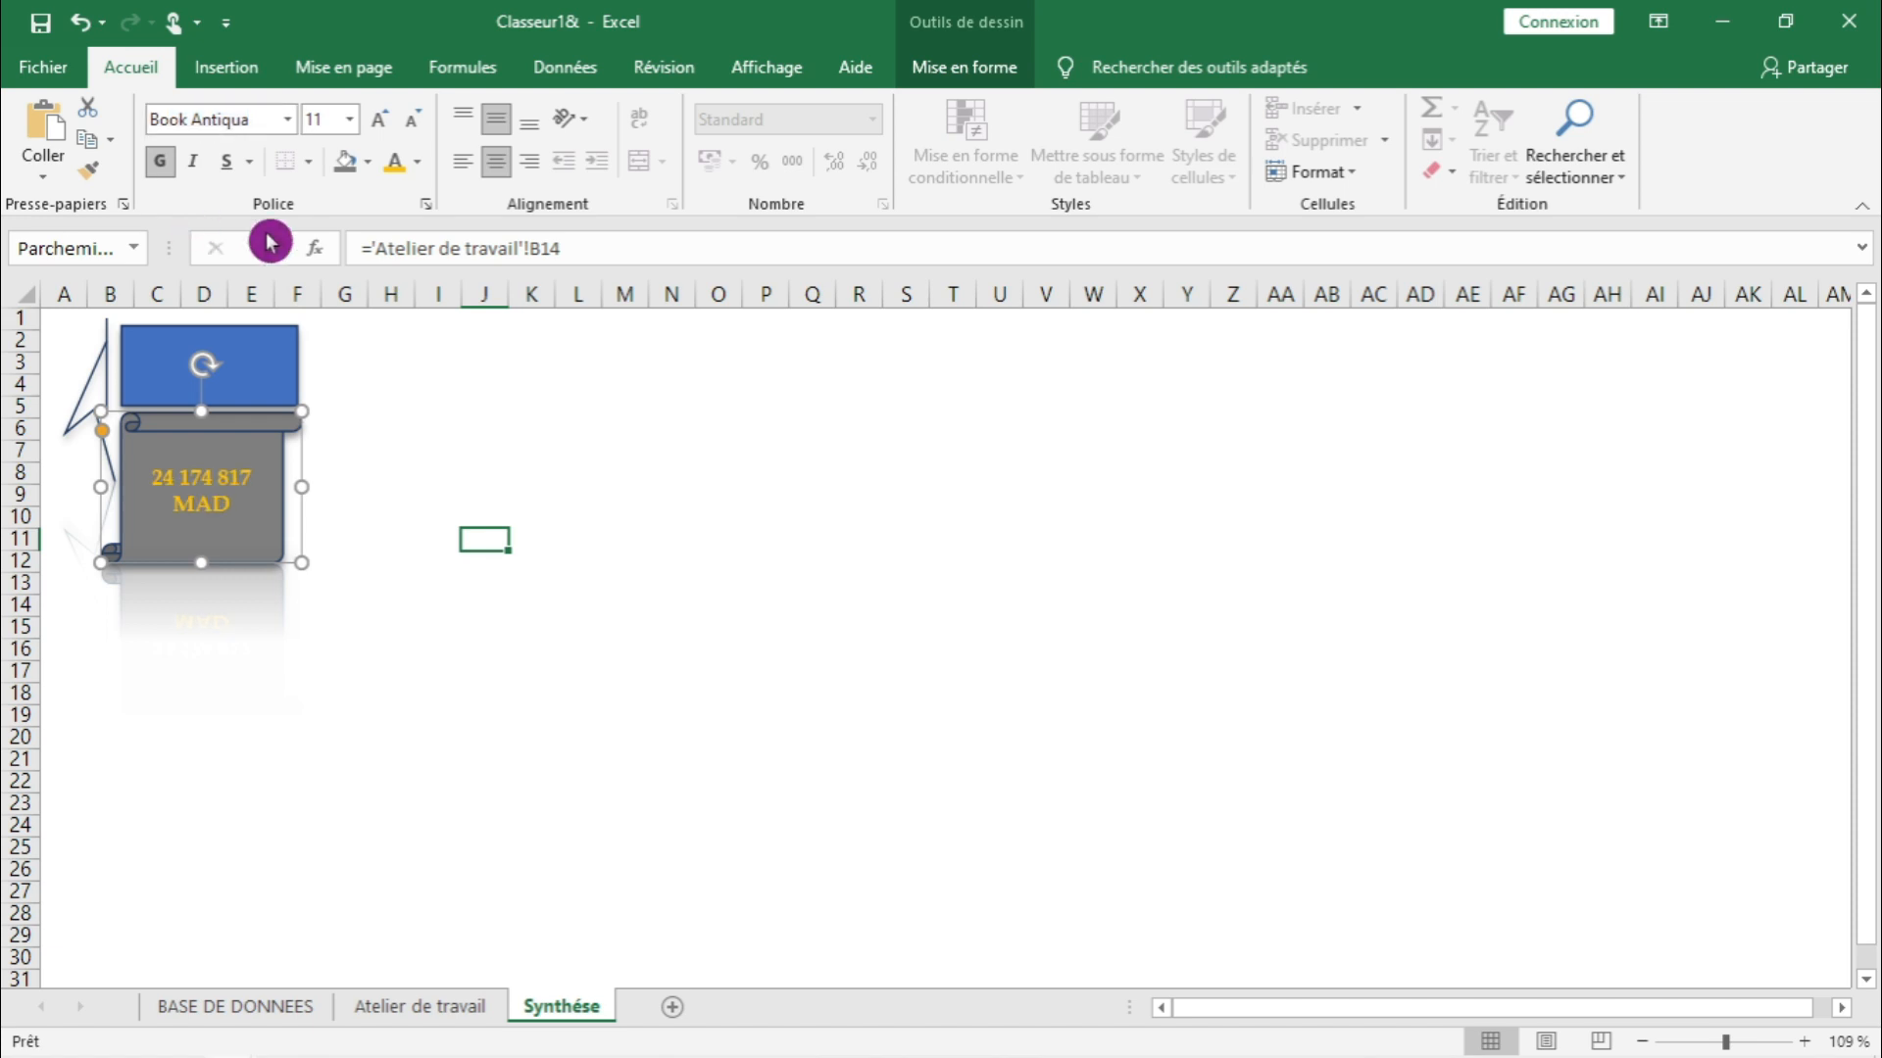
left_click(380, 127)
left_click(380, 127)
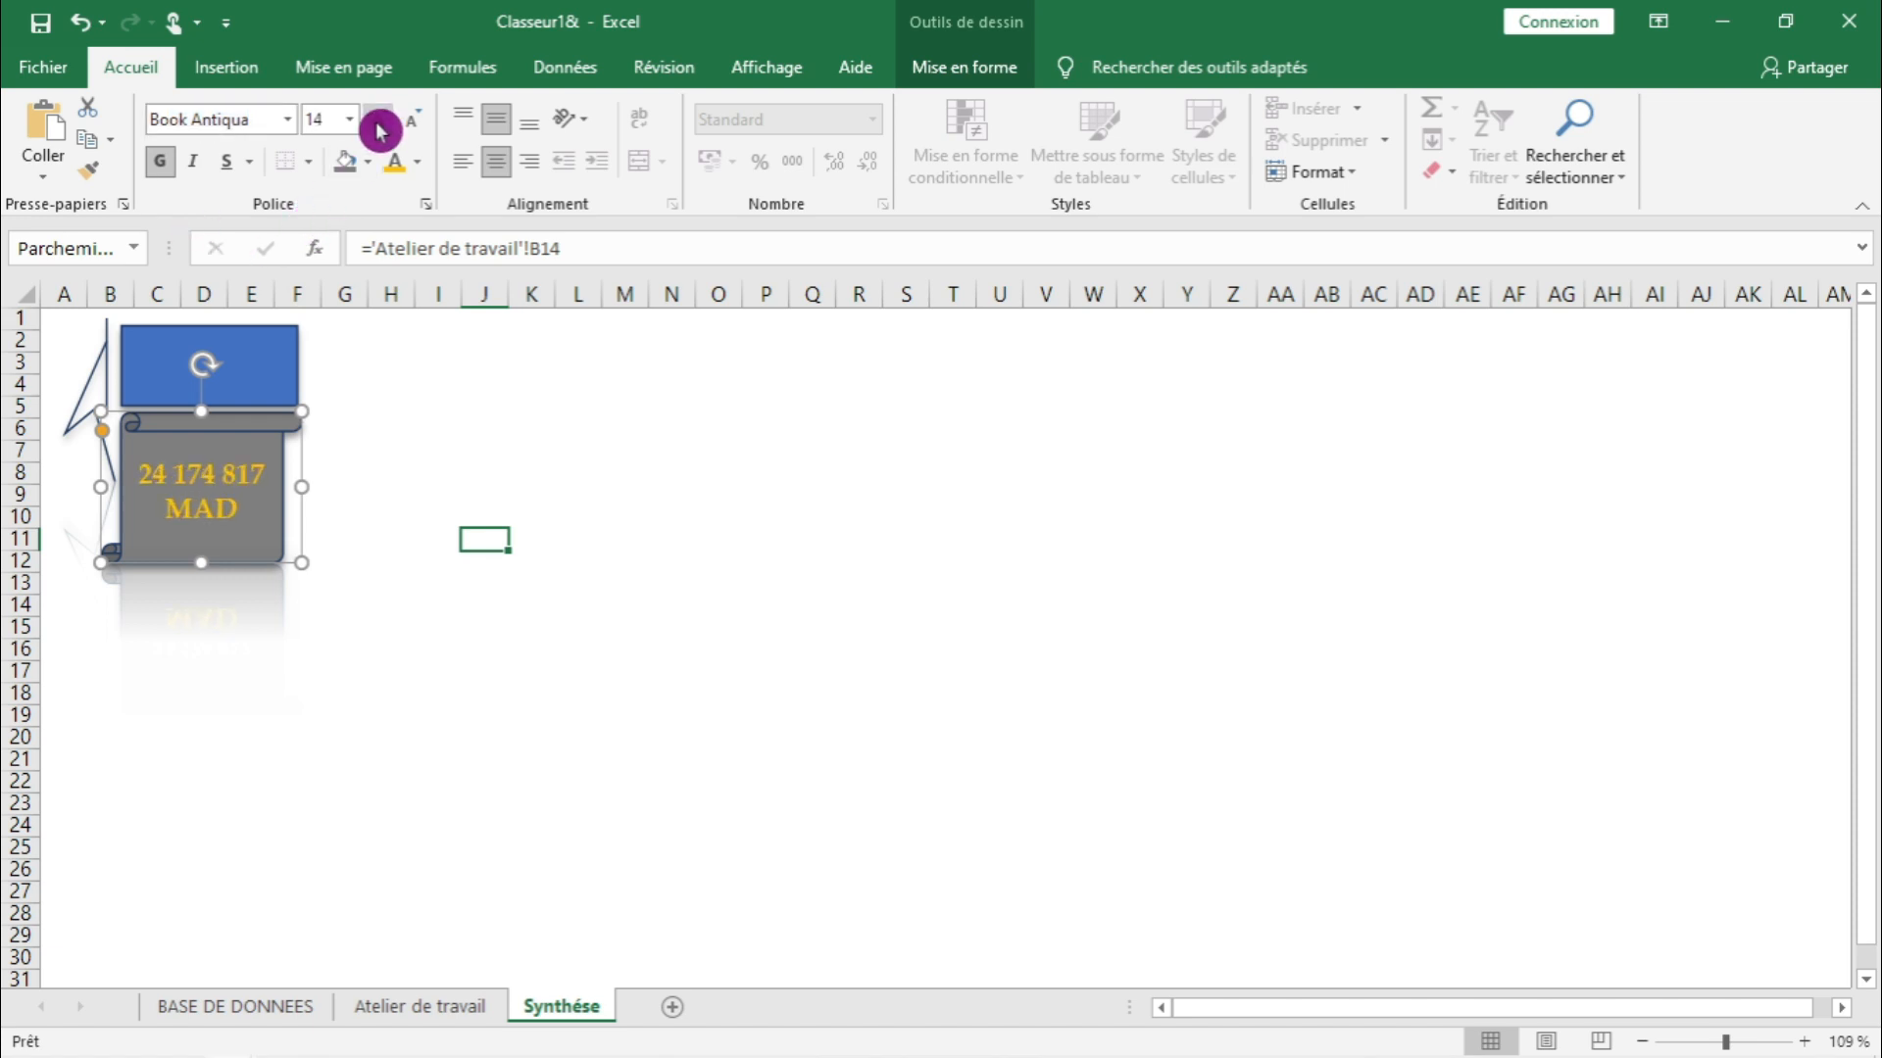
left_click(413, 414)
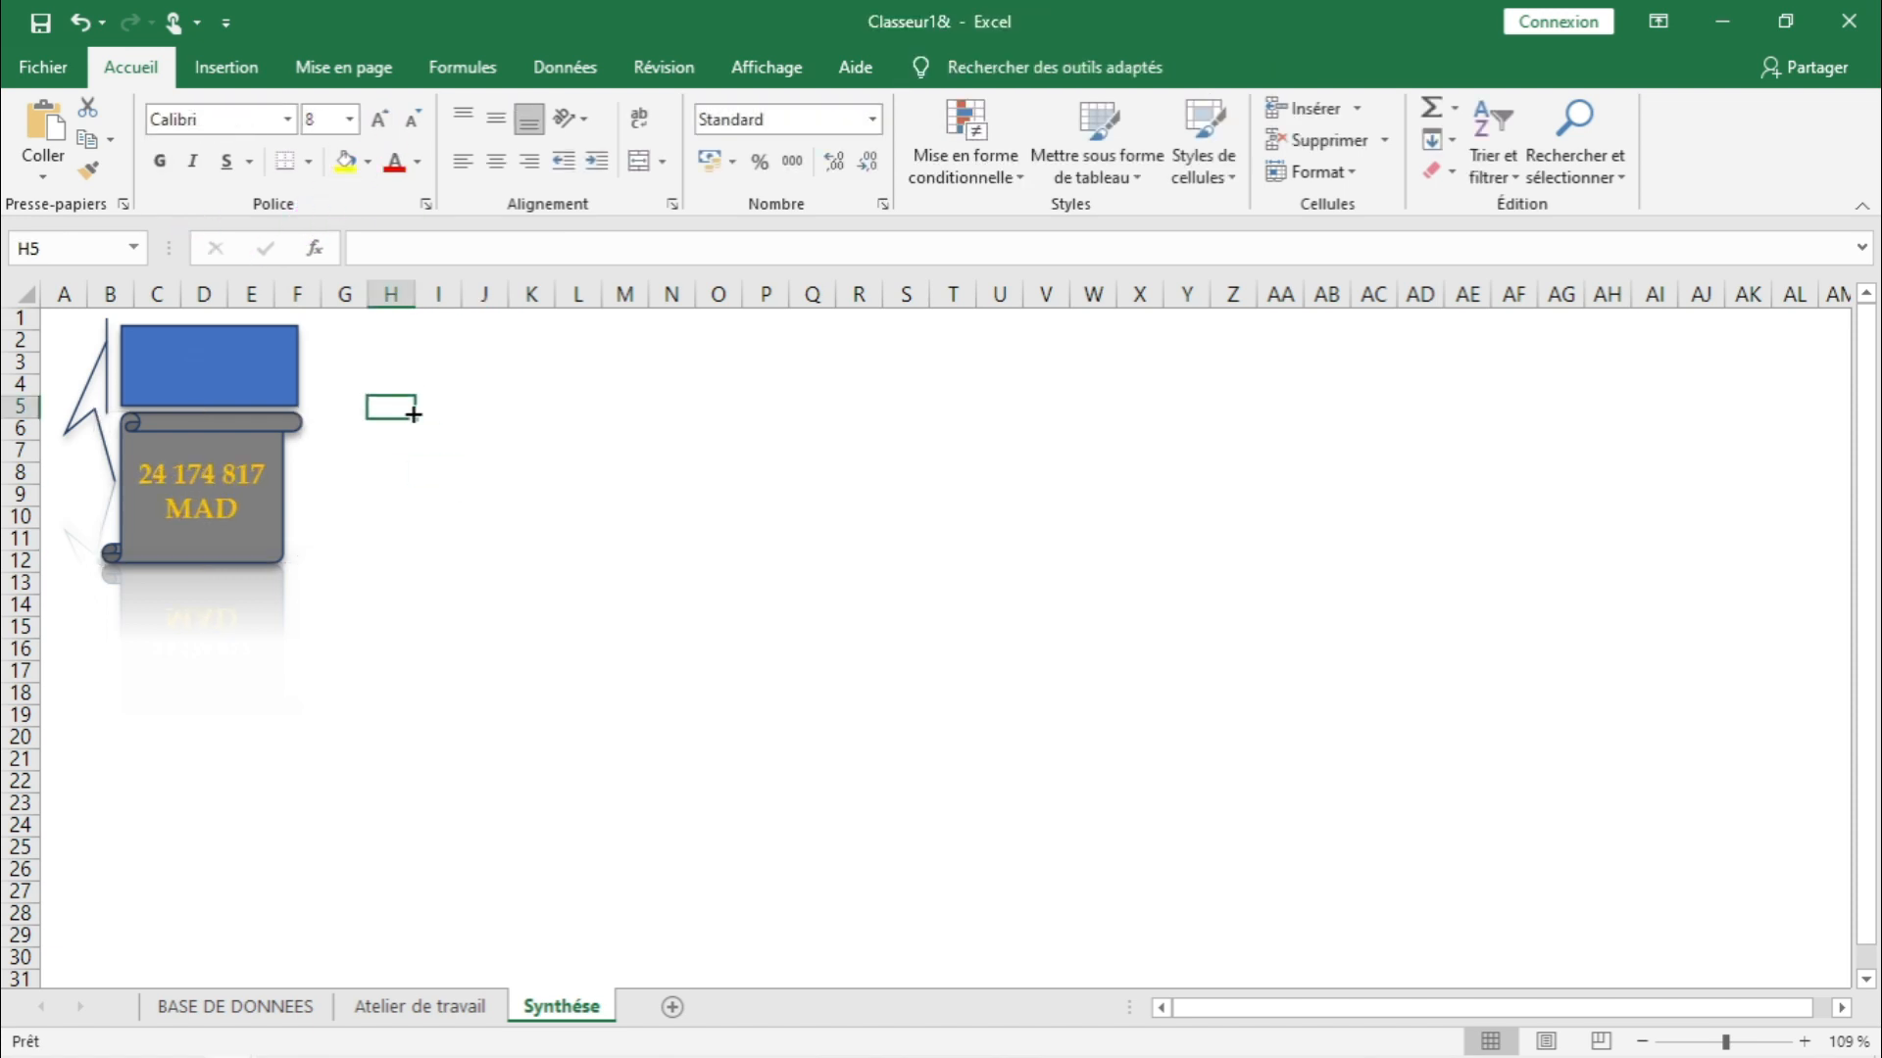
- Add the text "Chiffre d'affaire Réalisé" to the callout above the scroll
left_click(289, 339)
right_click(253, 355)
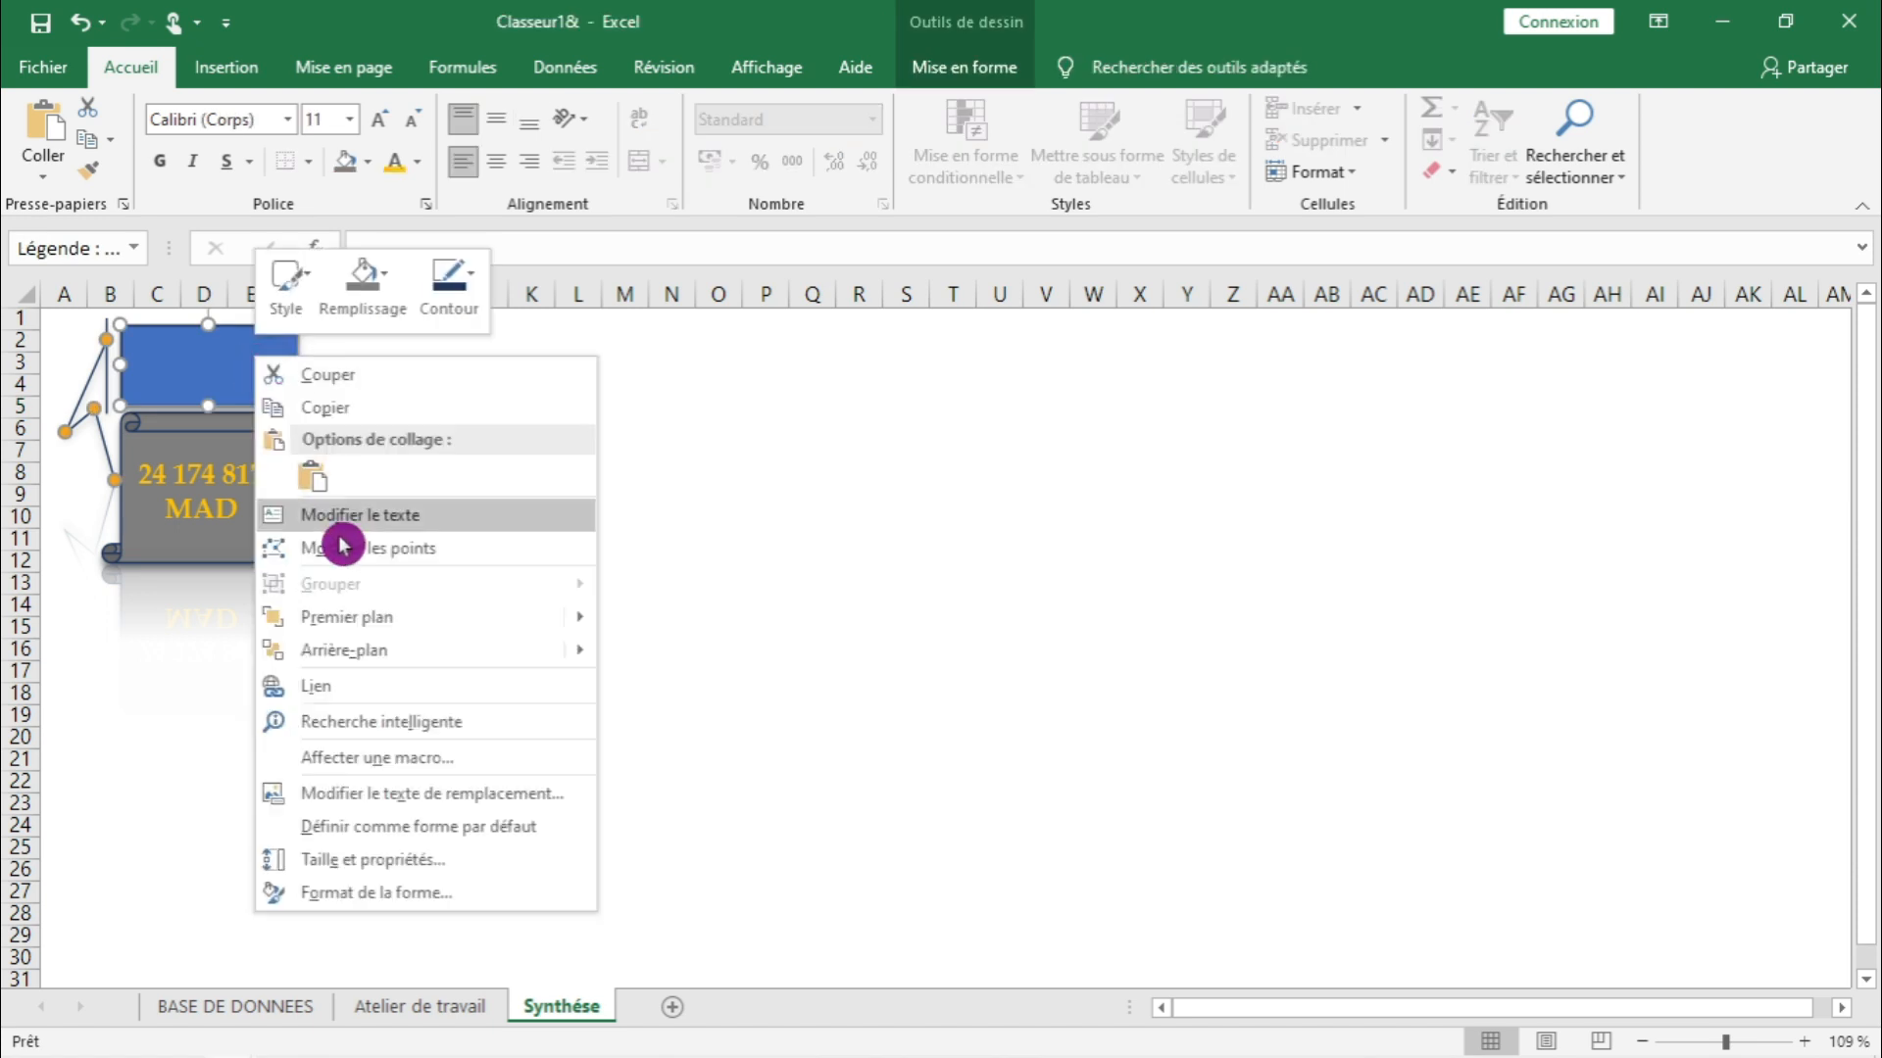
left_click(340, 518)
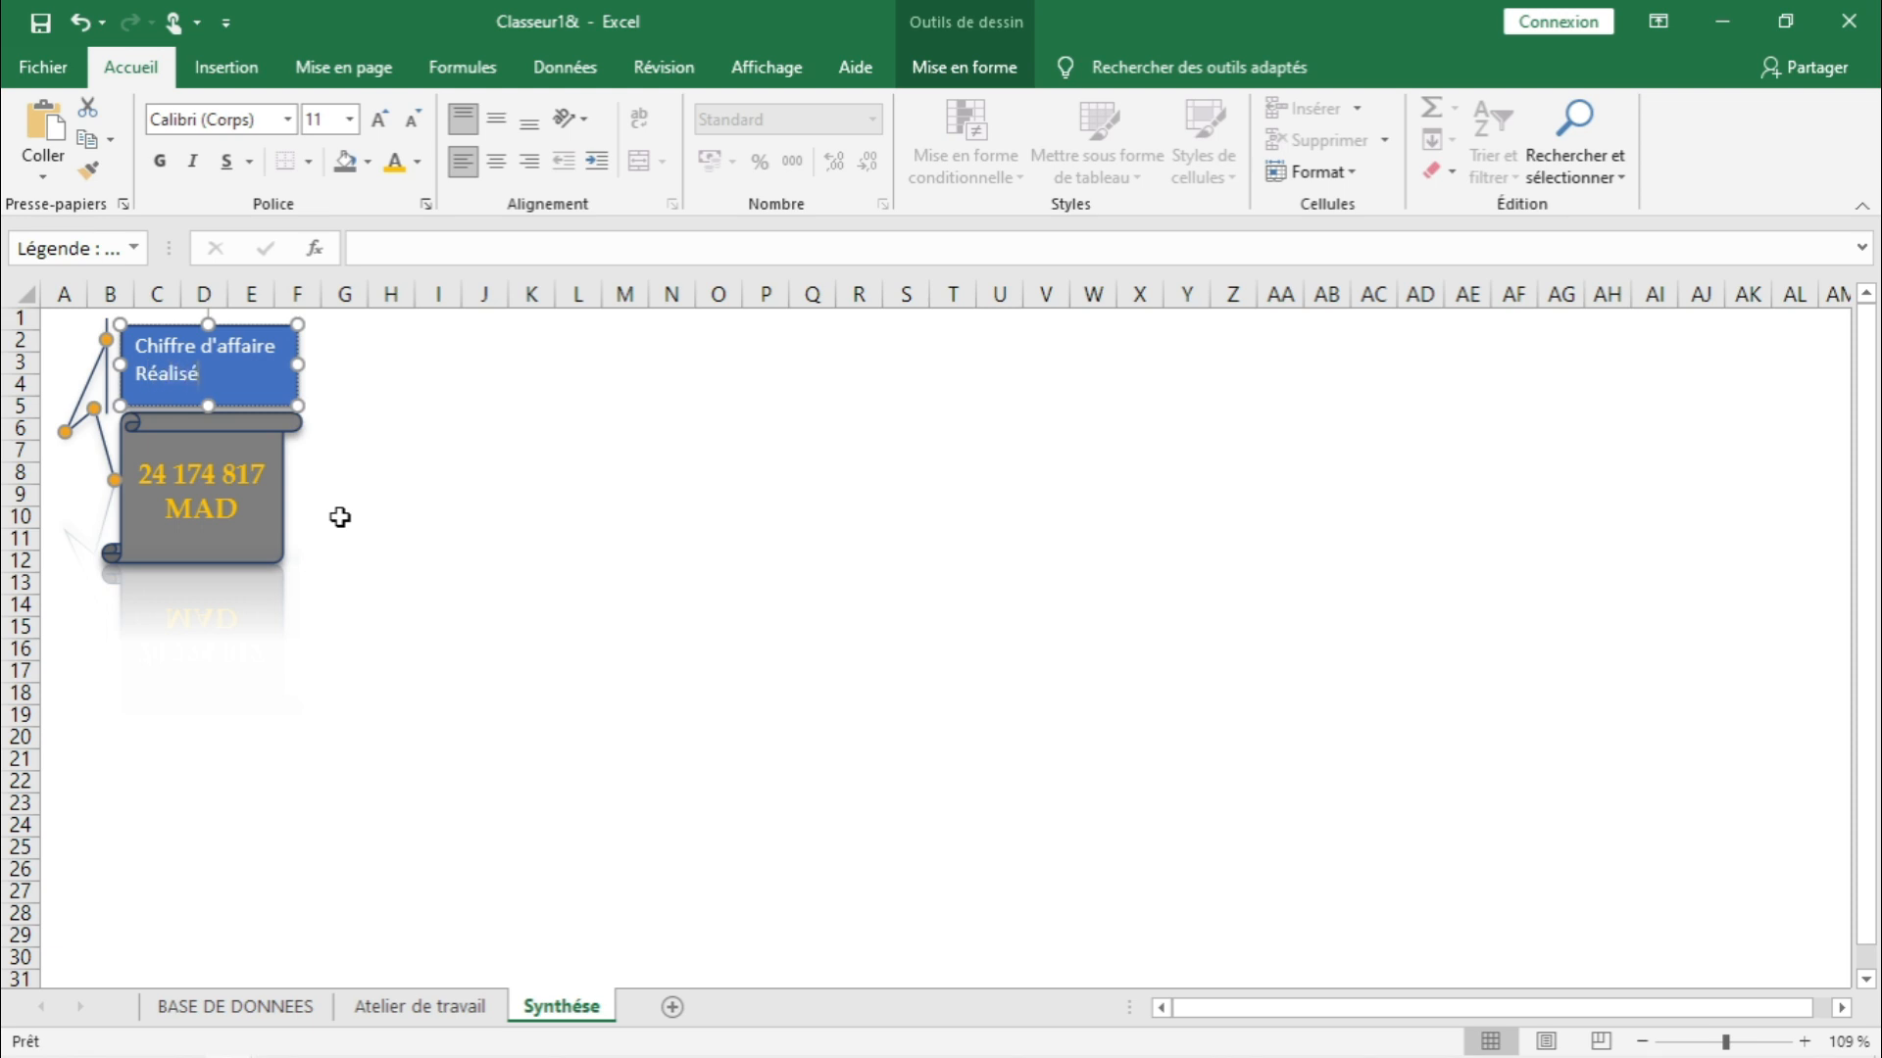
left_click(296, 351)
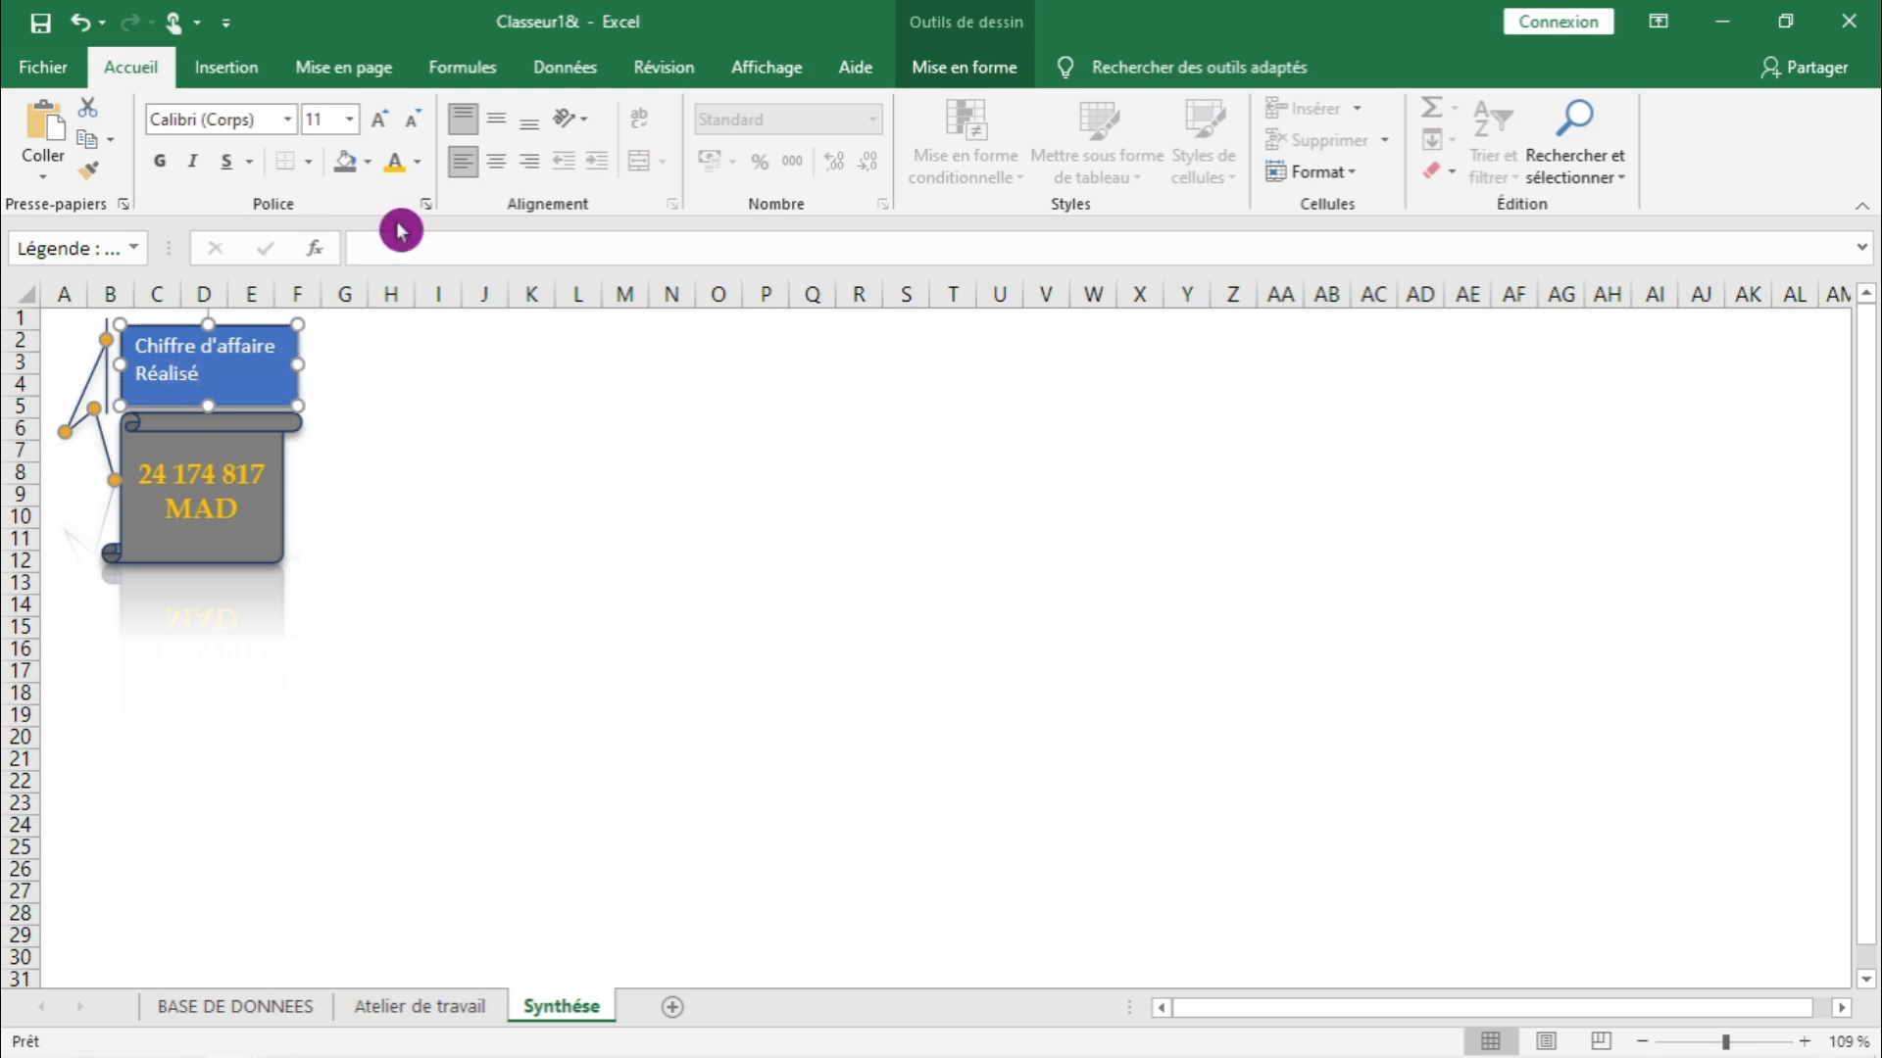
- Fill the callout with standard dark blue, center its text in both directions and color the text yellow
left_click(368, 162)
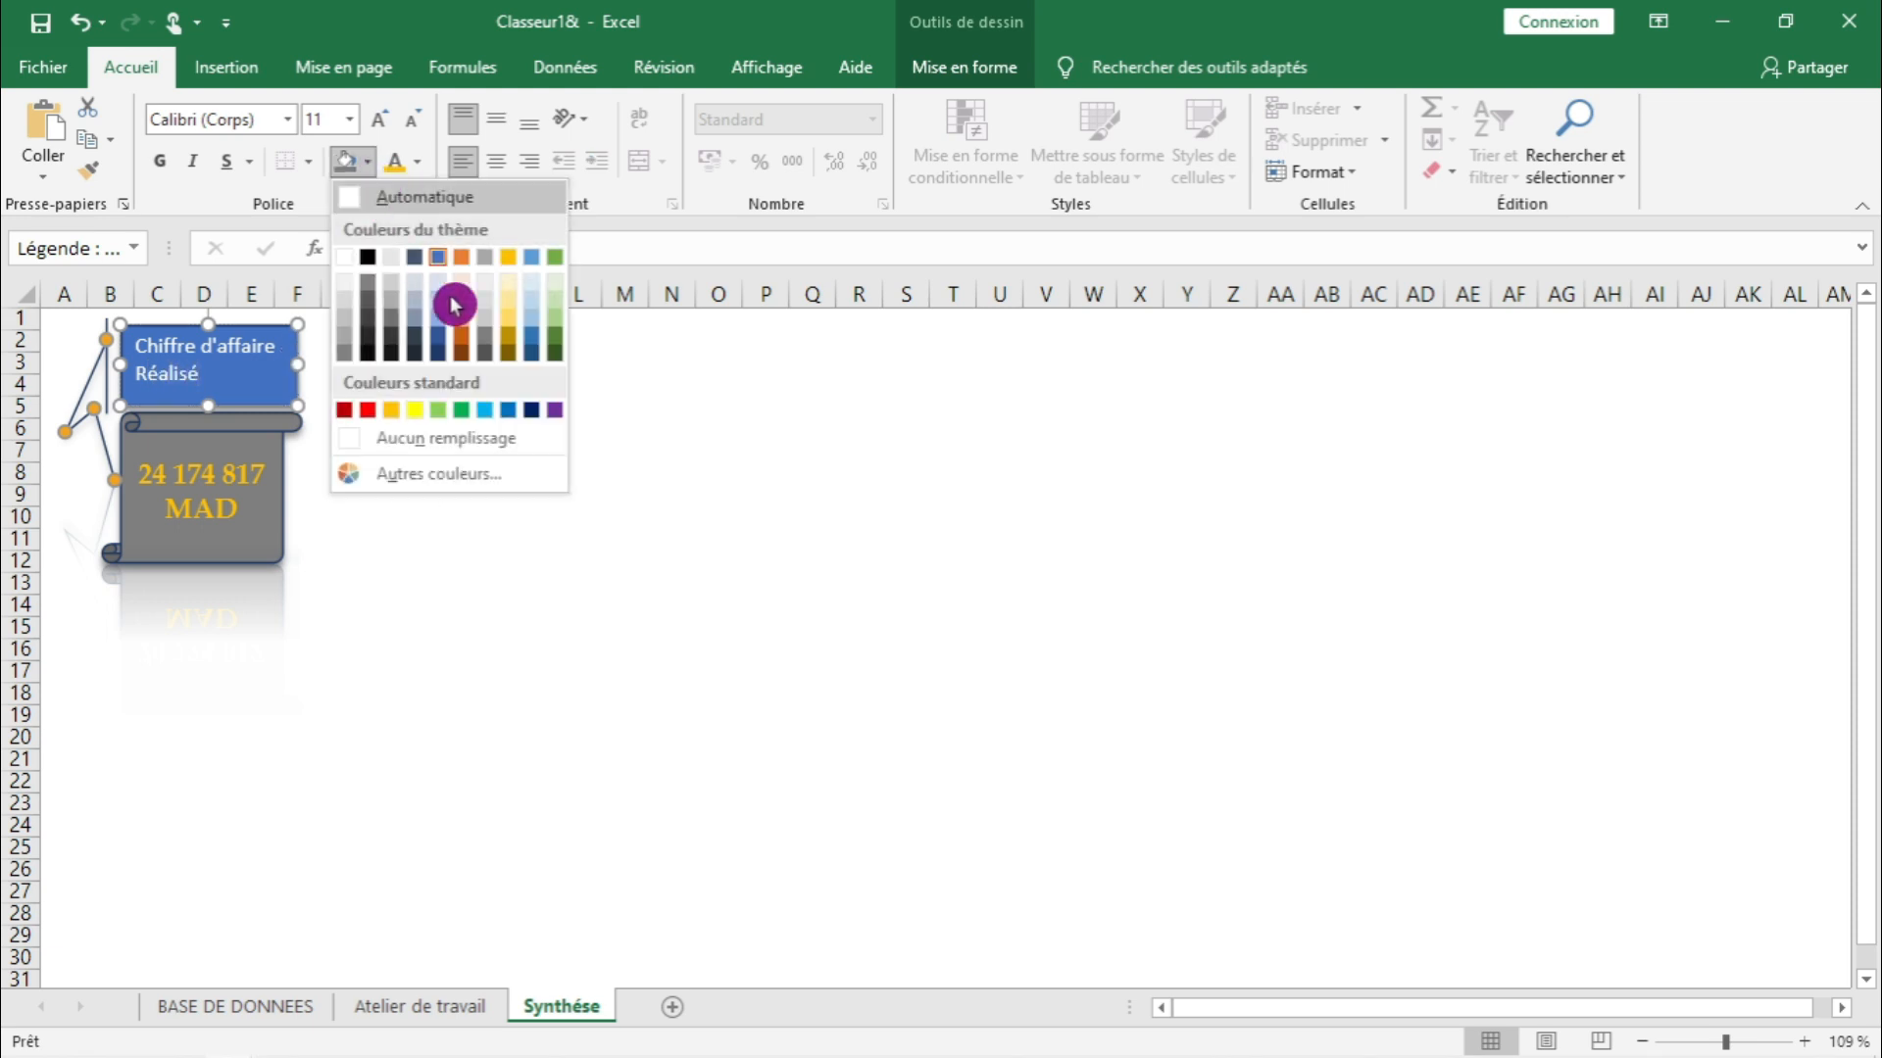
left_click(538, 412)
left_click(496, 163)
left_click(501, 137)
left_click(418, 162)
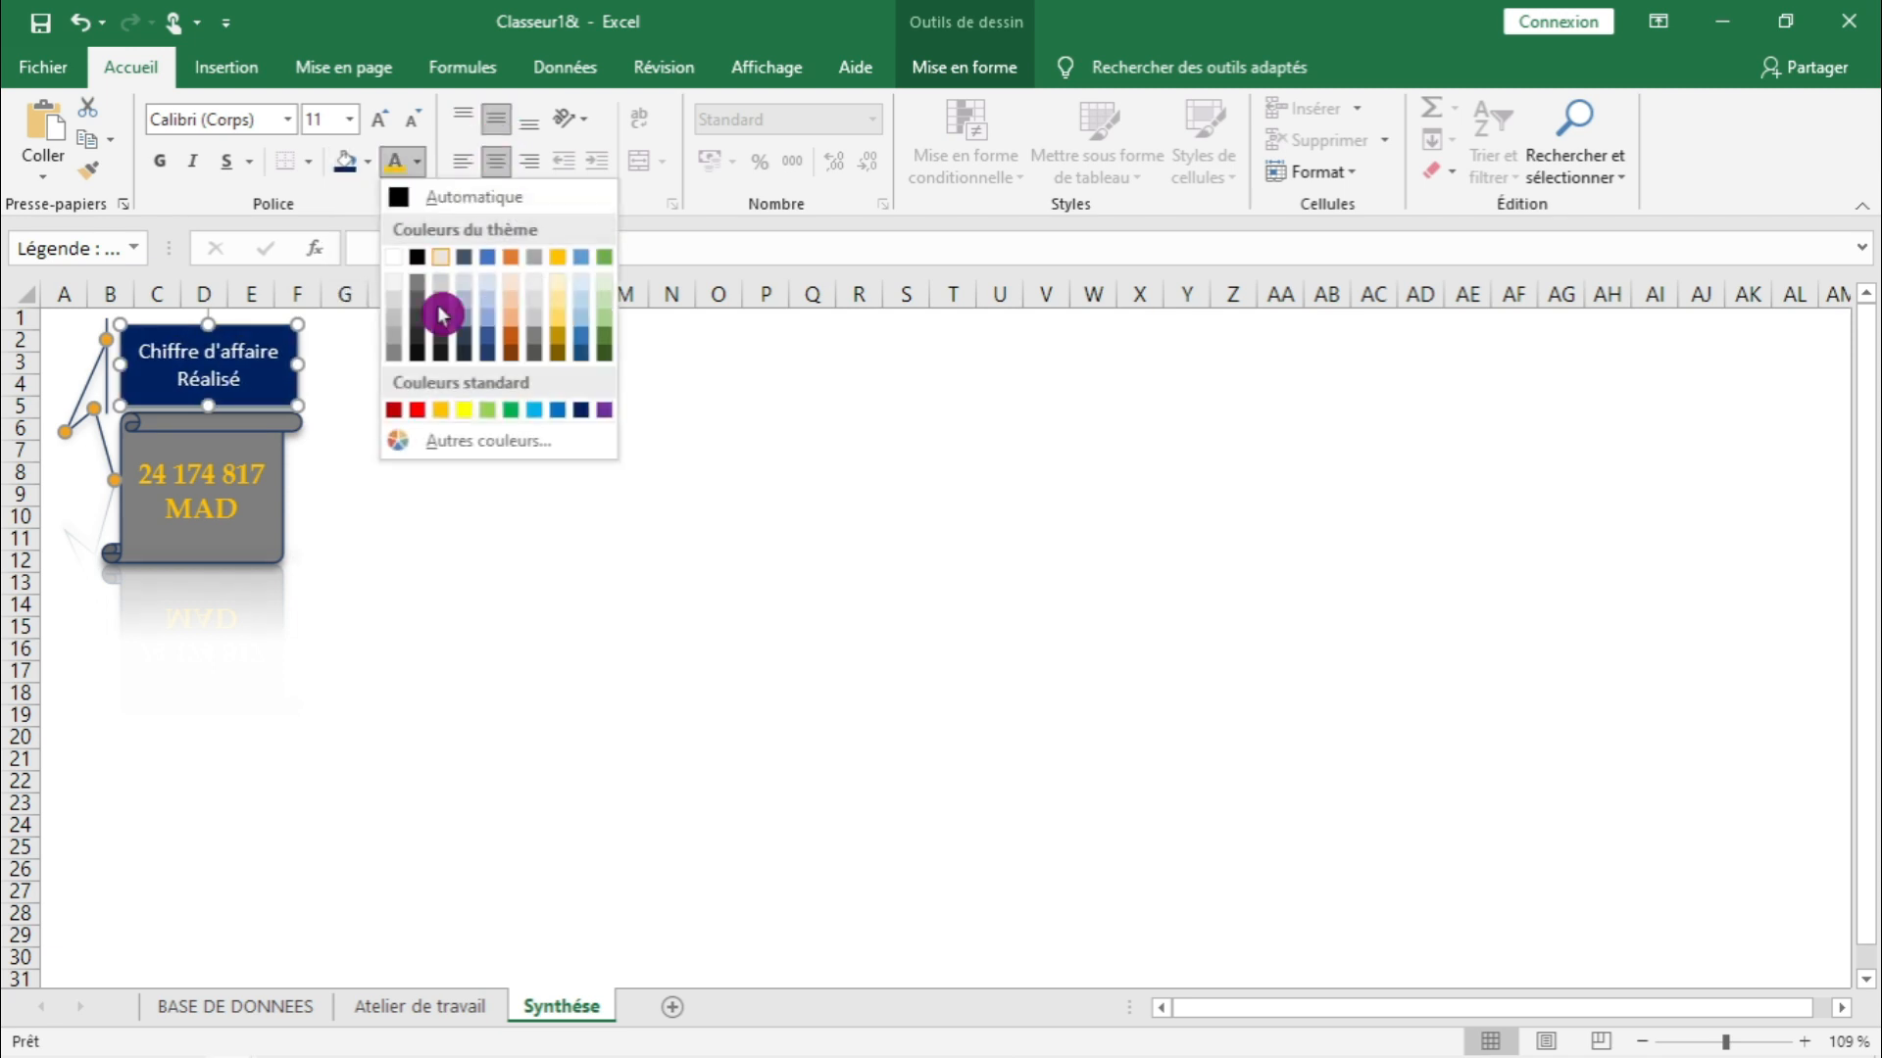
left_click(466, 412)
- Make the callout's text bold Book Antiqua at 9 pt
left_click(160, 162)
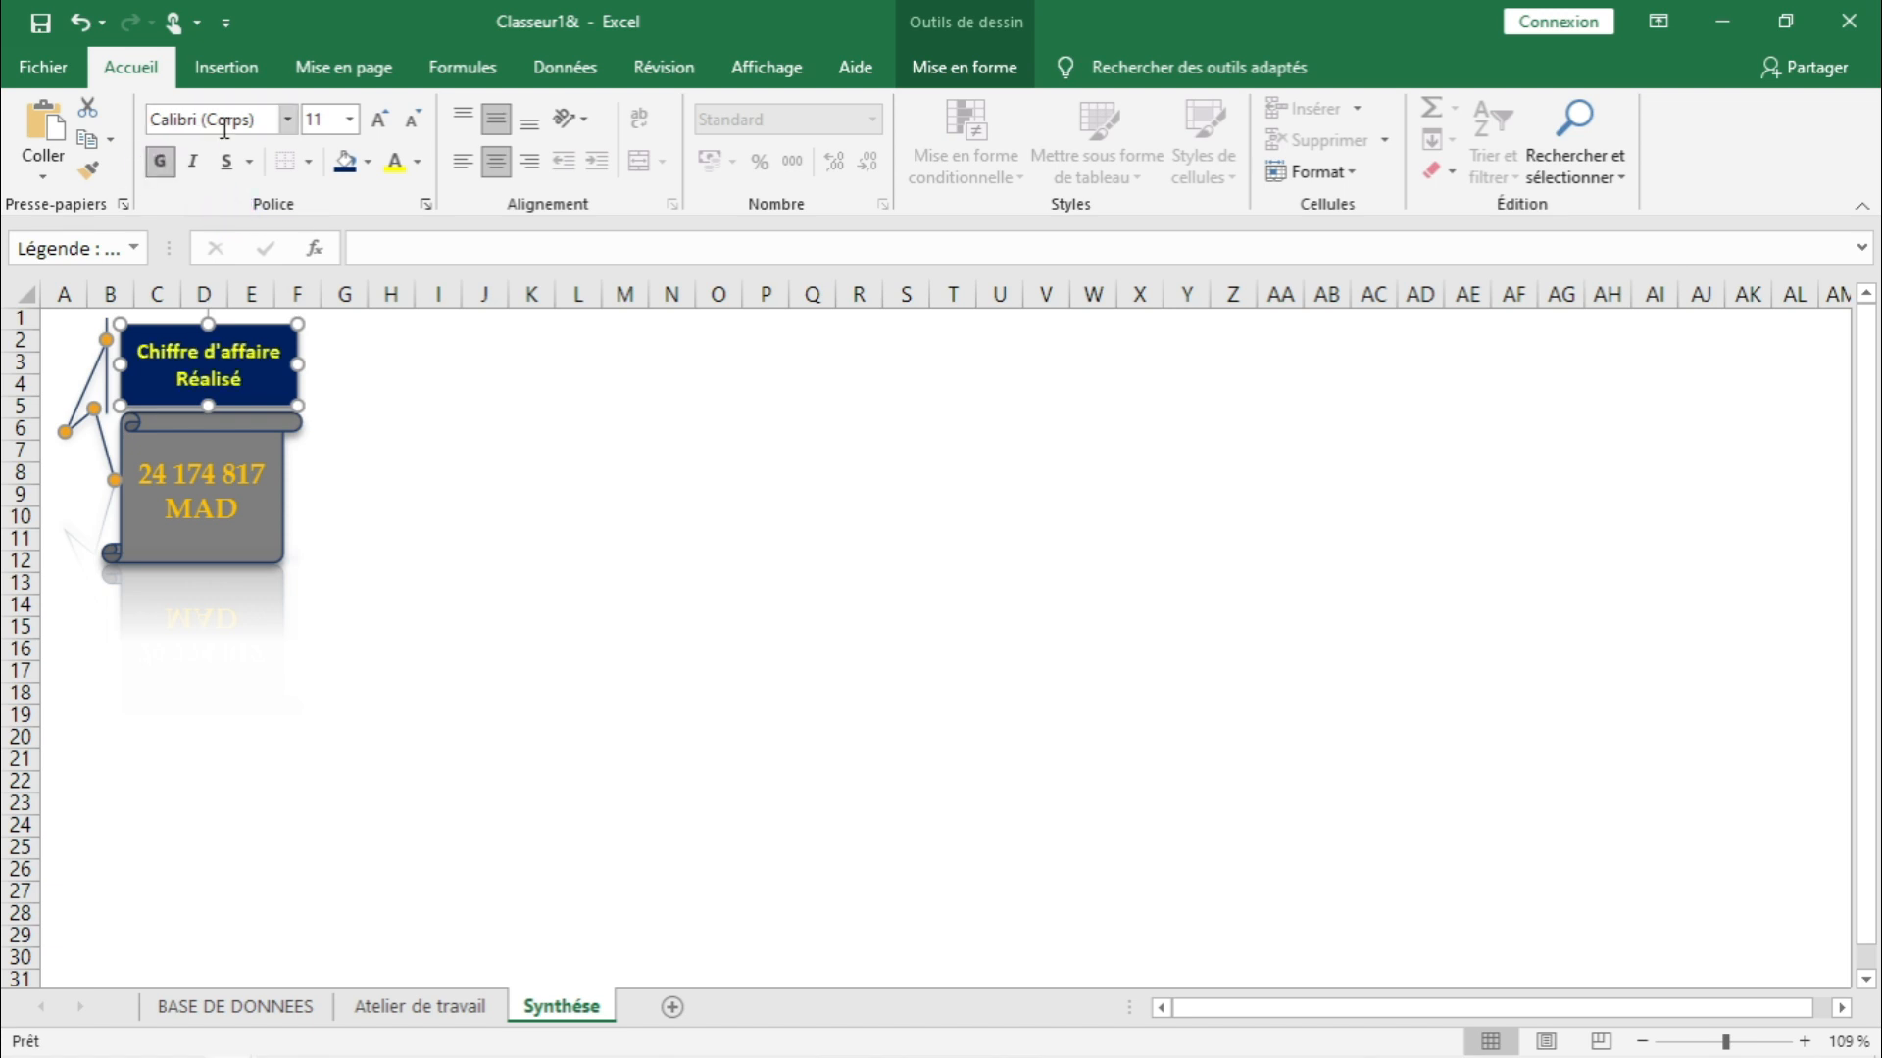
left_click(224, 129)
type("Book Antiqua")
key("Return")
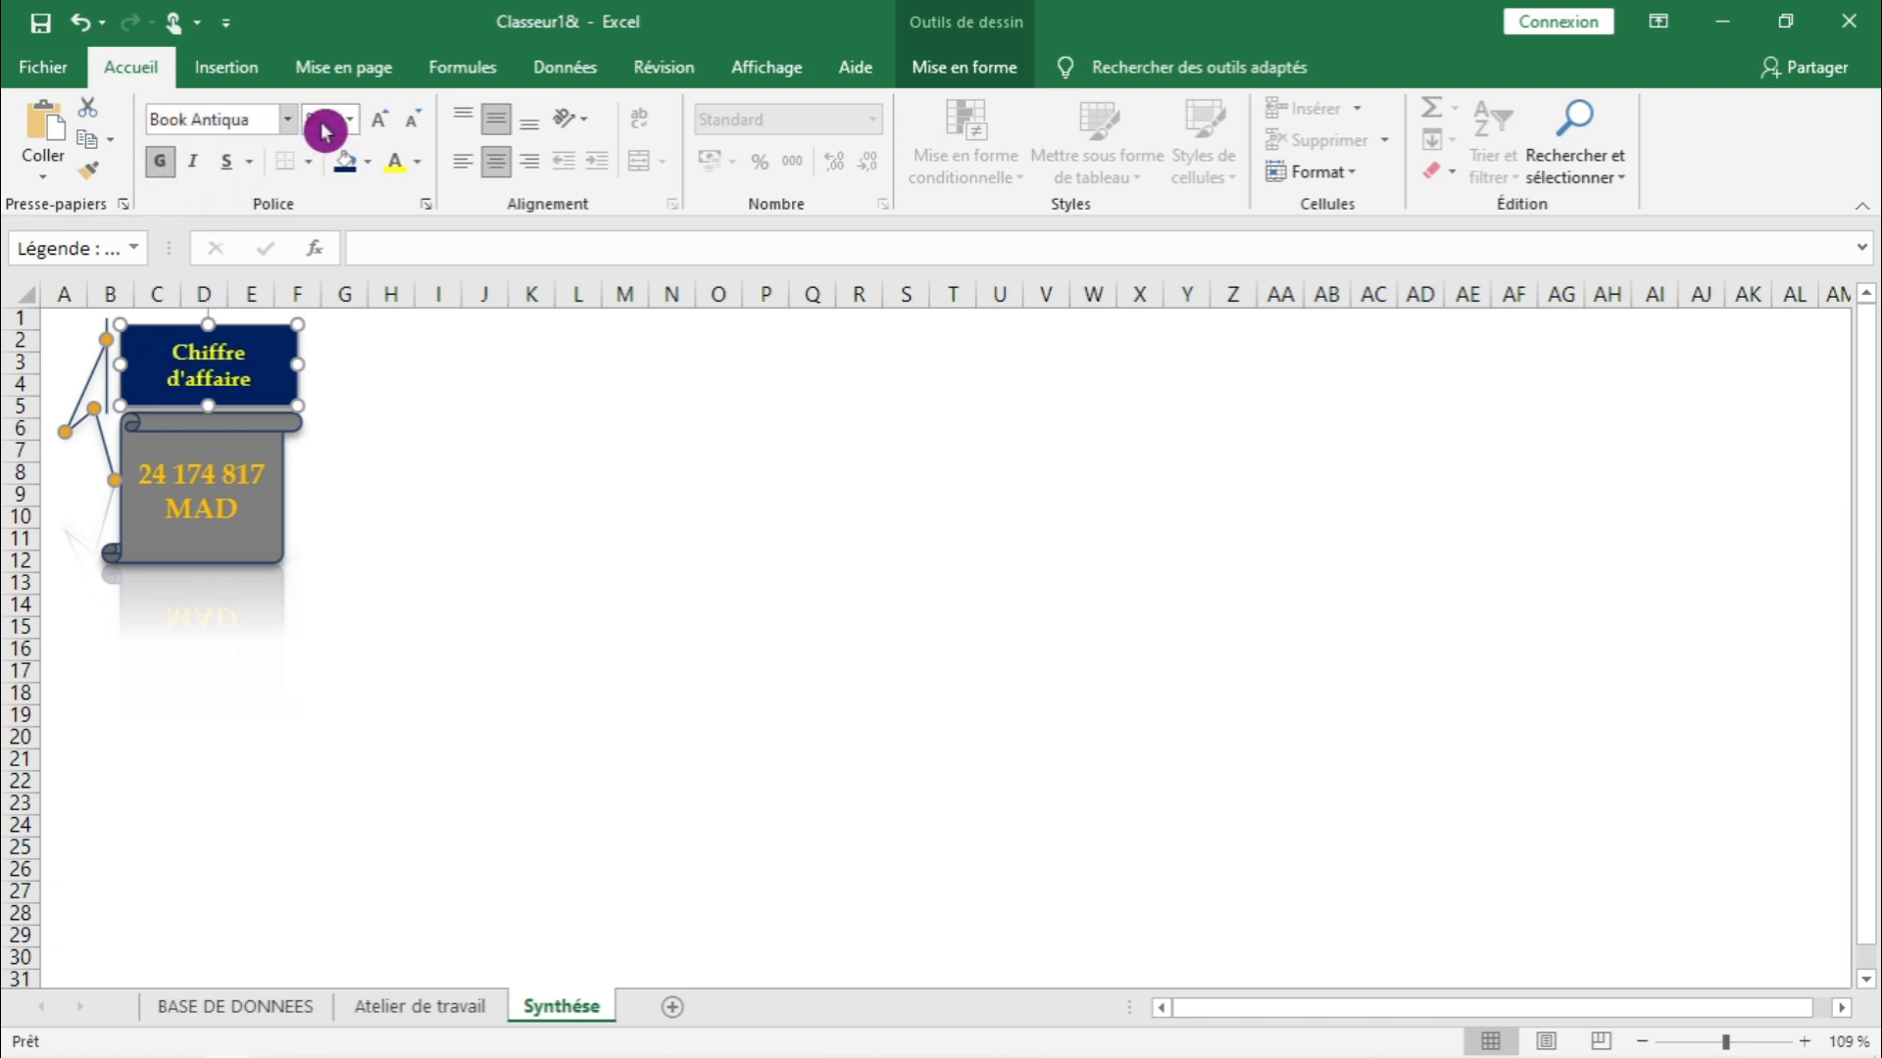
left_click(409, 125)
left_click(409, 127)
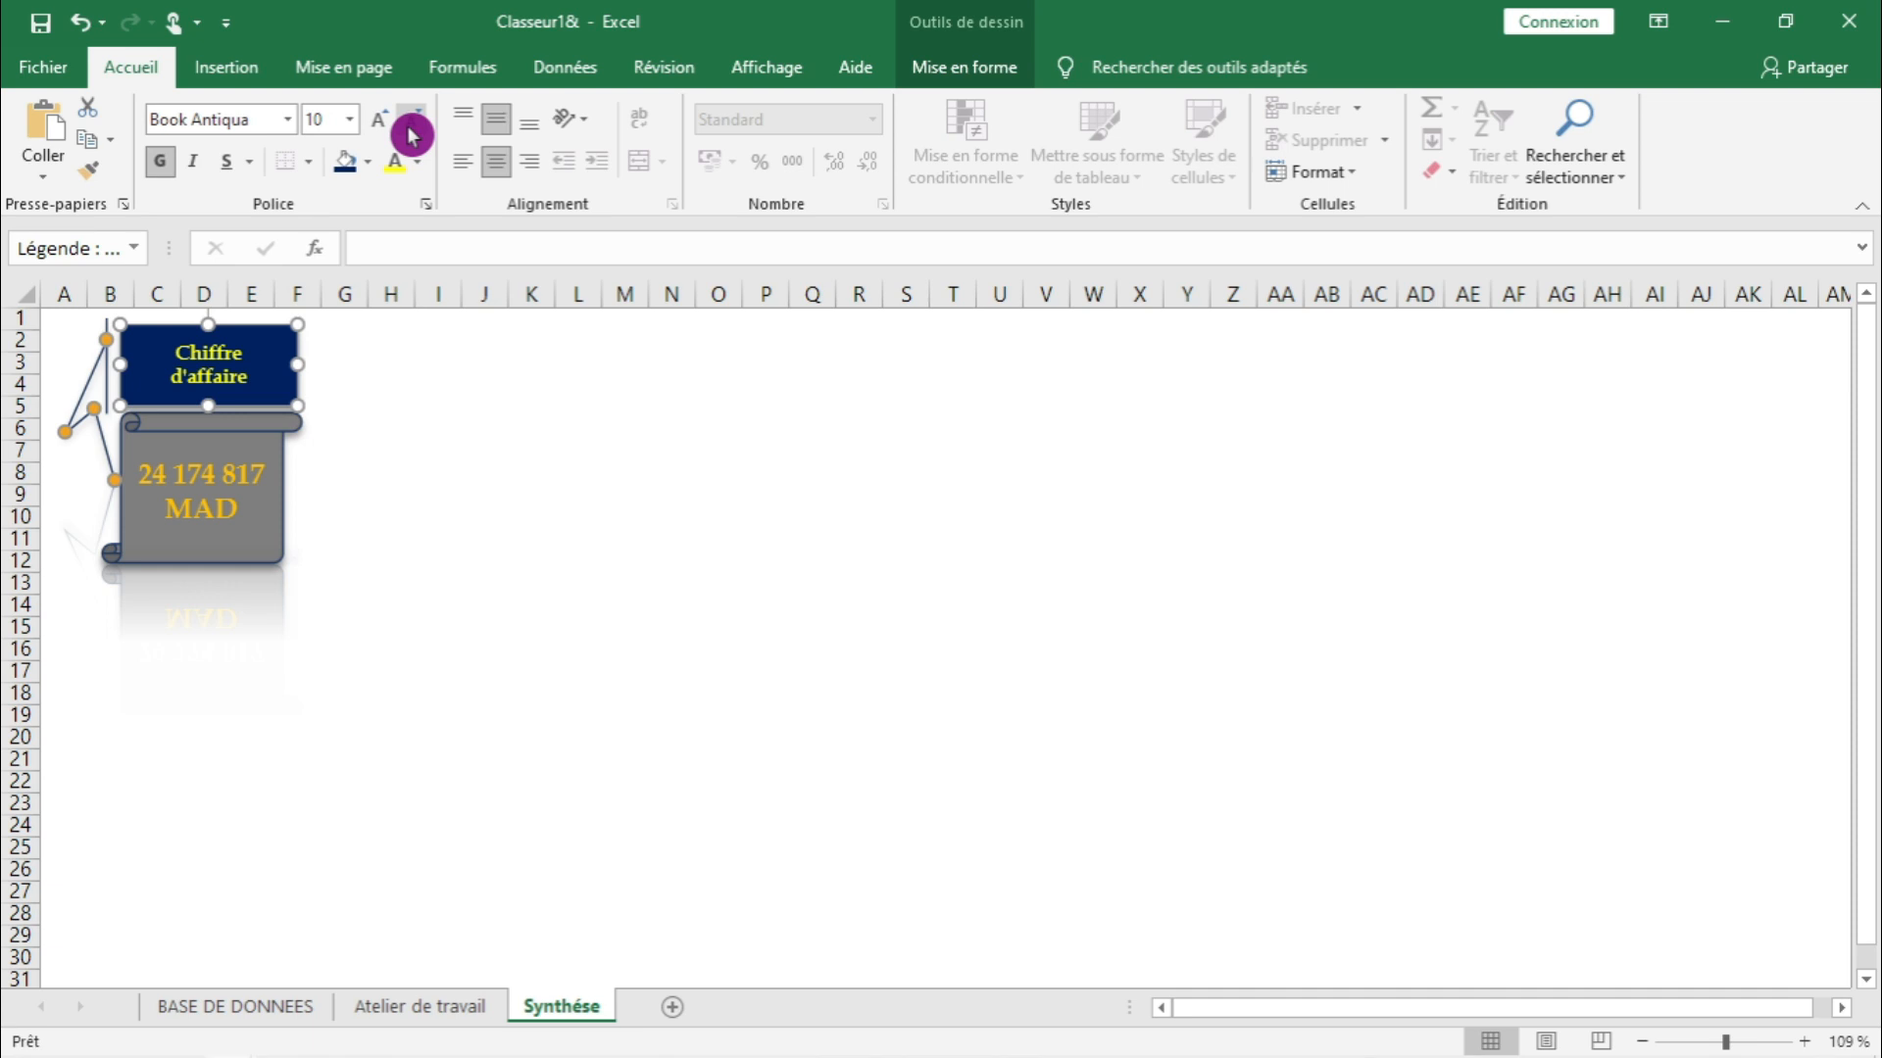
left_click(412, 135)
left_click(409, 407)
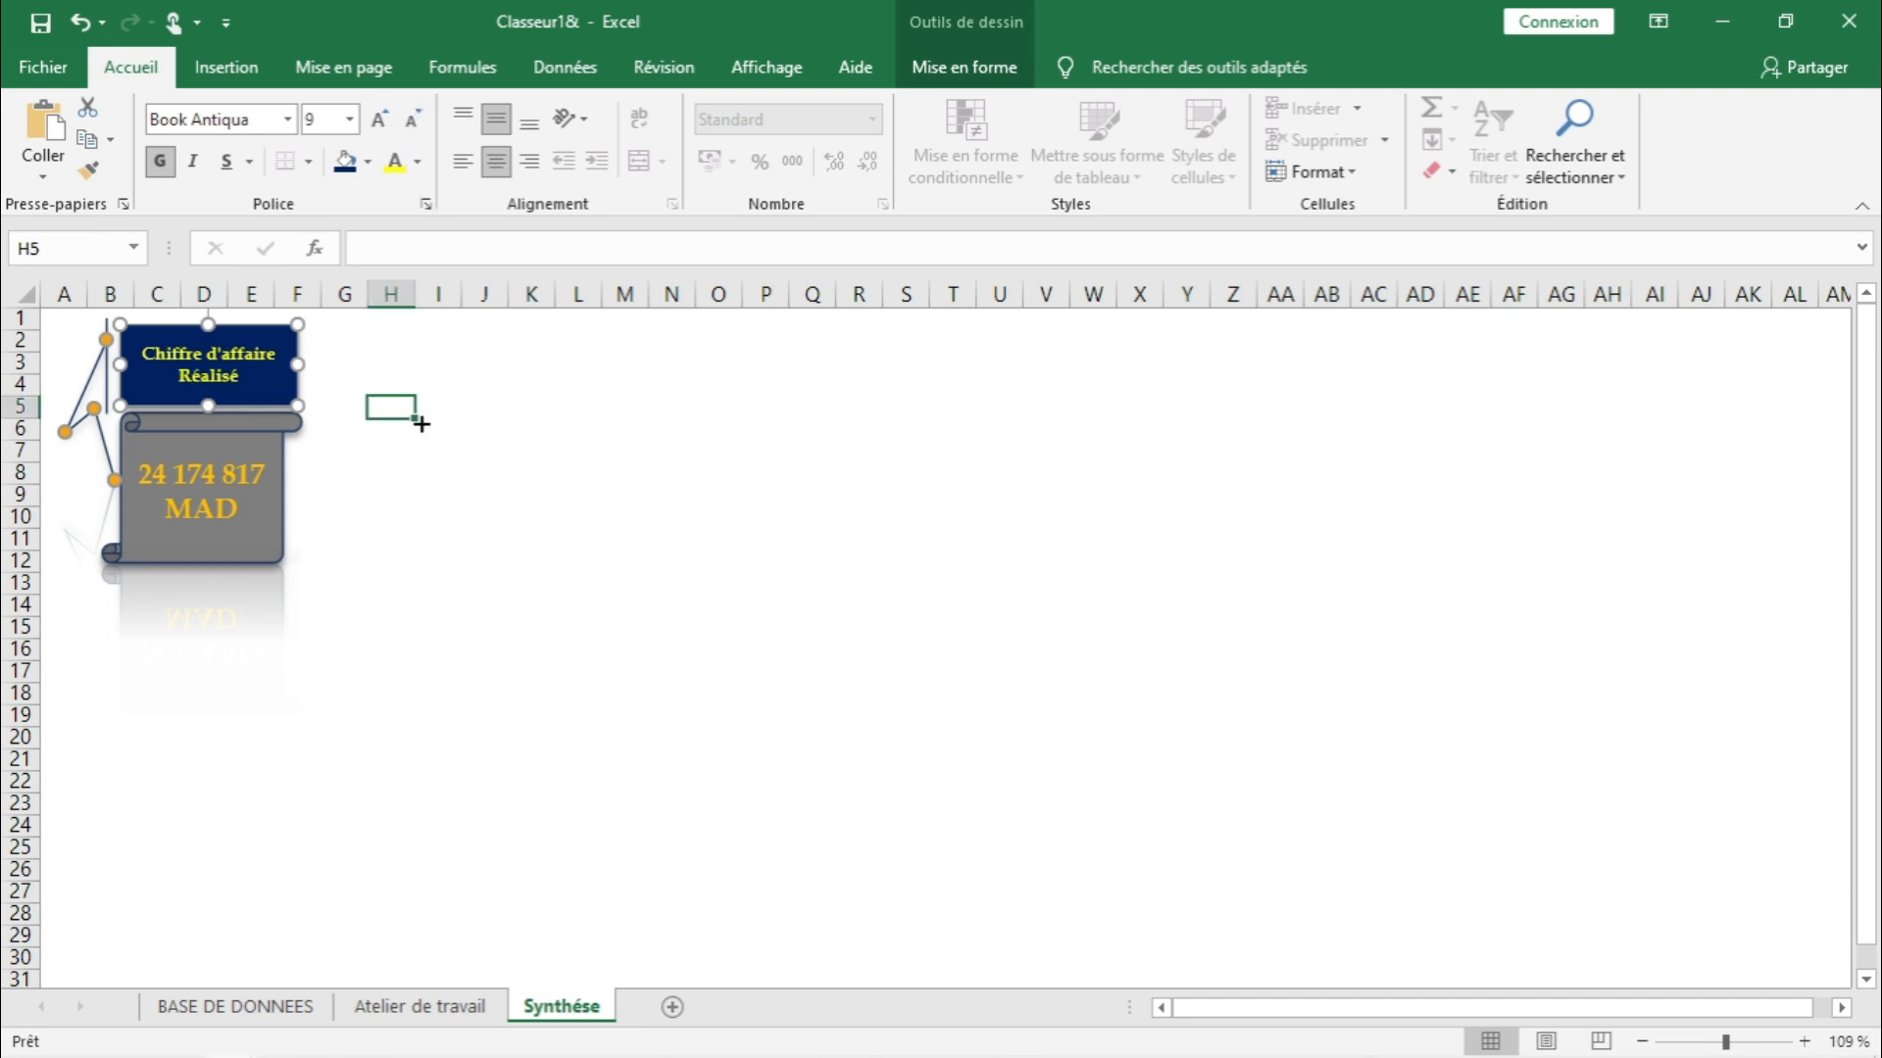
- Try narrowing the callout to match the width of the scroll's body, and undo the resize
left_click(297, 353)
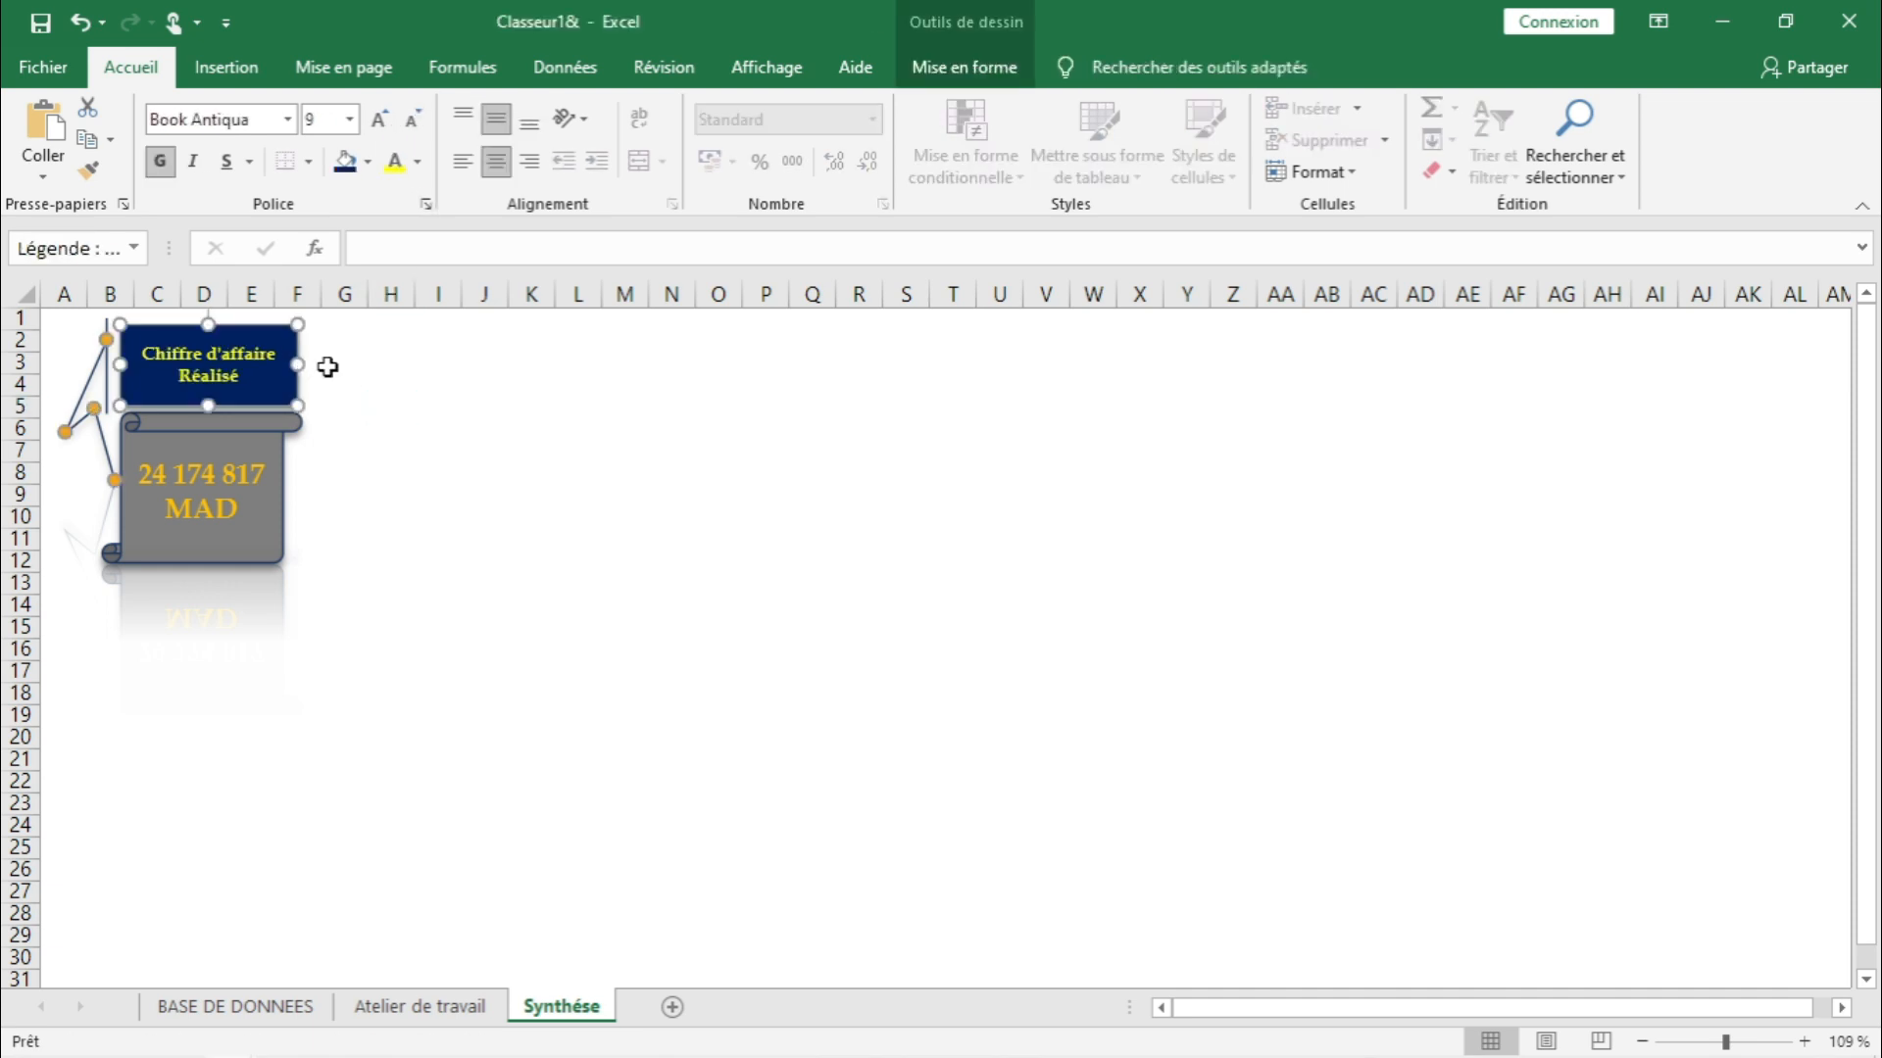
left_click(484, 473)
left_click(300, 365)
left_click_drag(296, 362, 287, 361)
left_click(344, 452)
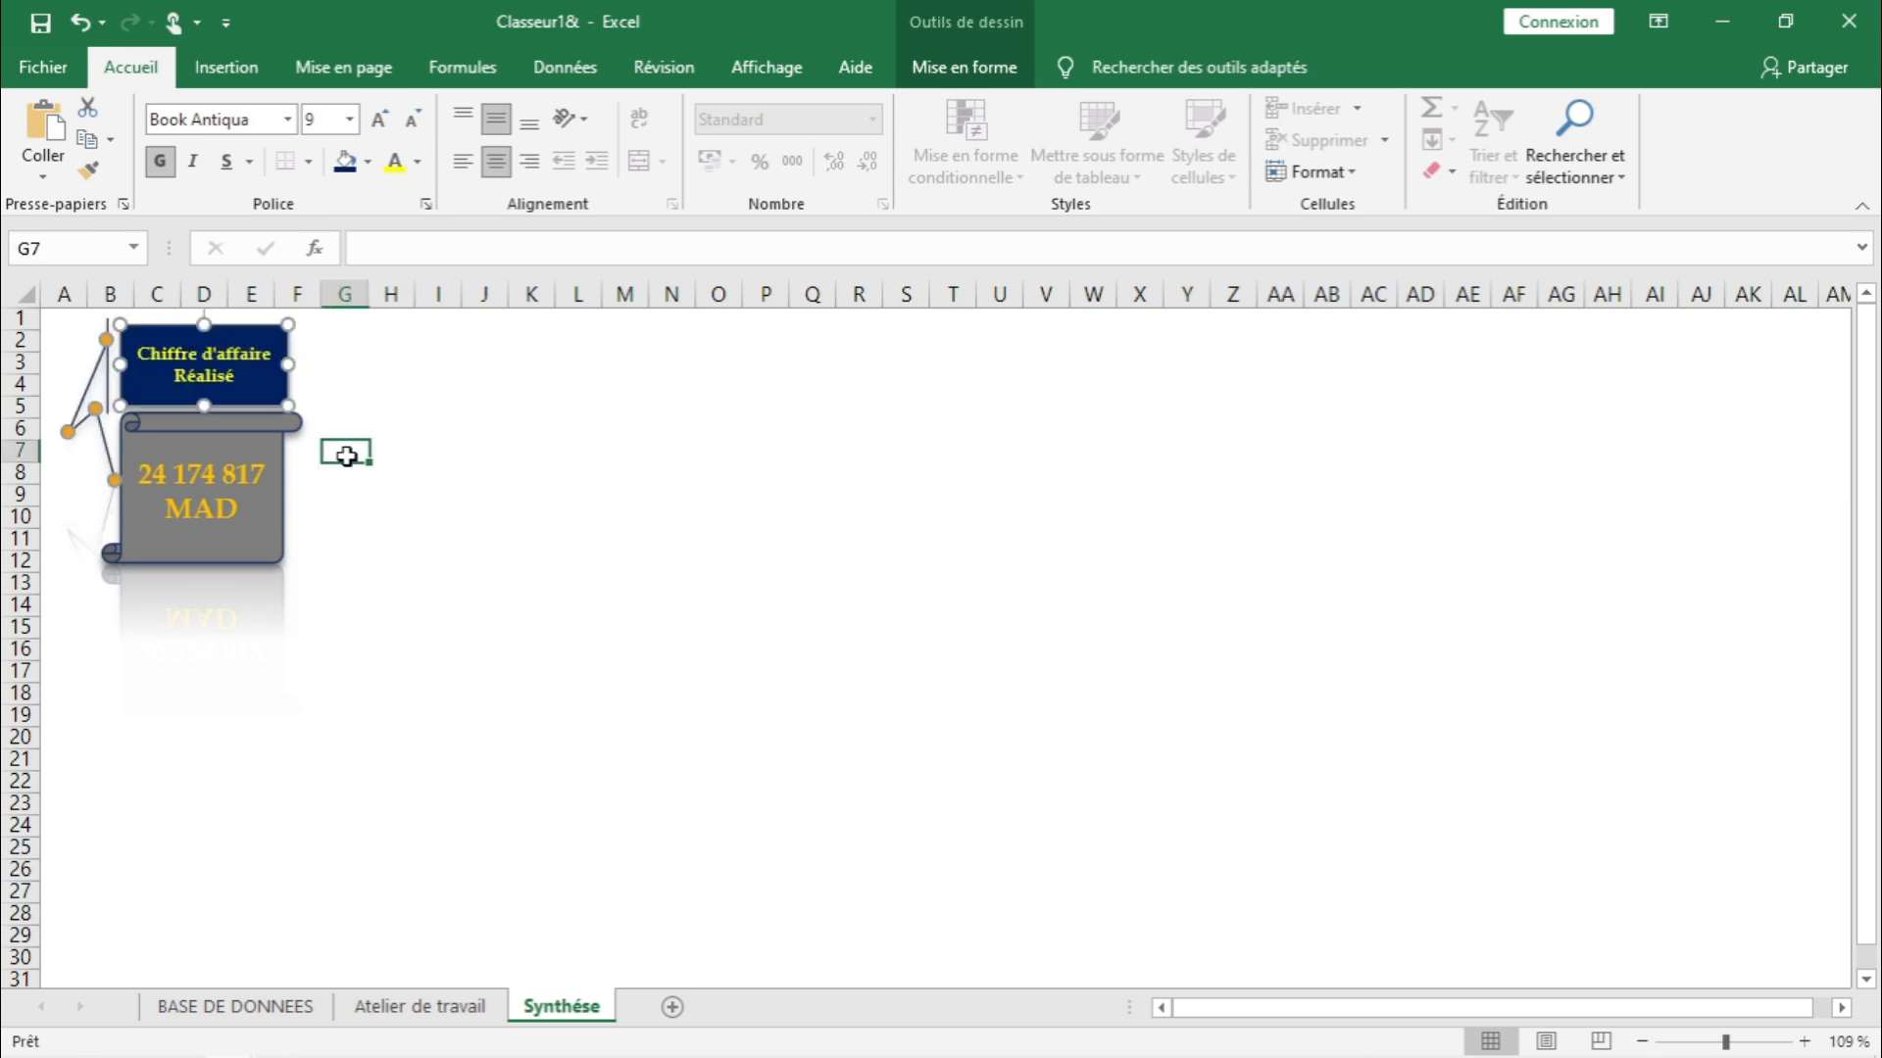
left_click(281, 396)
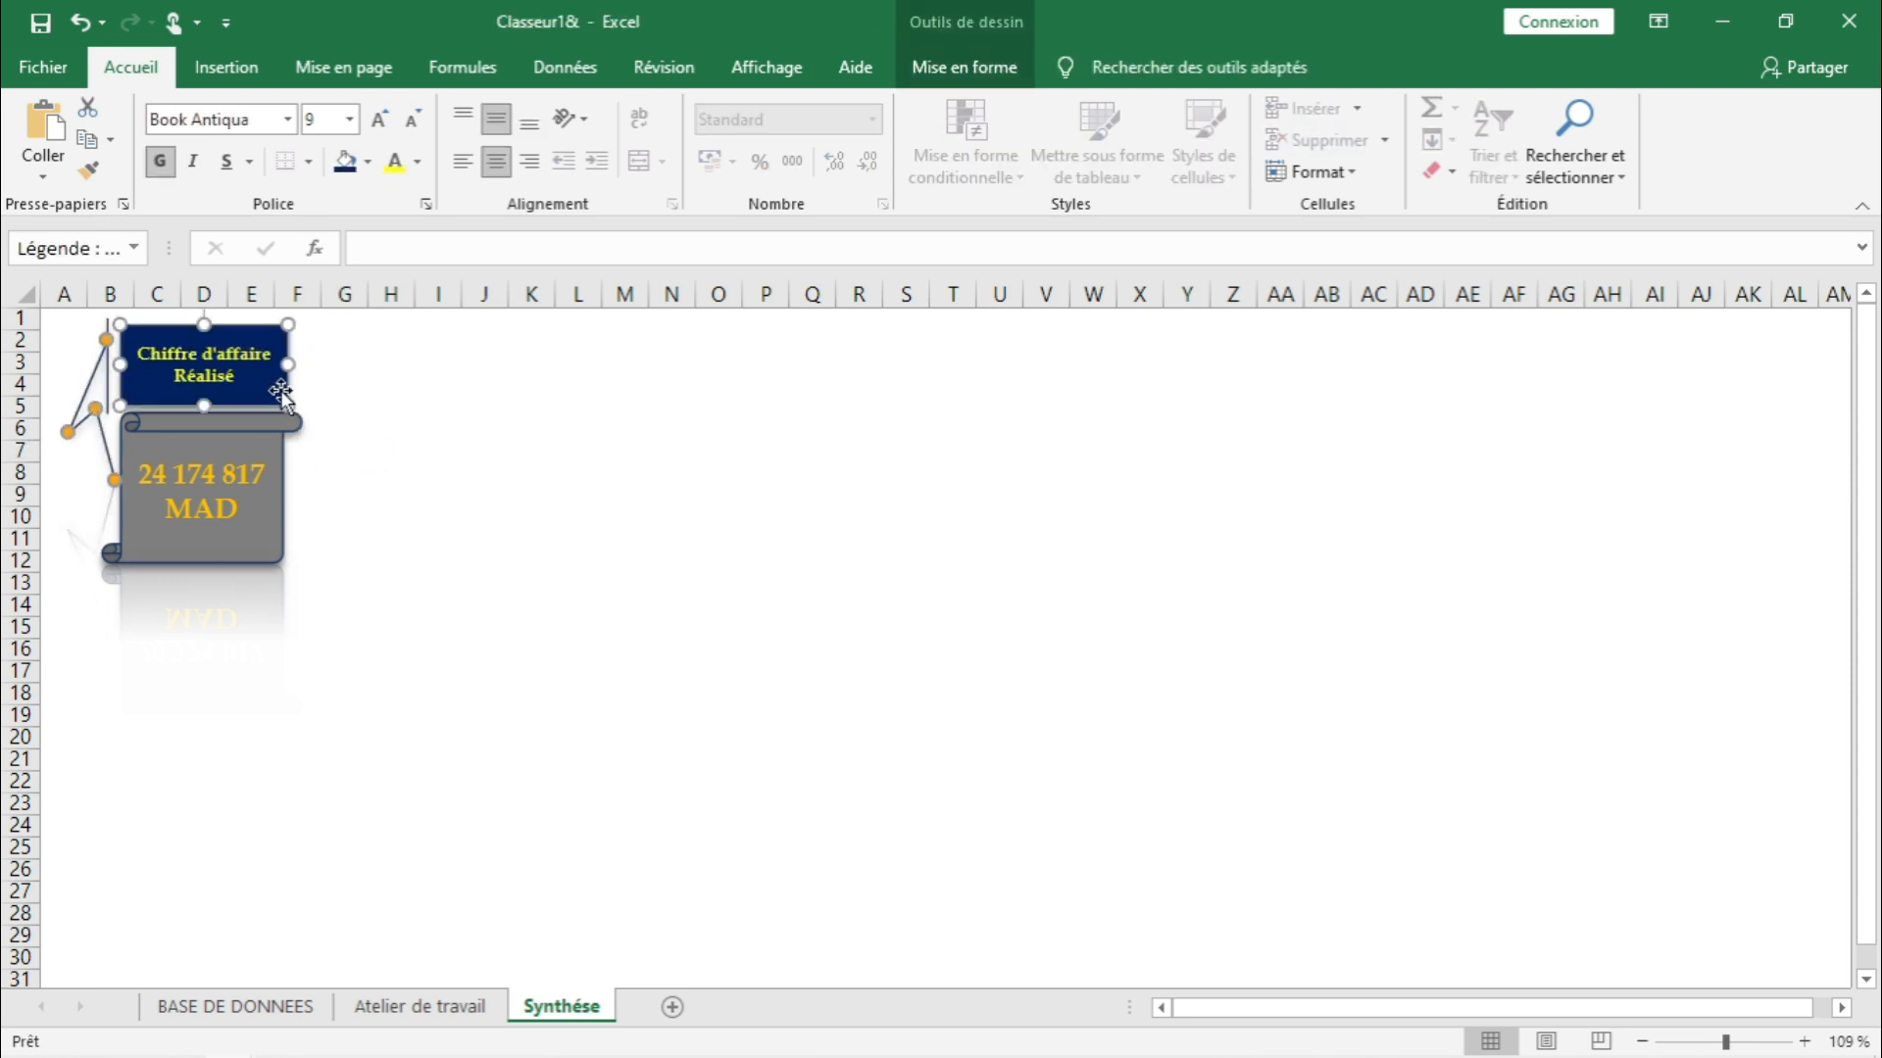
key("ctrl+z")
left_click(372, 537)
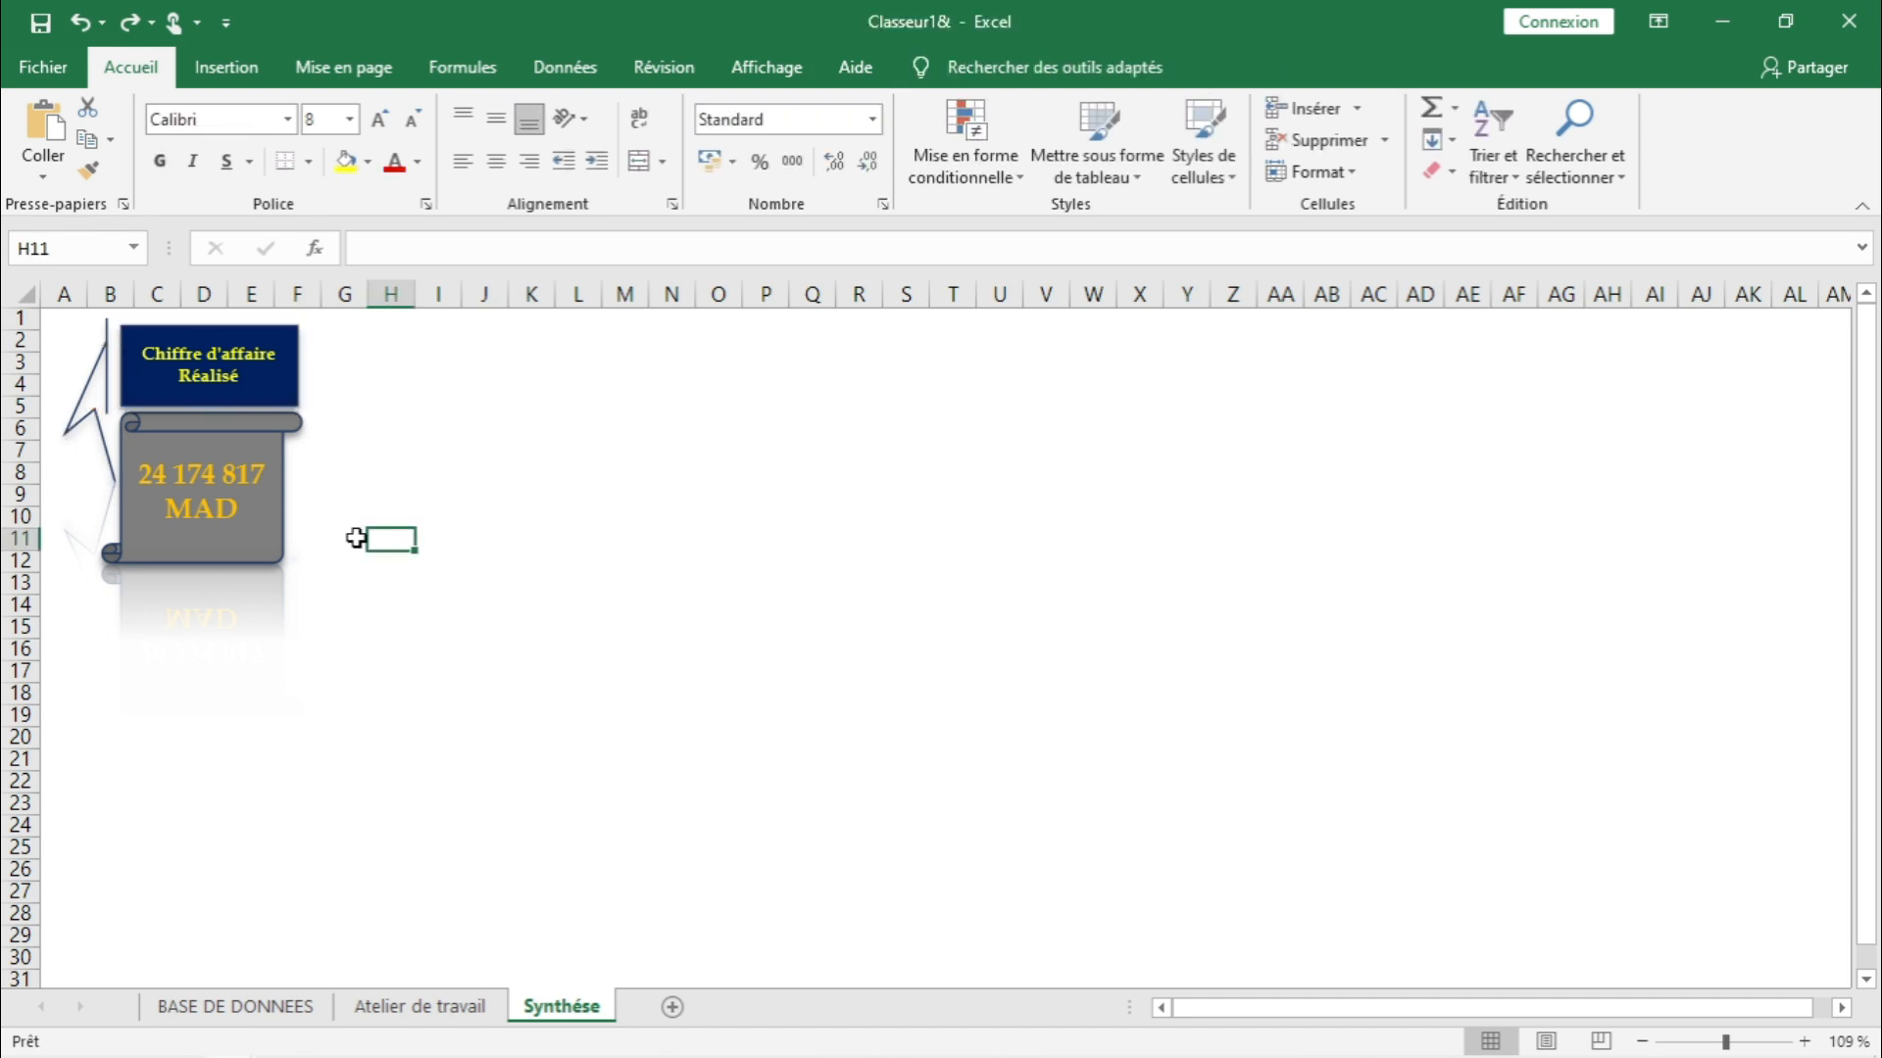
- Group the callout and the scroll shape into one object
left_click(268, 436)
left_click(269, 325, "ctrl")
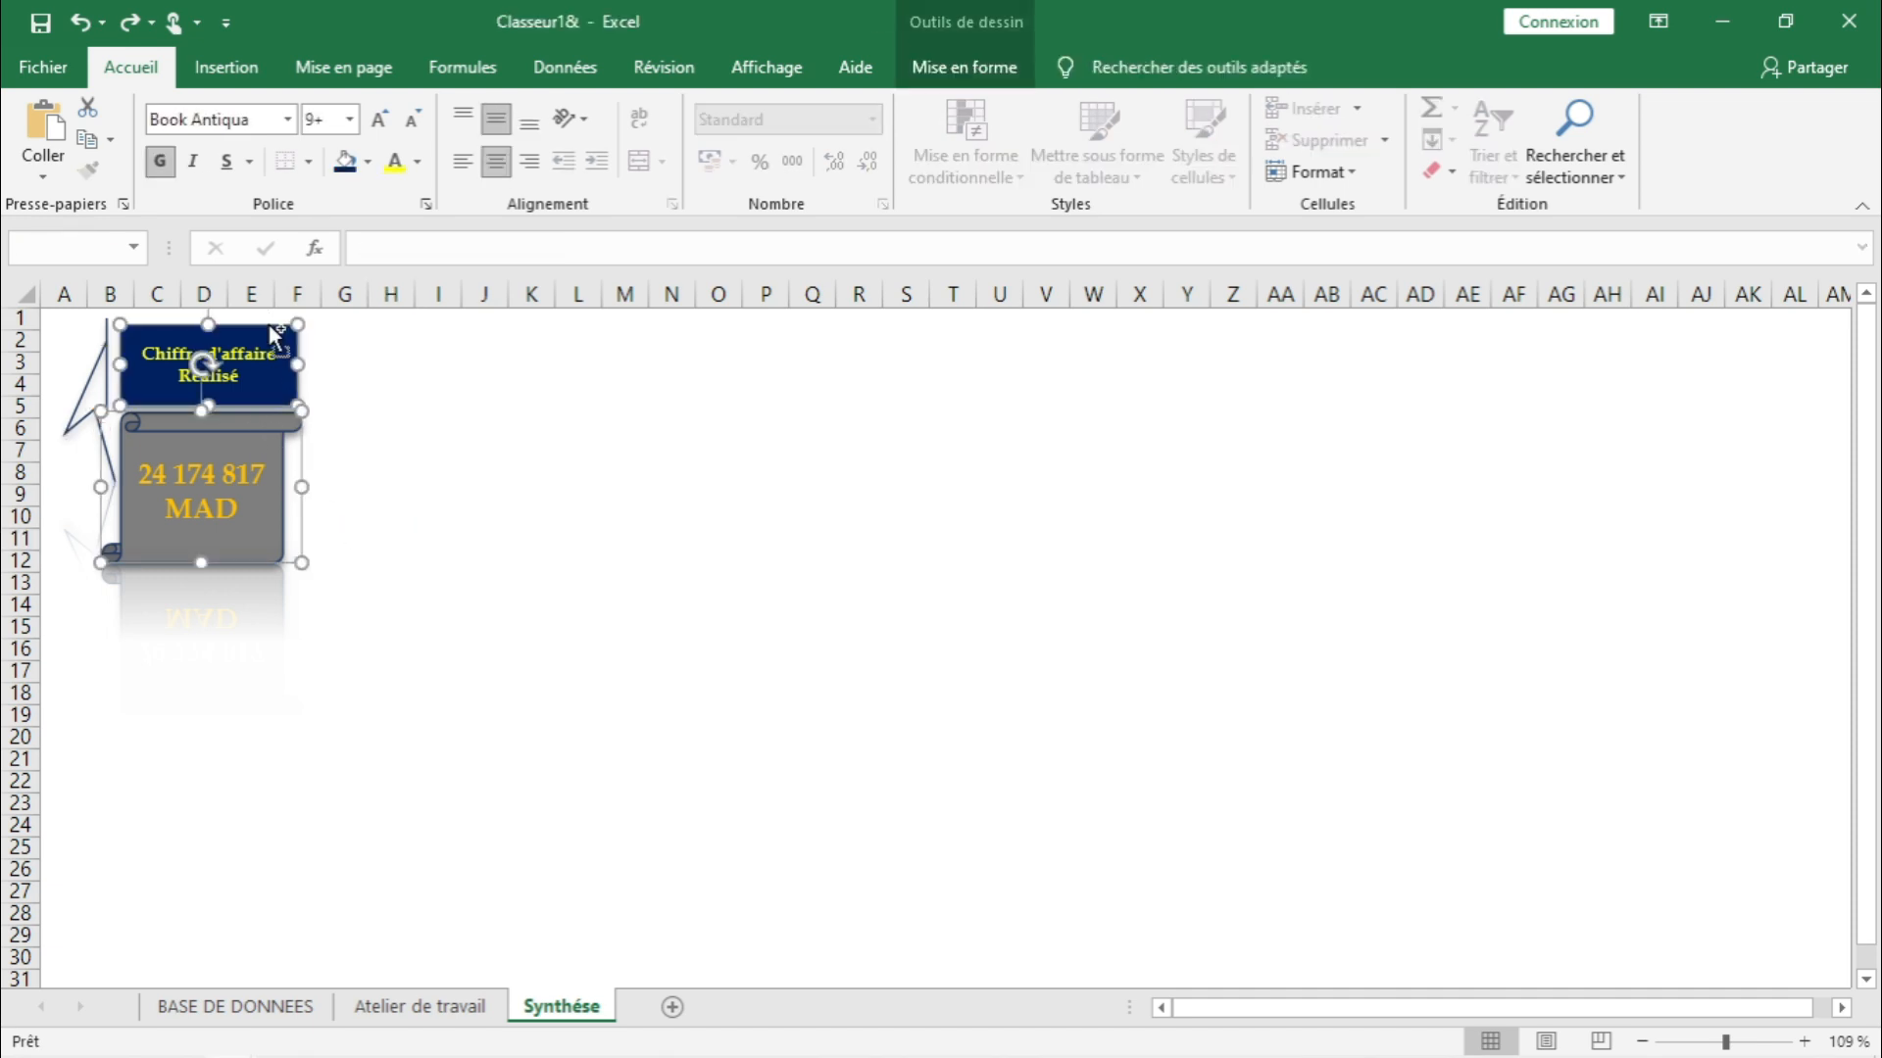
right_click(270, 333)
mouse_move(461, 488)
left_click(659, 487)
left_click(657, 482)
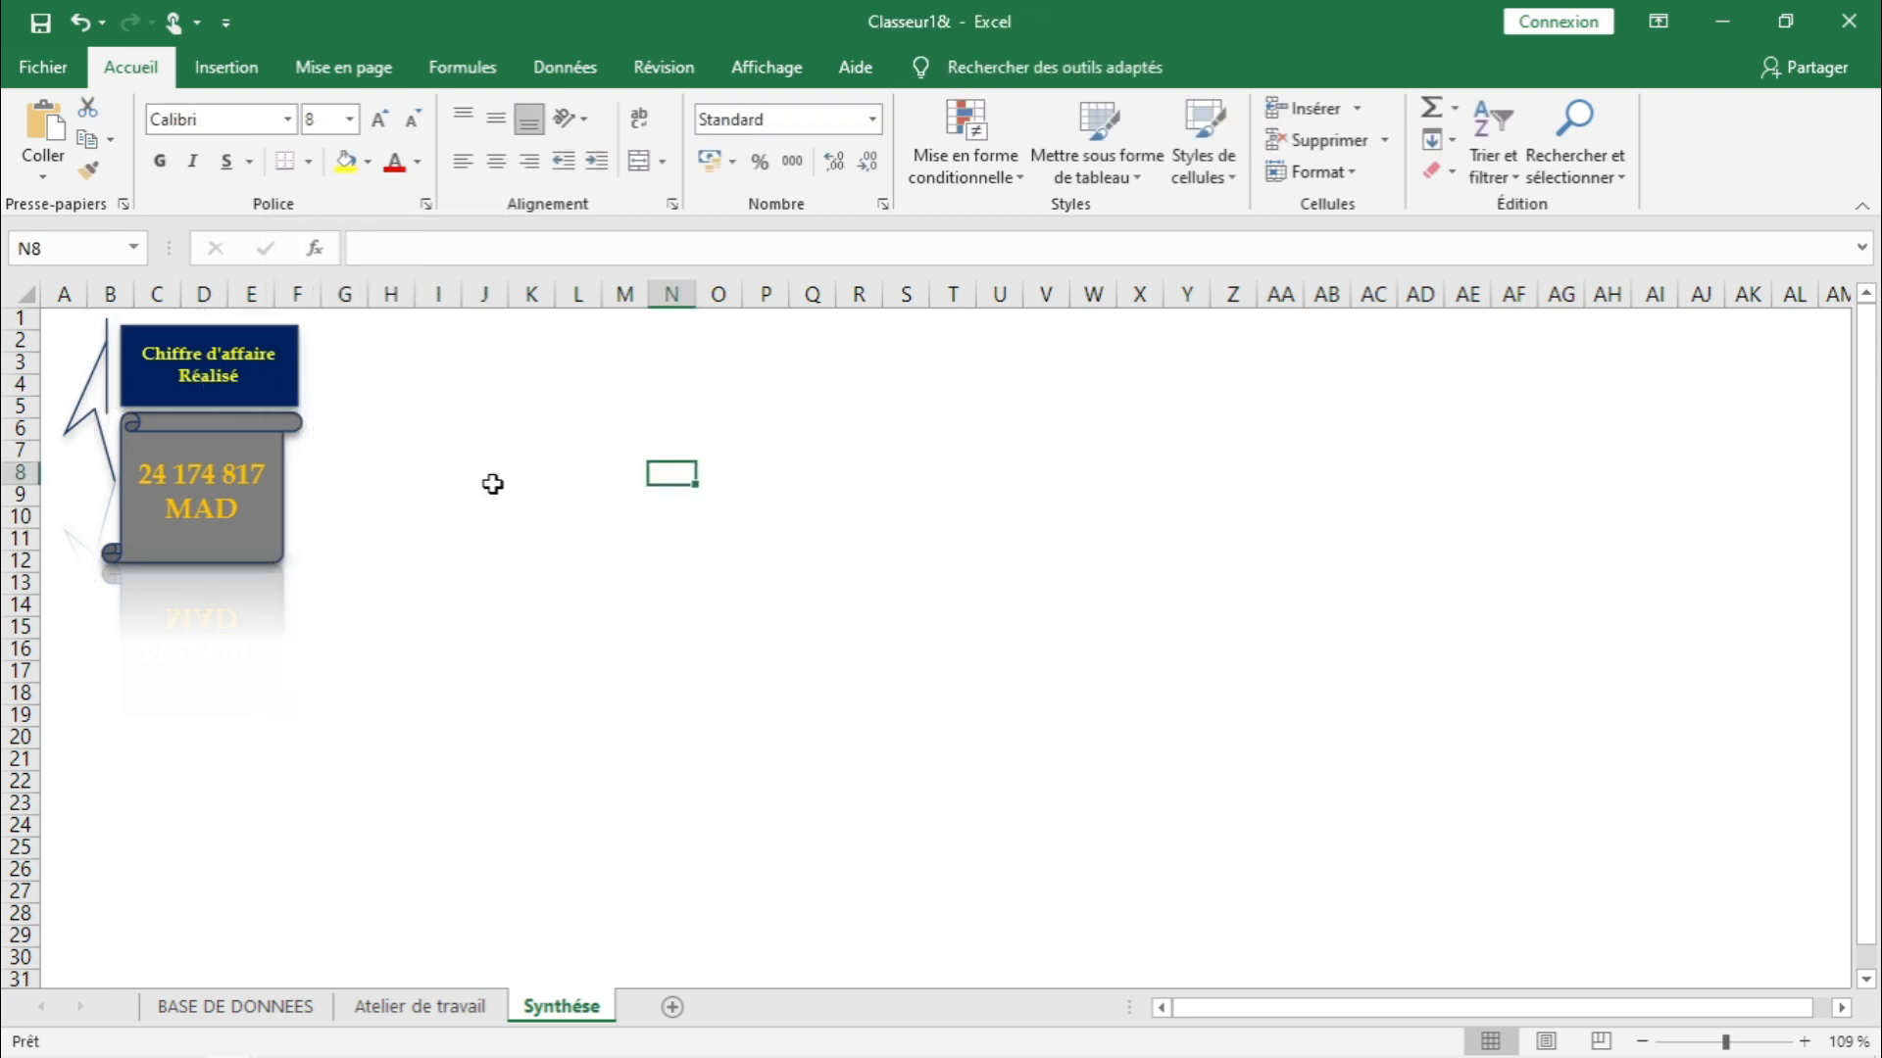
- Duplicate the grouped Chiffre d'affaire Réalisé KPI twice, placing the copies around cells I7 and O8
left_click(290, 433)
key("ctrl+c")
left_click(441, 447)
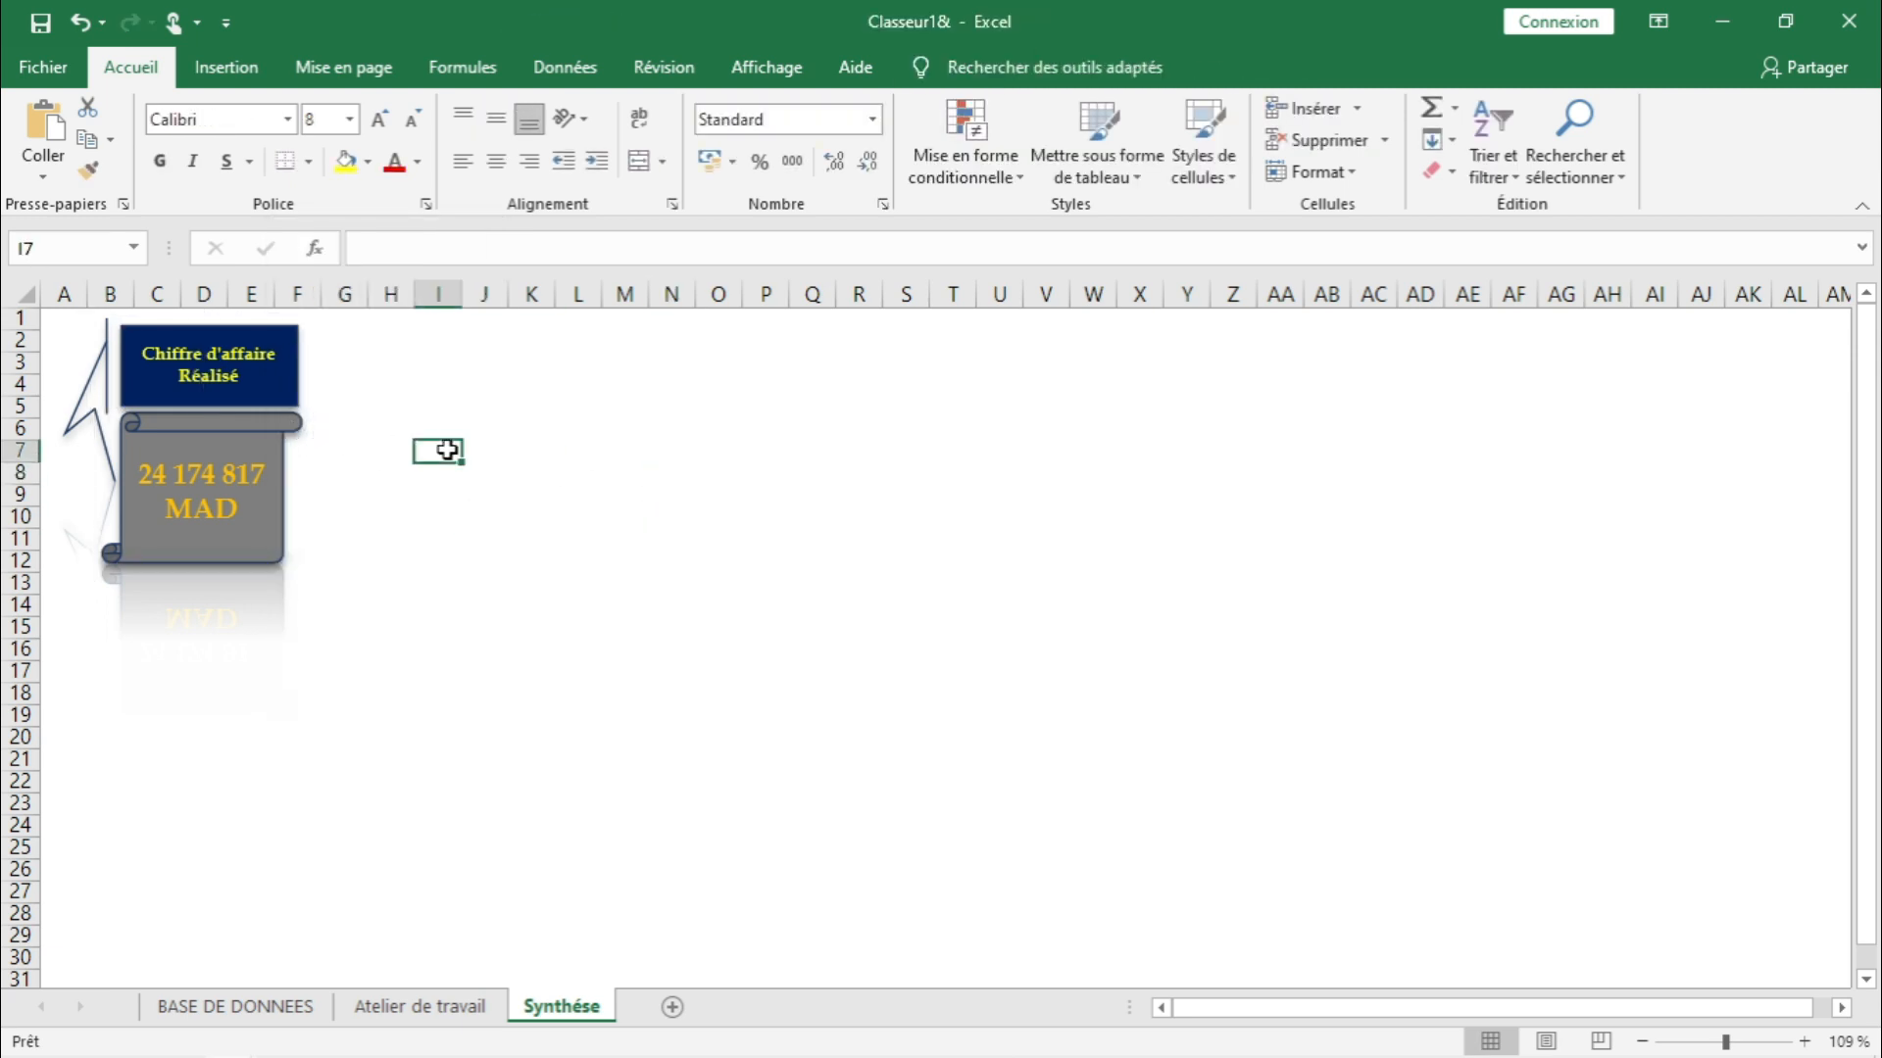
key("ctrl+v")
left_click(723, 485)
key("ctrl+v")
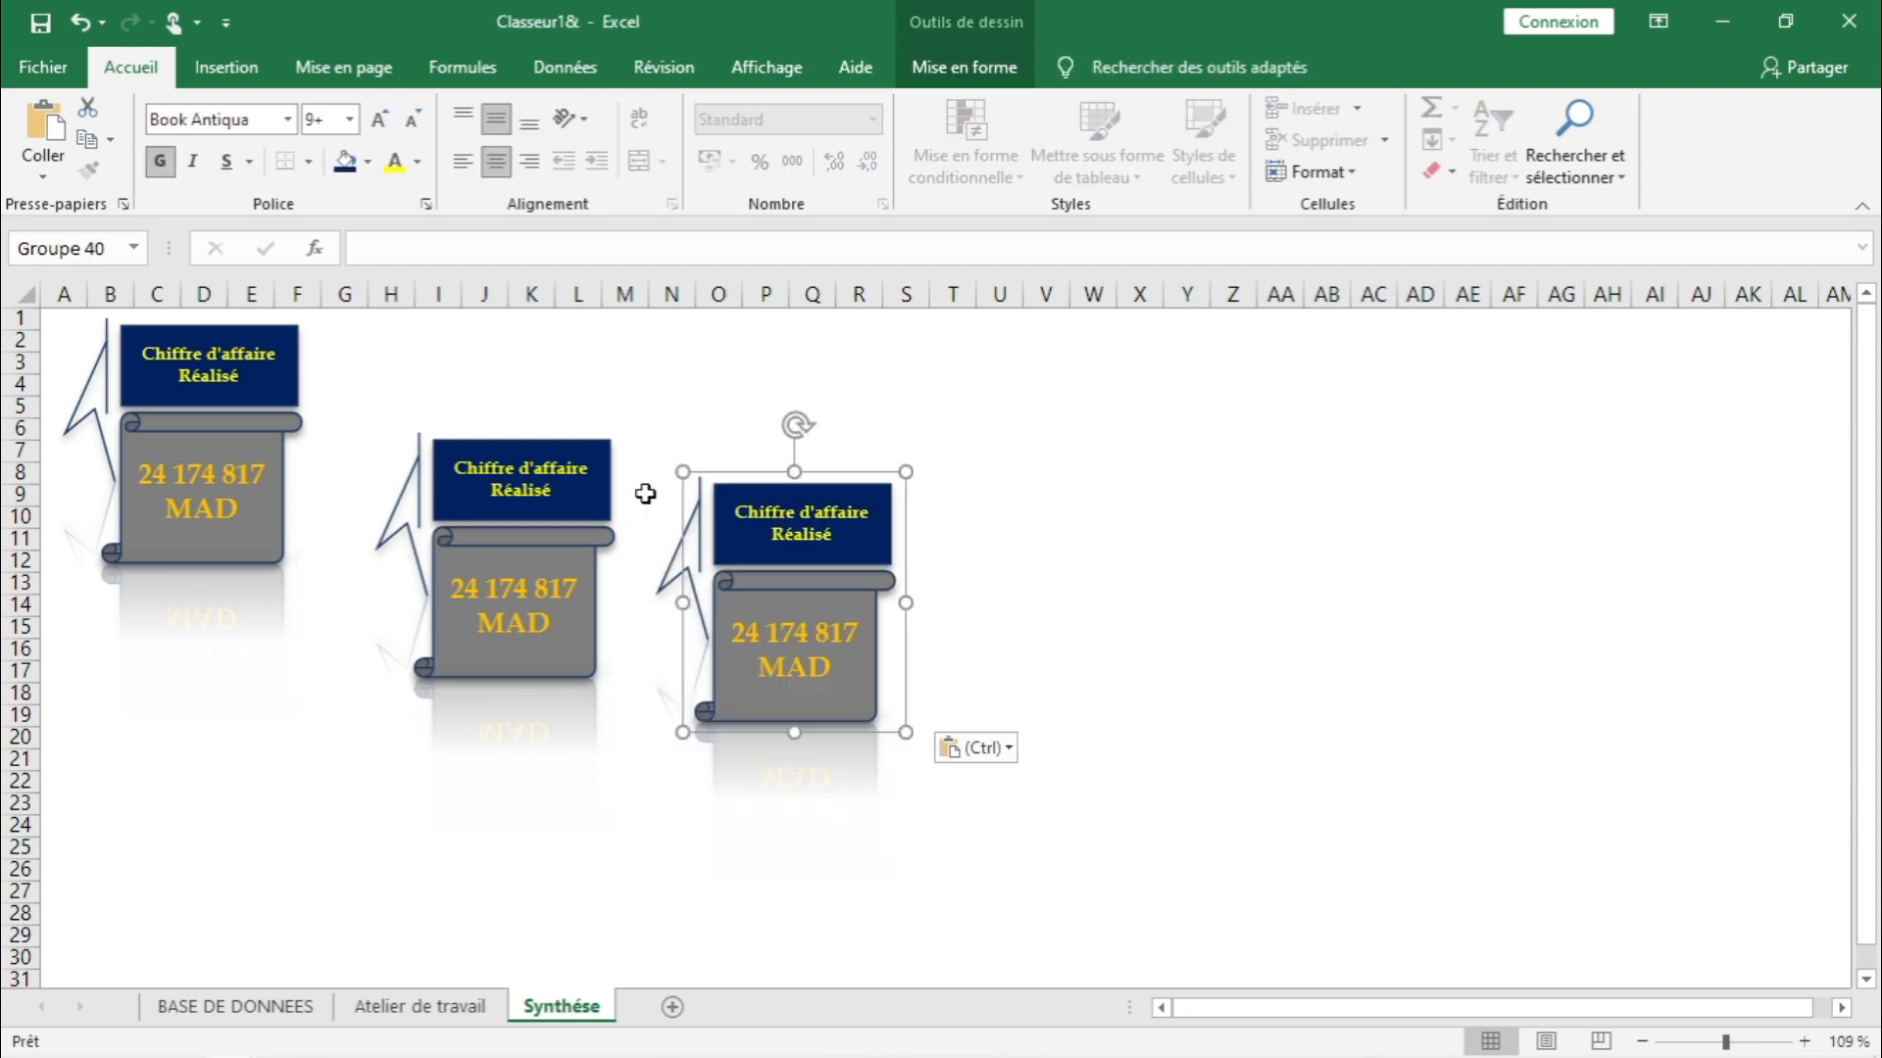
- Align the three KPI groups along their top edges
left_click(565, 538)
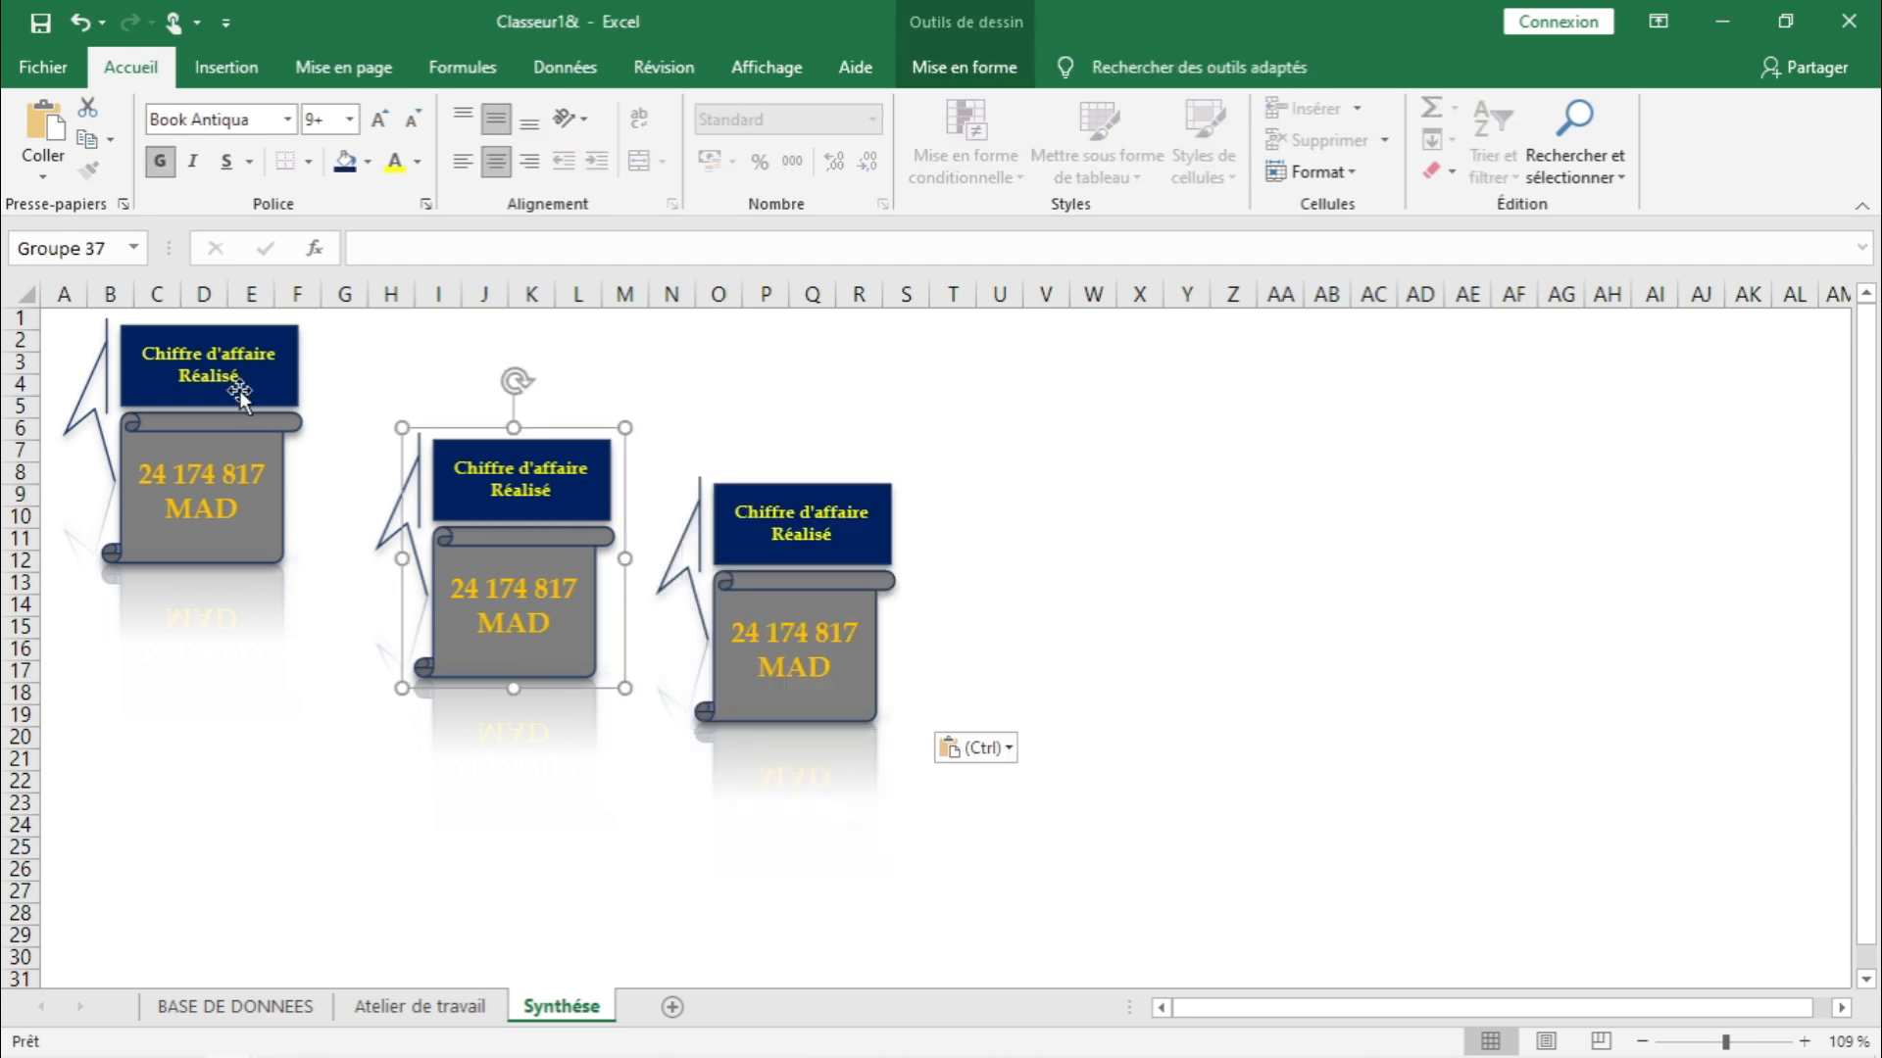
left_click(211, 338)
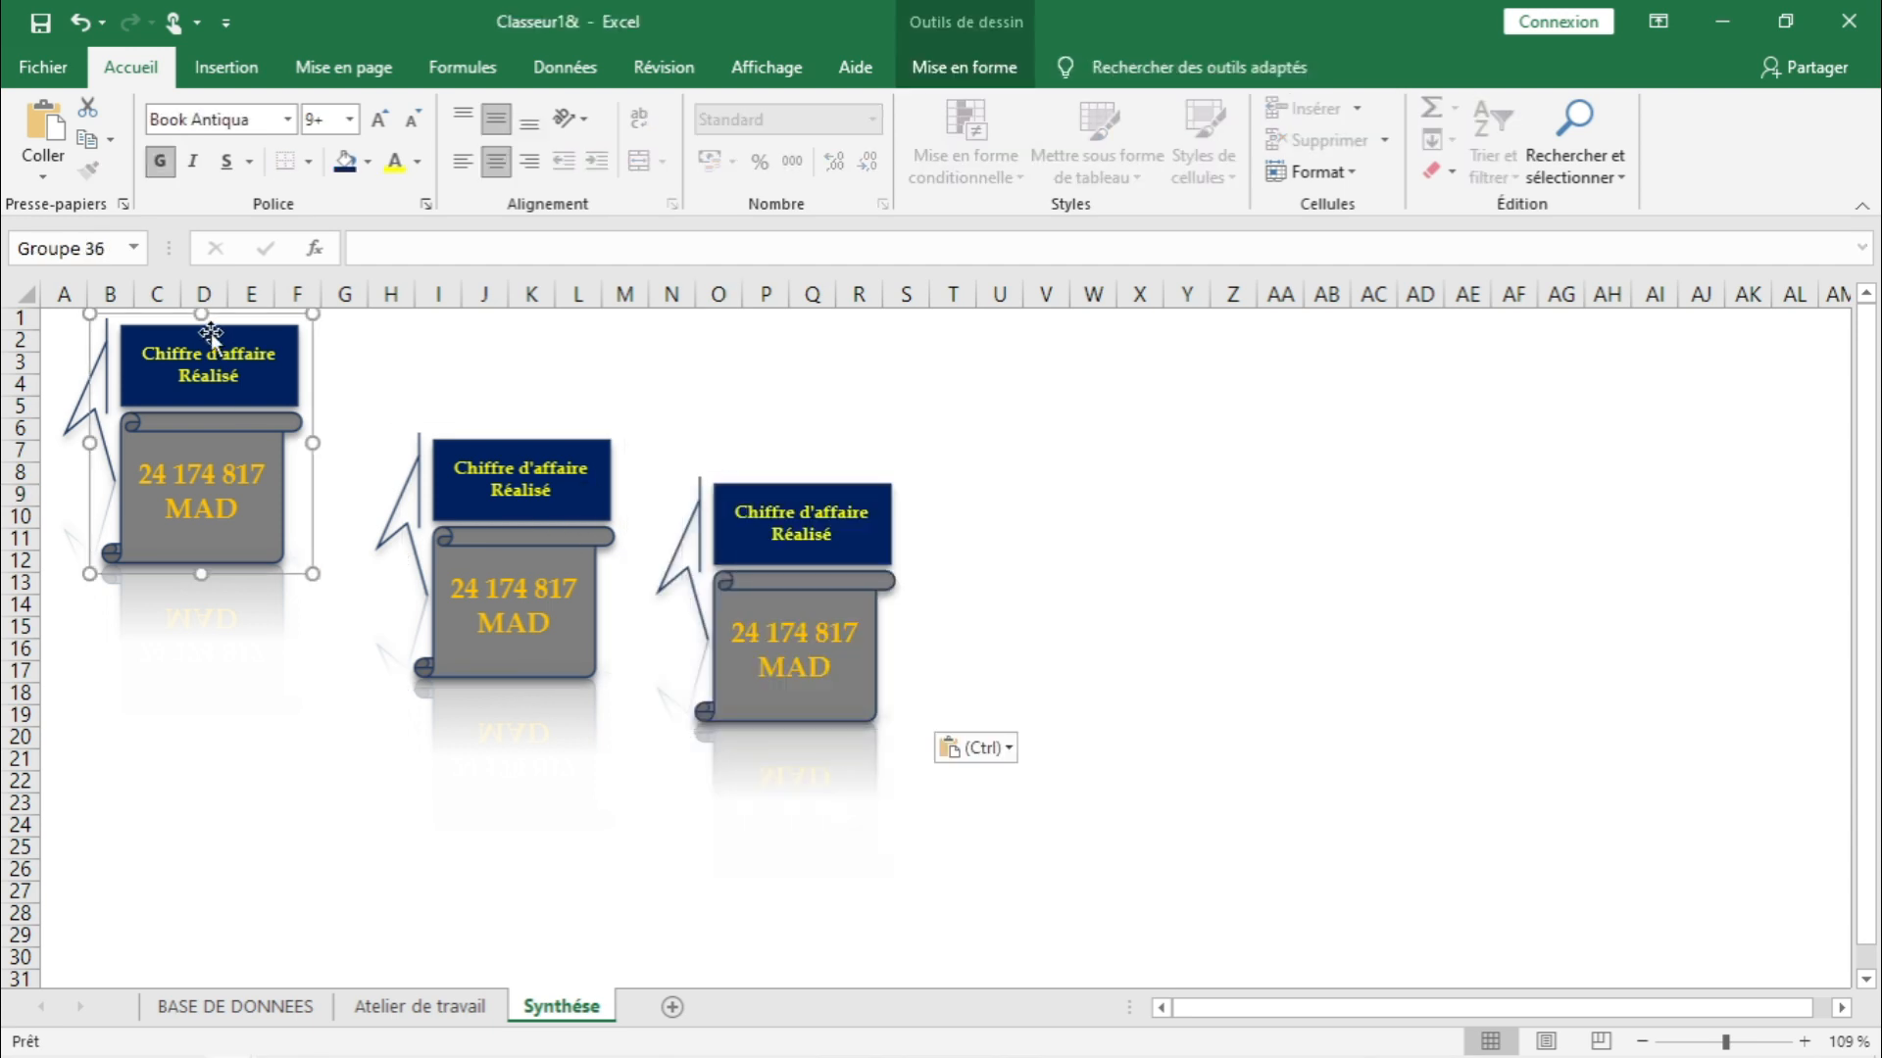
left_click(465, 459, "ctrl")
left_click(762, 496, "ctrl")
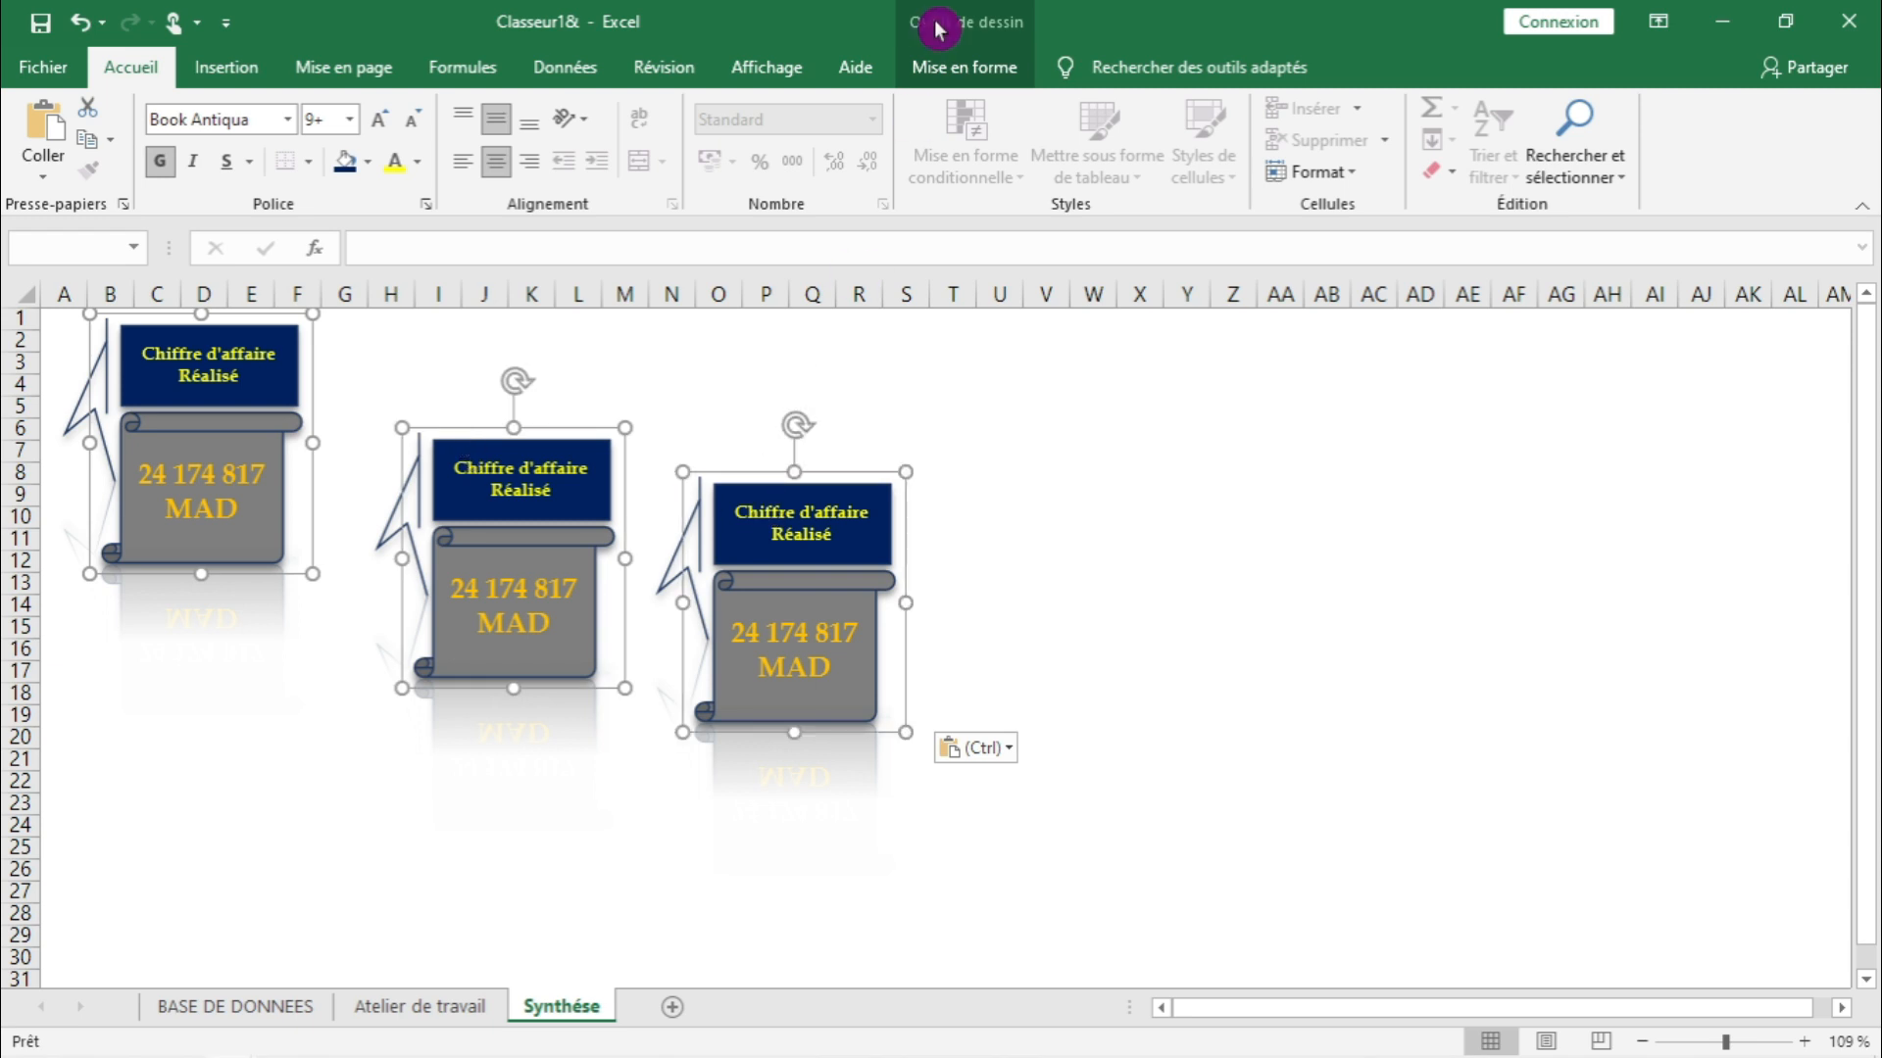
left_click(1003, 77)
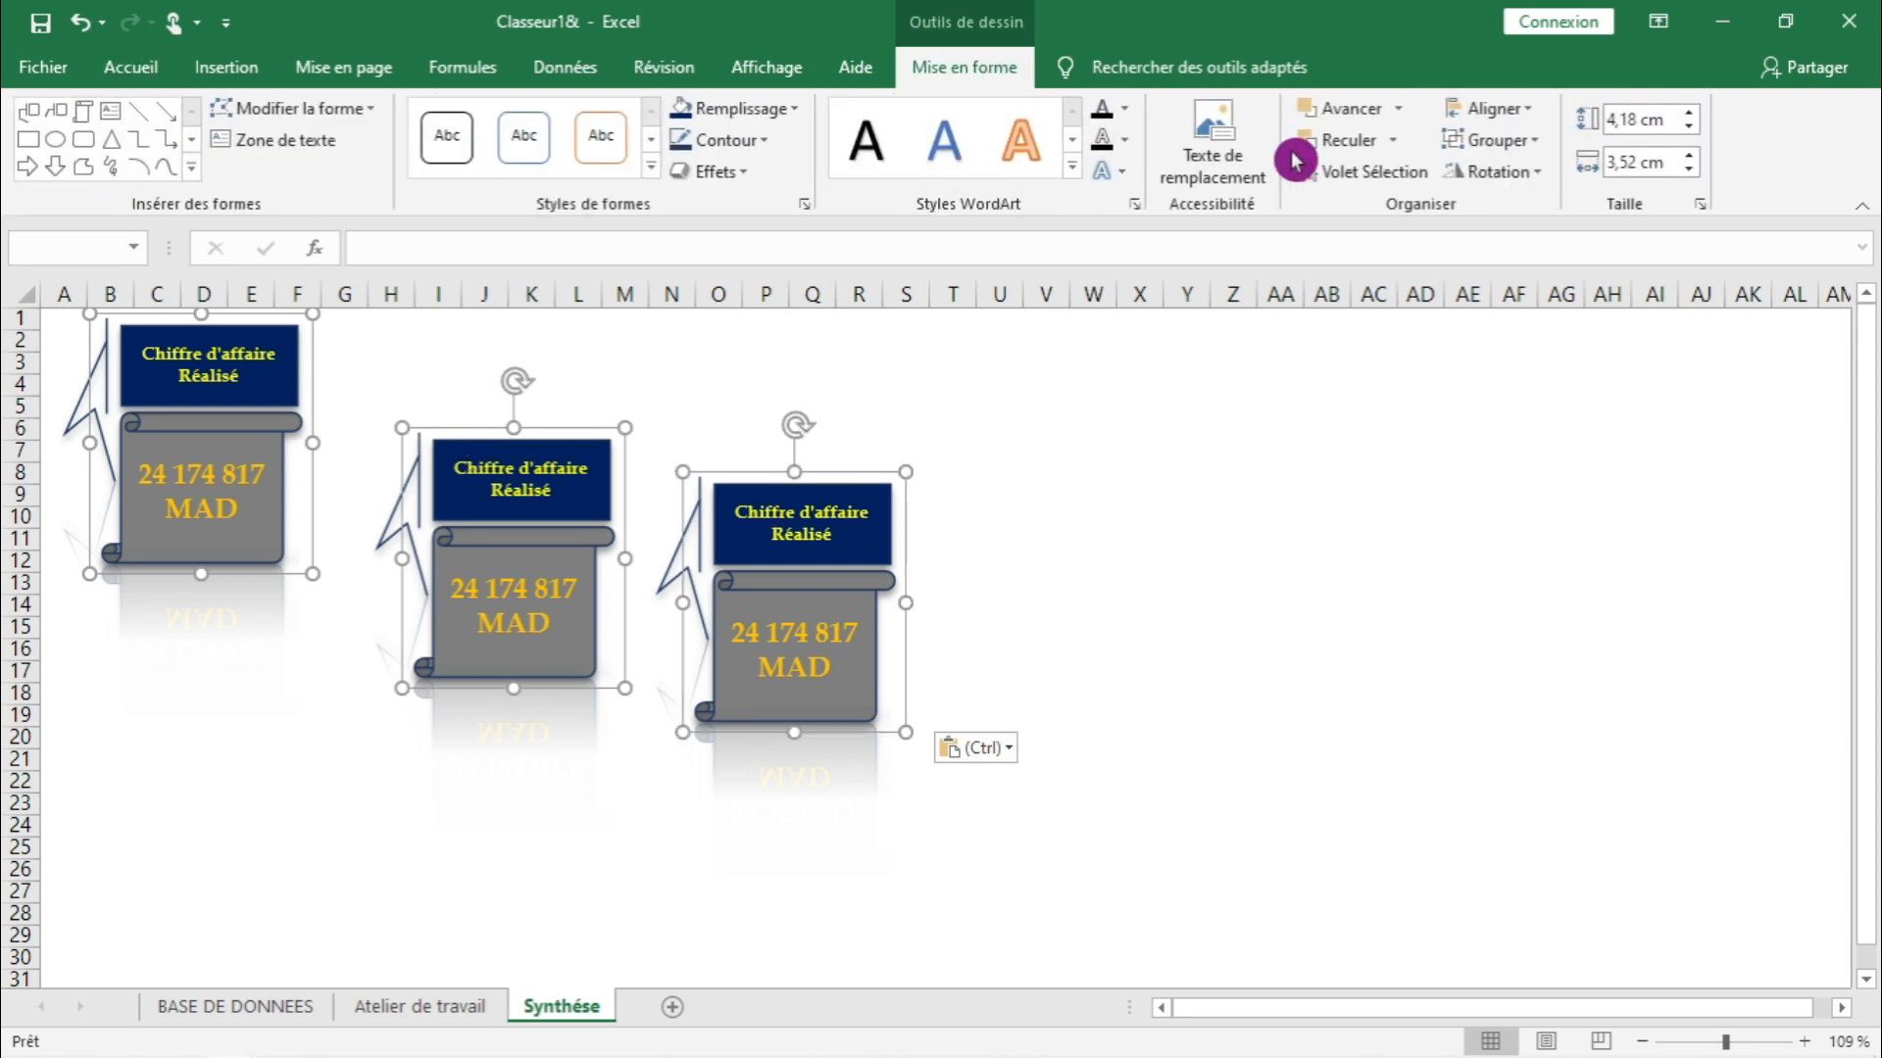
left_click(1487, 110)
left_click(1539, 247)
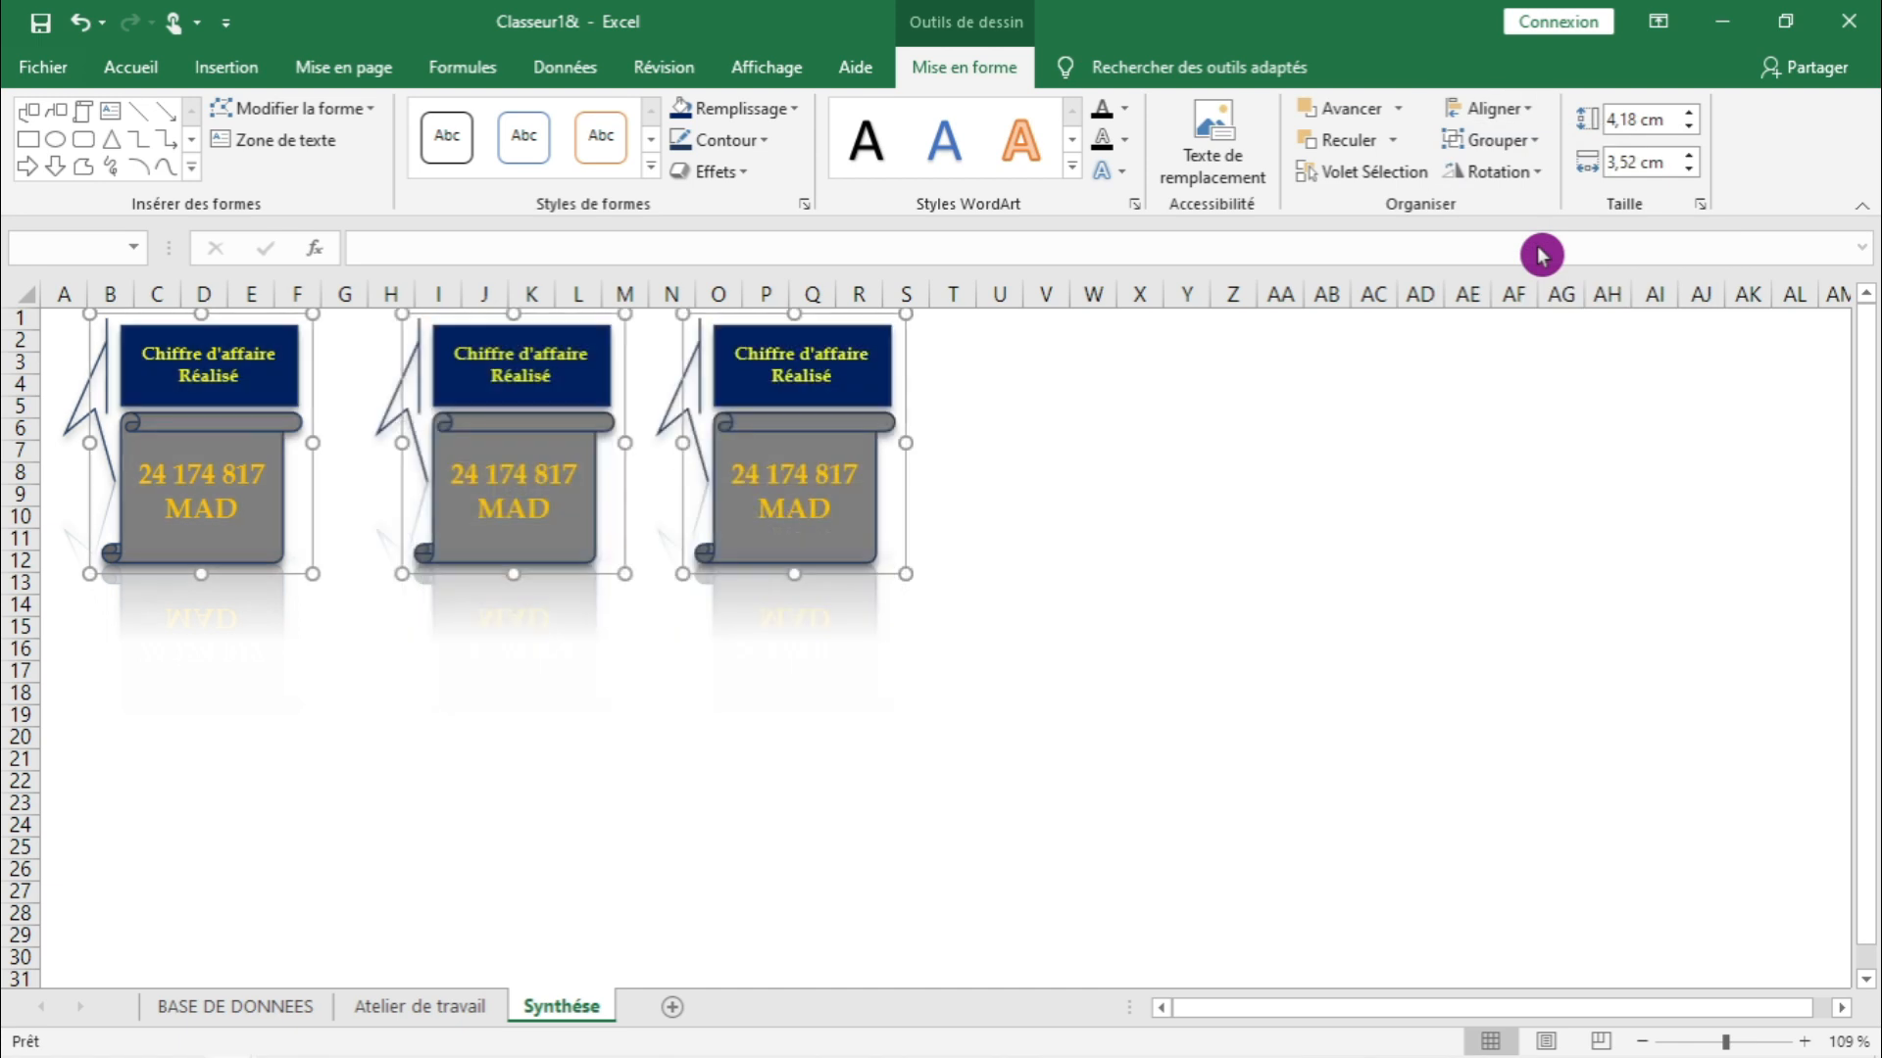
- Nudge the first KPI group left so its callout line sits close to the sheet's left edge
left_click(390, 642)
left_click(277, 564)
key("Left")
key("Left")
key("Left")
key("Left")
key("Left")
key("Left")
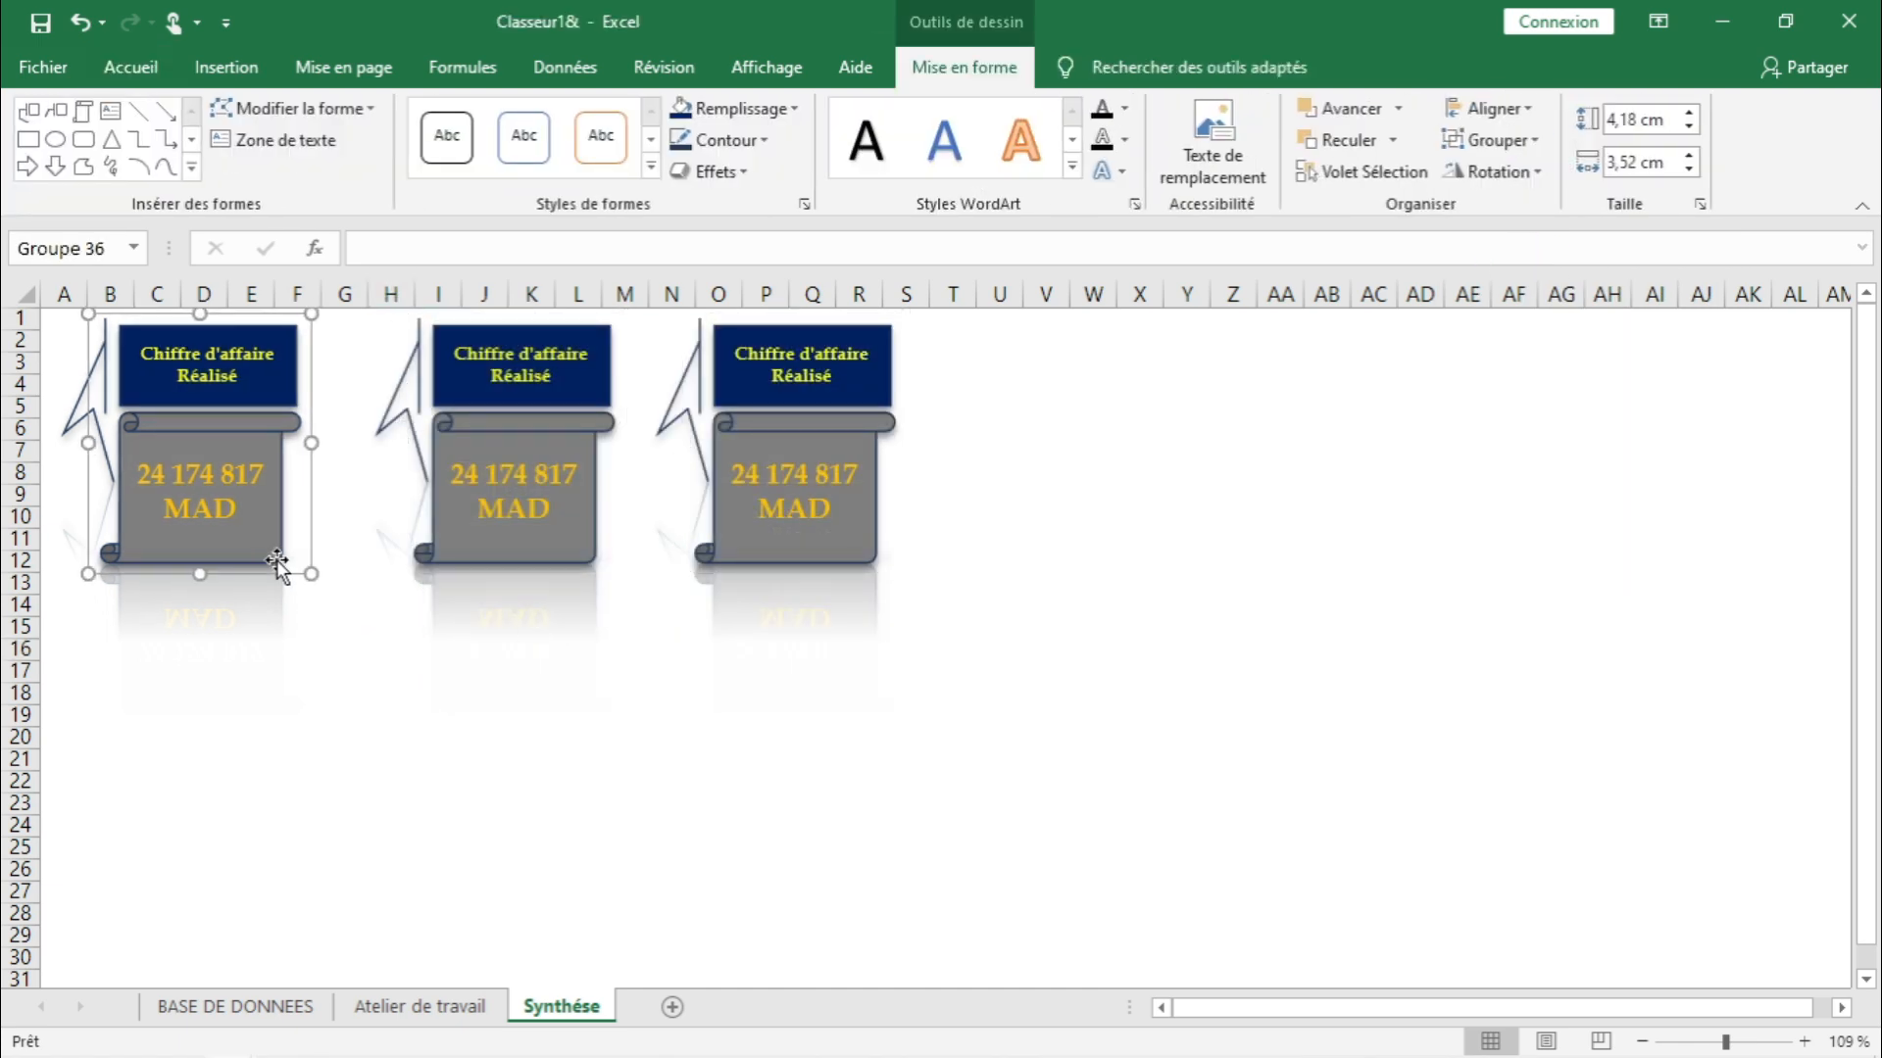
key("Left")
key("Left")
key("Left")
key("Left")
key("Left")
key("Left")
key("Left")
key("Left")
key("Left")
key("Left")
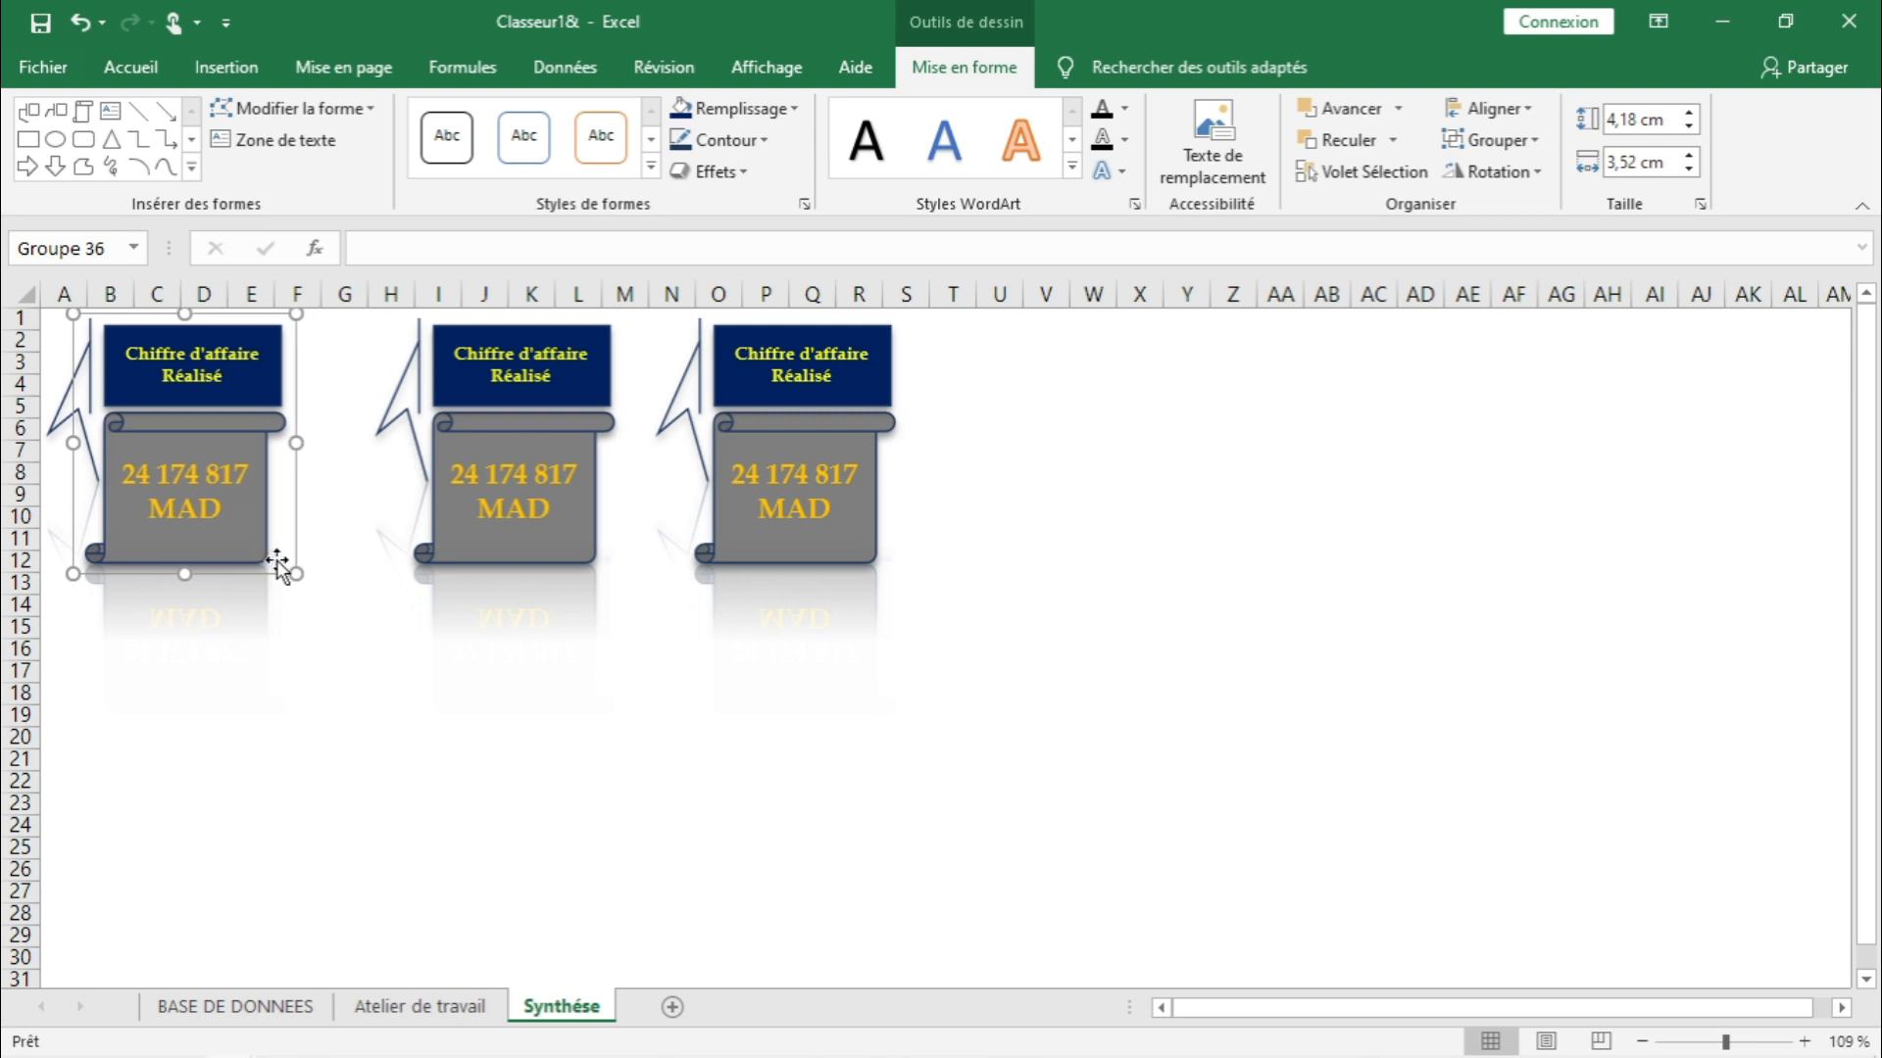
- Nudge the second KPI group left until its callout line sits just beside the first group
left_click(488, 426)
key("Left")
key("Left")
key("Left")
key("Left")
key("Left")
key("Left")
key("Left")
key("Left")
key("Left")
key("Left")
key("Left")
key("Left")
key("Left")
key("Left")
key("Left")
key("Left")
key("Left")
key("Left")
key("Left")
key("Left")
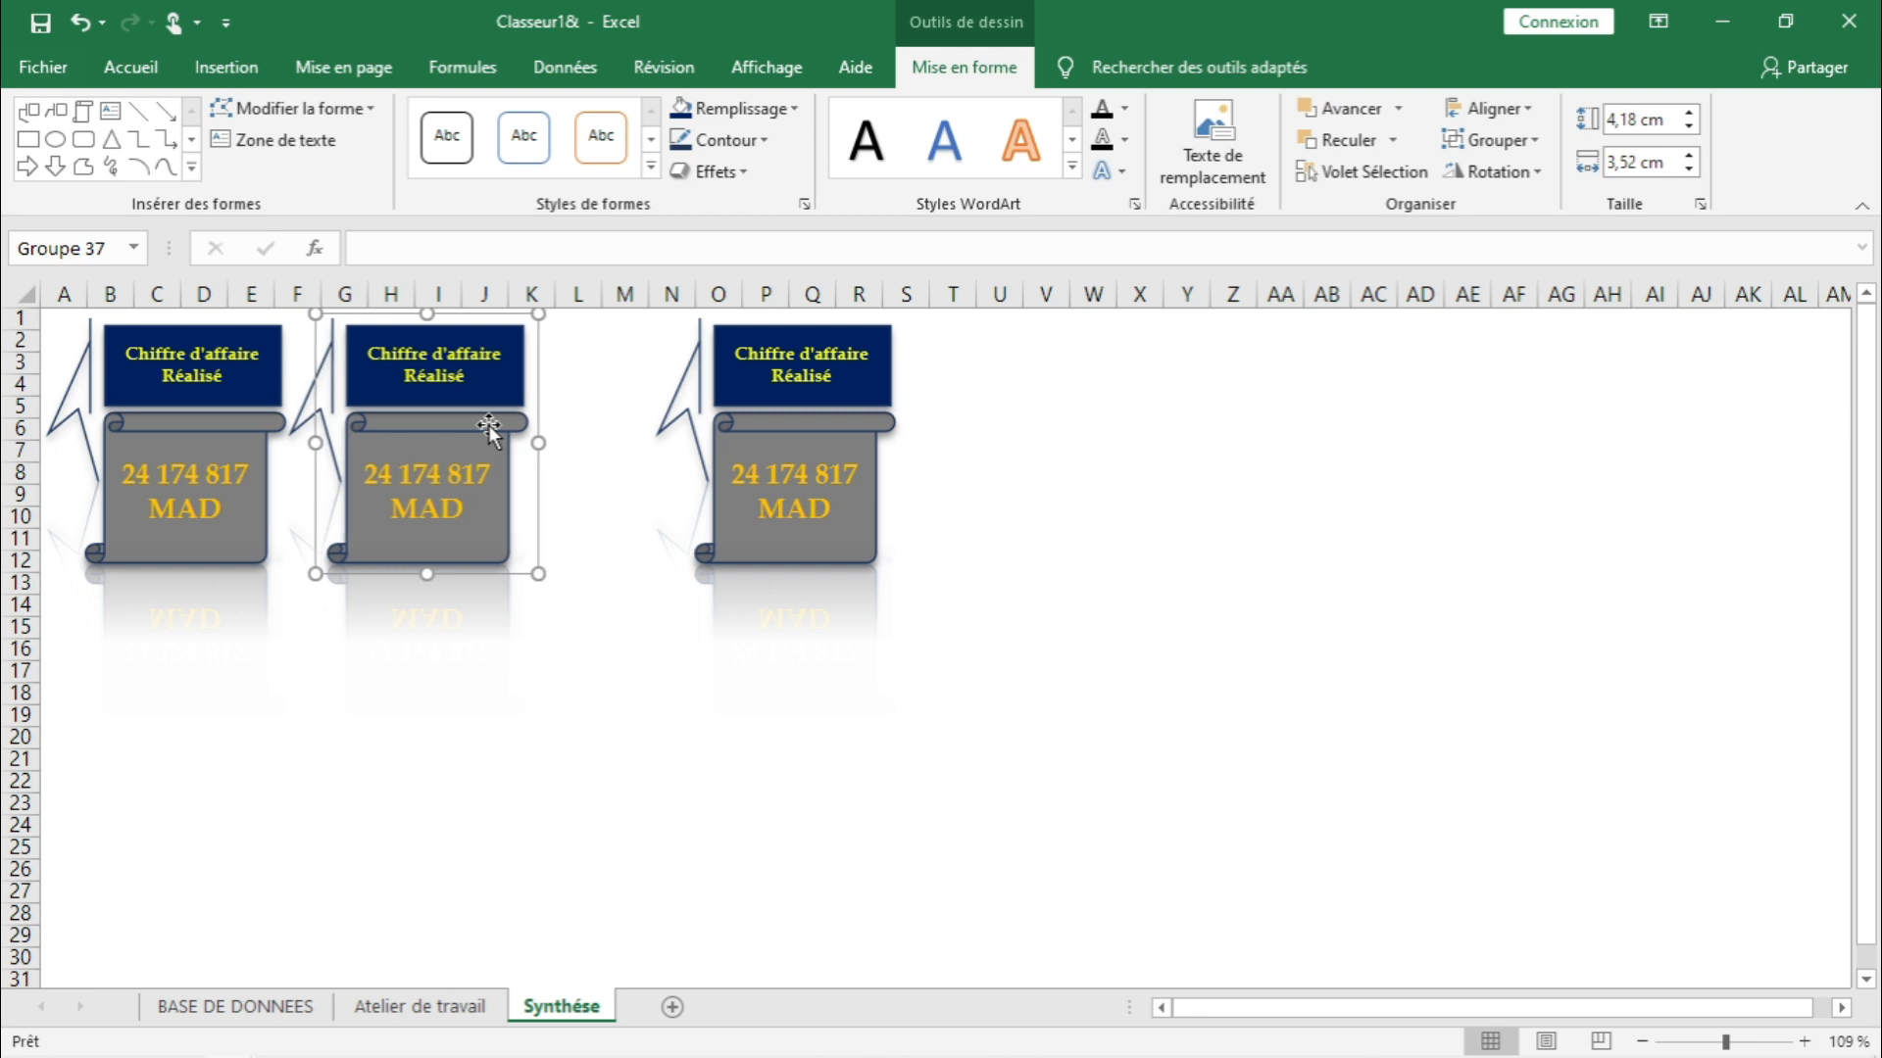
key("Right")
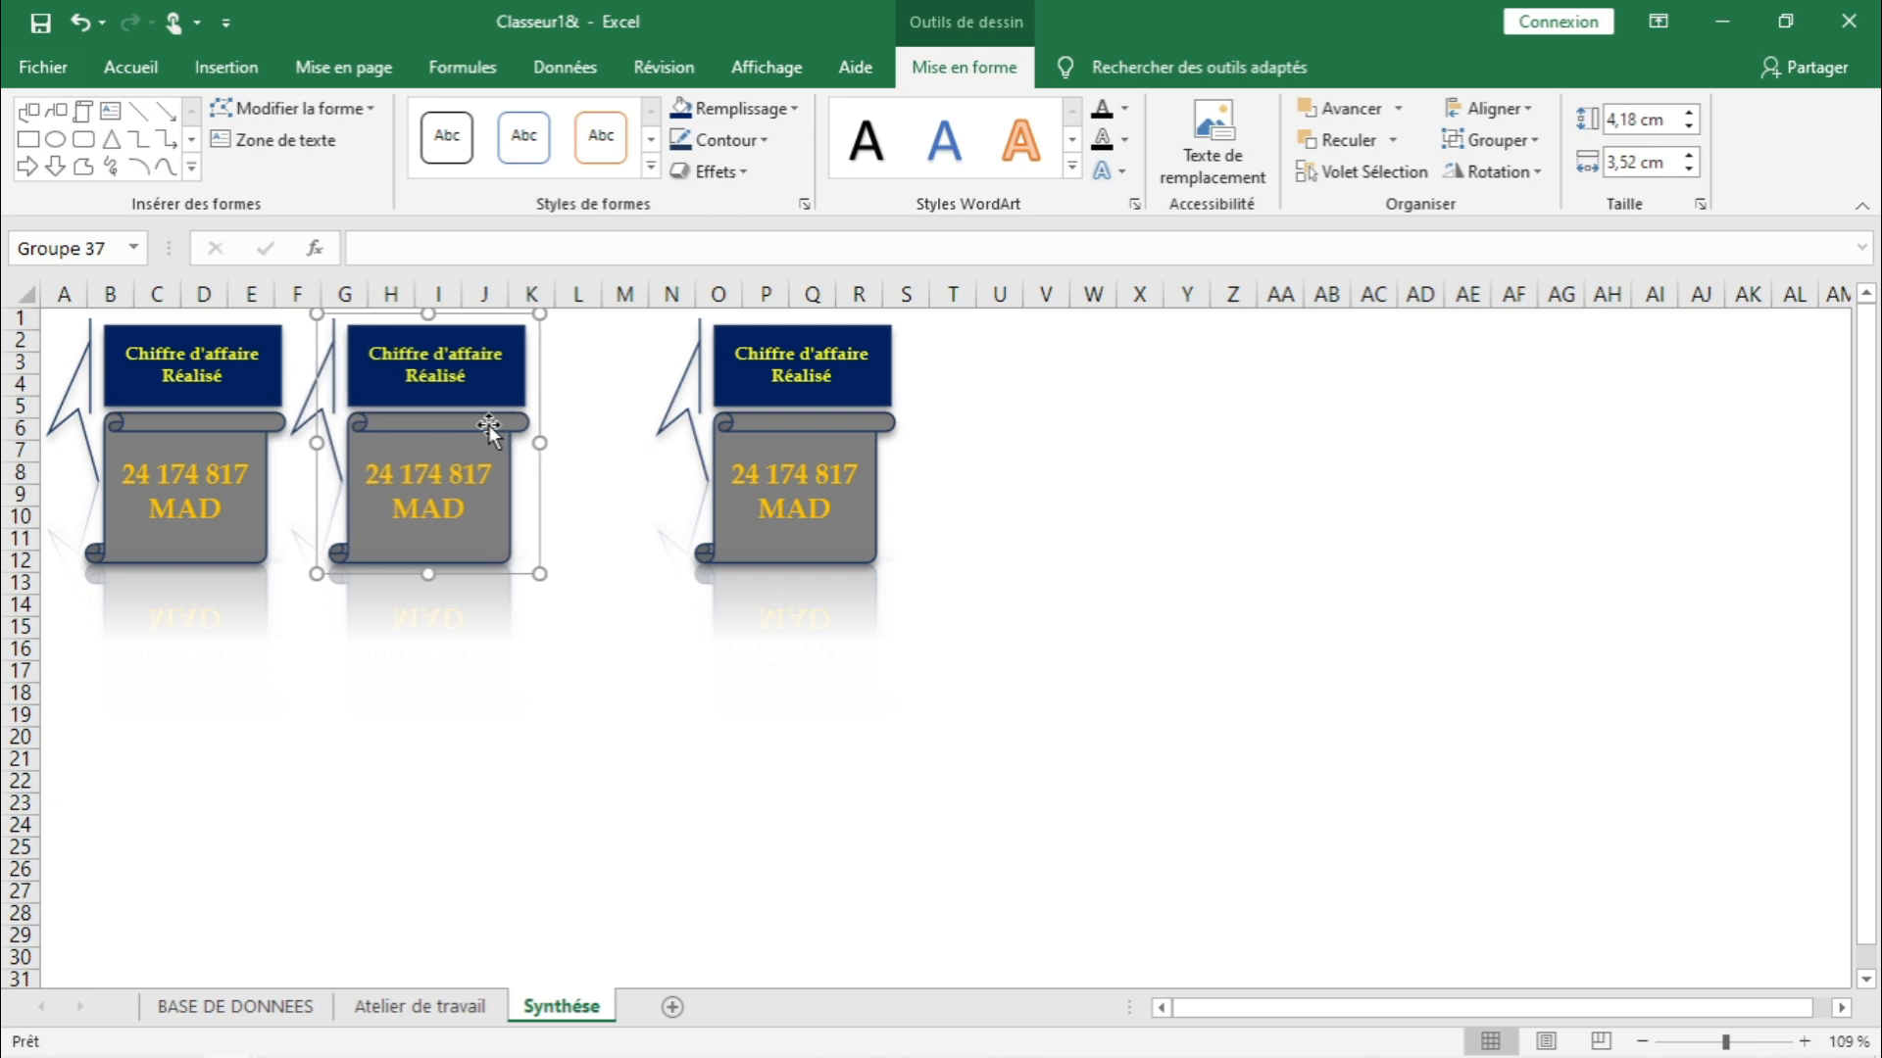
- Nudge the third KPI group left until it sits close beside the second, spaced like the first pair
left_click(771, 462)
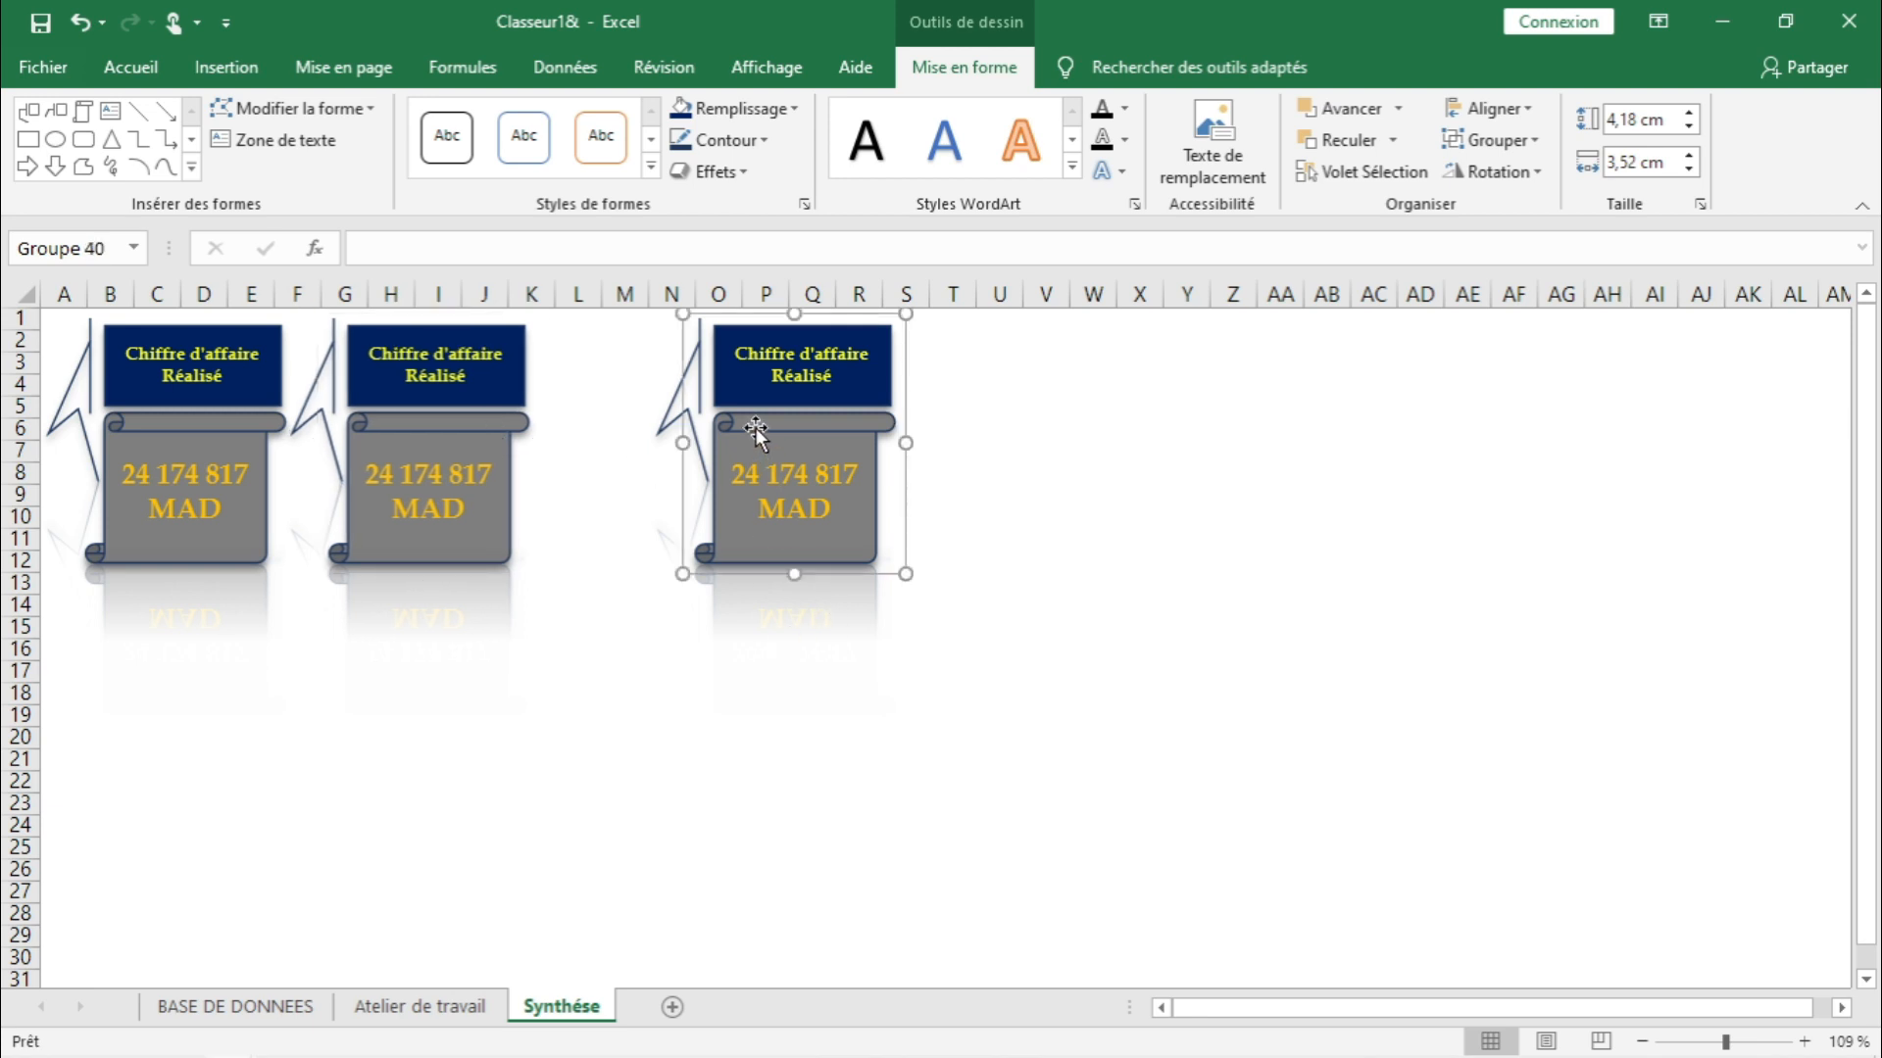
left_click(756, 427)
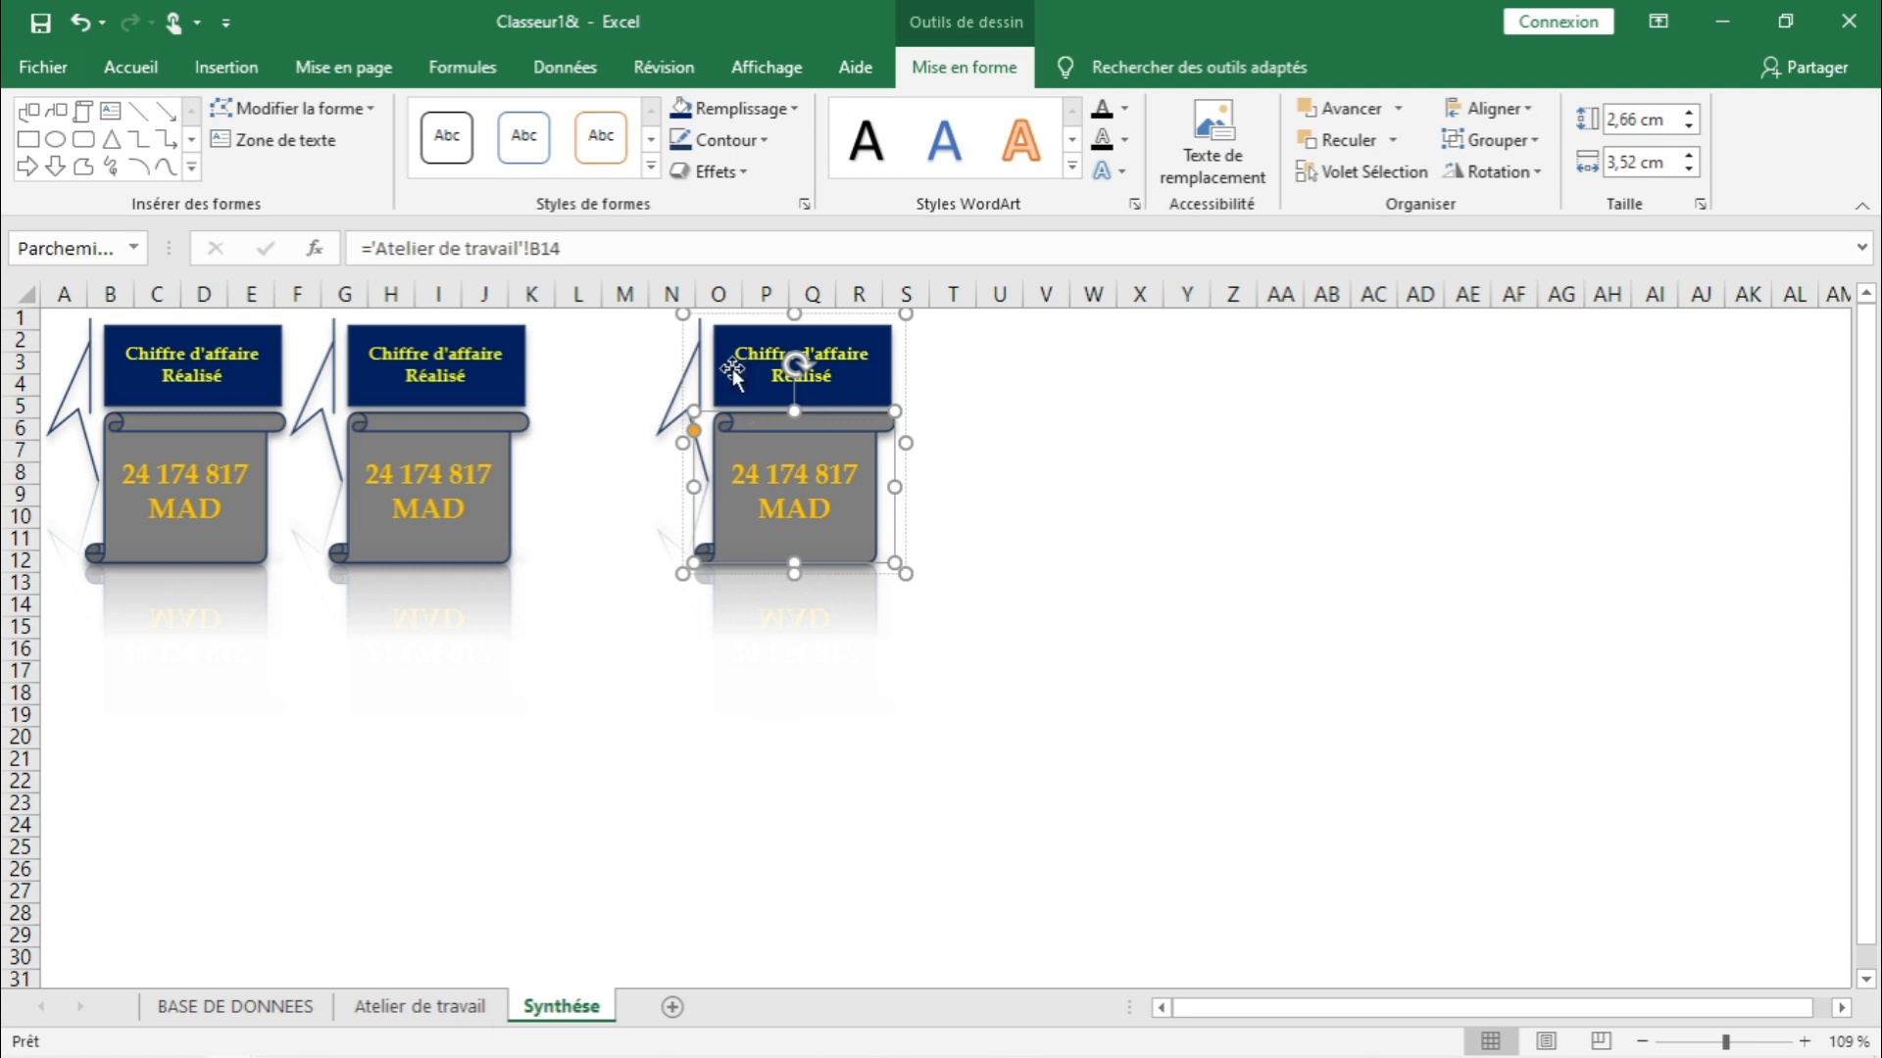
left_click(963, 645)
left_click(898, 448)
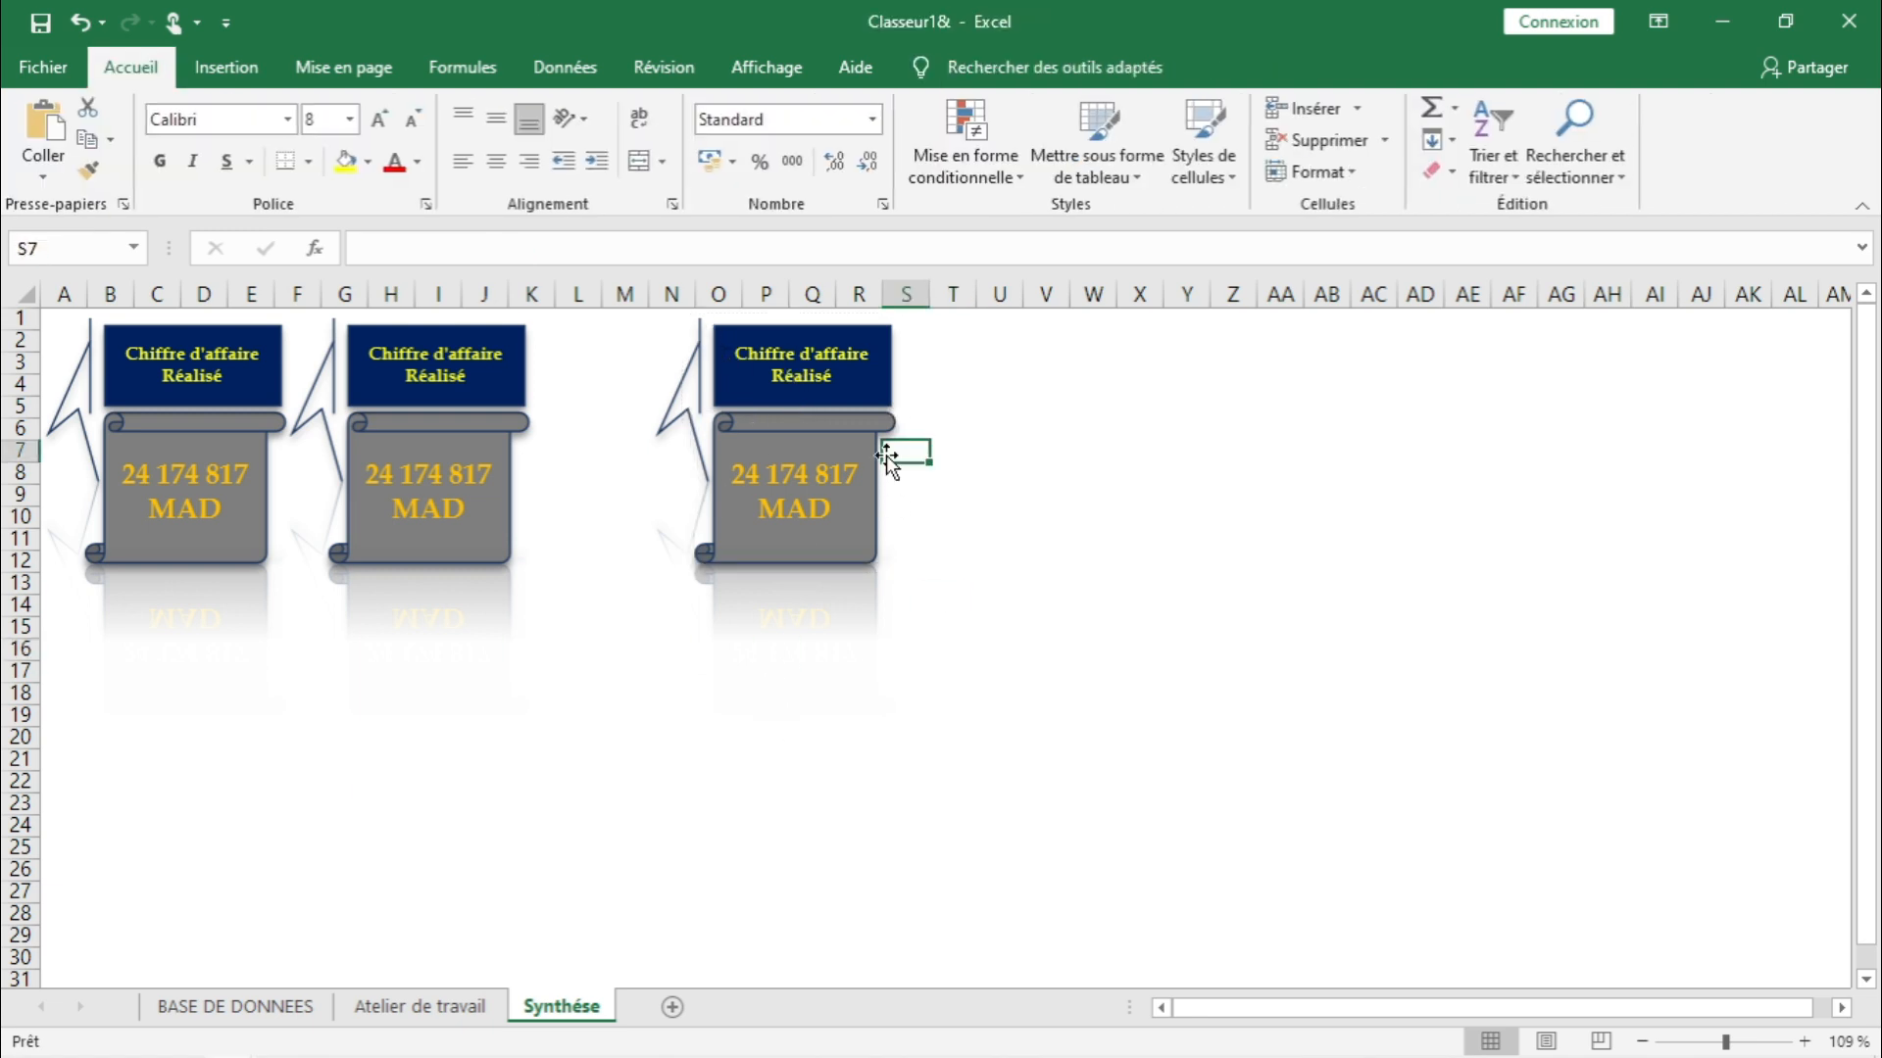
left_click(892, 379)
key("Left")
key("Left")
key("Left")
key("Left")
key("Left")
key("Left")
key("Left")
key("Left")
key("Left")
key("Left")
key("Left")
key("Left")
key("Left")
key("Left")
key("Left")
key("Left")
key("Left")
key("Left")
key("Left")
key("Left")
key("Left")
key("Left")
key("Left")
key("Left")
key("Left")
key("Left")
key("Left")
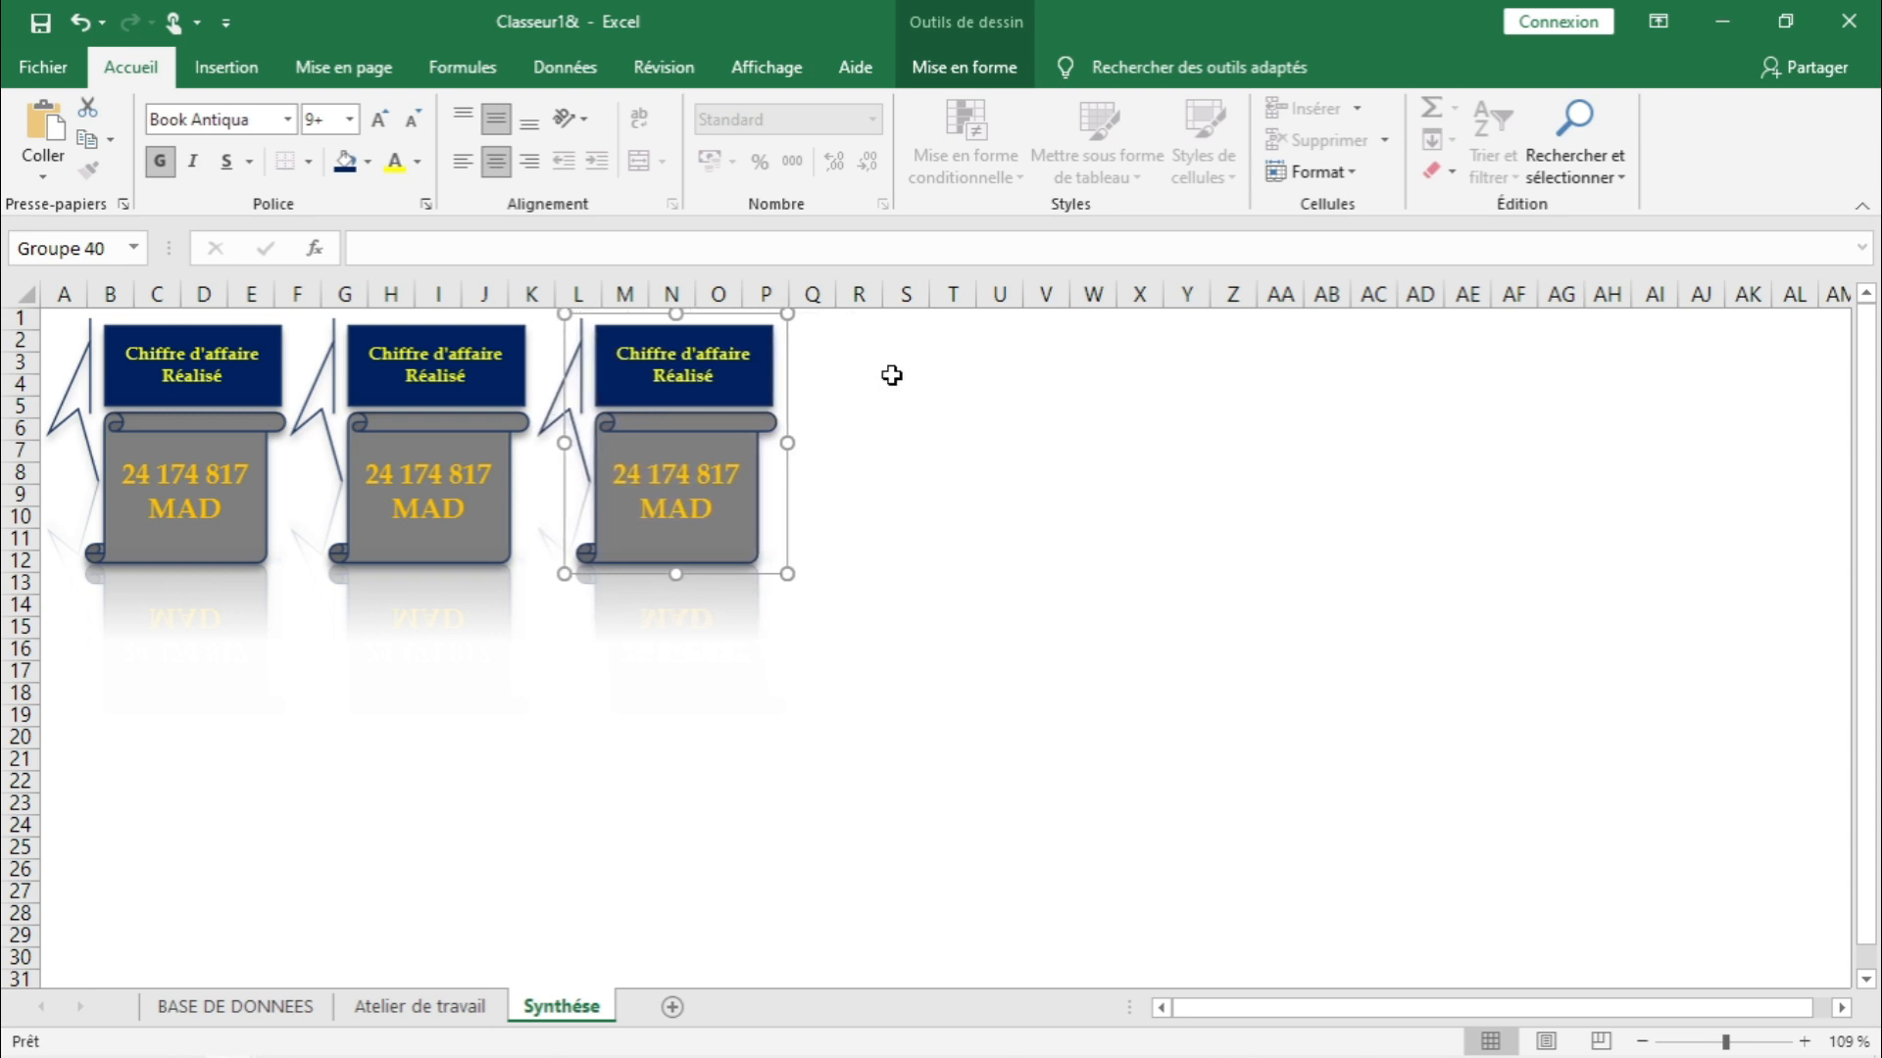
left_click(796, 446)
- Try flipping the third callout's pointer line to the right side of its card, and undo the changes
left_click(588, 421)
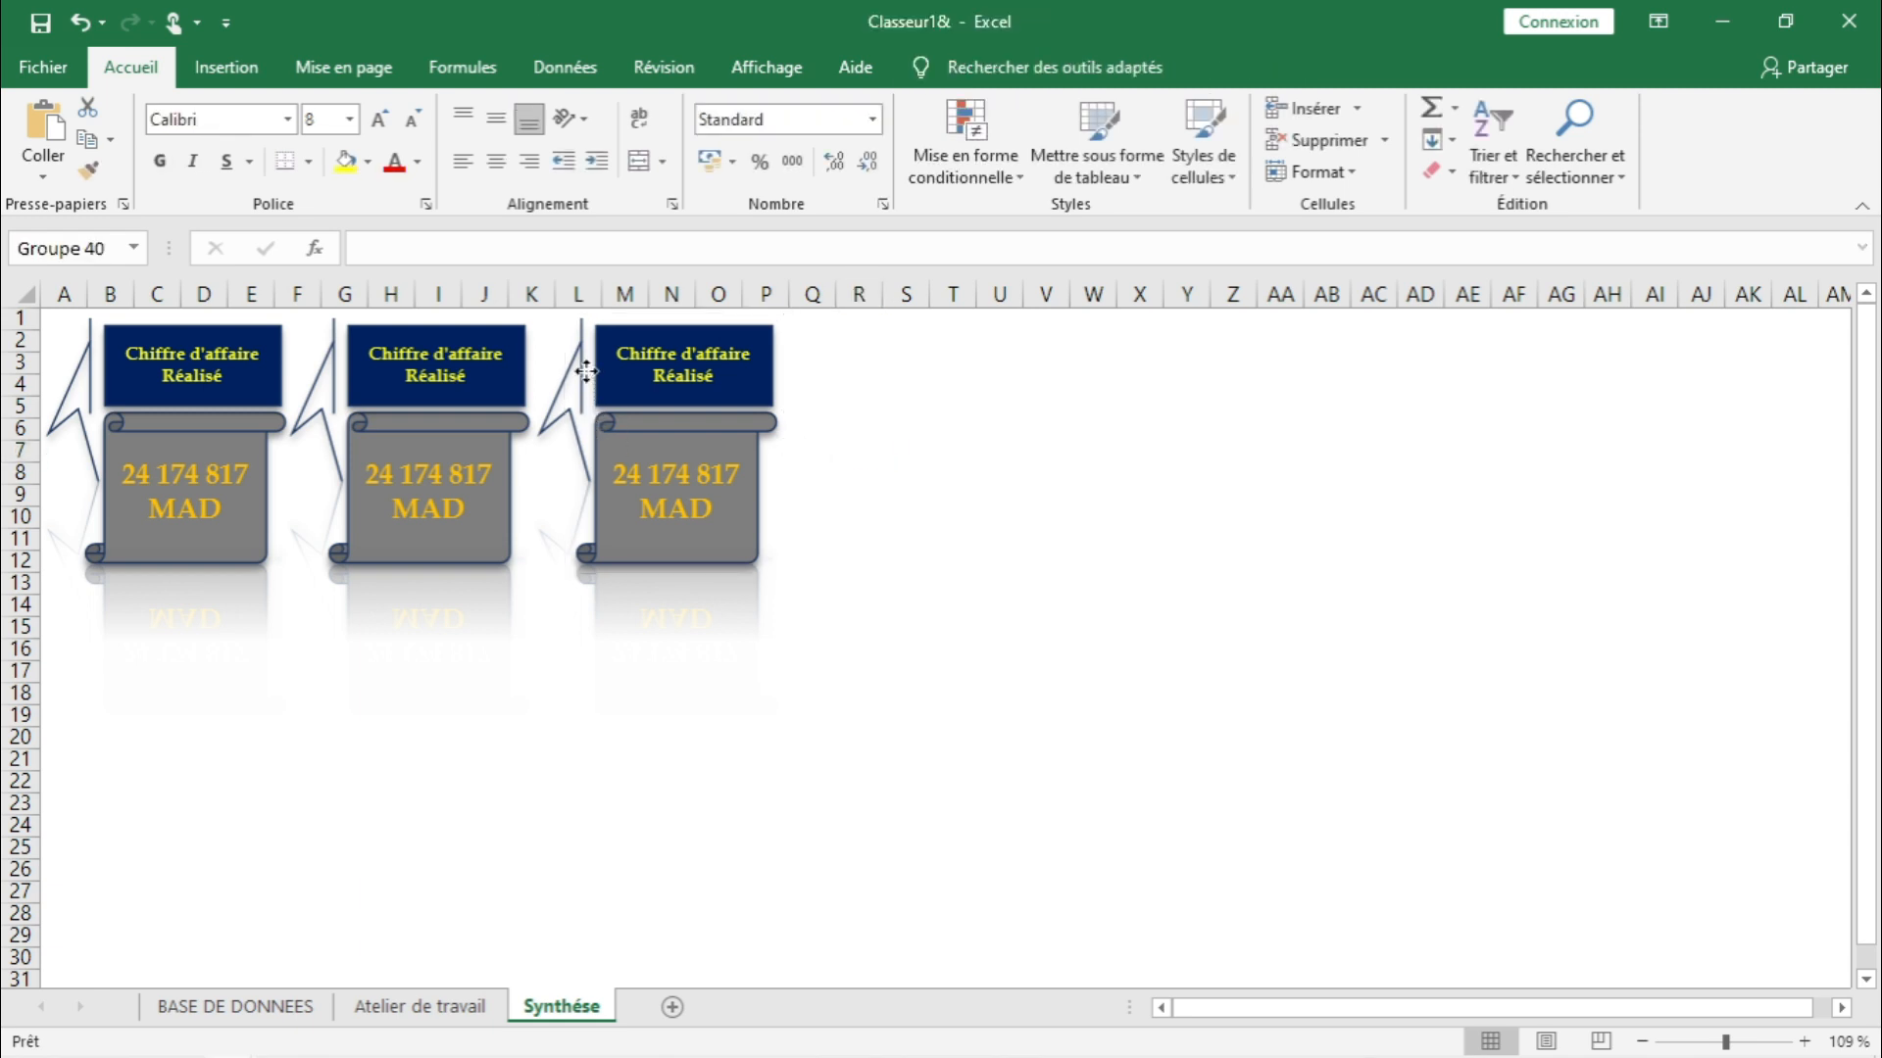
left_click(557, 424)
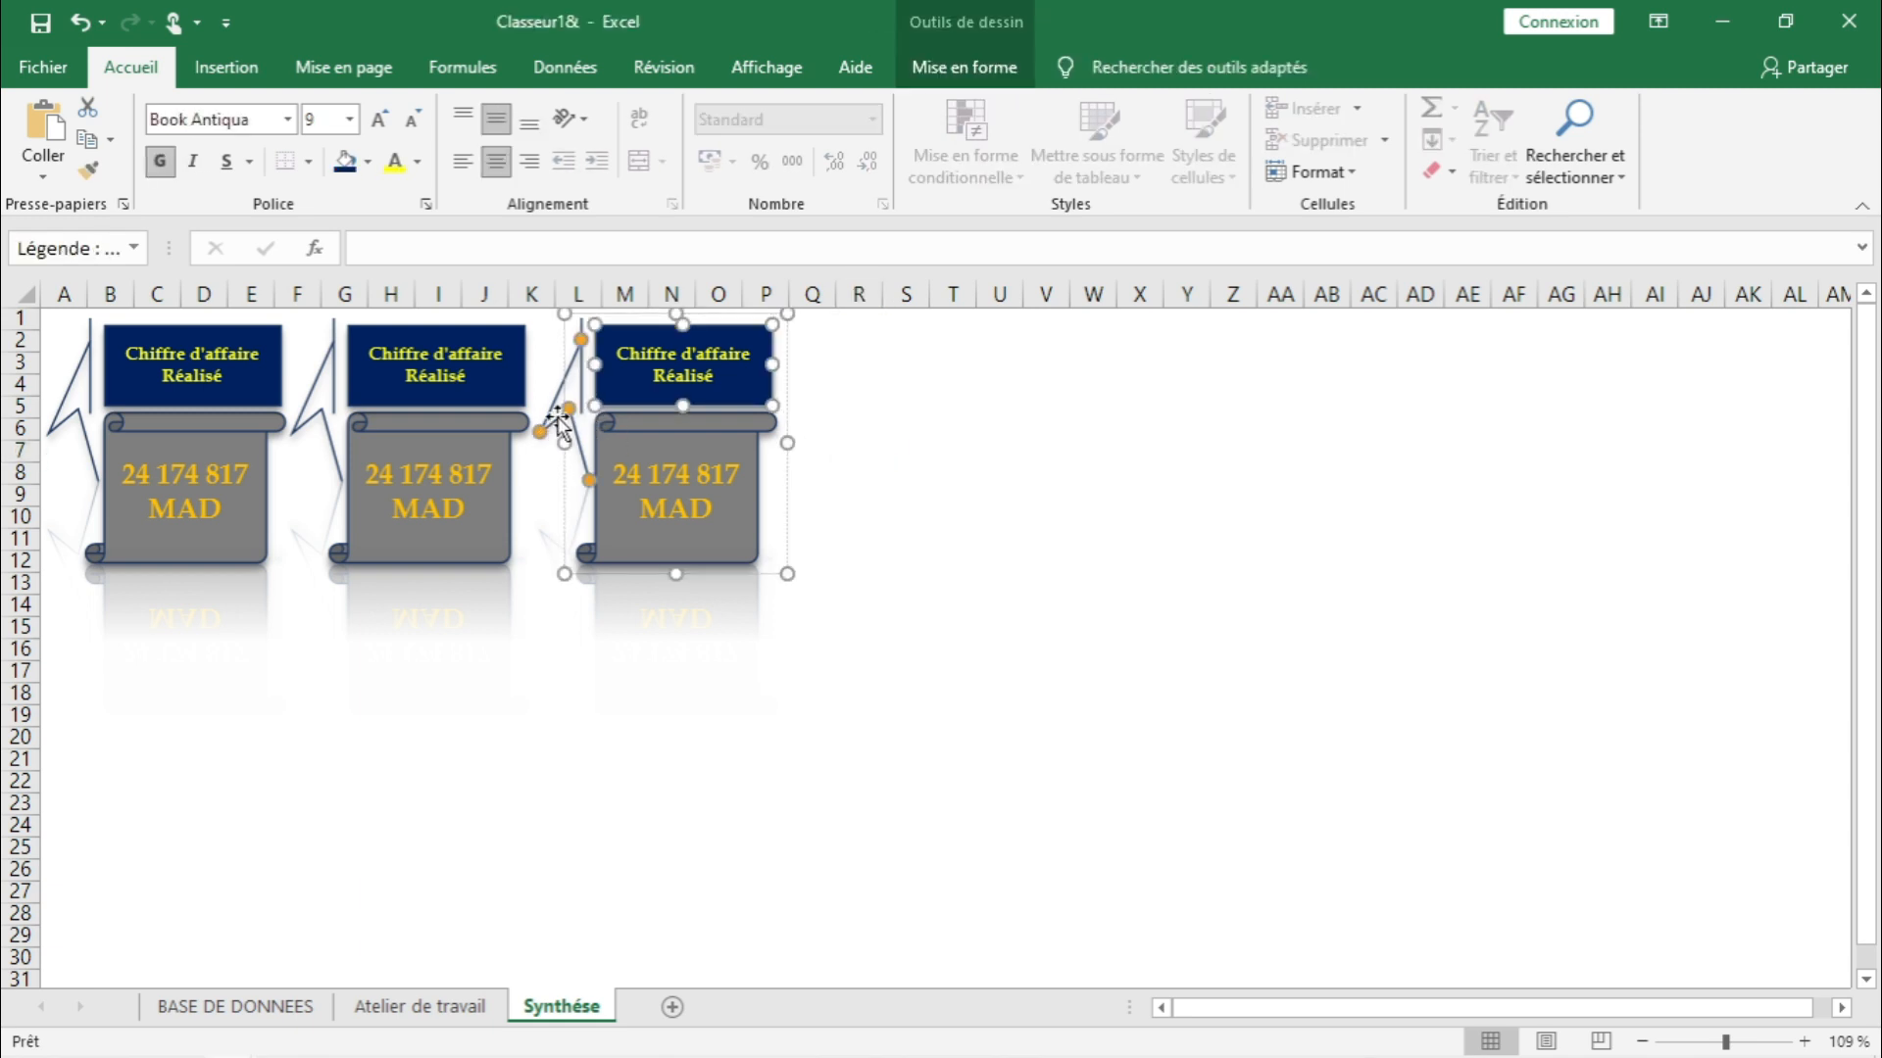
left_click_drag(598, 368, 773, 364)
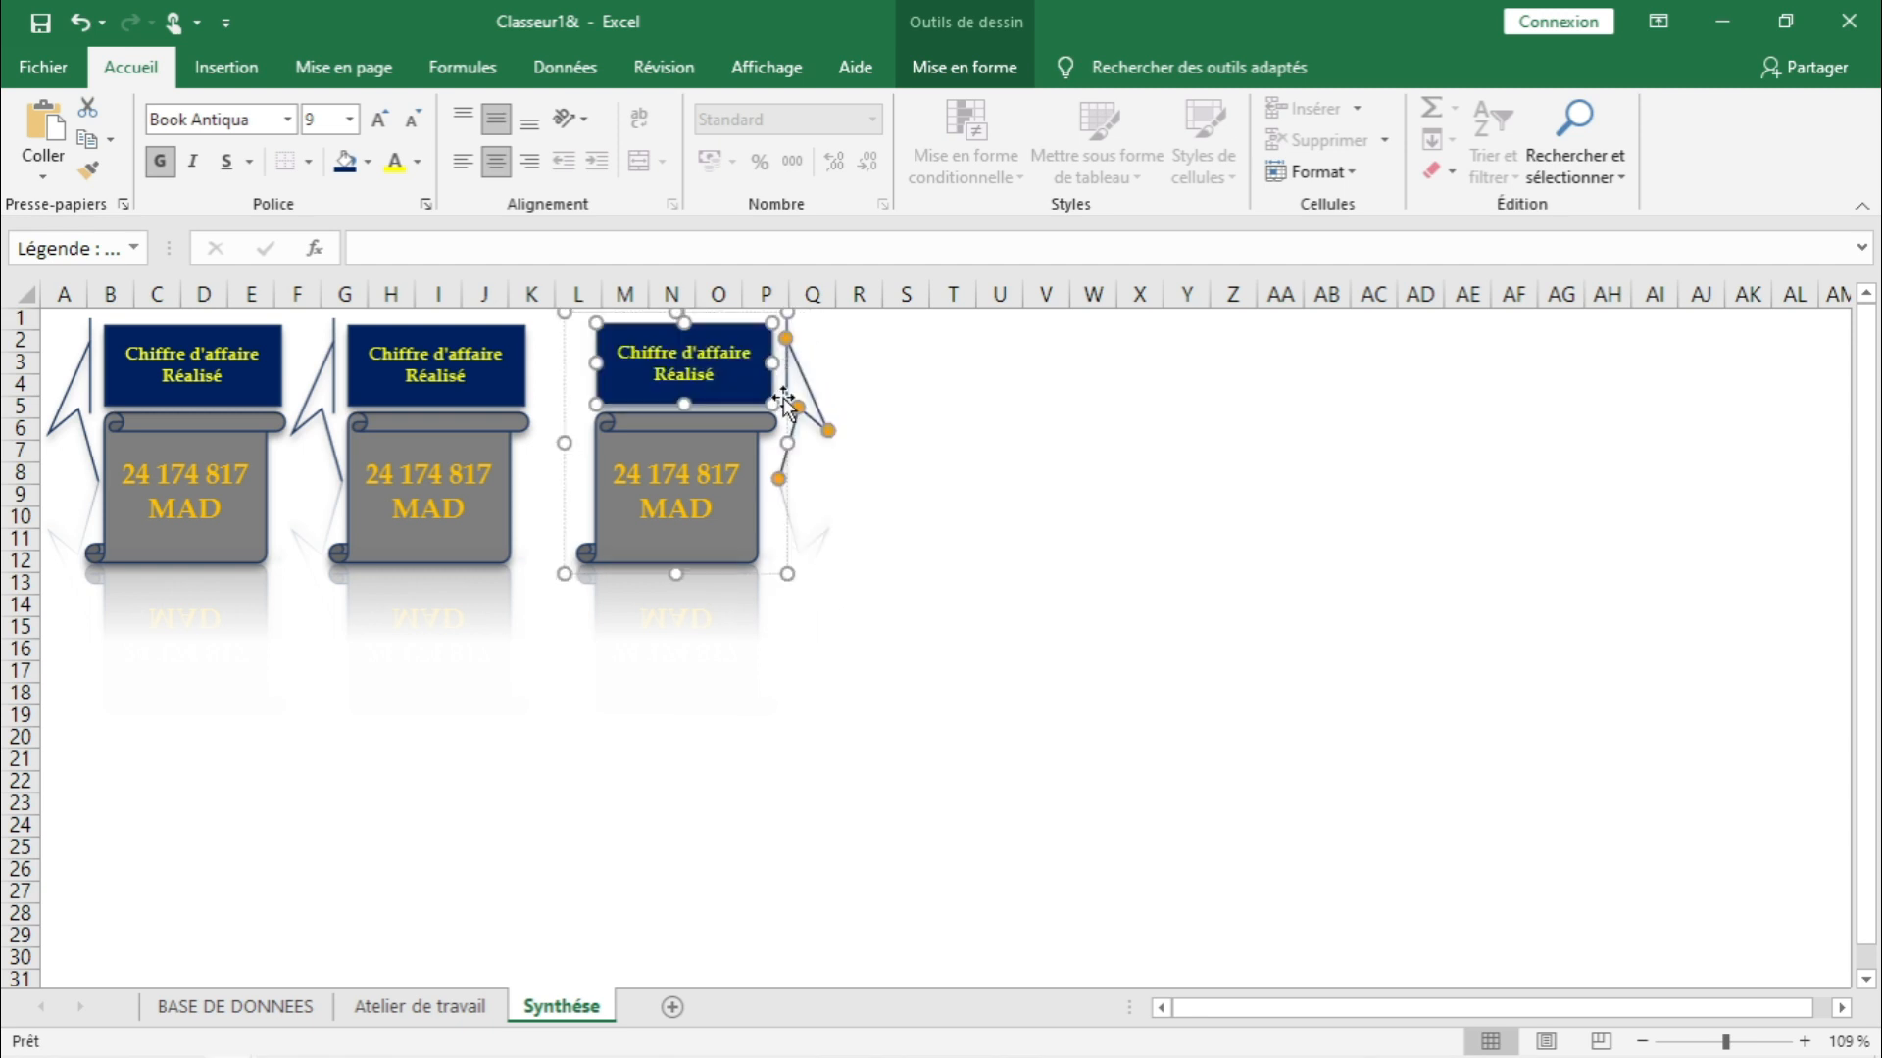
left_click_drag(781, 484, 771, 490)
left_click_drag(801, 412, 792, 427)
left_click(860, 539)
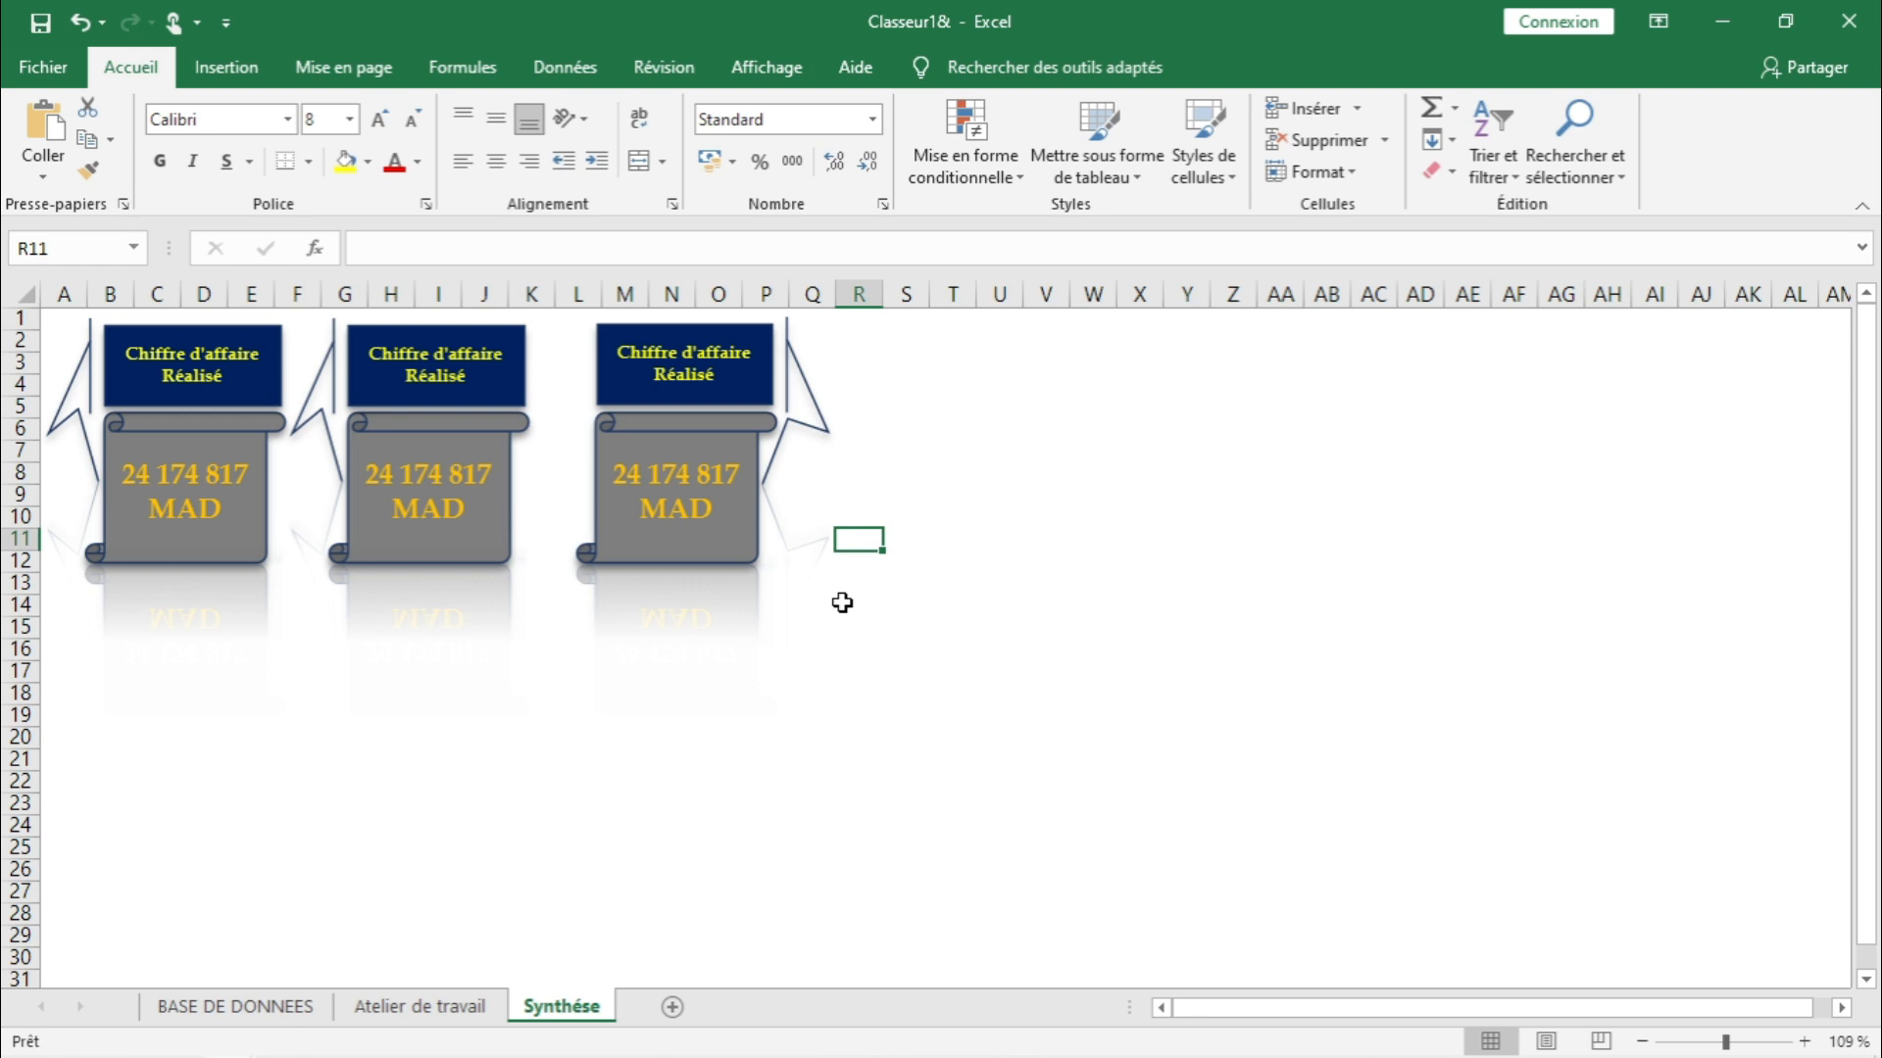
key("ctrl+z")
key("ctrl+z")
key("ctrl+z")
key("ctrl+z")
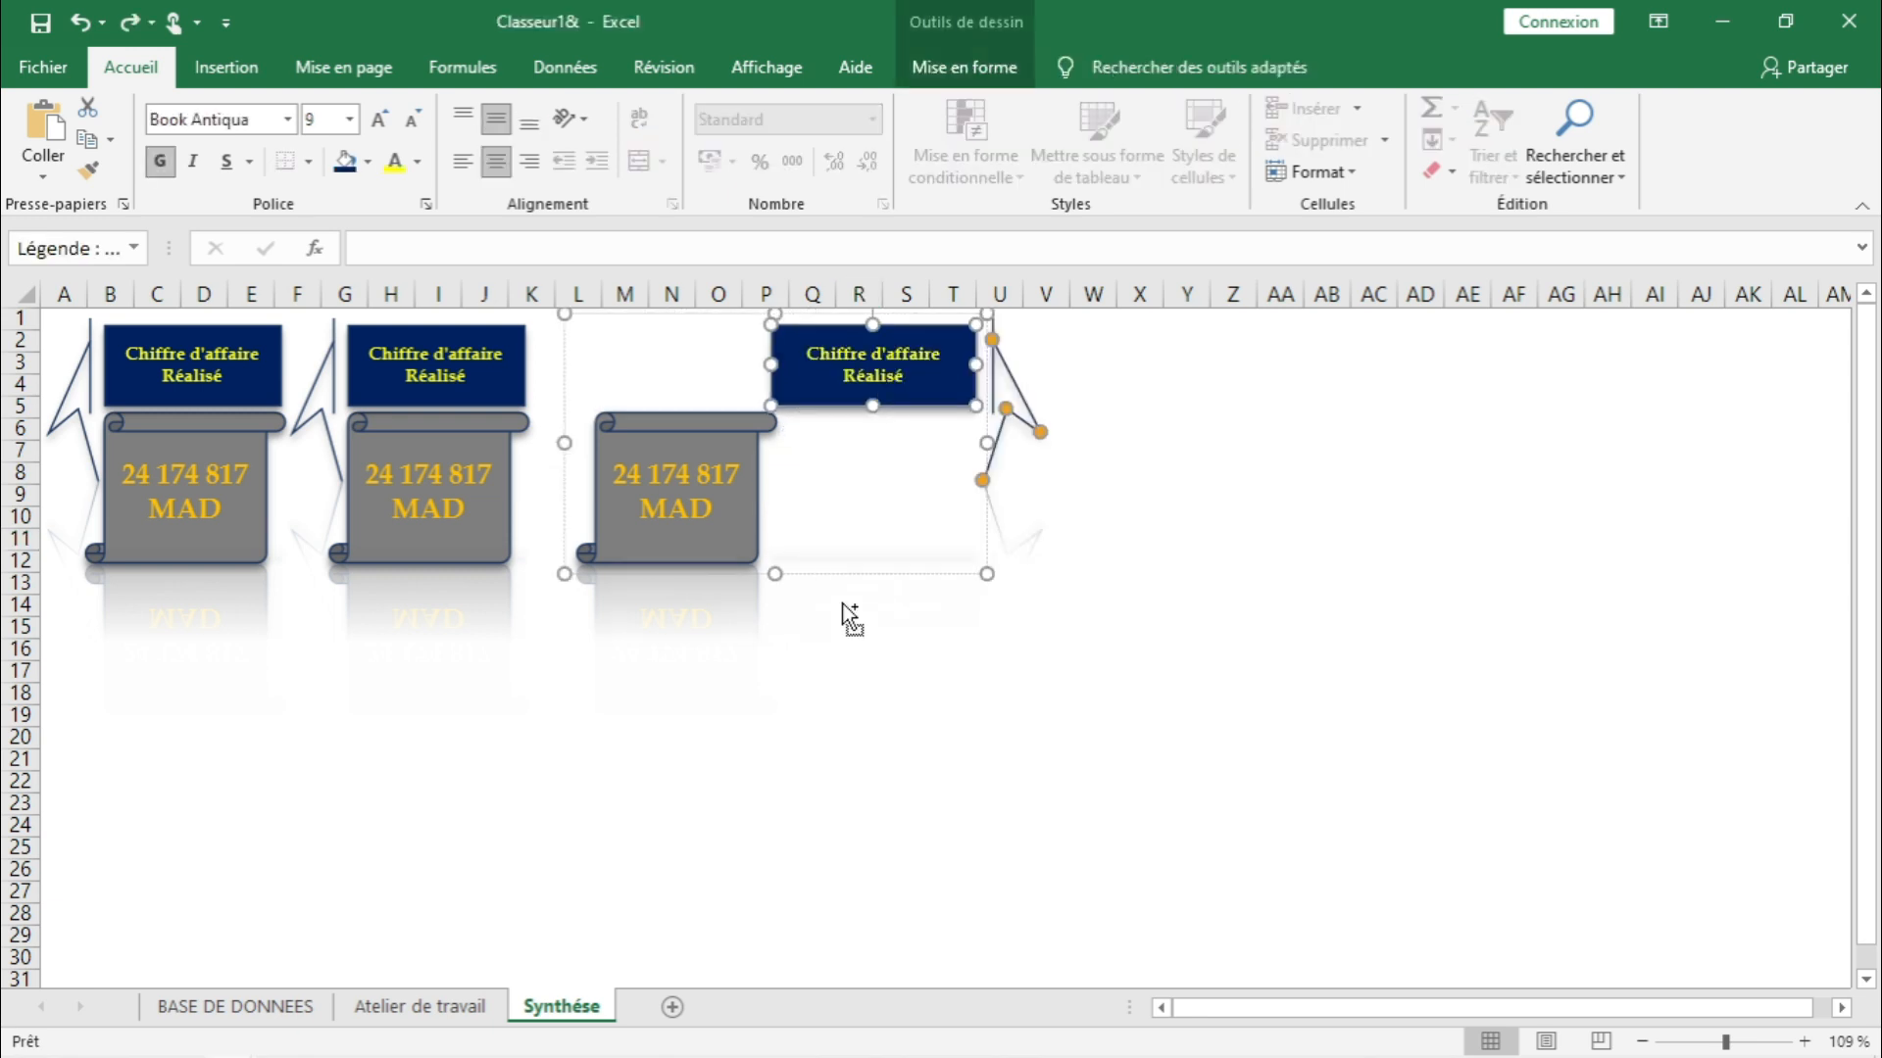
key("ctrl+z")
left_click(842, 602)
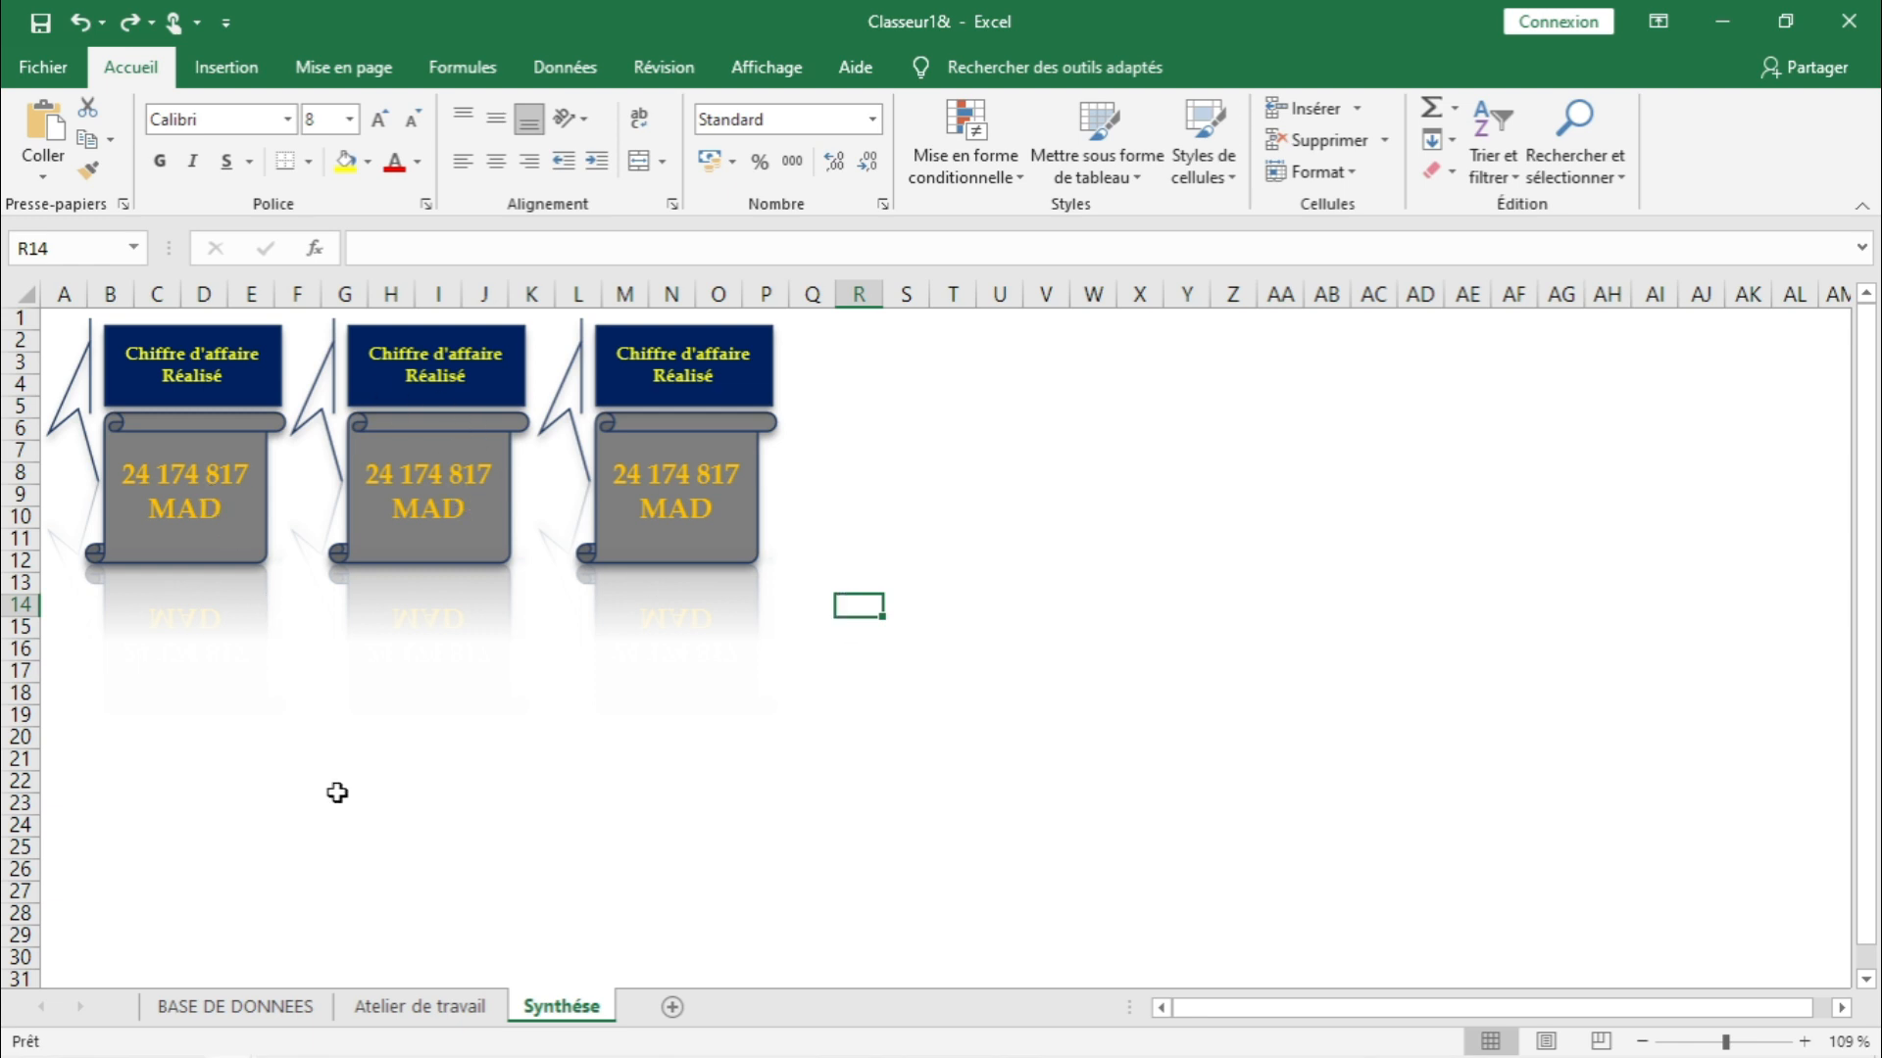
- Check the Total général cells on Atelier de travail and link the second KPI's scroll on Synthése to cell C14 of that sheet
left_click(407, 1006)
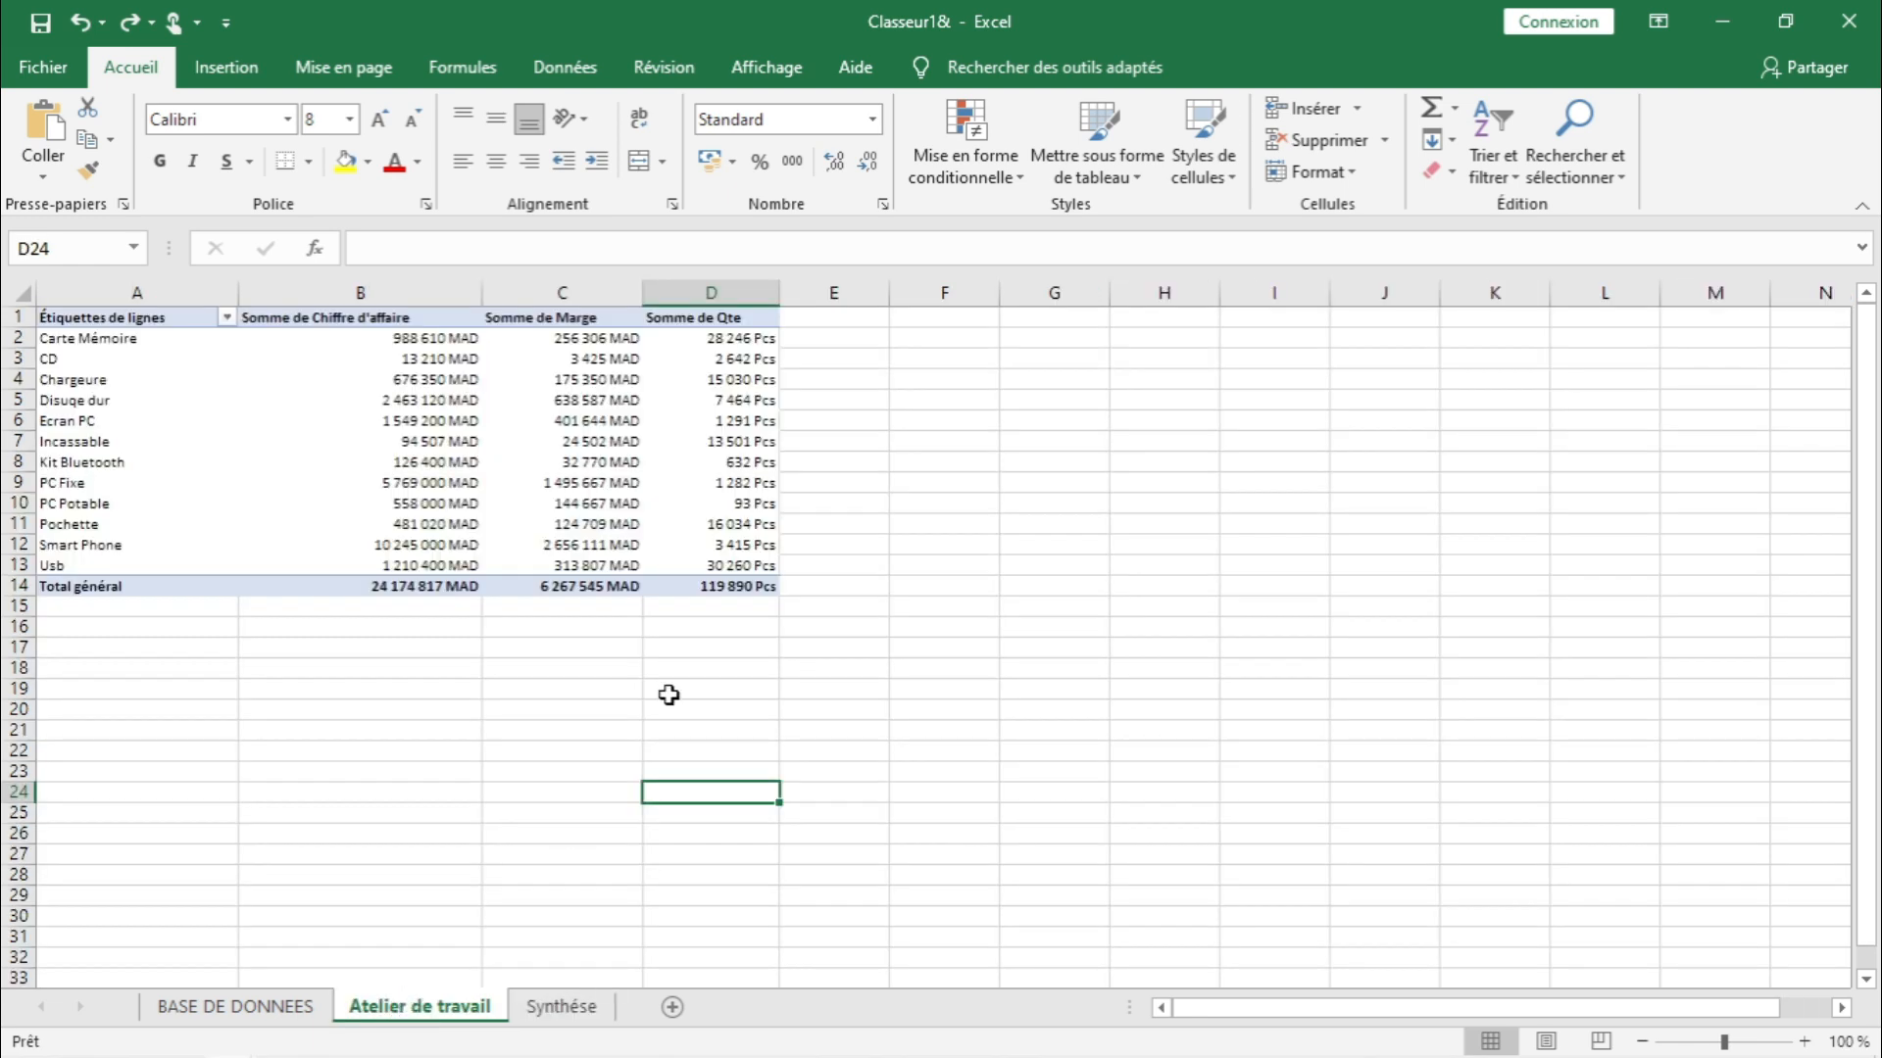
left_click(443, 585)
left_click(579, 592)
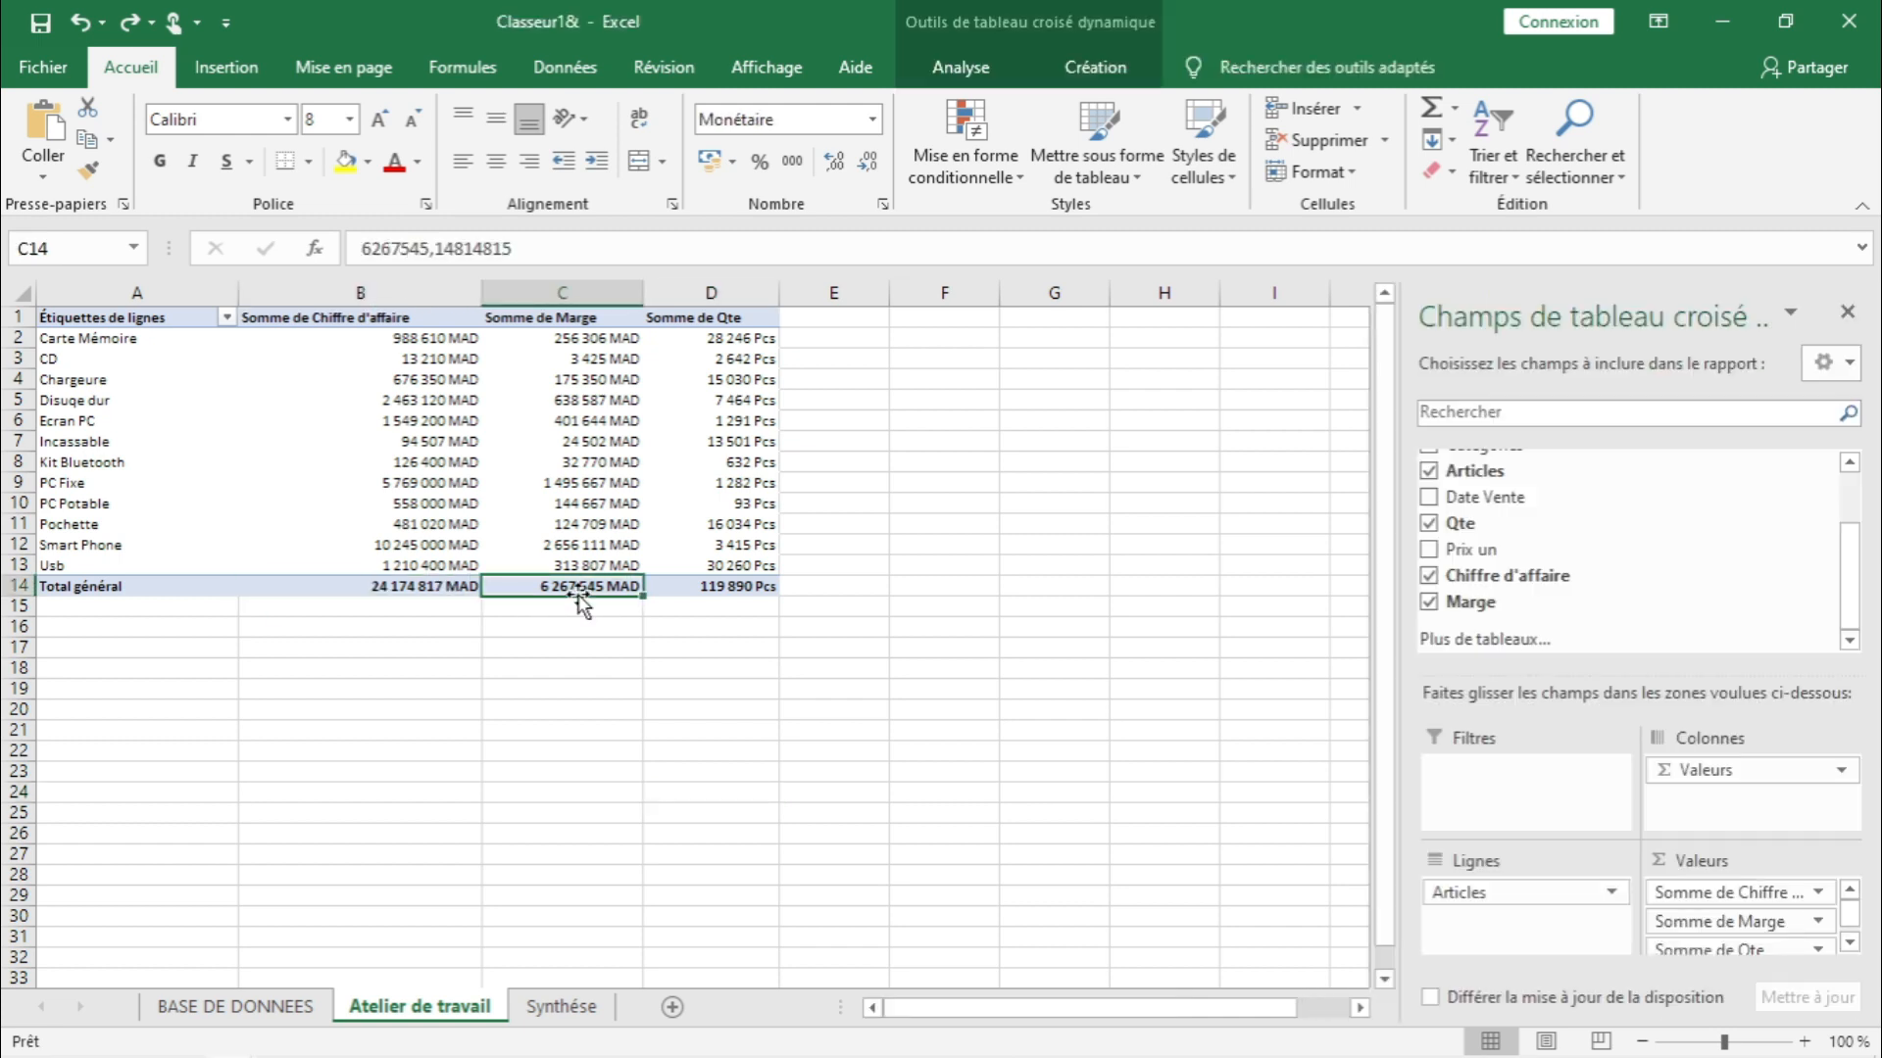
left_click(686, 585)
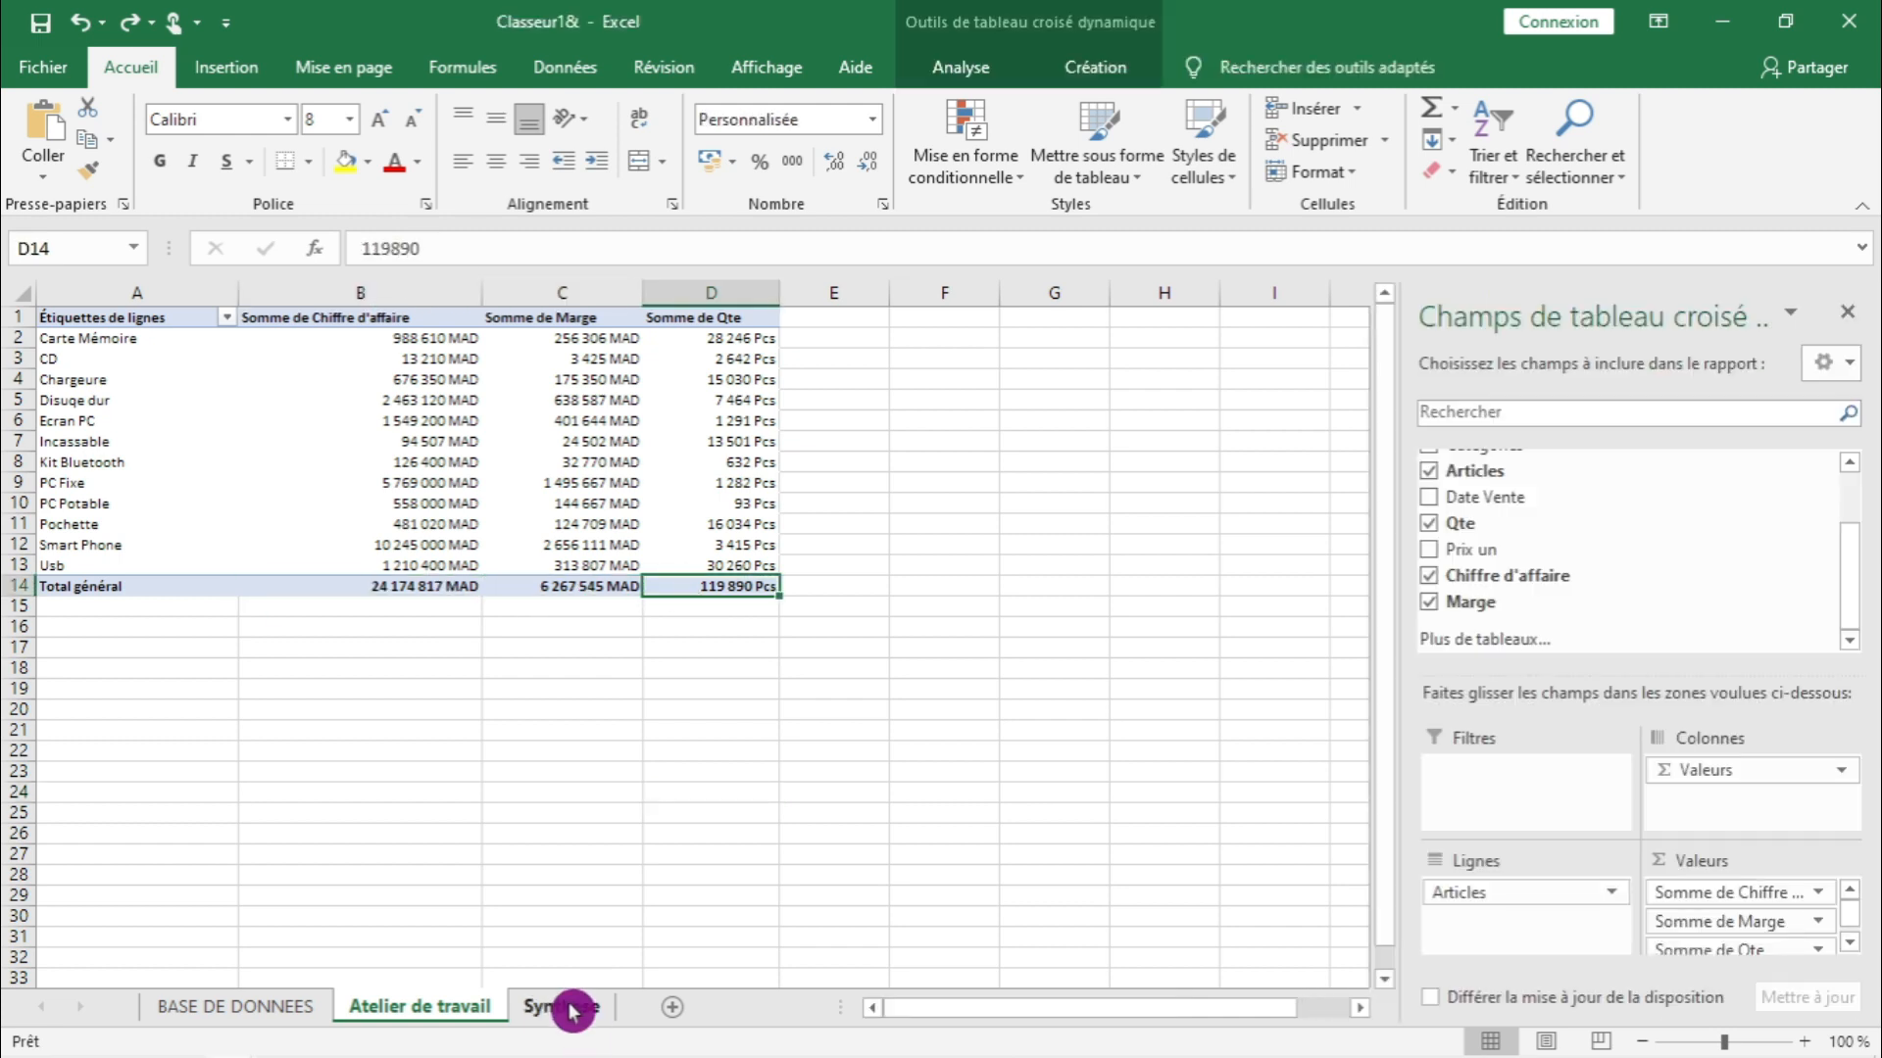
left_click(573, 1008)
left_click(417, 497)
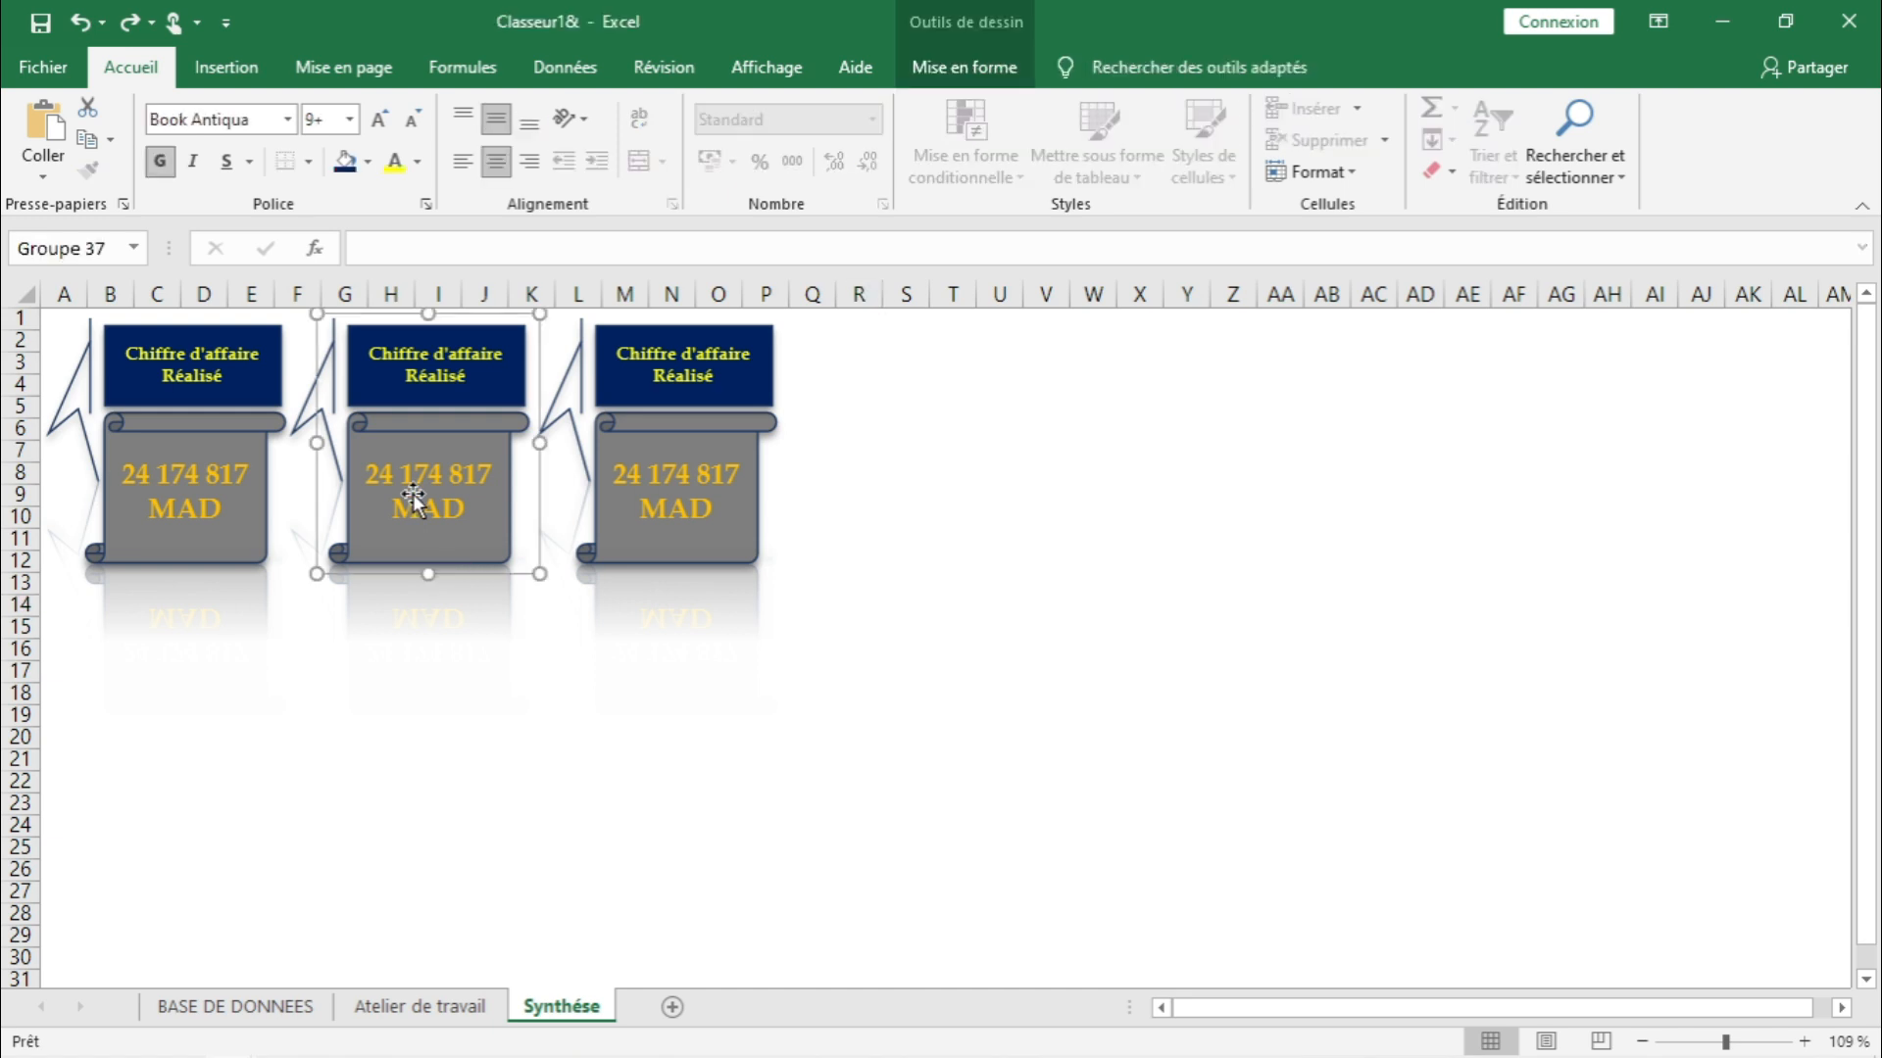
left_click(416, 500)
left_click(546, 247)
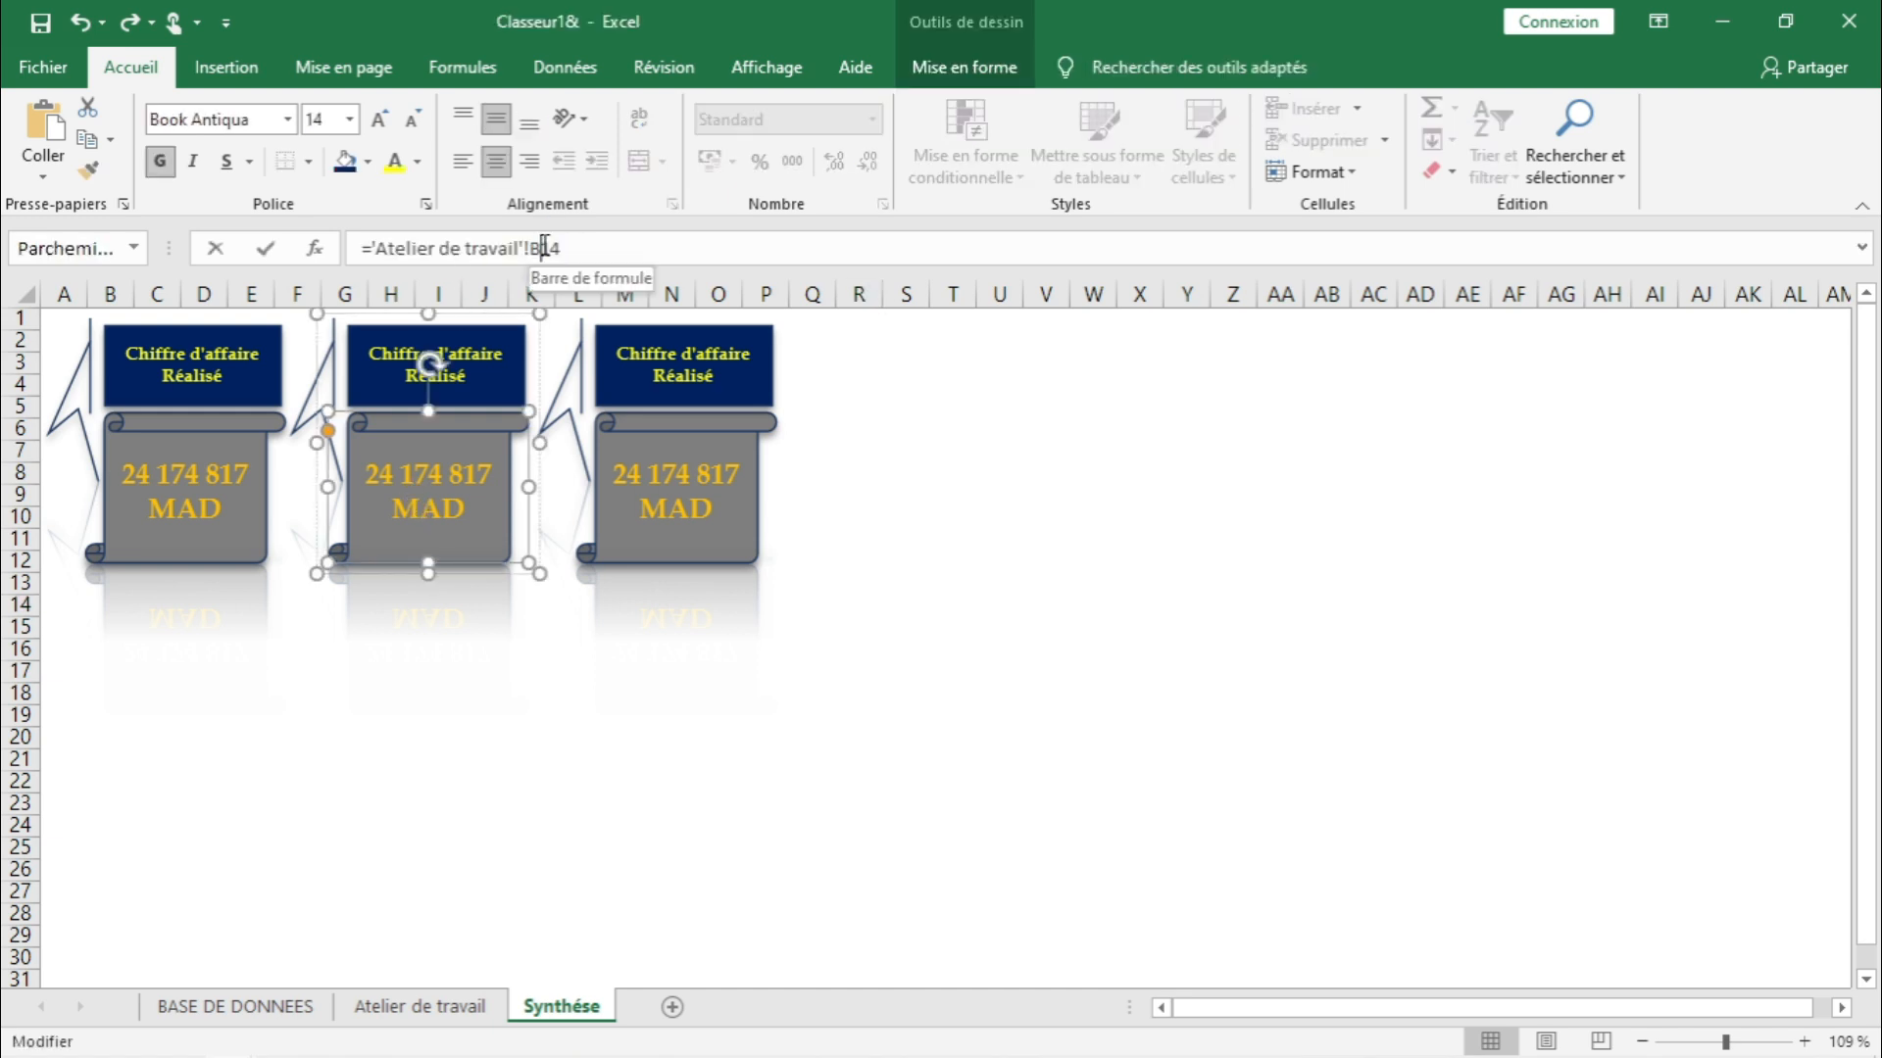
key("BackSpace")
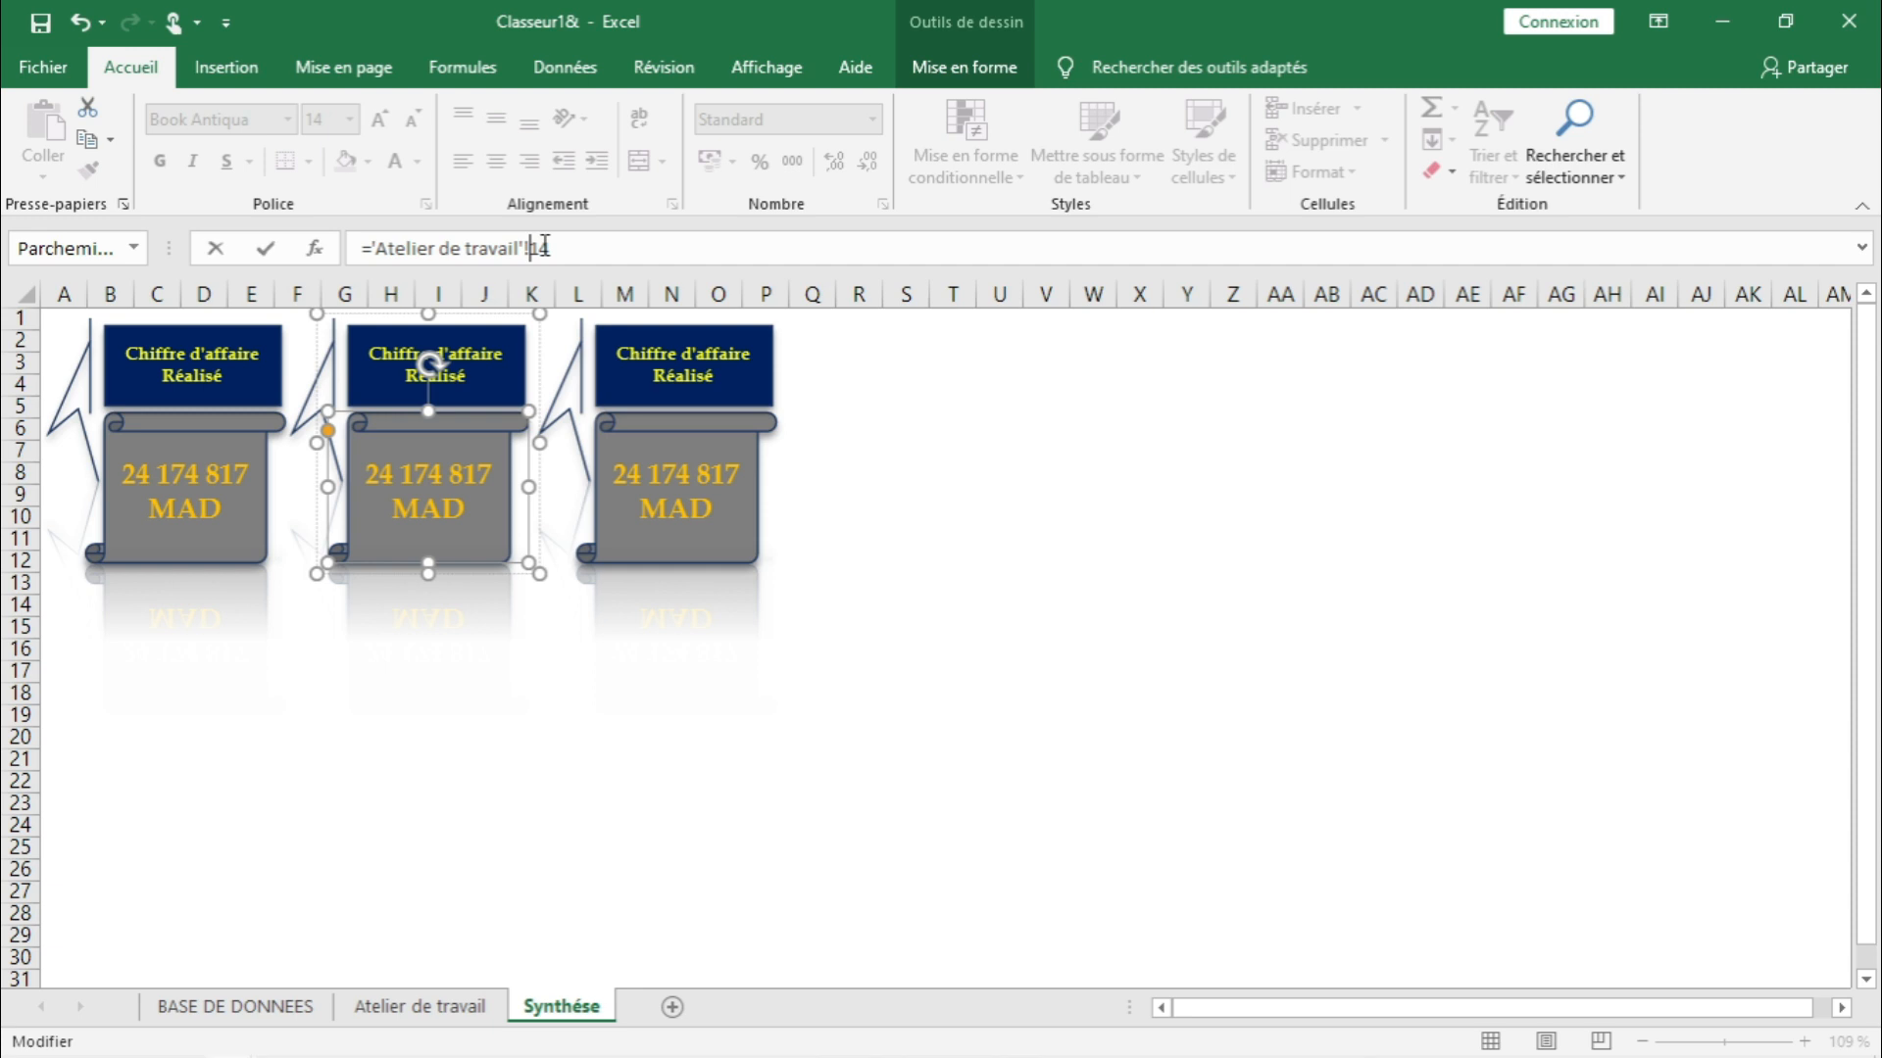
type("d")
key("Return")
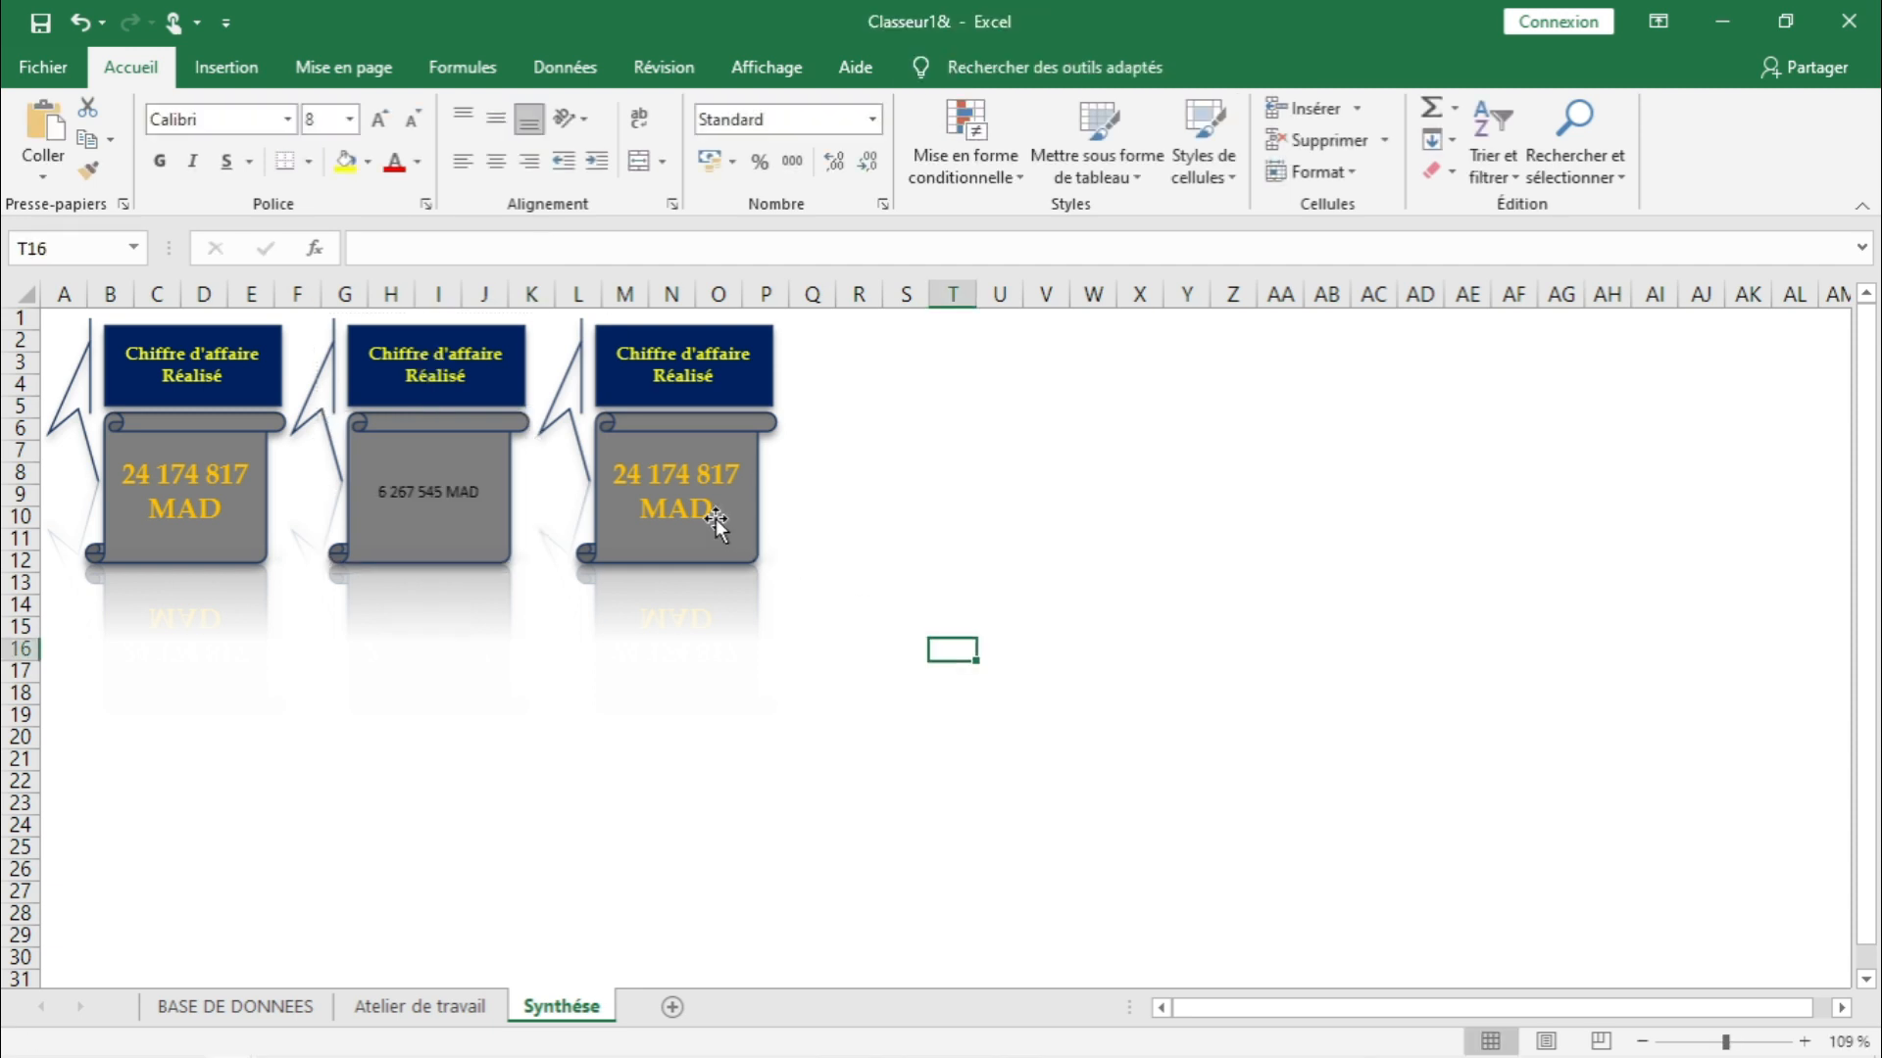
- Link the third KPI's scroll to cell D14 of Atelier de travail
left_click(702, 503)
left_click(703, 503)
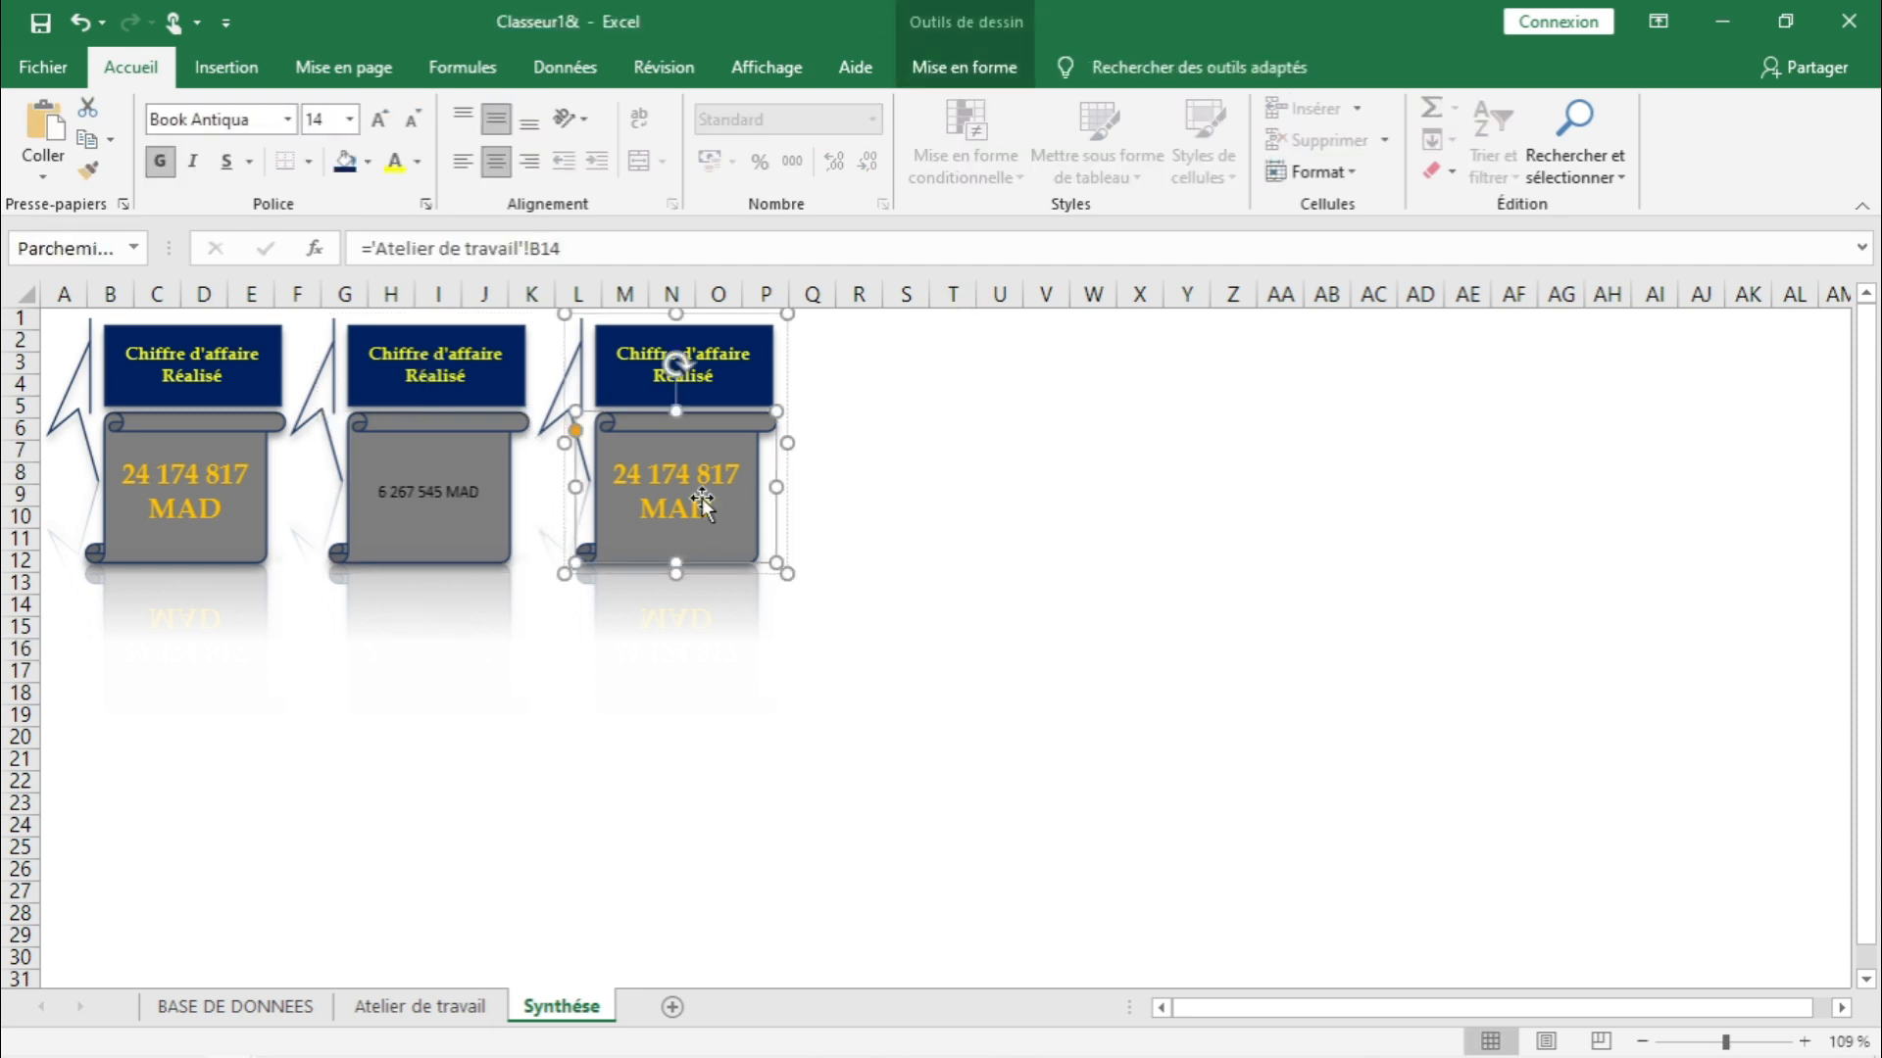
left_click(541, 253)
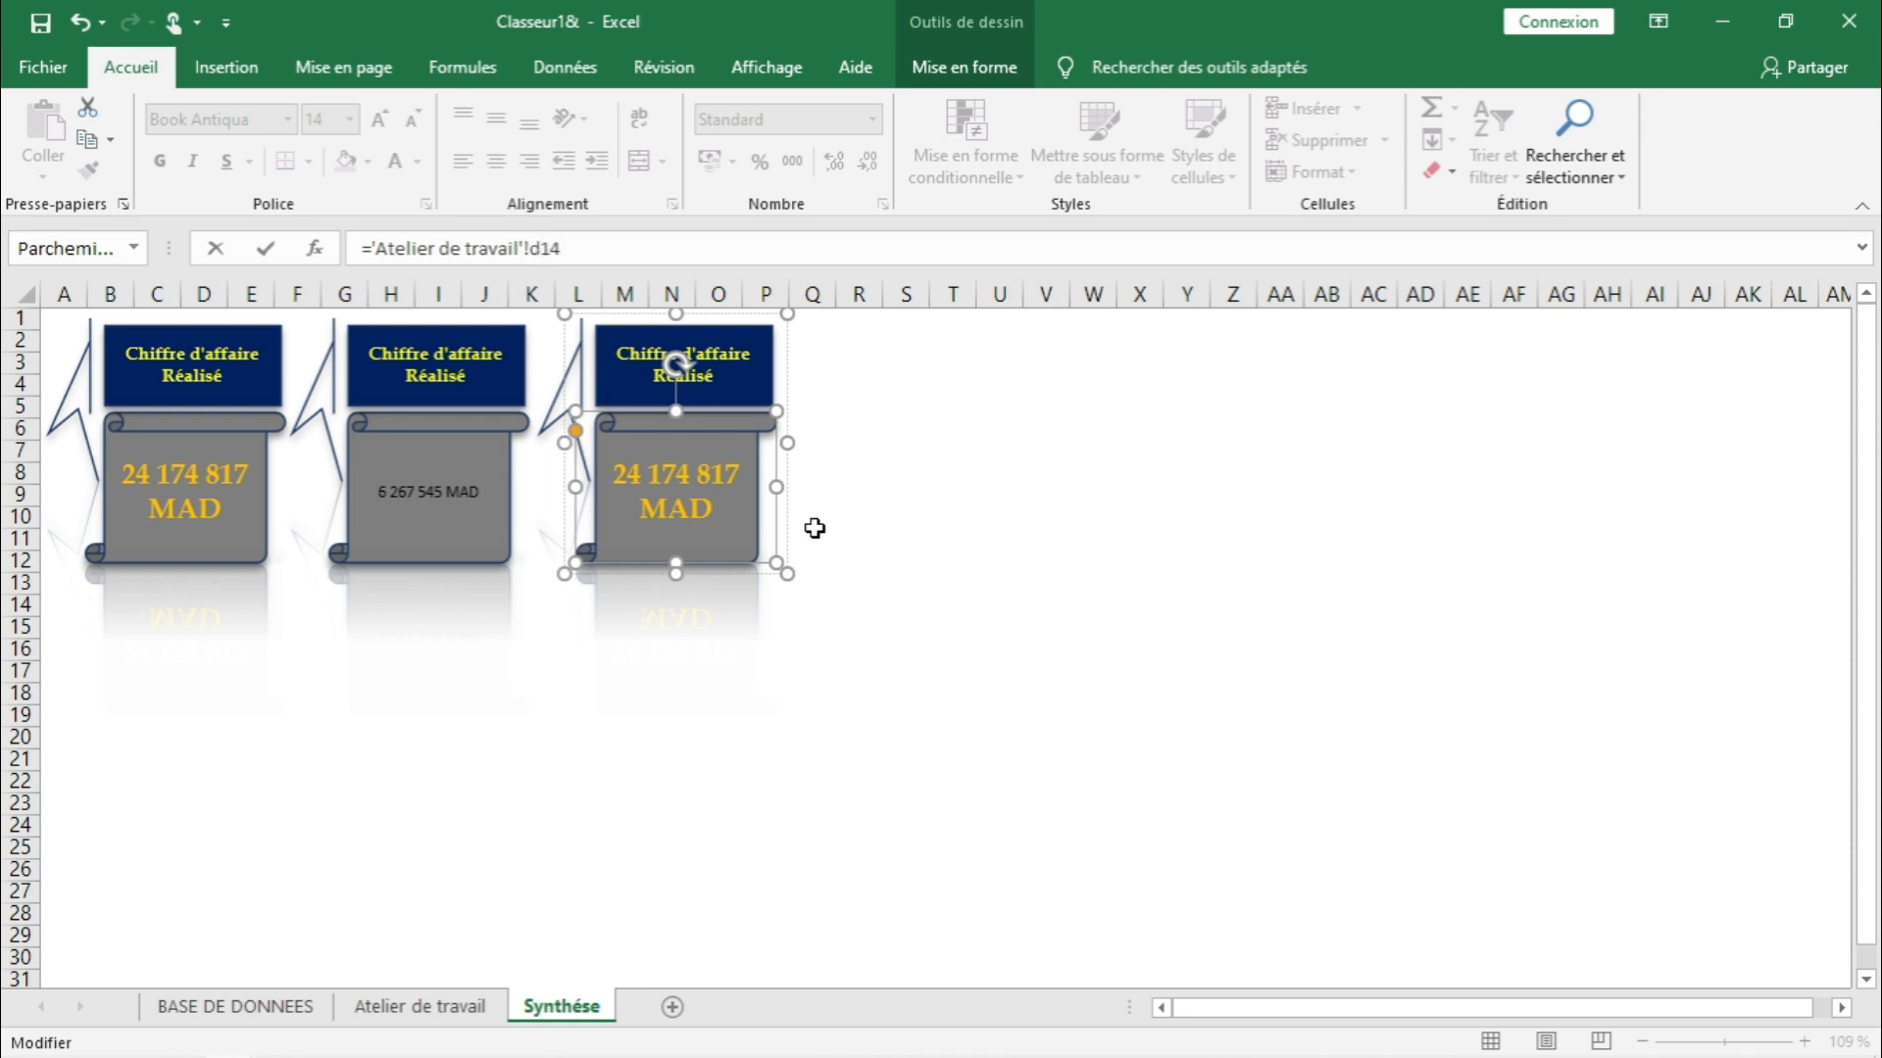
type("d")
left_click(263, 251)
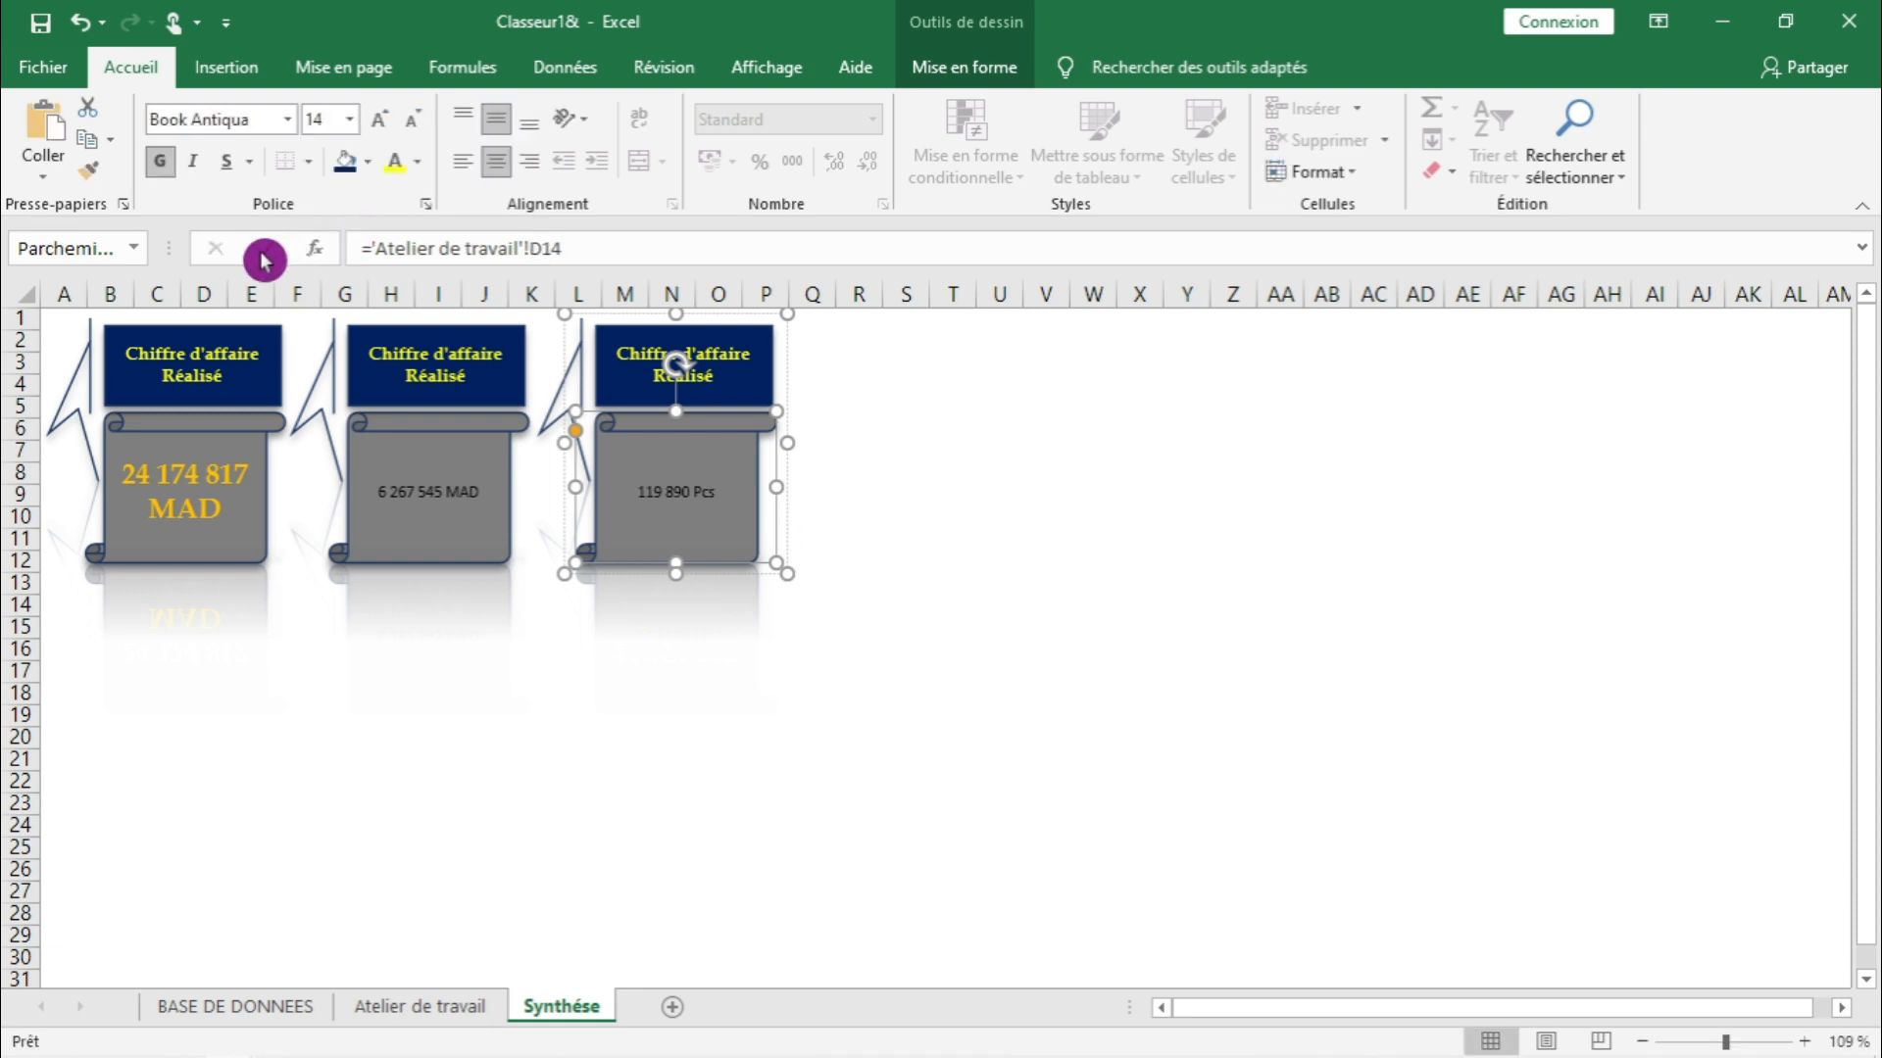
left_click(576, 672)
- Replace the second KPI's callout text with "Marge"
left_click(488, 375)
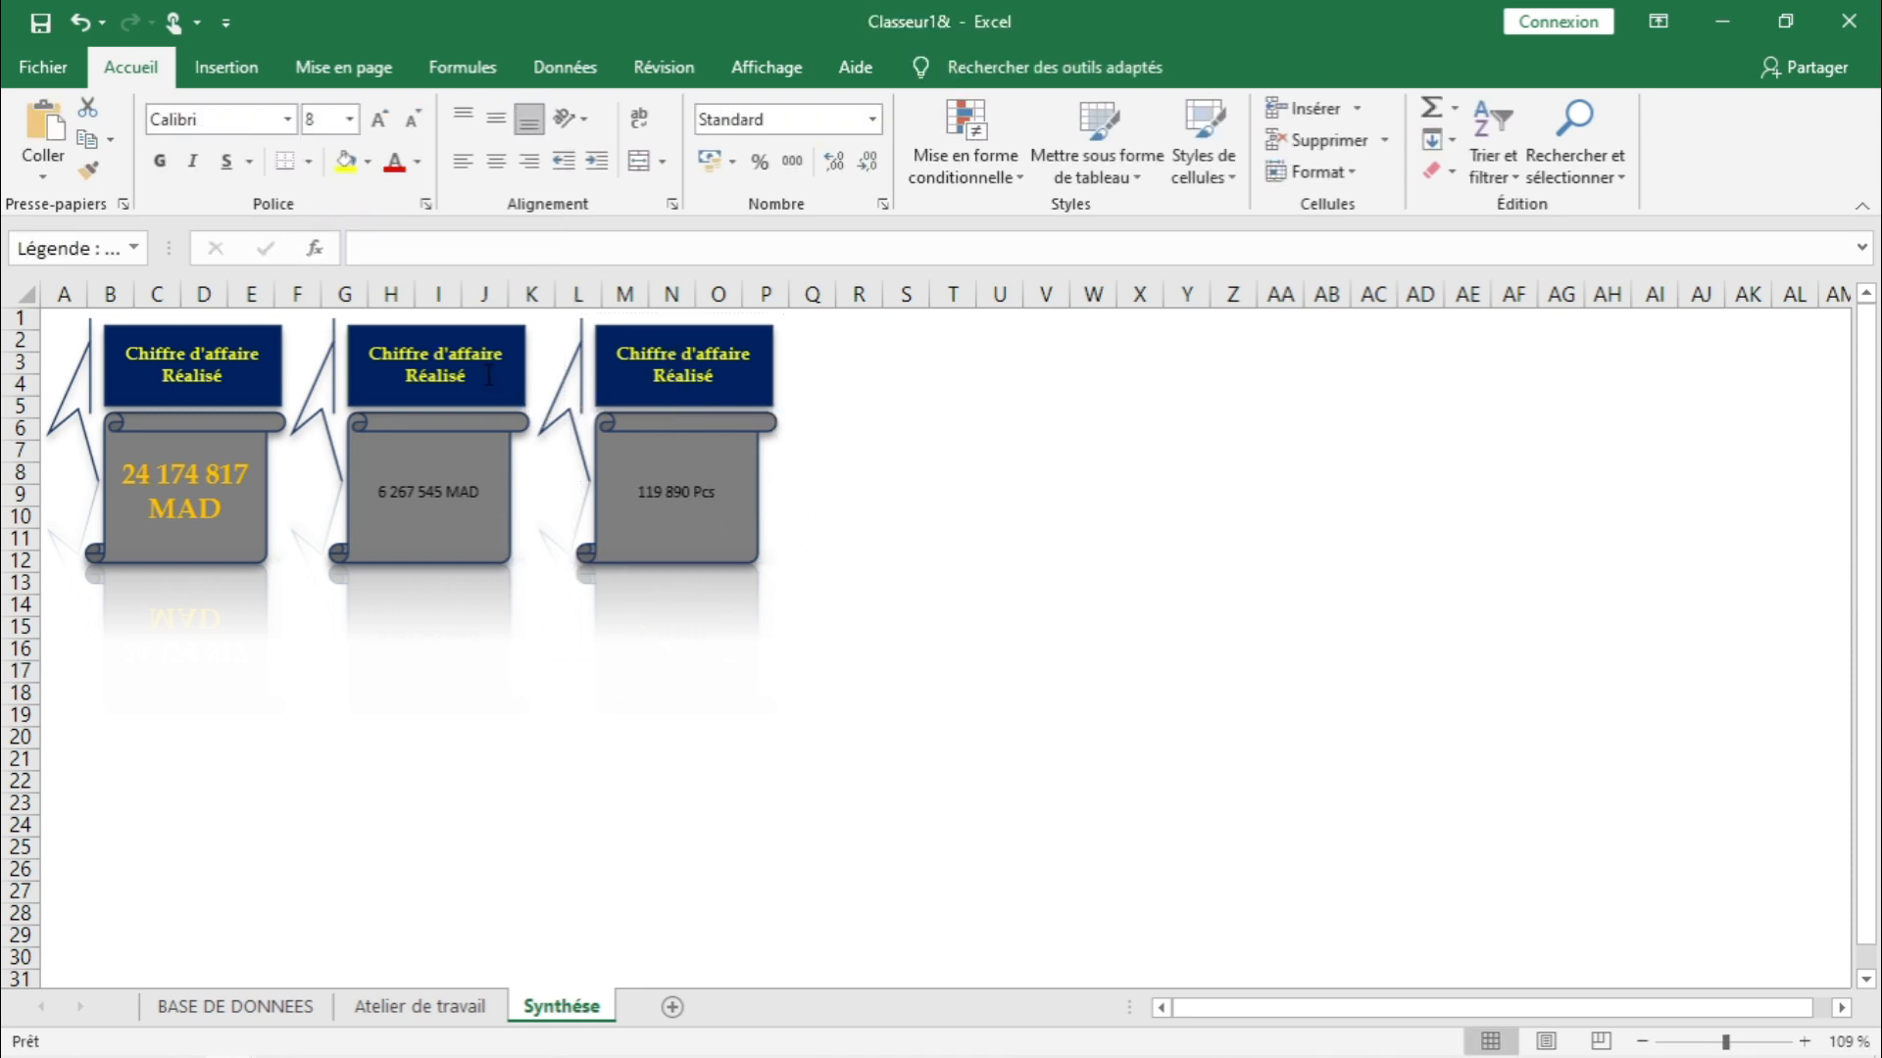
key("BackSpace")
key("BackSpace")
key("ctrl+a")
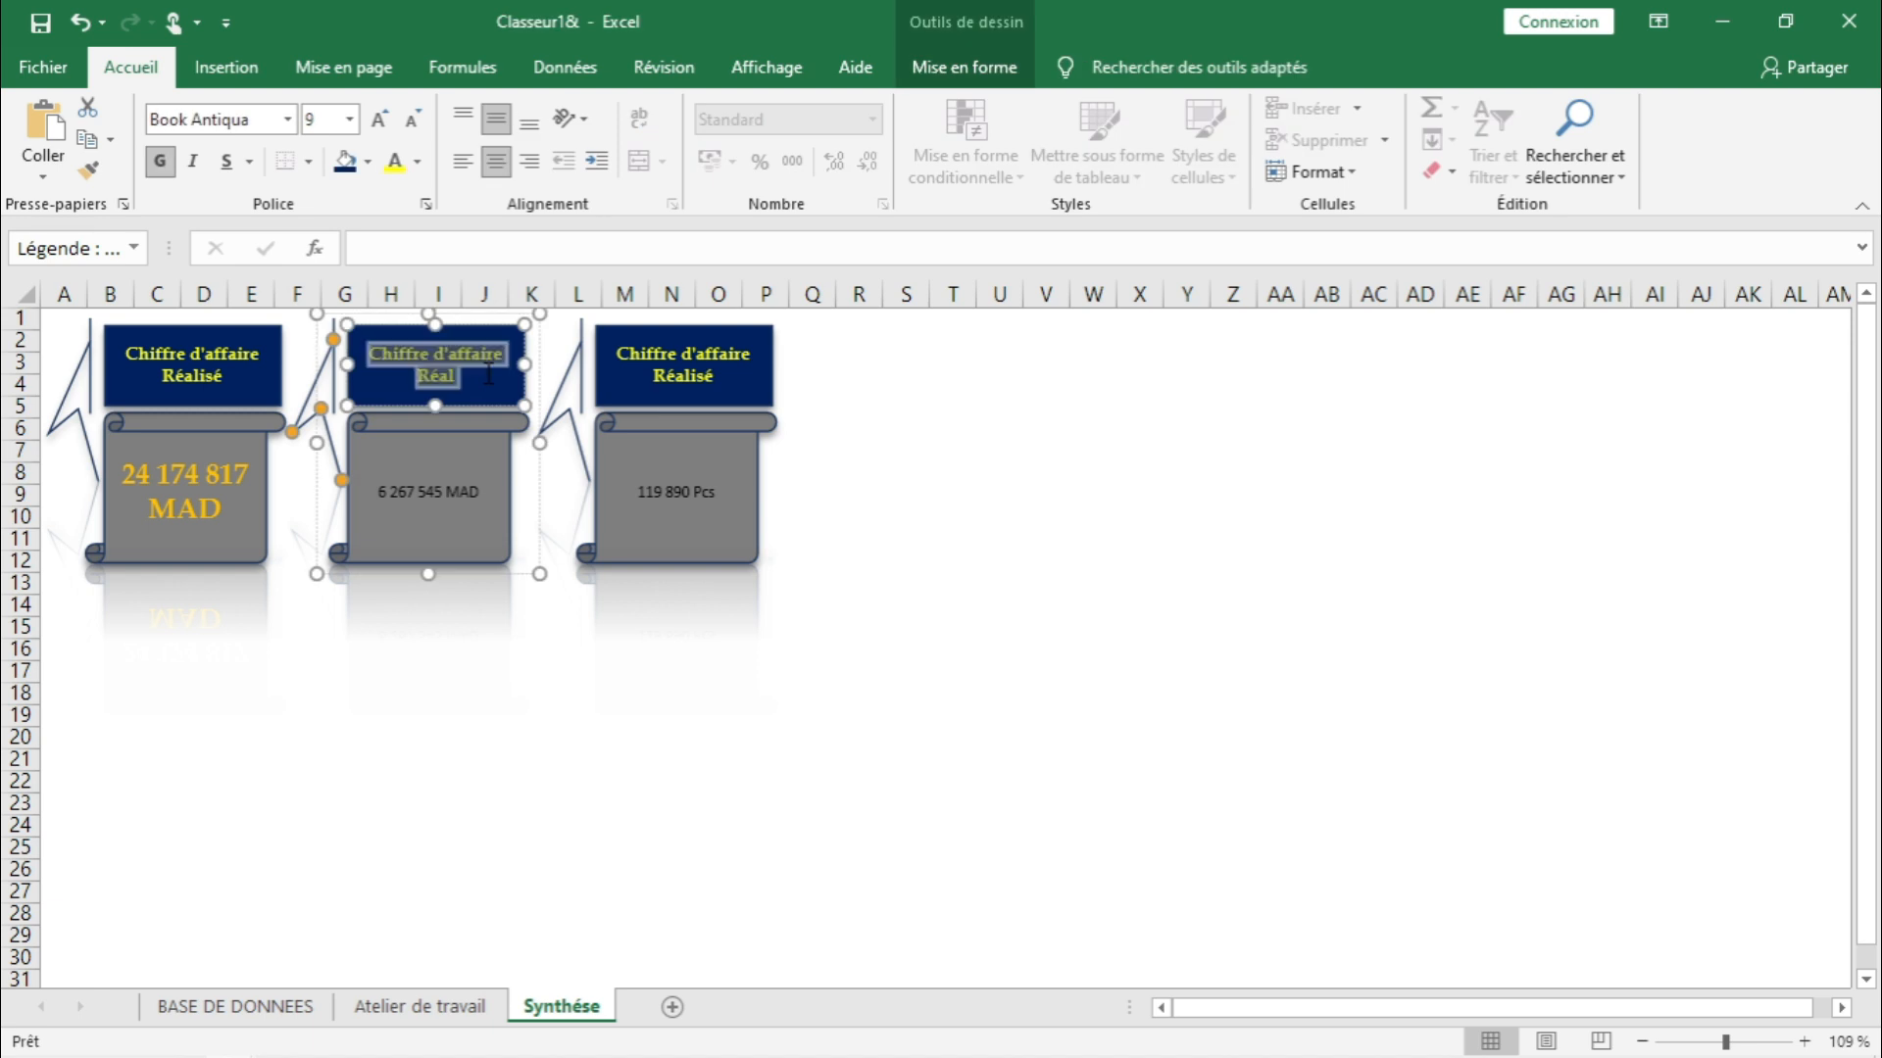
type("Marge")
- Replace the third KPI's callout text with "Total Qté Vendues"
left_click_drag(716, 375, 647, 355)
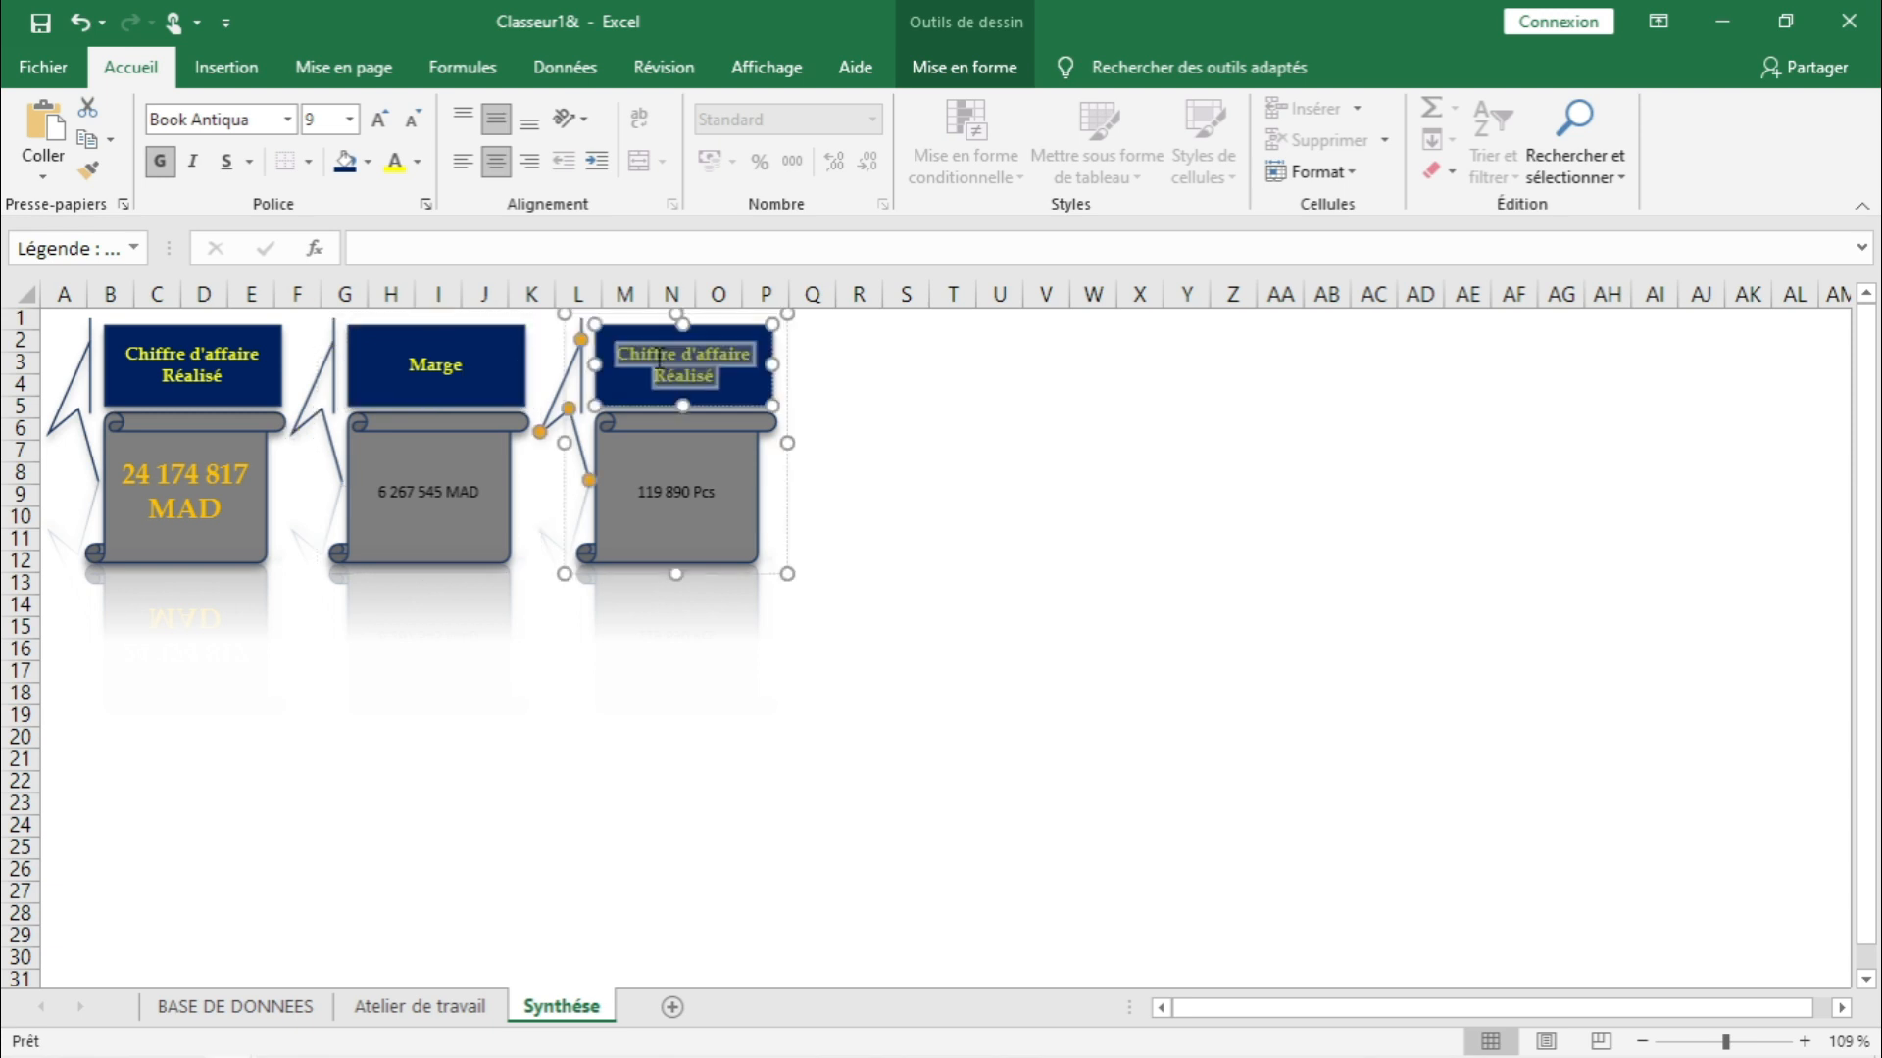
type("Tota")
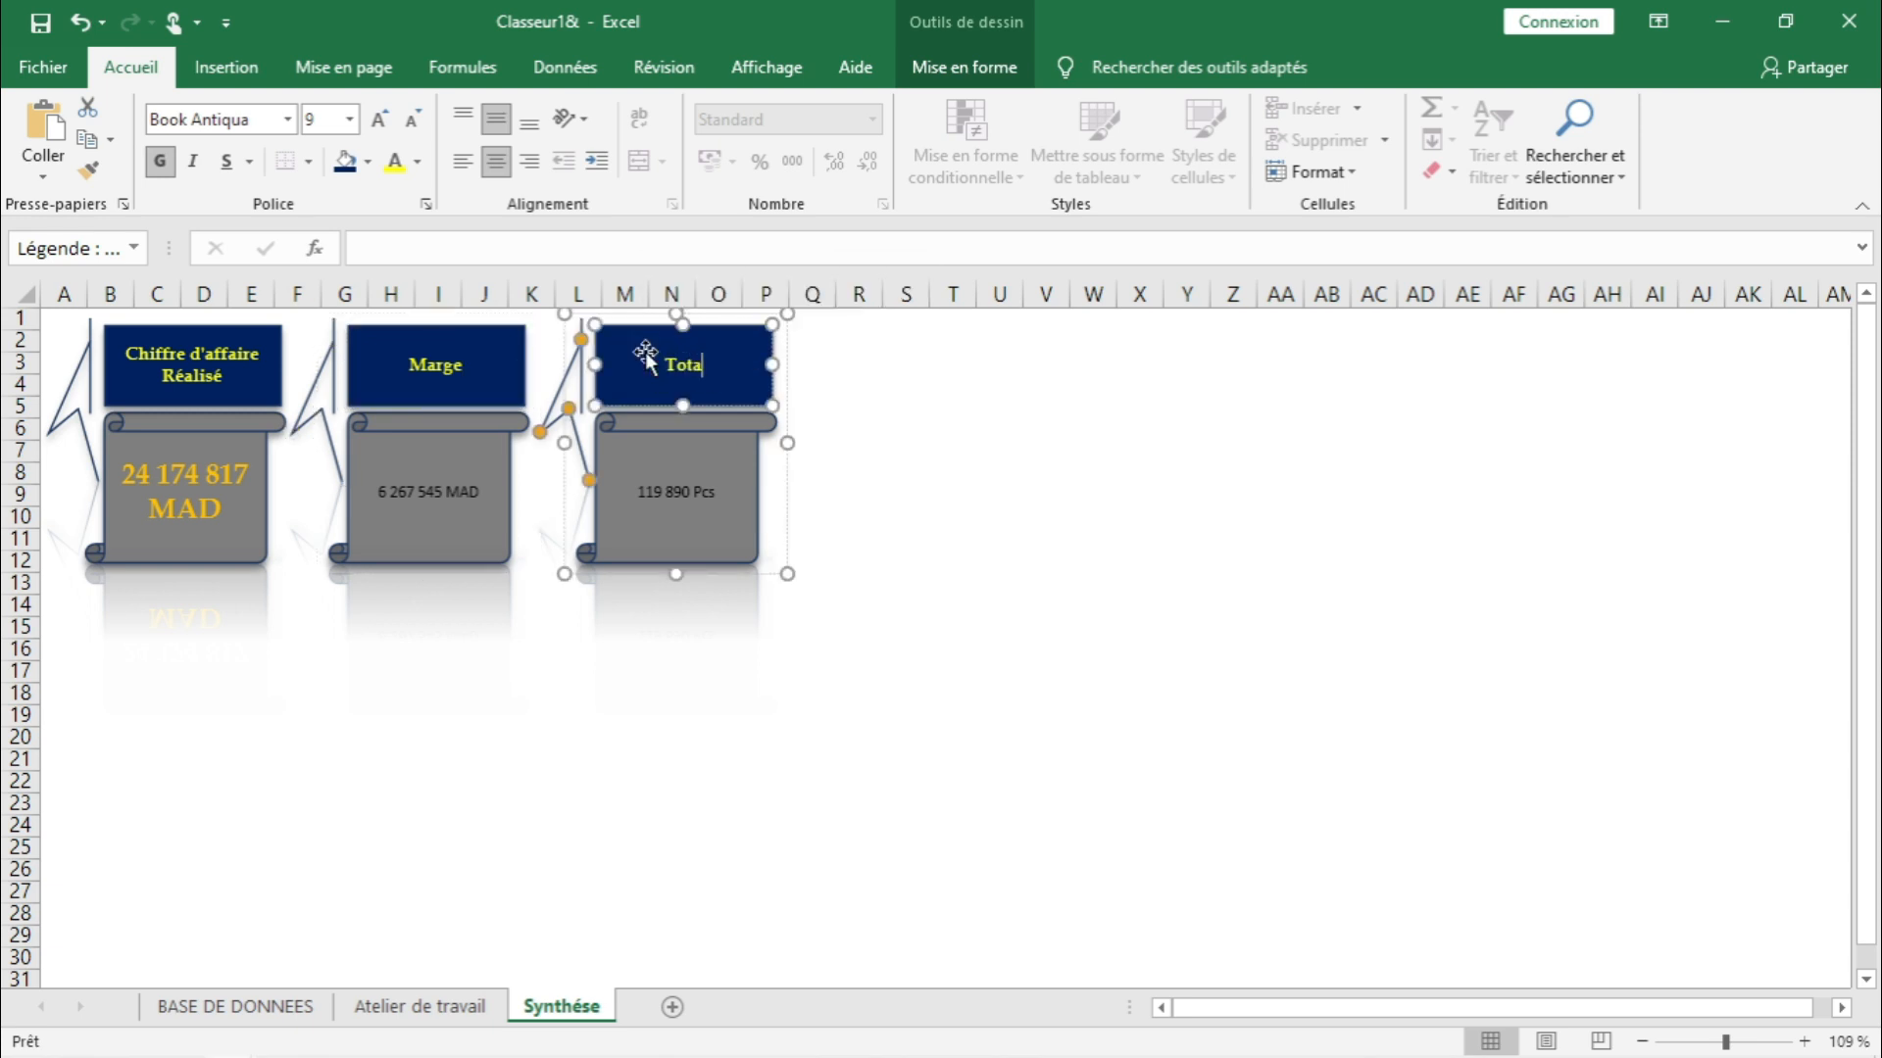
type("l Qte ")
type("Vendues")
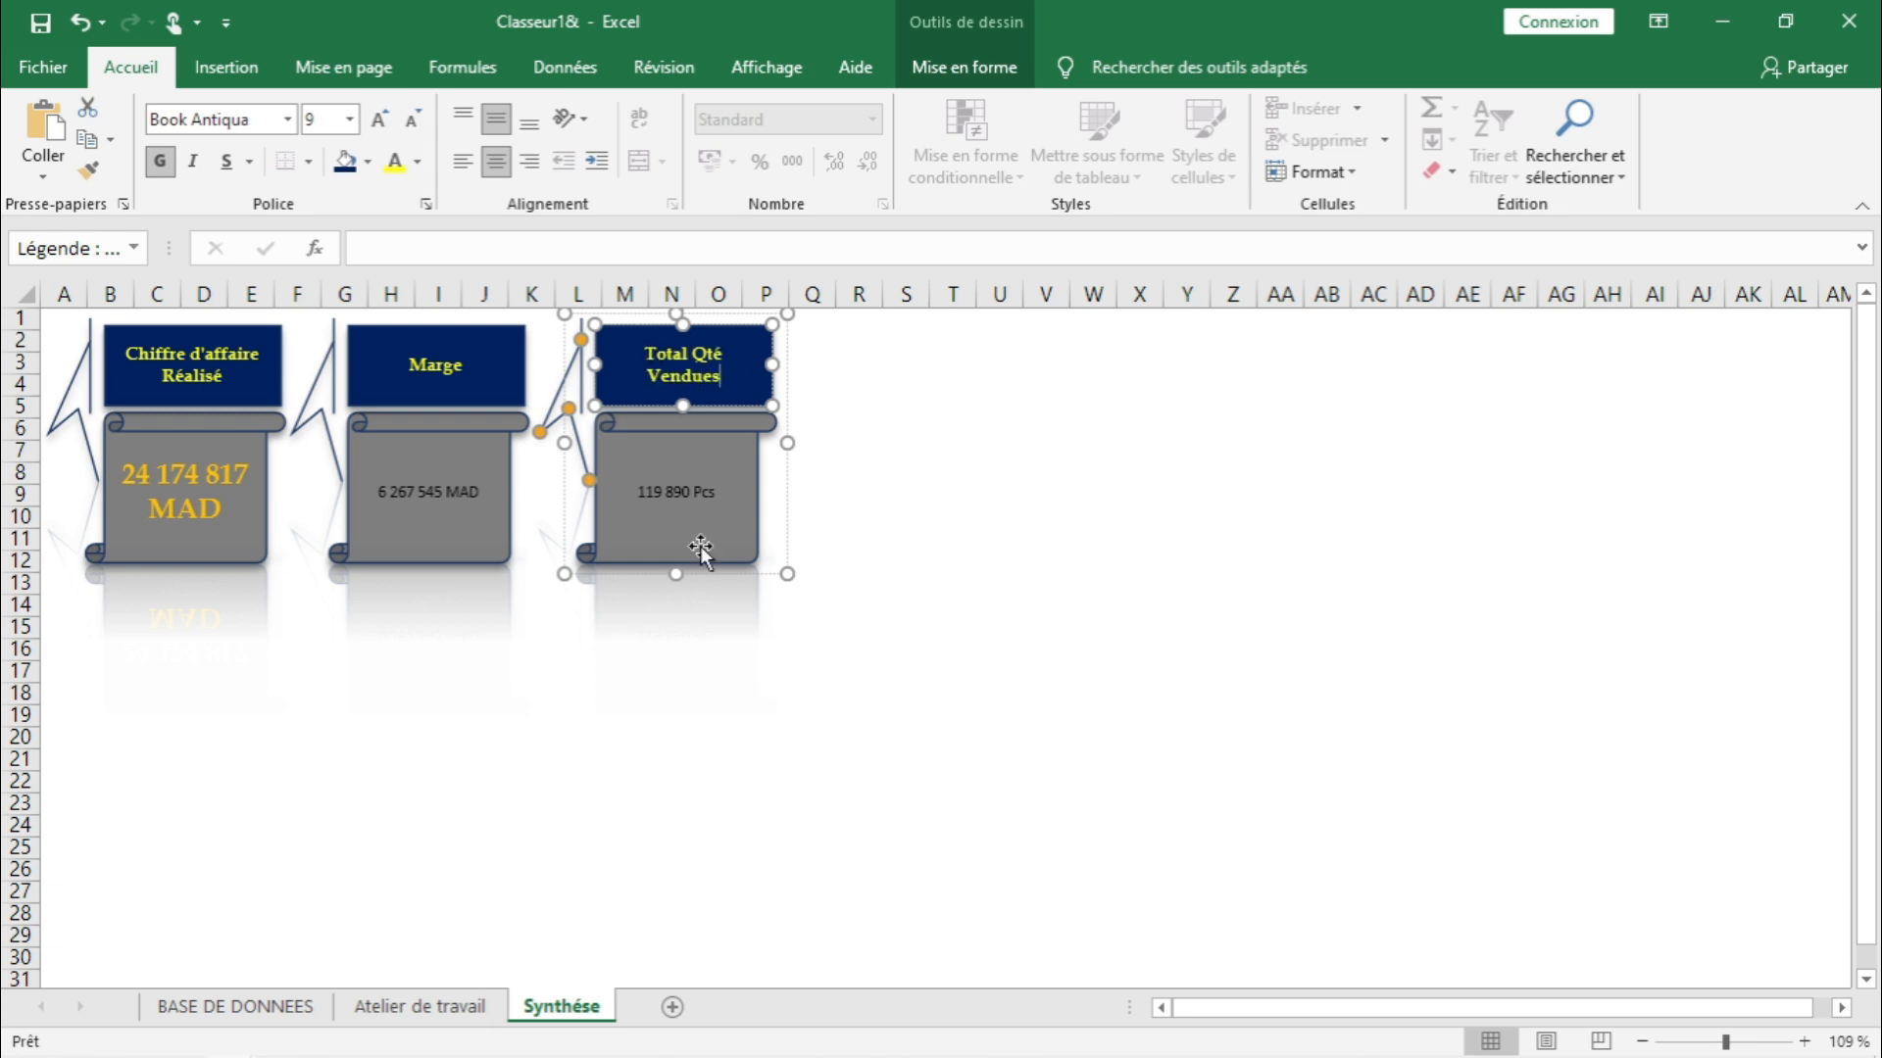
- Fill the Marge KPI's scroll with light grey
left_click(498, 529)
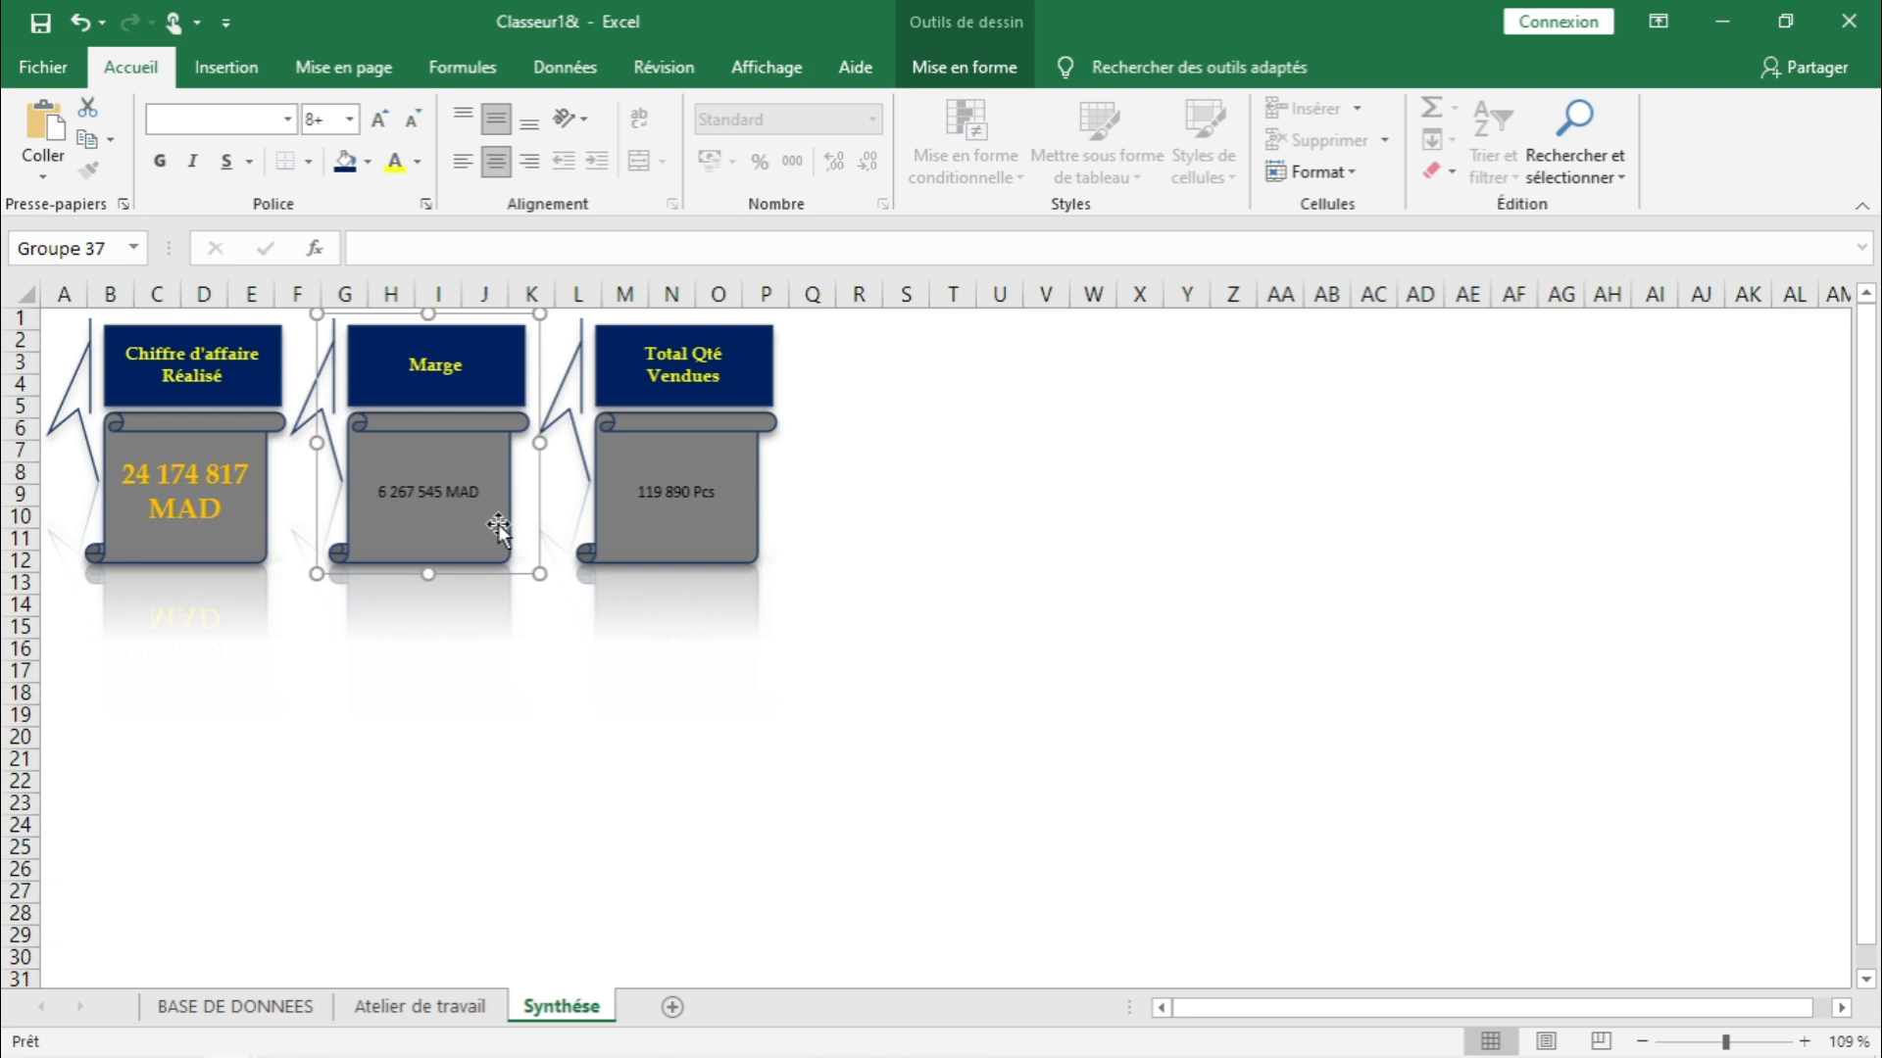
left_click(498, 529)
right_click(500, 531)
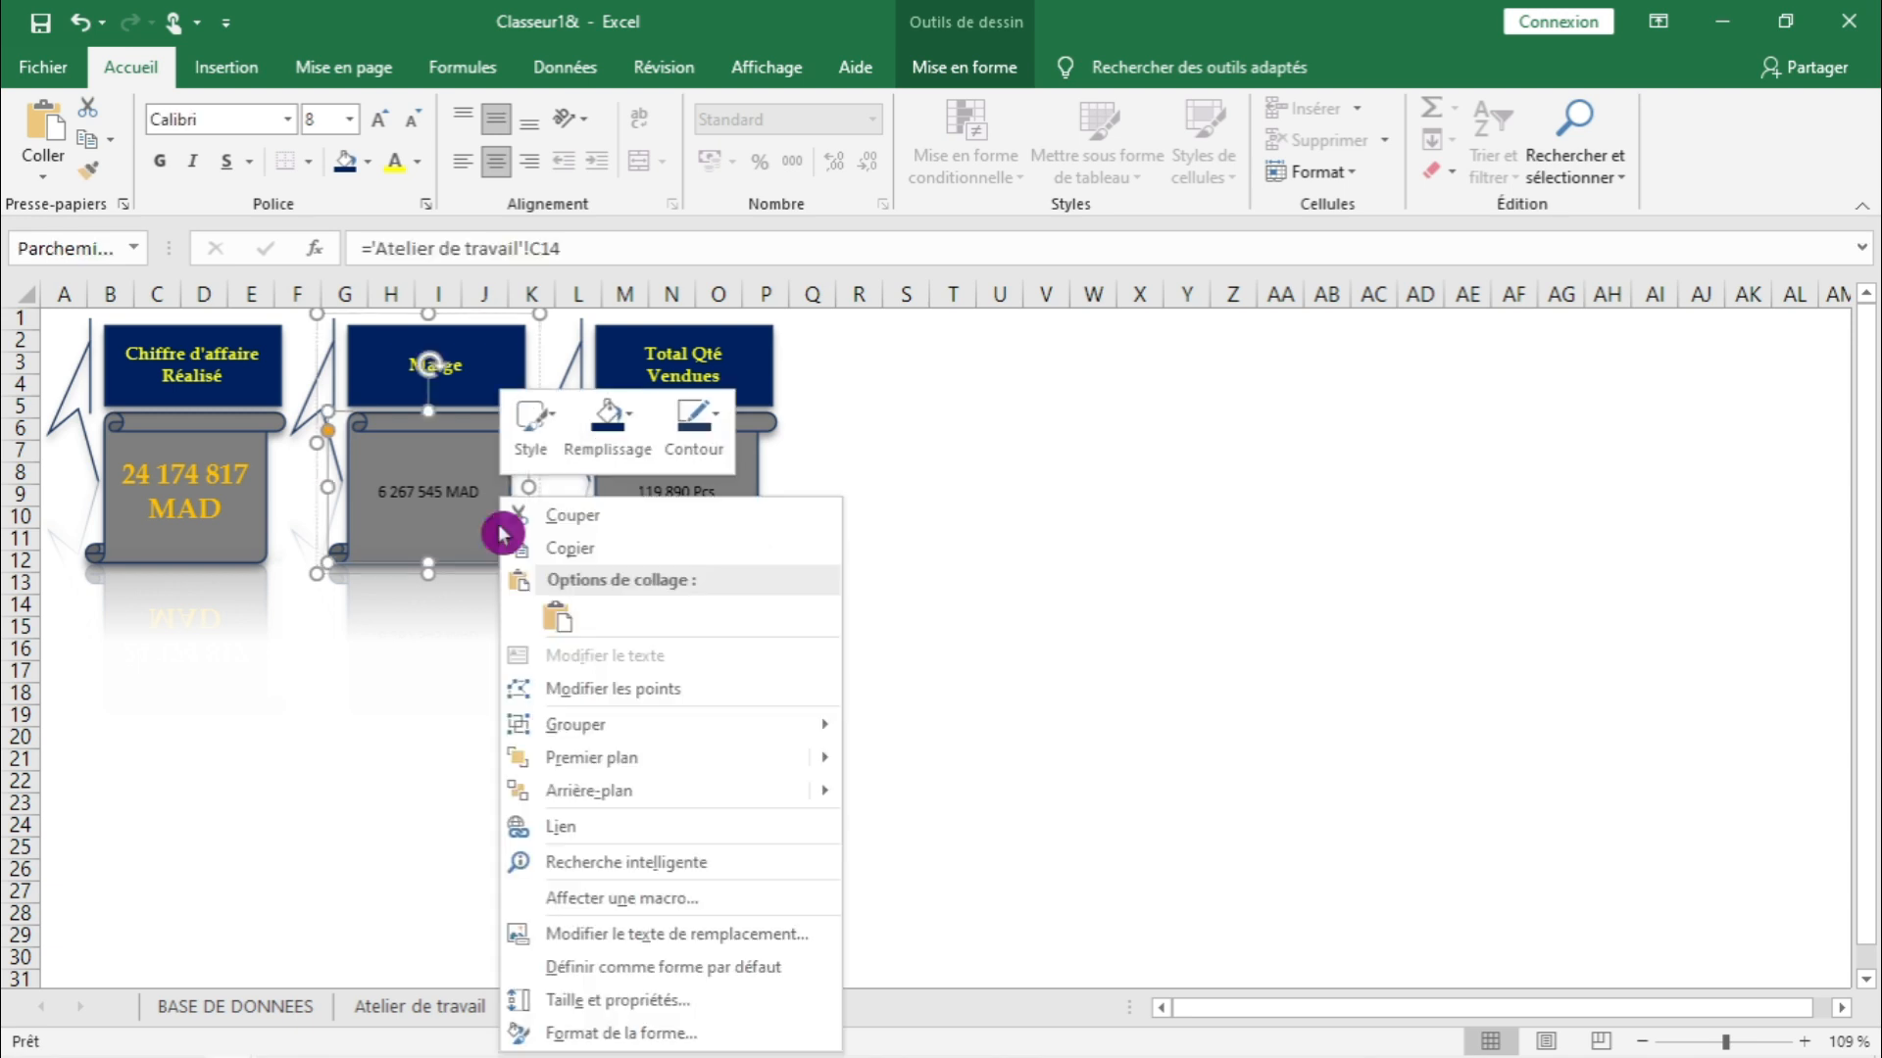
left_click(605, 439)
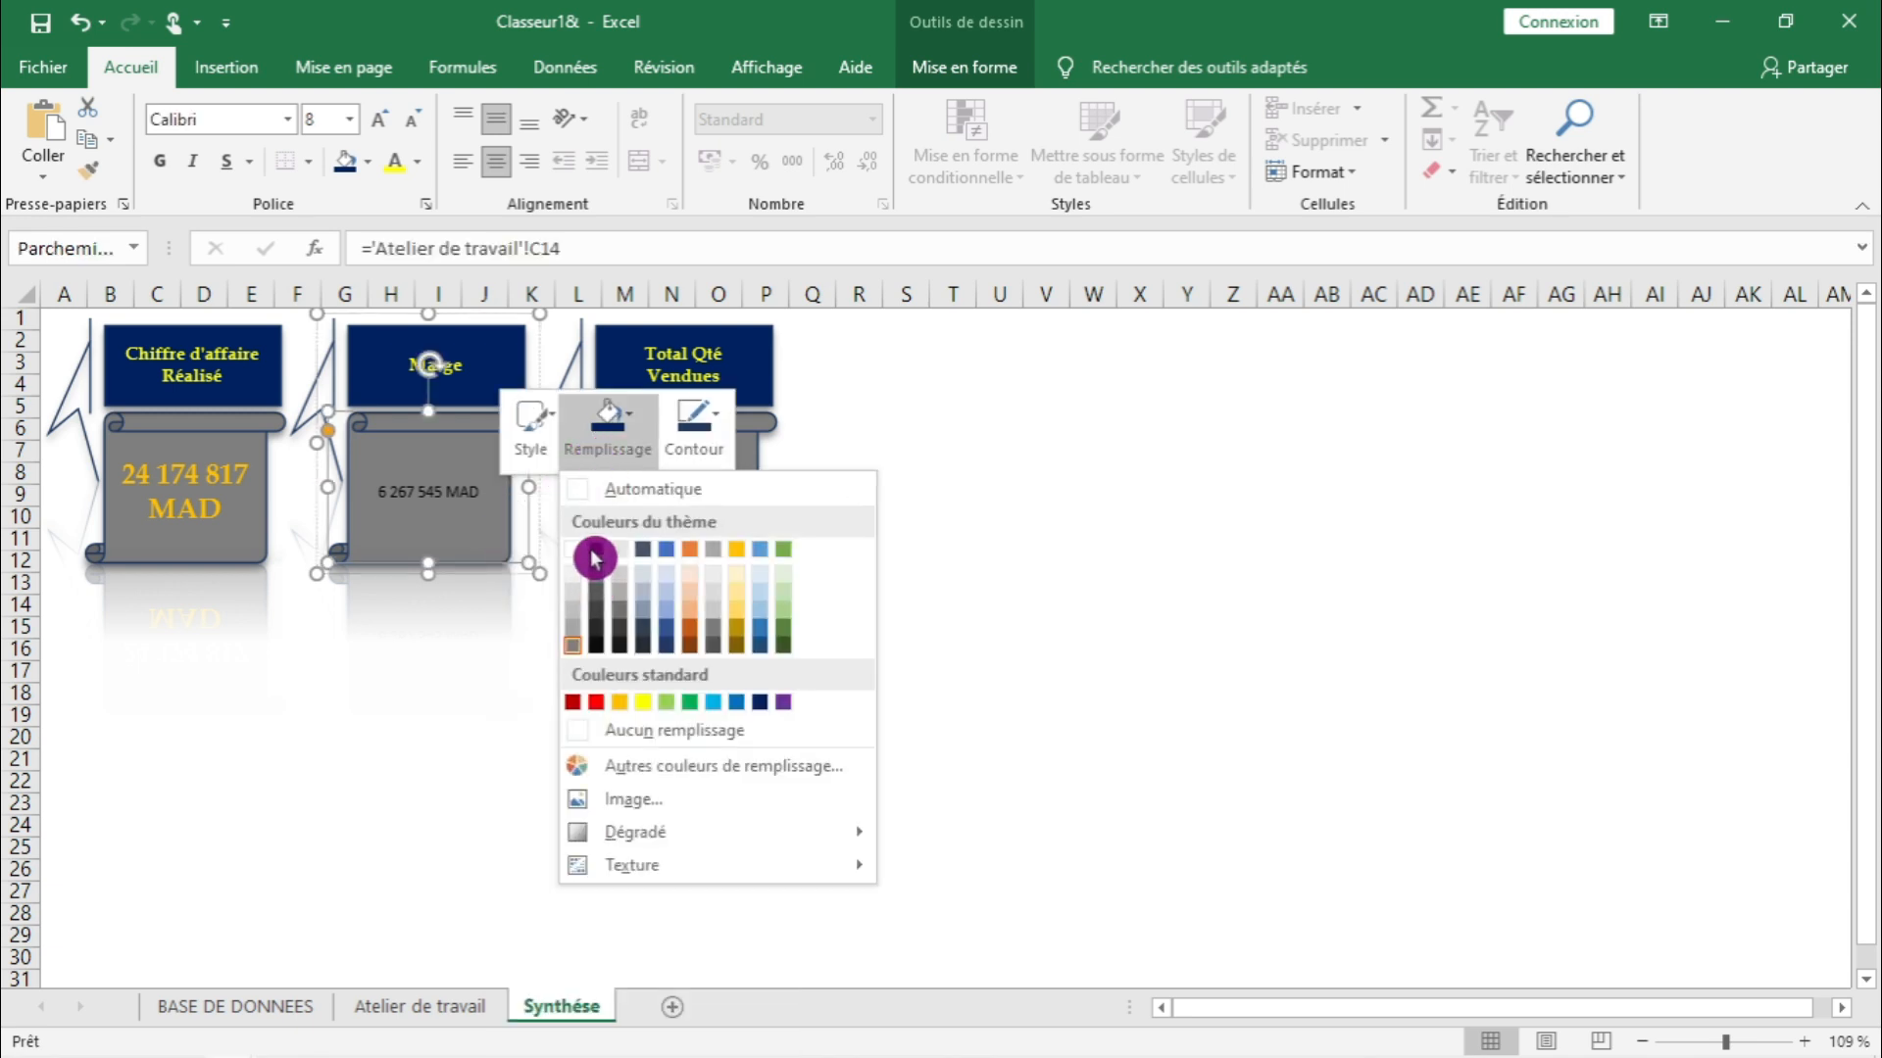
left_click(575, 591)
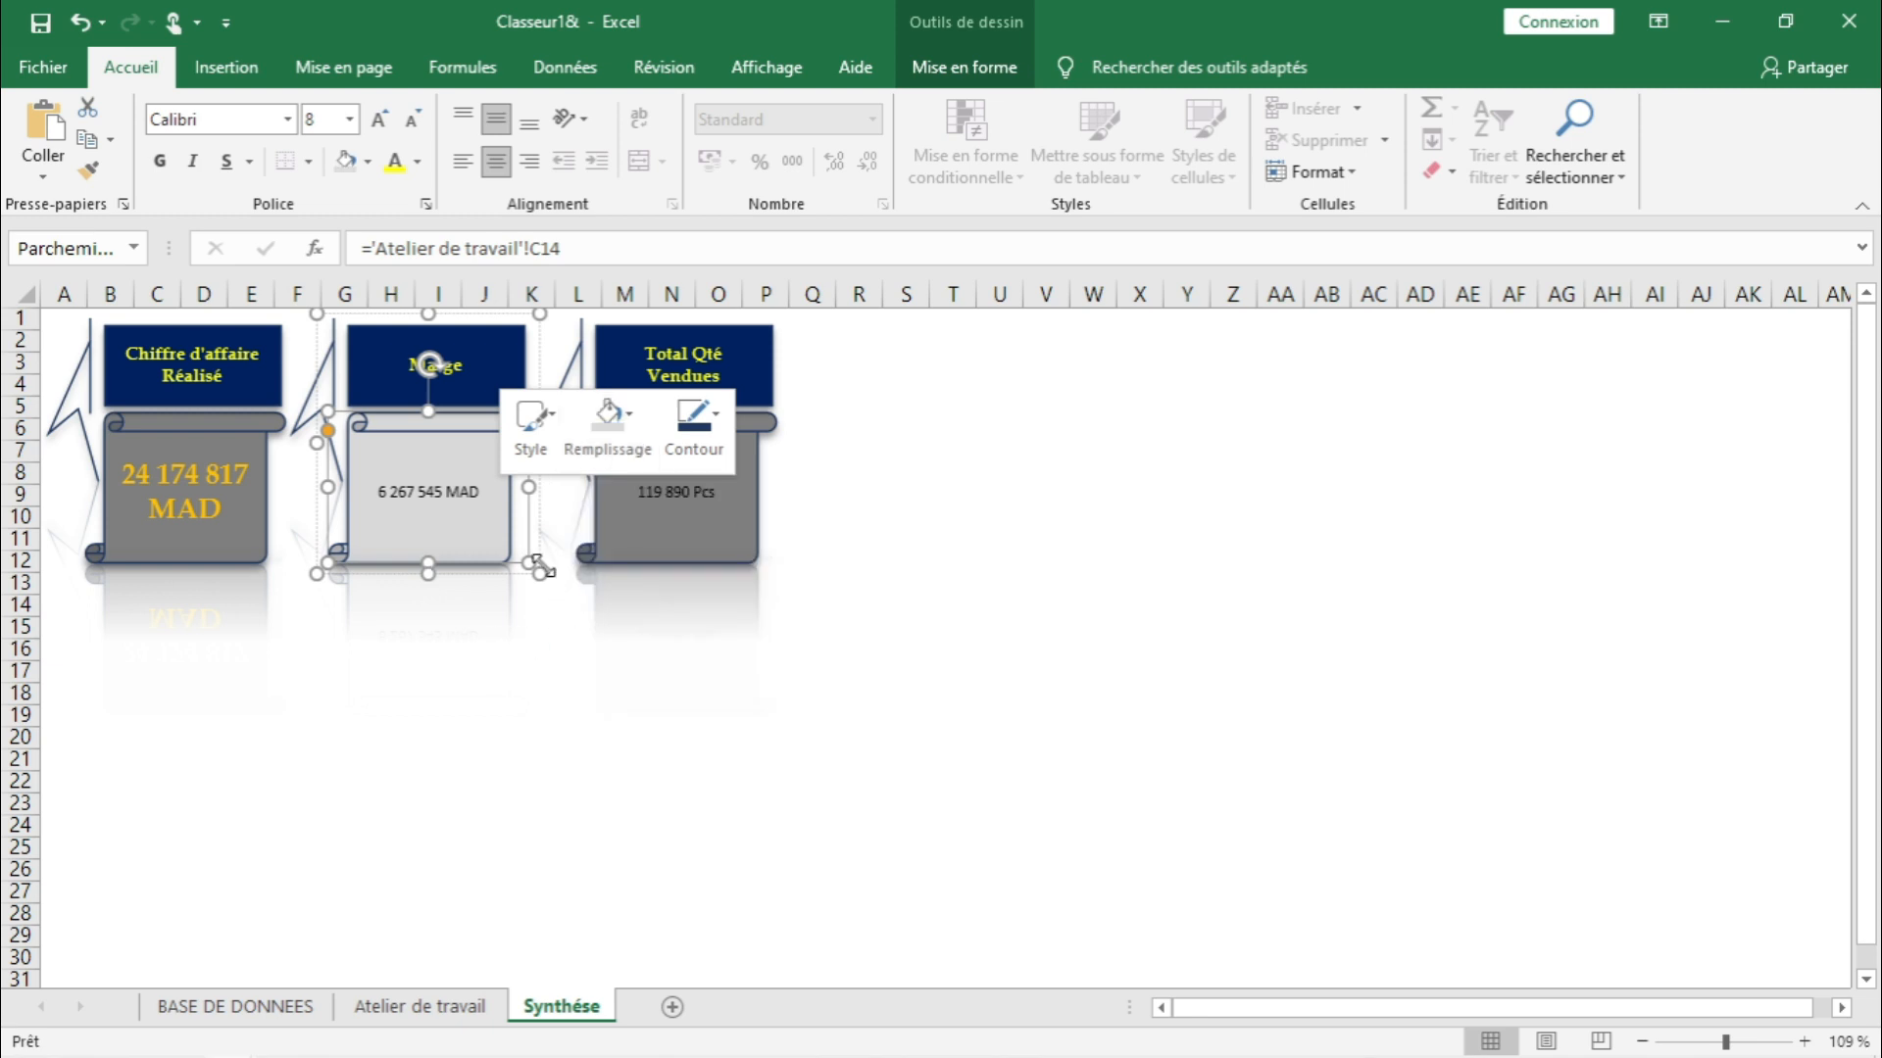
- Fill the Total Qté Vendues KPI's scroll with dark green
left_click(638, 626)
left_click(662, 537)
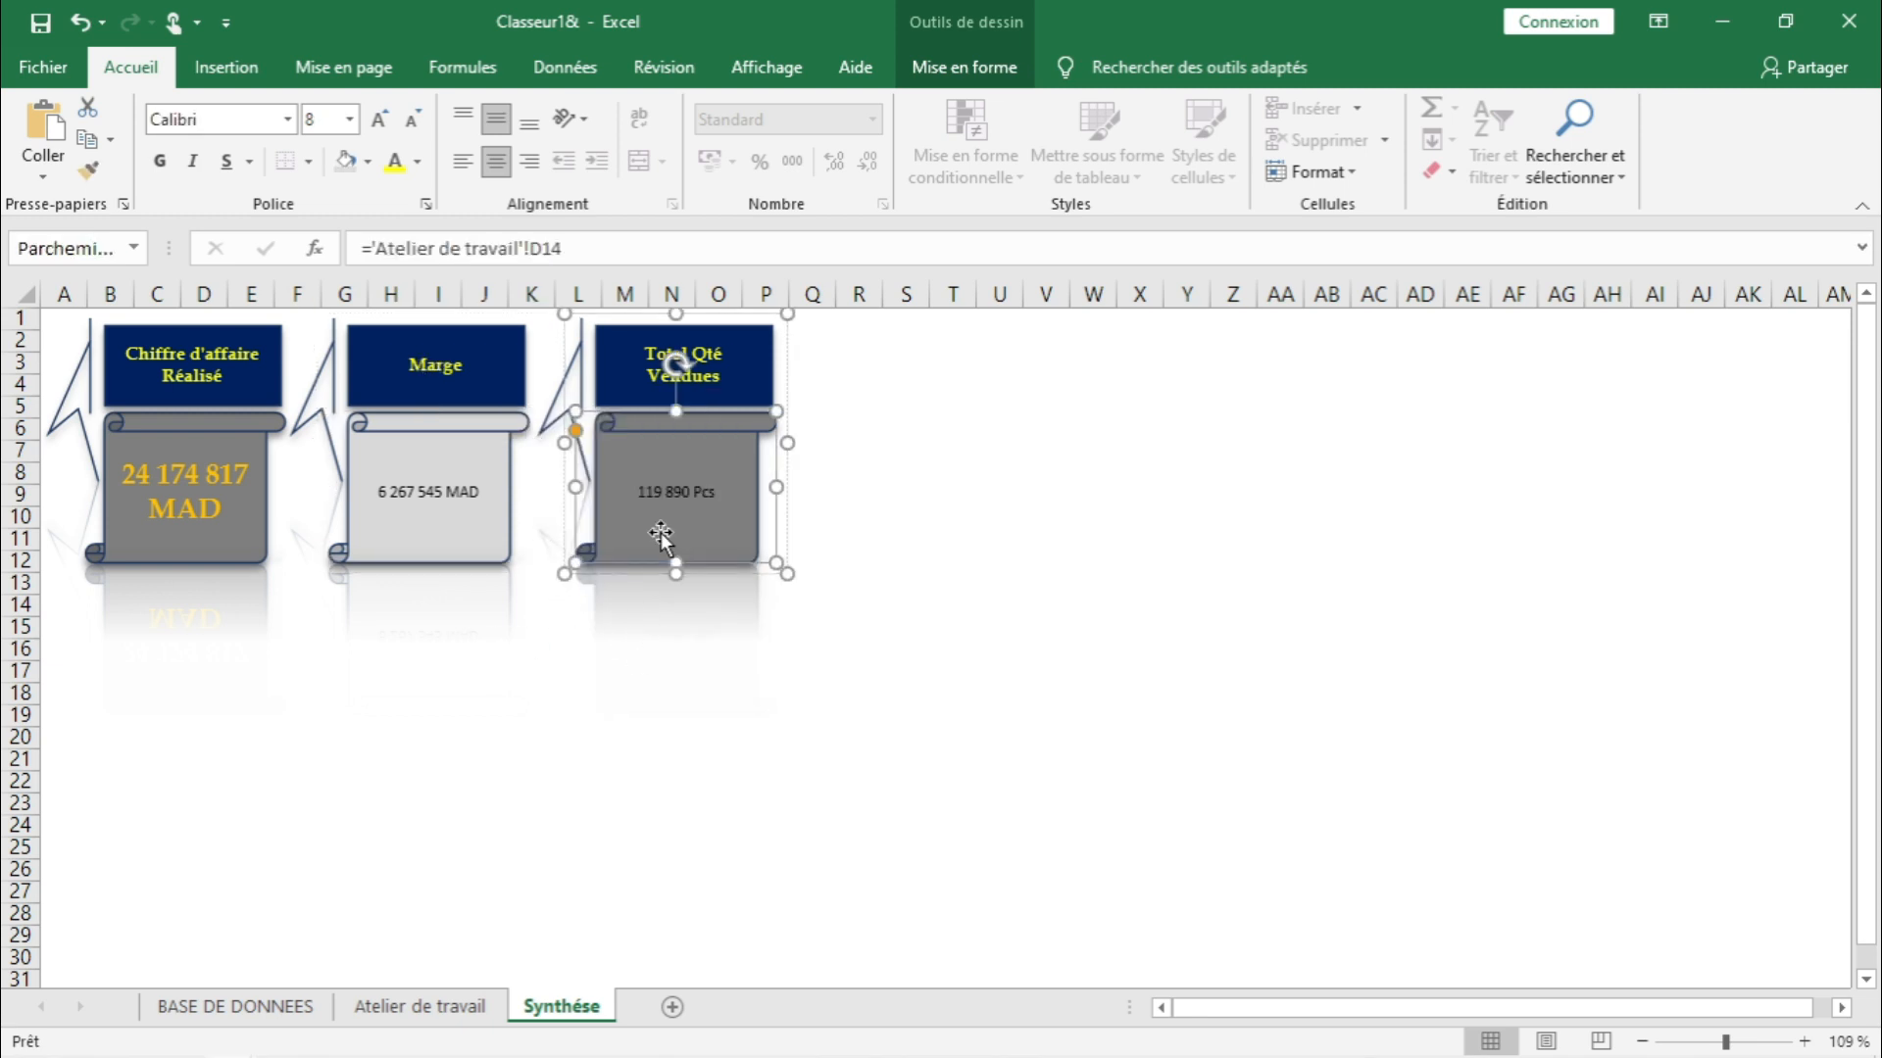
right_click(662, 539)
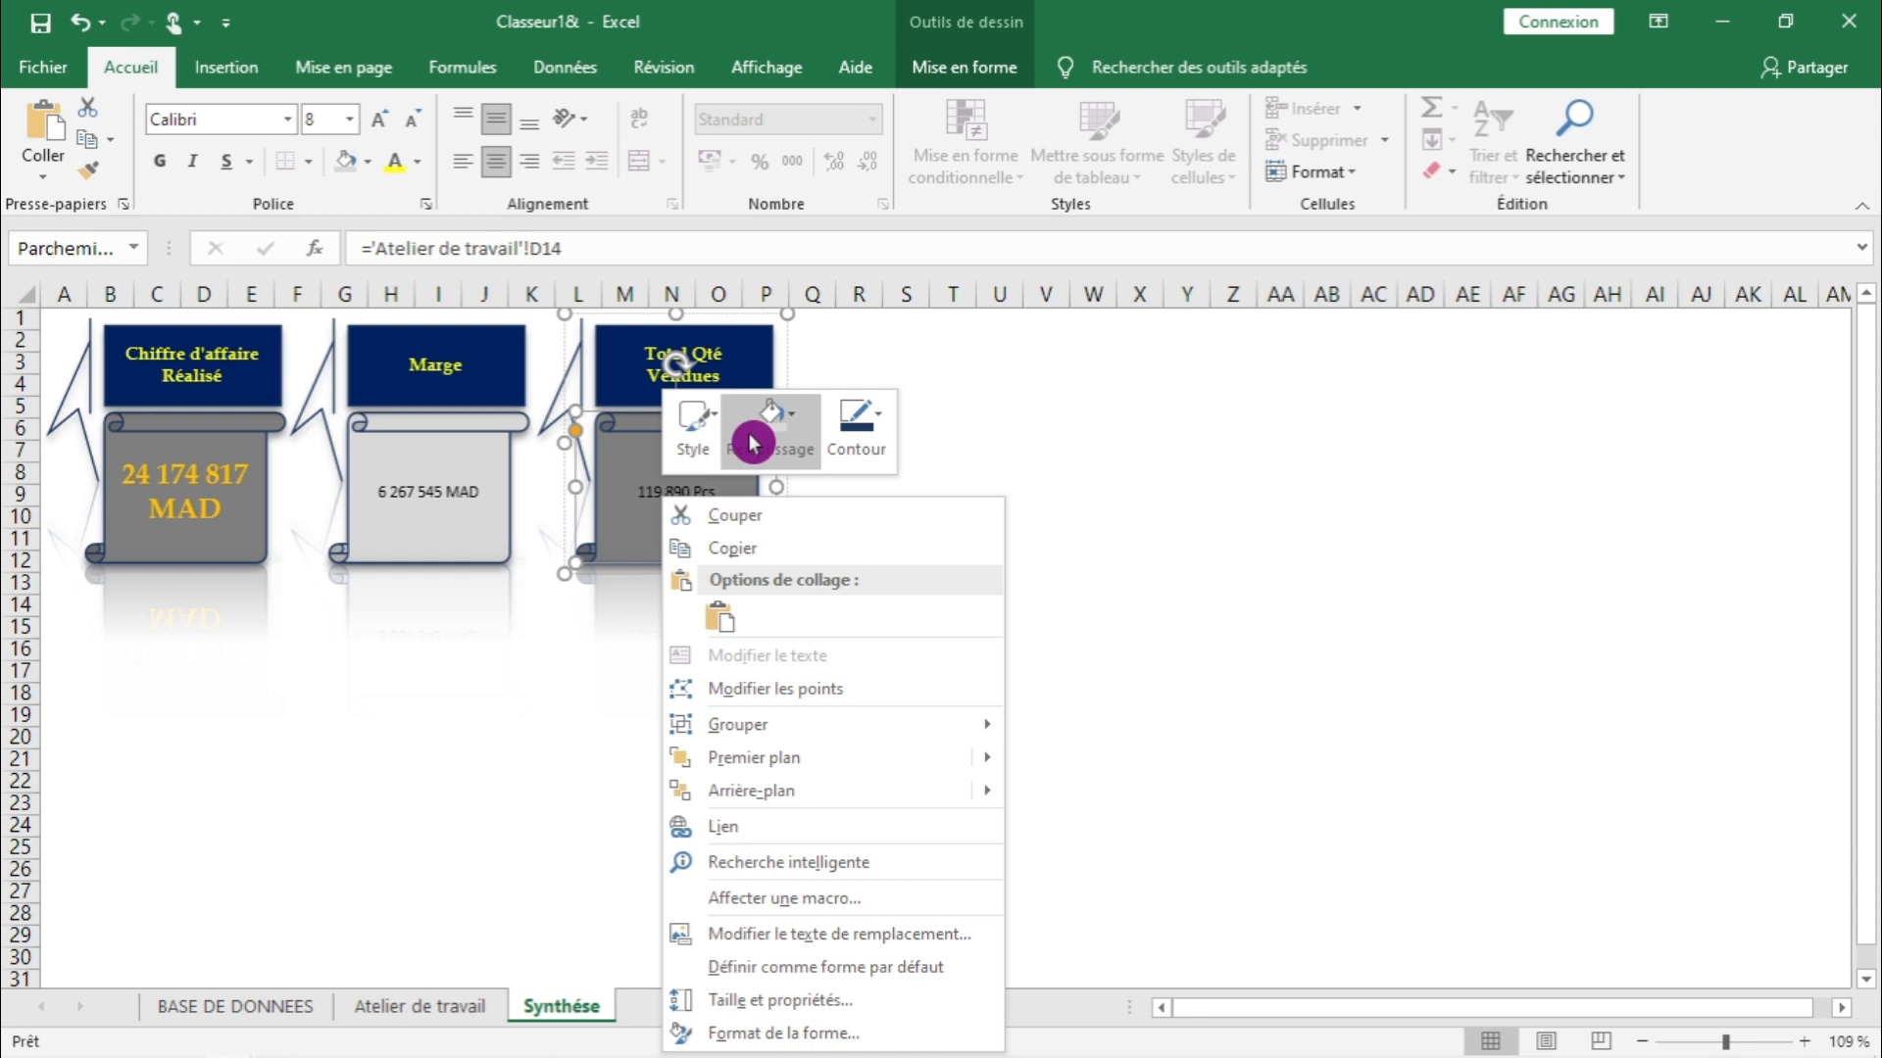
left_click(752, 443)
left_click(945, 645)
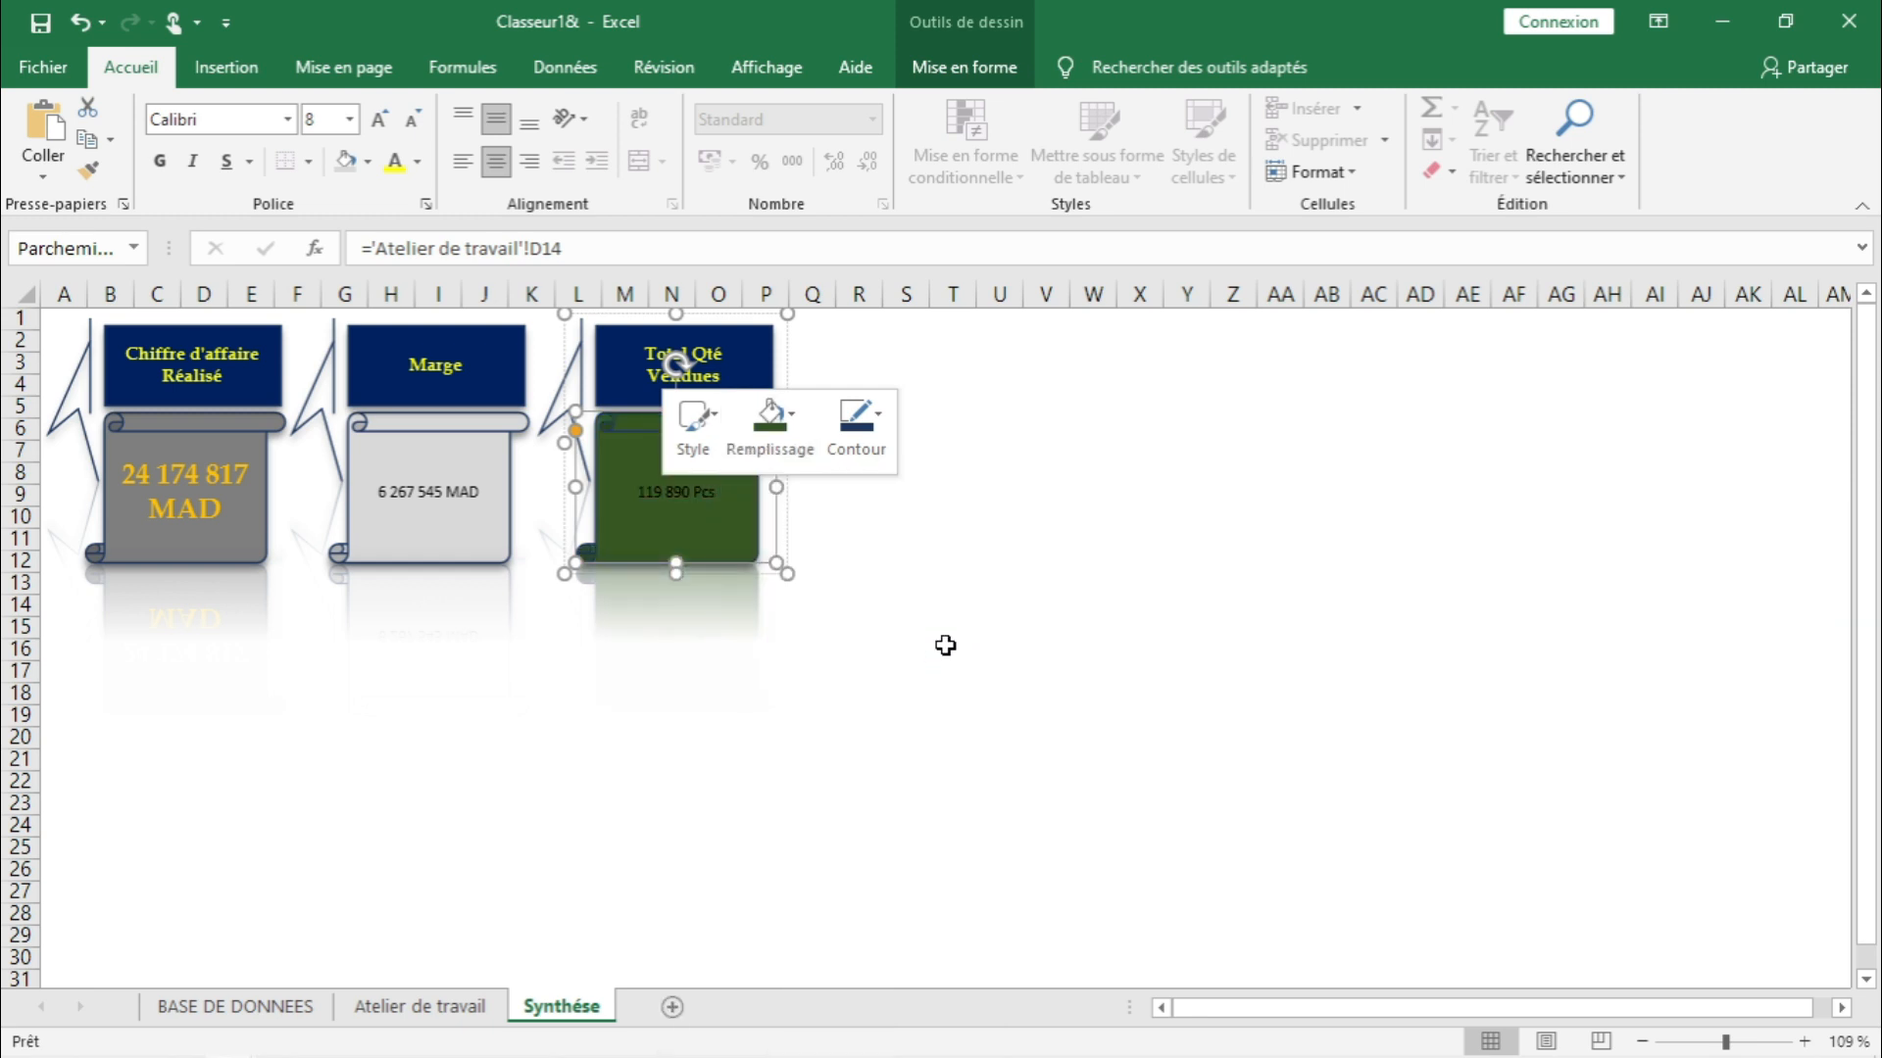
left_click(588, 621)
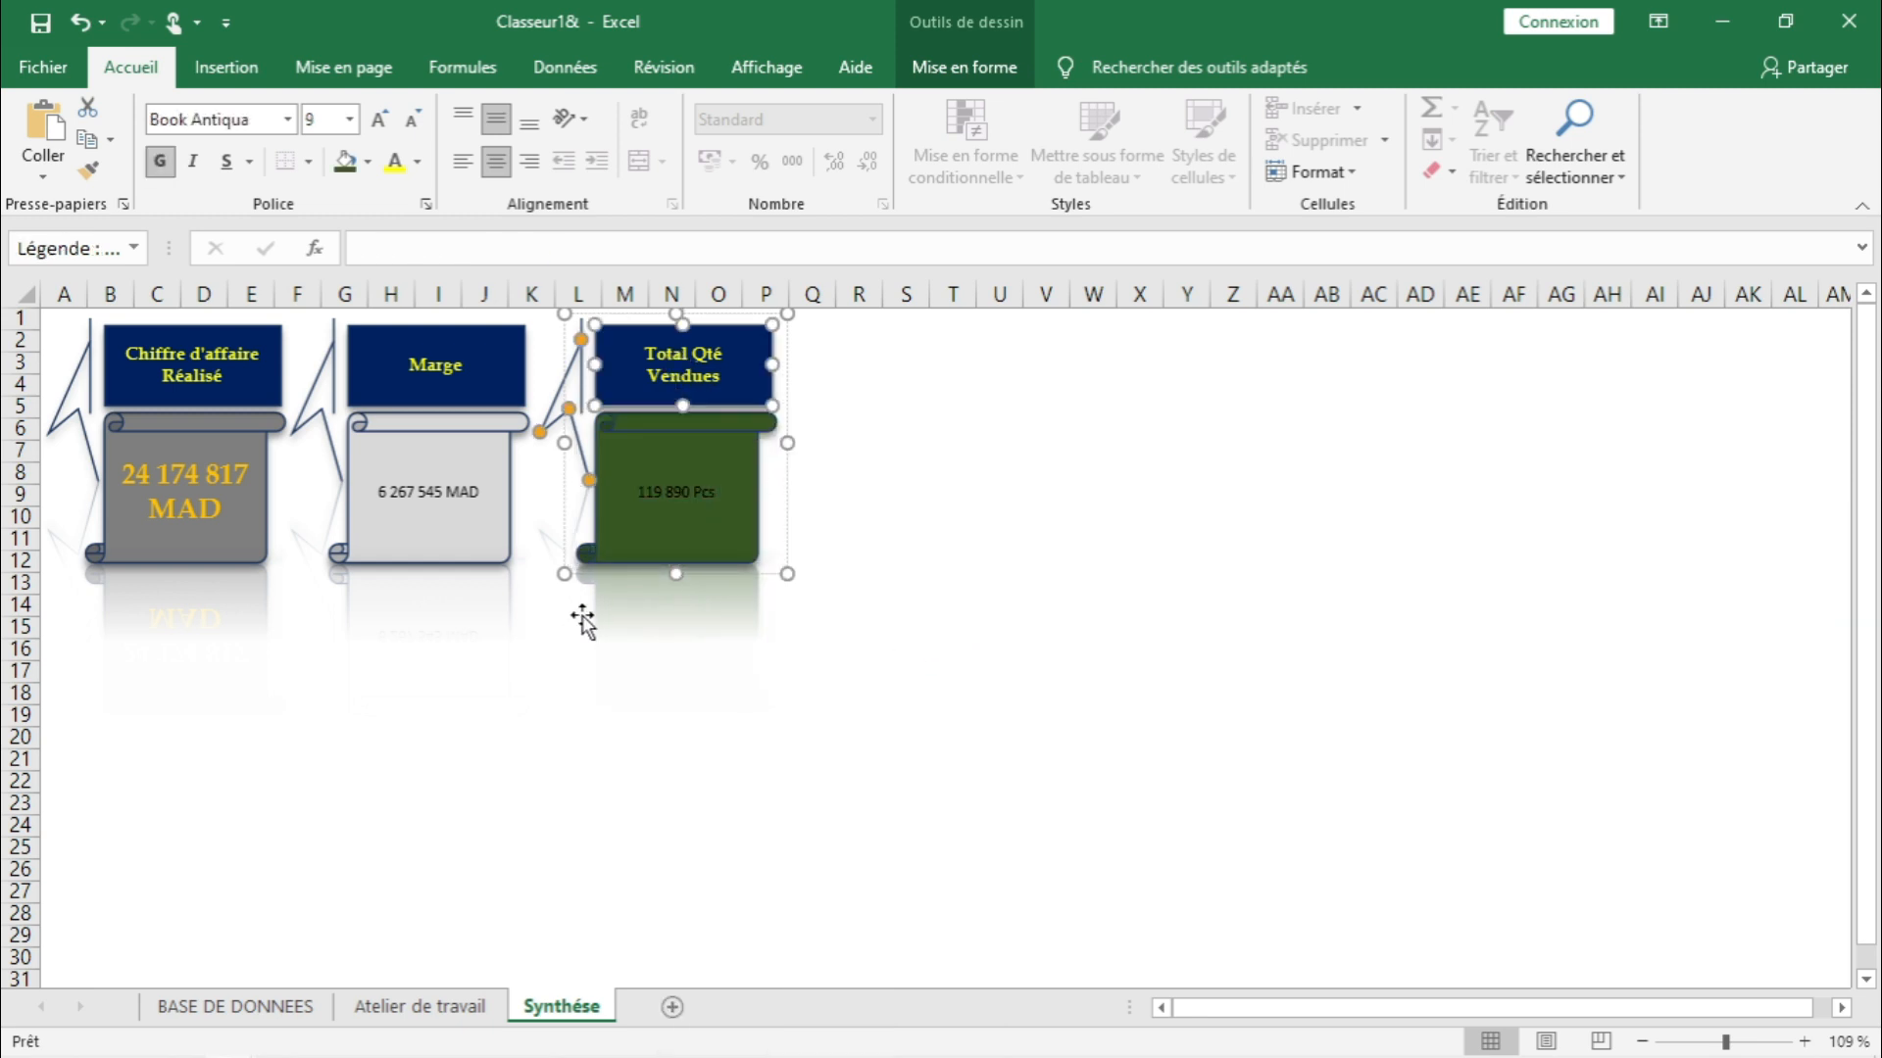
- Make the value in the Marge scroll bold and theme blue
left_click(469, 523)
left_click(468, 523)
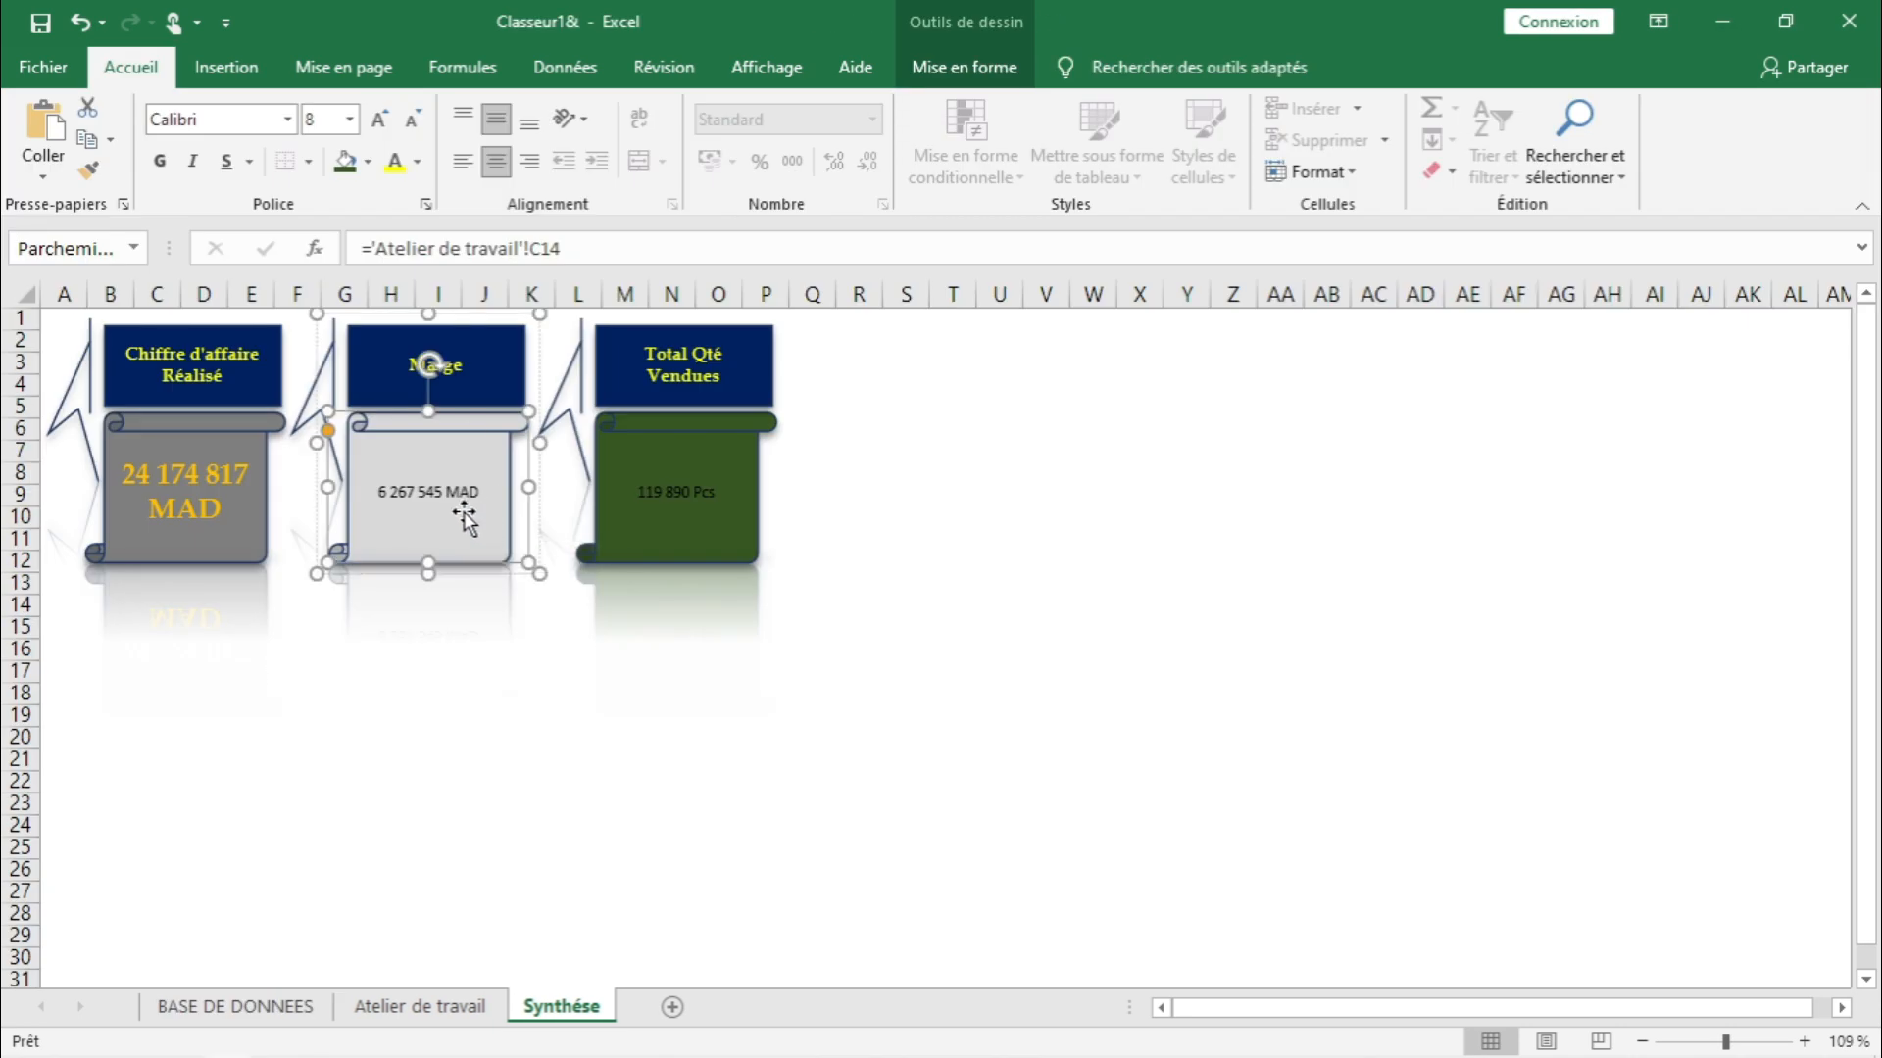
left_click(429, 162)
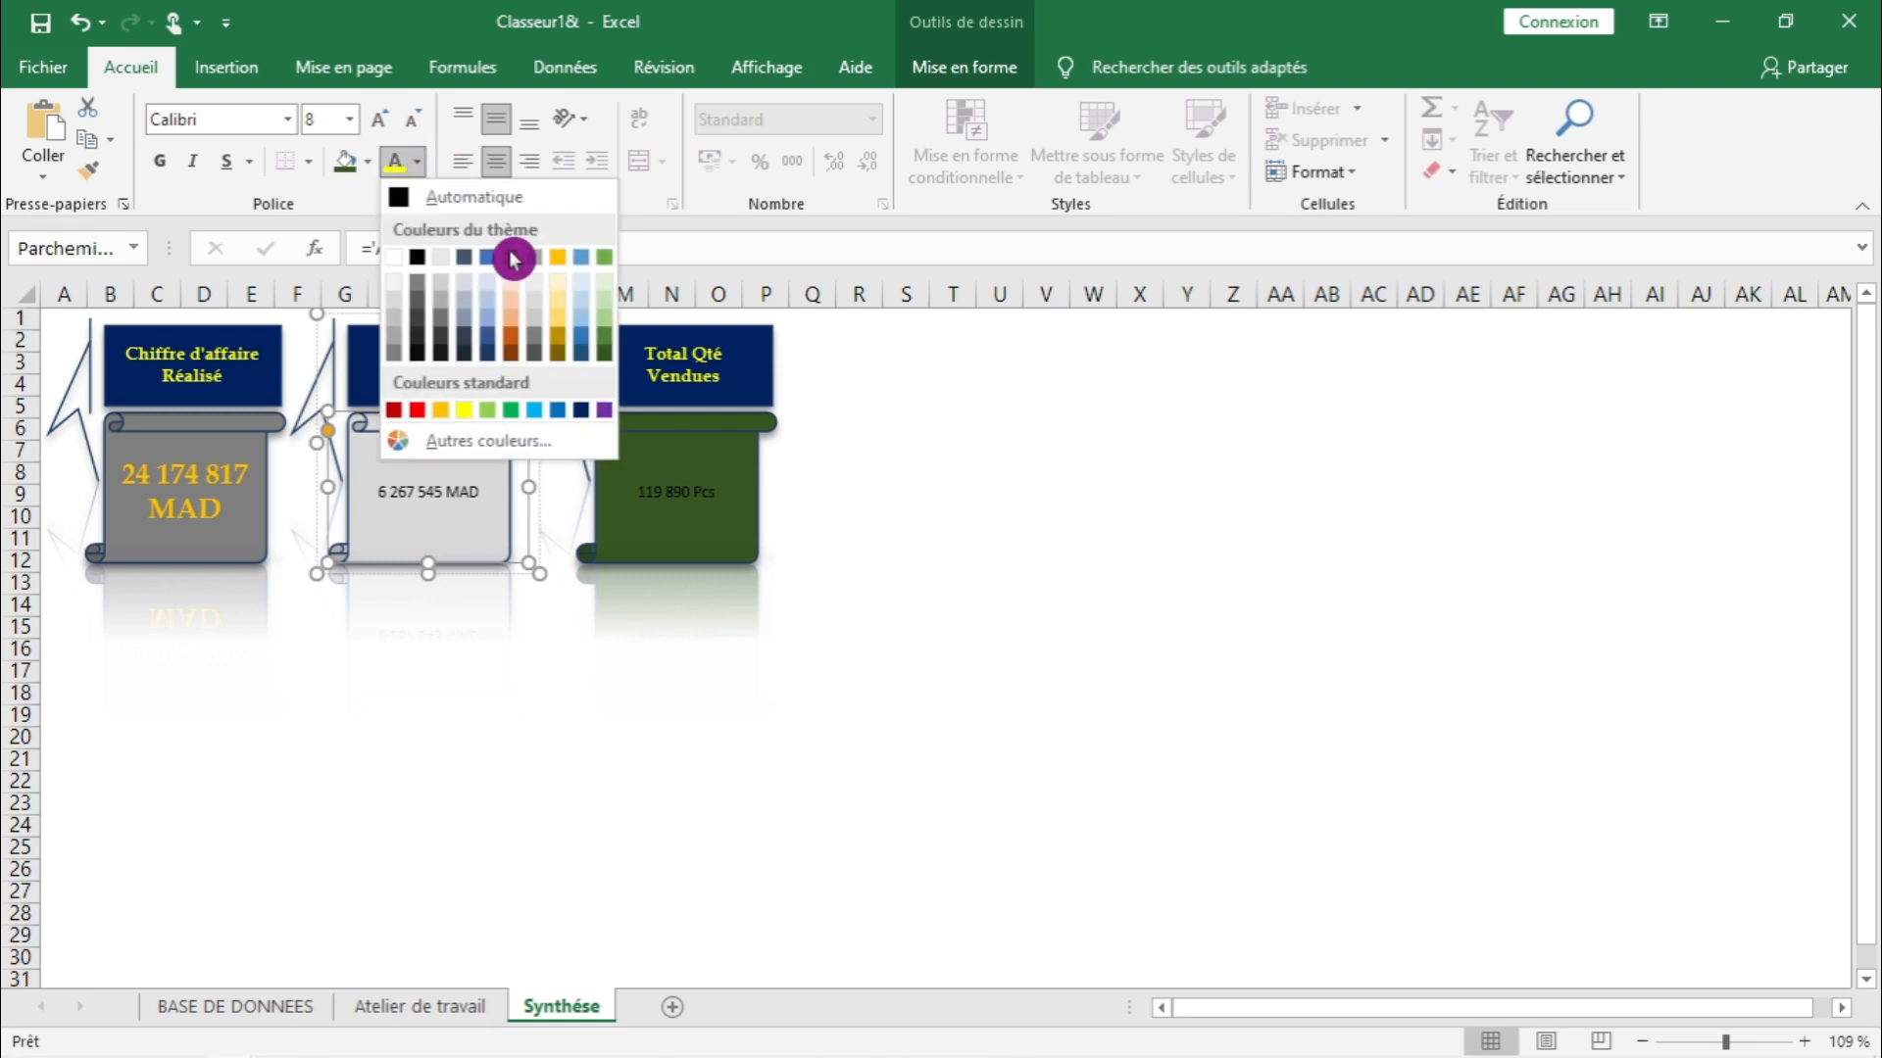
left_click(495, 259)
left_click(160, 165)
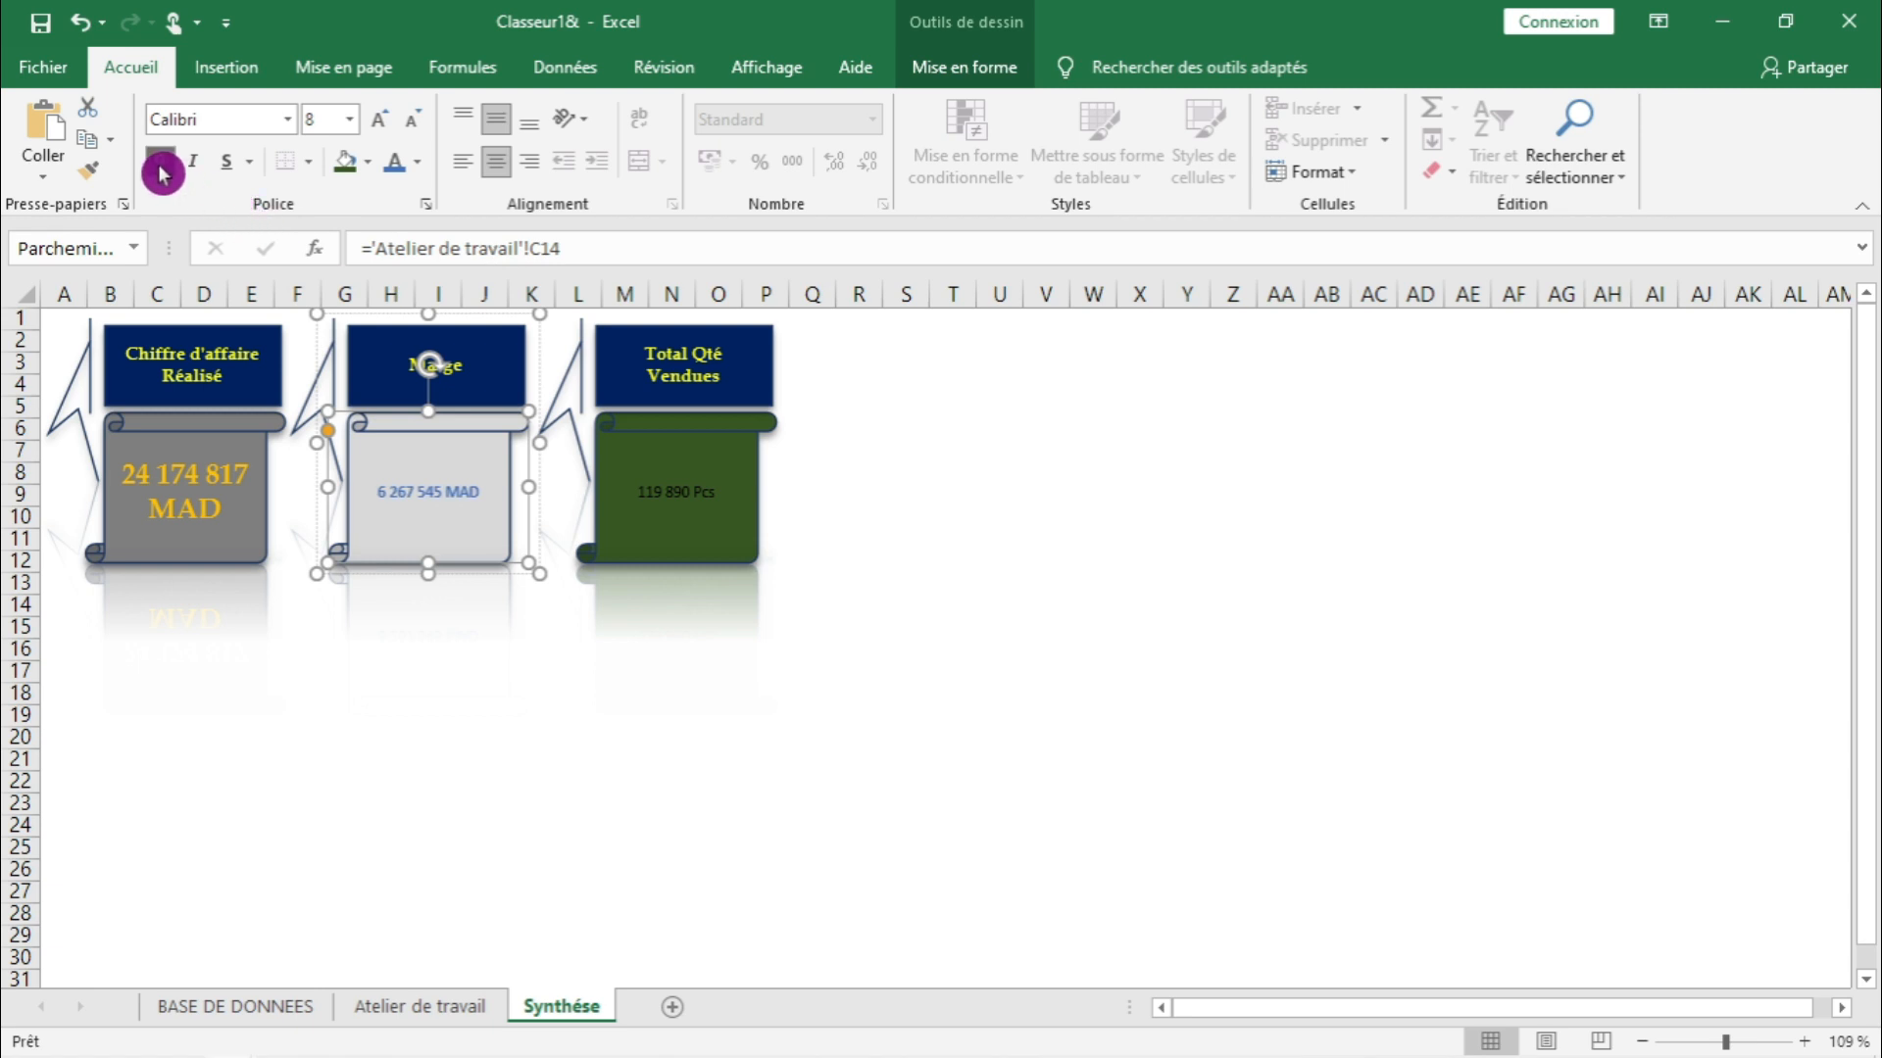
- Set the Marge value's font to Book Antiqua at size 14
left_click(204, 121)
type("B")
key("Return")
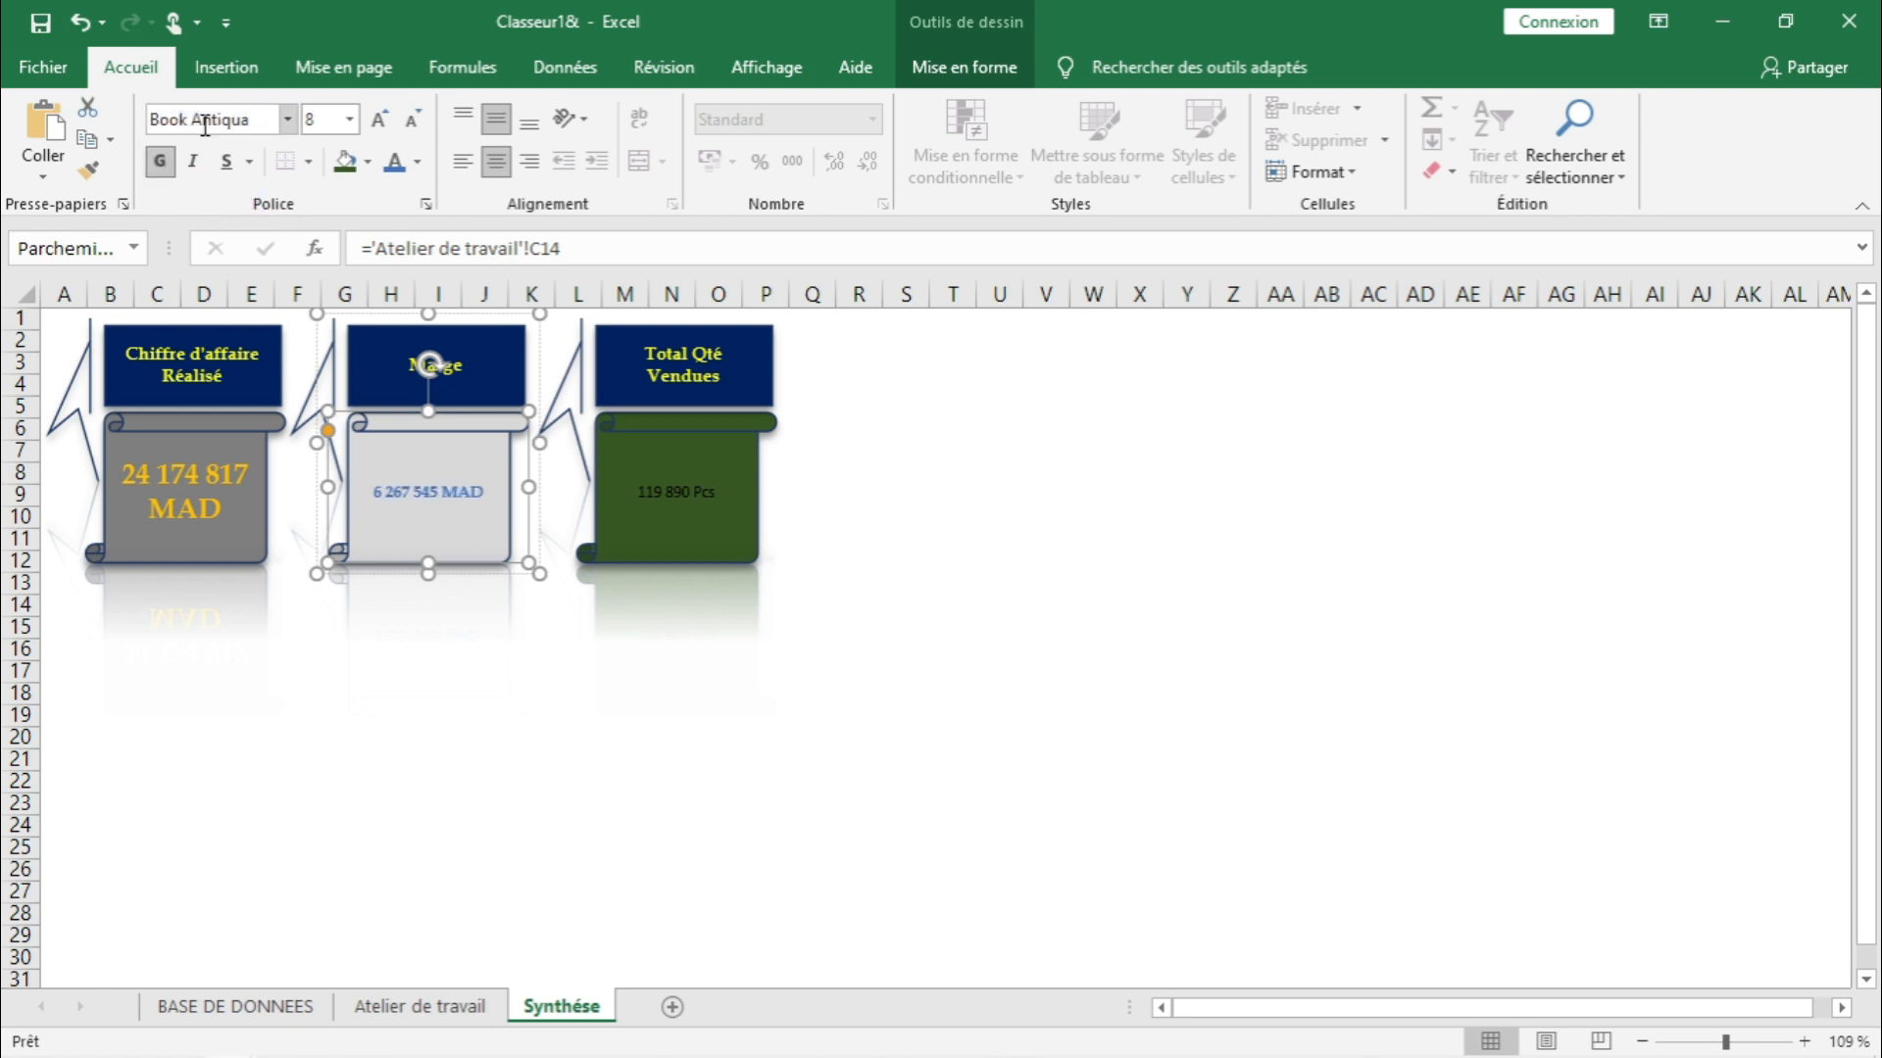
left_click(390, 123)
left_click(390, 123)
left_click(390, 123)
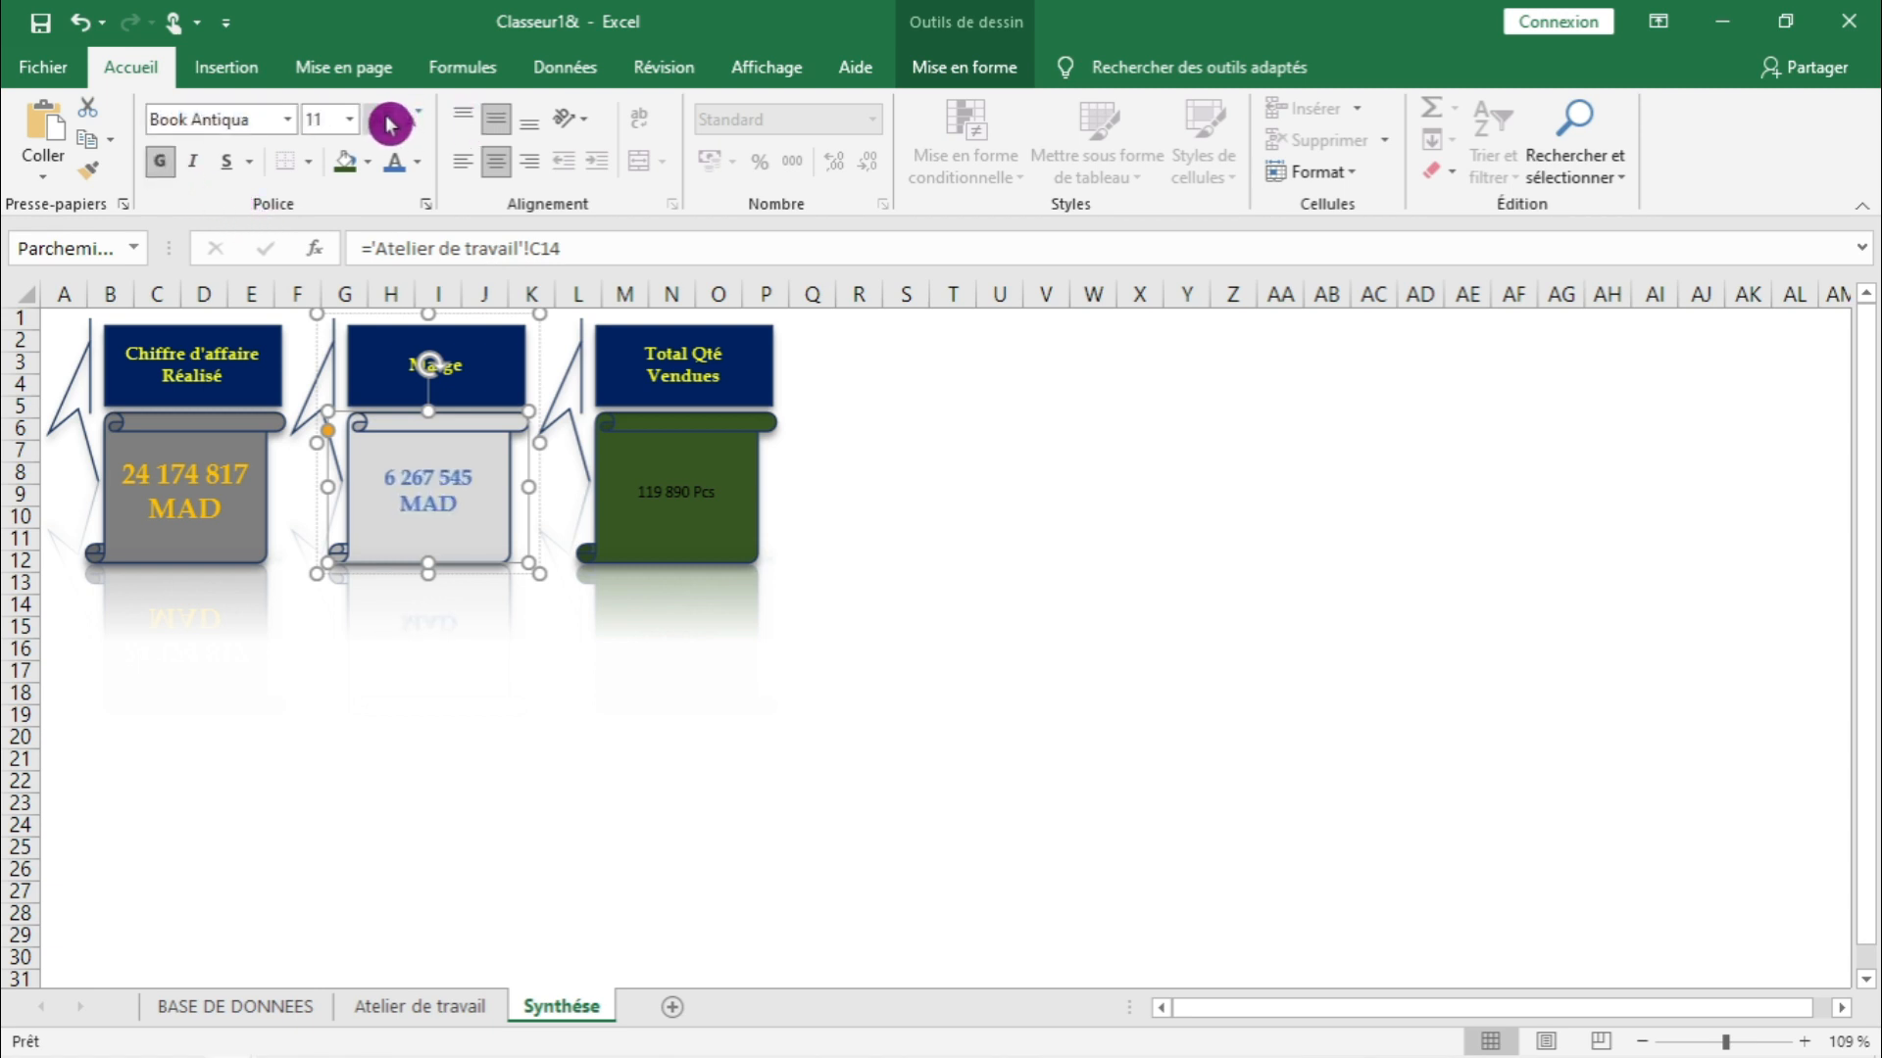
left_click(390, 123)
left_click(390, 124)
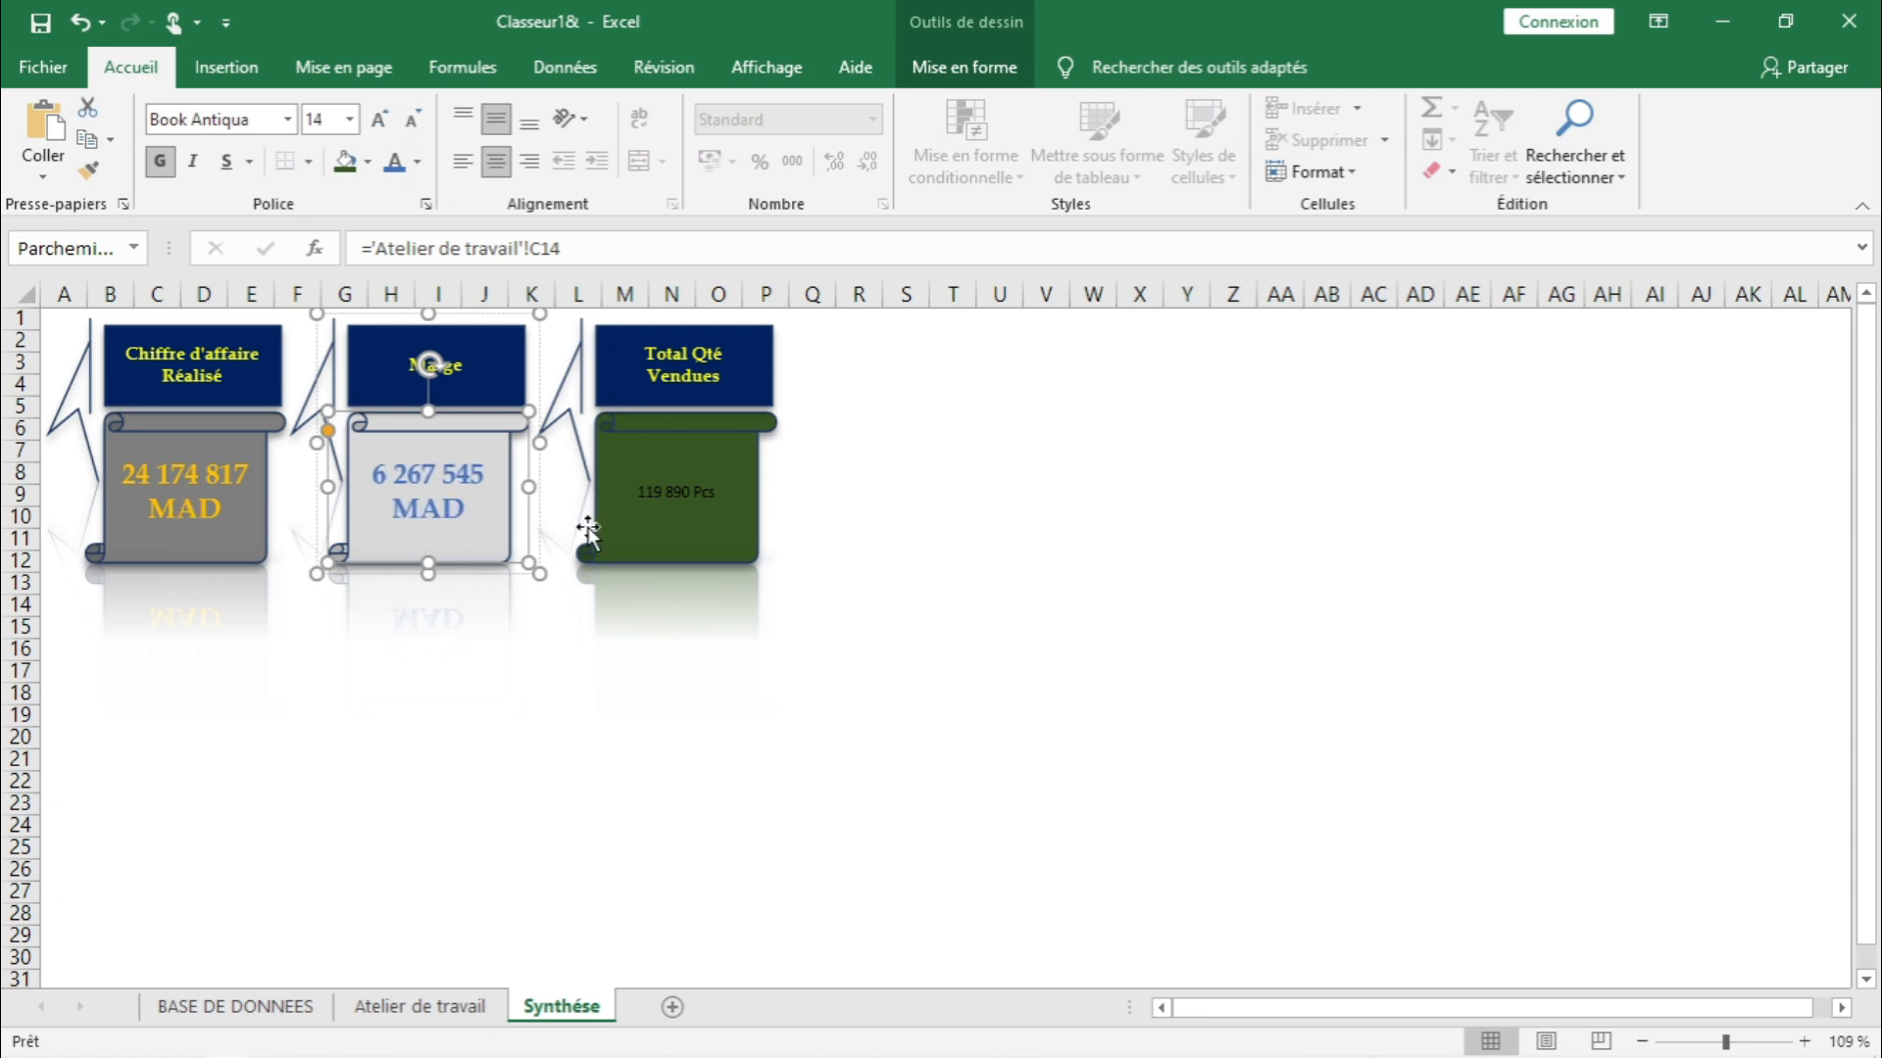
- Make the value in the Total Qté Vendues scroll bold and white
left_click(659, 499)
left_click(659, 498)
left_click(654, 496)
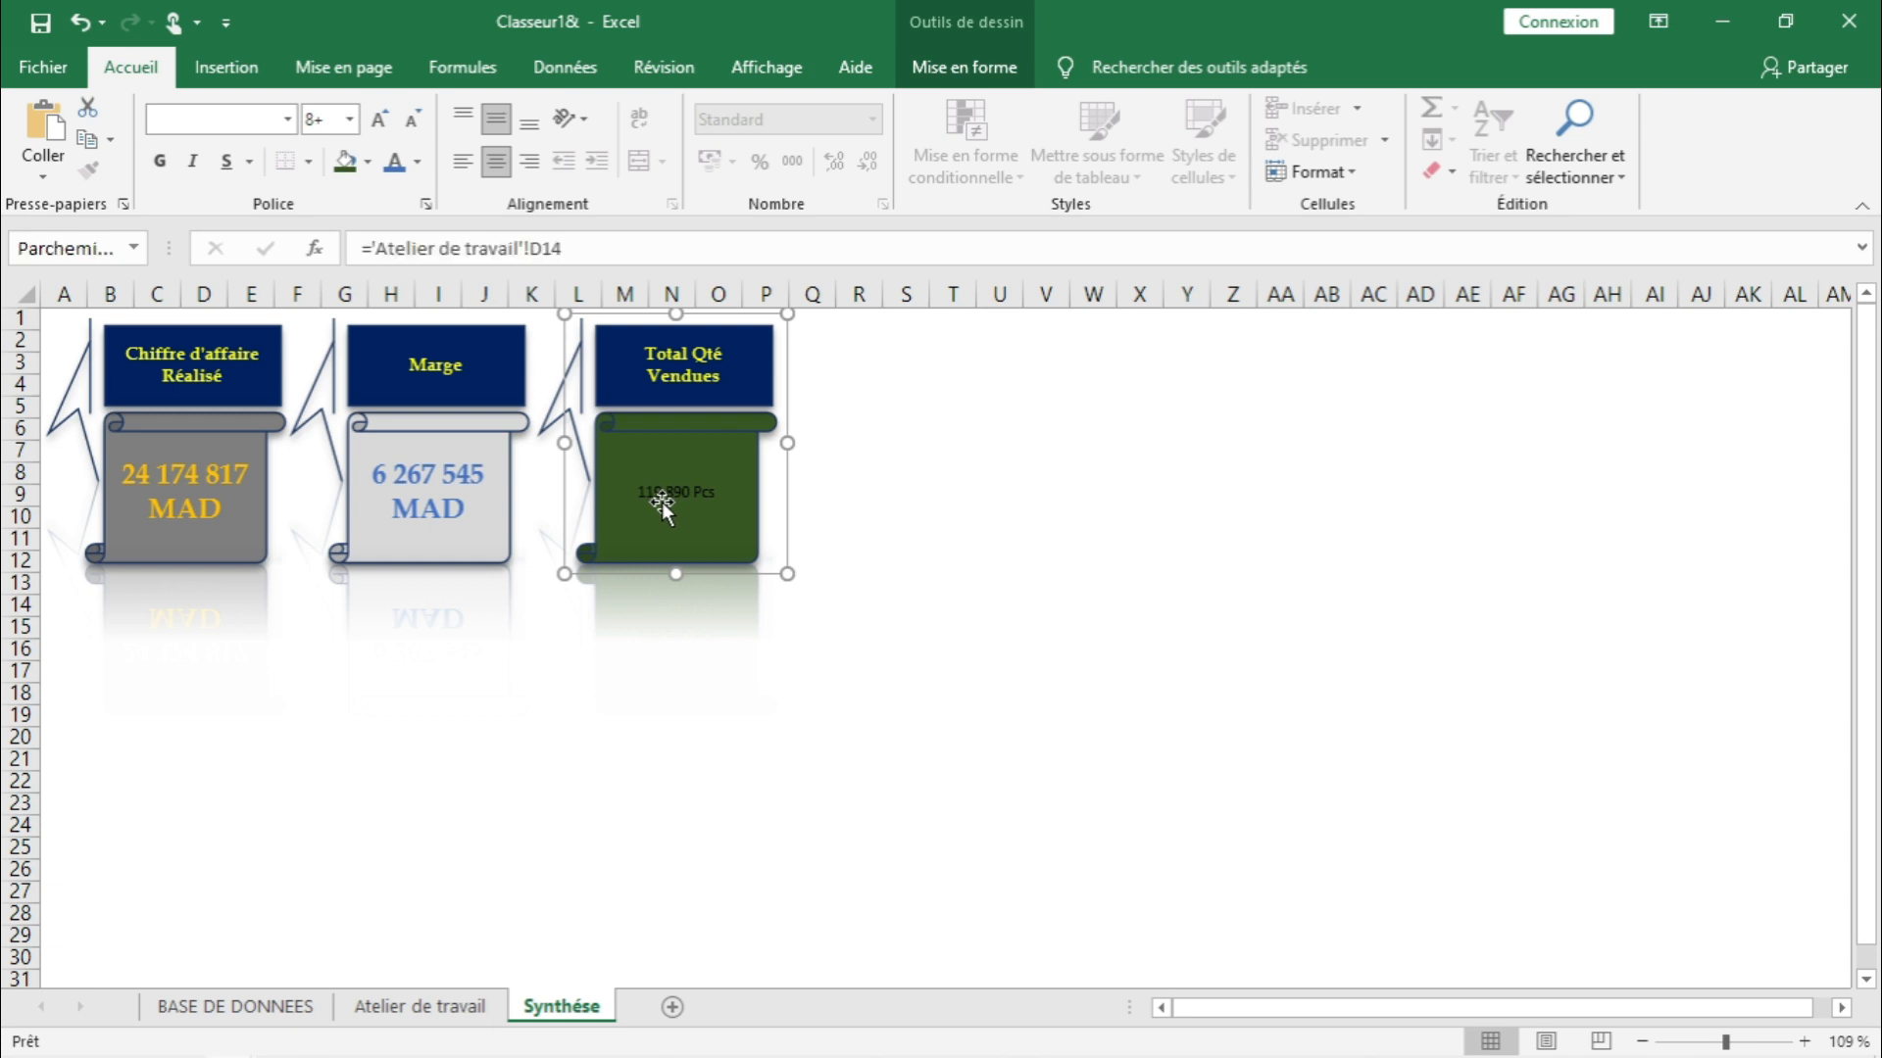
left_click(422, 169)
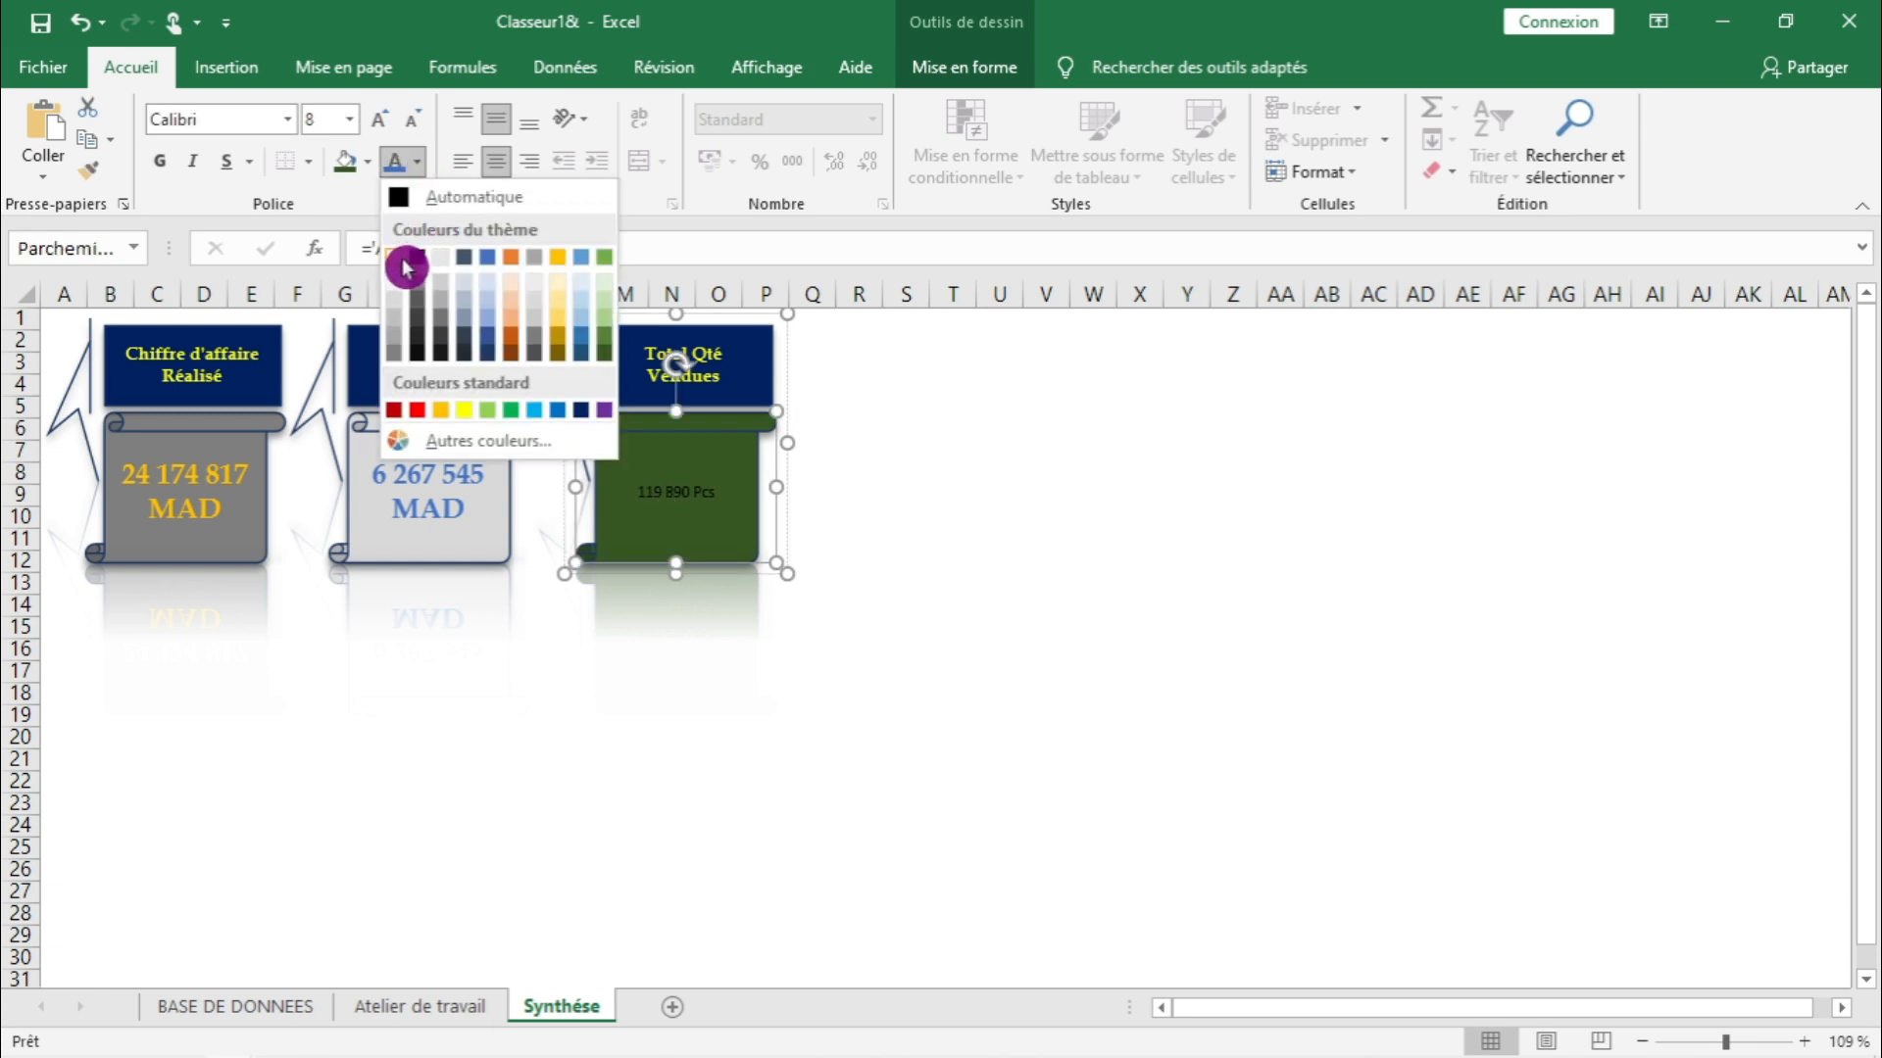
left_click(408, 261)
left_click(163, 174)
- Set the Total Qté Vendues value's font to Book Antiqua at size 14, and deselect the shape
left_click(215, 119)
type("Book")
key("Return")
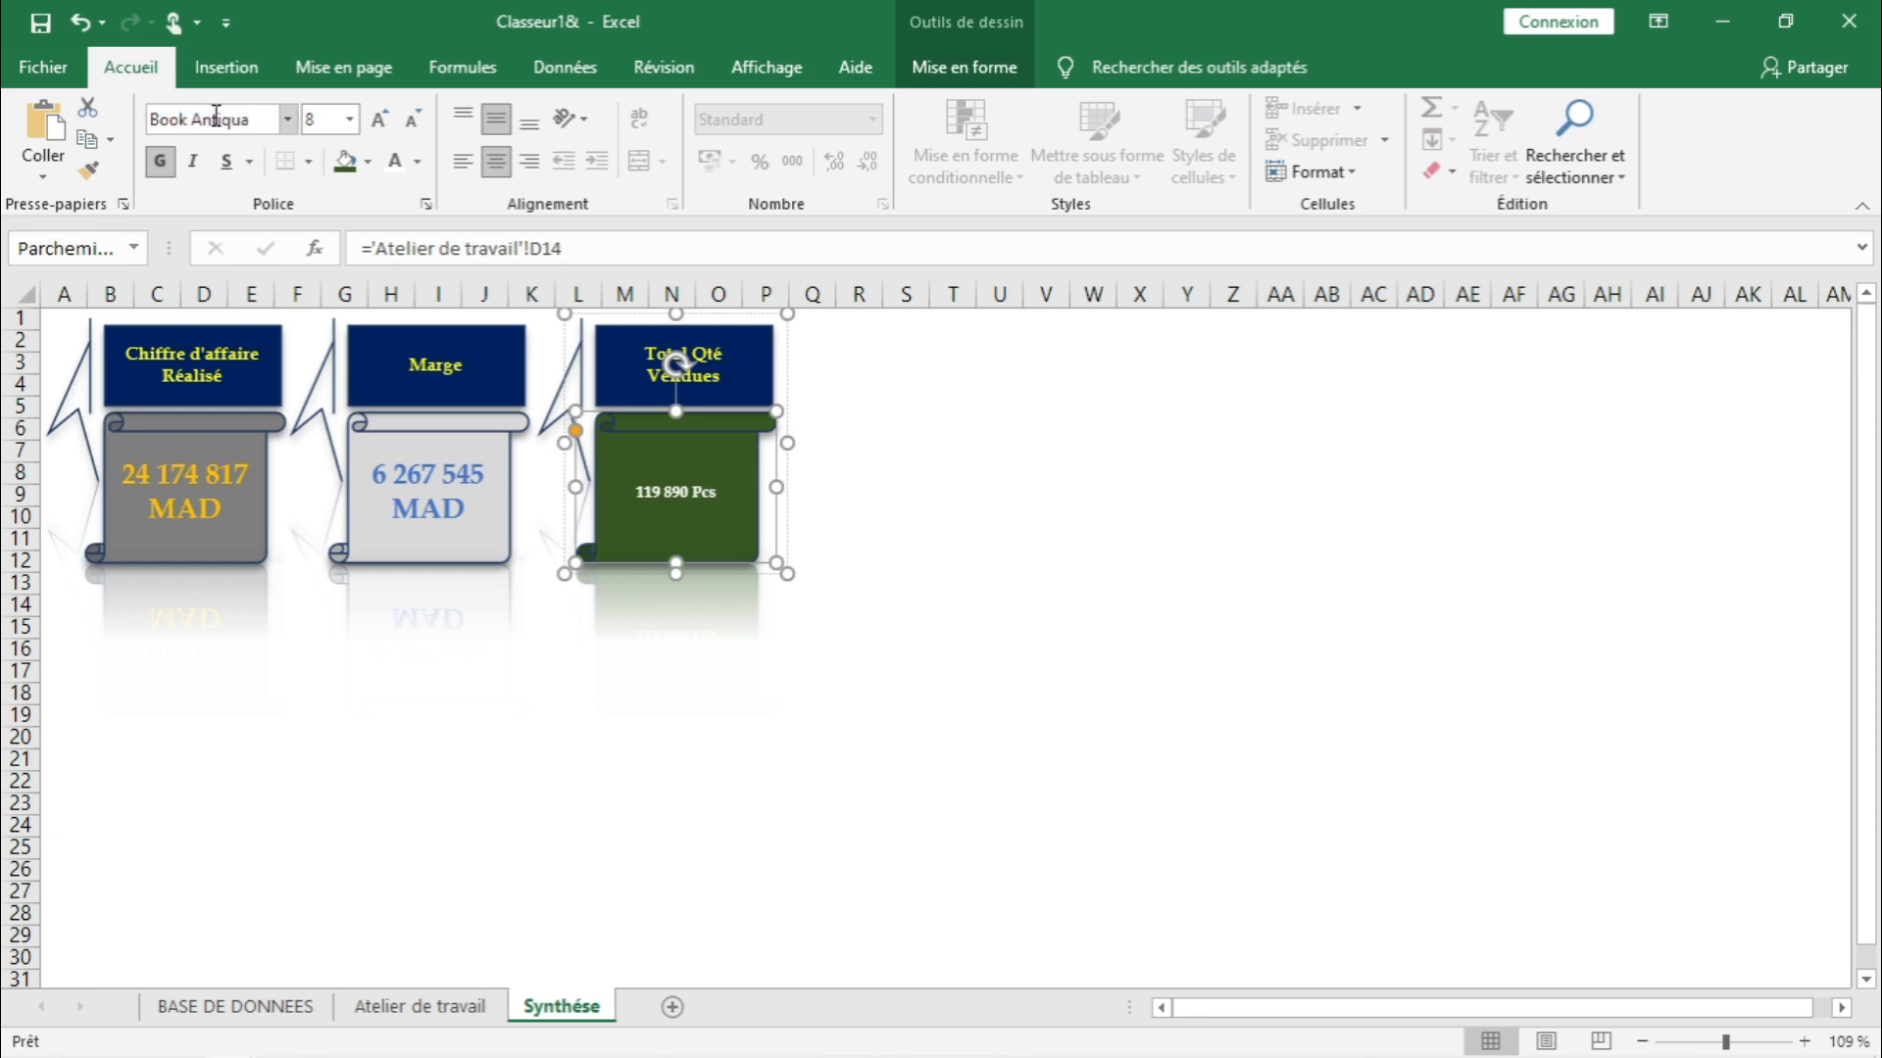
left_click(382, 120)
left_click(385, 122)
left_click(385, 122)
left_click(385, 122)
left_click(385, 122)
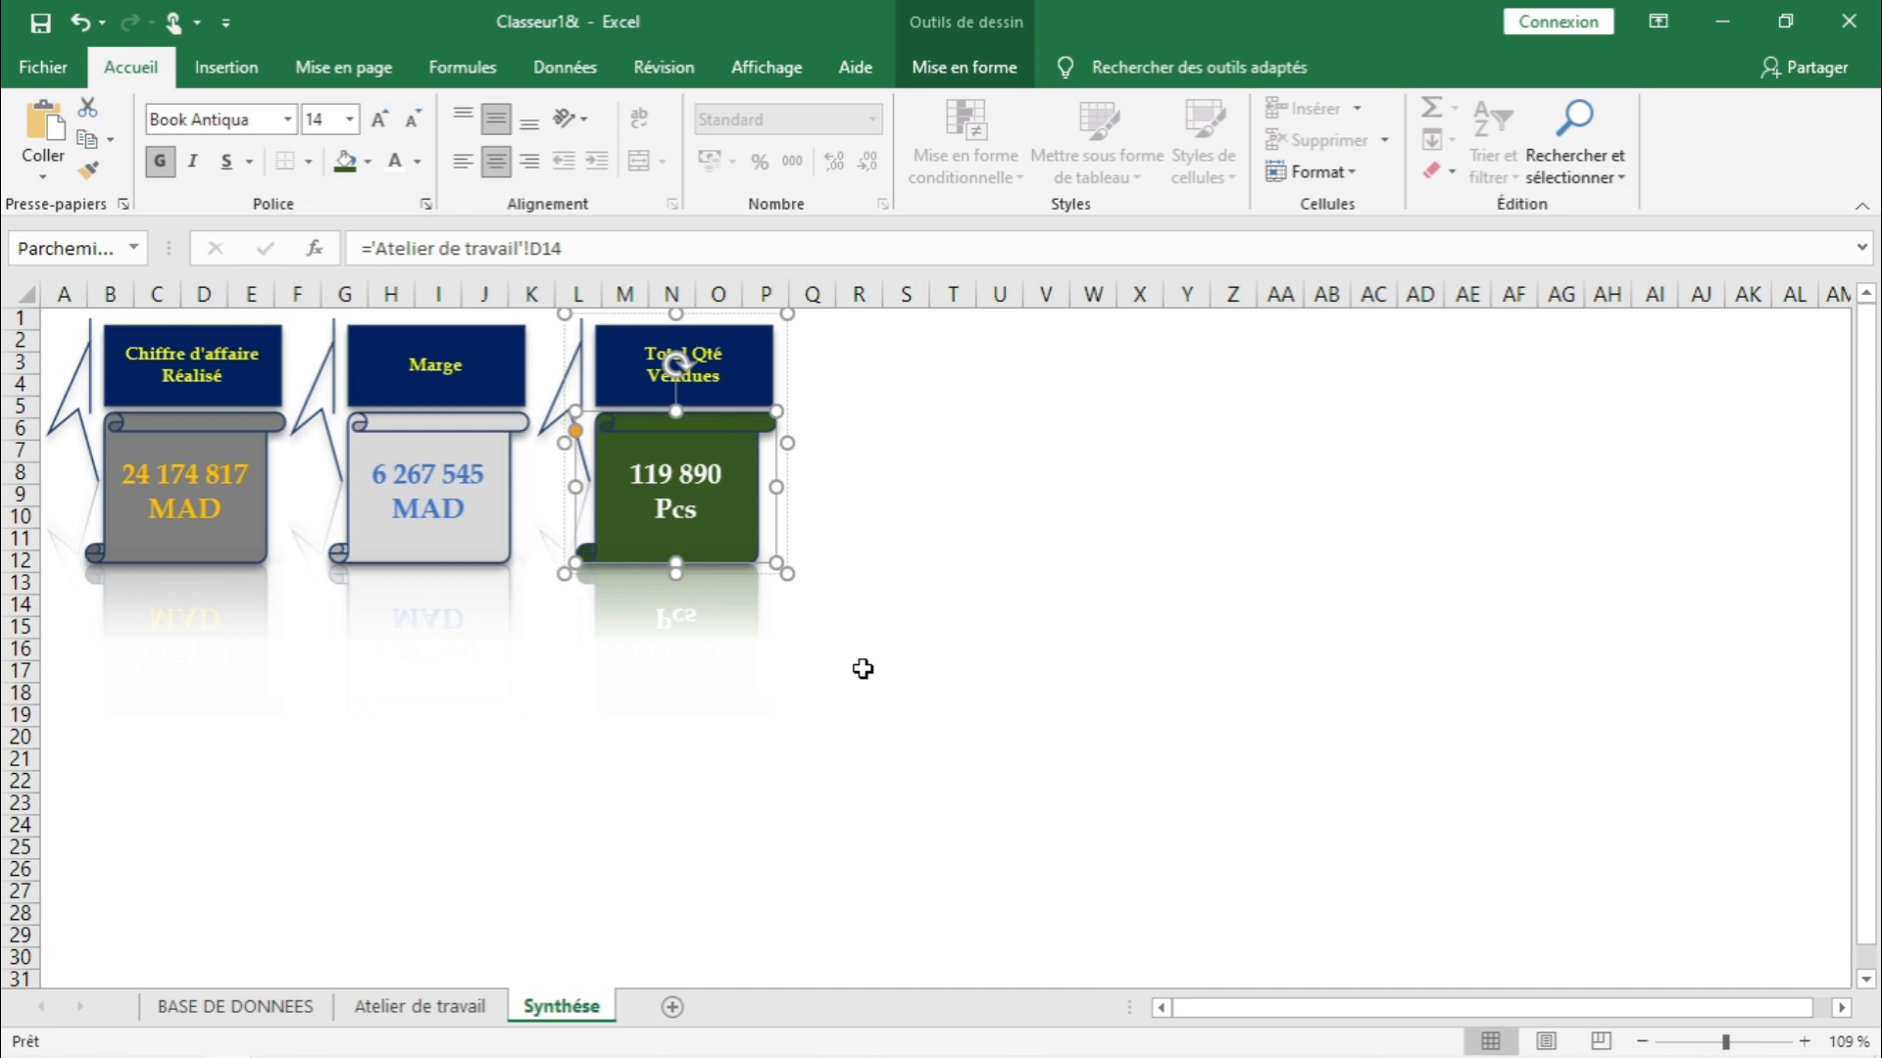
left_click(958, 737)
left_click(588, 672)
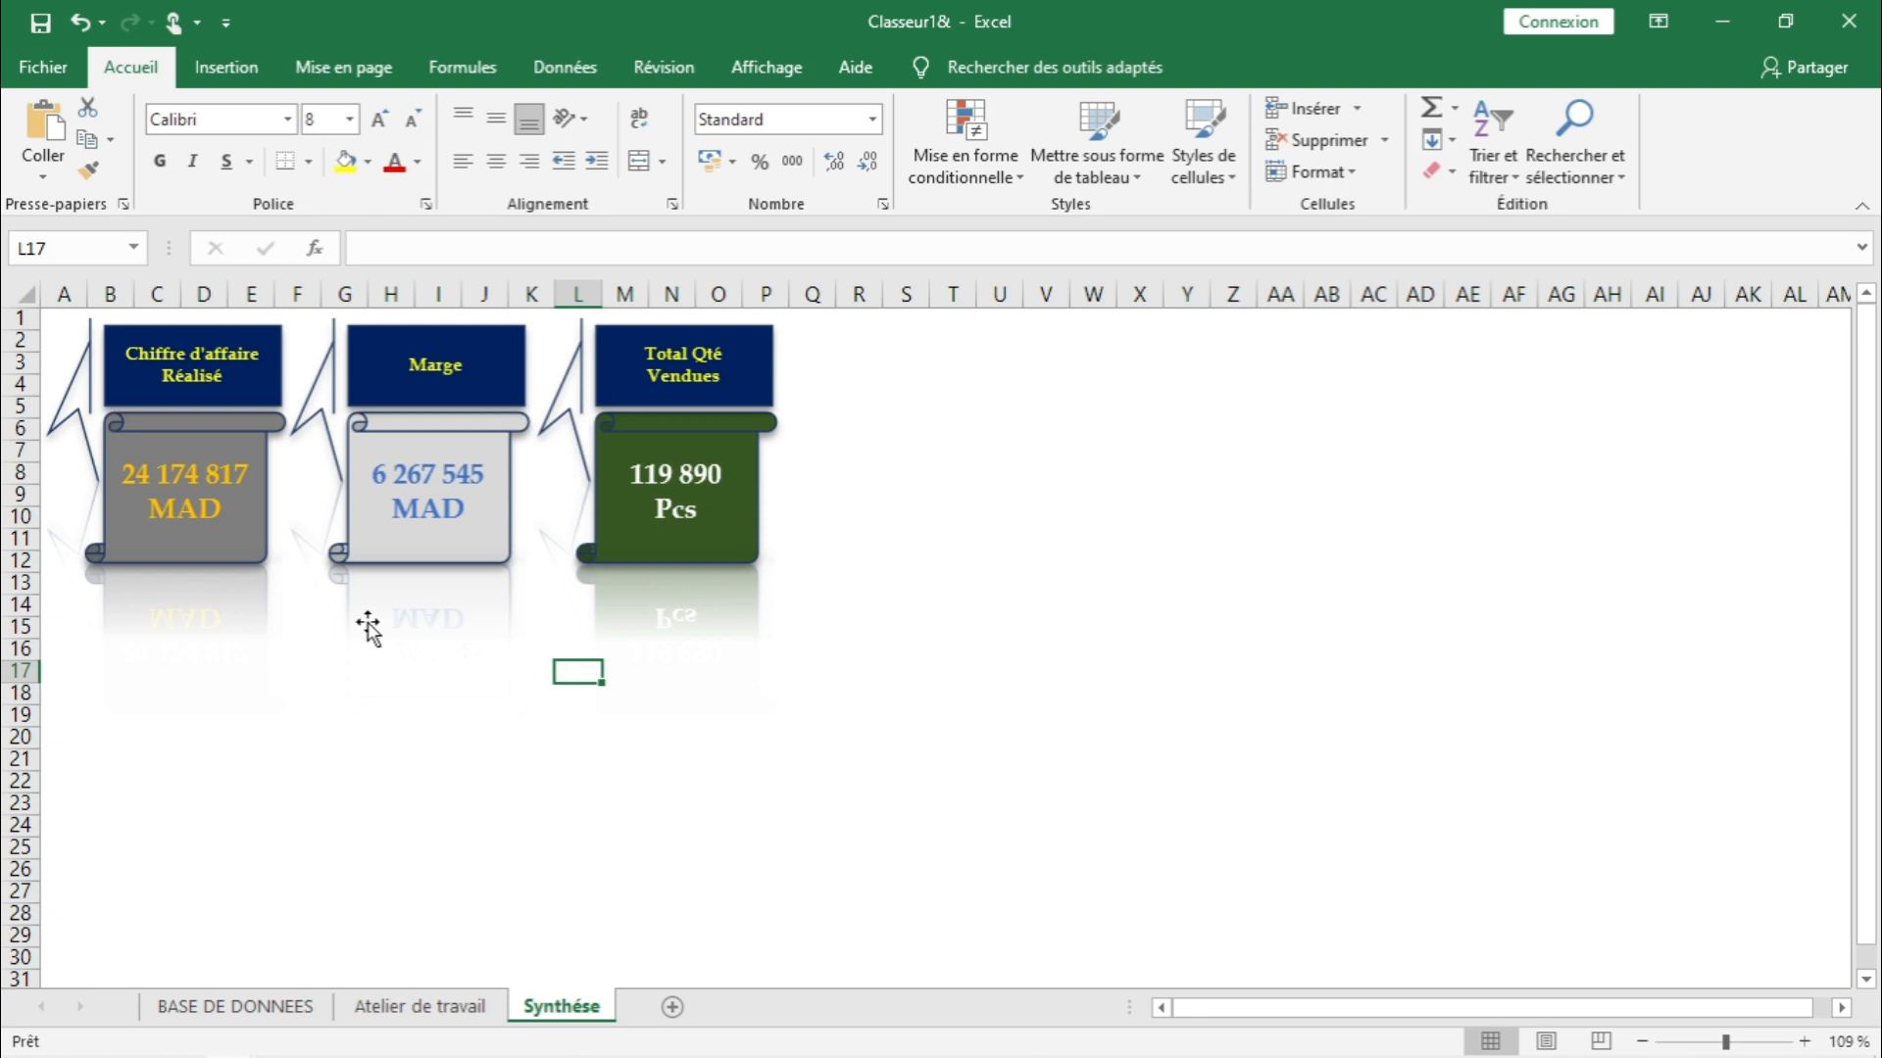
- Reduce the height of all three KPI cards together so they end at about row 11, and nudge them slightly towards the sheet's top edge
left_click_drag(213, 553, 214, 548)
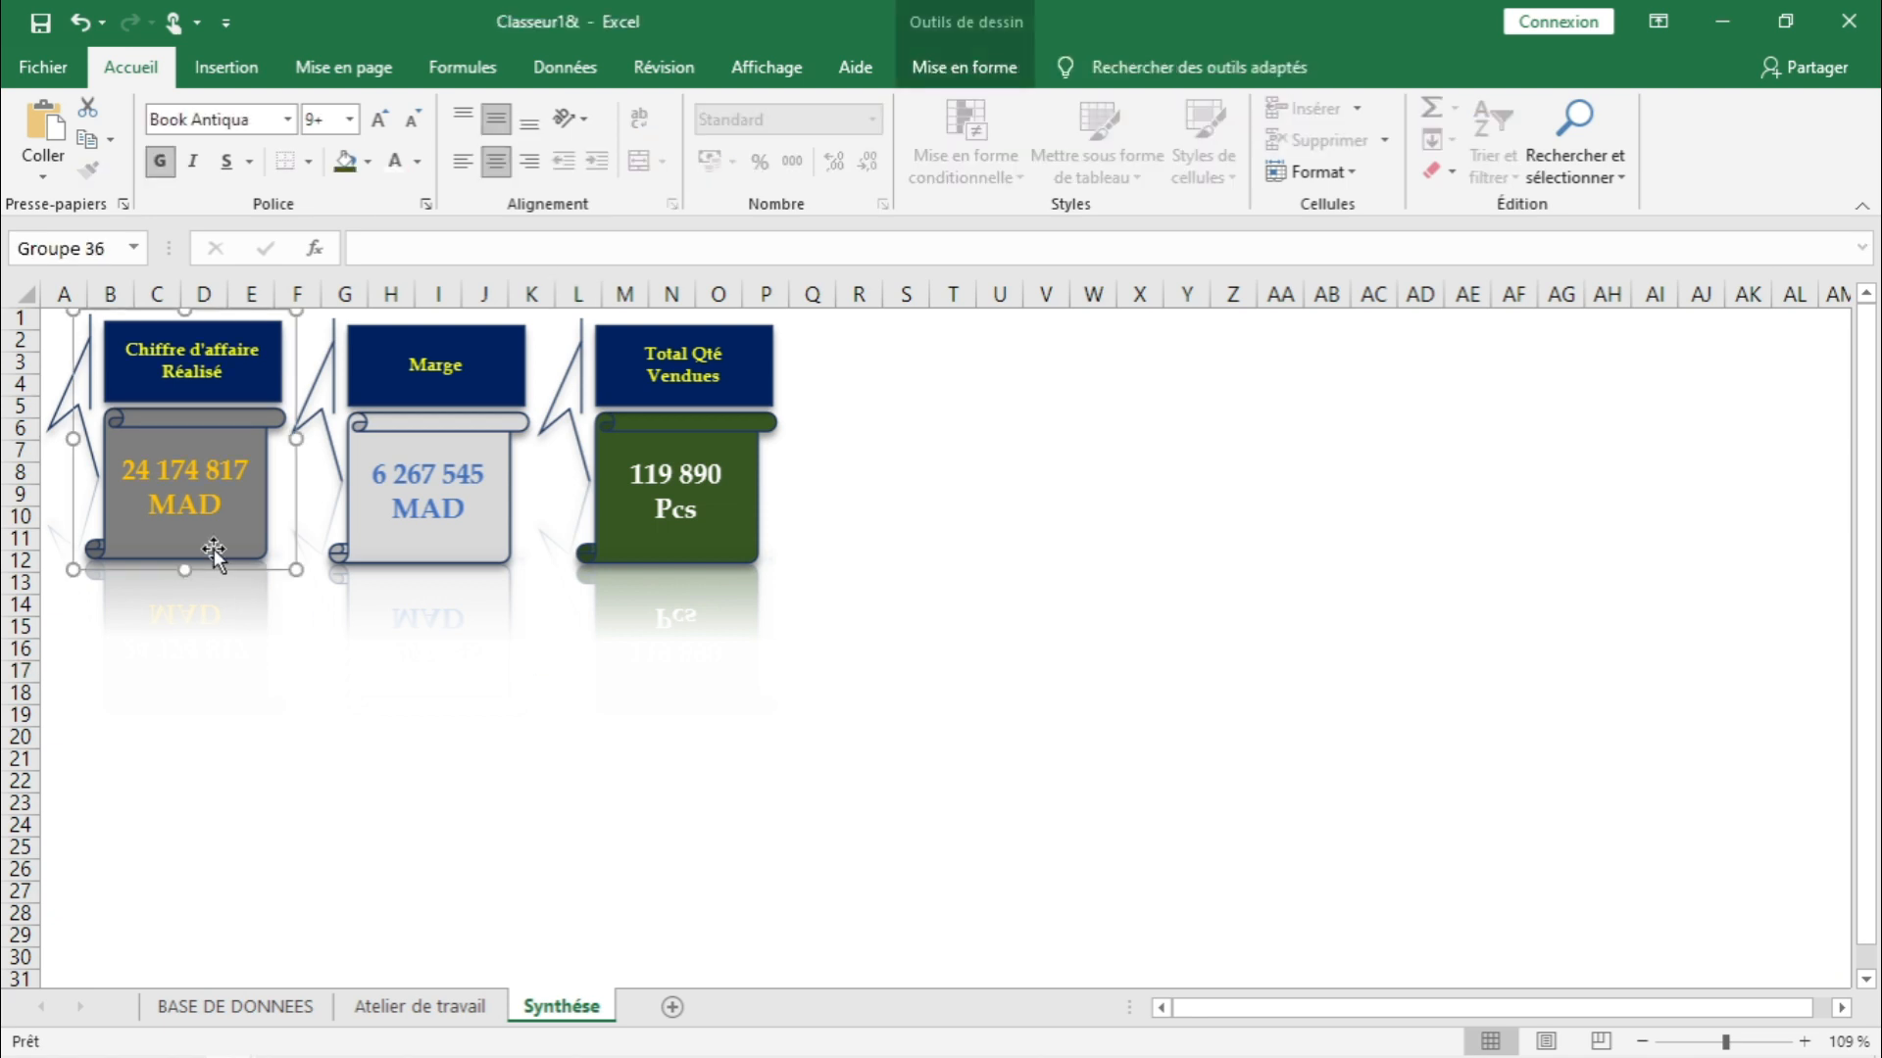
key("ctrl+z")
left_click(213, 548)
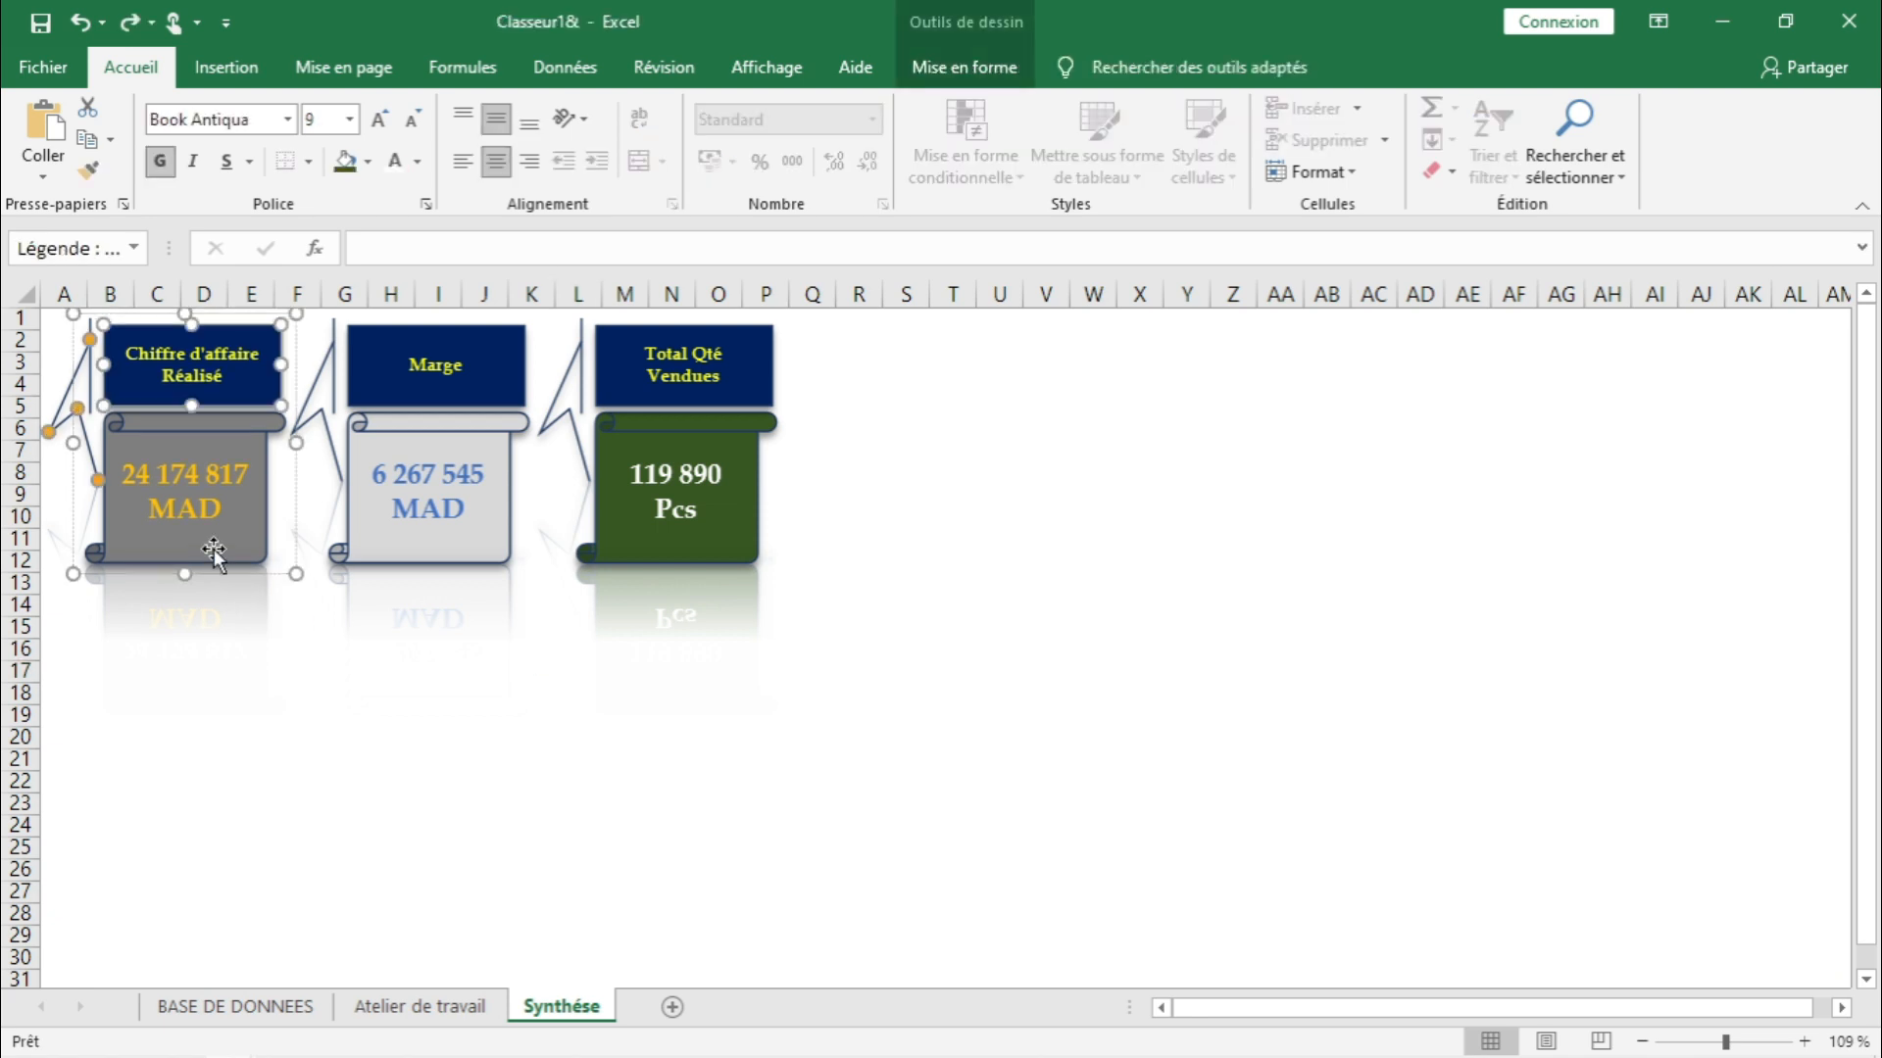
left_click(357, 543, "ctrl")
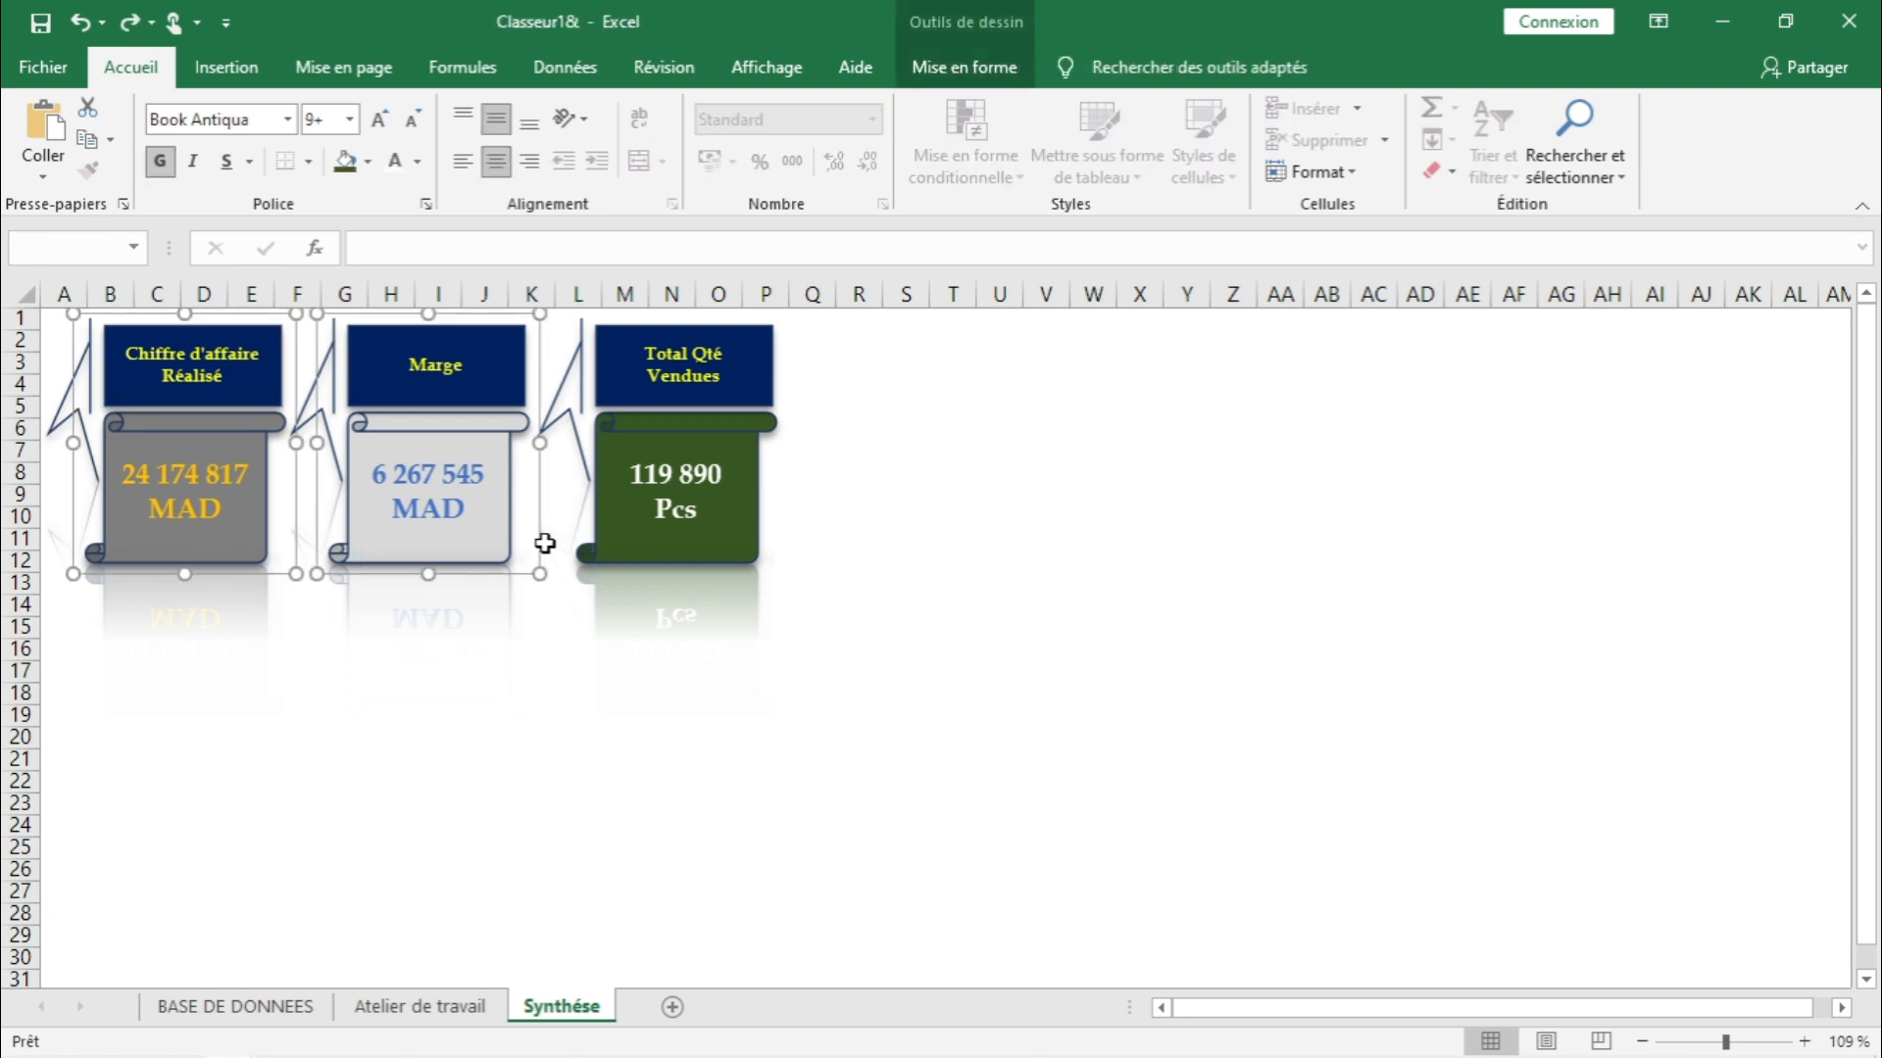
left_click(604, 543, "ctrl")
left_click_drag(675, 579, 674, 542)
left_click_drag(485, 532, 488, 528)
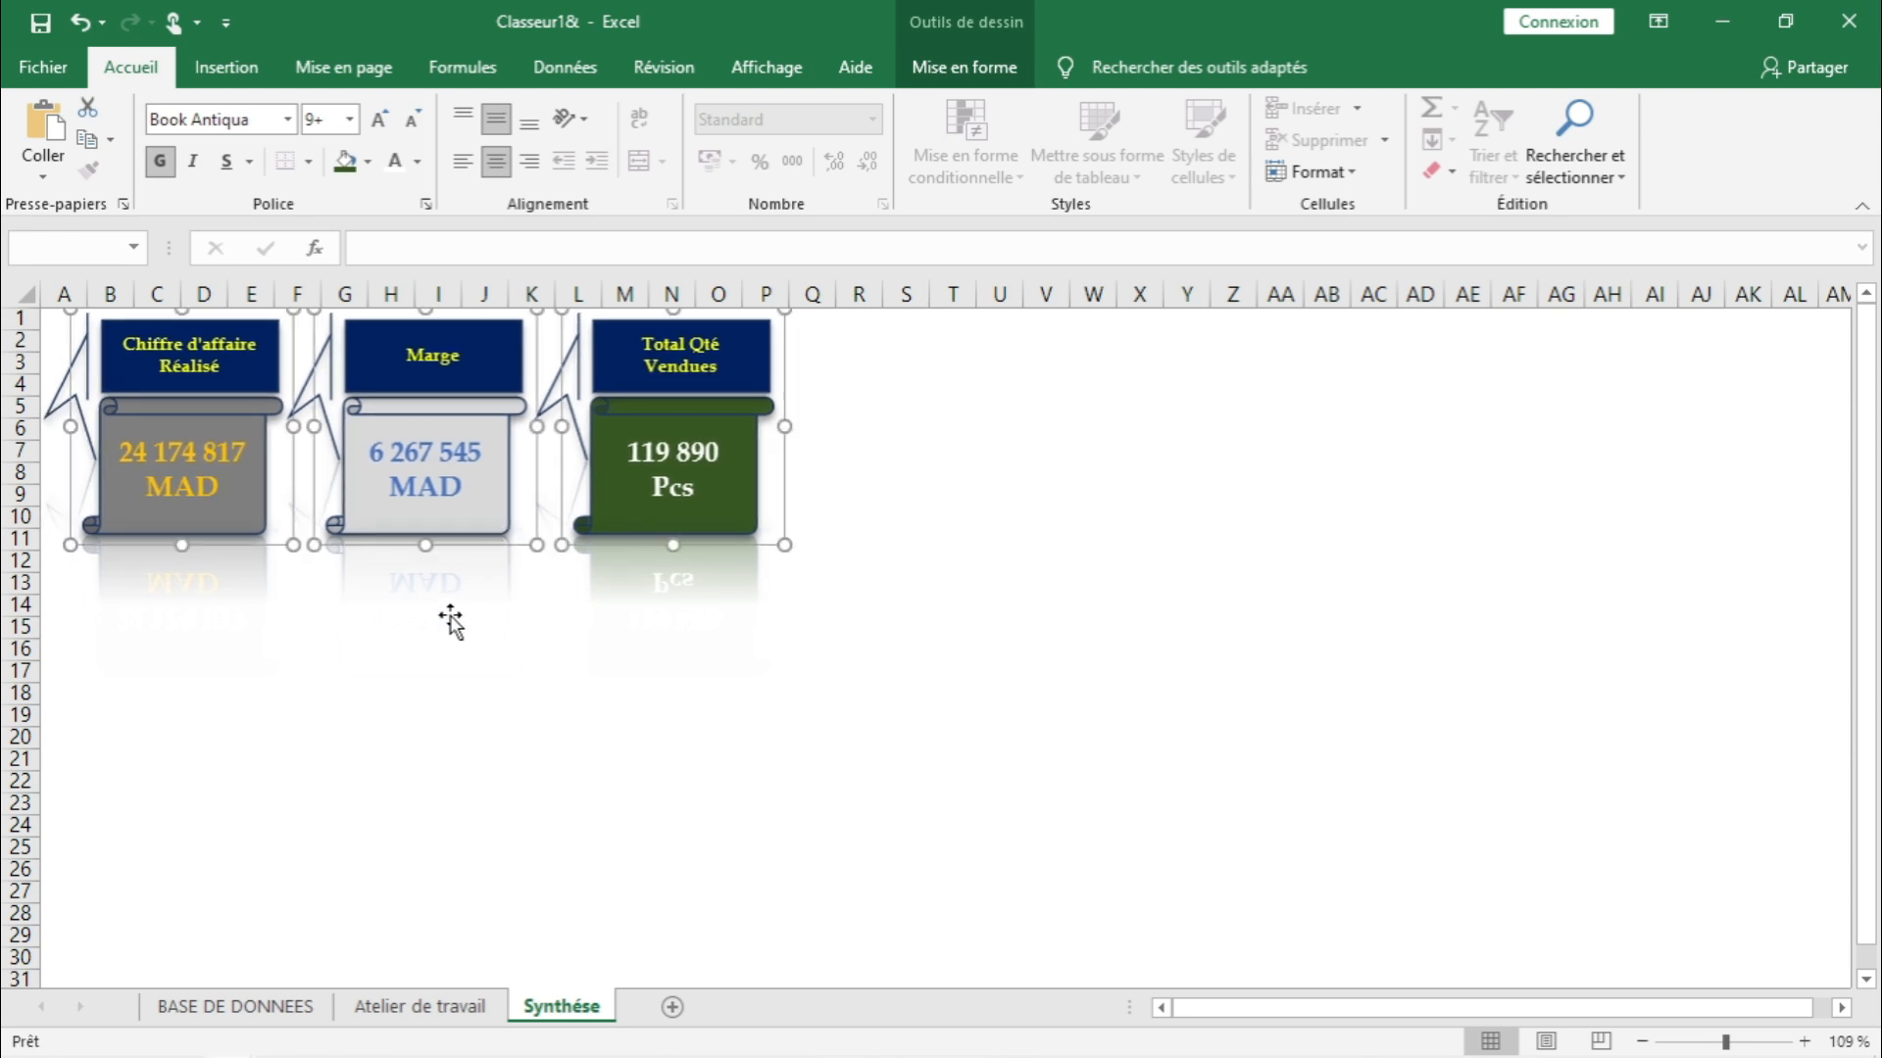
left_click(285, 688)
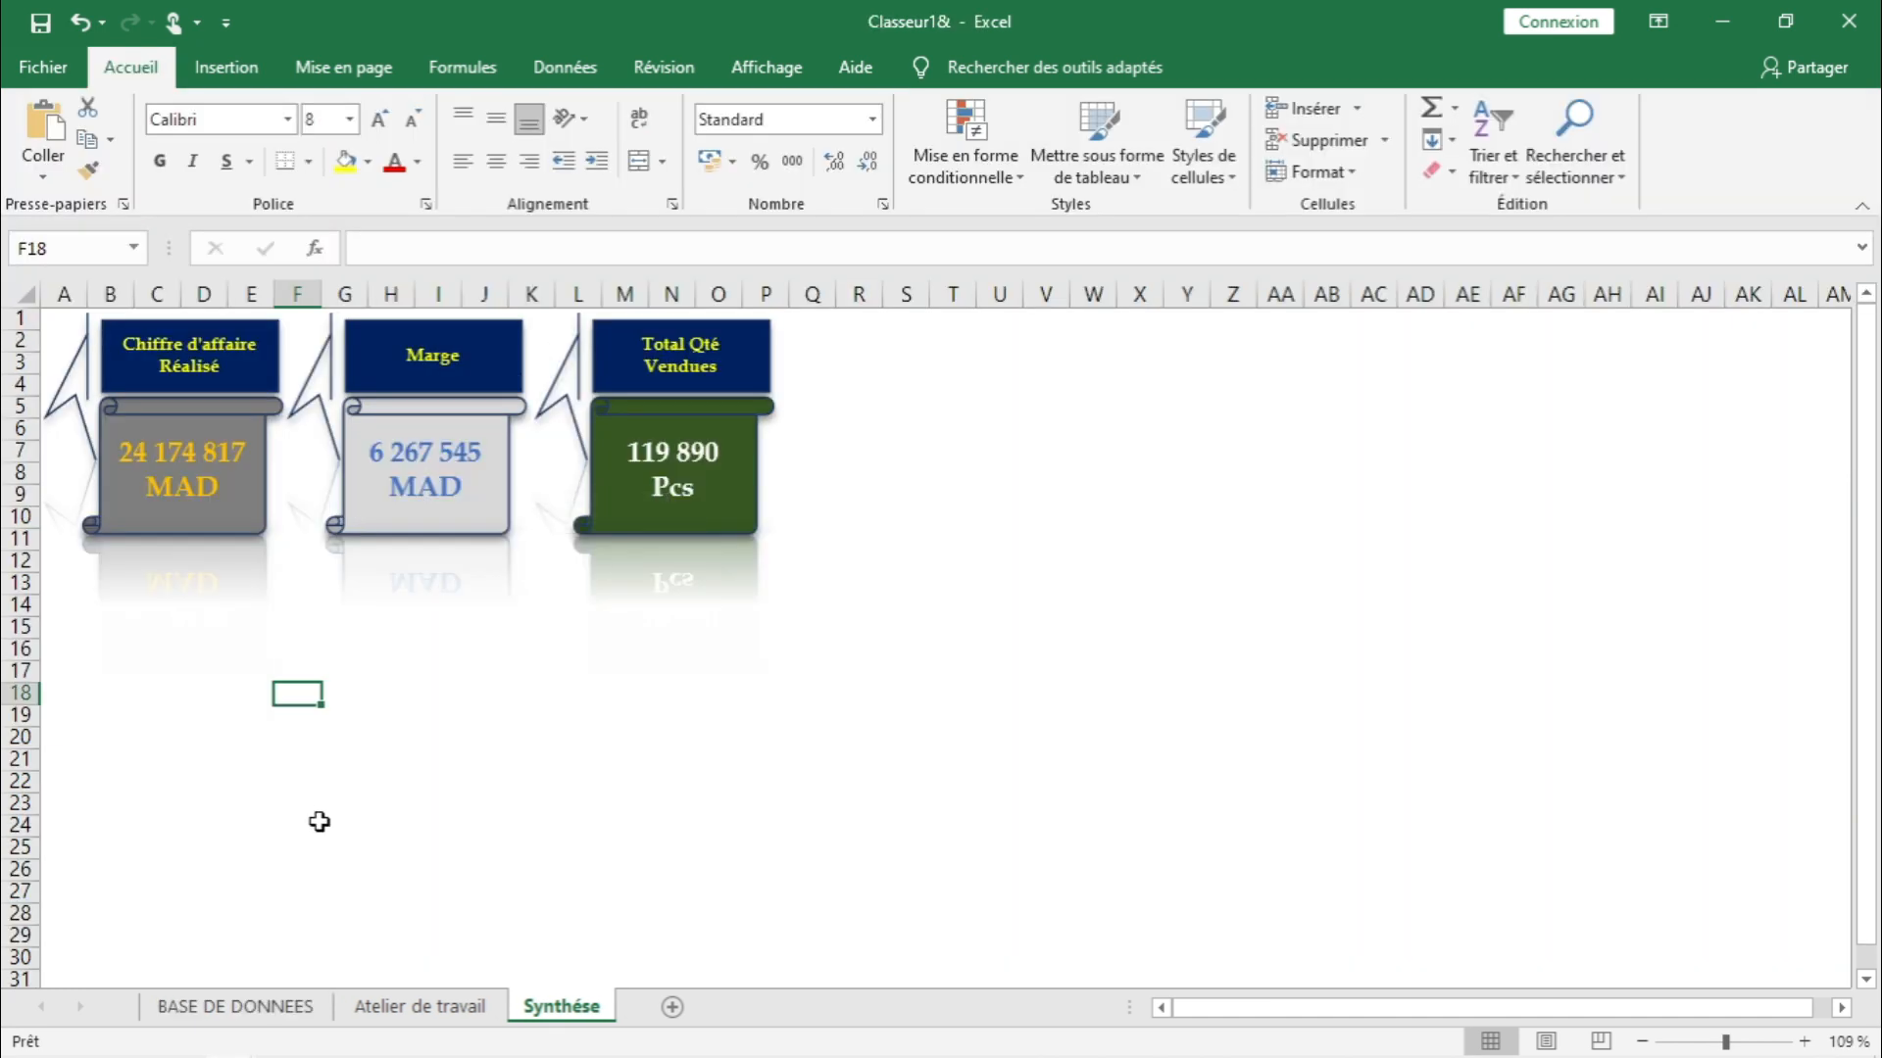
- Create a pivot table from range A1:J160 of BASE DE DONNEES, placed at cell A17 of the existing sheet Atelier de travail
left_click(274, 1024)
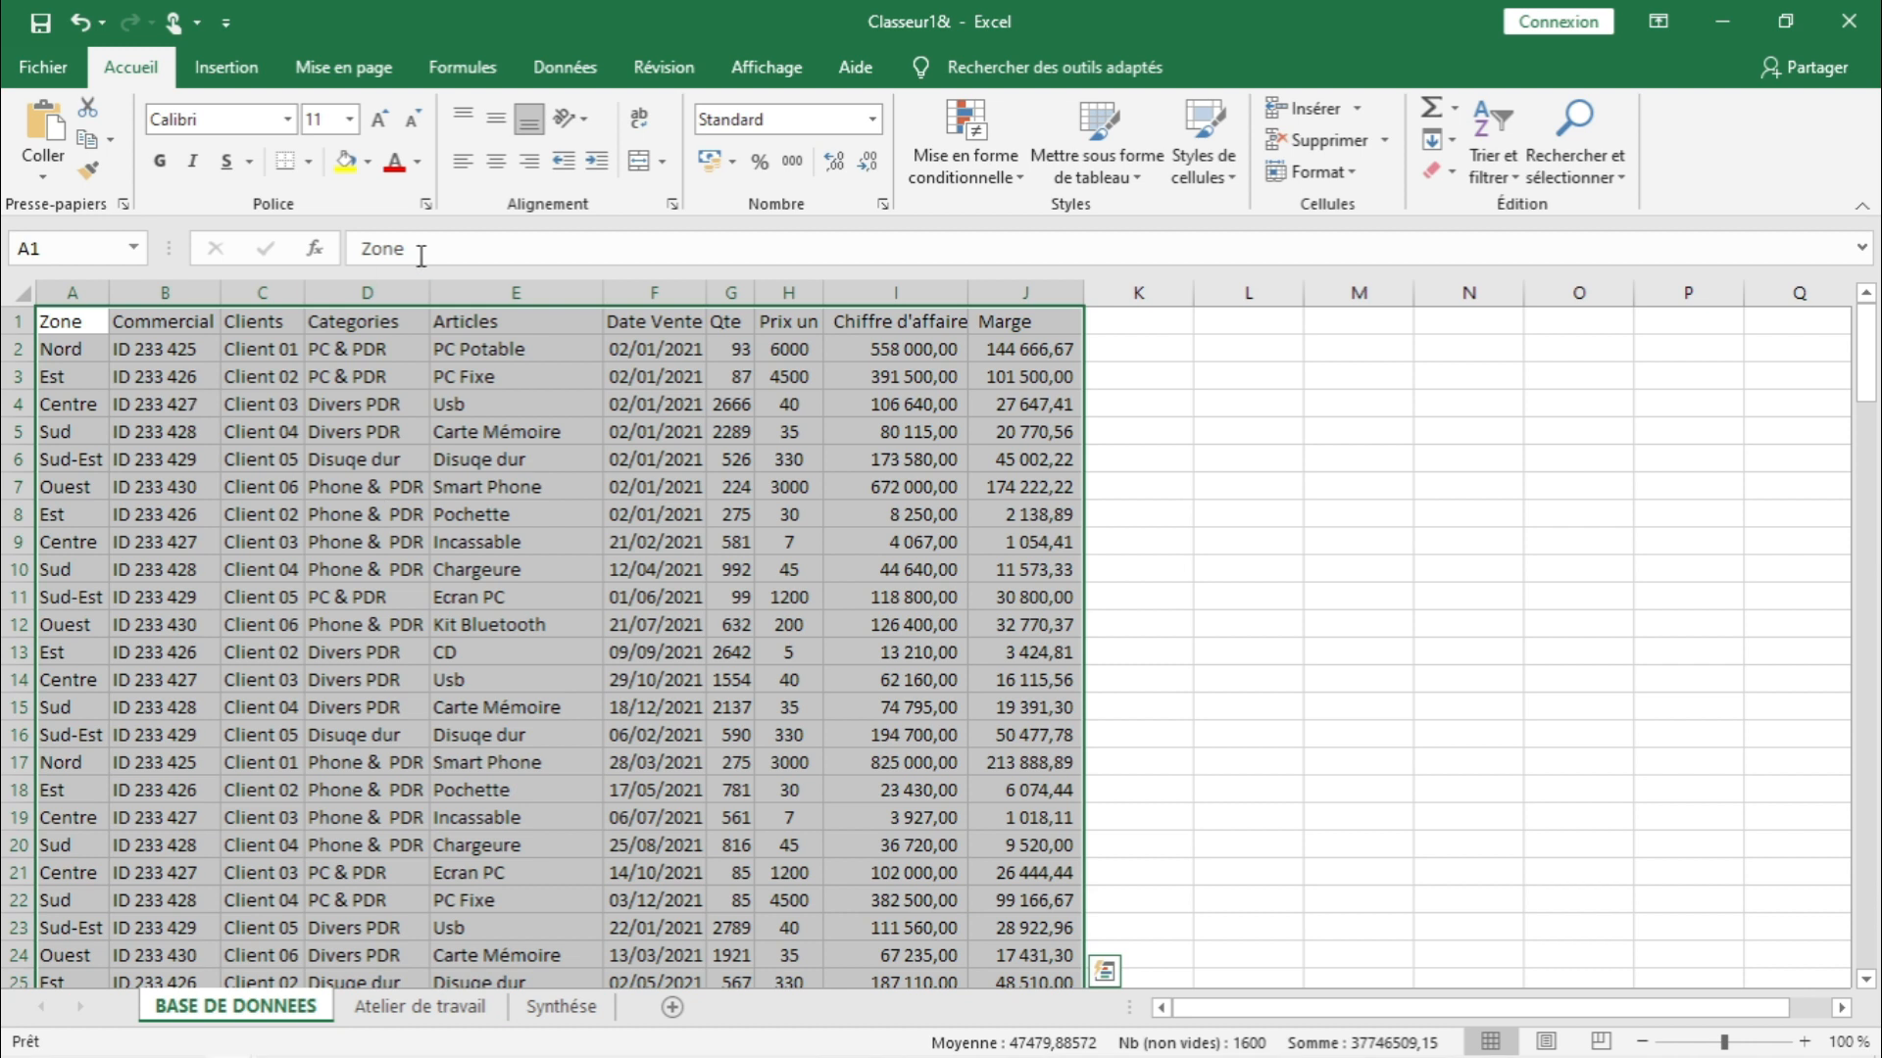
left_click(231, 68)
left_click(52, 144)
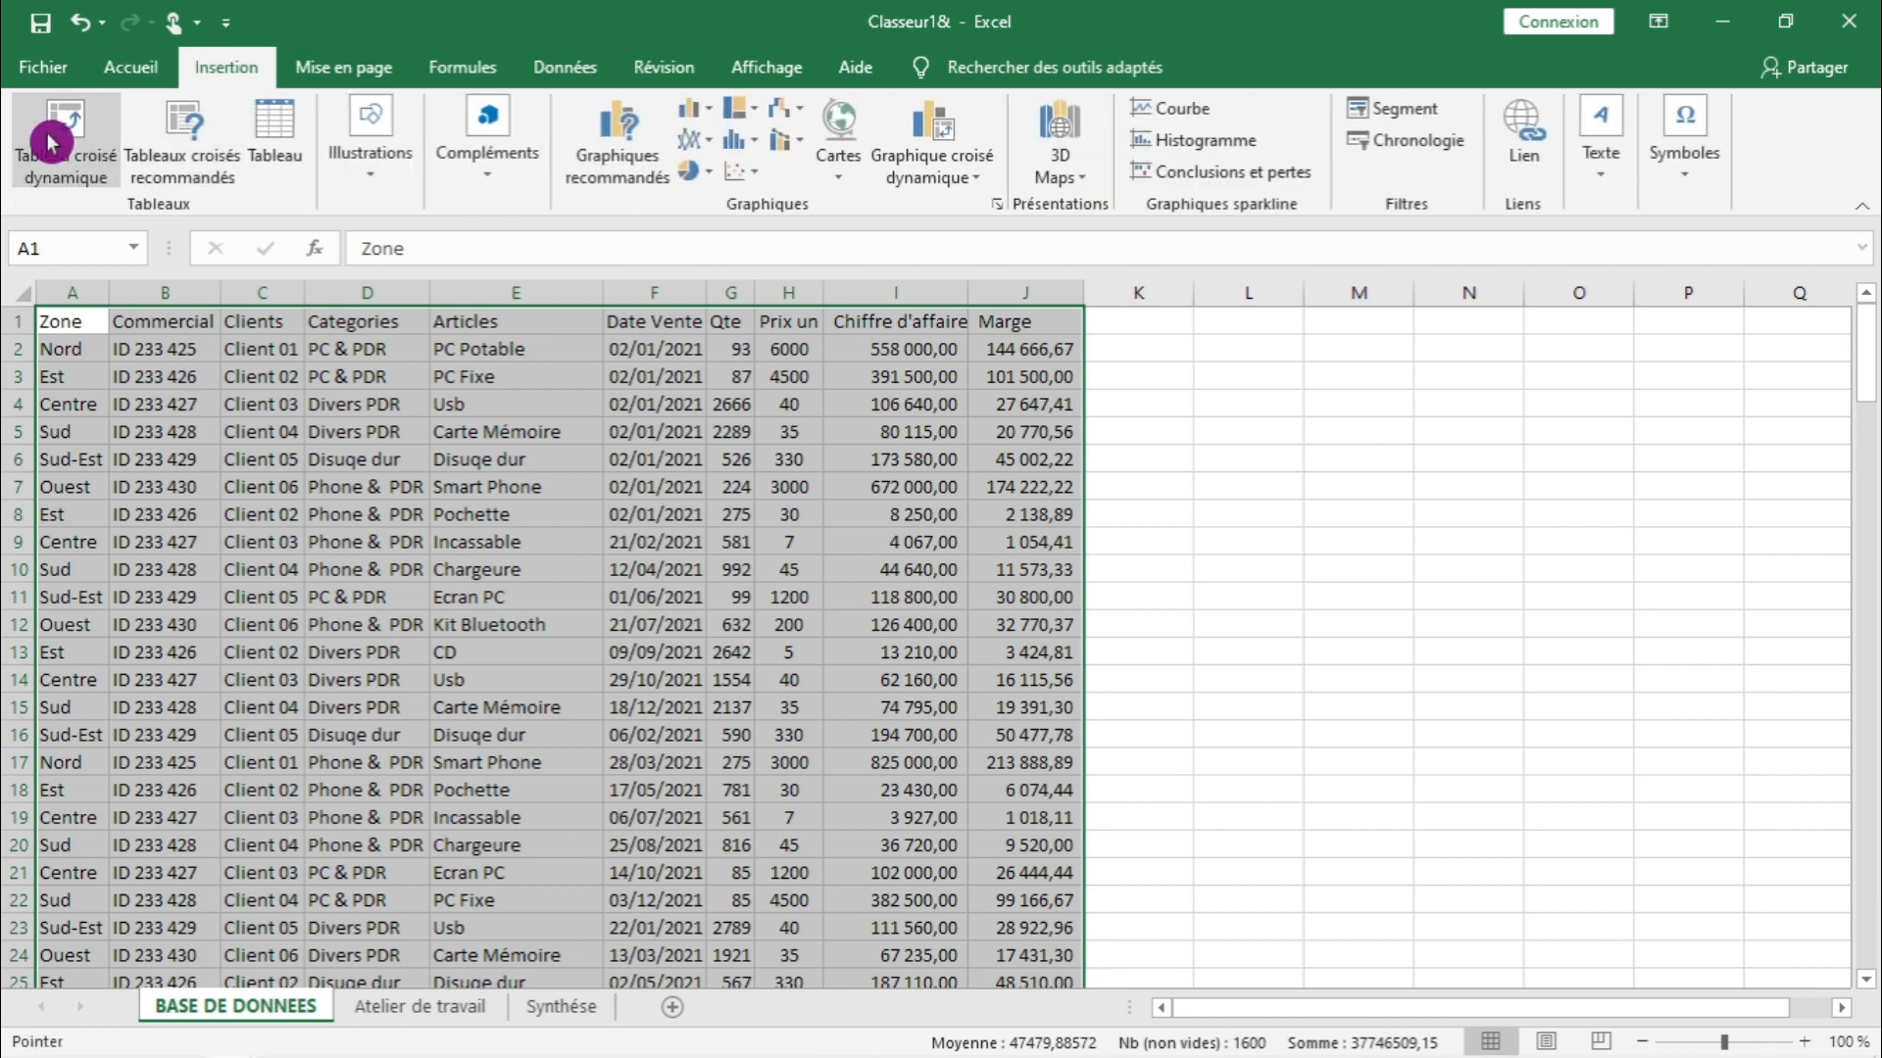
left_click(897, 635)
left_click(1179, 664)
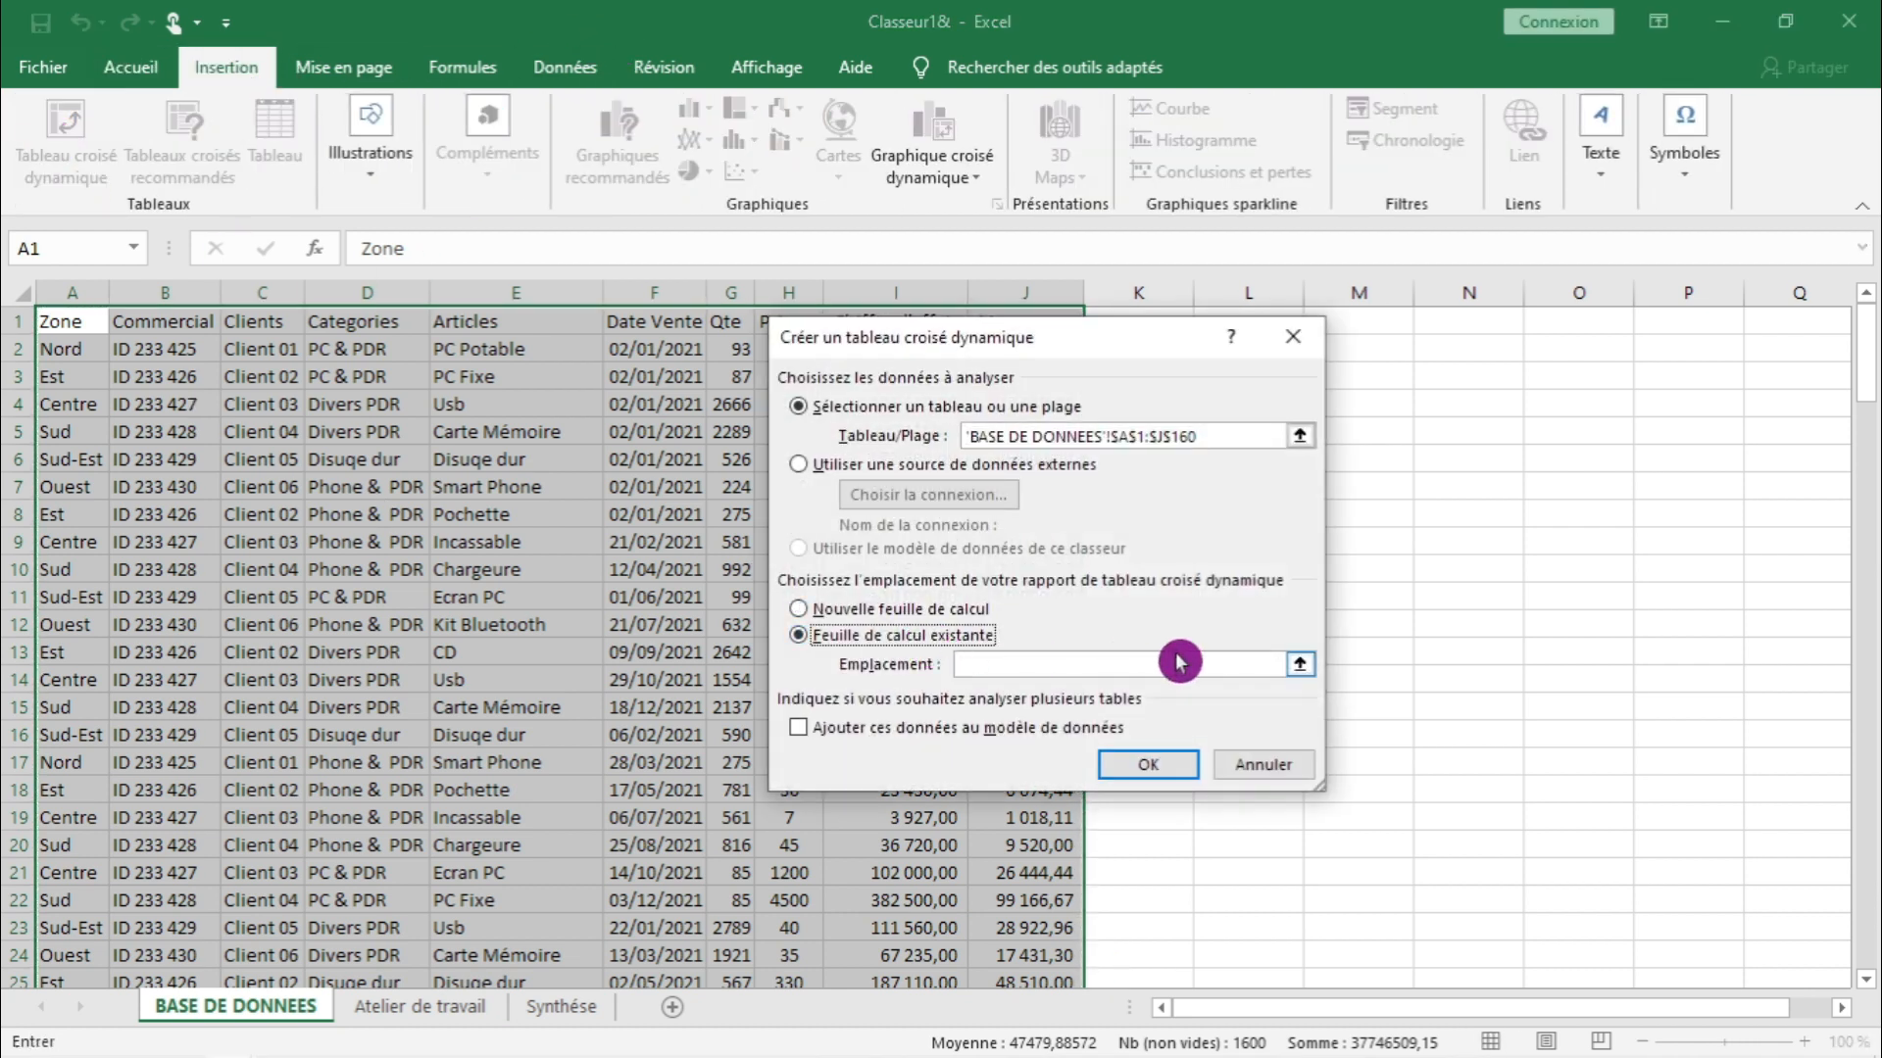
left_click(1300, 663)
left_click(432, 1007)
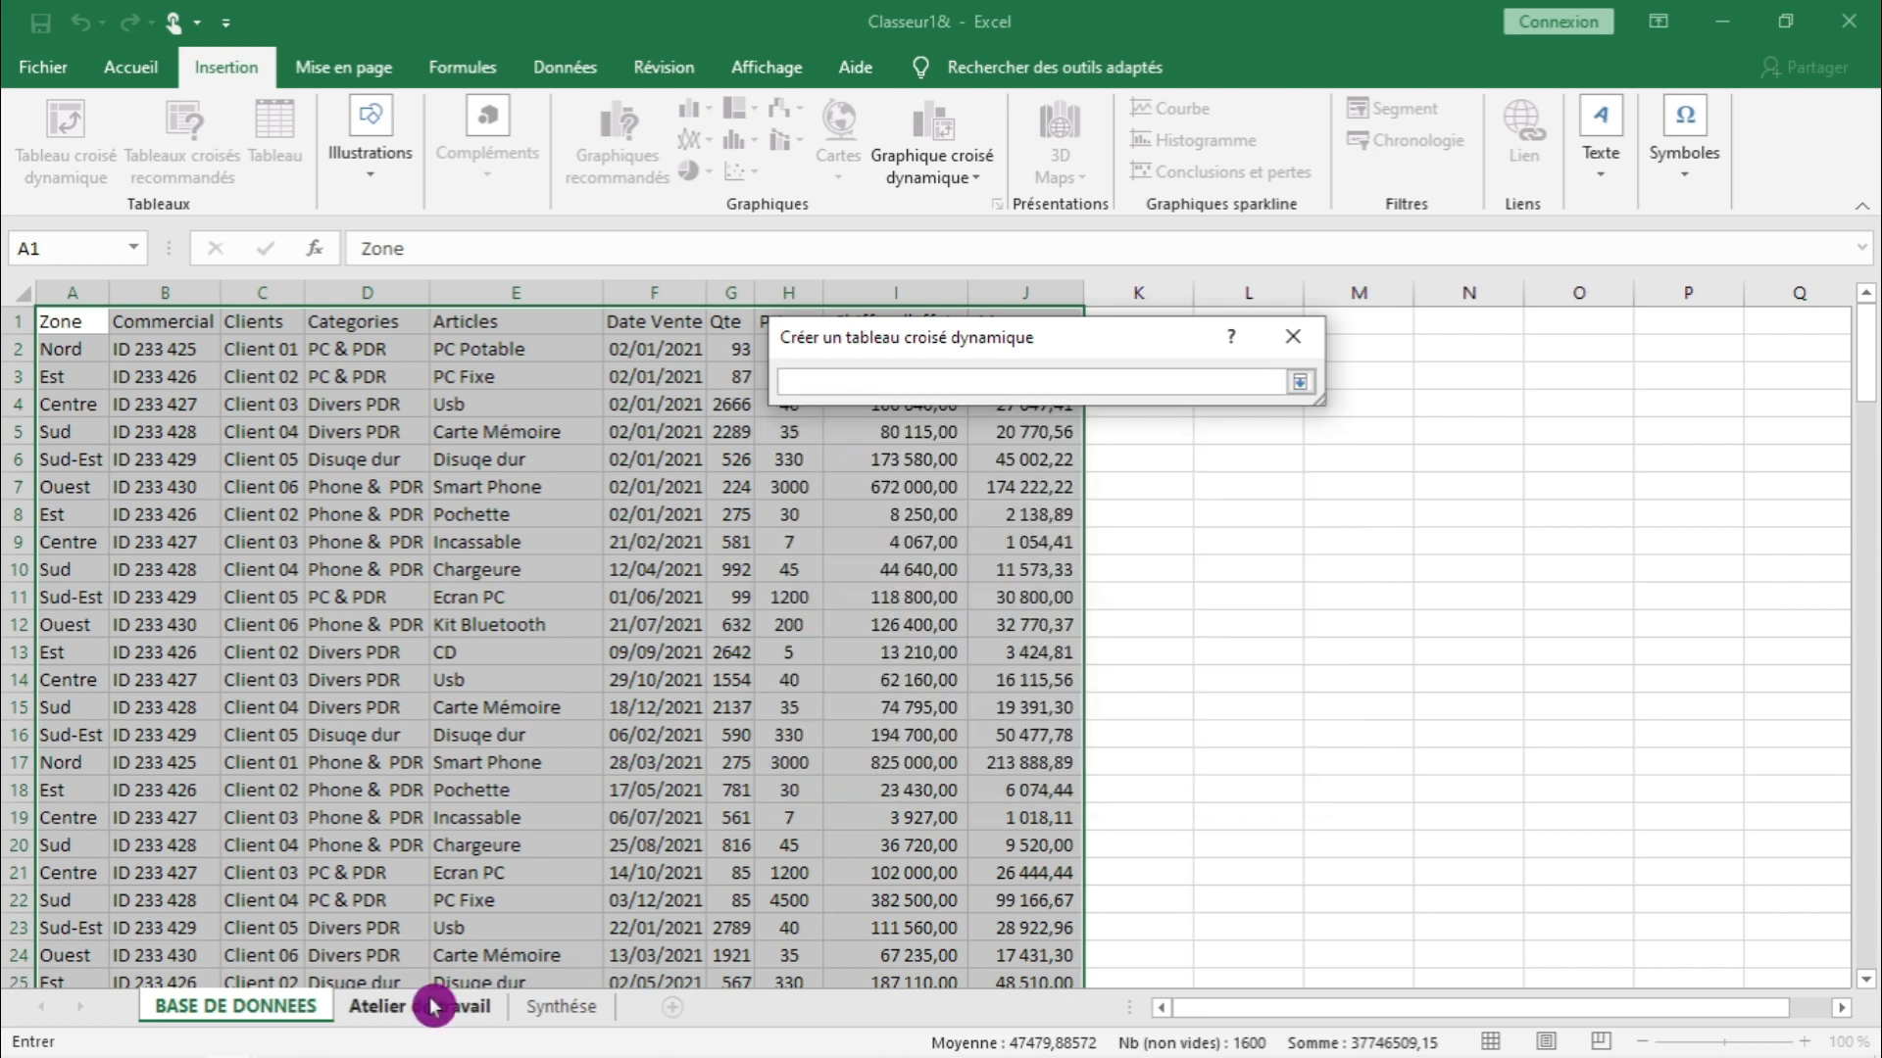
left_click(73, 649)
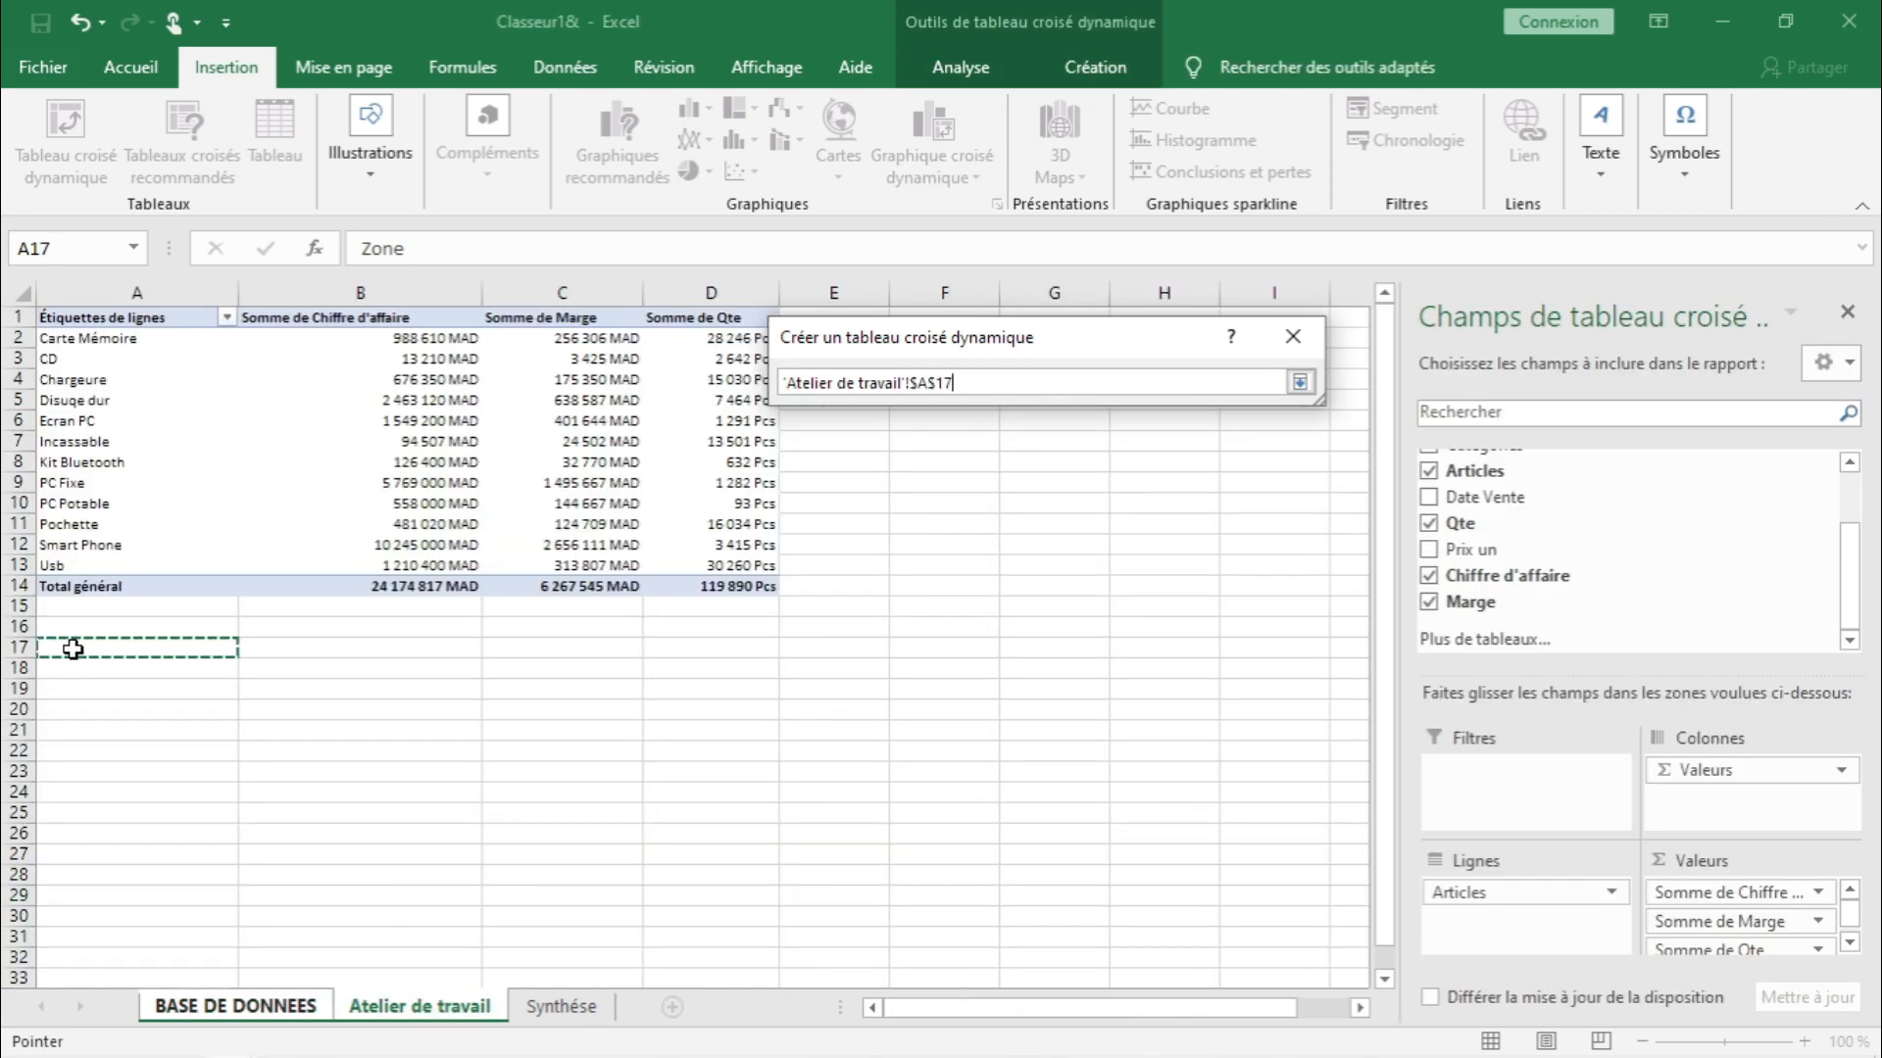
left_click(1299, 382)
left_click(1137, 766)
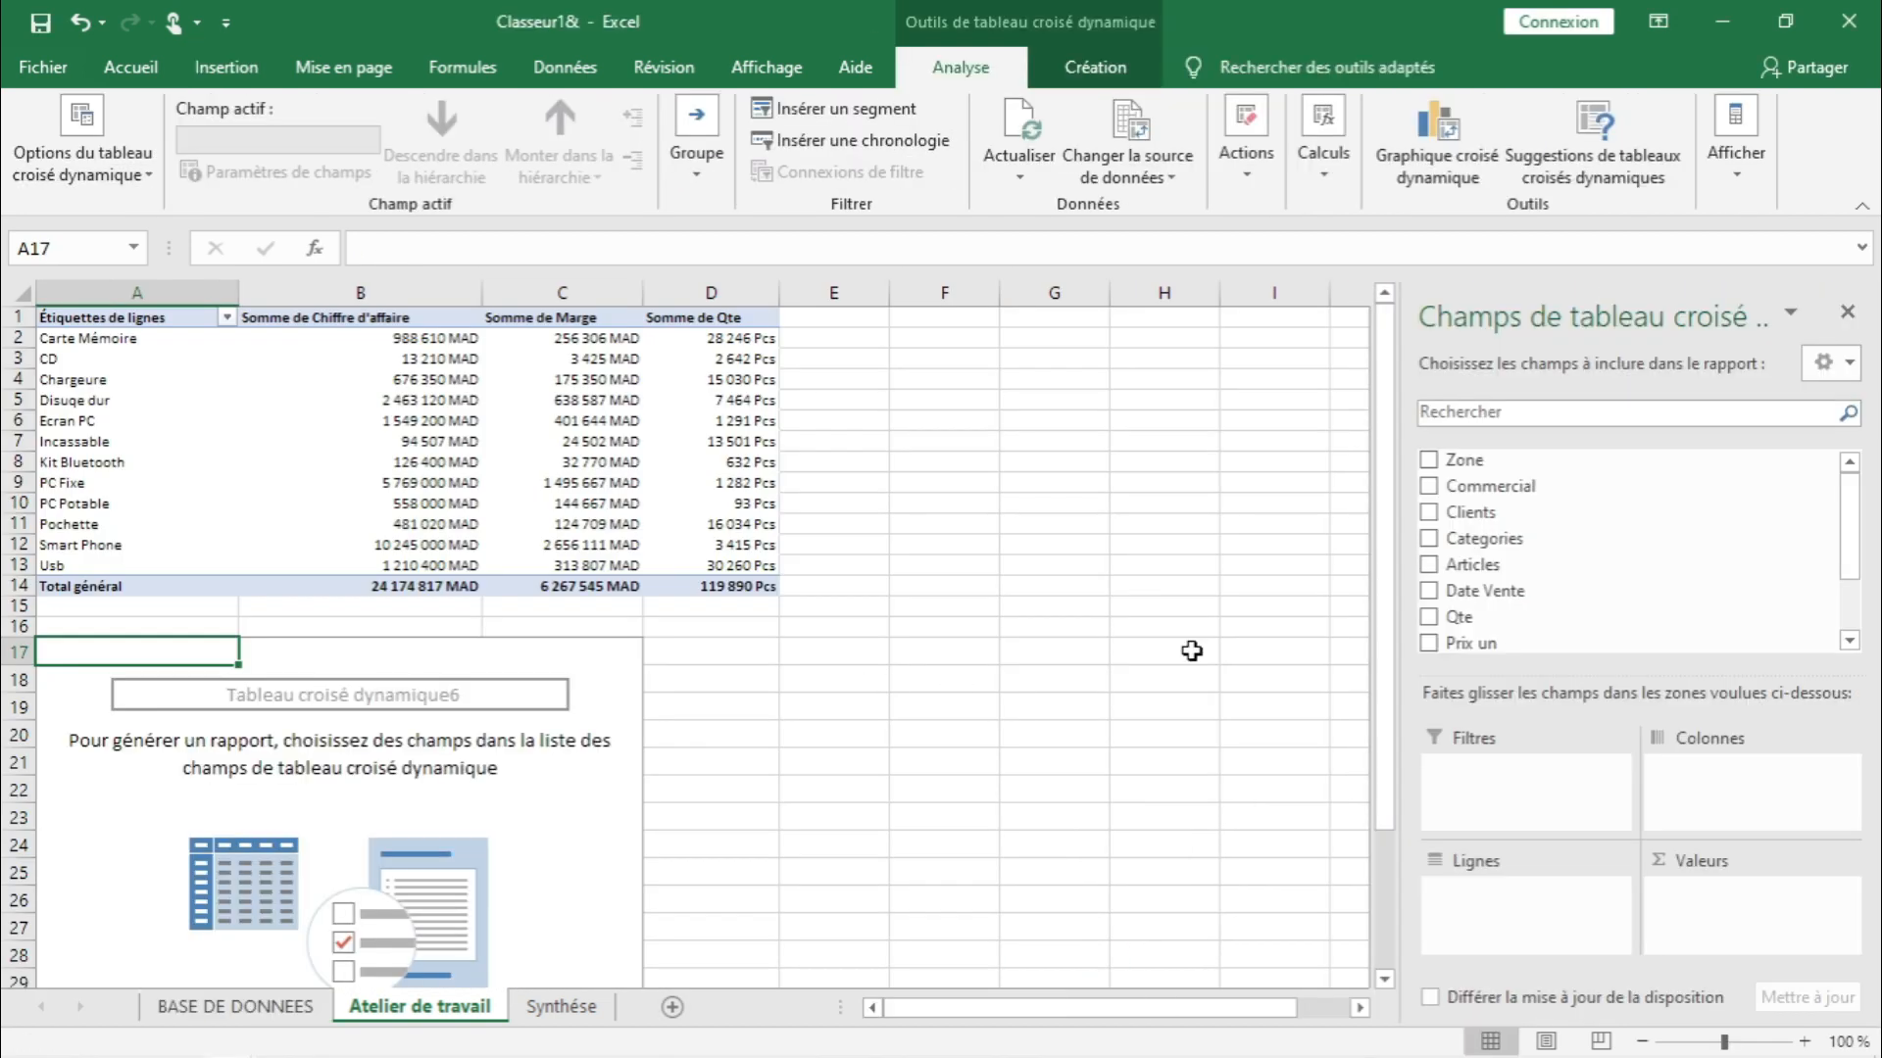
- Set Zone as the rows and the sum of Chiffre d'affaire as the values of the pivot table at A17
left_click_drag(1464, 459, 1509, 914)
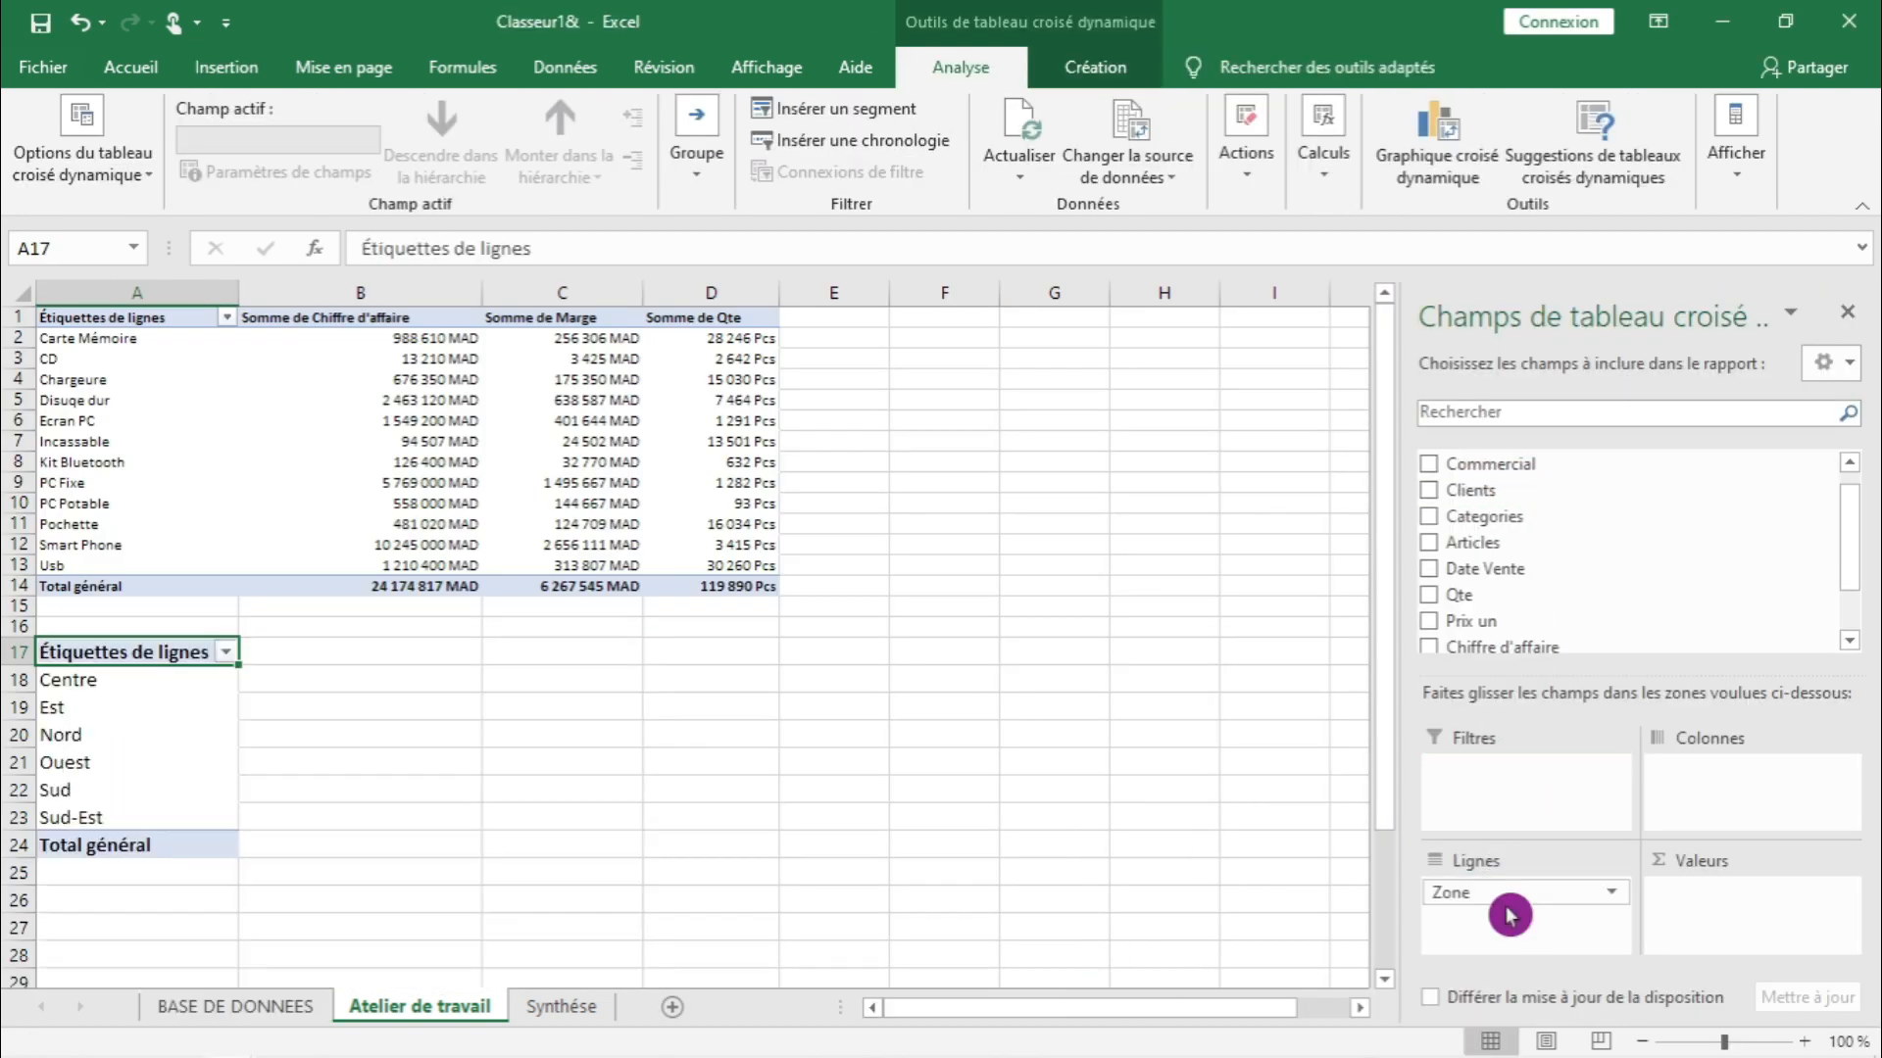
left_click(1849, 614)
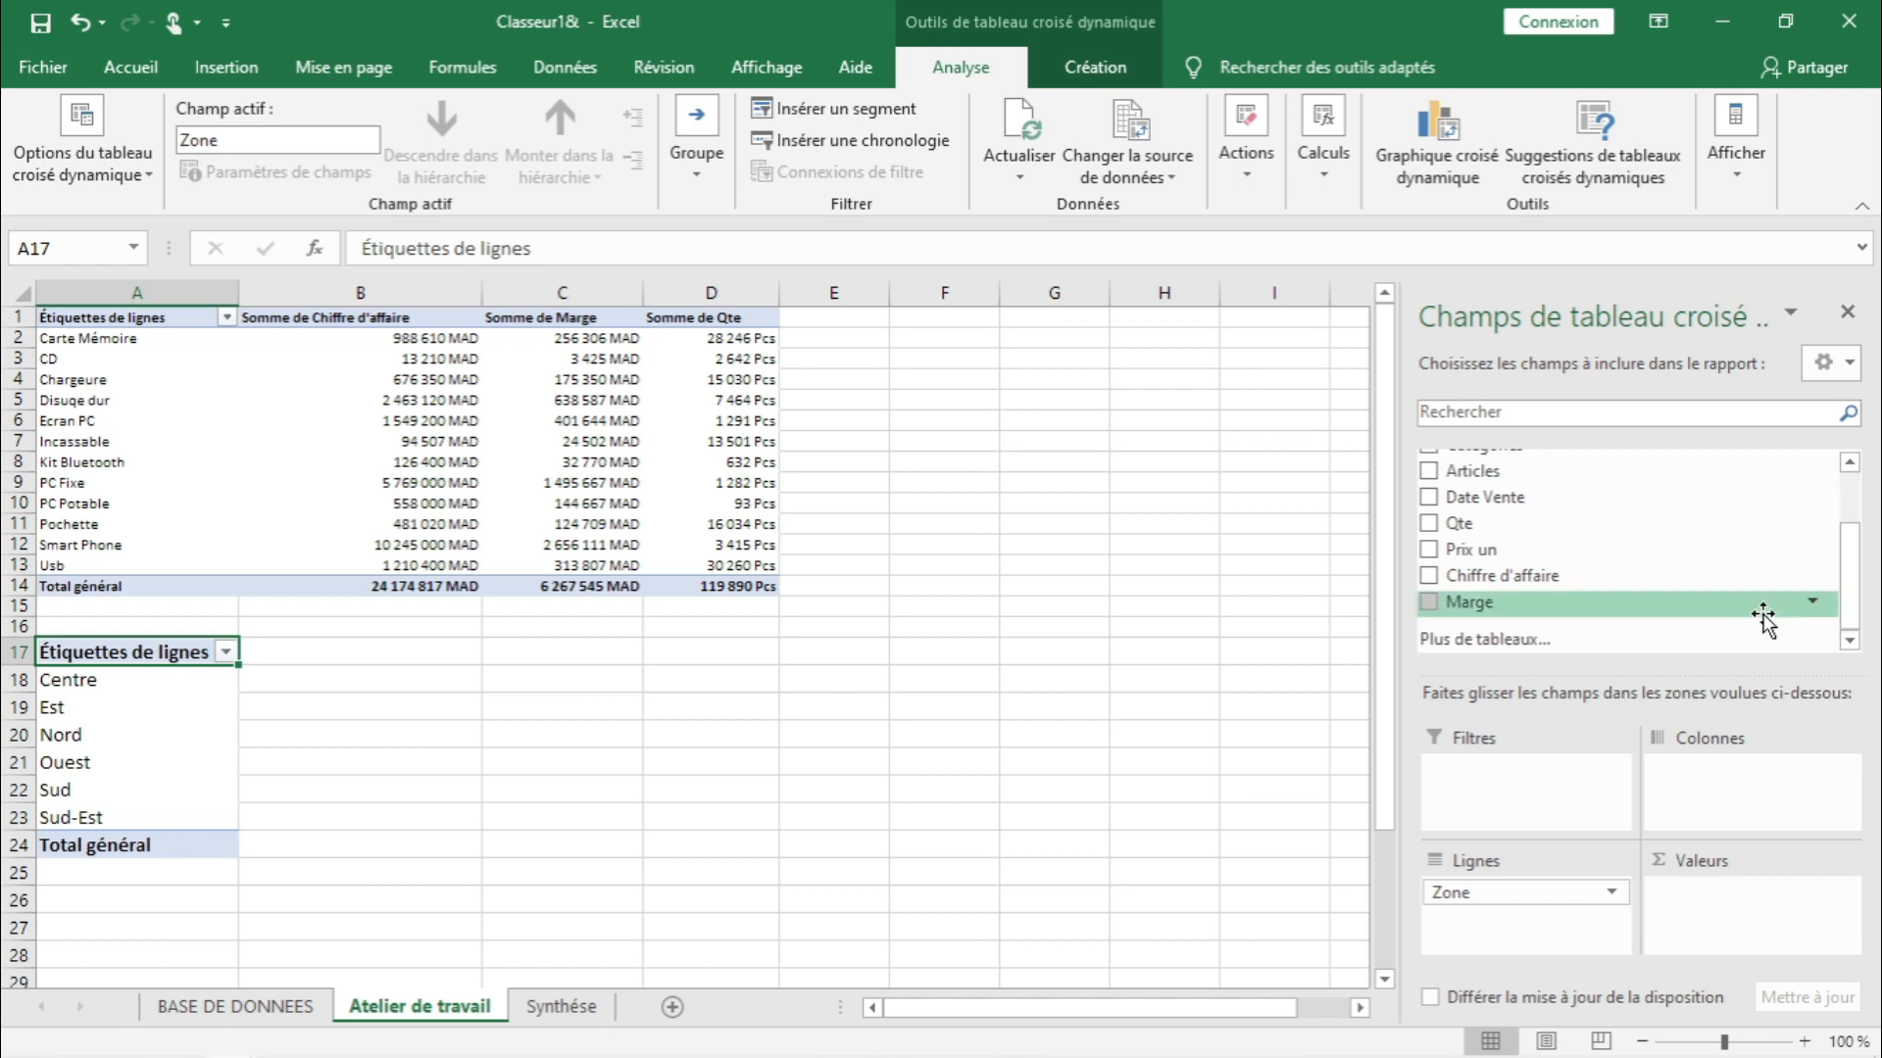
left_click_drag(1558, 575, 1763, 938)
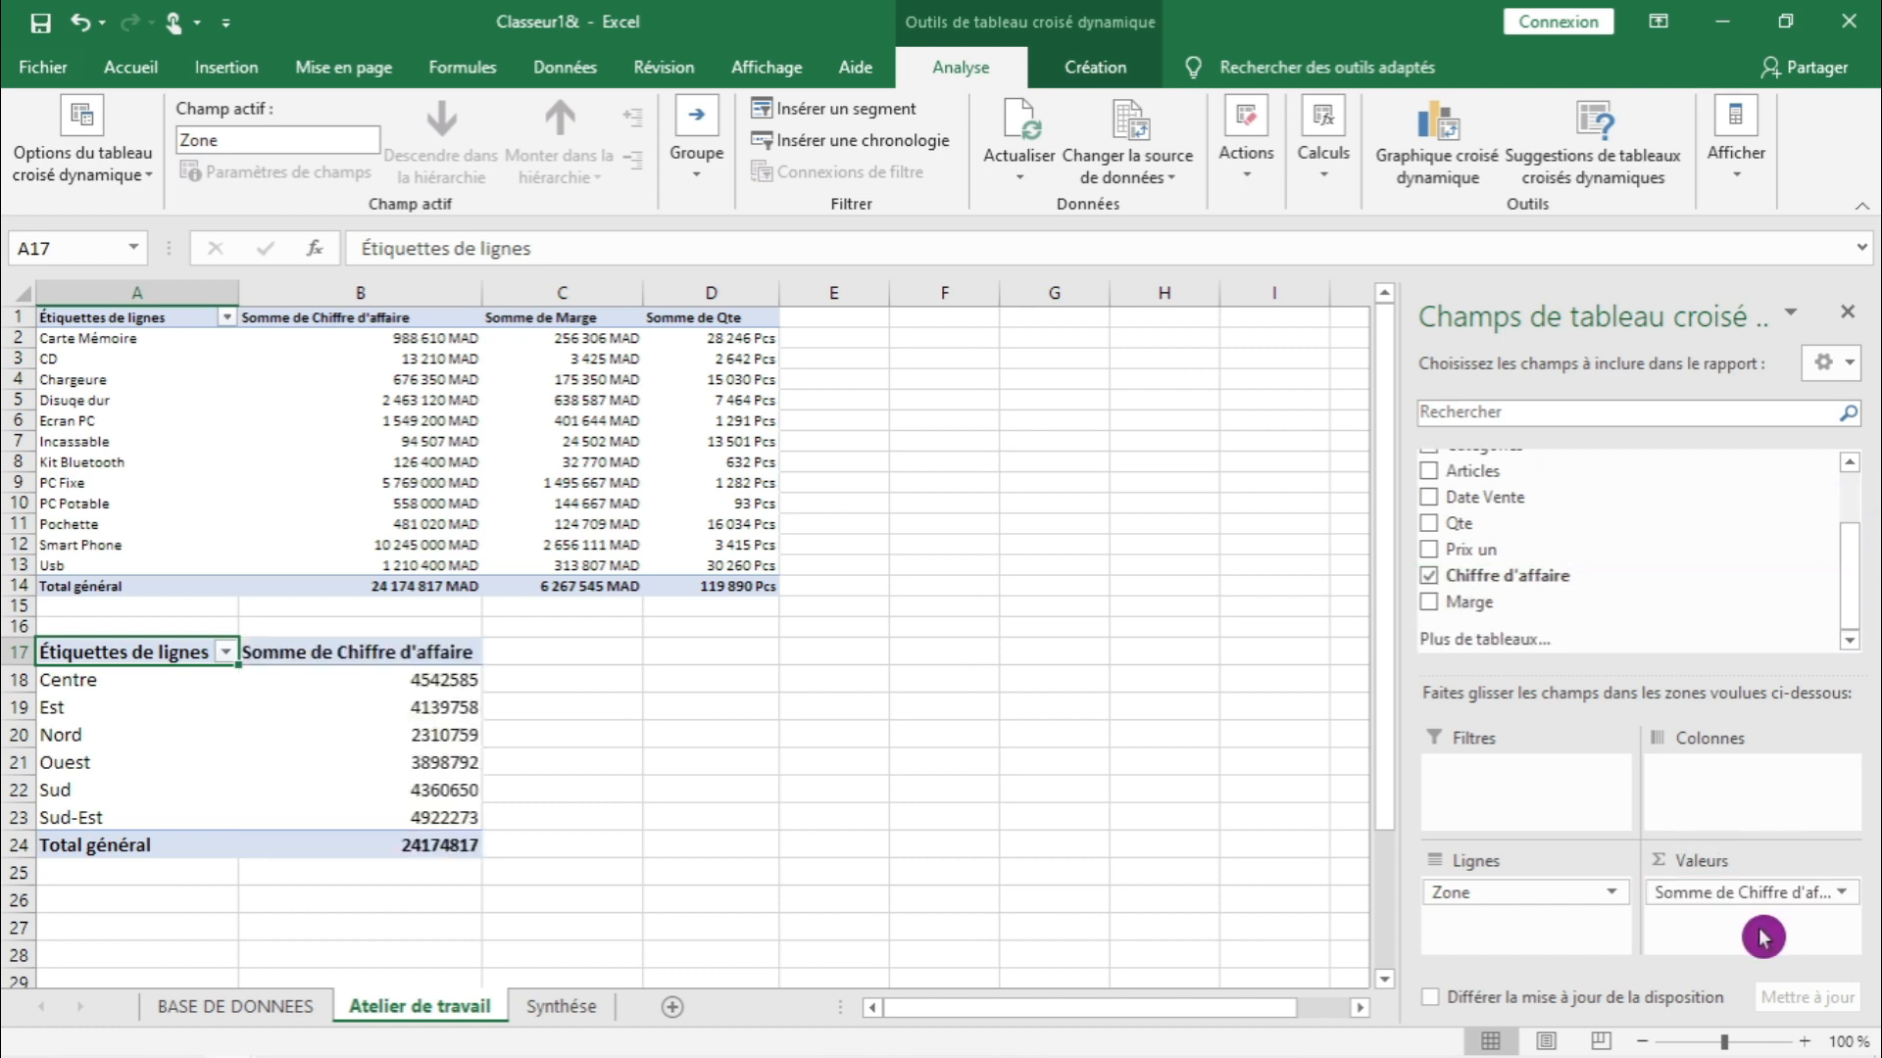
left_click(826, 760)
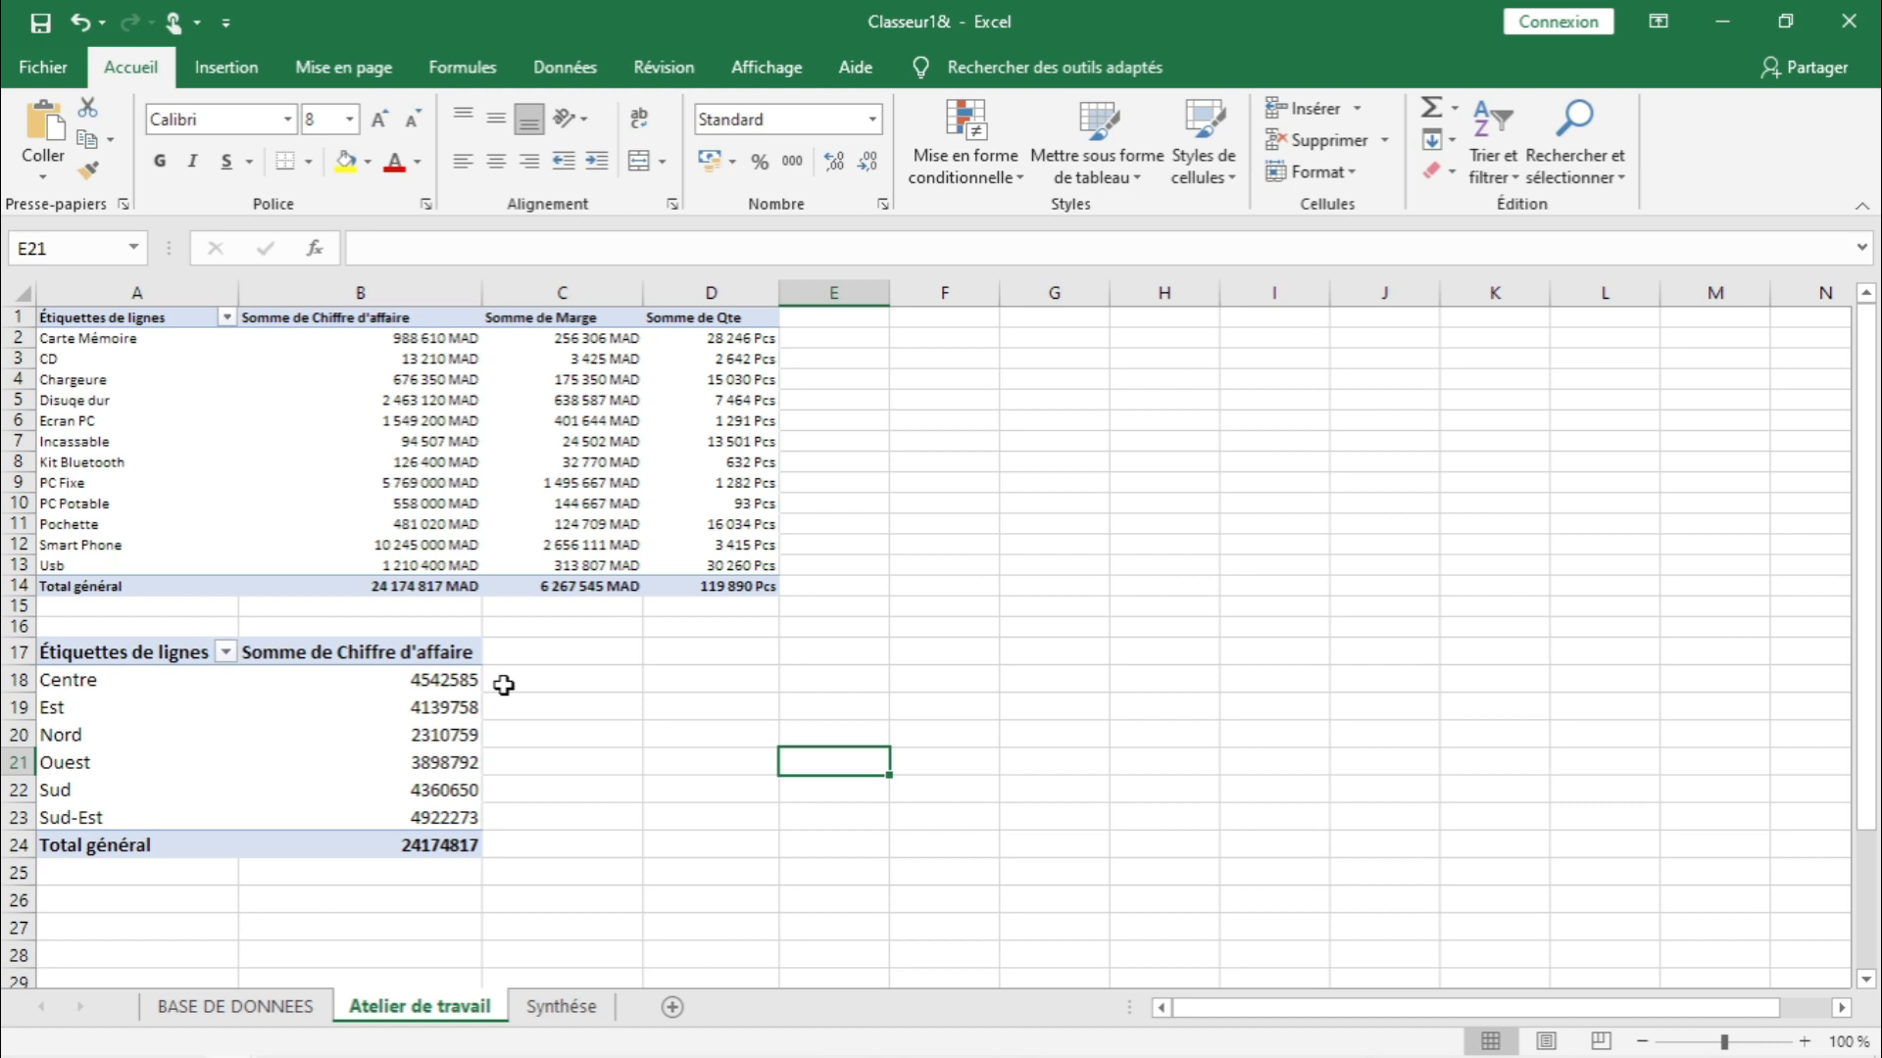
- Link D18 to the first zone with =A18 and fill the formula across and down to E23 to mirror the zone pivot data
left_click_drag(637, 671, 651, 672)
left_click(682, 676)
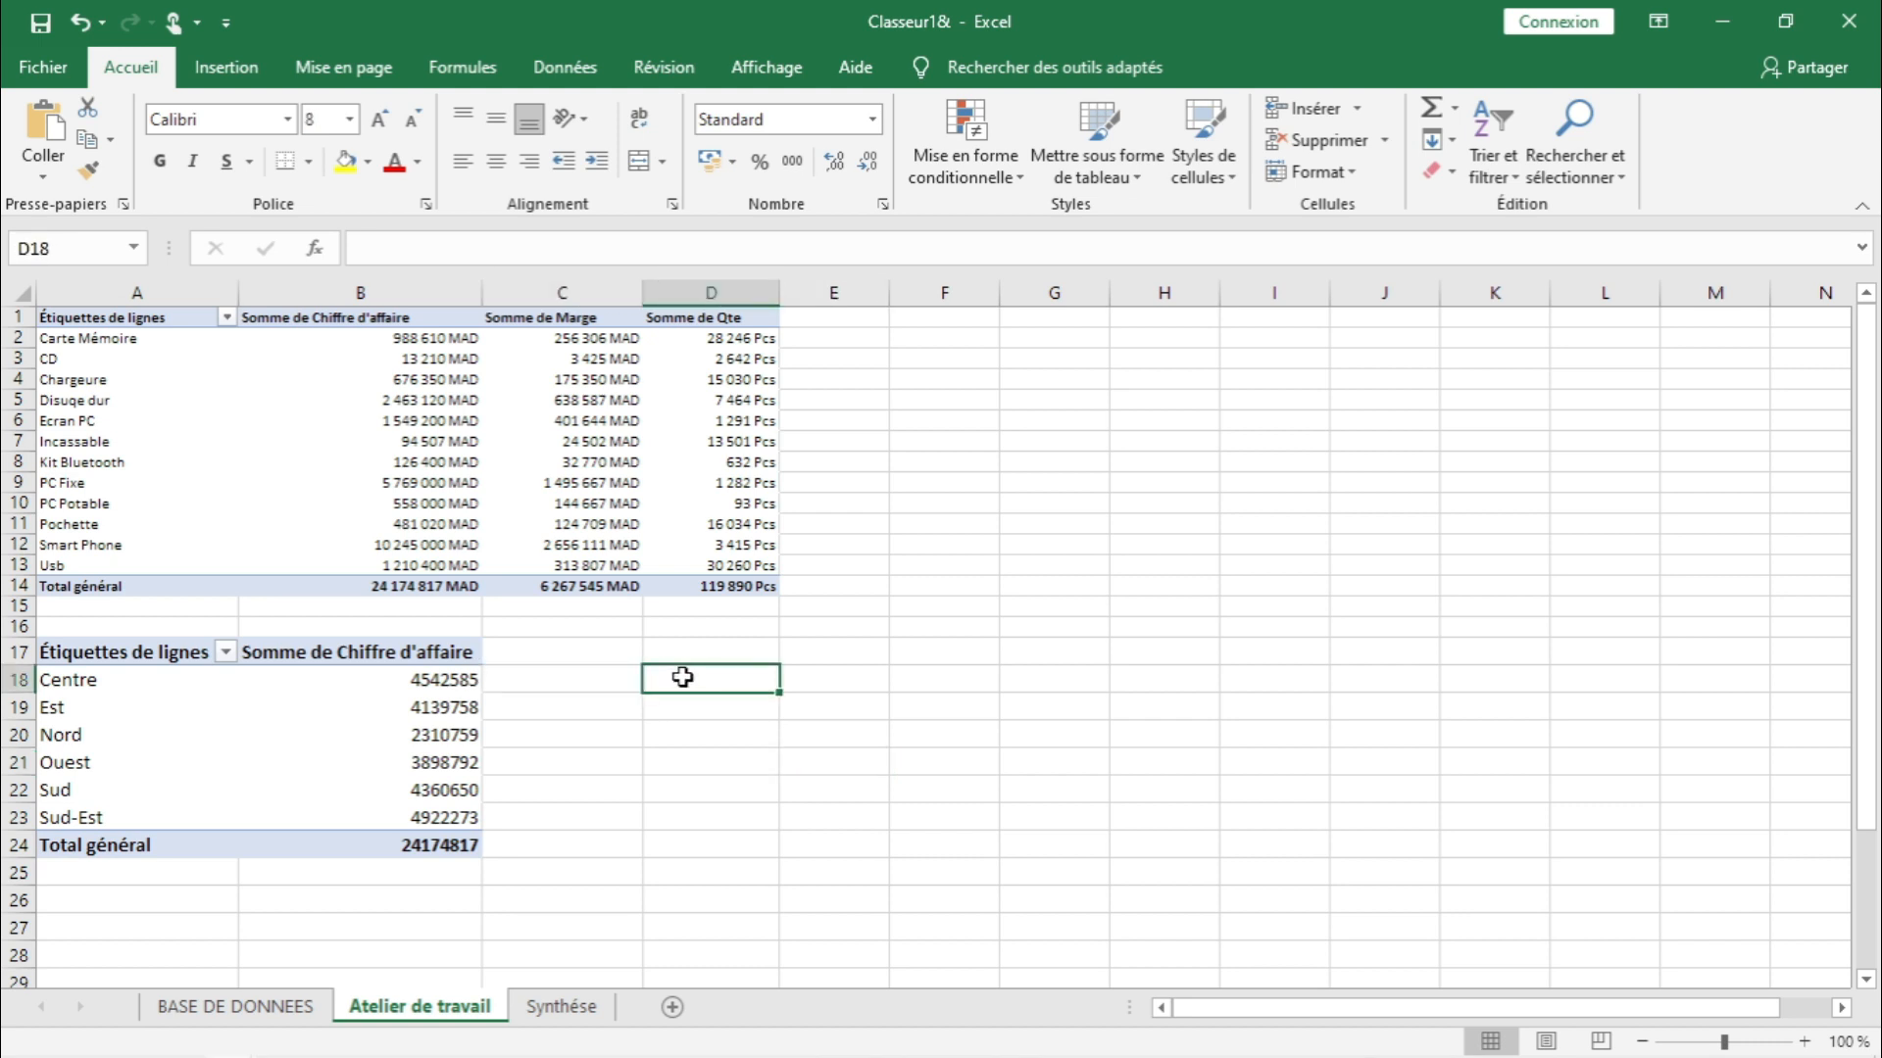
type("=")
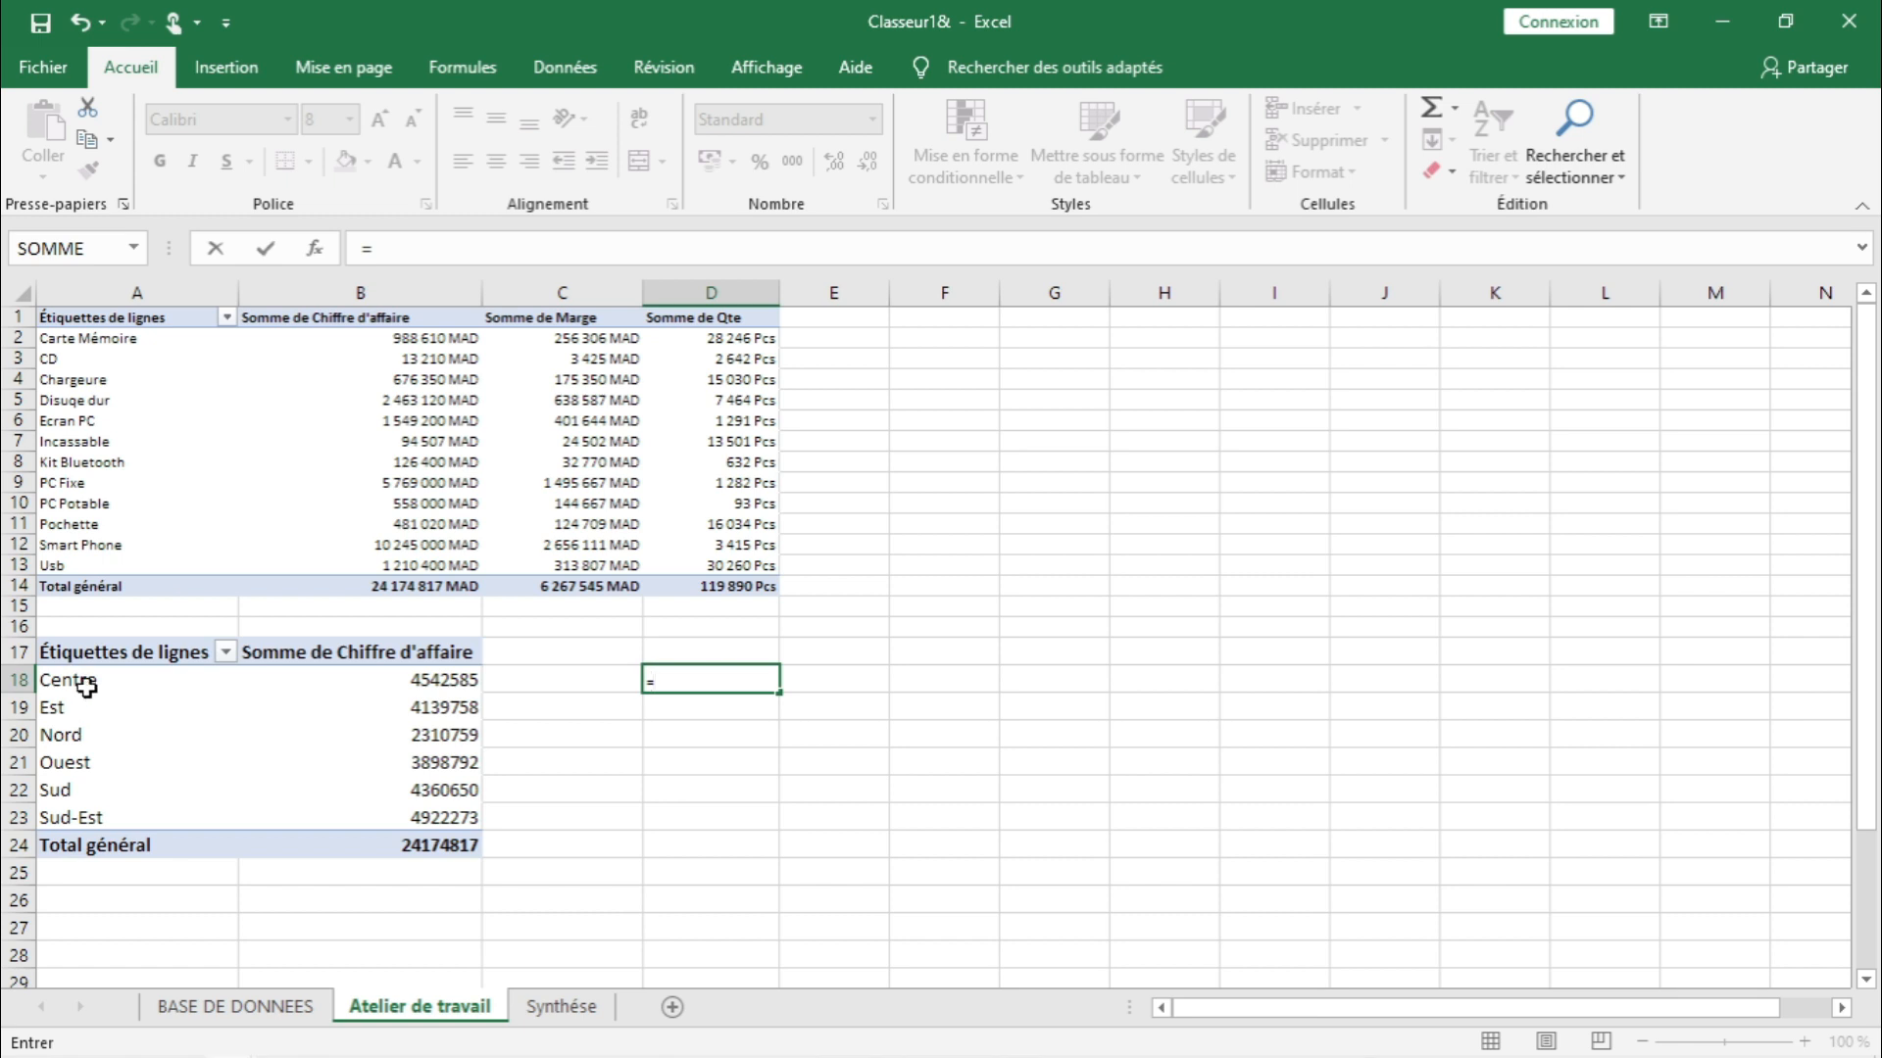
type("a")
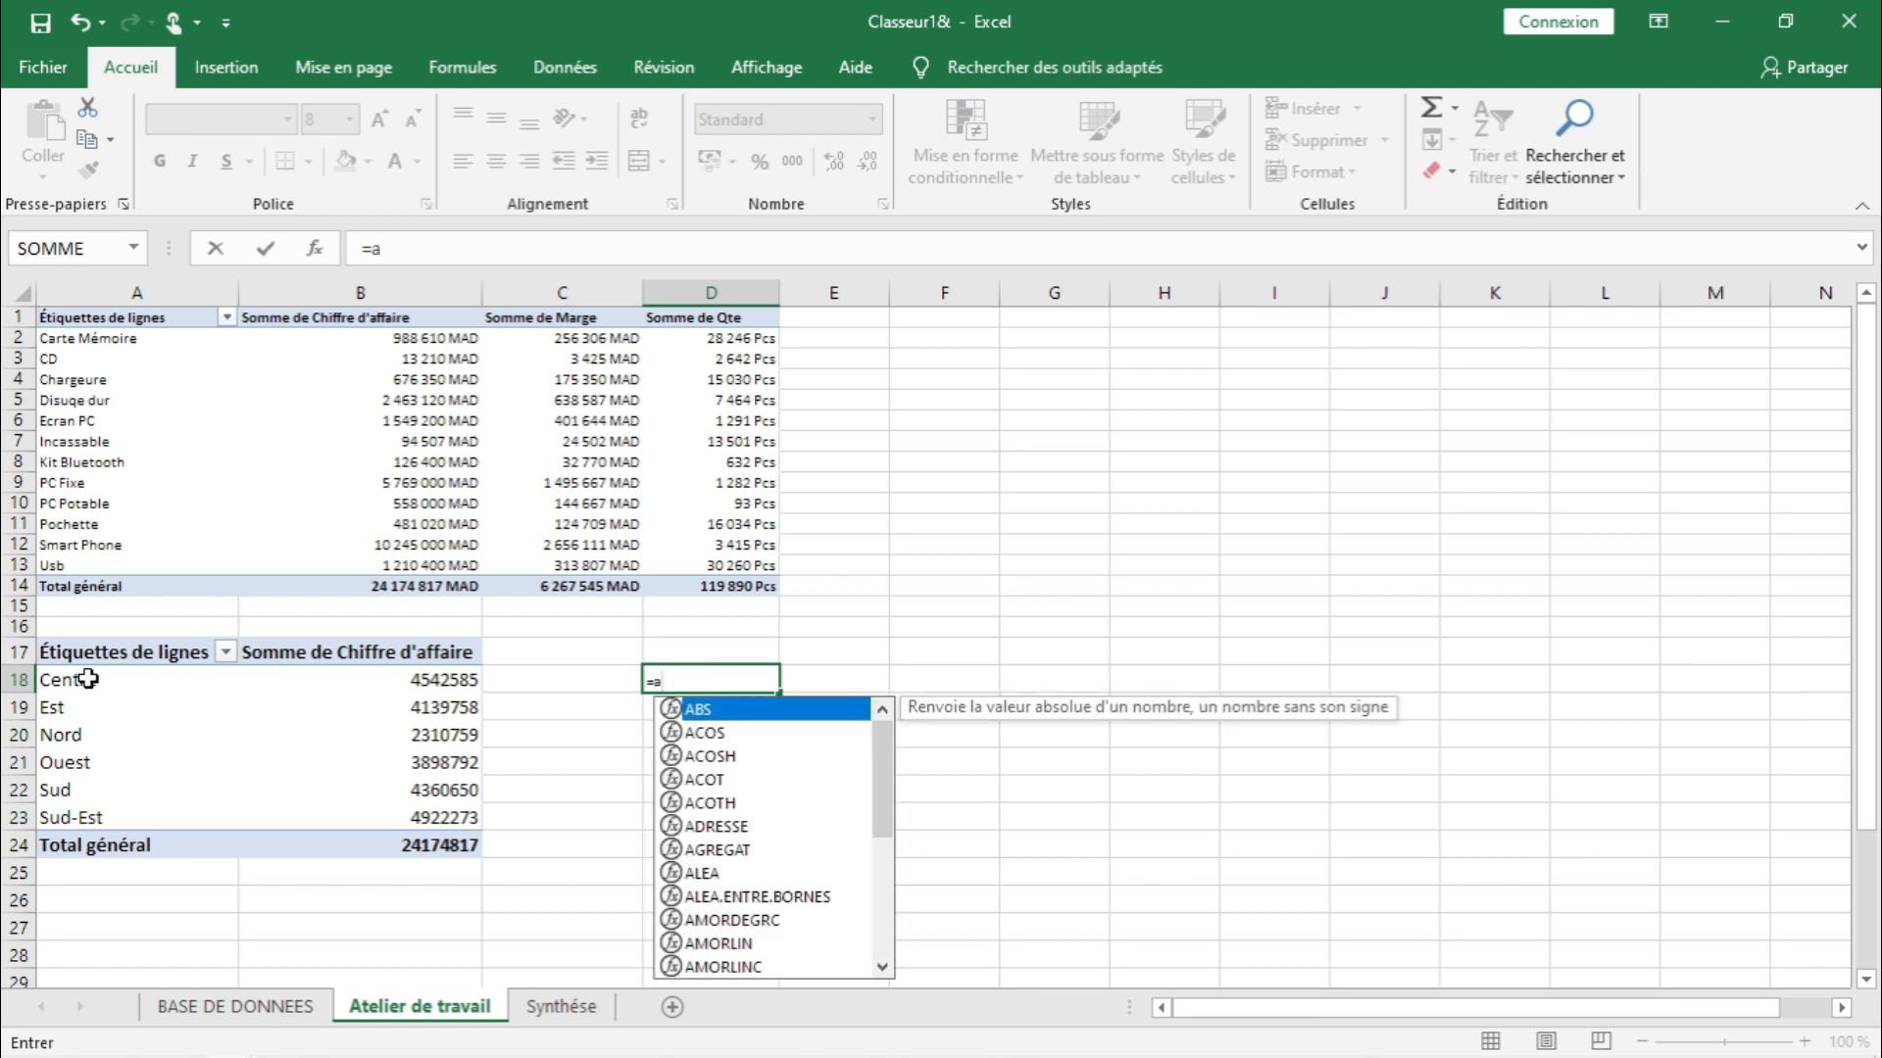
type("18")
key("ctrl+Return")
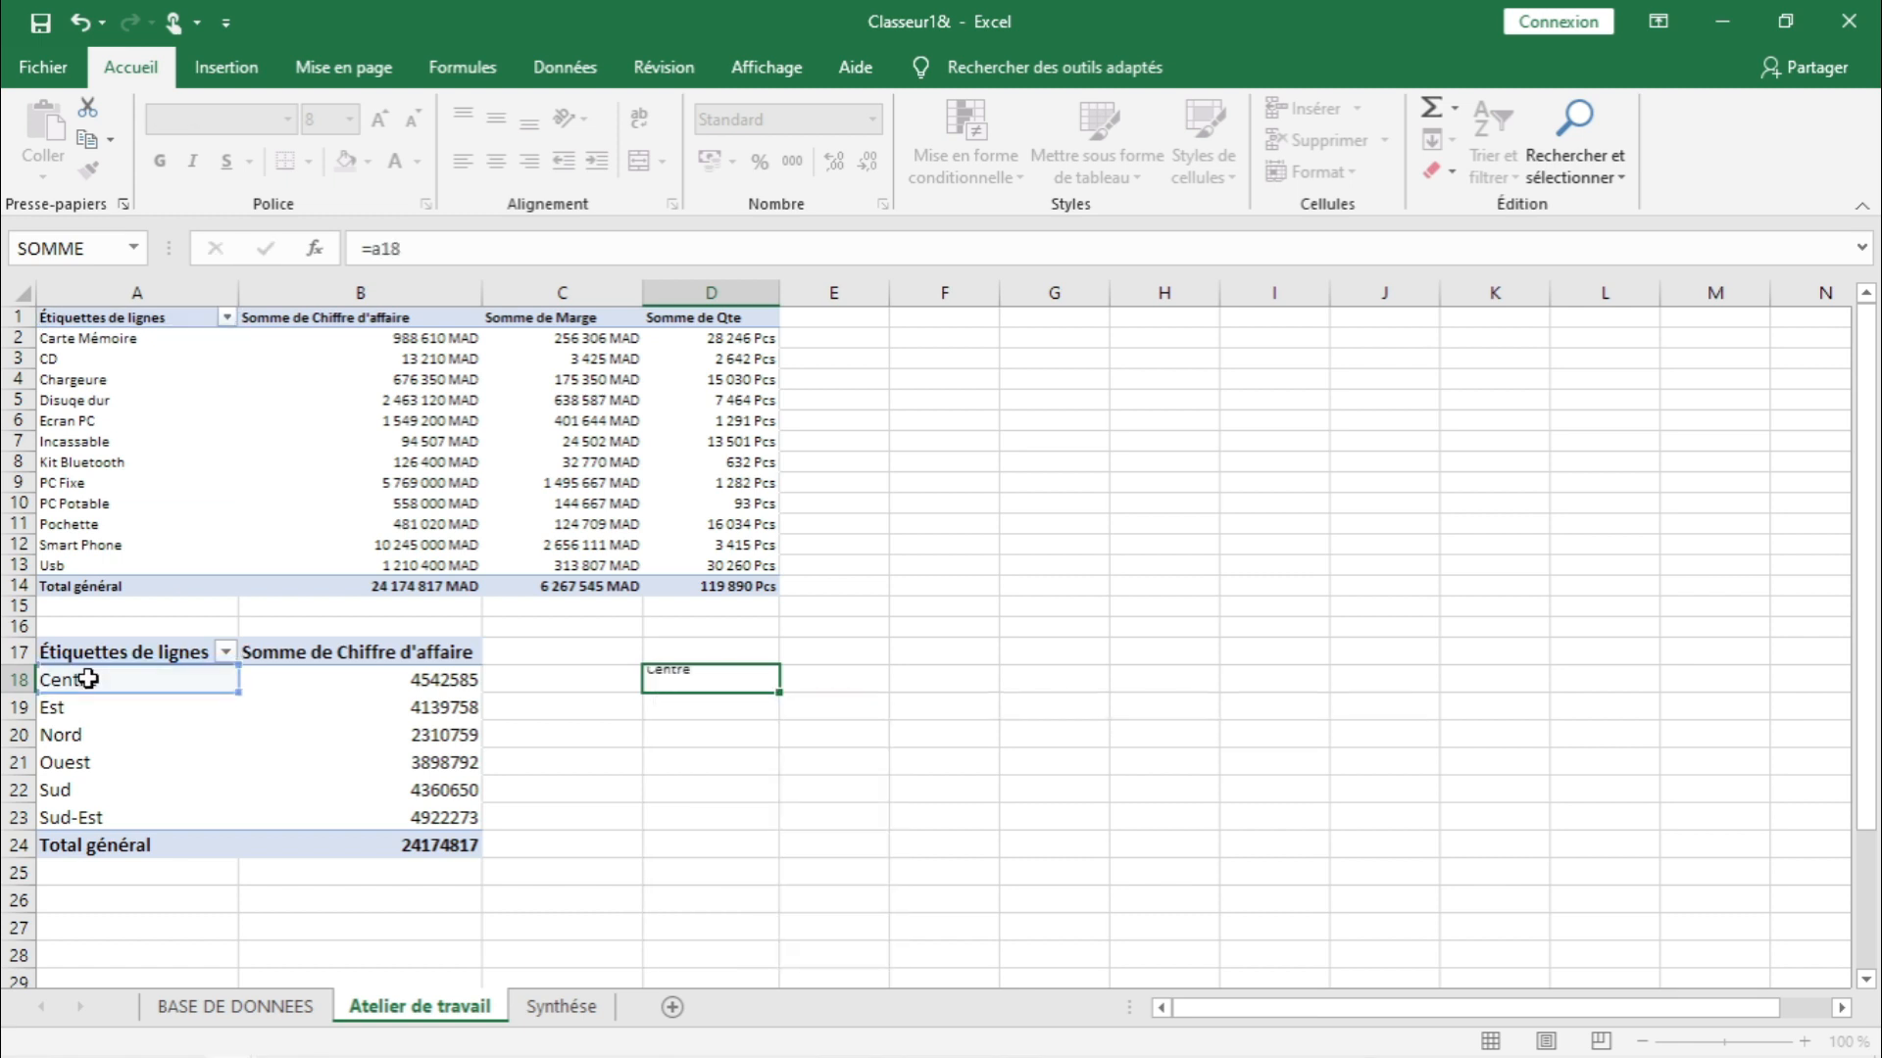
key("Right")
left_click(704, 677)
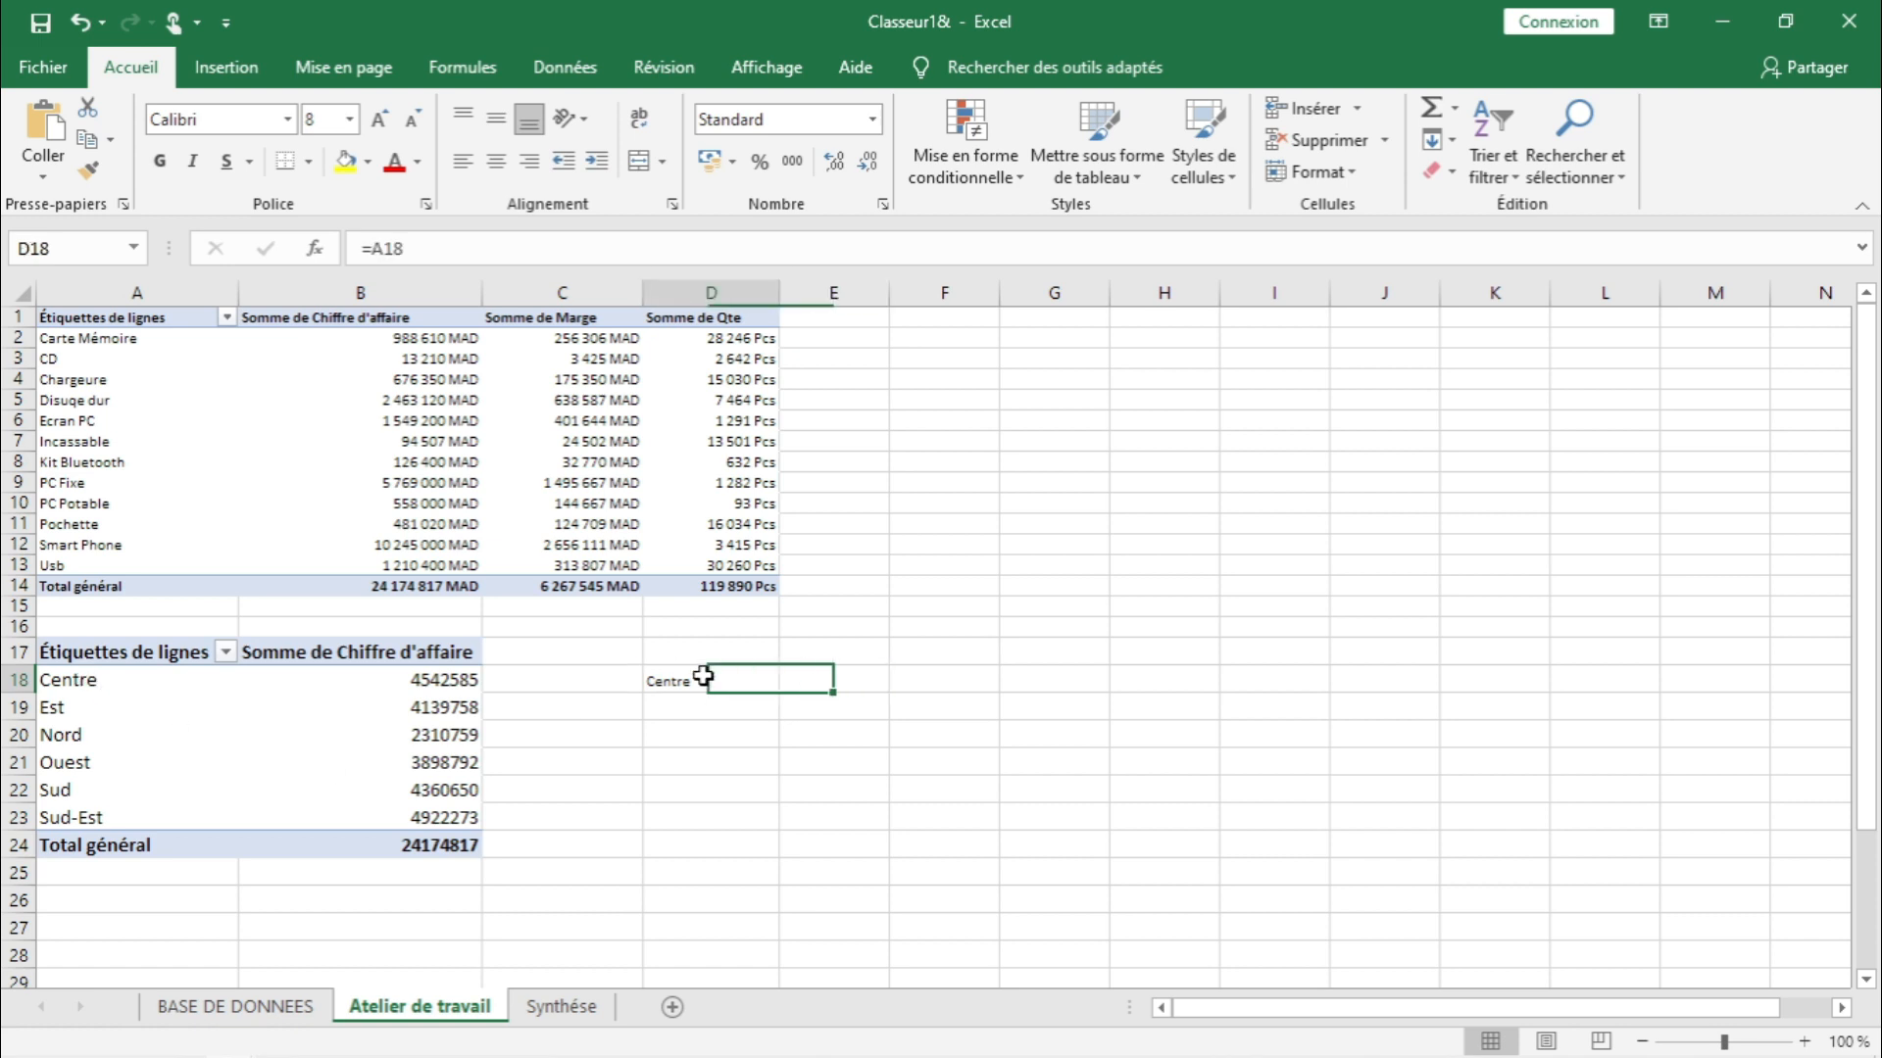
left_click_drag(777, 693, 873, 836)
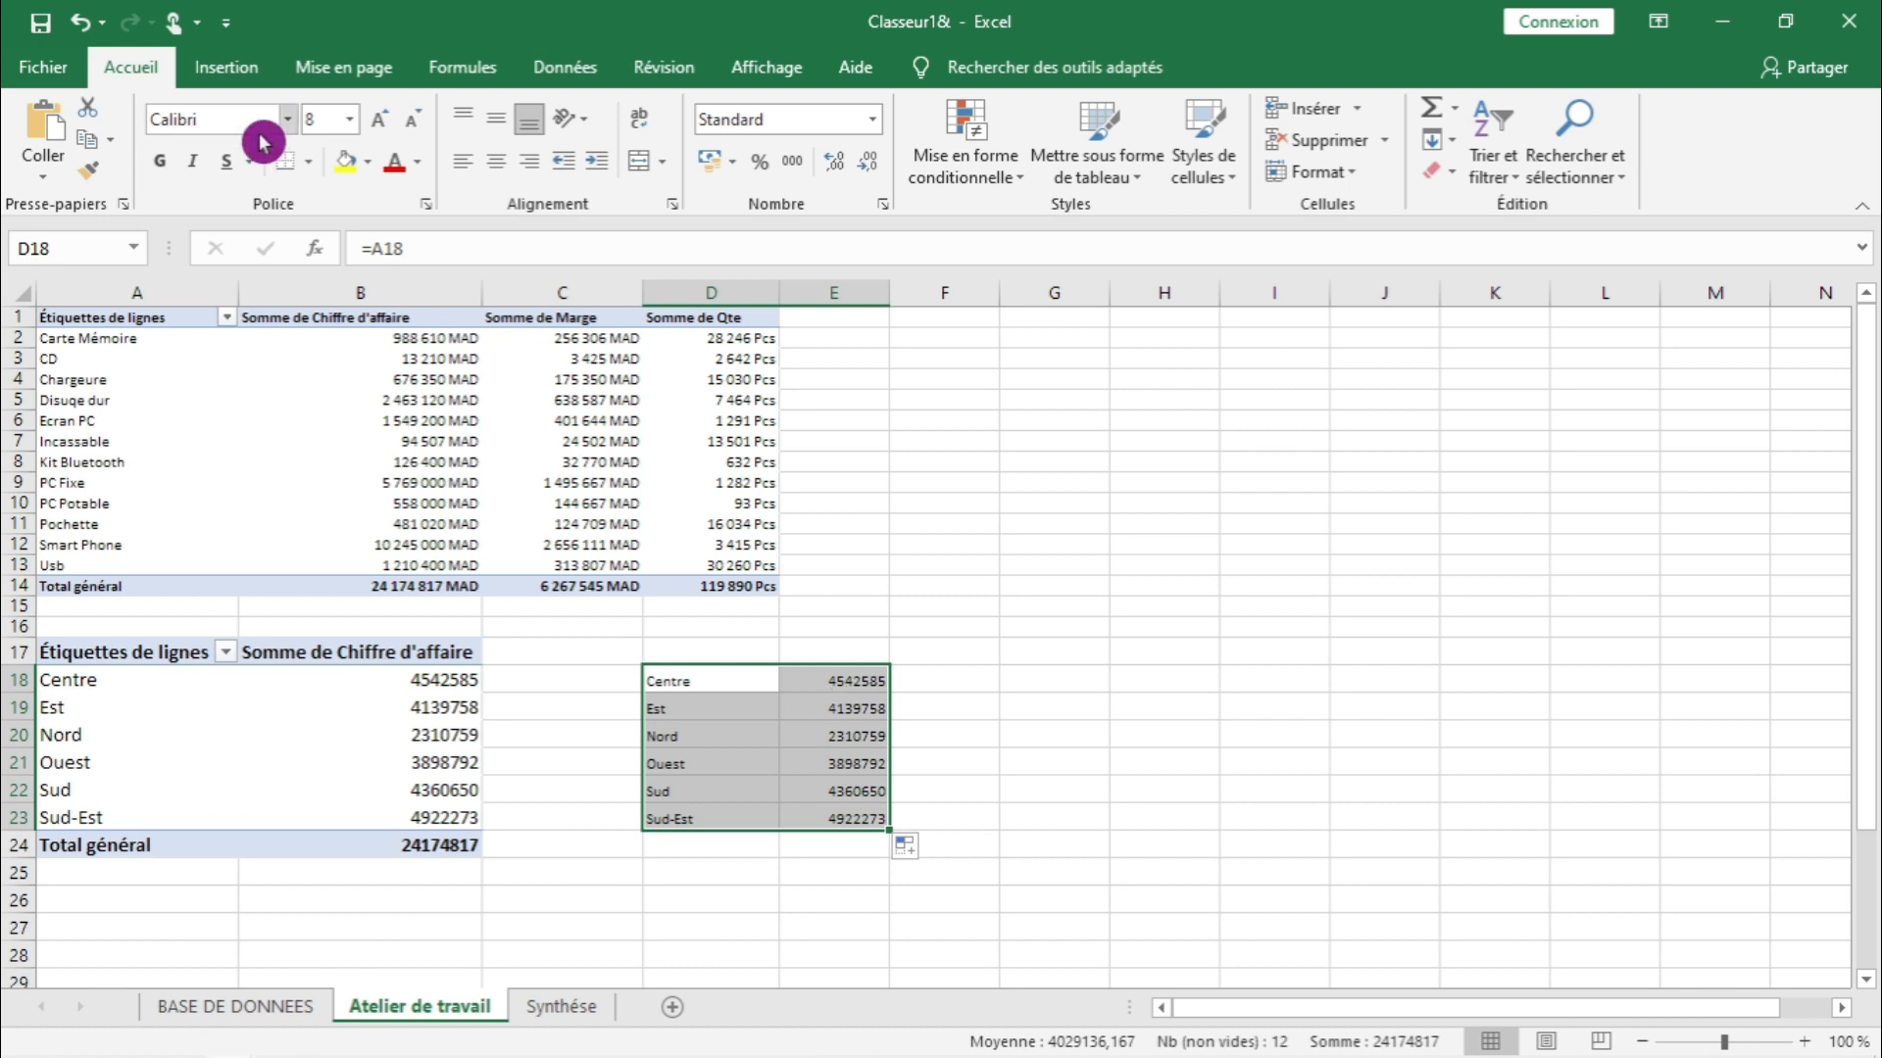
left_click(226, 67)
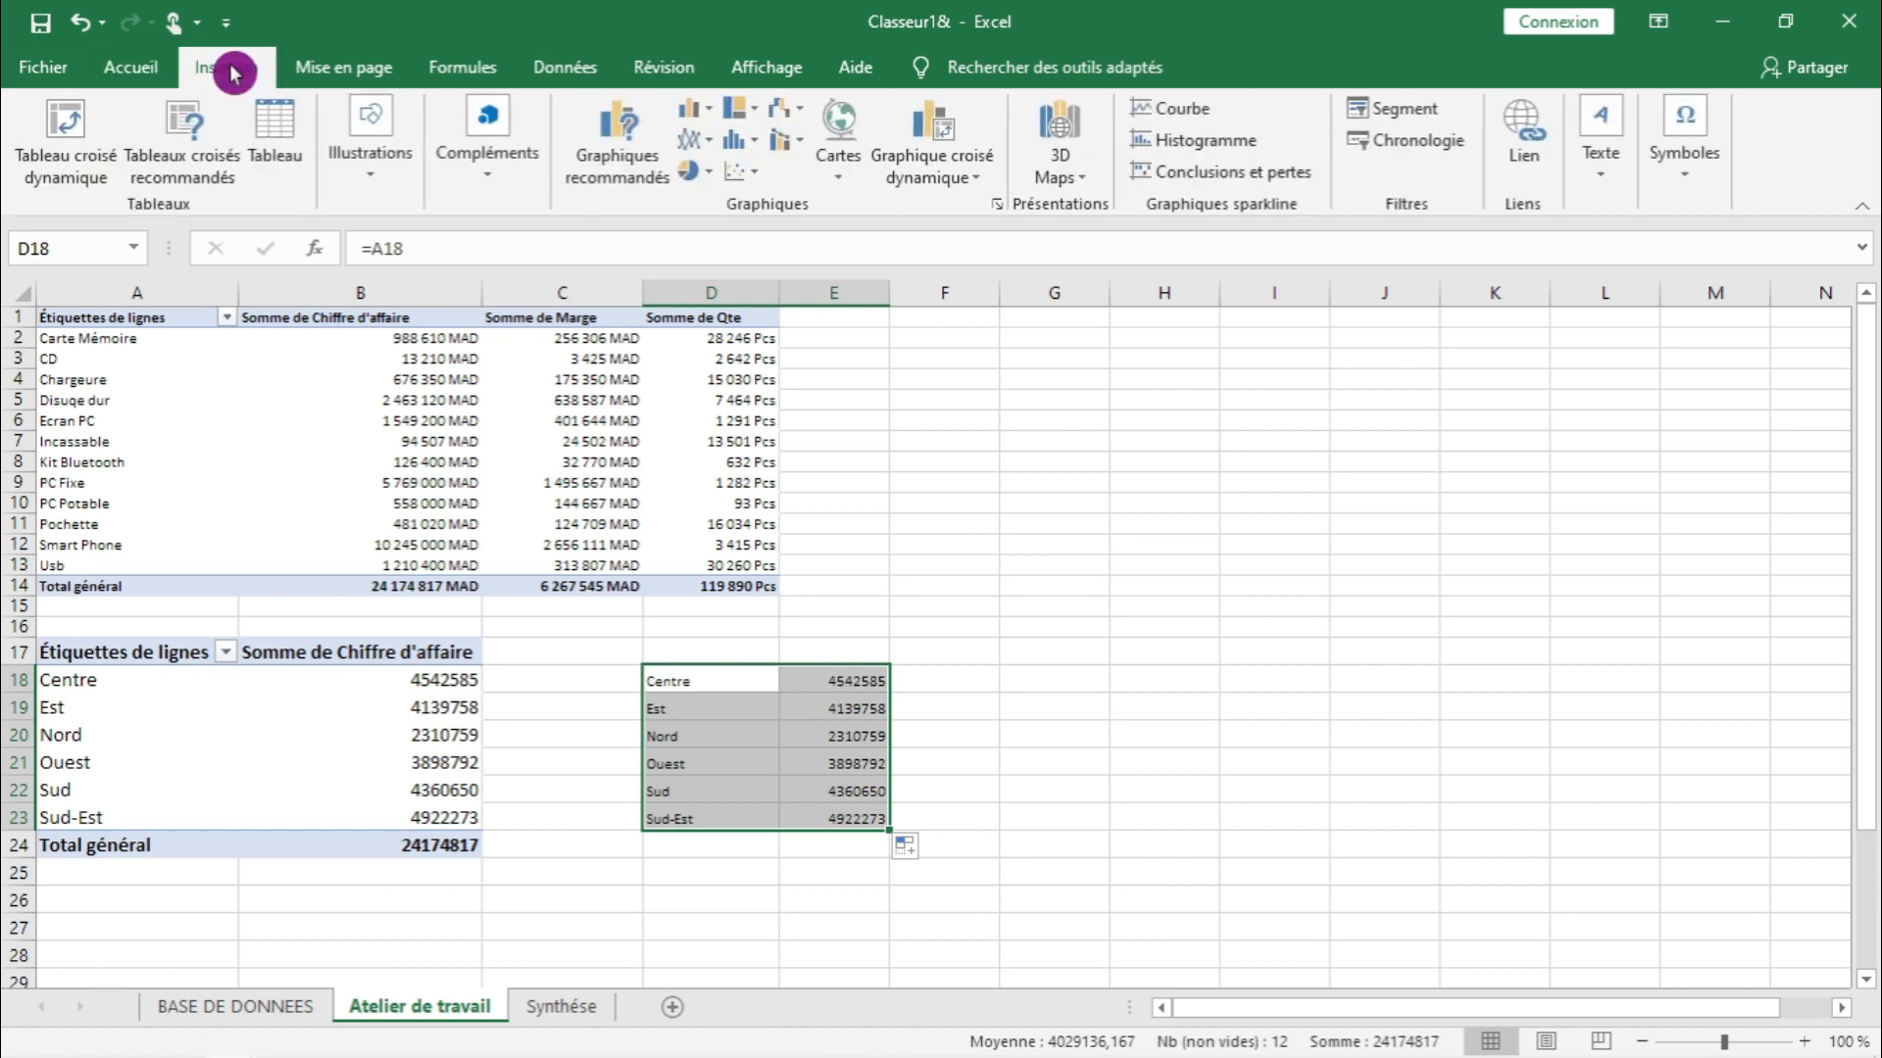
left_click(691, 142)
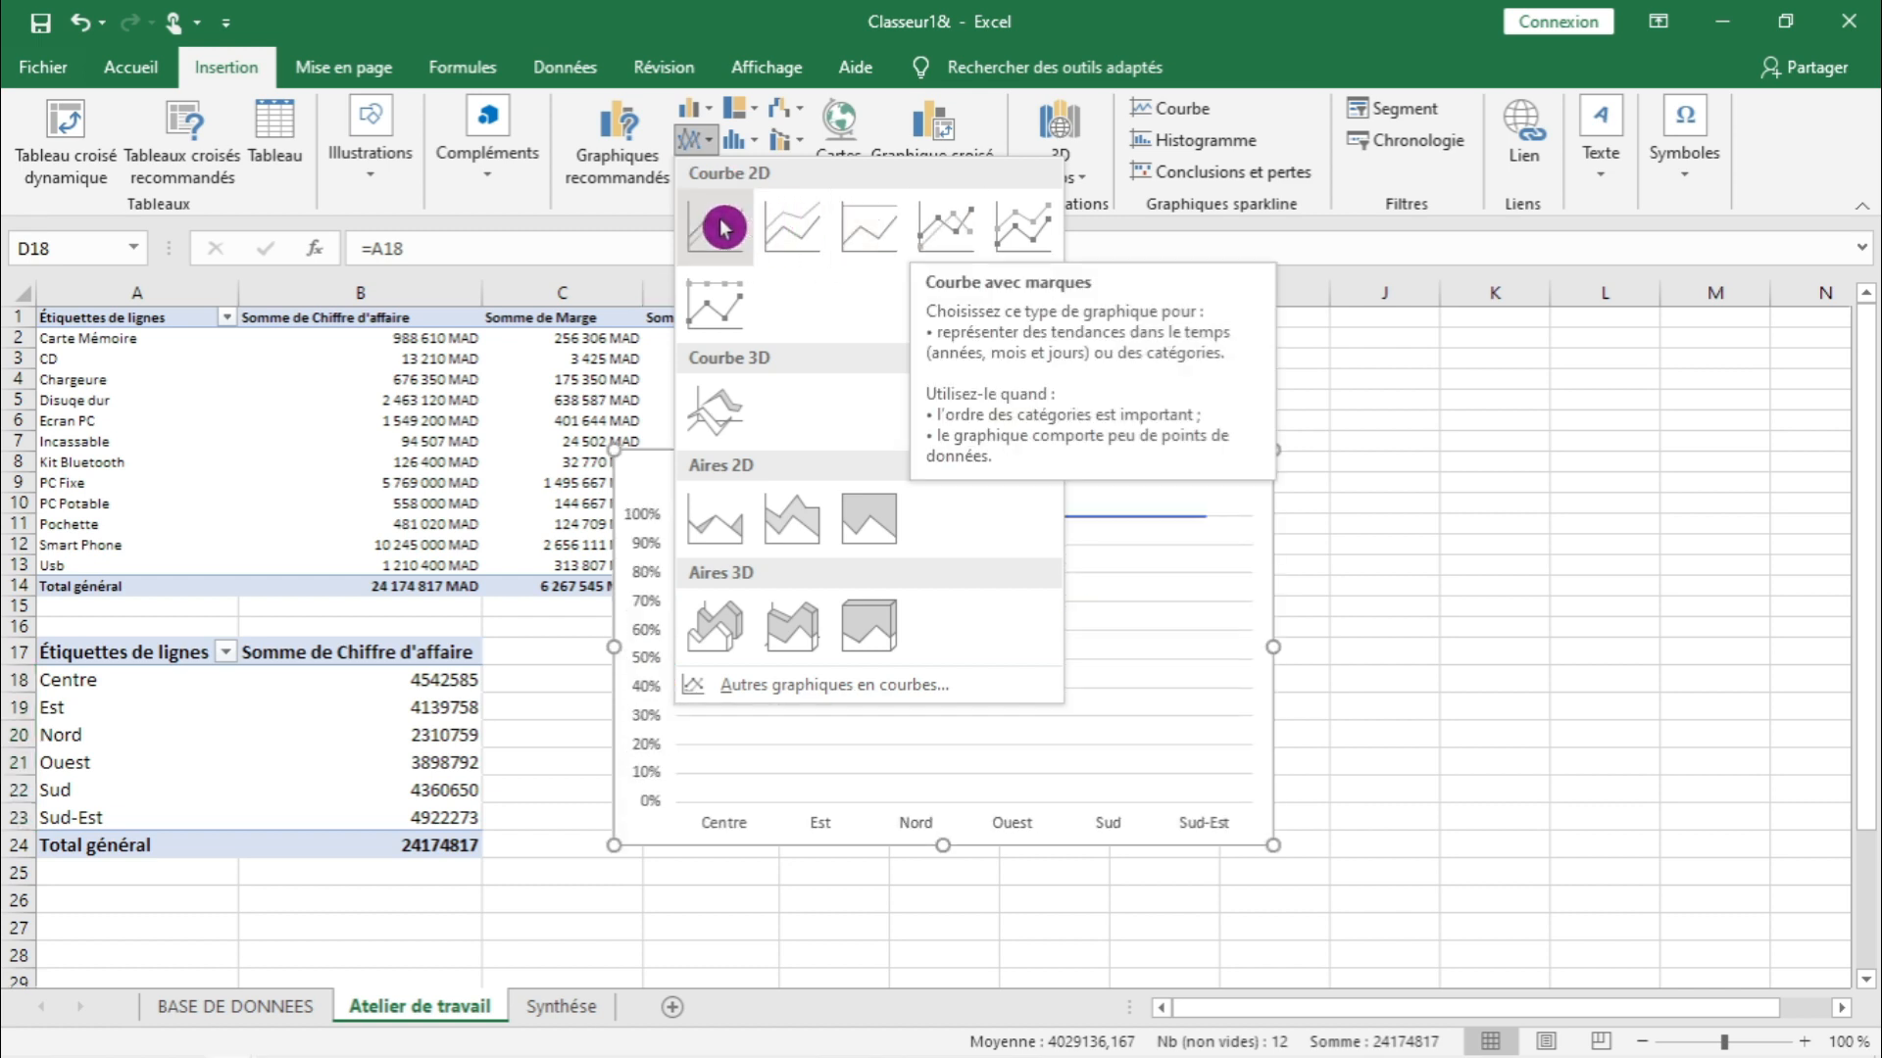
left_click(718, 294)
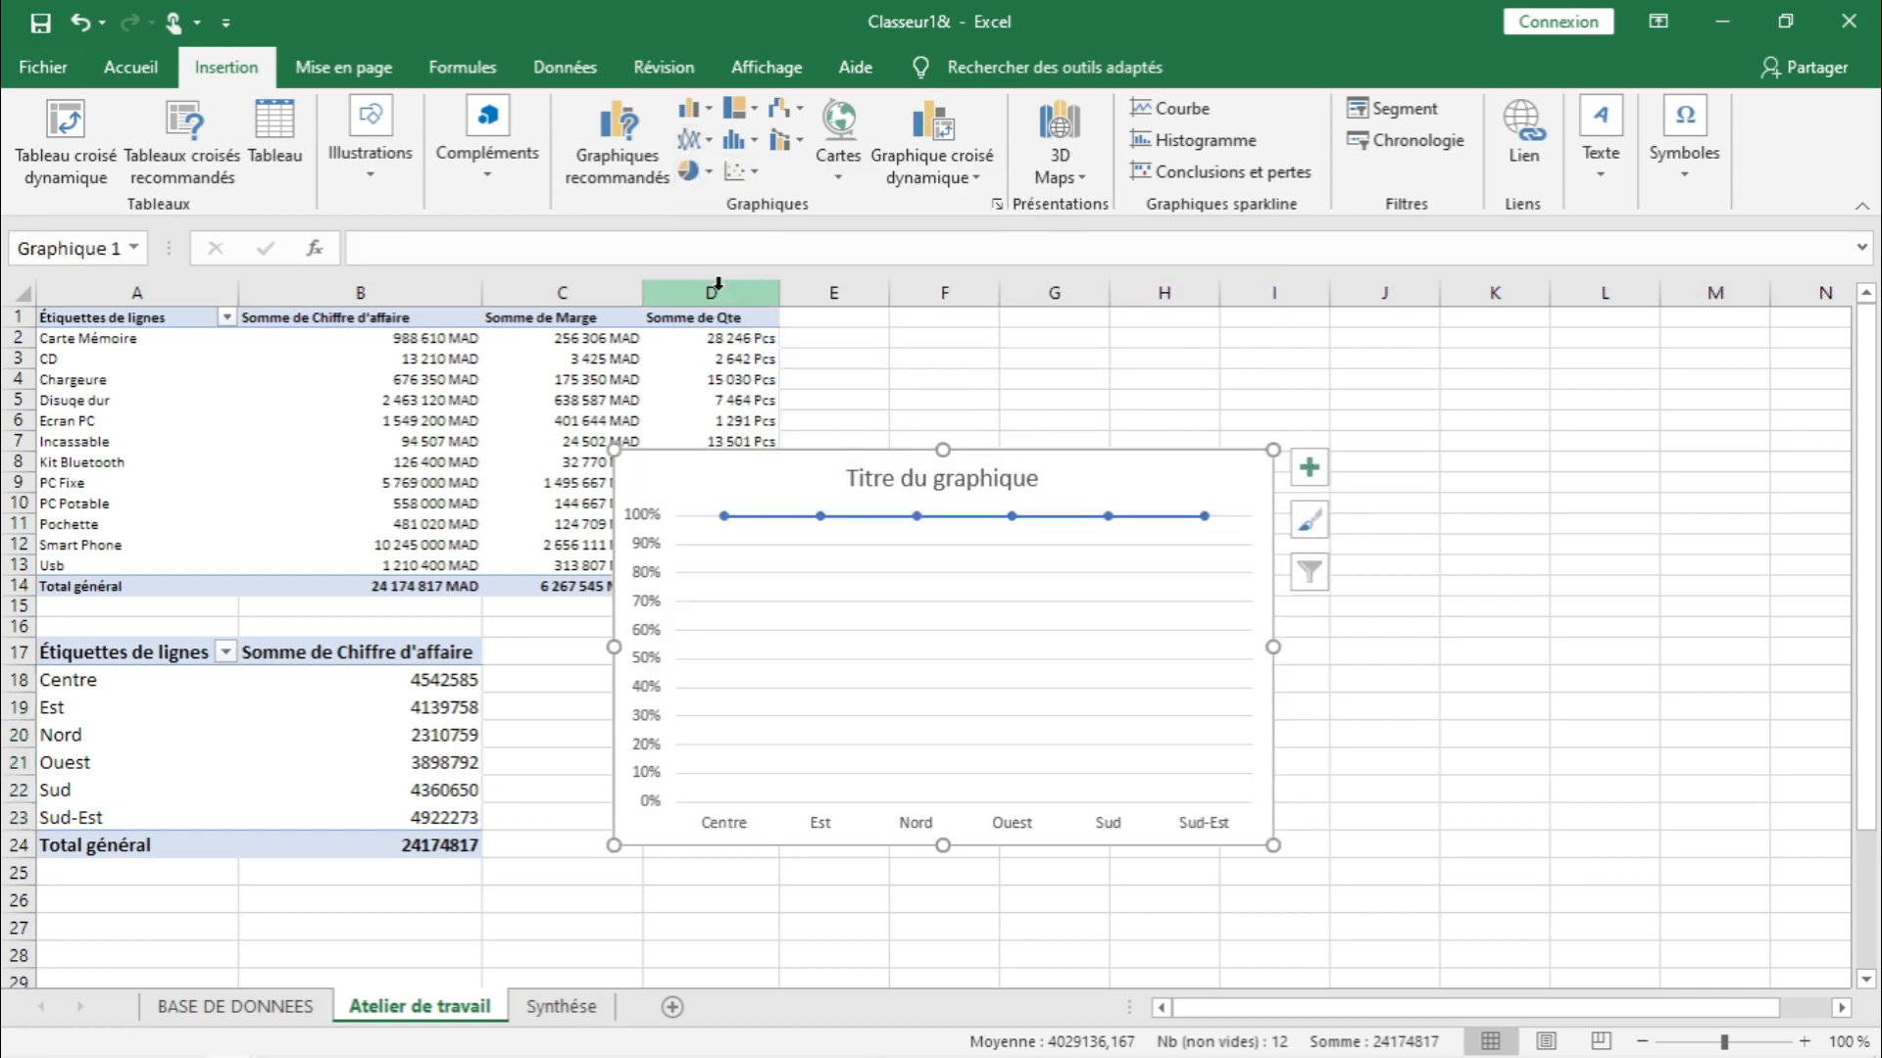
key("ctrl+z")
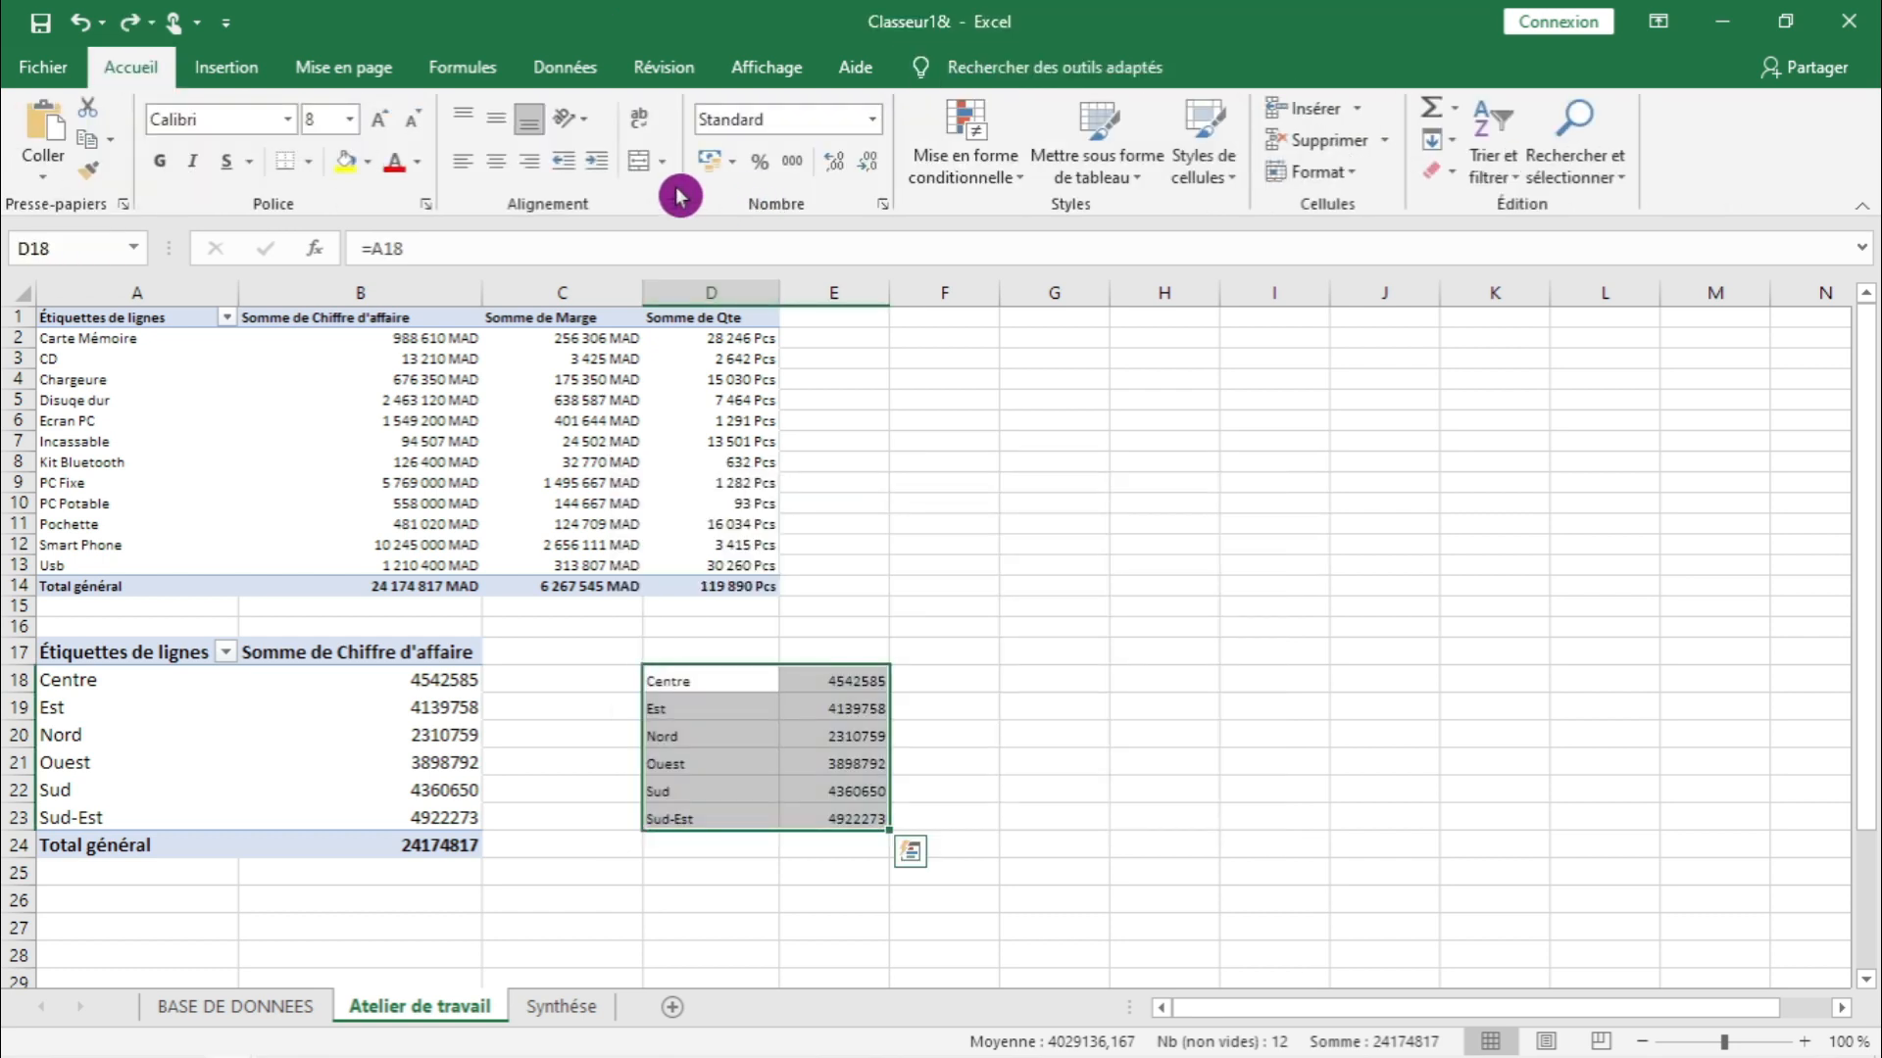
- Insert a basic 2D line chart from D18:E23 and move it so it starts at about column E, row 8
left_click(257, 78)
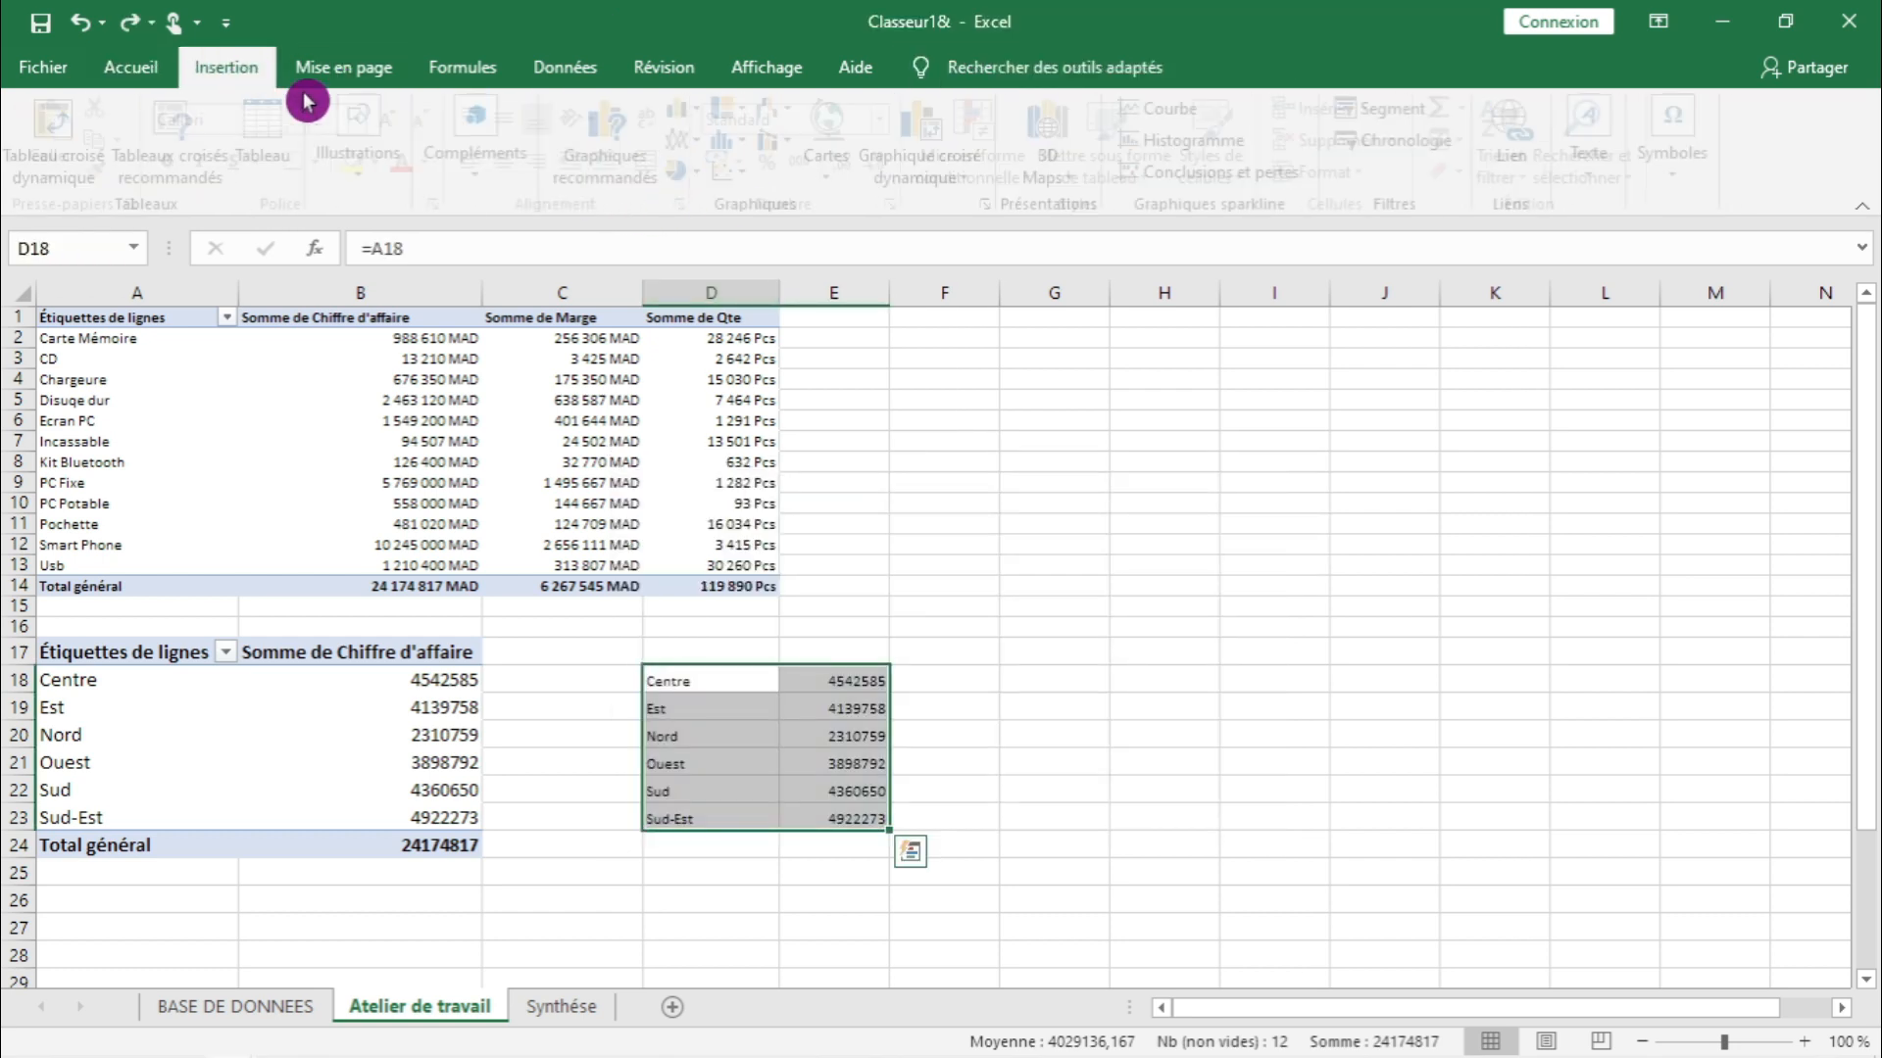
left_click(693, 139)
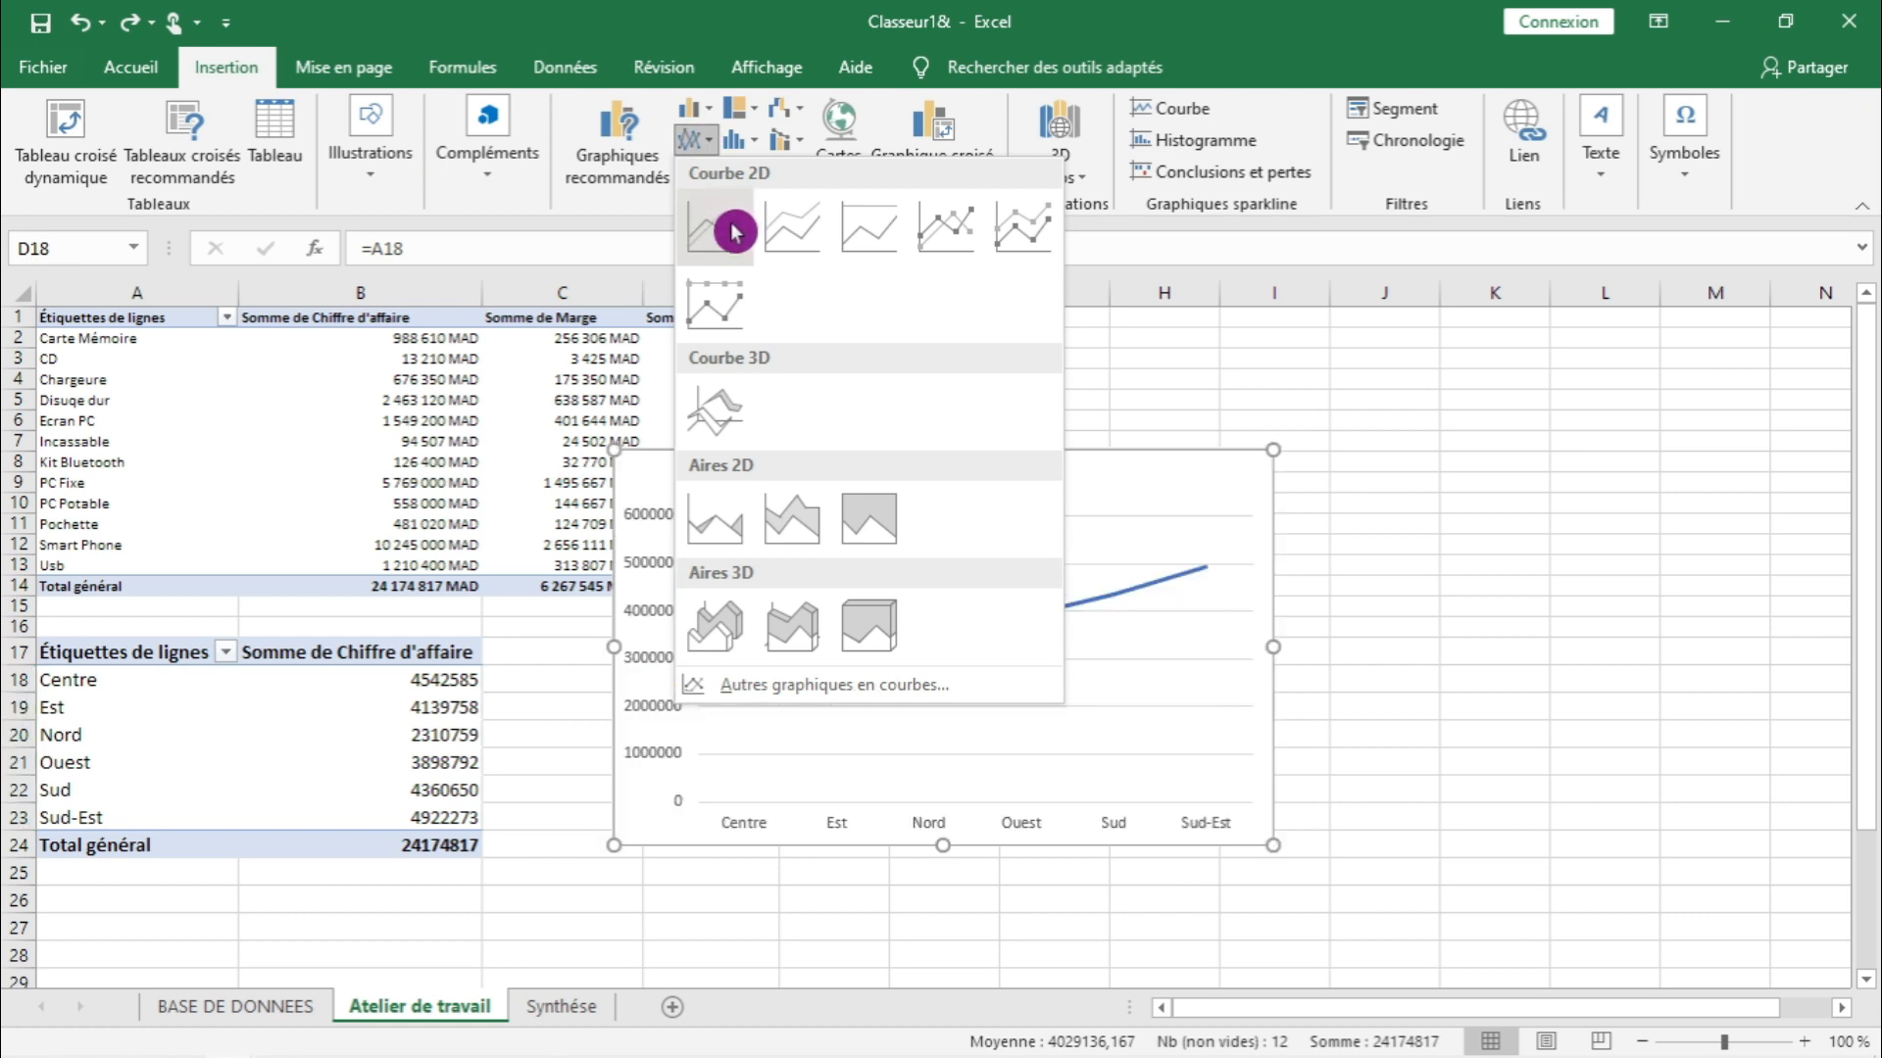
left_click(735, 231)
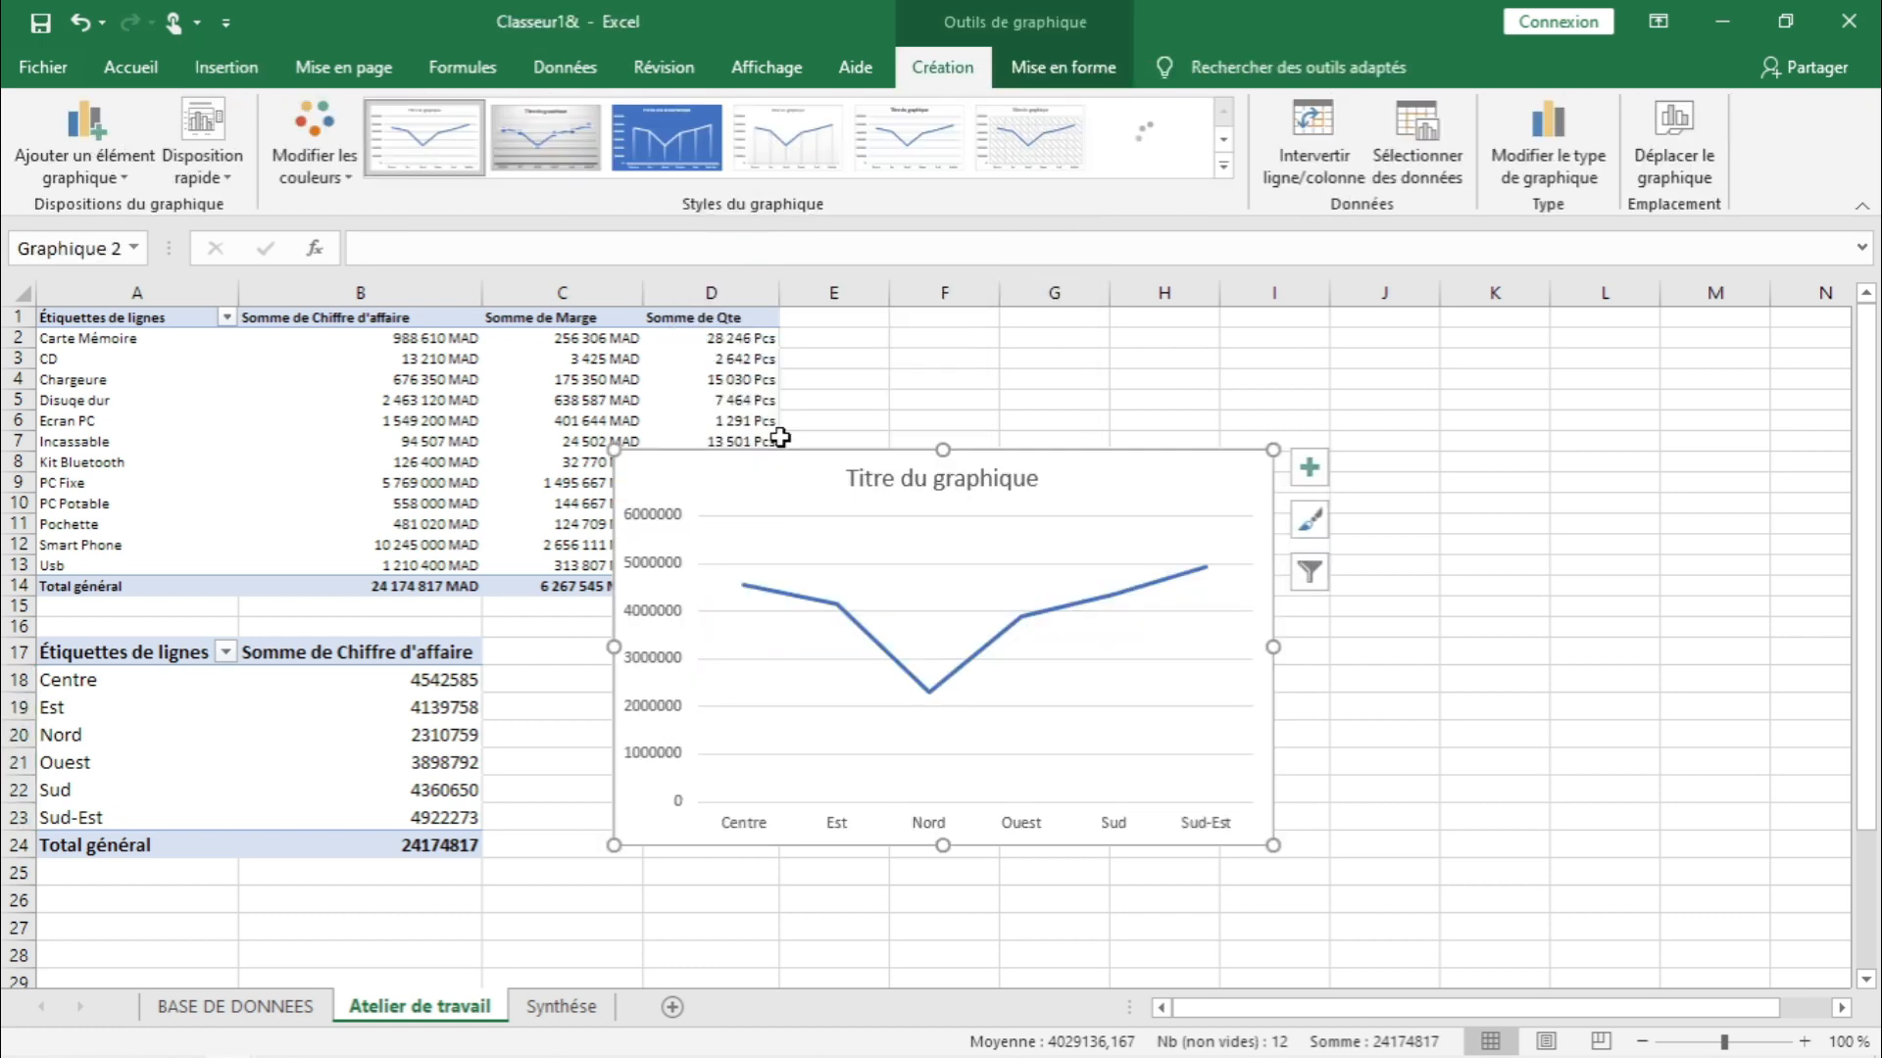
left_click_drag(774, 471, 975, 478)
- Delete the line chart's vertical axis, horizontal gridlines and title
left_click(863, 542)
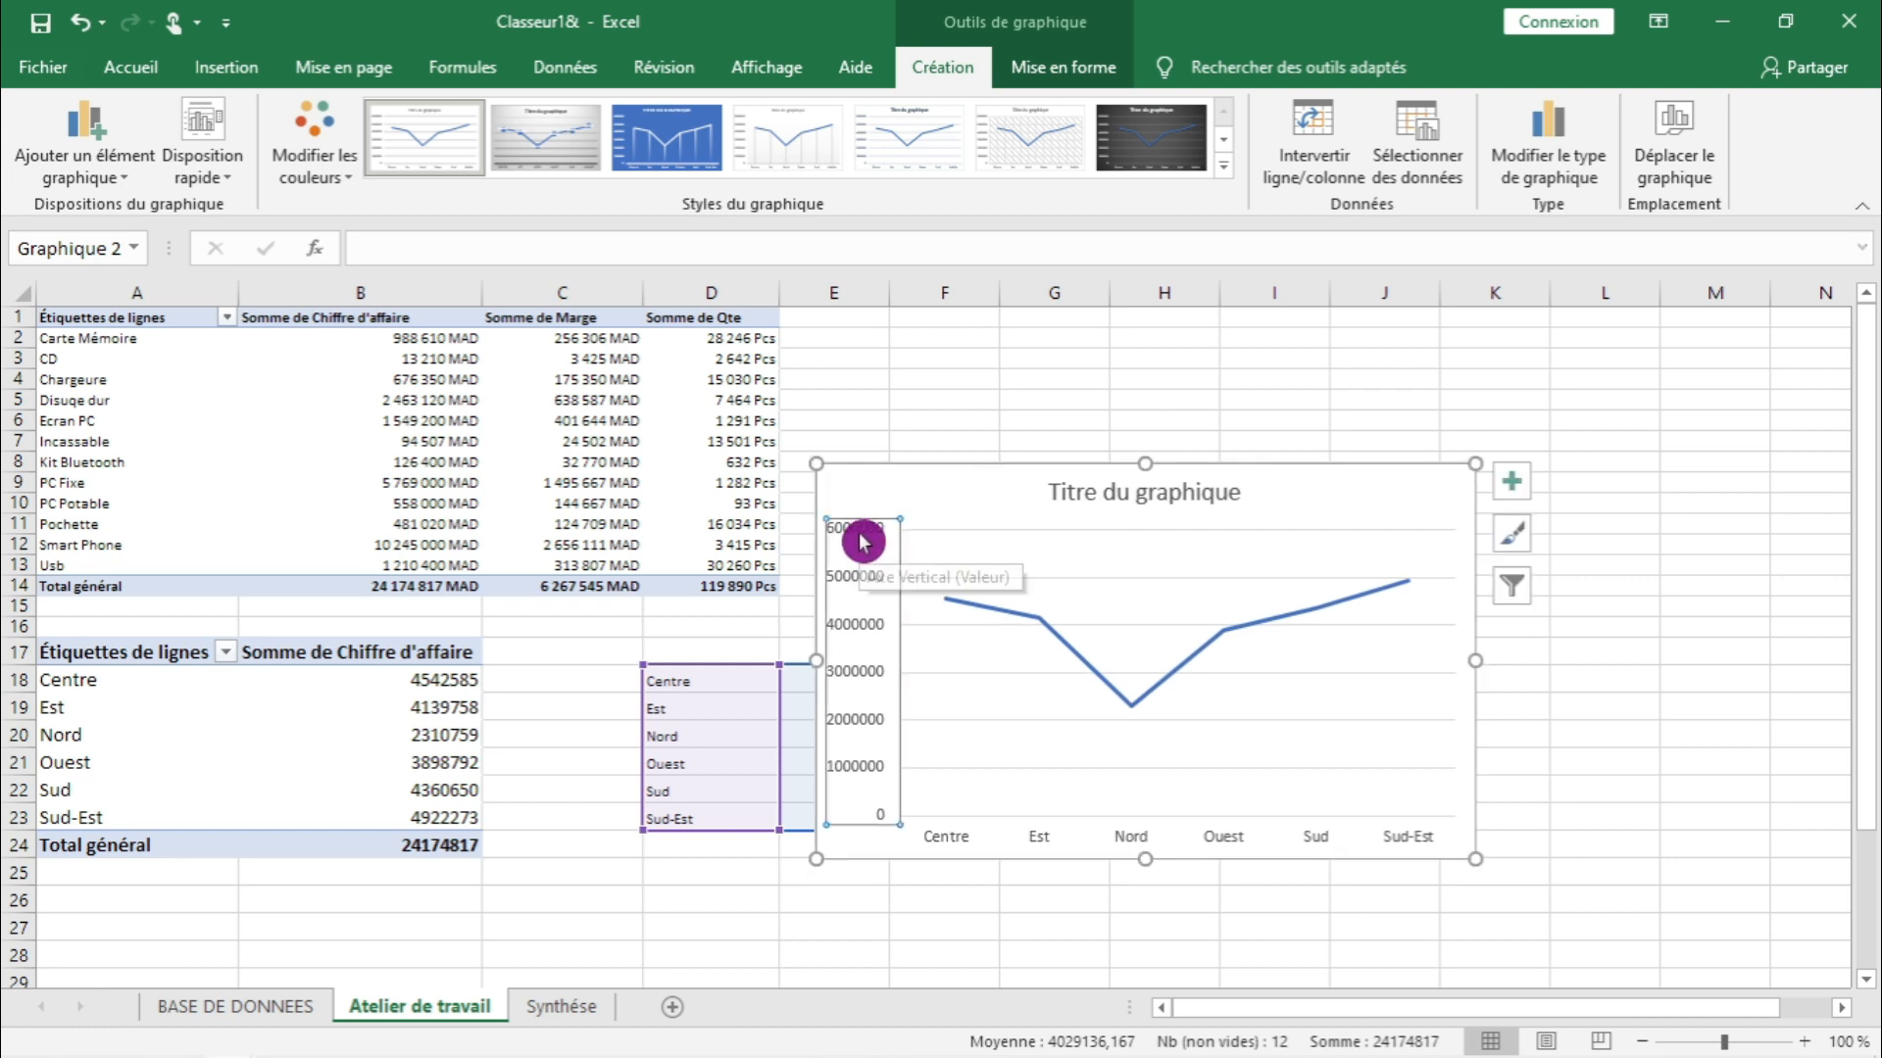
key("Delete")
left_click(921, 531)
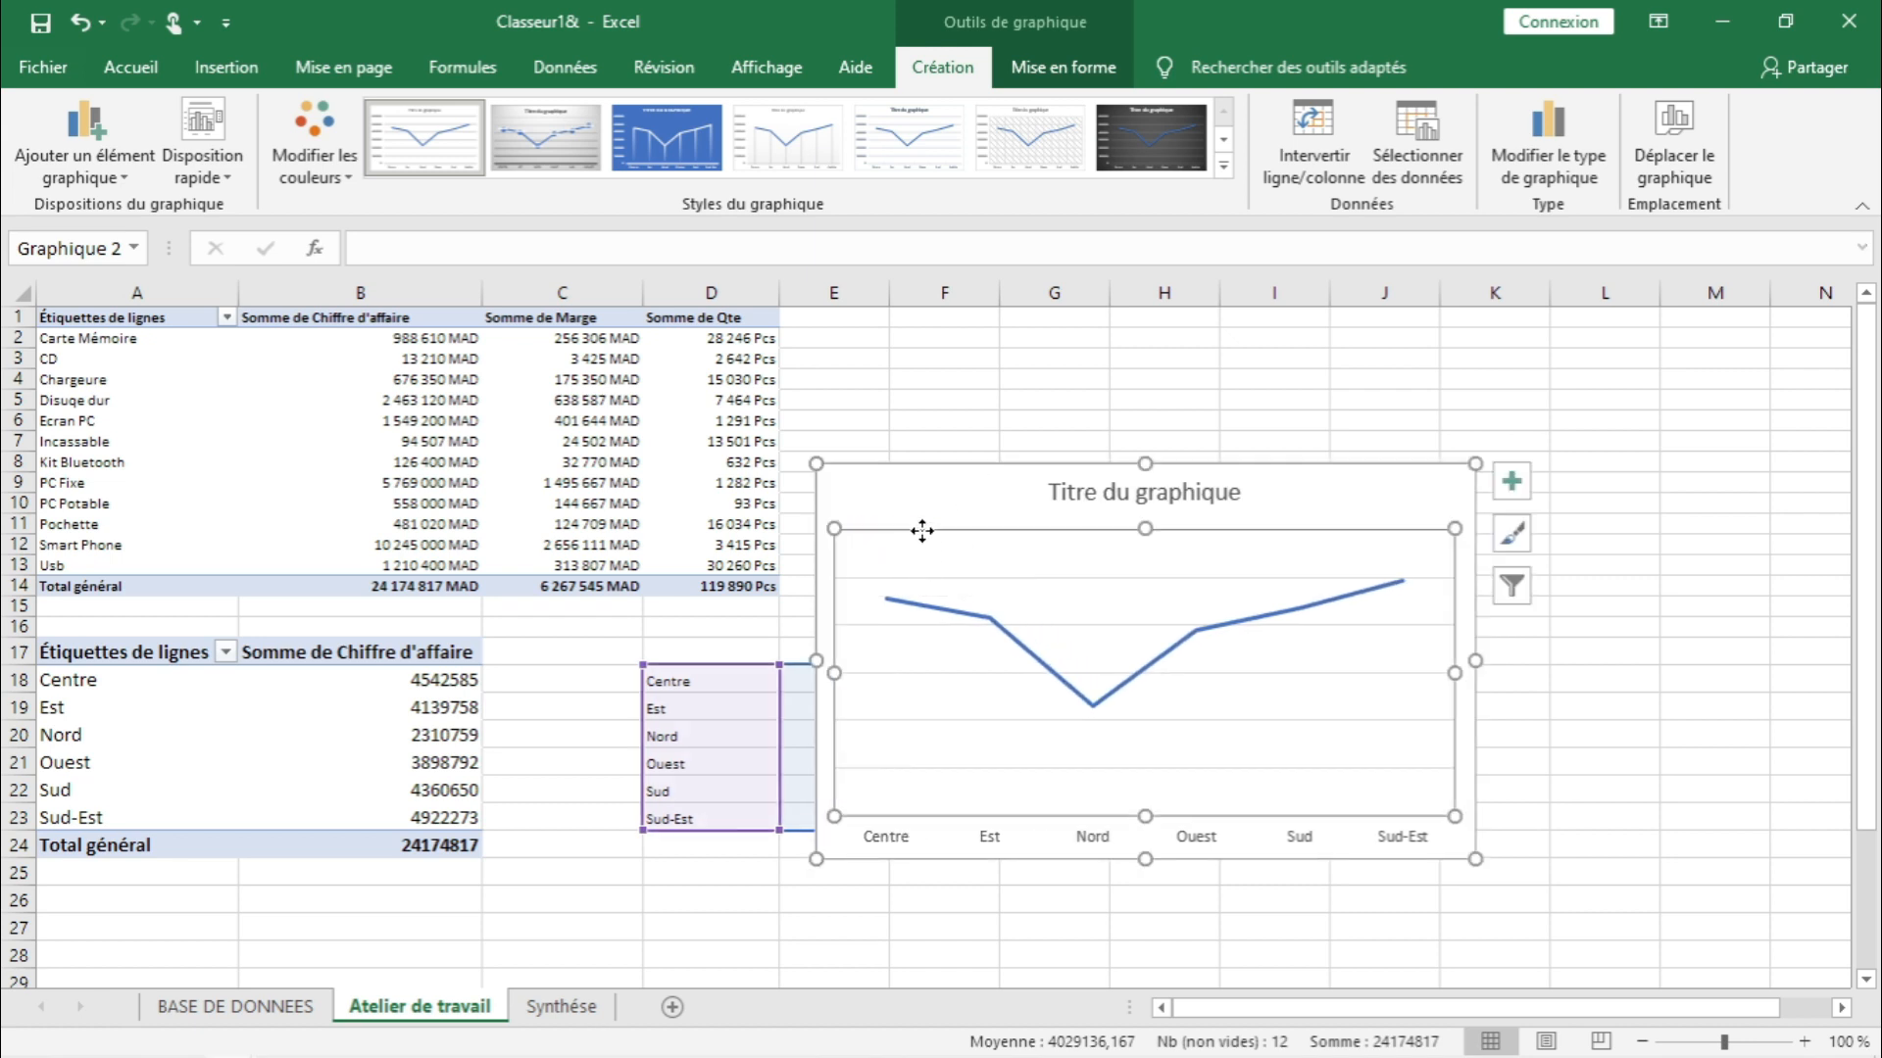
left_click(1001, 586)
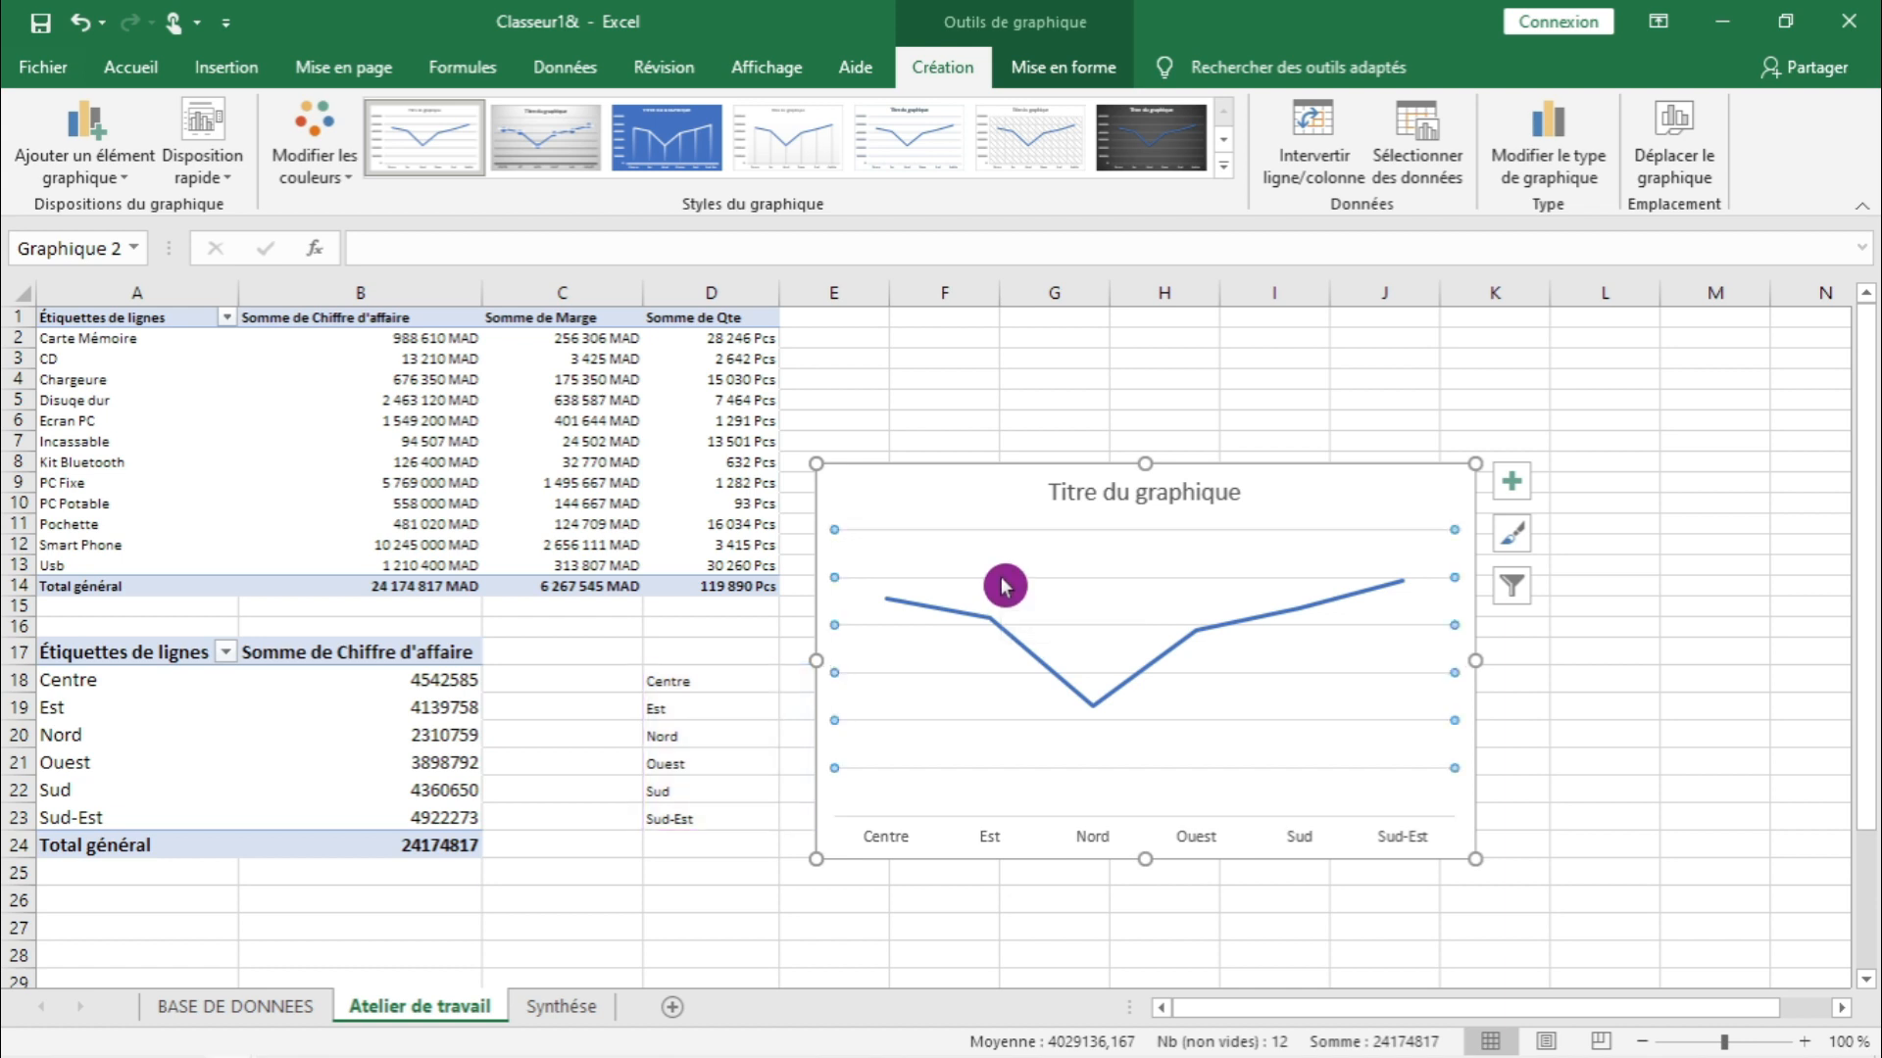
key("Delete")
left_click(1145, 506)
key("Delete")
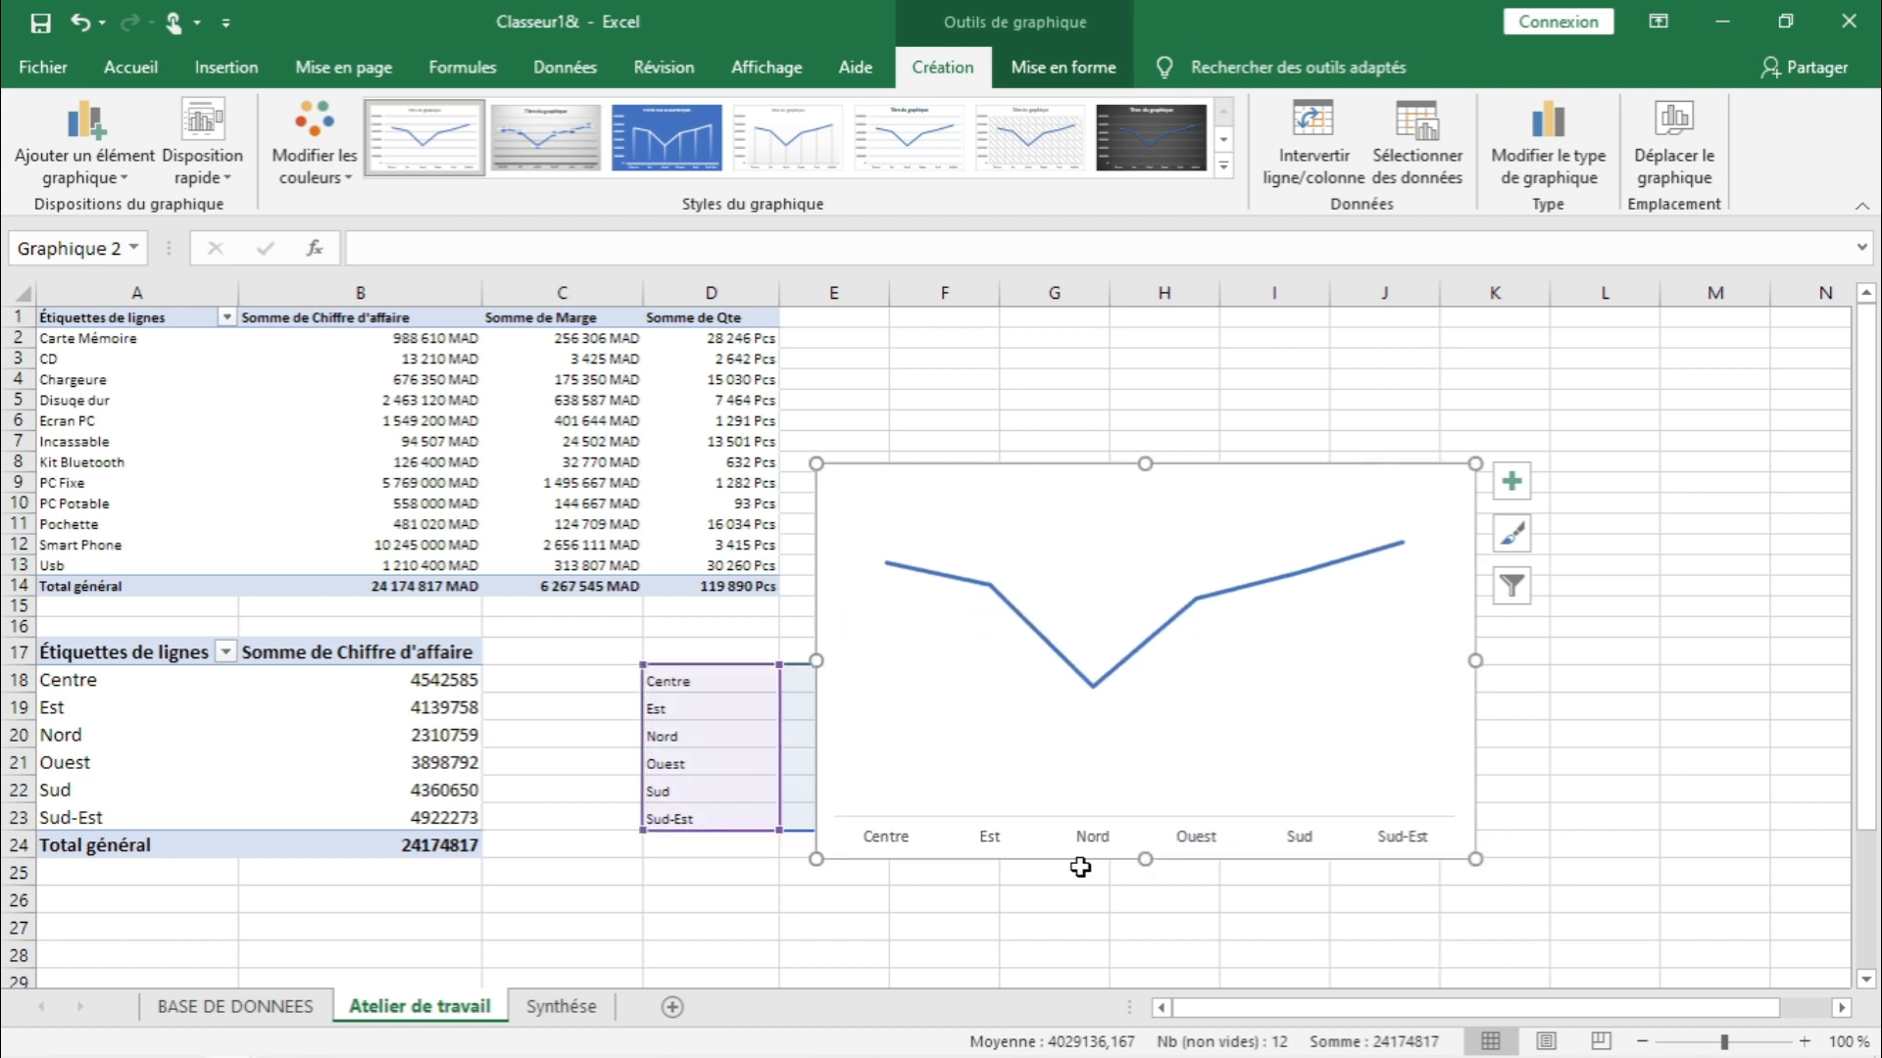
- Nudge the line chart slightly and add drop lines (Lignes de projection) to it
left_click_drag(1081, 867, 1065, 880)
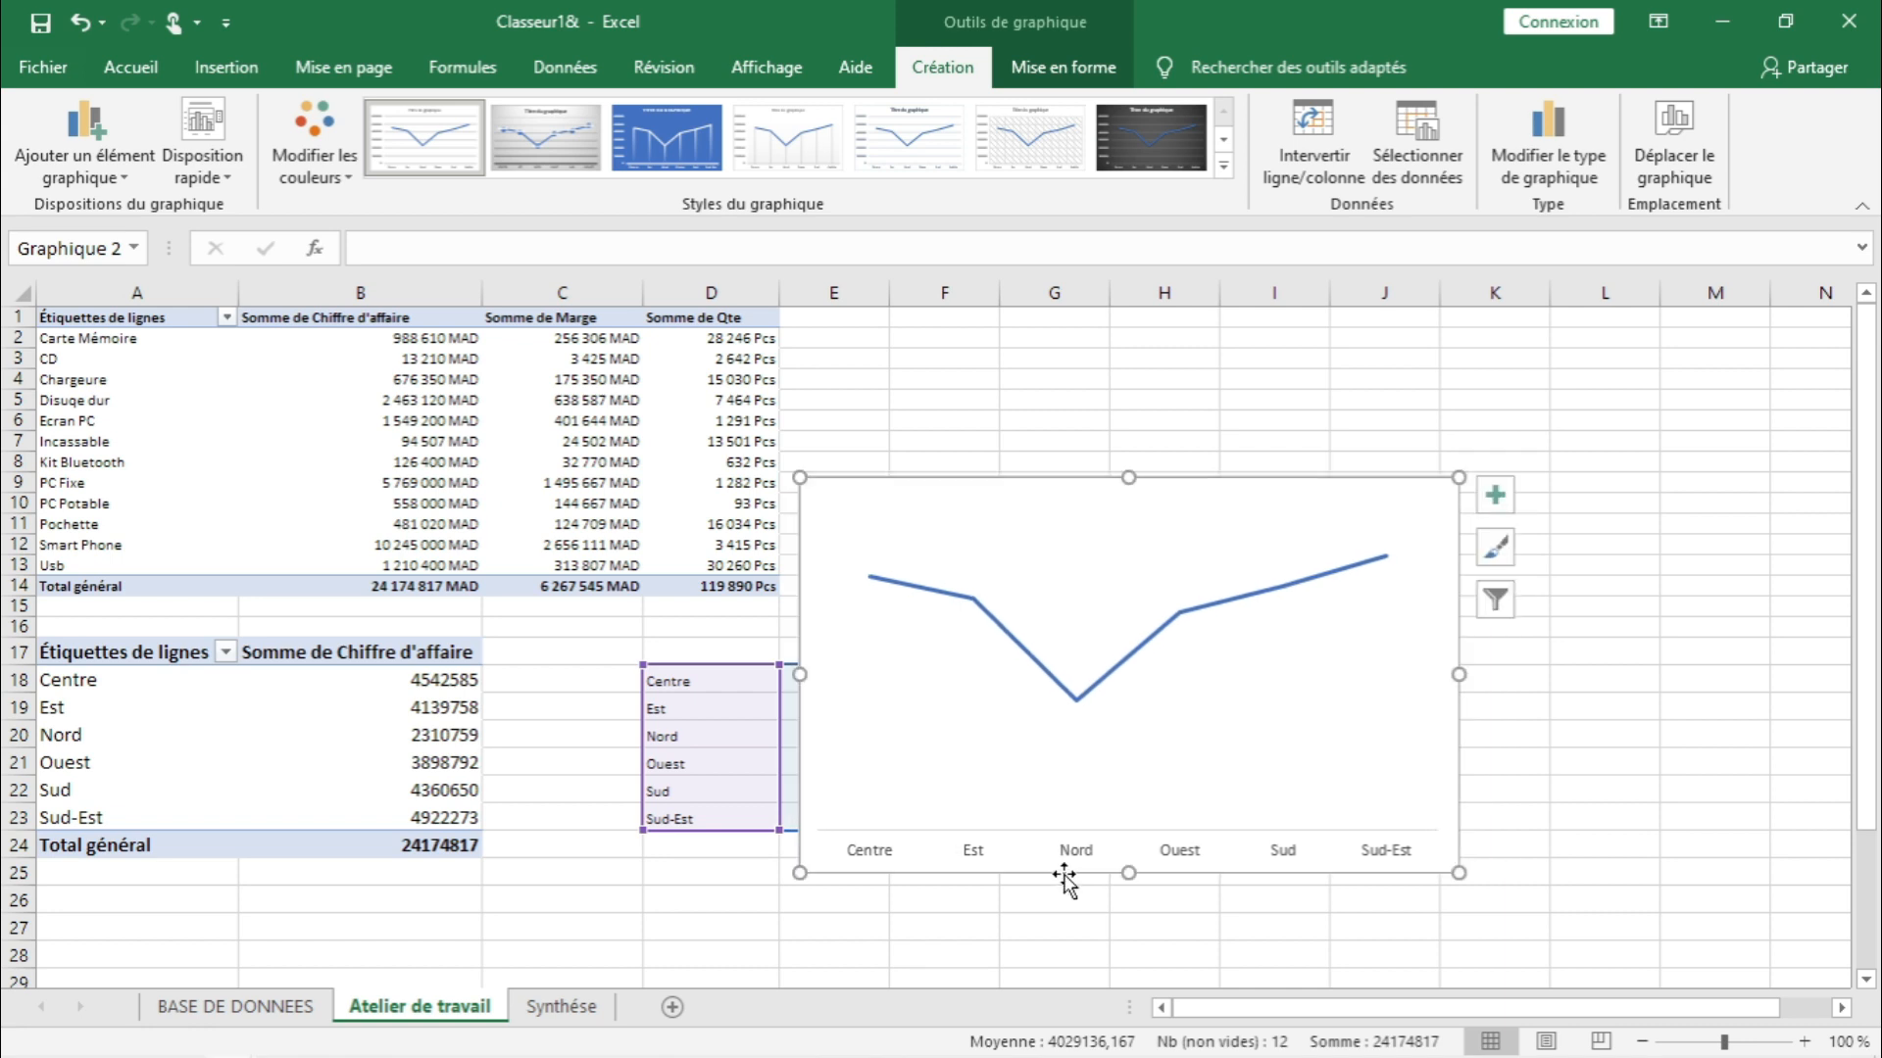
left_click(1043, 959)
left_click(991, 496)
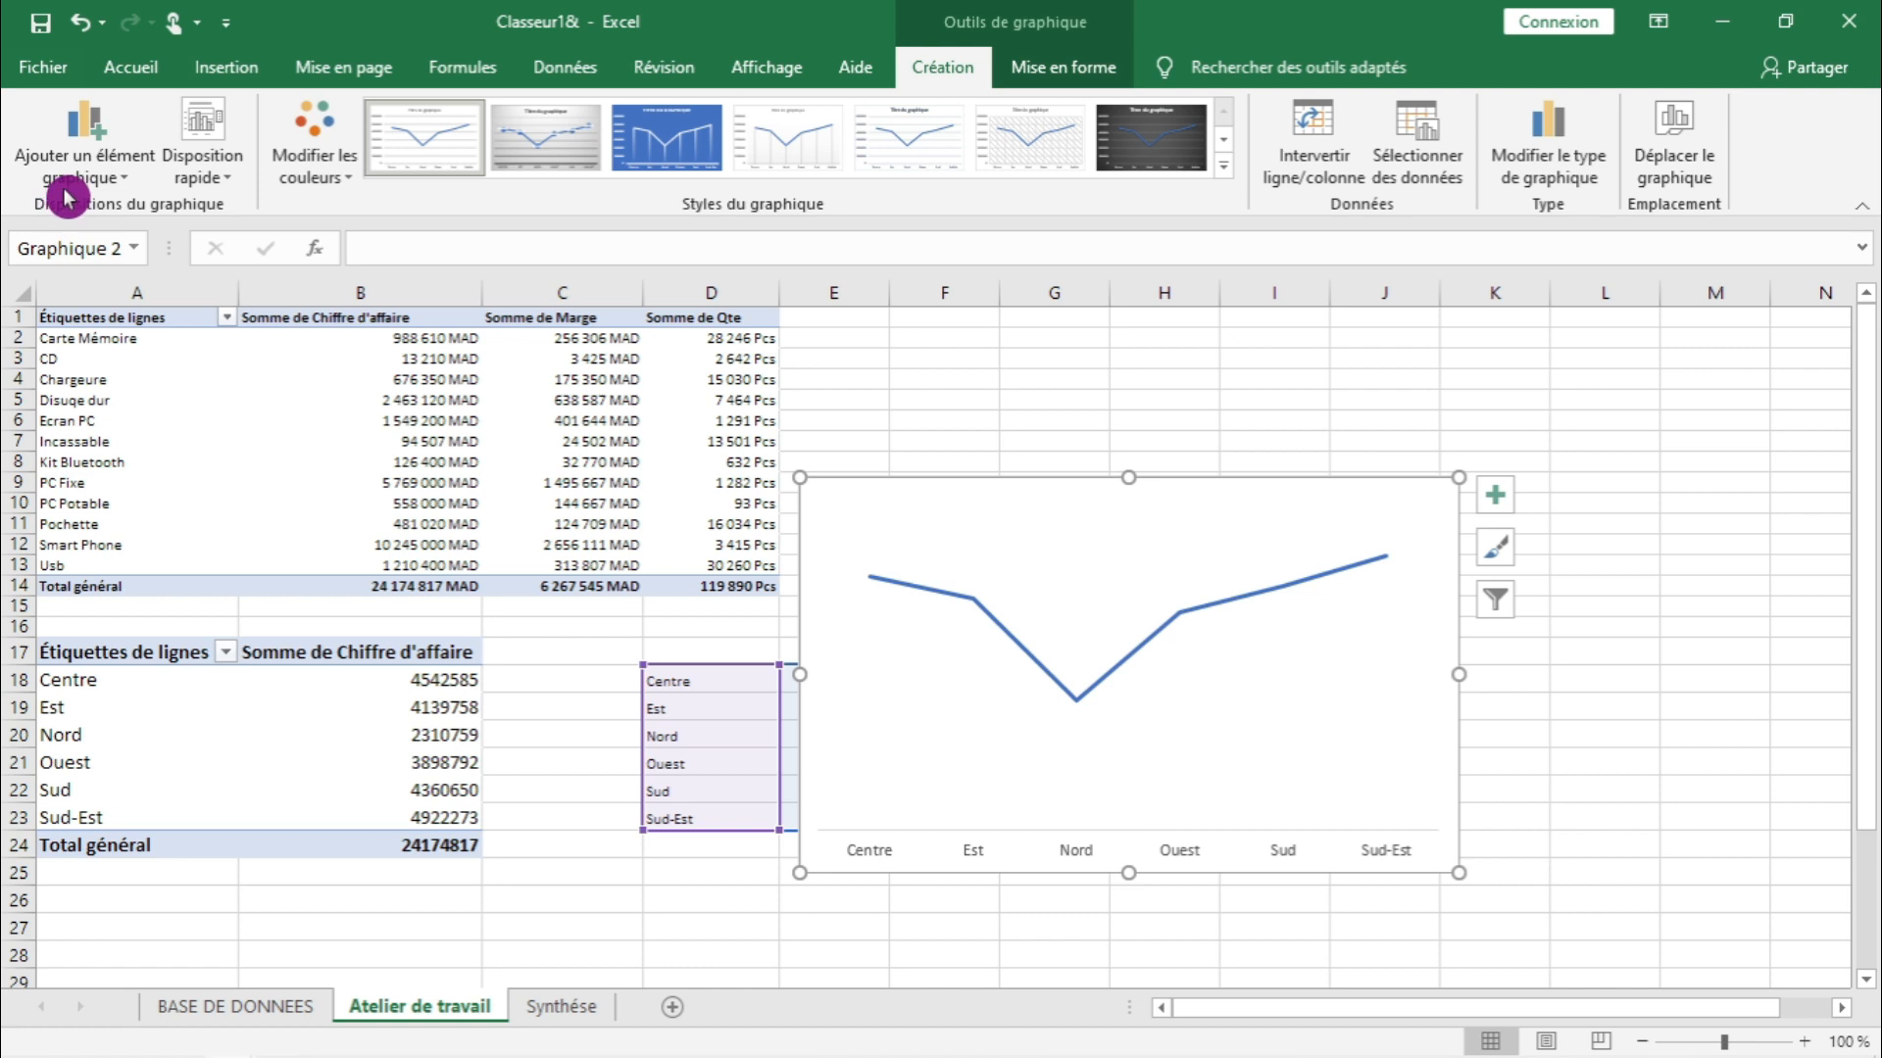
left_click(126, 177)
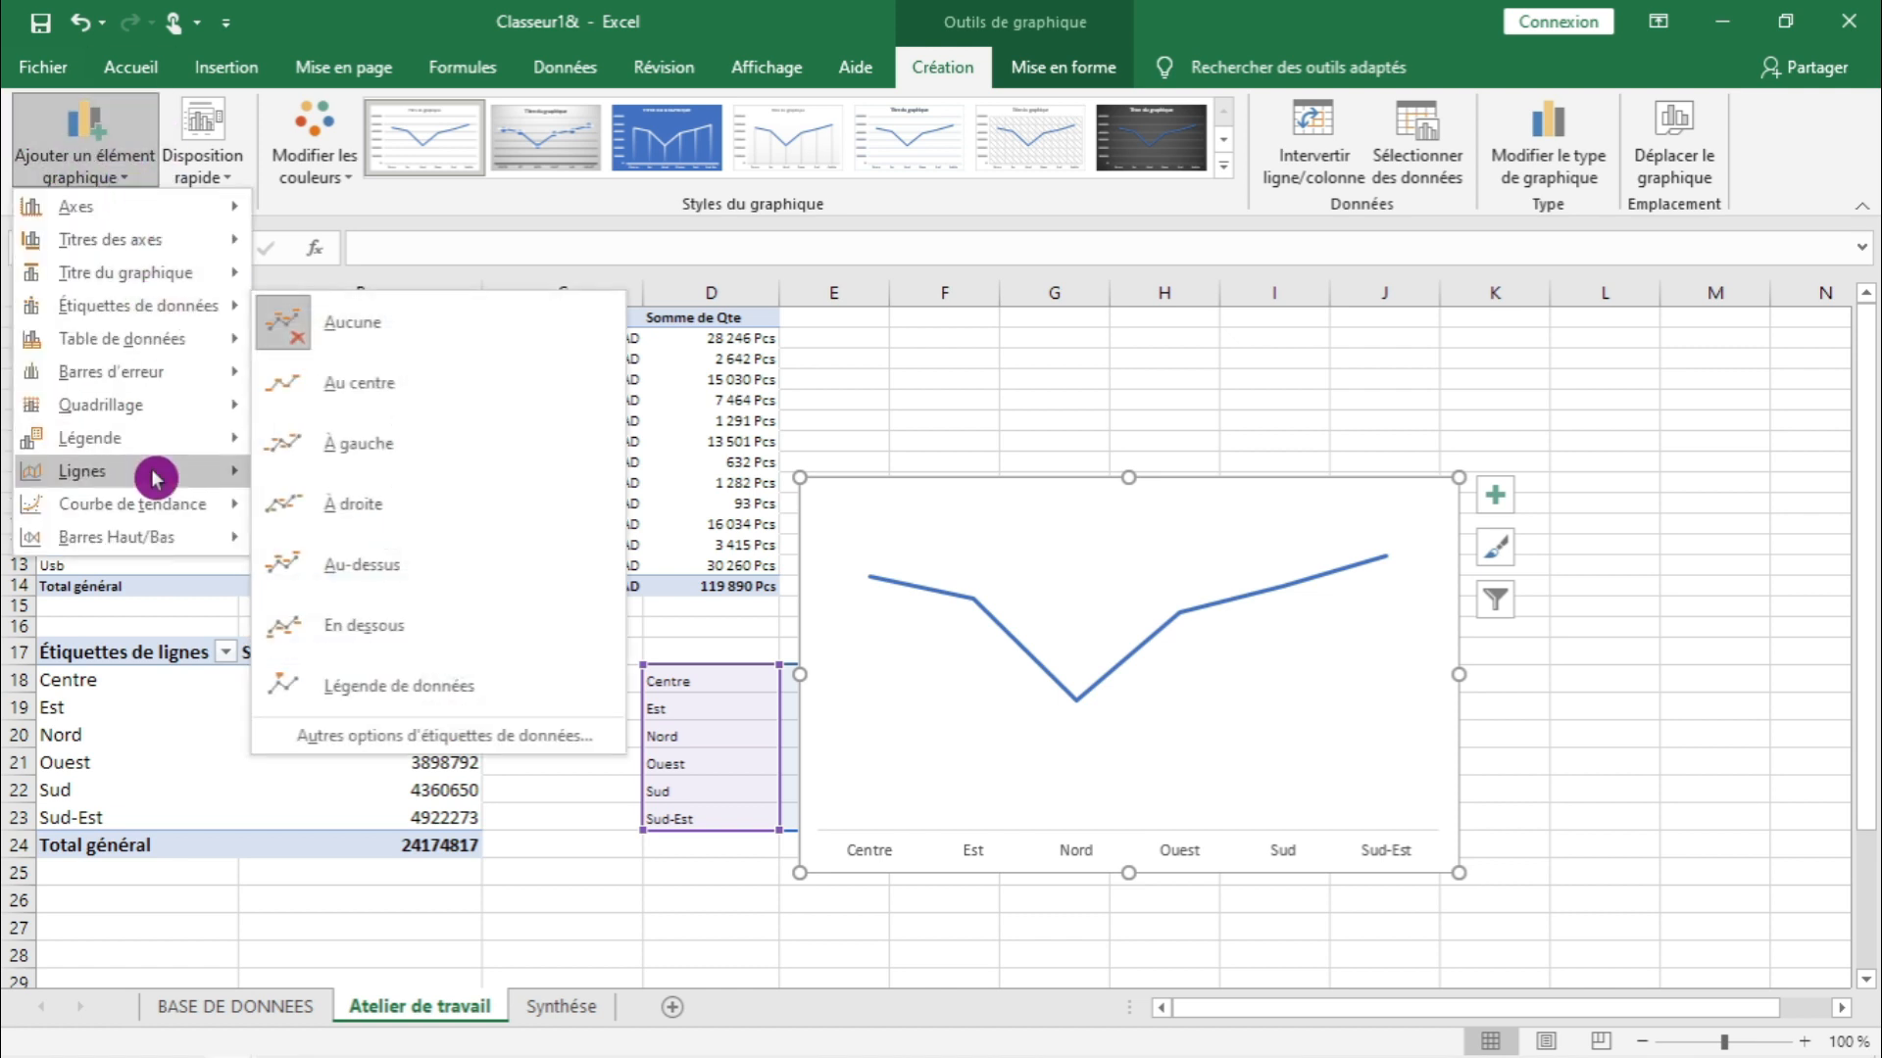
mouse_move(154, 477)
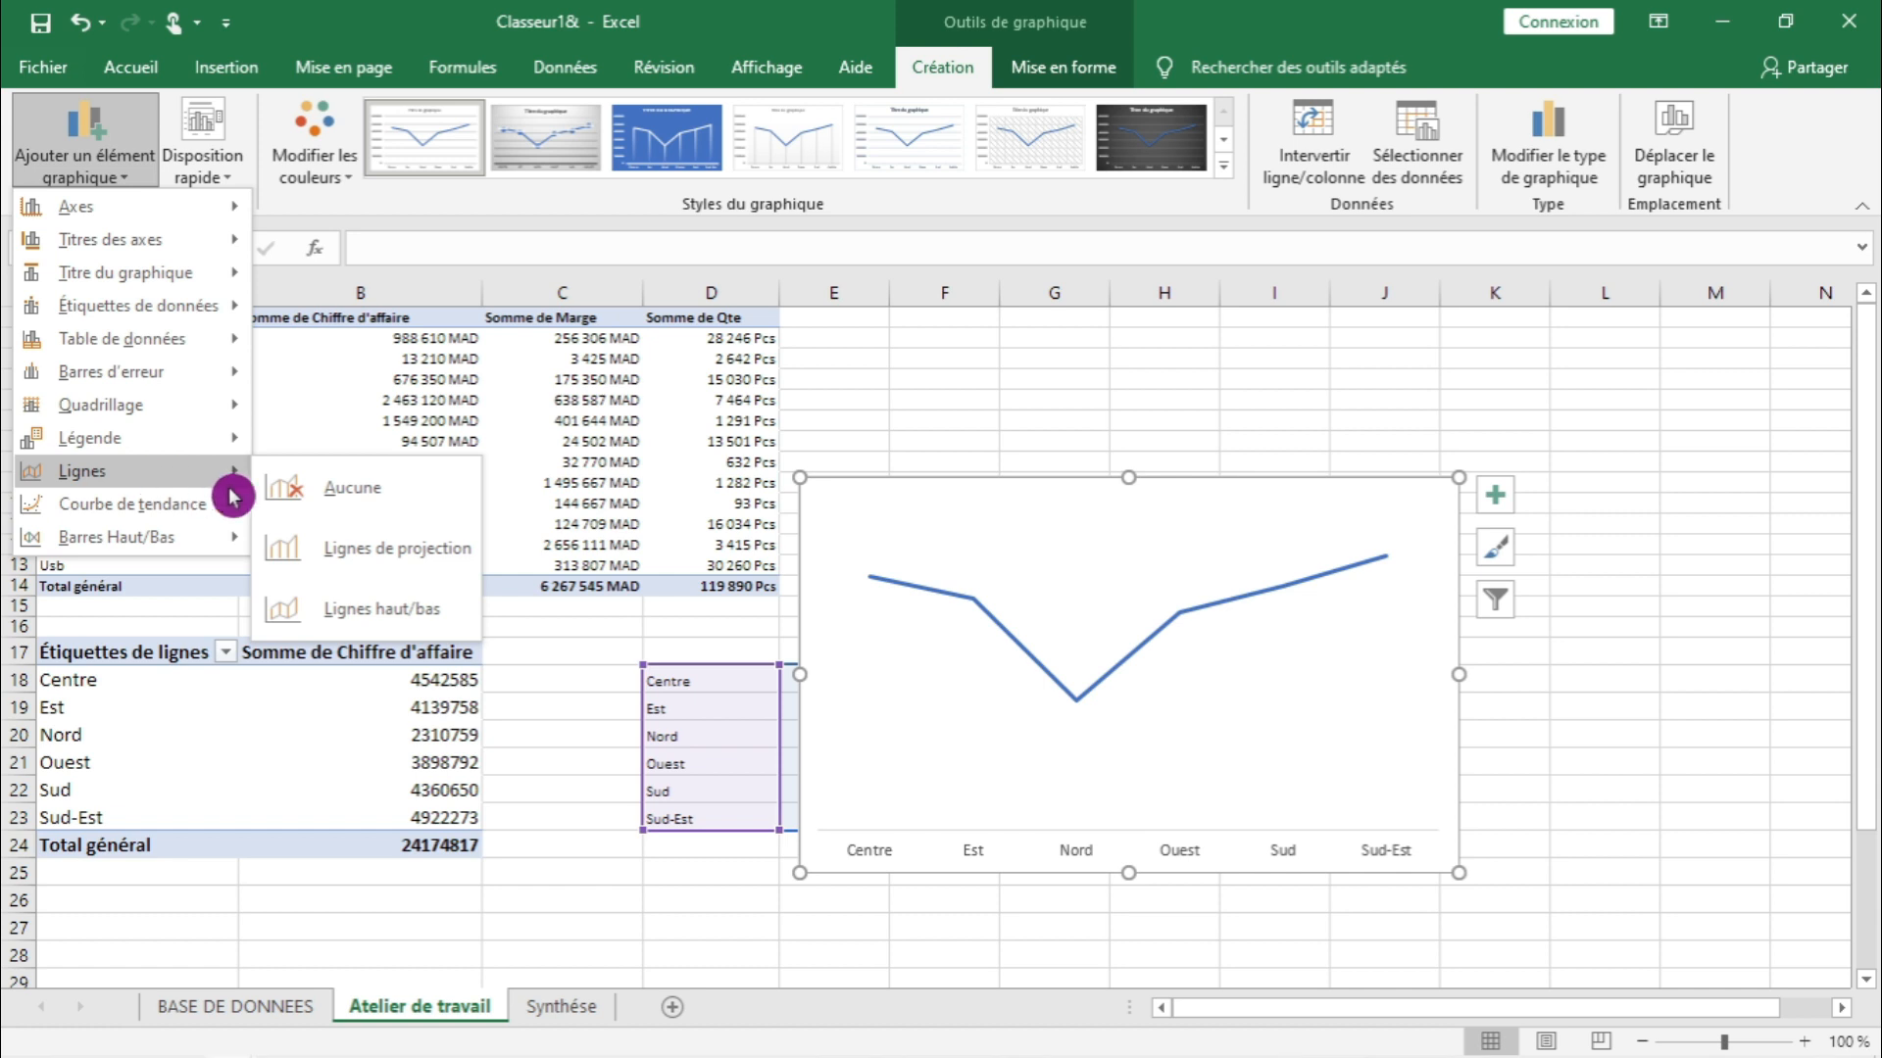
left_click(329, 547)
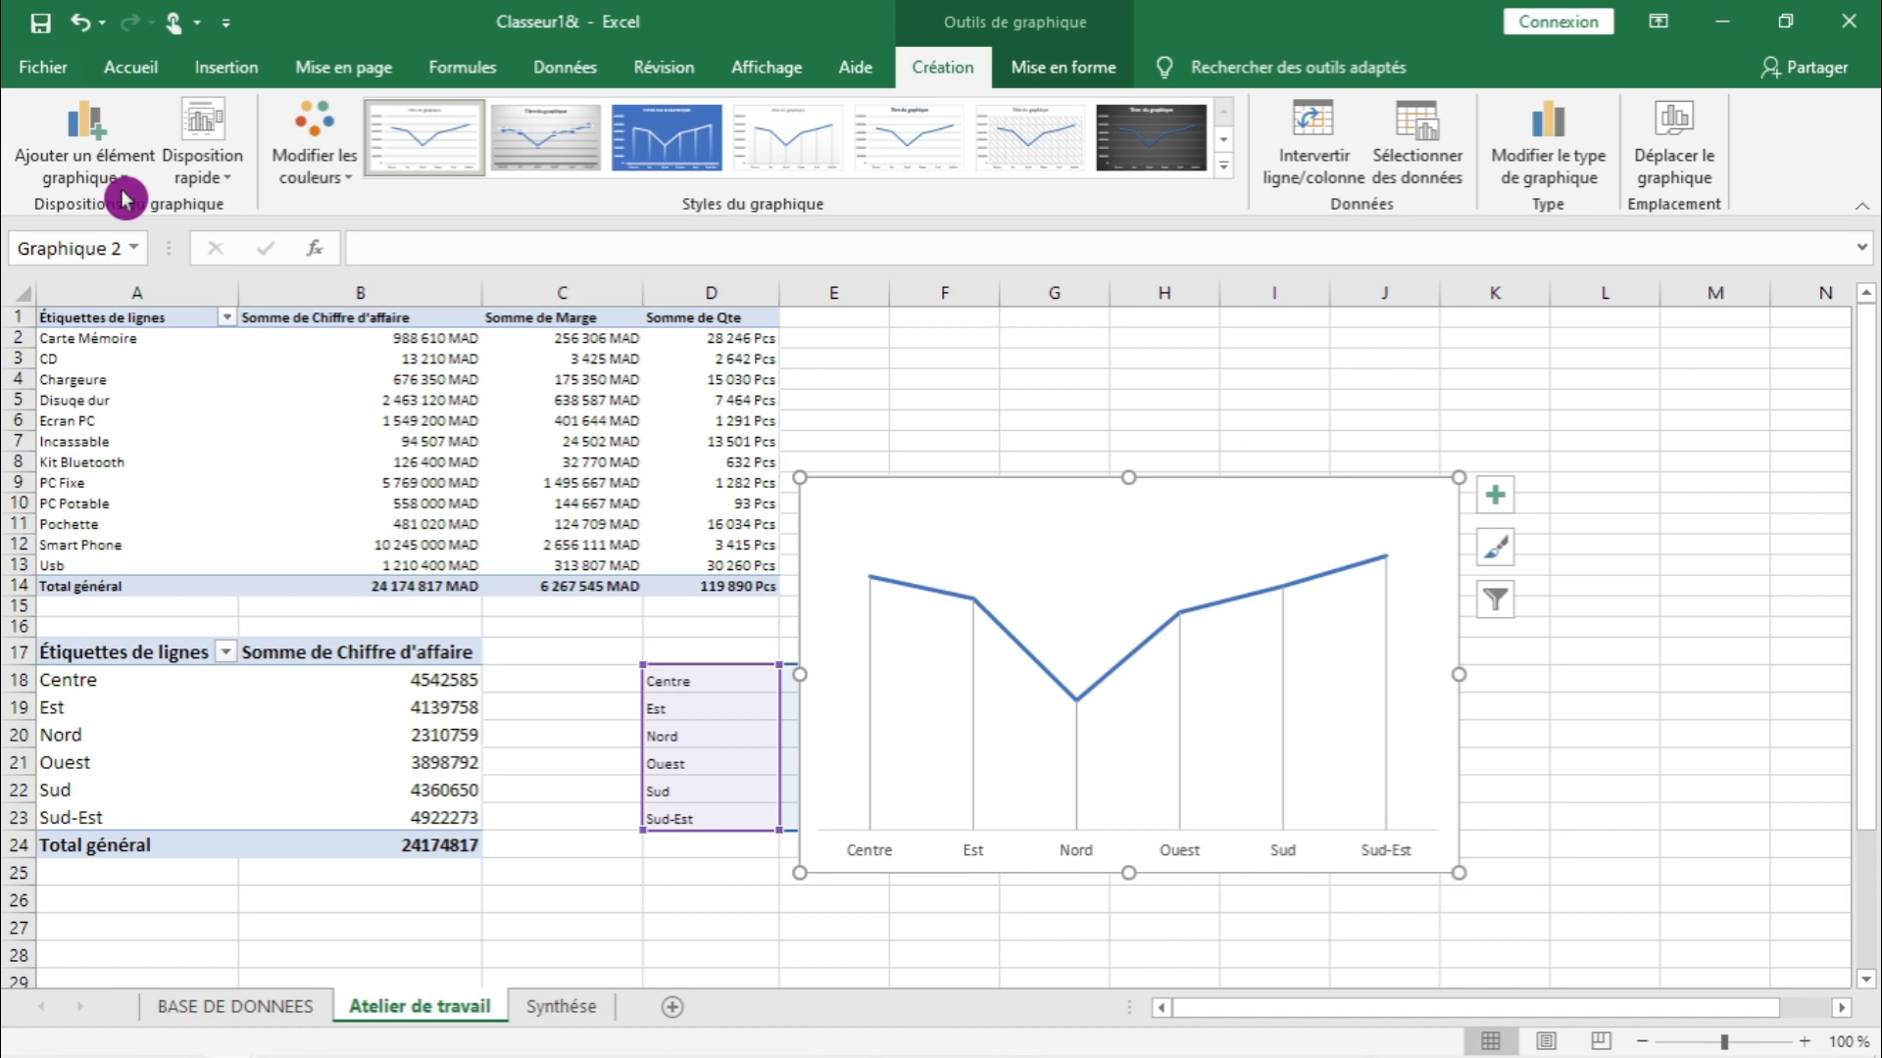
left_click(1078, 946)
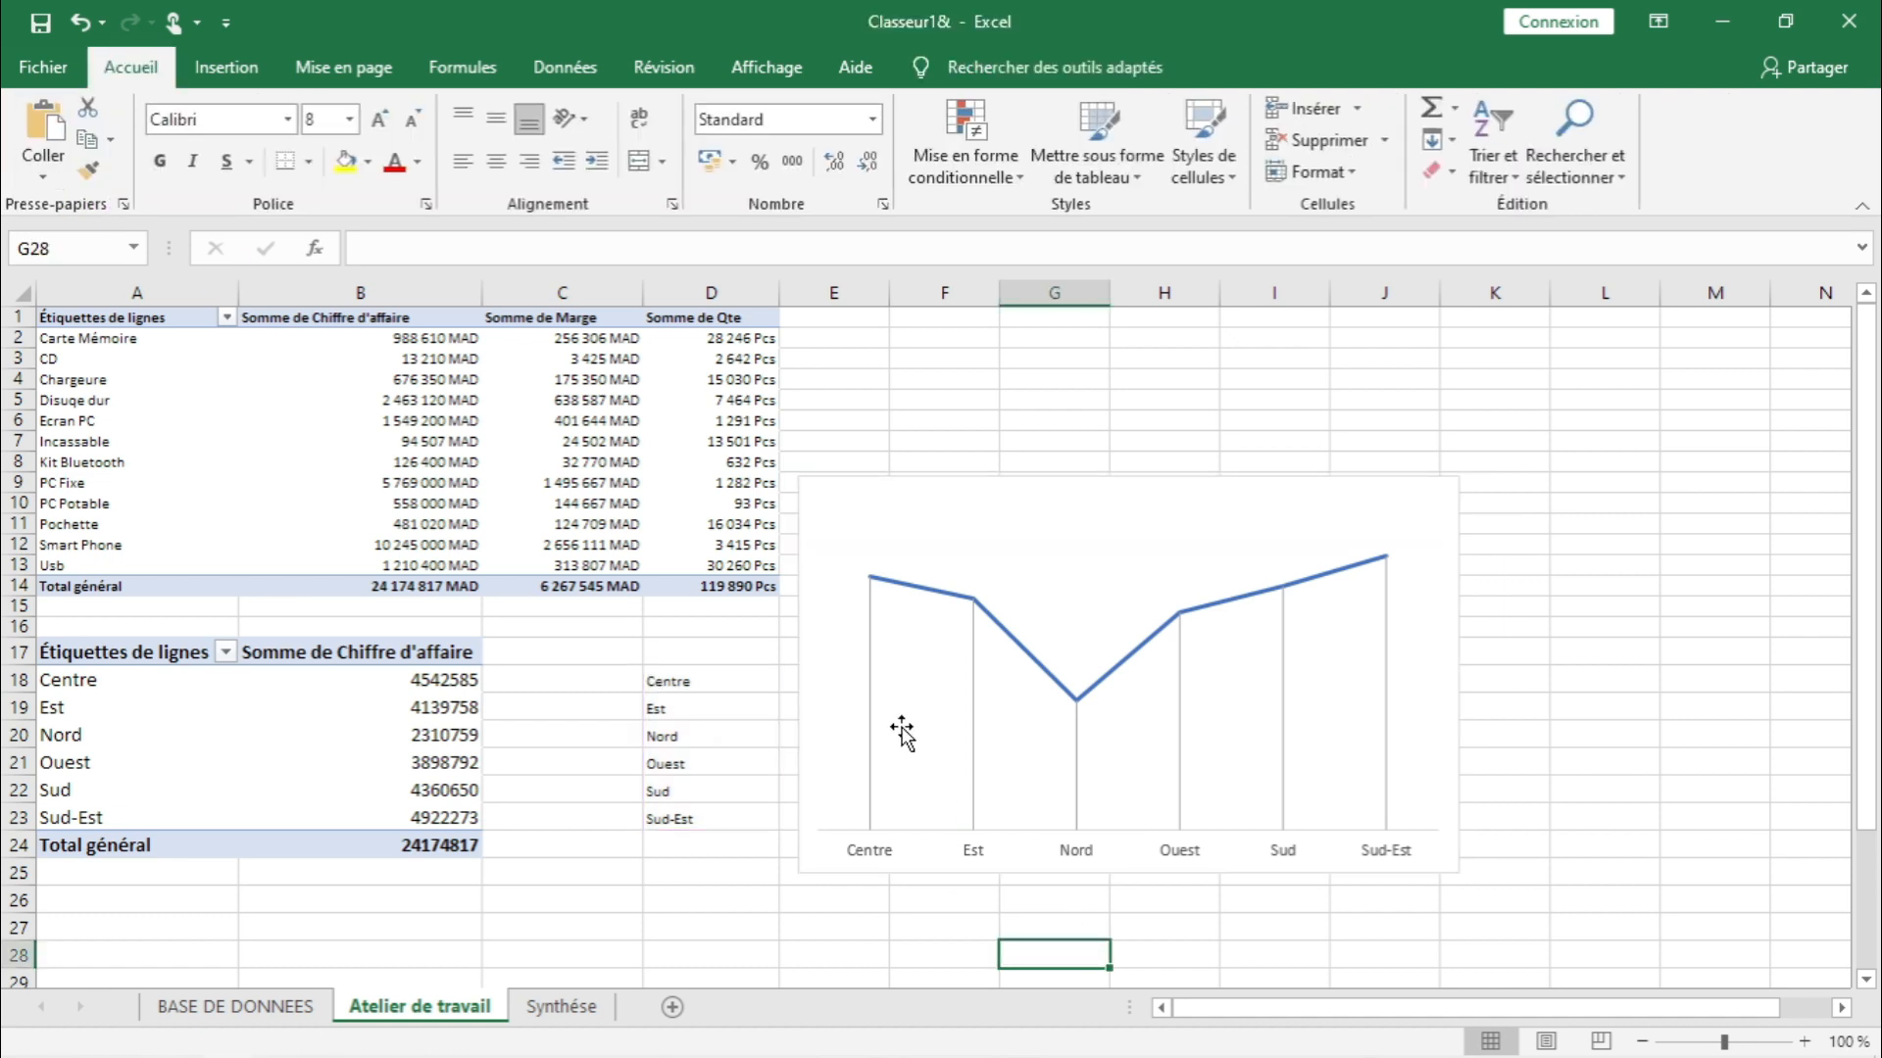
- Add data labels to the chart's line series and move the chart clear of the values in column E
left_click(879, 711)
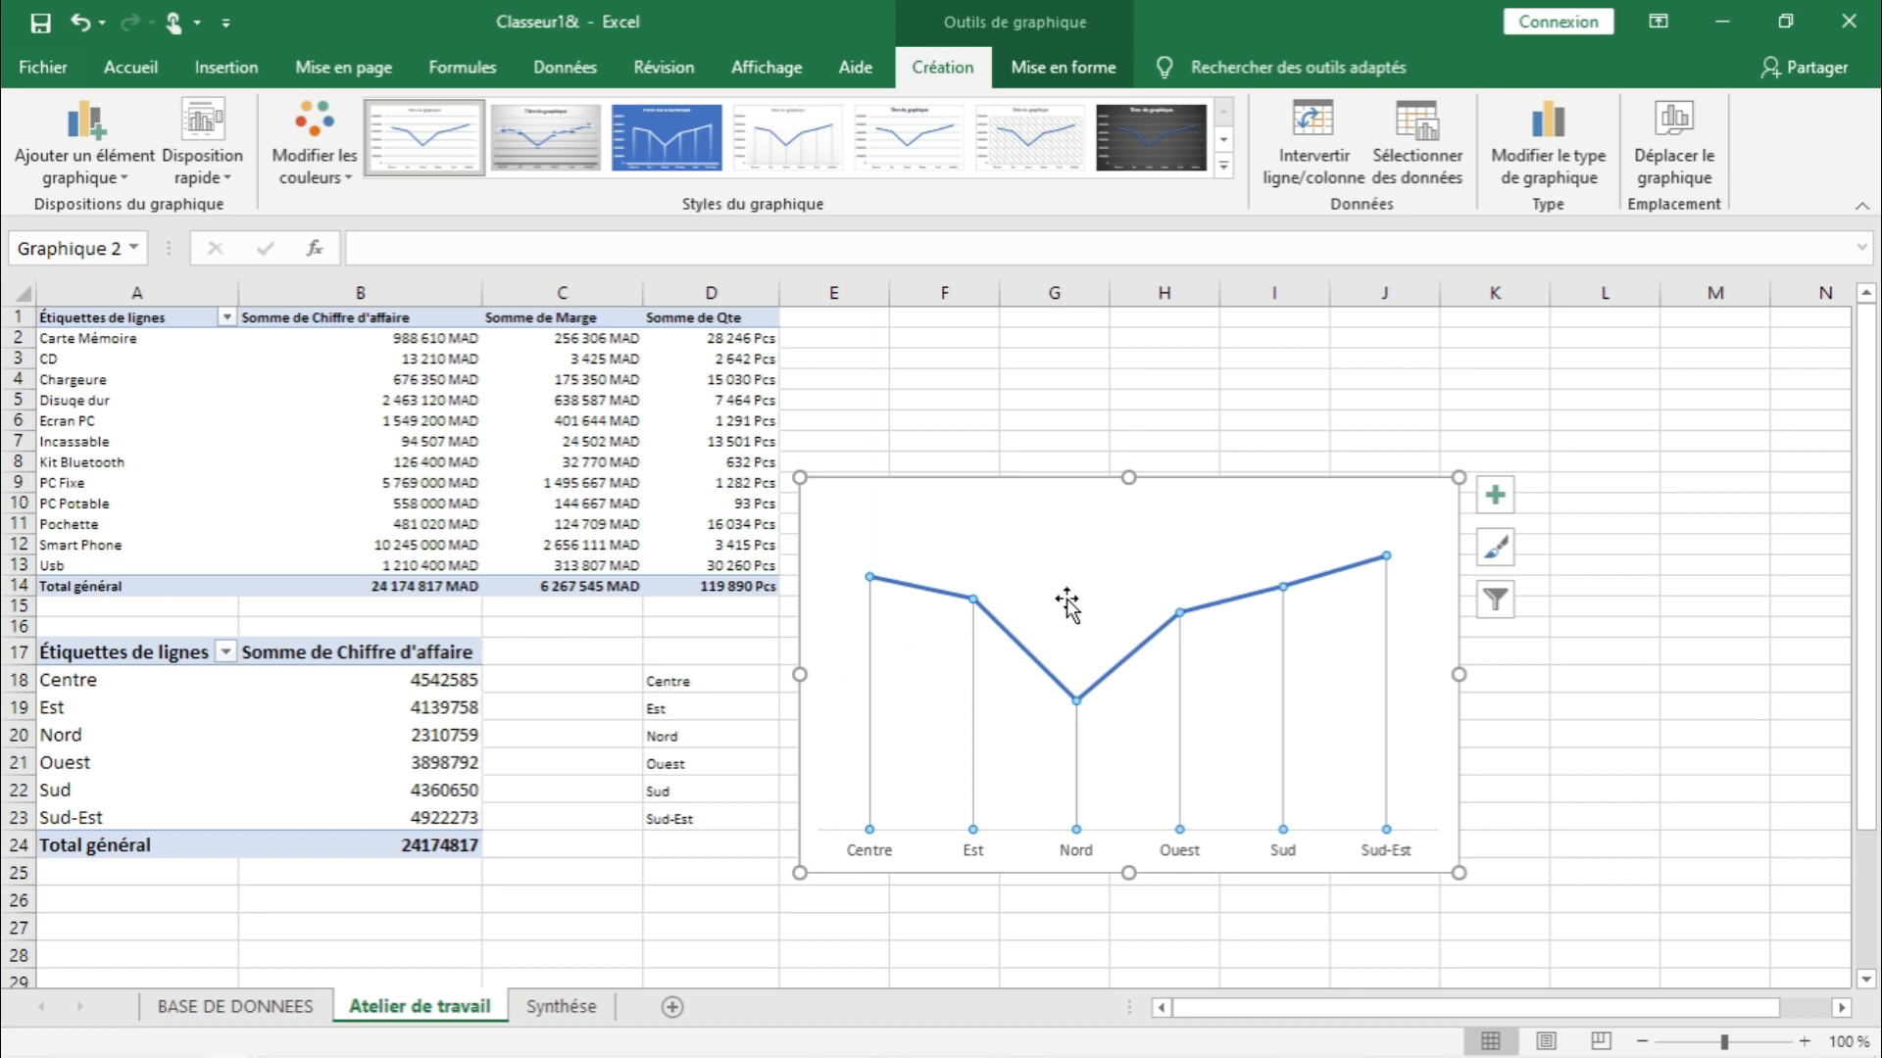
right_click(1008, 638)
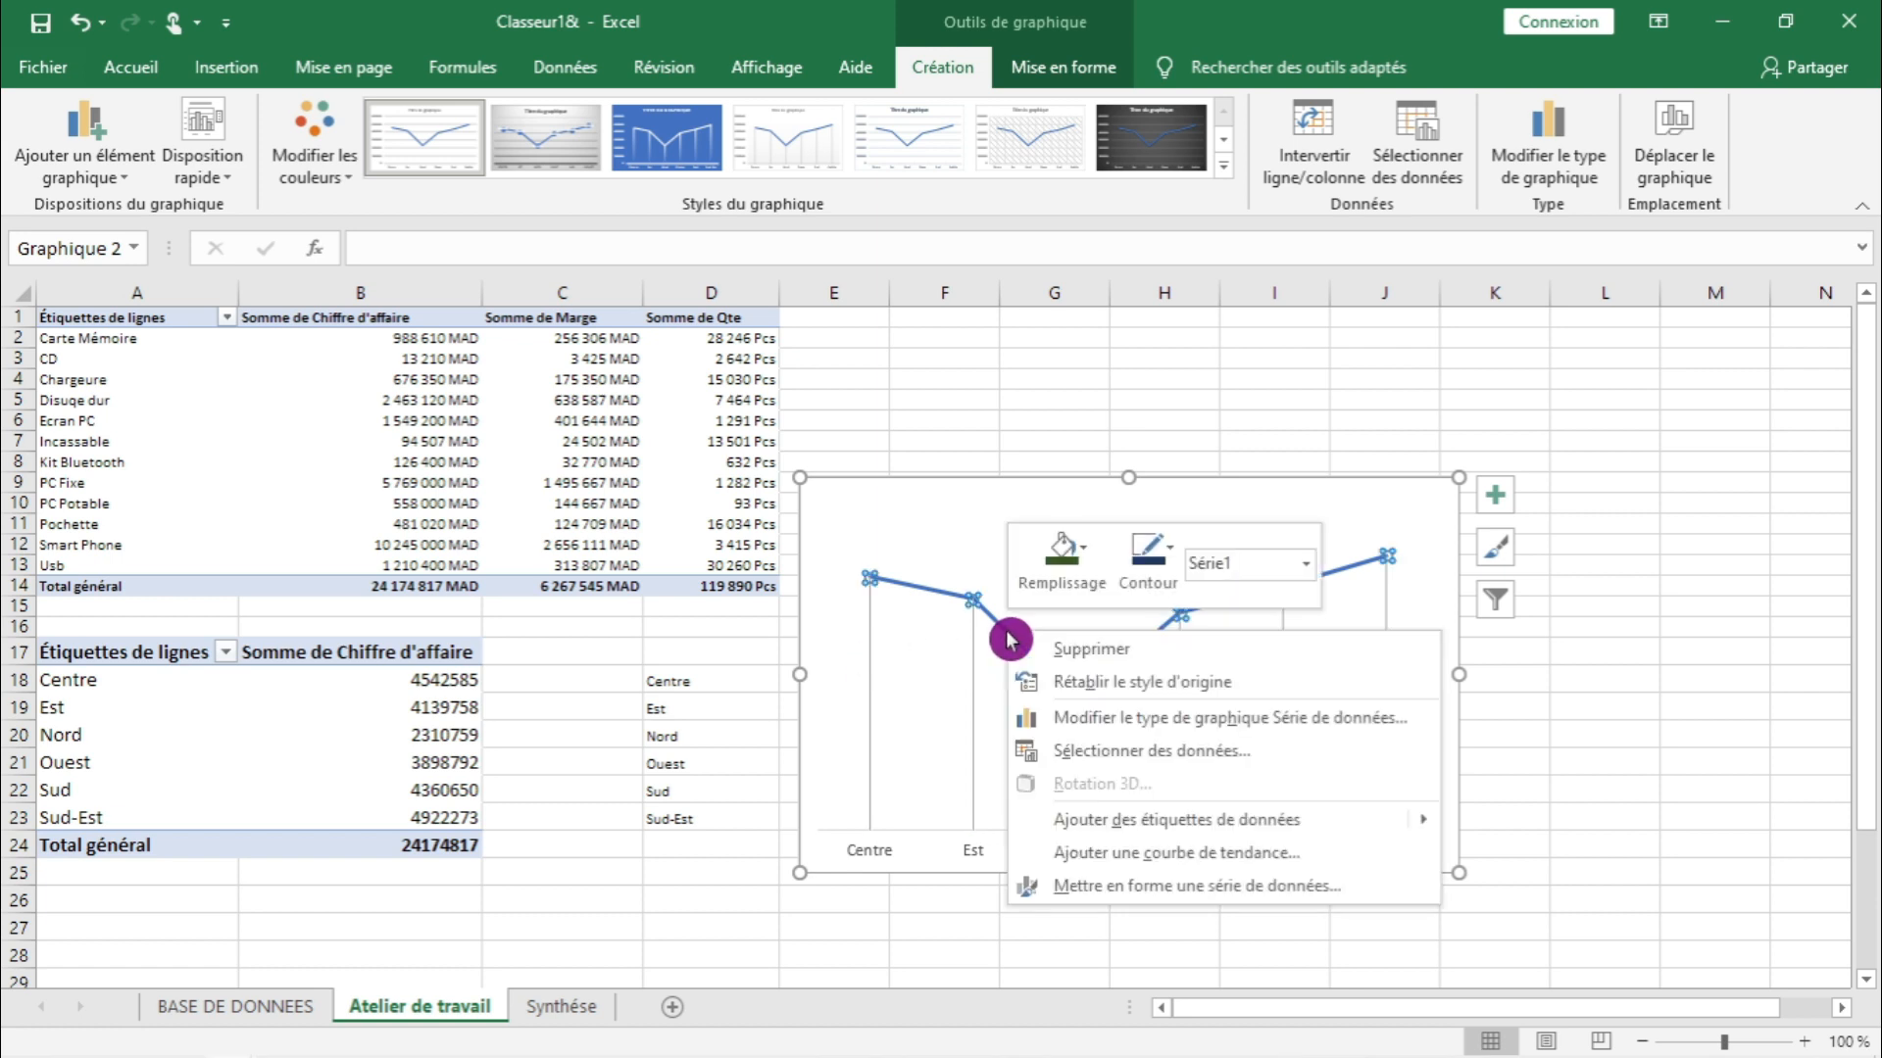
left_click(1141, 825)
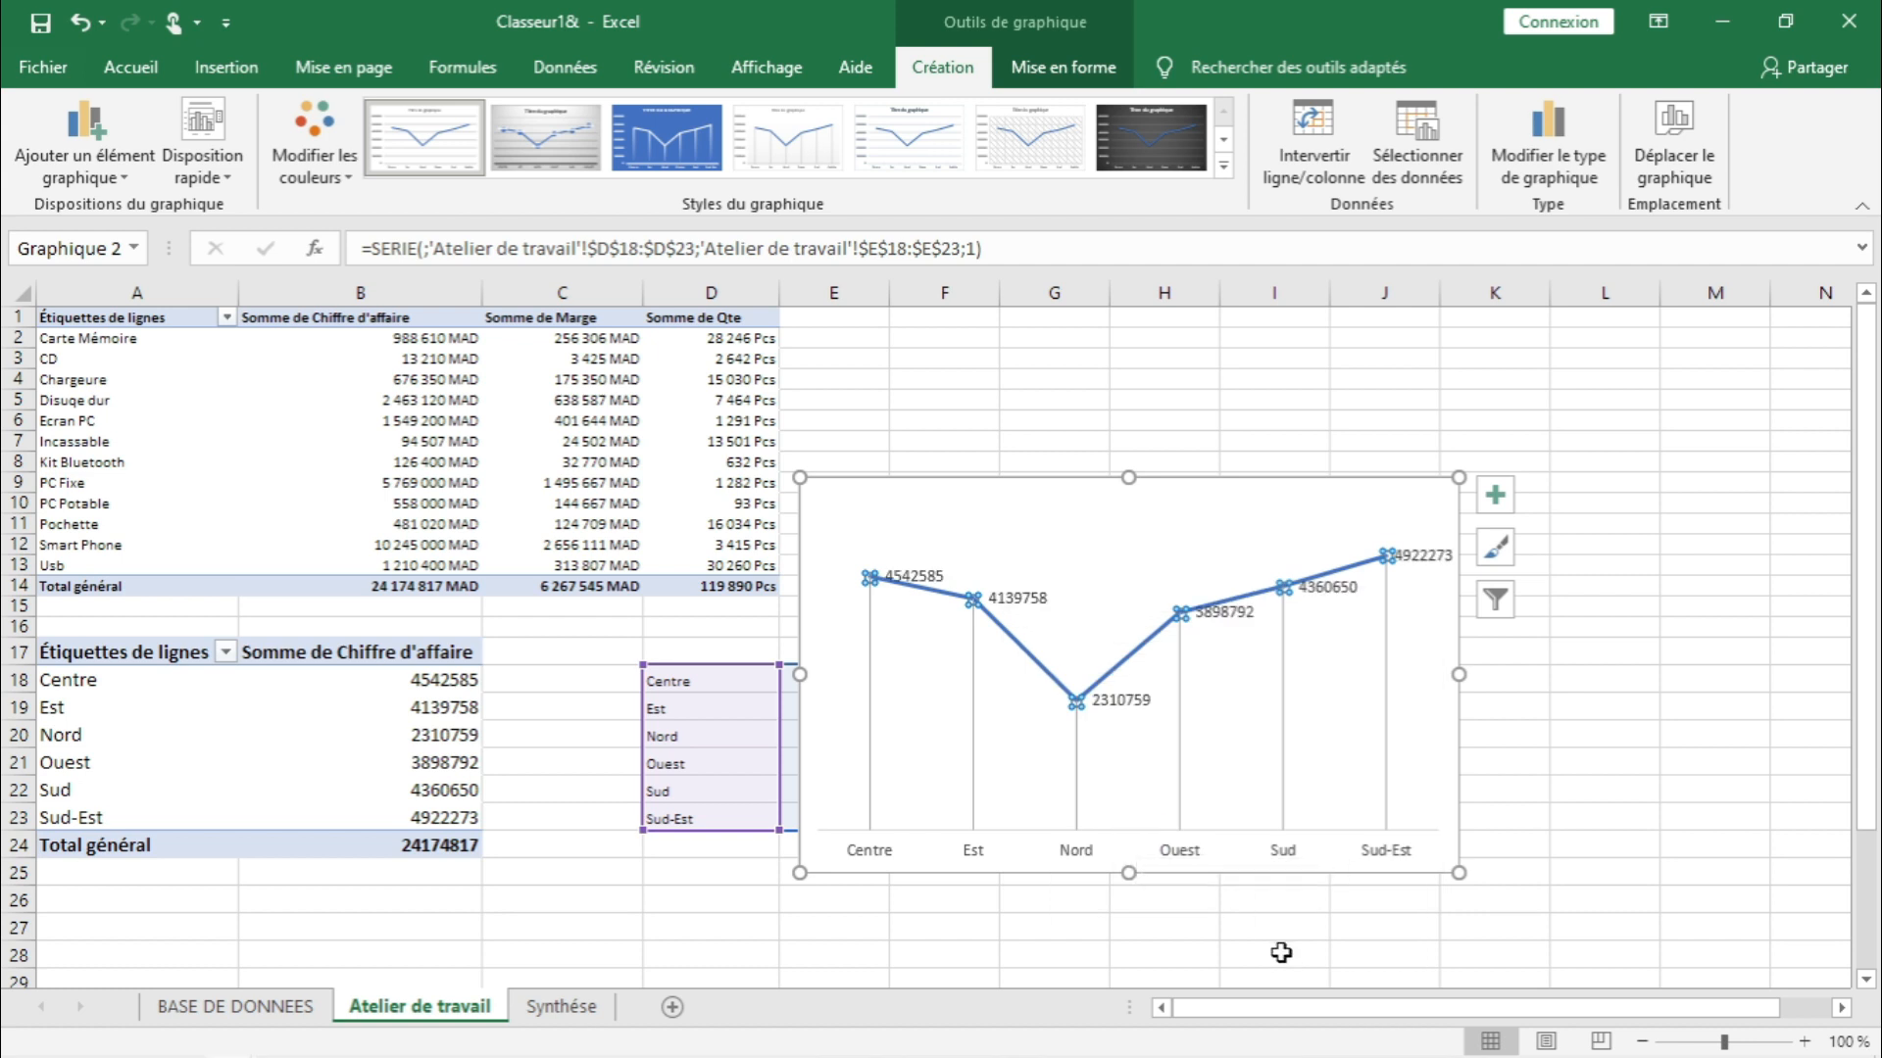
left_click_drag(1008, 512, 1181, 459)
- Change the formula in E18 to =B18/1000 to express the Centre revenue in thousands
left_click_drag(861, 684, 845, 810)
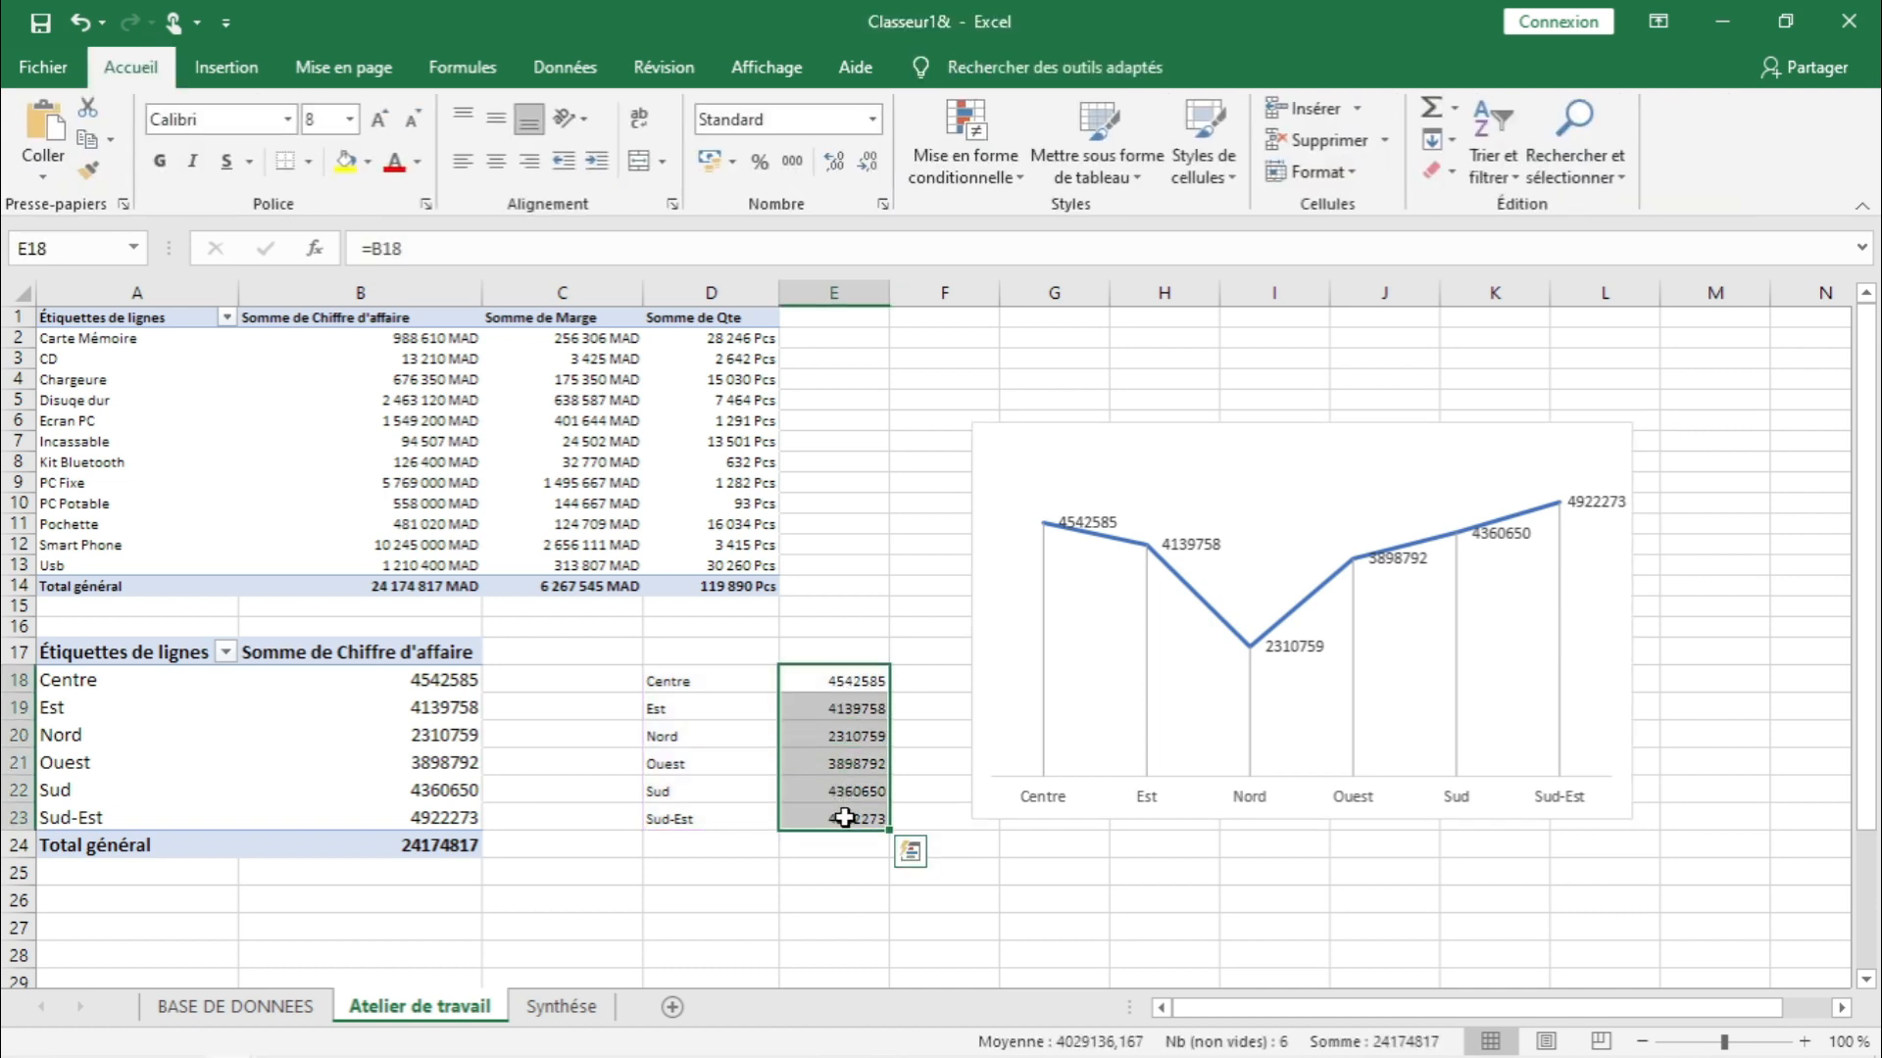
left_click(817, 683)
left_click(426, 255)
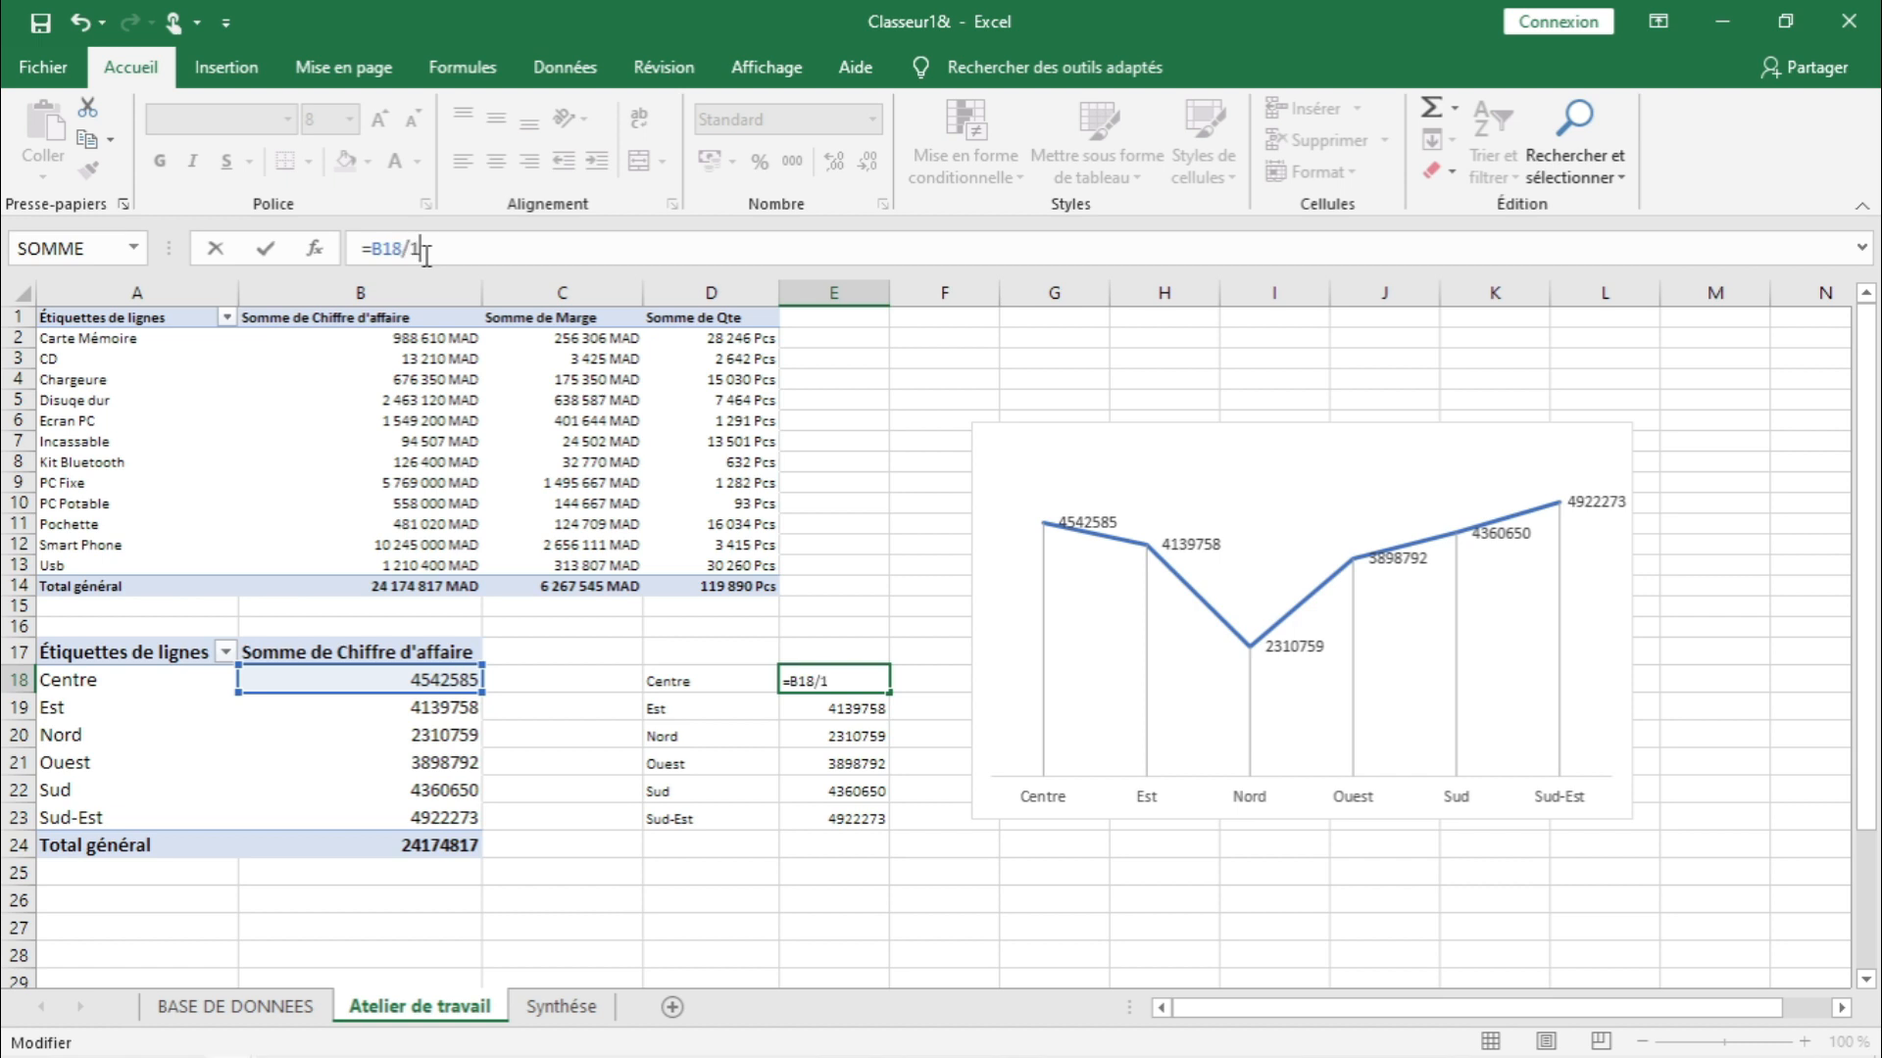
type("/1000")
key("Return")
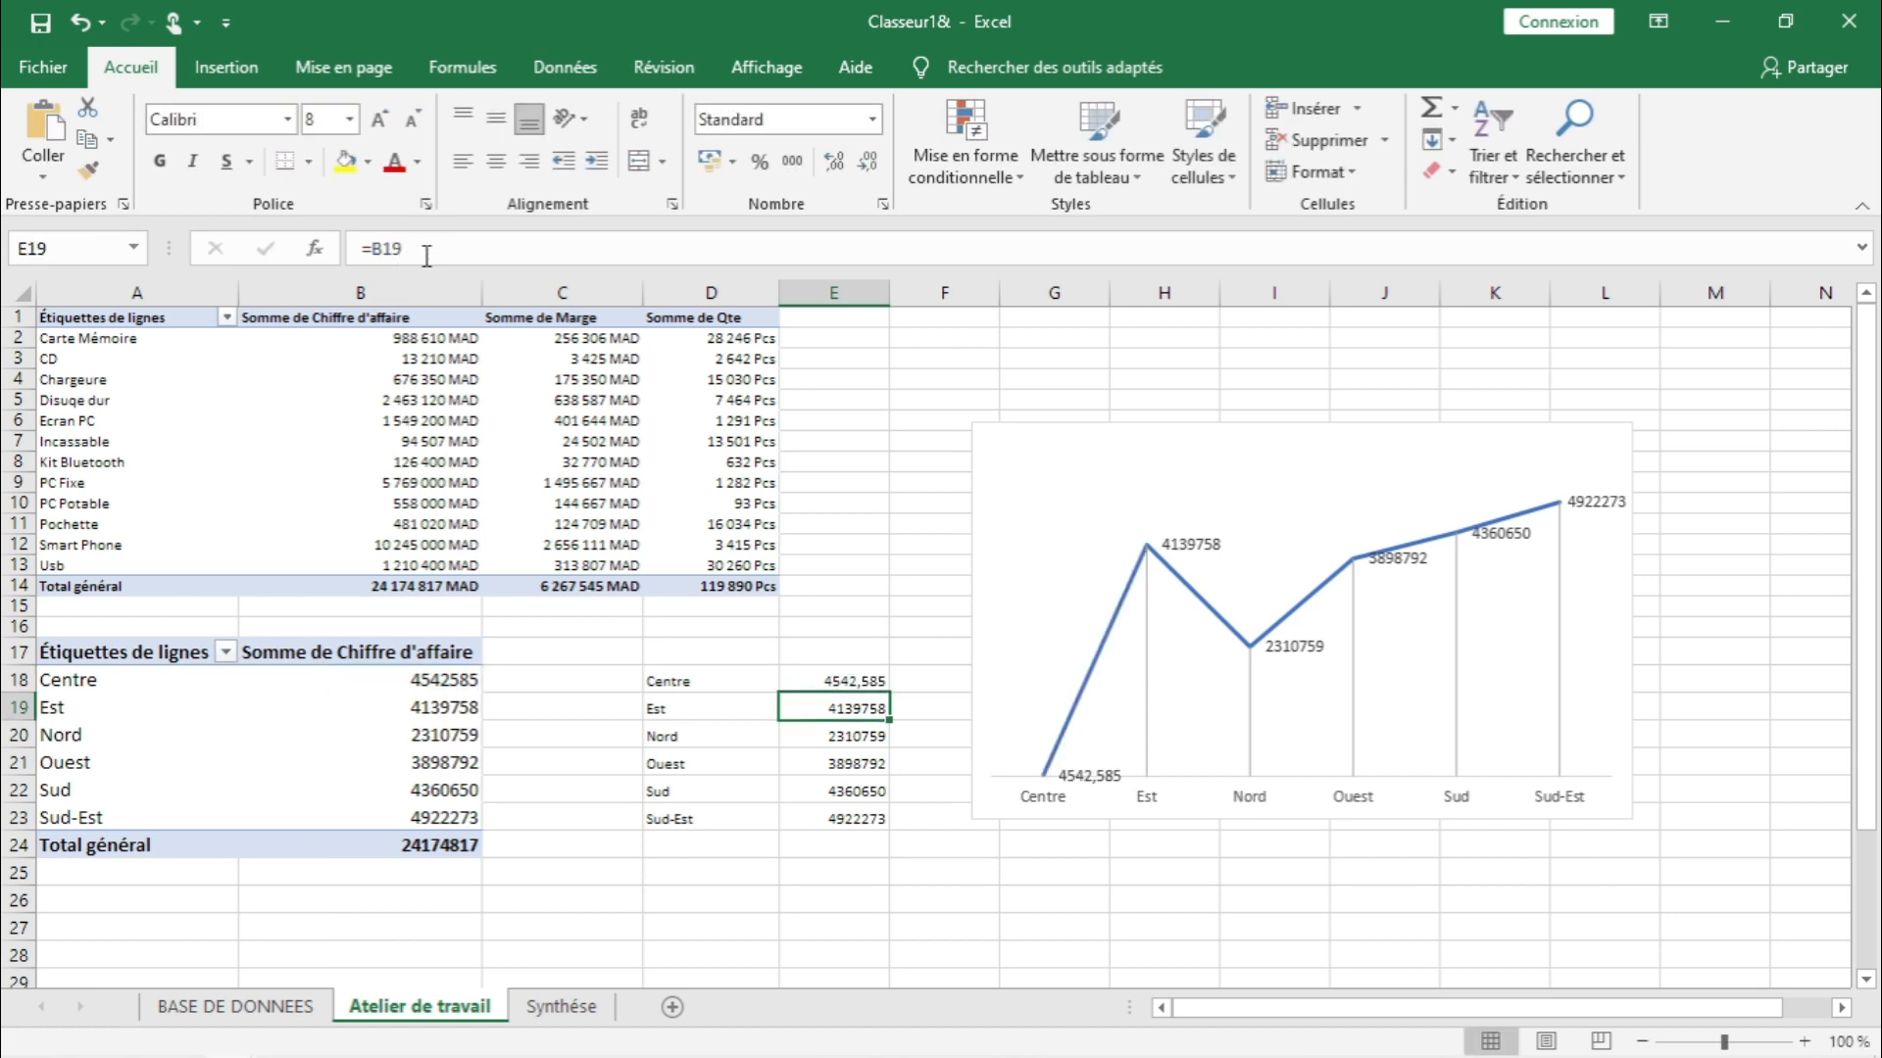
- Copy the formula in E18 down through E23 for the remaining zones
key("Up")
key("ctrl+c")
key("shift+Down")
key("shift+Down")
key("shift+Down")
key("shift+Down")
key("shift+Down")
key("ctrl+v")
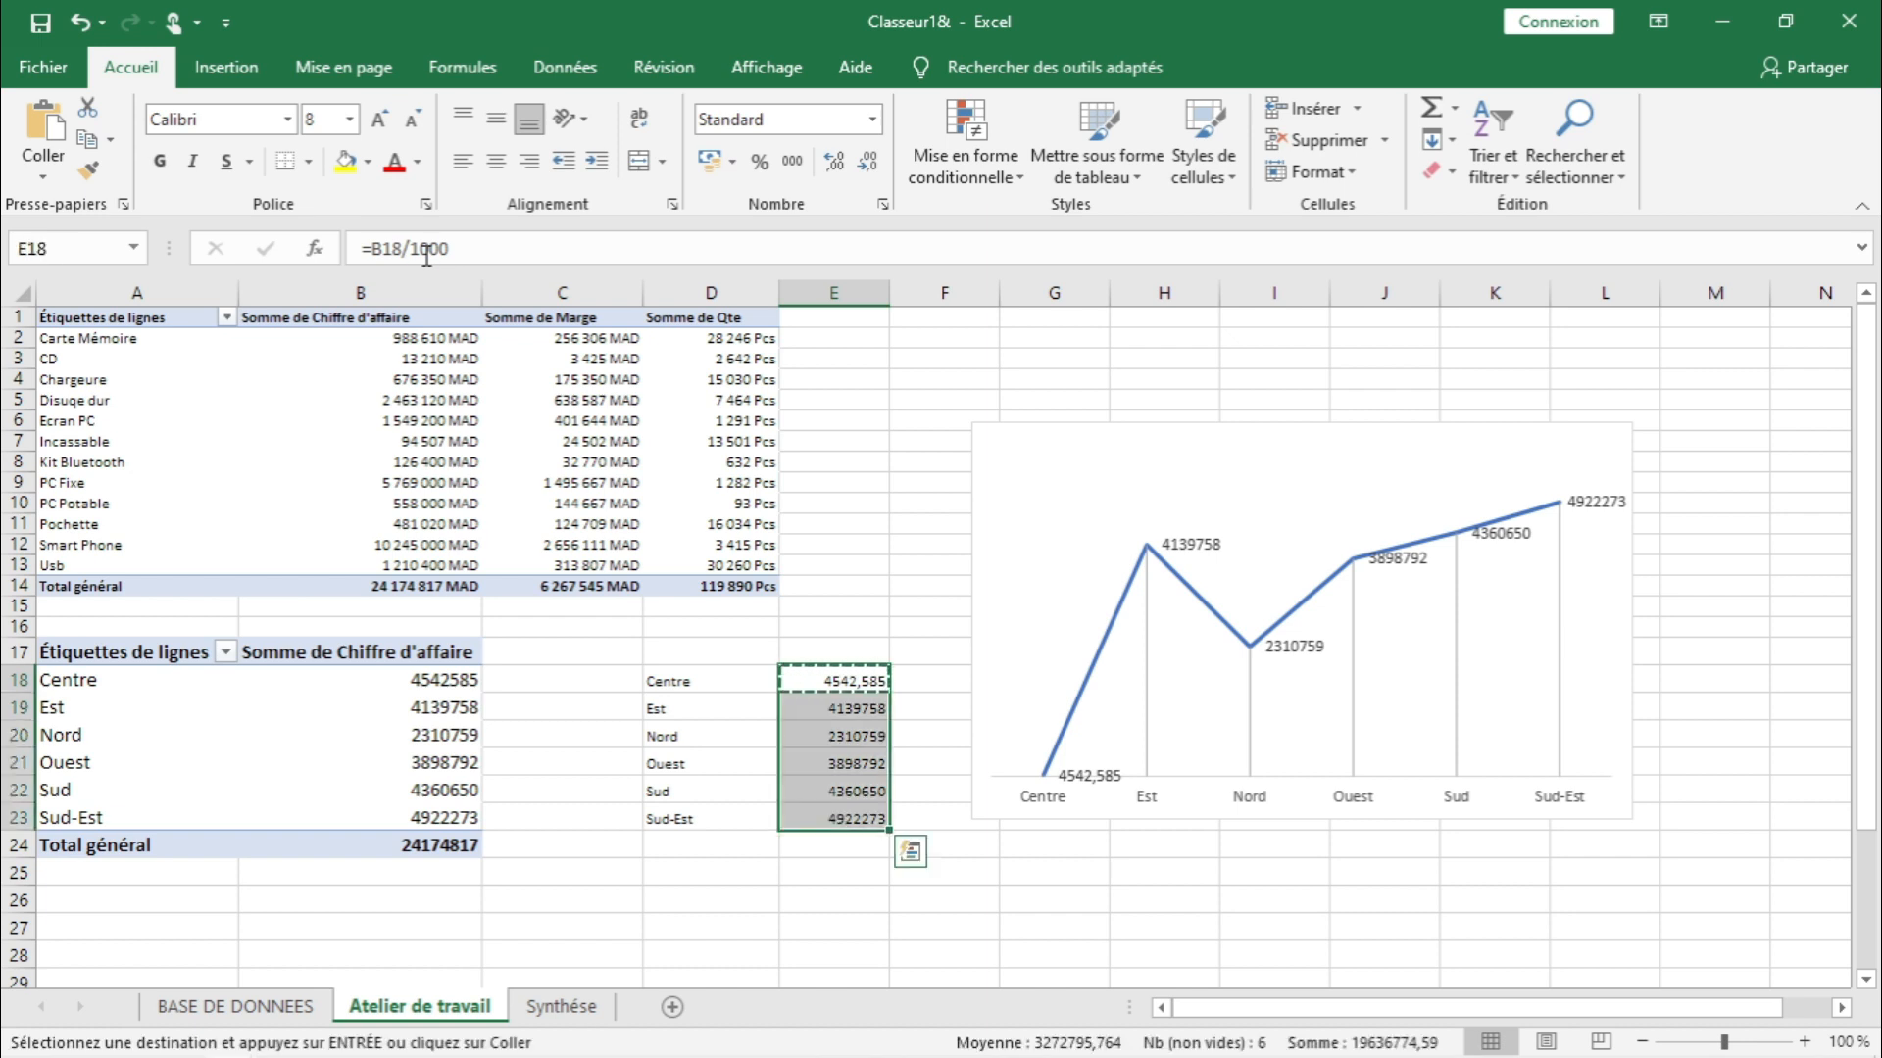
key("Escape")
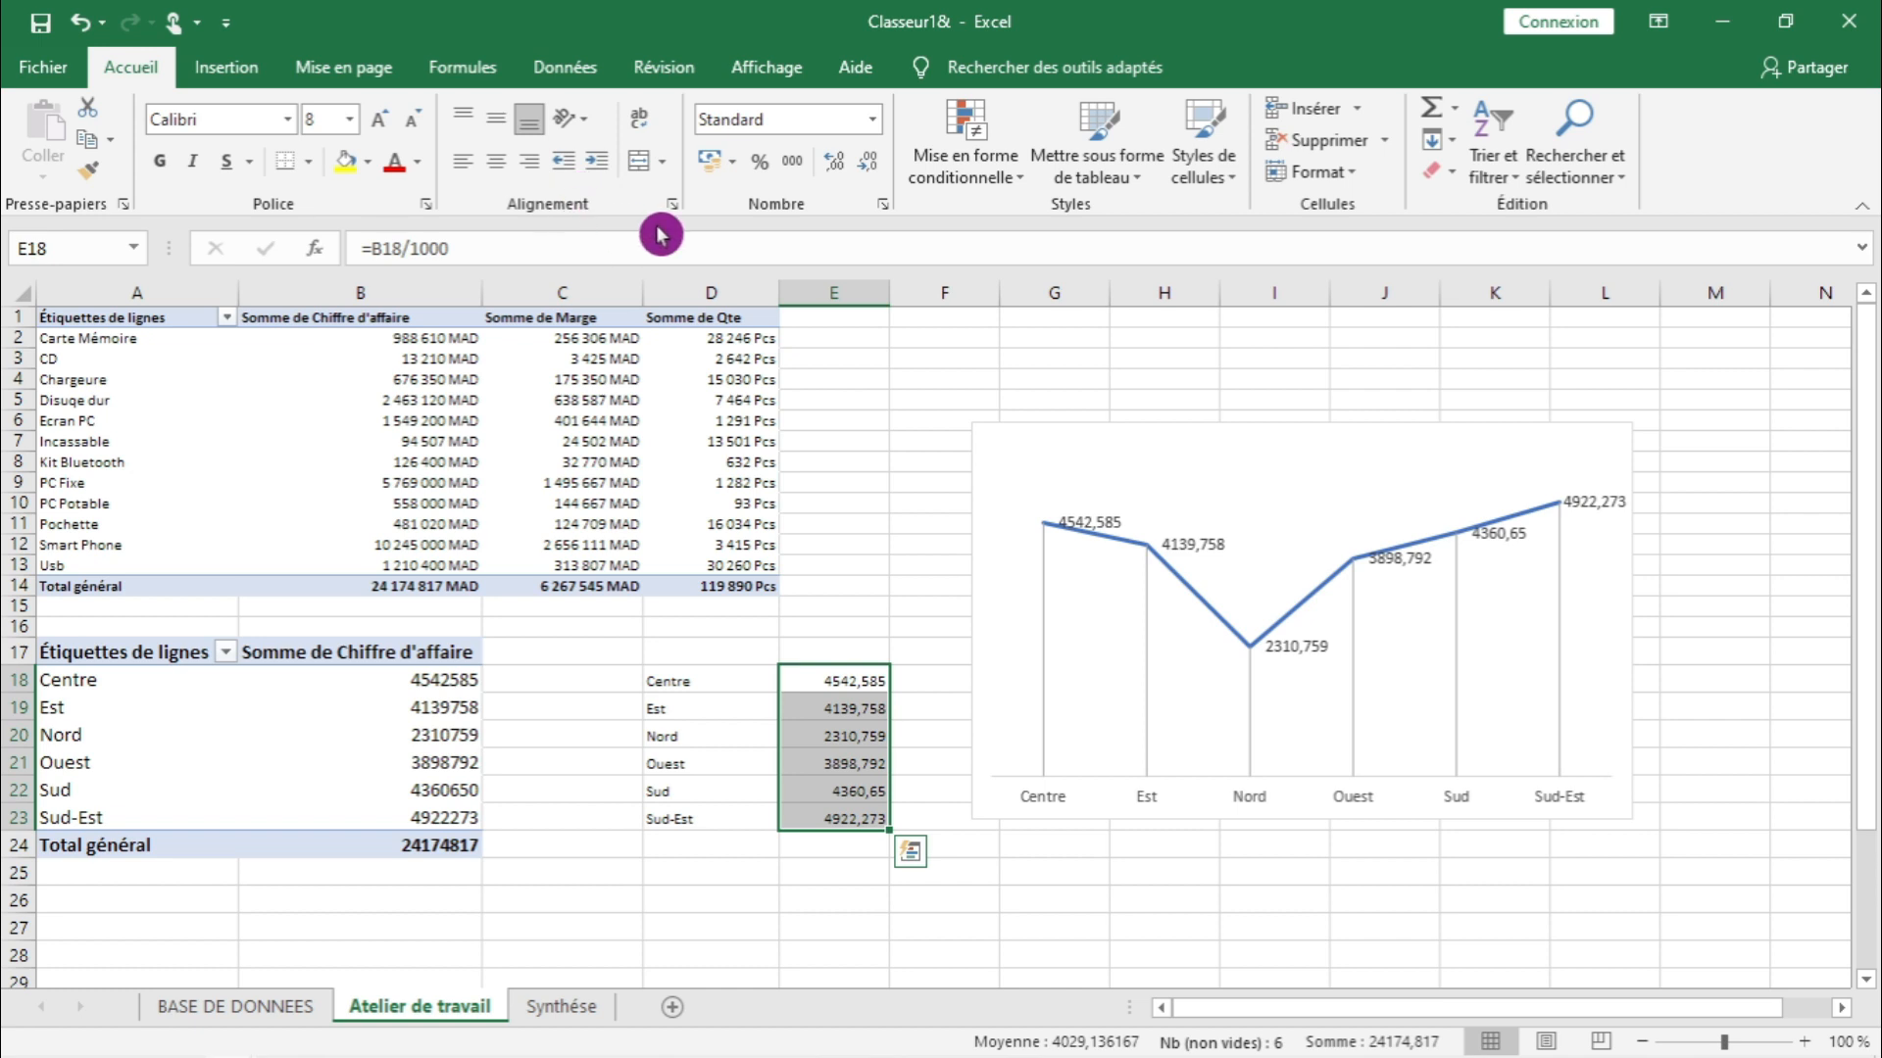
- Apply the custom number format # ##0\ [$KDH] to cells E18:E23, adapting the existing MAD format
left_click(886, 207)
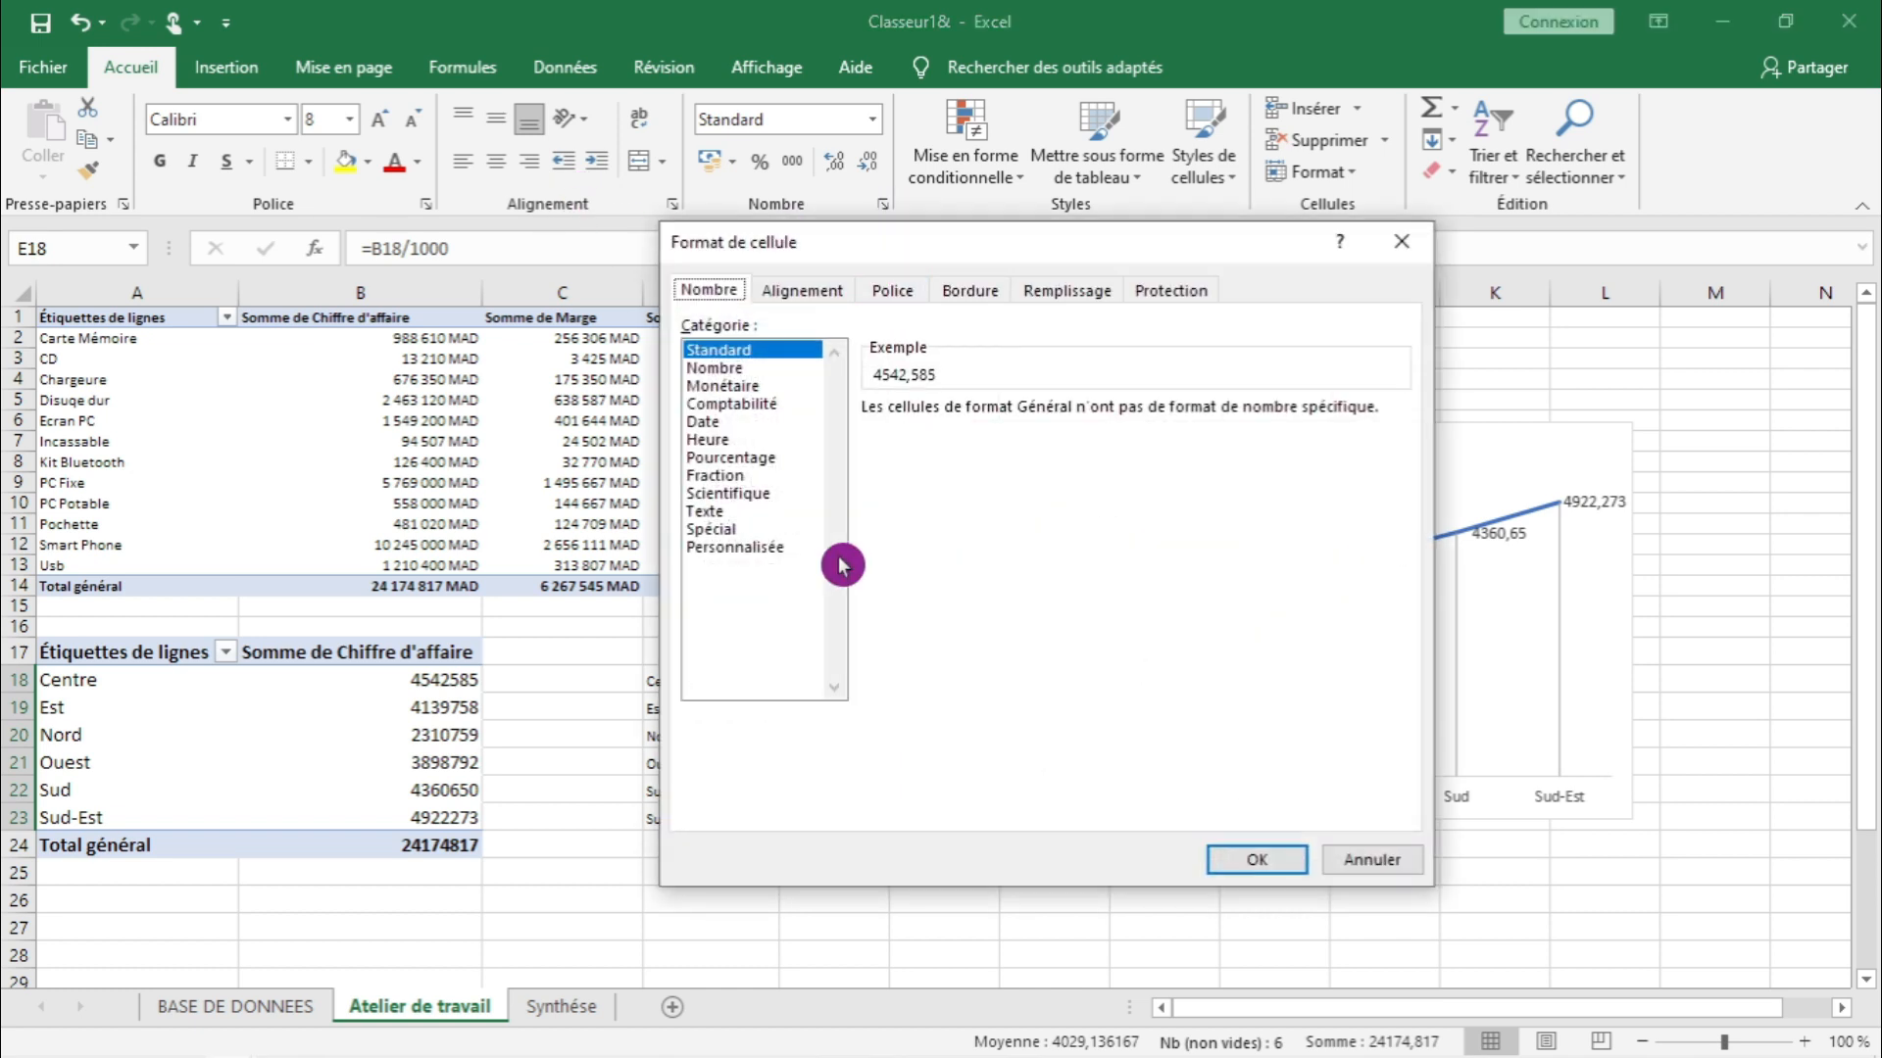
left_click(735, 547)
mouse_move(1396, 519)
left_mouse_down()
mouse_move(1408, 664)
mouse_move(1392, 523)
mouse_move(1394, 557)
left_mouse_up()
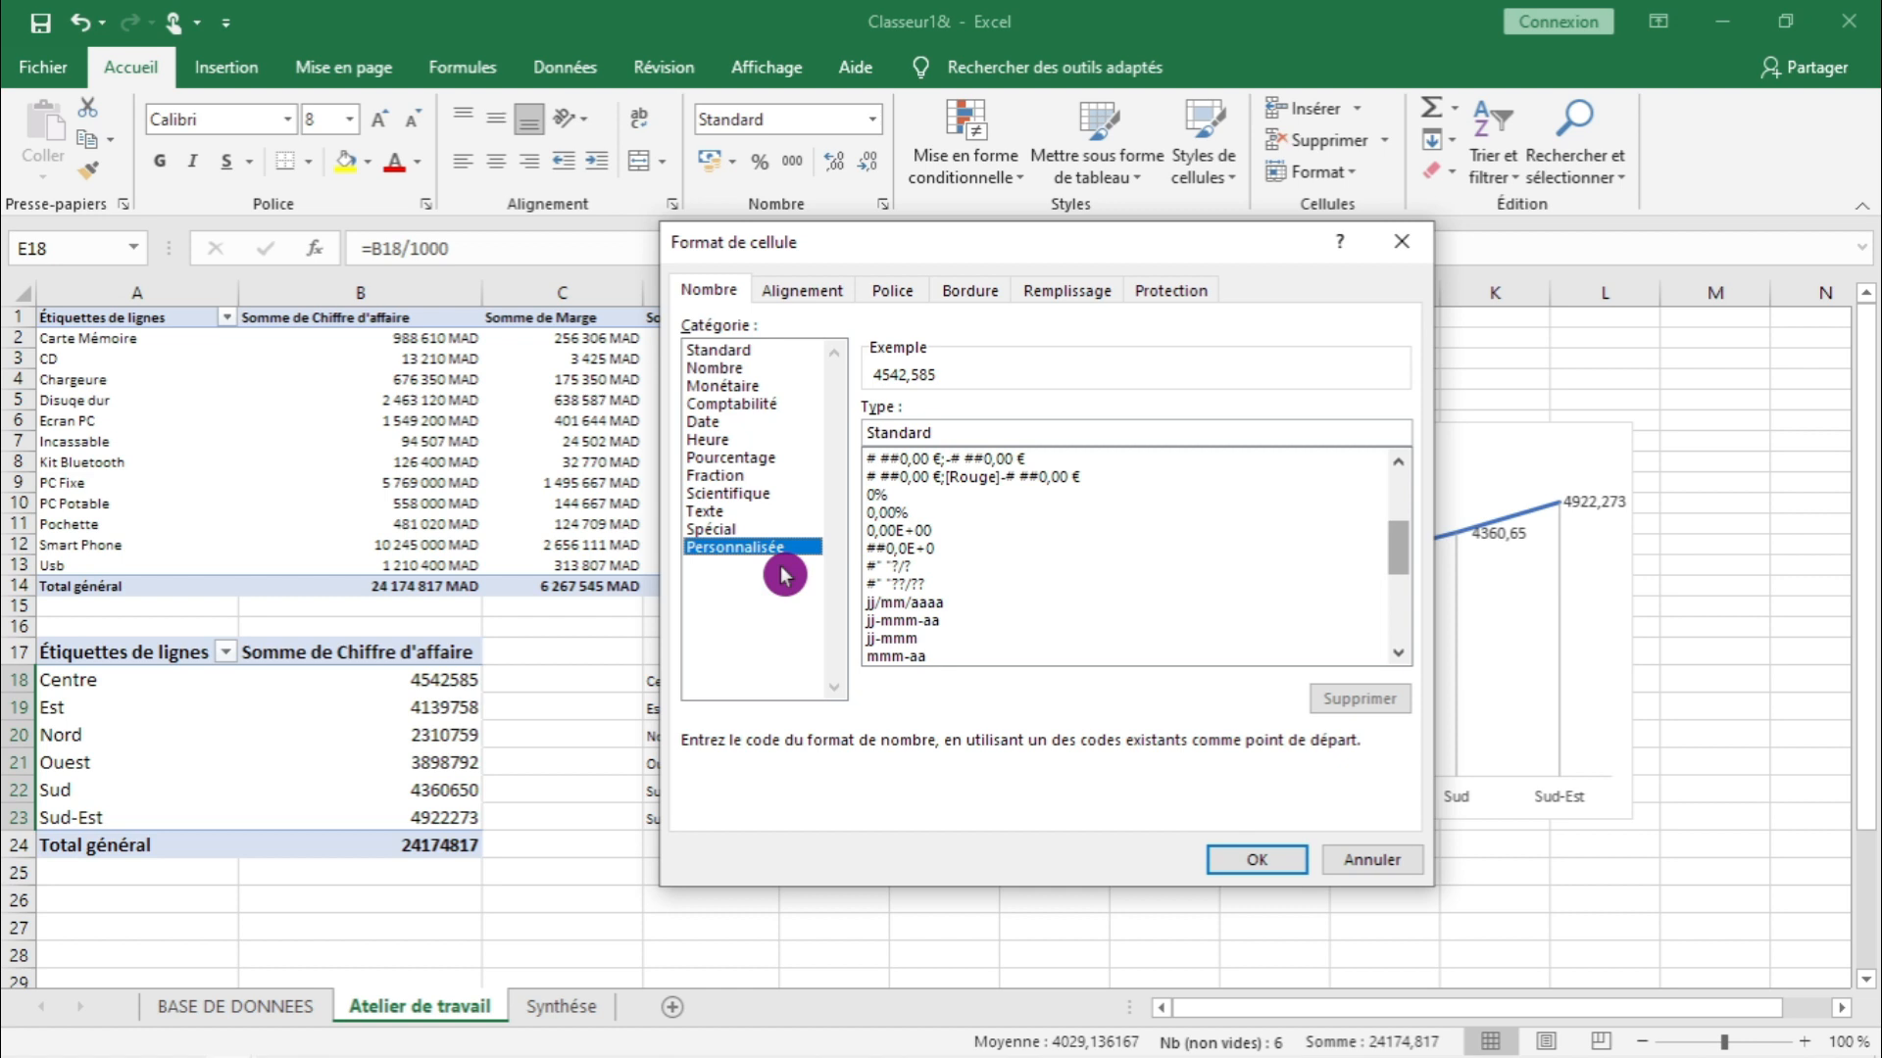
left_click(728, 534)
left_click(730, 546)
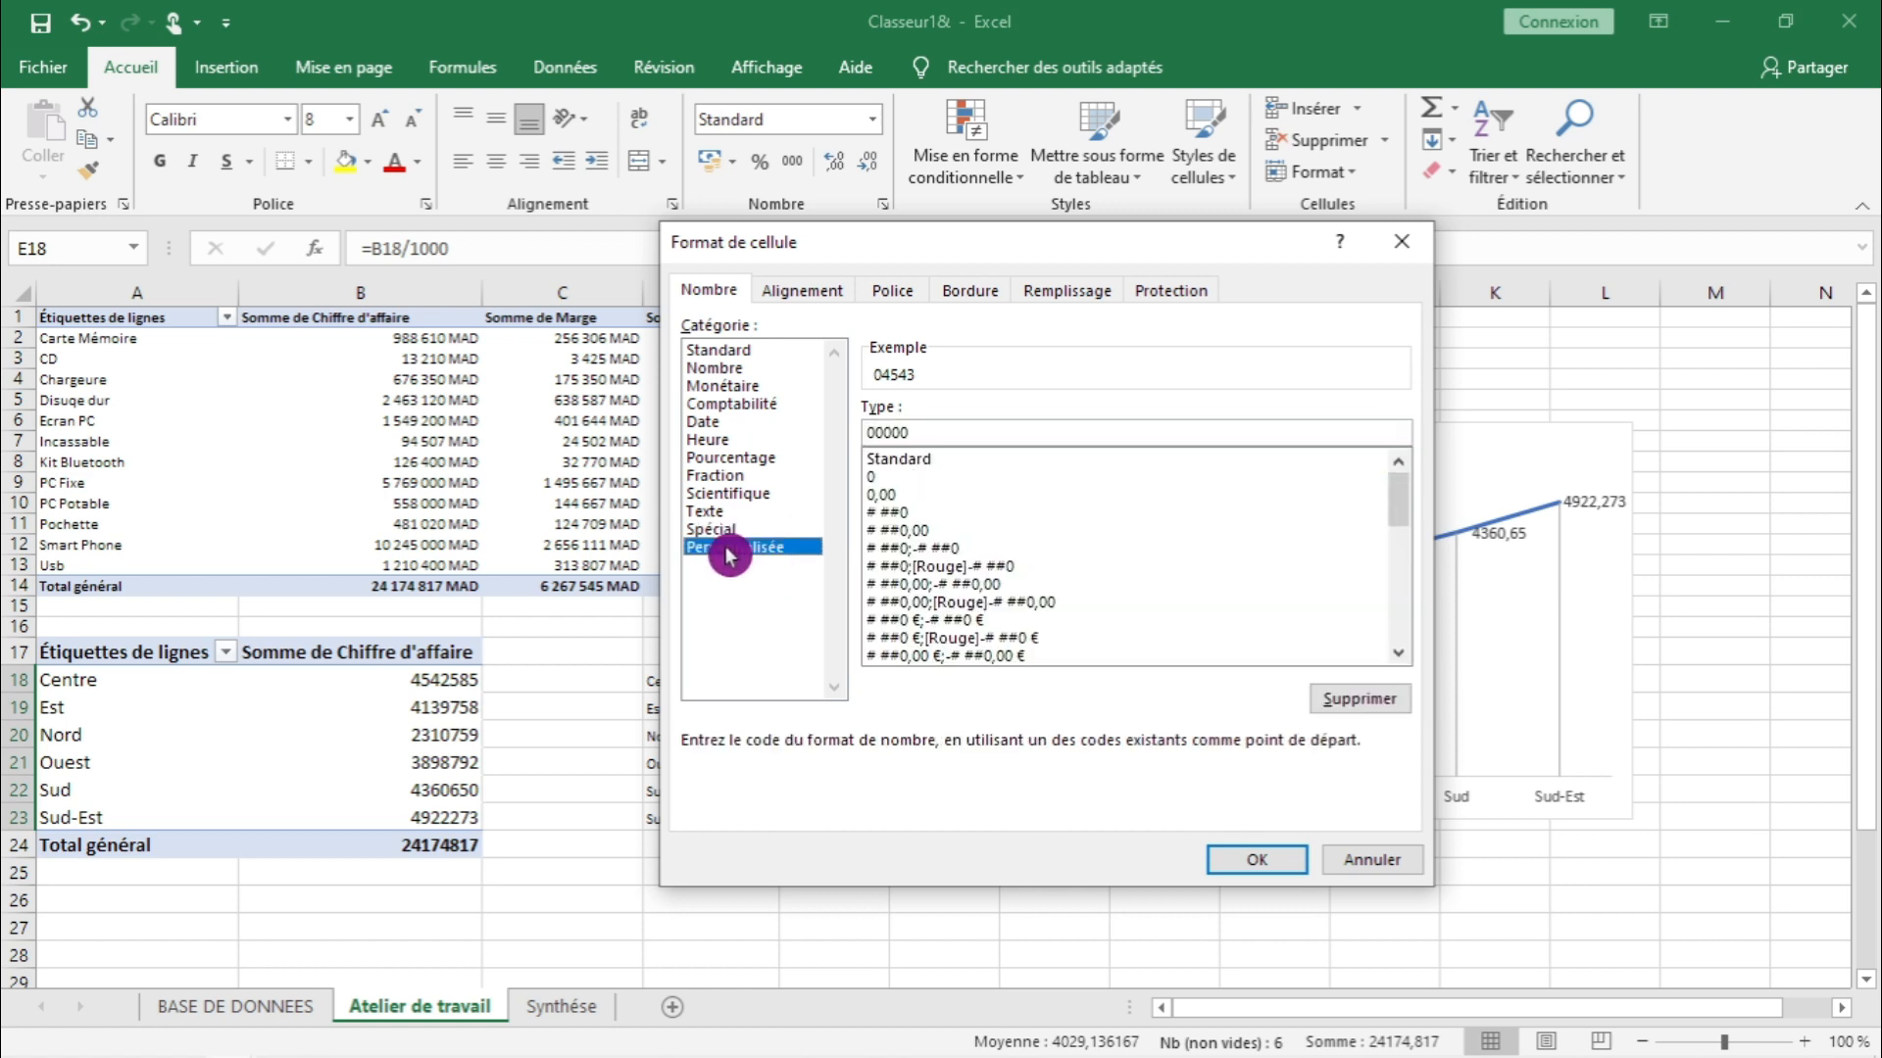
left_click_drag(1399, 512, 1418, 658)
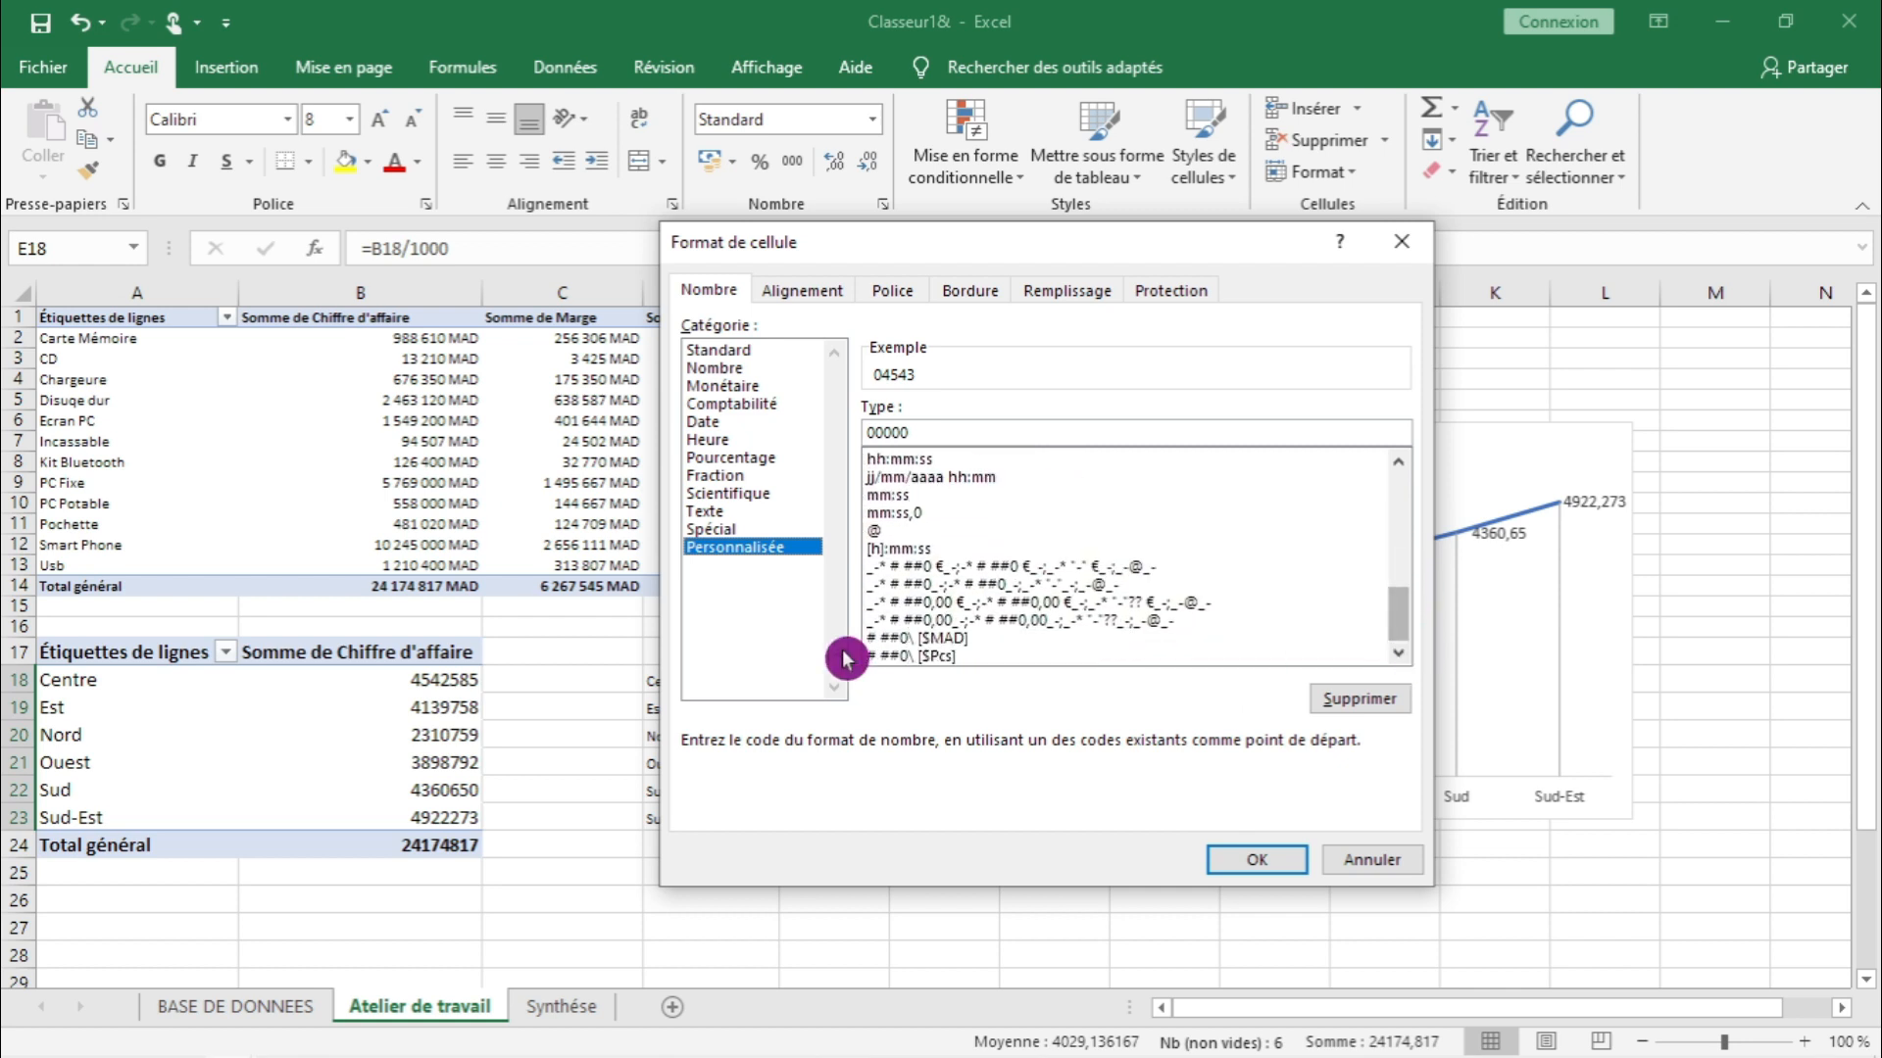
left_click(950, 639)
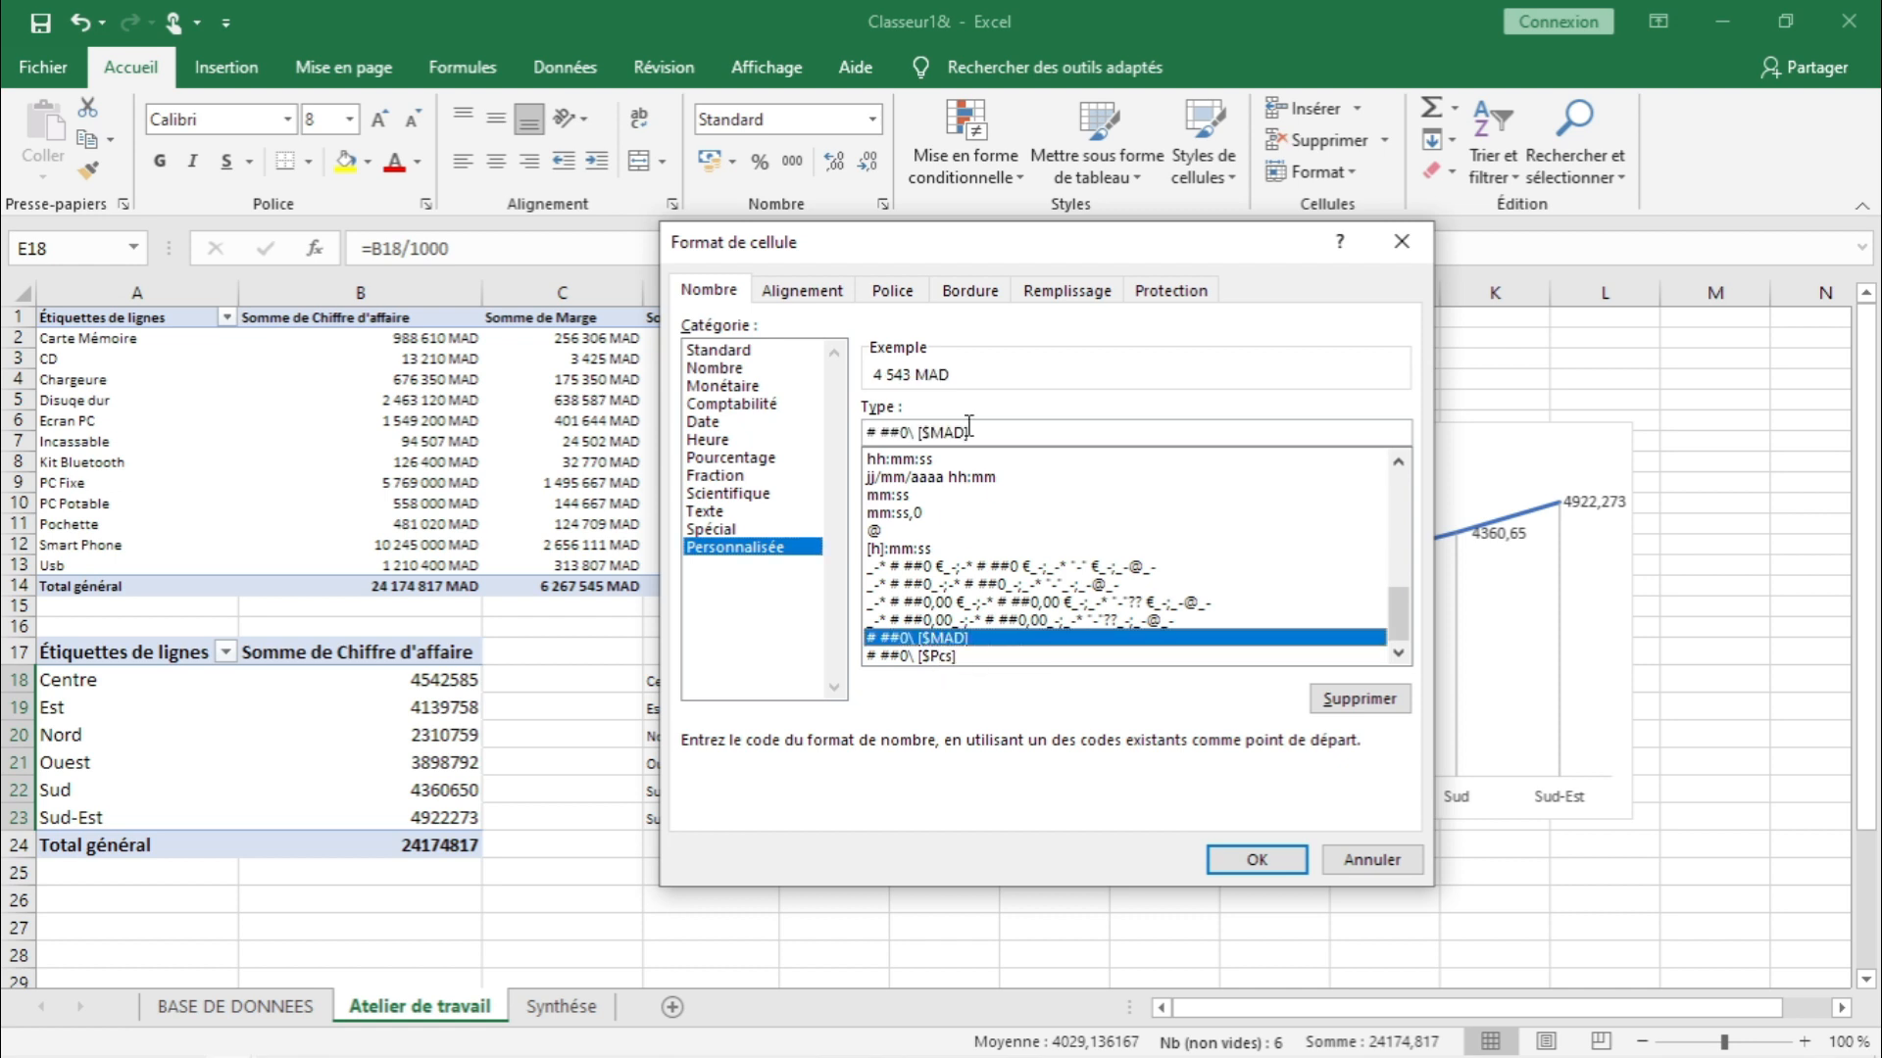
key("BackSpace")
key("BackSpace")
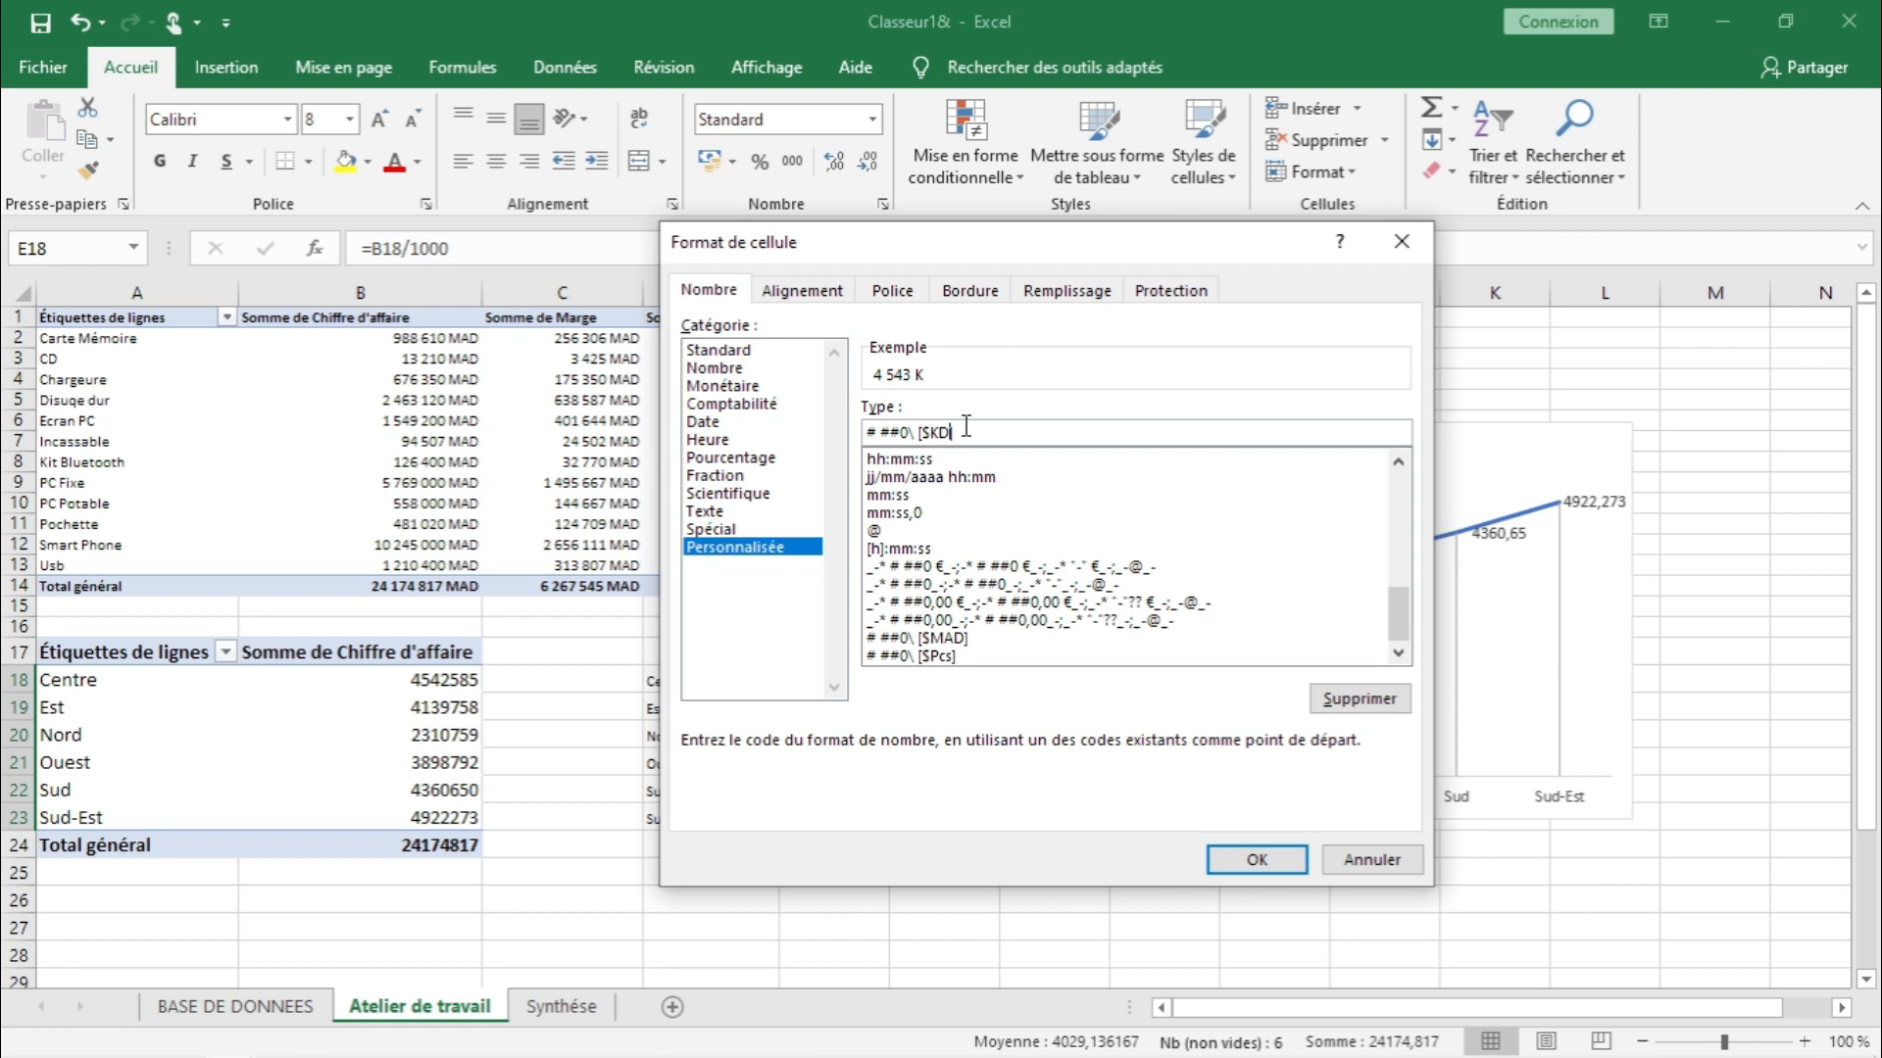
left_click(1256, 859)
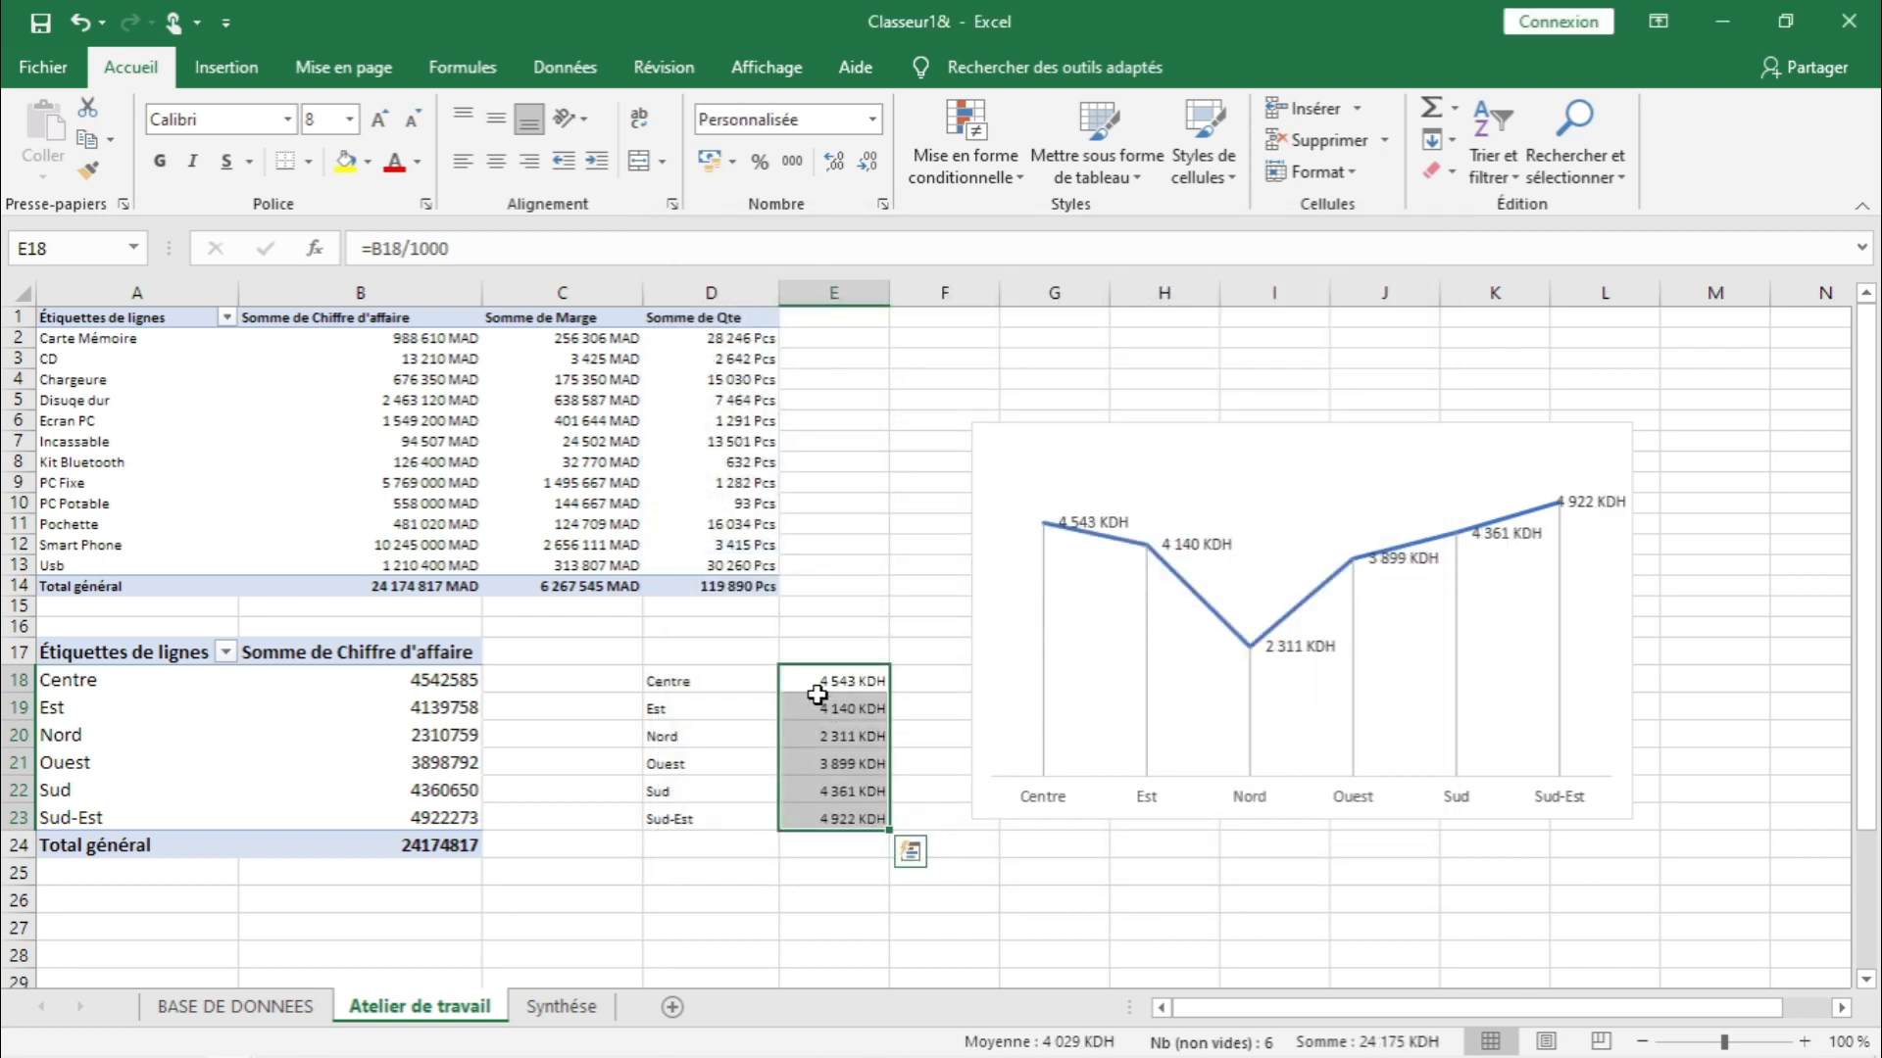
- Reduce the font size of the line chart's data labels to 8
left_click(1094, 517)
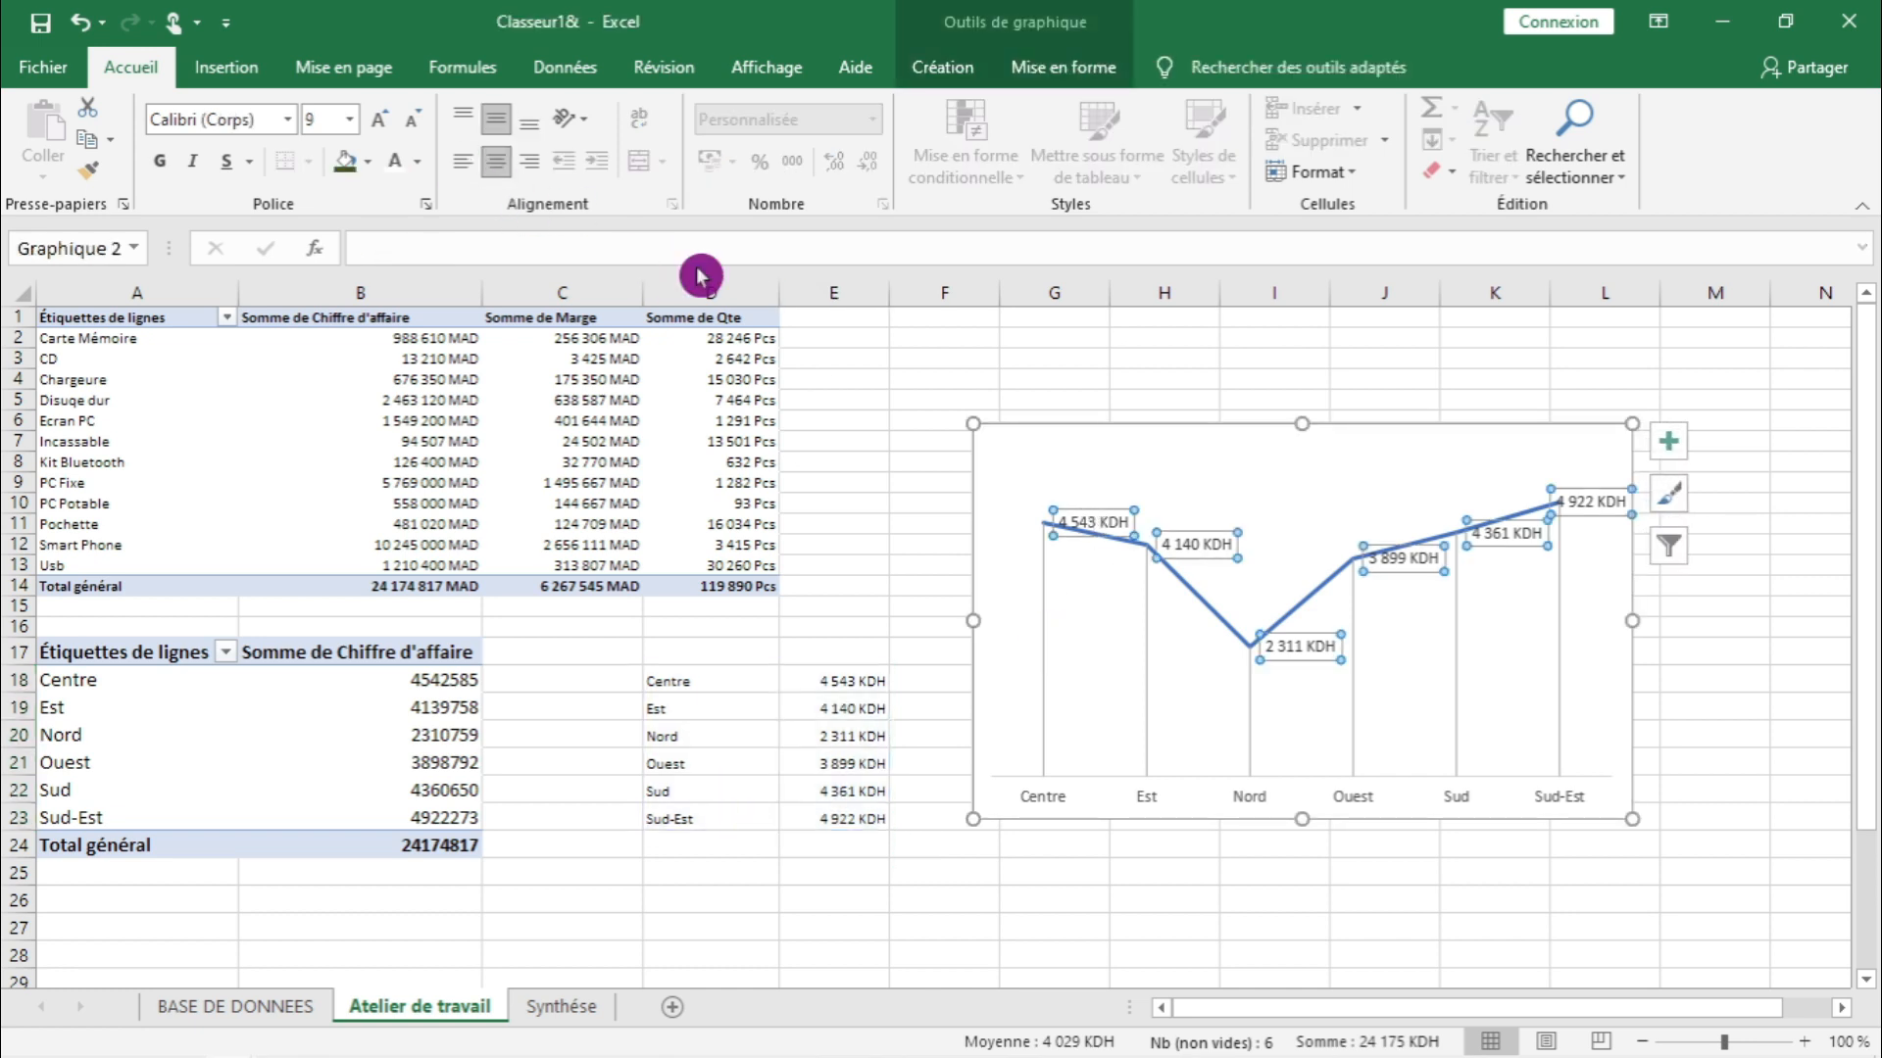
left_click(412, 119)
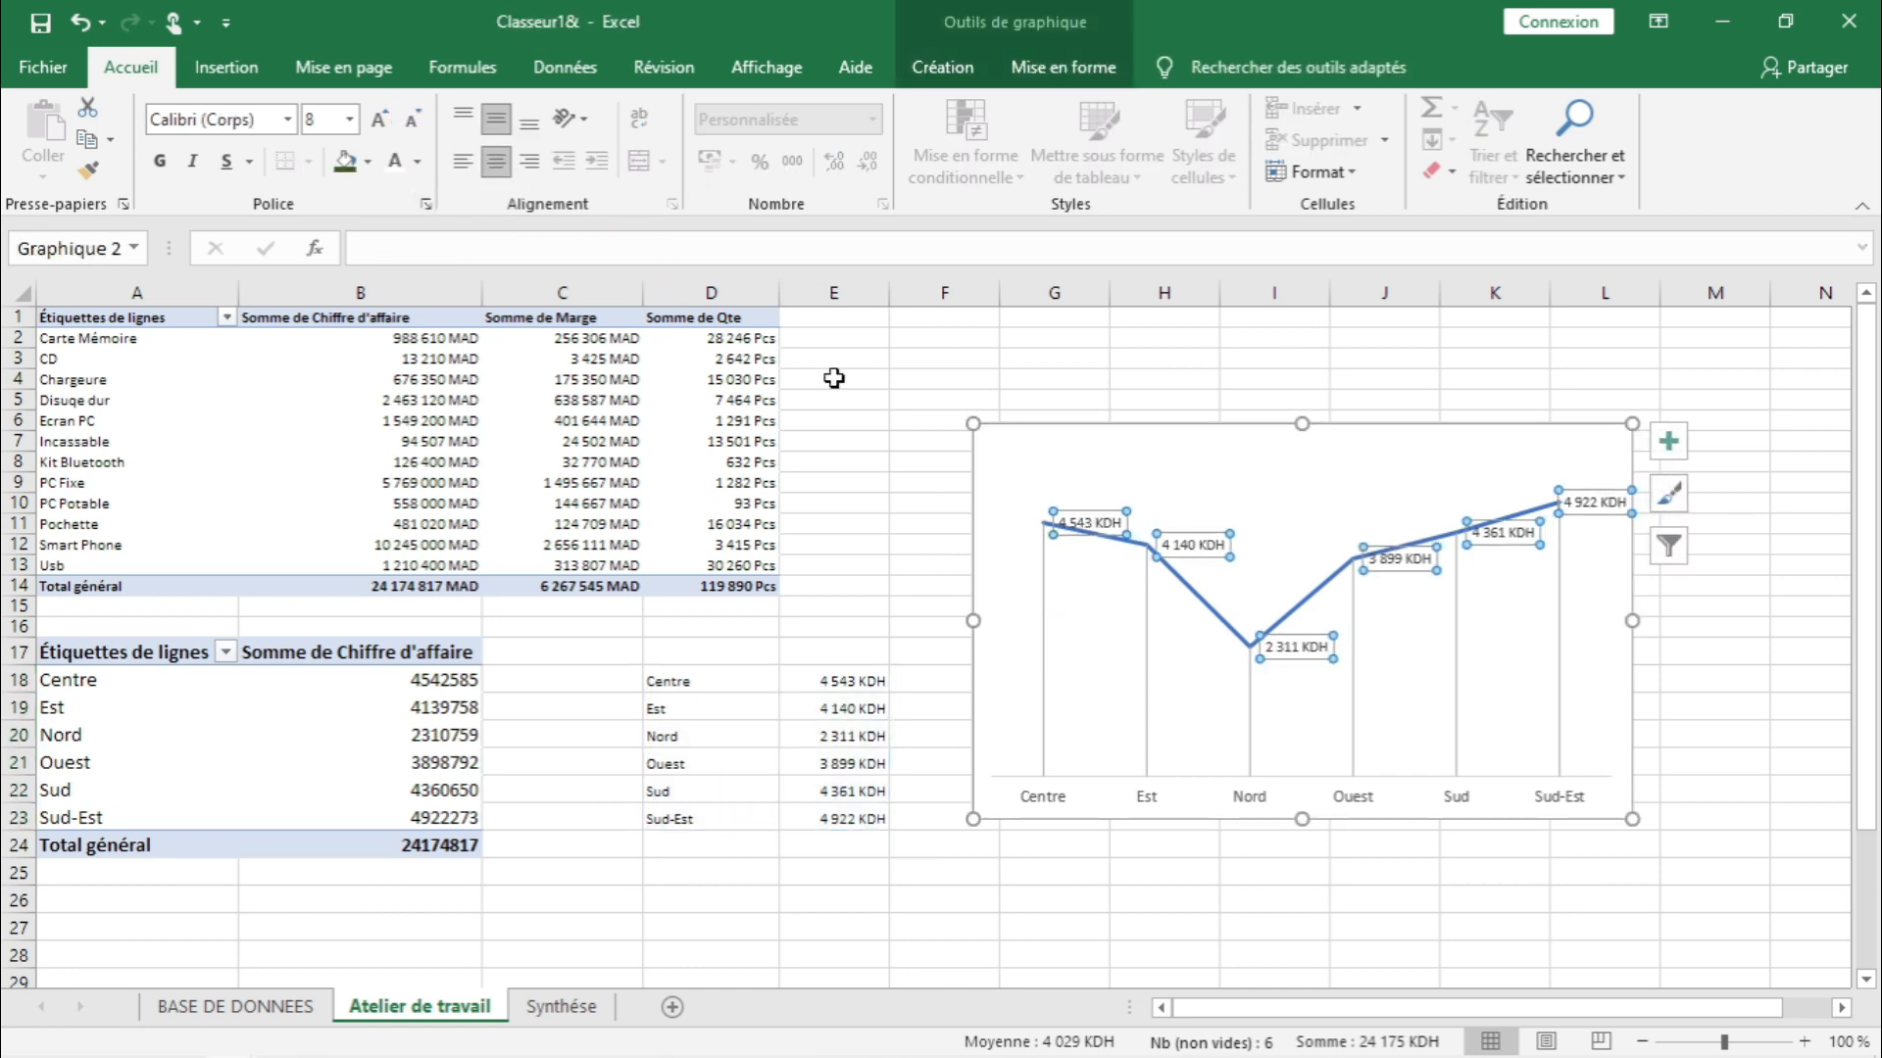
- Cut the zone line chart from Atelier de travail and paste it on the Synthése sheet
left_click(1047, 440)
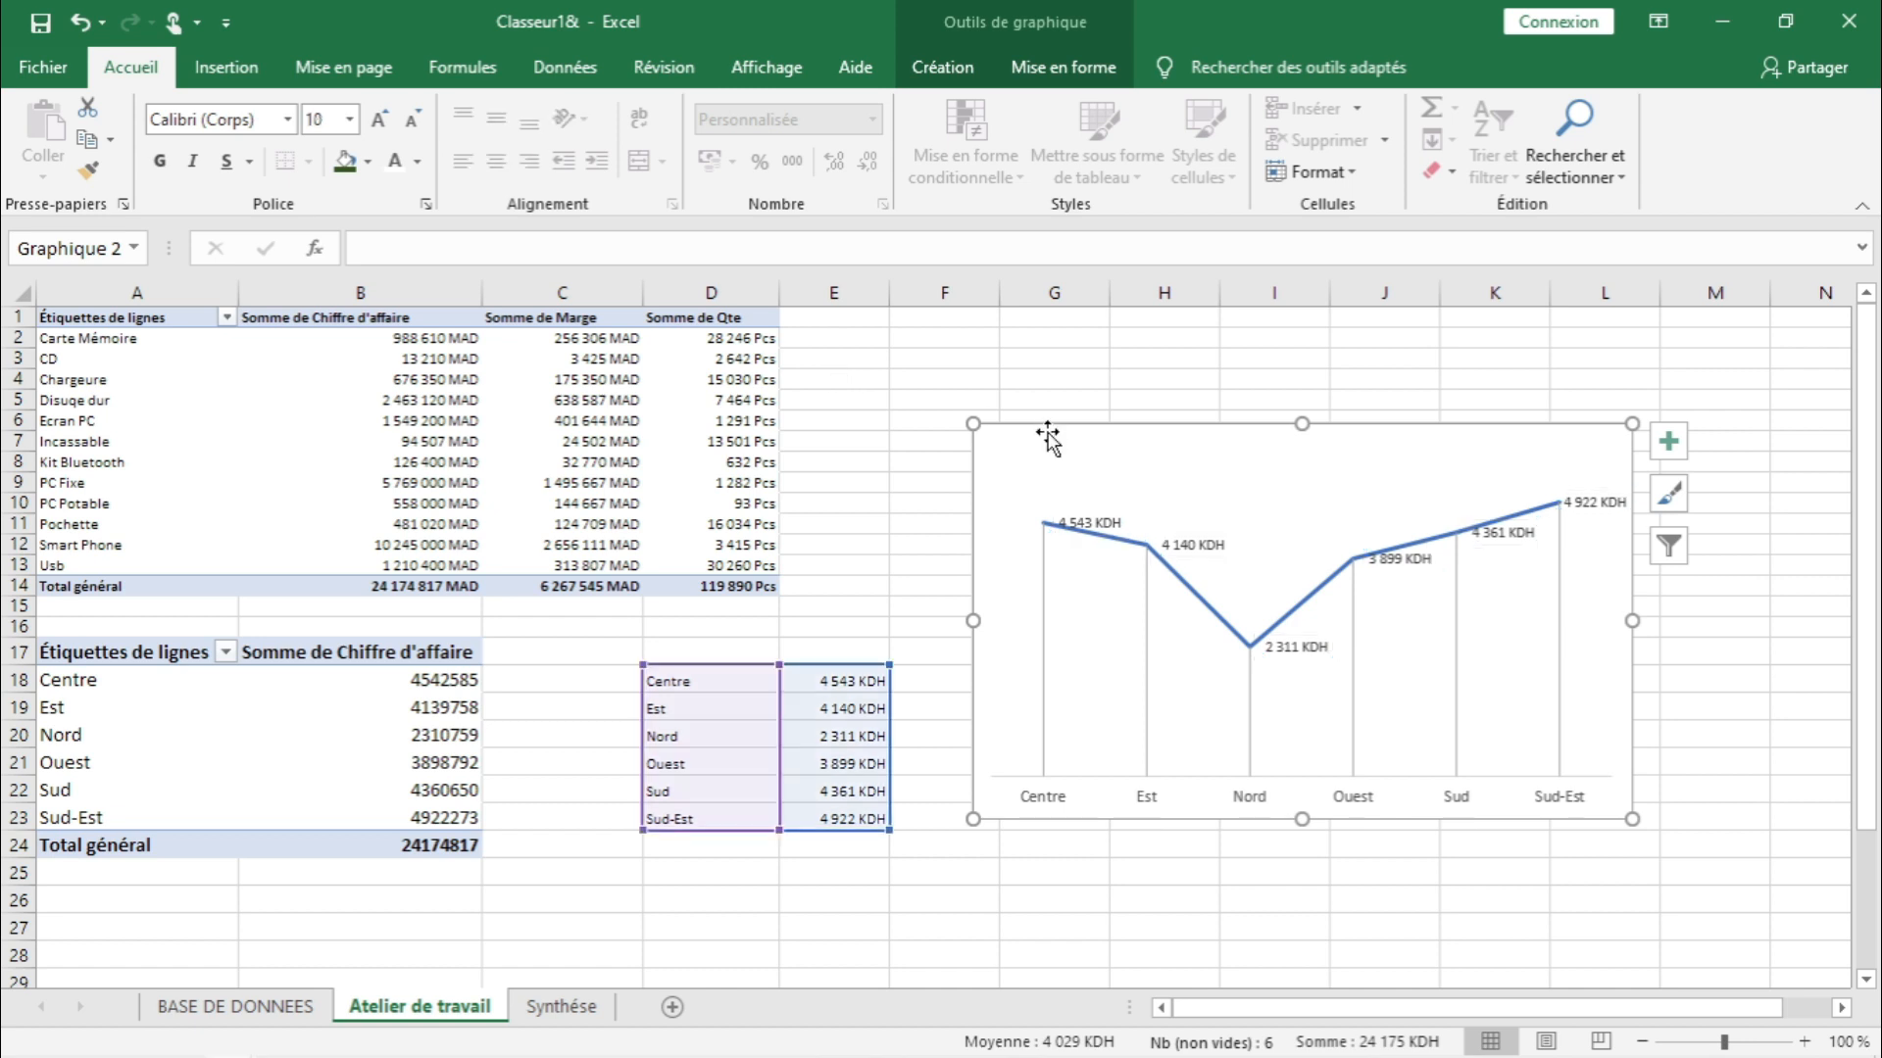
right_click(1046, 432)
left_click(1095, 449)
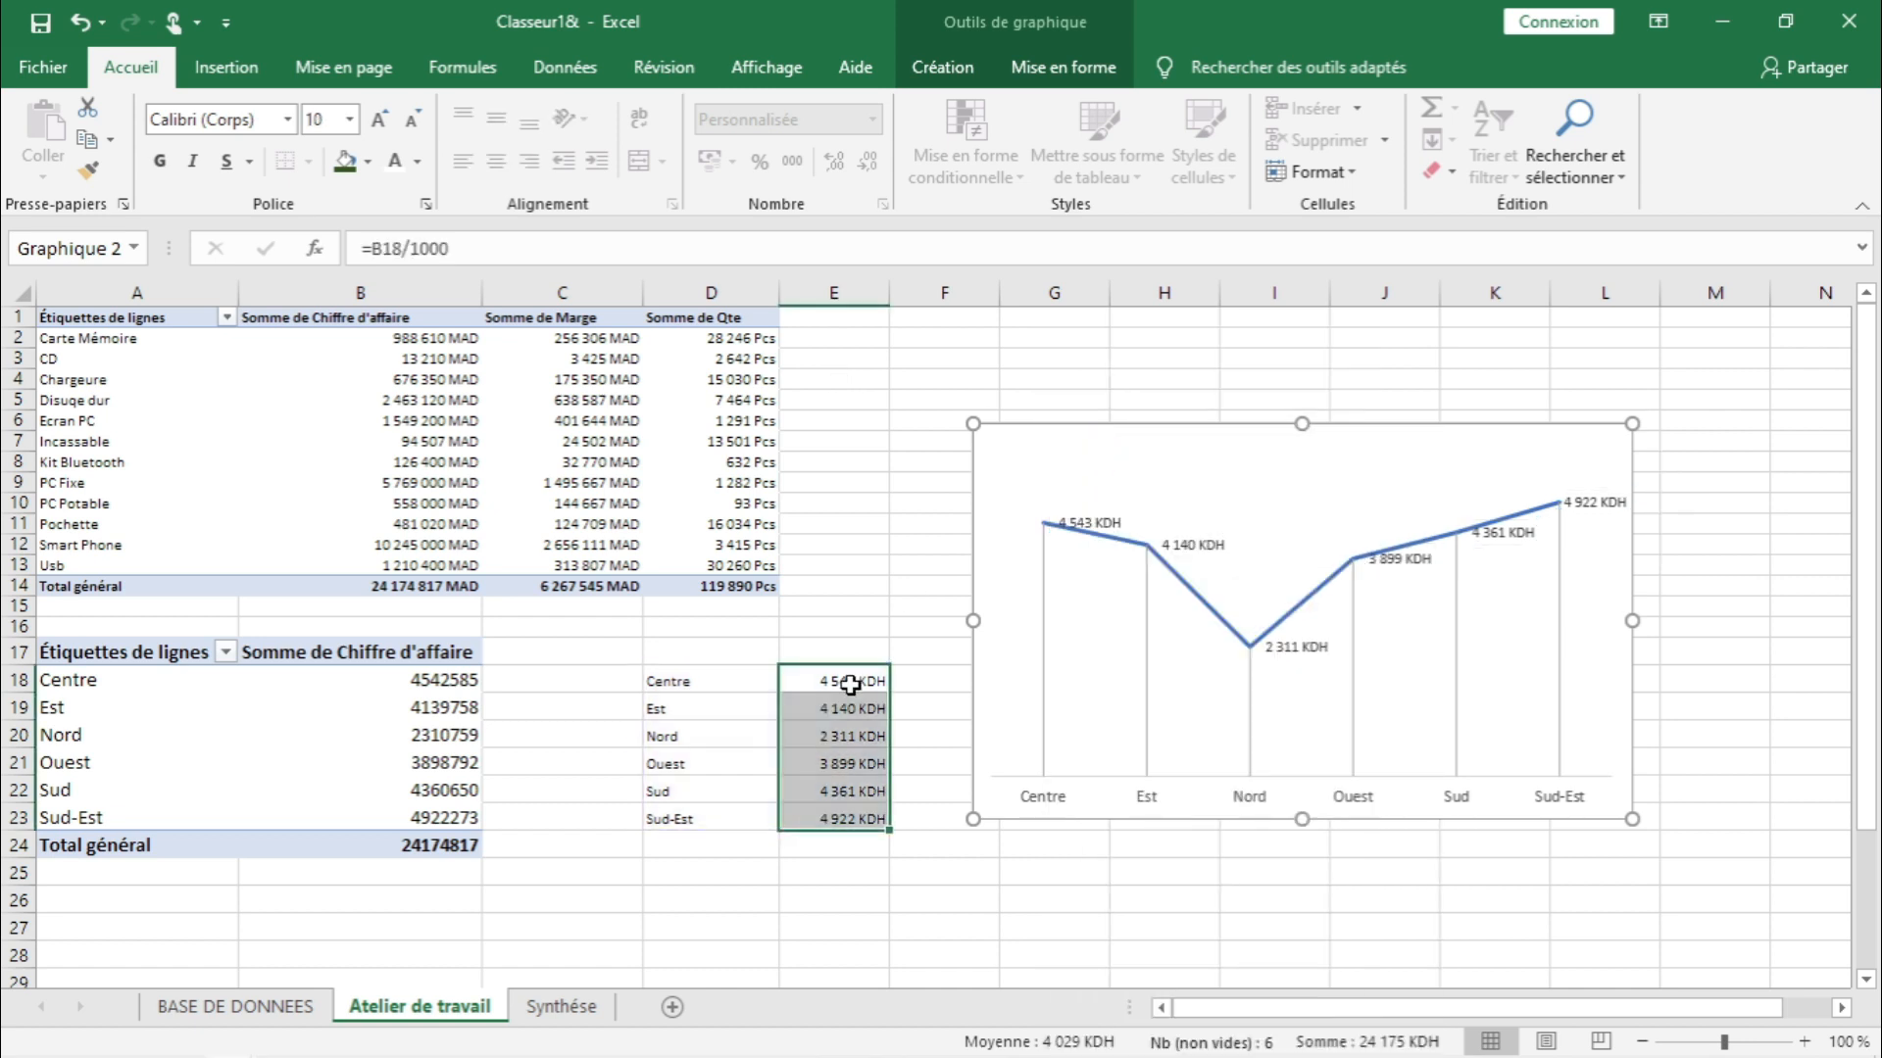
left_click(537, 959)
left_click(548, 980)
left_click(549, 1020)
left_click(712, 741)
key("ctrl+v")
- Position the pasted line chart below the KPI shapes and shrink it to span roughly rows 14 to 28
mouse_move(815, 730)
left_mouse_down()
mouse_move(453, 651)
mouse_move(197, 559)
mouse_move(222, 567)
mouse_move(216, 547)
left_mouse_up()
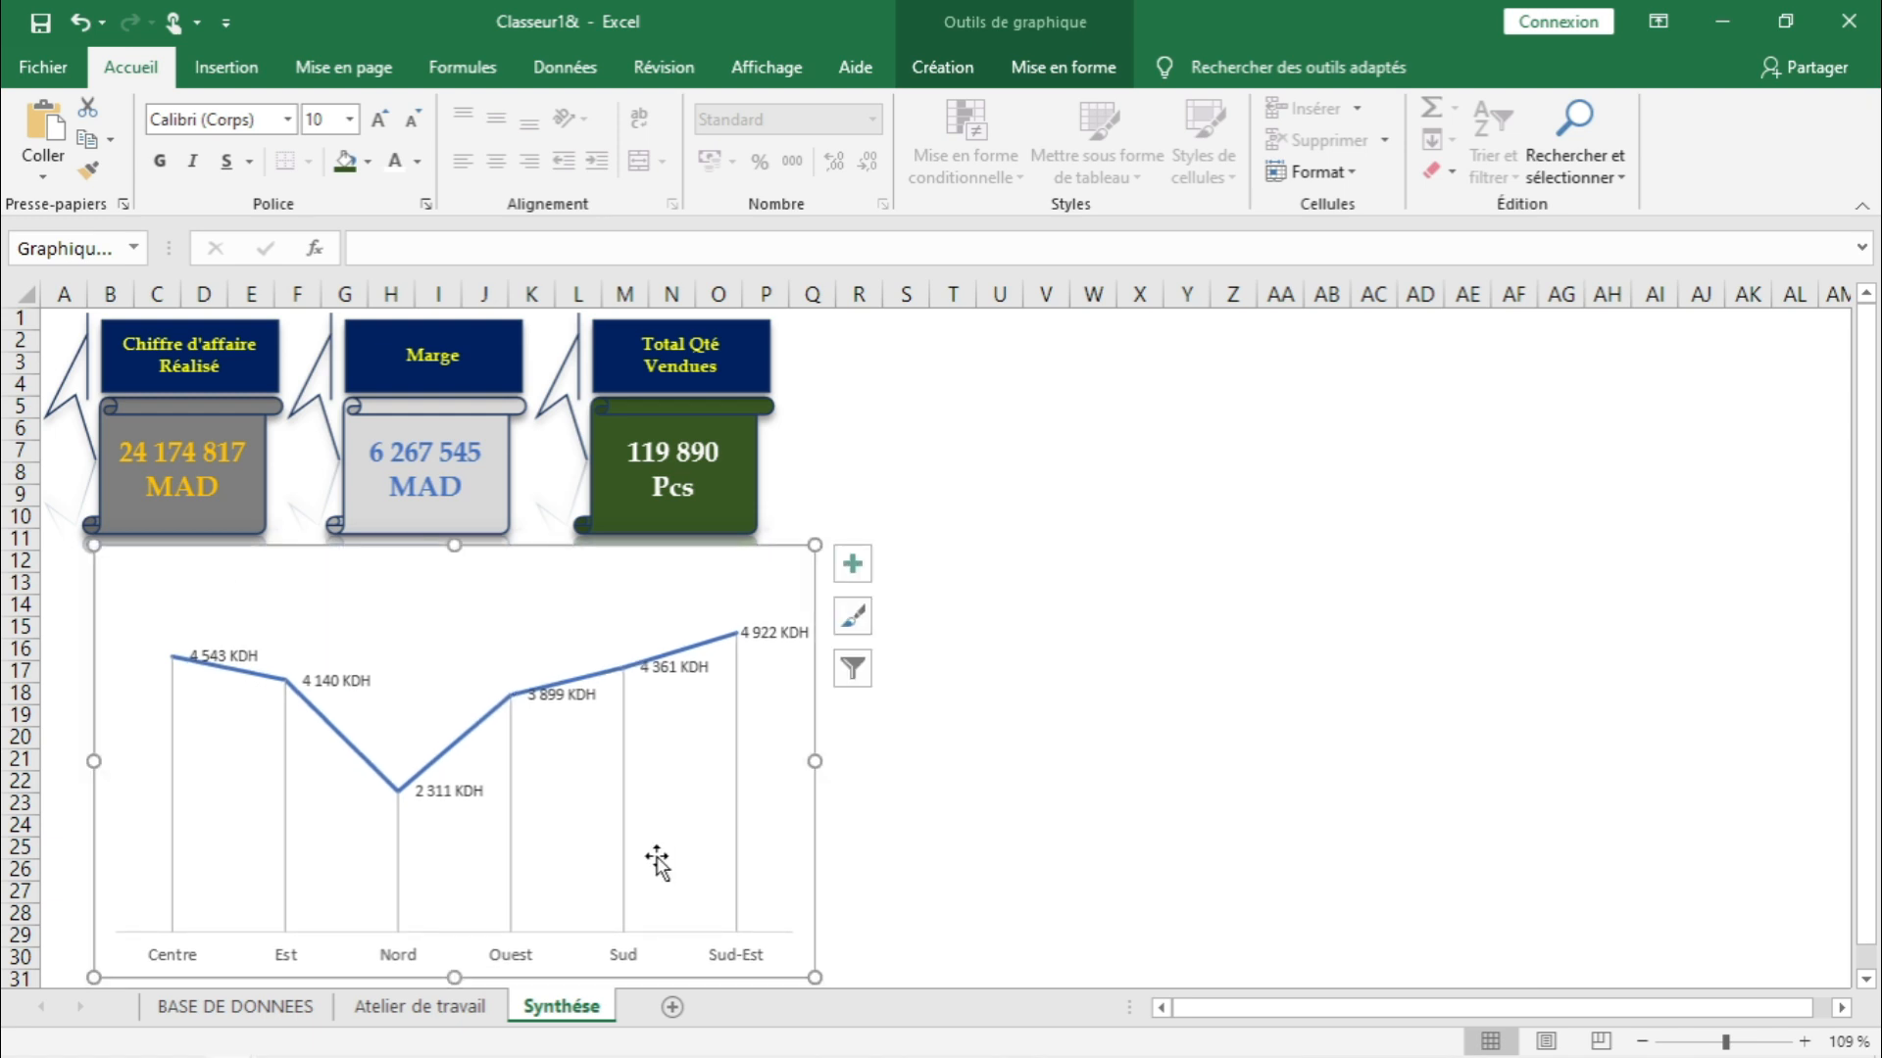
left_click_drag(814, 977, 663, 872)
left_click_drag(310, 560, 303, 611)
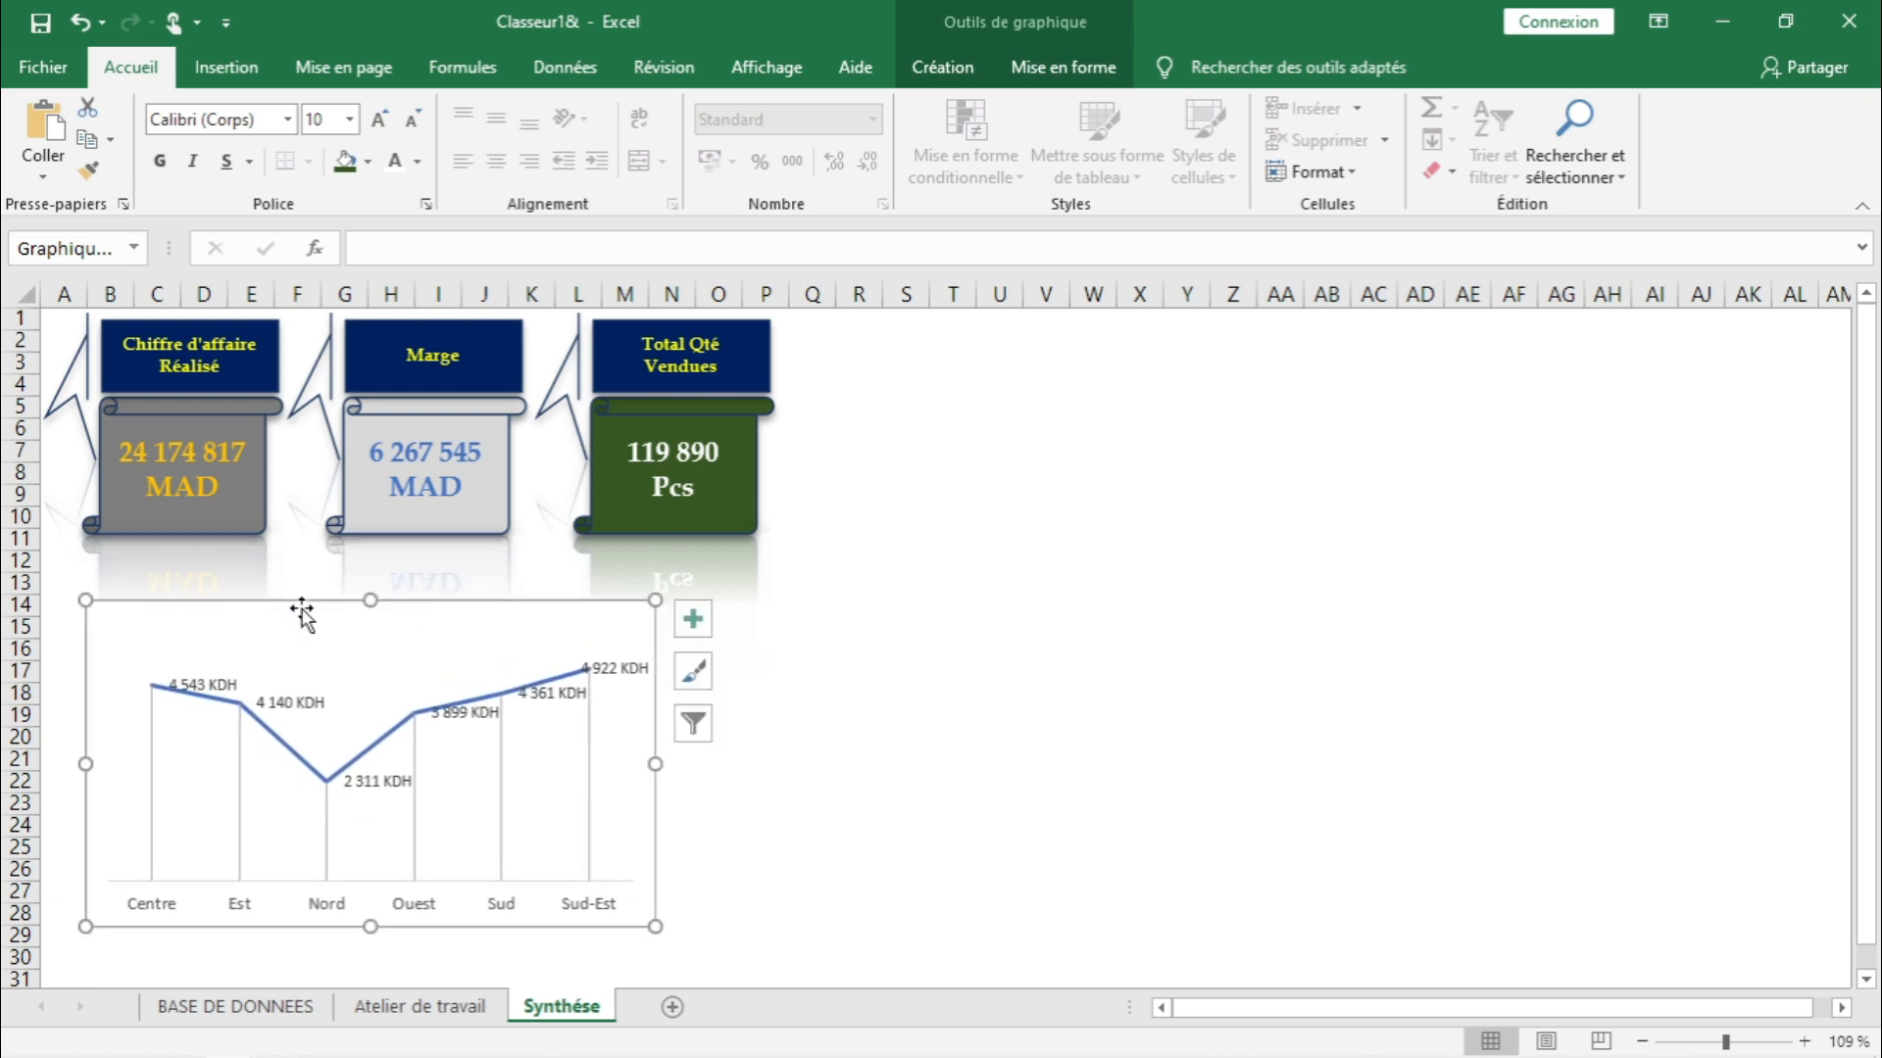
- Set the position of the line chart's data labels to Centre
right_click(290, 703)
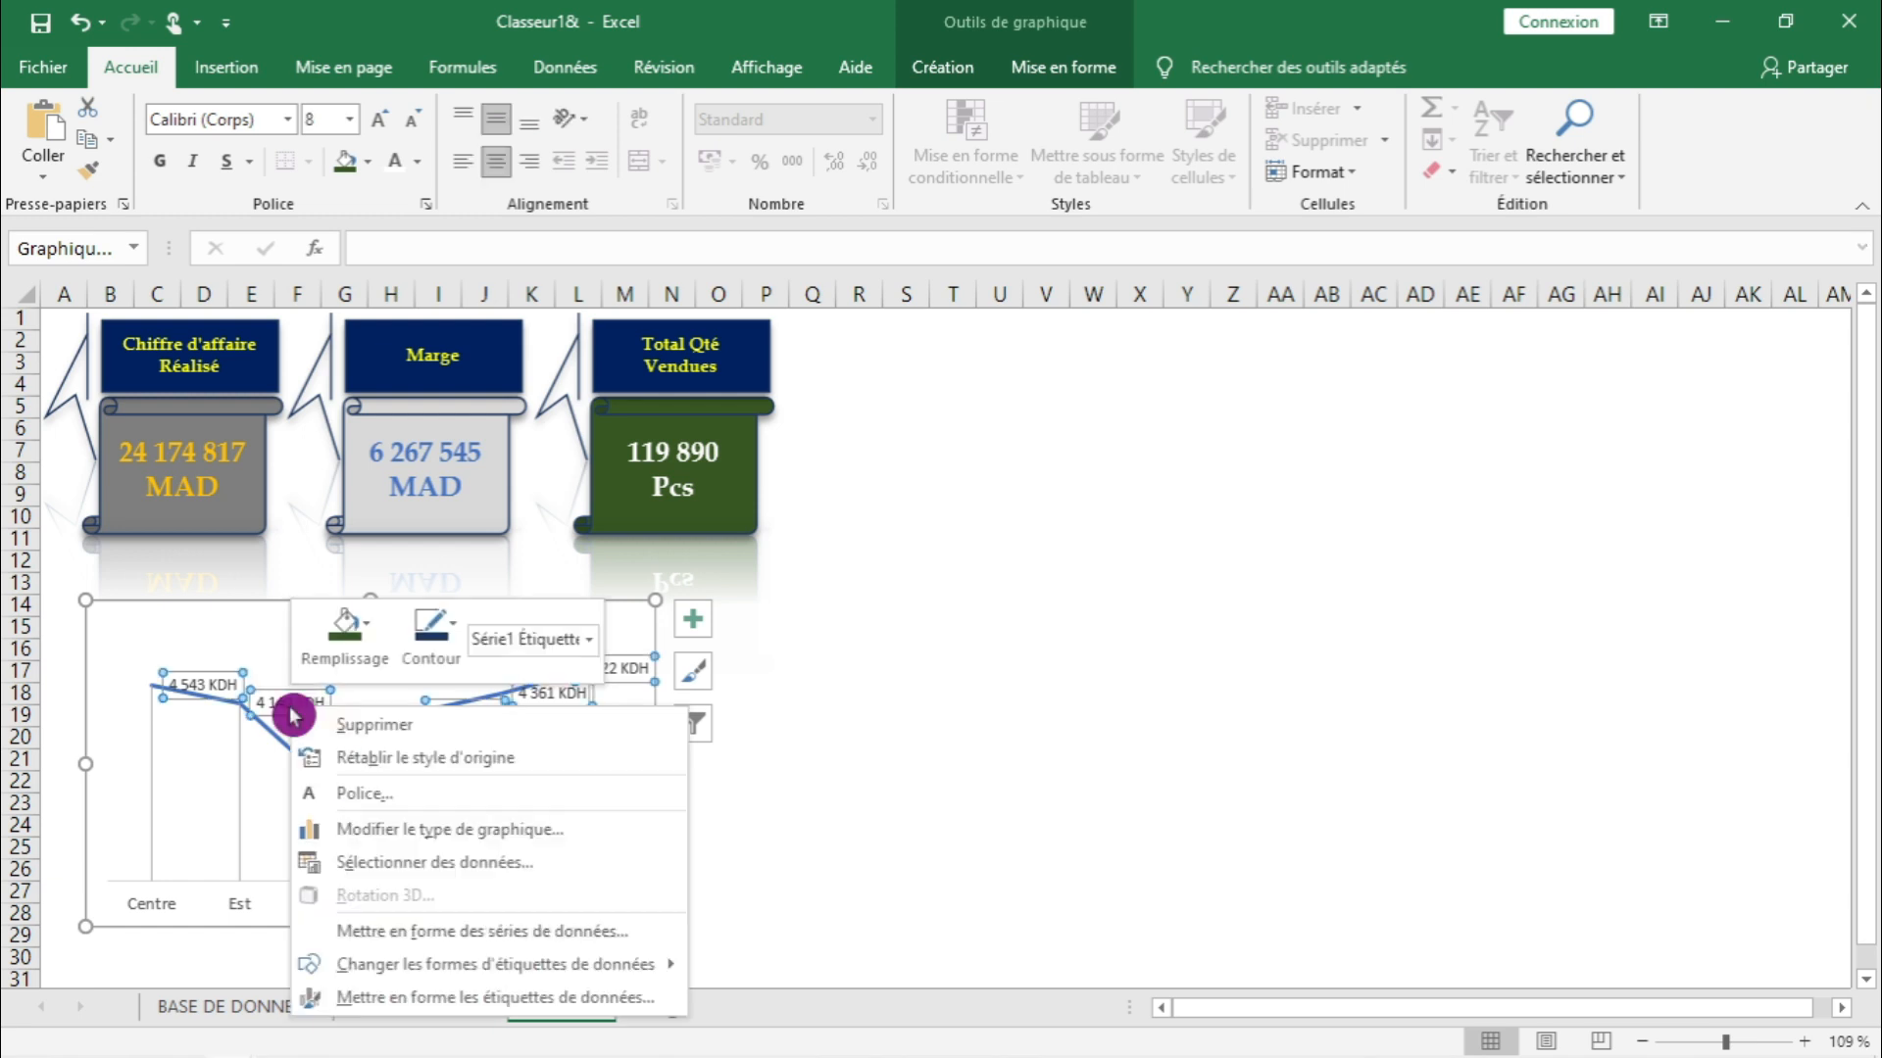
left_click(404, 999)
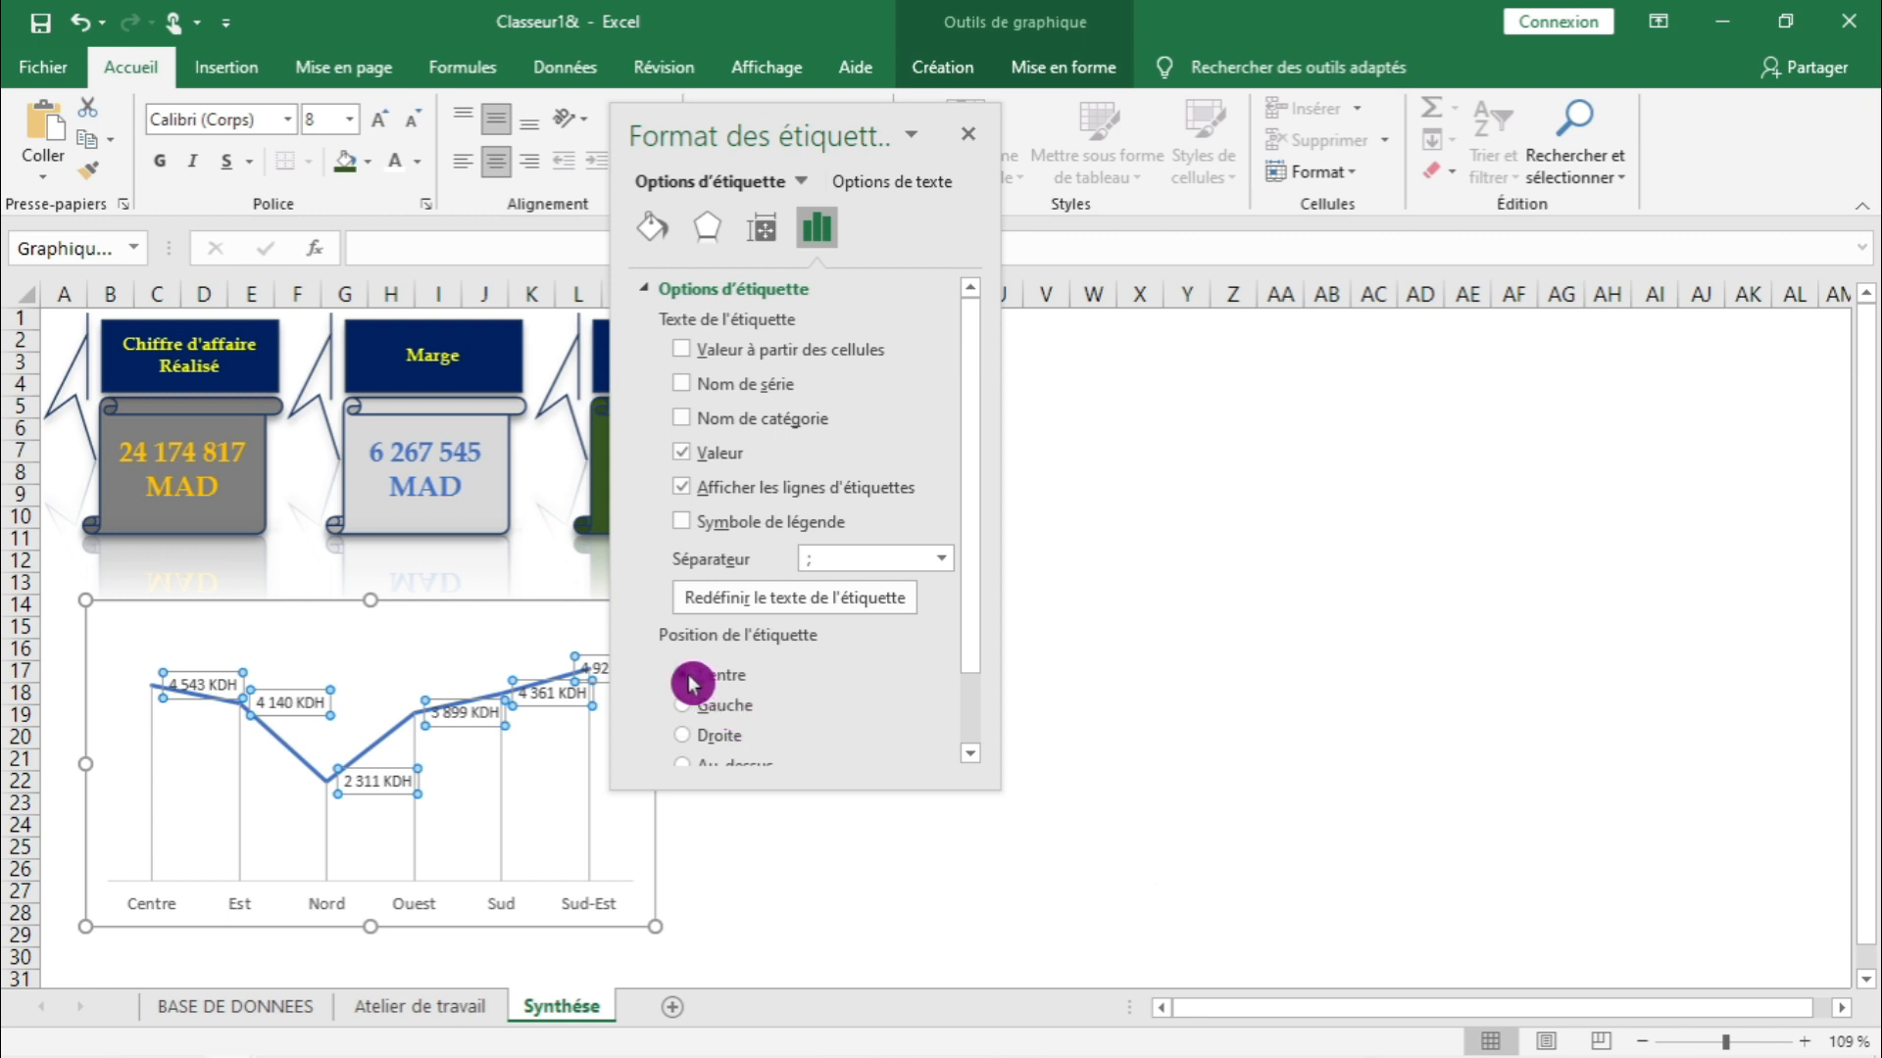
left_click(682, 675)
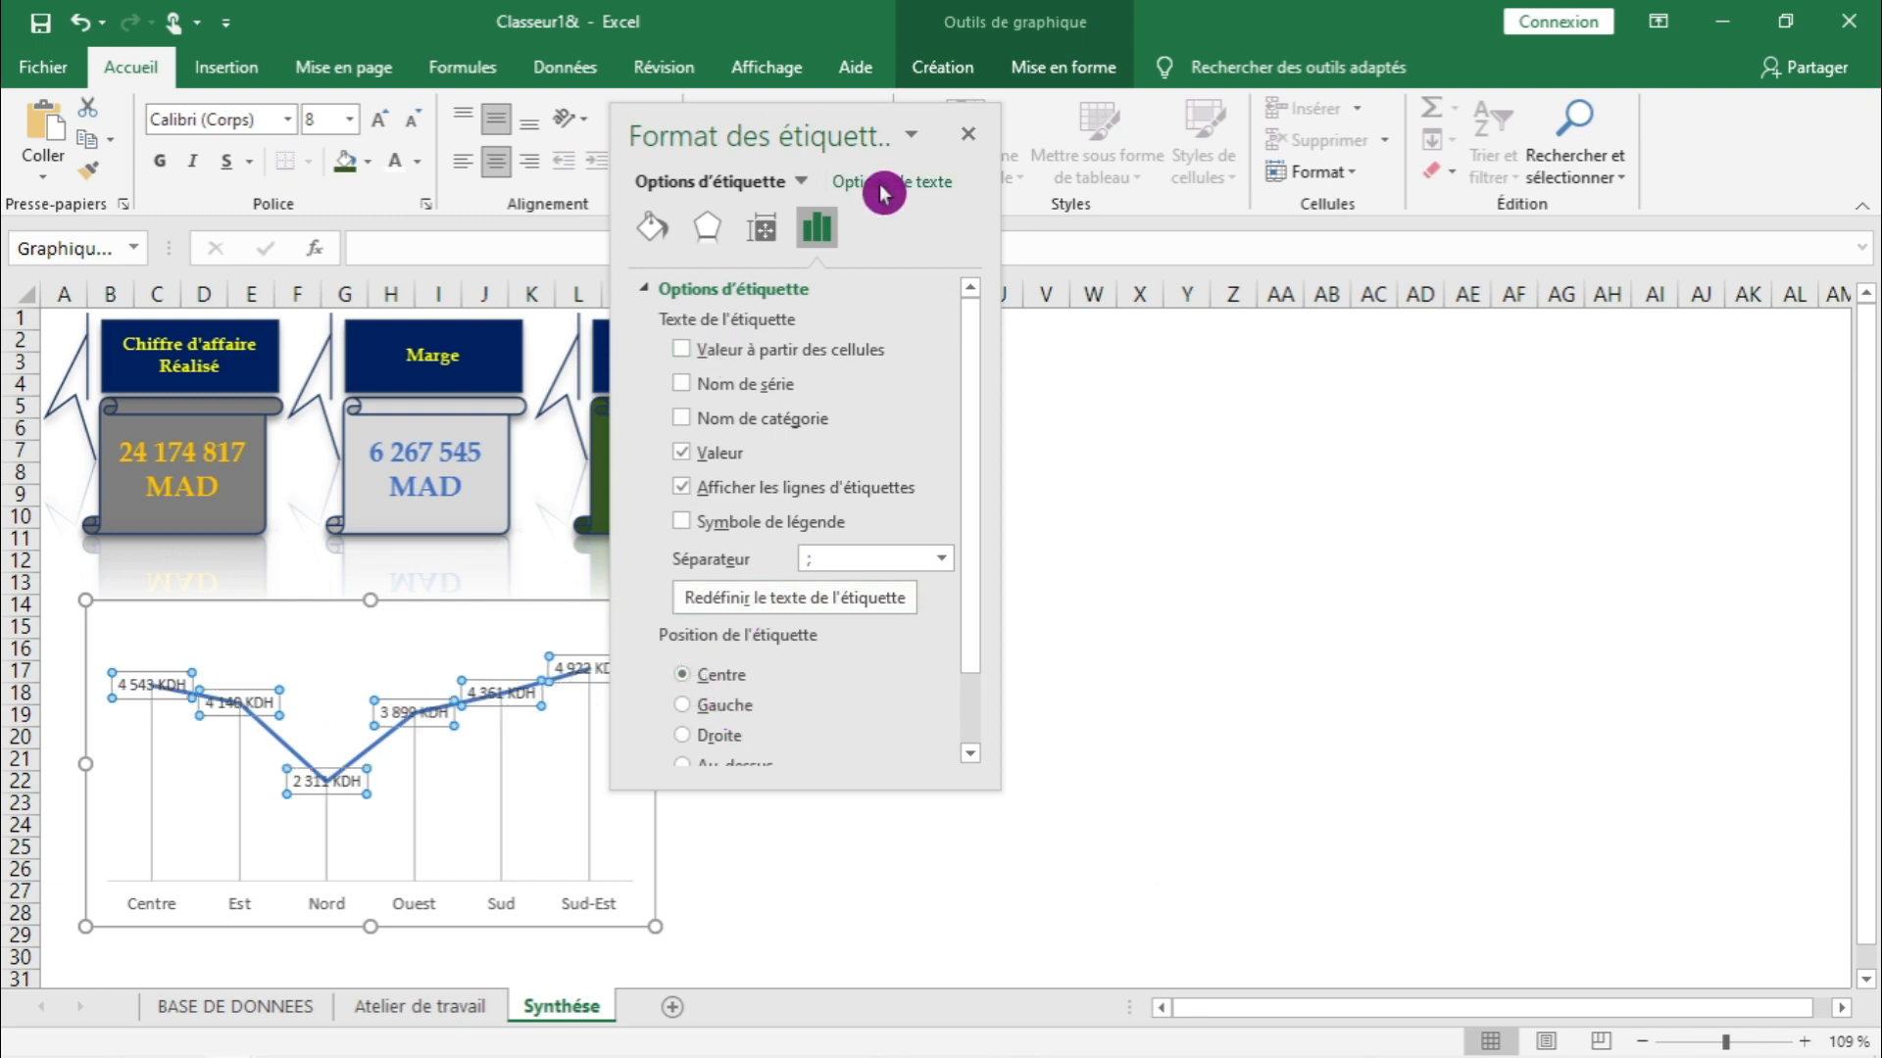
left_click(969, 133)
- Keep the chart's data labels at font size 8 and make them bold
left_click(412, 121)
left_click(413, 122)
left_click(380, 118)
left_click(379, 119)
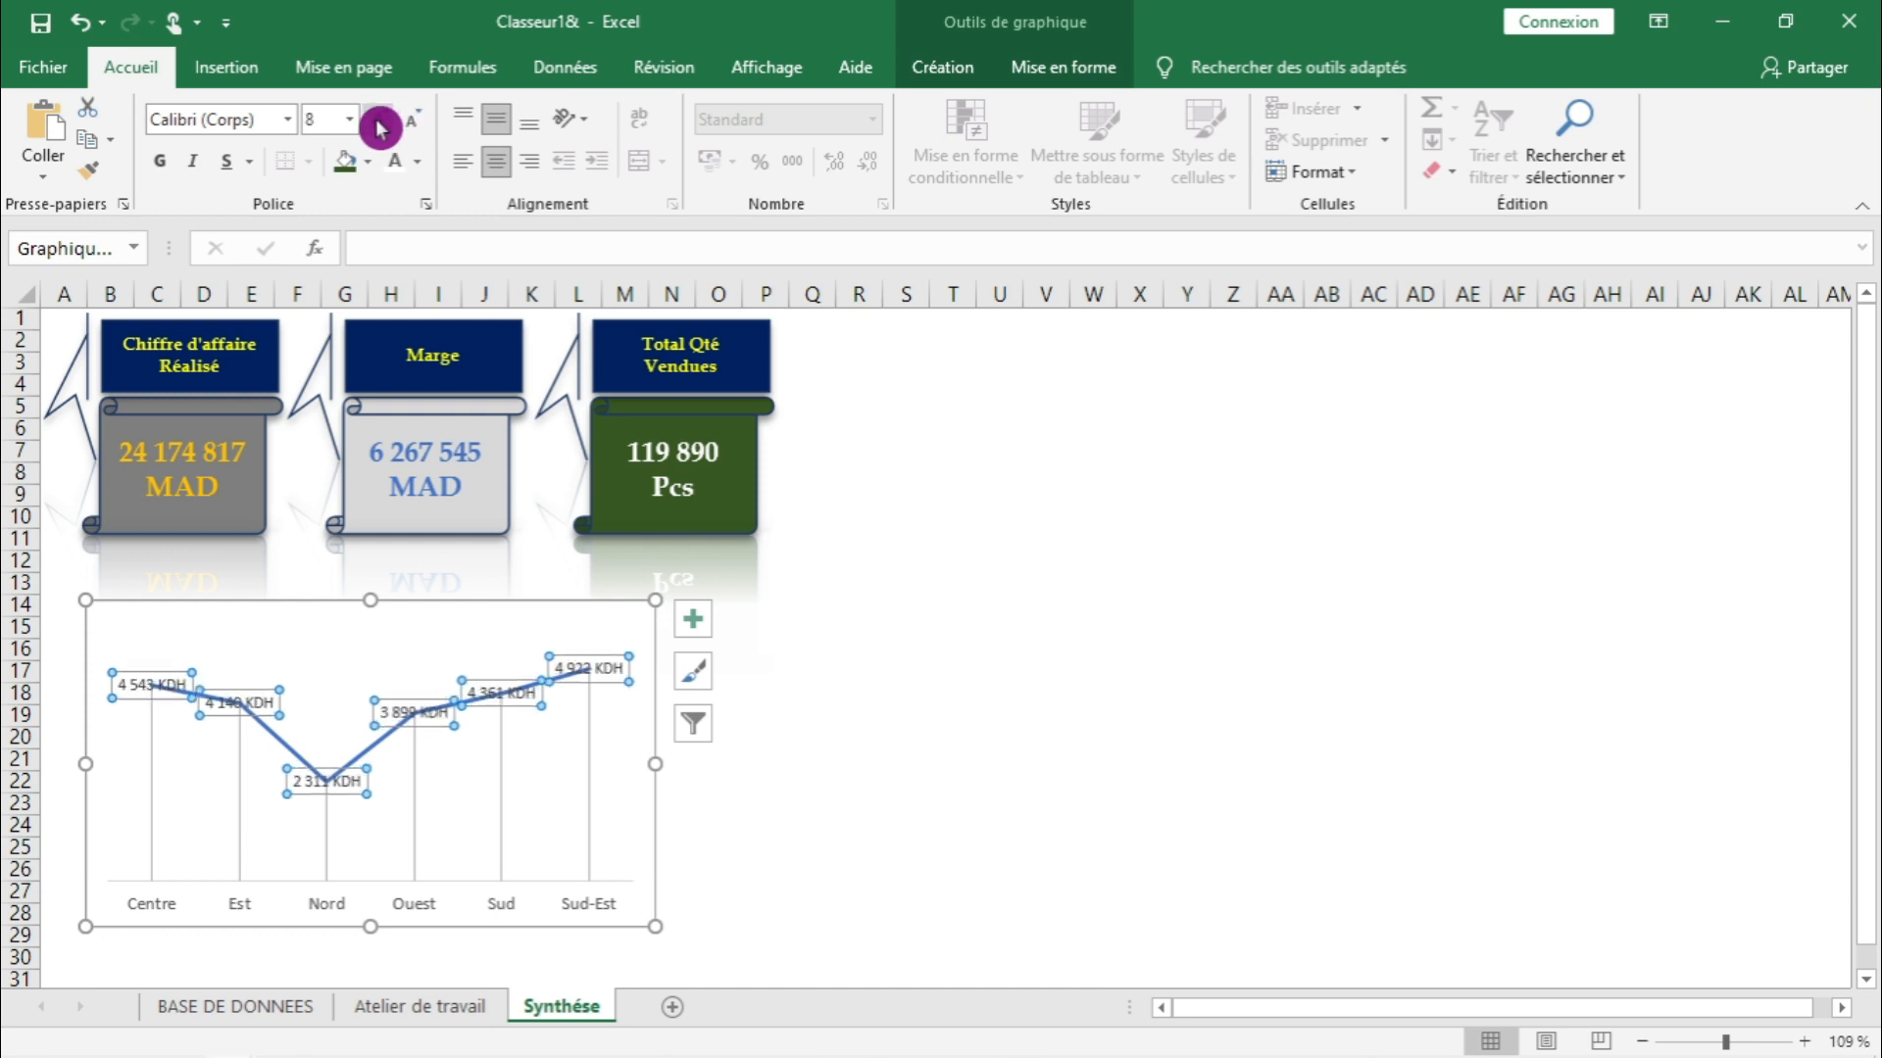
left_click(155, 178)
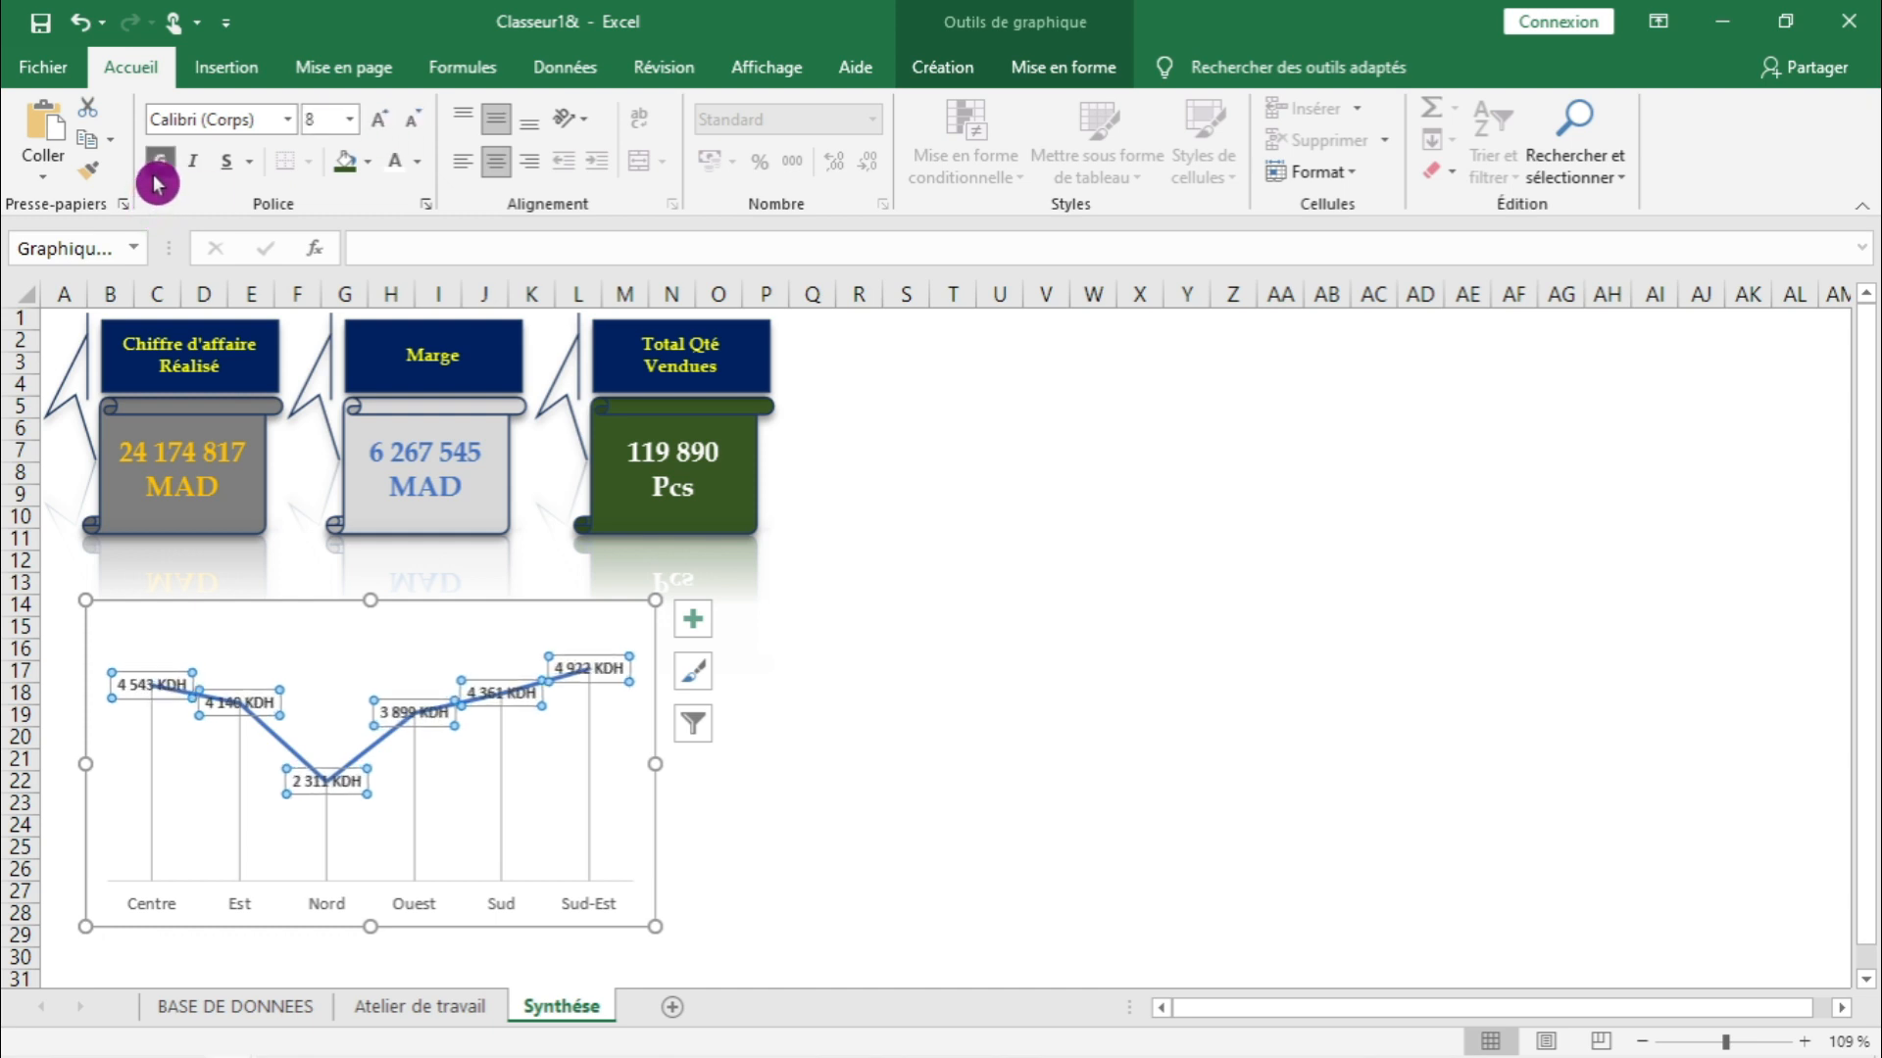
- Adjust the outline thickness of the chart area and give the outline a dashed style
right_click(473, 610)
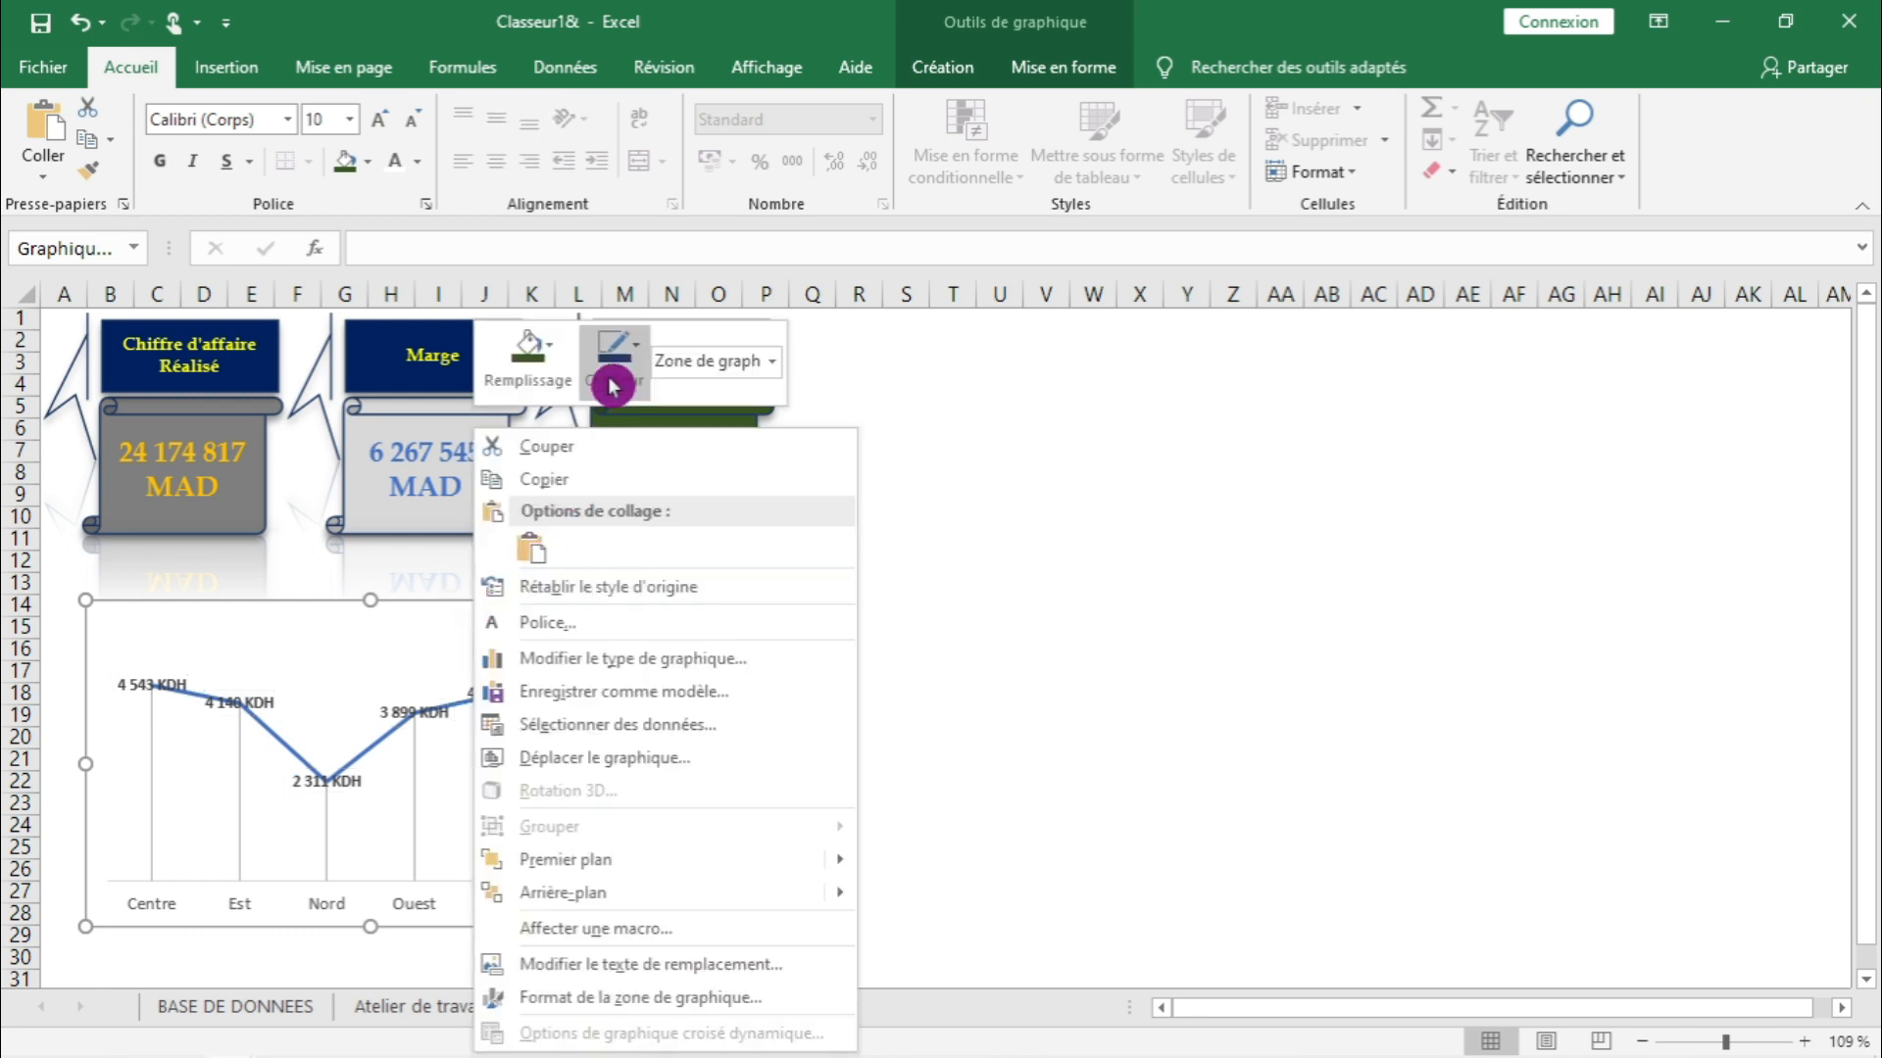
left_click(613, 385)
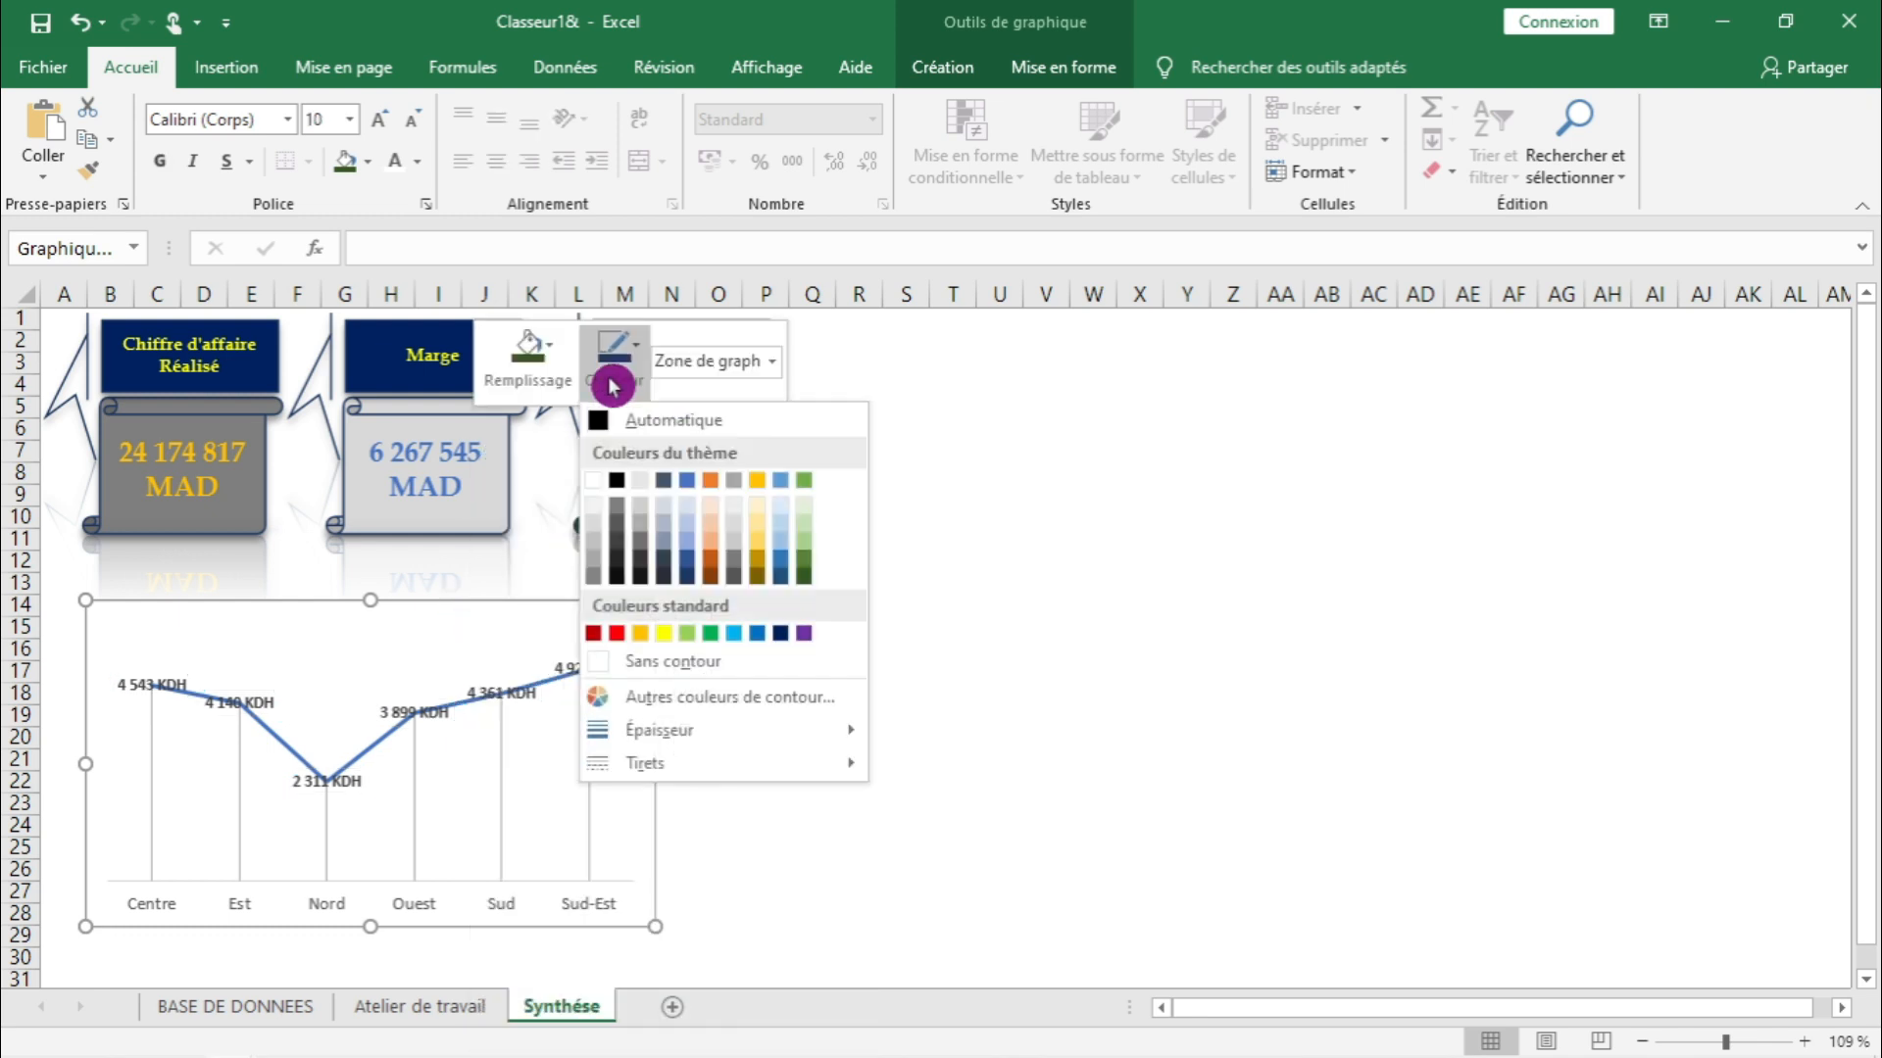
left_click(728, 740)
left_click(949, 827)
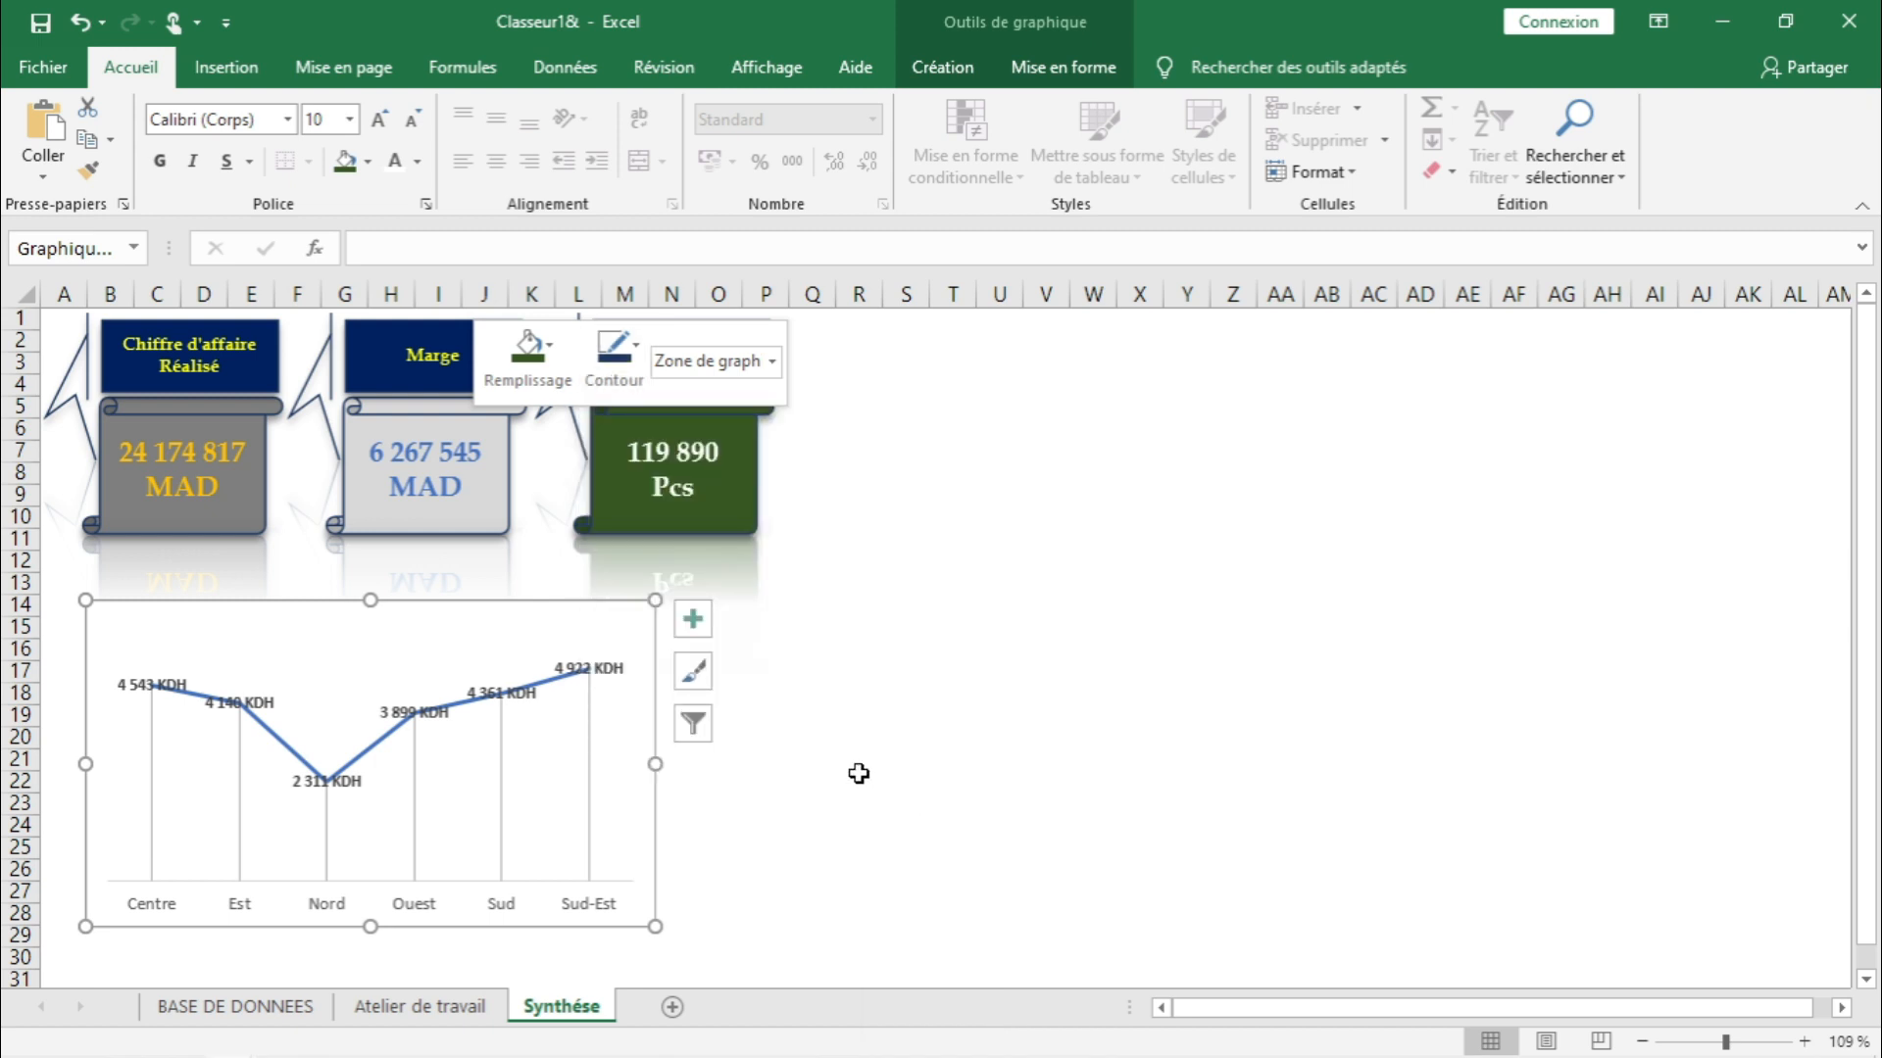
left_click(616, 382)
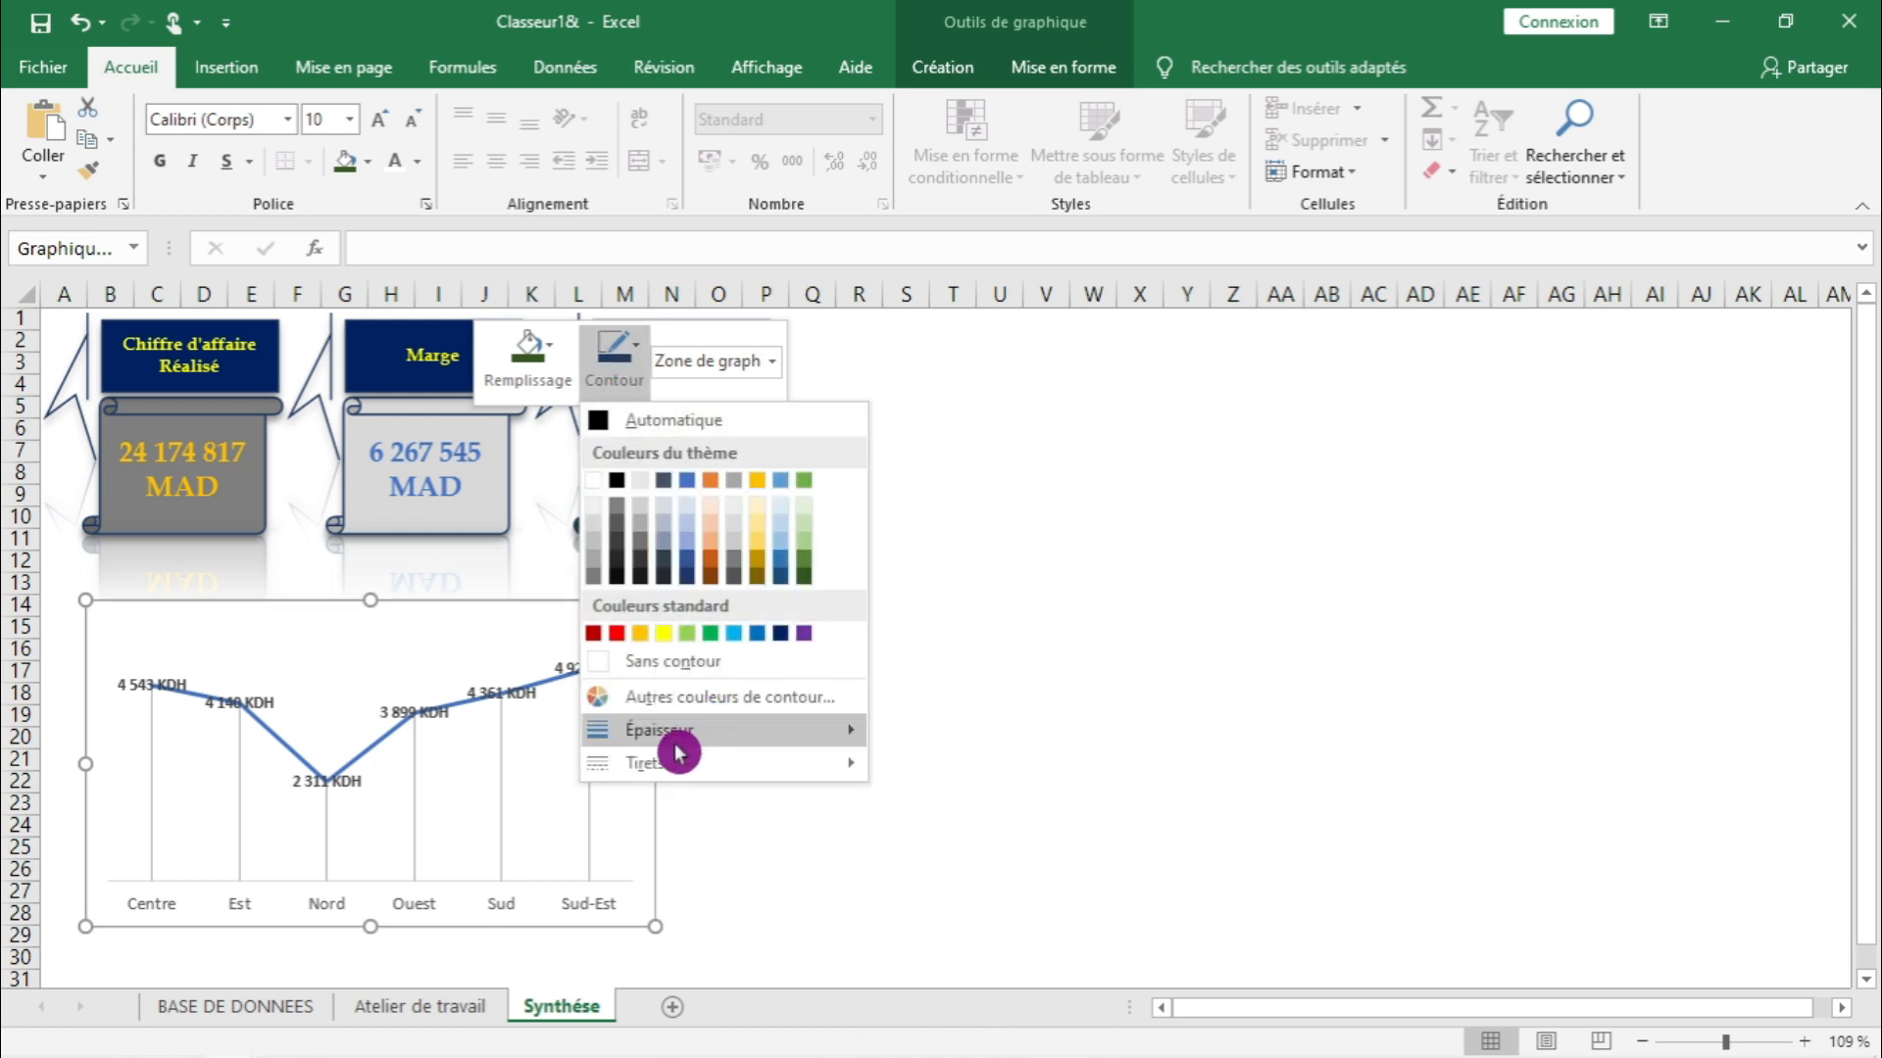
mouse_move(682, 762)
left_click(908, 806)
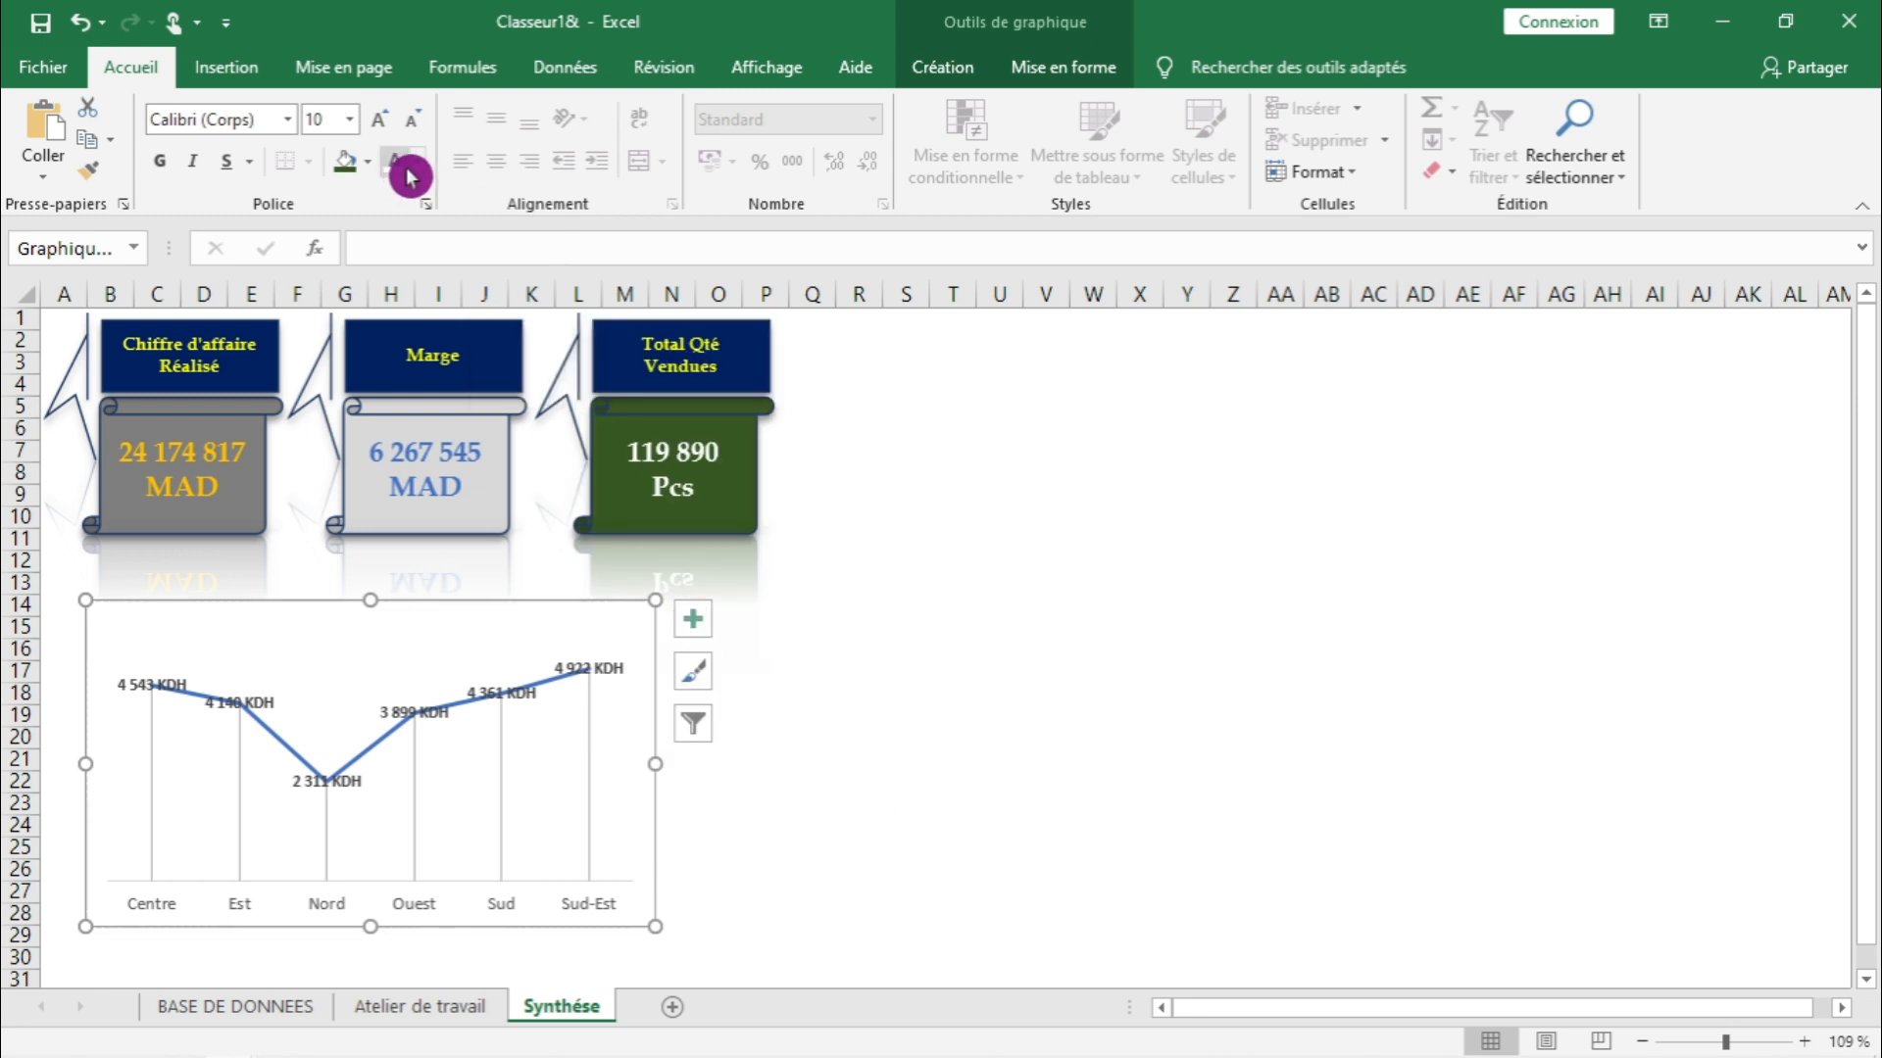
left_click(897, 784)
- Colour the chart area's outline dark blue
left_click(660, 699)
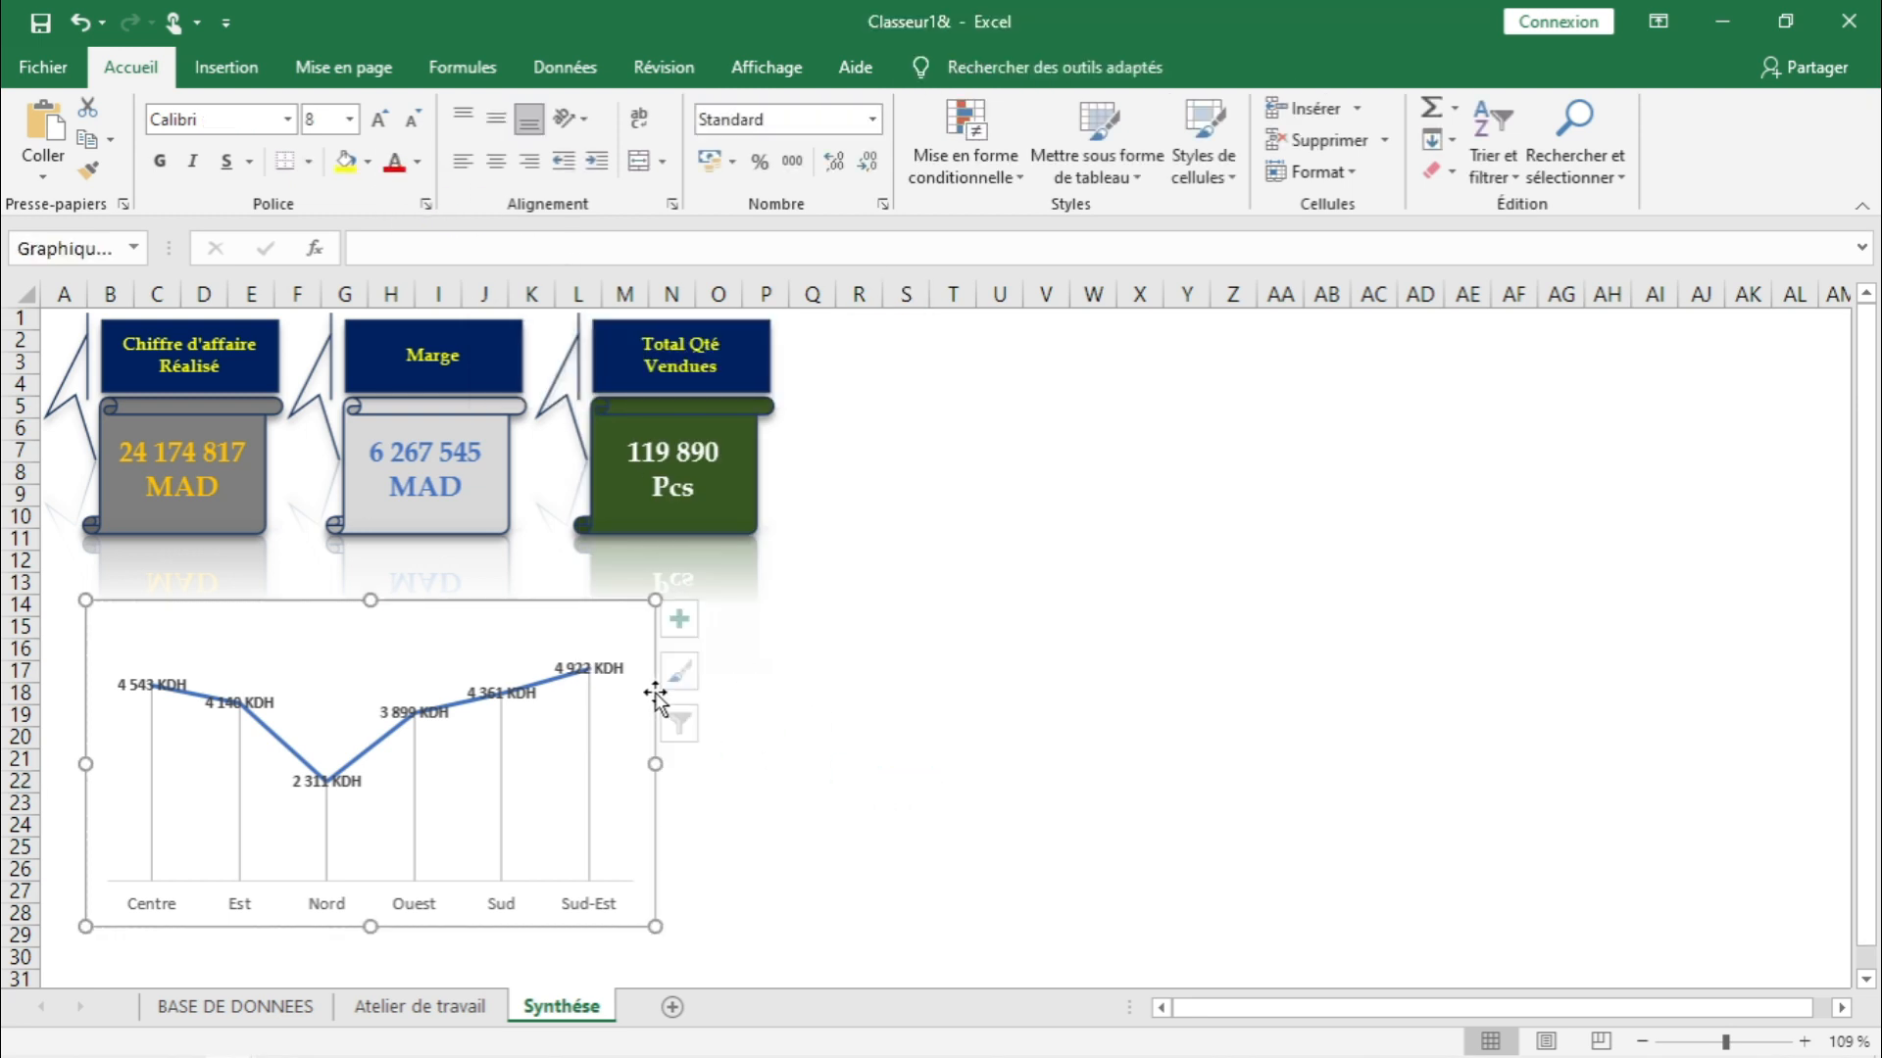
right_click(660, 695)
left_click(797, 754)
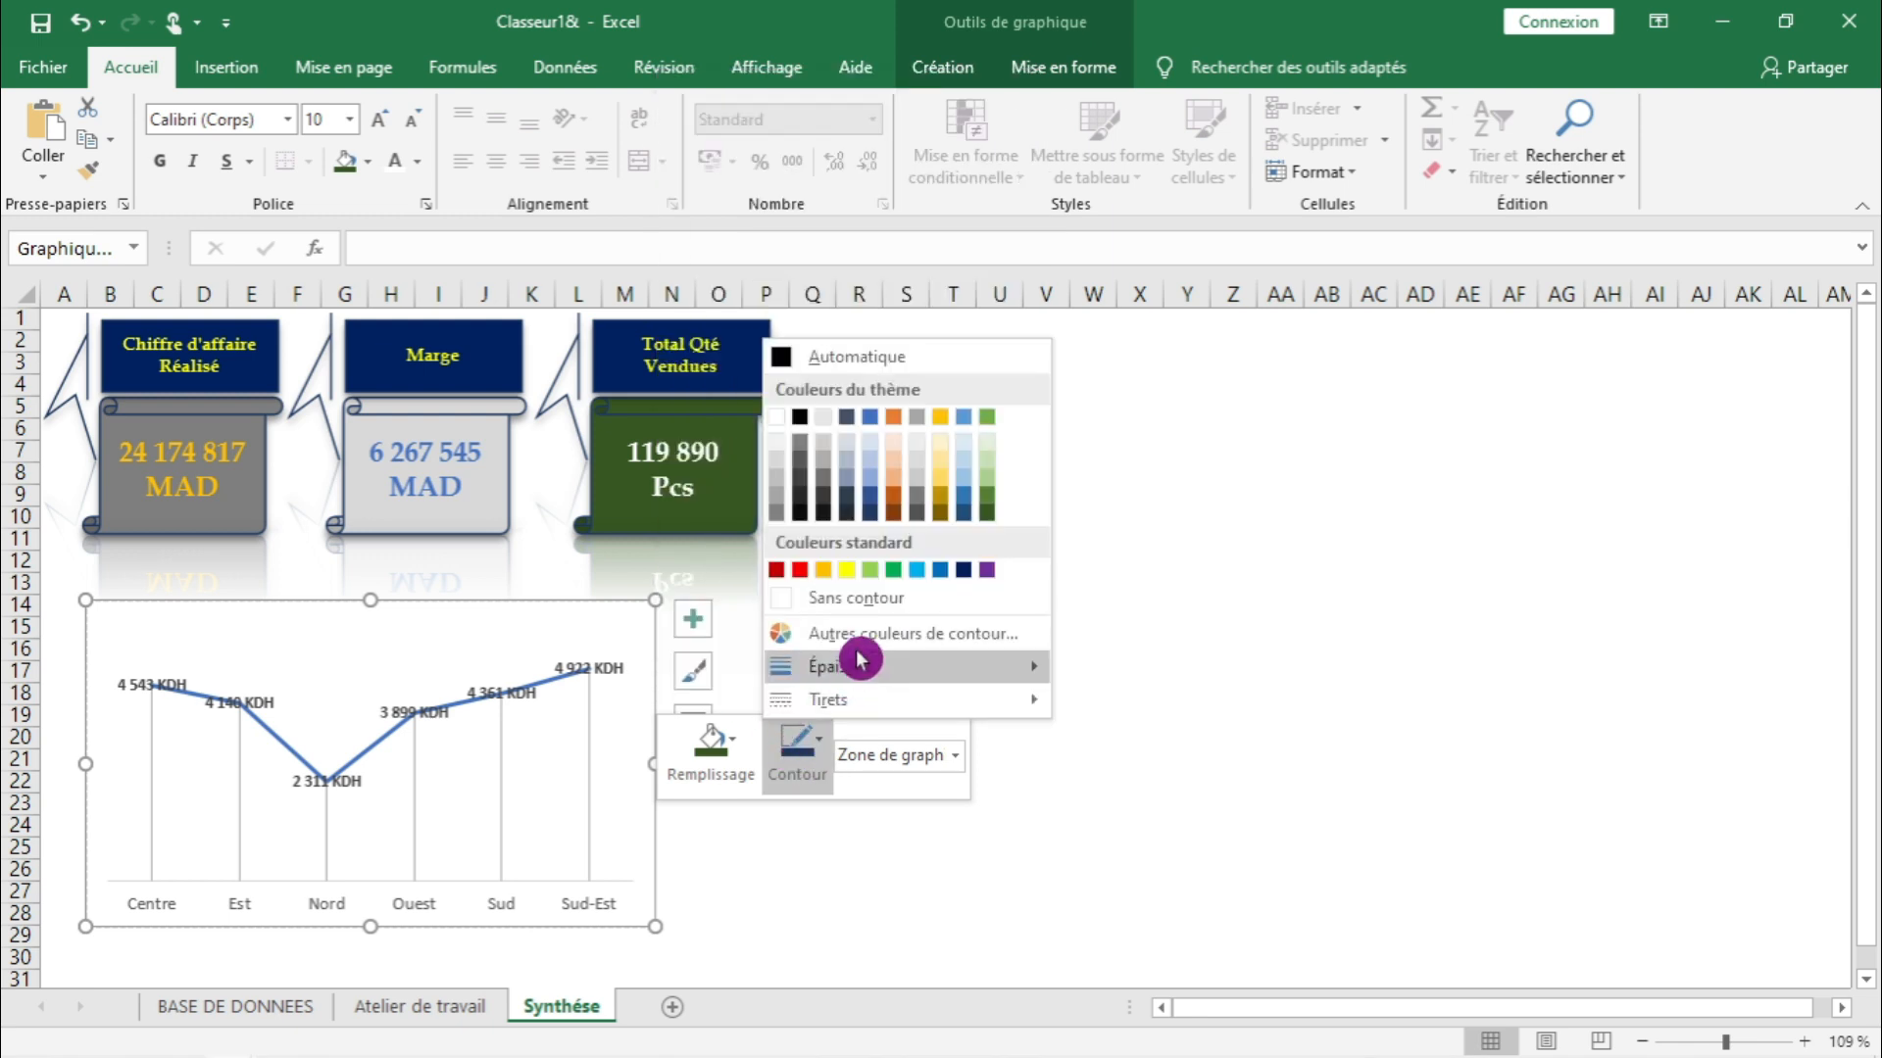
left_click(971, 572)
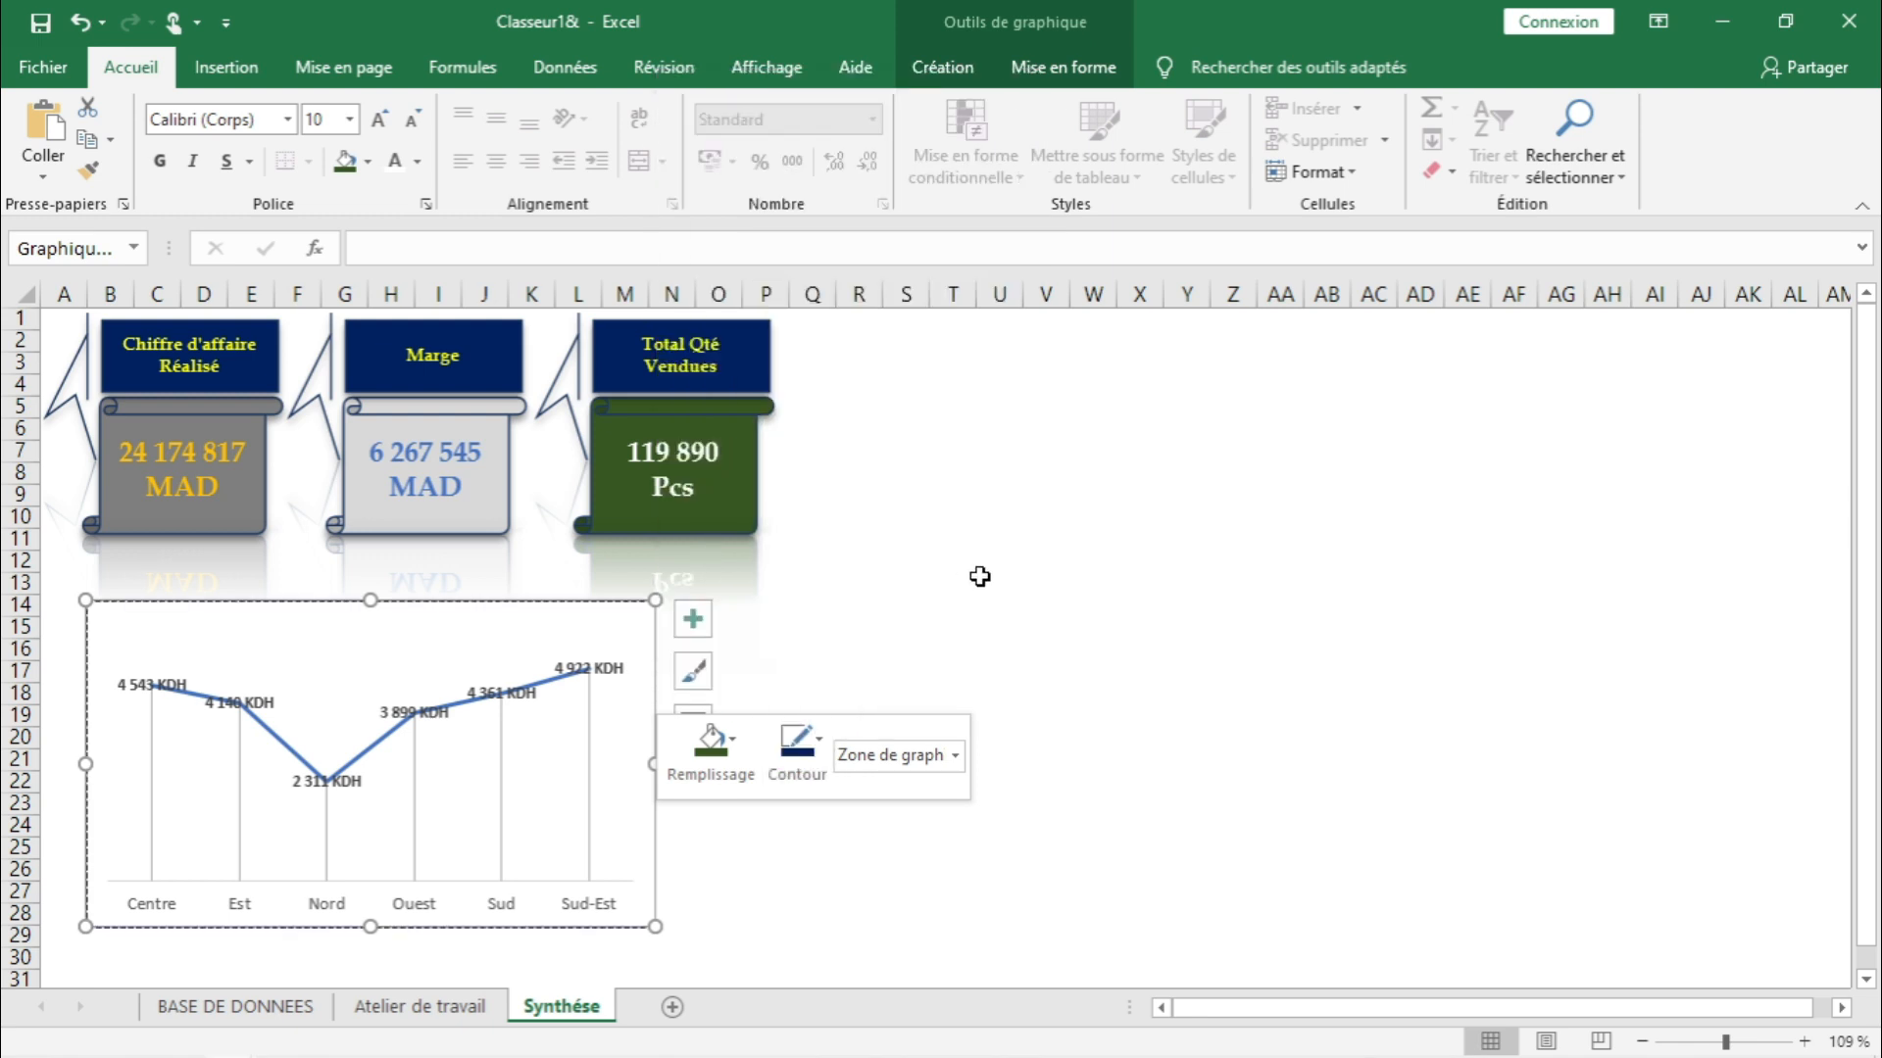
left_click(1110, 684)
- Set the outline colour of the chart's drop lines (Lignes de projection) to the standard Orange
right_click(505, 753)
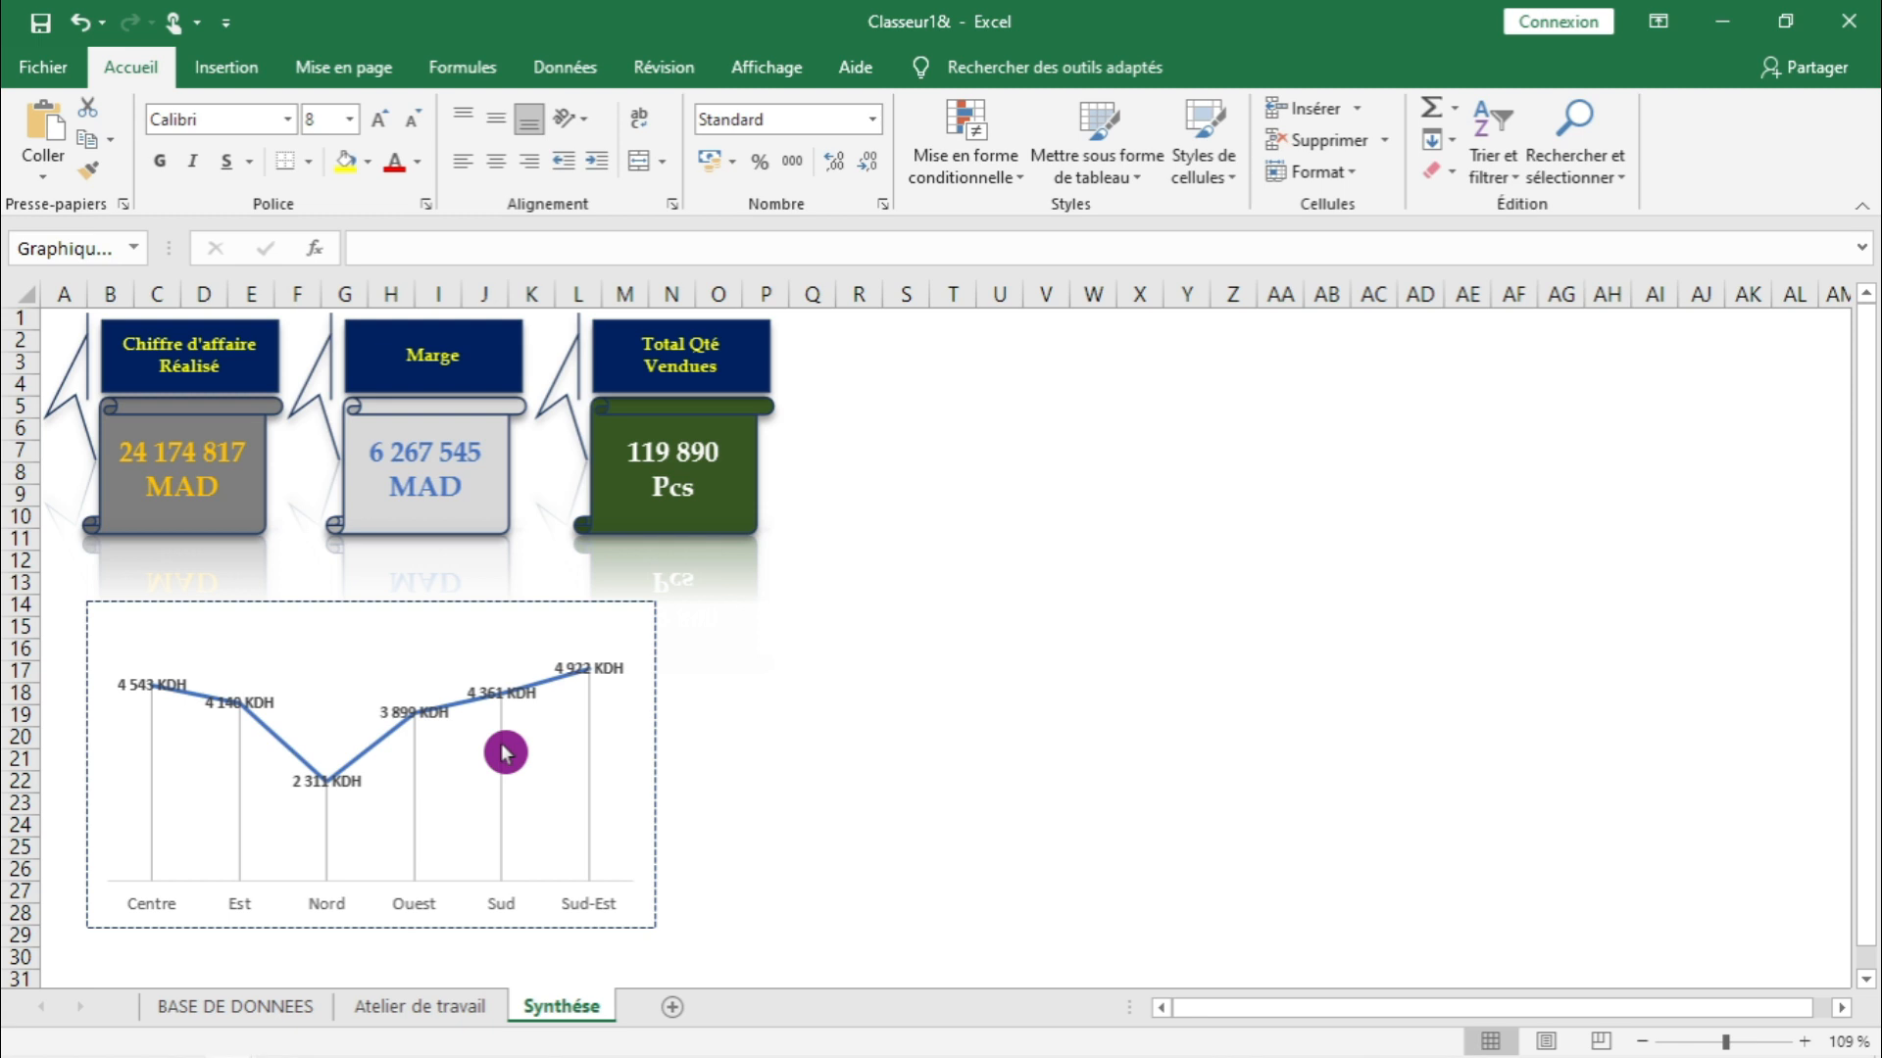
left_click(647, 679)
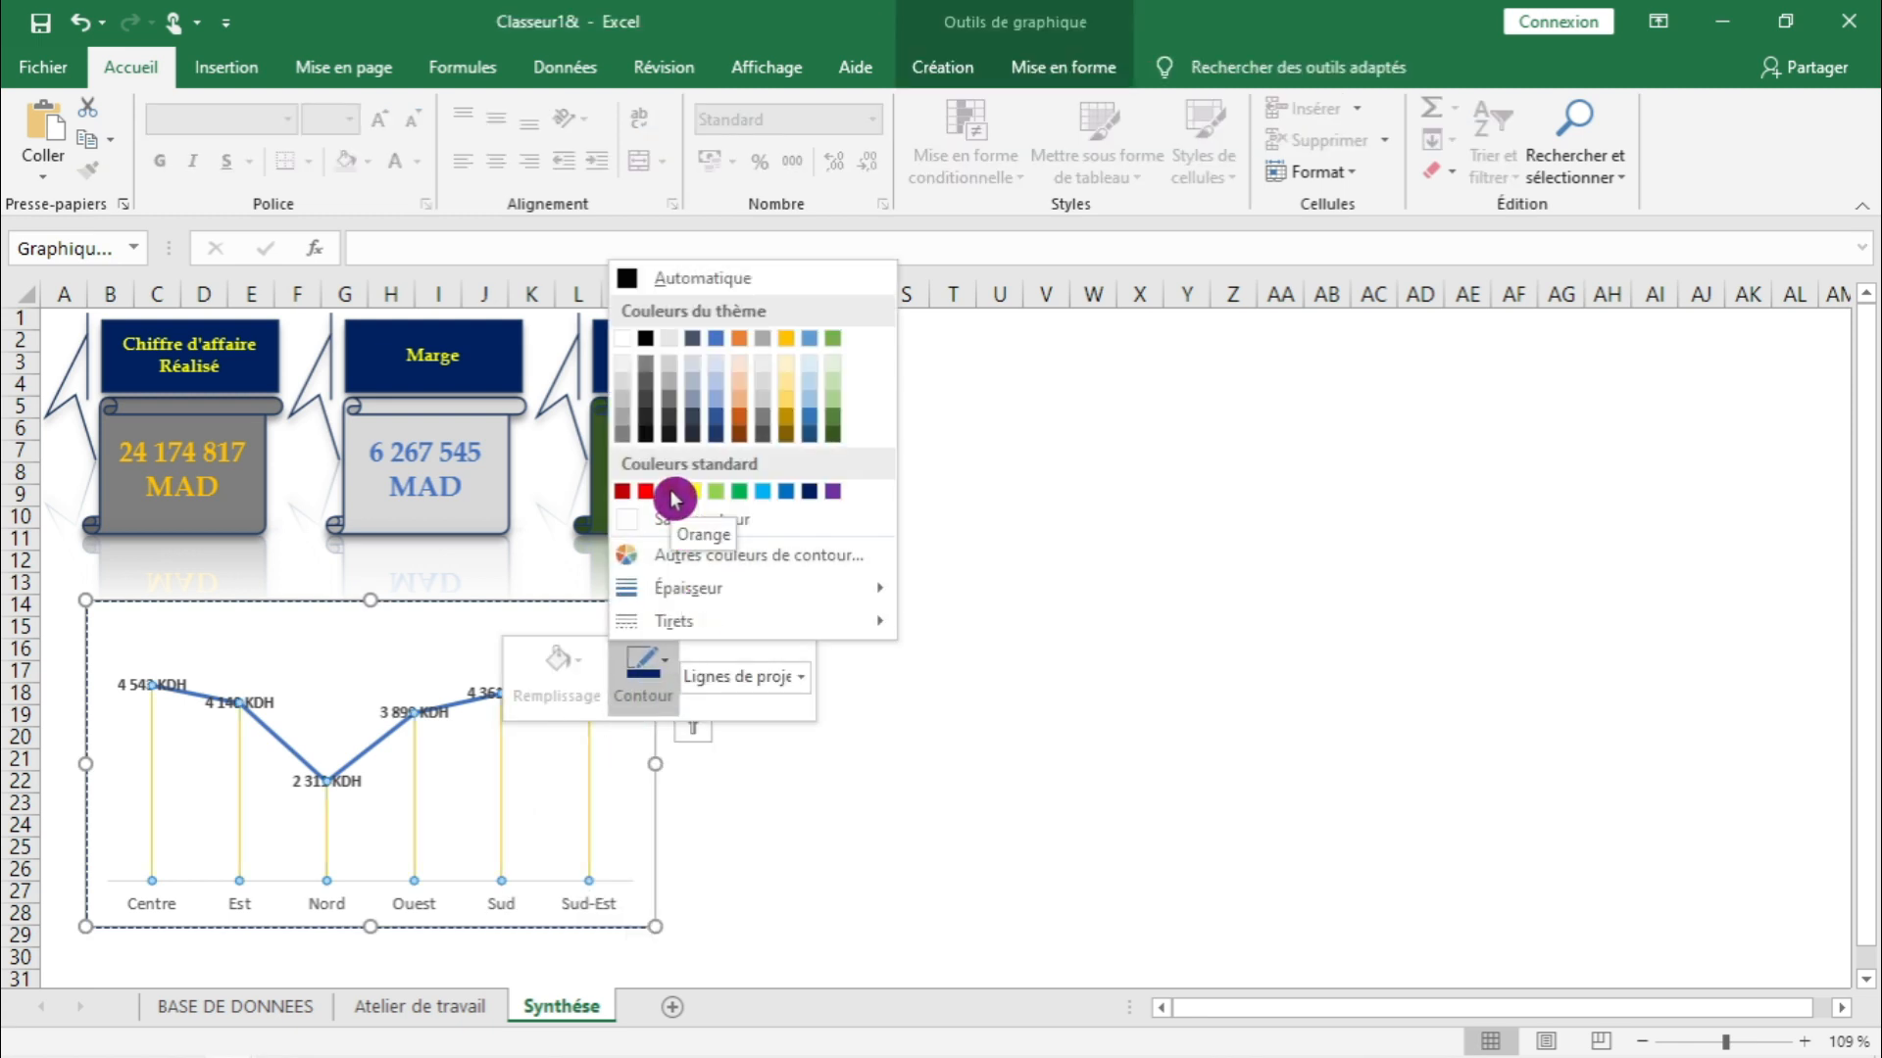
left_click(671, 492)
left_click(869, 813)
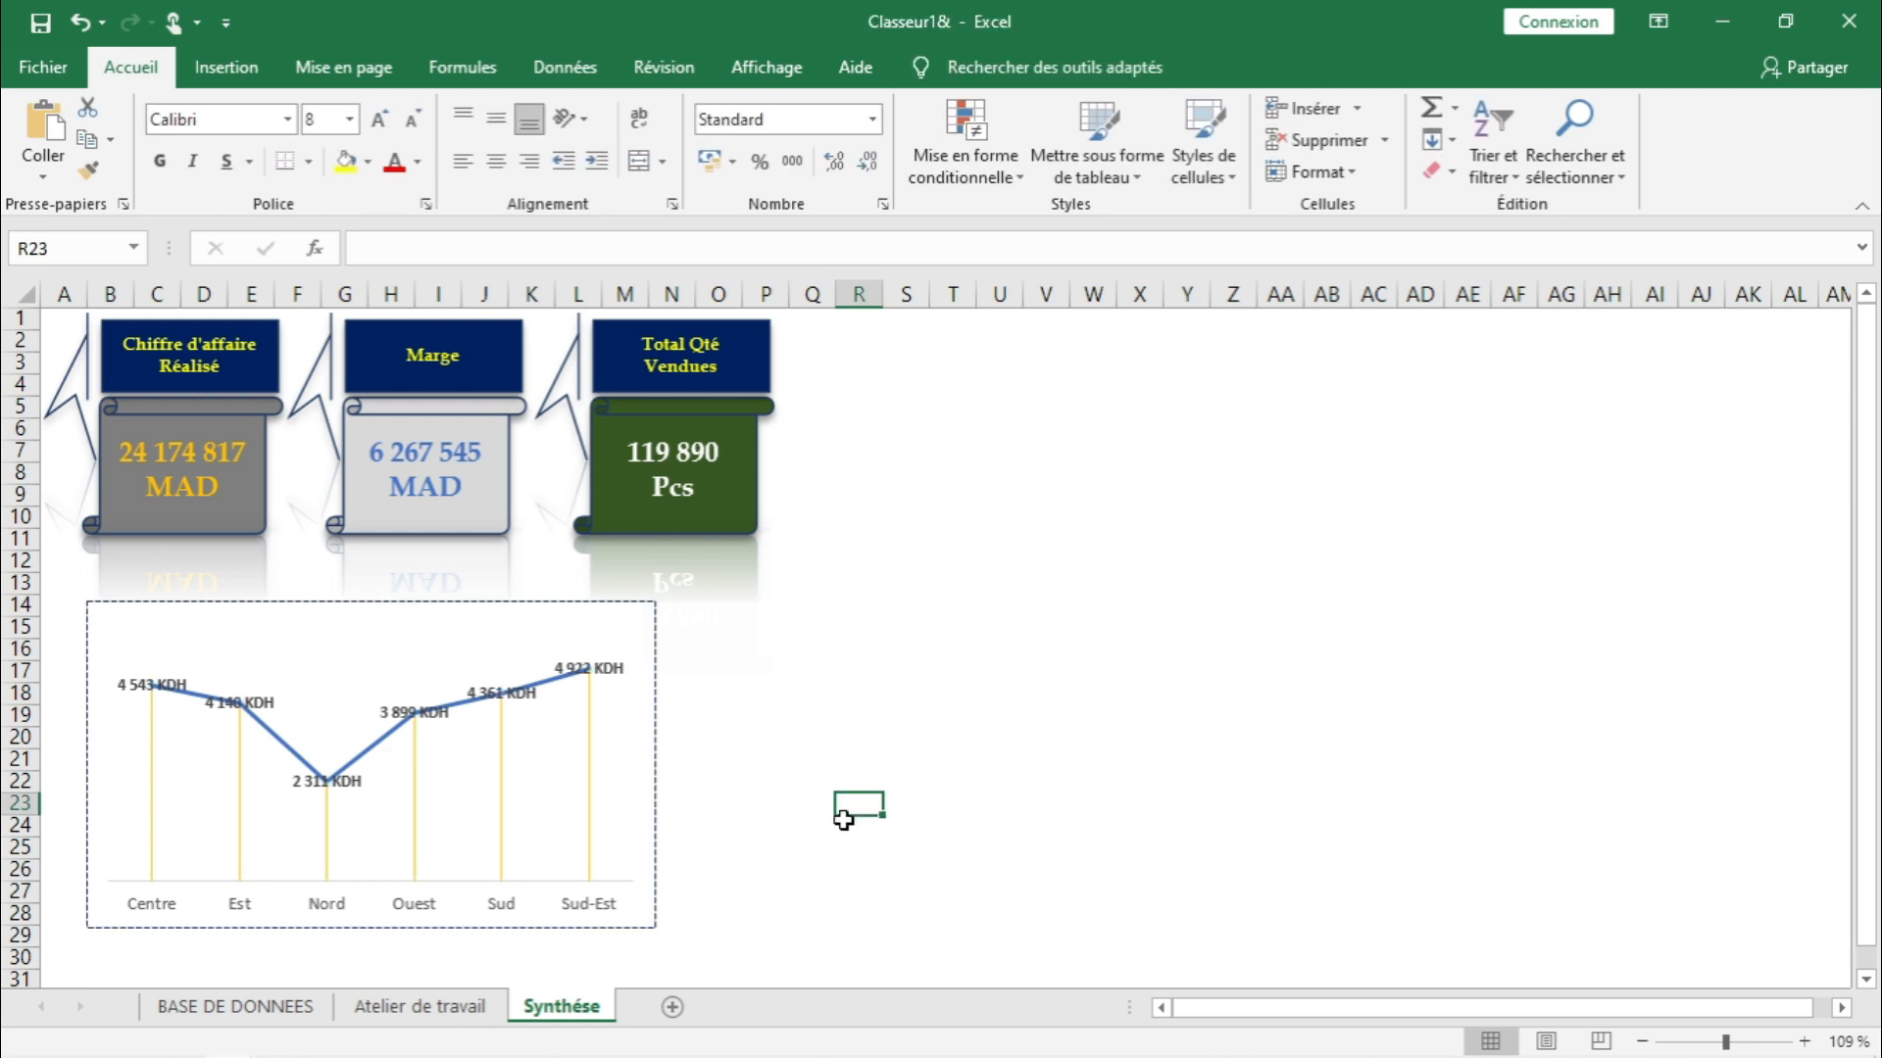
- Fill the line chart's data labels with a light gold theme colour
left_click(415, 712)
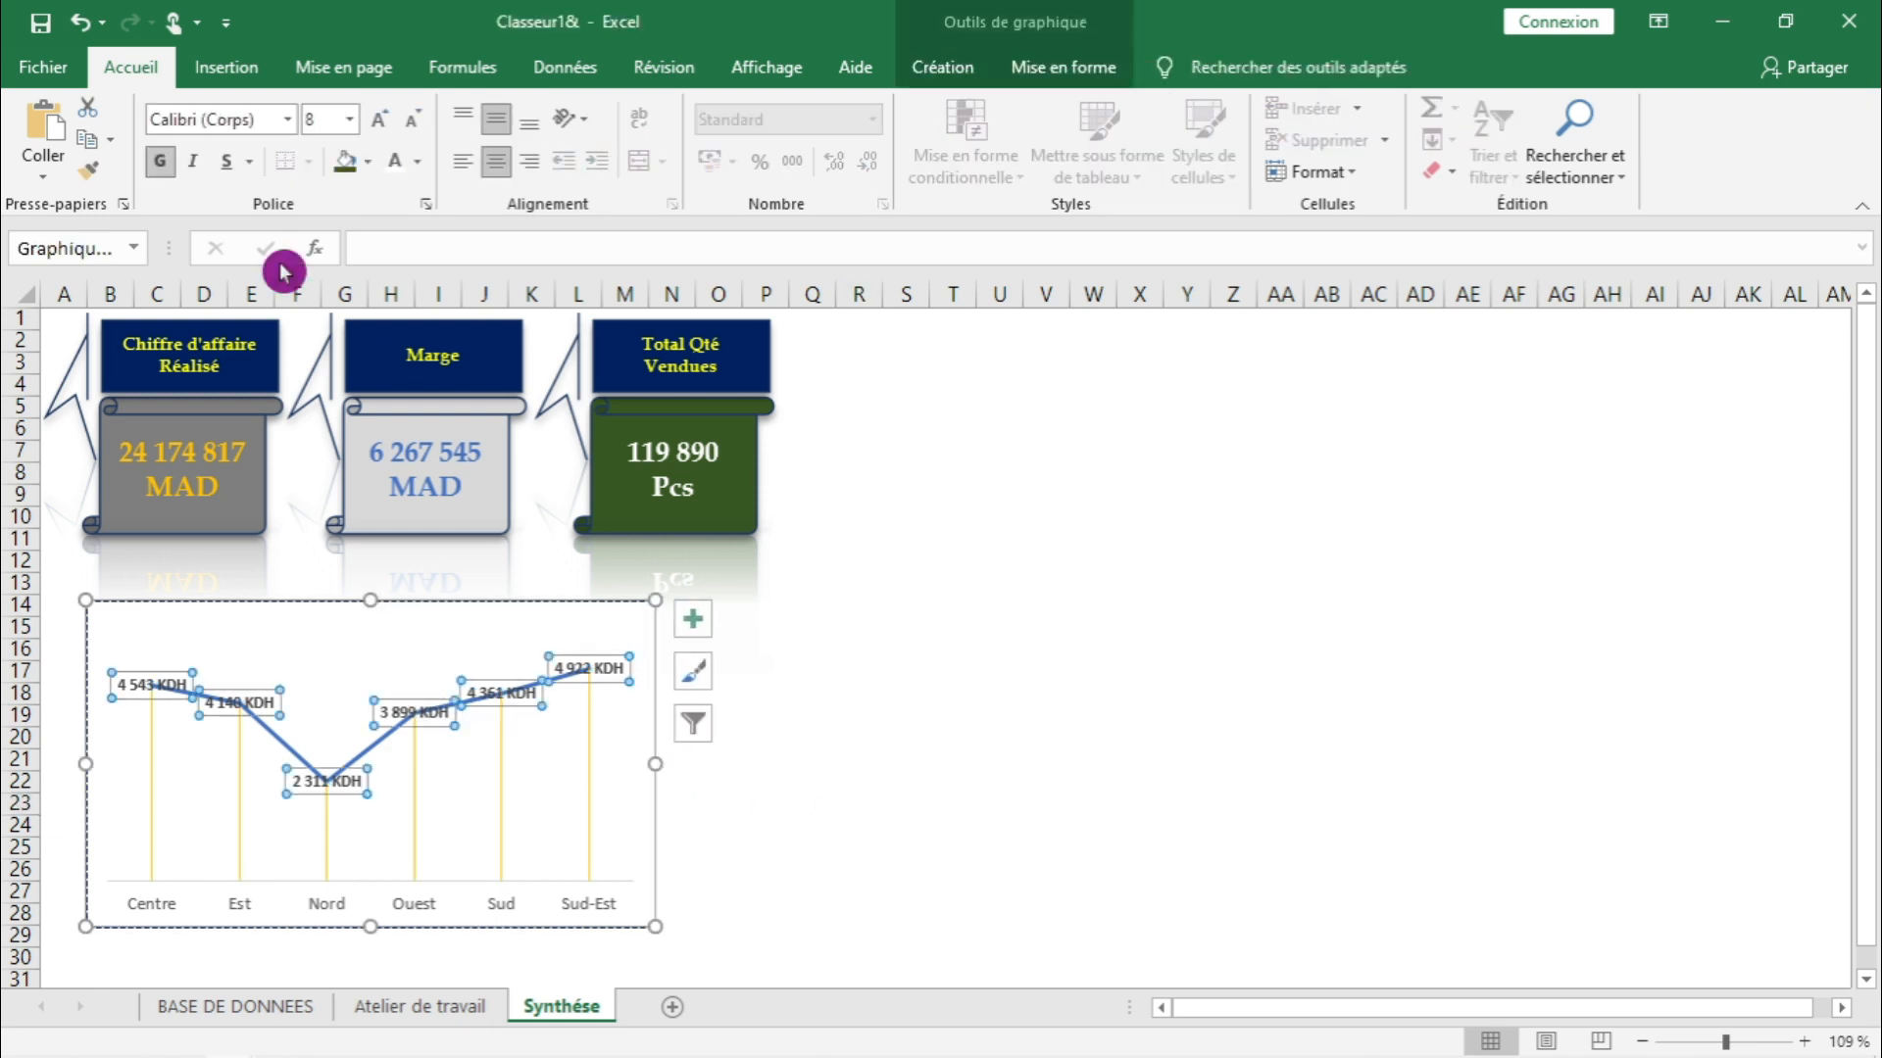
left_click(369, 163)
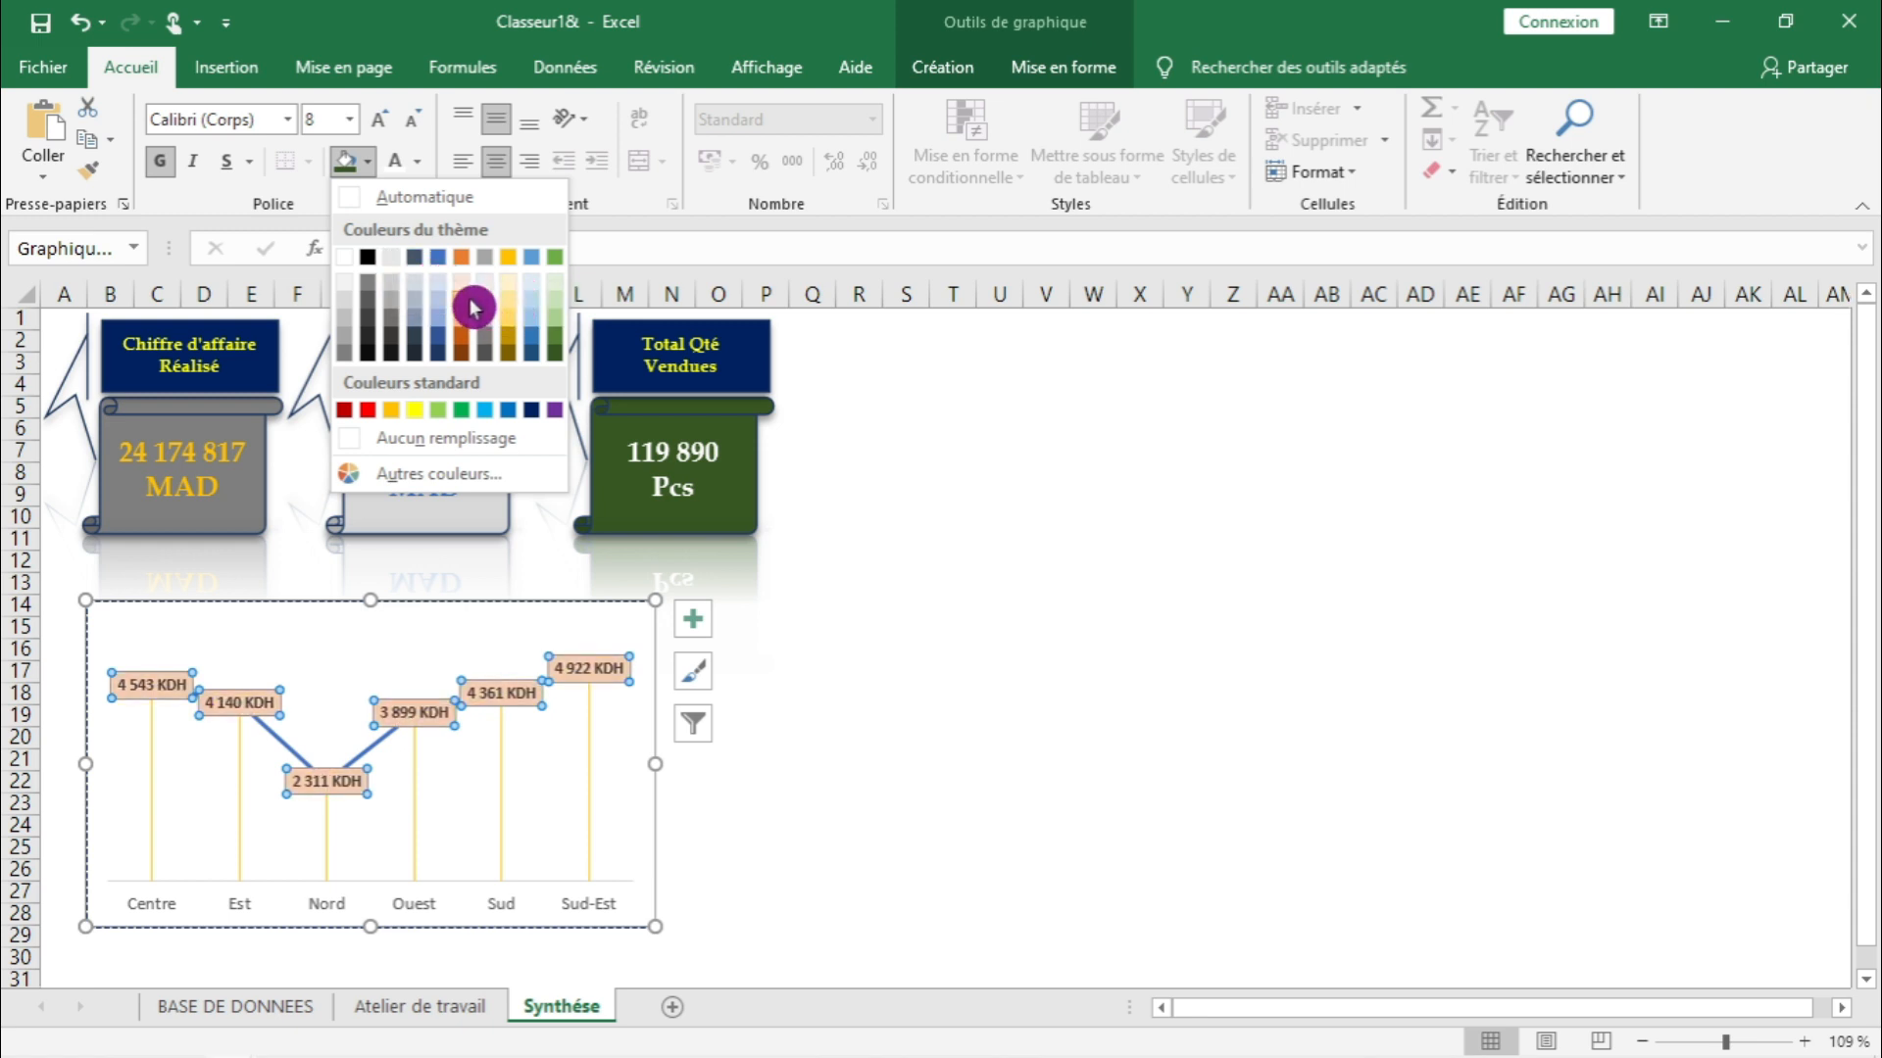
left_click(515, 327)
left_click(939, 833)
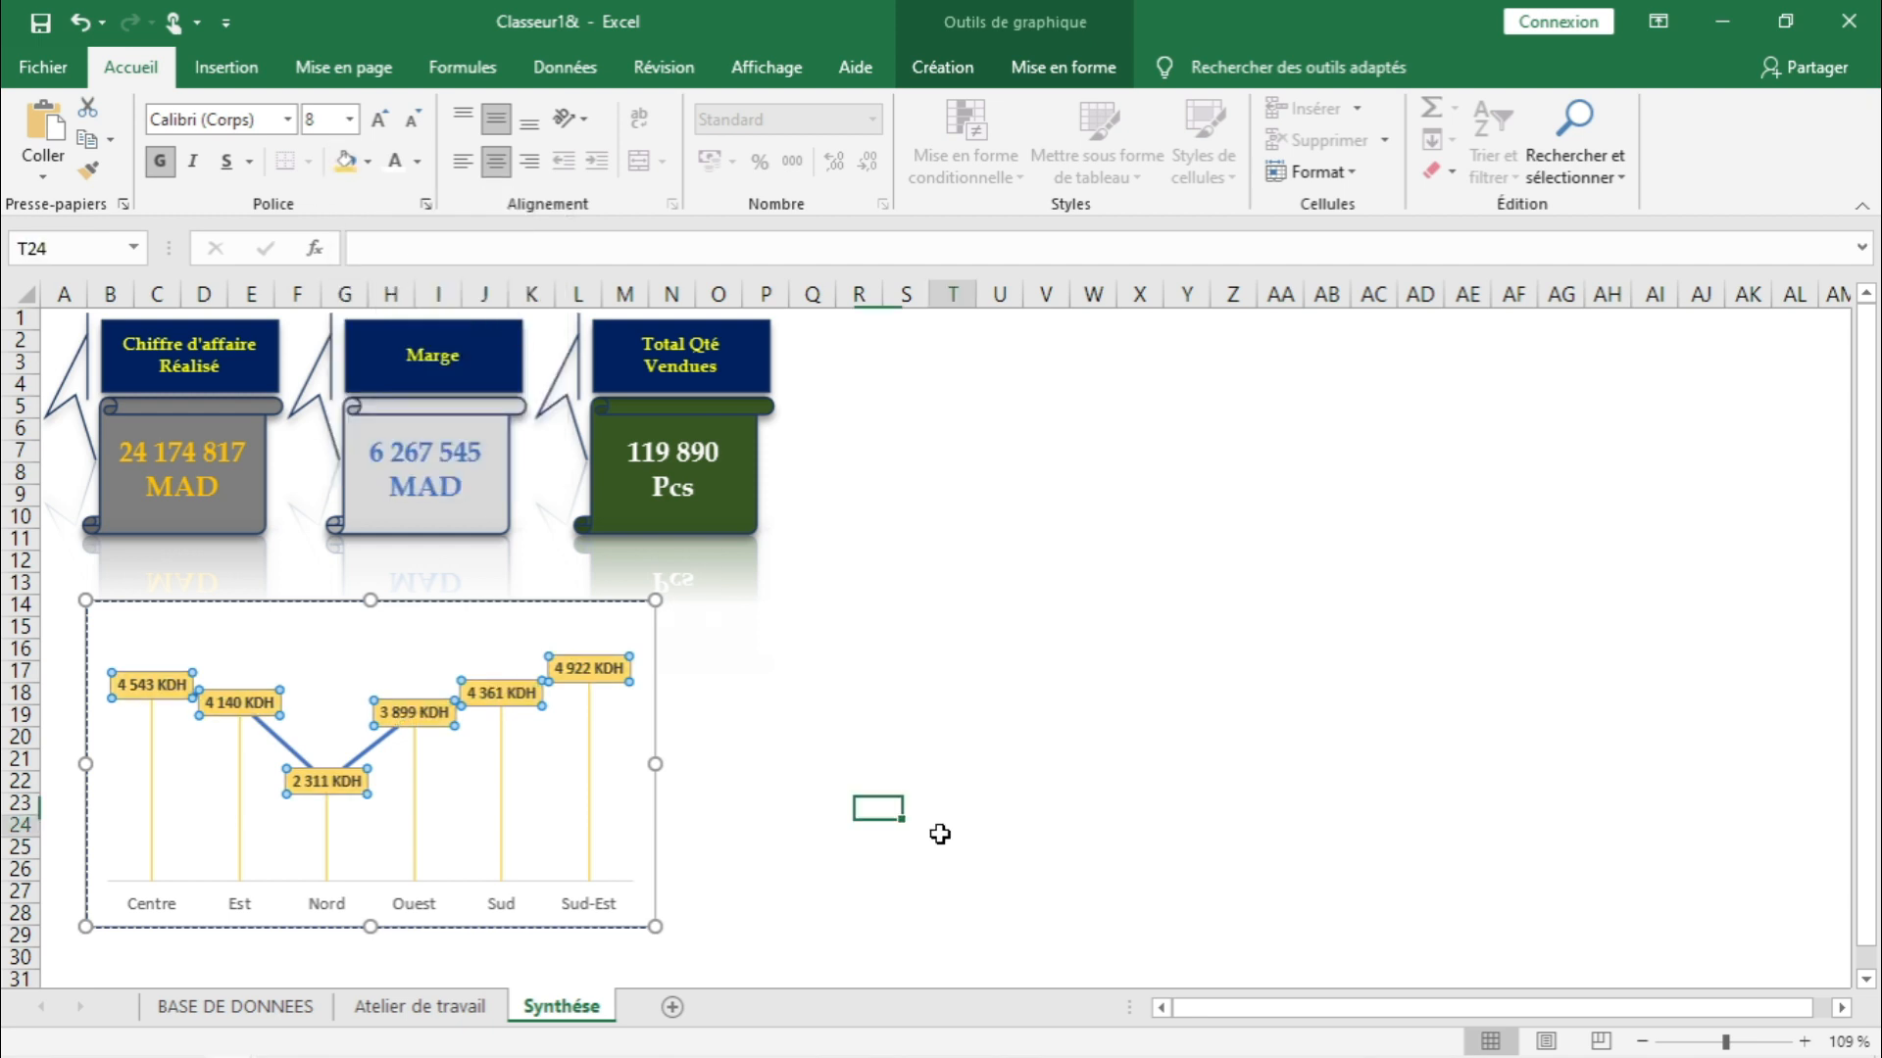
left_click(373, 755)
left_click(955, 909)
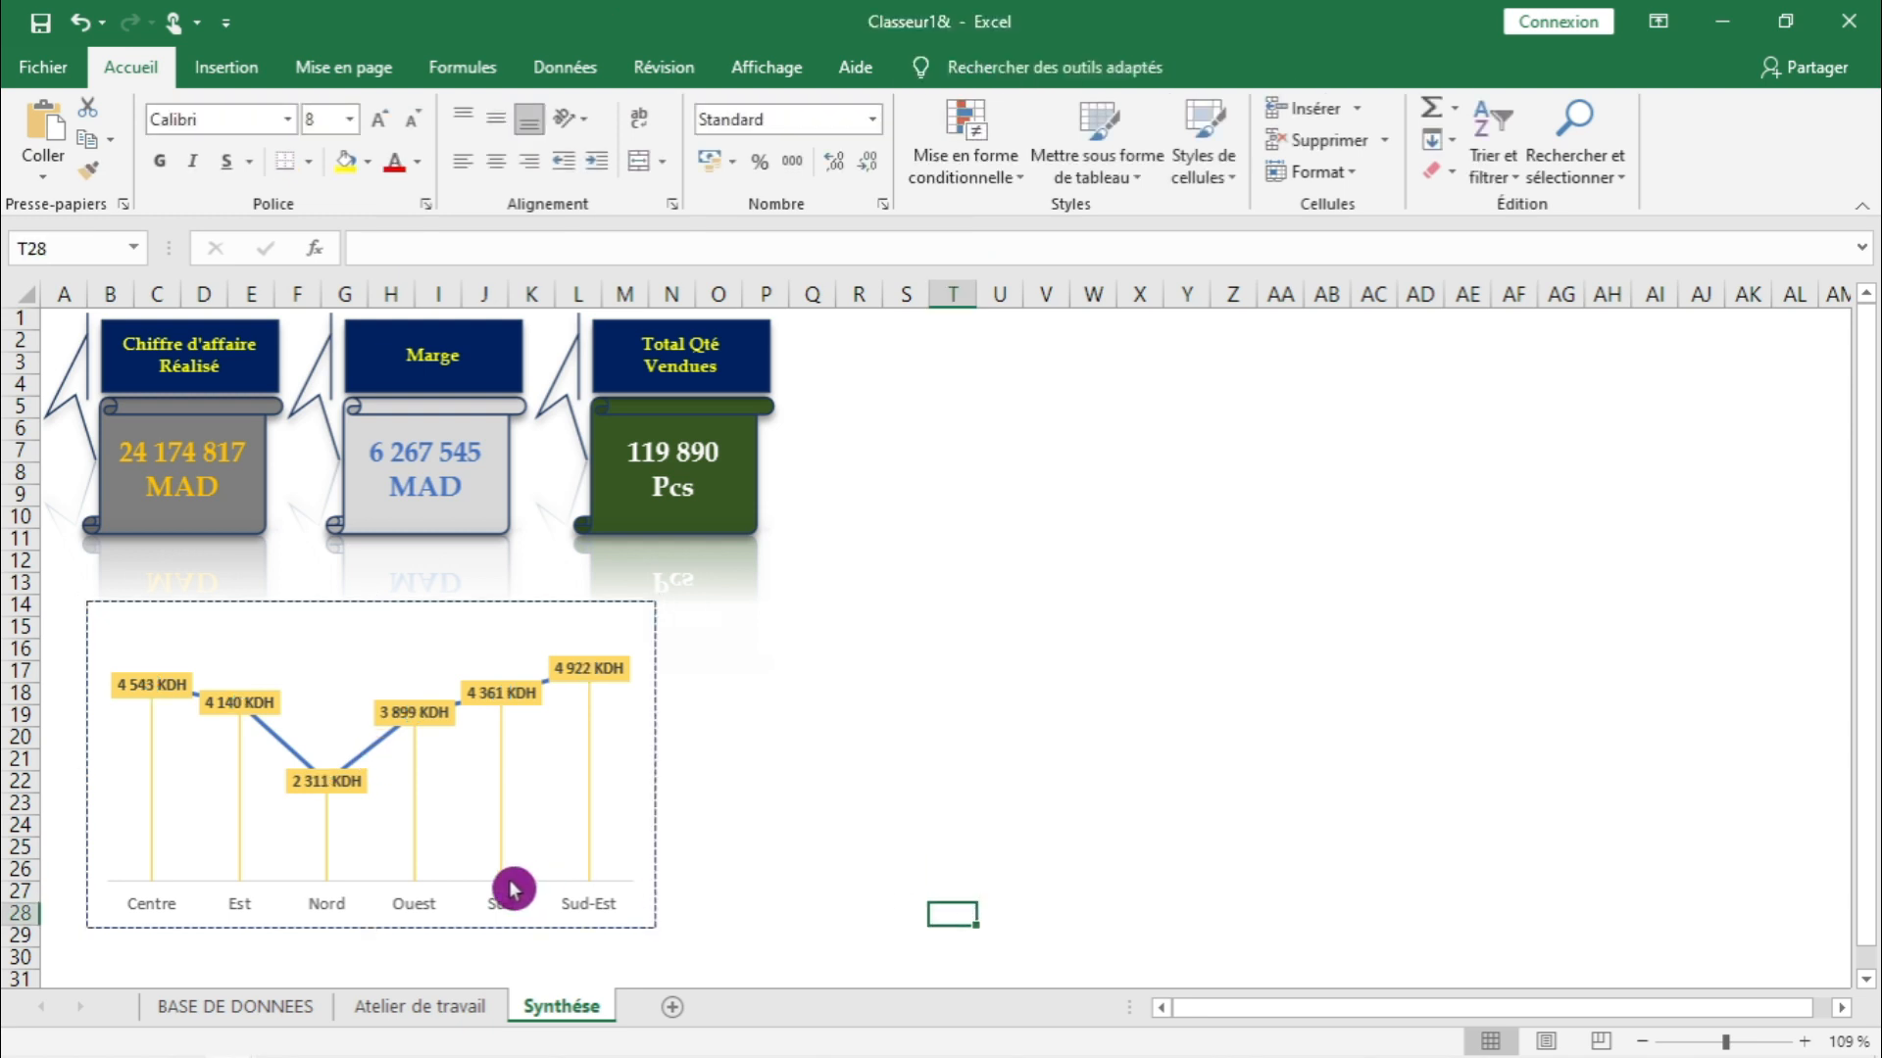
- Make the chart's zone axis labels bold with a grey font colour
left_click(422, 915)
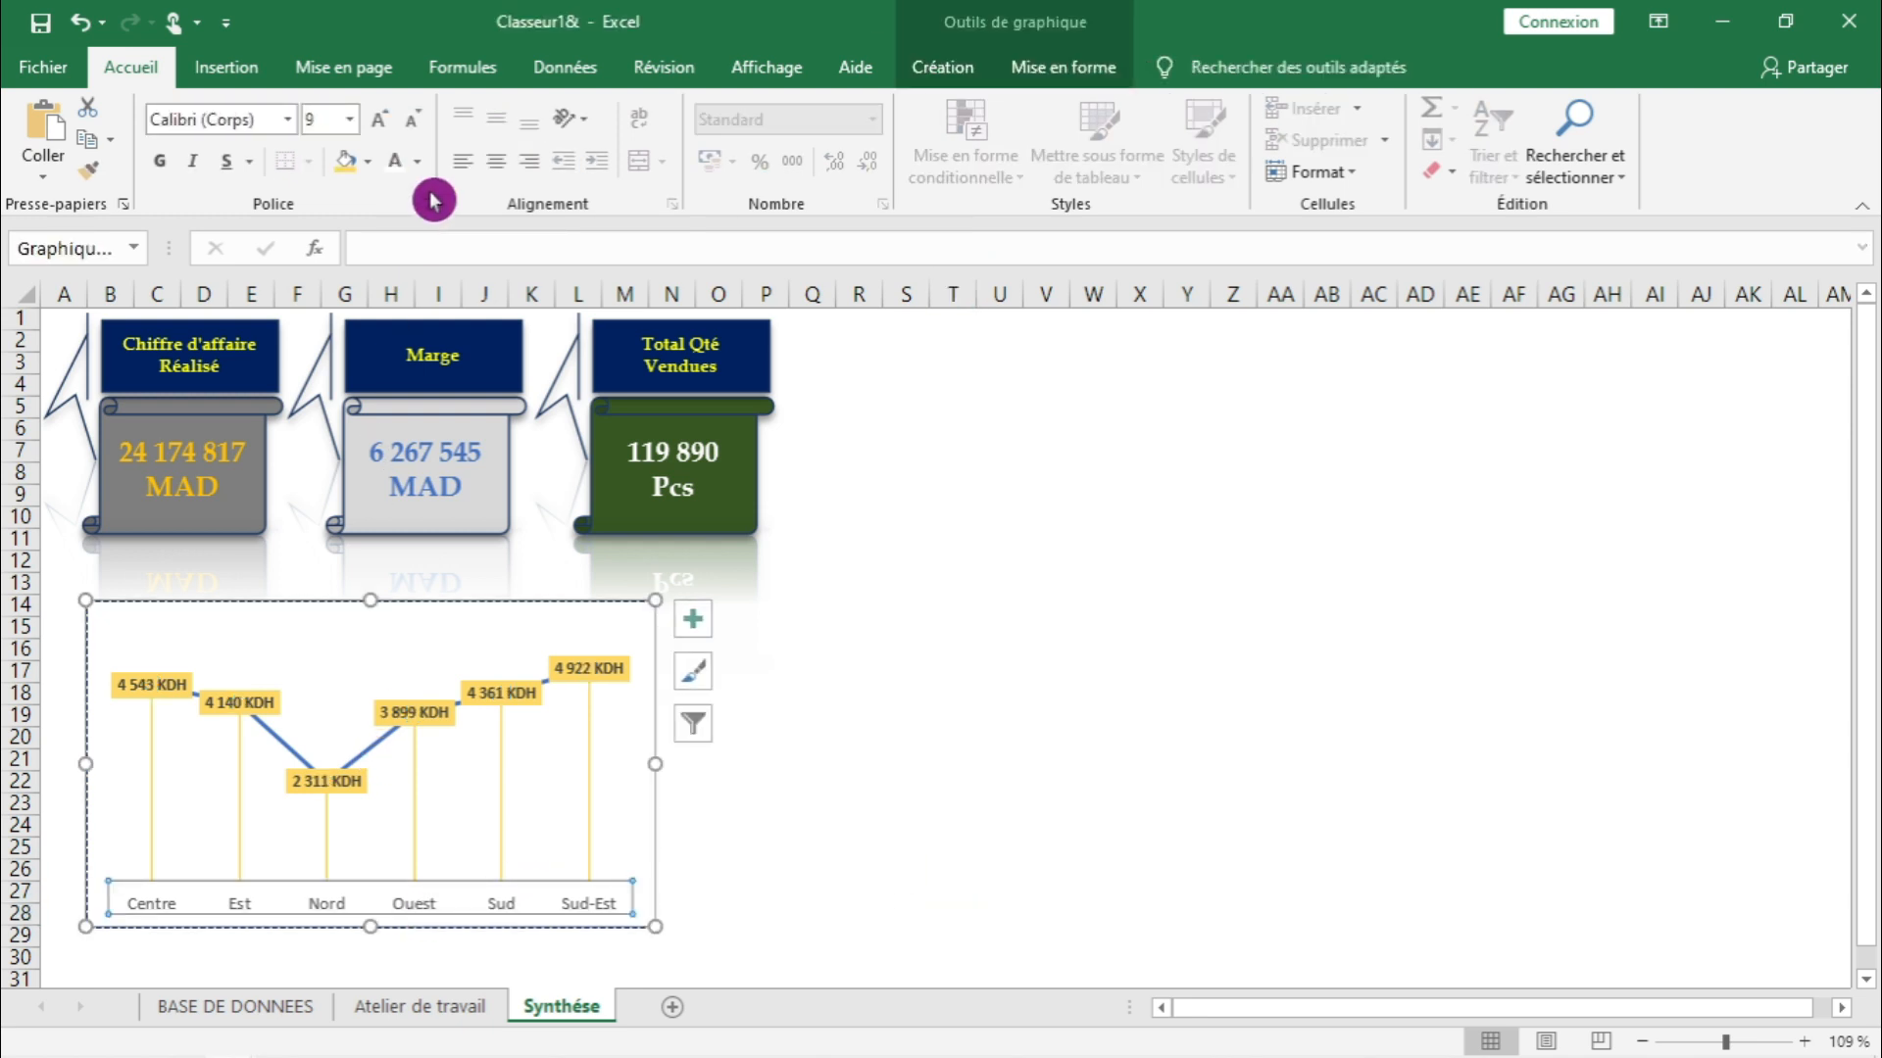
left_click(417, 161)
left_click(392, 350)
left_click(159, 160)
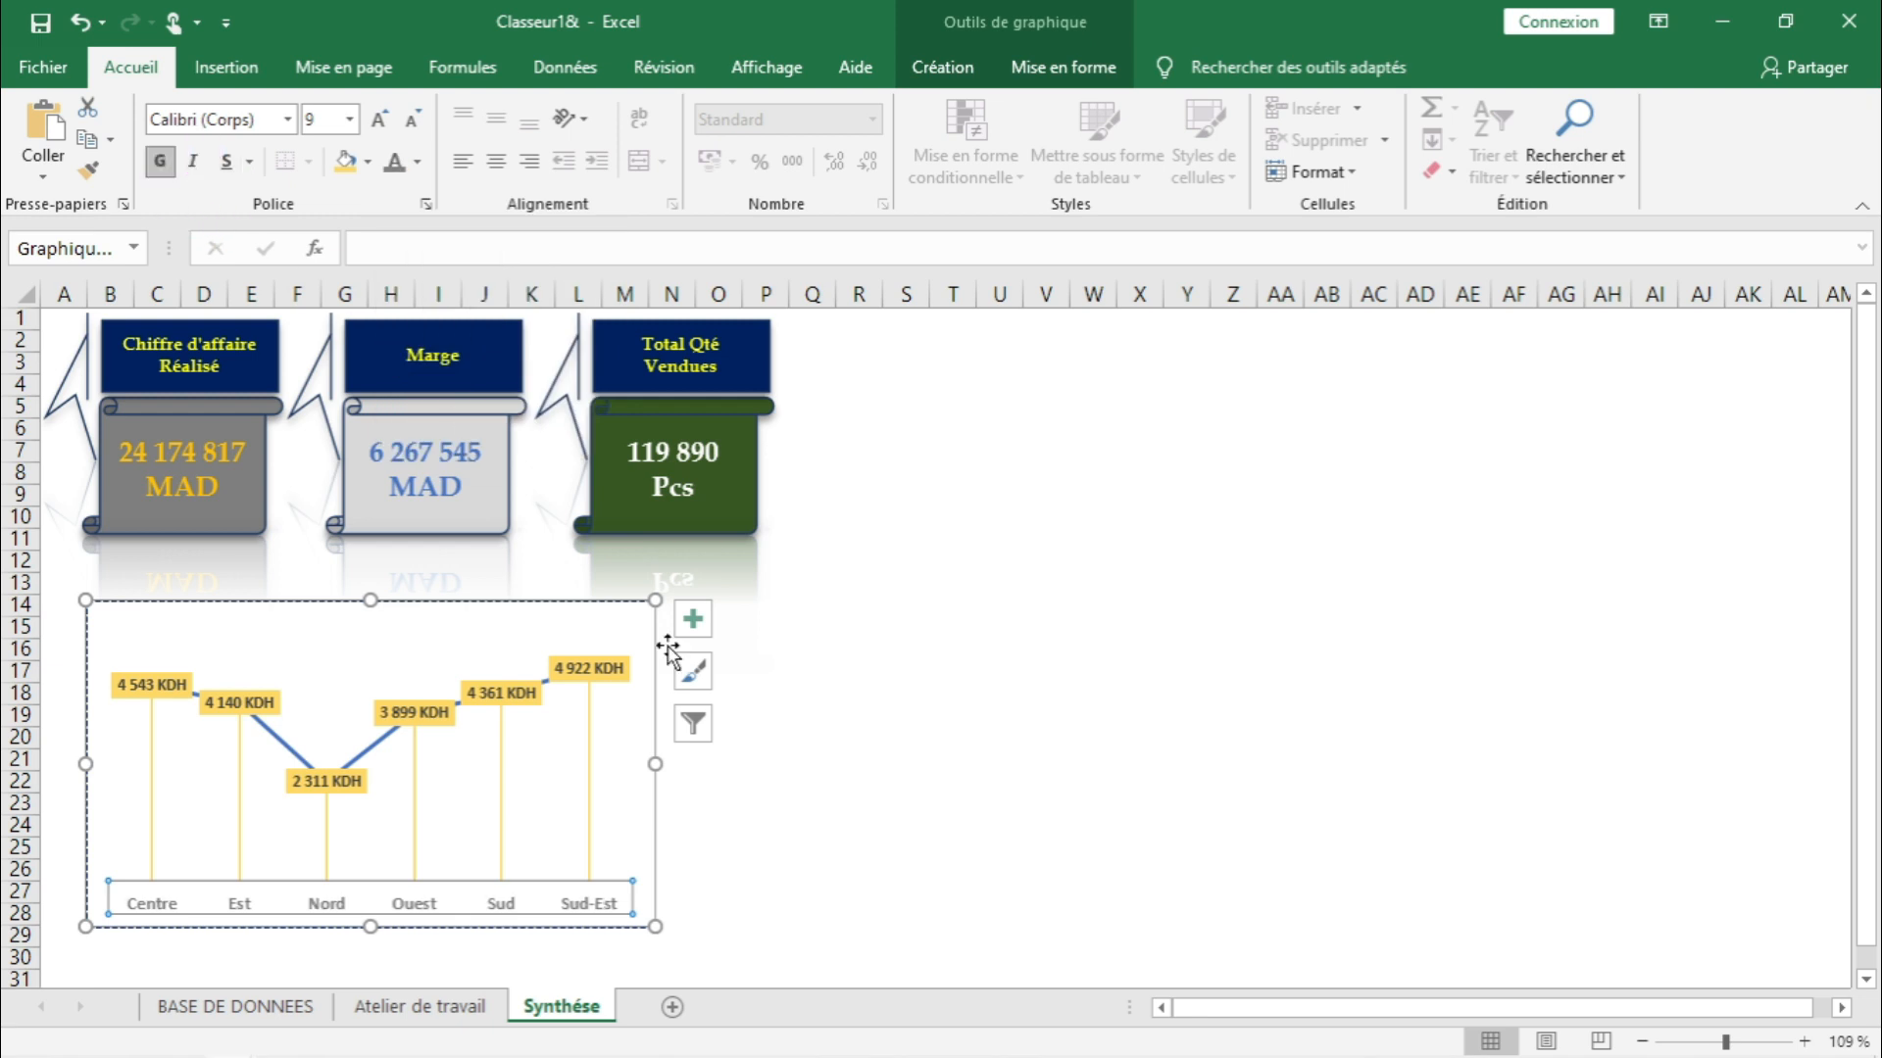
- Reposition the zone line chart slightly up and to the left beneath the KPI shapes
left_click(851, 765)
left_click(450, 601)
left_click_drag(450, 601, 421, 594)
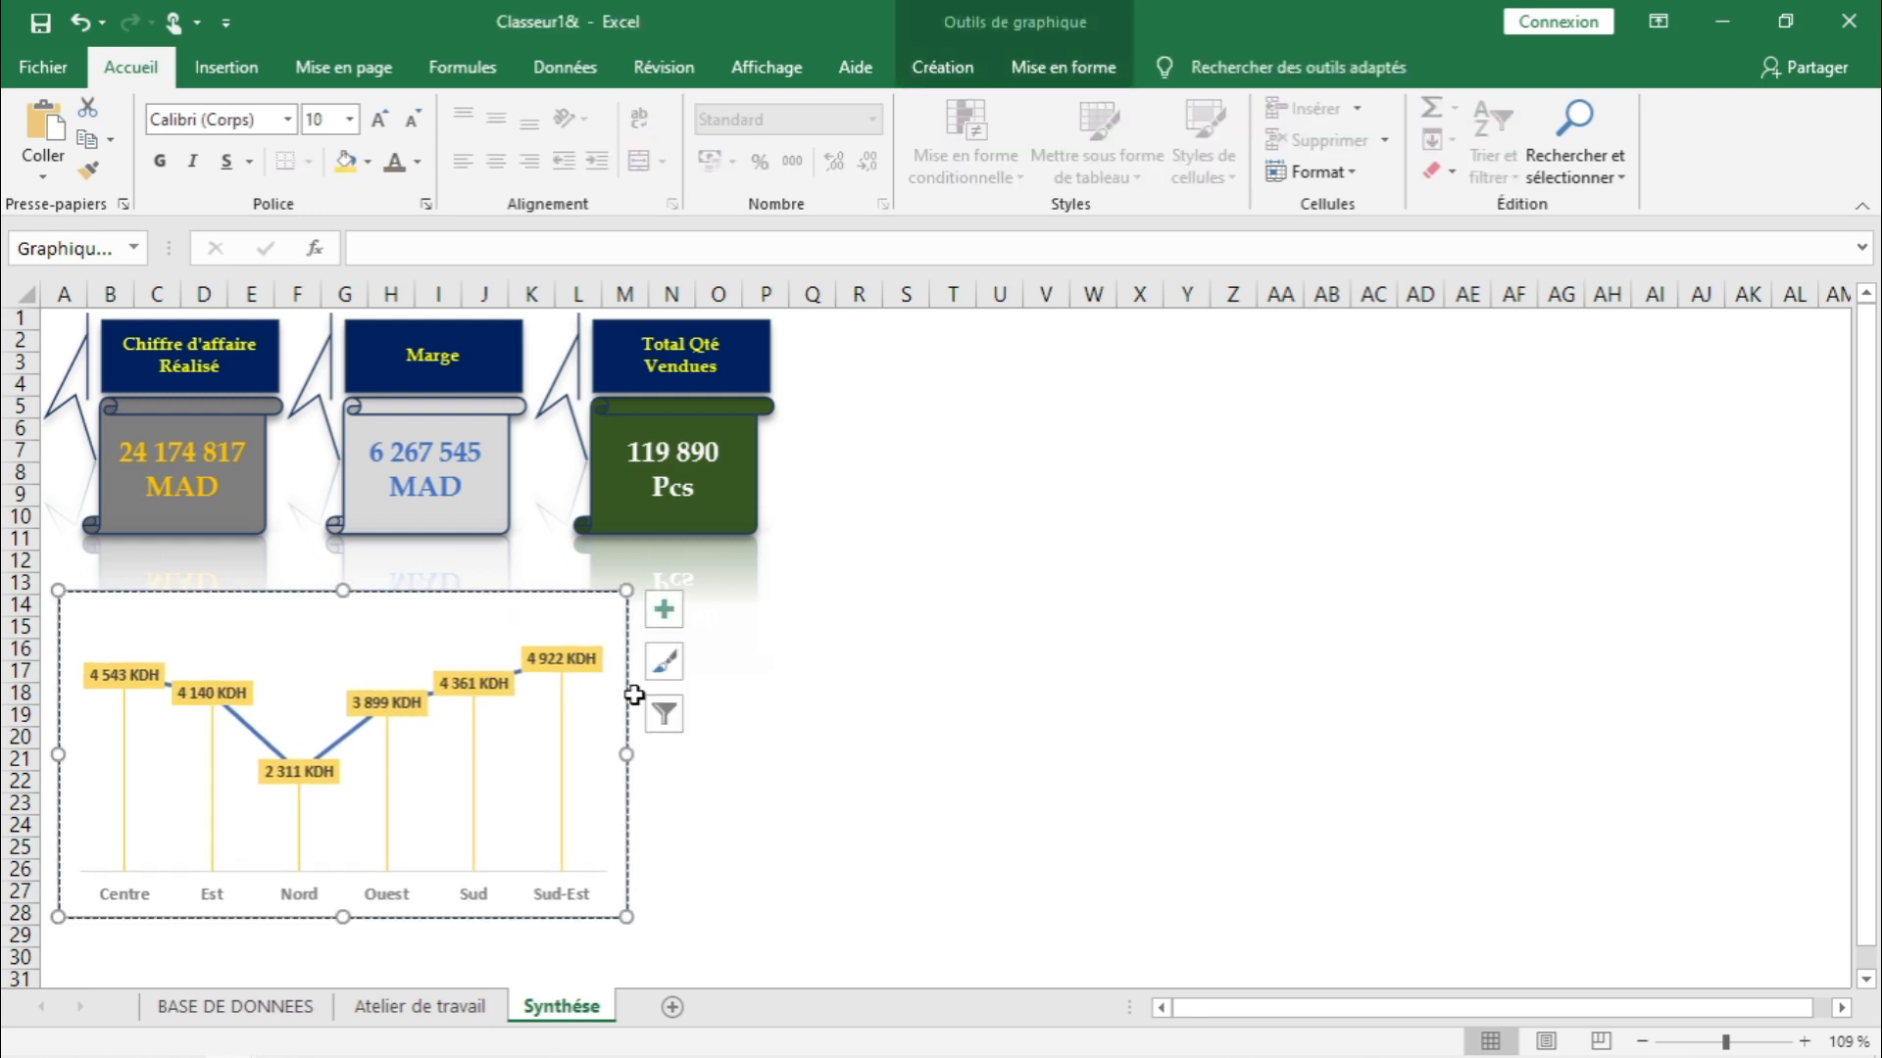
left_click(749, 816)
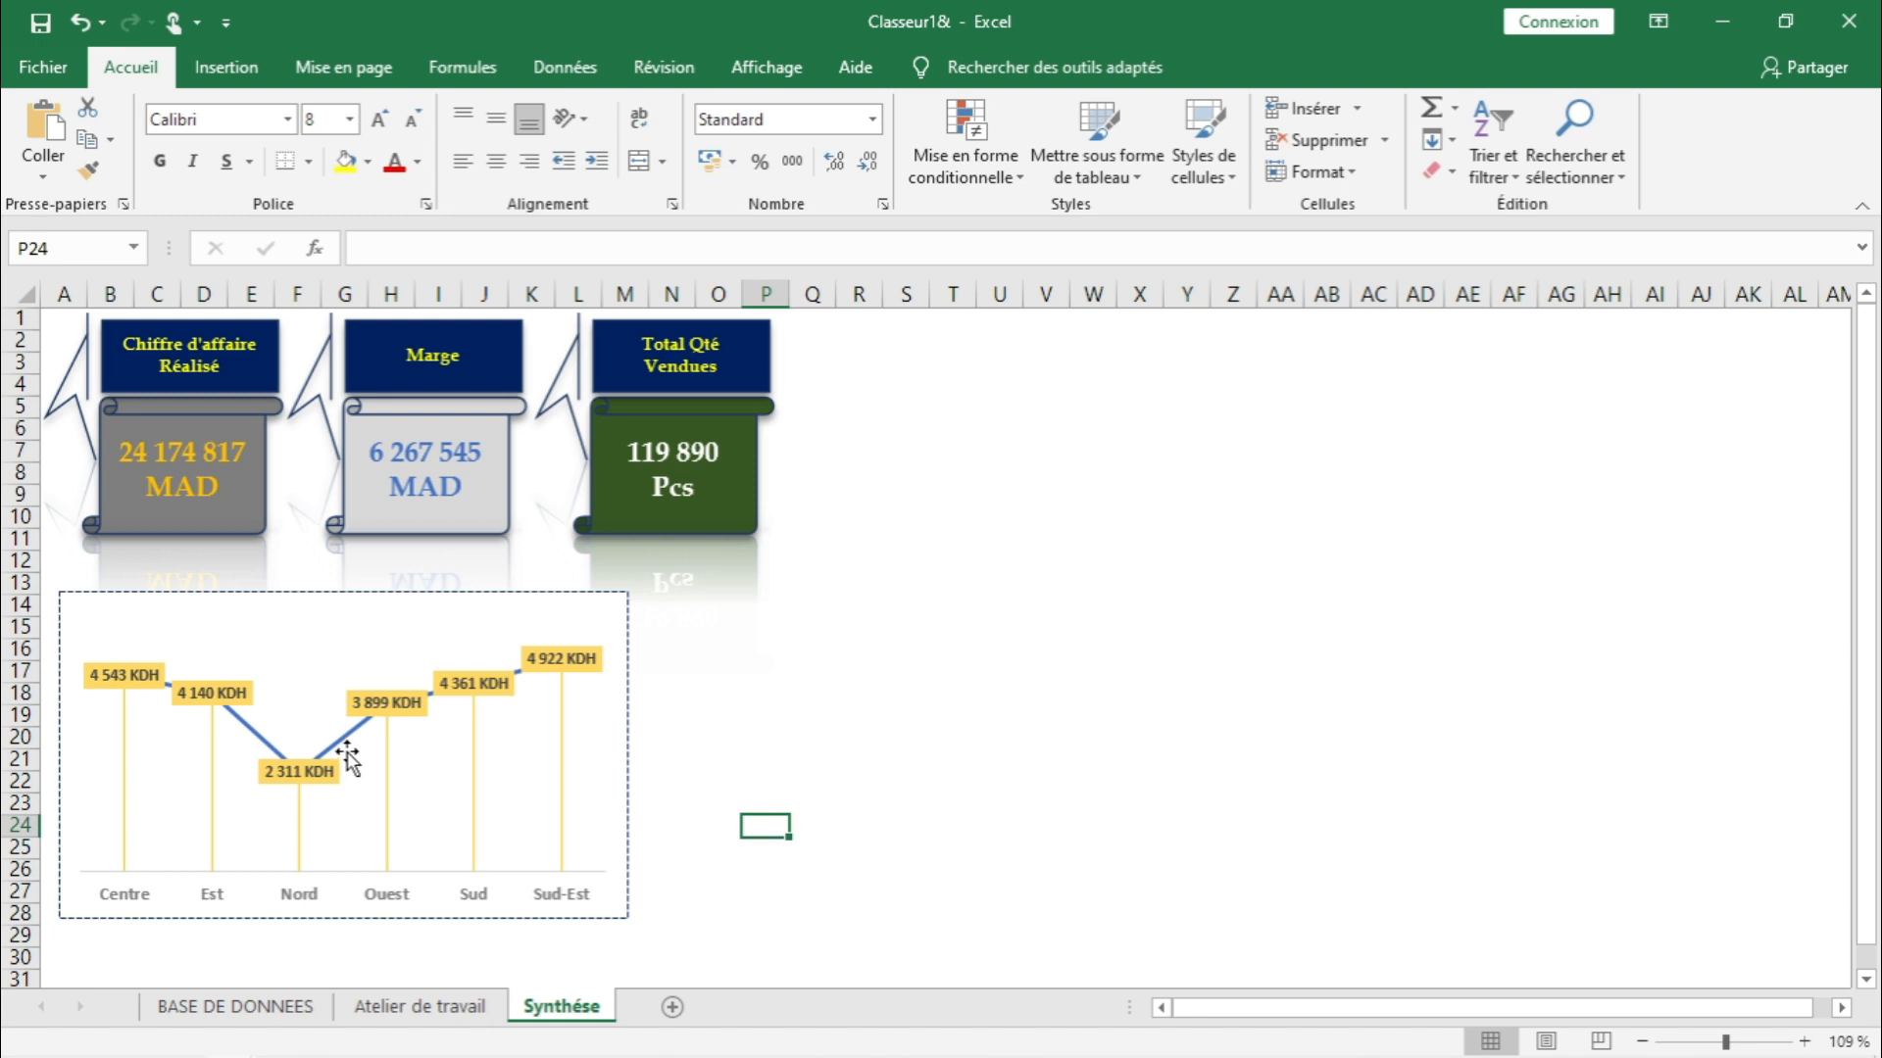
- Turn on smoothing (Lissage) for the zone chart's line series
left_click(351, 752)
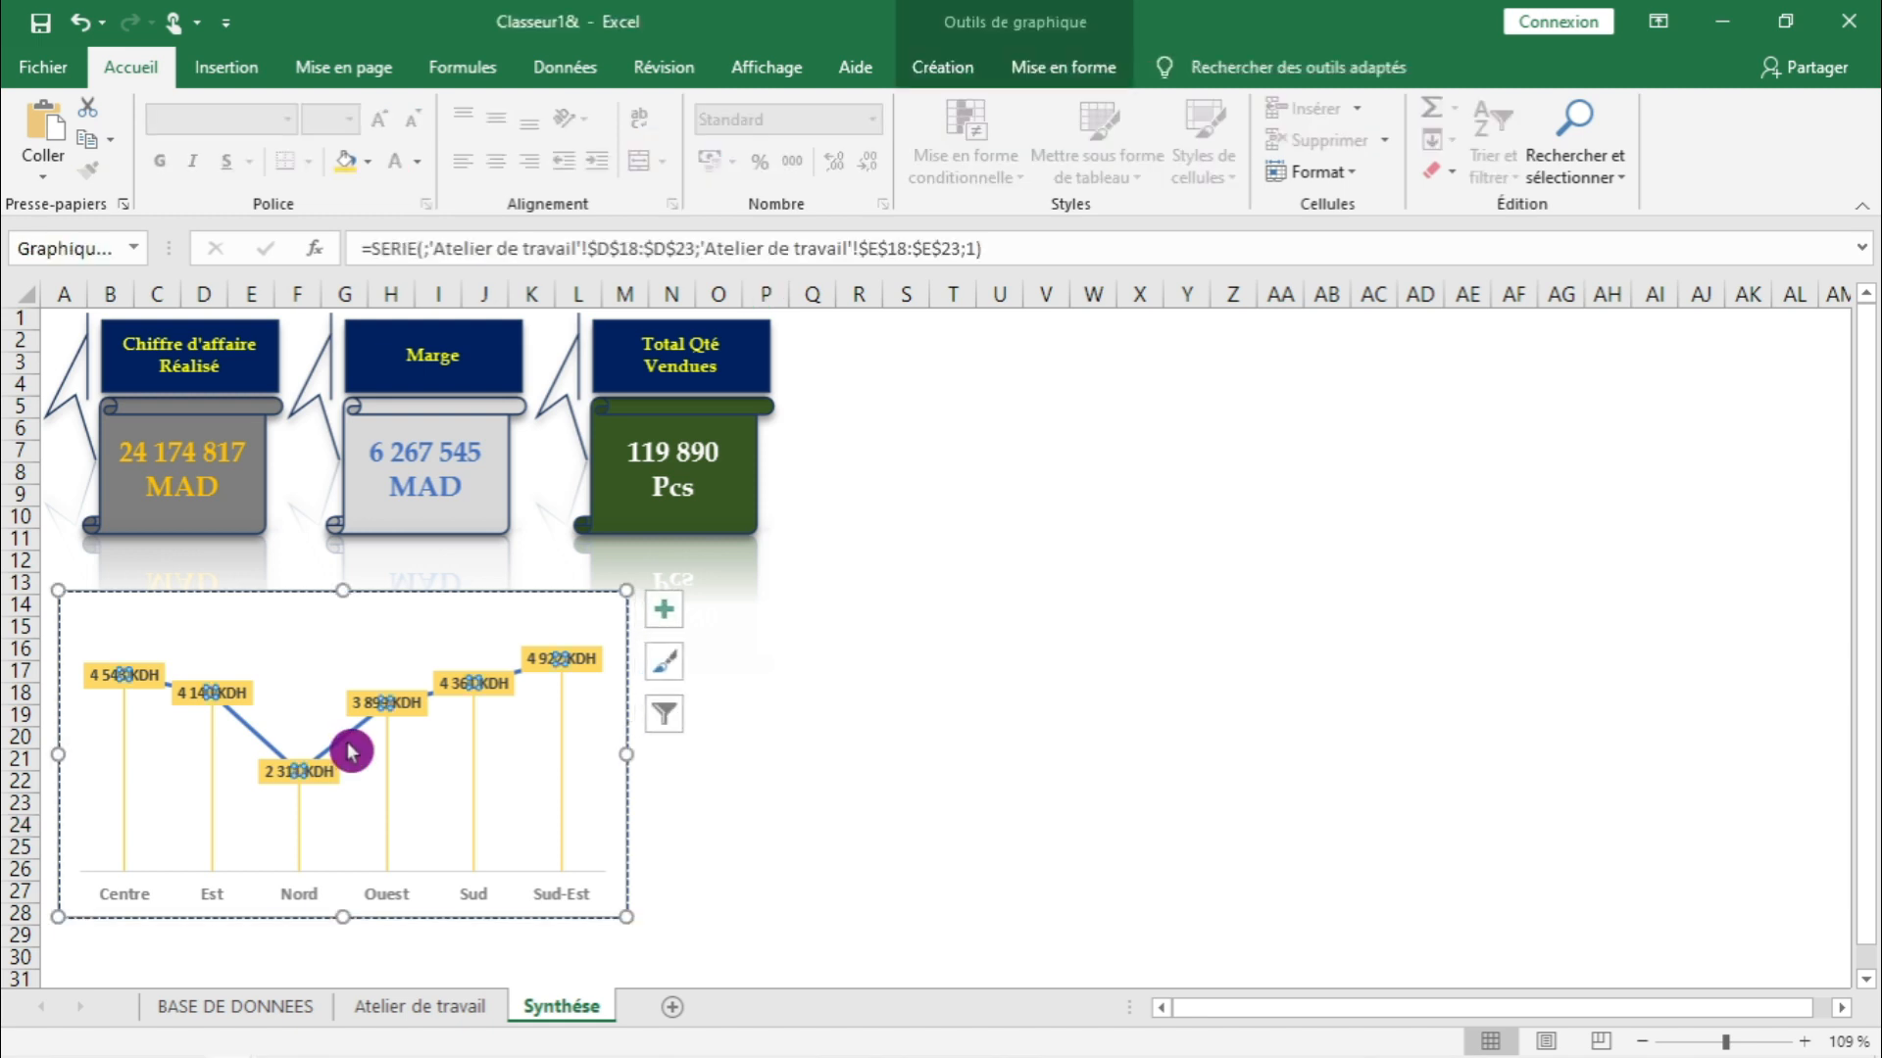
right_click(351, 752)
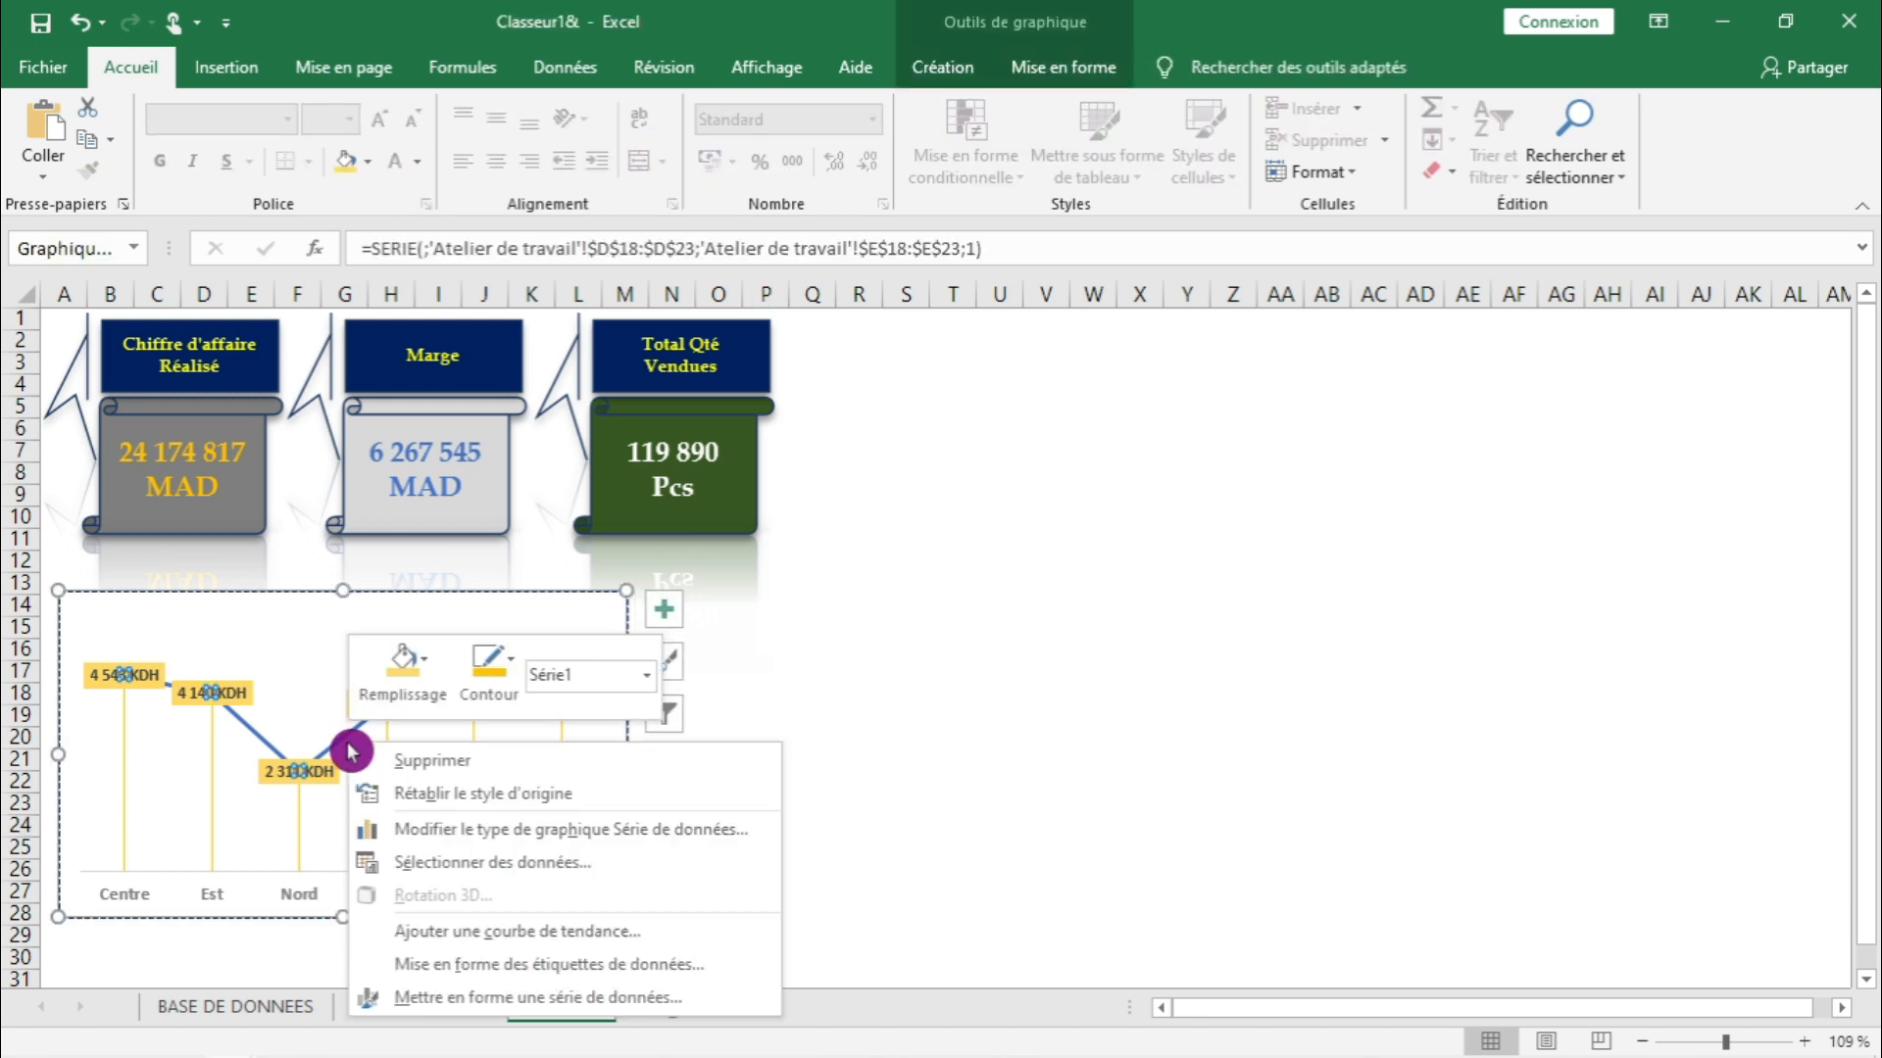
left_click(459, 990)
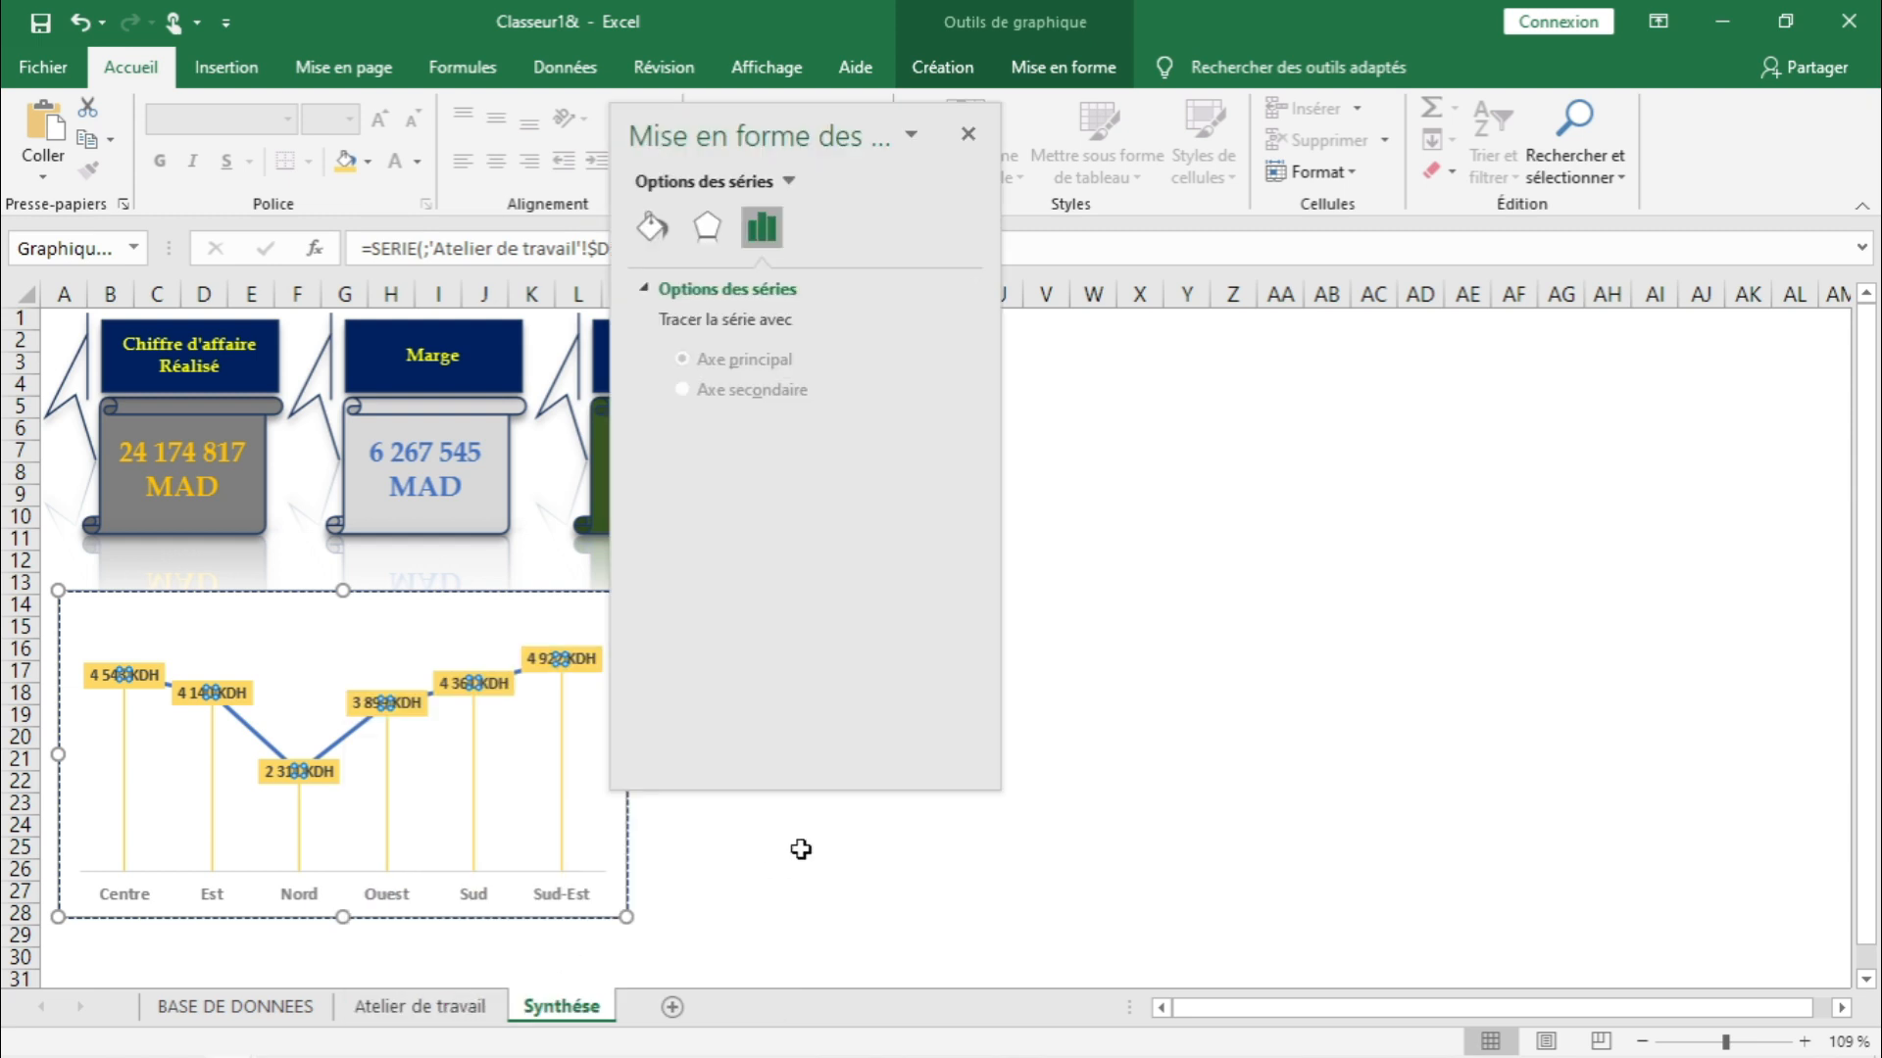
left_click(654, 229)
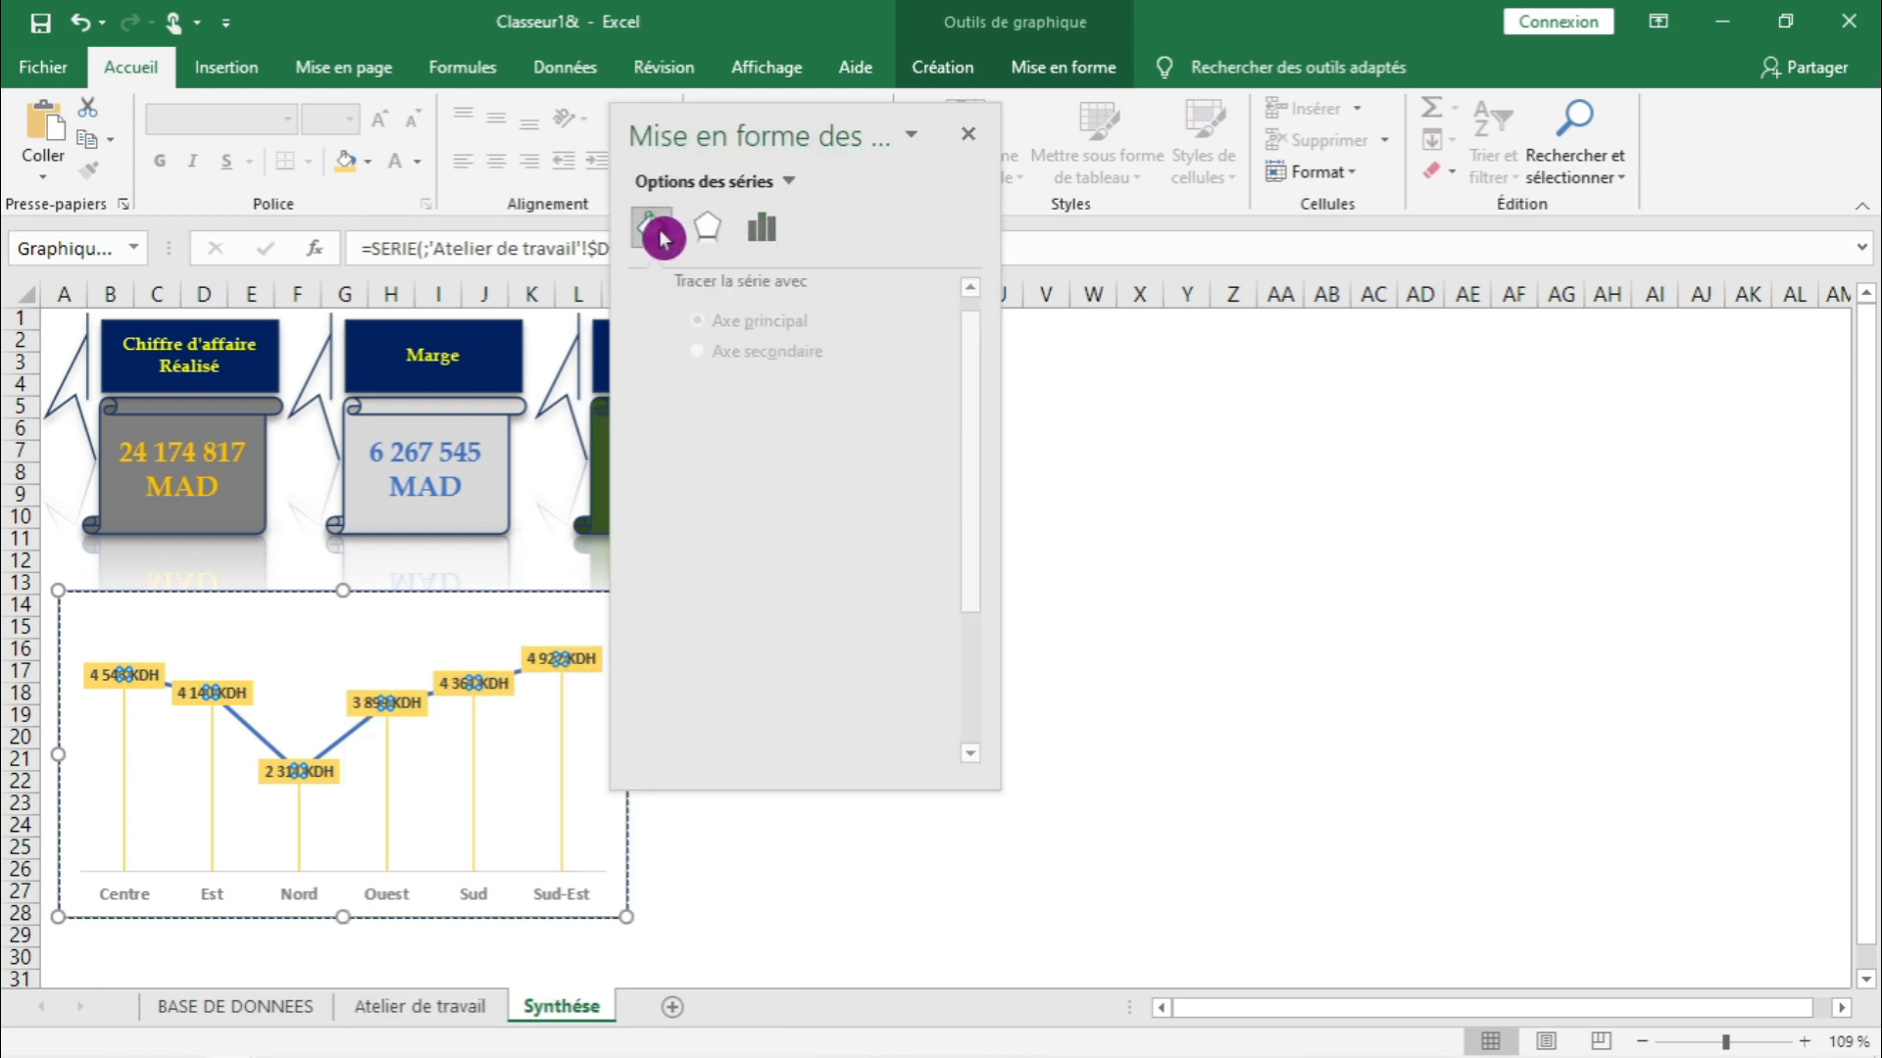
left_click_drag(975, 429, 1011, 594)
left_click(703, 752)
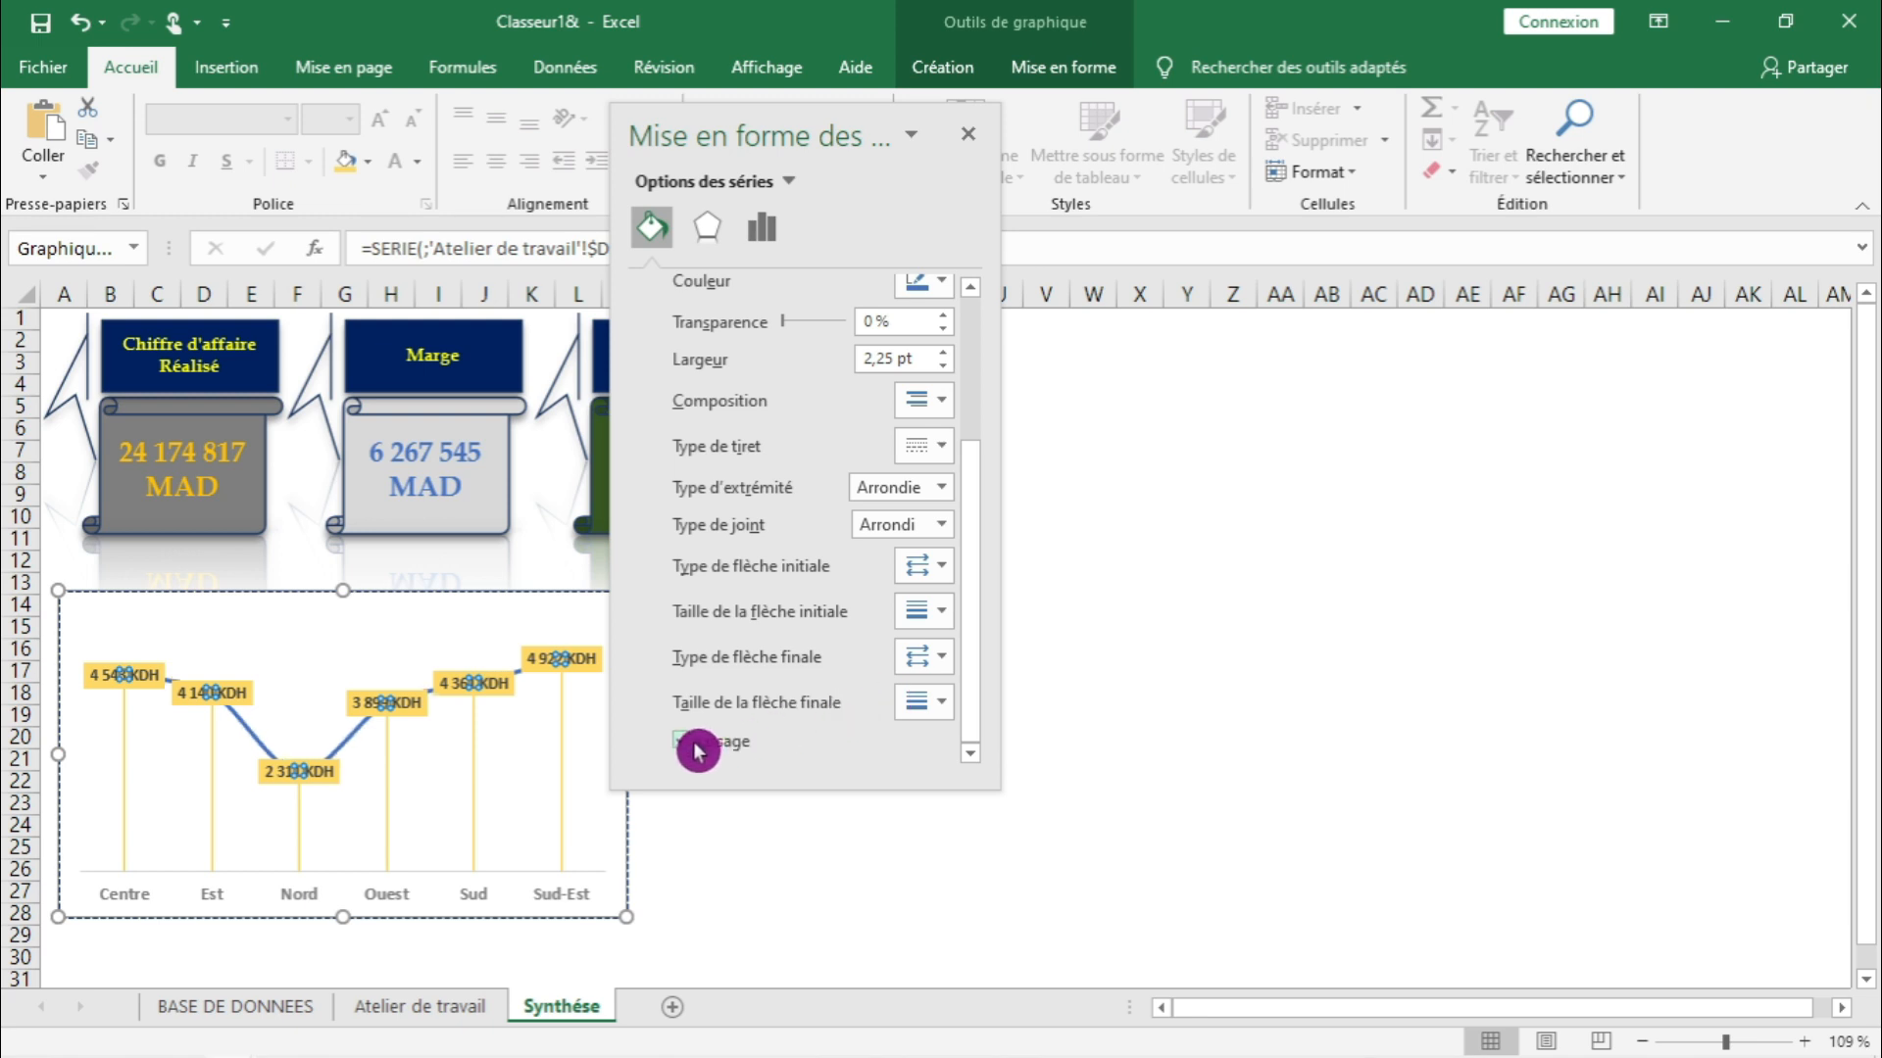
- Choose final and initial arrow types for the series line and close the formatting pane
left_click(940, 666)
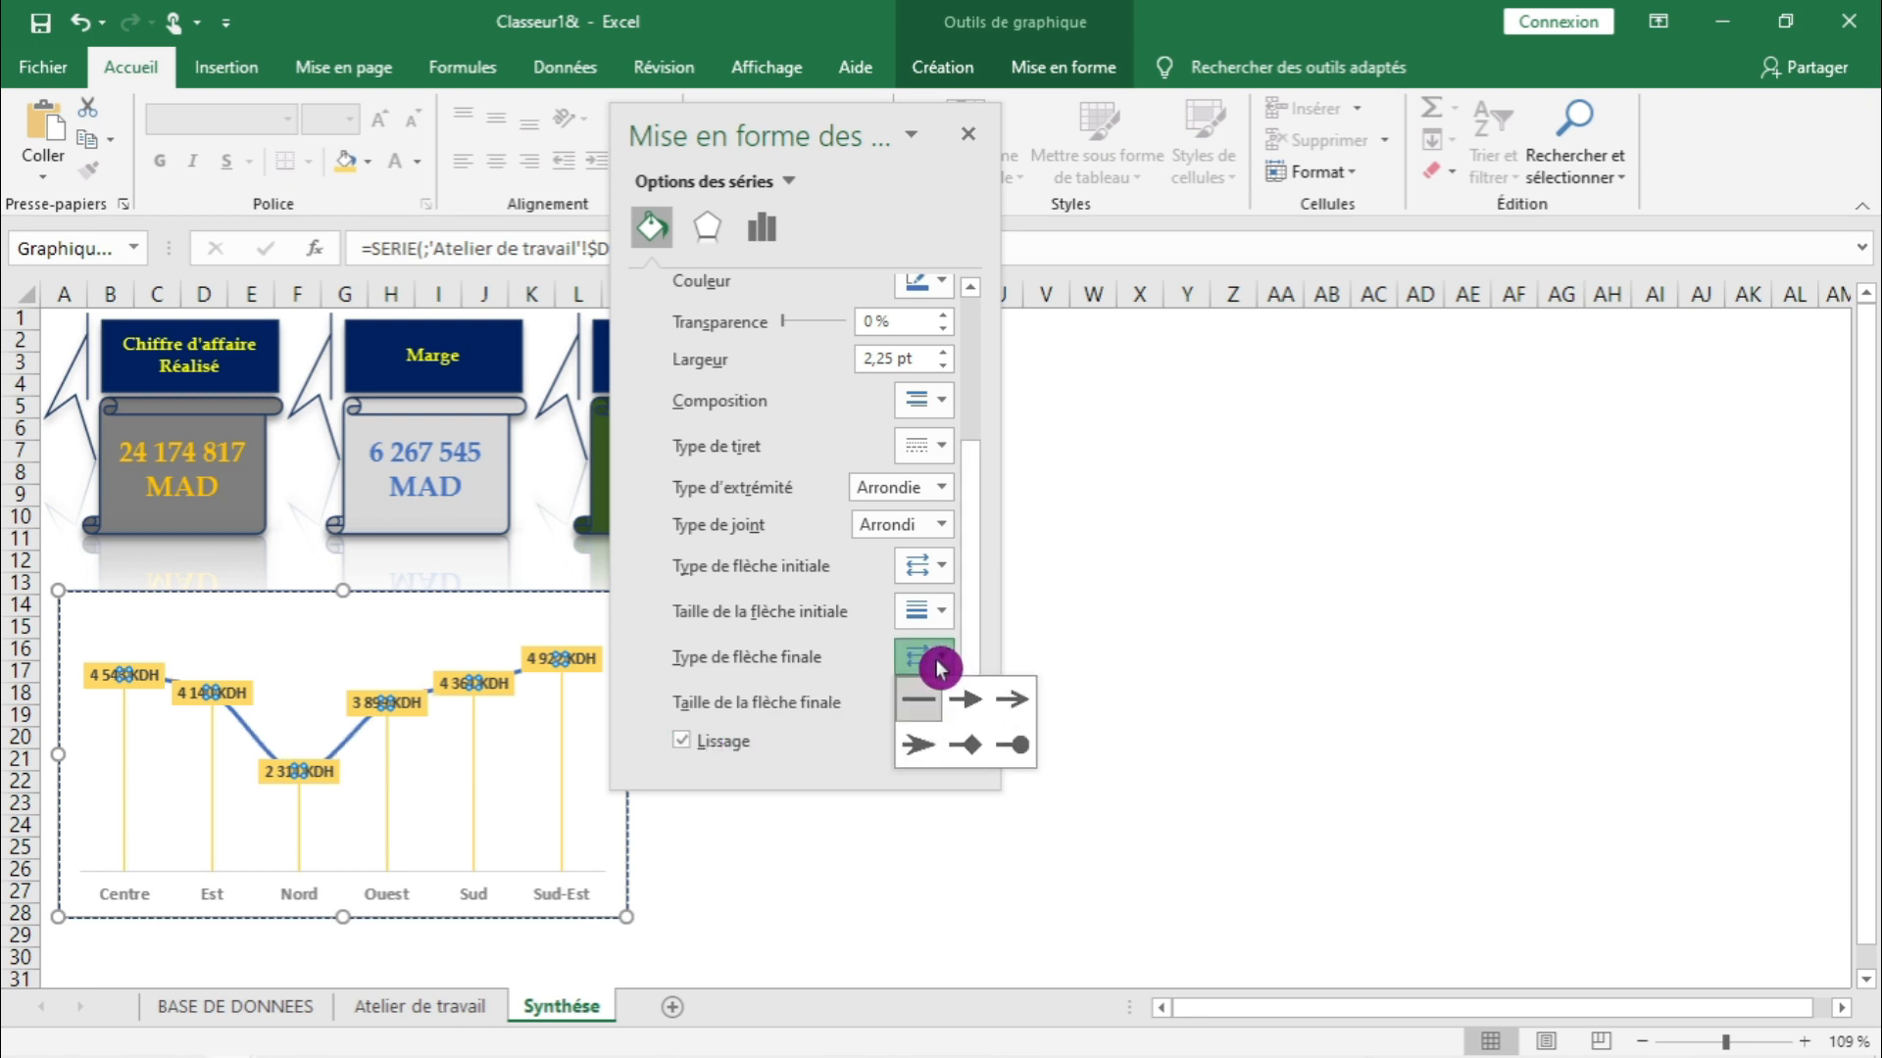
left_click(926, 757)
left_click(939, 566)
left_click(983, 669)
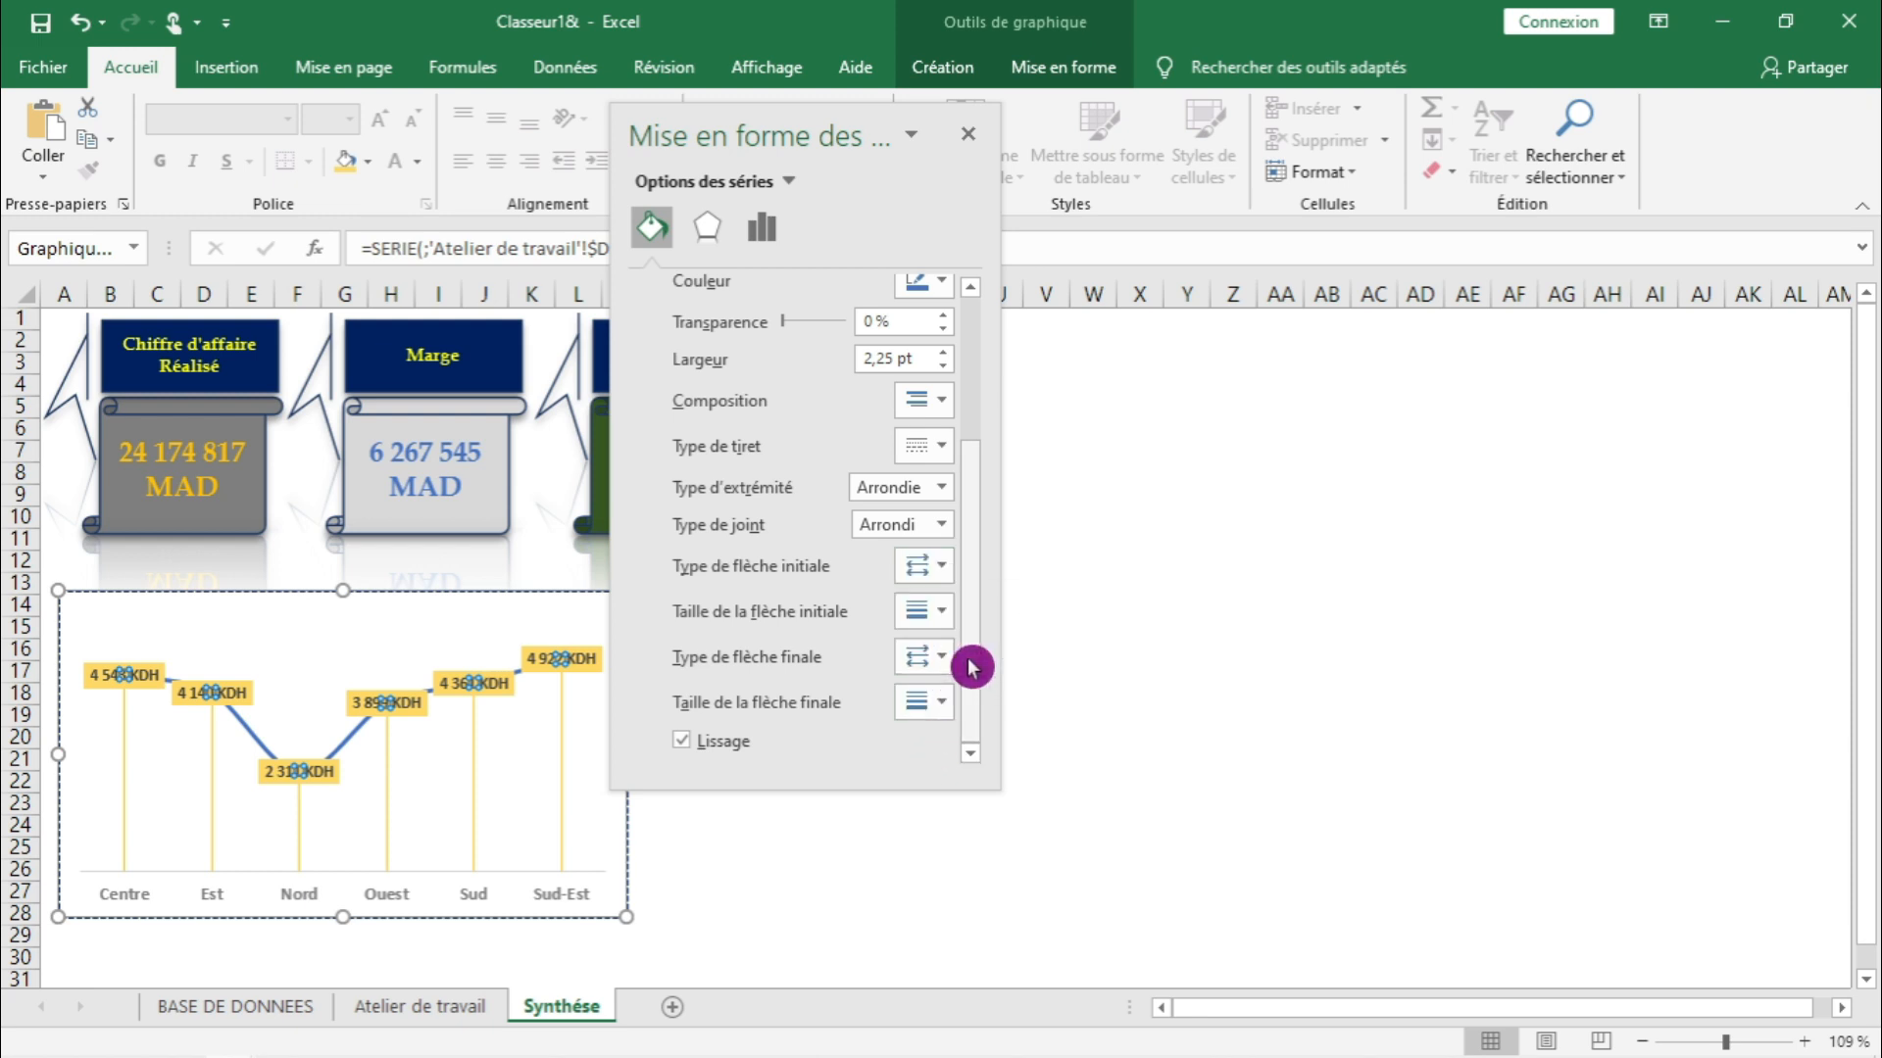
left_click(1151, 821)
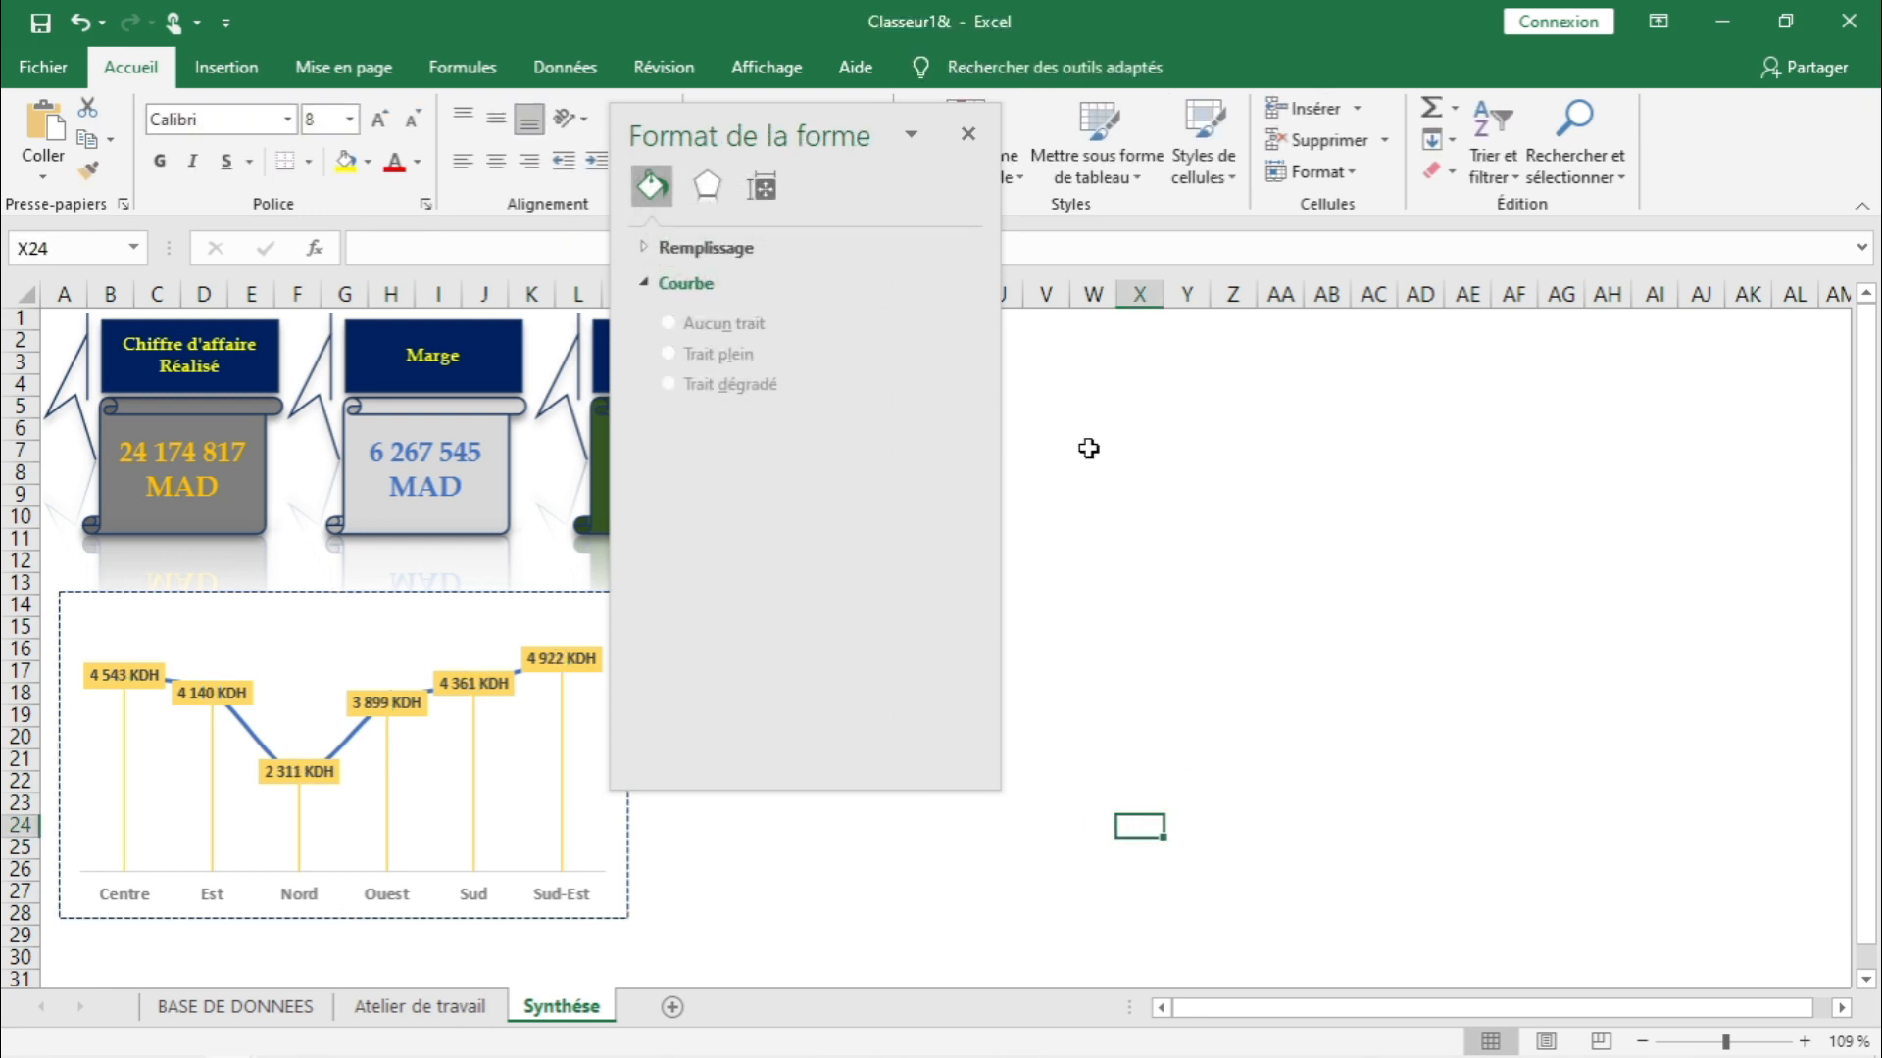
left_click(968, 135)
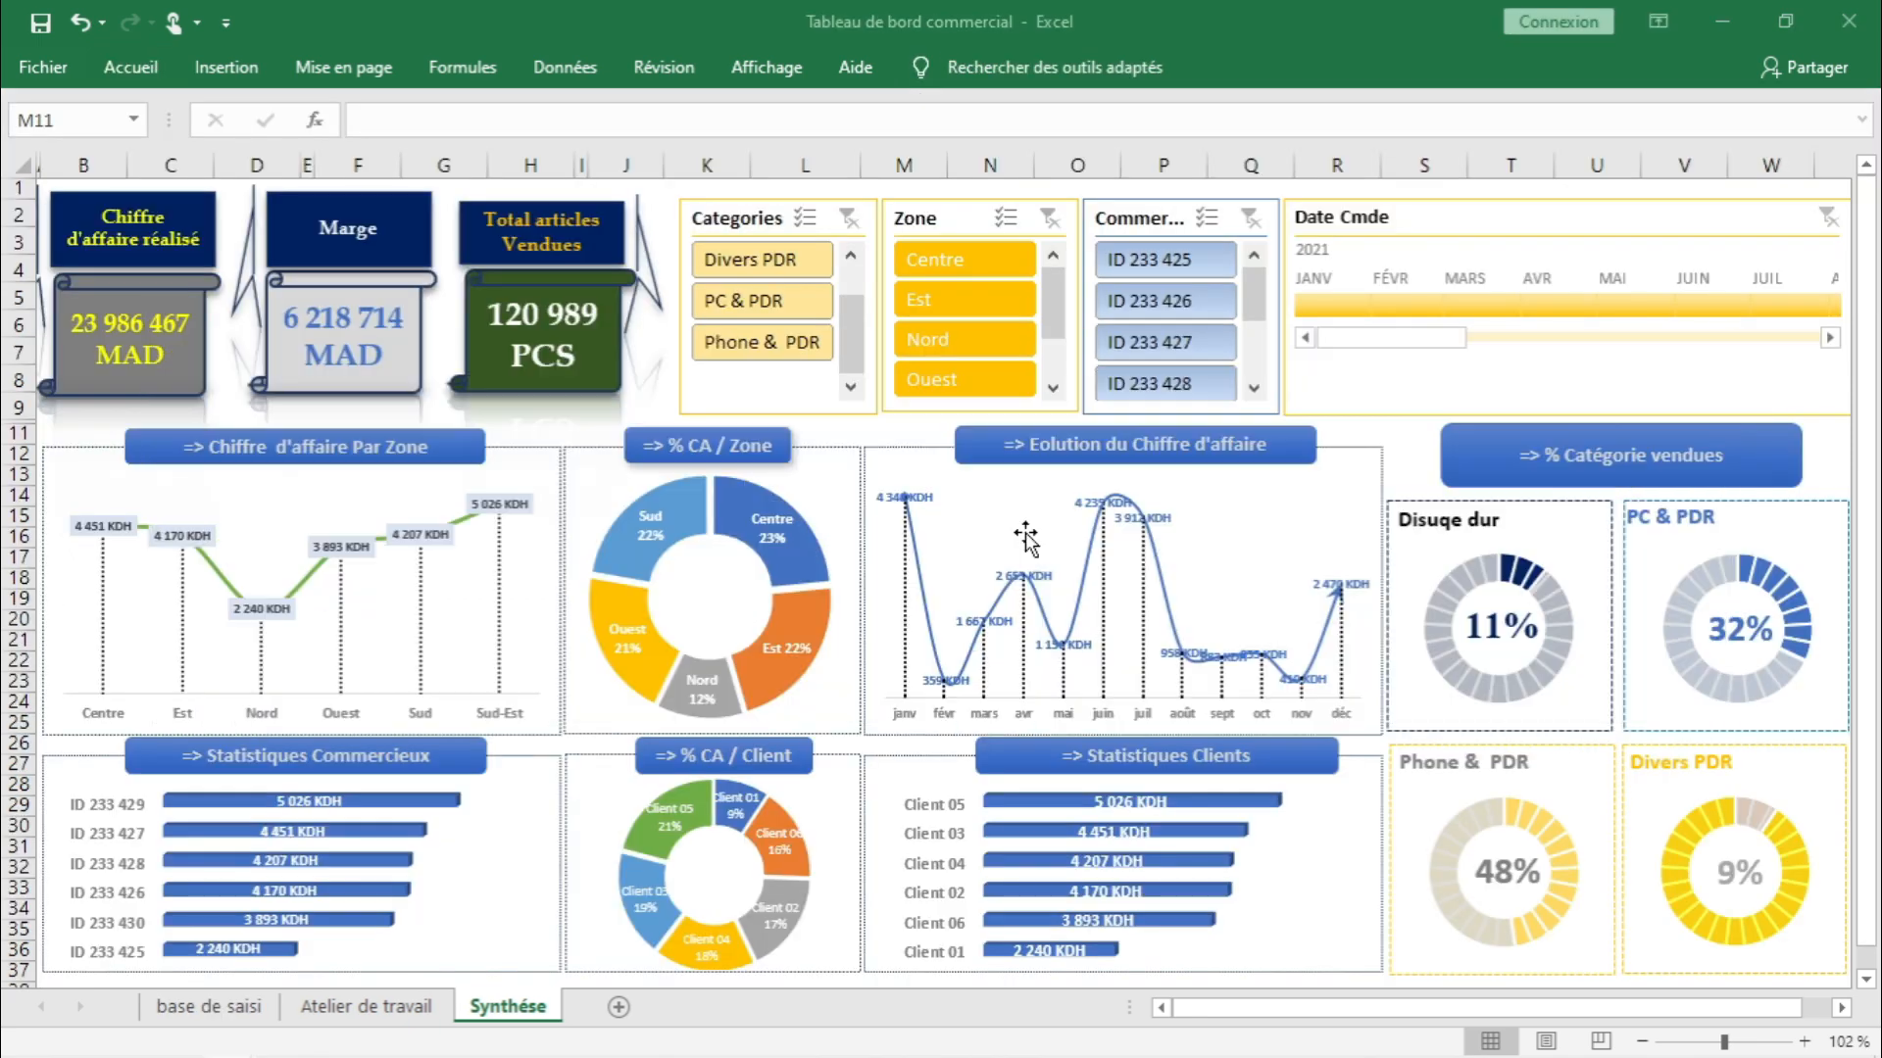
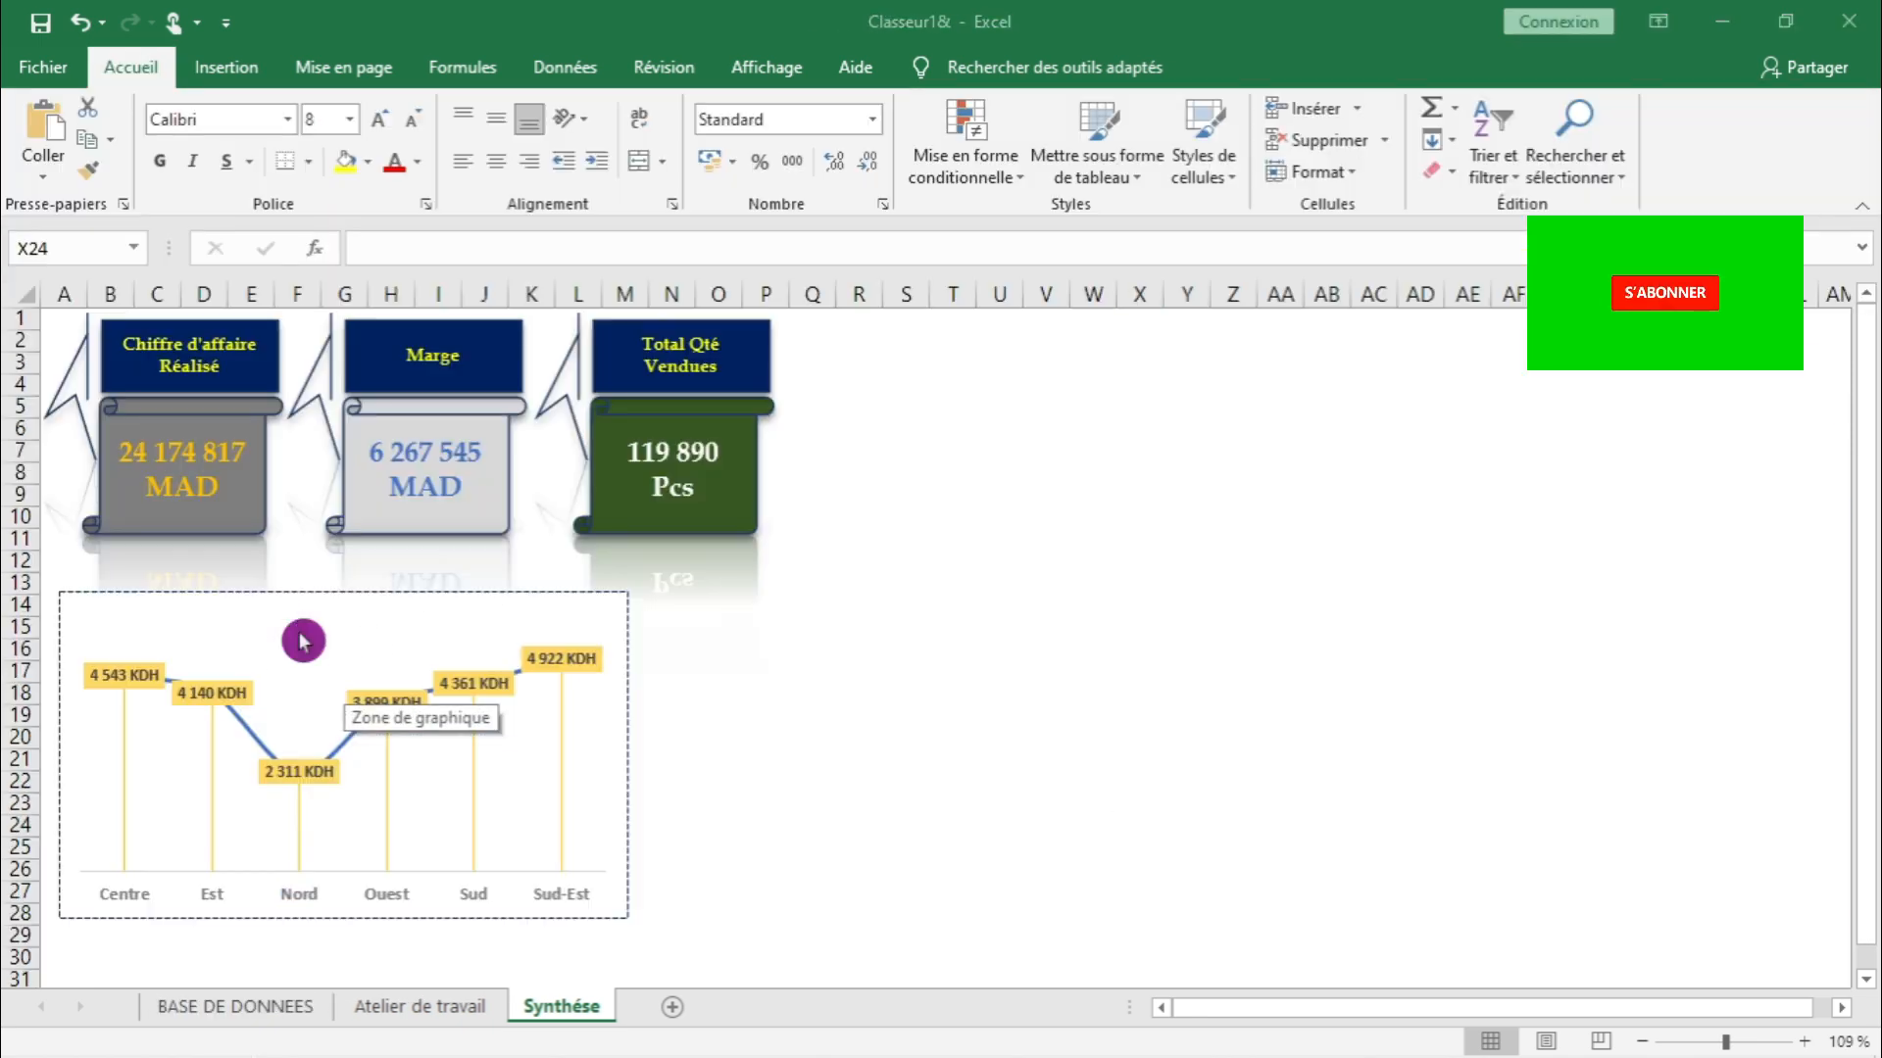
- Draw a rounded rectangle about 6.04 cm wide and 0.73 cm high in the empty area beside the chart
left_click(302, 642)
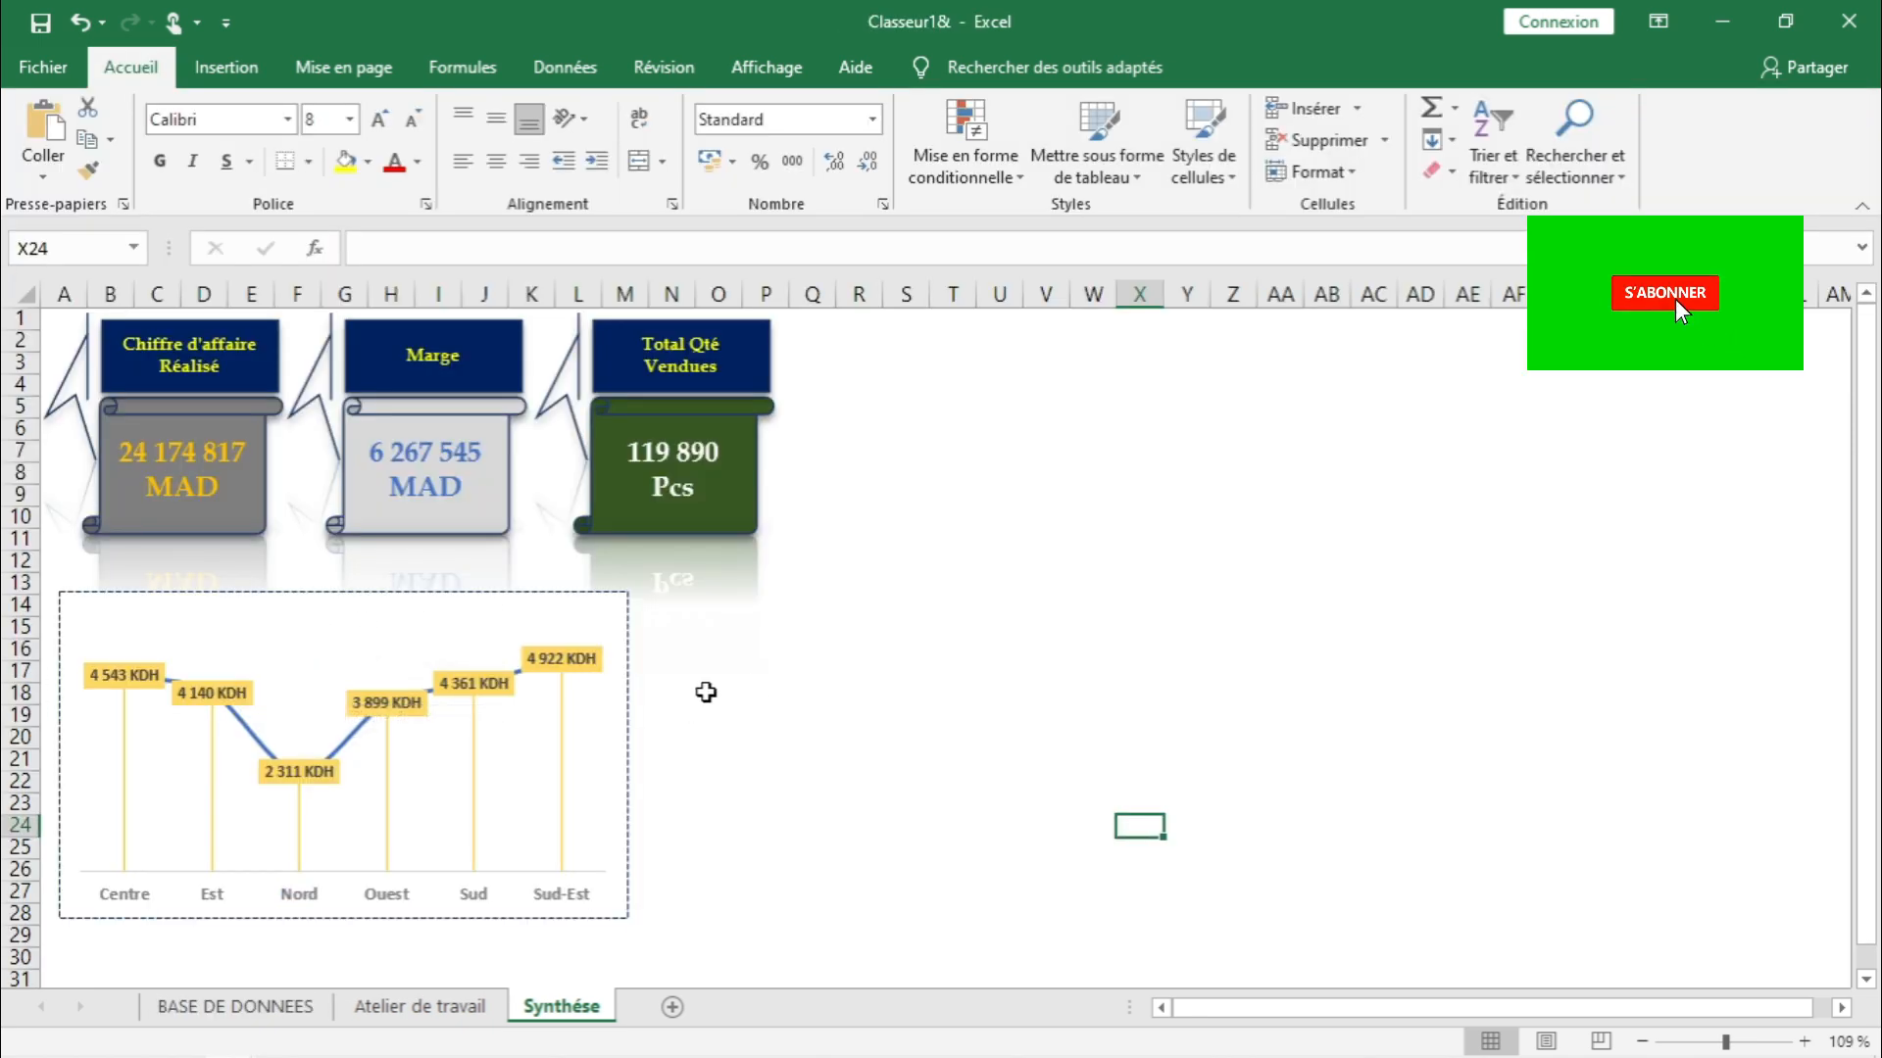
left_click(764, 693)
left_click(227, 67)
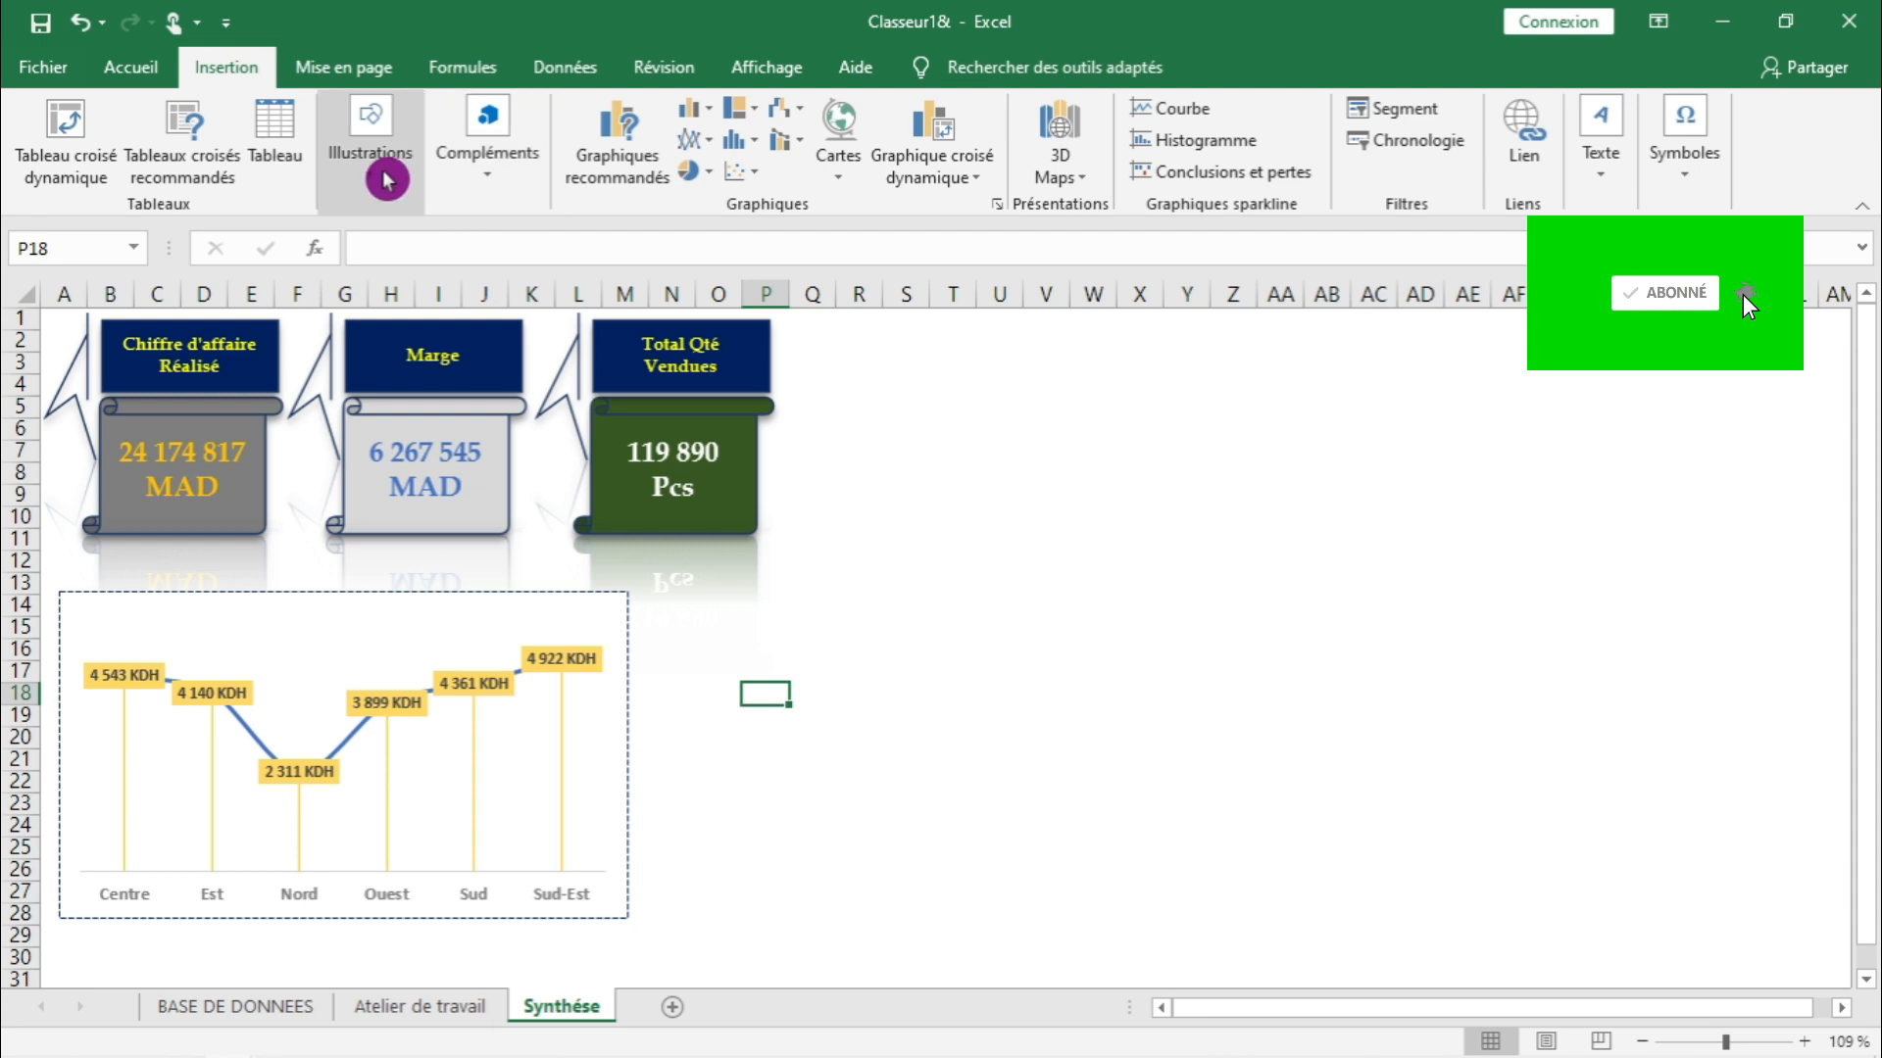
left_click(387, 180)
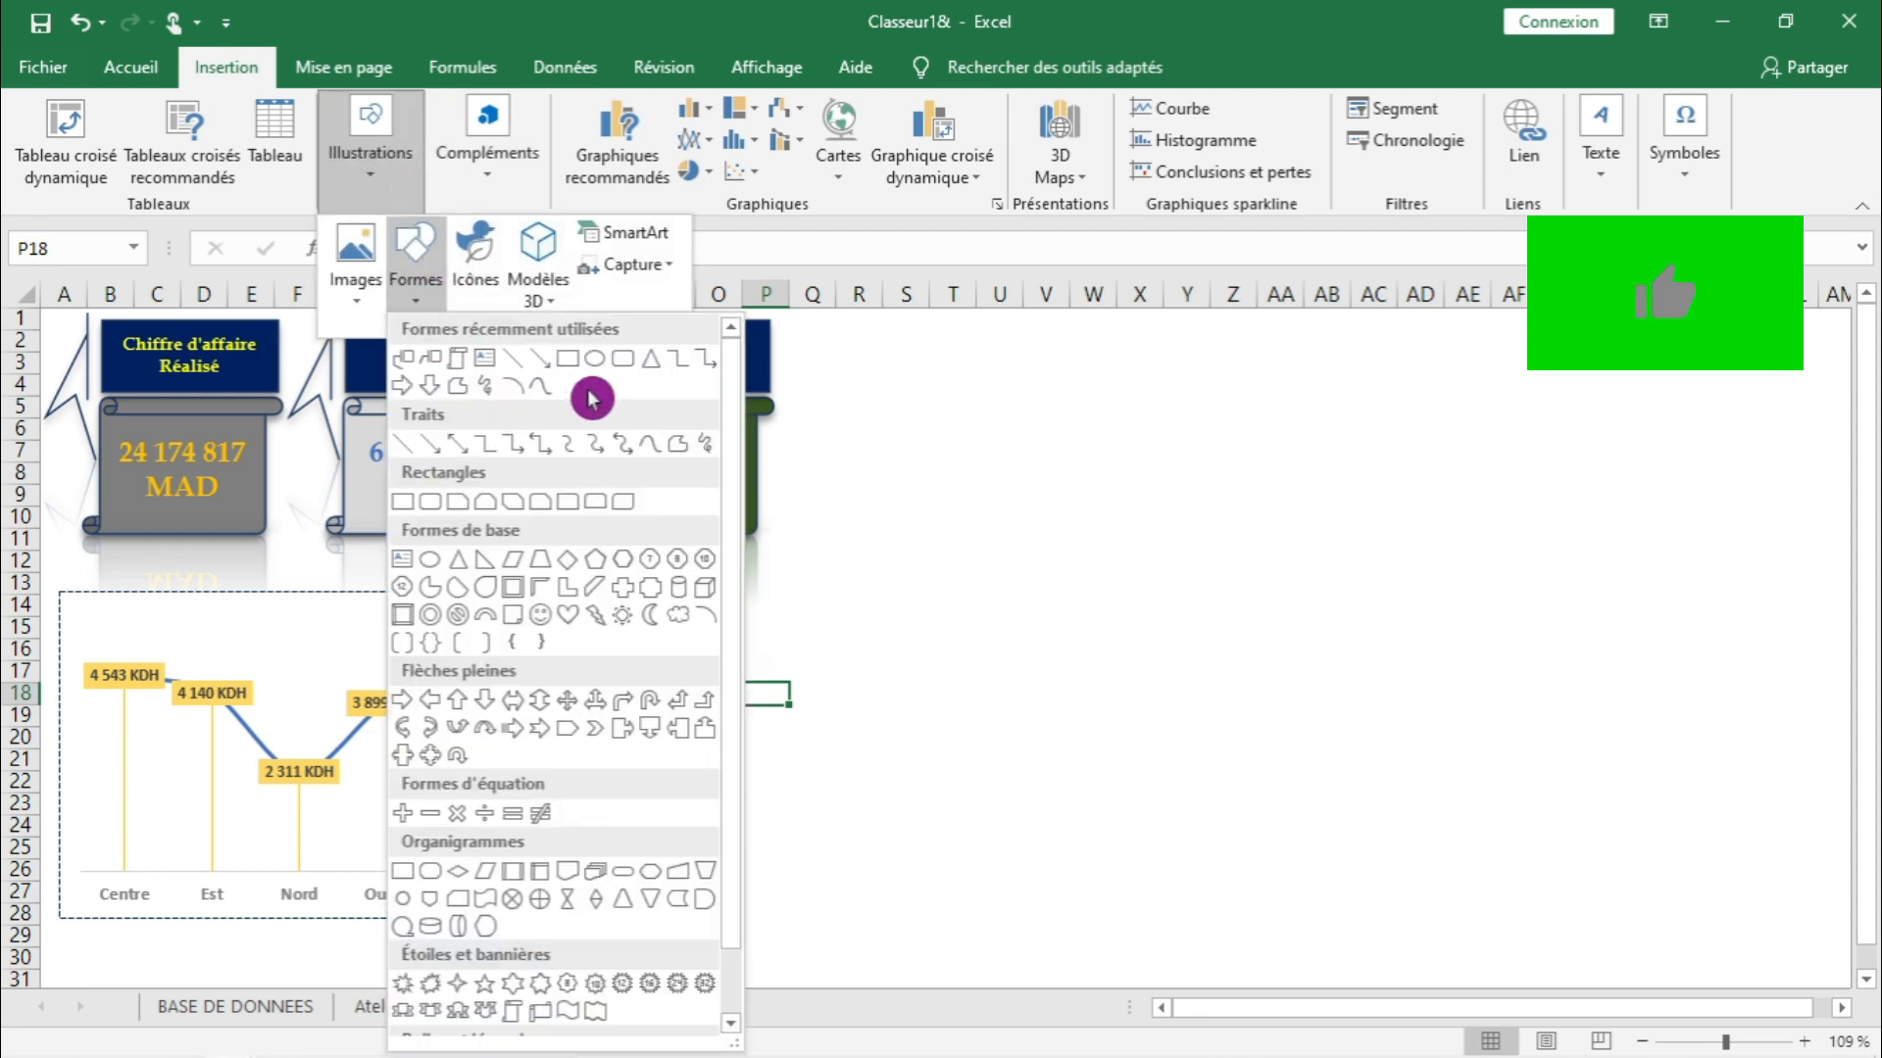
left_click(622, 359)
left_click_drag(941, 585, 1285, 627)
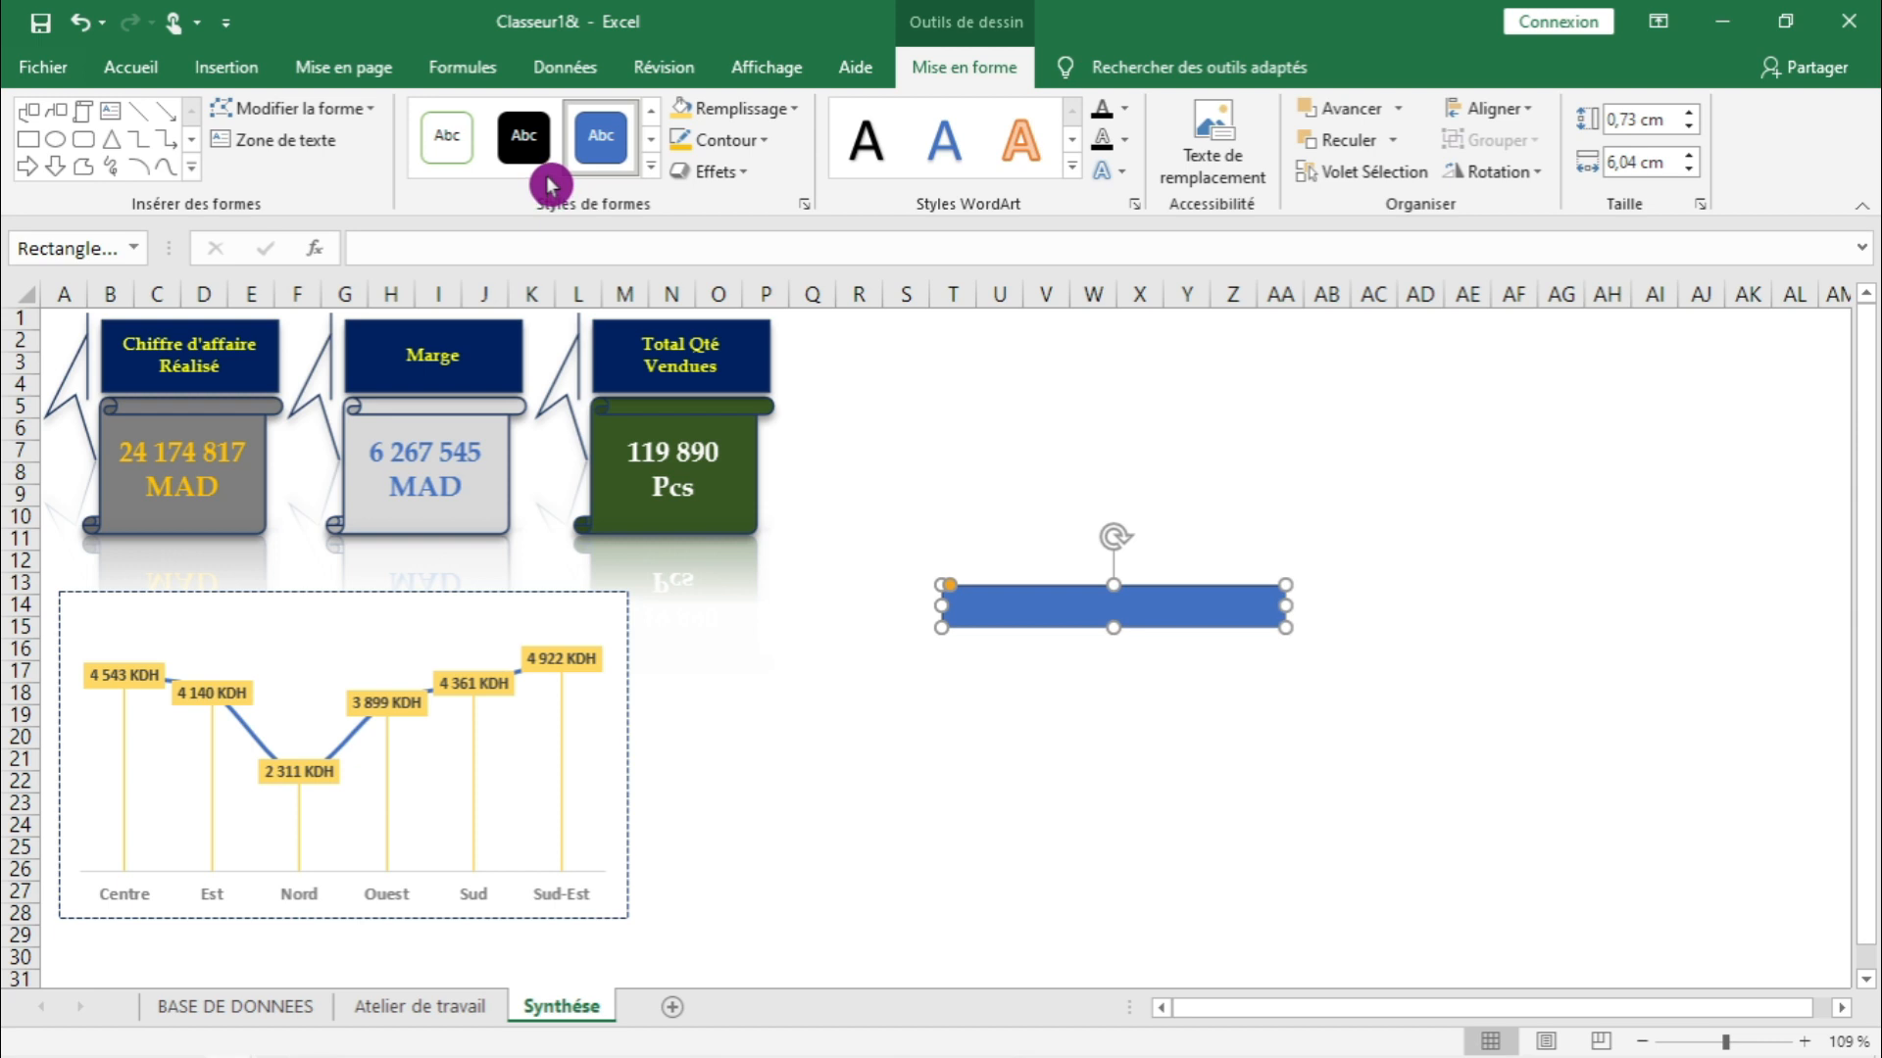
- Apply the light orange subtle-effect theme style to the rounded rectangle
left_click(651, 169)
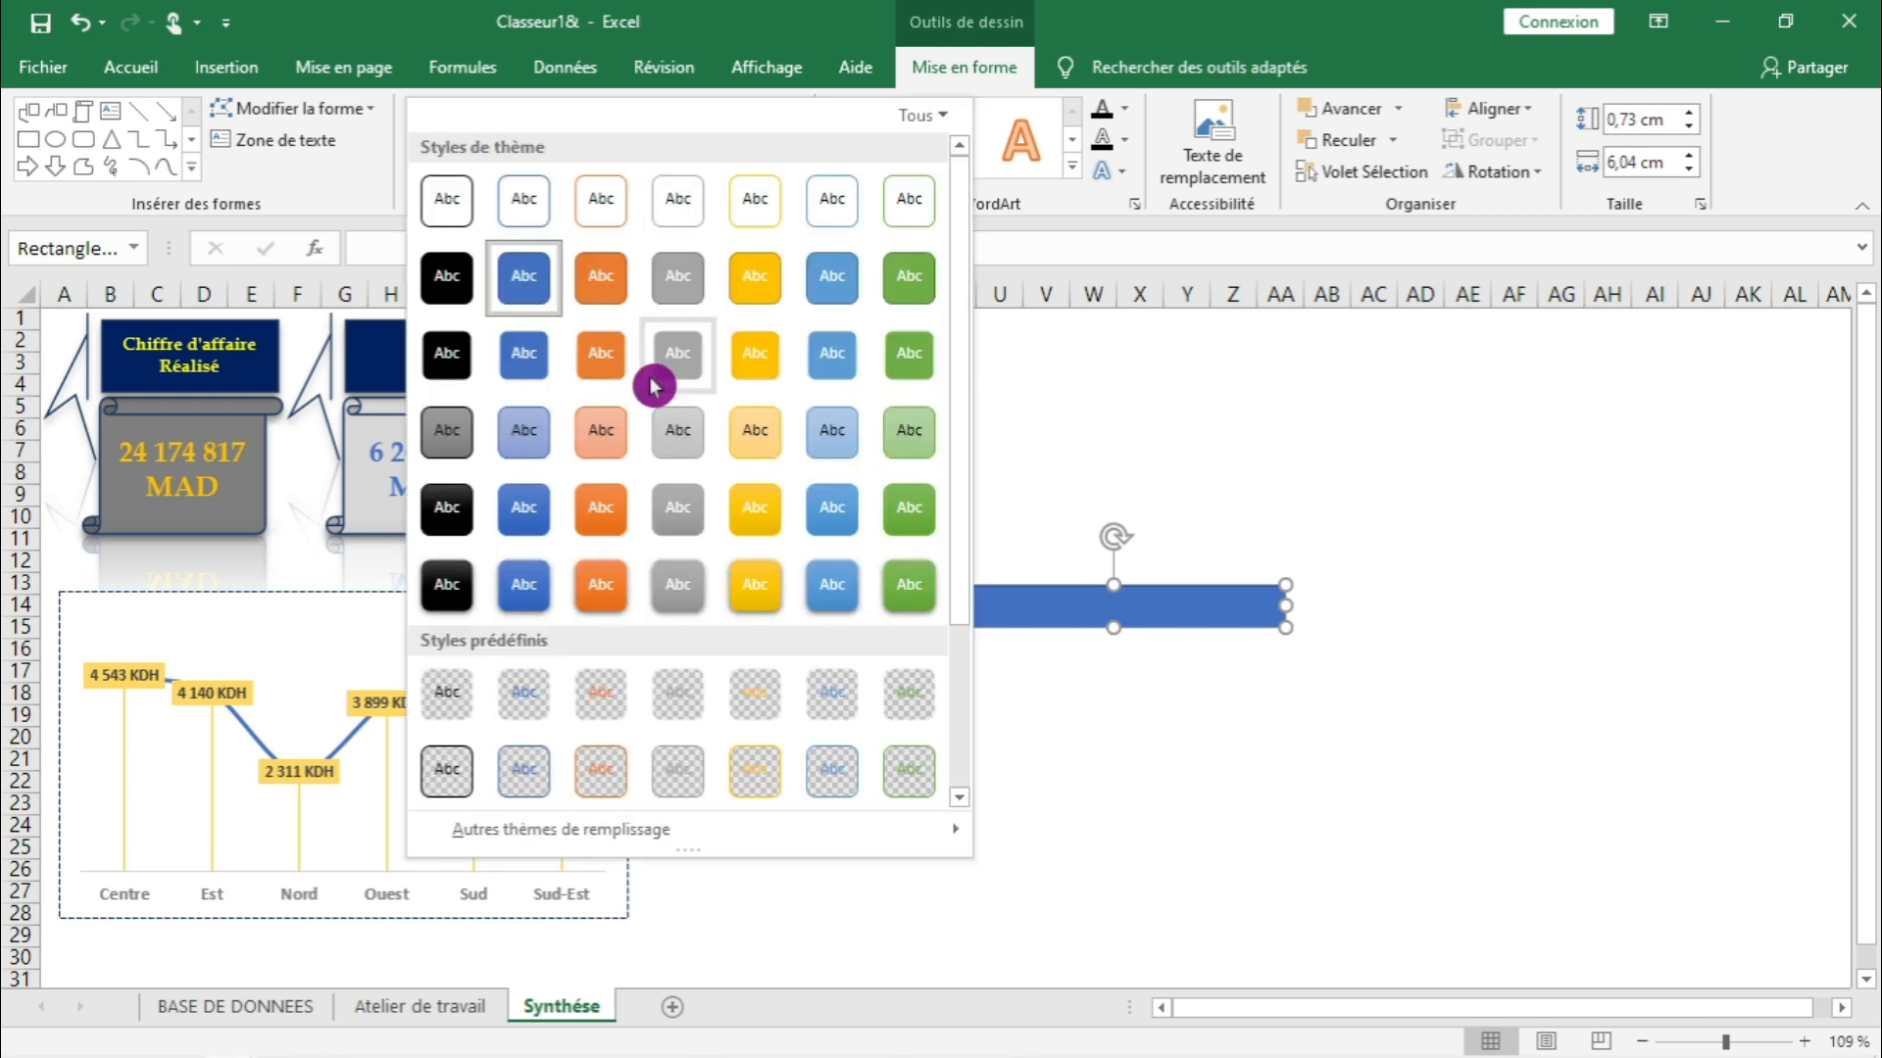
left_click(662, 522)
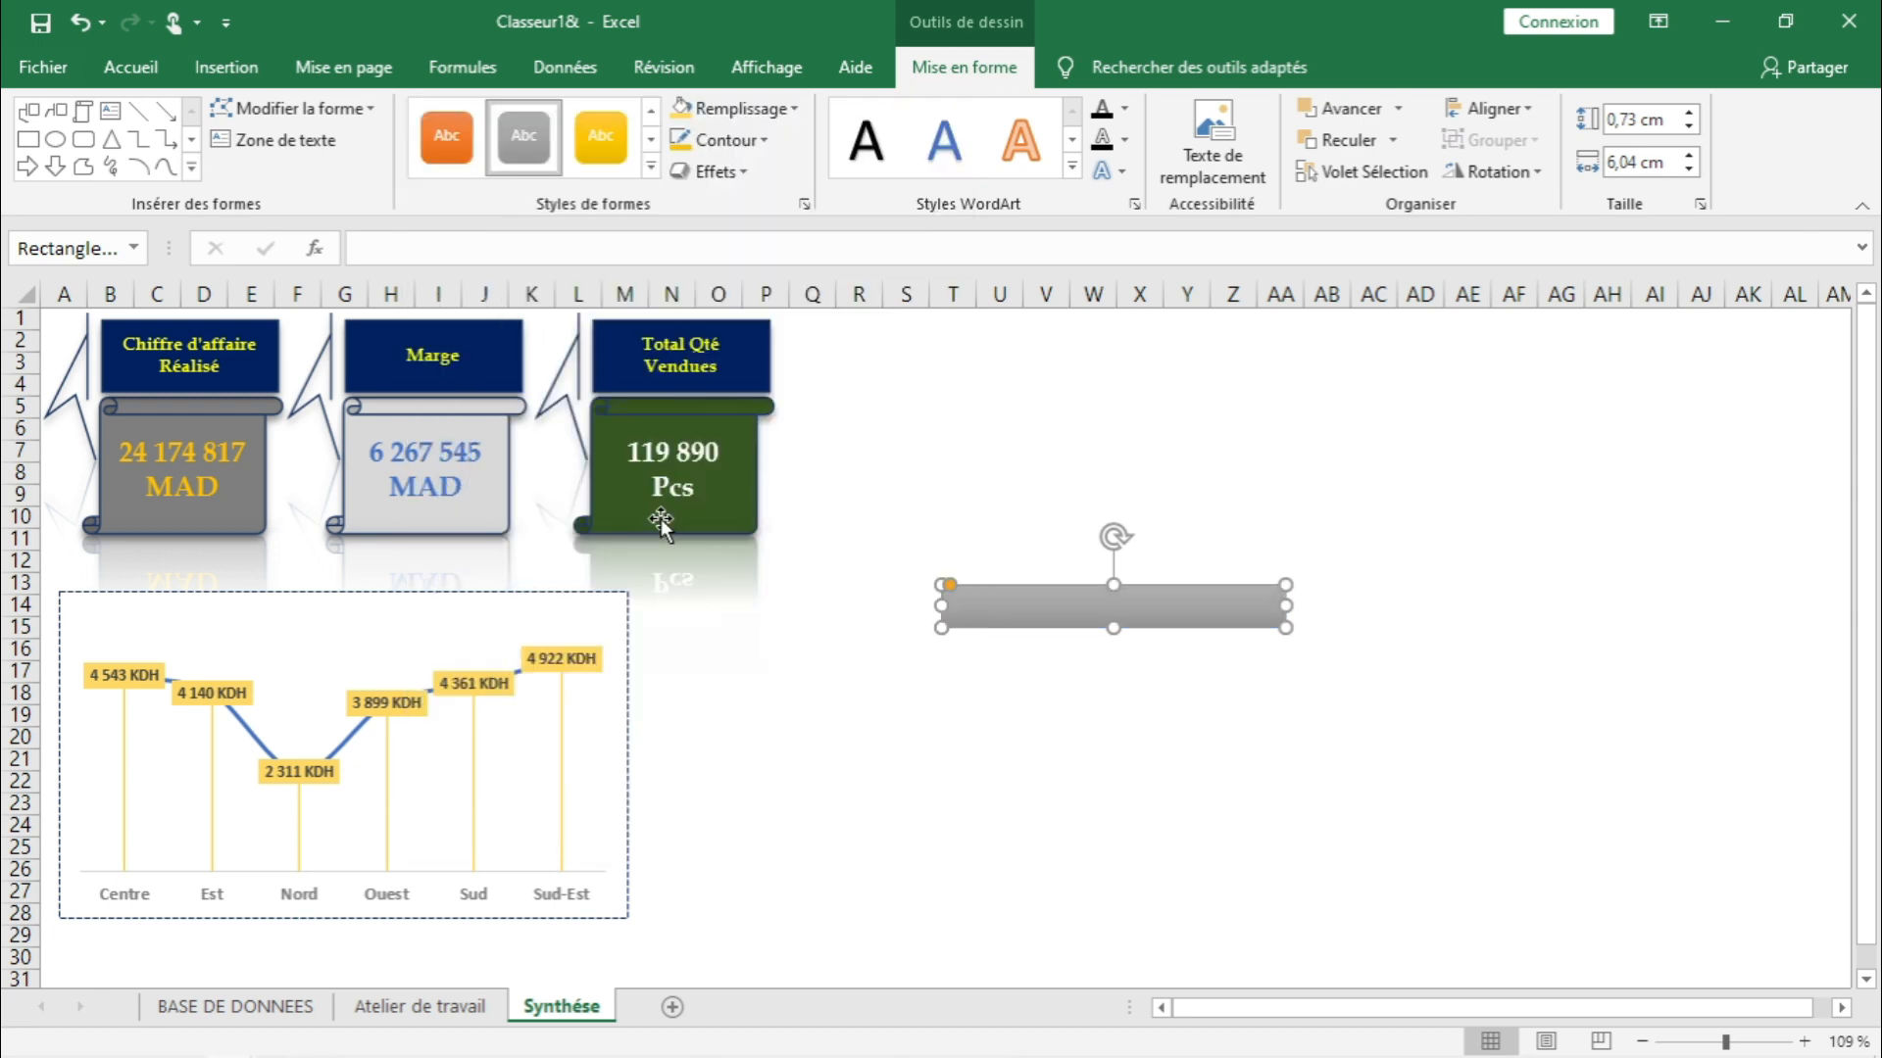
left_click(650, 168)
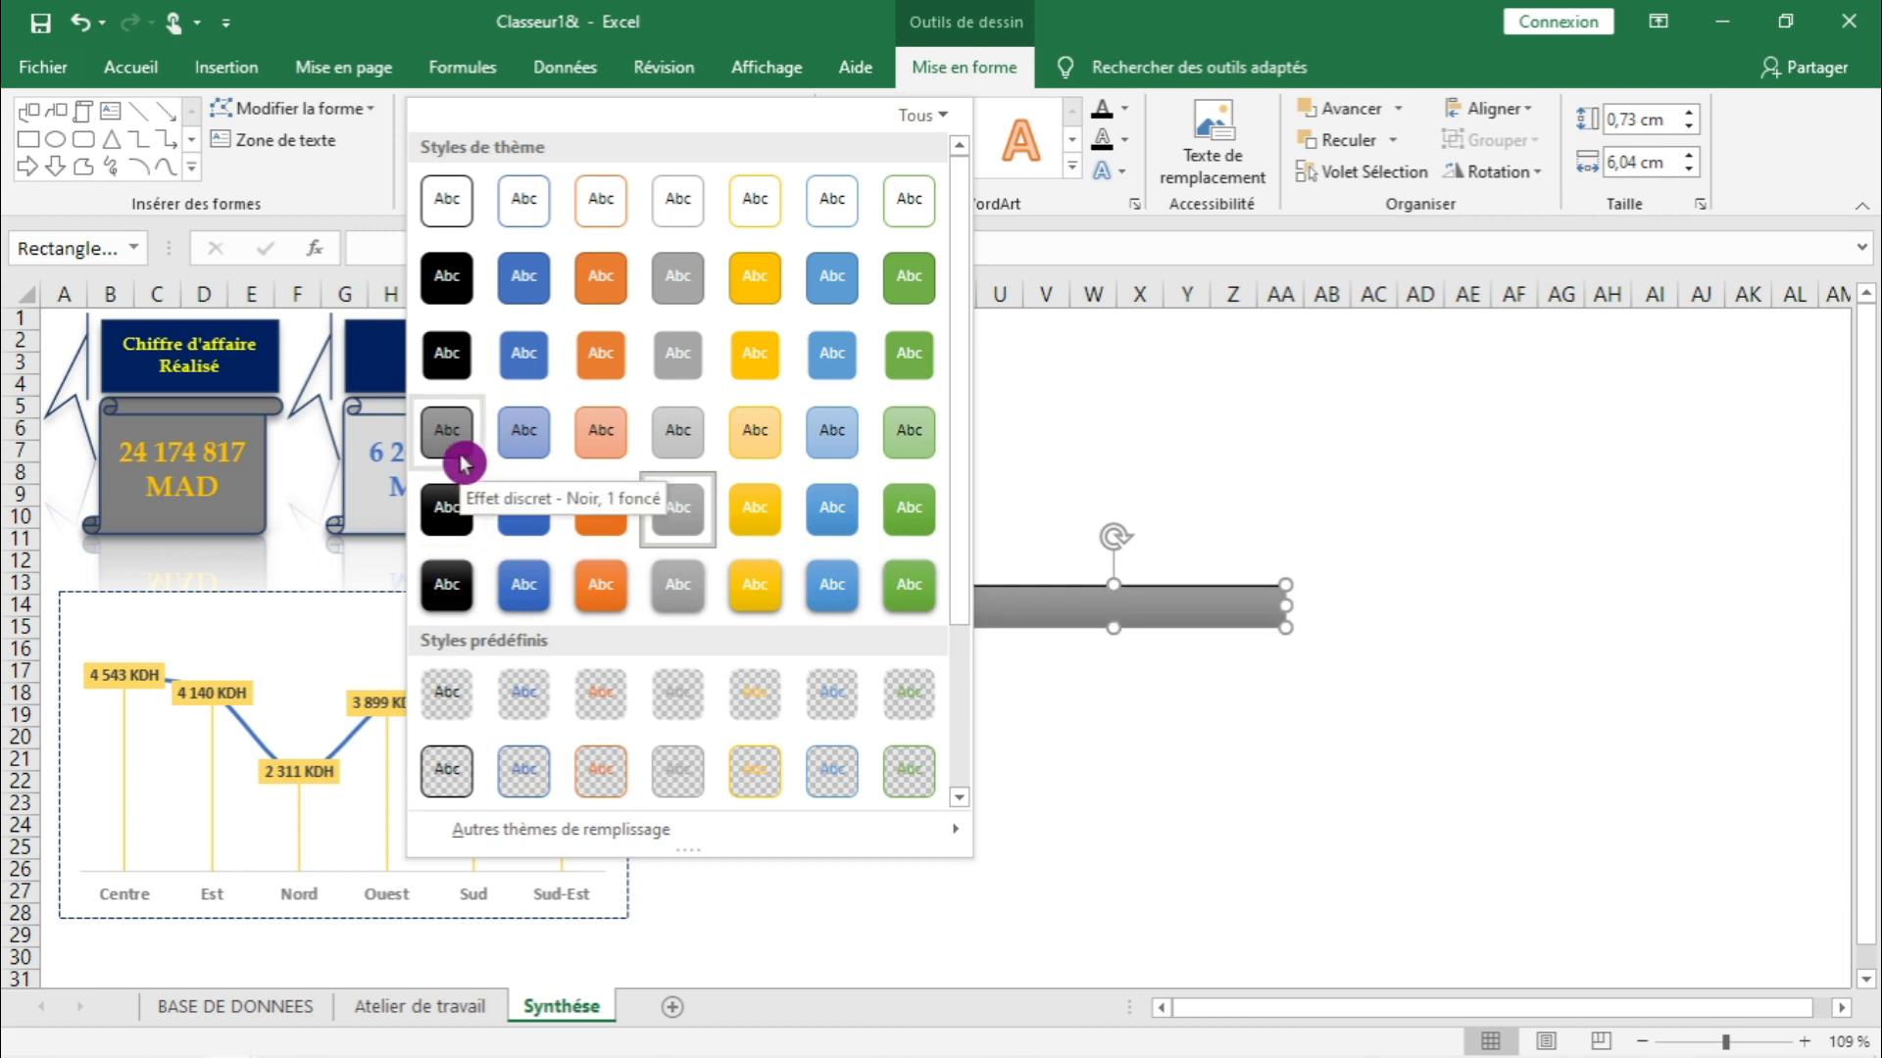
left_click(586, 449)
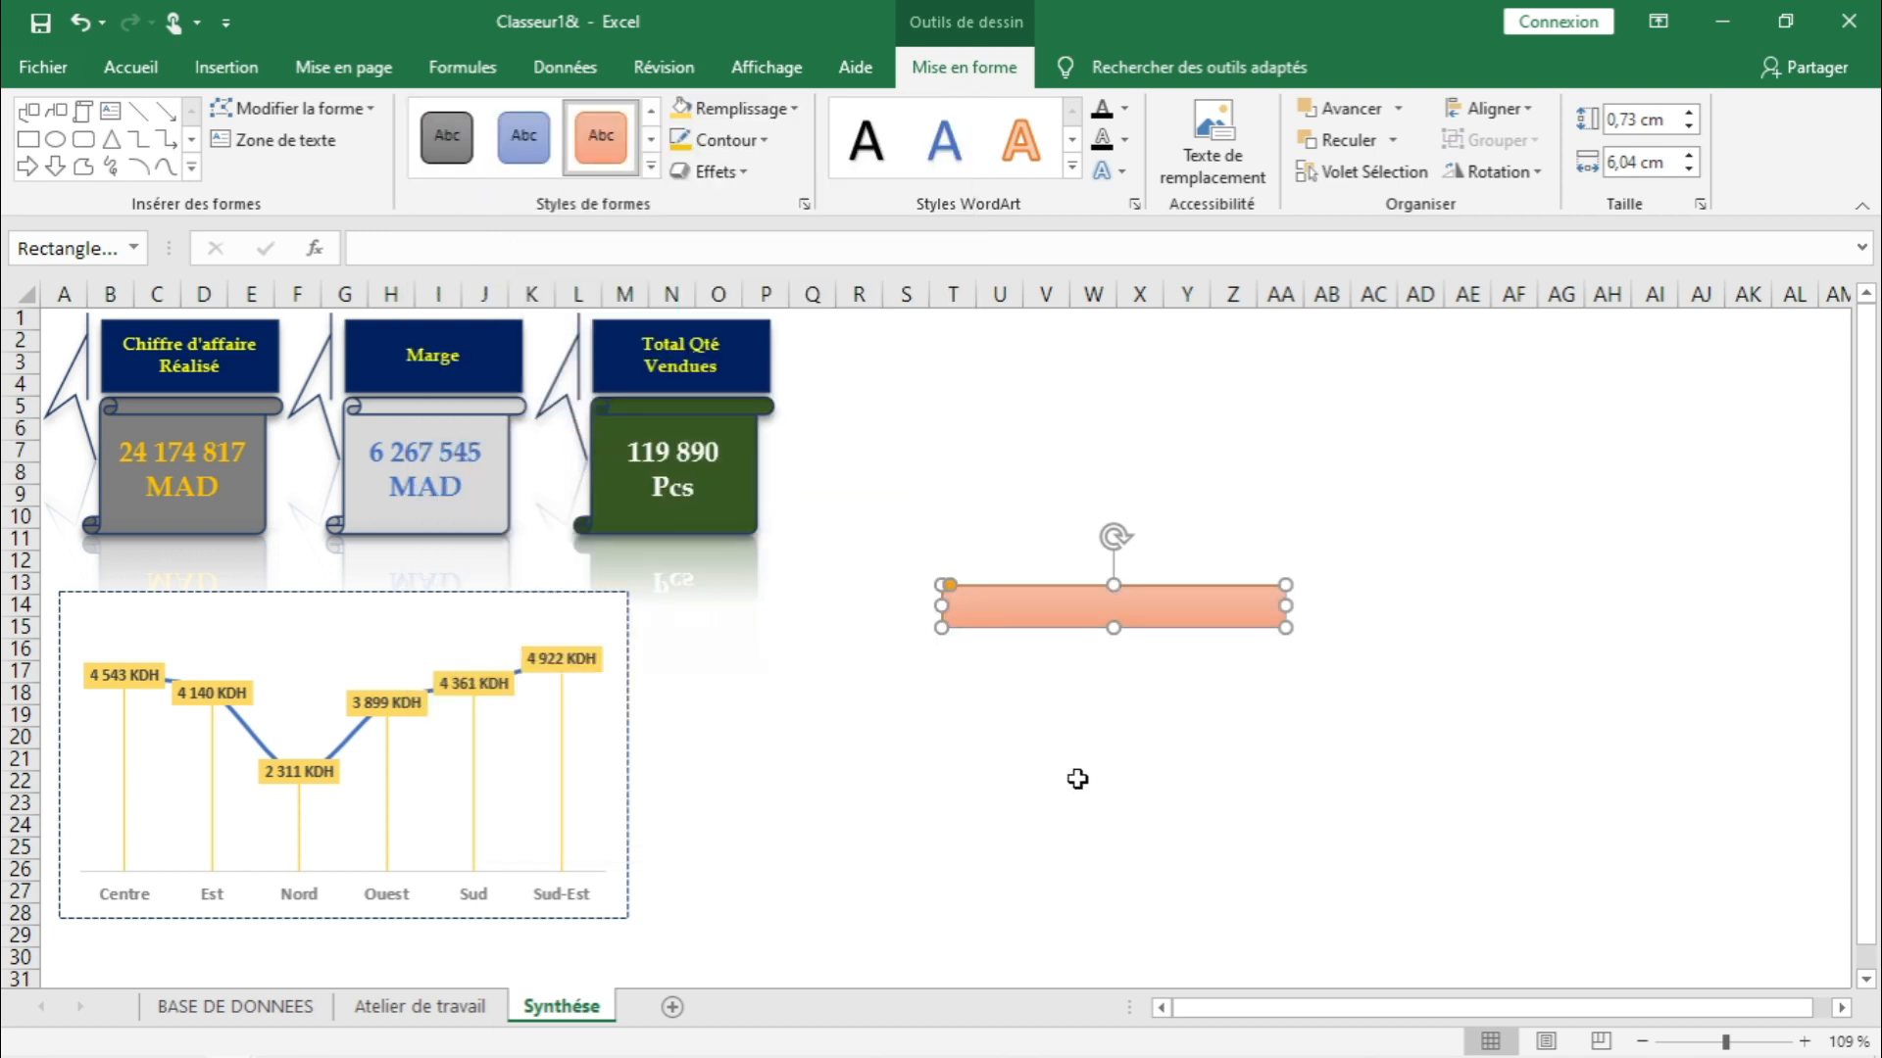
left_click(1079, 777)
- Enter the text "Rationalisation de Chiffre d'affaire" in the orange rectangle
left_click(1065, 607)
right_click(1065, 608)
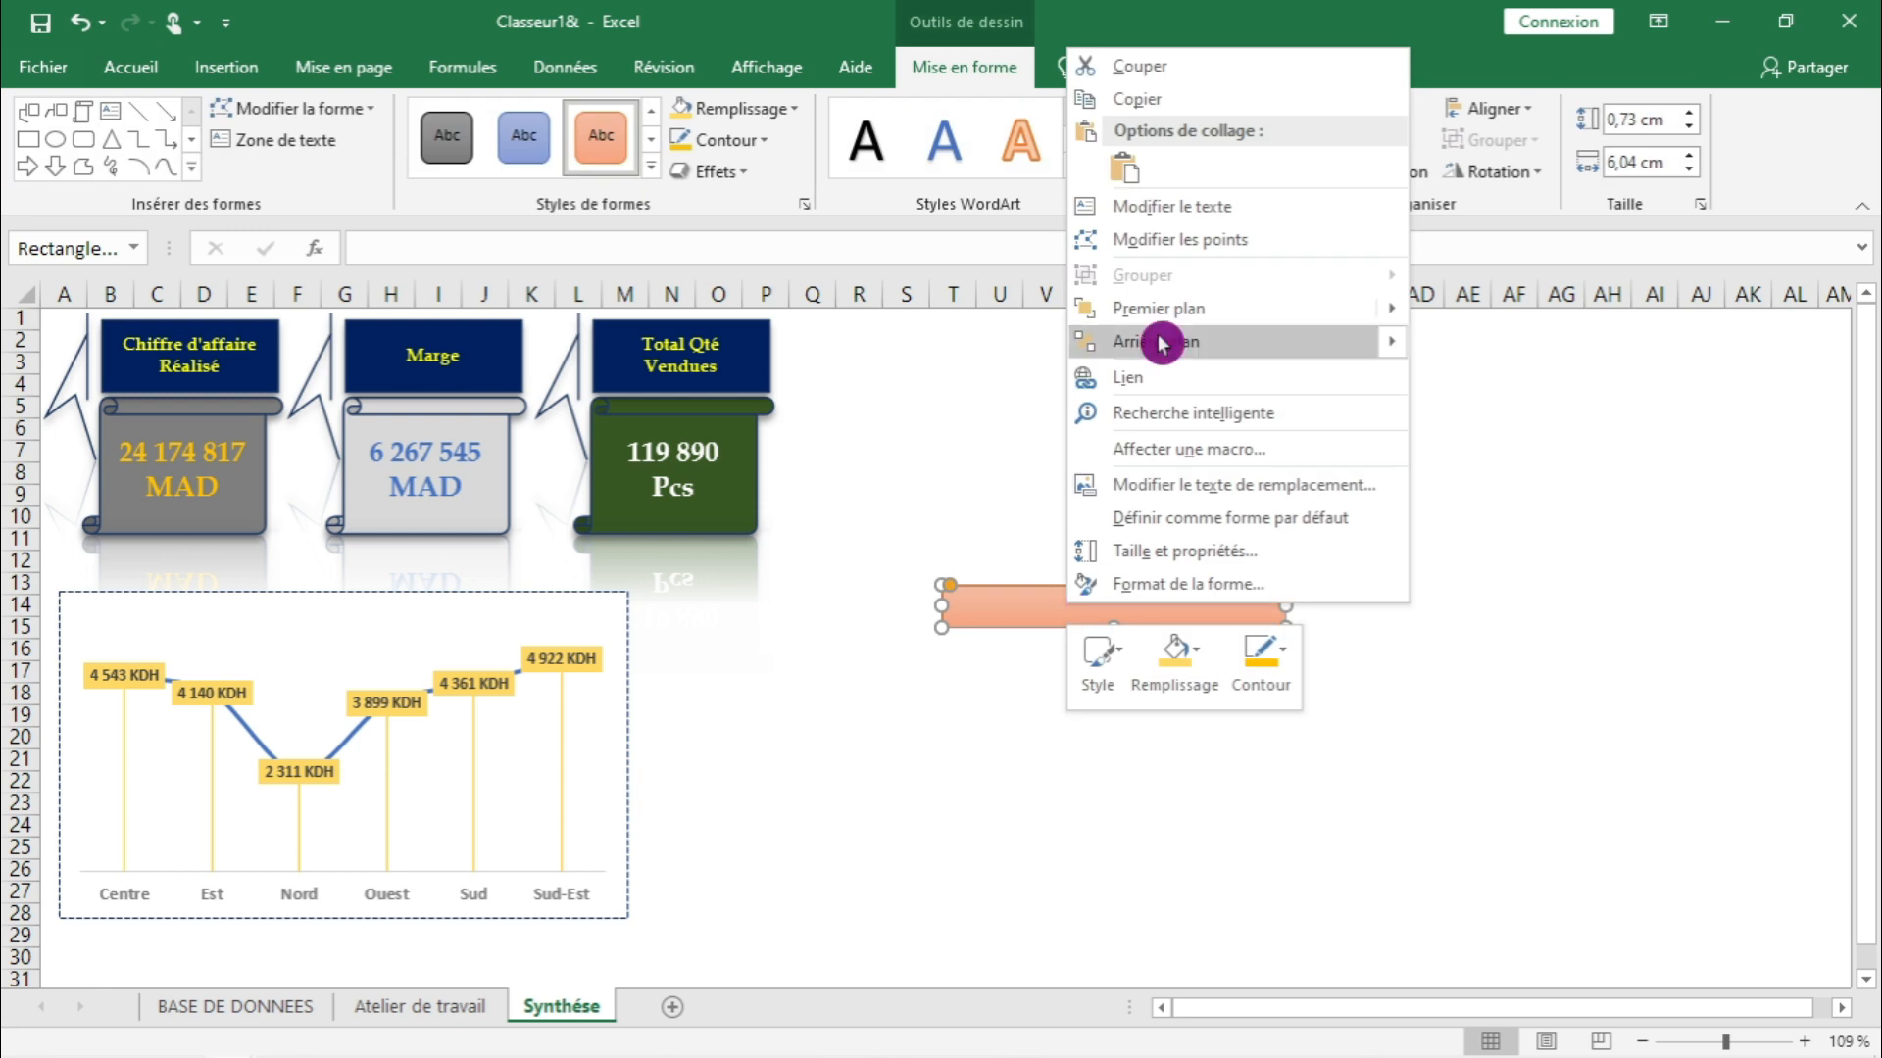
left_click(1166, 208)
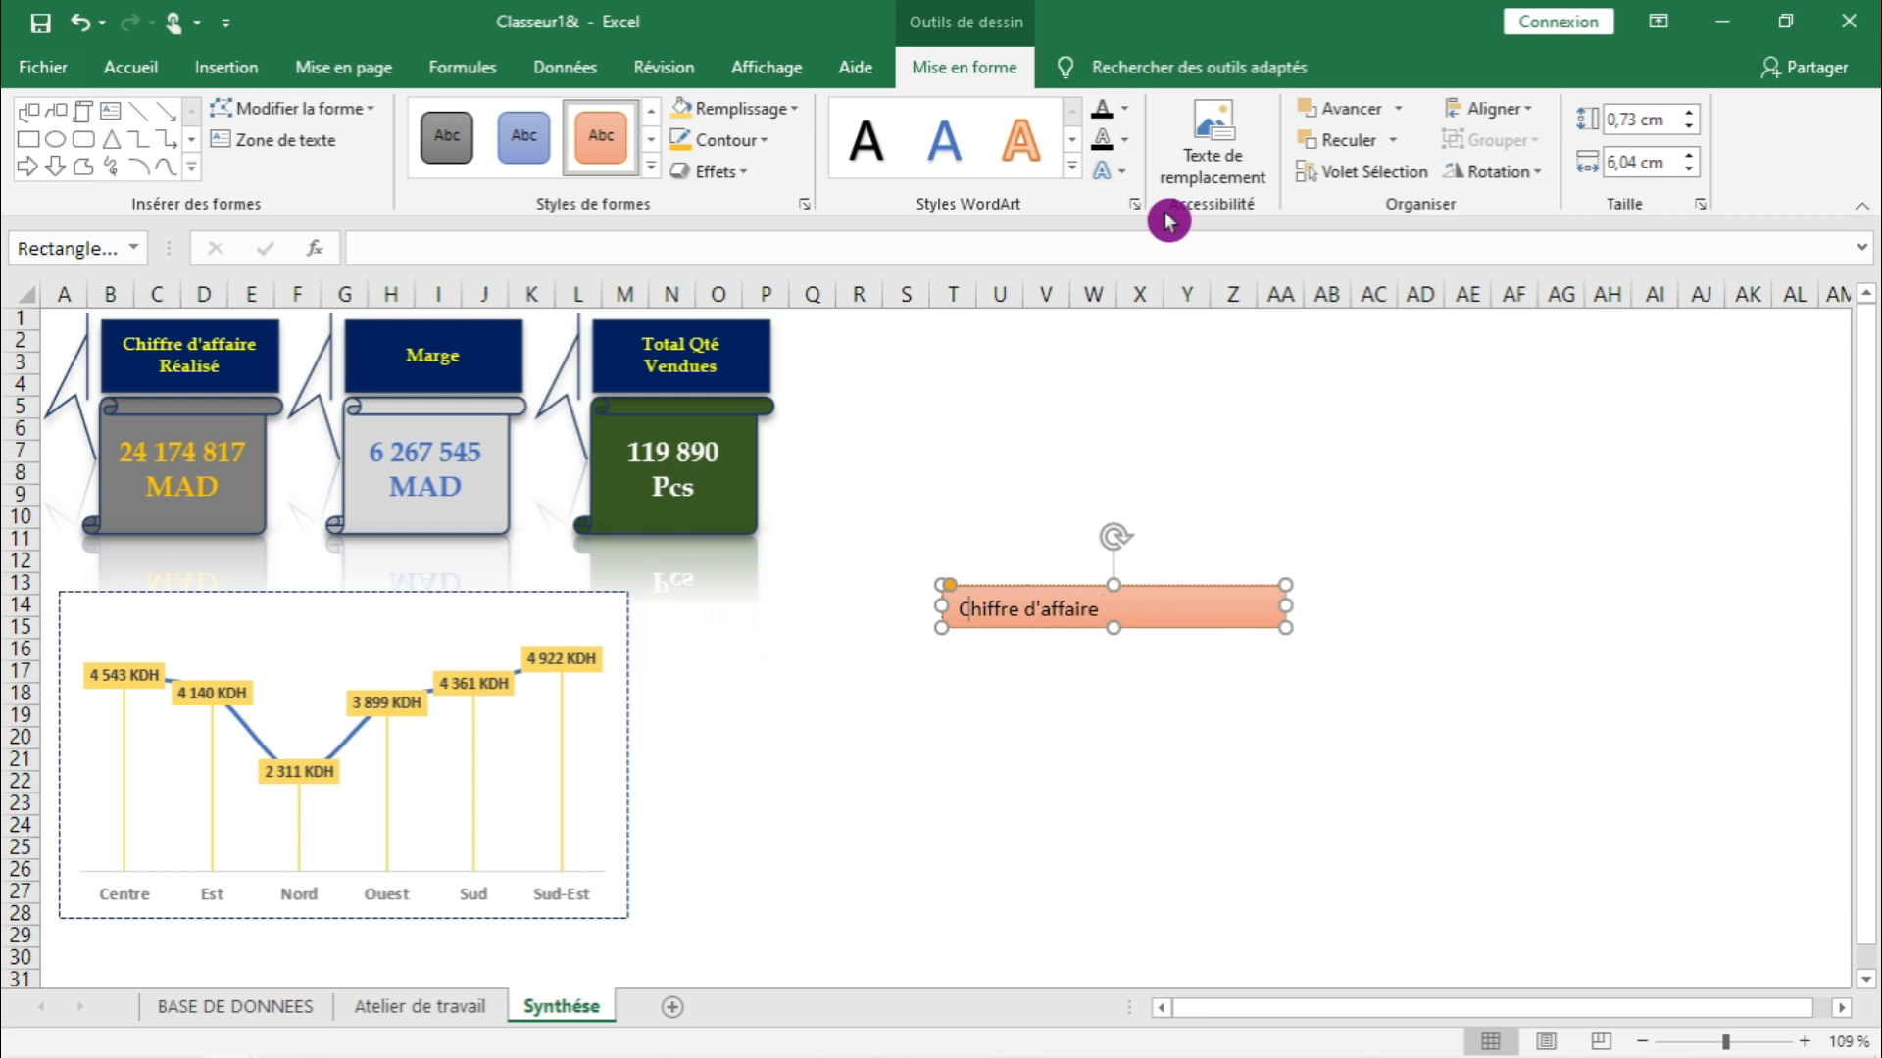
type("Ra")
type("tion")
type("alisation ")
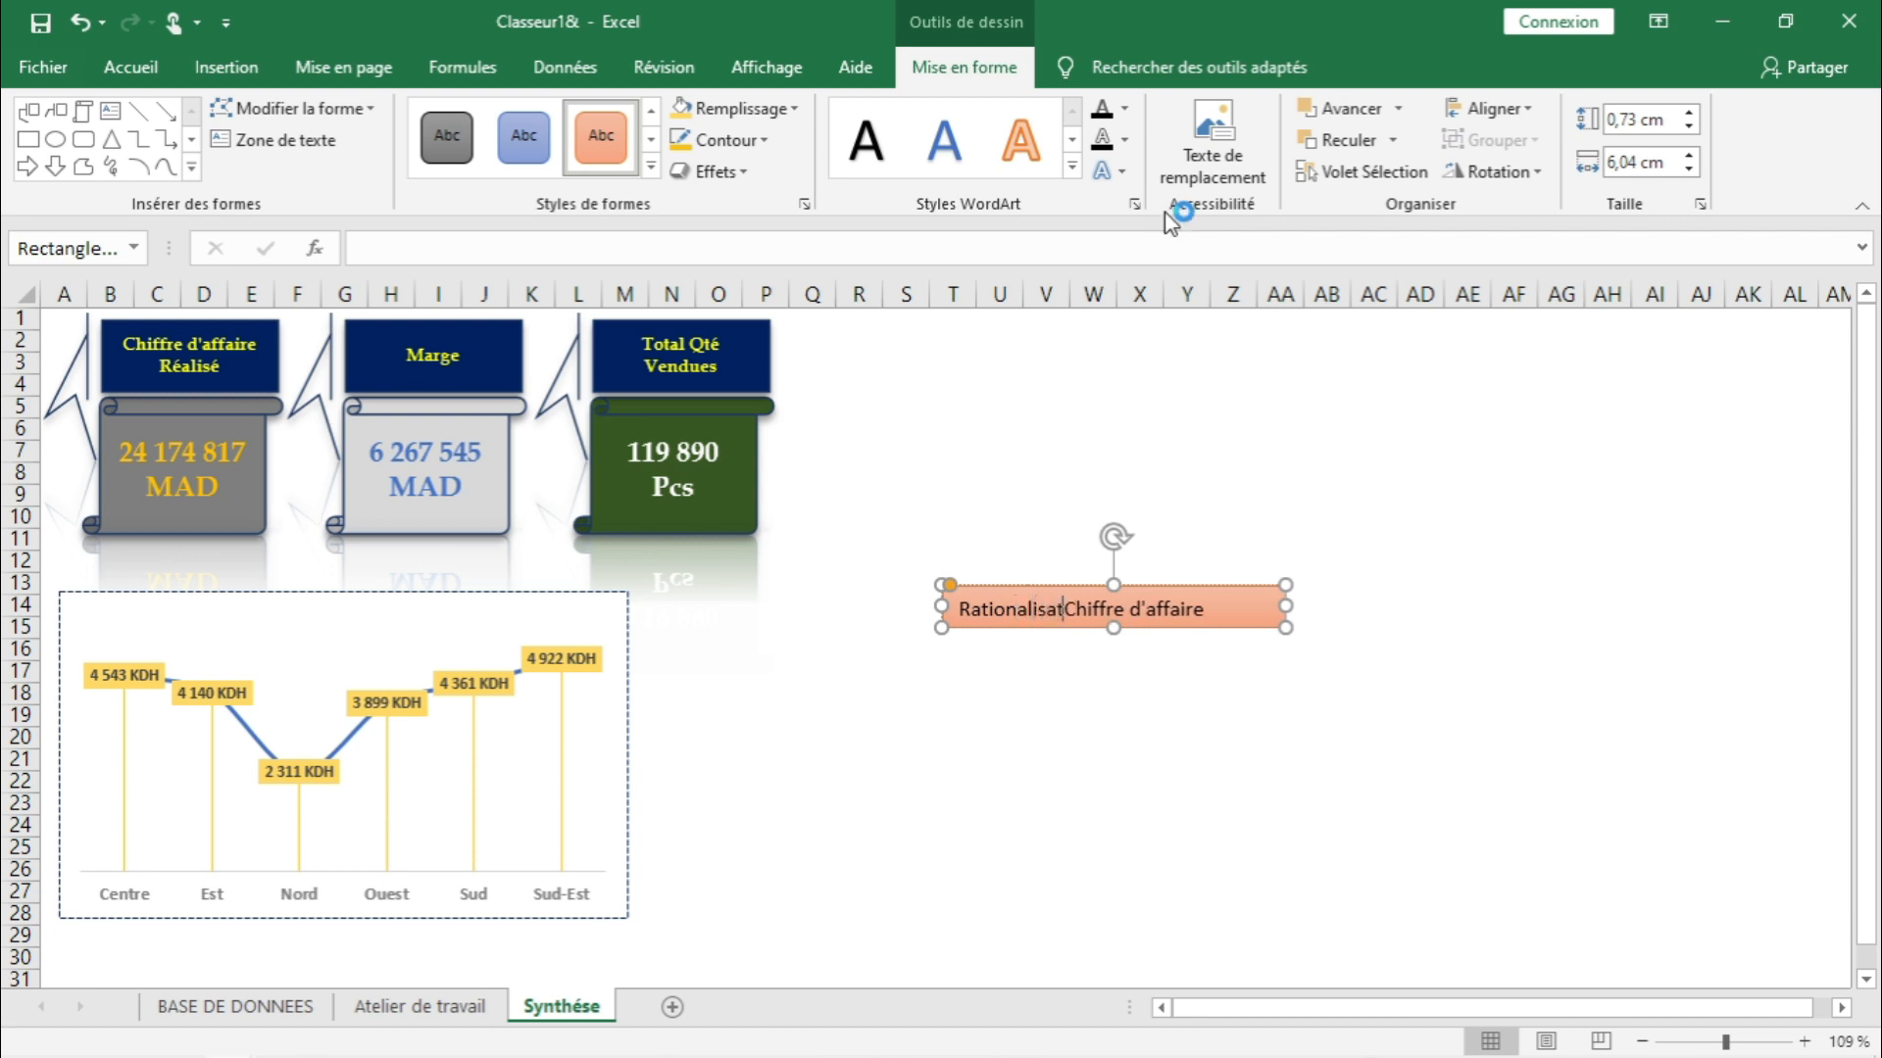
type("de")
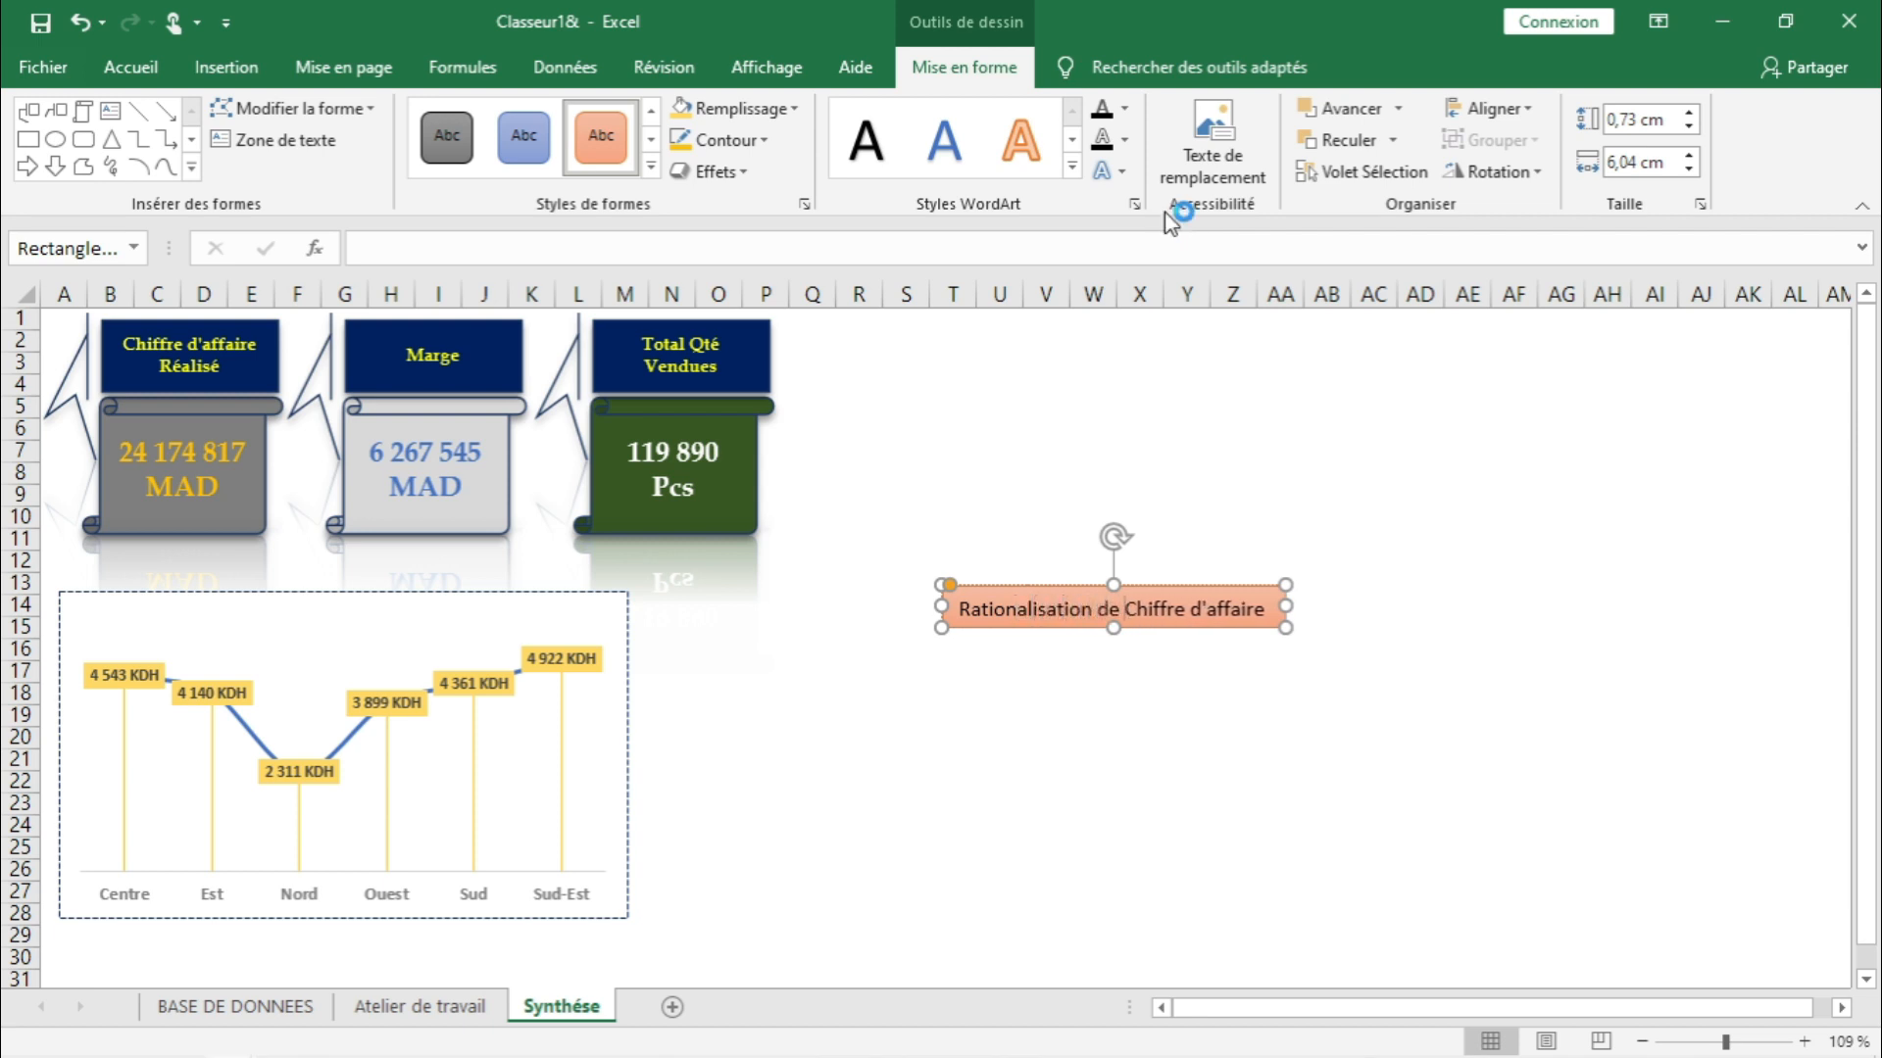
- Replace "Chiffre d'affaire" in the rectangle with "CA / Zone" and narrow the shape to about 5.27 cm
key("Delete")
key("Delete")
key("Delete")
key("Delete")
key("Delete")
key("Delete")
key("Delete")
key("Delete")
key("Delete")
key("Delete")
key("Delete")
key("Delete")
key("Delete")
key("Delete")
key("Delete")
key("Delete")
key("Delete")
type("CA / Zone")
left_click_drag(1274, 607, 1241, 607)
left_click(1188, 715)
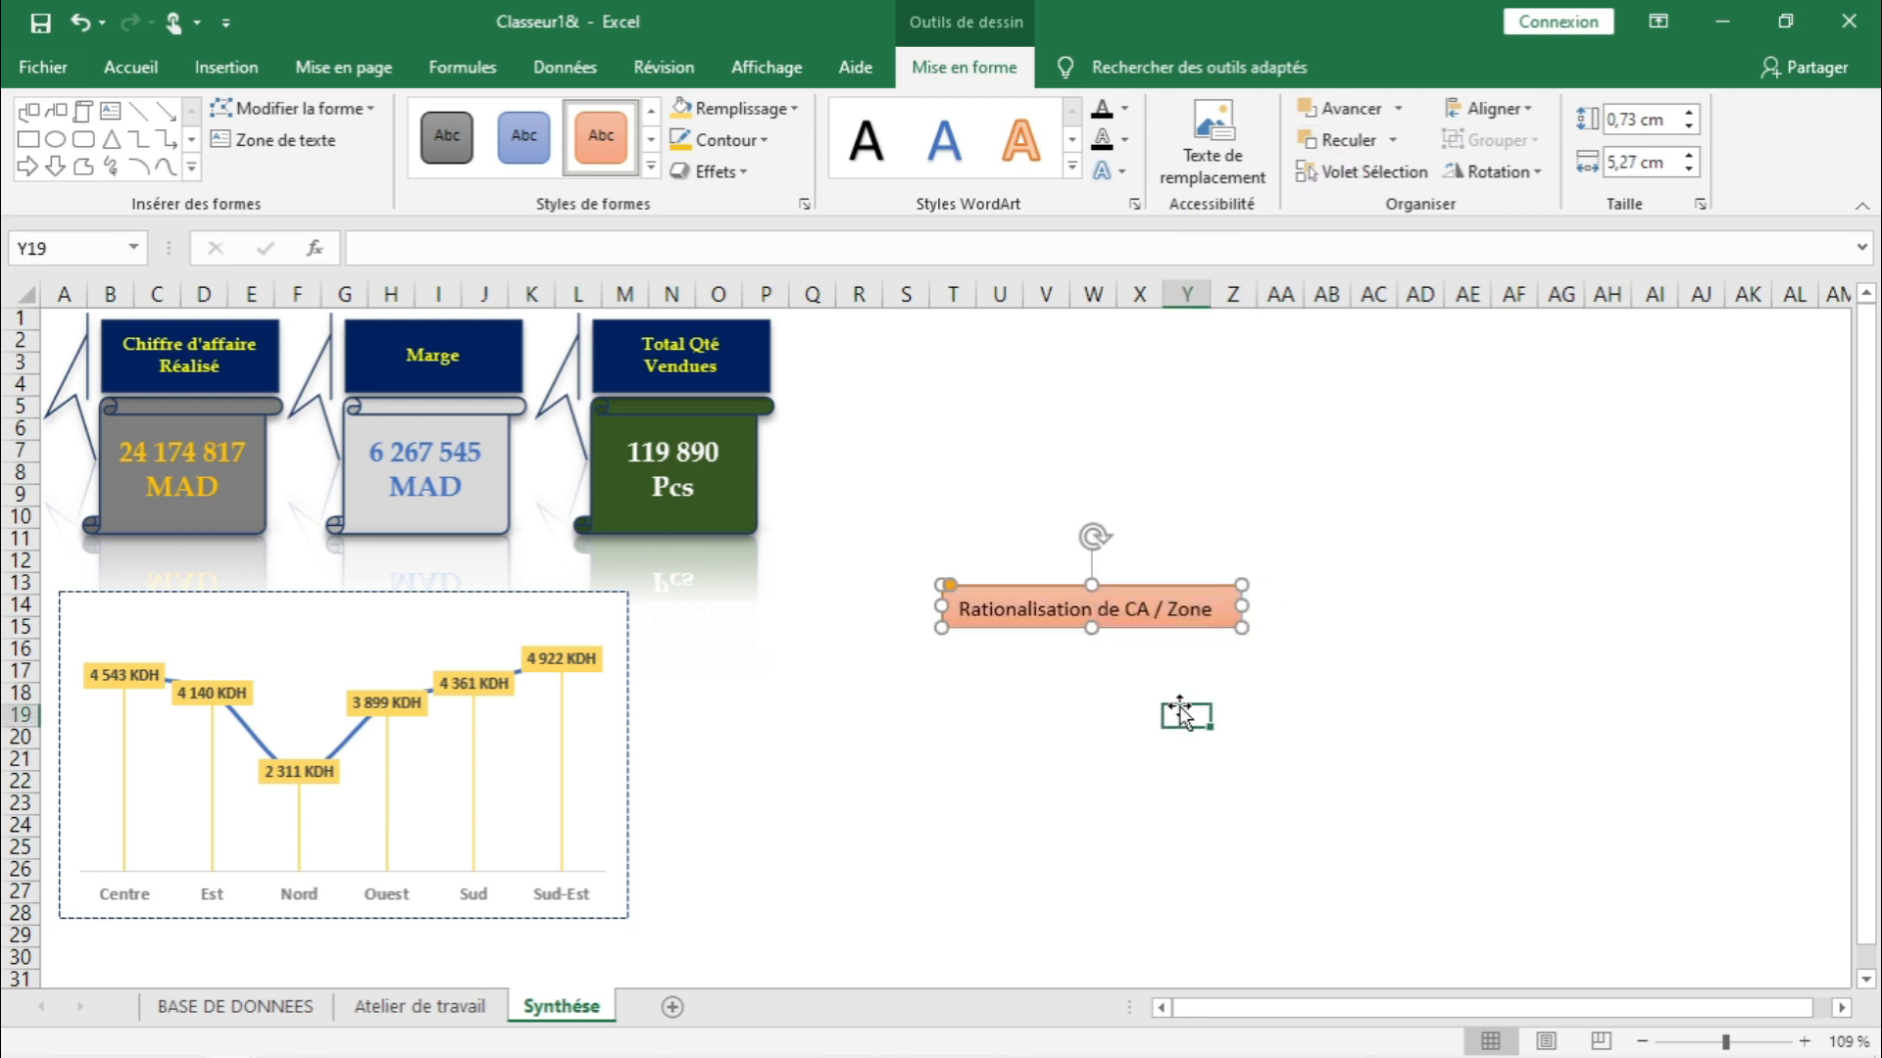
- Centre the rectangle's text horizontally and vertically and make it bold
left_click(1133, 625)
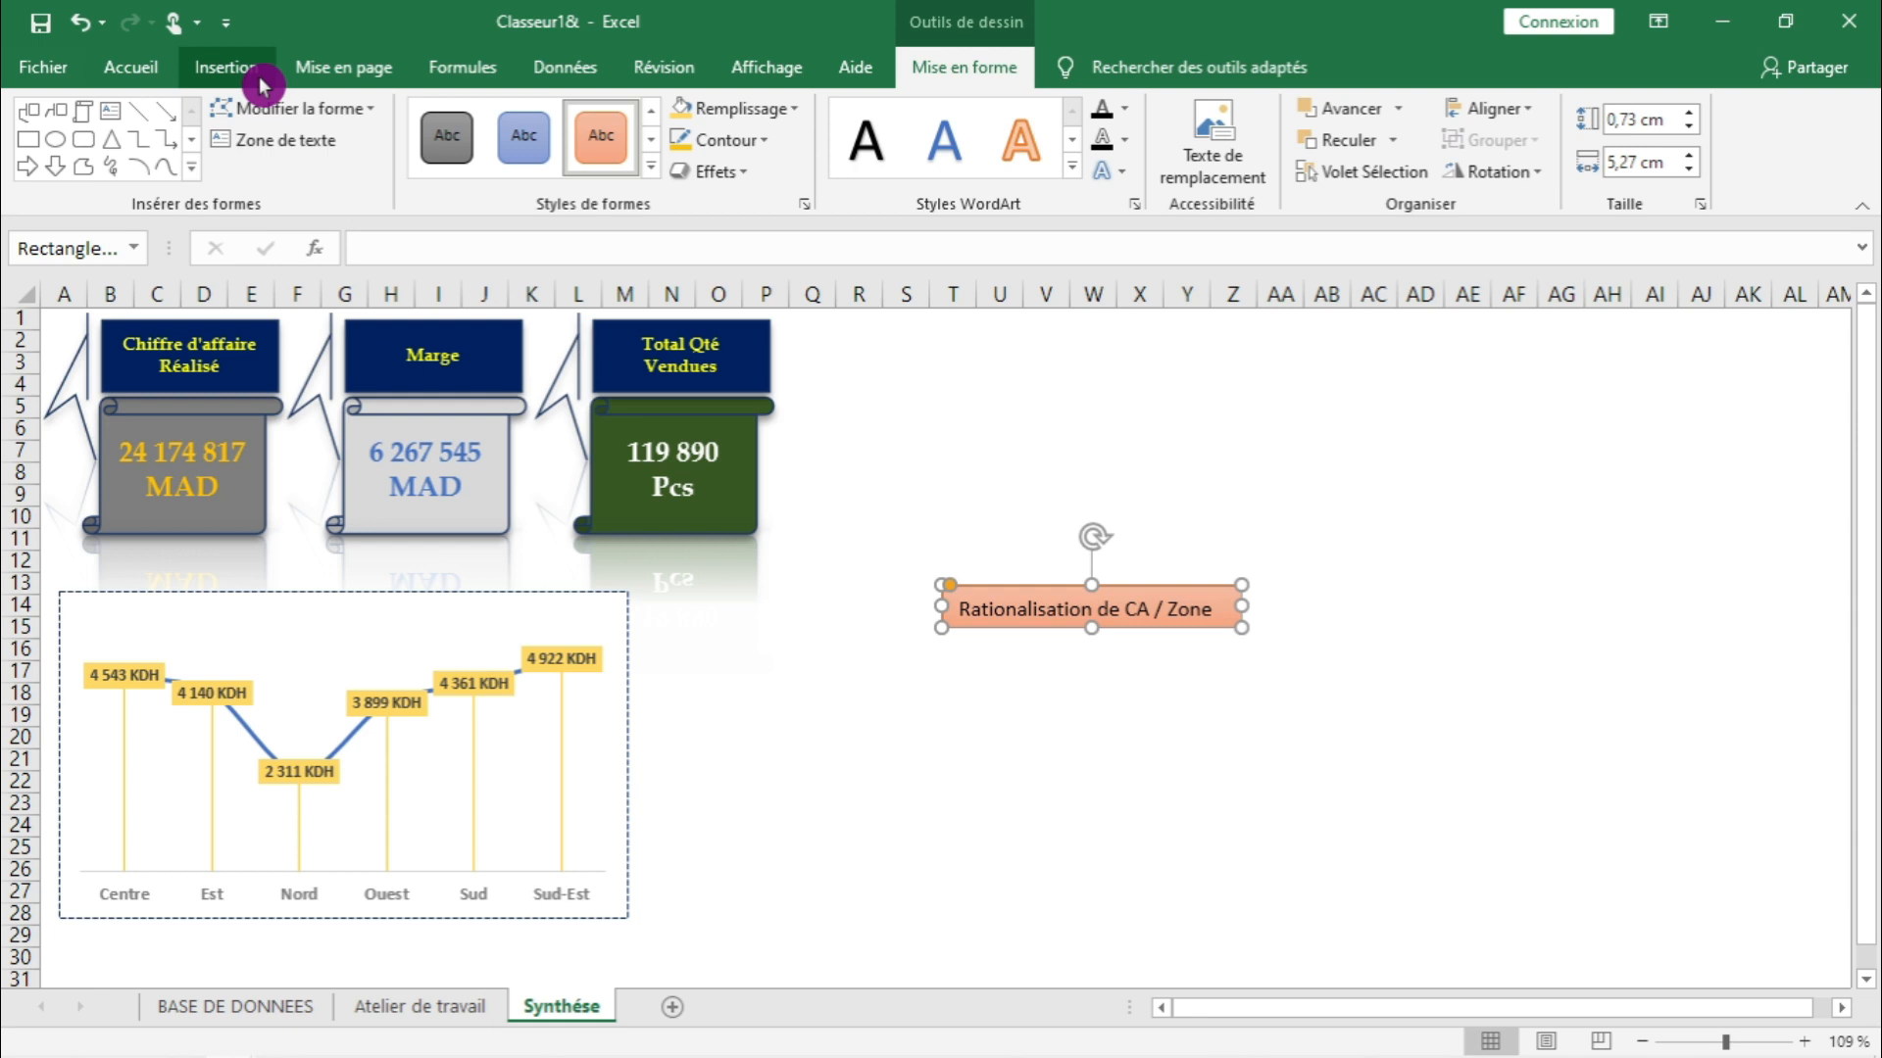
left_click(137, 69)
left_click(496, 159)
left_click(497, 125)
left_click(160, 162)
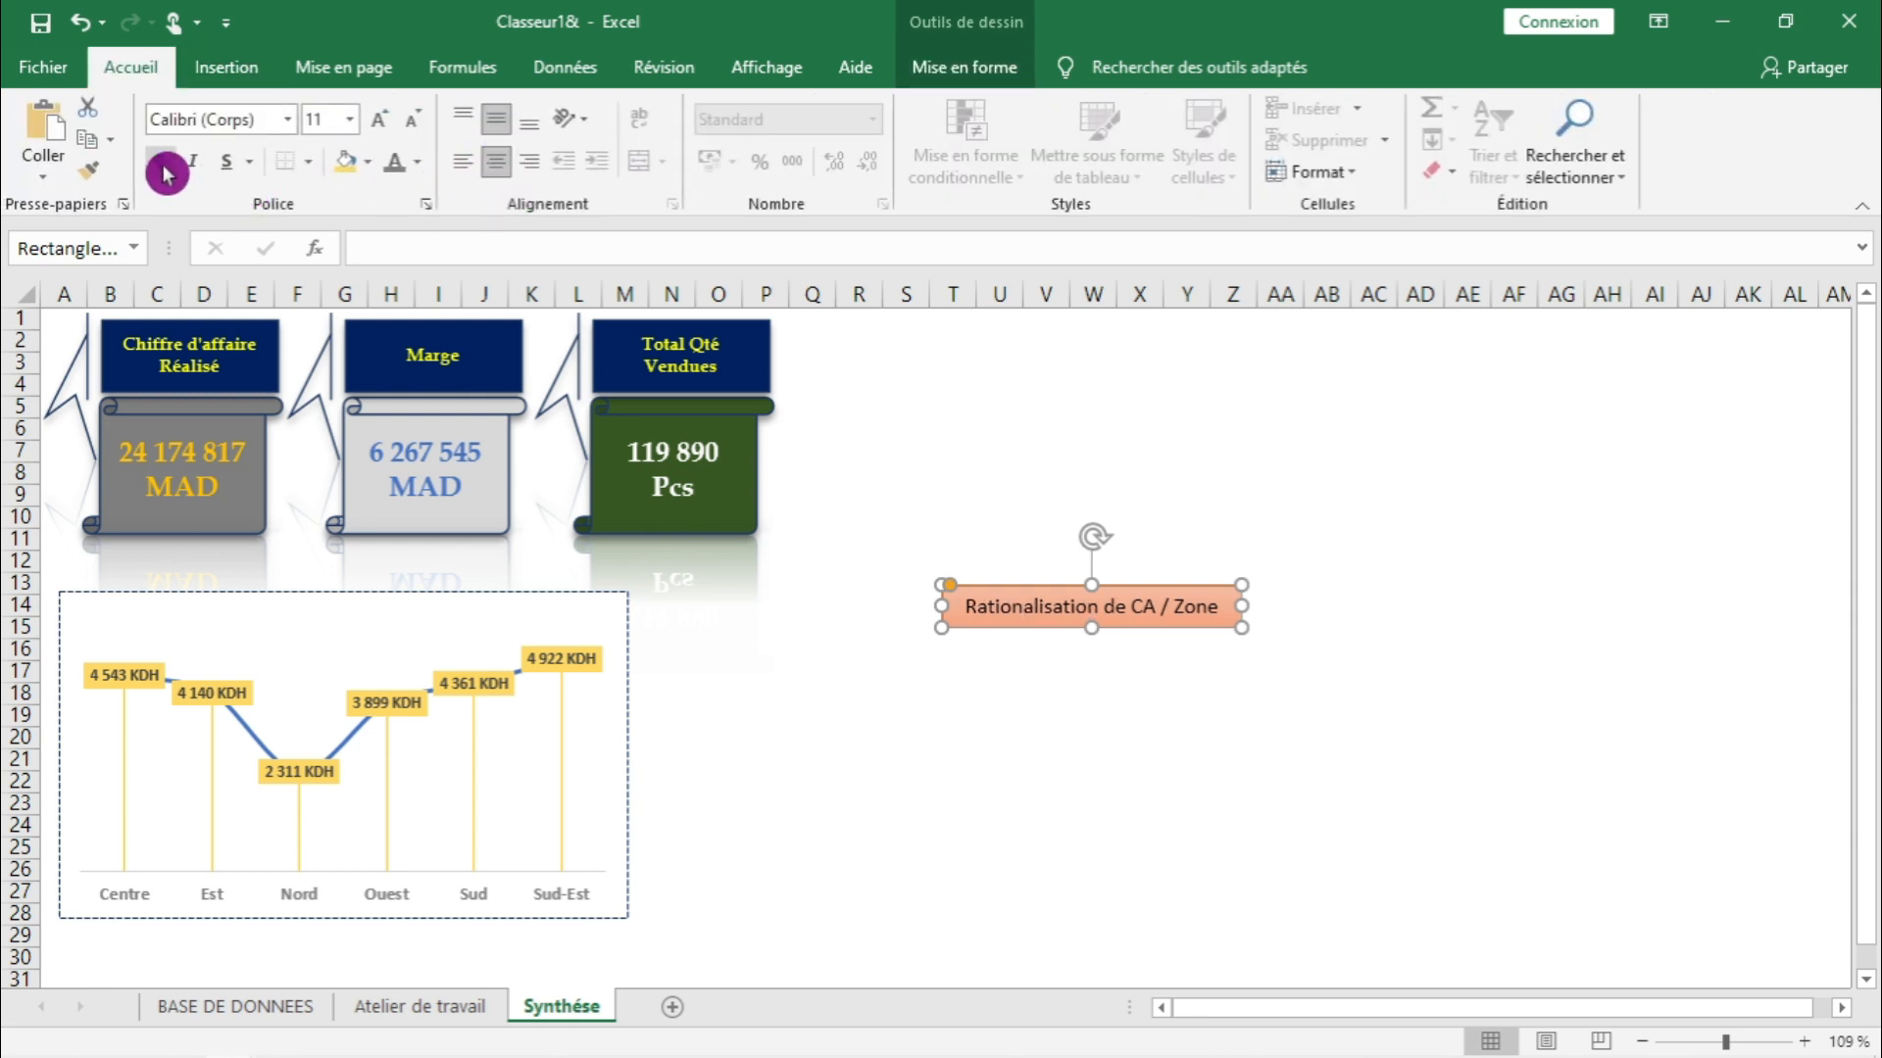
- Place the "Rationalisation de CA / Zone" title shape centred over the zone chart's upper edge
left_click_drag(1041, 628, 293, 615)
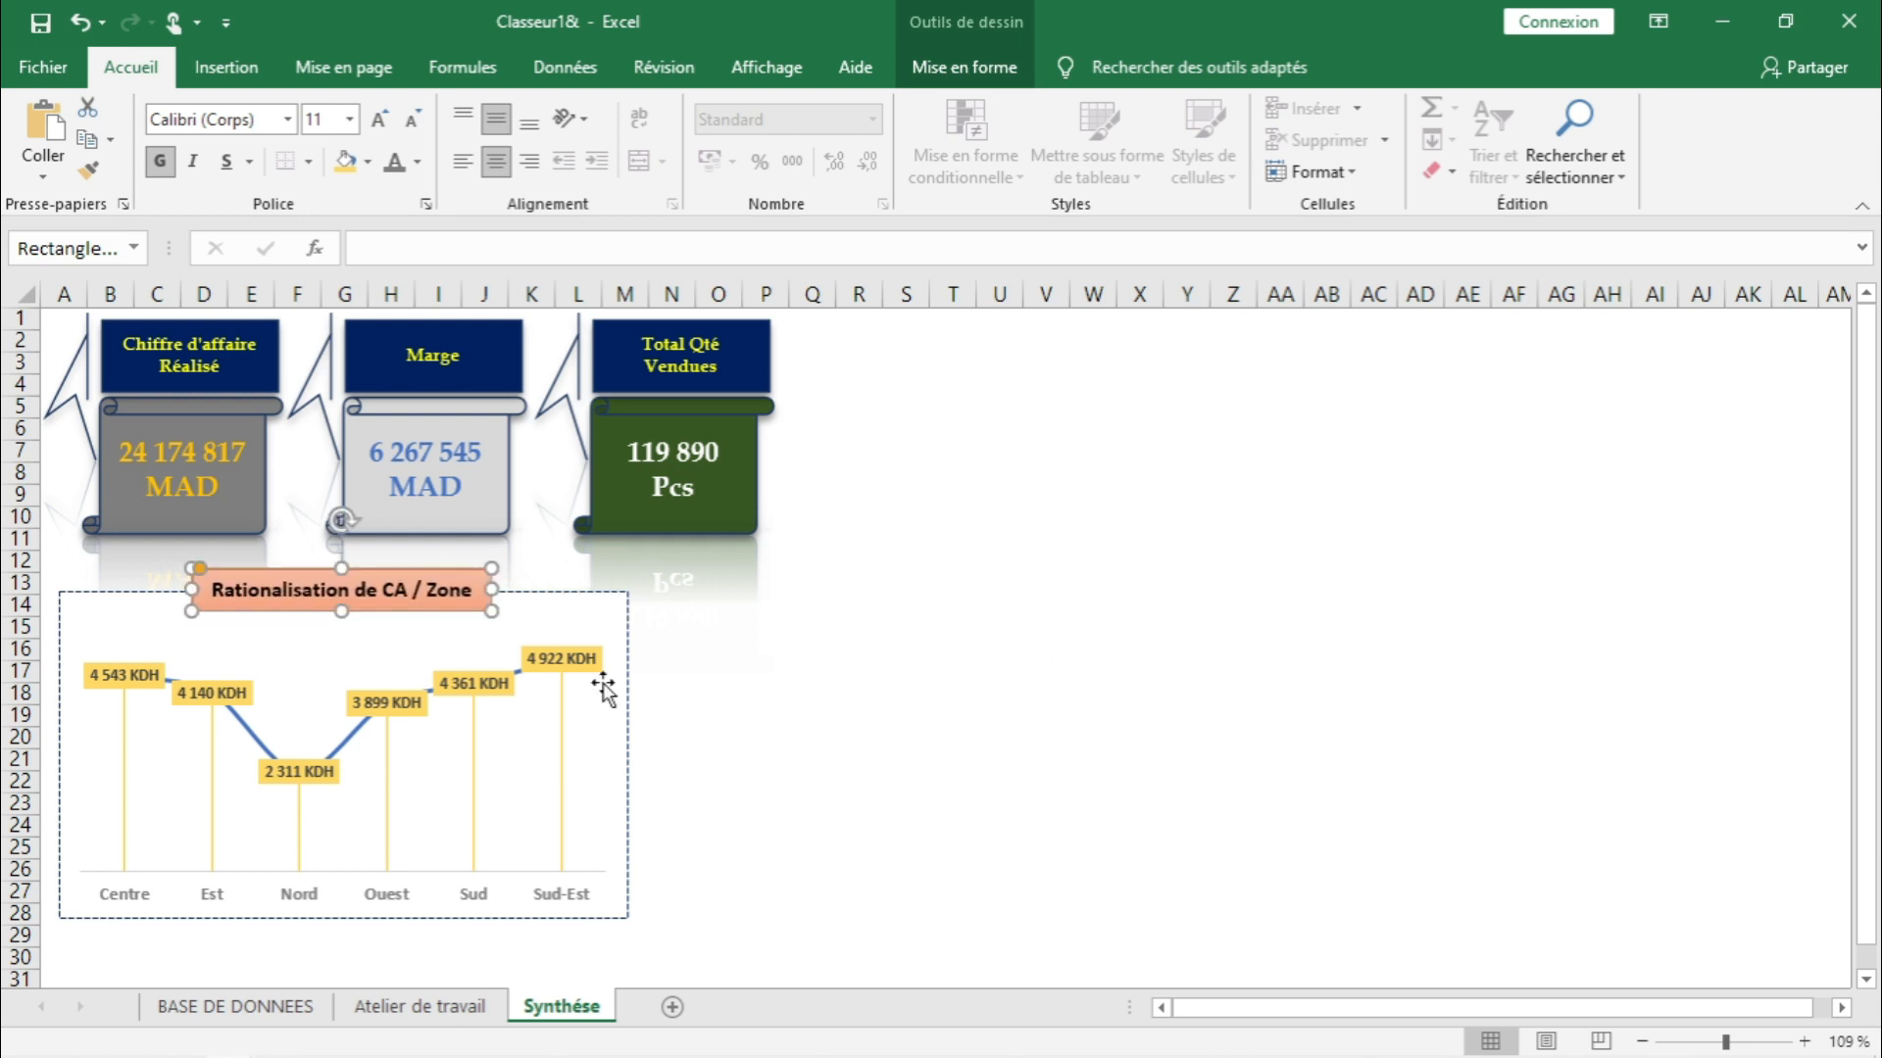
left_click(773, 735)
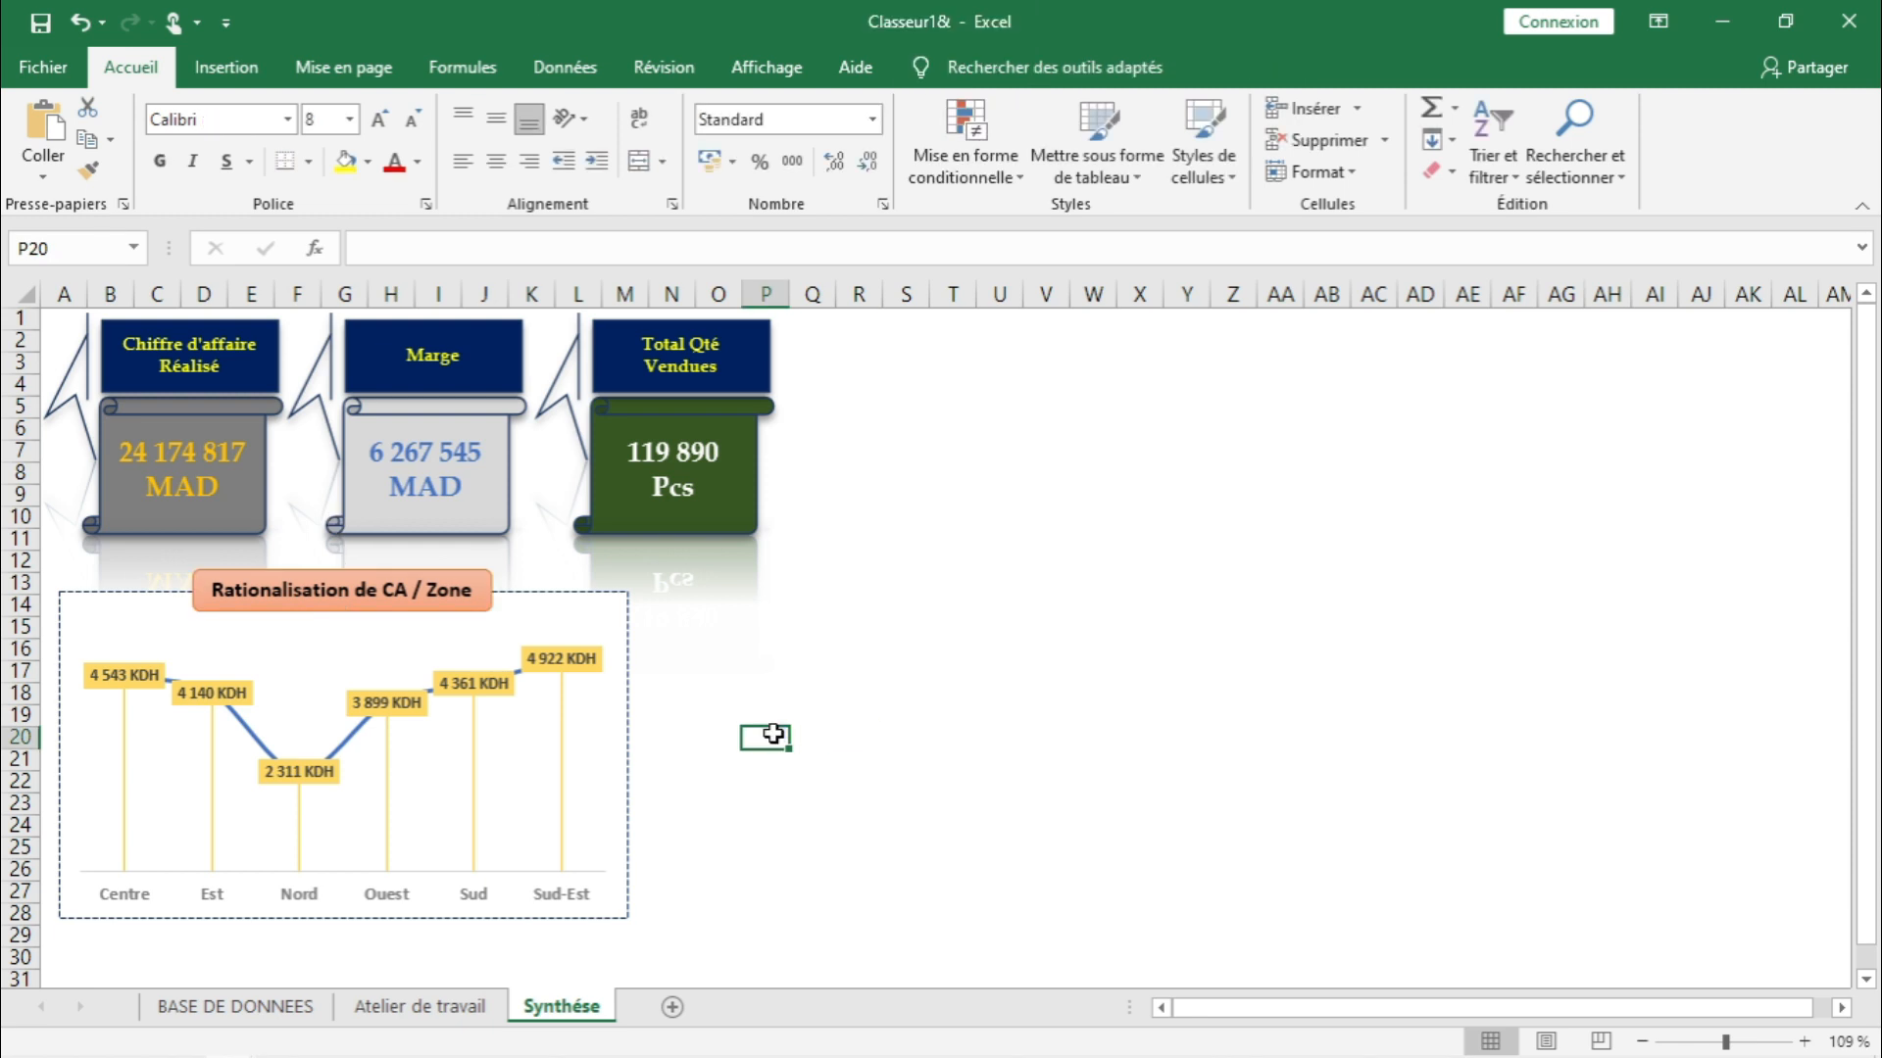
left_click_drag(473, 600, 464, 600)
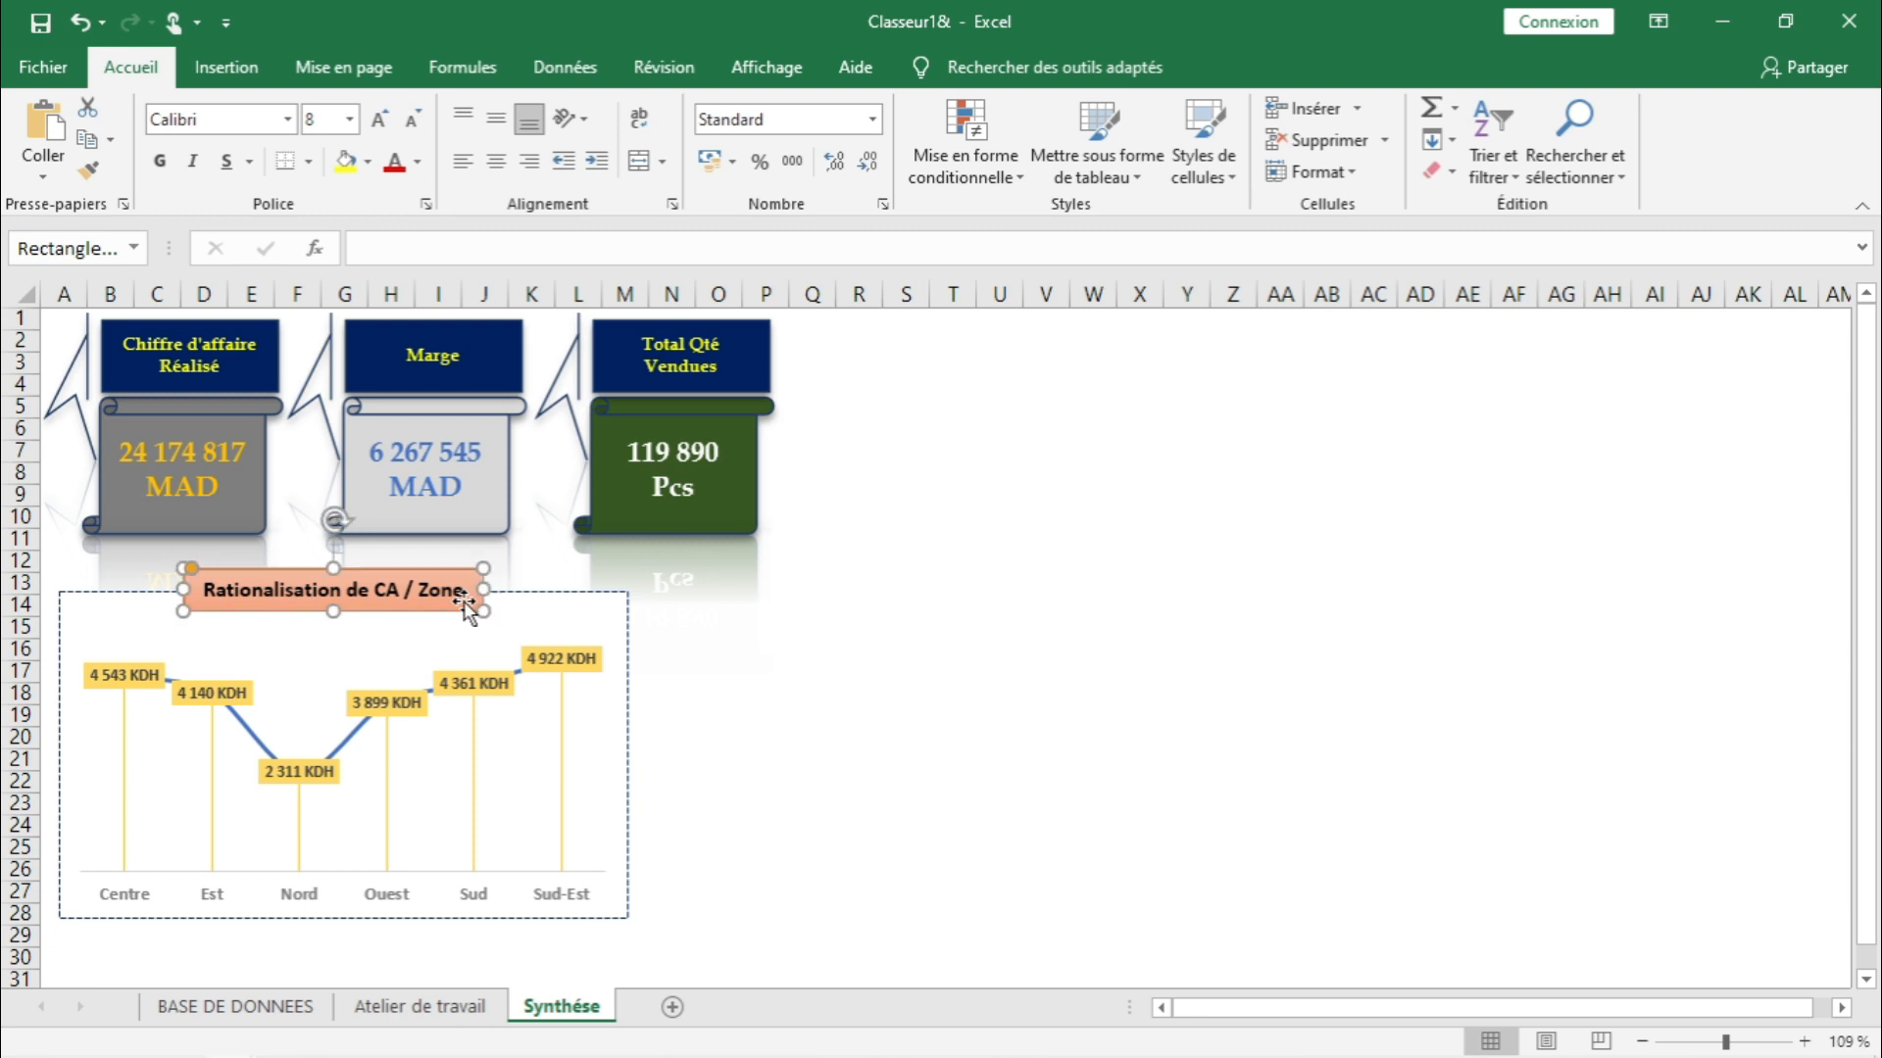
left_click(784, 699)
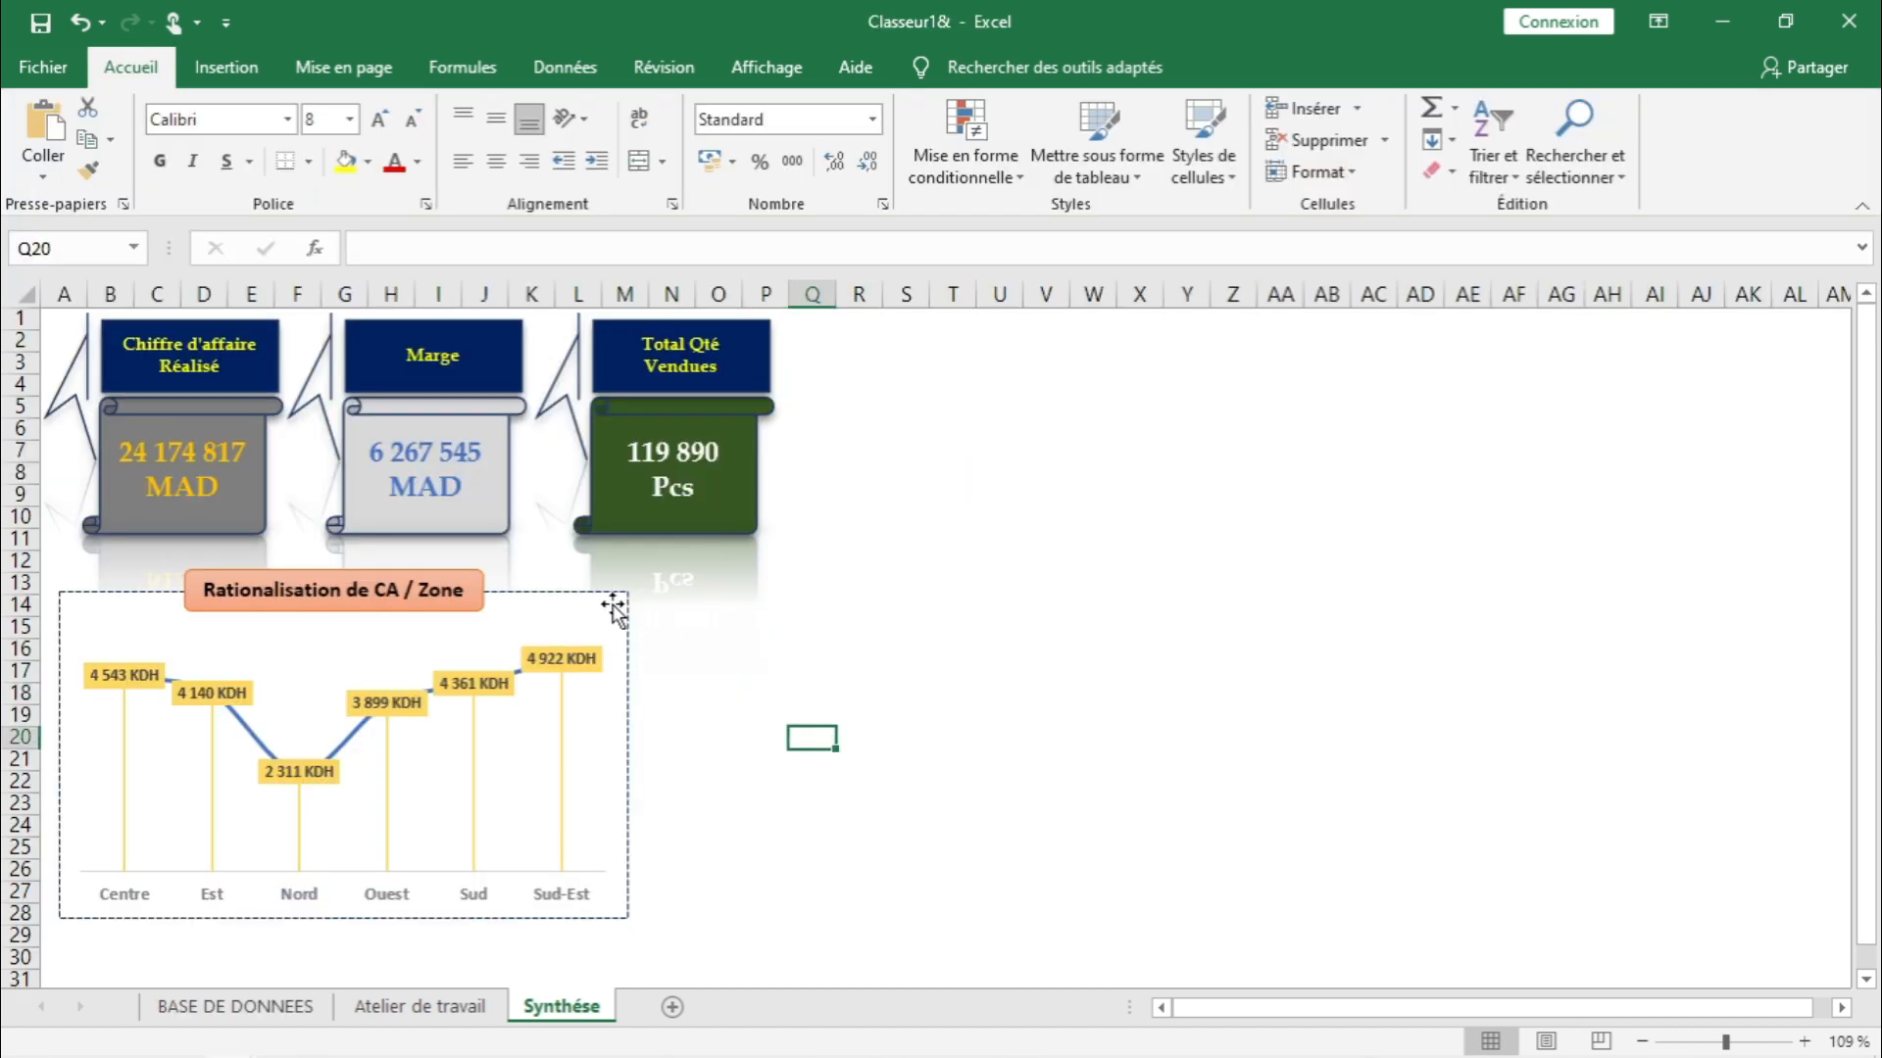
- Duplicate the zone line chart, align the copy beside the original, and open the copy's chart area formatting
left_click(604, 600)
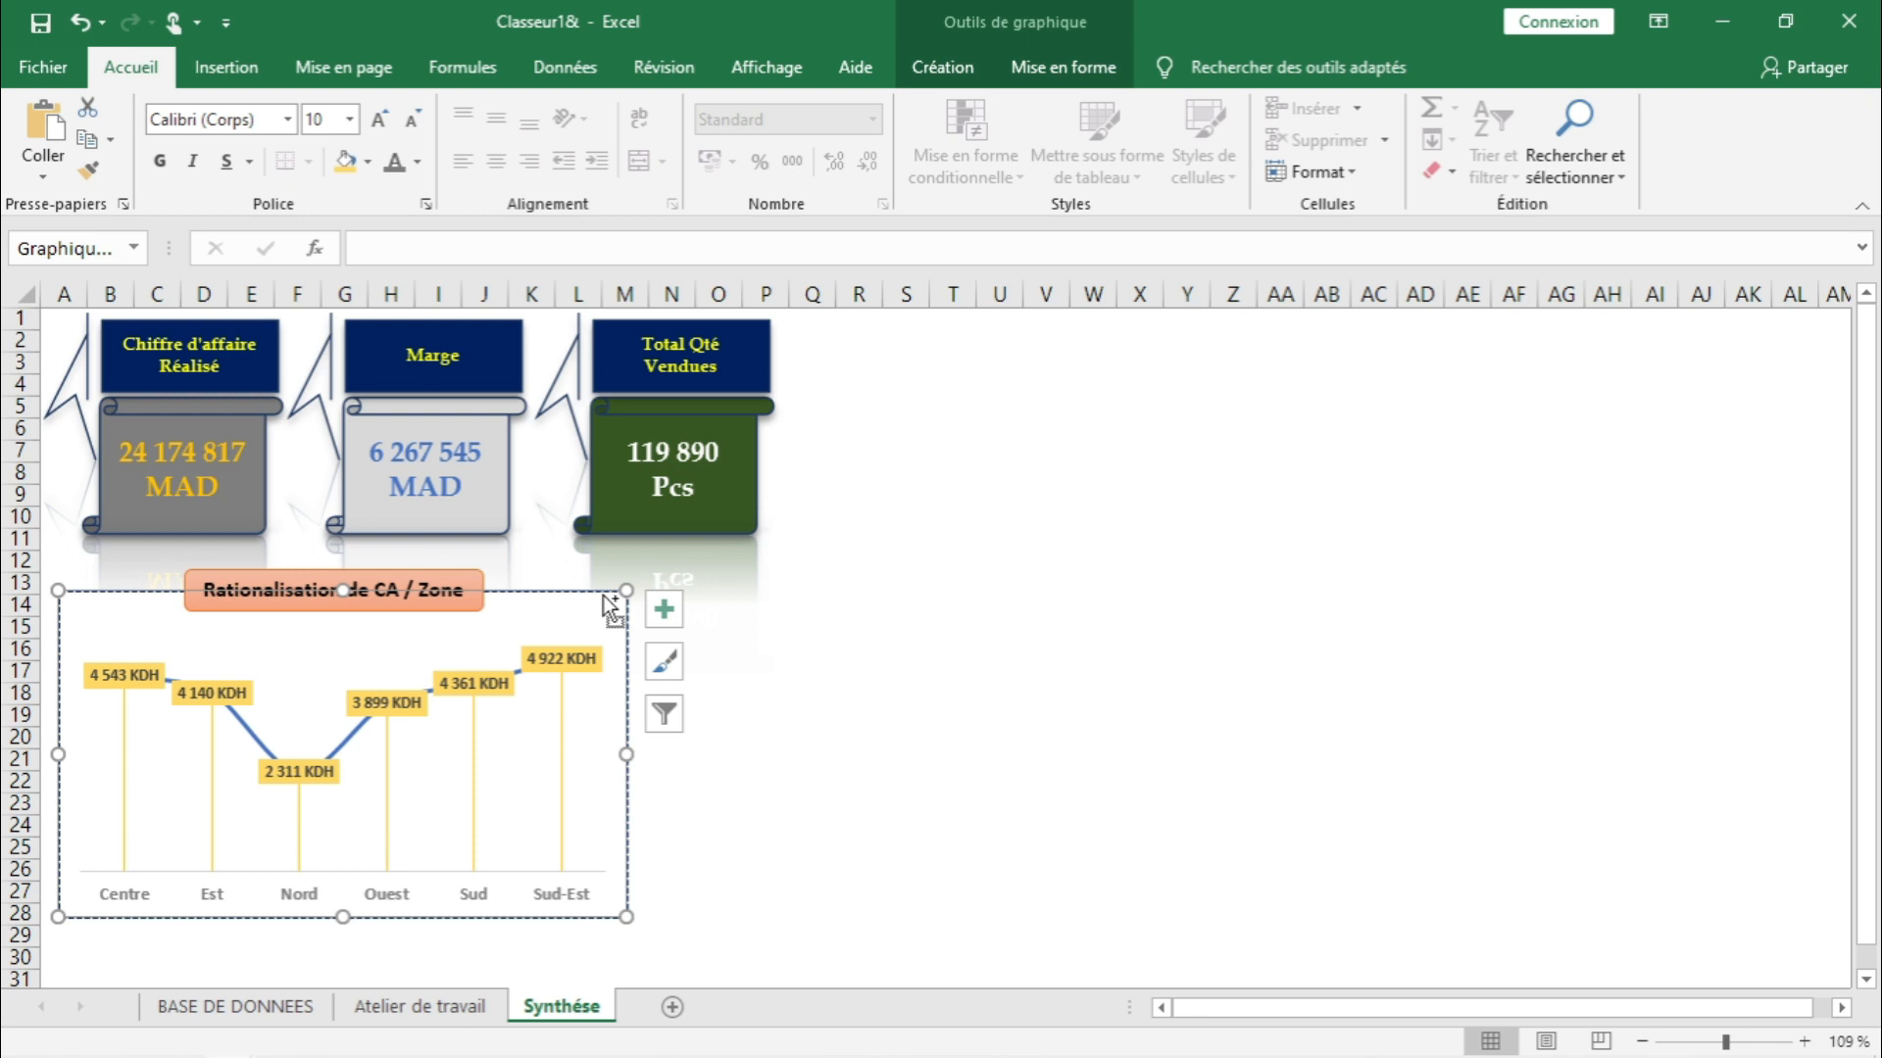
left_click(828, 704)
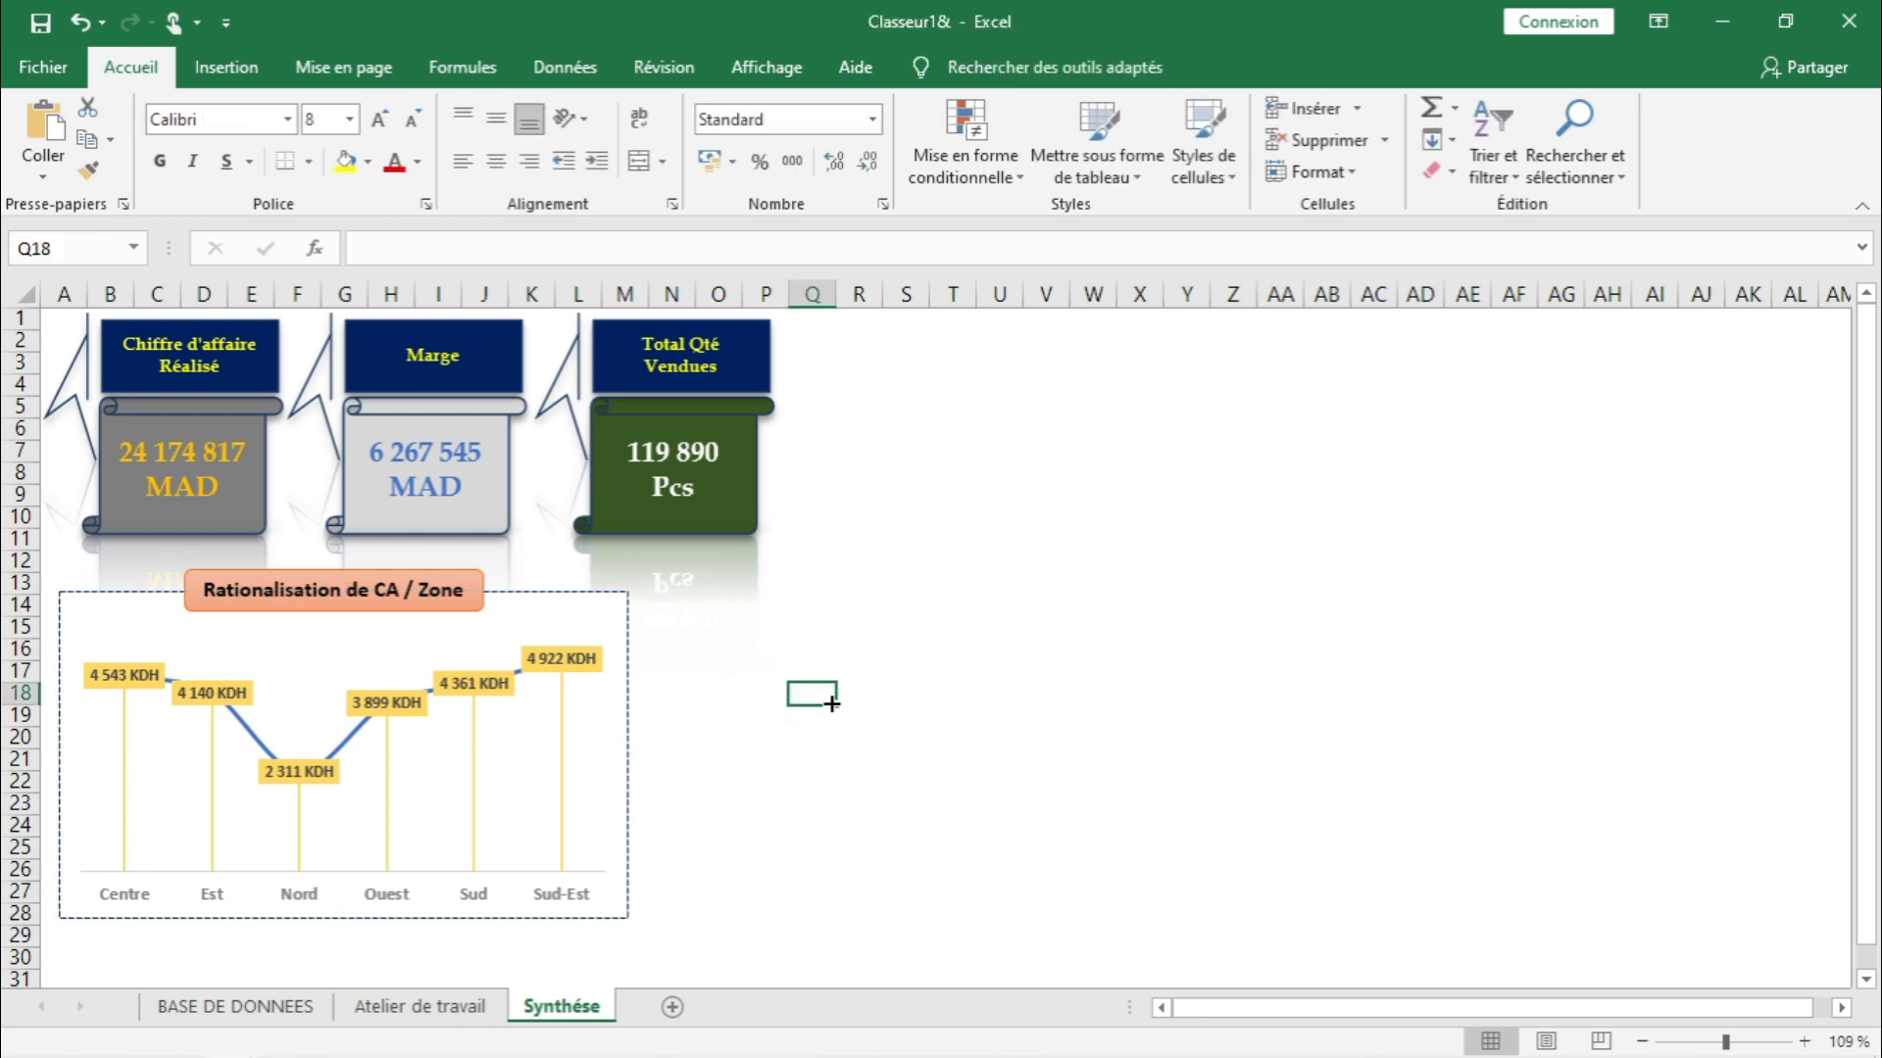
key("ctrl+v")
left_click_drag(879, 688, 729, 595)
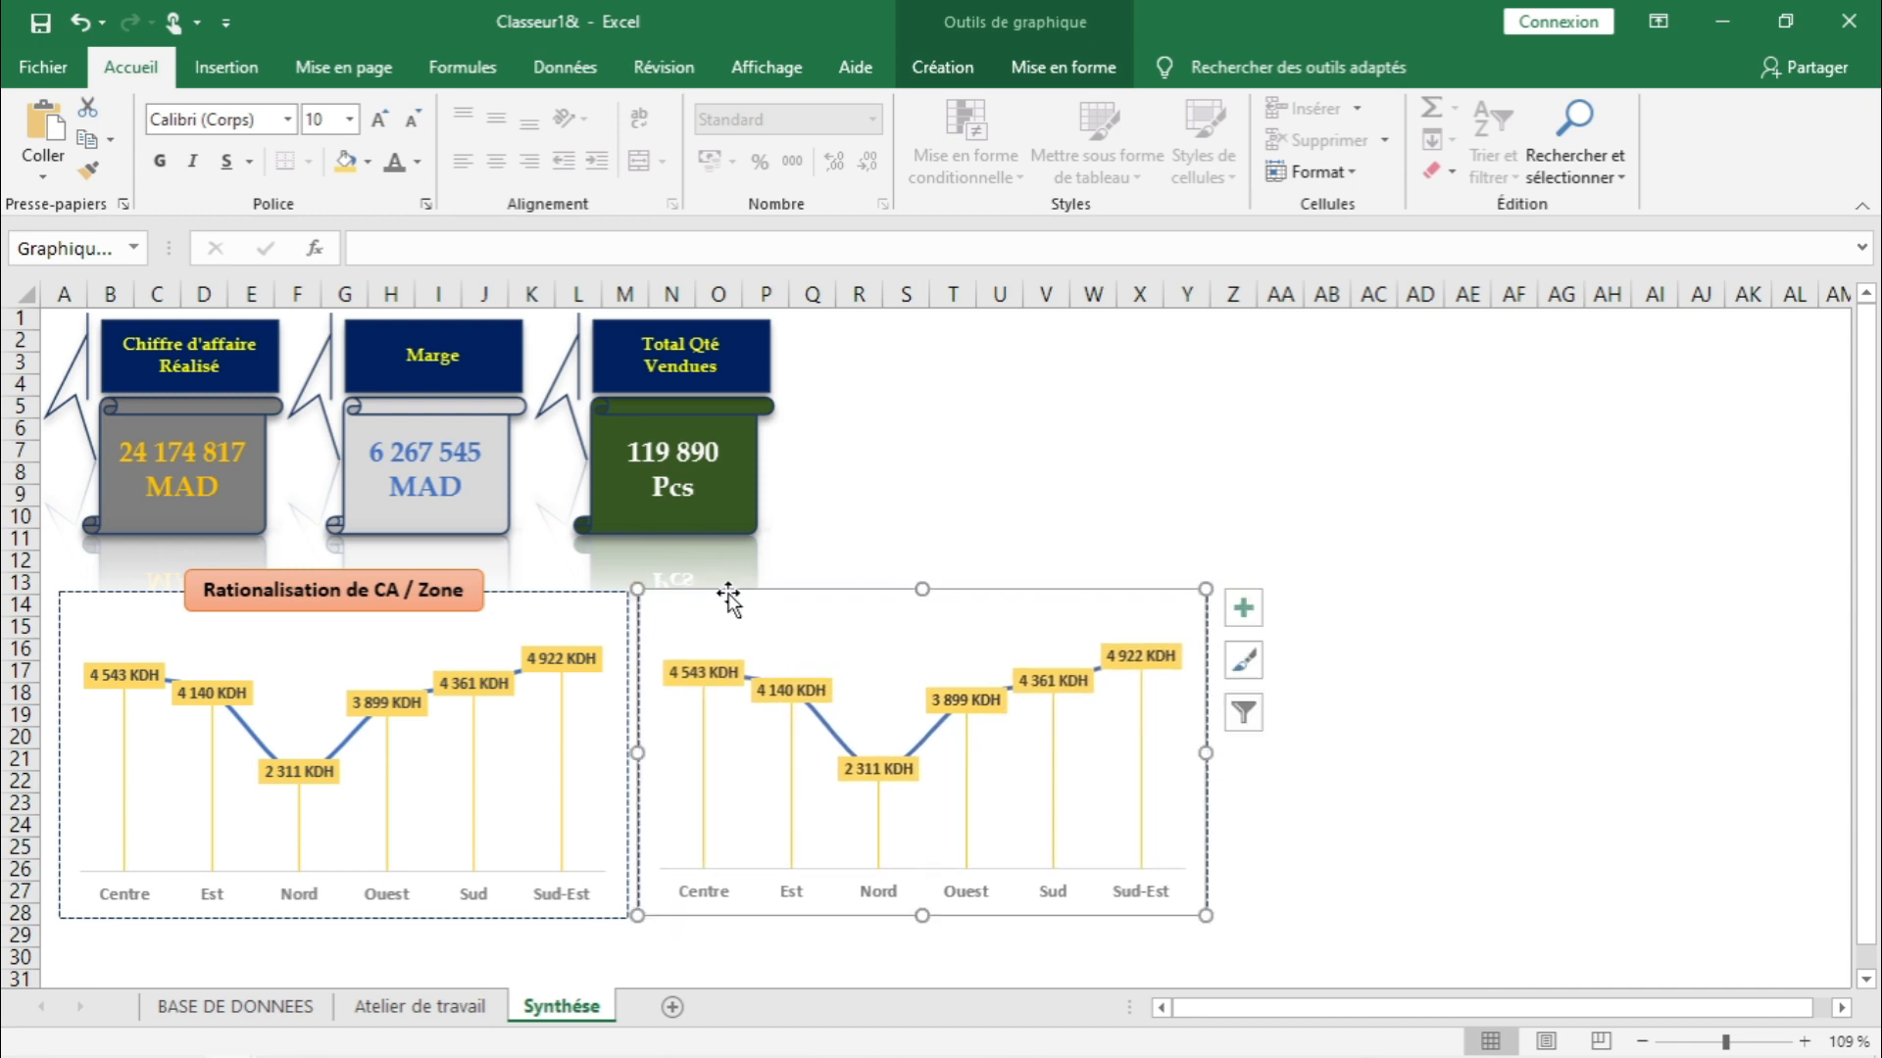
double_click(728, 595)
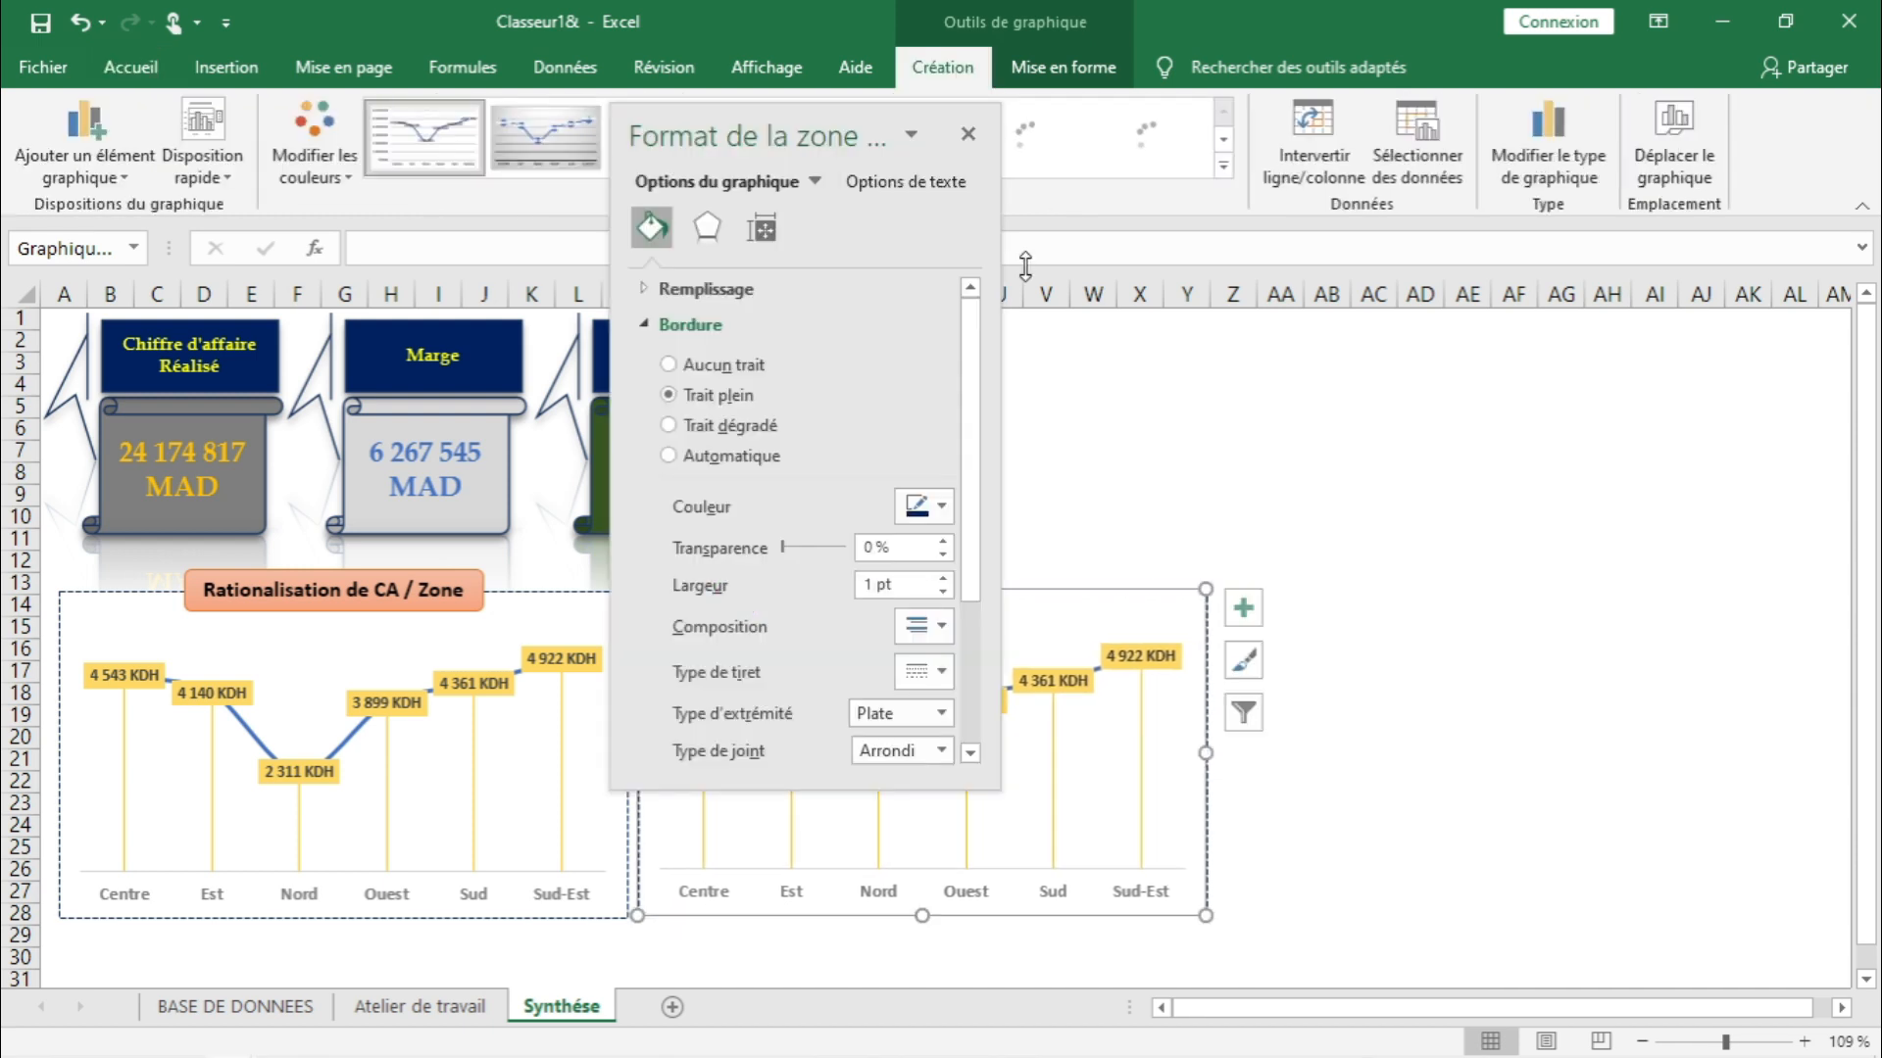
- Change the duplicated zone chart to a doughnut and narrow it to about column S, right beside the line chart
left_click(1516, 154)
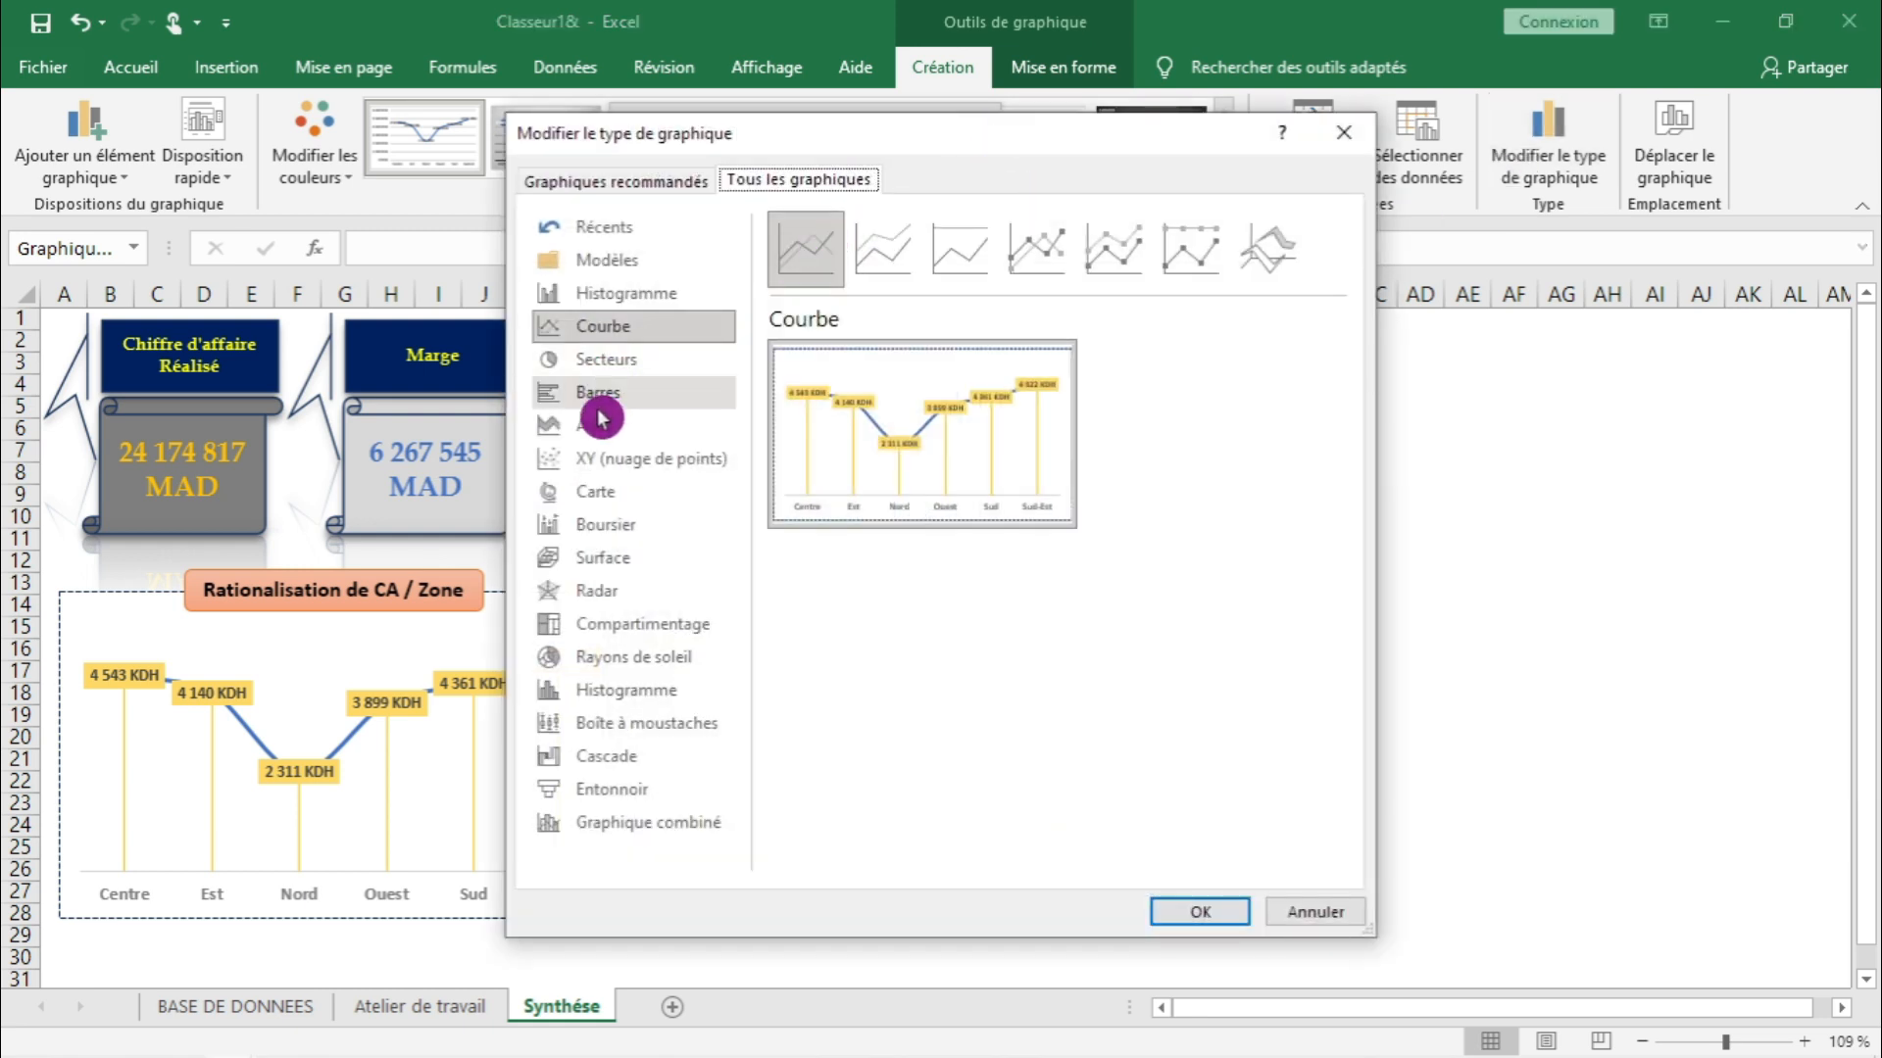
left_click(665, 372)
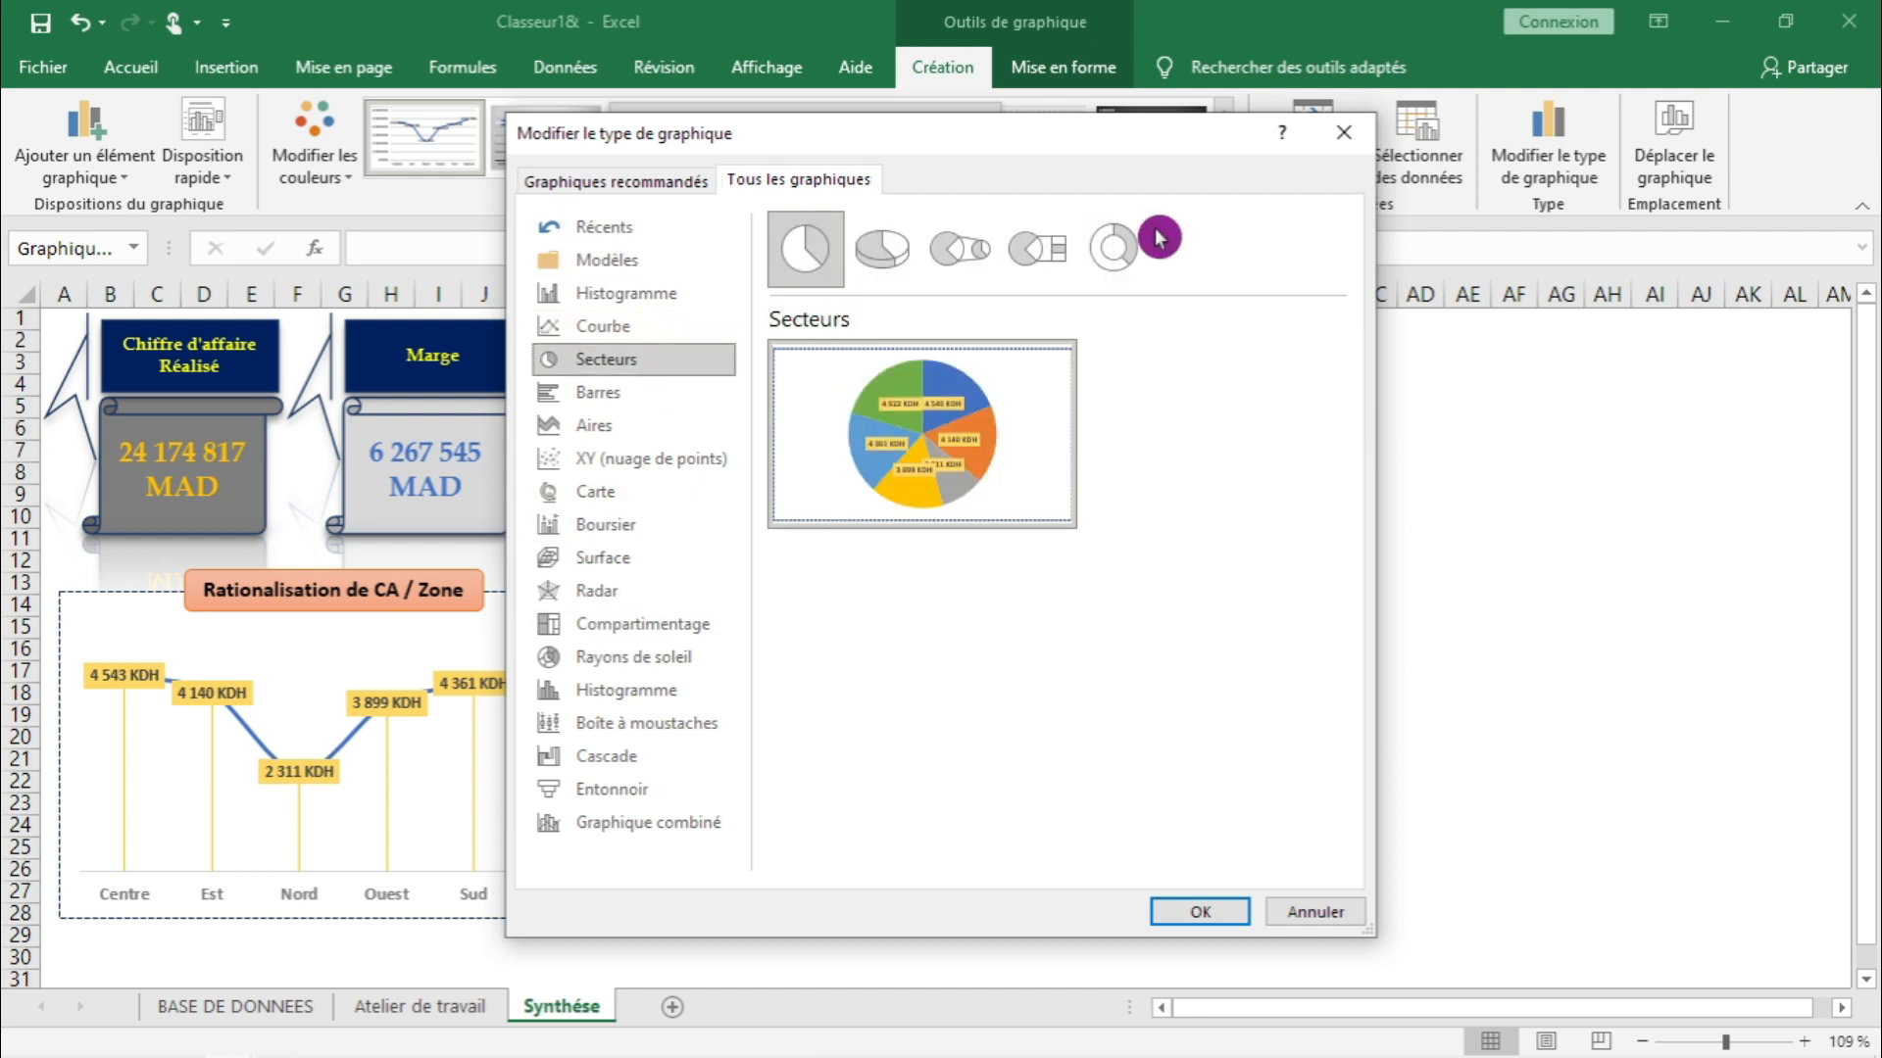
left_click(1115, 248)
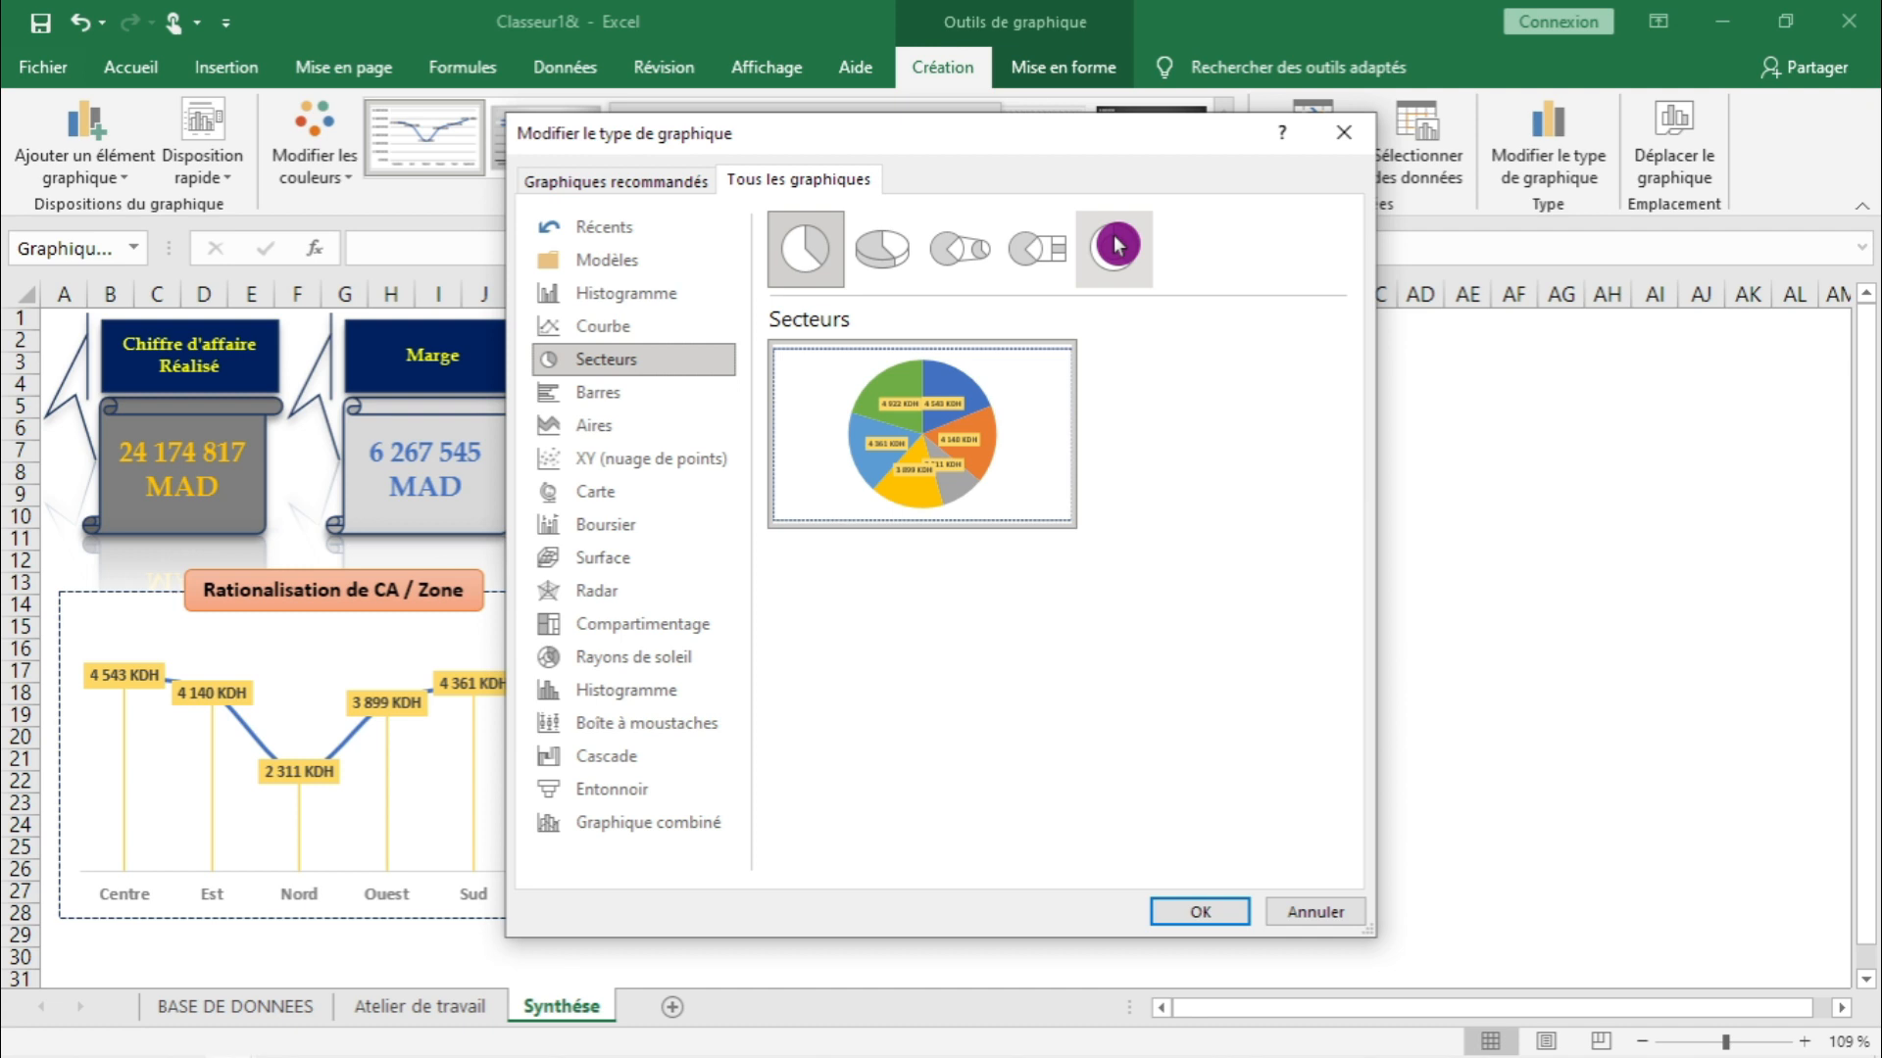
left_click(1205, 925)
left_click(966, 133)
left_click_drag(1205, 748, 916, 755)
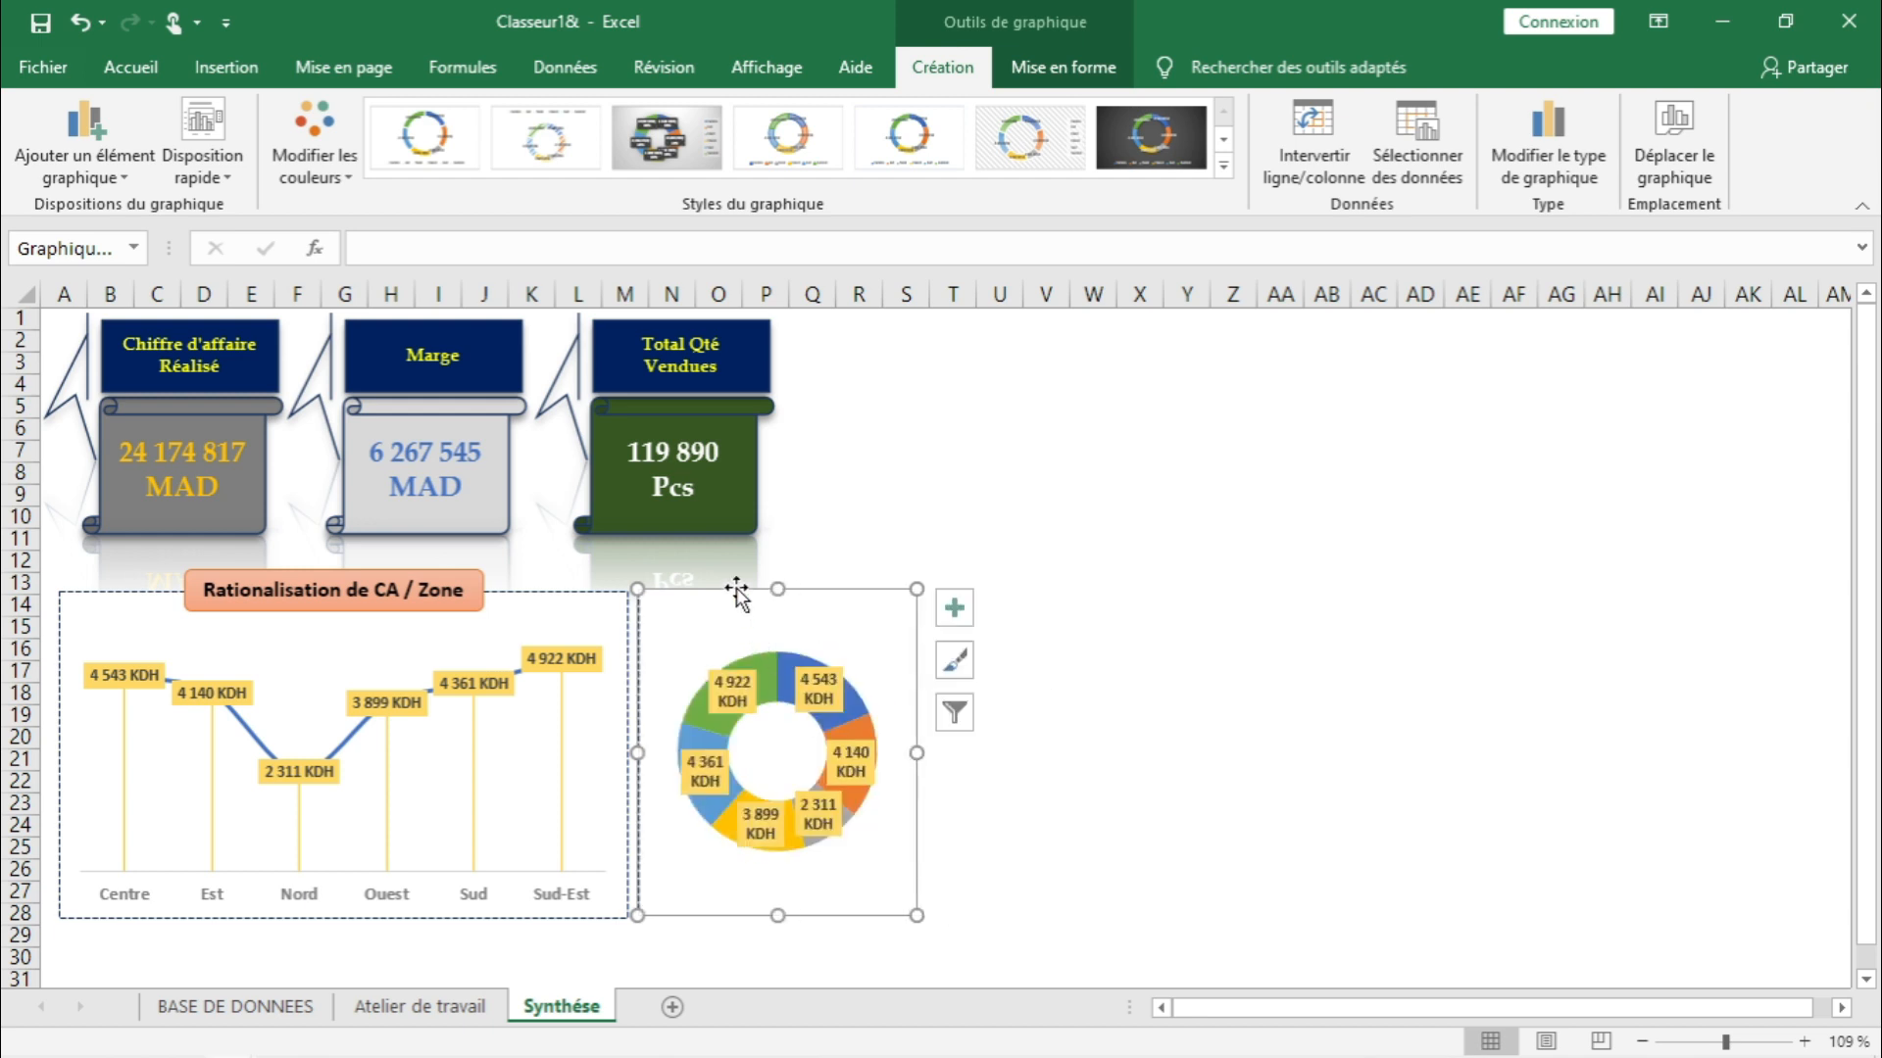
left_click_drag(736, 591, 731, 595)
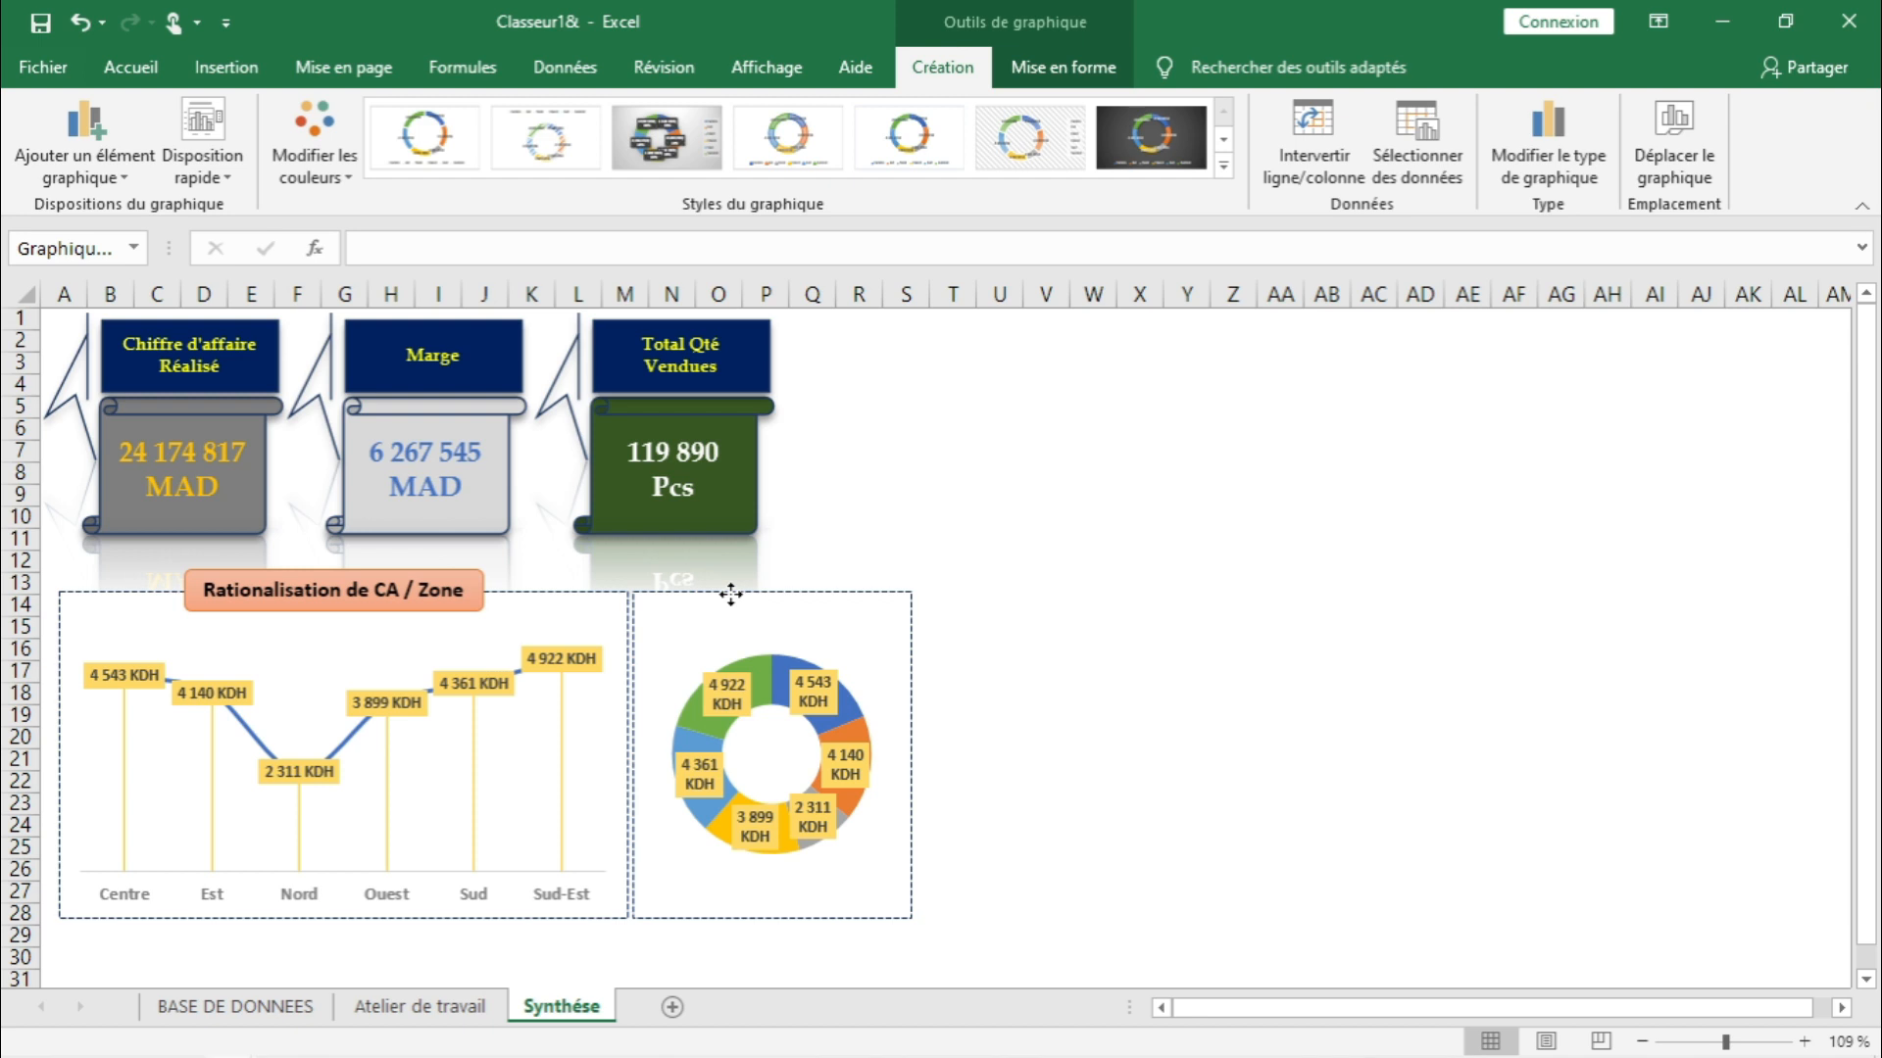
- Shorten the zone line chart and the doughnut chart so both end at about row 26
left_click(499, 920)
left_click_drag(339, 915, 356, 875)
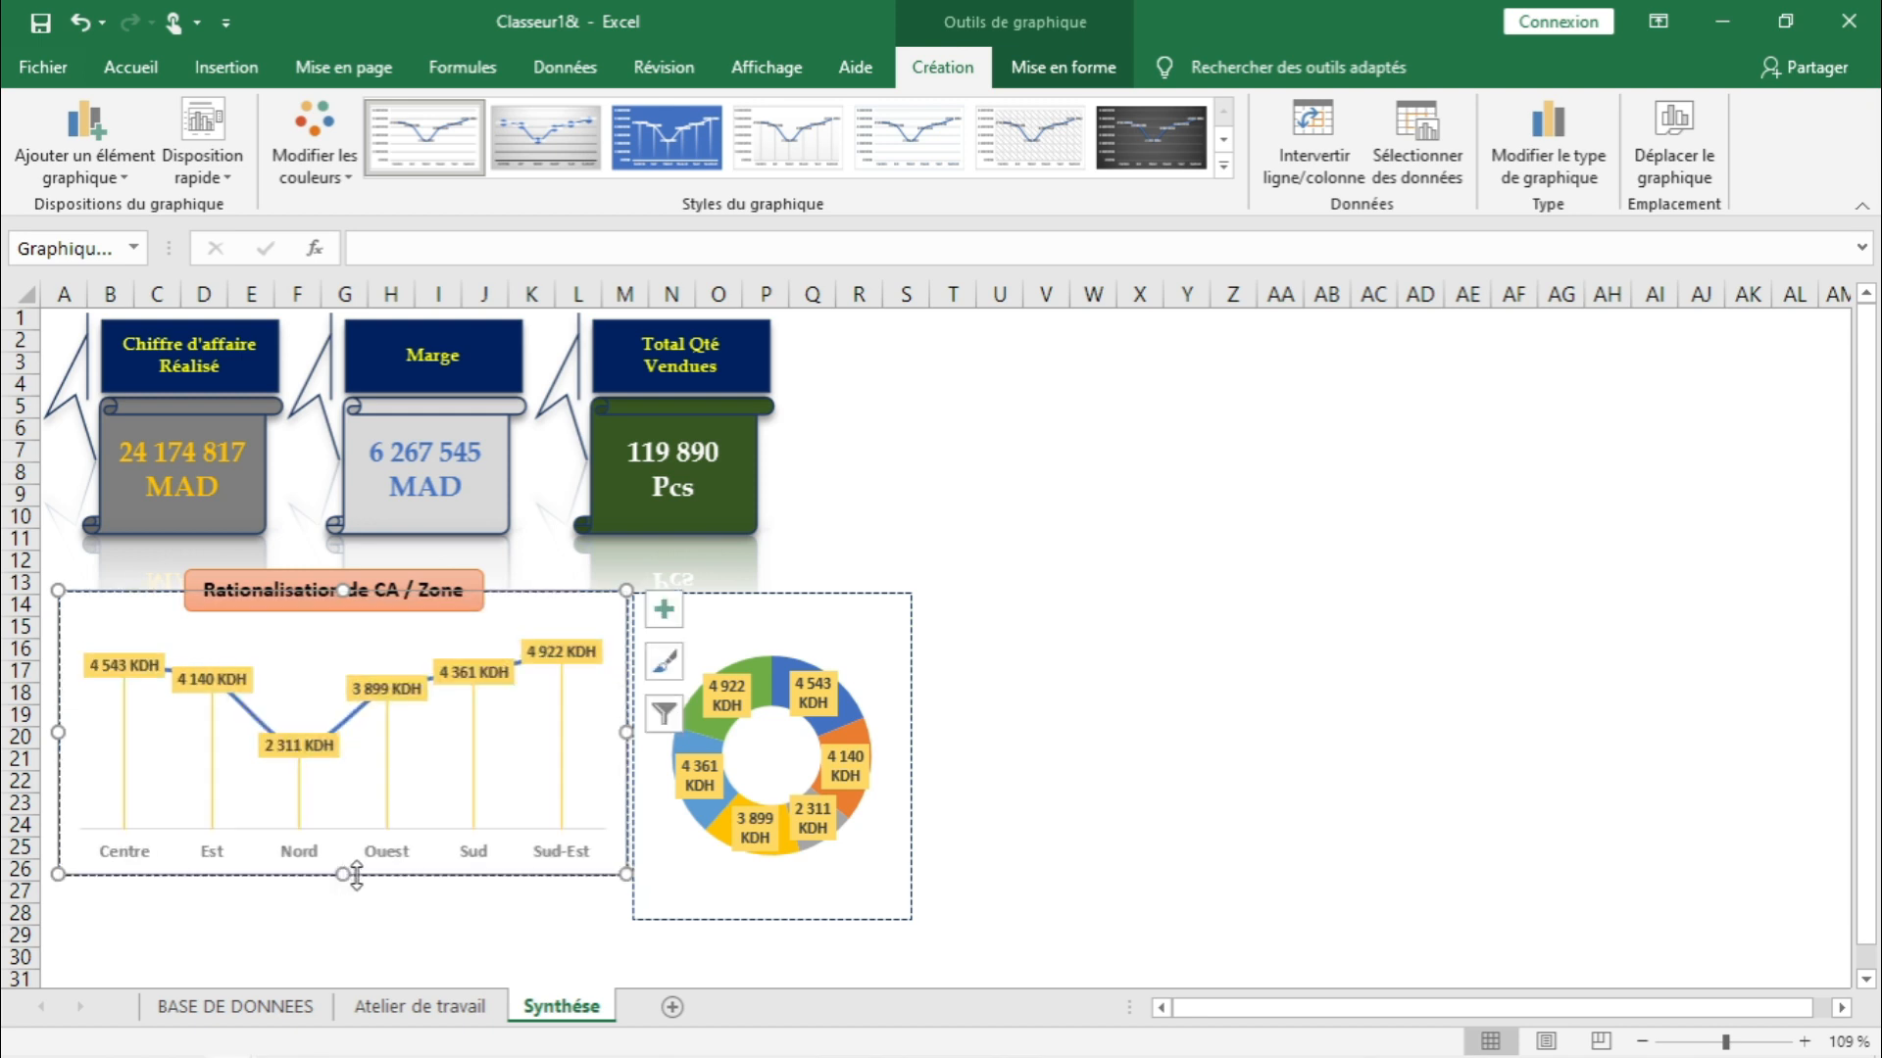
left_click(741, 926)
left_click_drag(767, 917, 765, 873)
left_click(1140, 936)
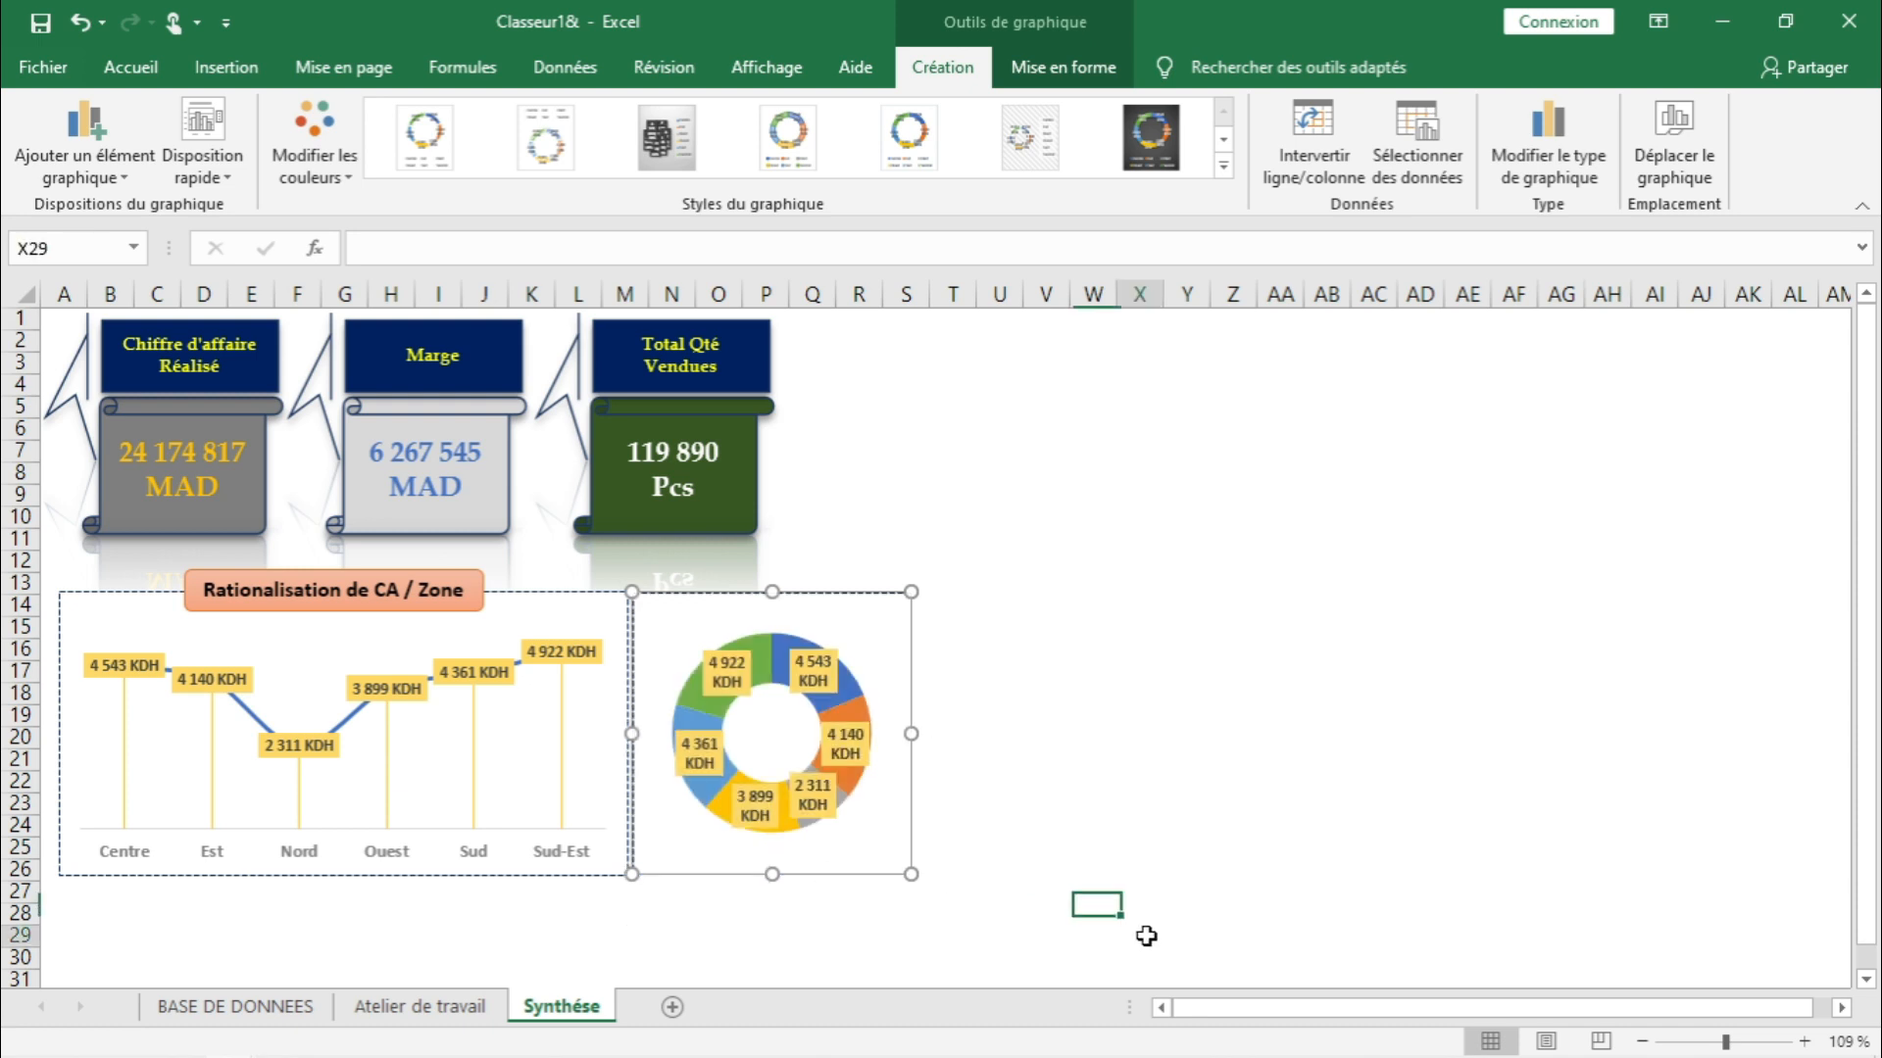
- Apply the fourth Coloré palette, starting with green, blue and gold, to the doughnut chart
left_click(821, 716)
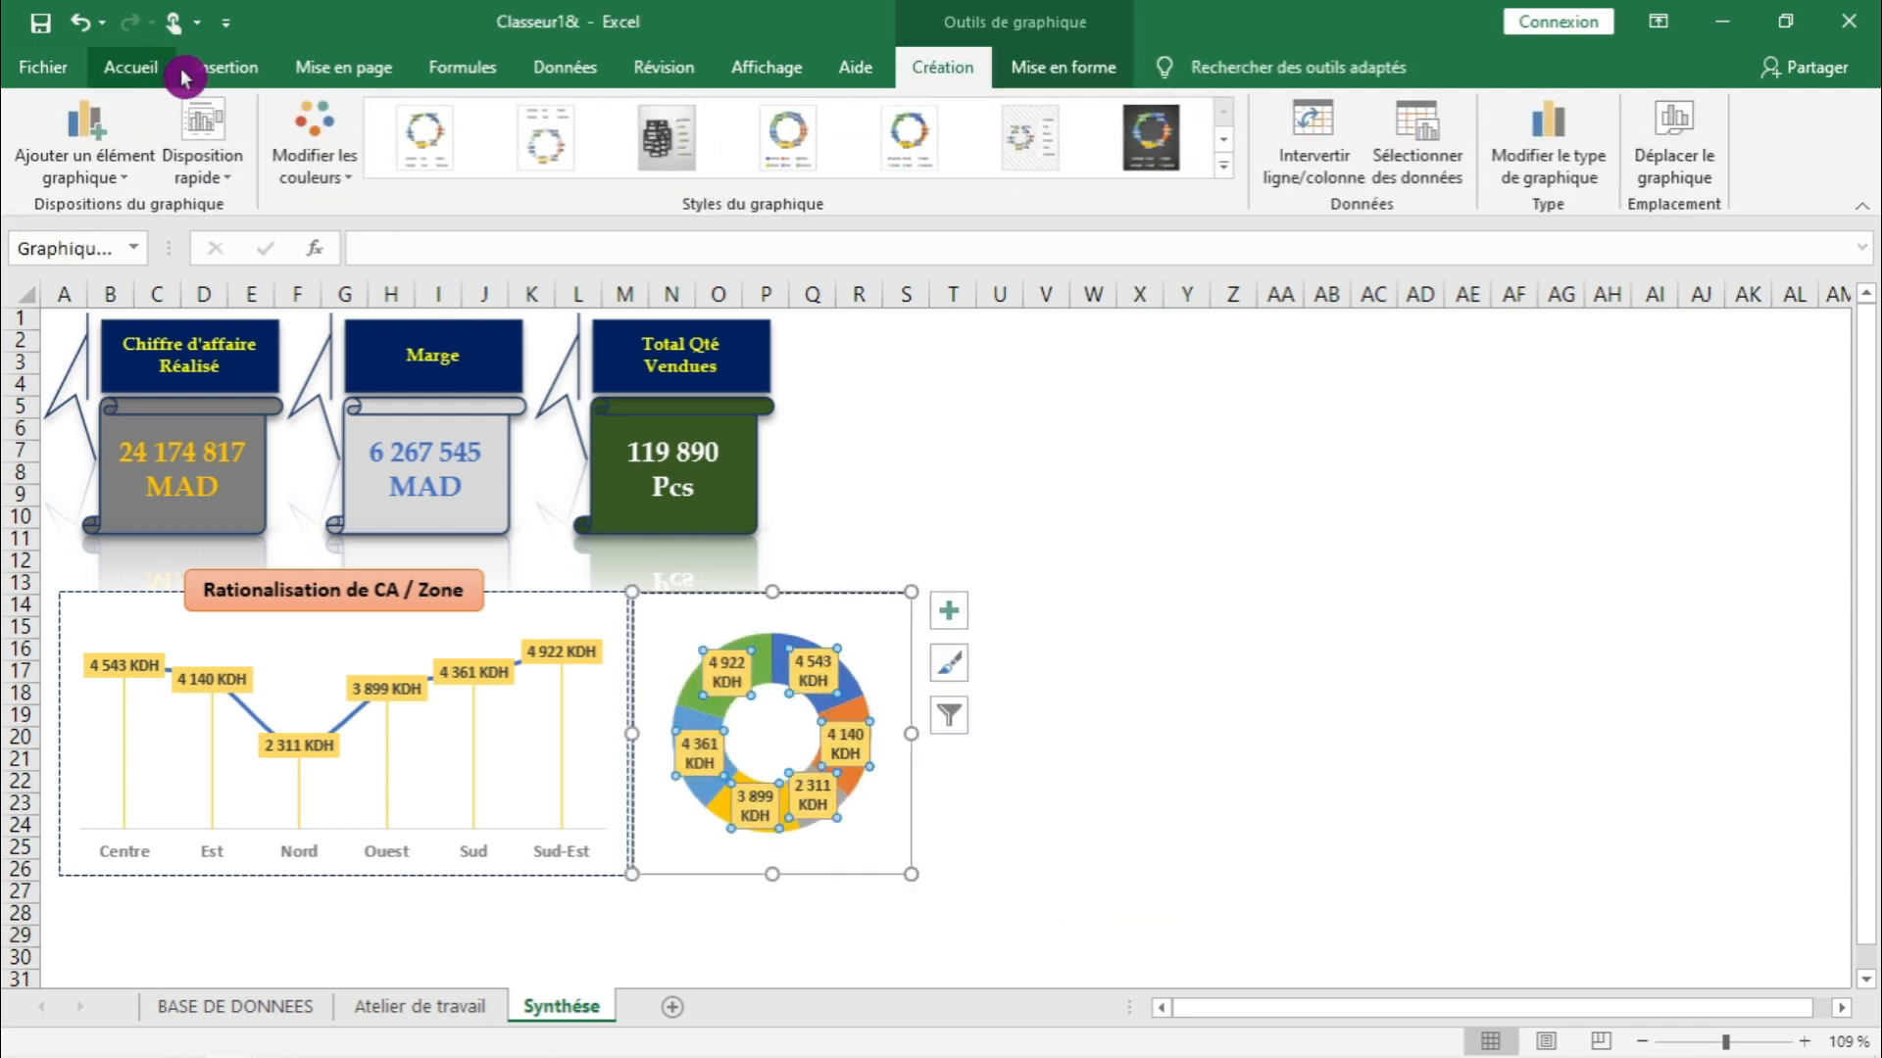
left_click(315, 156)
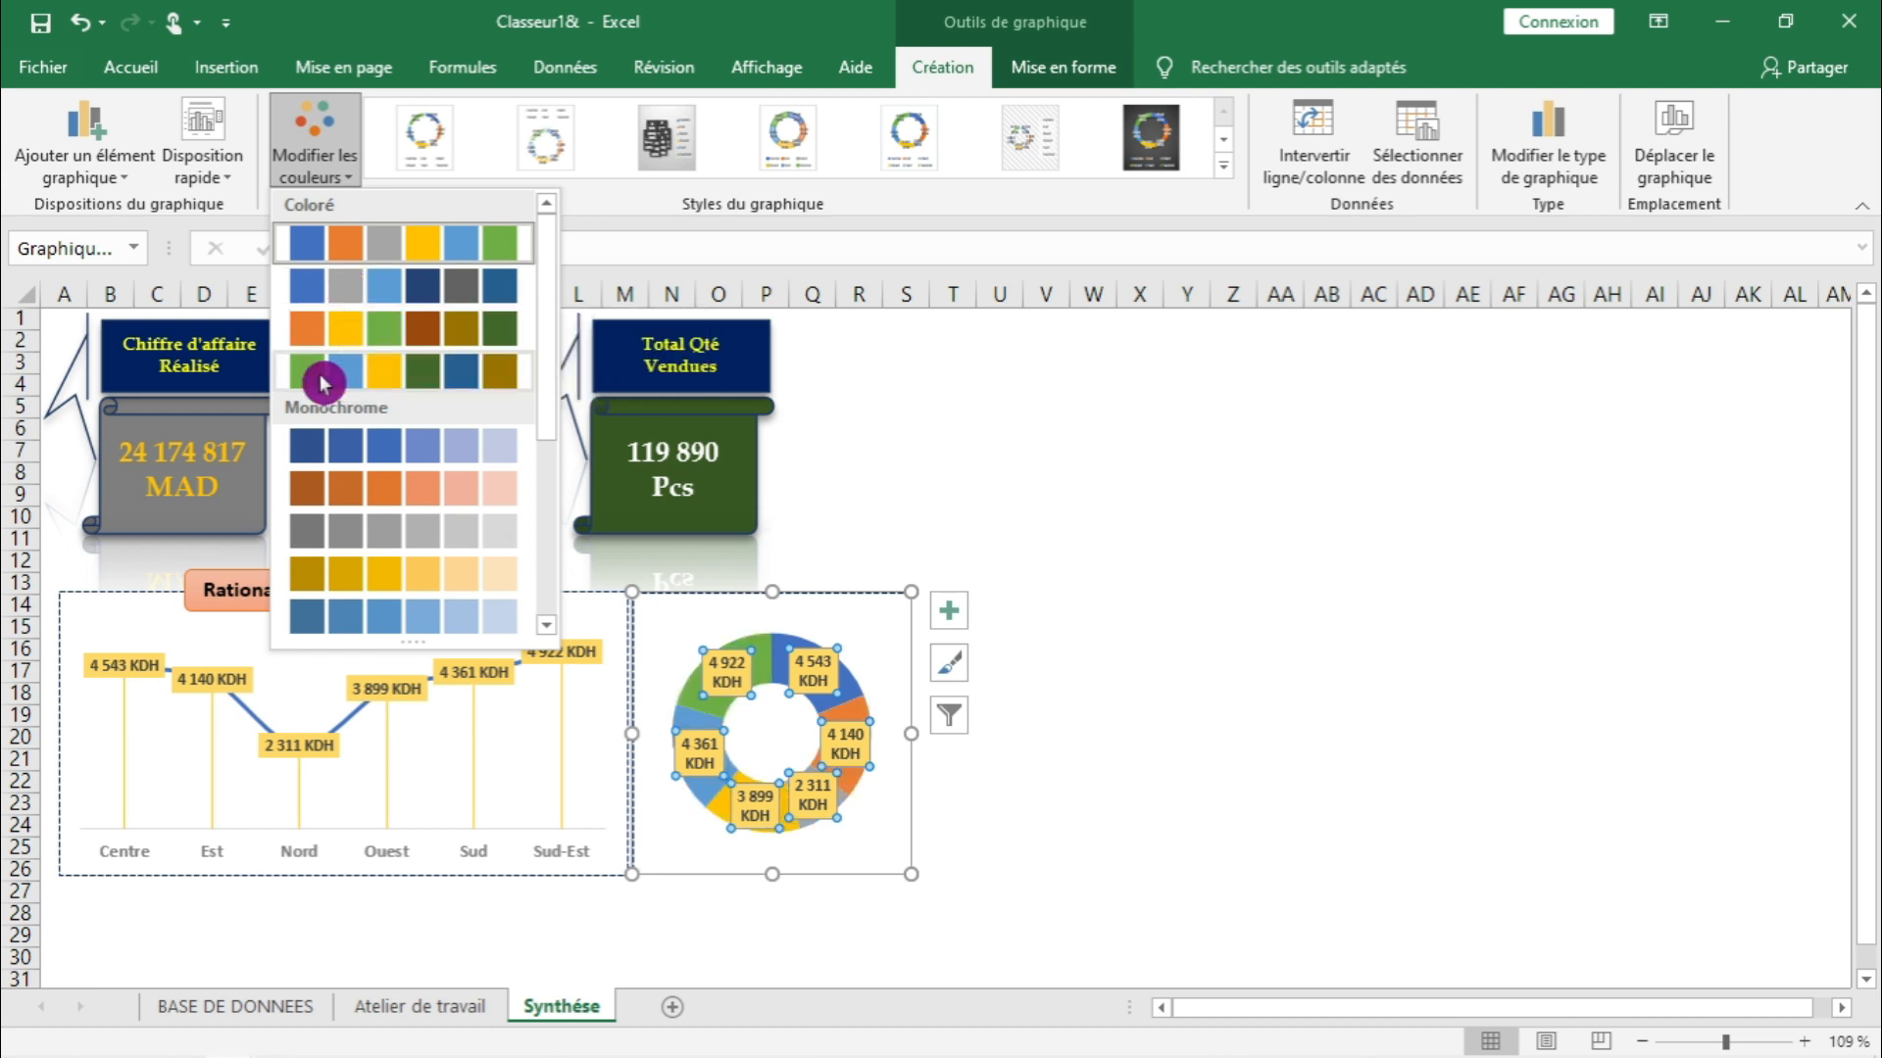
left_click(405, 378)
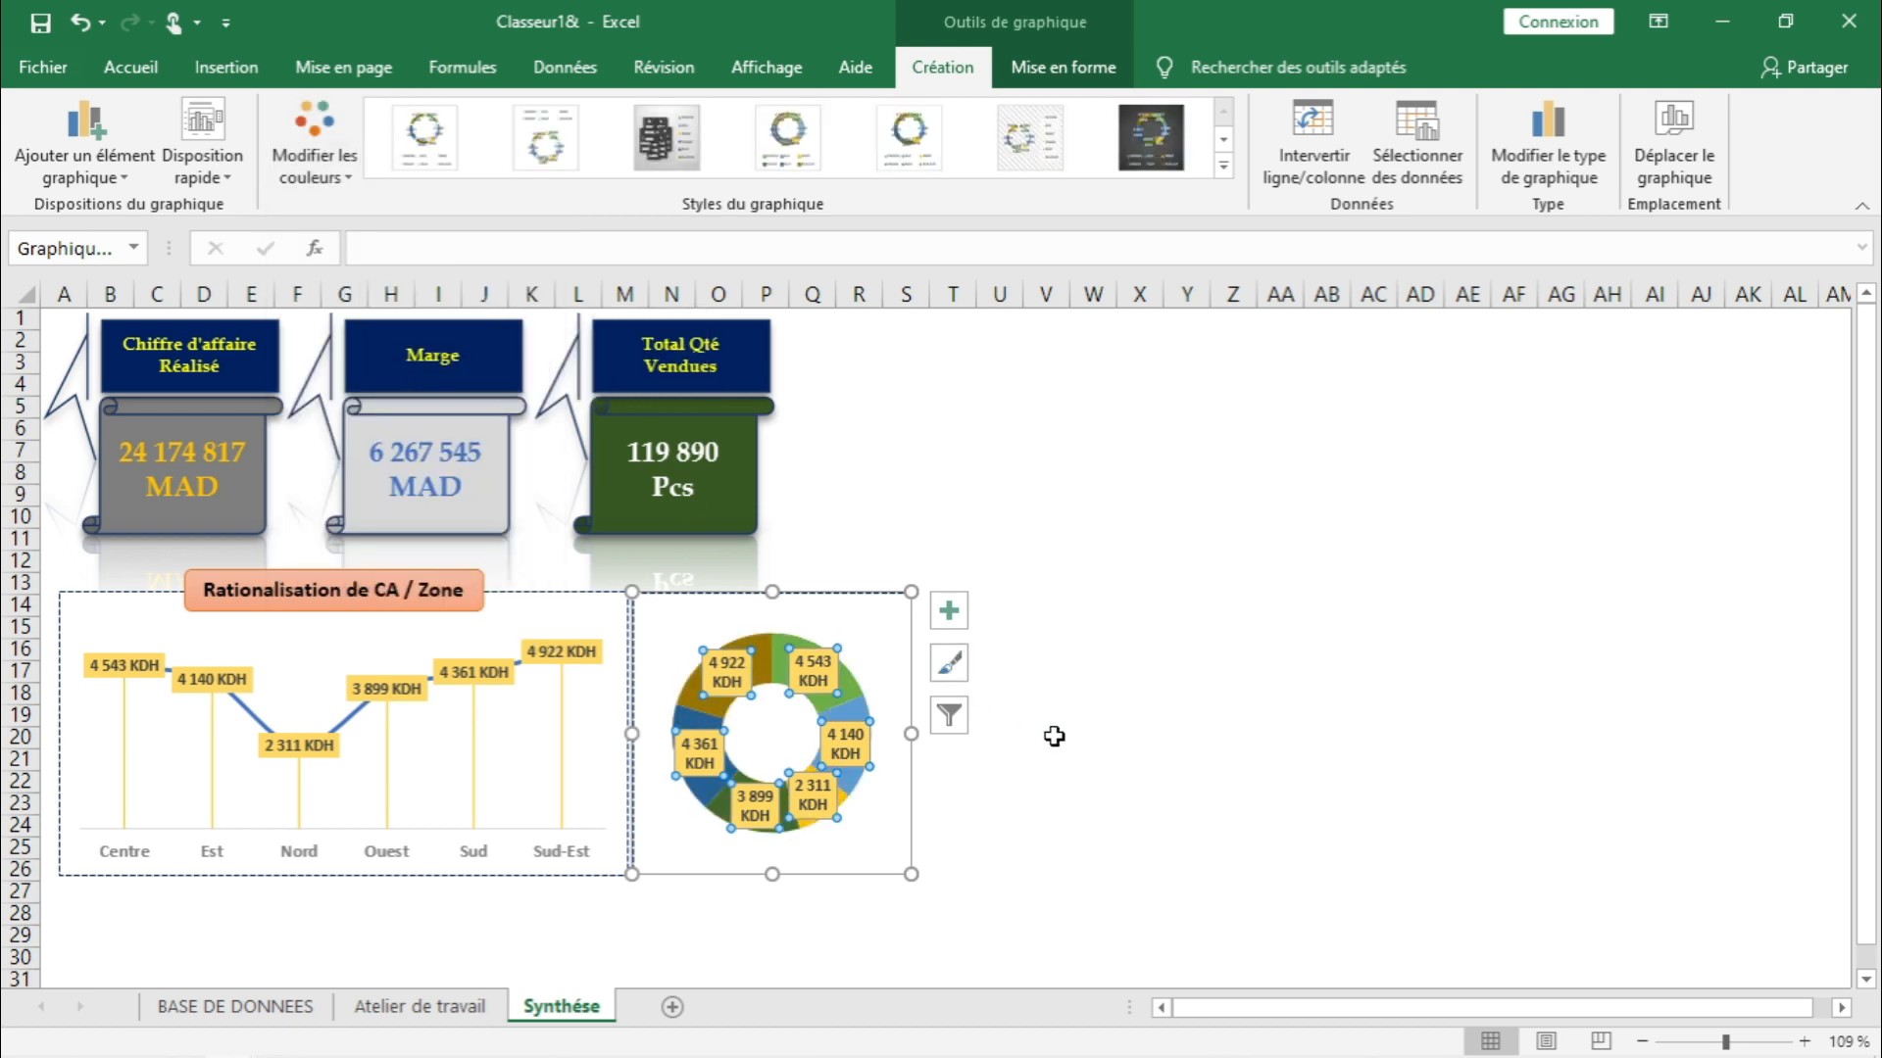
left_click(1053, 736)
- Check the finished Tableau de bord commercial workbook for reference and remove the fill from the doughnut's data labels
left_click(723, 666)
key("alt+Tab")
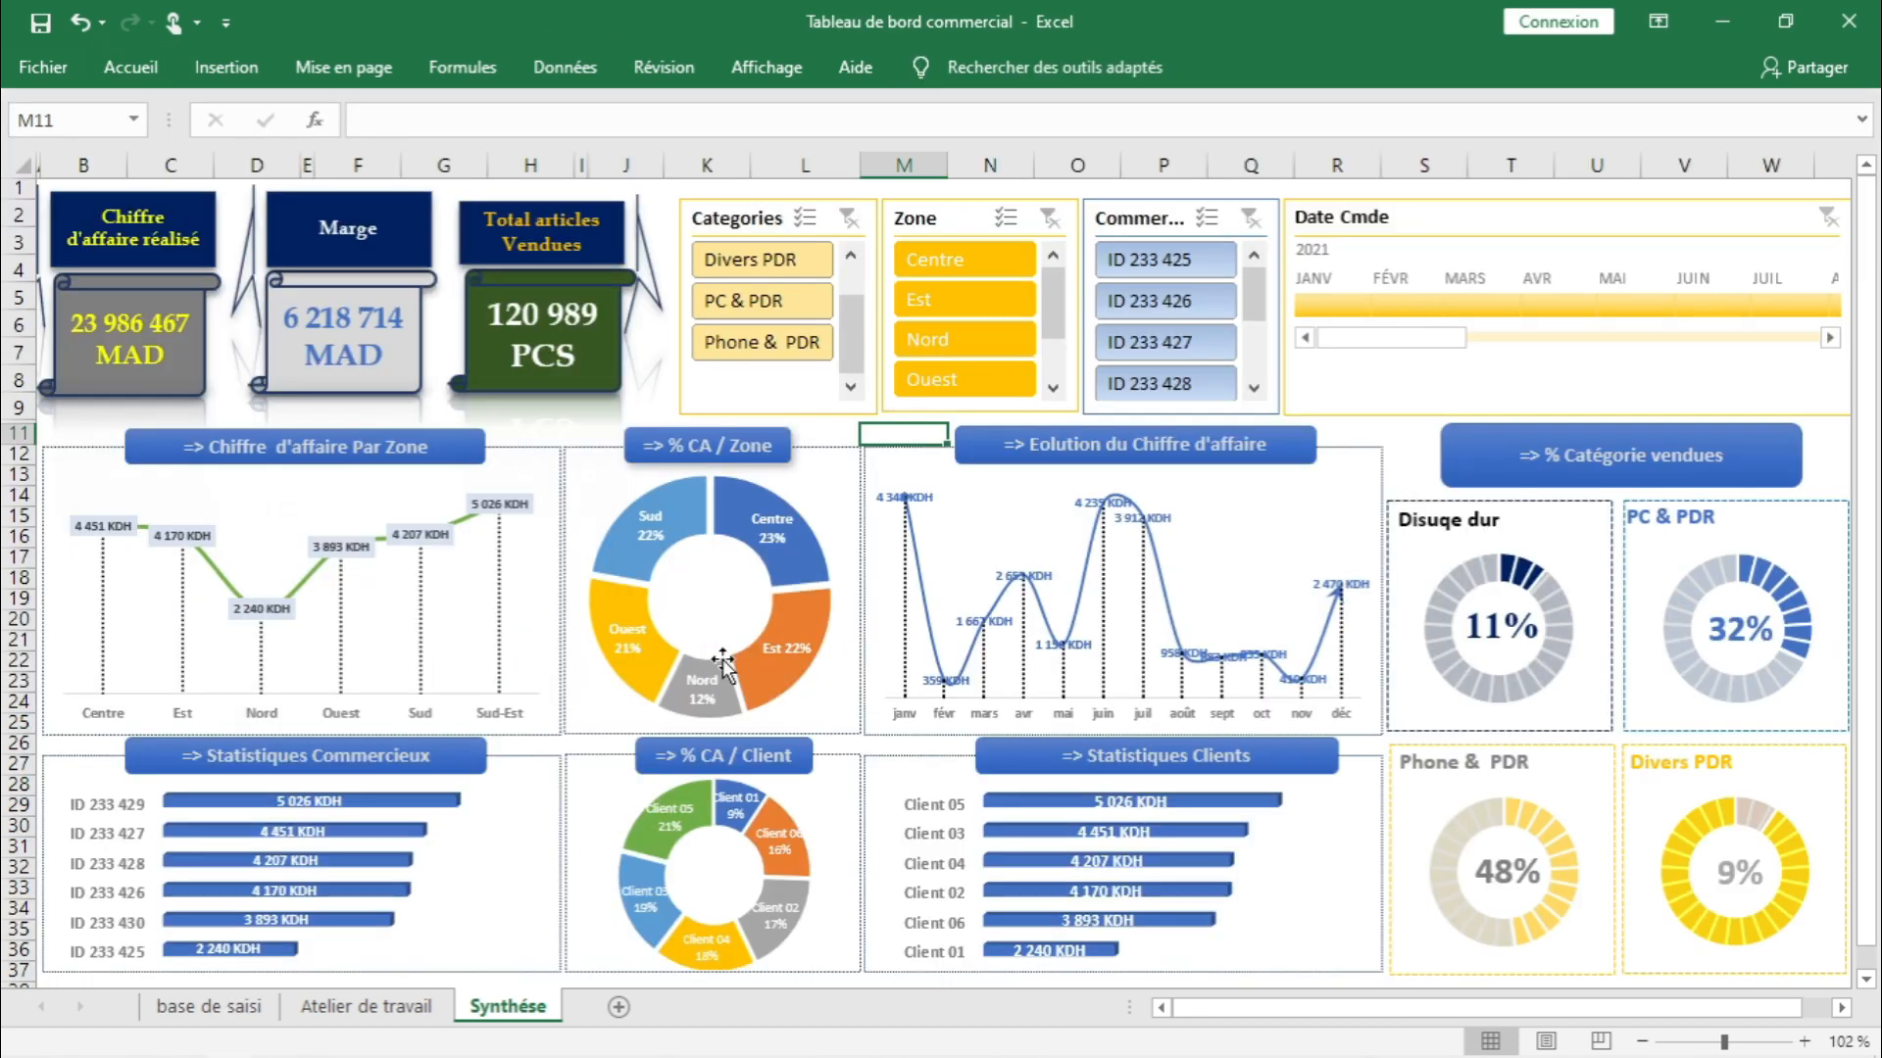
key("alt+Tab")
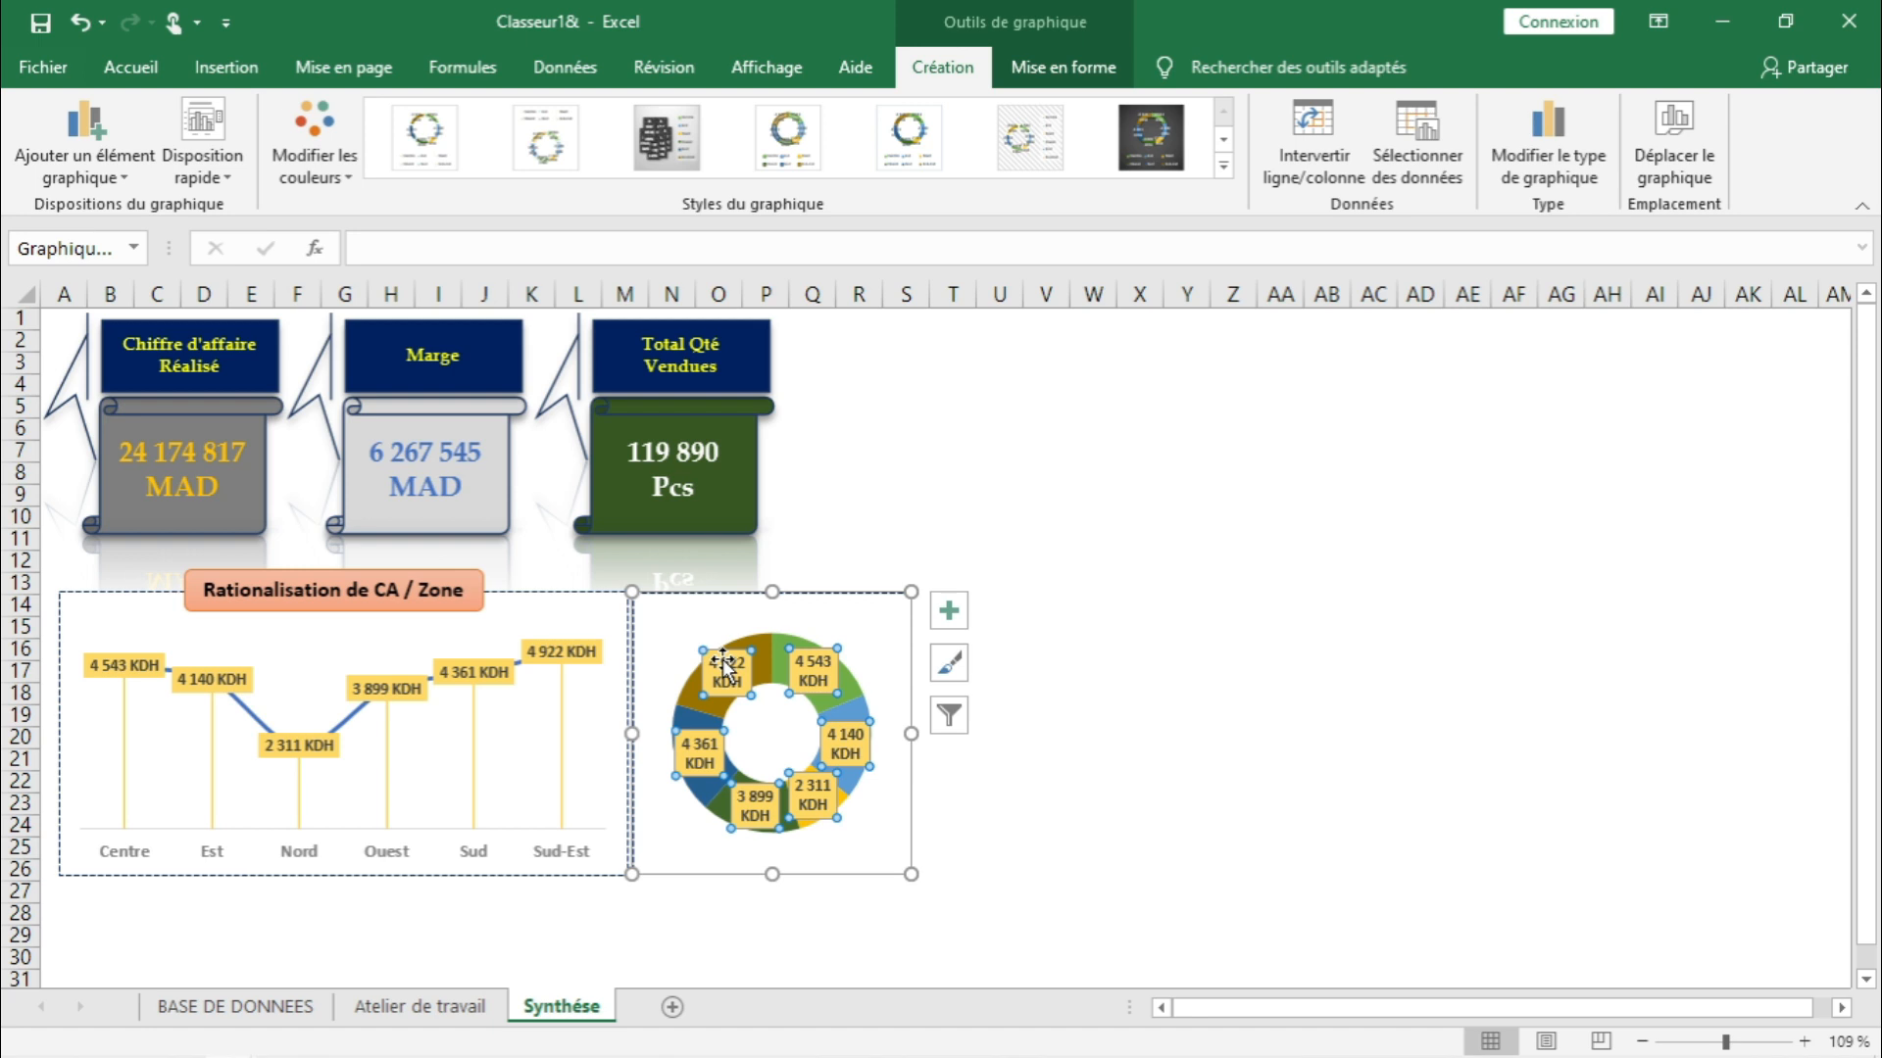
right_click(723, 666)
left_click(789, 599)
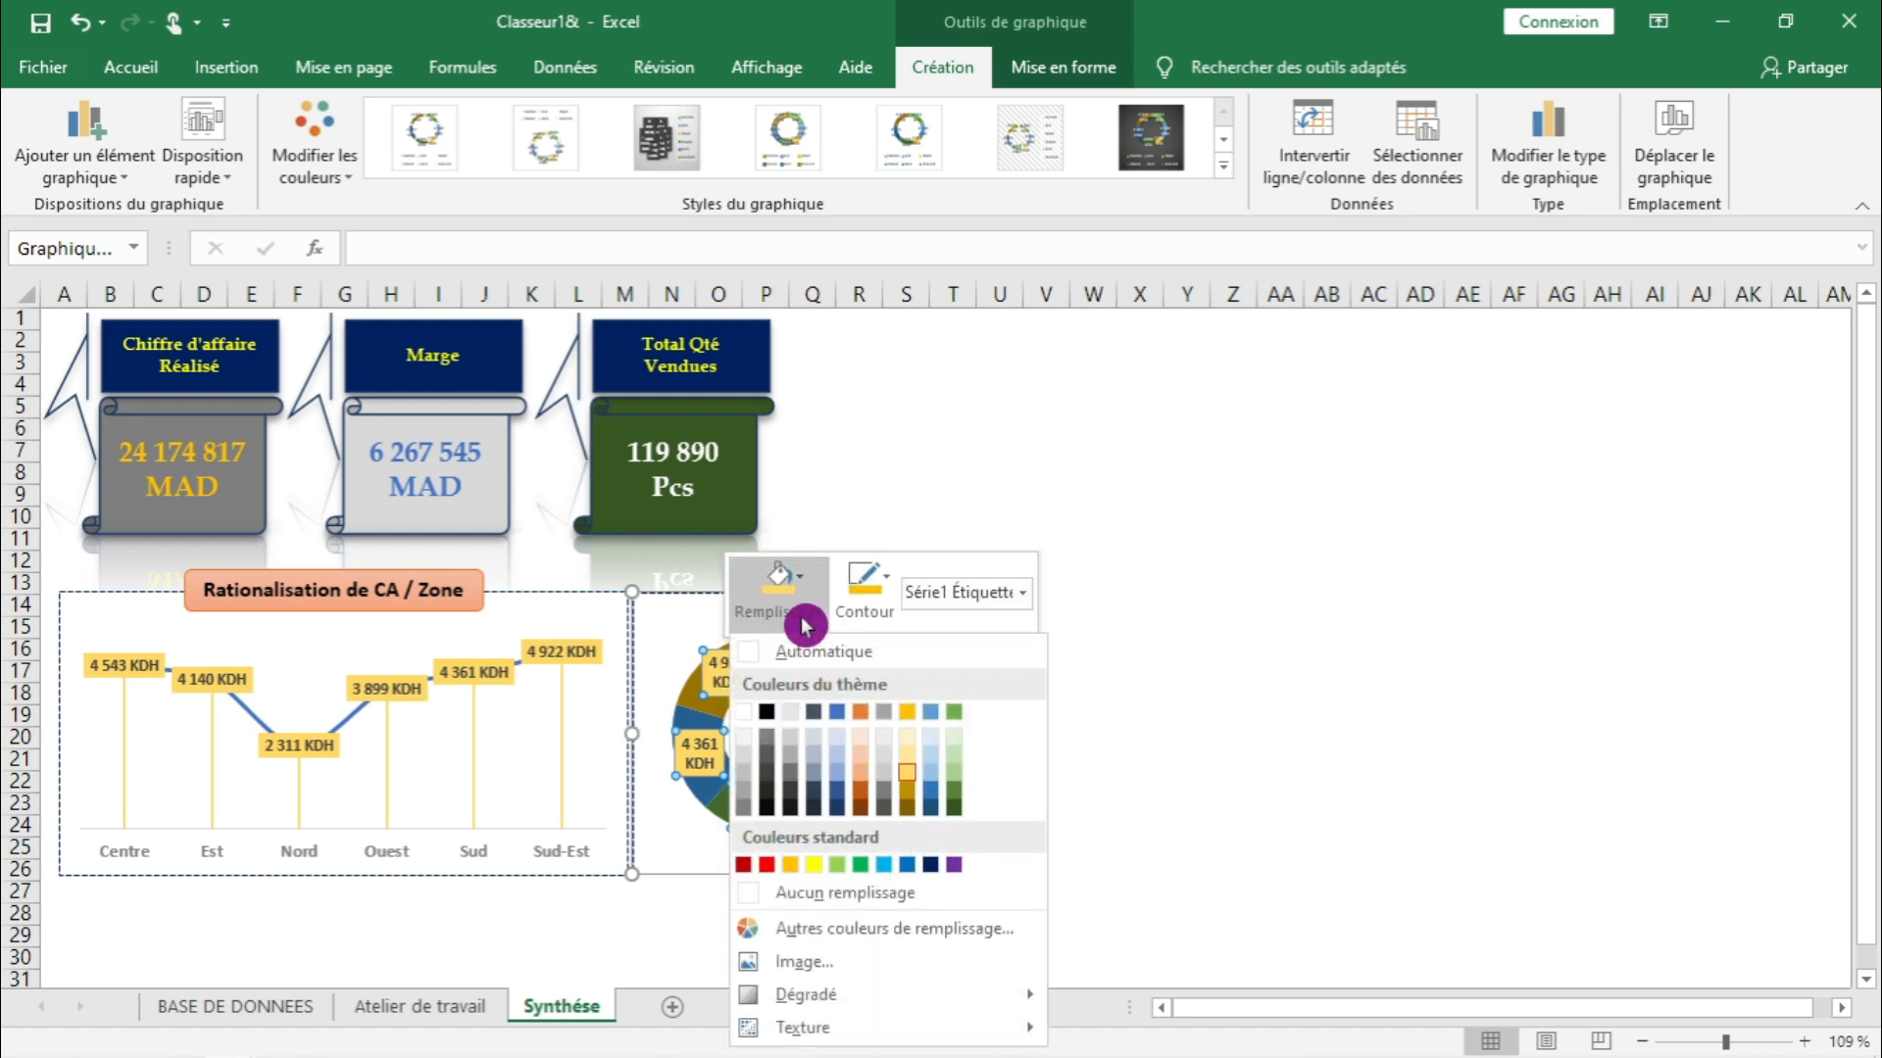
left_click(843, 892)
left_click(1040, 849)
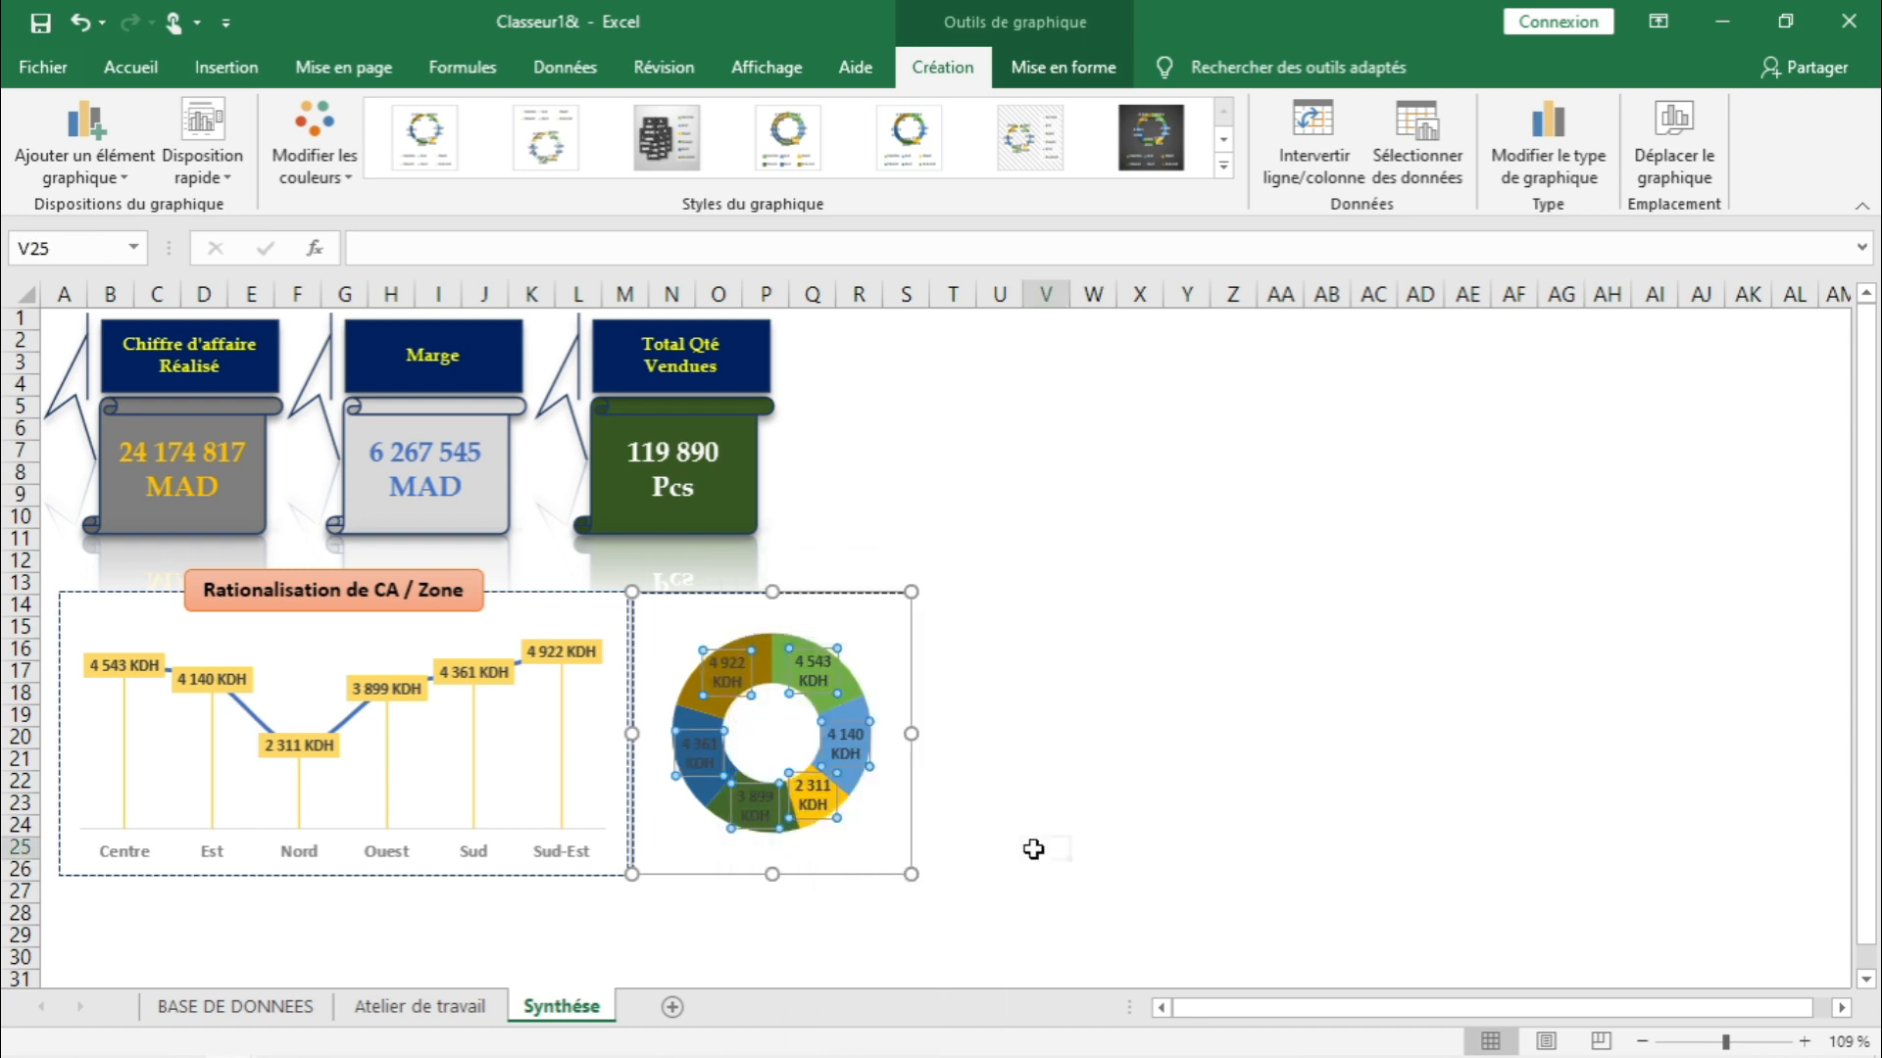
- Set the font colour of the doughnut's data labels to white
left_click(807, 686)
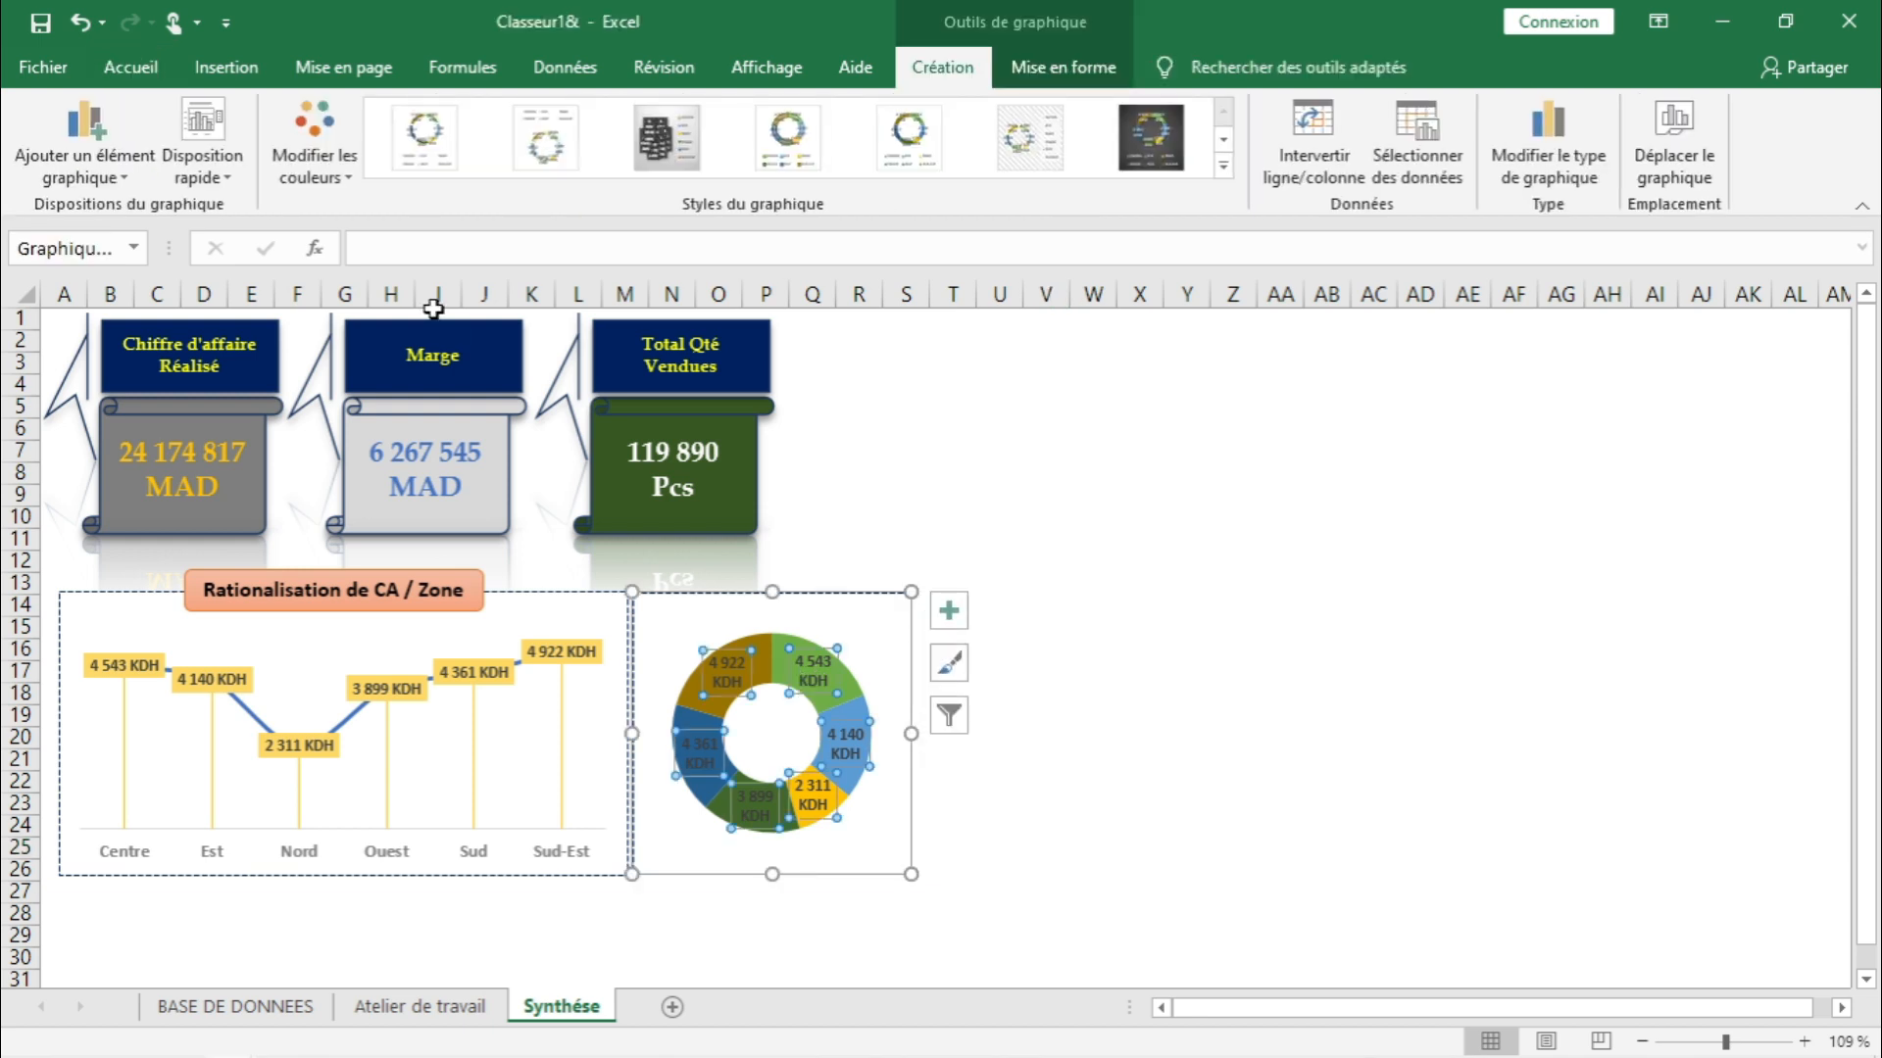
left_click(131, 67)
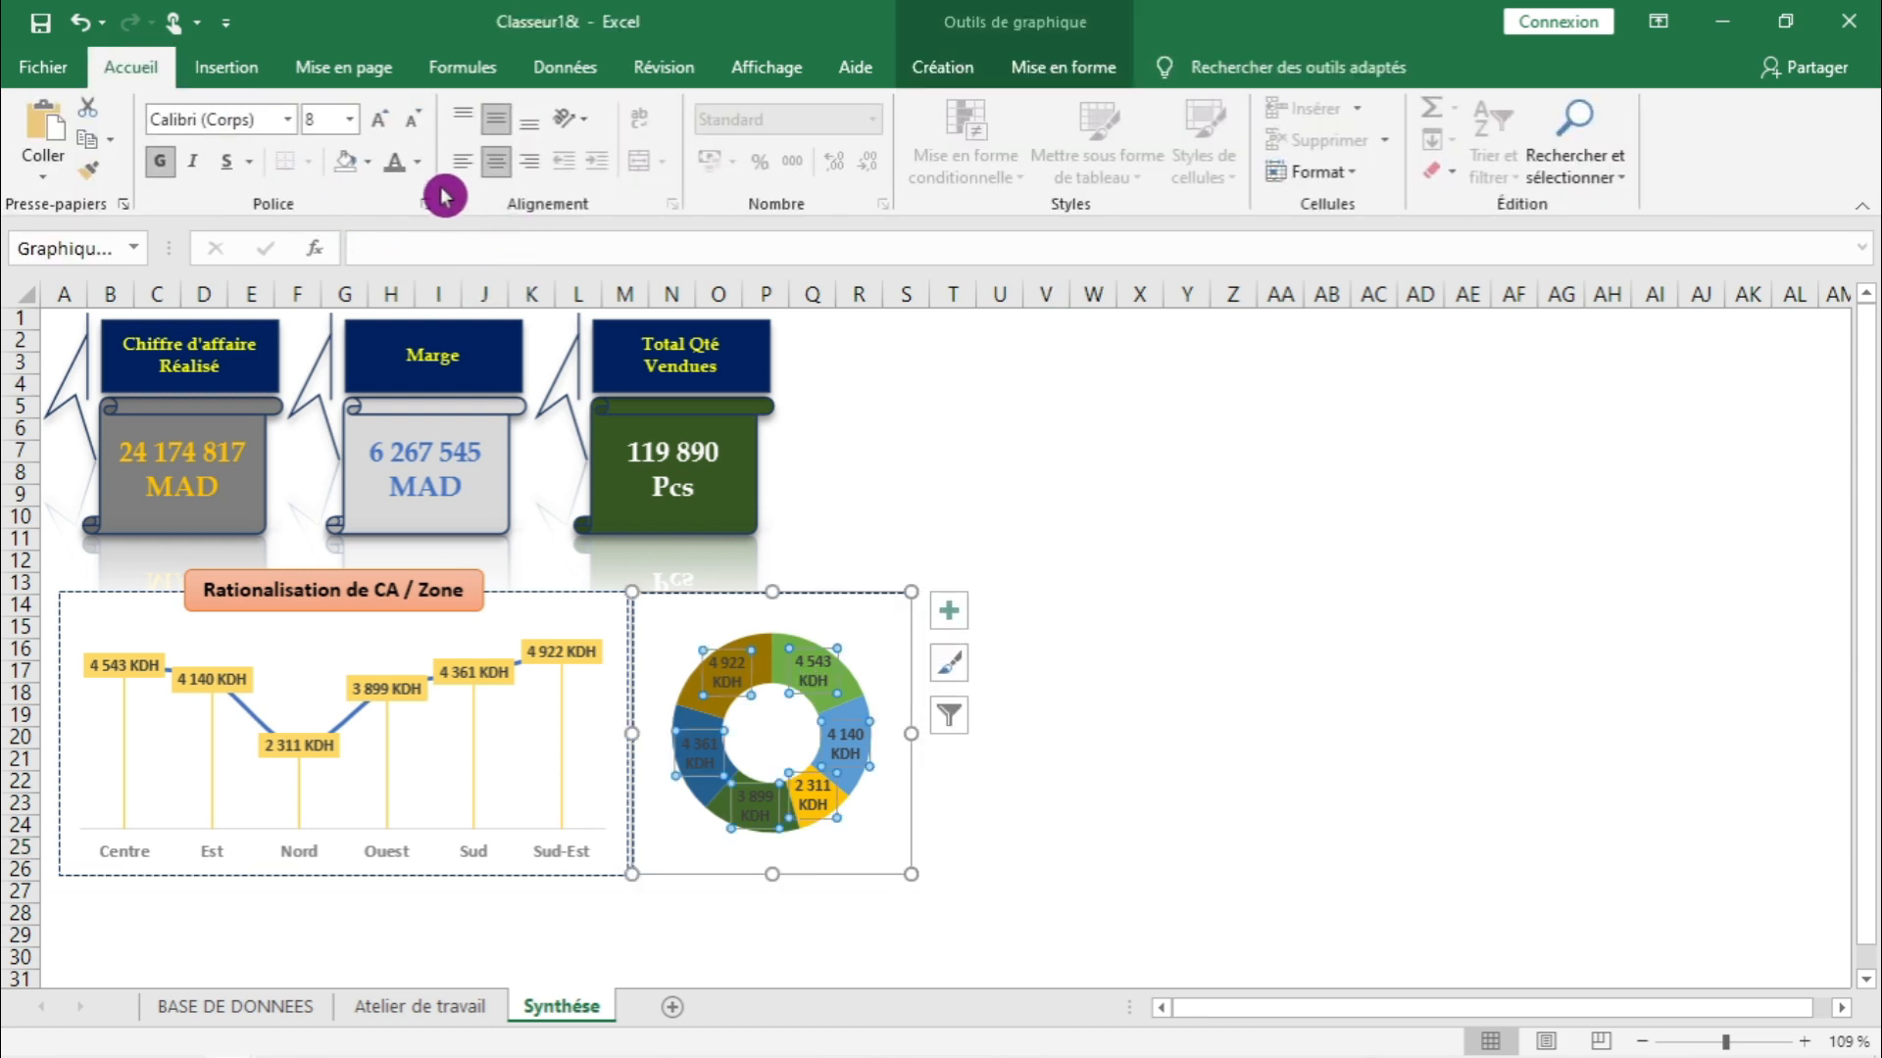
left_click(420, 167)
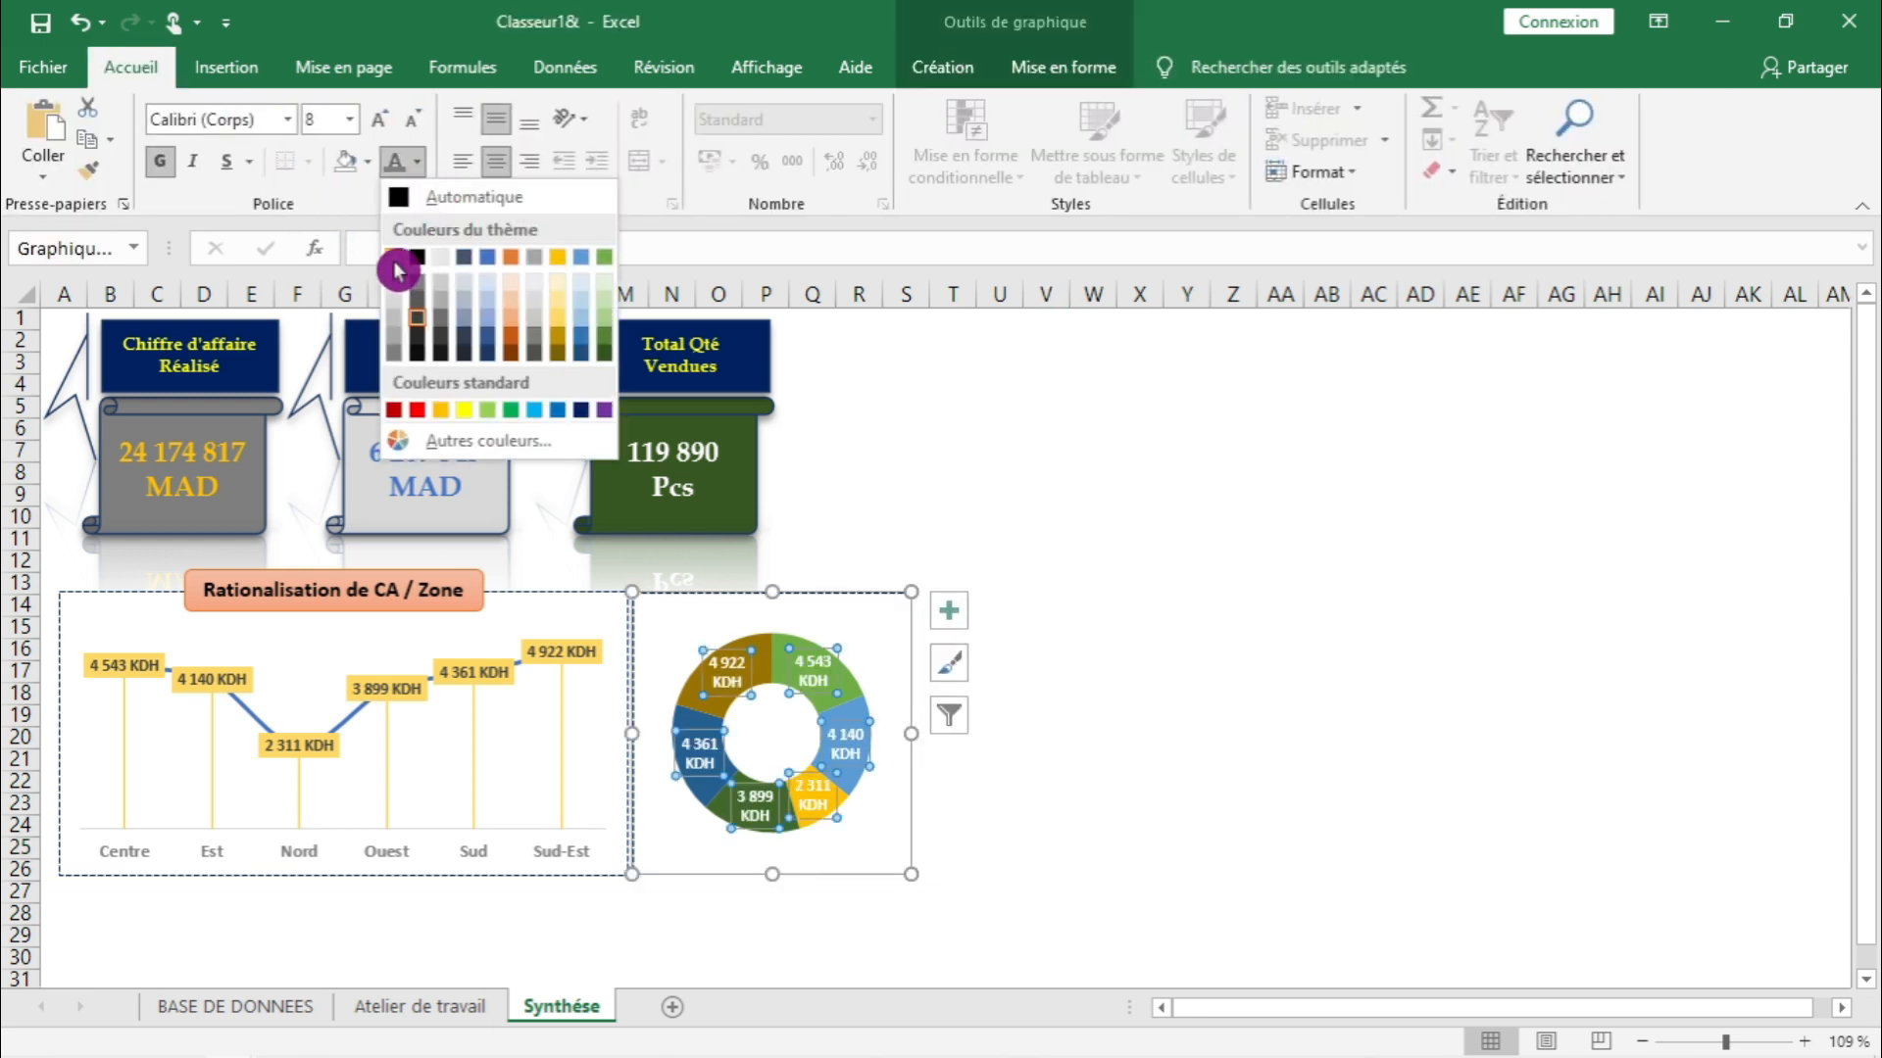
left_click(401, 270)
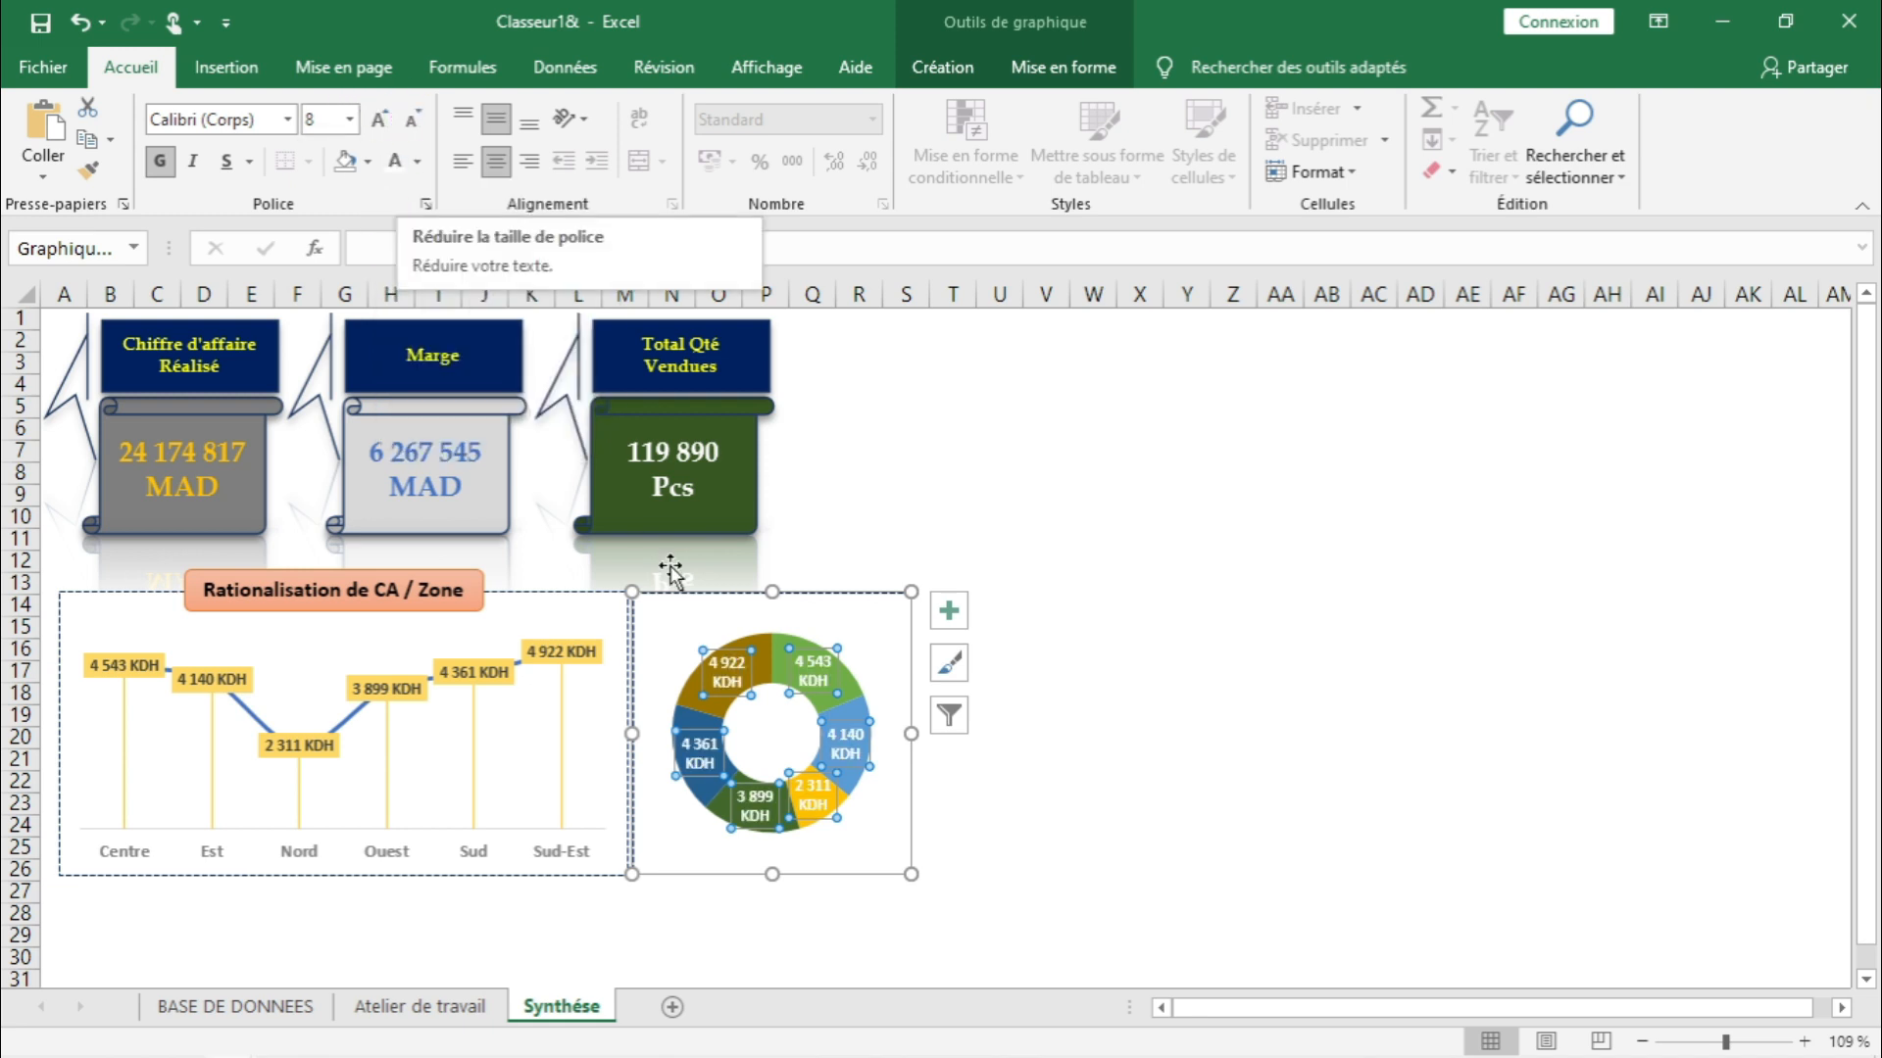
- Make the doughnut's data labels show the category name and percentage instead of the value
right_click(734, 681)
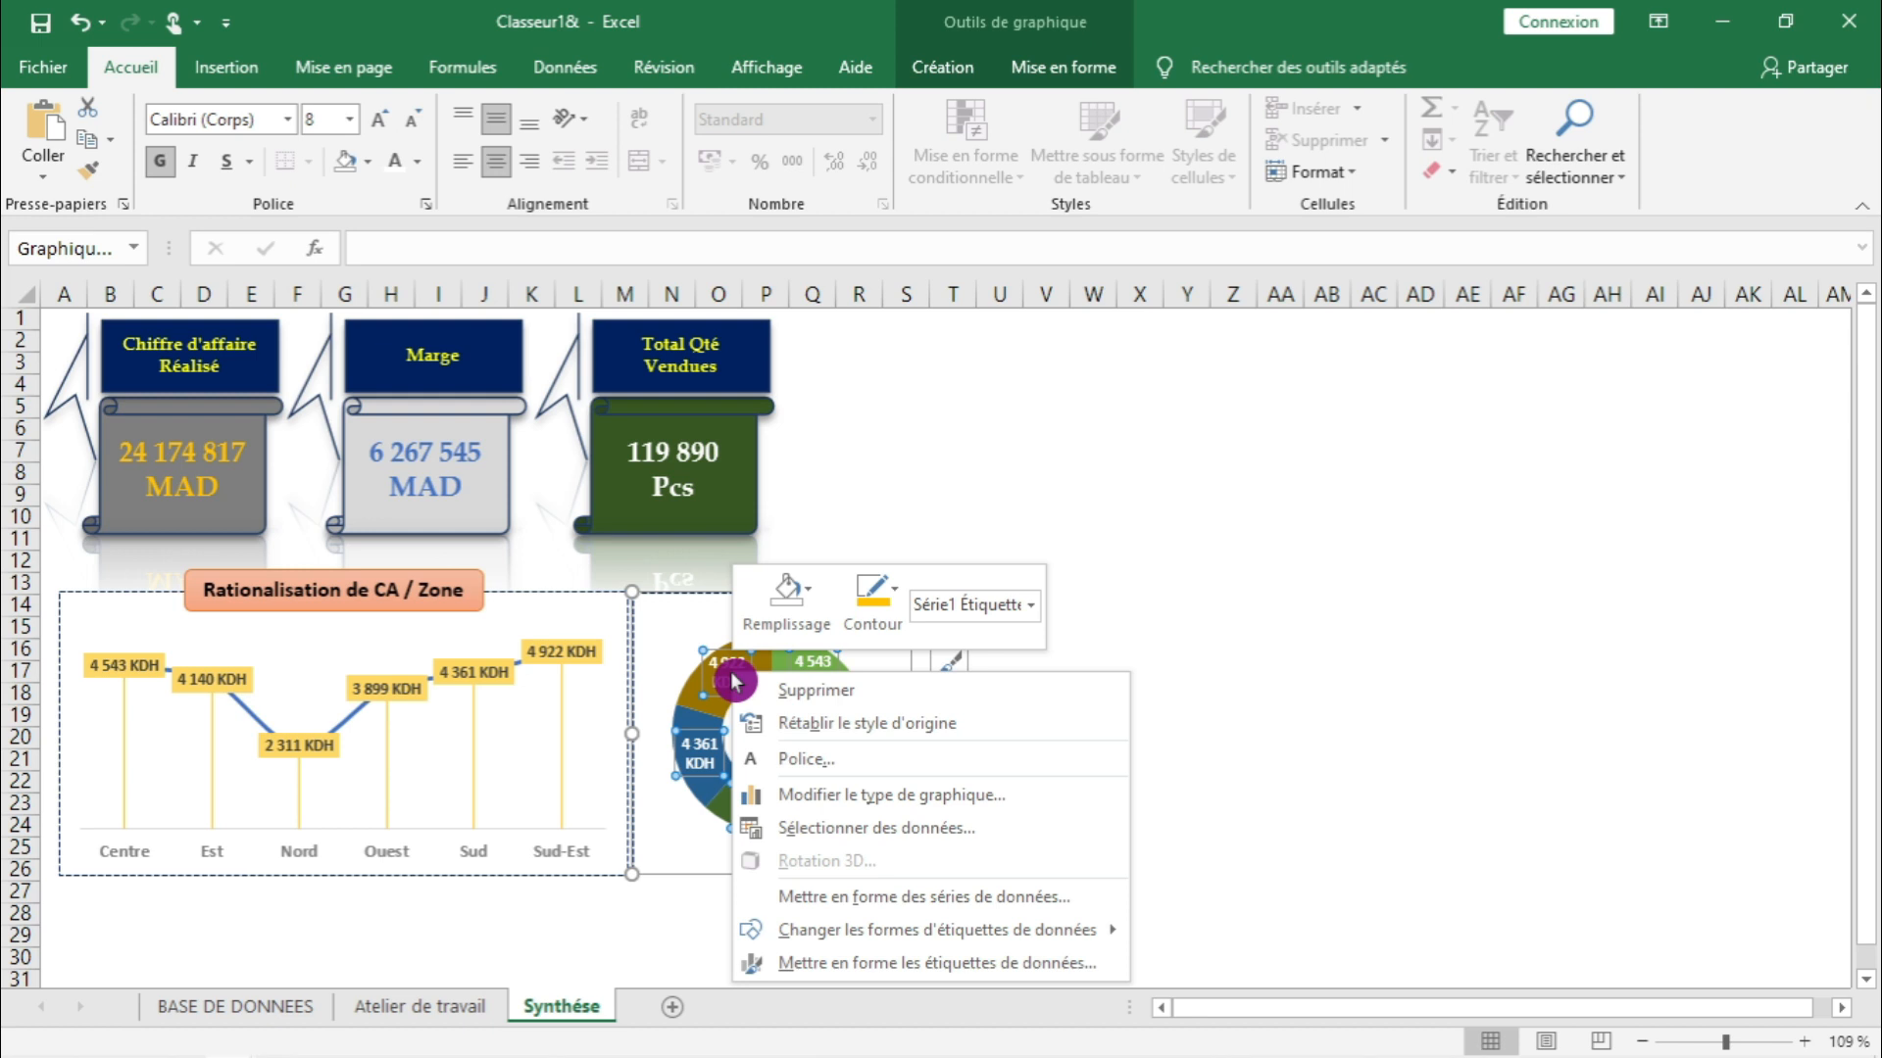
left_click(846, 973)
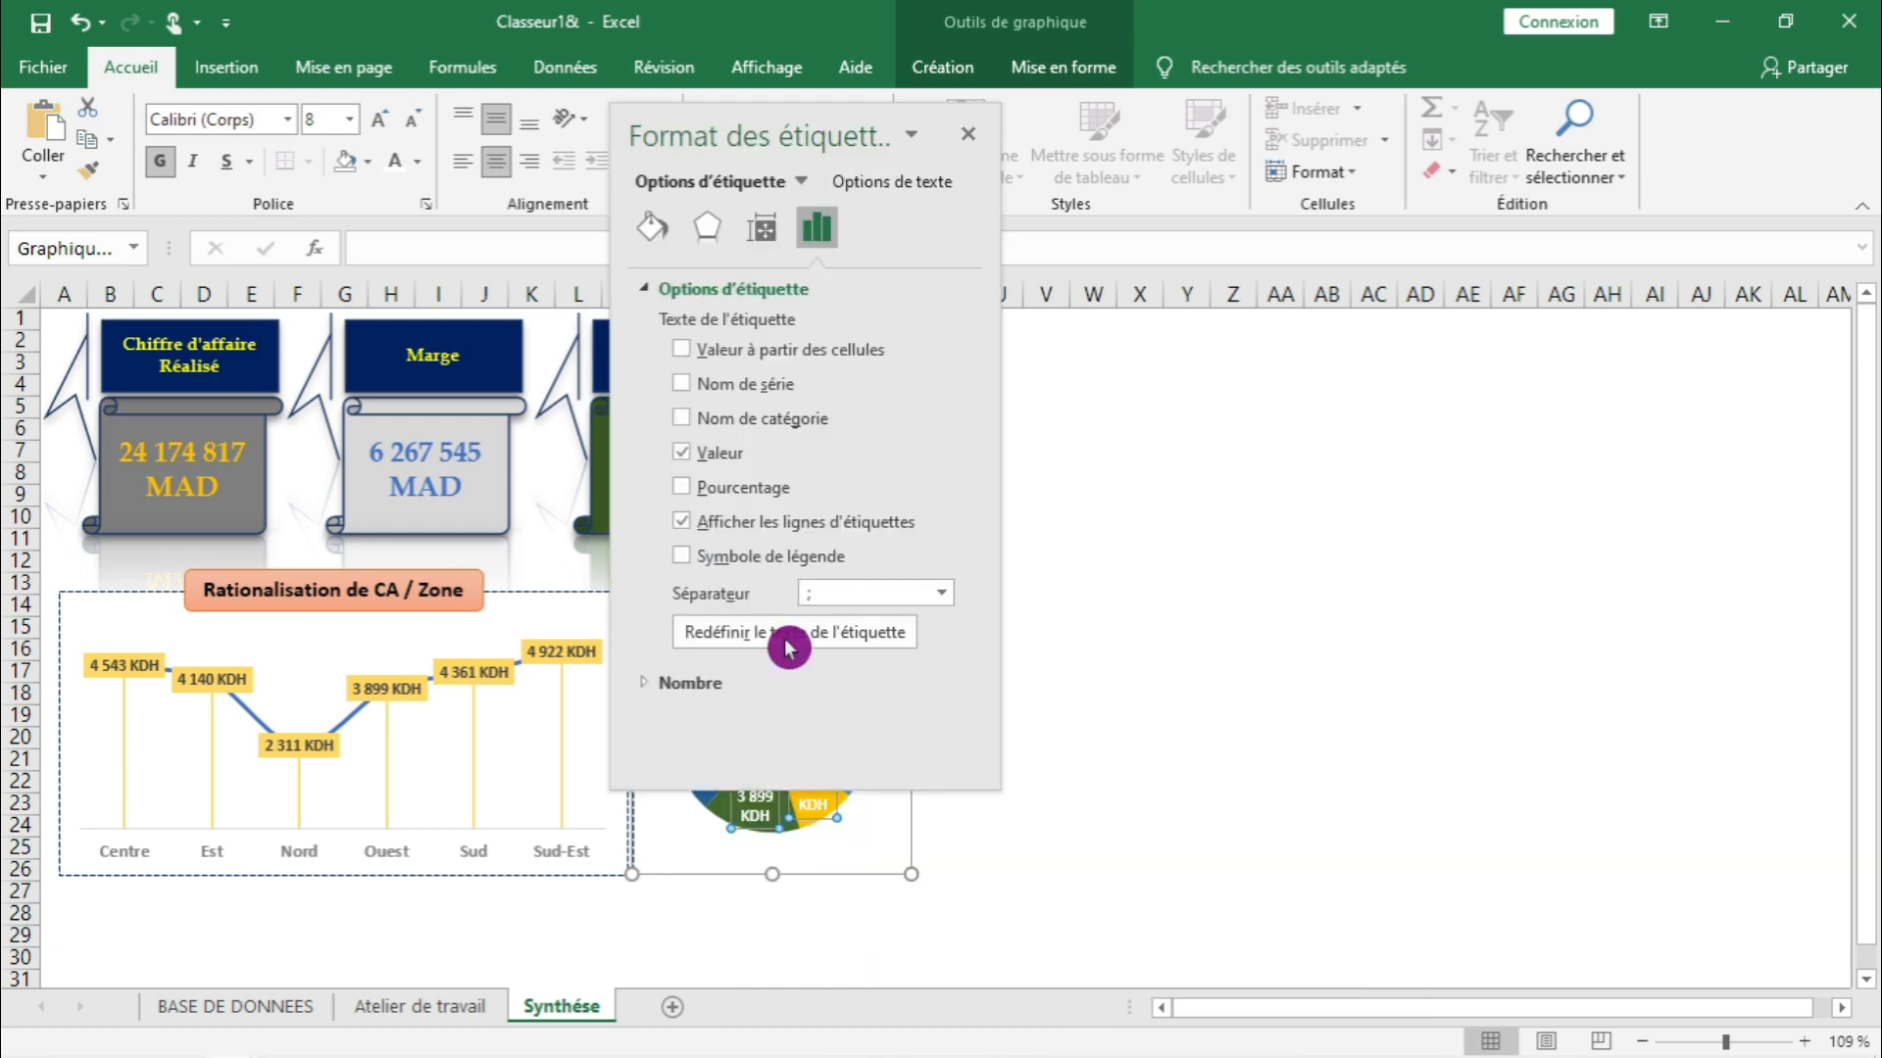
left_click_drag(698, 133, 1485, 222)
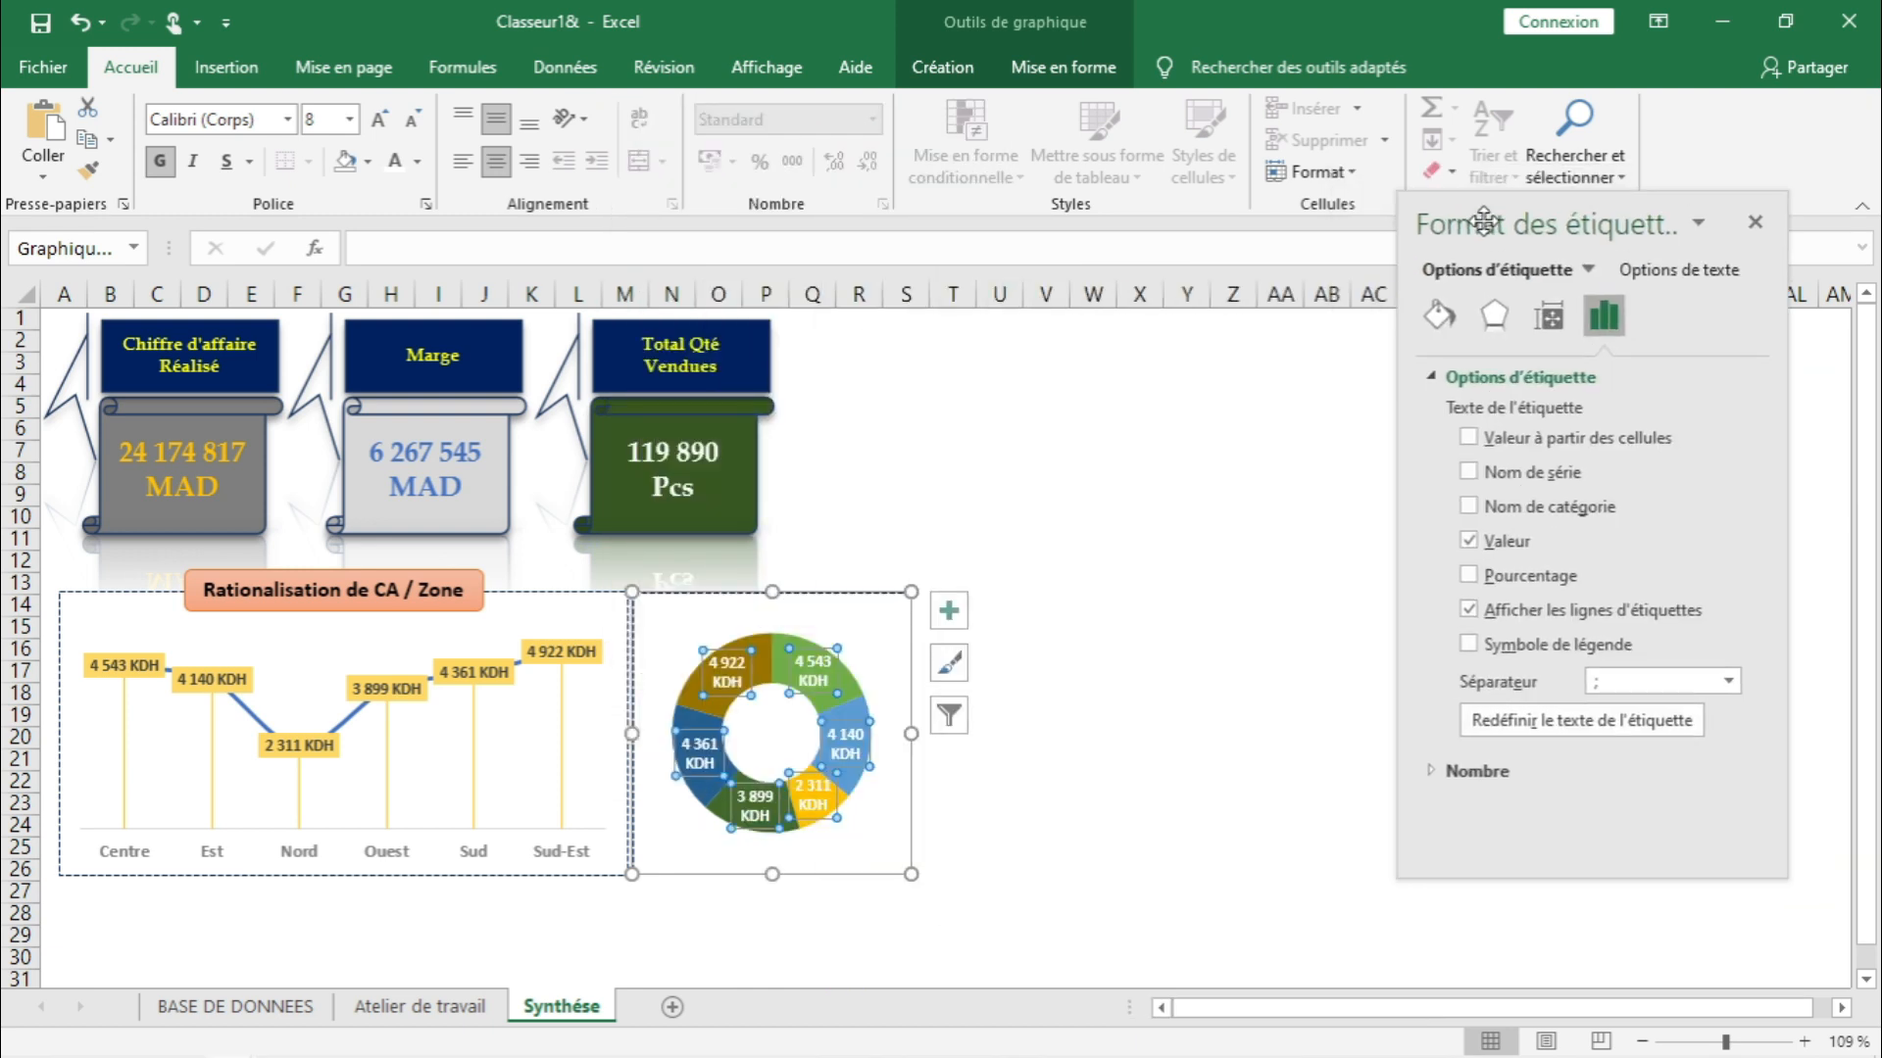
left_click(1470, 576)
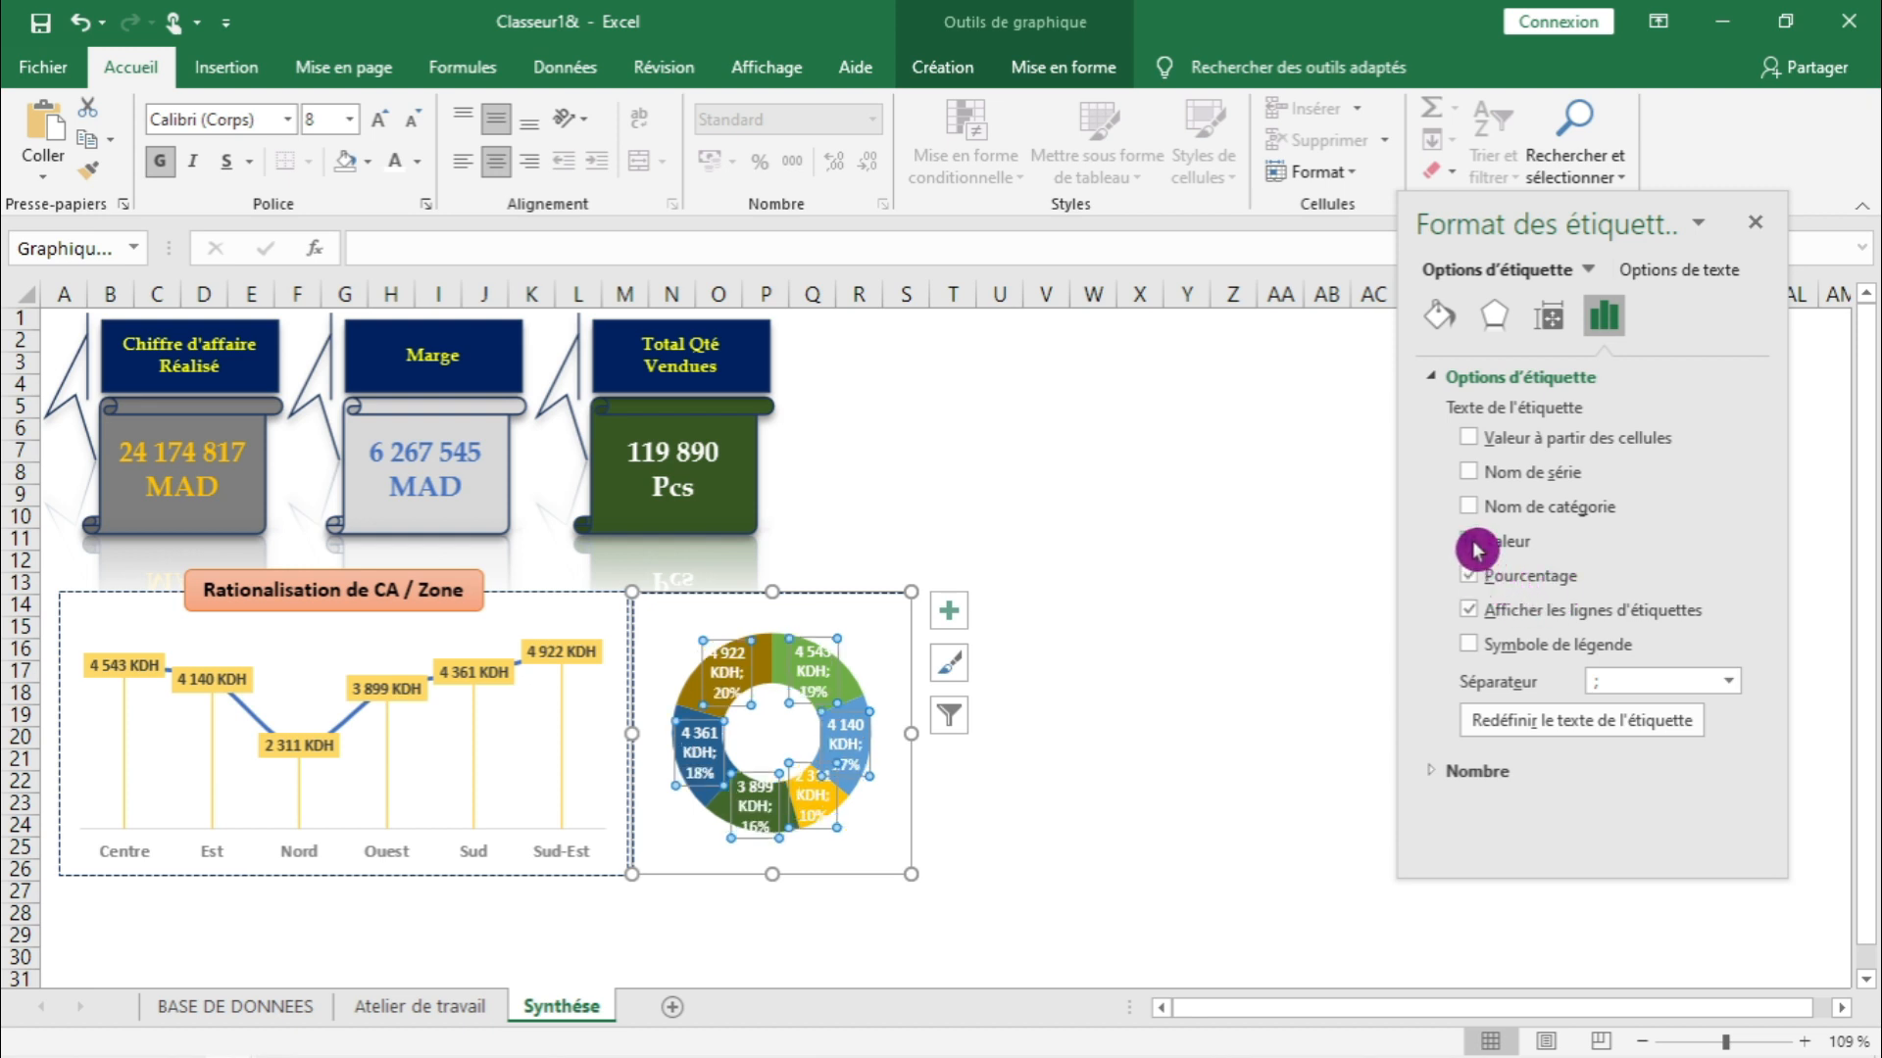
left_click(1473, 544)
left_click(1475, 519)
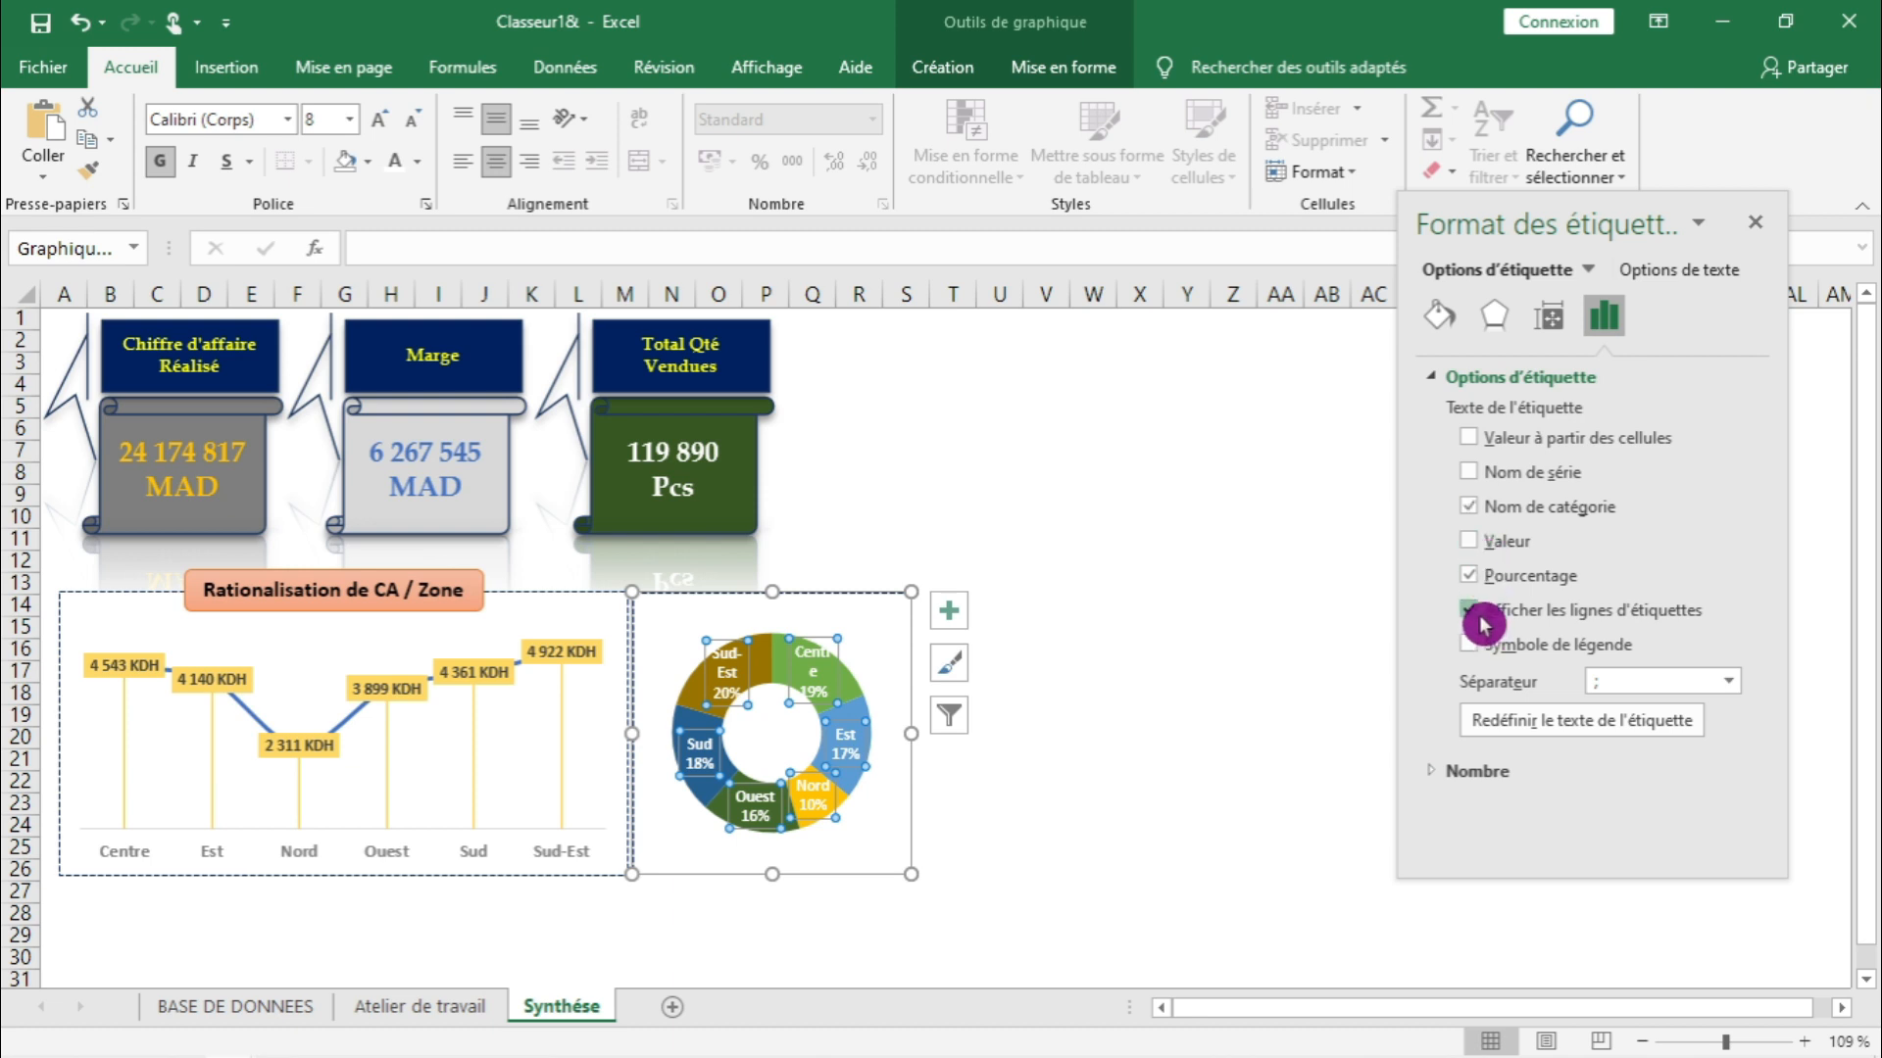
left_click(1755, 222)
left_click(1171, 784)
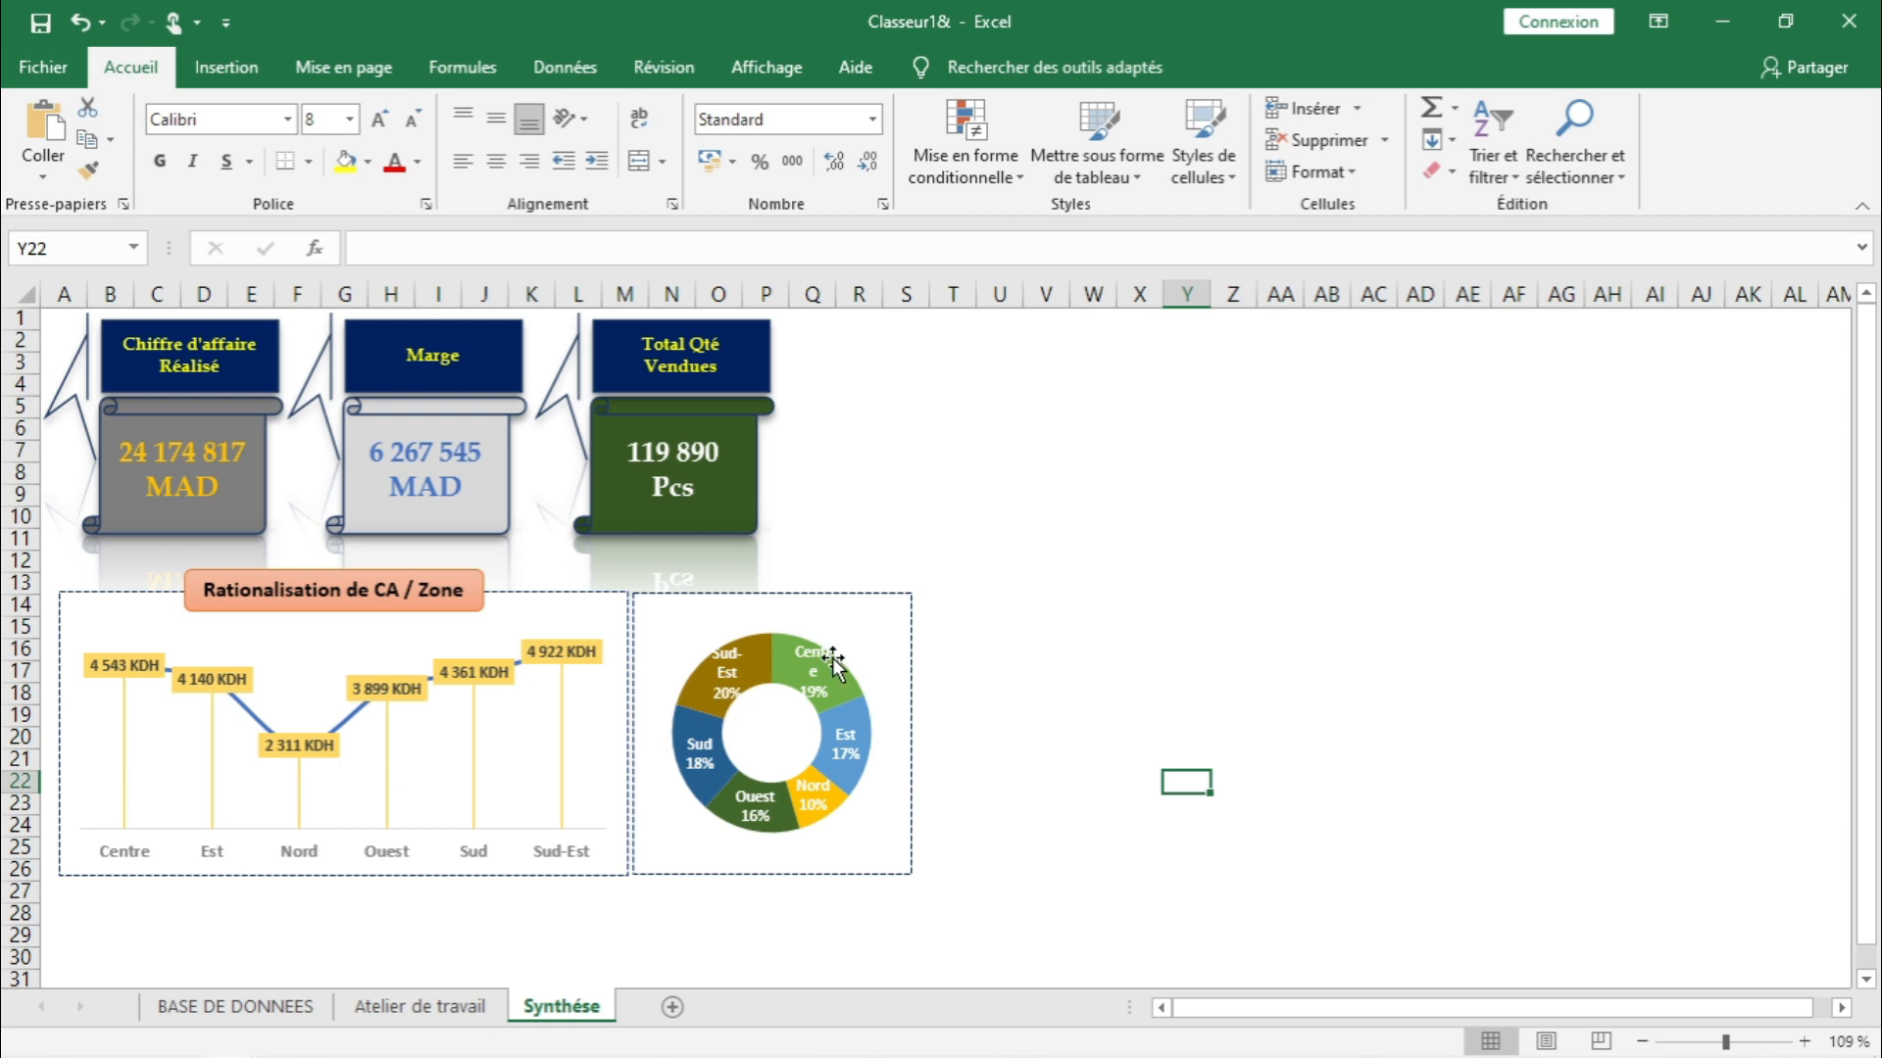
- Enlarge the doughnut's plot area within its chart frame, leaving some room at the upper edge
left_click(779, 720)
left_click_drag(671, 635, 646, 608)
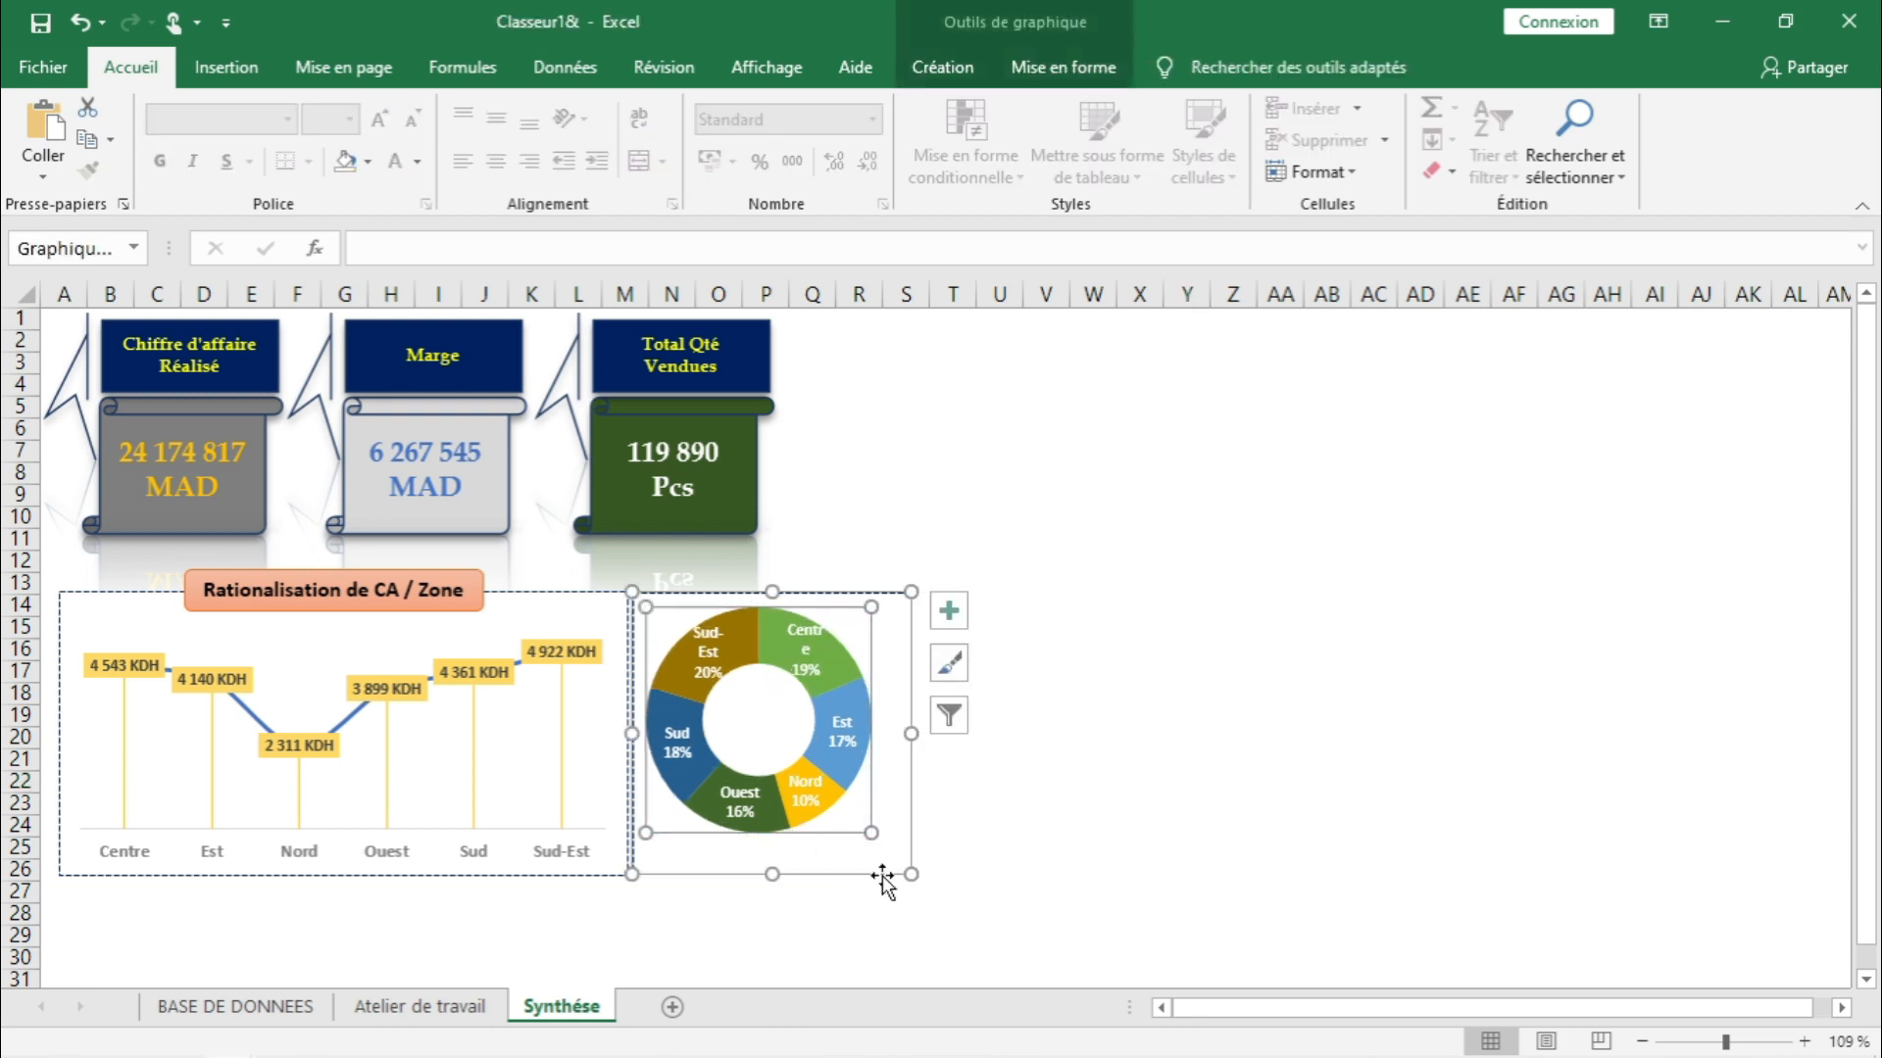
left_click_drag(870, 833, 882, 861)
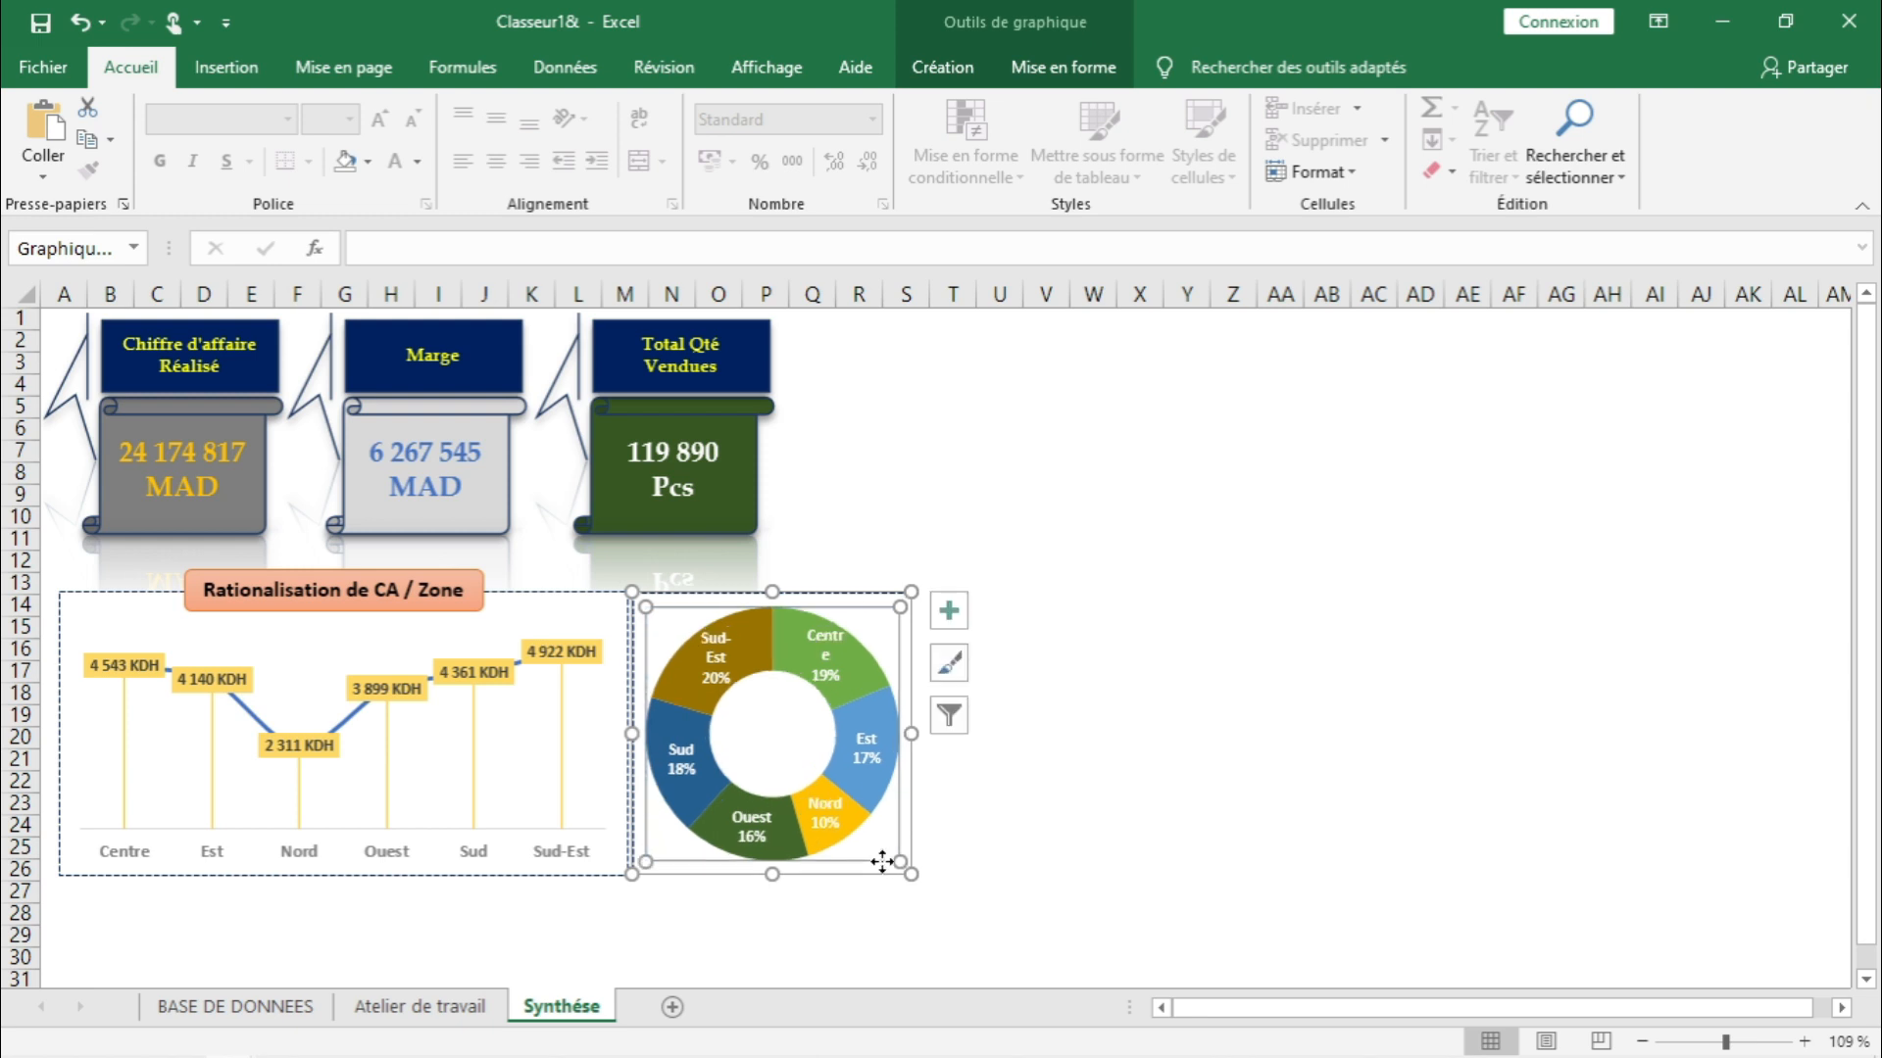
left_click(1009, 871)
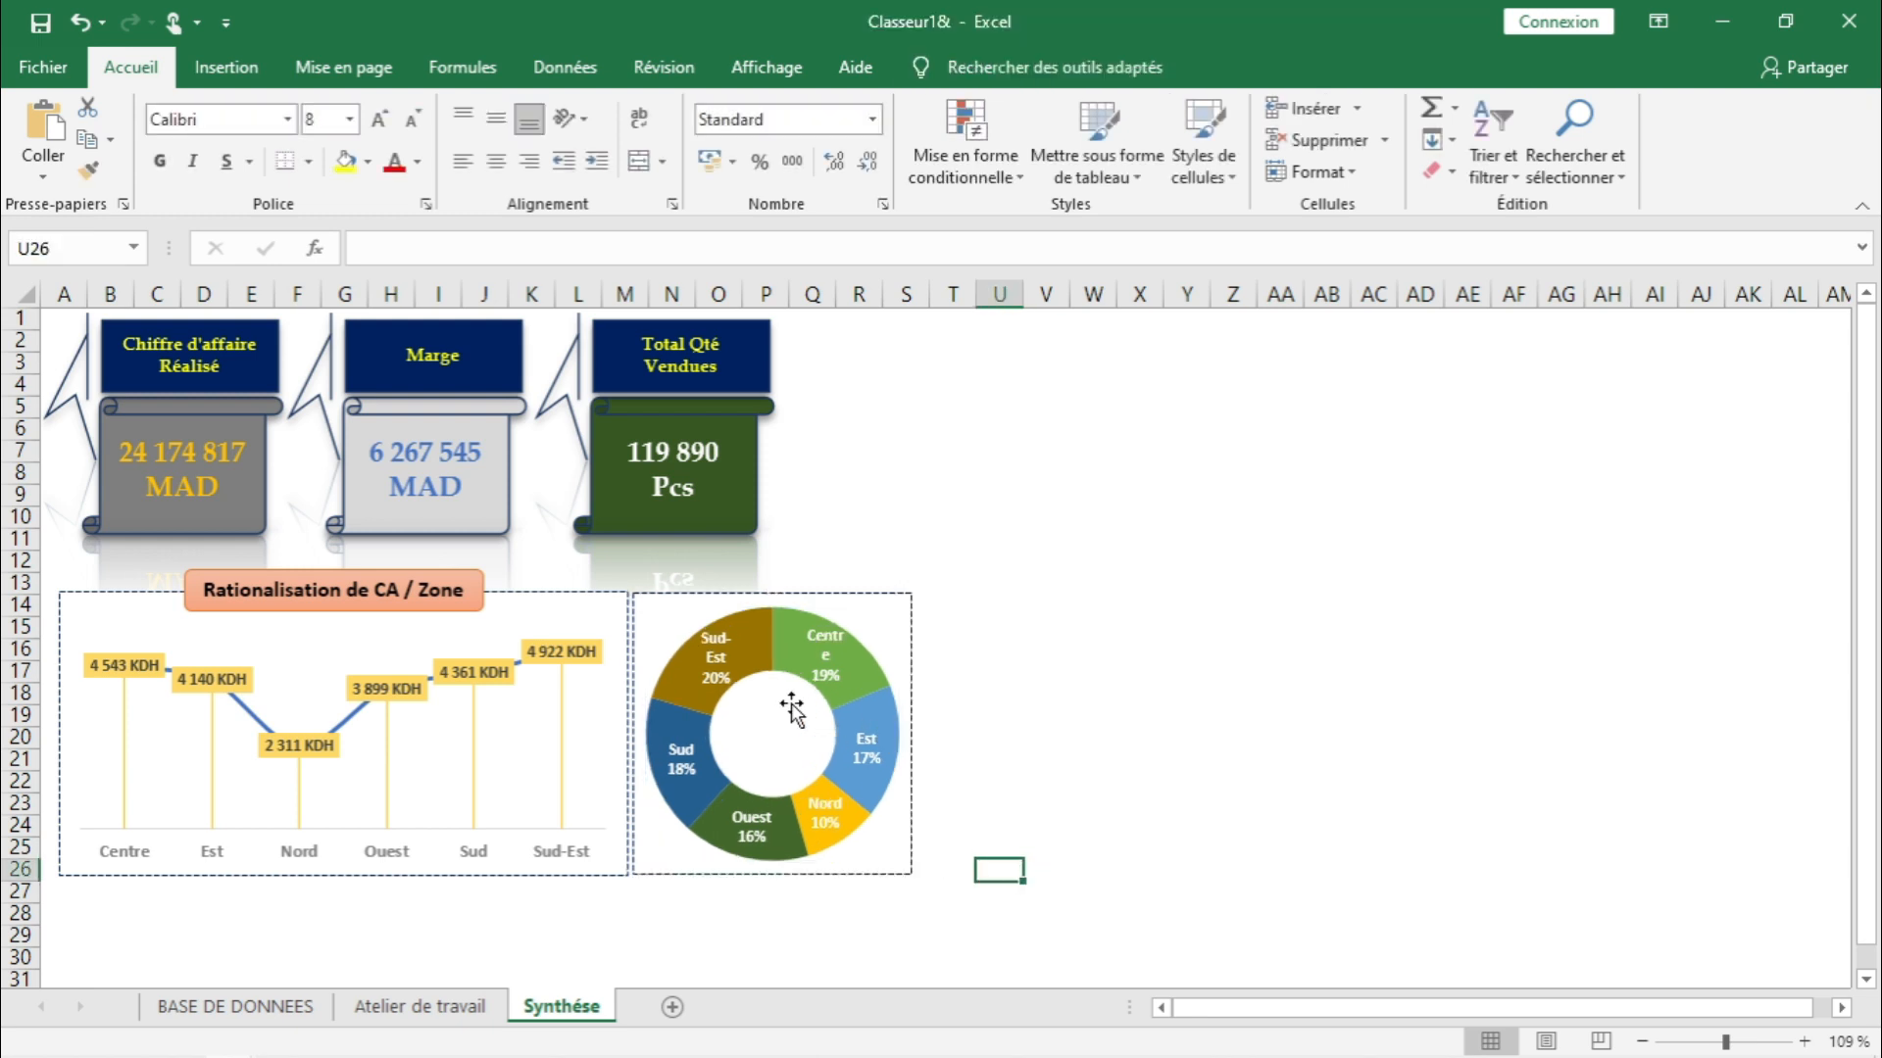
left_click(779, 736)
left_click_drag(643, 604, 663, 624)
- Reduce the font size of the doughnut's data labels to 7
left_click(726, 669)
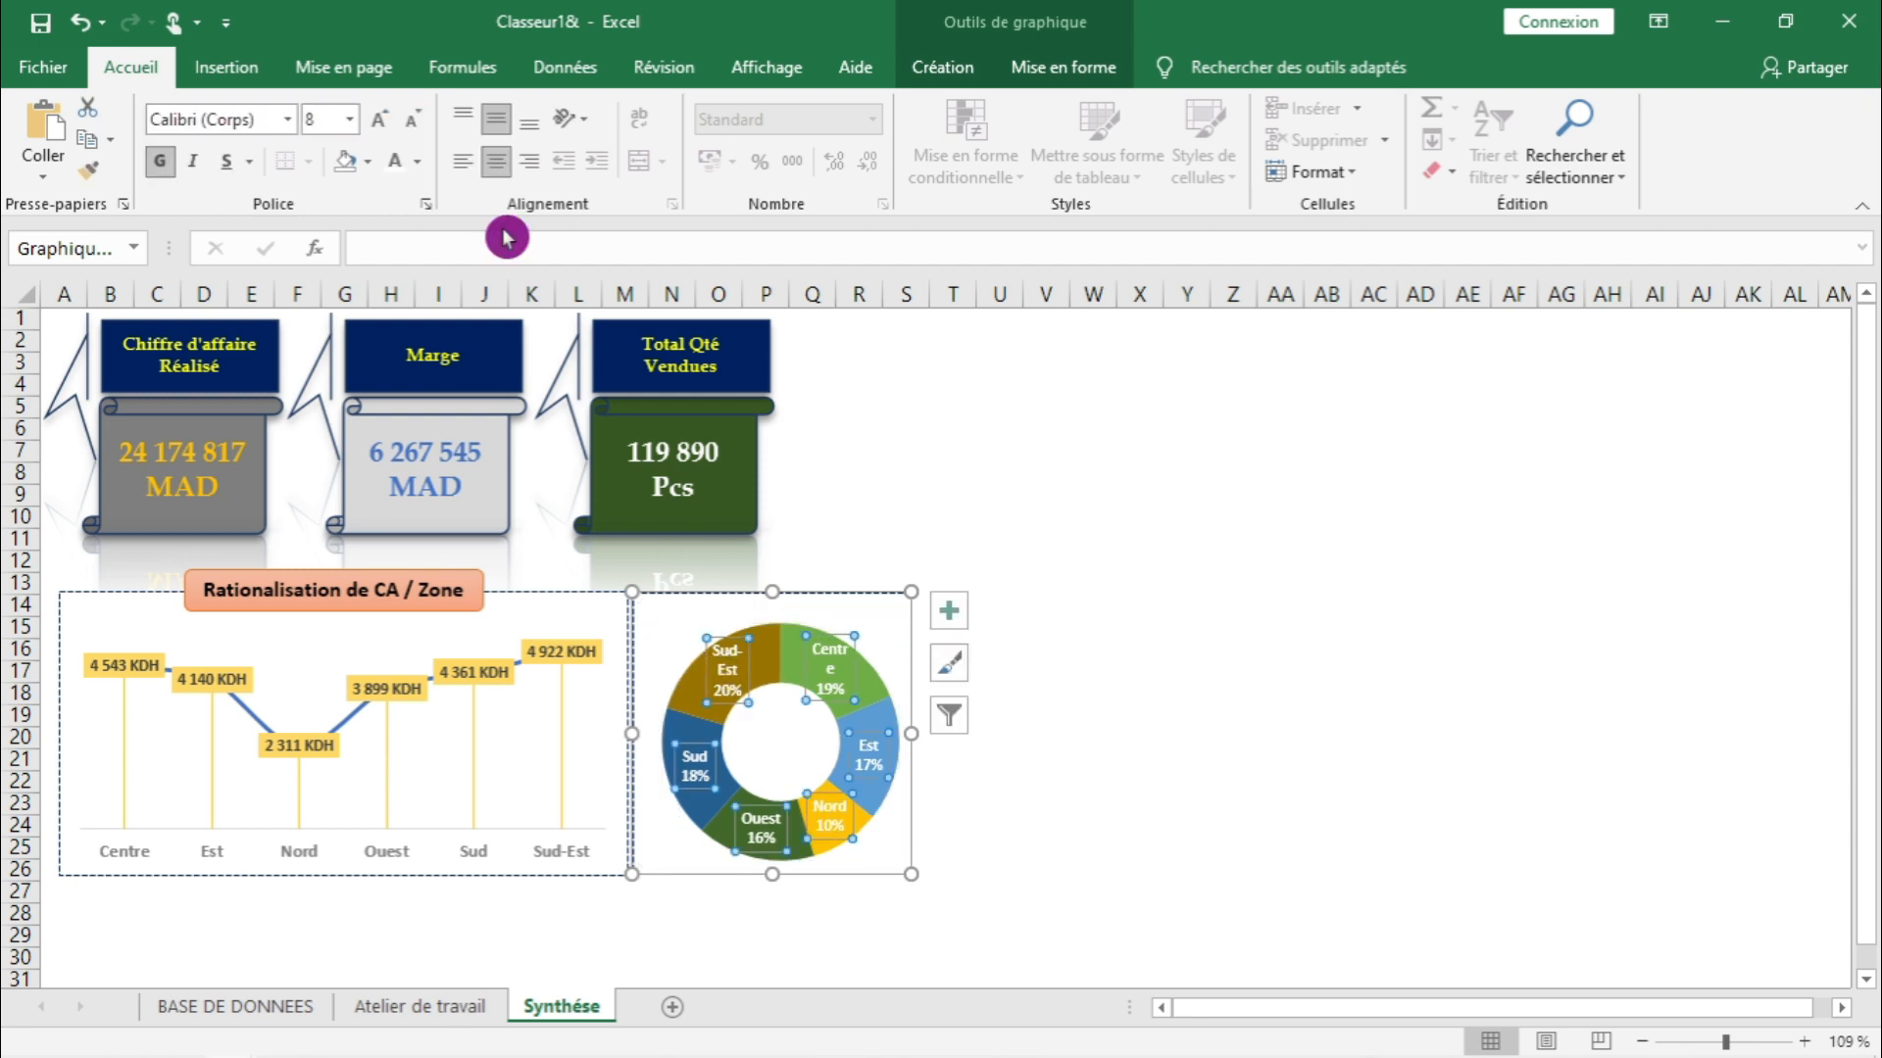
left_click(415, 131)
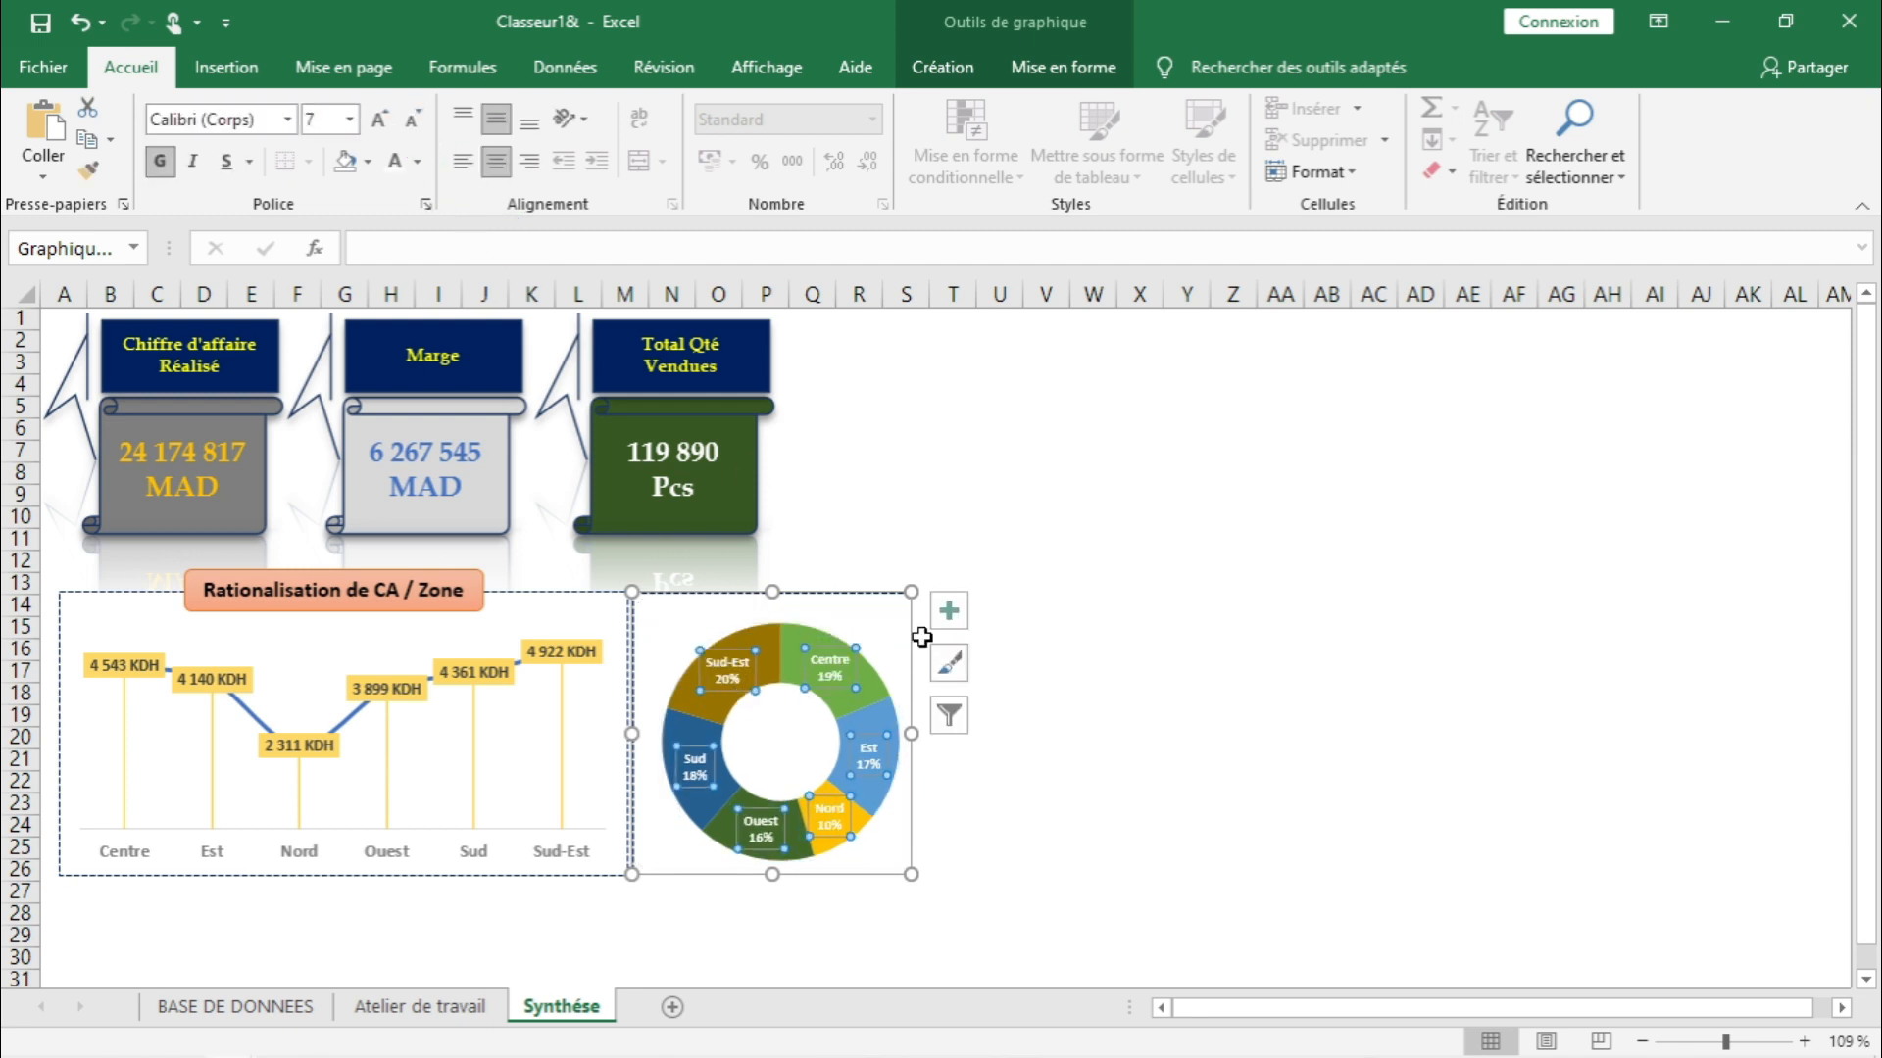
left_click(1136, 826)
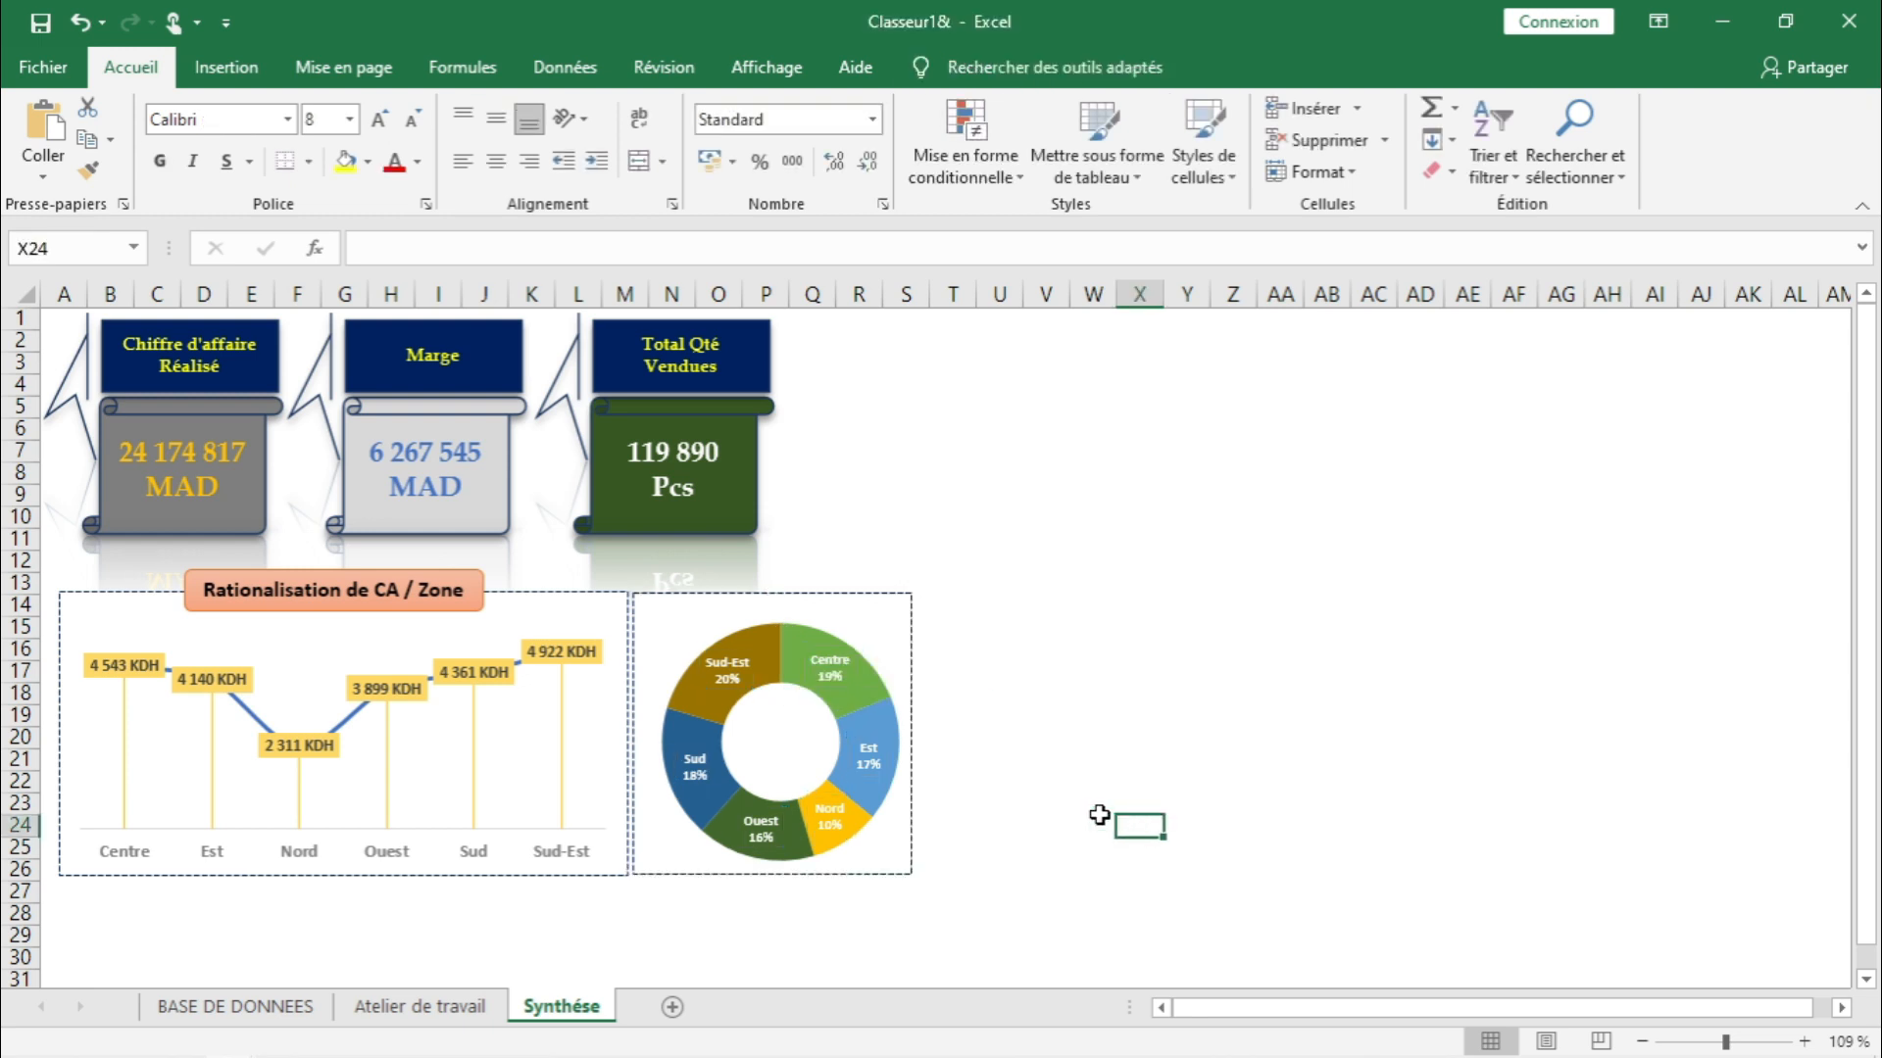
- Copy the "Rationalisation de CA / Zone" title shape to an empty area and change the copy's text to "% CA / Zone"
left_click(397, 578)
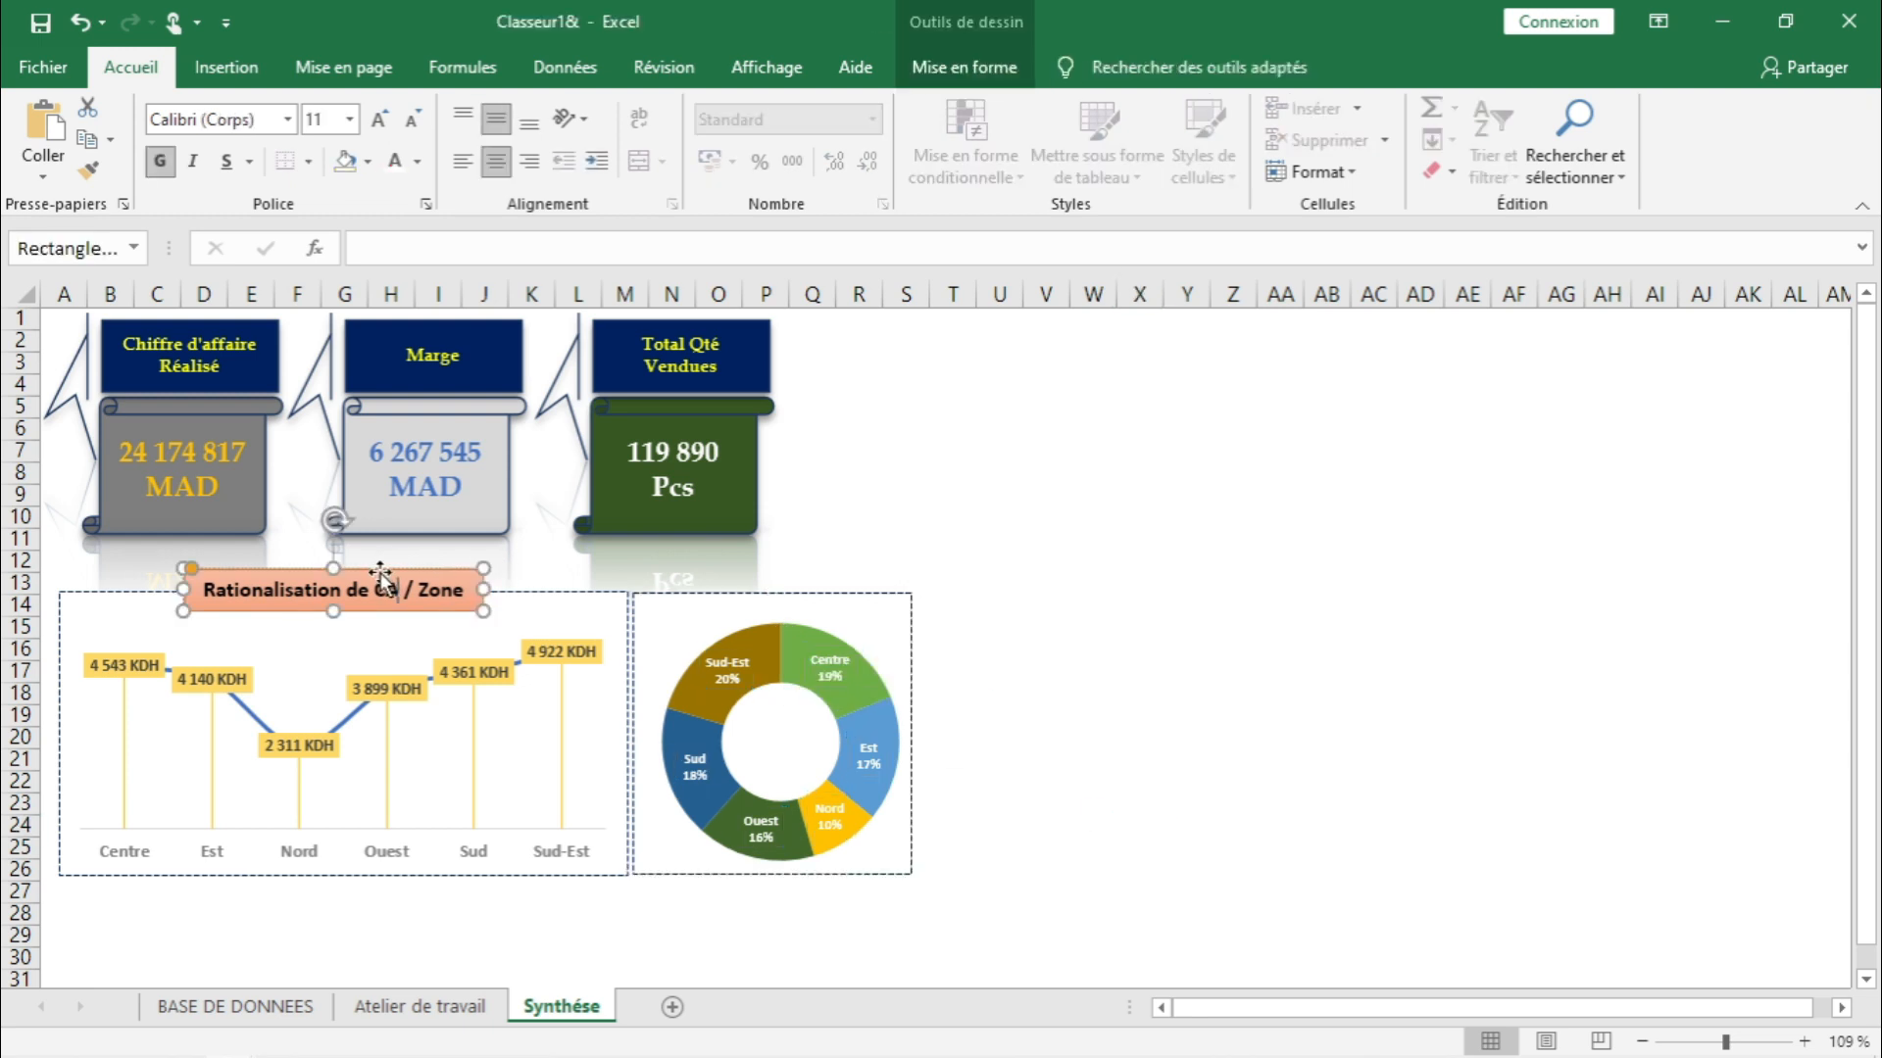
left_click(1106, 827)
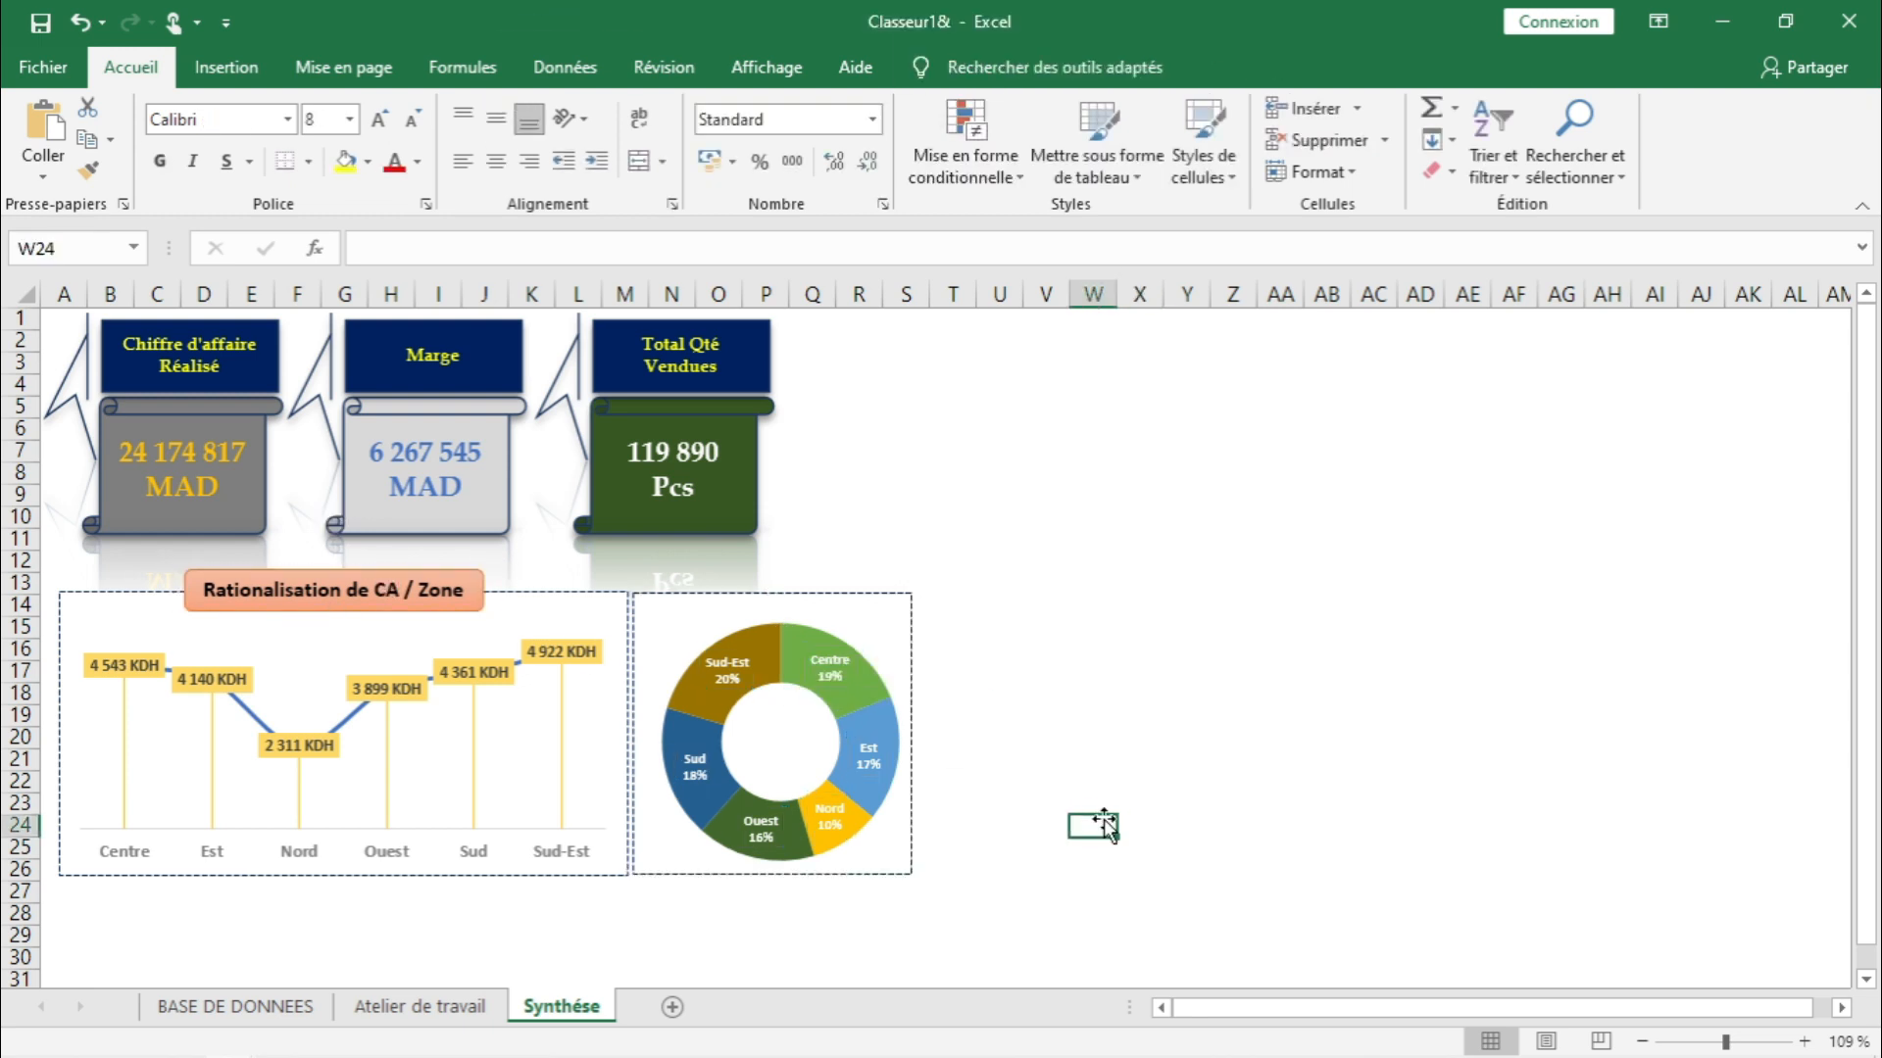
key("ctrl+v")
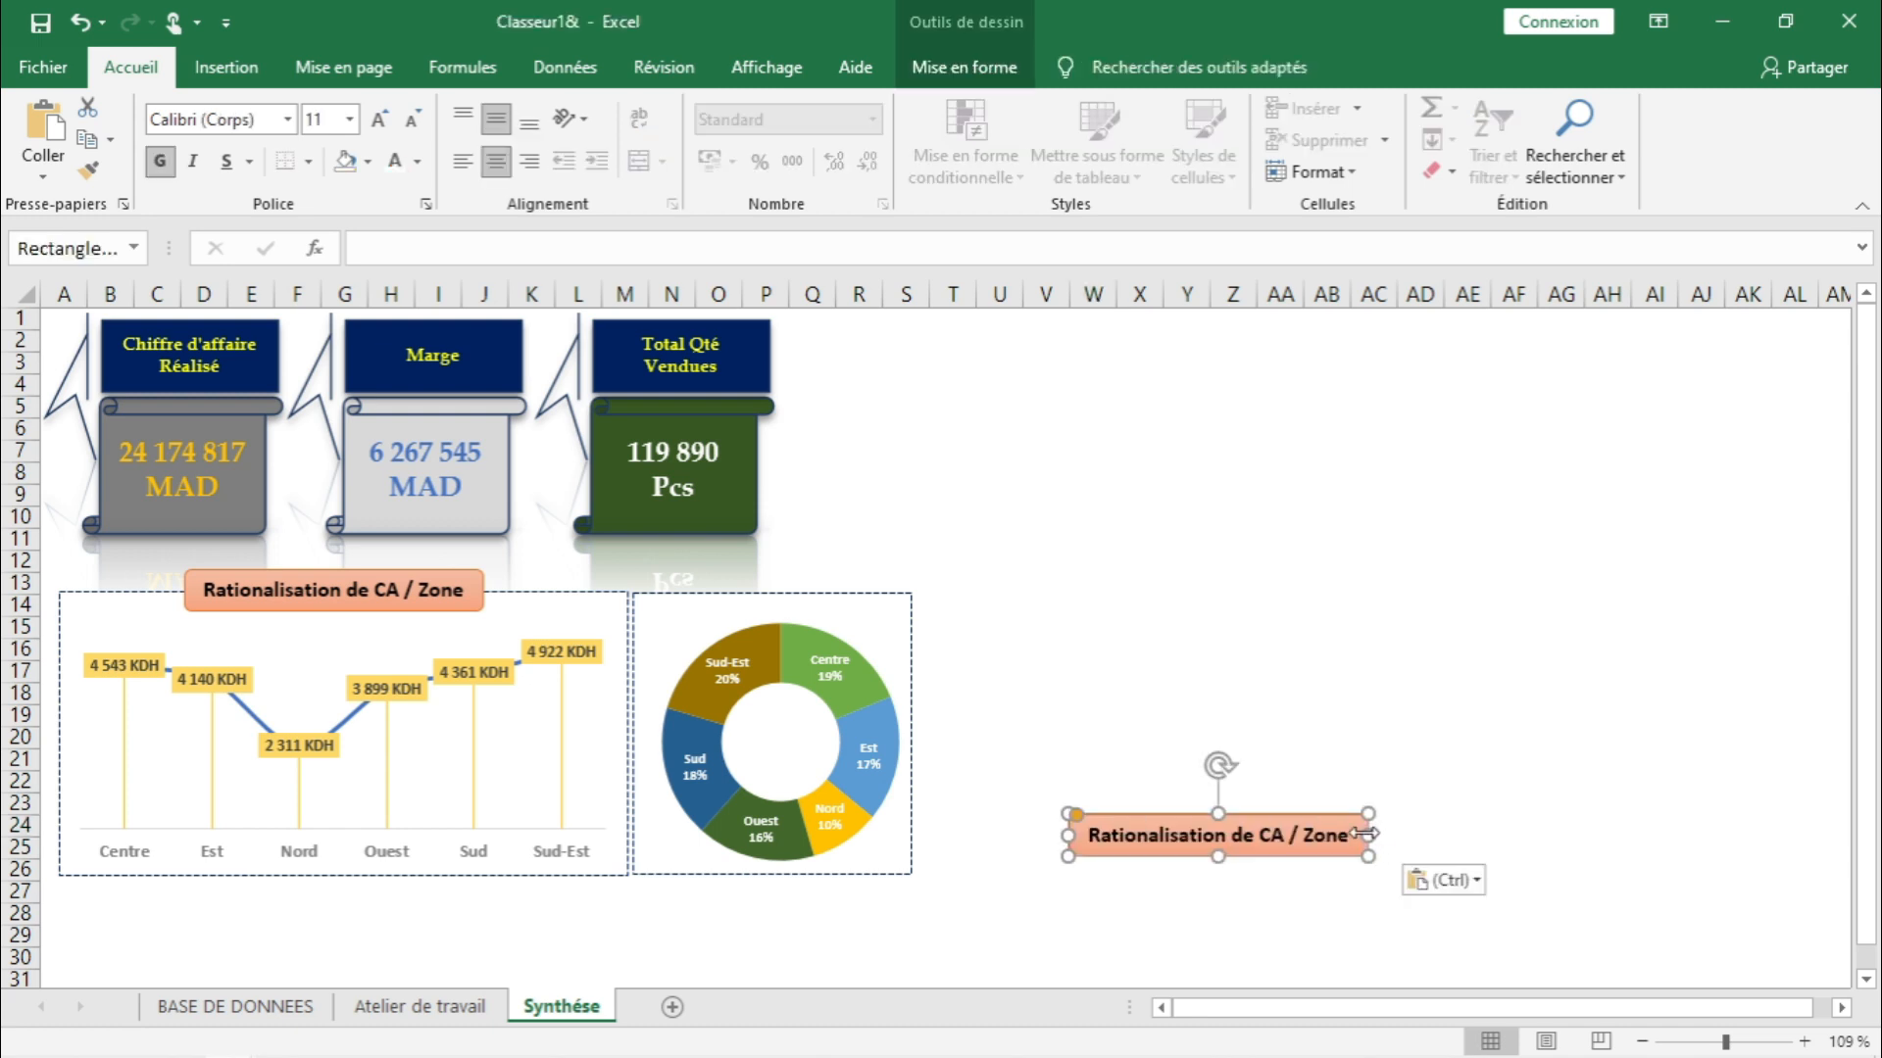
left_click_drag(1265, 838, 1100, 837)
type("%")
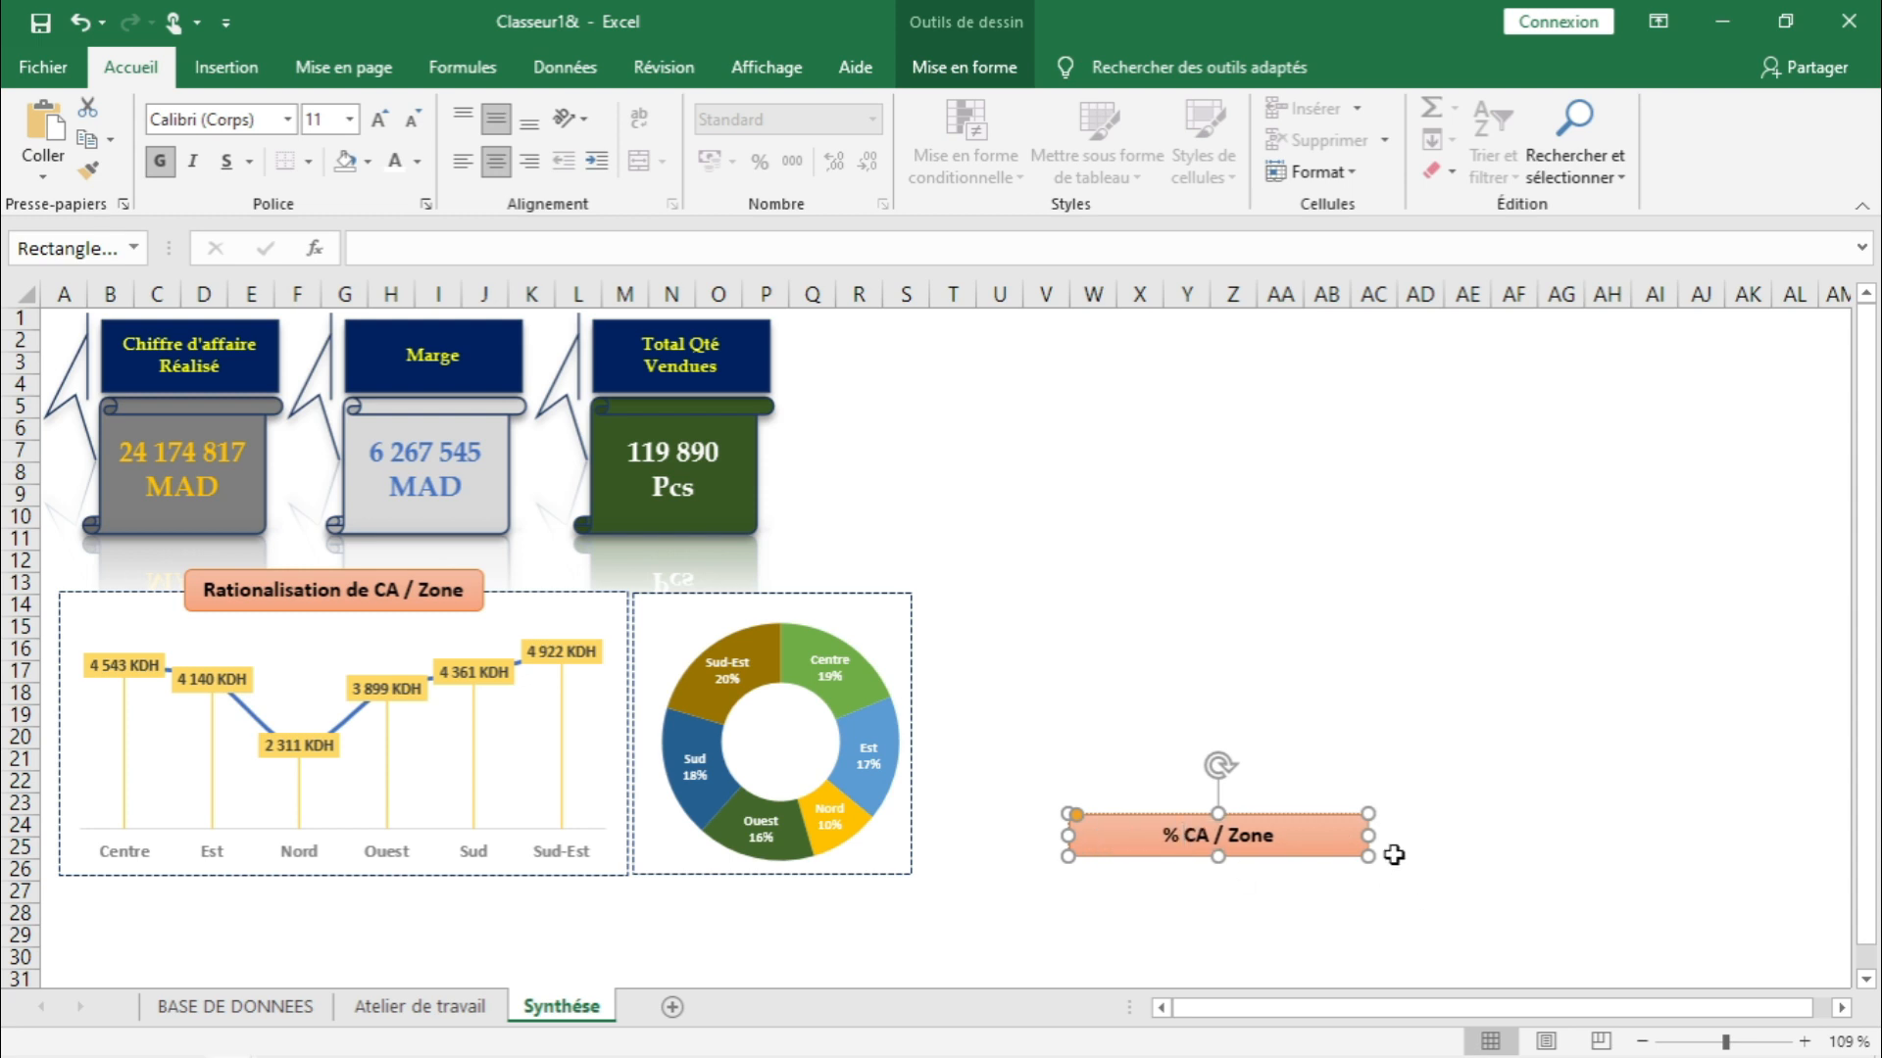
- Narrow the "% CA / Zone" title shape and place it over the doughnut chart's upper edge
mouse_move(1370, 835)
left_mouse_down()
mouse_move(1289, 835)
mouse_move(1240, 862)
mouse_move(834, 615)
left_mouse_up()
left_click(1318, 869)
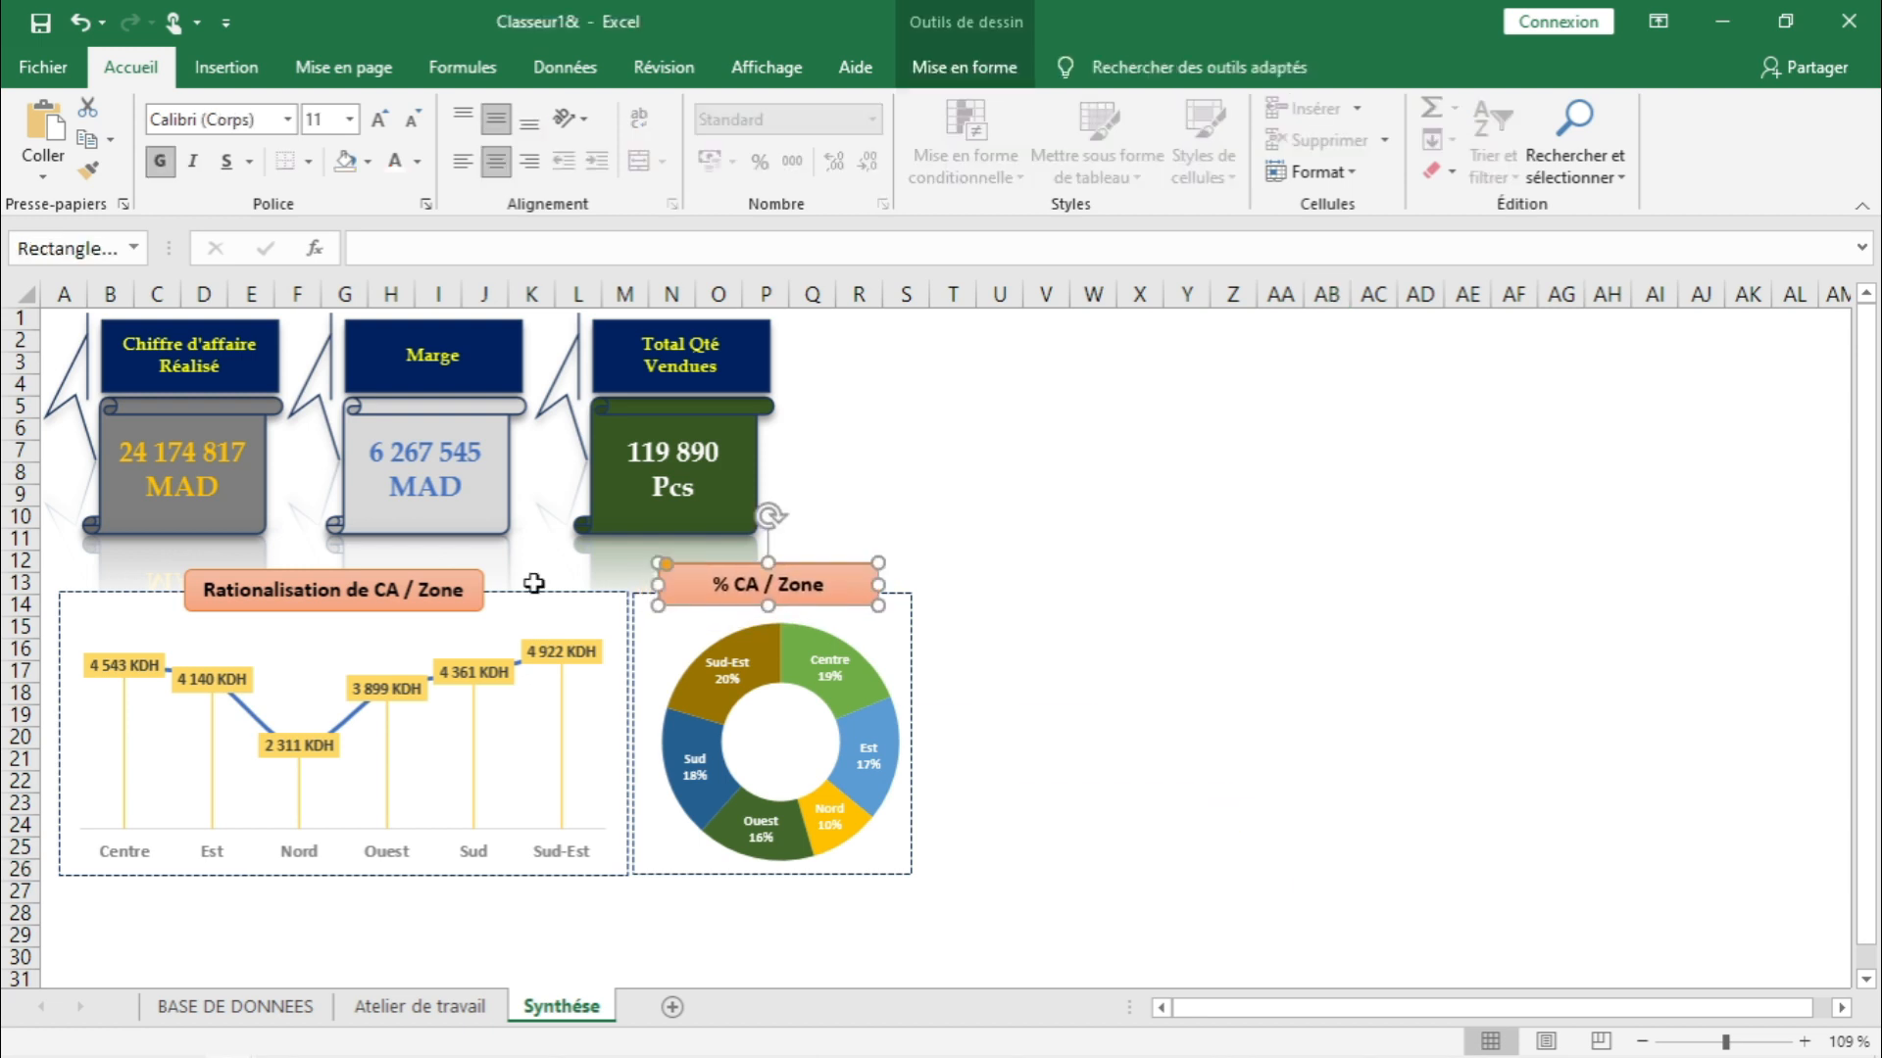
- Align the "Rationalisation de CA / Zone" and "% CA / Zone" title shapes with each other by their vertical middles
left_click(429, 577, "shift")
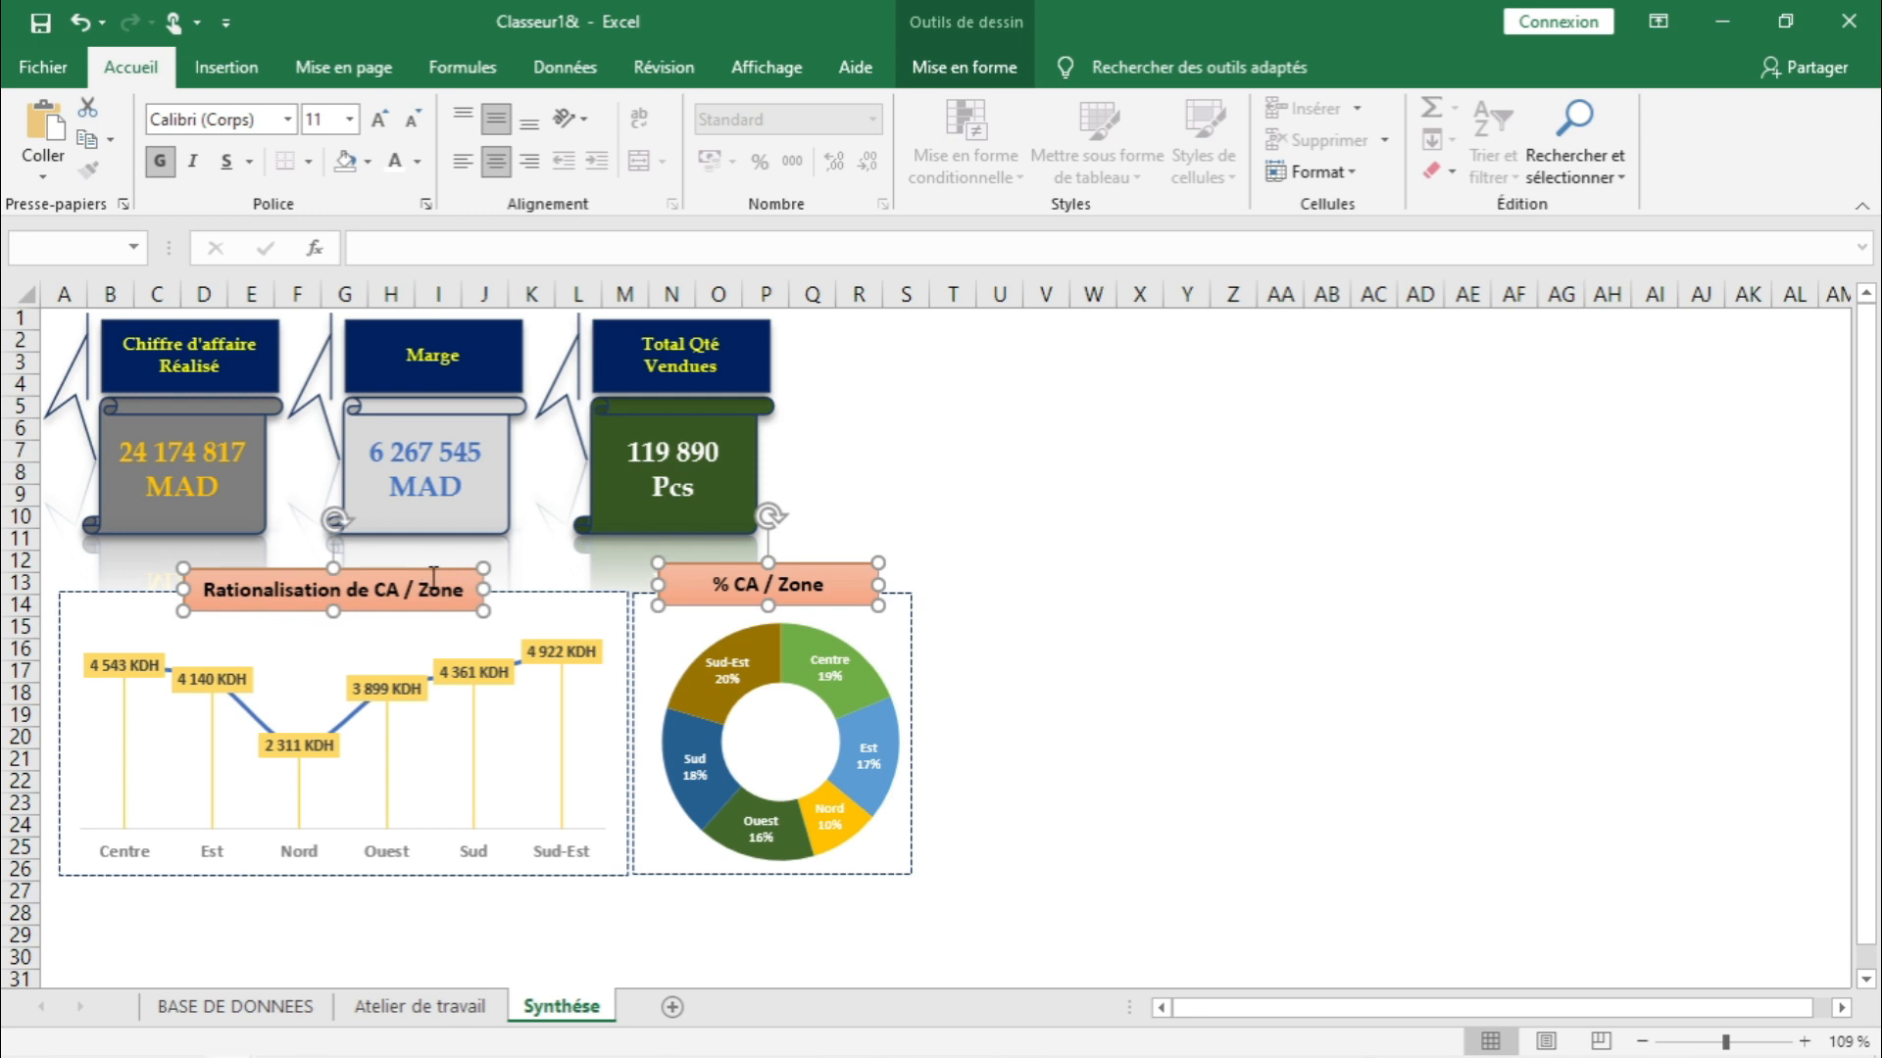
left_click(958, 68)
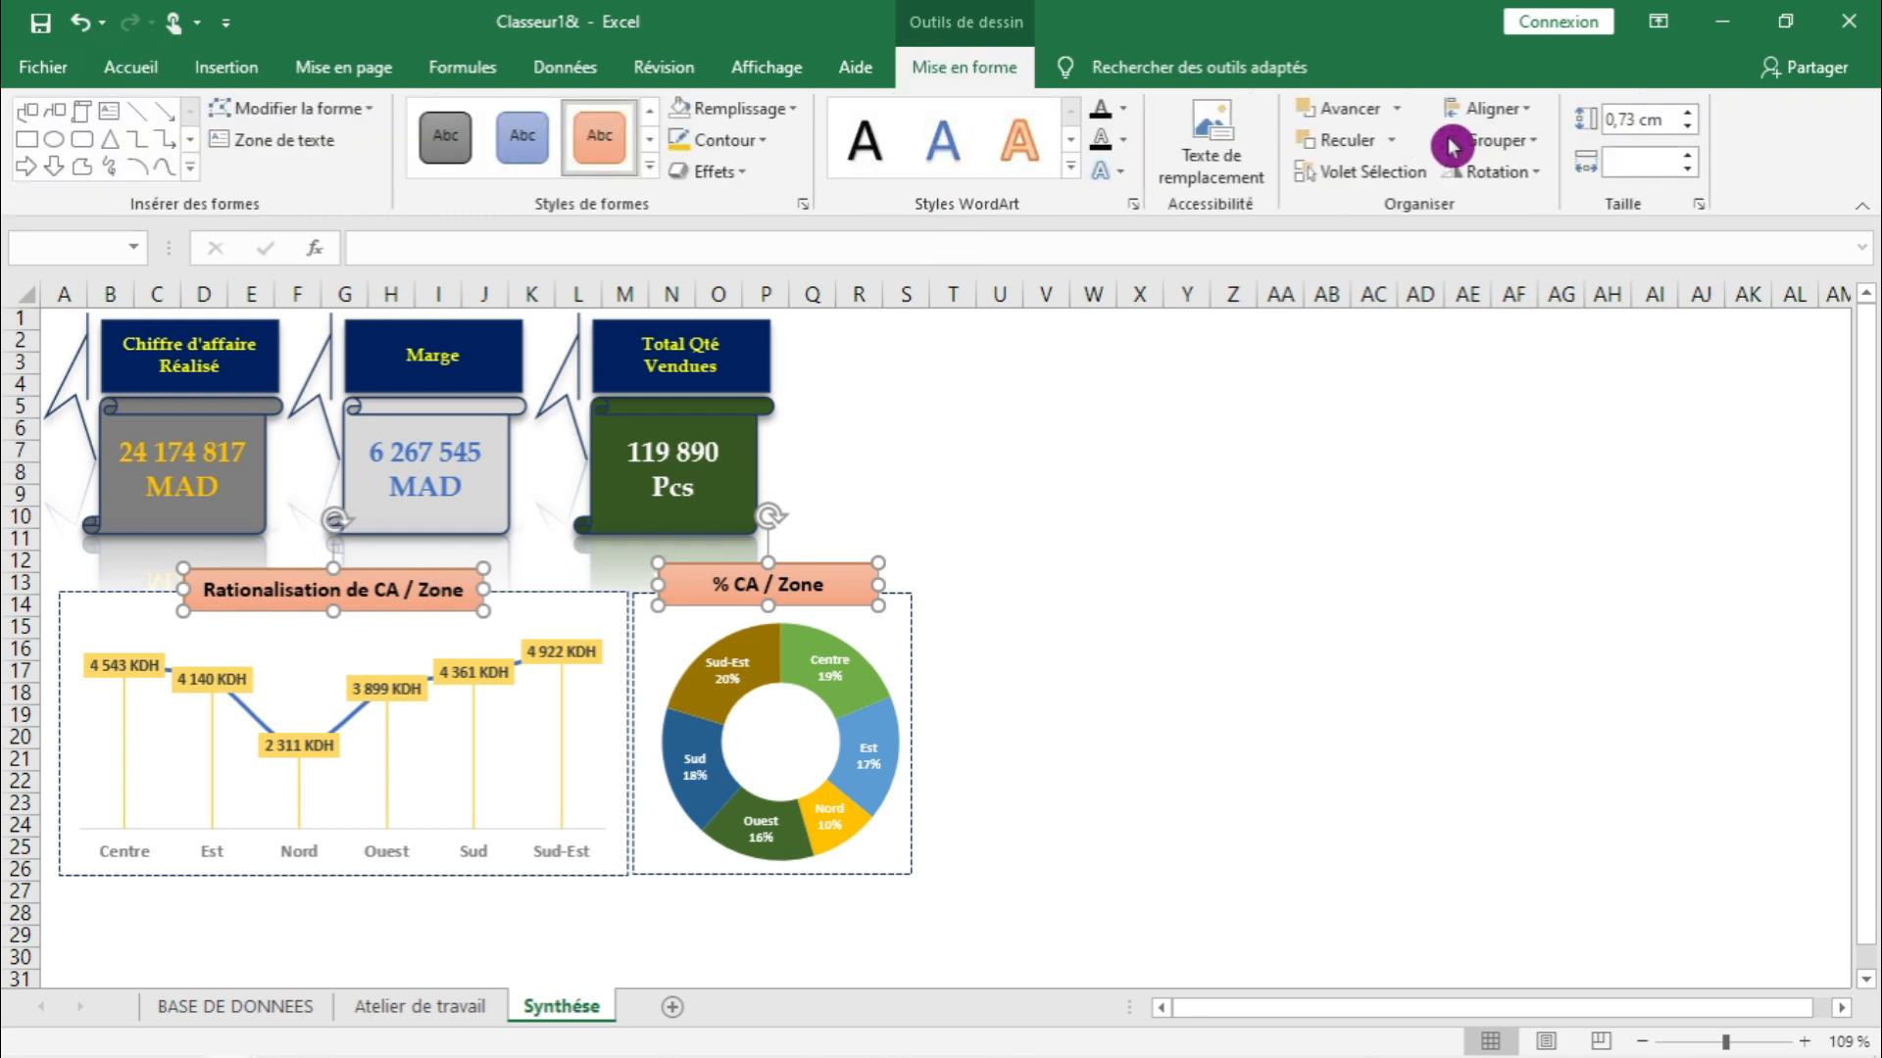
left_click(1520, 110)
left_click(1560, 284)
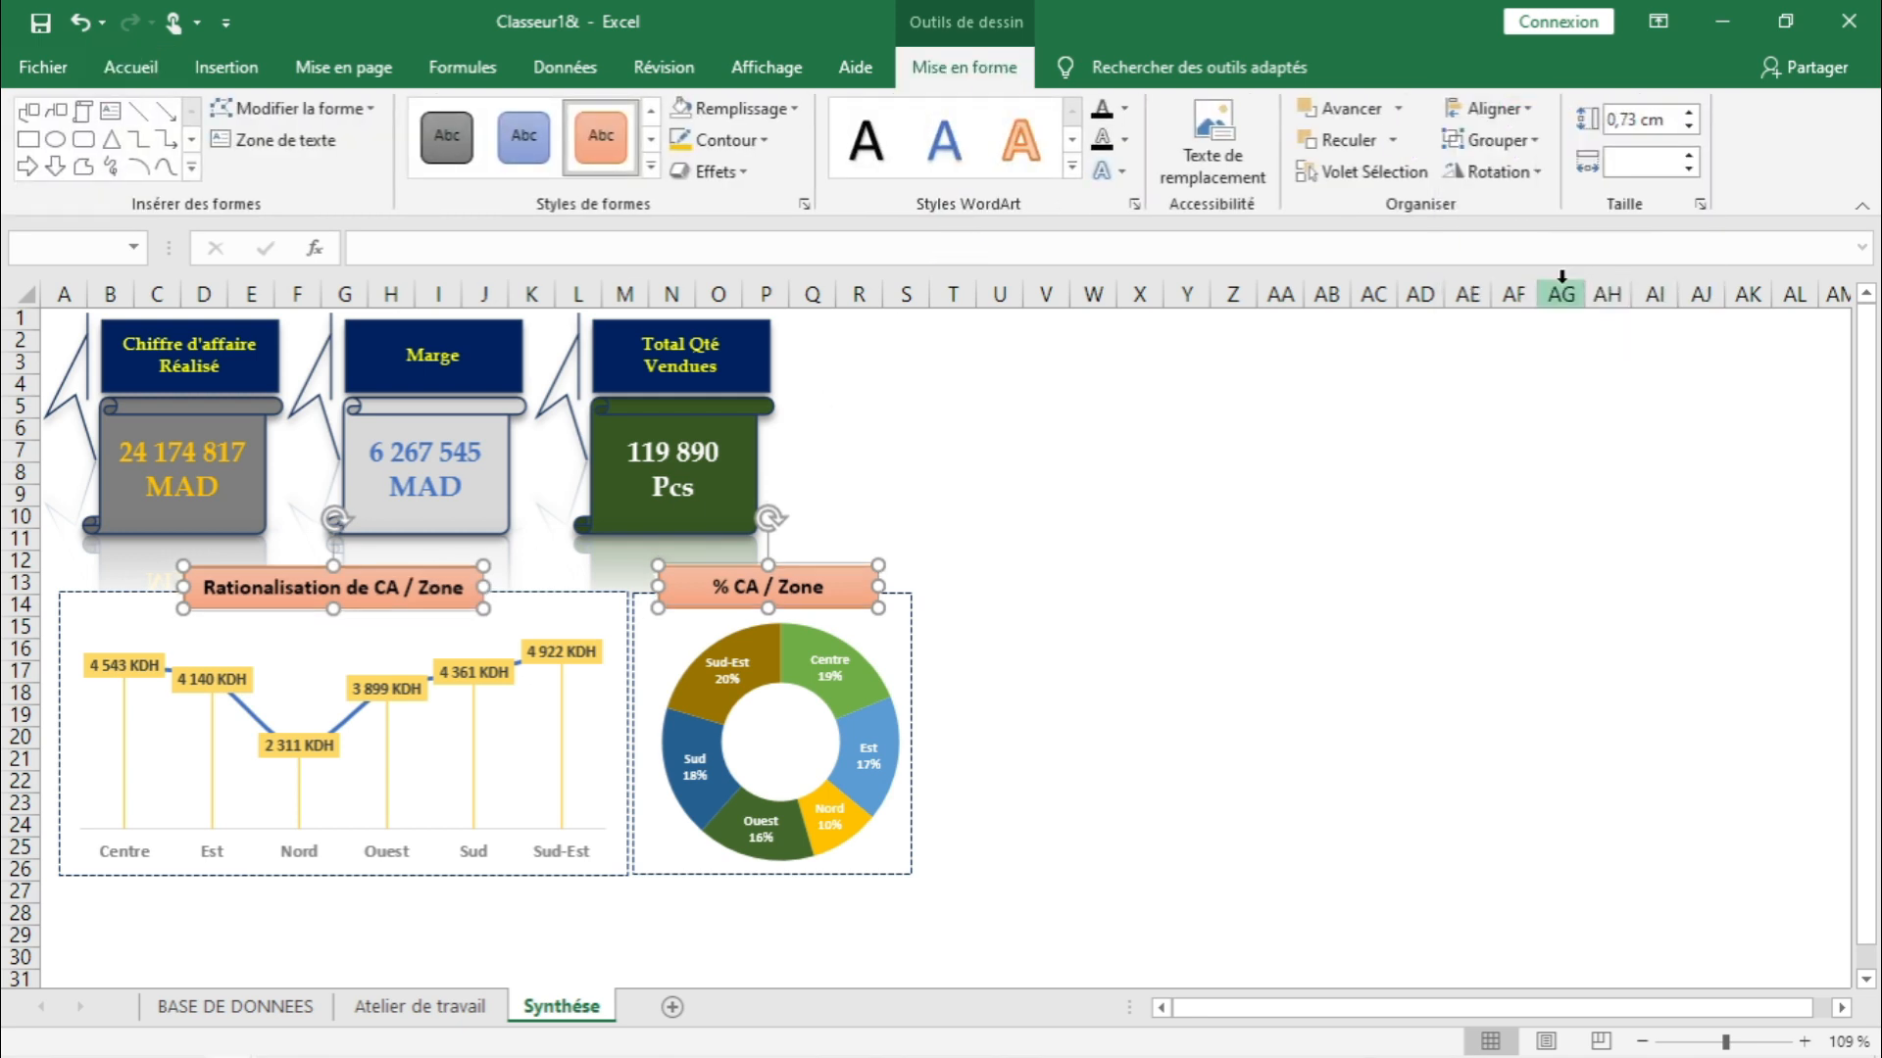
left_click(1267, 516)
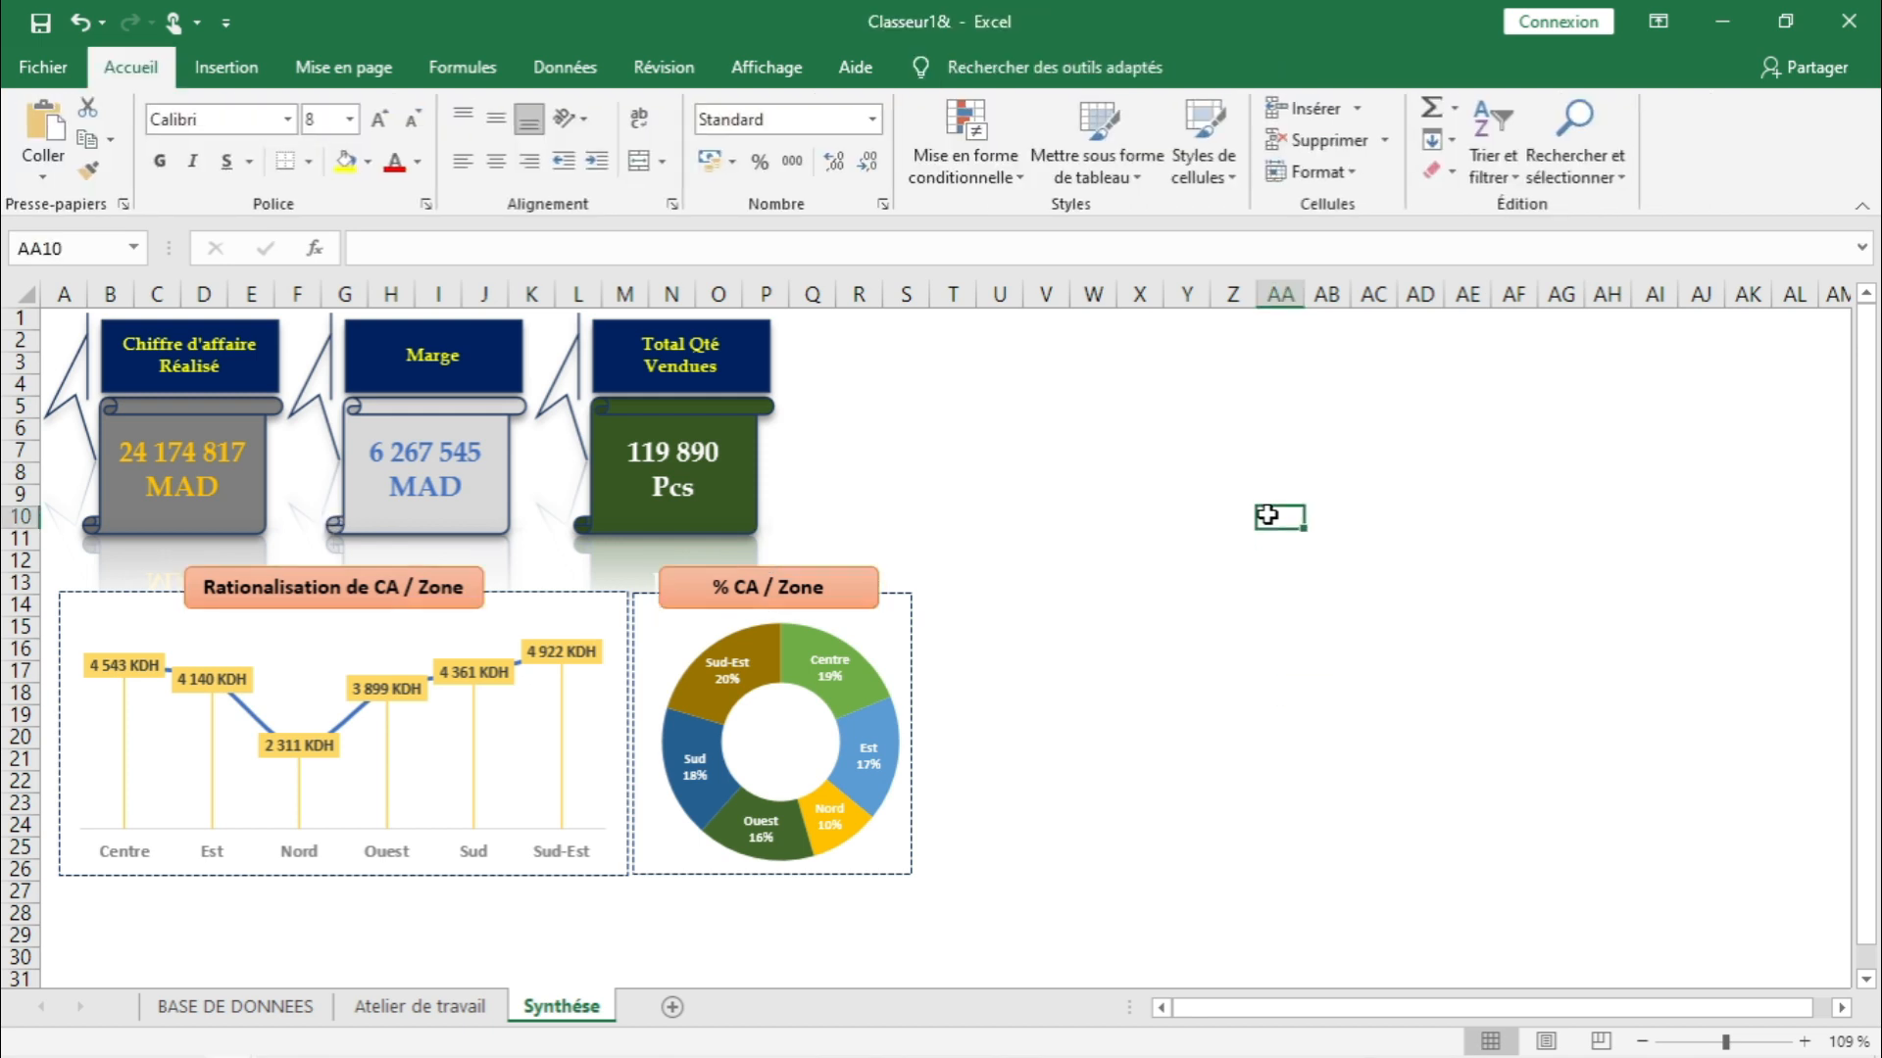
left_click(1174, 675)
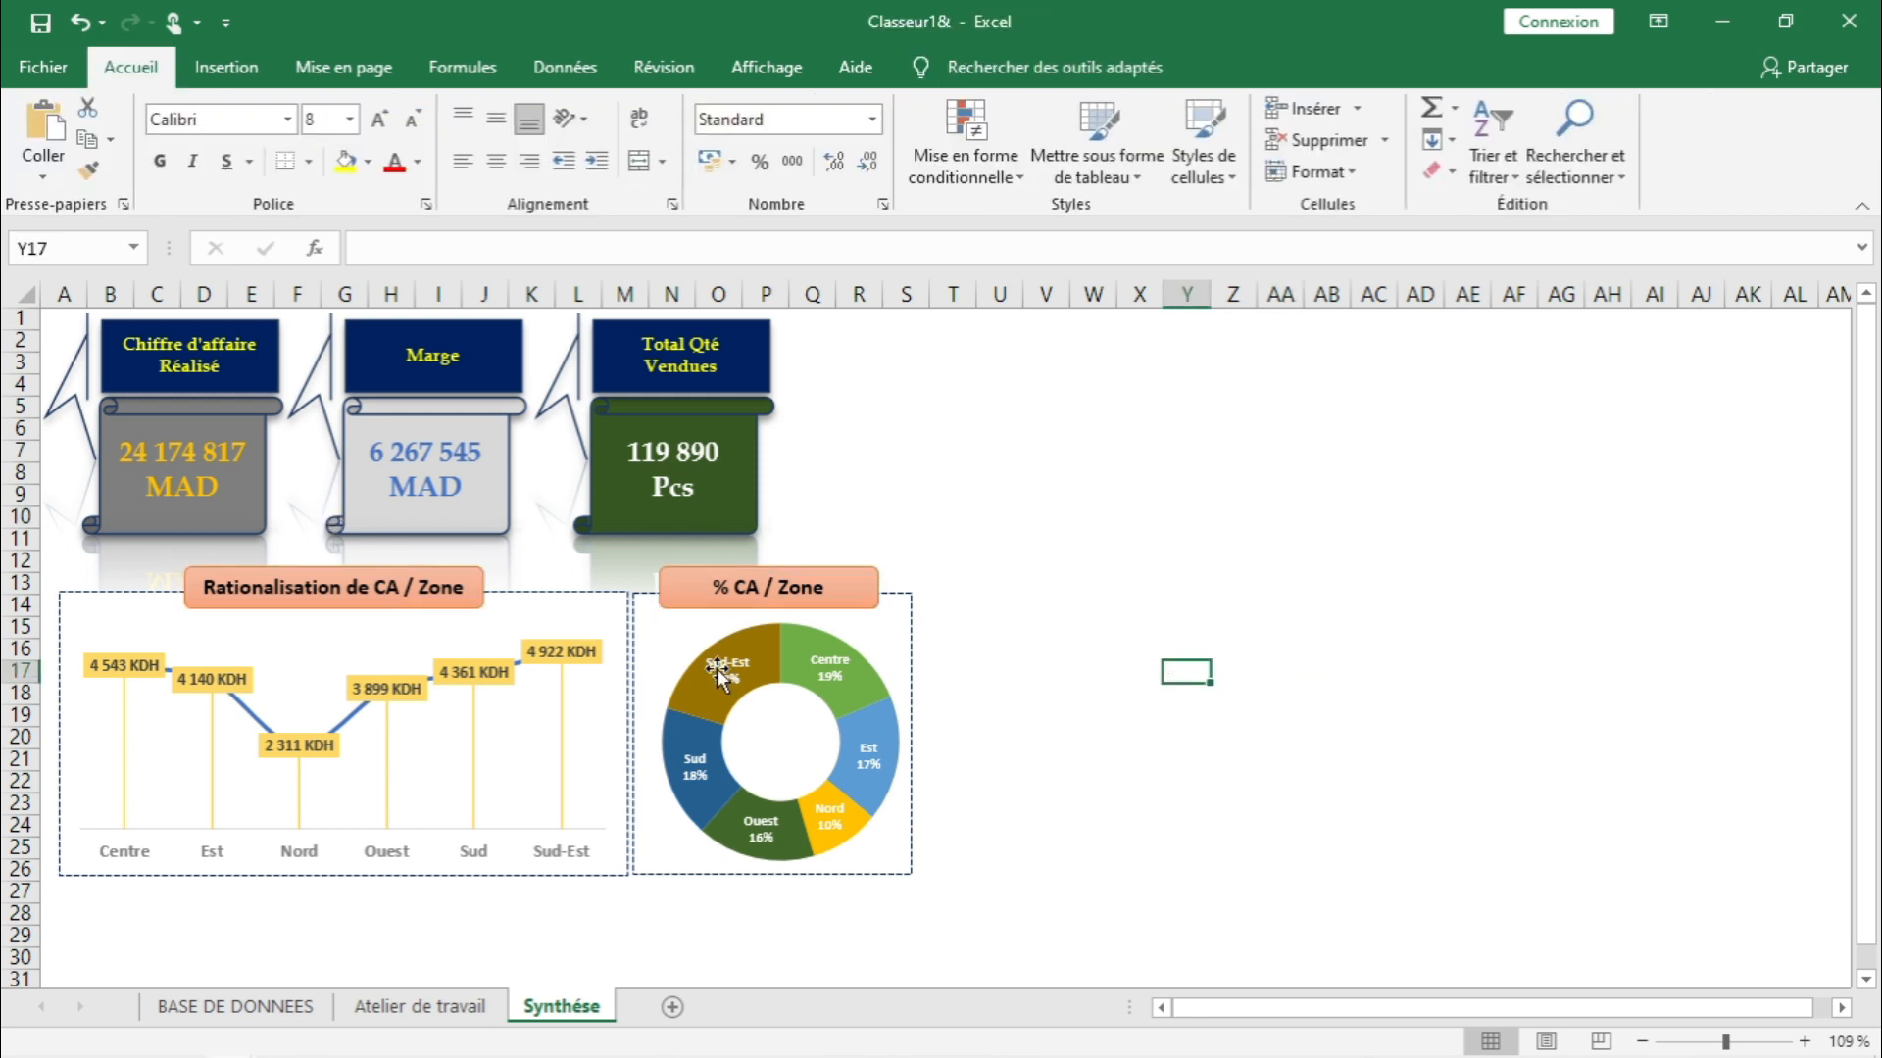
- Recentre the doughnut's plot area within its chart frame and pull its slices slightly apart
left_click(754, 747)
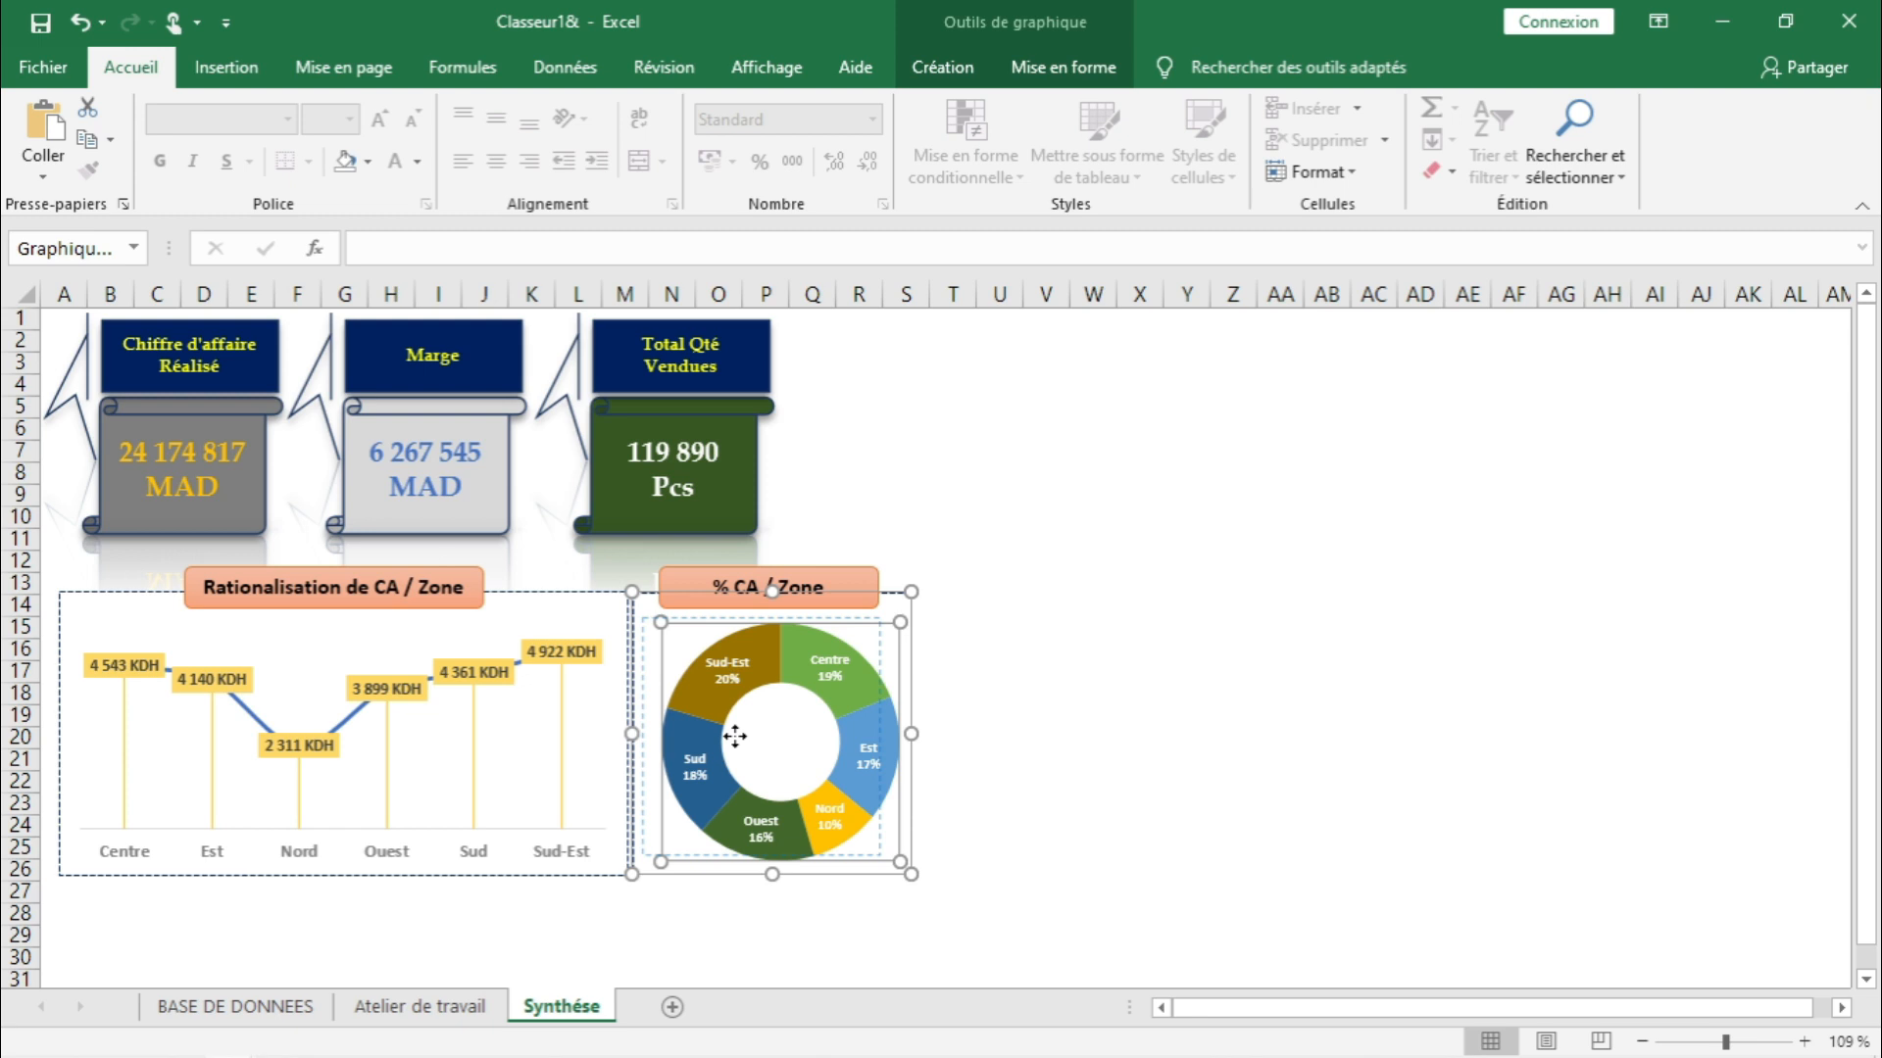
left_click(1066, 833)
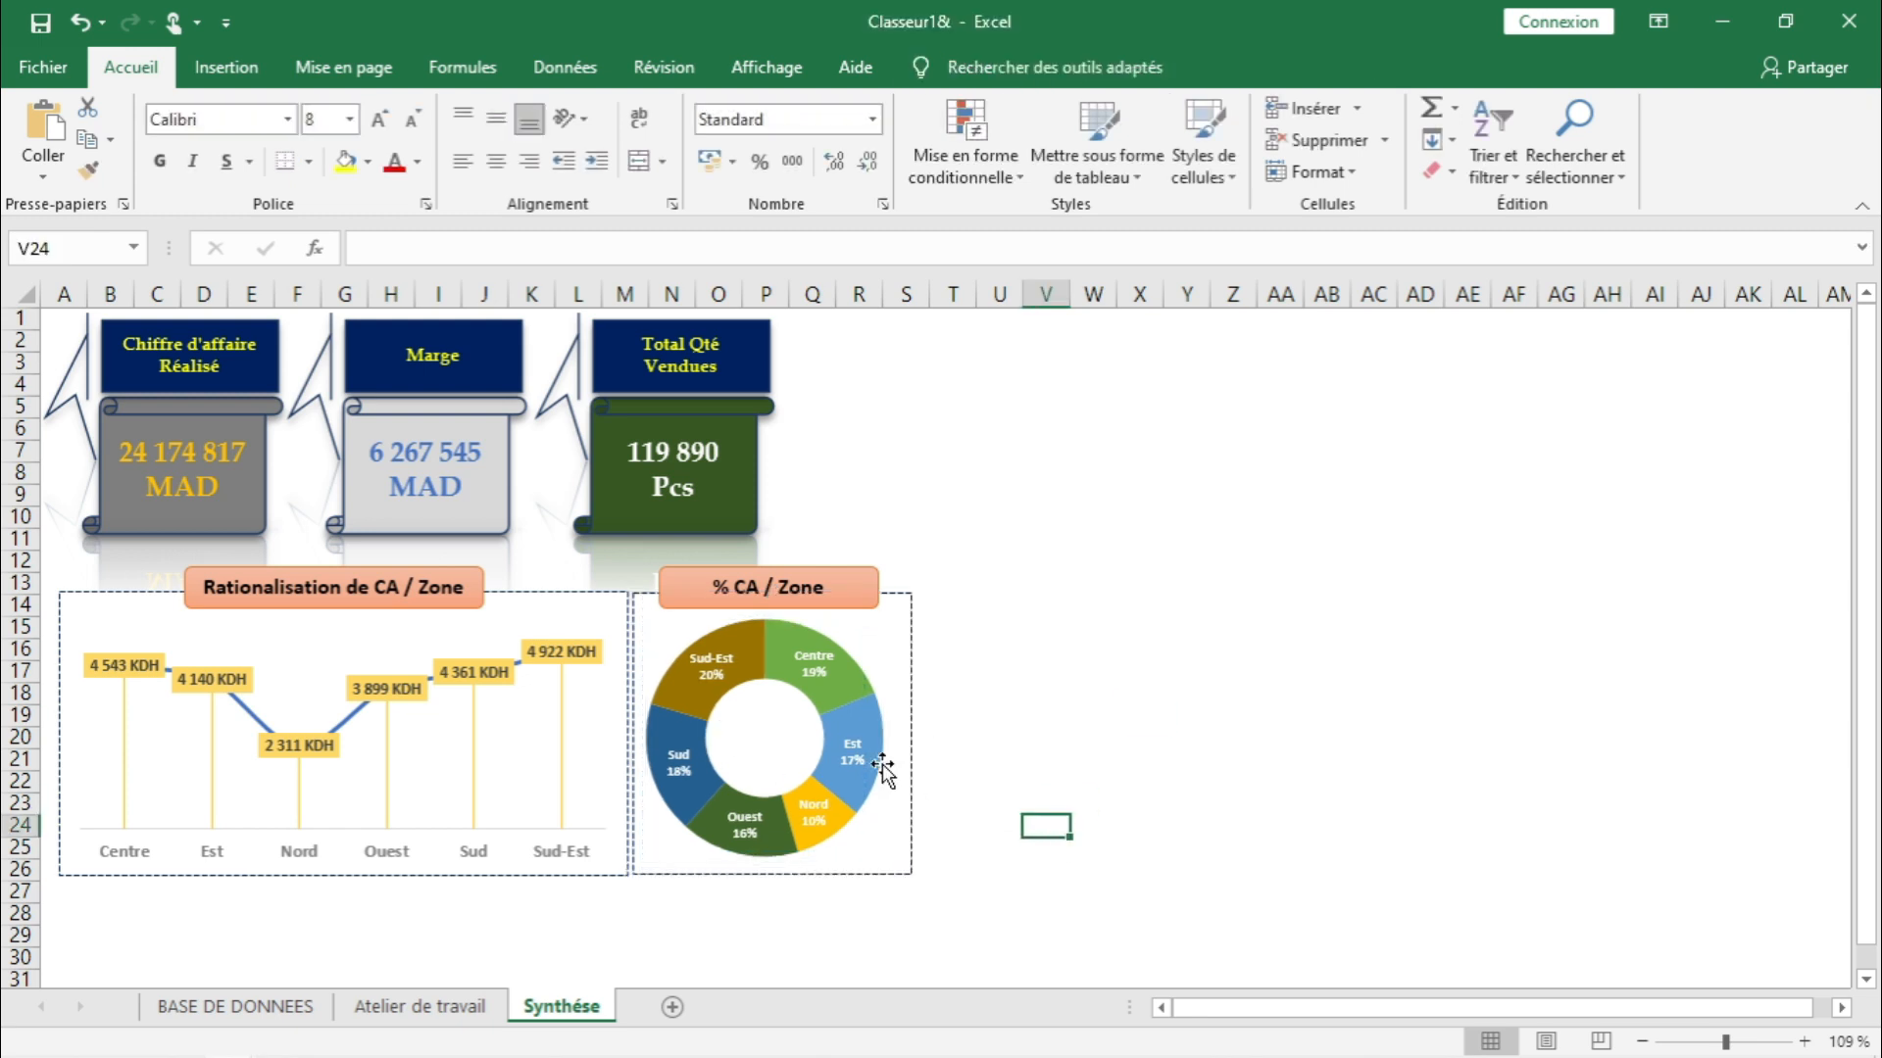
left_click(764, 725)
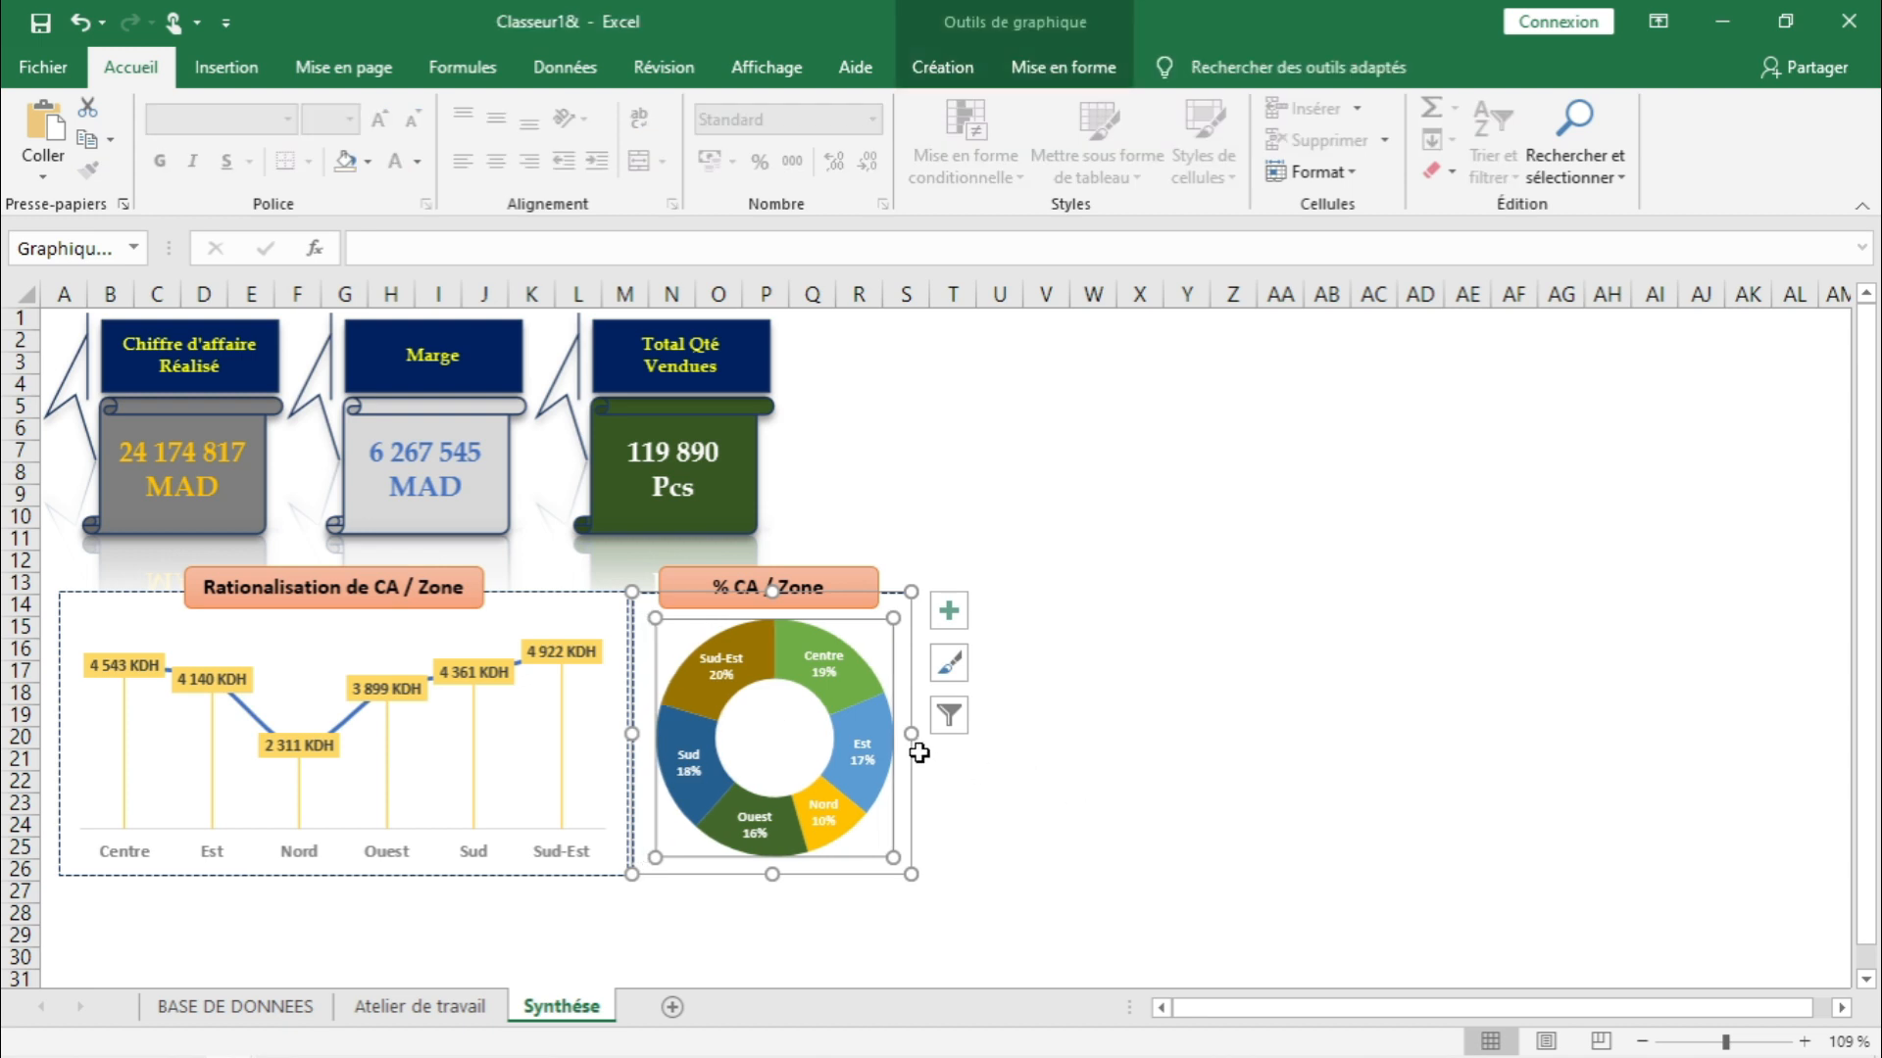
left_click_drag(791, 725, 782, 725)
left_click(1053, 806)
left_click(820, 692)
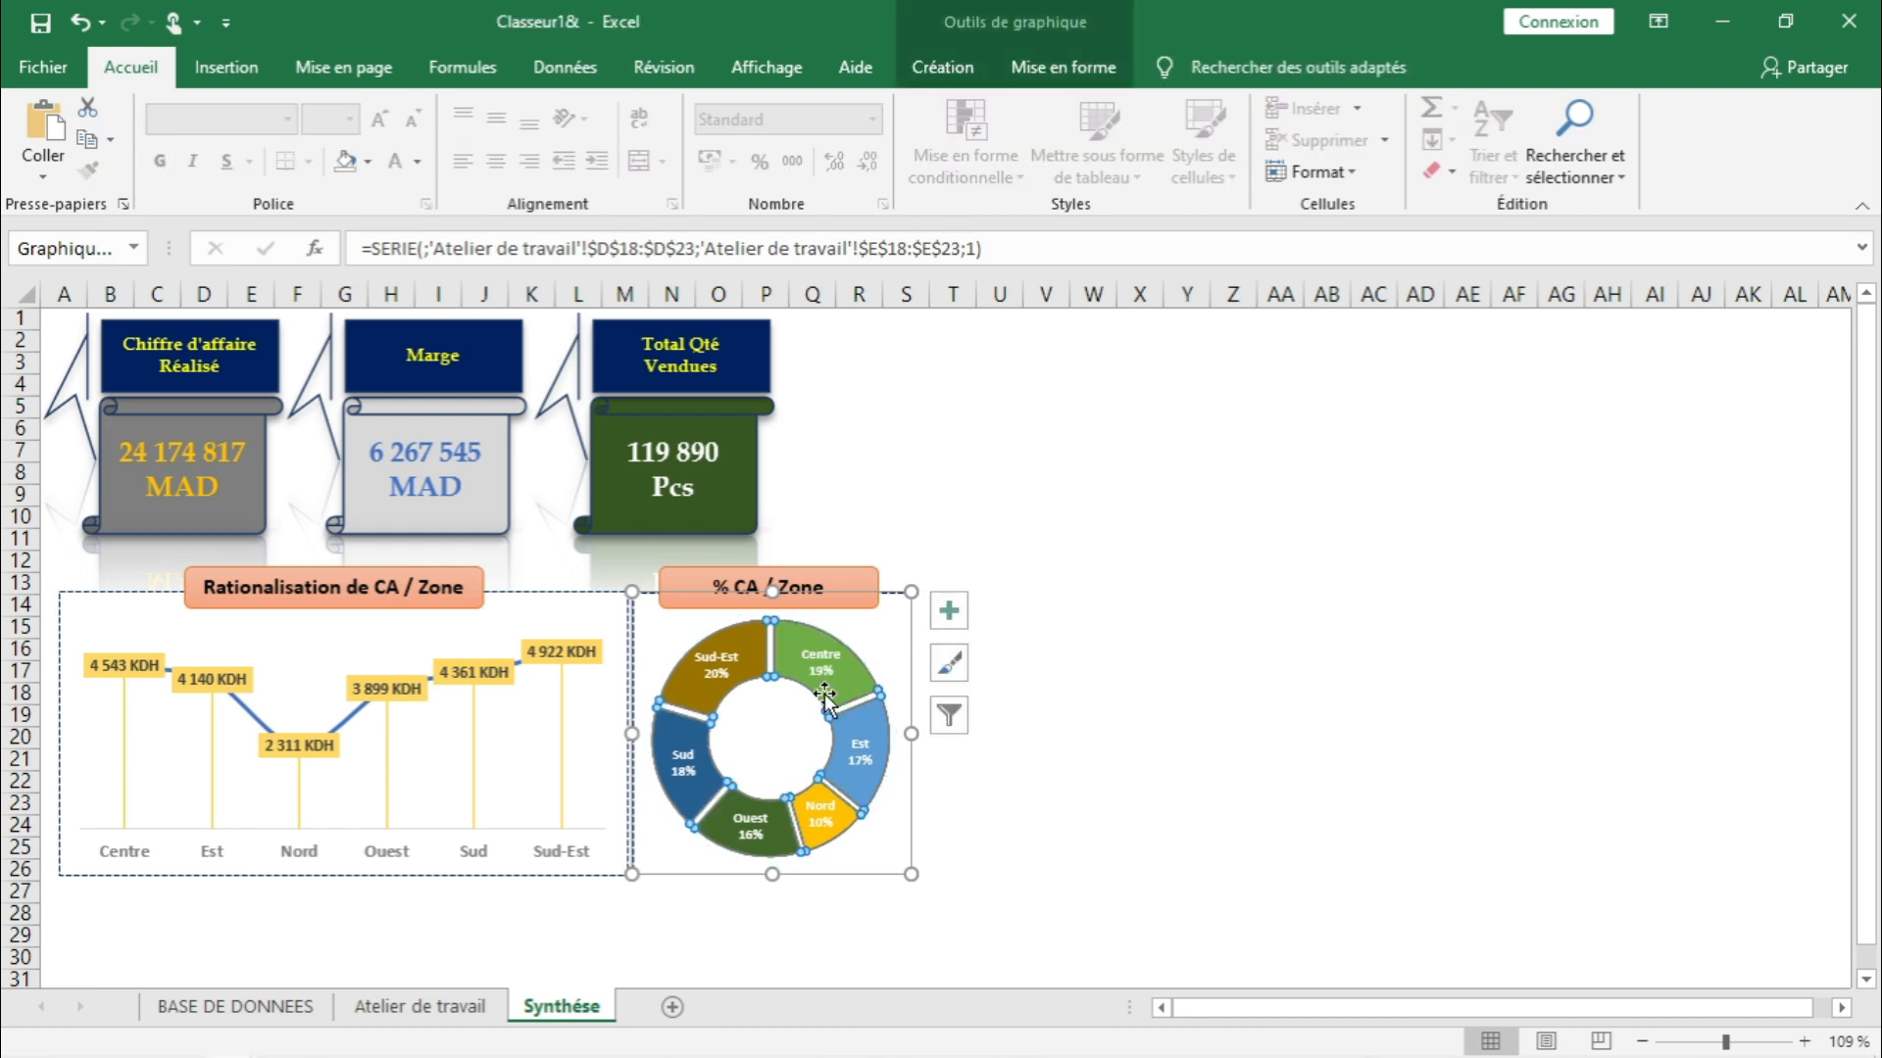
left_click(1078, 867)
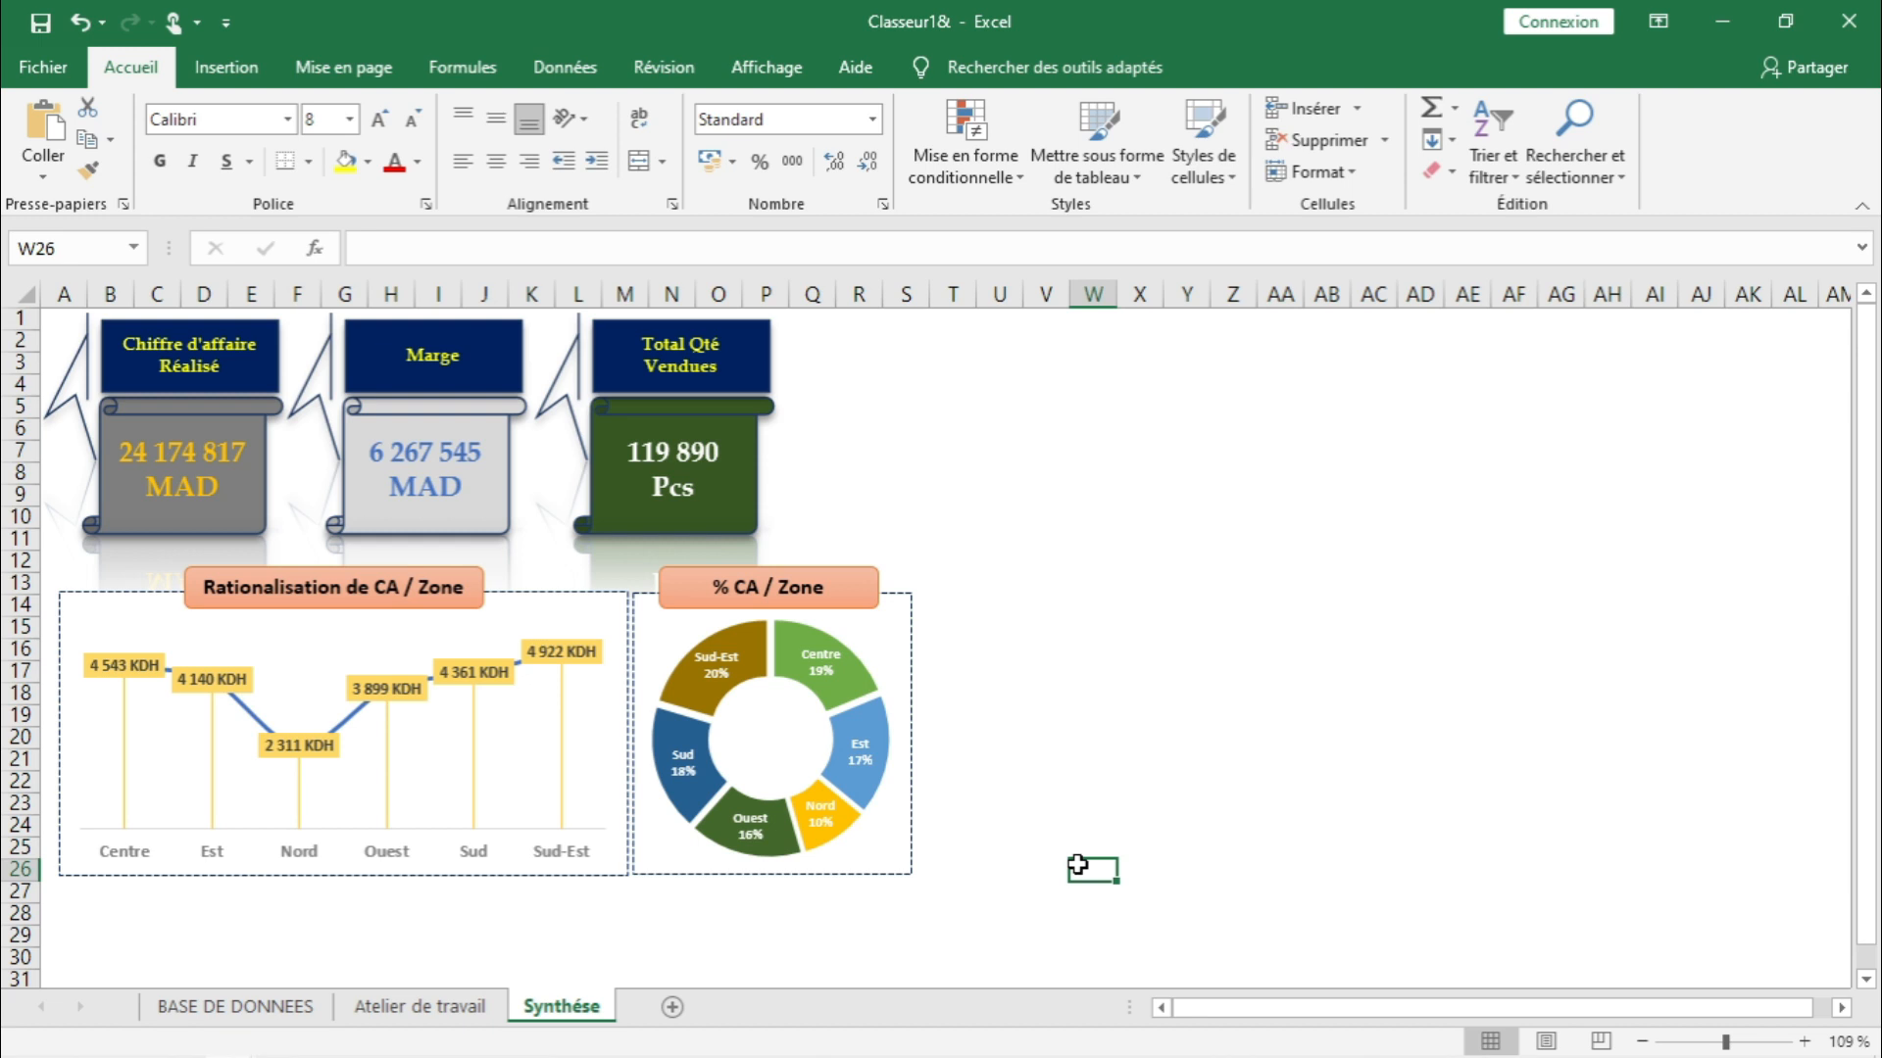
- Create a pivot table from the BASE DE DONNEES range A1:J160, placed at cell A26 of the existing Atelier de travail sheet
key("Right")
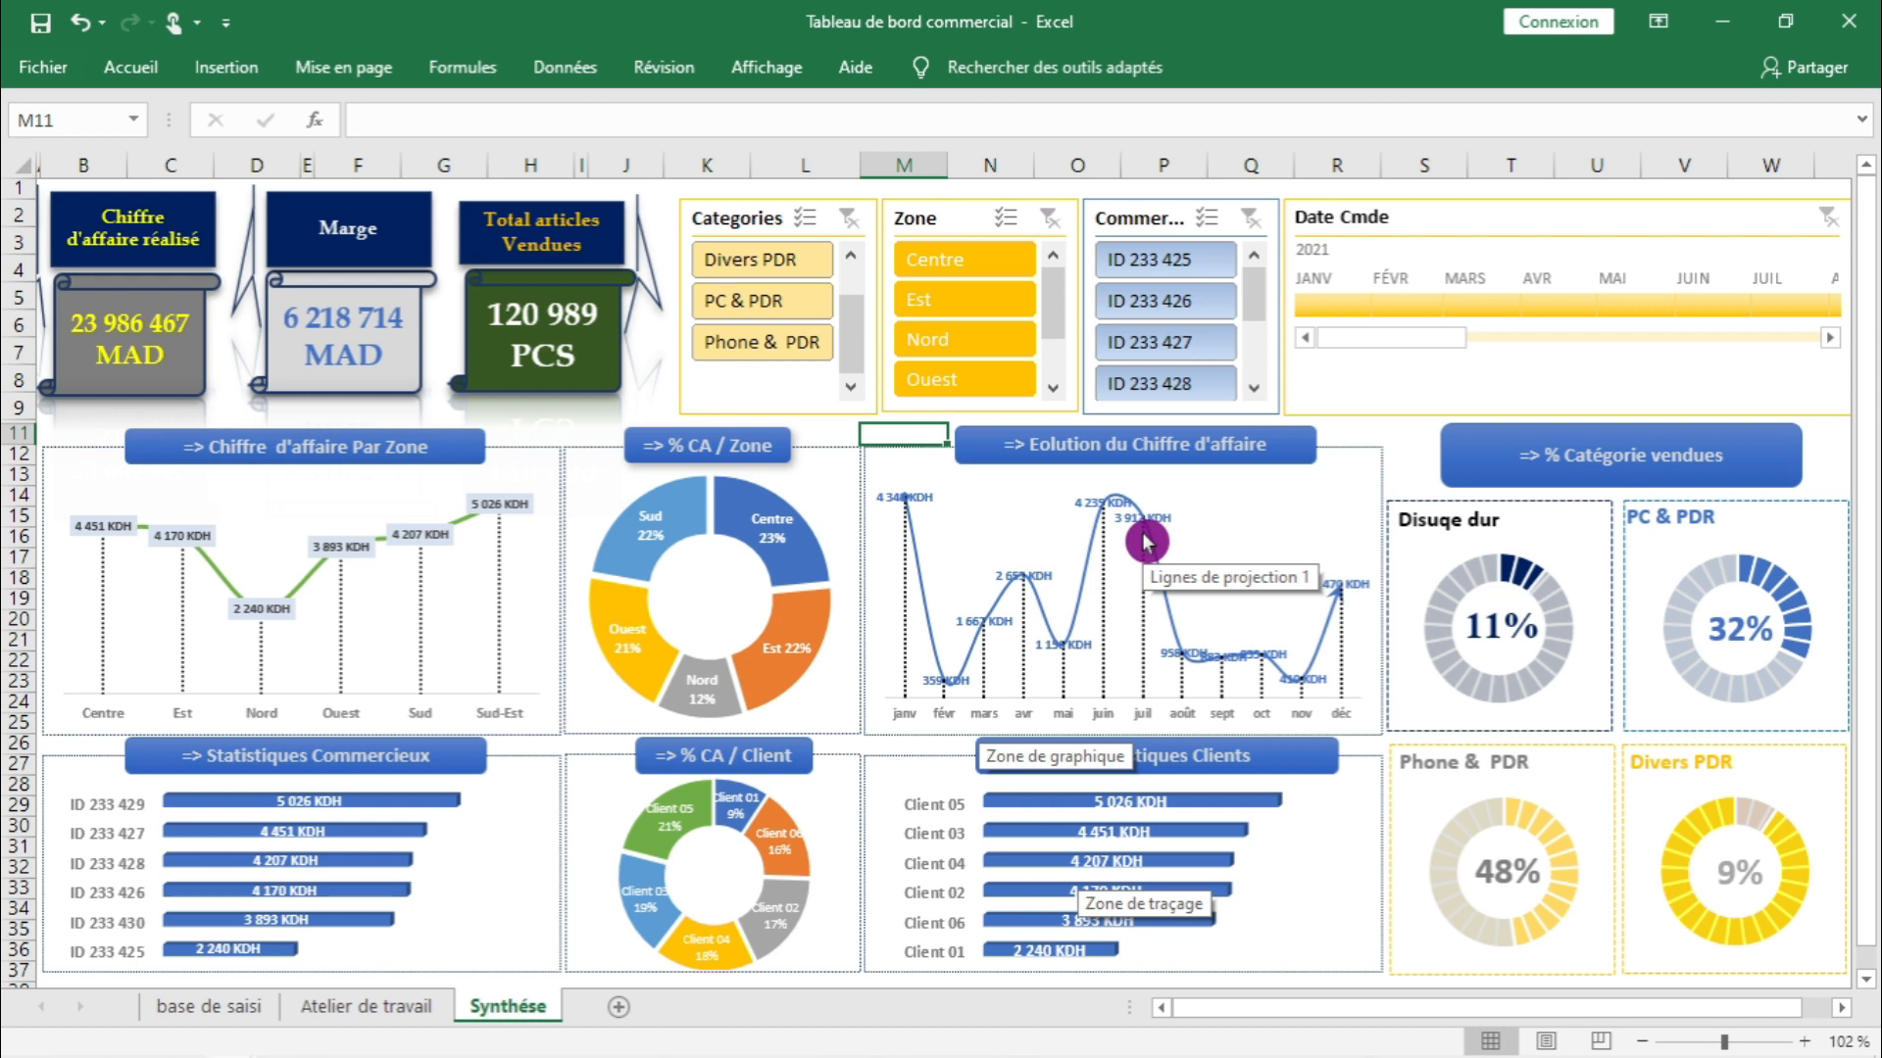
key("alt+Tab")
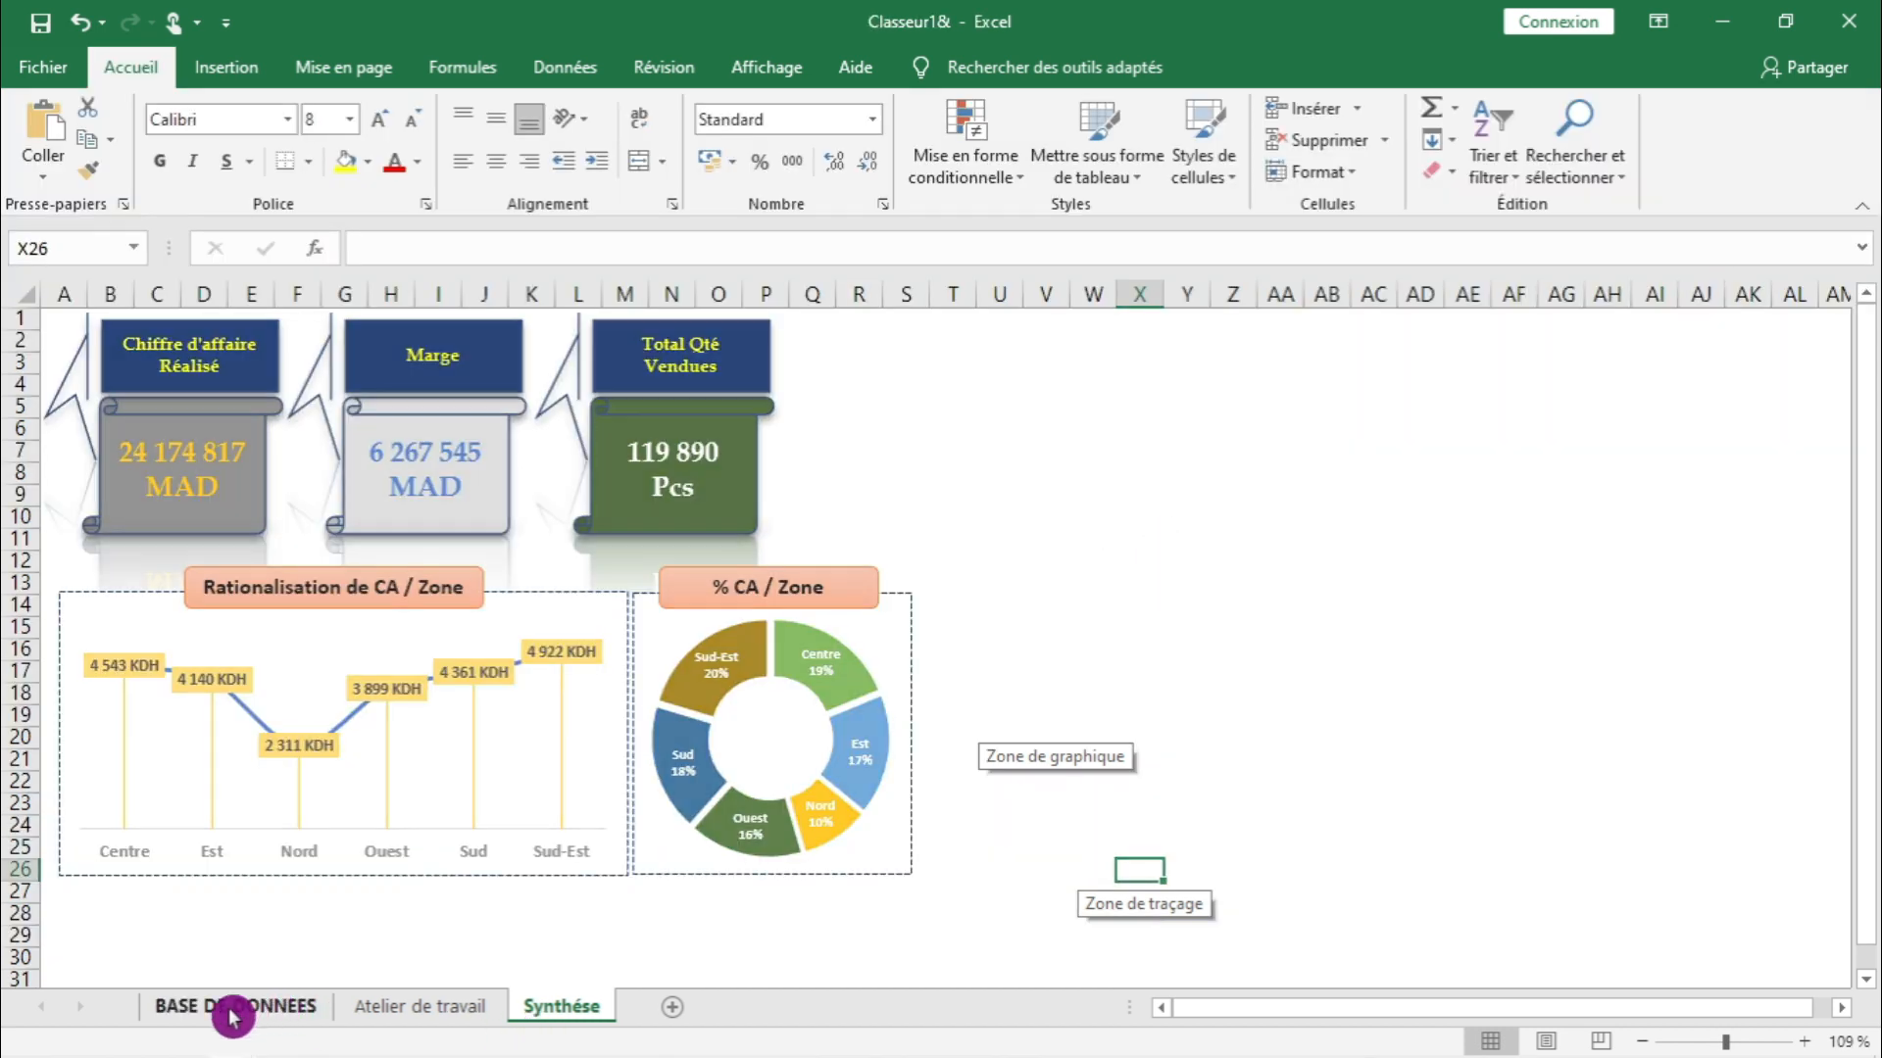
left_click(233, 1016)
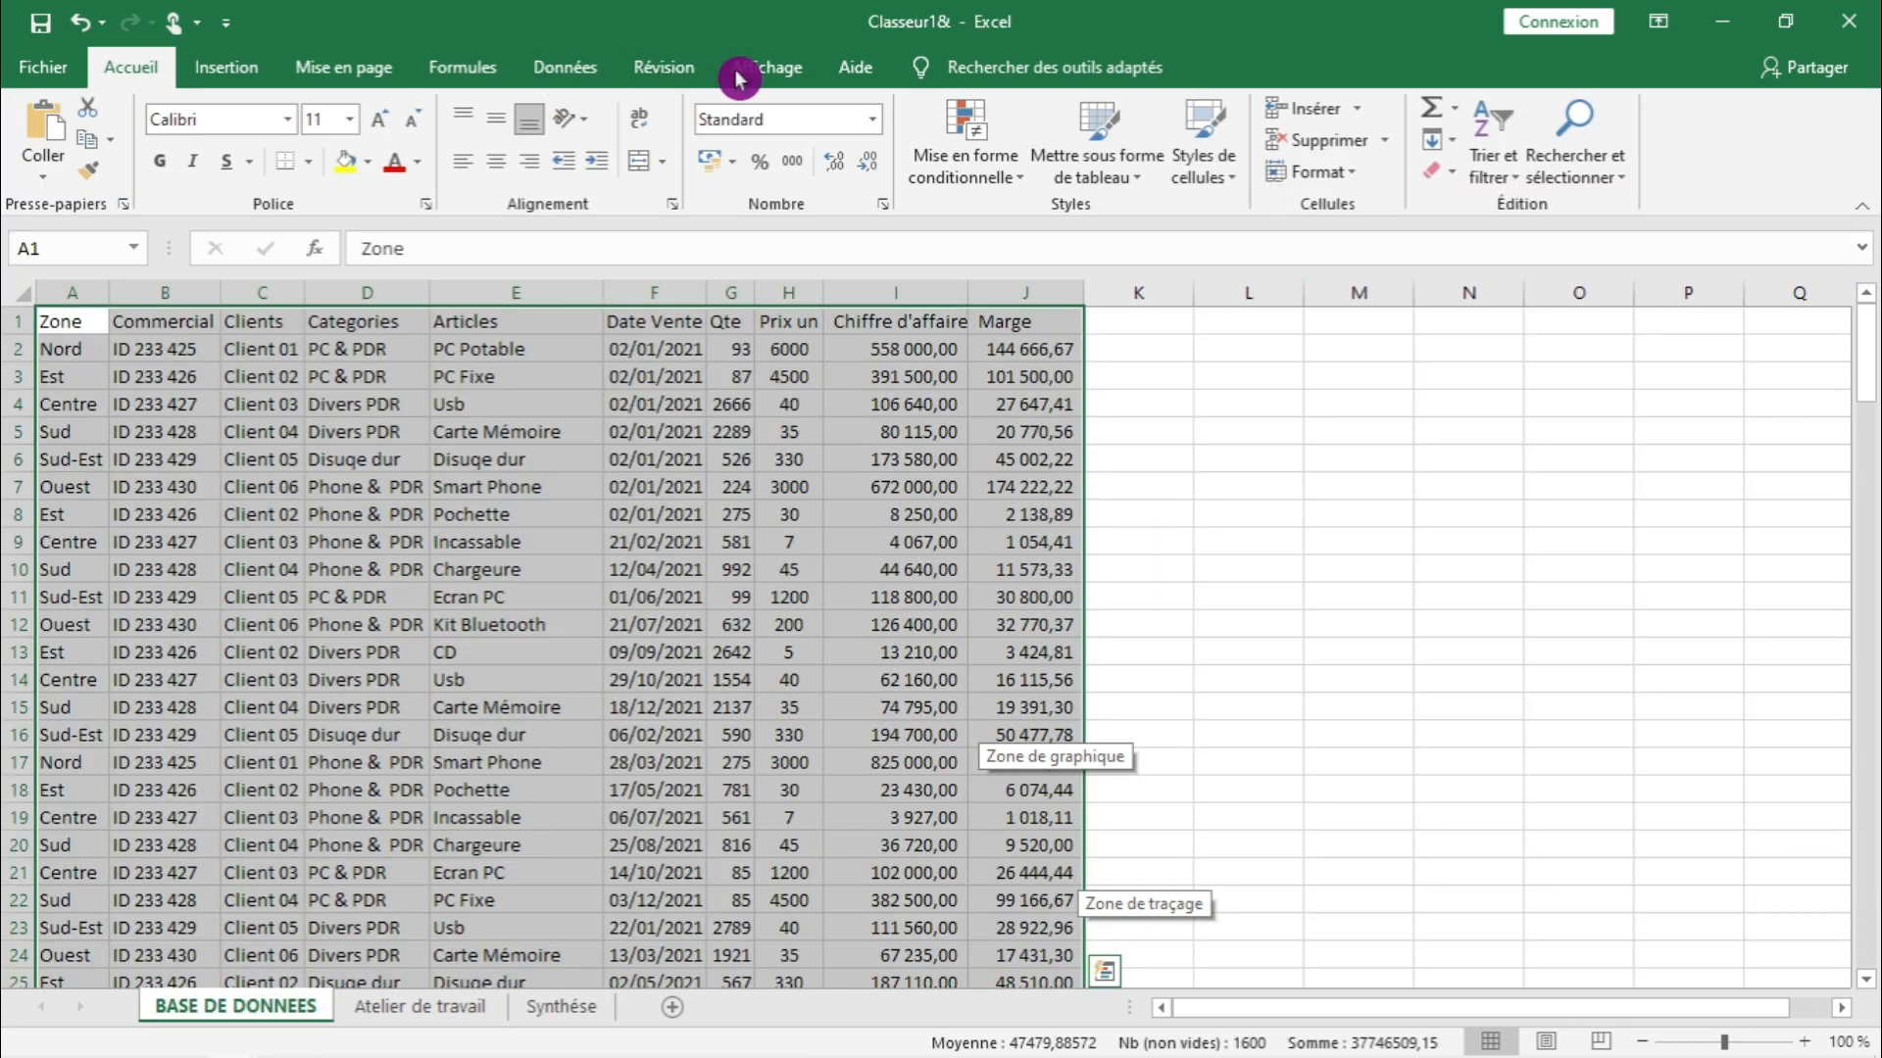
left_click(250, 84)
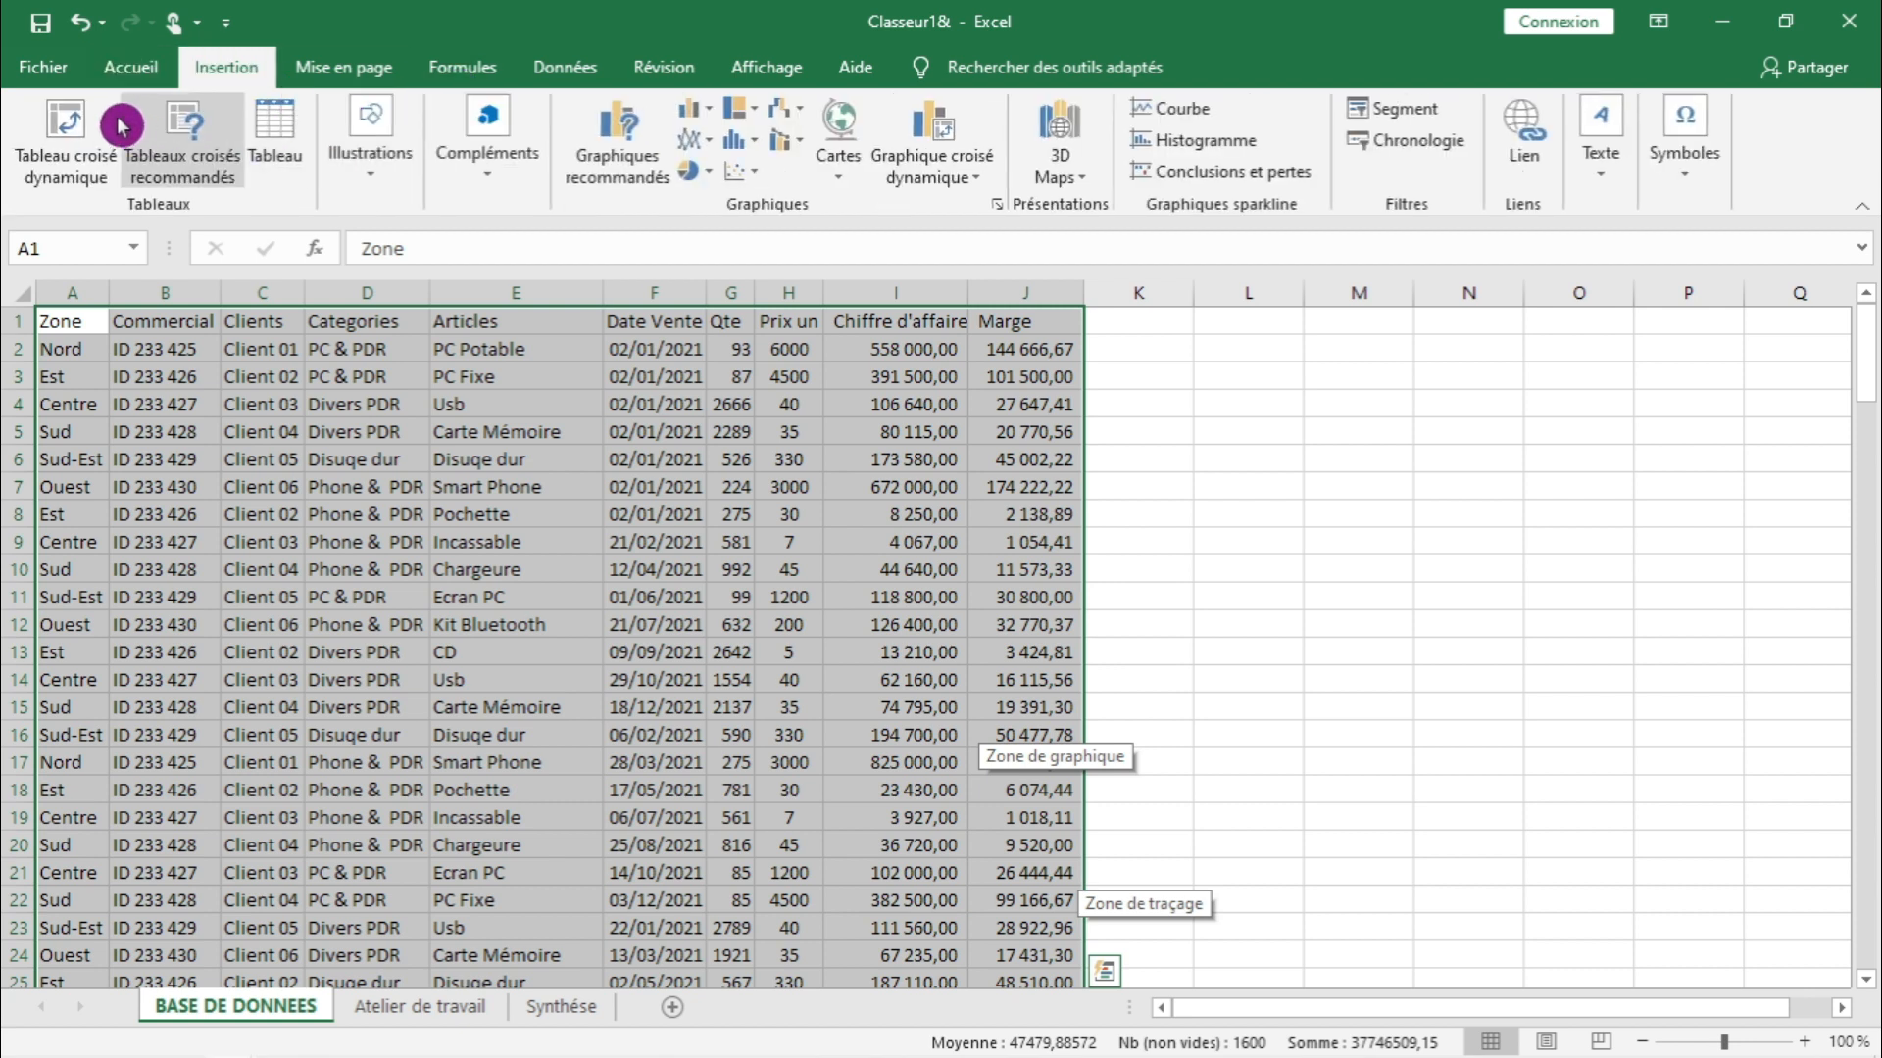
left_click(54, 123)
left_click(955, 639)
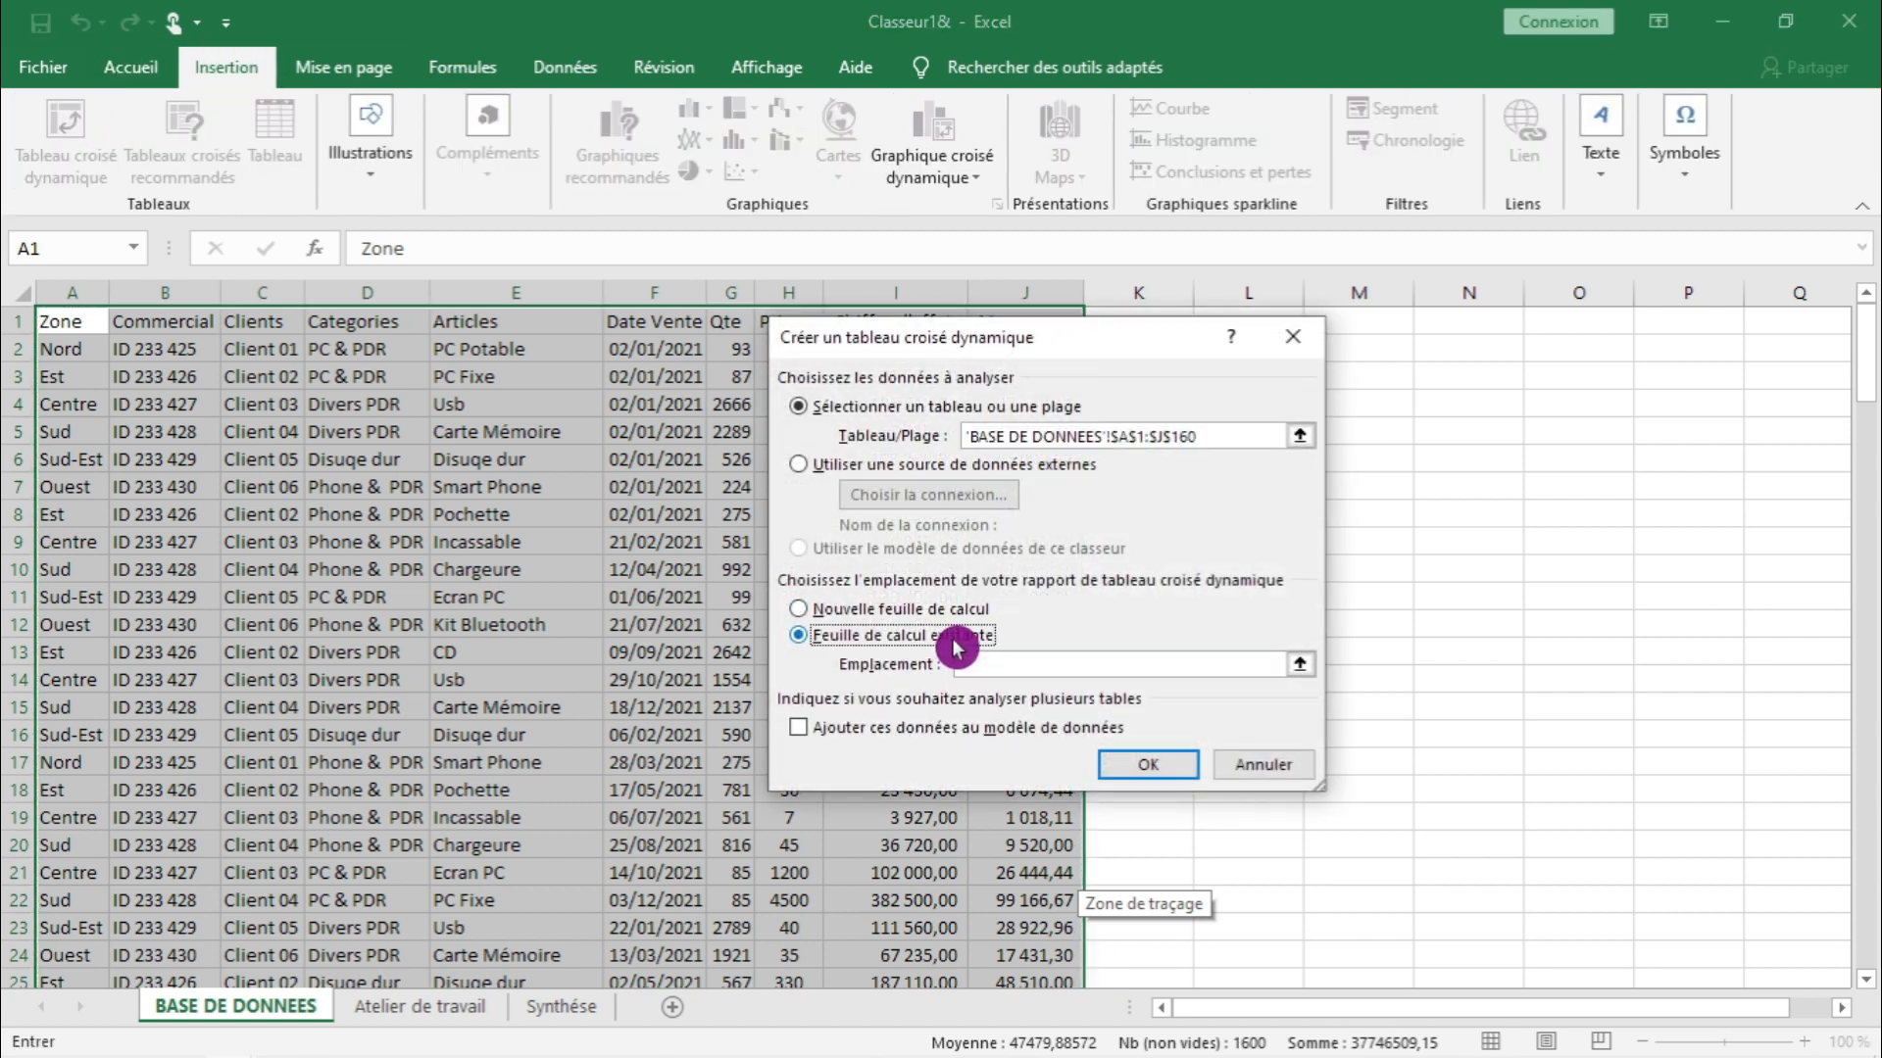
left_click(1297, 671)
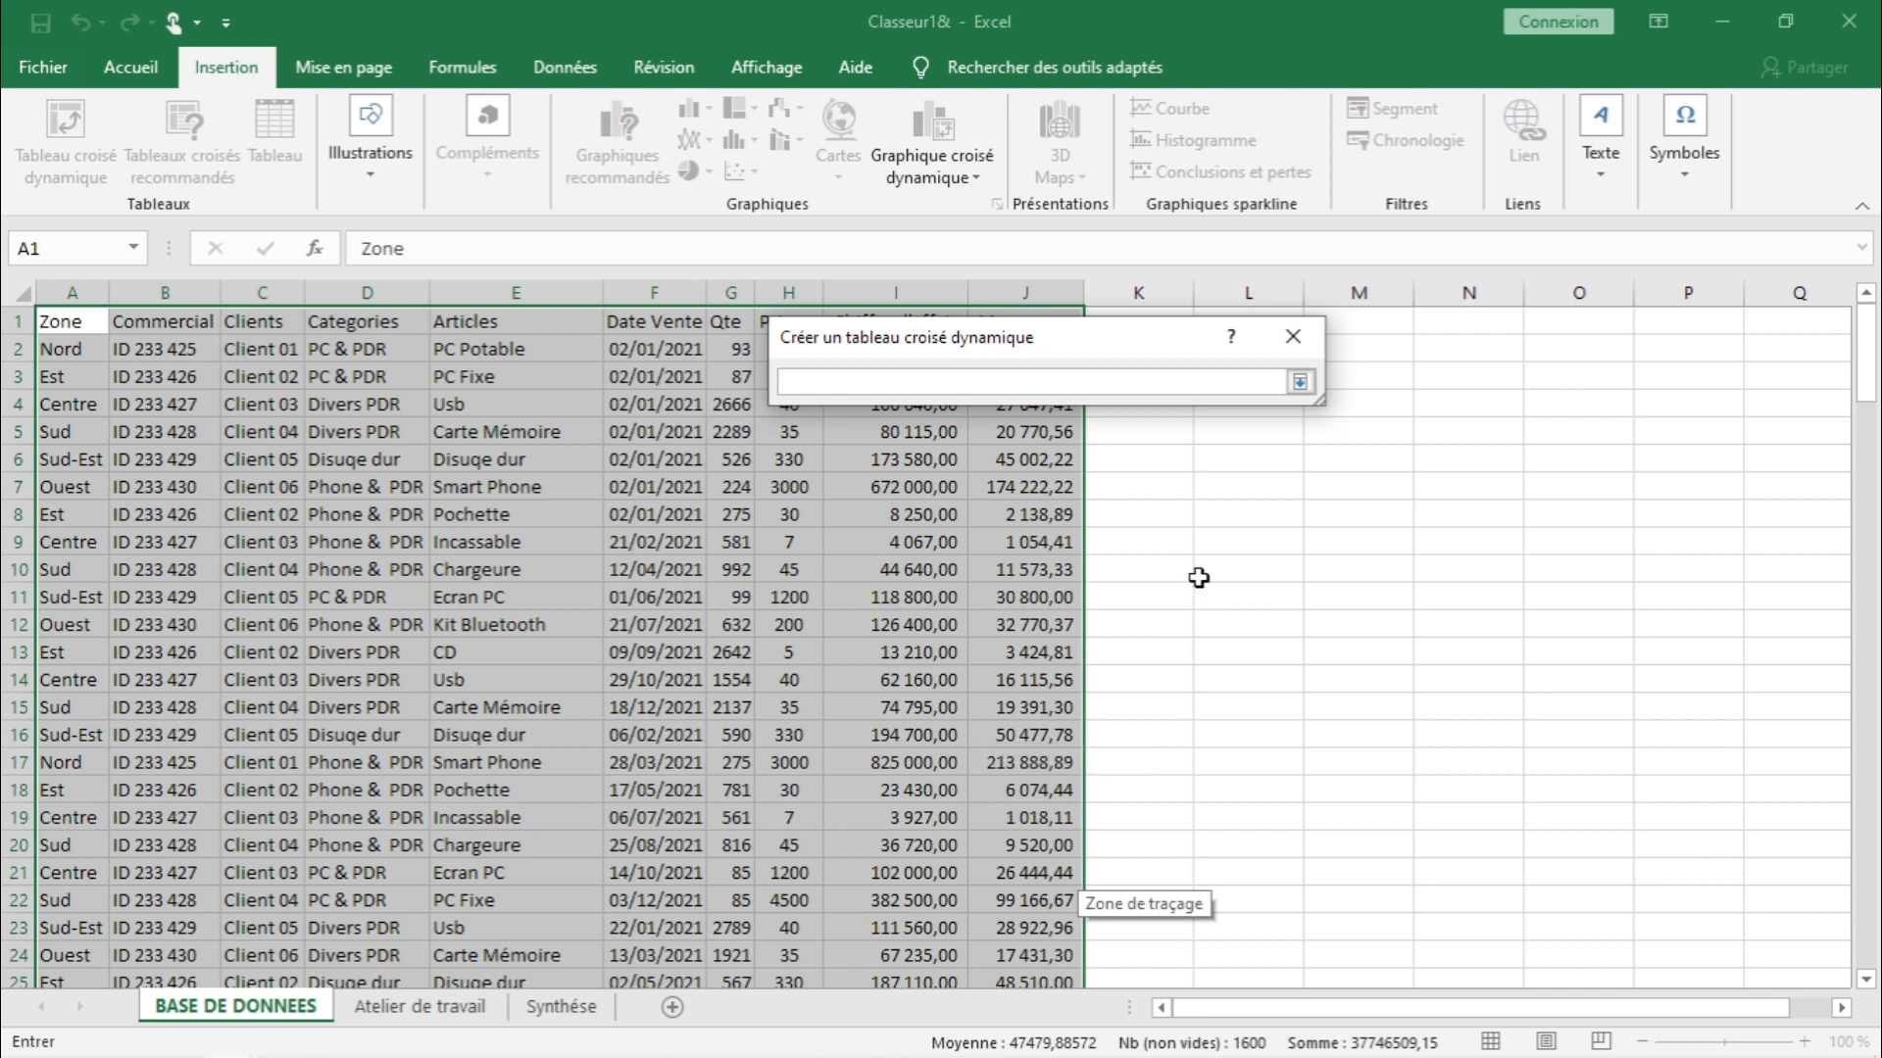
left_click(1300, 382)
left_click(419, 1010)
left_click(537, 1009)
left_click(402, 1012)
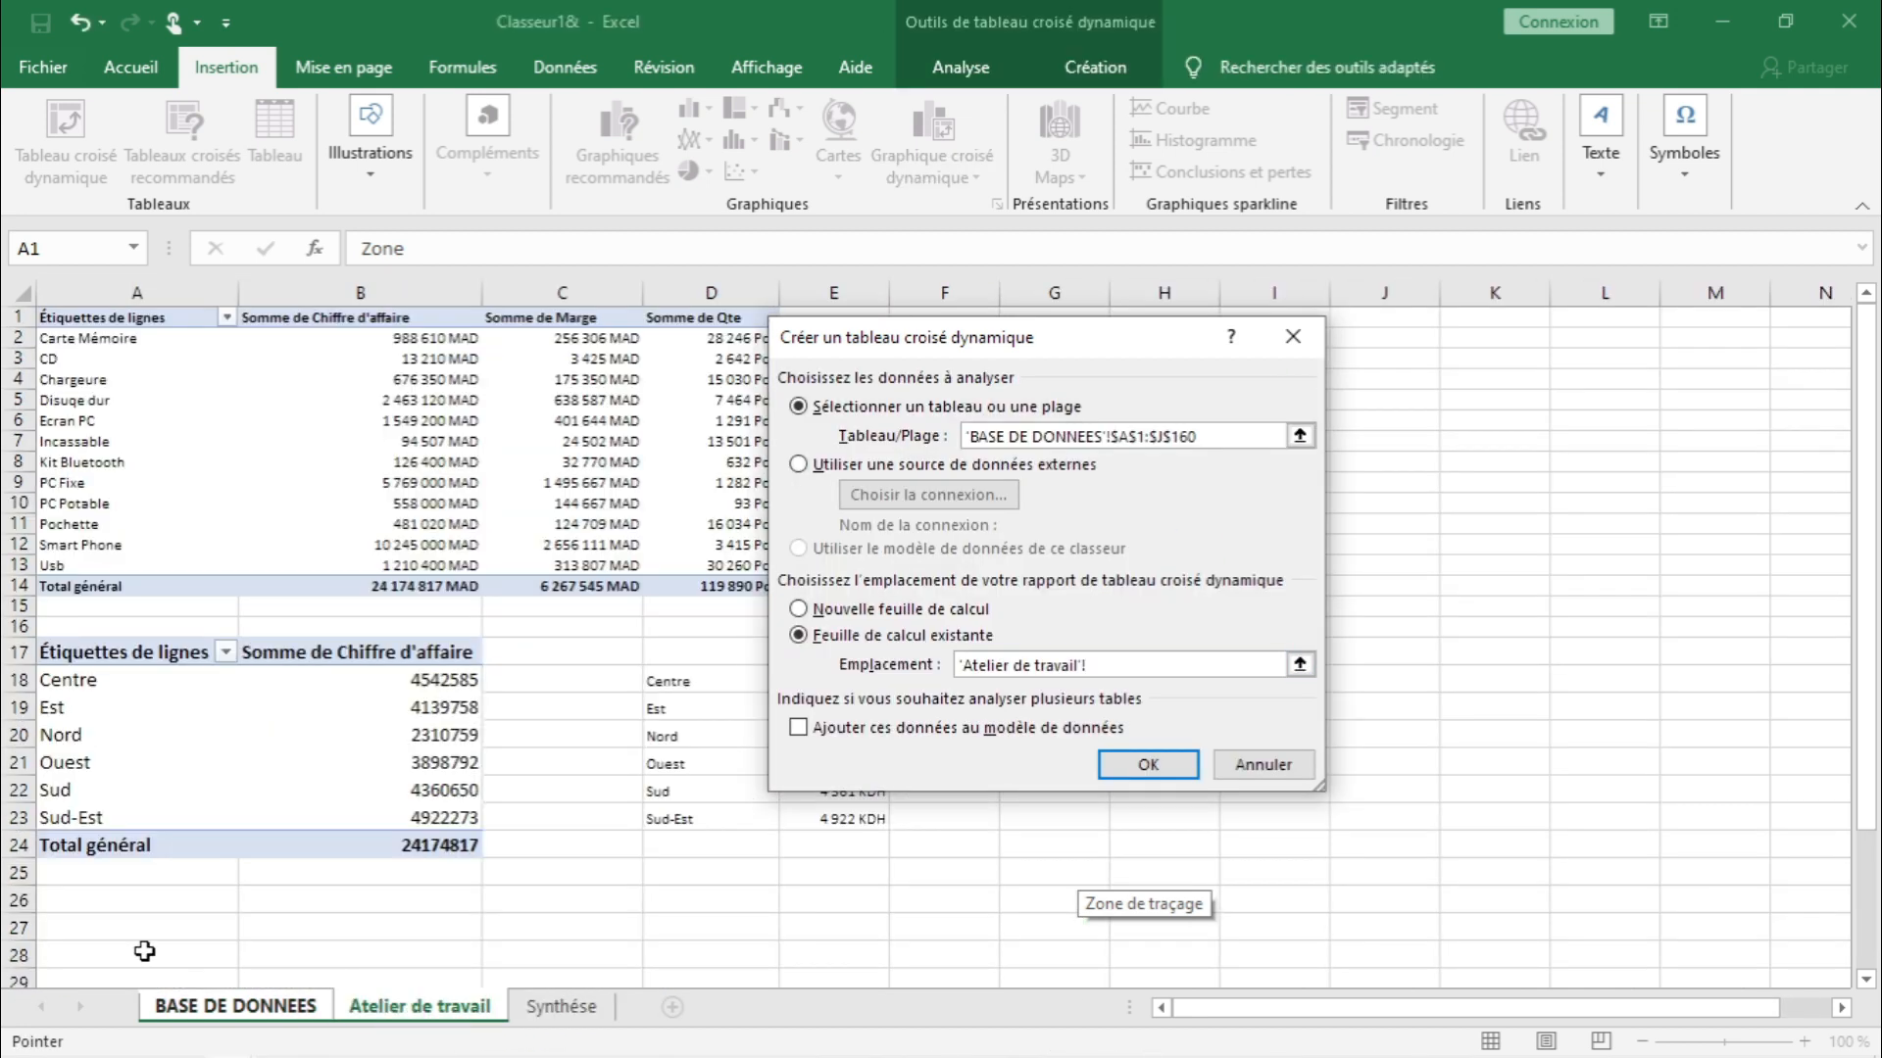
left_click(99, 903)
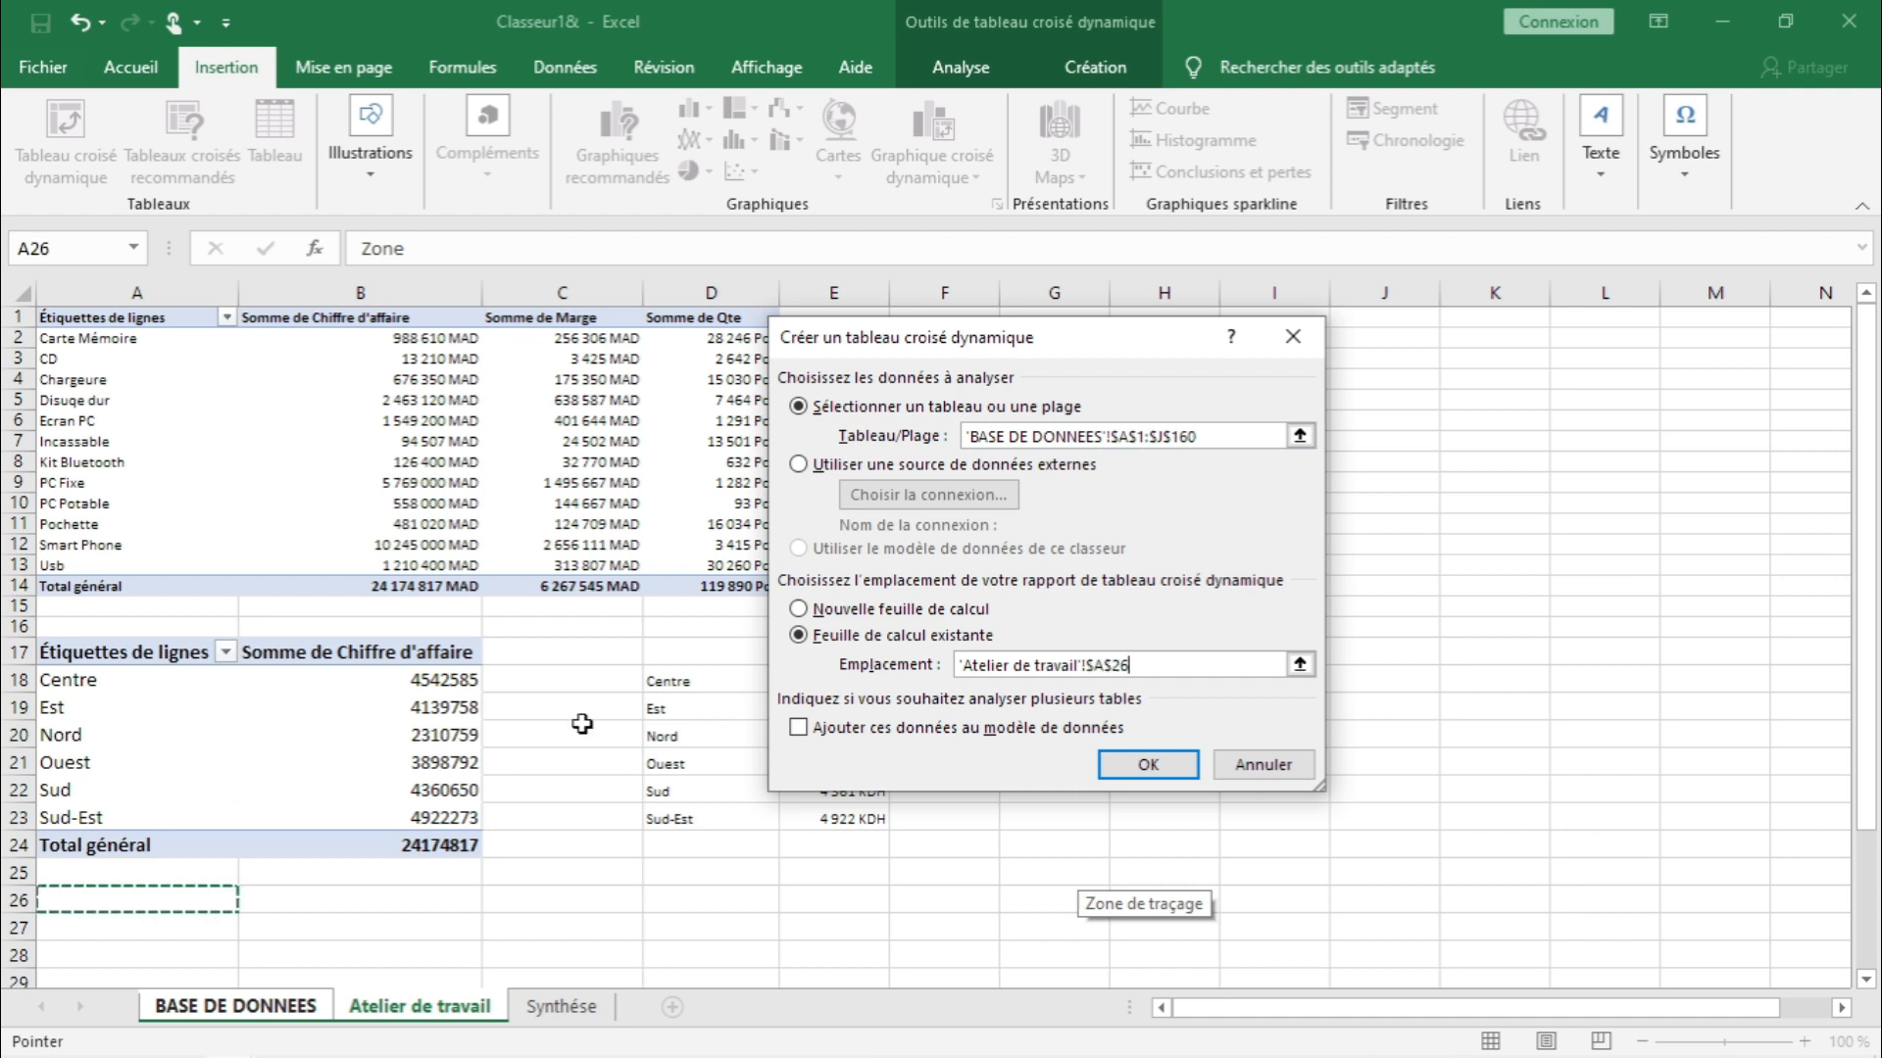
left_click(1127, 763)
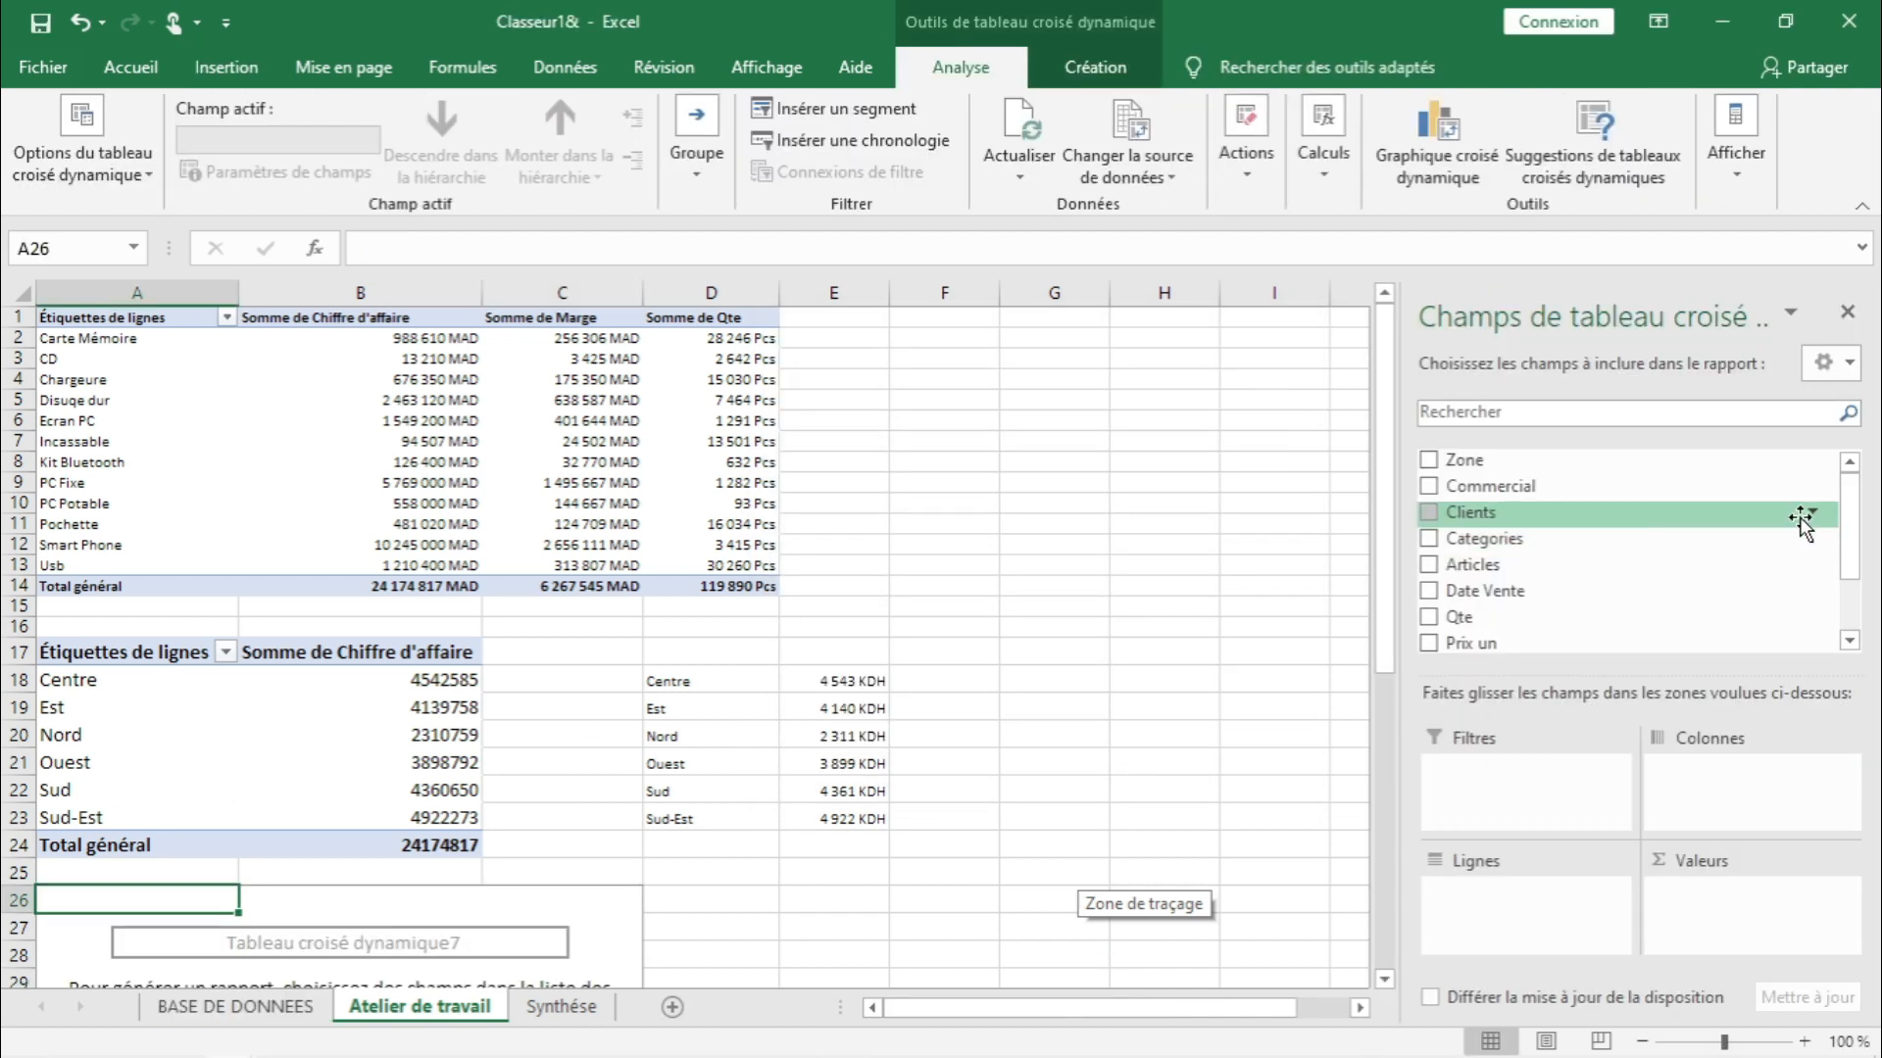
- Add Date Vente to the new pivot table's rows and keep only the Mois grouping by removing the daily date field
left_click_drag(1852, 521, 1855, 585)
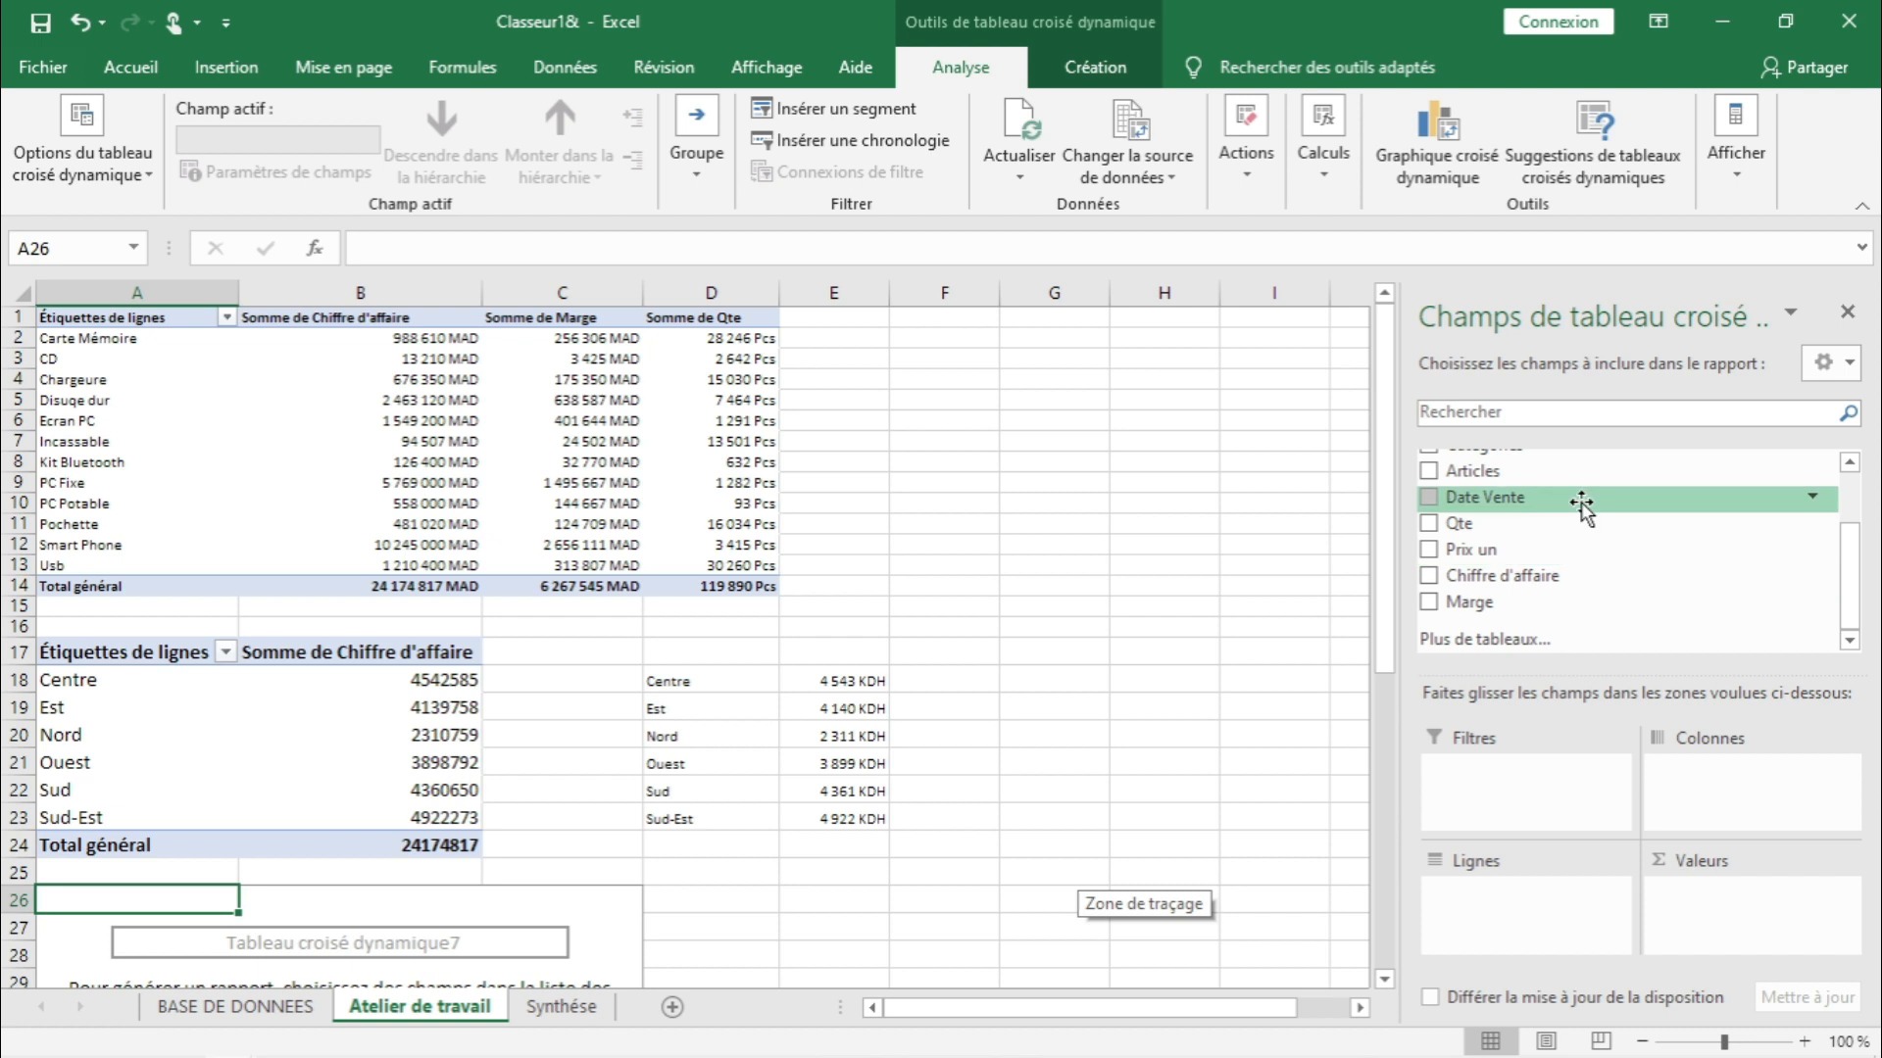
left_click_drag(1571, 497, 1526, 926)
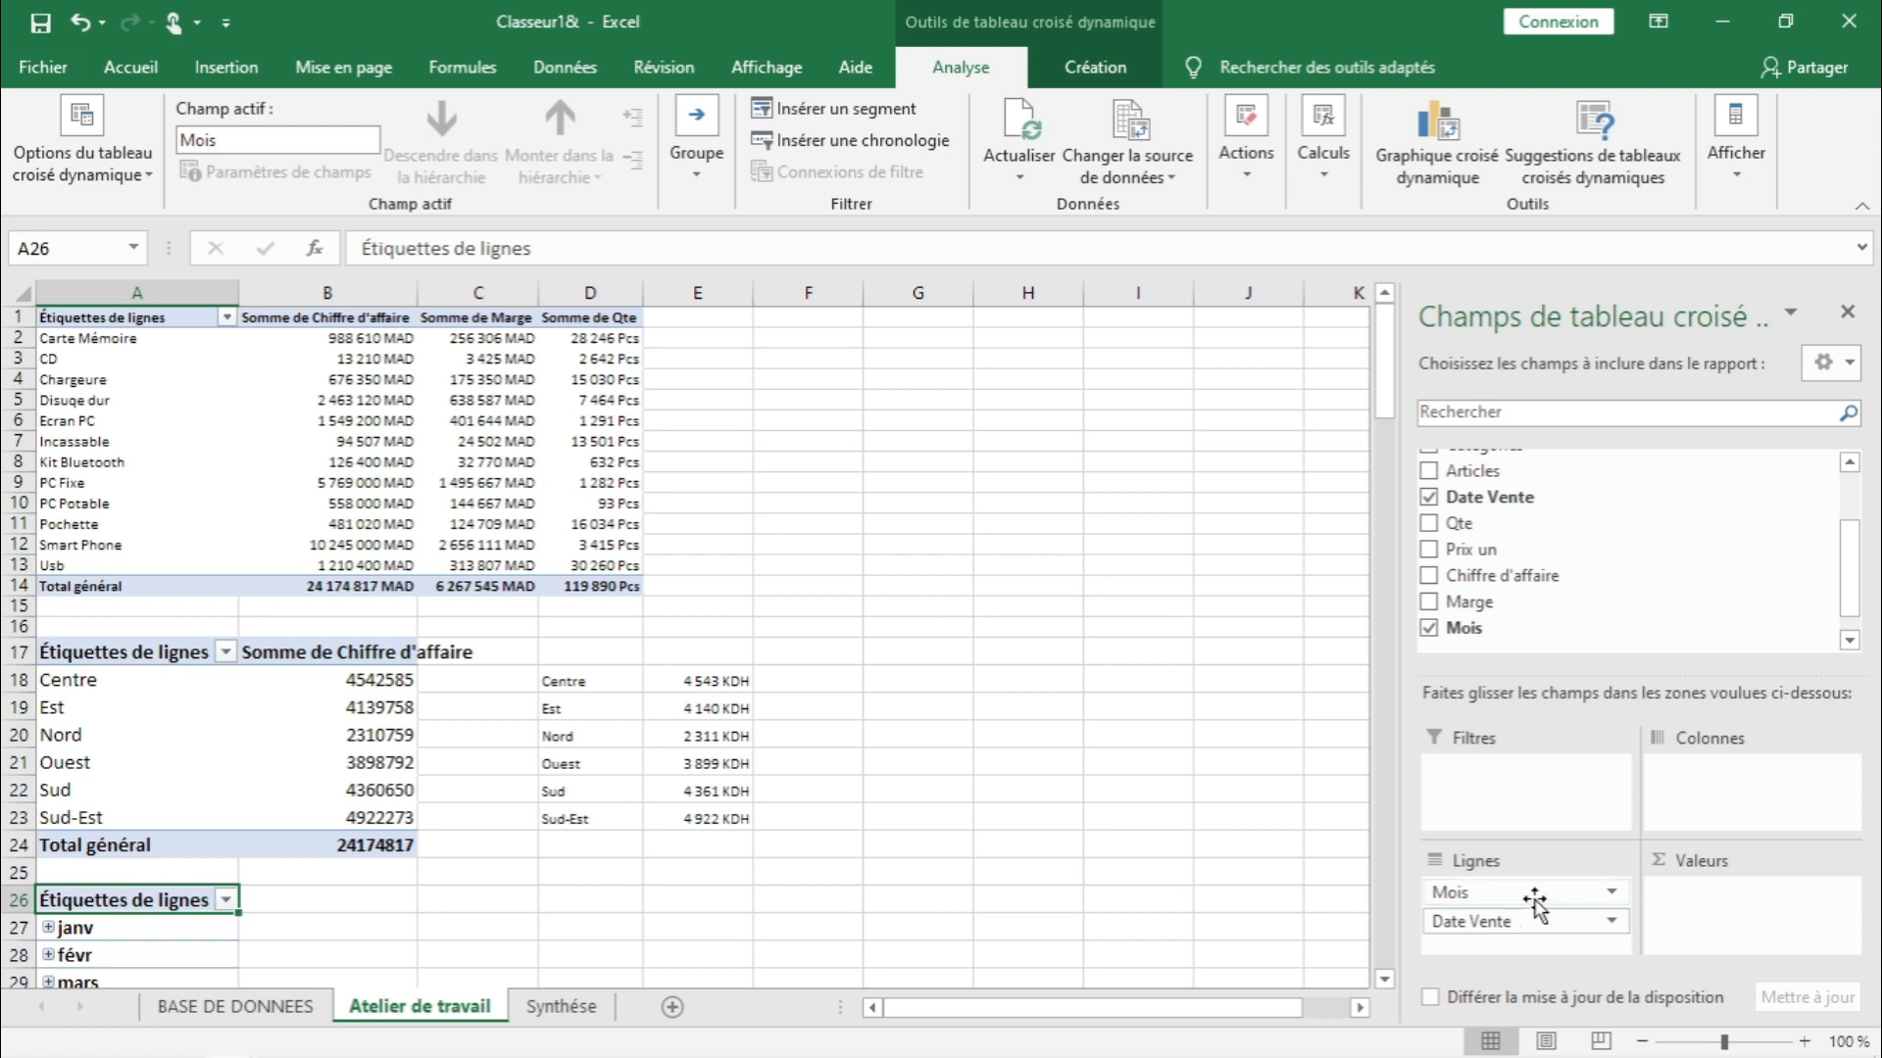
left_click_drag(1539, 922, 1521, 598)
- Add the sum of Chiffre d'affaire to the monthly pivot table's values and close the field list
left_click(1843, 588)
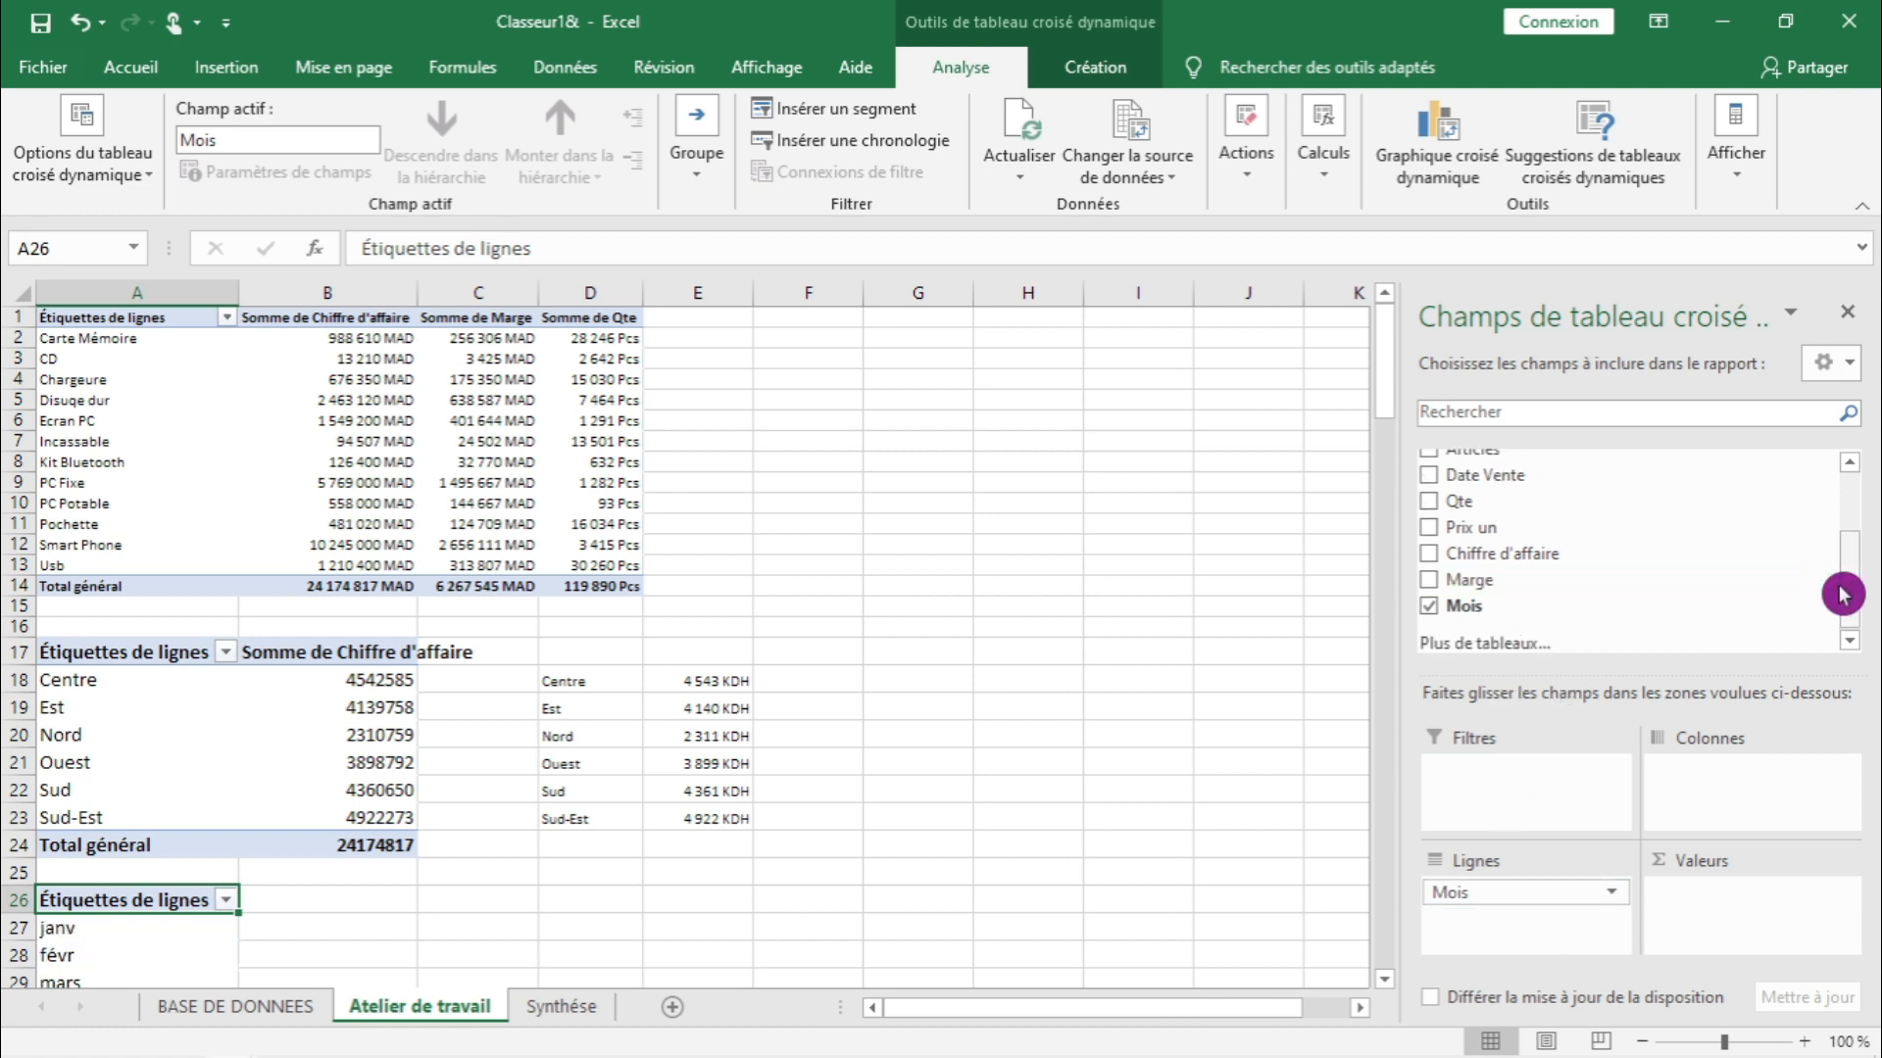
left_click_drag(1846, 602, 1855, 661)
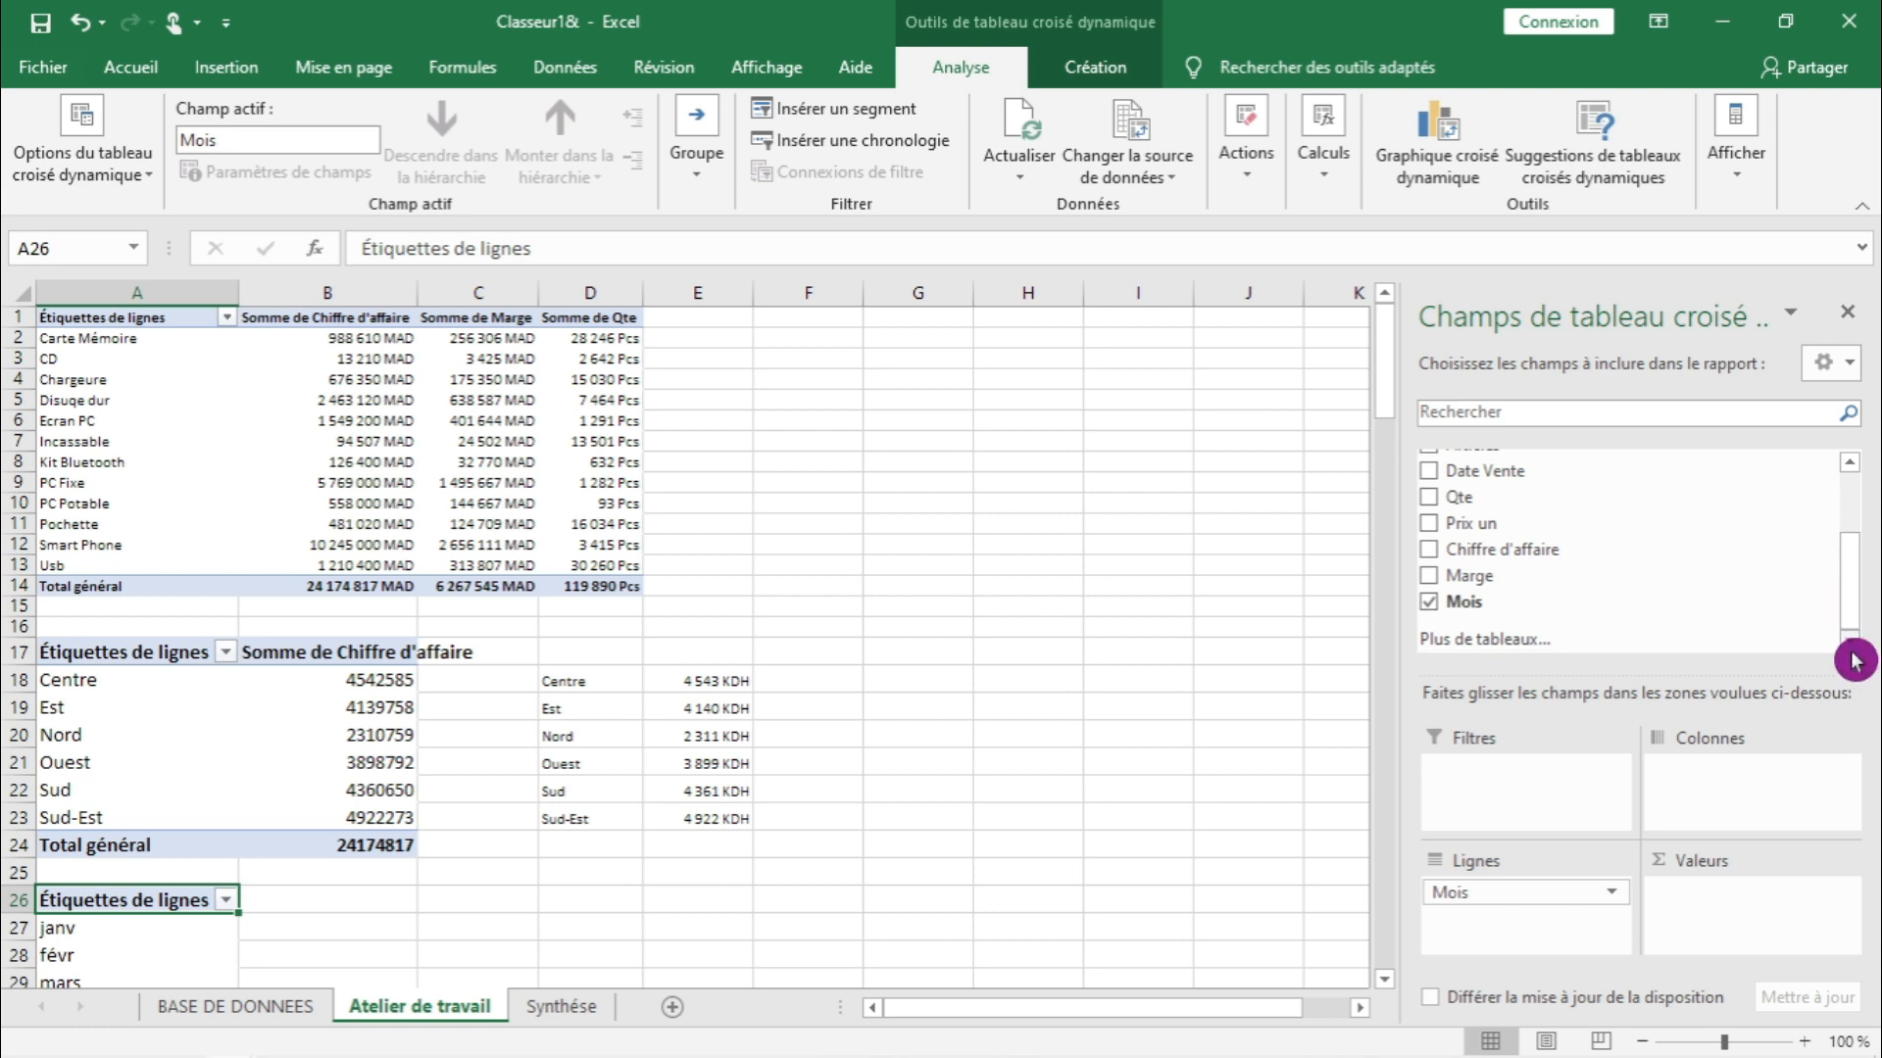
left_click(1042, 781)
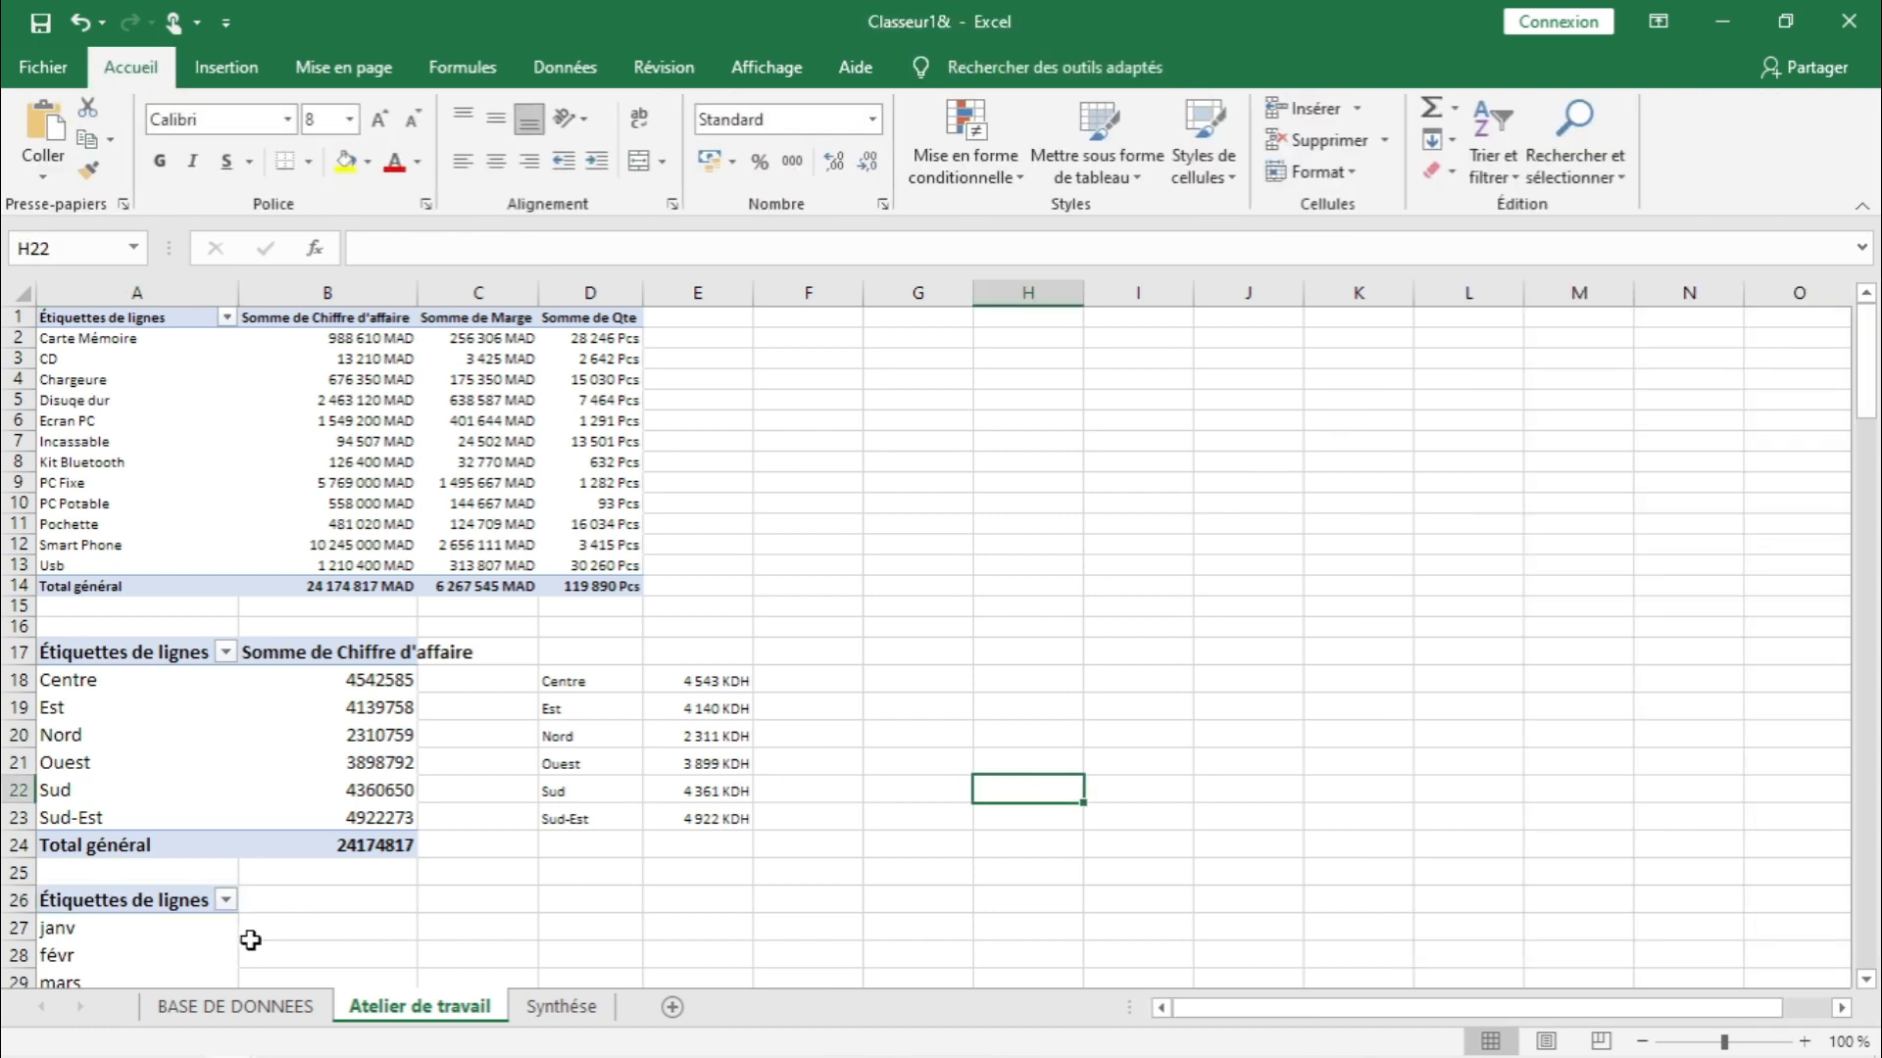
left_click_drag(206, 949, 206, 933)
left_click_drag(1585, 560, 1756, 894)
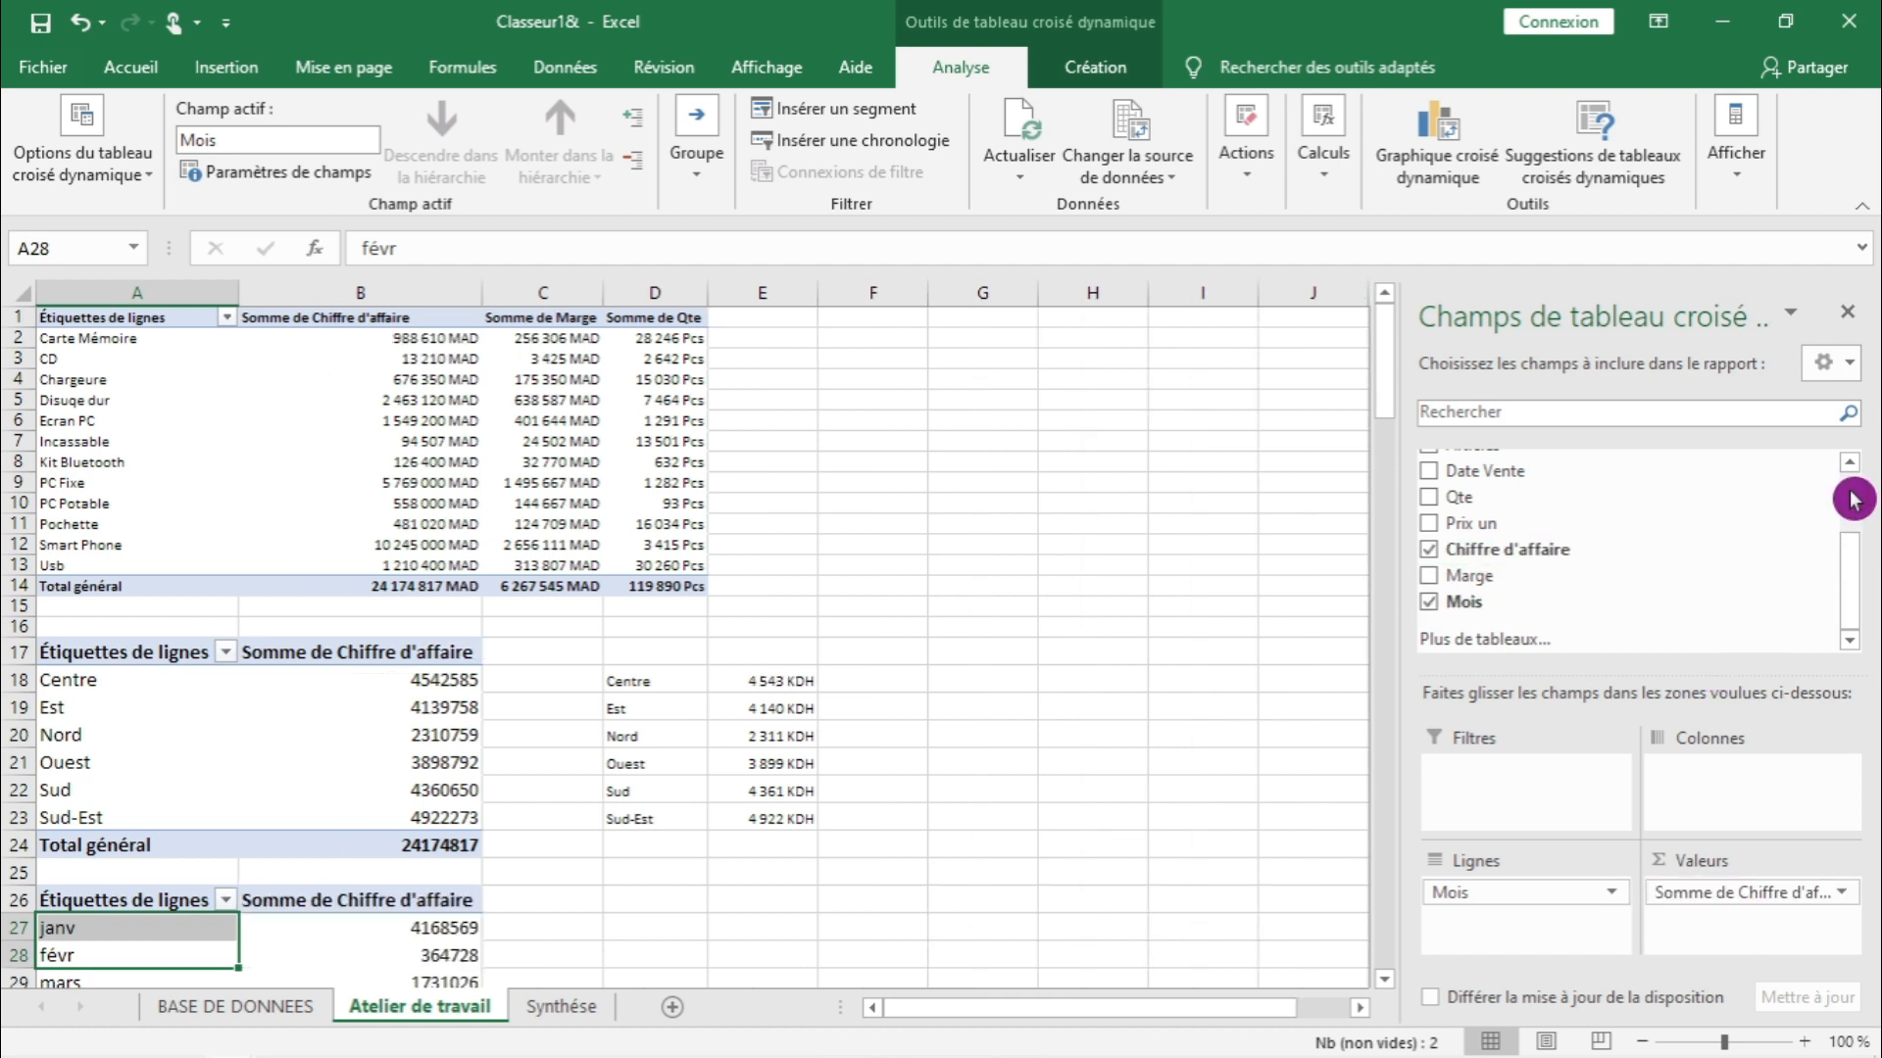
left_click(1850, 316)
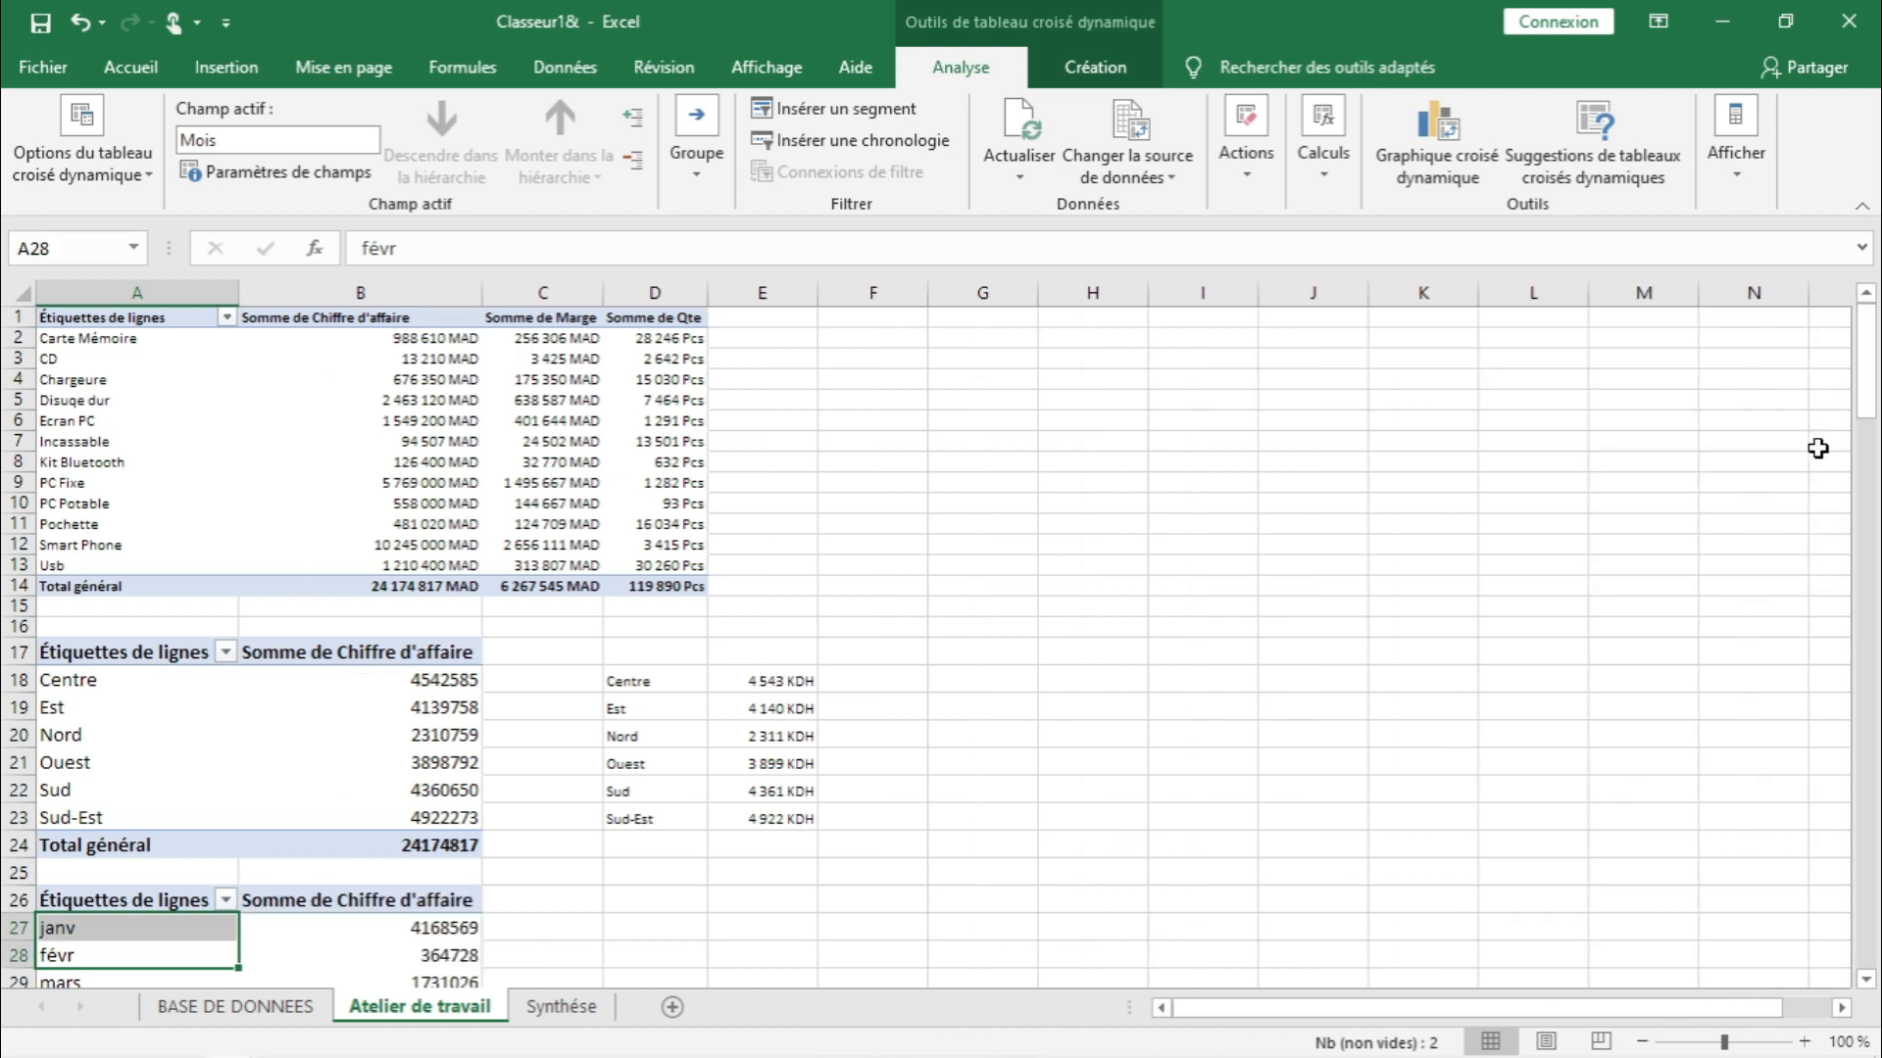
- Enter the formula =A27 in cell D27 to link it to the monthly pivot table's first month label
left_click_drag(1865, 403, 1870, 518)
left_click_drag(655, 379, 774, 402)
left_click(686, 399)
key("Down")
key("Down")
key("Down")
key("Down")
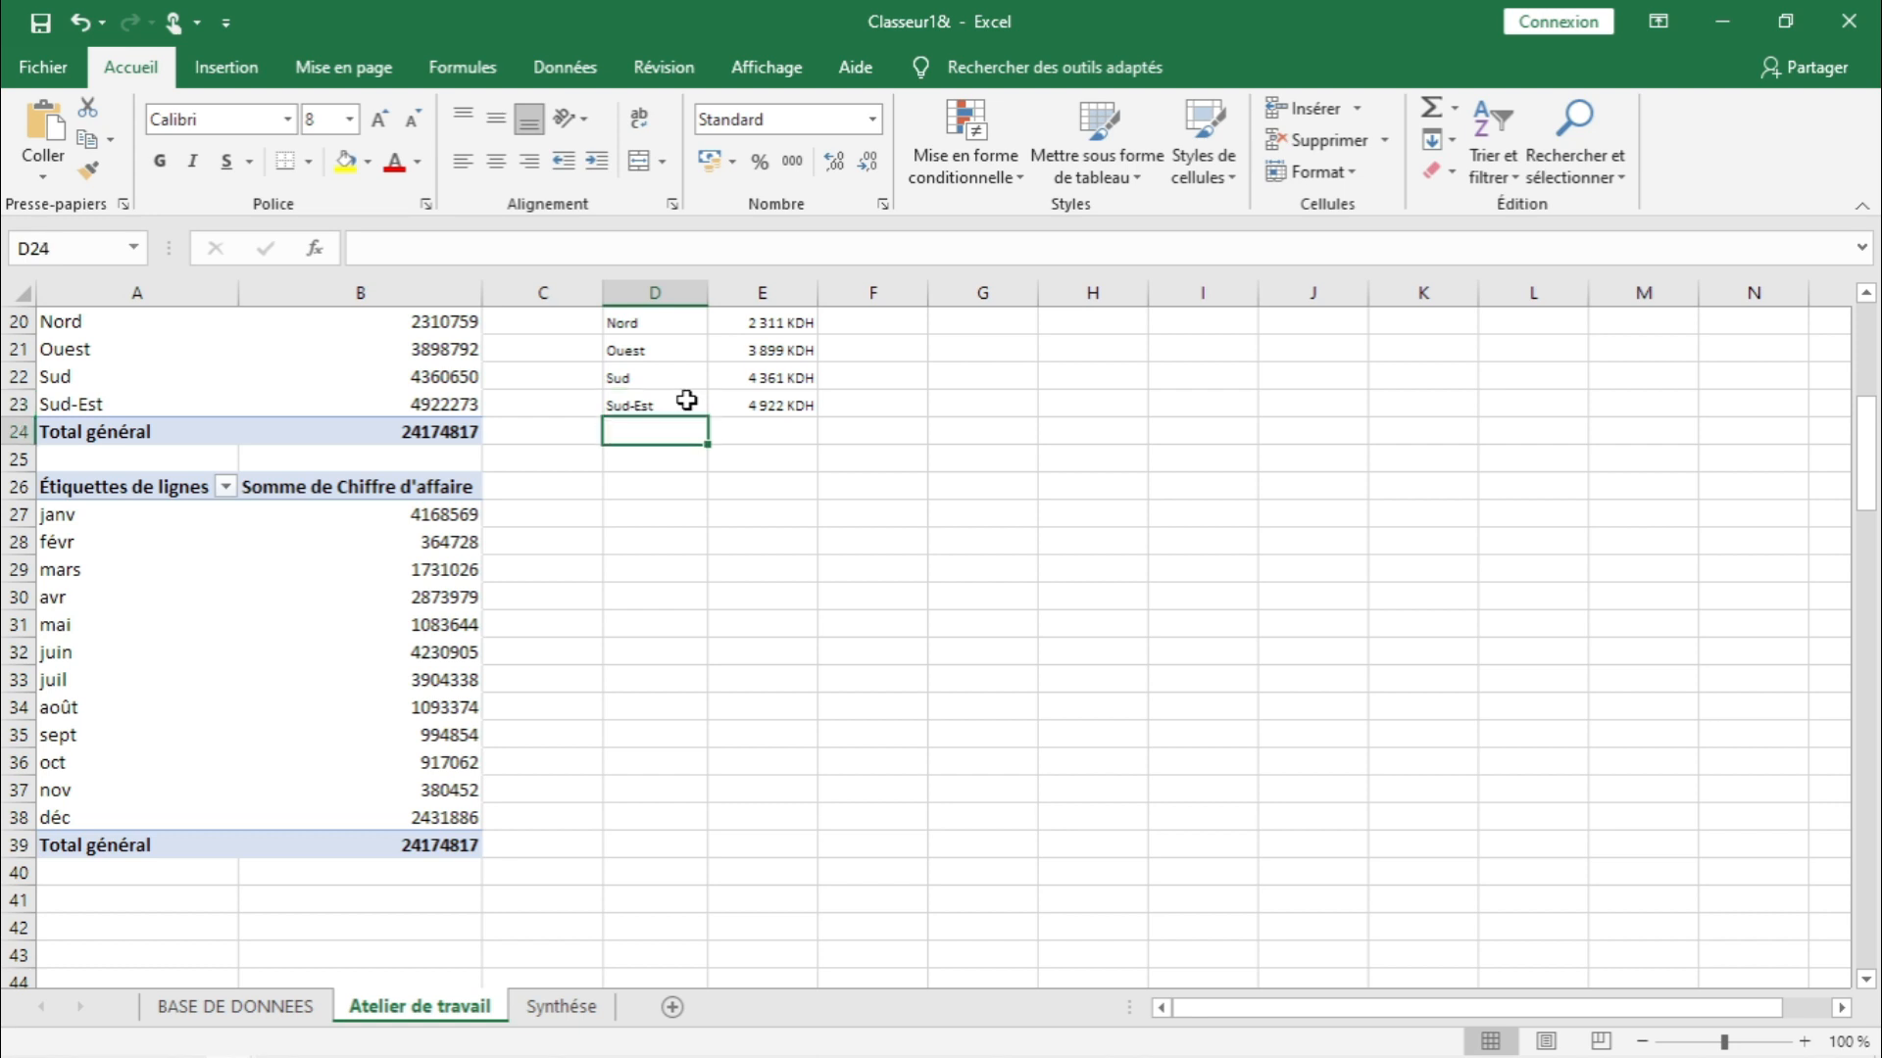
type("=")
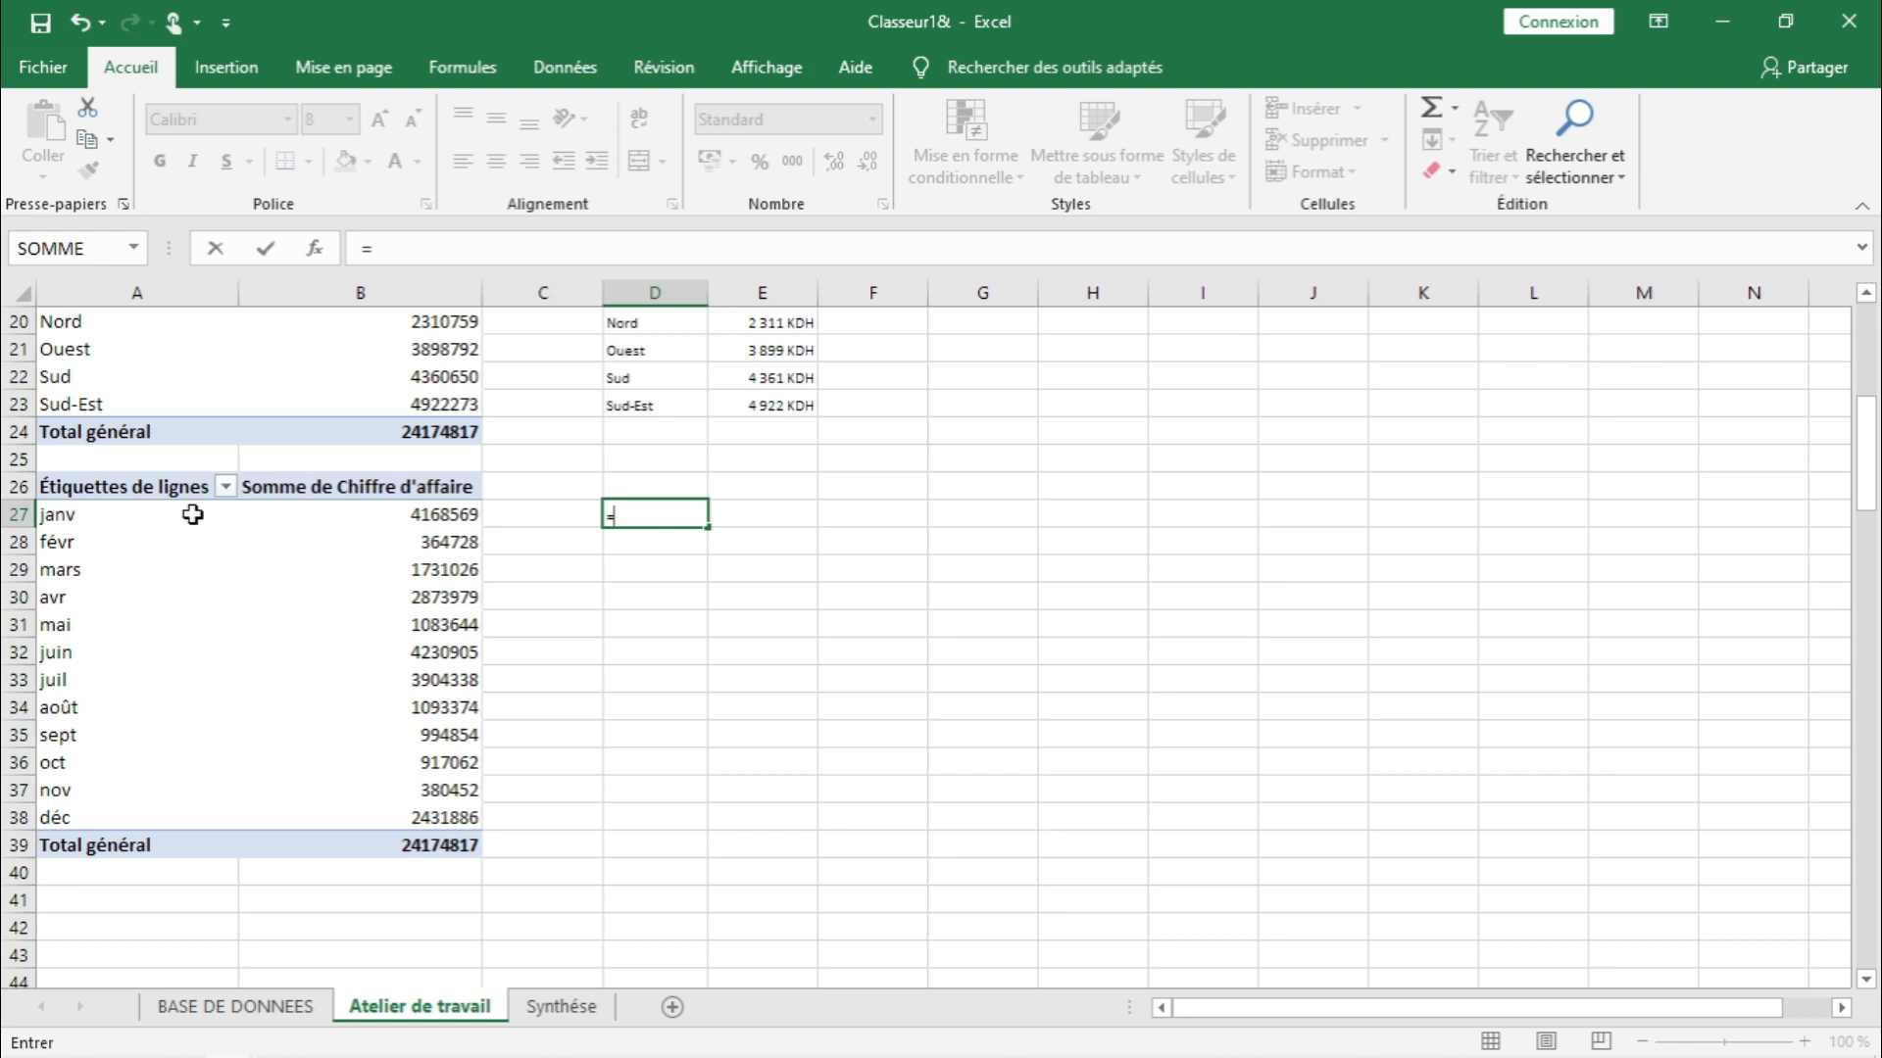
type("A")
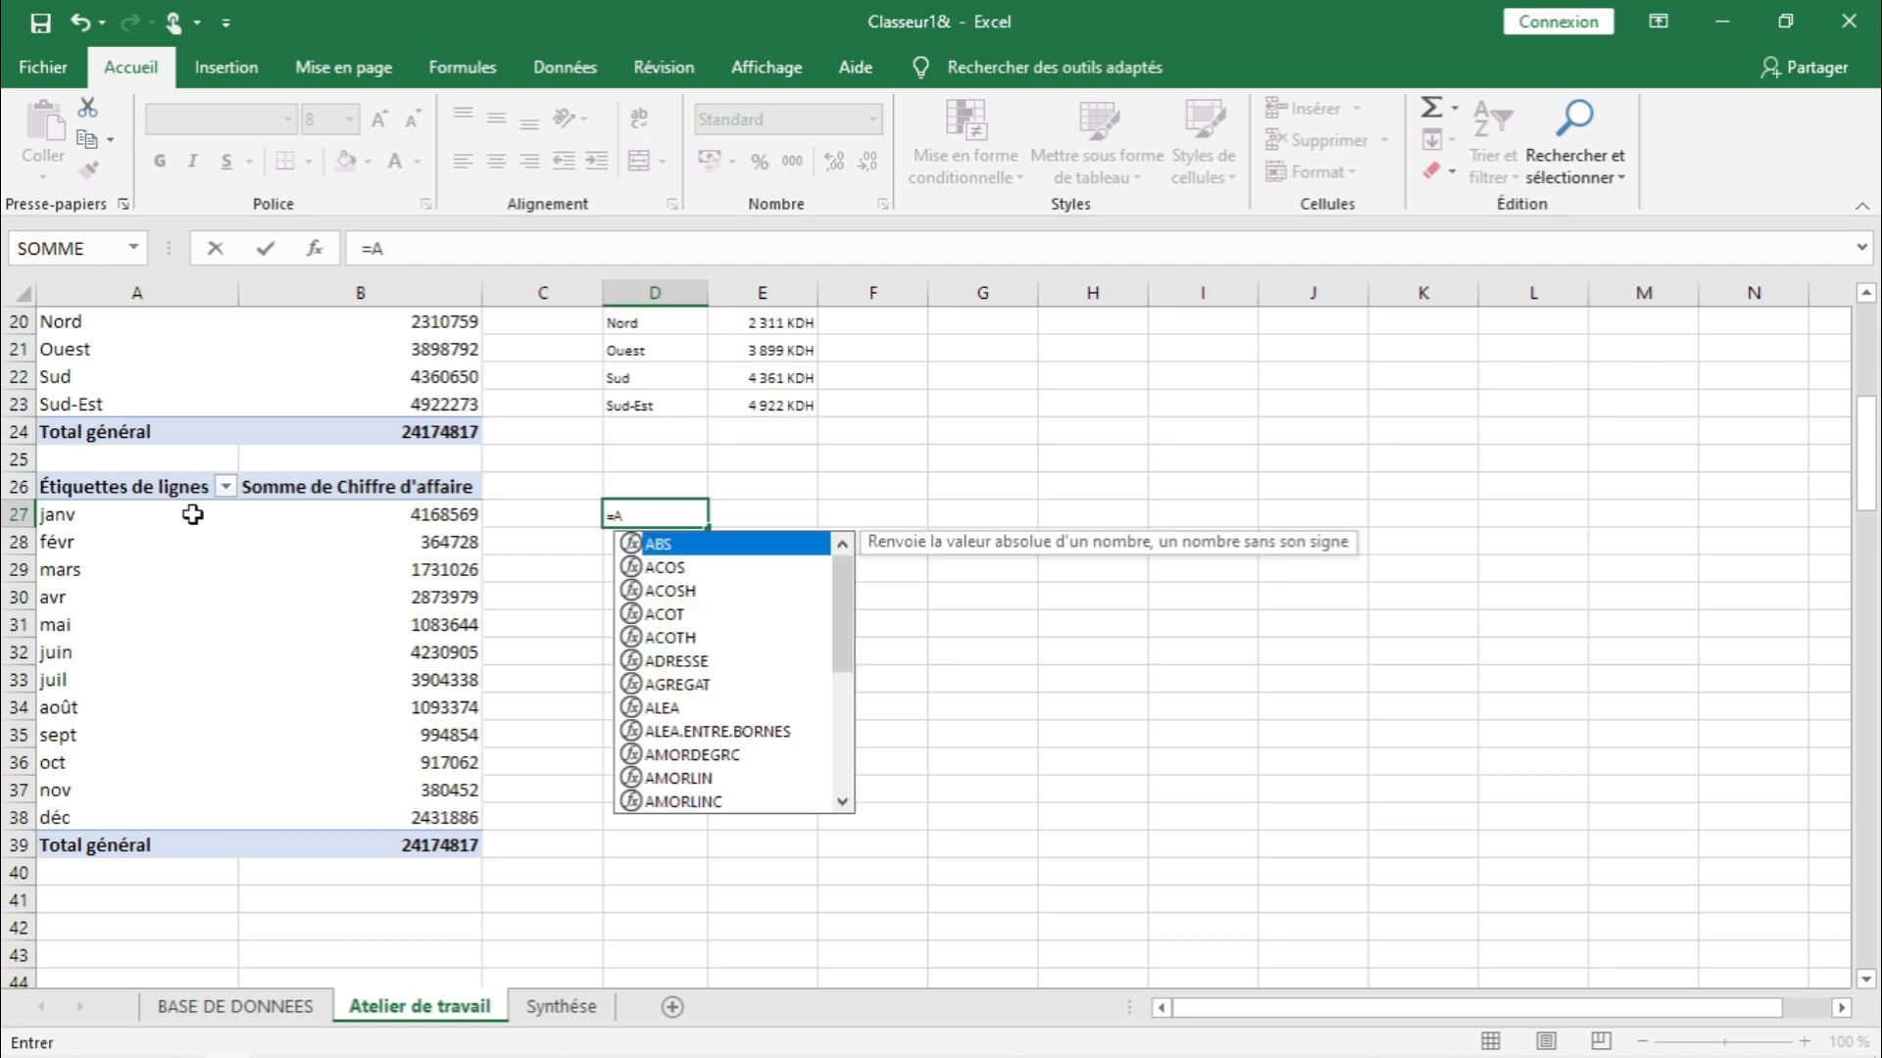
type("27")
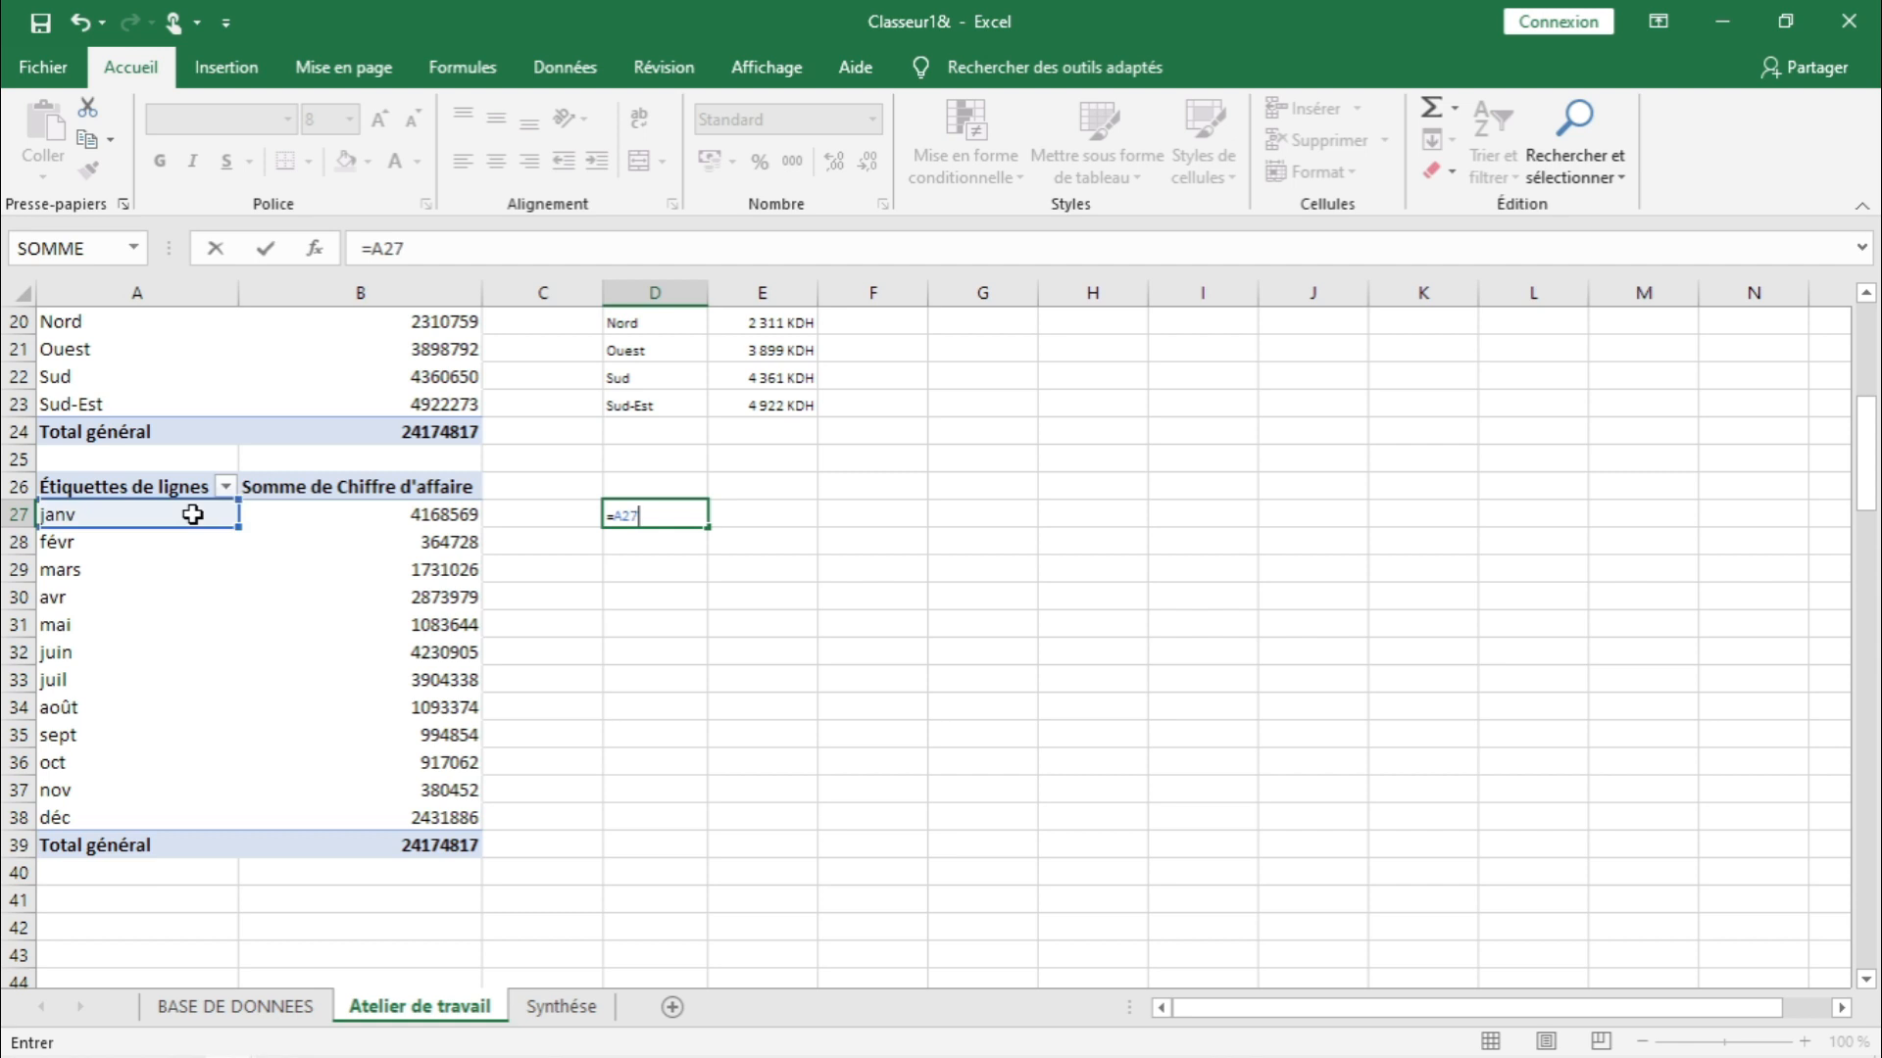
key("Return")
- Enter =B27/1000 in cell E27 and fill the month and revenue formulas of columns D and E down to row 38
key("Up")
key("Right")
key("ctrl+r")
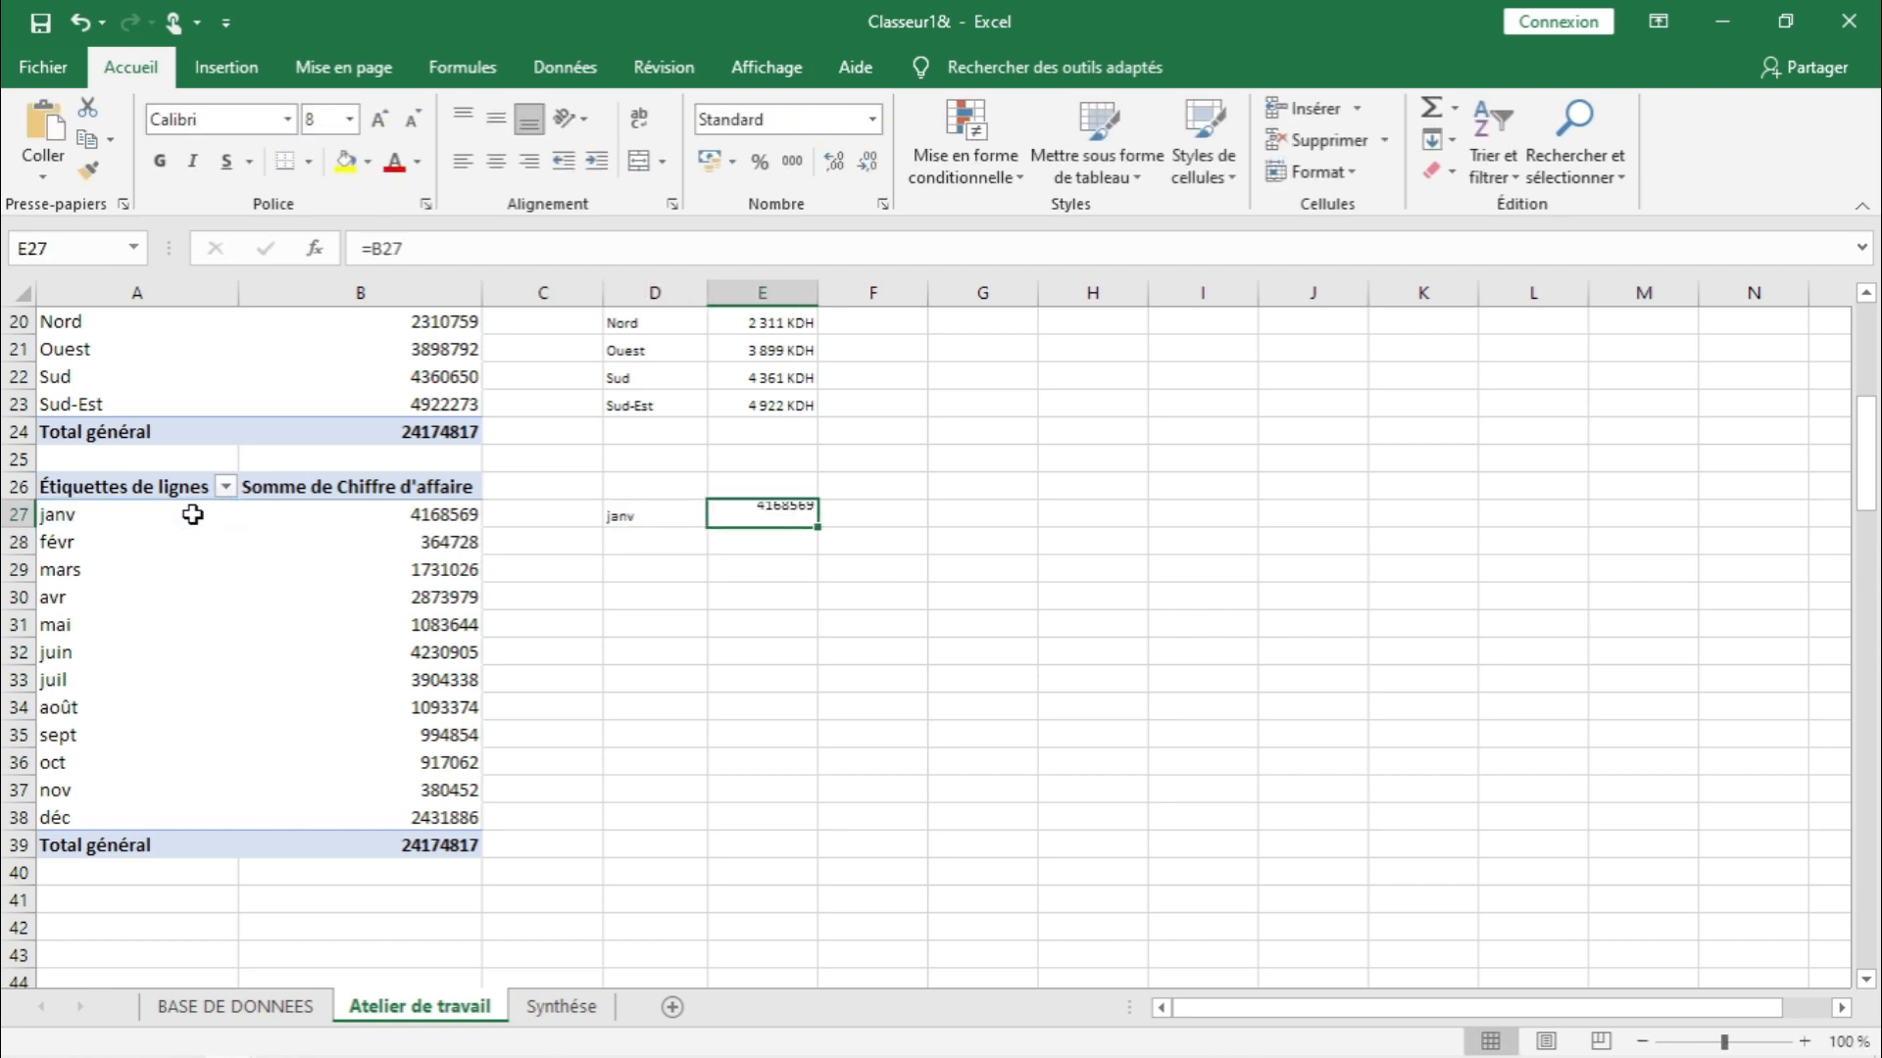
left_click(443, 248)
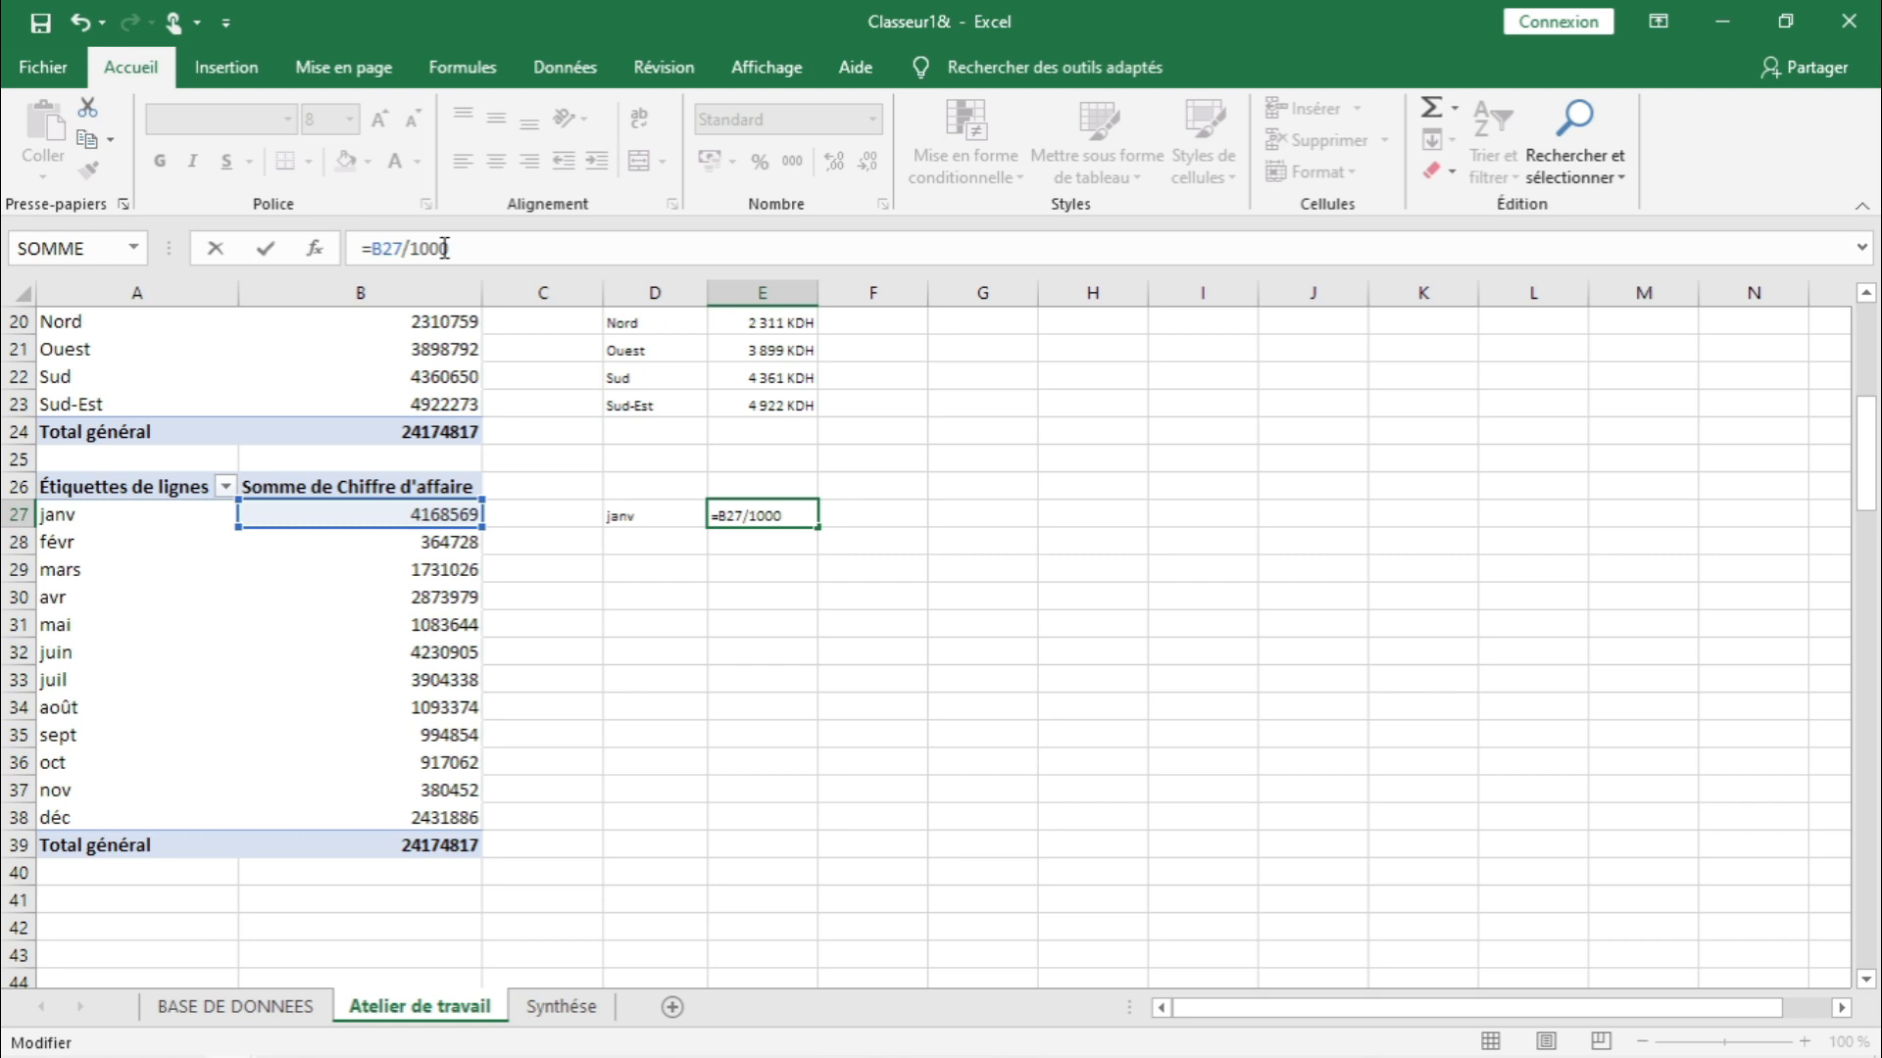
key("Return")
left_click_drag(669, 519, 790, 825)
left_click_drag(789, 511, 780, 826)
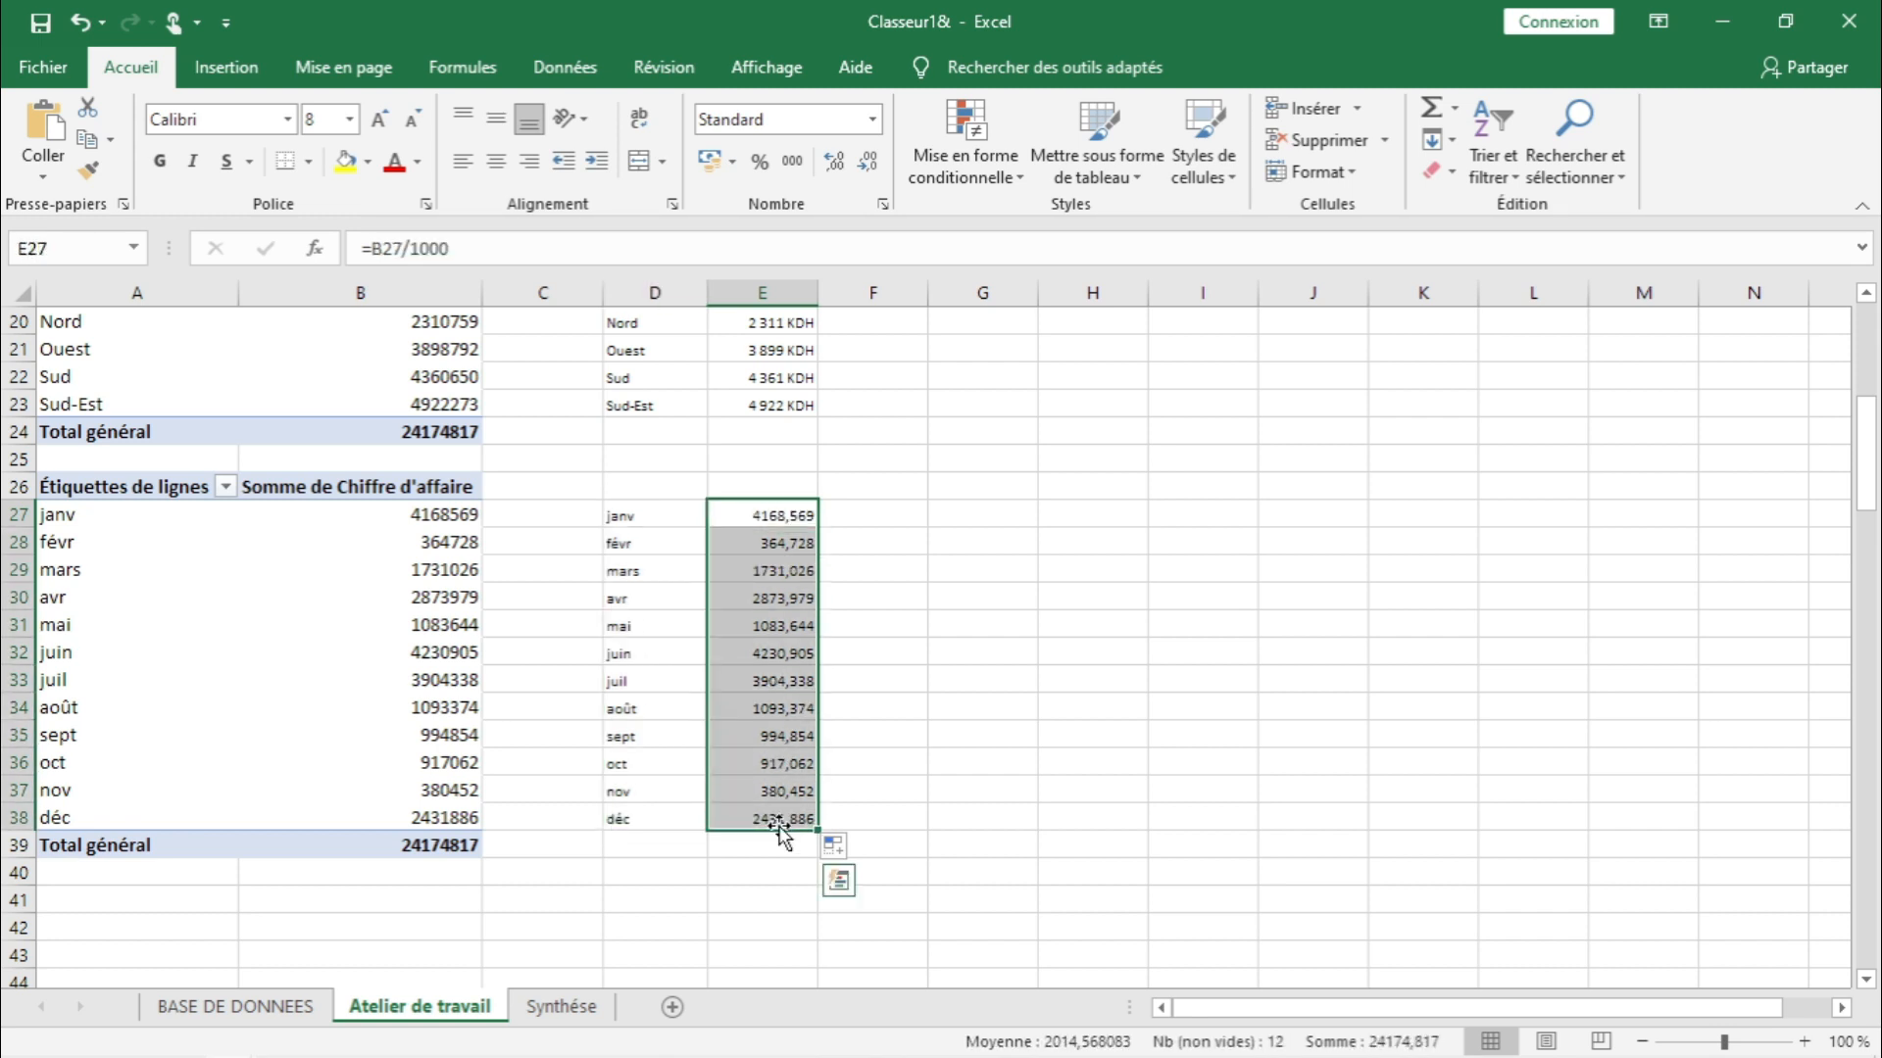
- Apply the existing custom number format # ##0 [$KDH] to the monthly revenue values in E27:E38
left_click(883, 204)
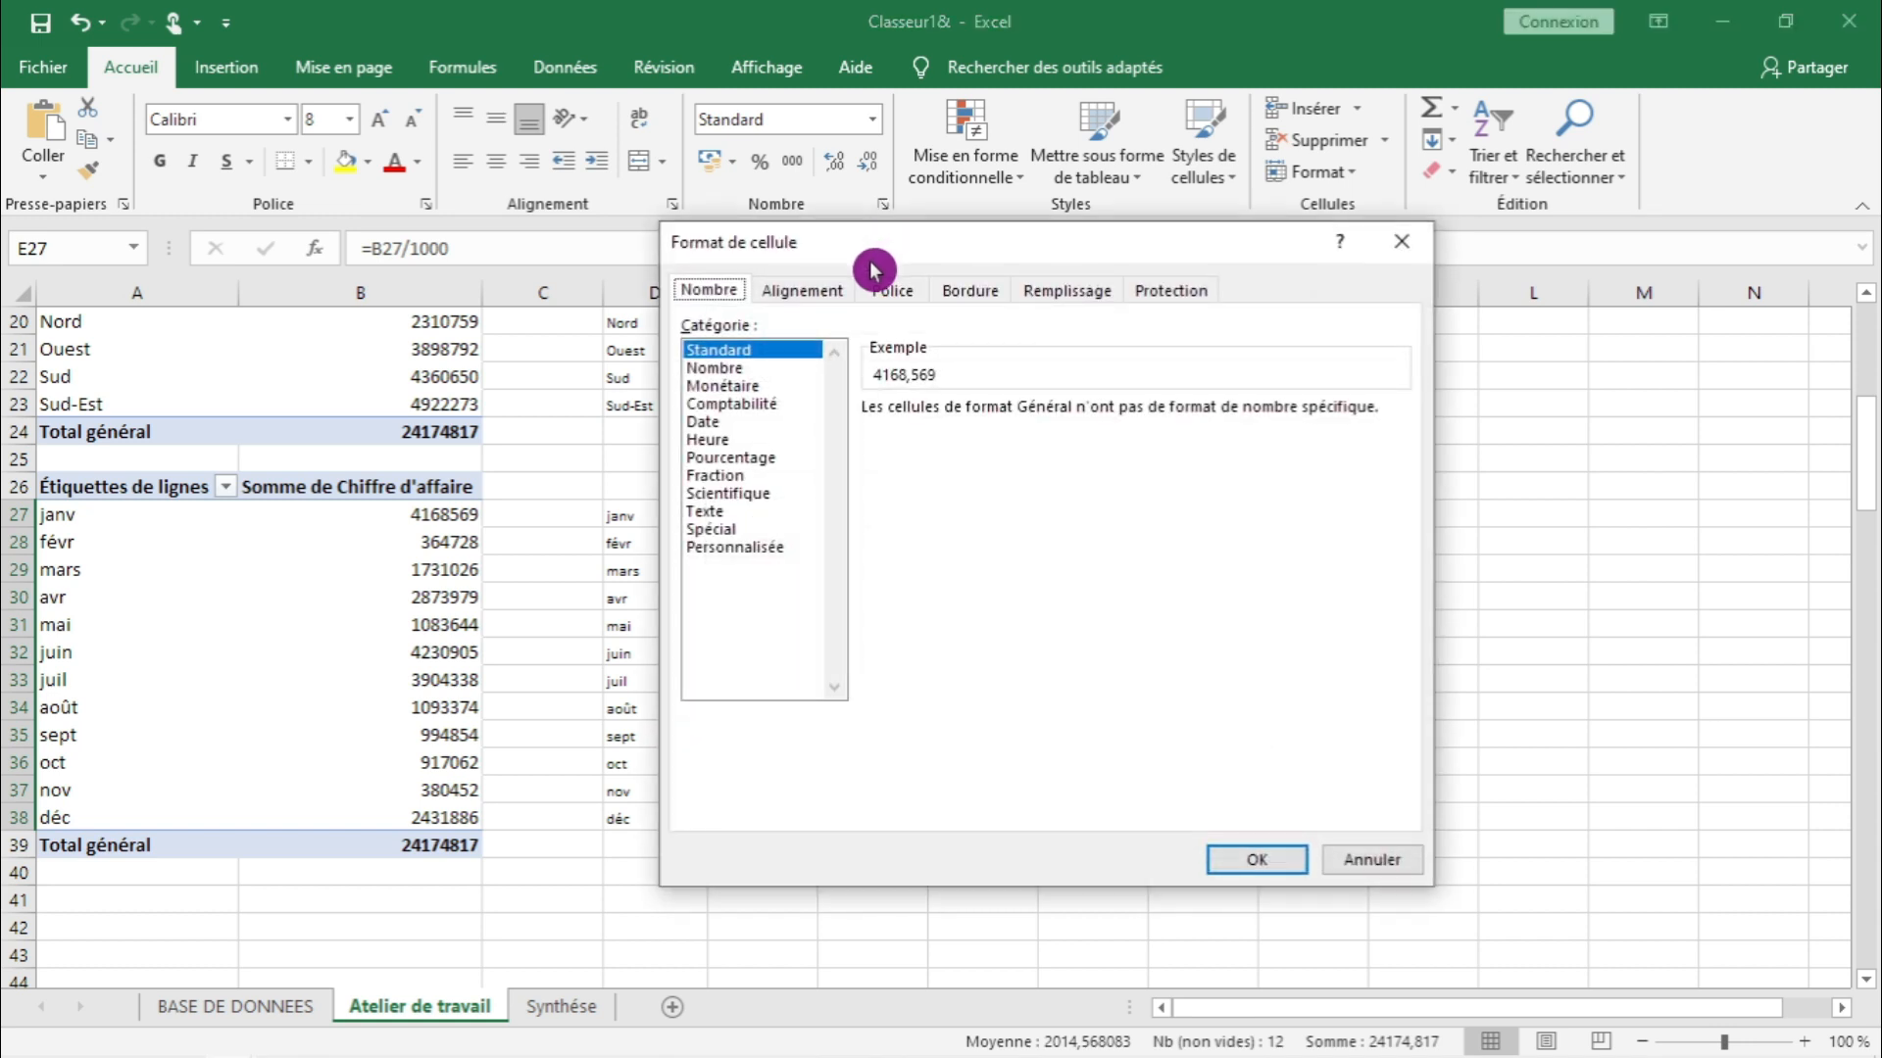
left_click(765, 554)
left_click_drag(1397, 495, 1411, 627)
left_click(960, 654)
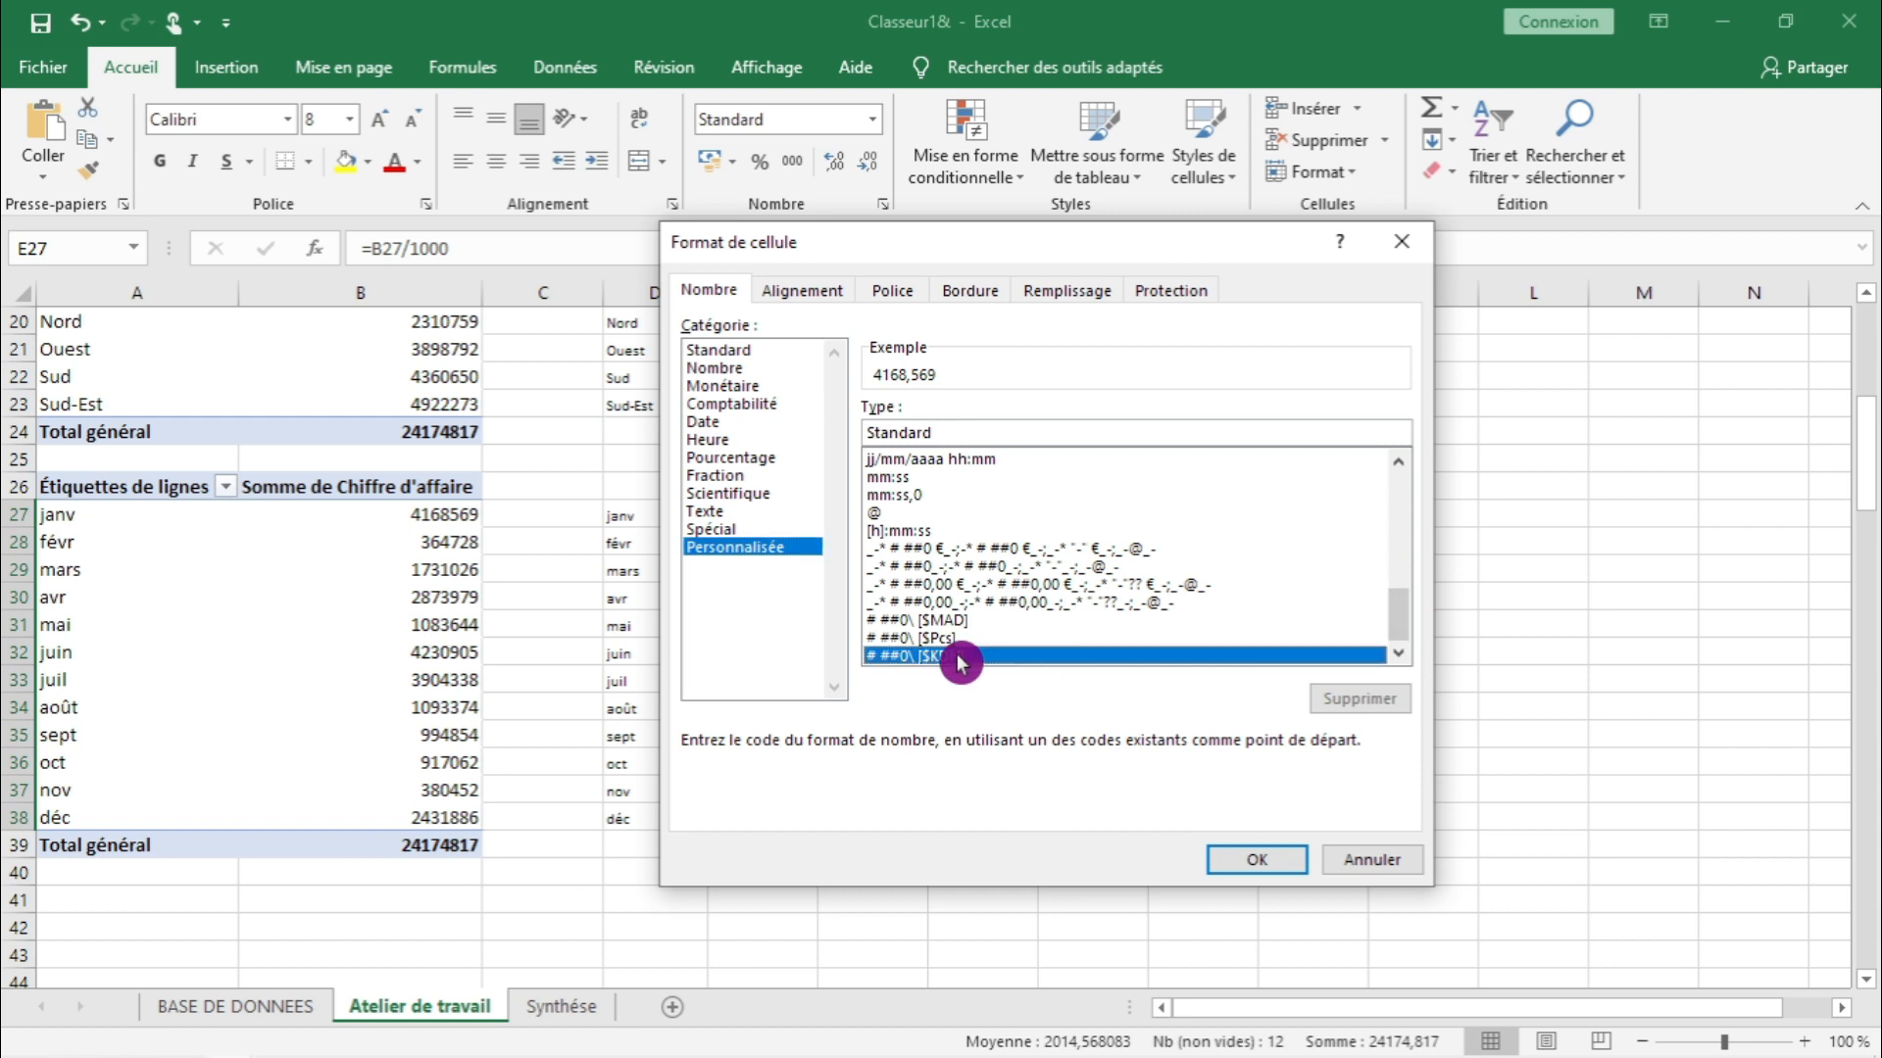
left_click(1233, 862)
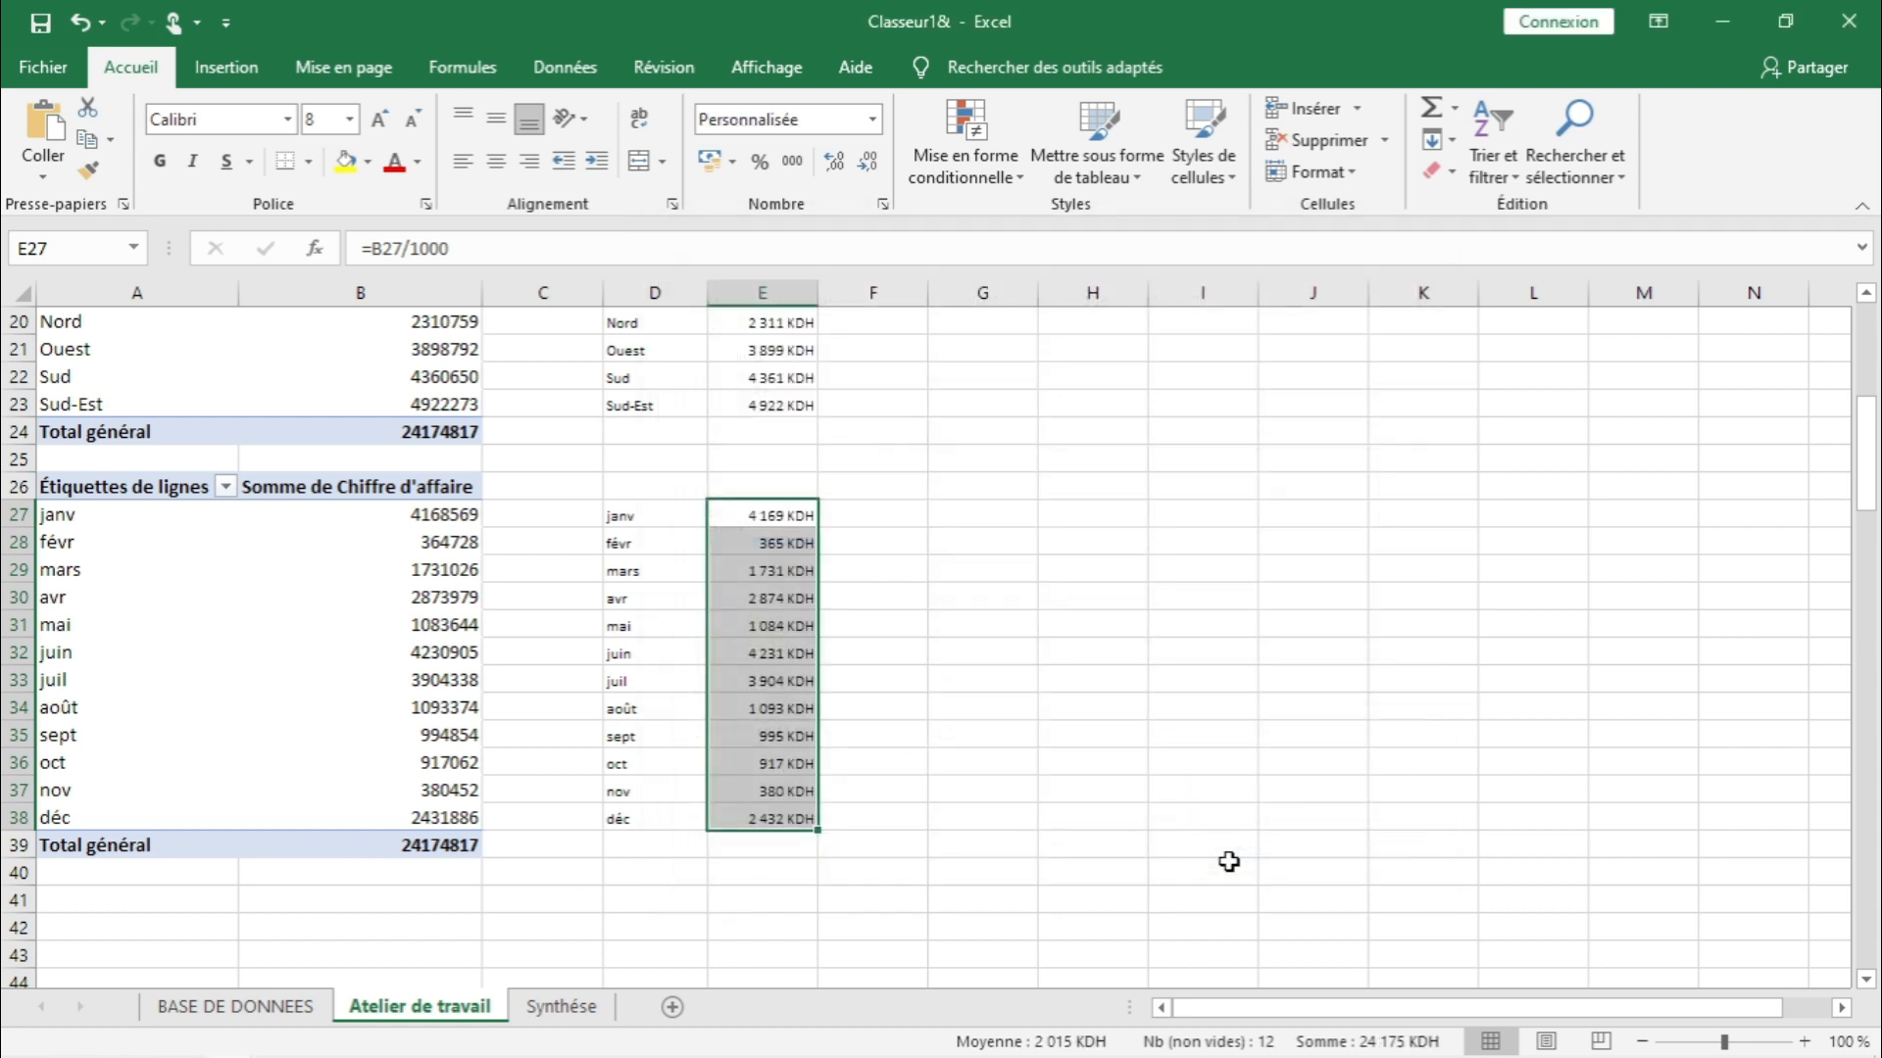
left_click(962, 763)
left_click_drag(667, 507, 775, 823)
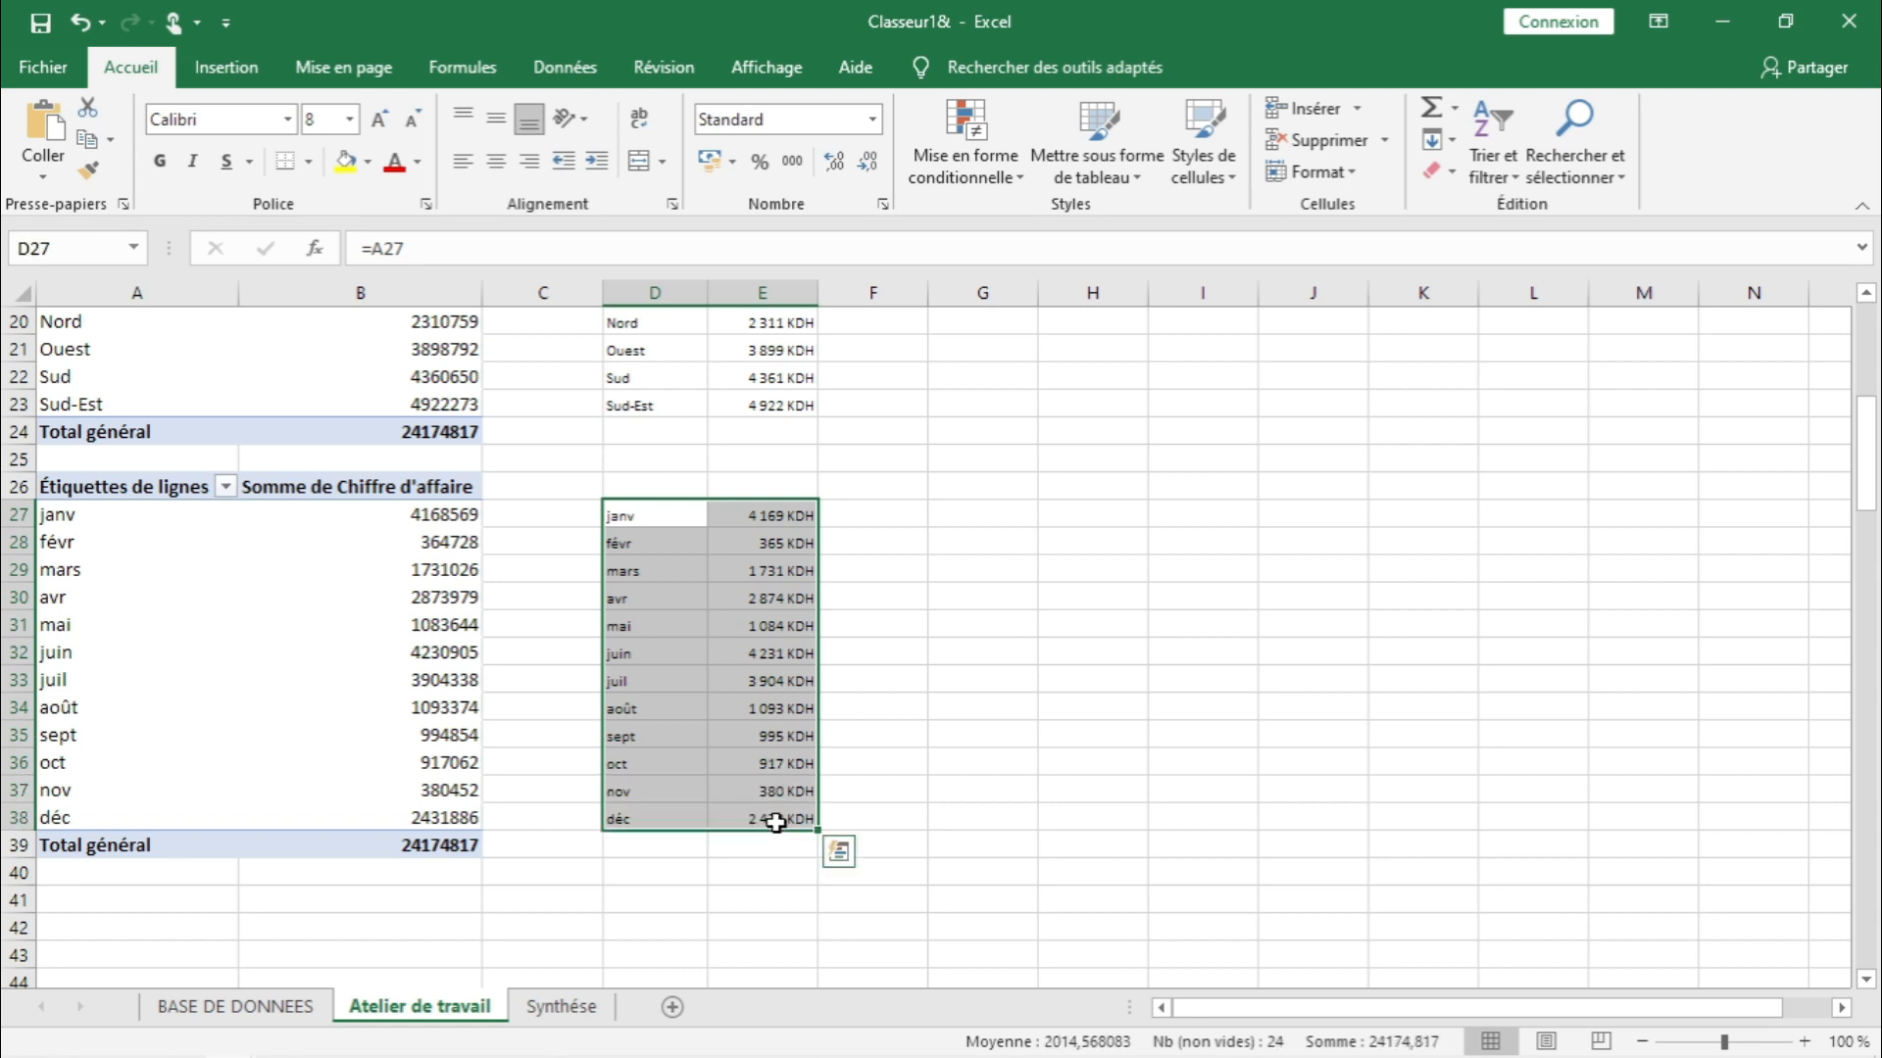
left_click(899, 804)
- On the Synthése sheet, duplicate the Rationalisation de CA / Zone line chart together with its title shape
left_click(588, 1015)
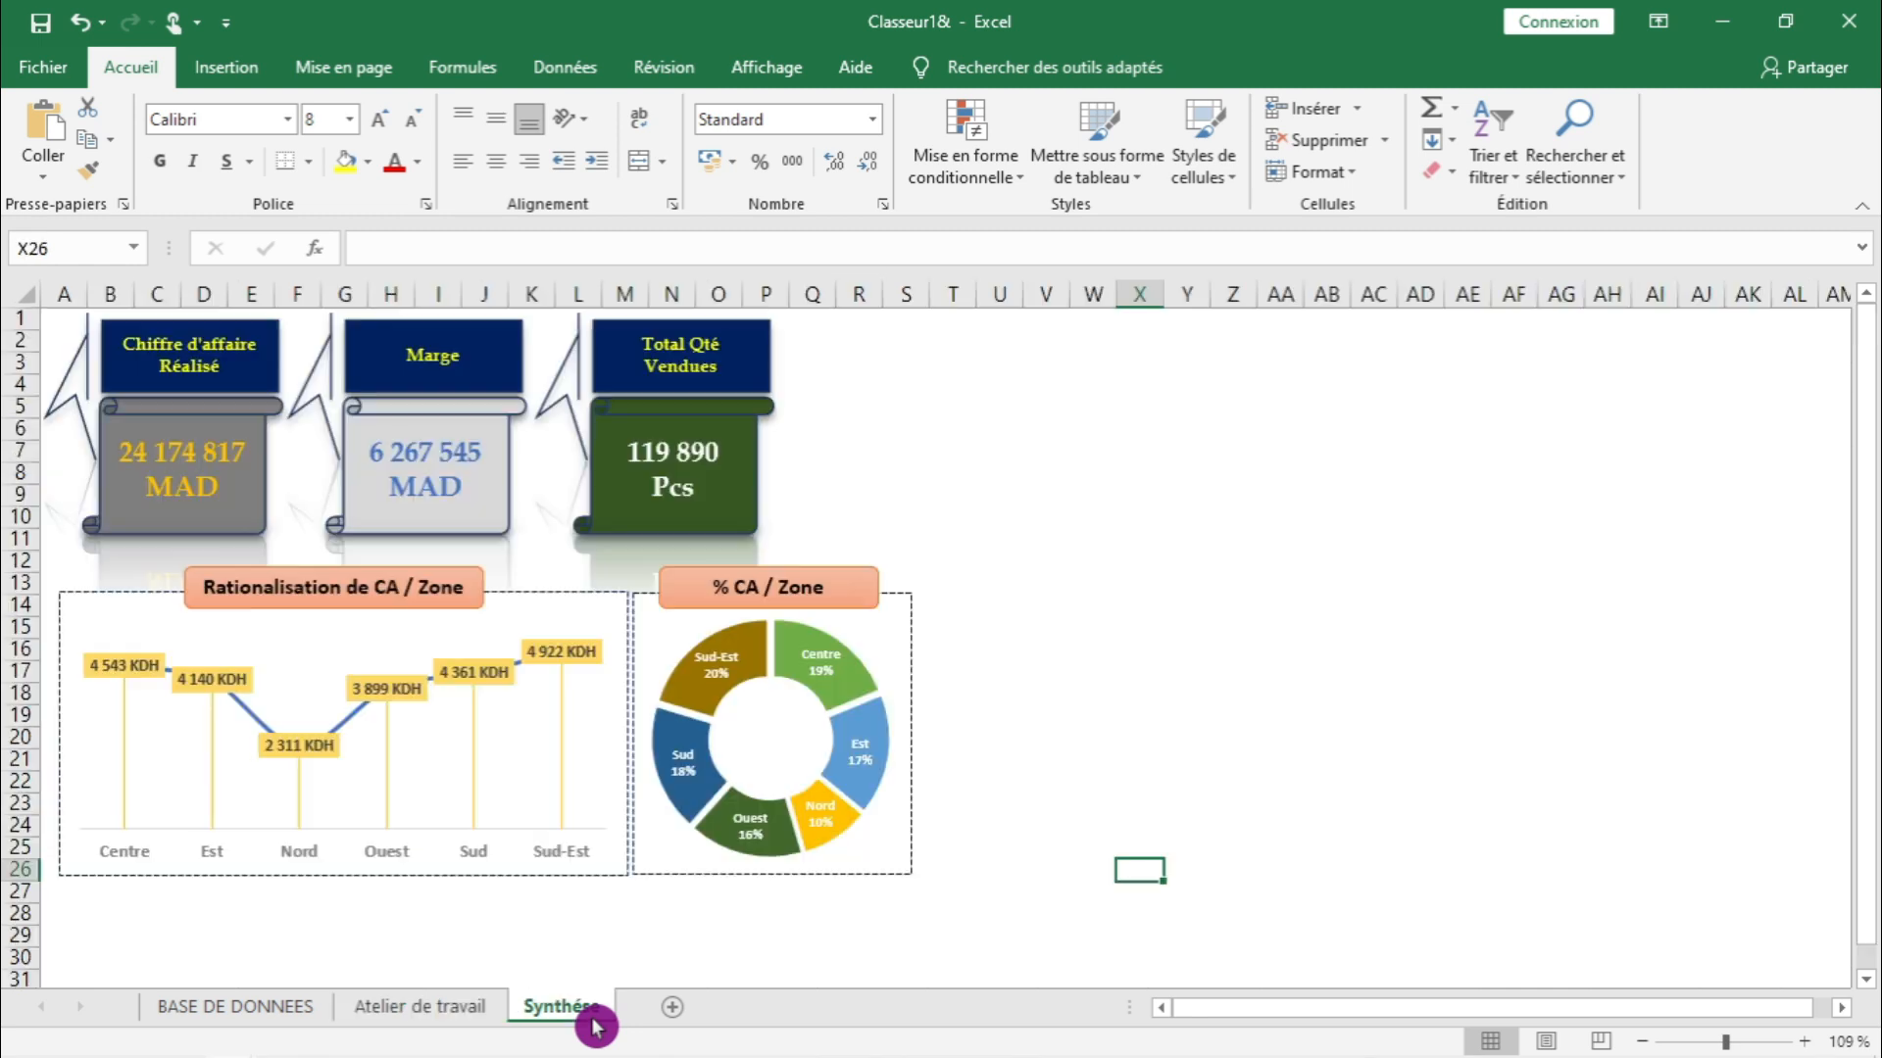
left_click(923, 933)
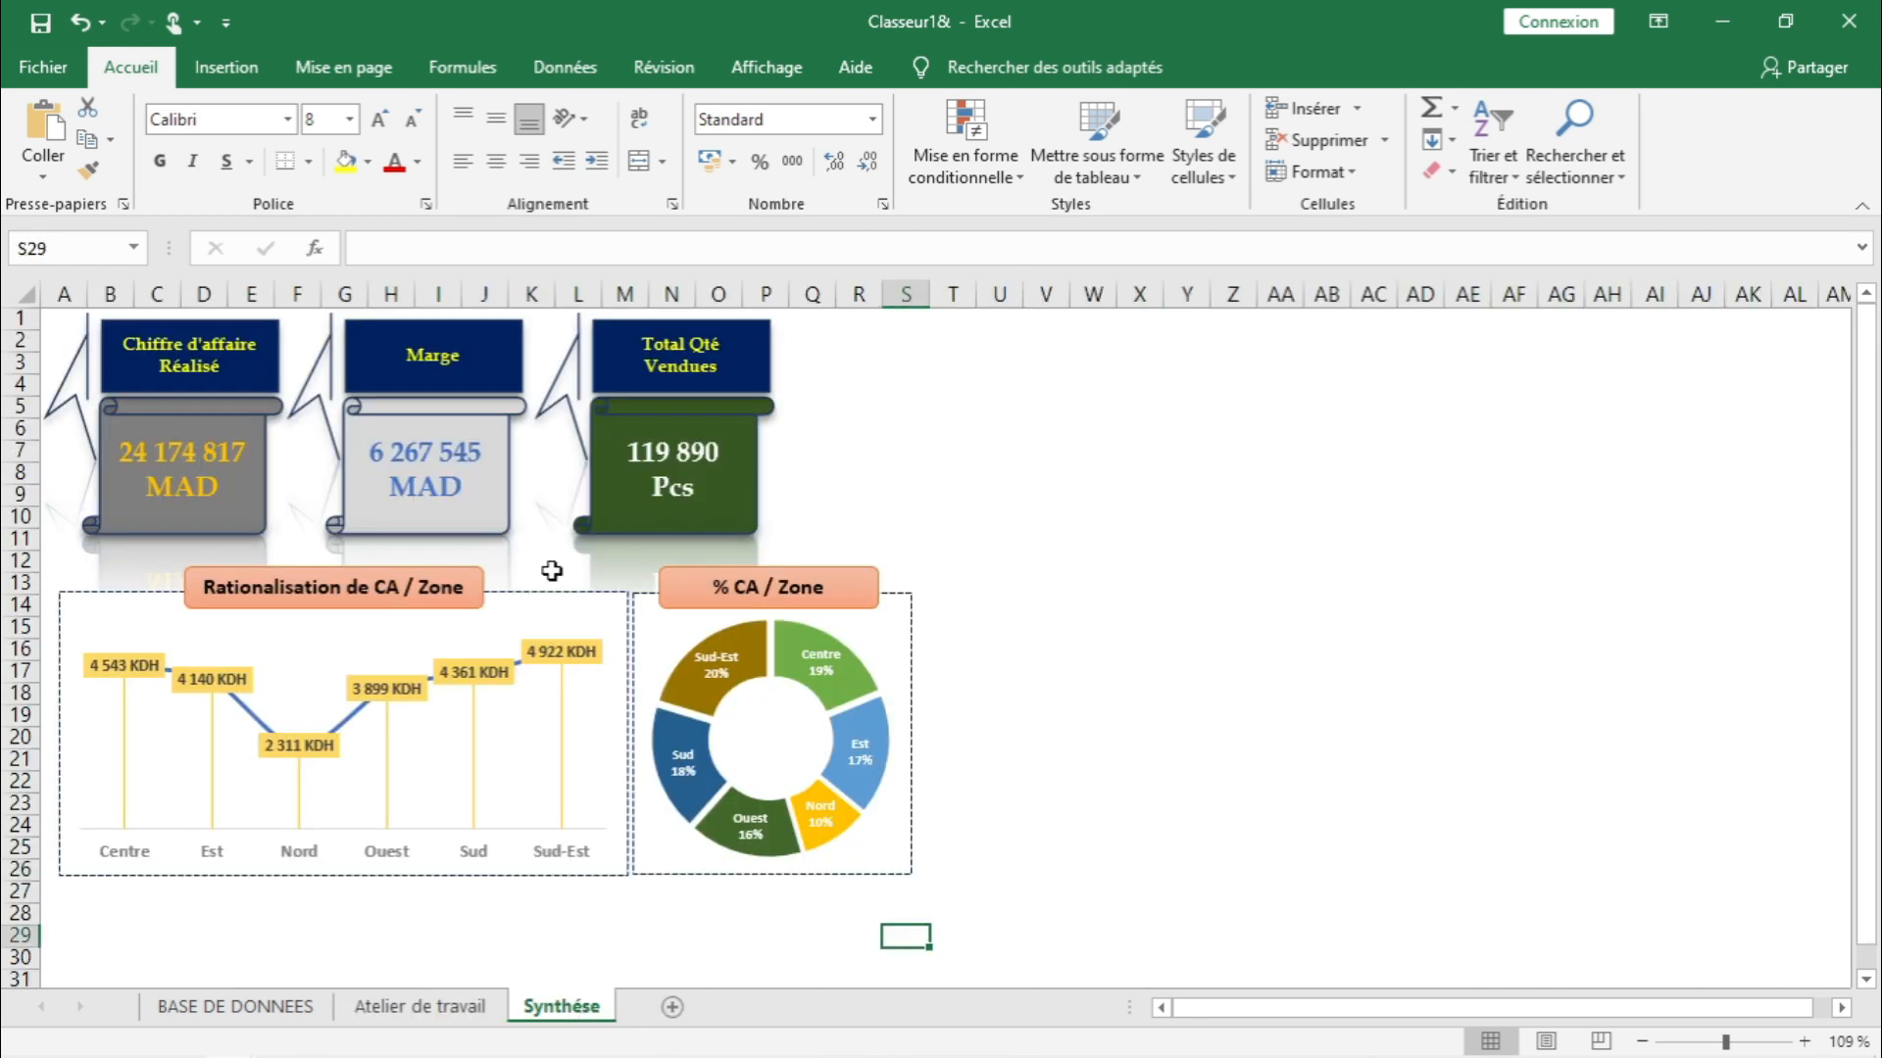
left_click(532, 600)
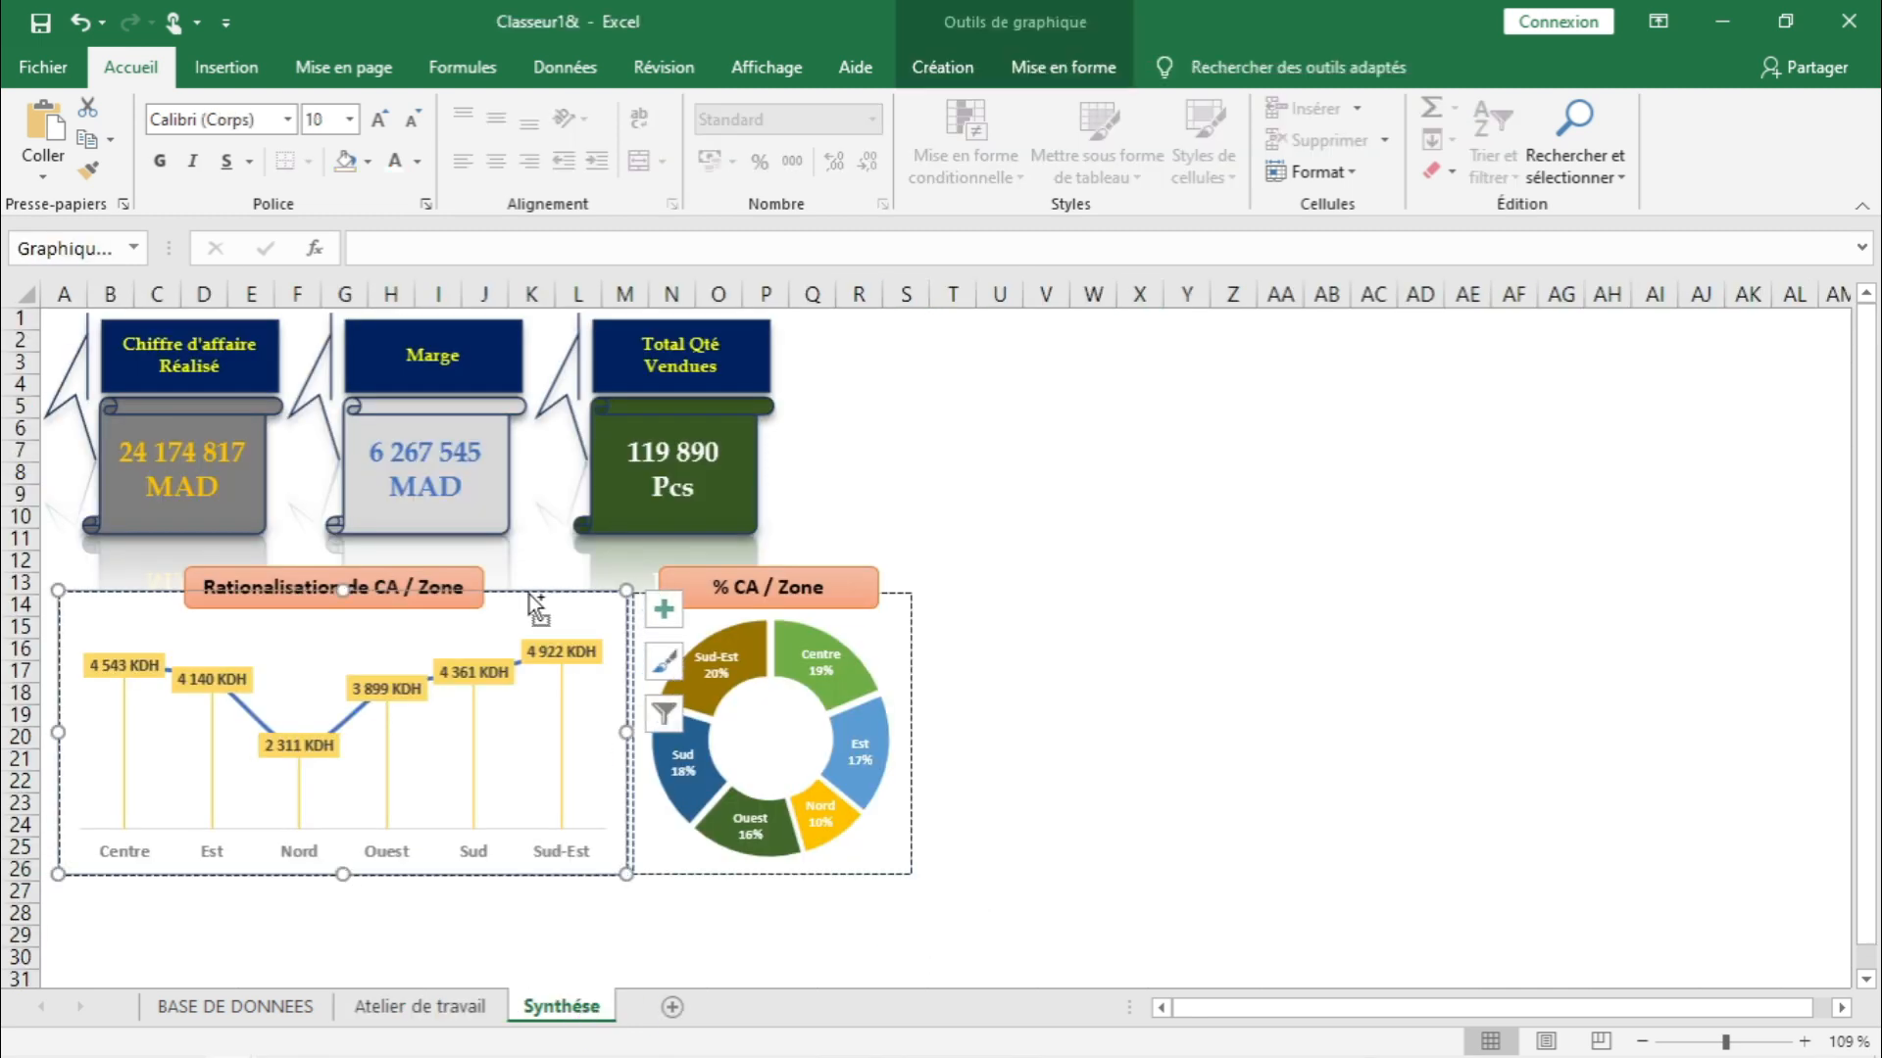
left_click(449, 576)
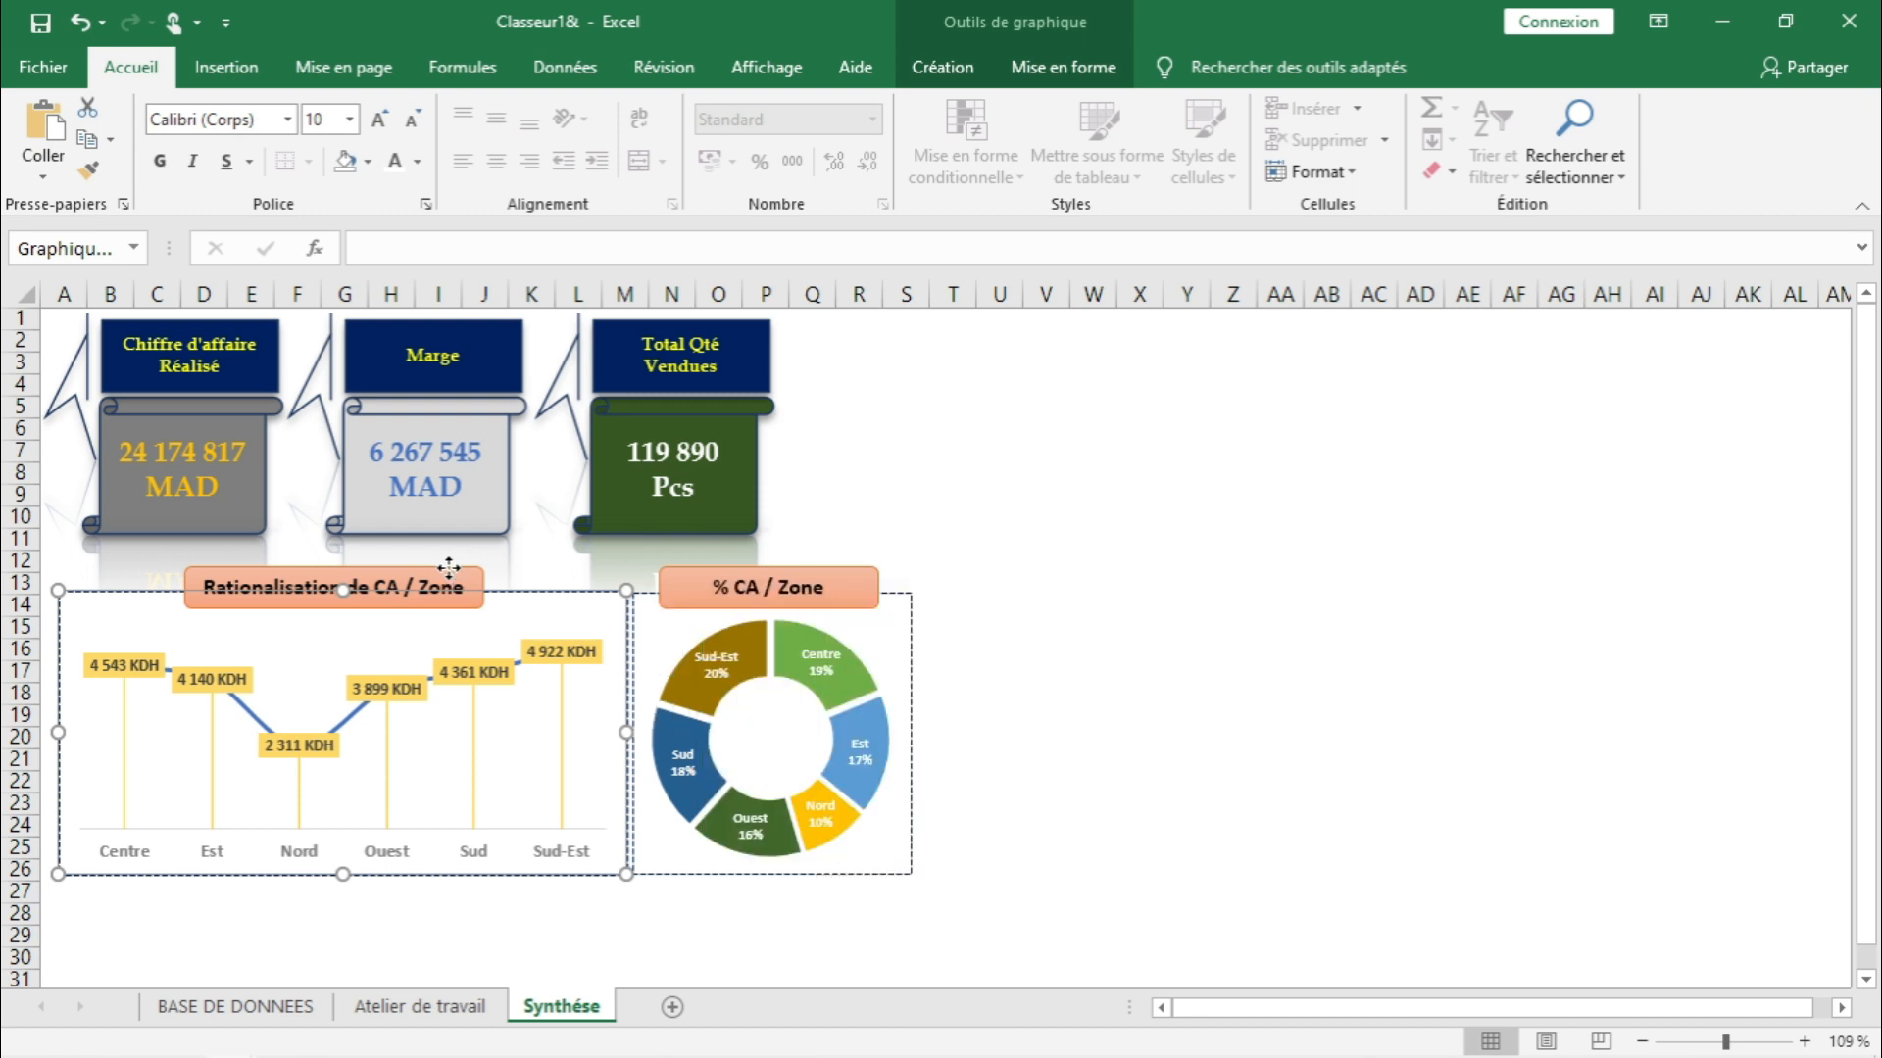
left_click(520, 596, "shift")
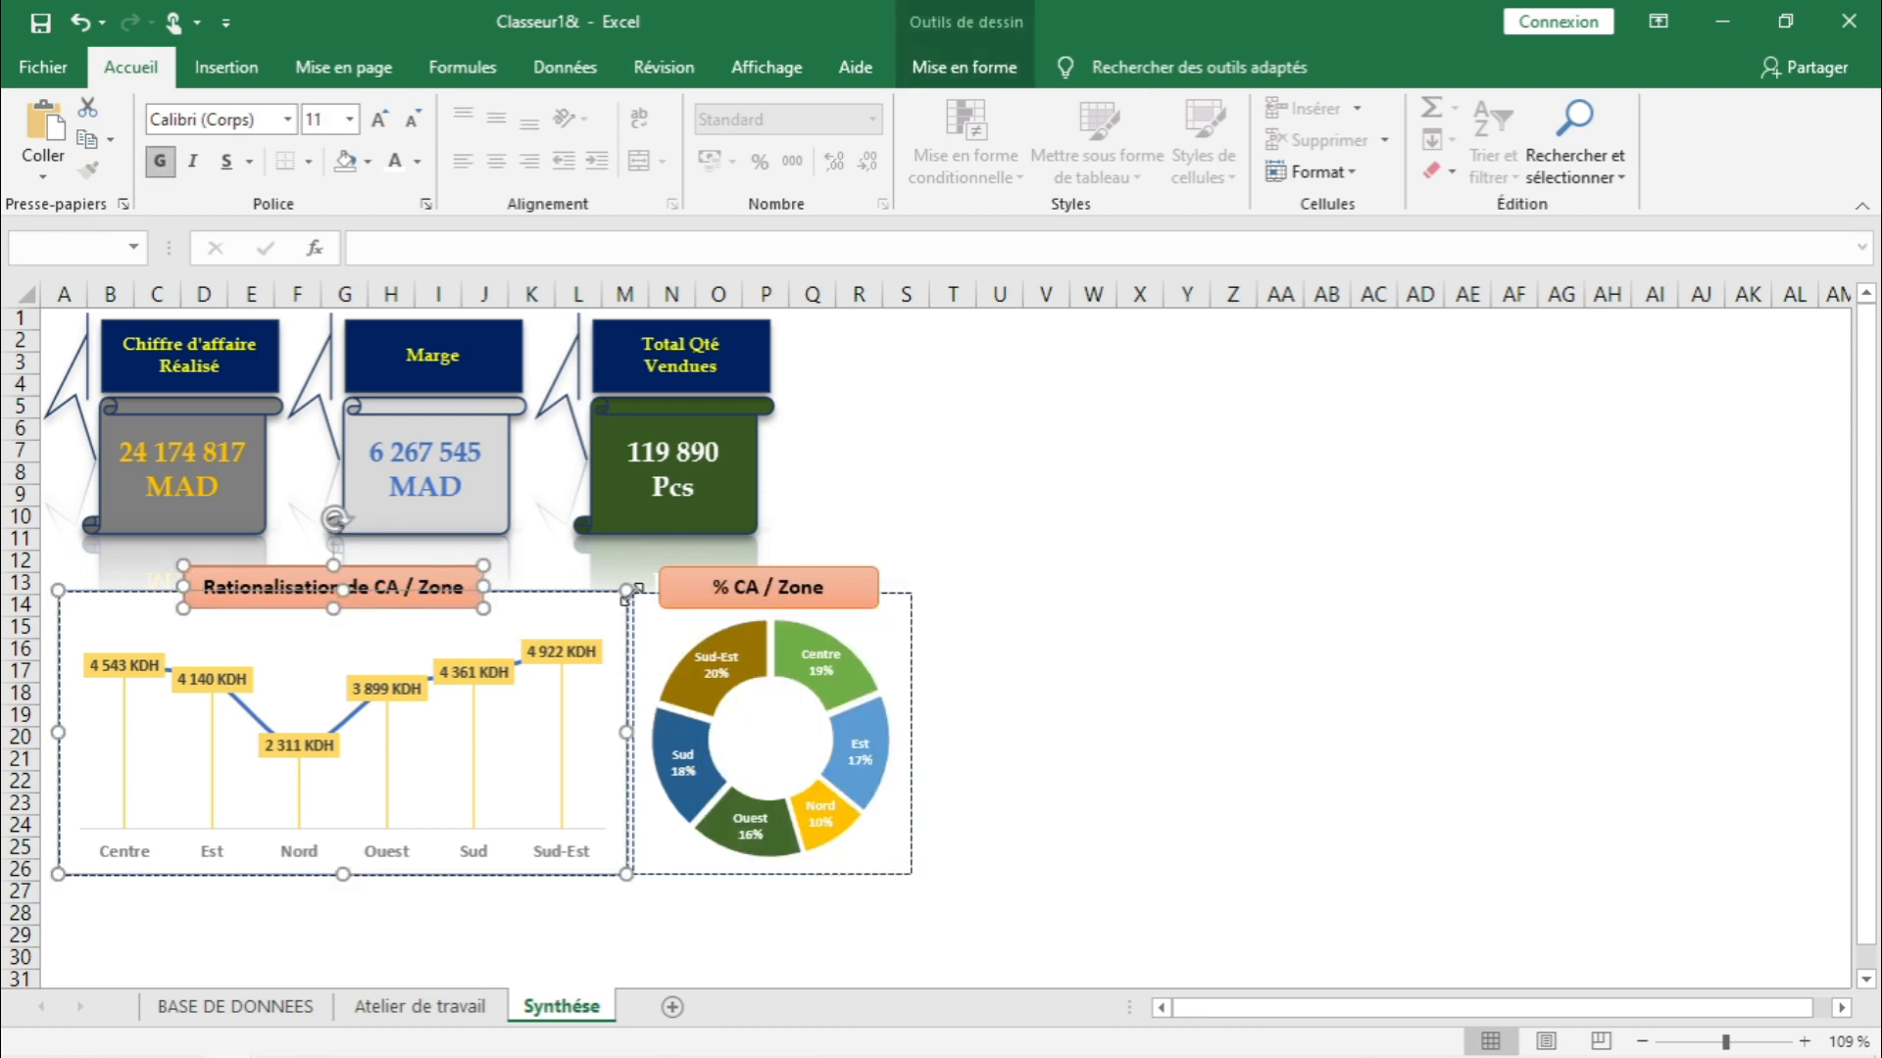
left_click(1078, 624)
key("ctrl+v")
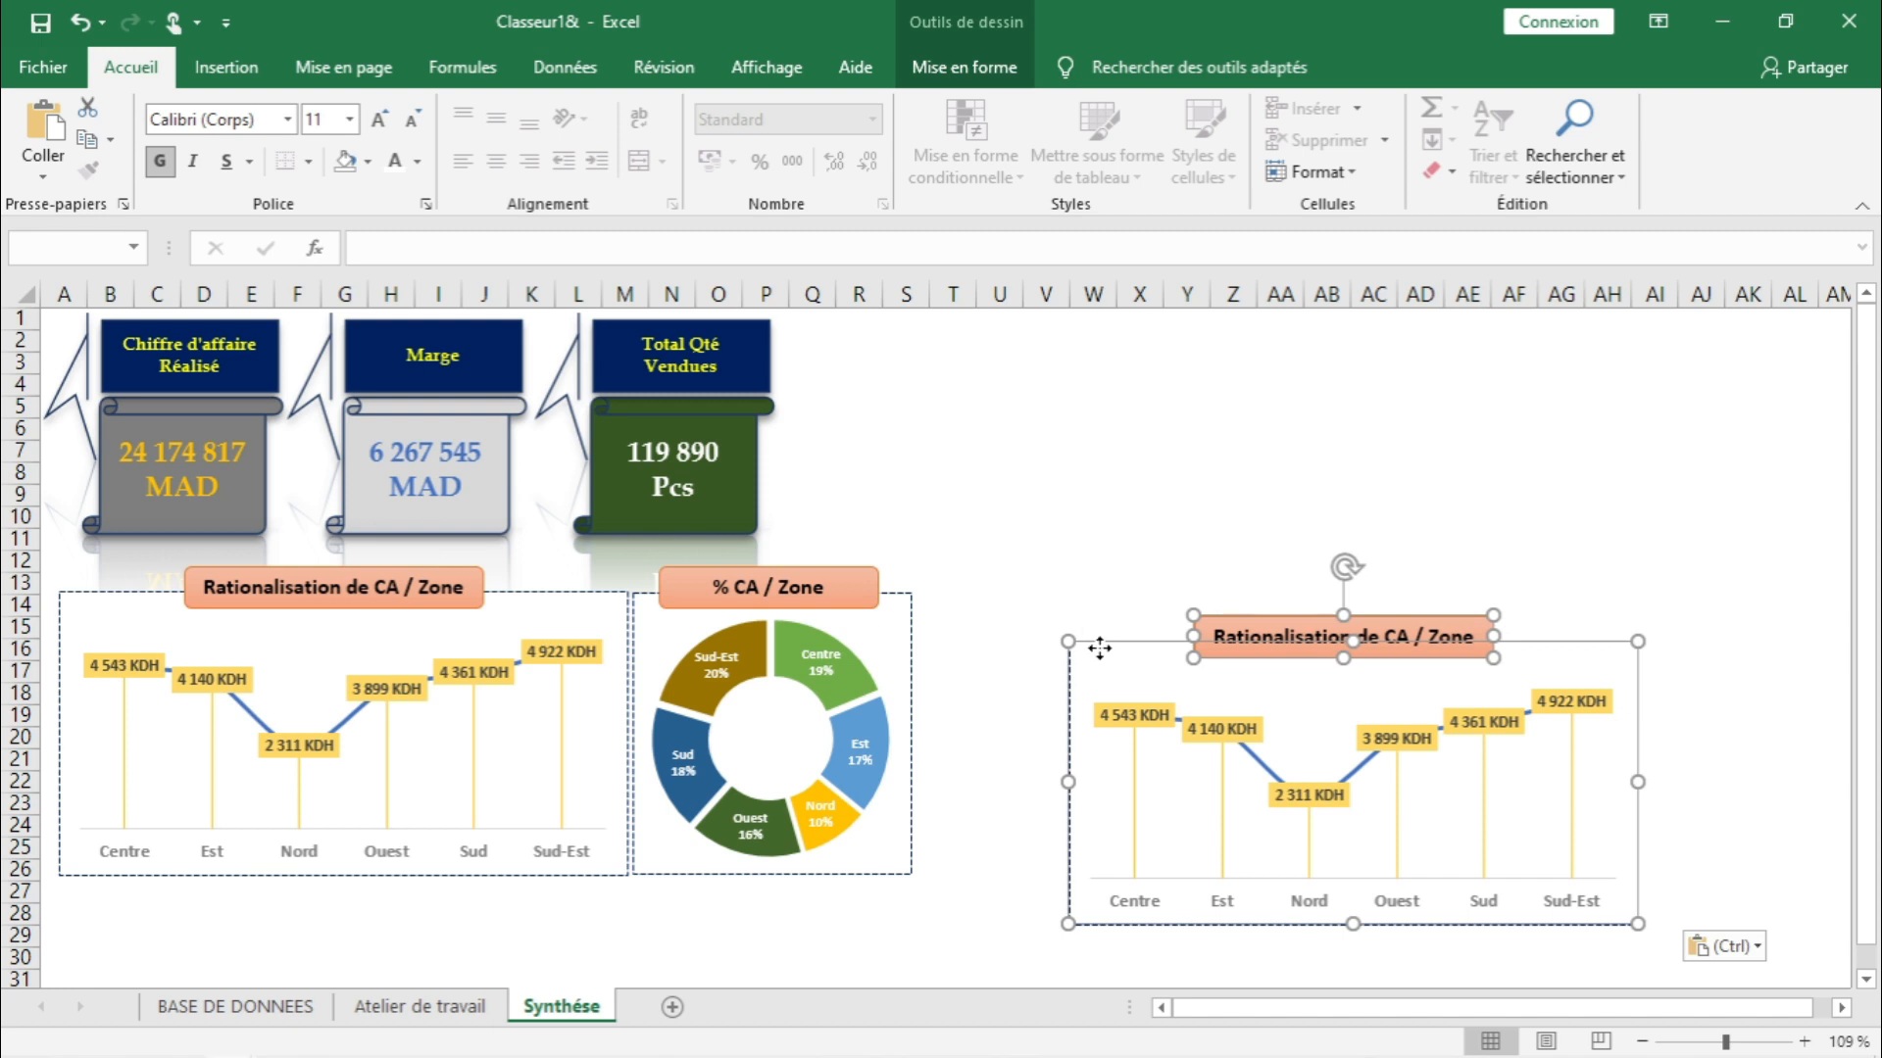
- Move the copied line chart and its title beside the % CA / Zone doughnut chart, aligned with the chart row
left_click_drag(1101, 648, 944, 594)
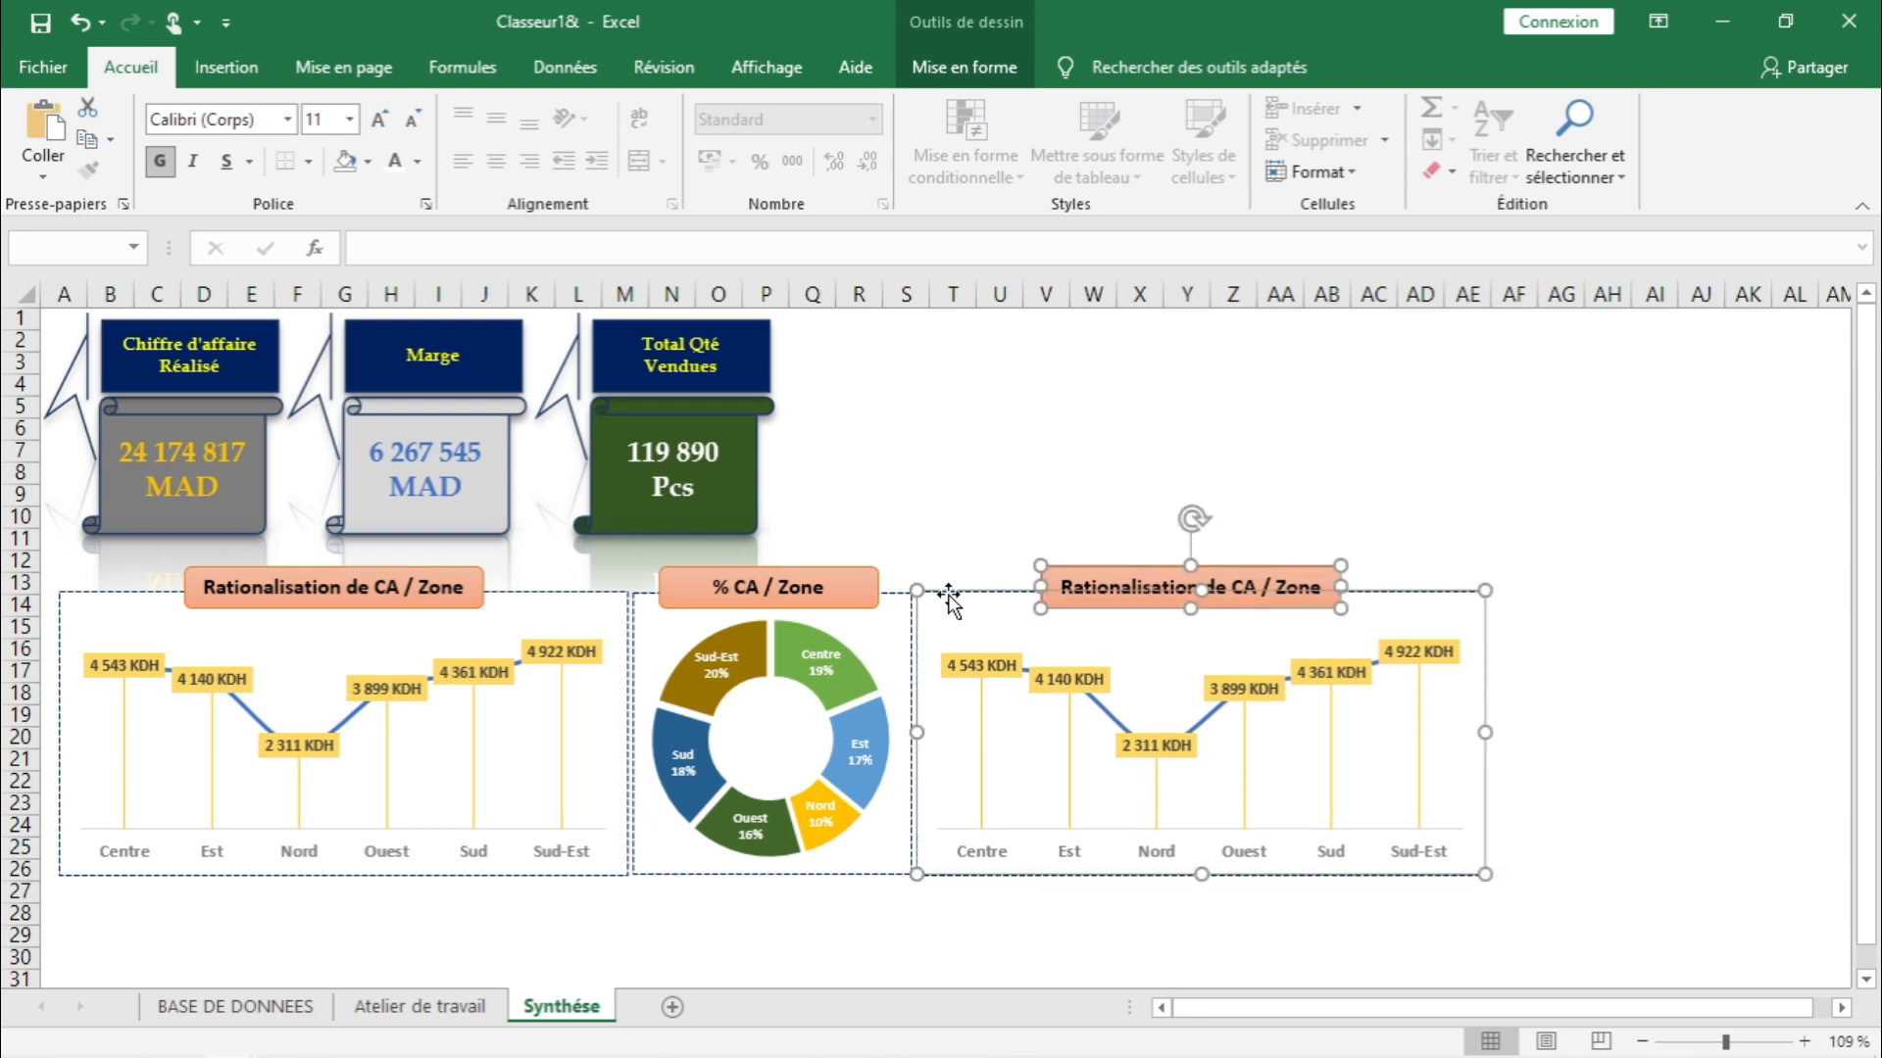
left_click(944, 560)
left_click(1025, 496)
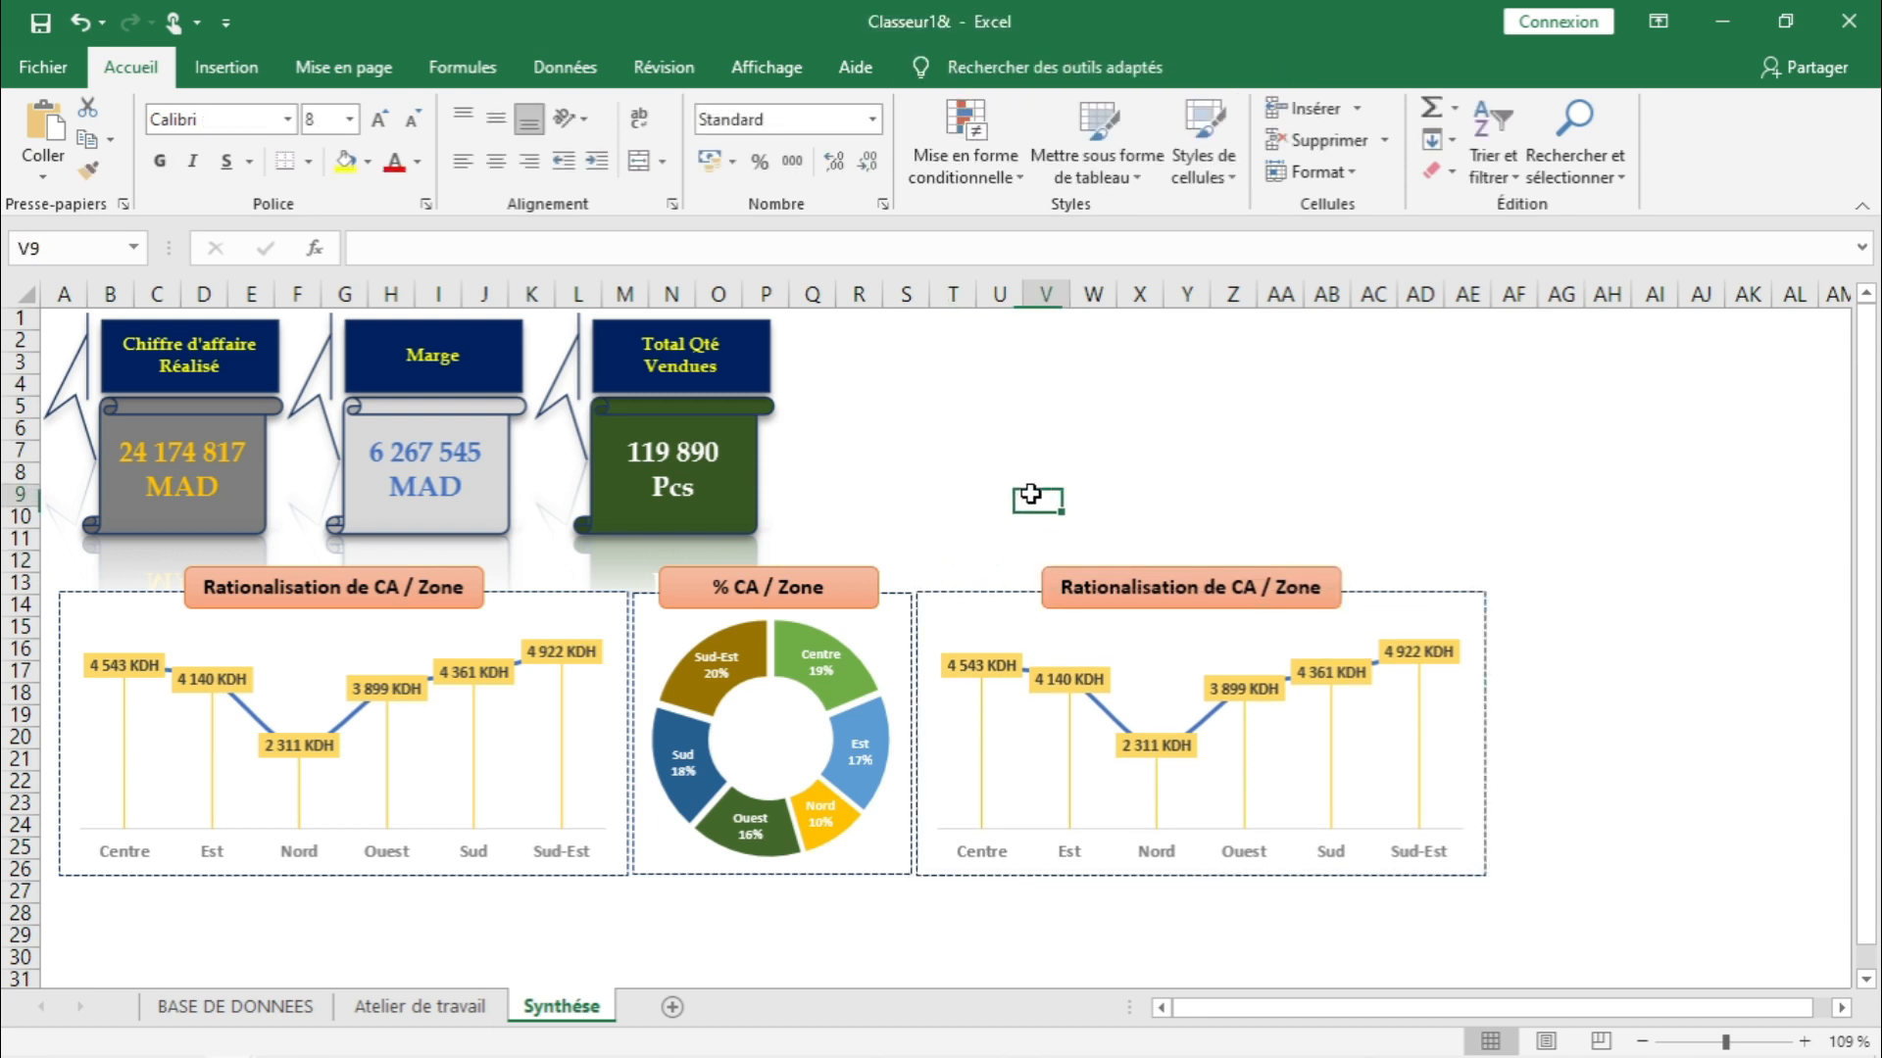
- Open the data source selection for the copied line chart and move the dialog clear of the monthly table in columns D and E
left_click(970, 603)
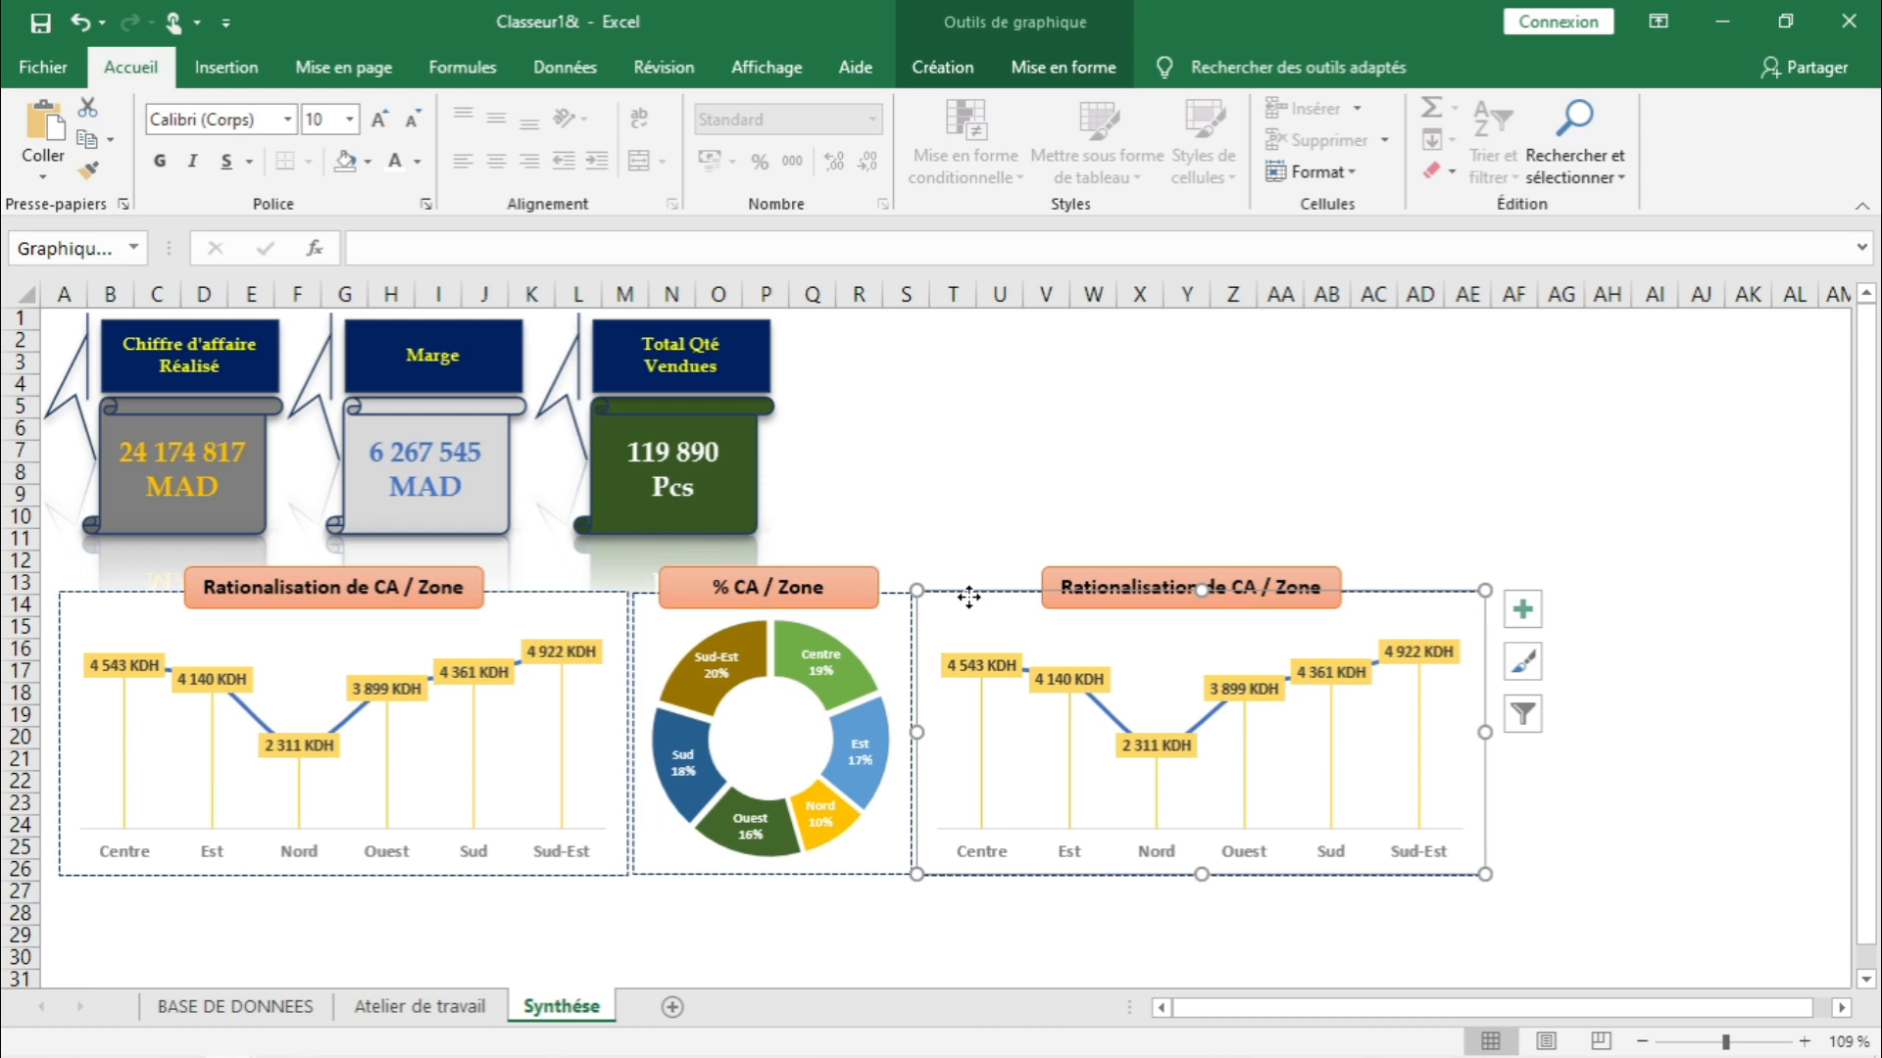
right_click(971, 605)
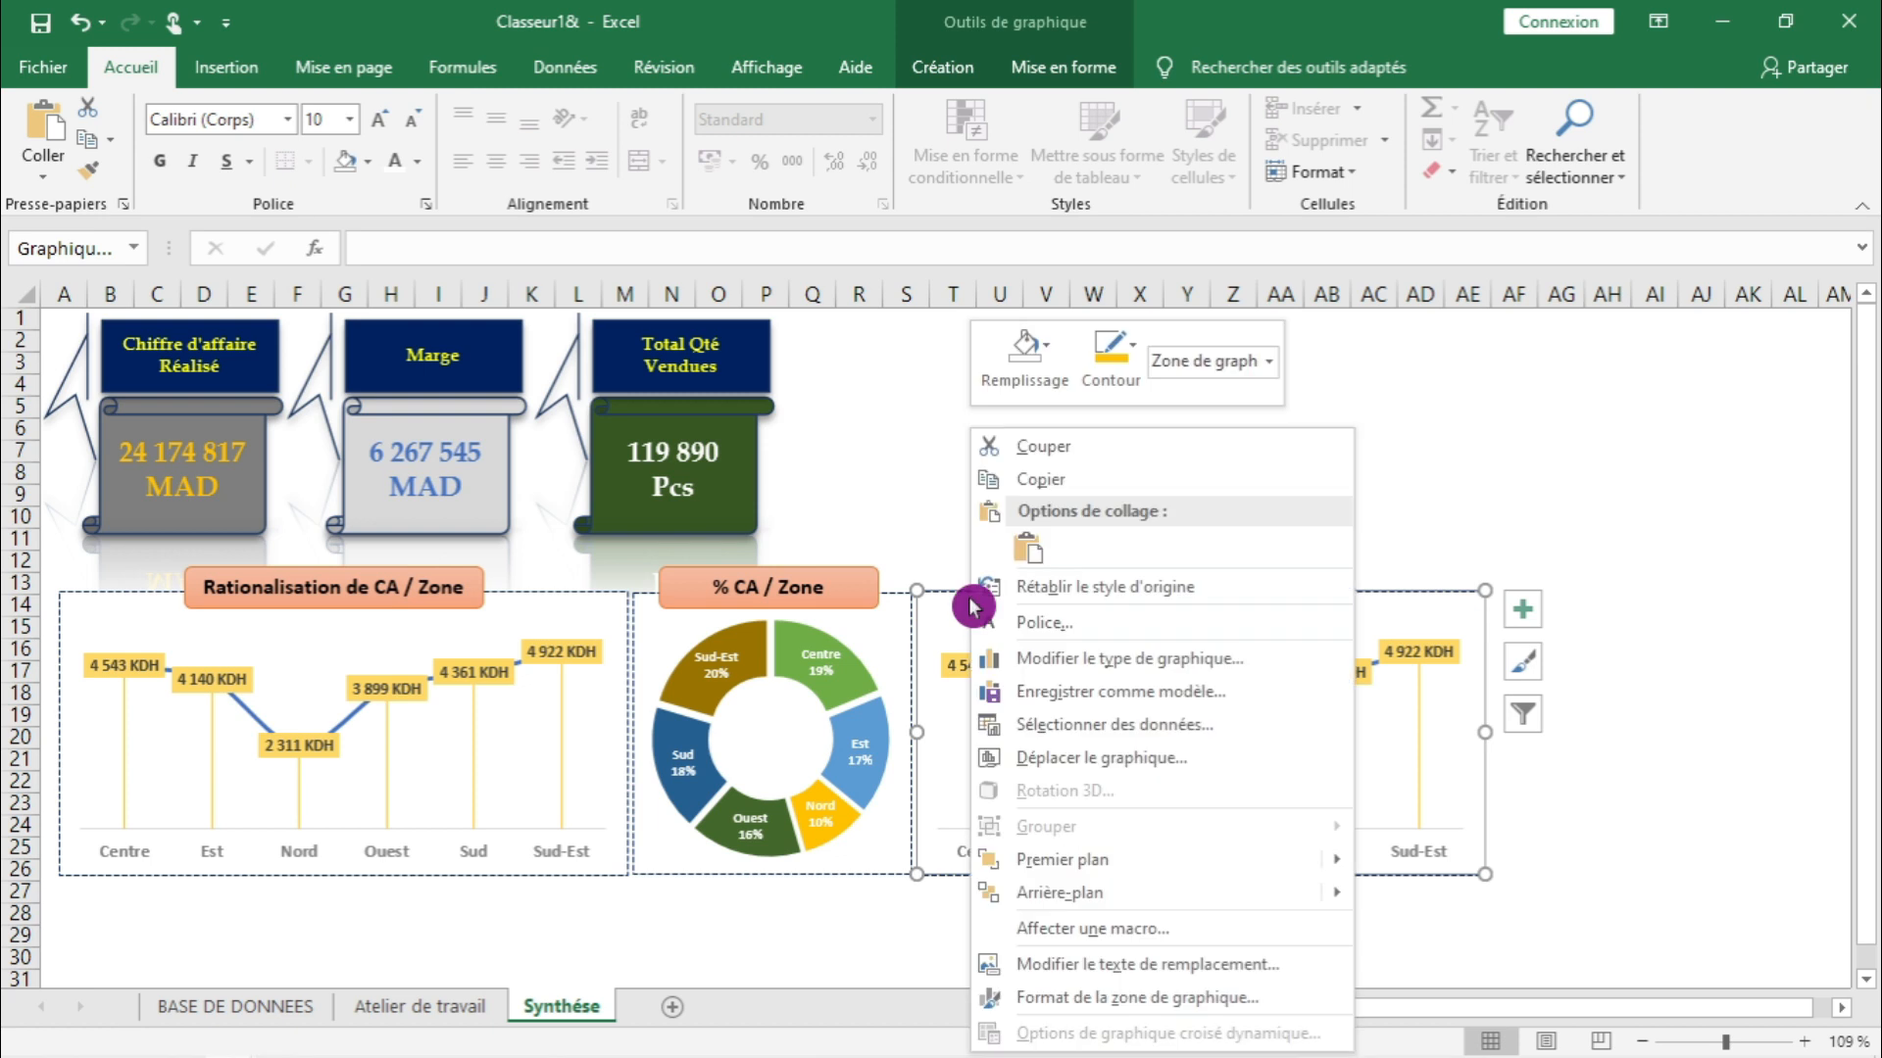
left_click(1143, 727)
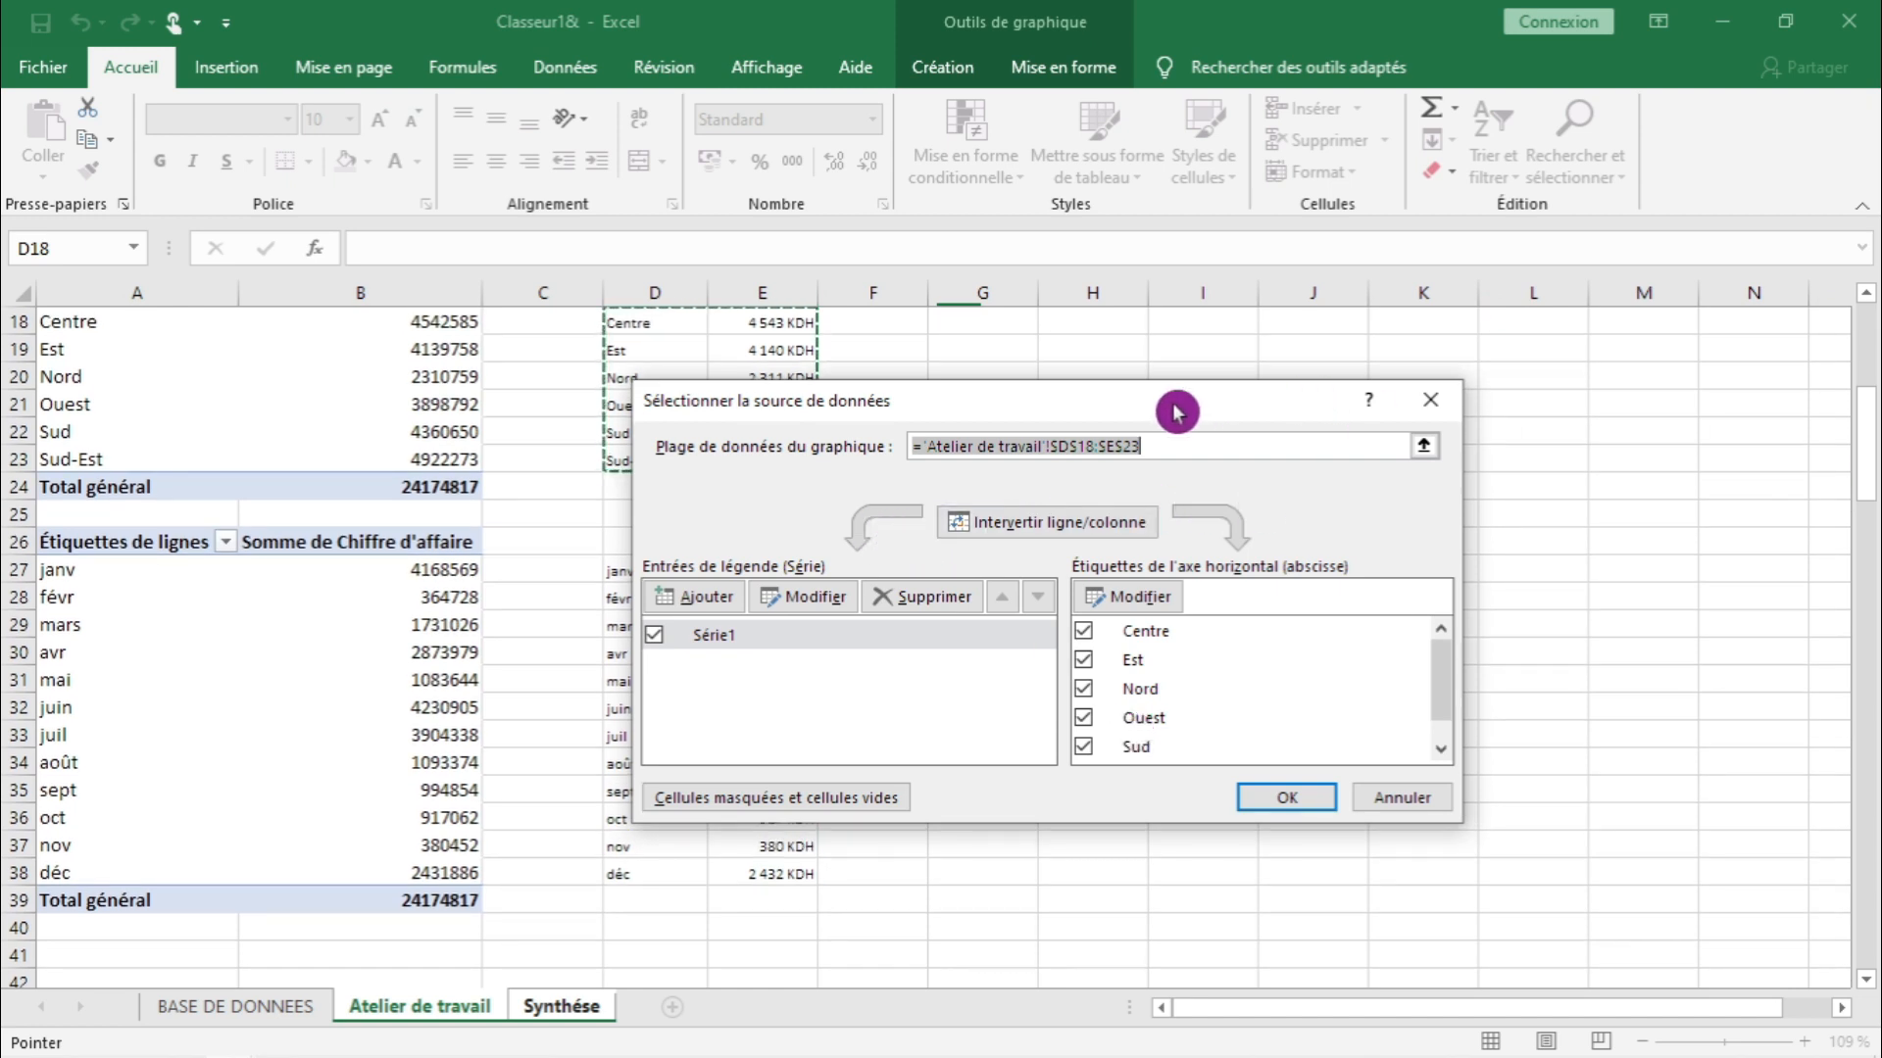
left_click_drag(1176, 402, 1372, 418)
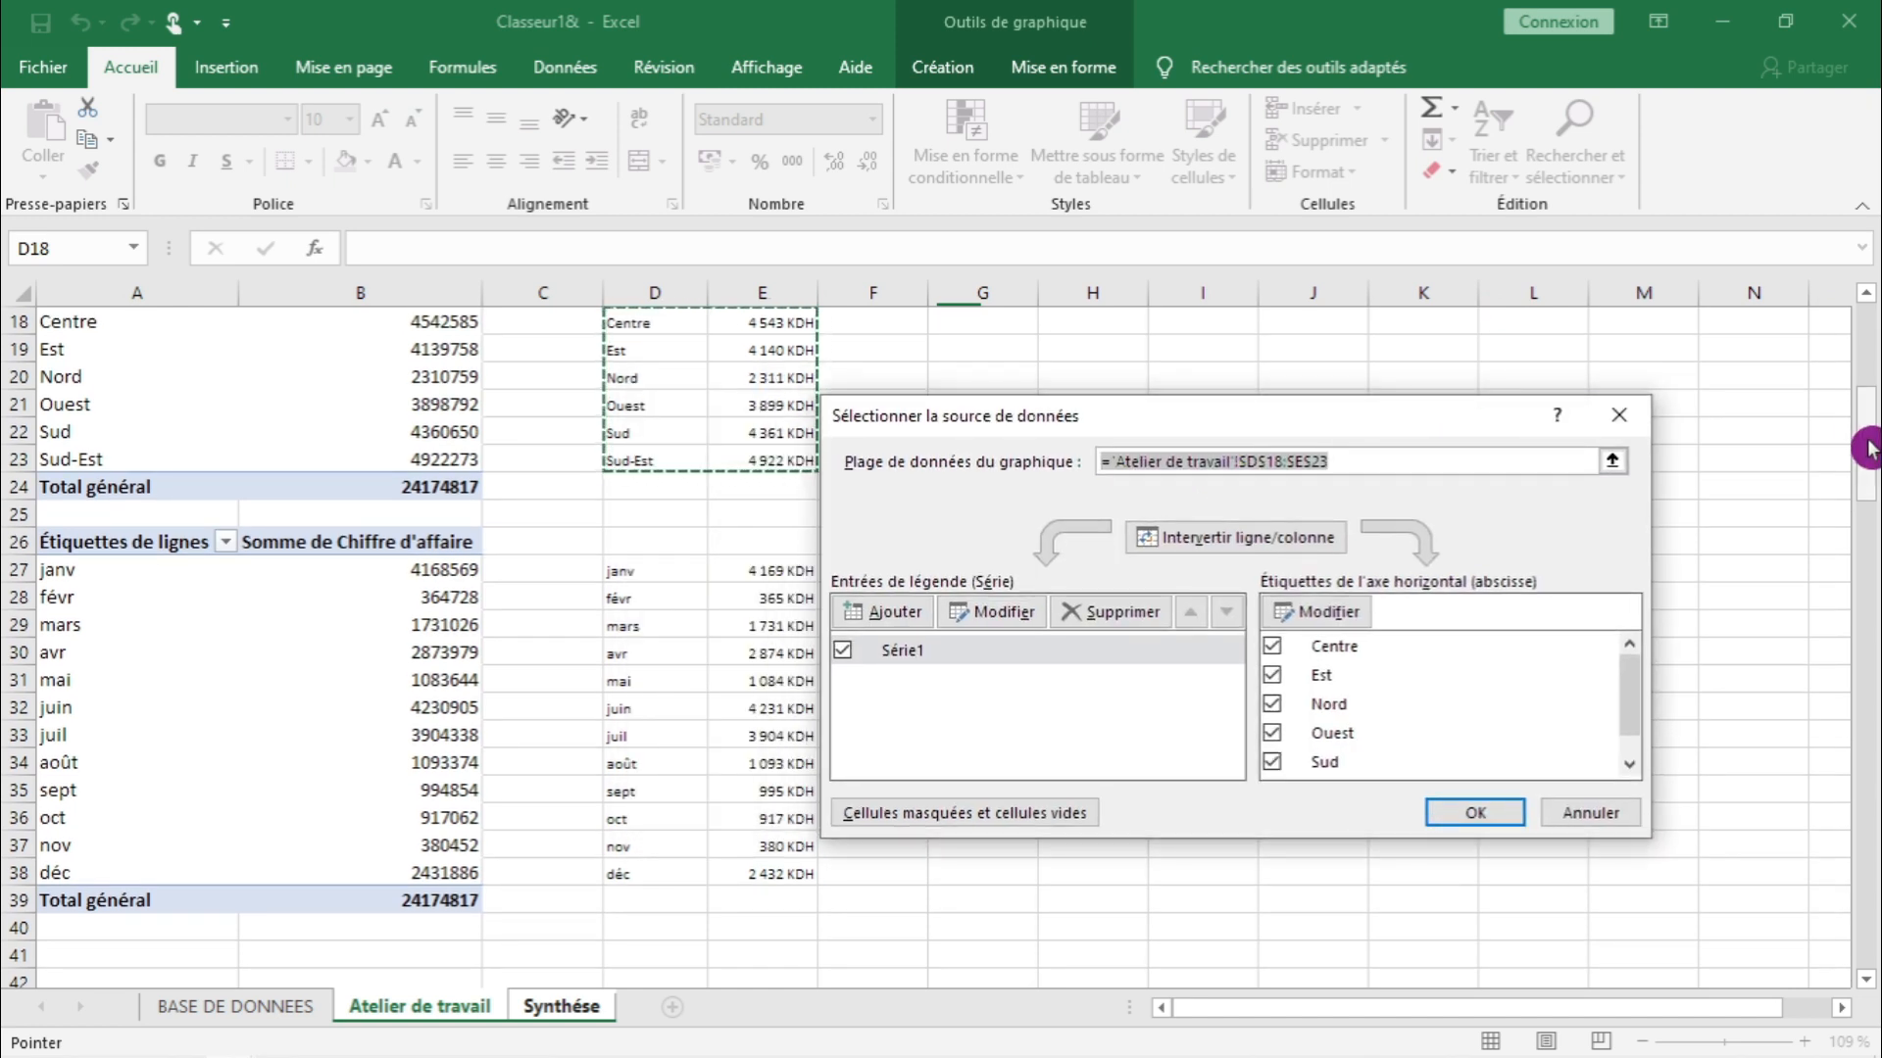
- Set the chart's data source to the monthly figures in D27:E38 on the Atelier de travail sheet
scroll(1848, 428, "up", 3)
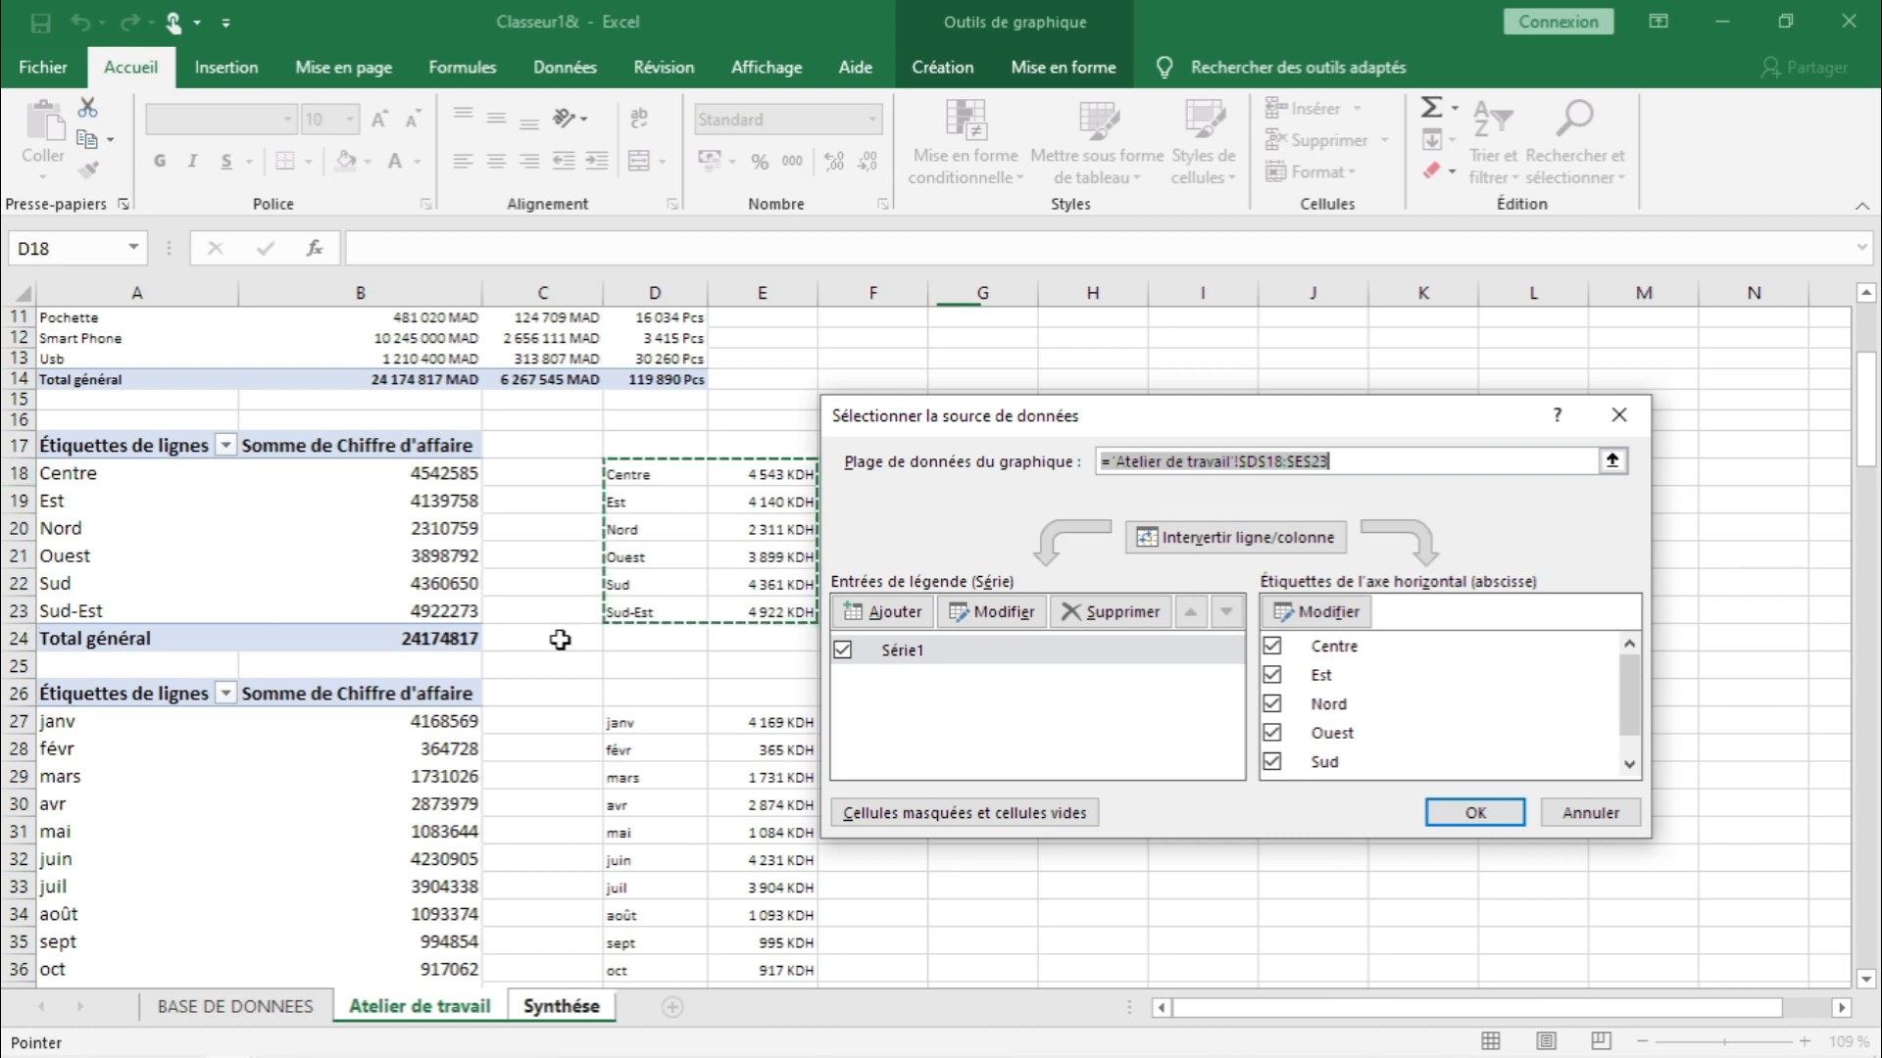
left_click_drag(1867, 365, 1870, 428)
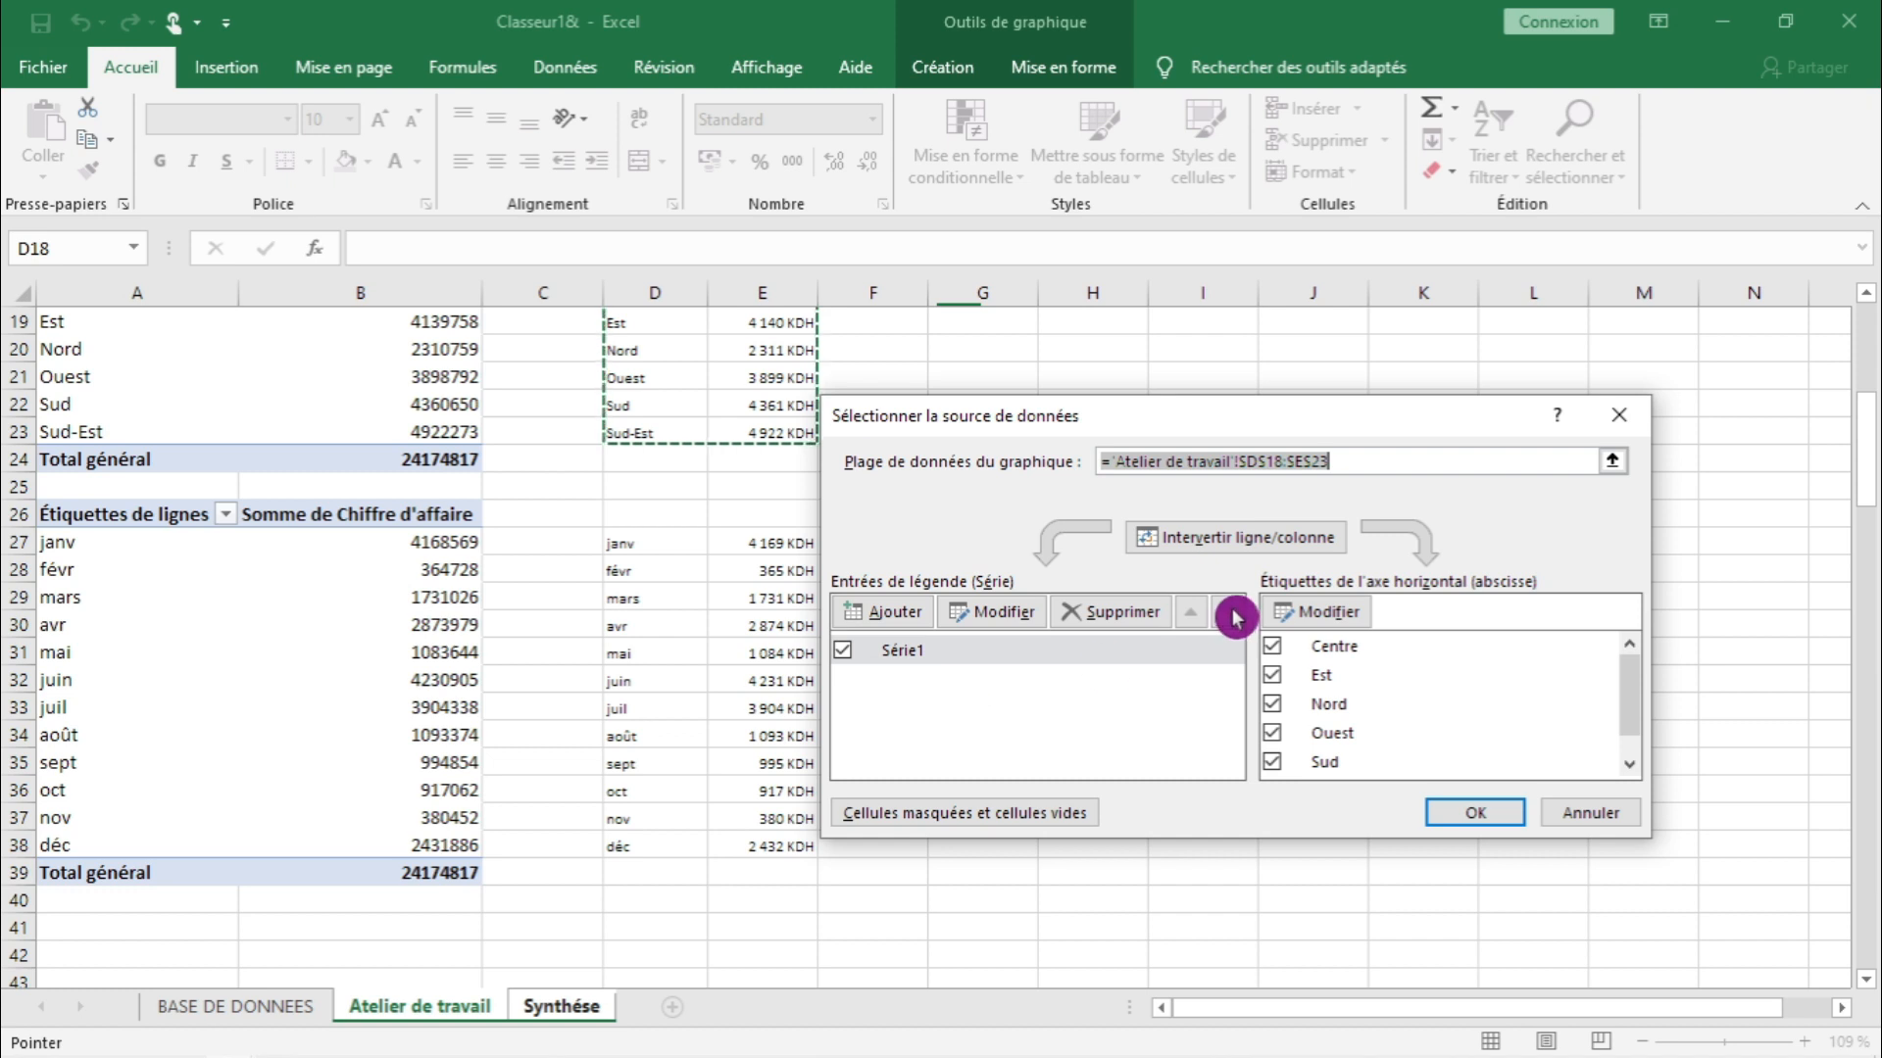
left_click(1282, 461)
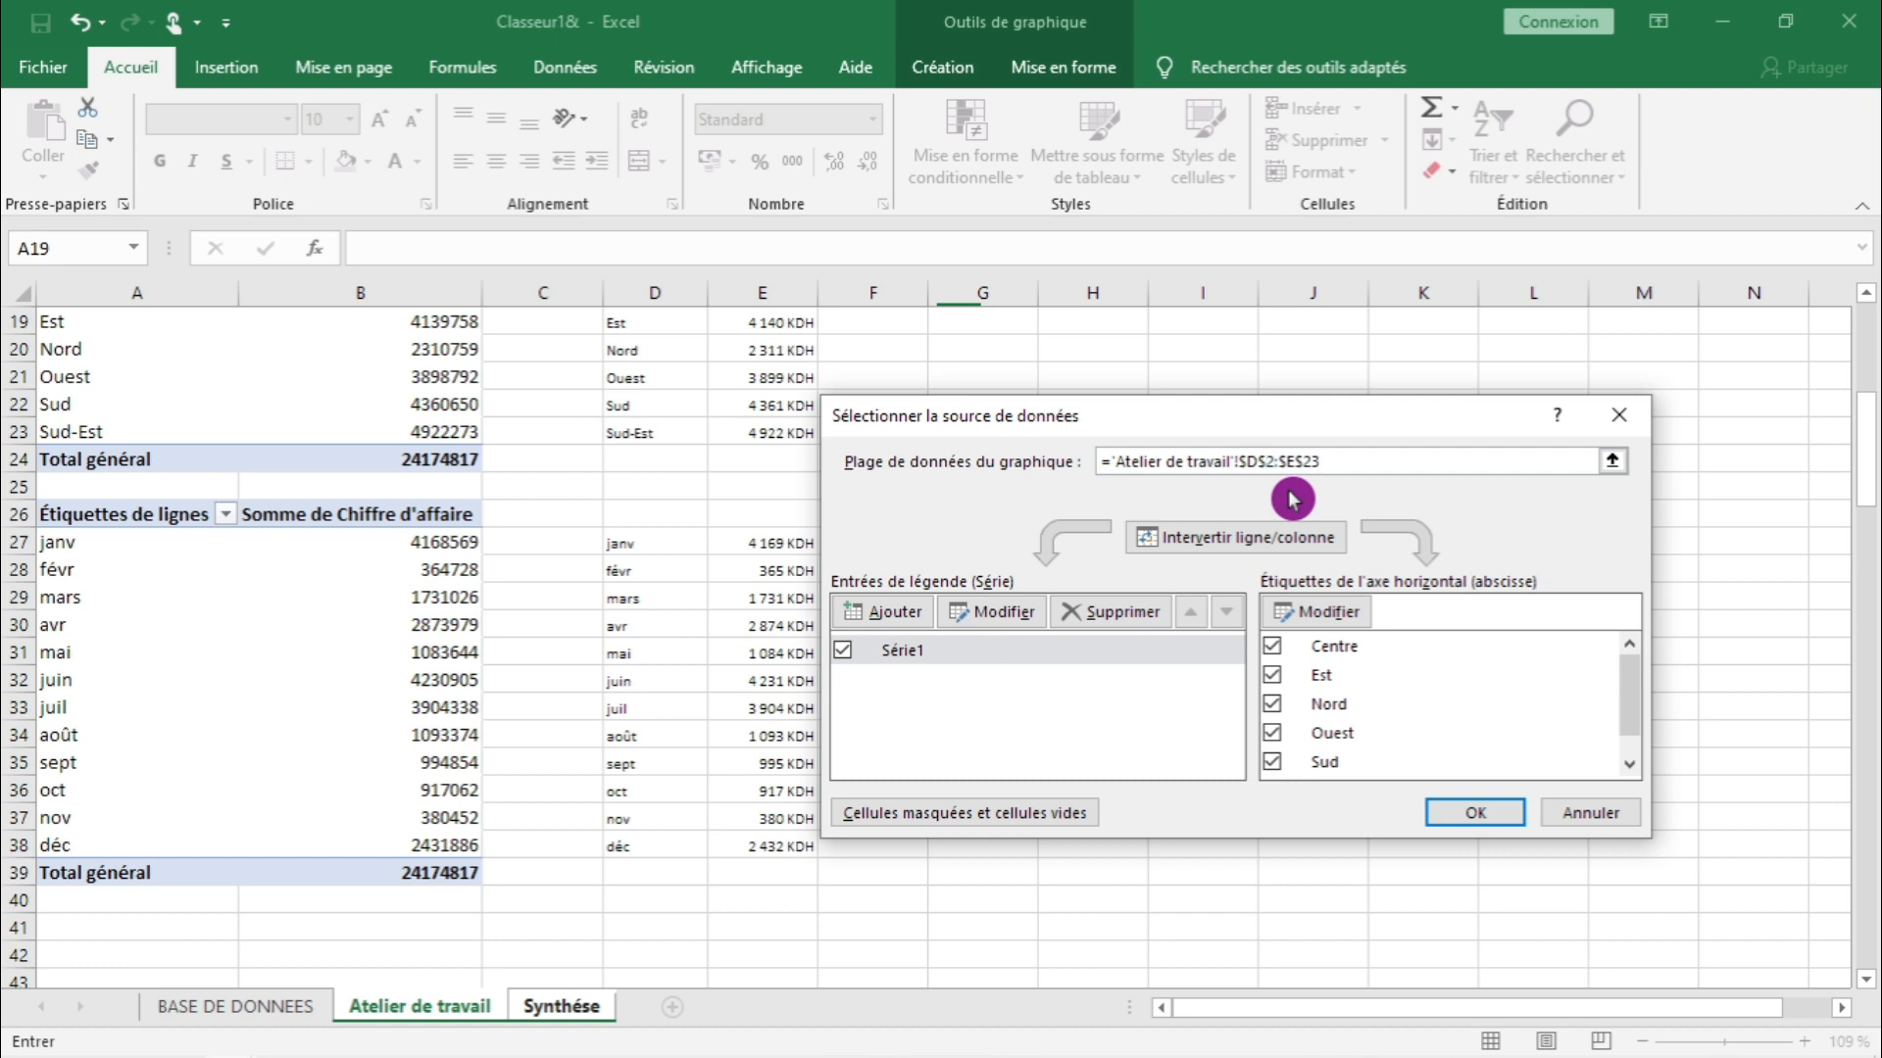
type(":")
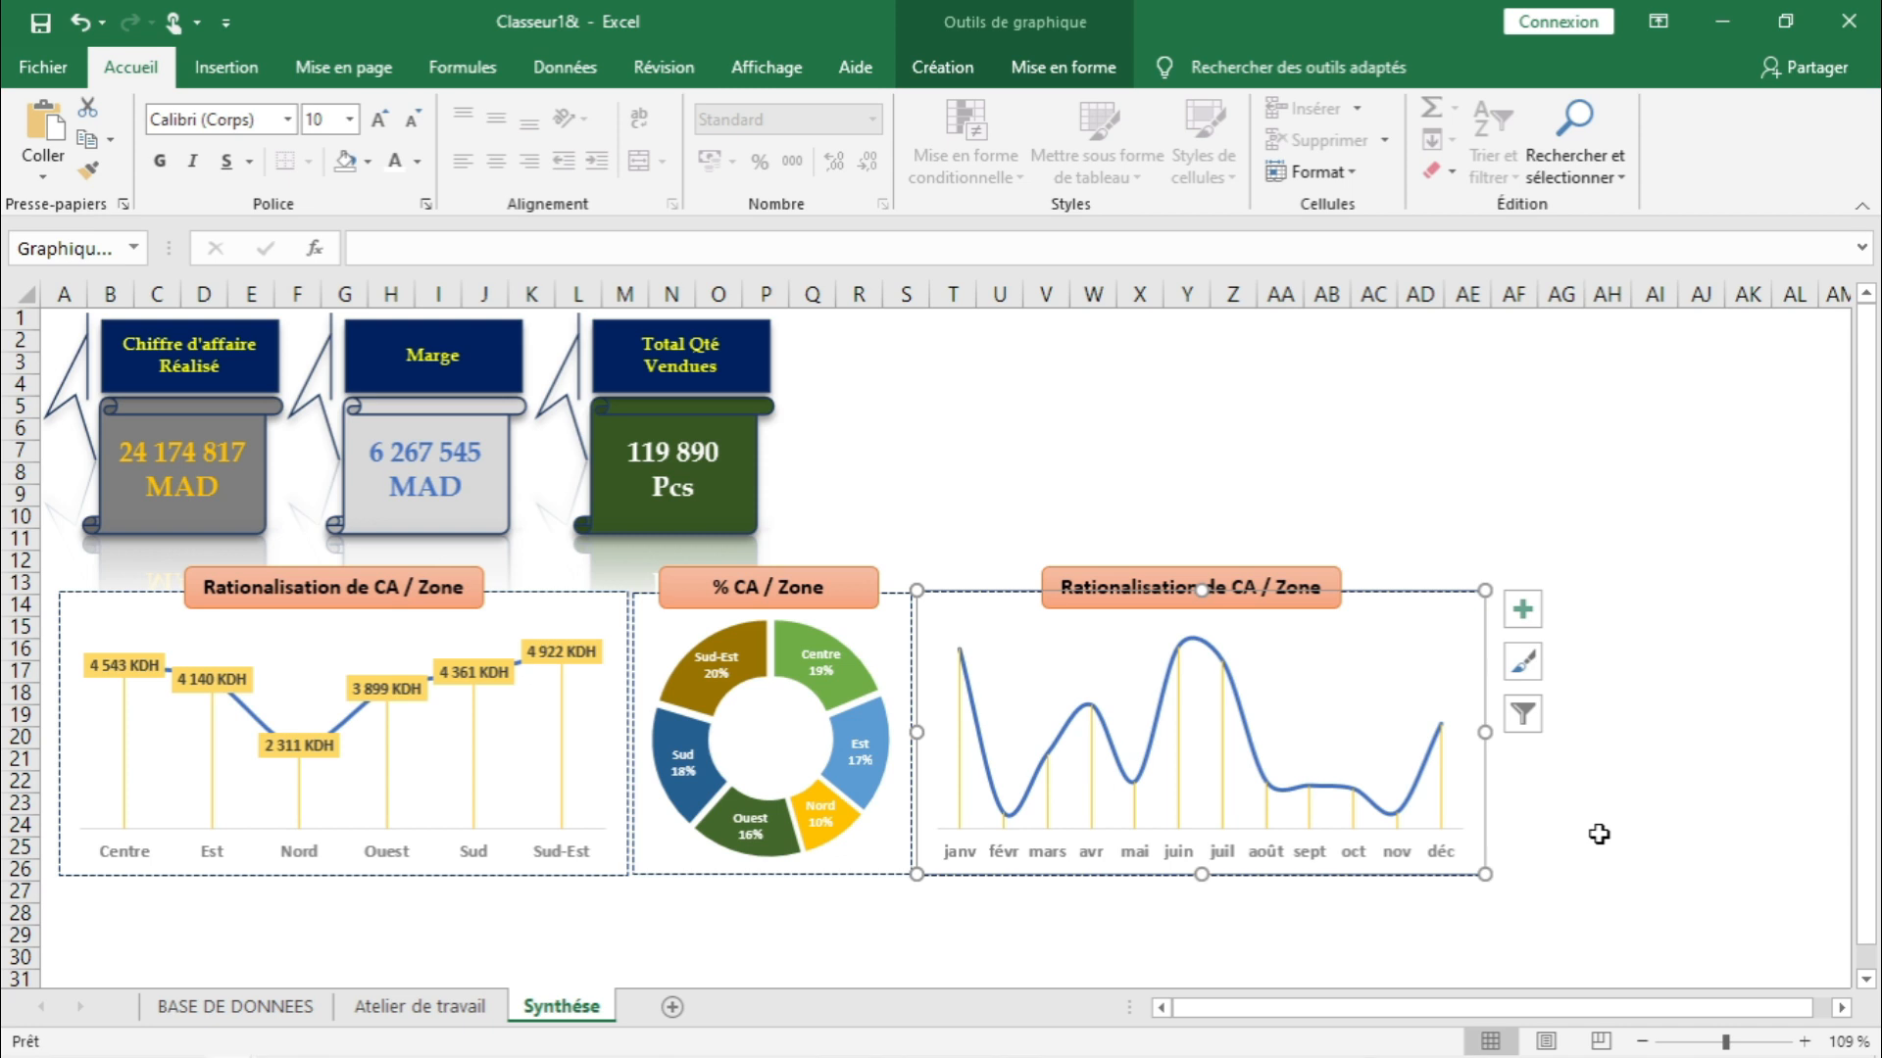
- Add data labels to the monthly line chart's series and reduce their font size to 7
left_click(1165, 726)
right_click(1162, 722)
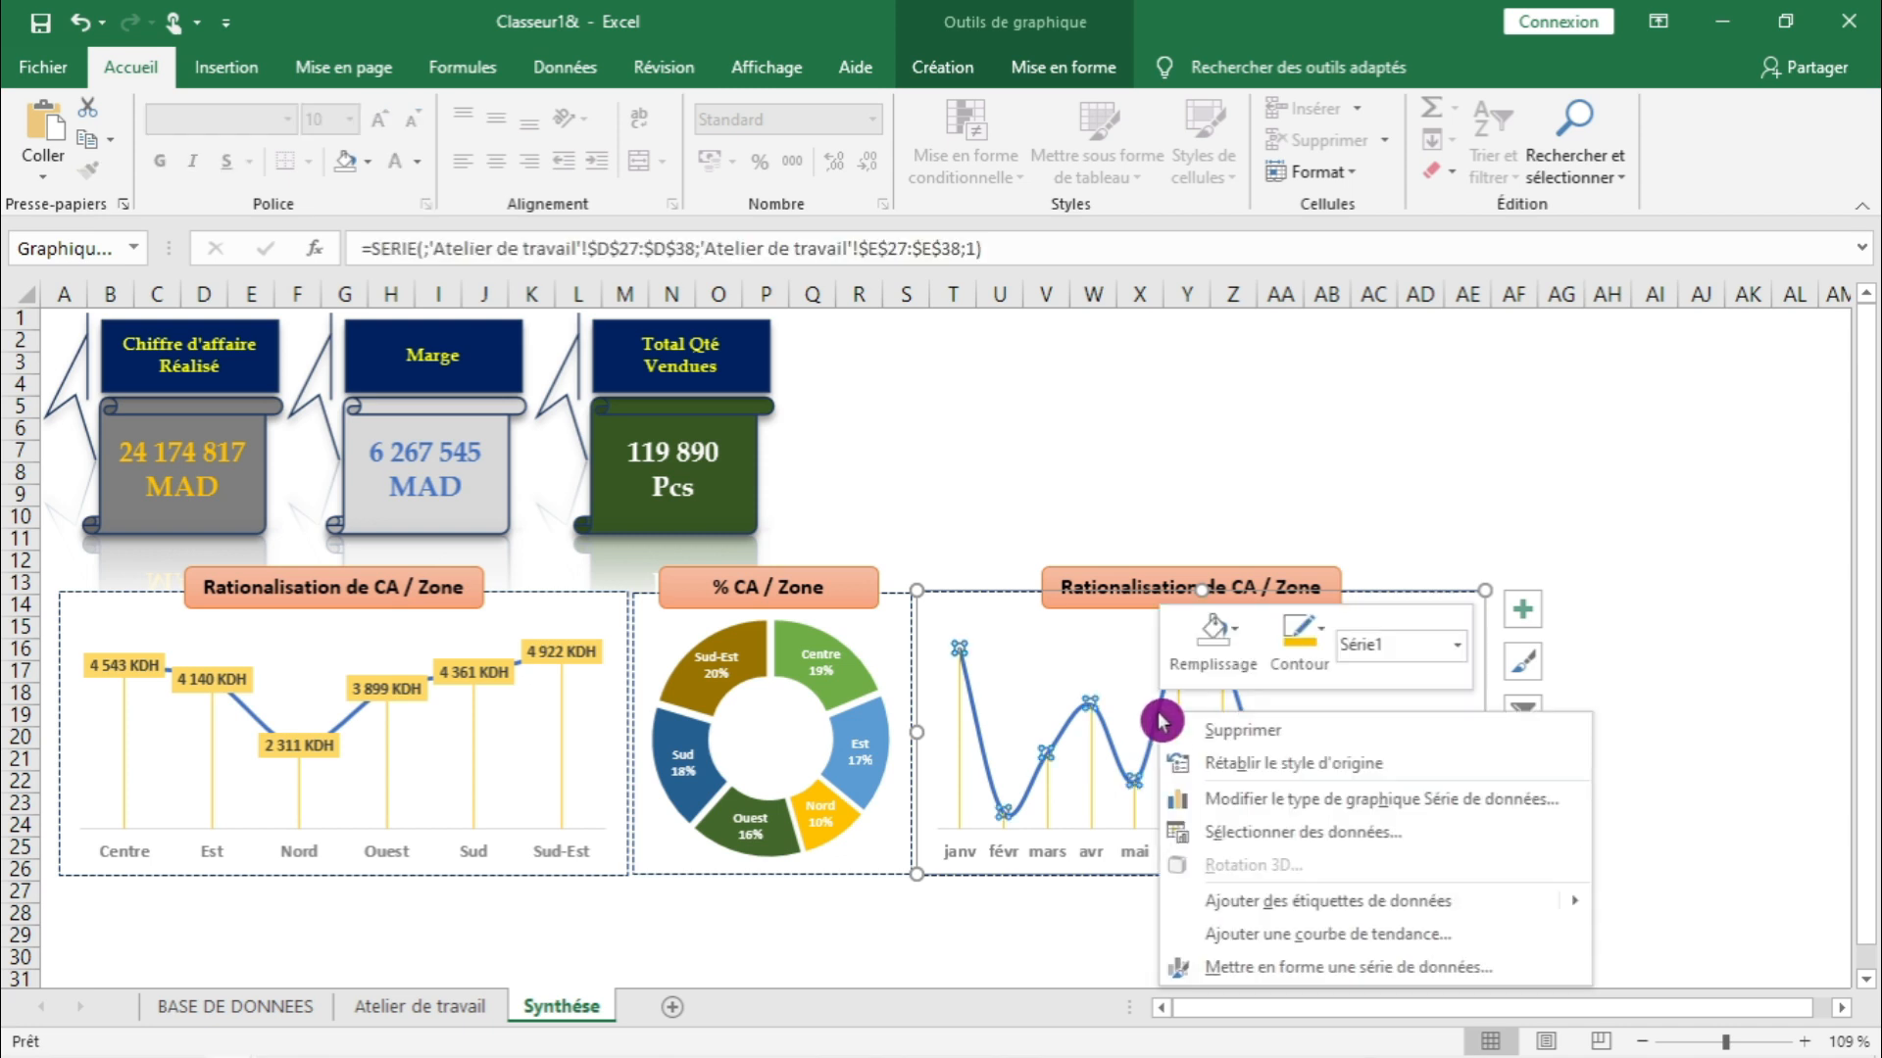
left_click(1279, 900)
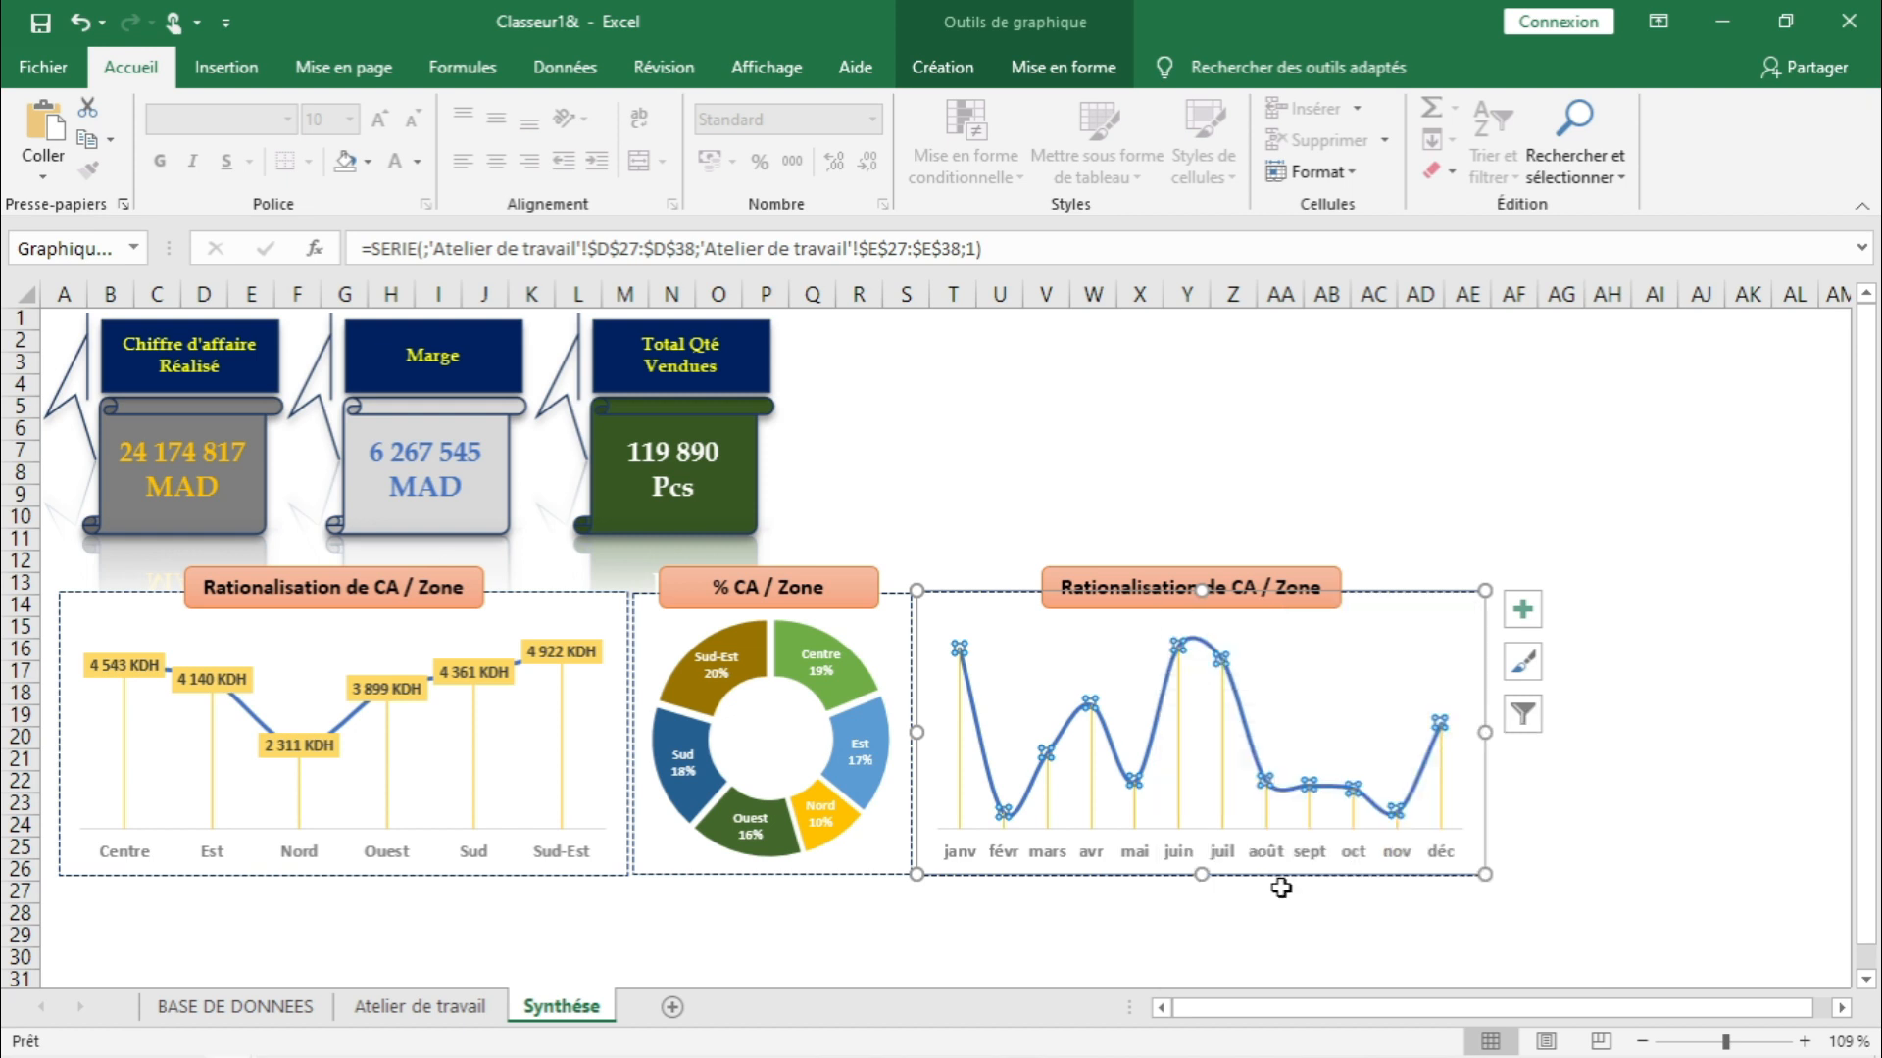
left_click(1216, 644)
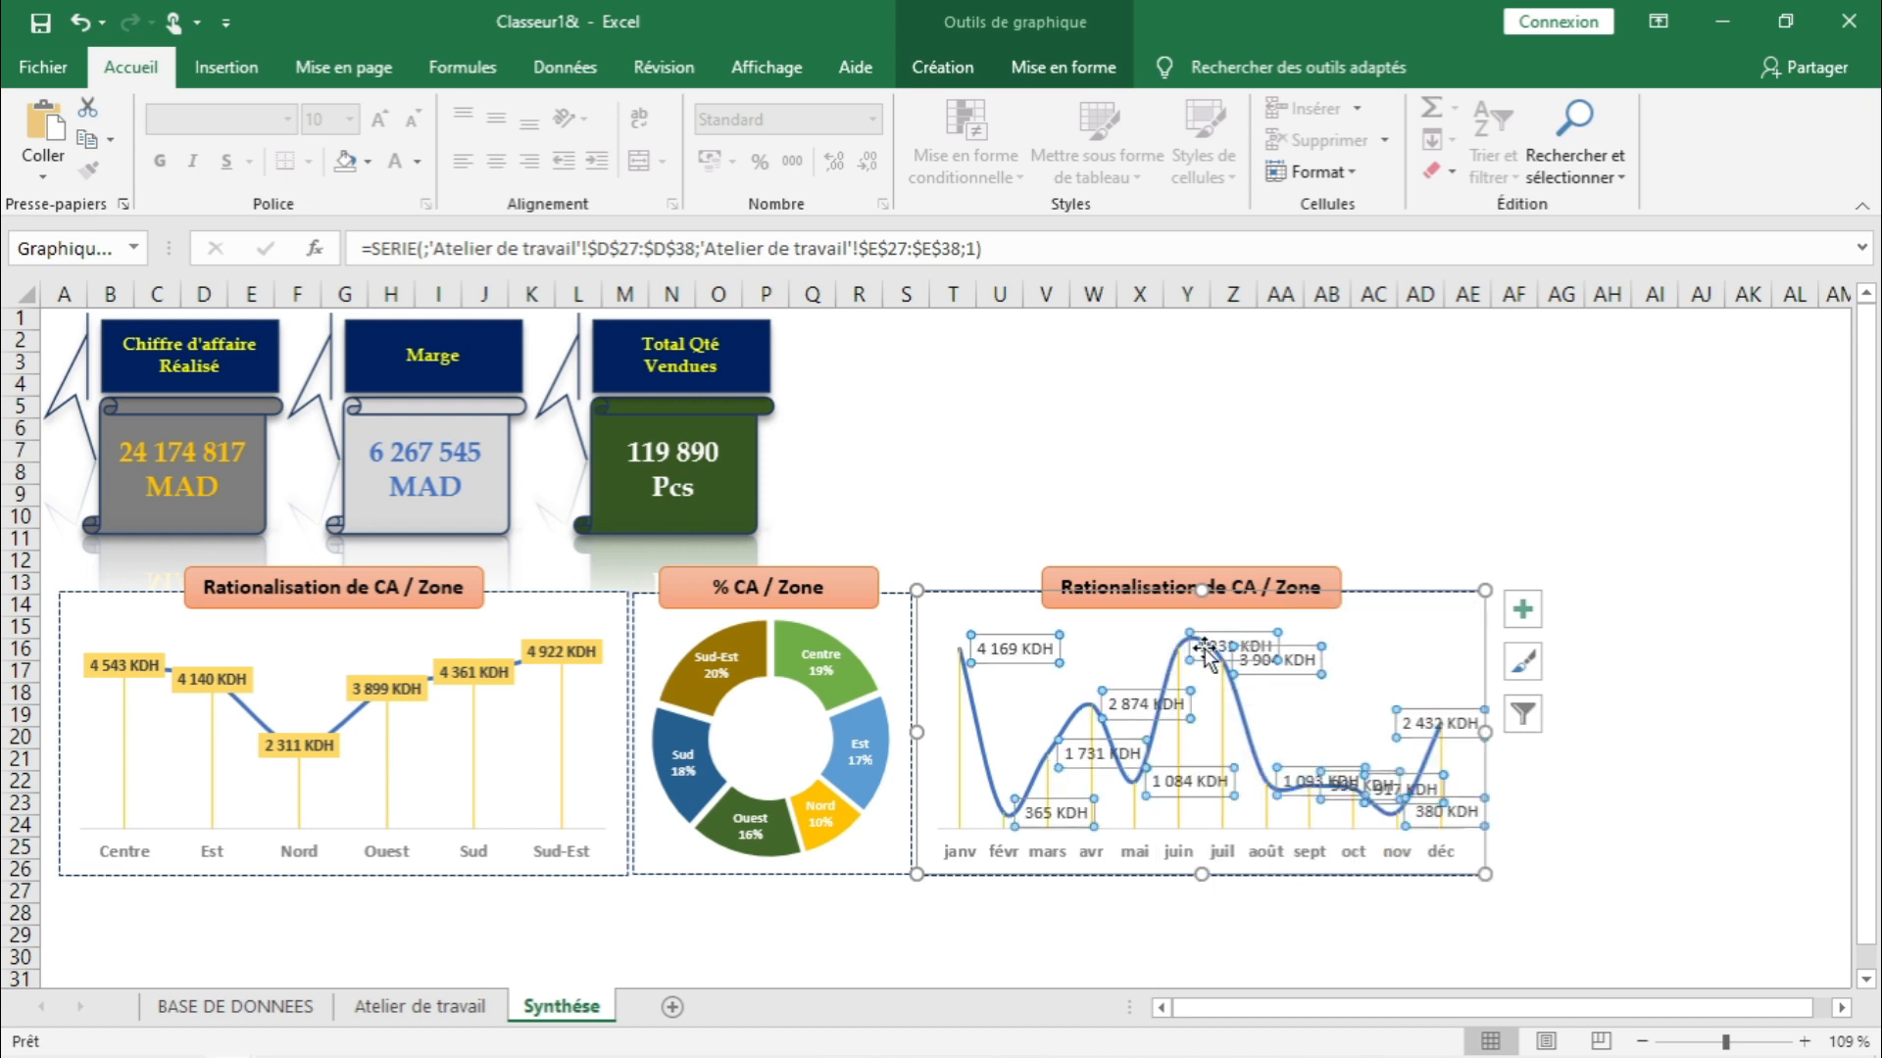
left_click(419, 124)
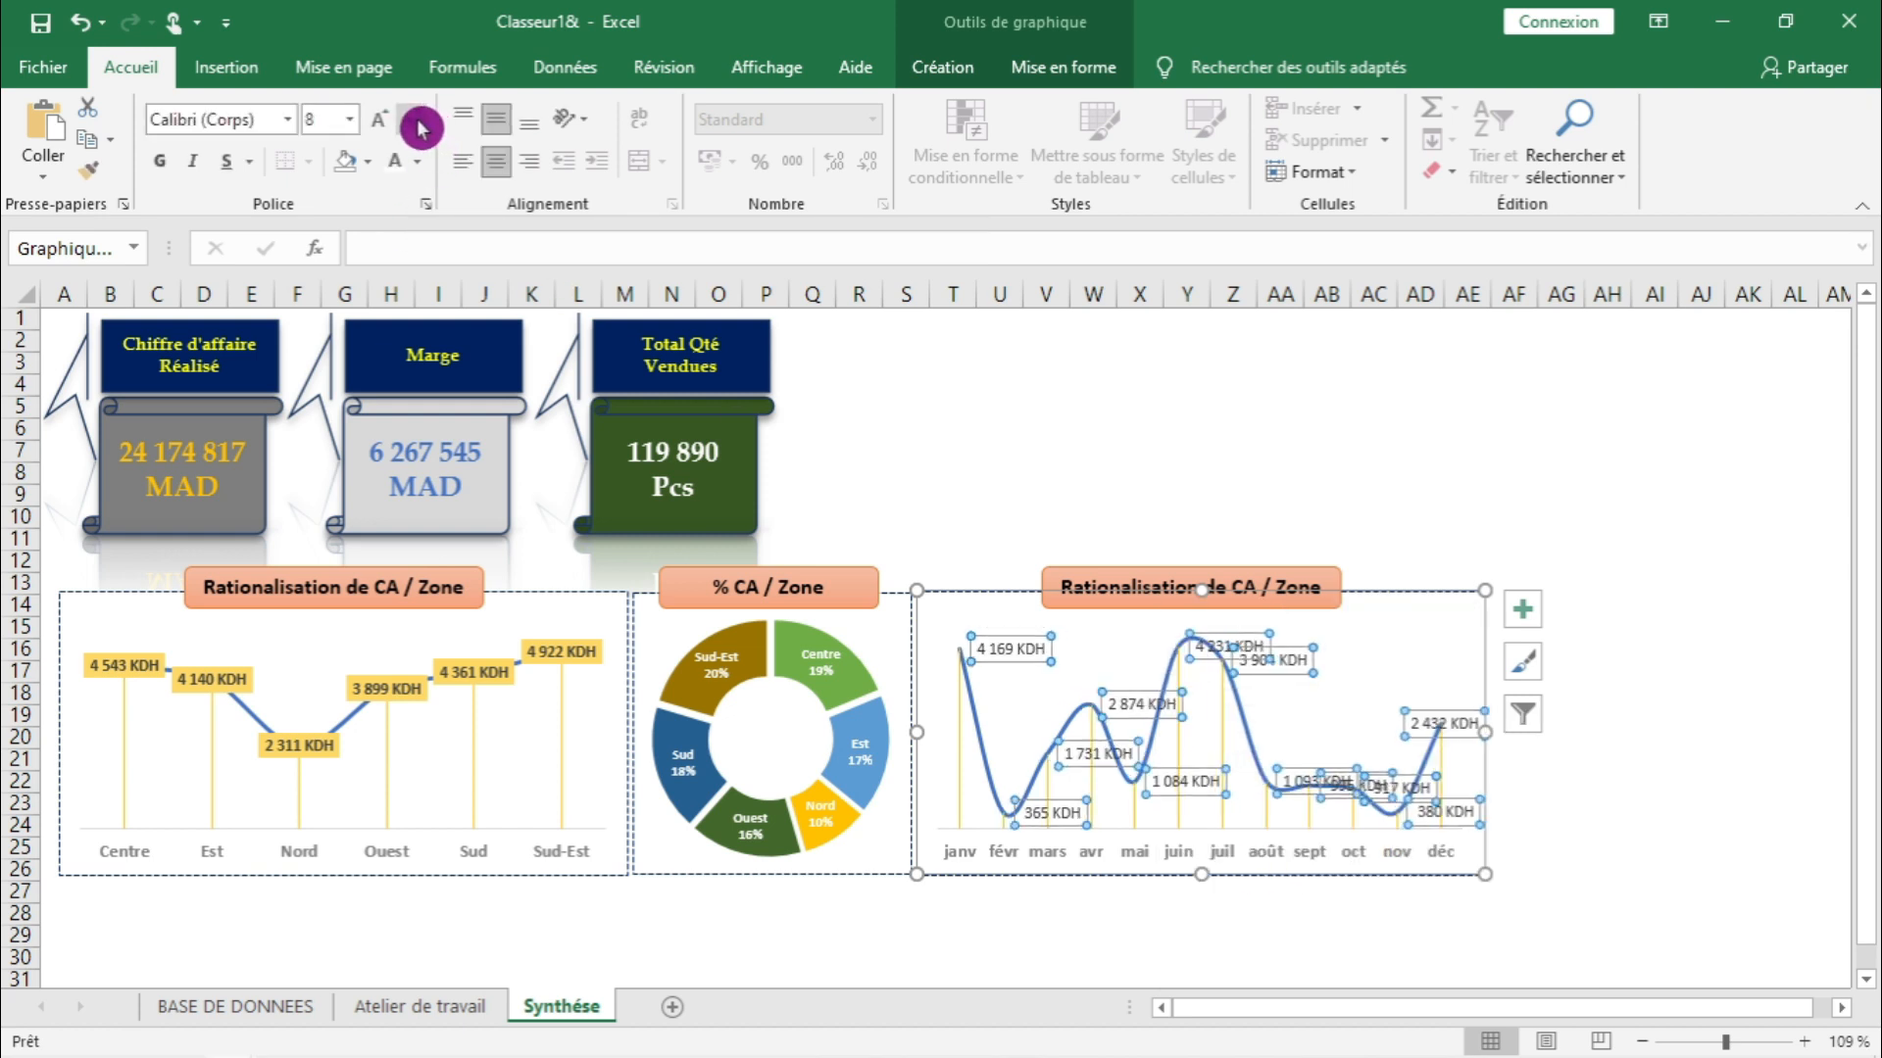
left_click(420, 124)
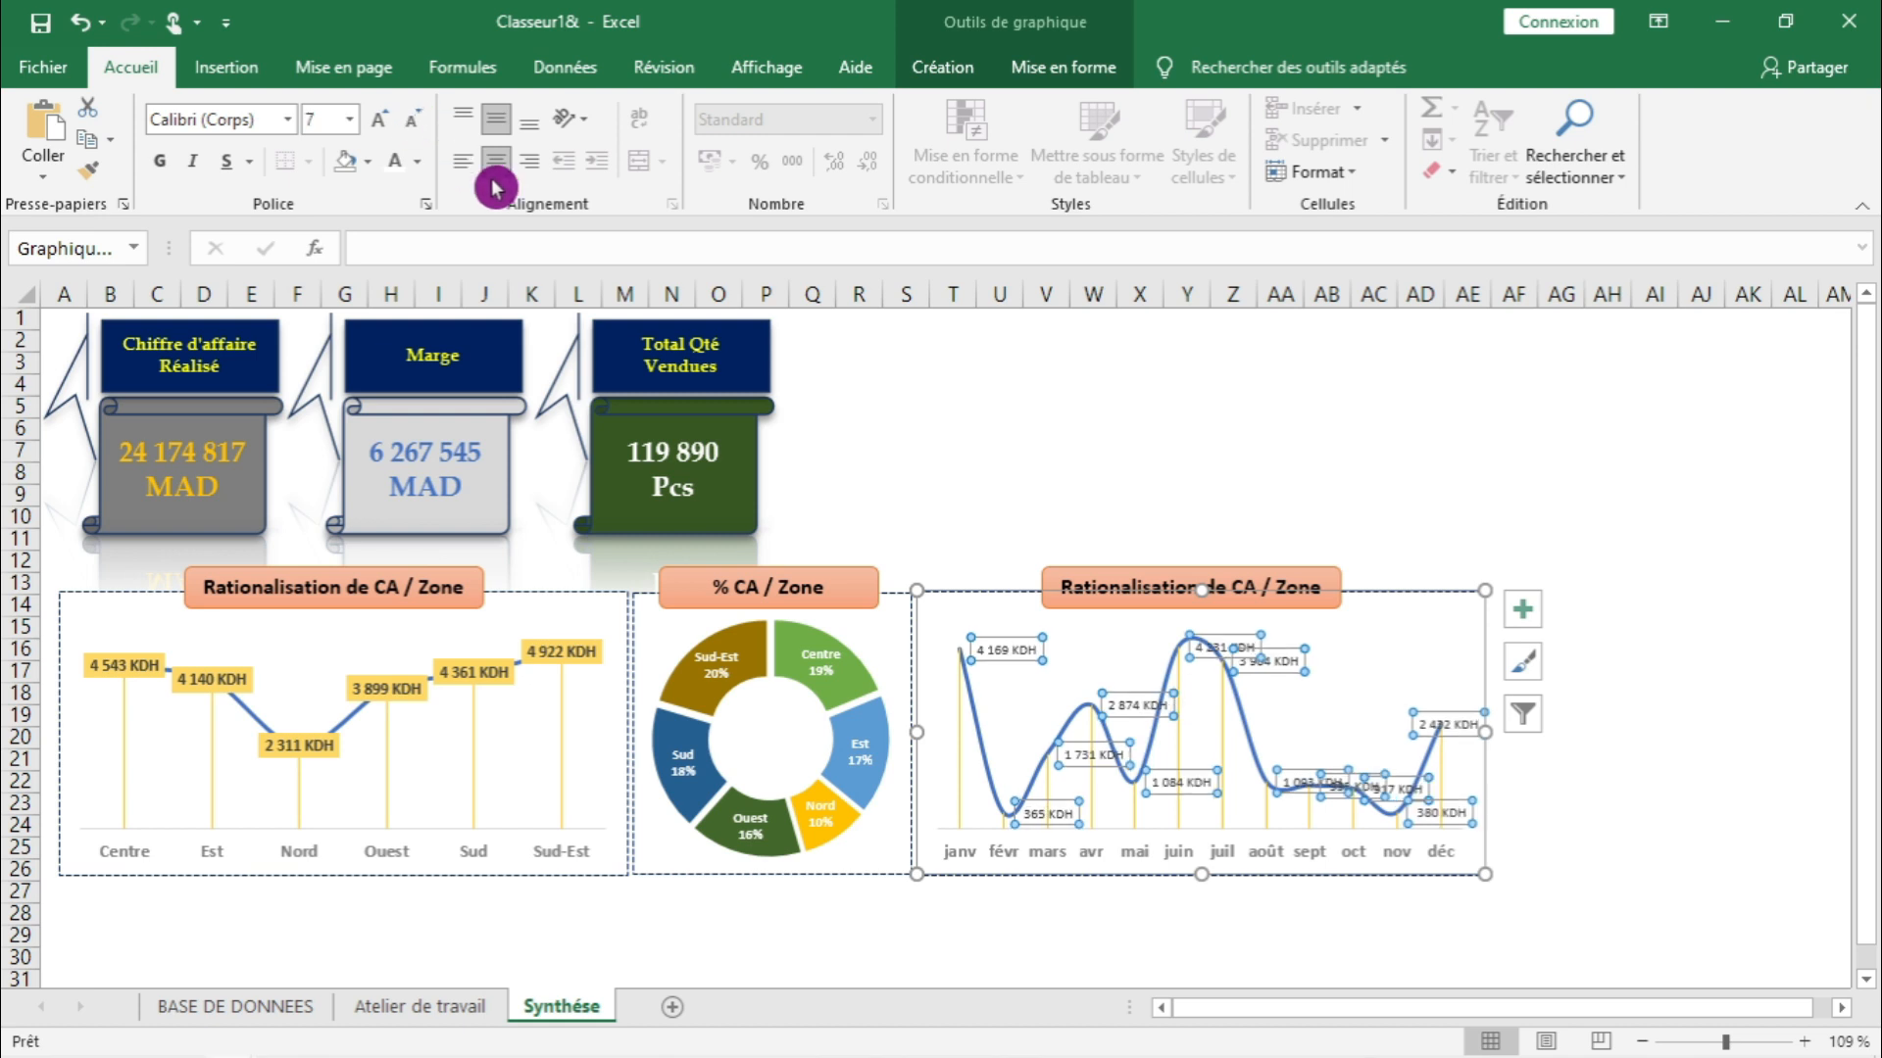
- Position the monthly chart's data labels at Centre on their data points
right_click(1012, 653)
left_click(1133, 941)
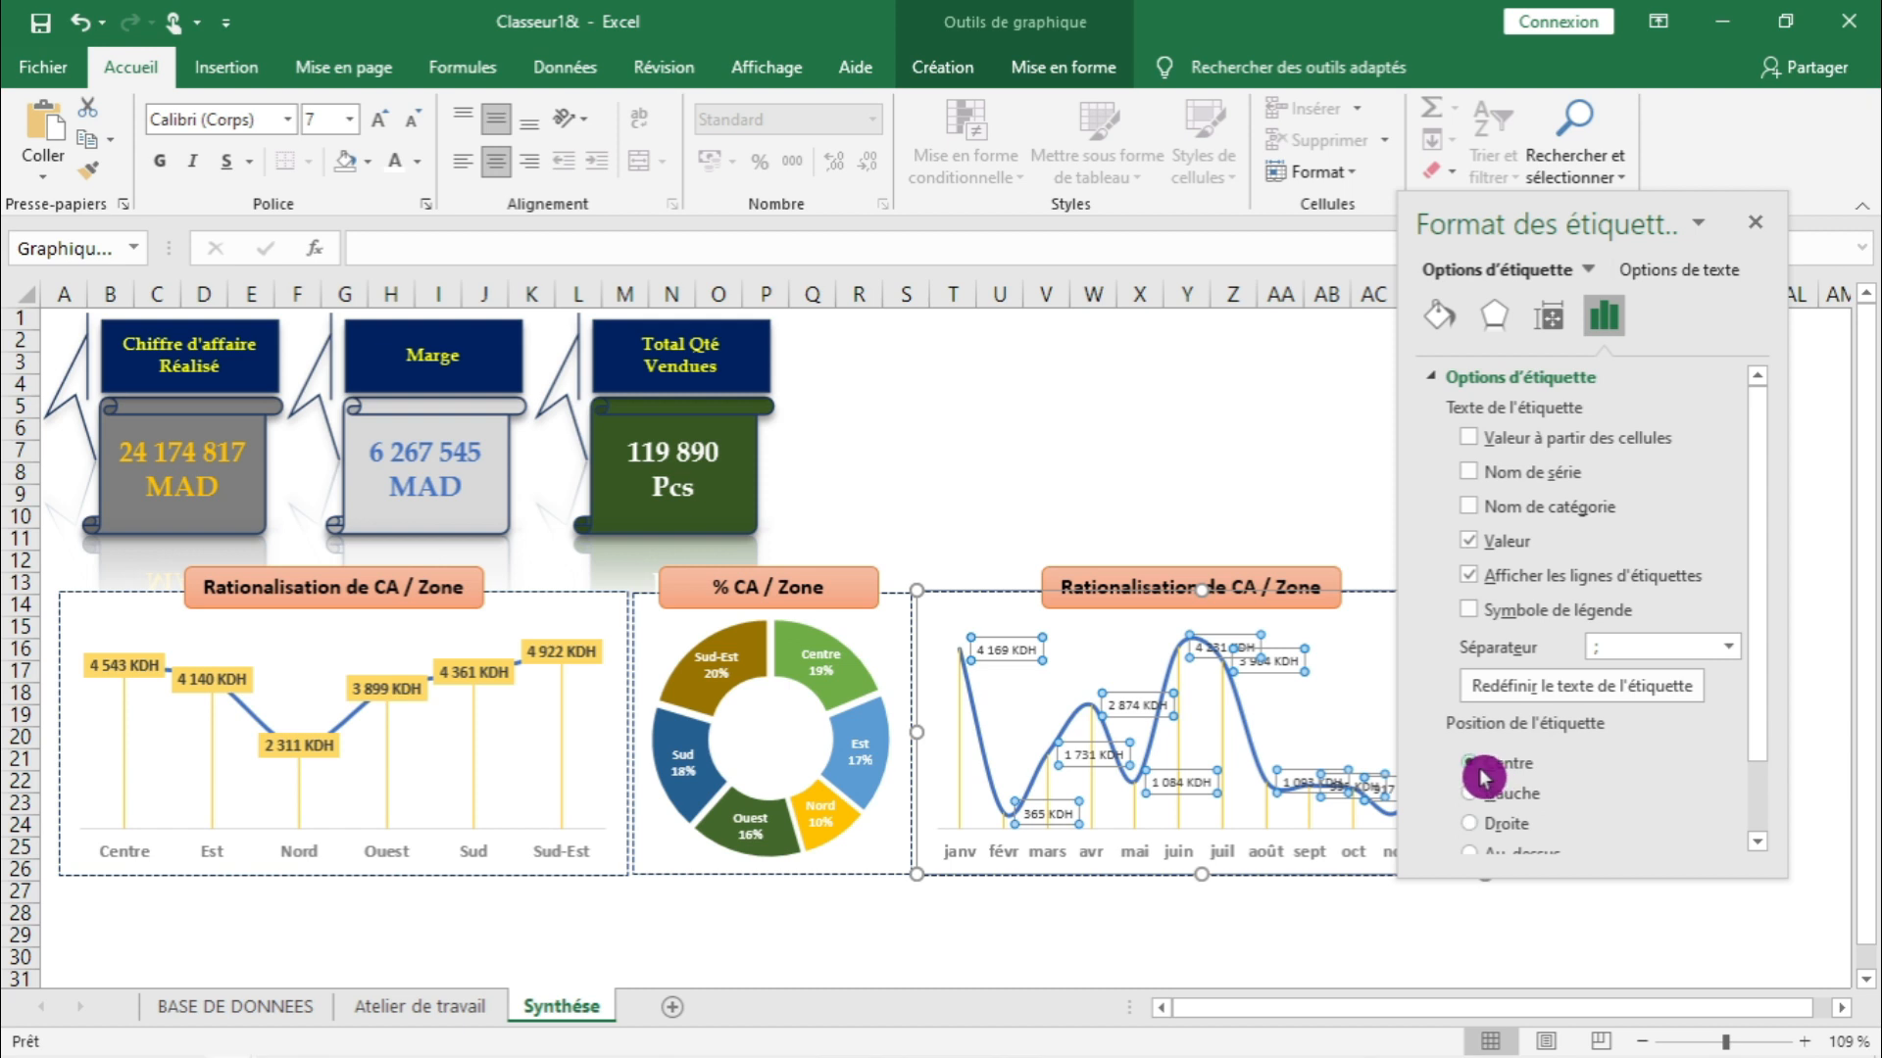
left_click(1480, 770)
- Give the monthly series line a diamond start arrow and a stealth end arrow in the largest end size
left_click(1169, 703)
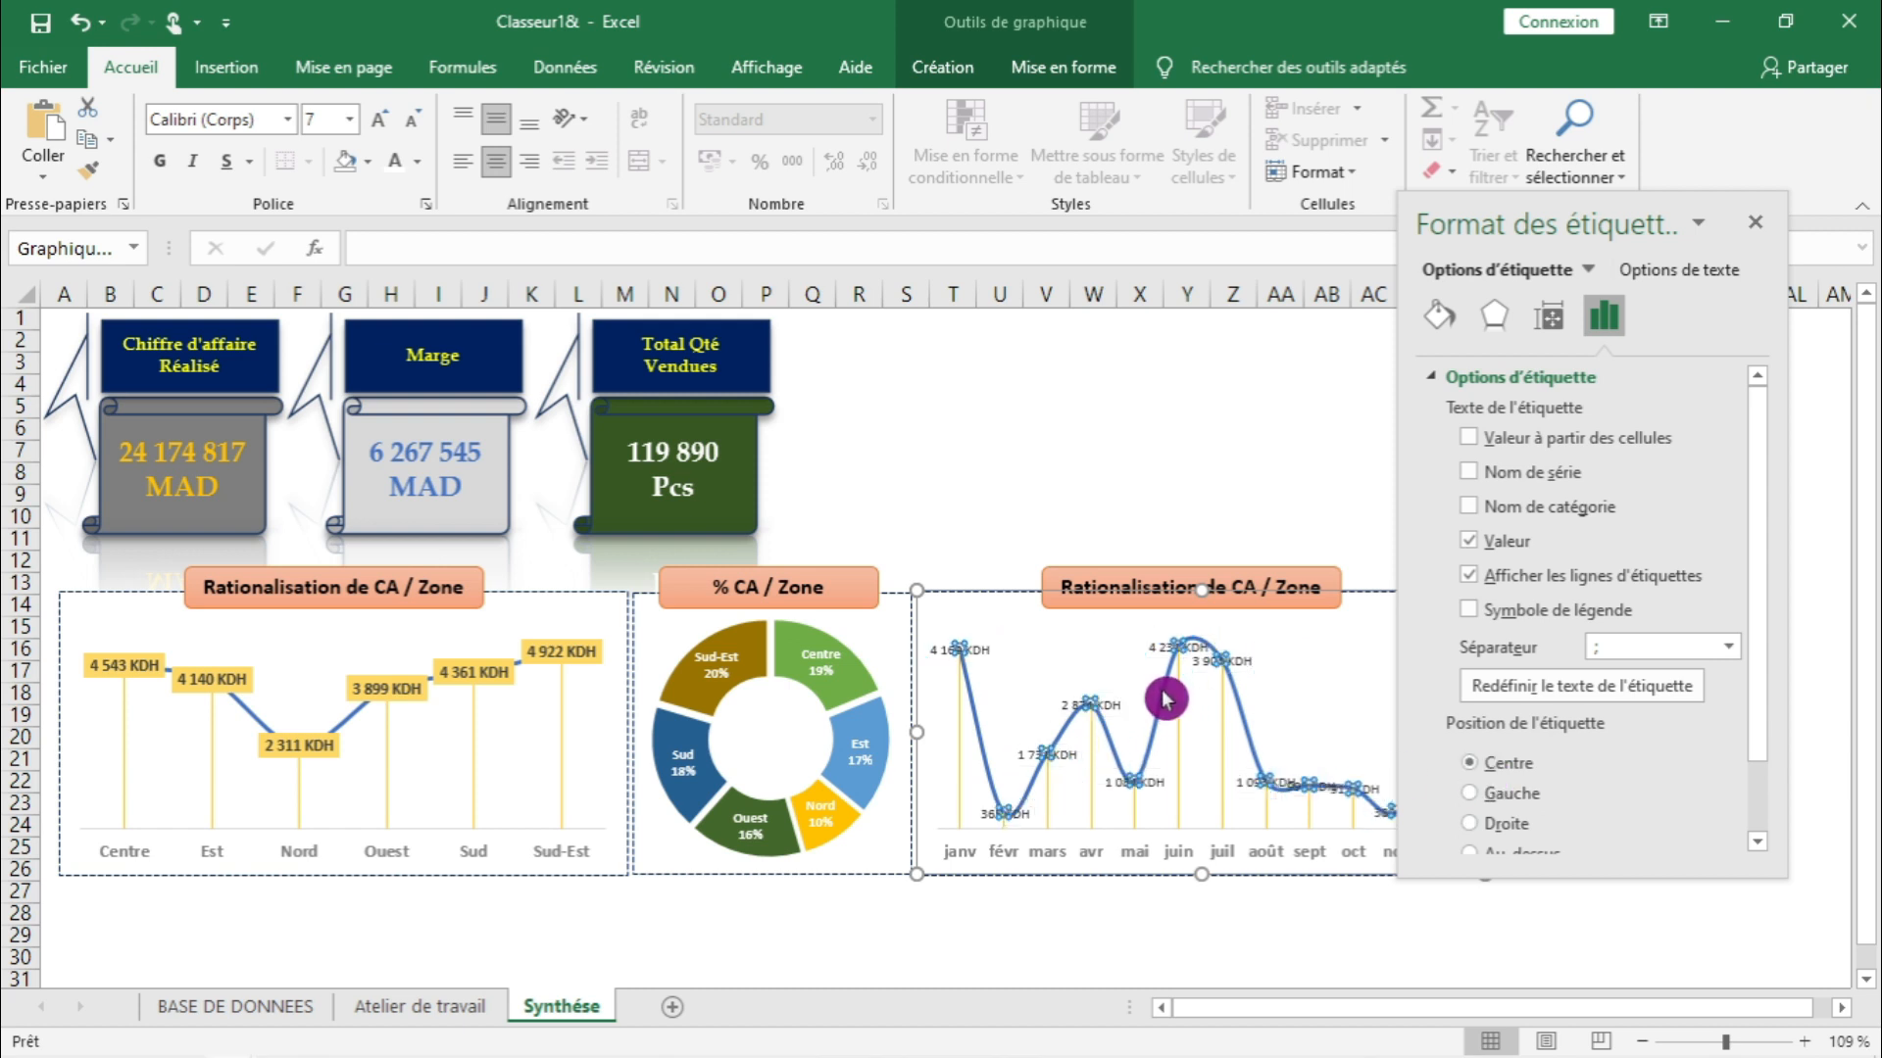
left_click(1439, 316)
left_click_drag(1763, 570, 1823, 827)
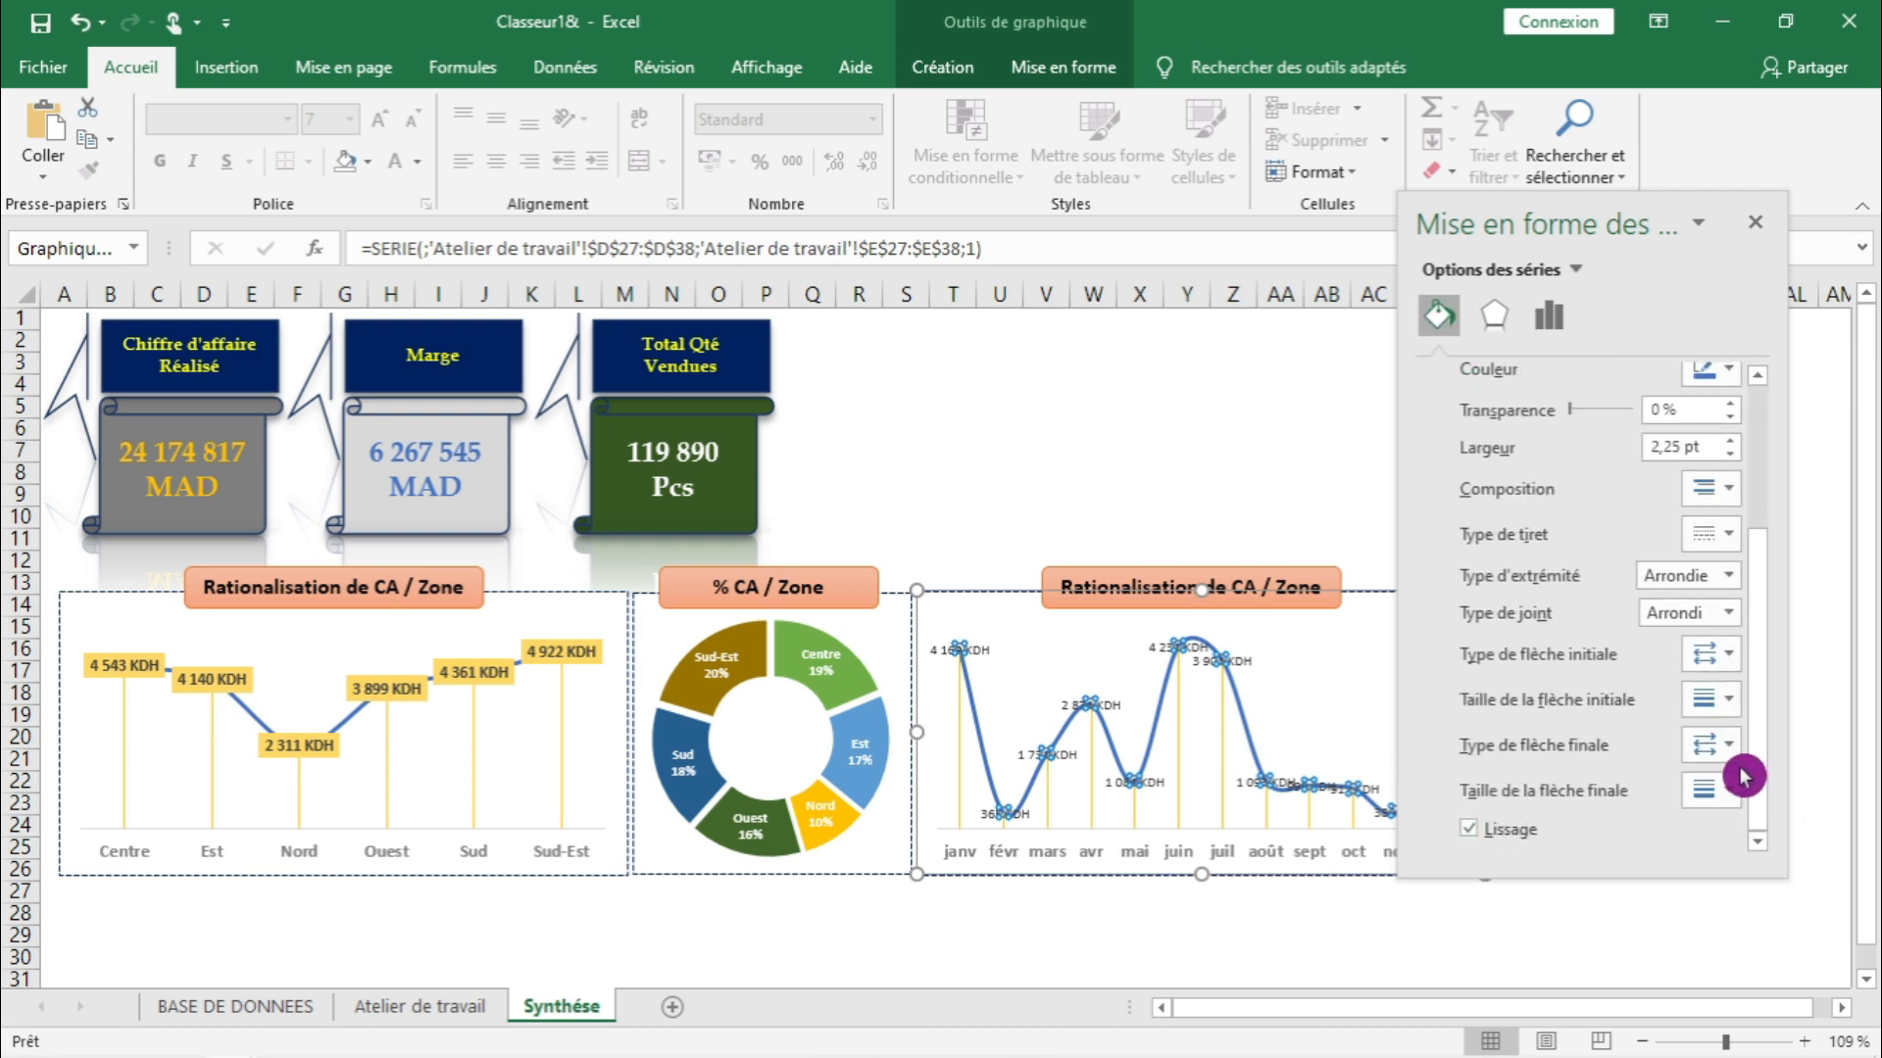
left_click(1723, 665)
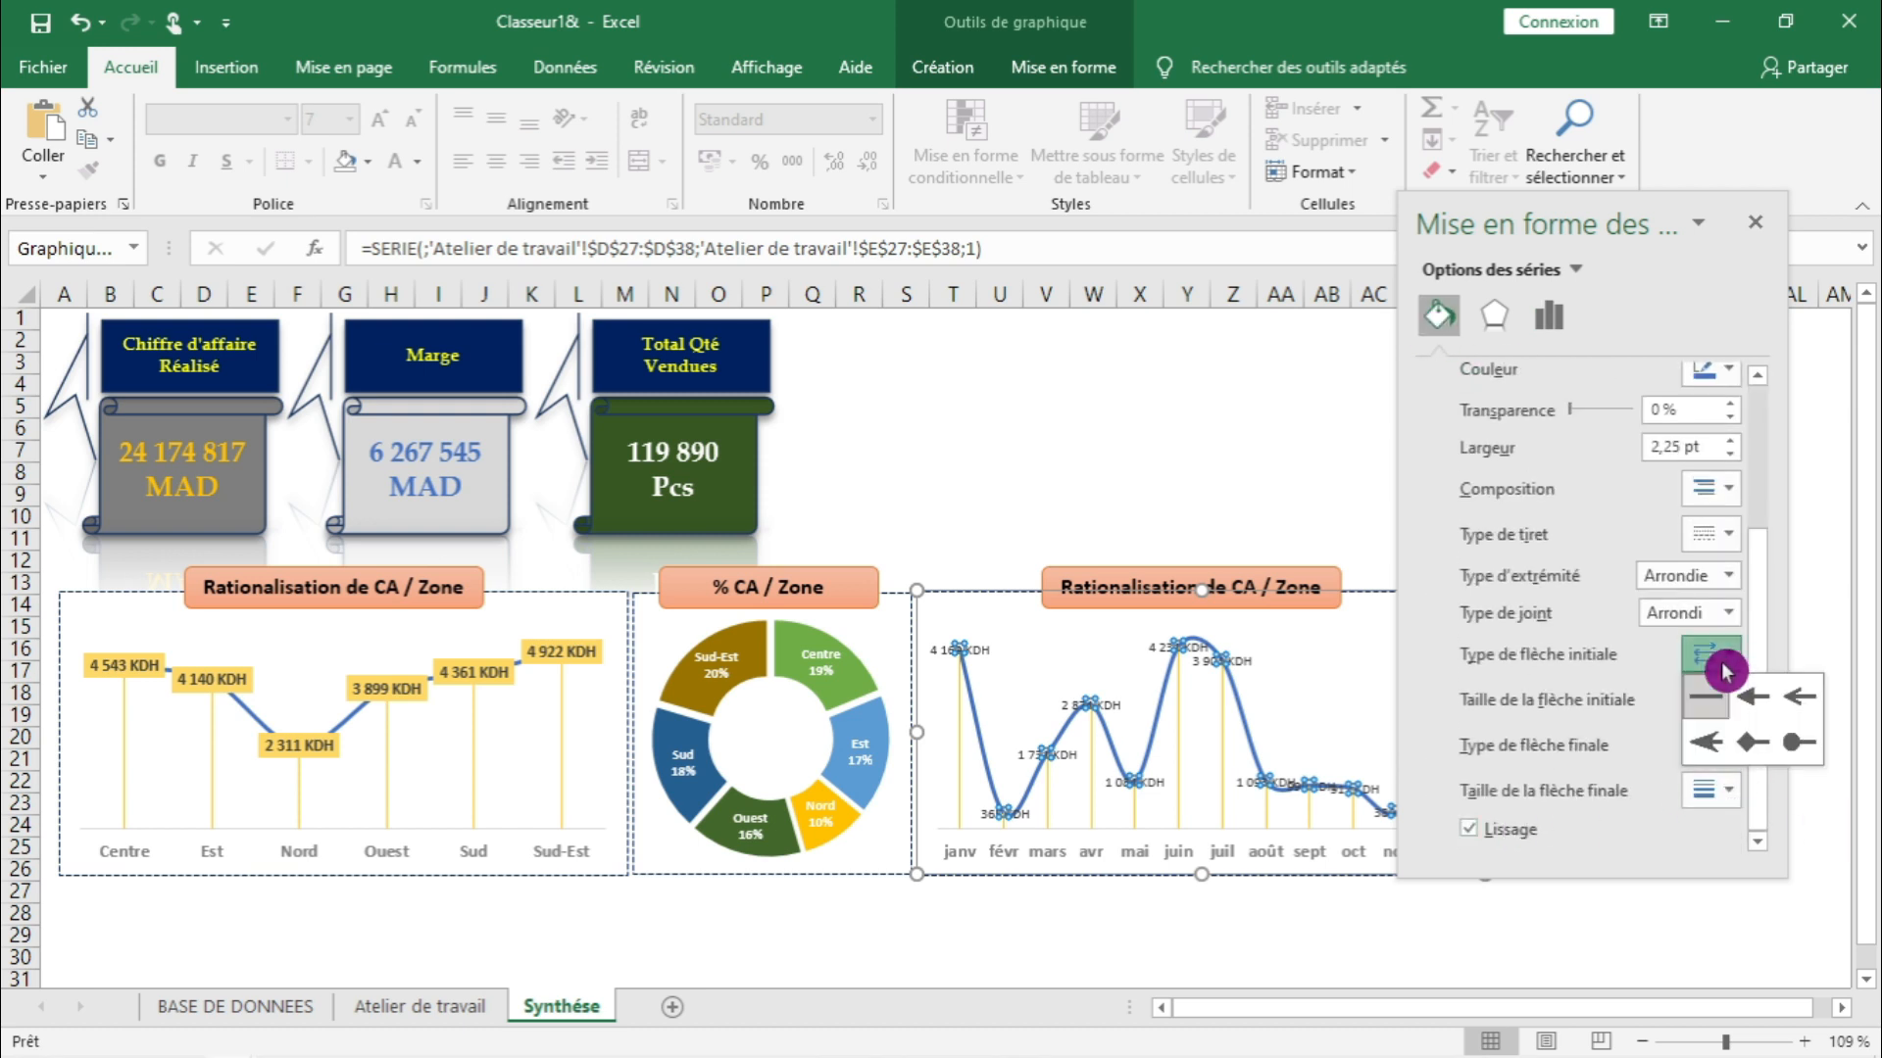
left_click(1757, 752)
left_click(1737, 747)
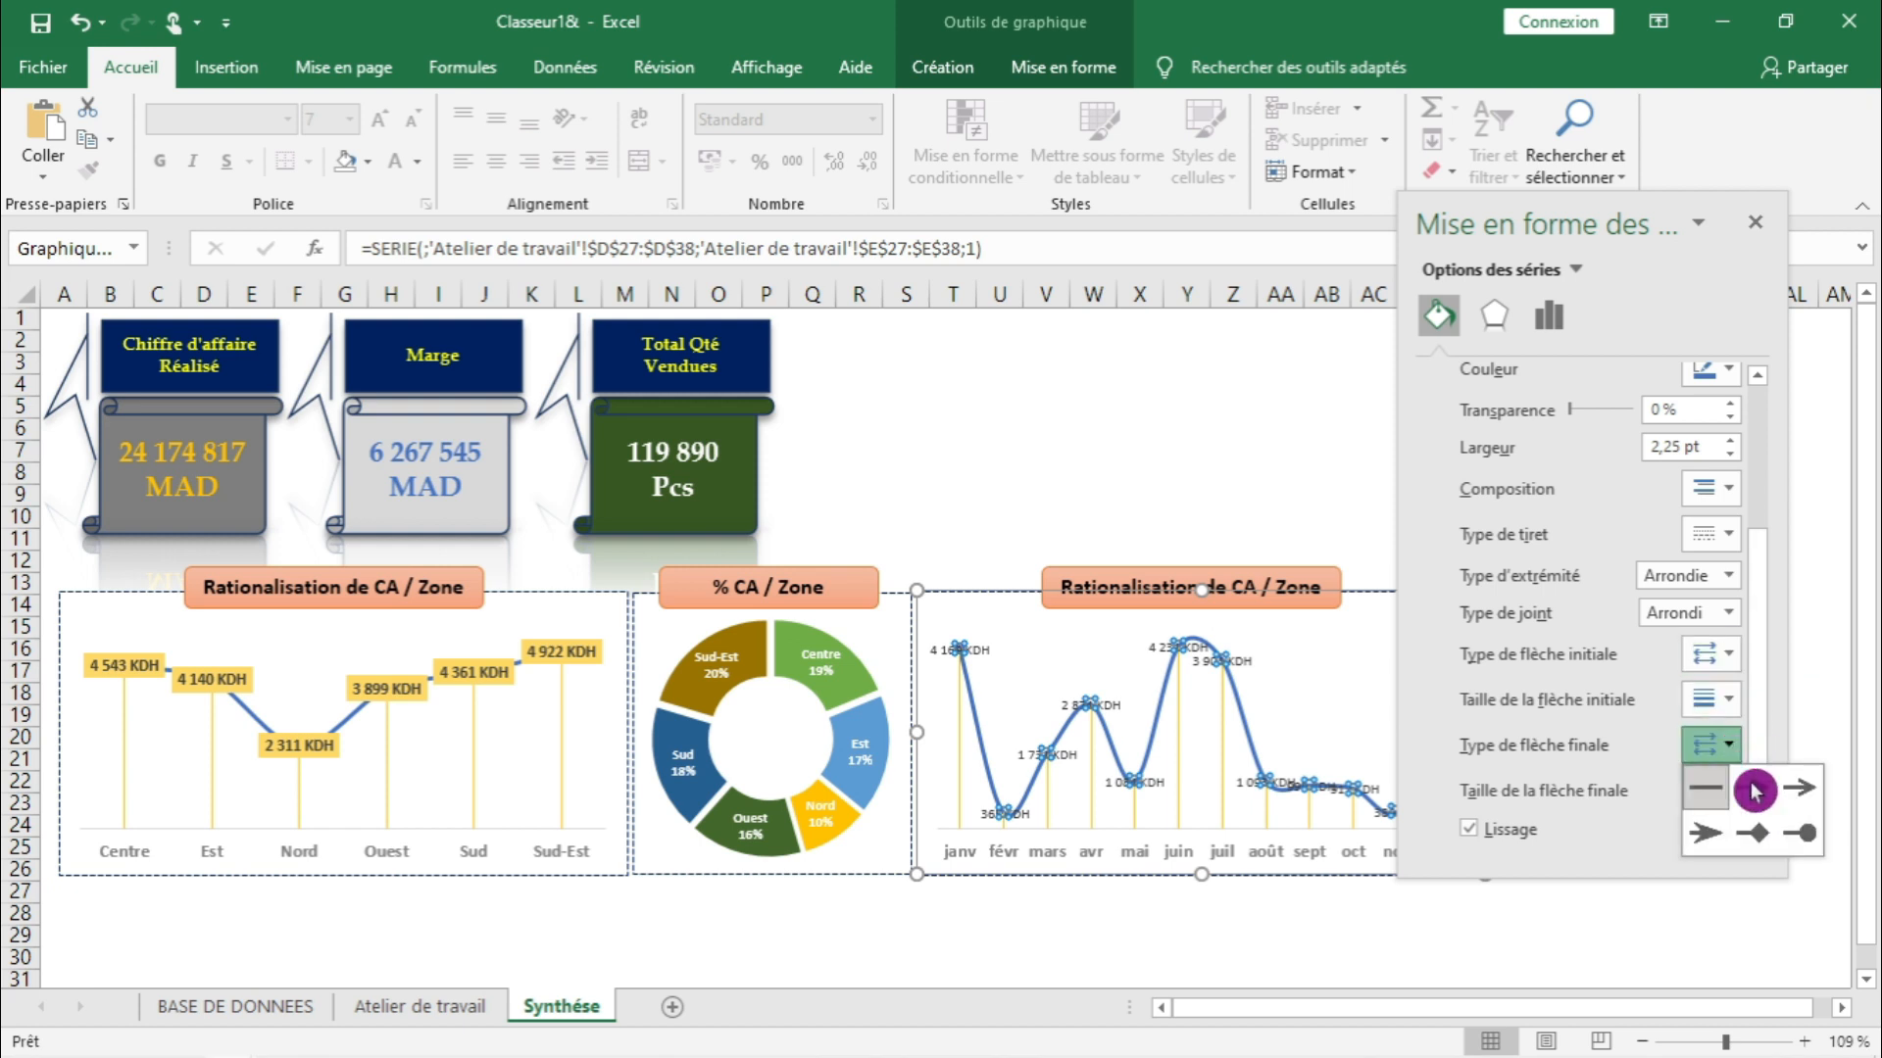
left_click(1715, 835)
left_click(1721, 789)
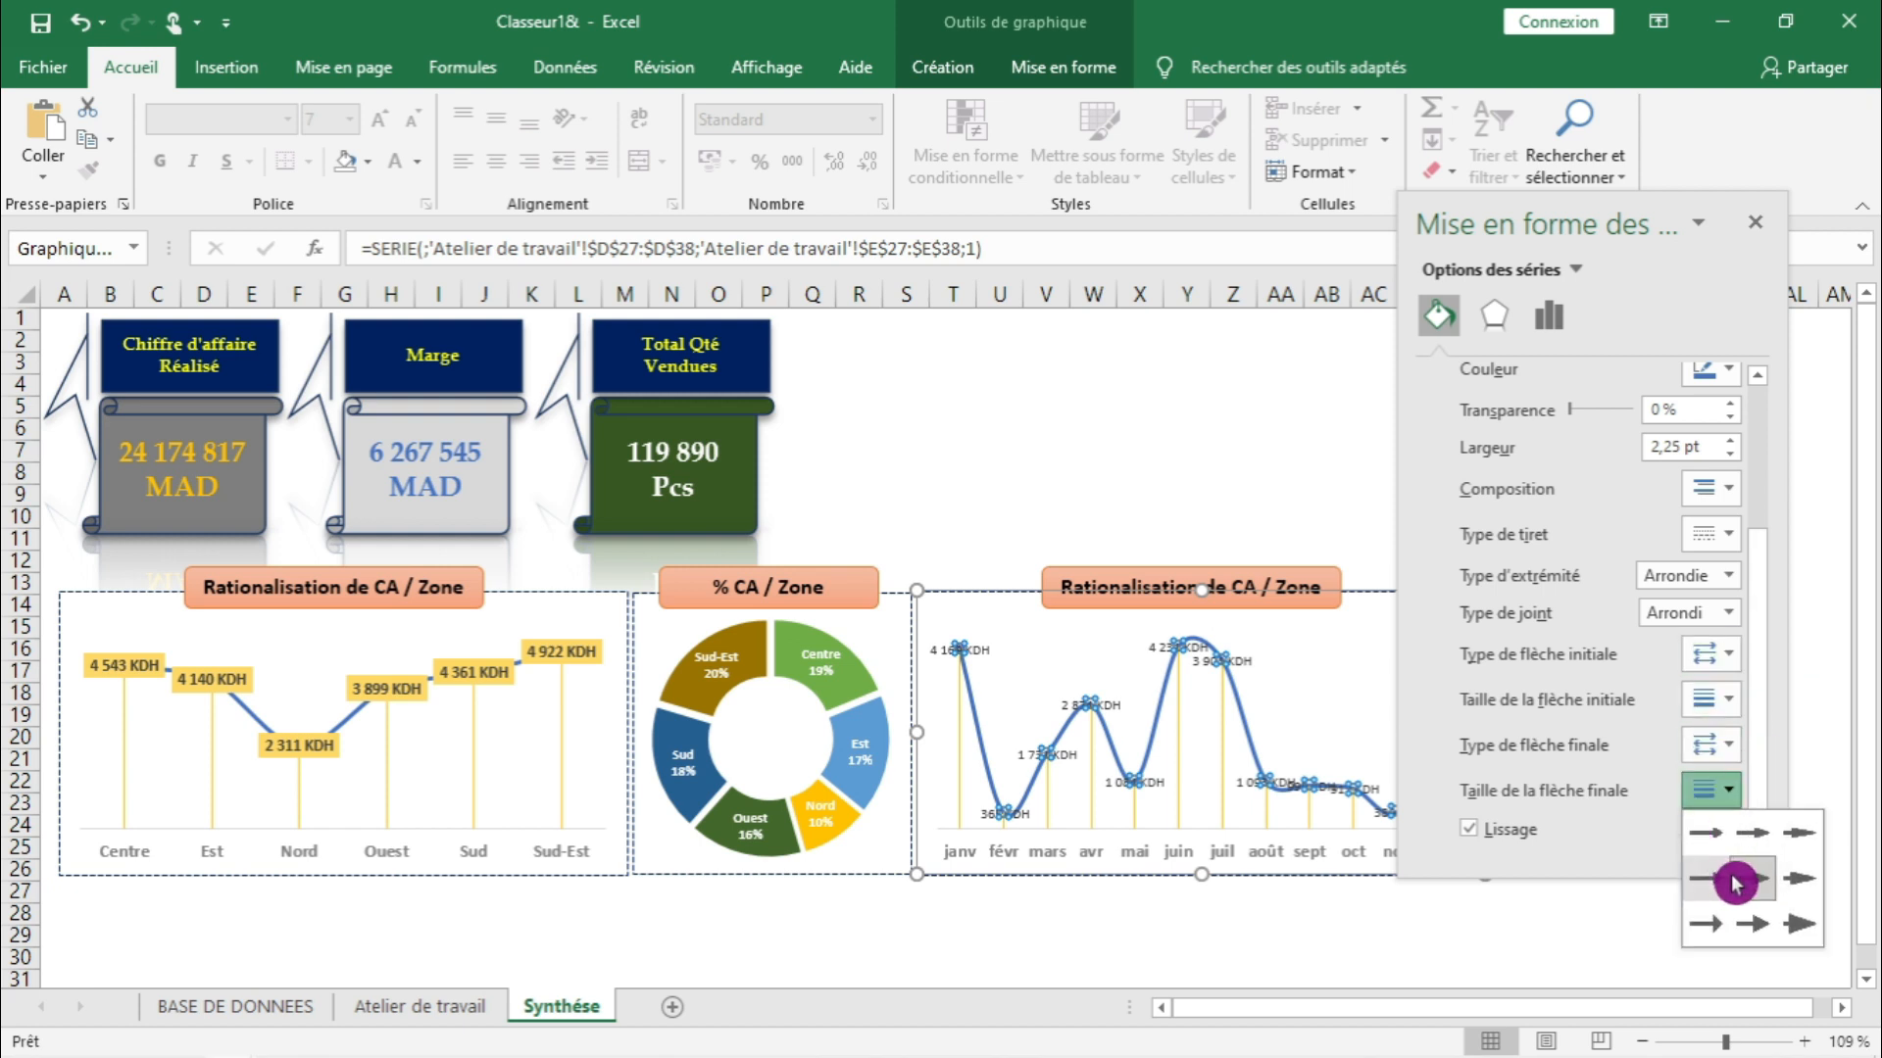
left_click(1801, 936)
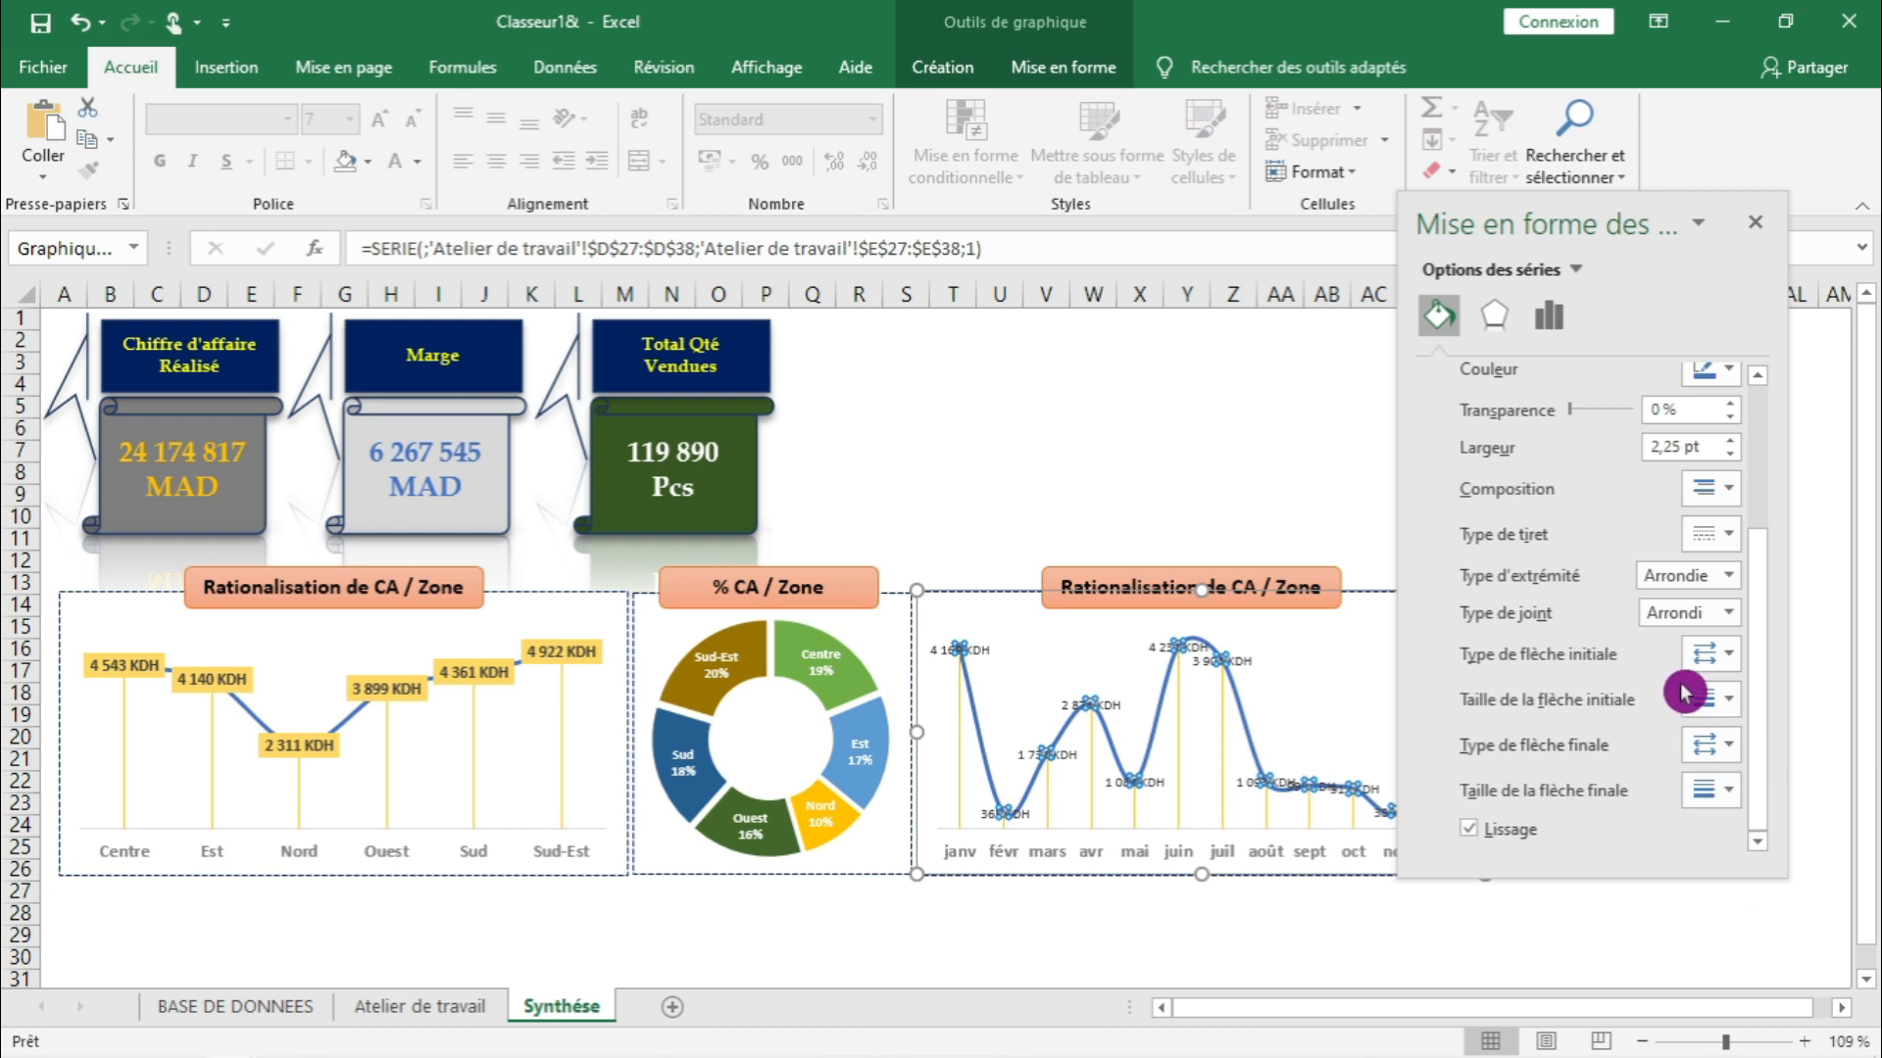
- Set the monthly line's start arrow to the oval type and its end arrow to stealth, and close the formatting options
left_click(1715, 655)
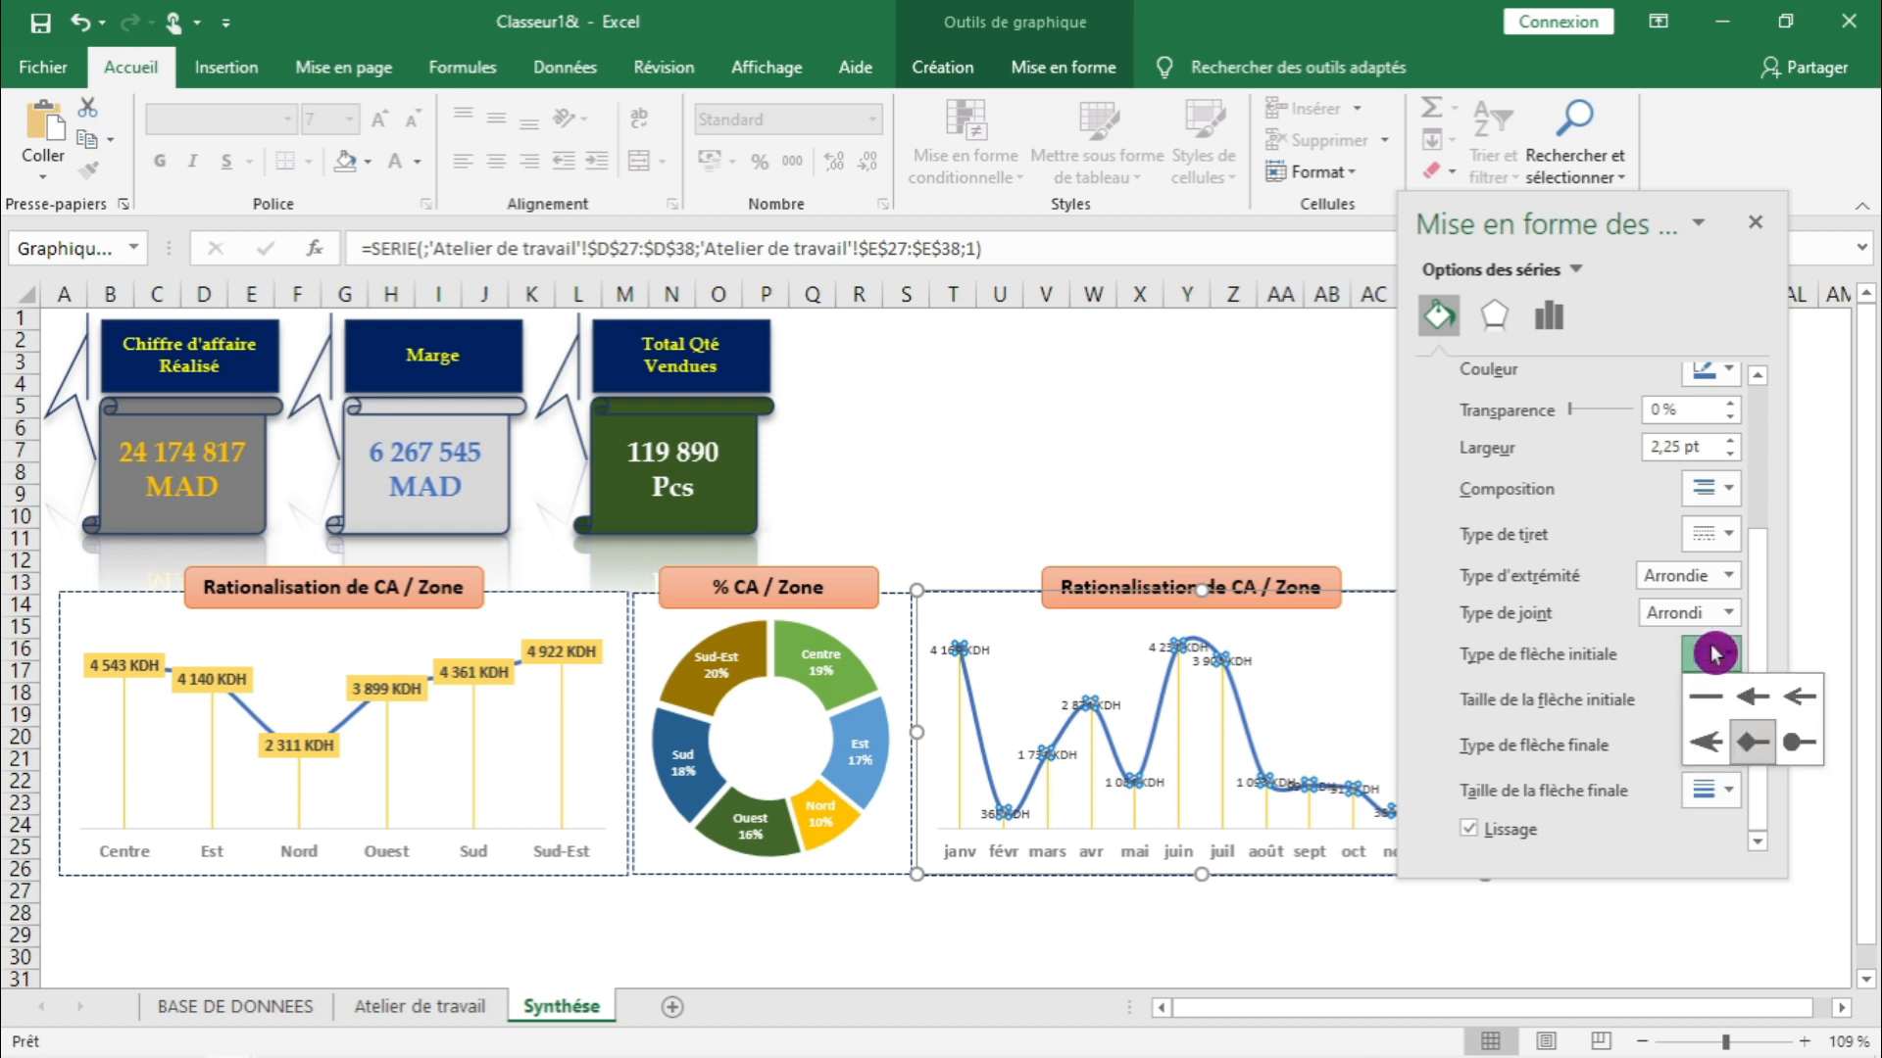
left_click(1782, 737)
left_click(1733, 701)
left_click(1734, 706)
left_click(1733, 745)
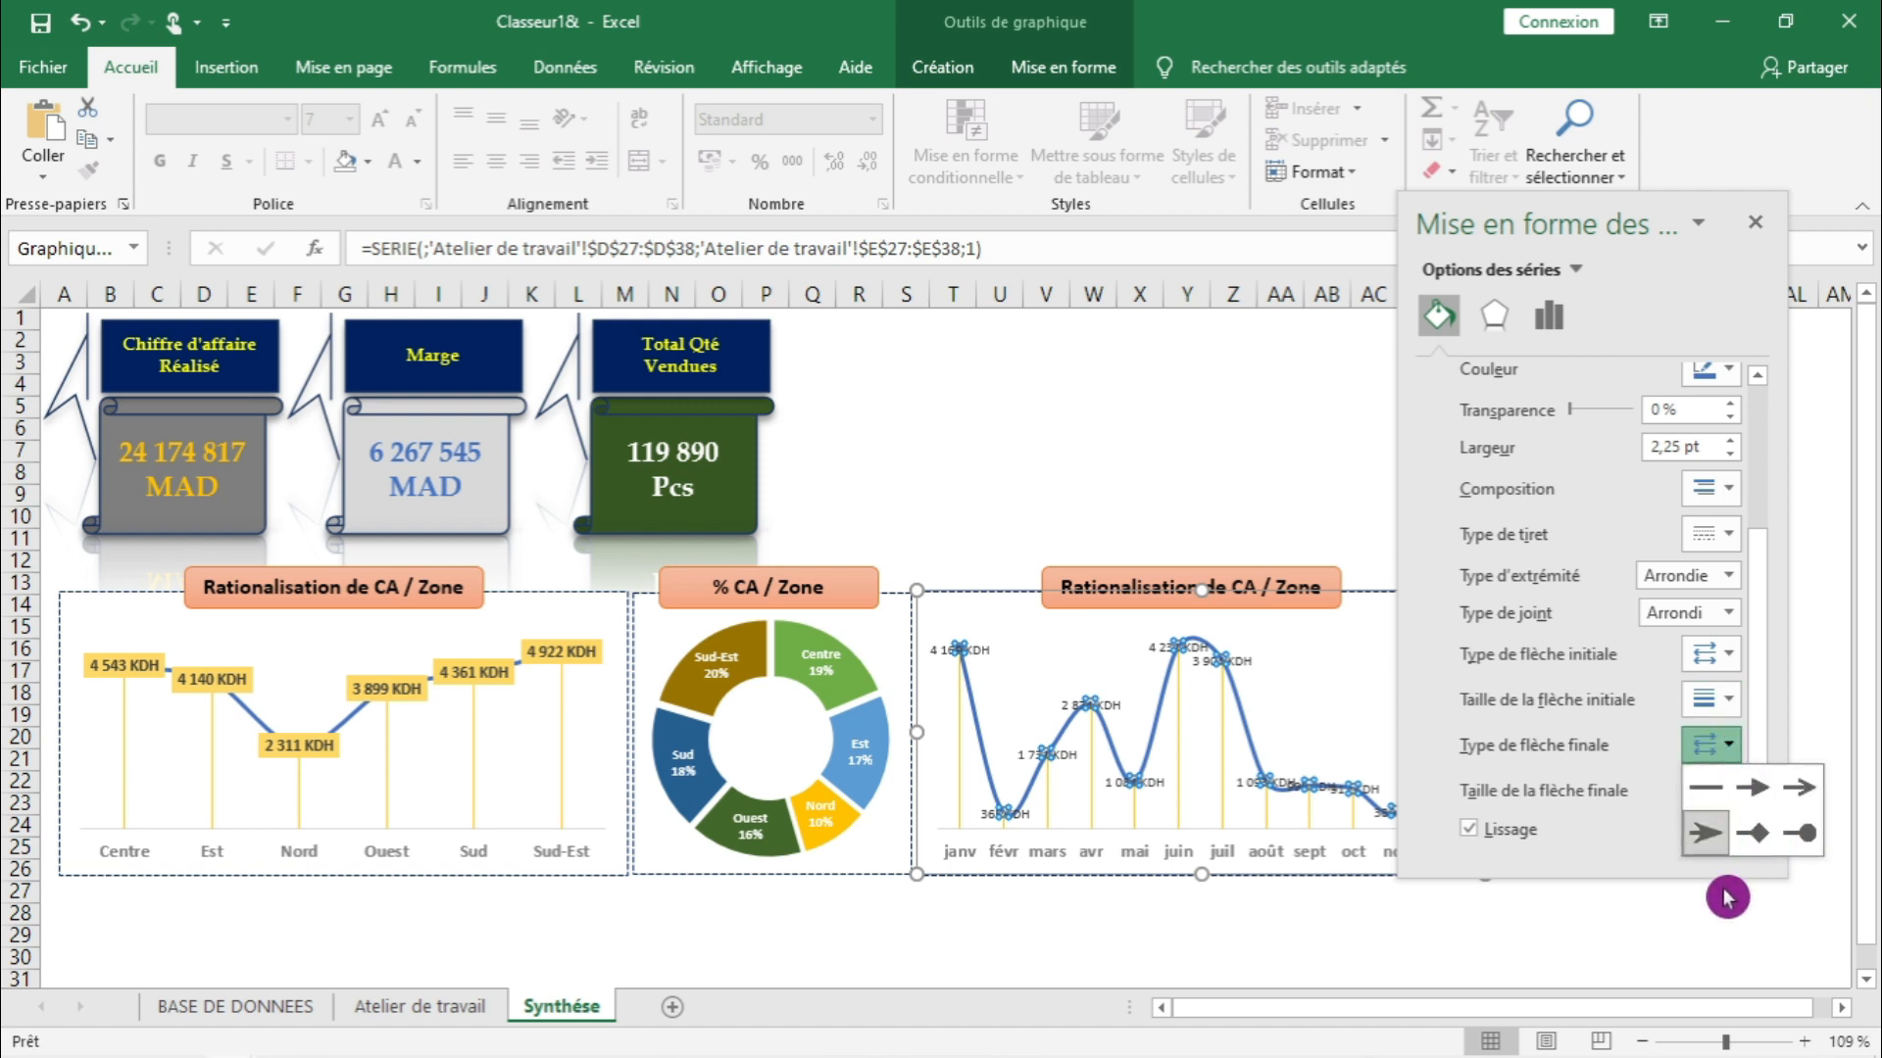
left_click(1705, 835)
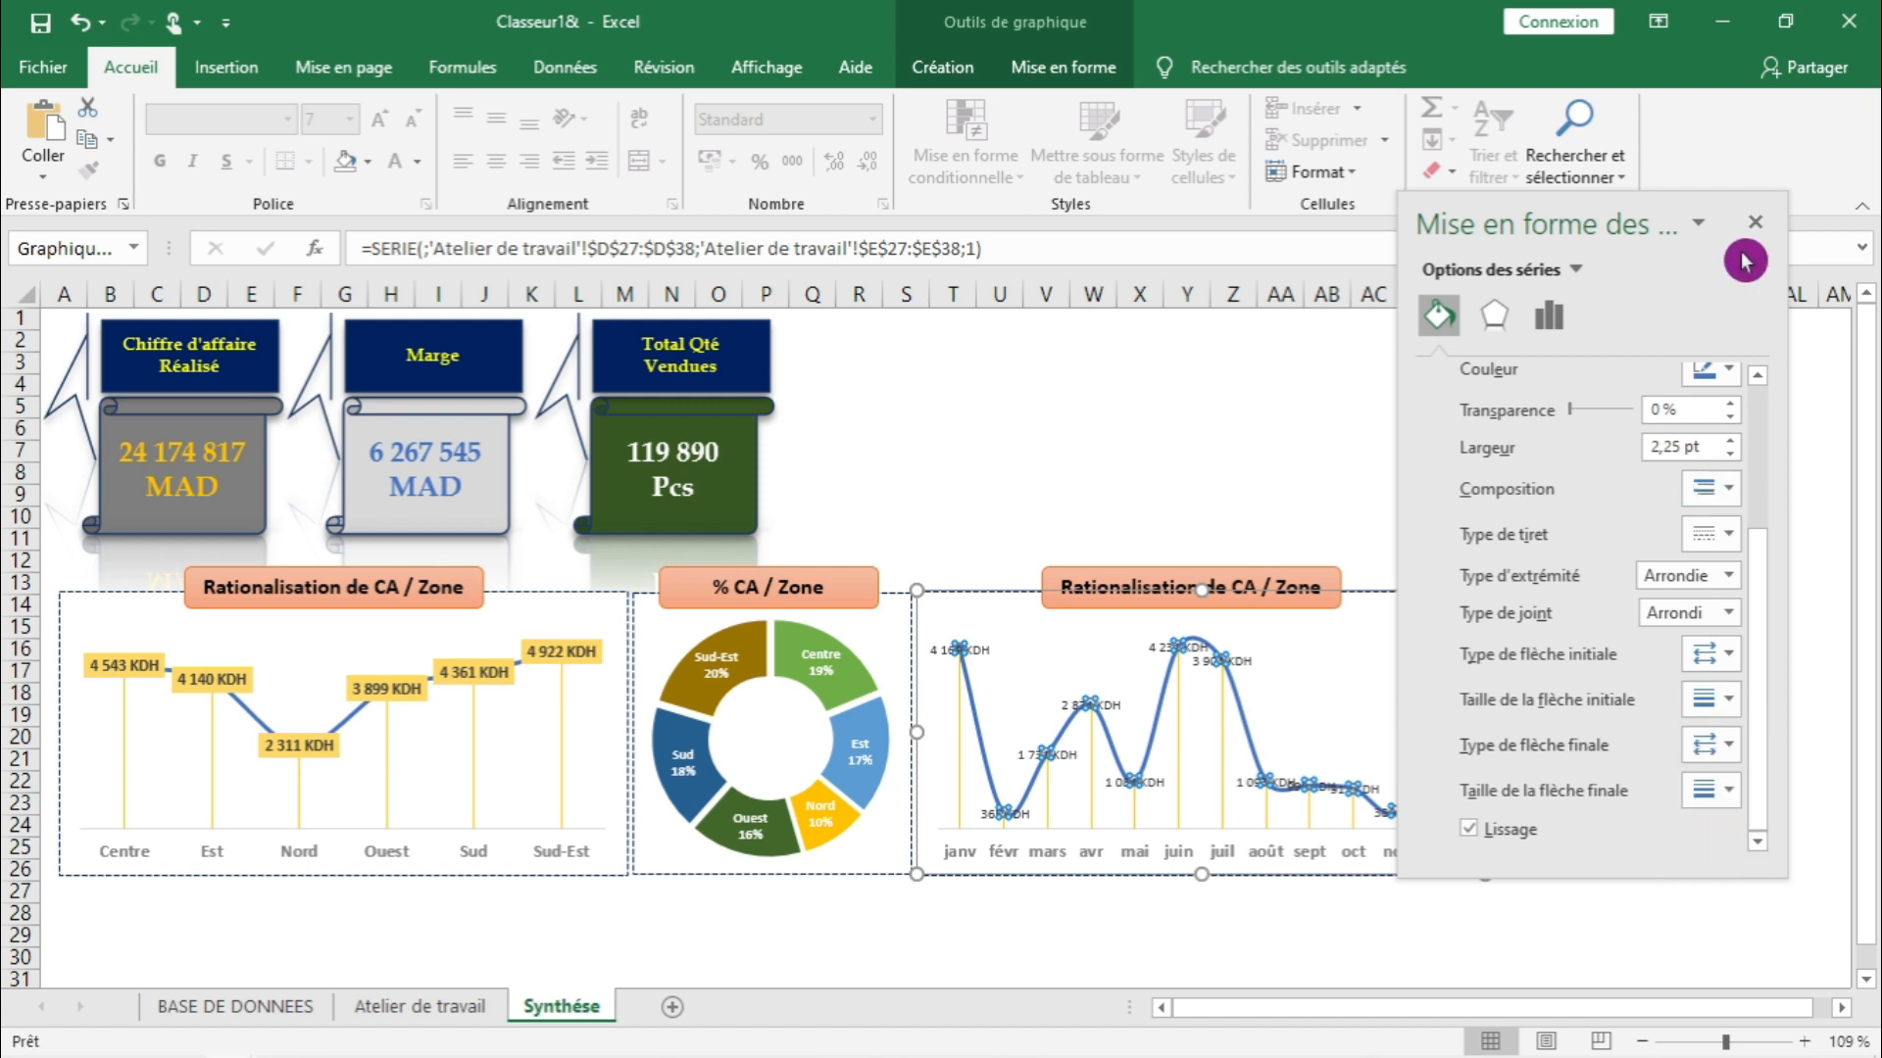
left_click(1755, 222)
left_click(1190, 532)
- Extend the bottom edges of the zone line chart, the doughnut chart and the monthly line chart down to row 28
left_click(560, 813)
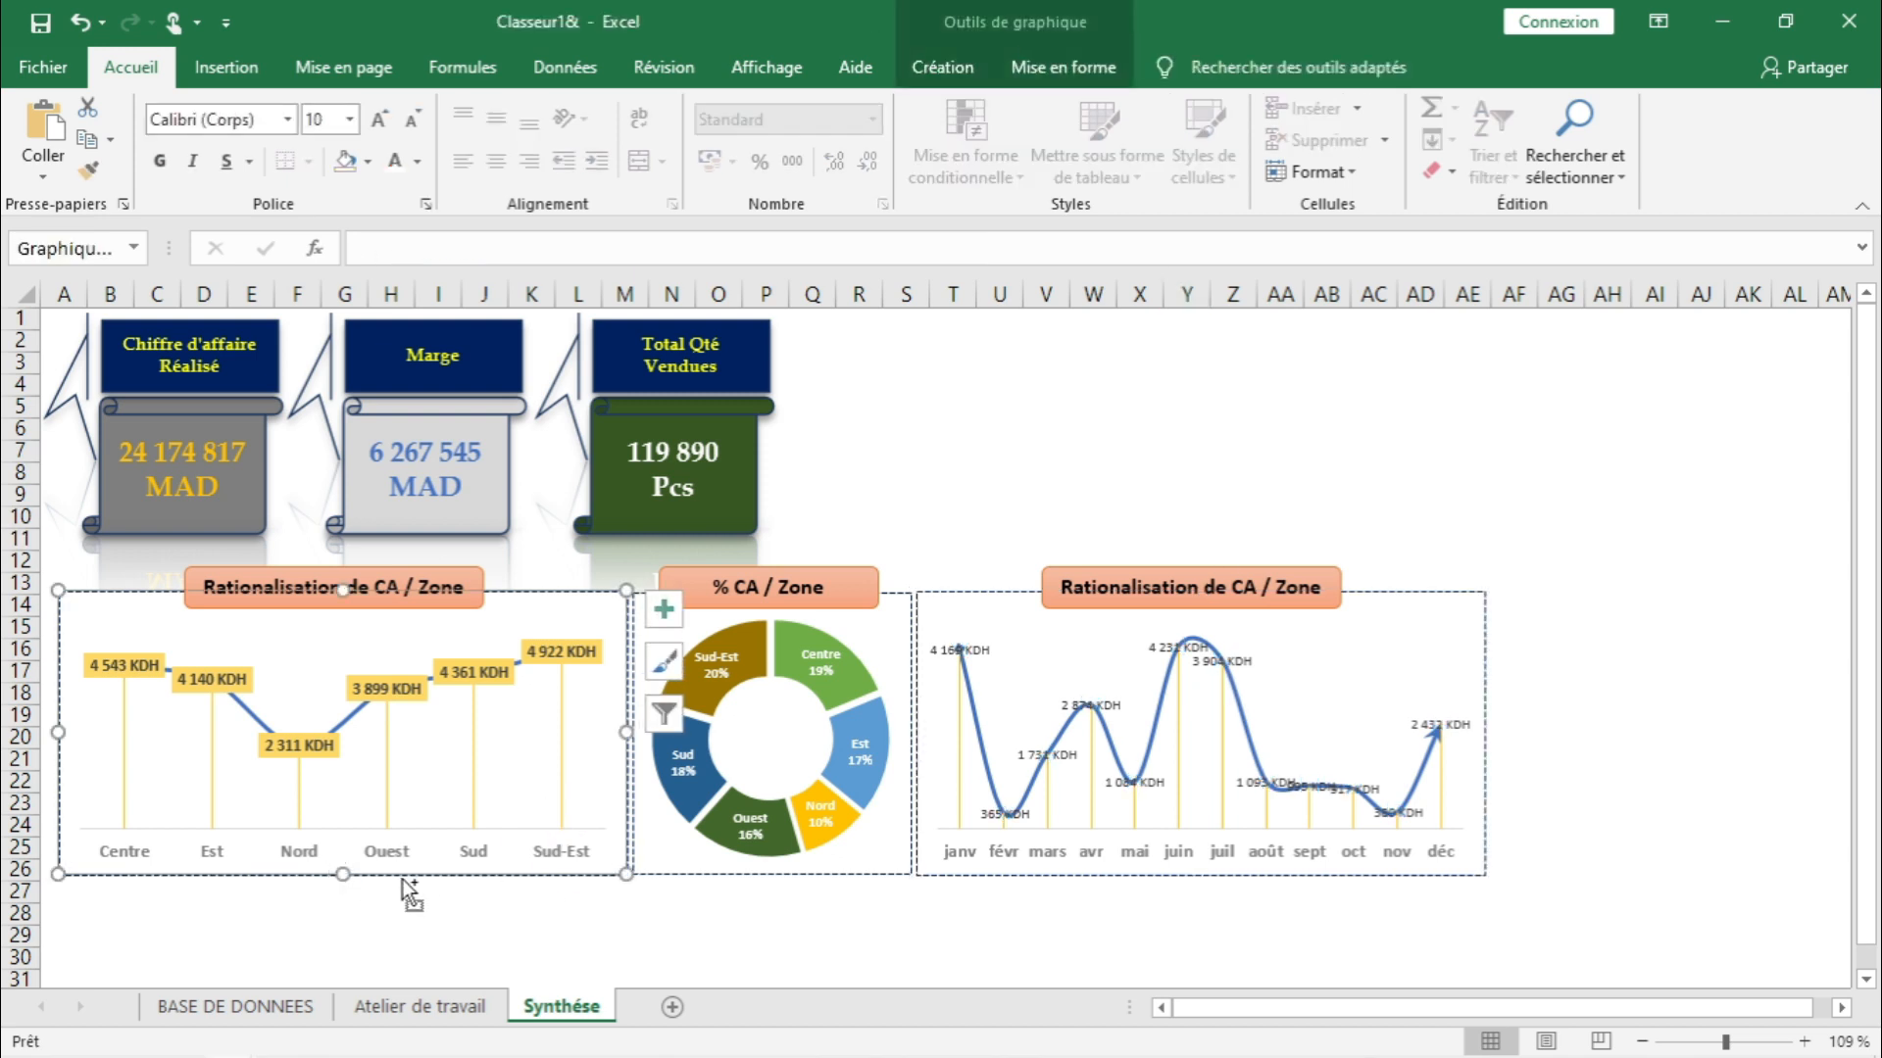
left_click_drag(343, 870, 346, 927)
key("ctrl+z")
left_click(751, 935)
left_click(853, 869)
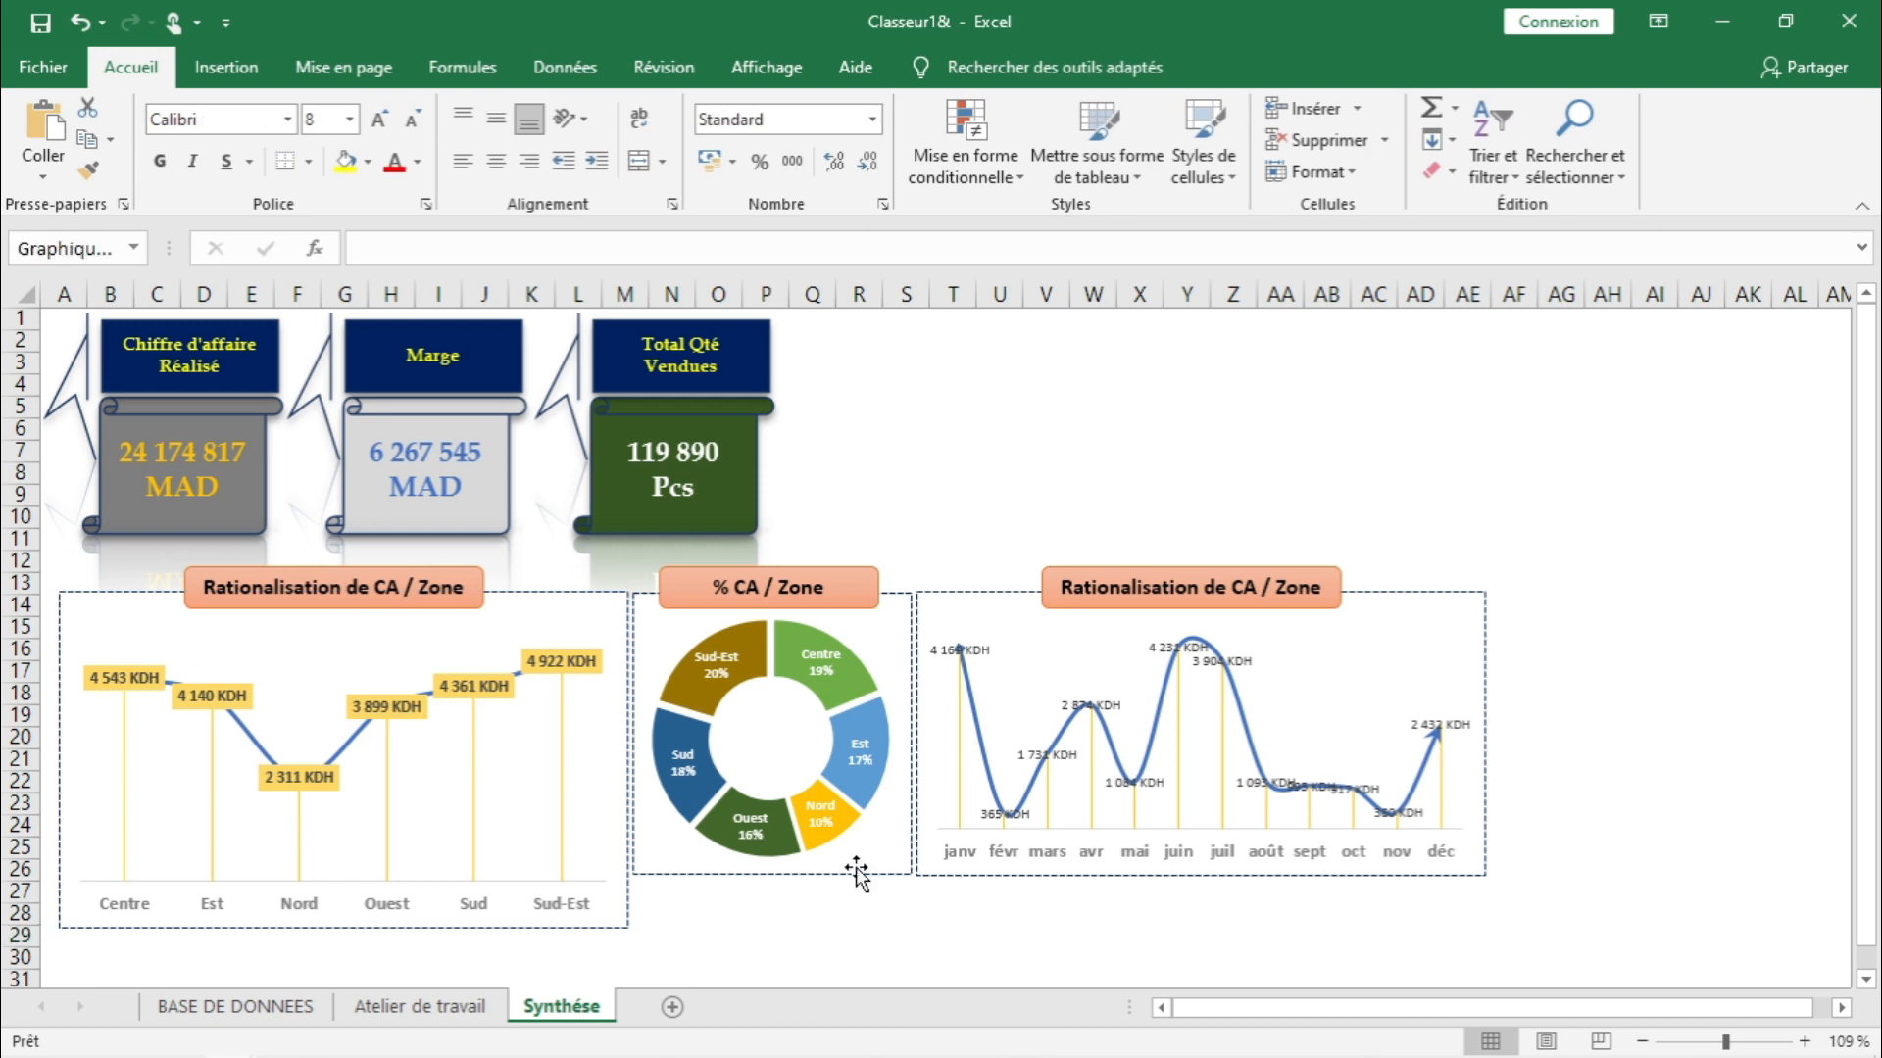
left_click_drag(772, 873, 775, 927)
left_click(1050, 876)
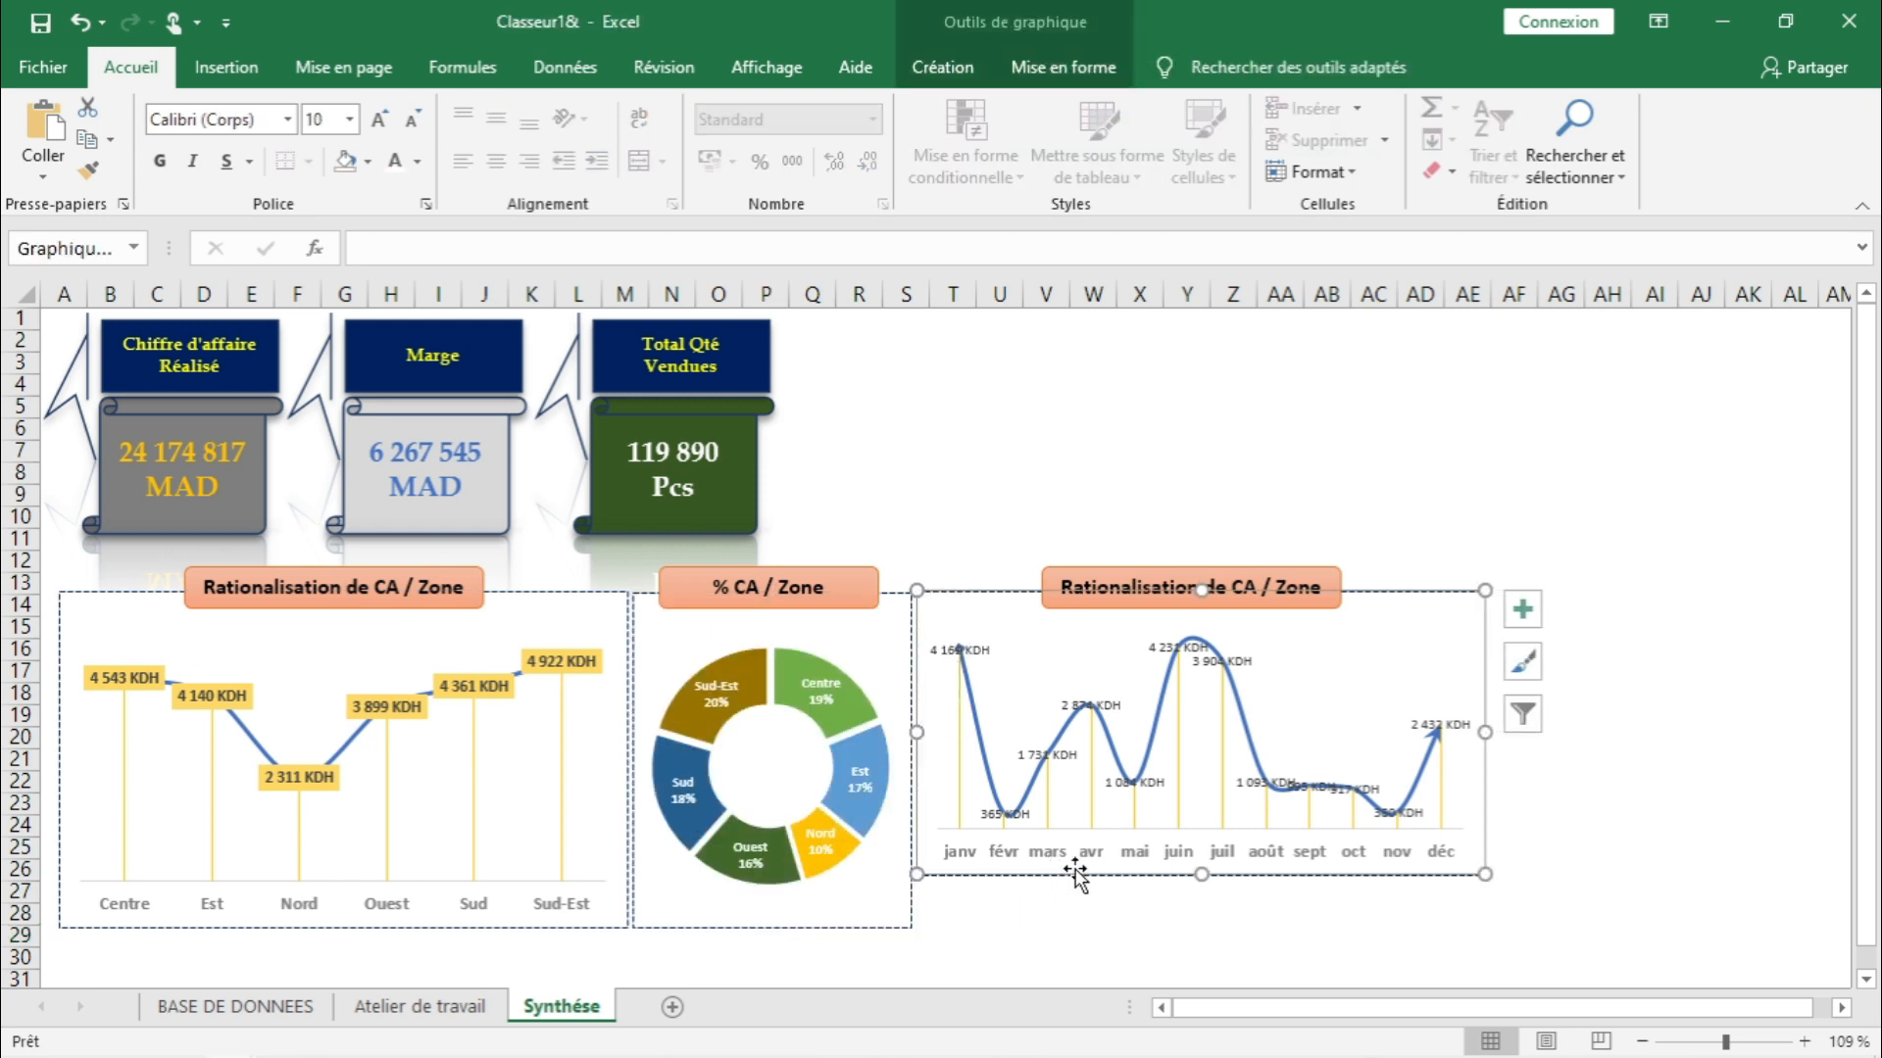
left_click_drag(1199, 872, 1196, 925)
left_click(1233, 958)
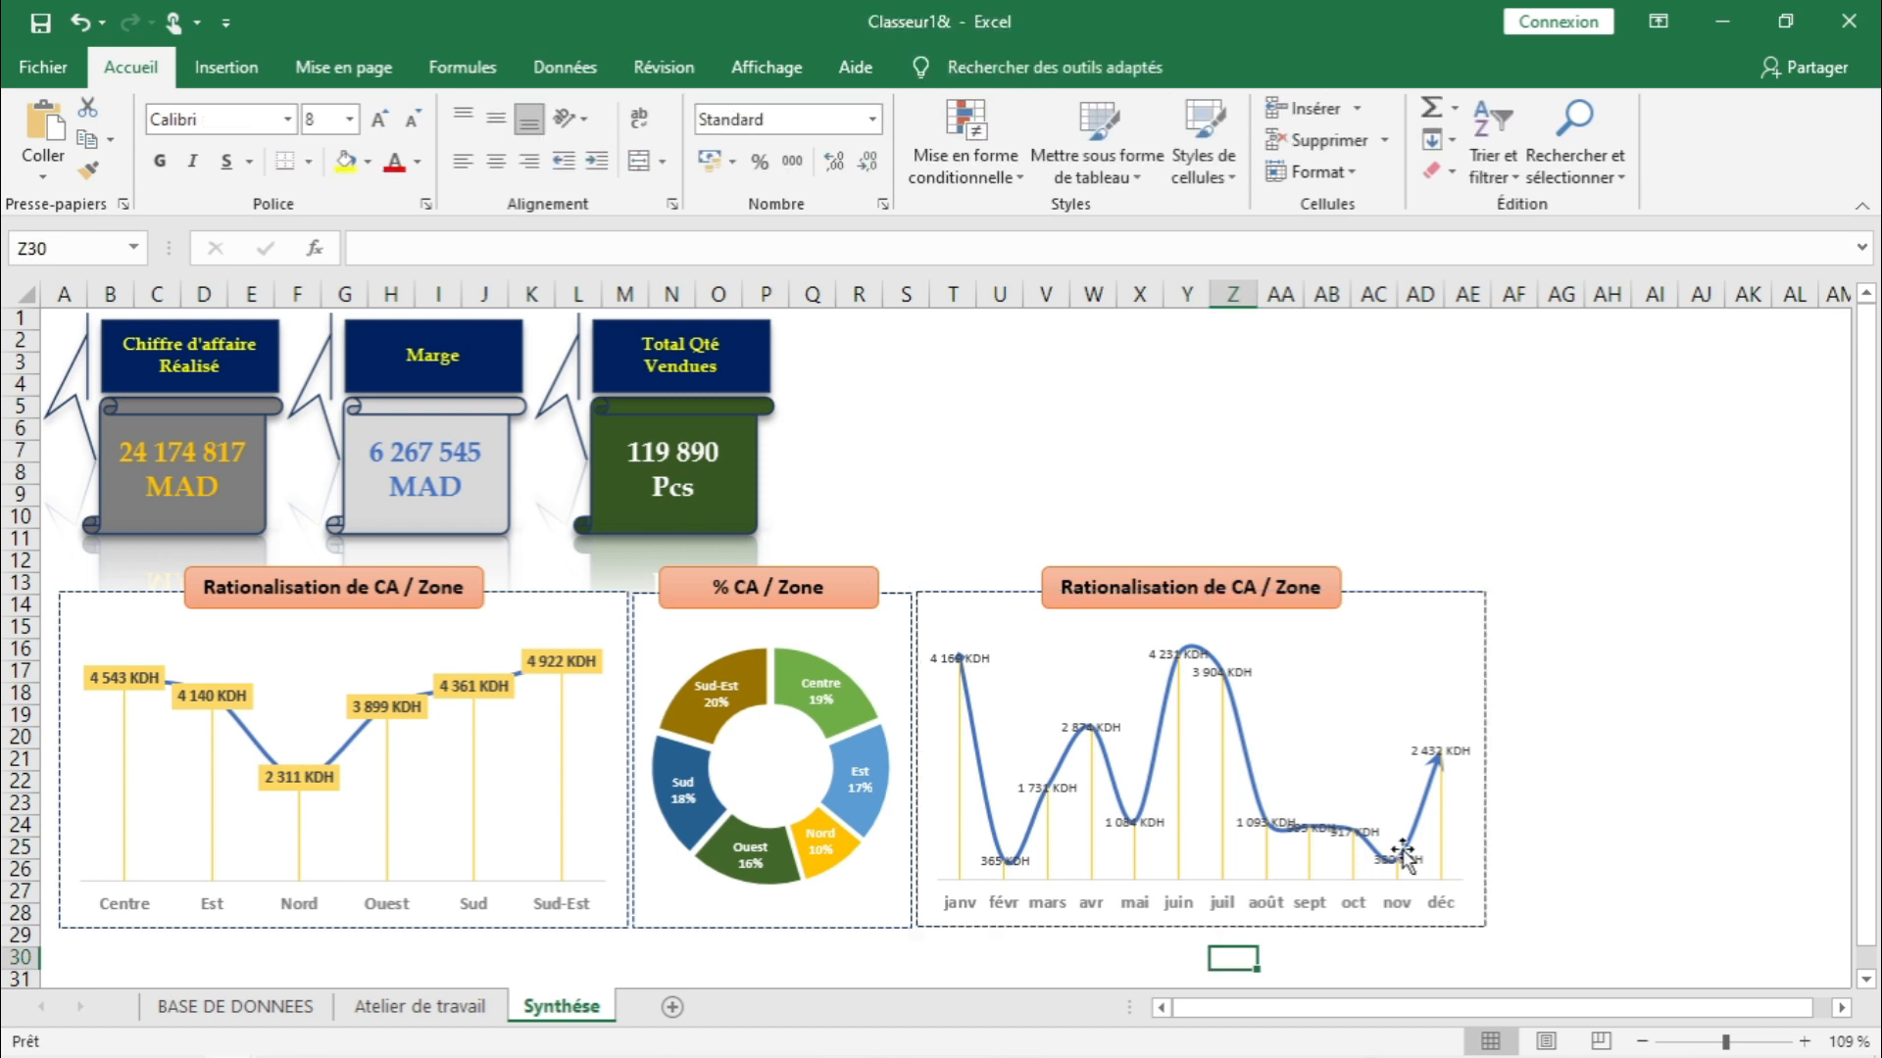
- Replace the title text above the monthly line chart with "Evolution de Chiffre d'affaire"
left_click(1276, 588)
left_click_drag(1322, 590, 1153, 615)
type("e")
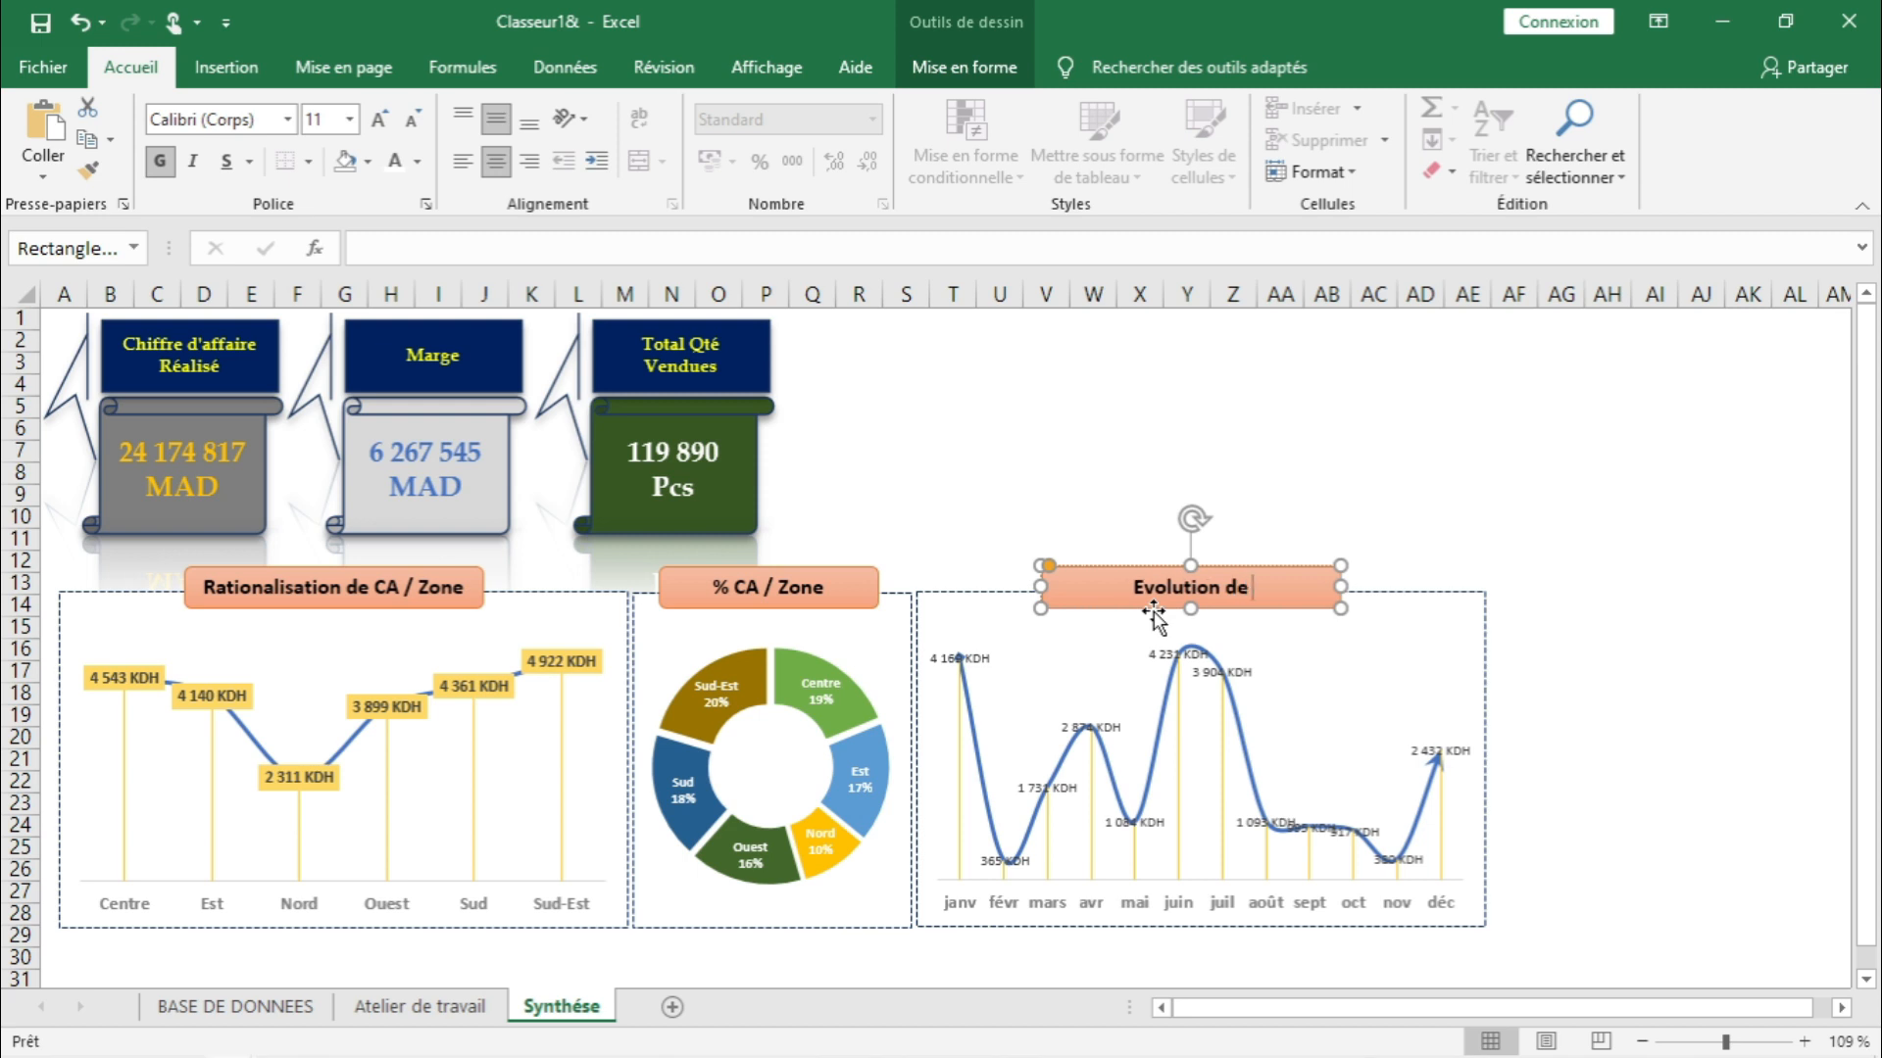
type("iffre d'a")
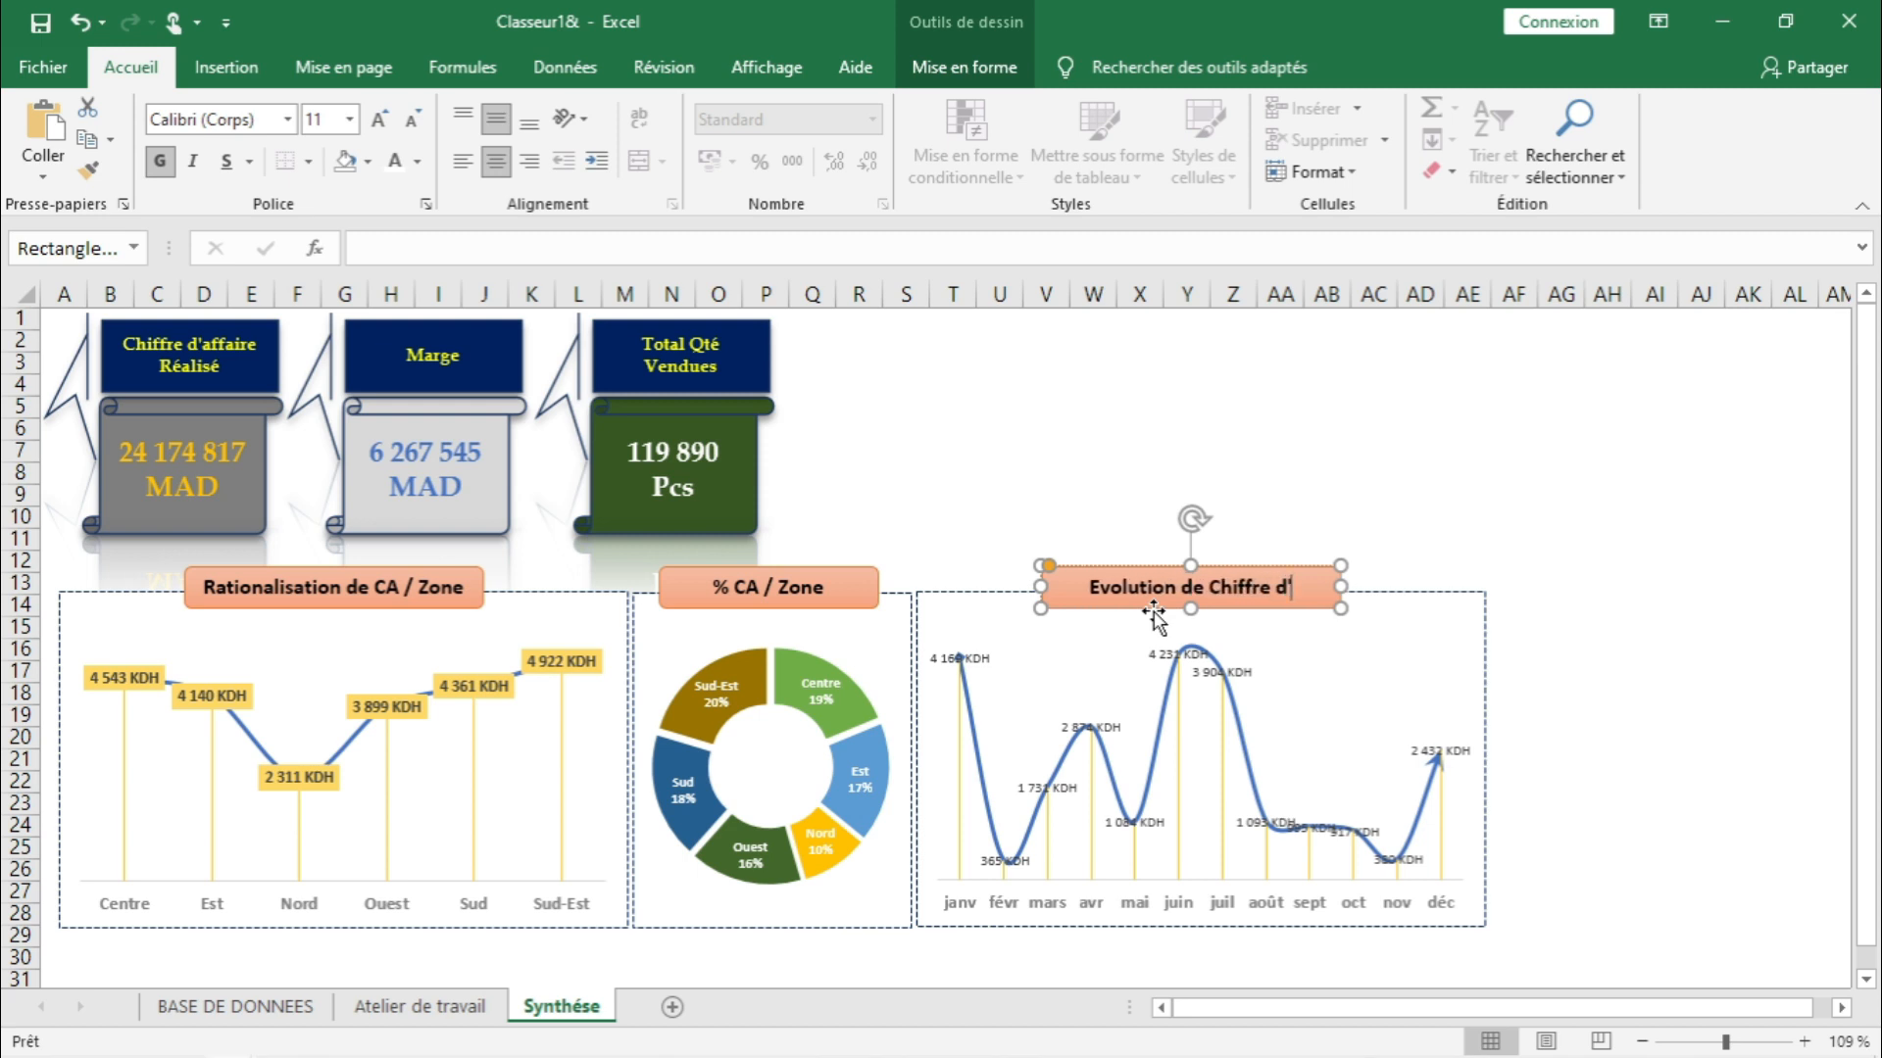
type("ffaire")
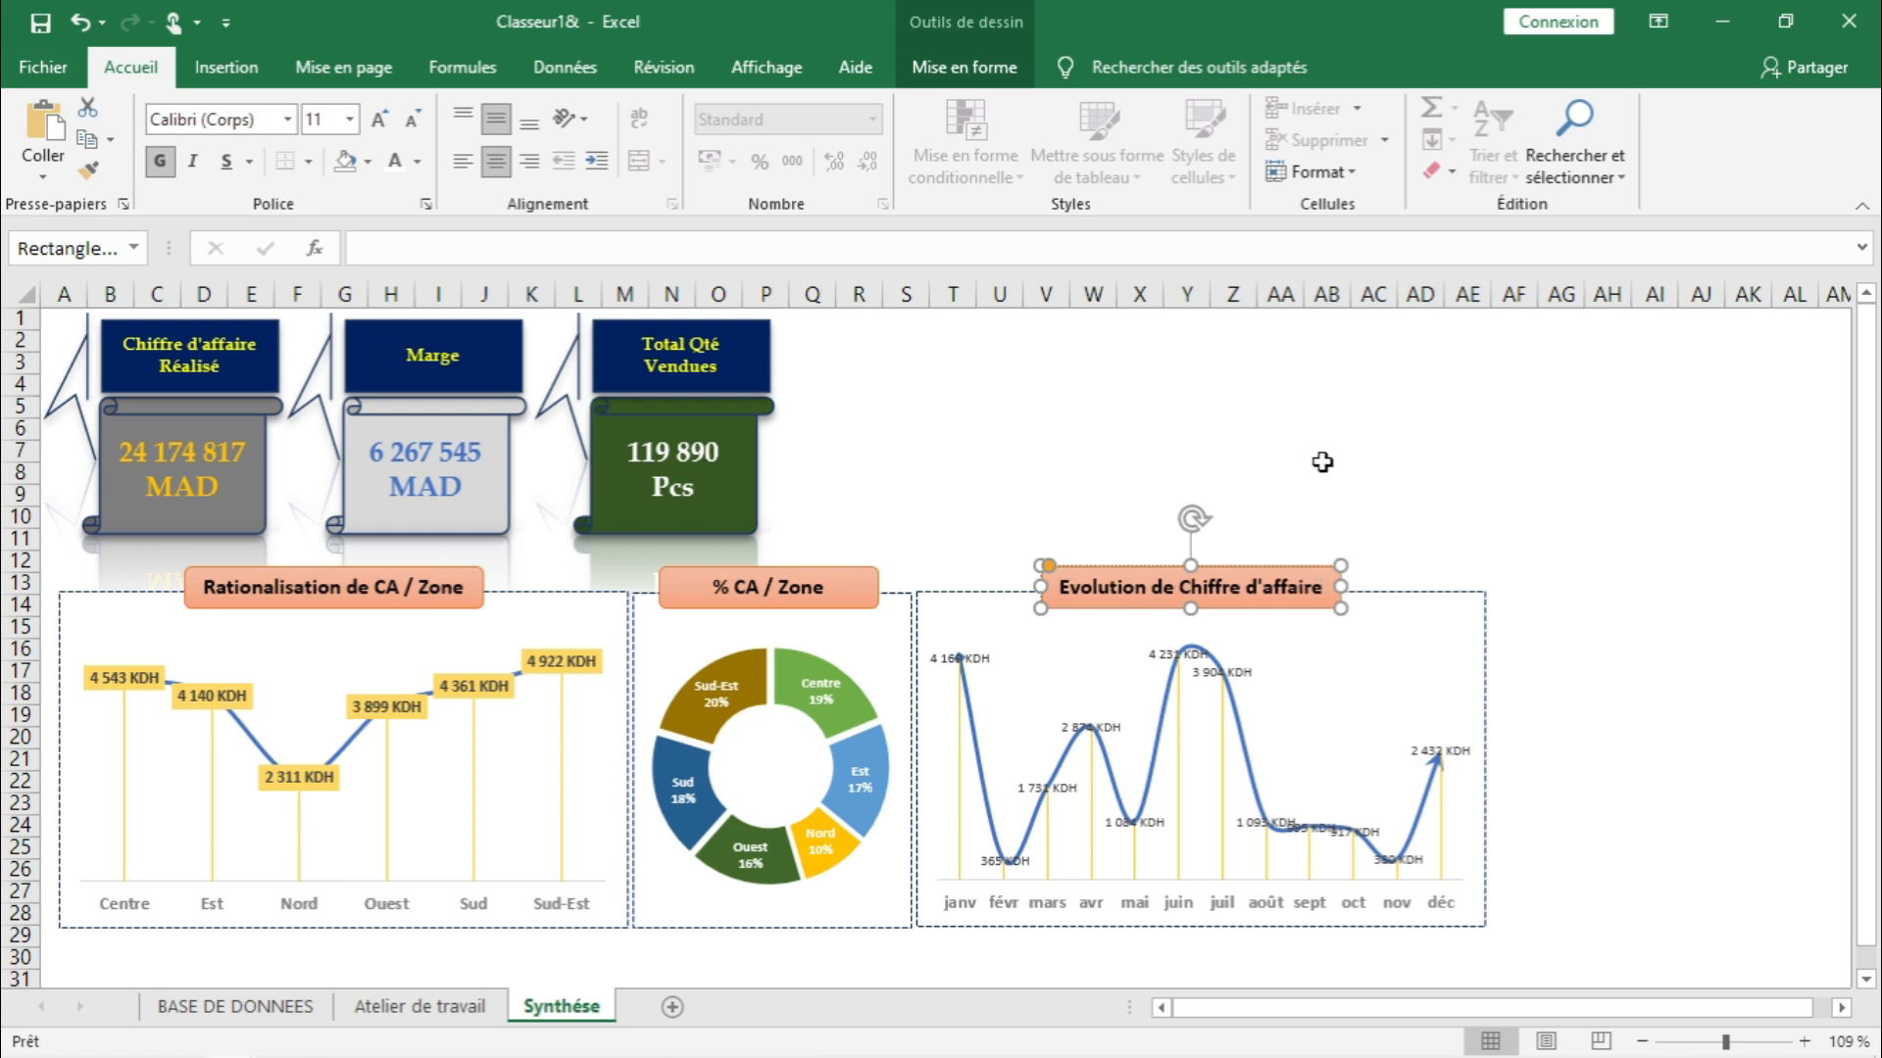
left_click(1322, 459)
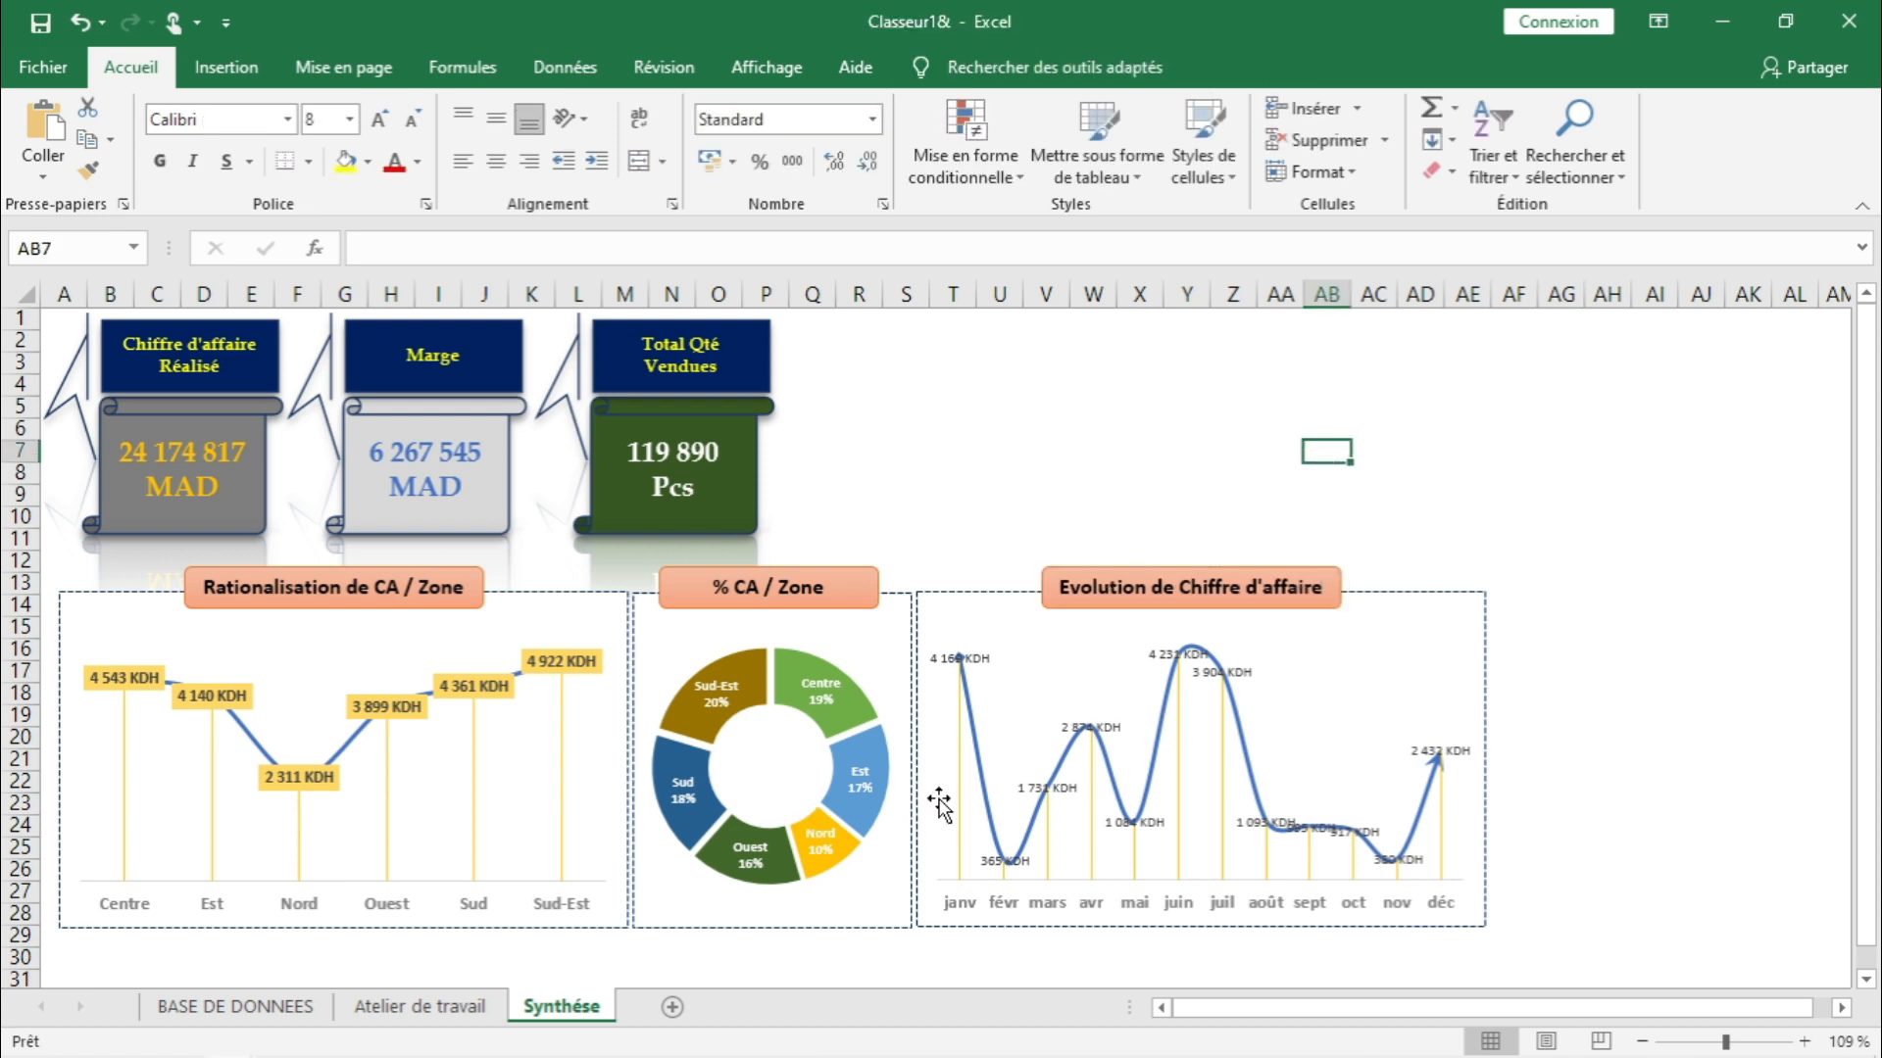
- Make the monthly line chart's data labels bold and colour them theme blue
left_click(1159, 671)
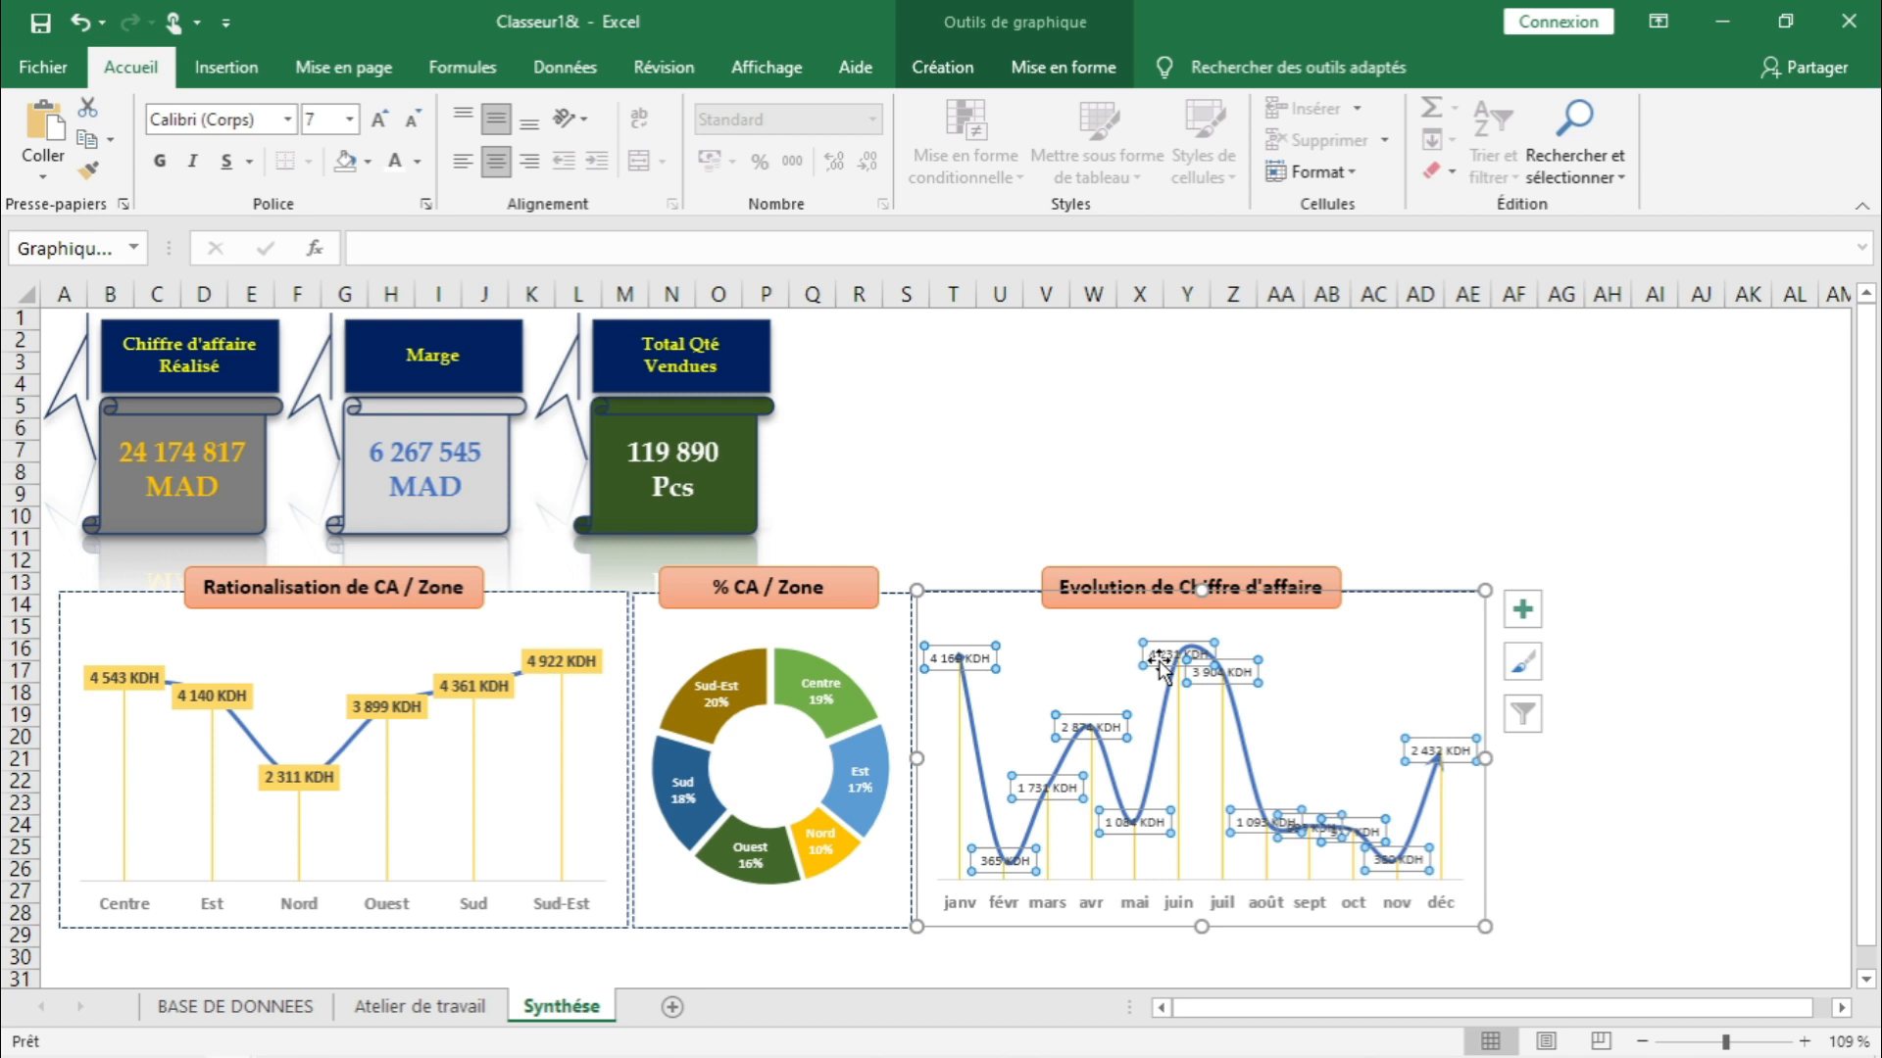
left_click(155, 167)
left_click(418, 165)
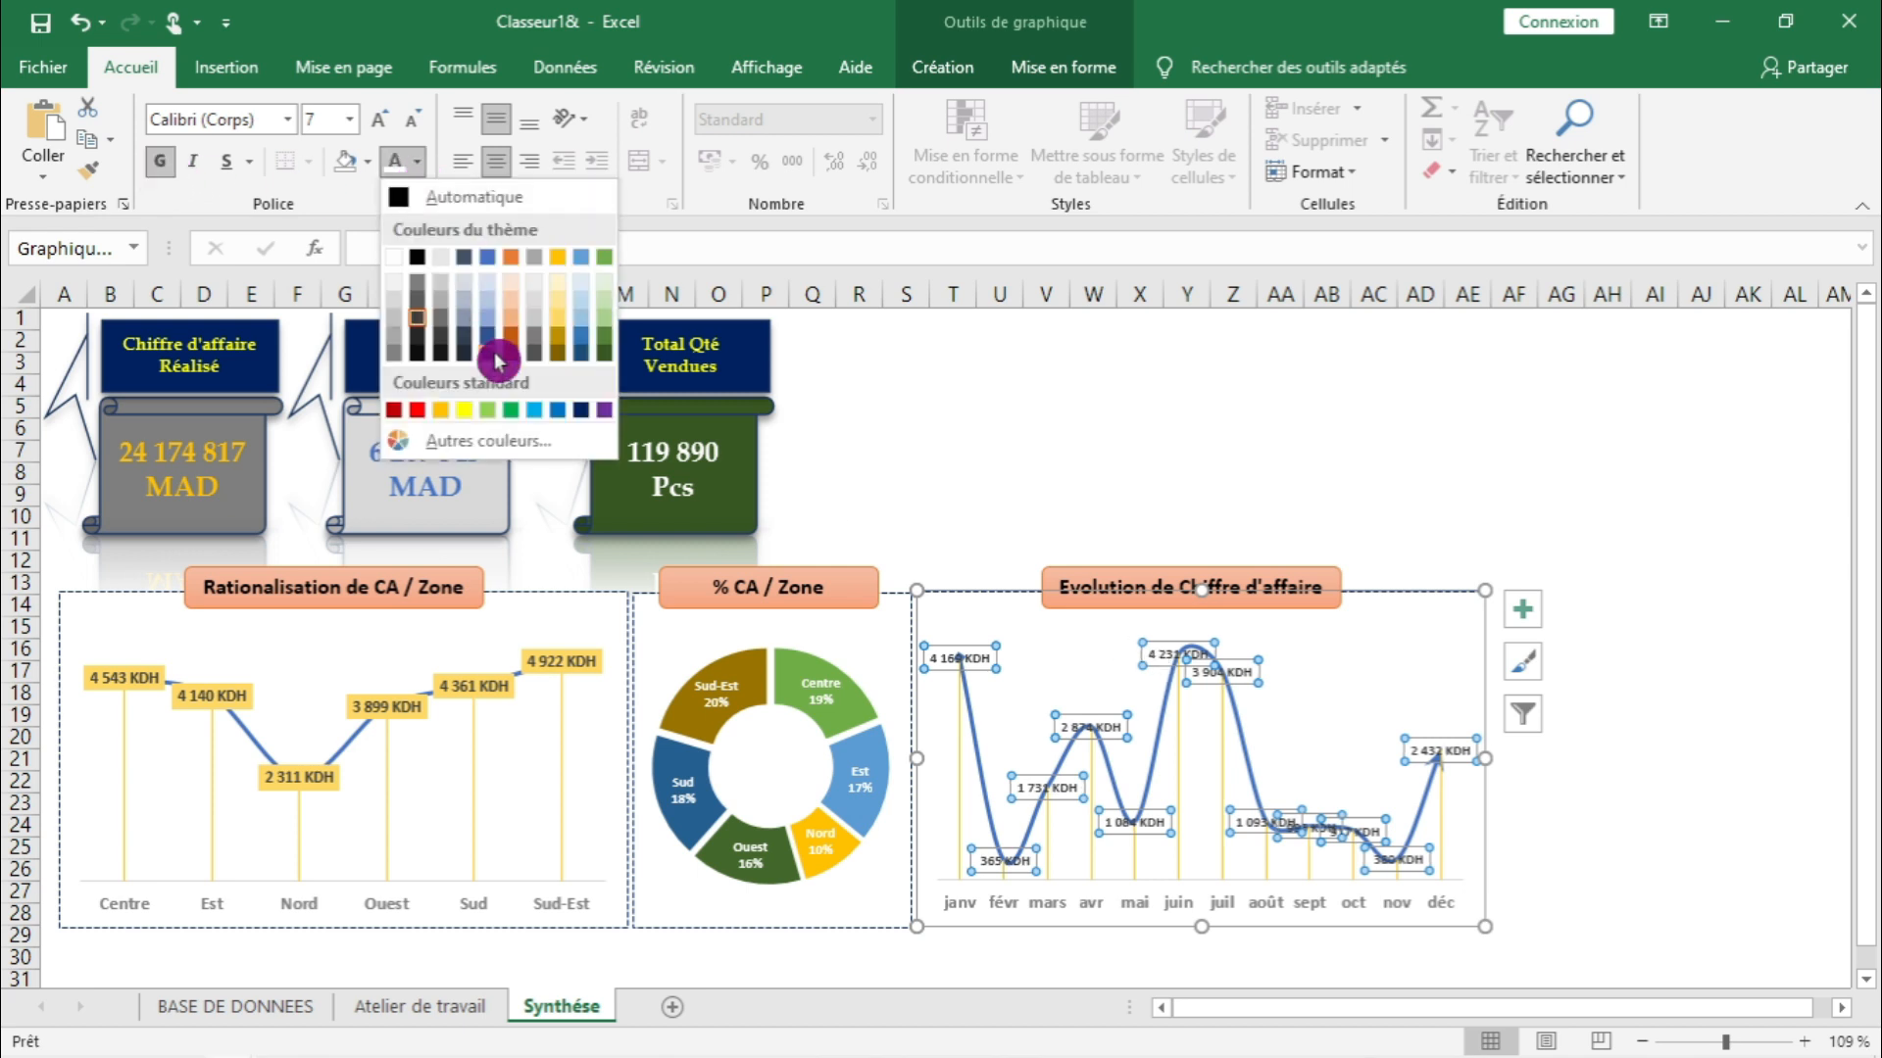
left_click(492, 265)
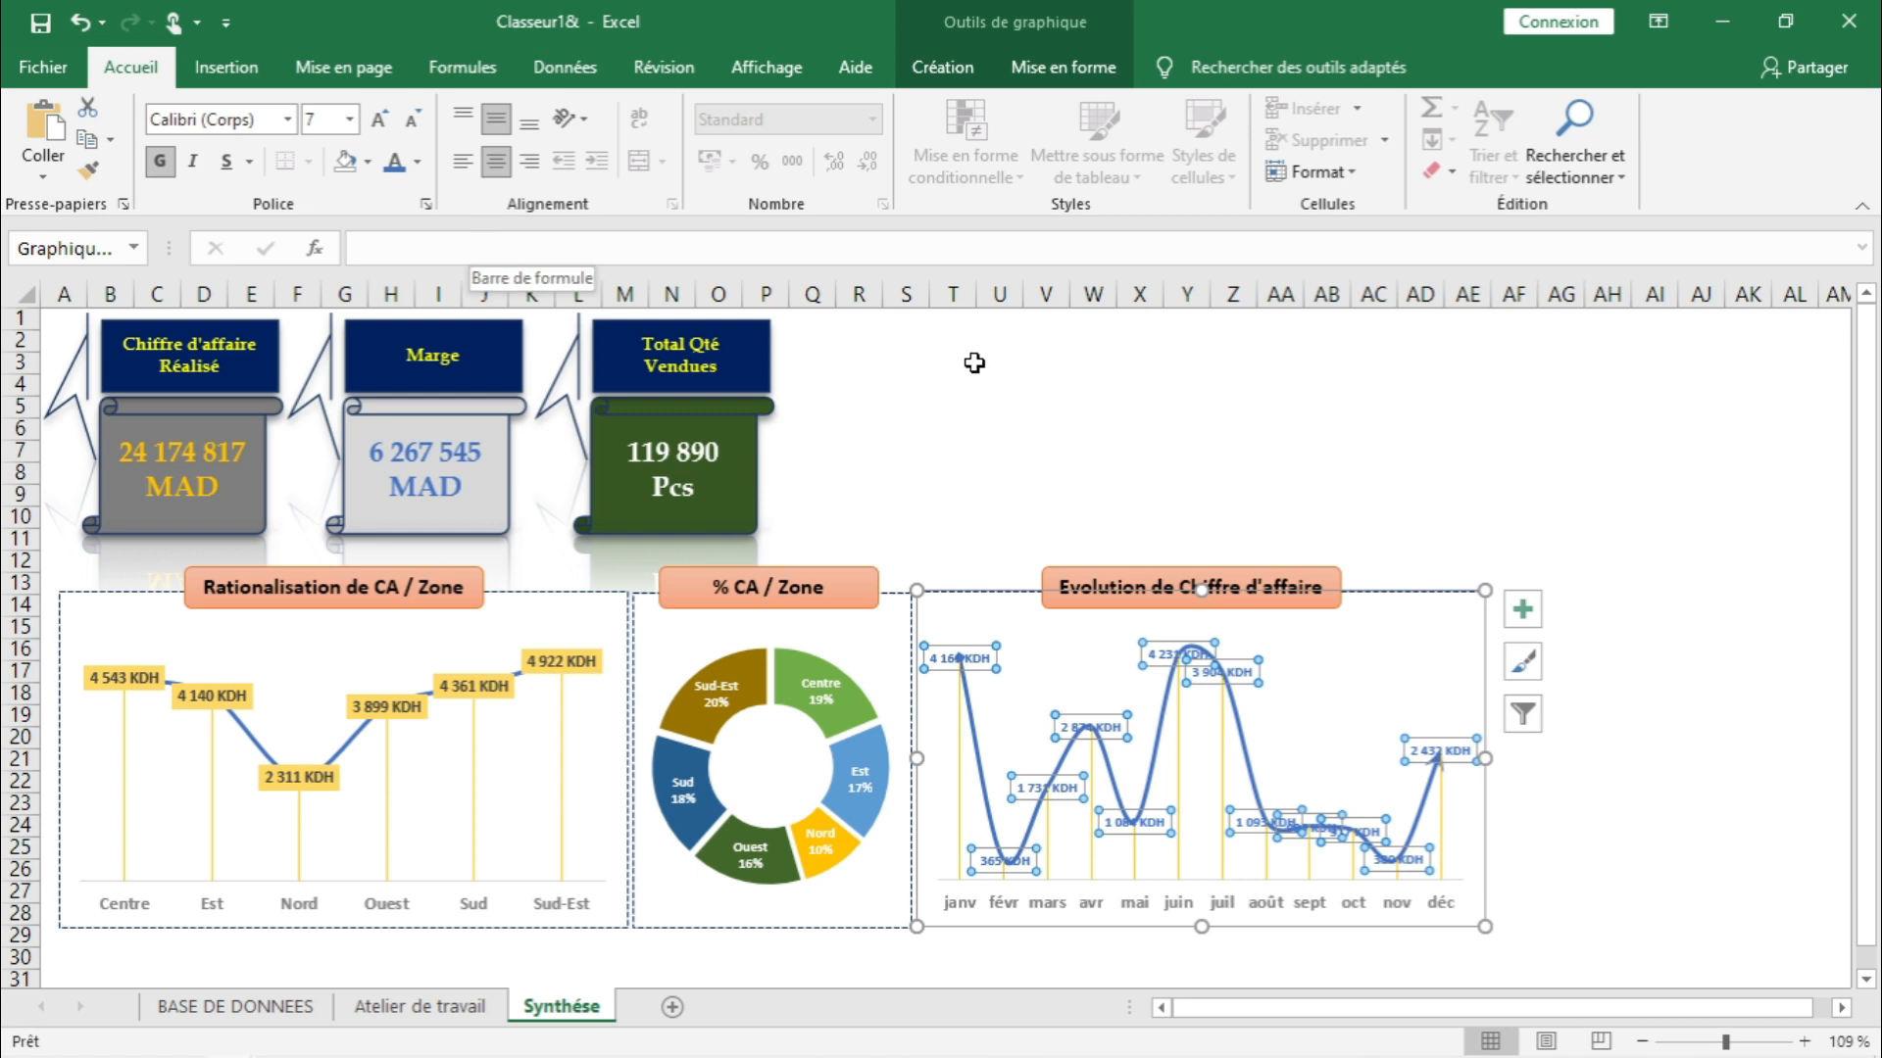
left_click(1384, 516)
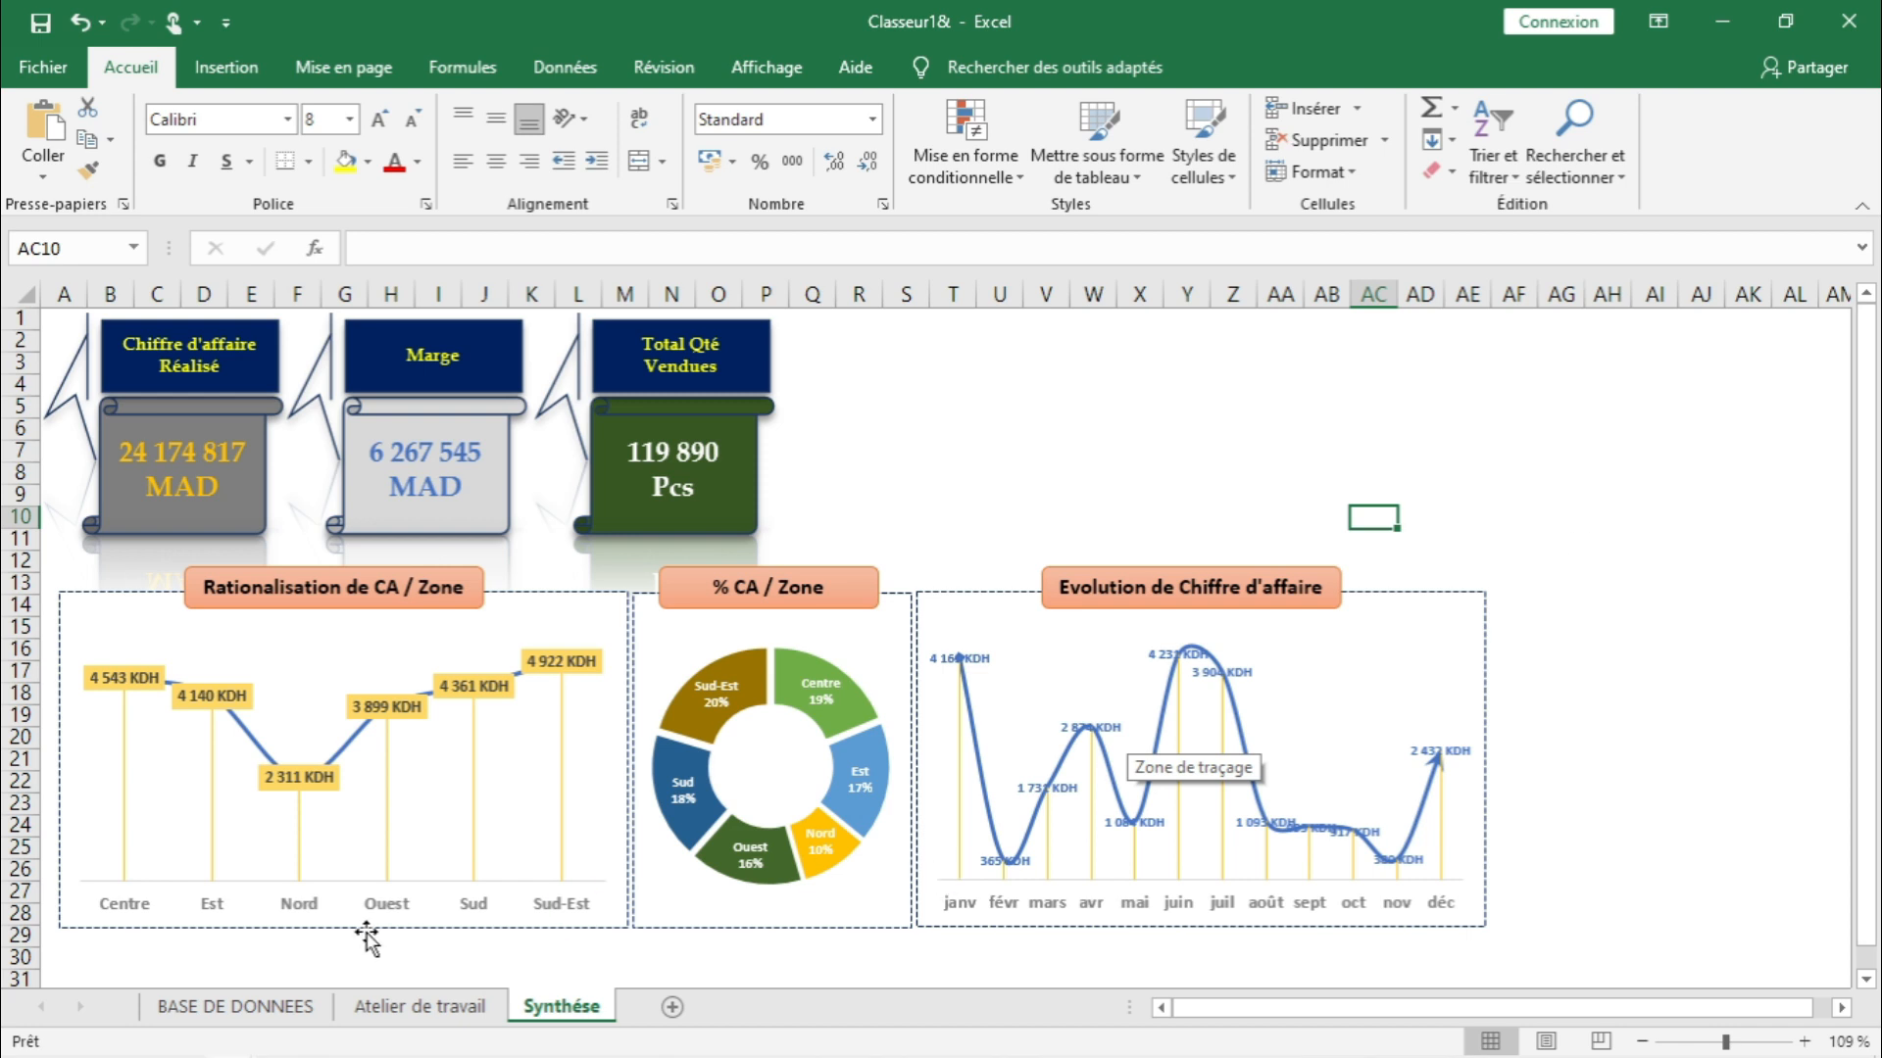
- Create a pivot table from the BASE DE DONNEES data, placed at cell A42 of the existing Atelier de travail sheet
left_click(250, 1005)
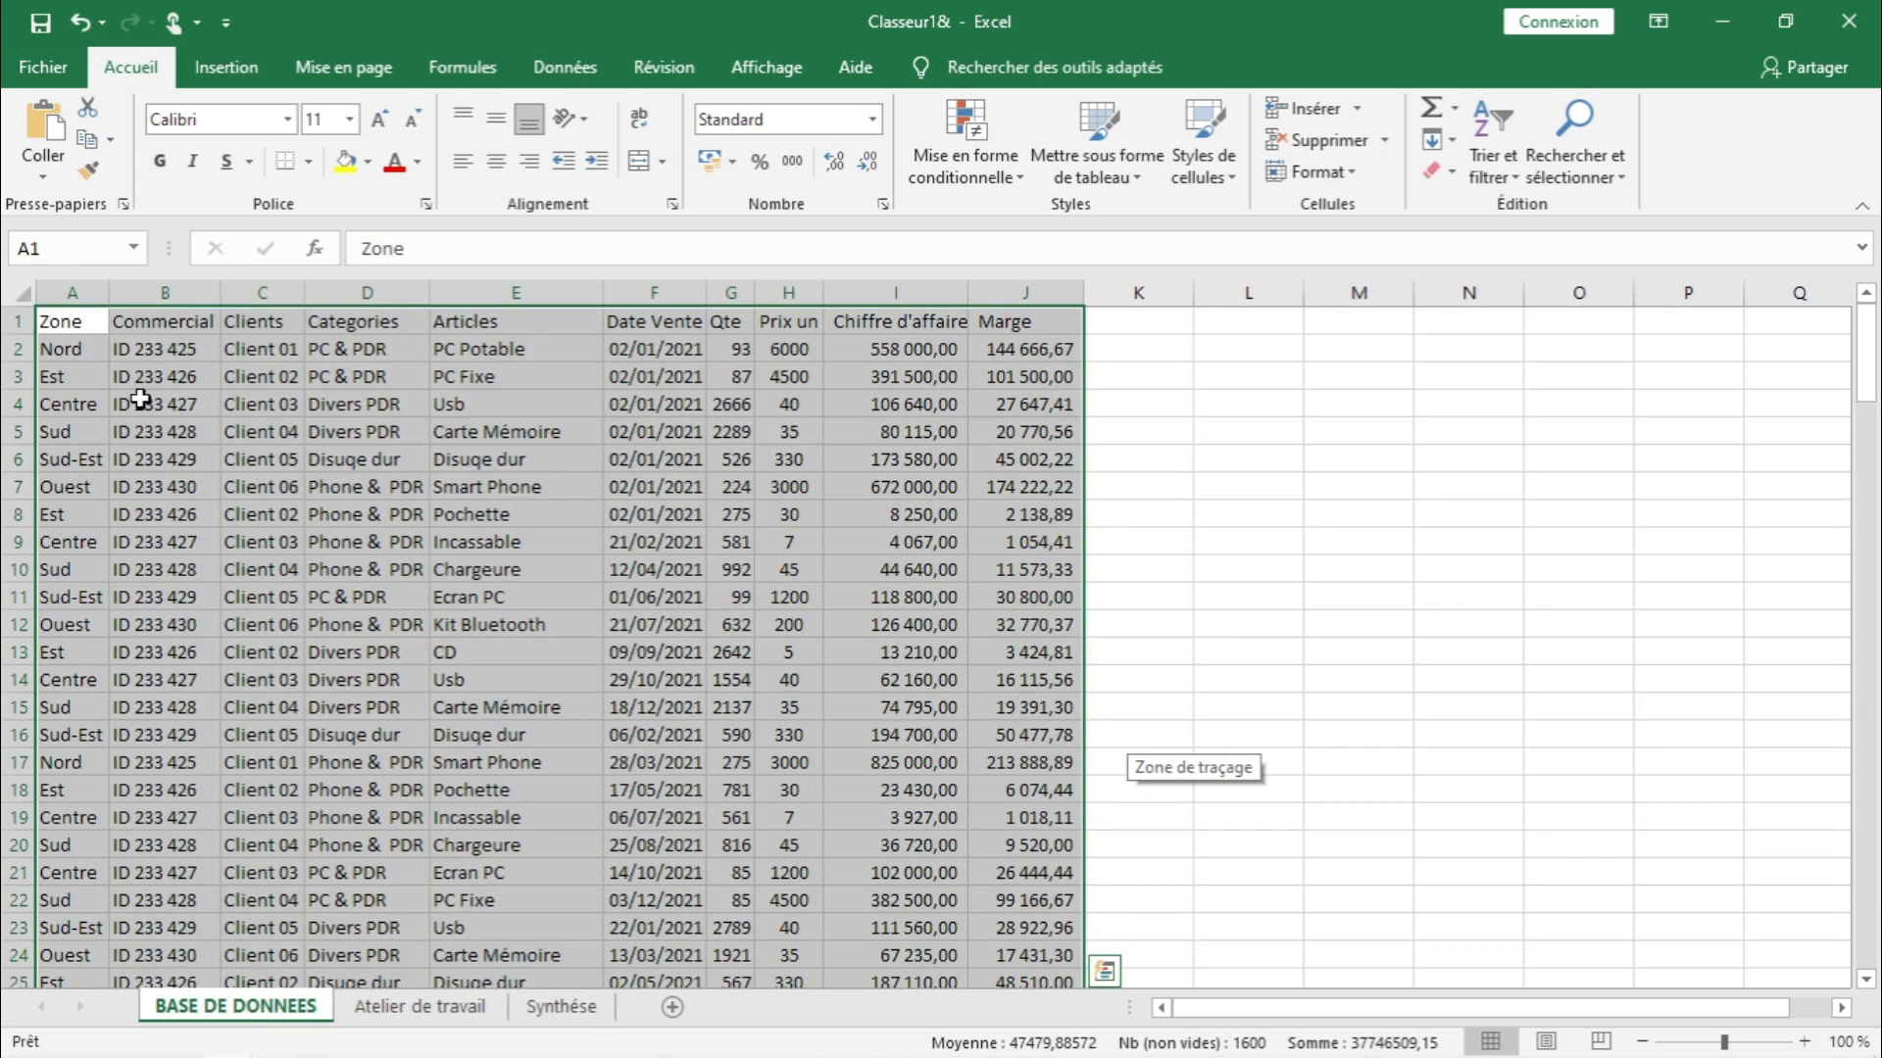
left_click(248, 79)
left_click(69, 118)
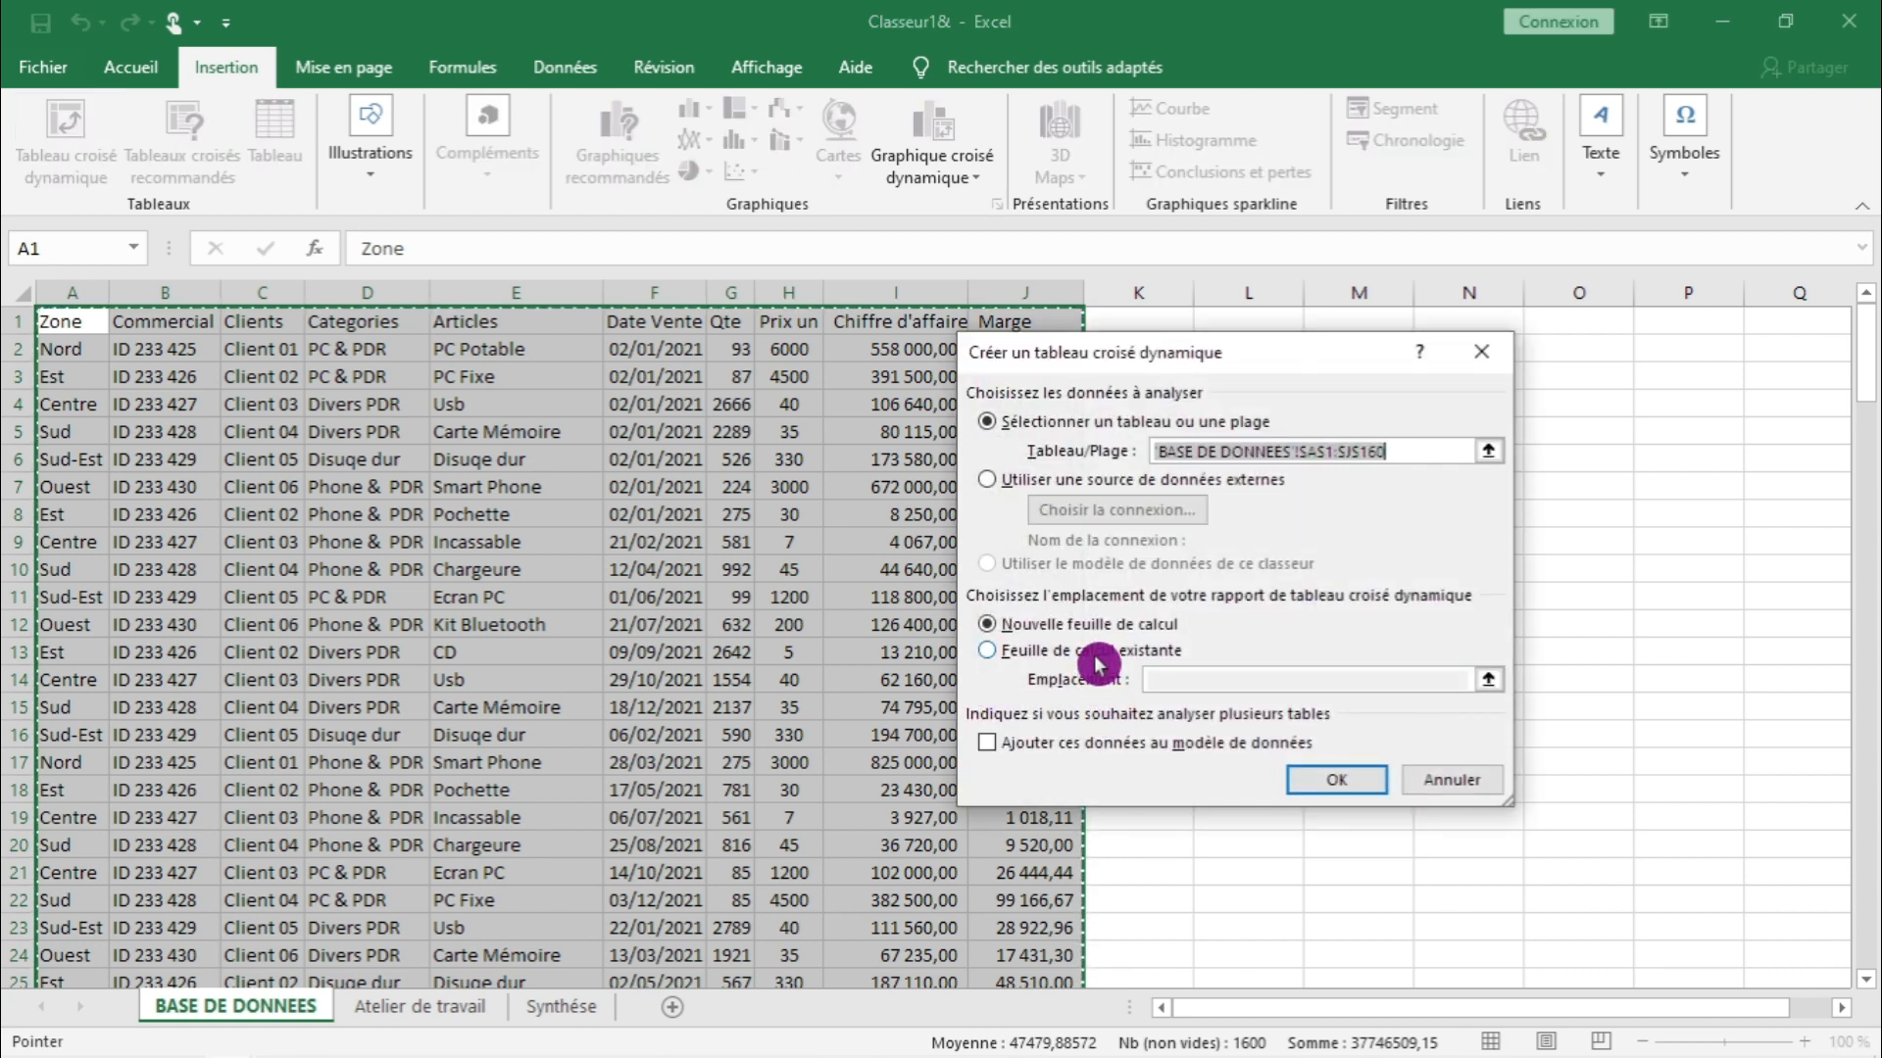
left_click(1098, 651)
left_click(1488, 679)
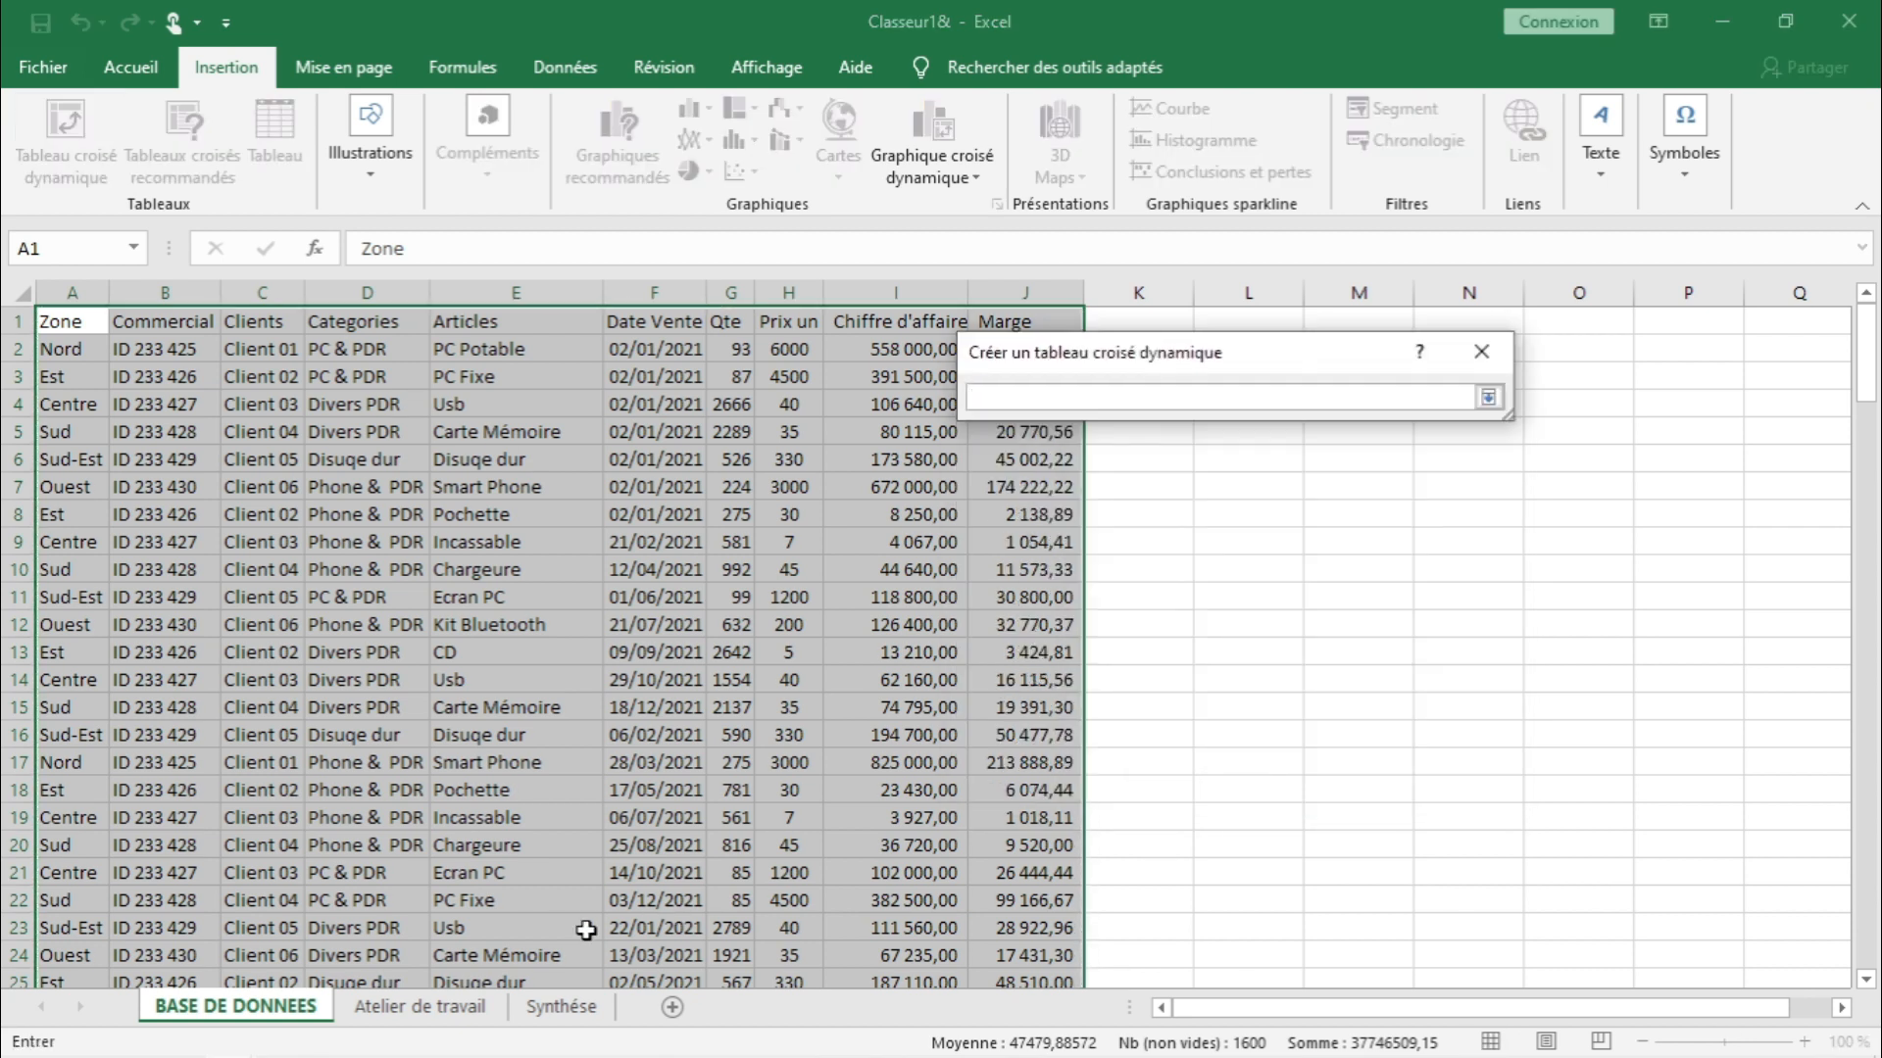
left_click(419, 1009)
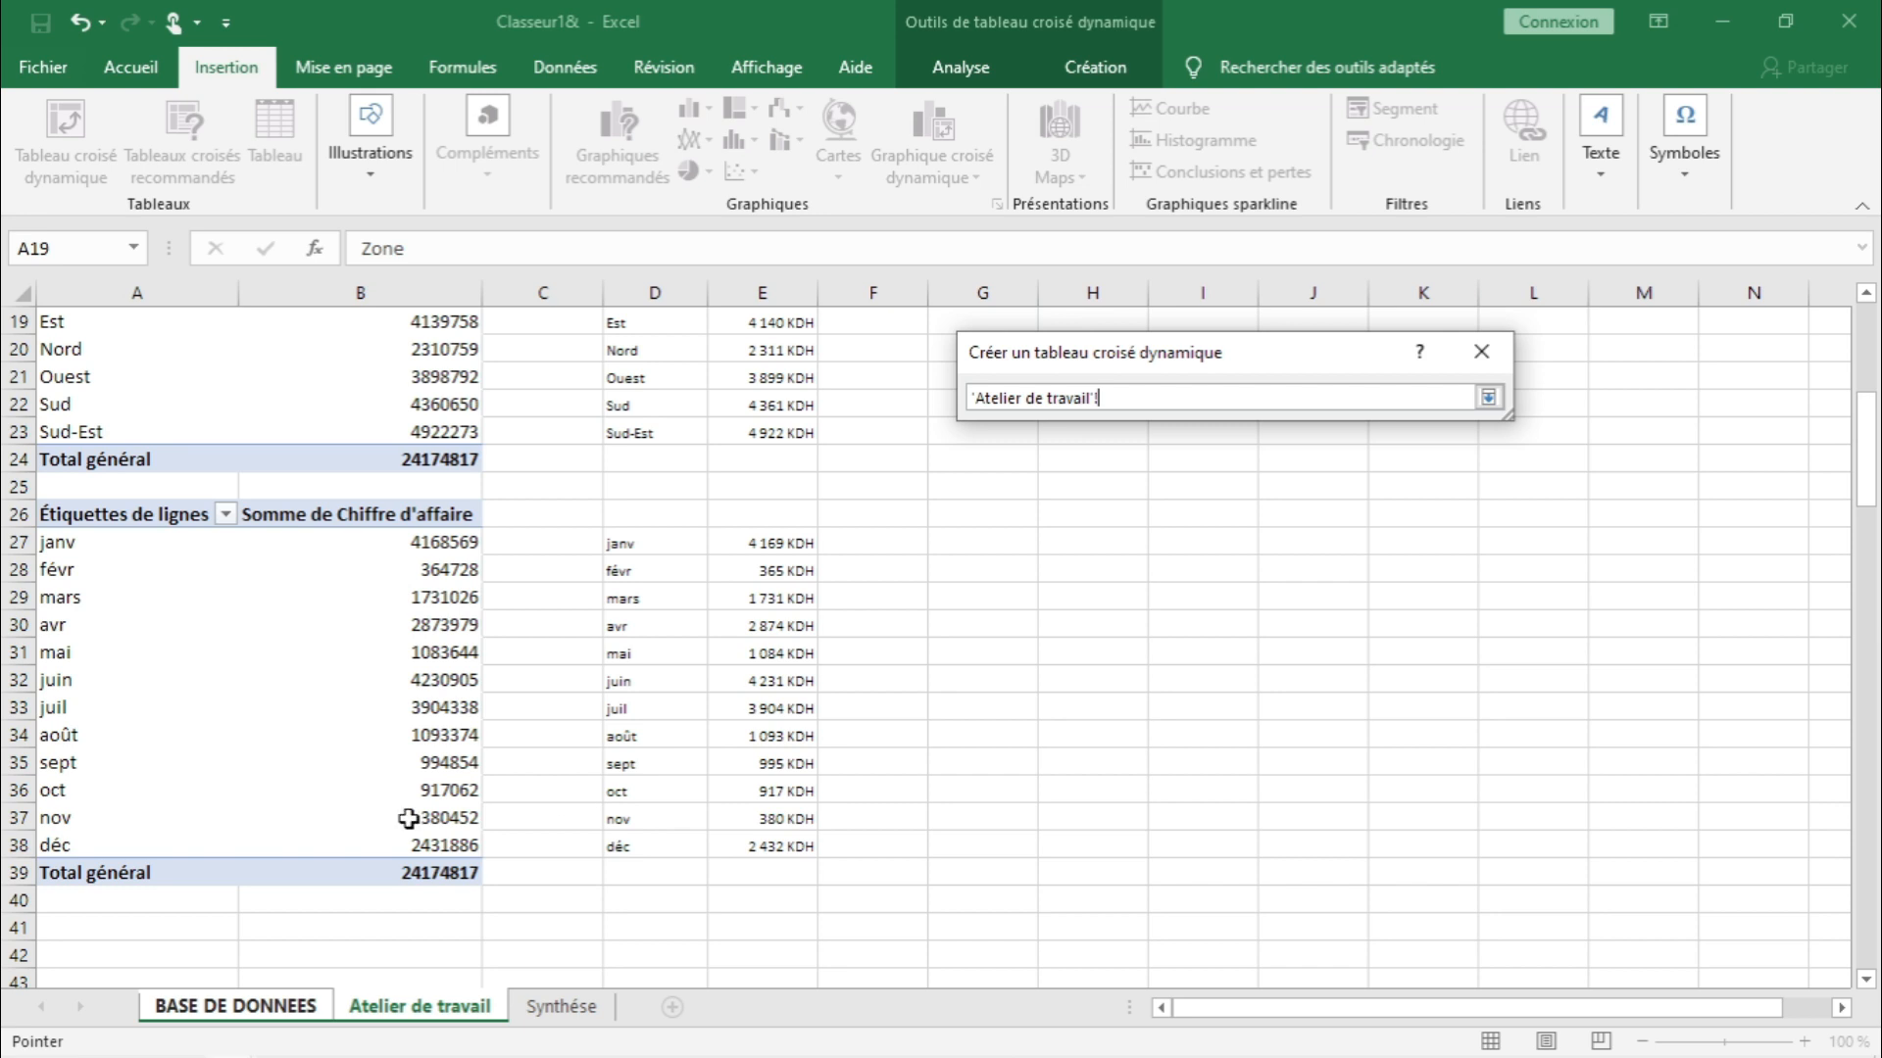
left_click(154, 943)
left_click(1489, 397)
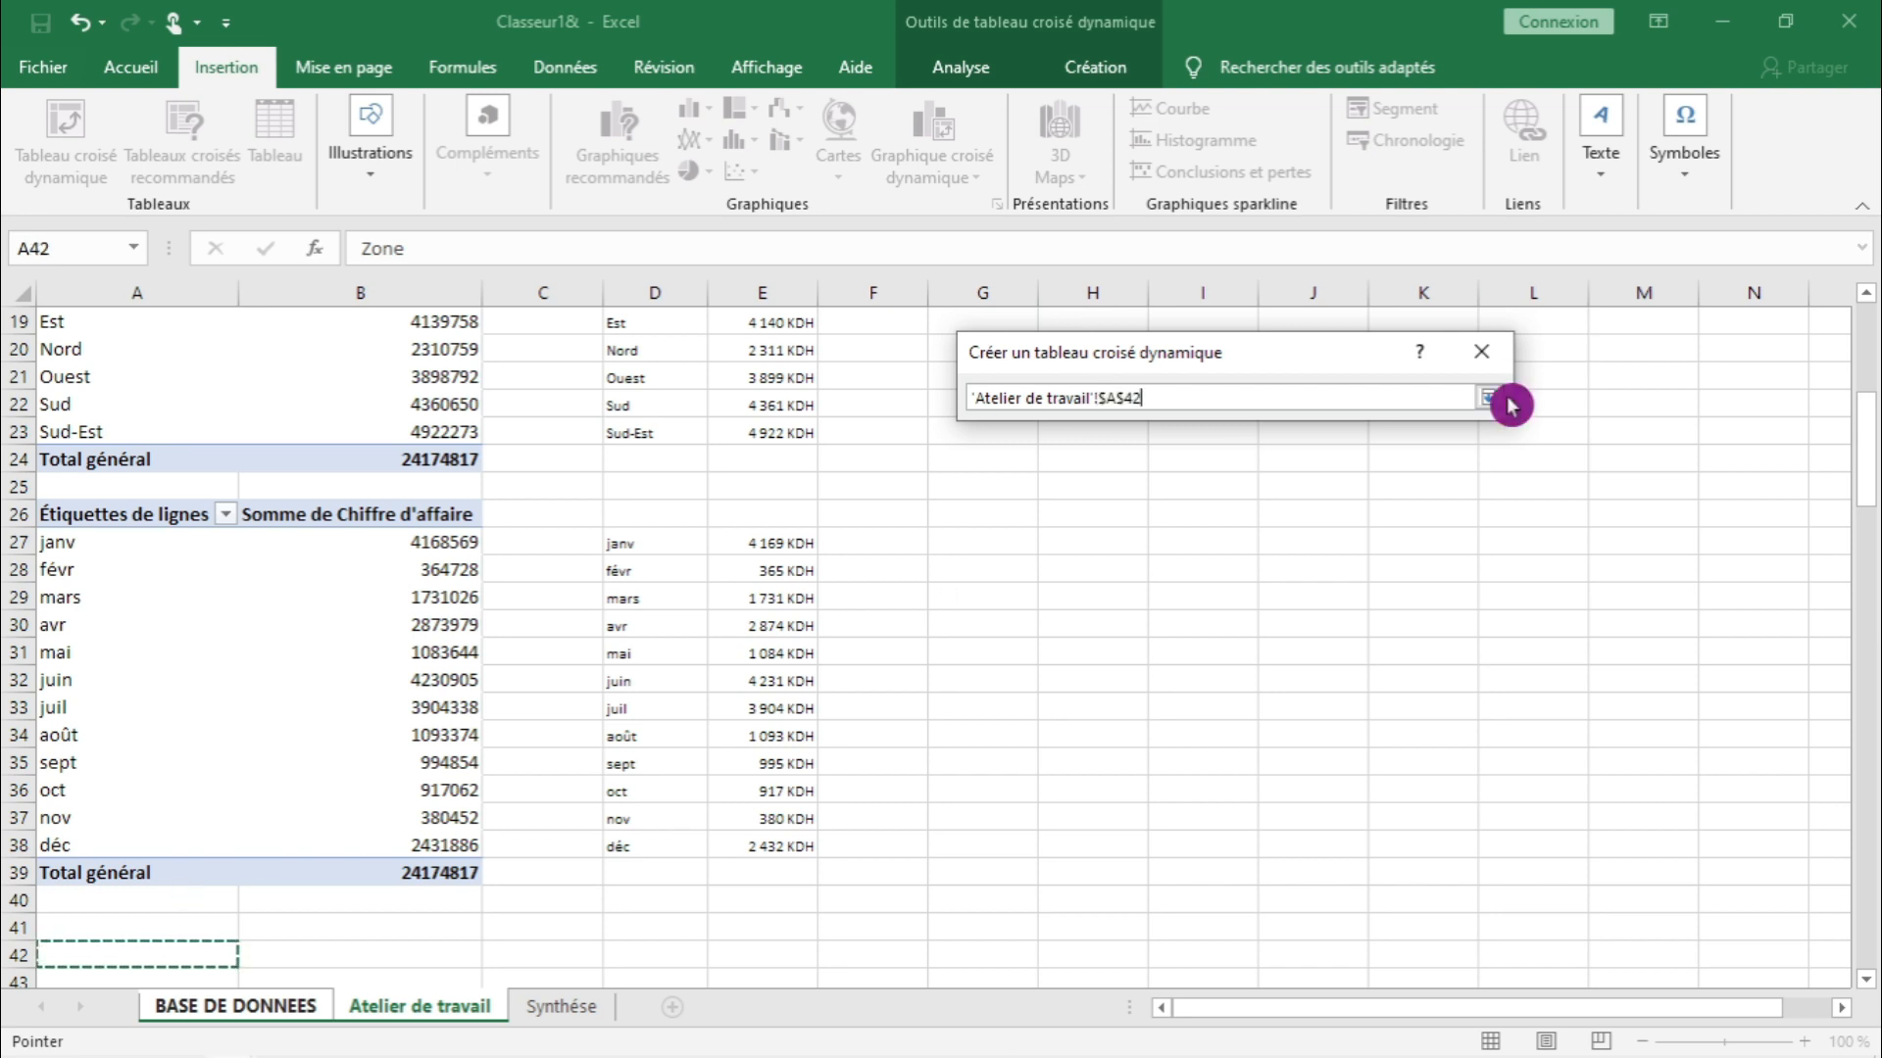
left_click(1336, 779)
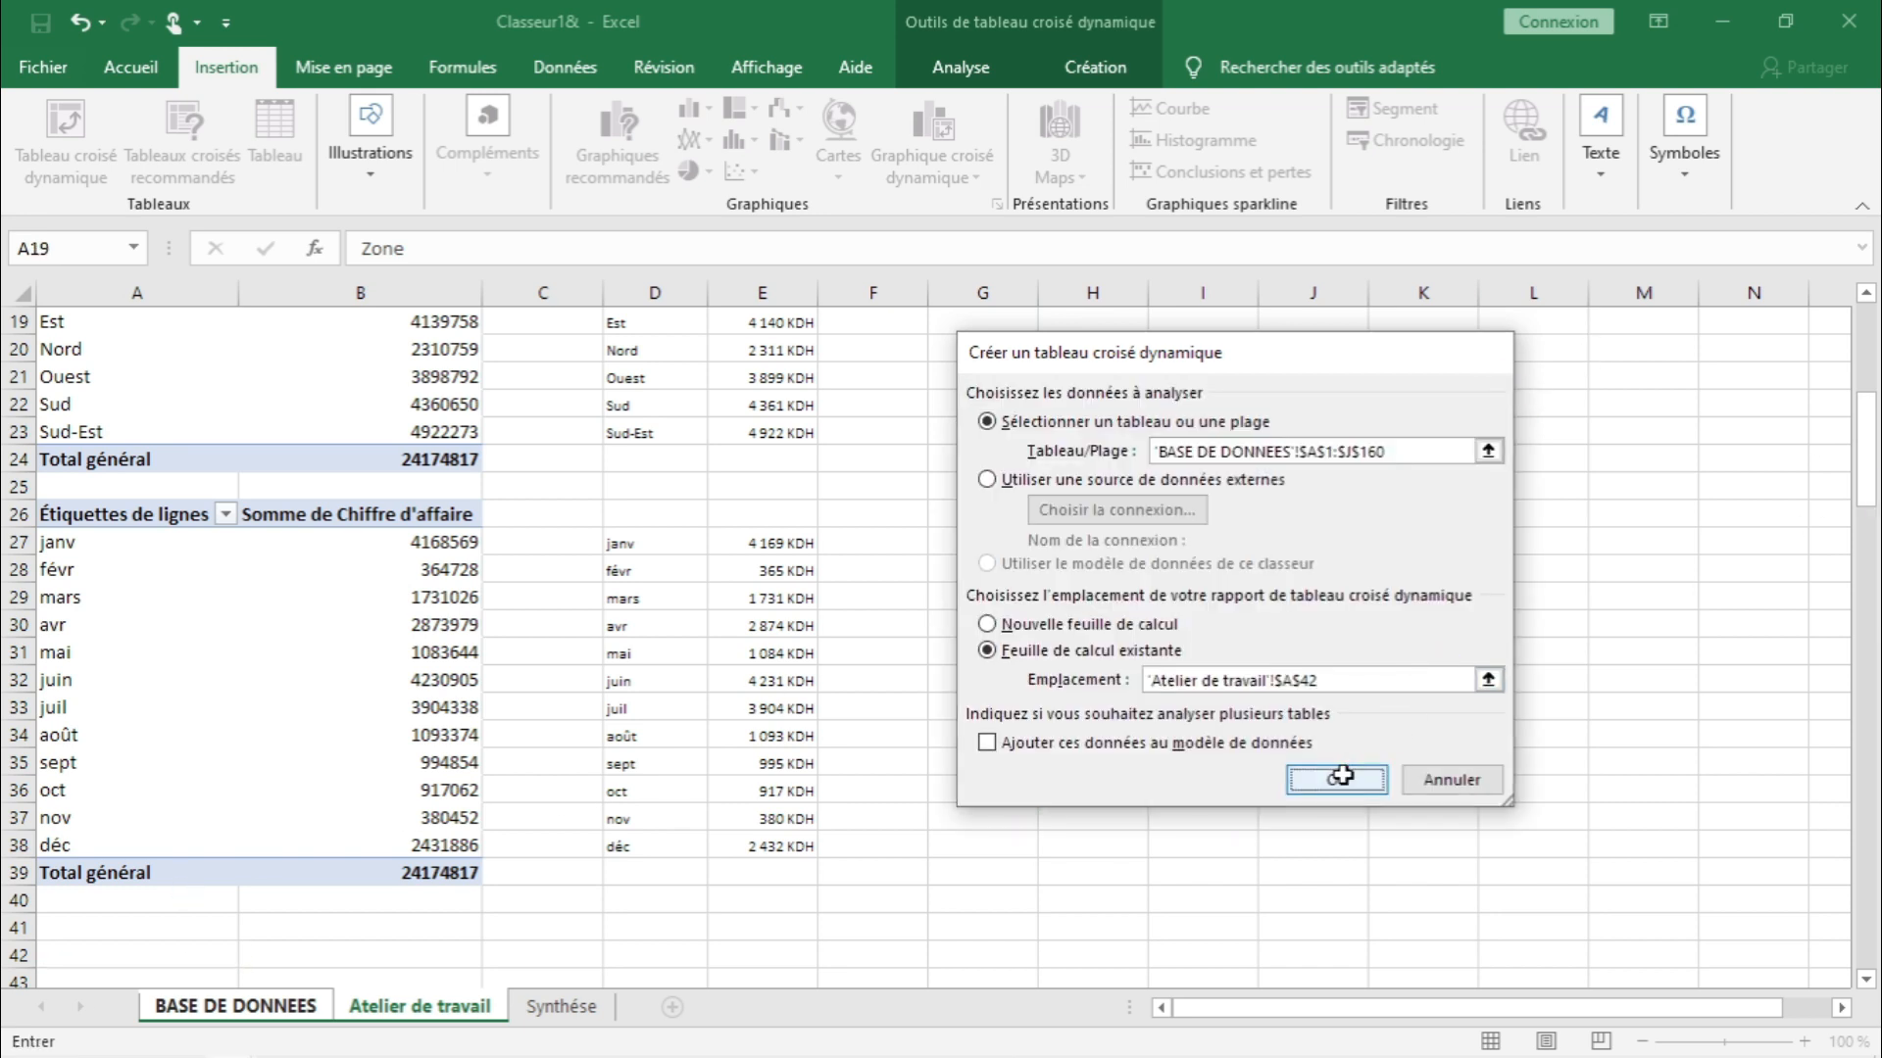
- Put the Commercial field in the new pivot table's rows and Chiffre d'affaire in its values
left_click_drag(1398, 474, 1519, 566)
left_click_drag(1525, 488, 1509, 904)
left_click(1696, 697)
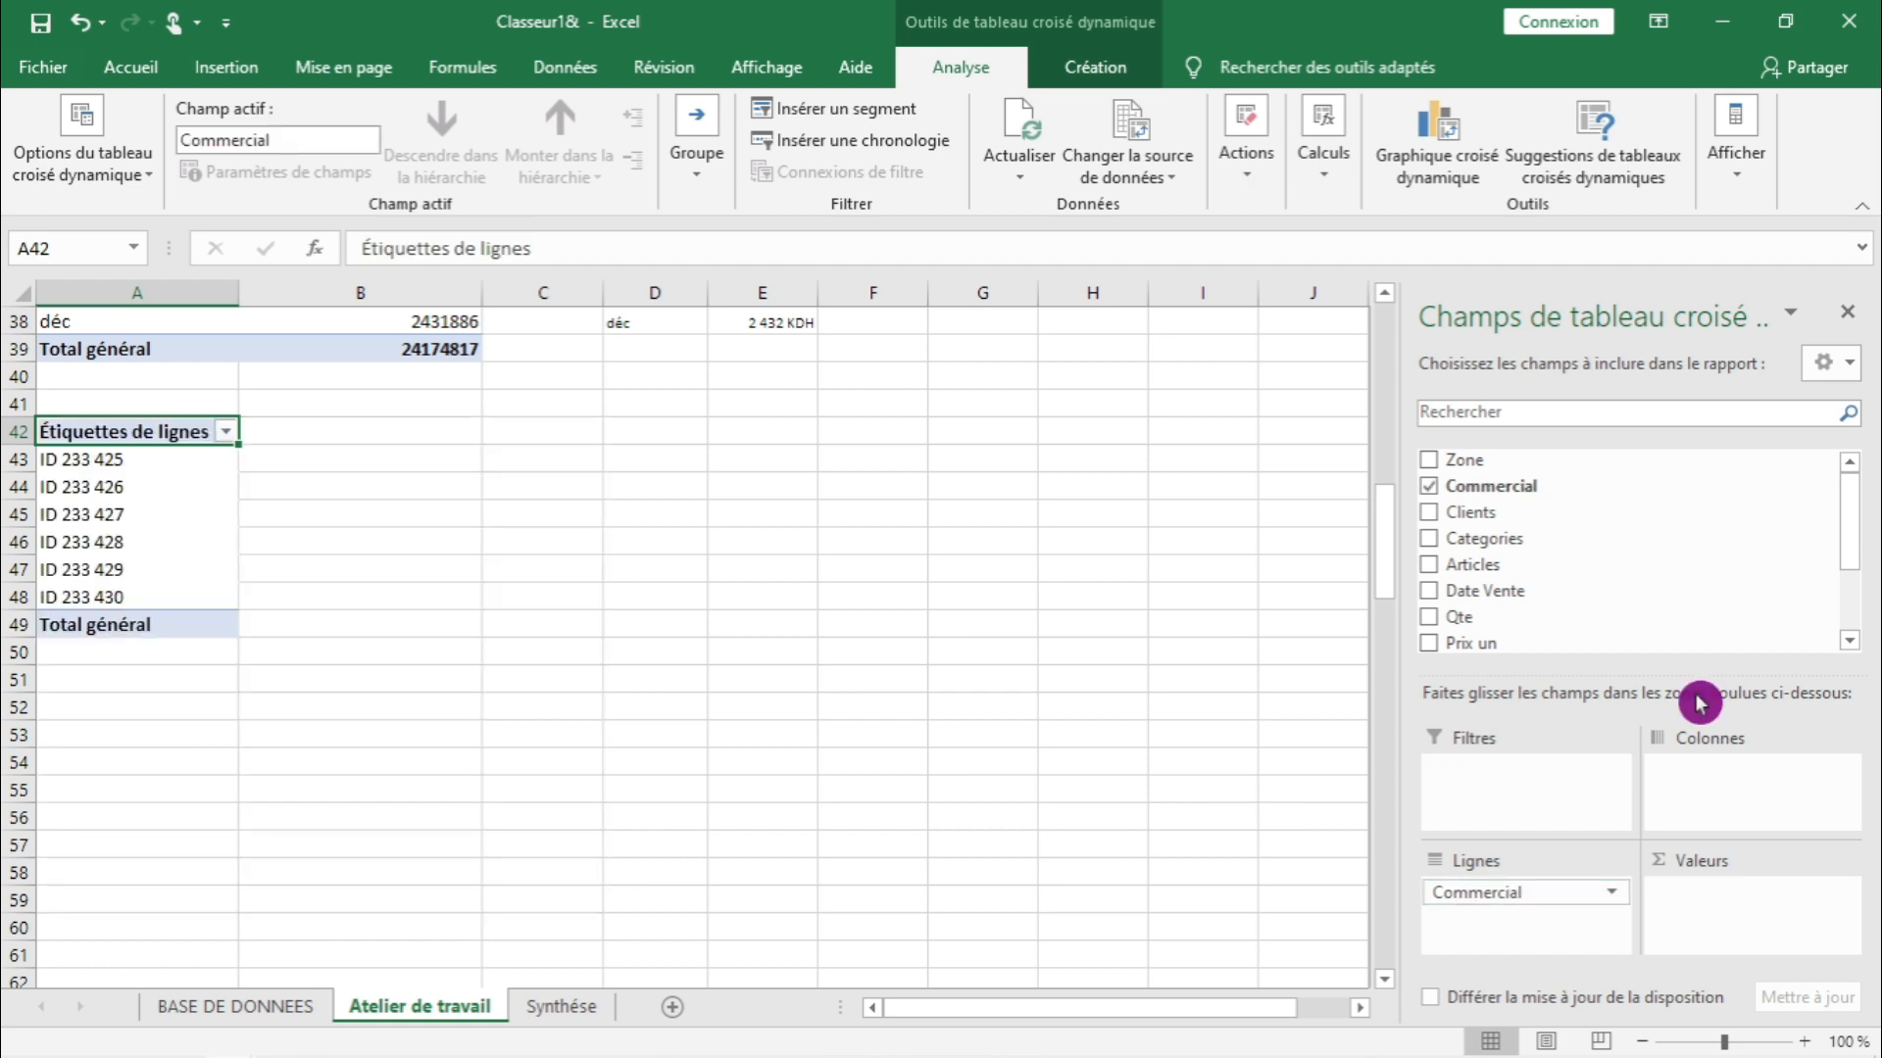
left_click_drag(1849, 538, 1849, 634)
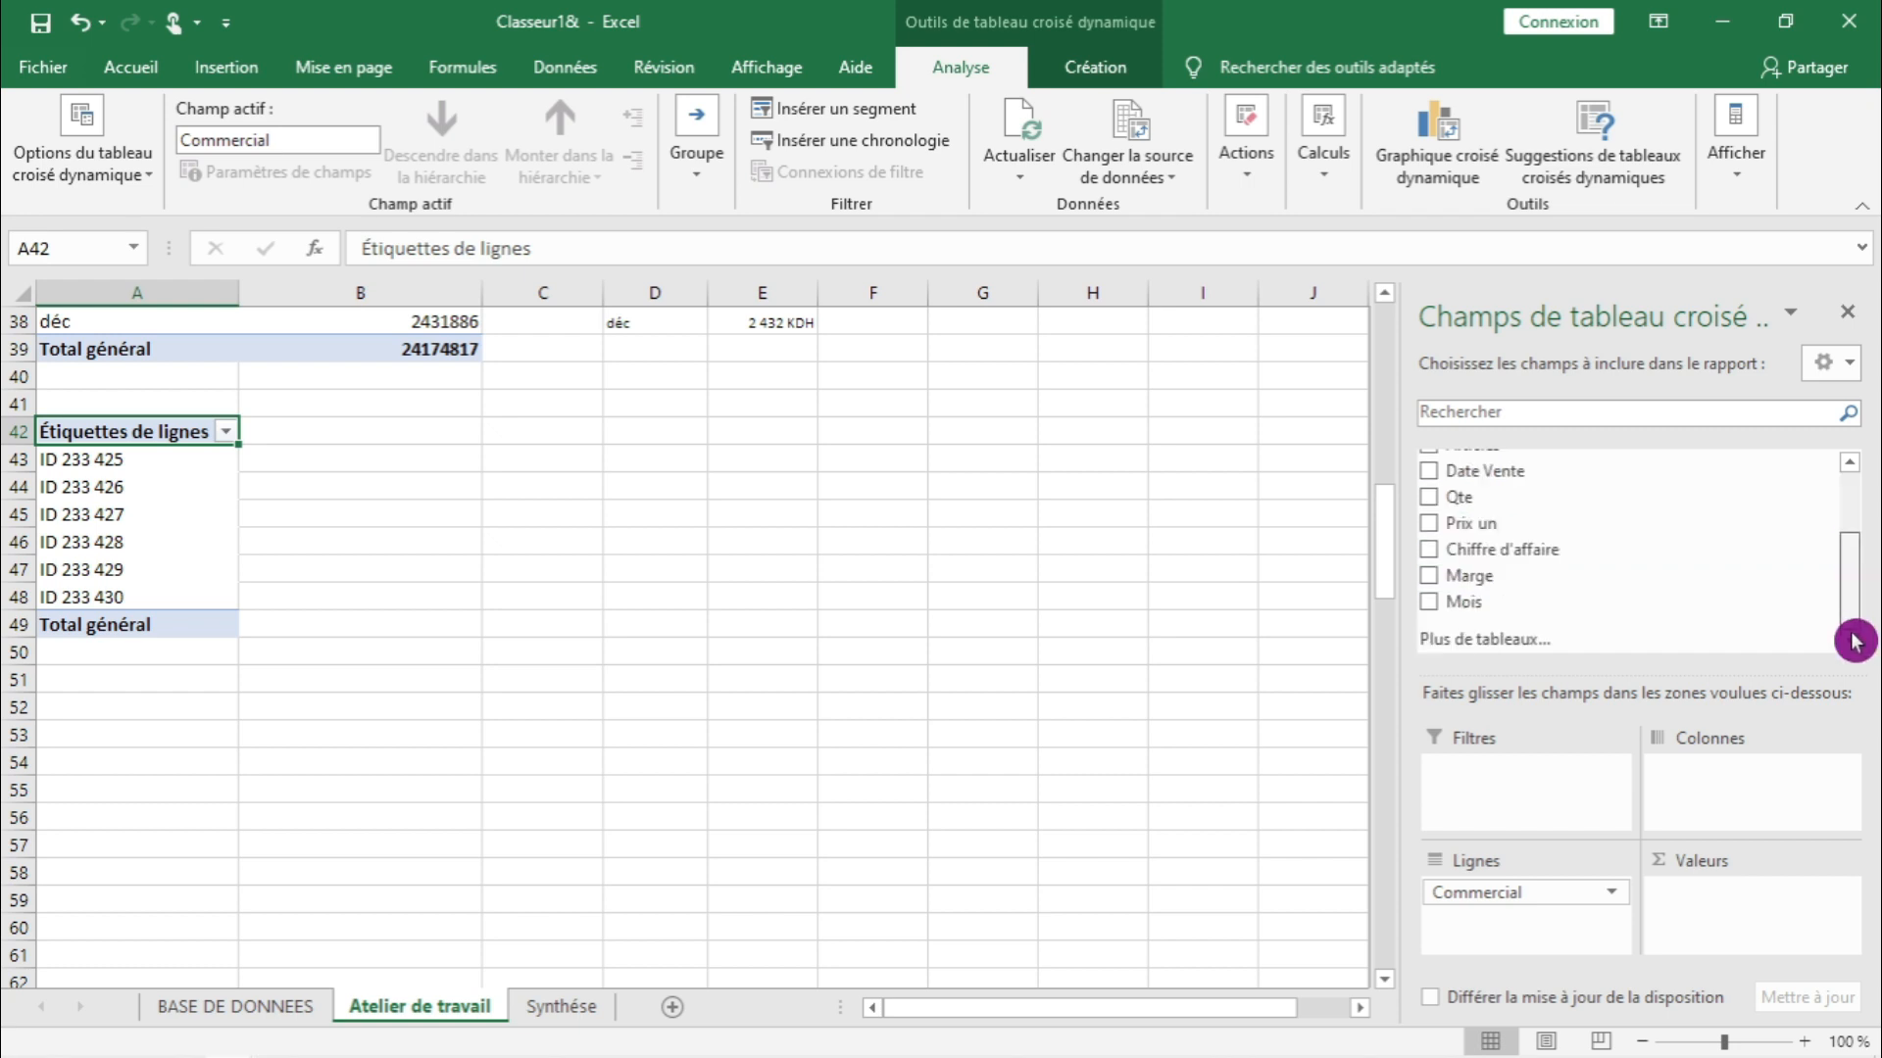
left_click_drag(1615, 551, 1681, 894)
left_click(873, 678)
- Copy the linking formulas from D38:E38 to D43:E43 and fill them down to row 48 beside the Commercial pivot table
left_click_drag(1866, 510, 1868, 468)
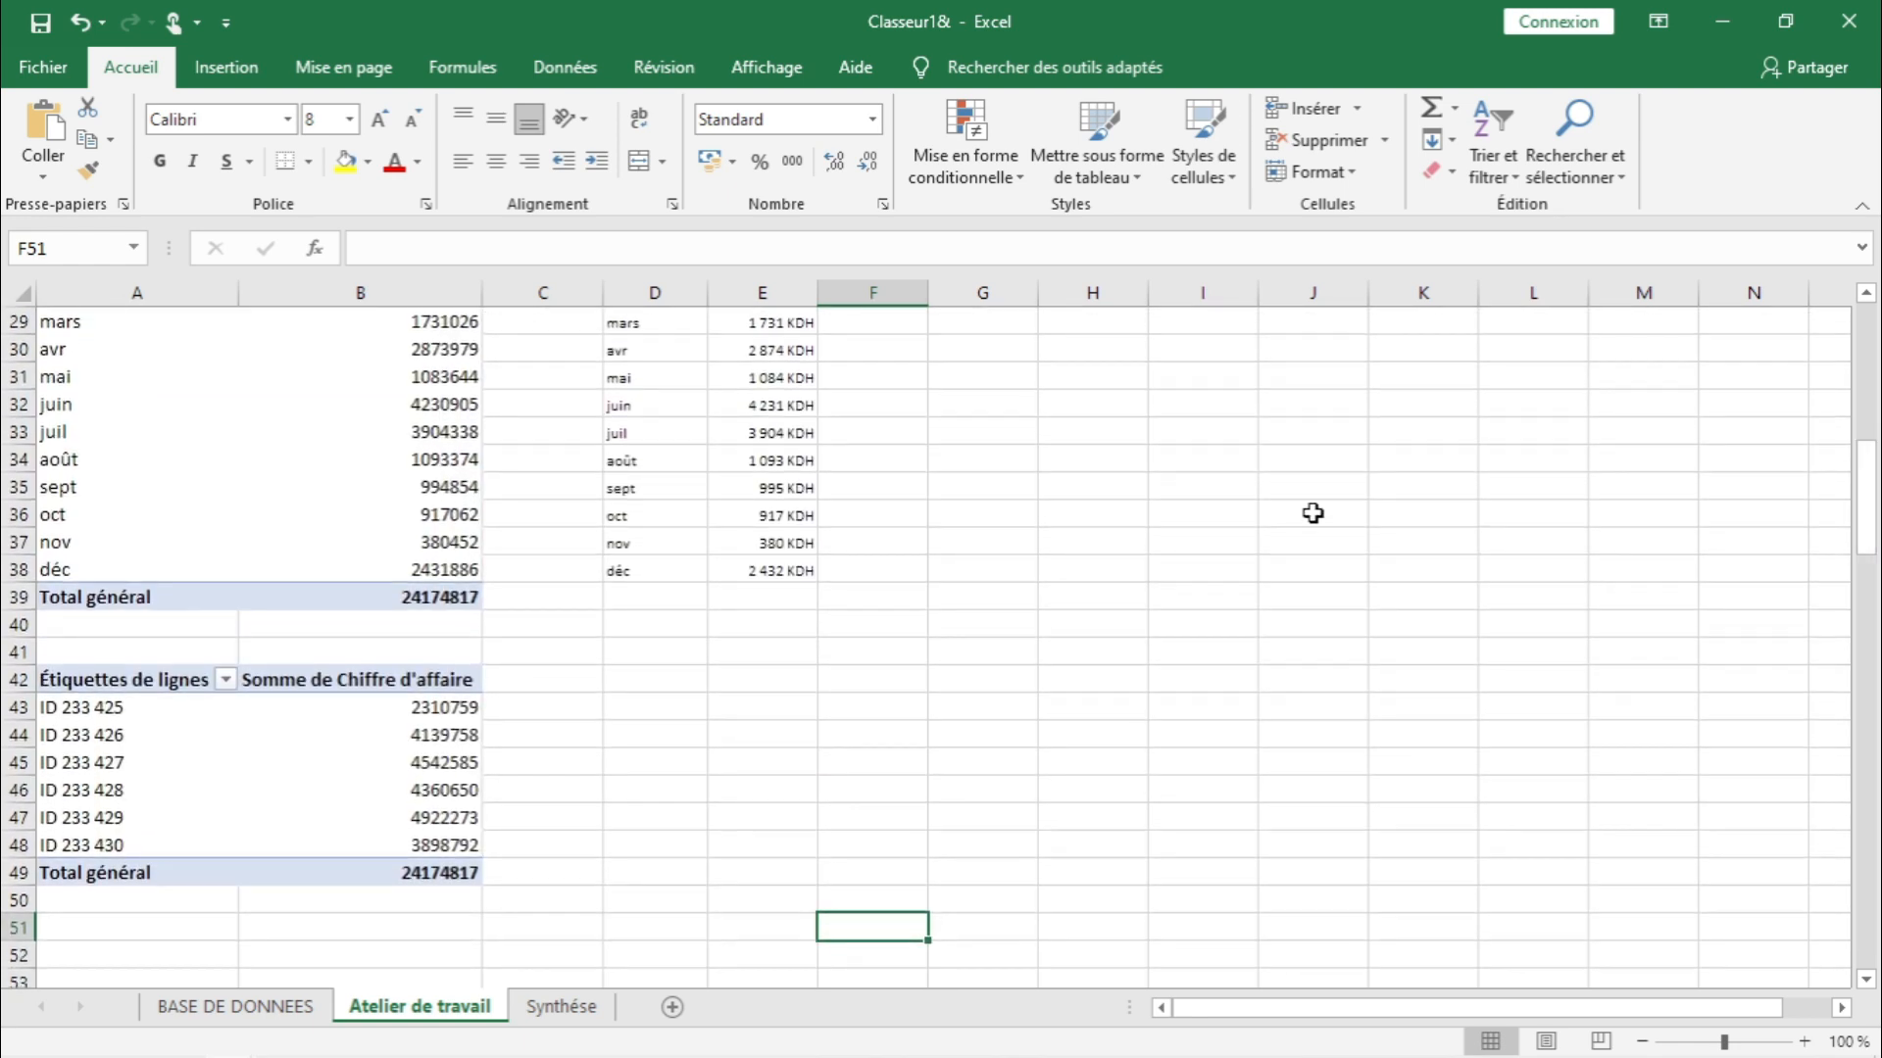
left_click(638, 562)
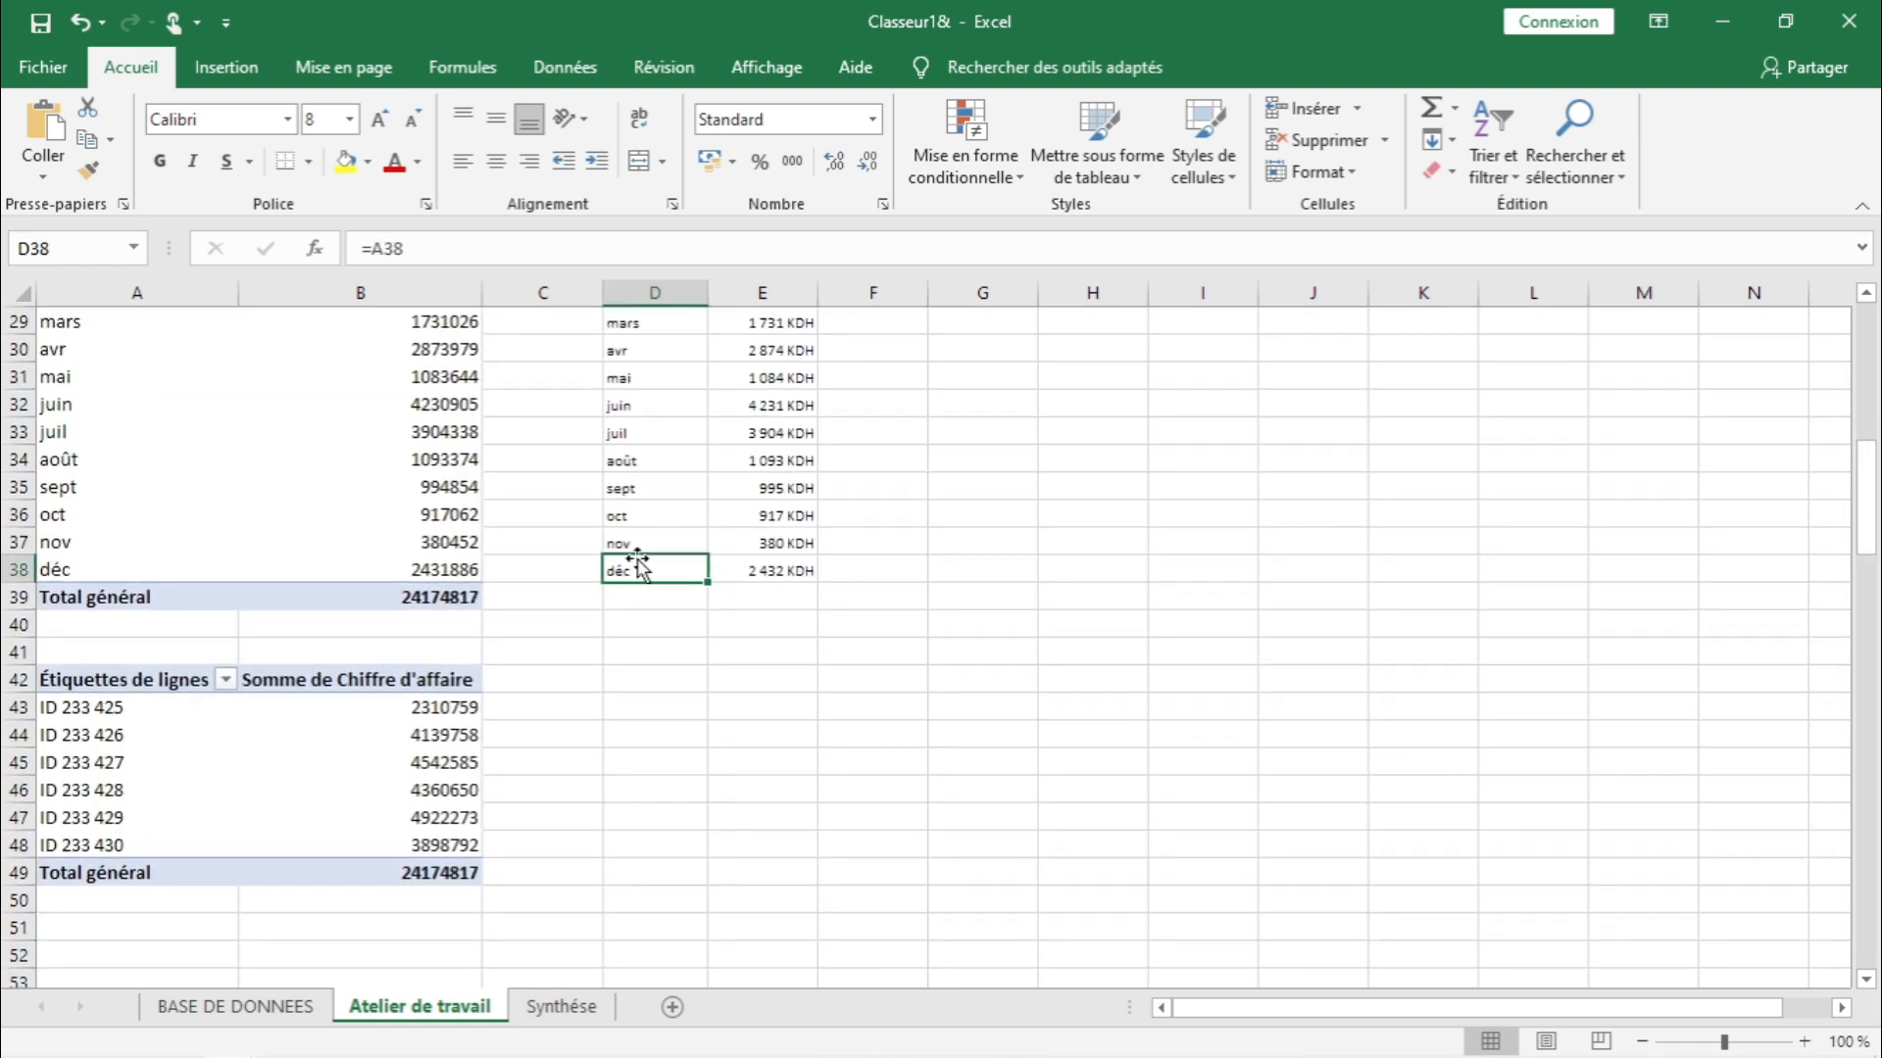
key("shift+Right")
key("ctrl+c")
key("Down")
key("Down")
key("Down")
key("Down")
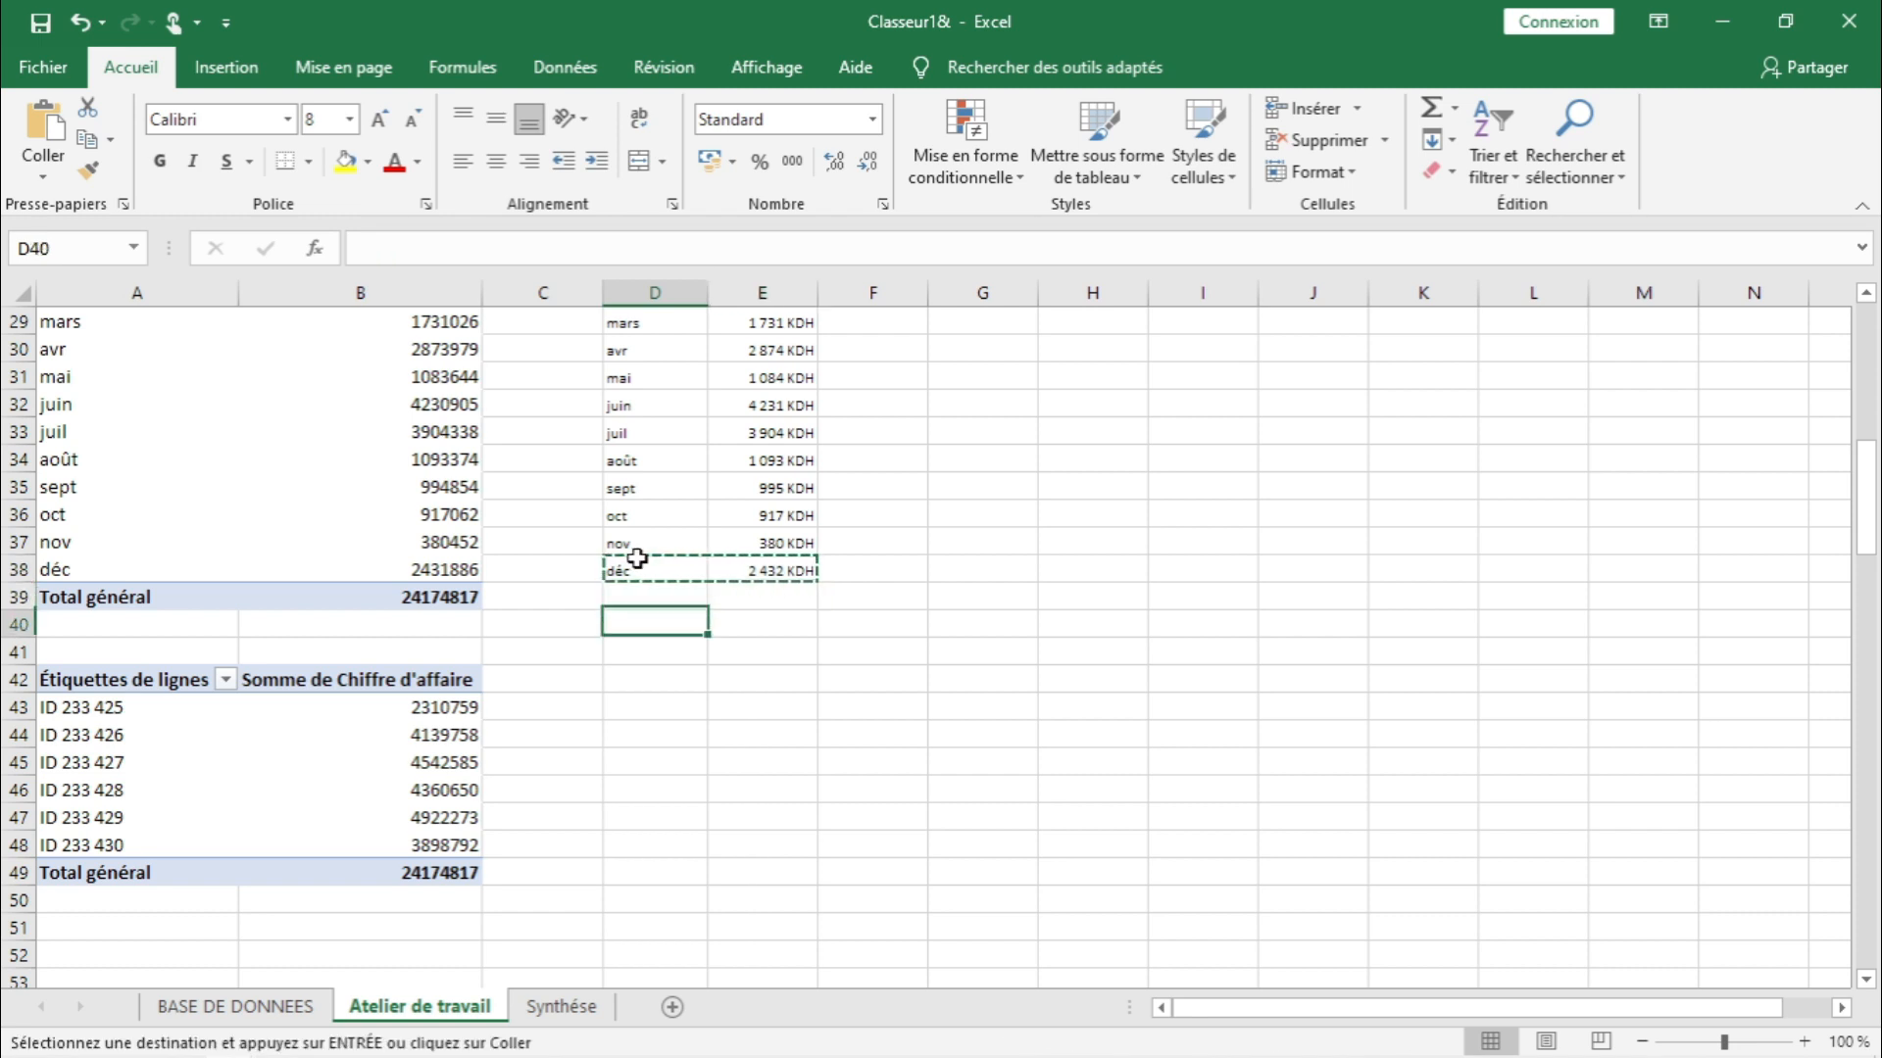
key("Down")
key("ctrl+v")
key("Down")
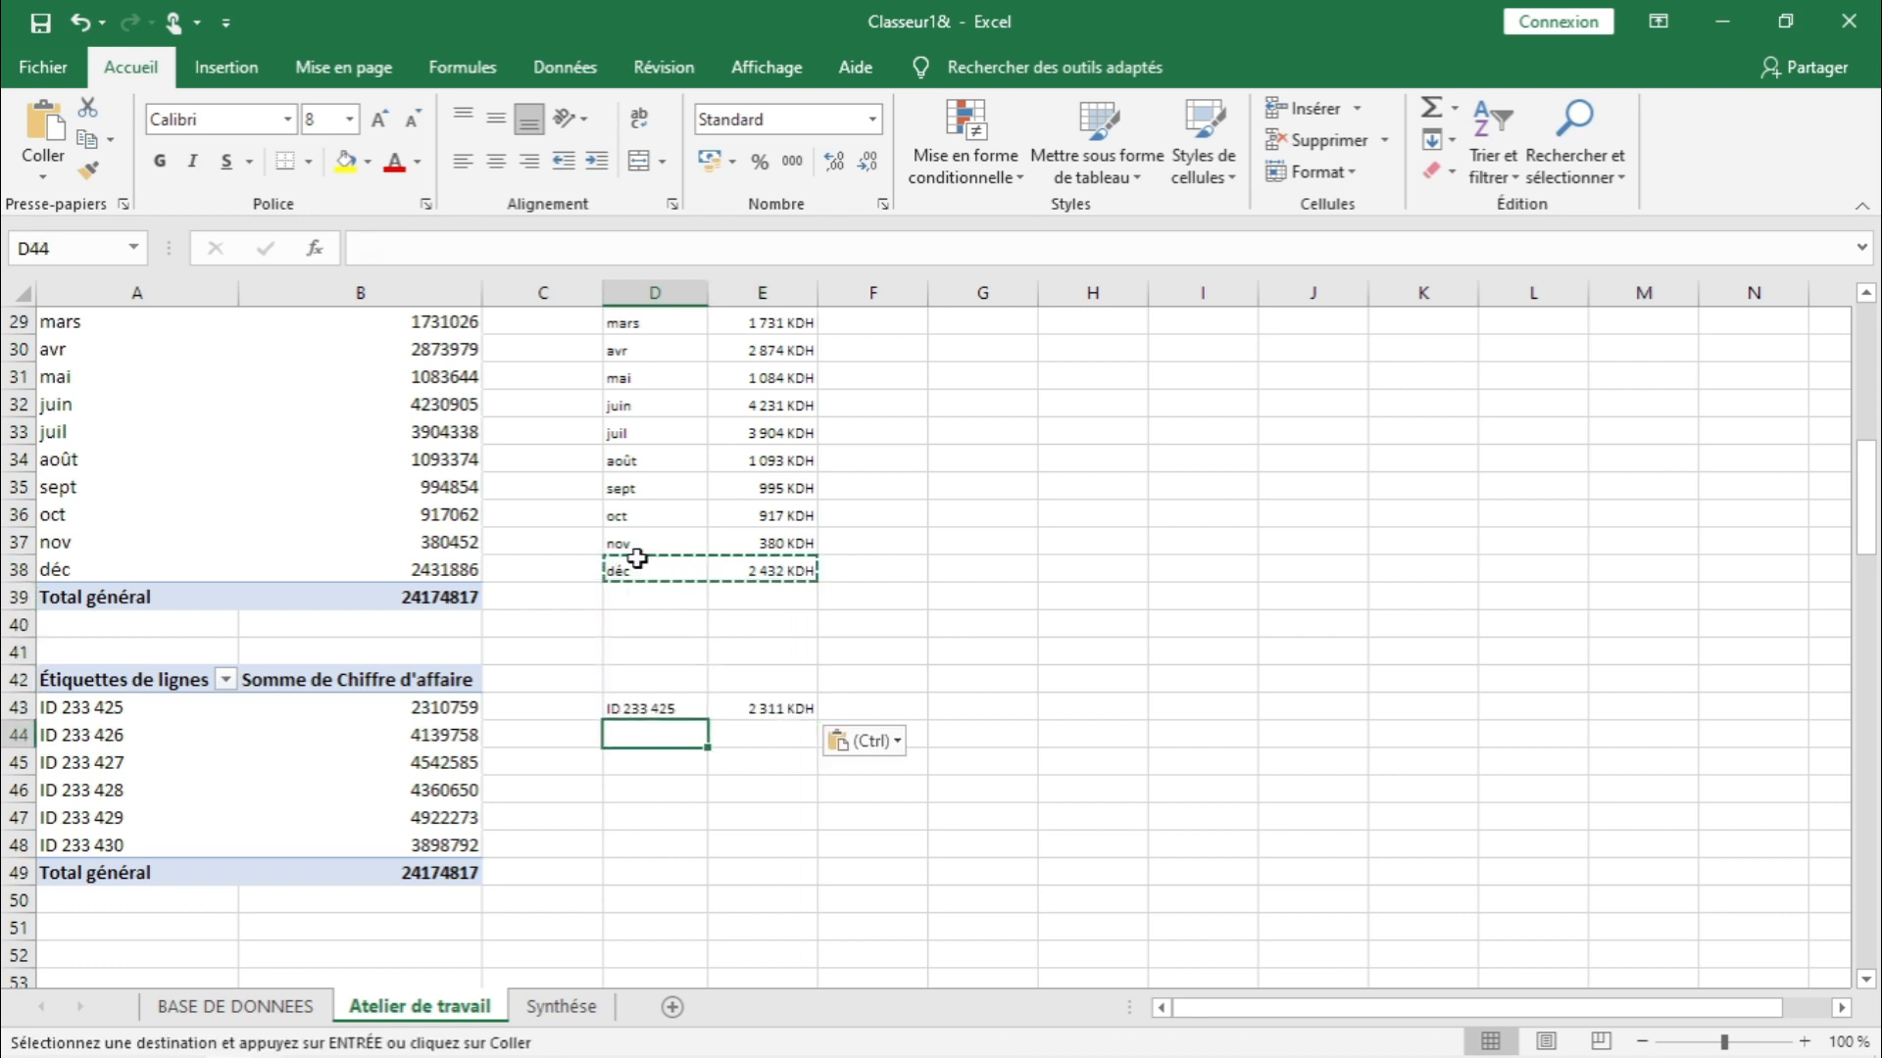
left_click_drag(693, 703, 802, 858)
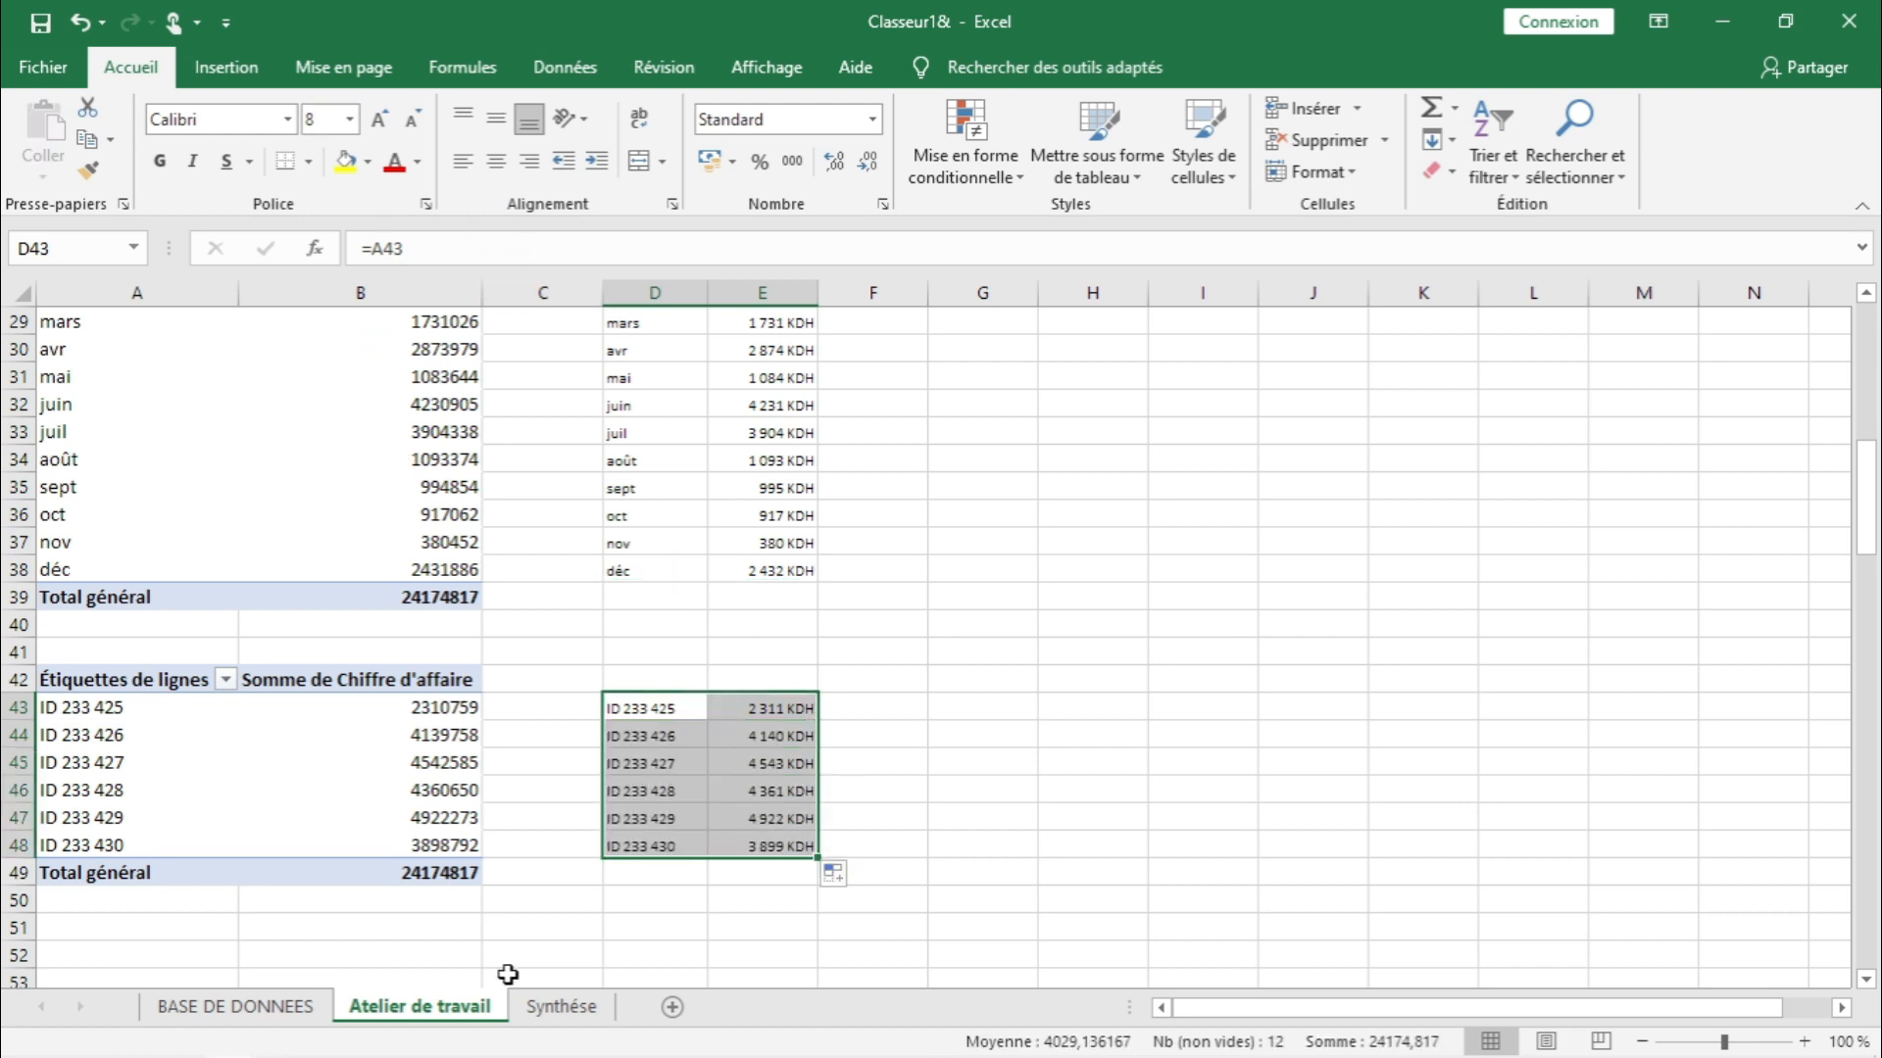
- Duplicate the zone line chart and its title on the Synthése sheet, placing the copy directly below the original, around row 30
left_click(561, 1009)
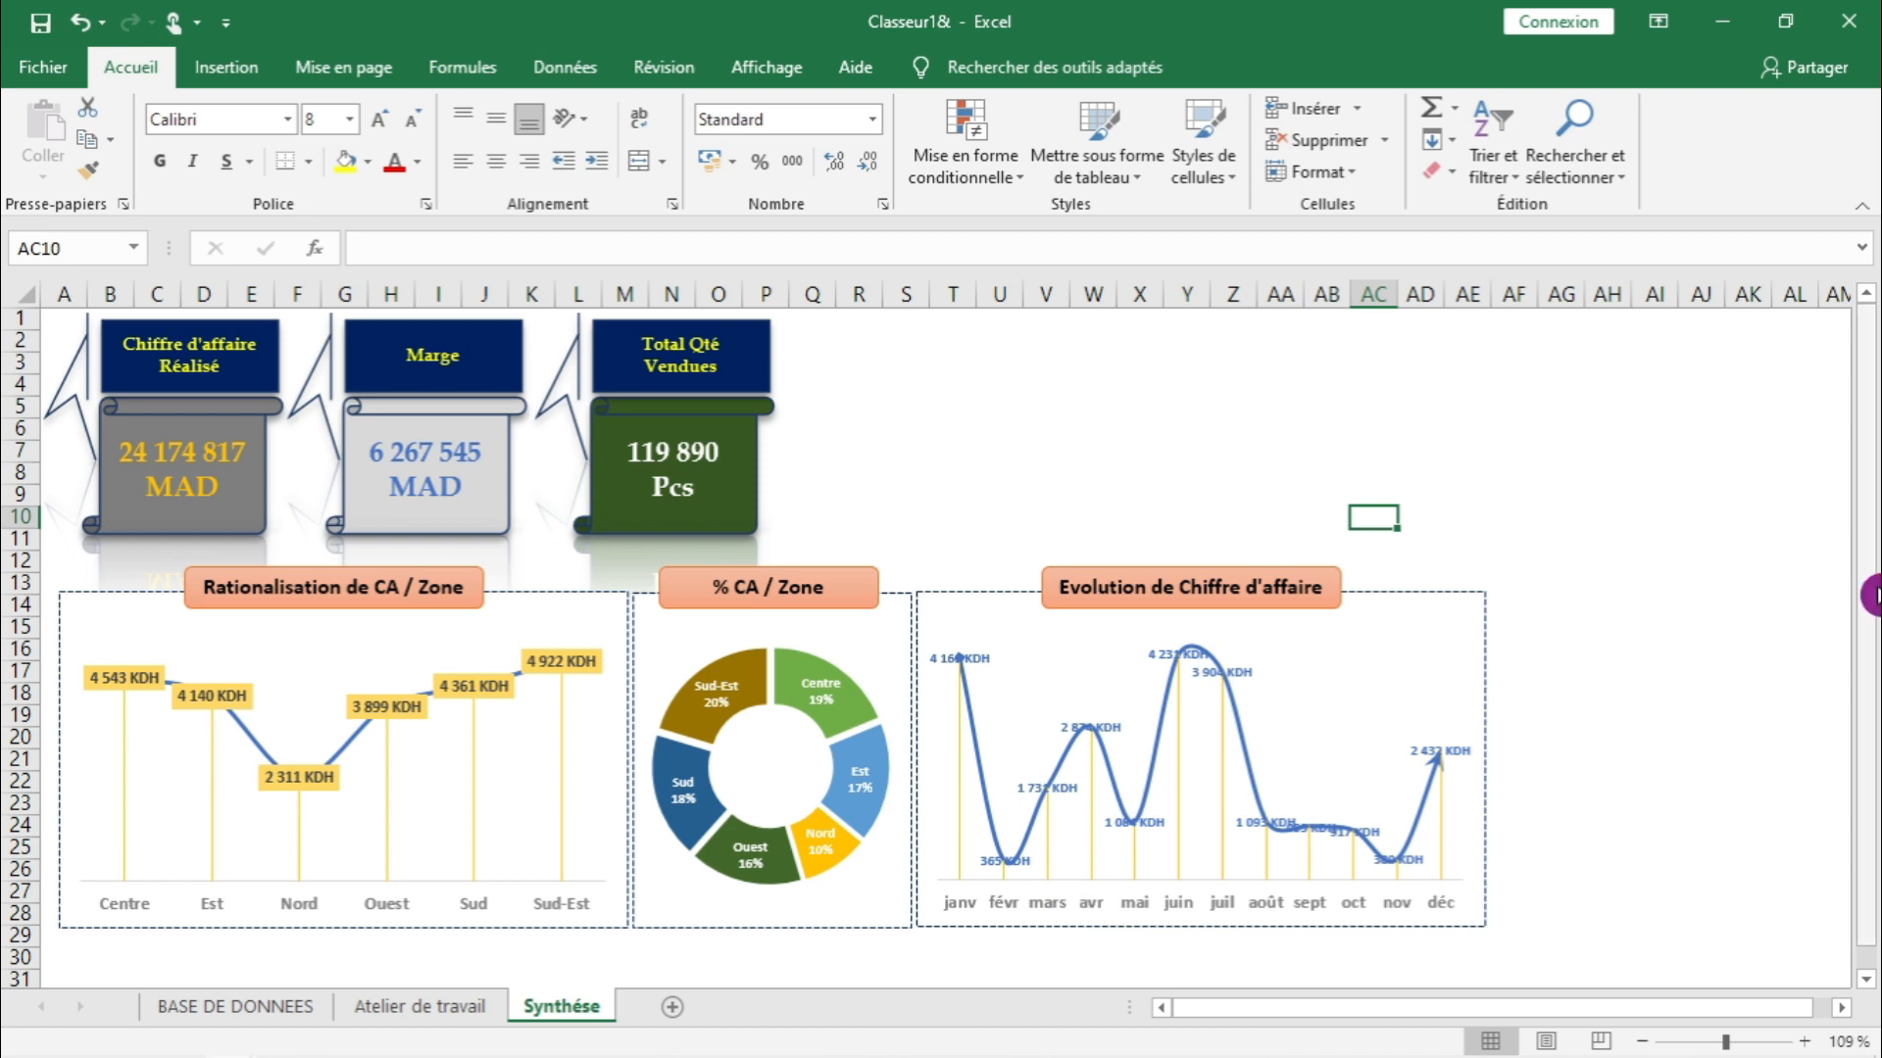
scroll(1869, 557, "down", 1)
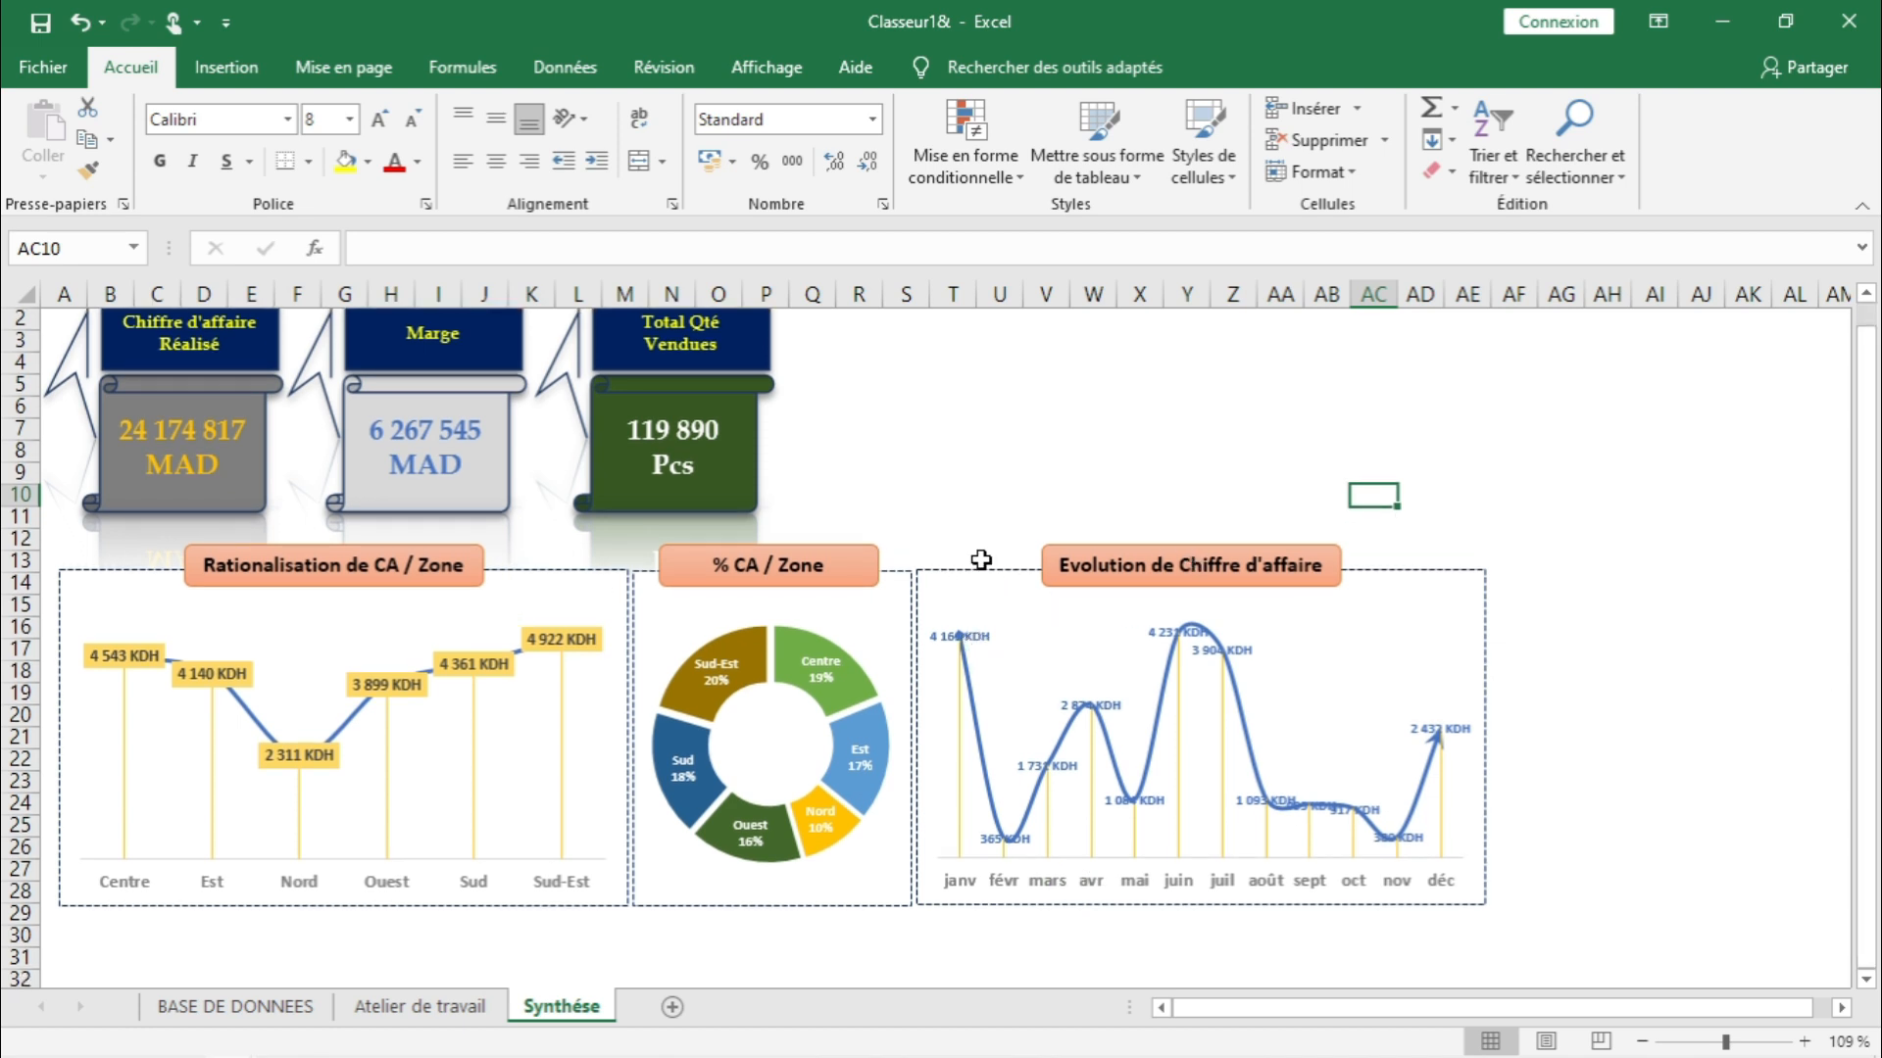
left_click(507, 568)
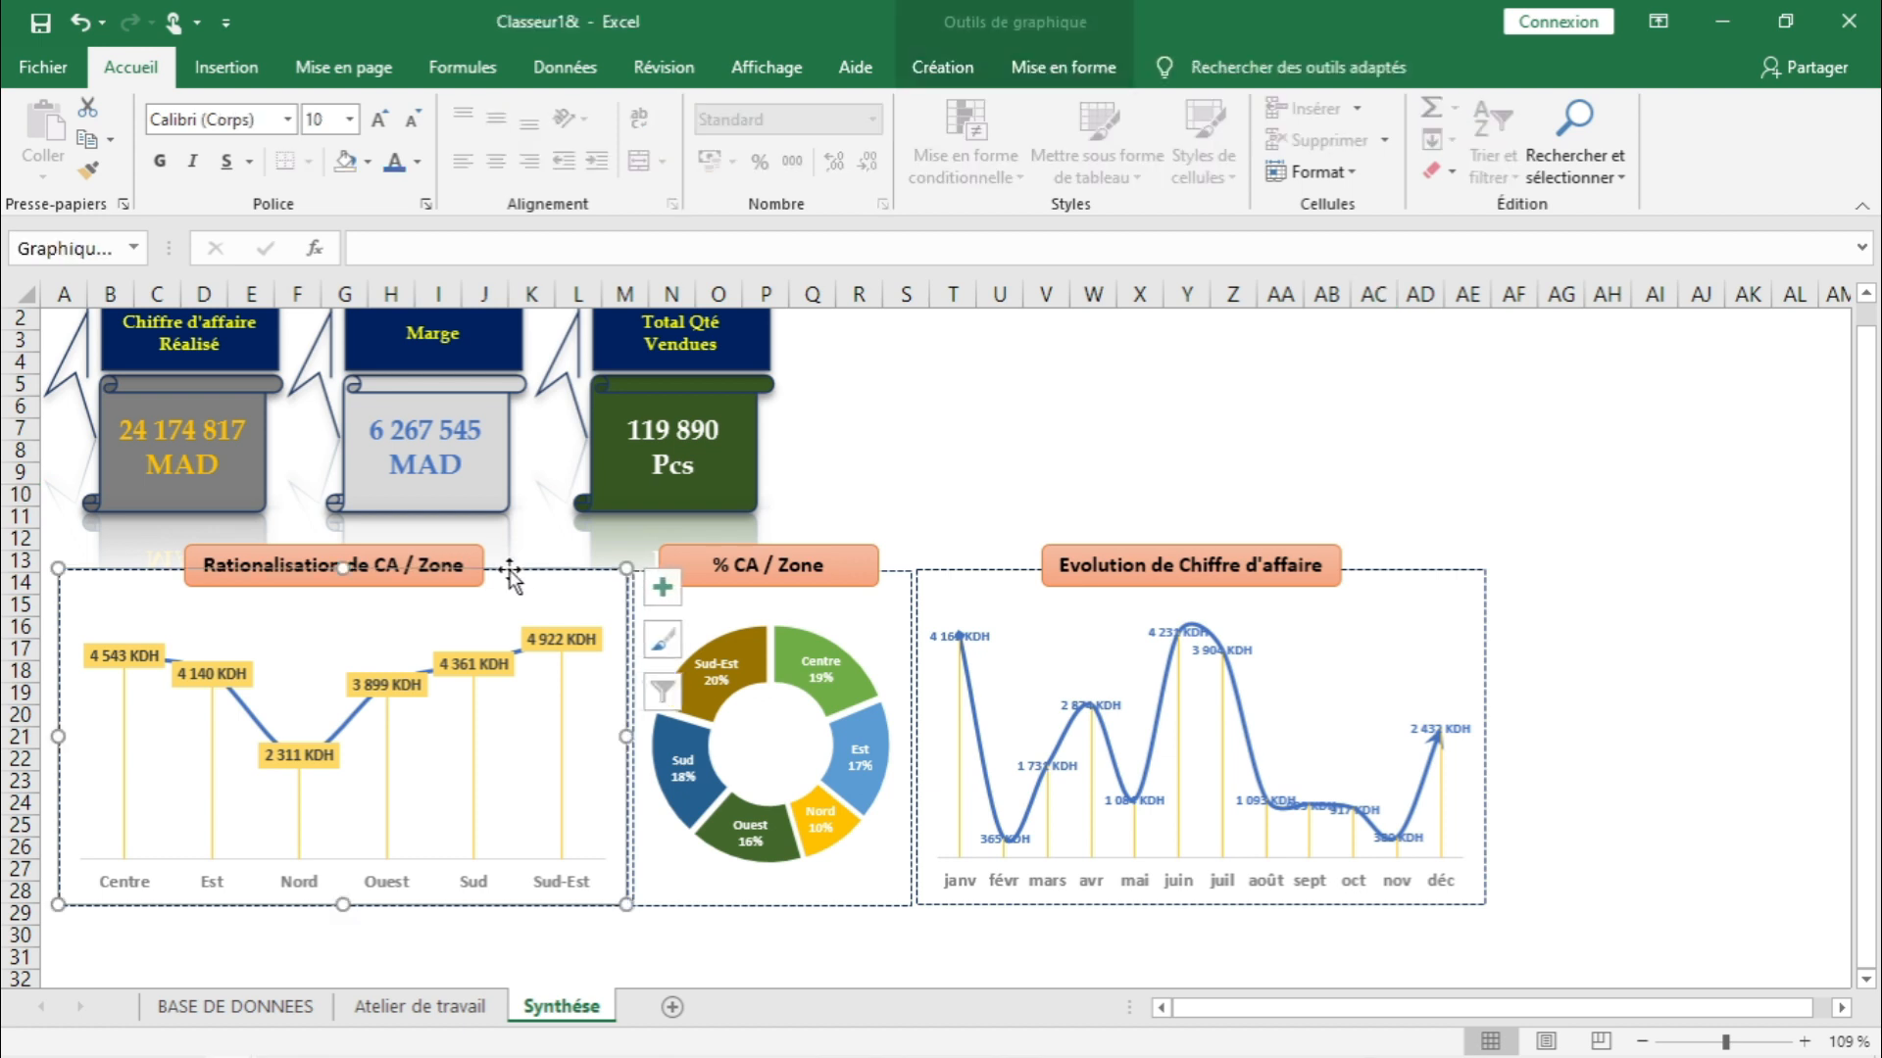
left_click(461, 551)
key("ctrl+c")
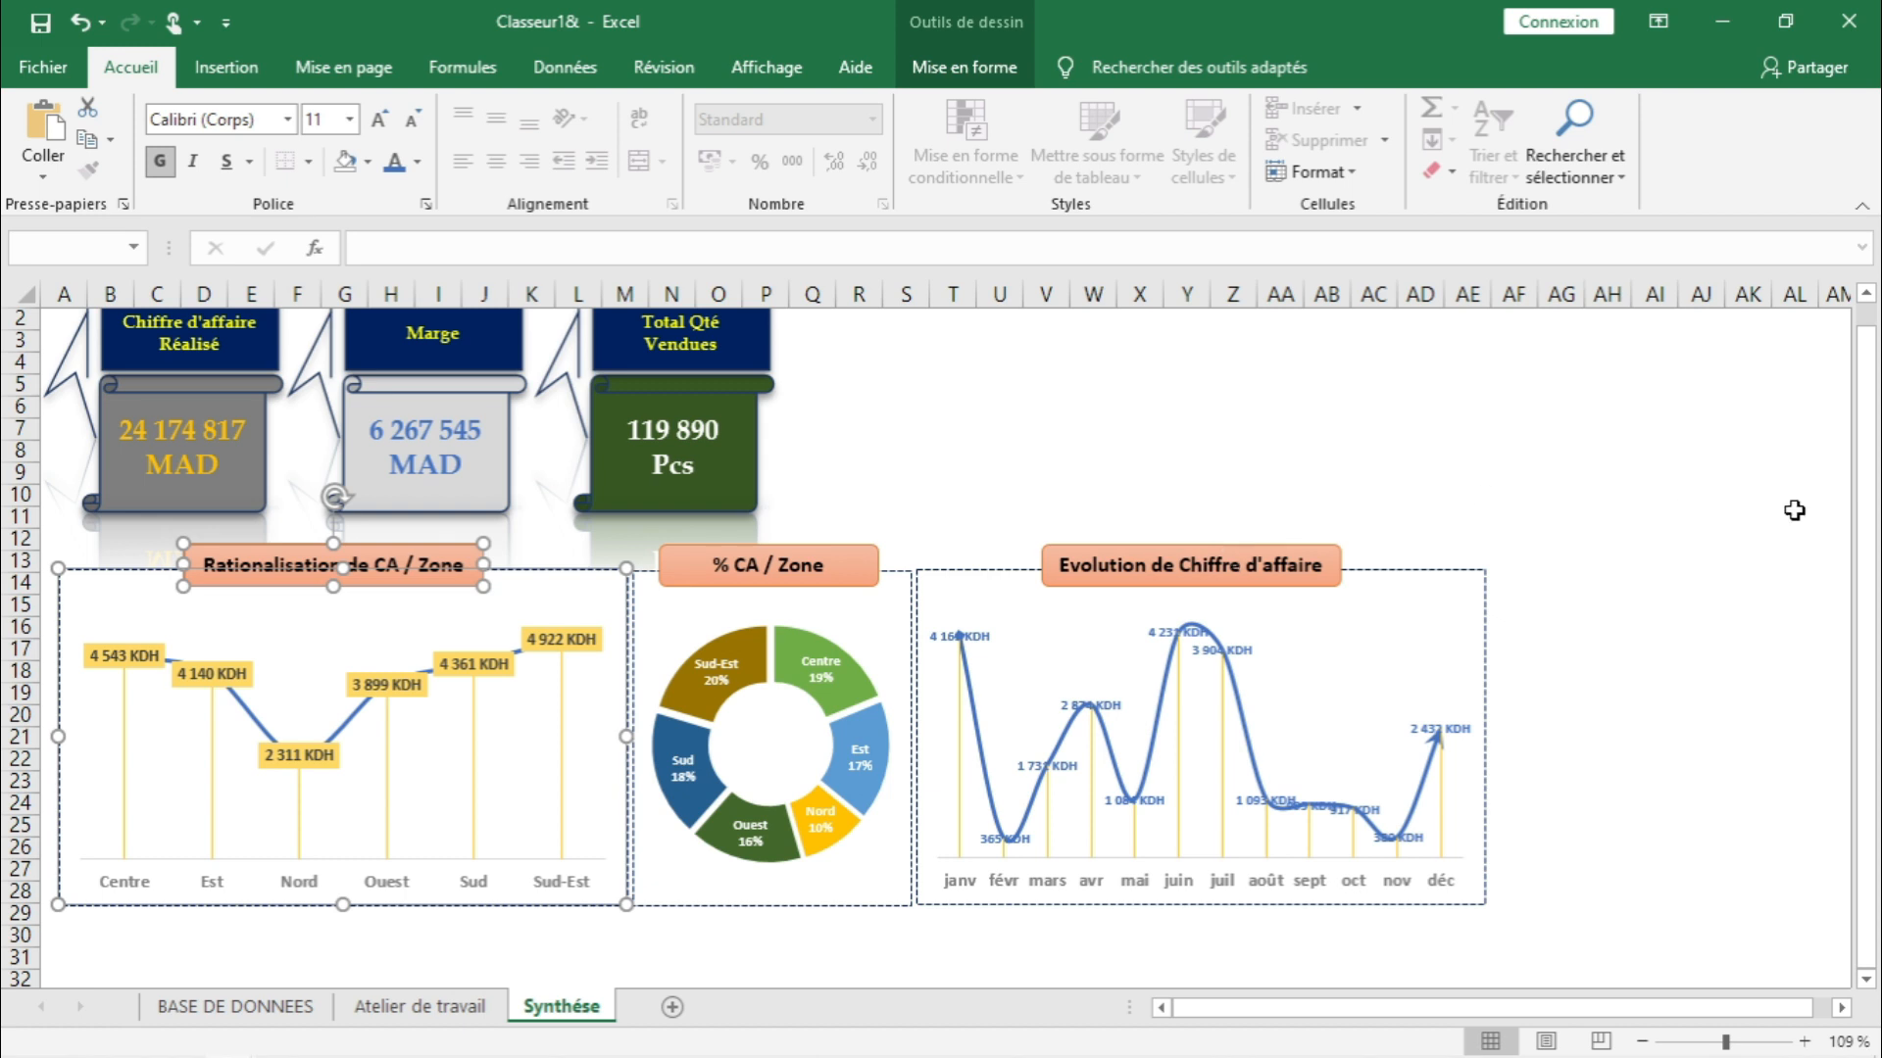
scroll(1868, 990, "down", 5)
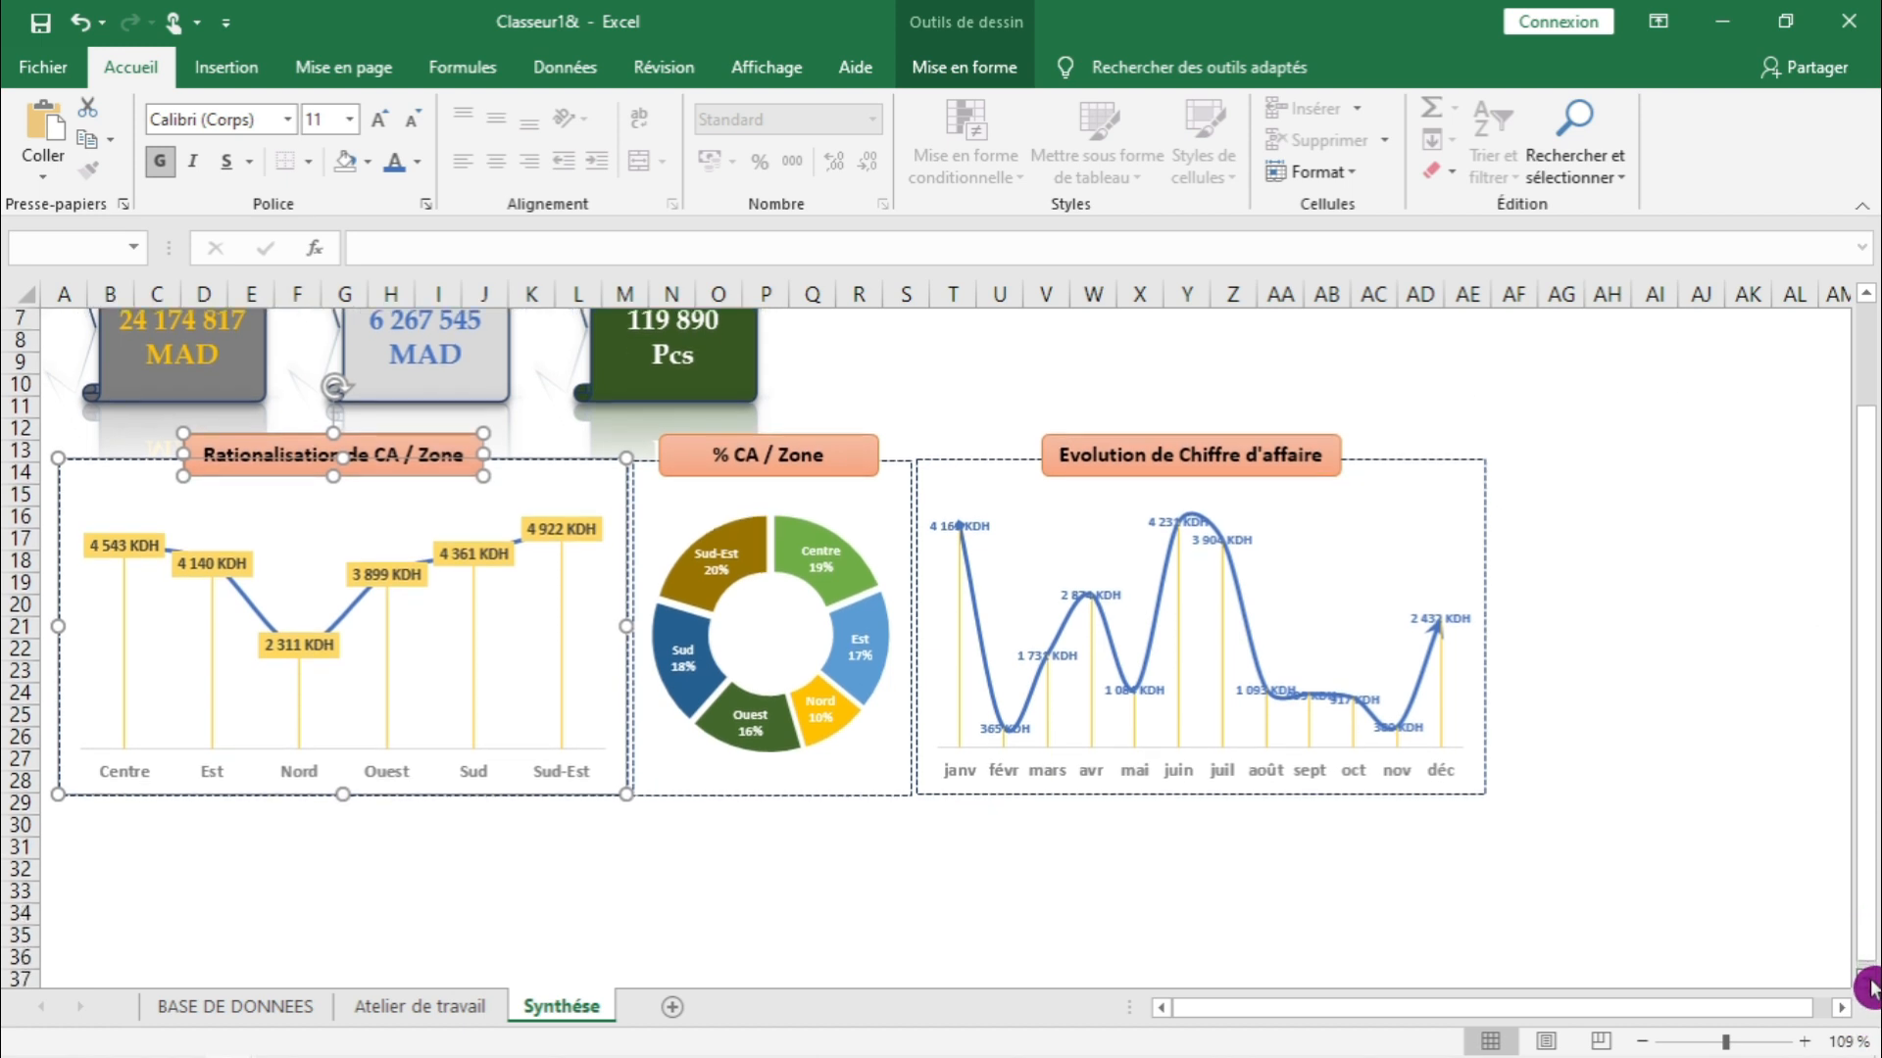
scroll(1868, 987, "down", 4)
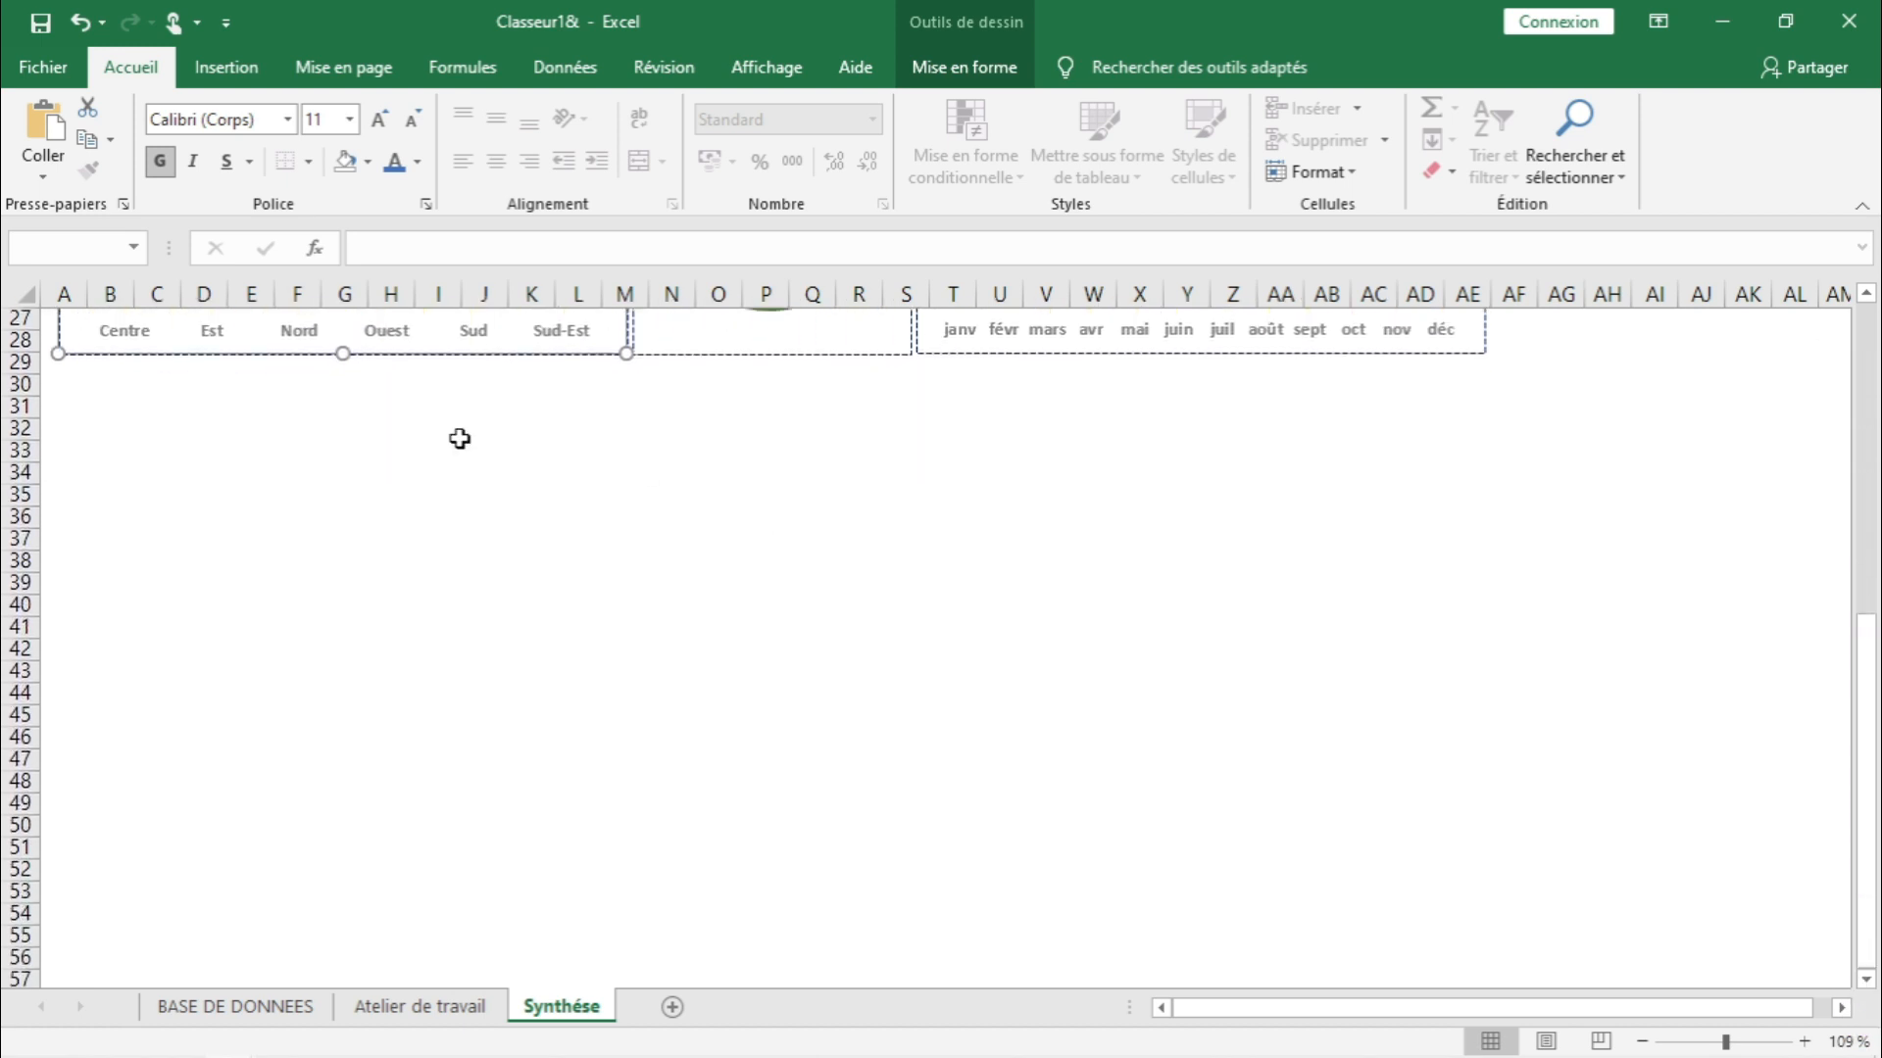
left_click(355, 431)
key("ctrl+v")
left_click_drag(372, 443, 114, 386)
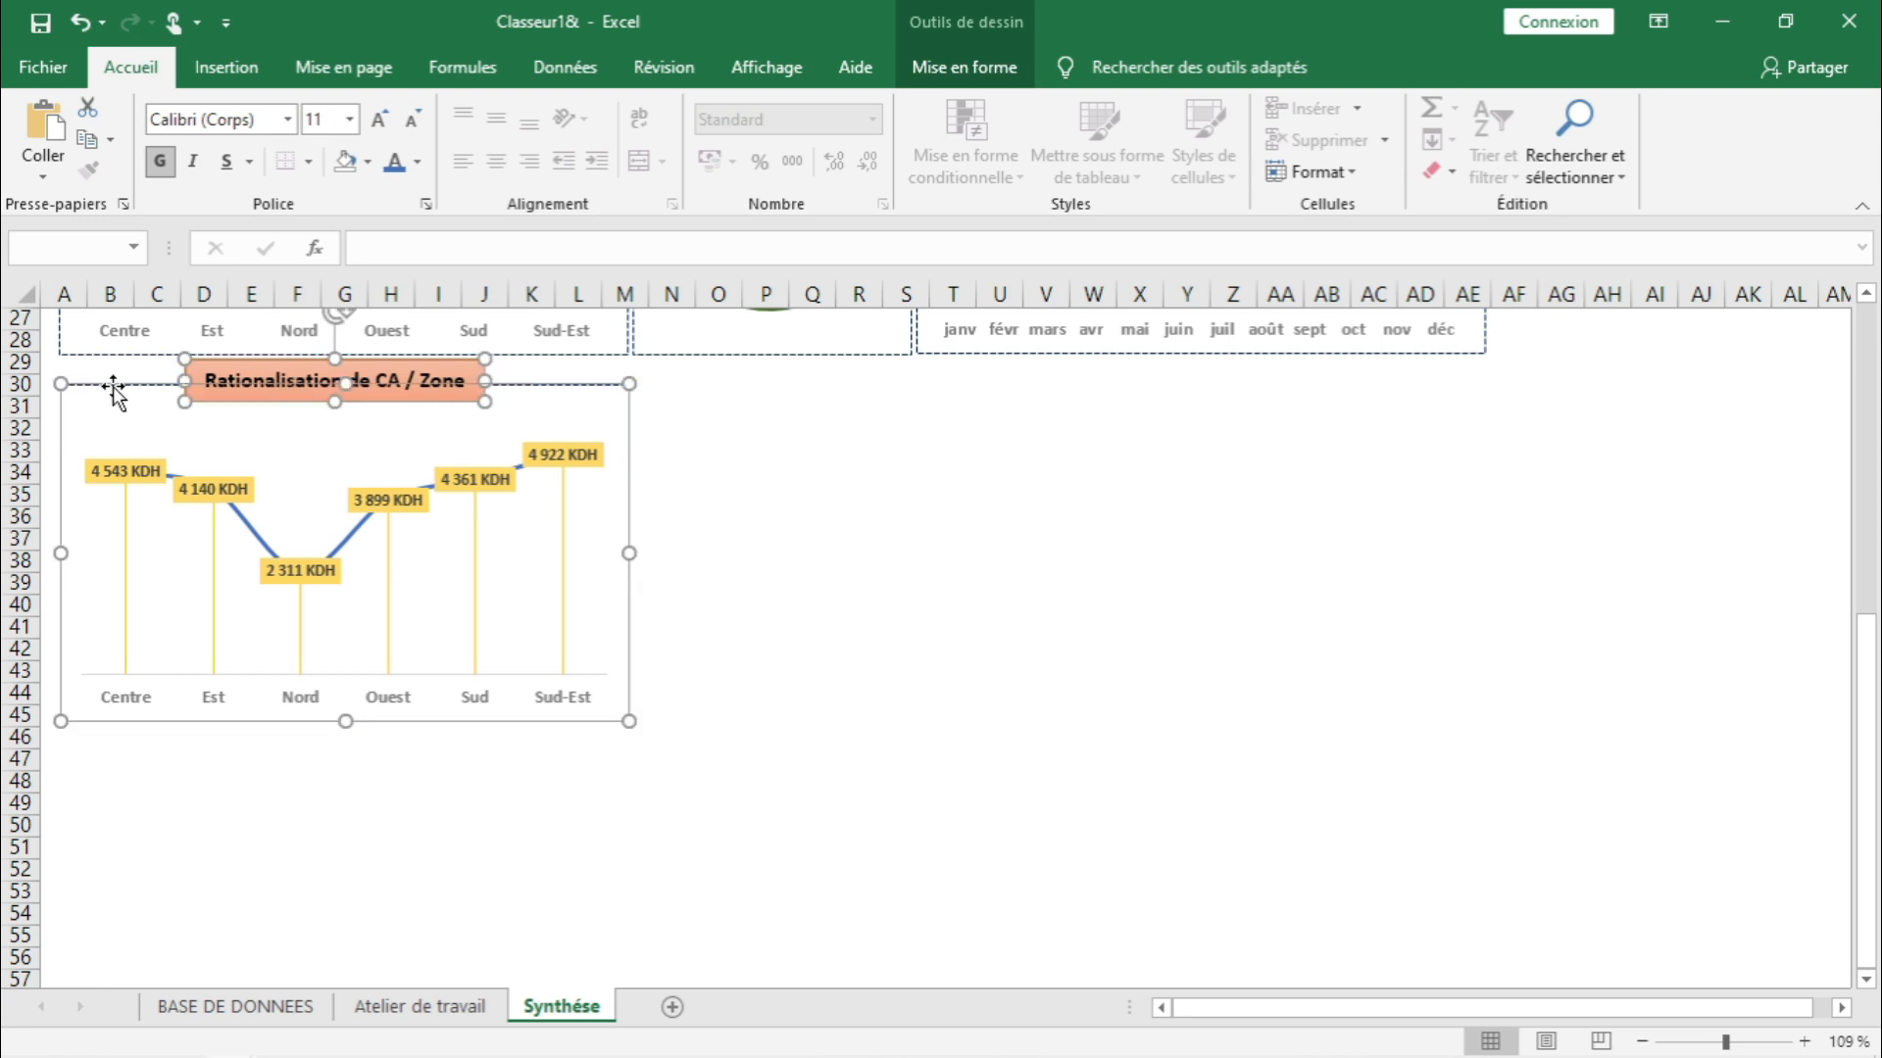
right_click(113, 386)
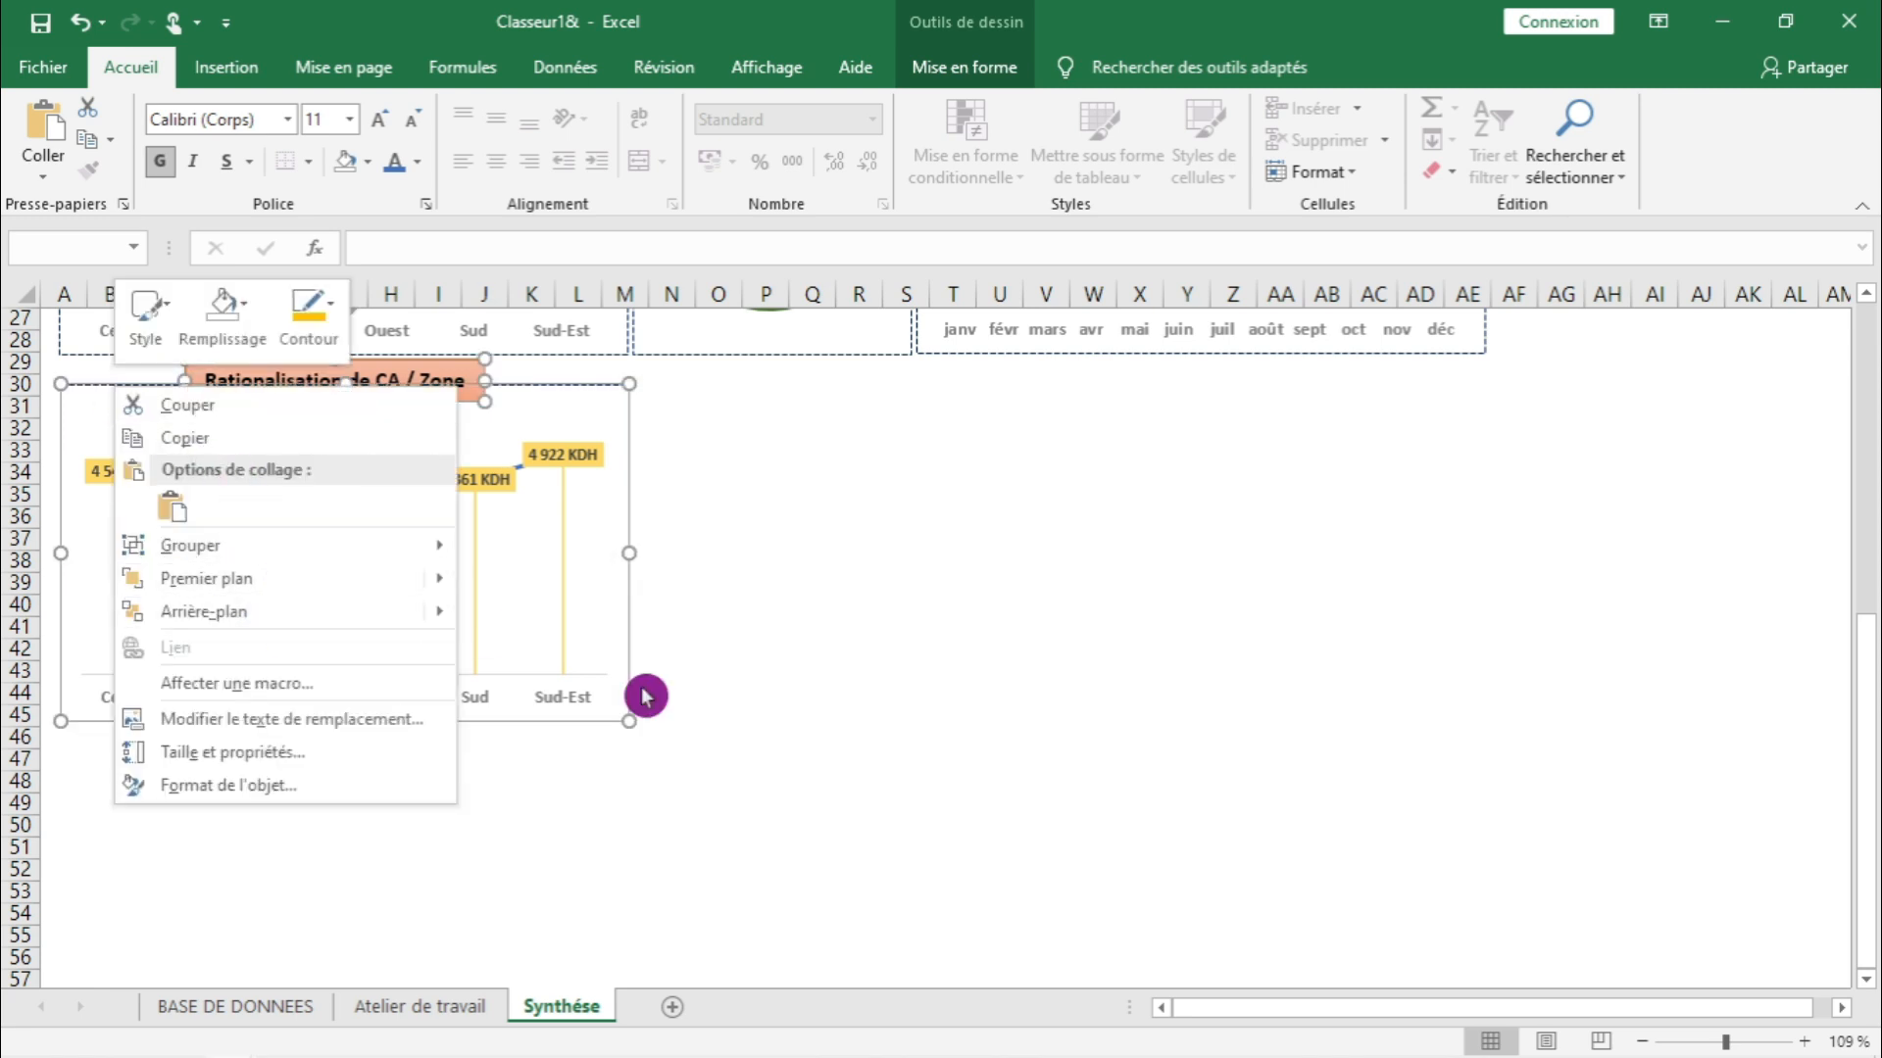
left_click(859, 716)
- Set the copied line chart's data range to 'Atelier de travail'!$D$43:$E$48
left_click(611, 527)
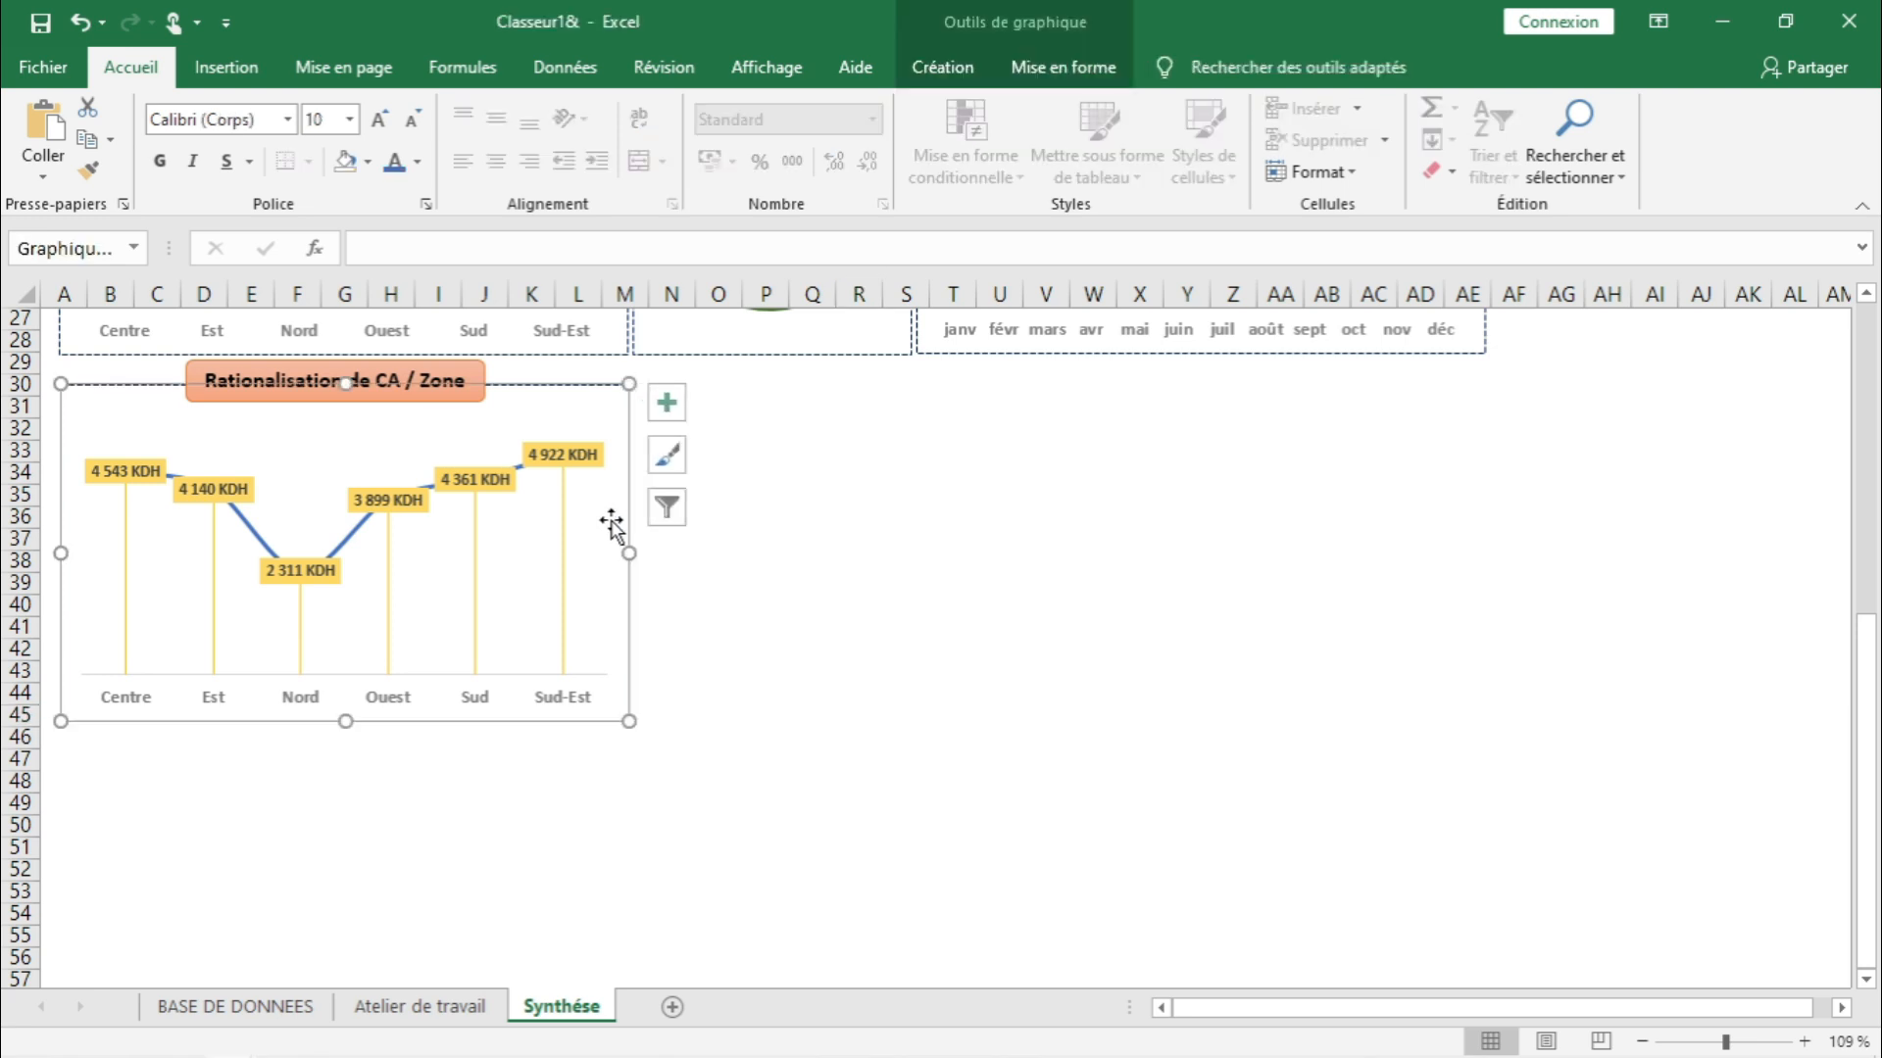
right_click(612, 526)
left_click(752, 727)
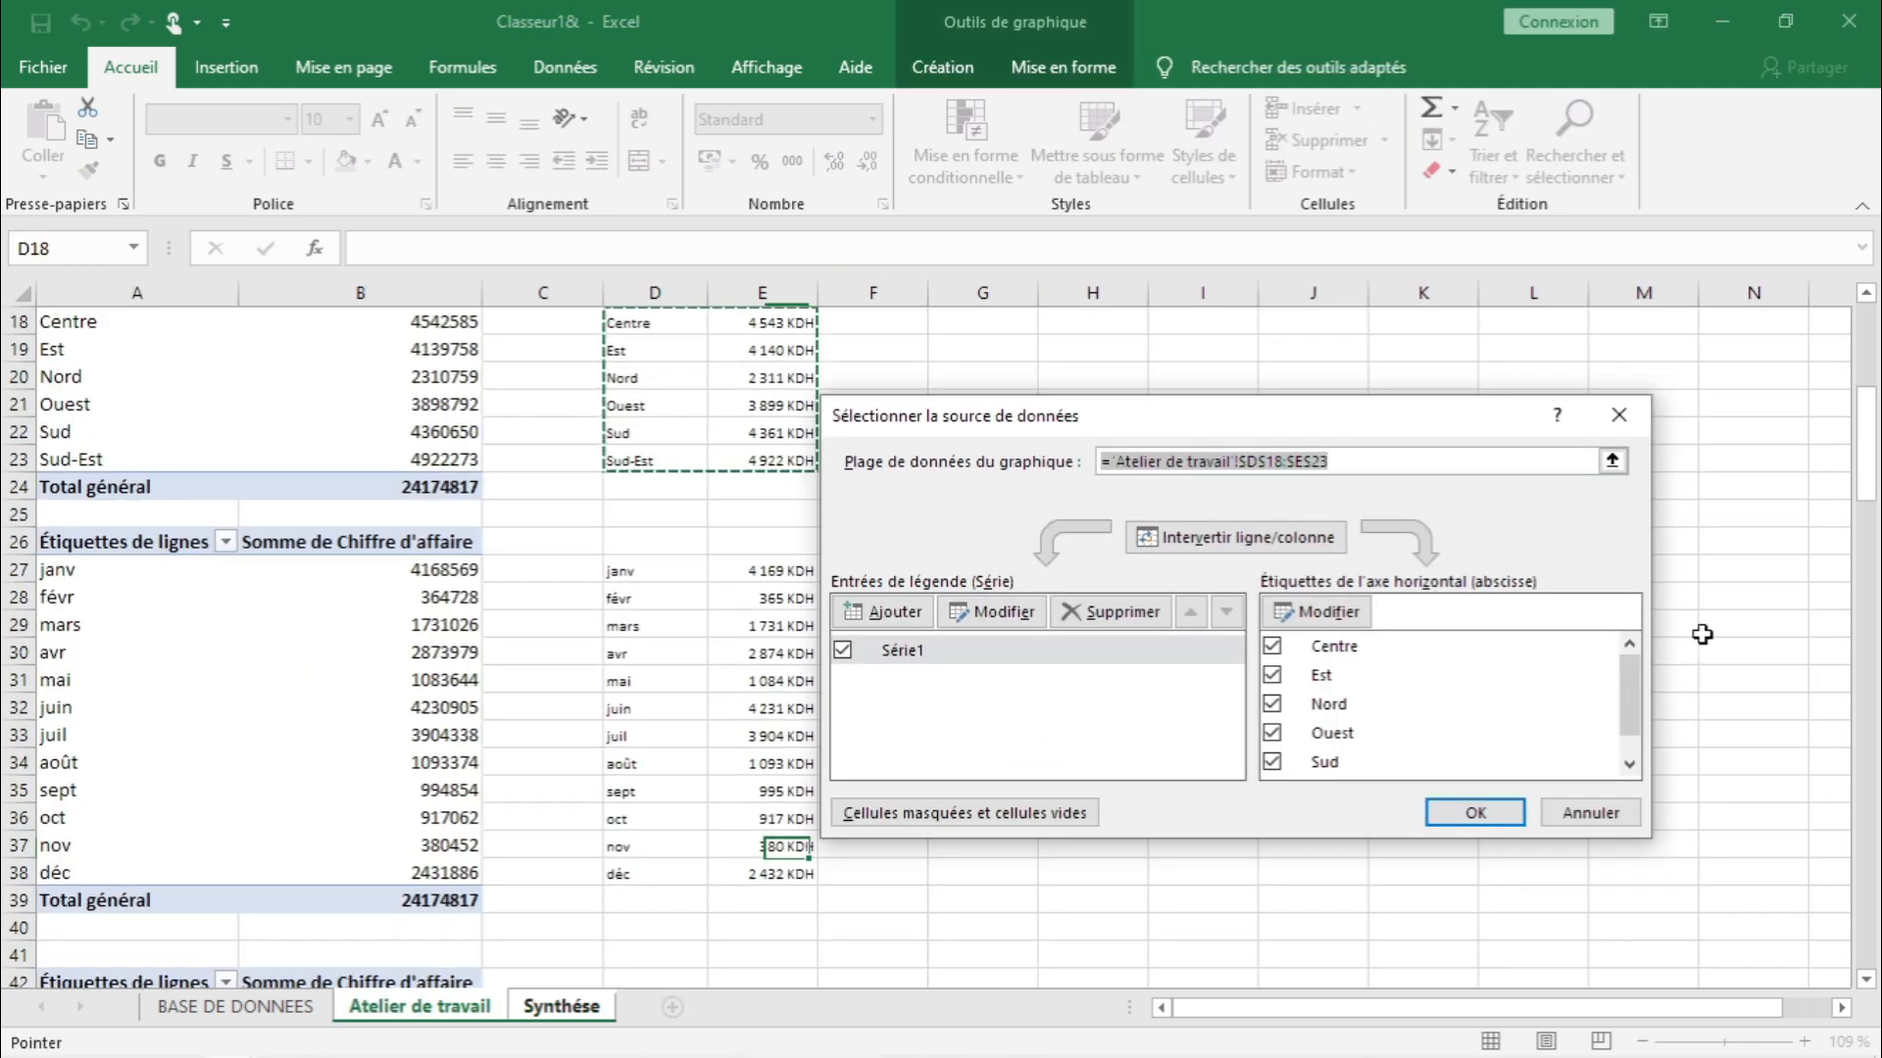
left_click_drag(1862, 472, 1871, 588)
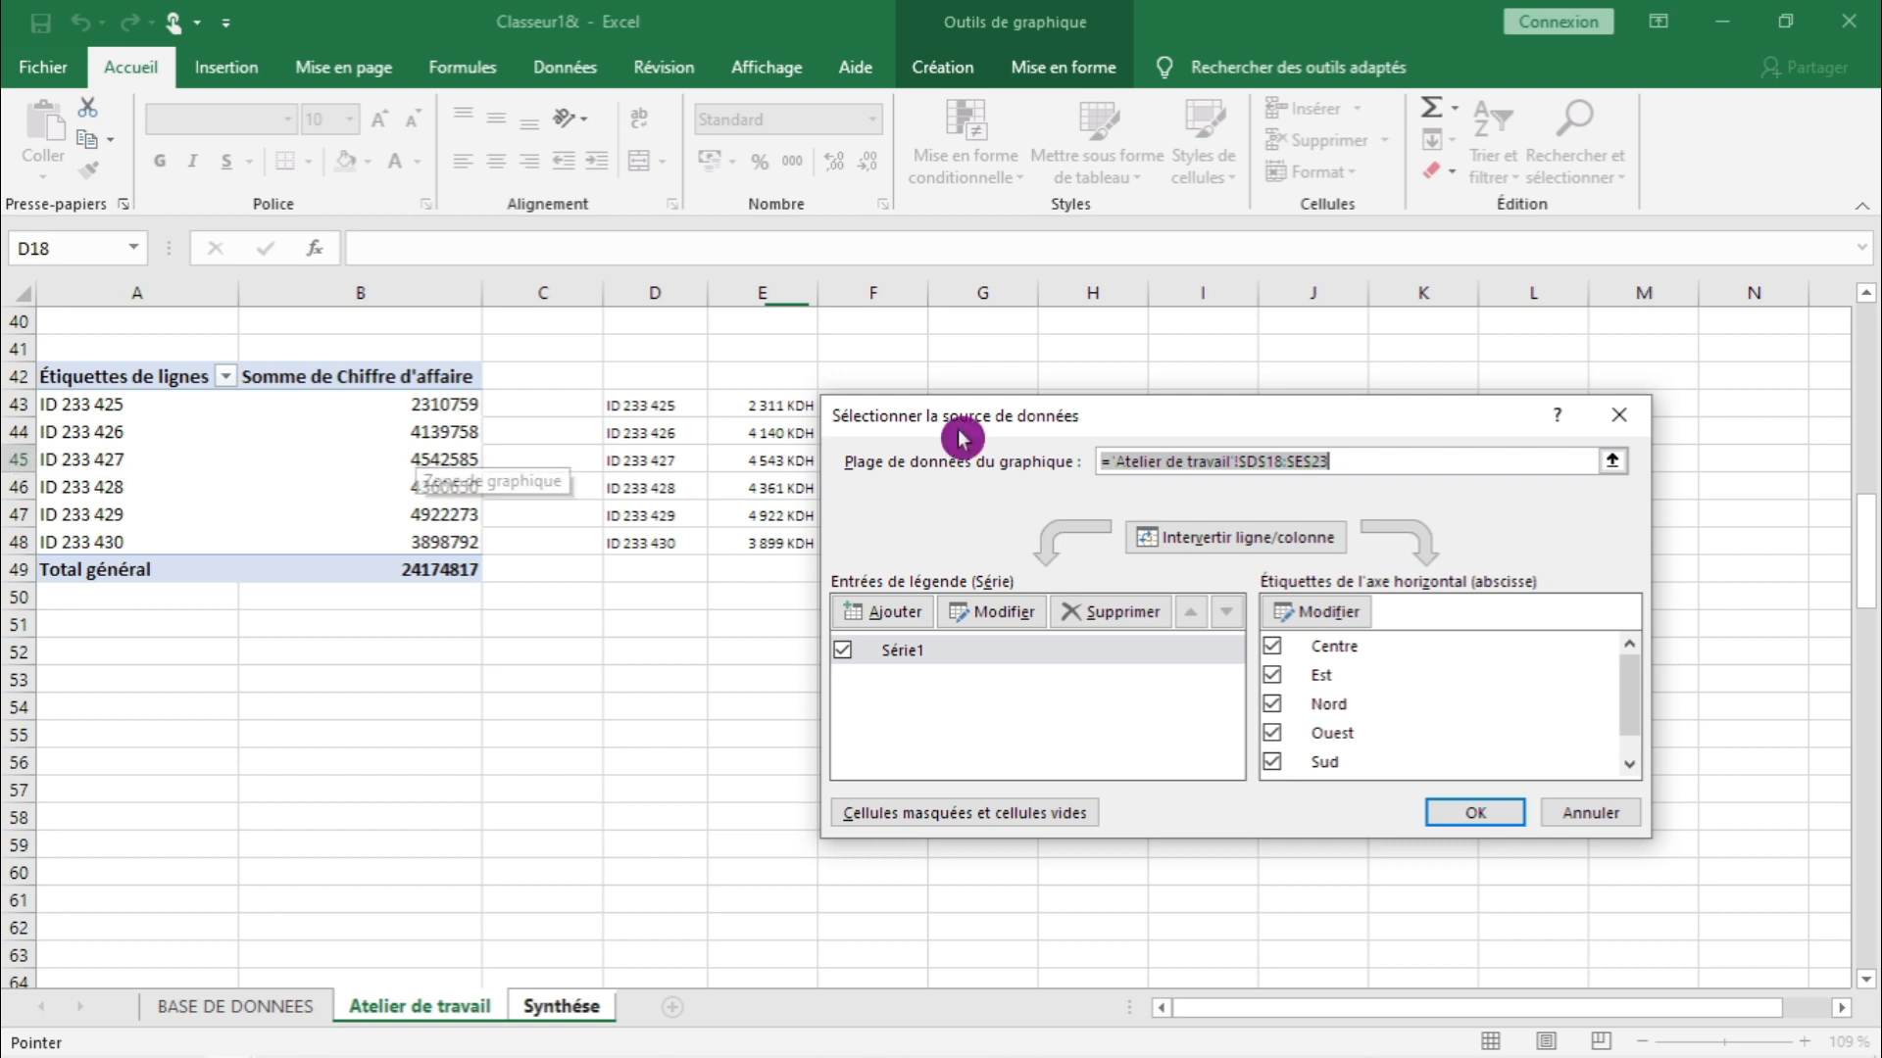
left_click(1283, 468)
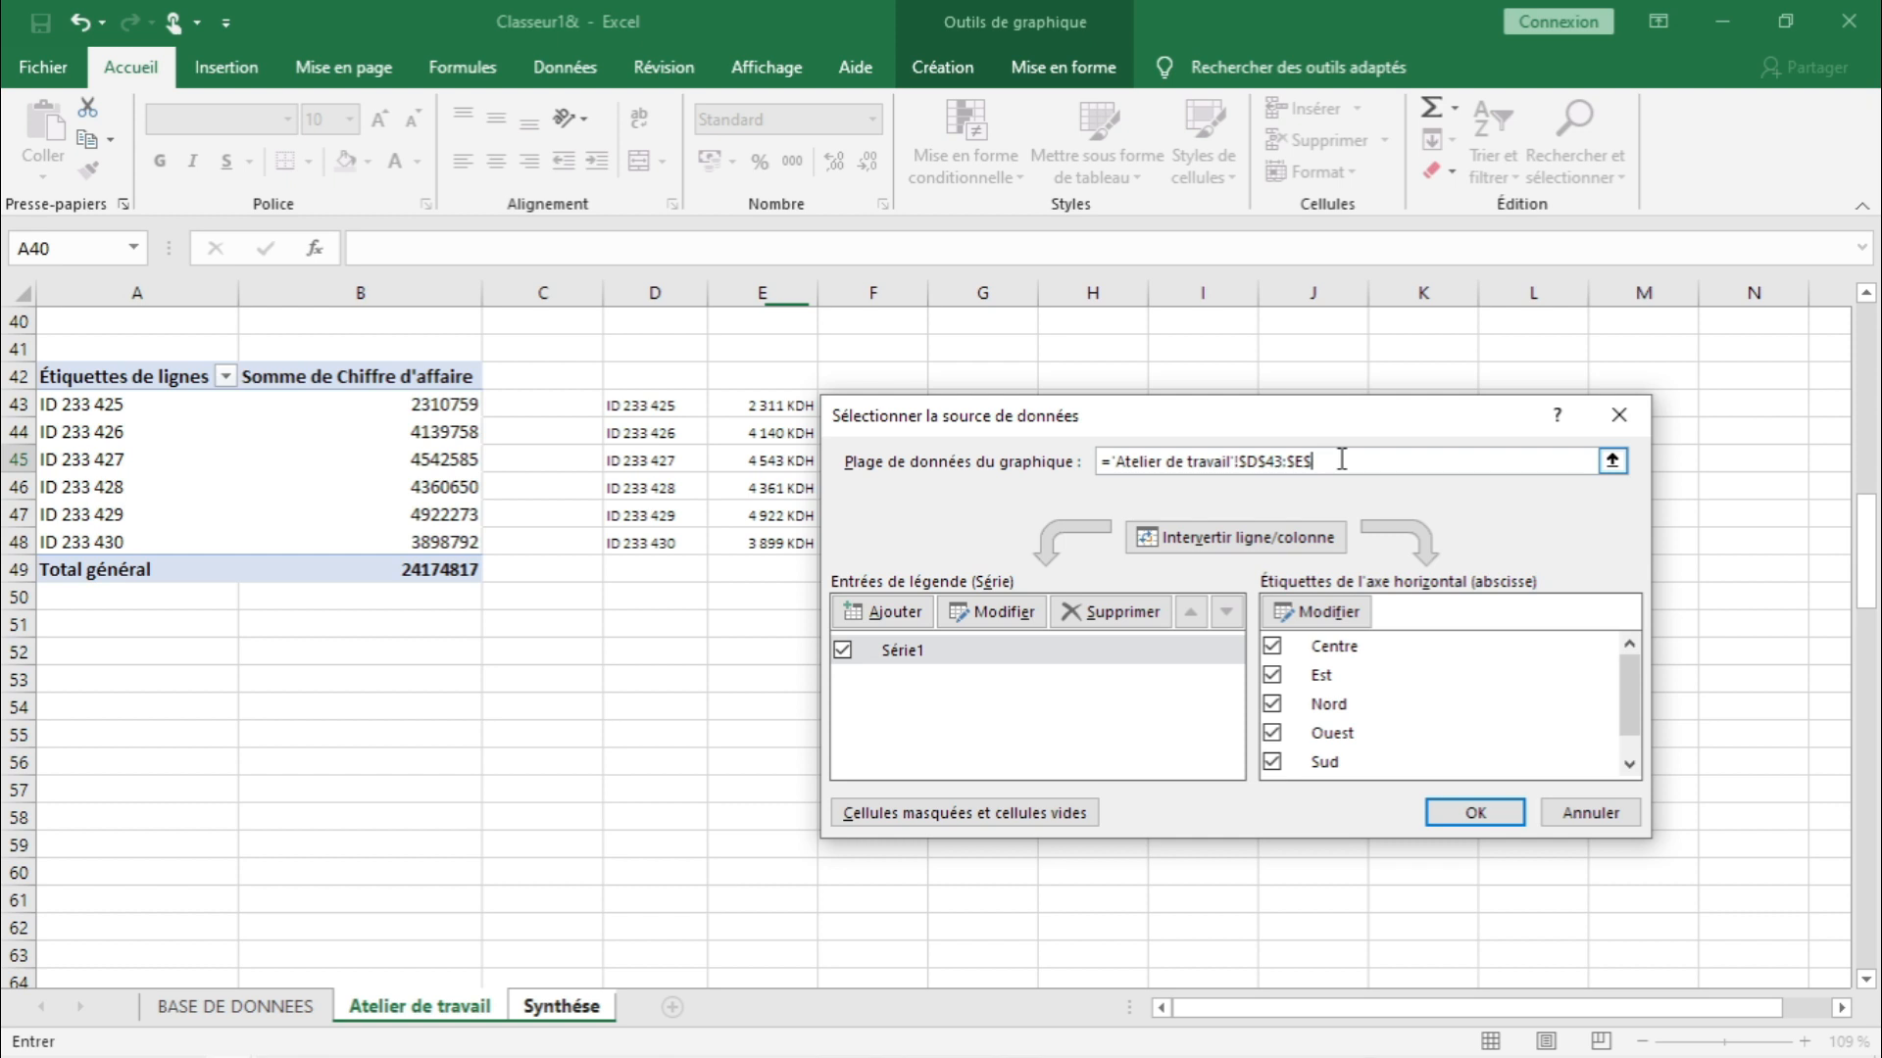
type("48")
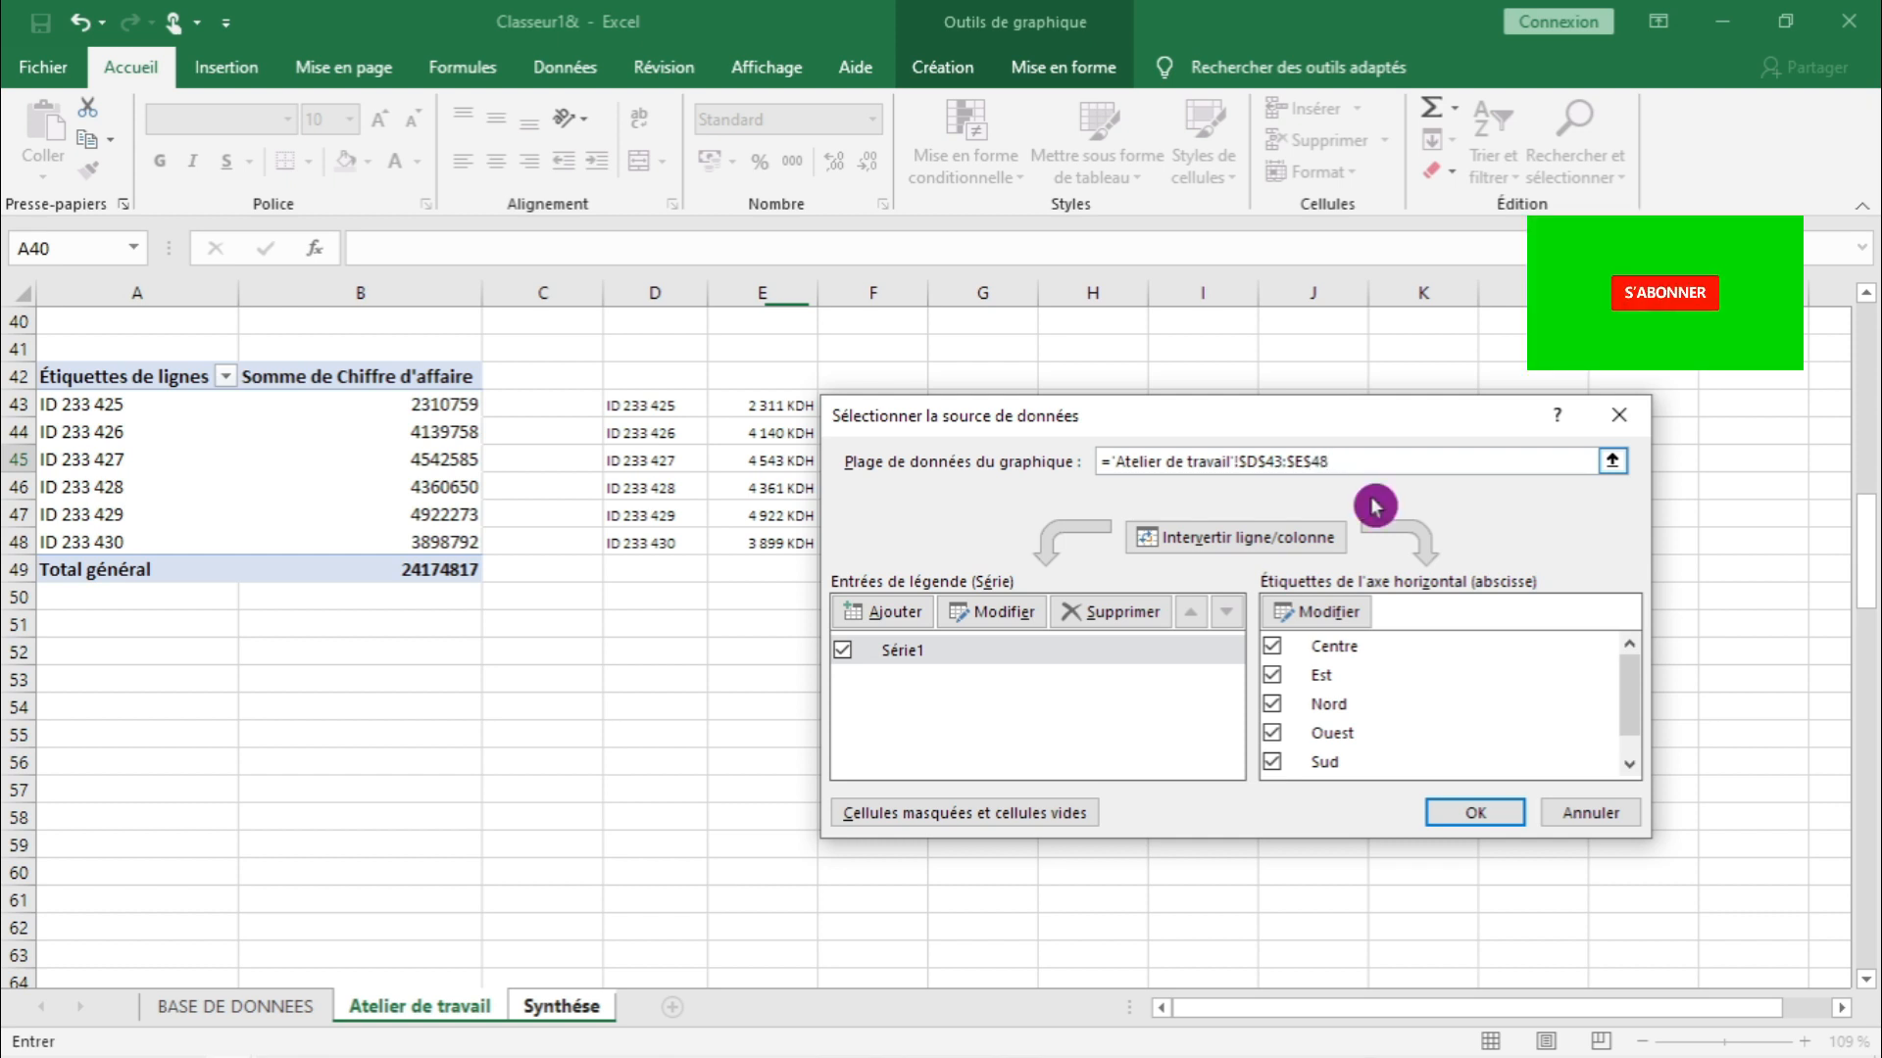
left_click(1475, 814)
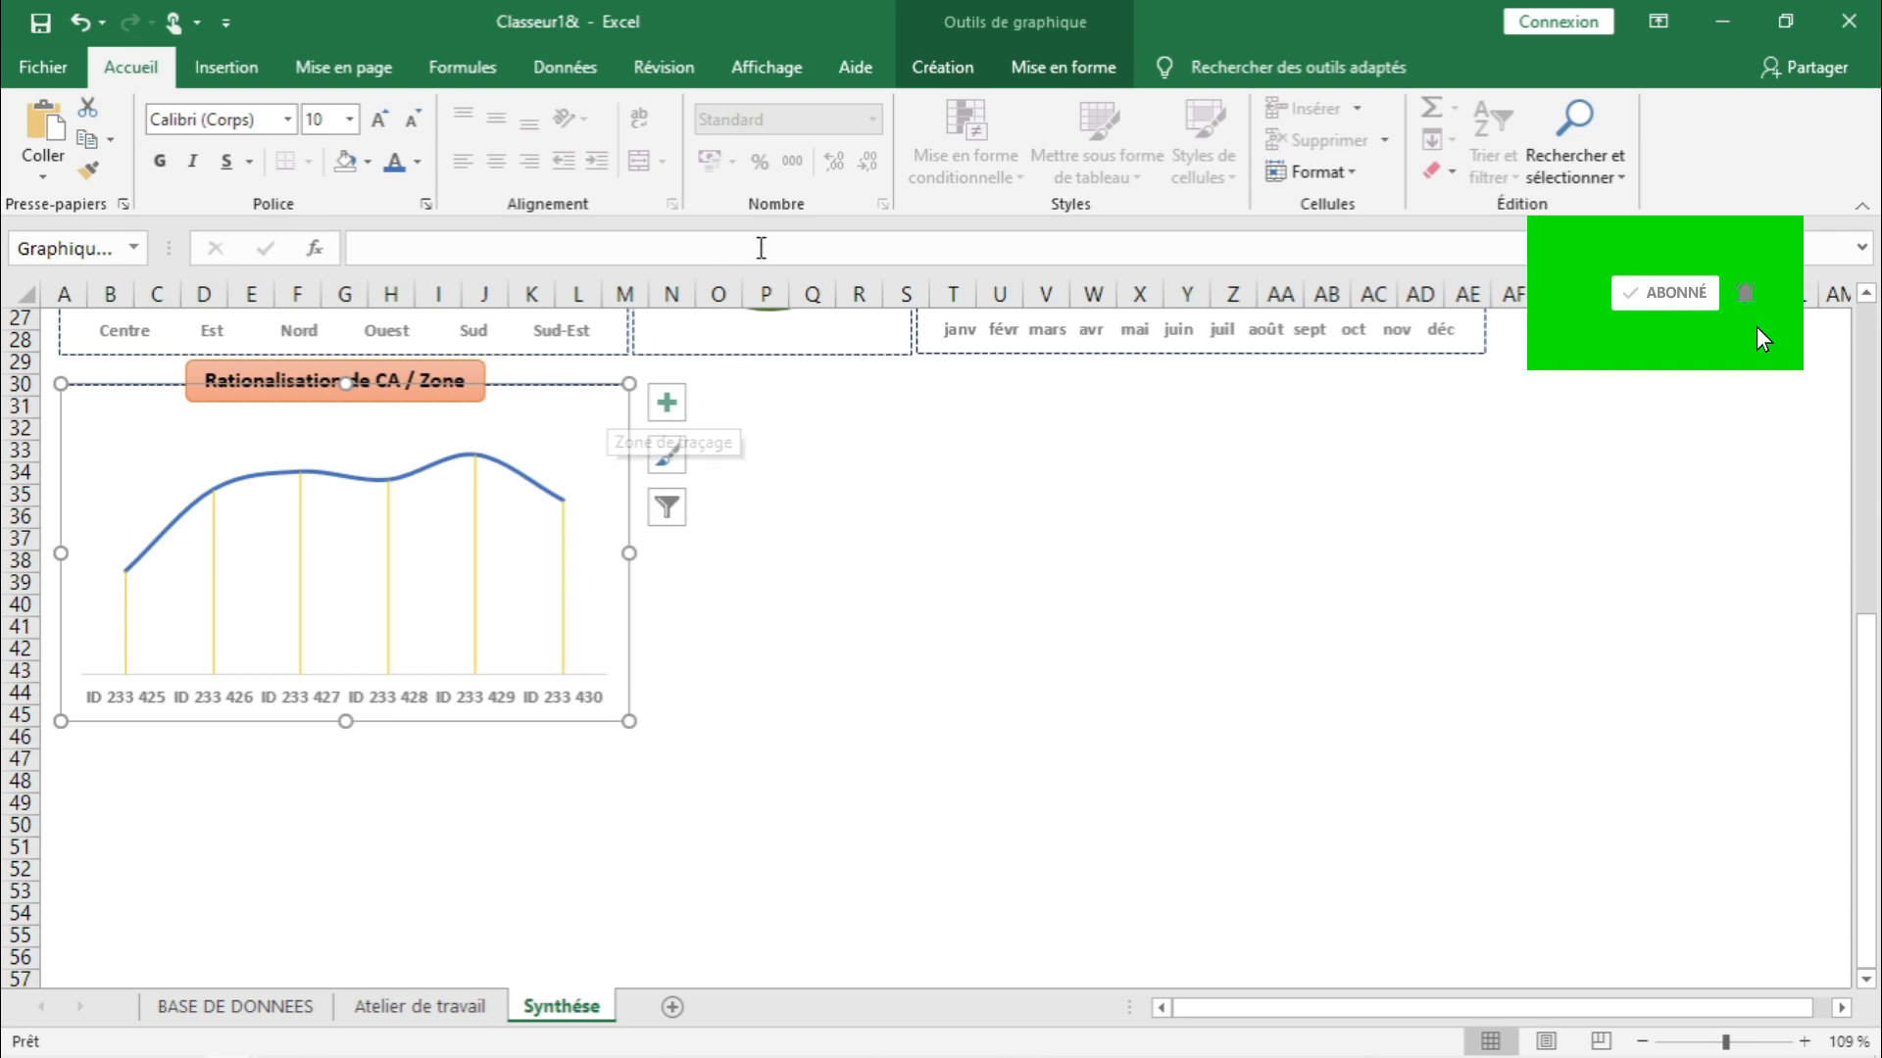
- Change the copied line chart's type to a horizontal bar chart (Barres)
left_click(1049, 95)
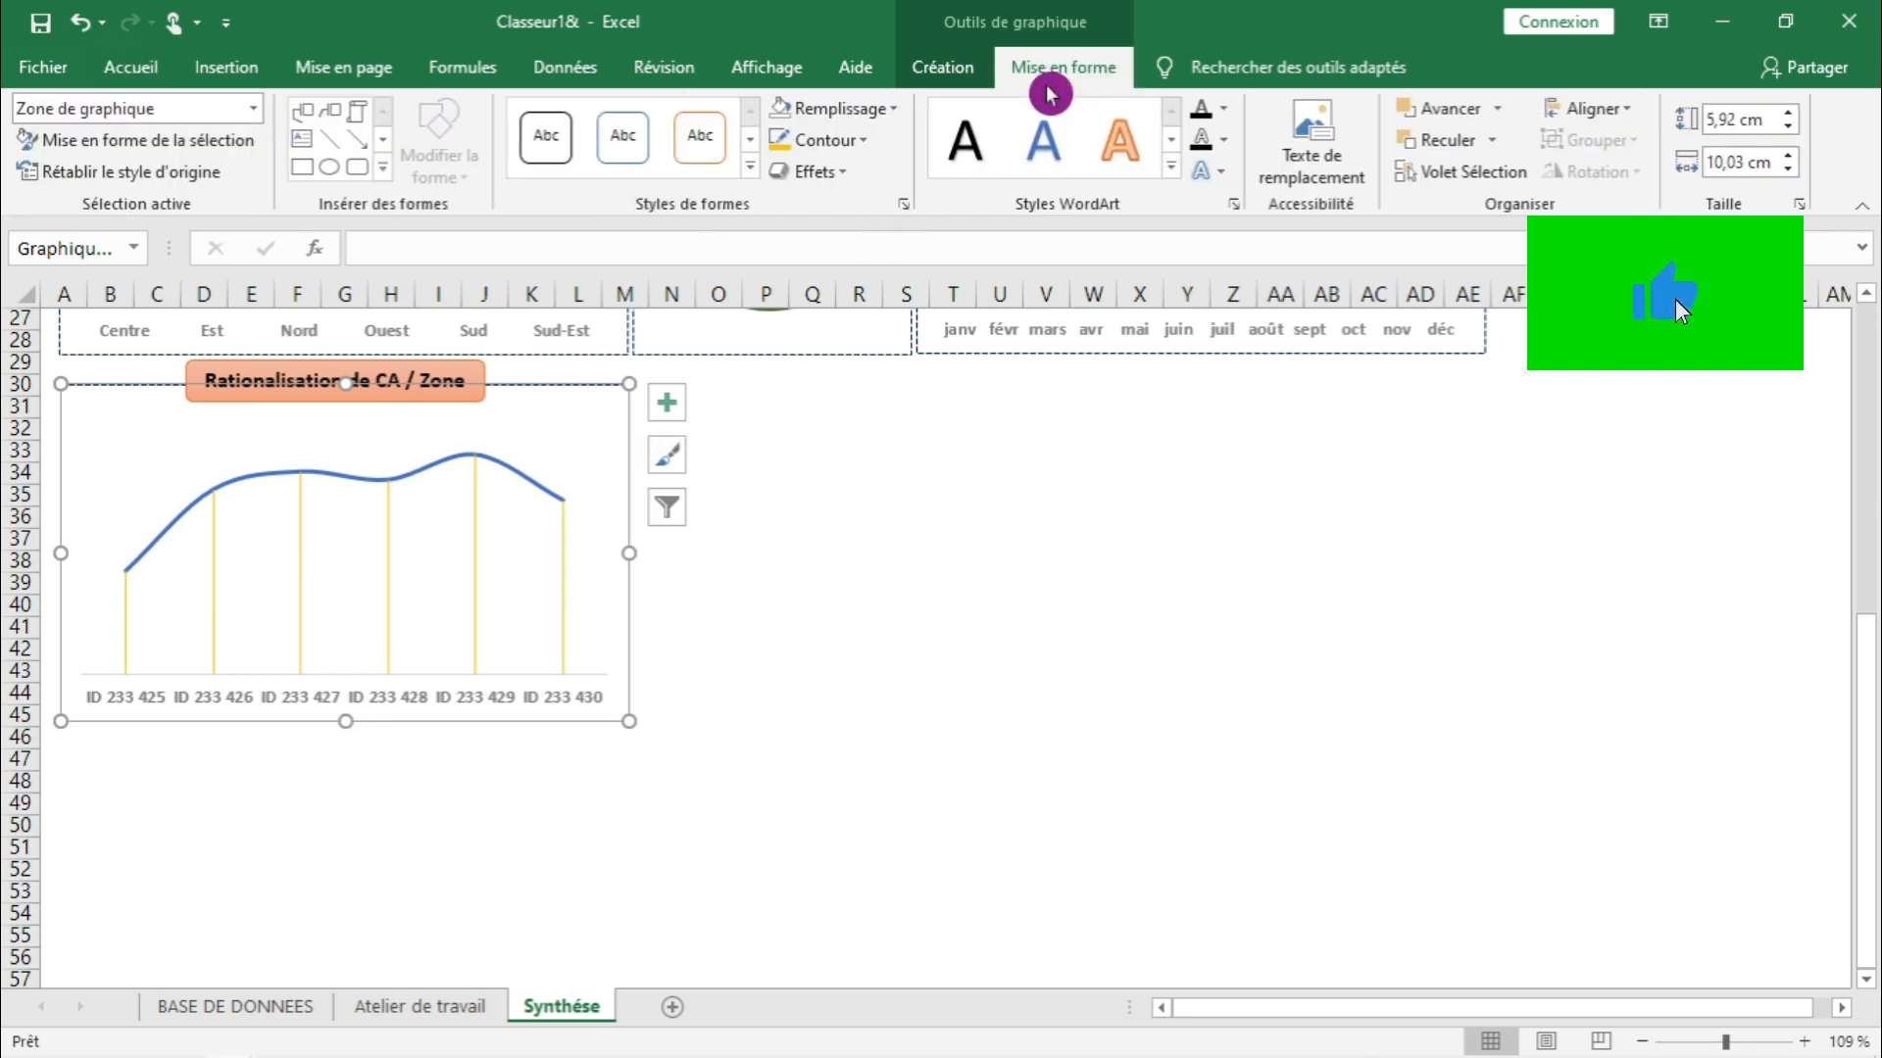
left_click(871, 652)
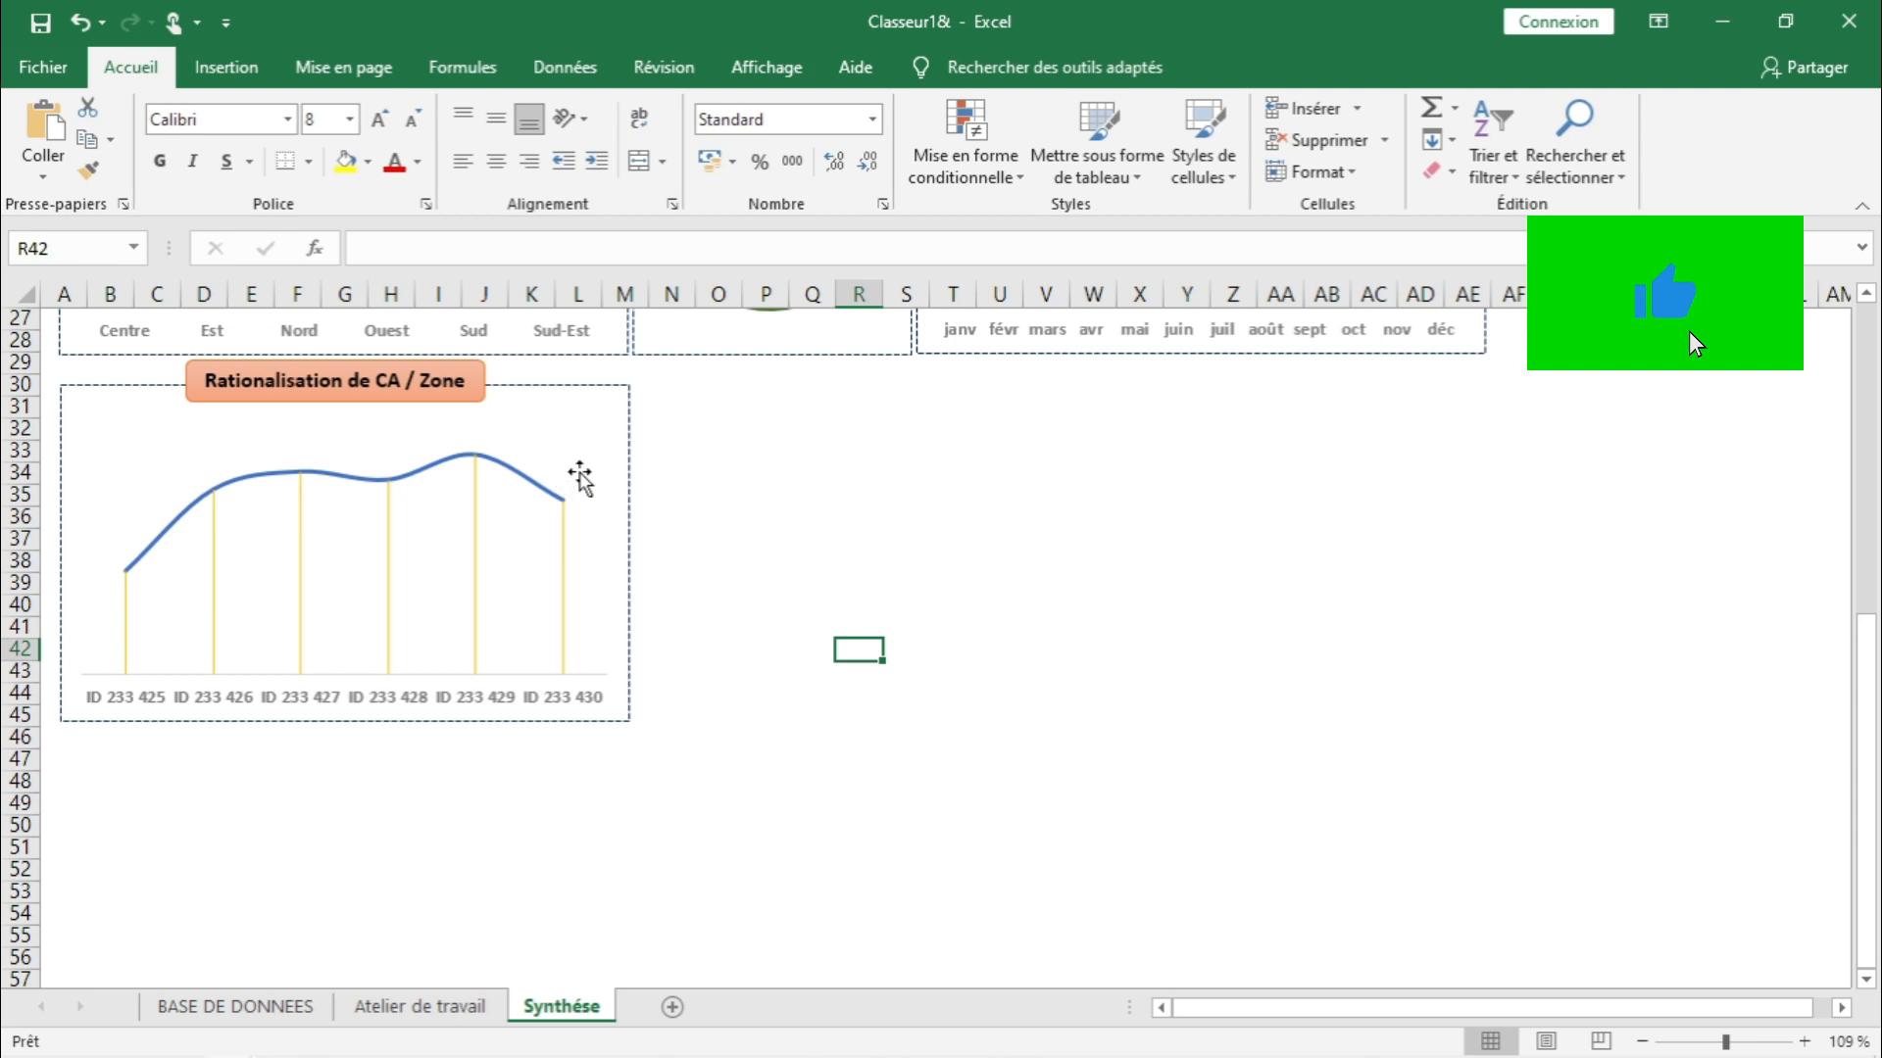
double_click(621, 458)
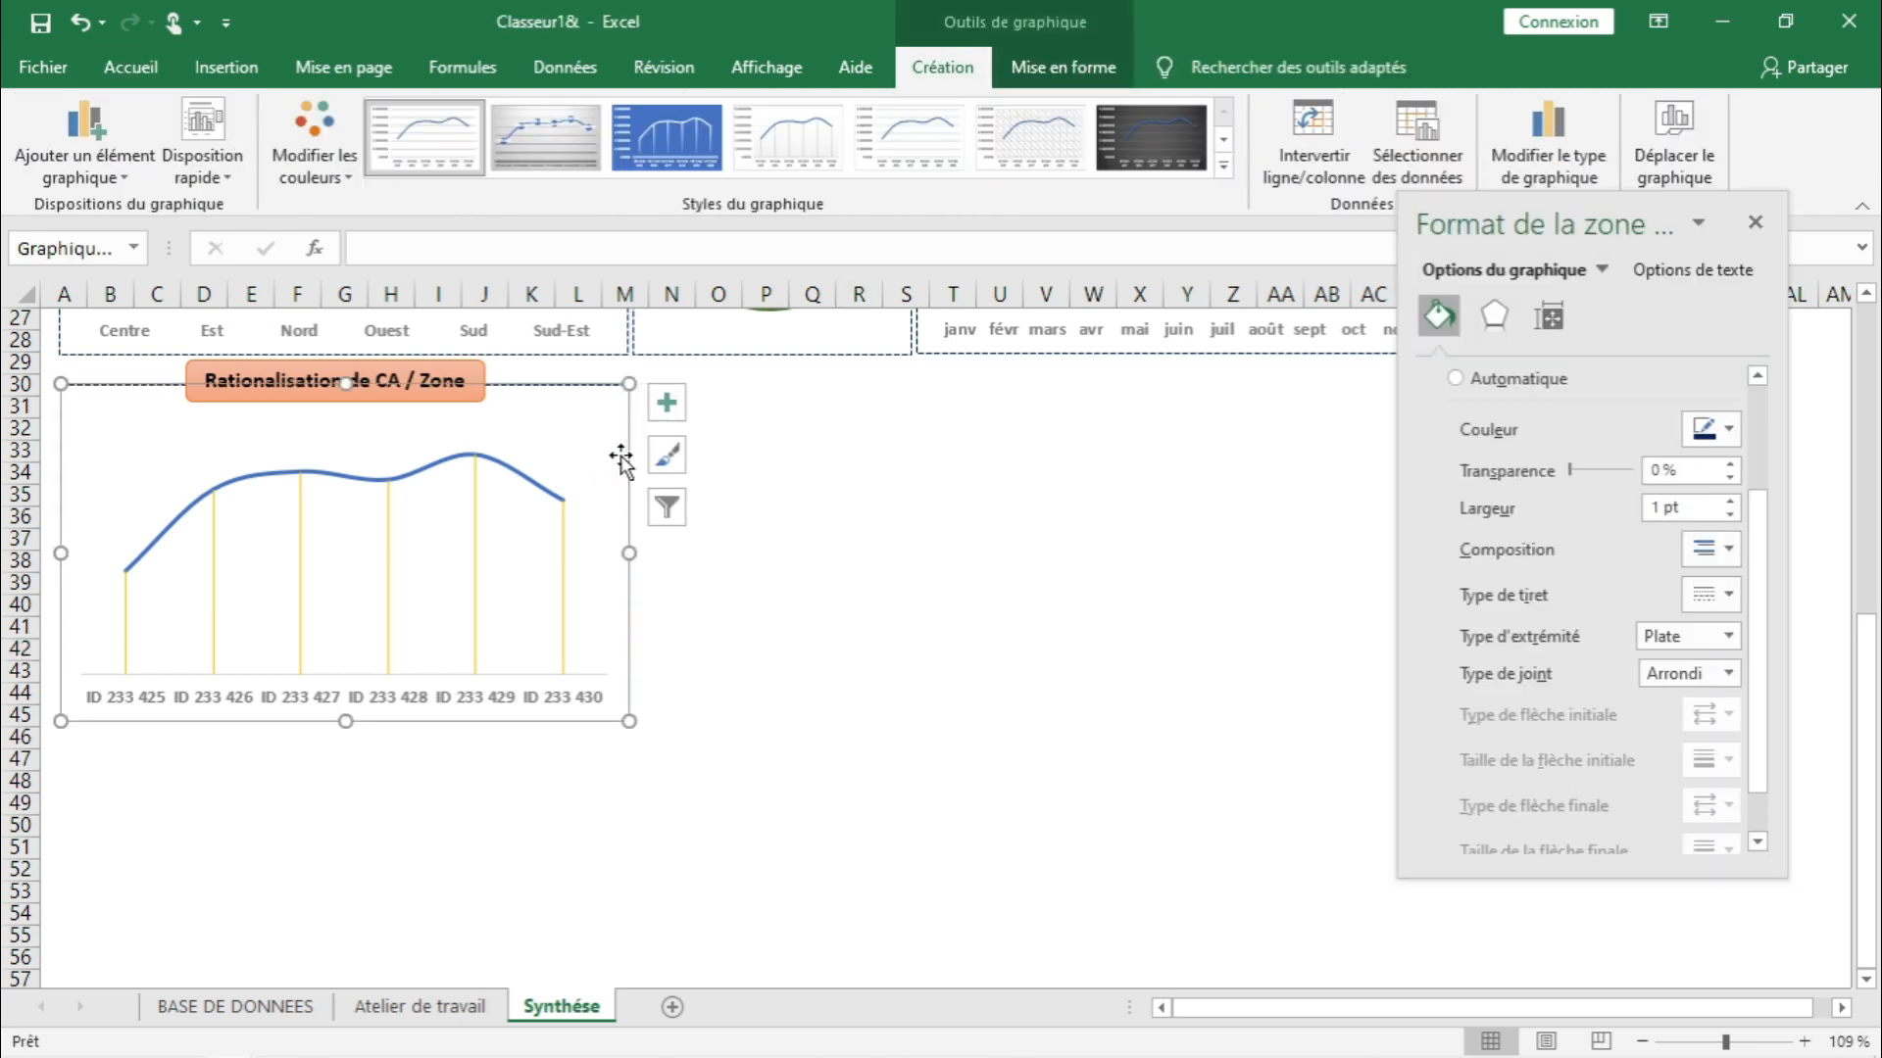
left_click(1754, 222)
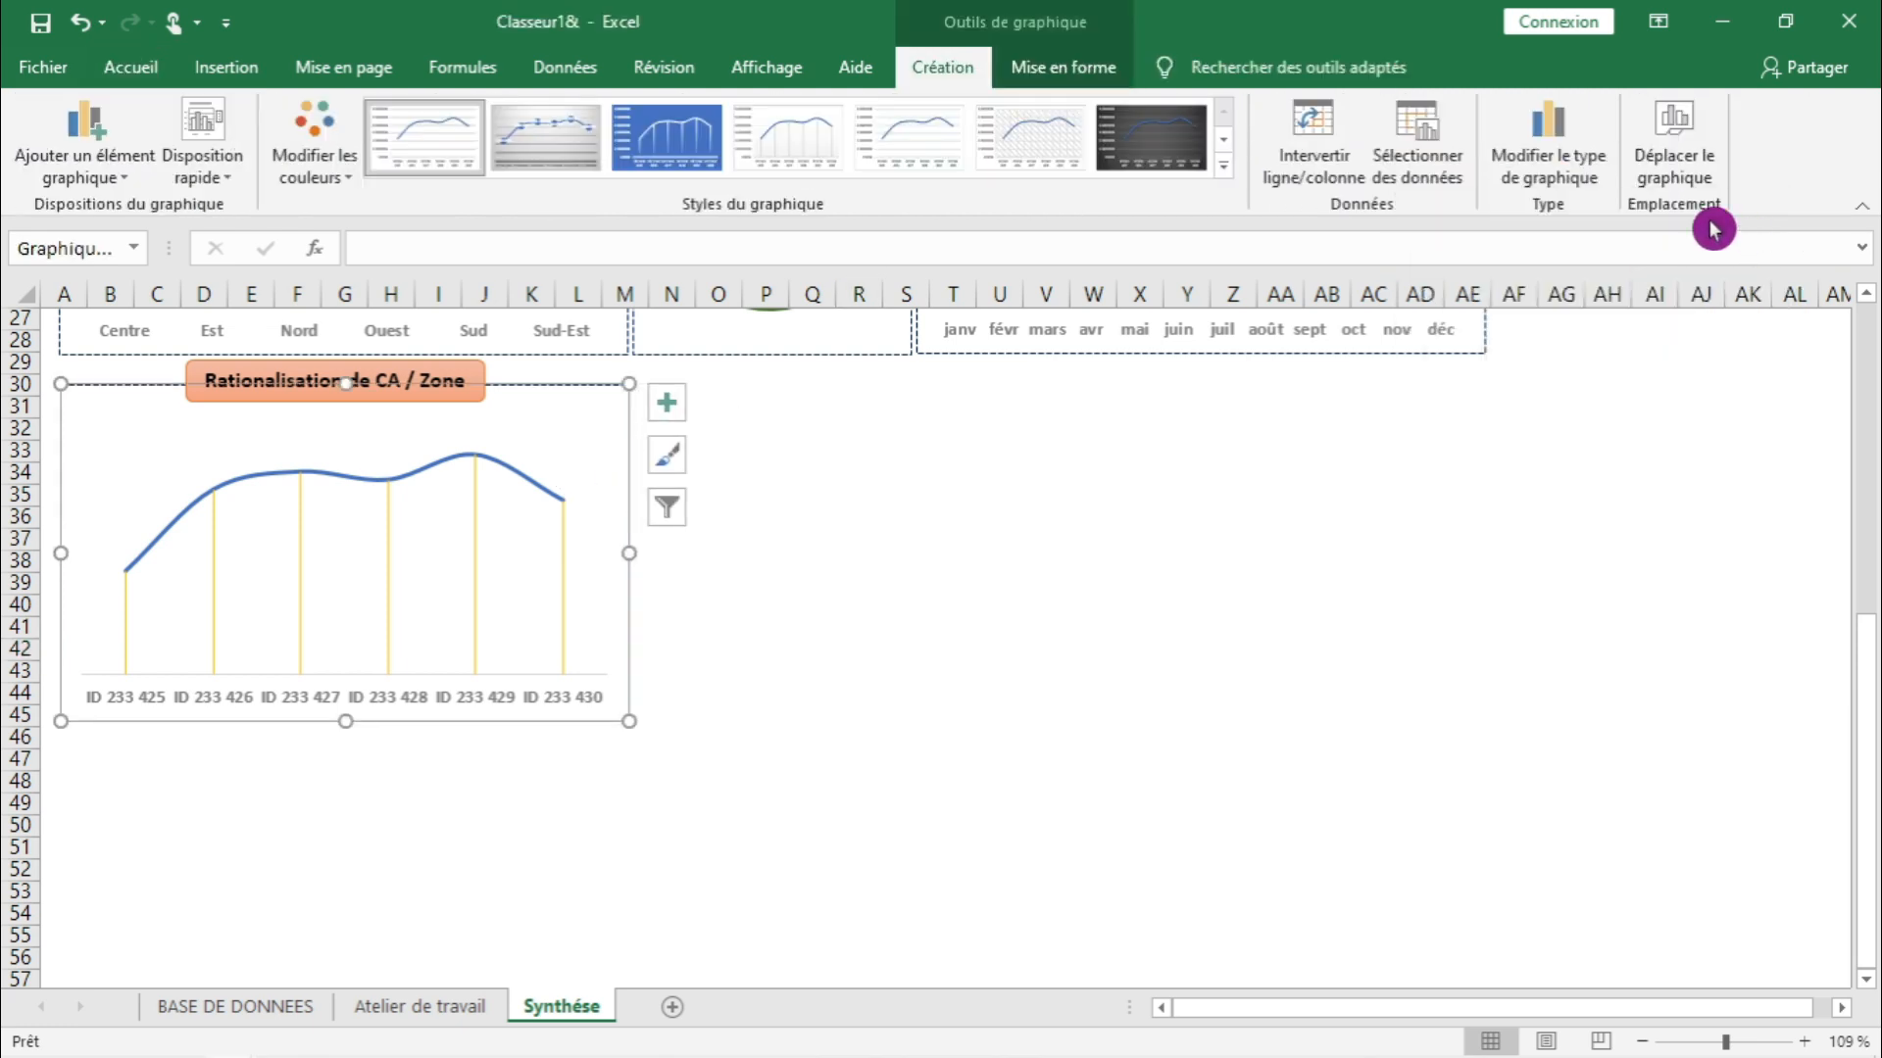
left_click(1558, 151)
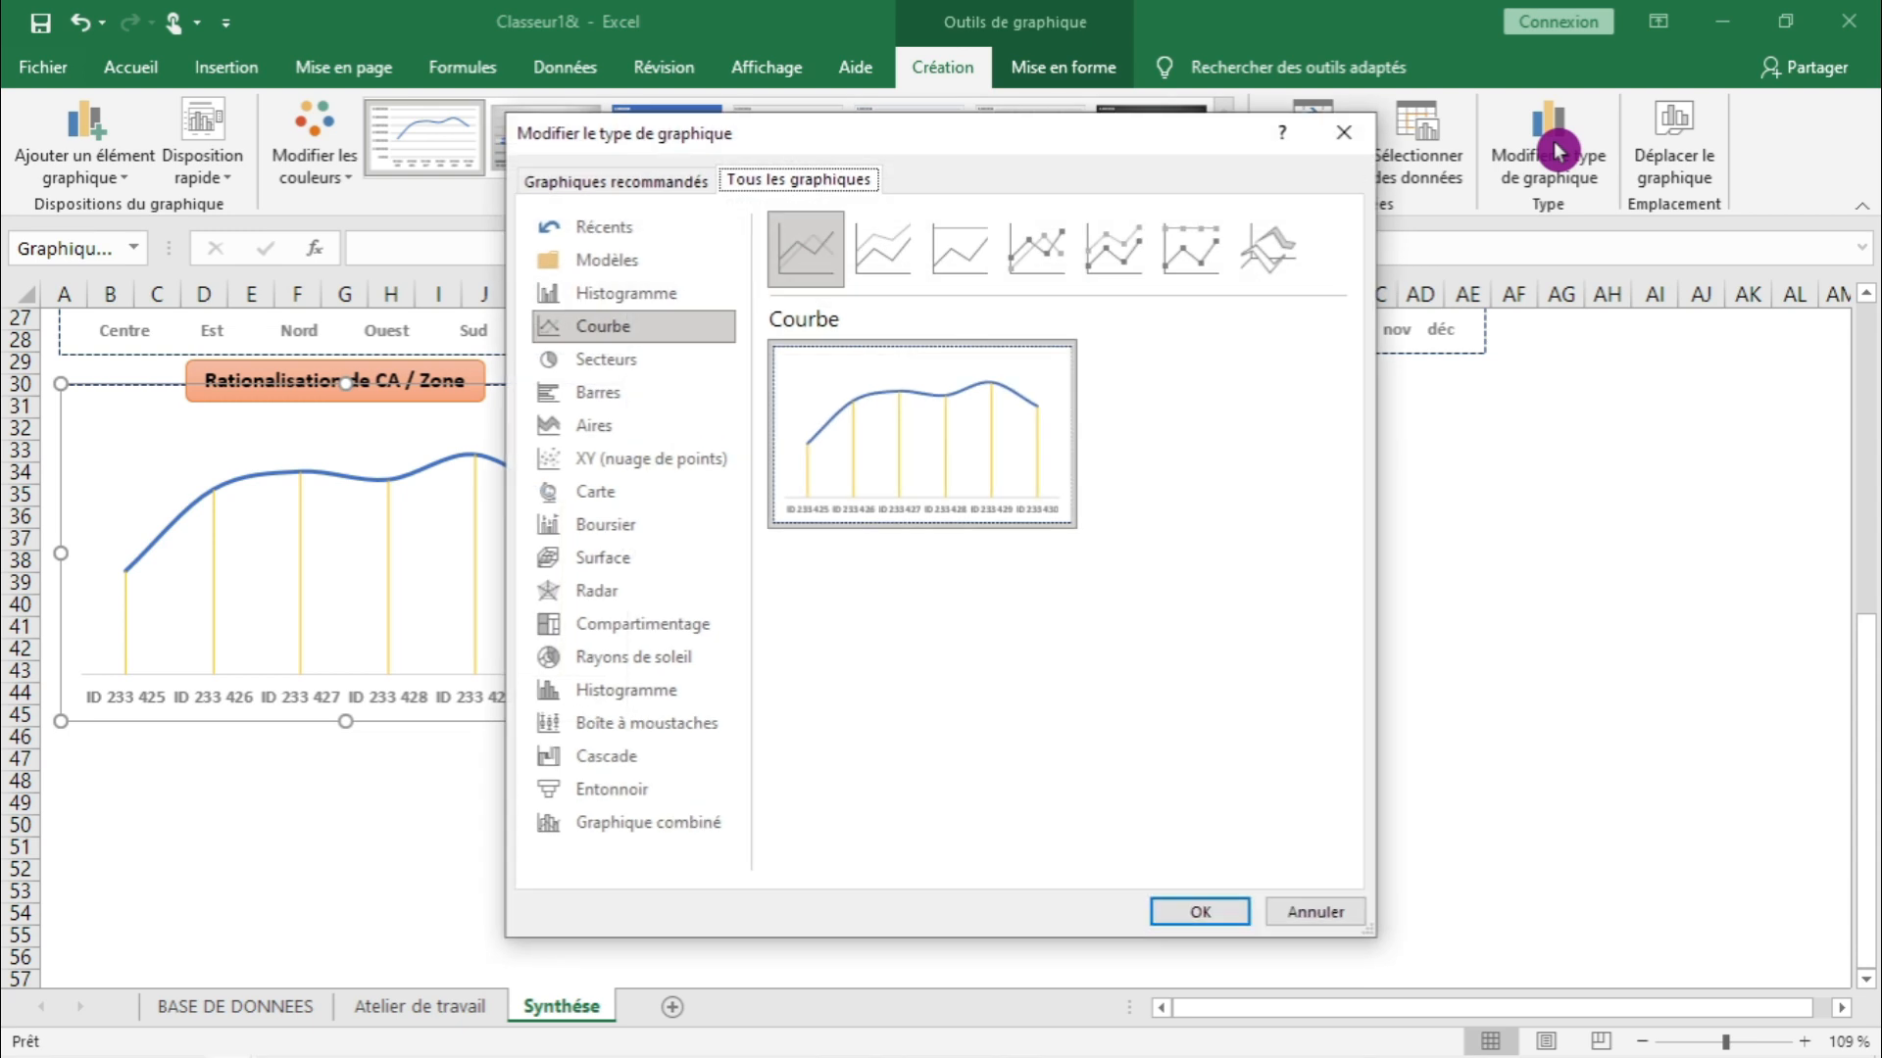
left_click(585, 404)
left_click(1256, 916)
left_click(802, 746)
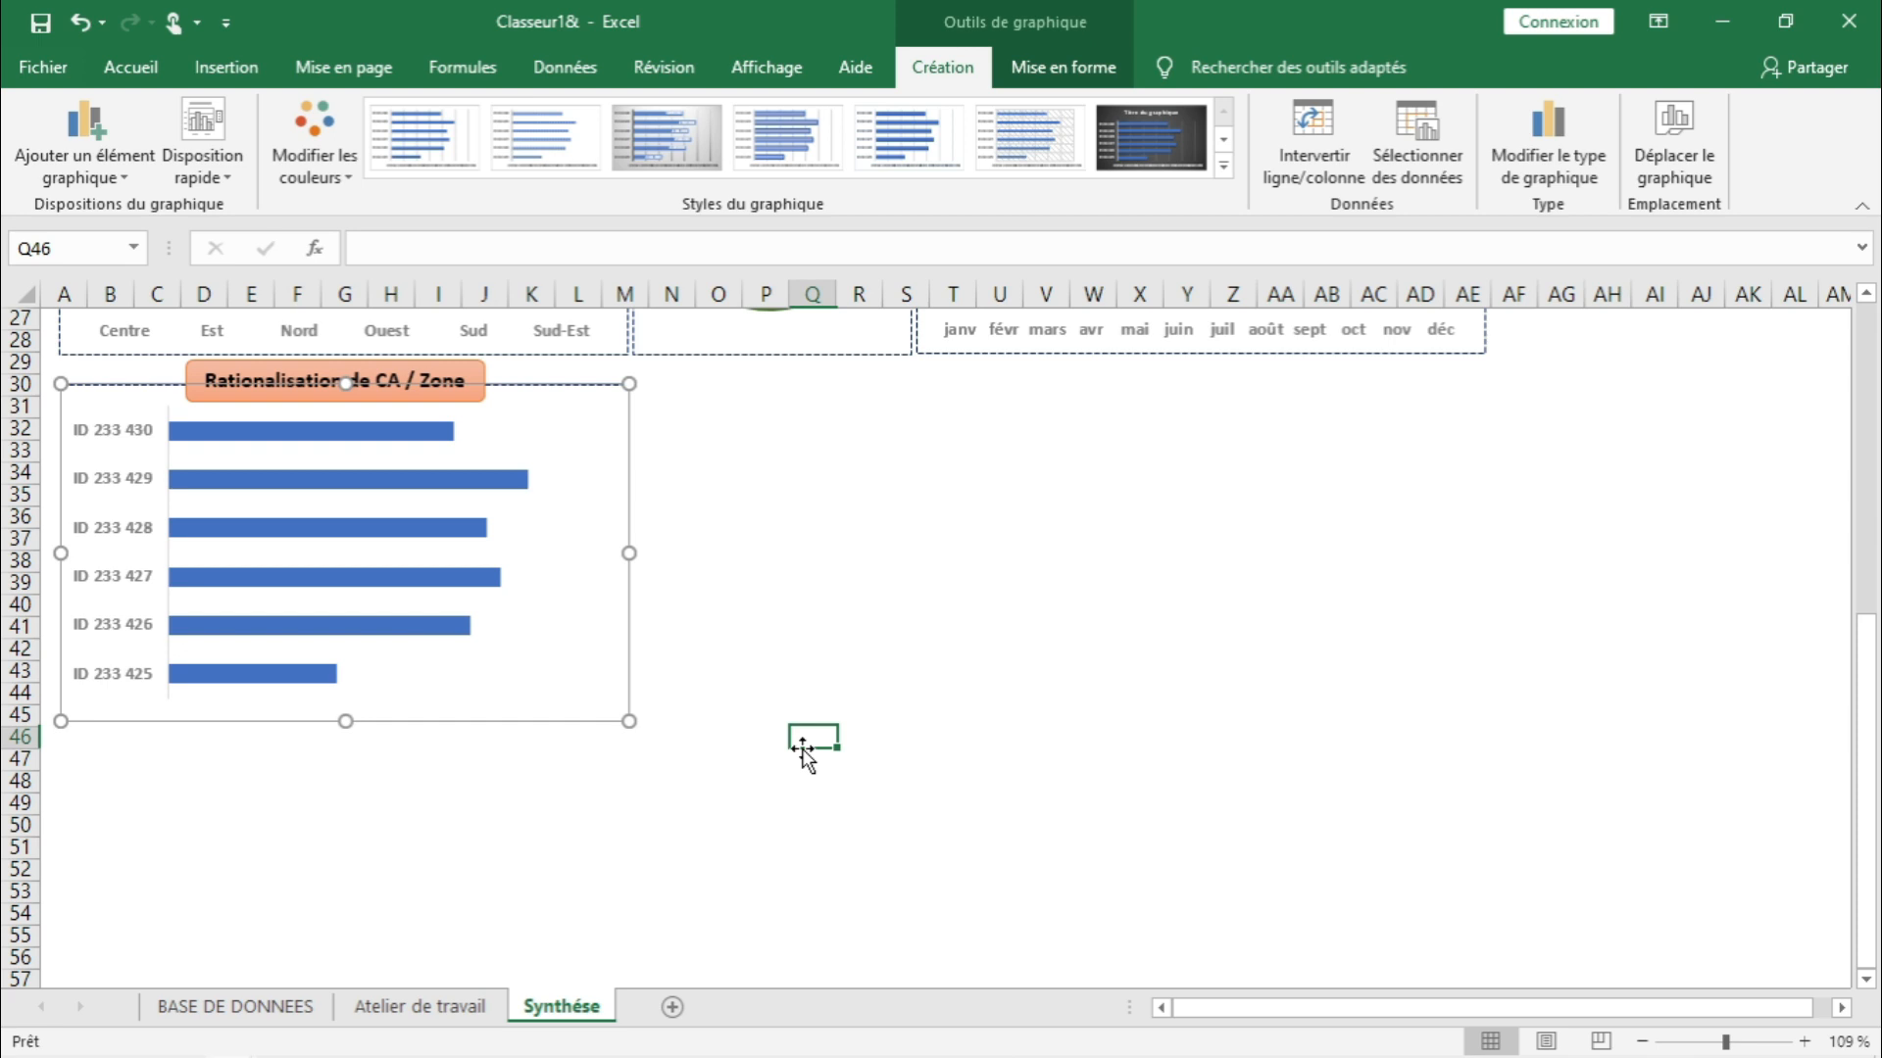
- Reduce the bar chart's height by raising its bottom edge to row 40
left_click(402, 722)
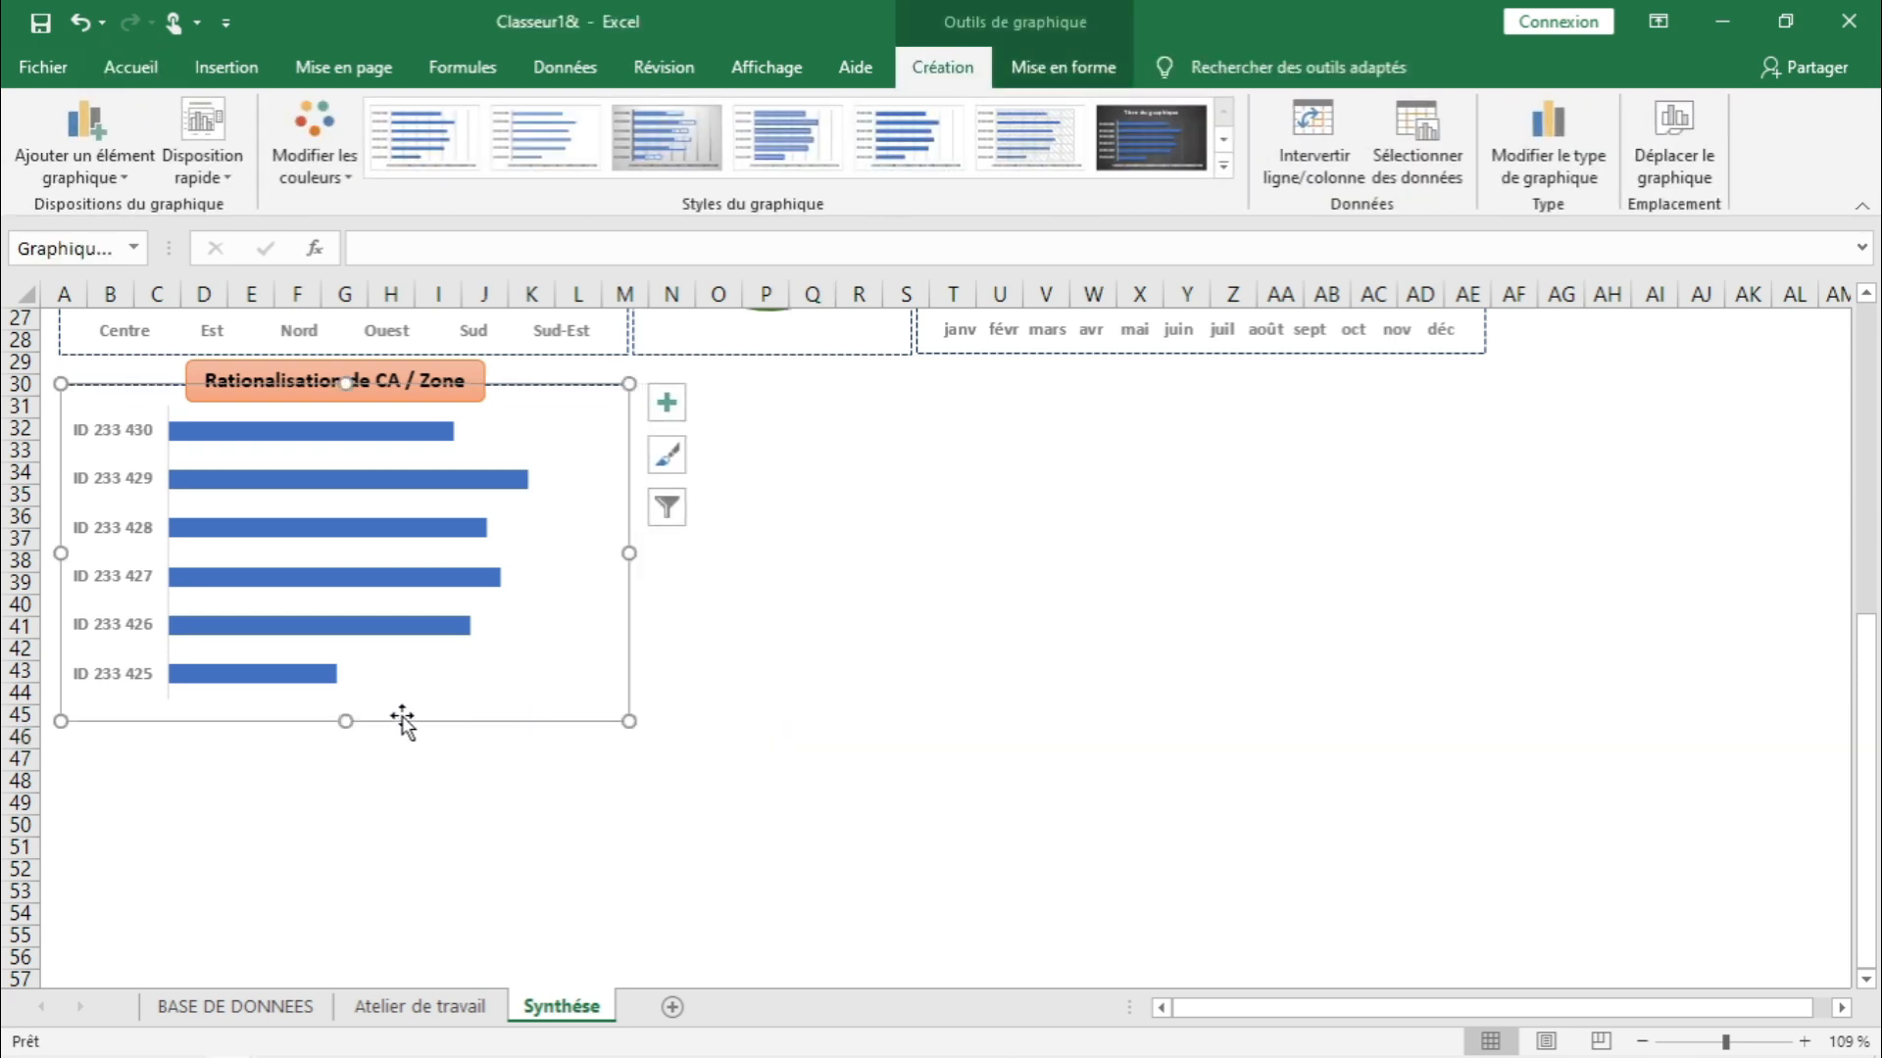
left_click_drag(350, 722, 349, 616)
left_click(375, 688)
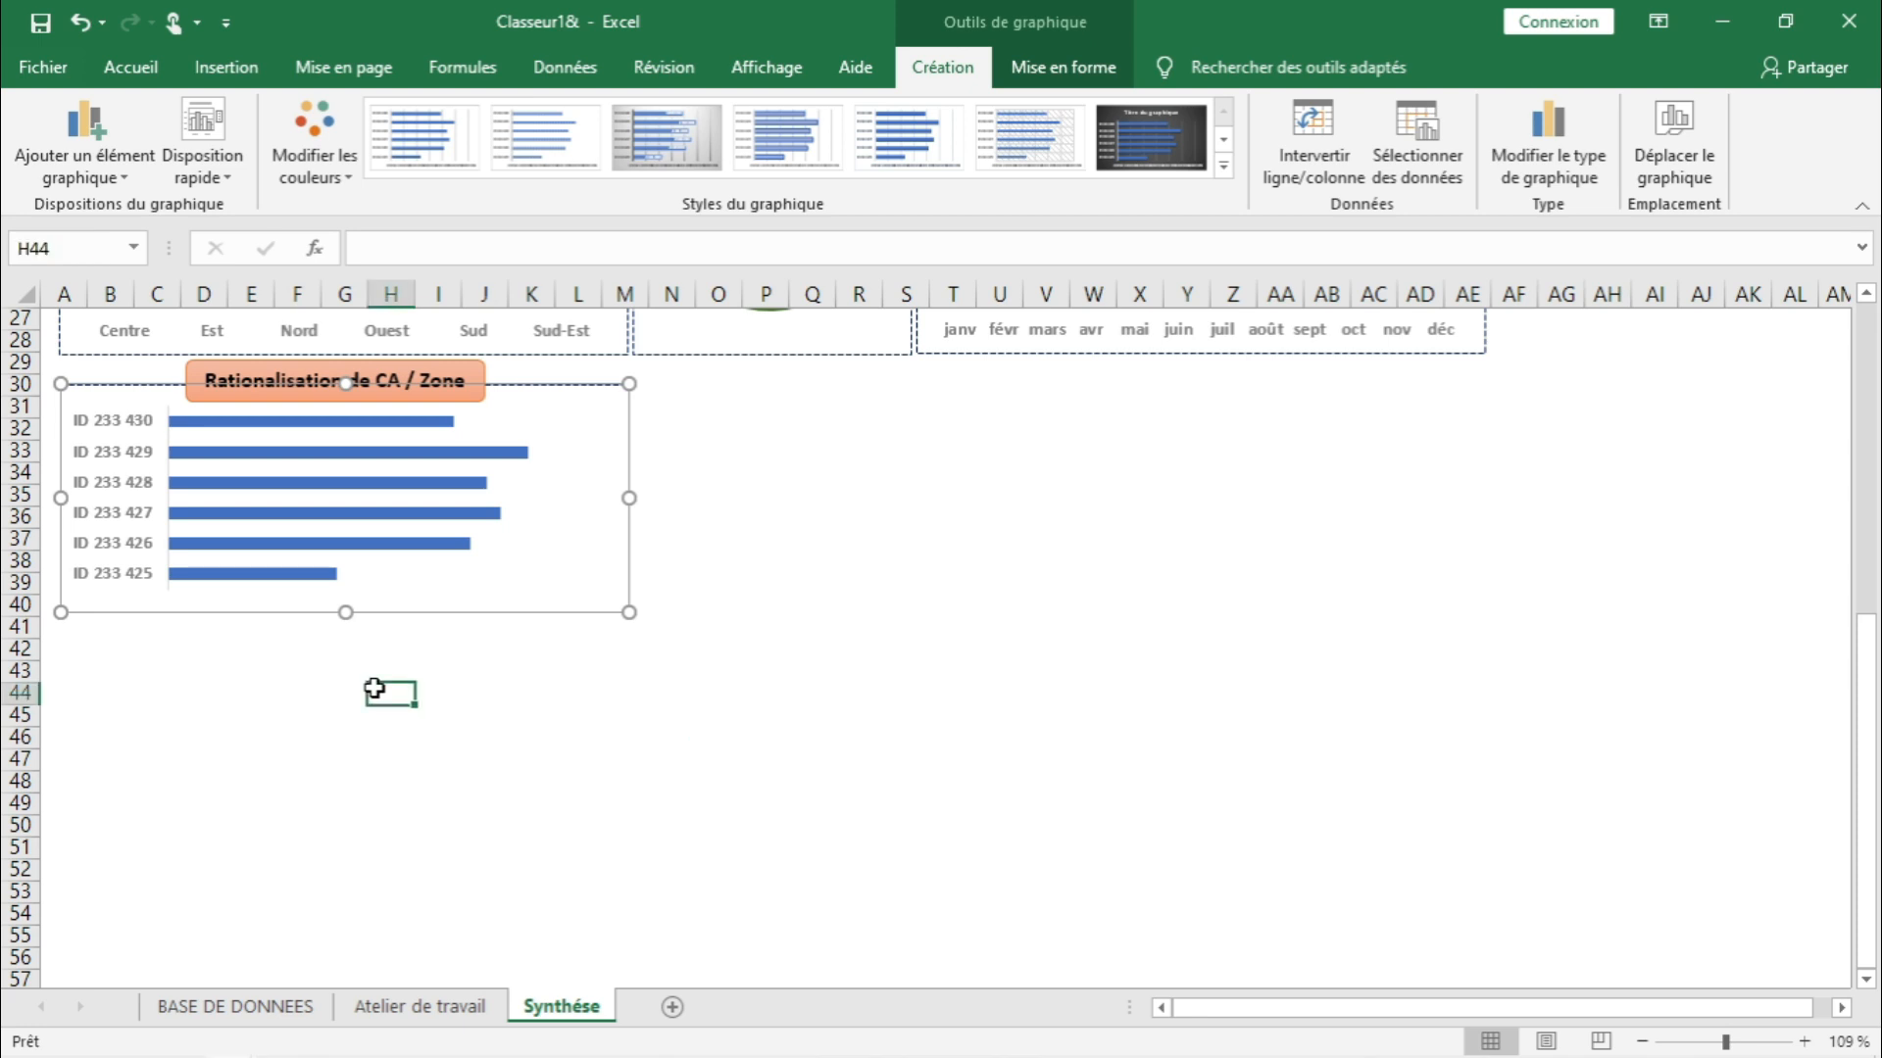
- Sort the Commercial pivot table on the Atelier de travail sheet by Somme de Chiffre d'affaire from smallest to largest, then return to Synthése
left_click(412, 1008)
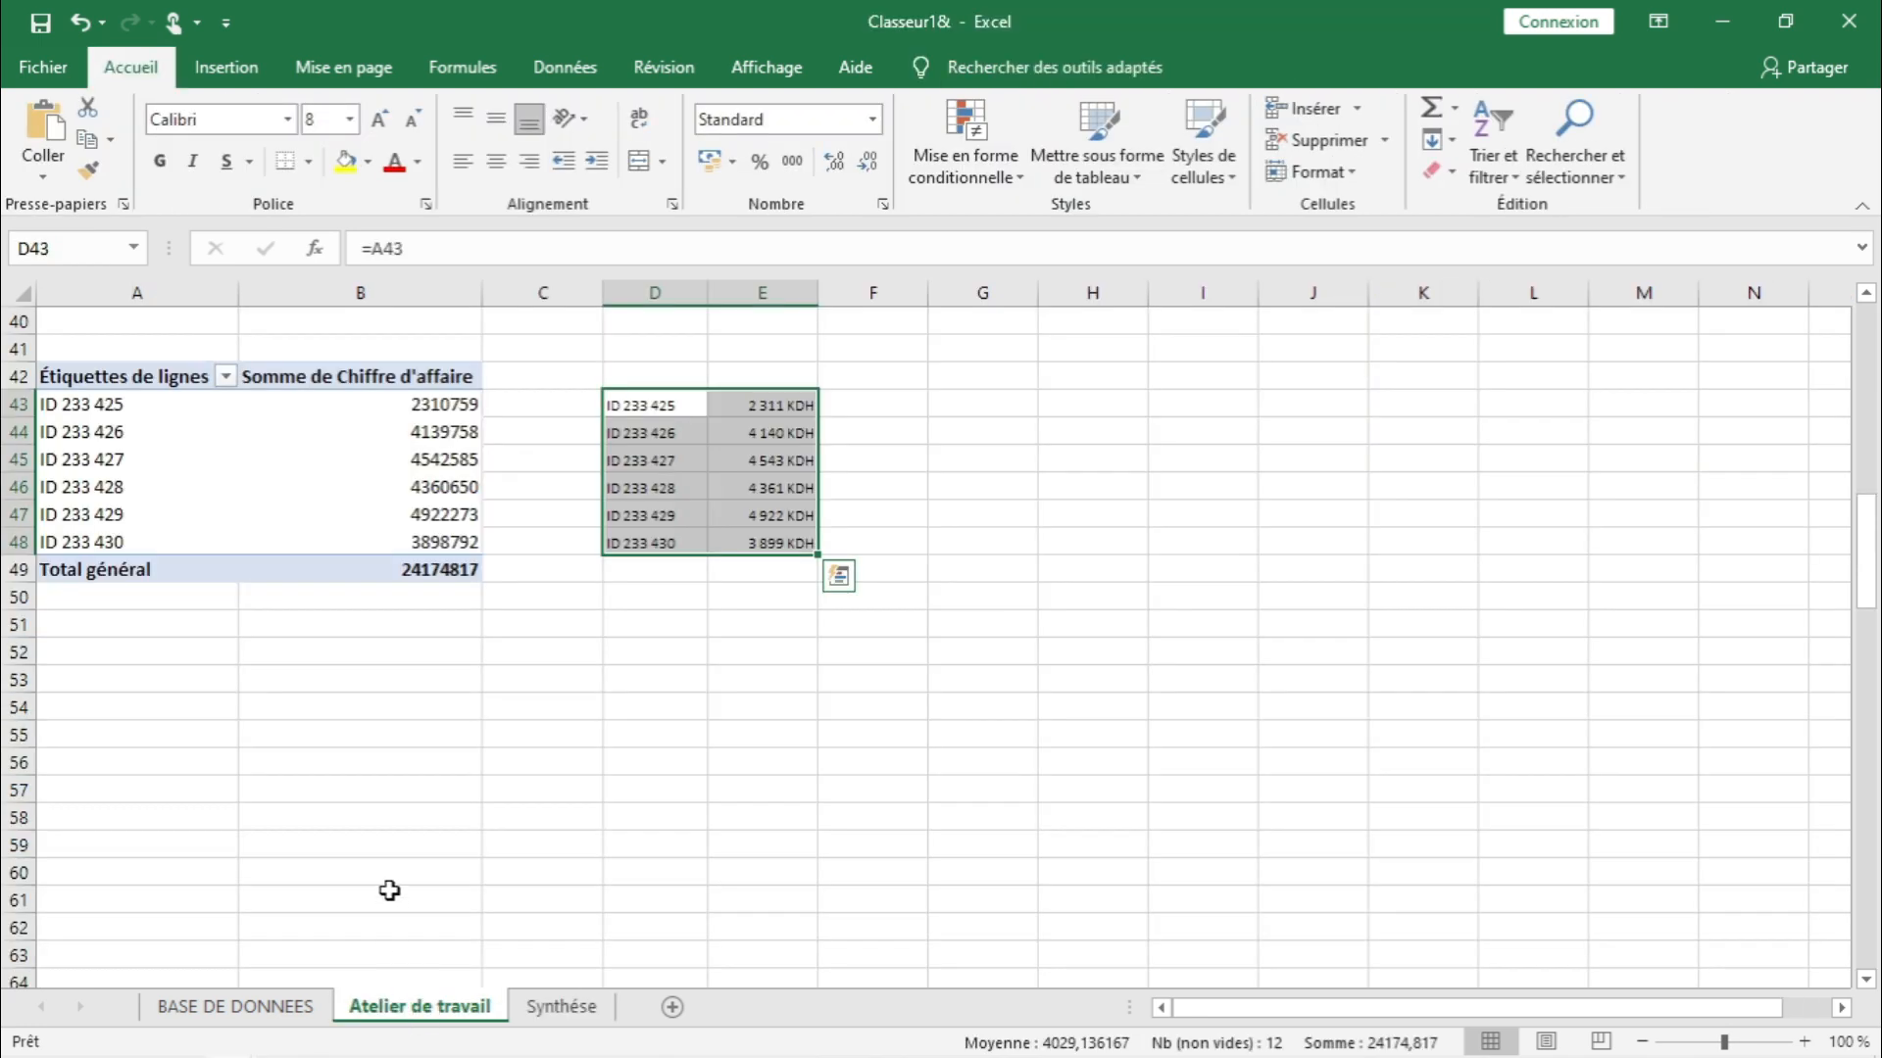
left_click(392, 754)
left_click(437, 406)
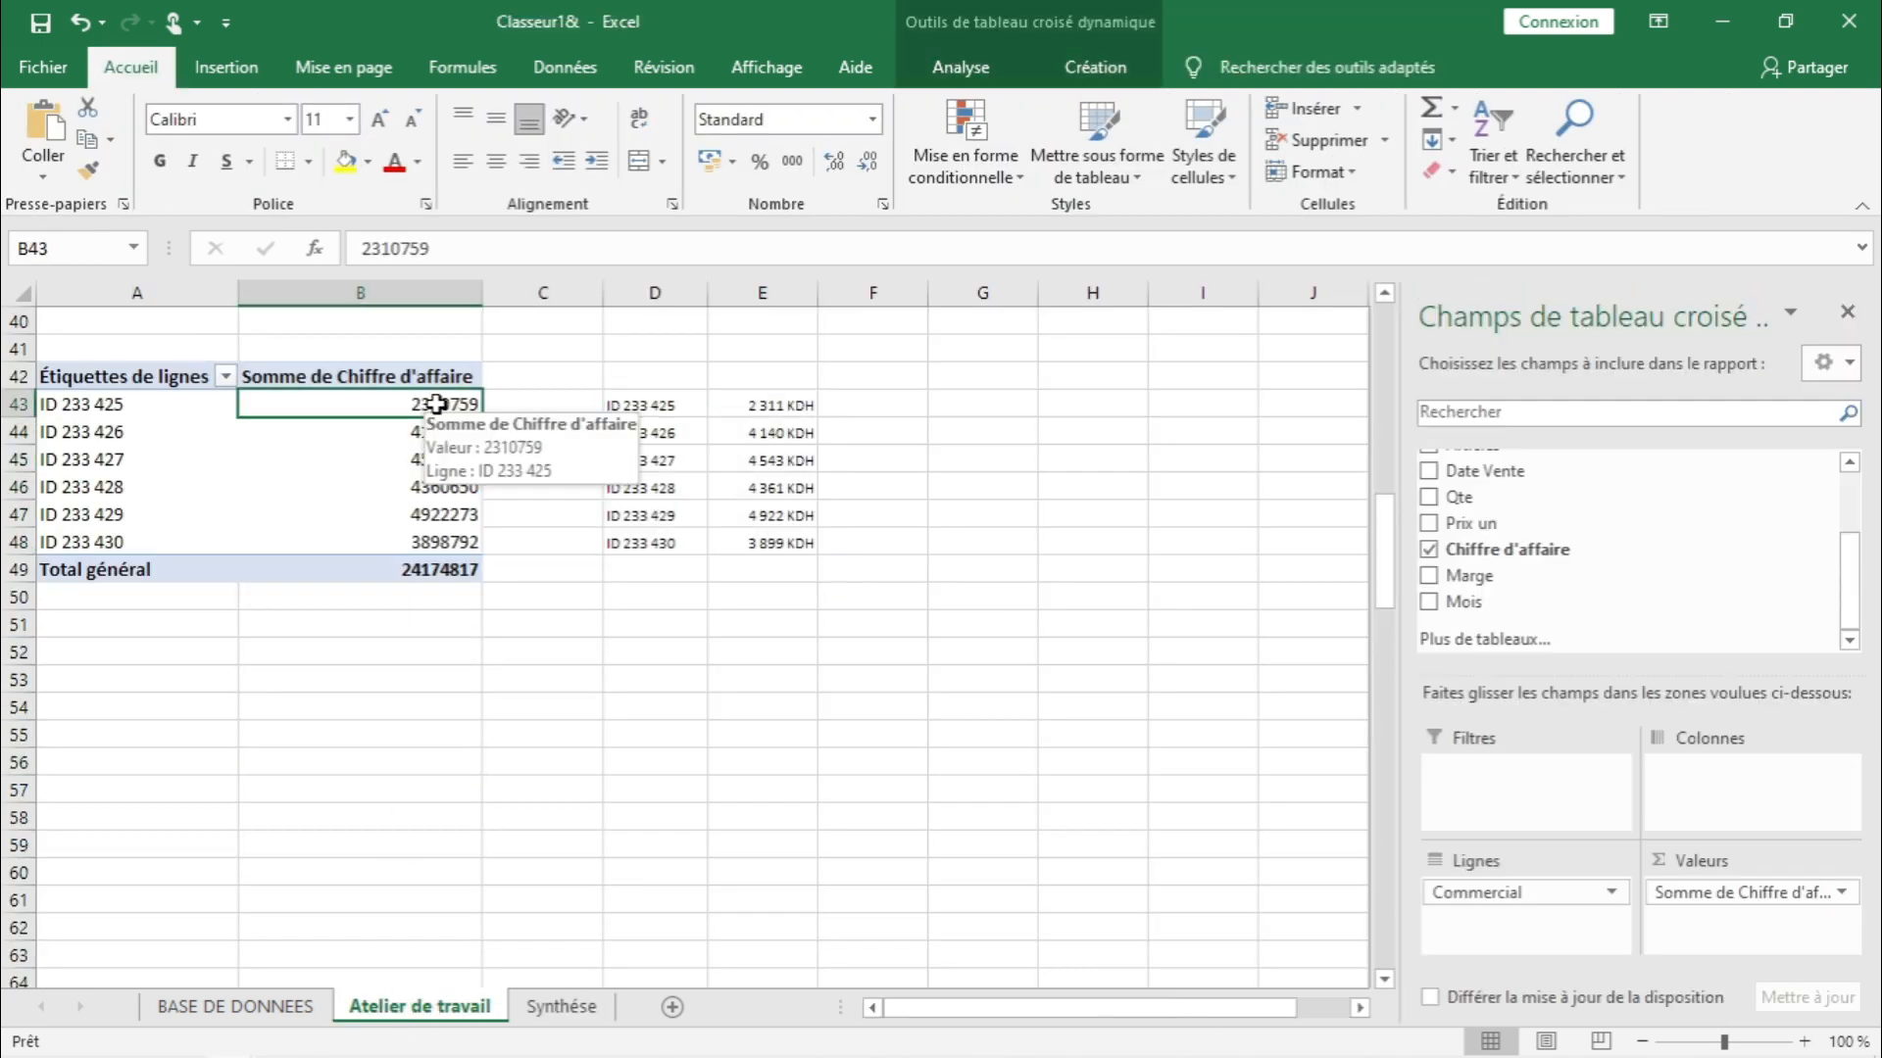
right_click(437, 404)
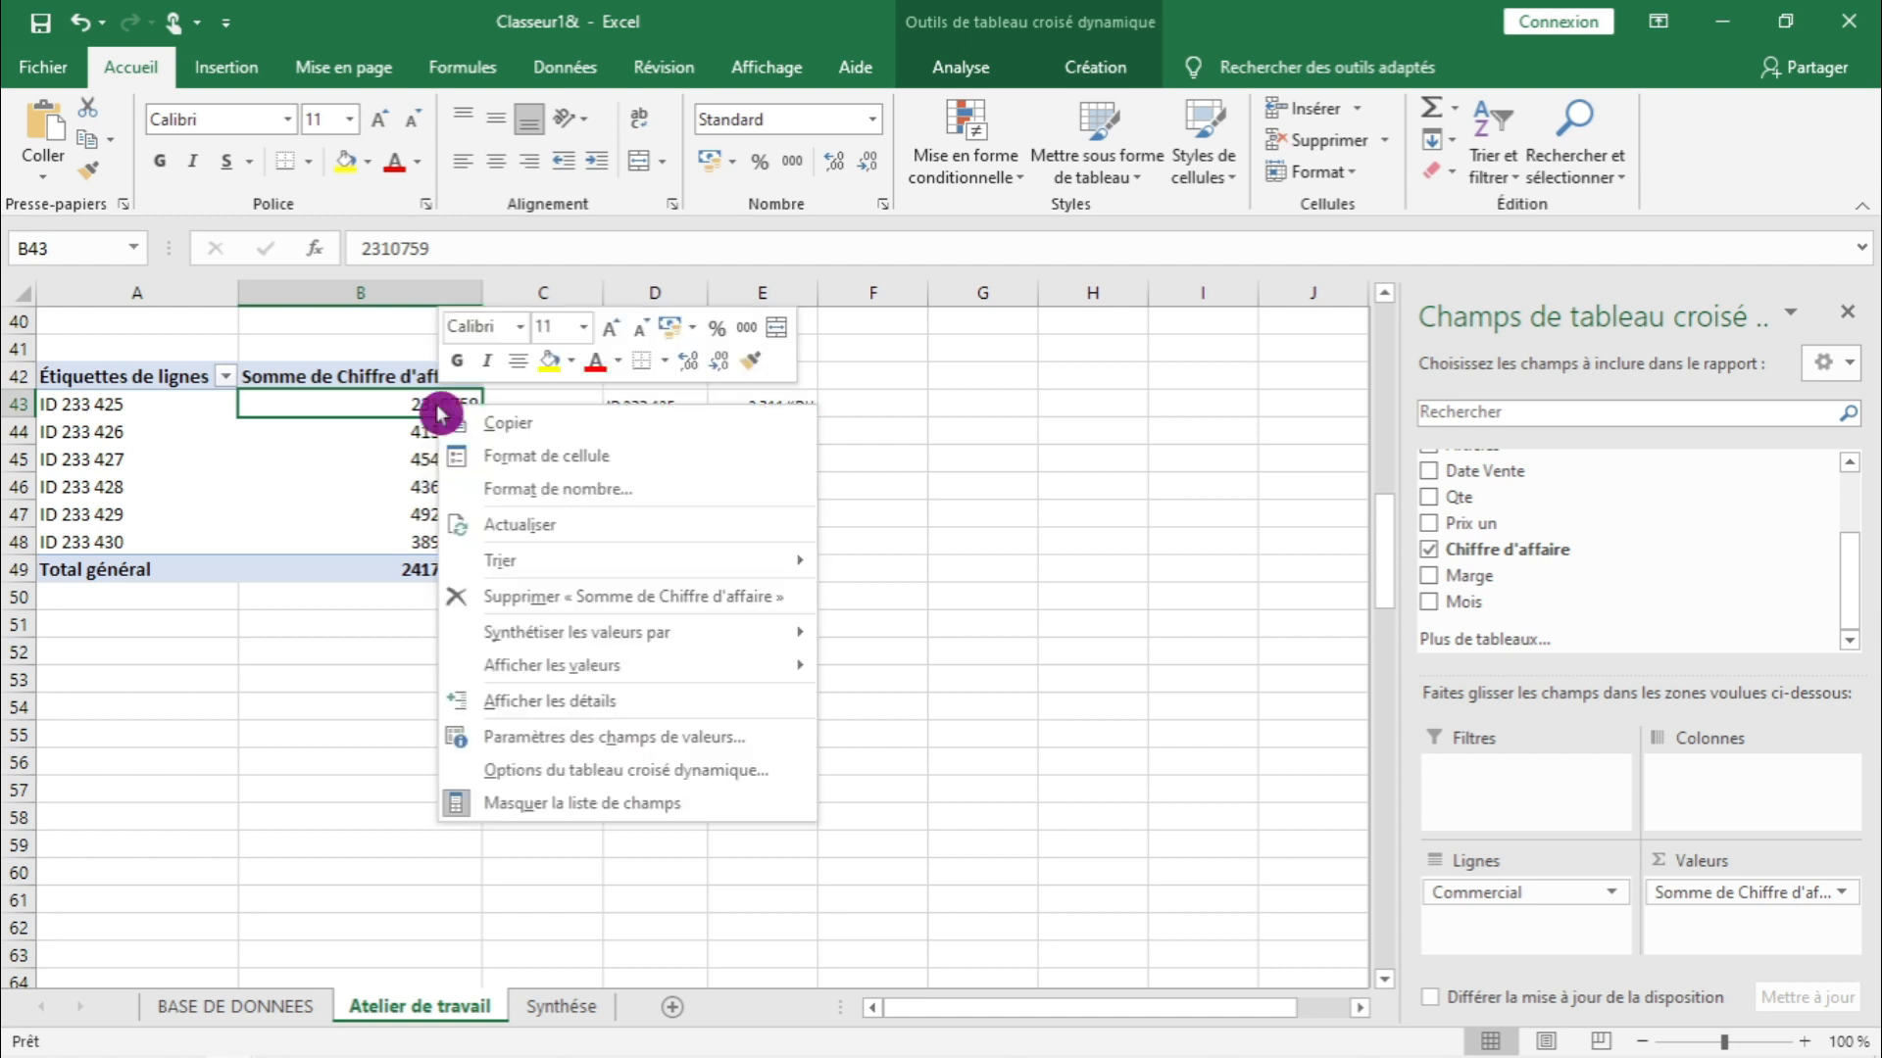
mouse_move(541, 560)
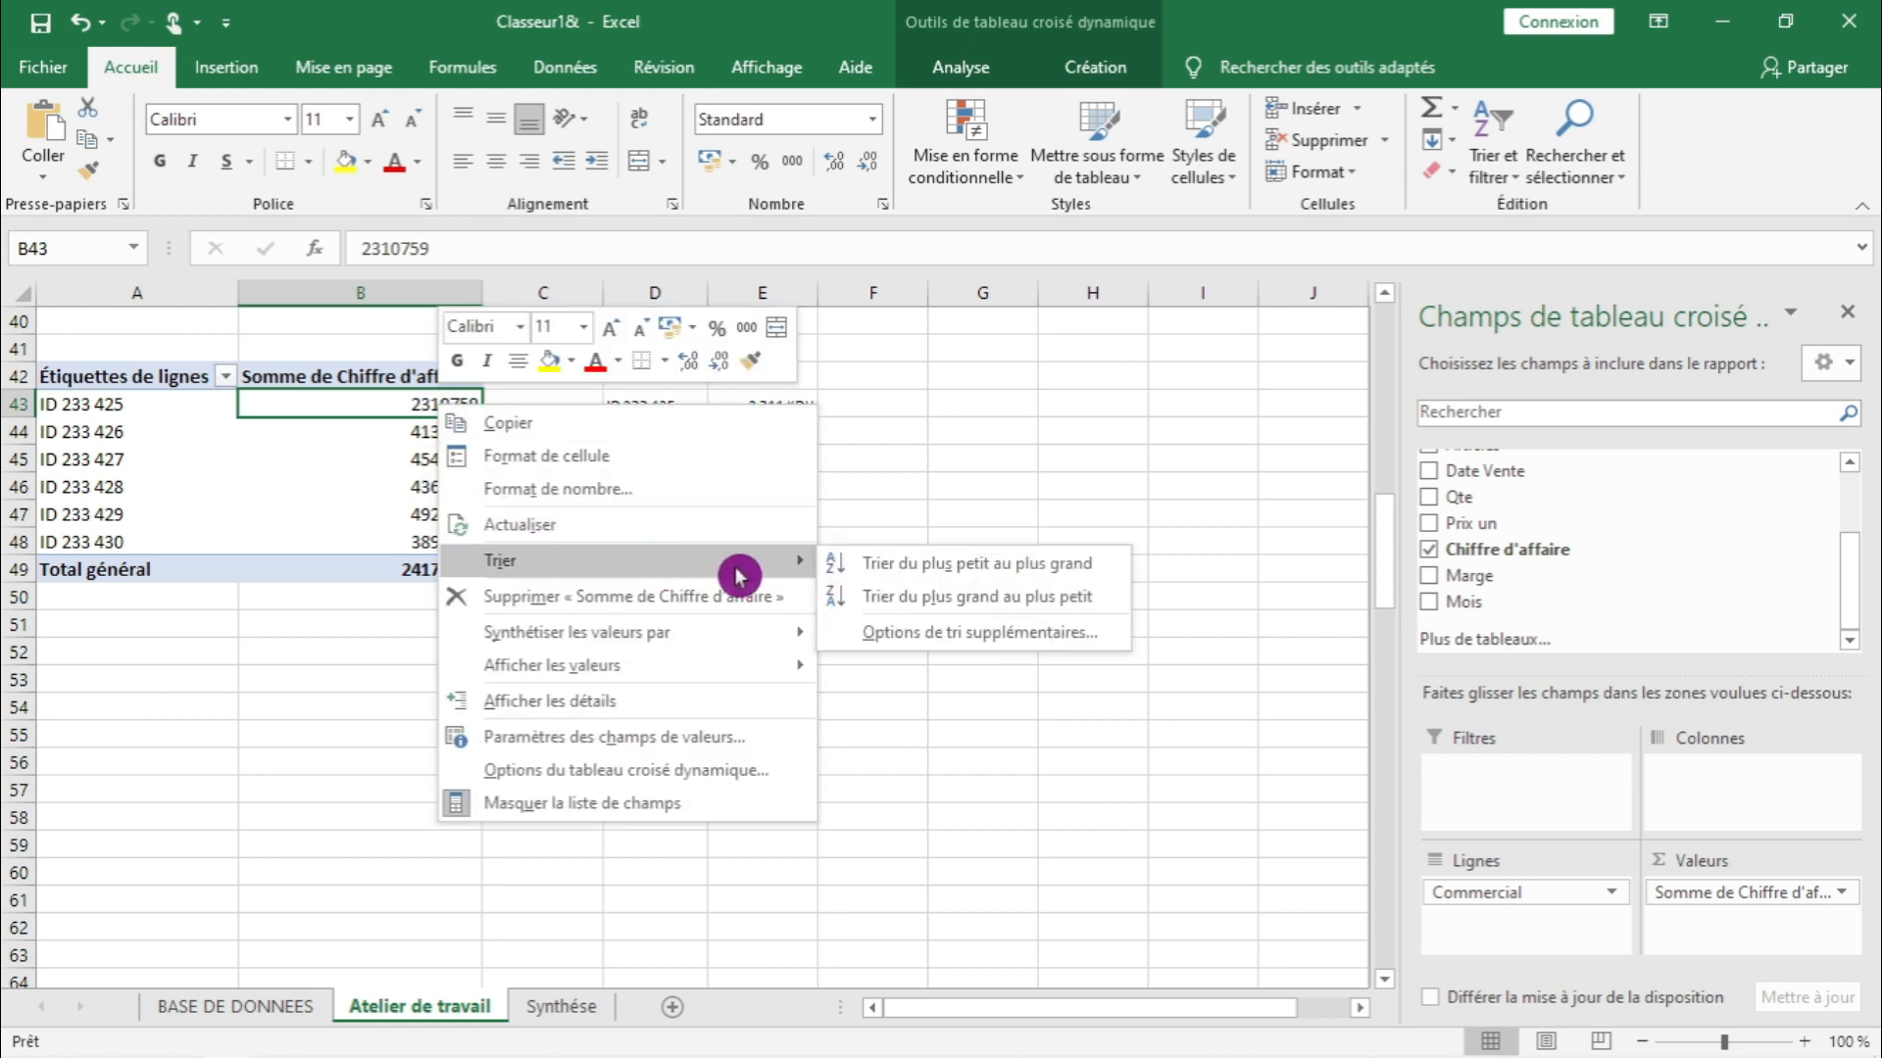
left_click(852, 580)
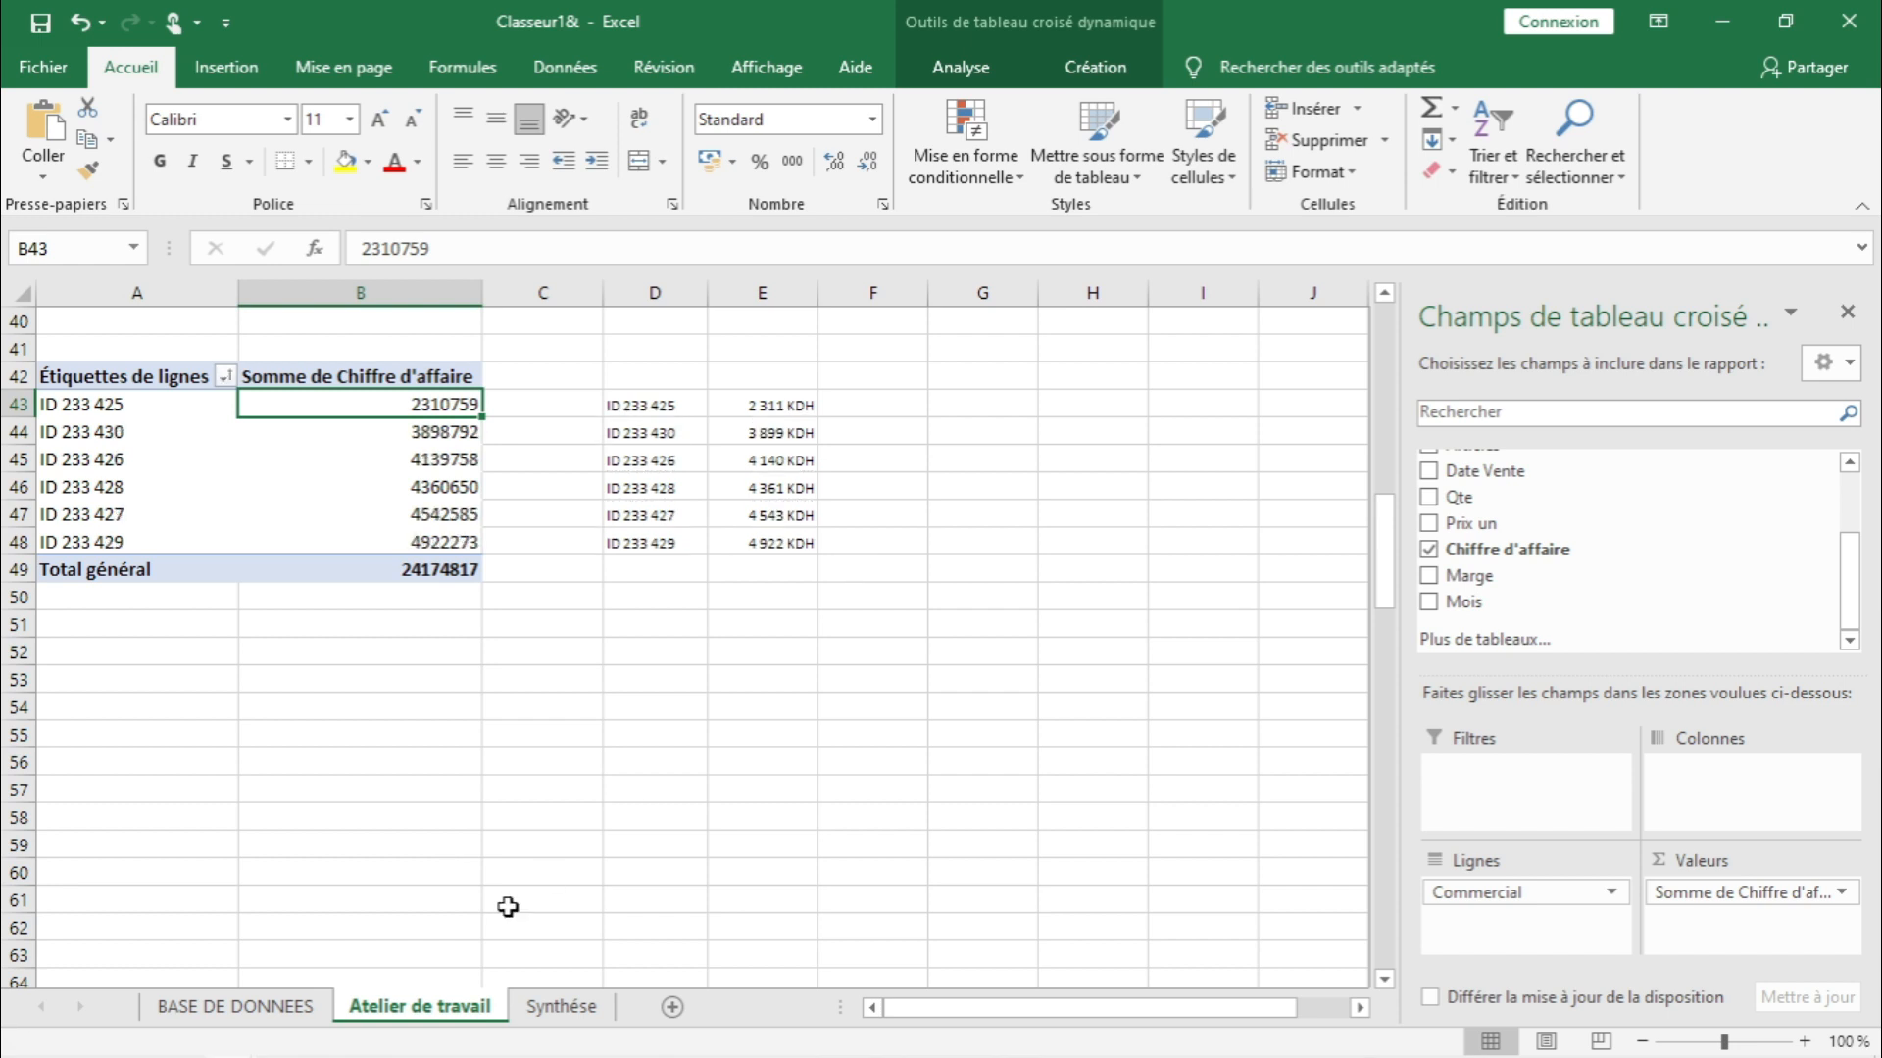
left_click(546, 1009)
left_click(493, 784)
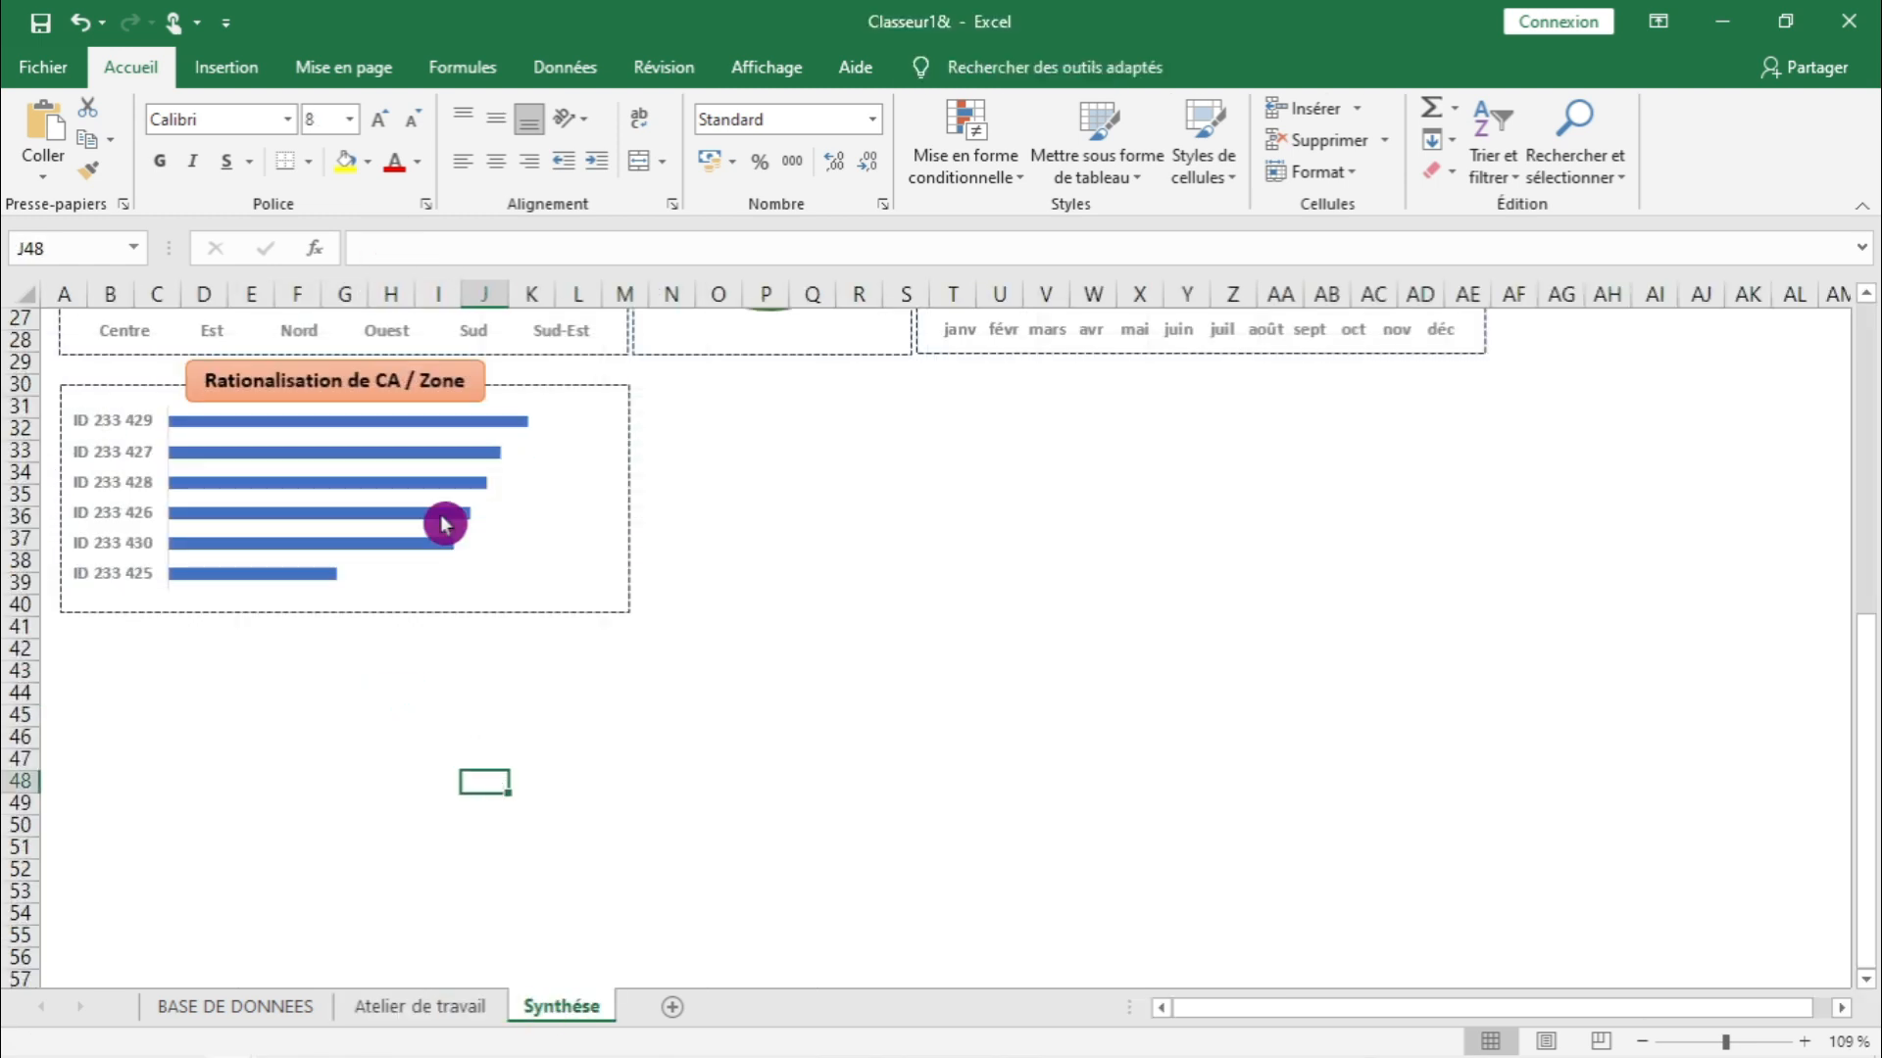
- Open the chart area formatting options for the horizontal bar chart on the Synthése sheet
left_click(441, 612)
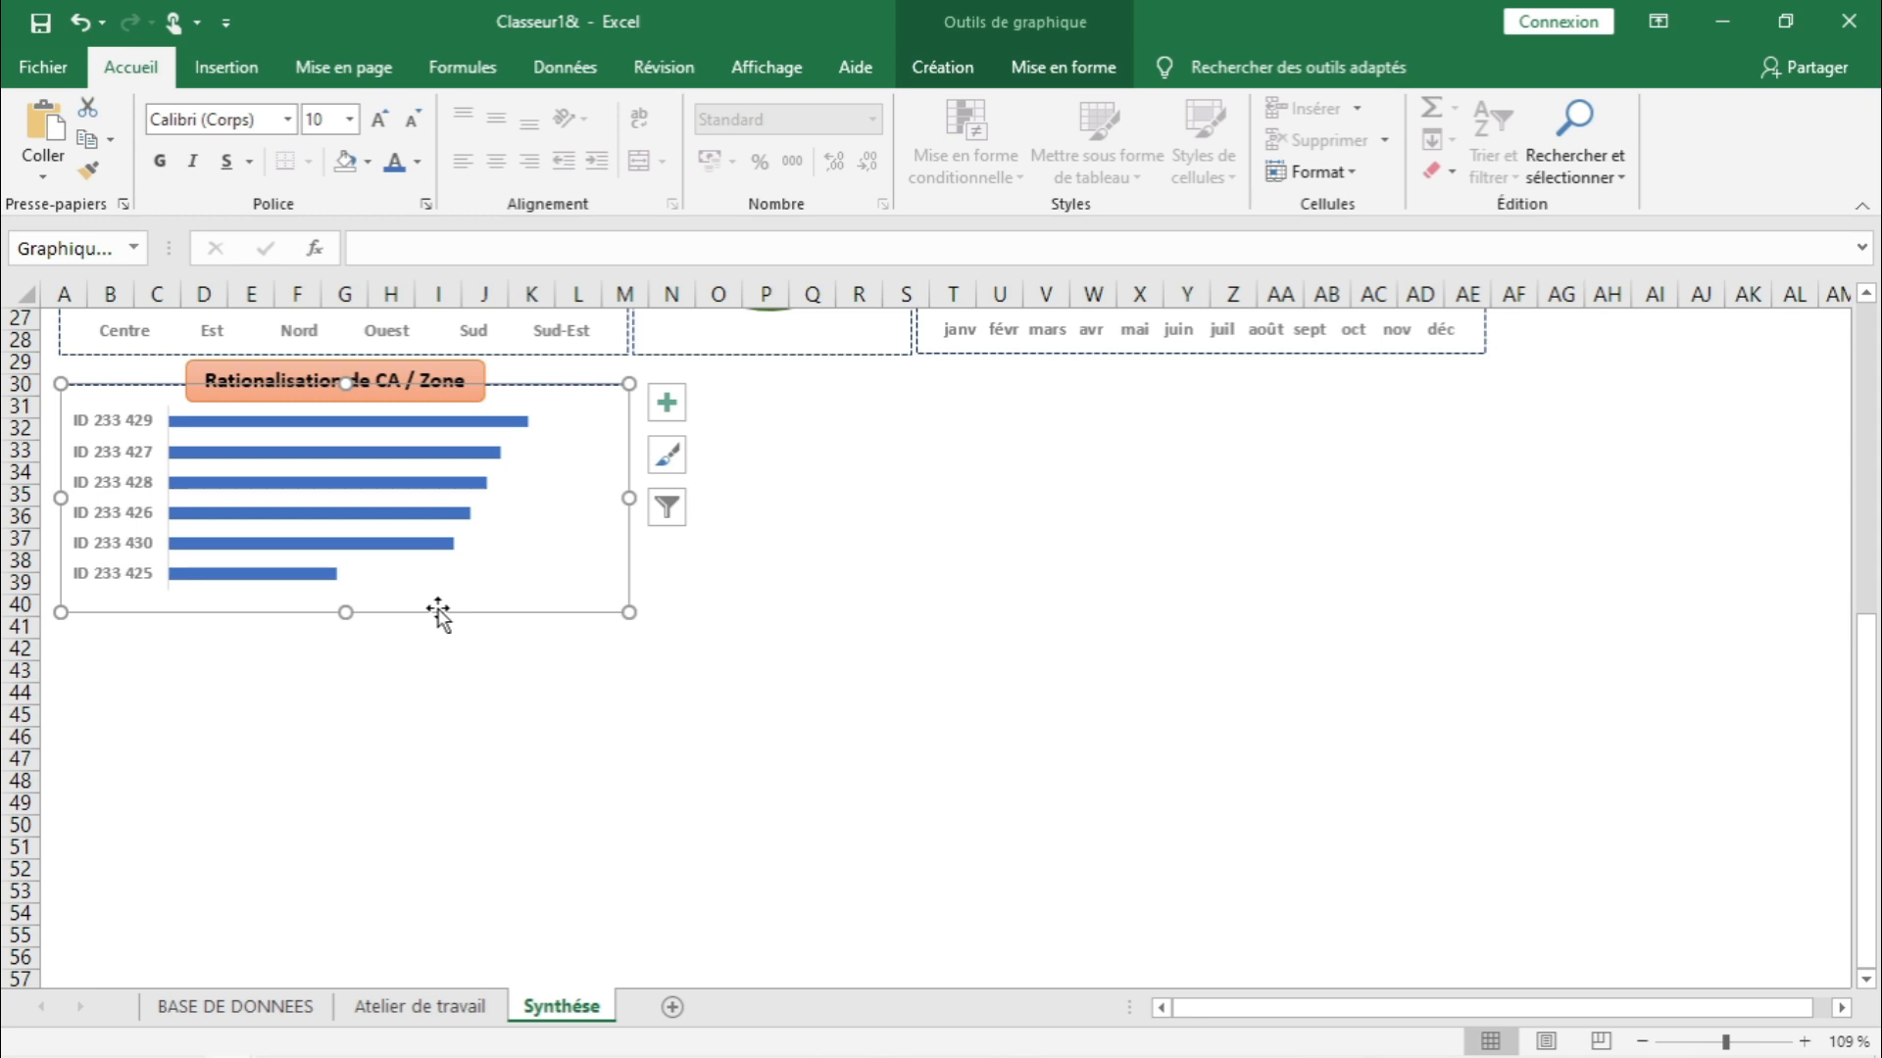
double_click(438, 614)
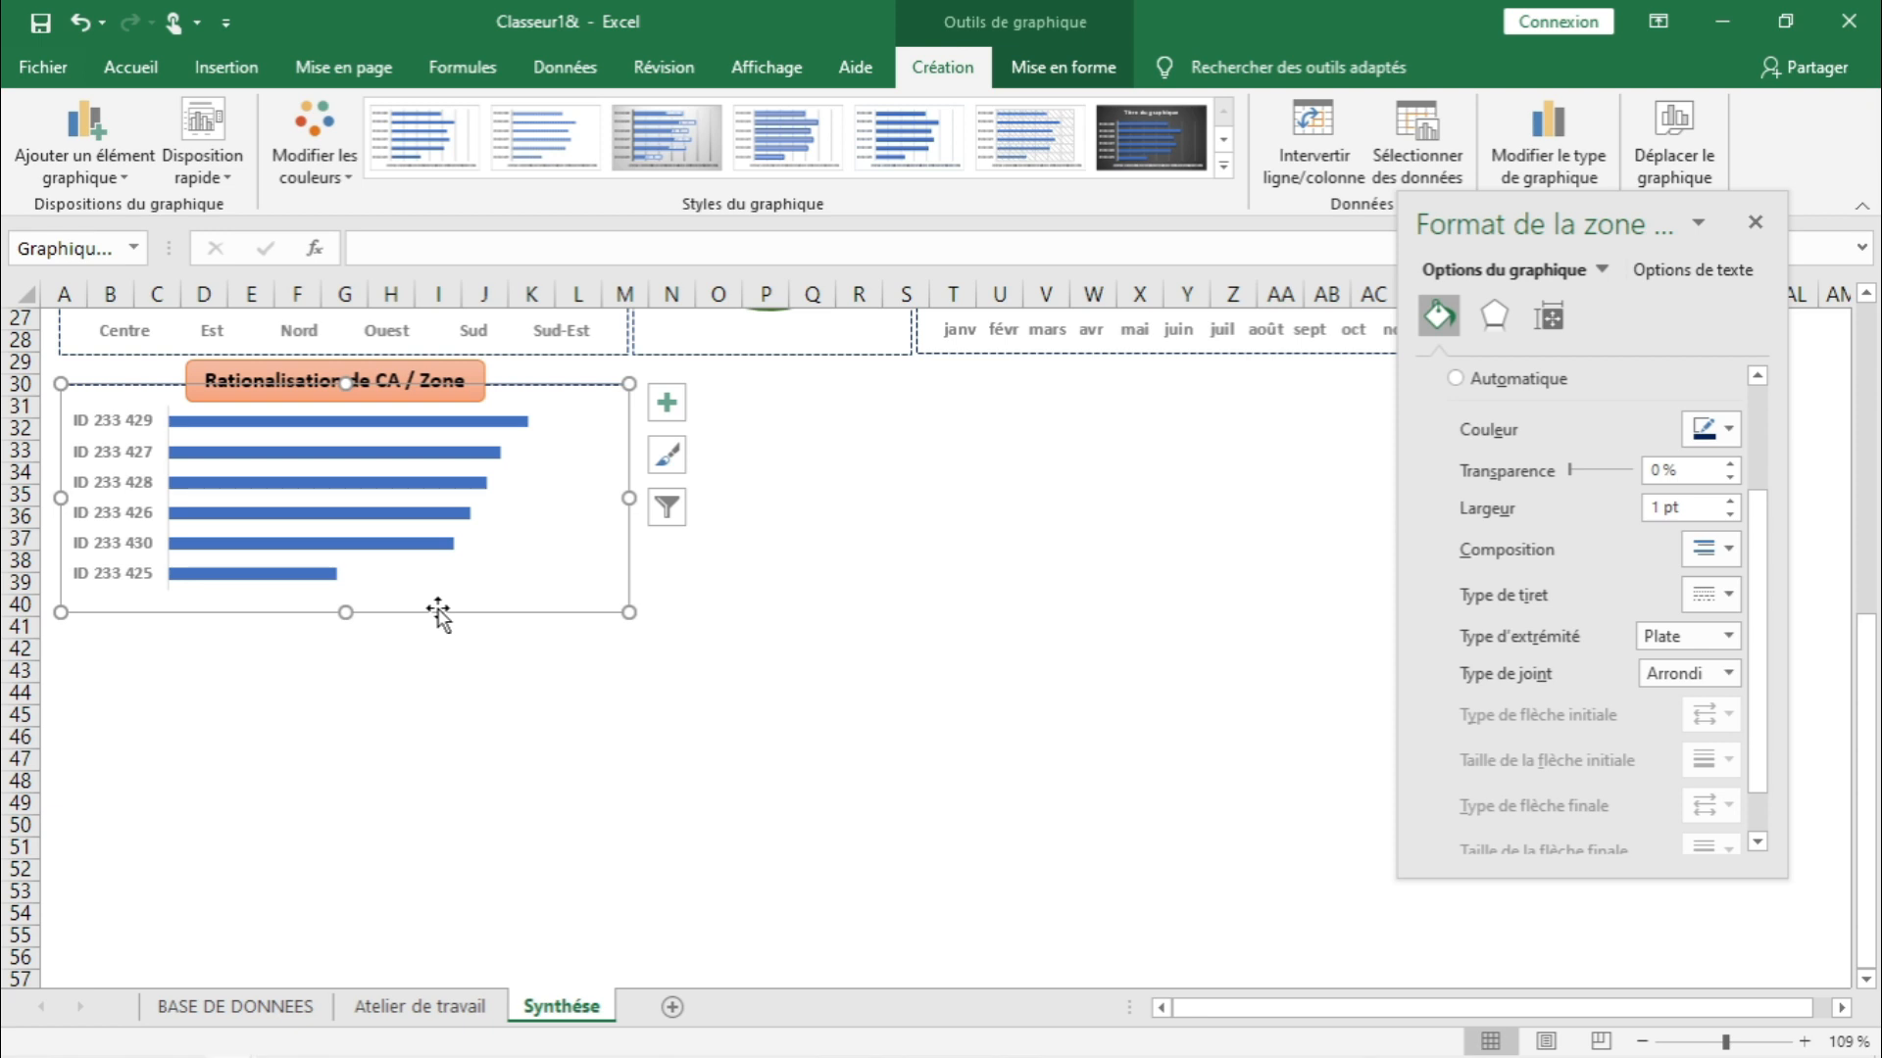
left_click(444, 715)
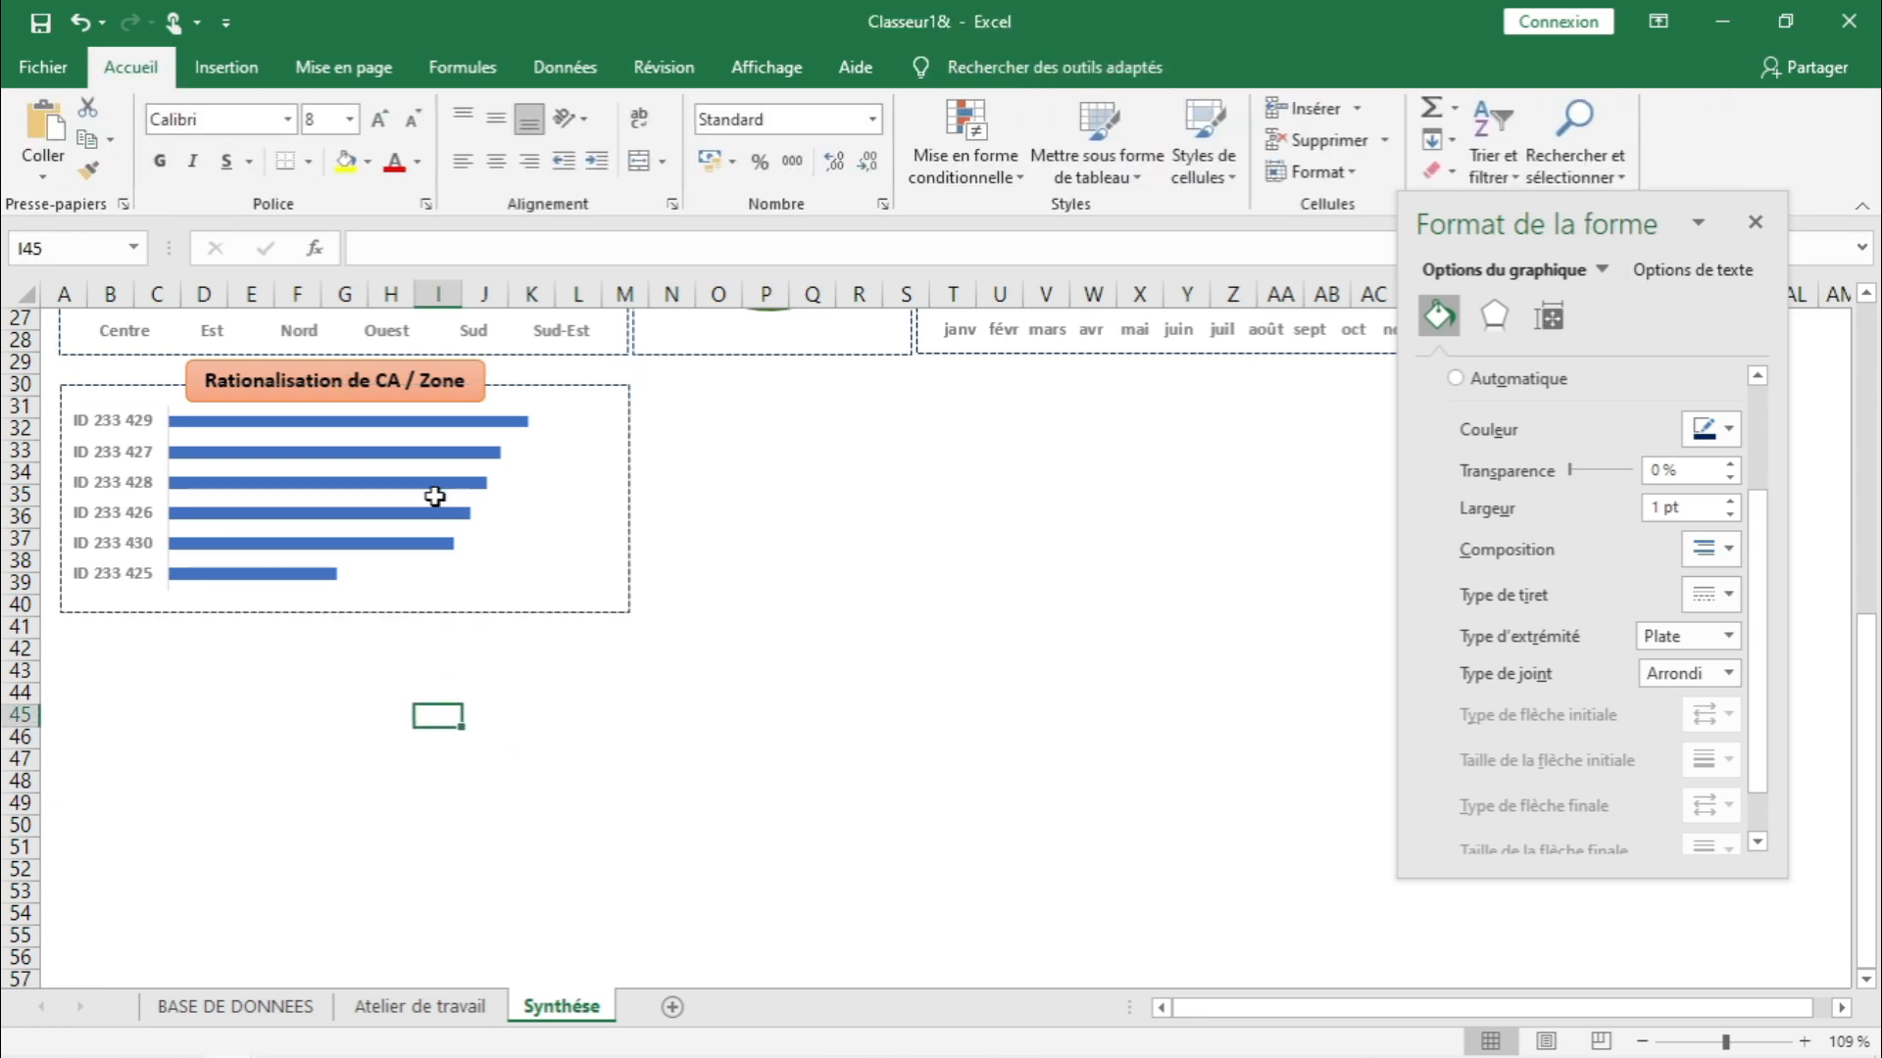
left_click(557, 392)
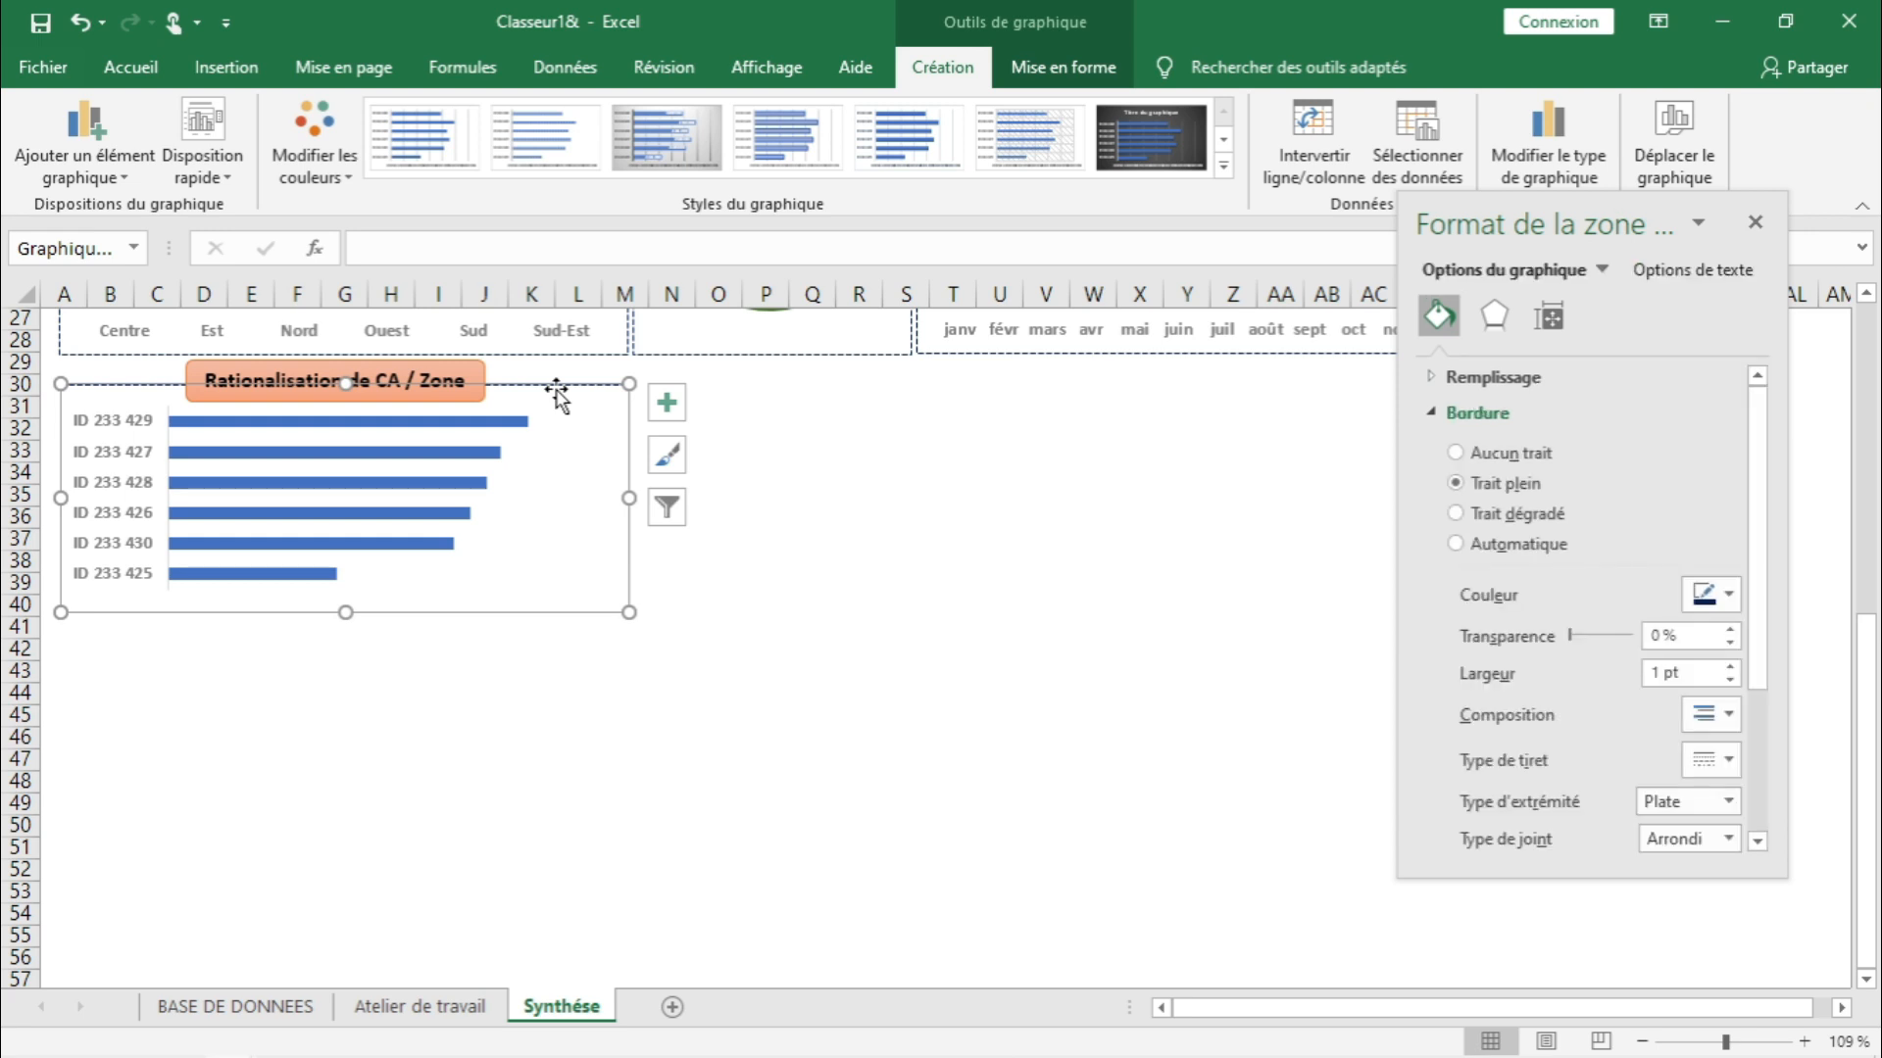
left_click(1551, 162)
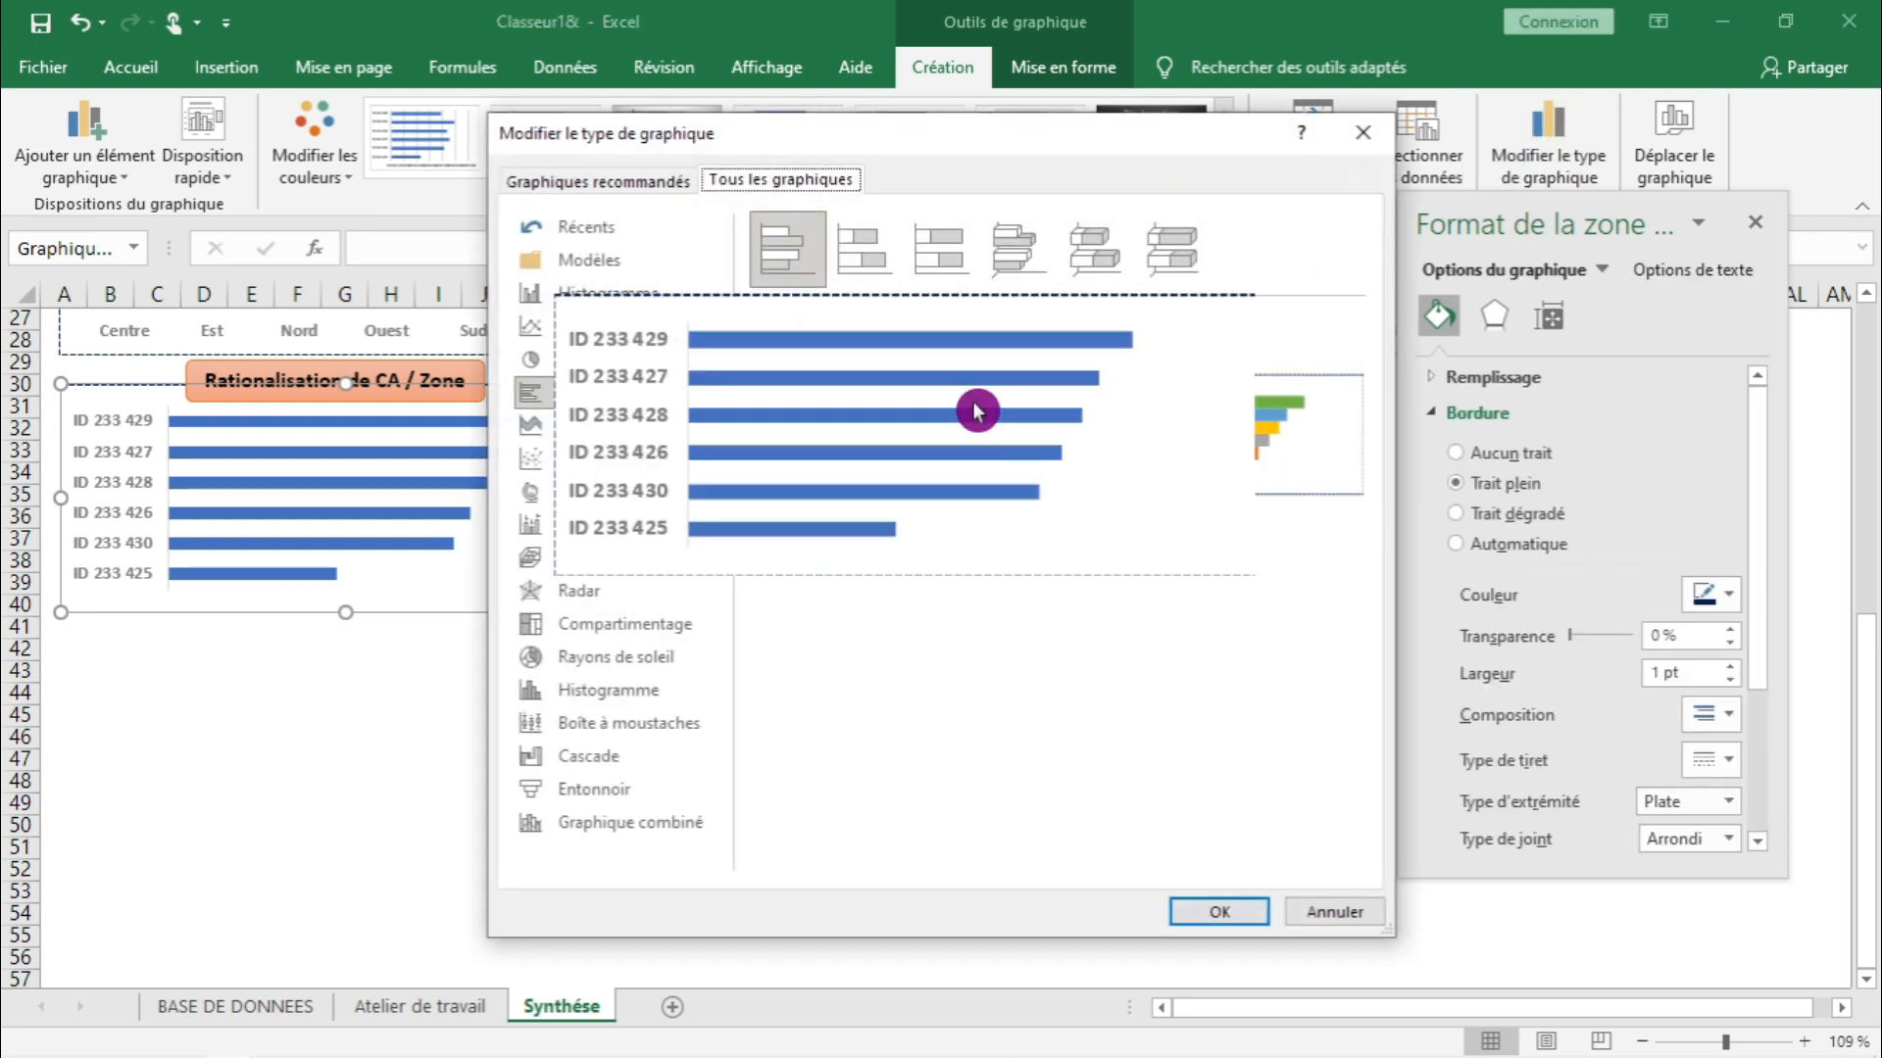
left_click(1004, 265)
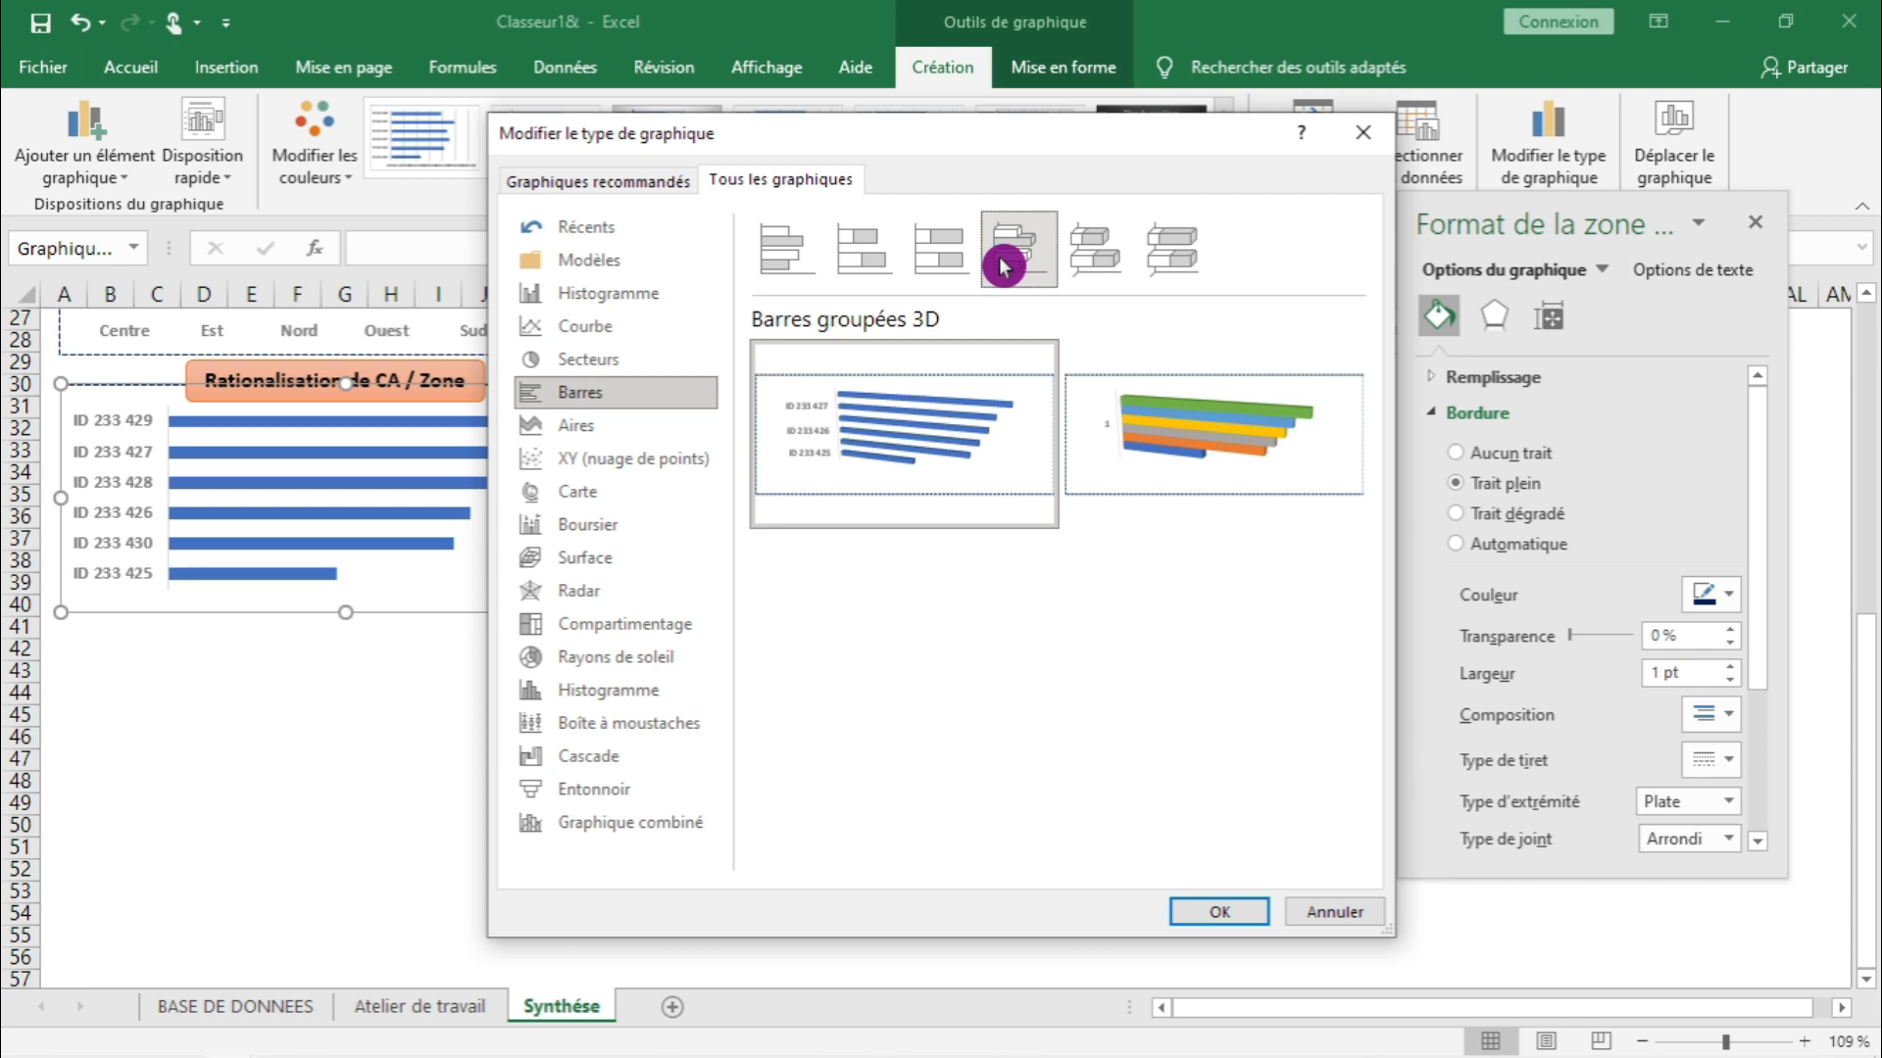
left_click(1156, 250)
left_click(1097, 248)
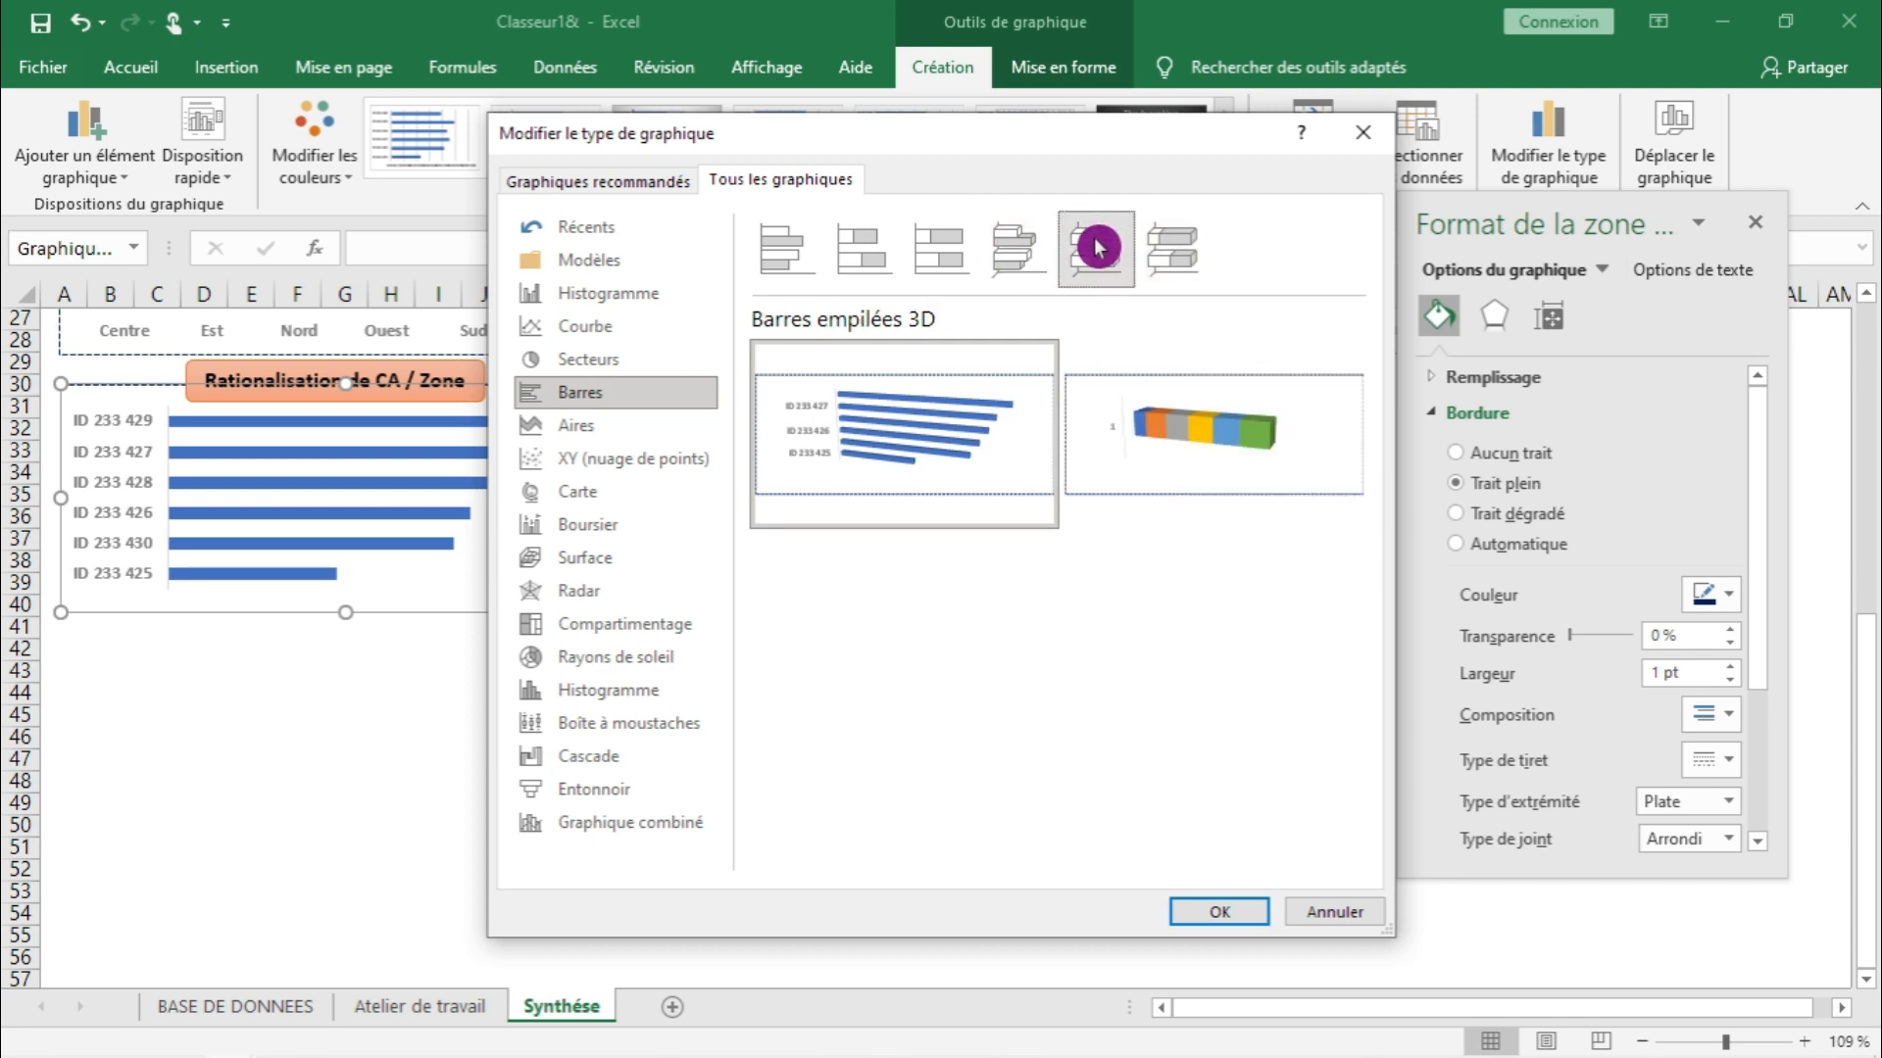
left_click(1010, 253)
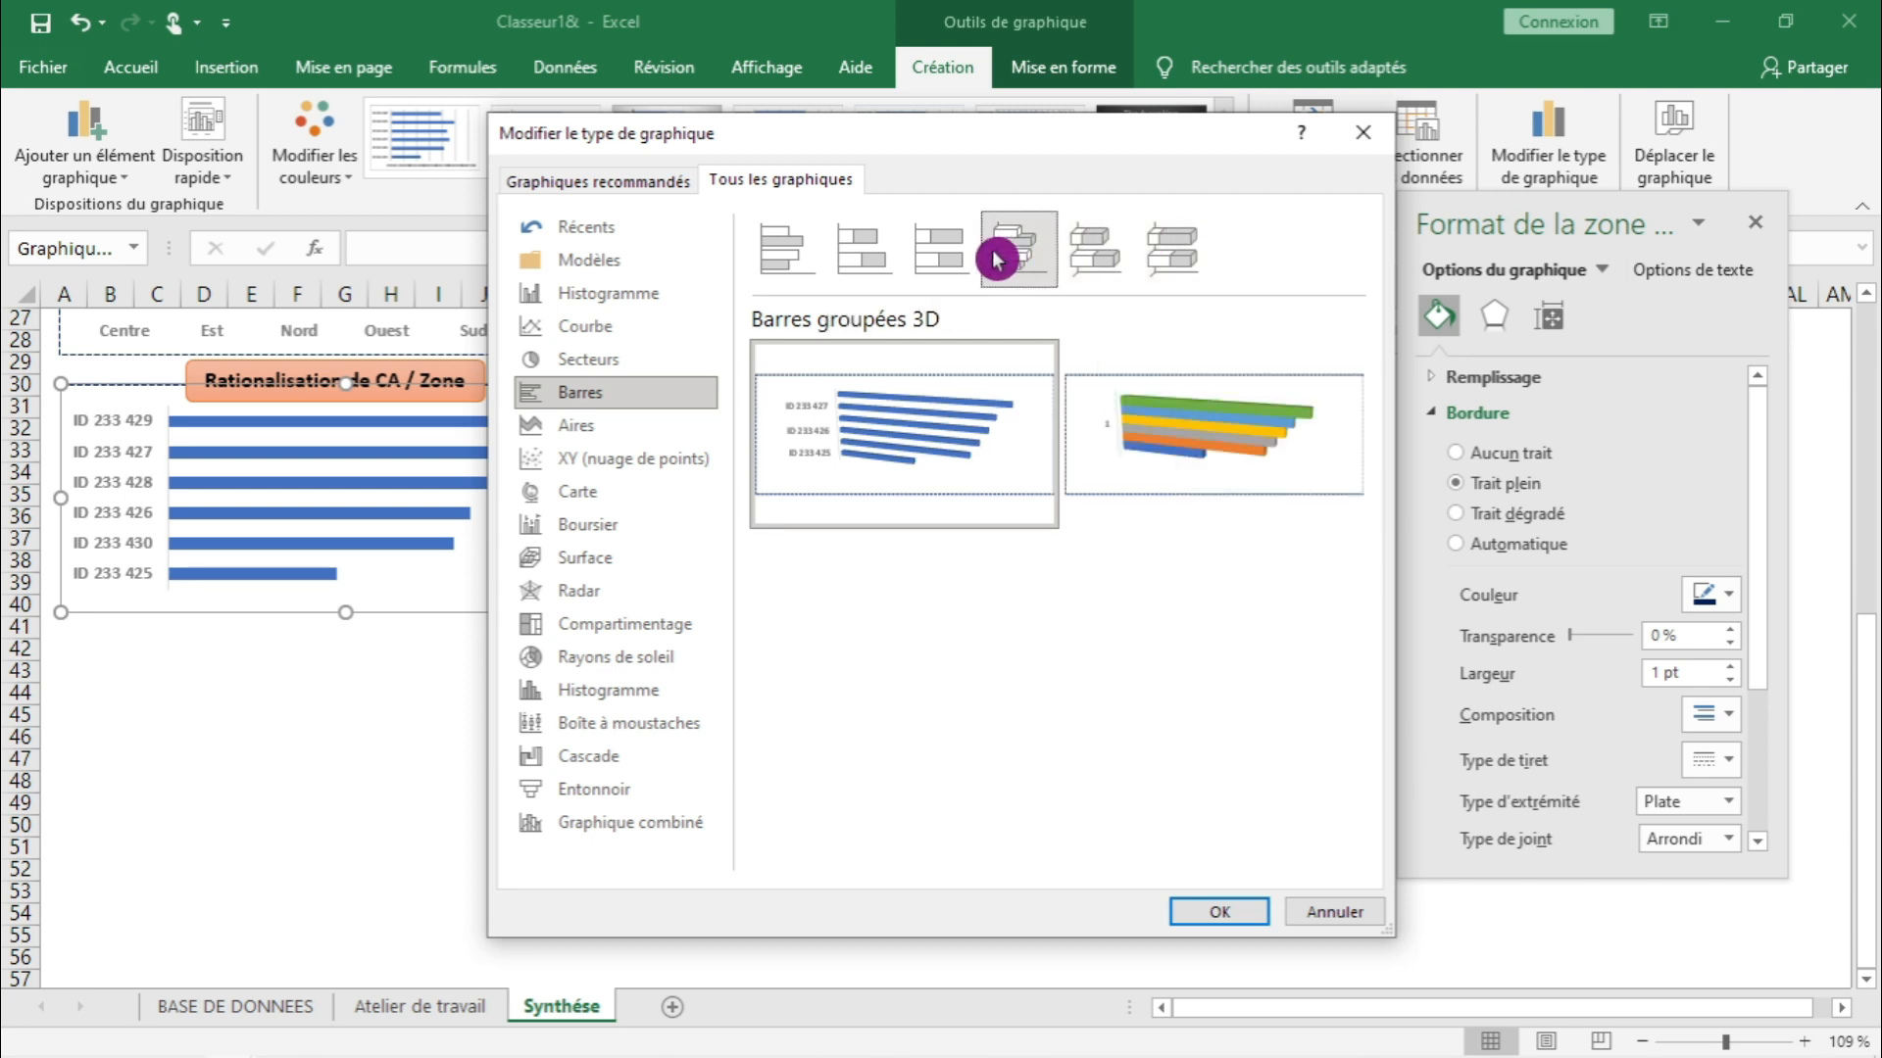
left_click(1313, 907)
left_click(915, 827)
left_click(362, 505)
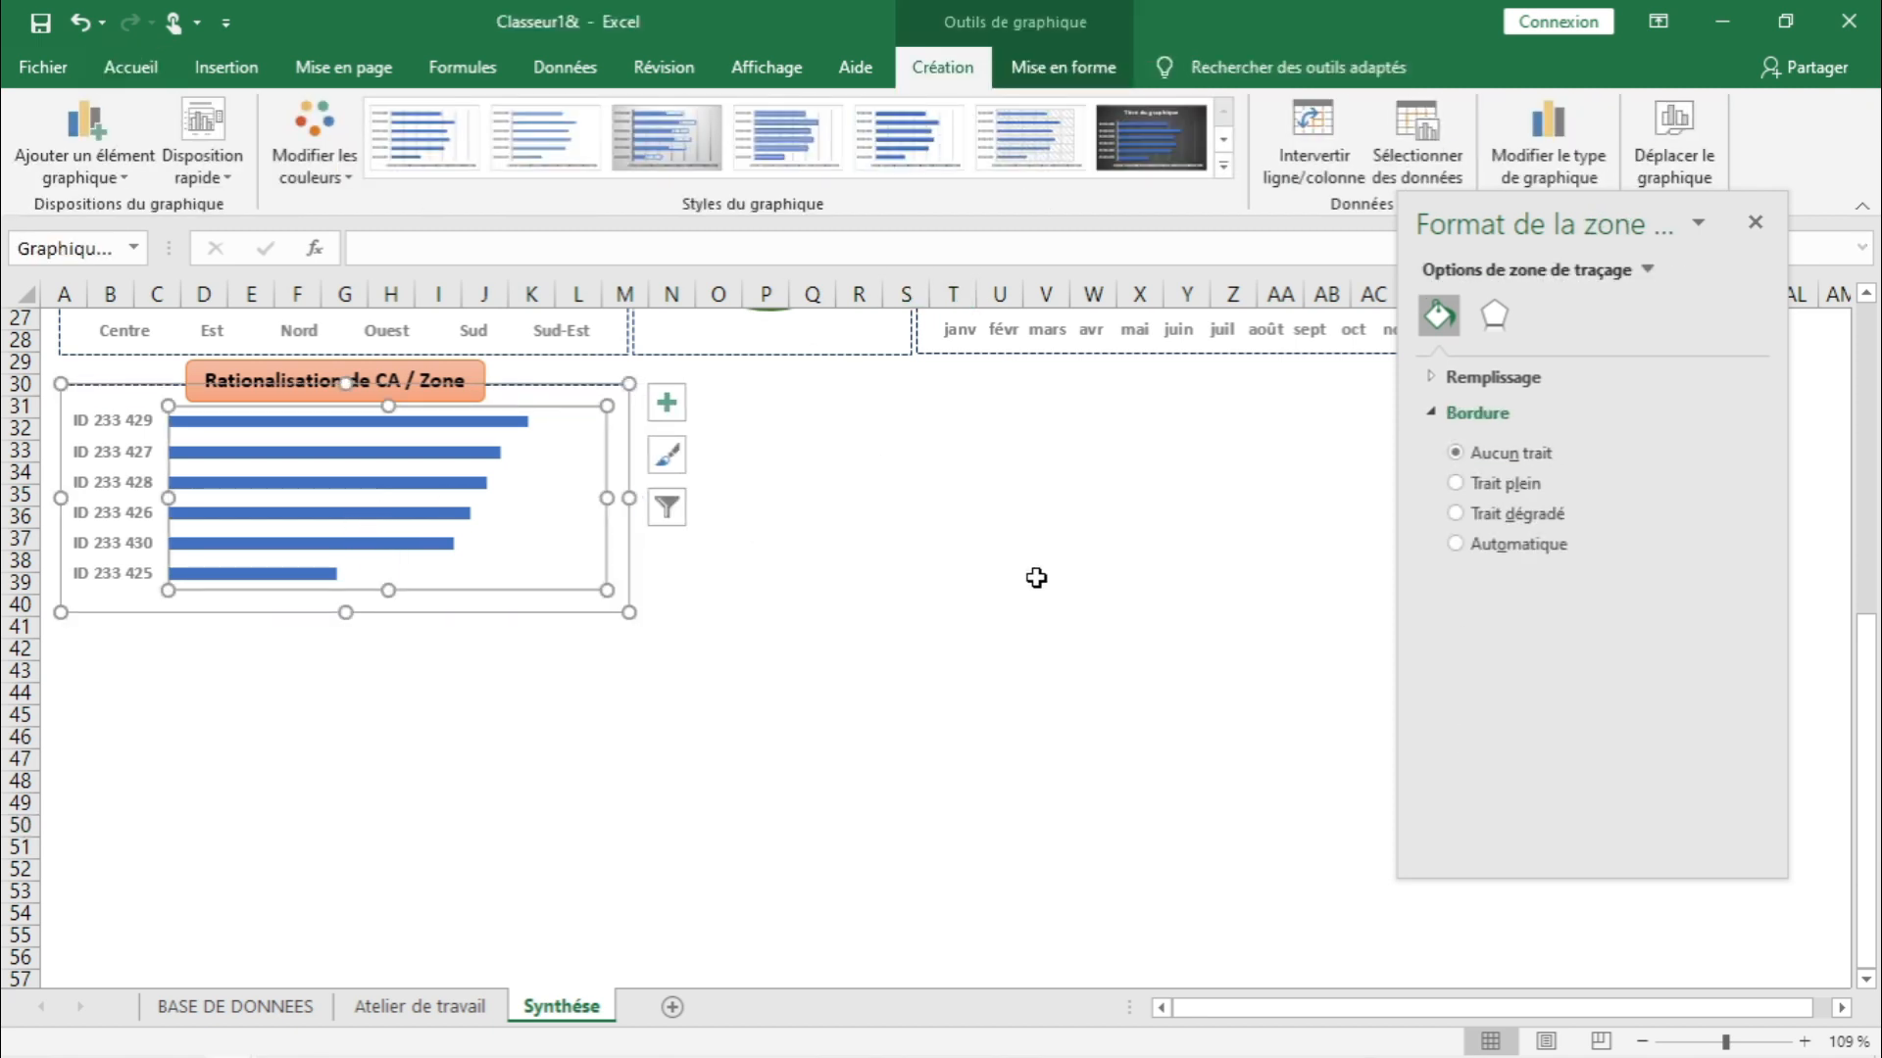
left_click(1498, 333)
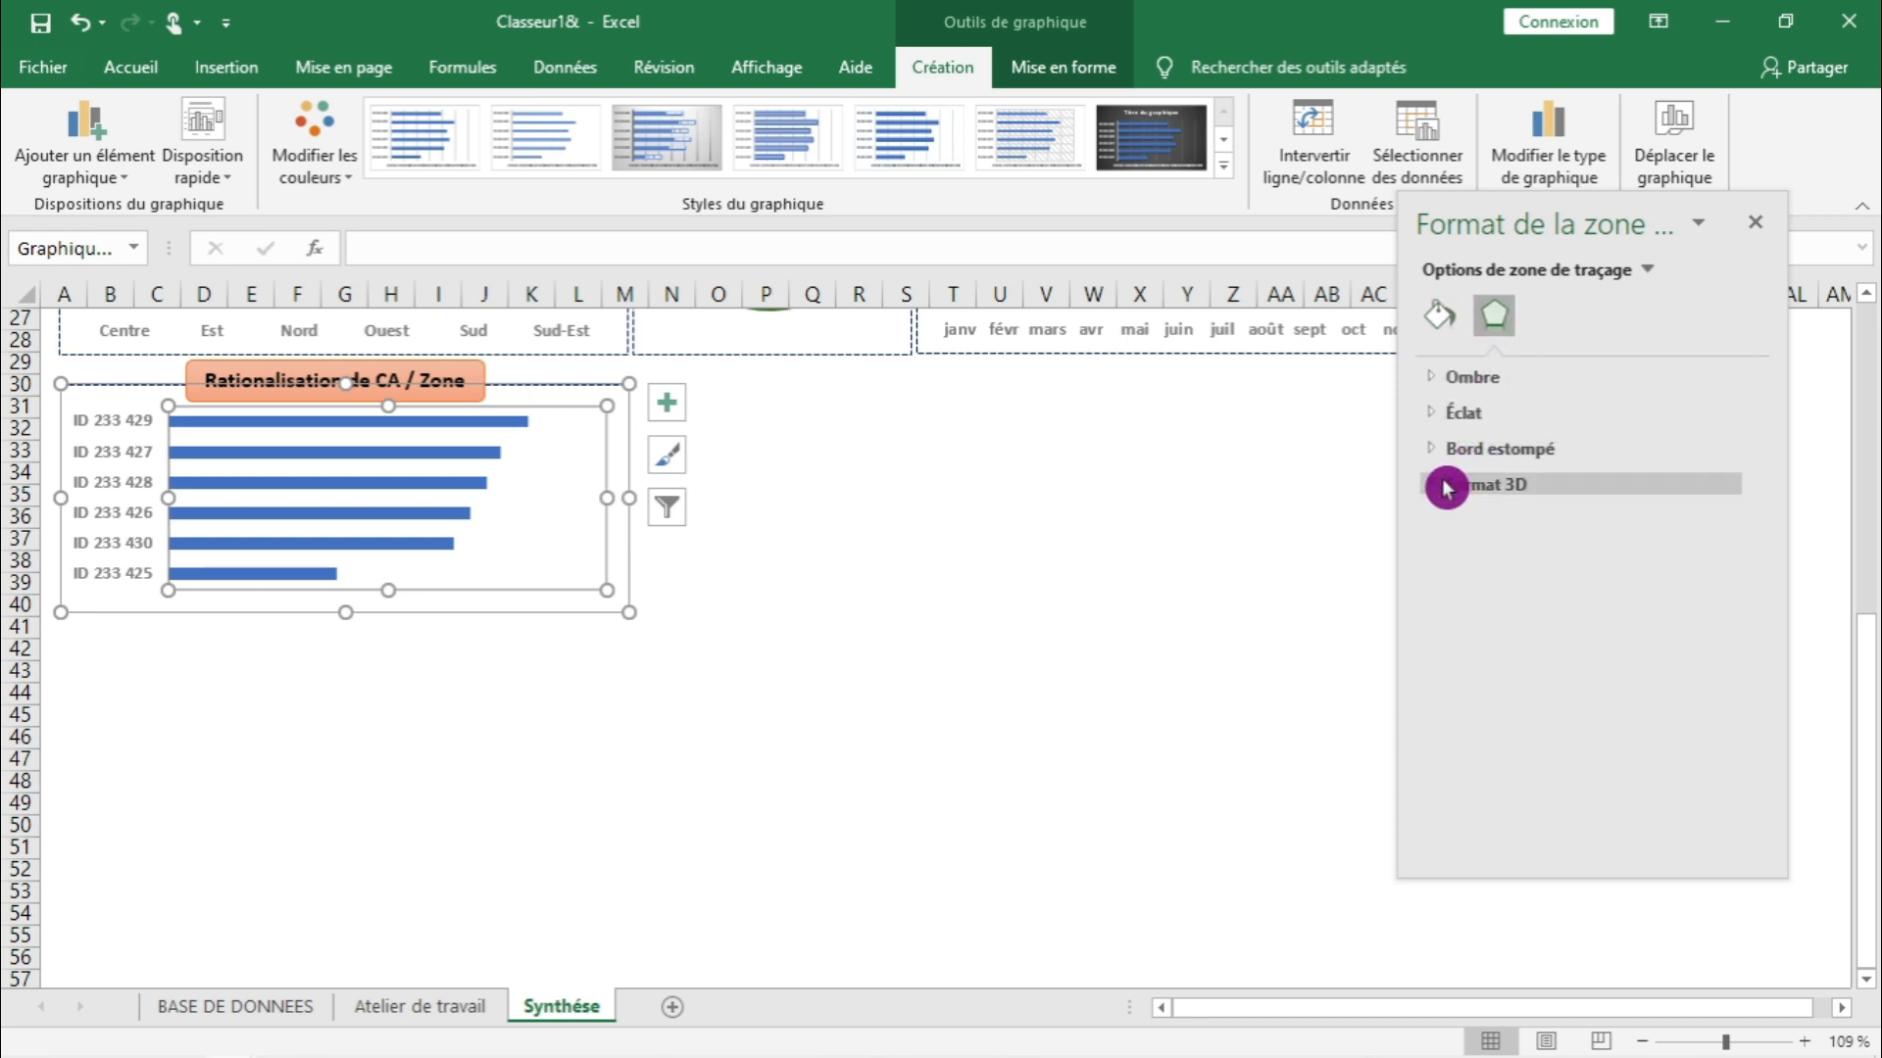
left_click(947, 559)
left_click(559, 616)
- Add data labels to the bars of the chart showing sales per Commercial ID
left_click(260, 493)
right_click(262, 495)
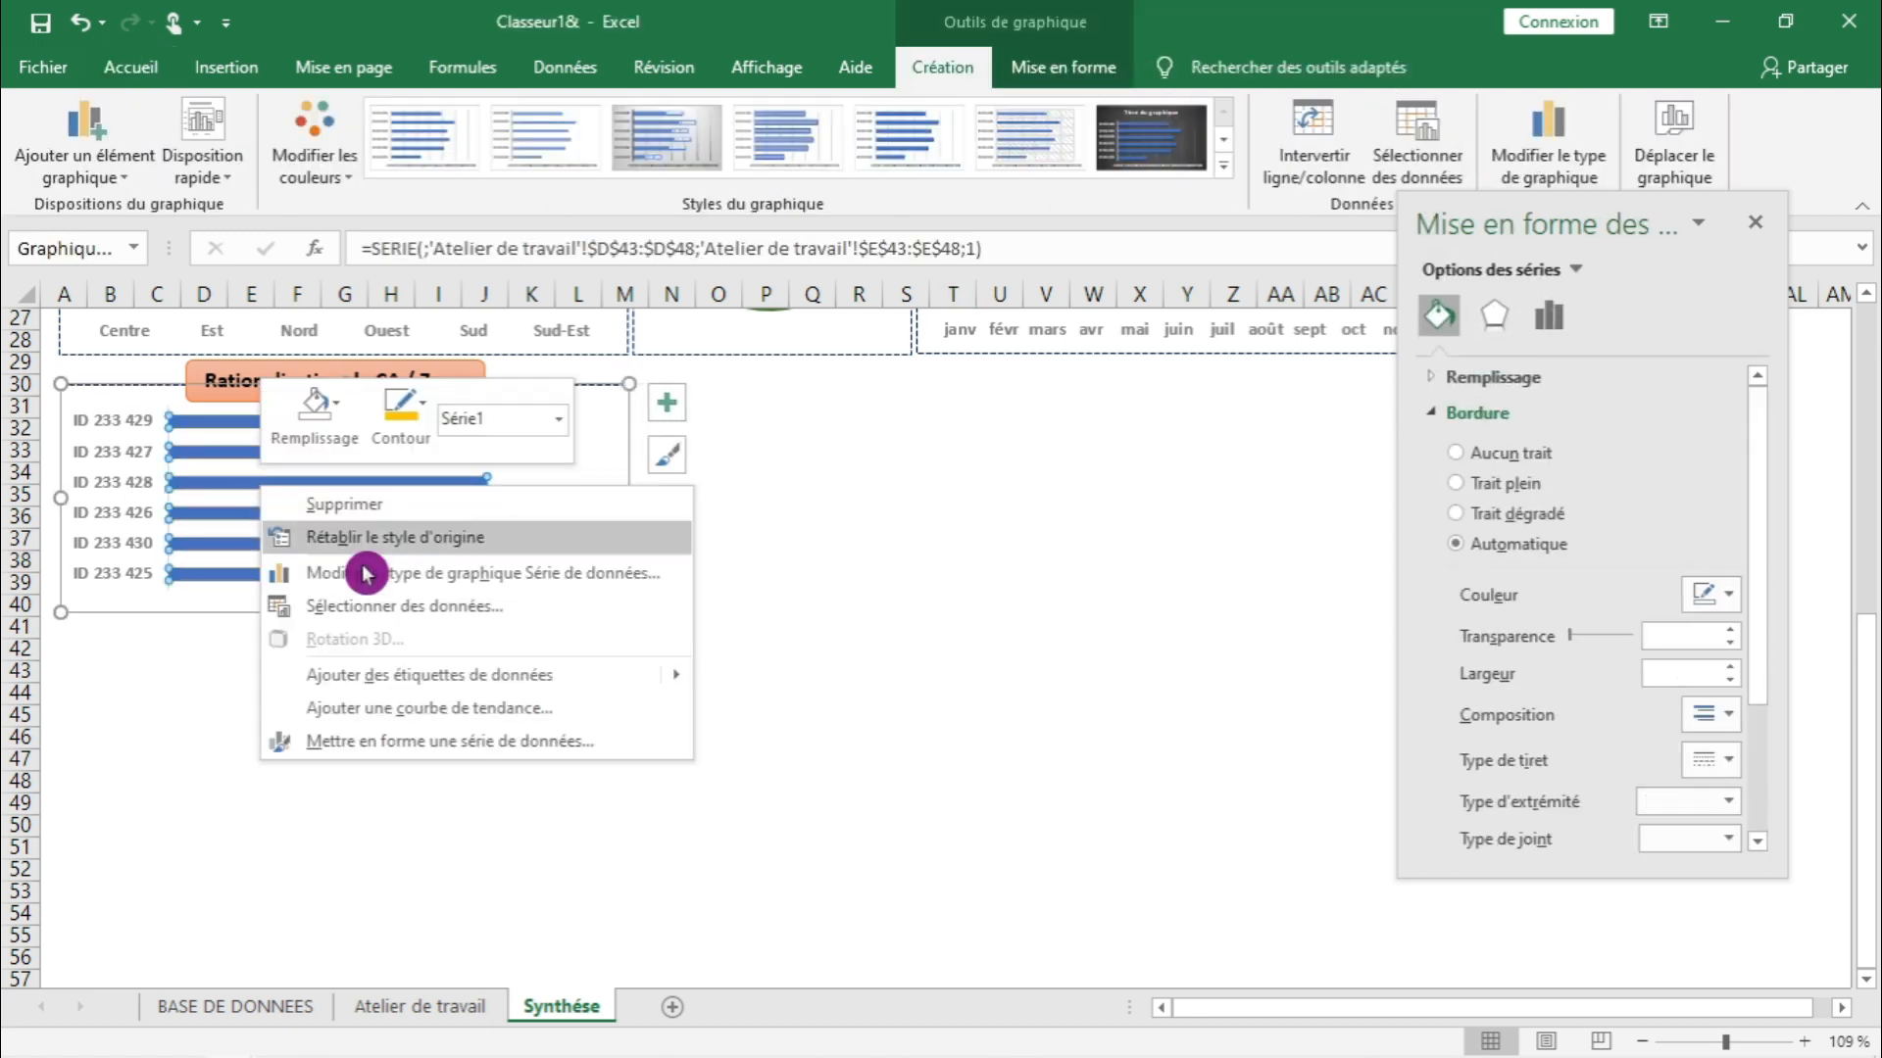
left_click(388, 676)
left_click(590, 706)
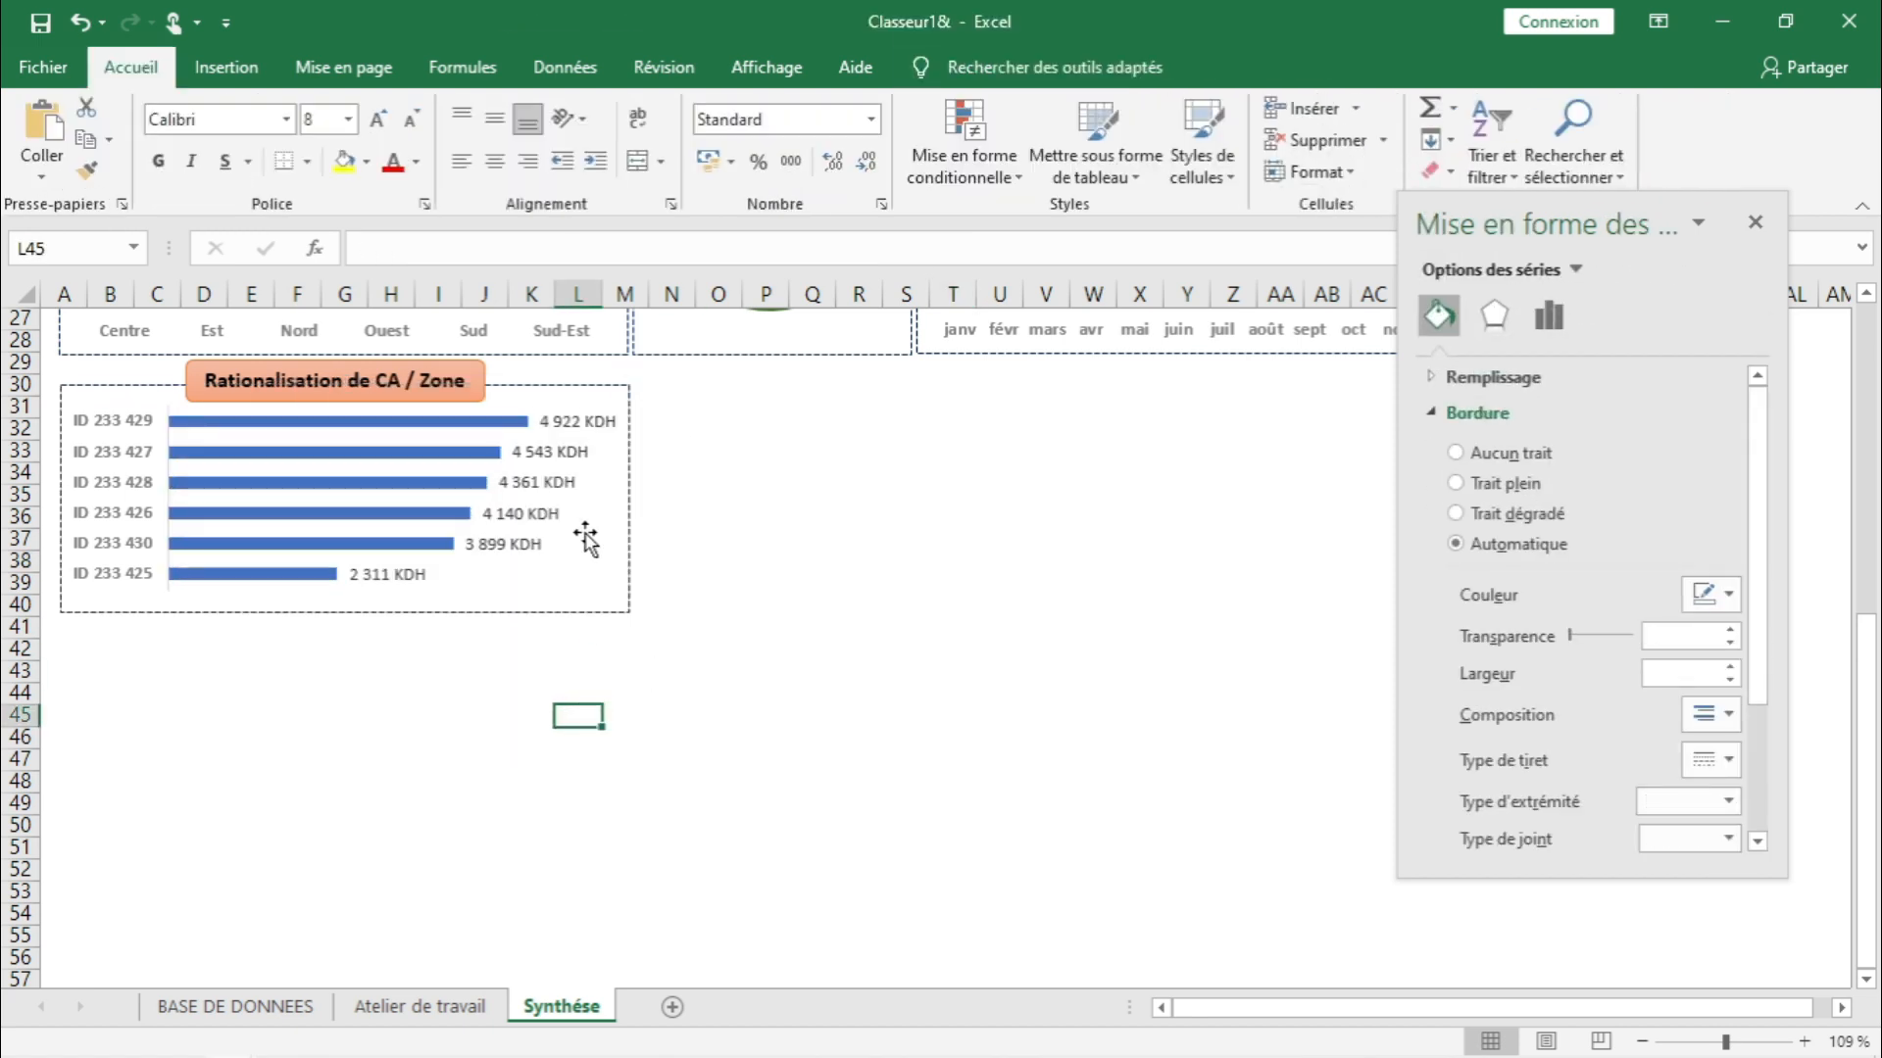
- Recolour the bar chart with the fourth Coloré palette, the one starting with green
left_click(554, 453)
left_click(294, 162)
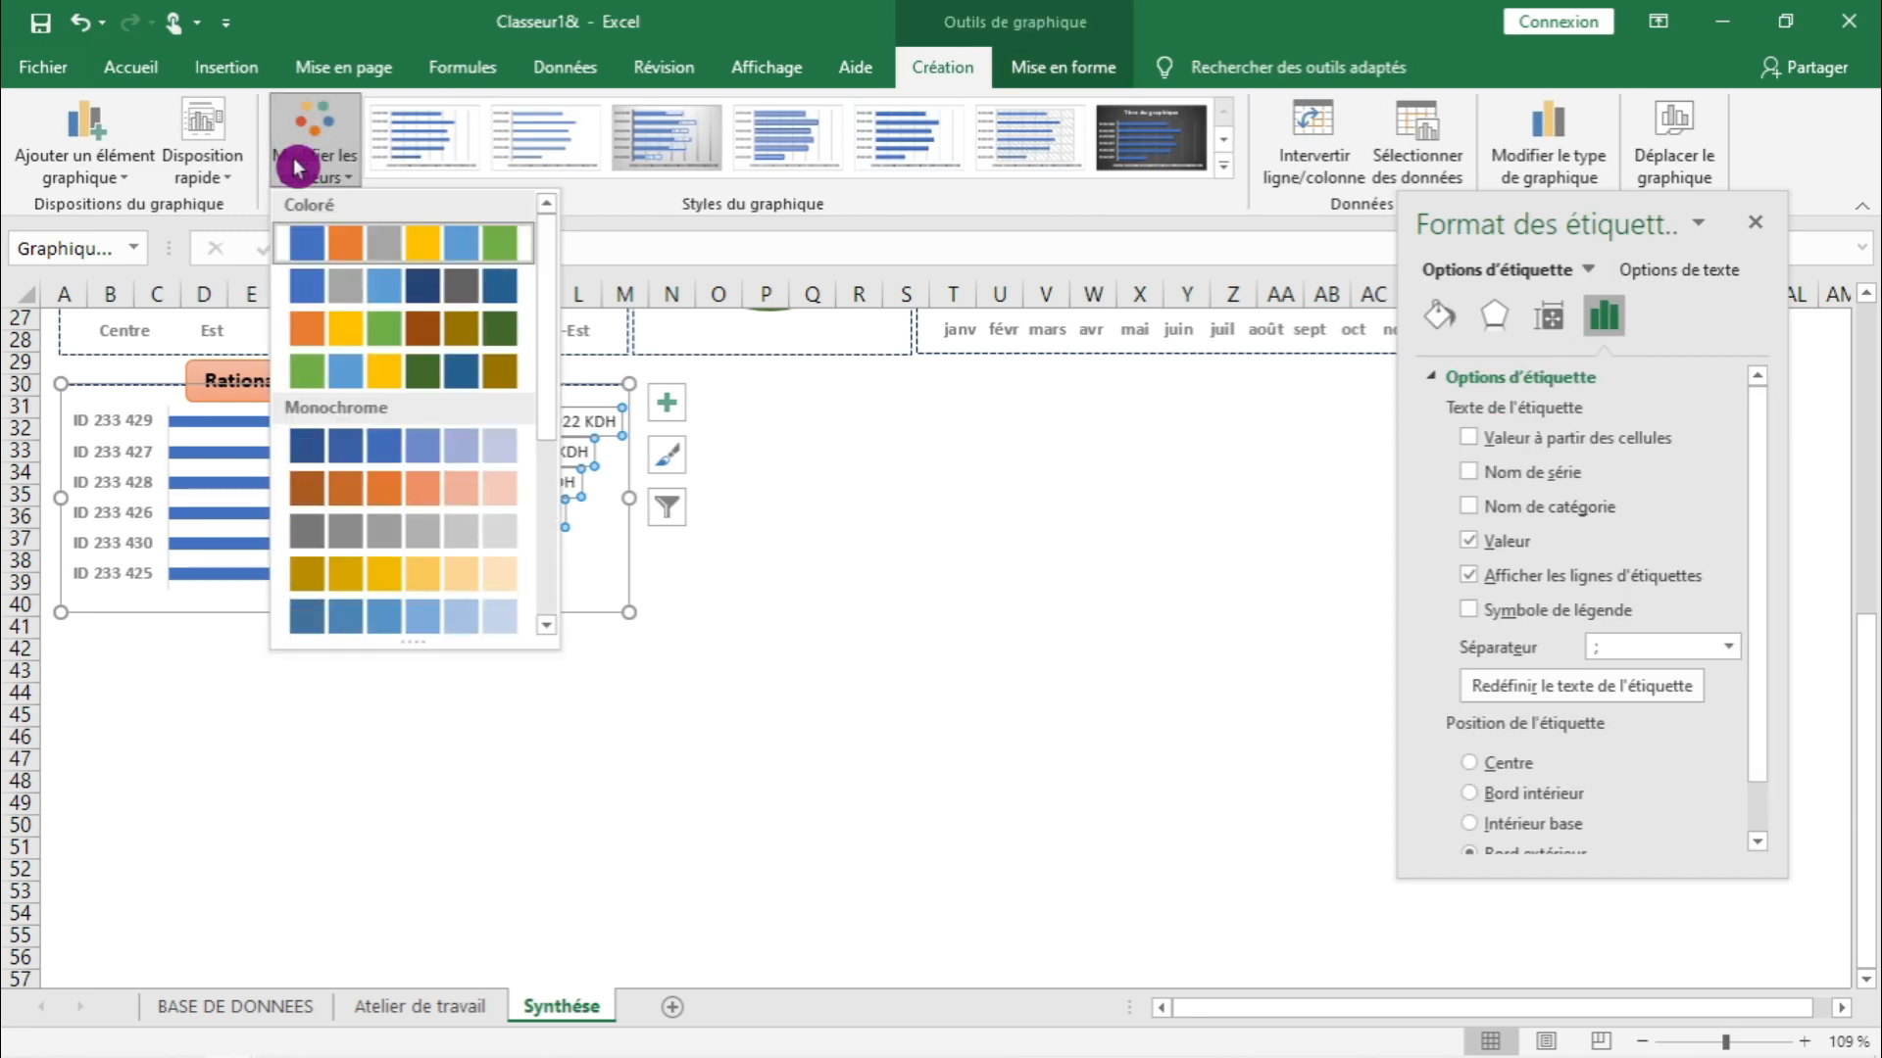
left_click(338, 373)
left_click(576, 694)
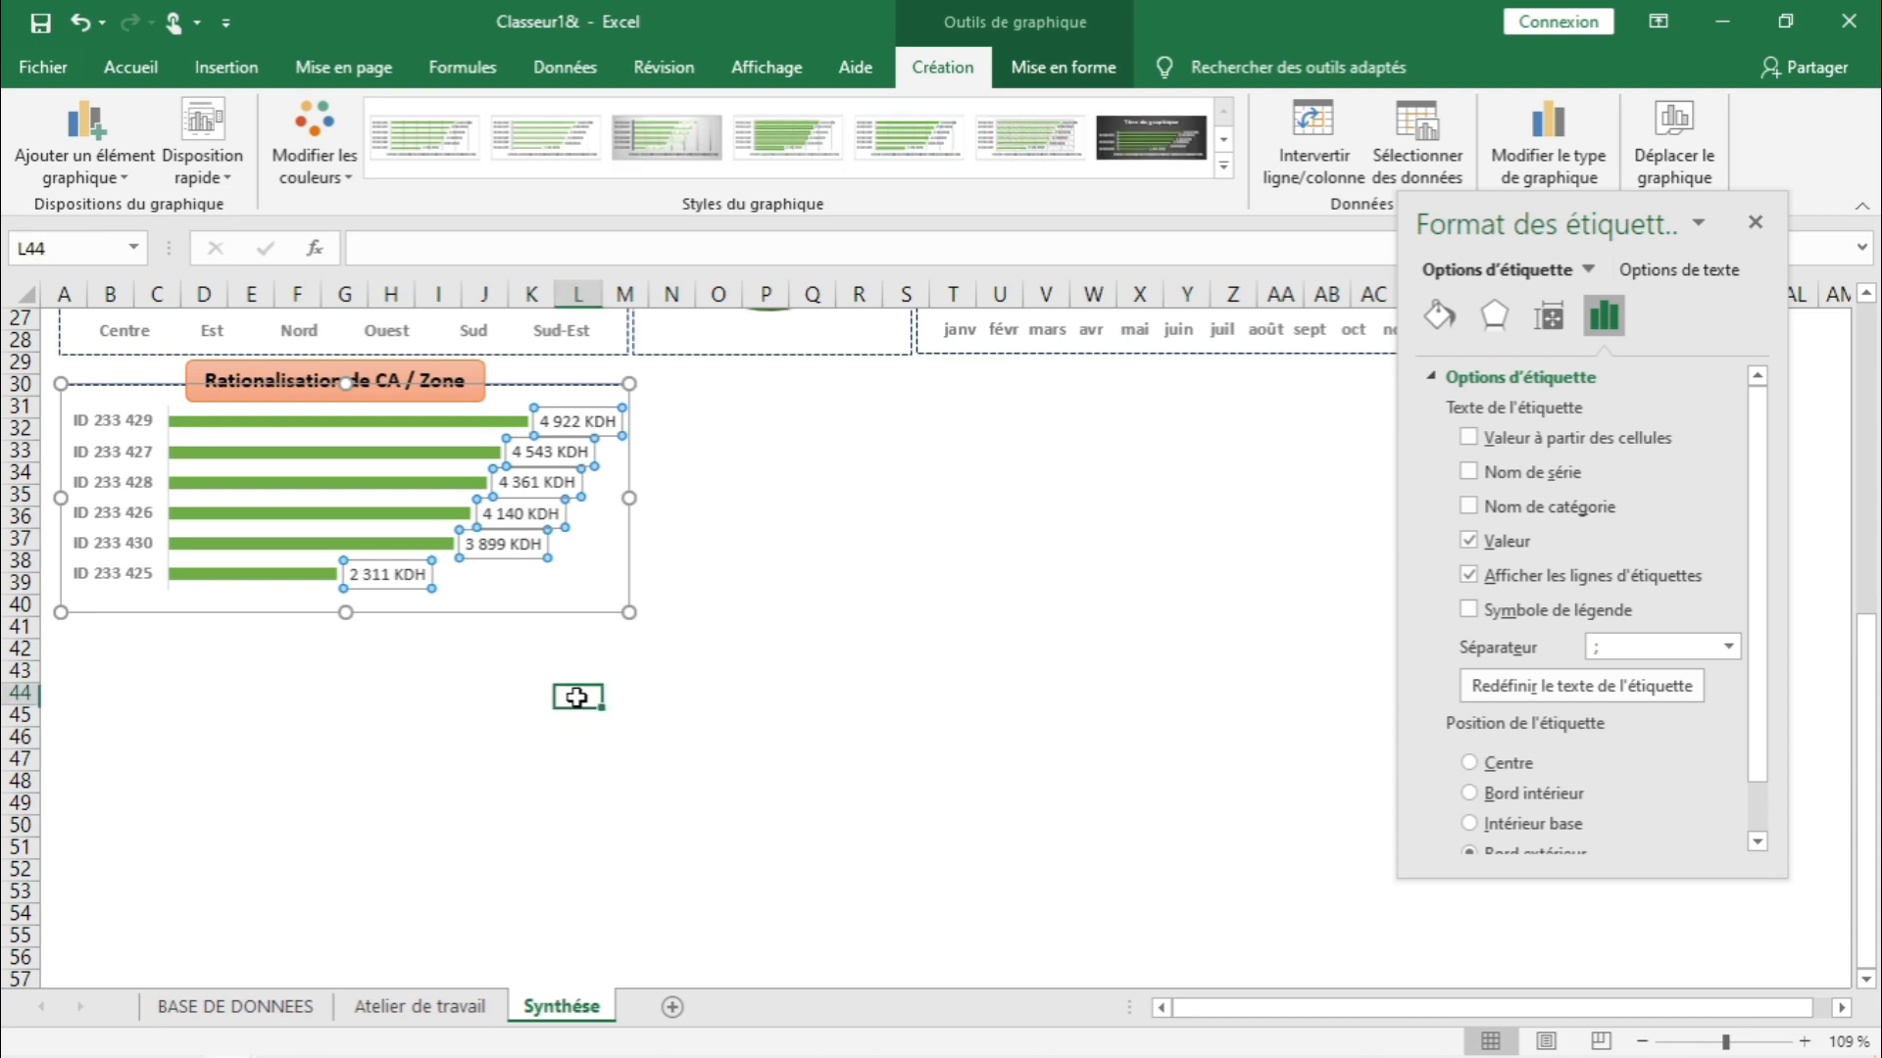
- Thicken the chart's bars by setting the series gap width (Largeur de l'intervalle) to 39 %
left_click(441, 469)
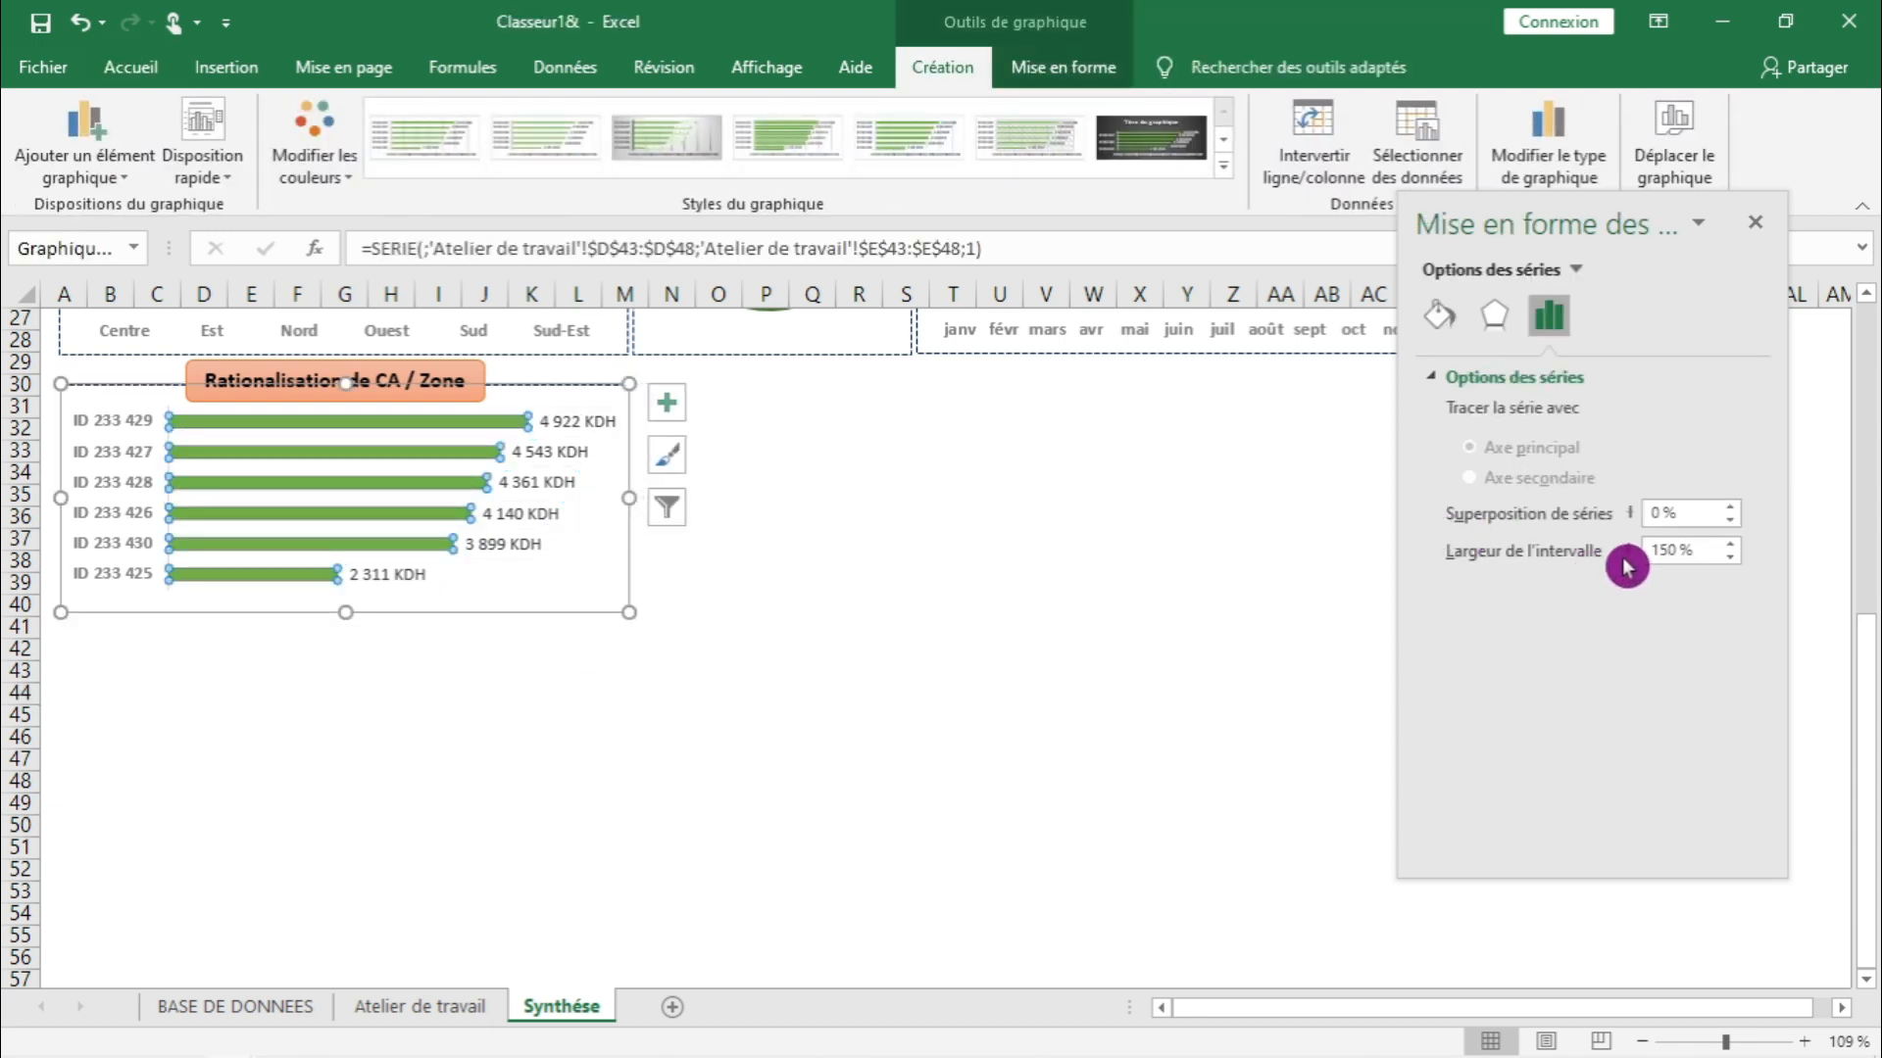
left_click_drag(1395, 552, 1160, 569)
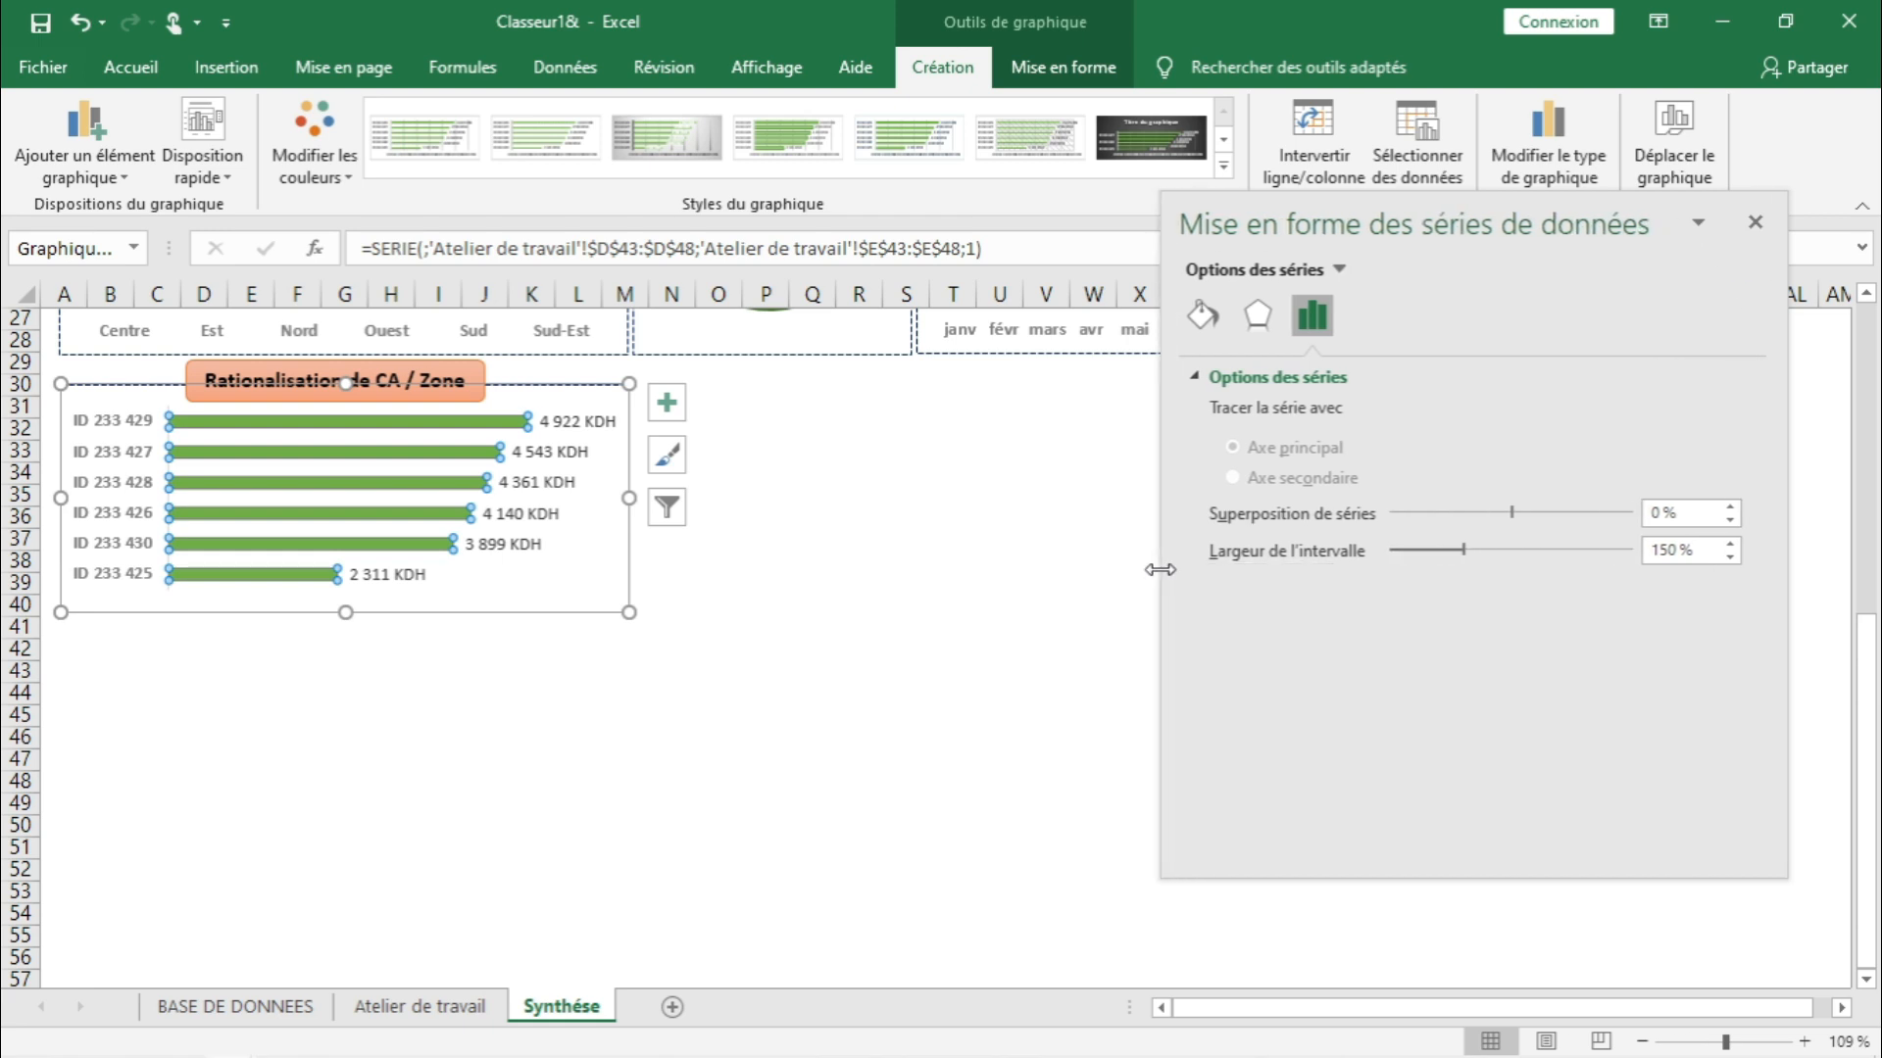
left_click_drag(1475, 562, 1518, 570)
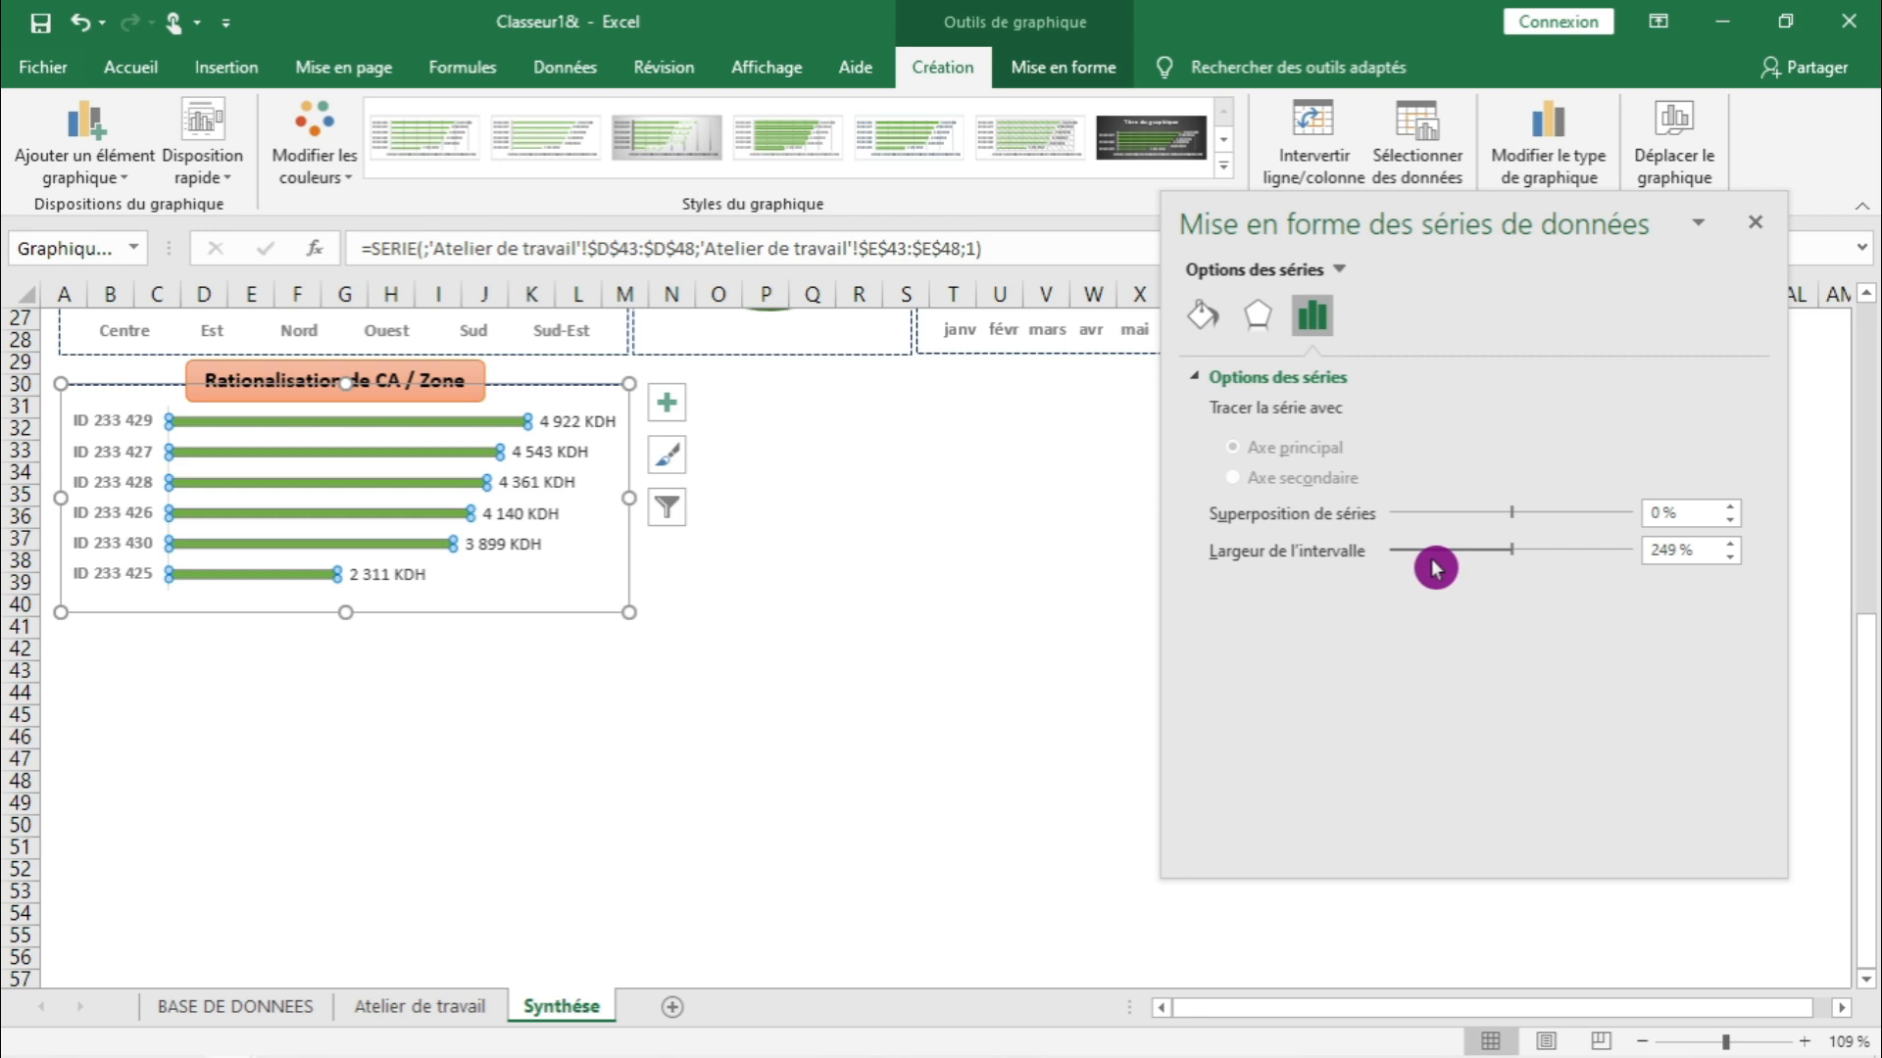
left_click_drag(1509, 557, 1413, 551)
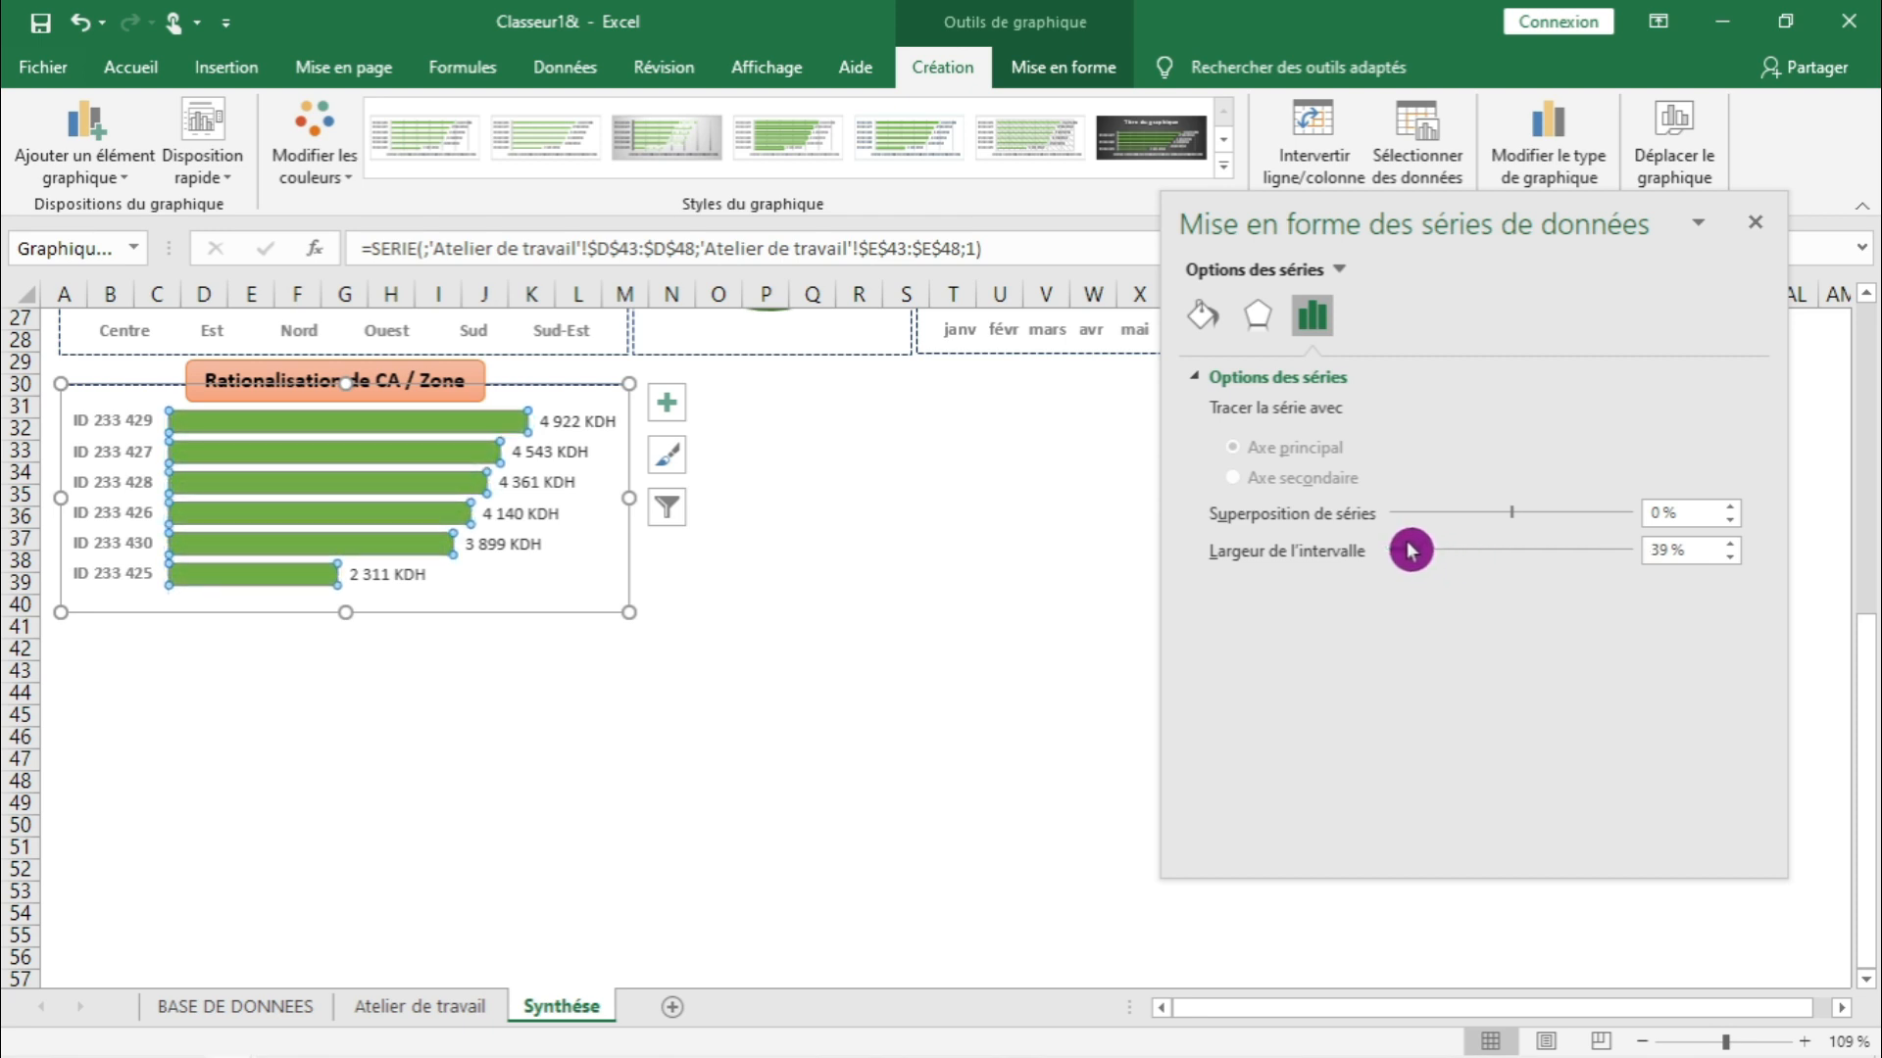
left_click(1015, 535)
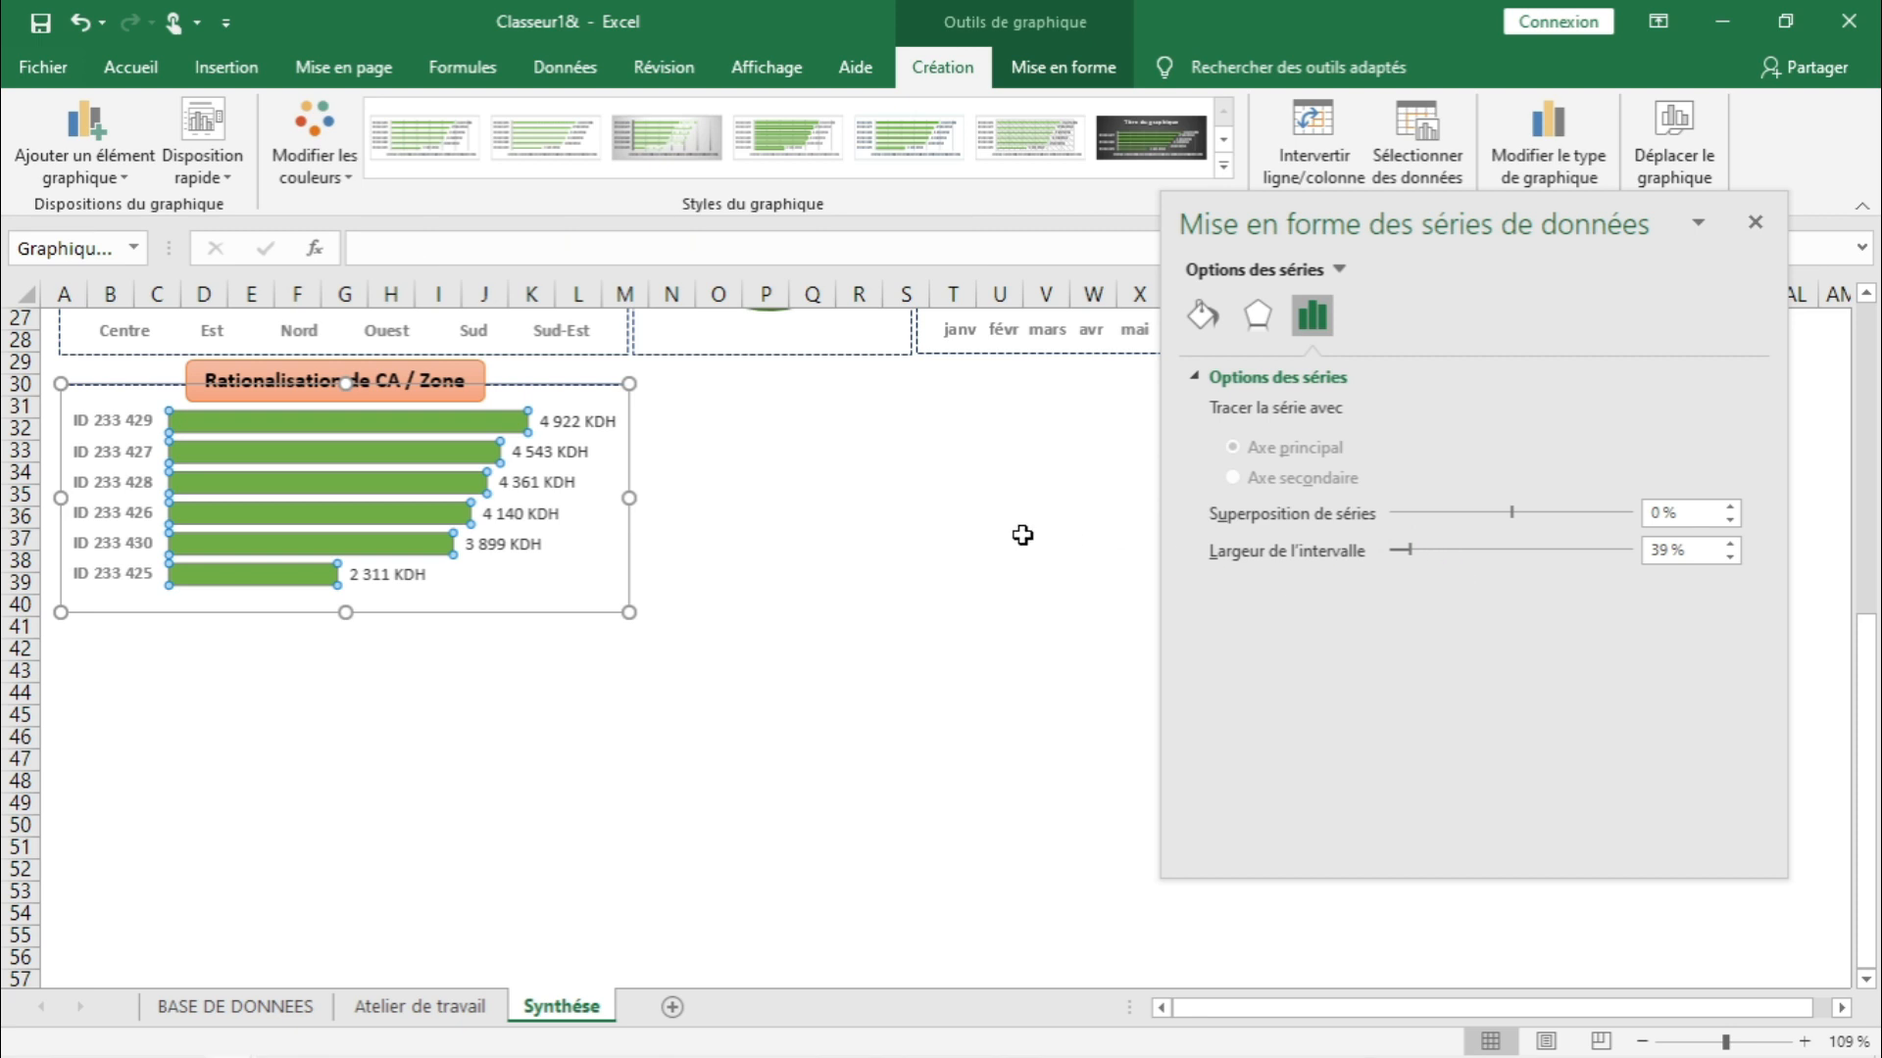
- Give the green bars of the Commercial chart a dark blue outline from the standard colours
left_click(586, 425)
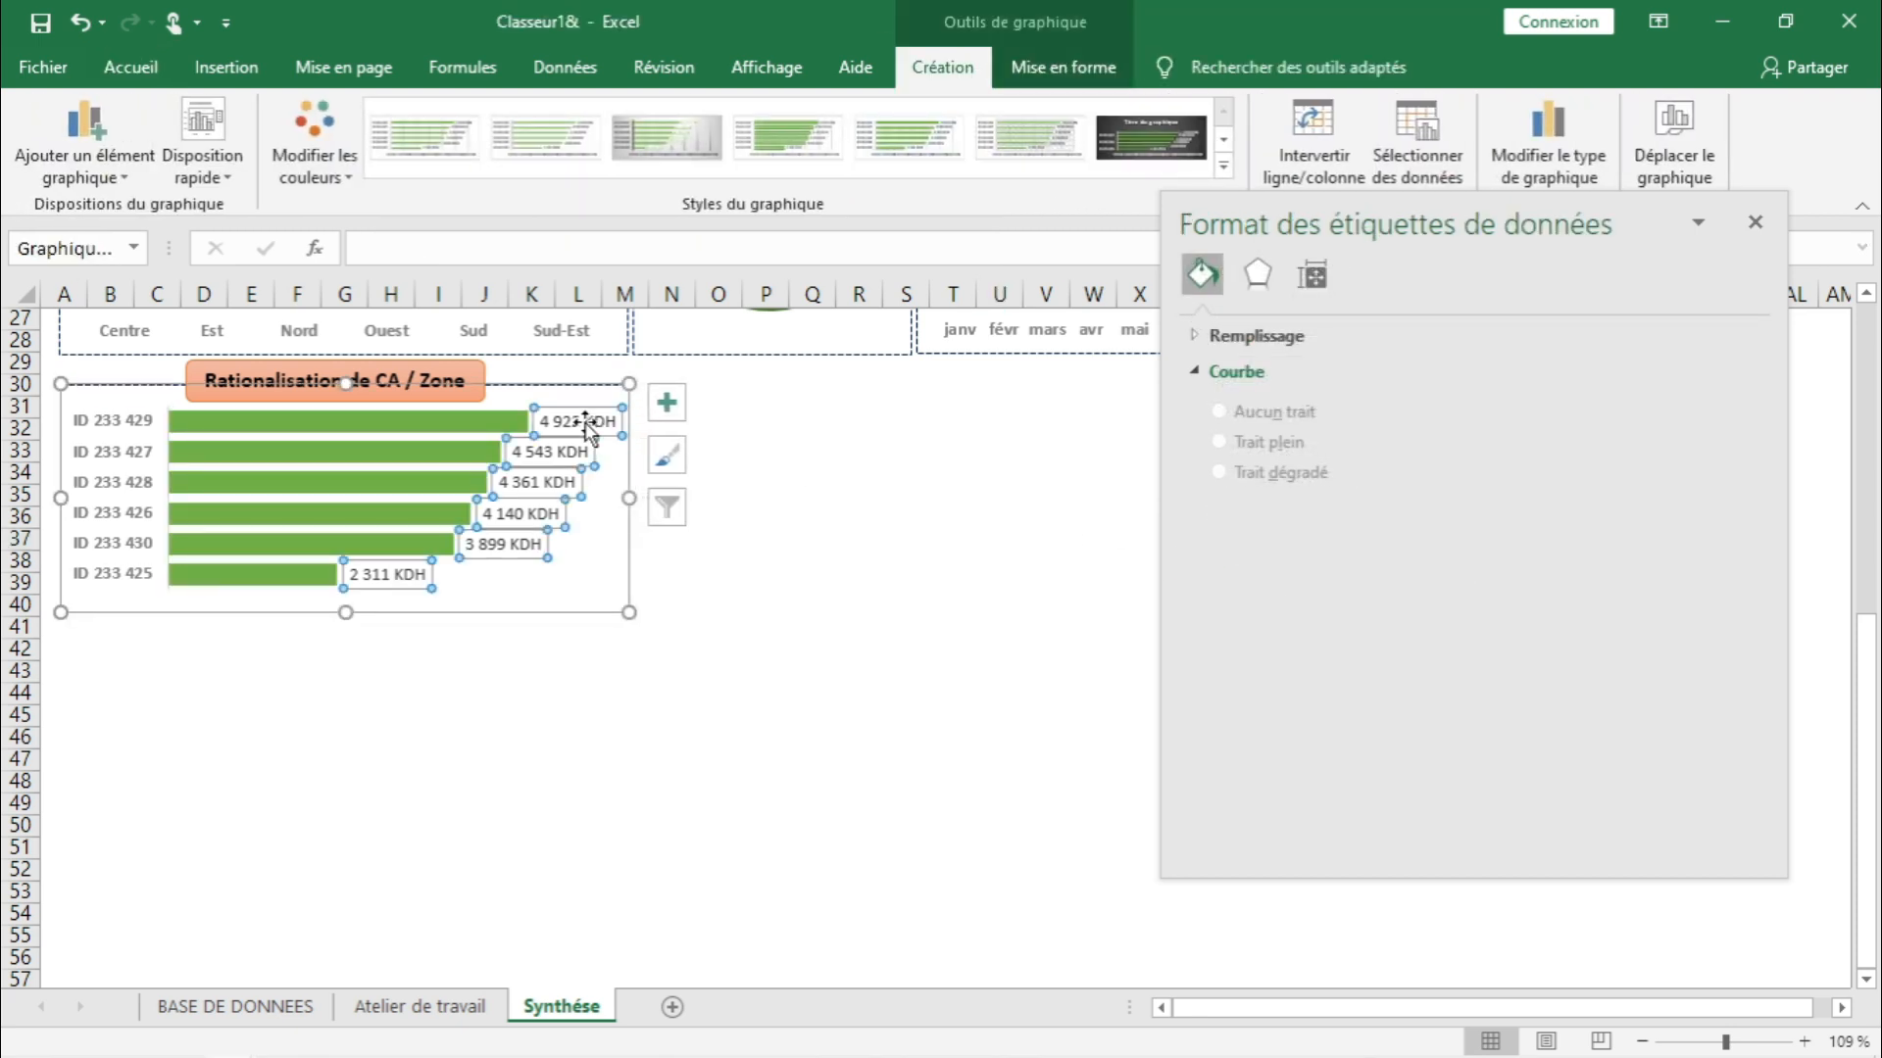
left_click(457, 421)
right_click(460, 423)
left_click(621, 387)
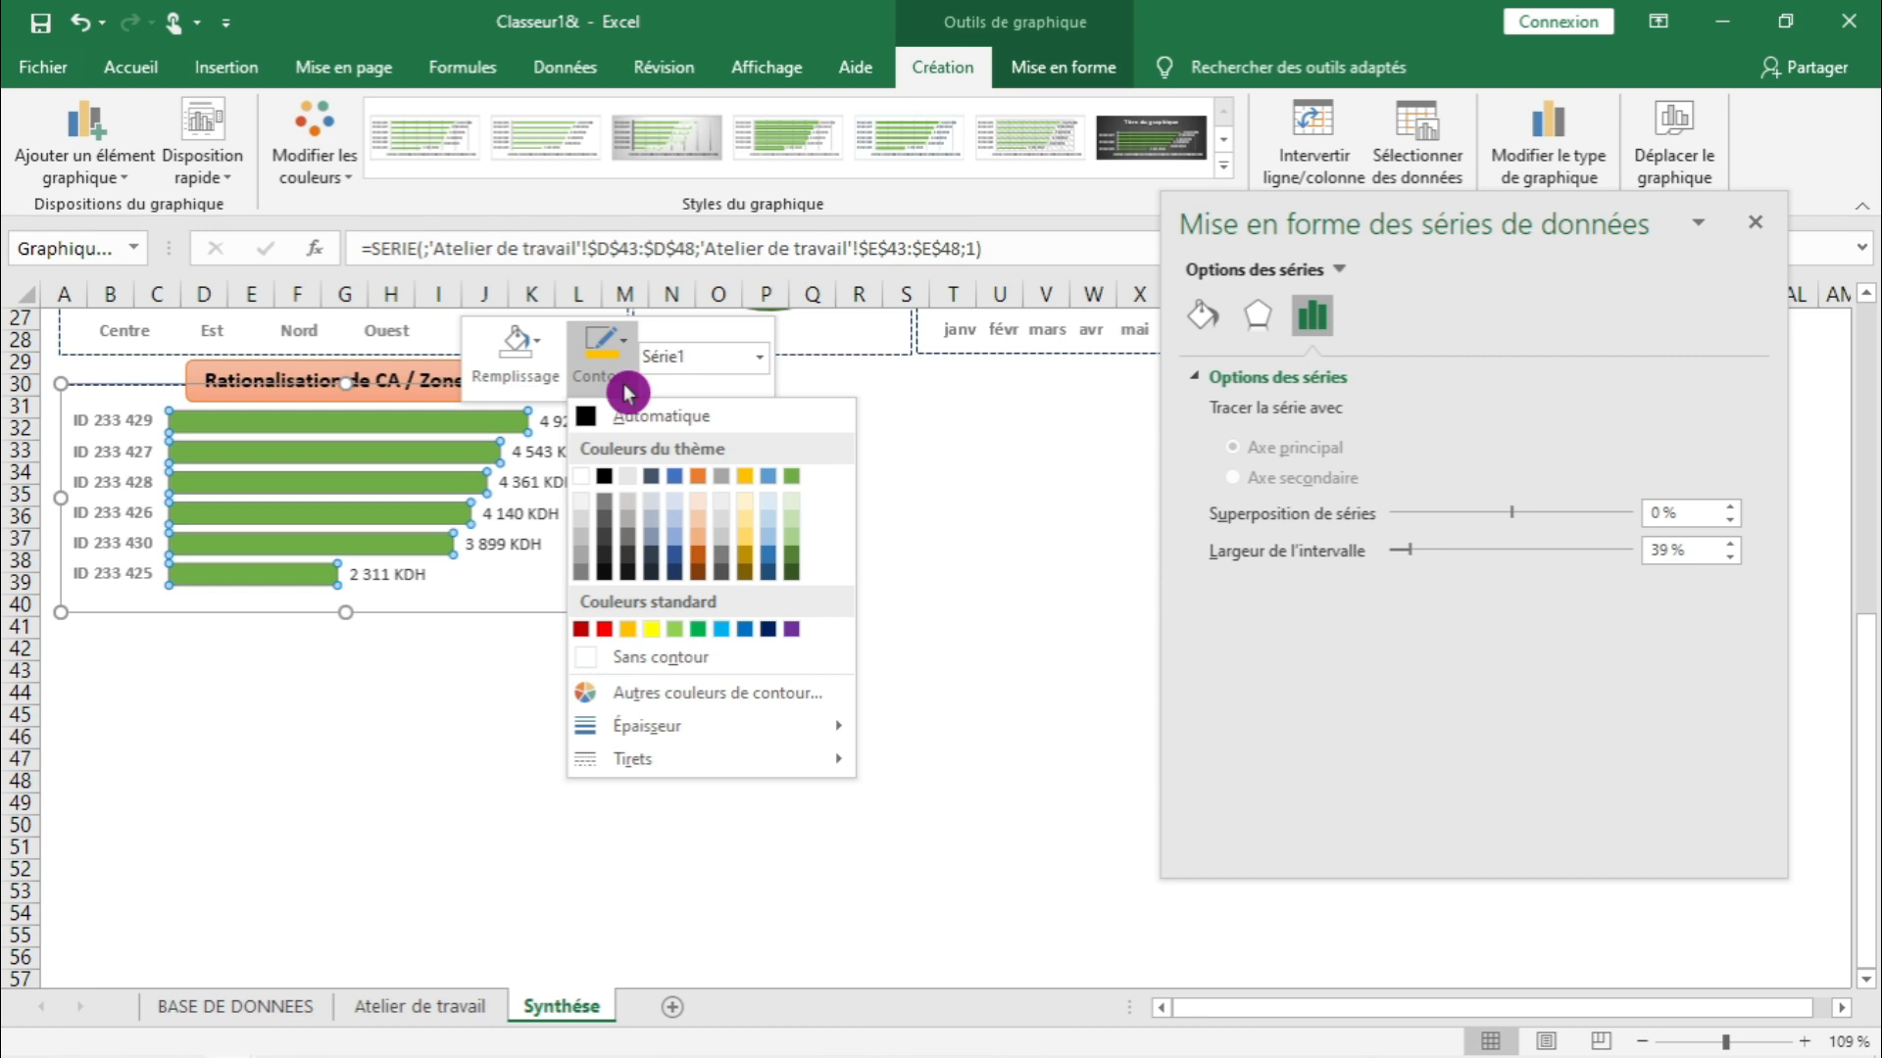
left_click(777, 627)
left_click(777, 715)
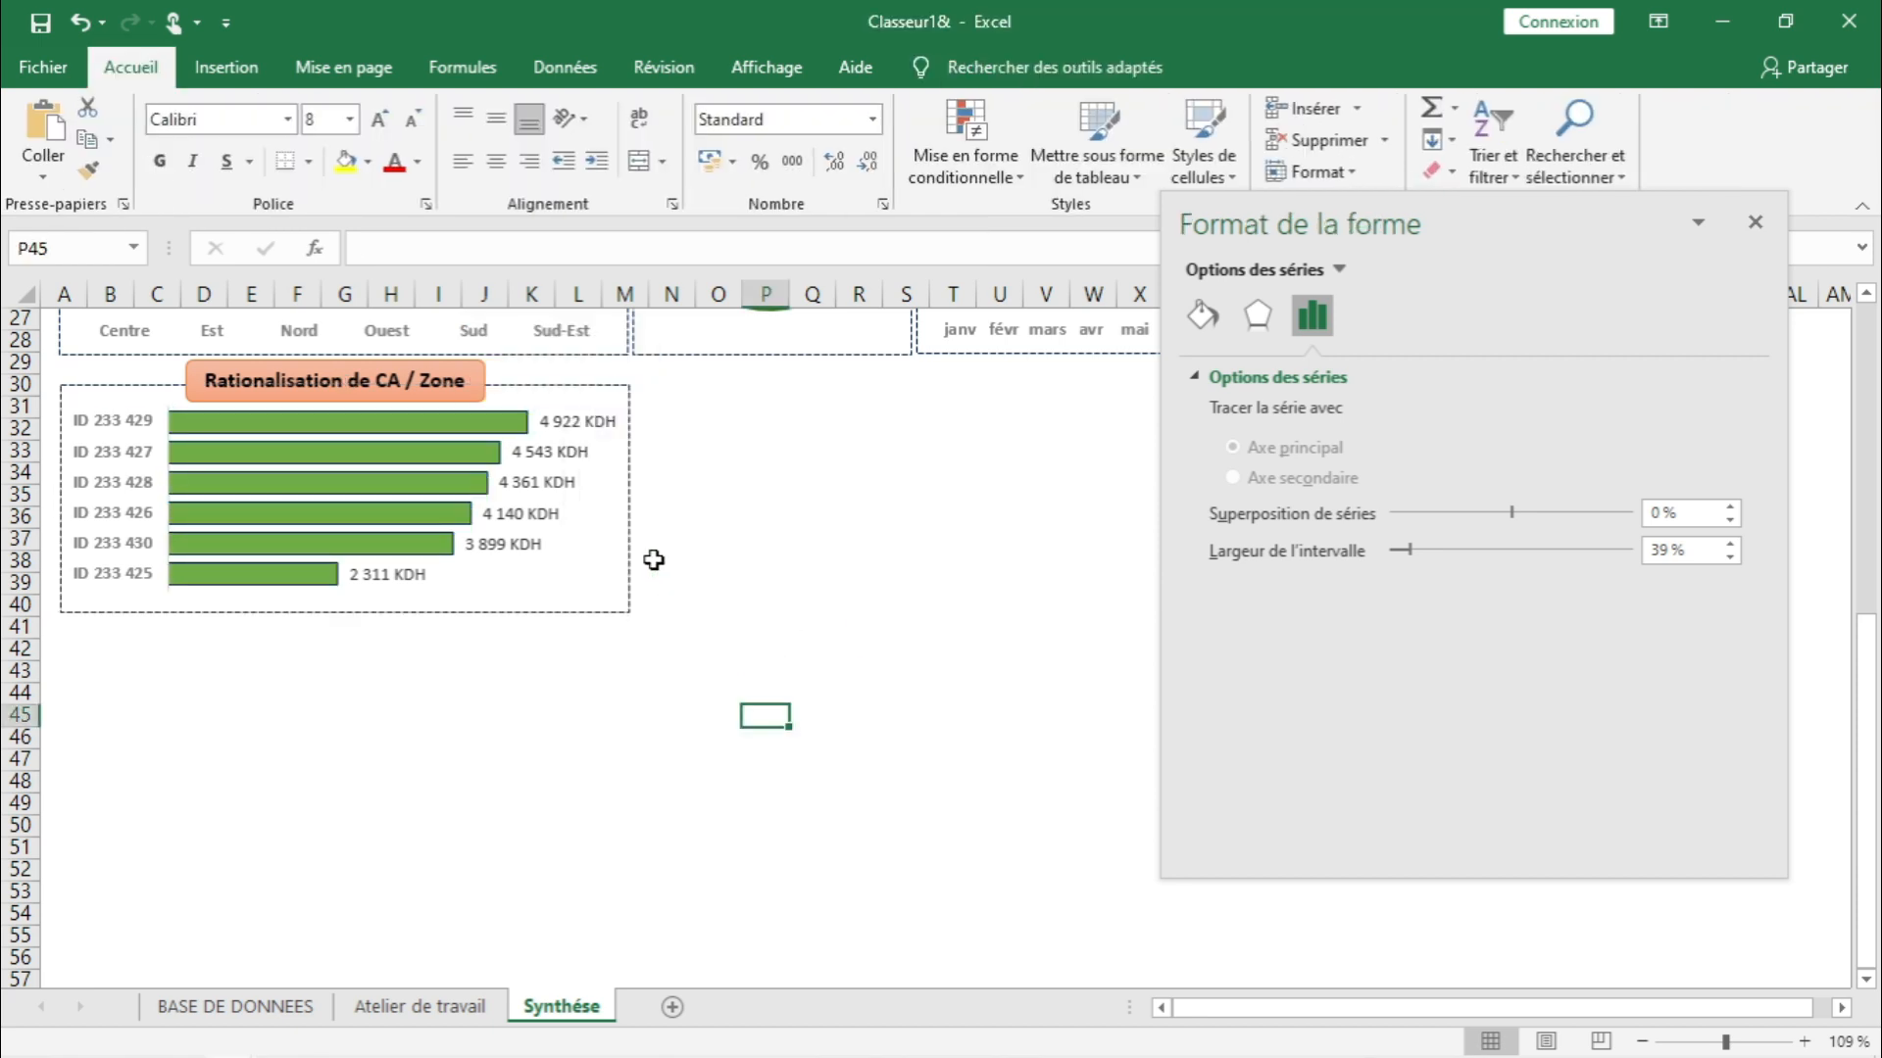
- Make the bar chart's data labels bold and blue, and close the formatting pane
left_click(569, 422)
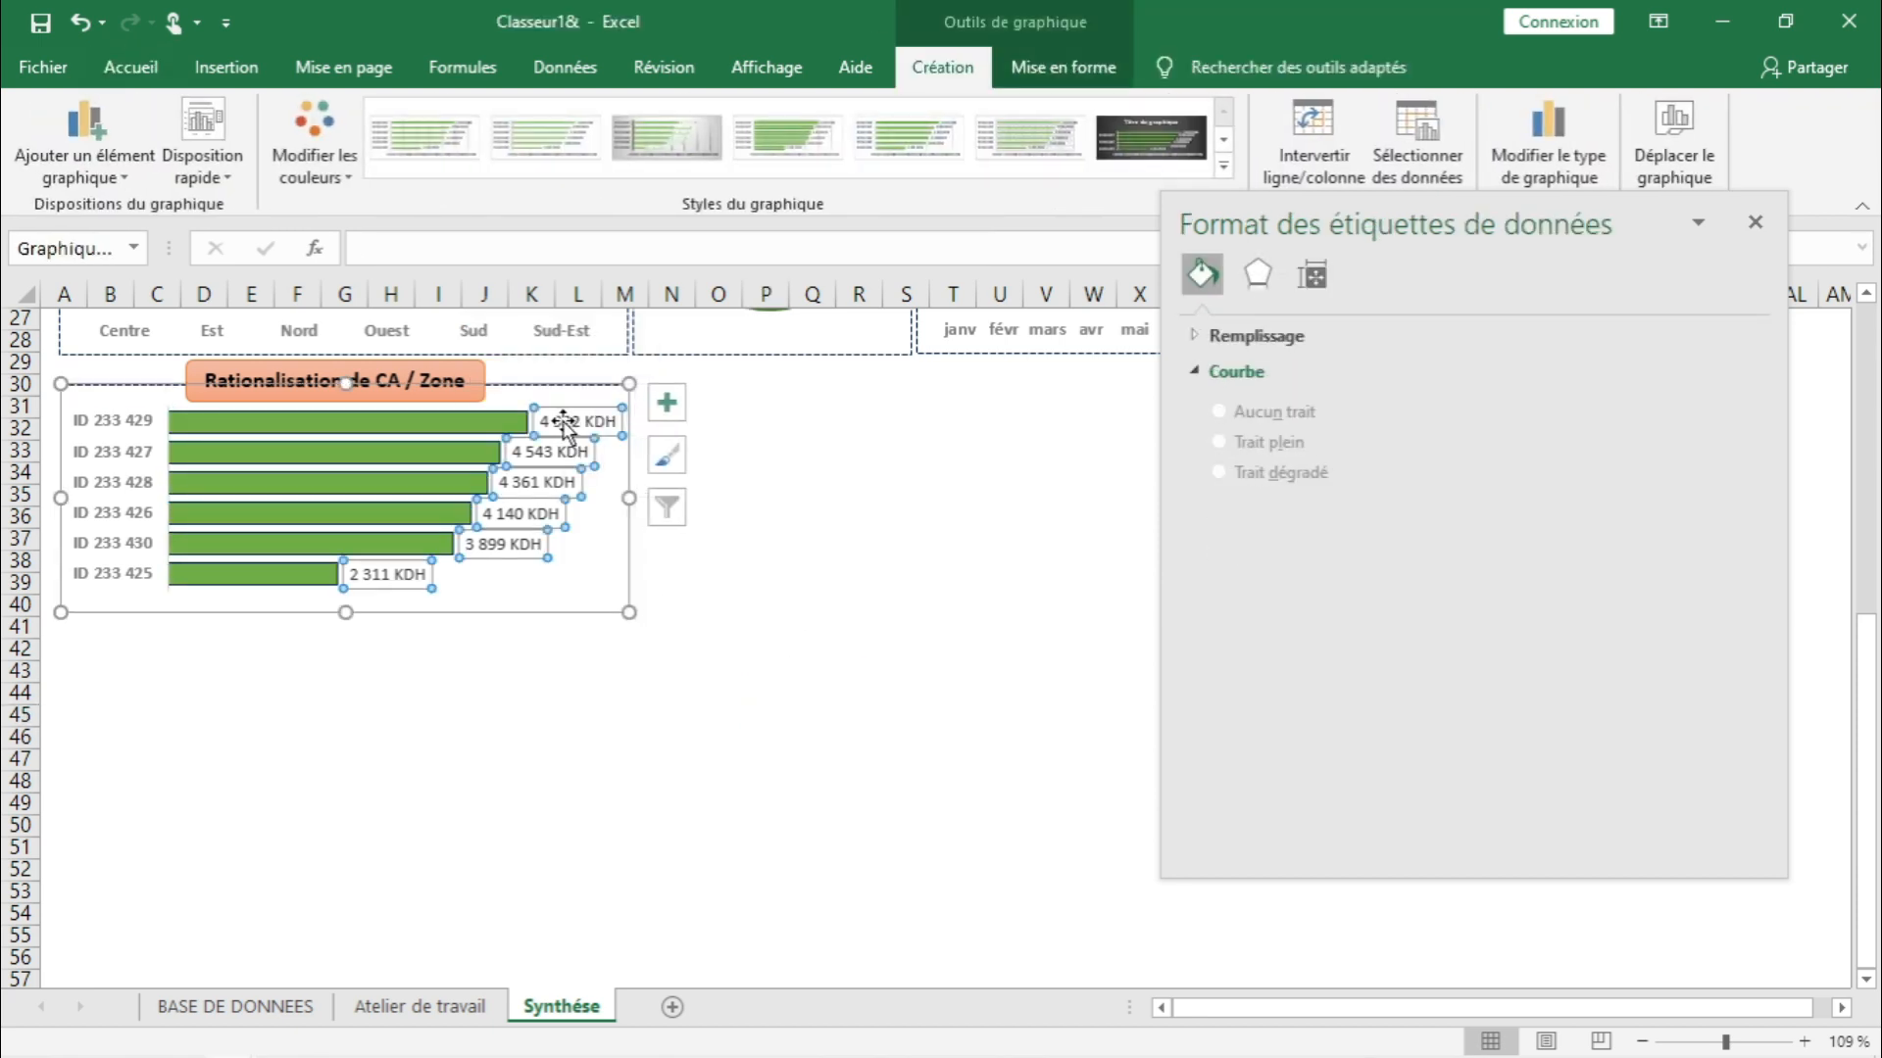
left_click(134, 67)
left_click(165, 166)
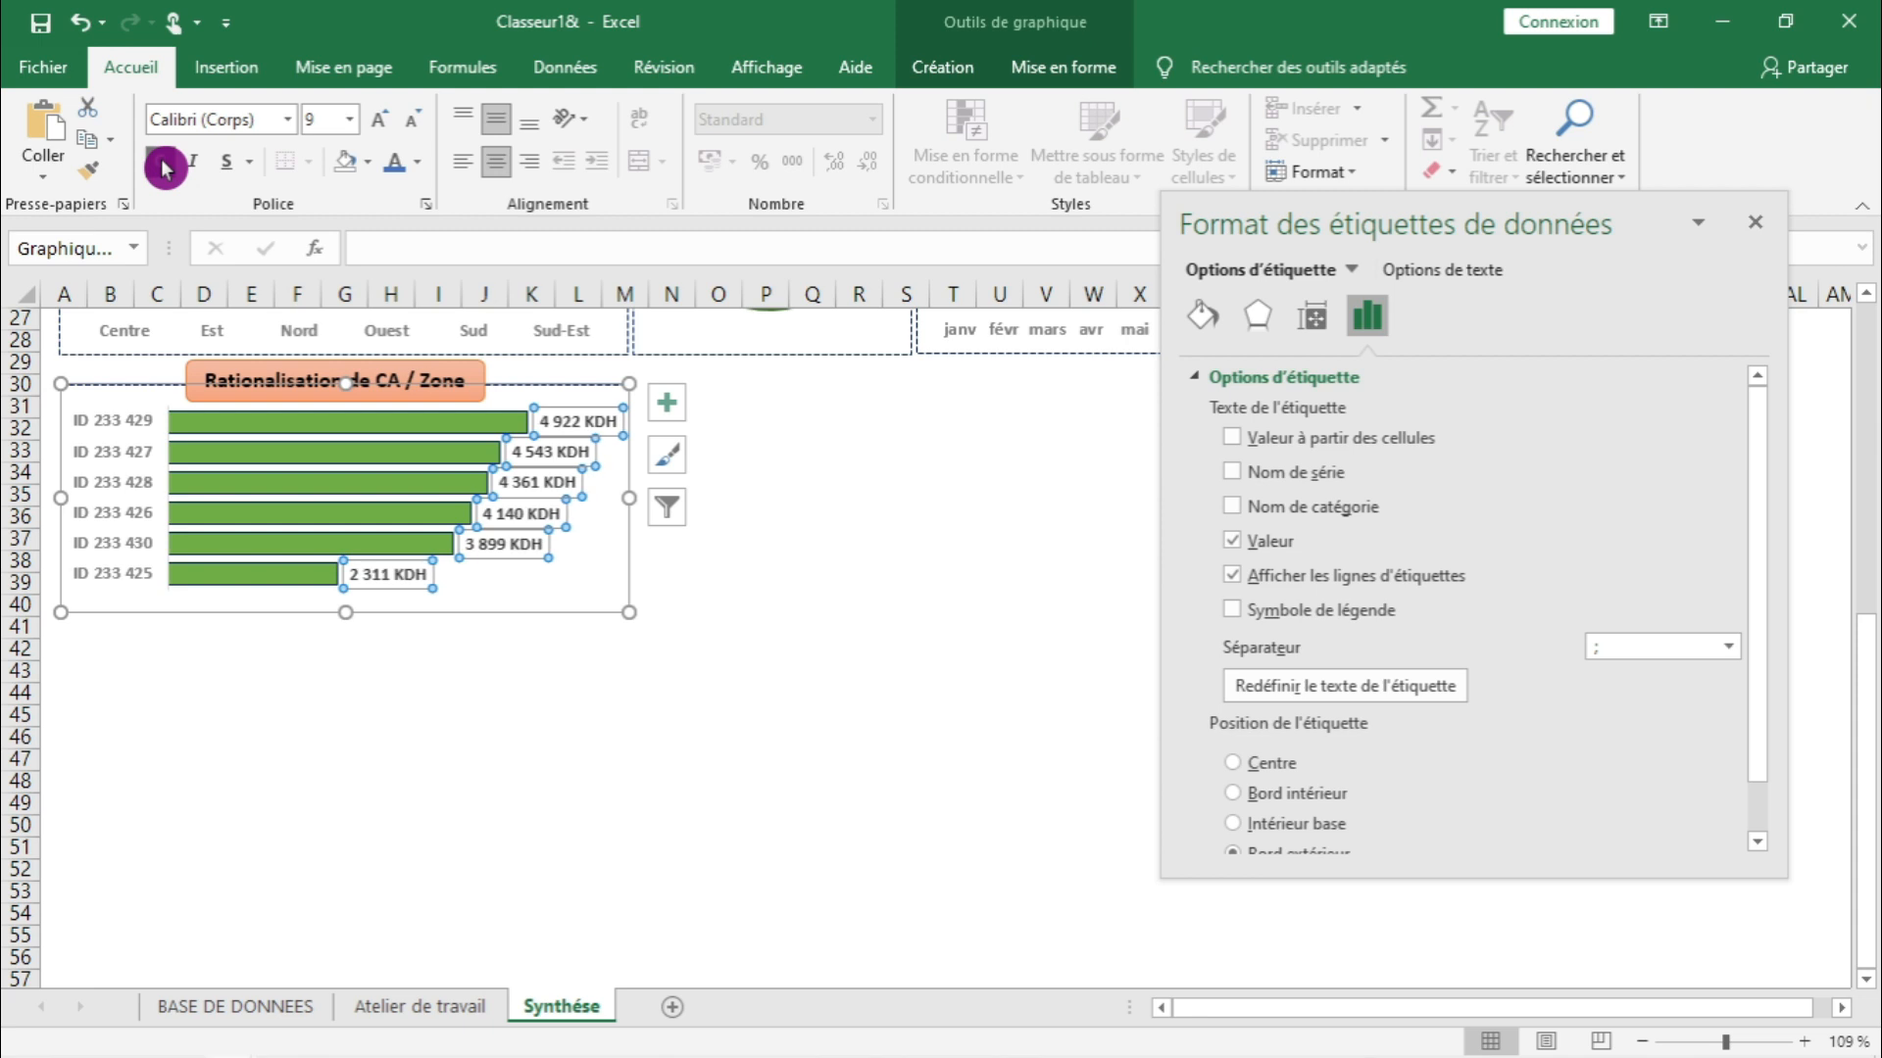
left_click(397, 167)
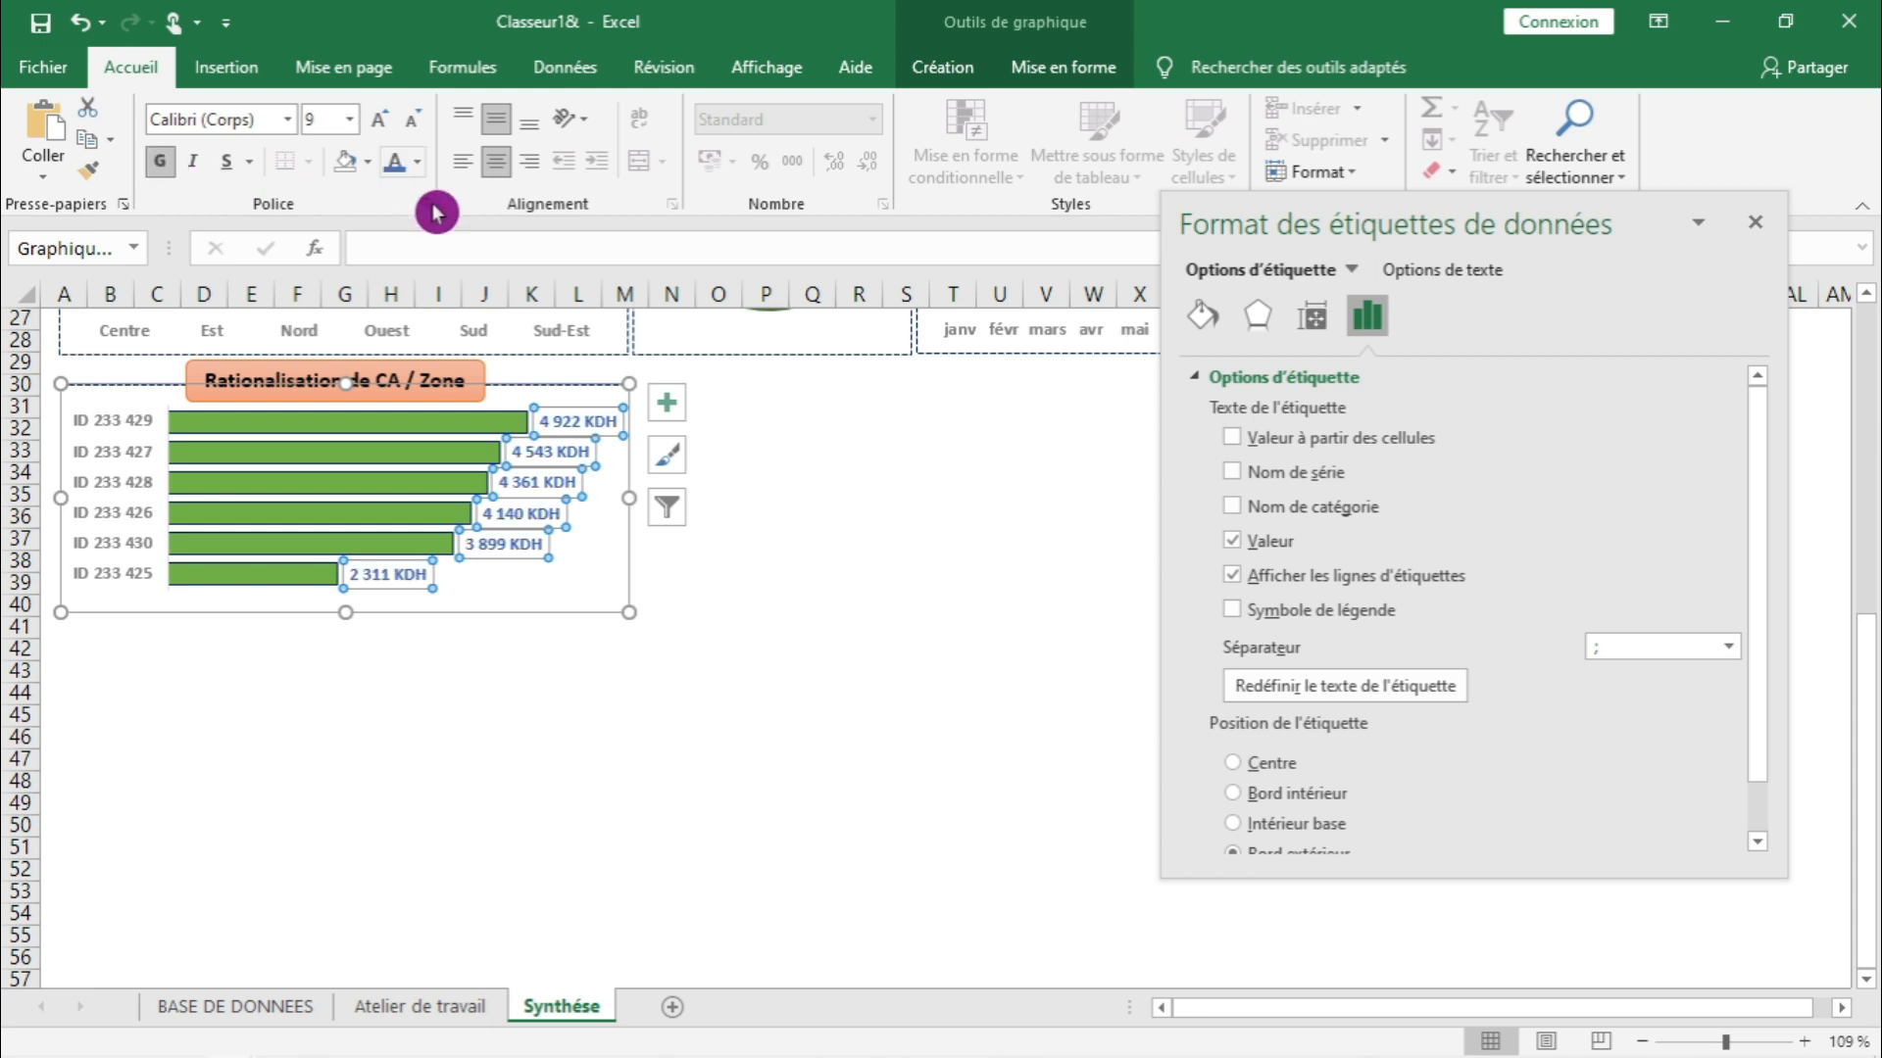
left_click(765, 494)
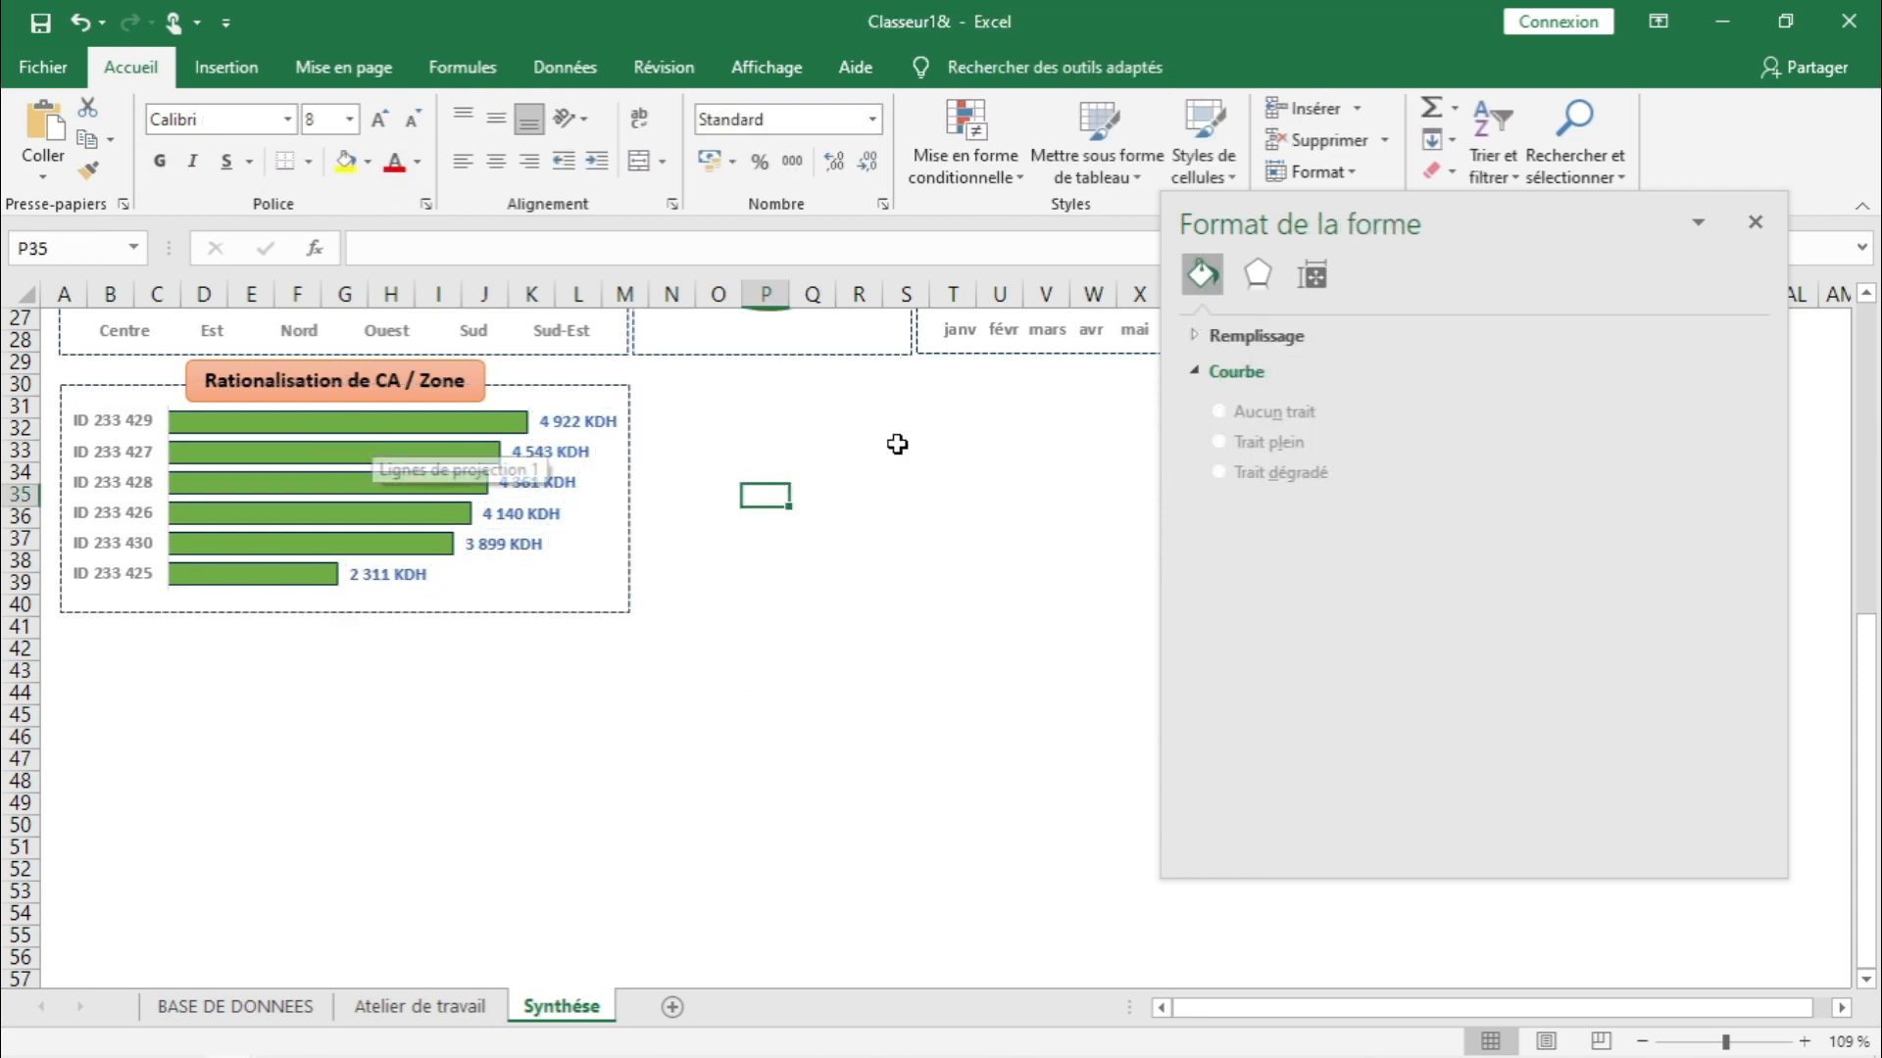
left_click(1755, 223)
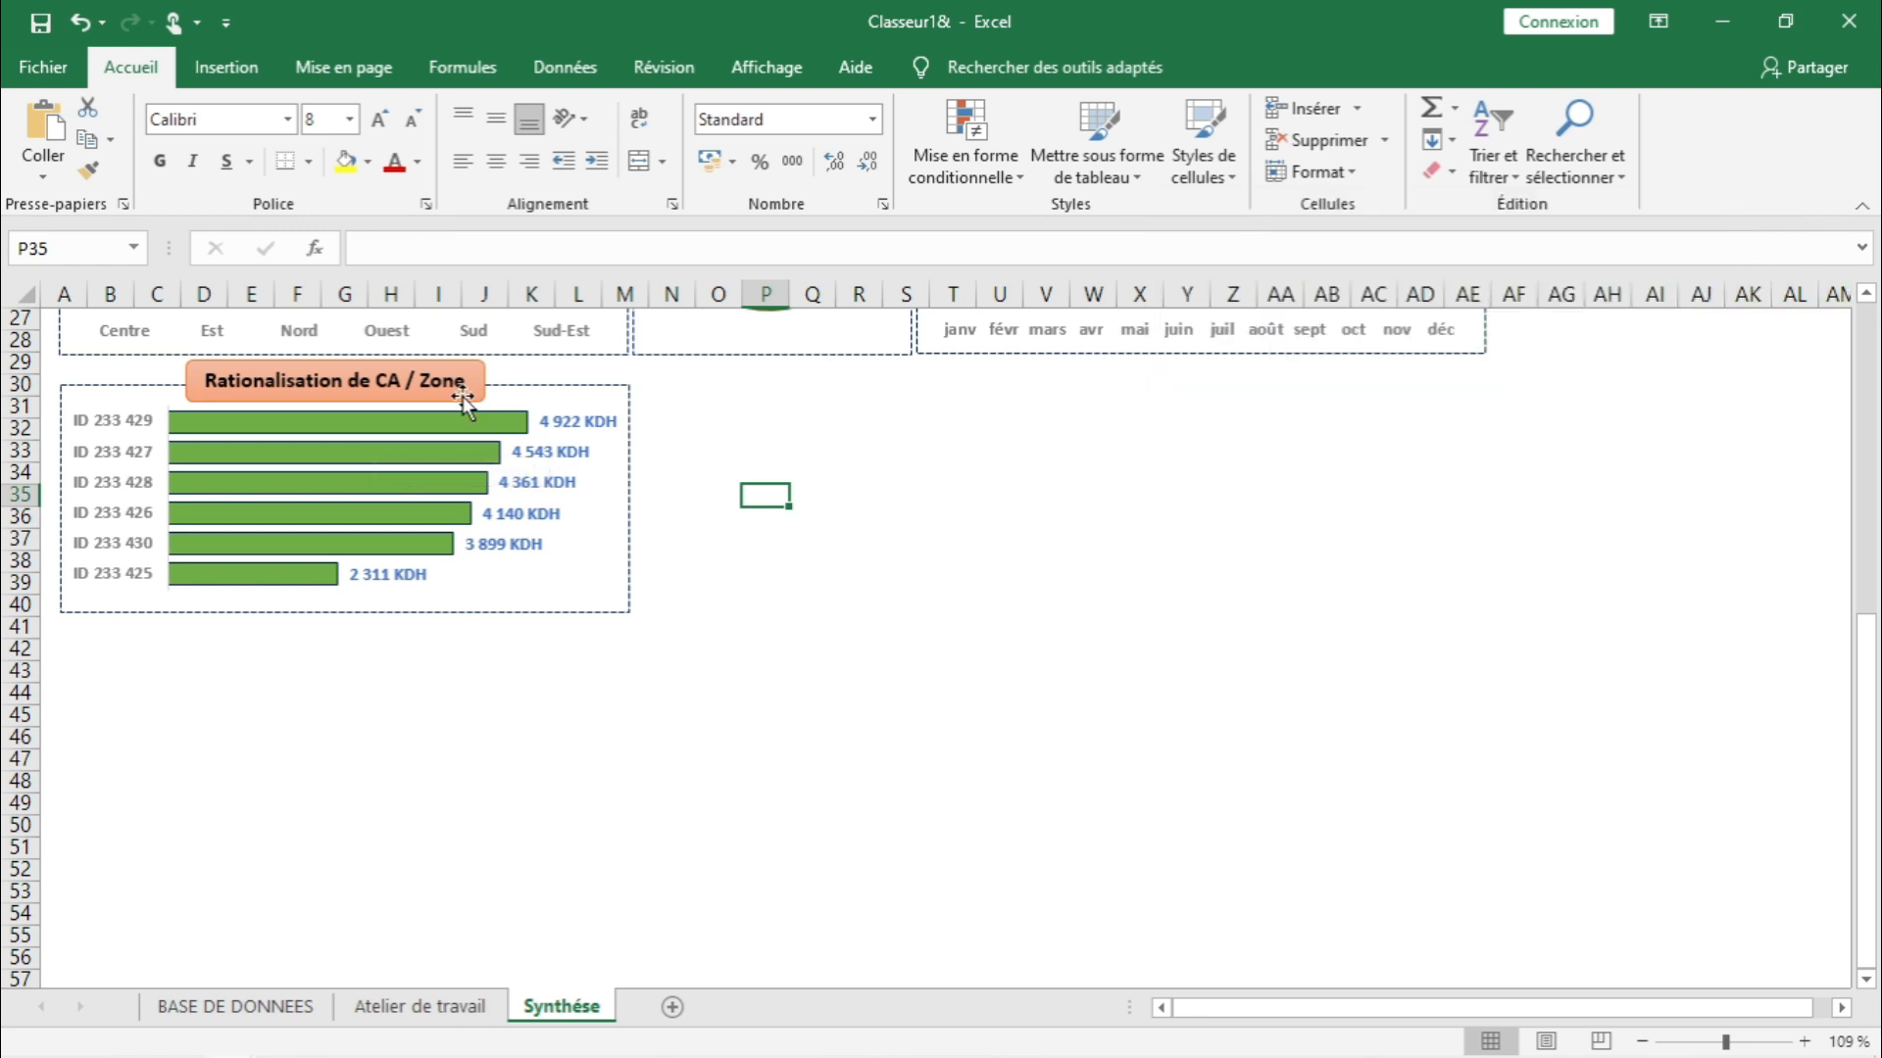
- Retitle the label above the Commercial bar chart "Statistiques des commerciaux" and widen its shape so the text fits on one line
left_click_drag(465, 381, 214, 382)
type("s")
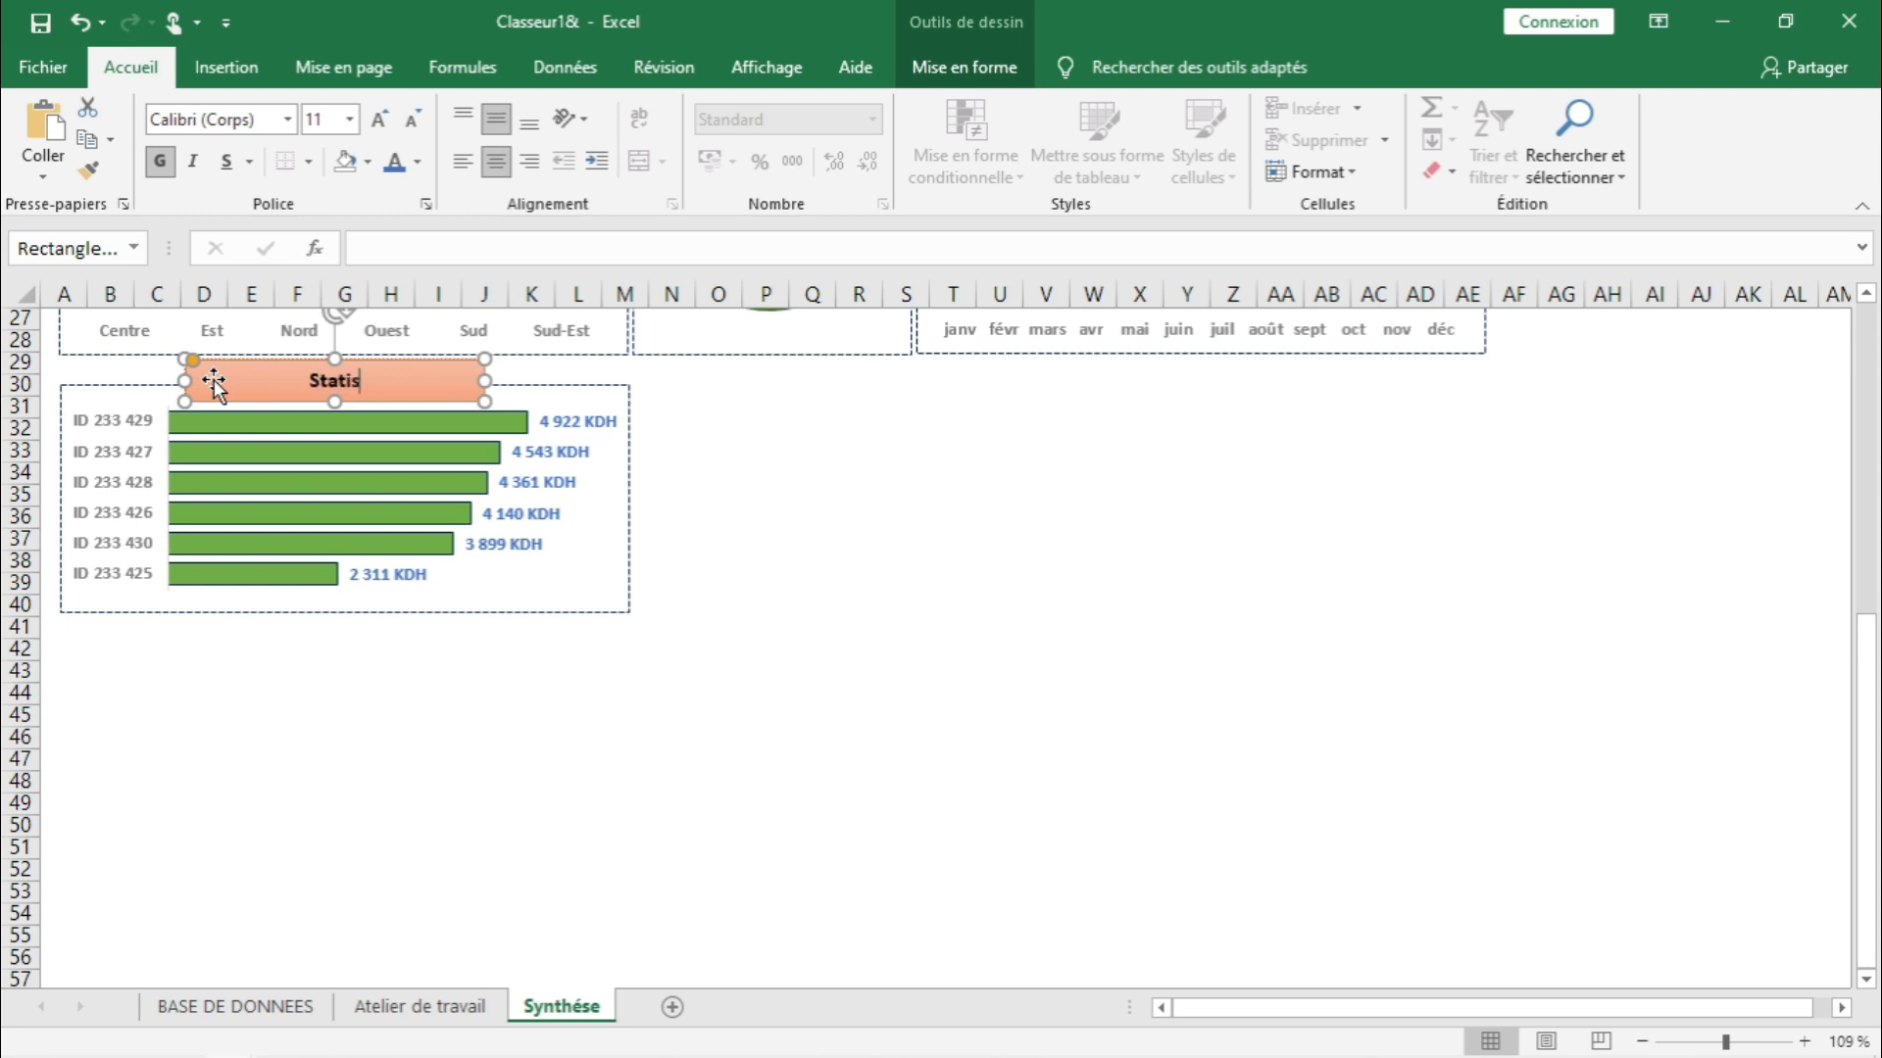
type("tatistiques Commu")
key("BackSpace")
key("BackSpace")
key("BackSpace")
key("BackSpace")
key("BackSpace")
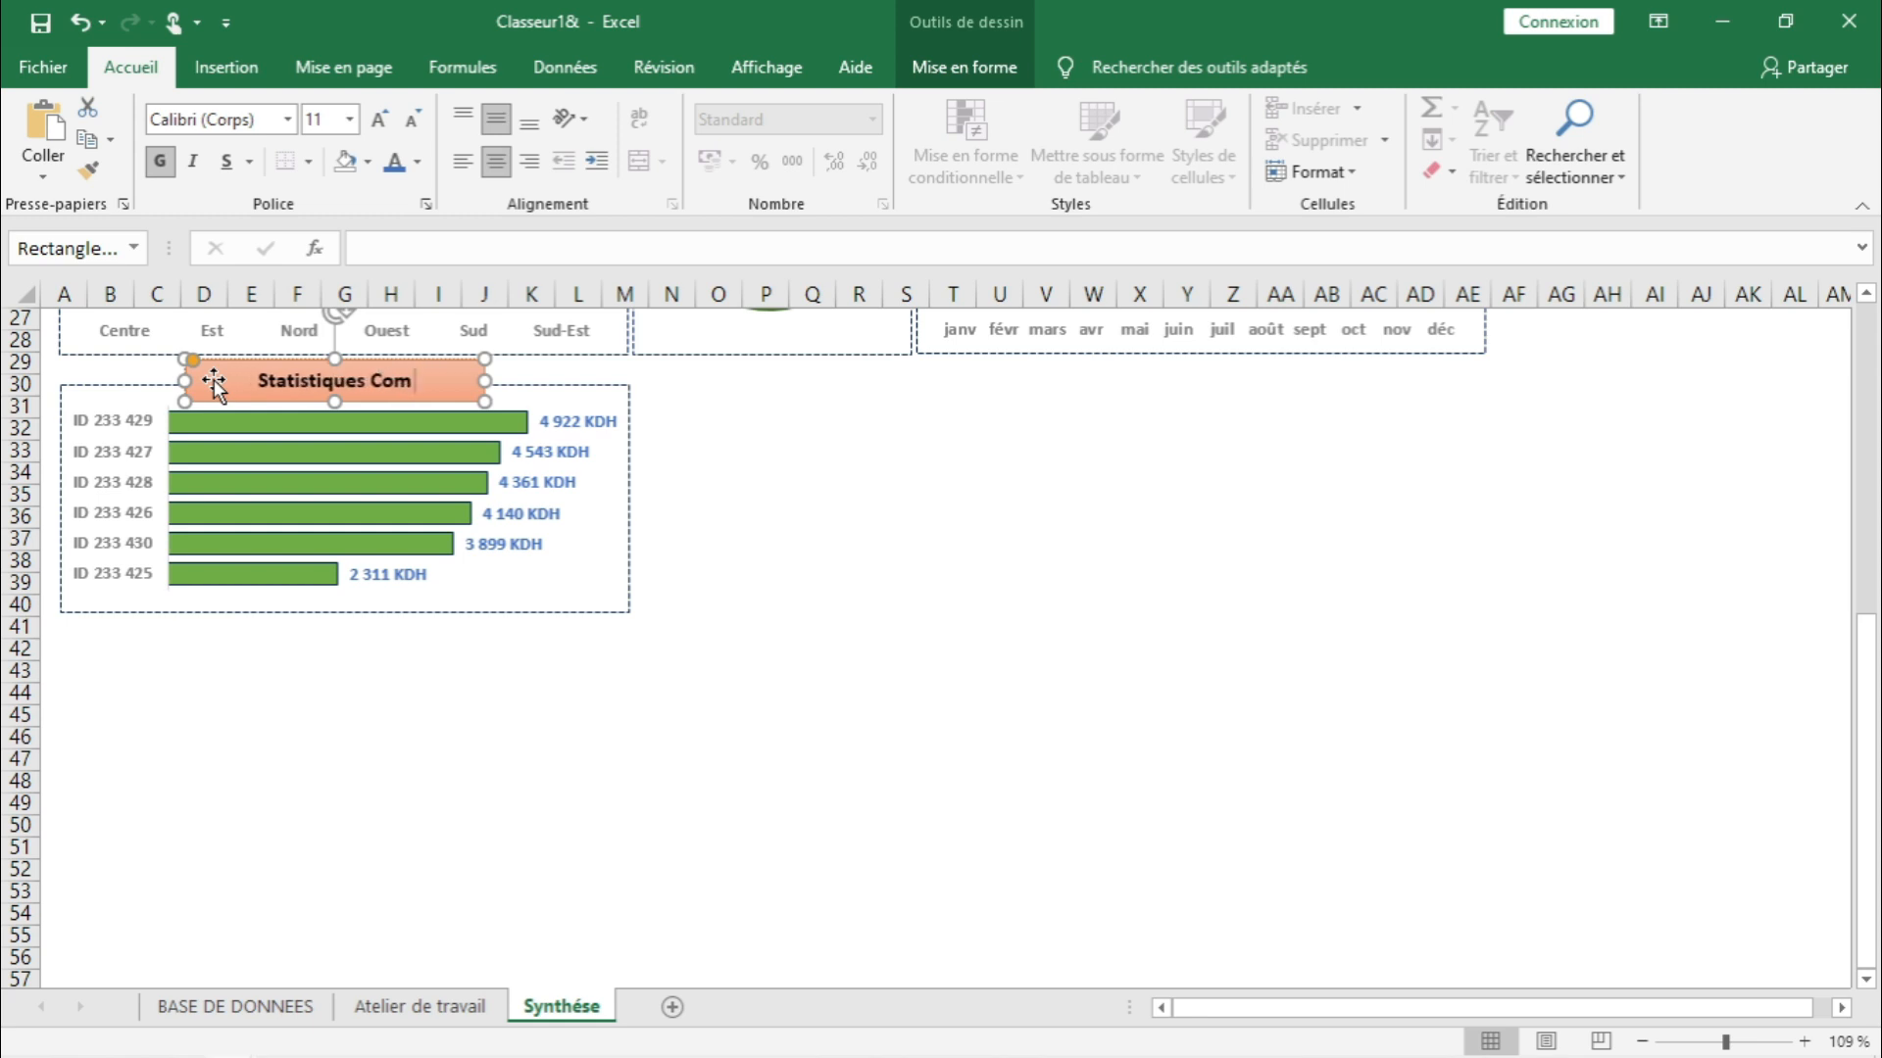
type("des c")
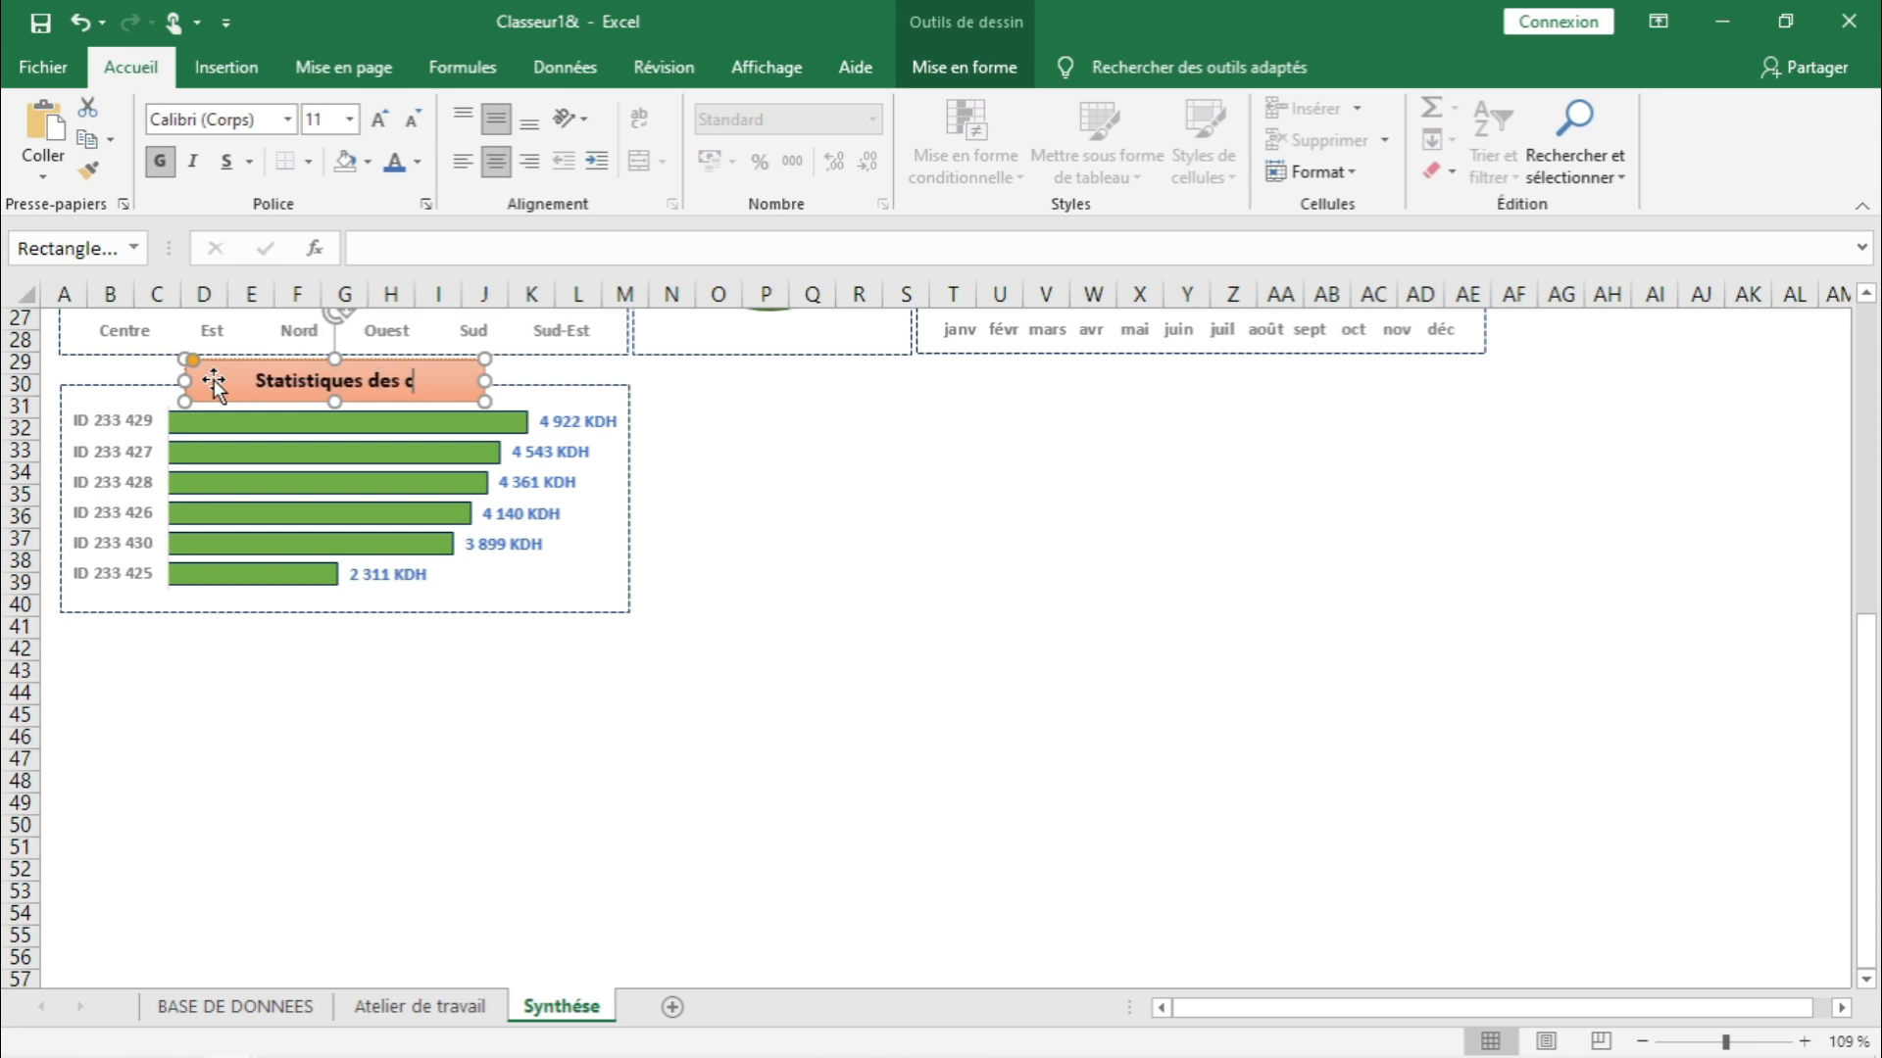
type("ommerci")
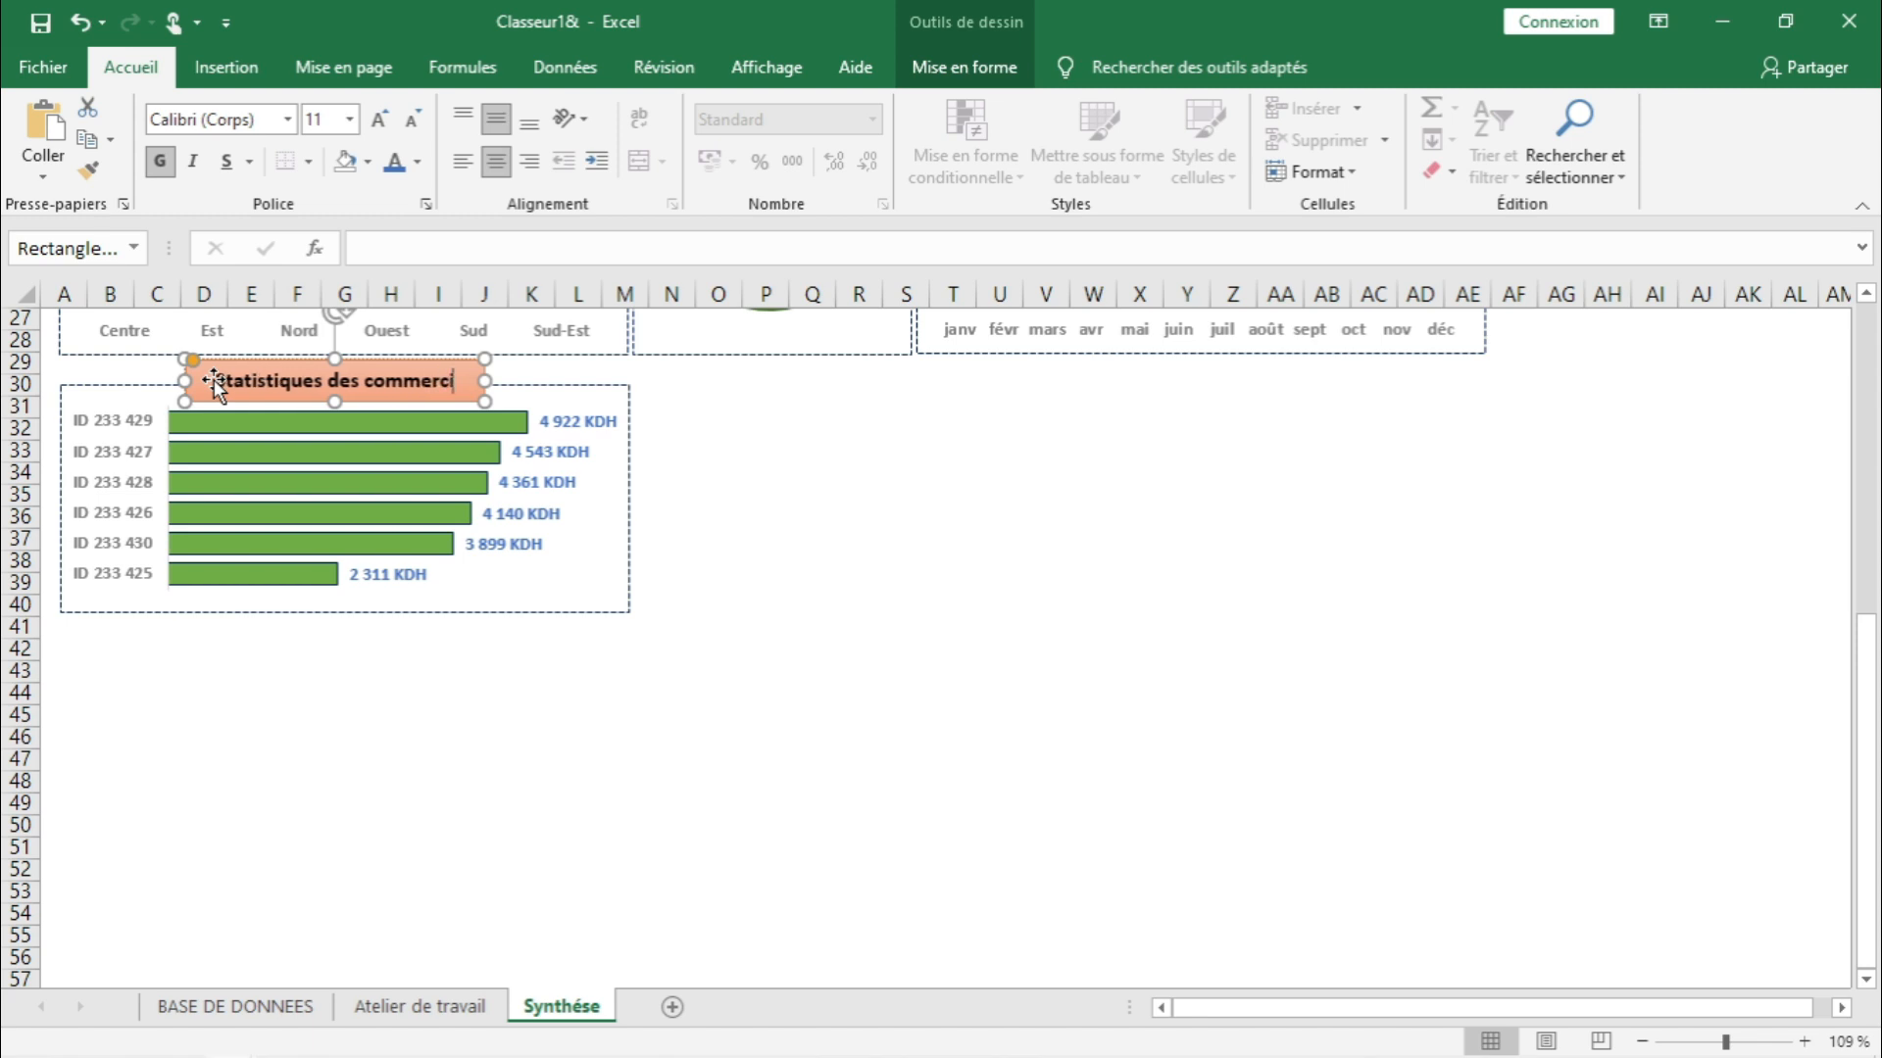
type("aux")
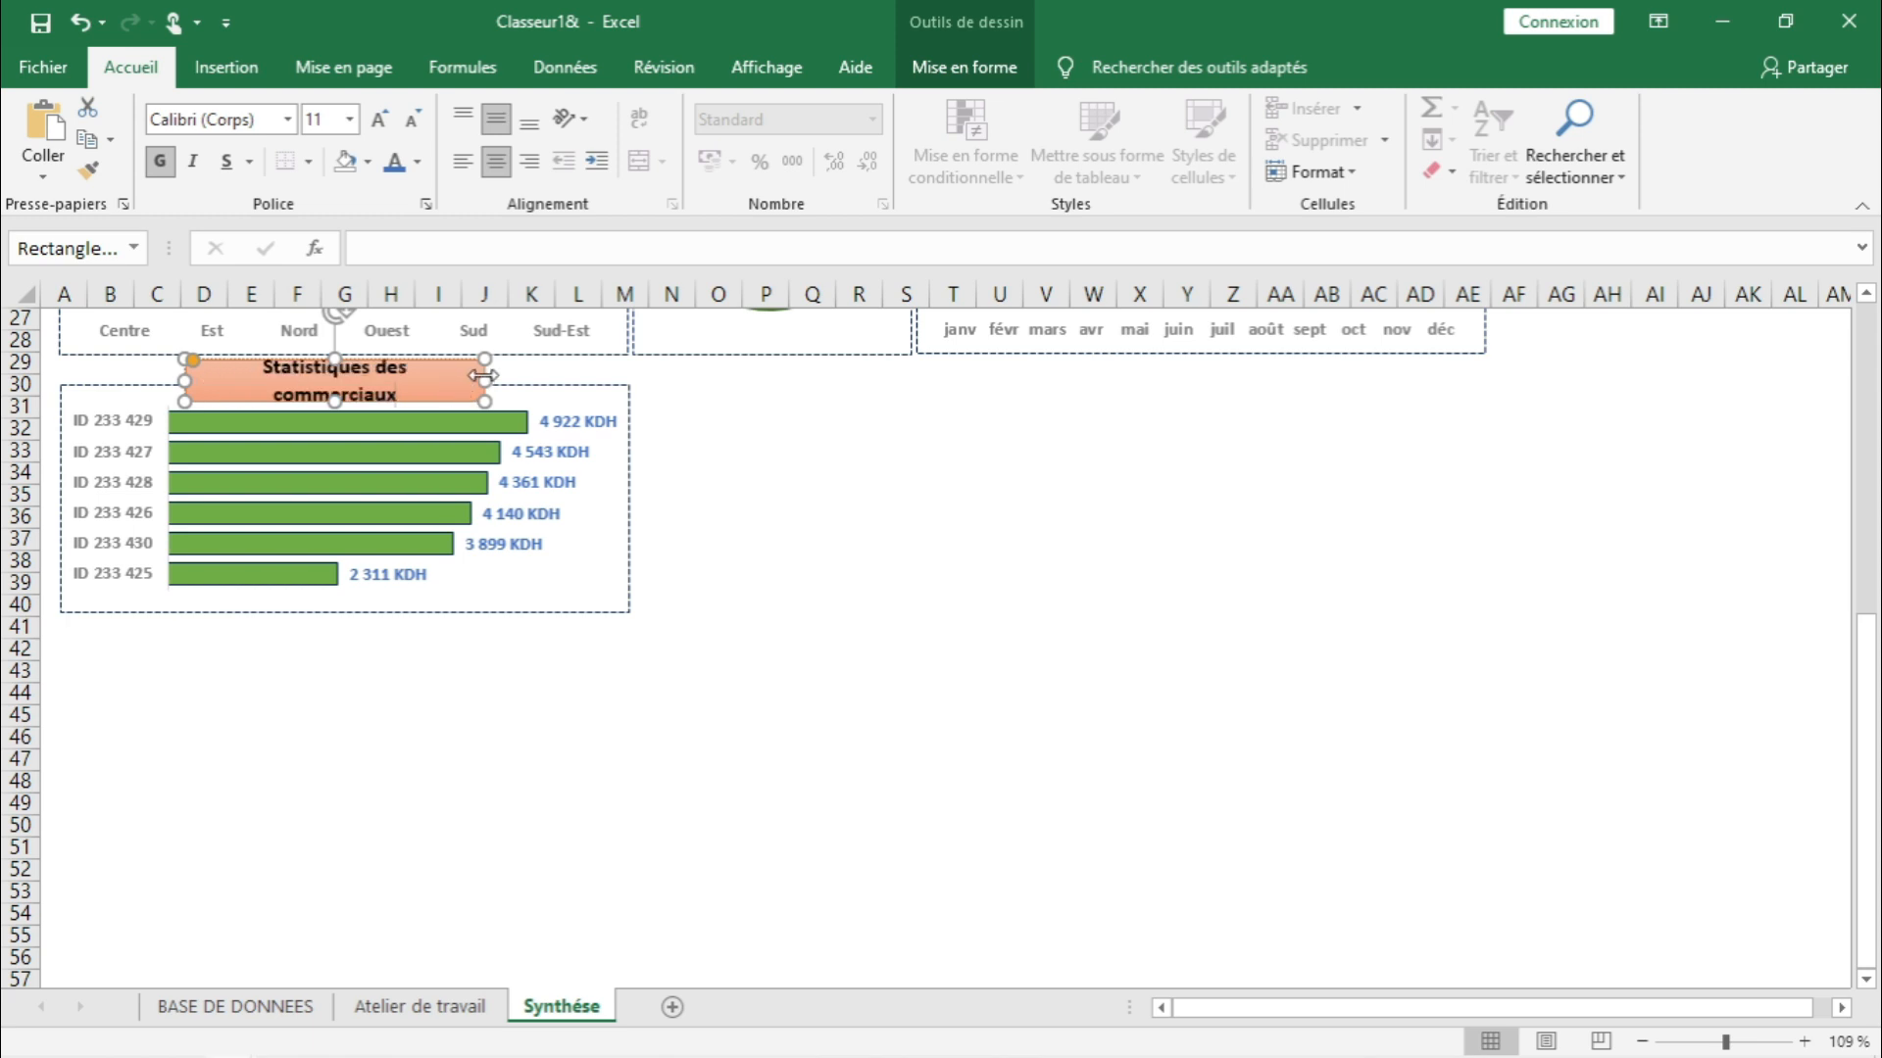
left_click_drag(482, 376, 496, 378)
left_click(374, 323)
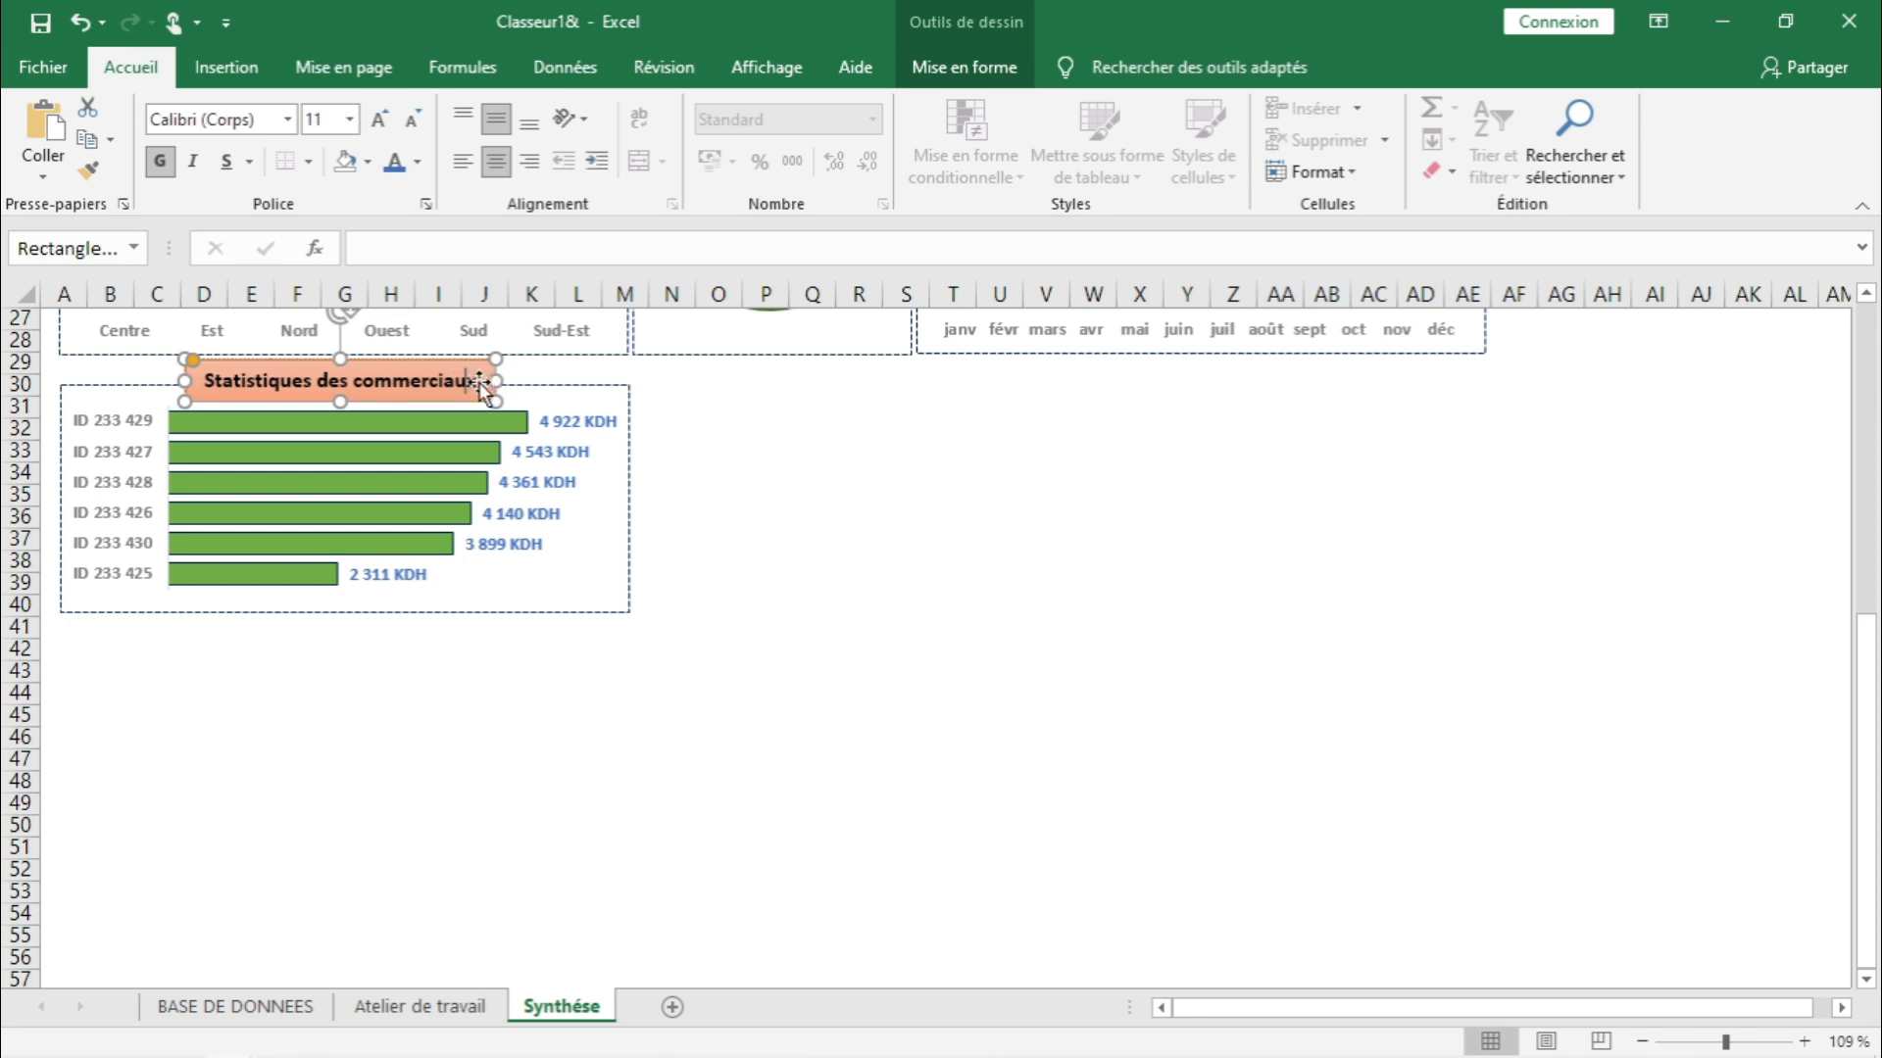
- Check the title in the Tableau de bord commercial reference workbook and change the label's last word to "commercieux"
key("alt+Tab")
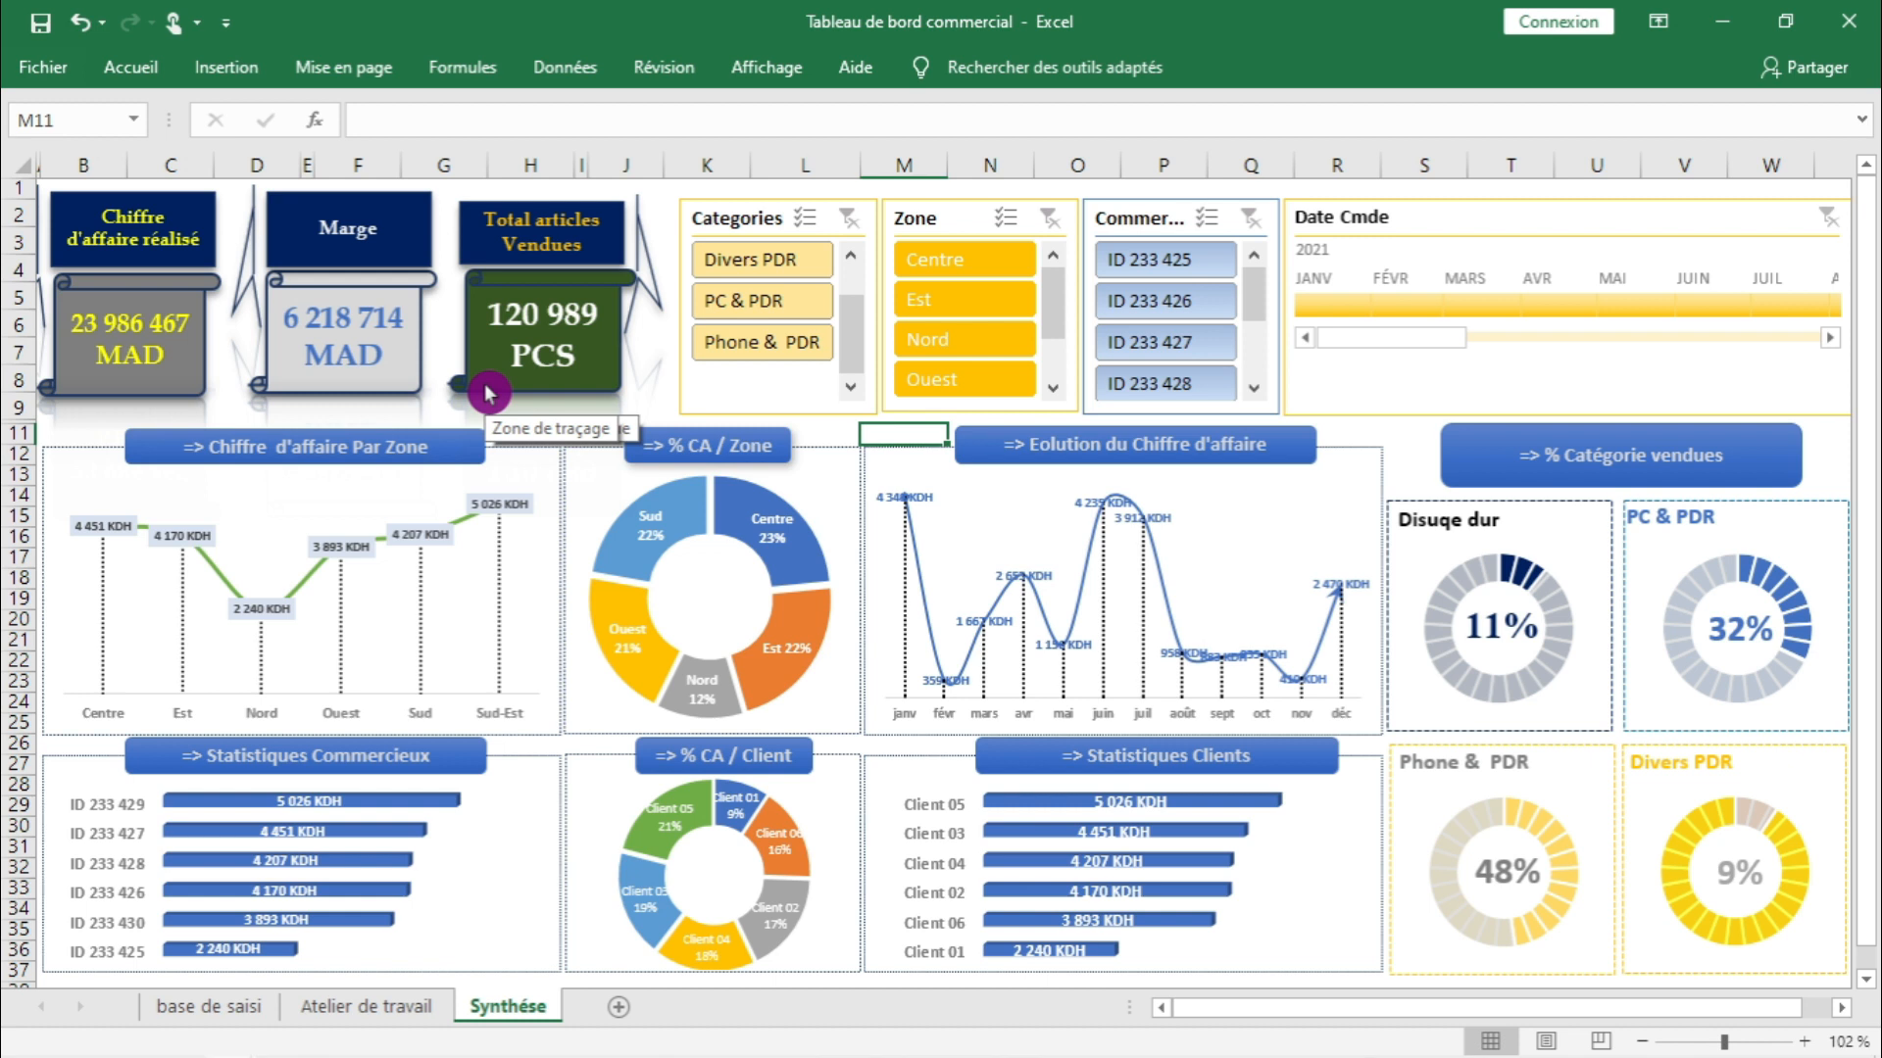
key("alt+Tab")
left_click(488, 394)
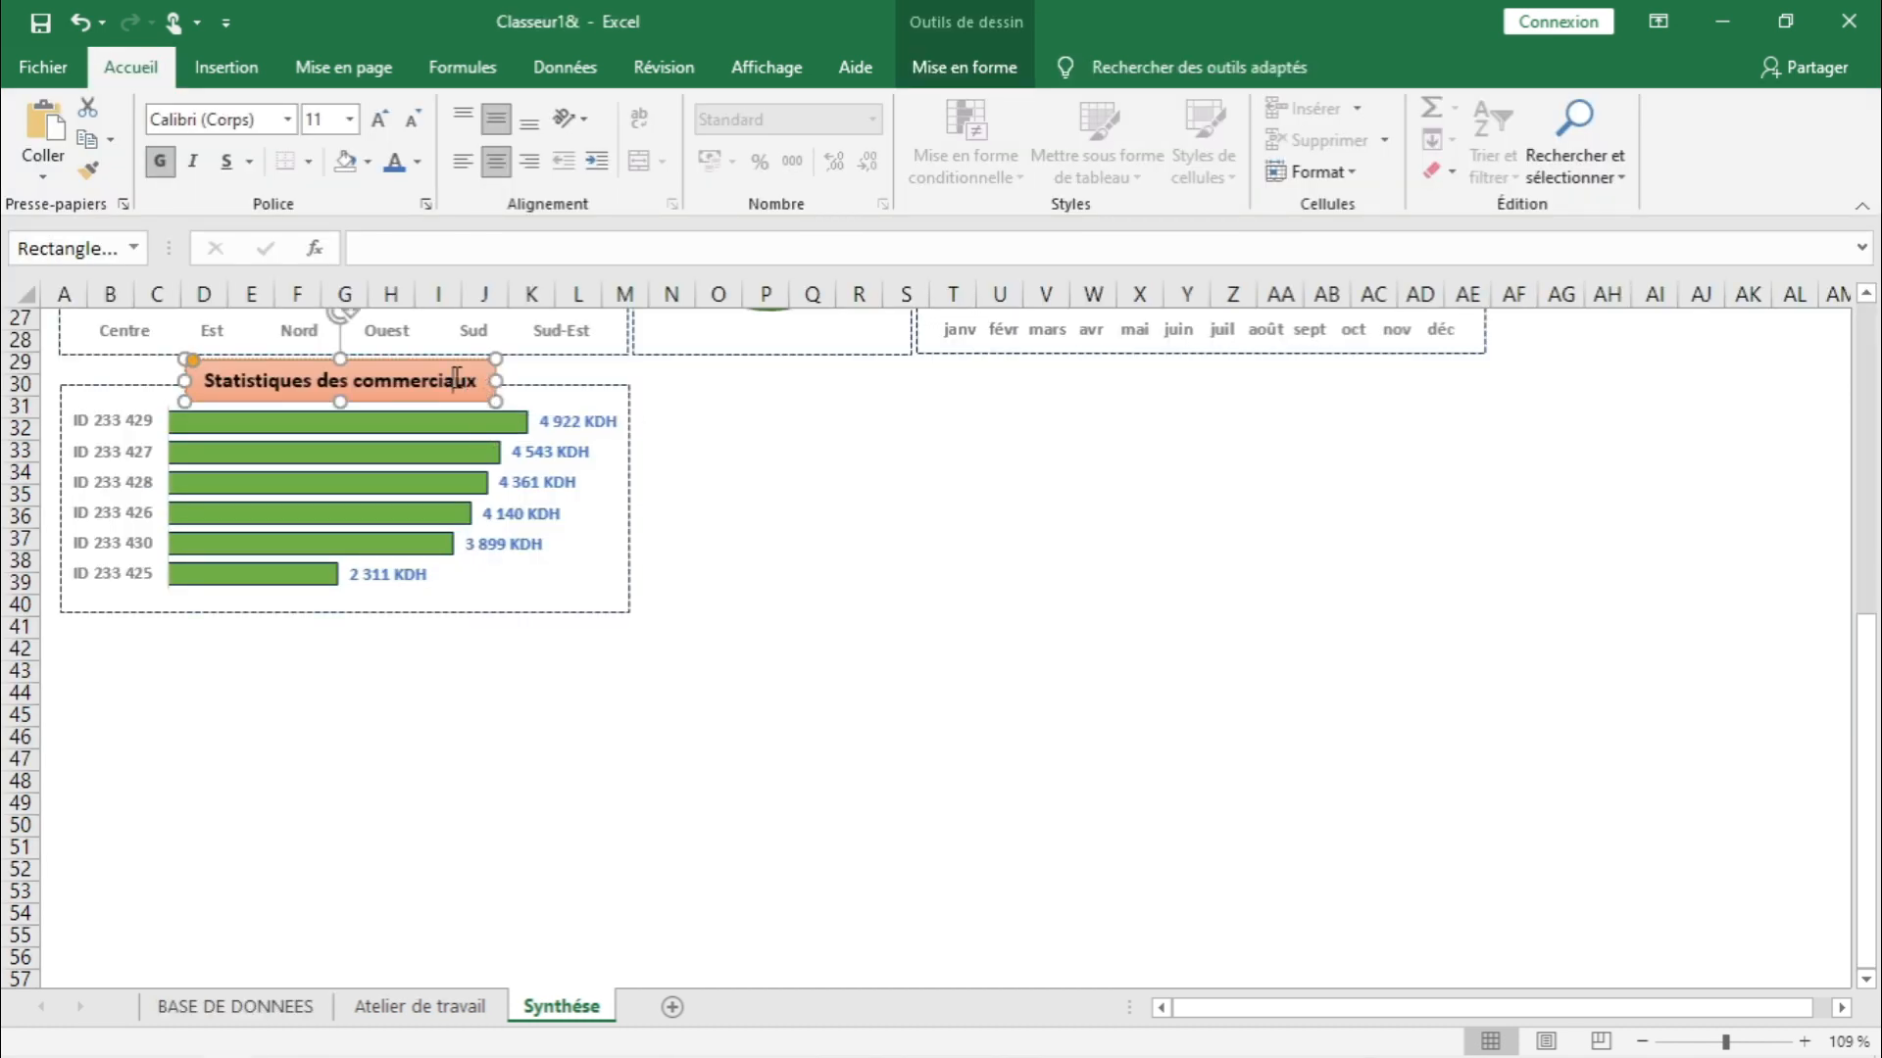
key("BackSpace")
type("e")
left_click(729, 571)
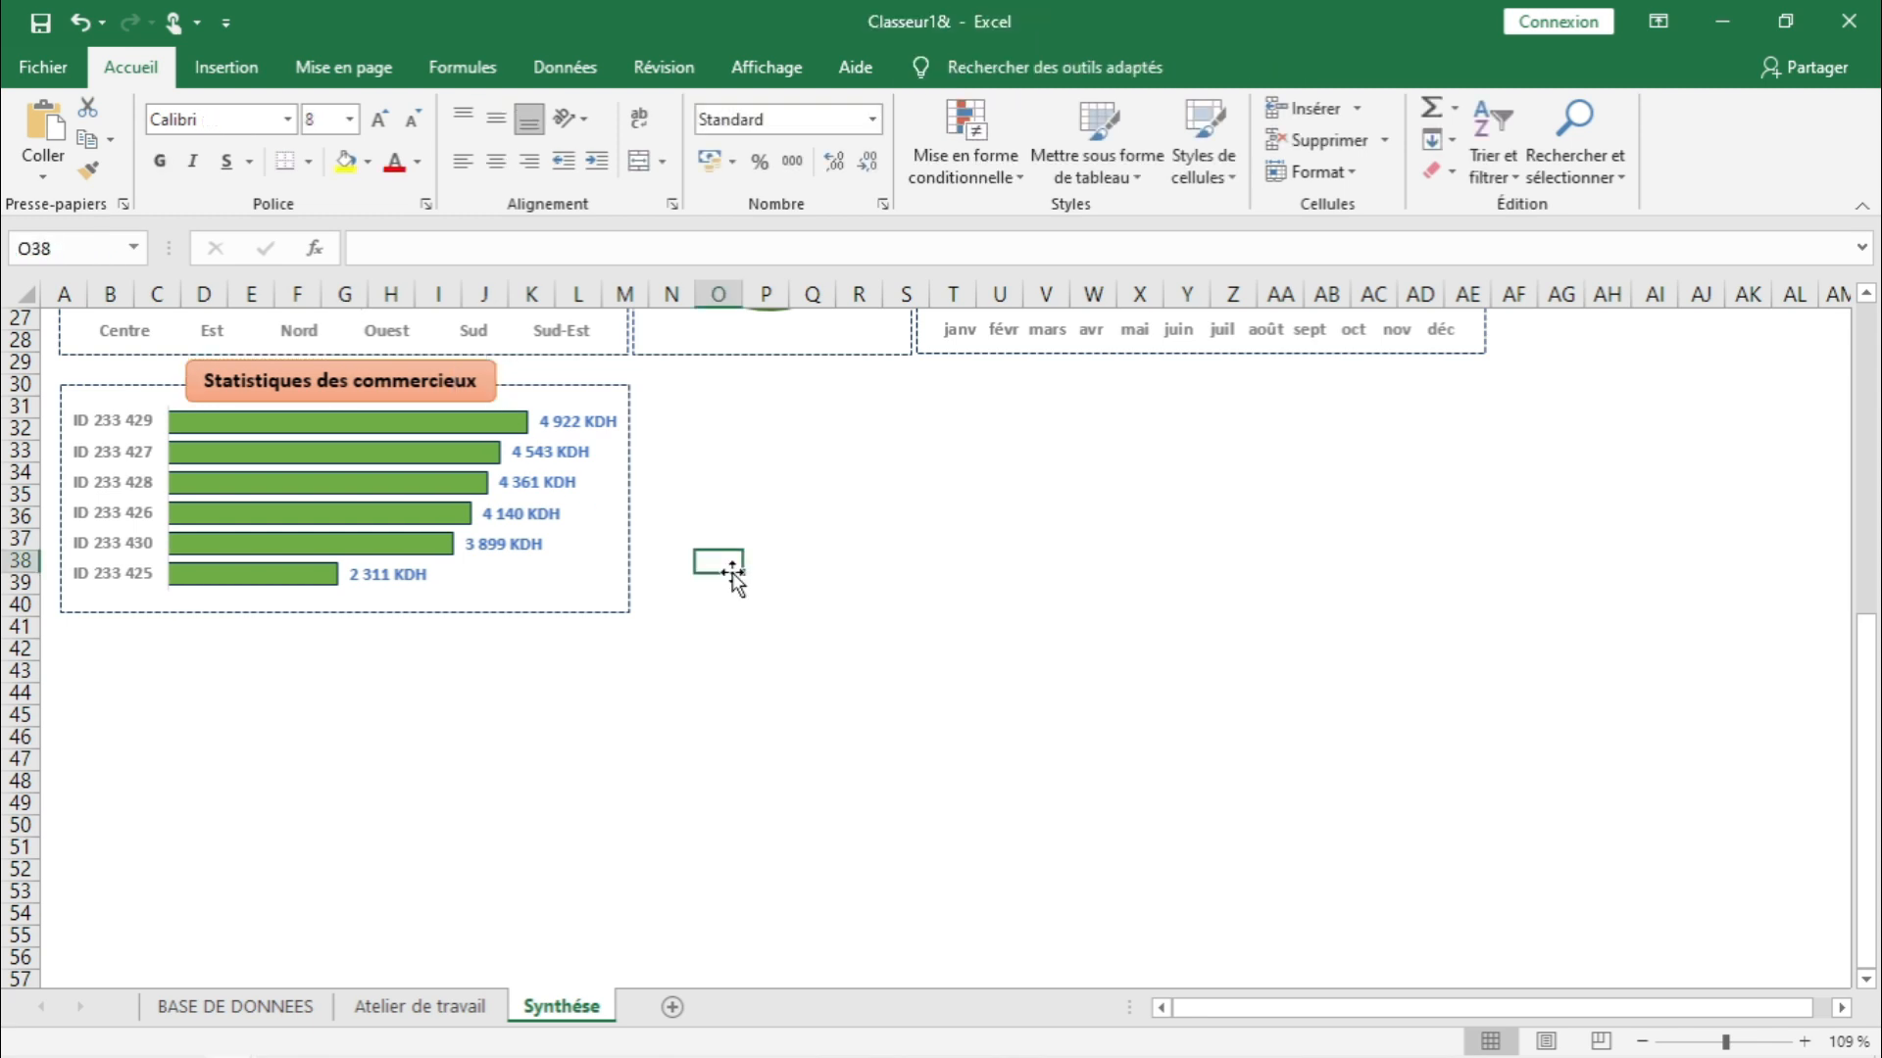
left_click(757, 563)
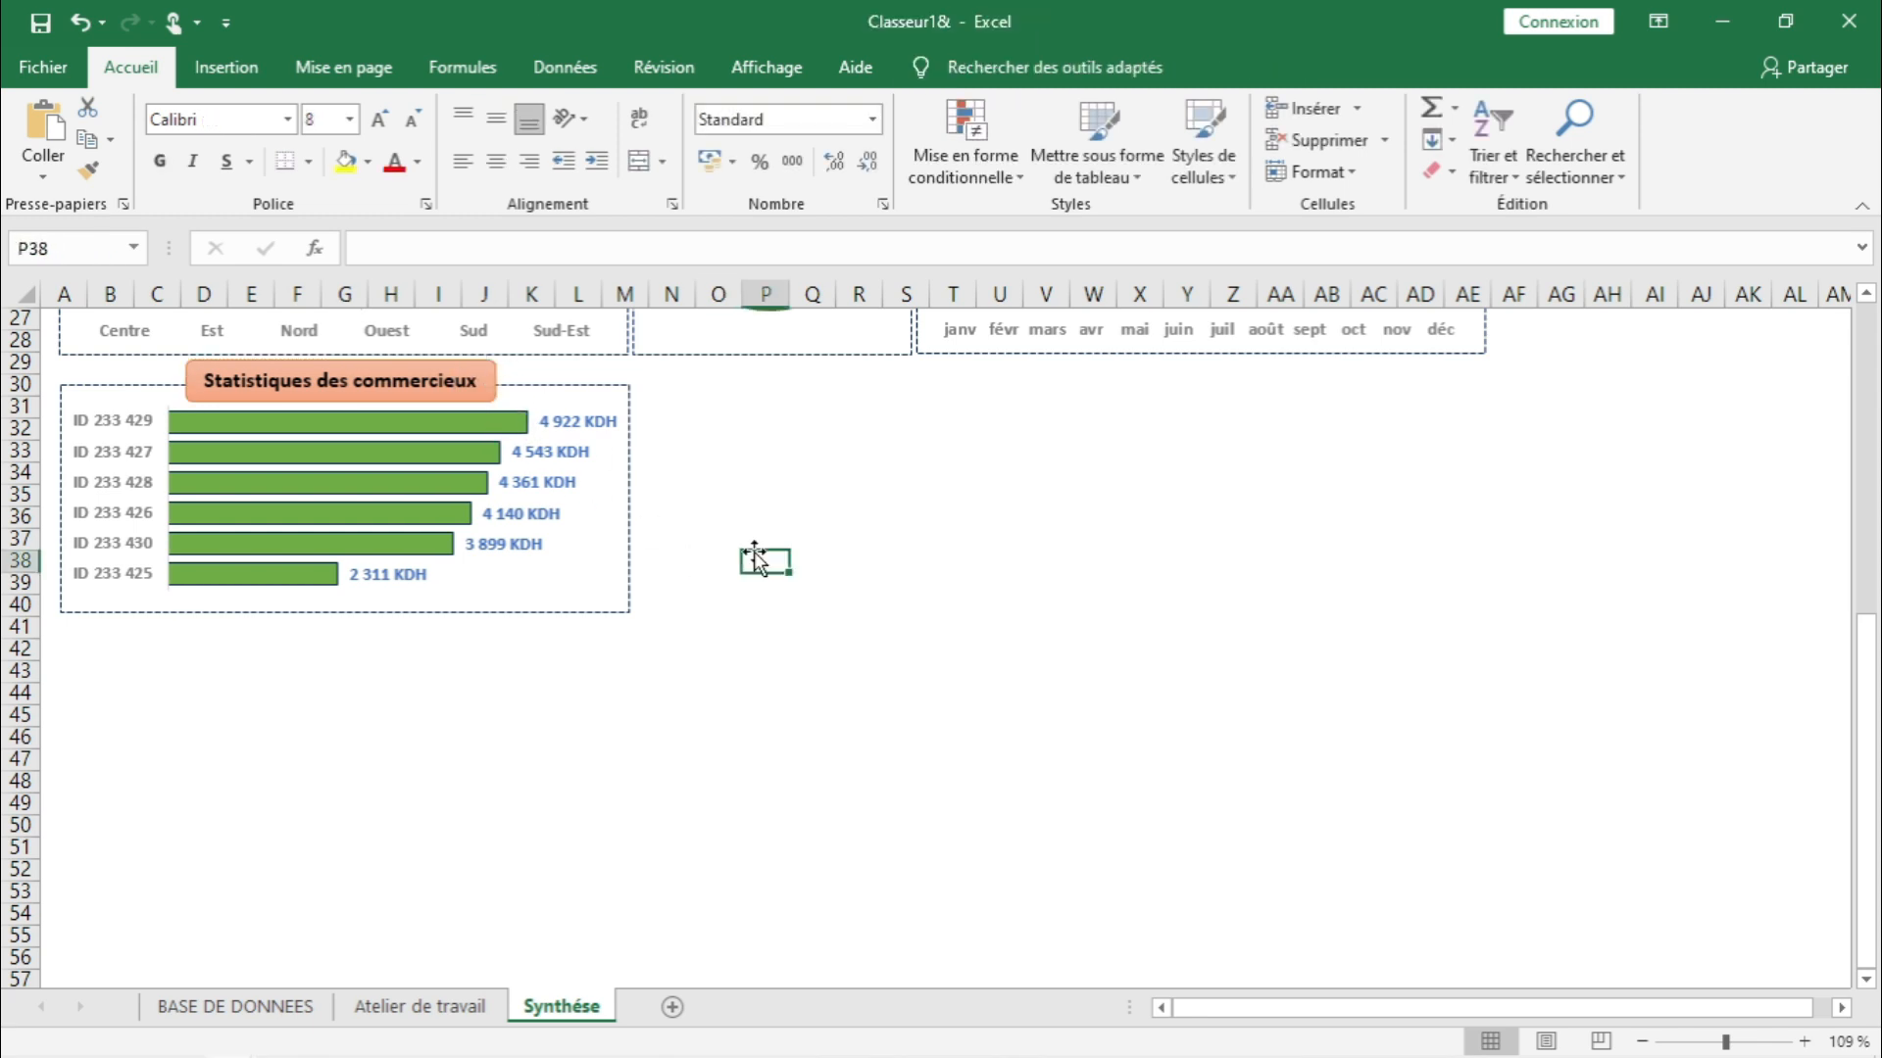
- Create a pivot table from the BASE DE DONNEES range A1:J160, placed at cell A51 of the Atelier de travail sheet
key("alt+Tab")
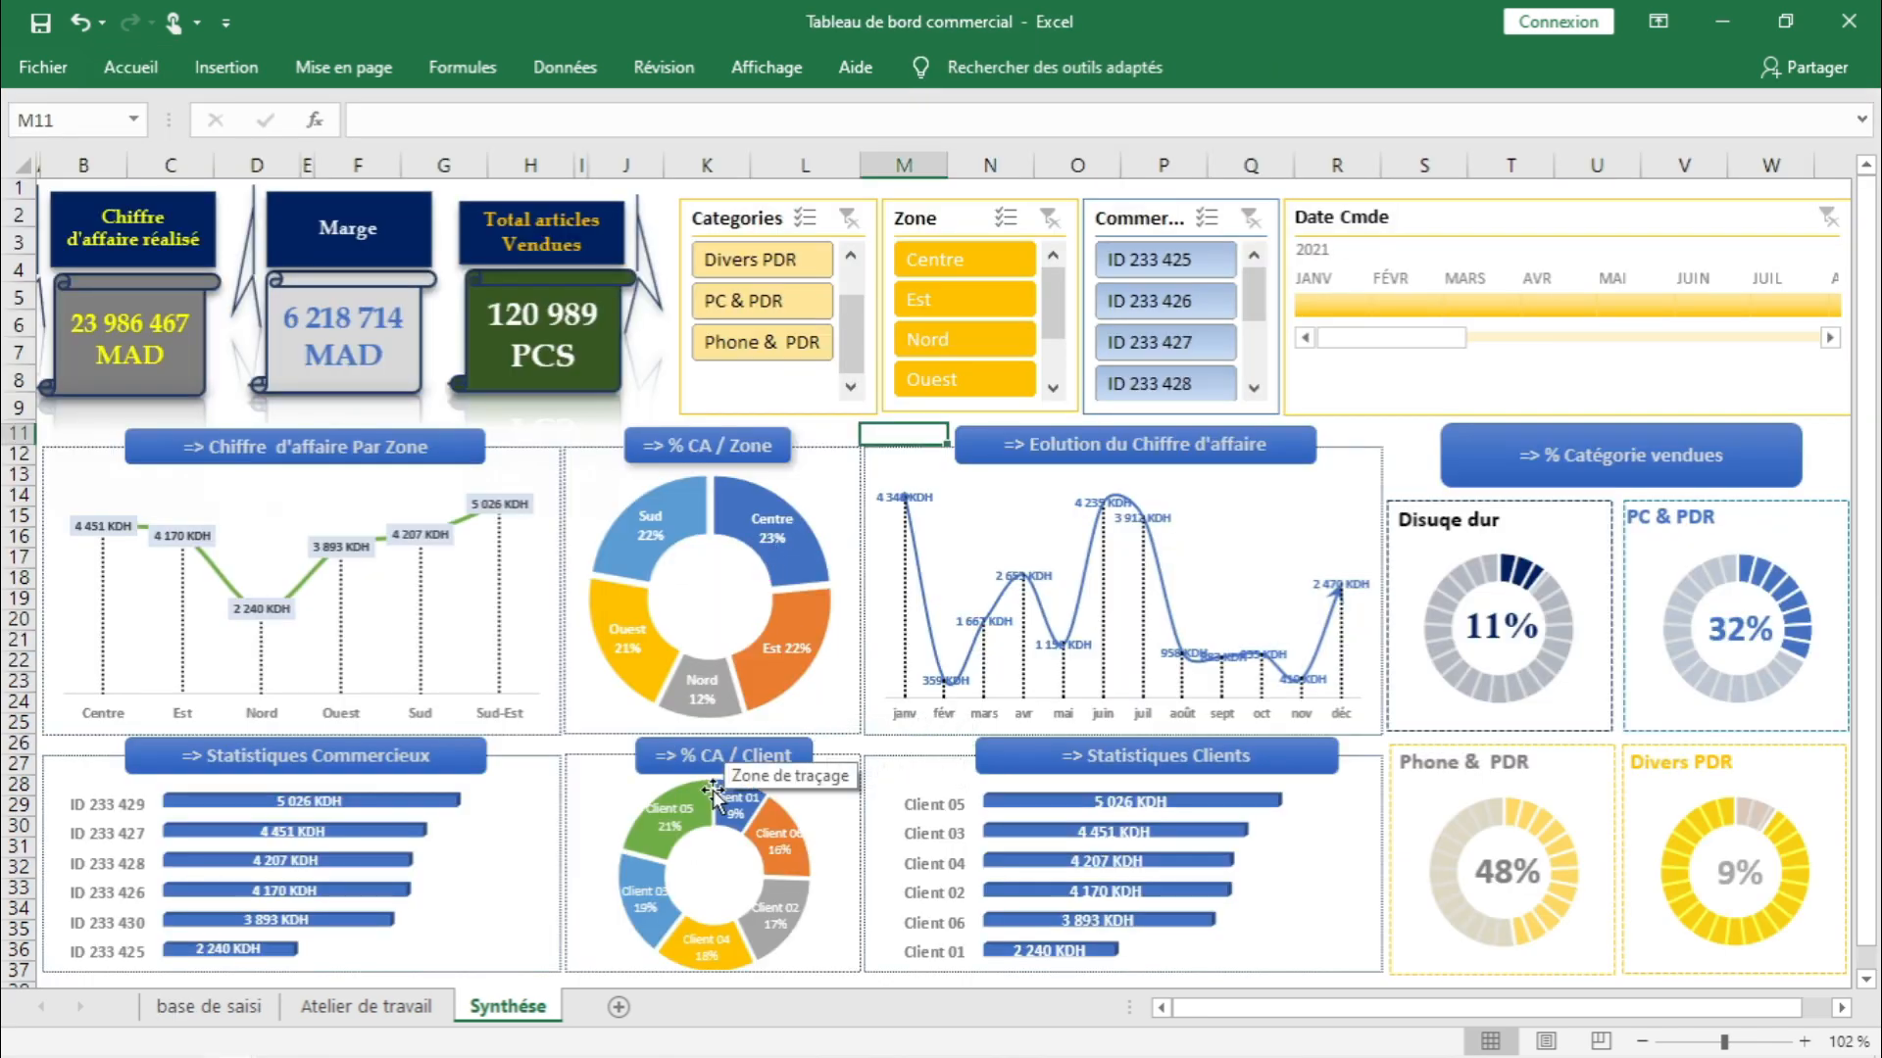
key("alt+Tab")
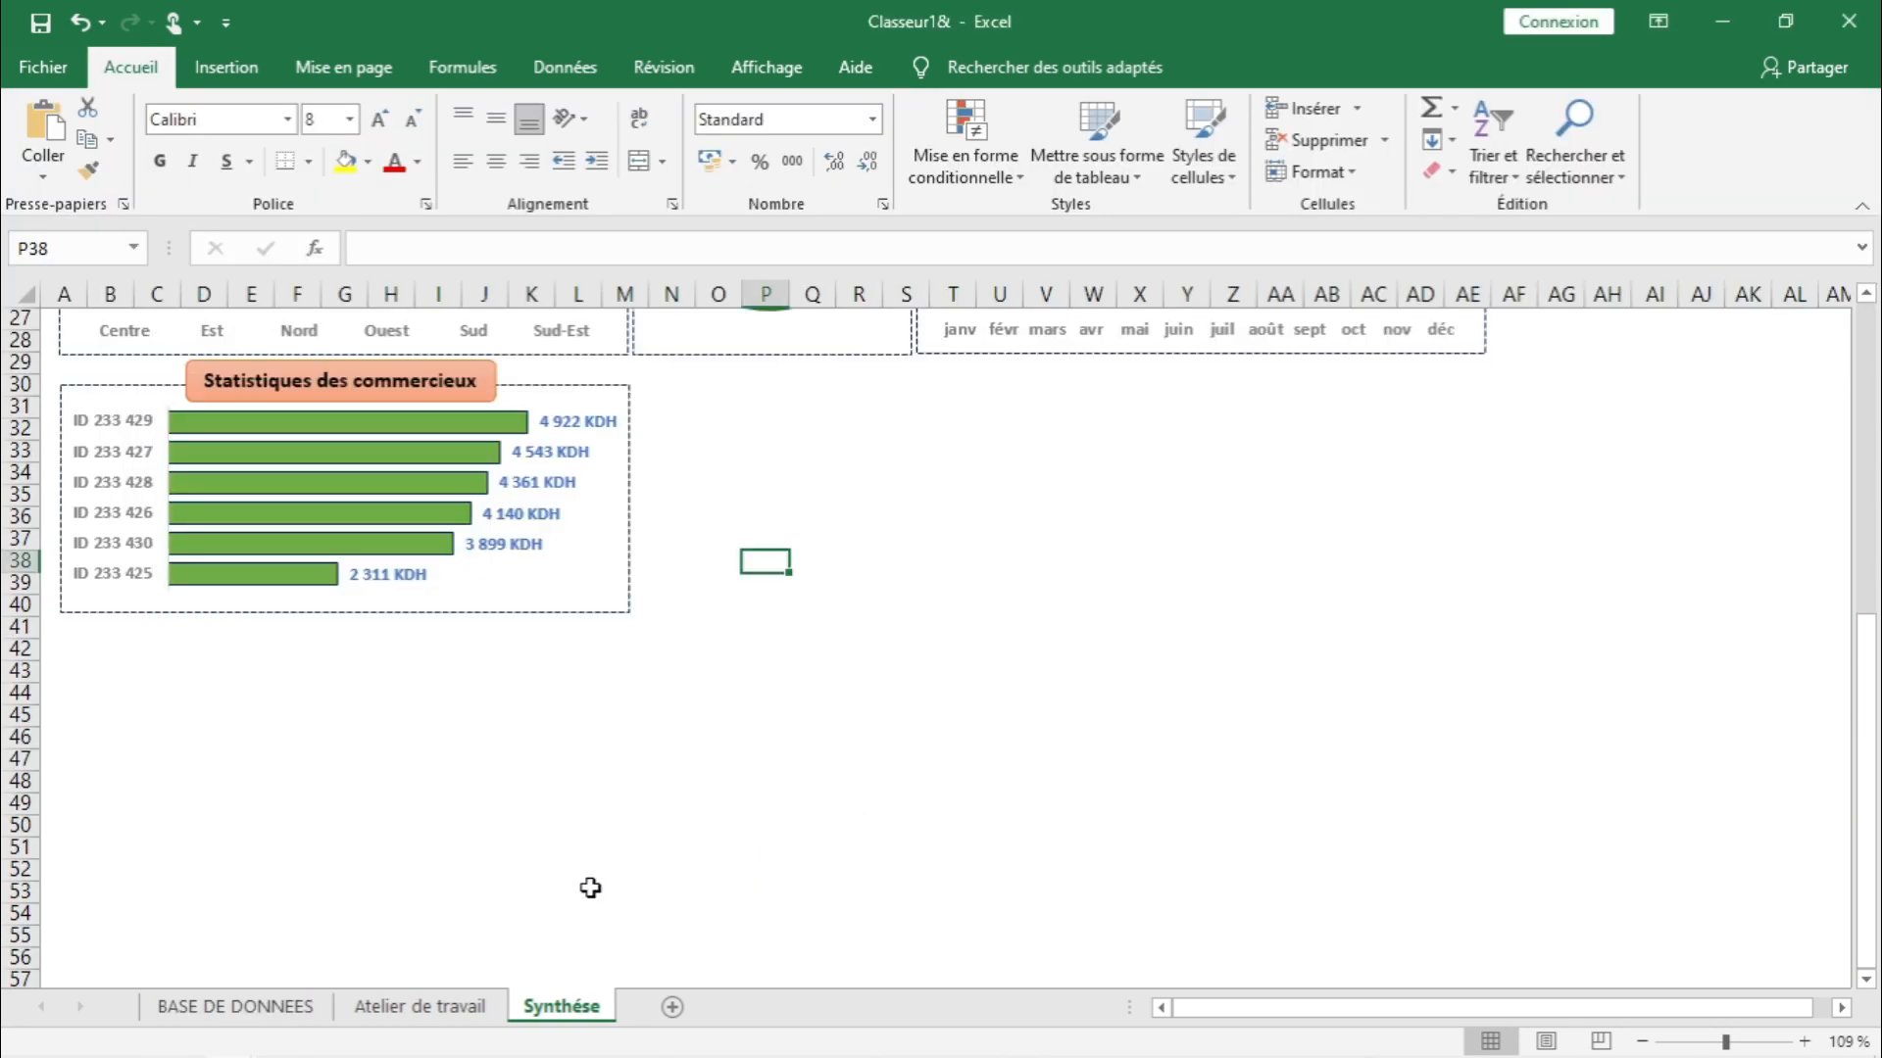
left_click(239, 1009)
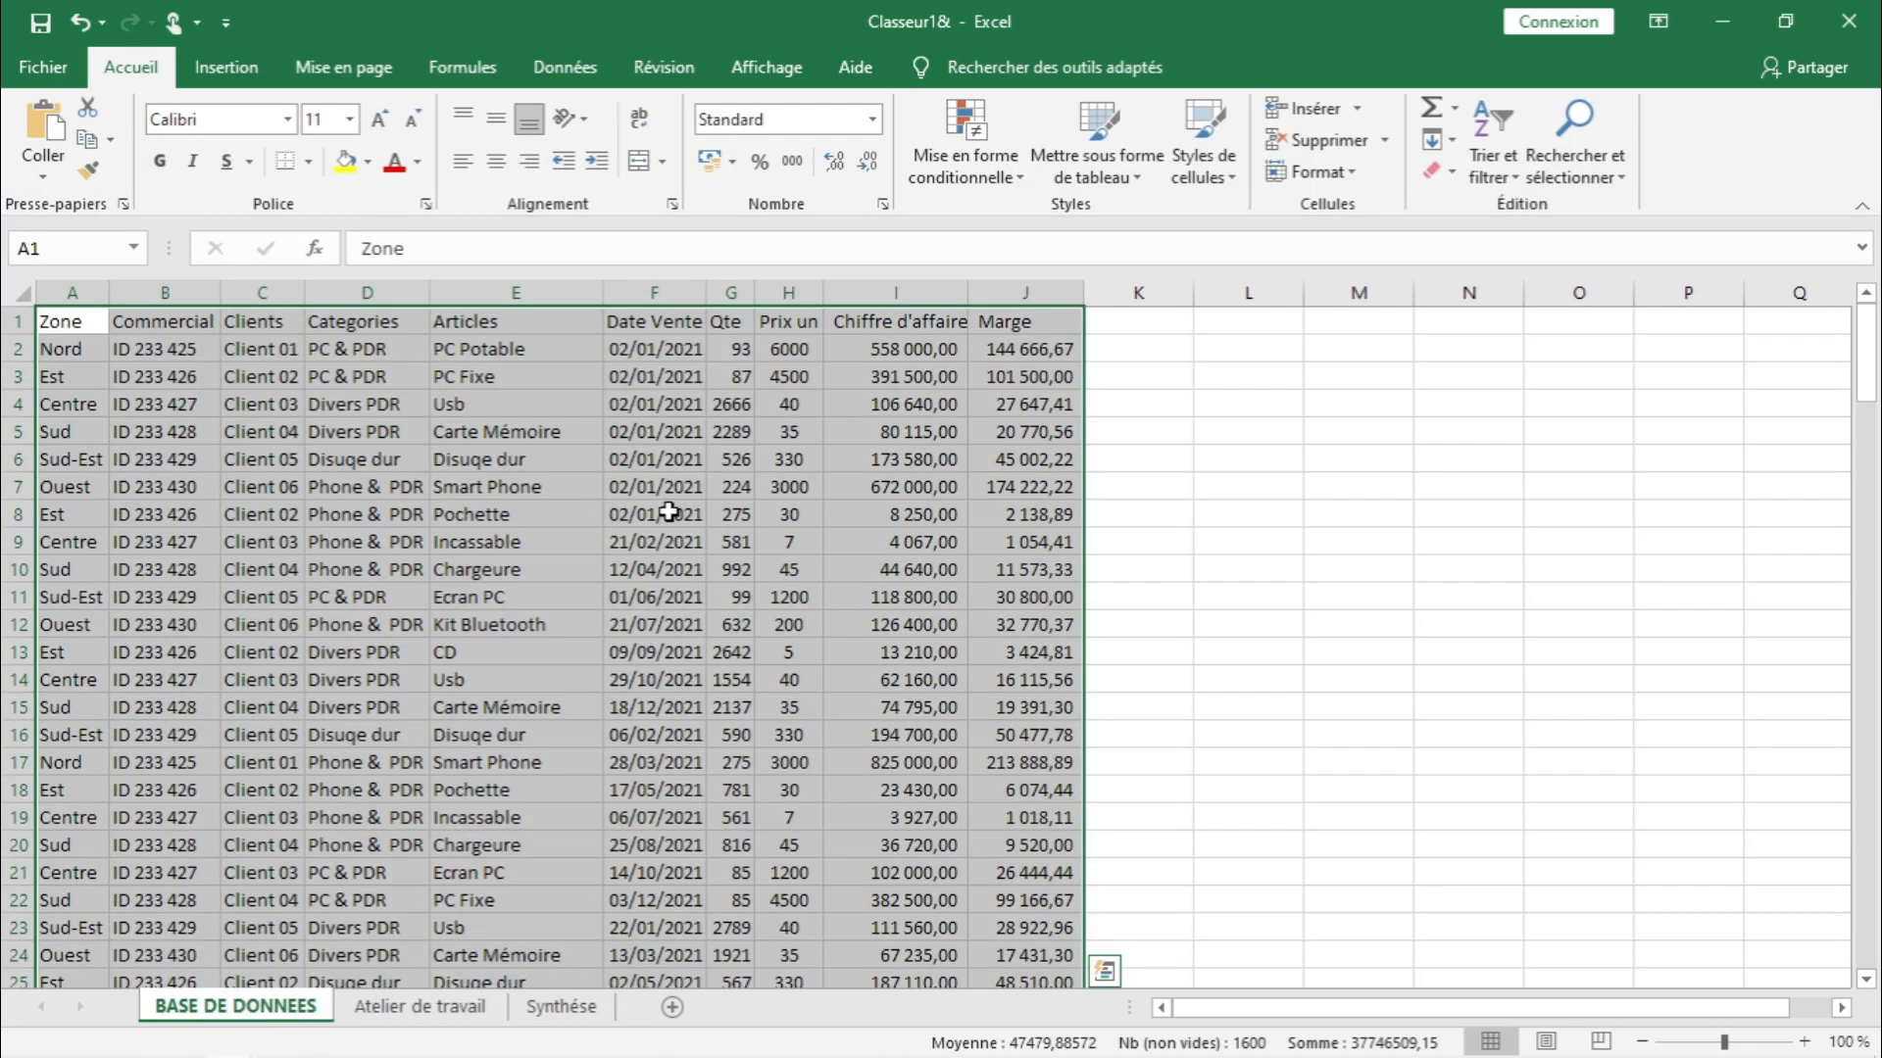
left_click(227, 69)
left_click(65, 138)
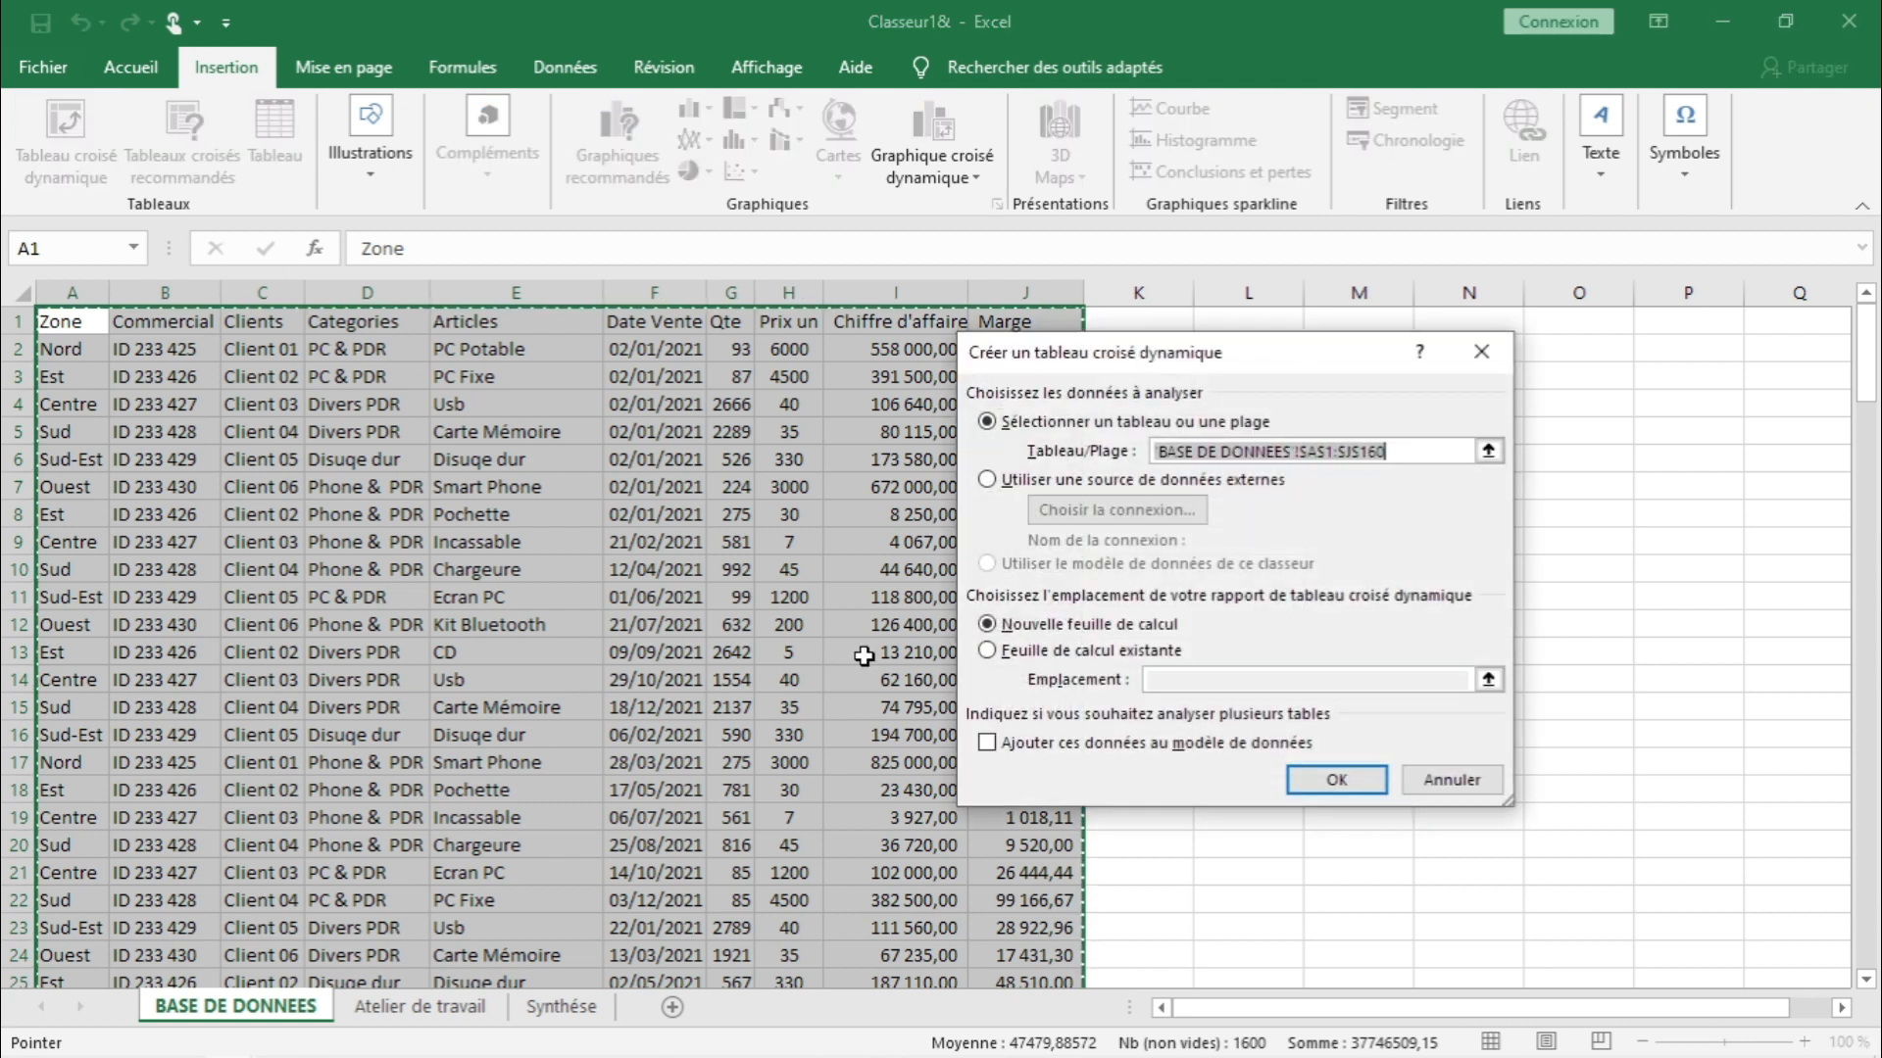
left_click(1143, 651)
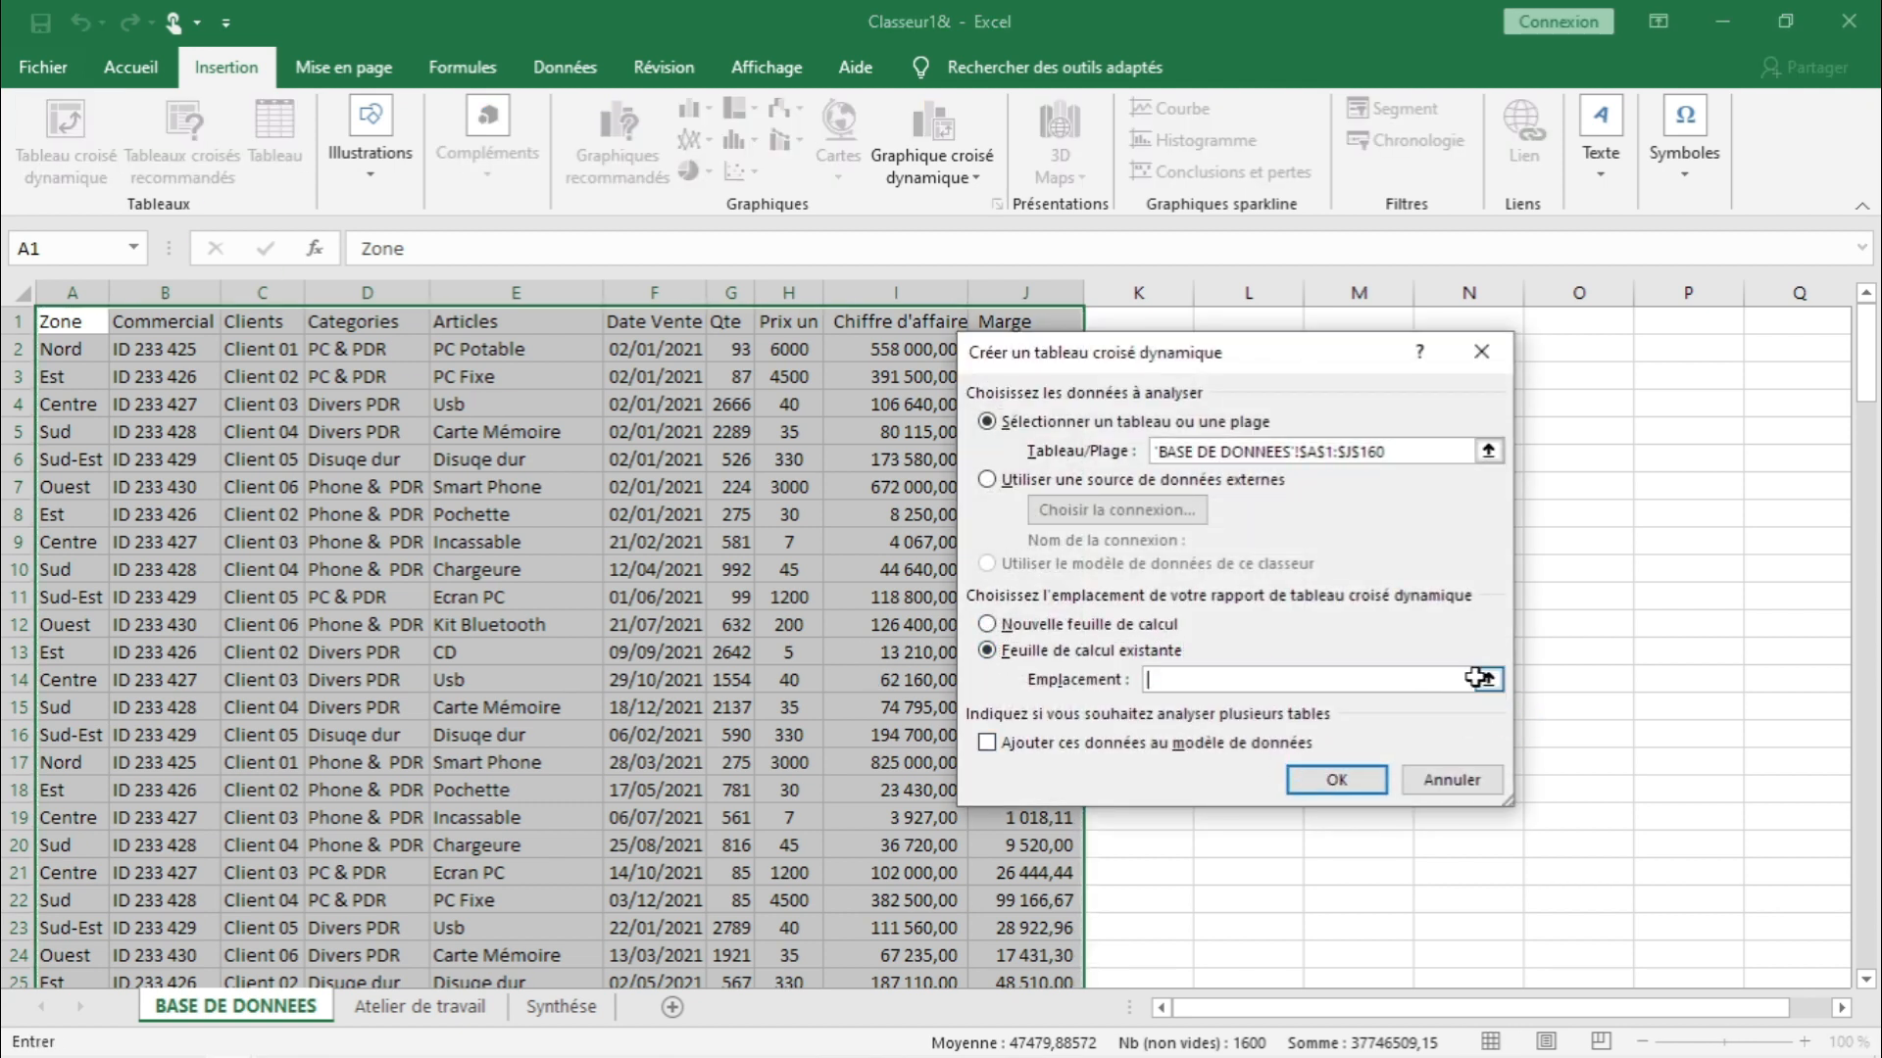
left_click(1484, 679)
left_click(1495, 404)
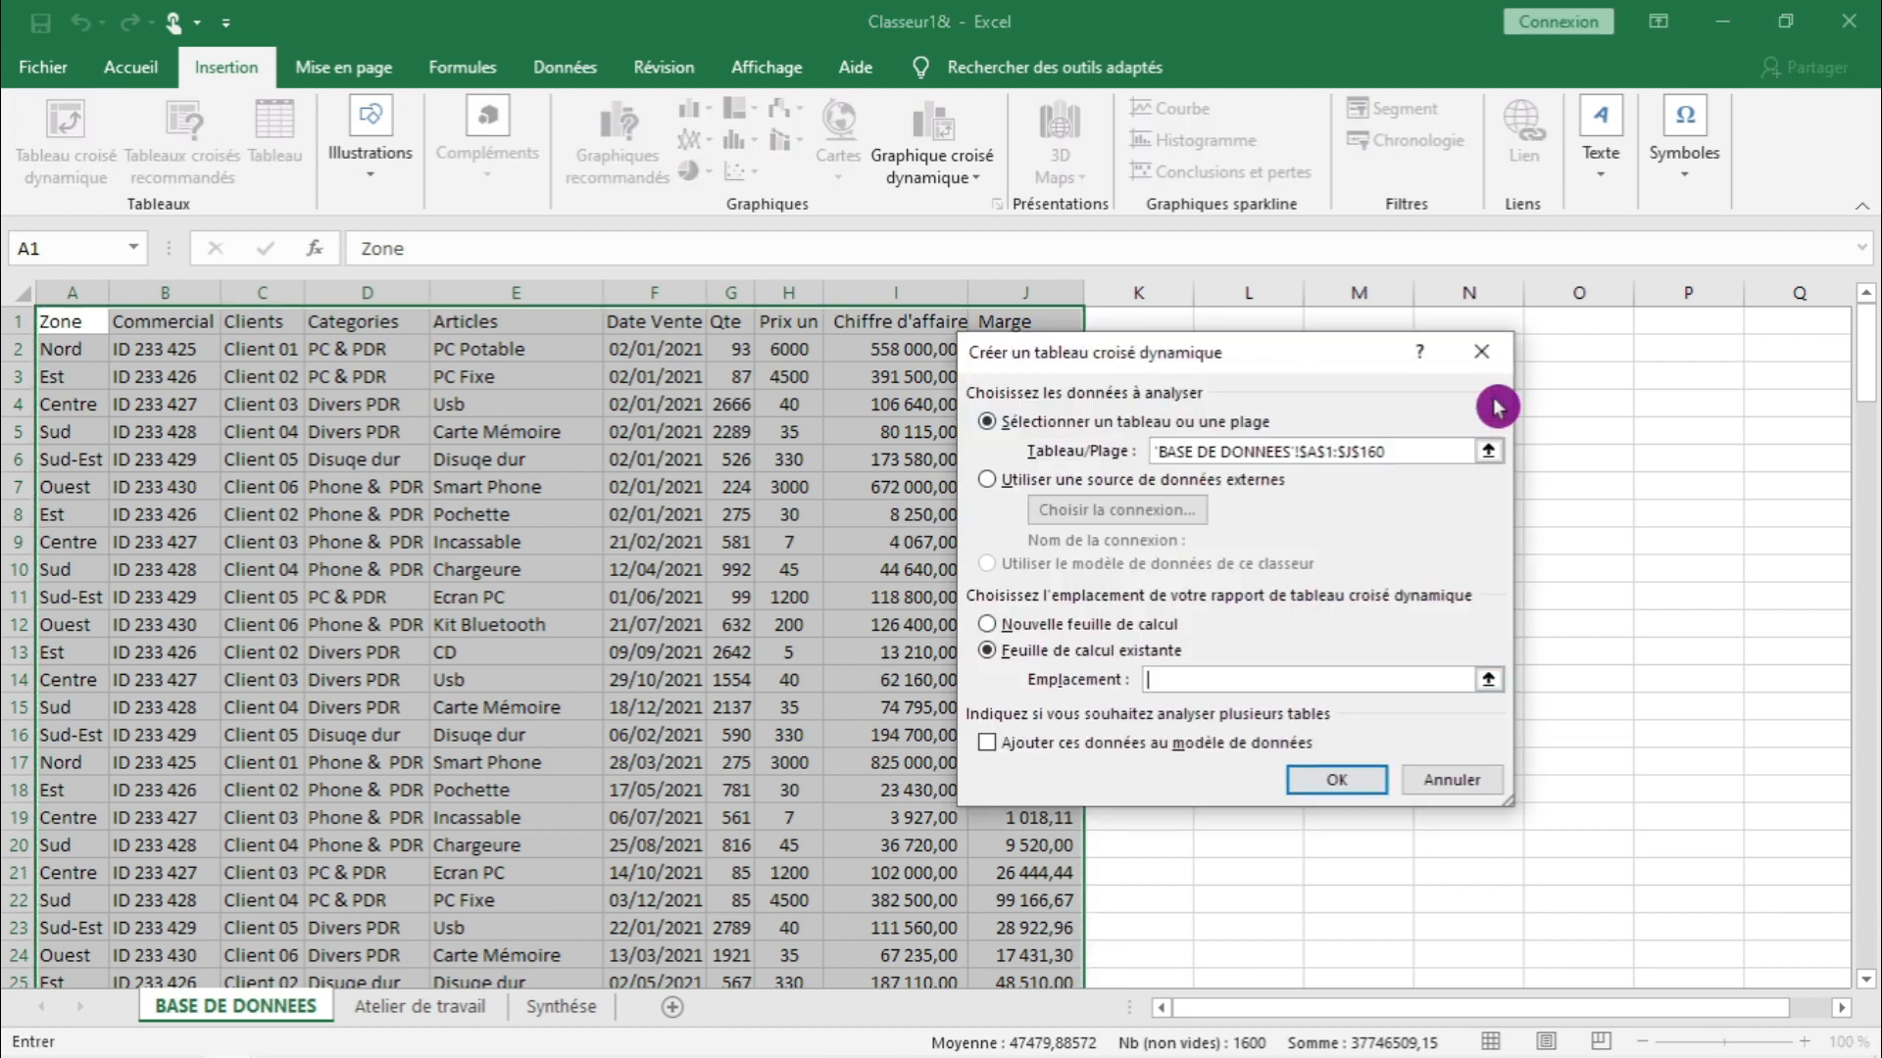
left_click(1481, 677)
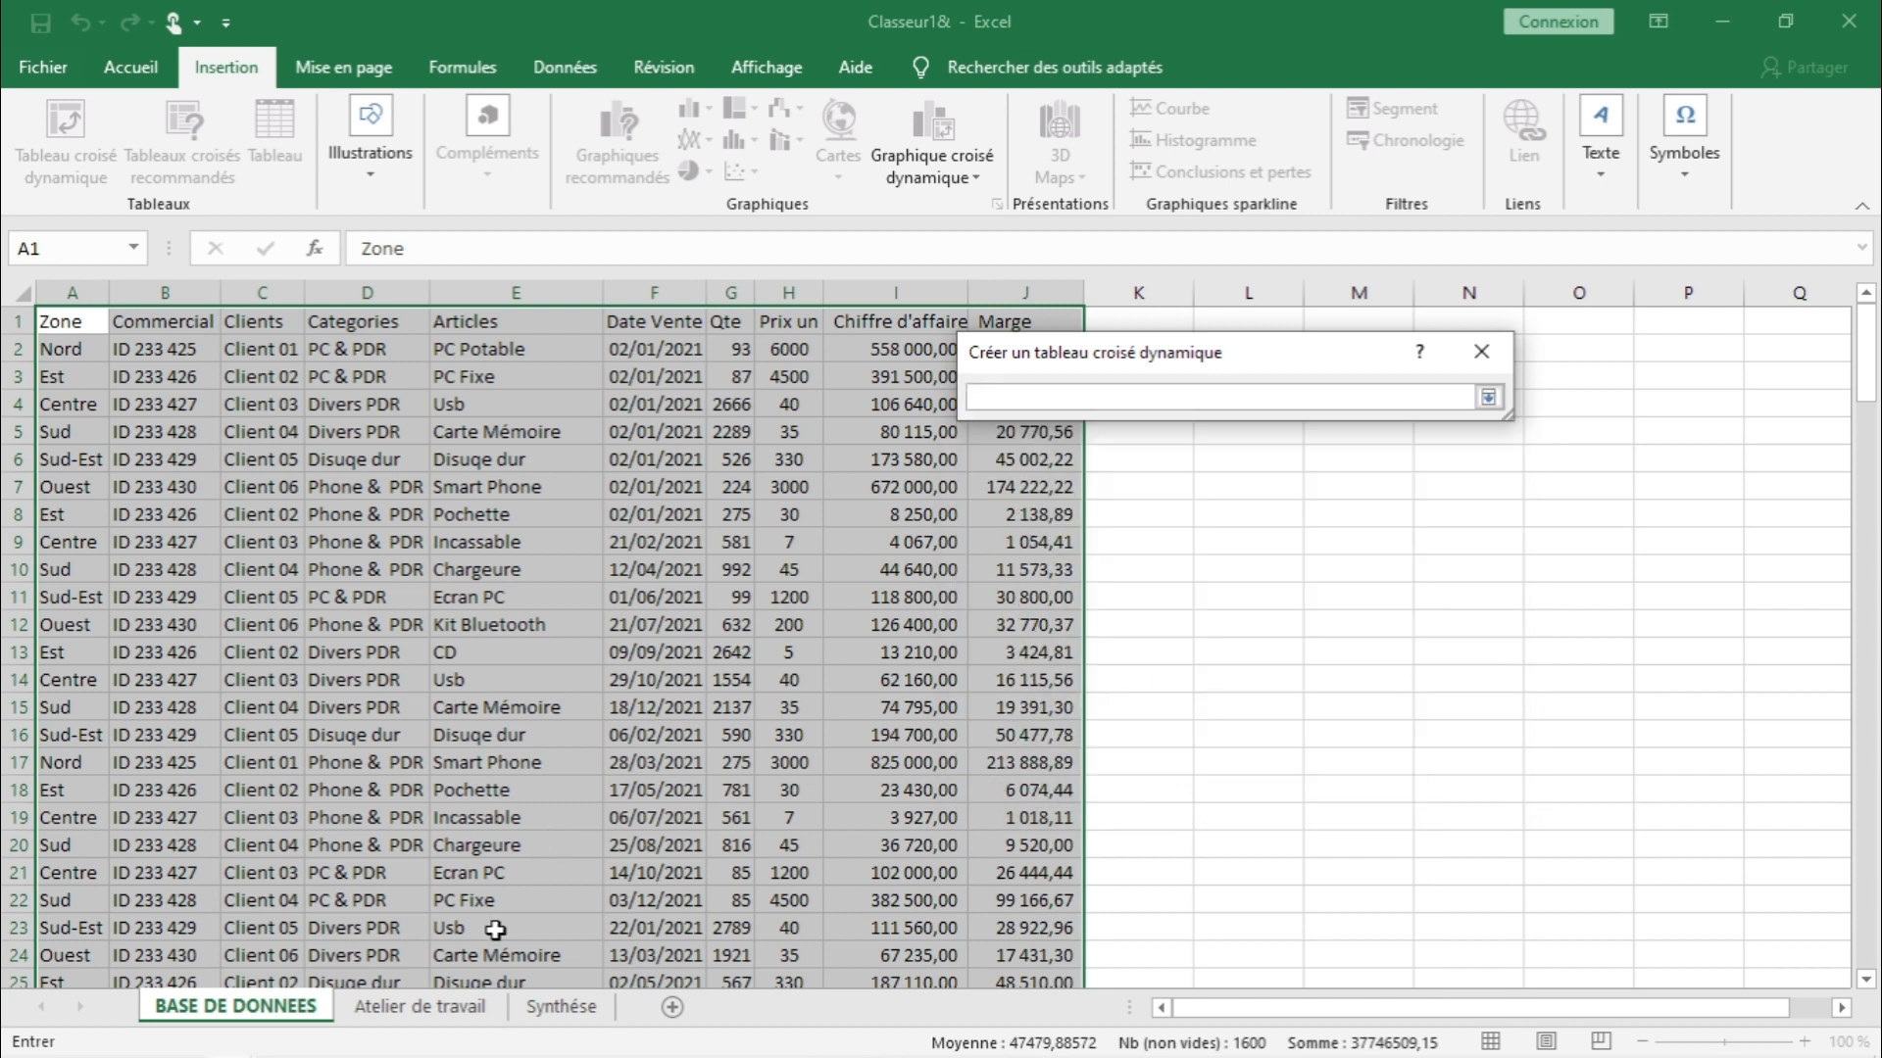
left_click(421, 1006)
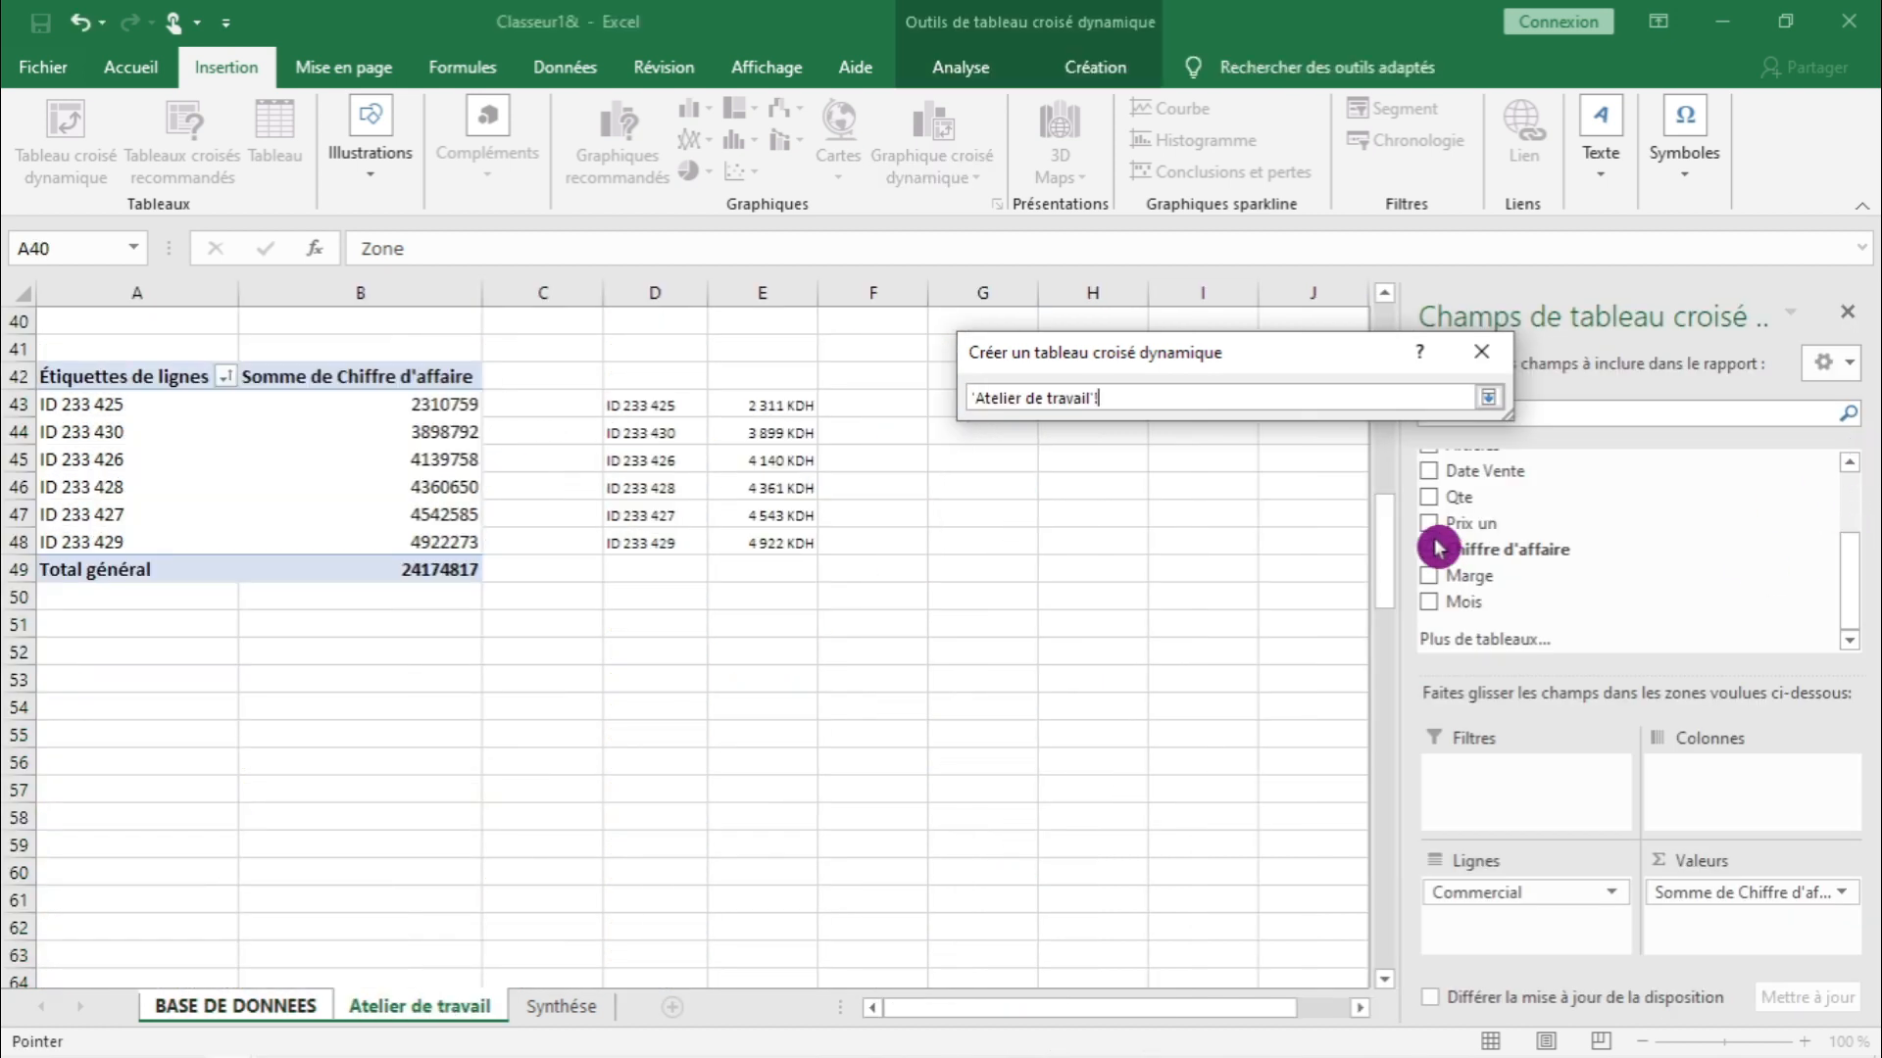
left_click(117, 625)
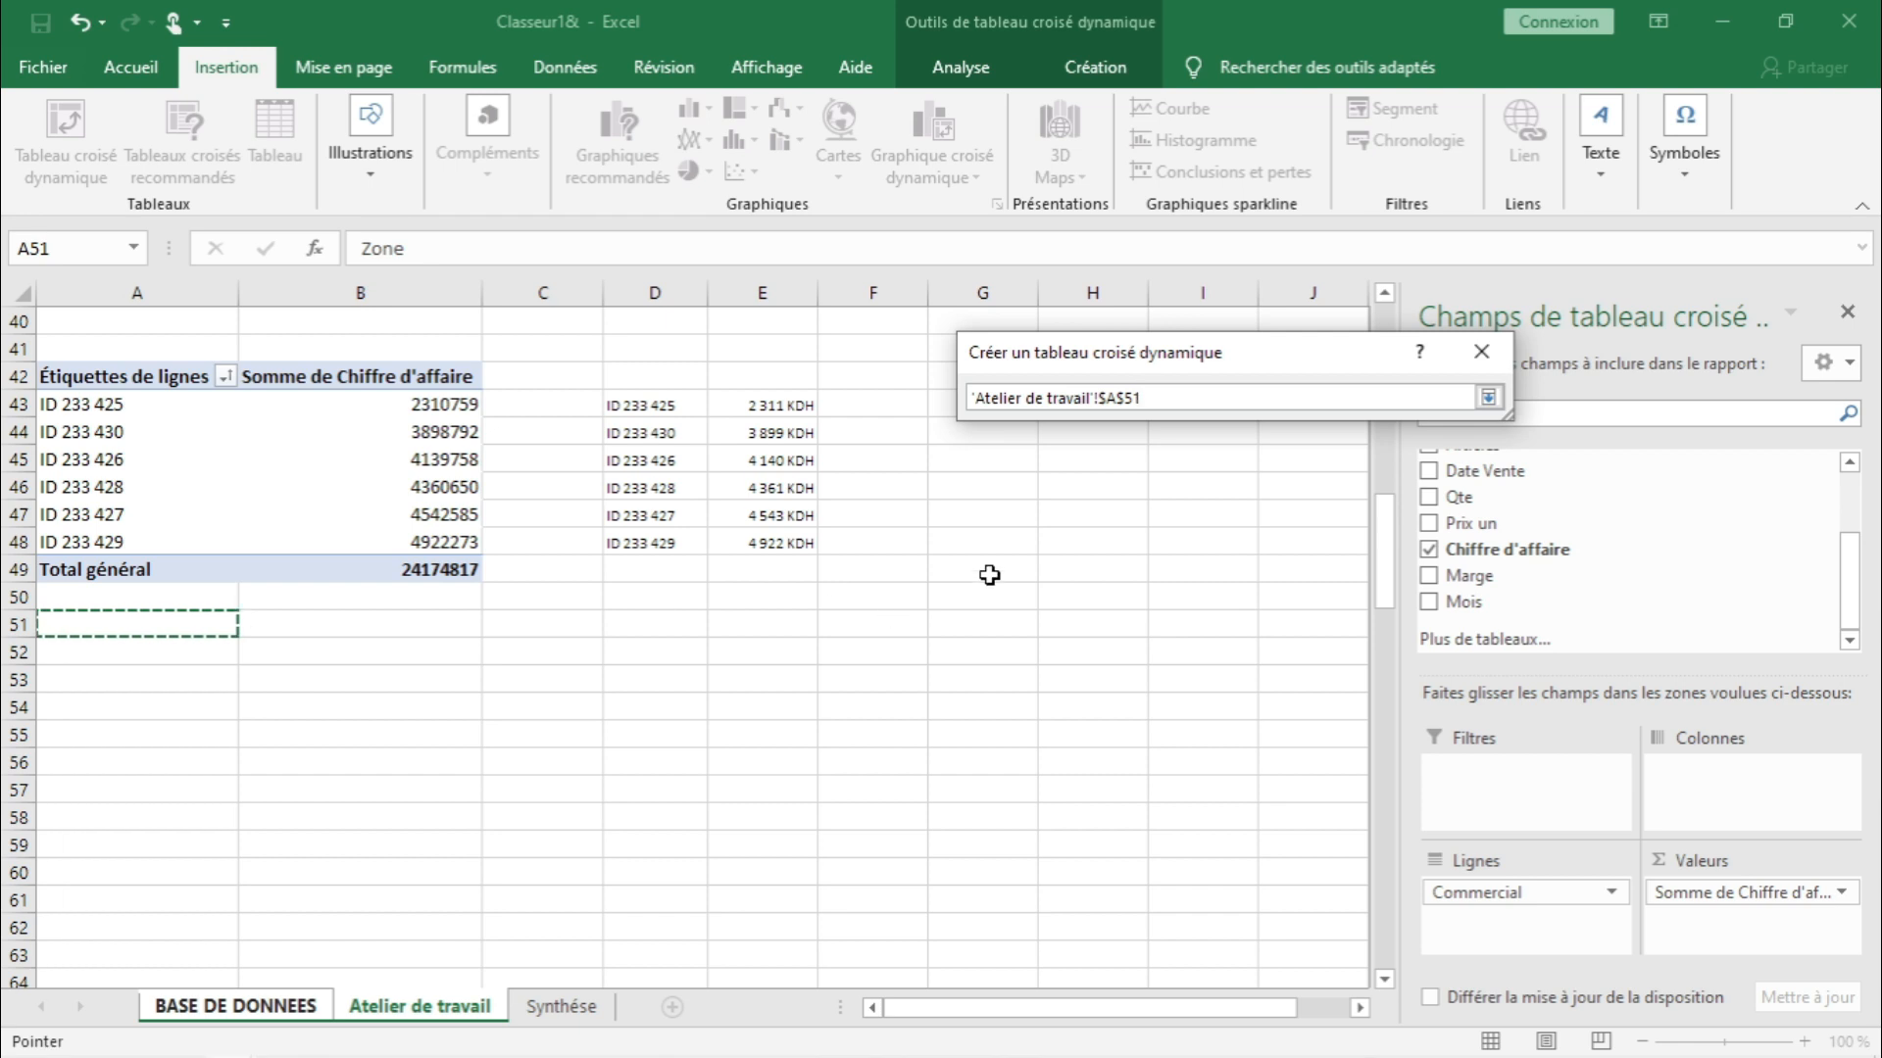
left_click(1491, 402)
left_click(1343, 779)
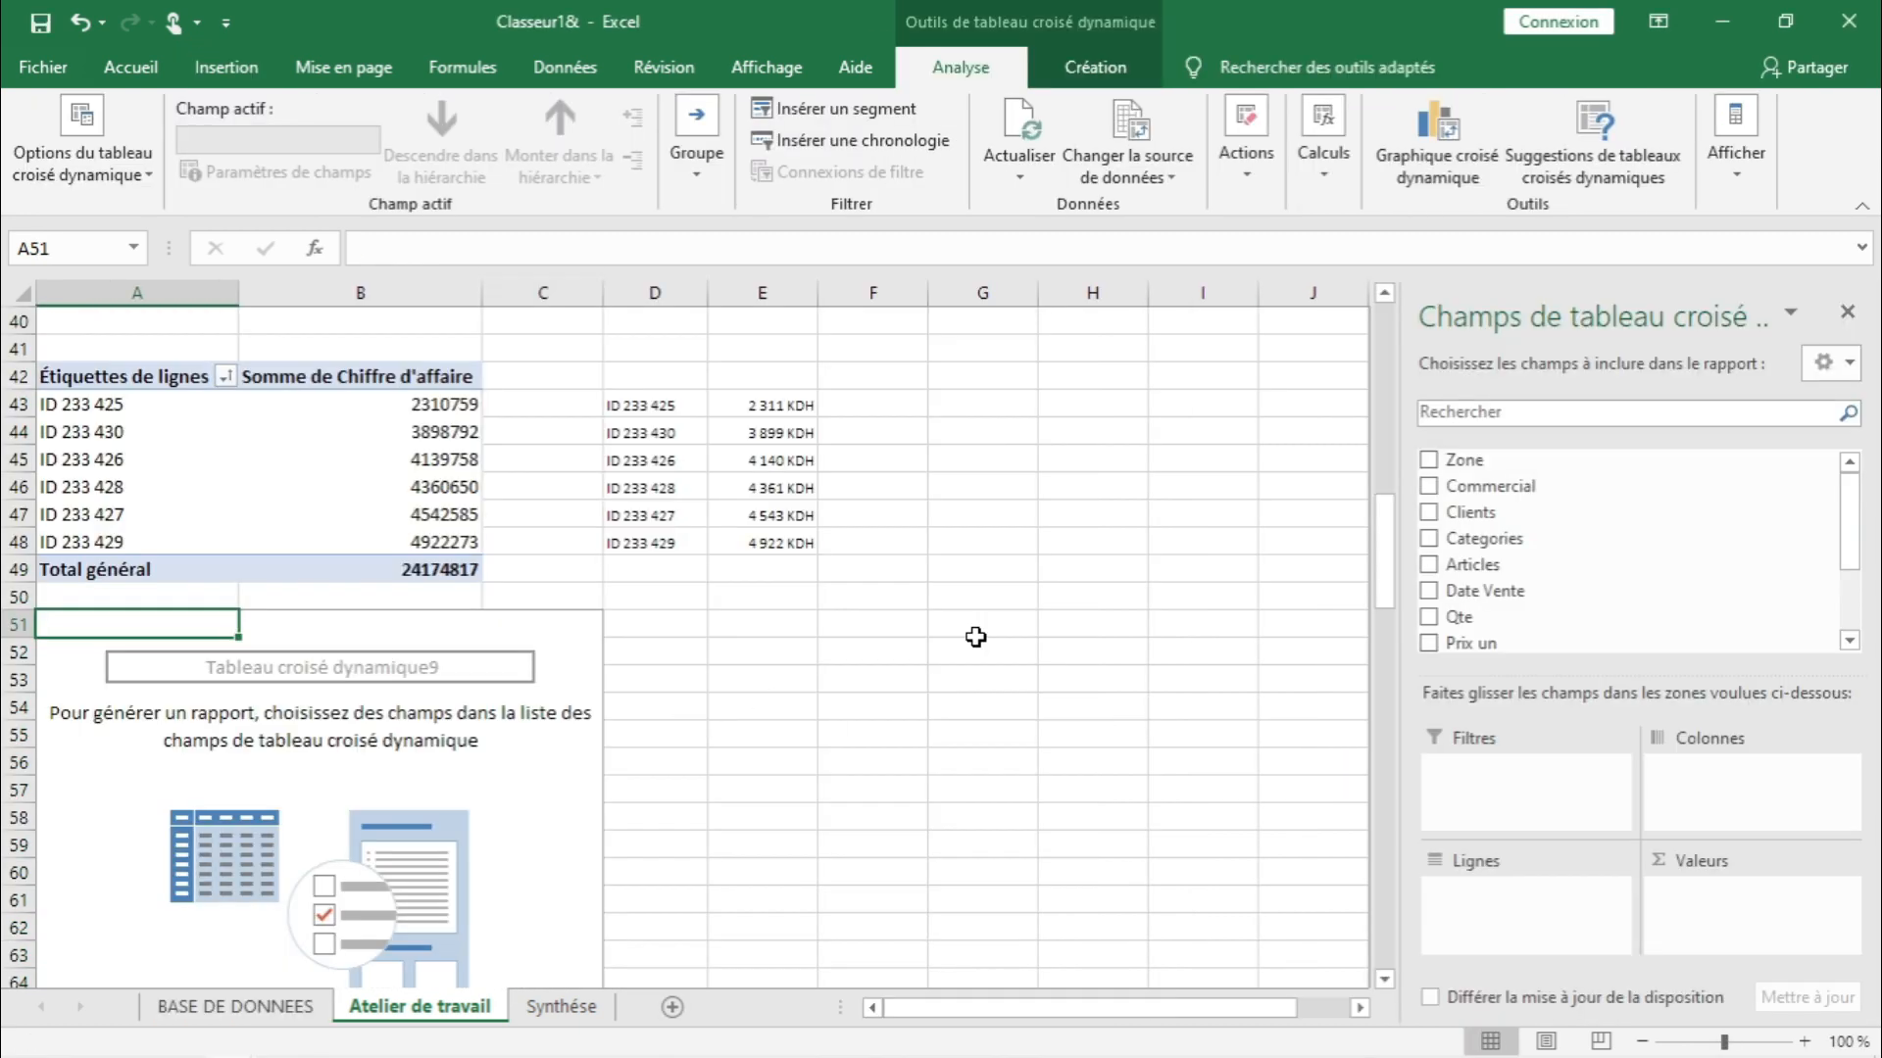
- Fill the new pivot table with Clients as rows and the sum of Chiffre d'affaire as values
left_click_drag(1470, 511, 1524, 912)
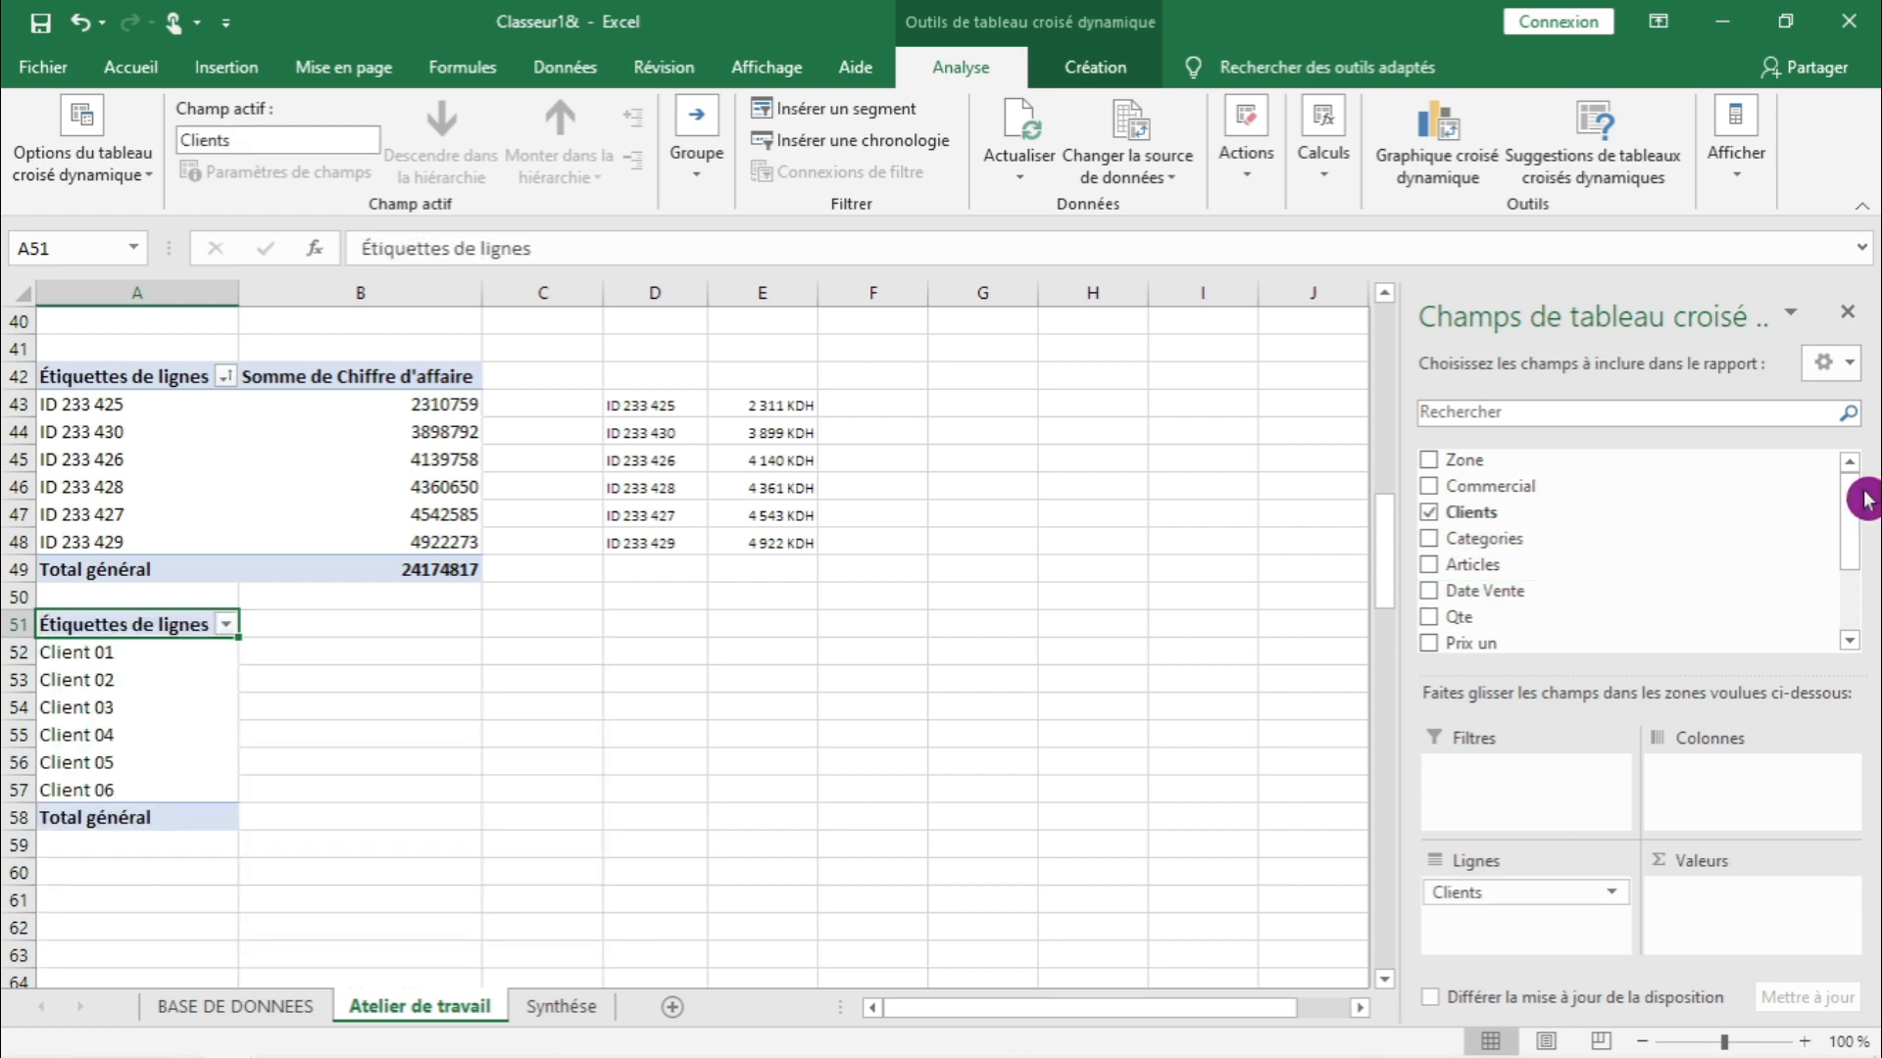
left_click_drag(1860, 496, 1860, 555)
left_click_drag(1560, 559, 1735, 916)
left_click(774, 796)
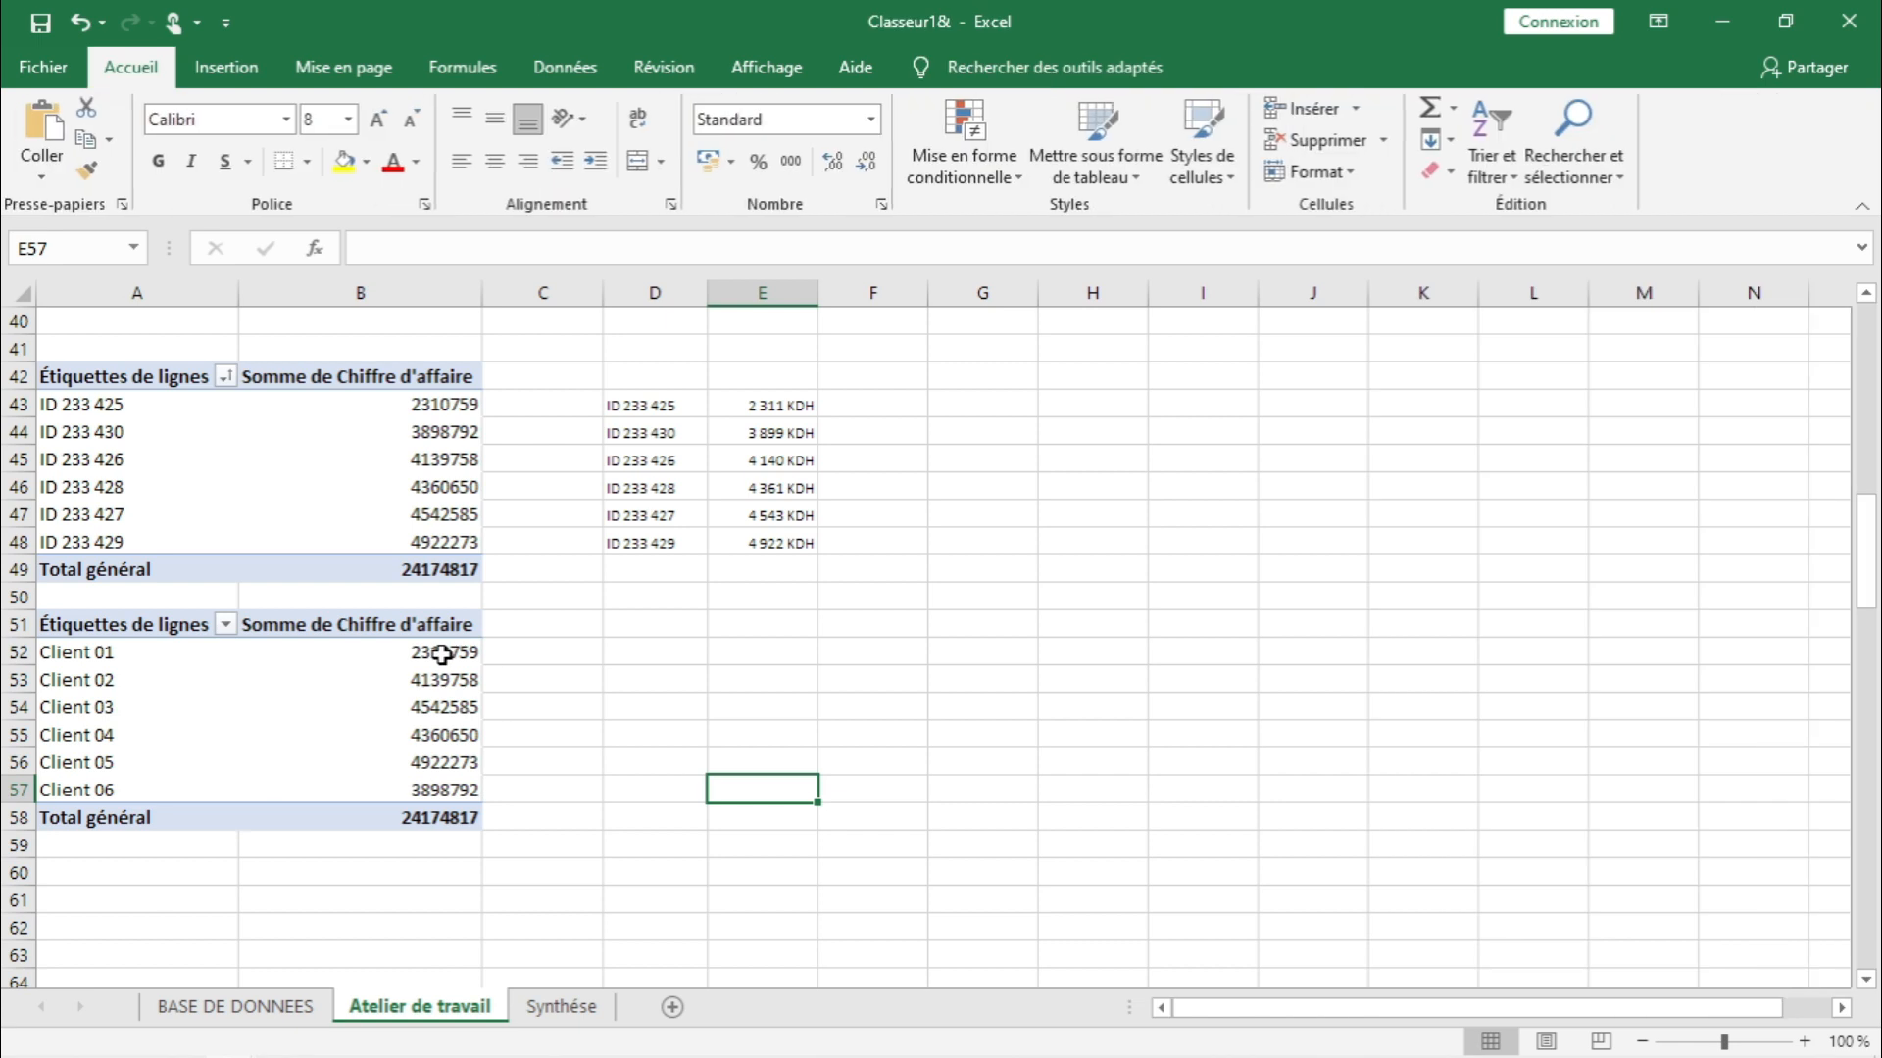
- Copy the linked label and KDH value cells D43:E43 to D52, beside the Clients pivot table
left_click(444, 650)
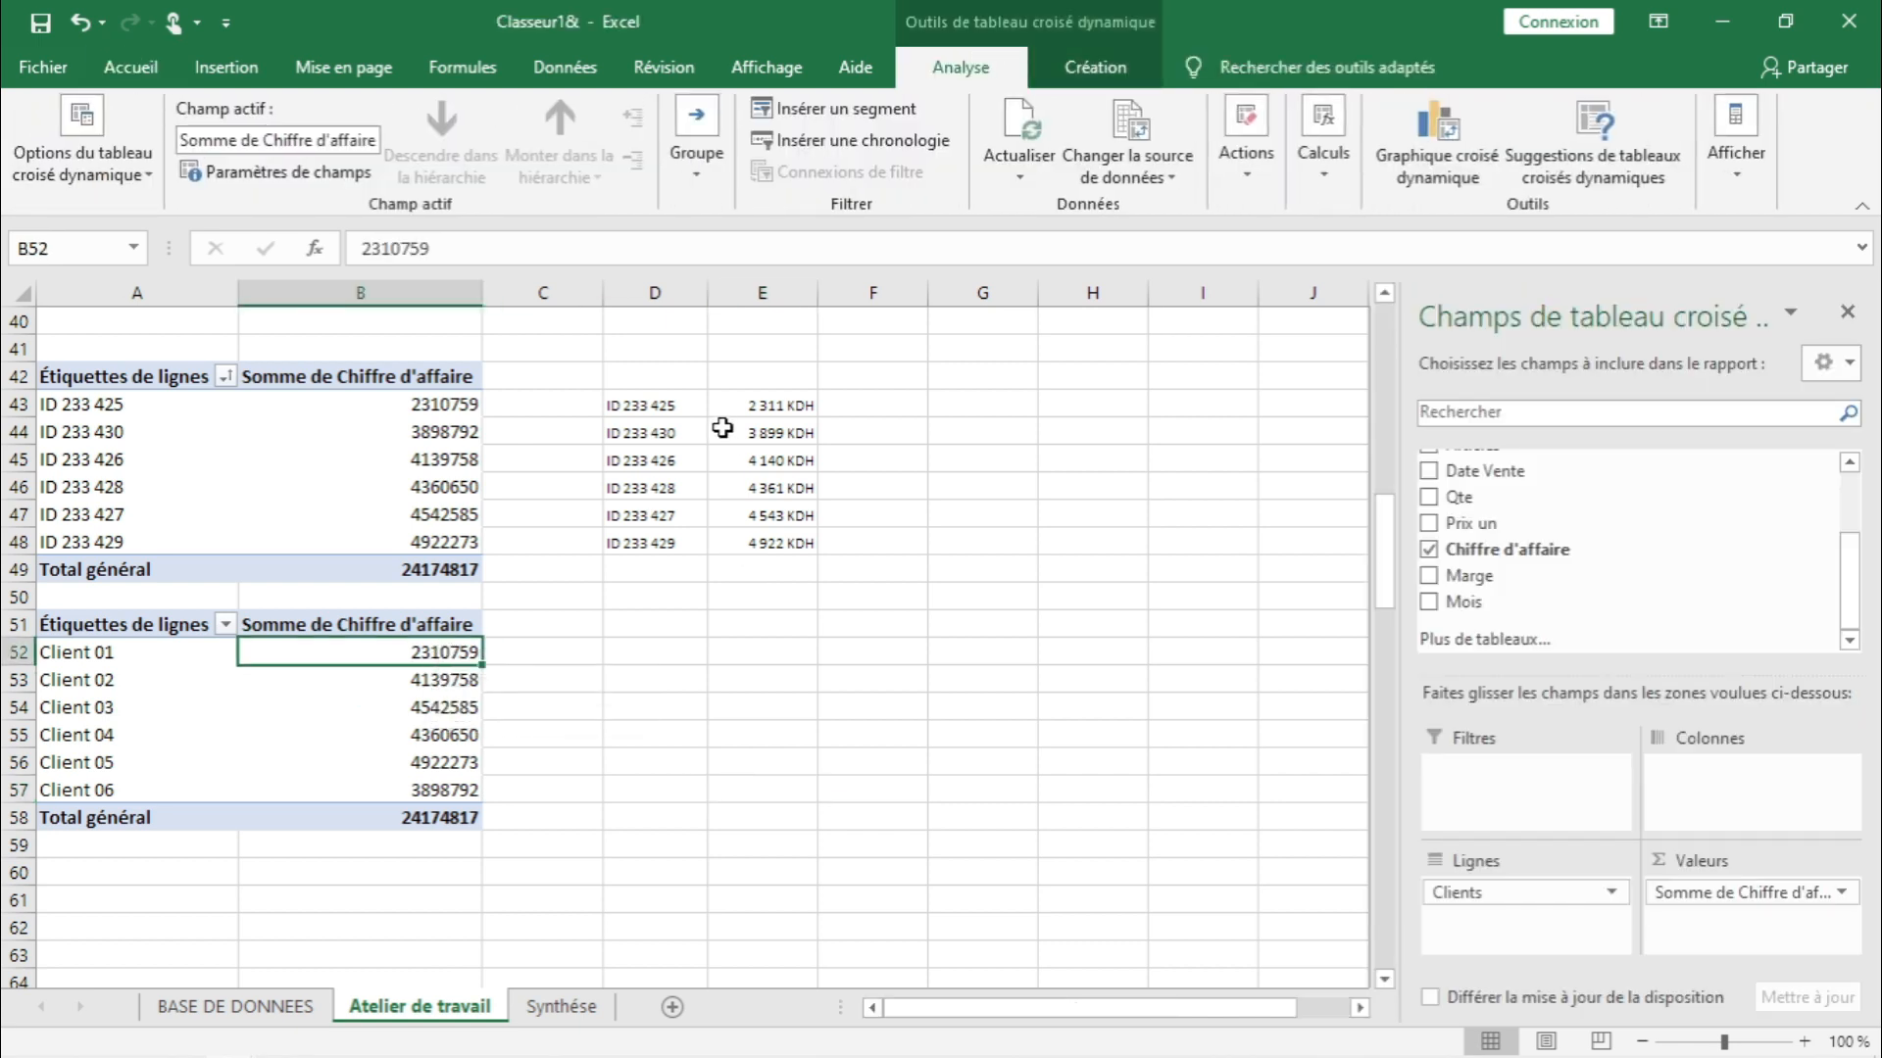
left_click_drag(672, 415, 776, 404)
key("ctrl+c")
key("Down")
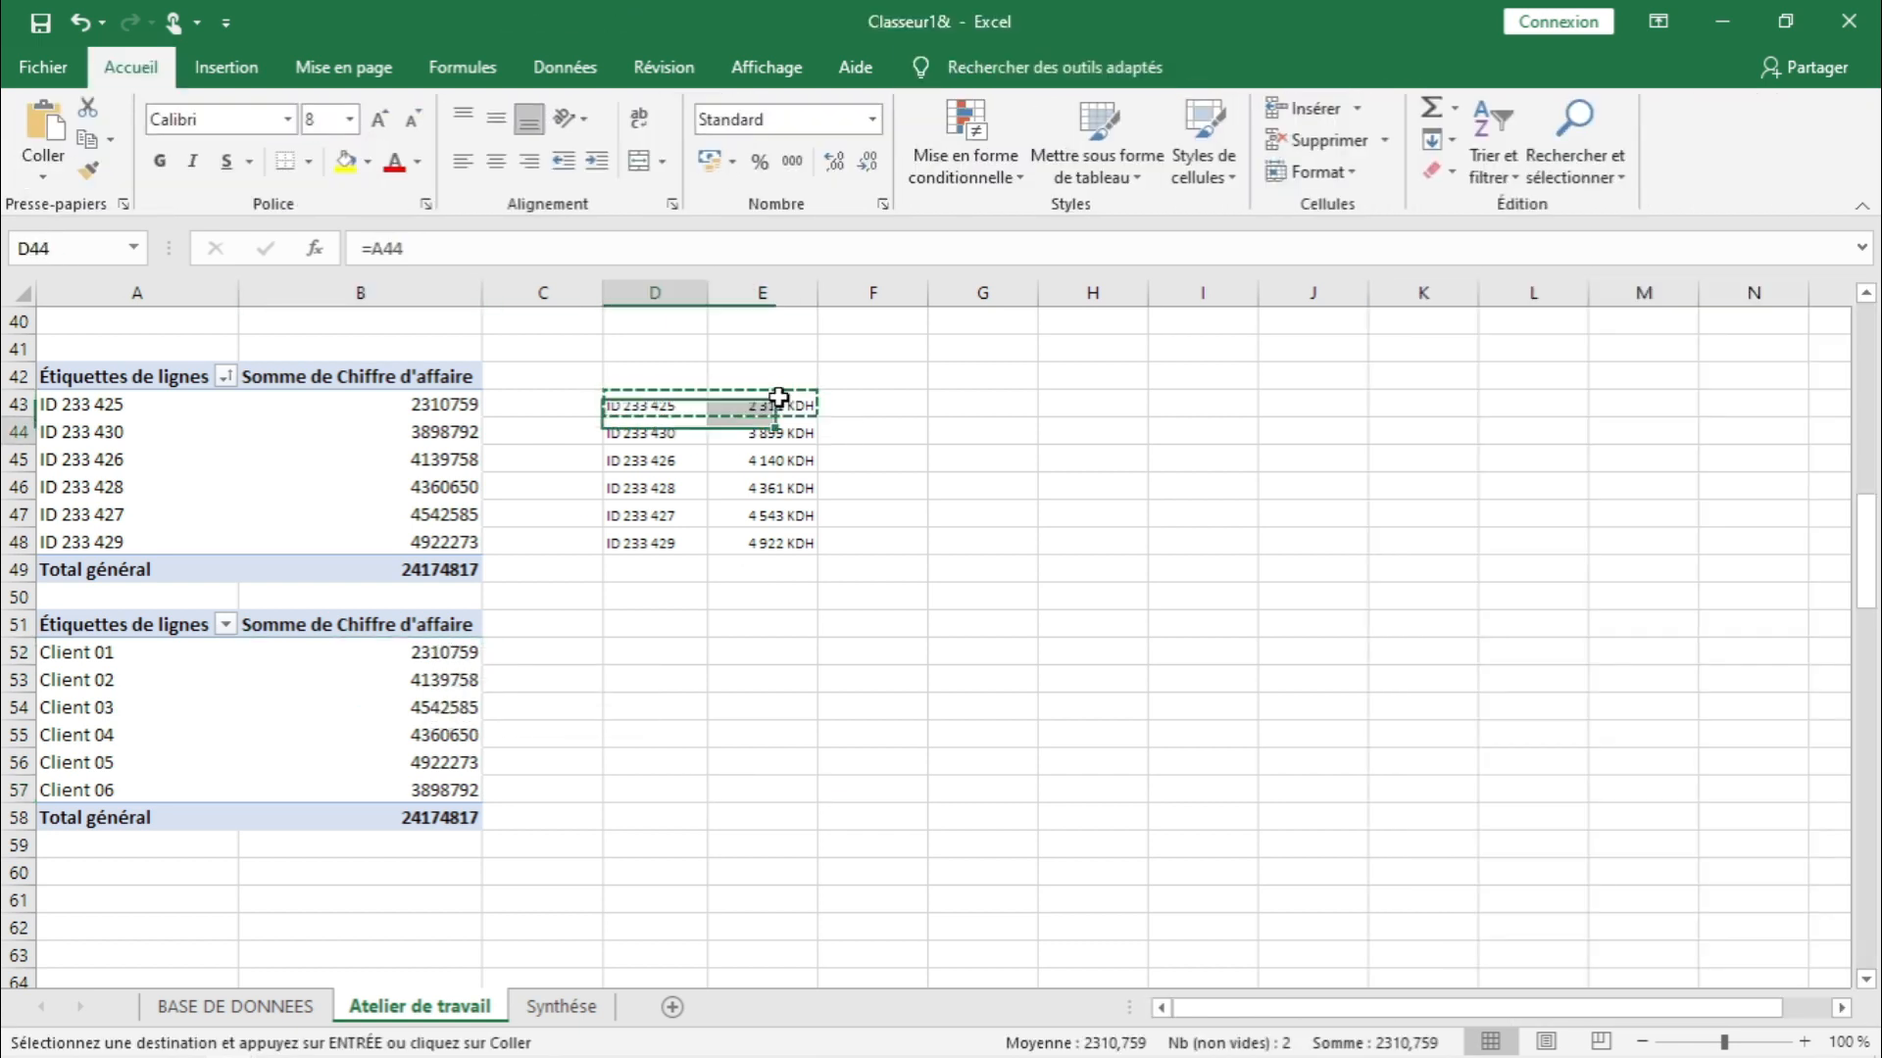
key("Down")
key("Down")
key("Down")
key("Down")
key("Down")
key("Down")
key("Down")
key("Down")
key("Down")
key("Down")
key("Up")
key("Up")
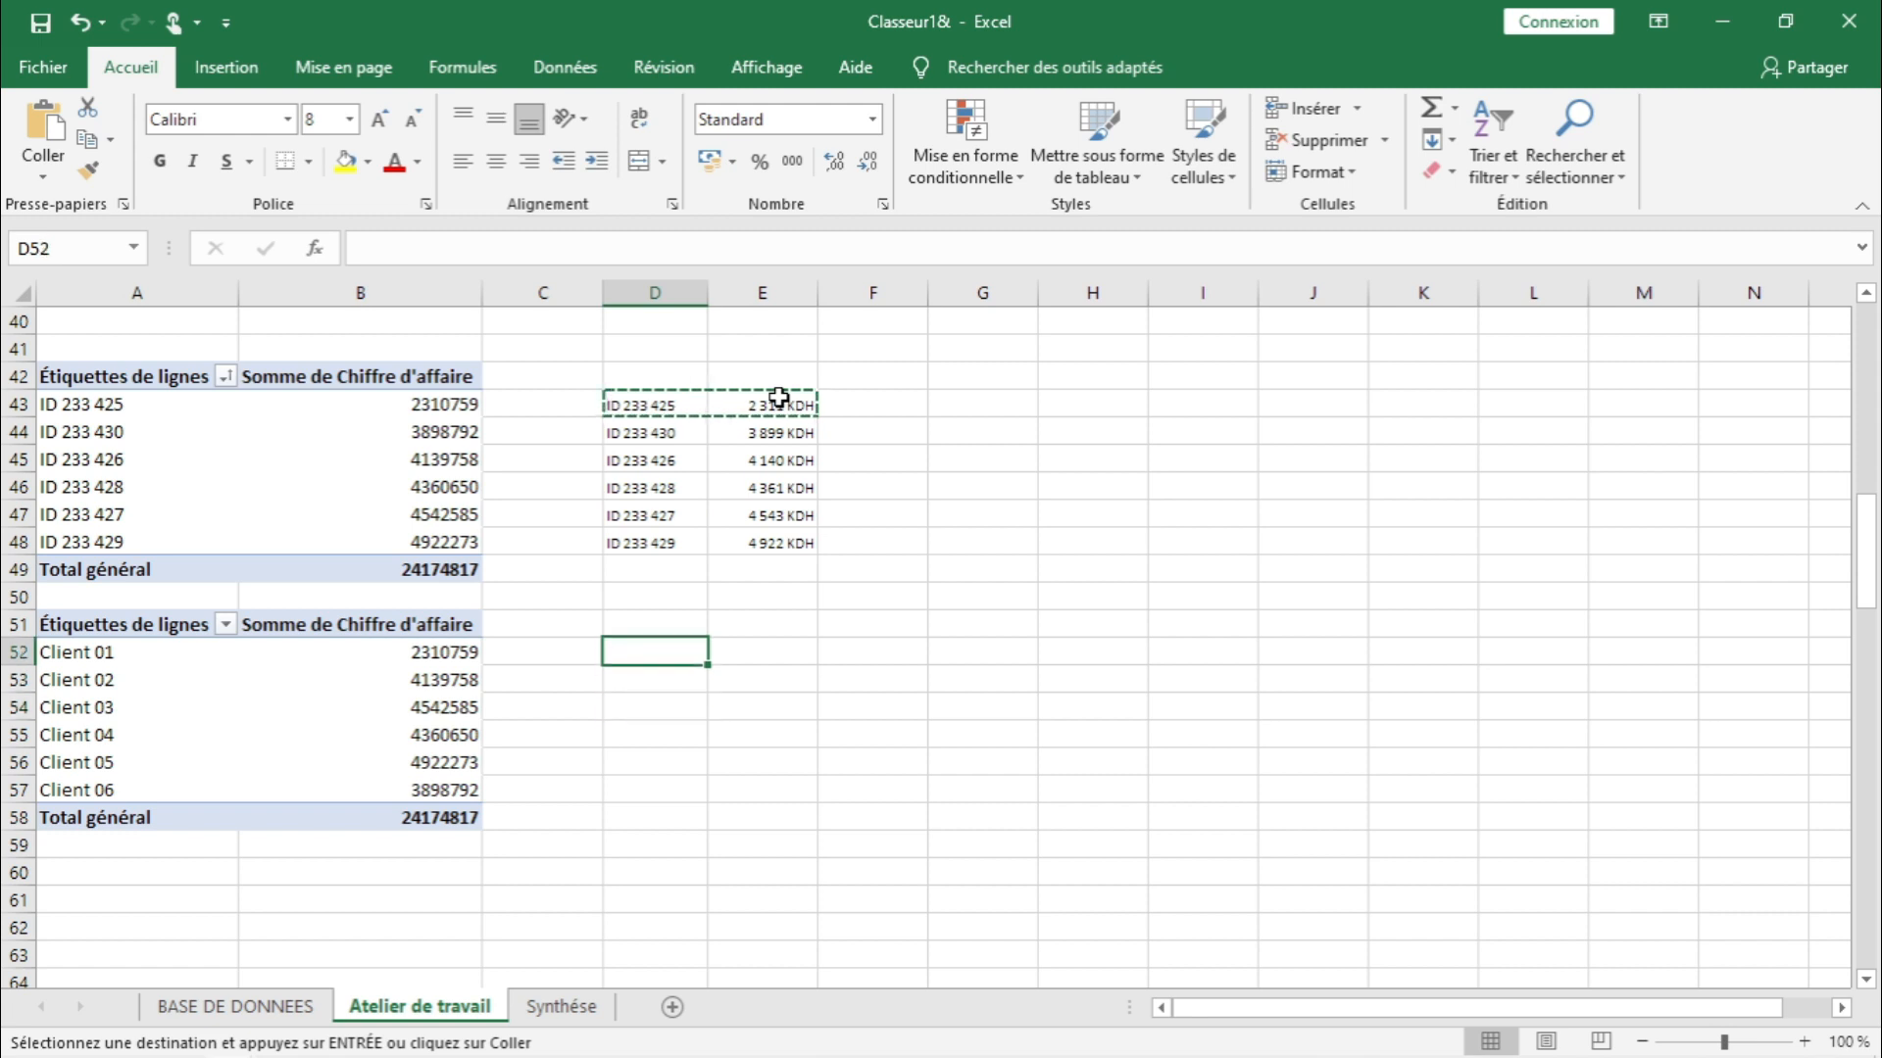
key("ctrl+v")
- Copy the formulas of D52:E52 down to row 57 to cover all six clients
key("shift+Left")
key("shift+Right")
key("ctrl+c")
key("shift+Down")
key("shift+Down")
key("shift+Down")
key("shift+Down")
key("shift+Down")
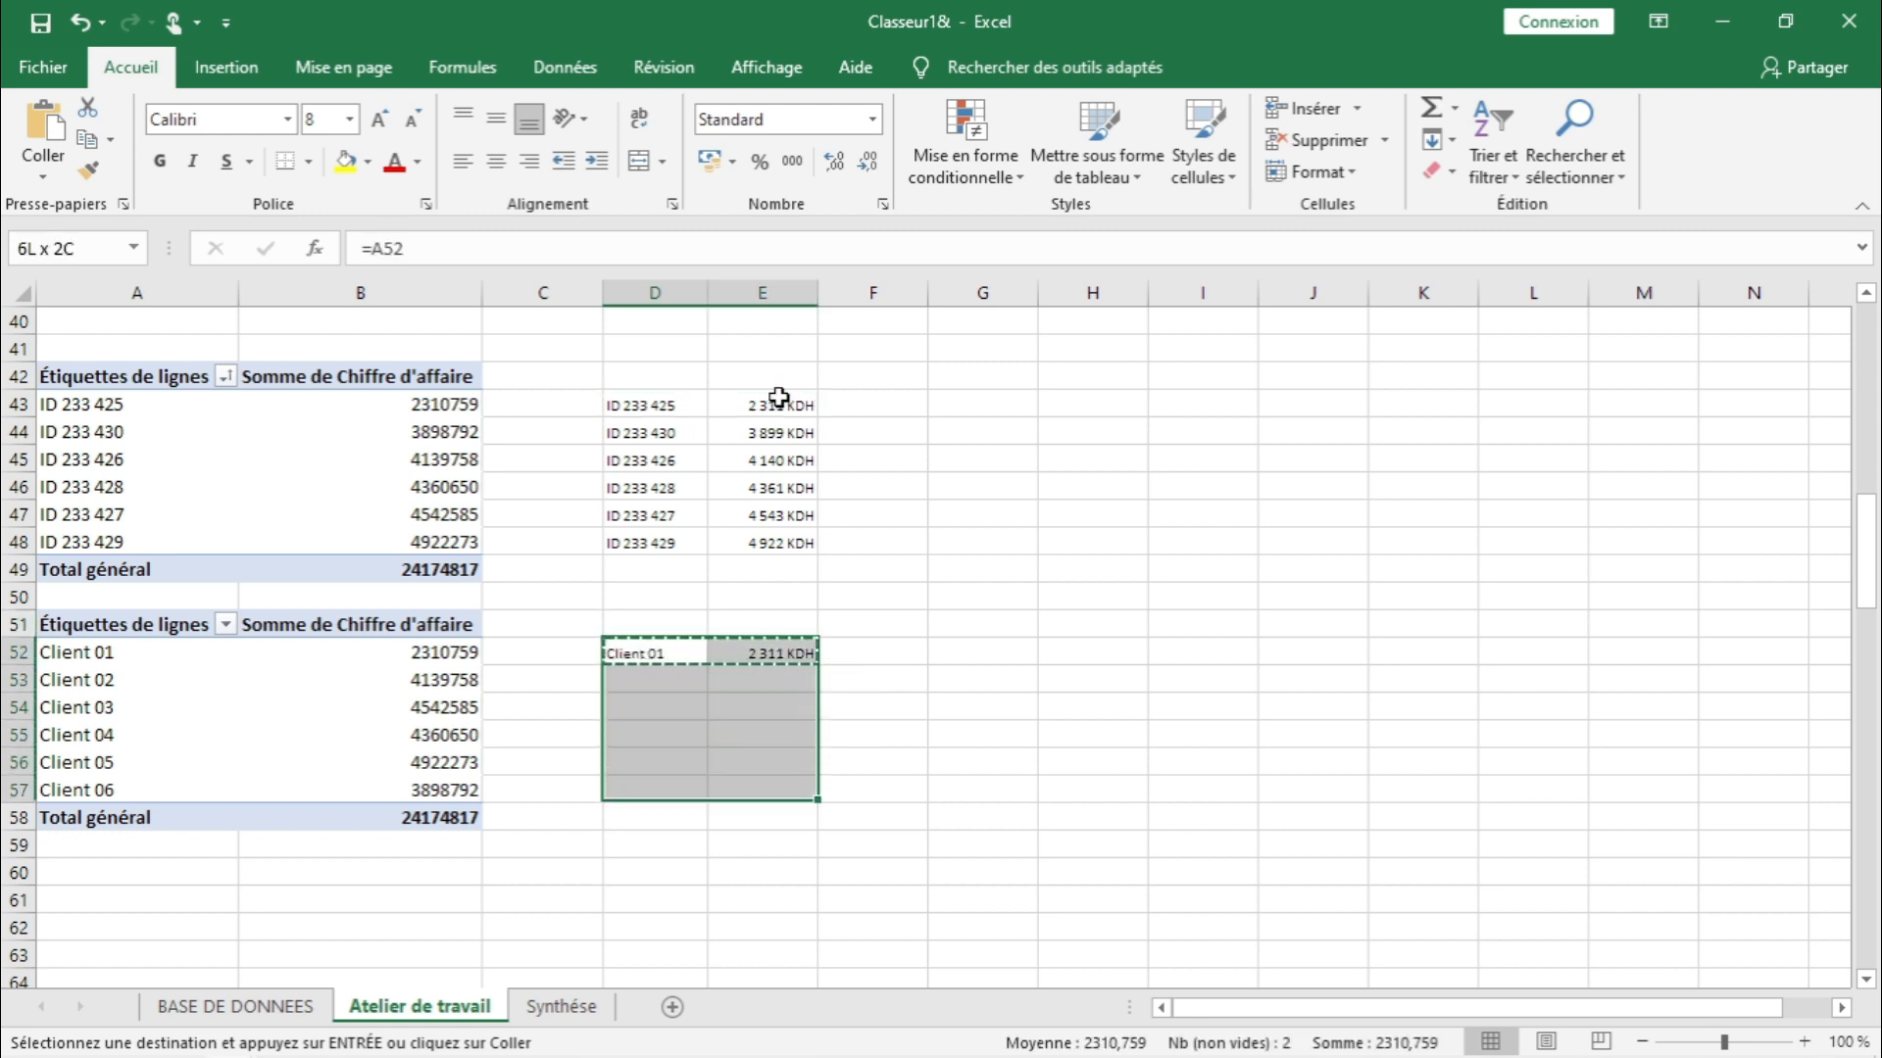
key("Return")
- Sort the Clients pivot table's Somme de Chiffre d'affaire from smallest to largest
left_click(468, 654)
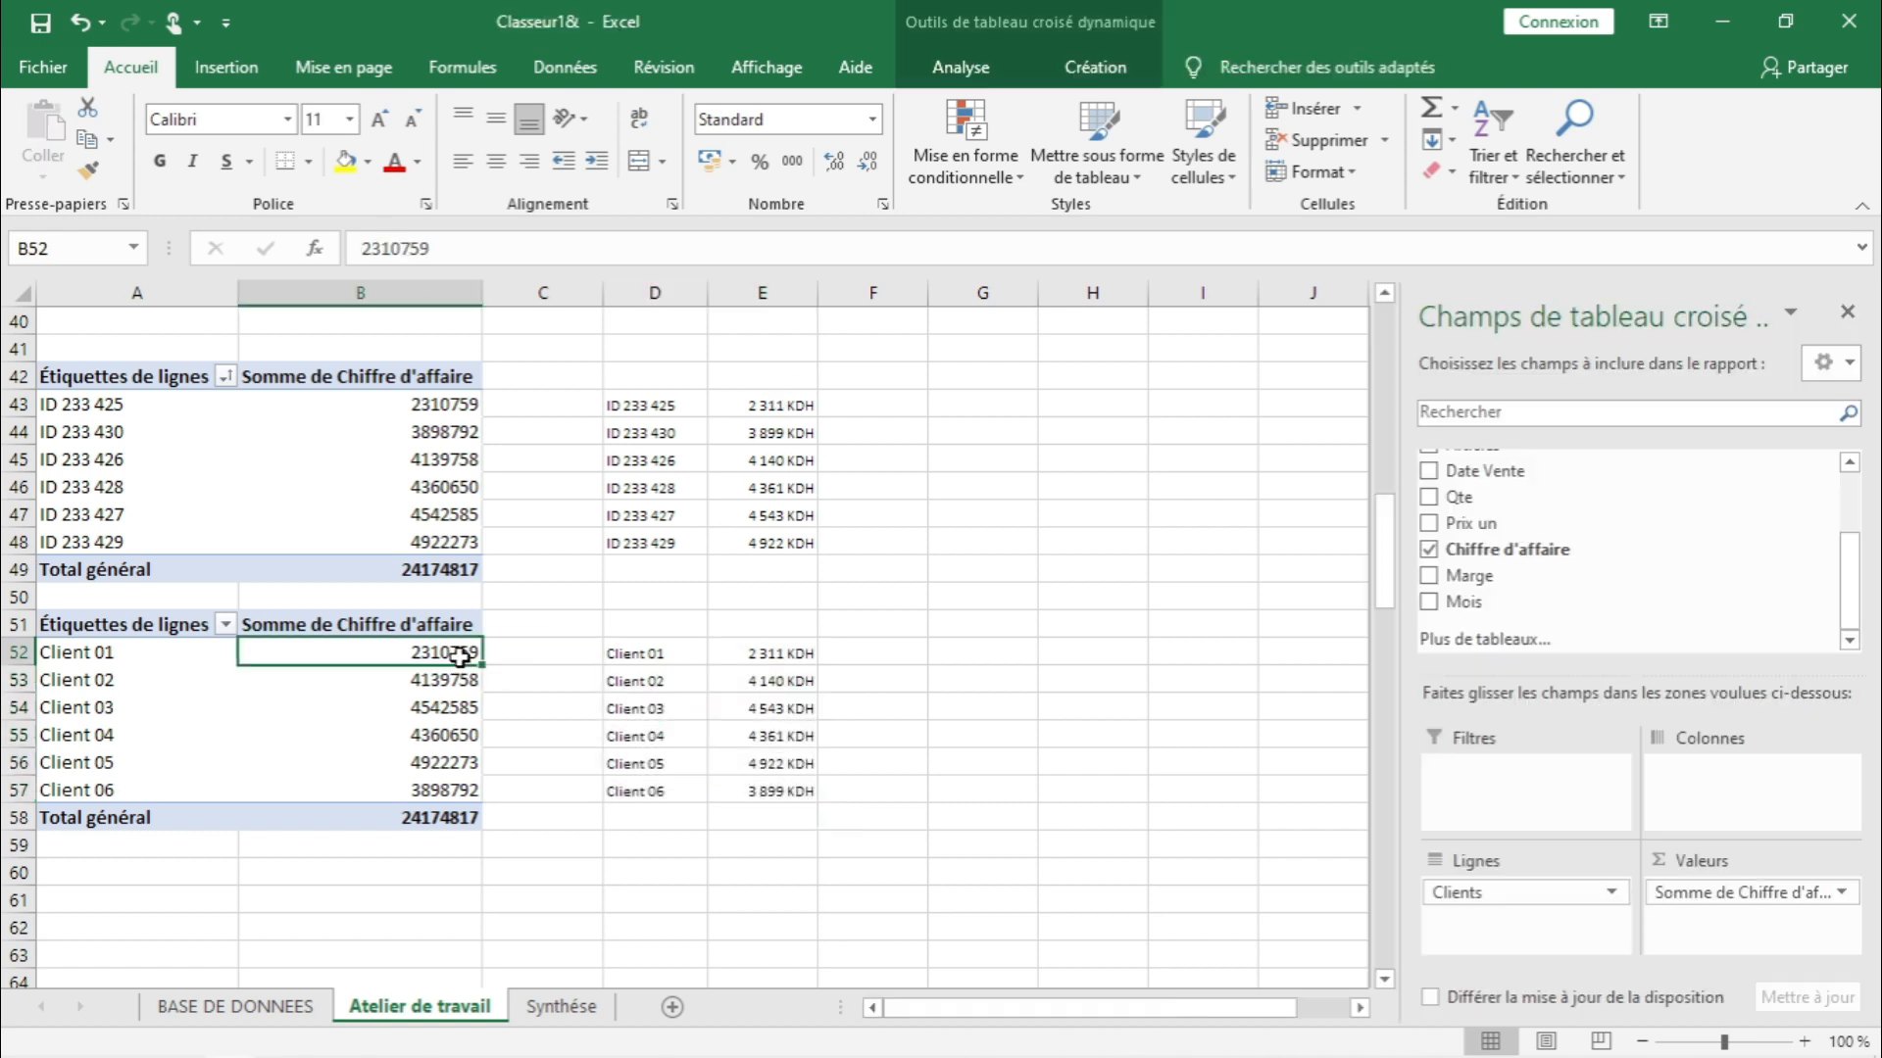
right_click(464, 658)
mouse_move(600, 400)
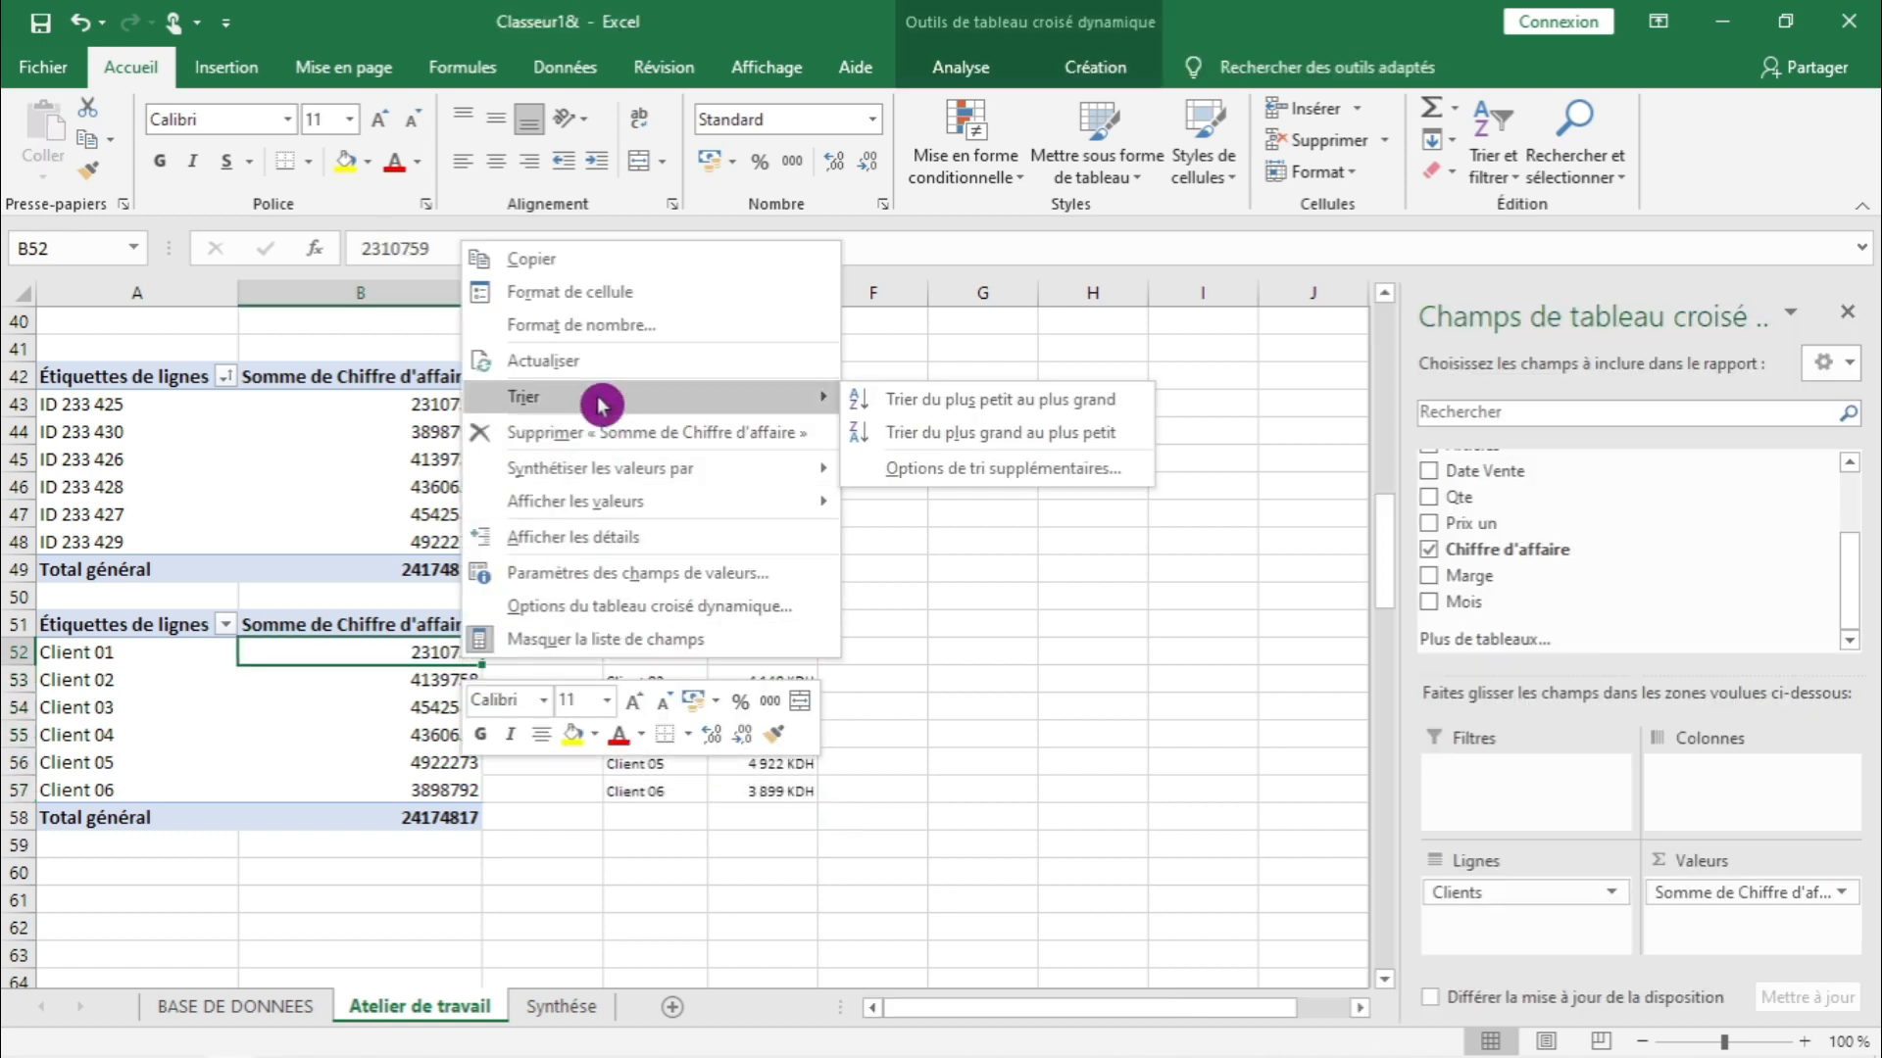
left_click(907, 400)
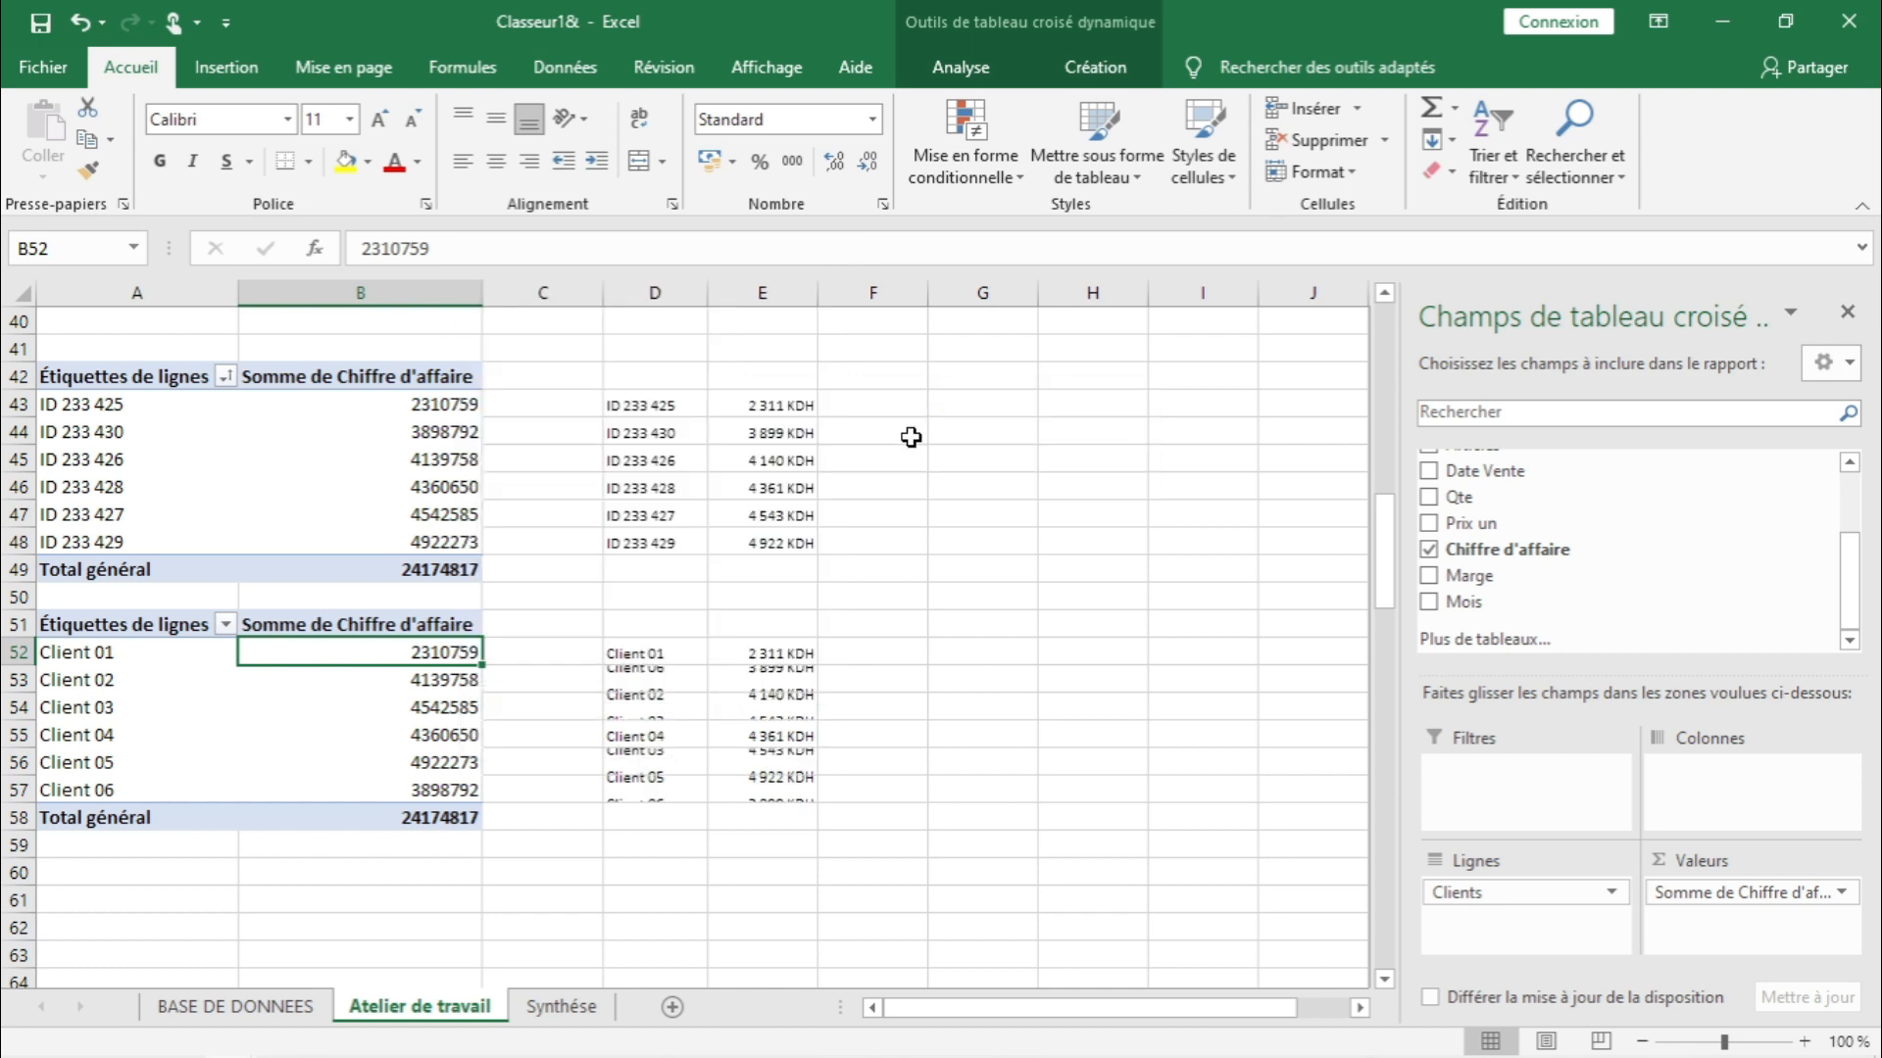
left_click(962, 840)
- Duplicate the Commercial bar chart with its title label on Synthése and place the copy directly below the monthly chart
left_click(537, 1006)
left_click(797, 887)
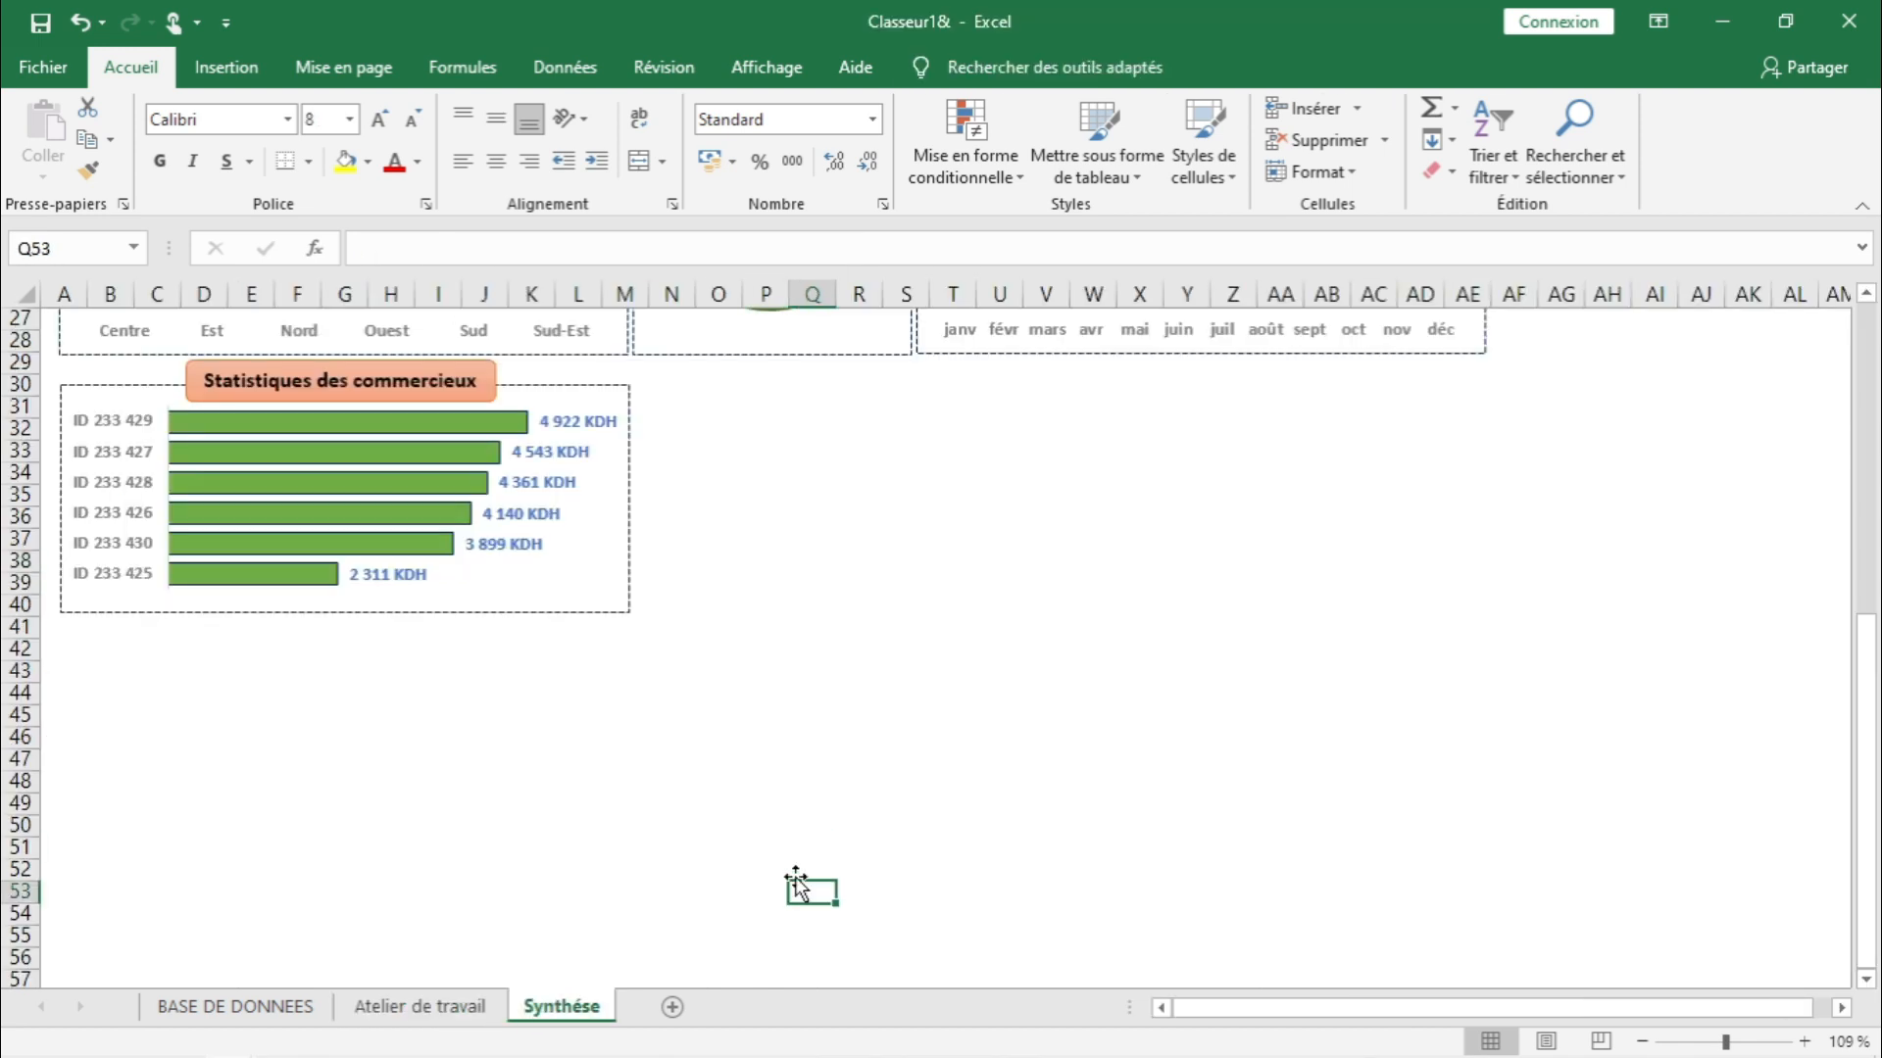
left_click(523, 587)
left_click(1098, 537)
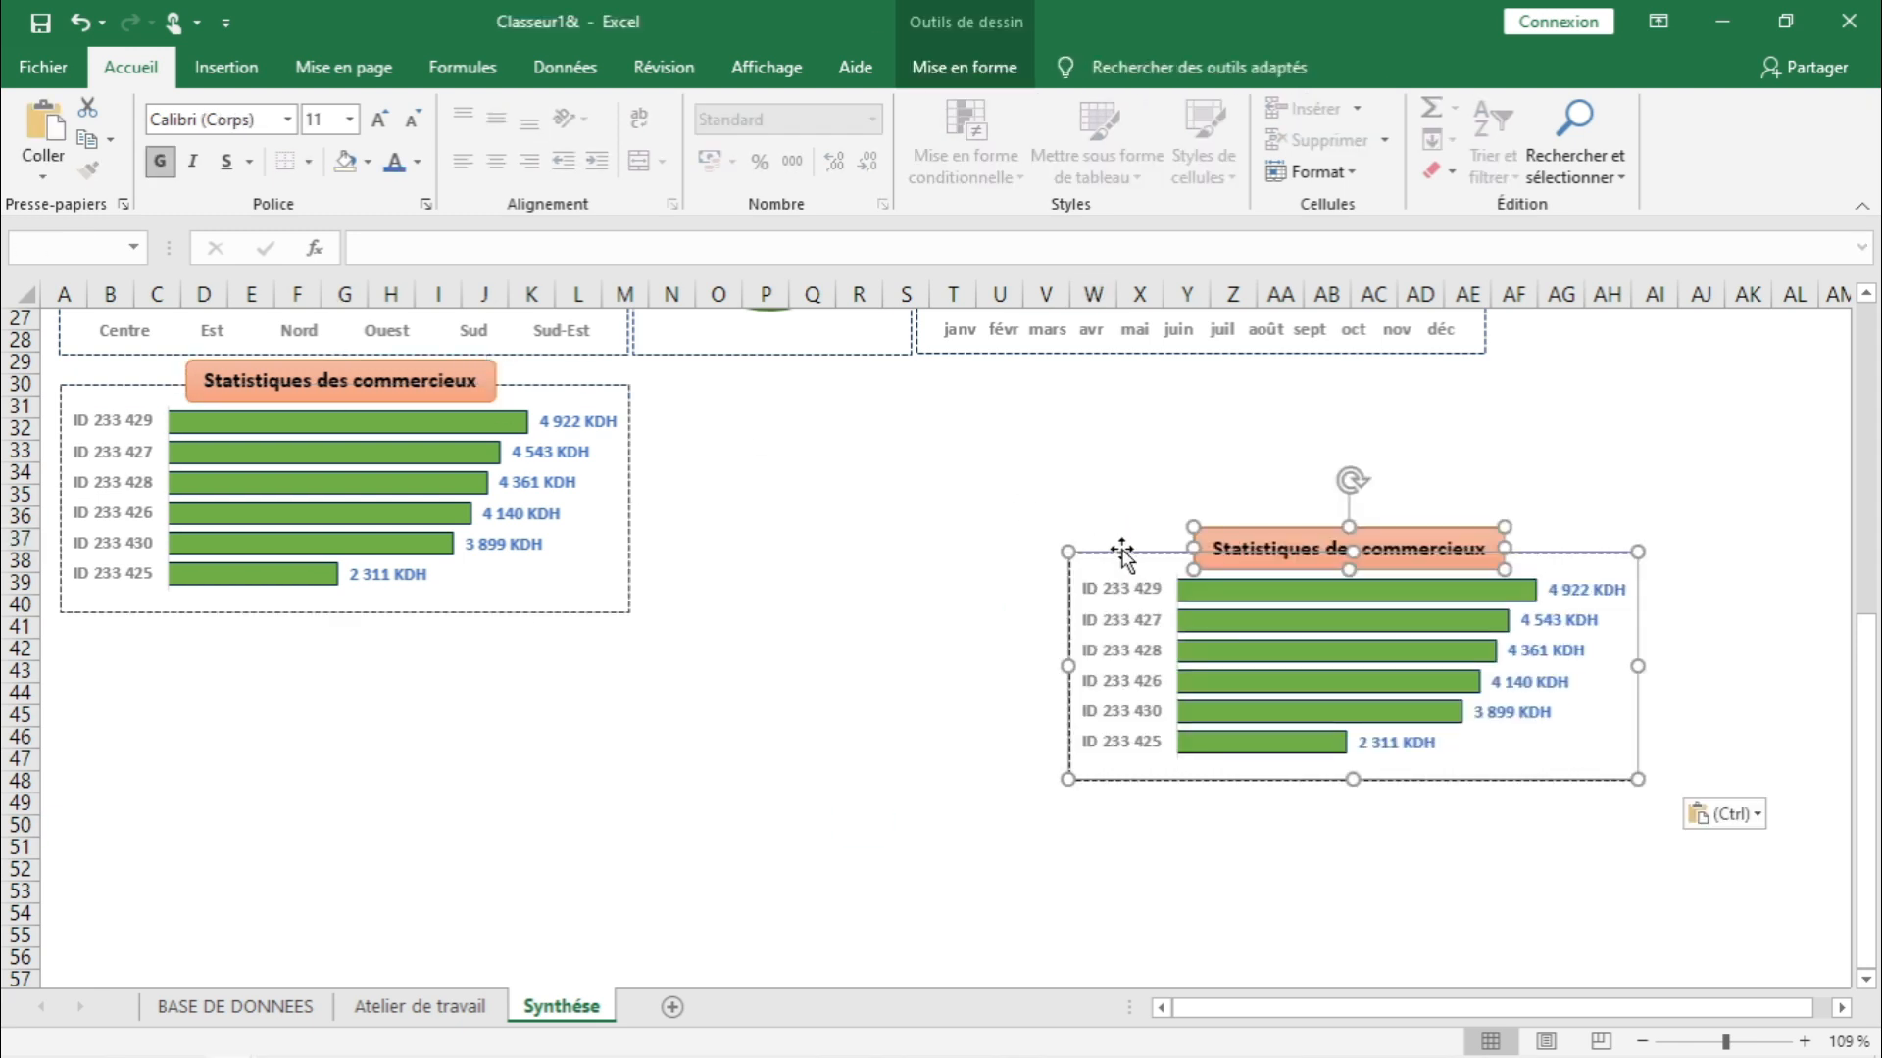
left_click_drag(1117, 542, 967, 381)
left_click(1015, 692)
left_click(978, 385)
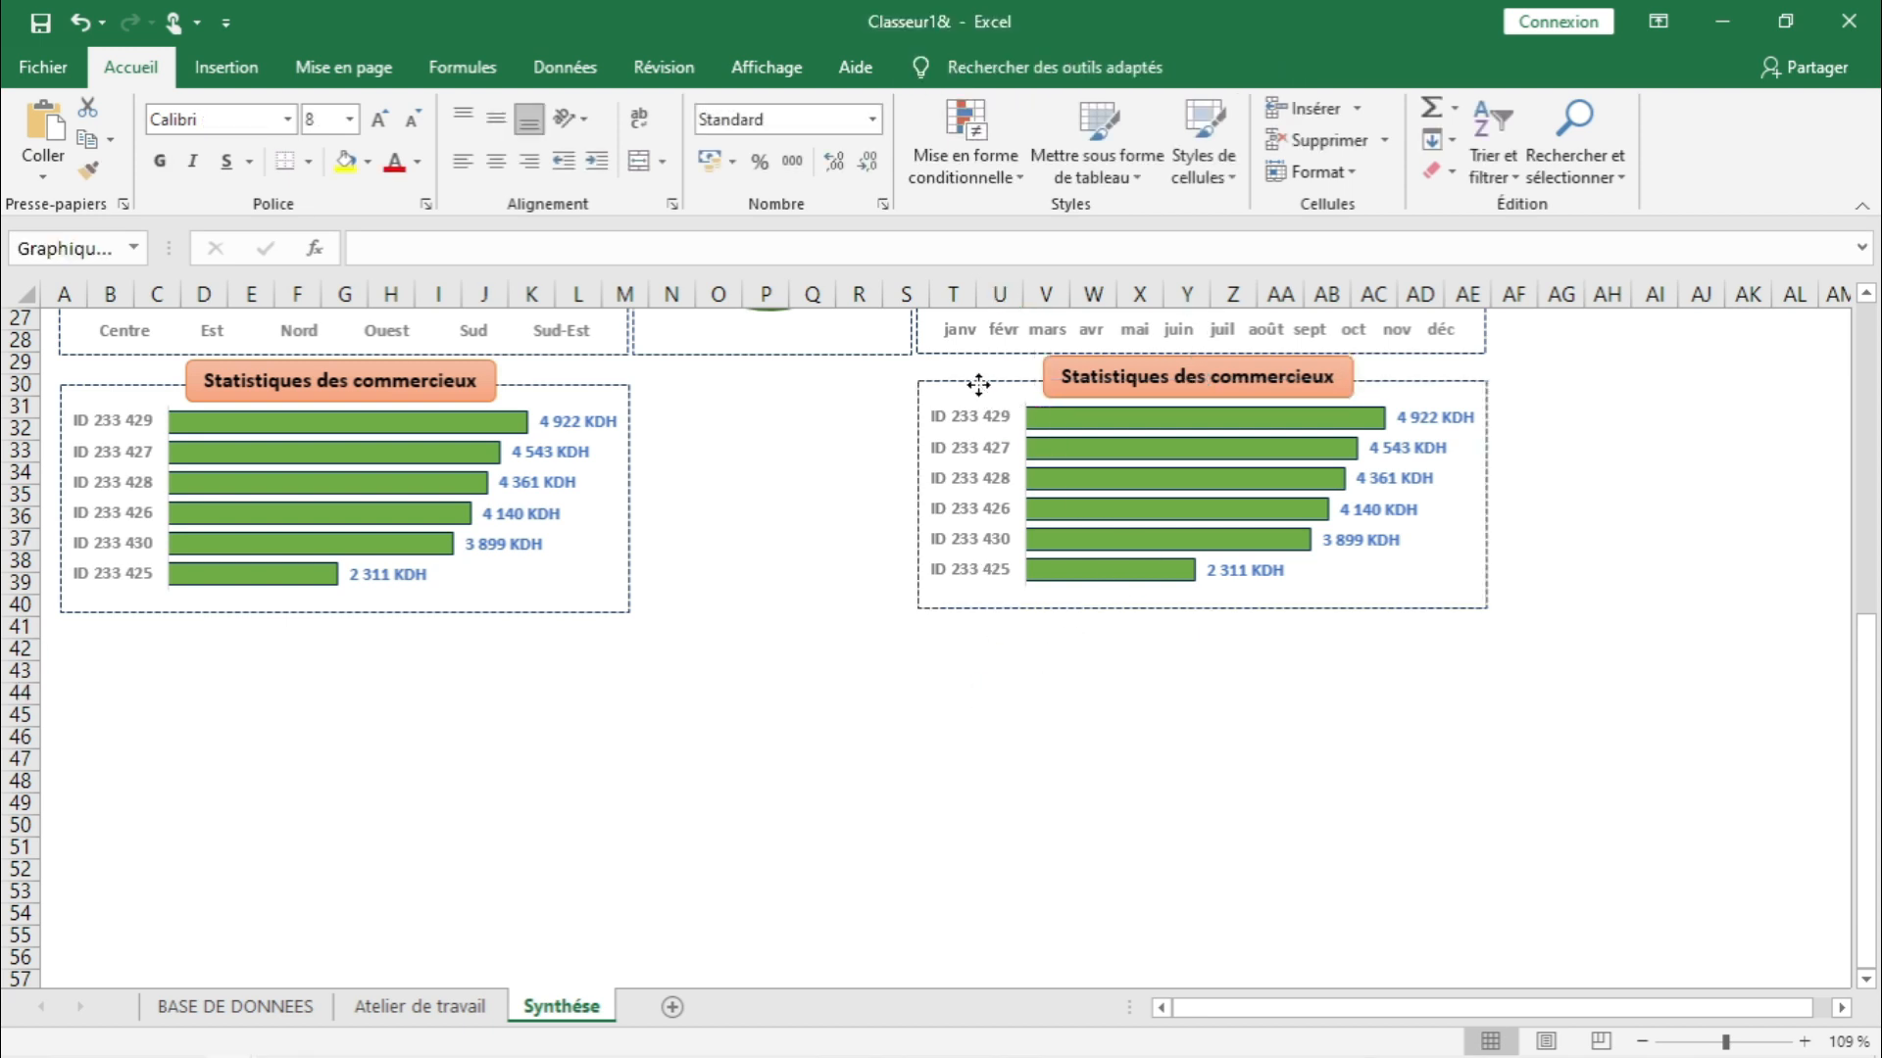
right_click(980, 390)
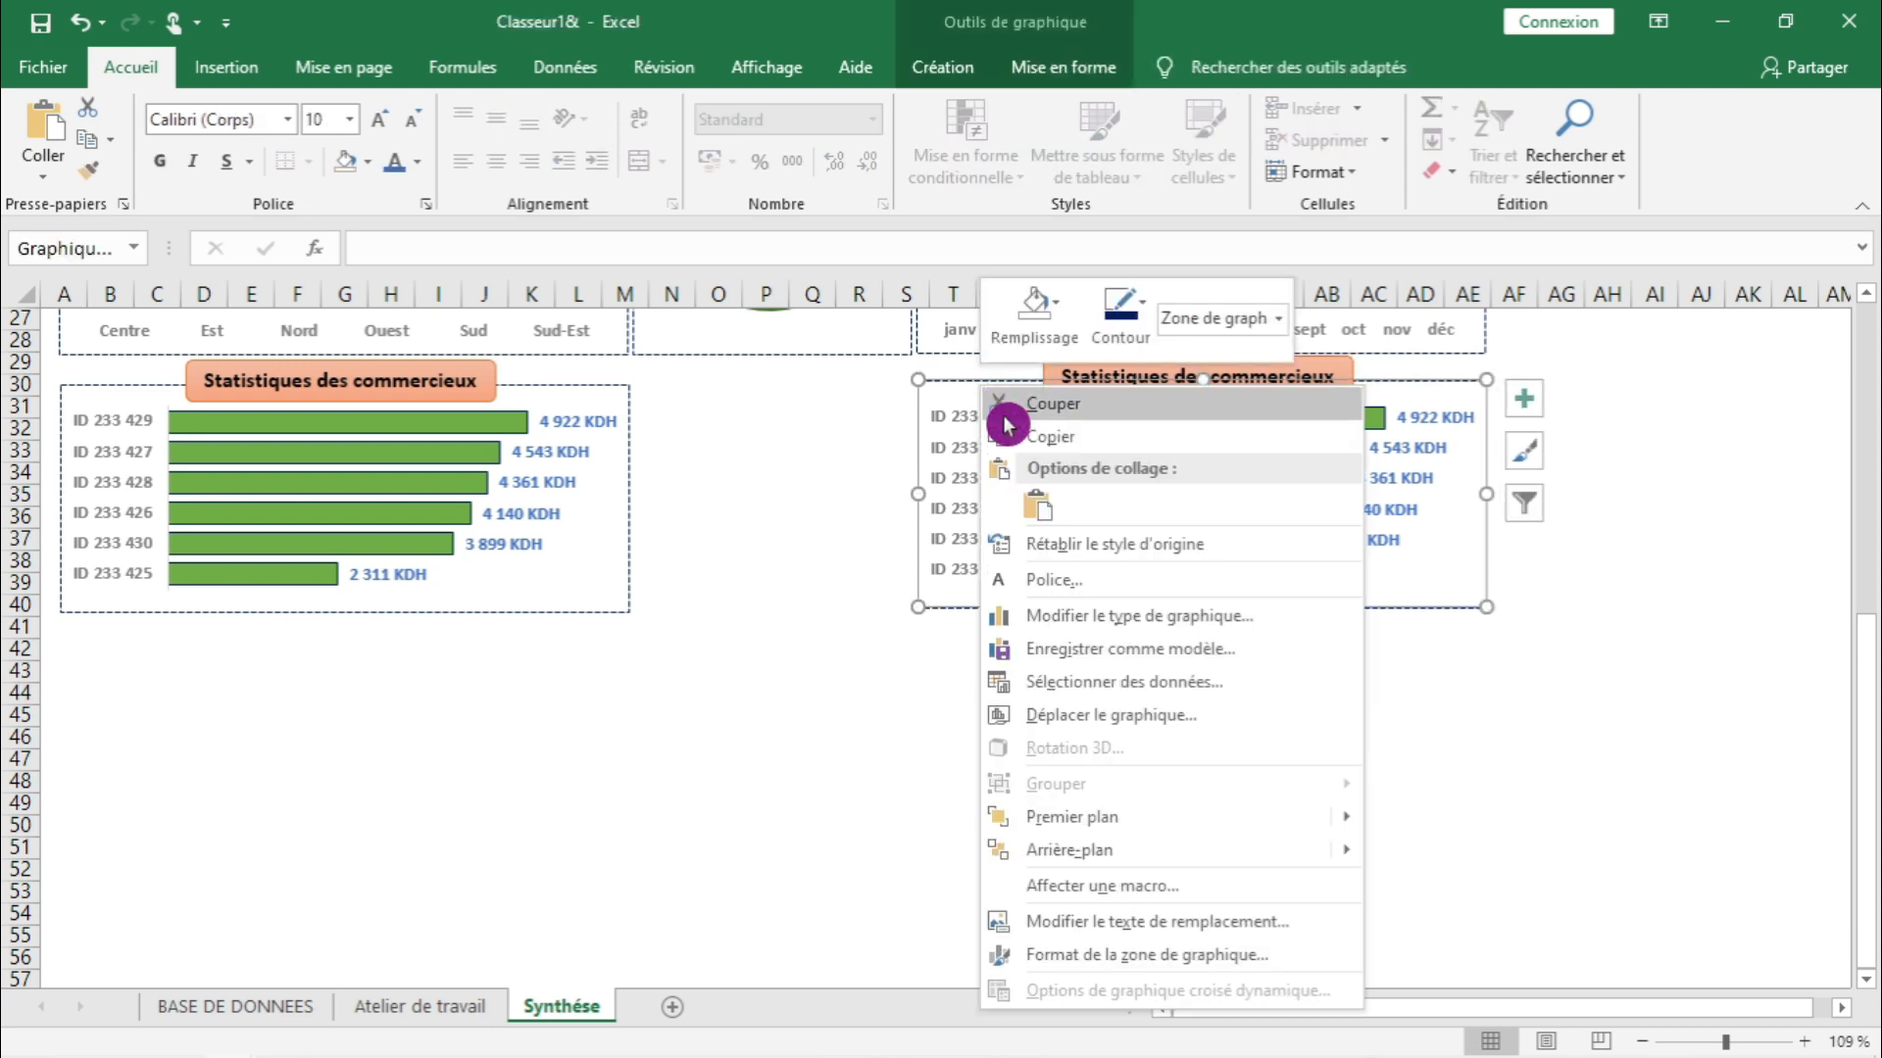
left_click(1062, 708)
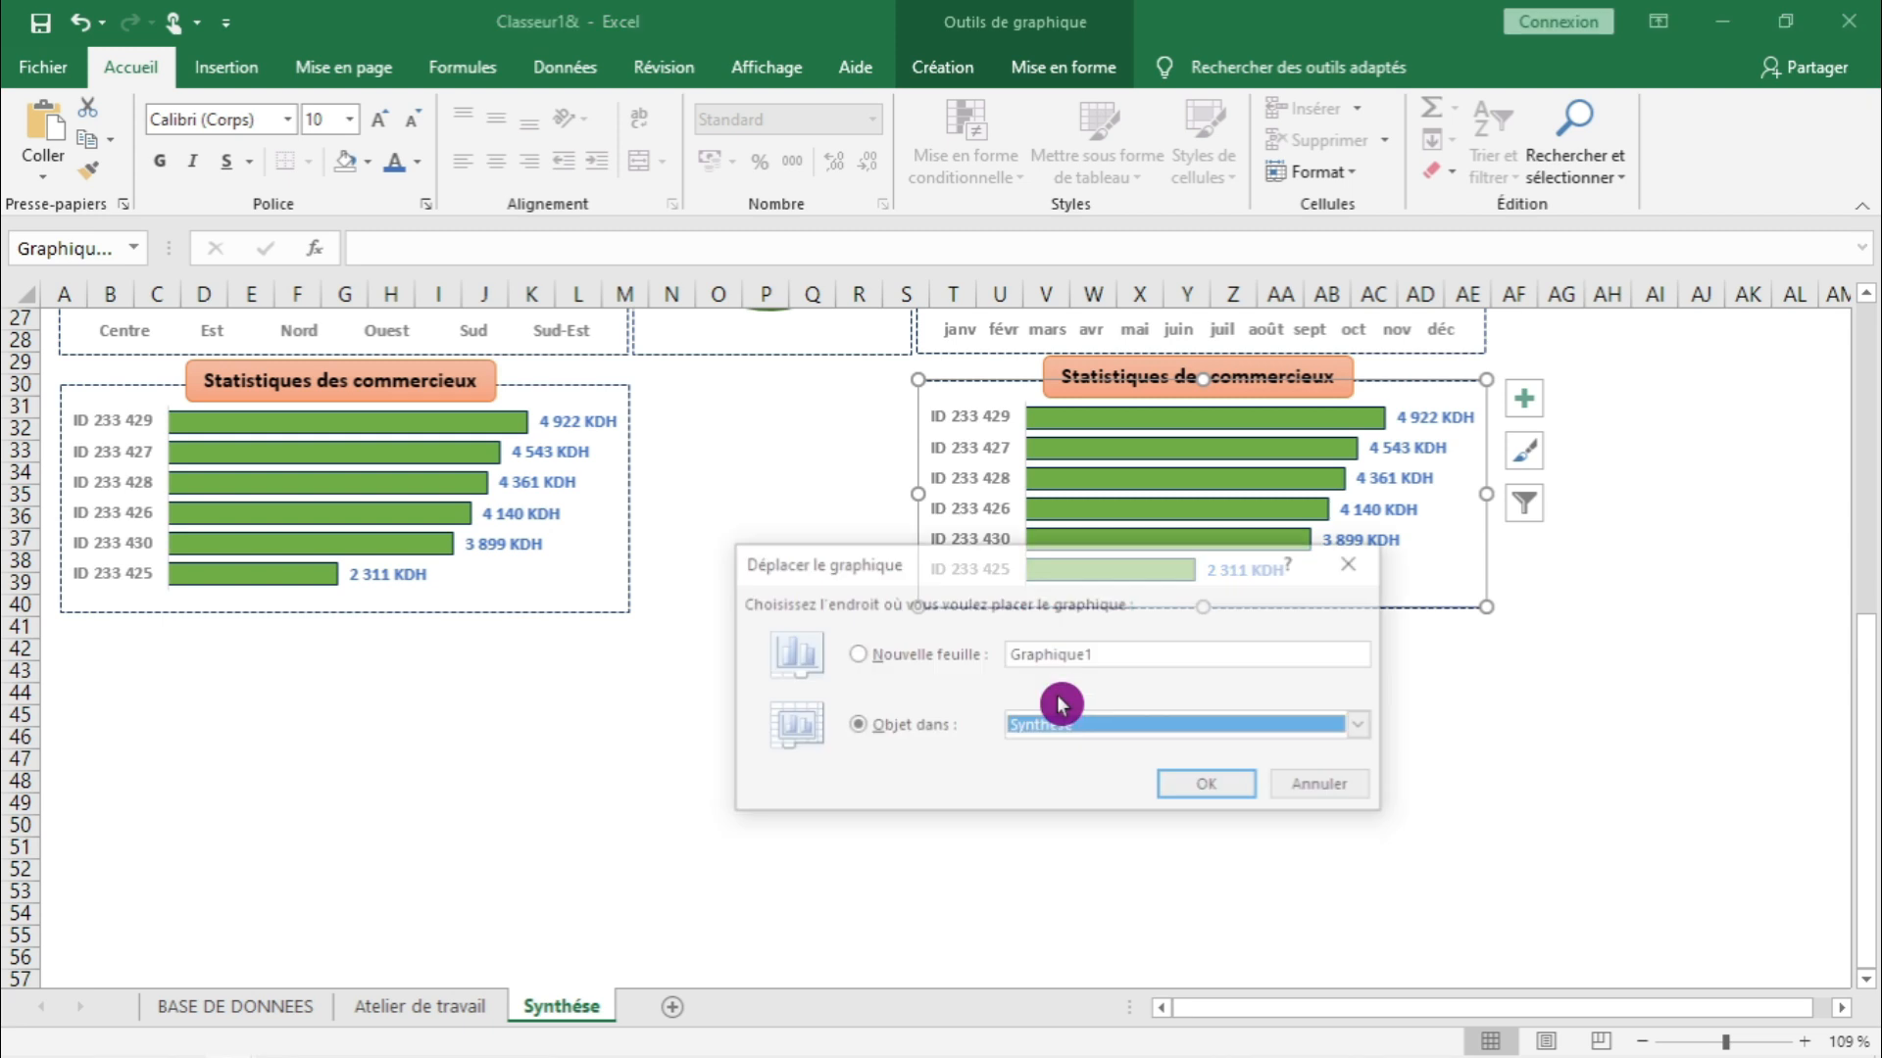
key("Escape")
- Change the duplicated bar chart's data range to 'Atelier de travail'!$D$52:$E$57 so it plots the clients
right_click(1125, 485)
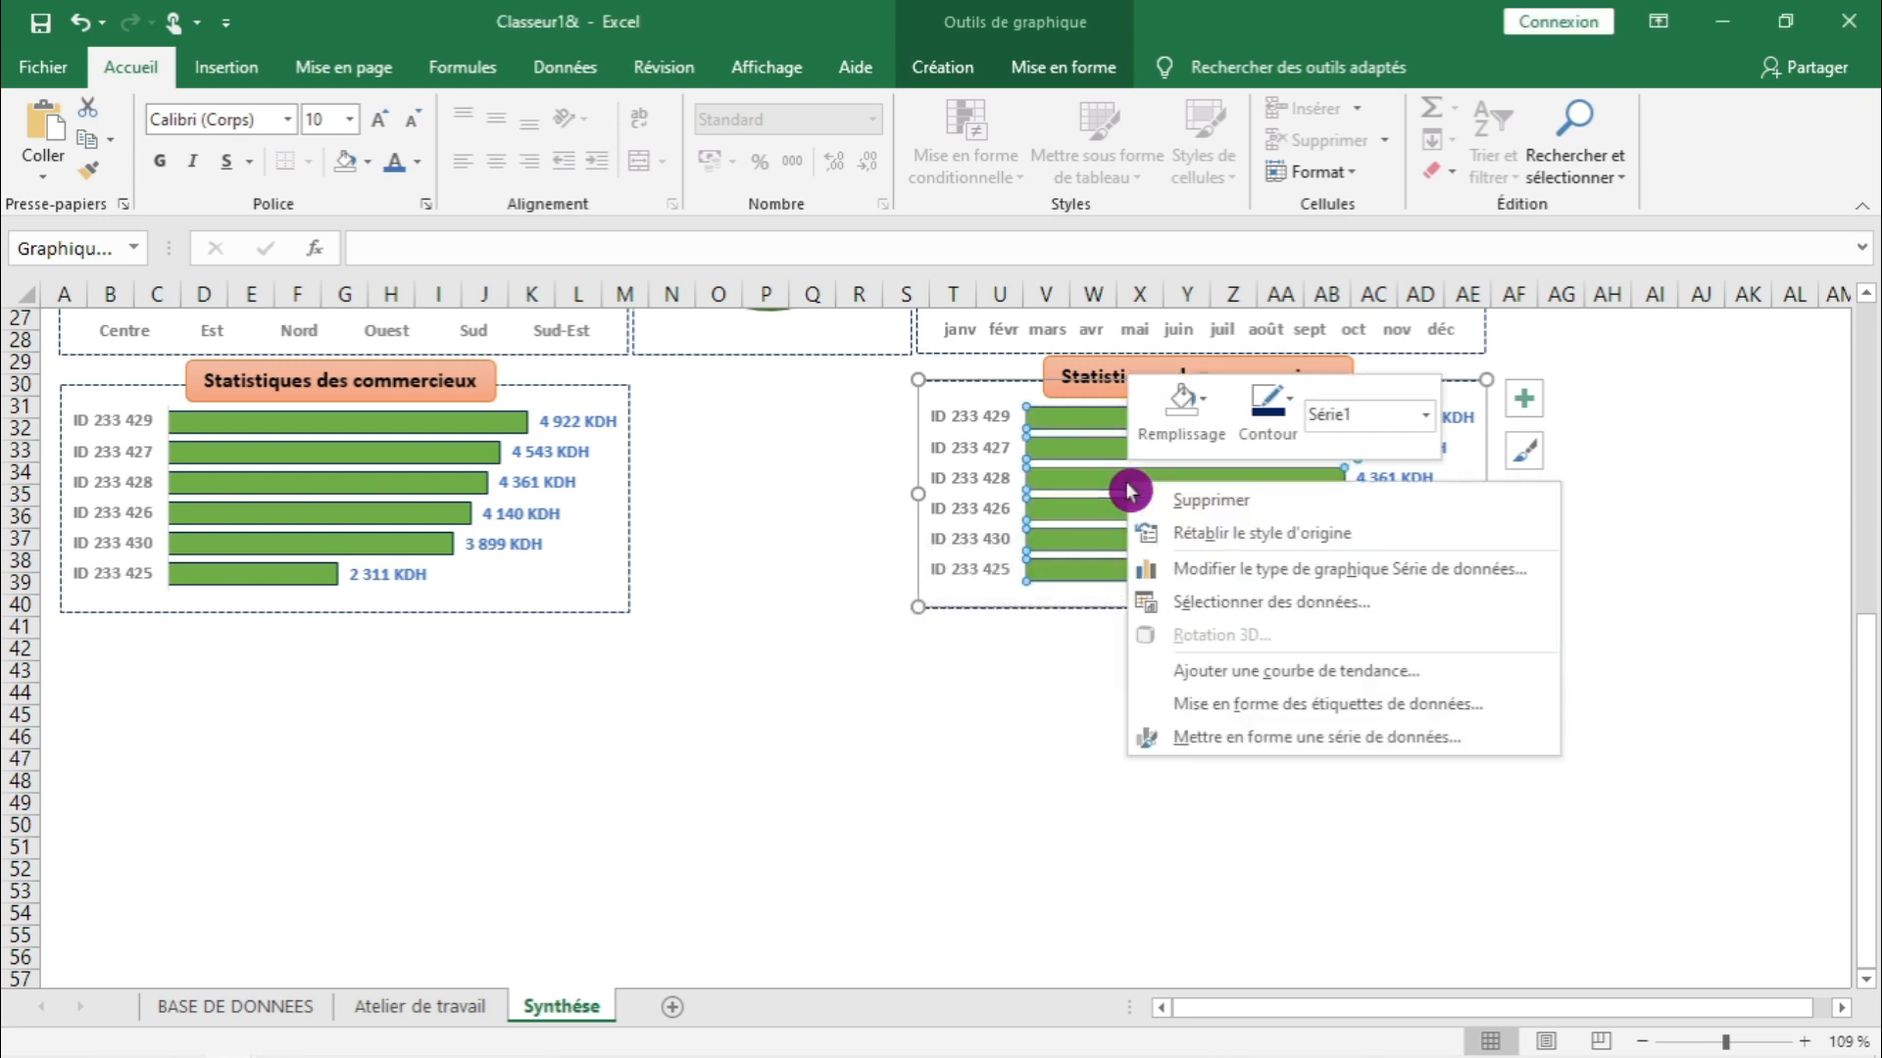
left_click(1207, 610)
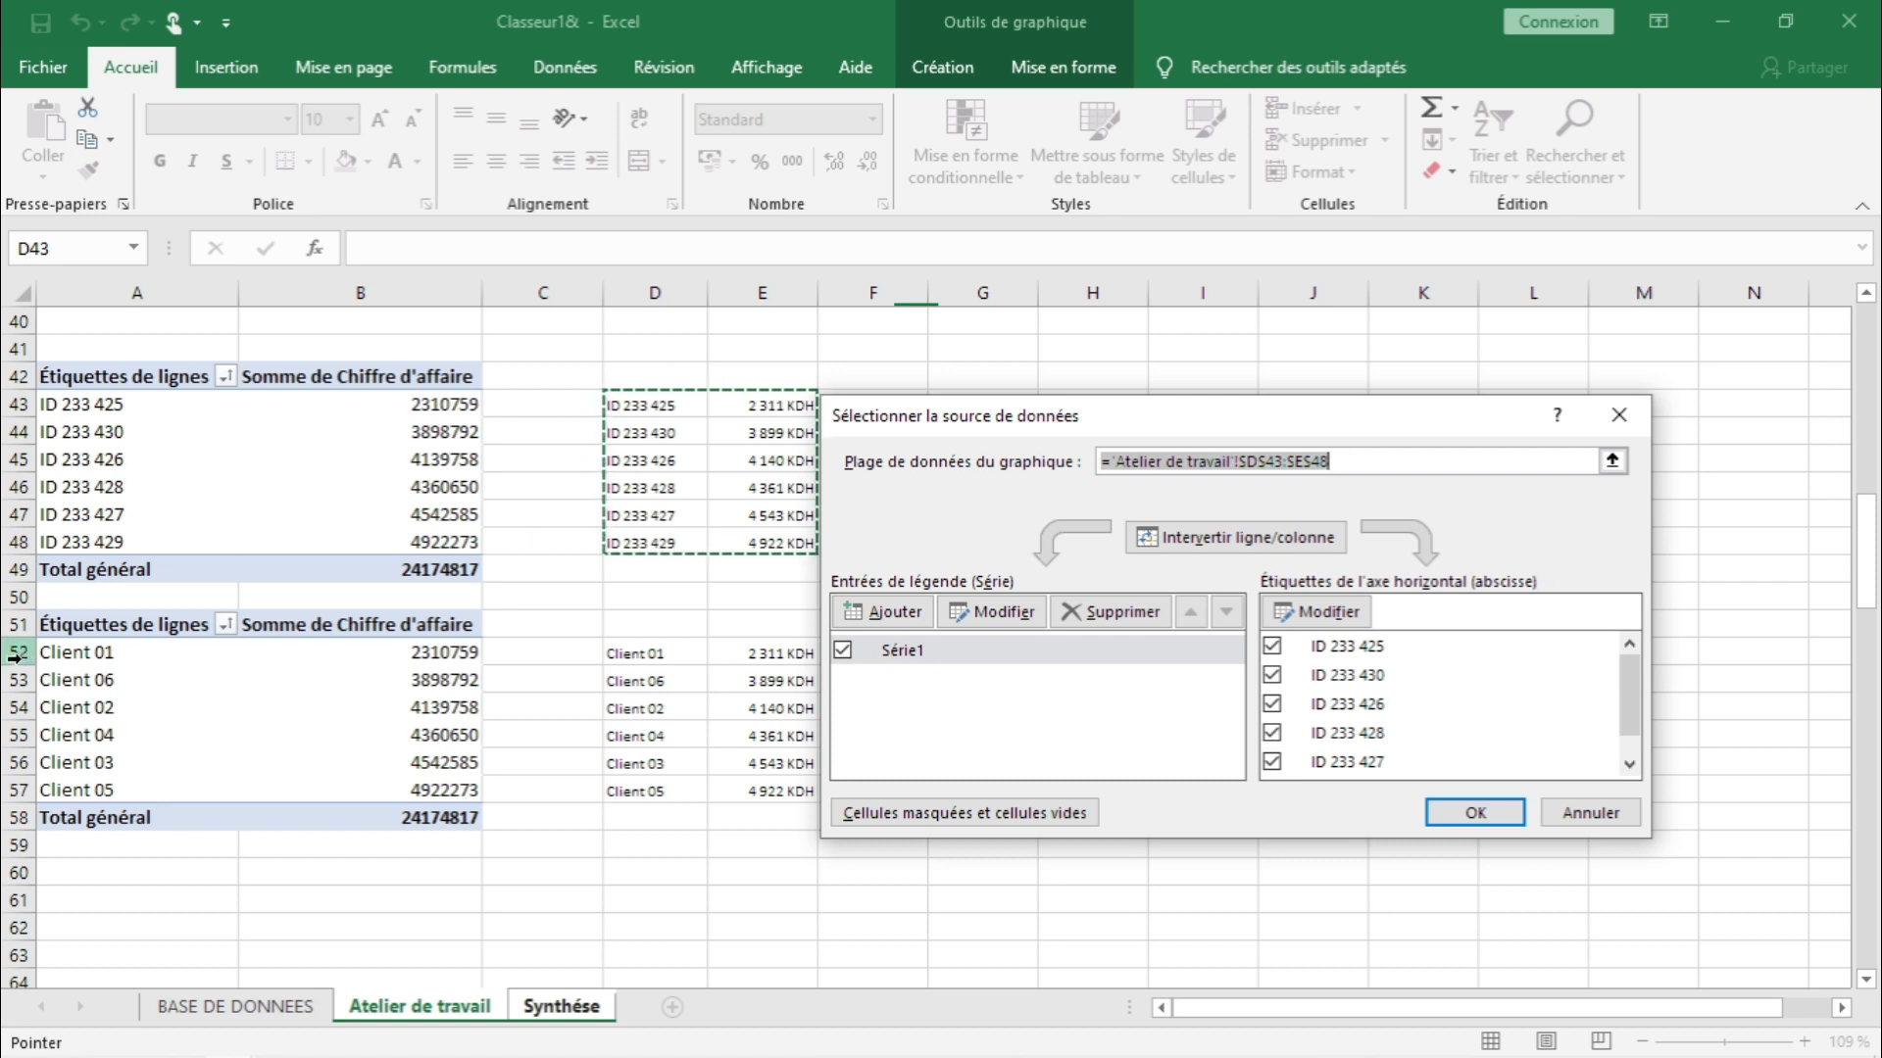
left_click(1284, 461)
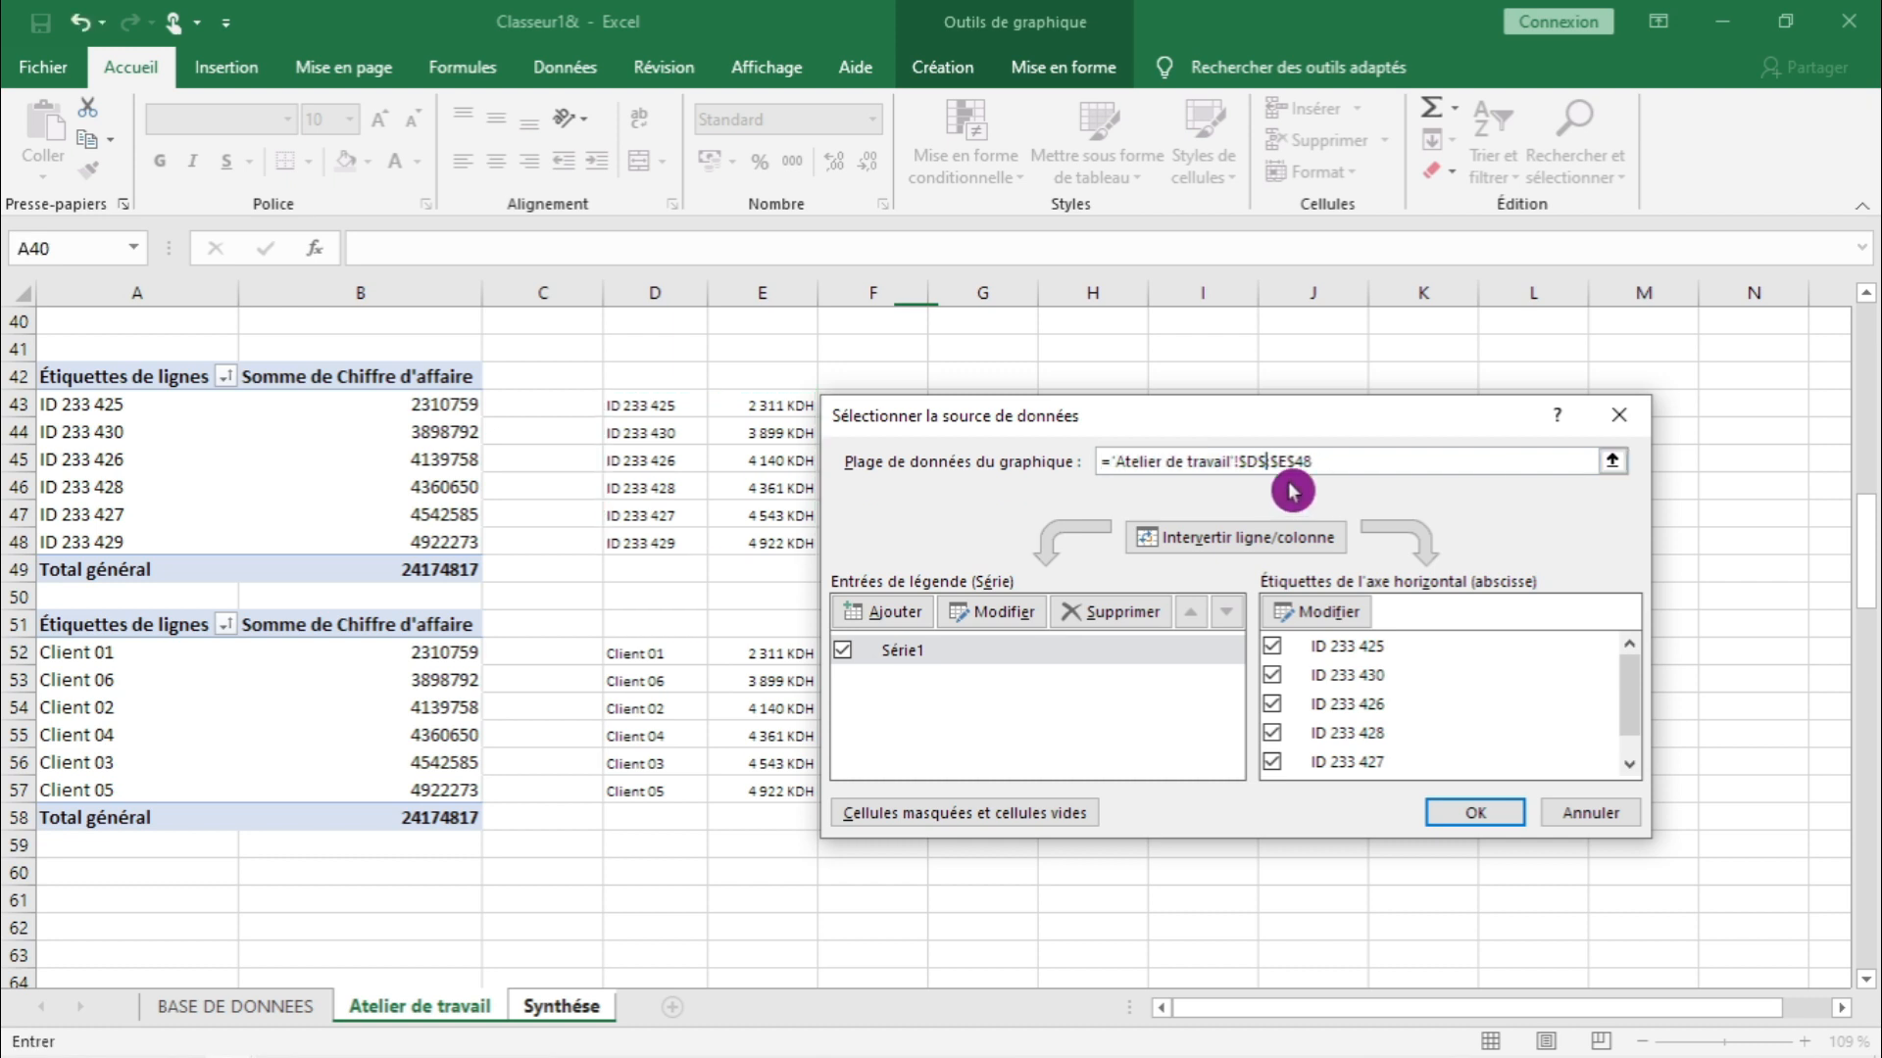
type("(é:")
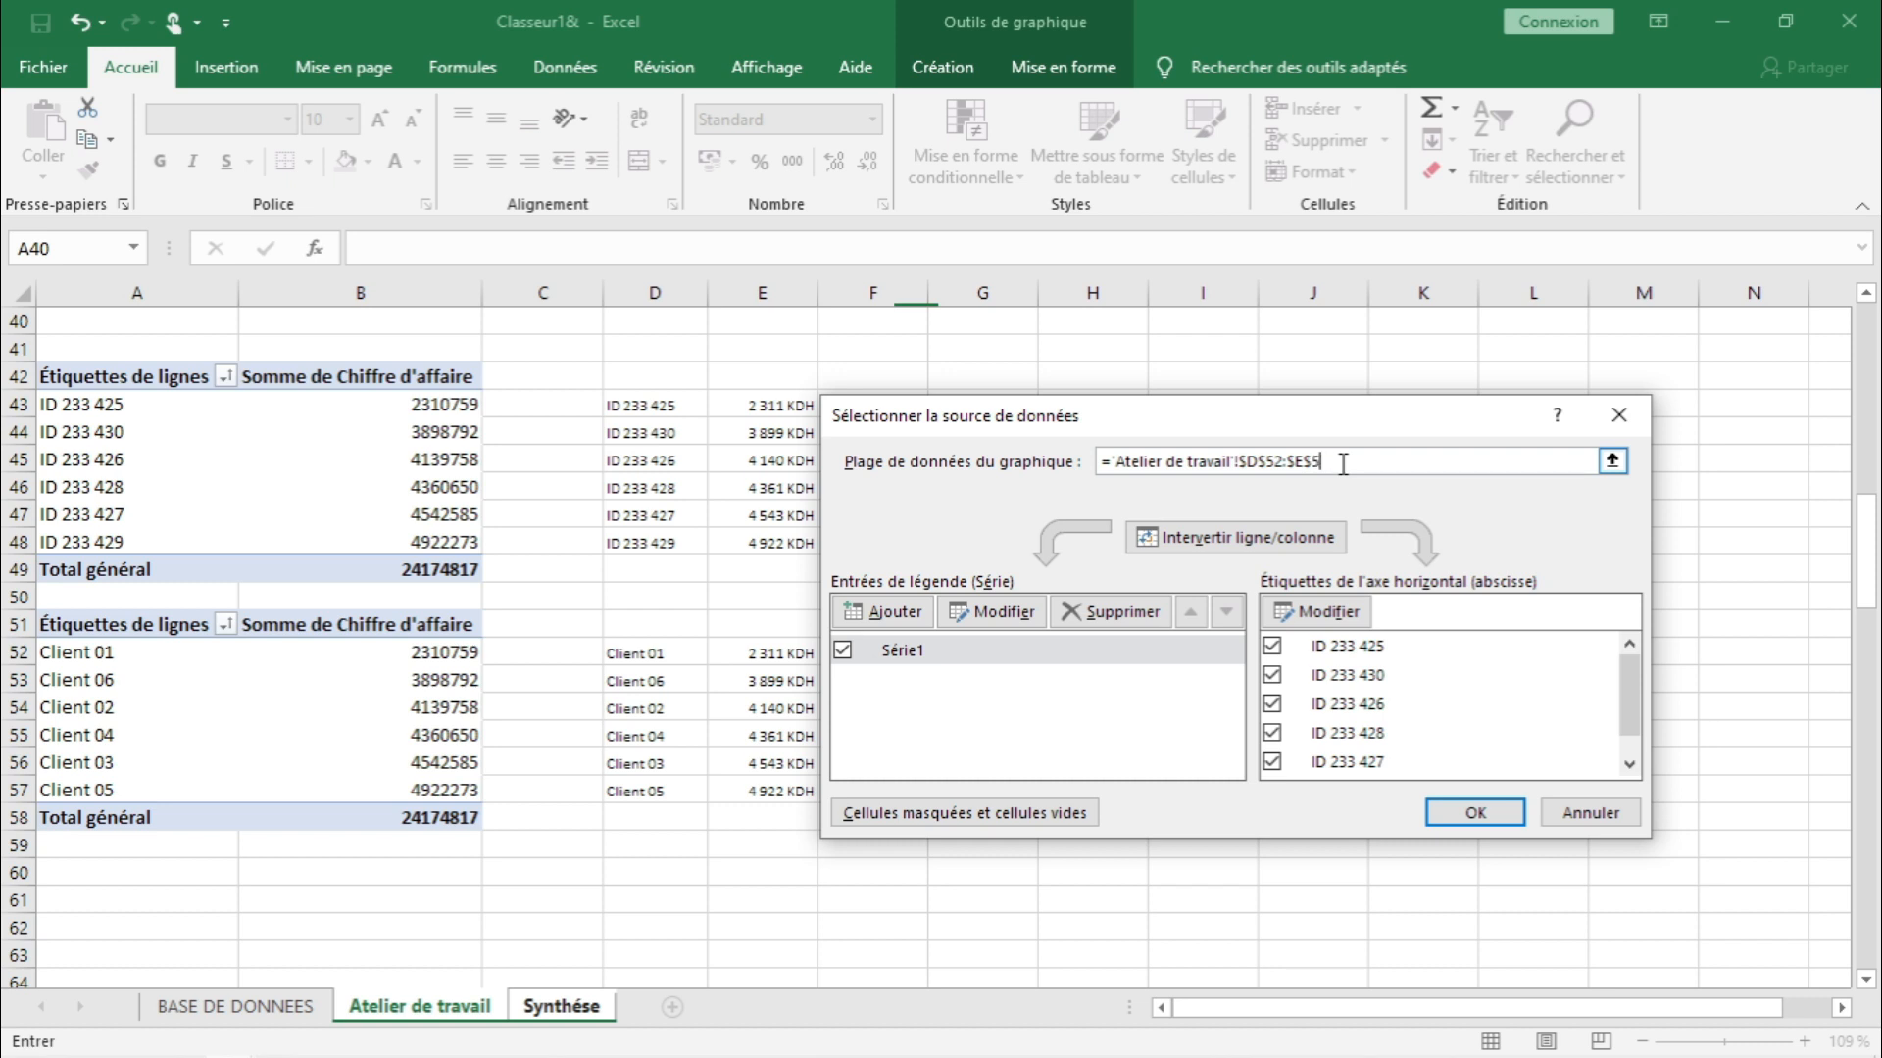
left_click(1458, 816)
left_click(1196, 842)
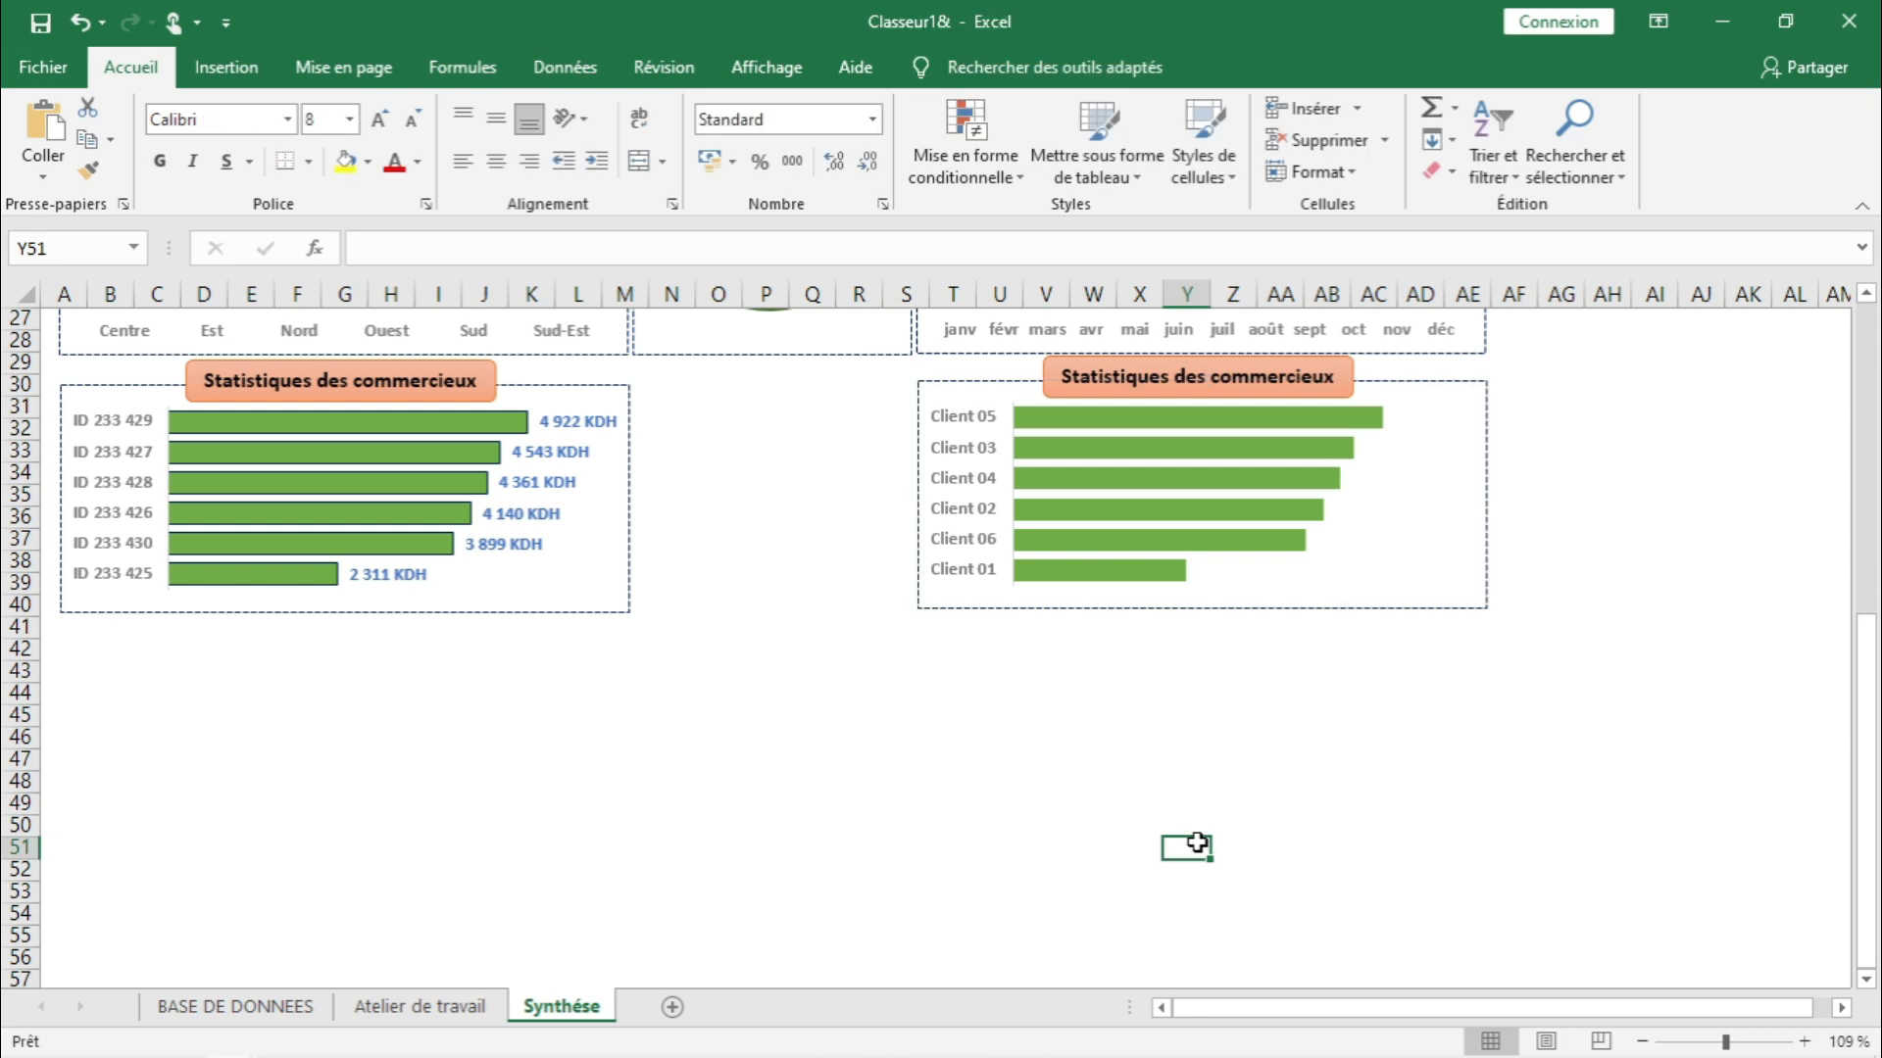
- Add data labels to the client bar chart's series and format them bold and blue
left_click(1130, 608)
left_click(1172, 534)
right_click(1172, 534)
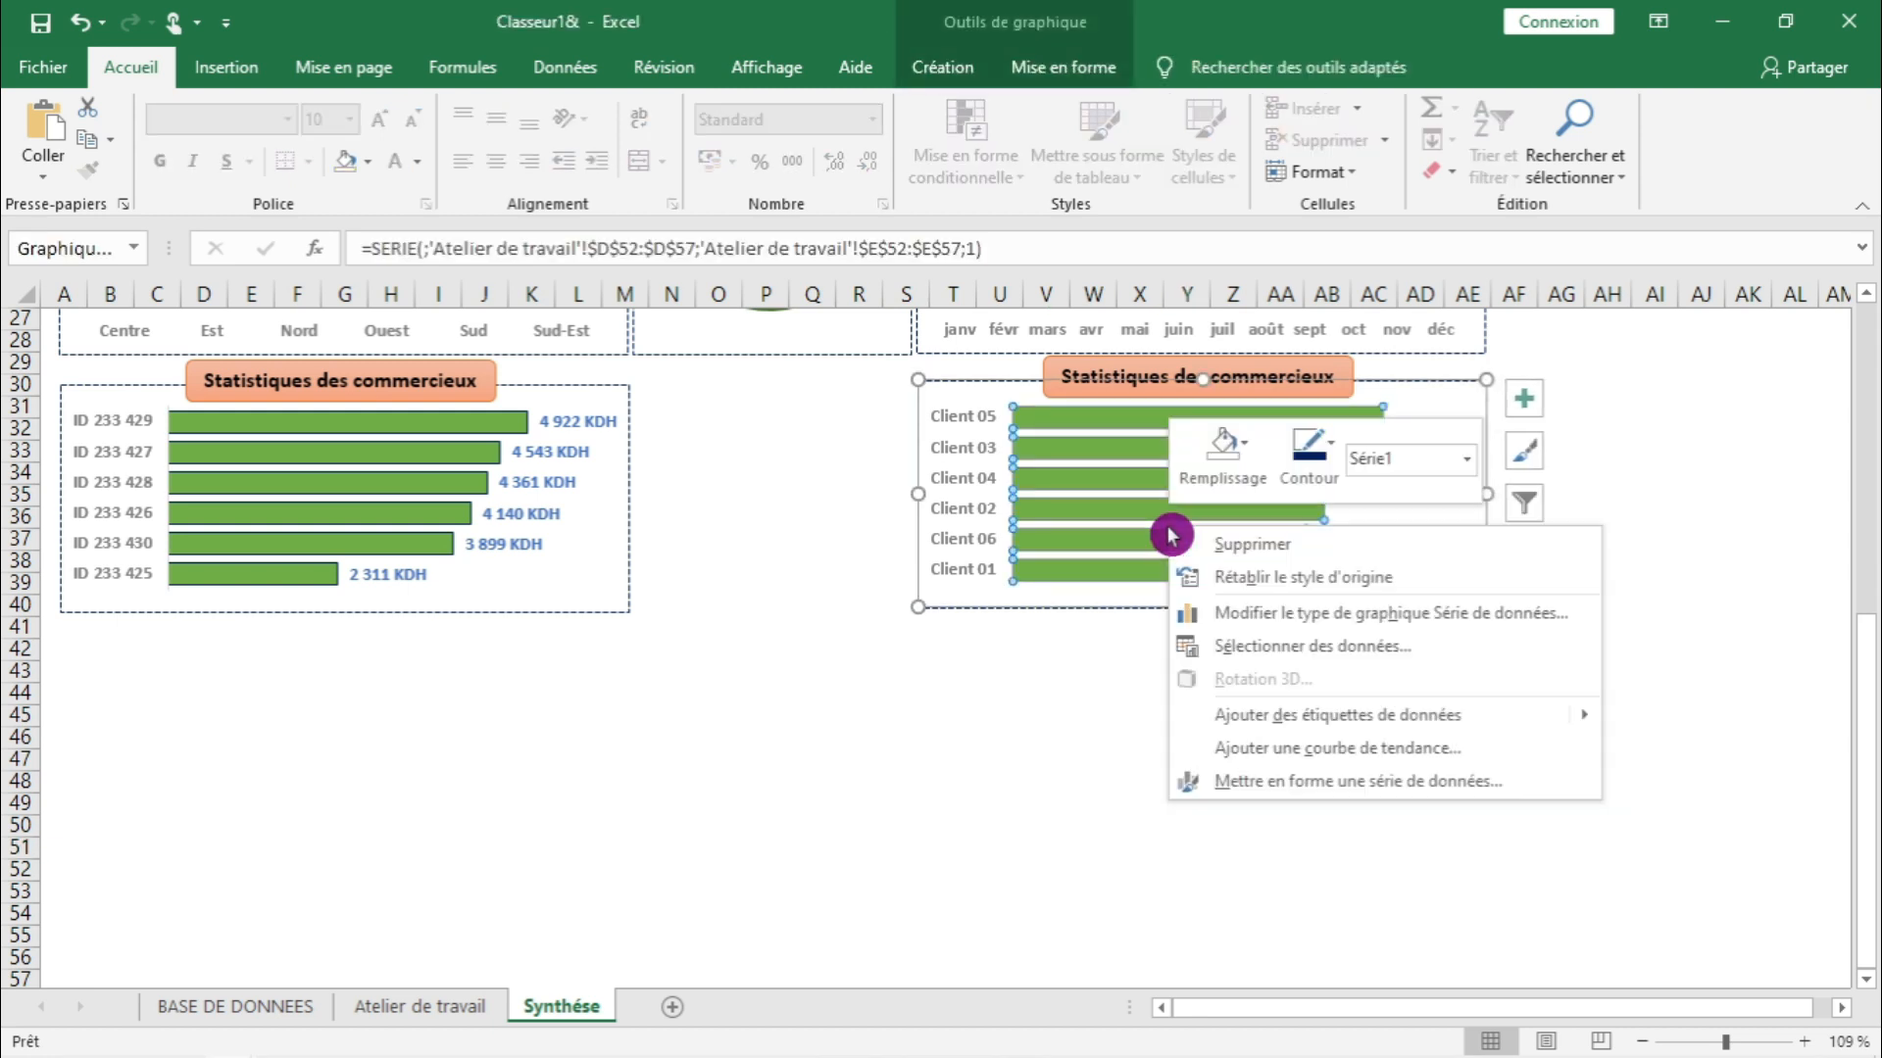
left_click(1360, 727)
left_click(1348, 537)
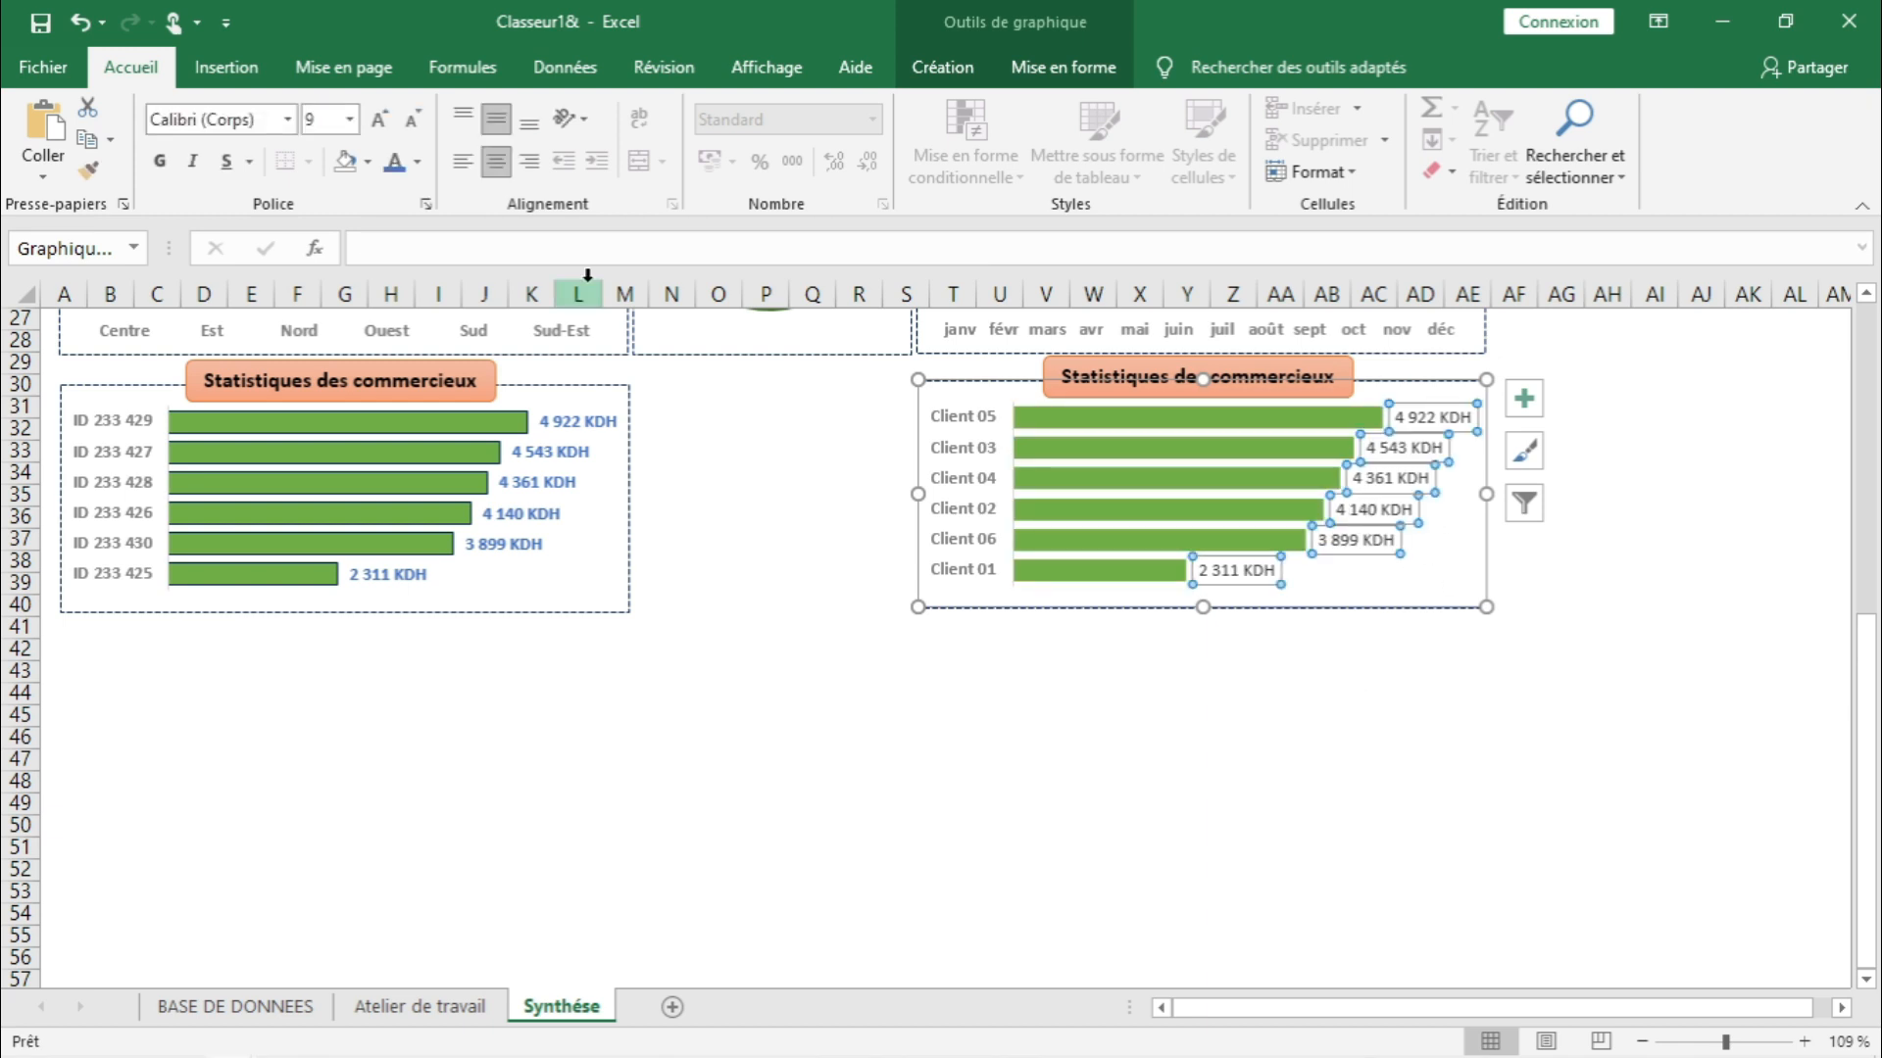
left_click(159, 169)
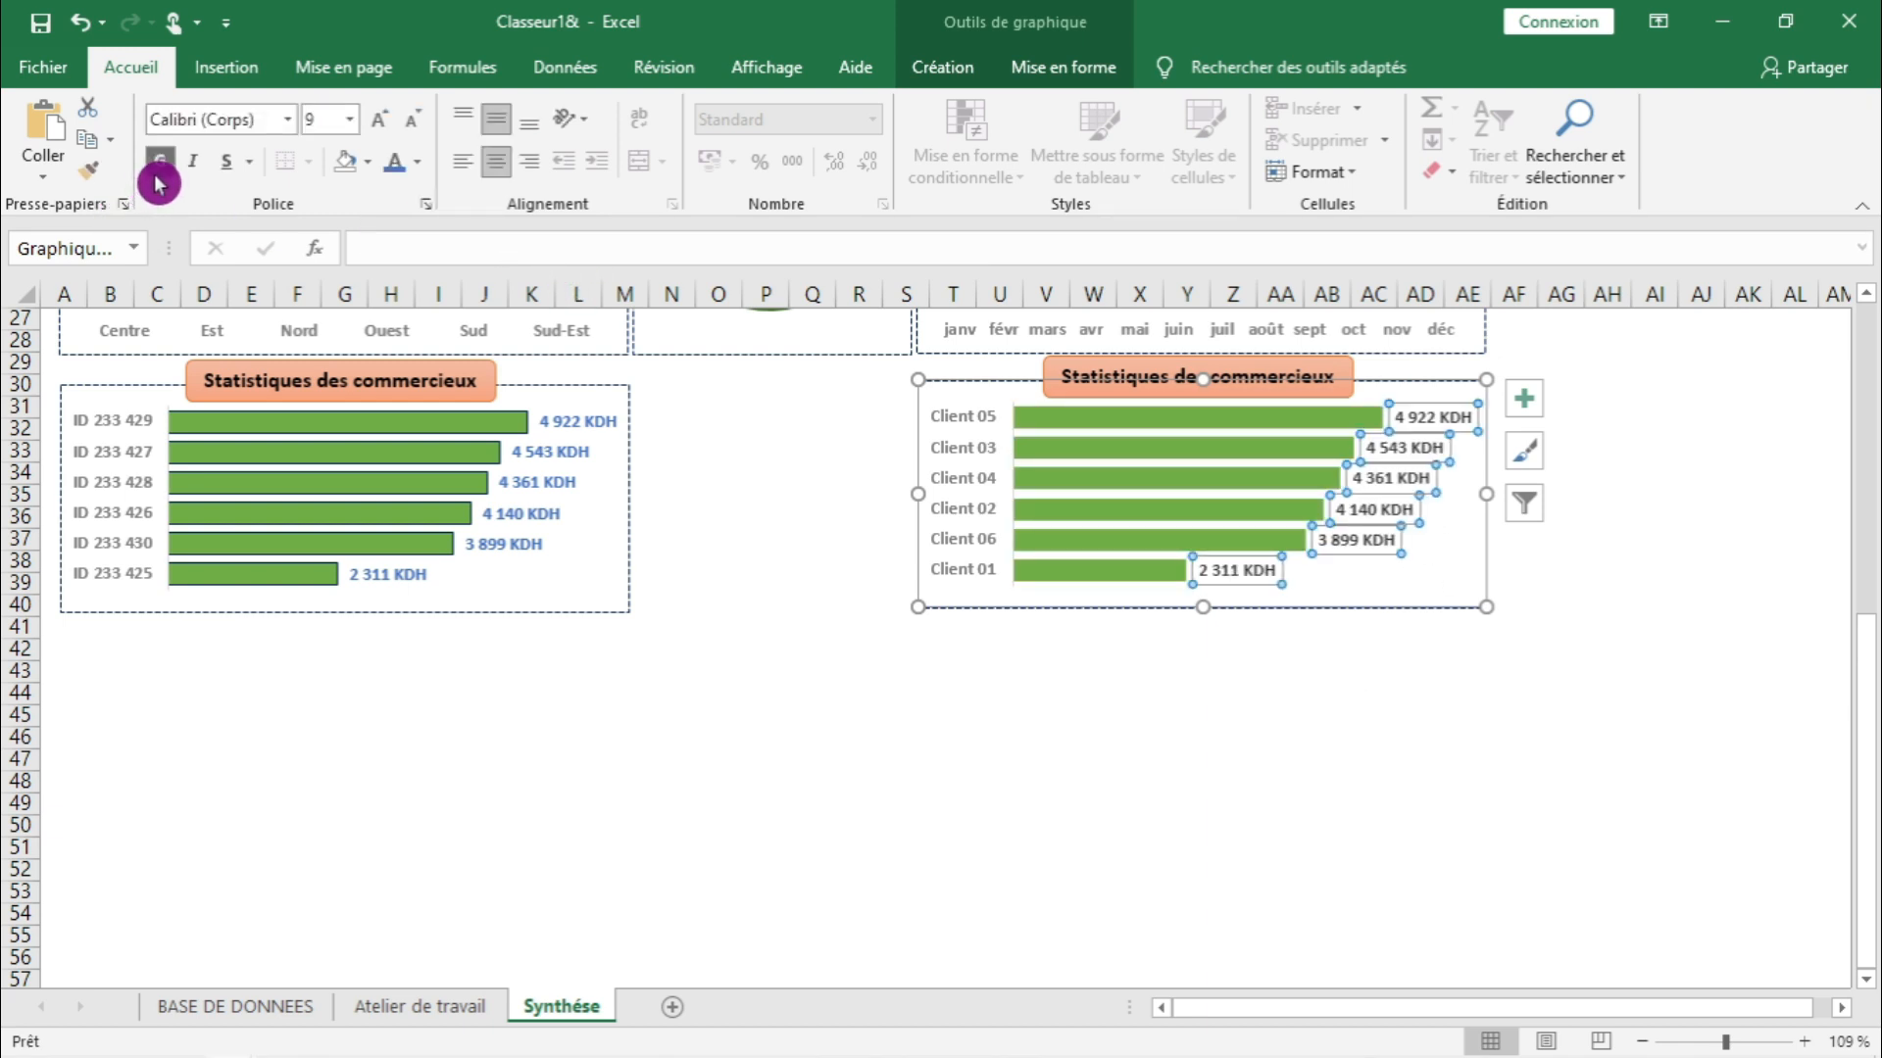
left_click(395, 167)
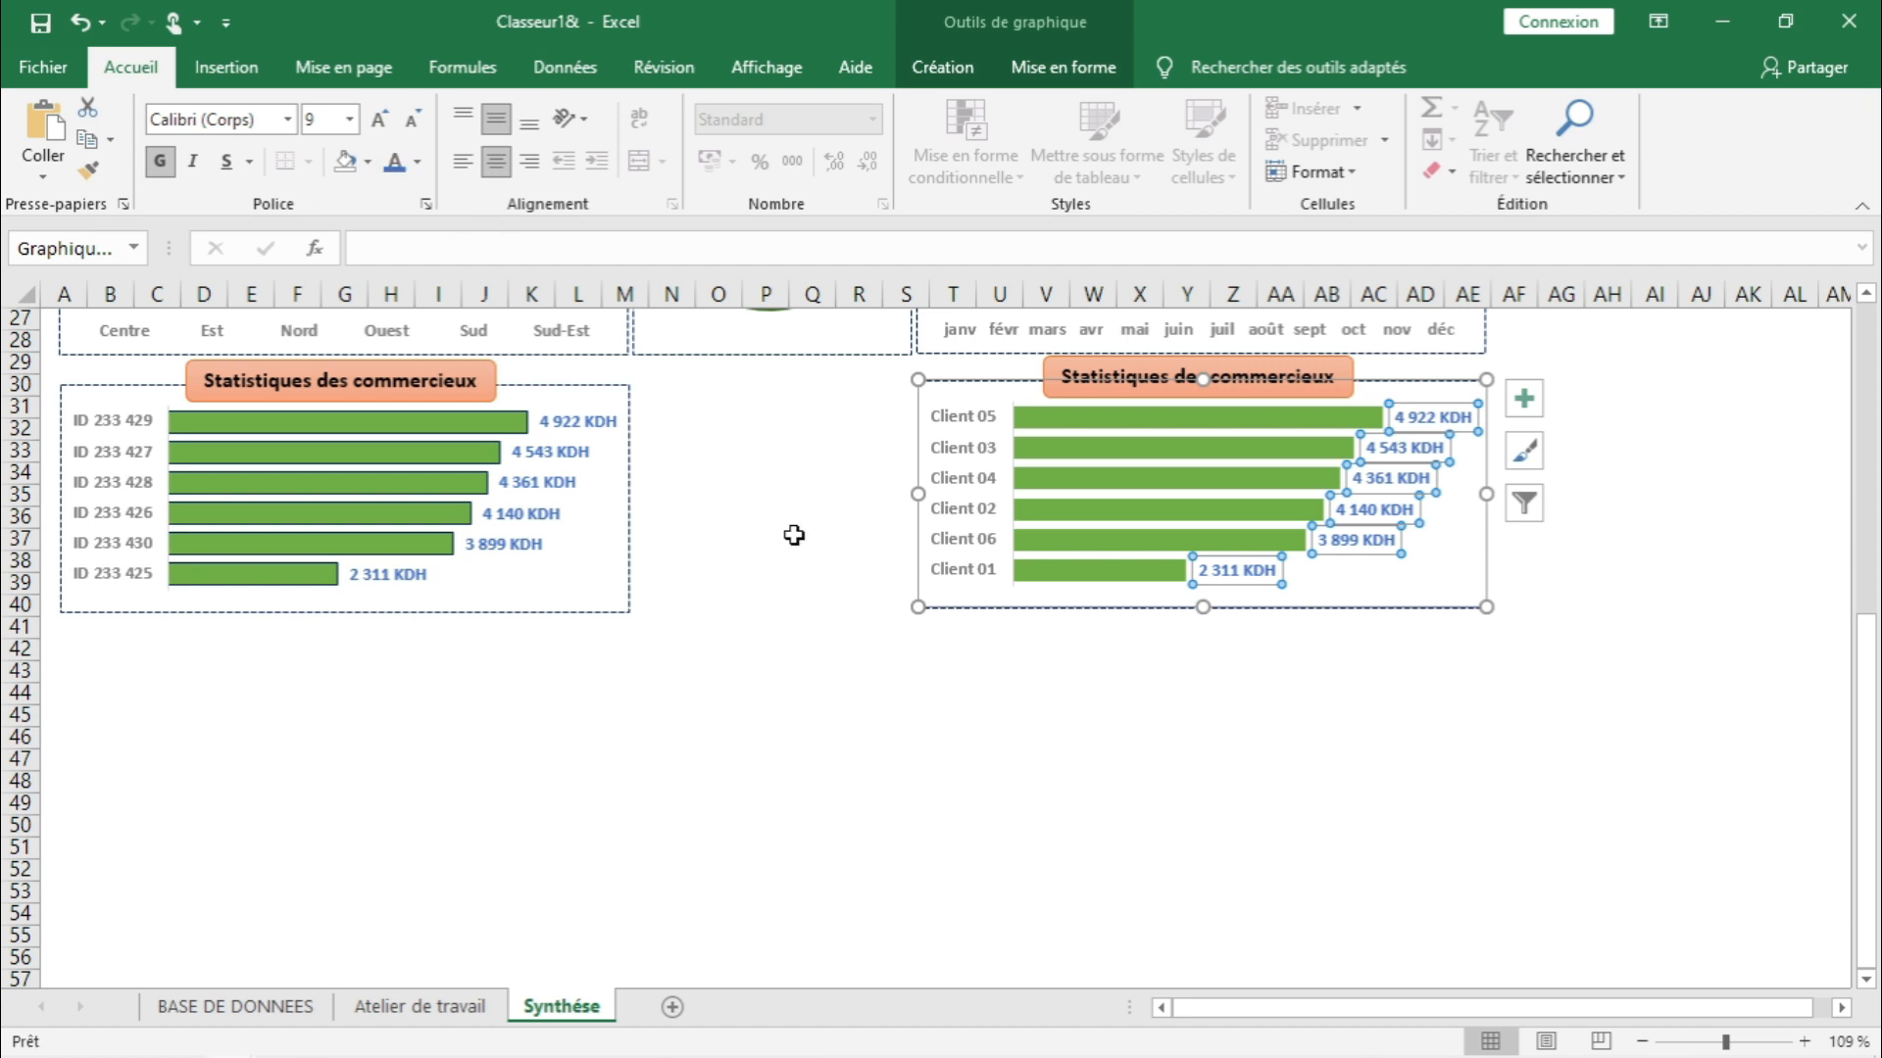
left_click(812, 582)
left_click(974, 530)
left_click(968, 577)
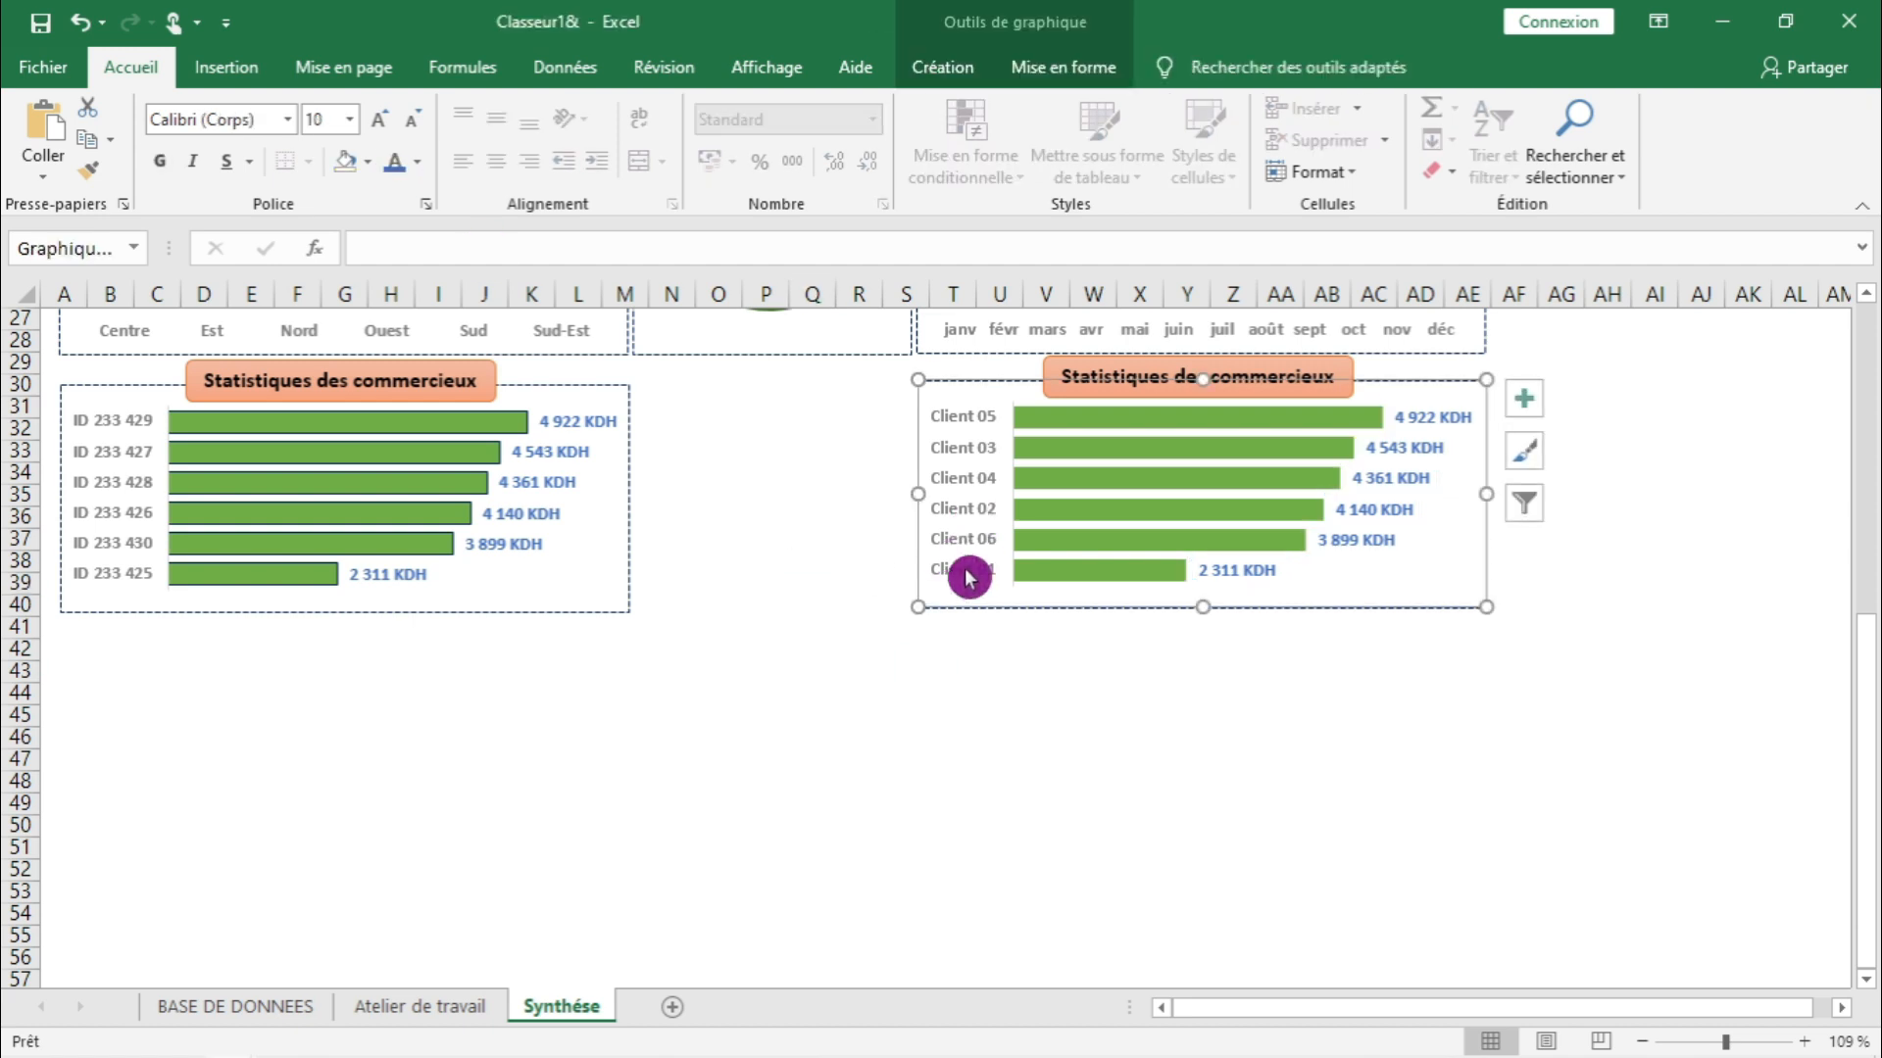
left_click(945, 676)
- Outline the client chart's green bars in the standard dark blue
left_click(1132, 426)
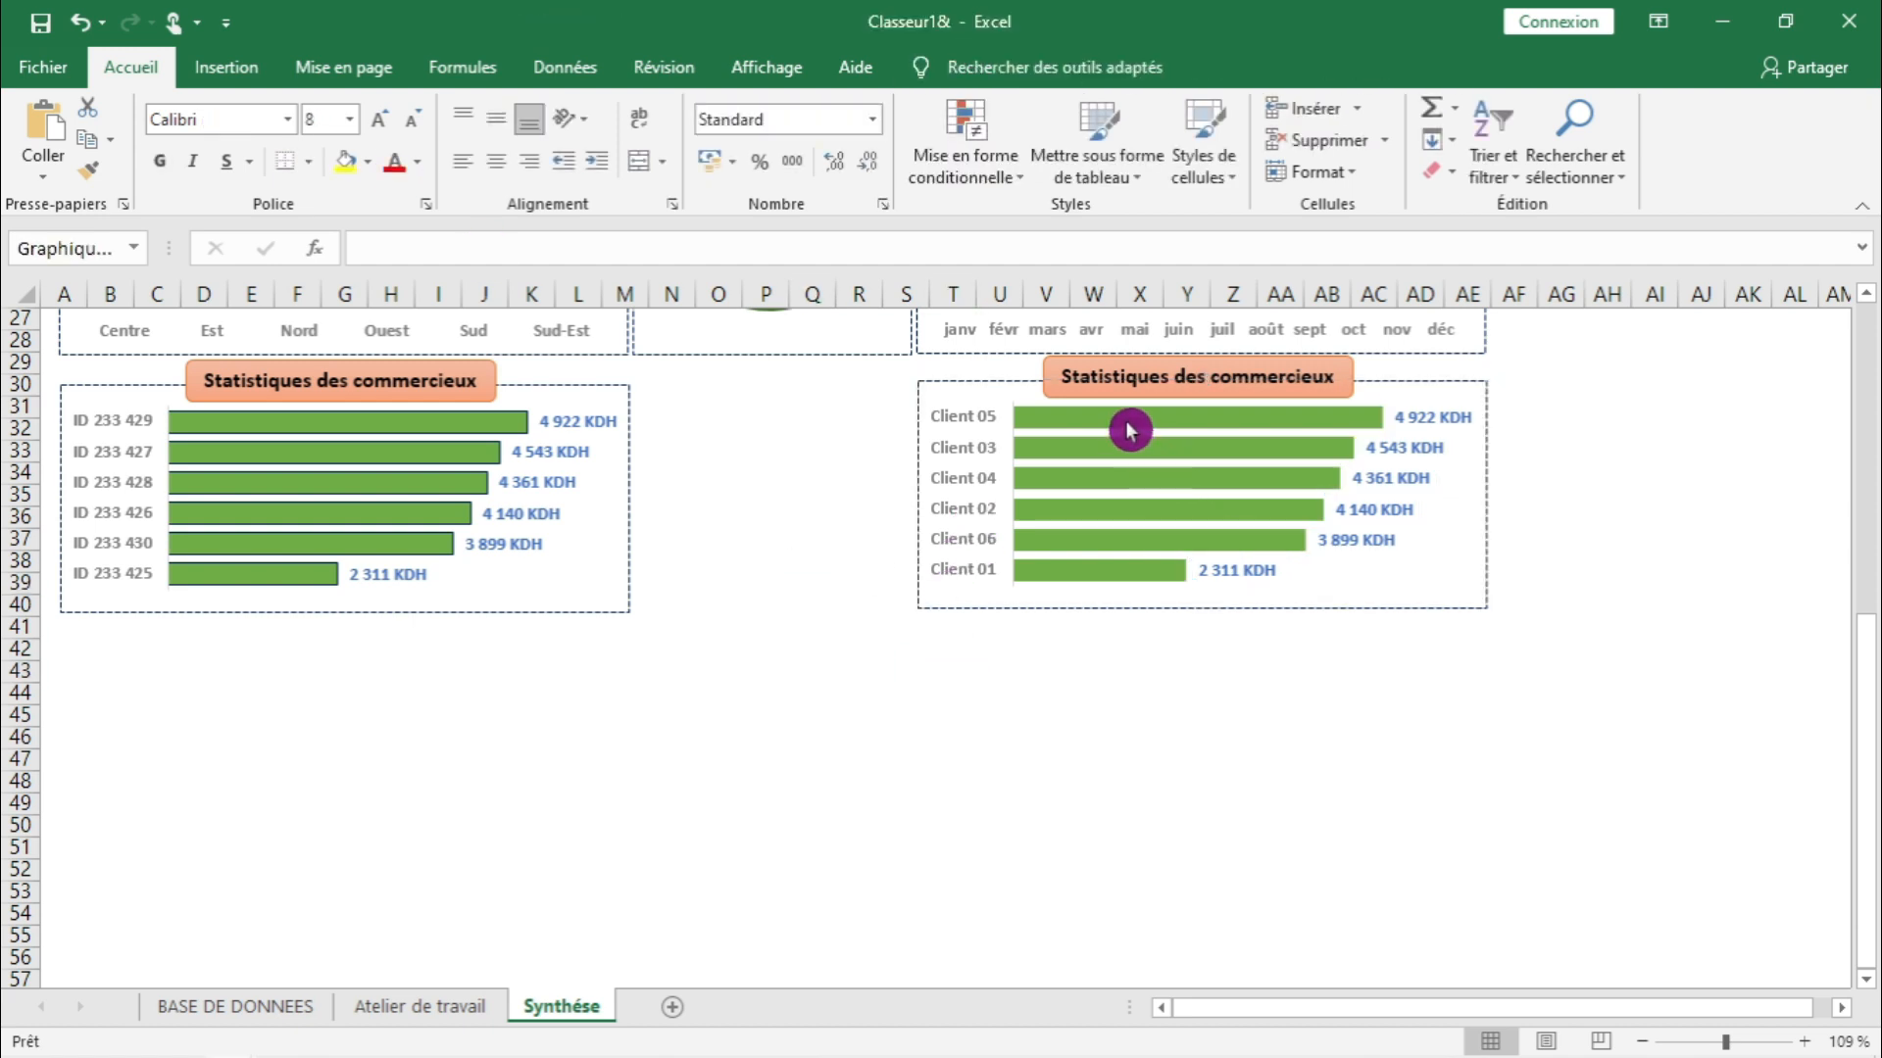
left_click(1134, 427)
right_click(1137, 428)
left_click(1270, 362)
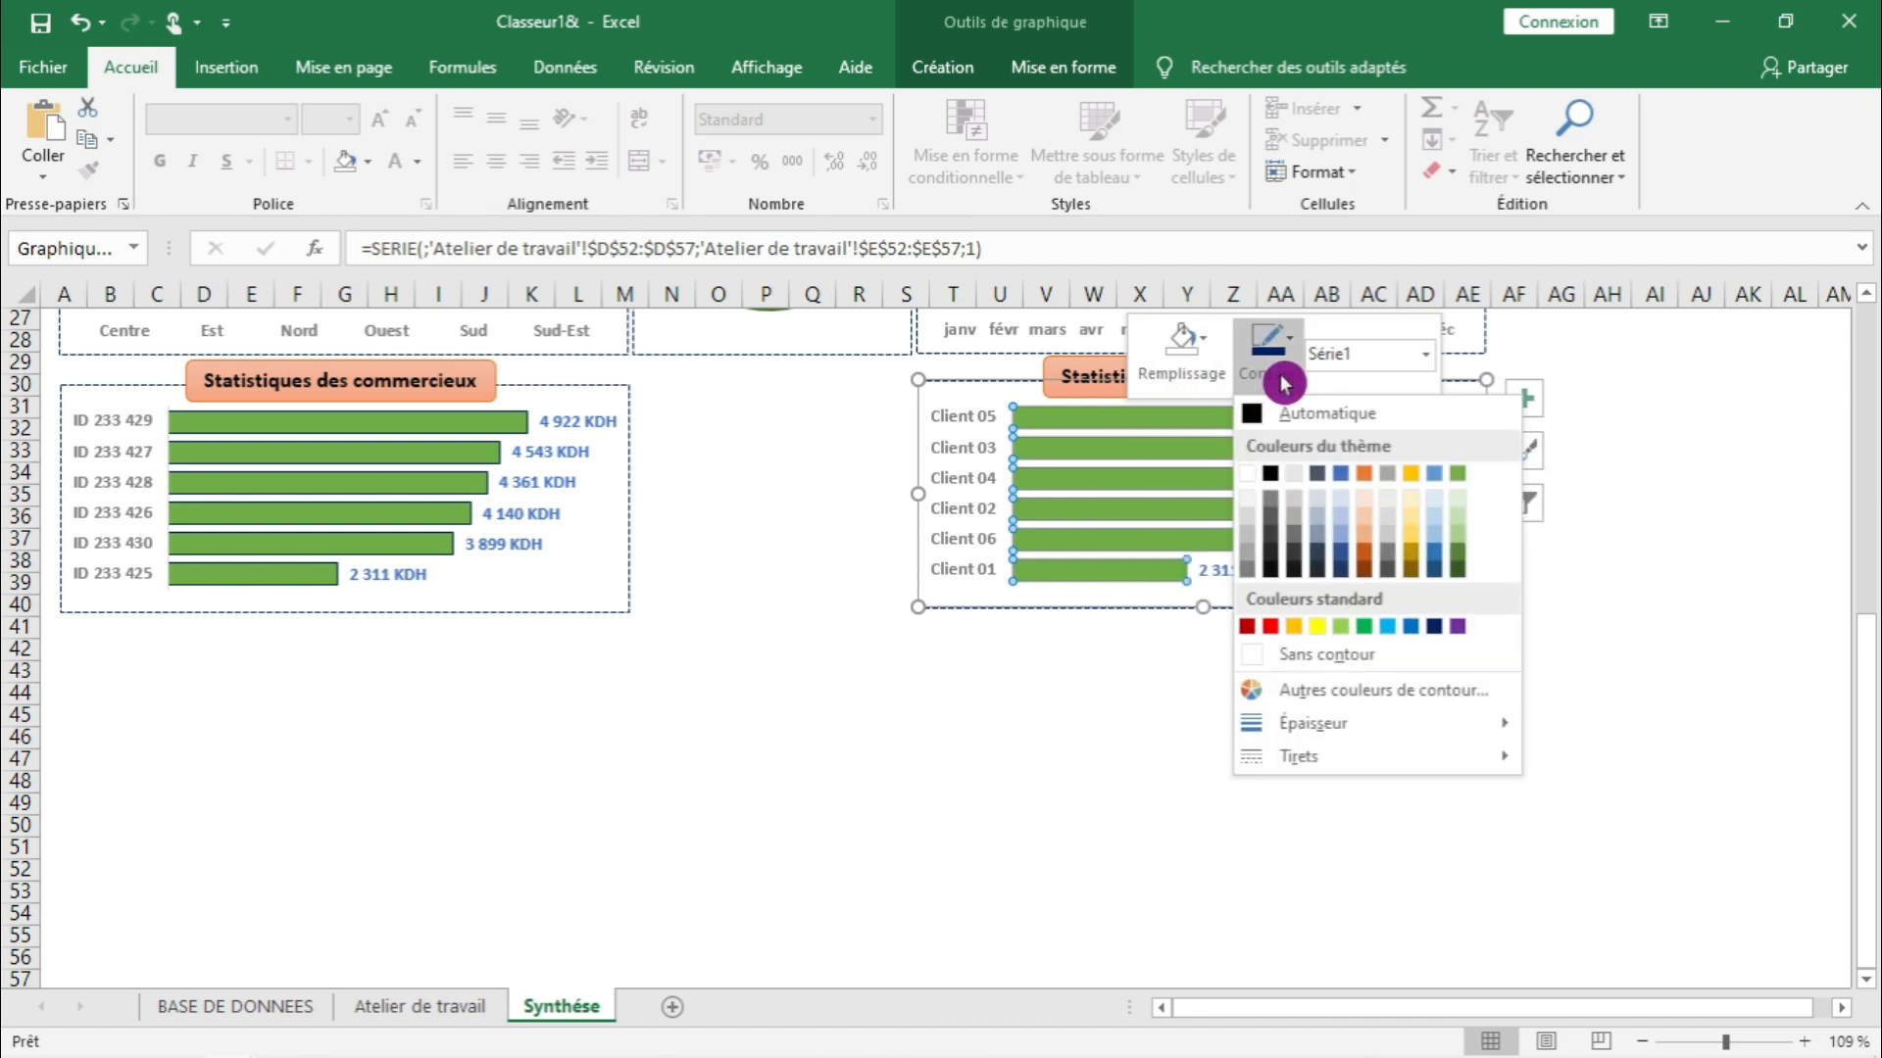
left_click(1434, 627)
left_click(1367, 693)
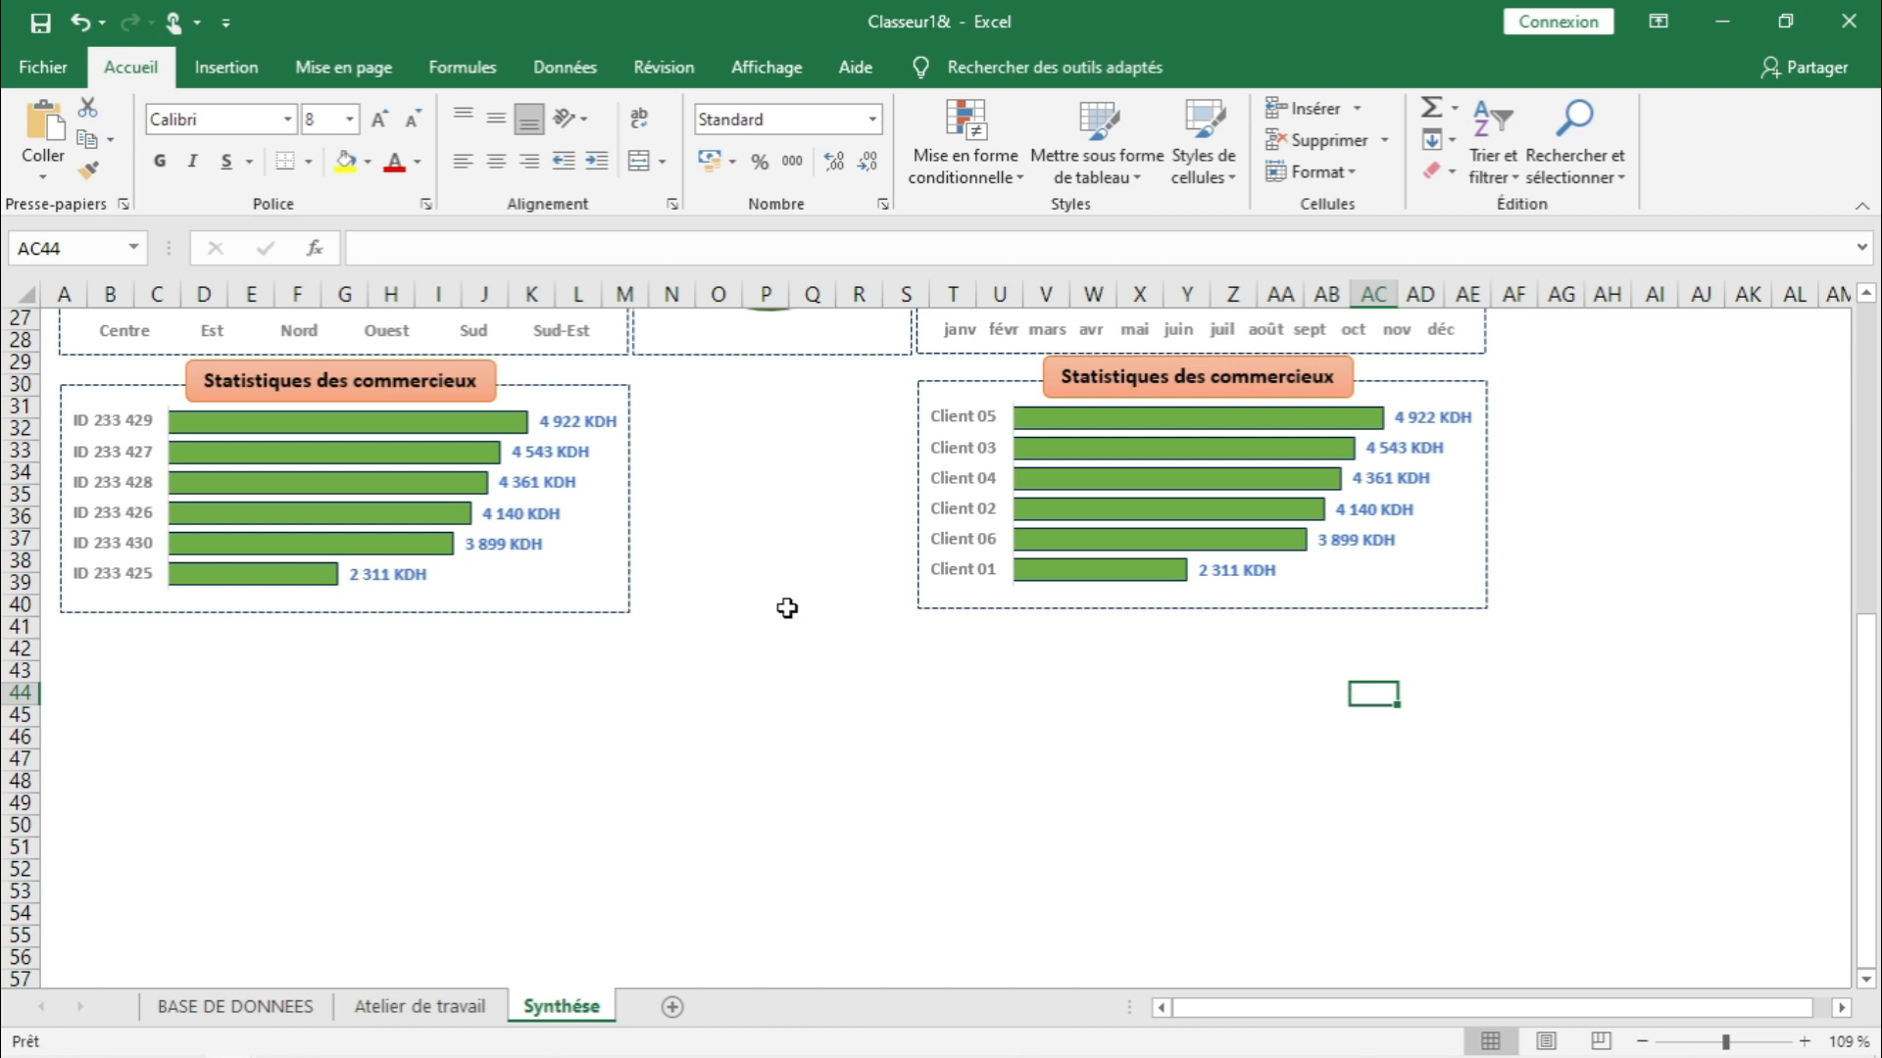
- Duplicate the client bar chart and place the copy in the empty area below the existing charts
left_click(973, 387)
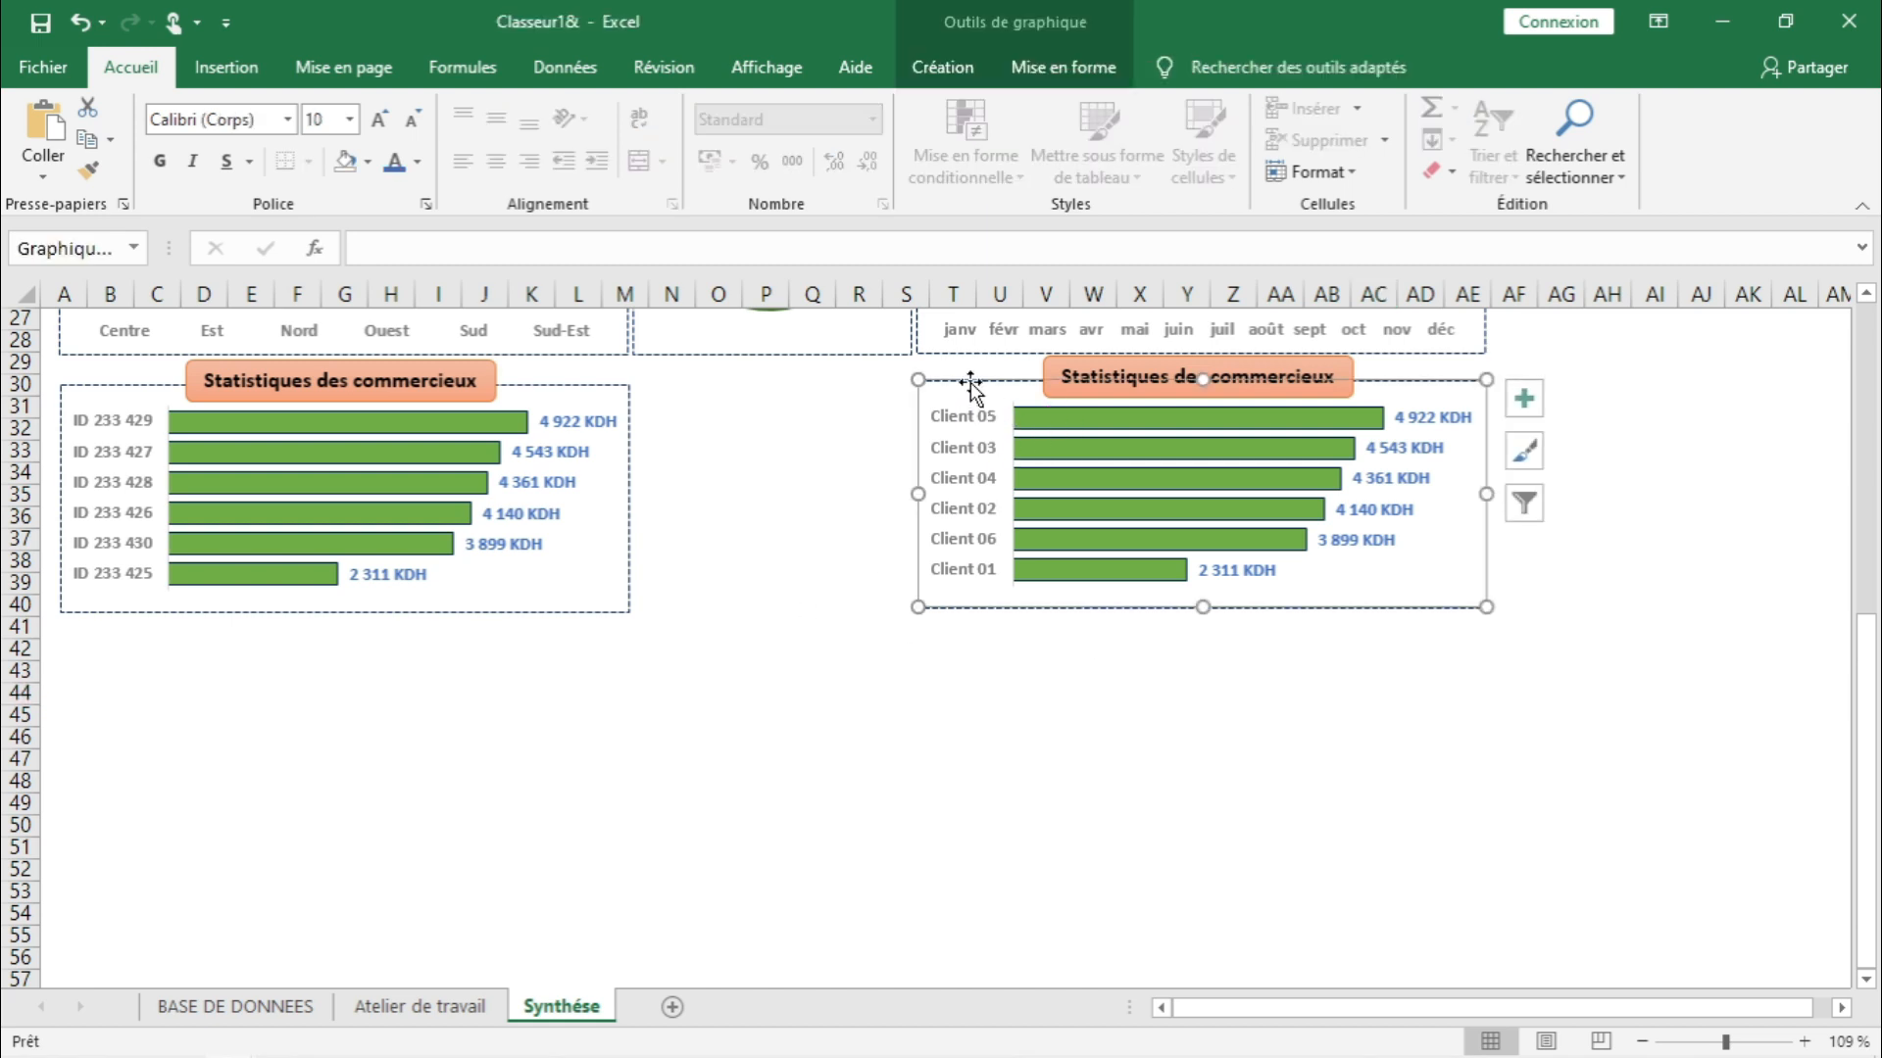
left_click(835, 722)
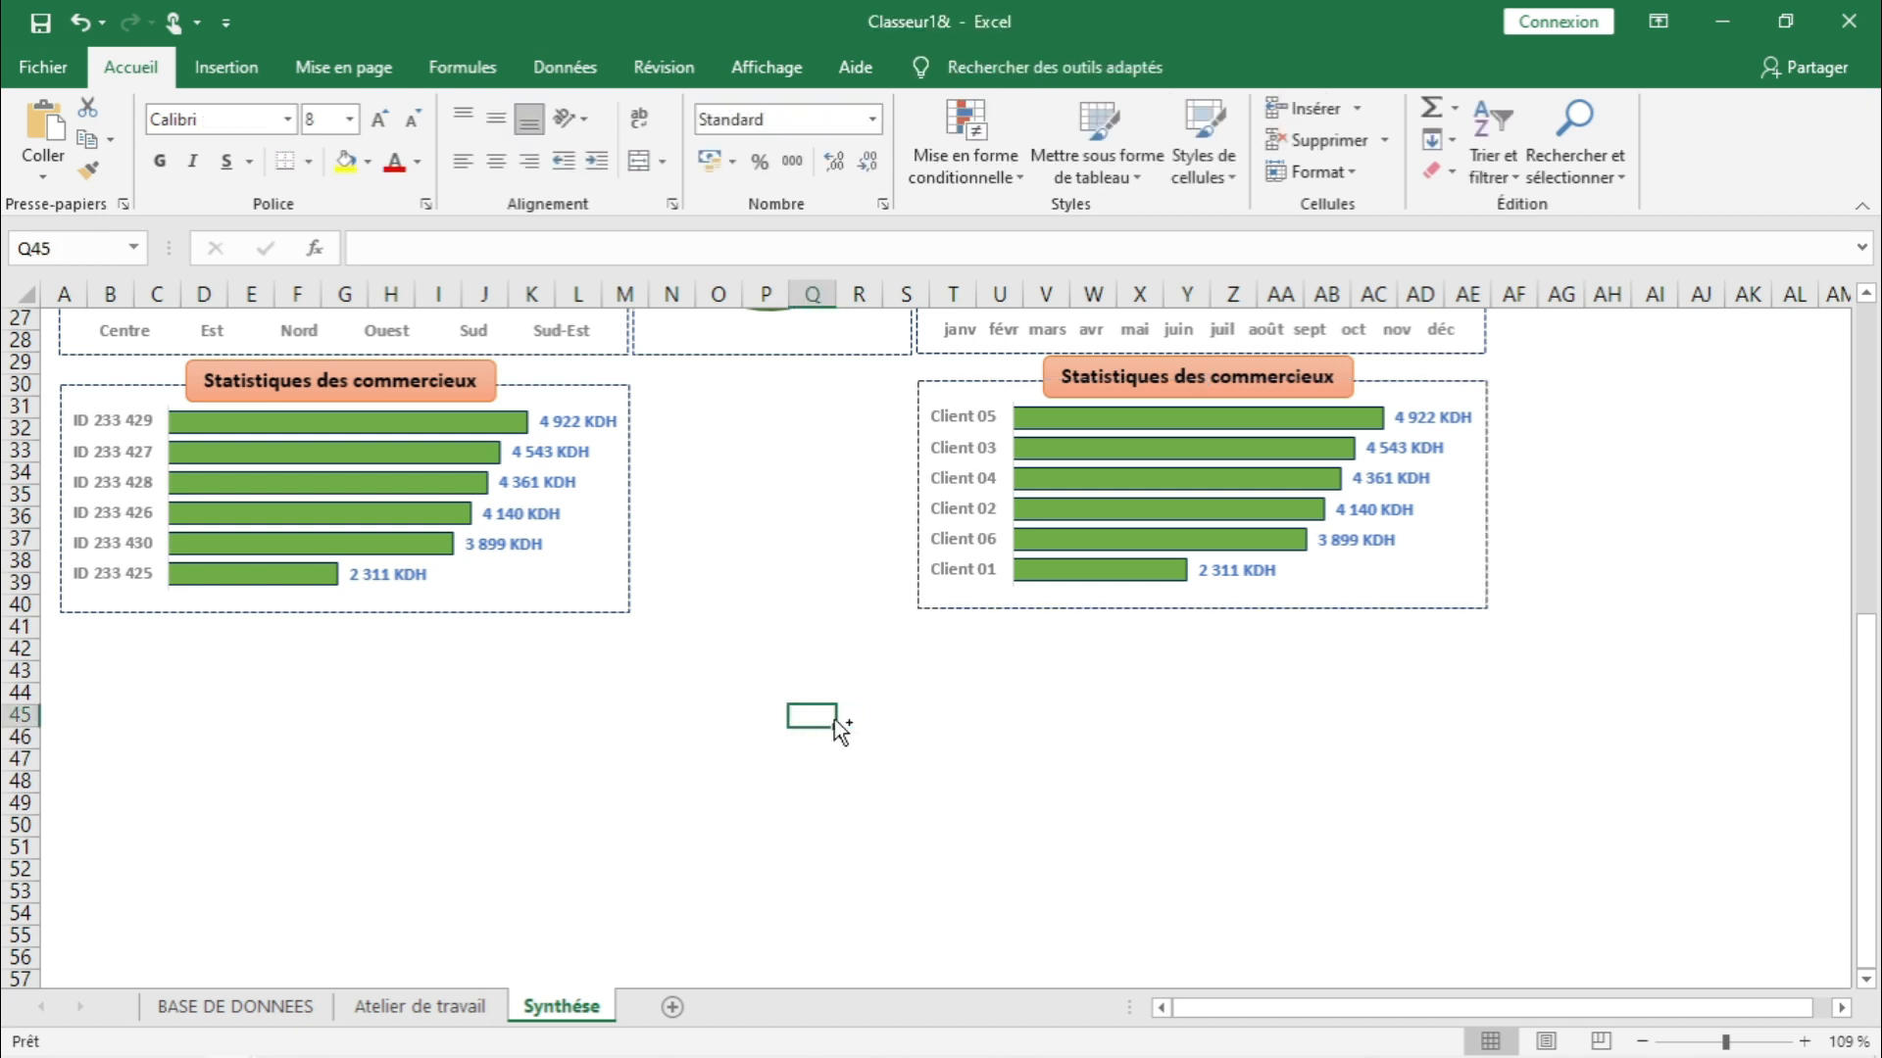
key("ctrl+v")
left_click_drag(974, 697, 909, 658)
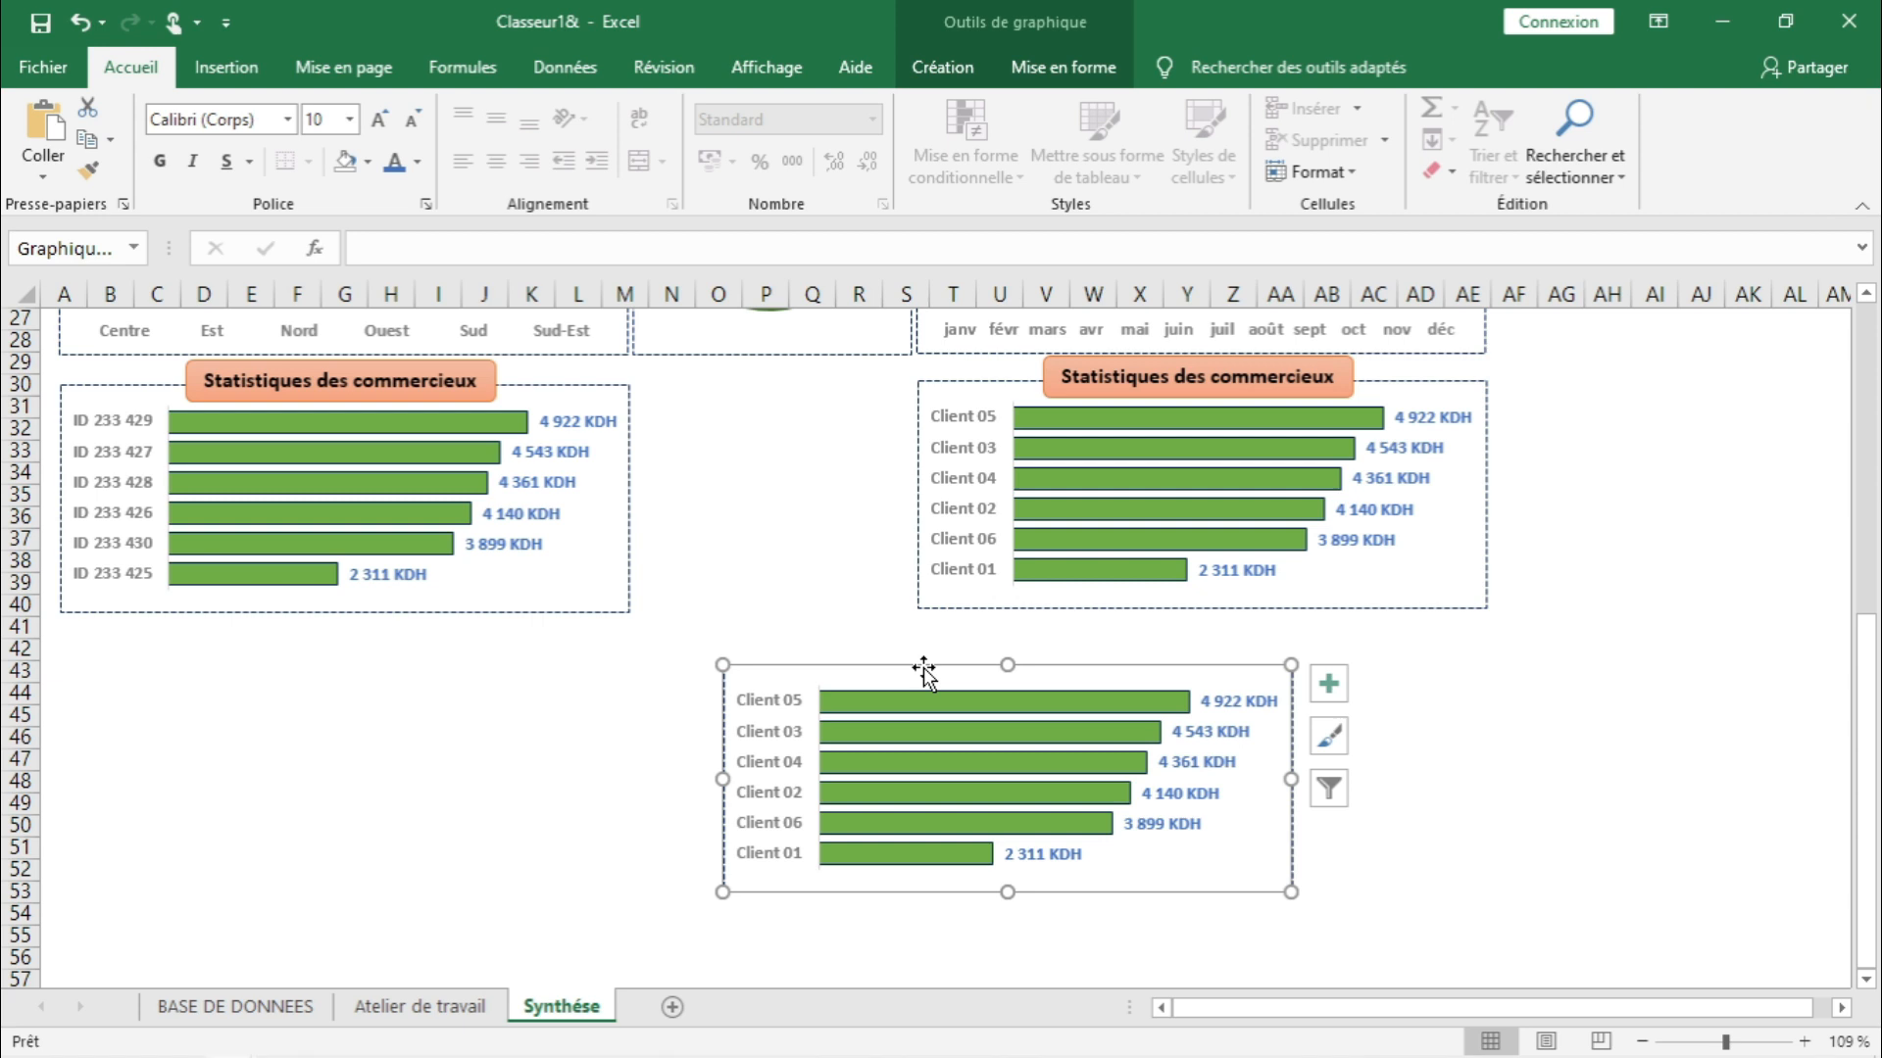
- Change the copied client chart's type to a doughnut (Anneau)
double_click(921, 671)
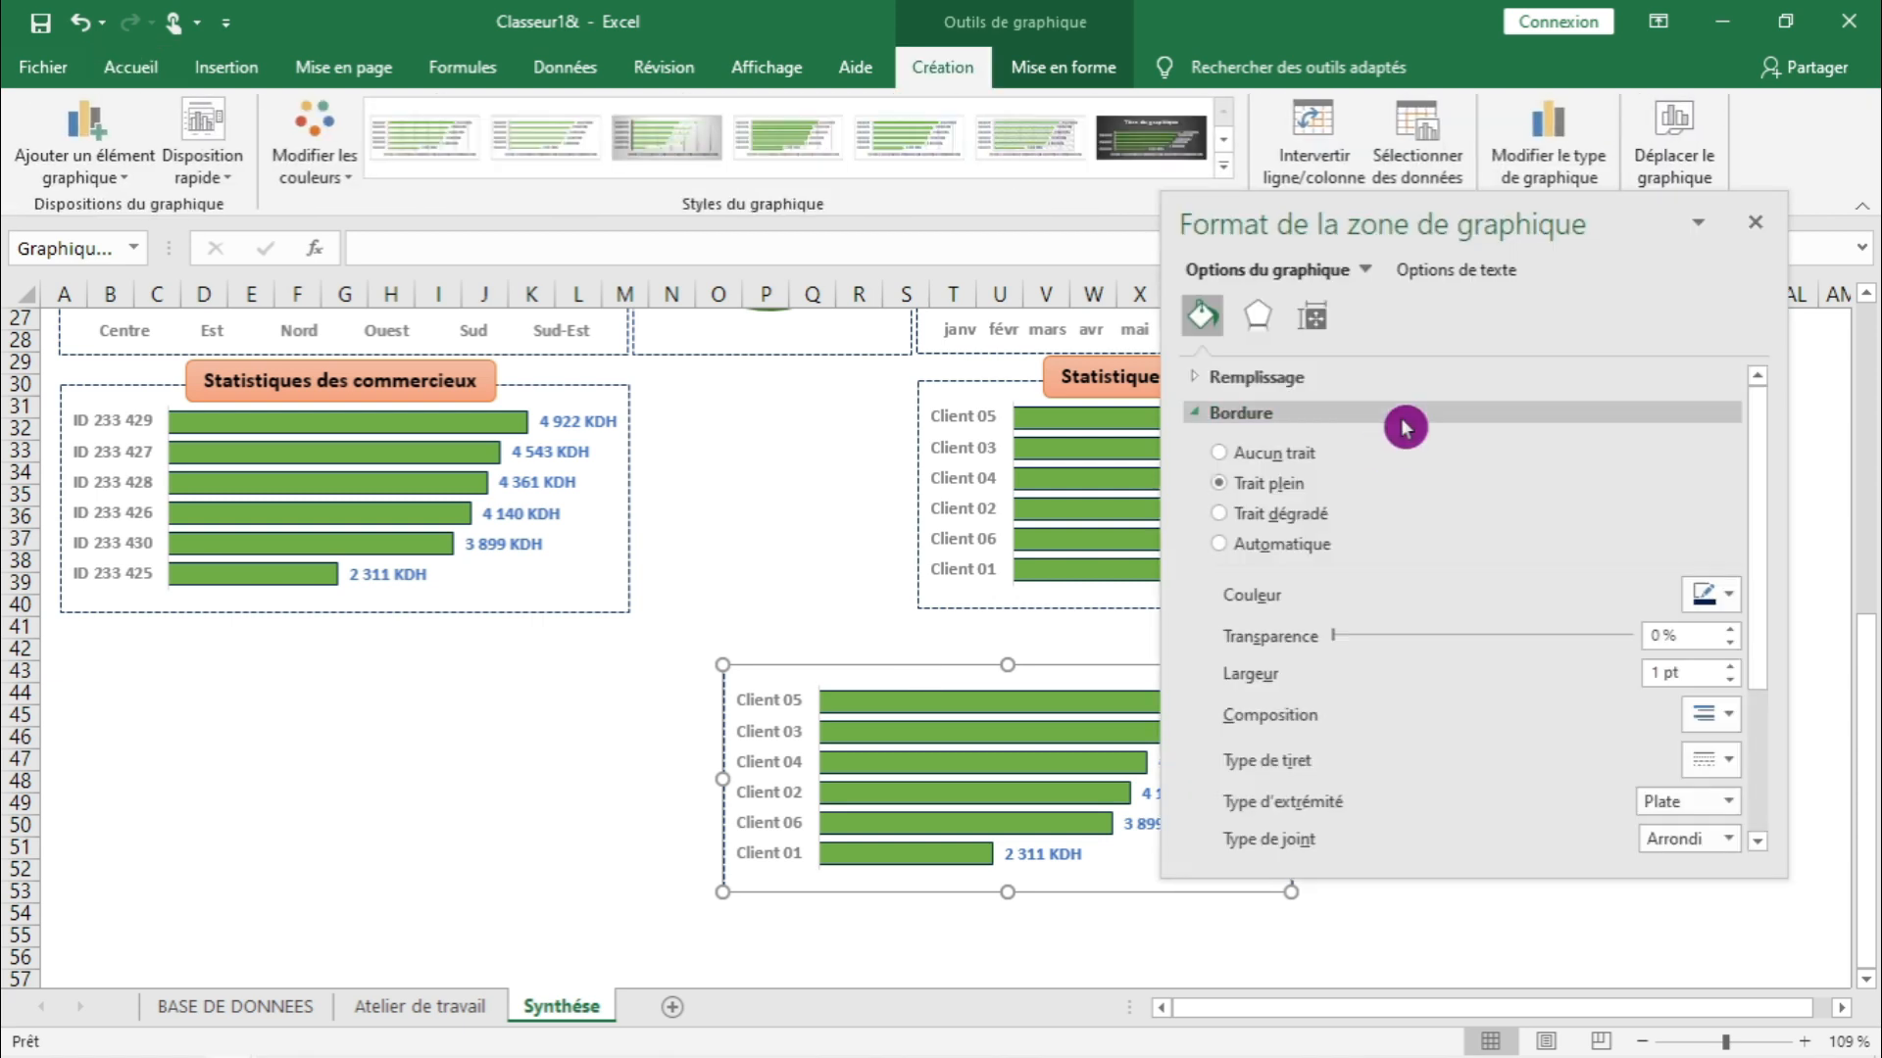
left_click(1531, 162)
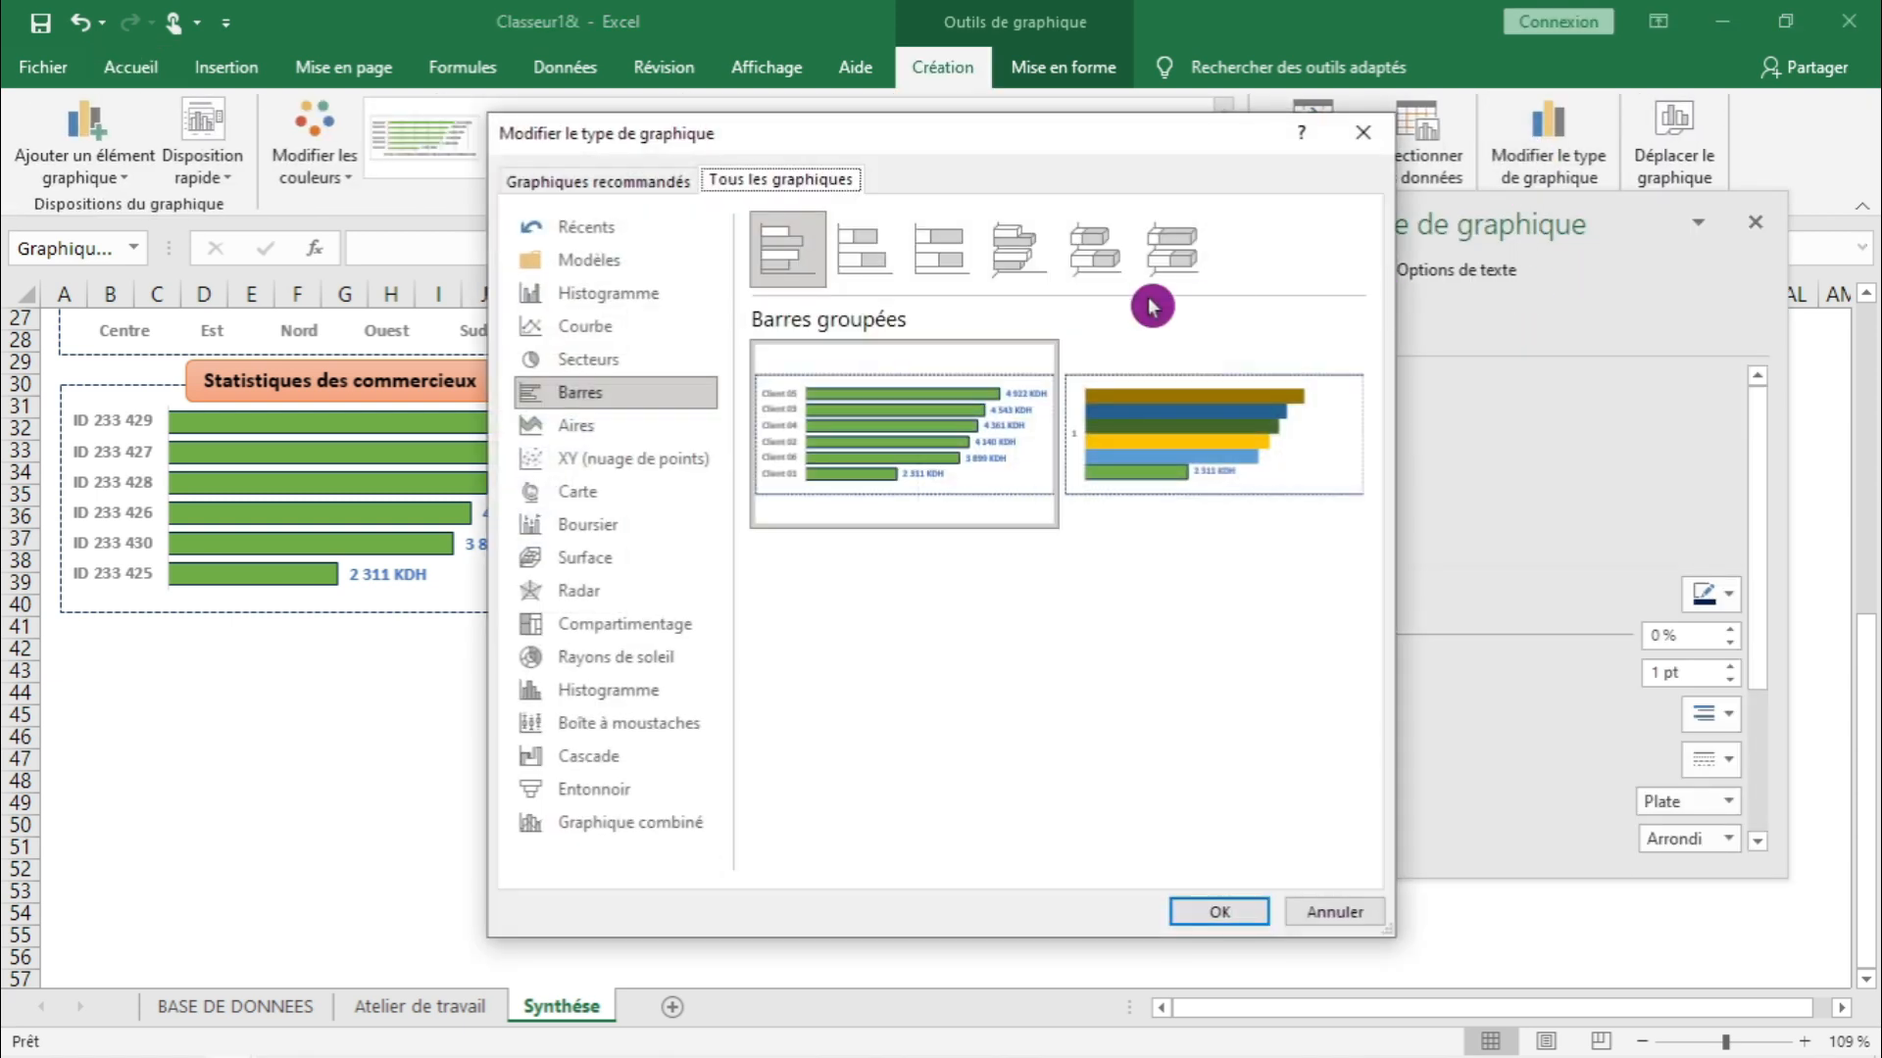
left_click(647, 363)
left_click(1095, 247)
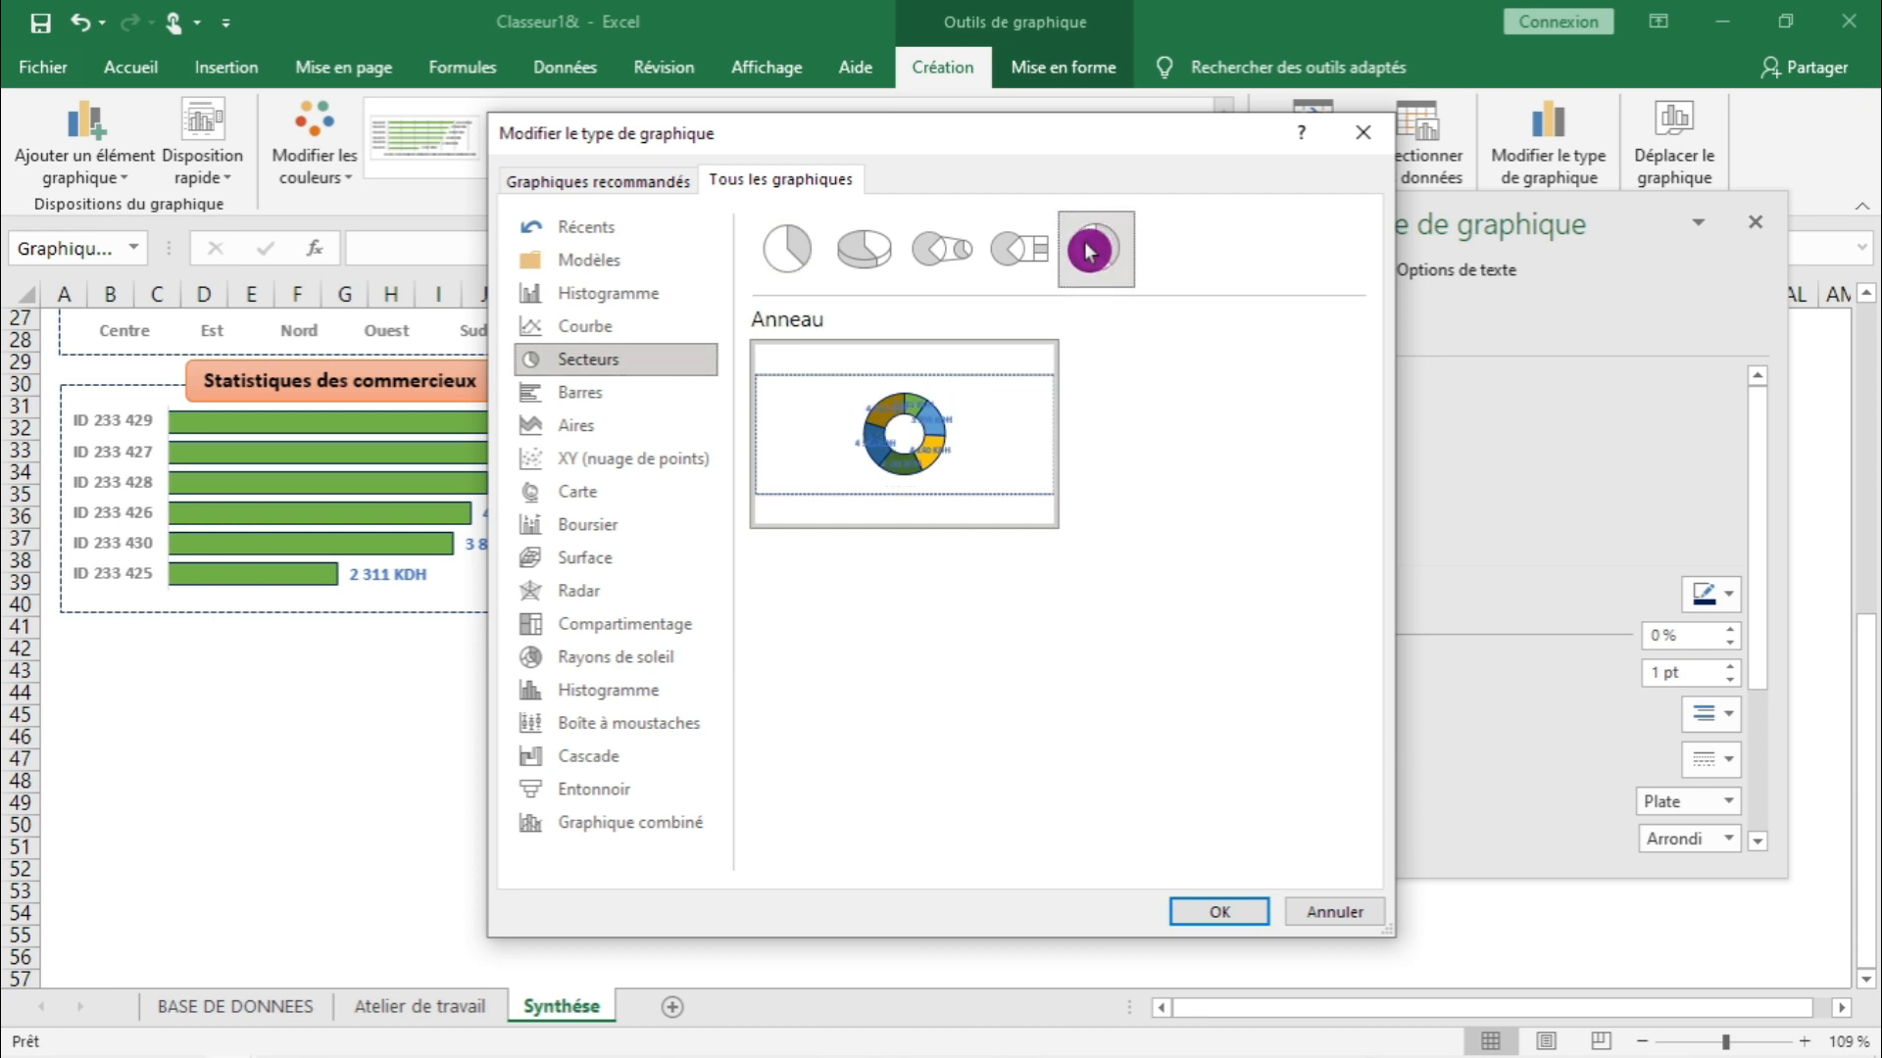
left_click(1204, 921)
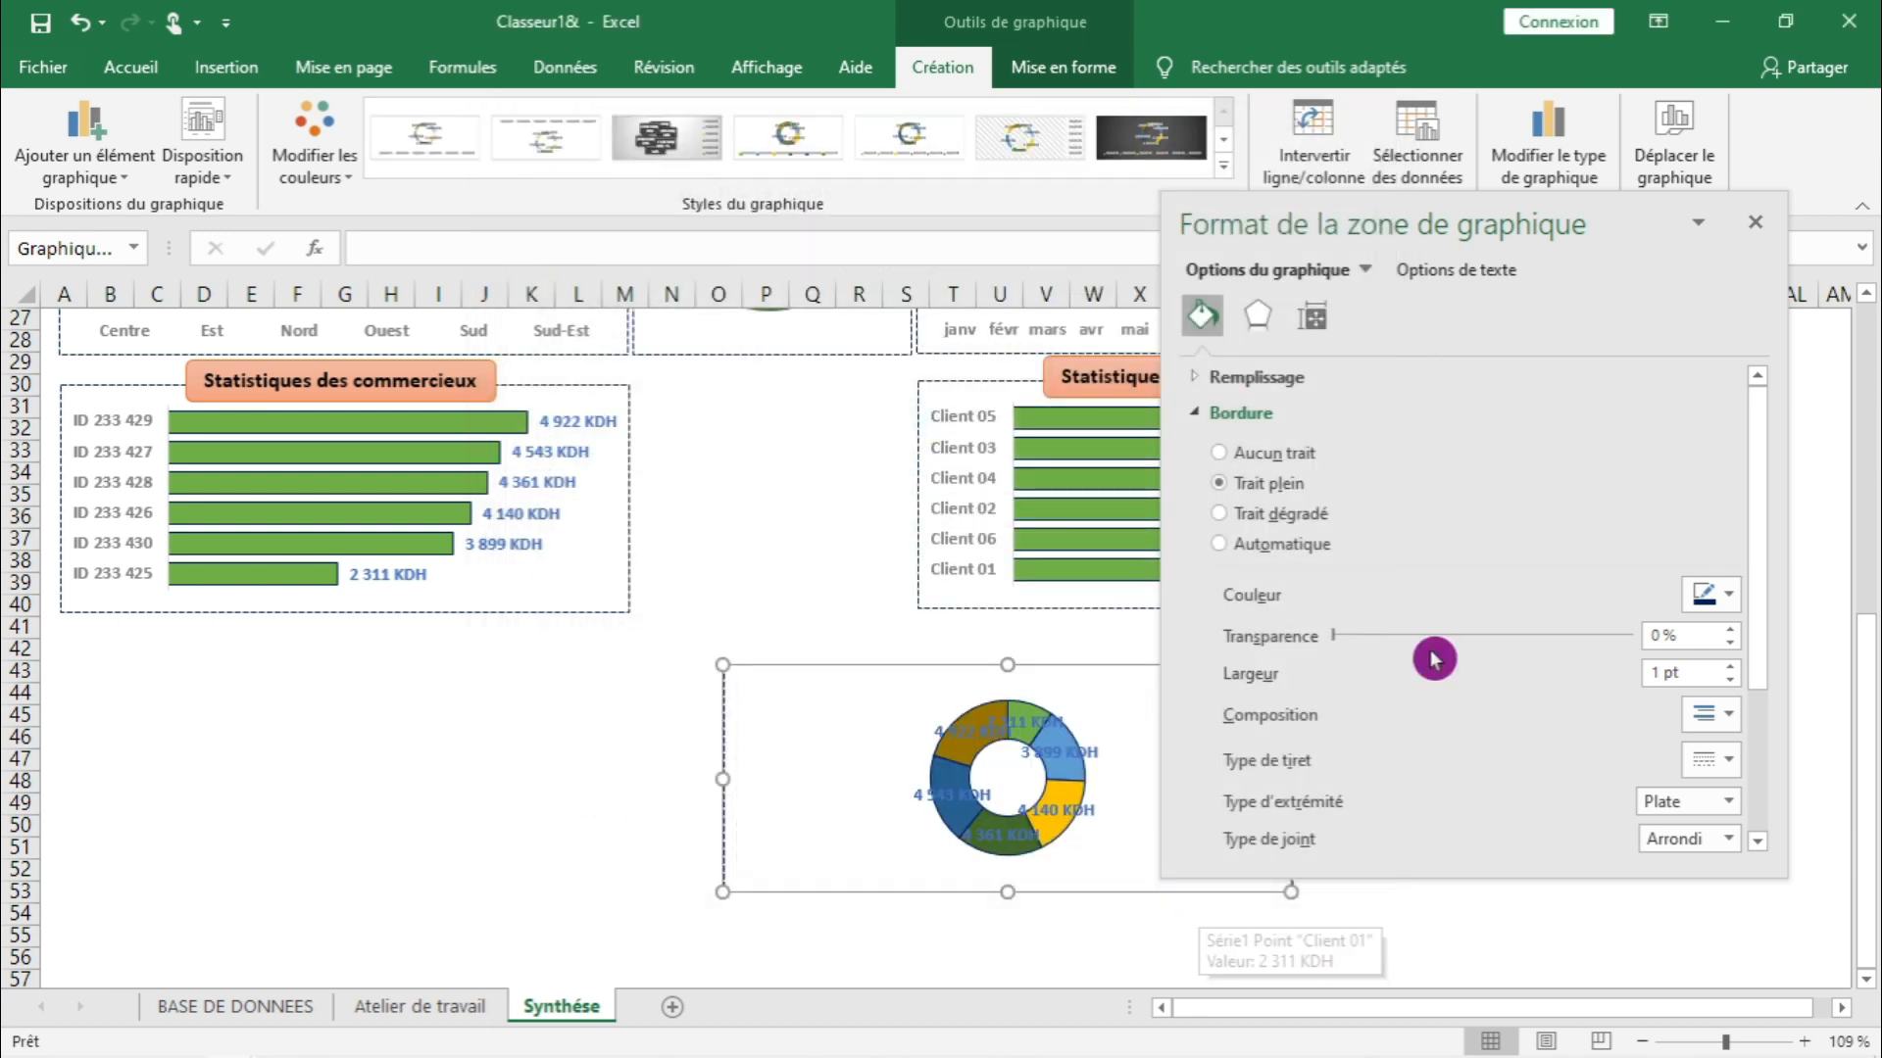
left_click(1755, 222)
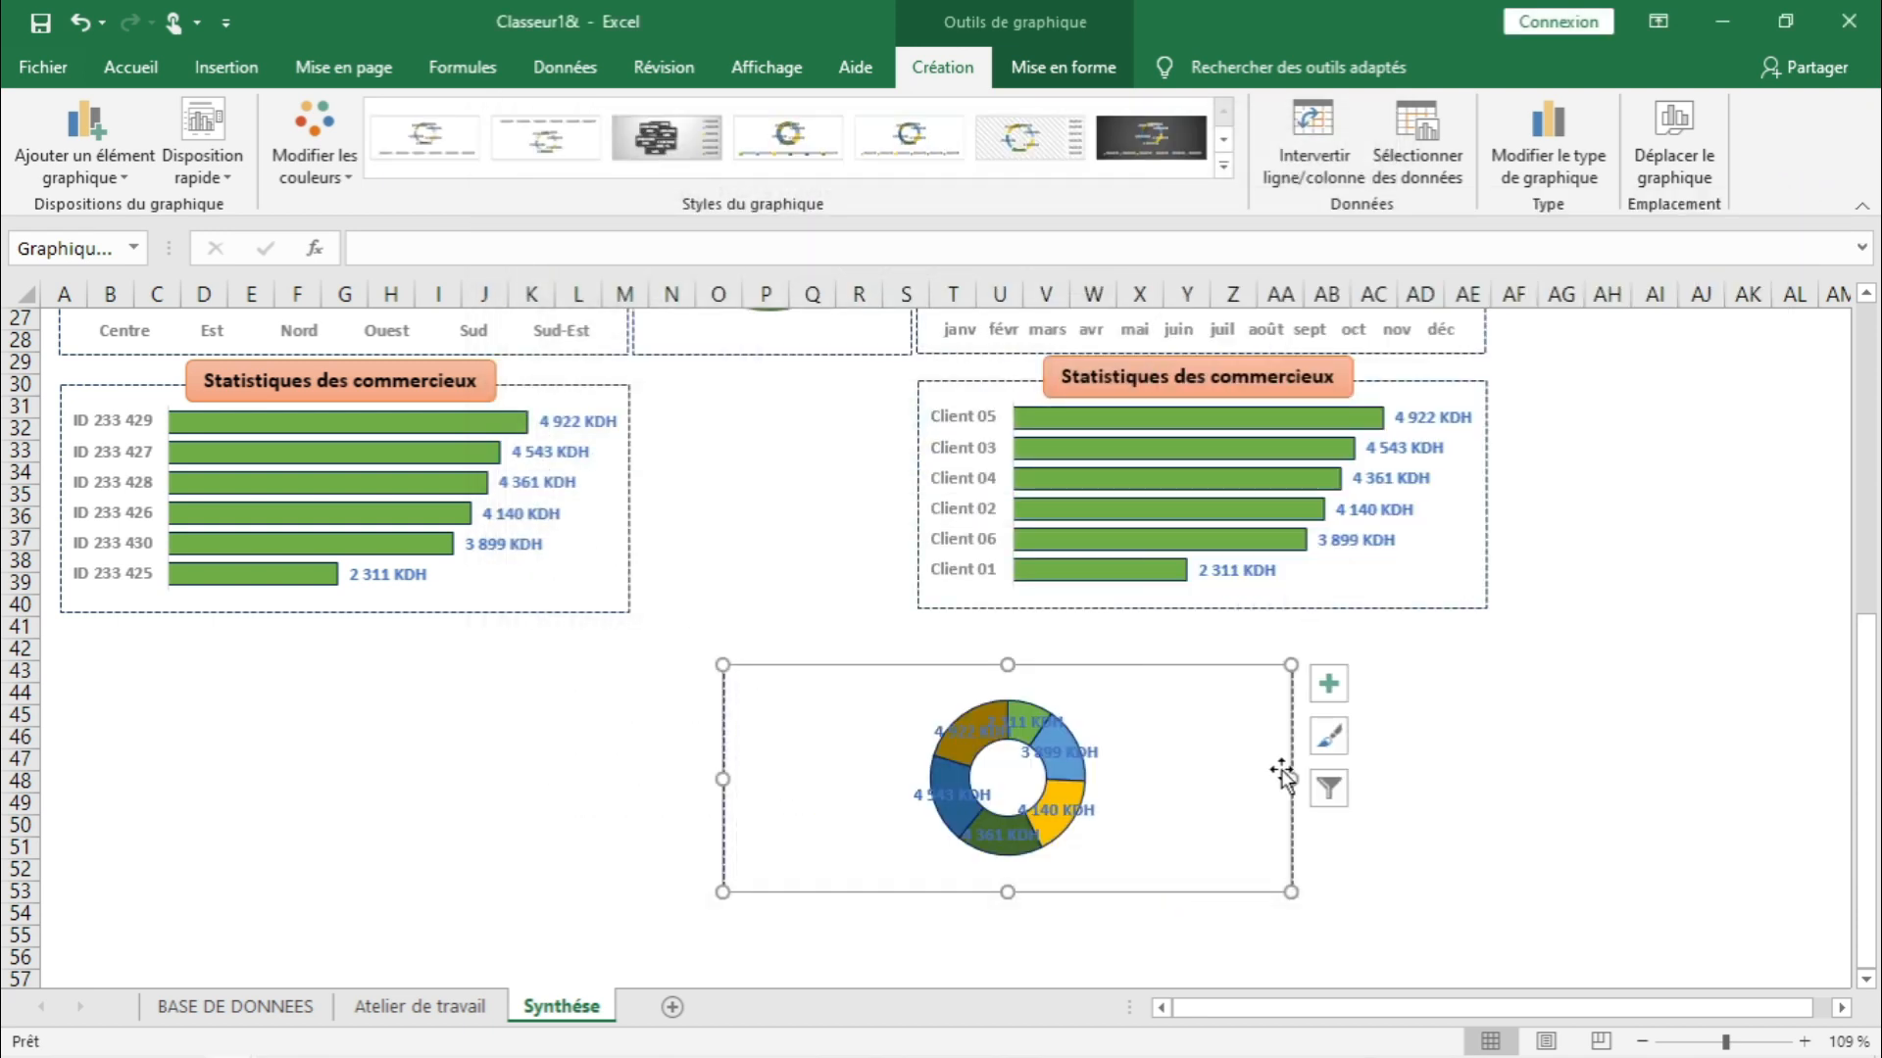
- Narrow the doughnut chart and fit it into the gap between the Commercial and client bar charts
left_click_drag(1290, 775, 960, 815)
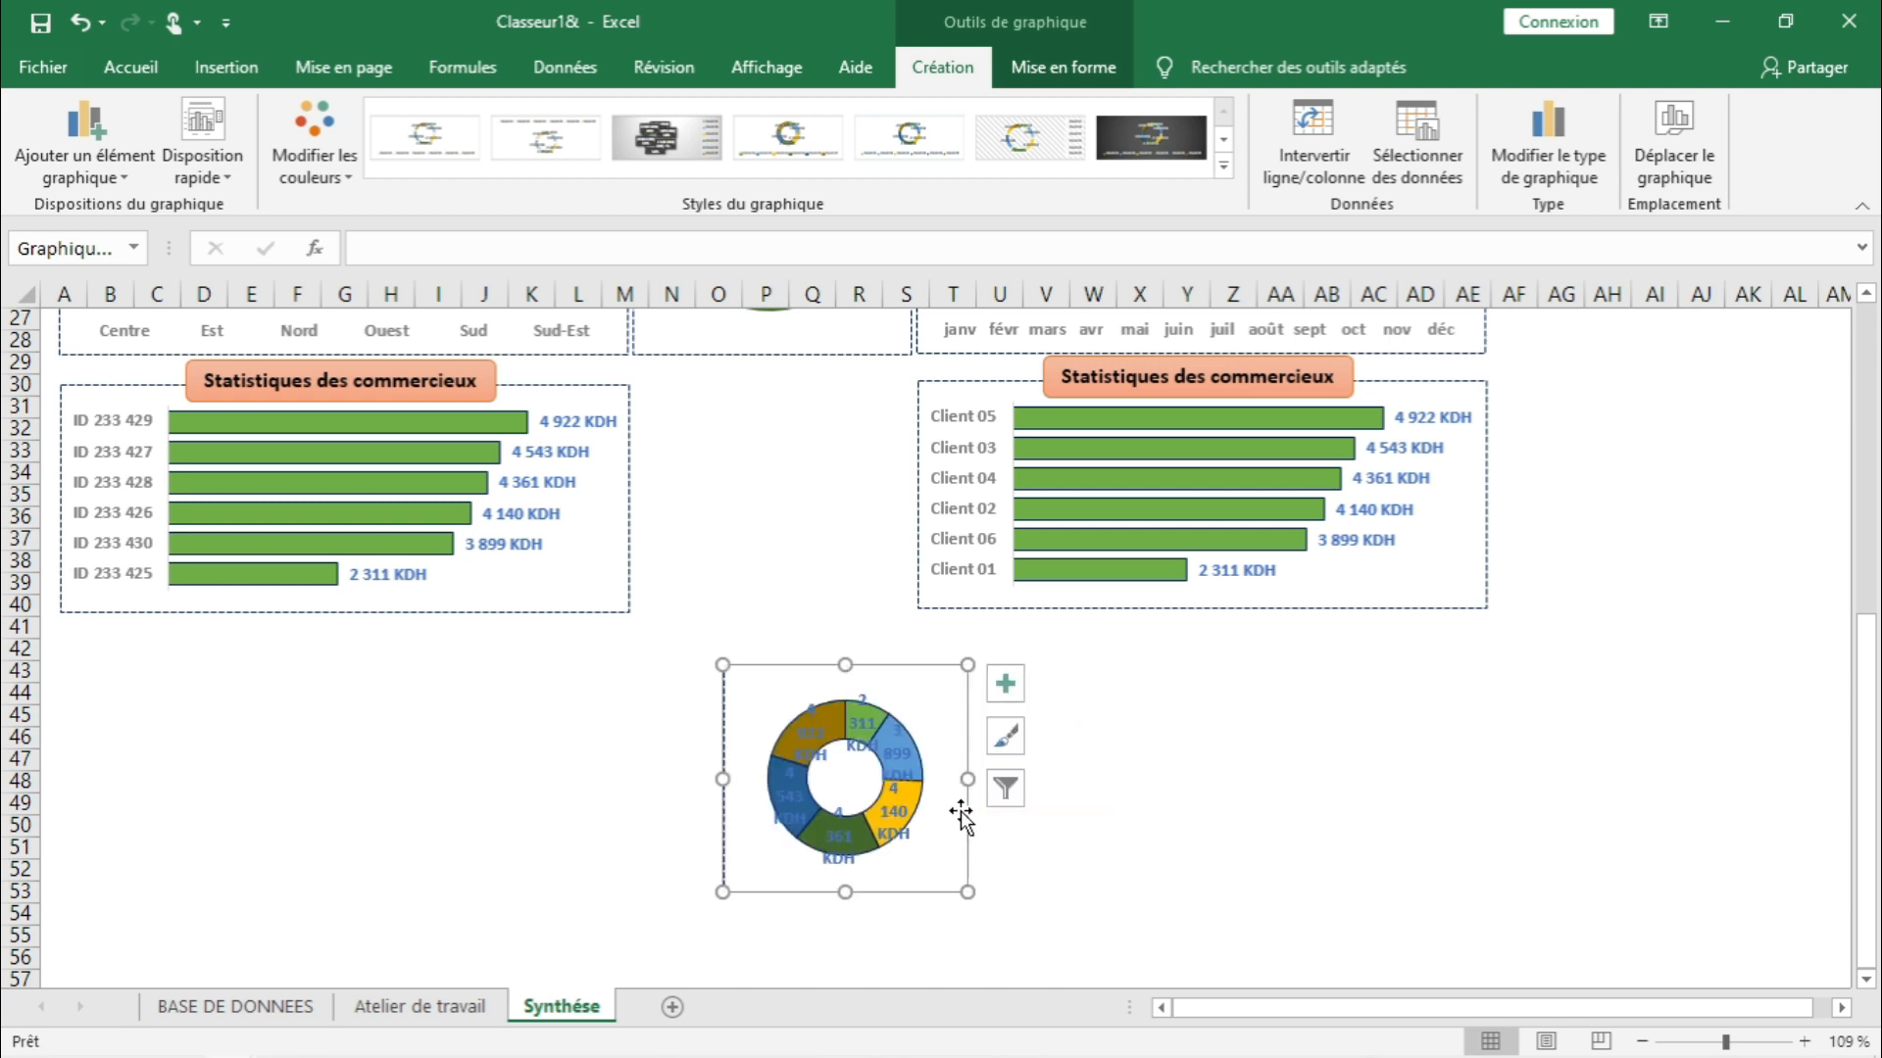
left_click_drag(858, 669, 767, 384)
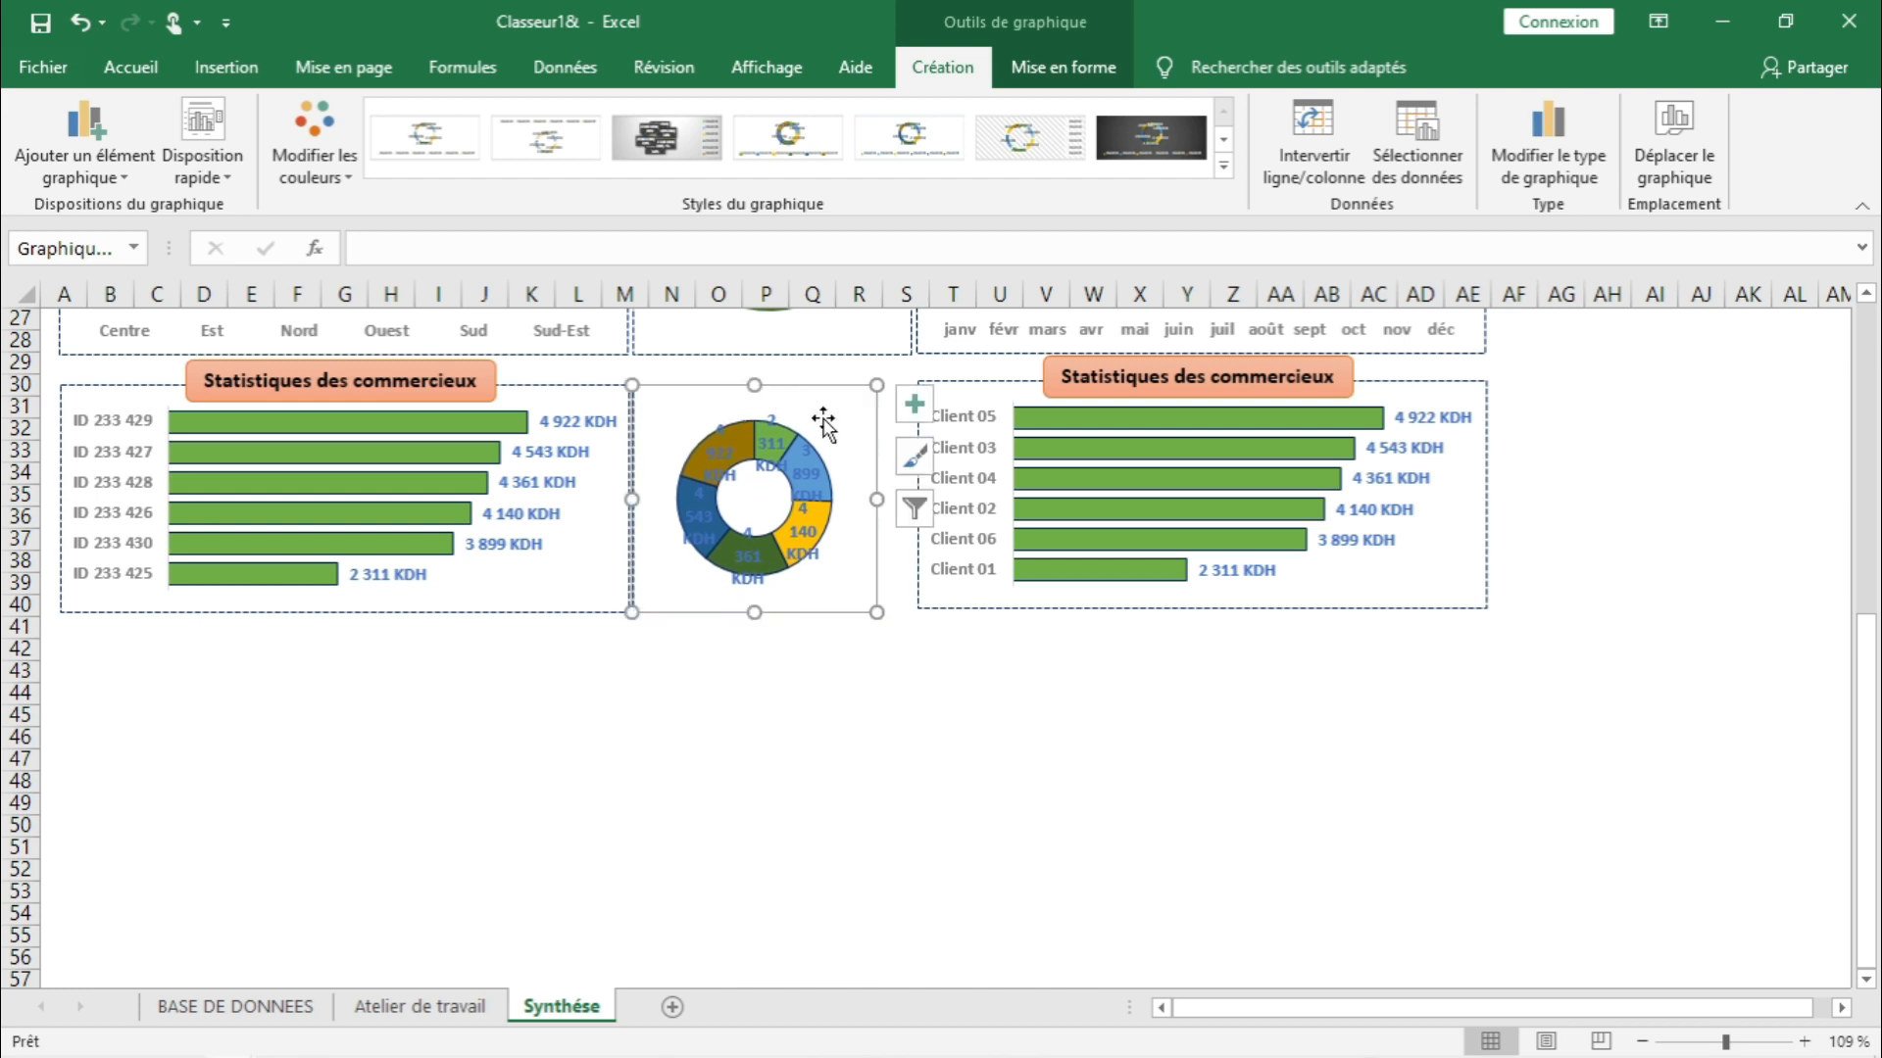
left_click_drag(883, 500, 912, 500)
left_click(917, 733)
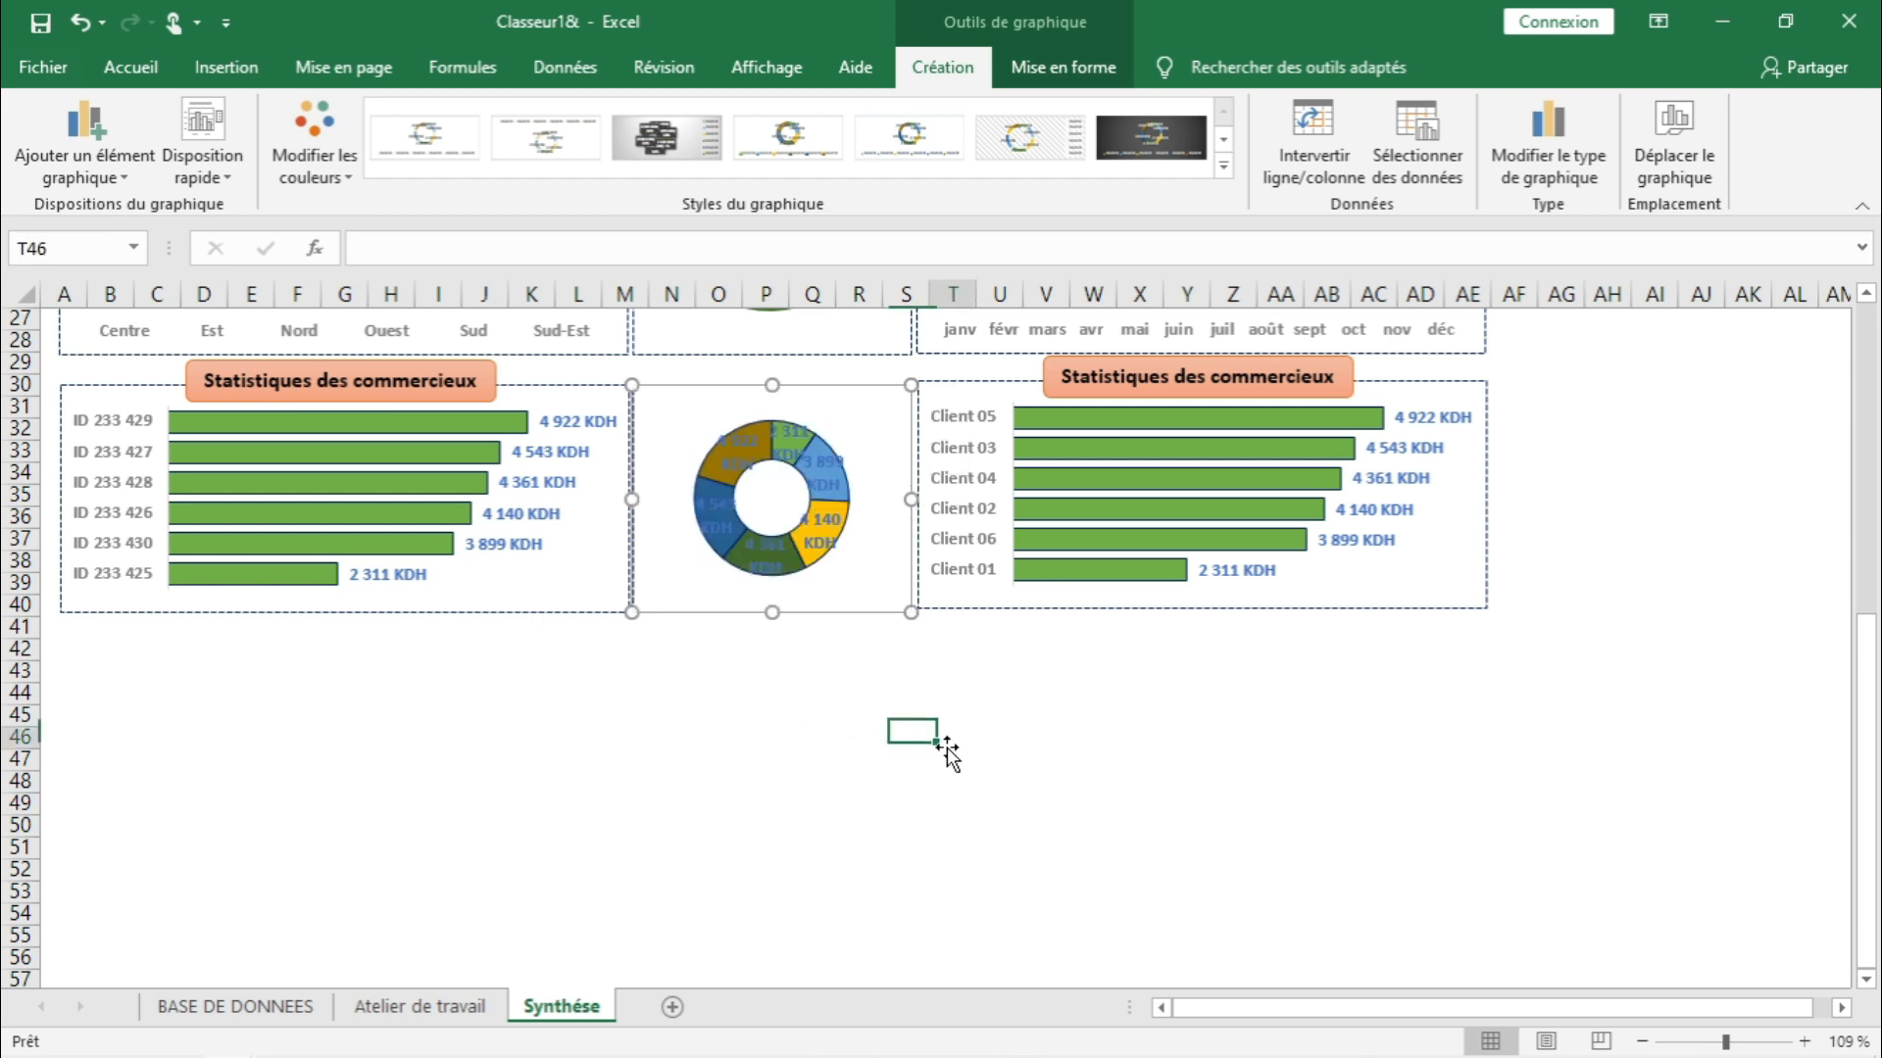
- Apply the first Coloré palette to the doughnut chart
left_click(826, 460)
left_click(316, 162)
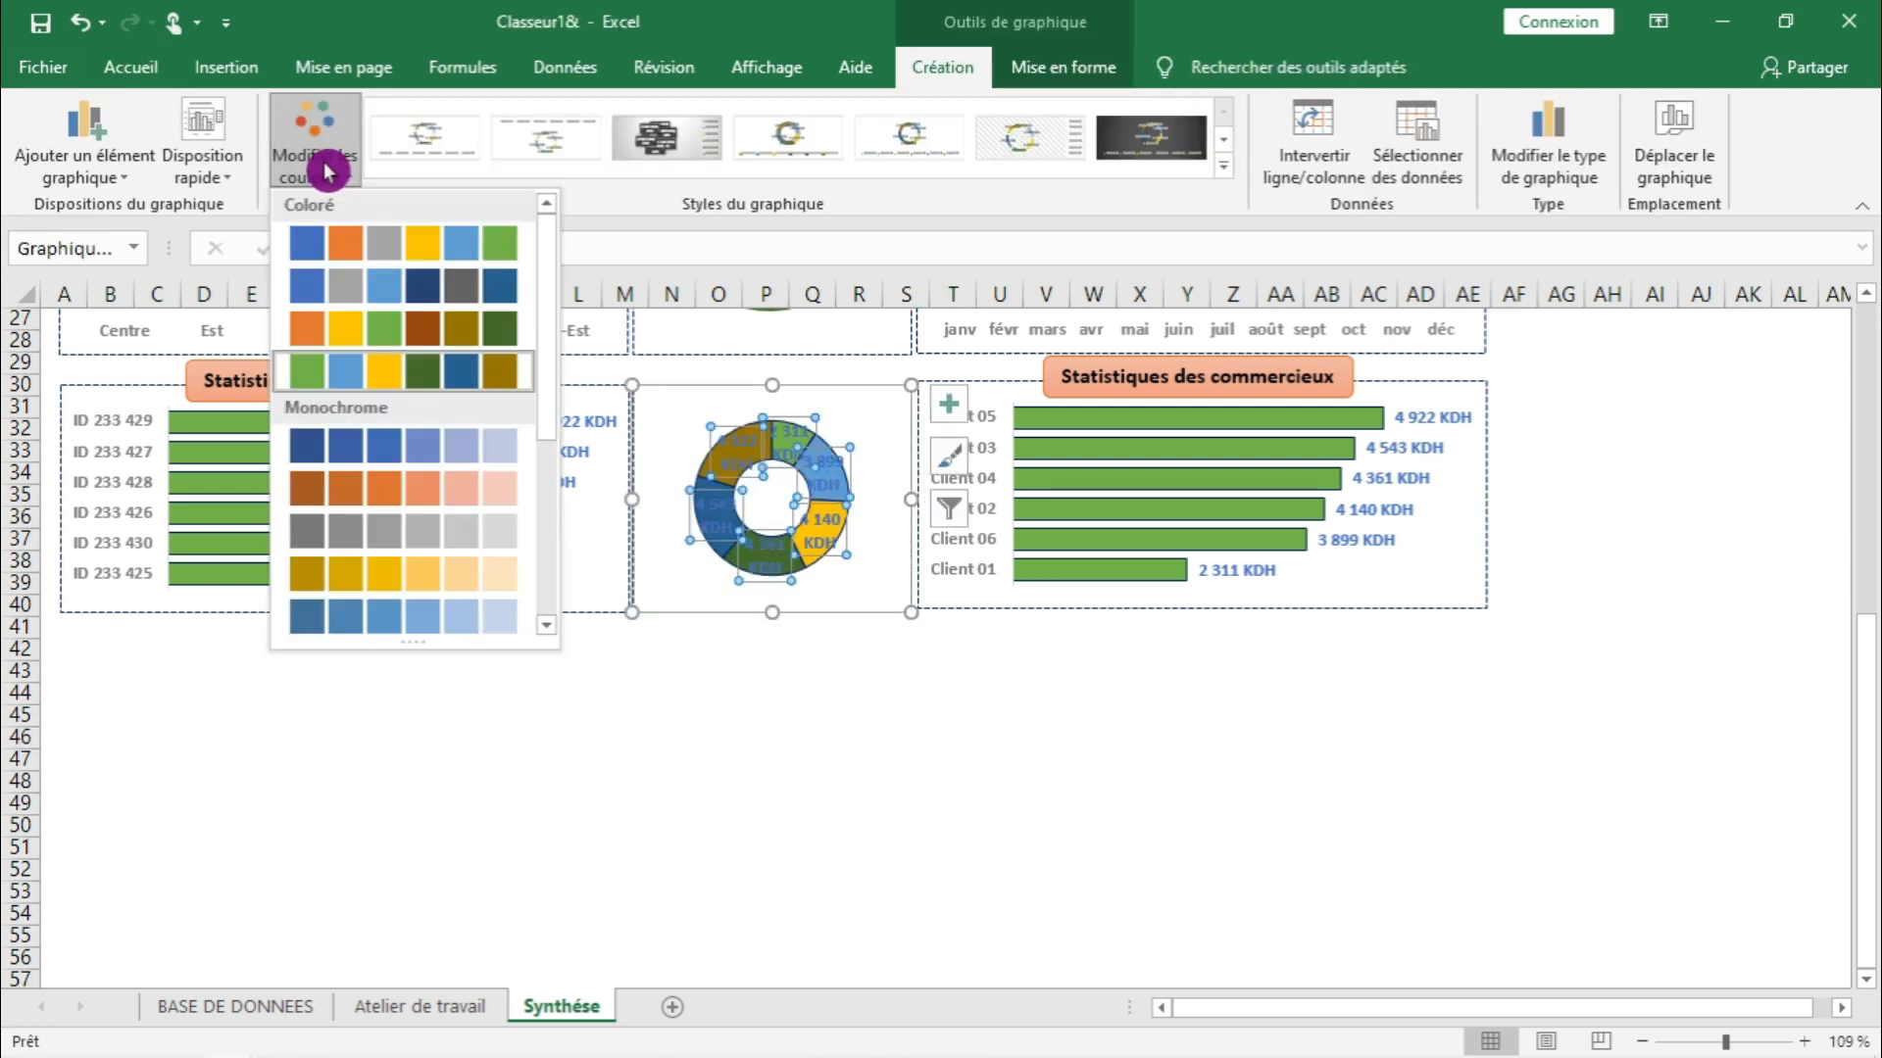
left_click(347, 245)
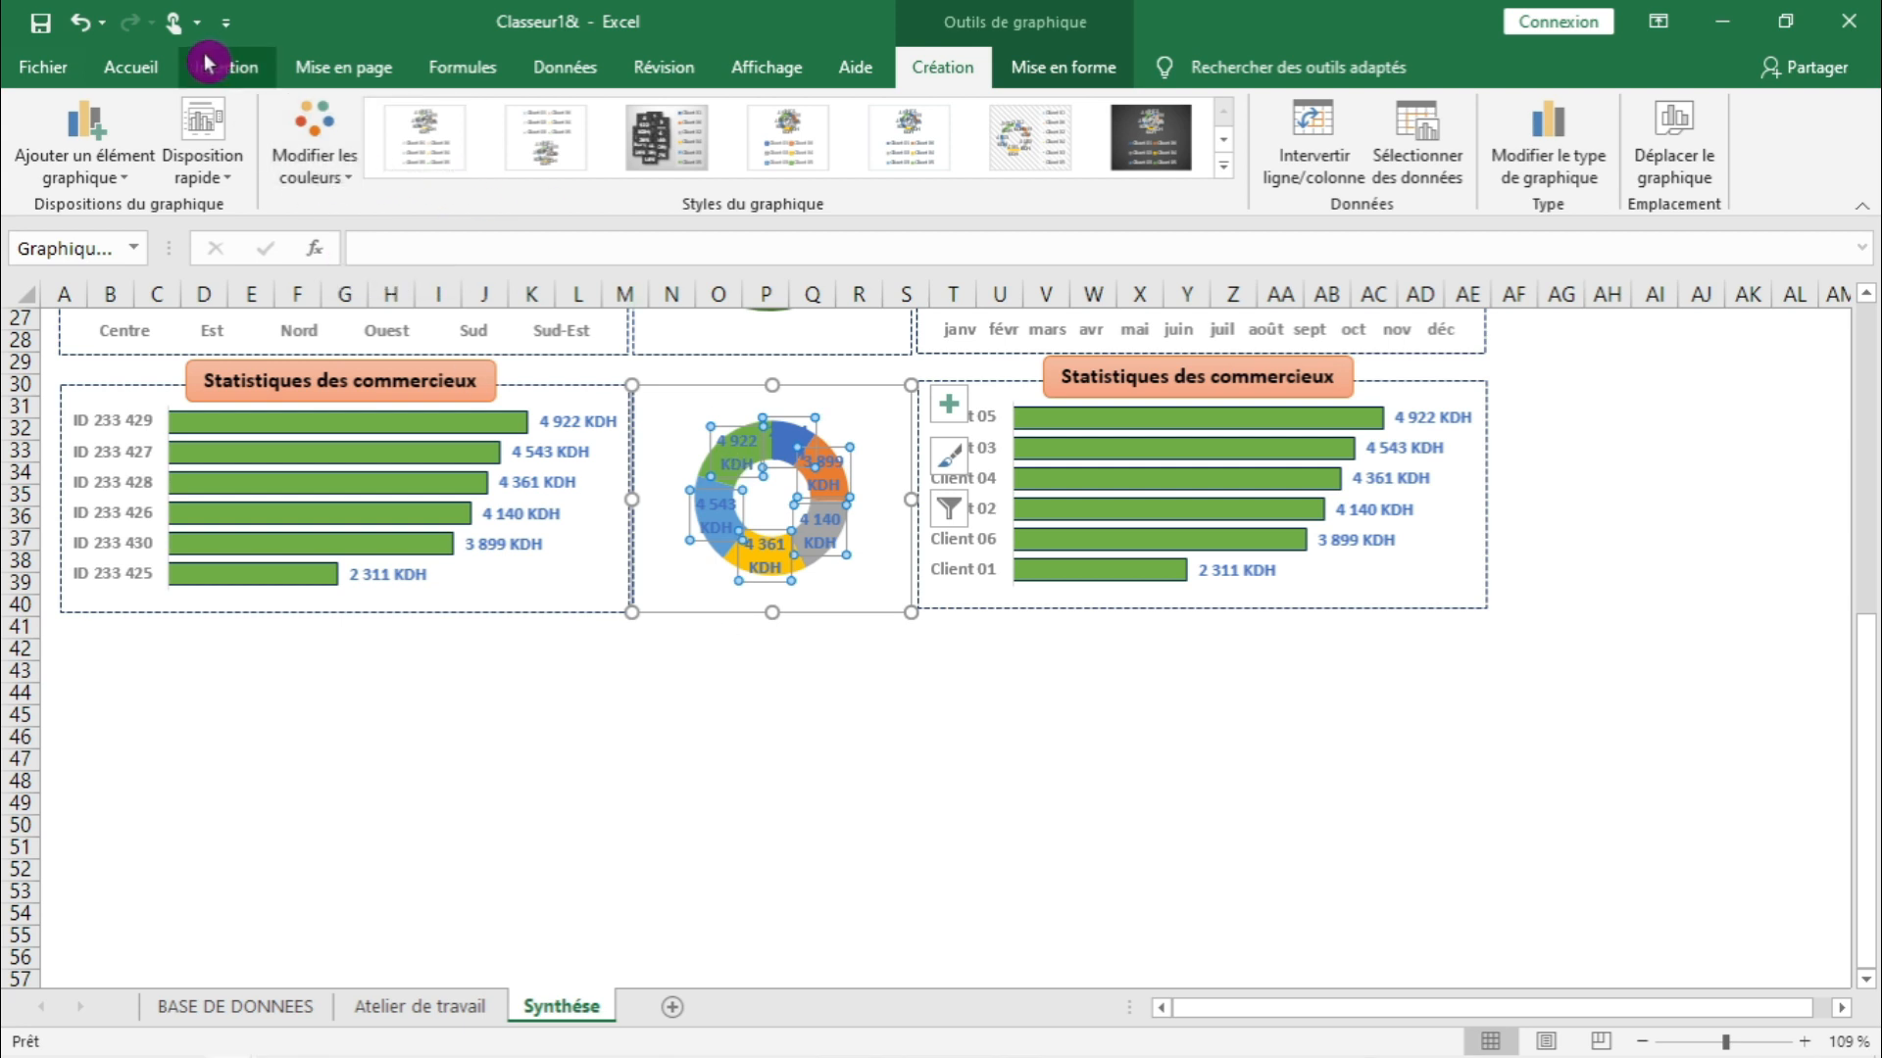
- Format the doughnut's data labels with white text at font size 7
left_click(147, 68)
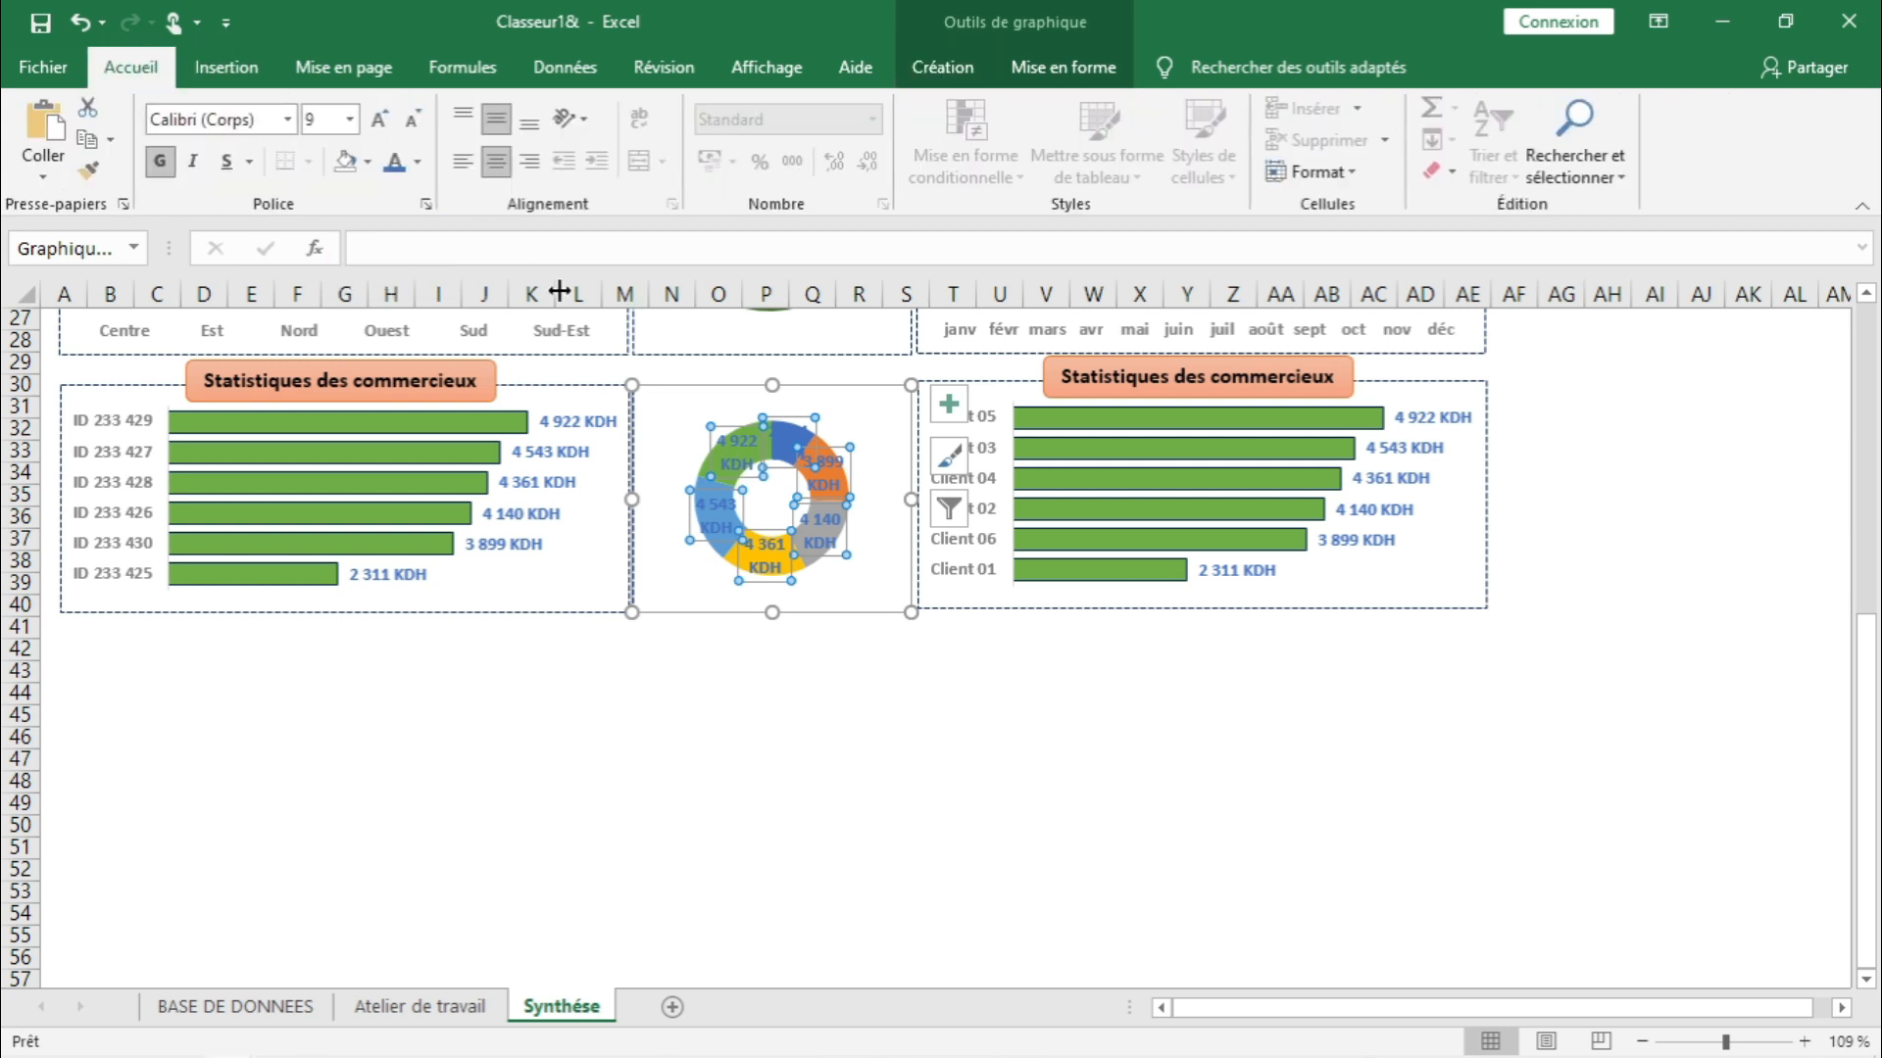
left_click(422, 169)
left_click(396, 259)
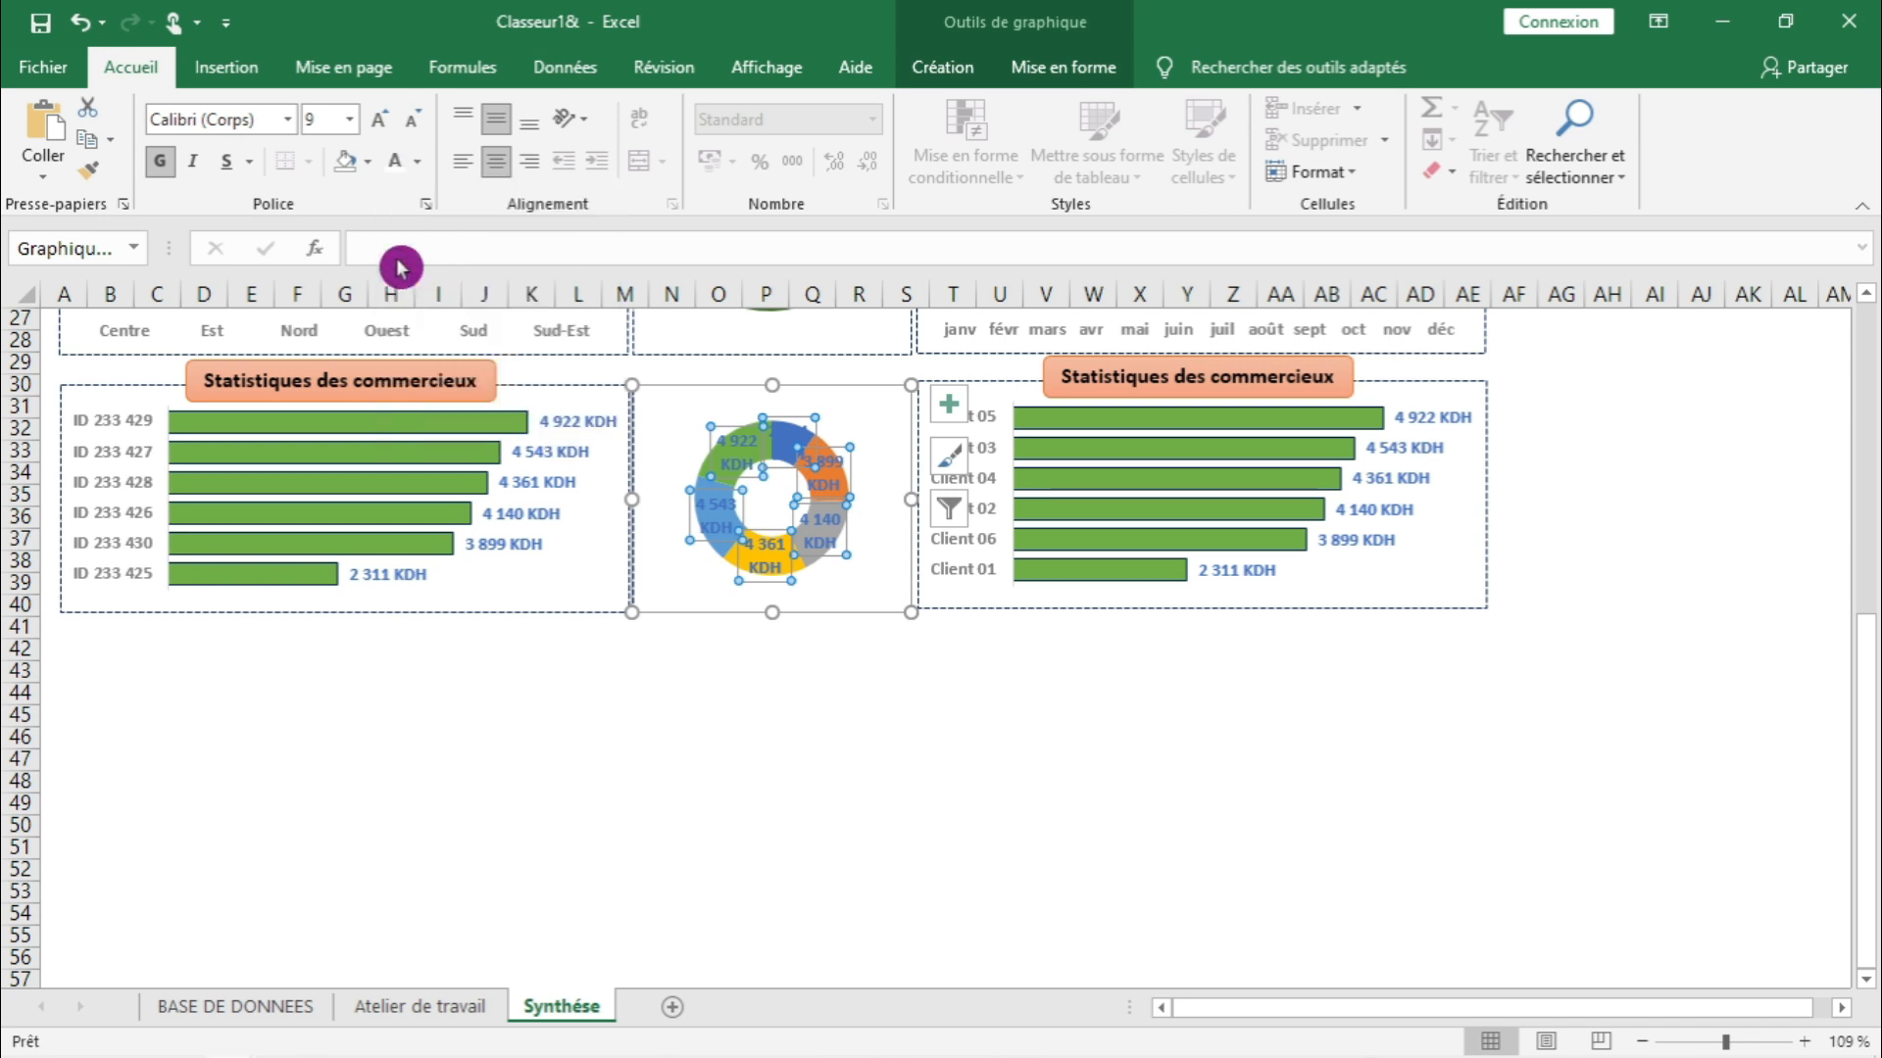
left_click(412, 122)
left_click(414, 123)
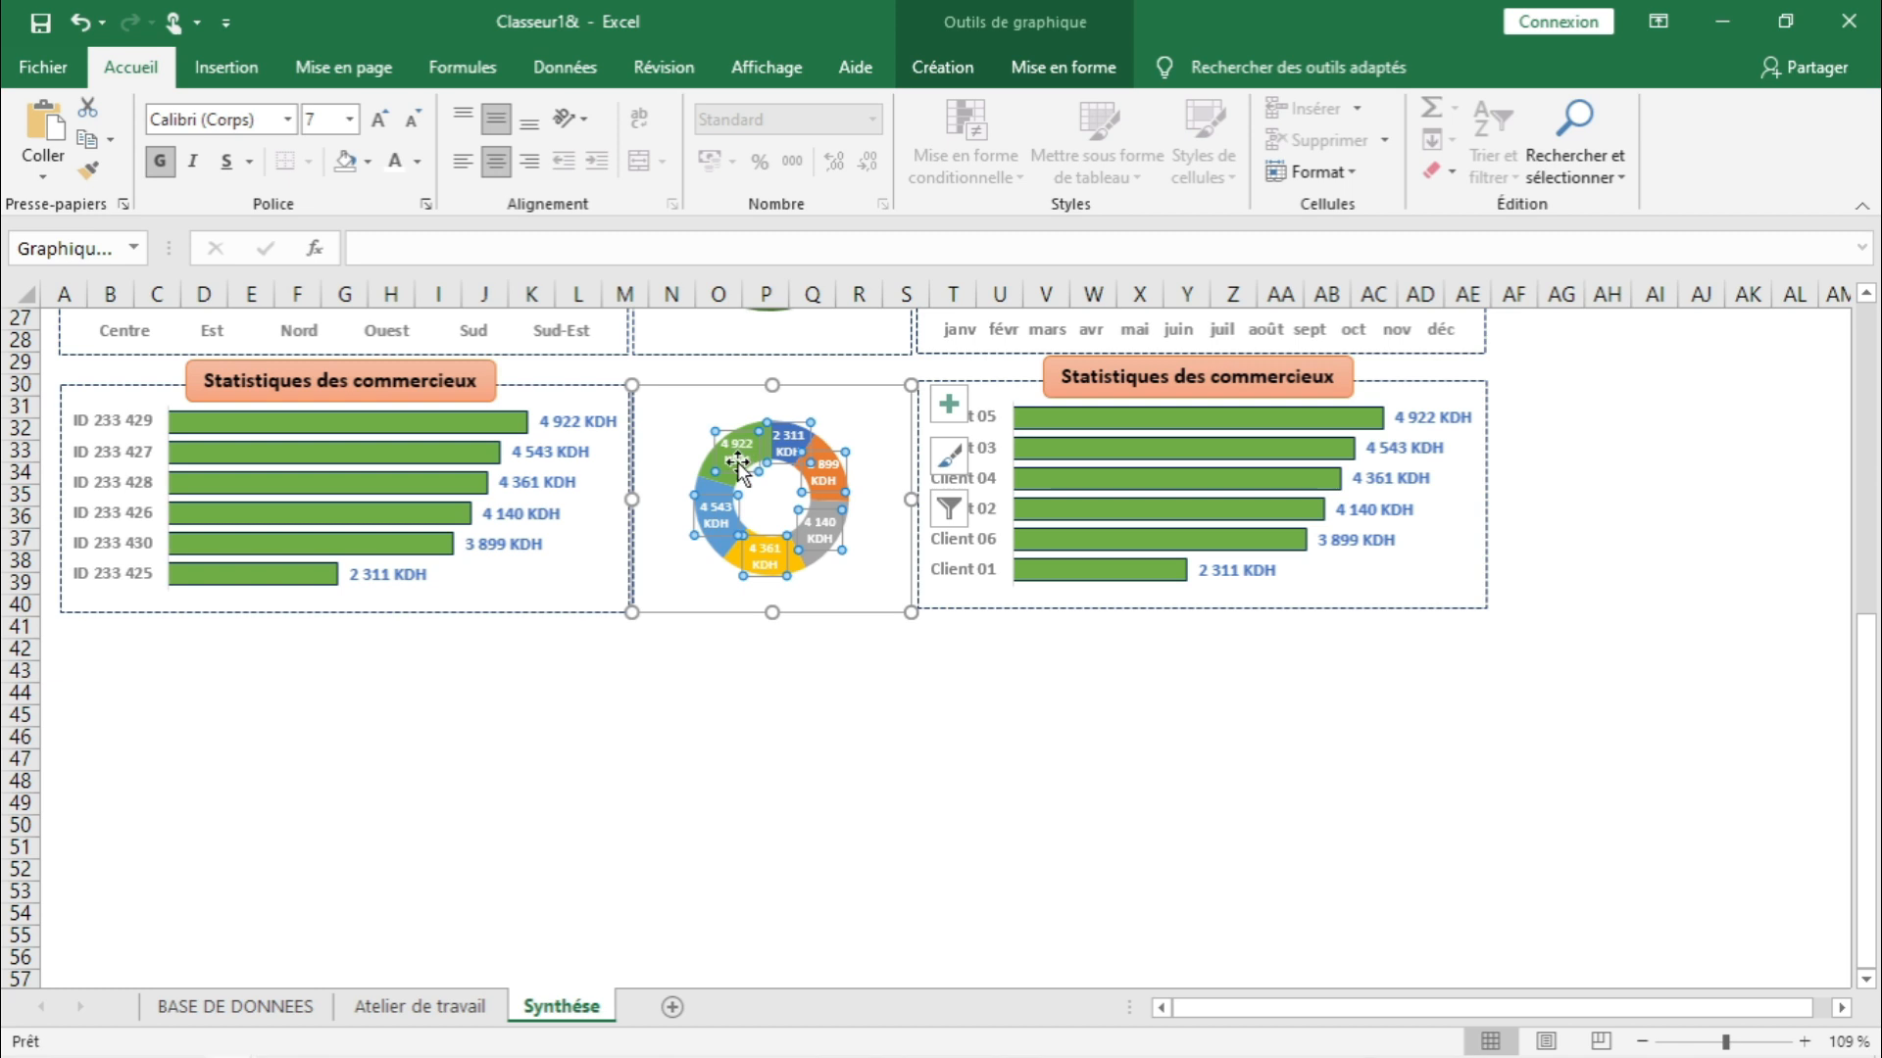
- Set the doughnut's data labels to show category name and percentage instead of the value
right_click(737, 451)
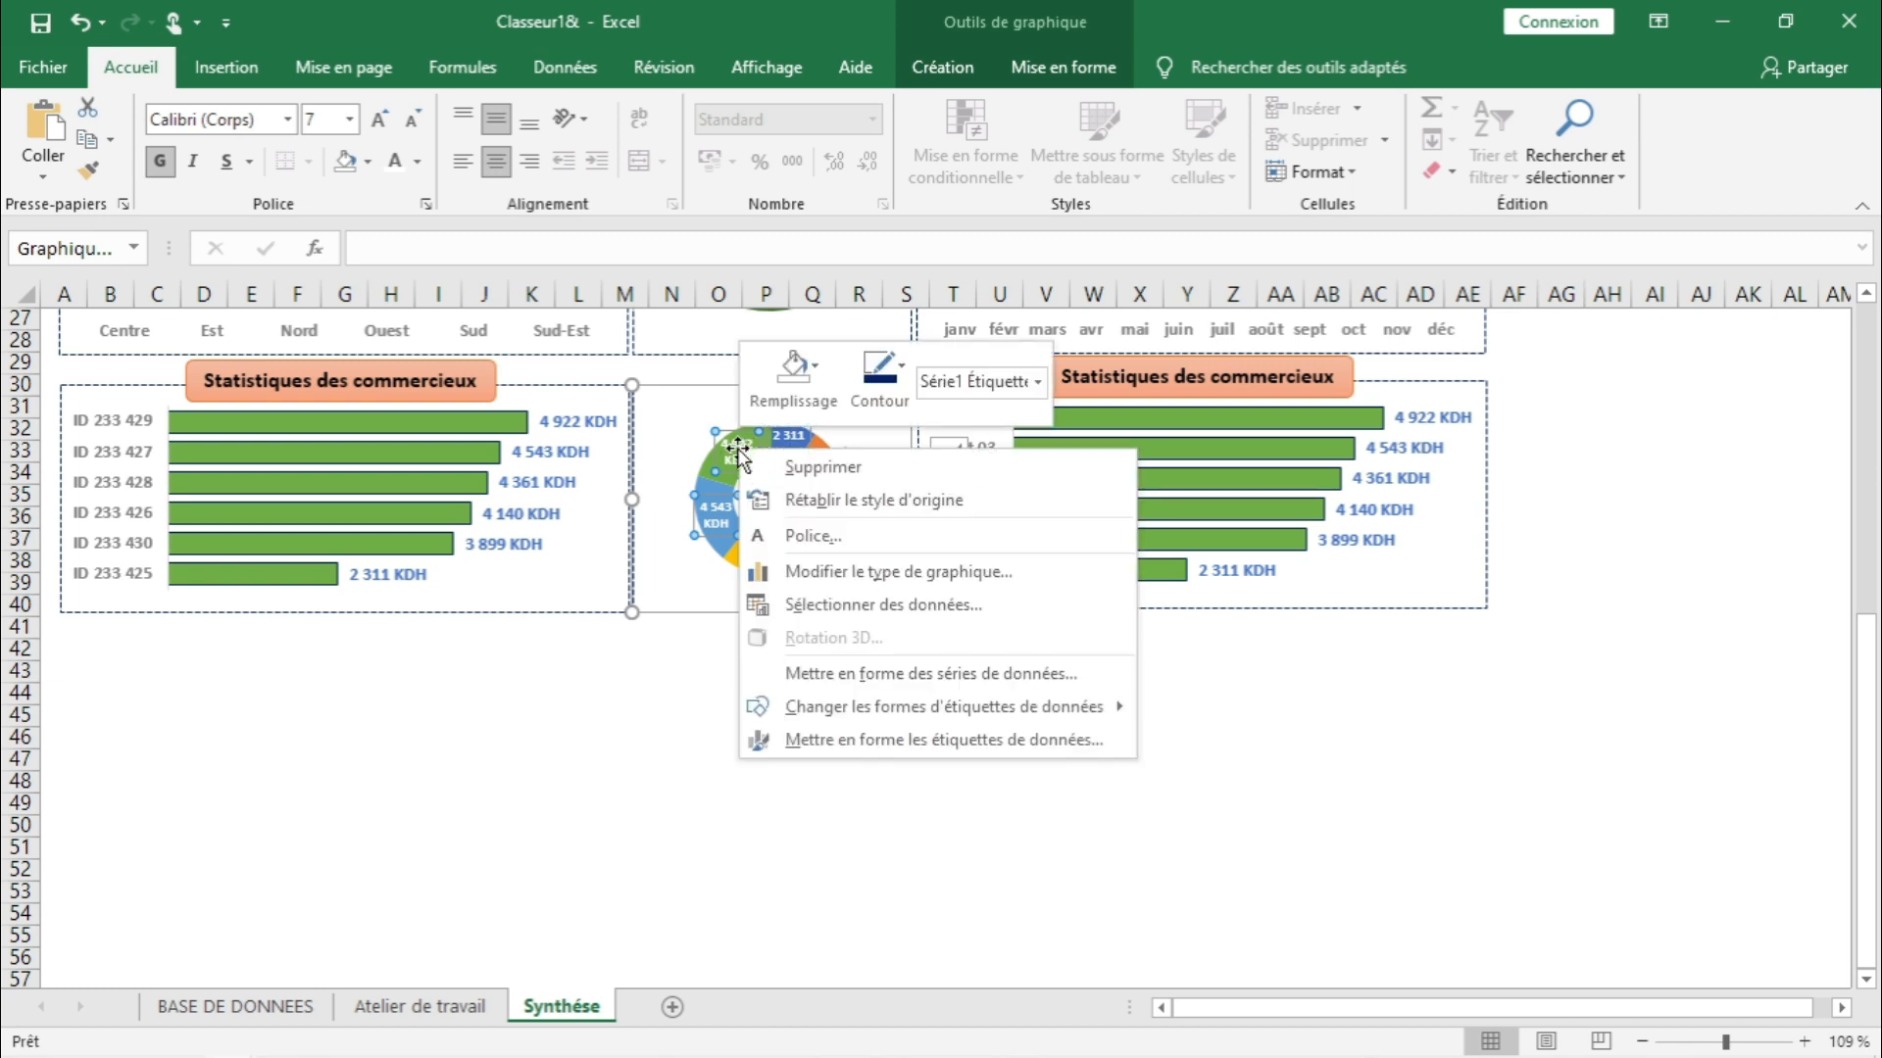
left_click(850, 737)
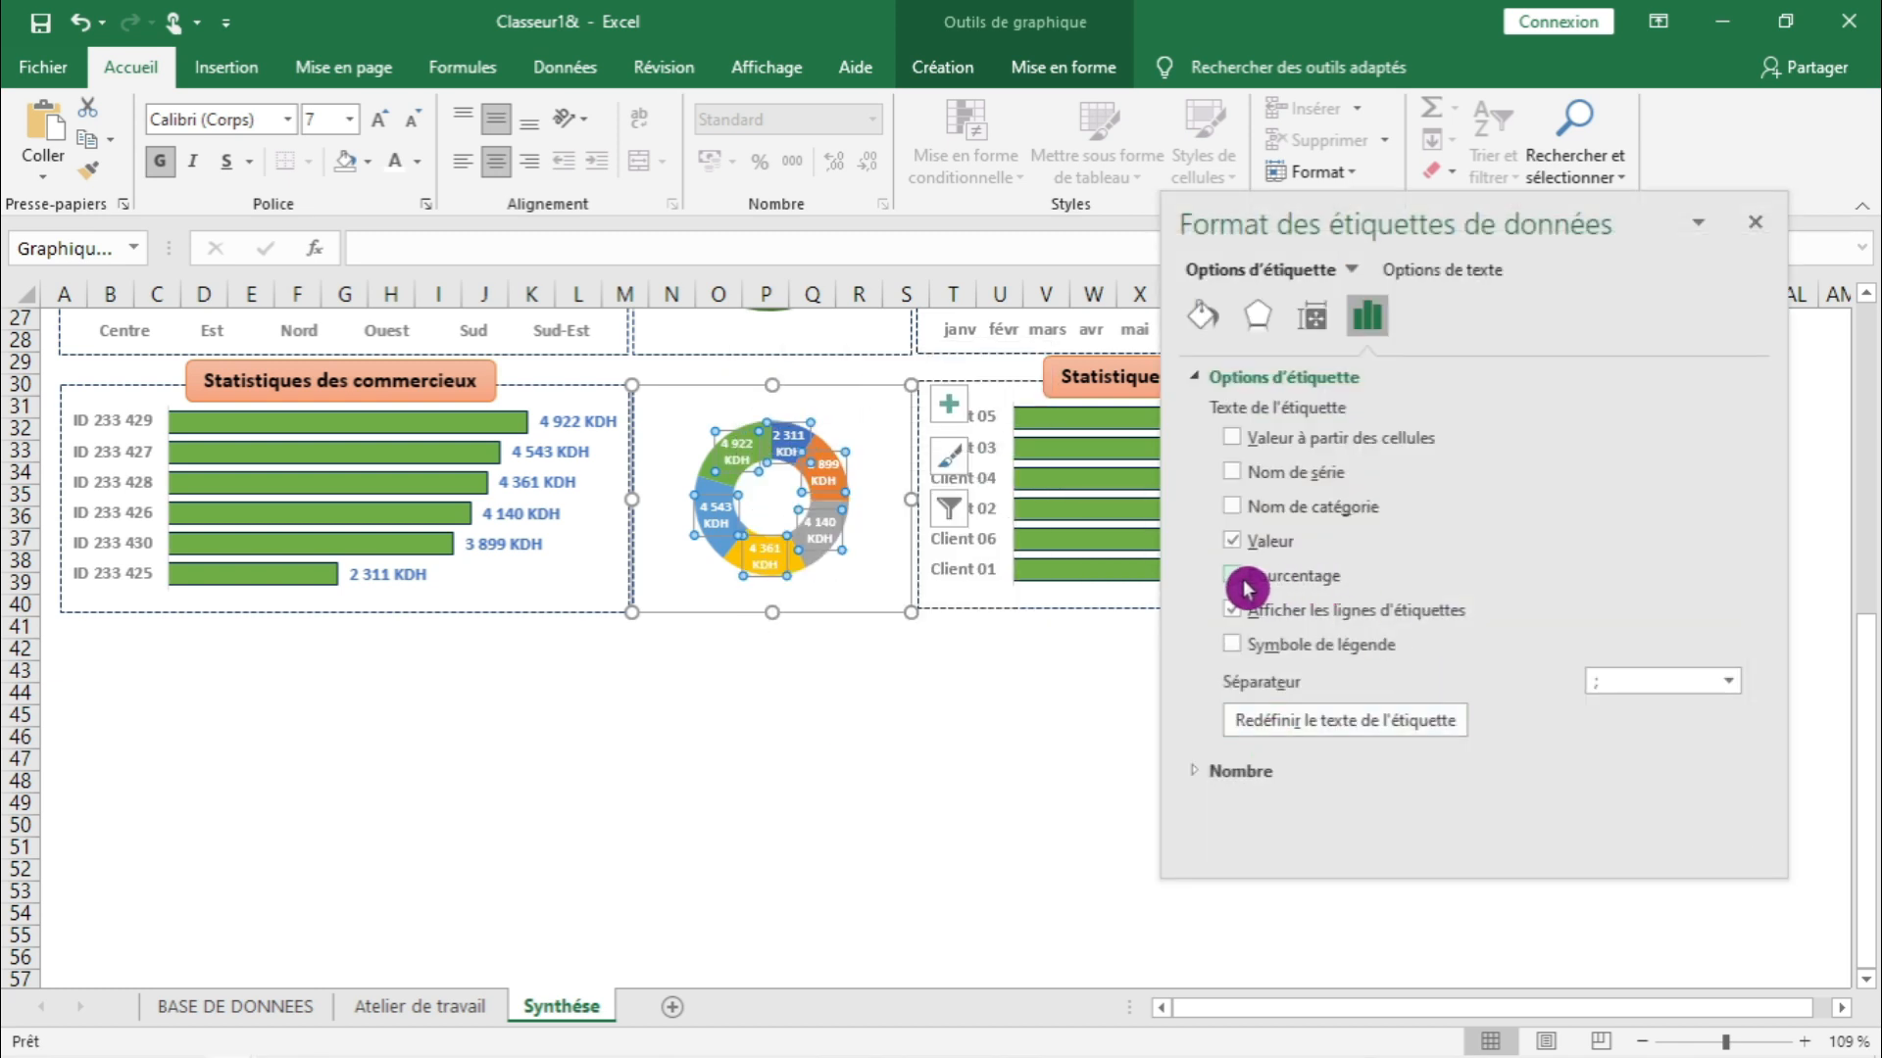
left_click(1243, 583)
left_click(1237, 541)
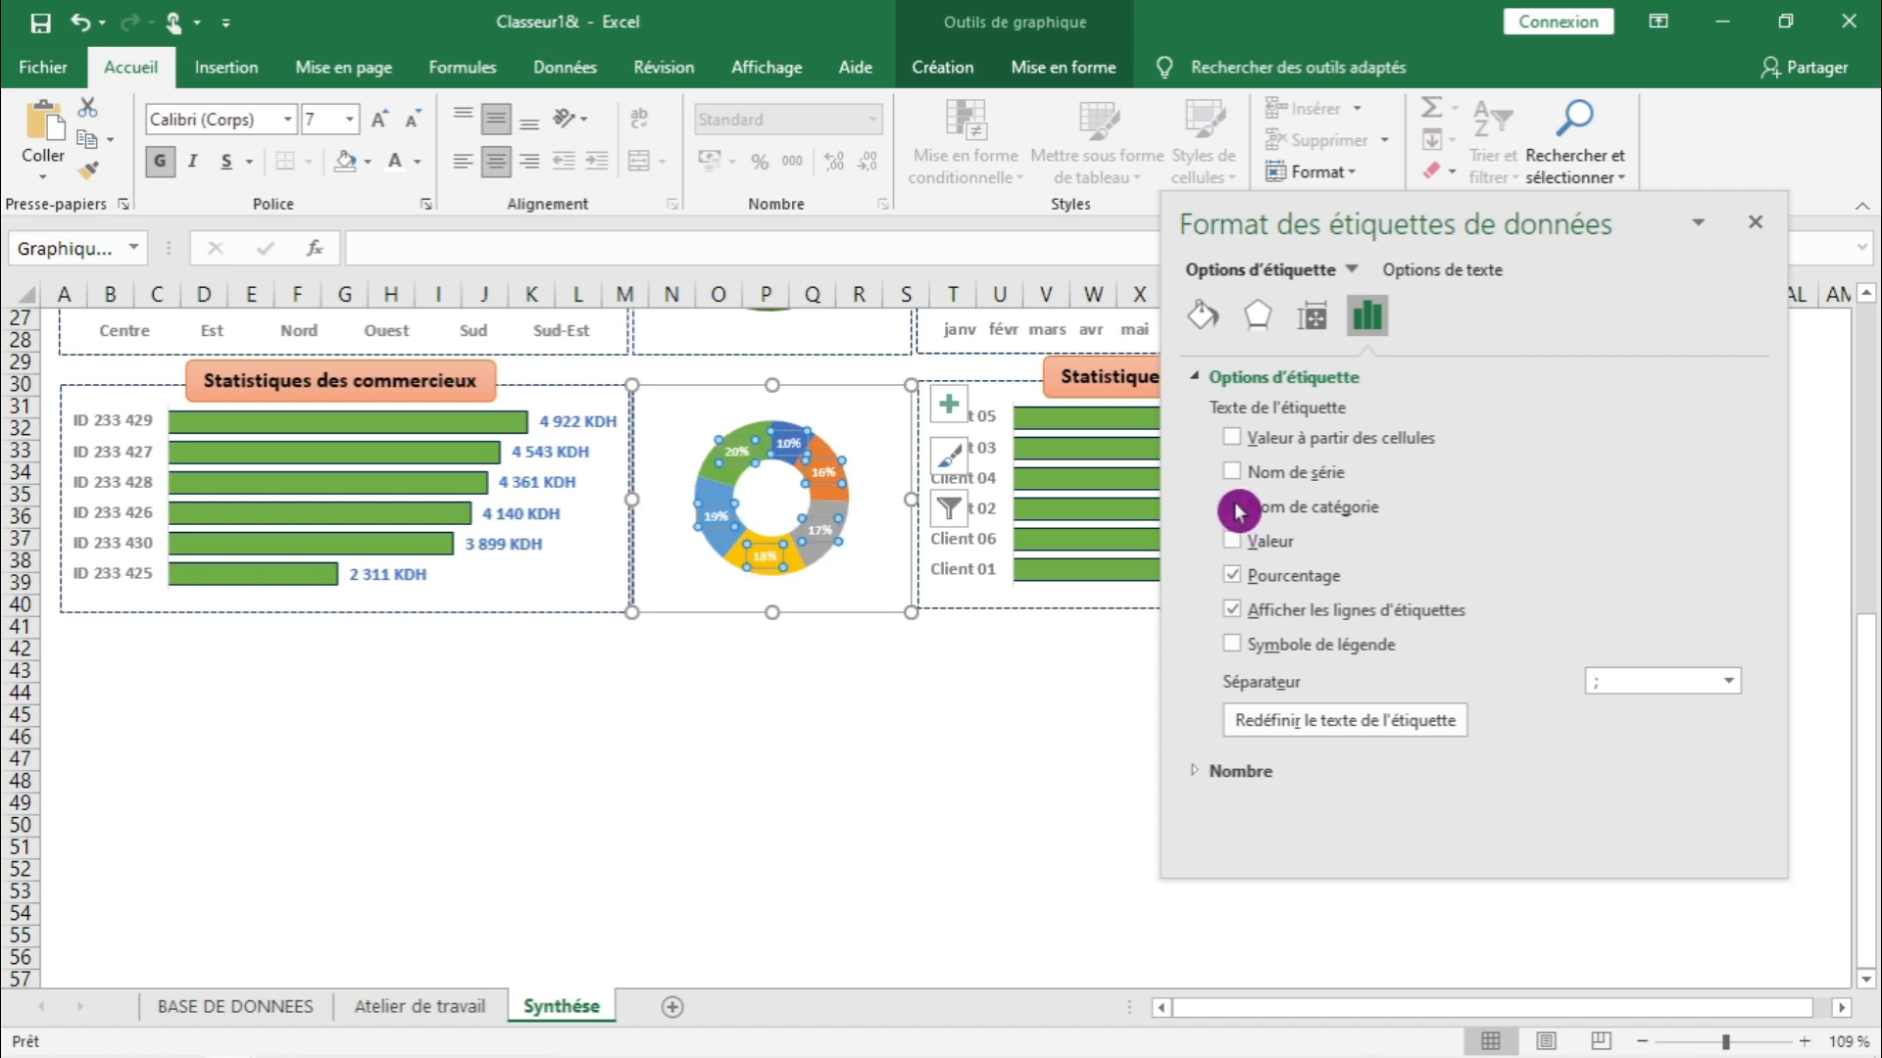
left_click(1232, 506)
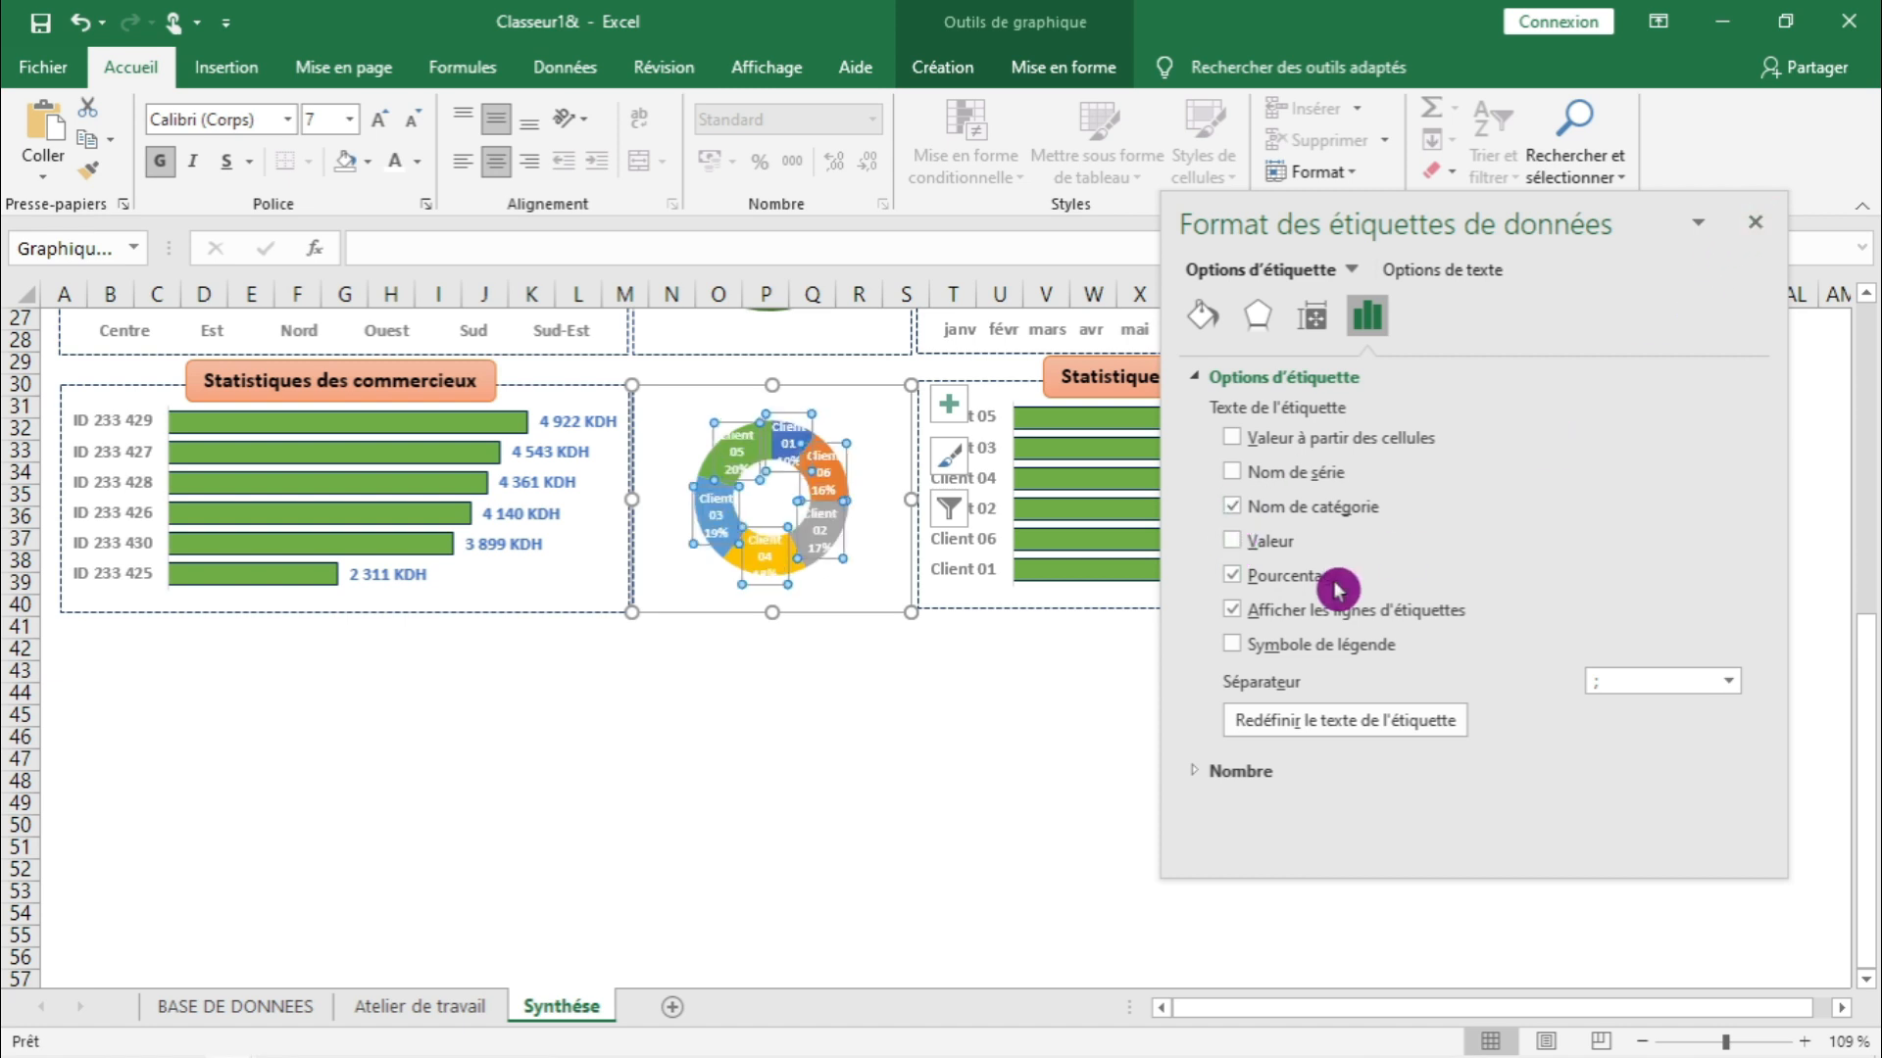
left_click(1754, 222)
left_click(1095, 646)
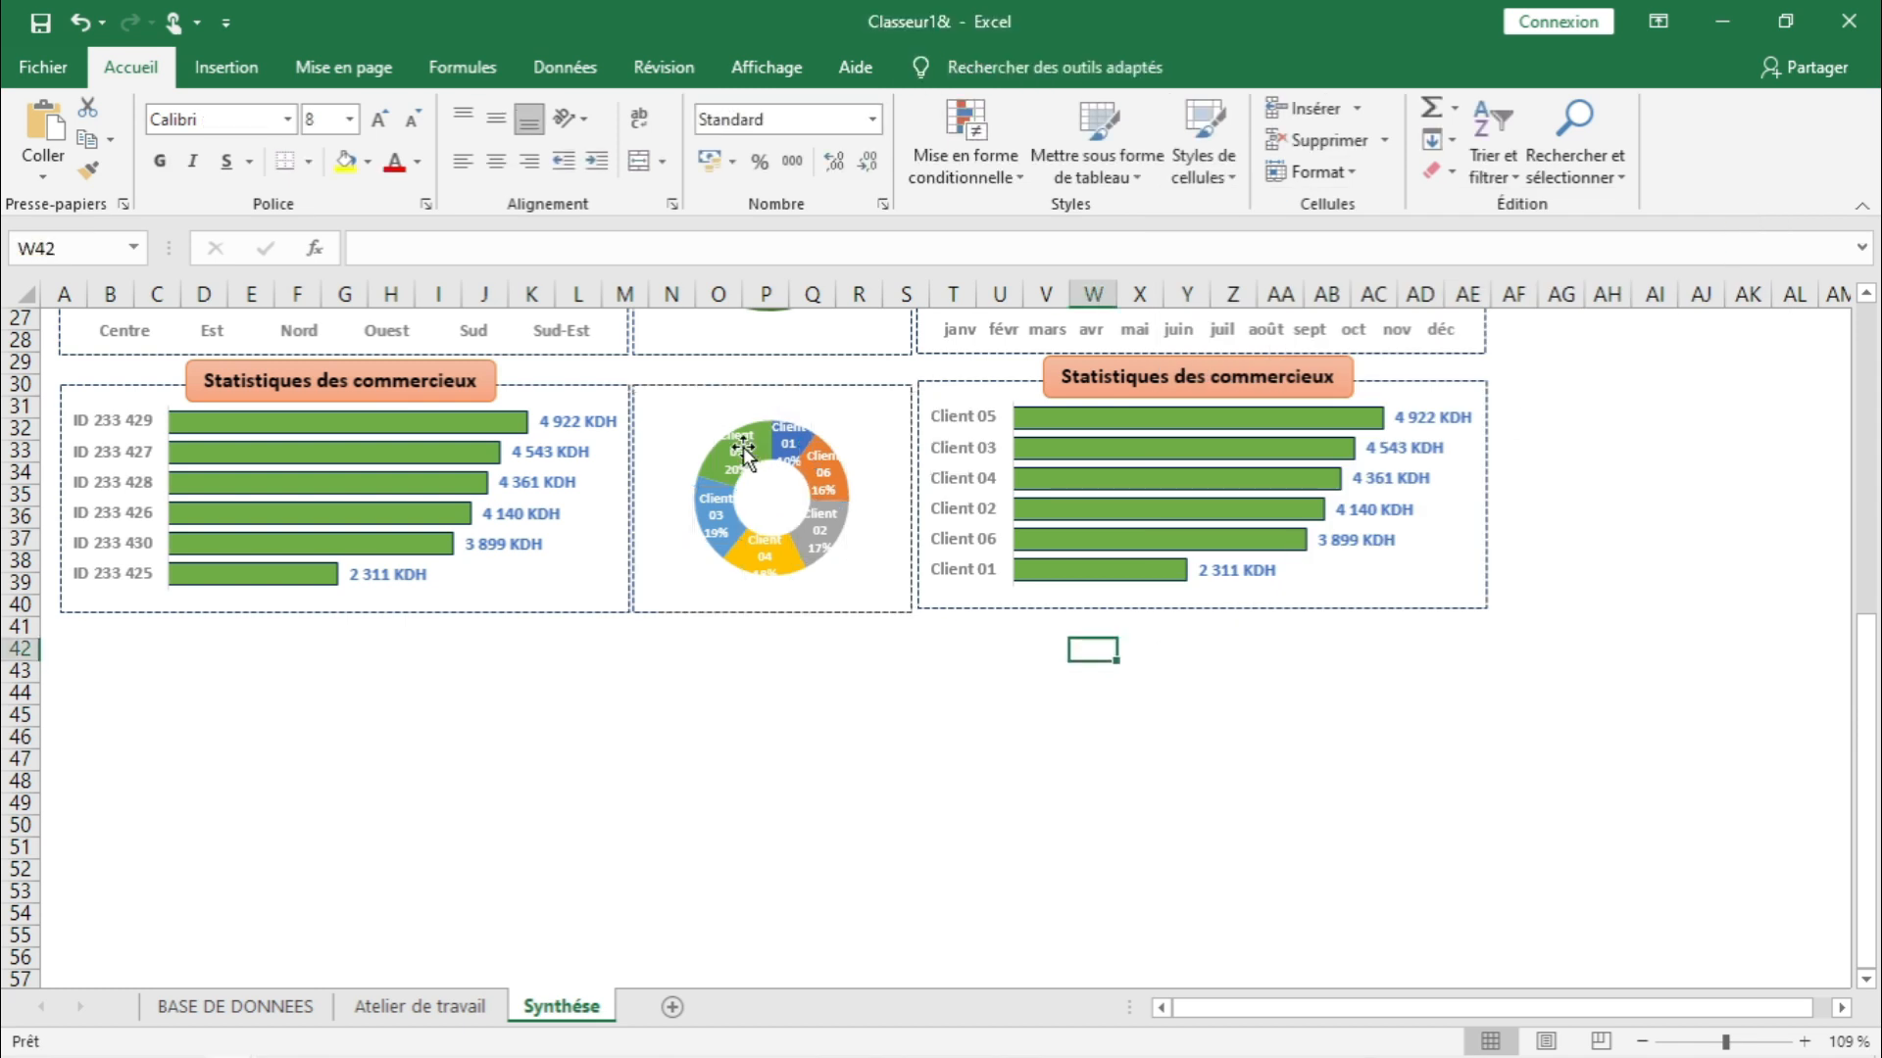
- Enlarge the client doughnut's plot area and shift it down to the lower edge of its chart frame
left_click(760, 495)
left_click_drag(670, 408, 666, 412)
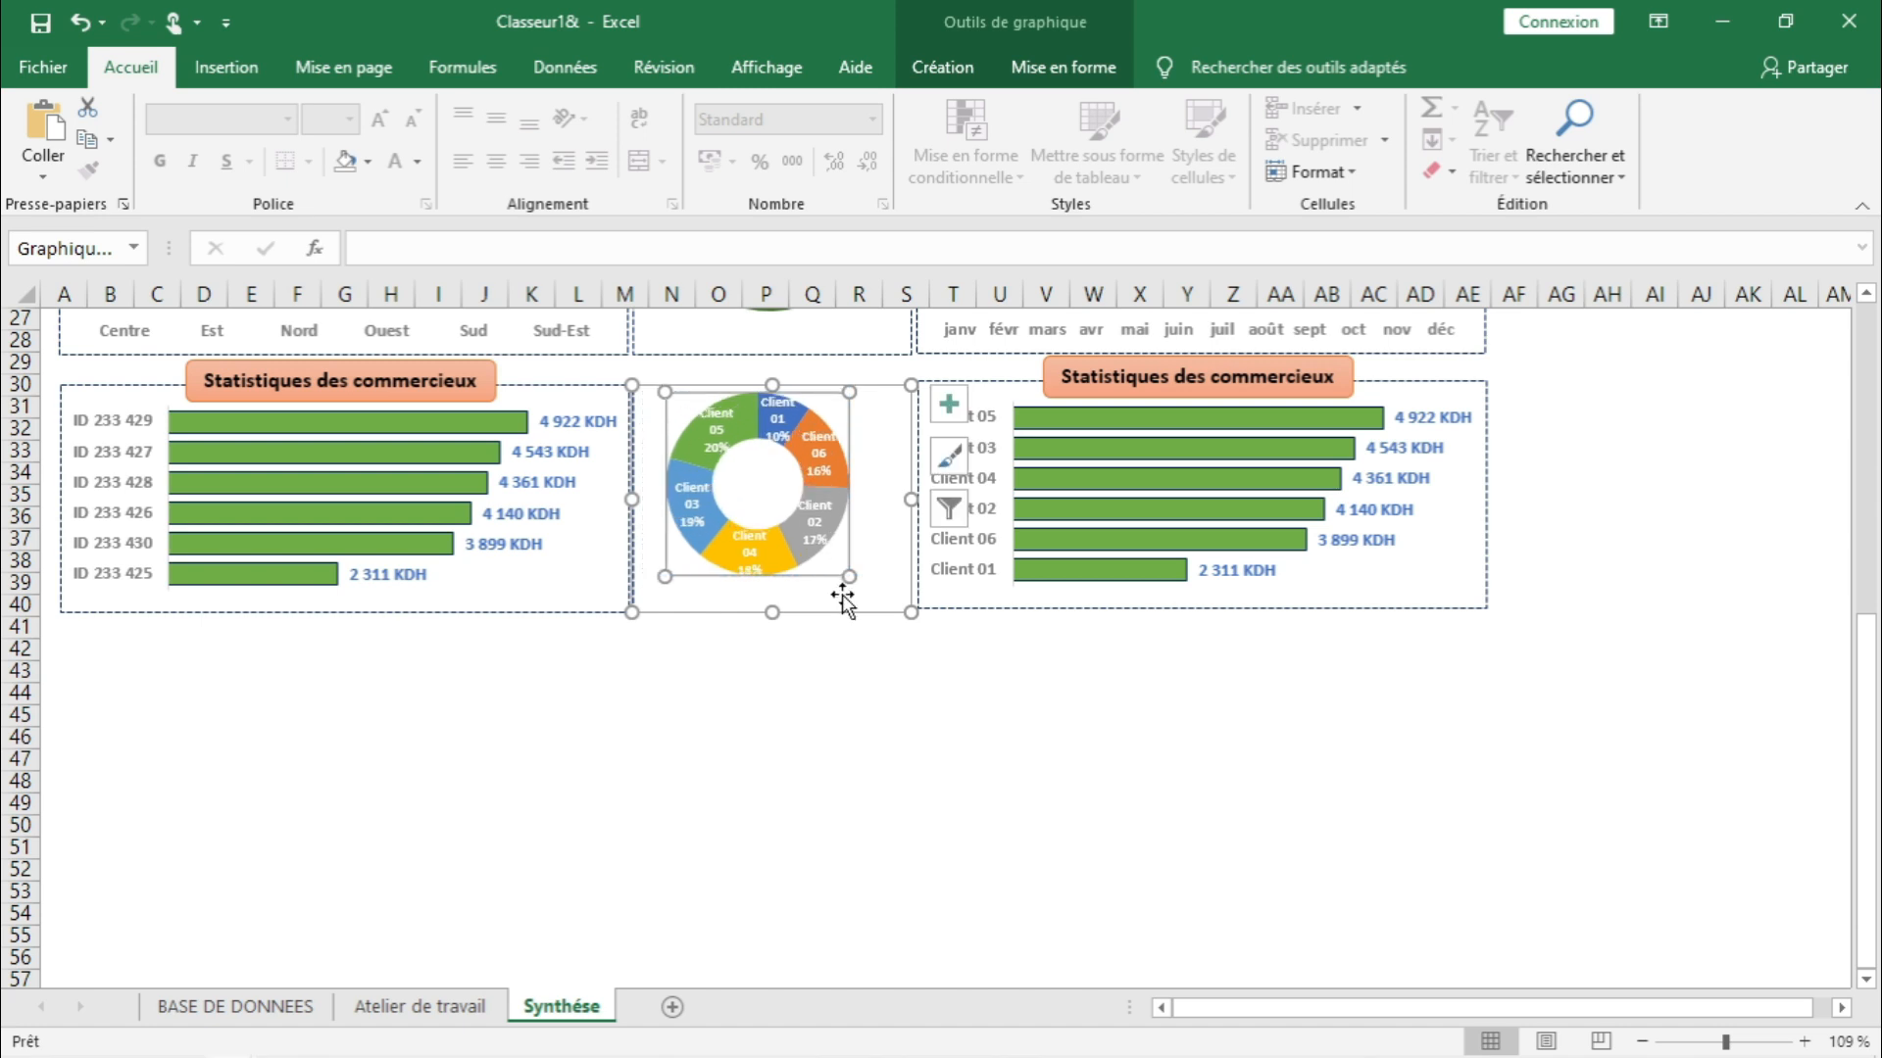
left_click_drag(849, 579, 873, 598)
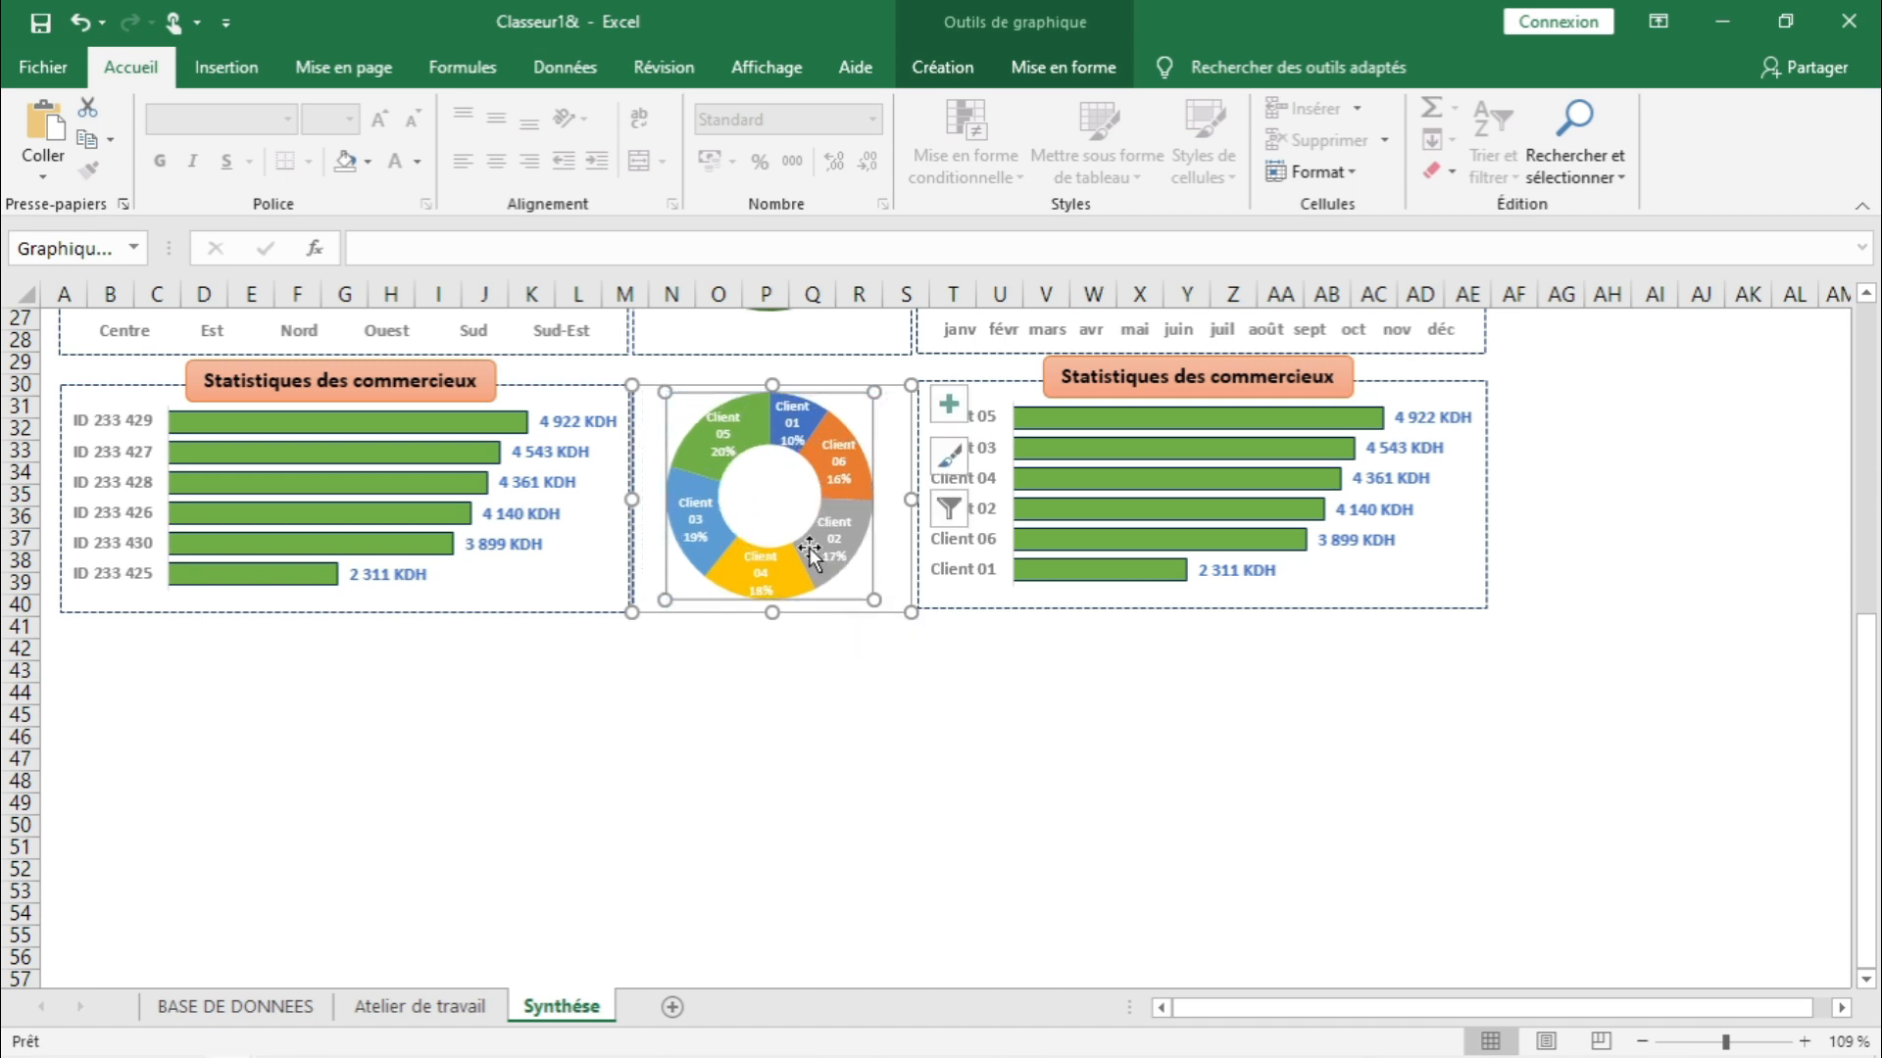
left_click_drag(792, 520, 792, 541)
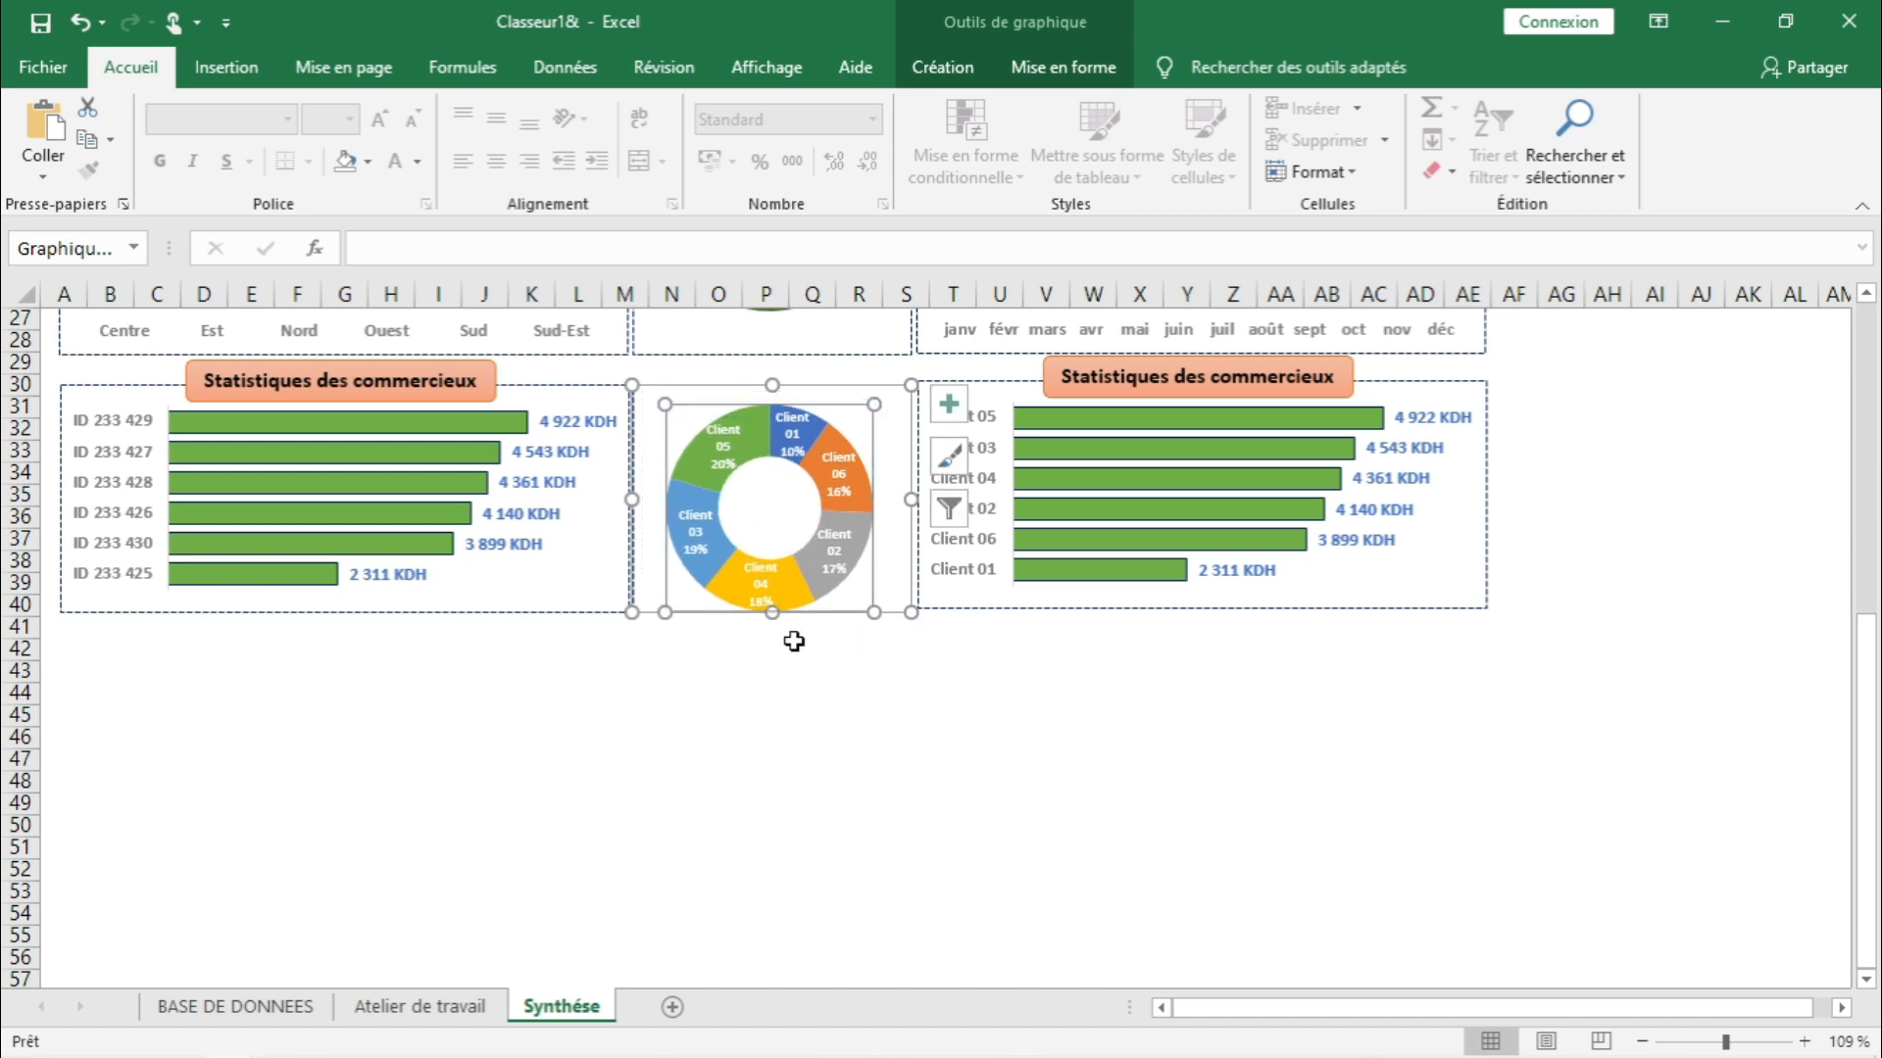
left_click(797, 695)
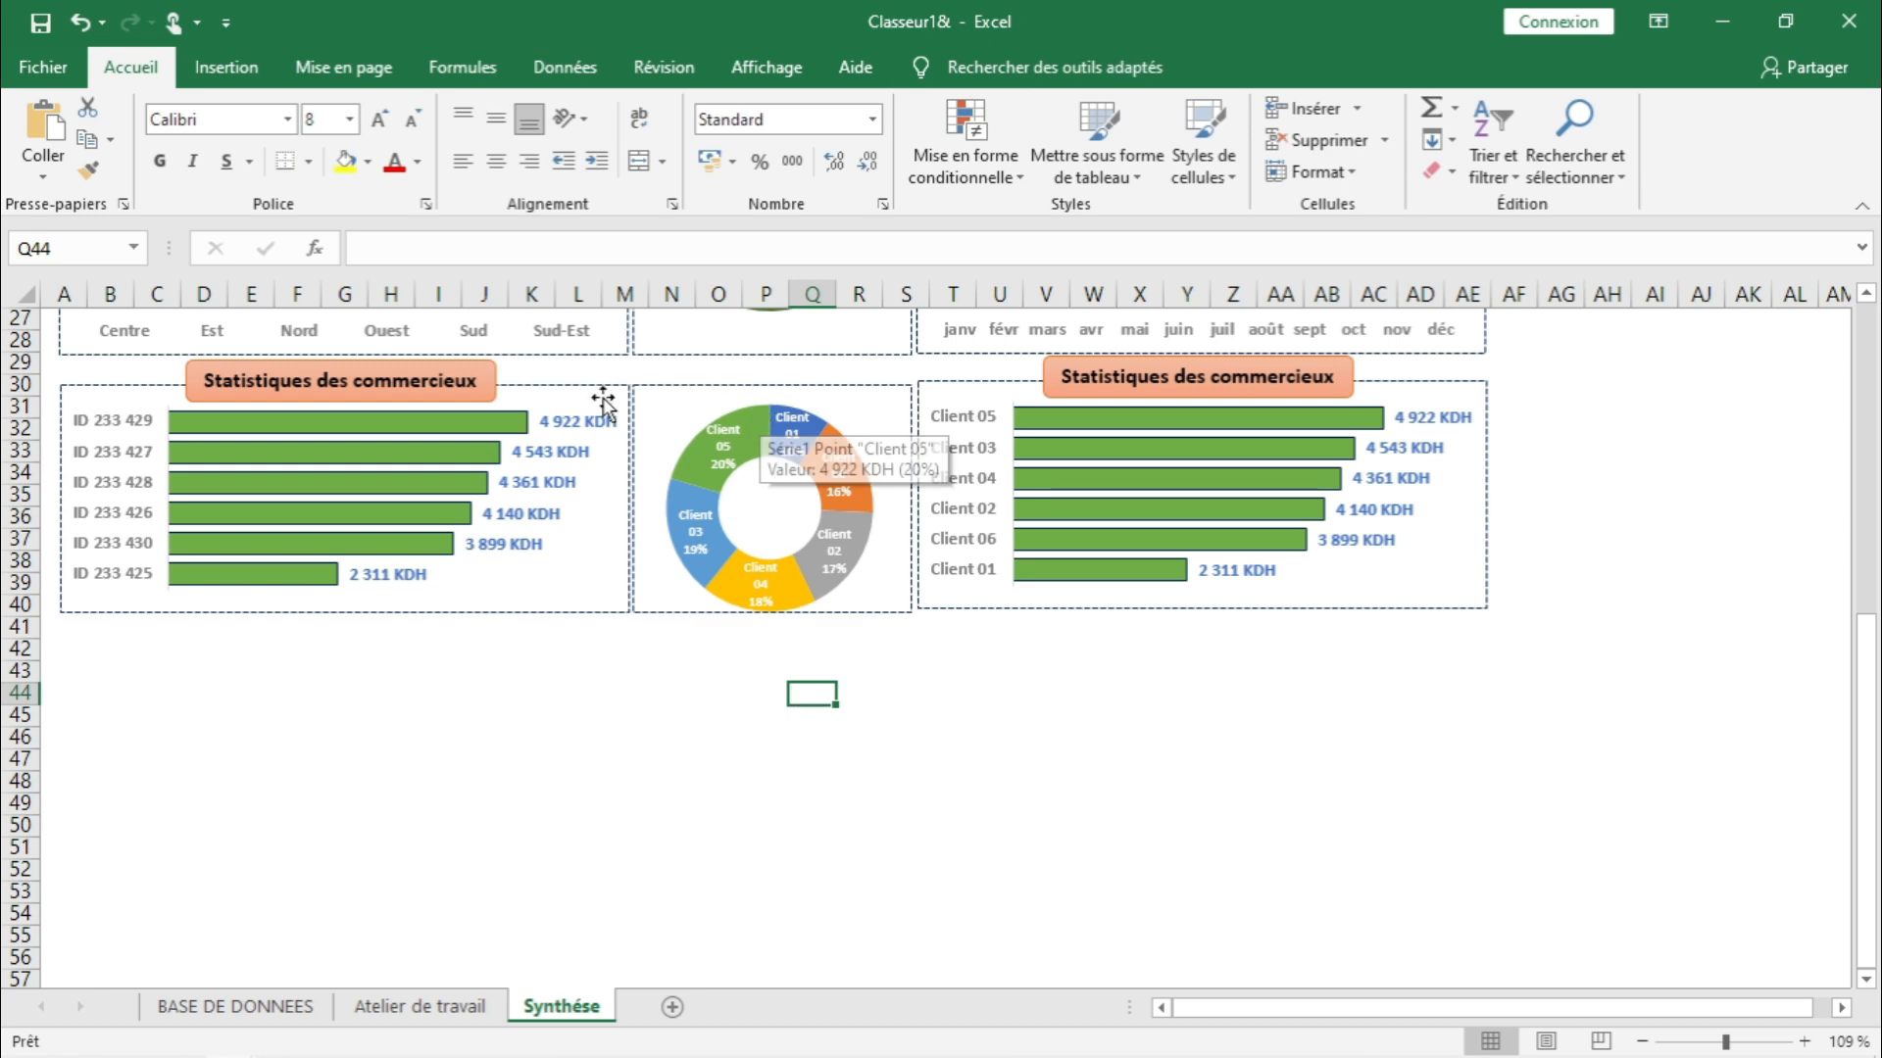
- Try to pull only the Client 05 slice out of the client doughnut, and undo it
left_click_drag(1867, 707, 1859, 542)
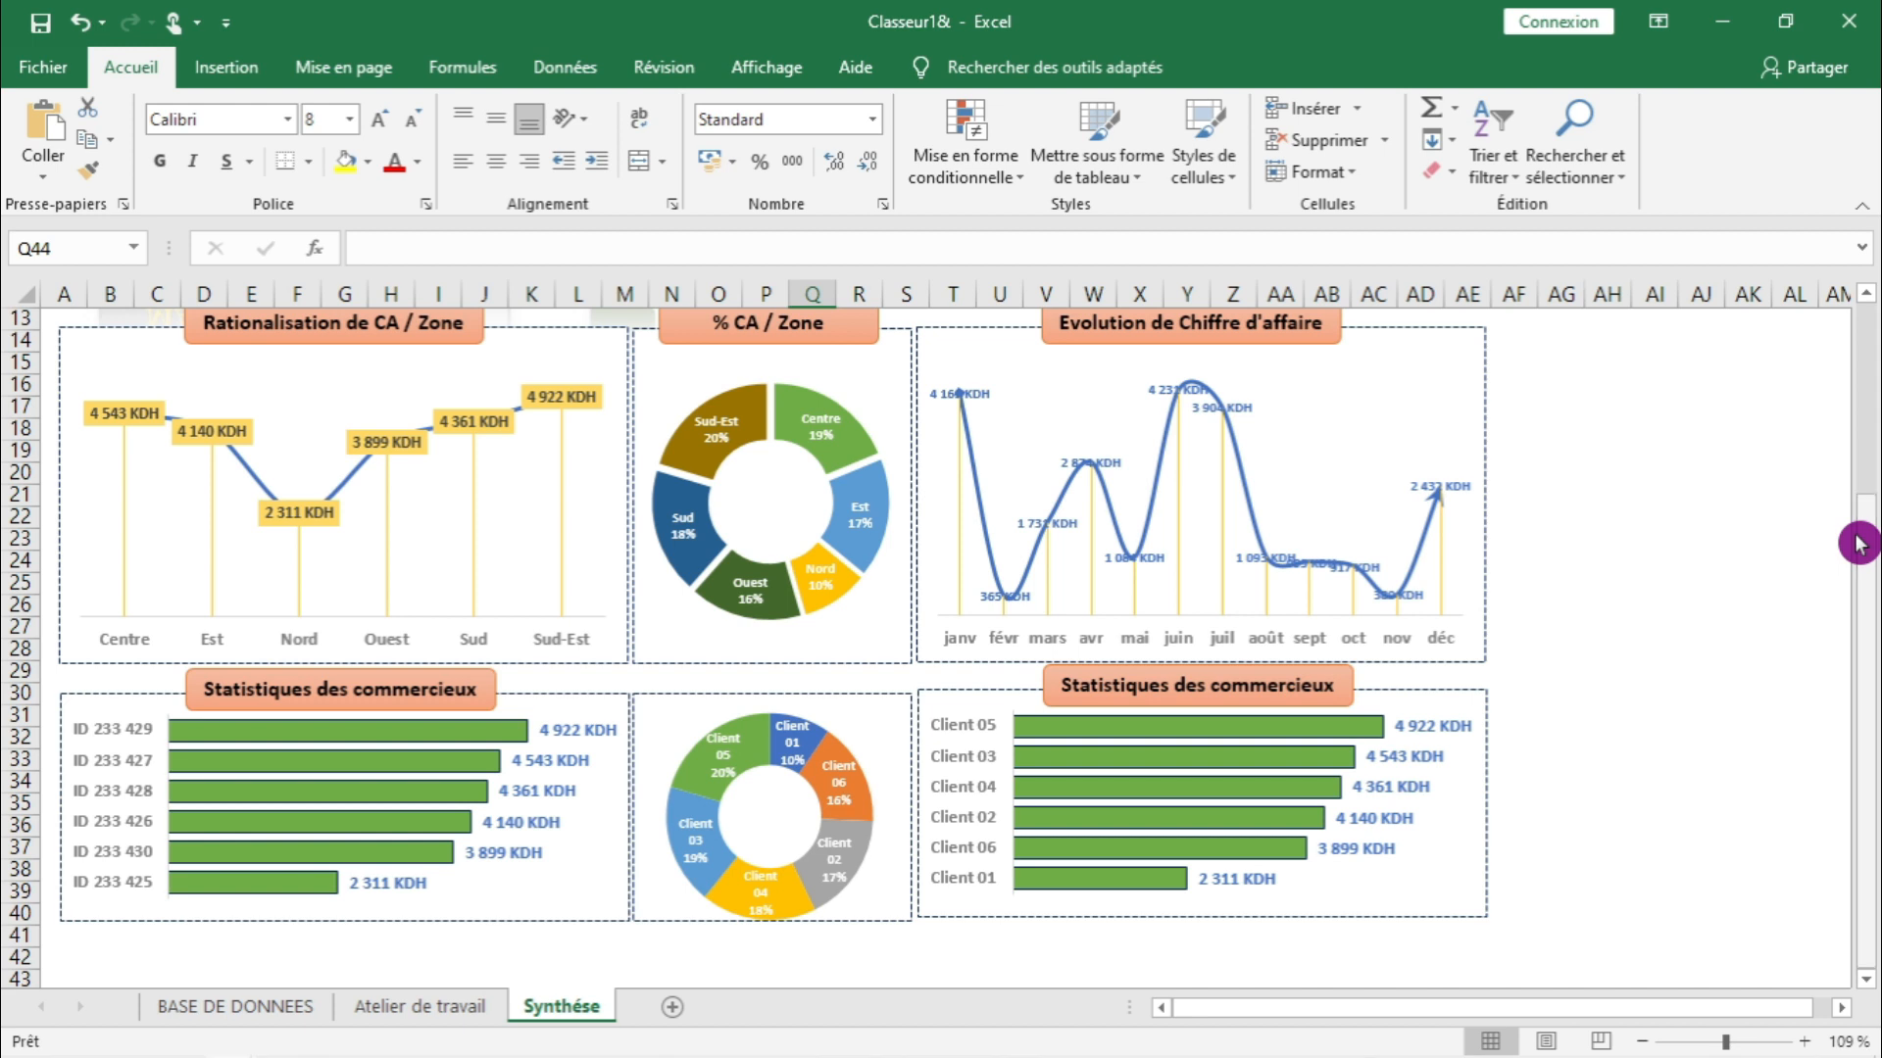
left_click(686, 774)
left_click_drag(686, 775, 671, 762)
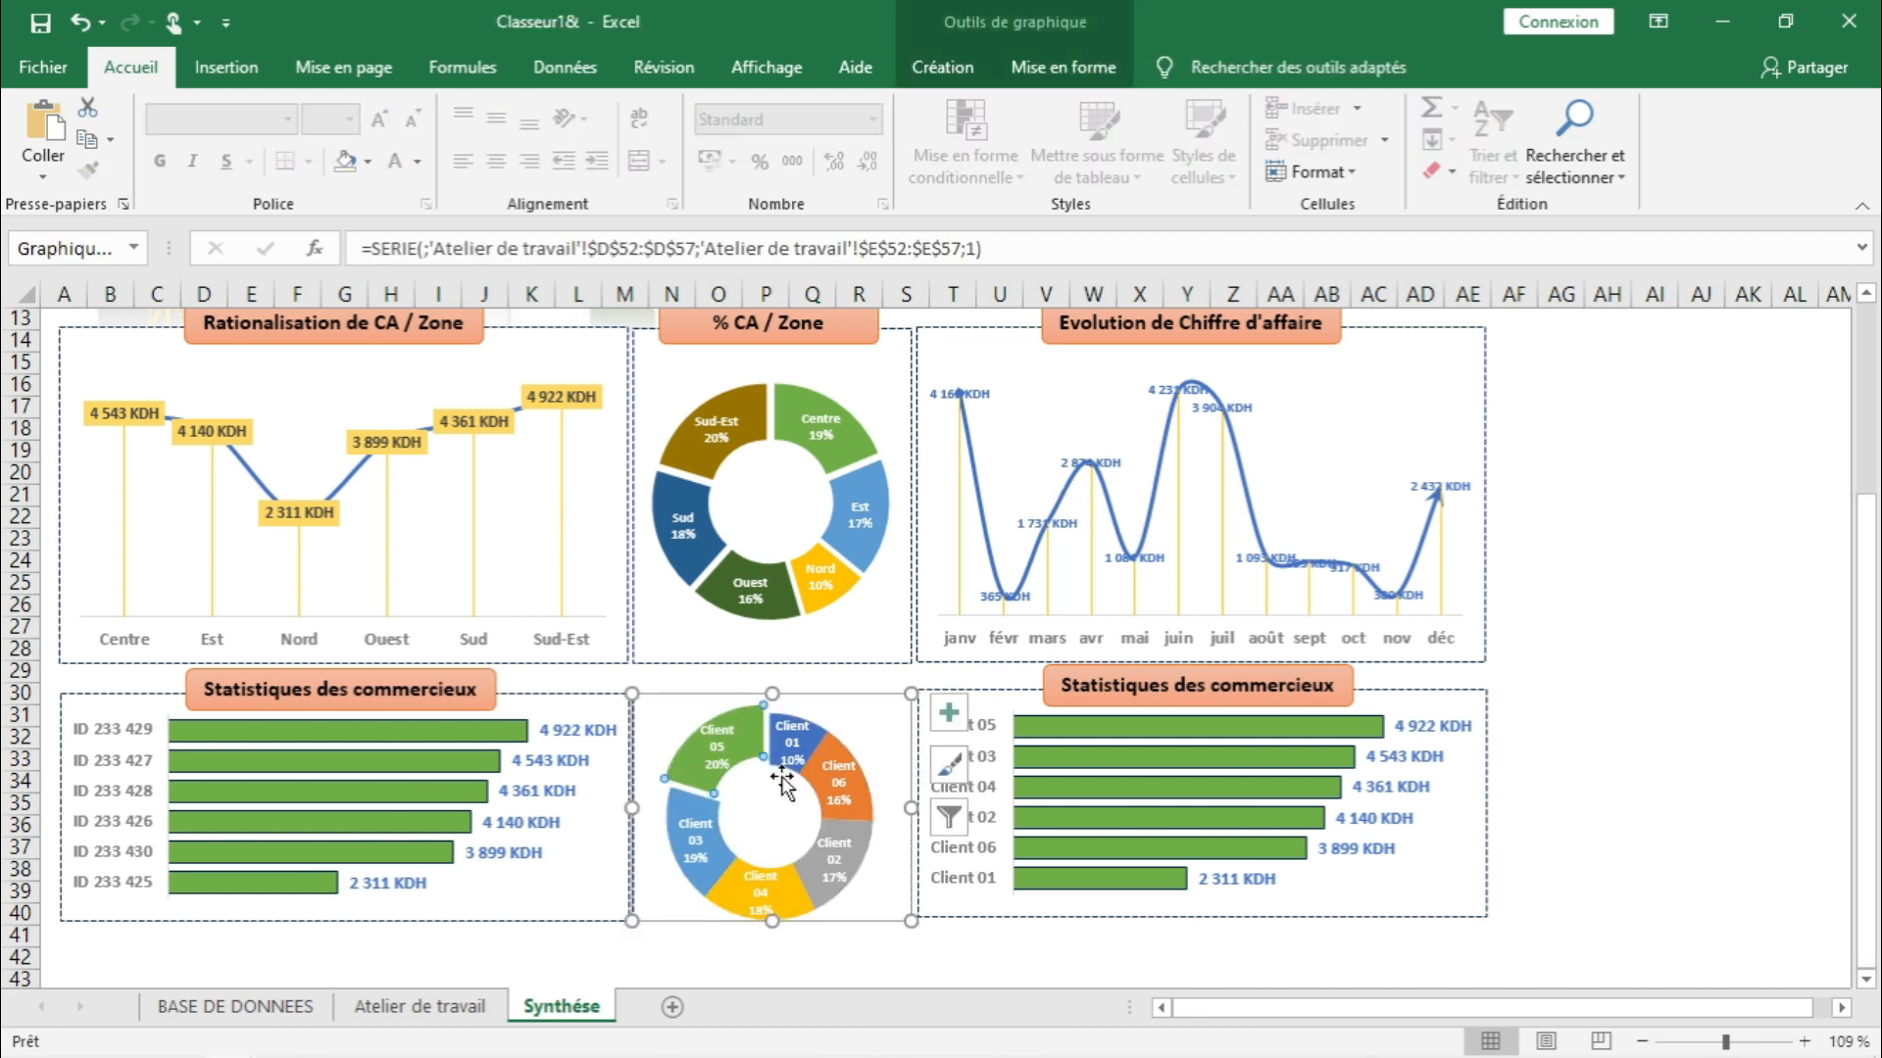
key("ctrl+z")
left_click(948, 963)
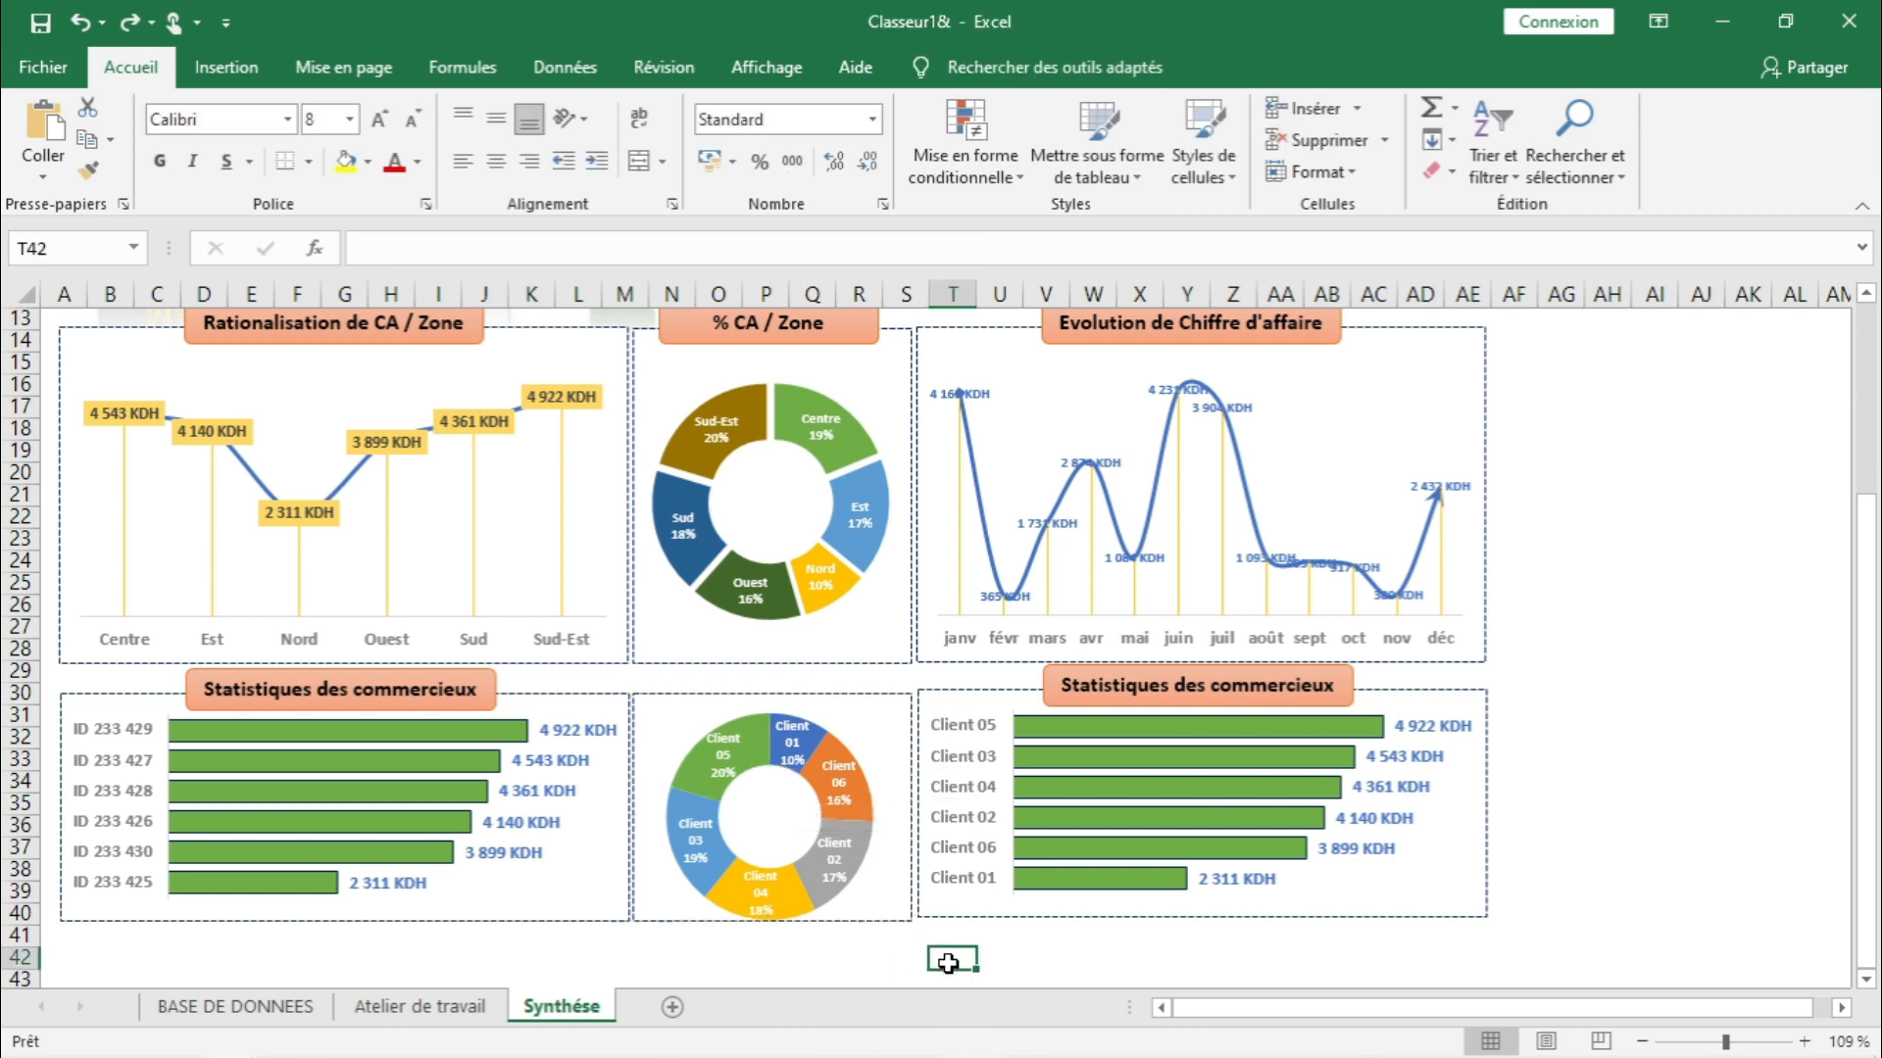
- Separate all slices of the client doughnut slightly and reposition its plot area within the chart frame
left_click(829, 844)
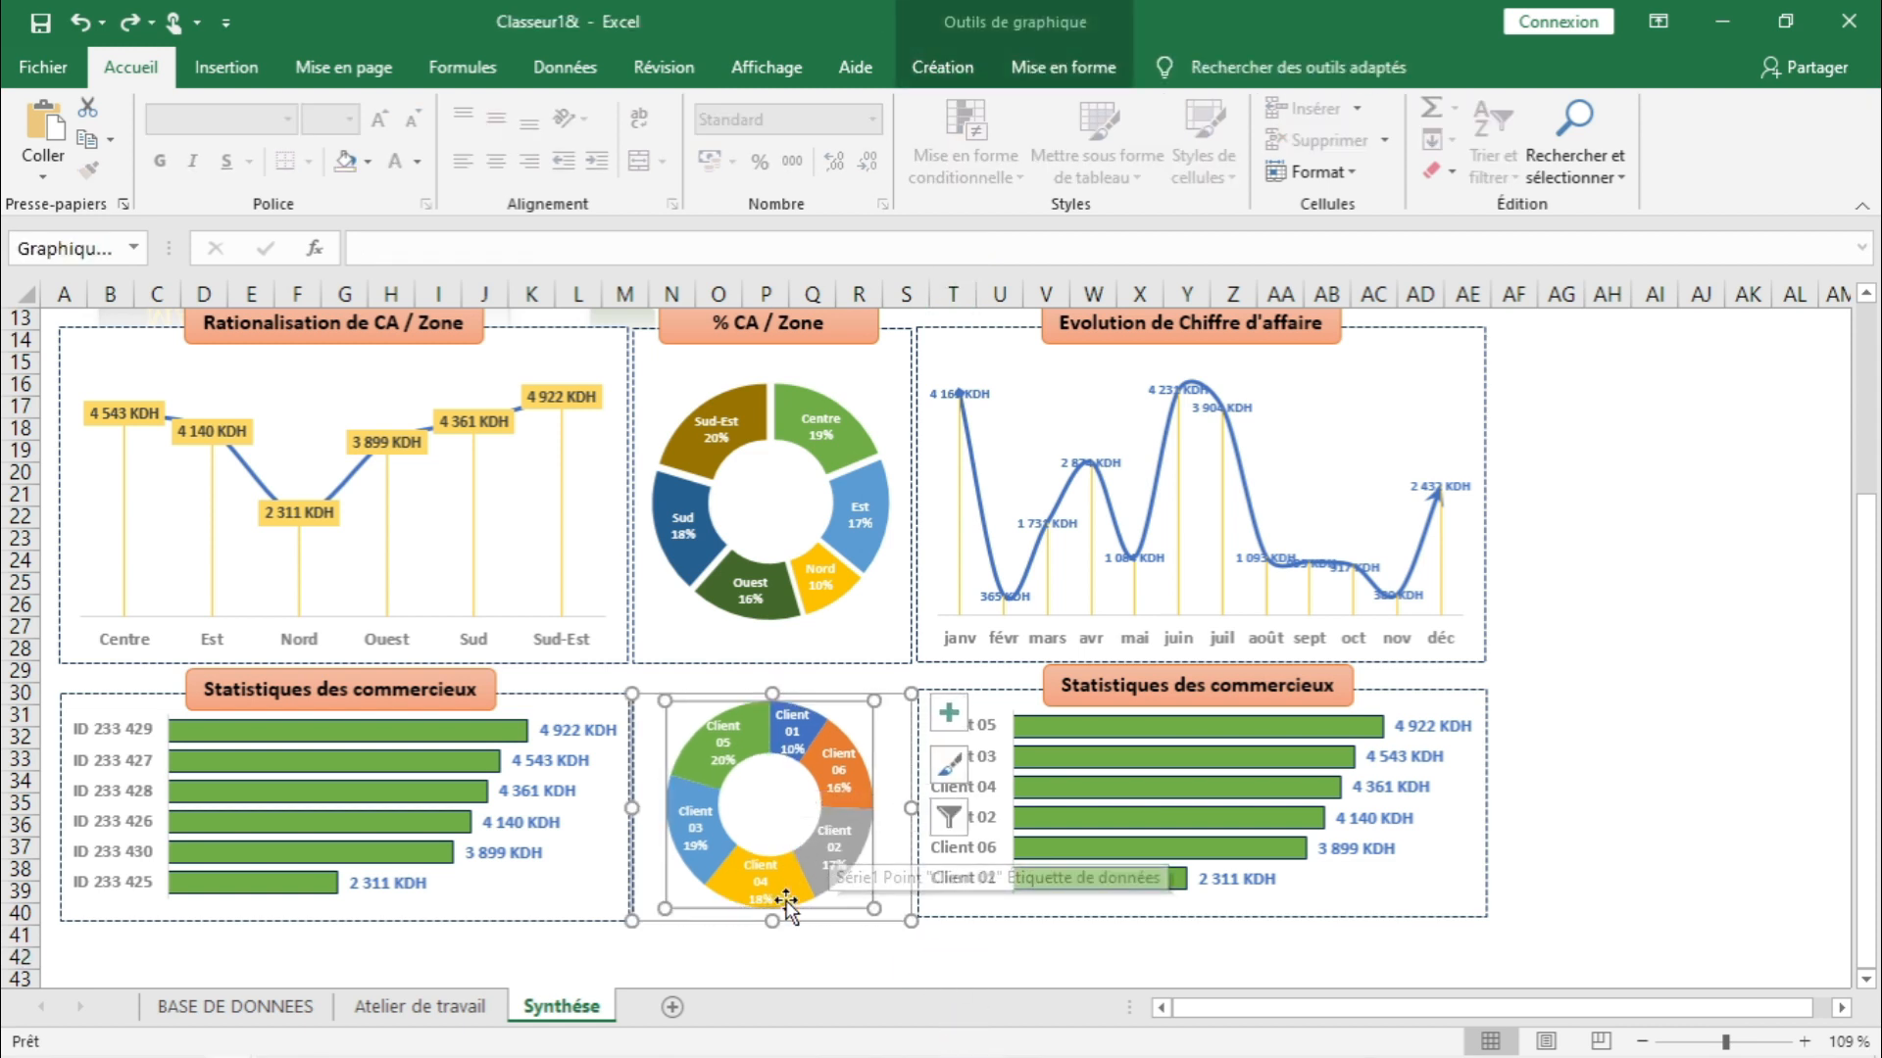
left_click_drag(804, 855, 811, 864)
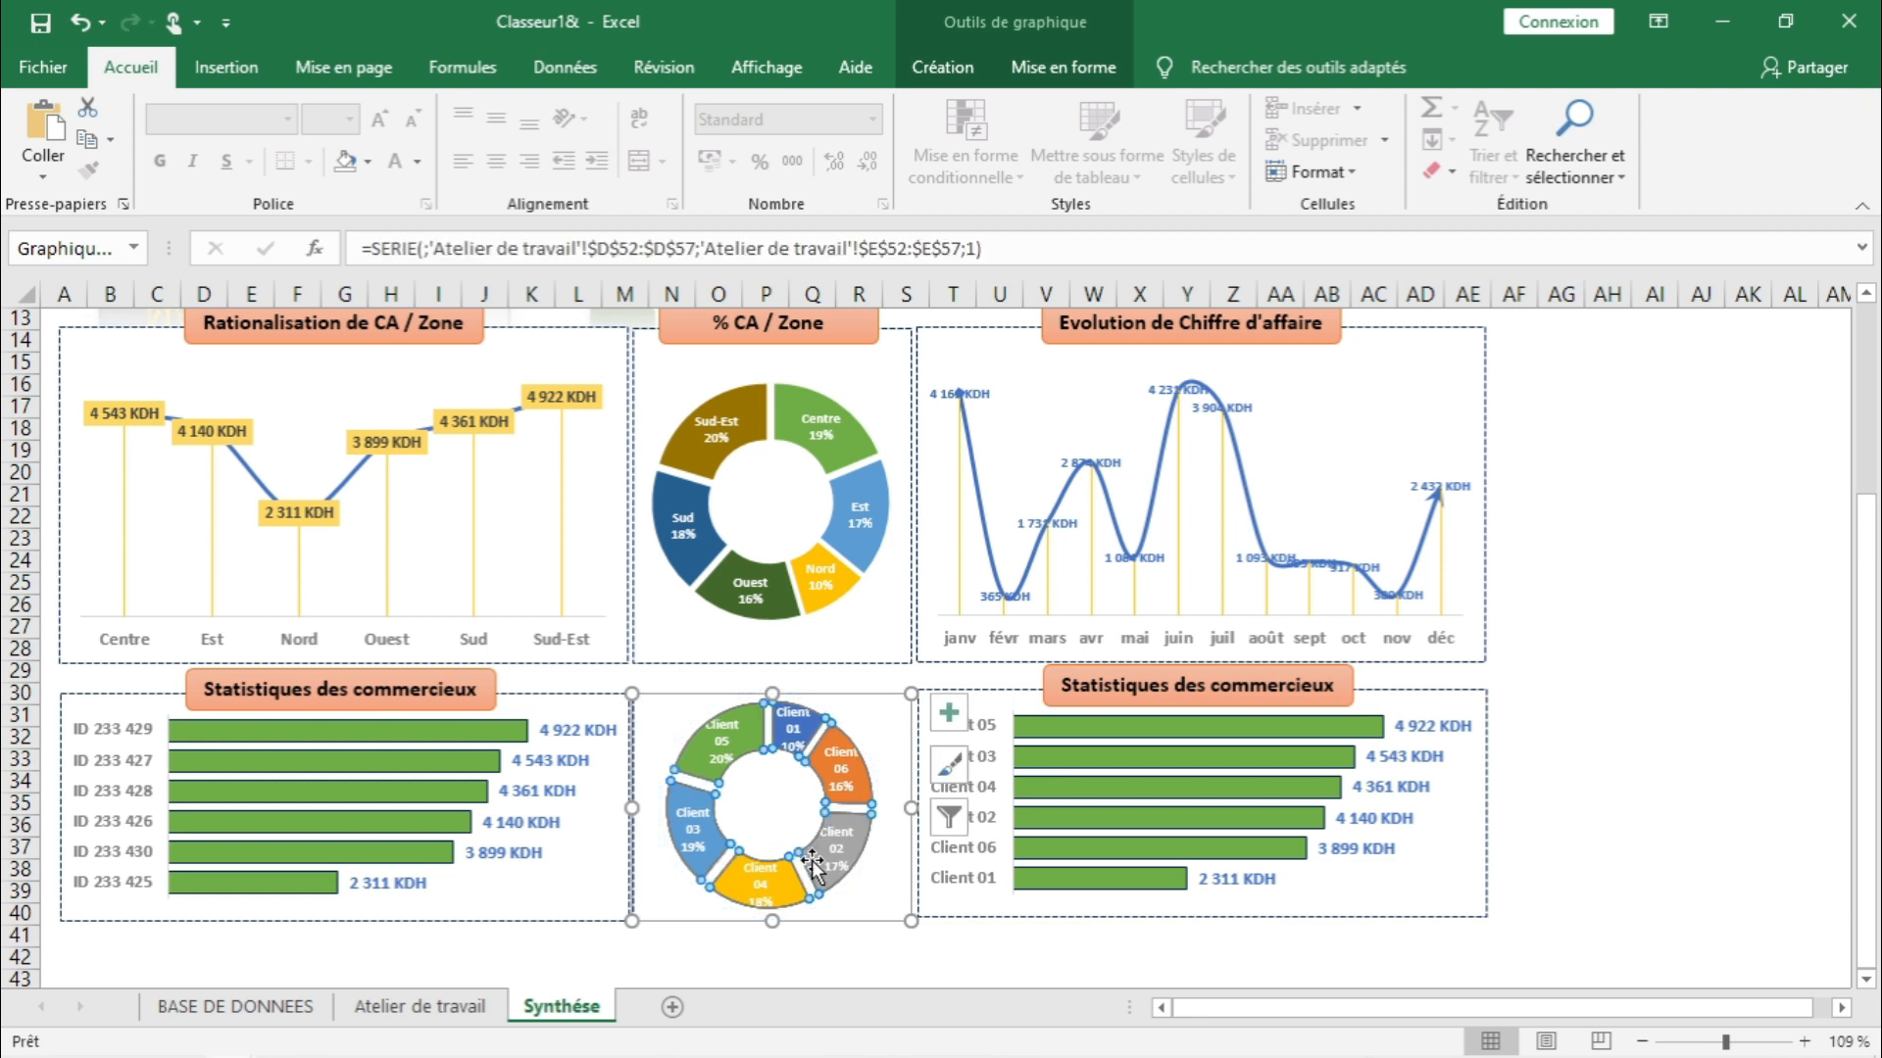
left_click(764, 823)
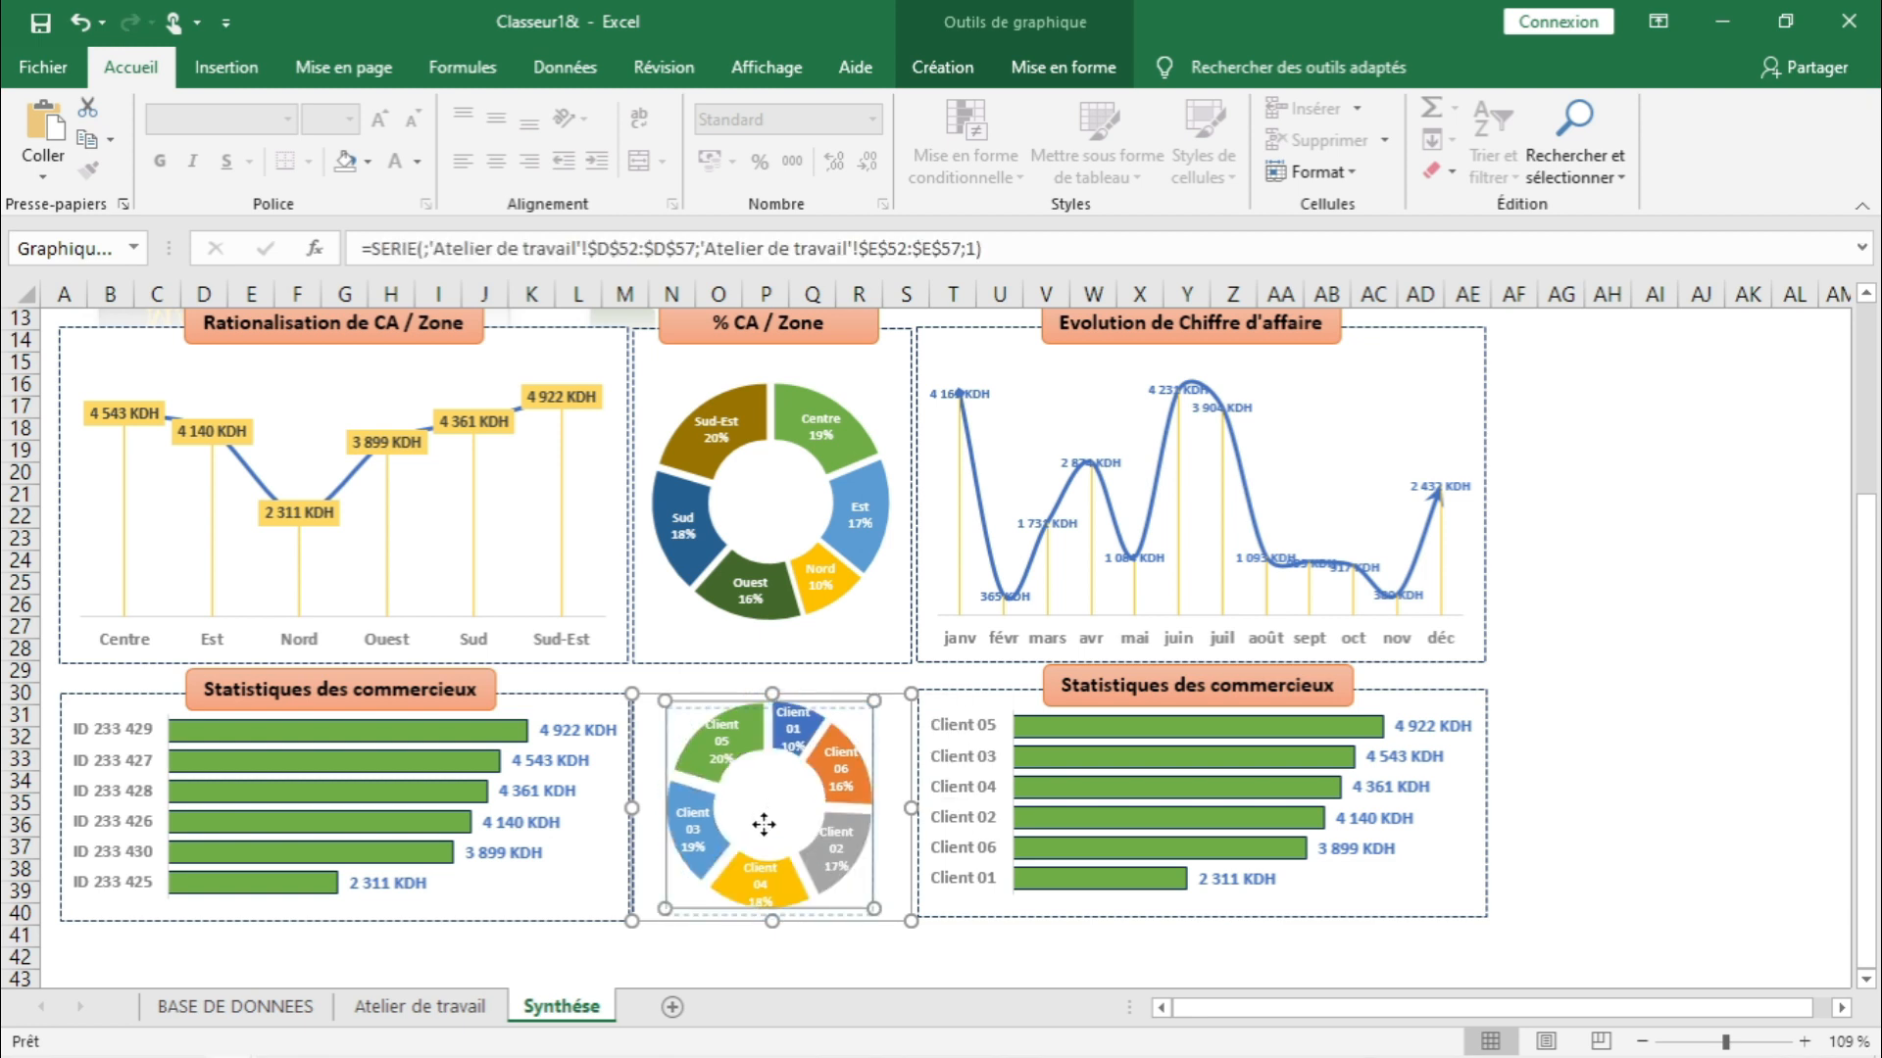
left_click(802, 958)
- Duplicate the "% CA / Zone" title shape and place the copy above the client doughnut
left_click(828, 331)
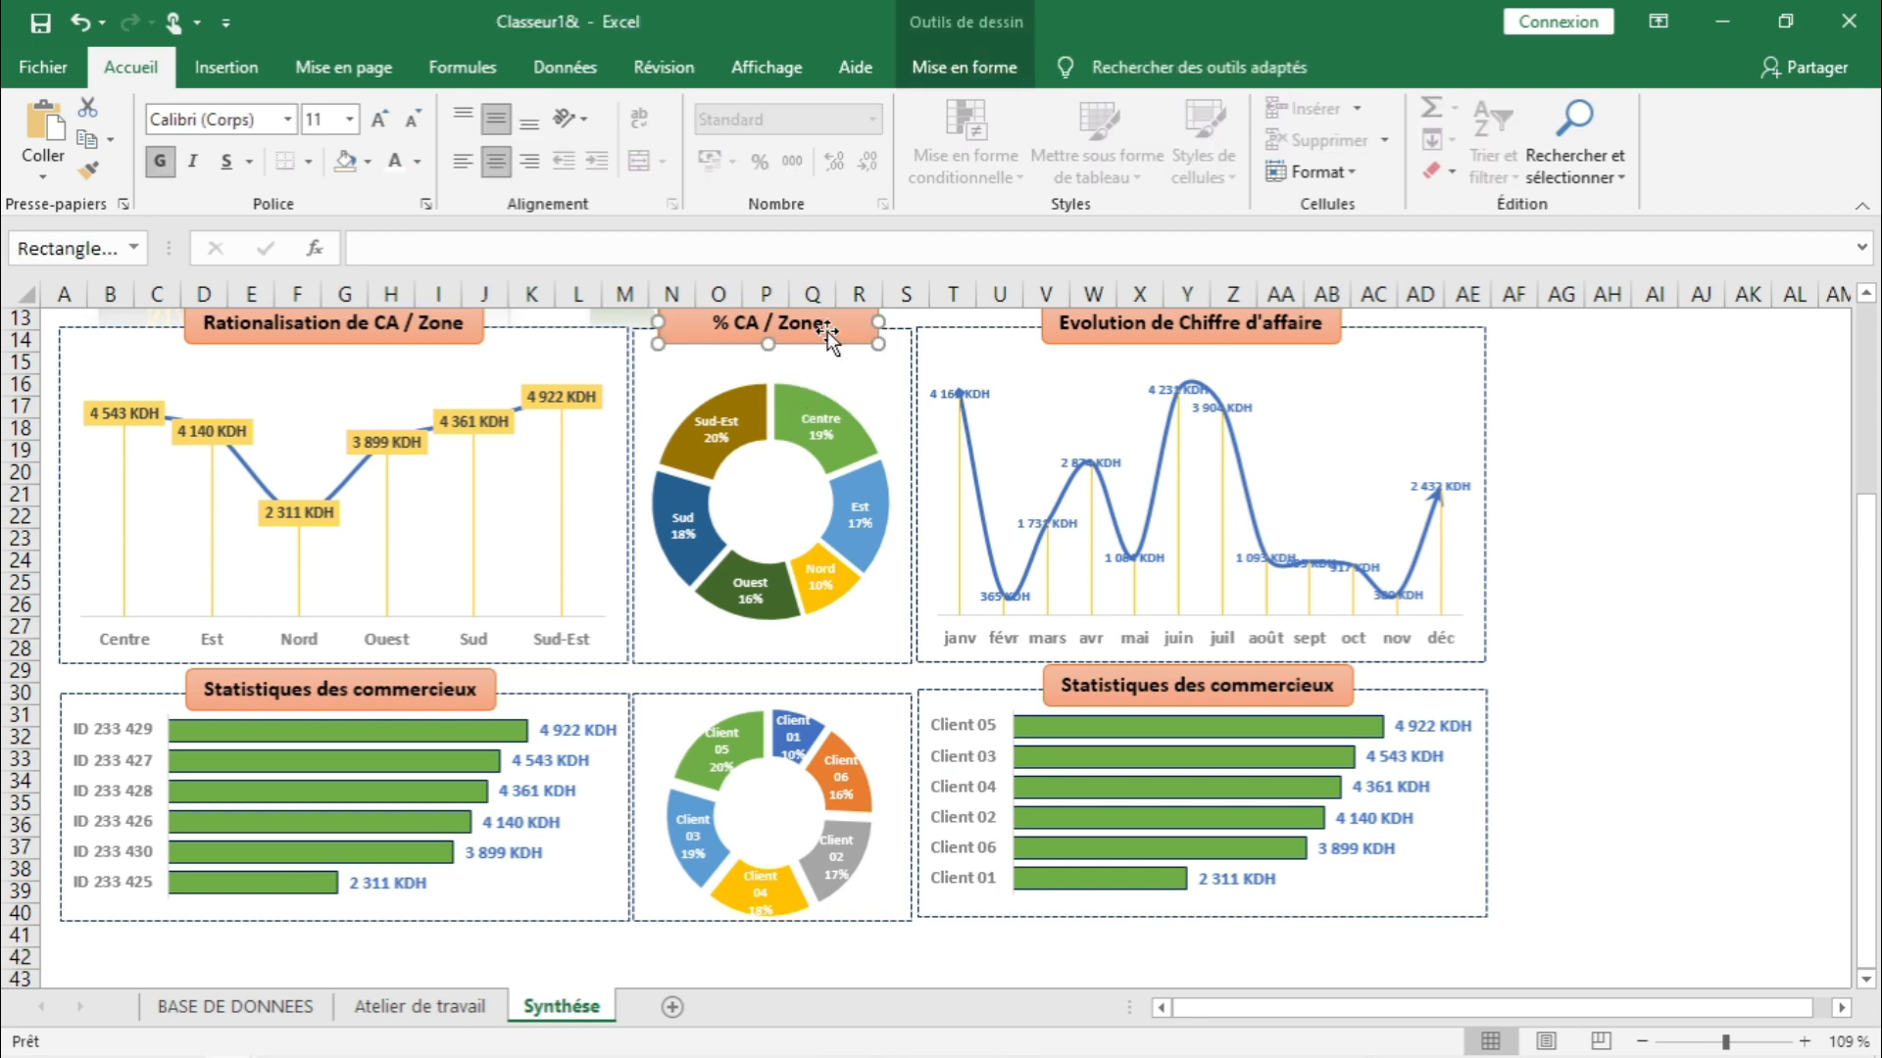
left_click_drag(1867, 576, 1856, 533)
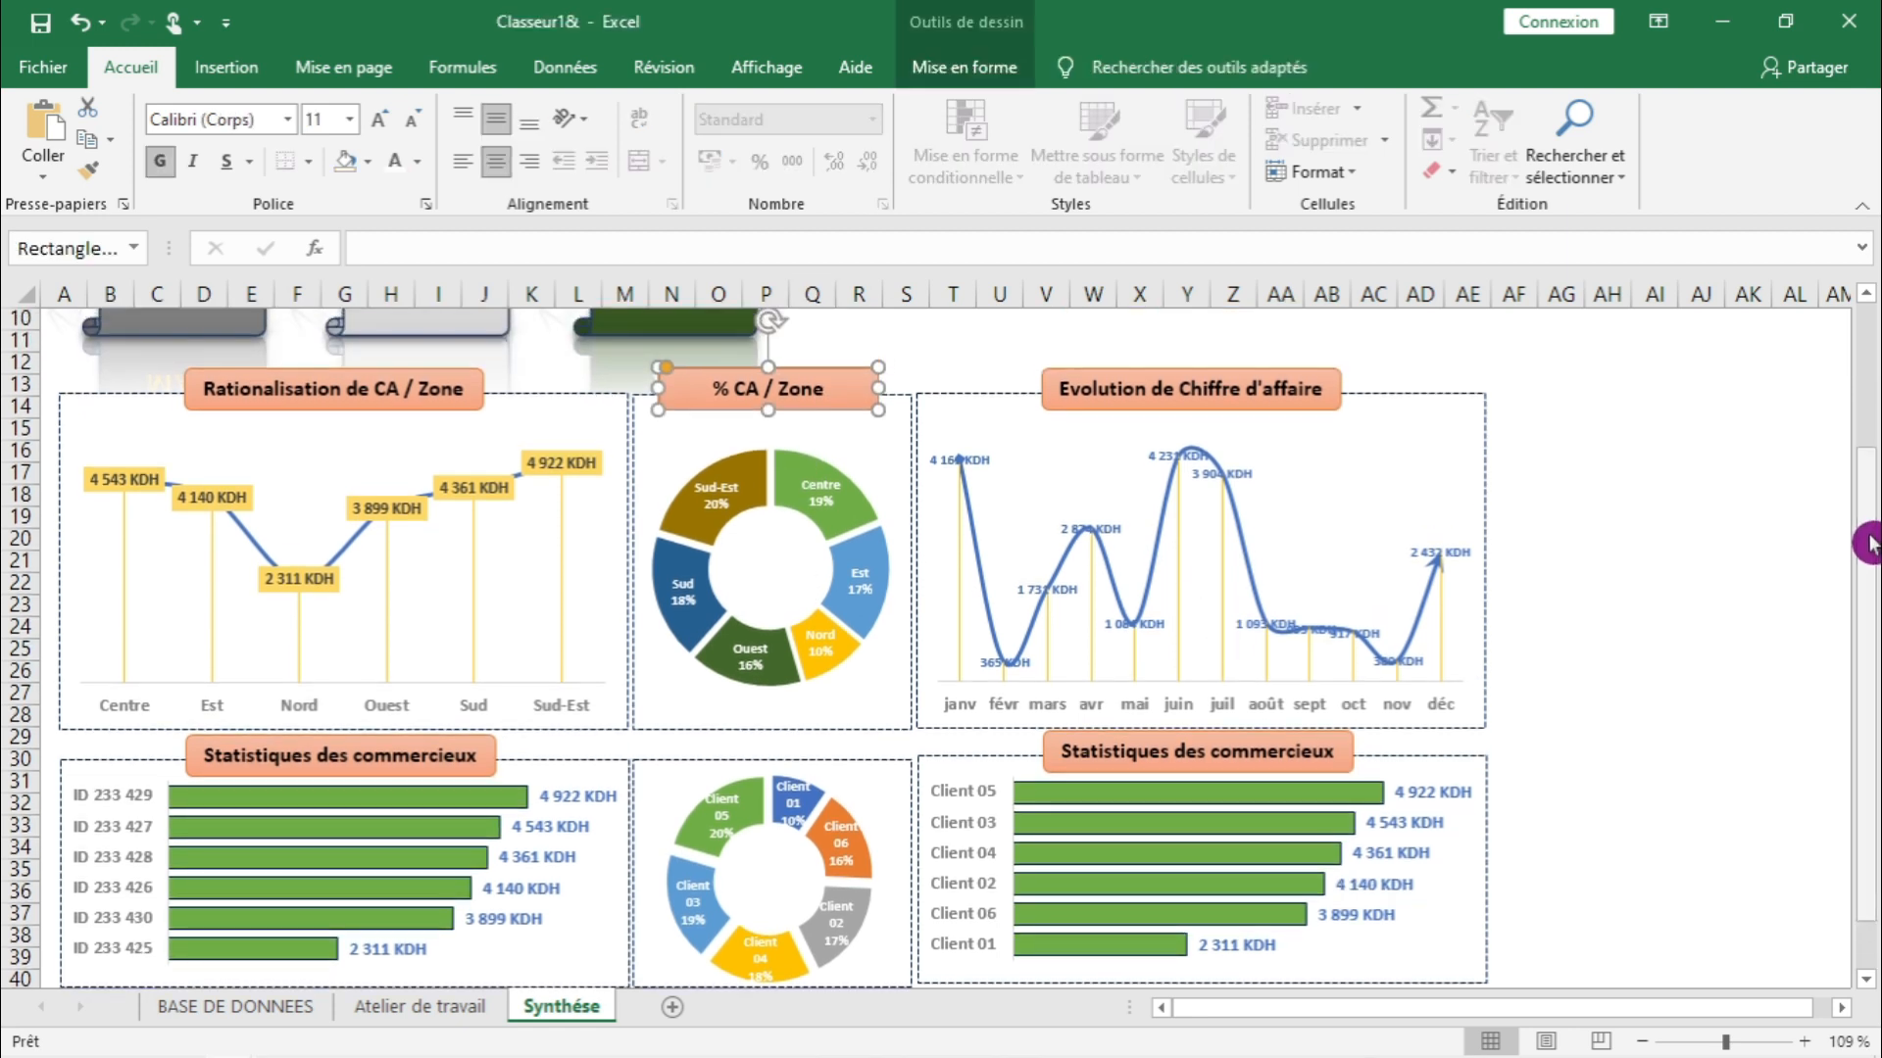
right_click(839, 378)
left_click(882, 436)
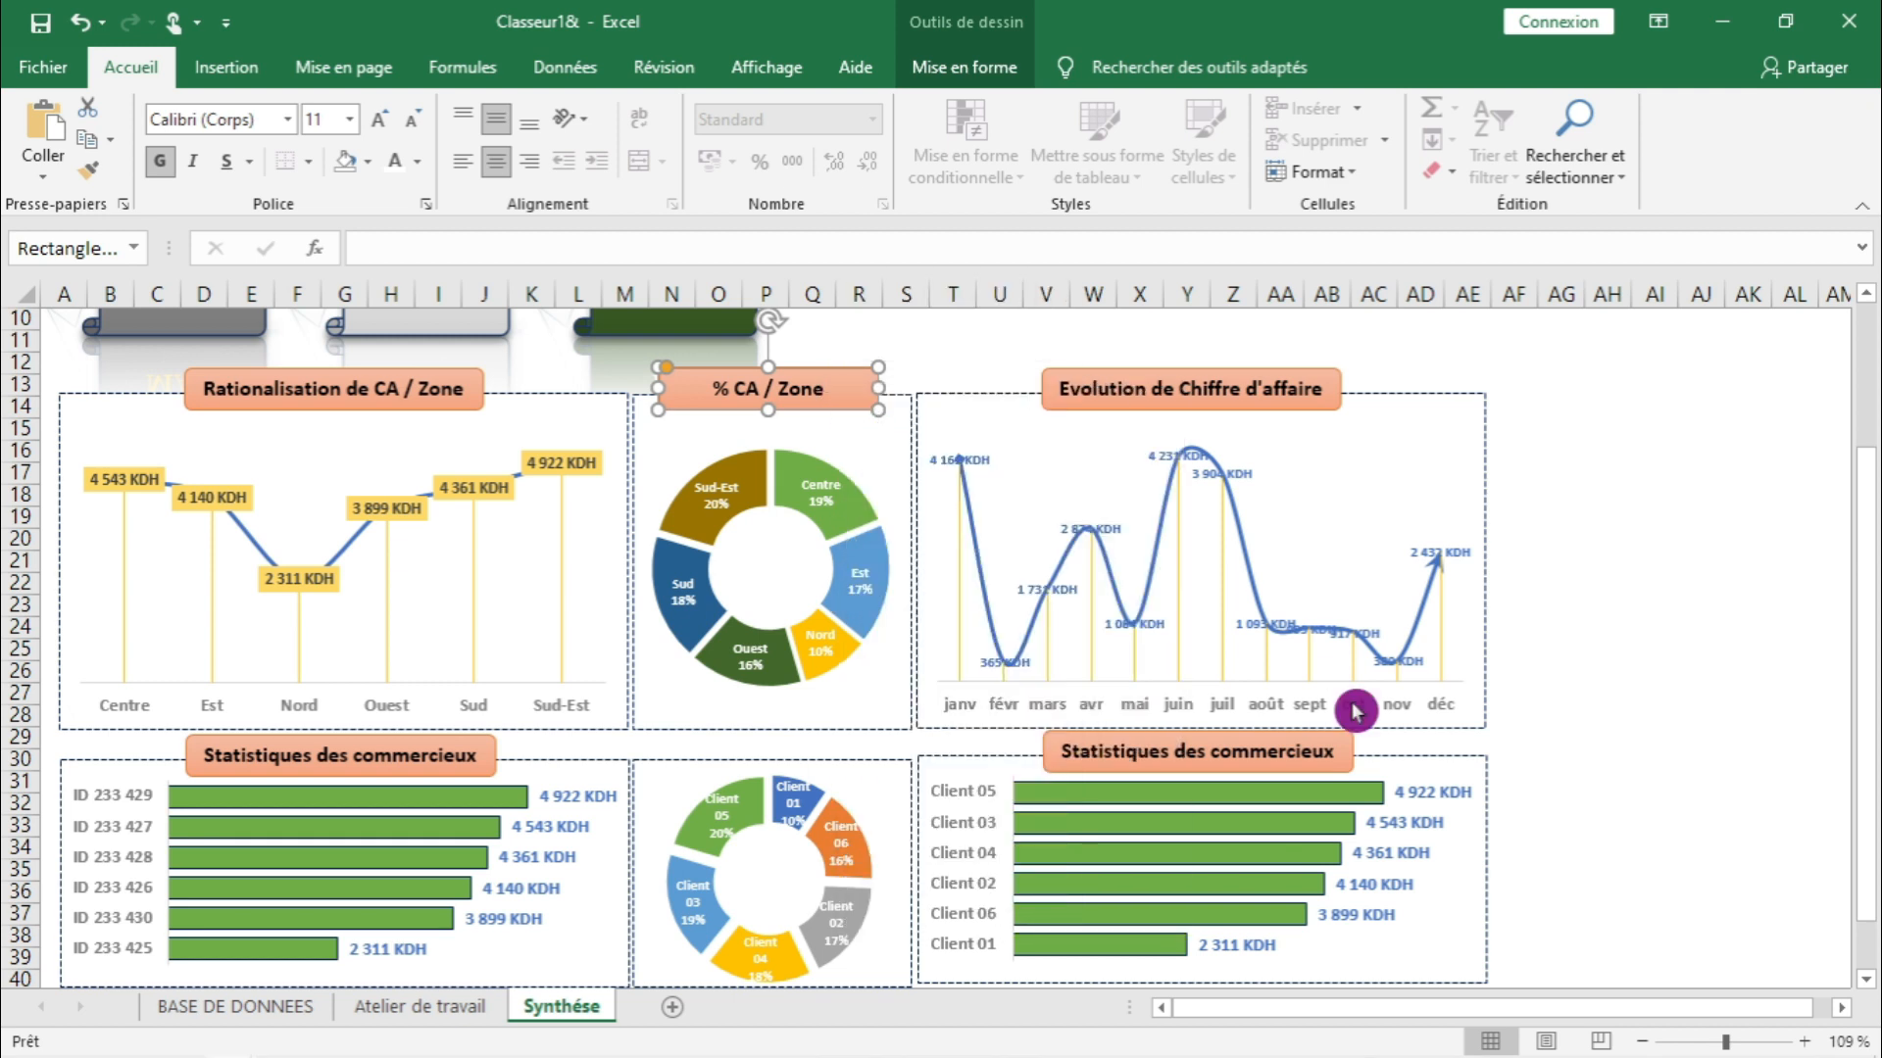
left_click(945, 745)
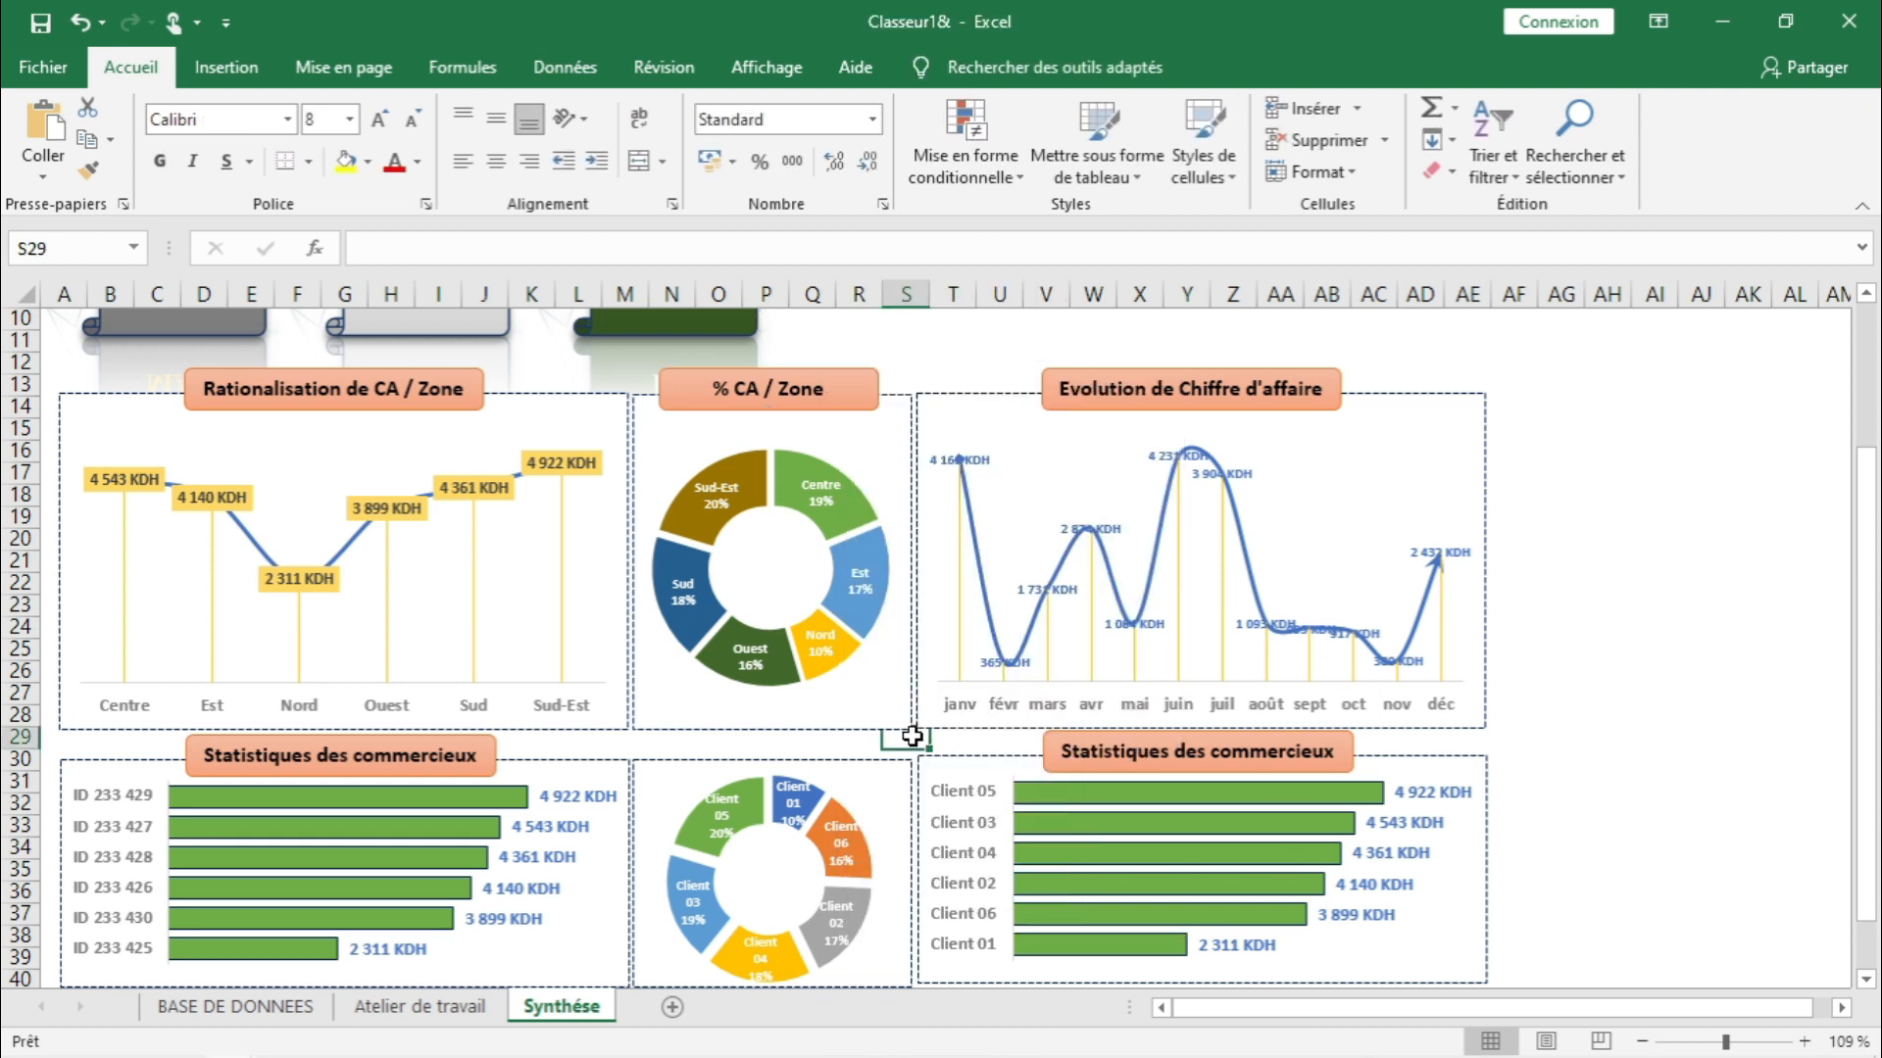
key("ctrl+v")
left_click_drag(926, 748, 710, 756)
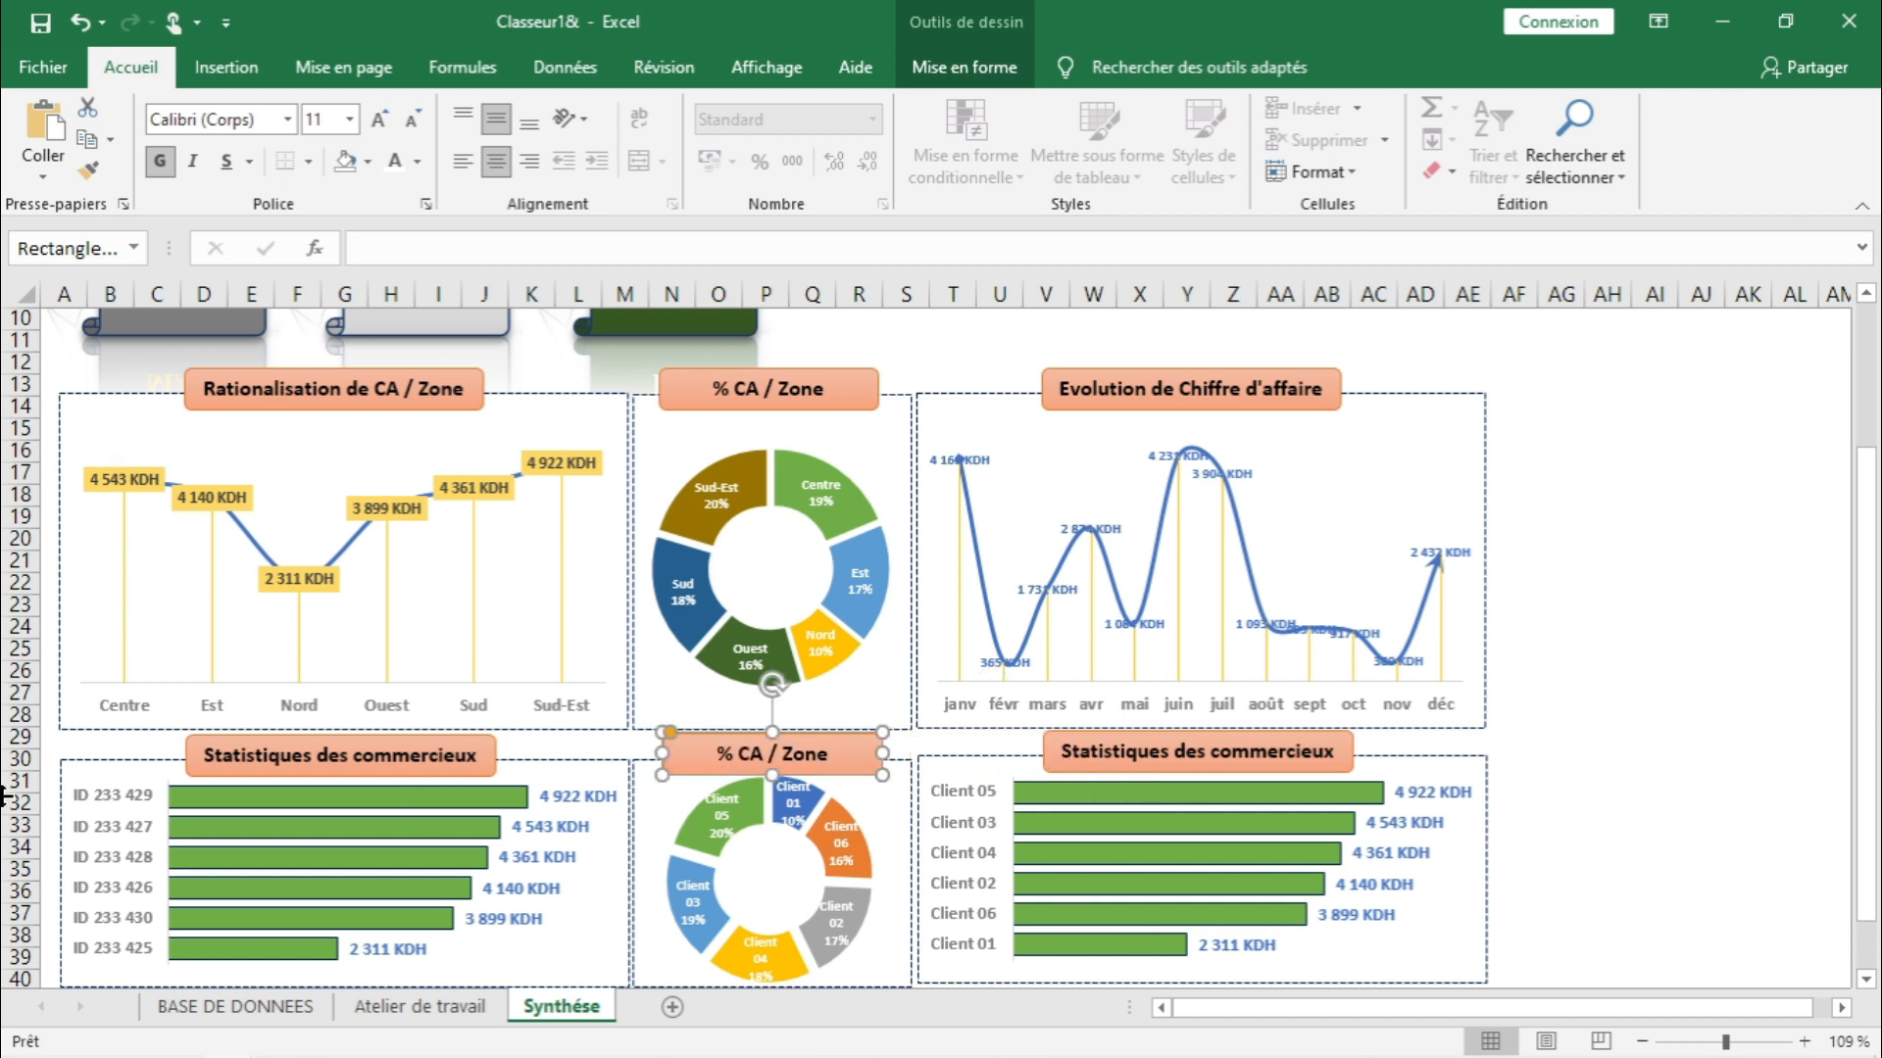
- Try inserting a row above row 29 to space the charts, and undo it
right_click(28, 742)
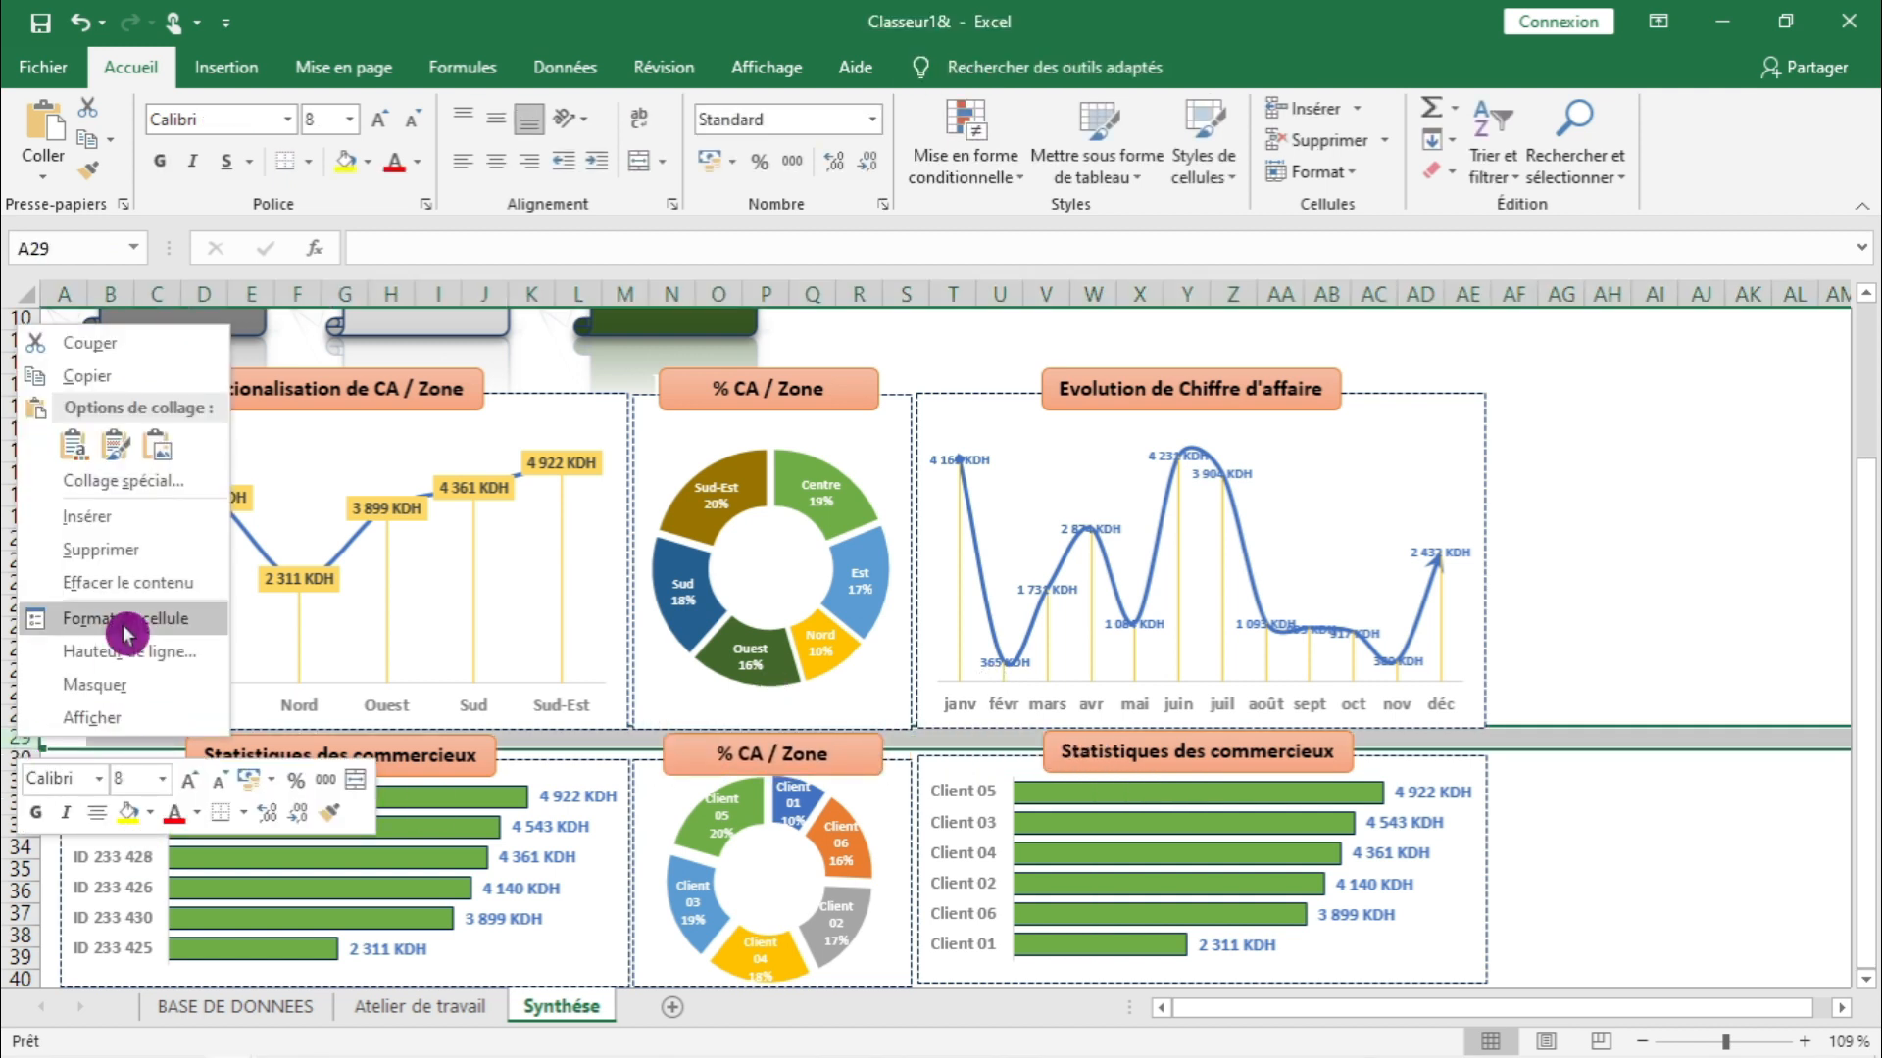
left_click(126, 520)
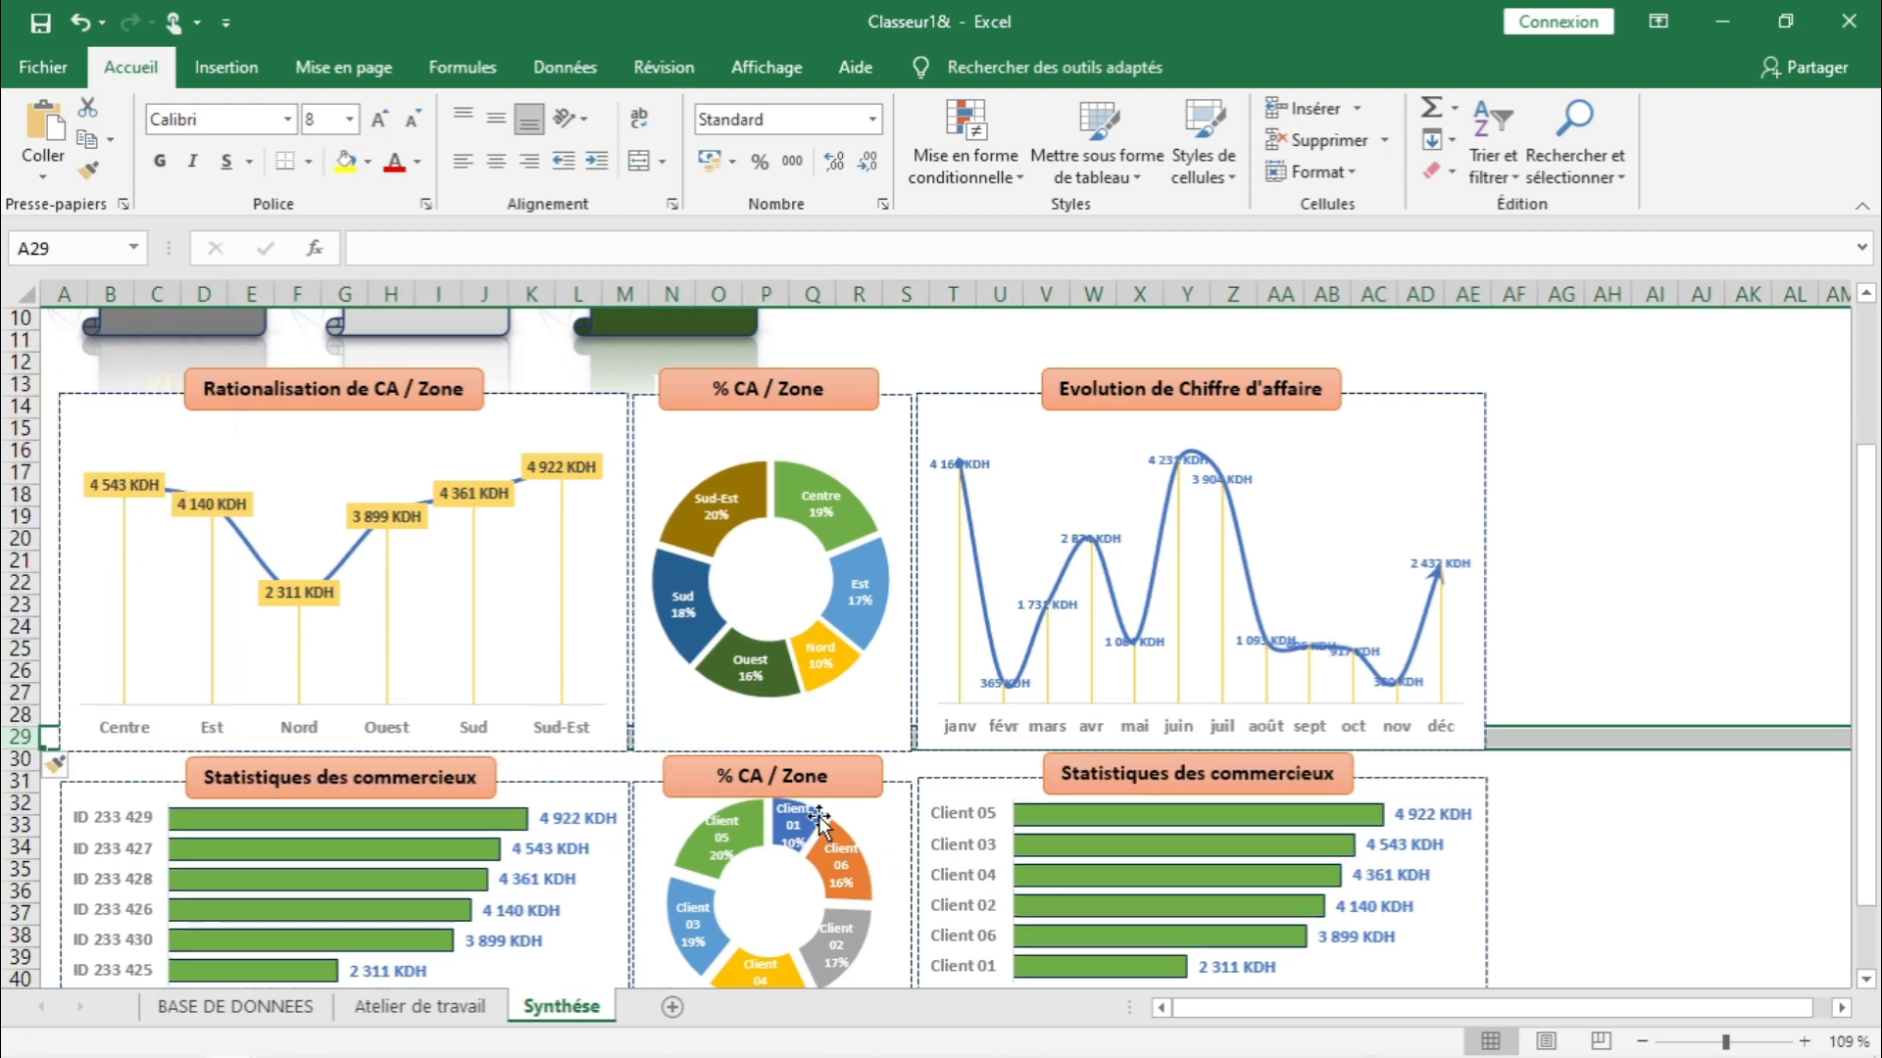
key("ctrl+z")
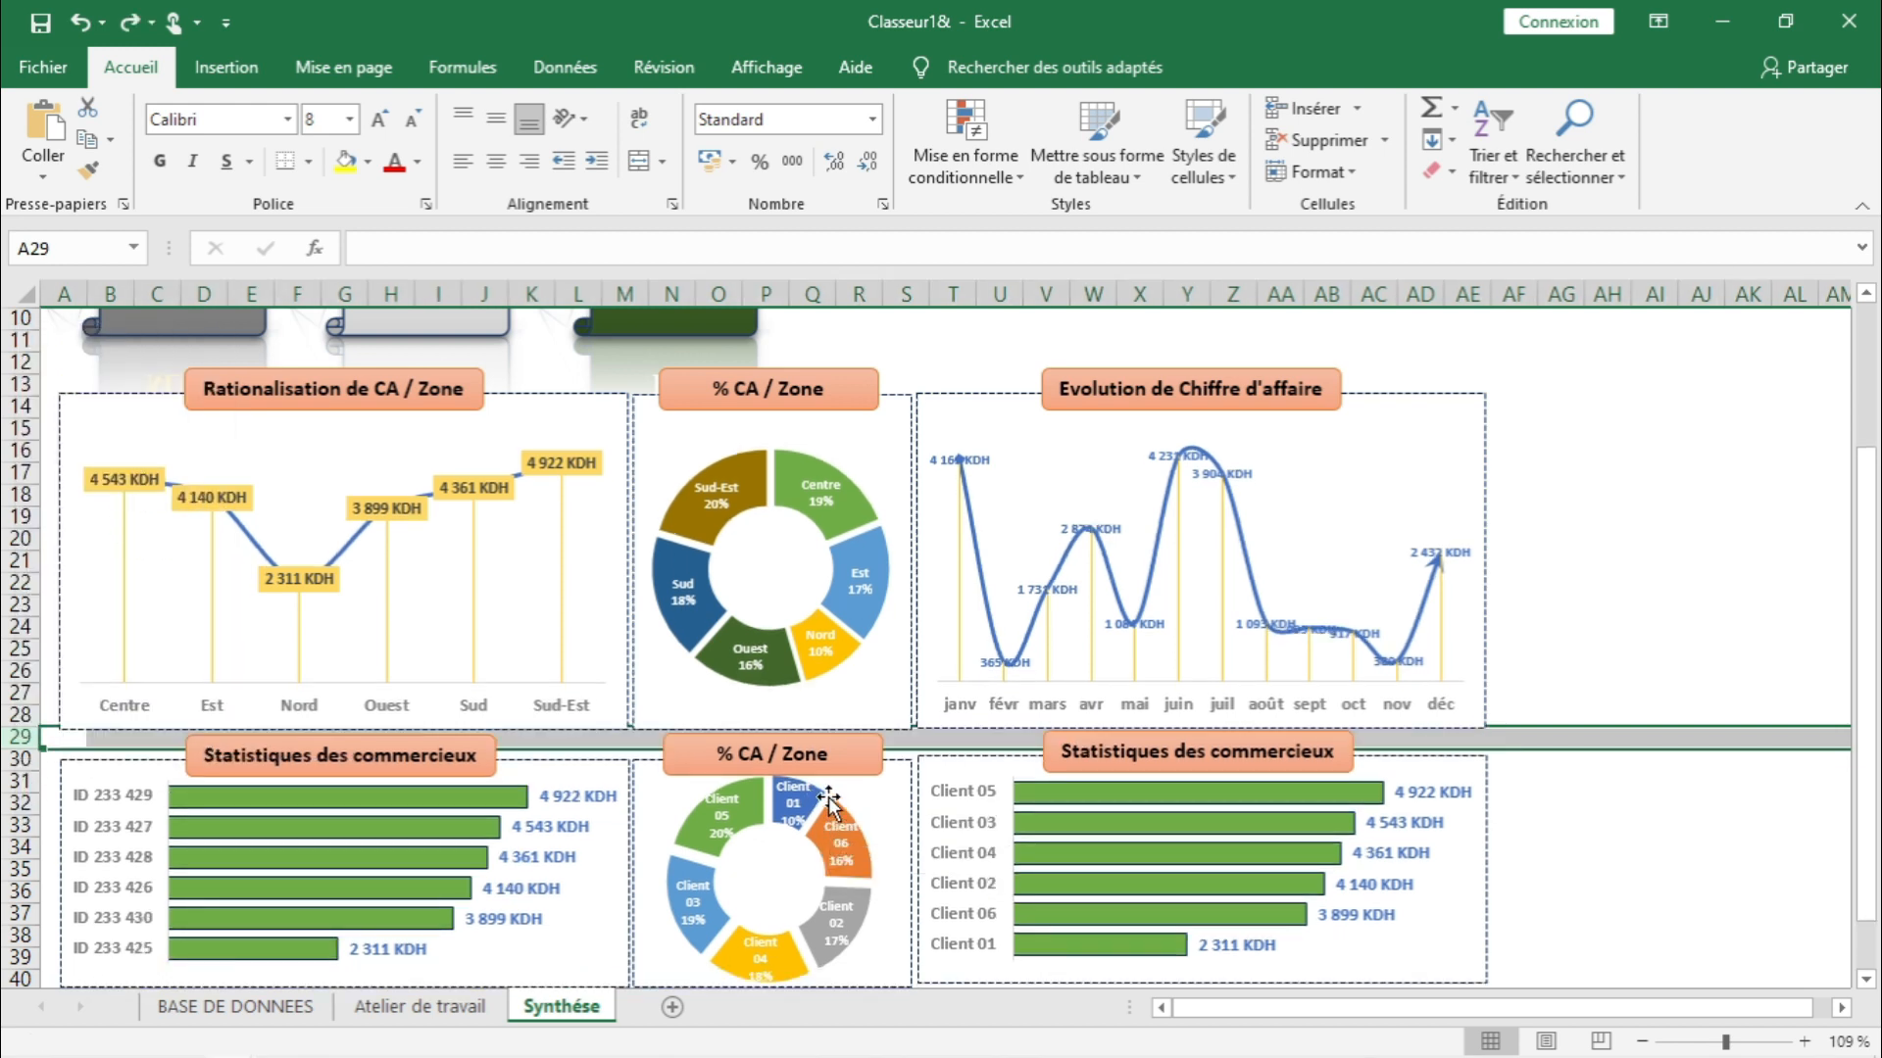
- Change the copied title to "% CA / Clients" and nudge it slightly upward
left_click(823, 751)
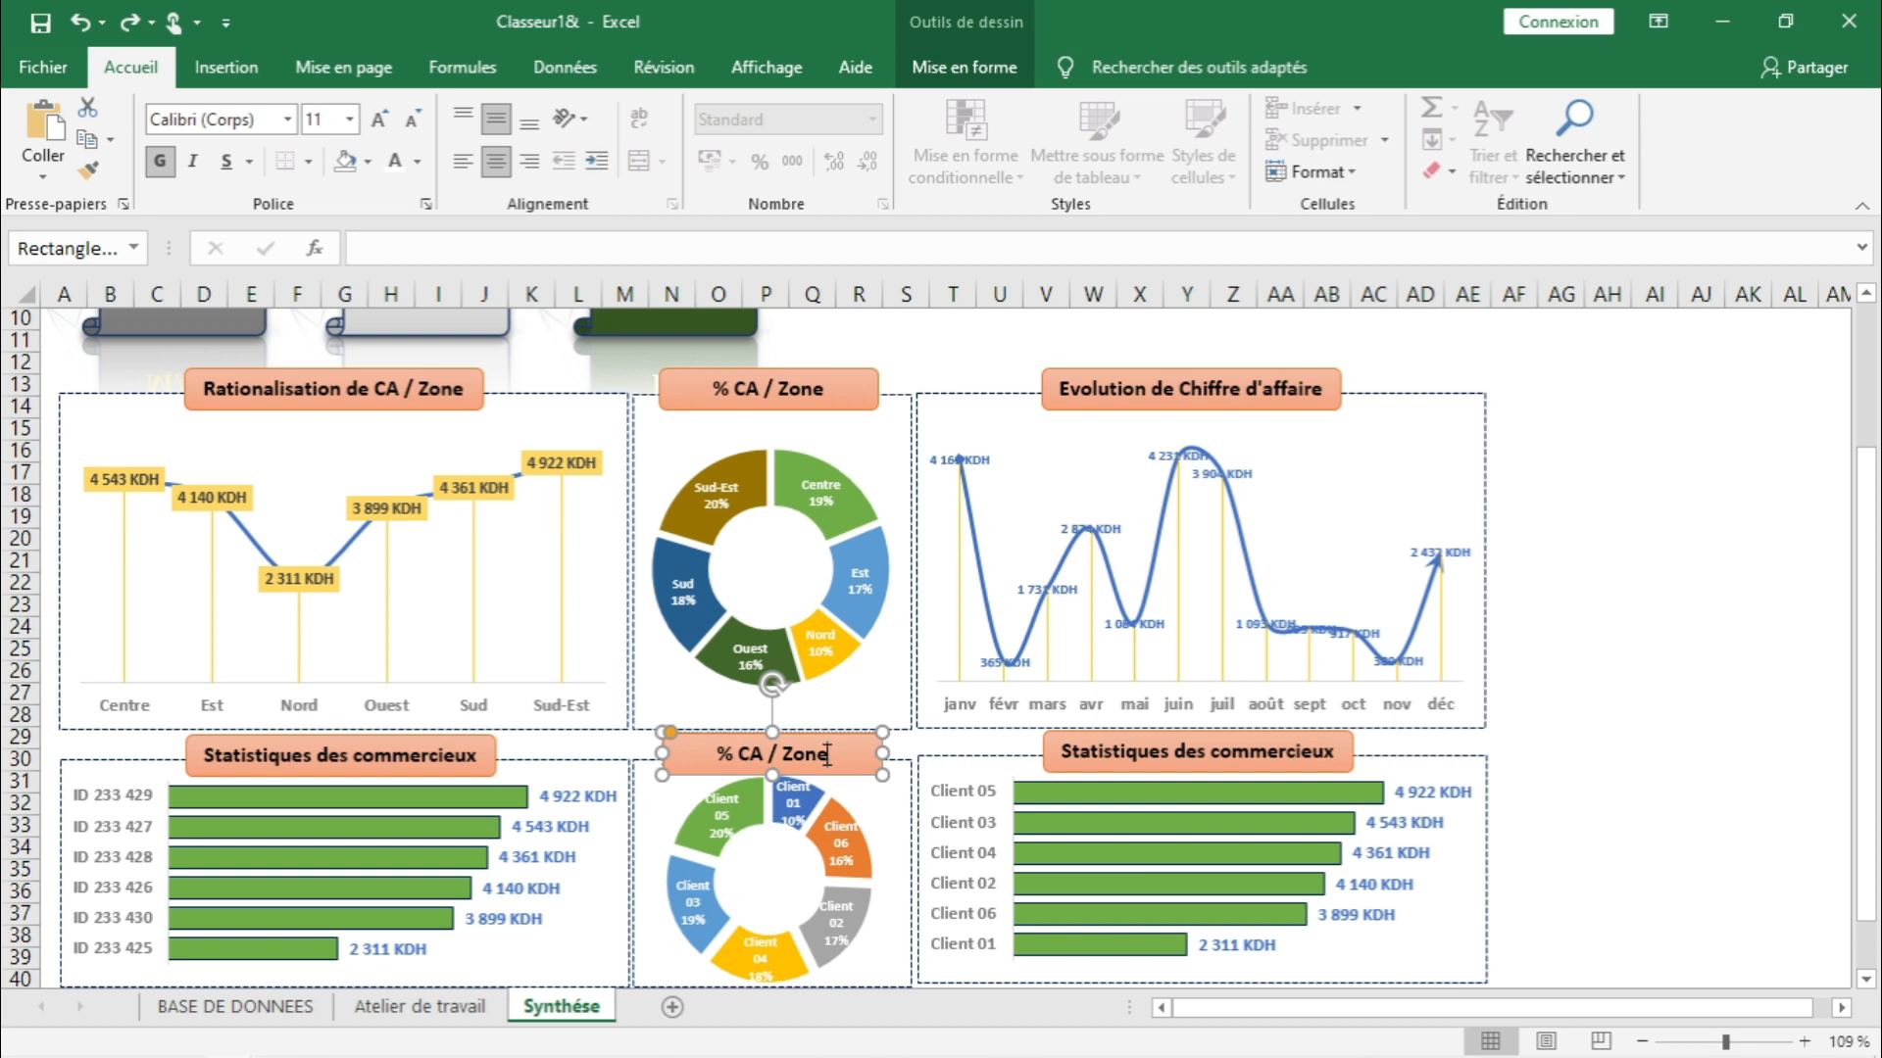
key("BackSpace")
type("clIENT")
key("BackSpace")
key("BackSpace")
key("BackSpace")
key("BackSpace")
key("BackSpace")
key("BackSpace")
type("Clients")
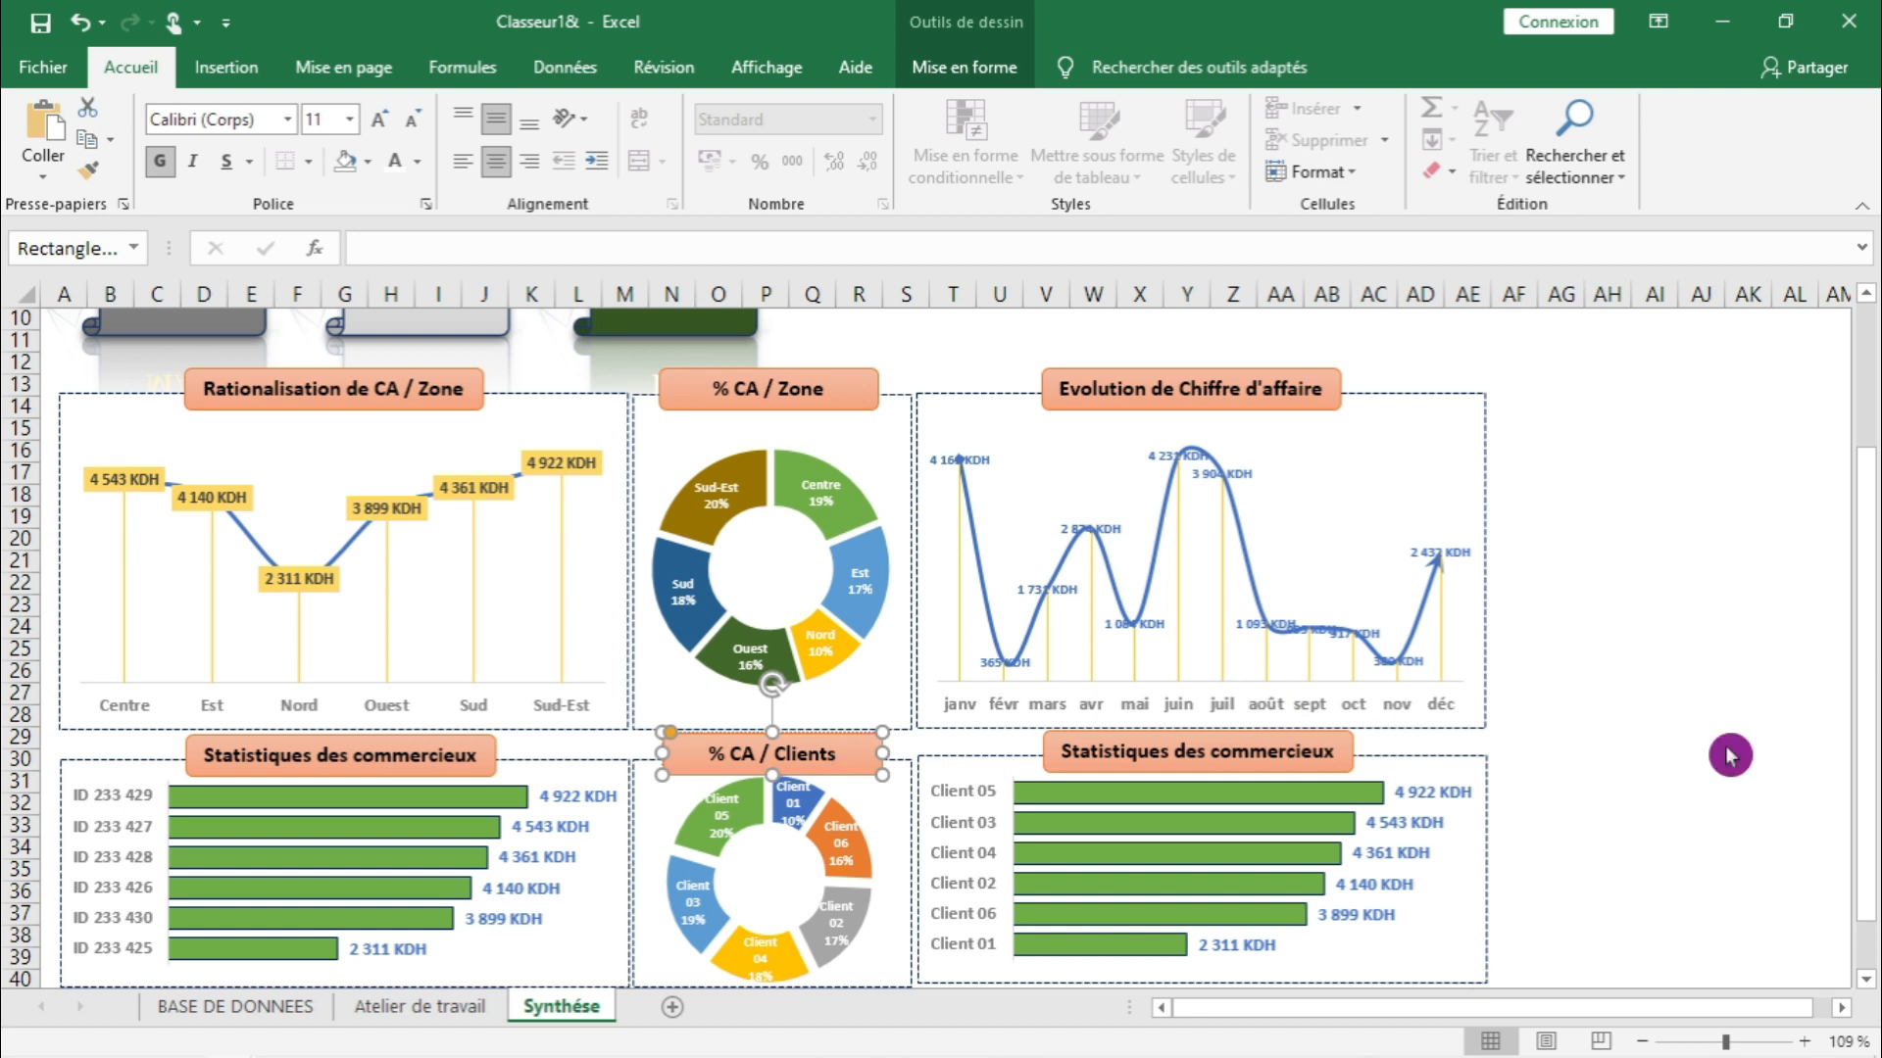
left_click(1730, 756)
left_click_drag(849, 773, 848, 760)
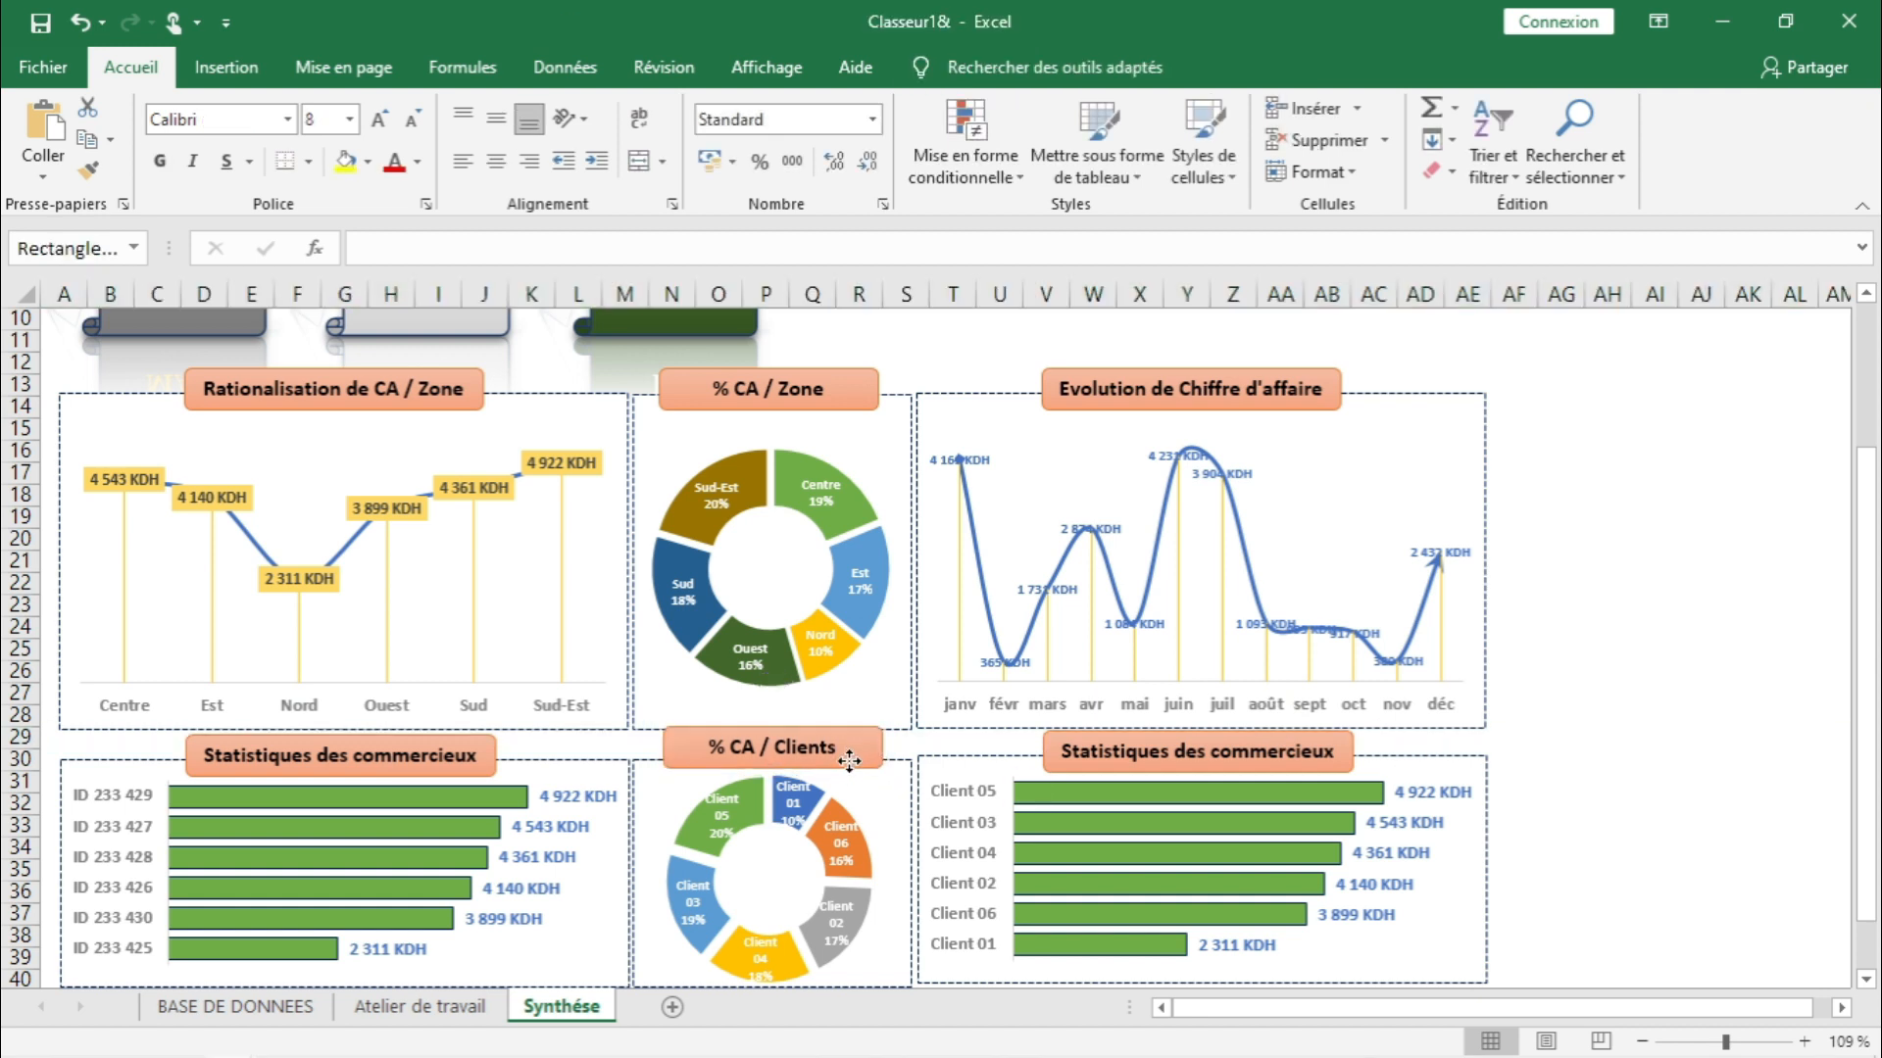
- Insert a row above row 30 to widen the gap between the upper and lower charts
left_click(32, 755)
right_click(32, 757)
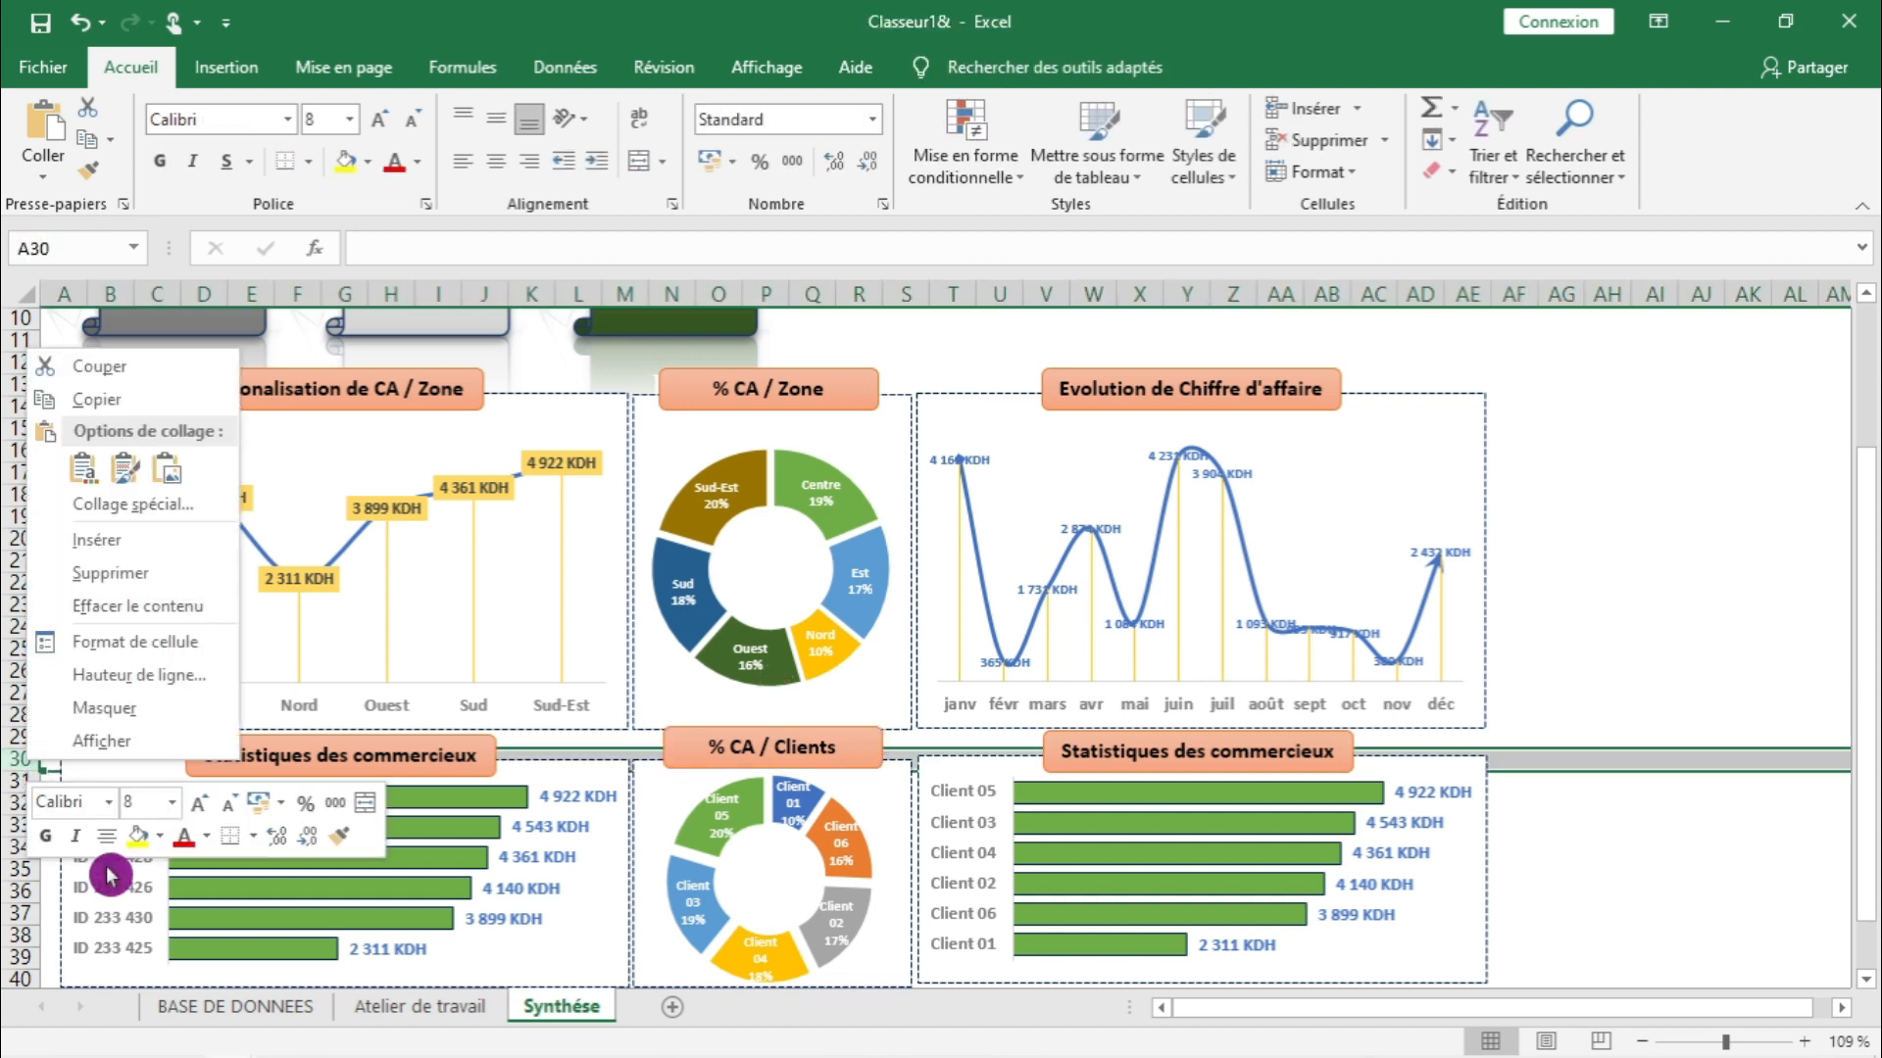
left_click(110, 588)
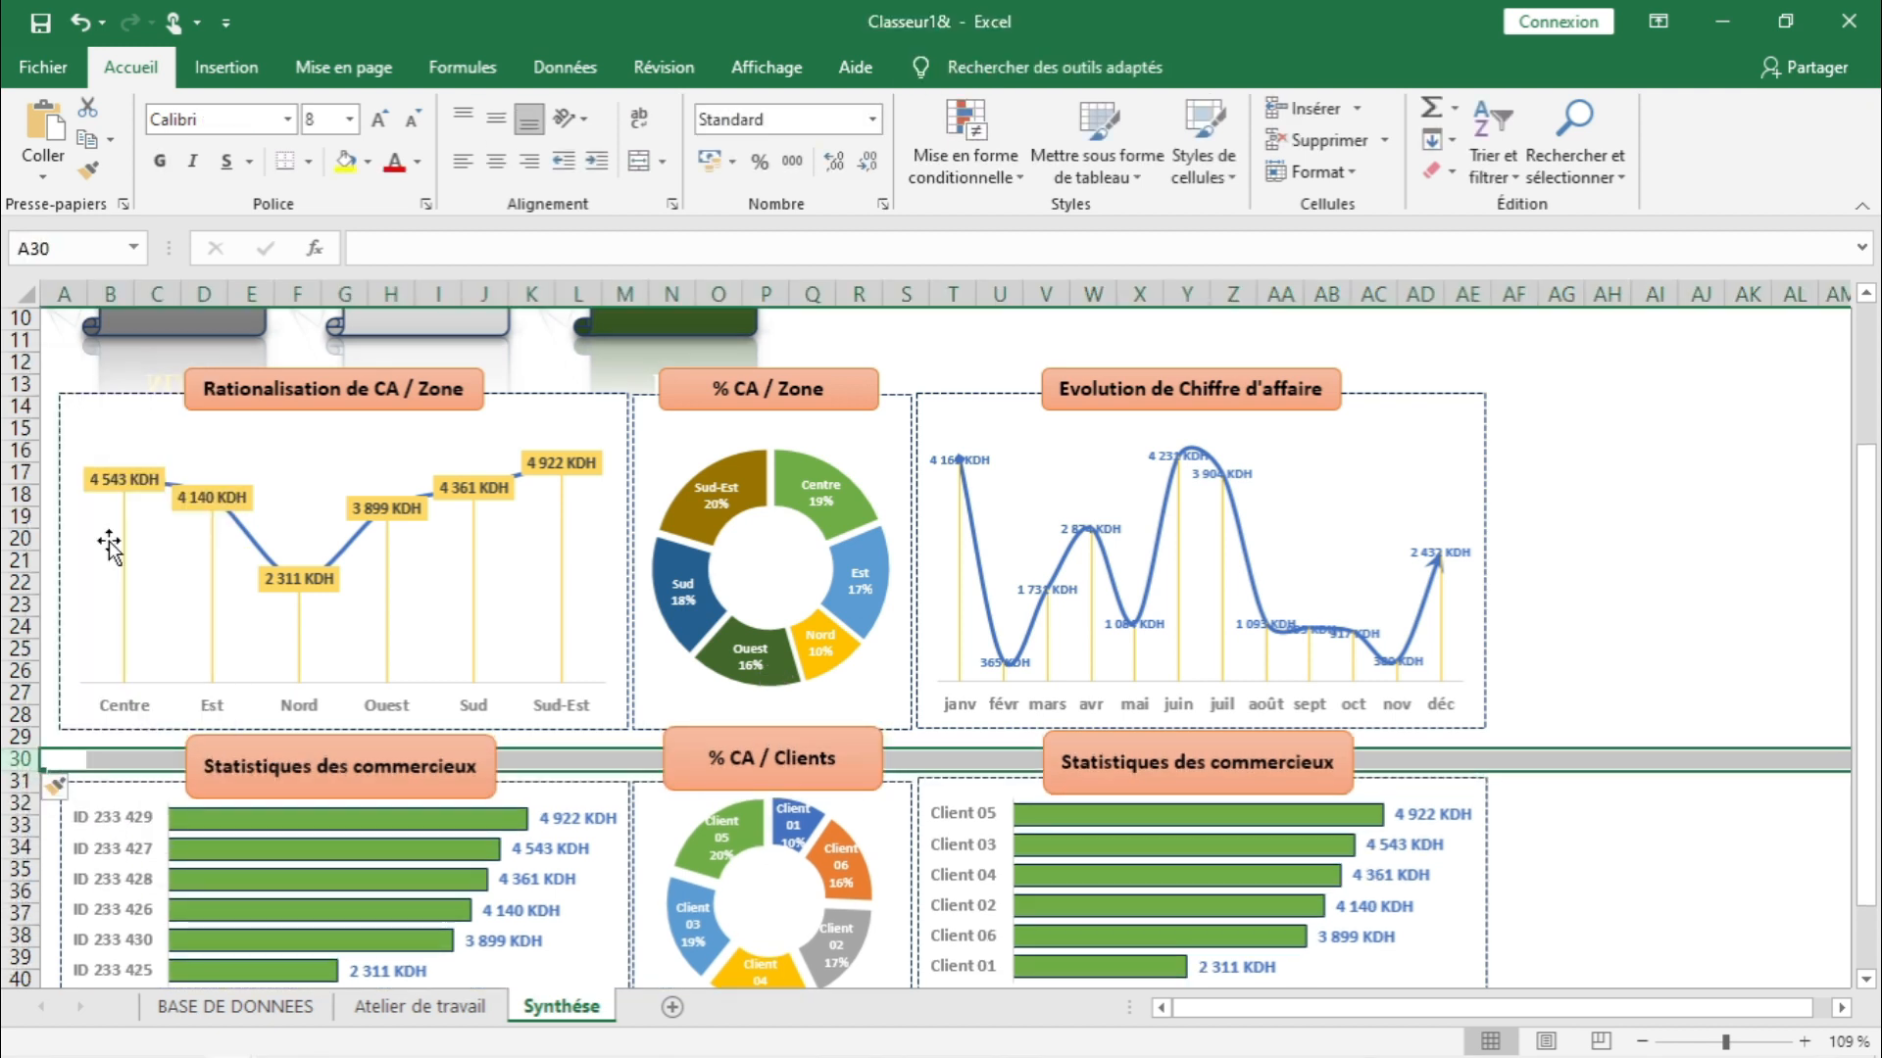
- Reduce the height of the three lower chart titles together by lowering their top edges
left_click(237, 752)
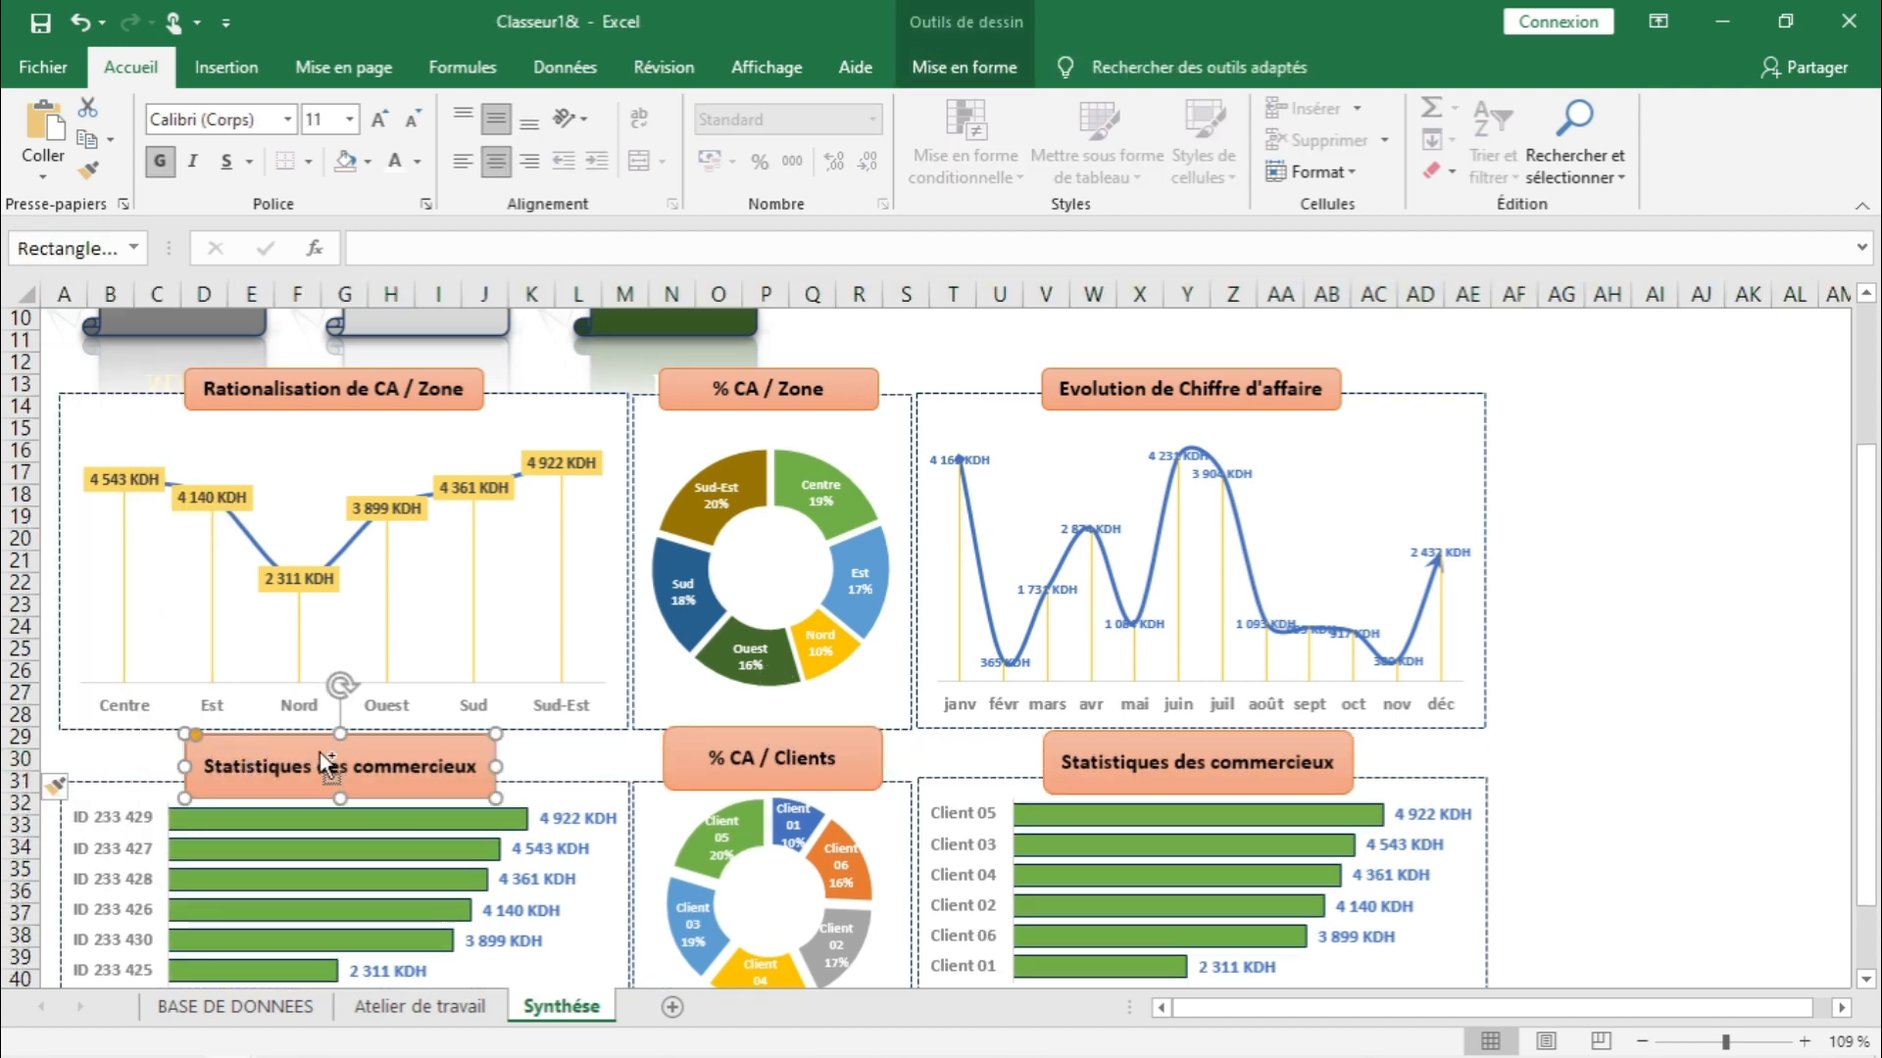
left_click(733, 737, "ctrl")
left_click(1119, 736, "ctrl")
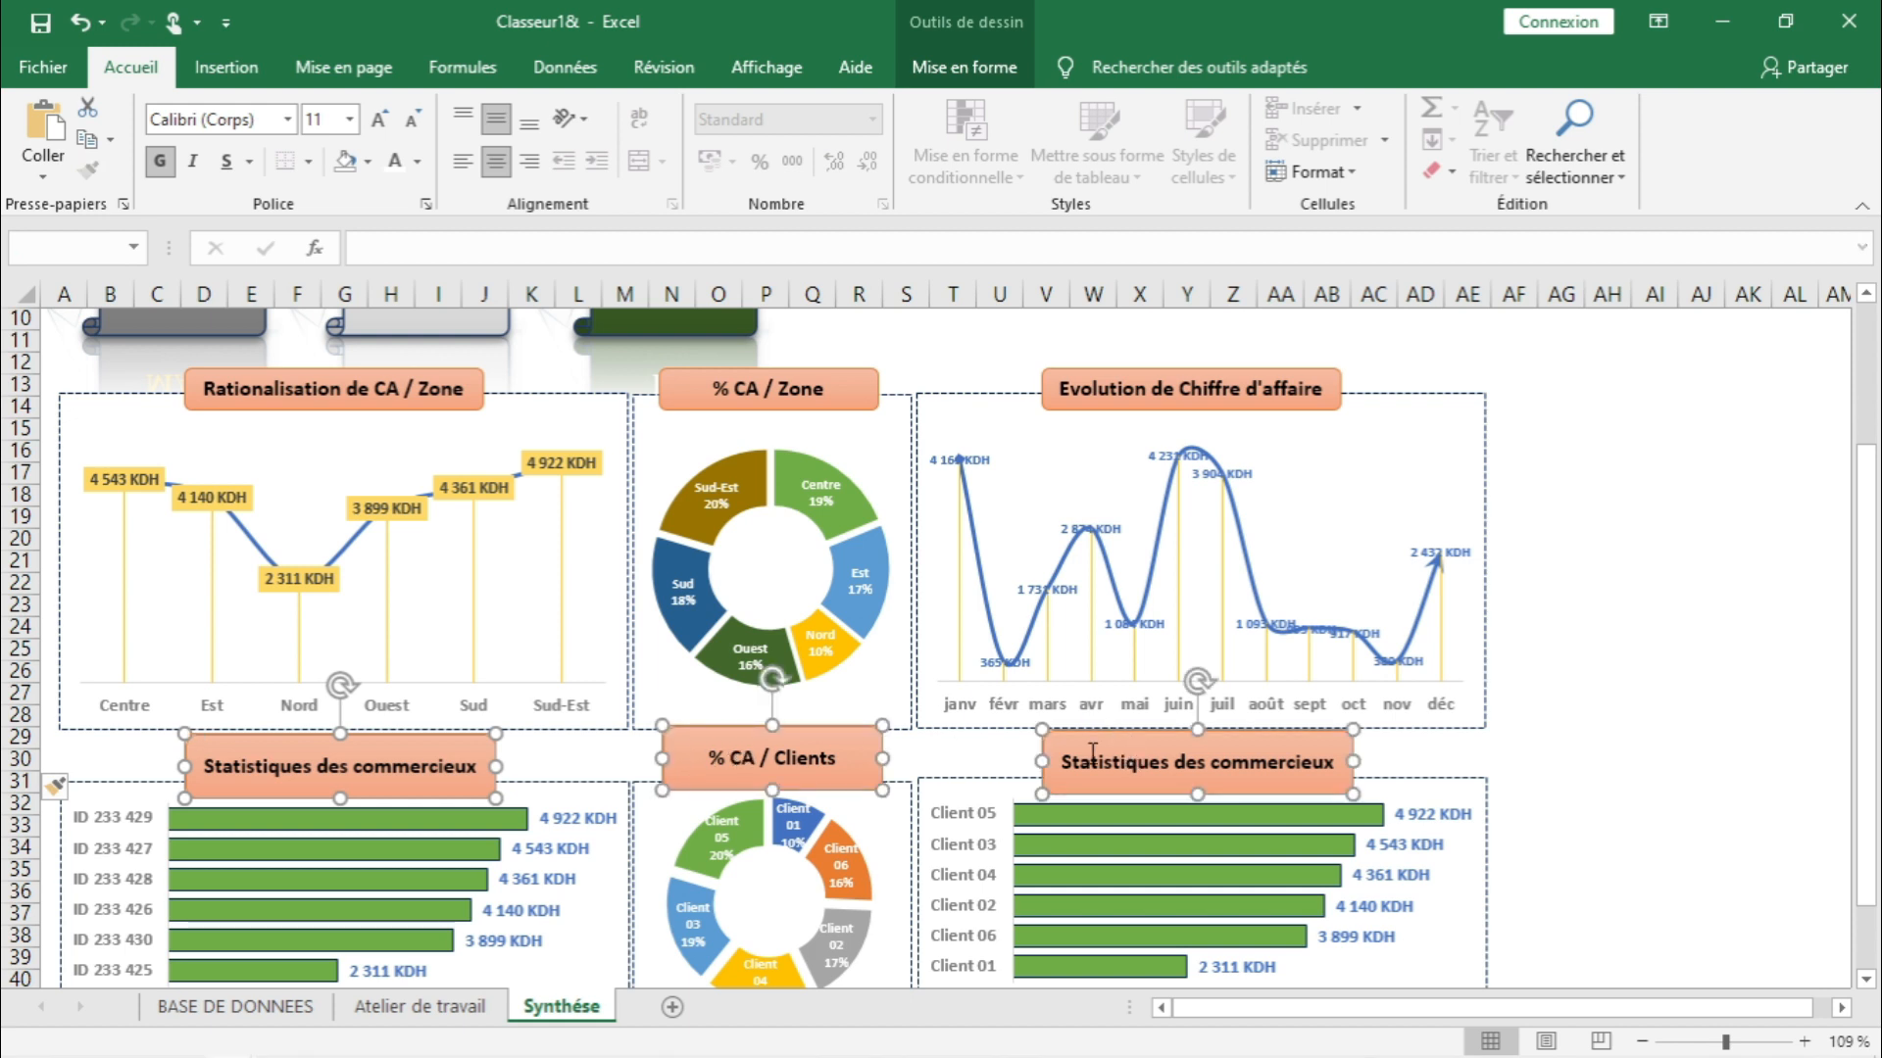
left_click_drag(767, 727, 782, 779)
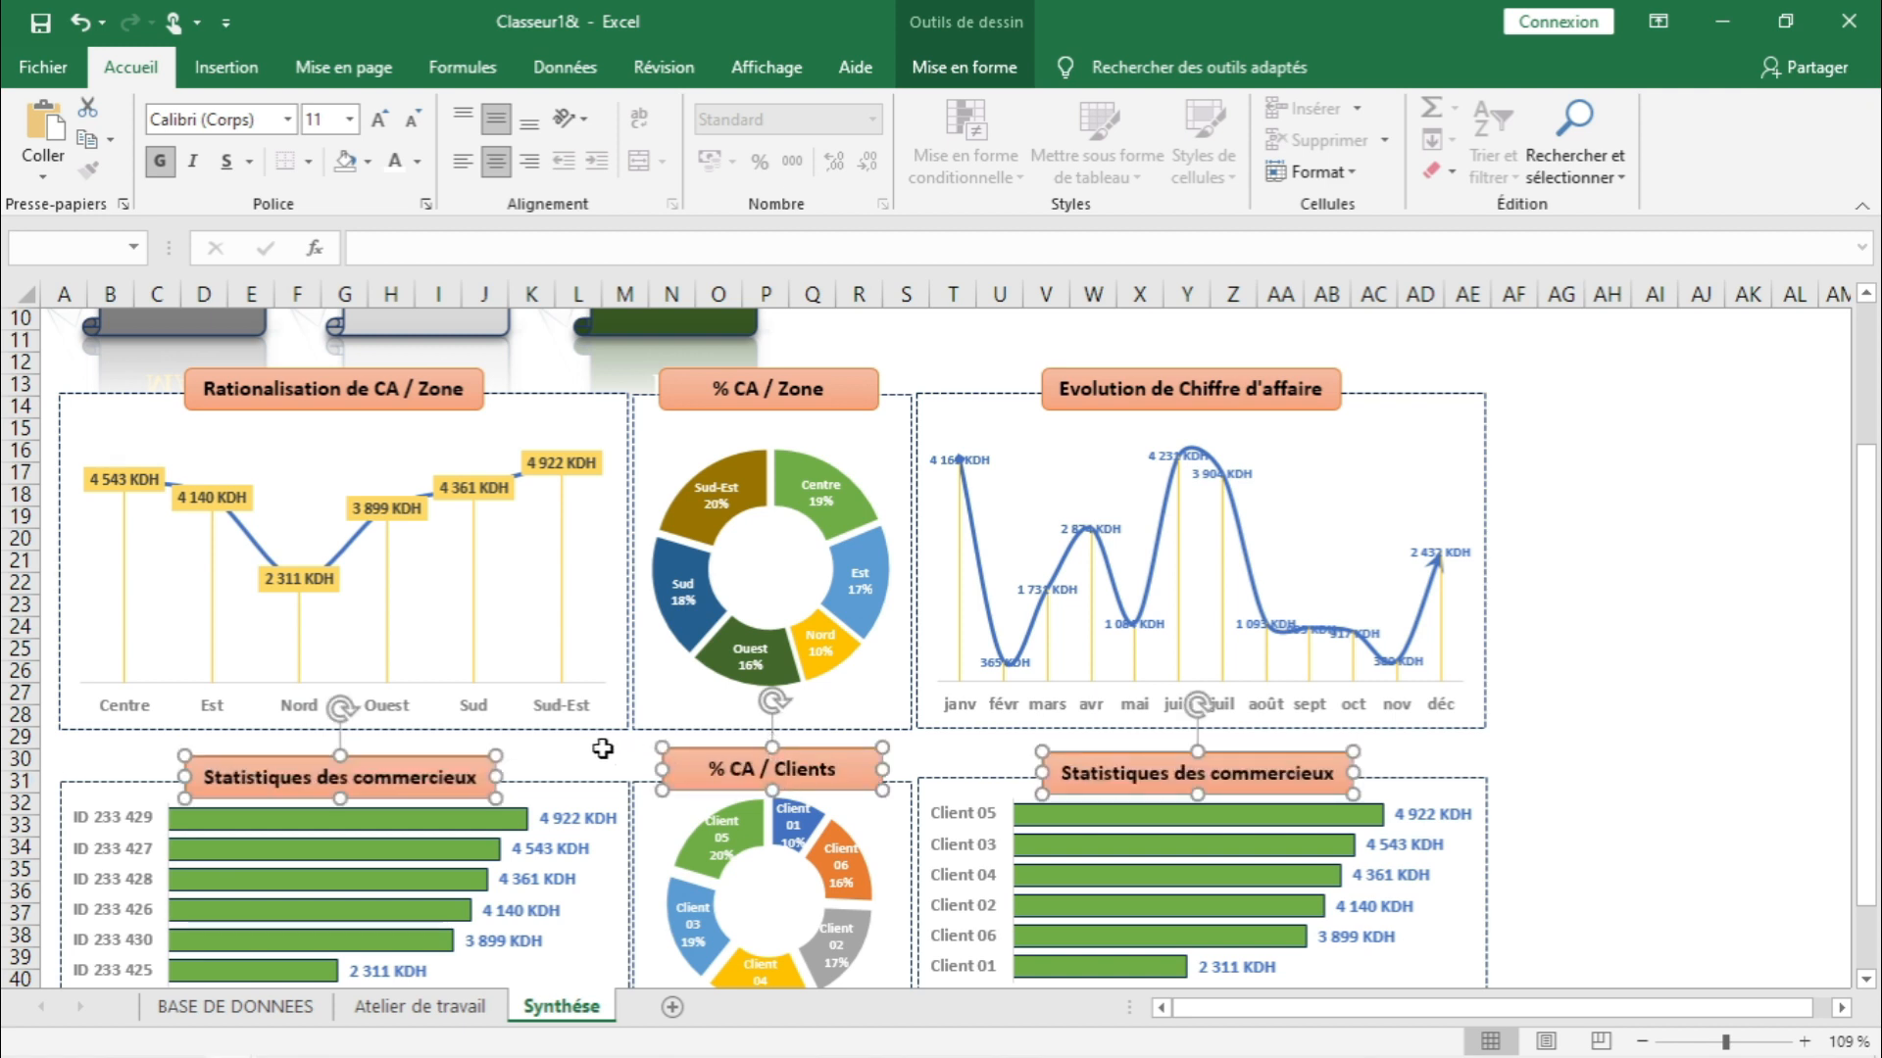
key("Escape")
- Align the three lower chart titles with each other using Aligner au milieu
left_click(782, 904)
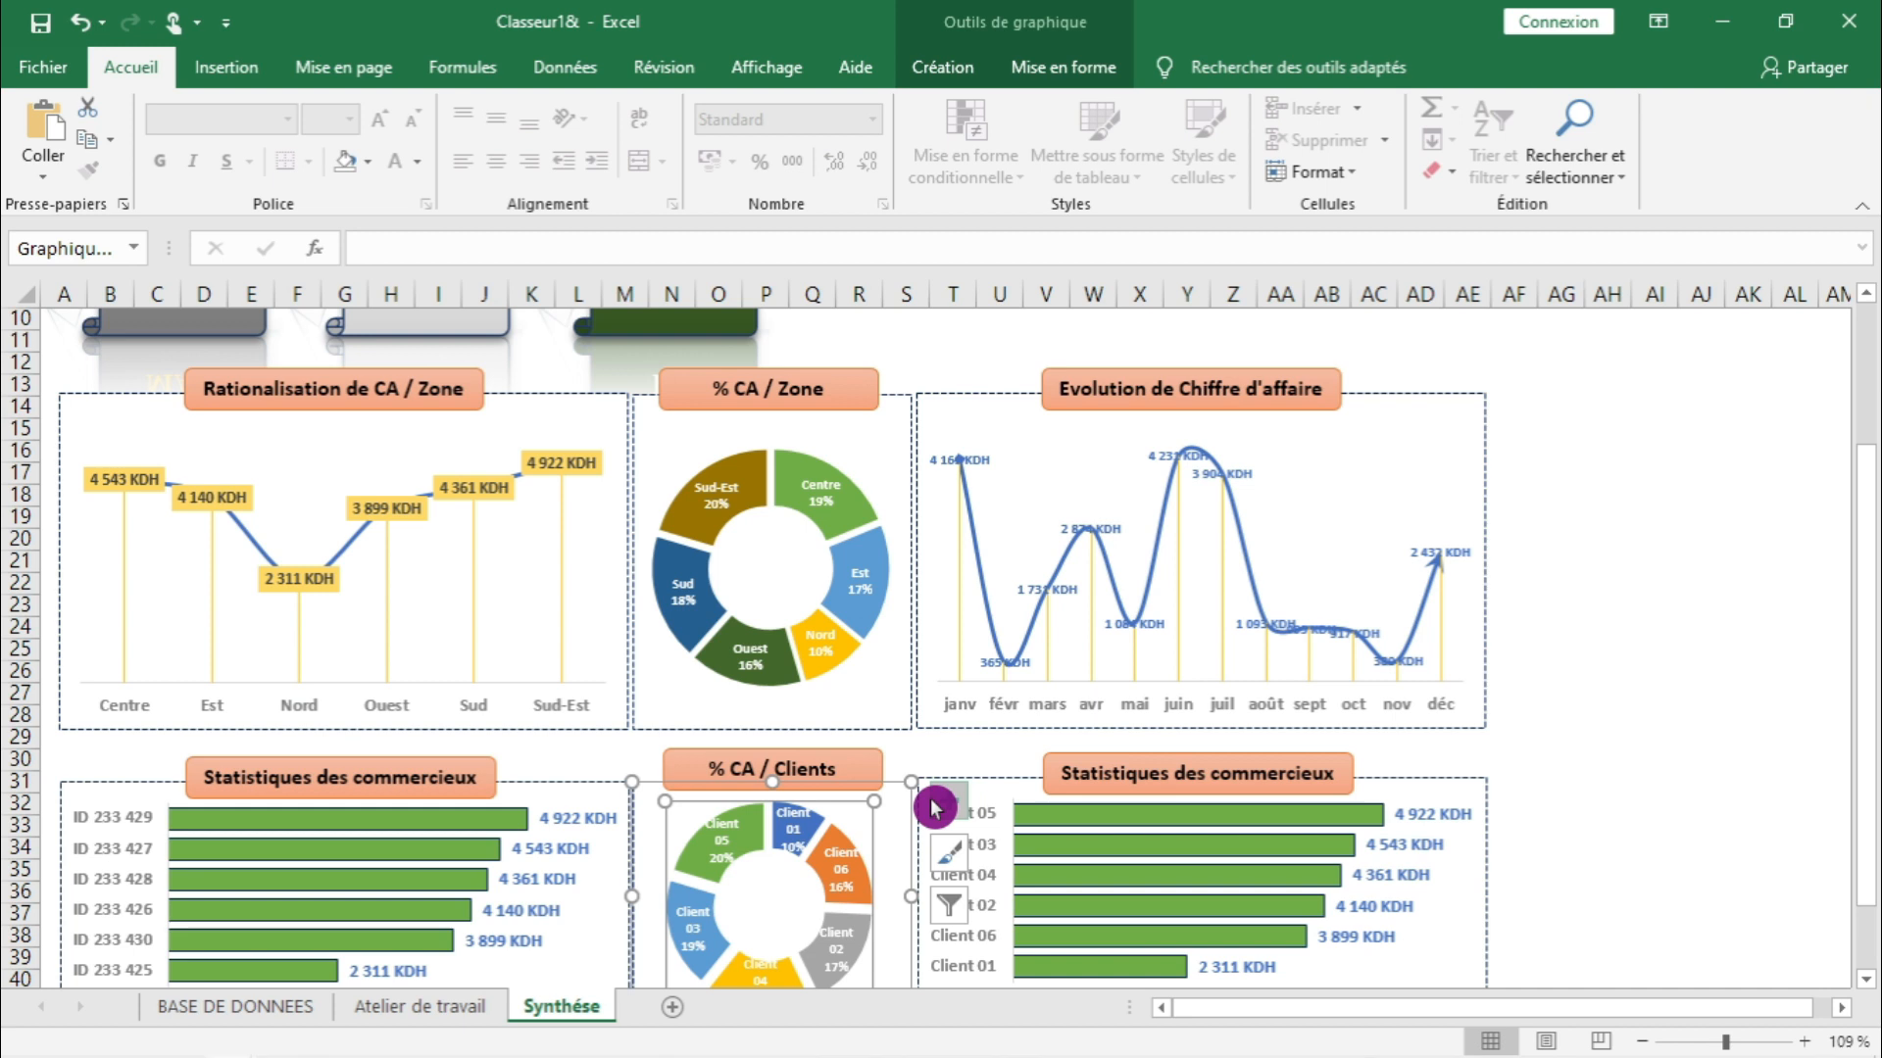
left_click(408, 768)
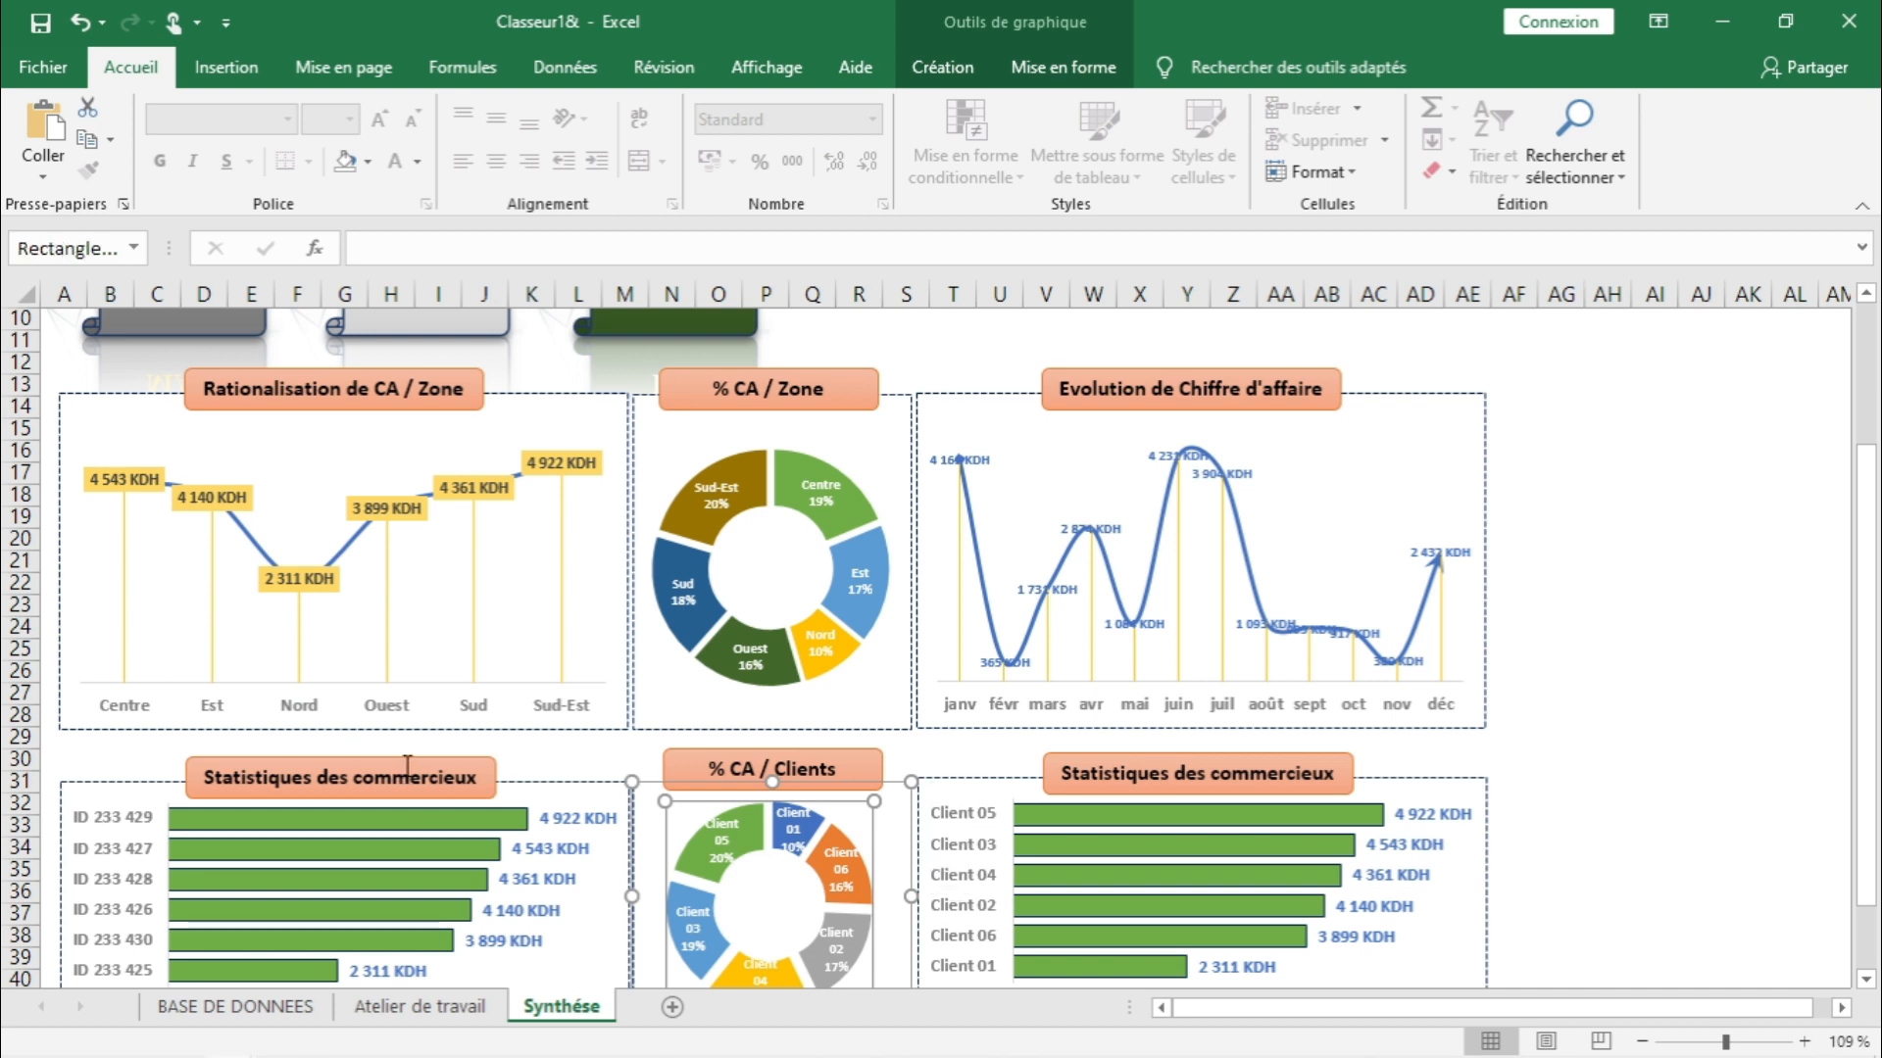
left_click(562, 756)
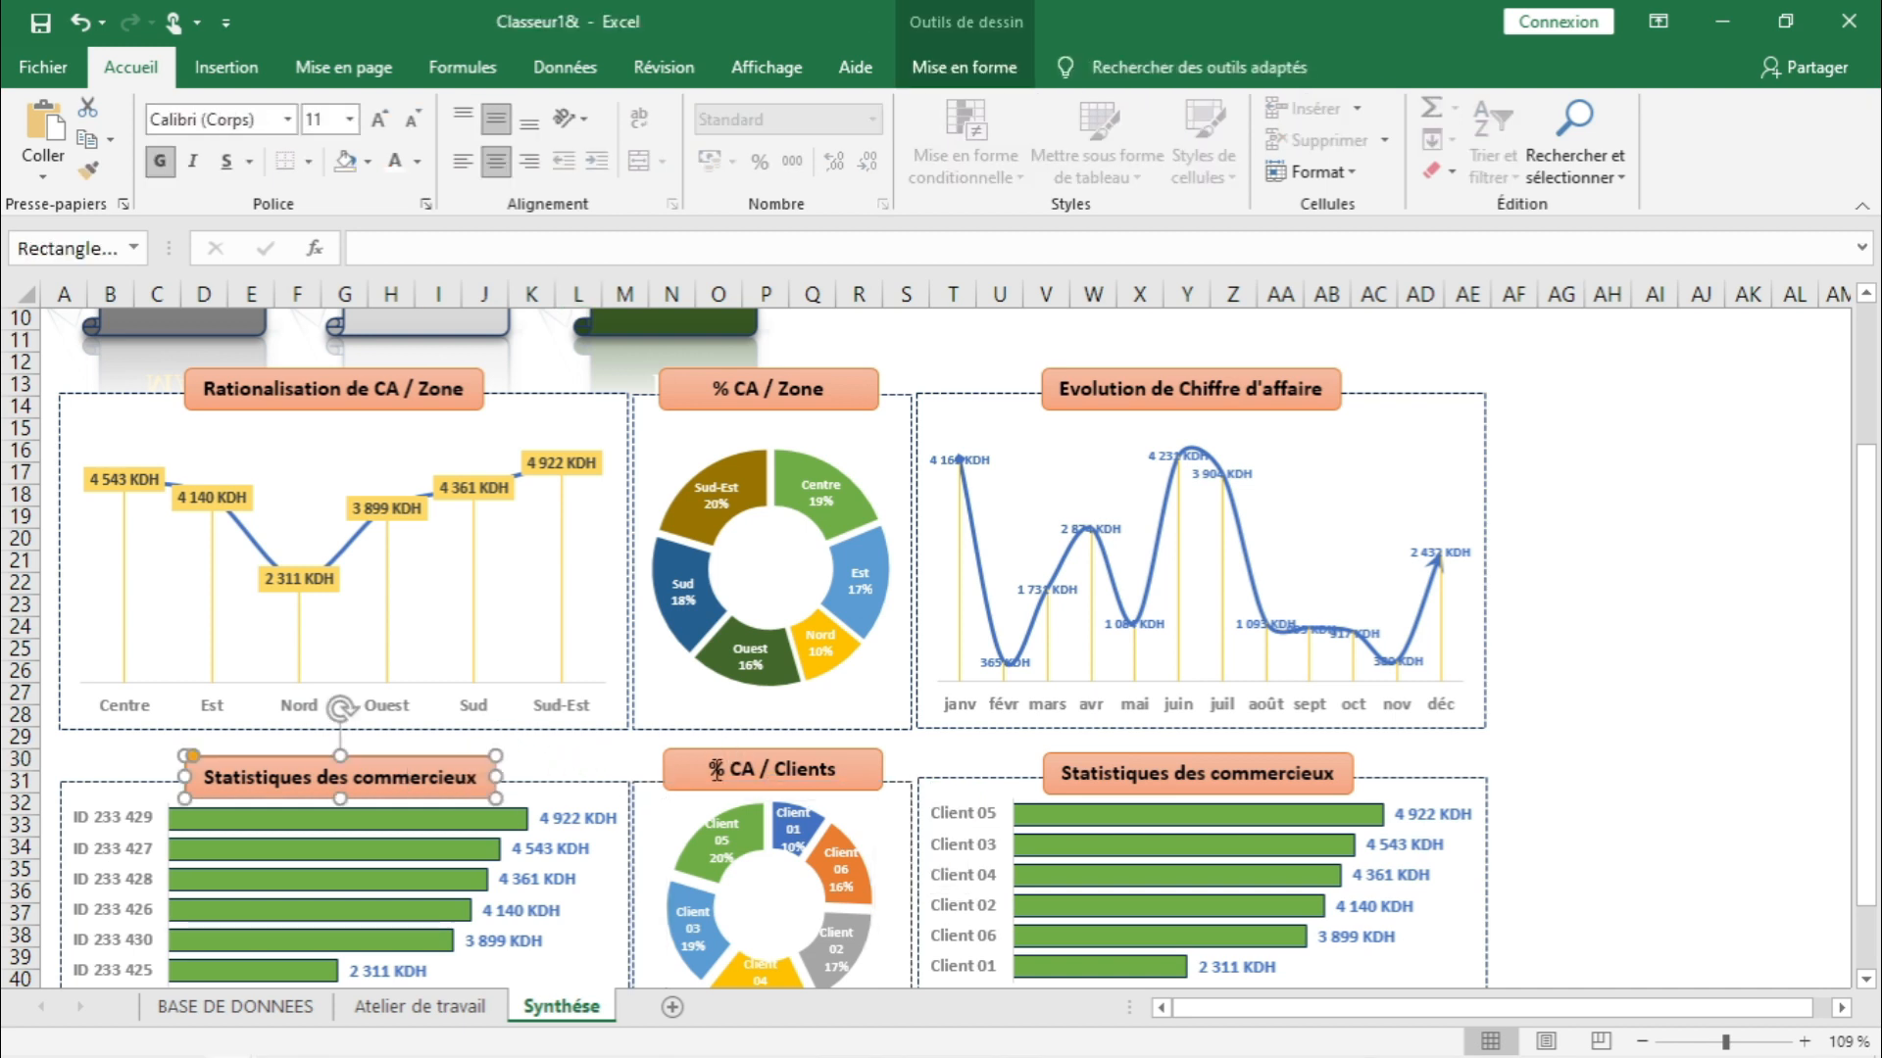
left_click(679, 764, "ctrl")
left_click(1178, 764, "ctrl")
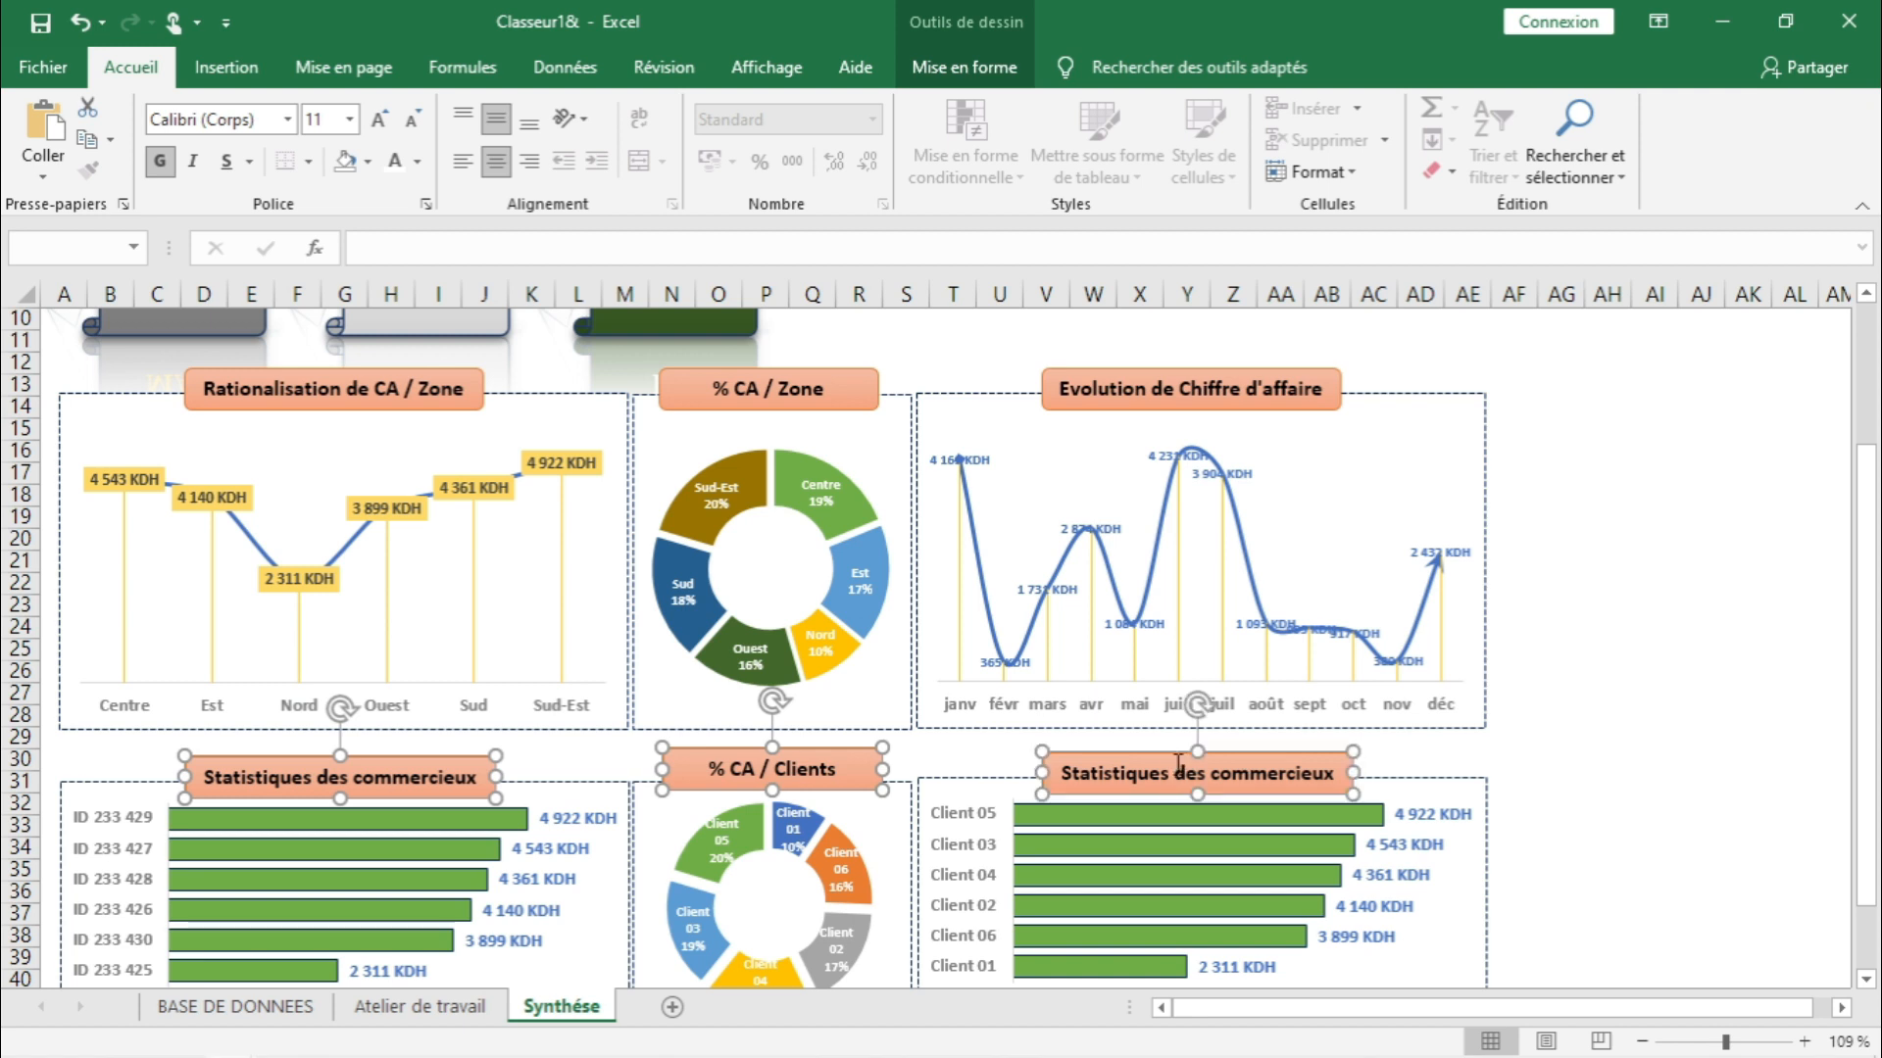
left_click(962, 68)
left_click(1489, 108)
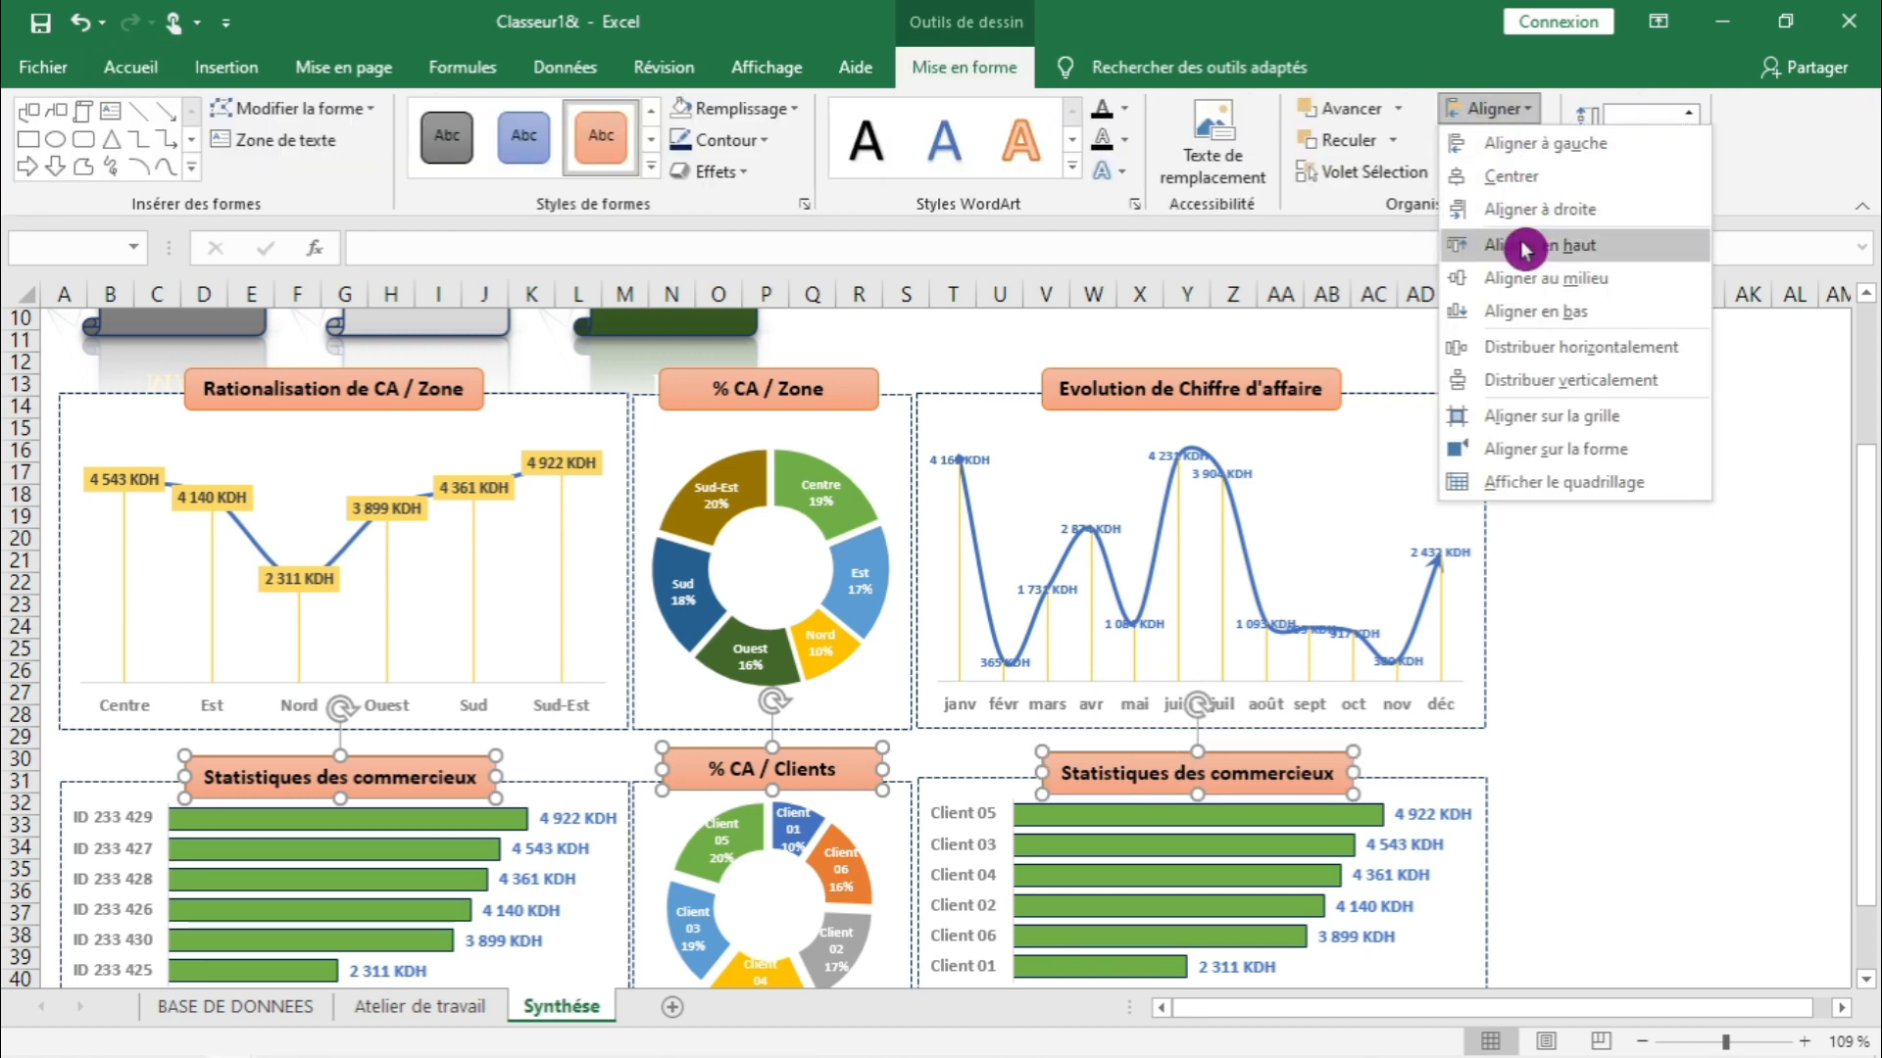
left_click(1531, 281)
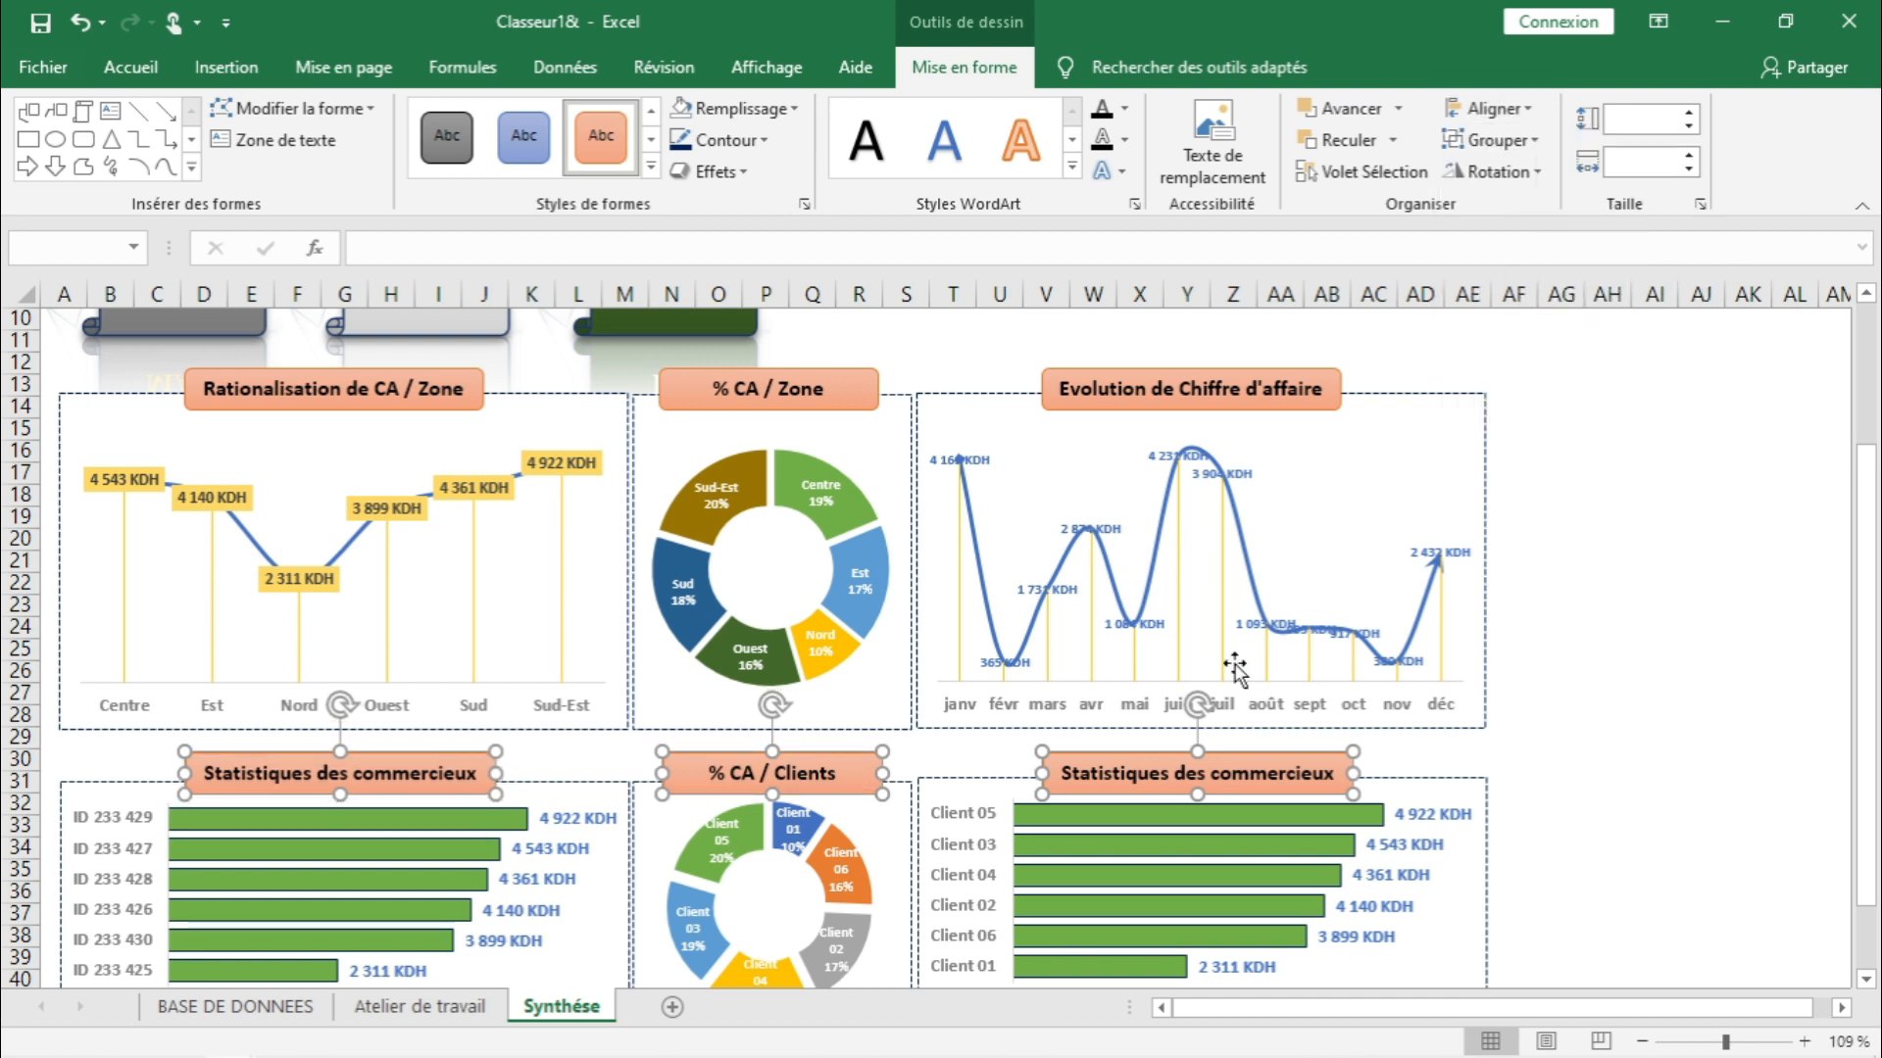
left_click(1612, 823)
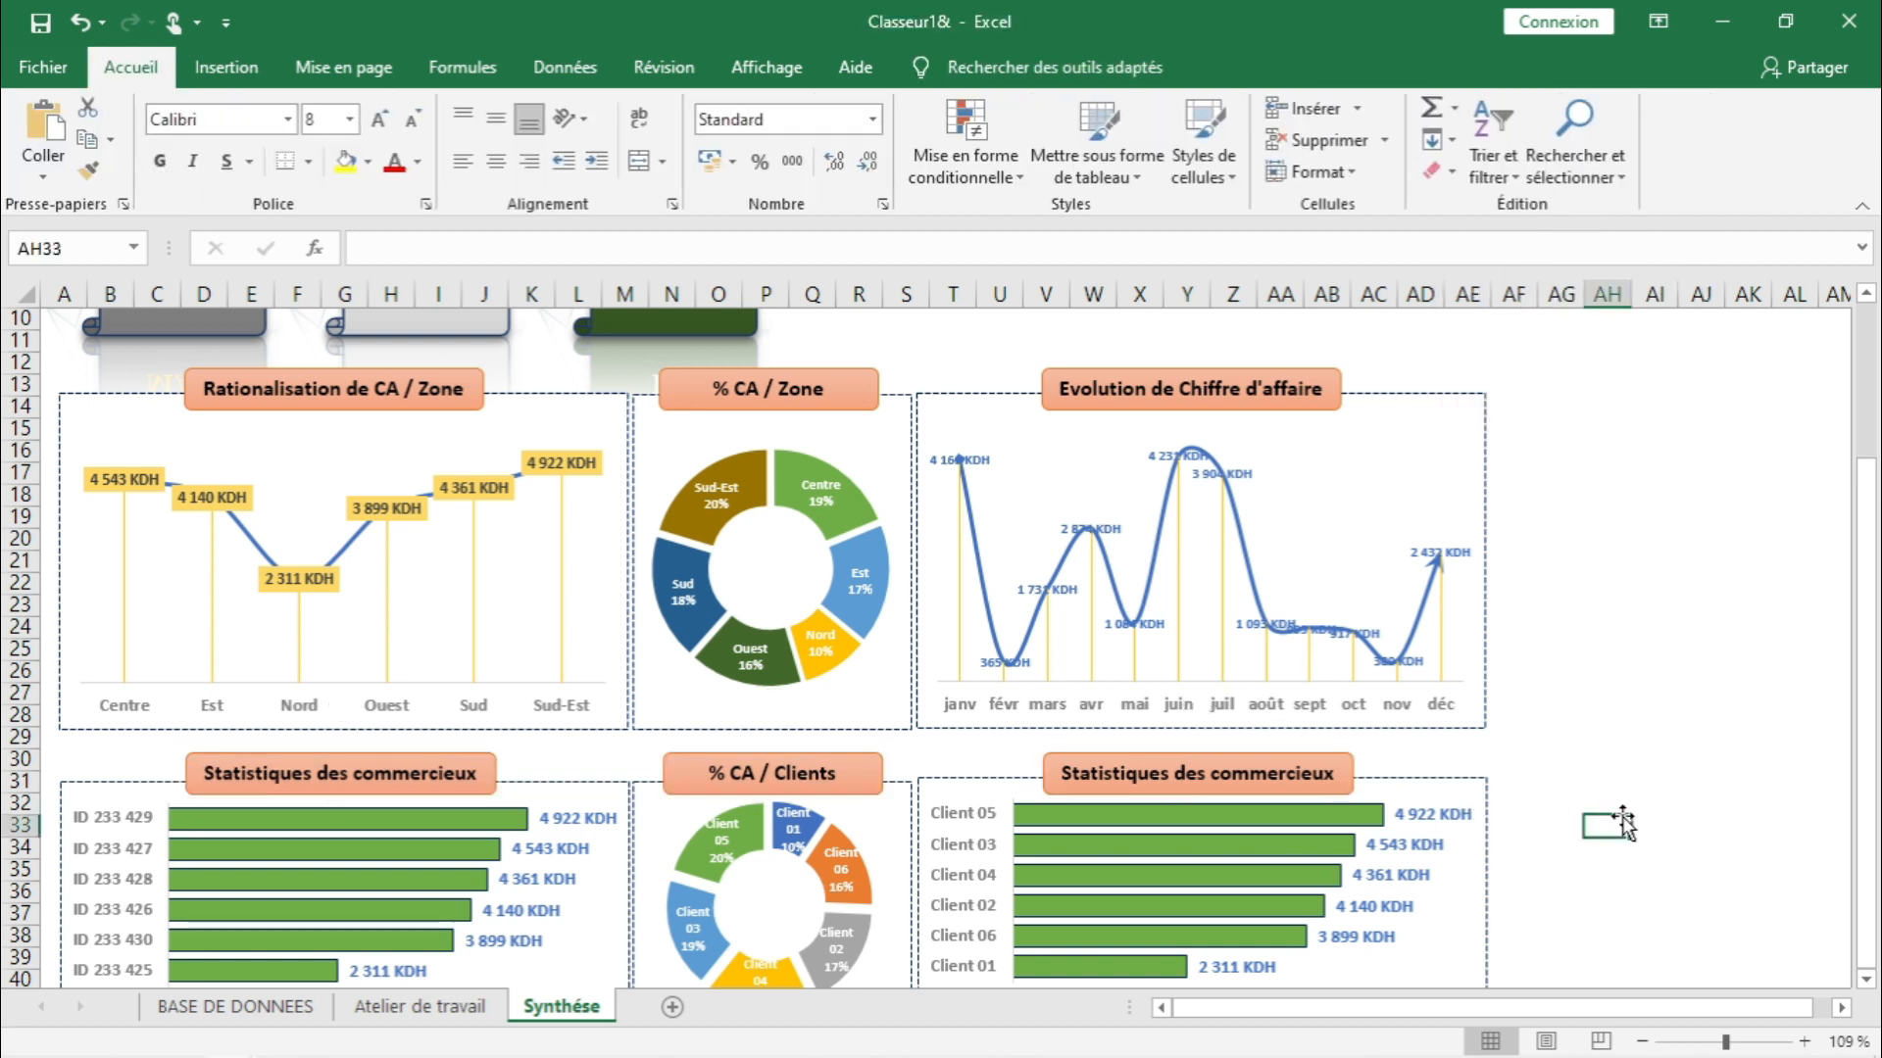
left_click_drag(1870, 524, 1872, 781)
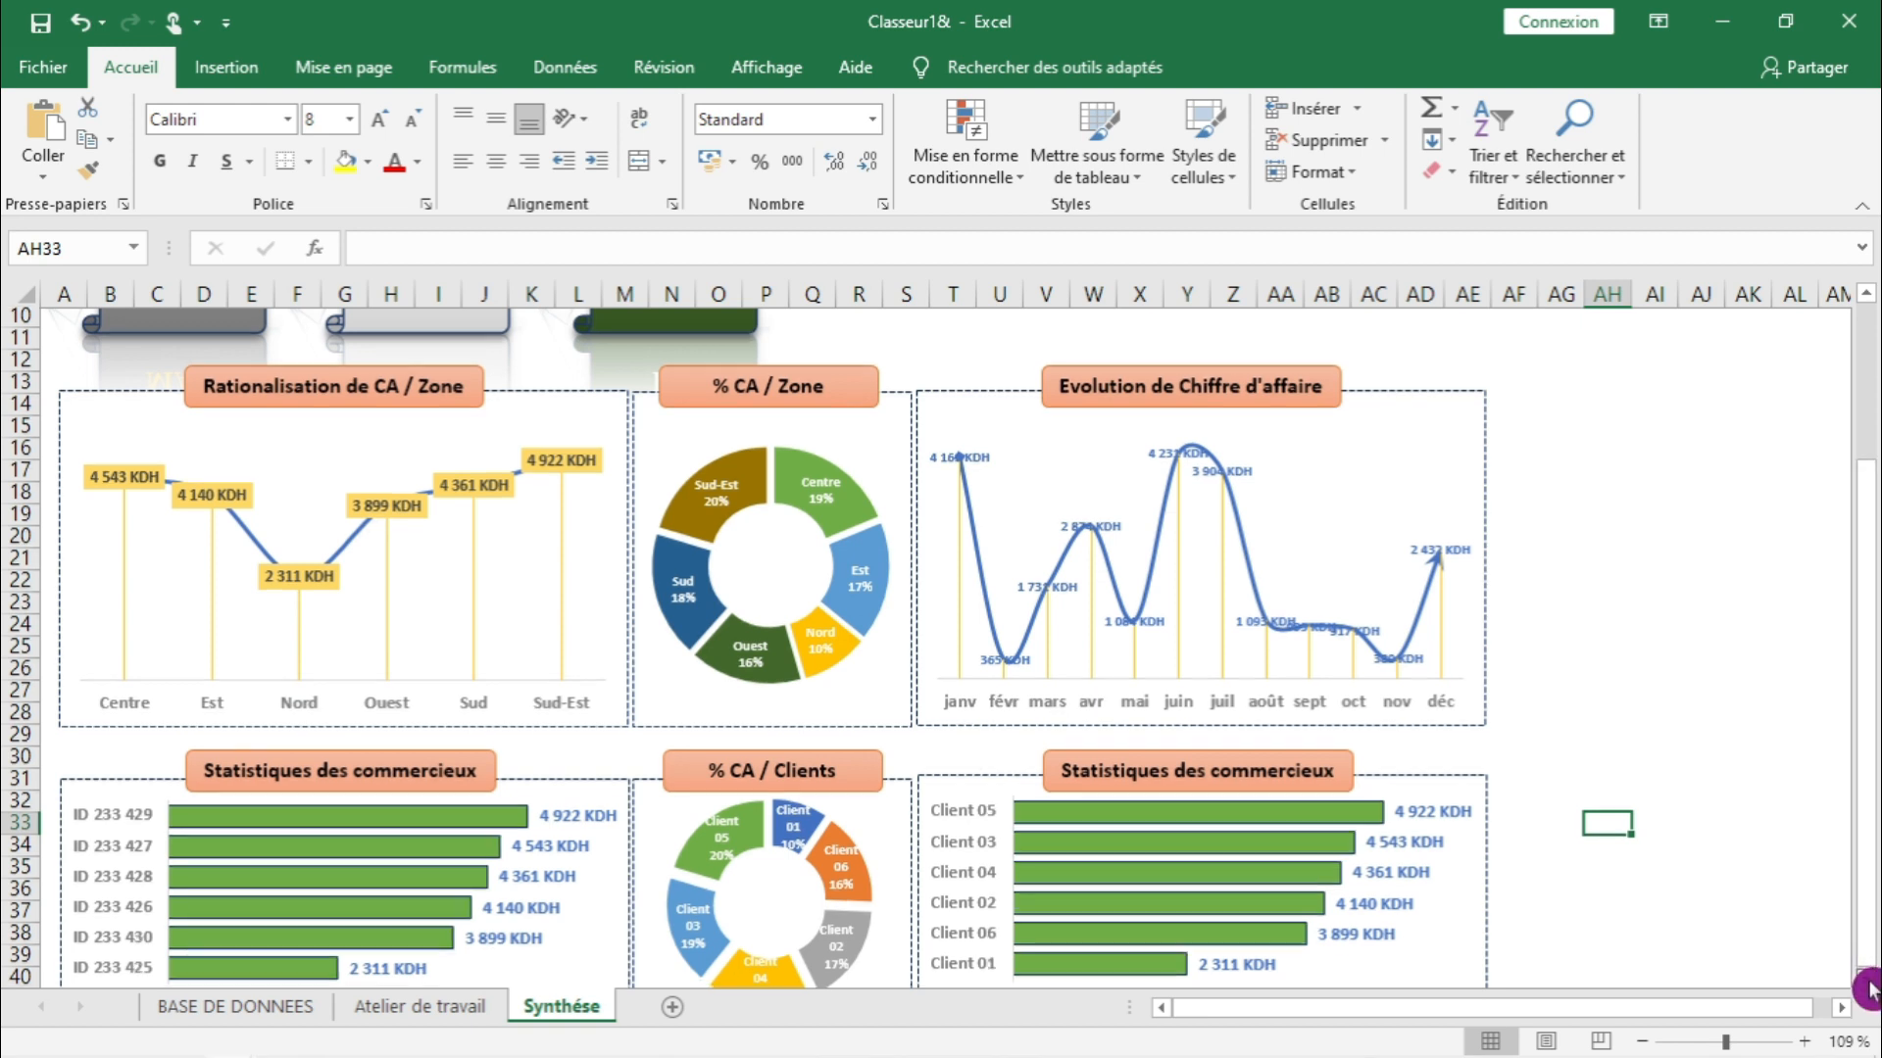
scroll(1870, 987, "down", 1)
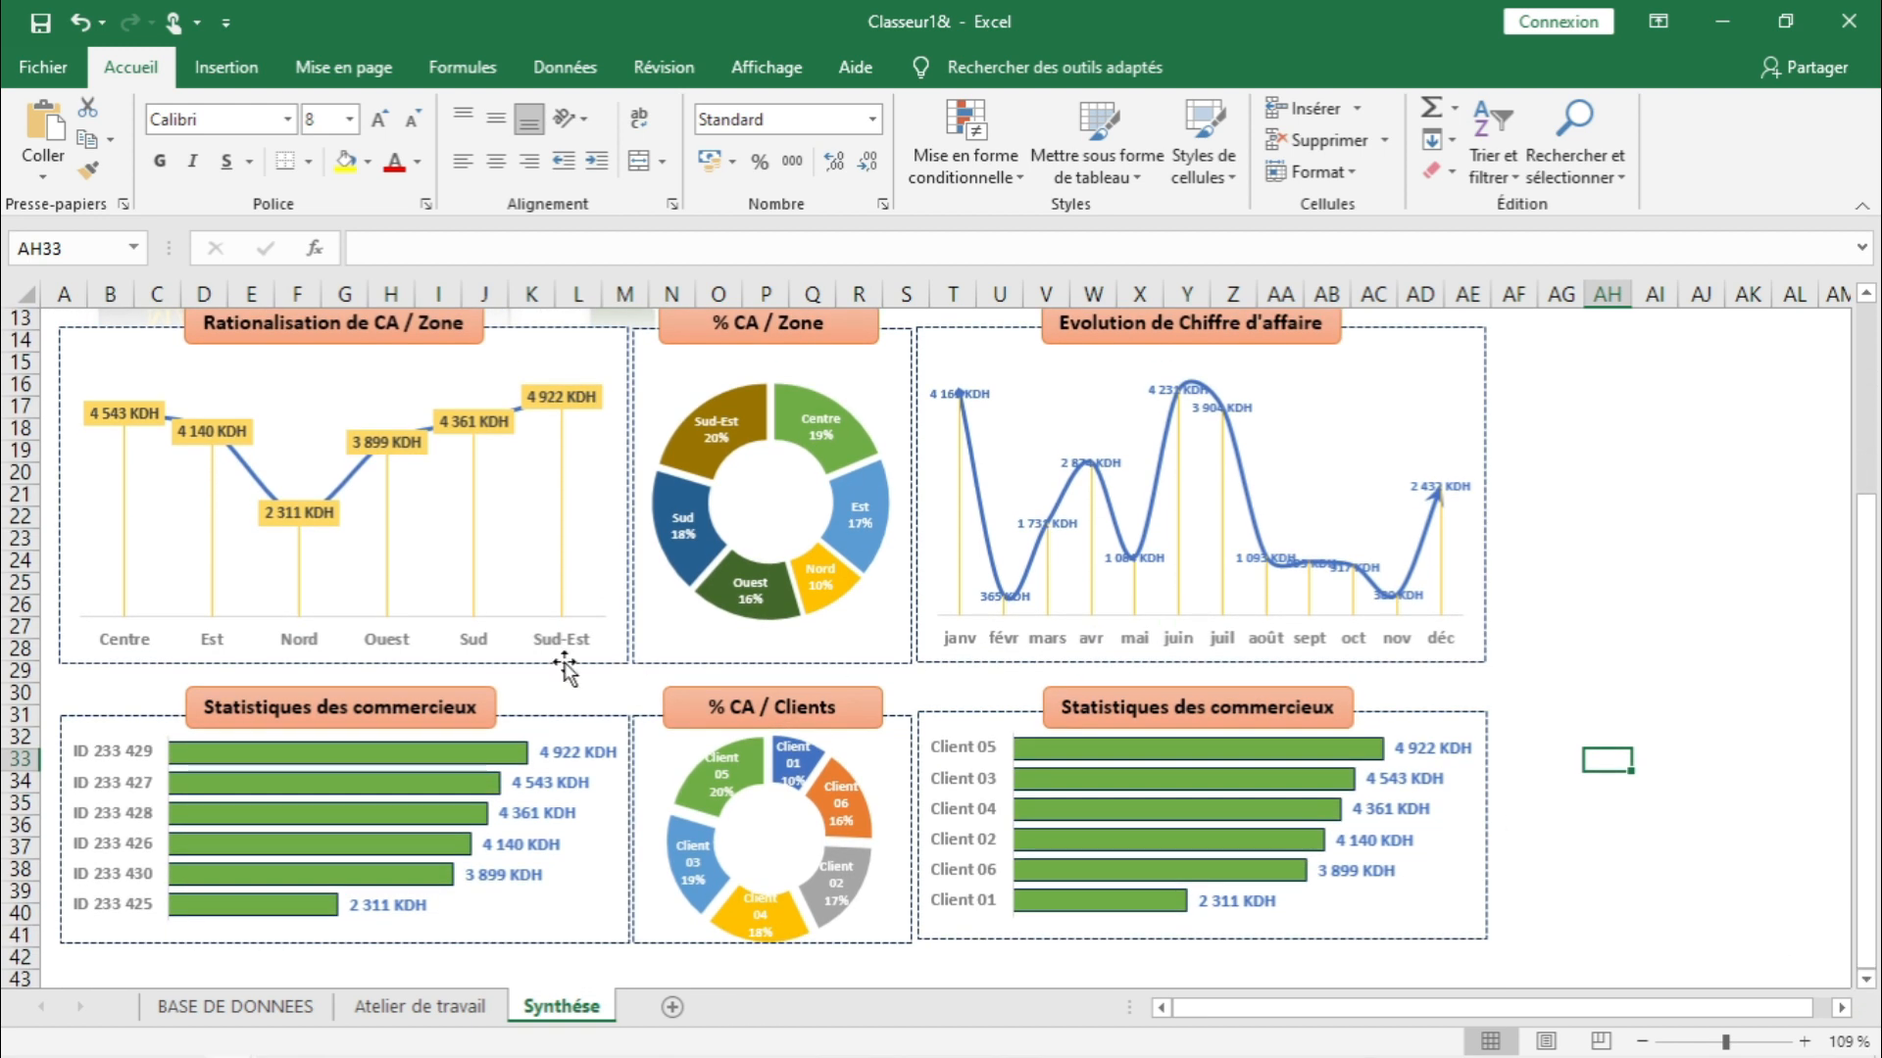
- Reduce the height of the three upper charts together by raising their bottom edges to about row 27
left_click(566, 663)
left_click(674, 662, "ctrl")
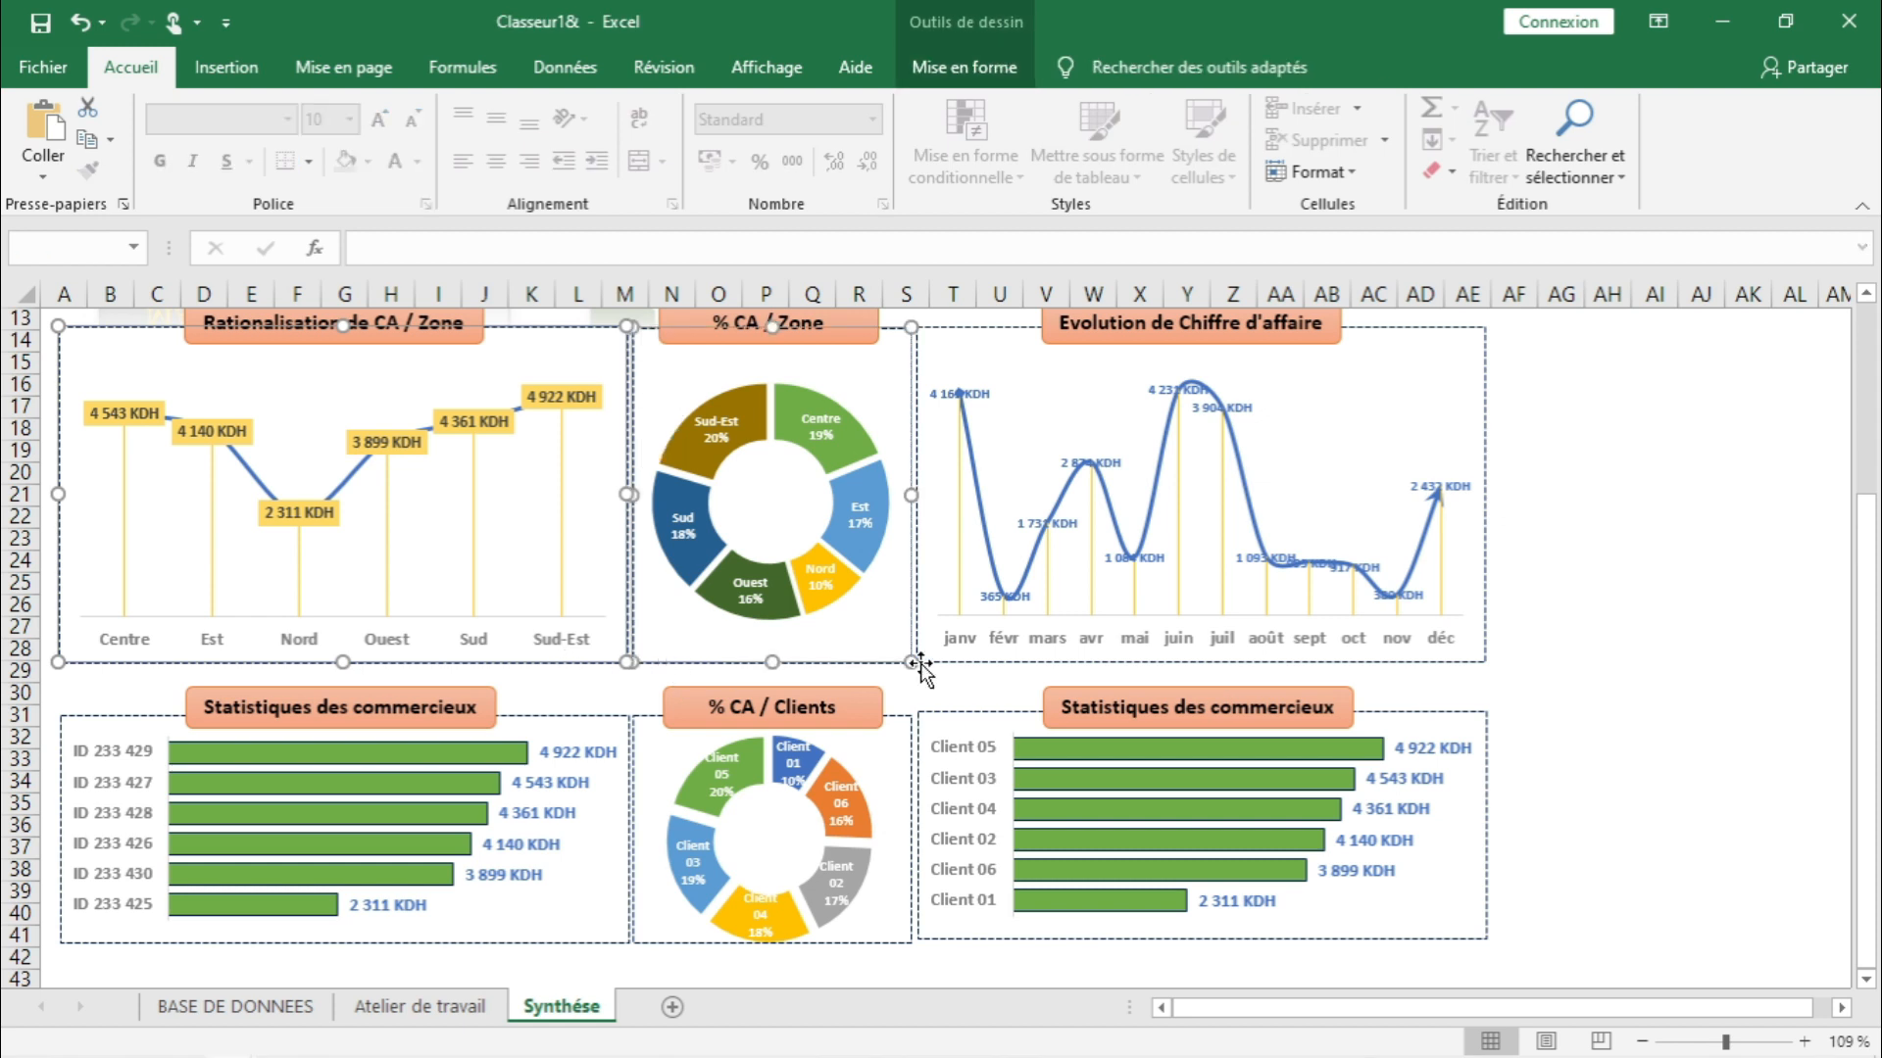
left_click(968, 671)
left_click(614, 664)
left_click(678, 663, "ctrl")
left_click(1084, 661, "ctrl")
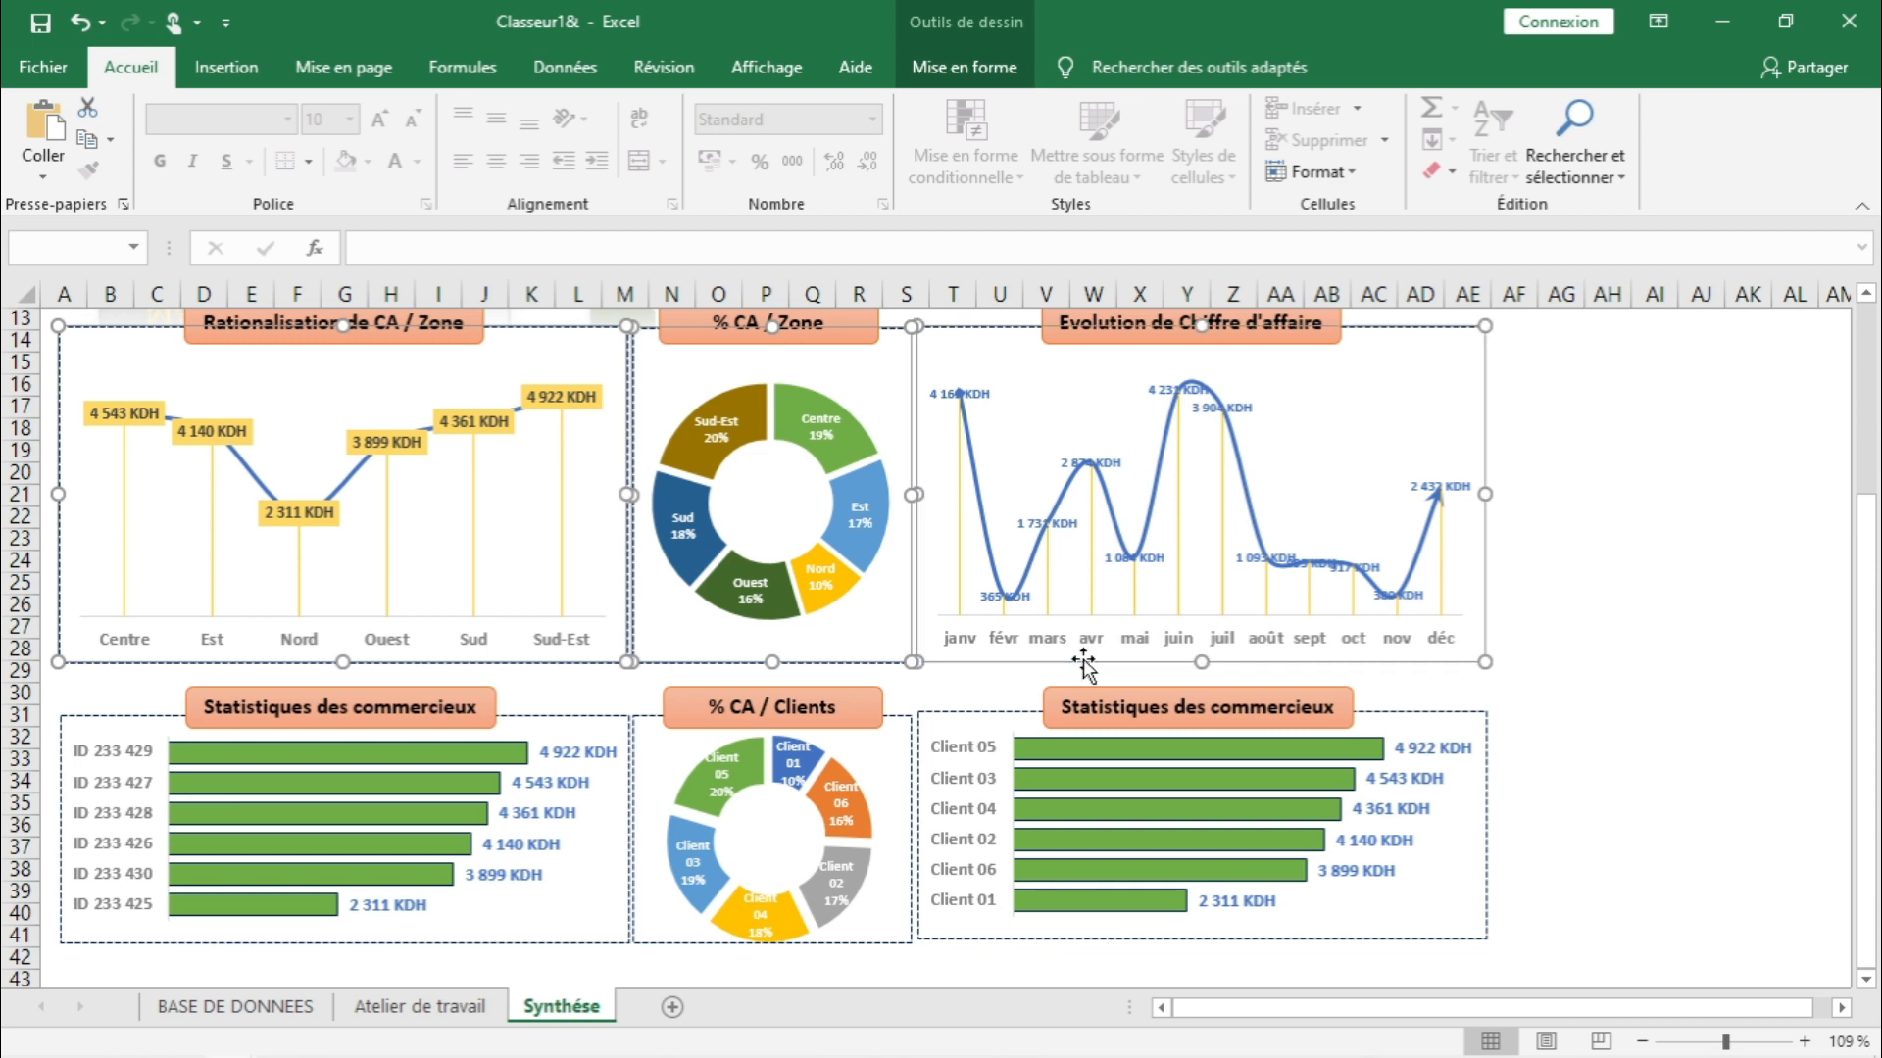
left_click_drag(1203, 664, 1202, 624)
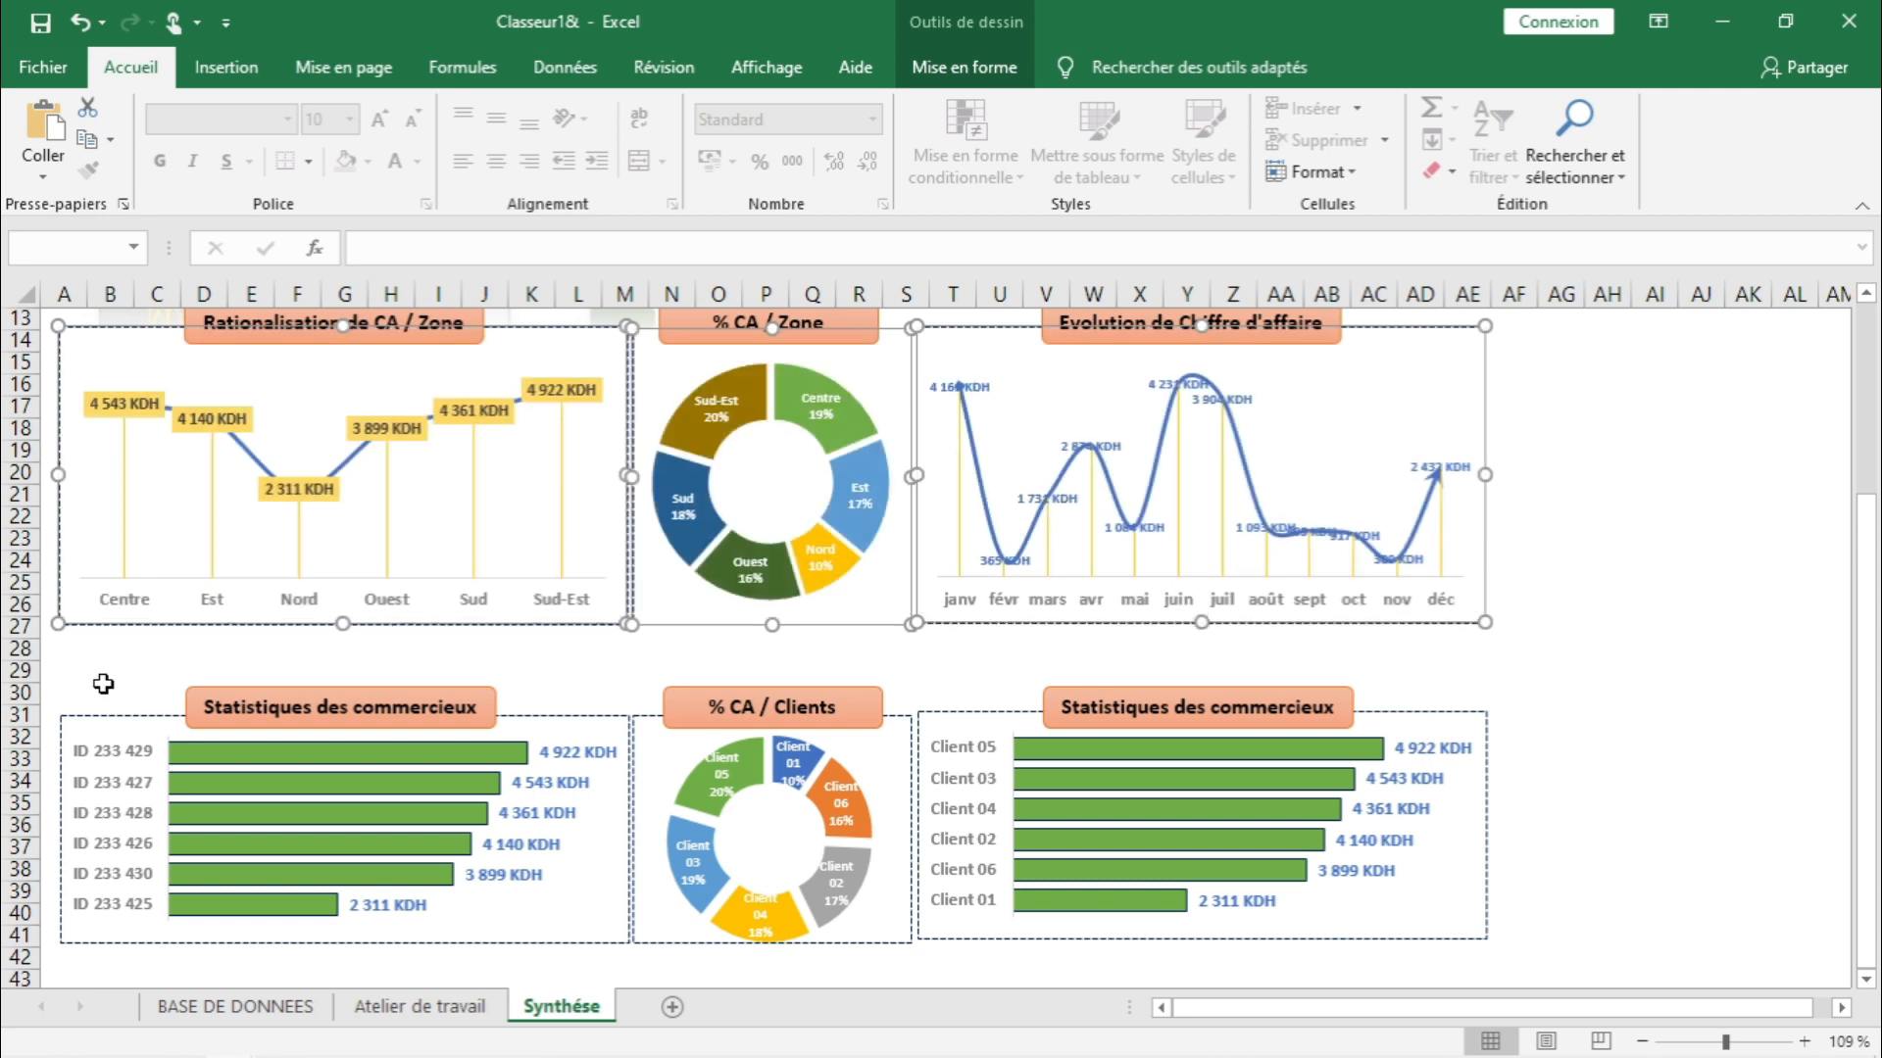
- Delete rows 28 and 29 to close the gap between the upper and lower charts
left_click_drag(21, 651, 21, 670)
right_click(21, 670)
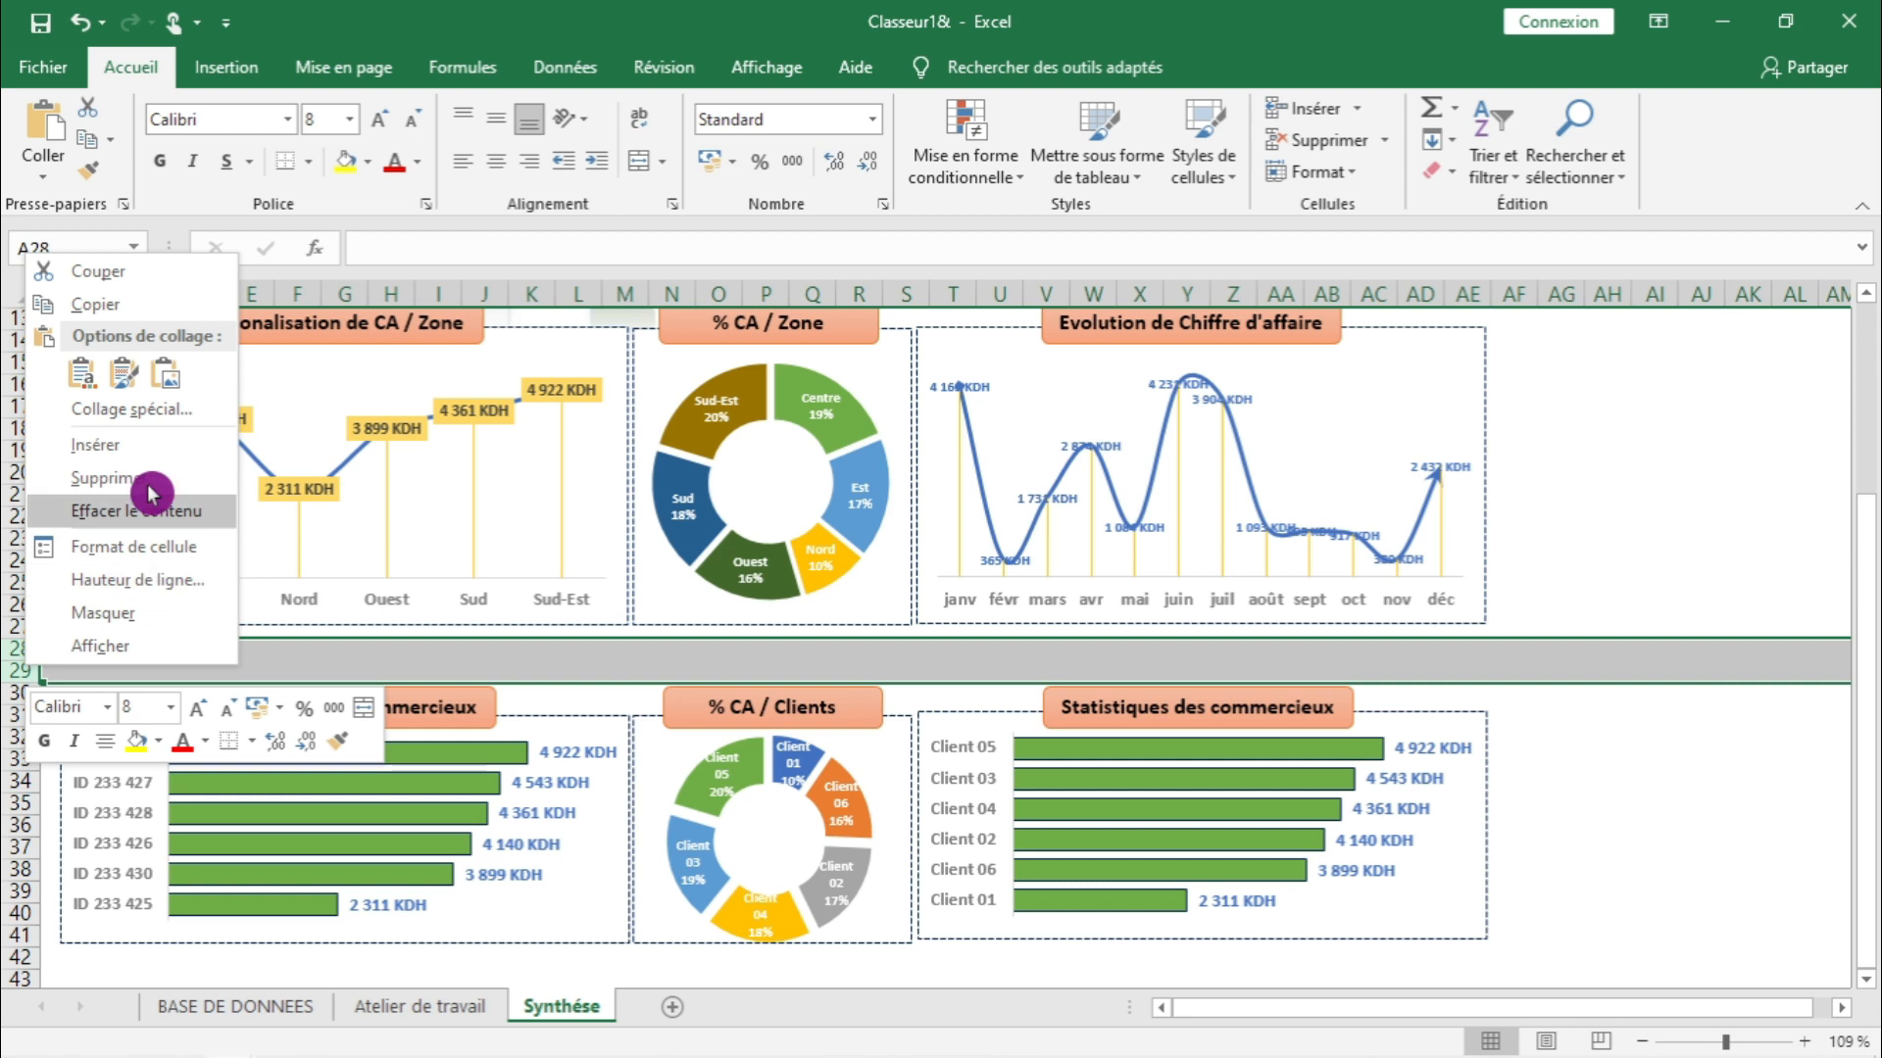
left_click(148, 480)
left_click(1054, 959)
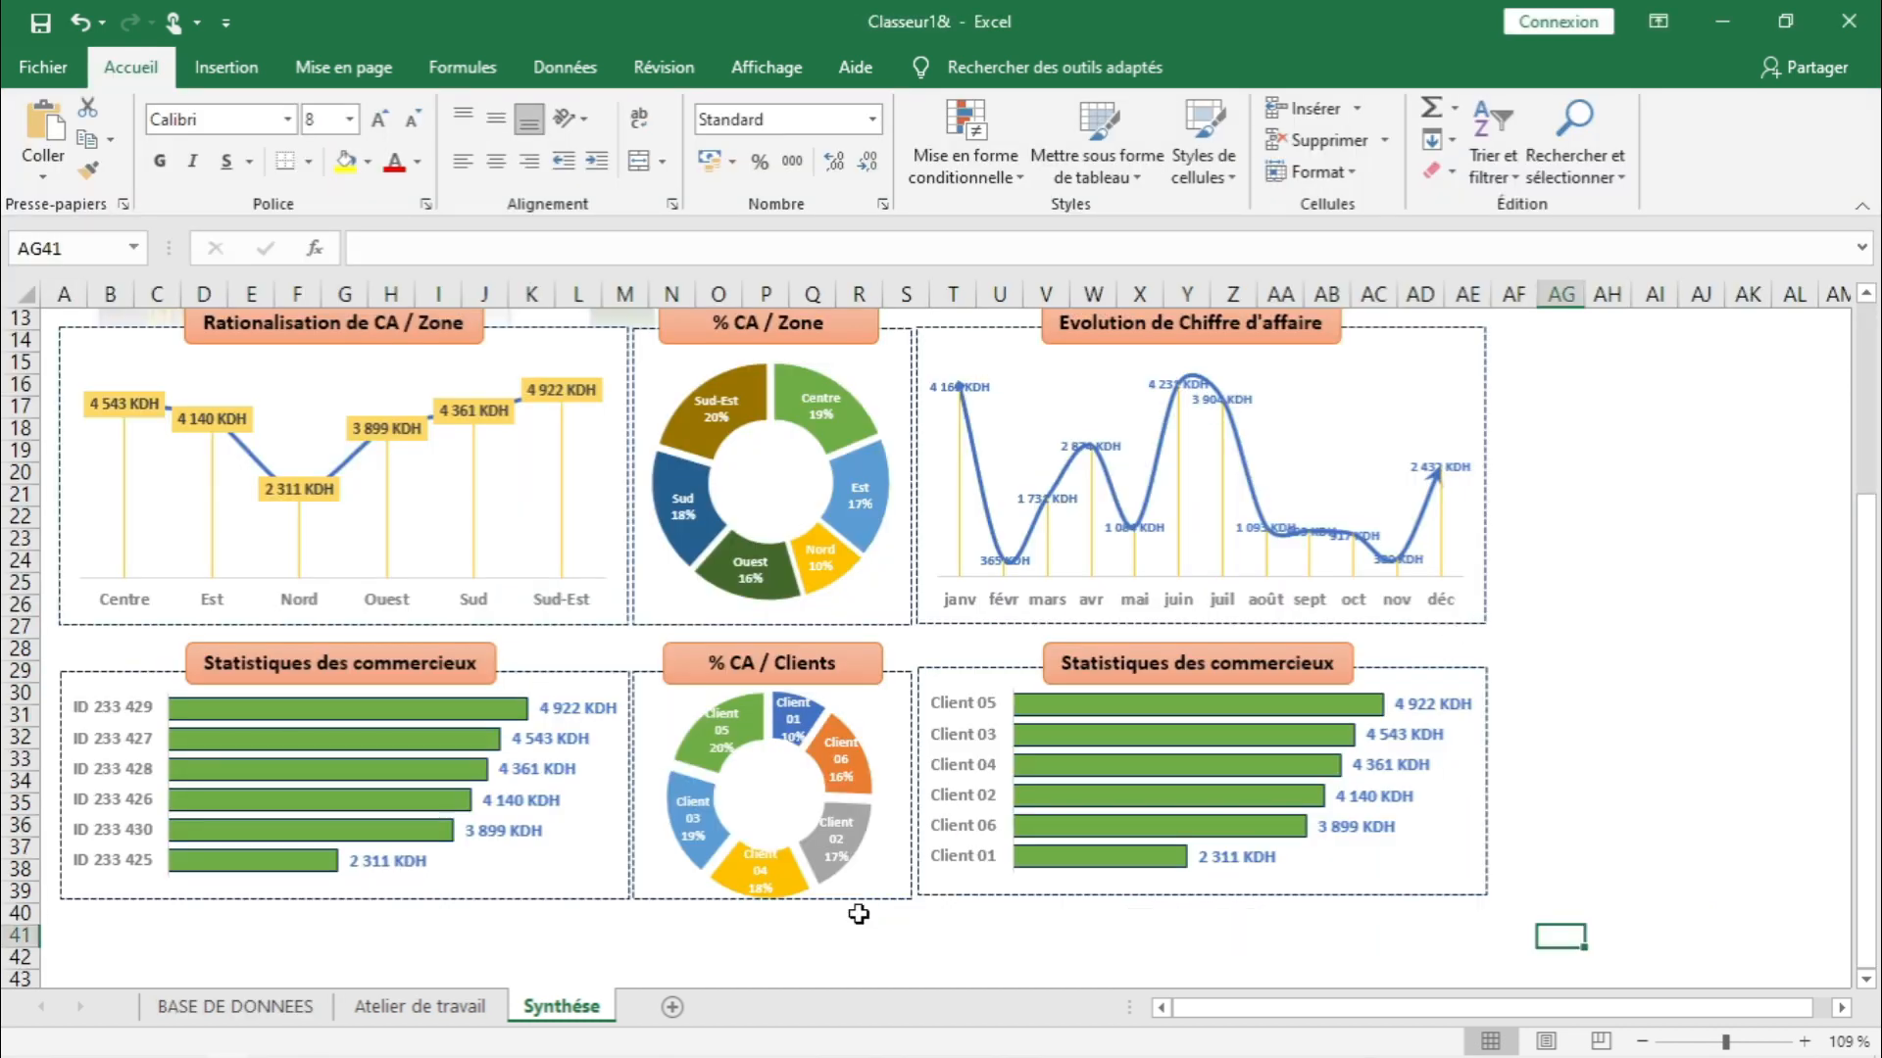
- Create a pivot table from 'BASE DE DONNEES'!$A$1:$J$160 on the existing sheet Atelier de travail at cell A61
left_click(411, 1016)
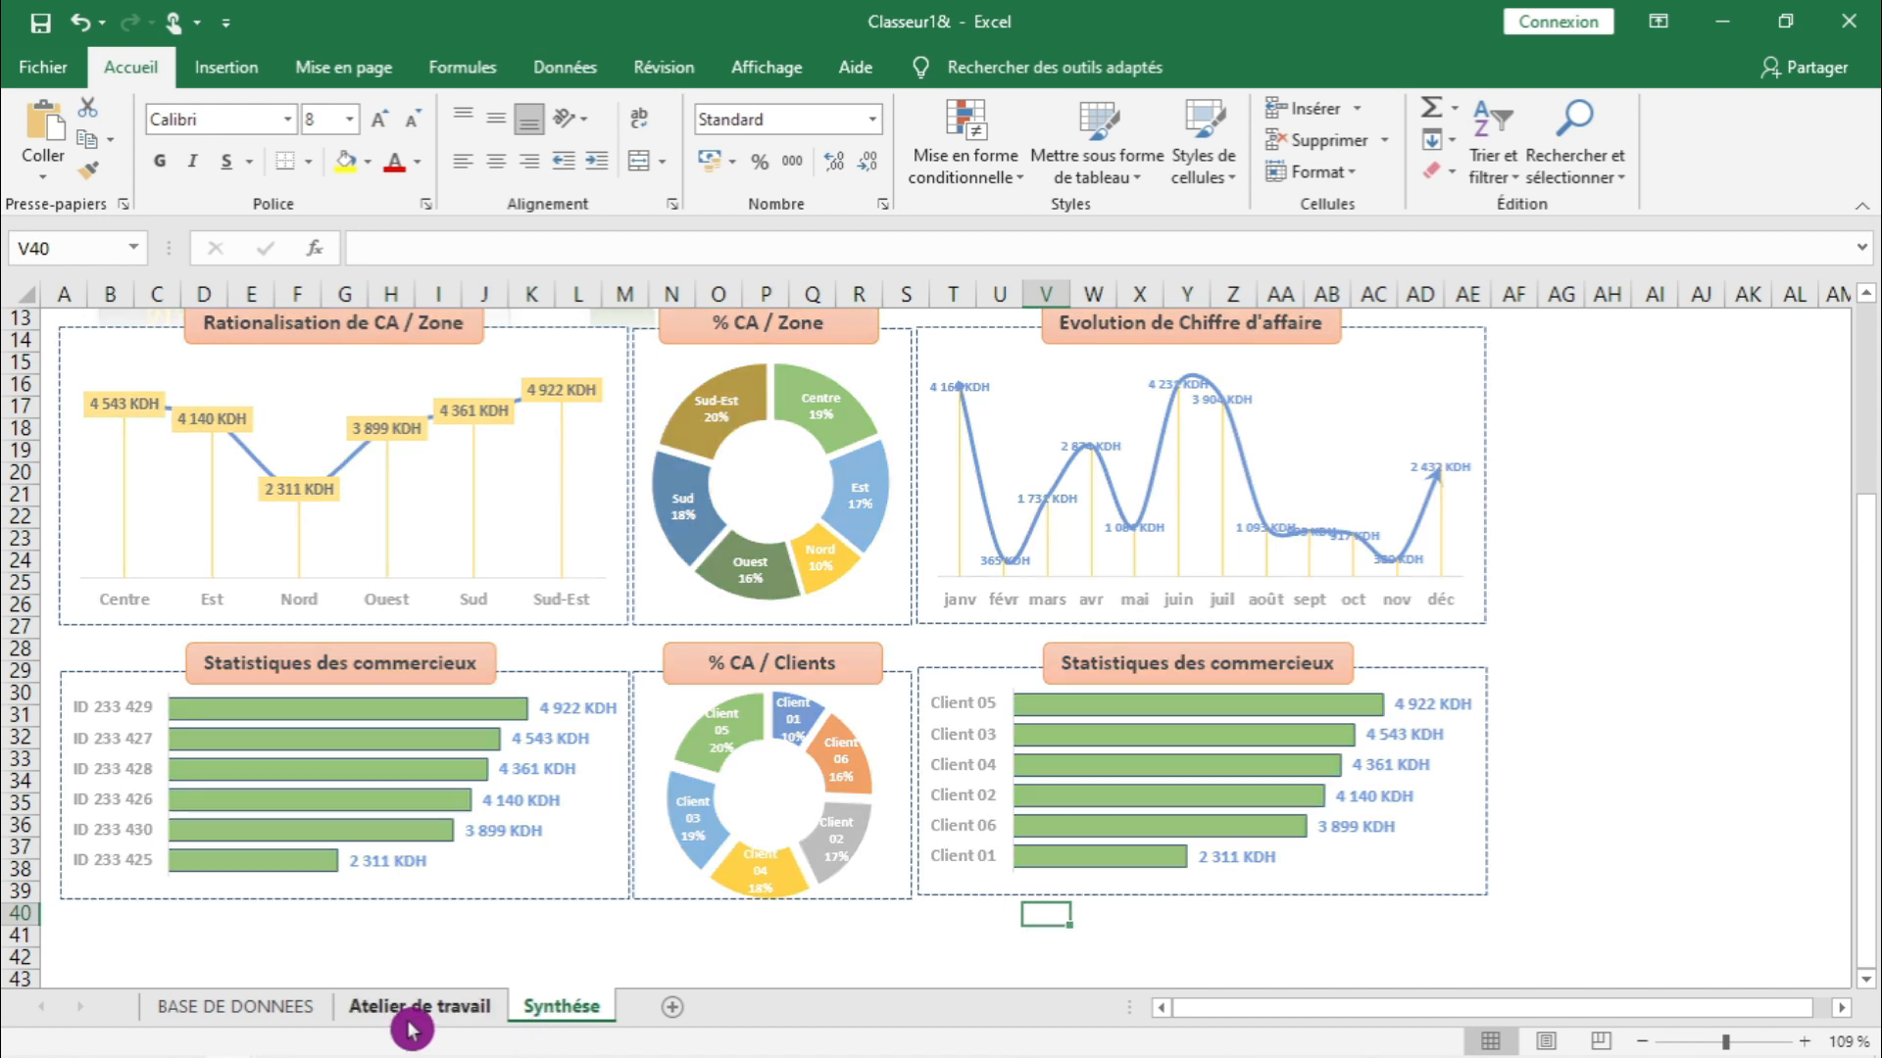
left_click(250, 1018)
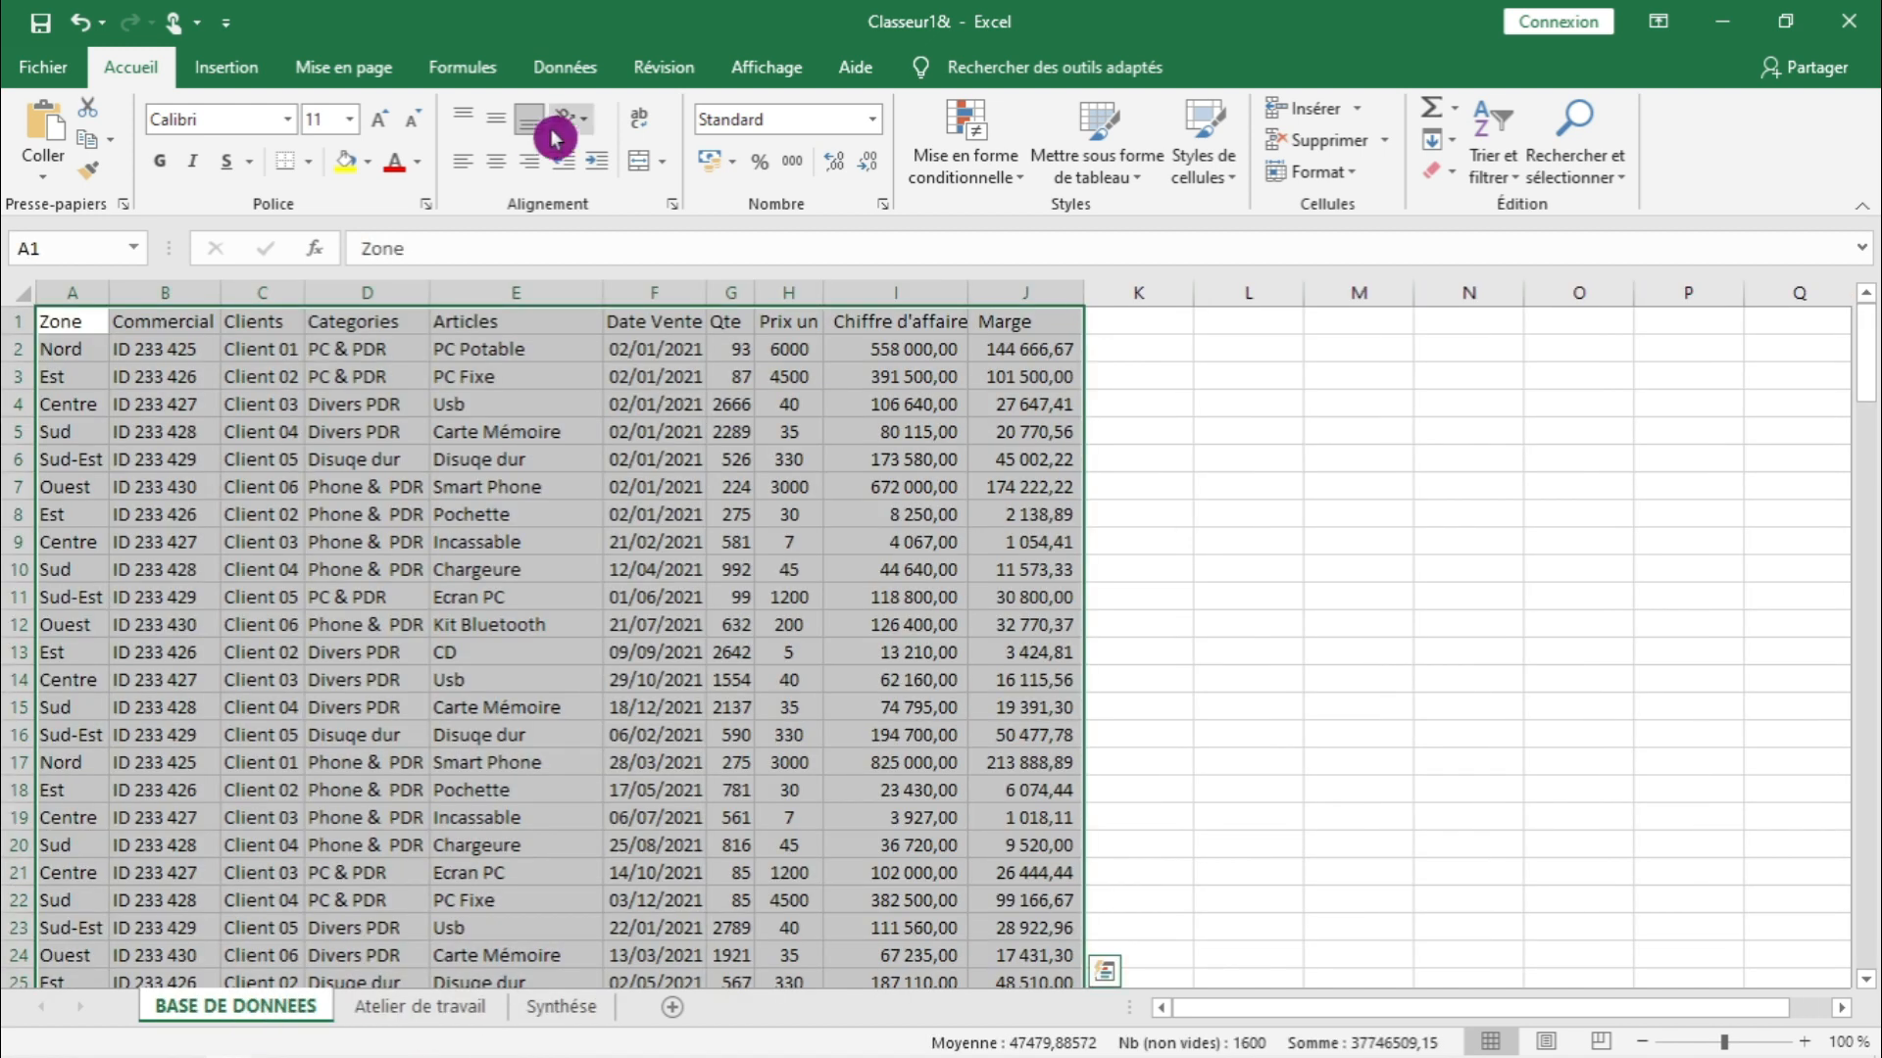
left_click(260, 78)
left_click(79, 168)
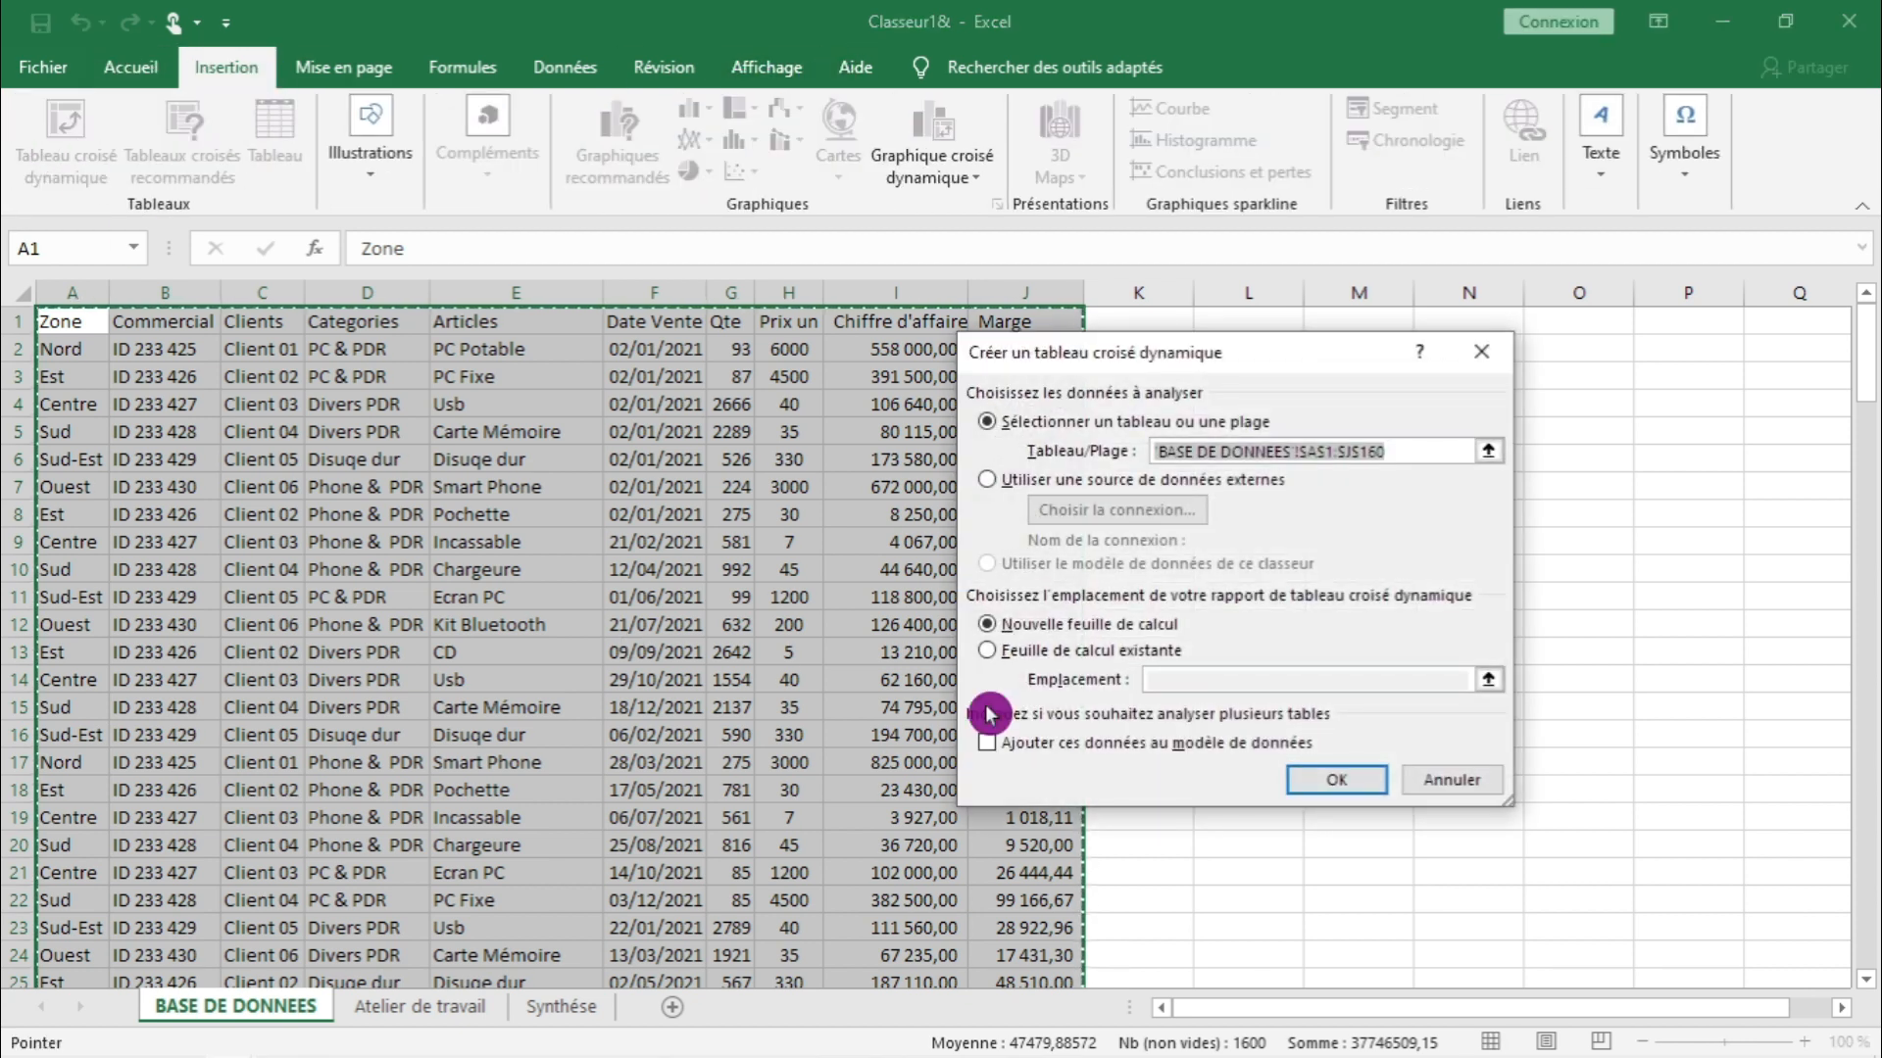
left_click(1127, 652)
left_click(1482, 682)
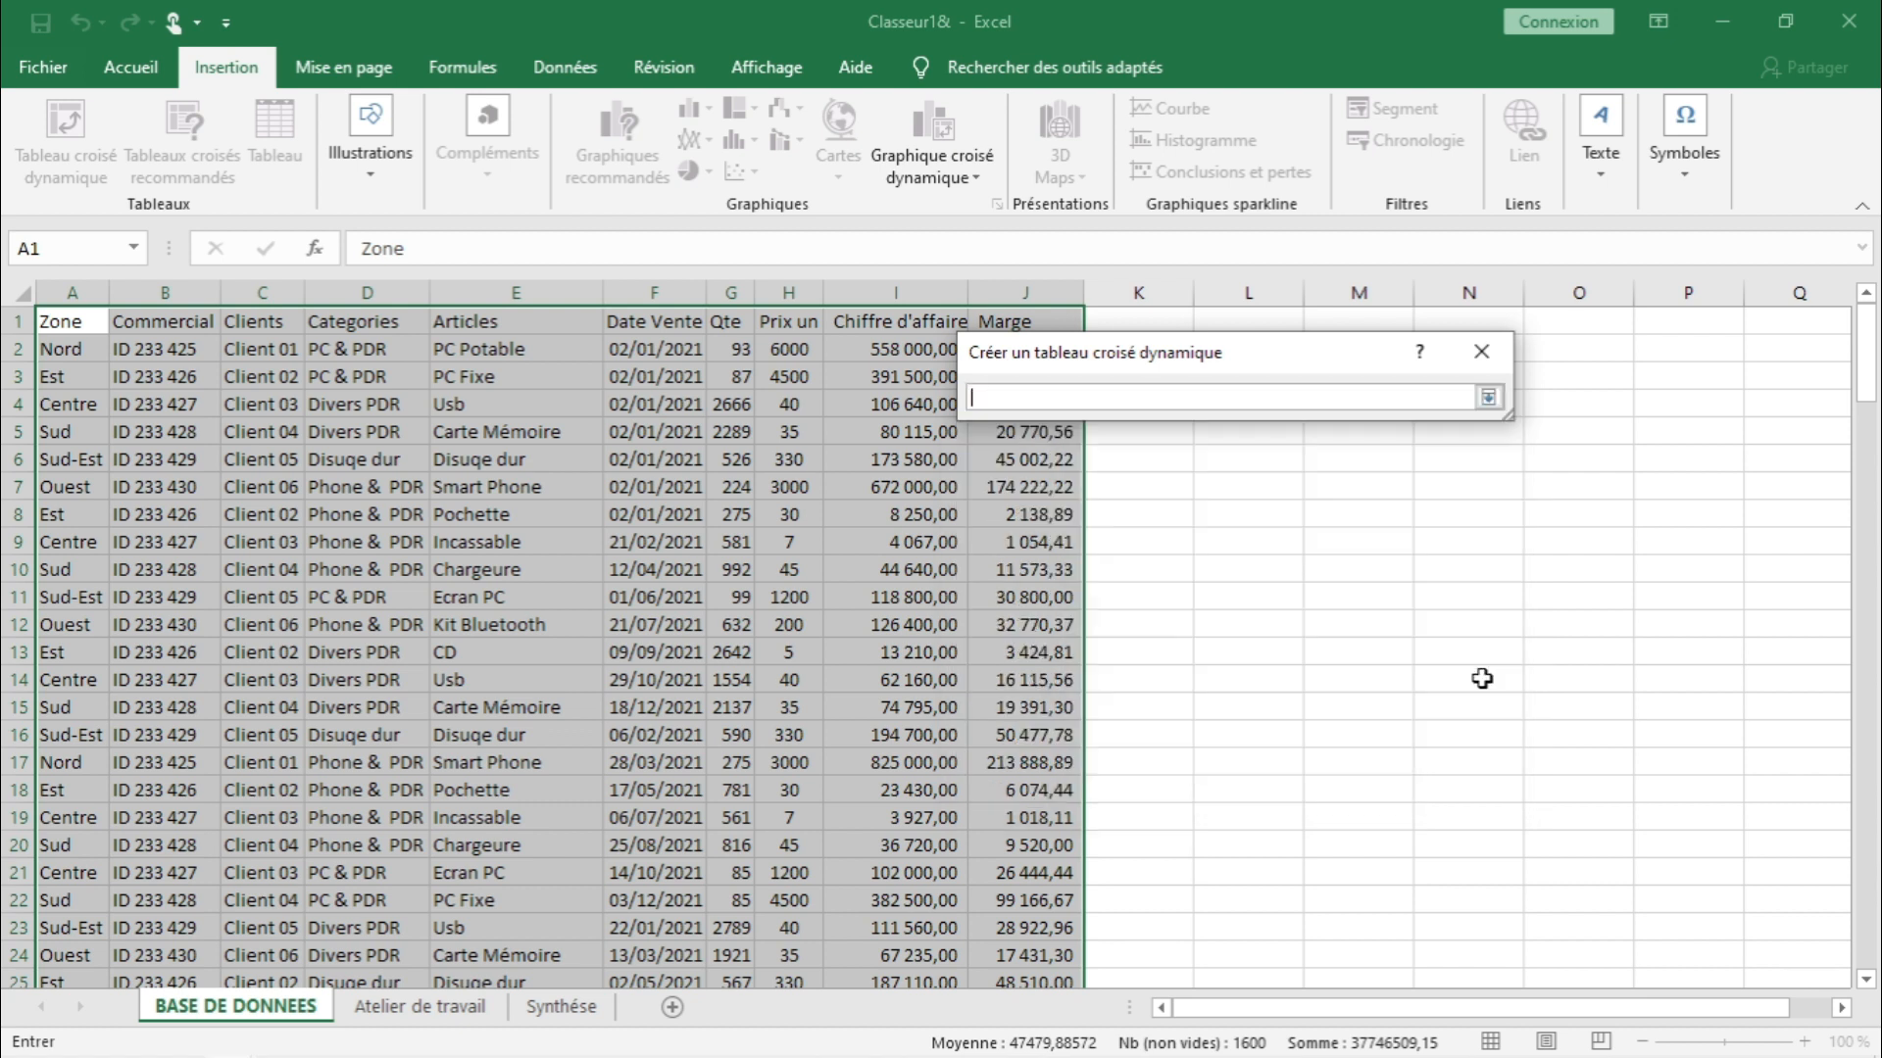
left_click(437, 1014)
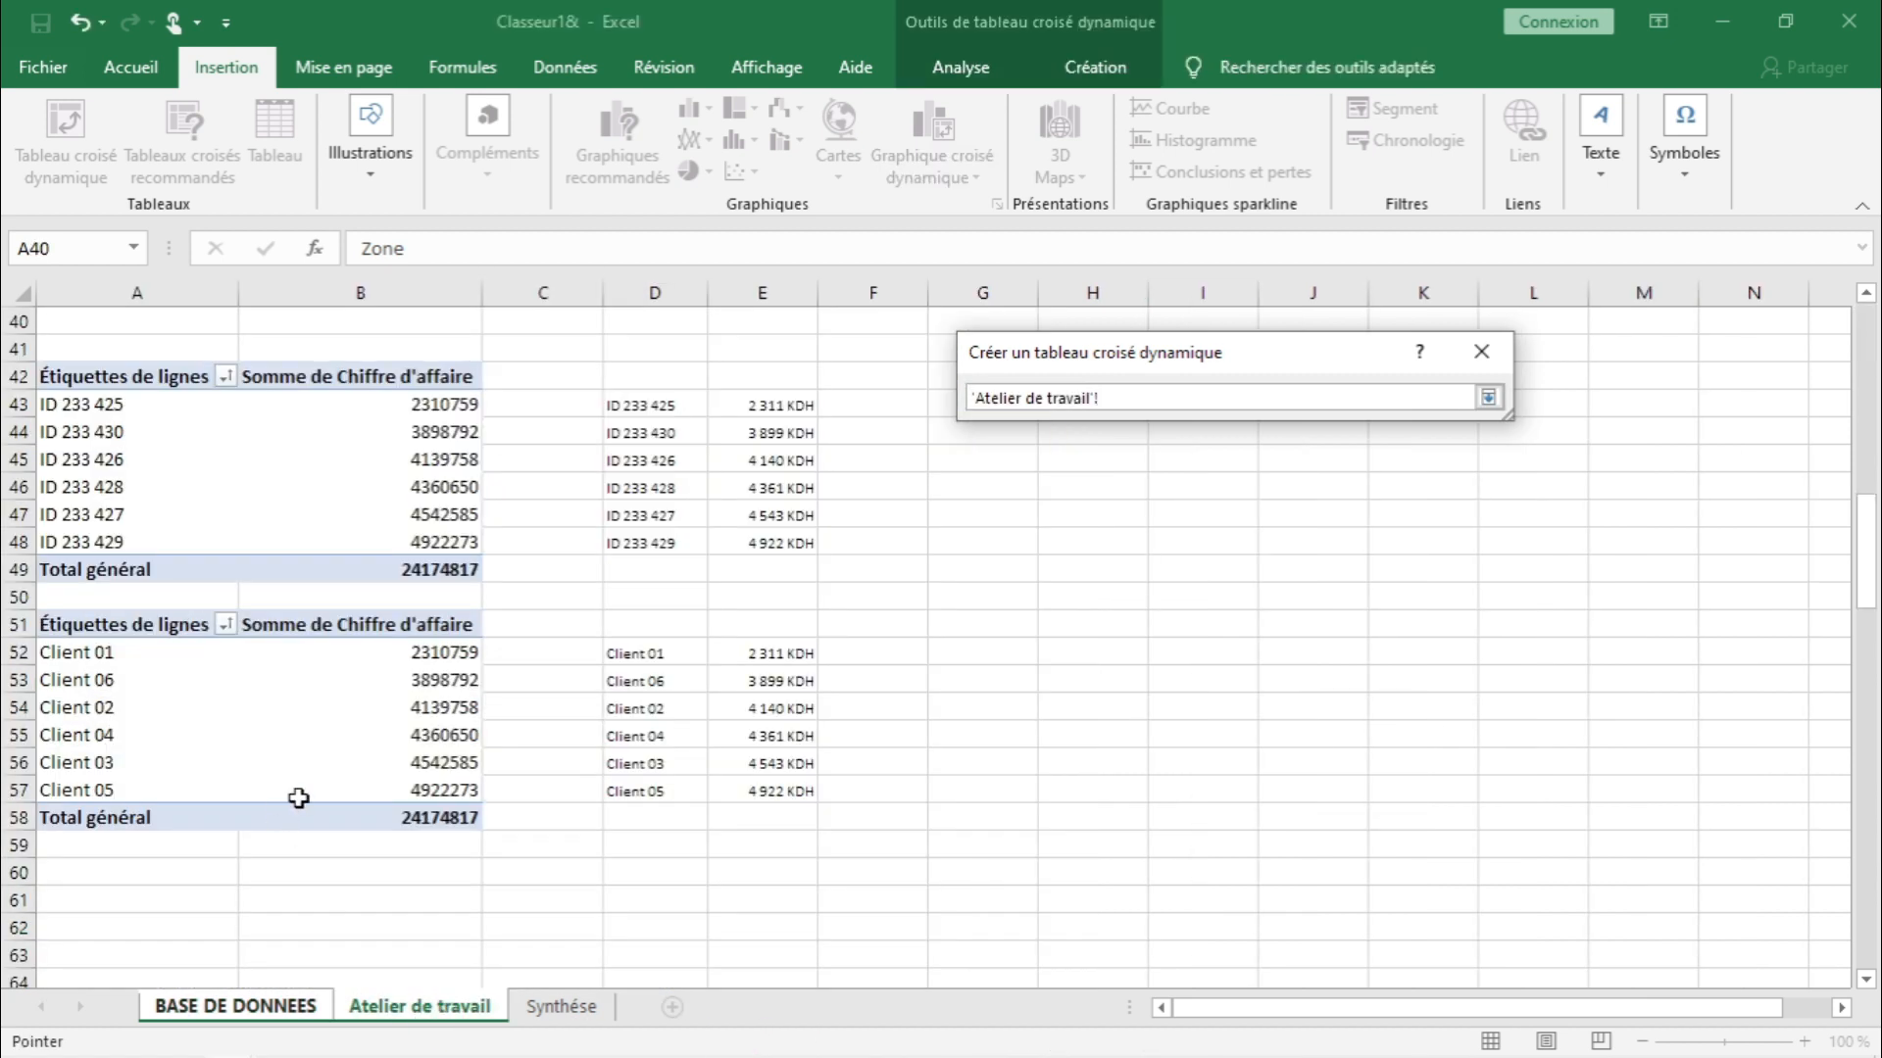
left_click(109, 899)
left_click(1488, 397)
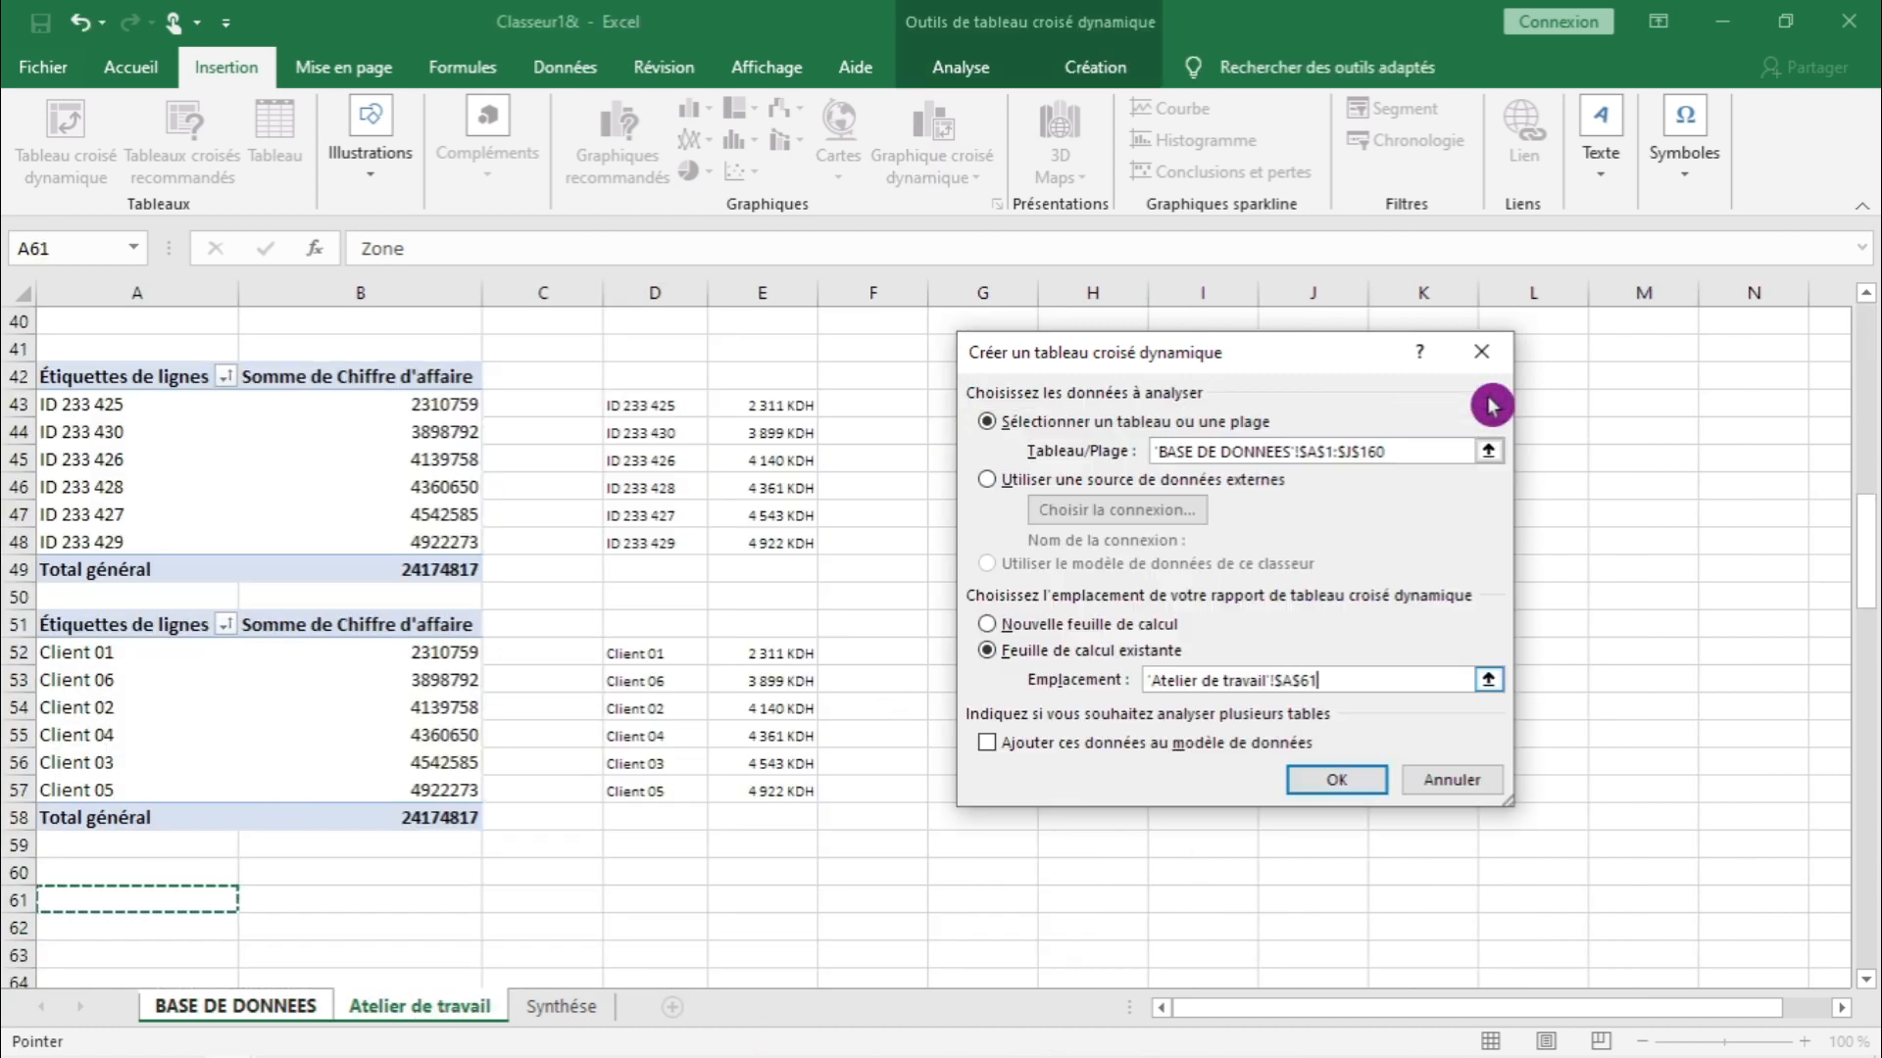
left_click(1328, 780)
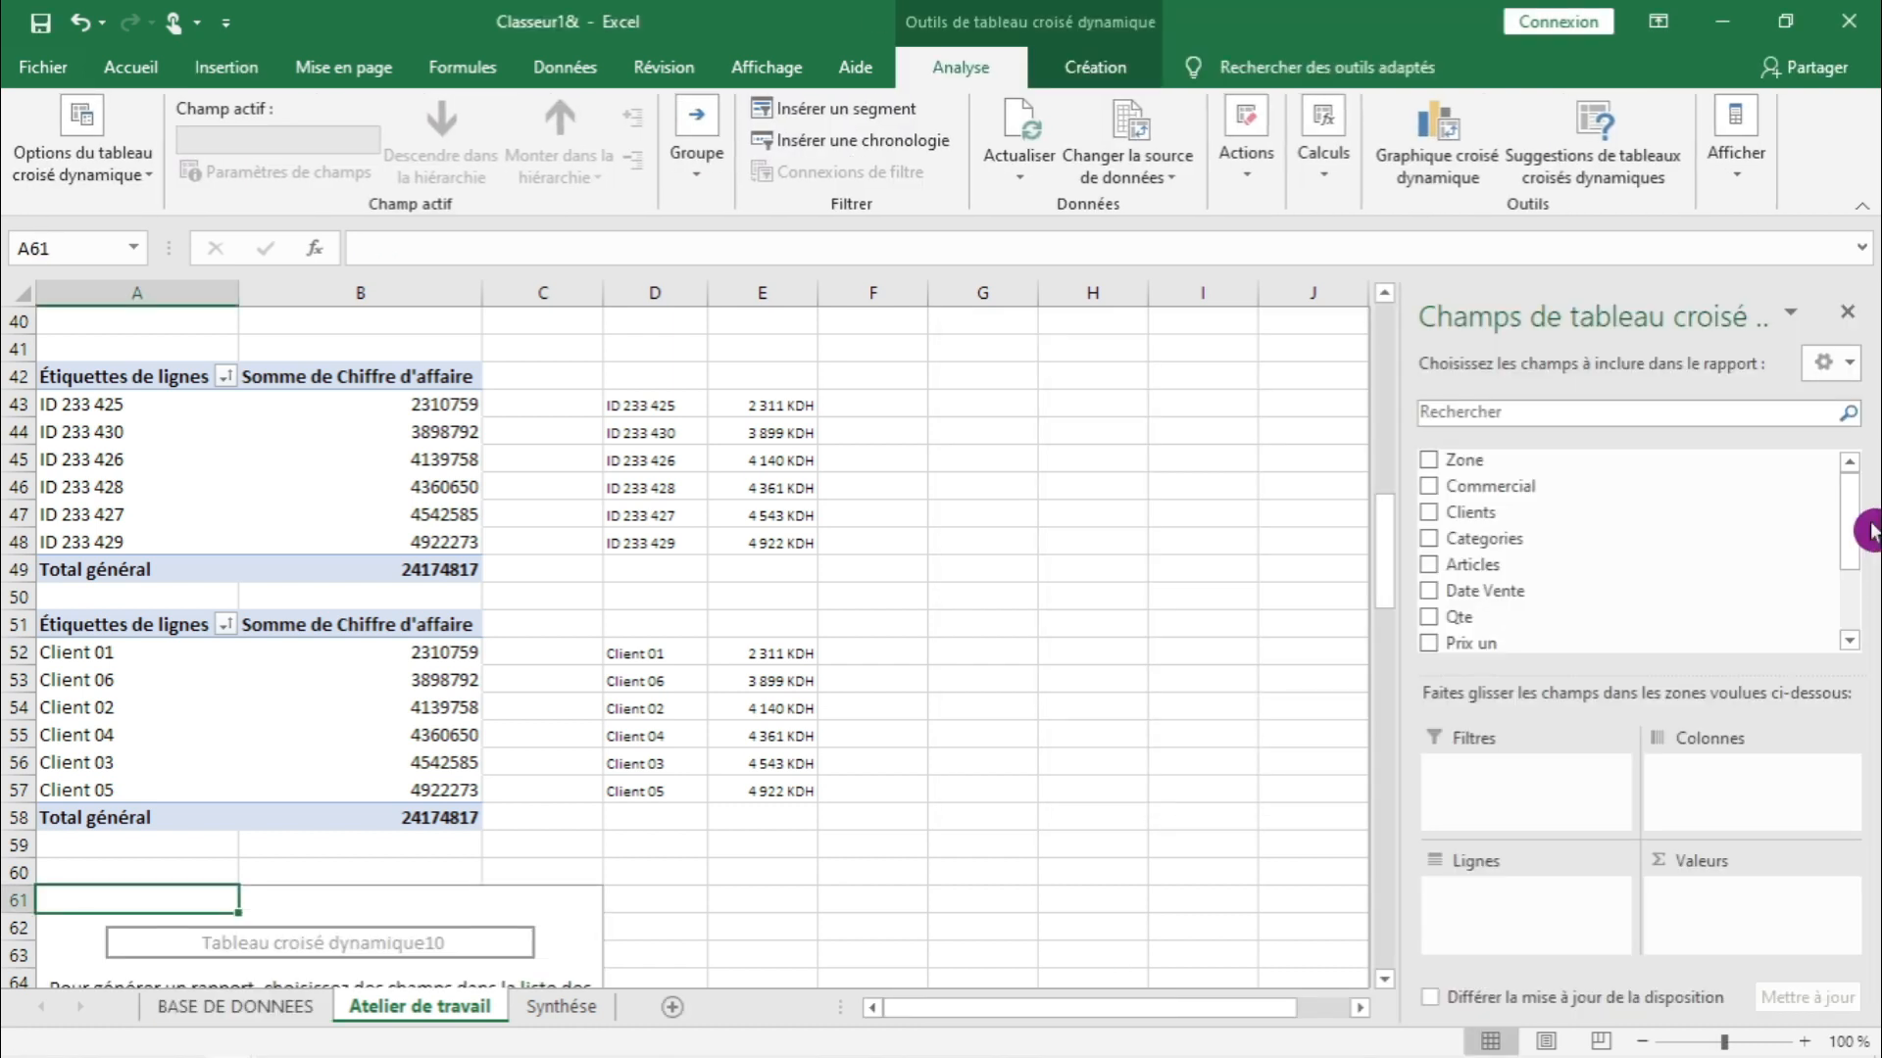
- Lay out the new pivot table with Categories as rows and the sum of Chiffre d'affaire as values
left_click(1846, 312)
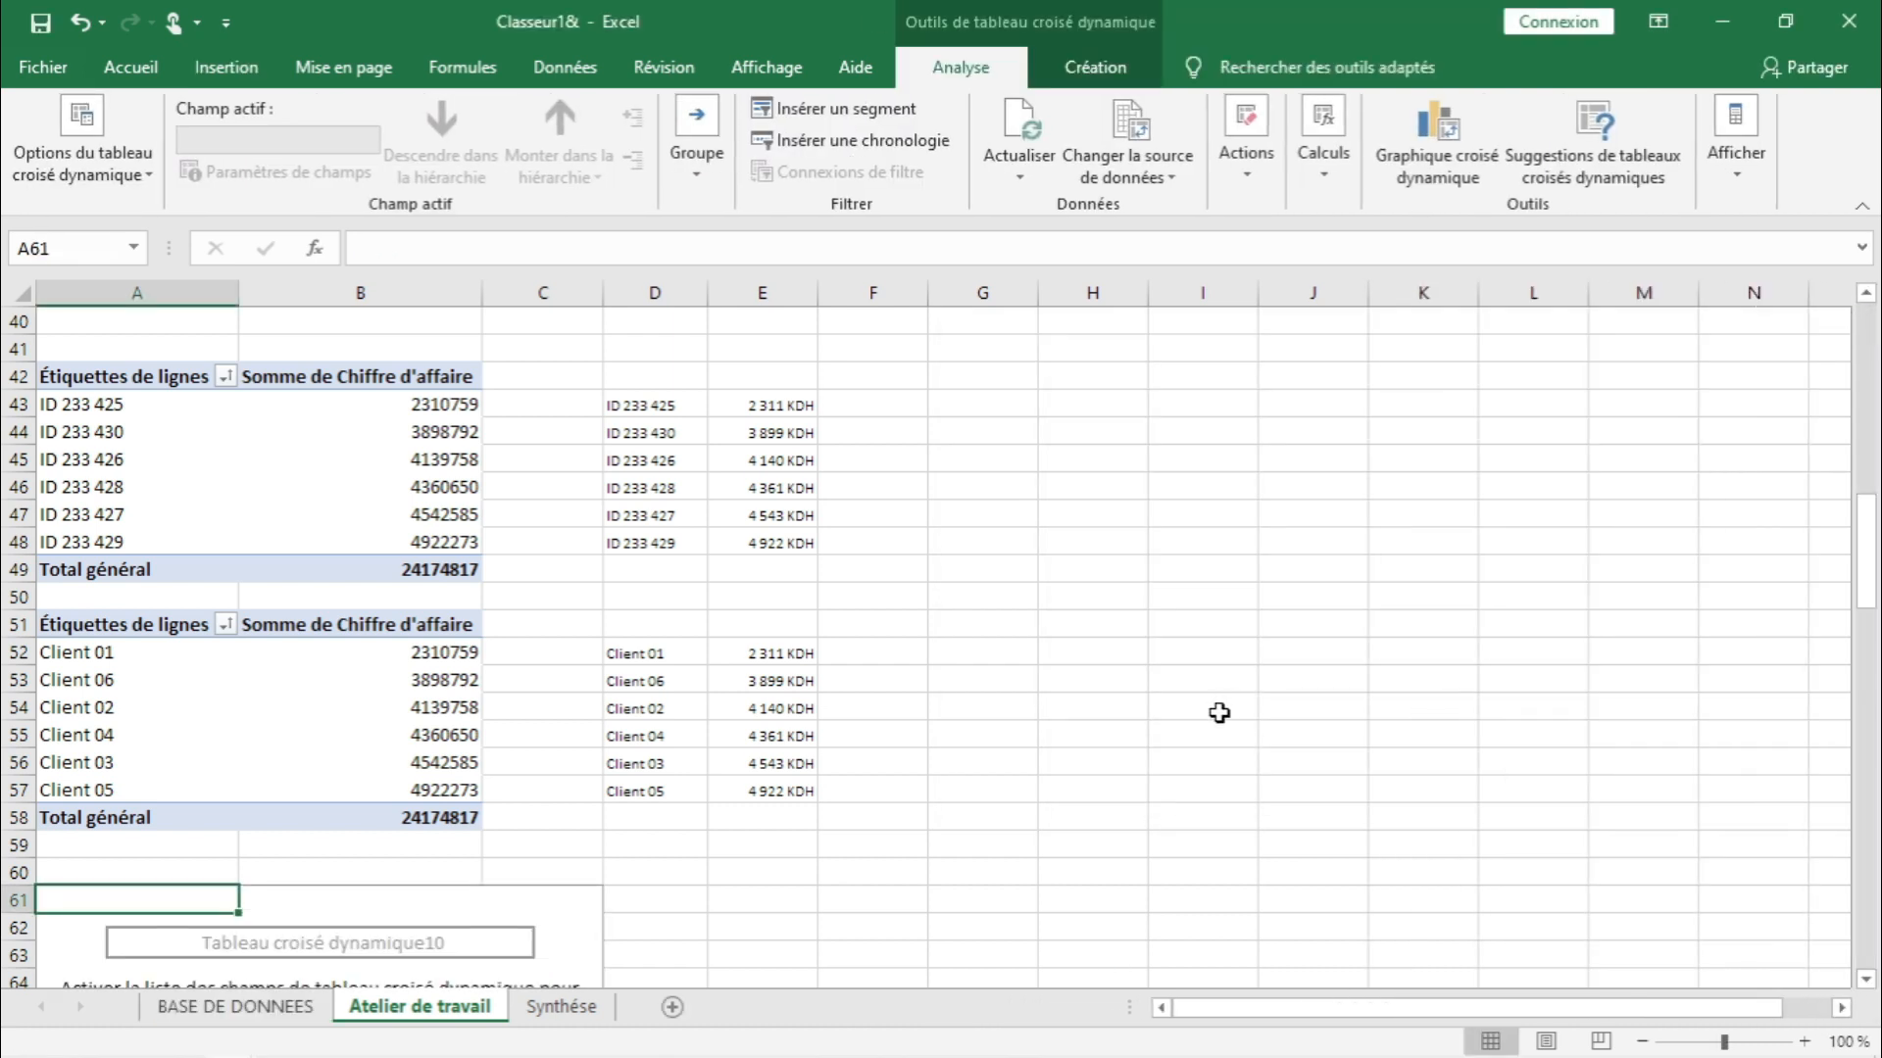
left_click_drag(1845, 592, 1872, 673)
left_click(275, 579)
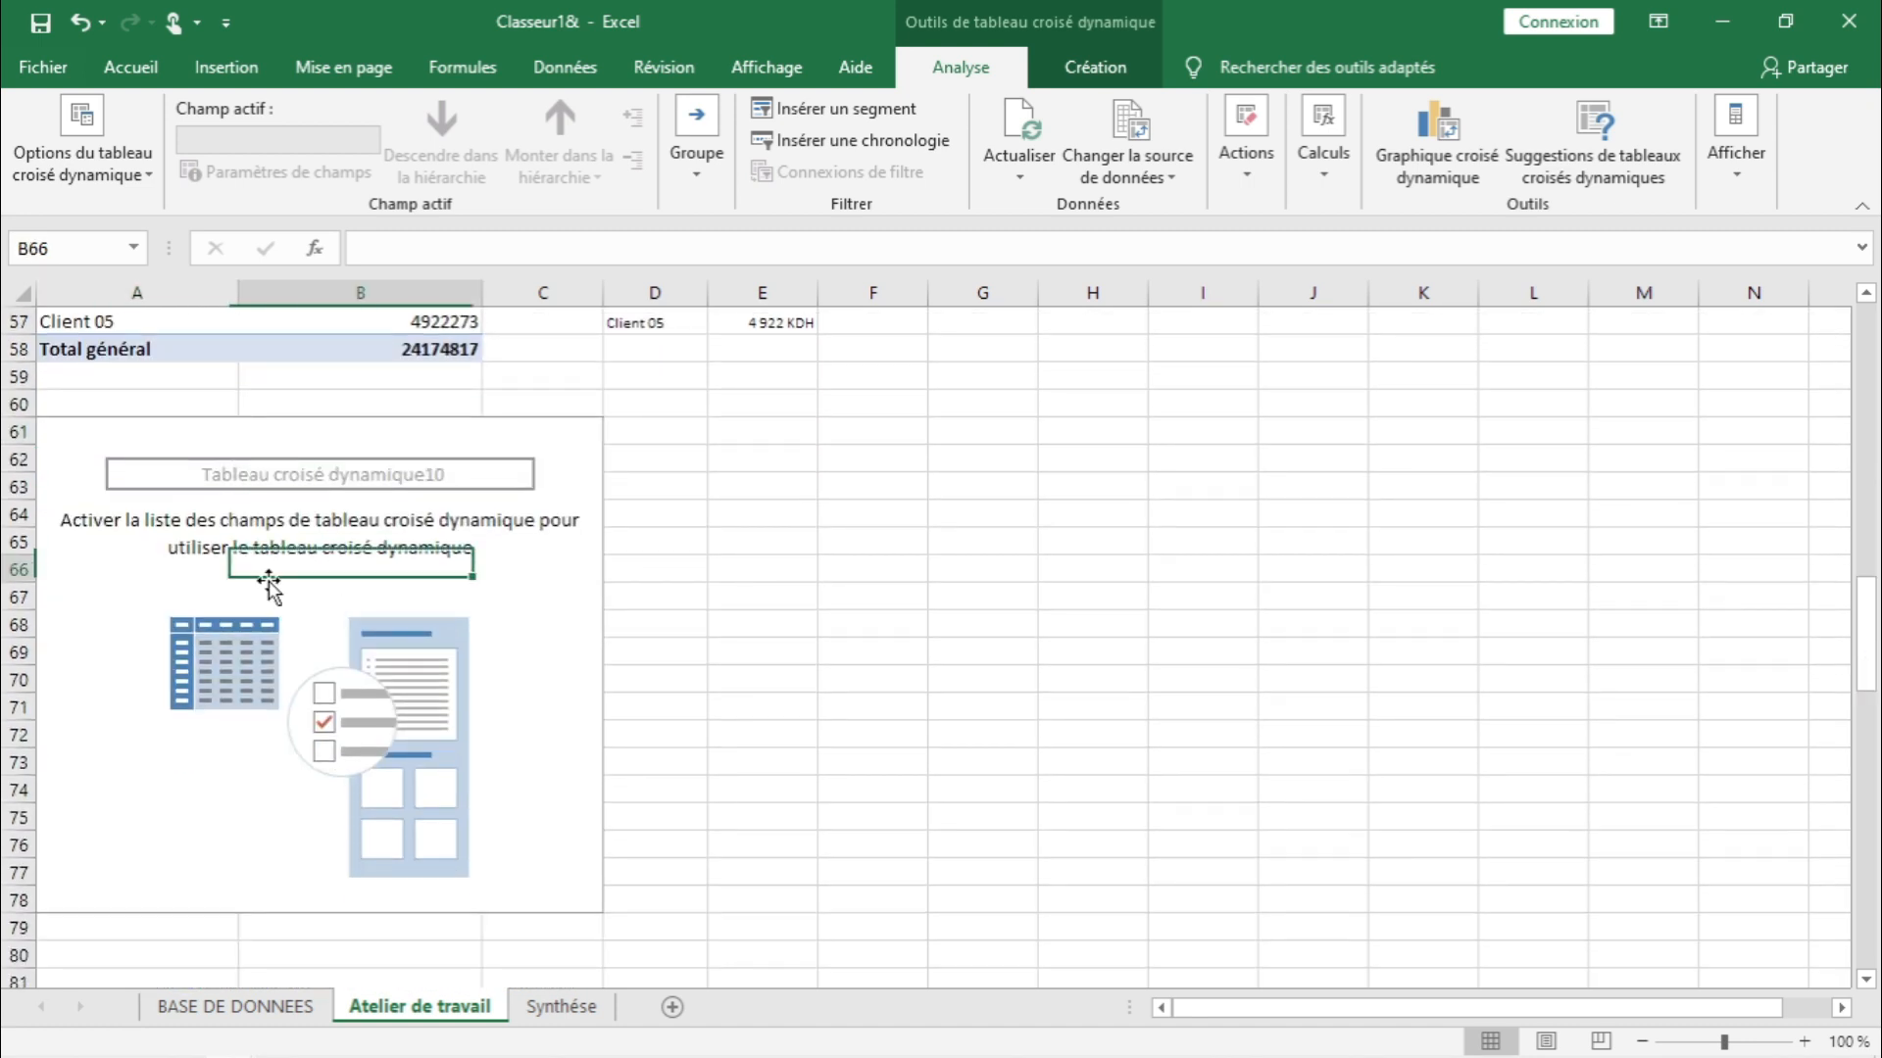
left_click(1743, 205)
left_click(1693, 231)
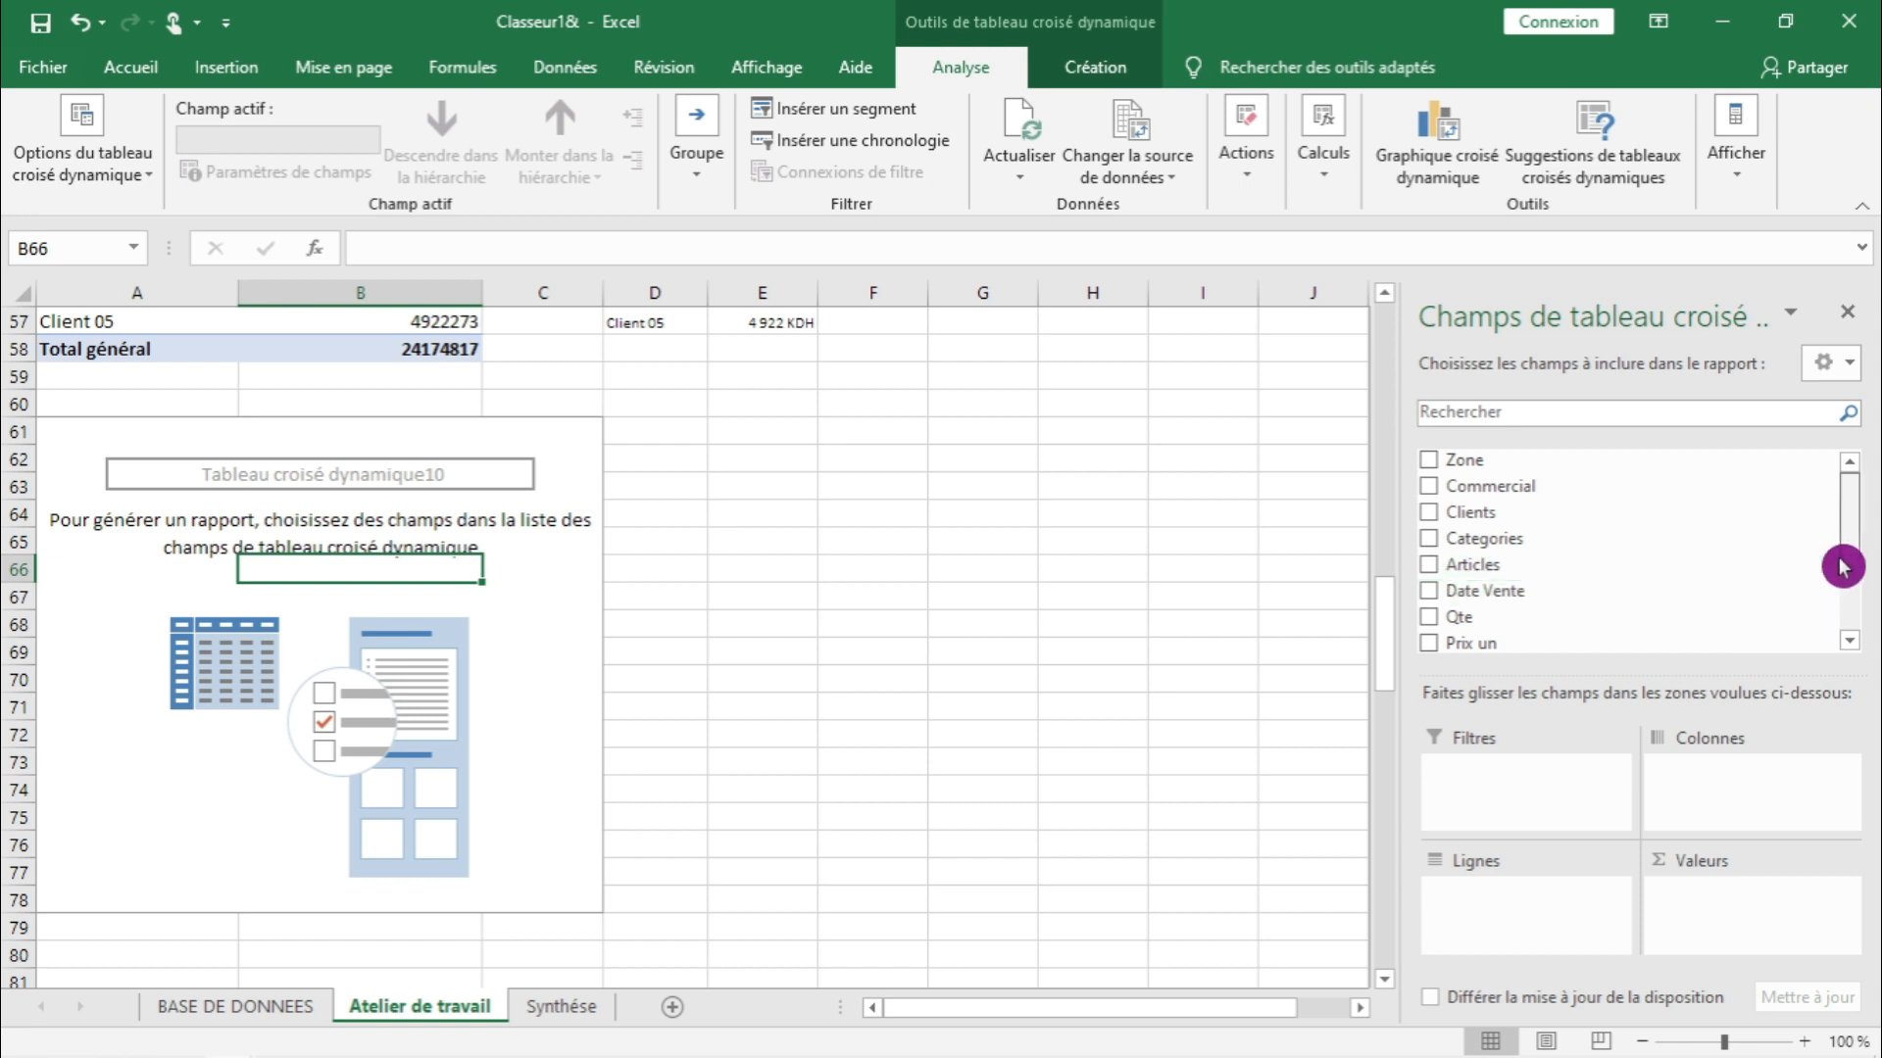
mouse_move(1843, 564)
left_mouse_down()
mouse_move(1847, 603)
mouse_move(1844, 539)
left_mouse_up()
left_click_drag(1535, 542, 1531, 912)
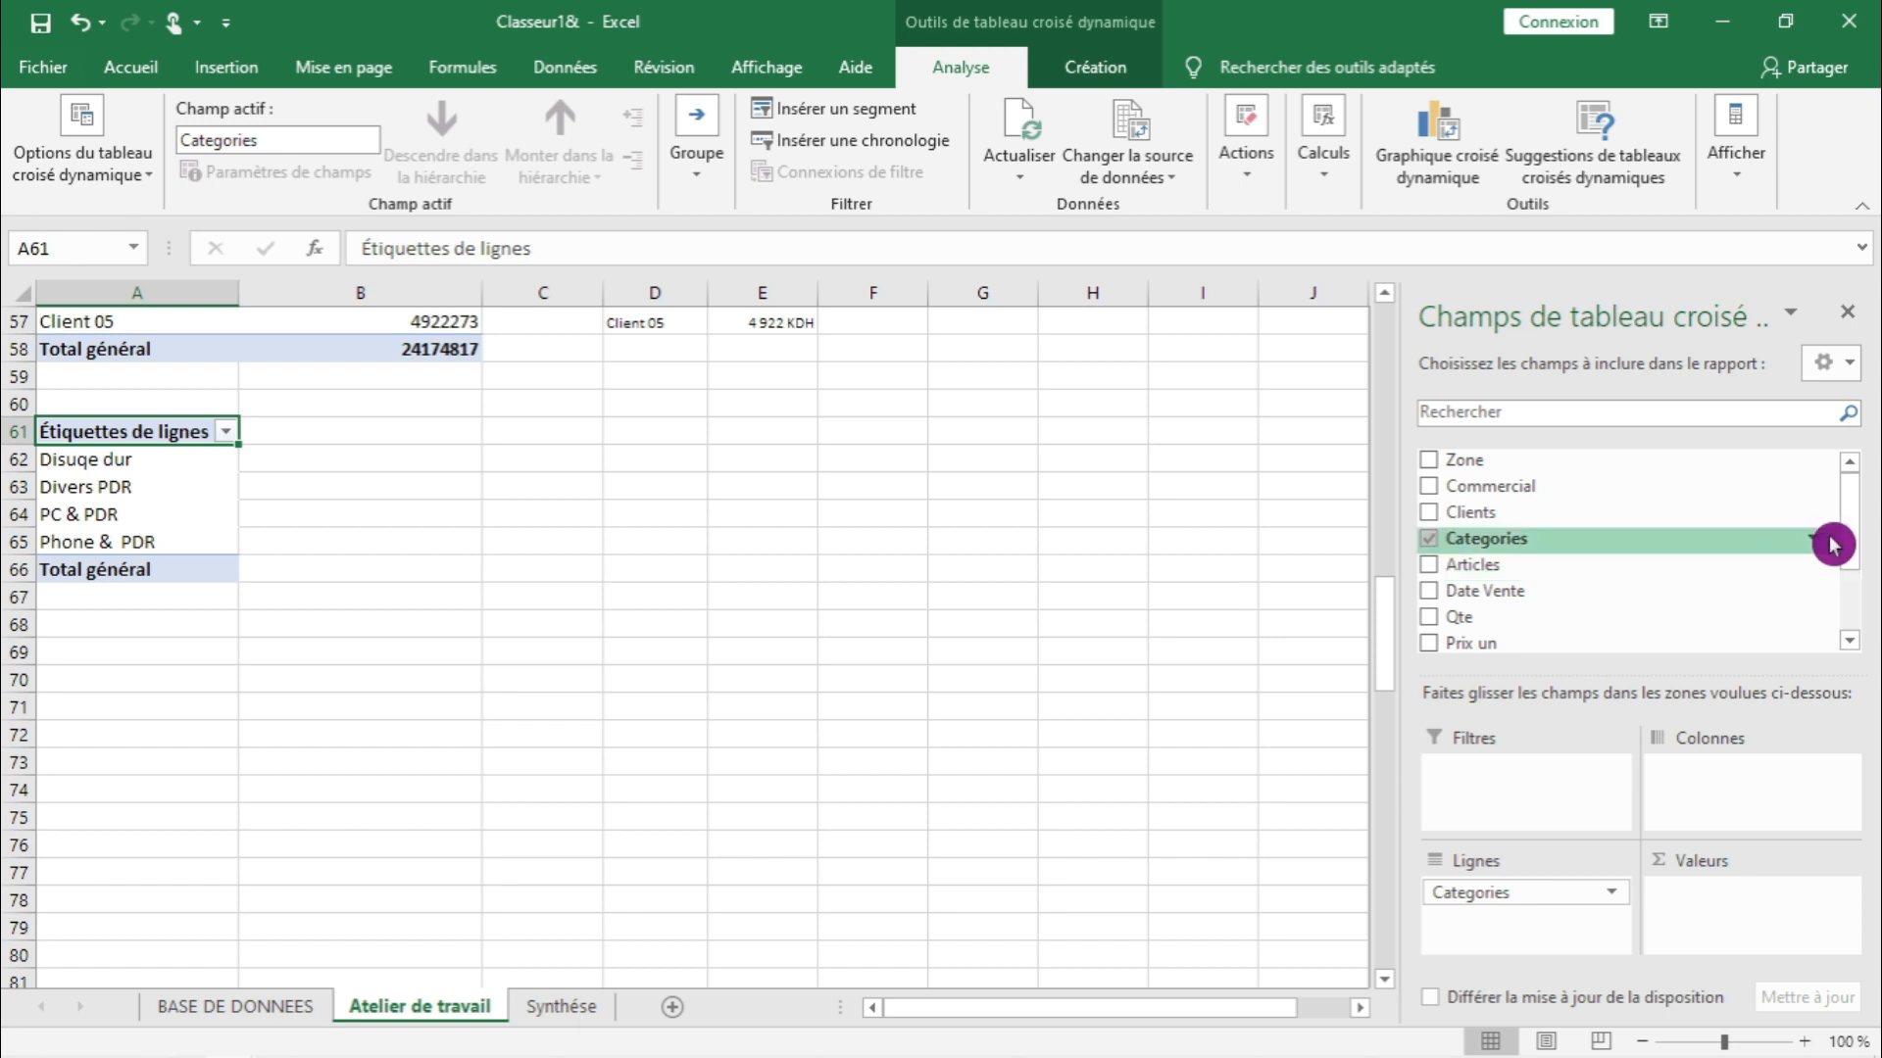
left_click_drag(1851, 550, 1855, 600)
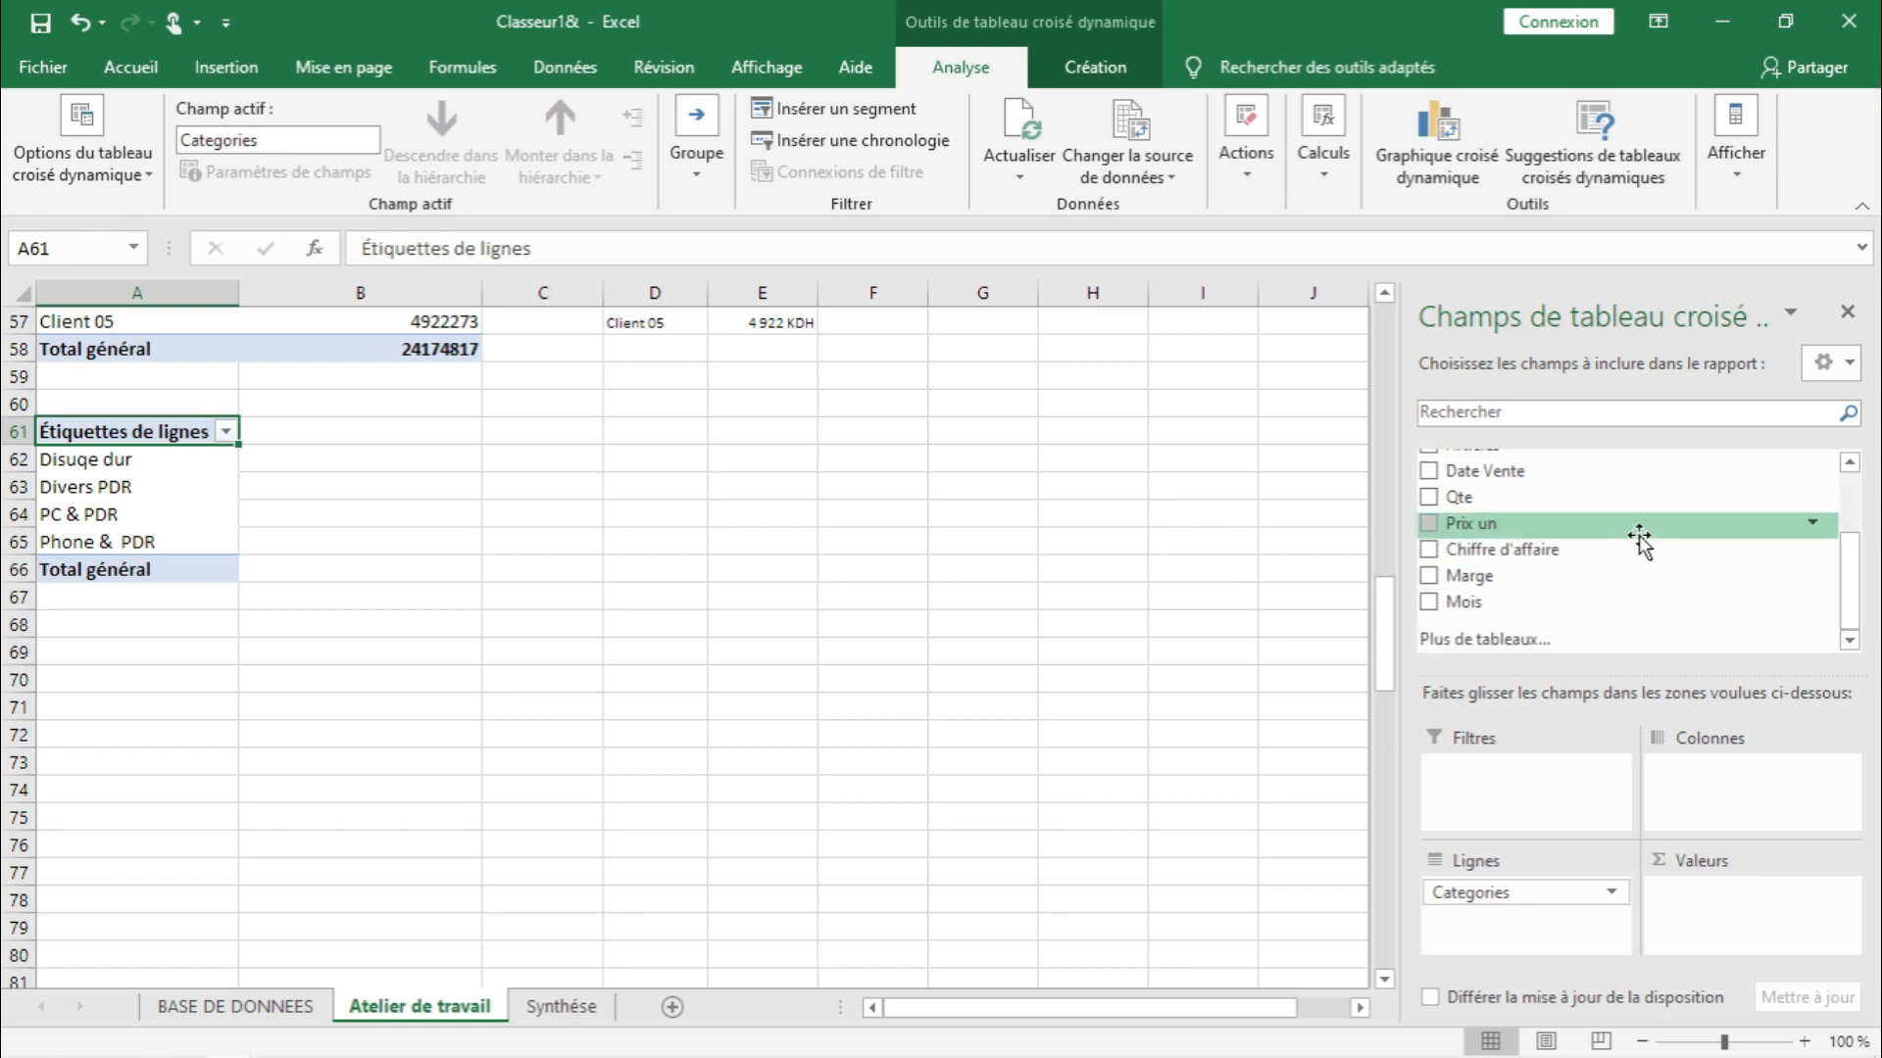
left_click_drag(1636, 551, 1705, 906)
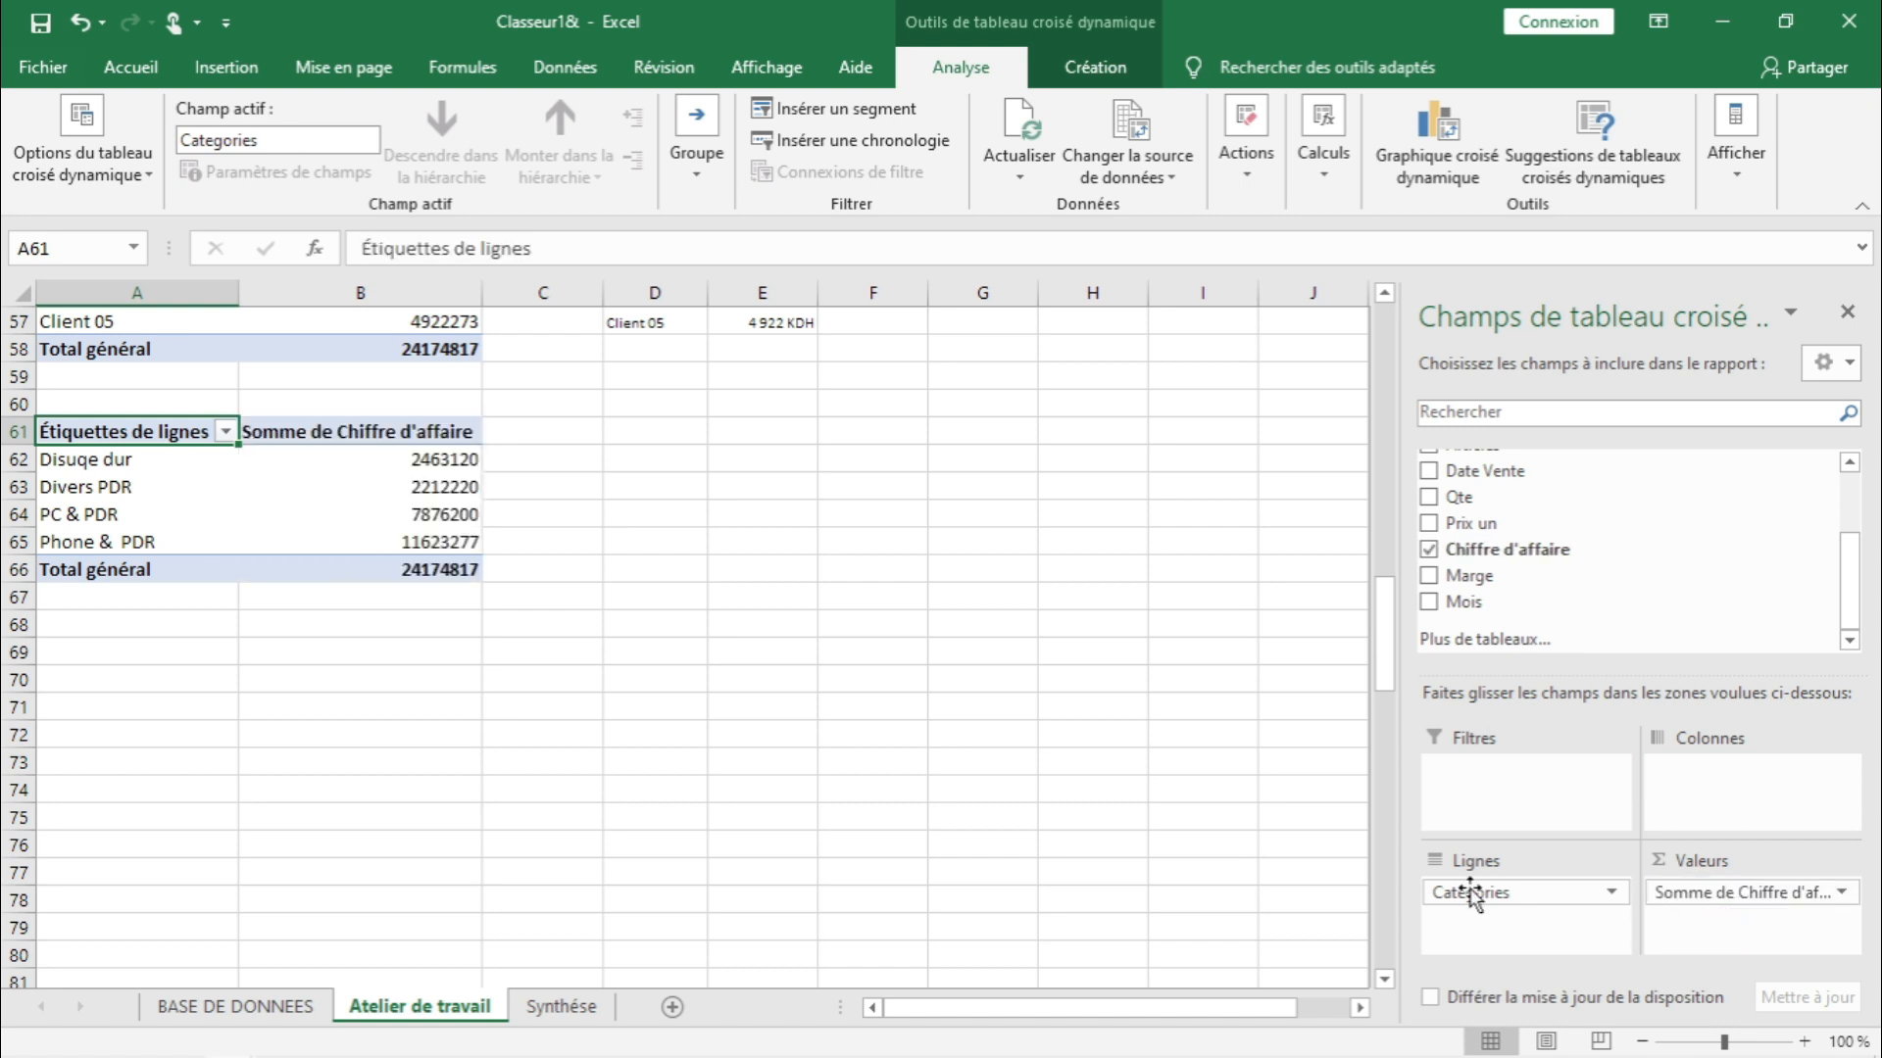
left_click(1147, 812)
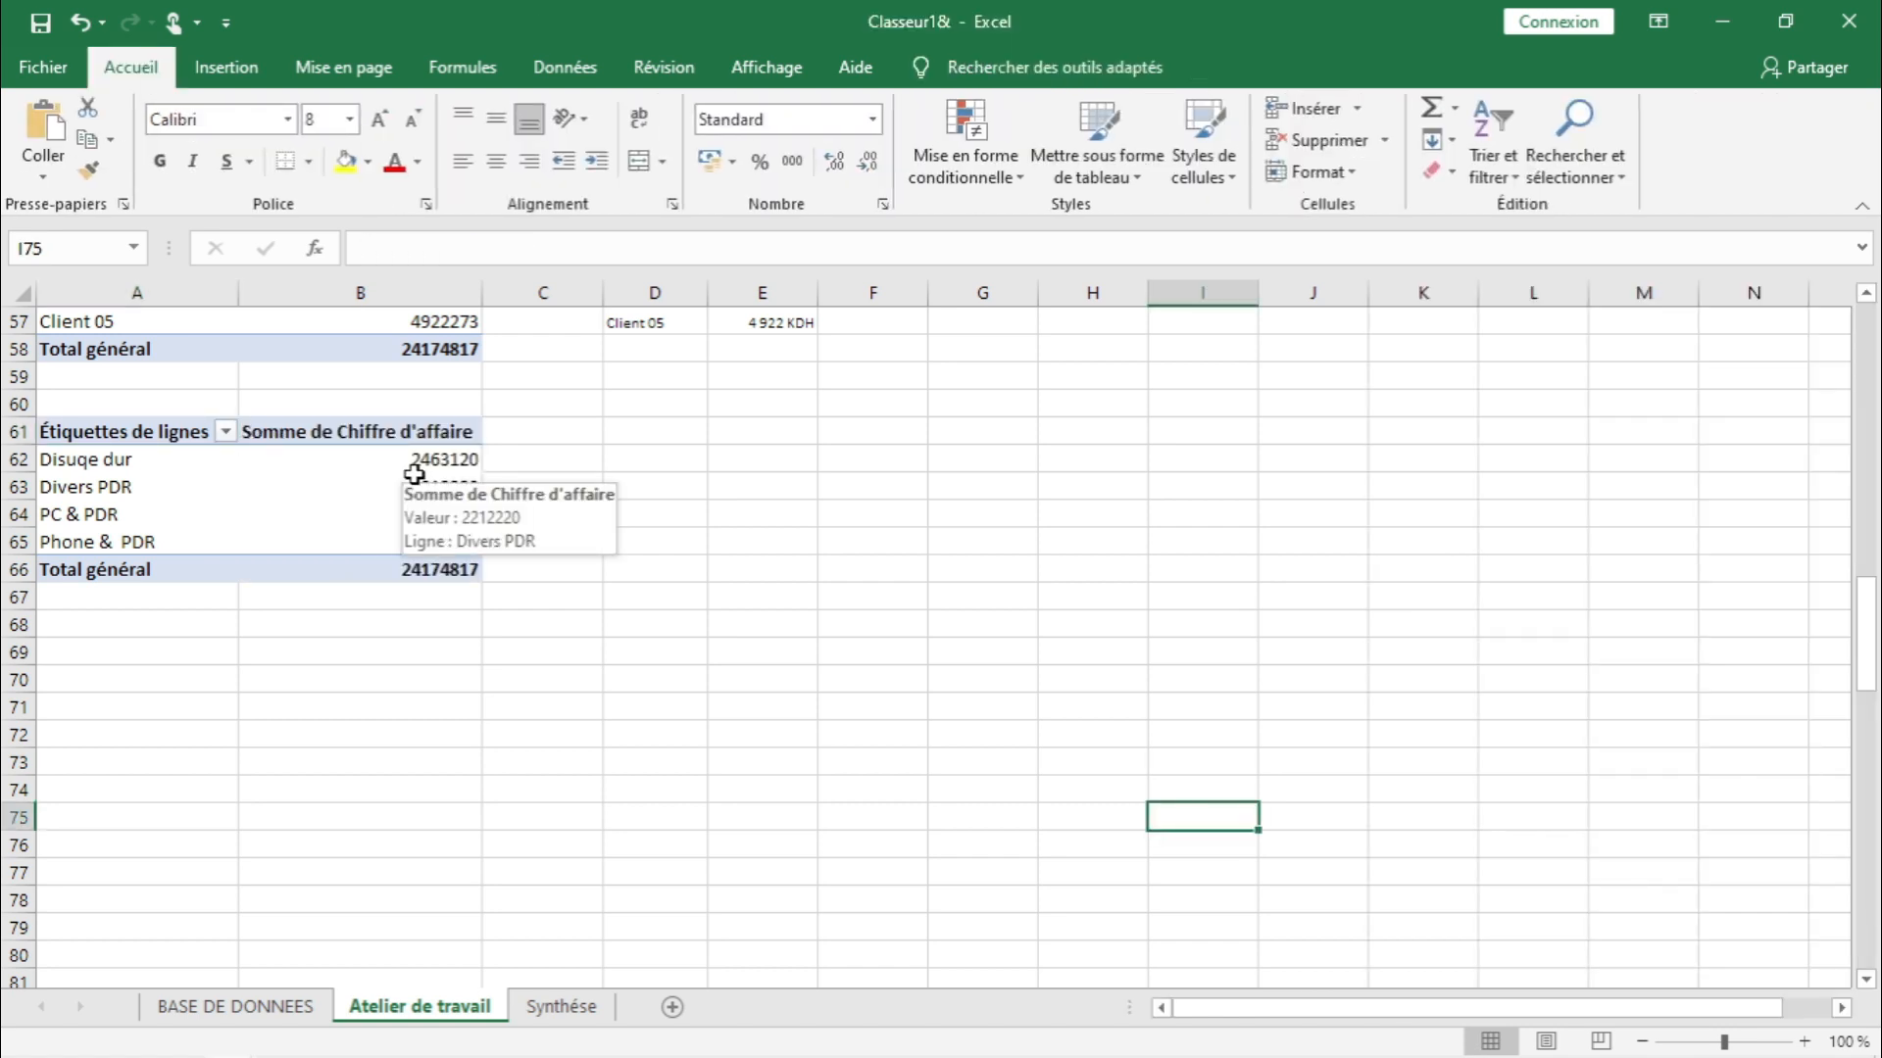
- Display the category pivot table's Chiffre d'affaire values as % du total de la colonne
left_click(413, 459)
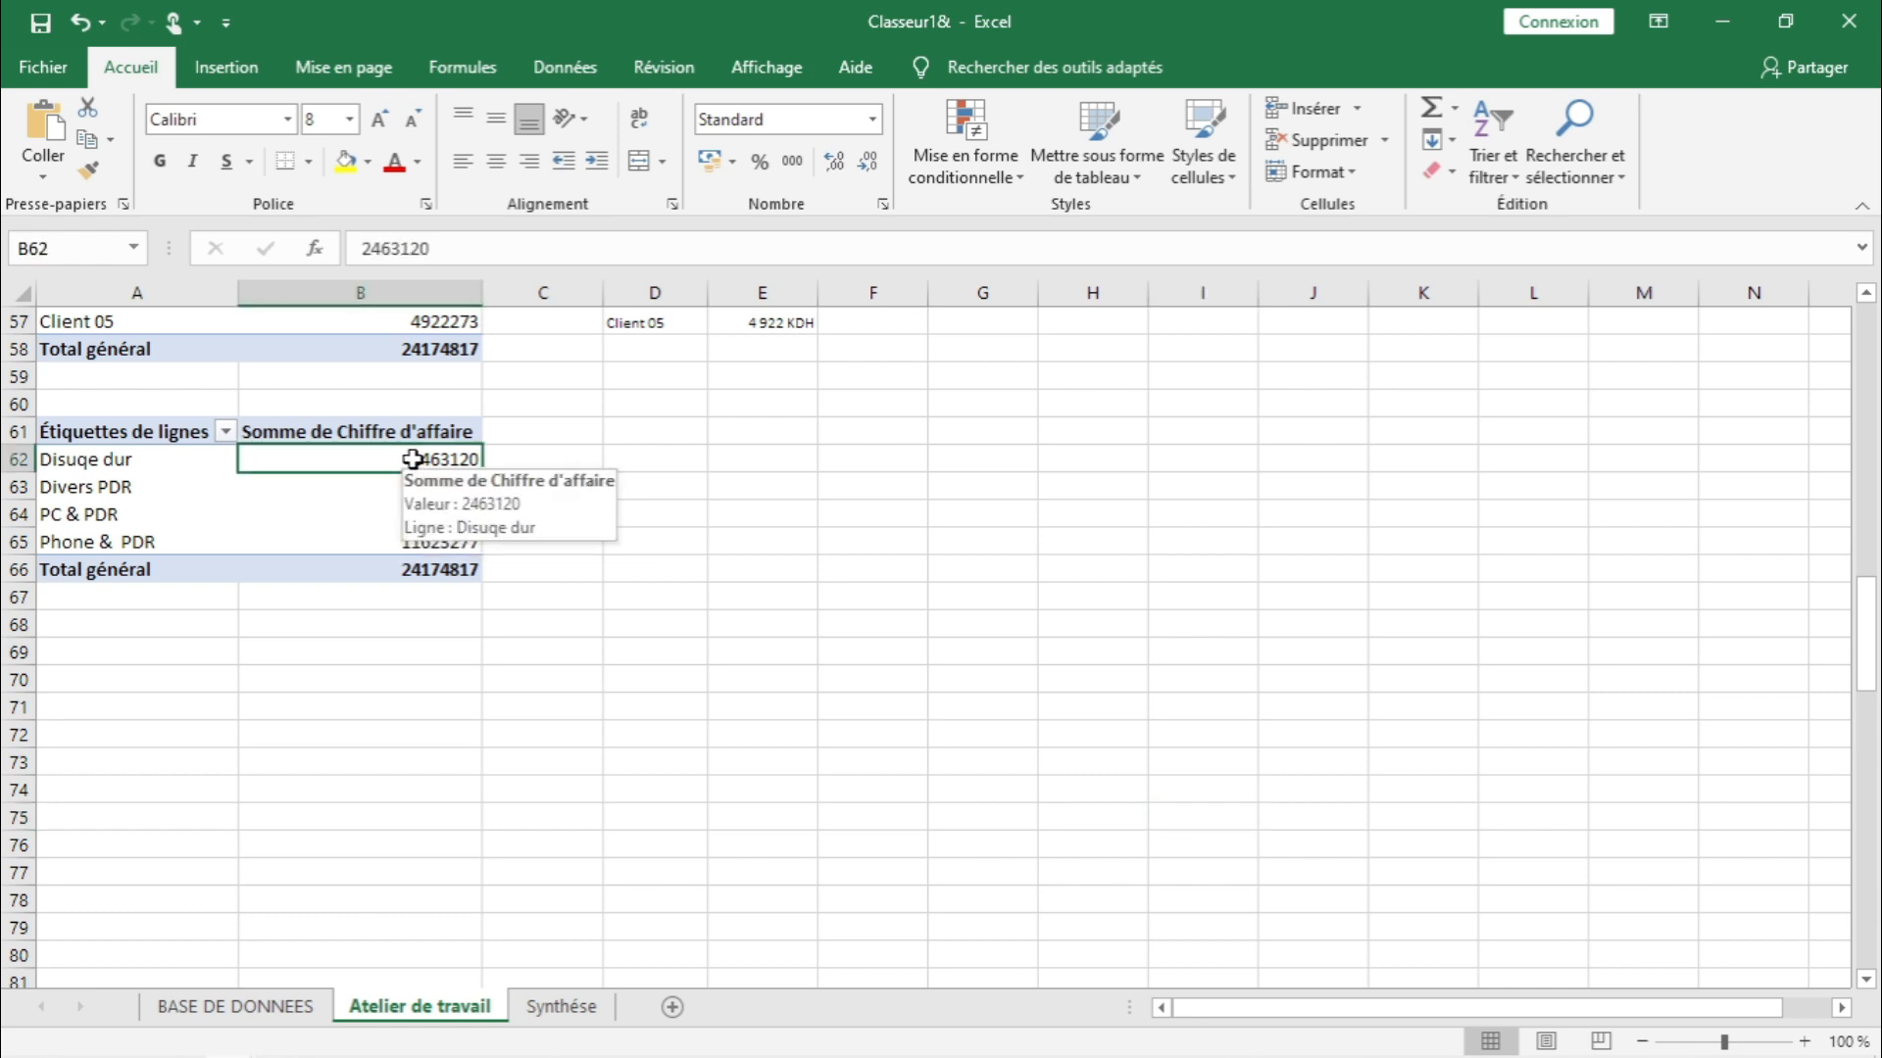
left_click_drag(413, 475, 428, 567)
right_click(429, 566)
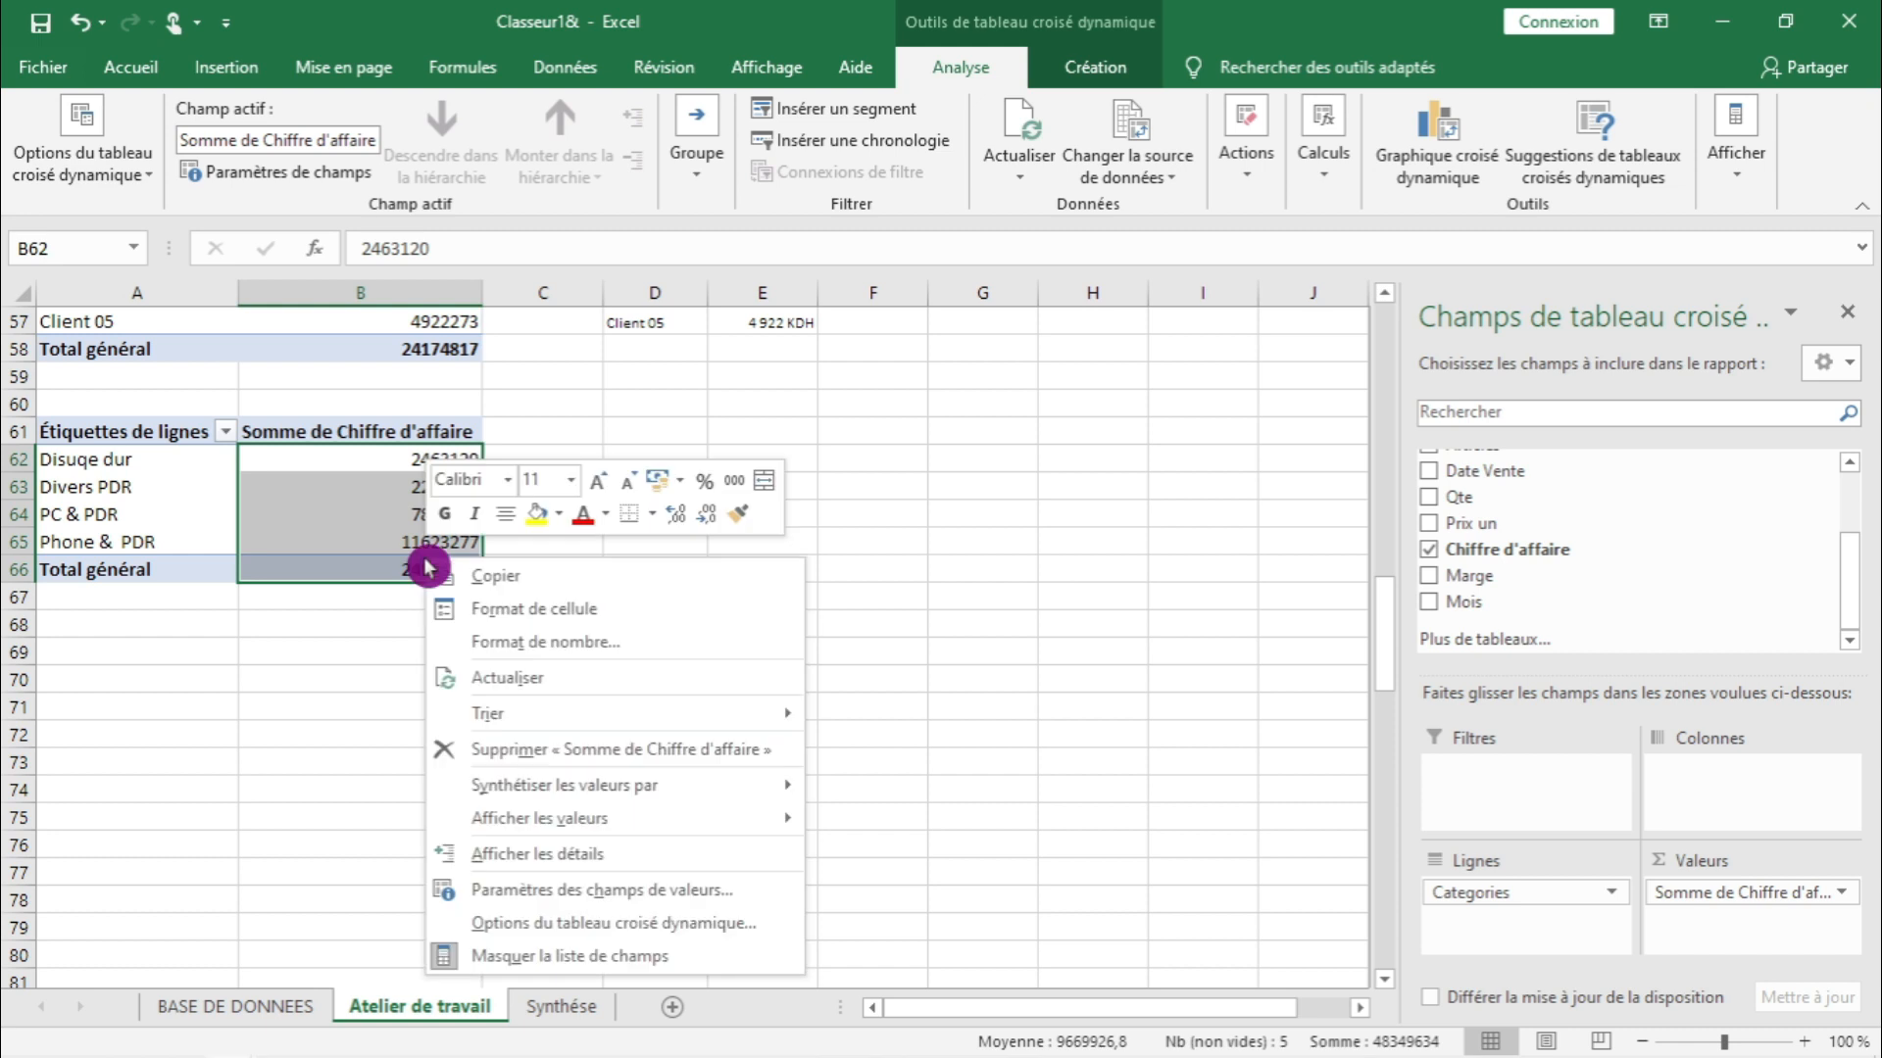
mouse_move(532, 781)
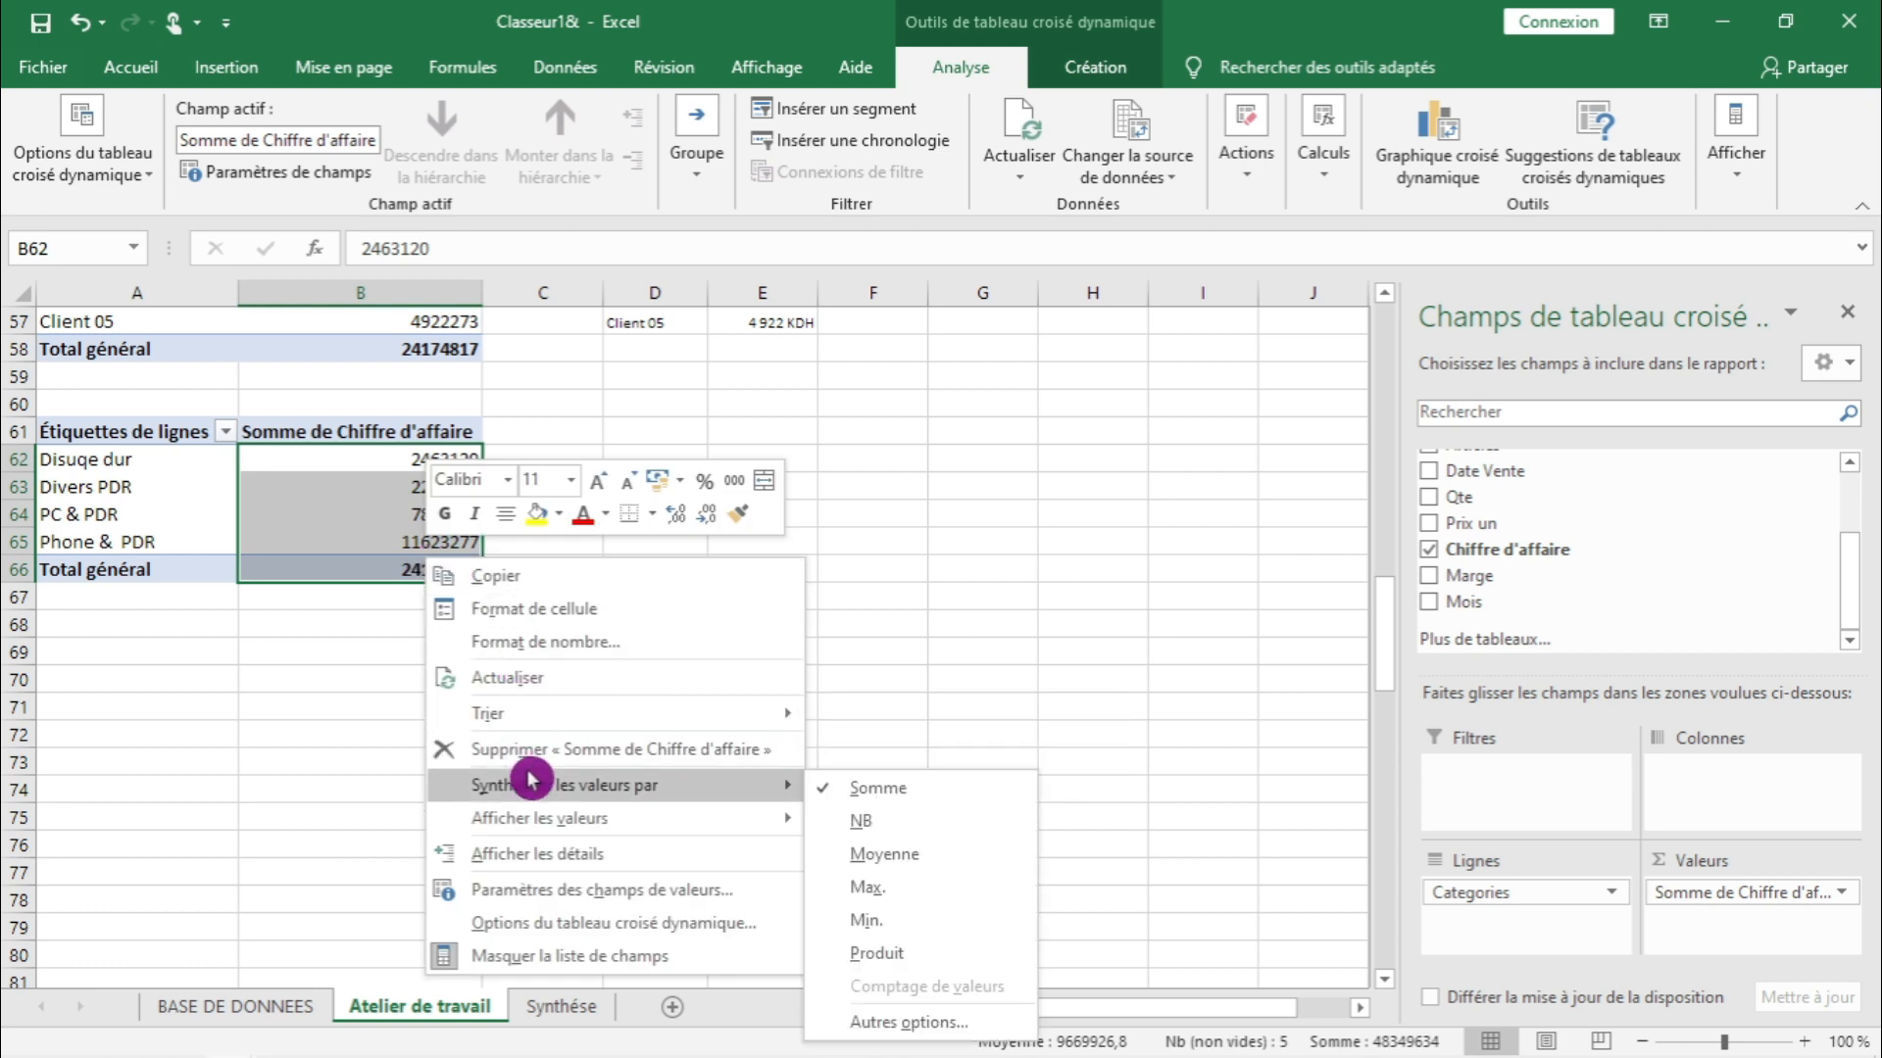
mouse_move(537, 821)
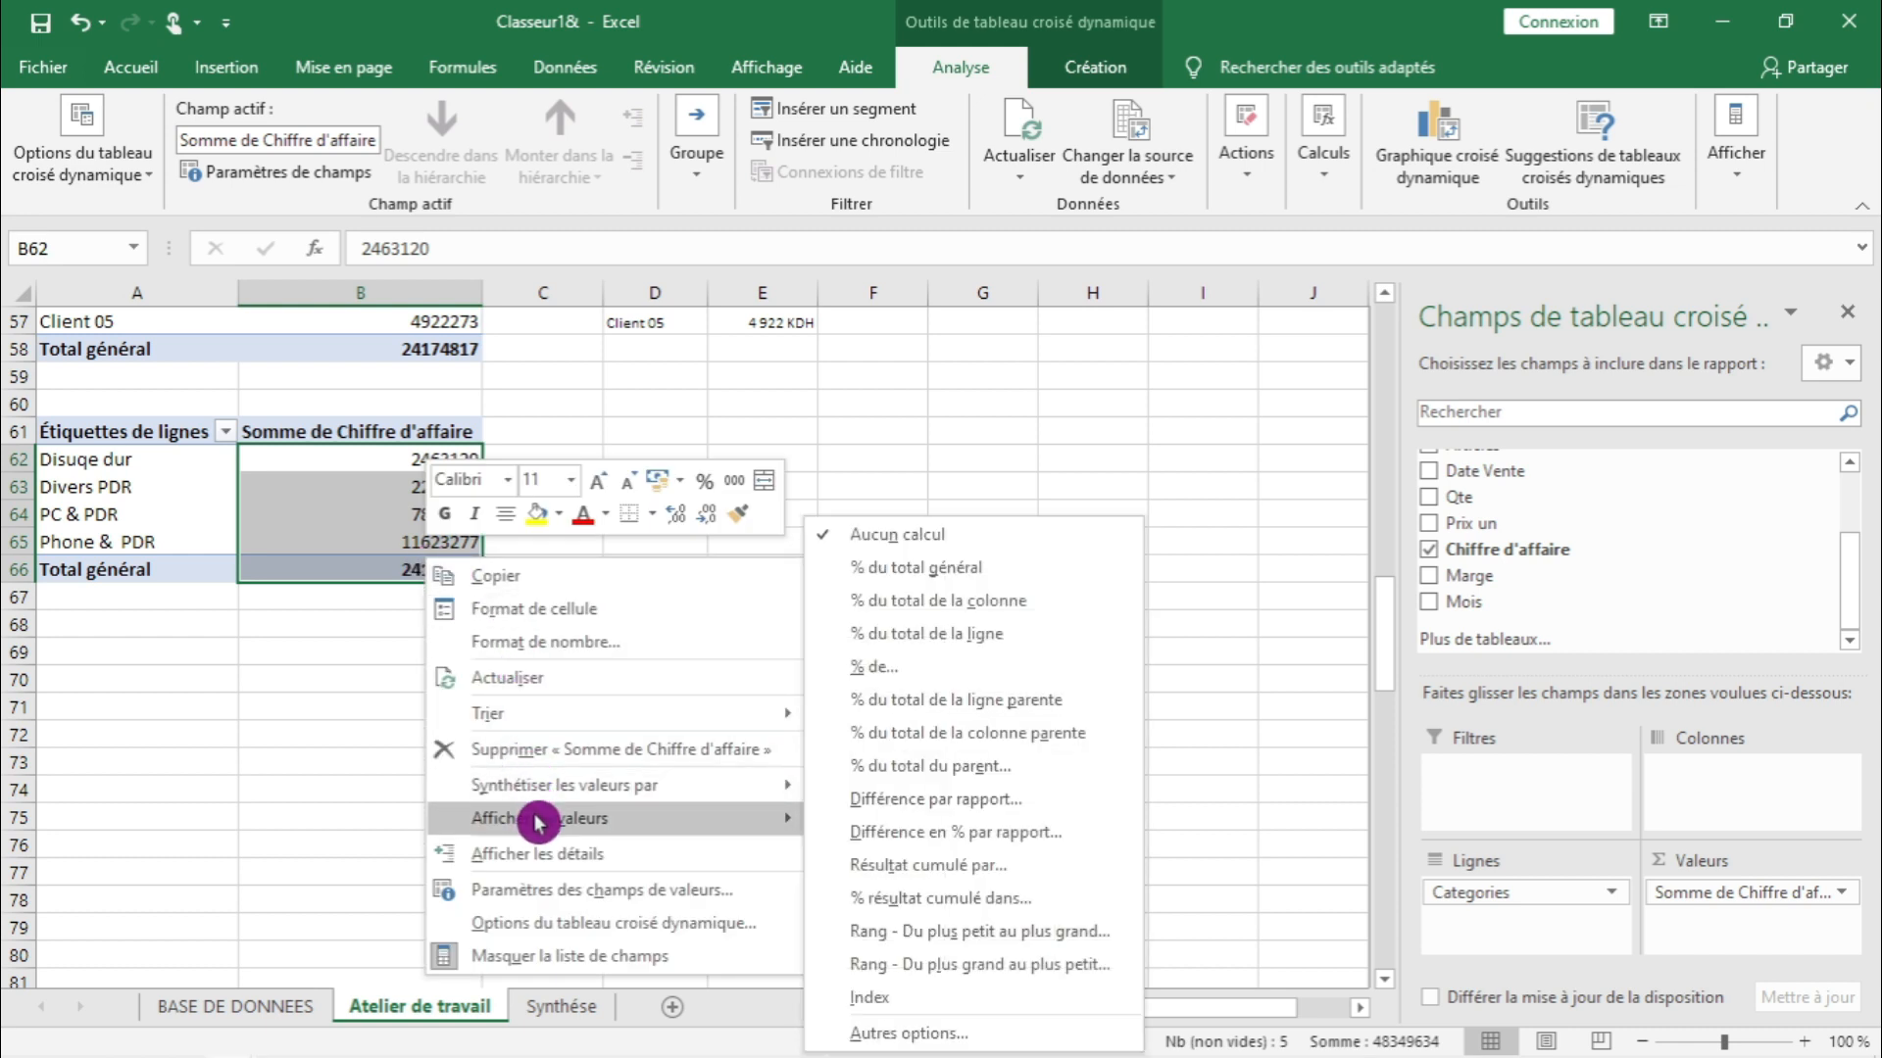
left_click(910, 600)
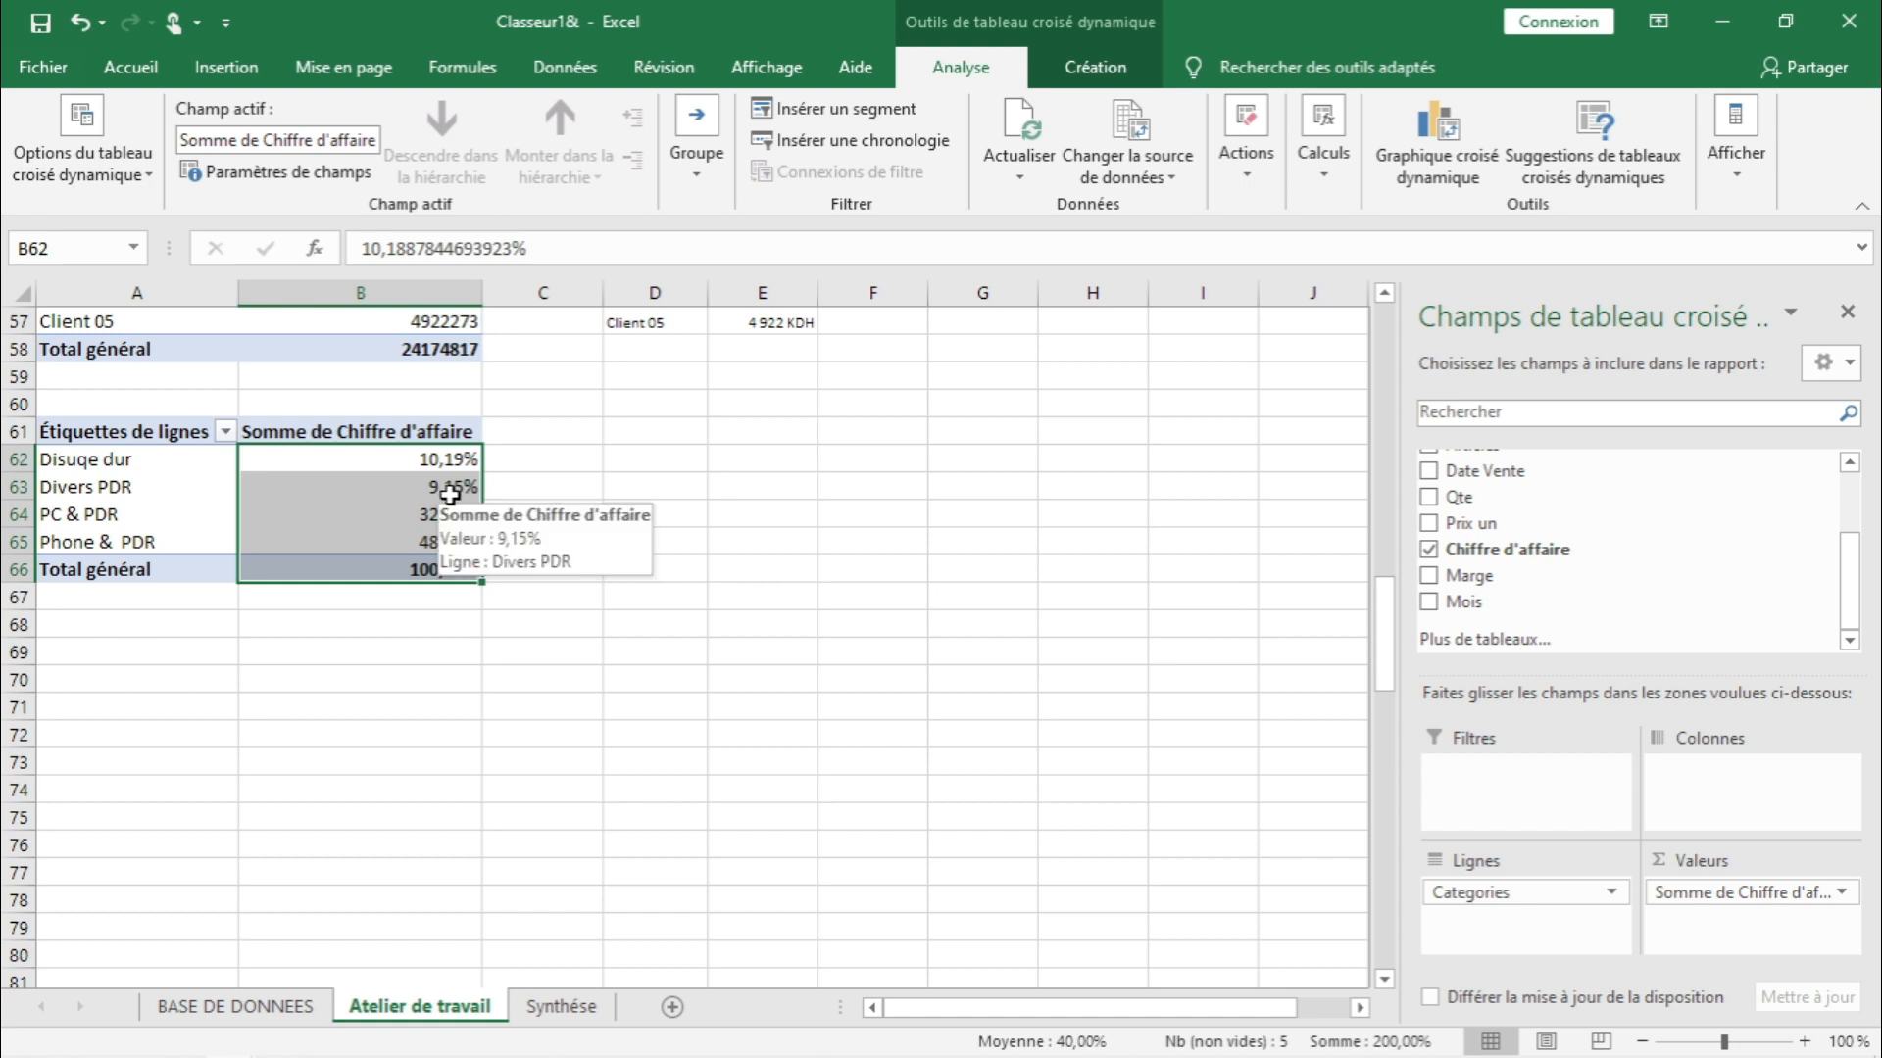
- Format the category percentages in B62:B66 without decimals
left_click(130, 67)
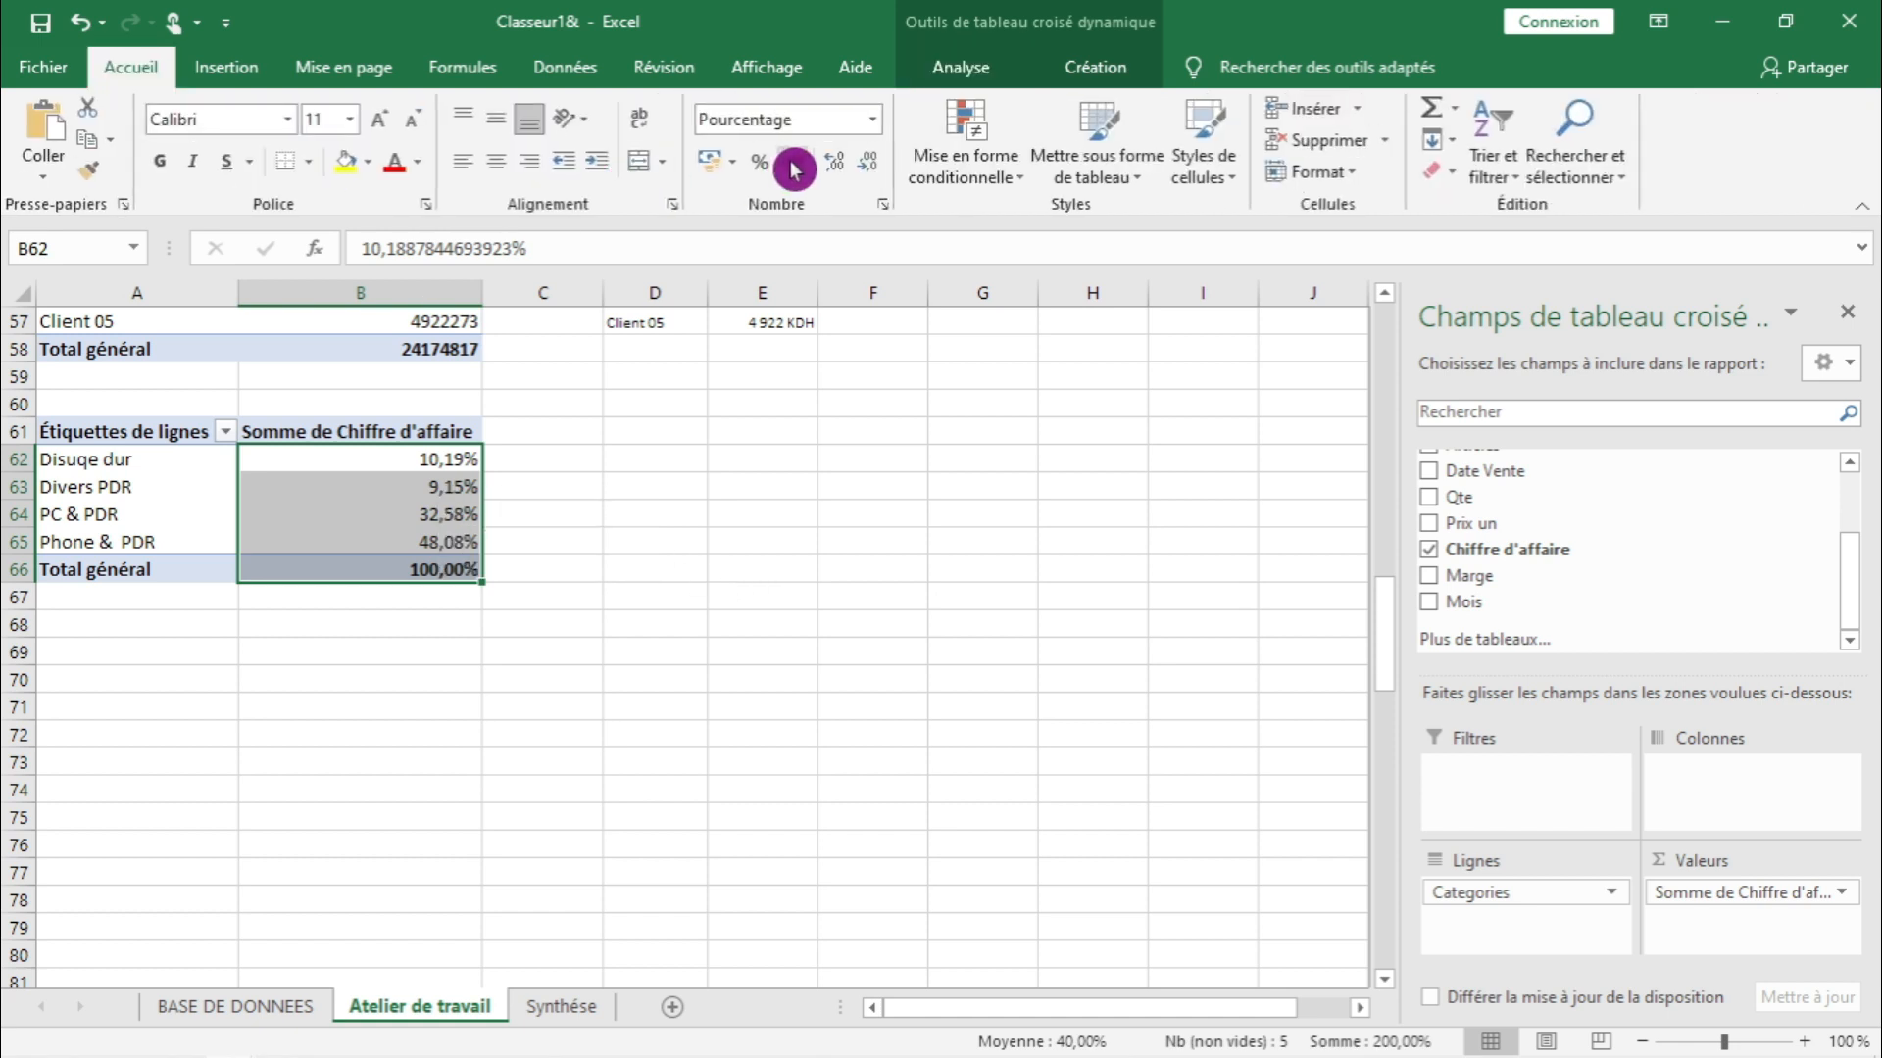
left_click(868, 162)
left_click(868, 163)
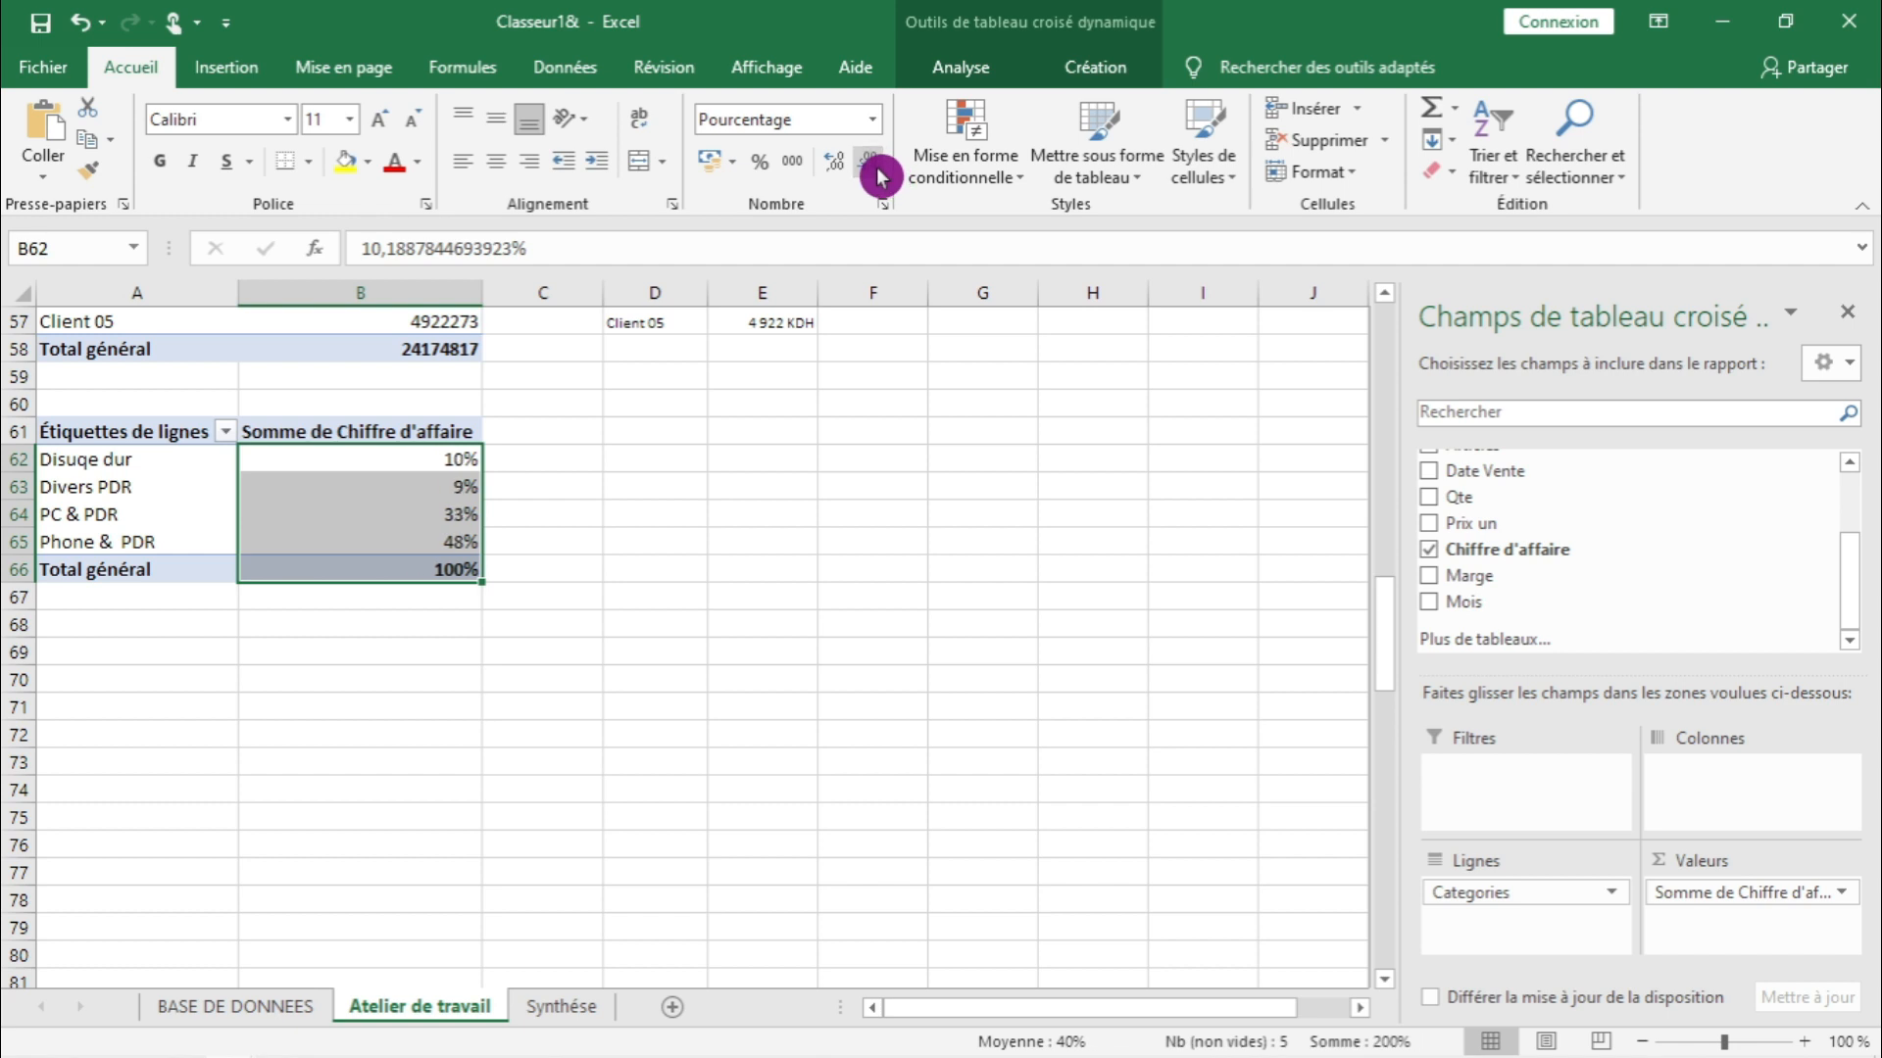
left_click(588, 546)
- Enter =1-B62 in C62 and fill the formula down to C65 to calculate each category's remaining share
left_click(588, 456)
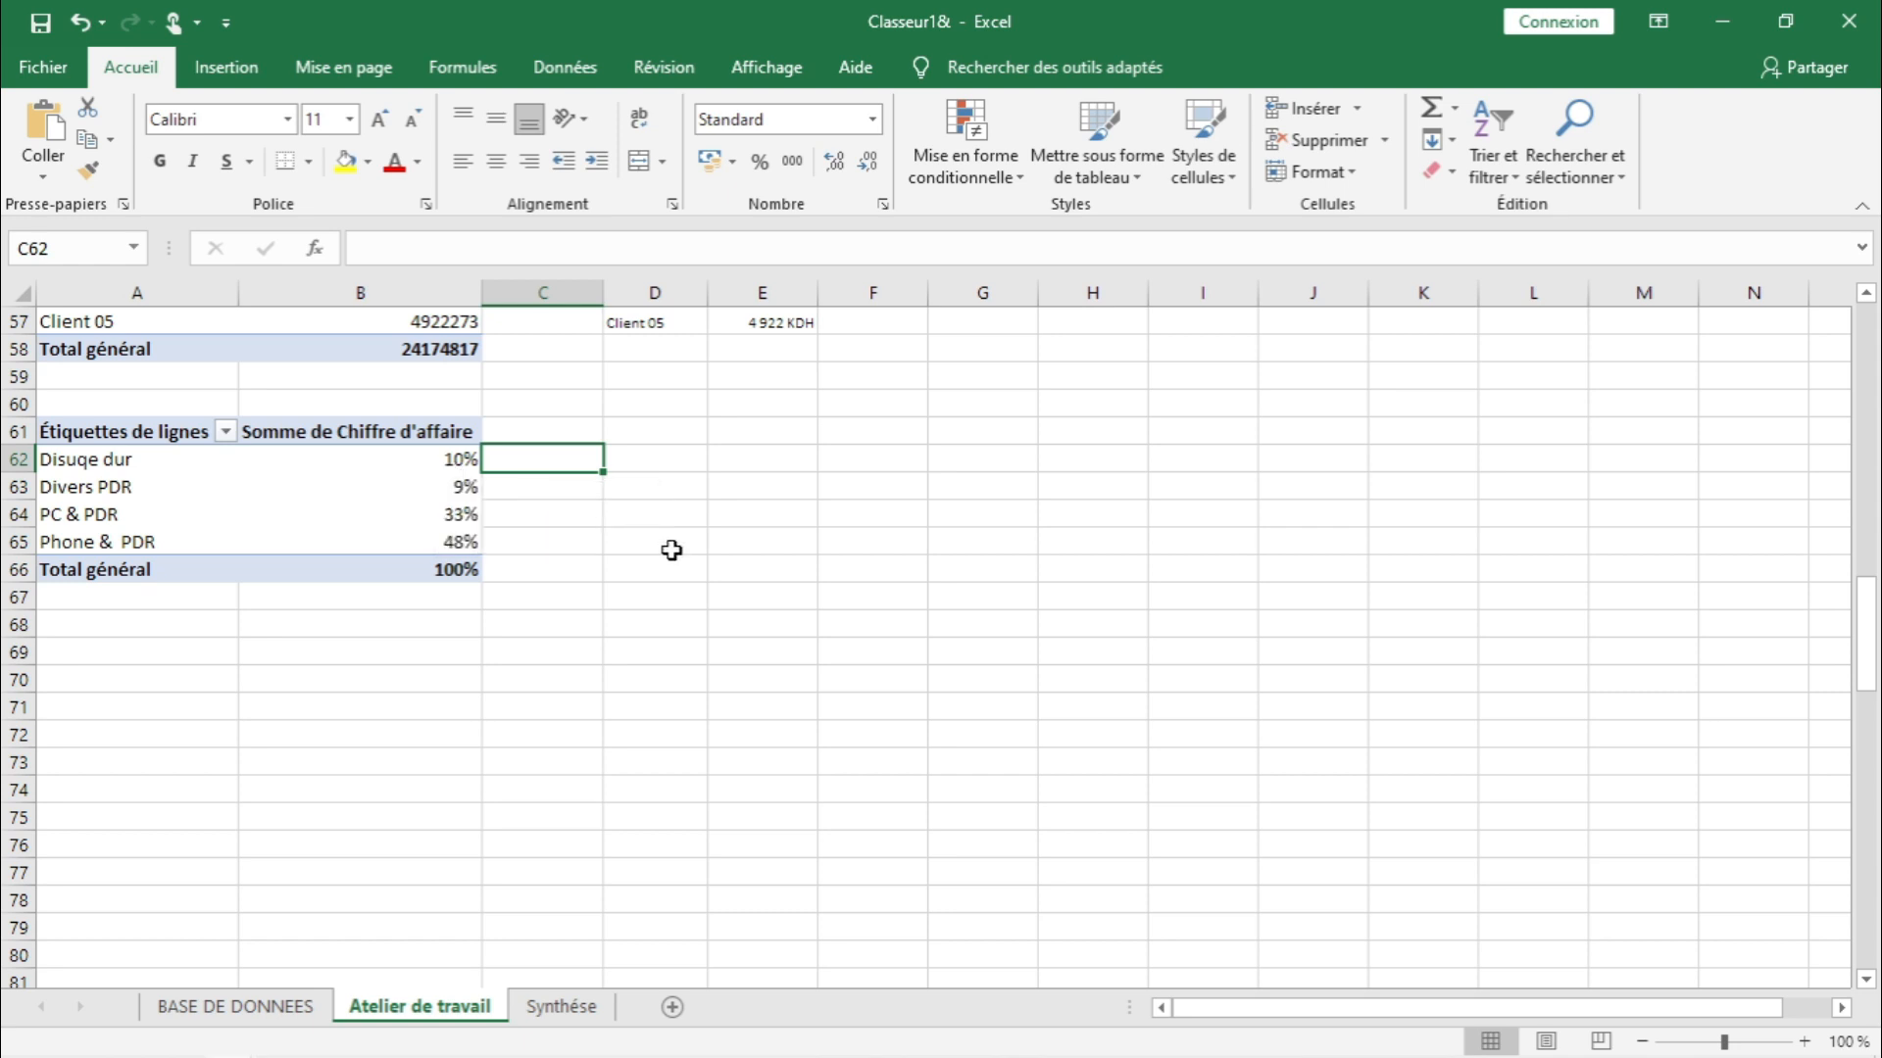
type("=1-")
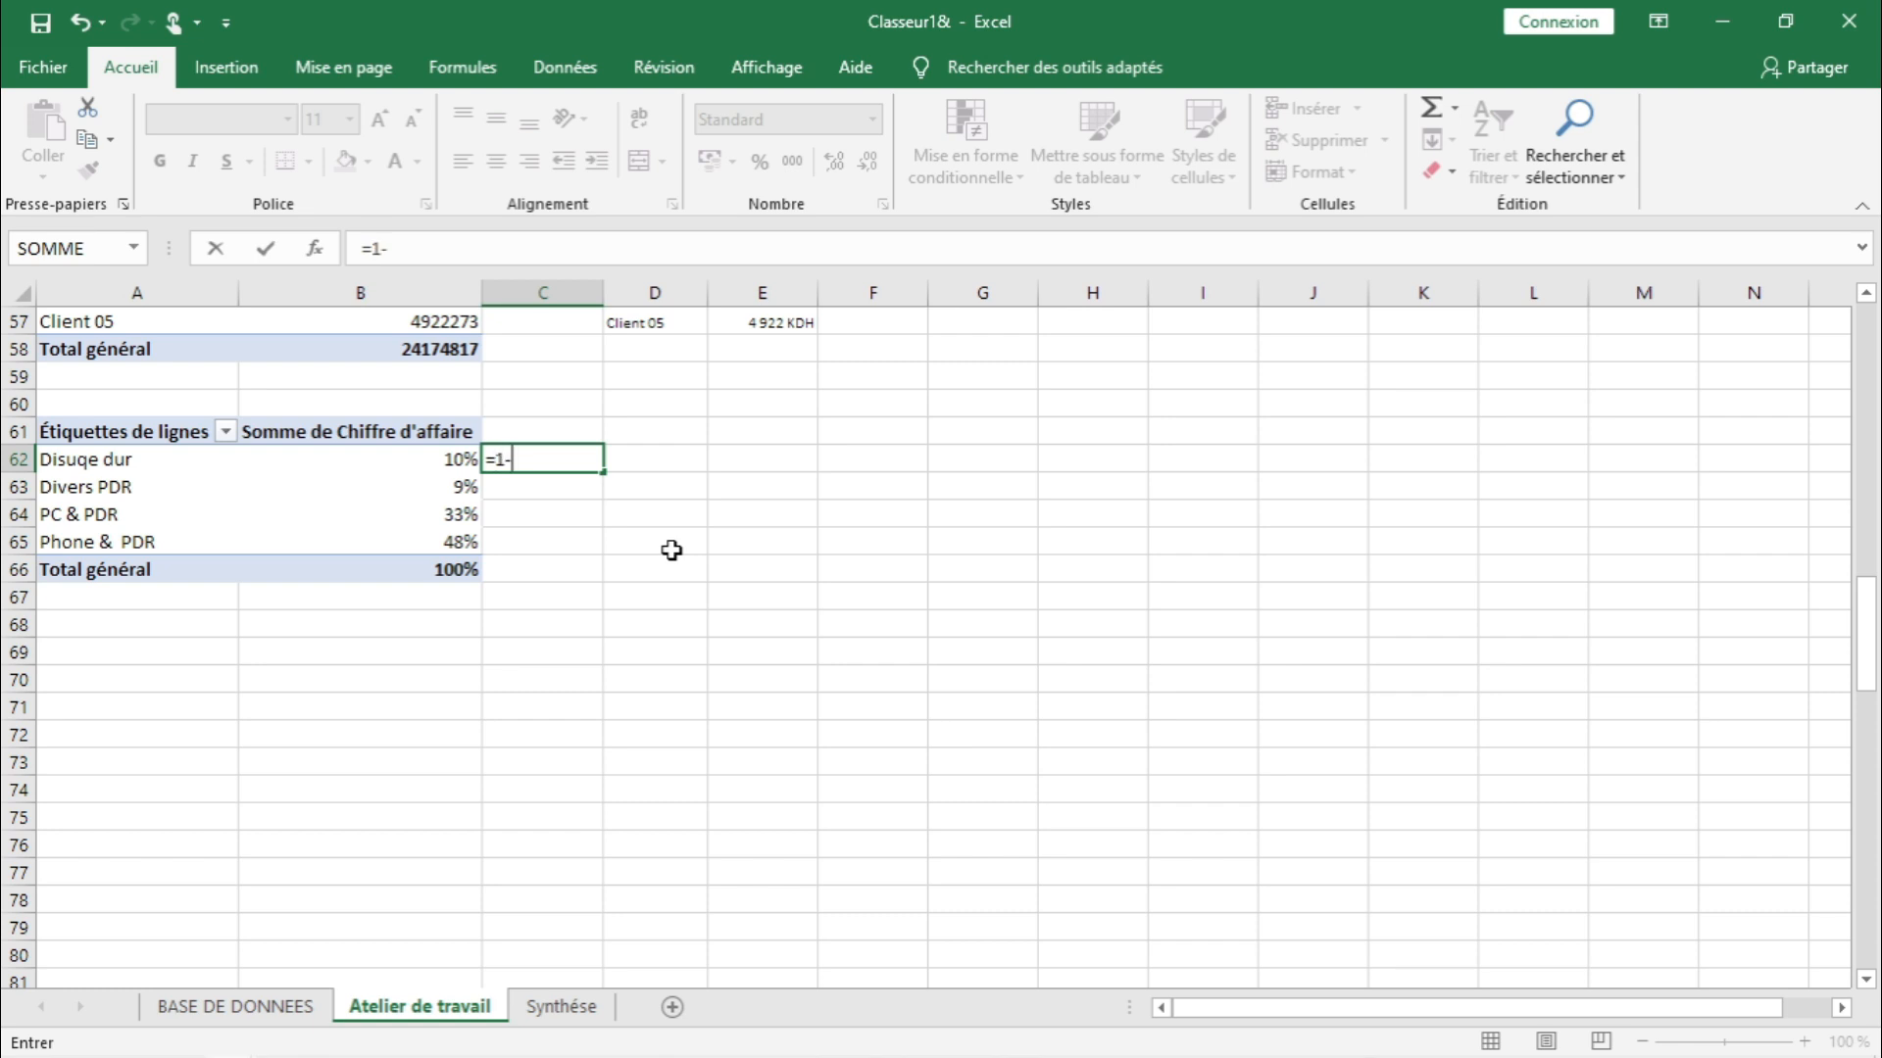
type("b")
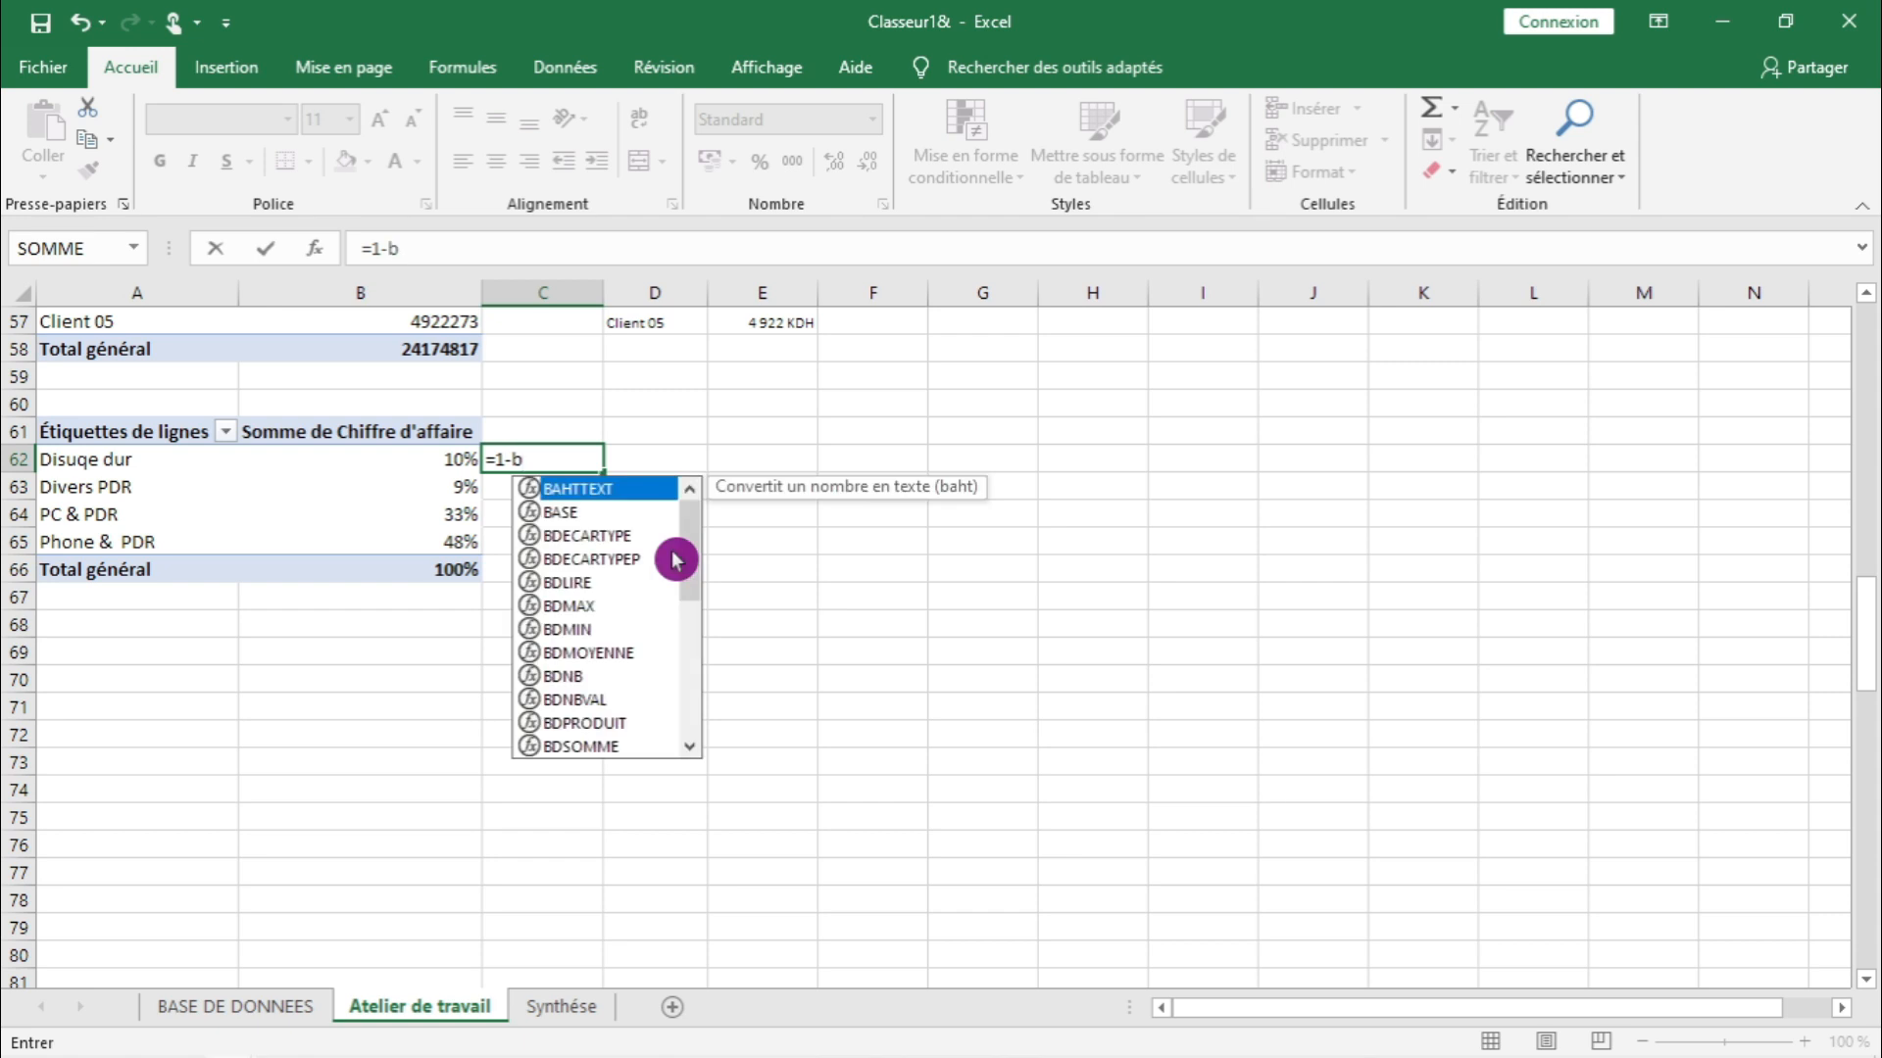
type("62")
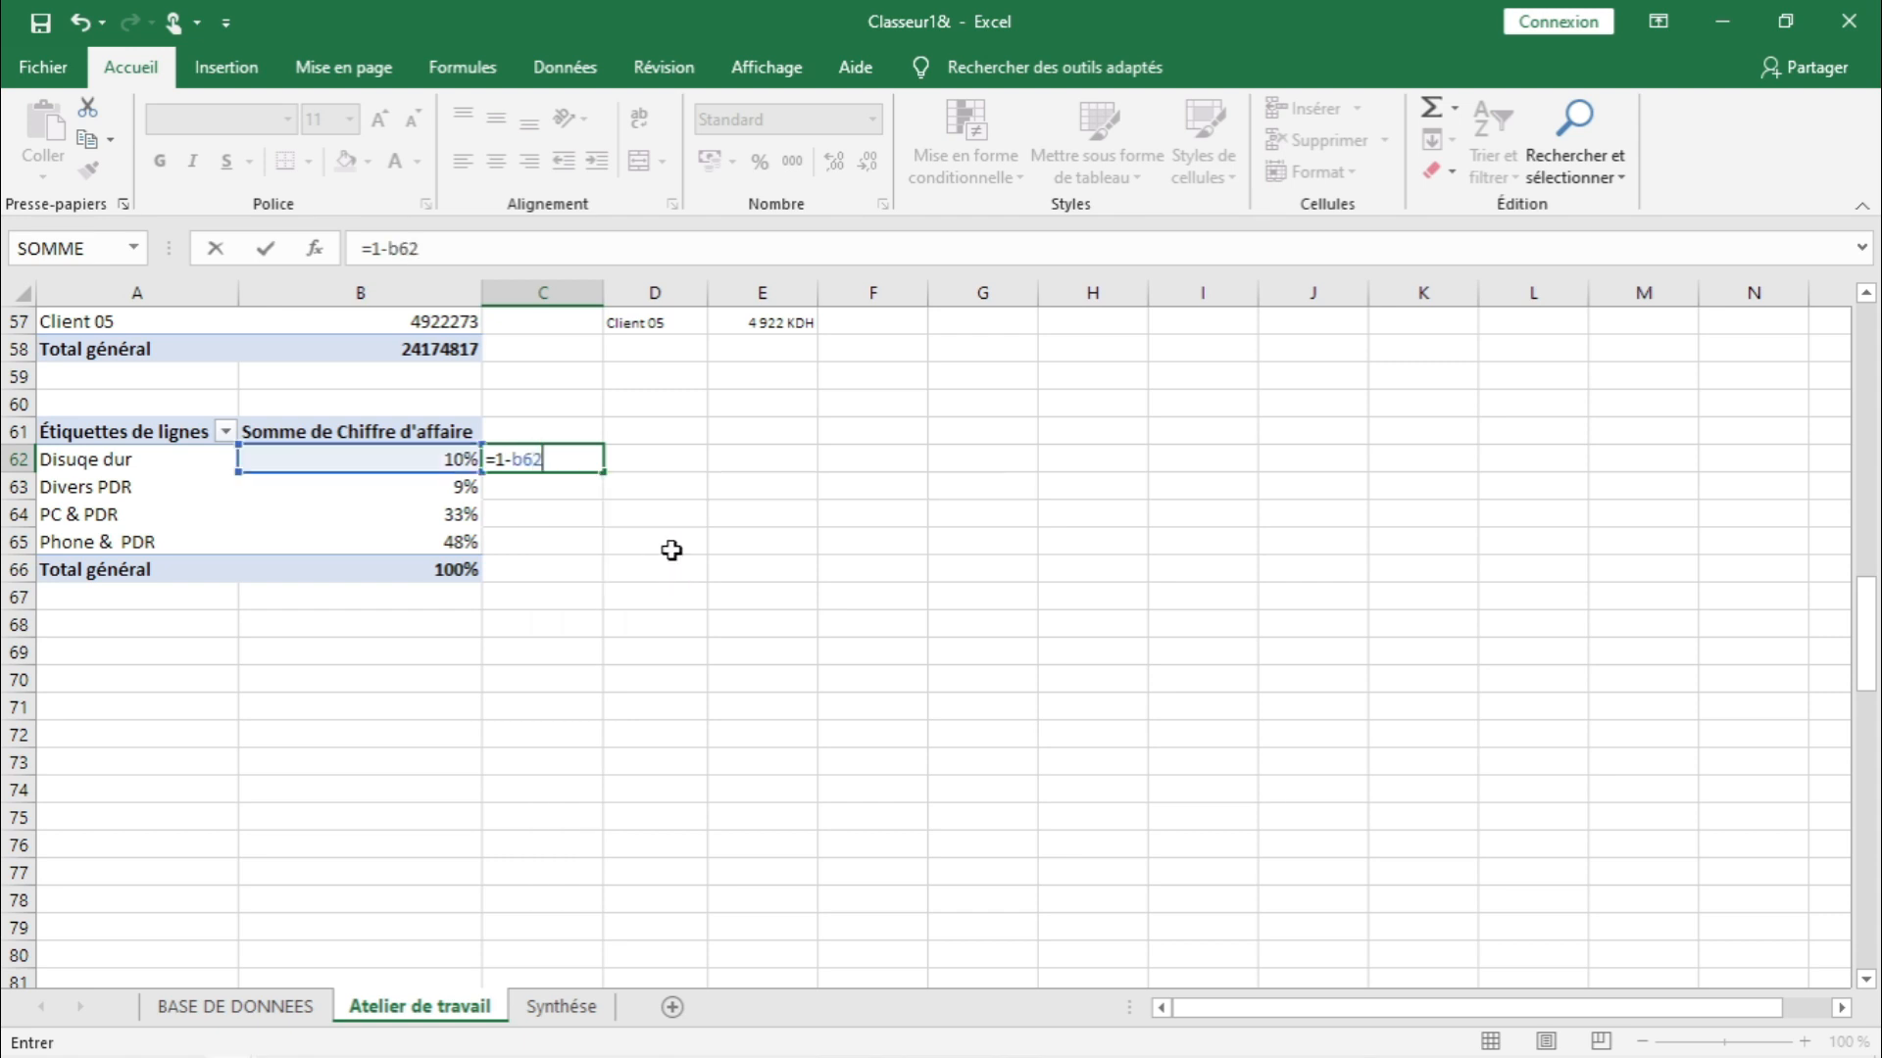
key("Return")
left_click(577, 457)
left_click_drag(603, 475, 597, 549)
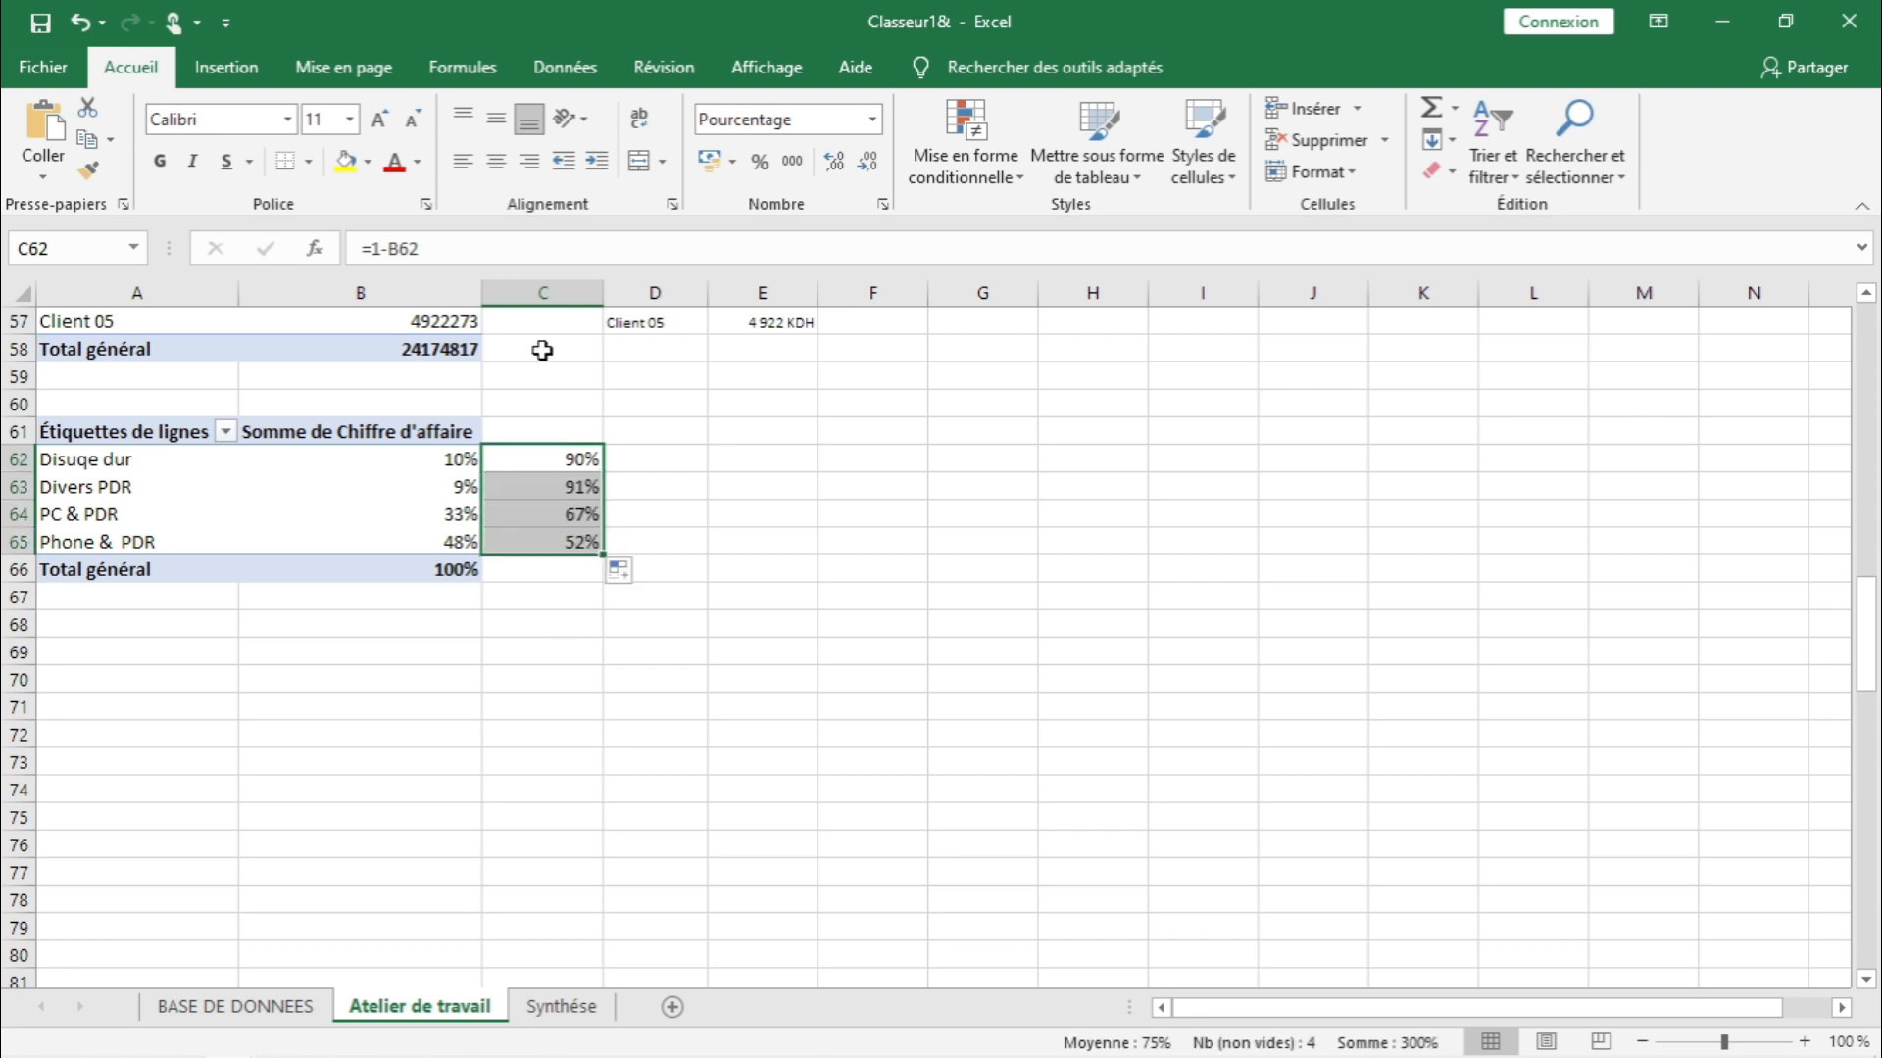
left_click(544, 623)
scroll(755, 740, "up", 3)
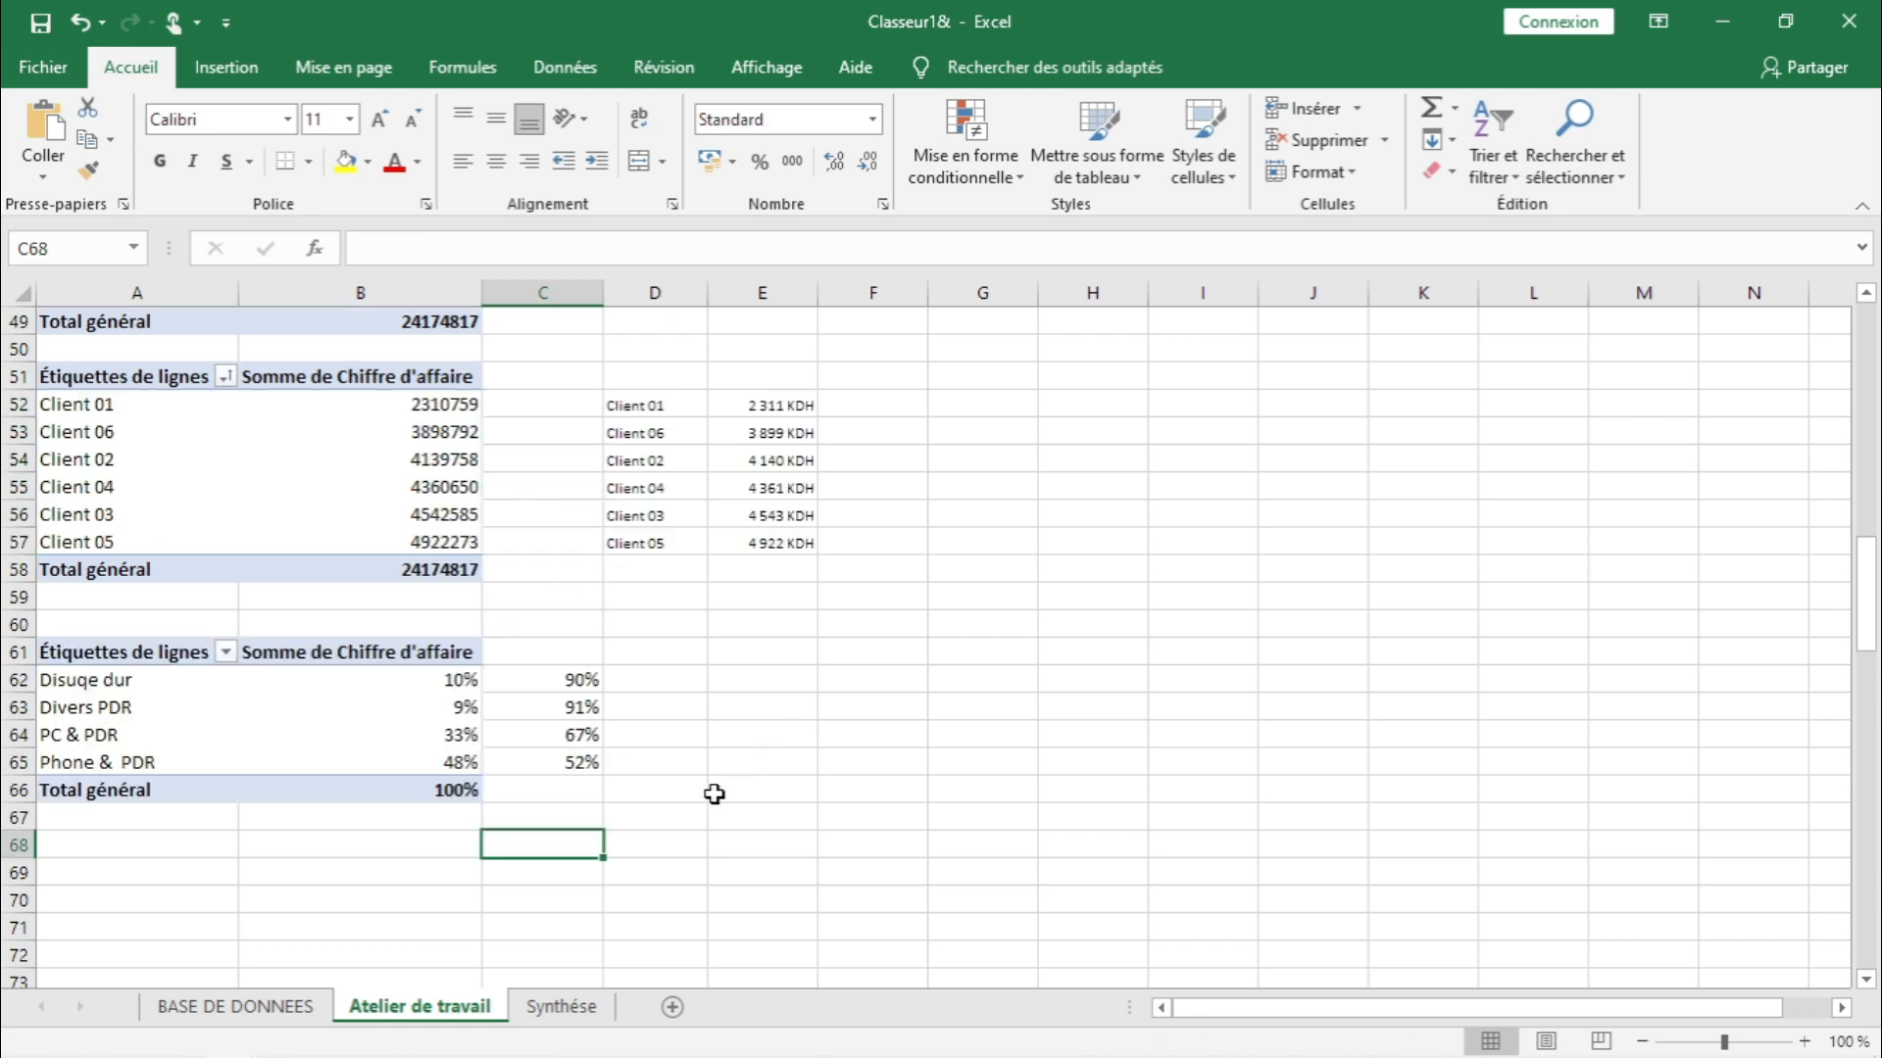
left_click_drag(564, 686, 579, 765)
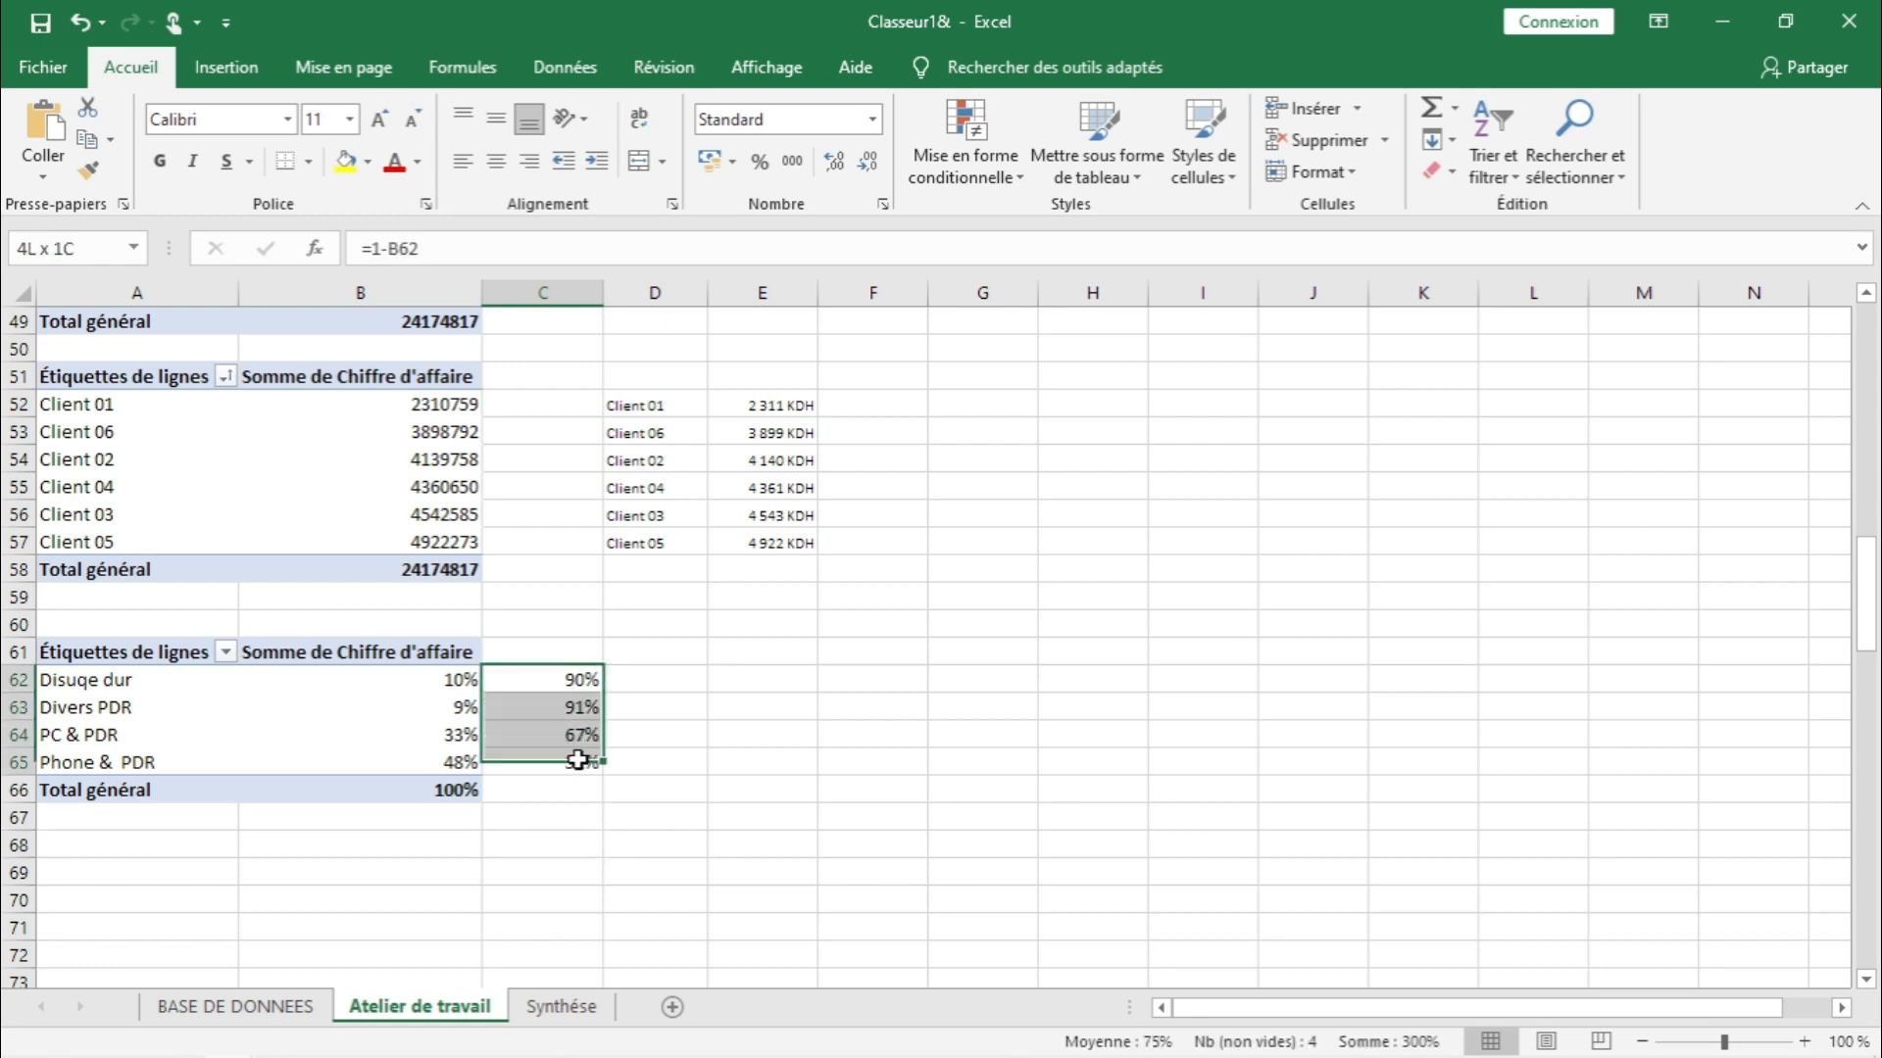
left_click(672, 843)
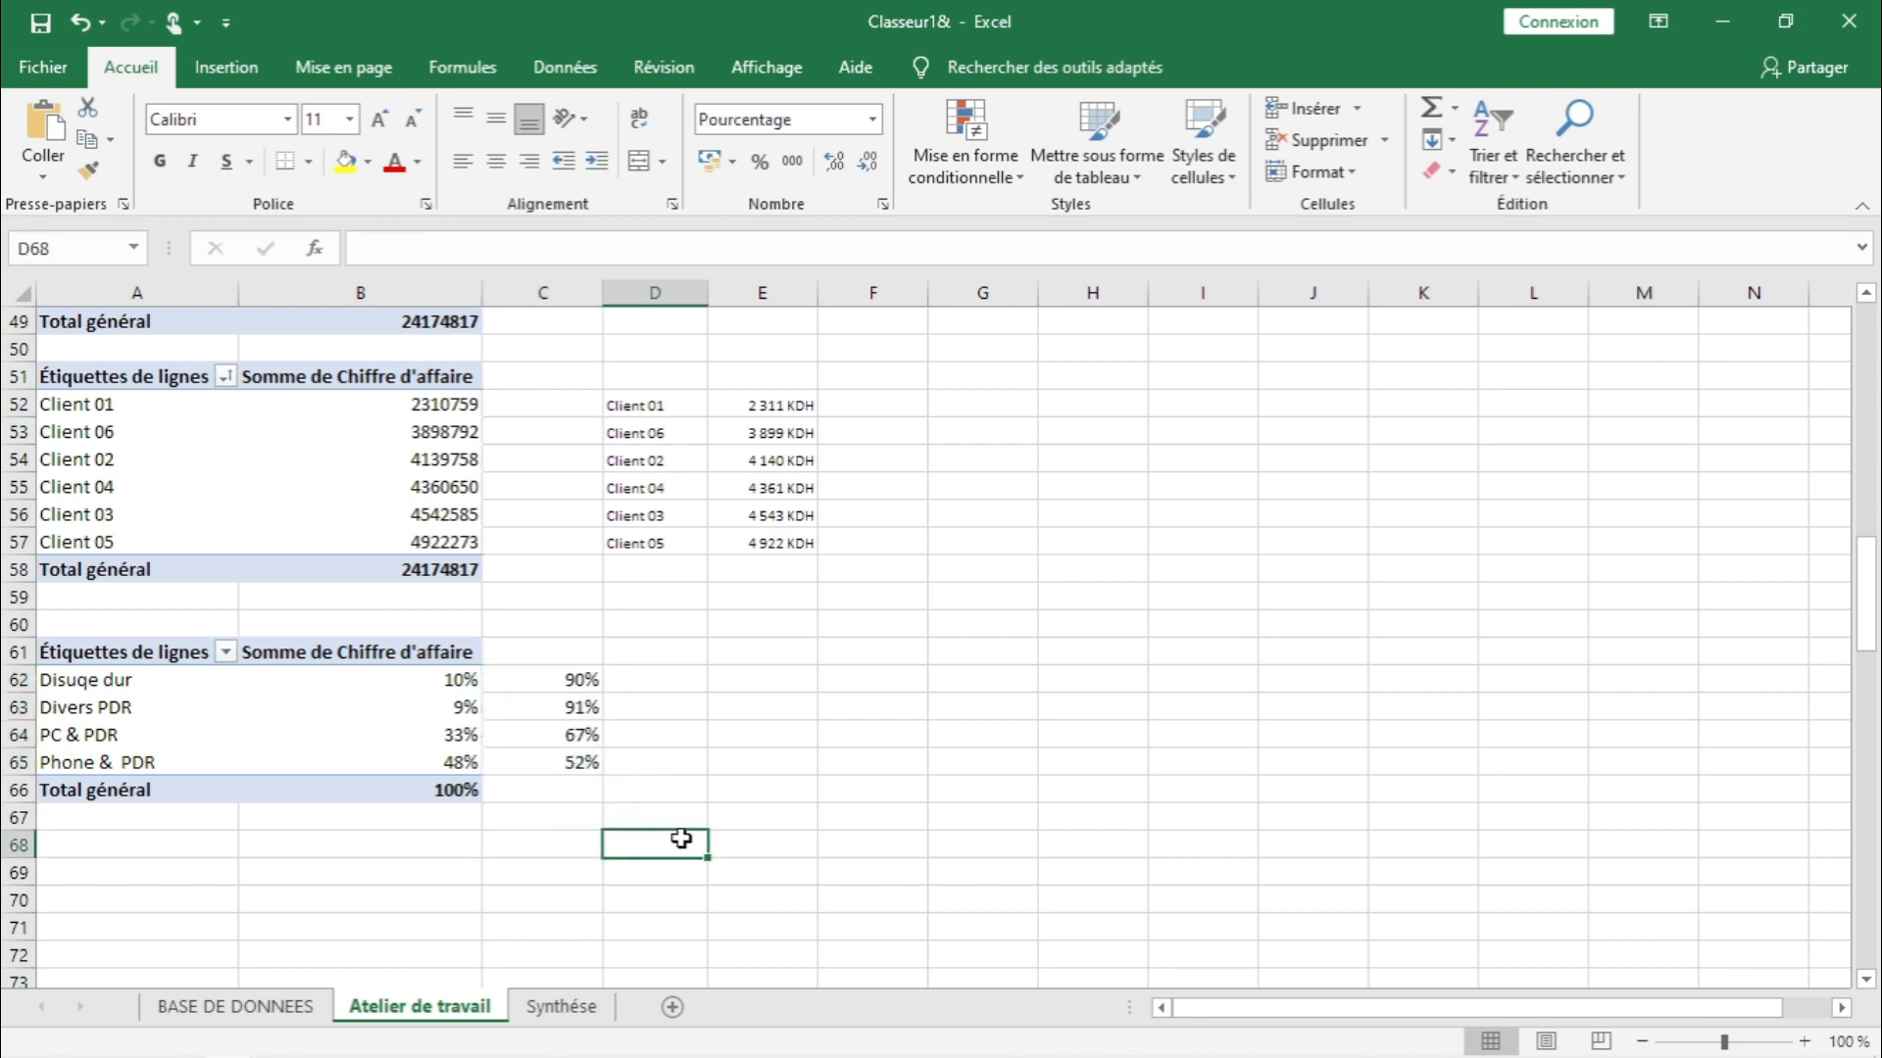
- Insert an empty doughnut chart from a blank cell, then place it beside the category pivot table and reduce its size
left_click(1132, 726)
left_click(920, 706)
left_click(252, 84)
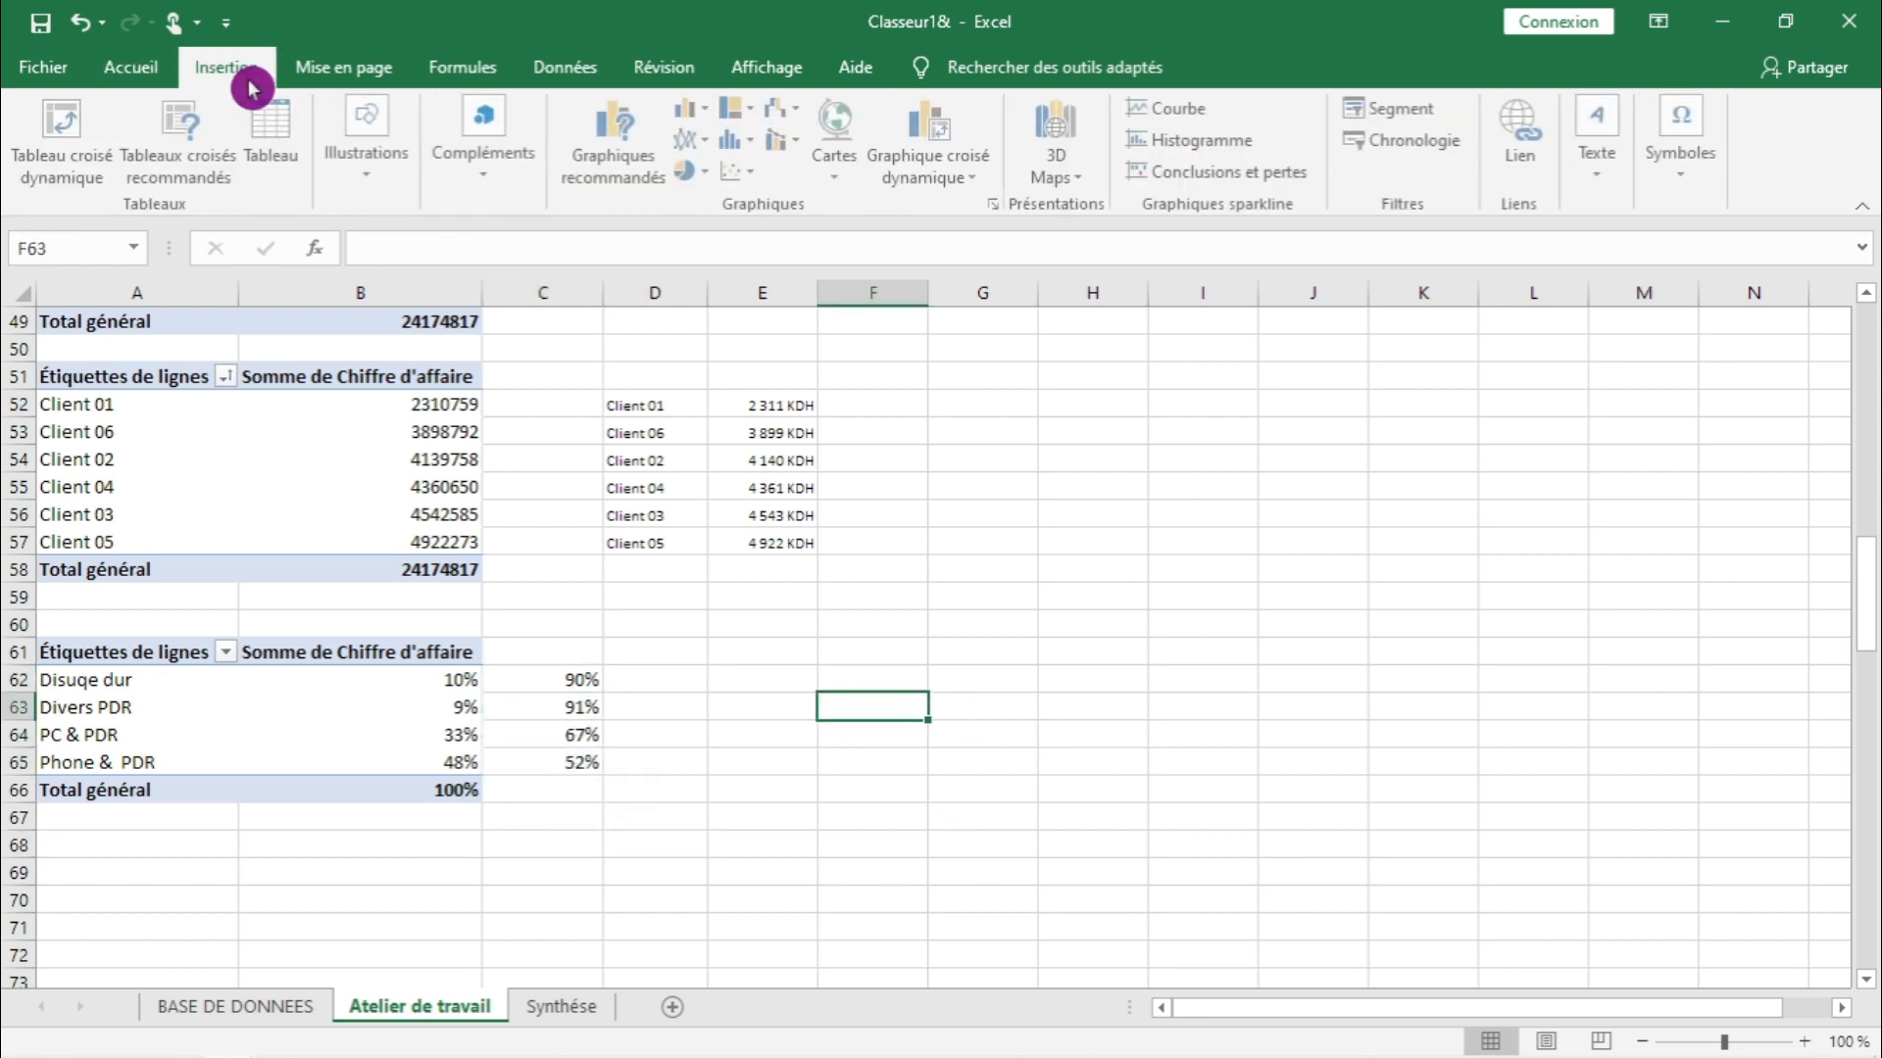
left_click(696, 175)
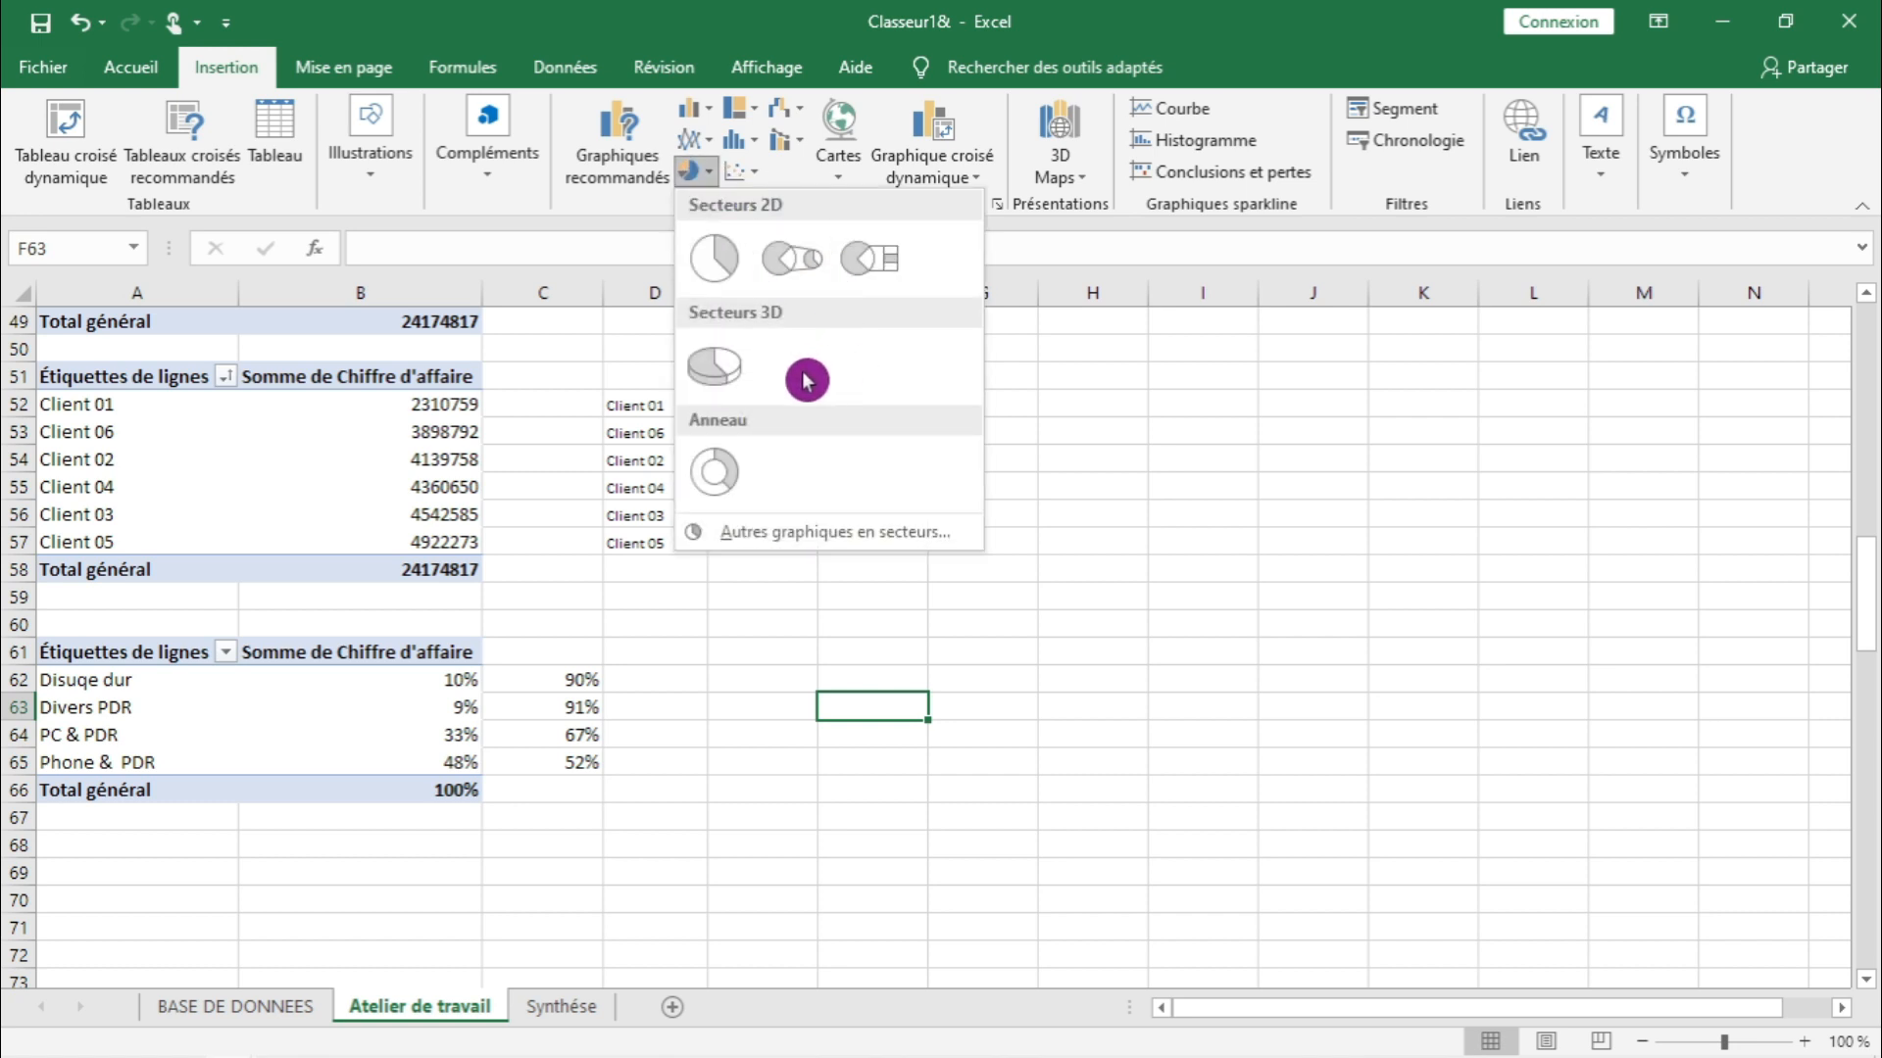
left_click(703, 472)
left_click_drag(806, 567, 968, 618)
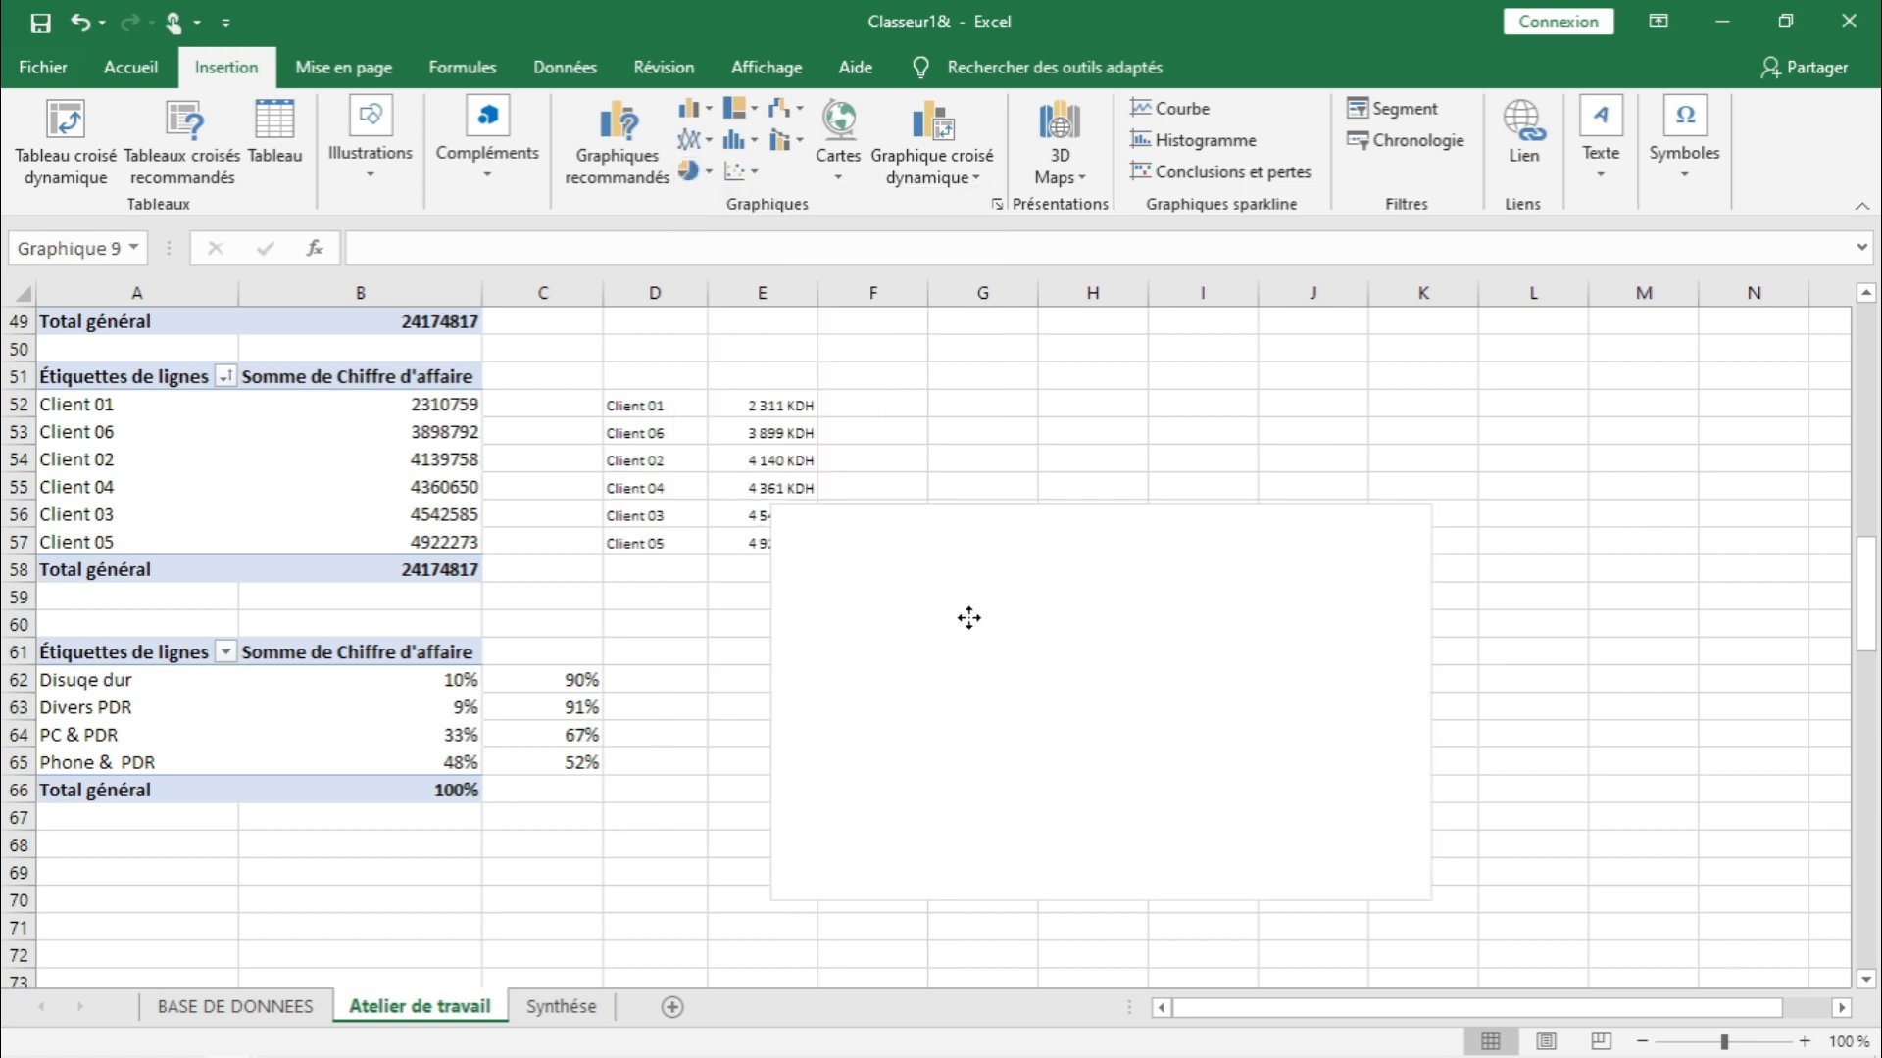
left_click_drag(770, 505, 876, 555)
- Add a data series named AAA to the empty doughnut chart
right_click(934, 588)
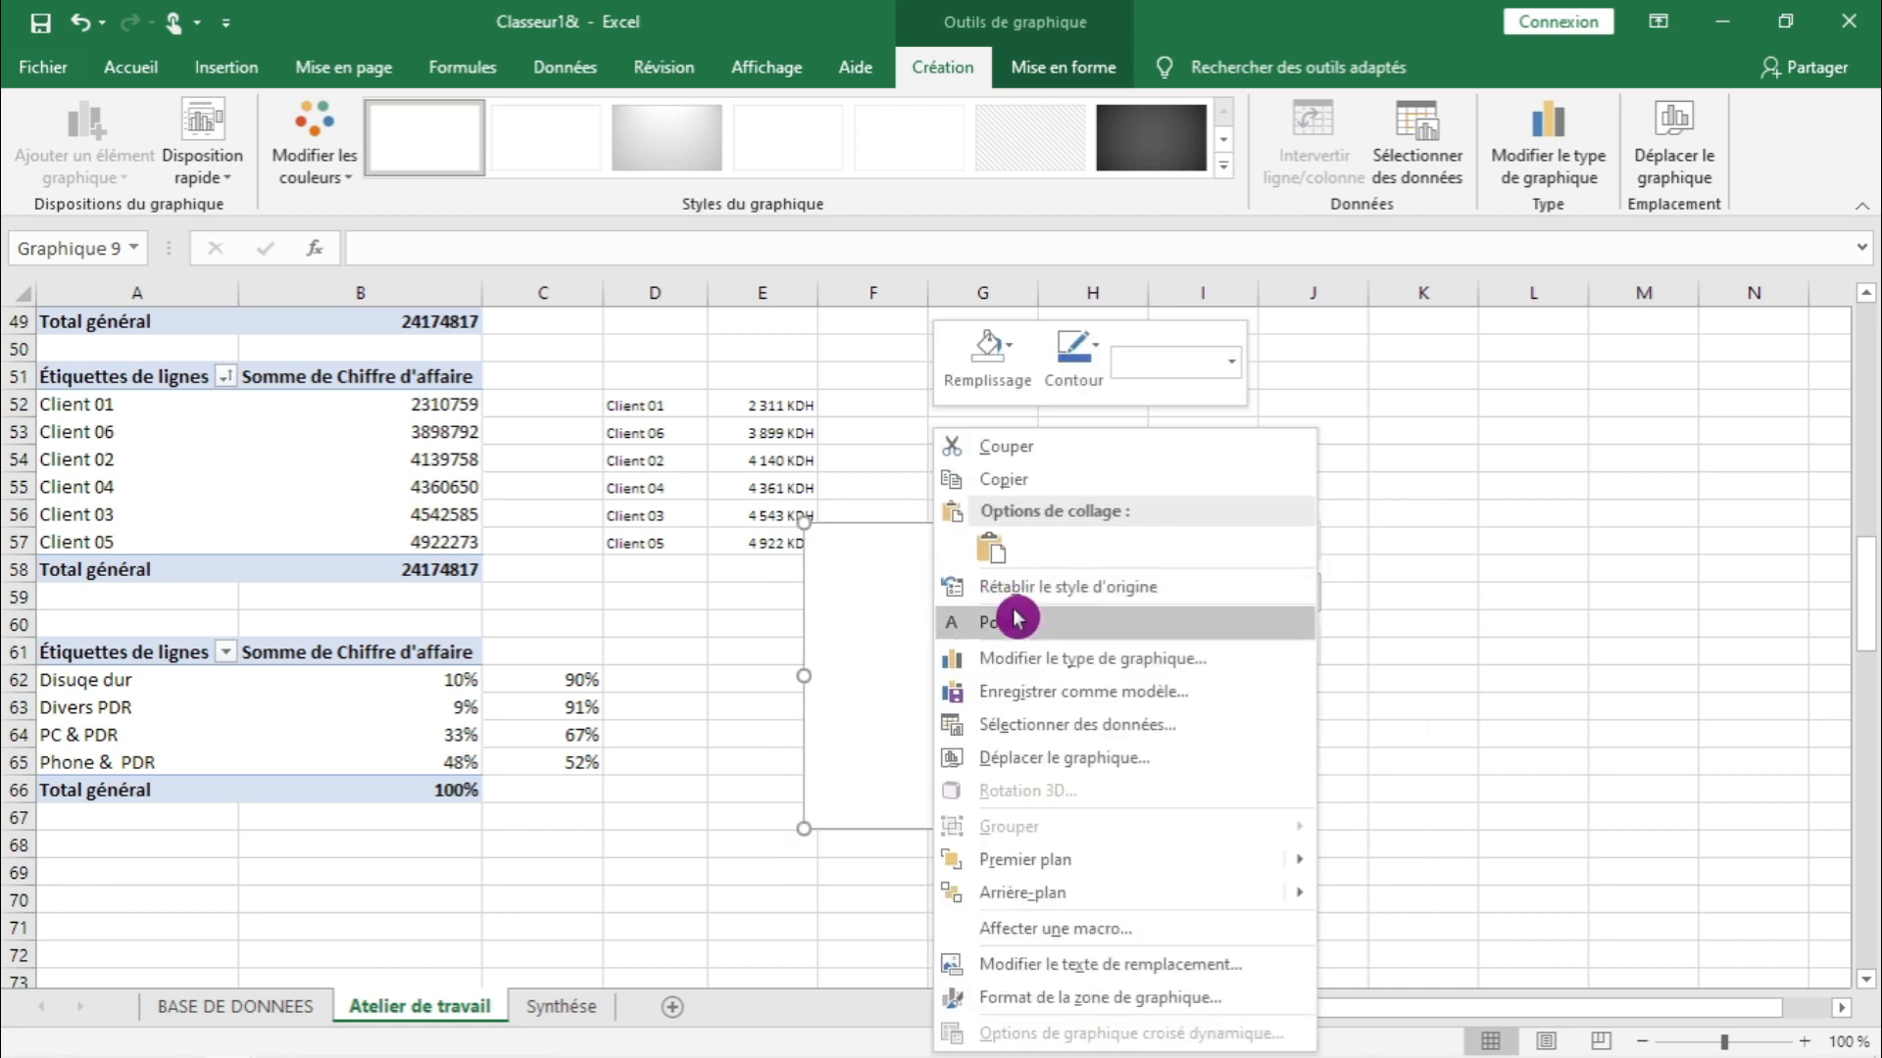
left_click(1127, 724)
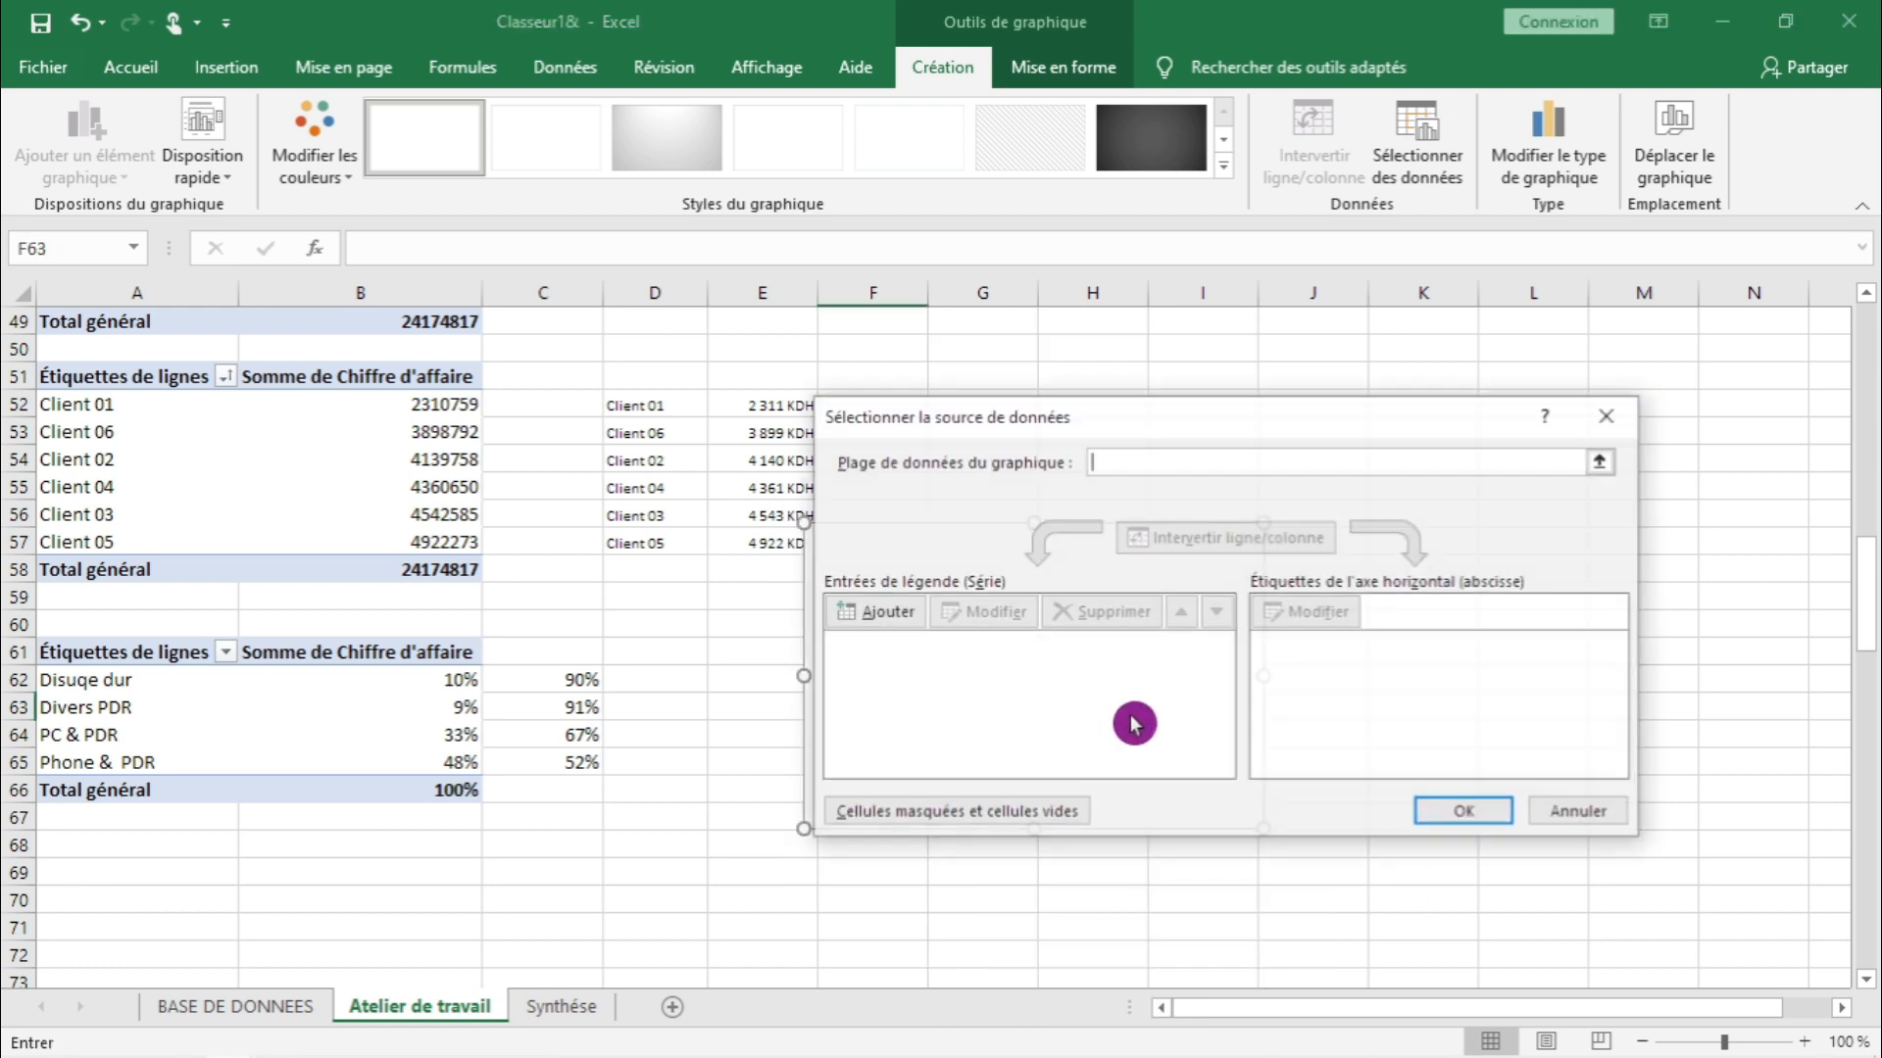
left_click(880, 612)
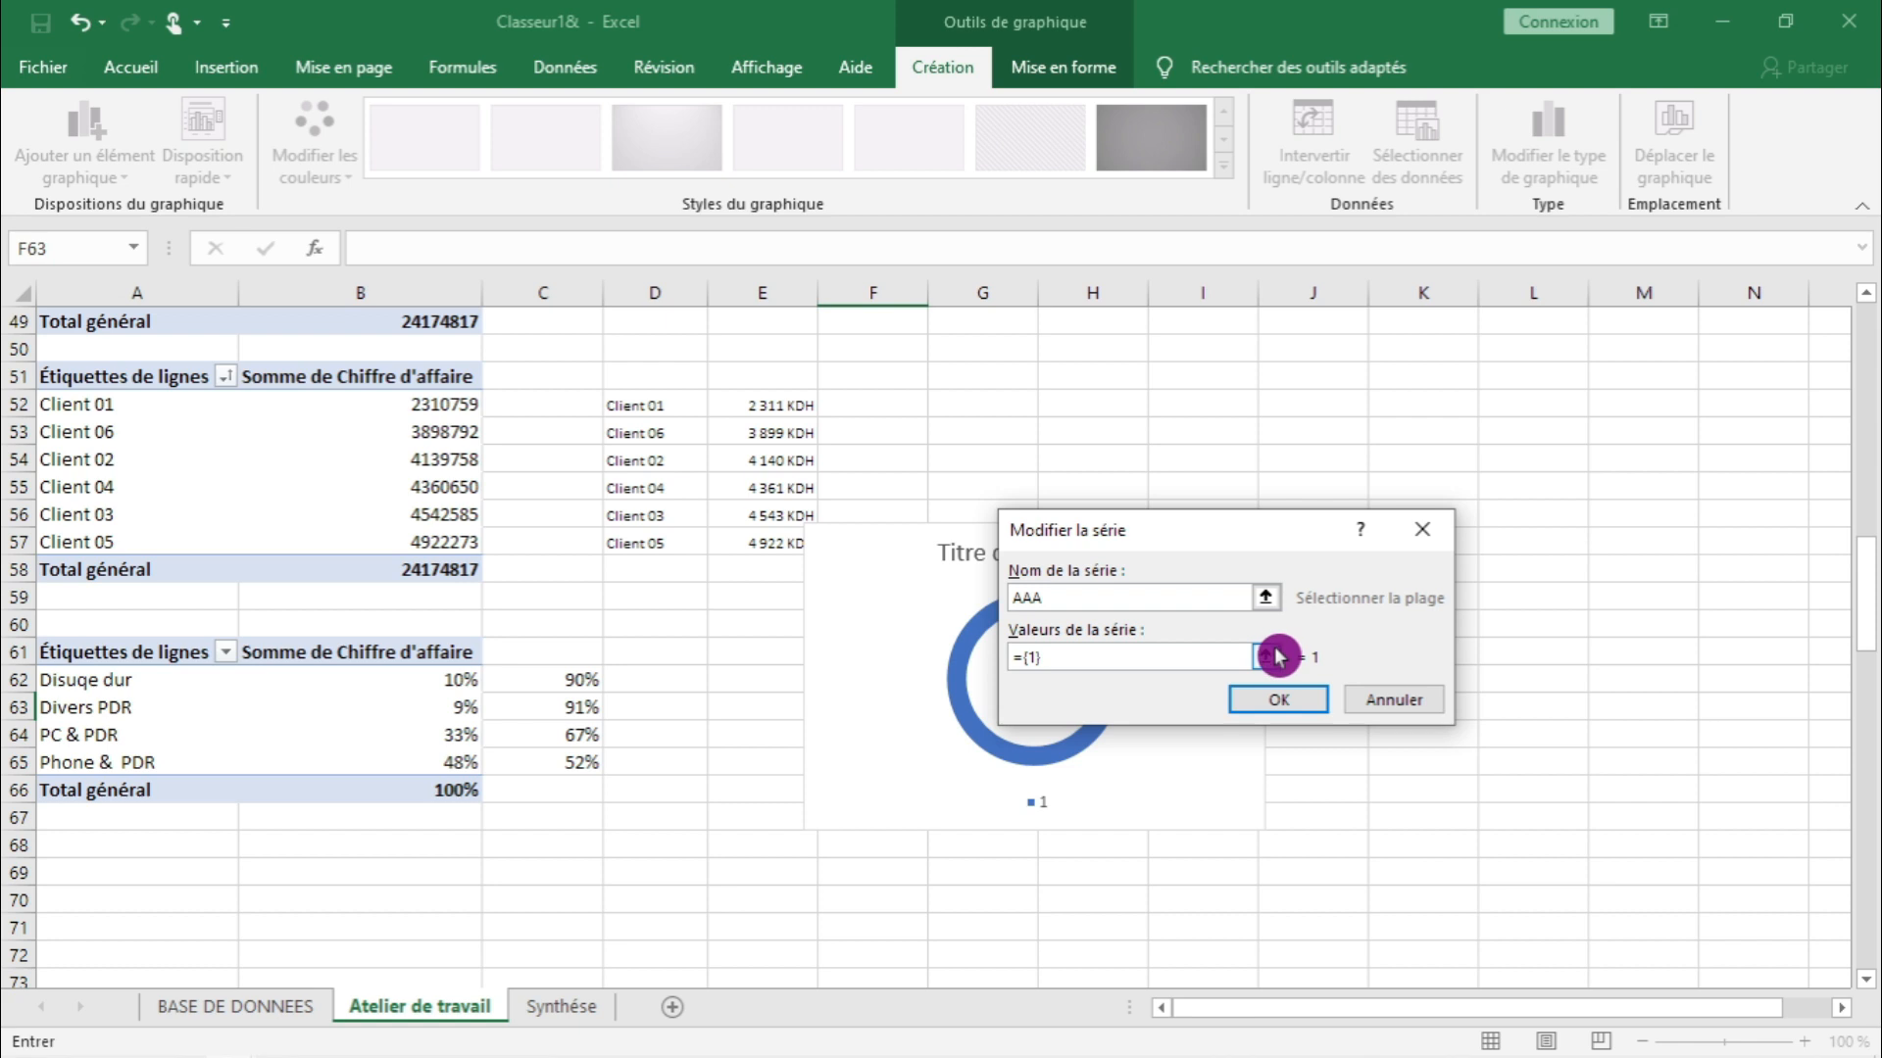
- Set the AAA series values to twenty 1s separated by commas and apply the data source
left_click_drag(1236, 655, 976, 665)
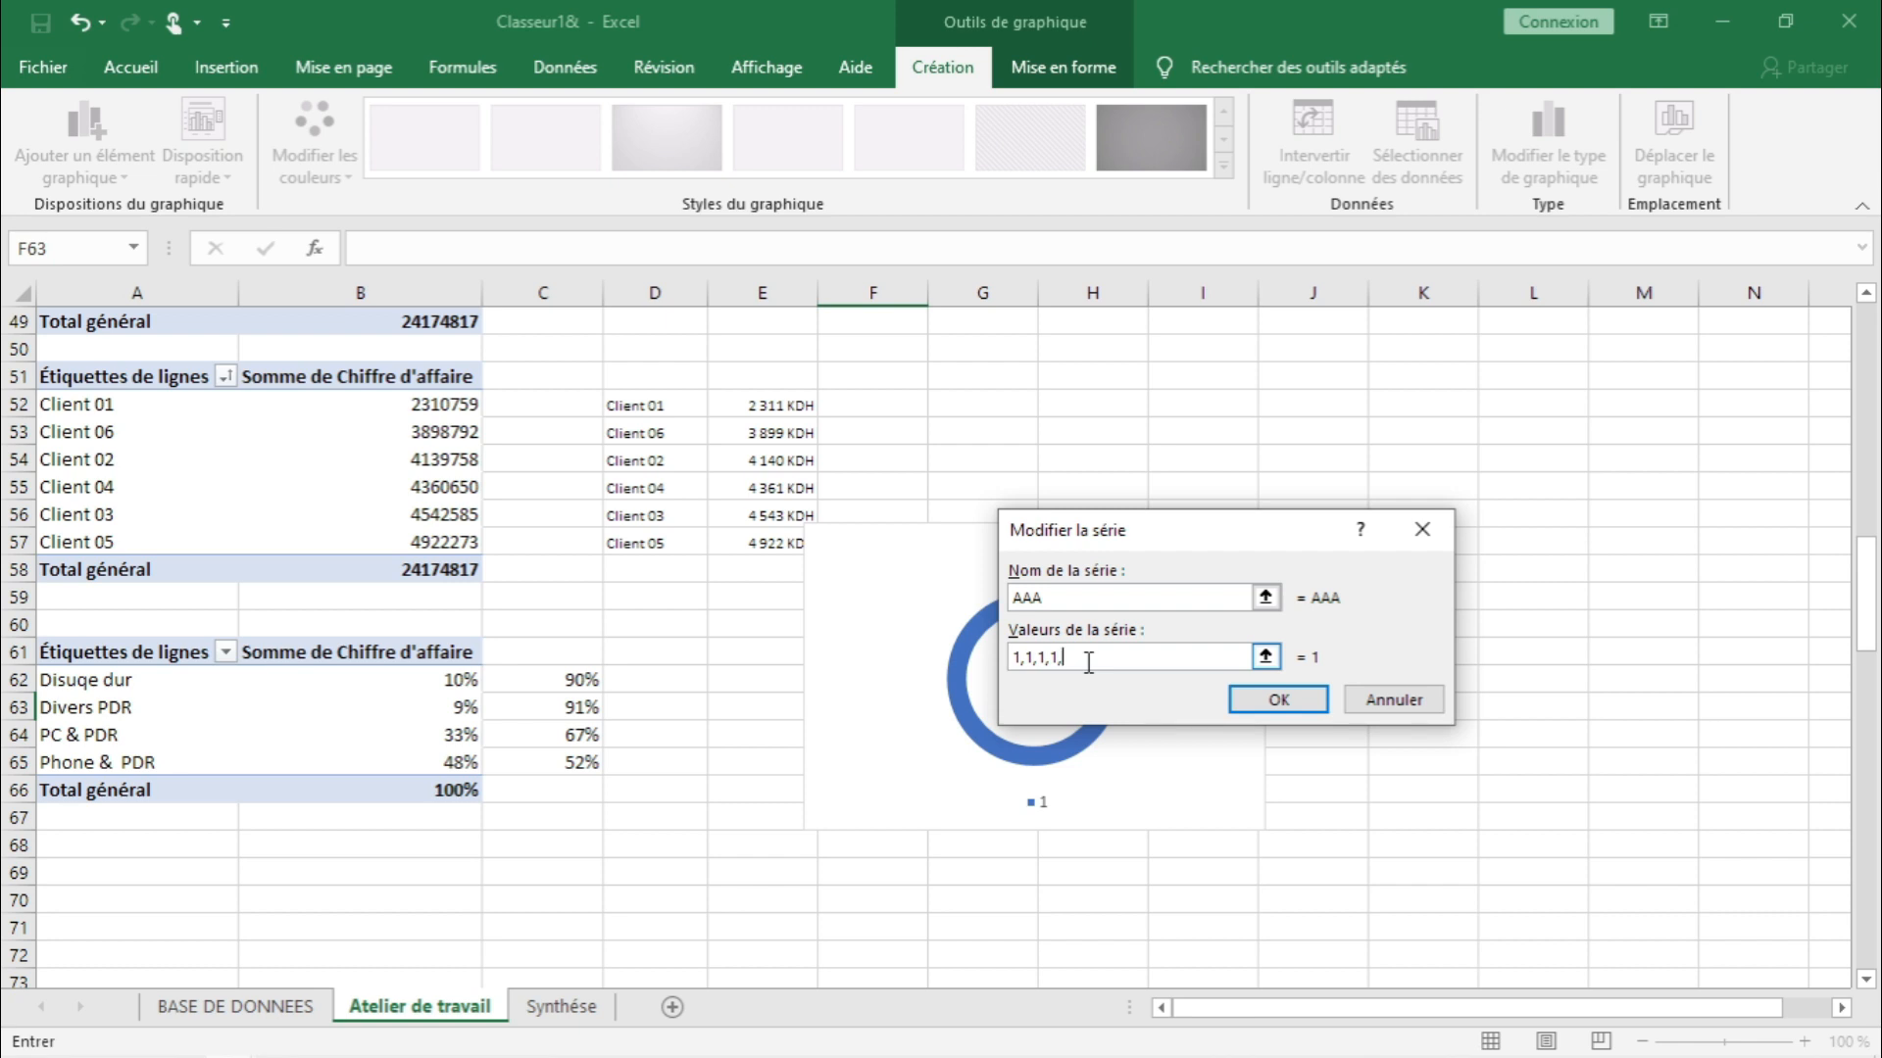
left_click_drag(1088, 663, 1026, 657)
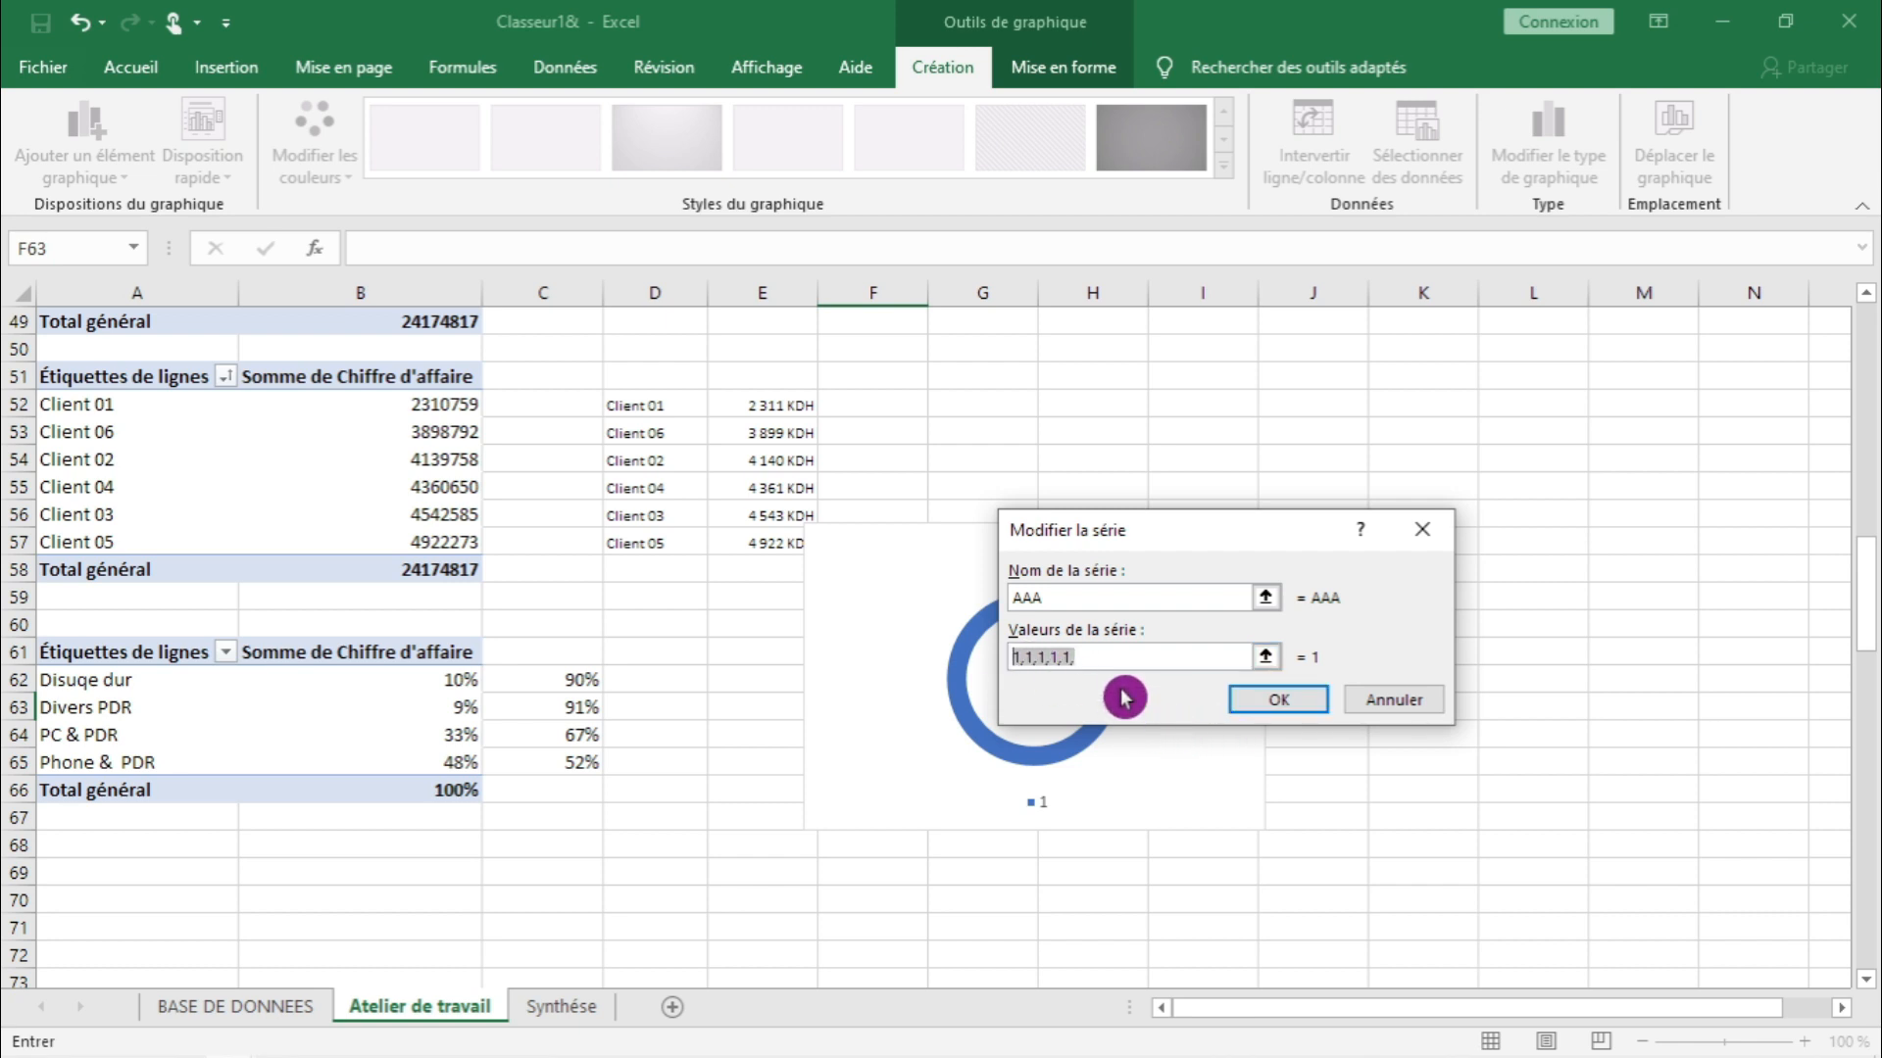
left_click_drag(1101, 660, 1014, 658)
key("ctrl+c")
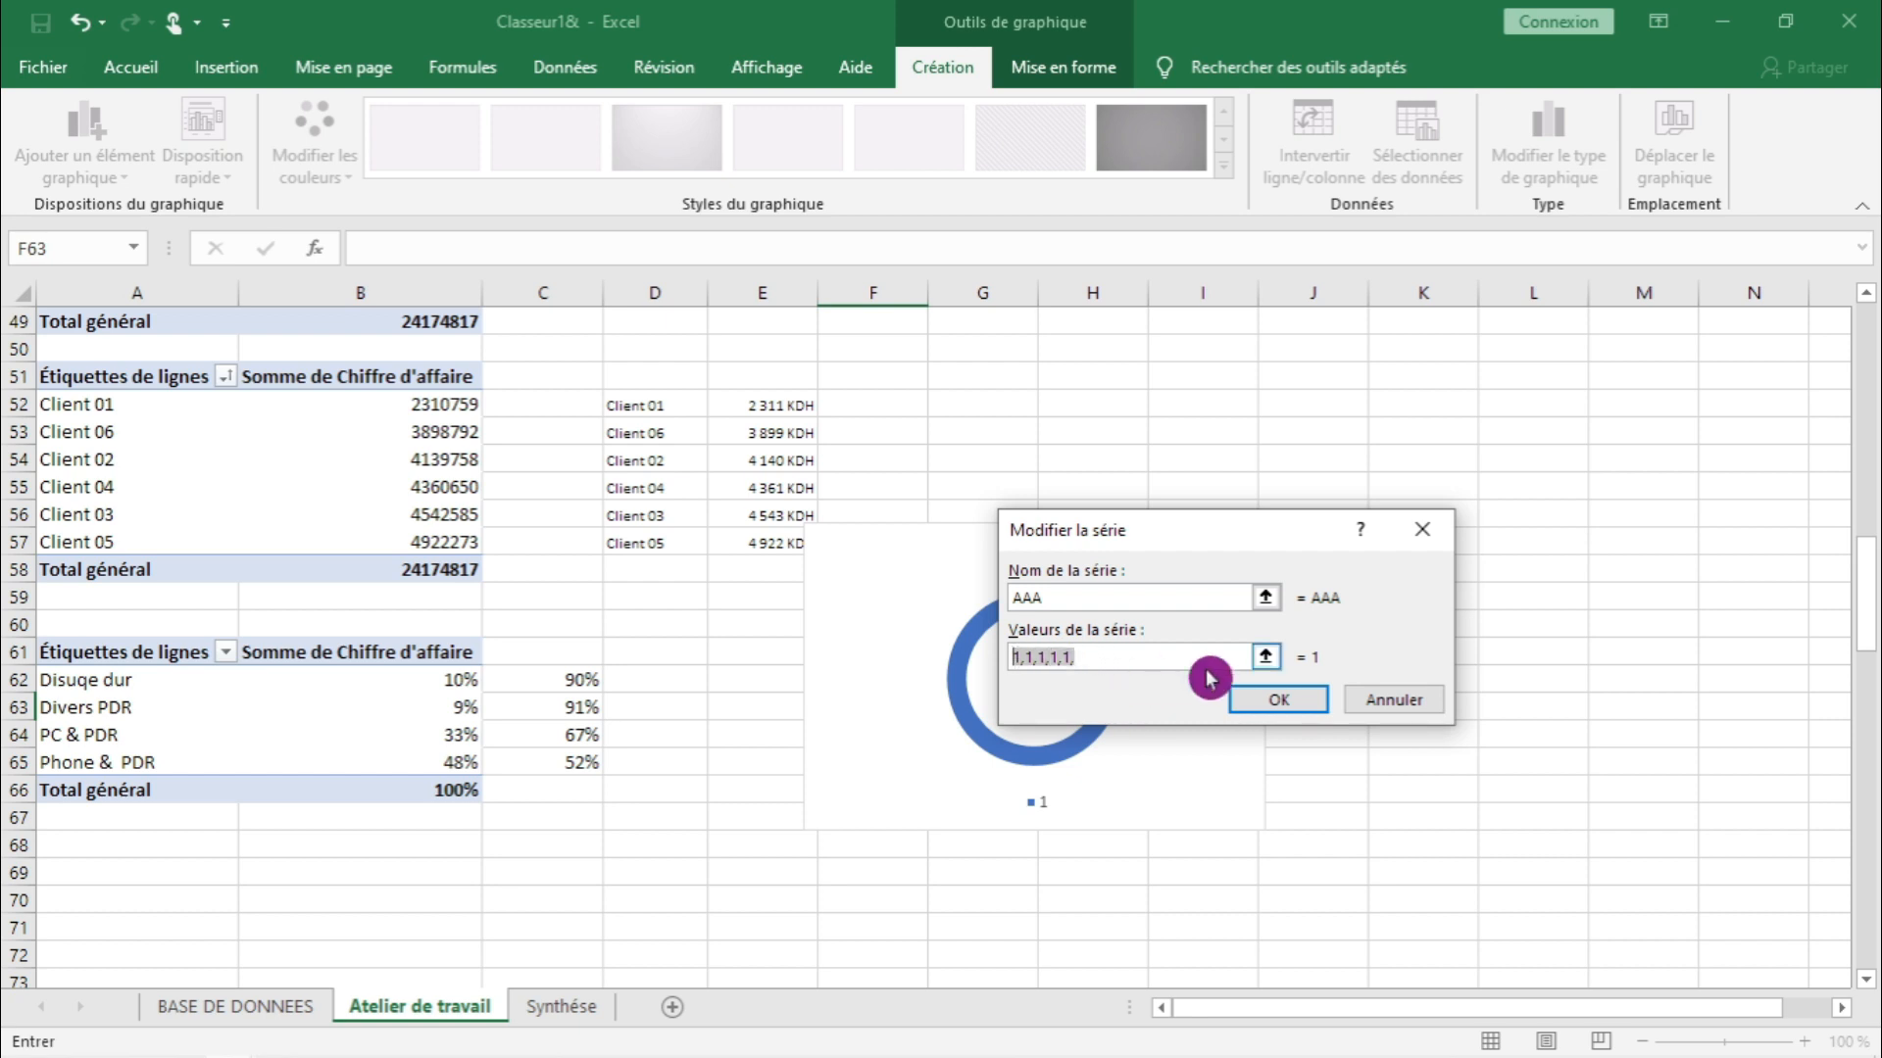
left_click(1150, 656)
key("ctrl+v")
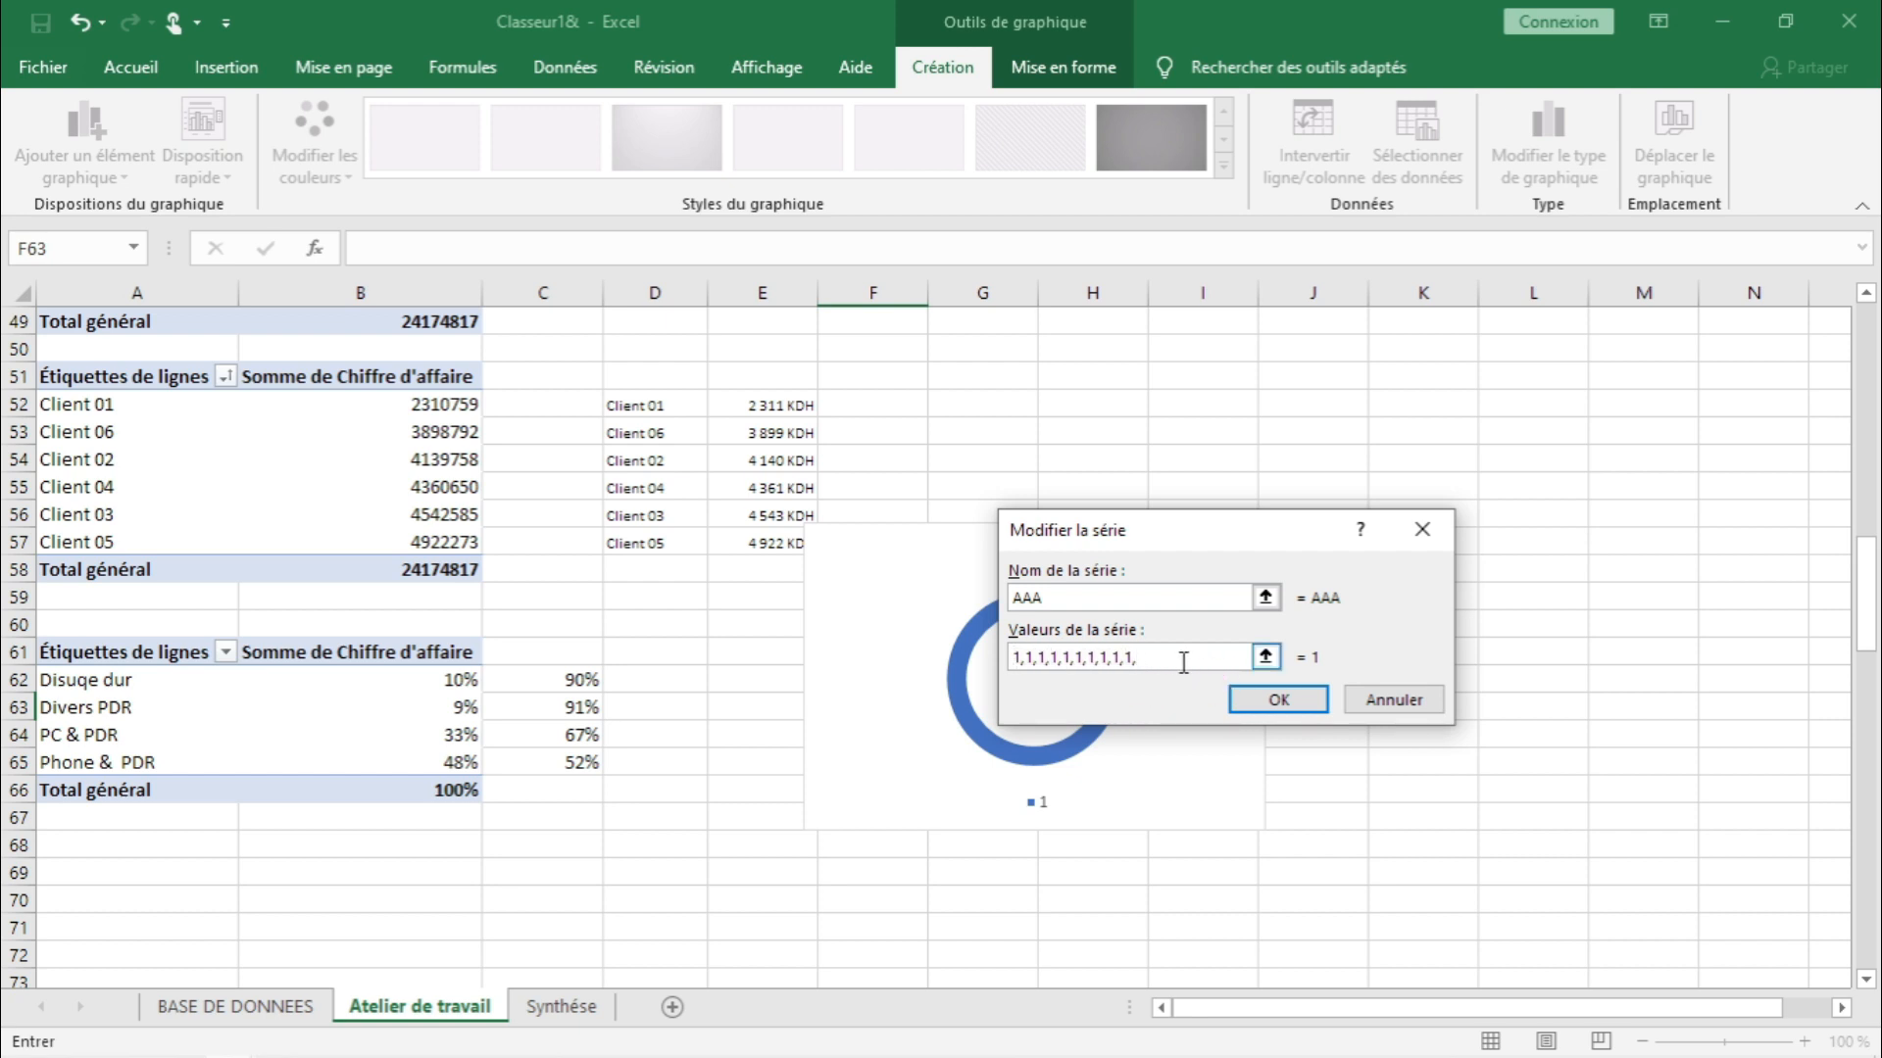
key("ctrl+v")
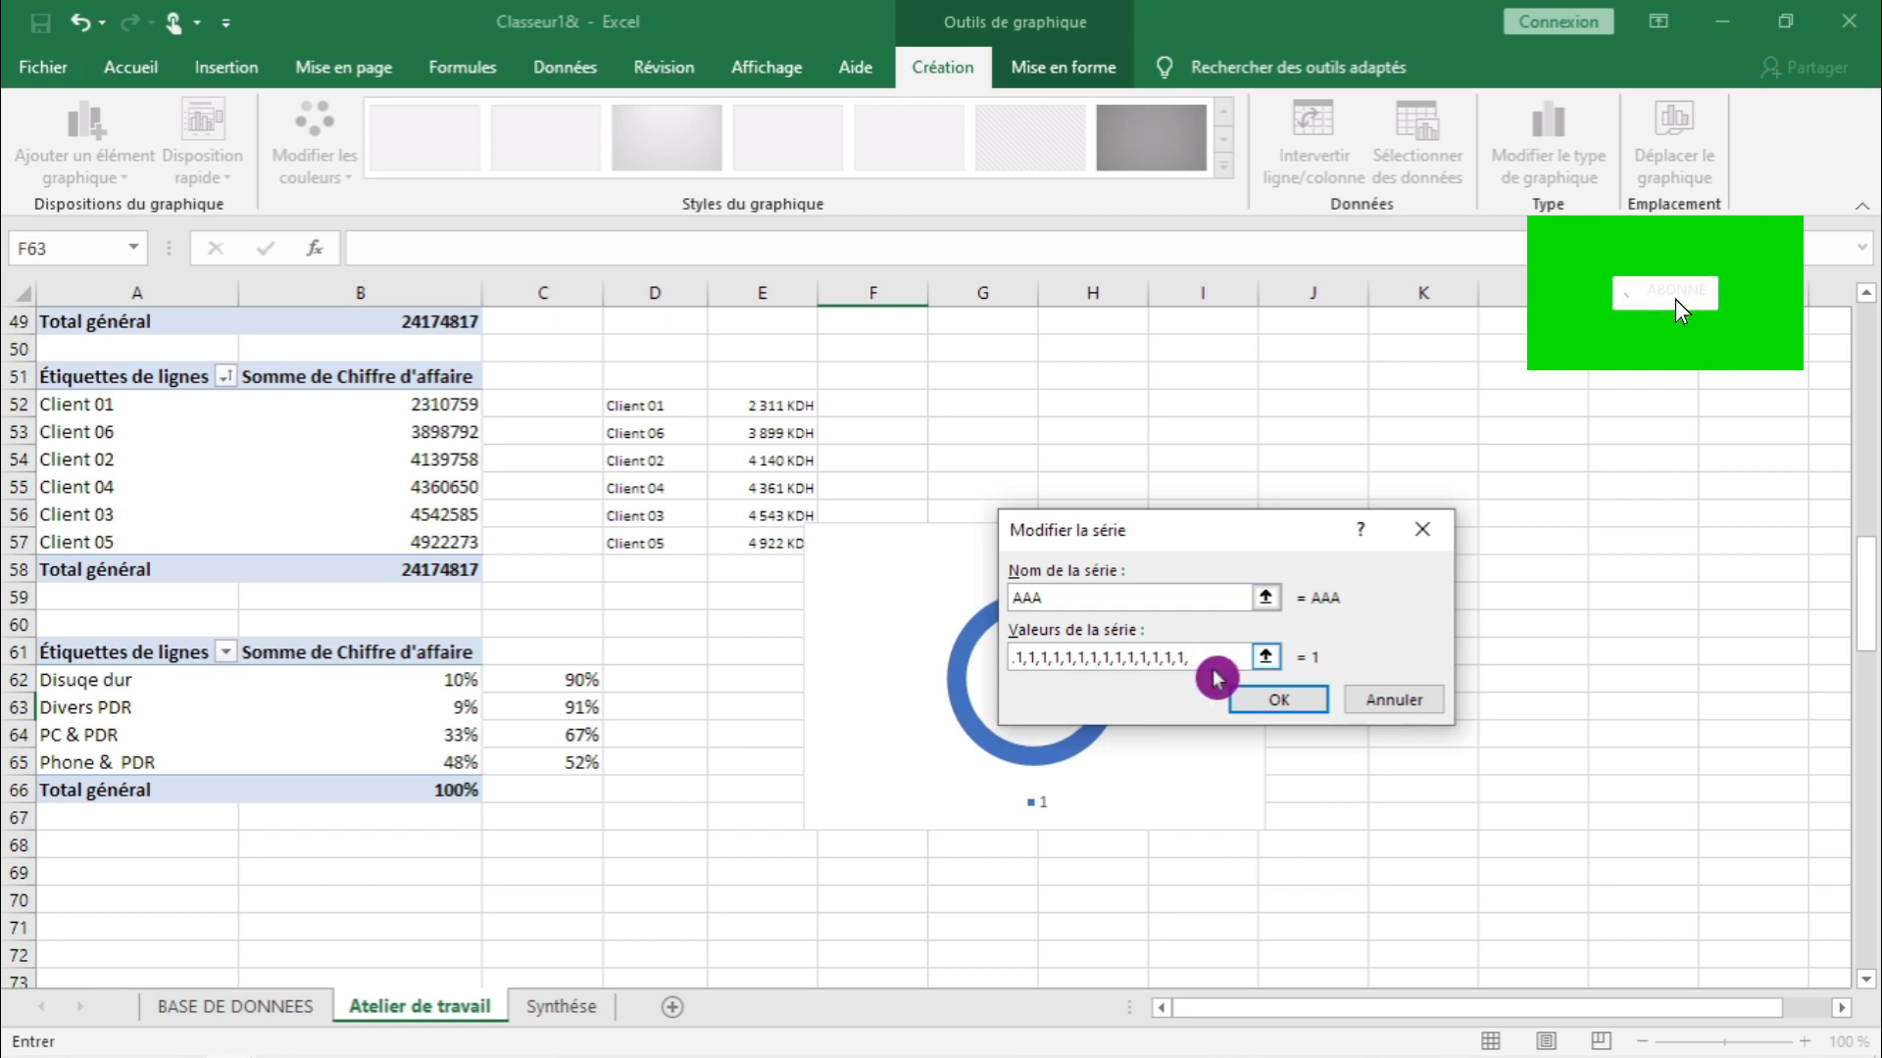
left_click(1313, 700)
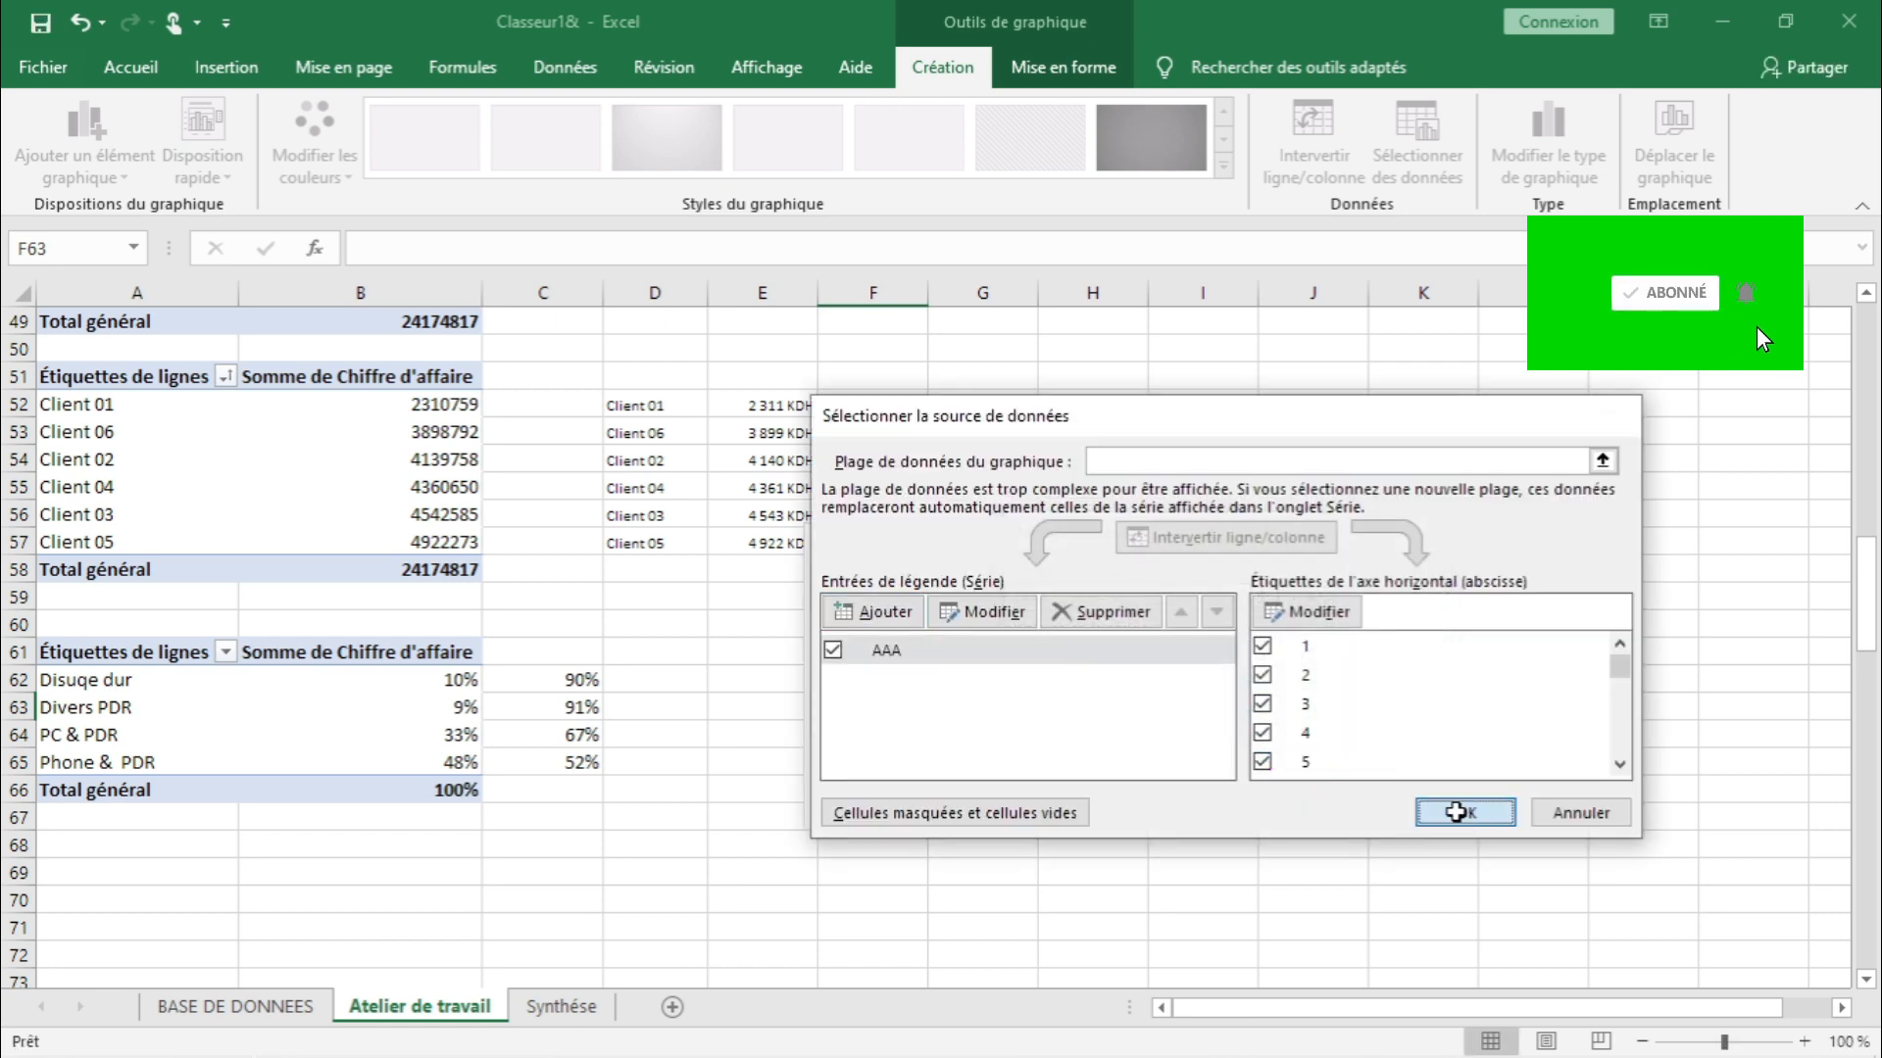
left_click(1448, 817)
- Delete the legend and the title from the doughnut chart
left_click(1097, 805)
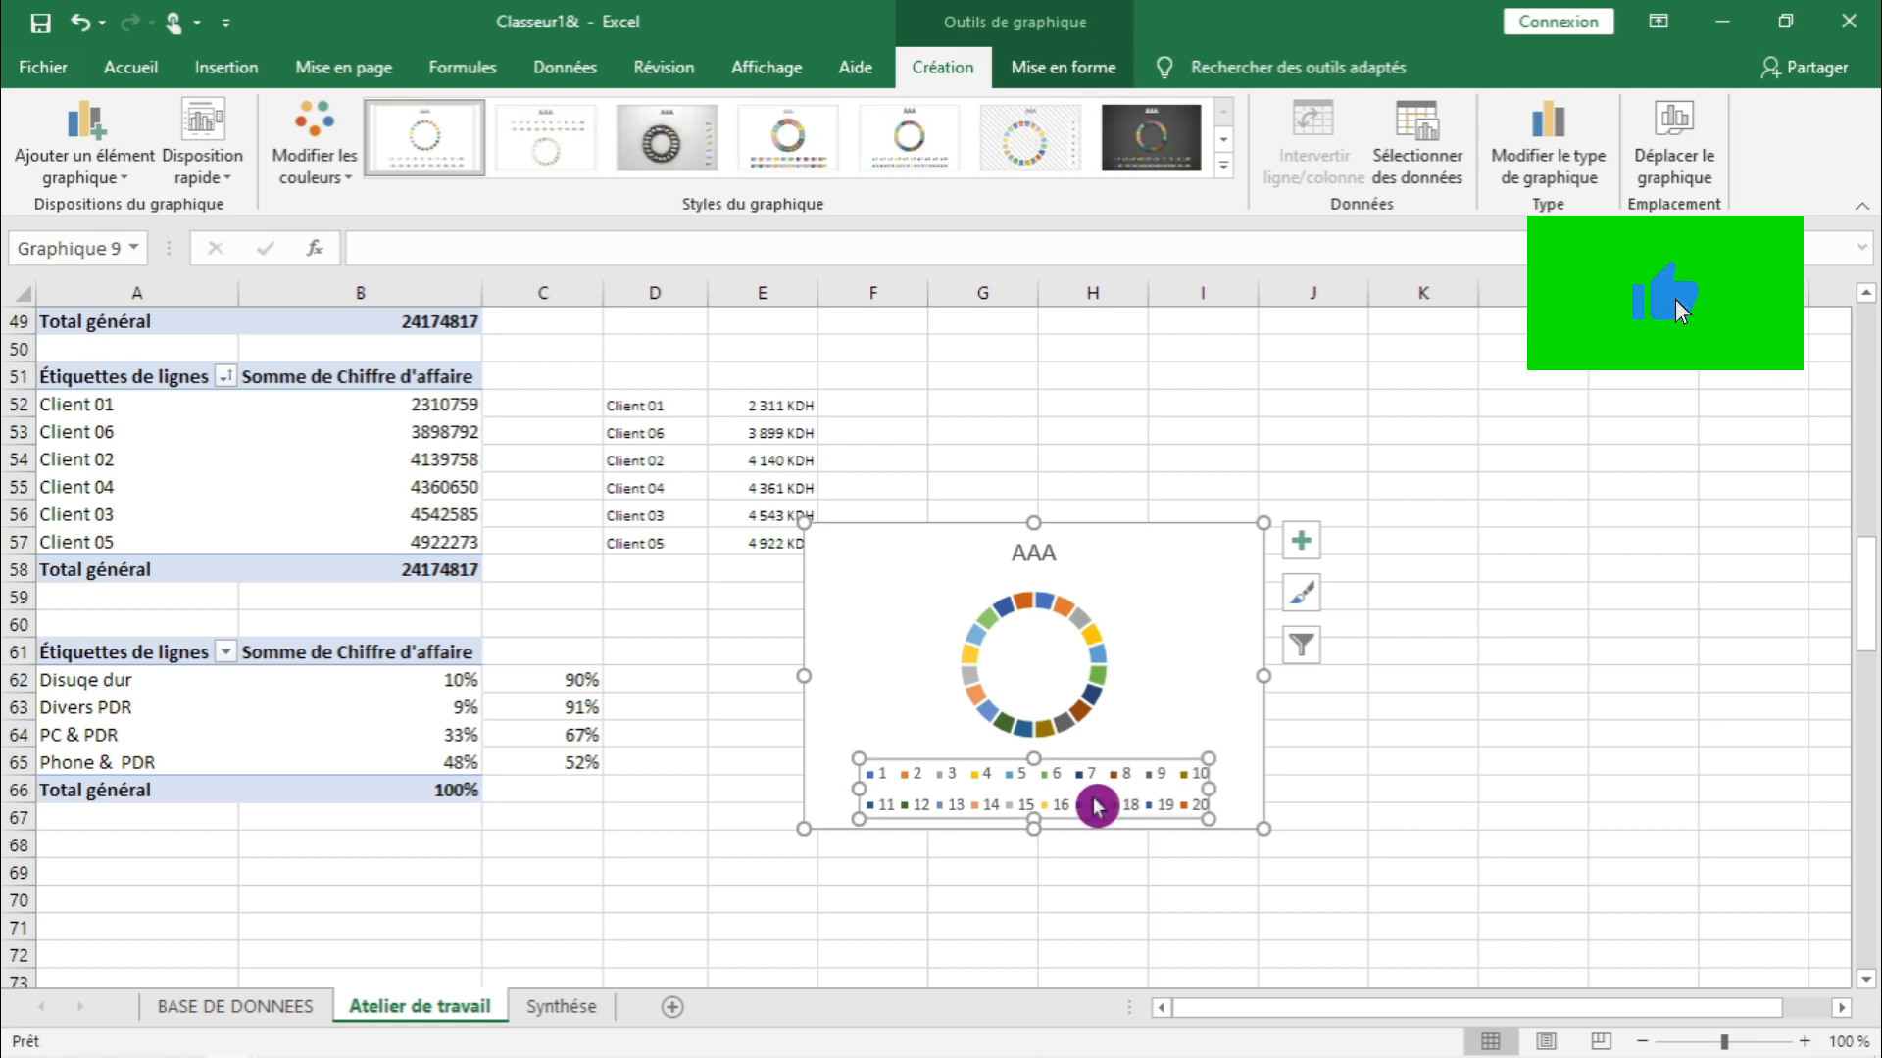
key("Delete")
left_click(1054, 561)
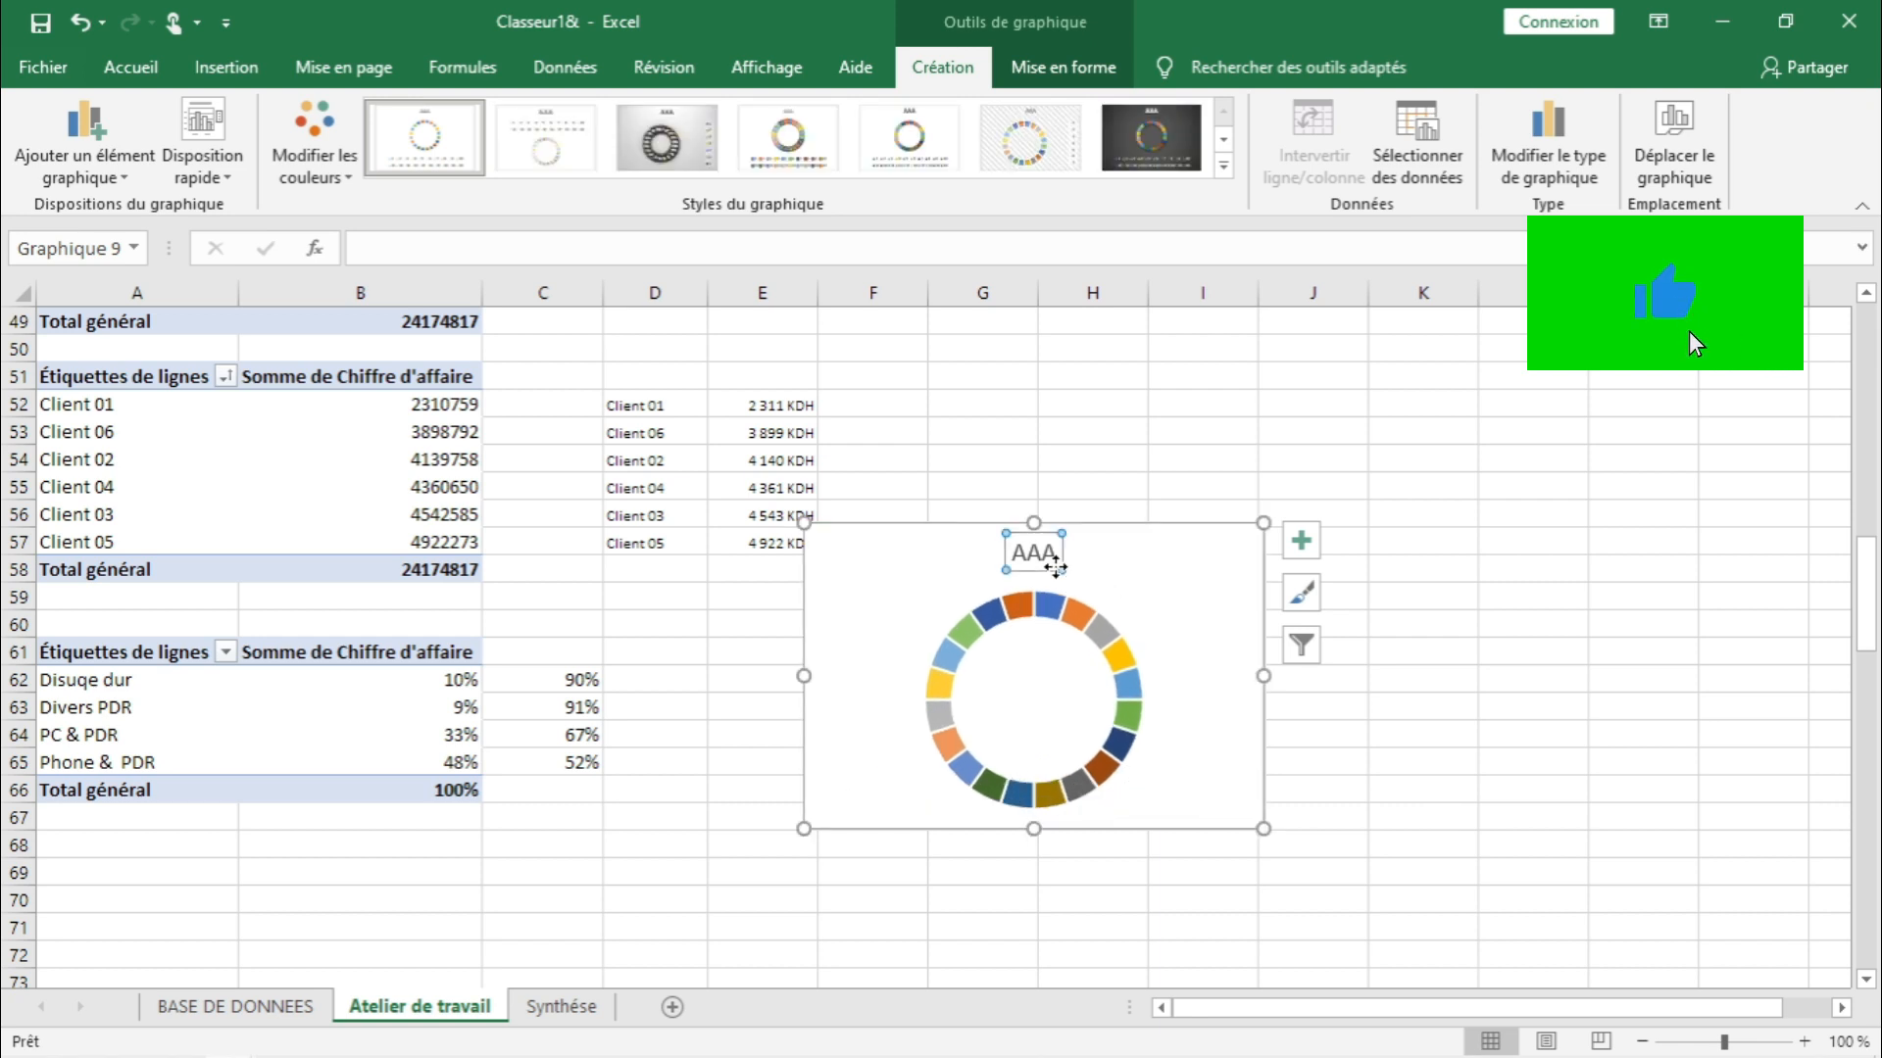
key("Delete")
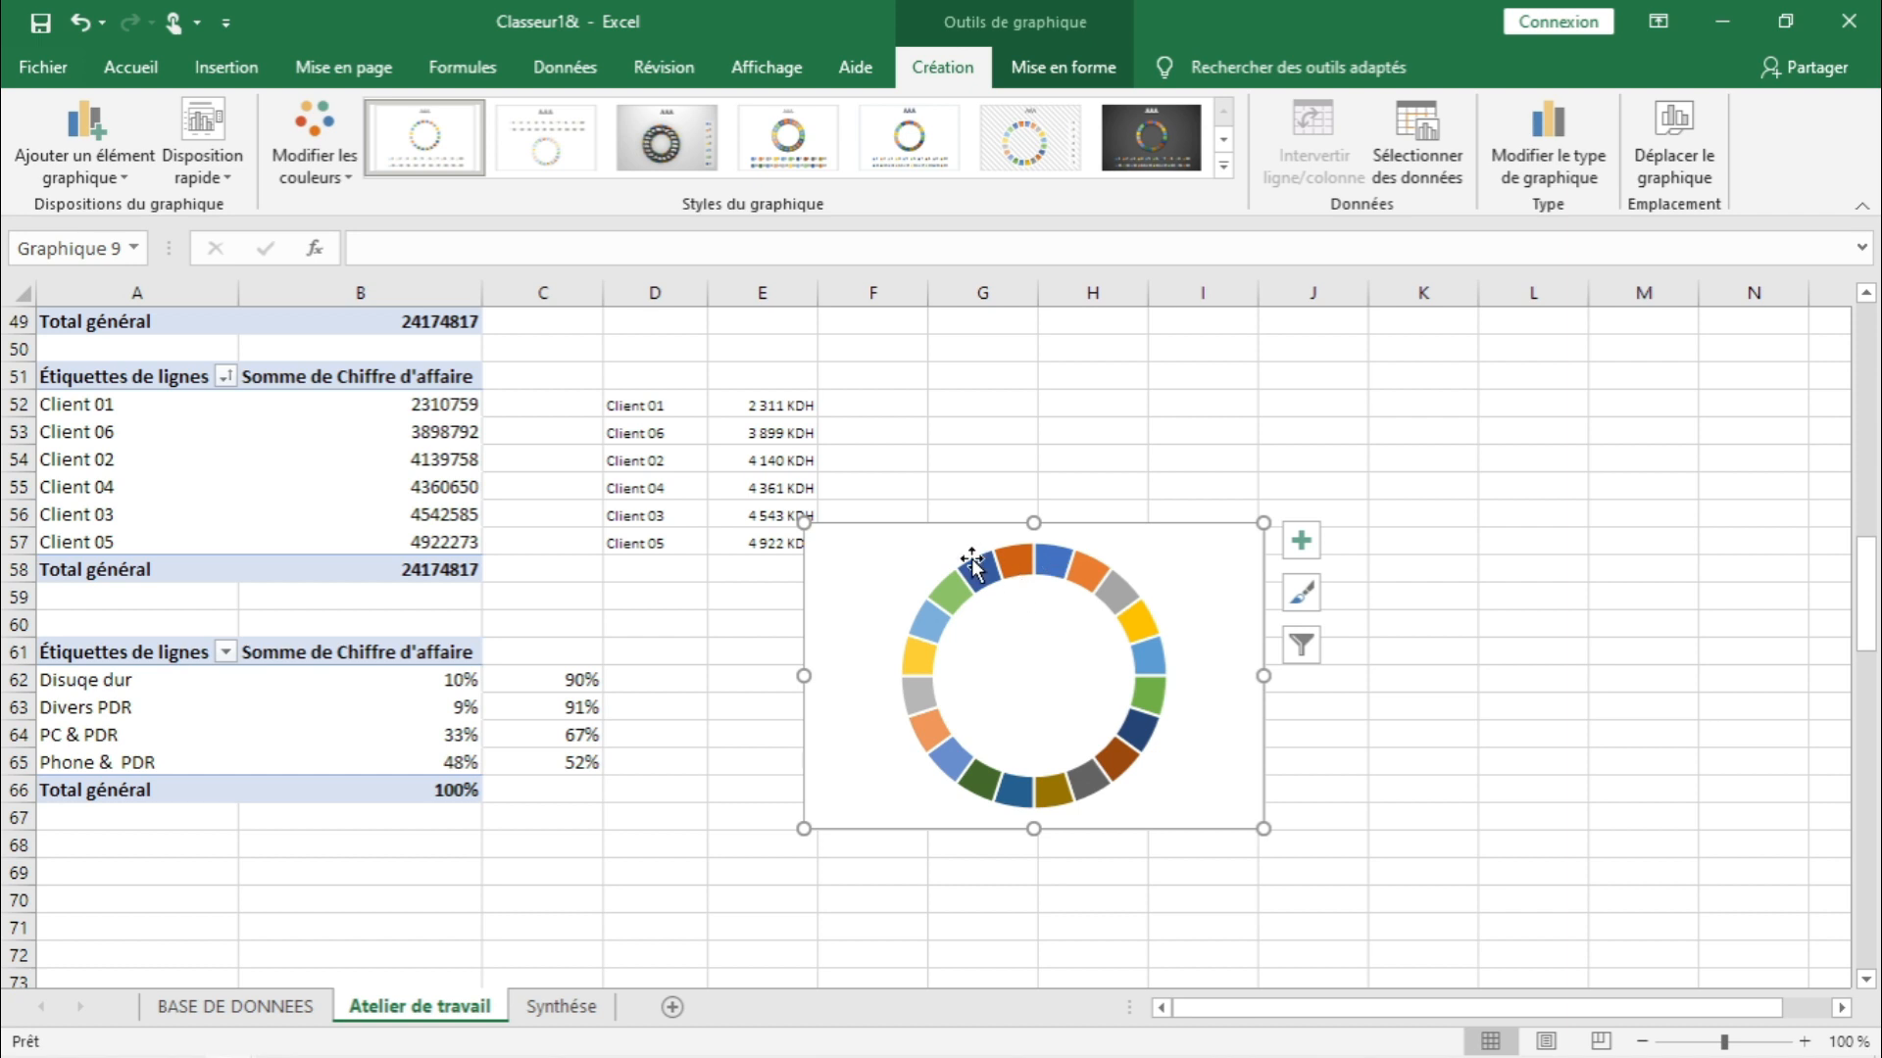
- Set the doughnut series' Épaisseur de l'anneau to 78 %
left_click(955, 608)
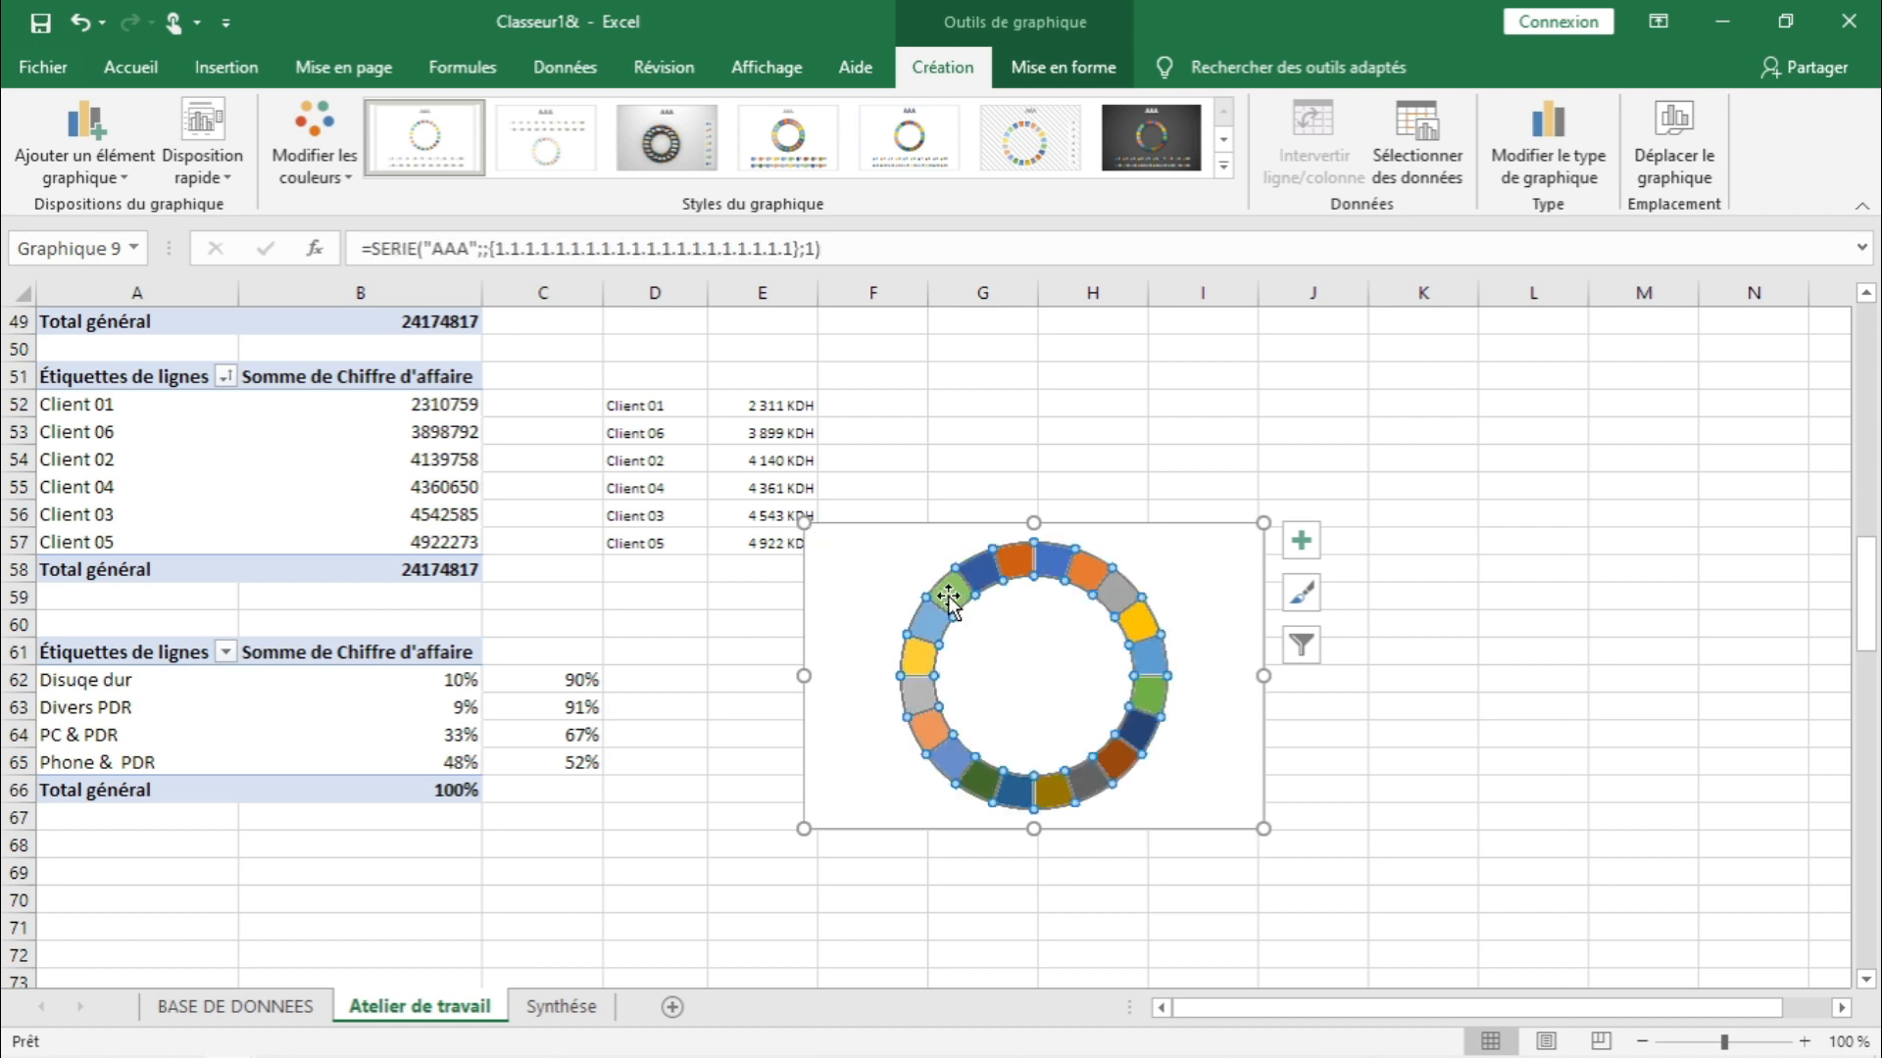
right_click(952, 603)
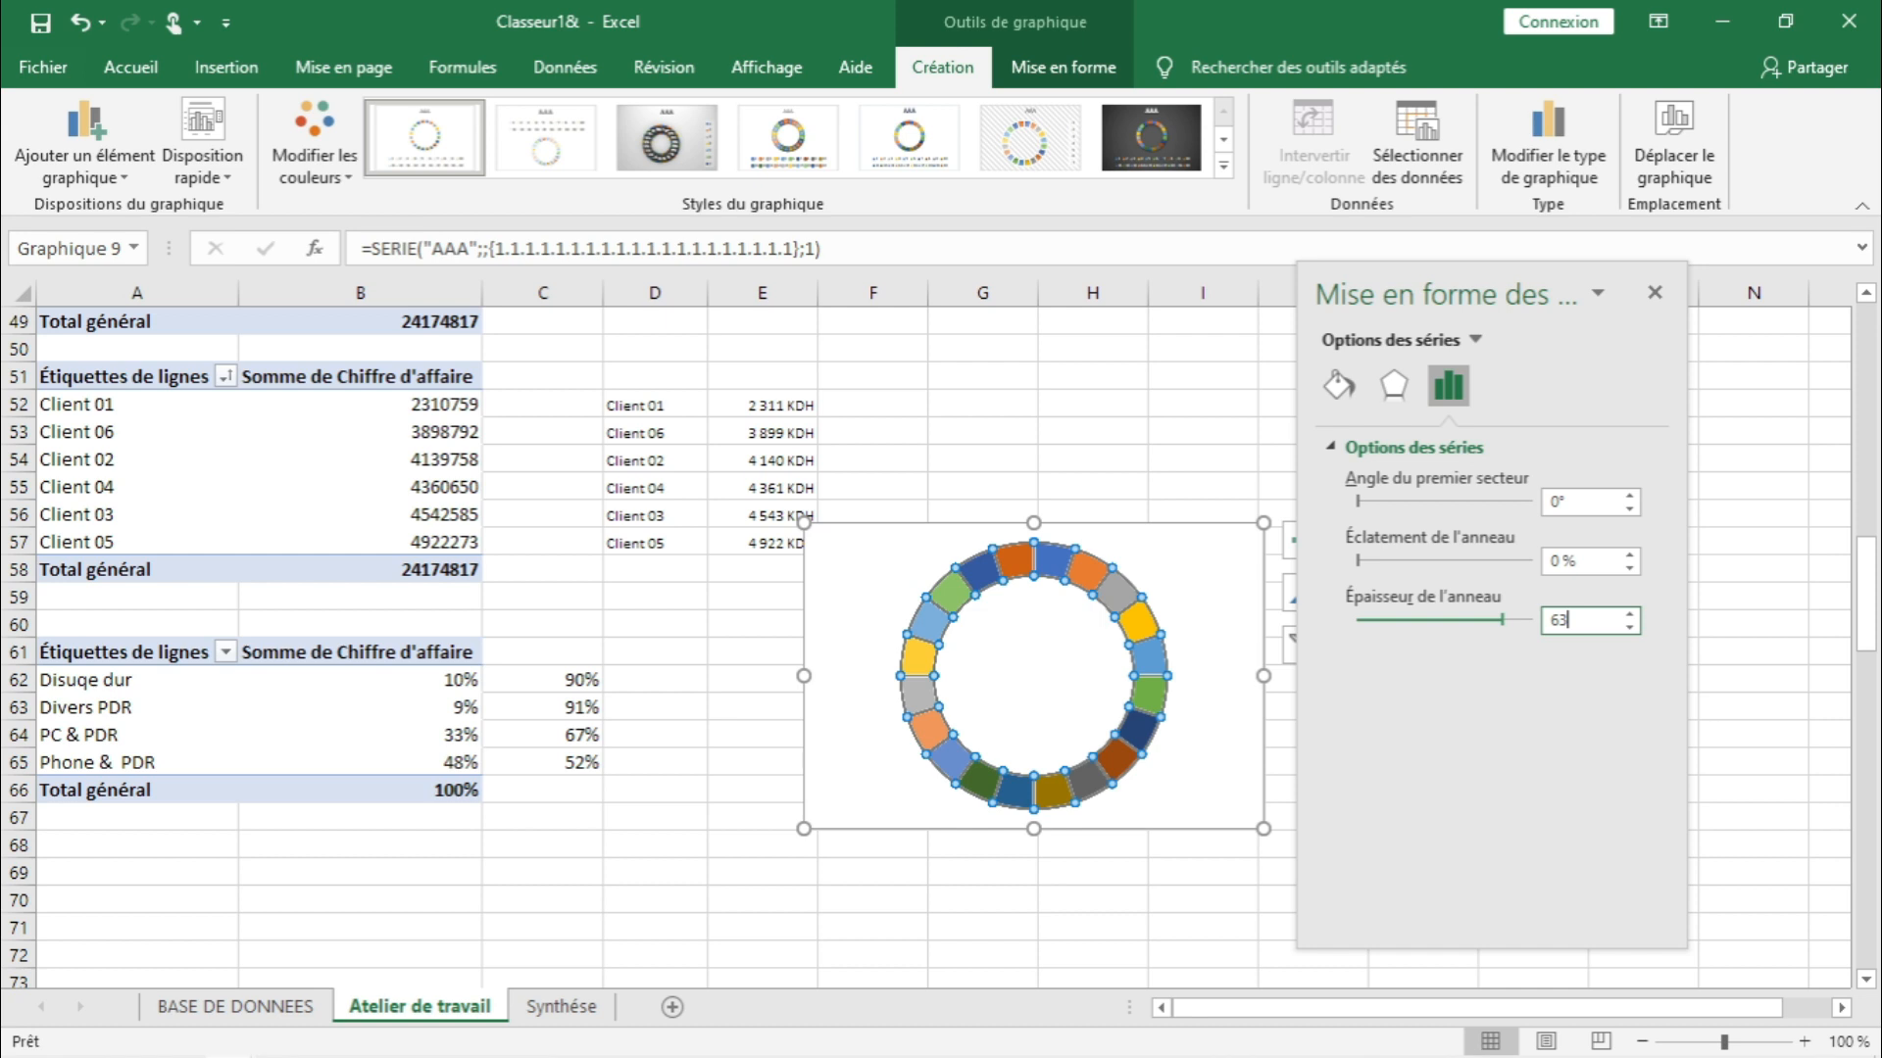
left_click(1223, 875)
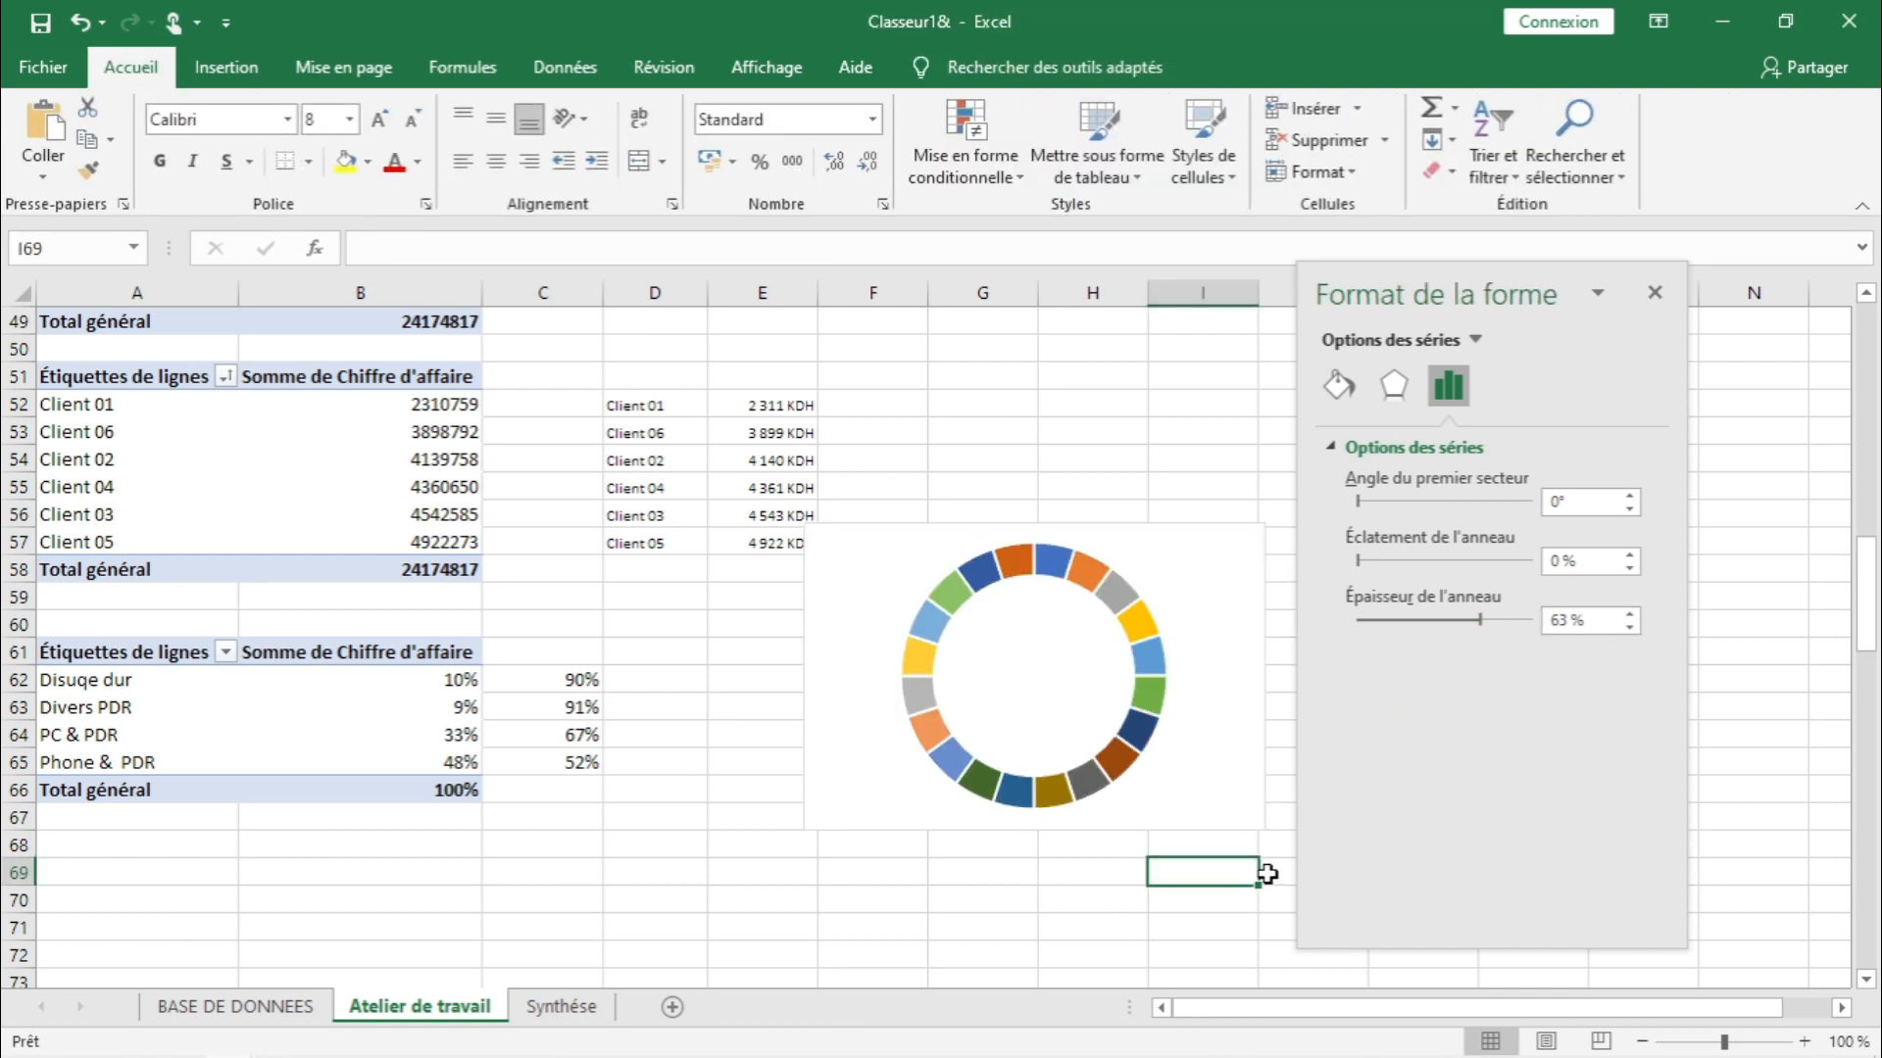
left_click(1140, 663)
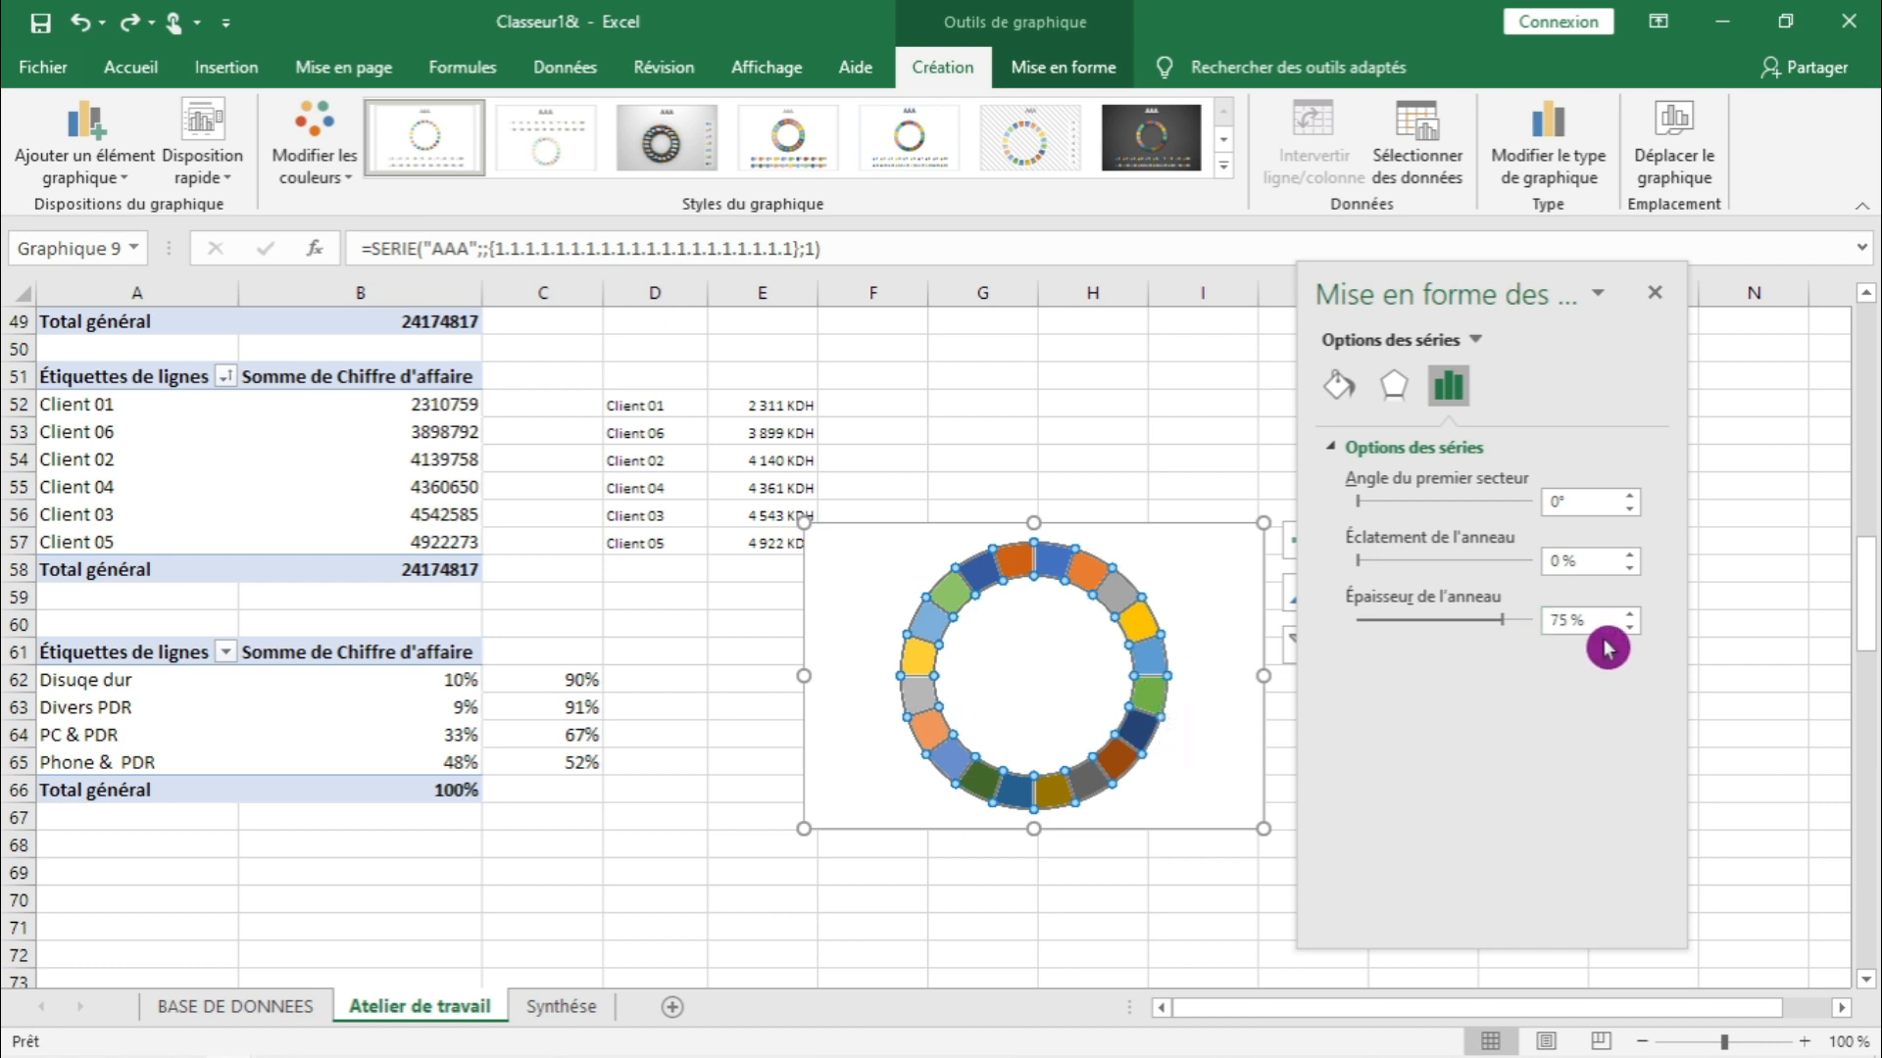
left_click(1630, 614)
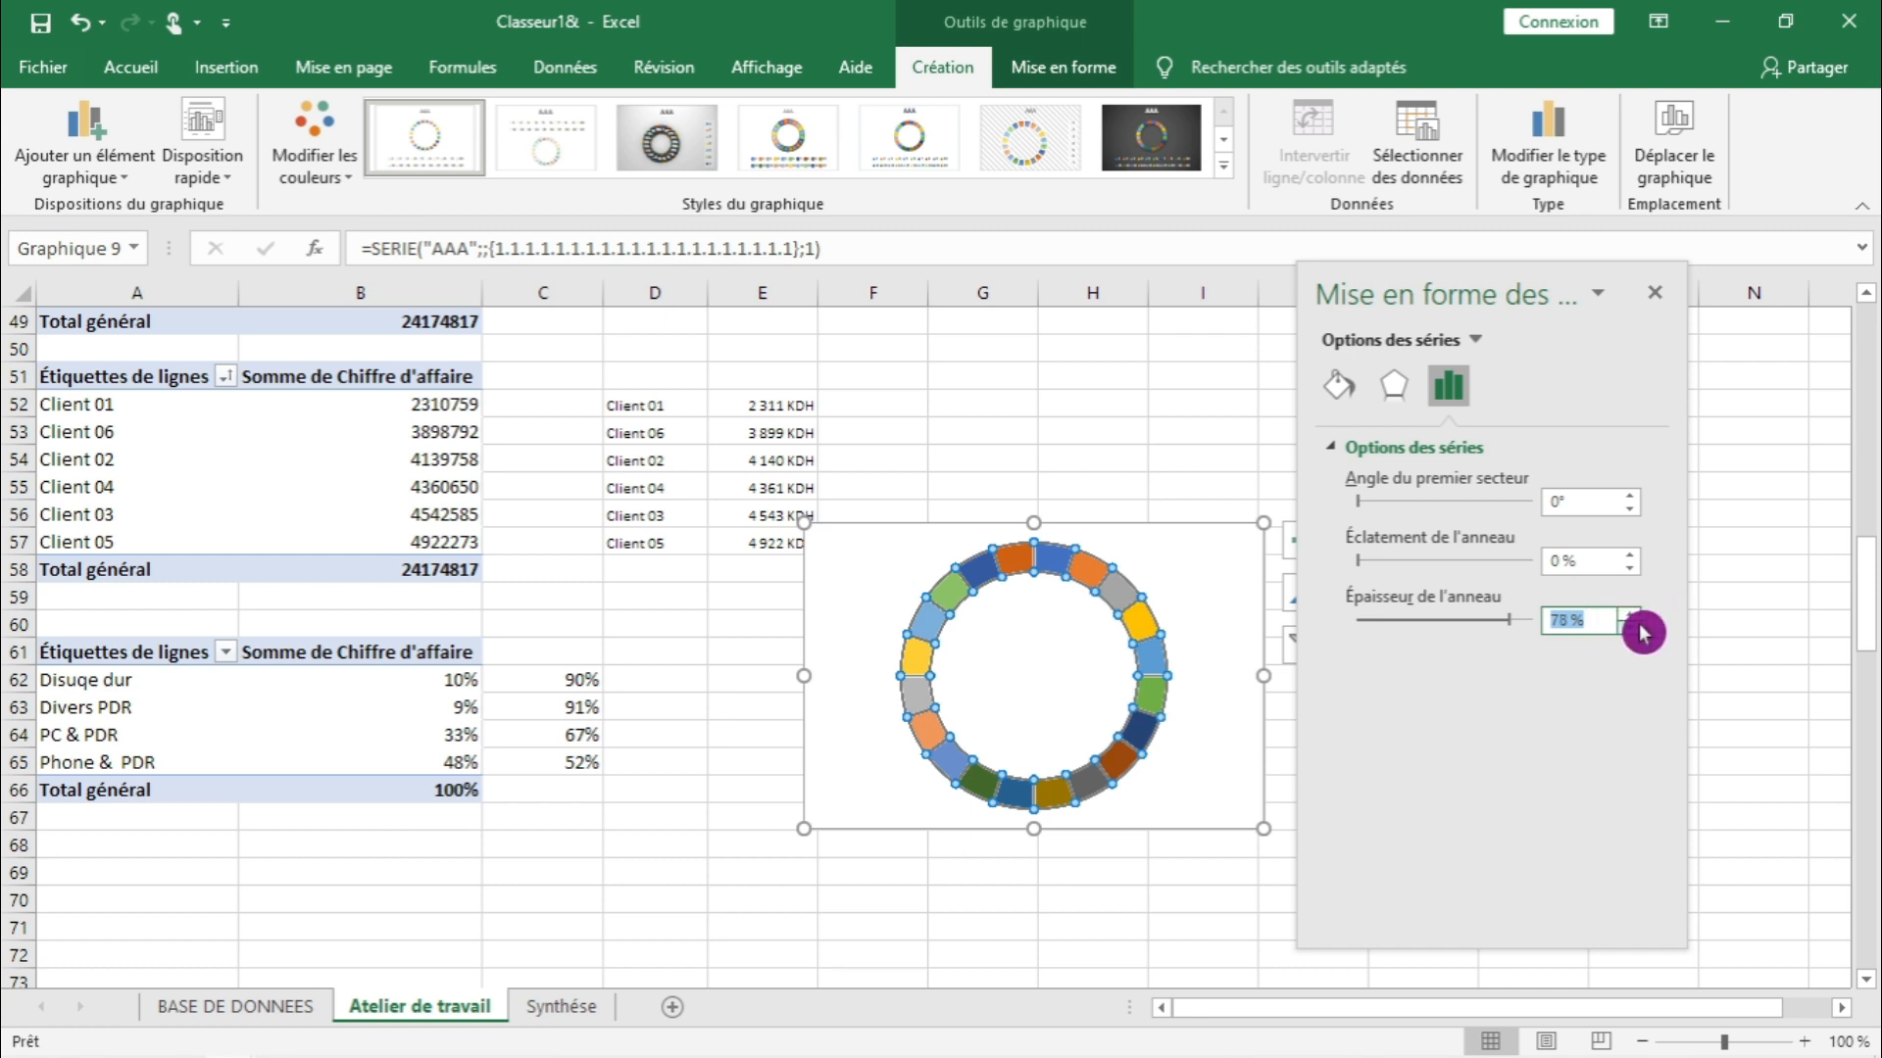
left_click(1655, 292)
left_click(1534, 706)
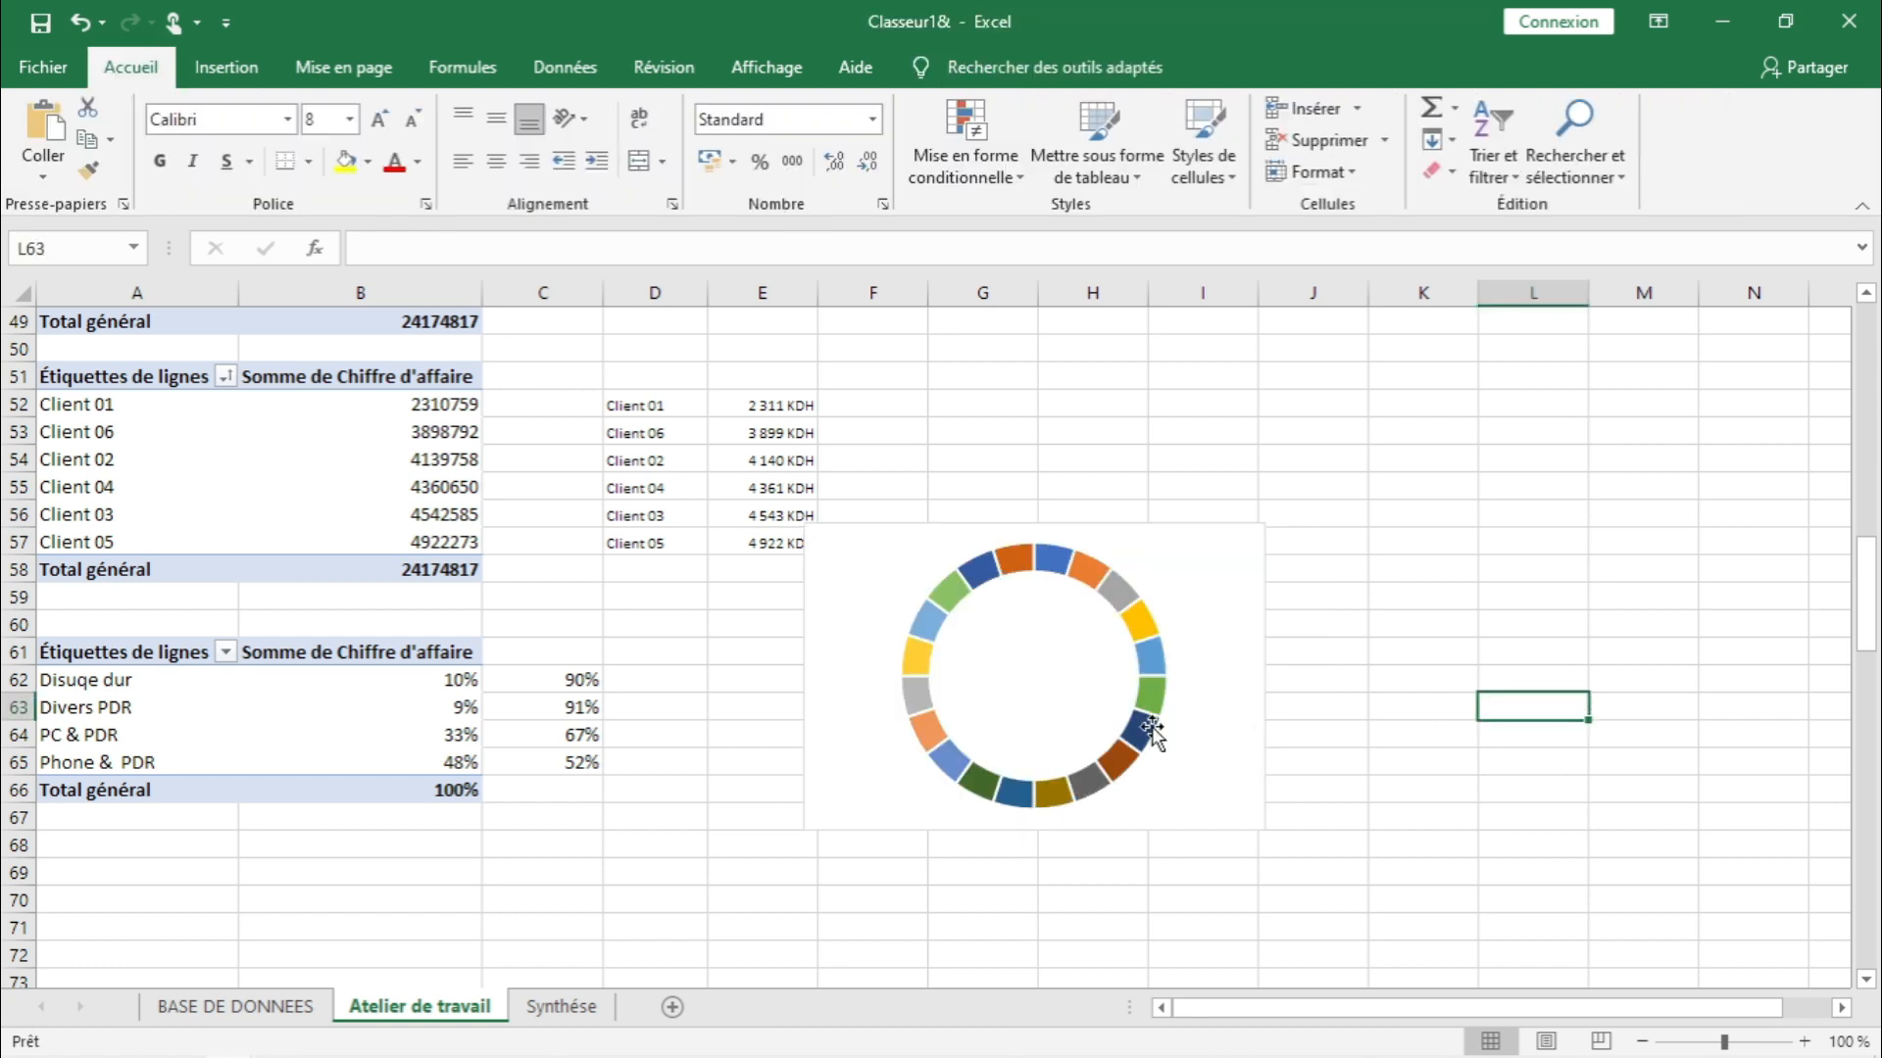
- Fill all segments of the doughnut ring with the gold theme colour
left_click(1160, 682)
left_click(1026, 582)
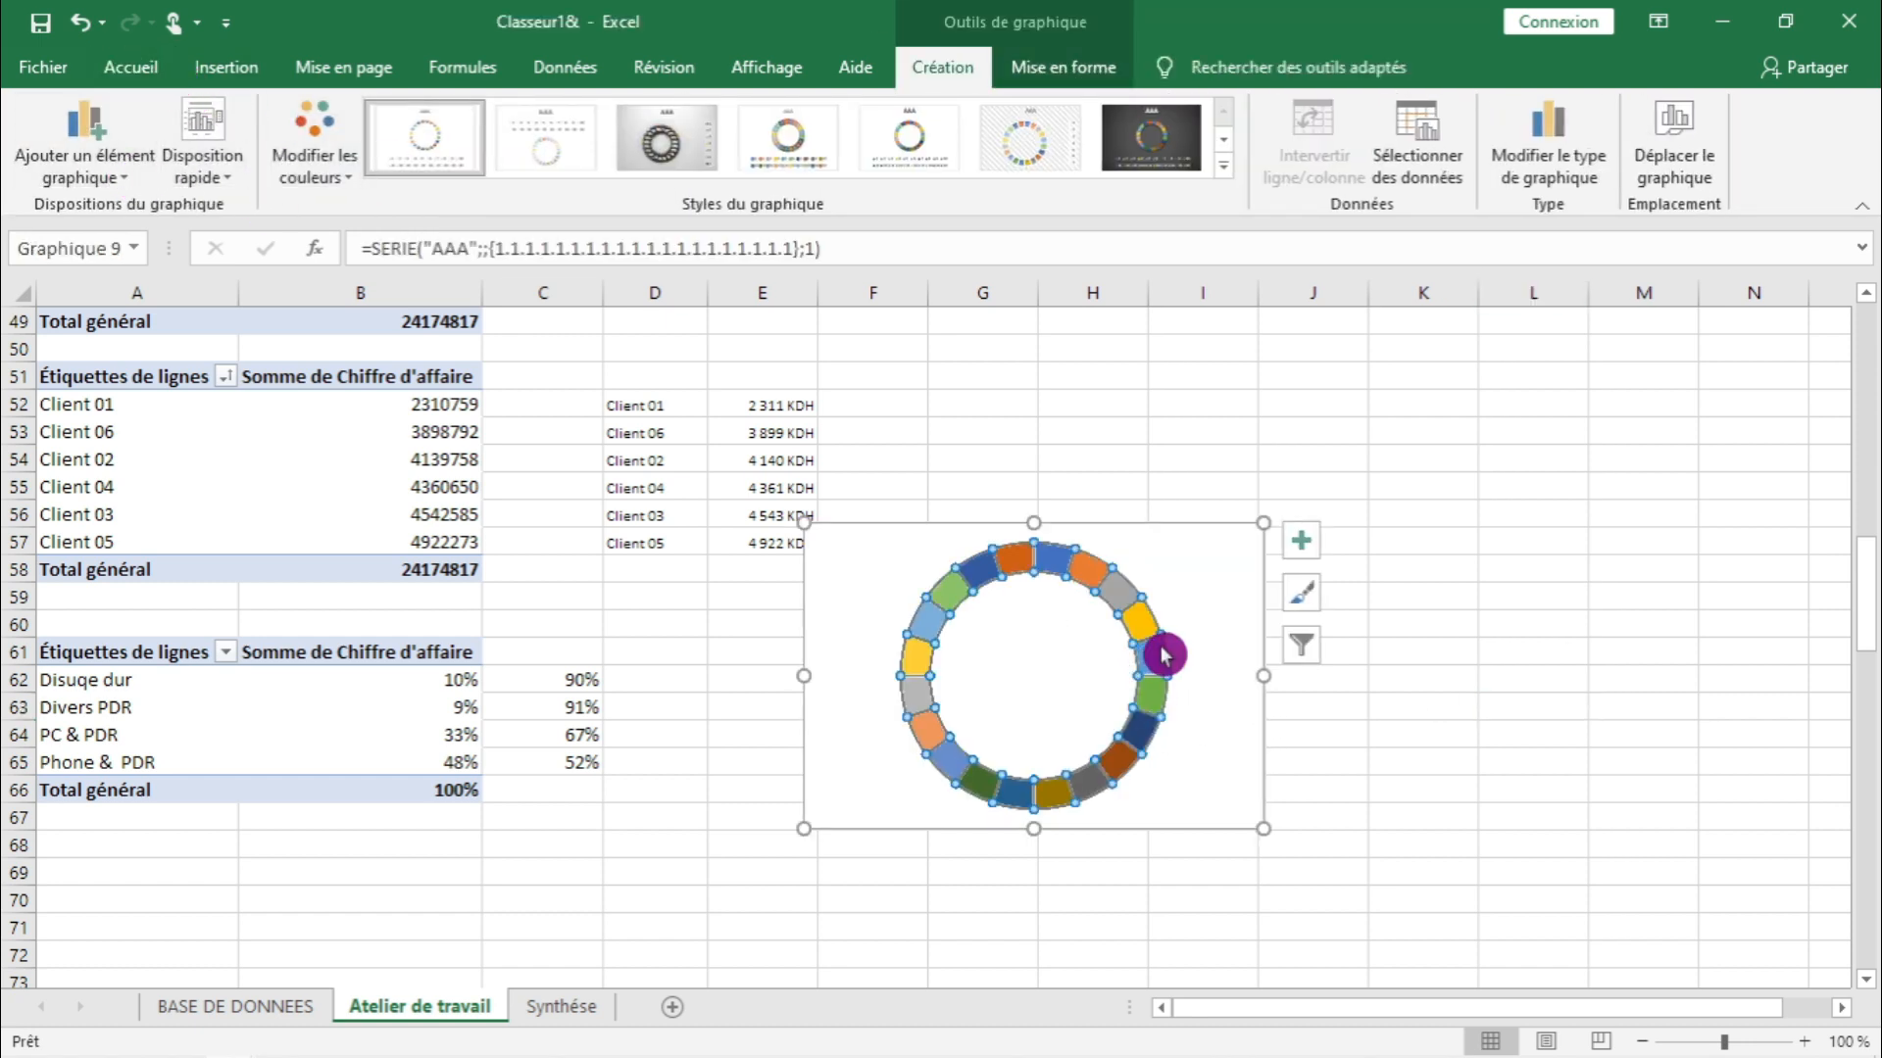
right_click(1105, 566)
left_click(1125, 495)
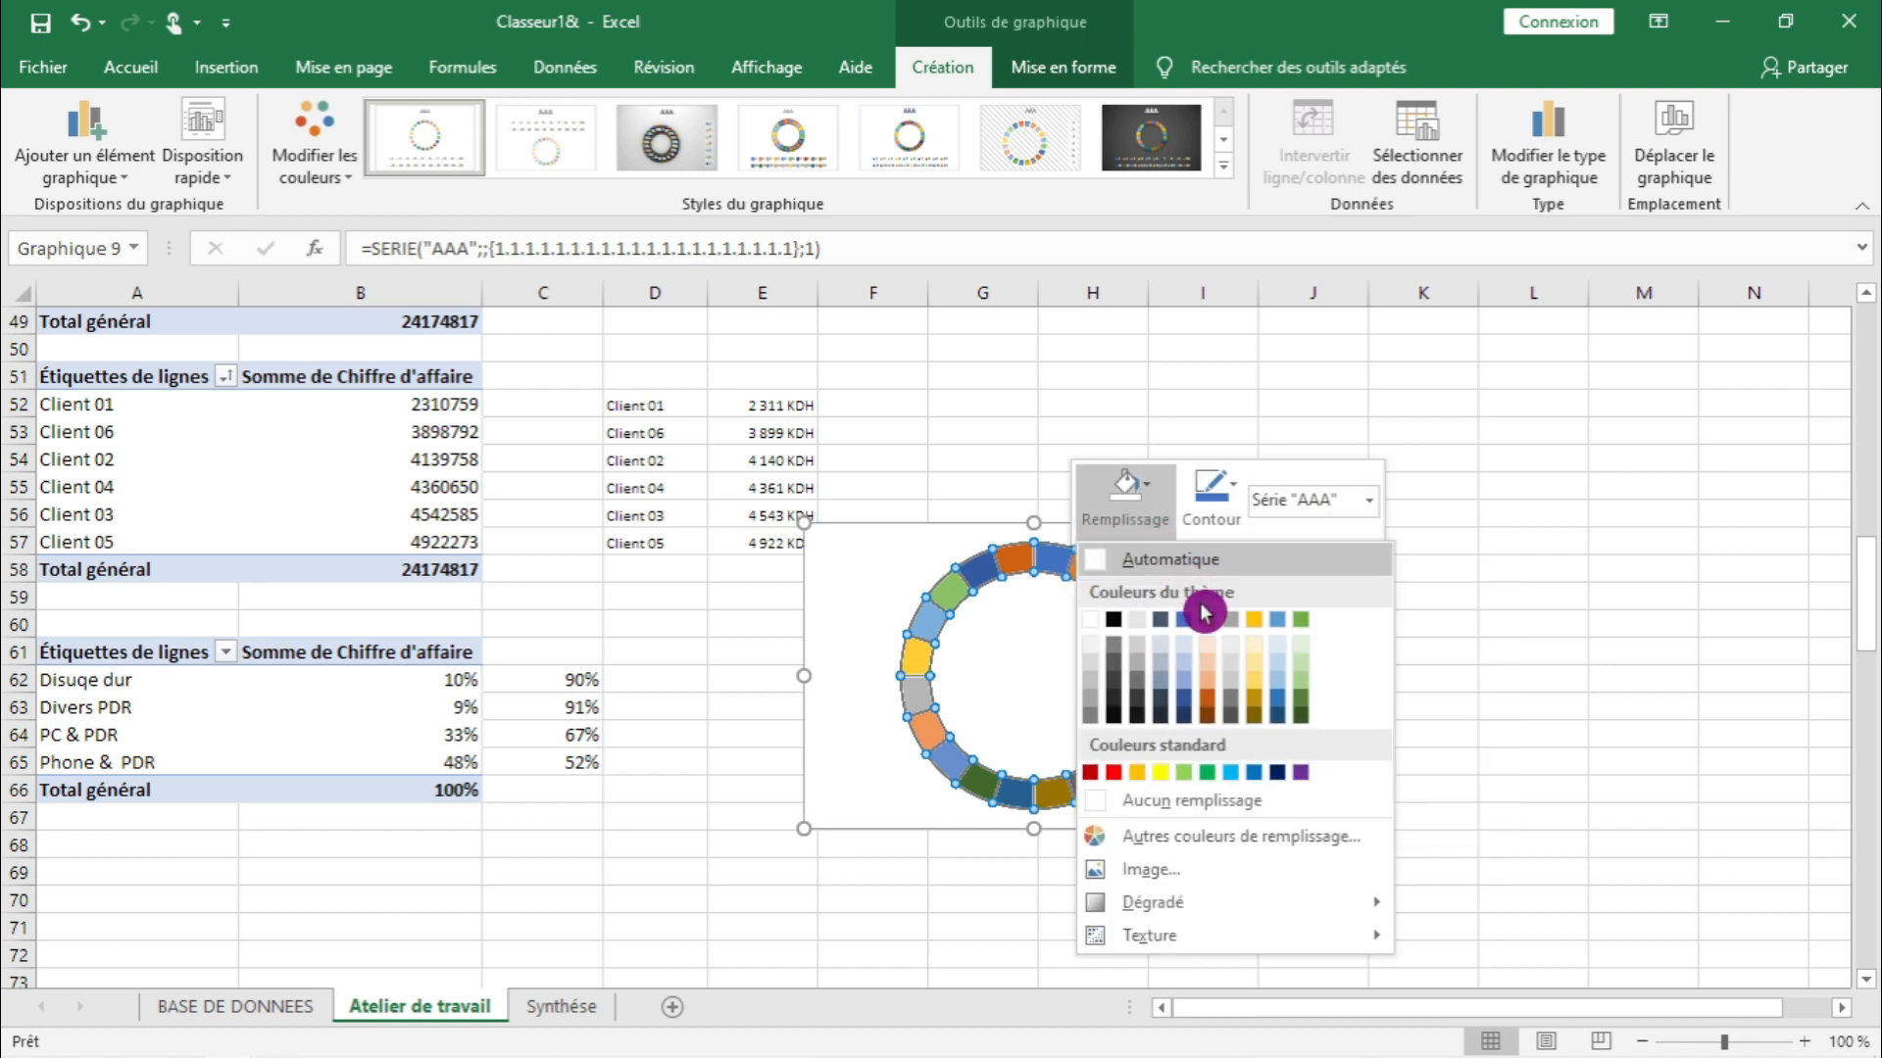
left_click(1256, 632)
left_click(1436, 698)
key("Down")
key("Down")
key("Down")
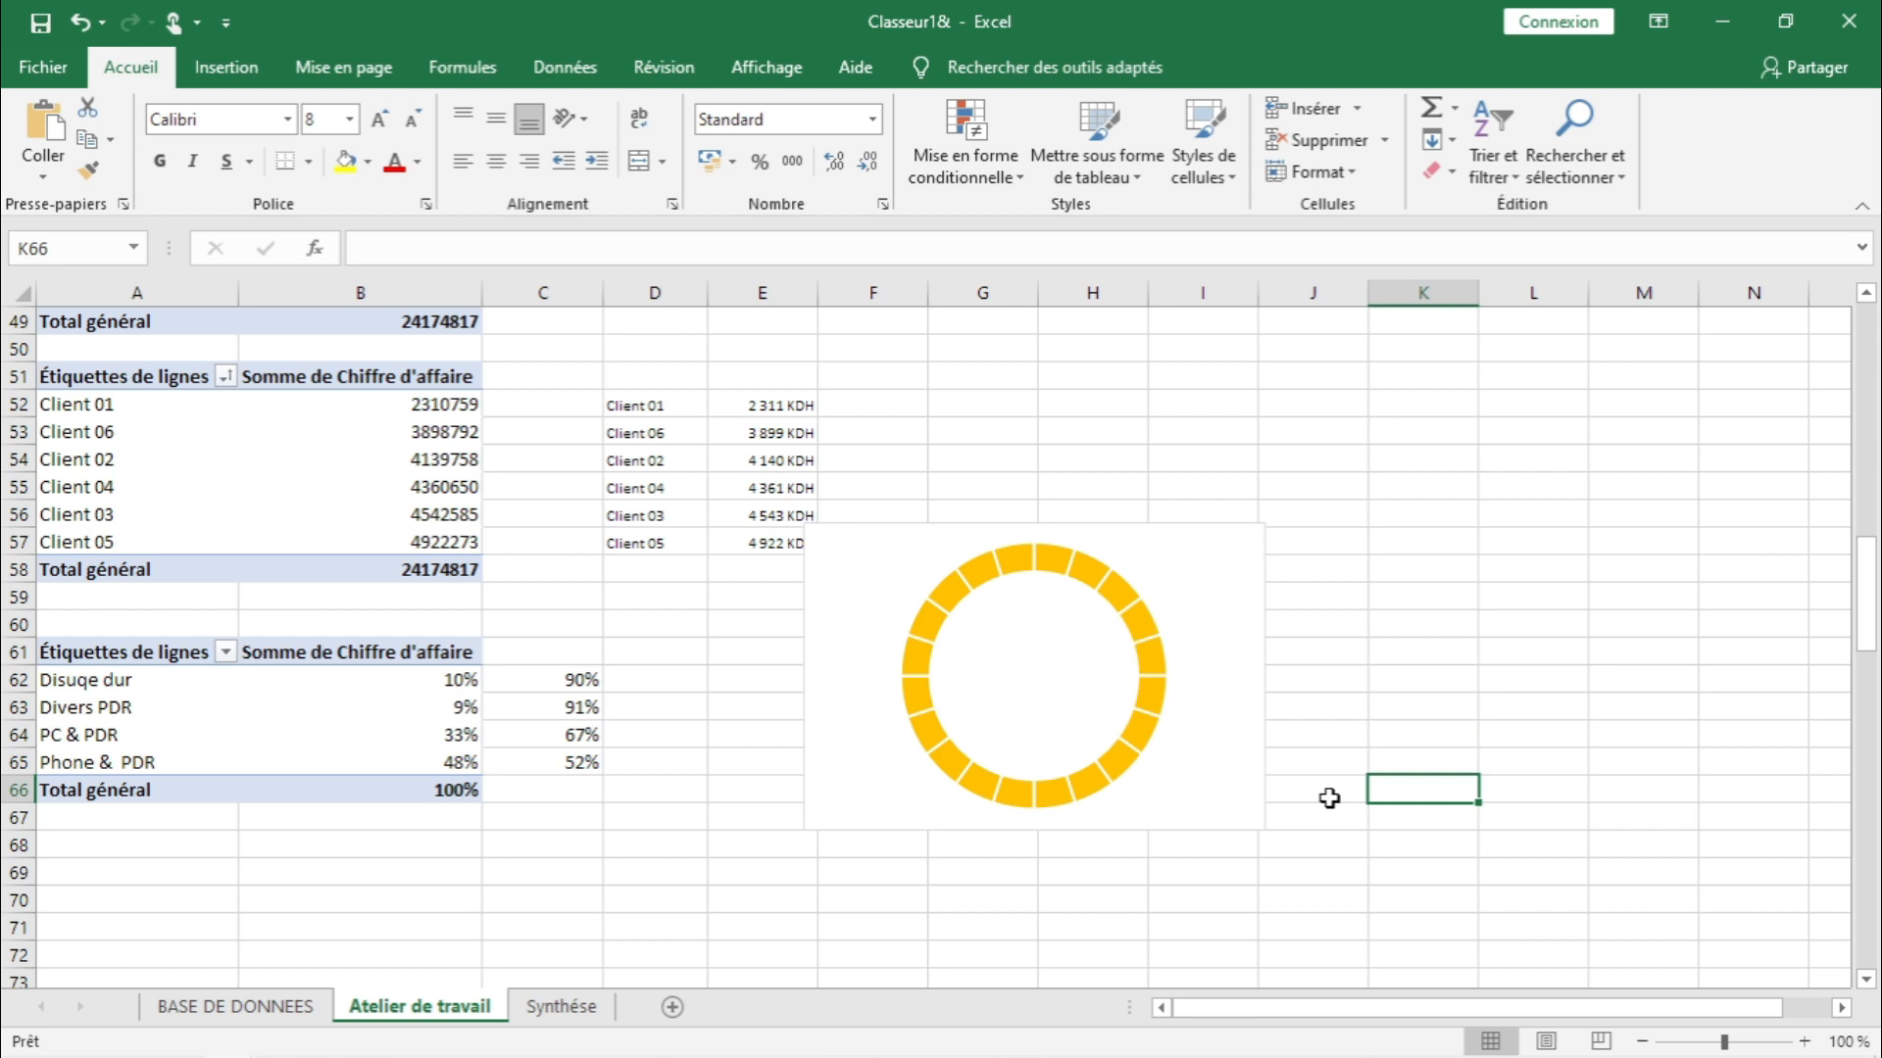
- Shrink the doughnut chart to about two thirds of its width, keeping it beside the category table
left_click(1229, 767)
left_click_drag(1266, 830, 1115, 749)
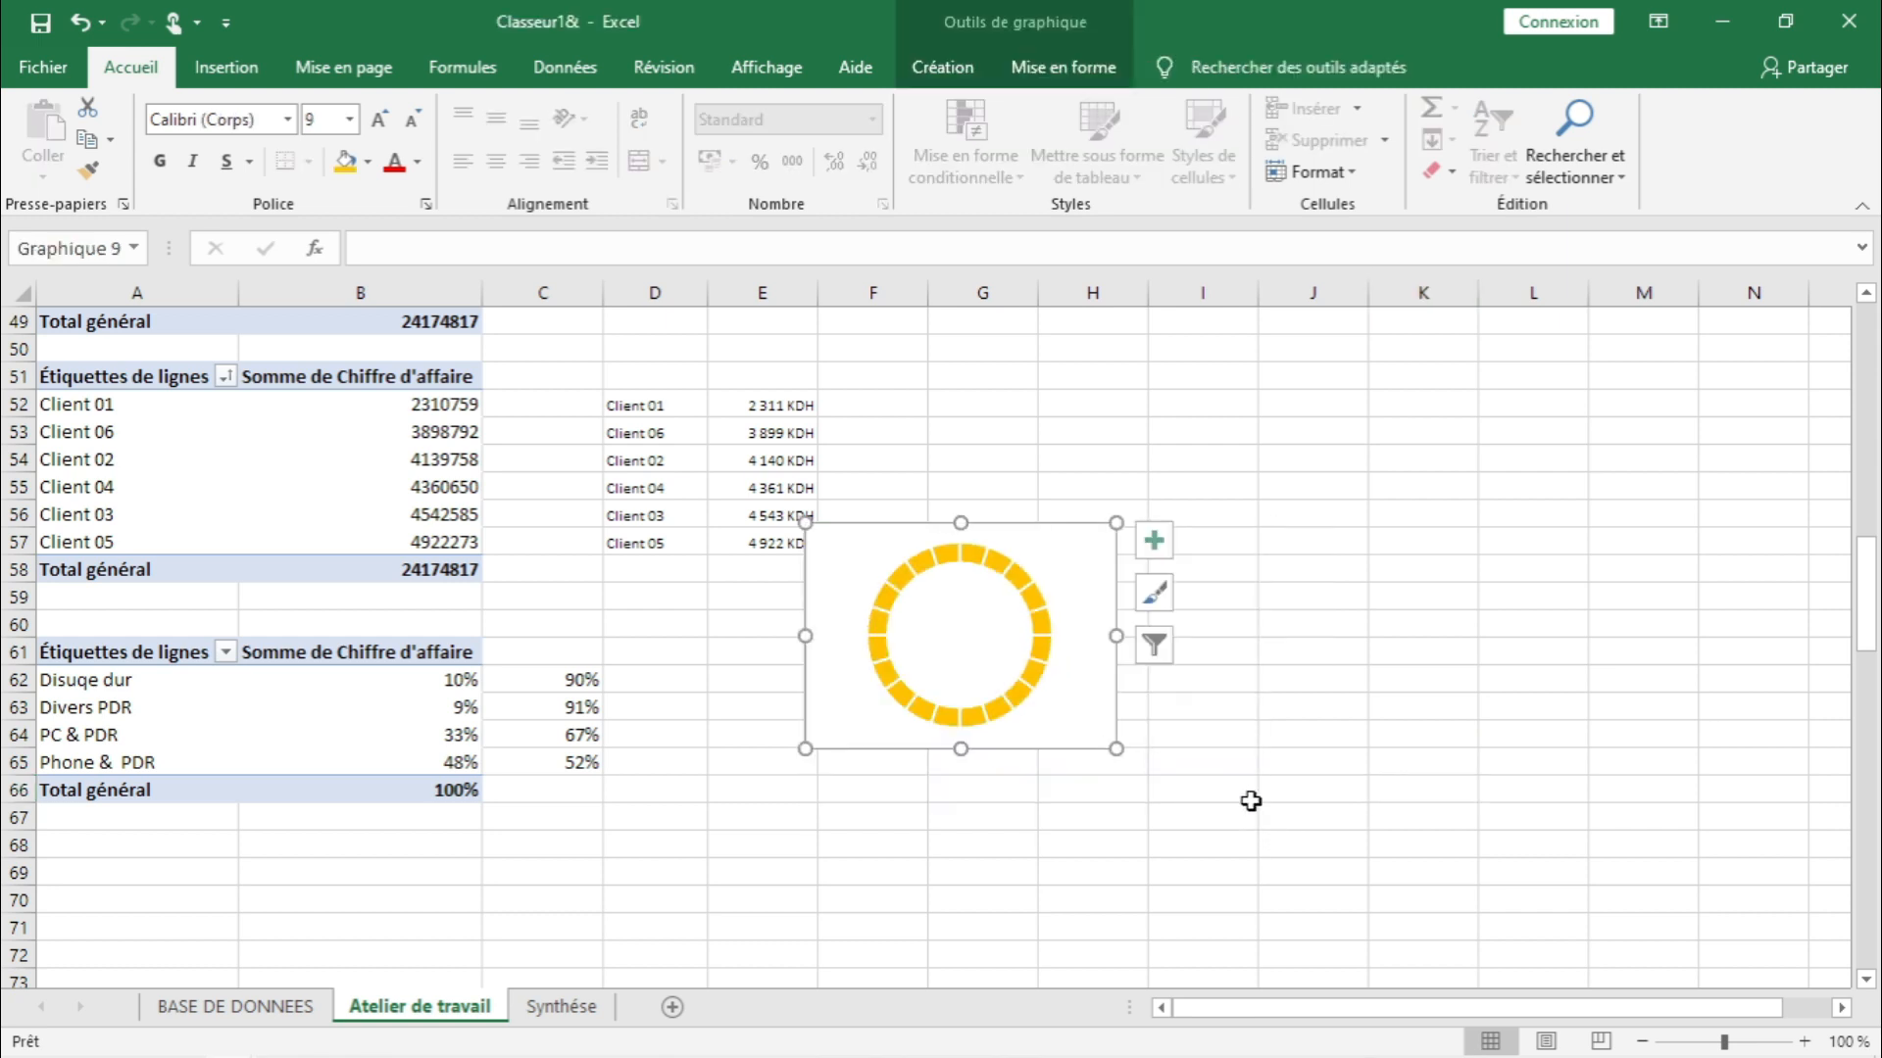
left_click(1252, 794)
left_click(1070, 744)
key("ctrl+c")
left_click(1274, 573)
key("ctrl+v")
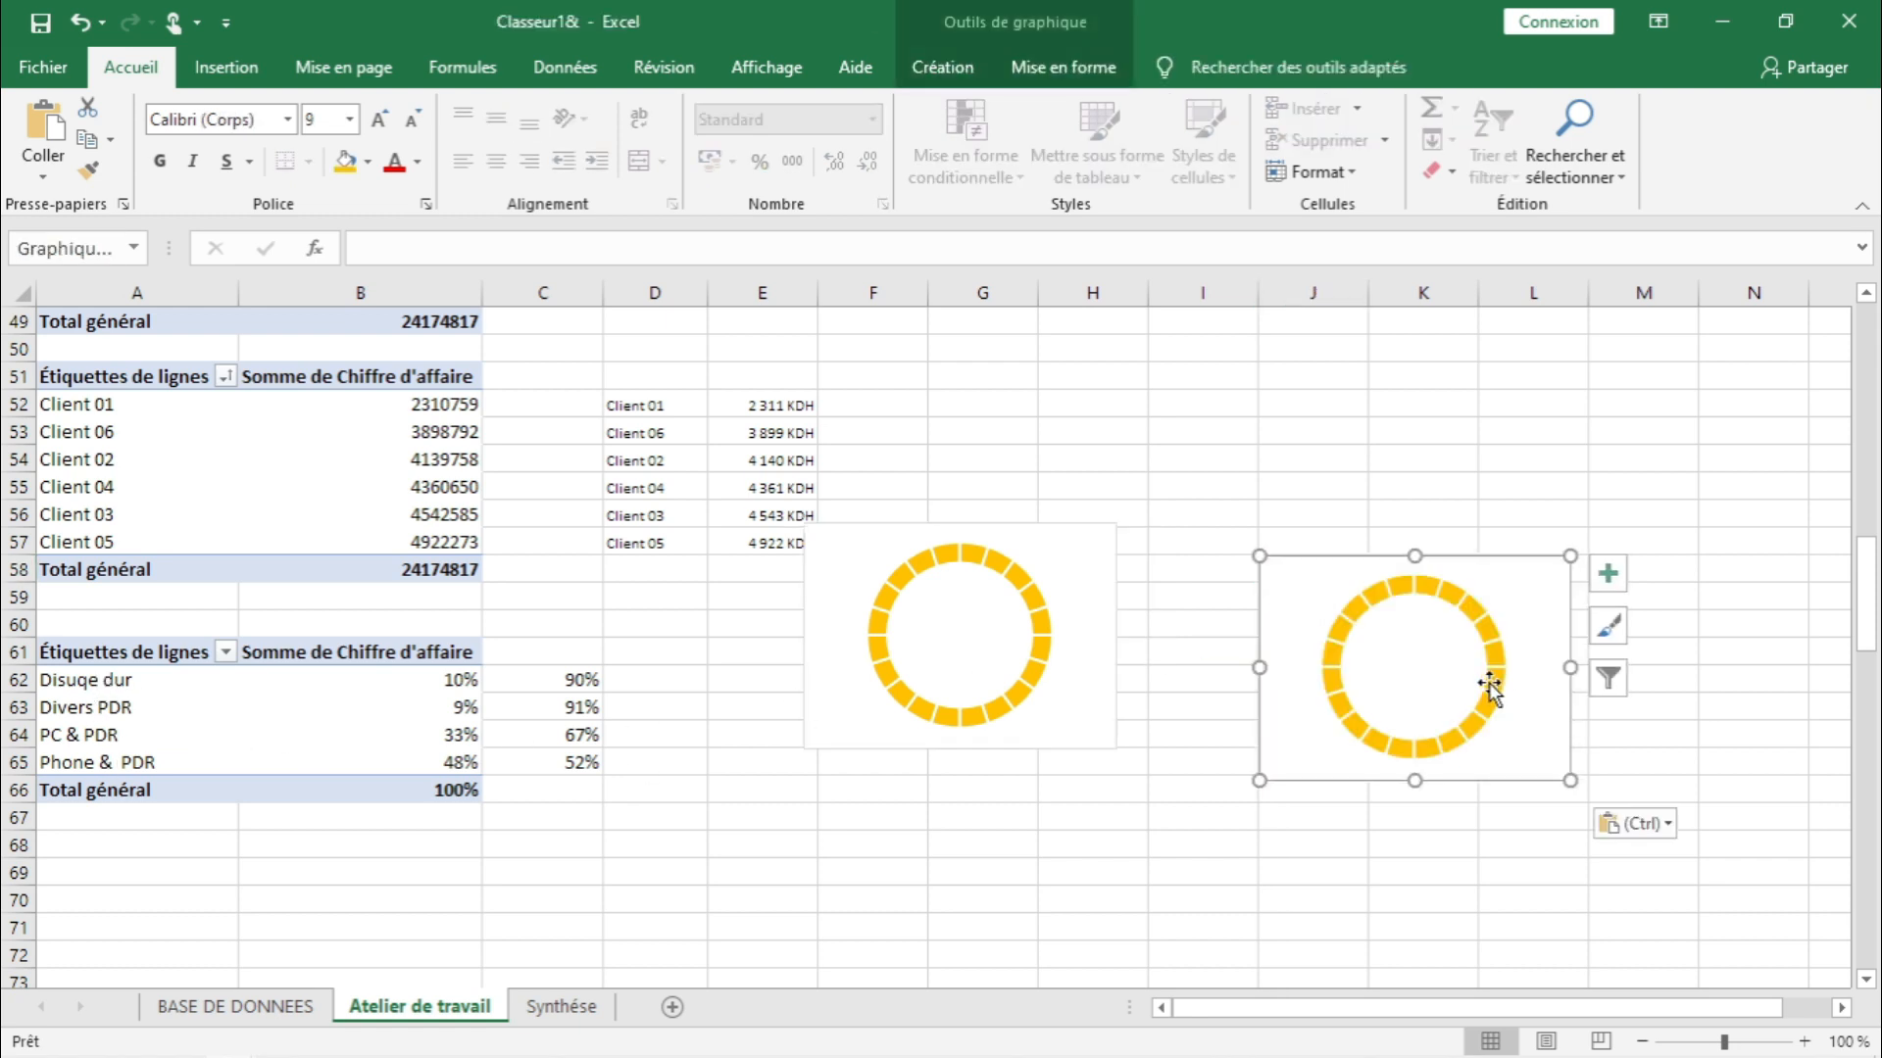
left_click_drag(1290, 568, 1160, 537)
key("Delete")
- Remove the fill of the doughnut's chart area and set its outline thickness to 1½ pt
right_click(1078, 539)
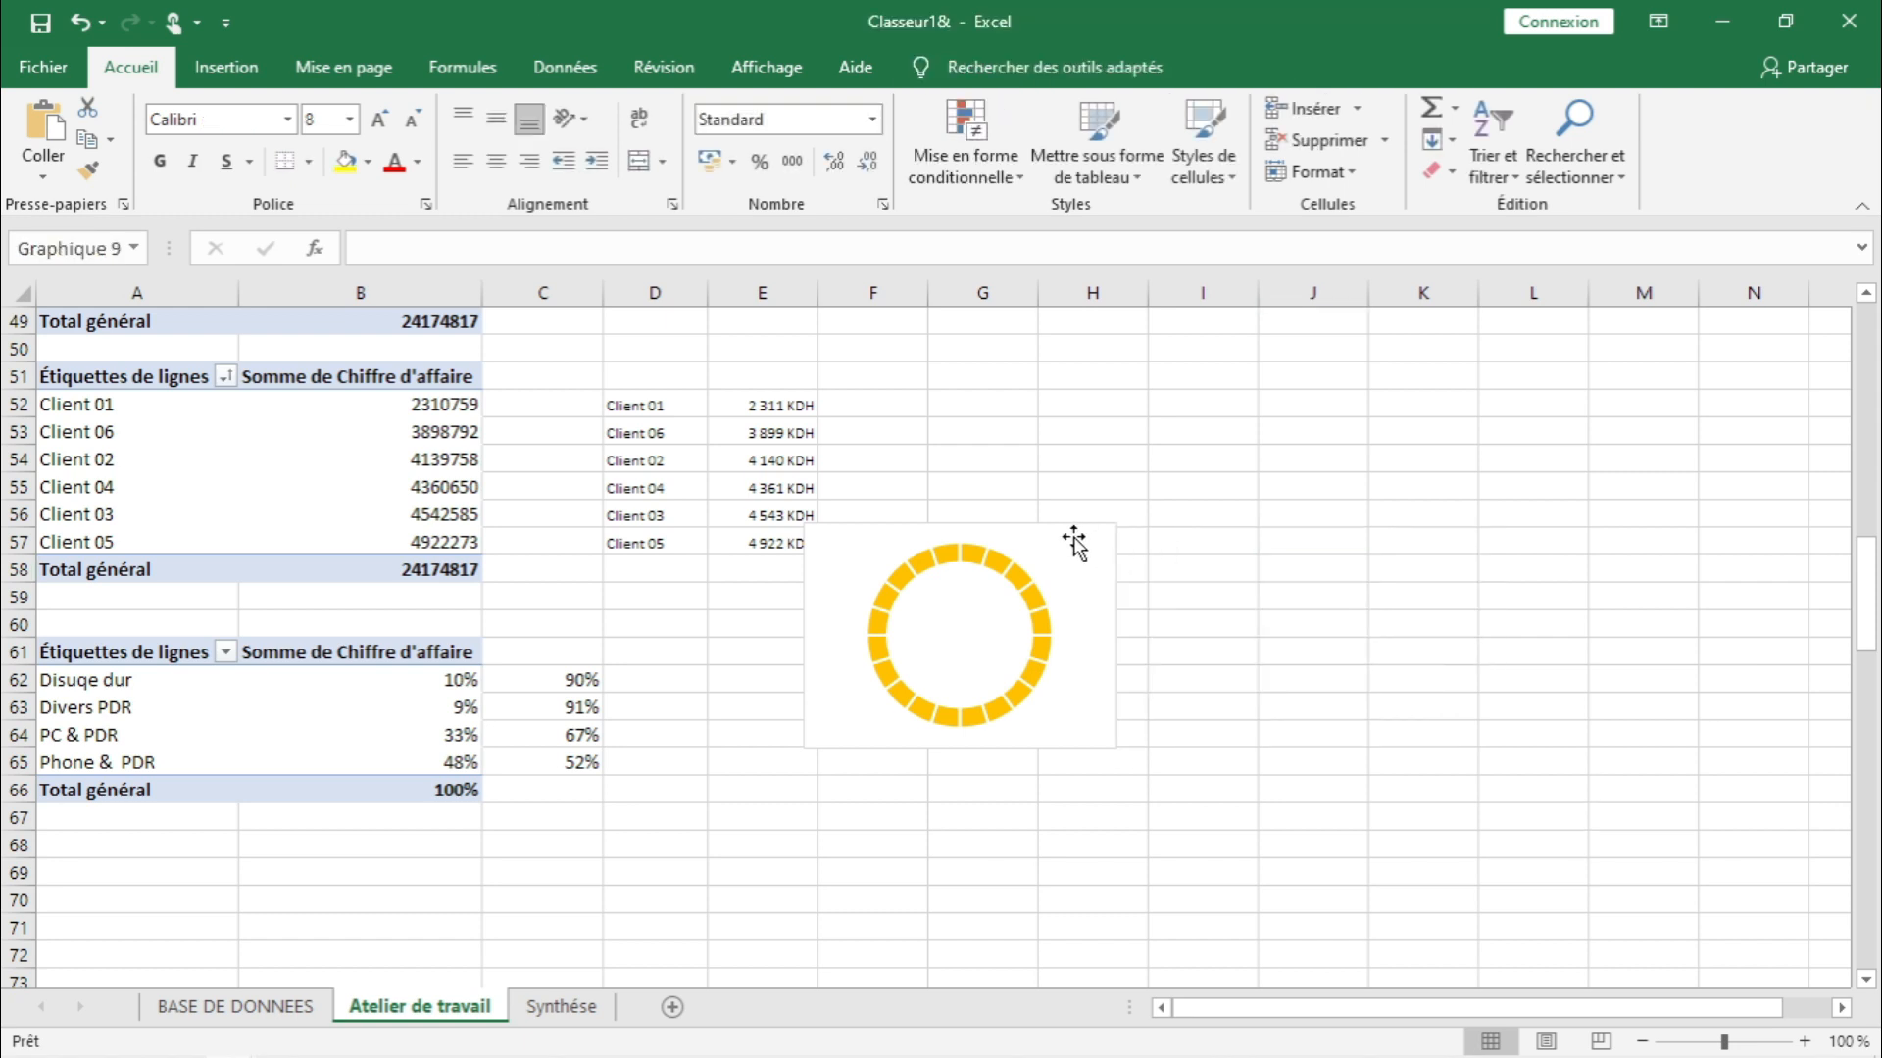
left_click(1135, 387)
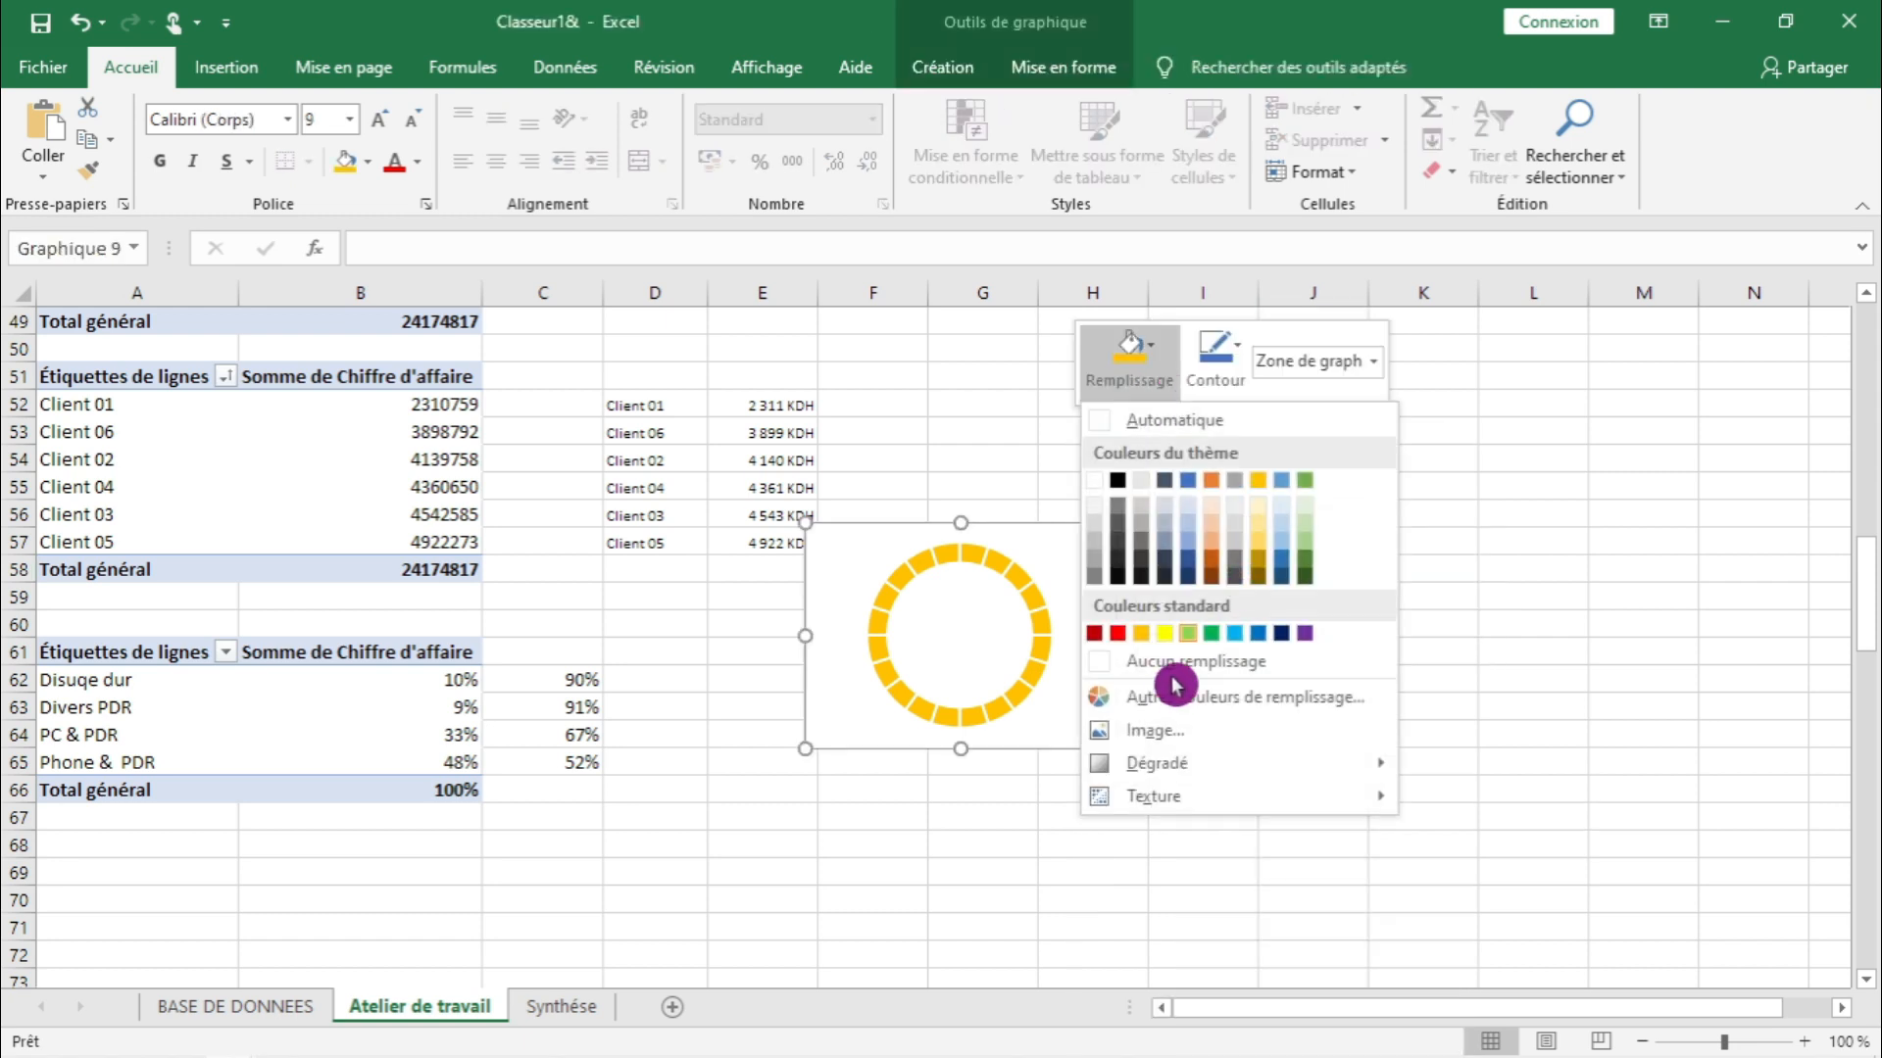
left_click(1153, 674)
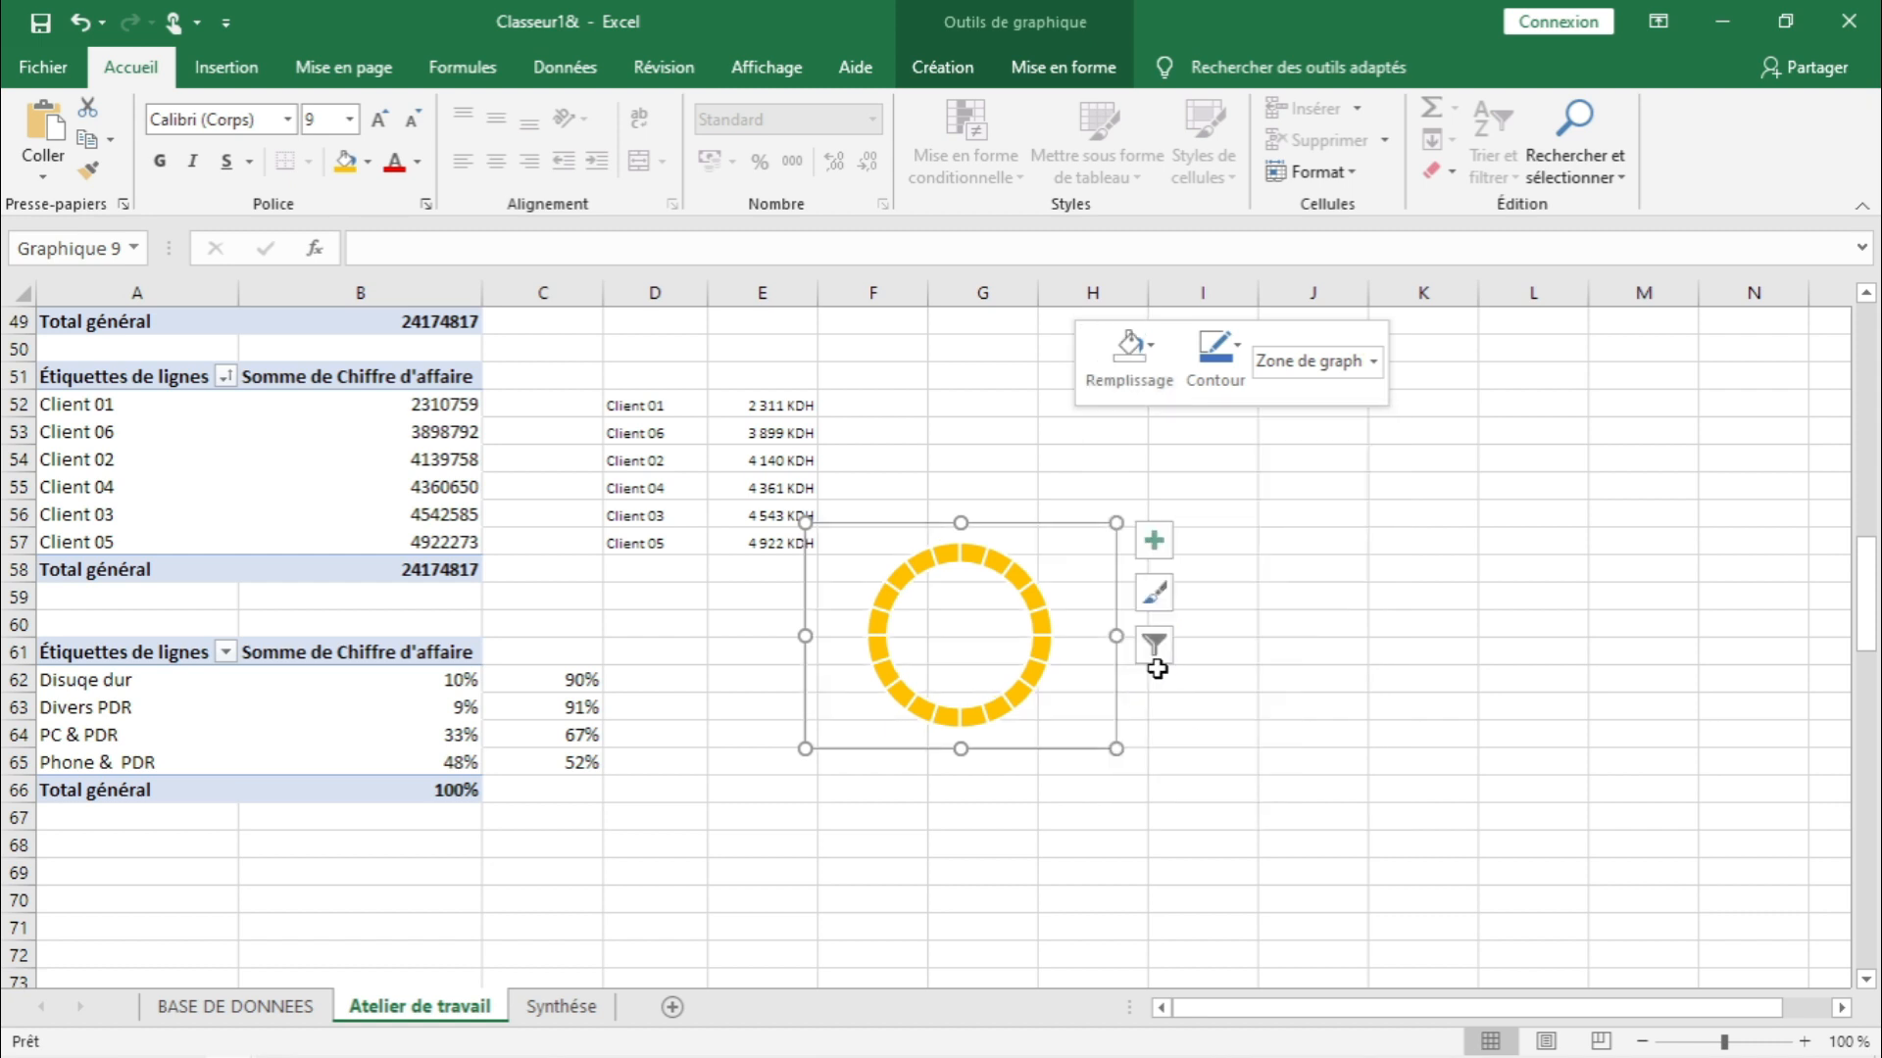
right_click(1066, 531)
left_click(1220, 388)
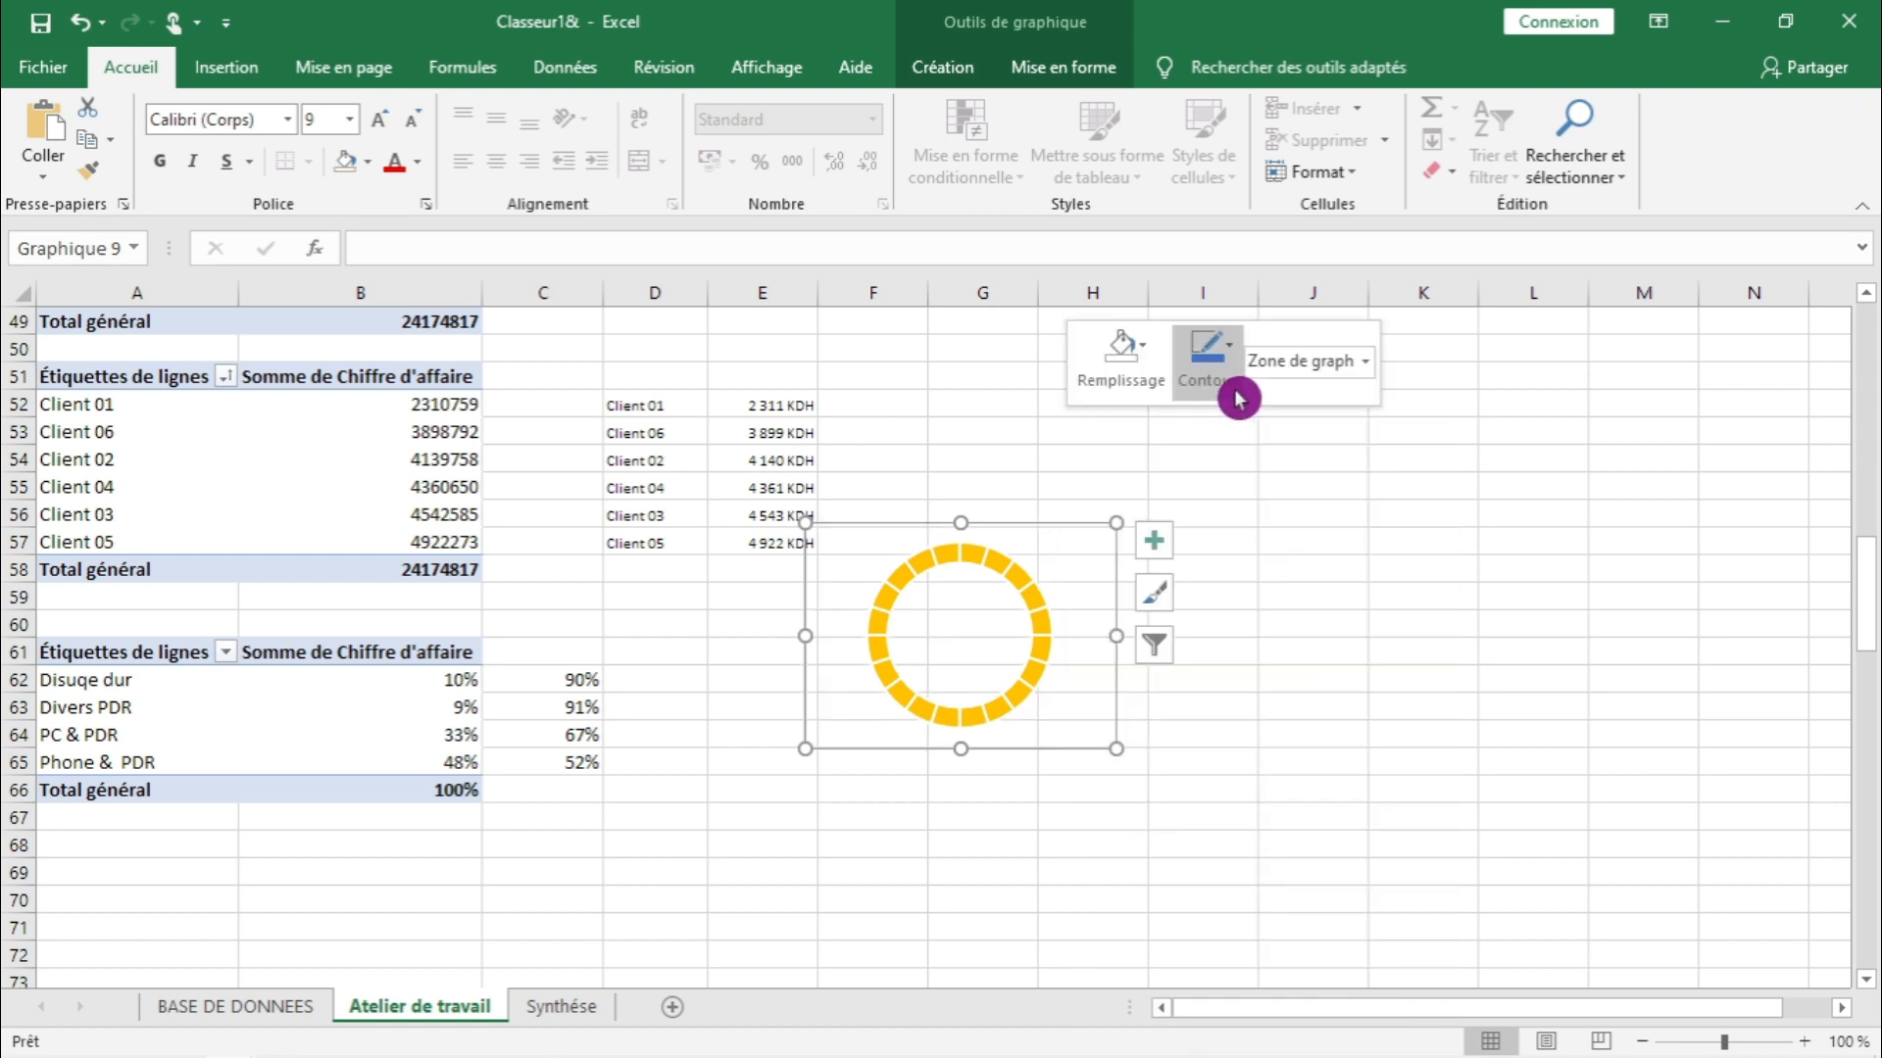
mouse_move(1311, 750)
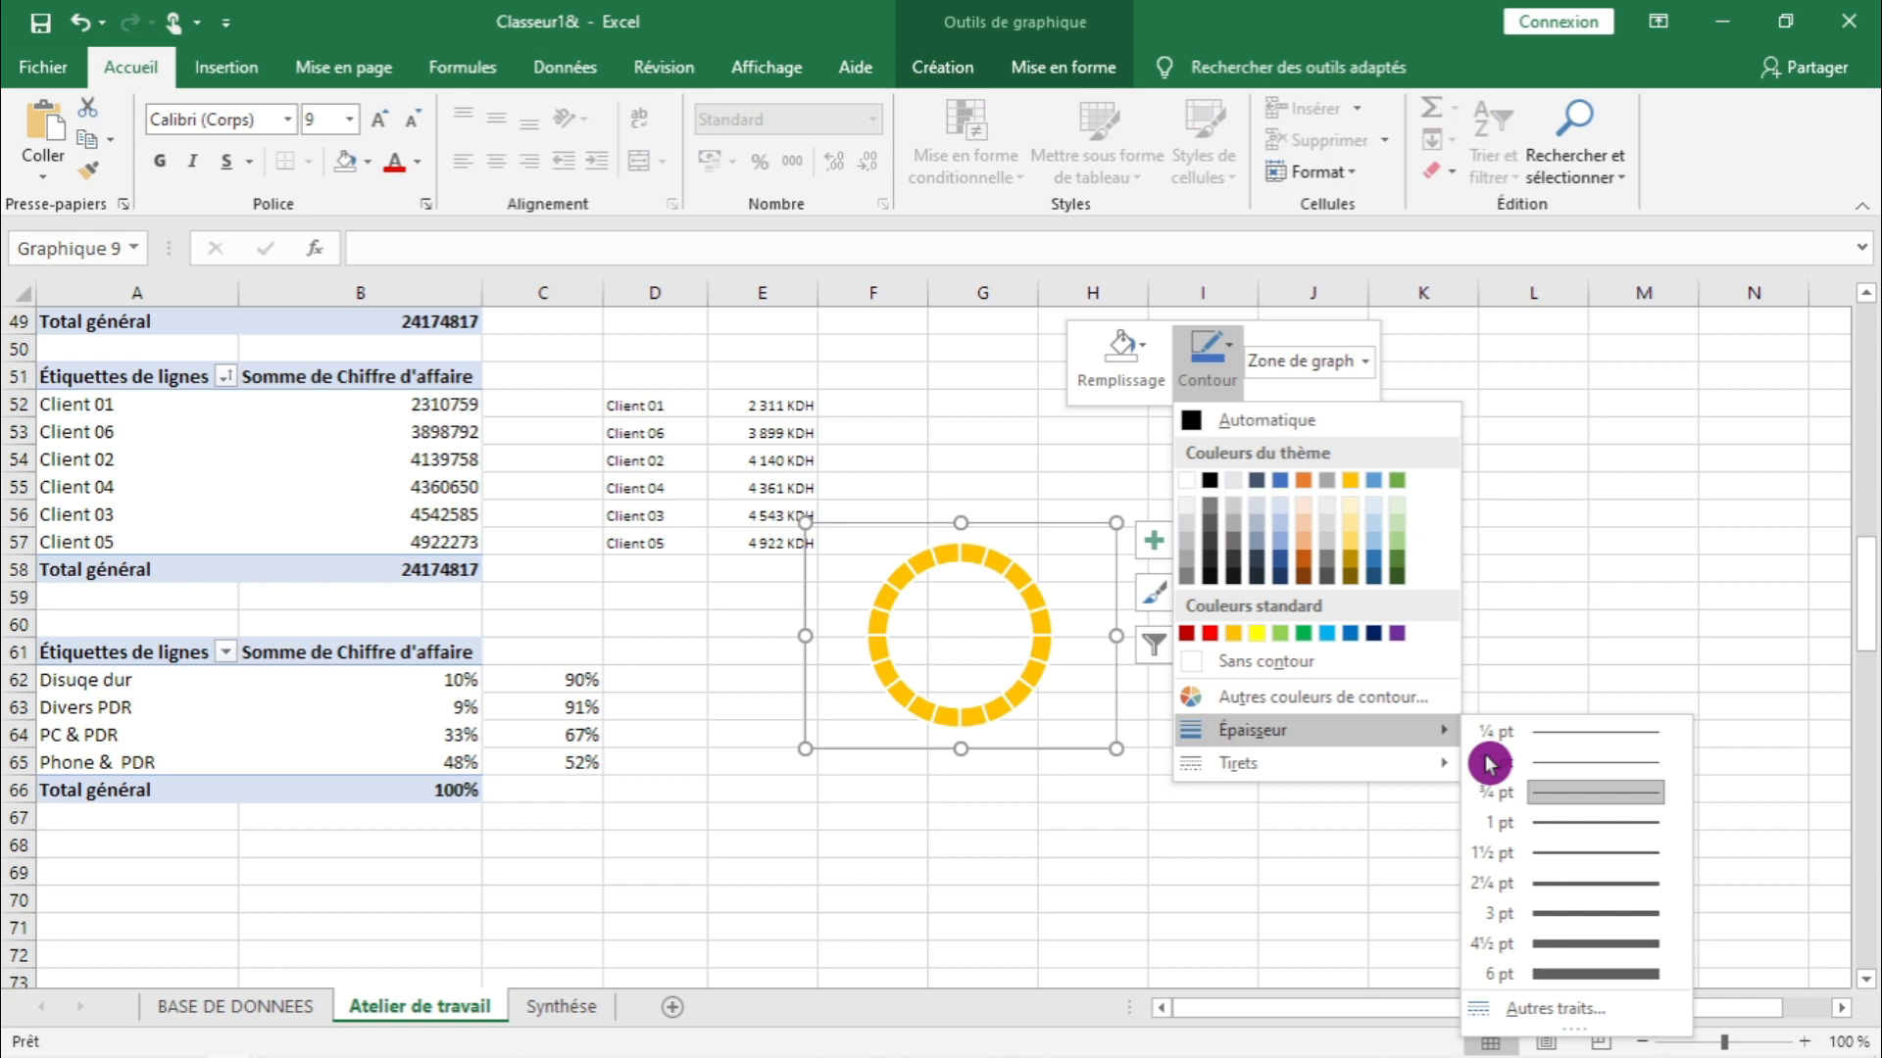
left_click(1553, 864)
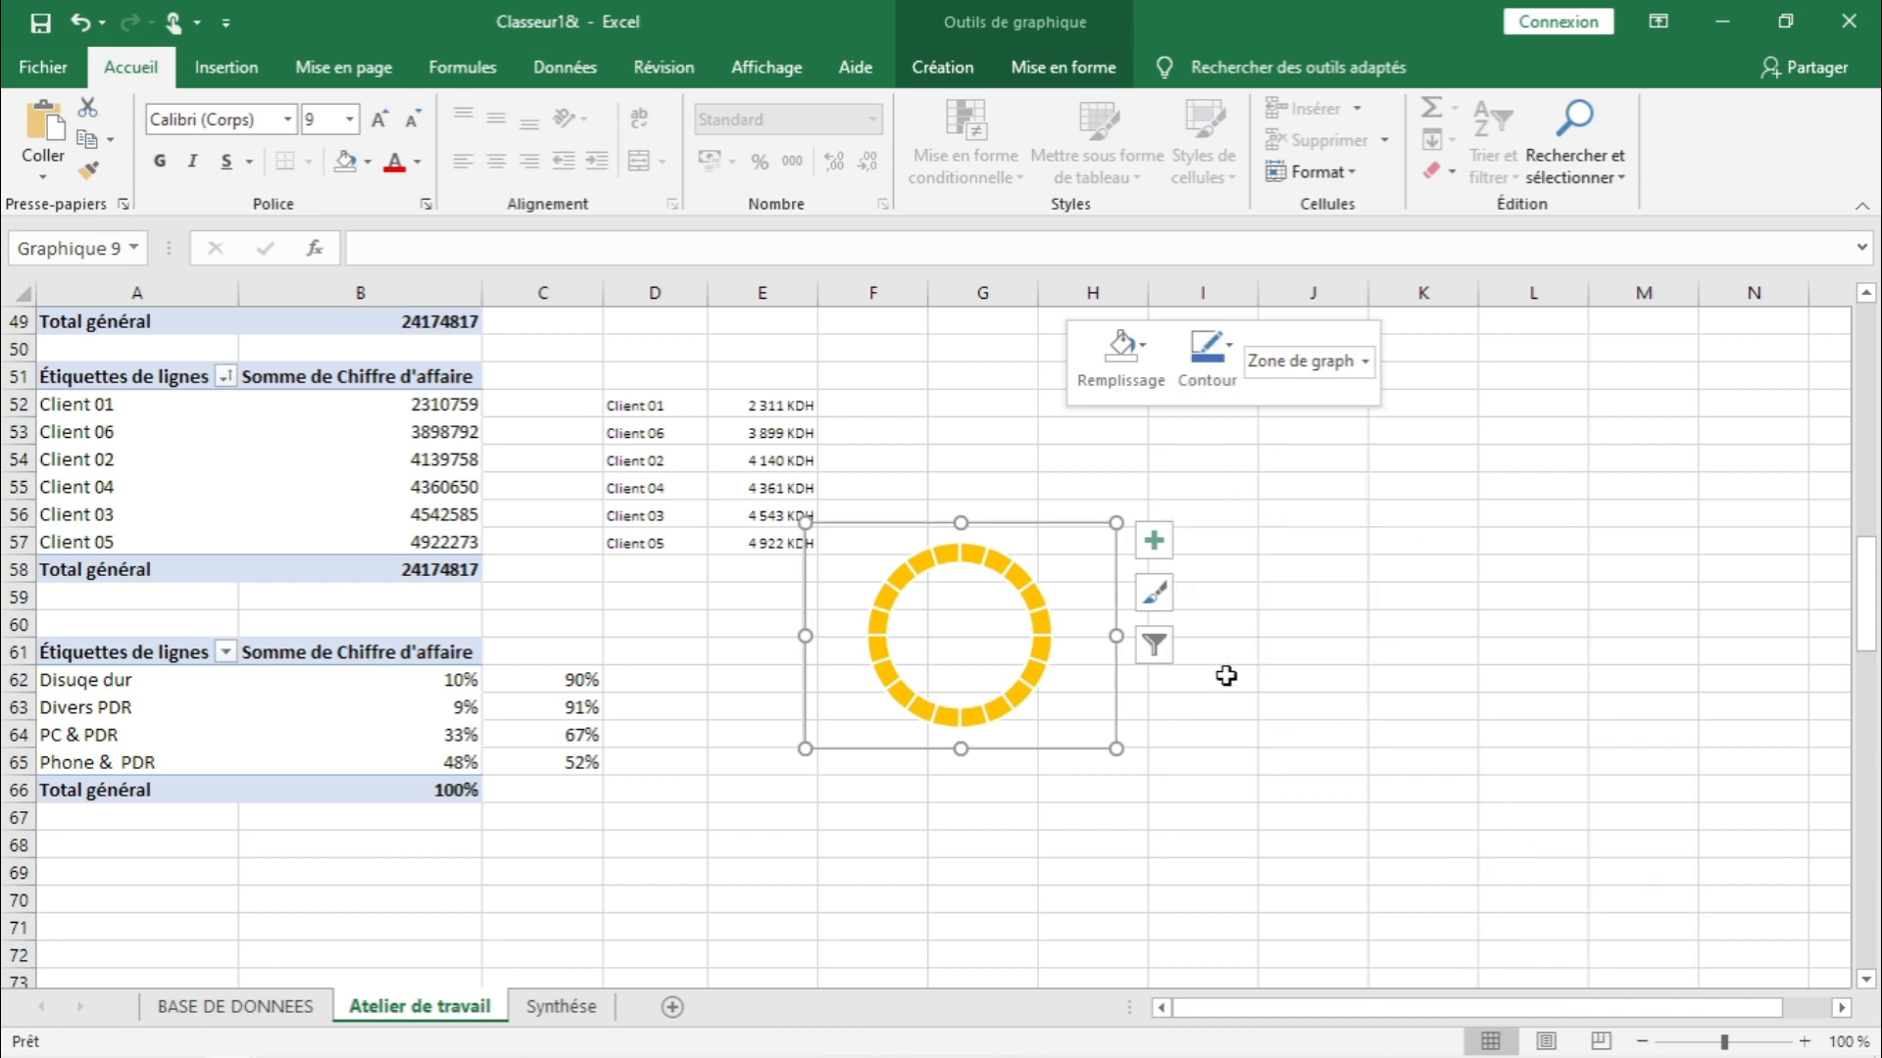
- Give the doughnut chart area's outline a dashed line style
left_click(1188, 388)
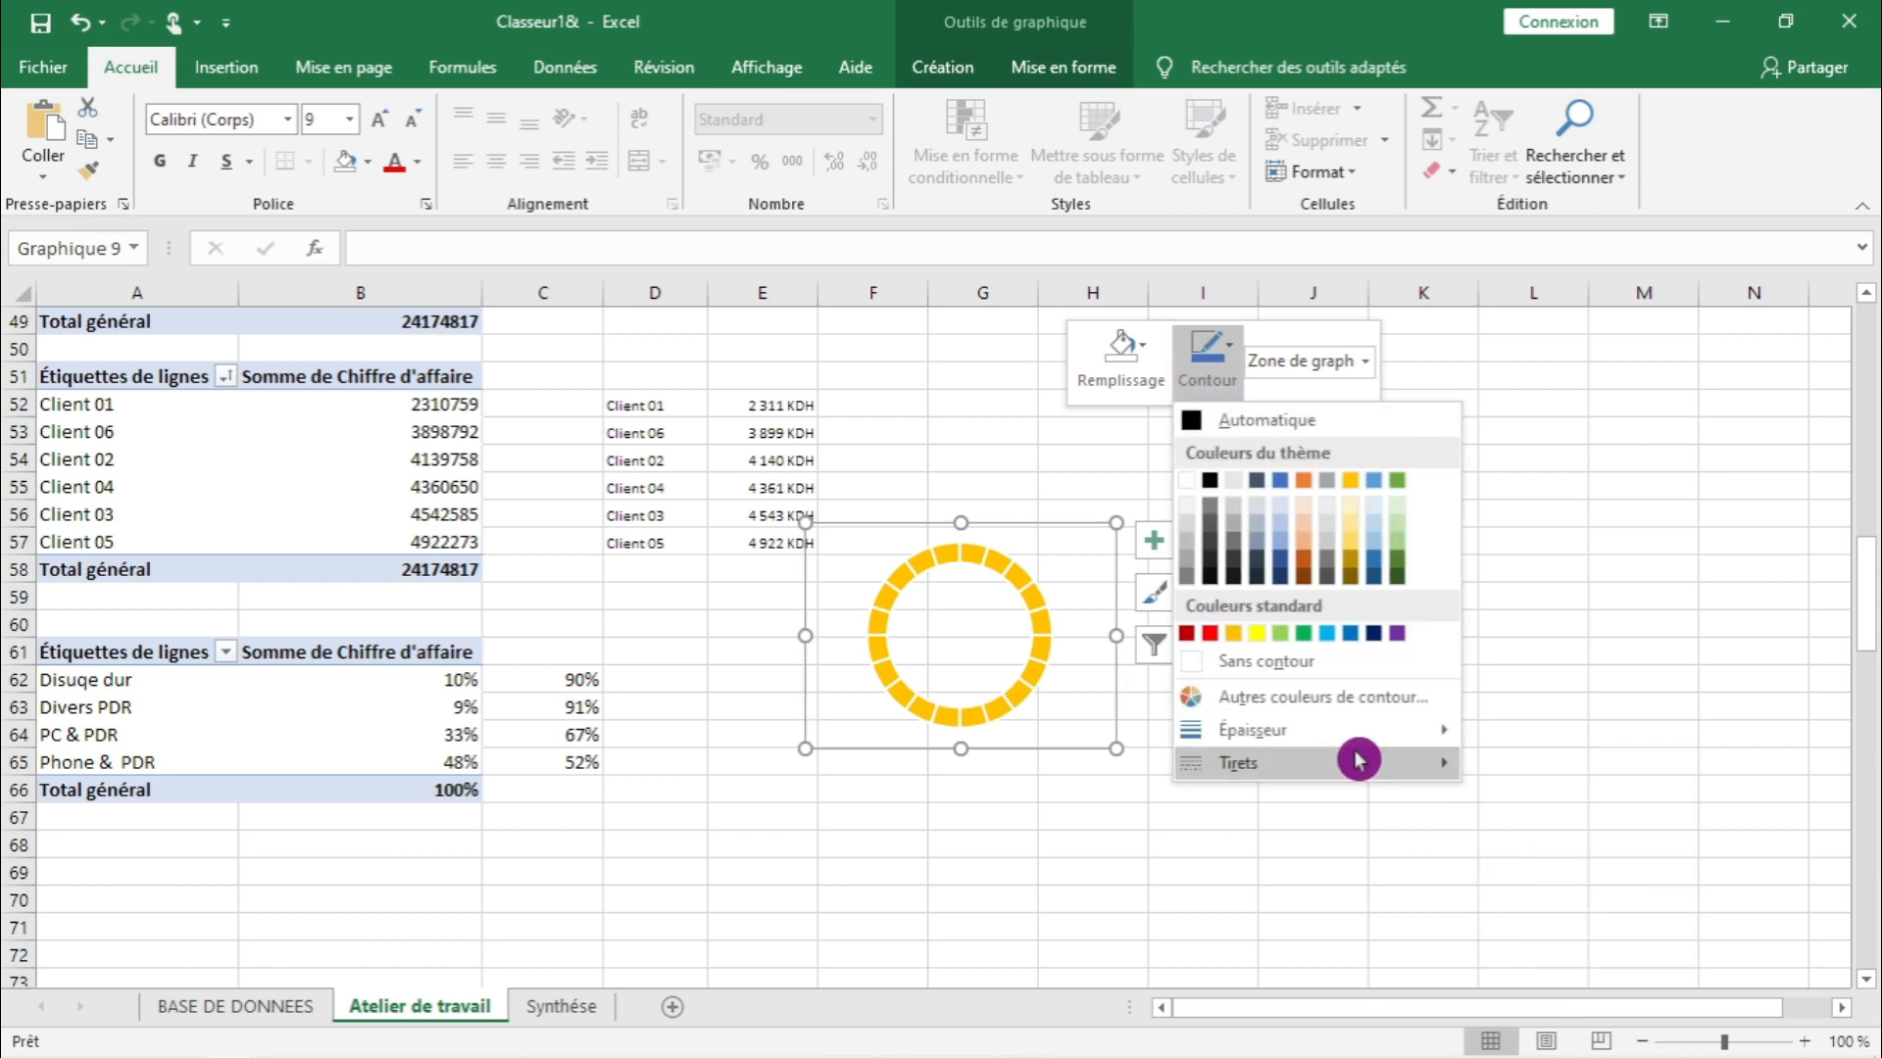
mouse_move(1365, 771)
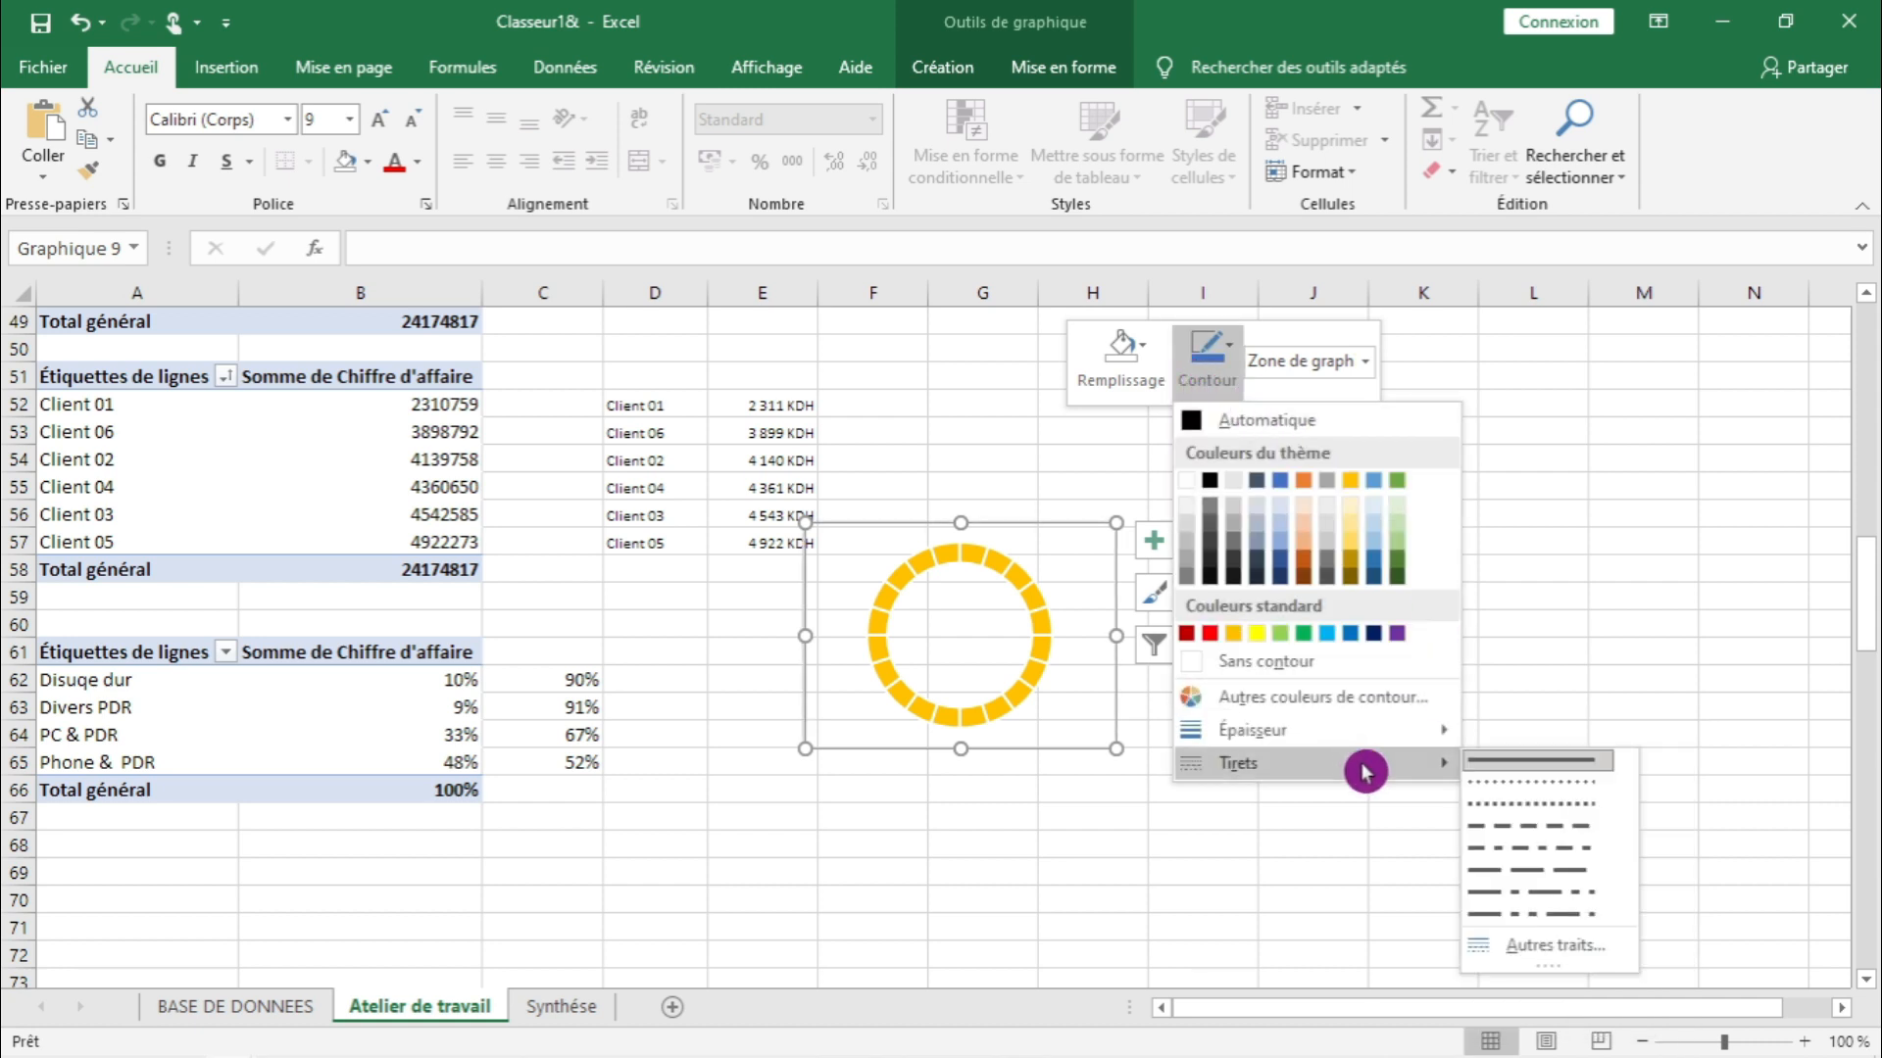
left_click(1530, 805)
left_click(1406, 787)
- Move the doughnut chart slightly down beside the category table and shrink it to about 70 % of its width
left_click_drag(1017, 534, 996, 579)
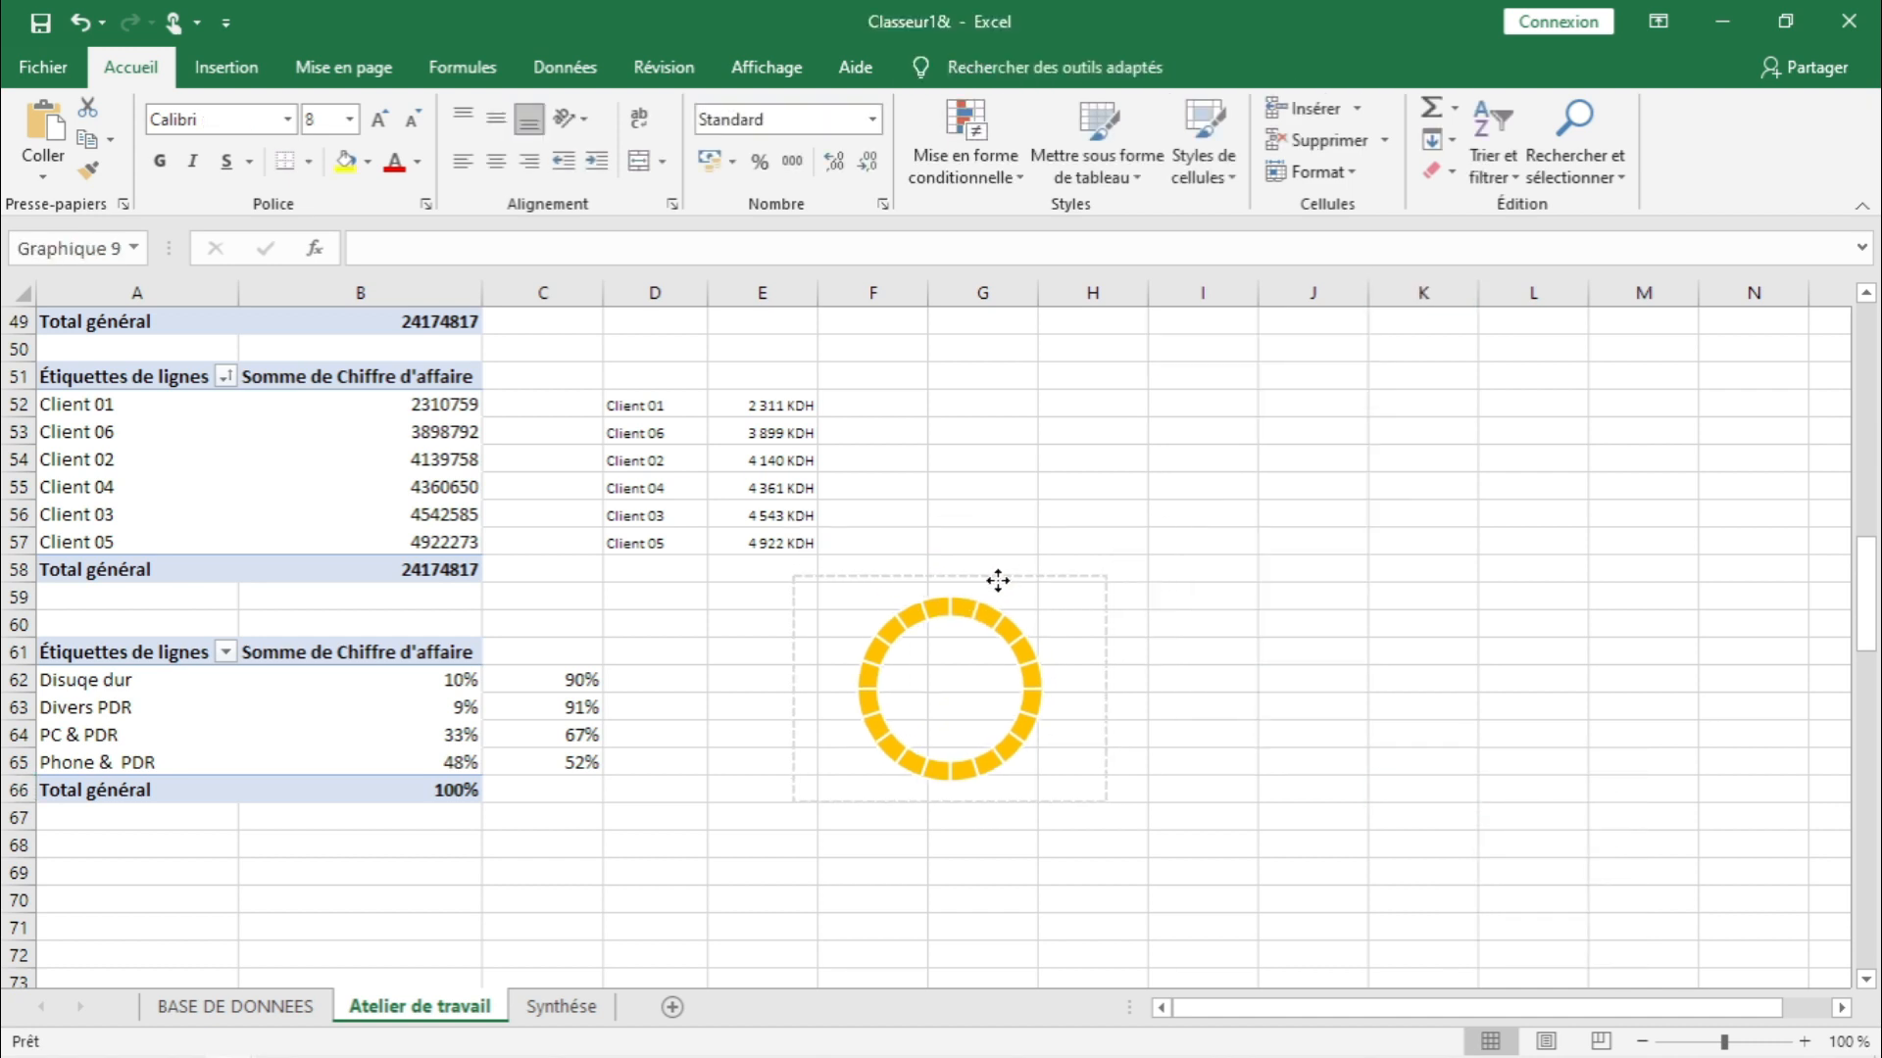
left_click_drag(1095, 805, 1006, 770)
left_click(1075, 789)
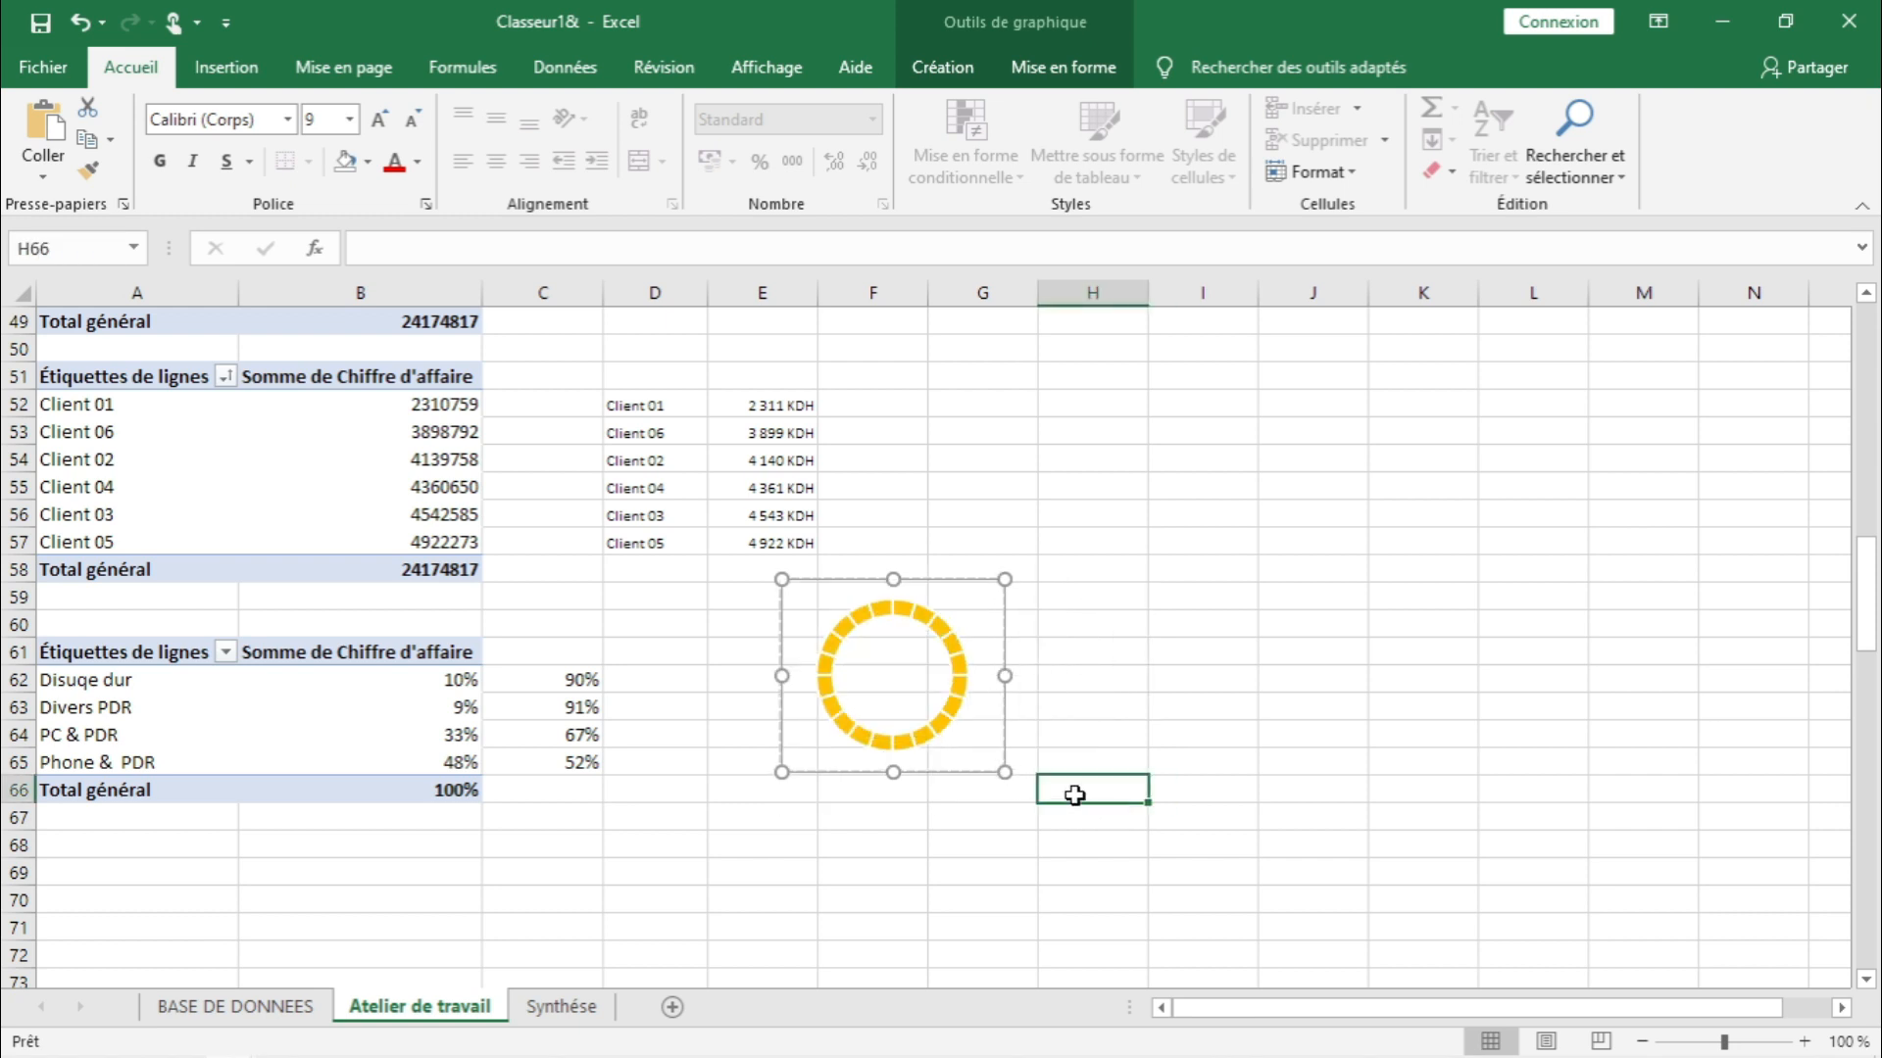
- Duplicate the gold doughnut chart and place the copy directly beside the original, at the same height
left_click(969, 780)
left_click(1213, 599)
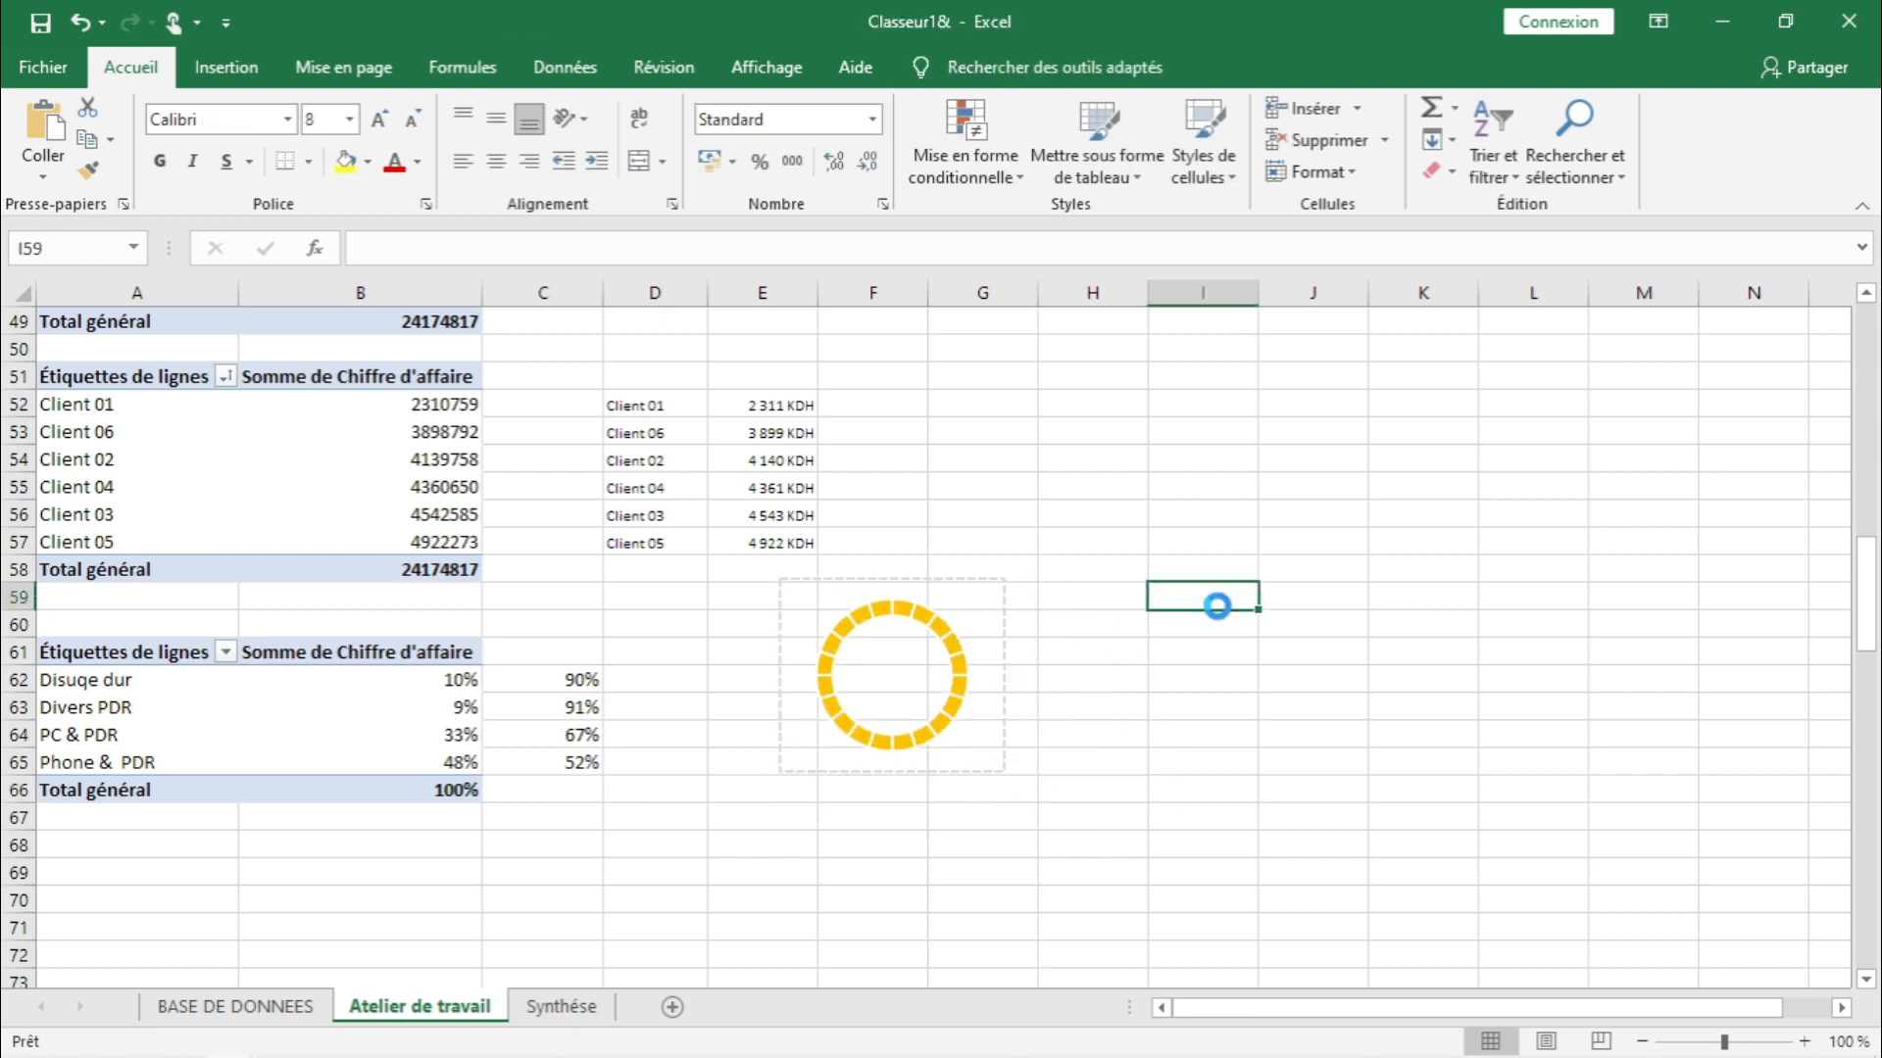
key("ctrl+v")
left_click_drag(1225, 588, 1093, 588)
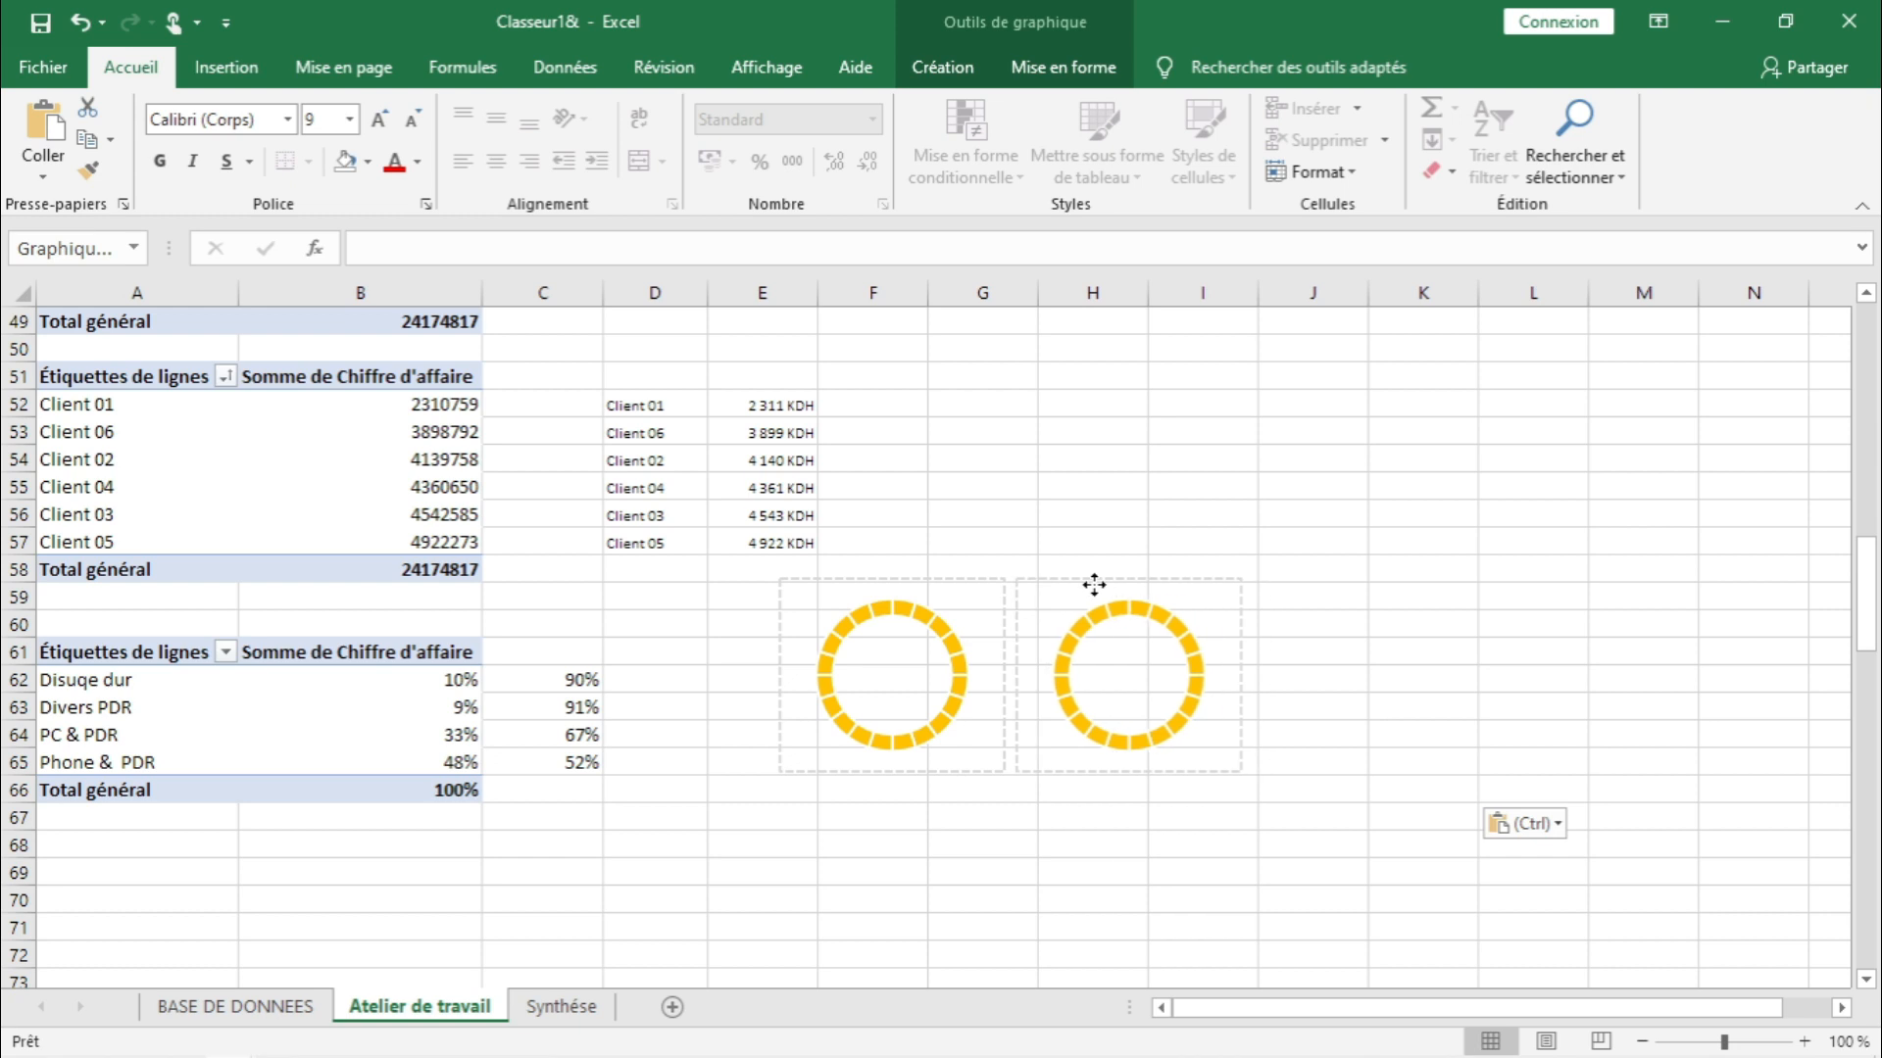
- Paste two more copies of the gold doughnut and line them up to complete a row of four charts
left_click(1359, 596)
key("ctrl+v")
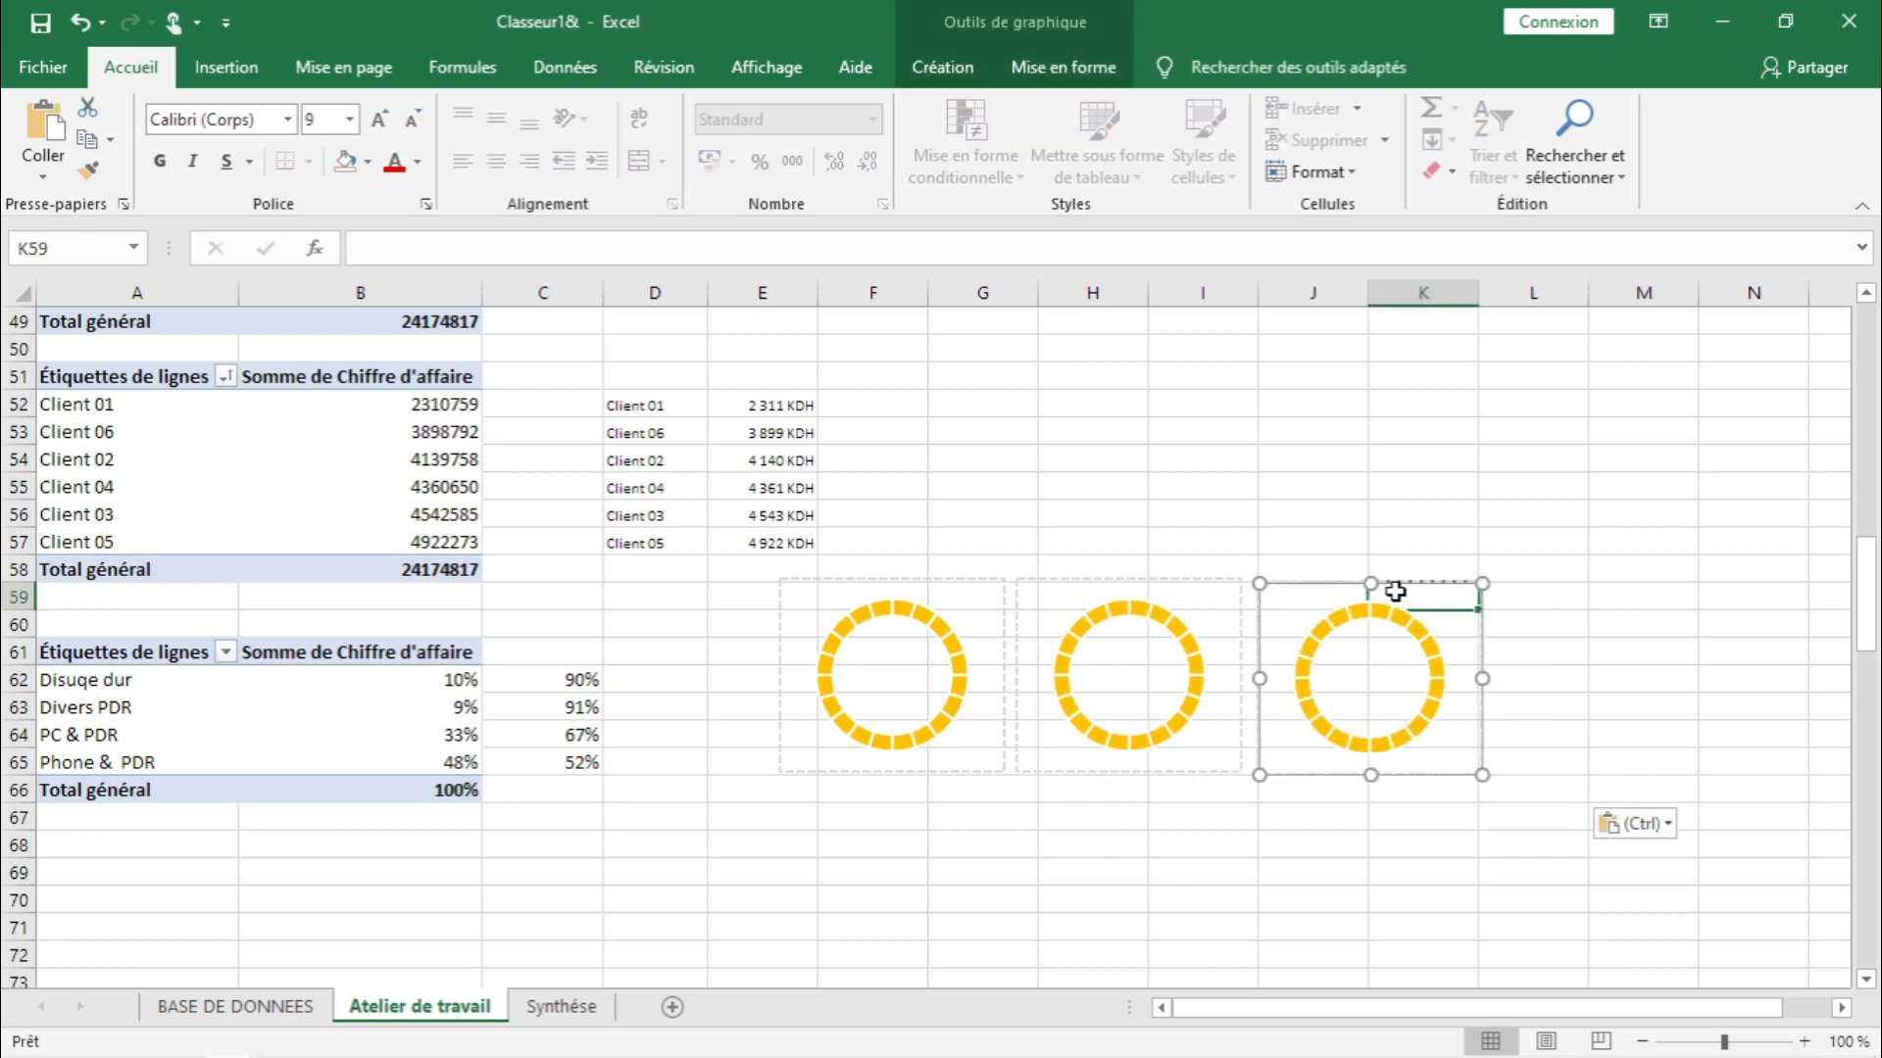
left_click(1423, 593)
left_click(1435, 569)
left_click_drag(1434, 568, 1412, 582)
left_click(1643, 623)
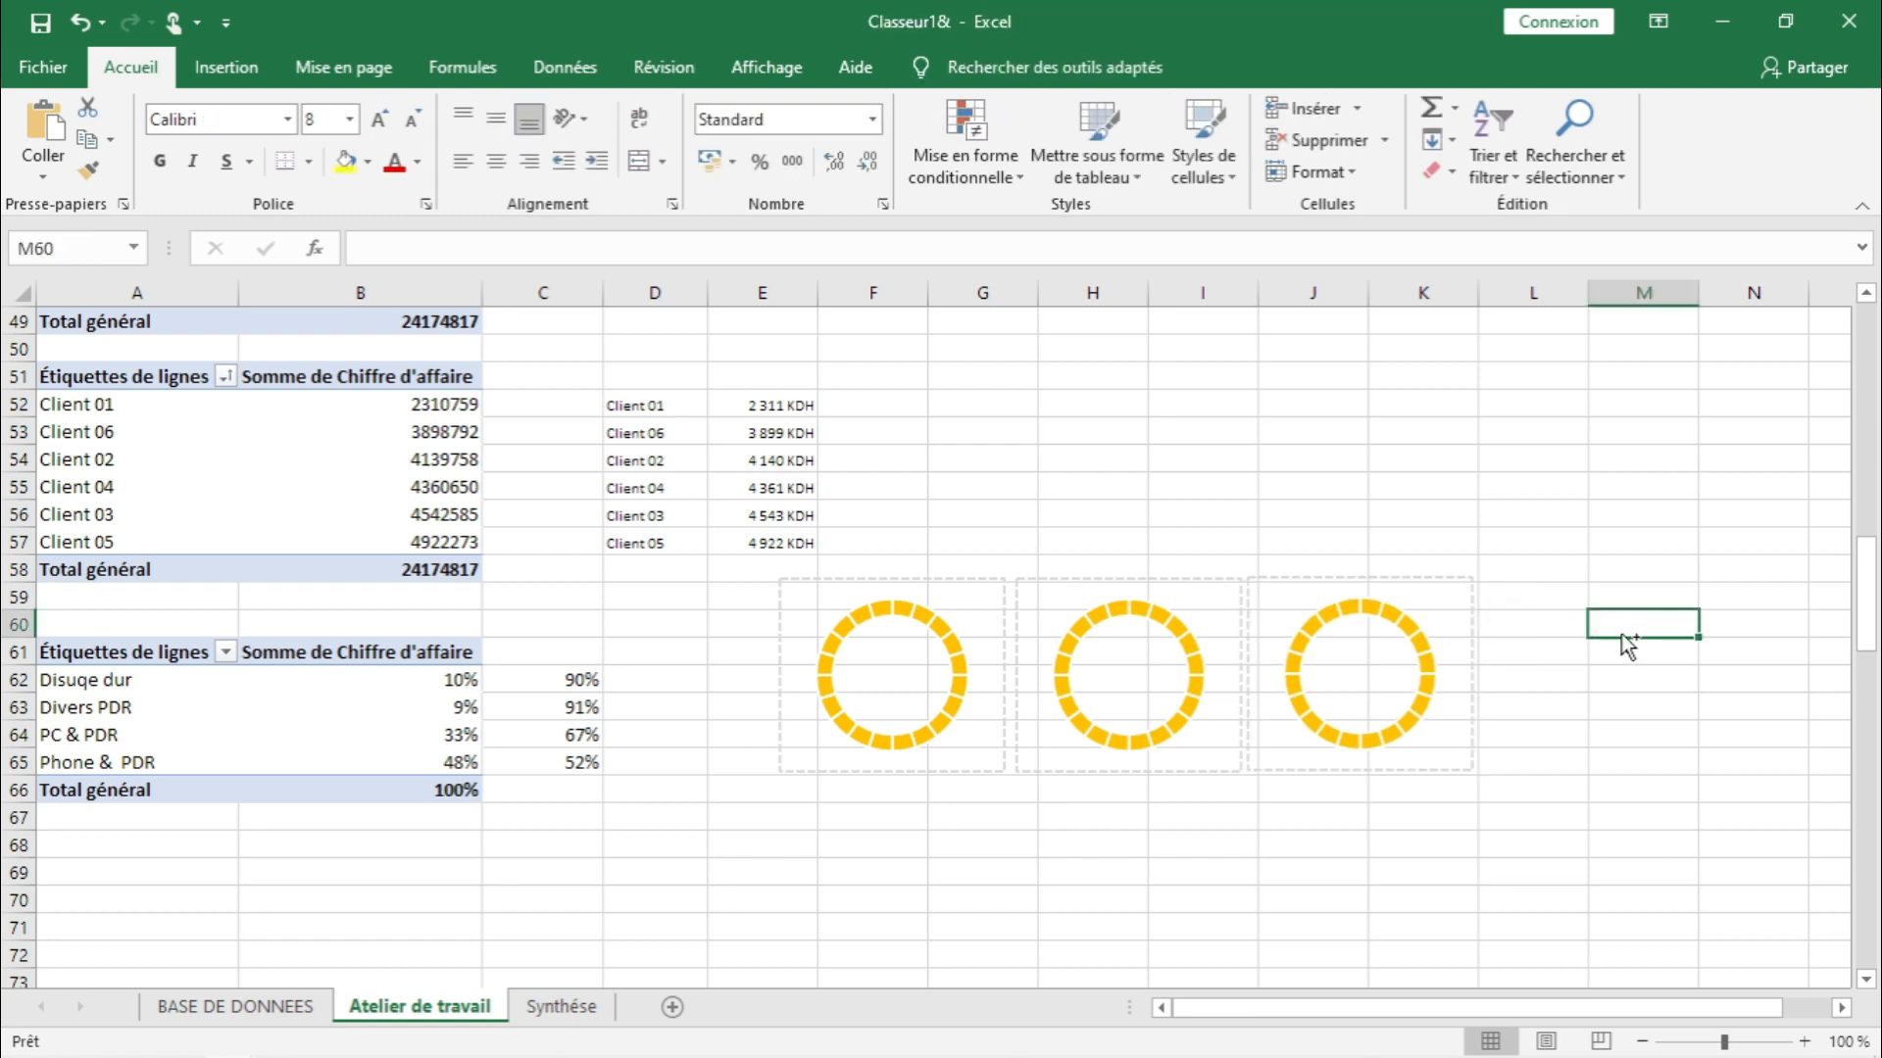
key("ctrl+v")
left_click_drag(1628, 609, 1522, 576)
left_click(1262, 545)
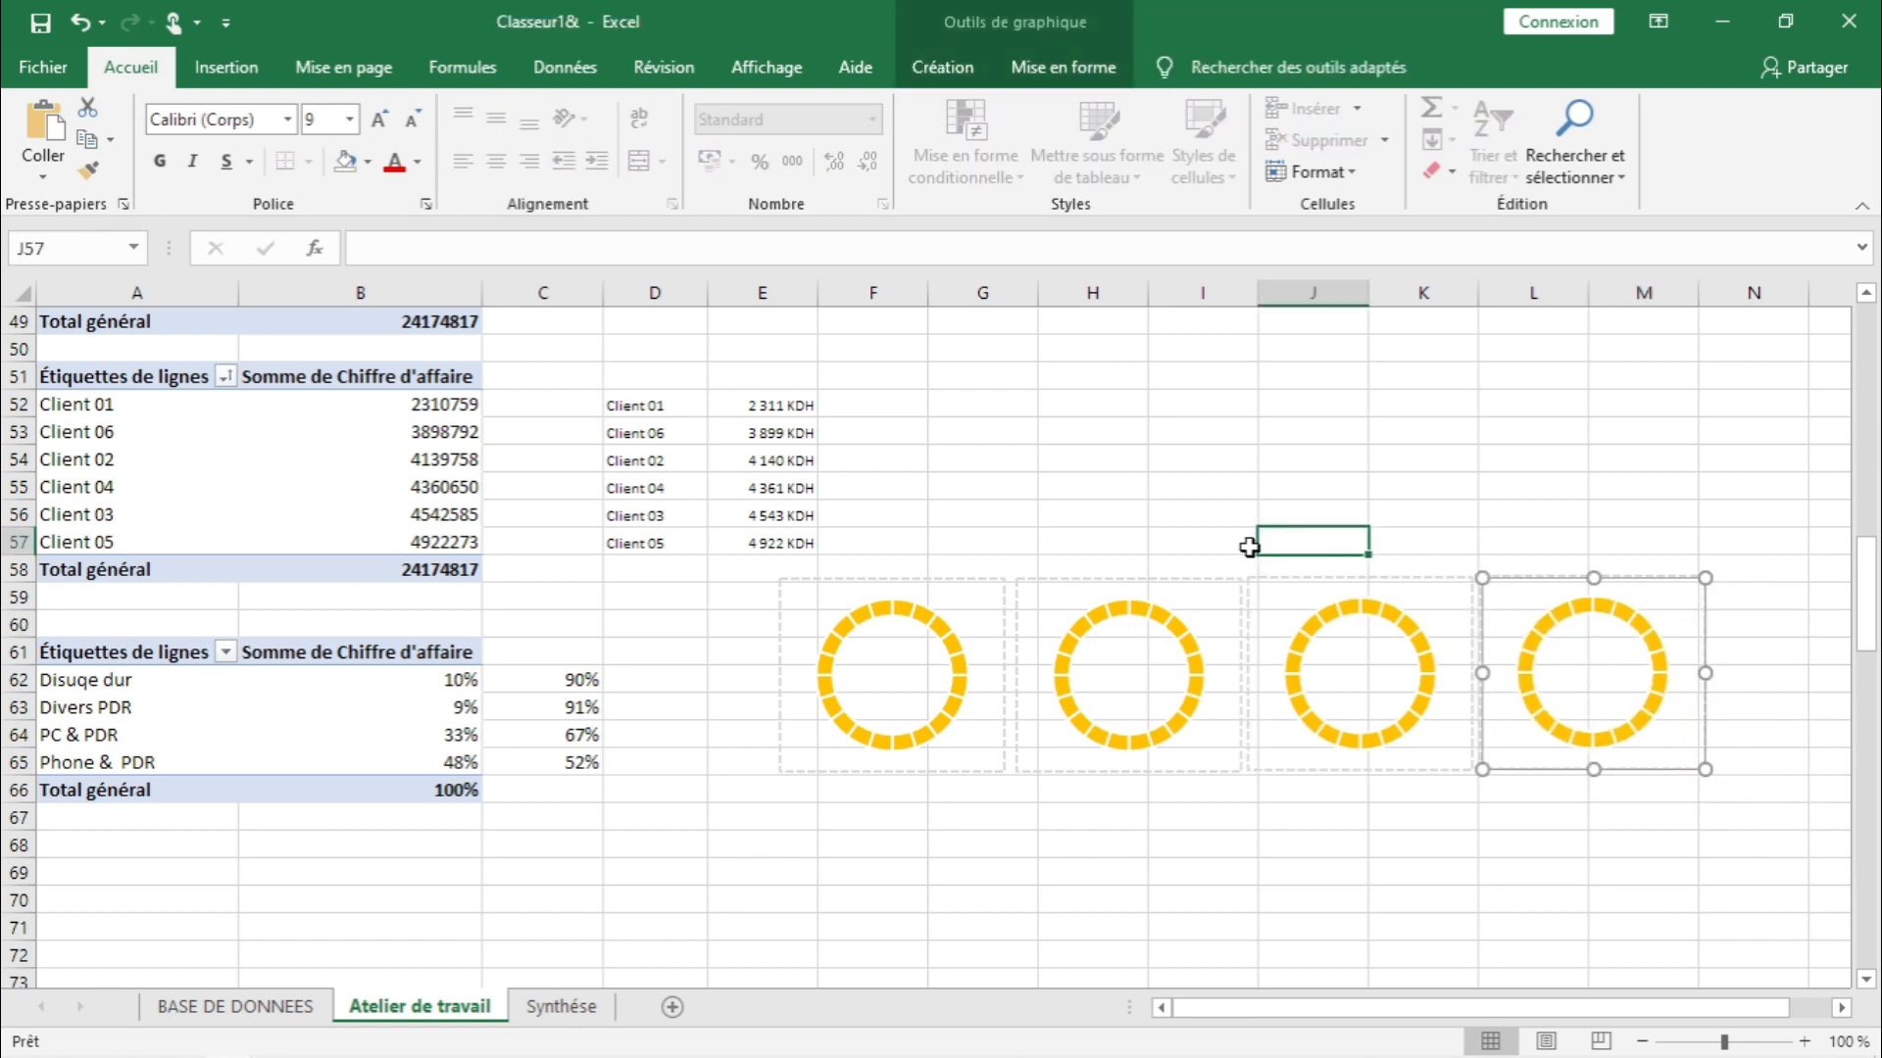
- Fill the segments of the second doughnut with the blue theme colour
left_click(1141, 607)
left_click(1140, 615)
right_click(1139, 615)
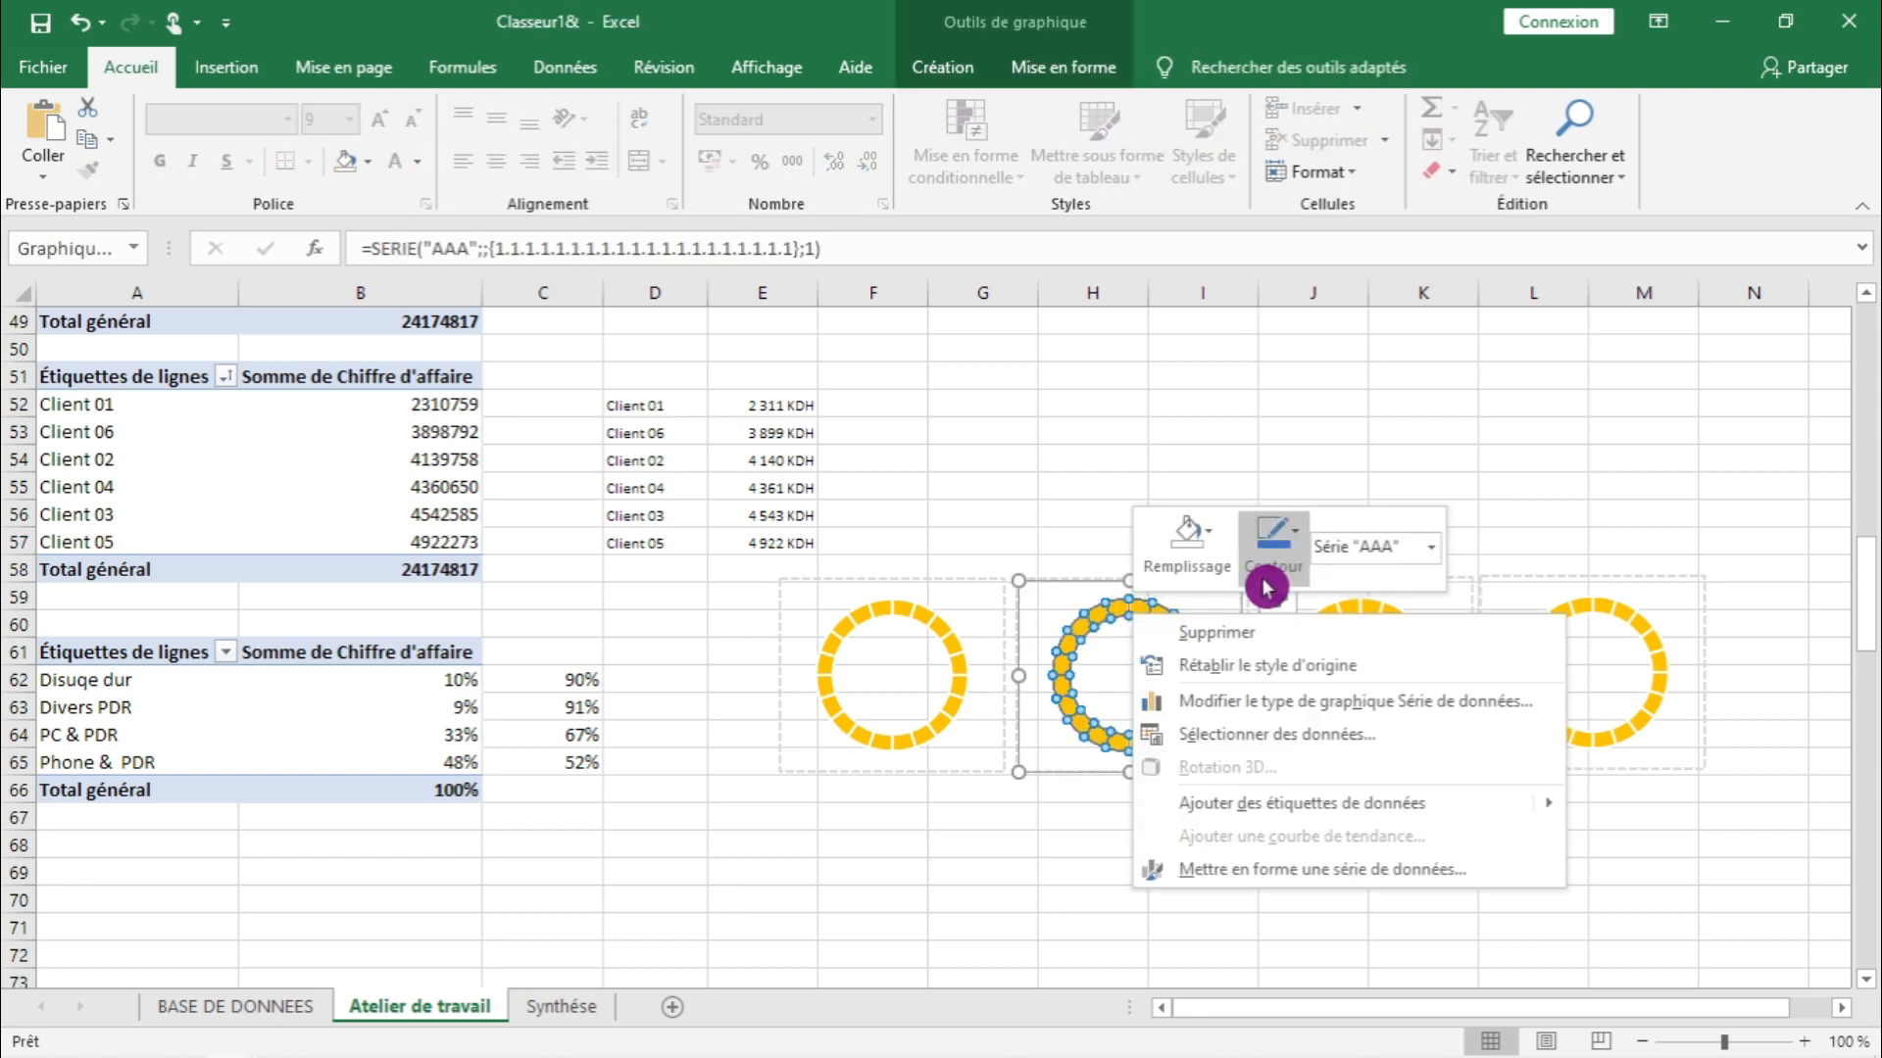
left_click(1225, 580)
left_click(1247, 676)
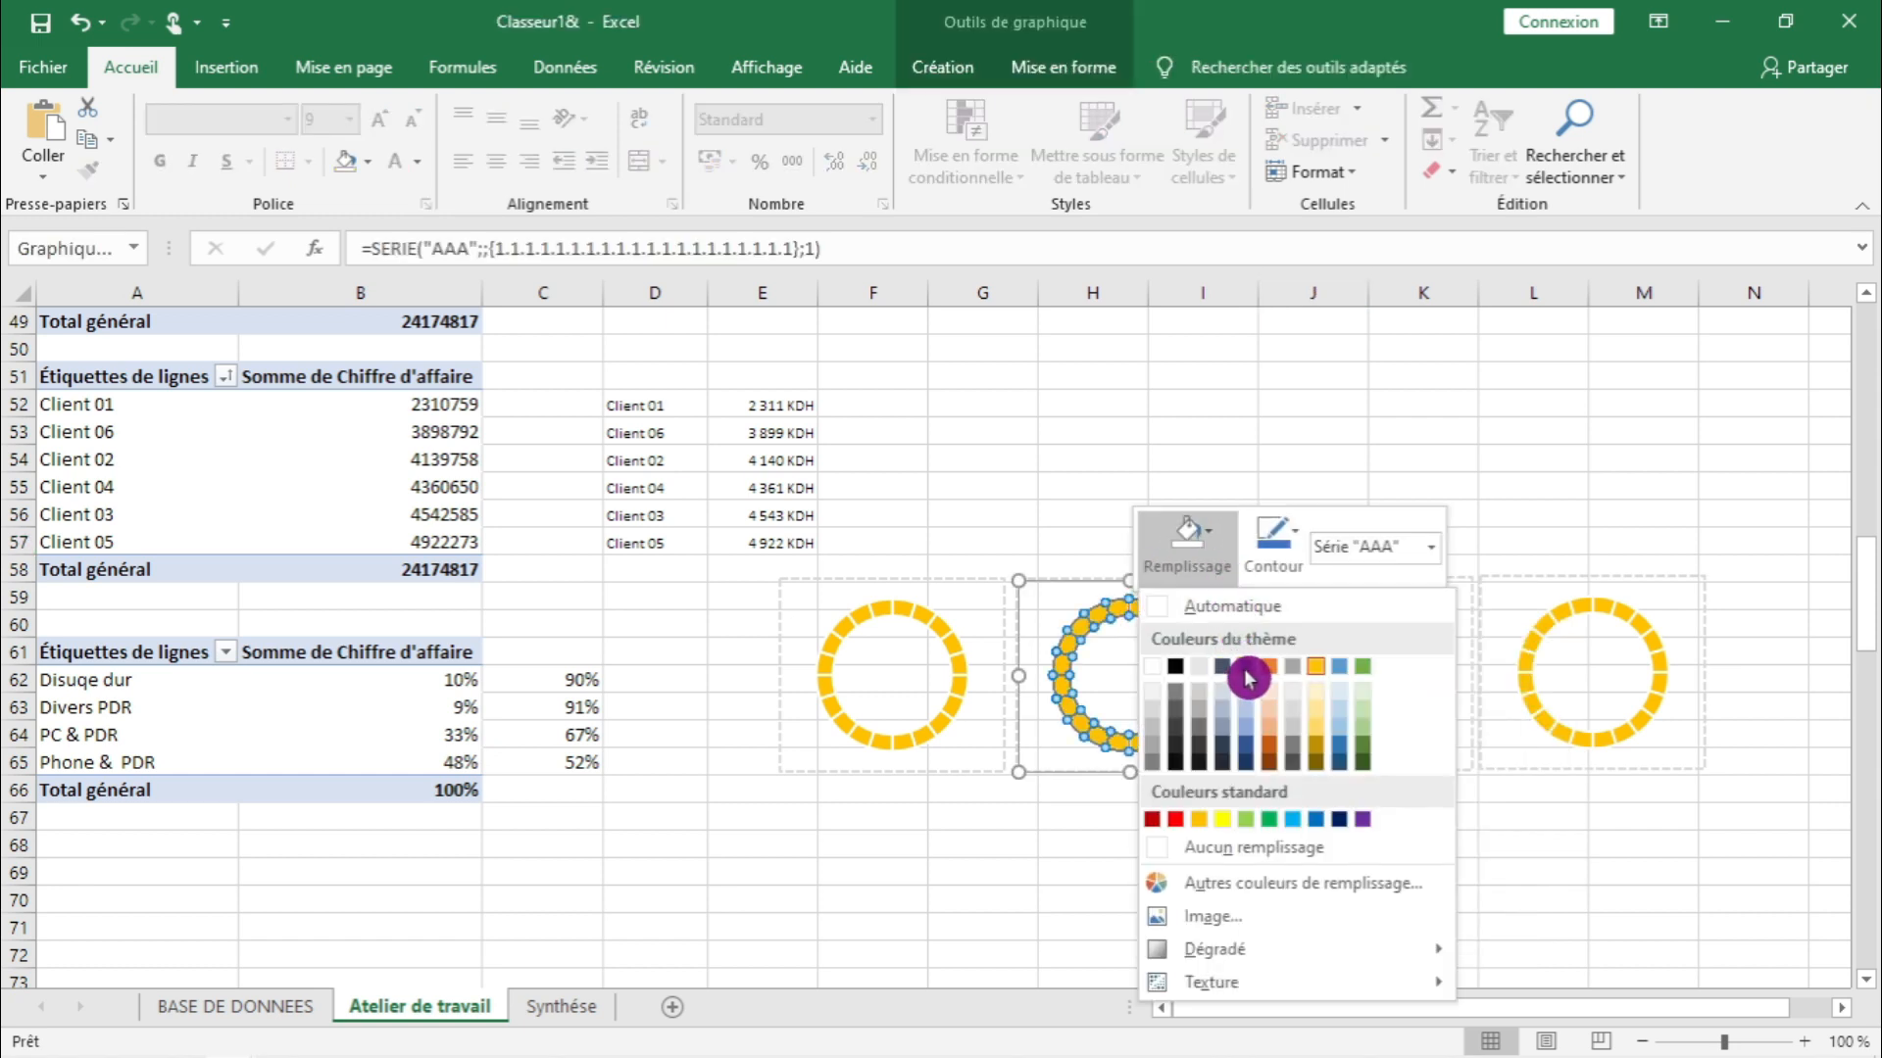
left_click(1426, 823)
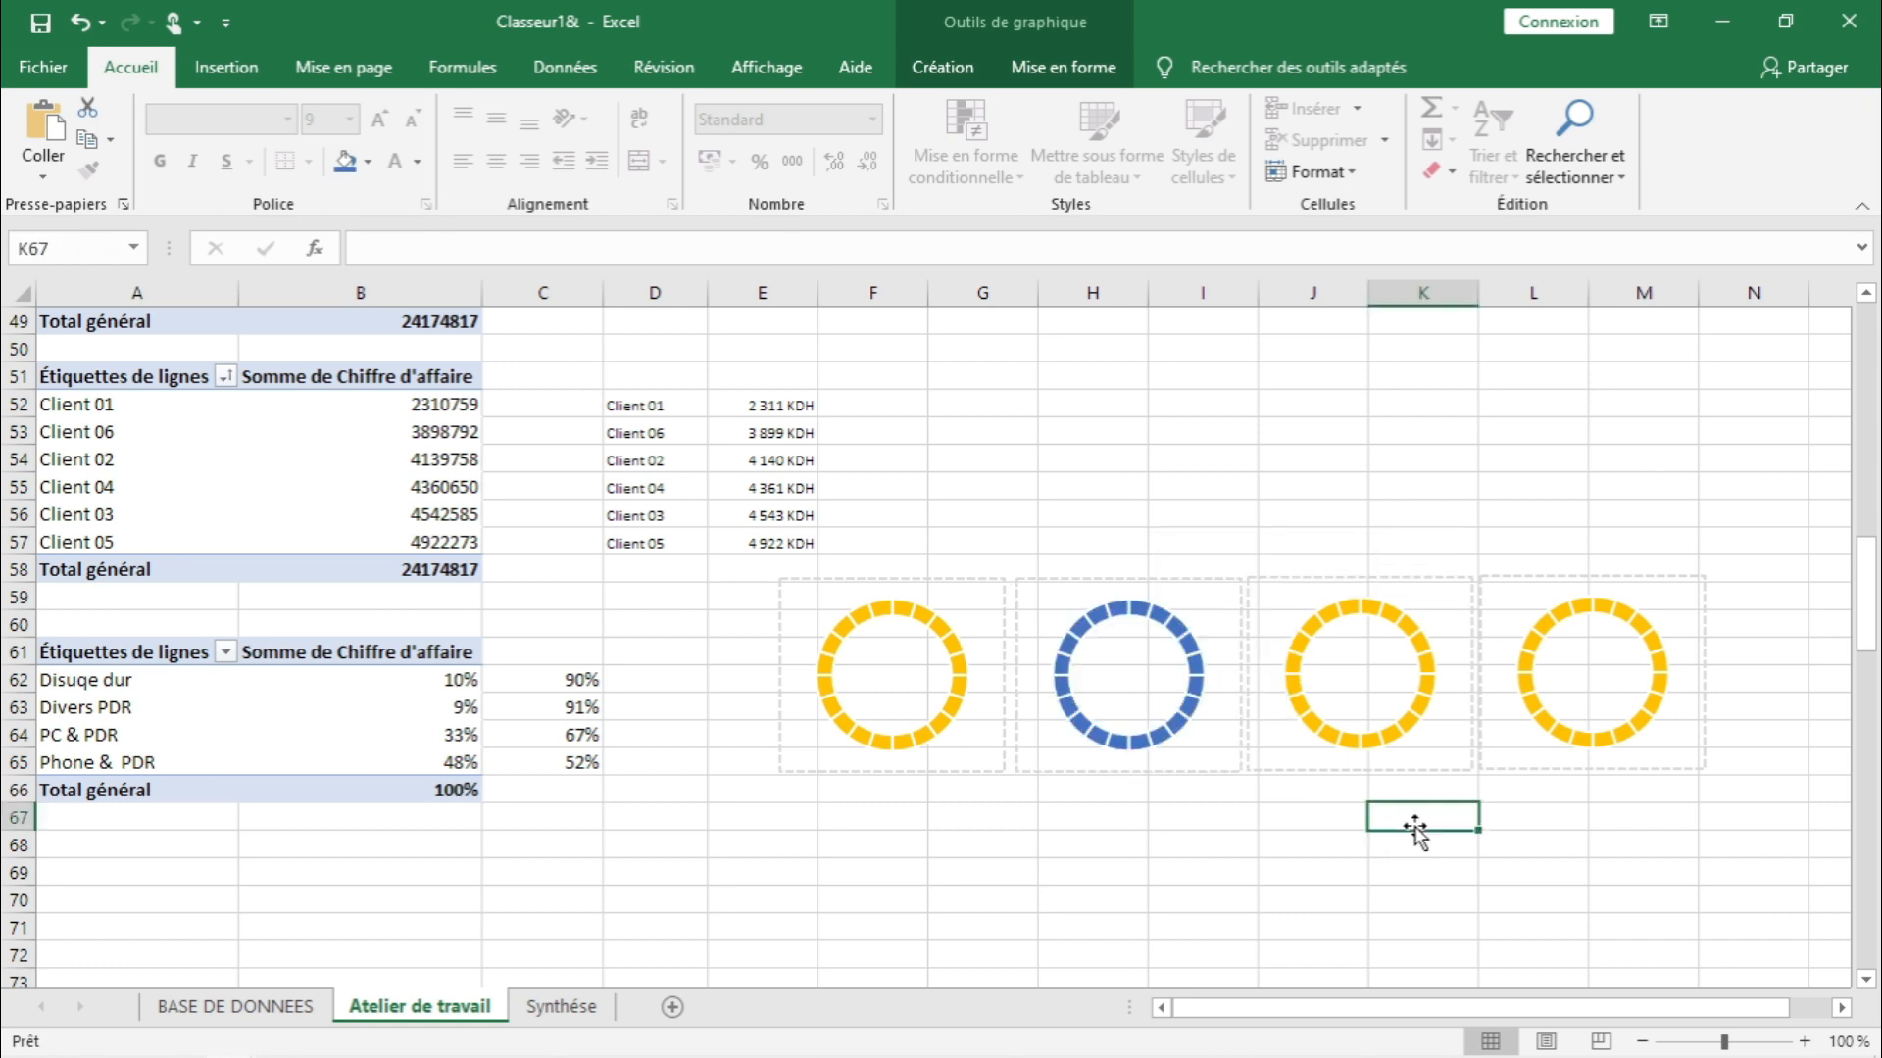
- Fill the segments of the third doughnut with the darkest green theme shade
left_click(1332, 613)
right_click(1333, 613)
left_click(1388, 544)
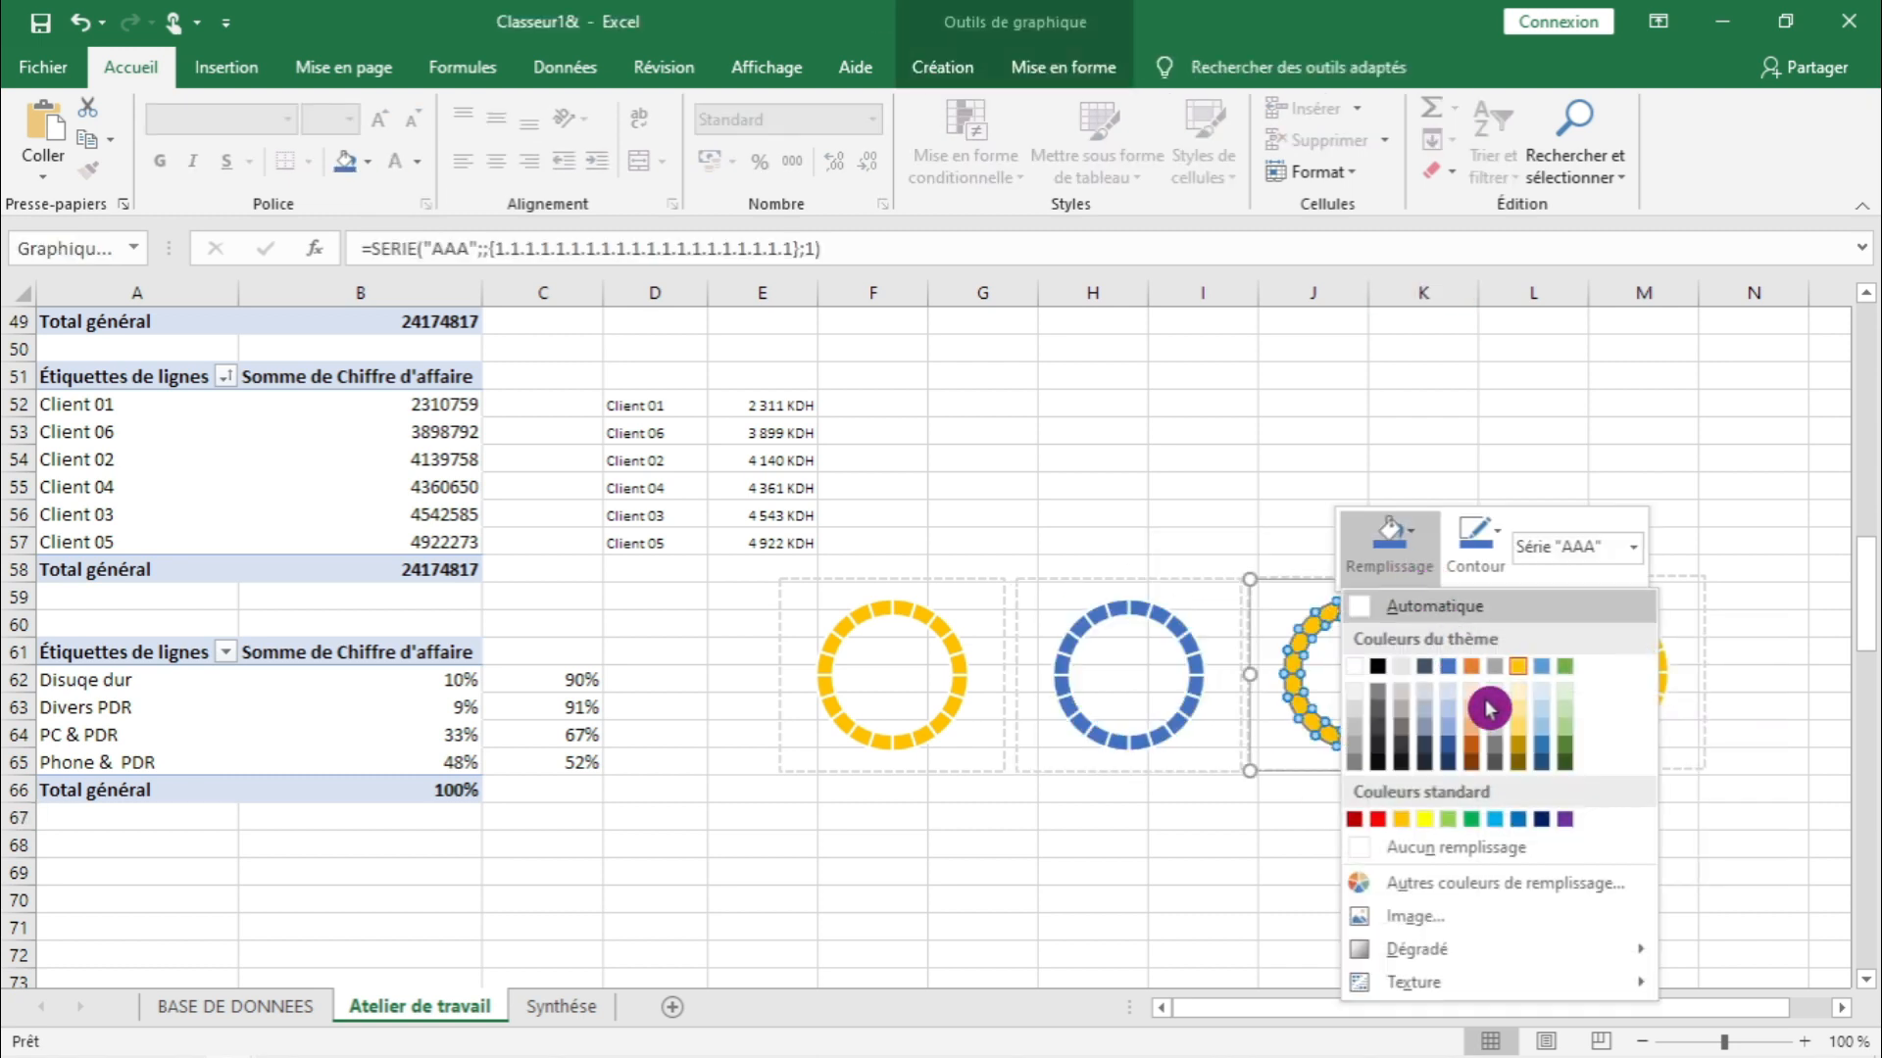
left_click(1567, 771)
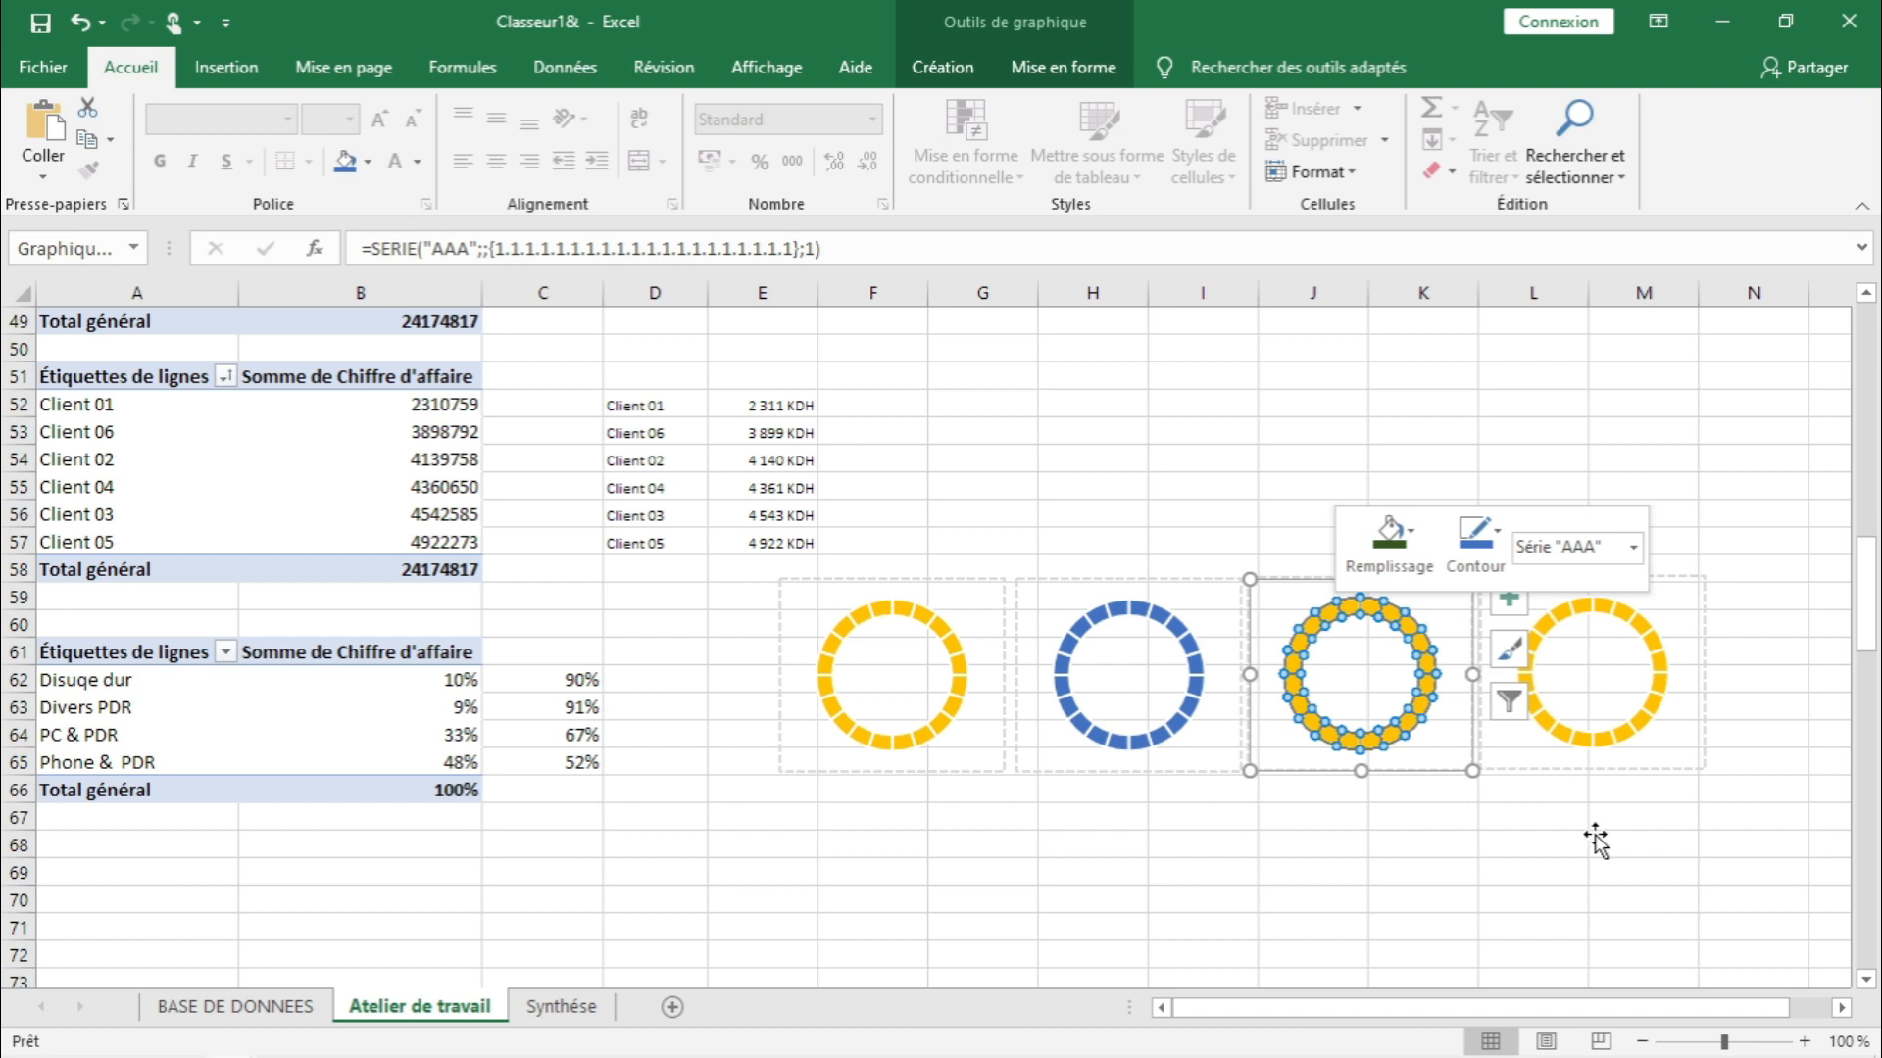
left_click(1597, 841)
- Fill the segments of the fourth doughnut with the darkest blue-grey theme shade
left_click(1562, 617)
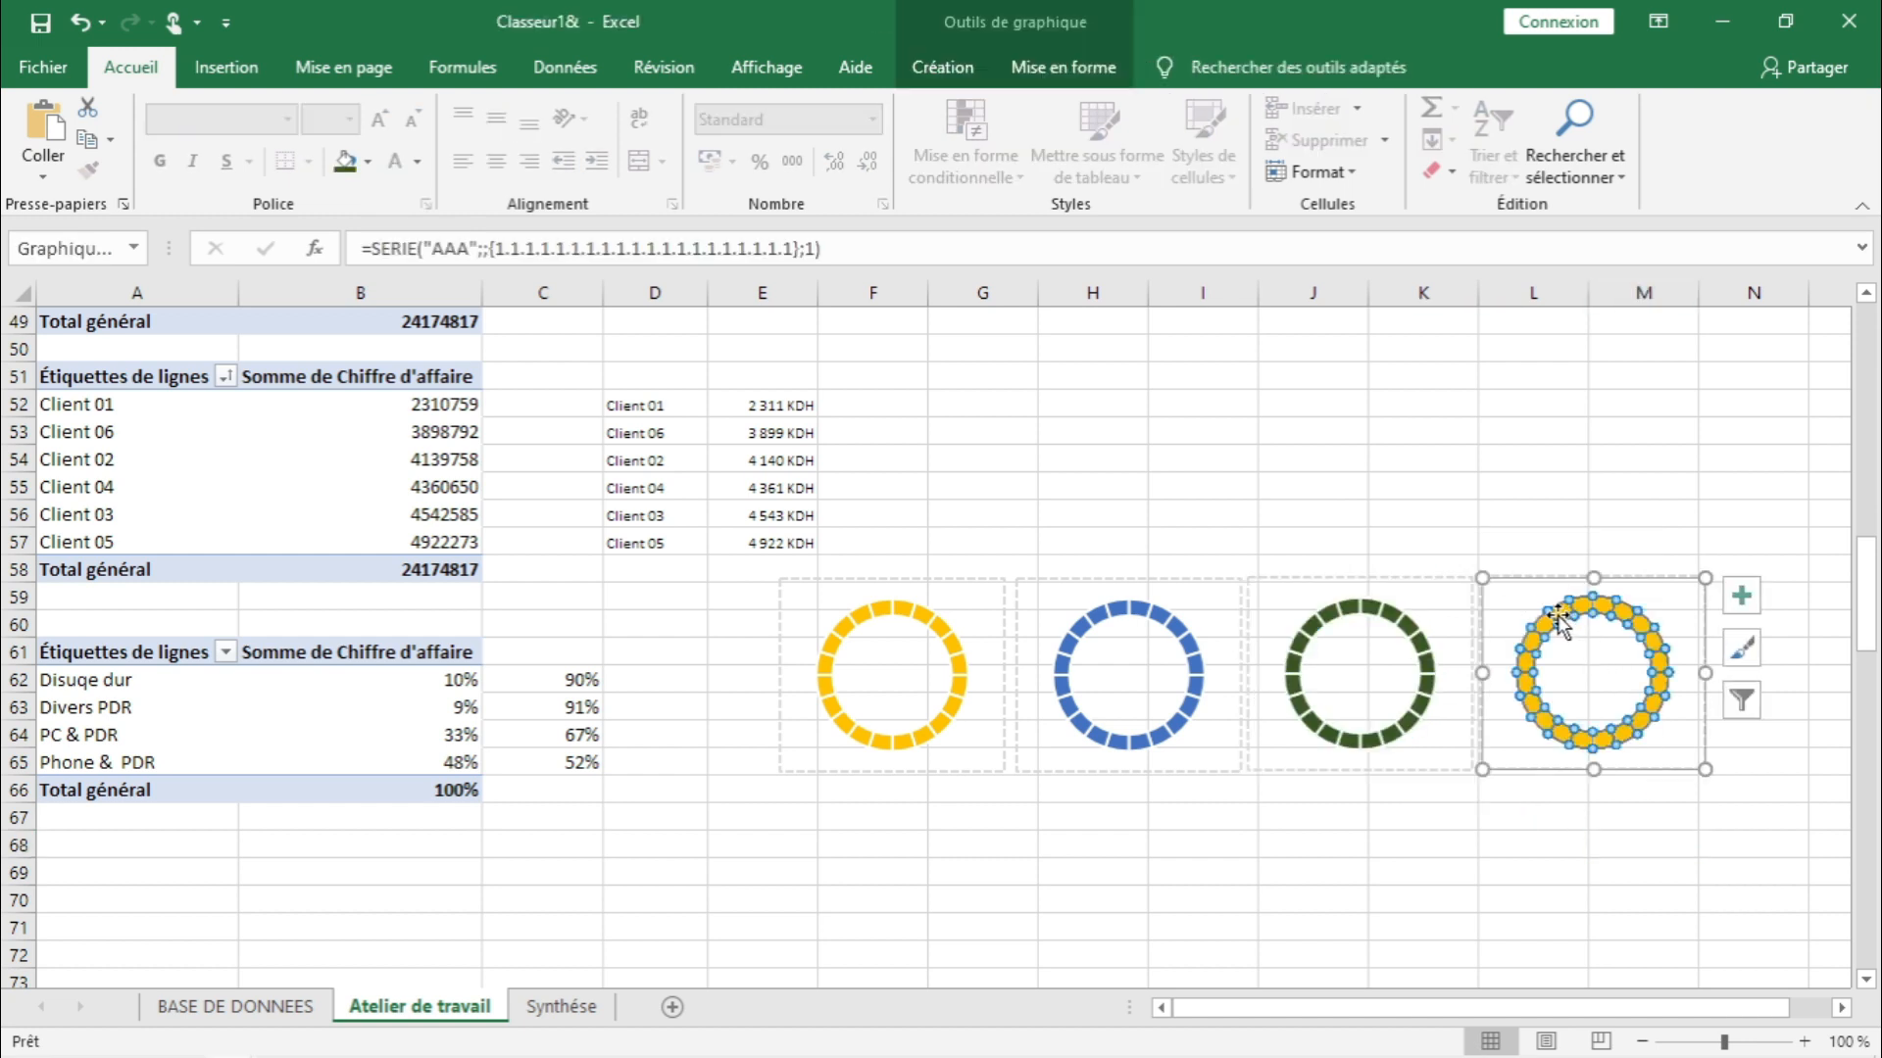
right_click(1558, 622)
left_click(1293, 574)
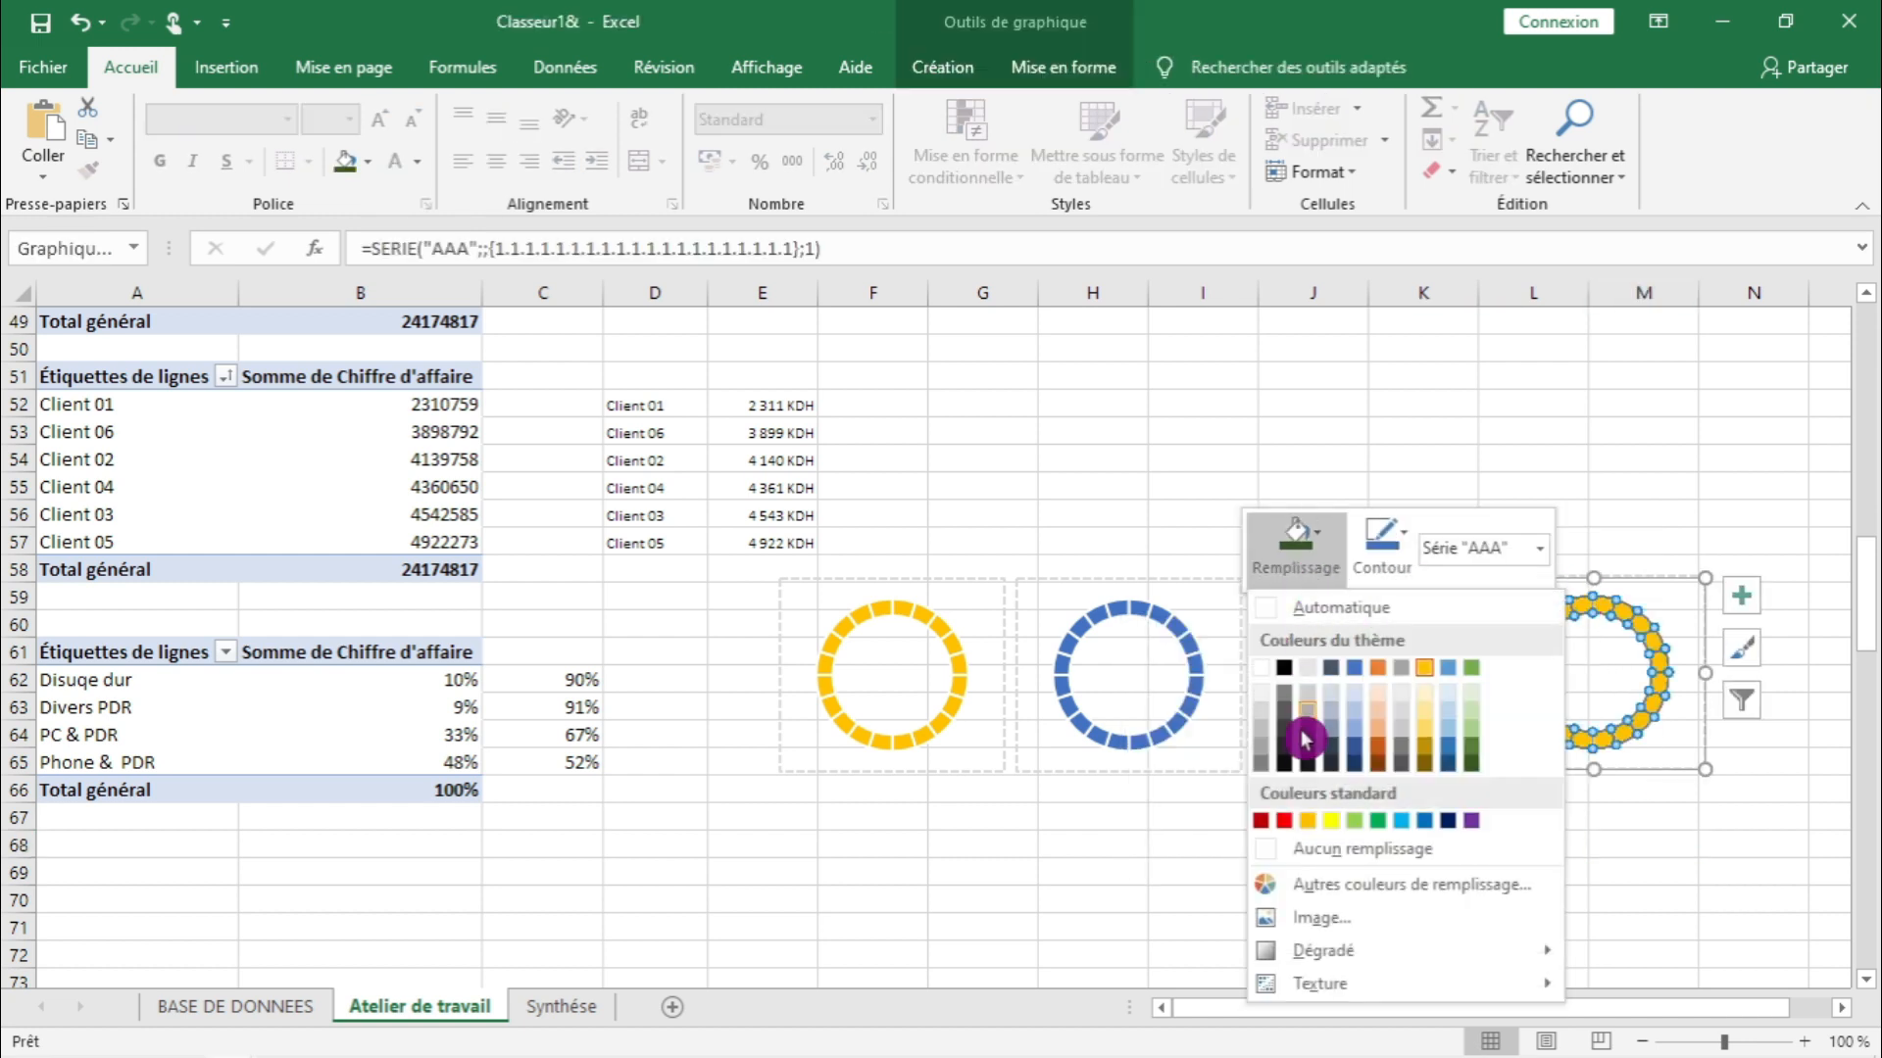
left_click(1334, 771)
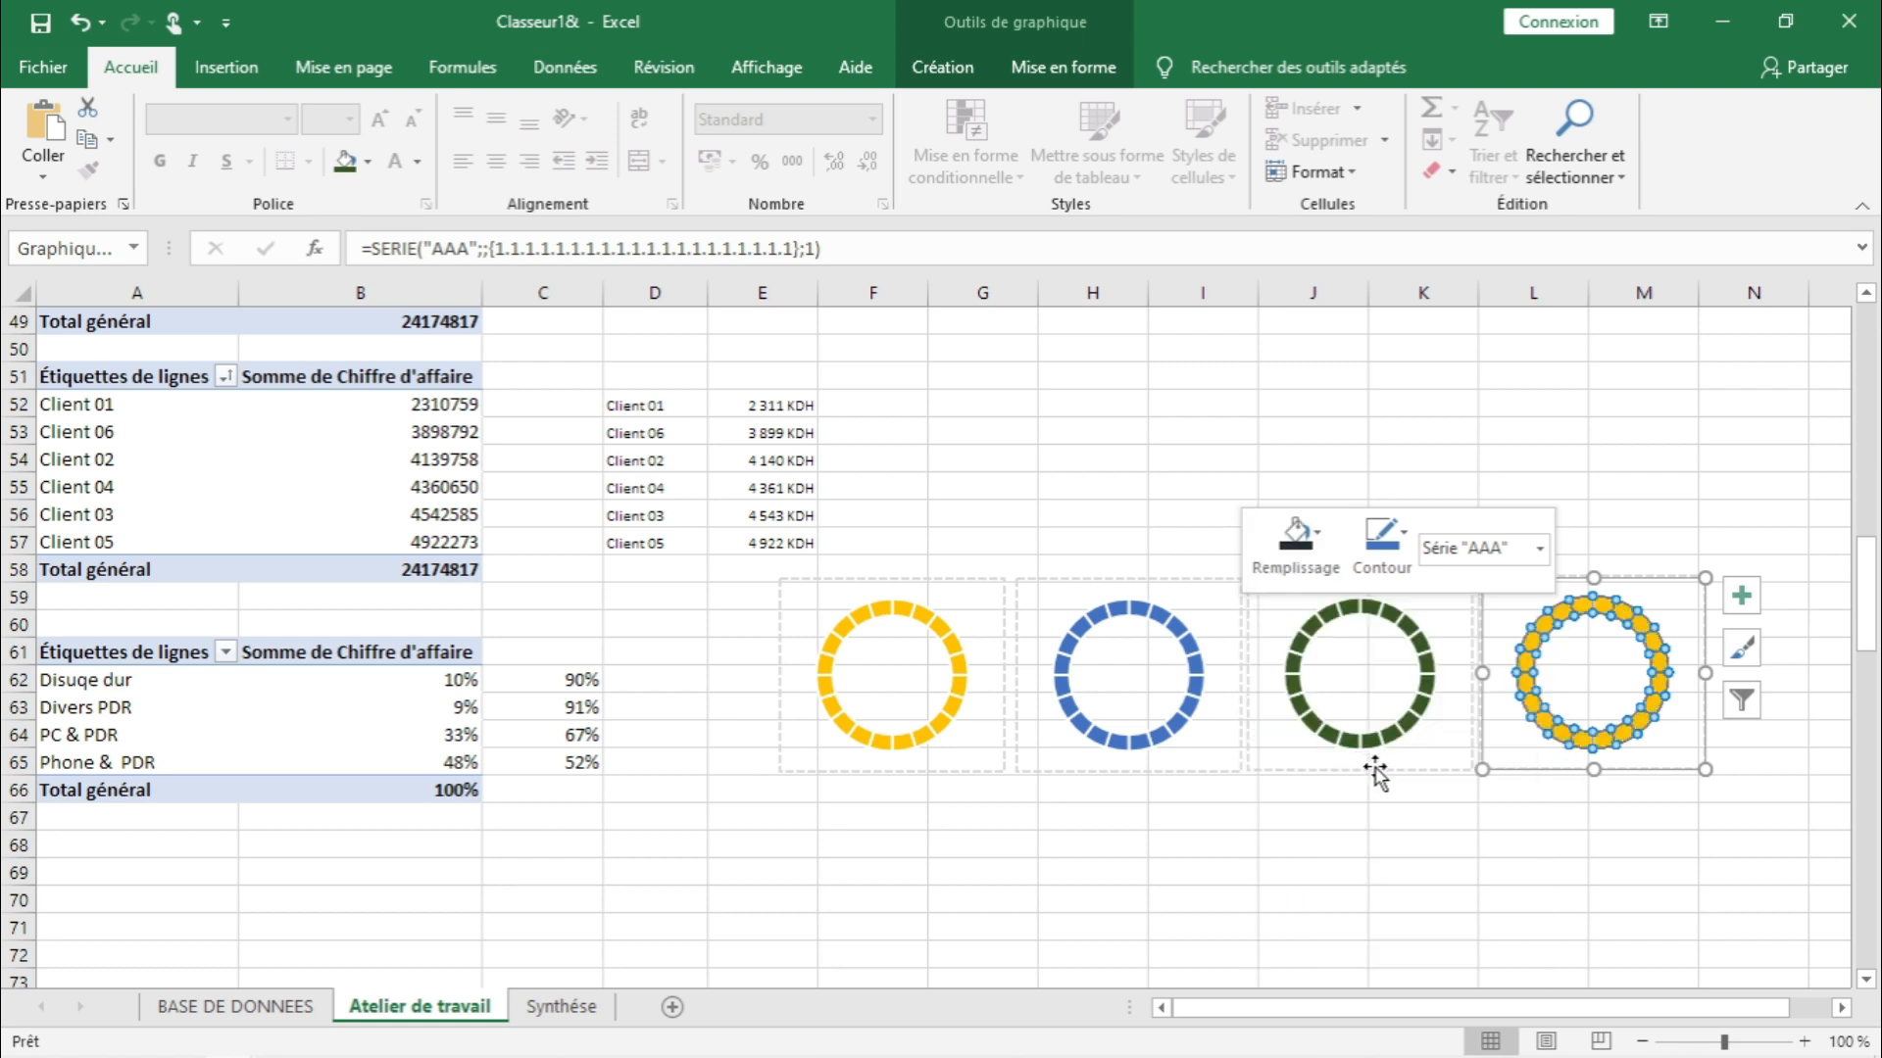
left_click(1411, 845)
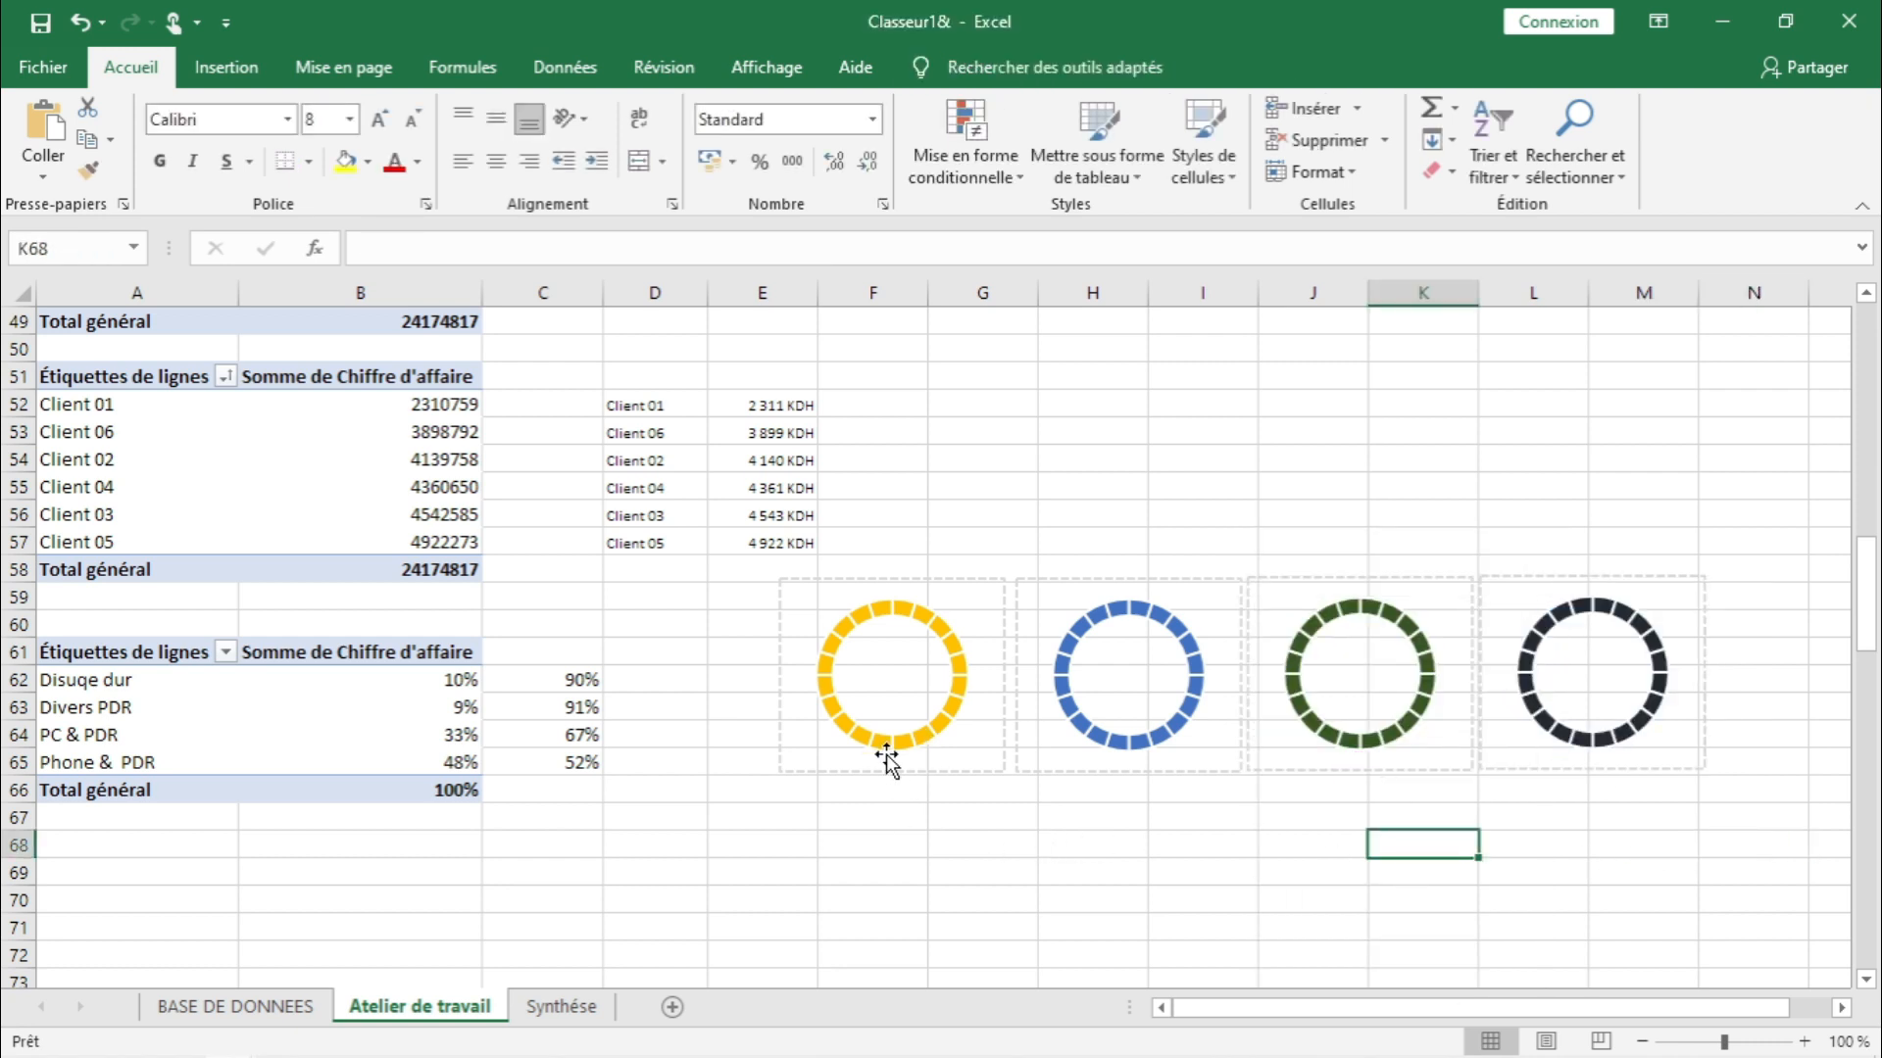
- Add a data series to the gold doughnut, taking its name from cell A62 and its values from B62:C62
mouse_move(852, 632)
right_click(856, 631)
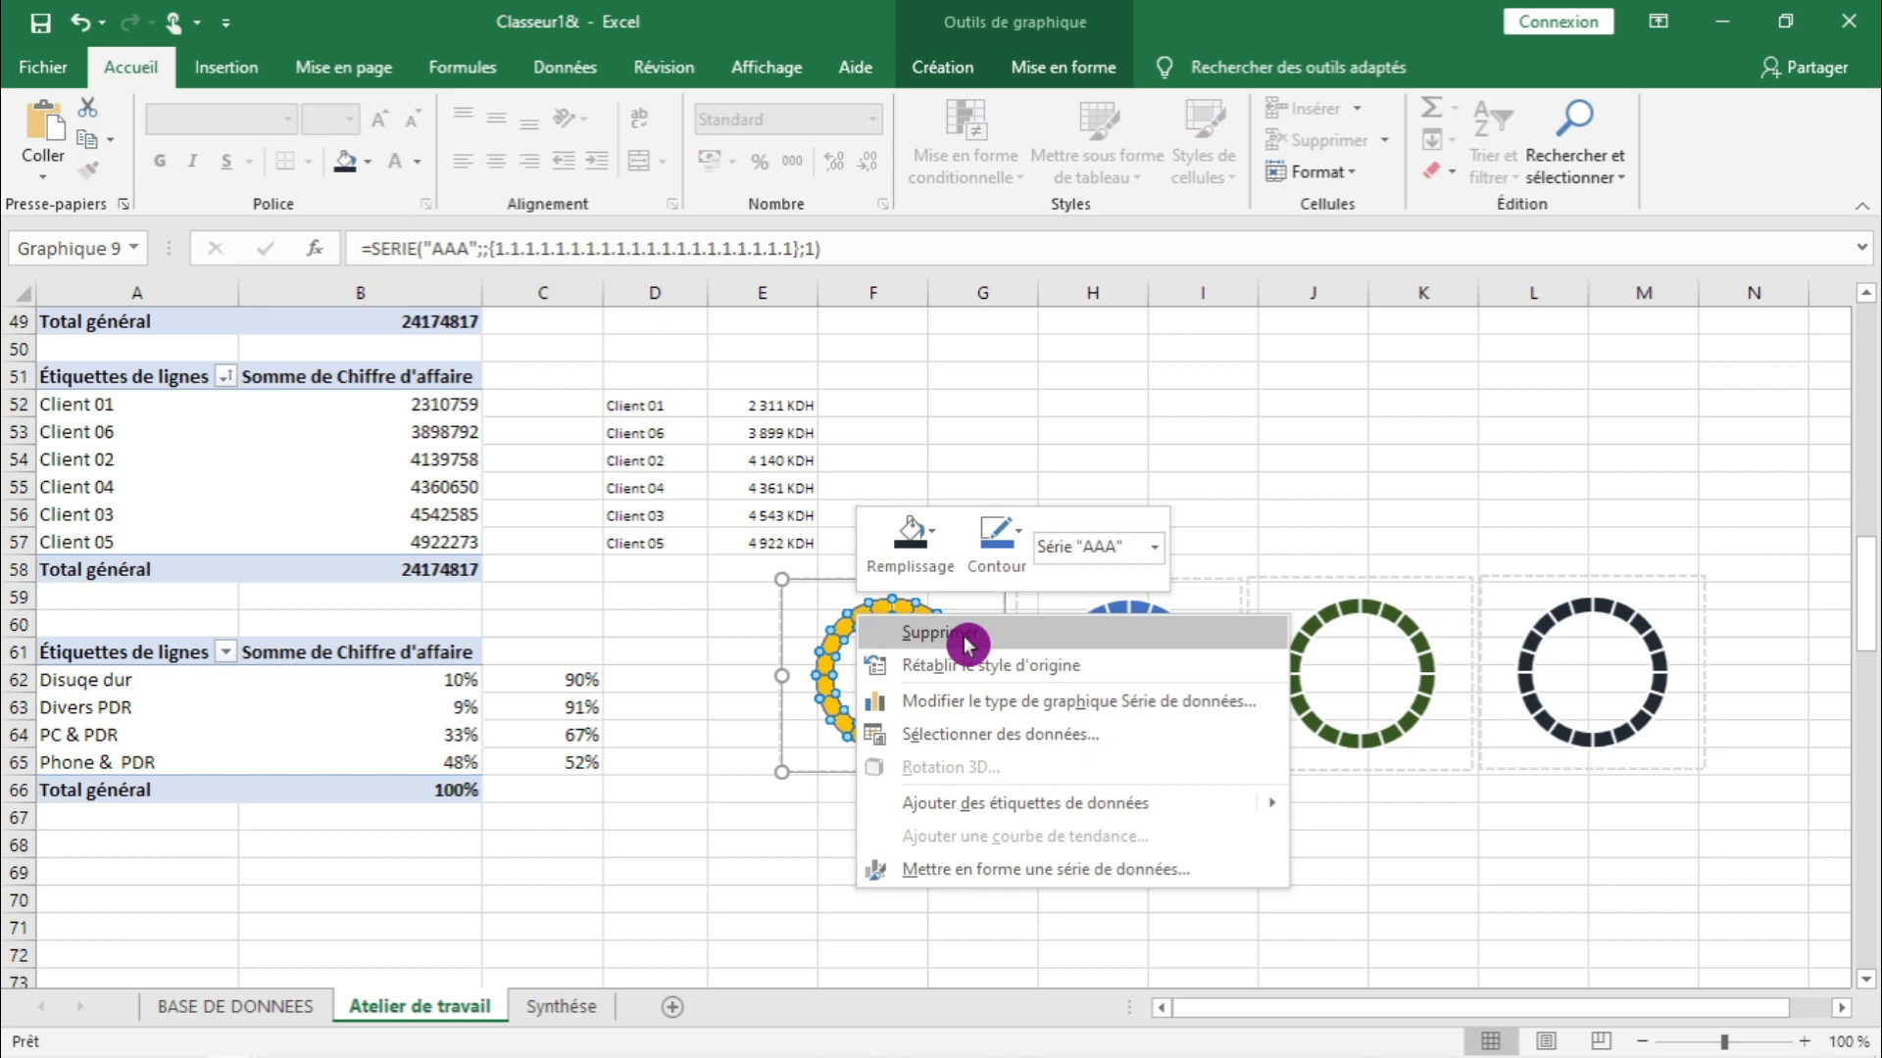
left_click(1009, 735)
left_click(884, 613)
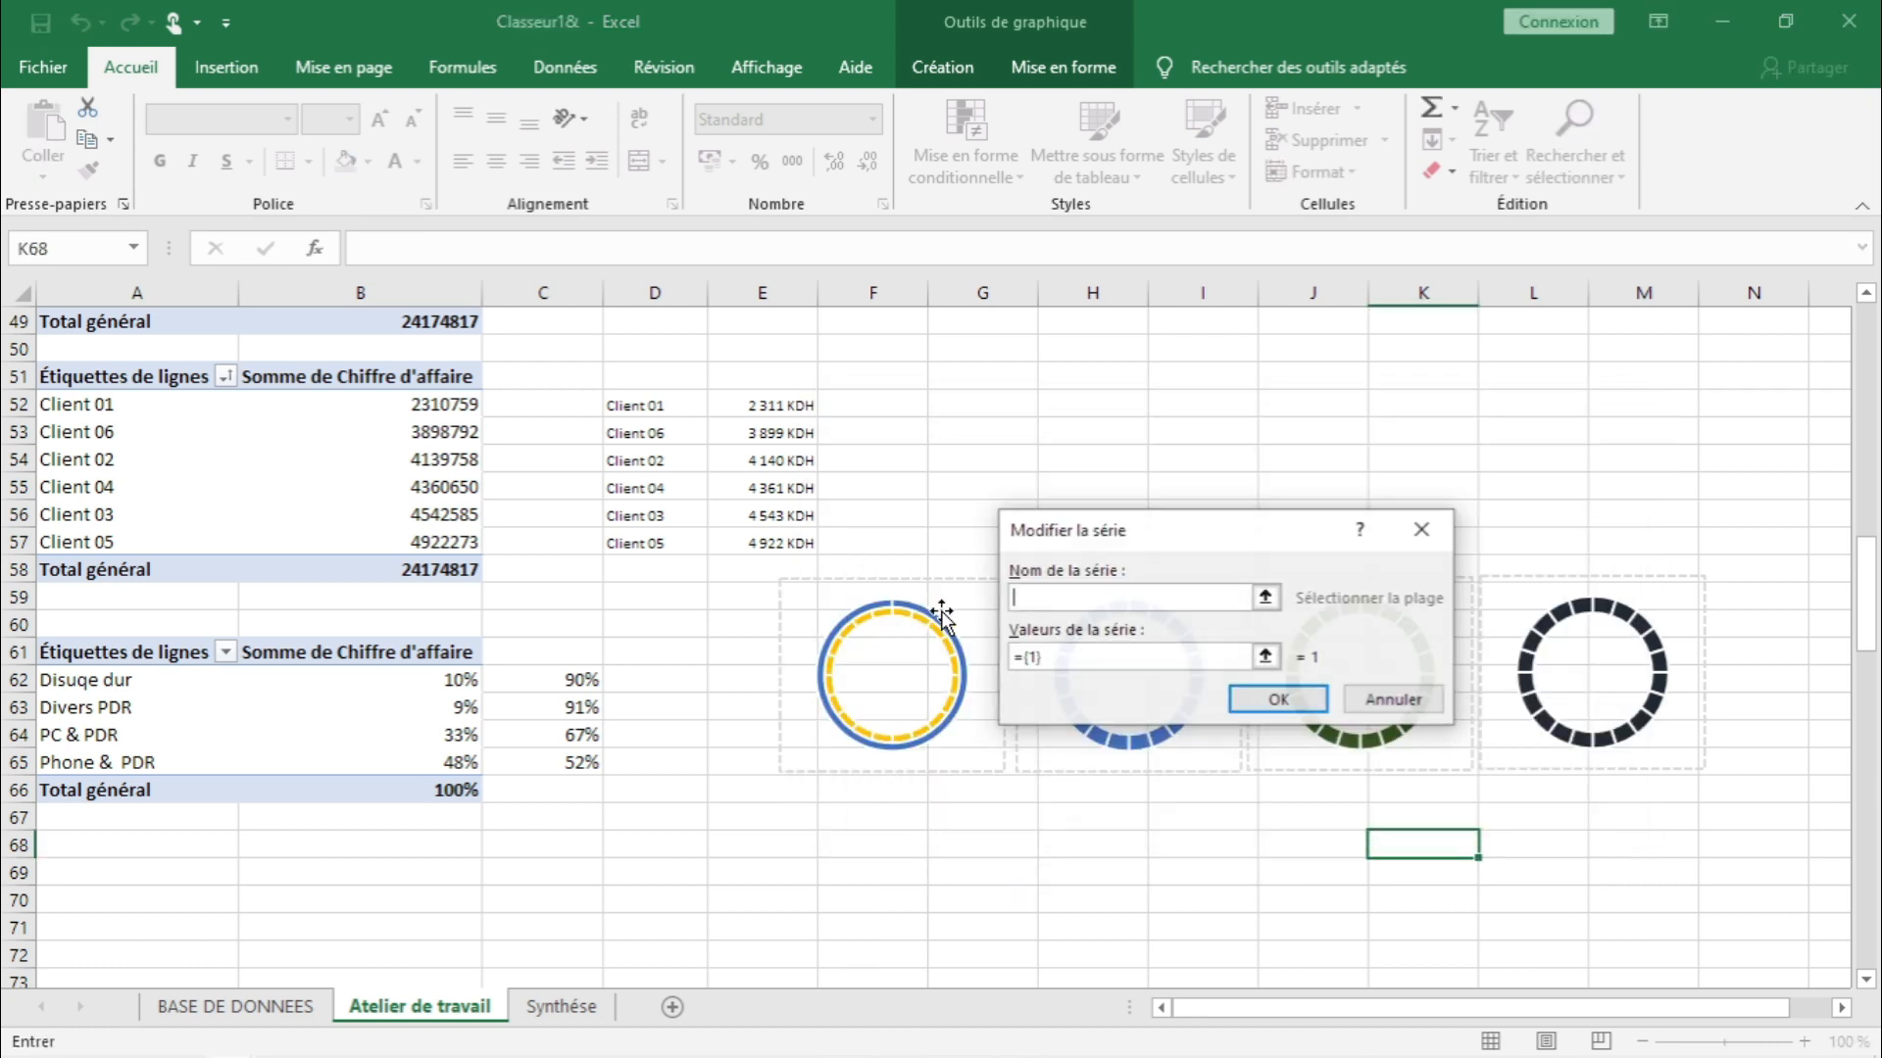
left_click(76, 681)
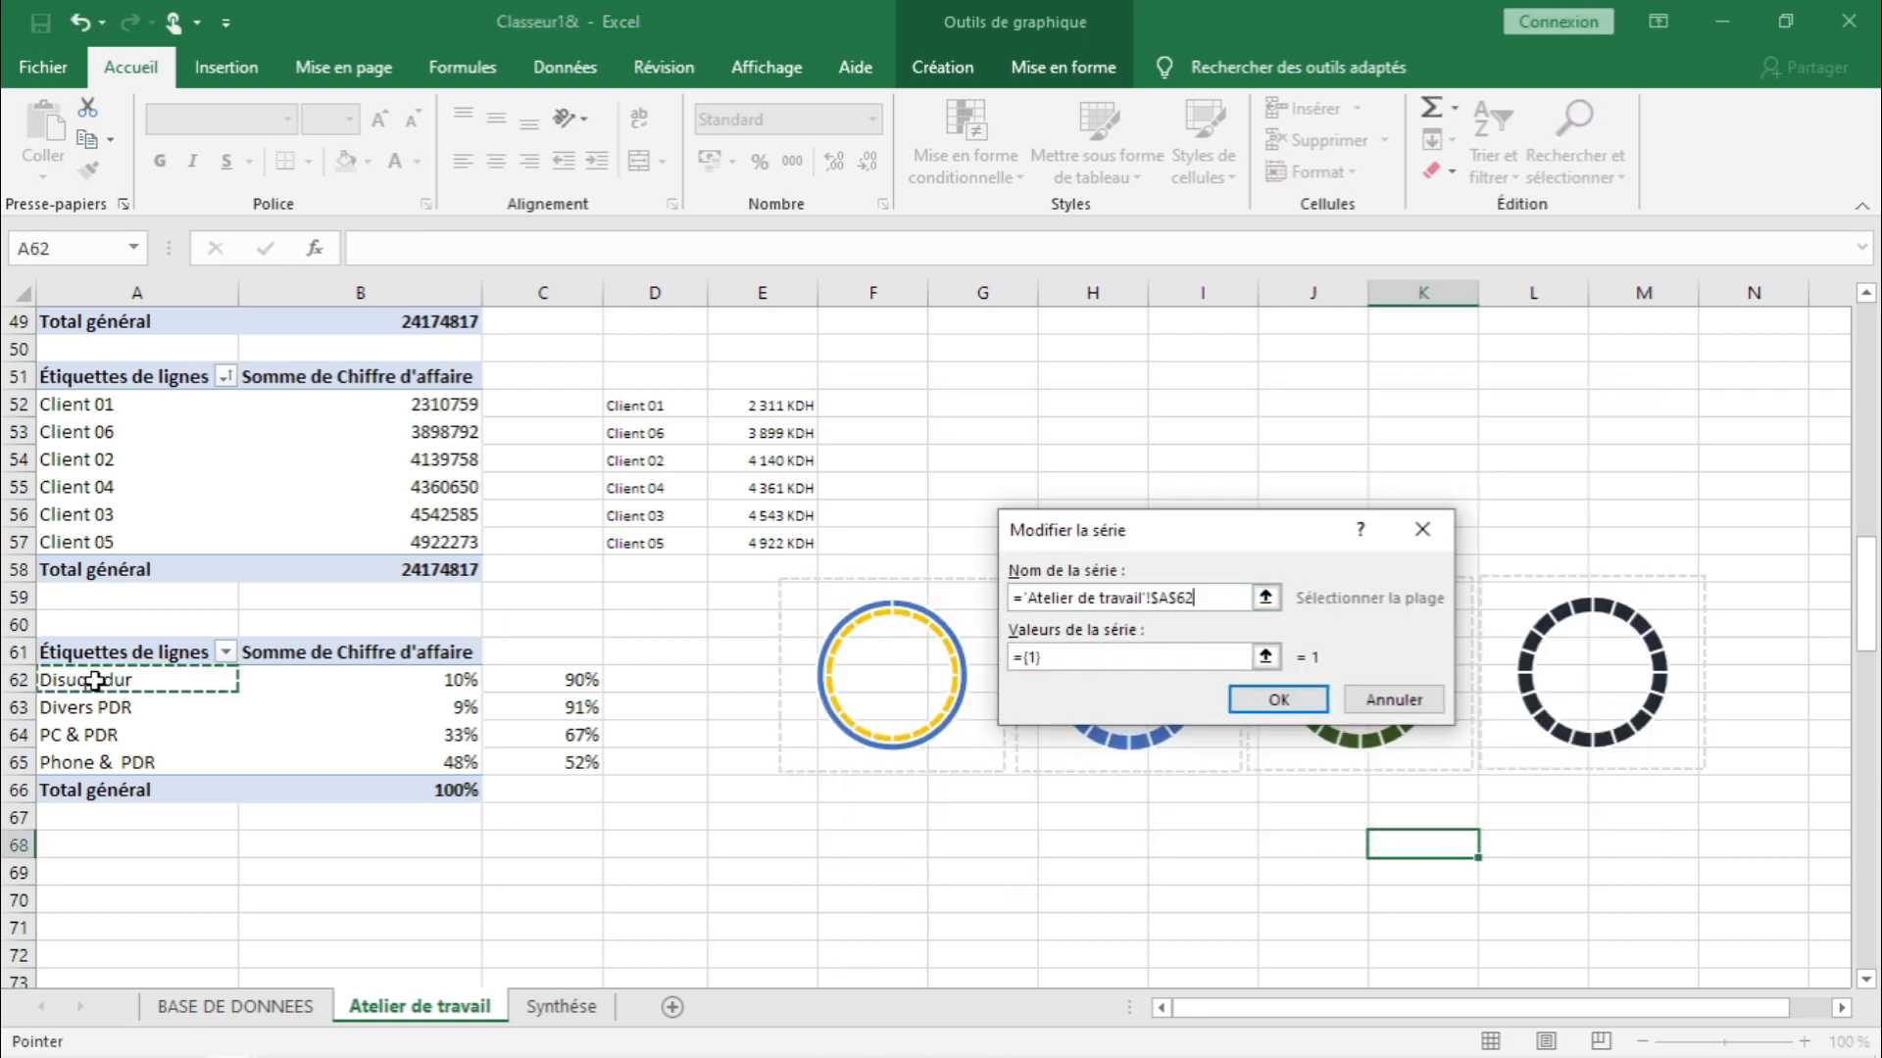
left_click(1267, 660)
left_click_drag(451, 688, 557, 679)
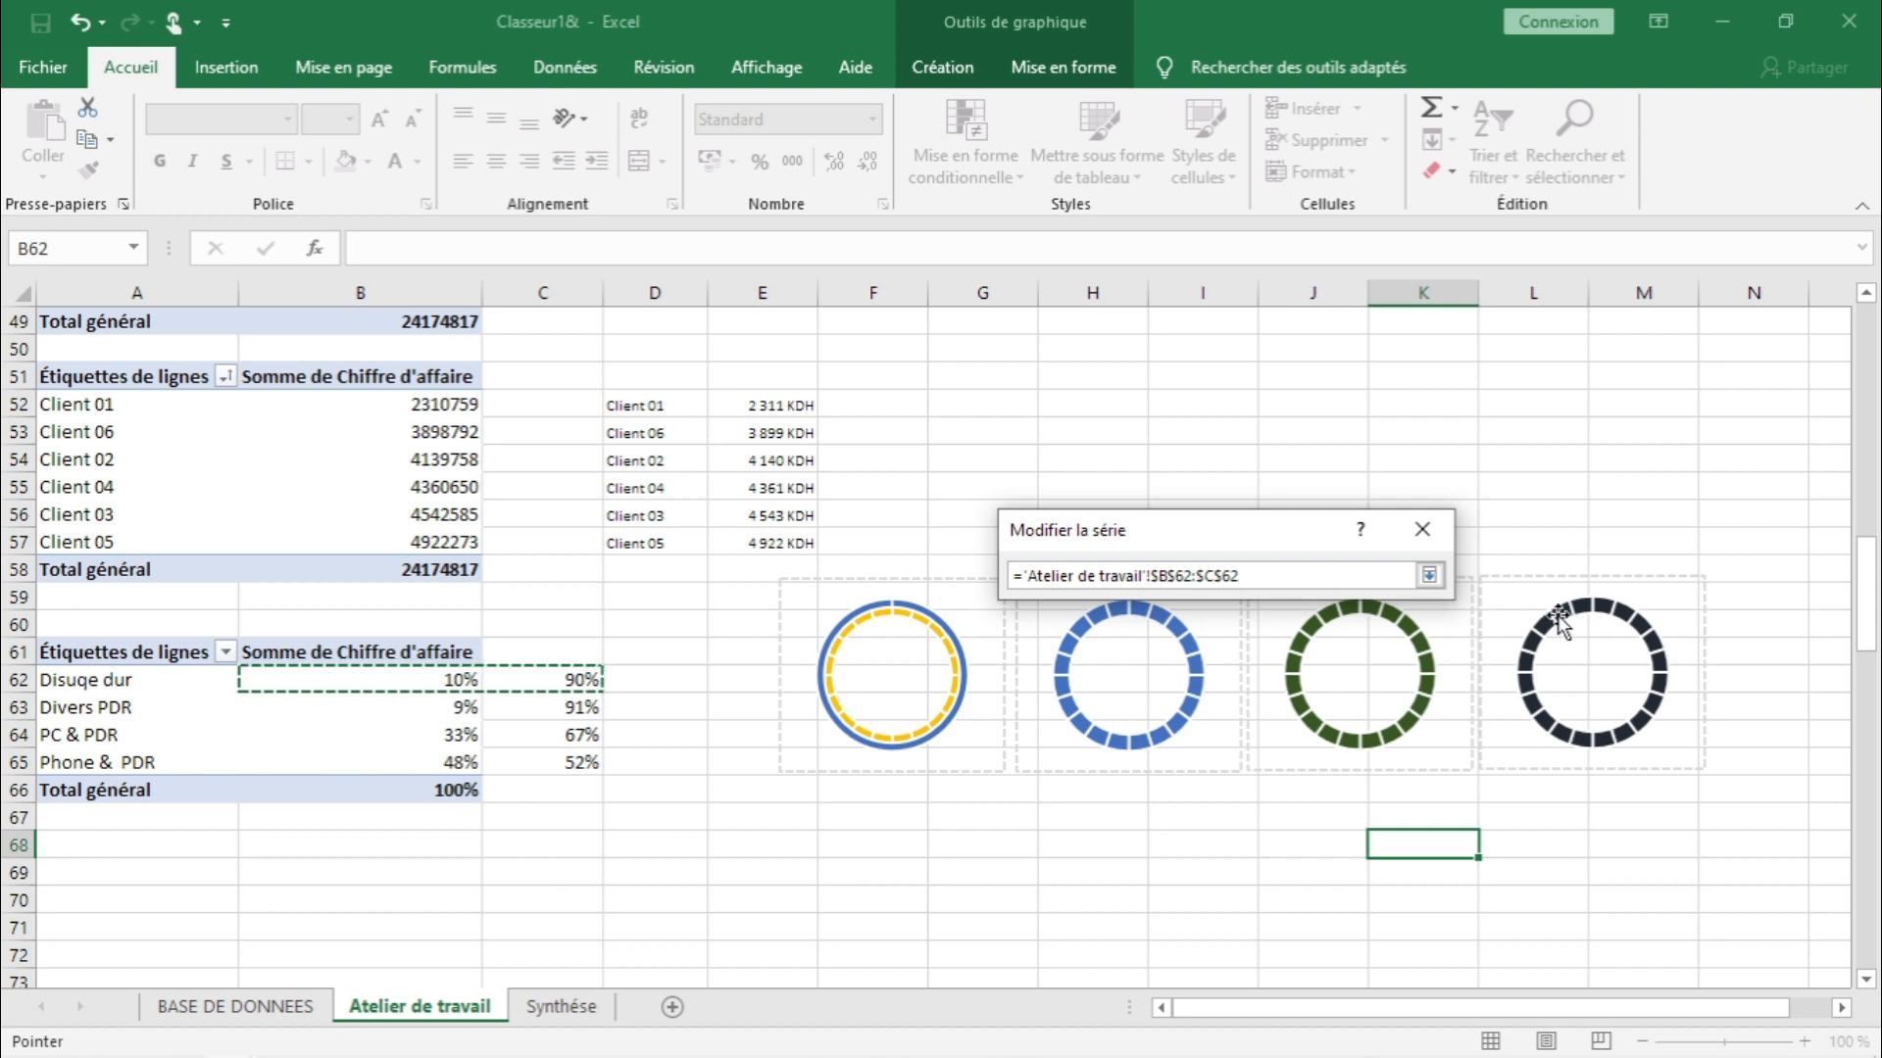
left_click(1430, 576)
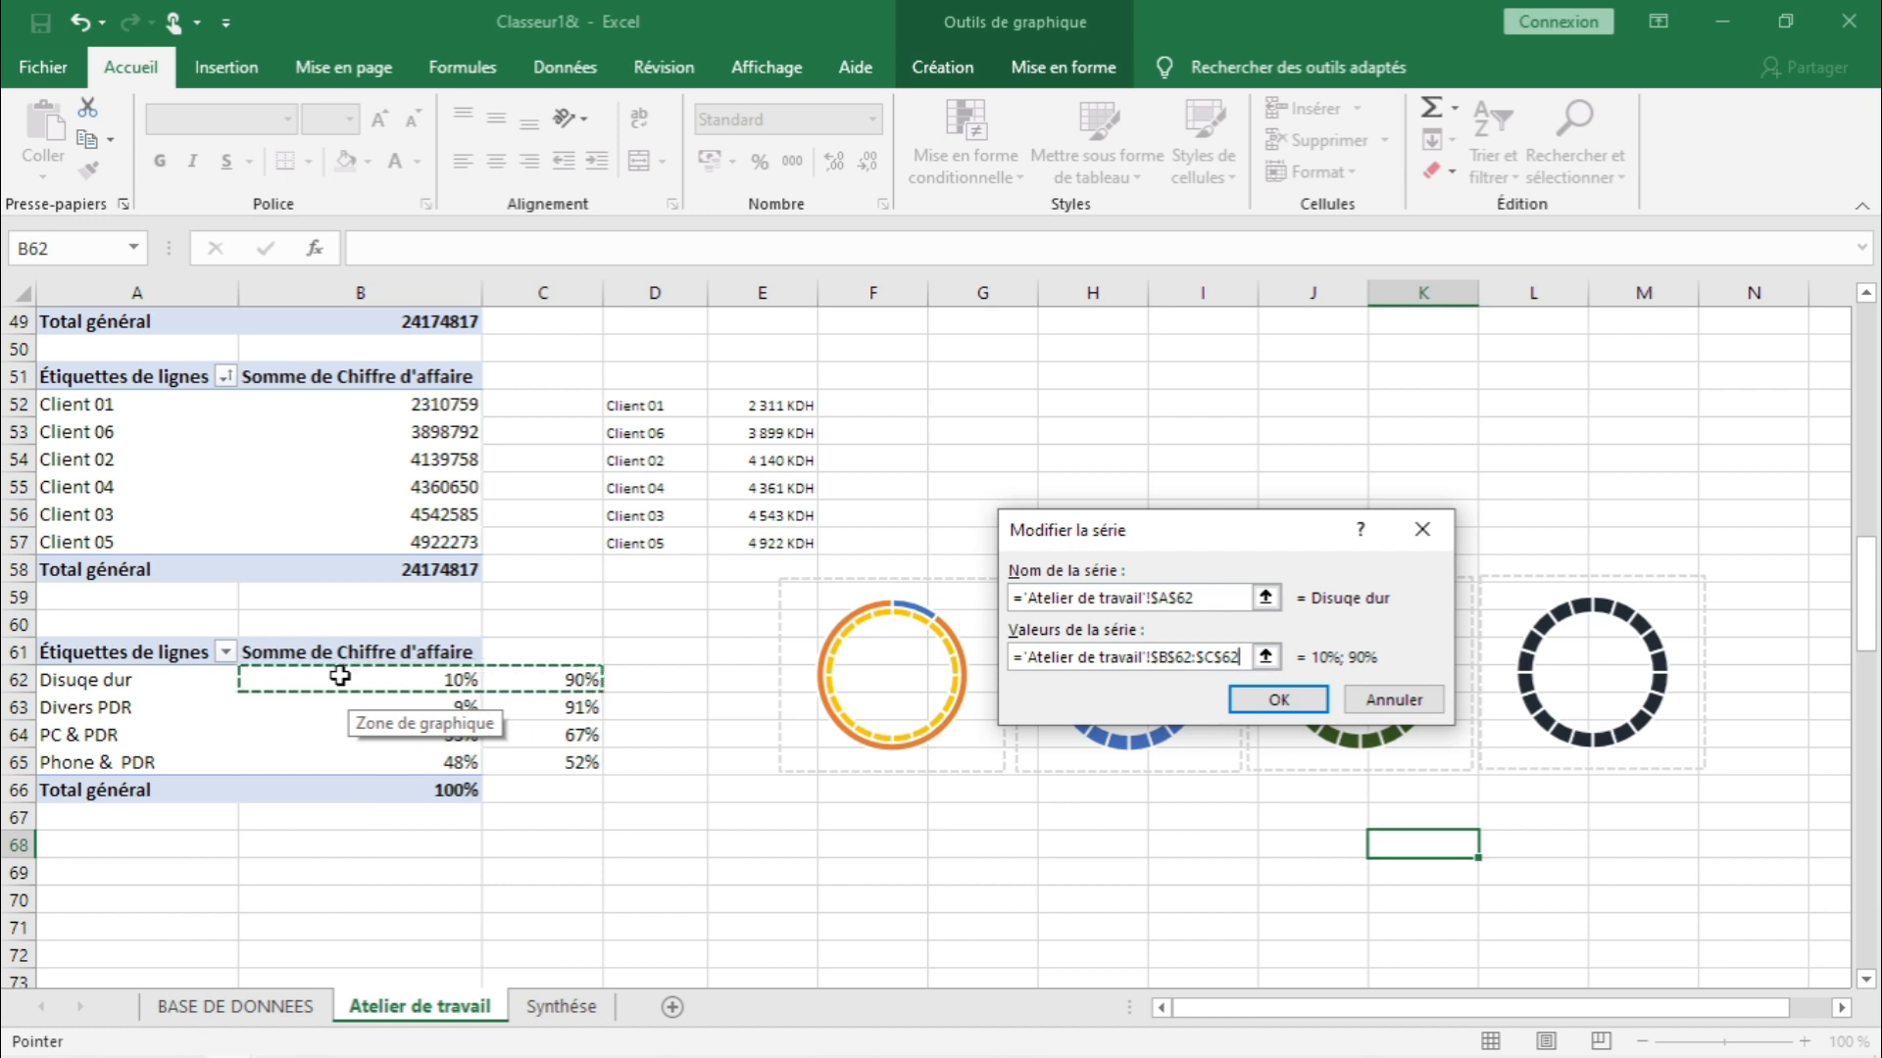
left_click(1260, 709)
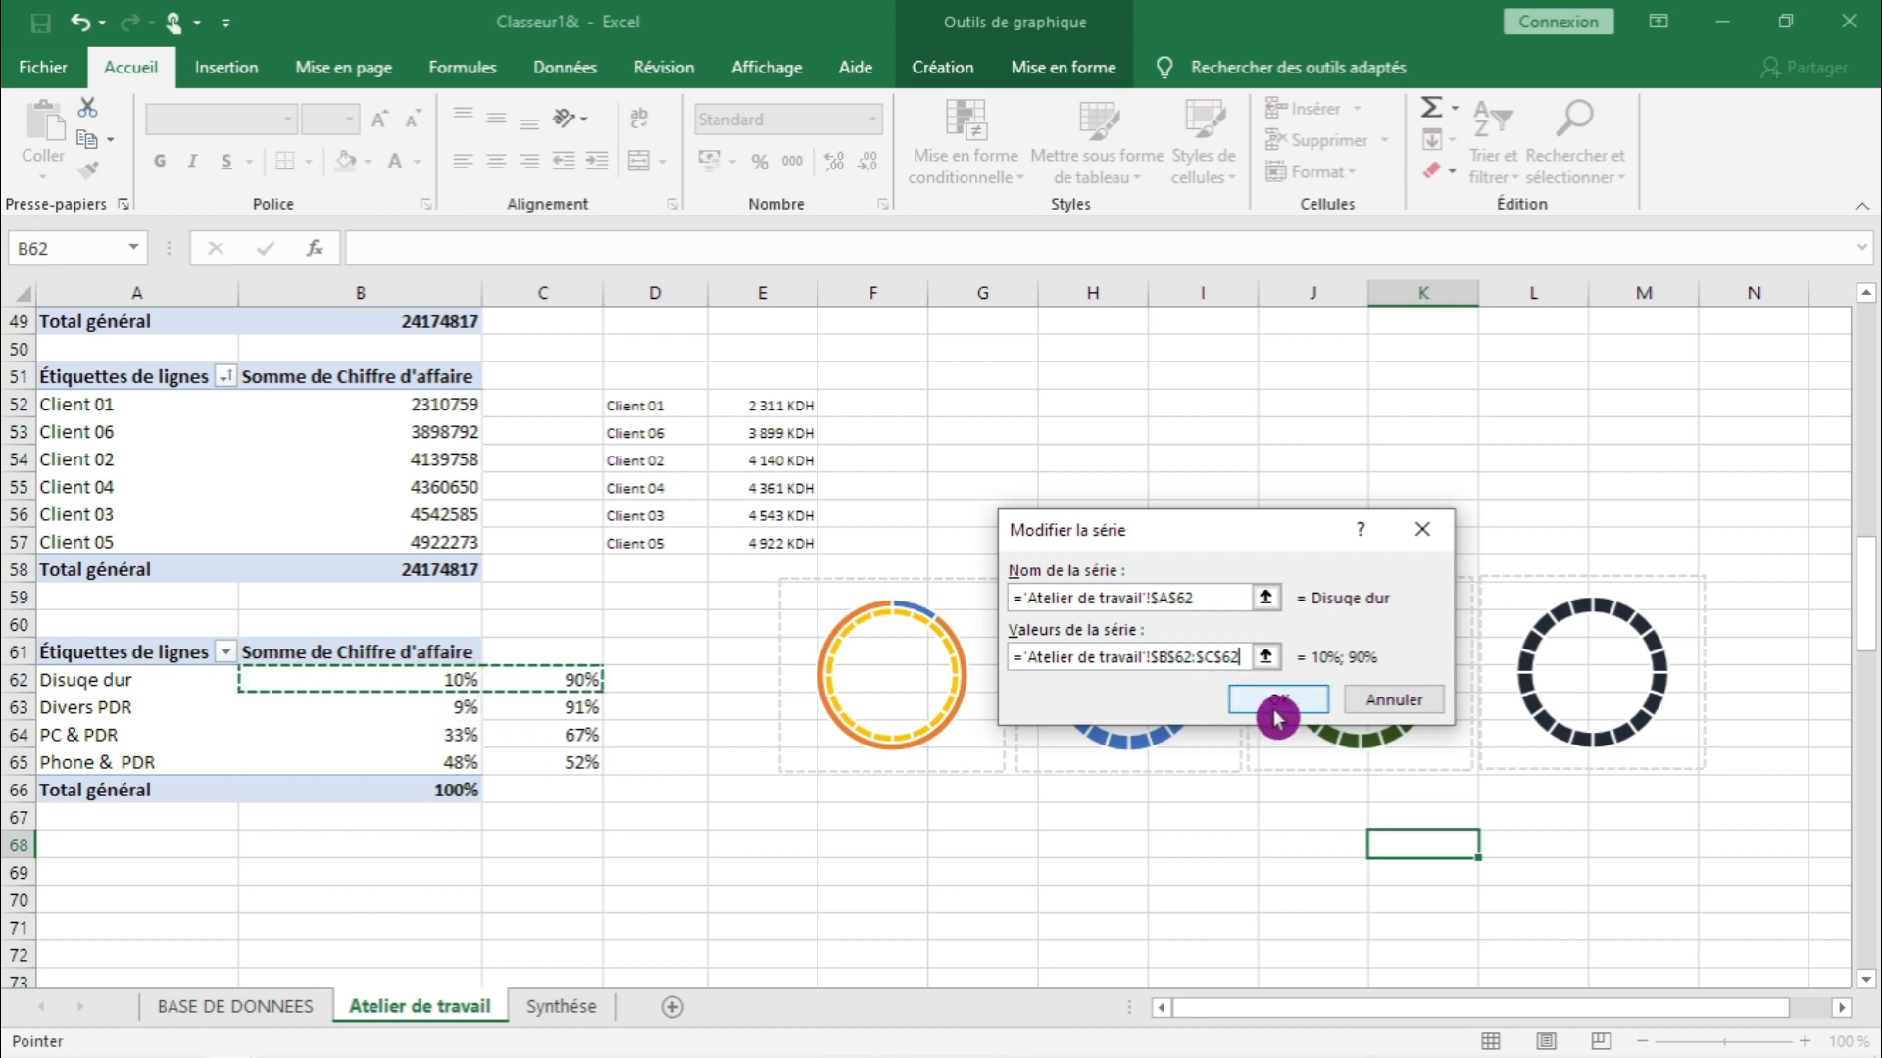
left_click(1449, 926)
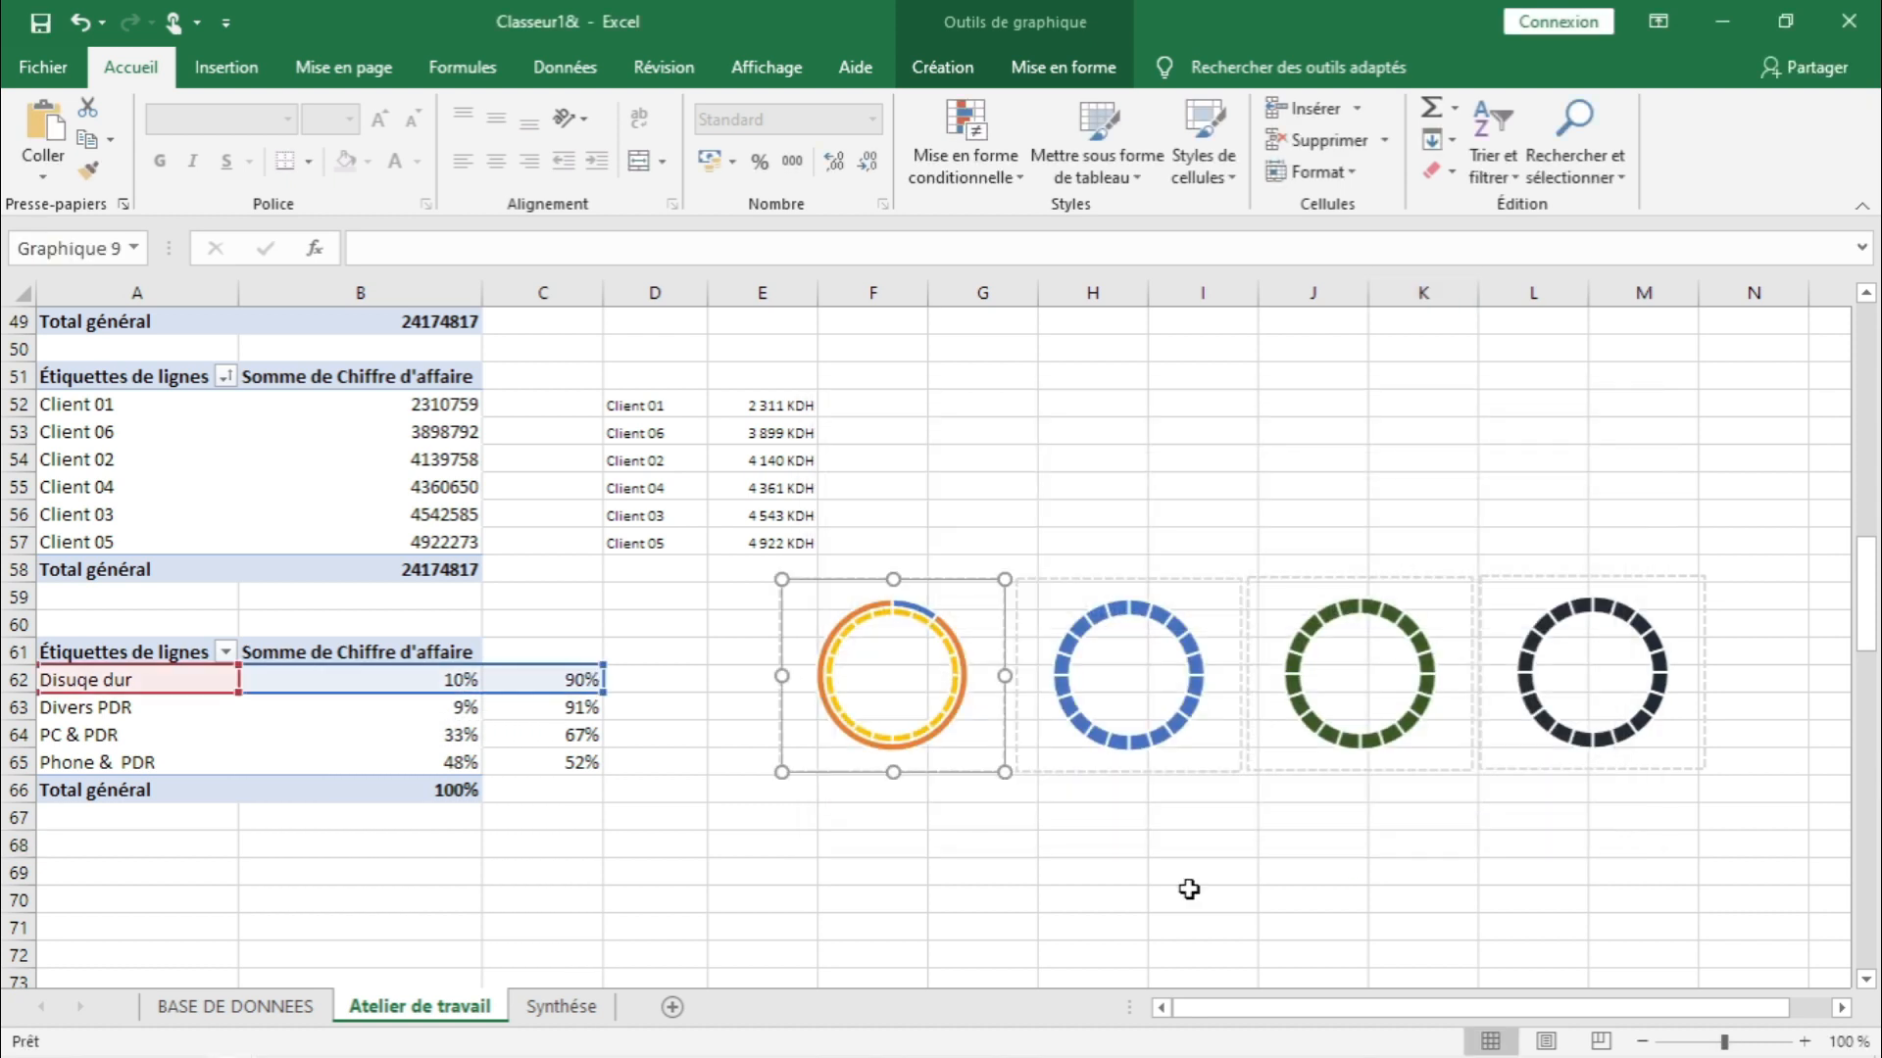
left_click(1076, 919)
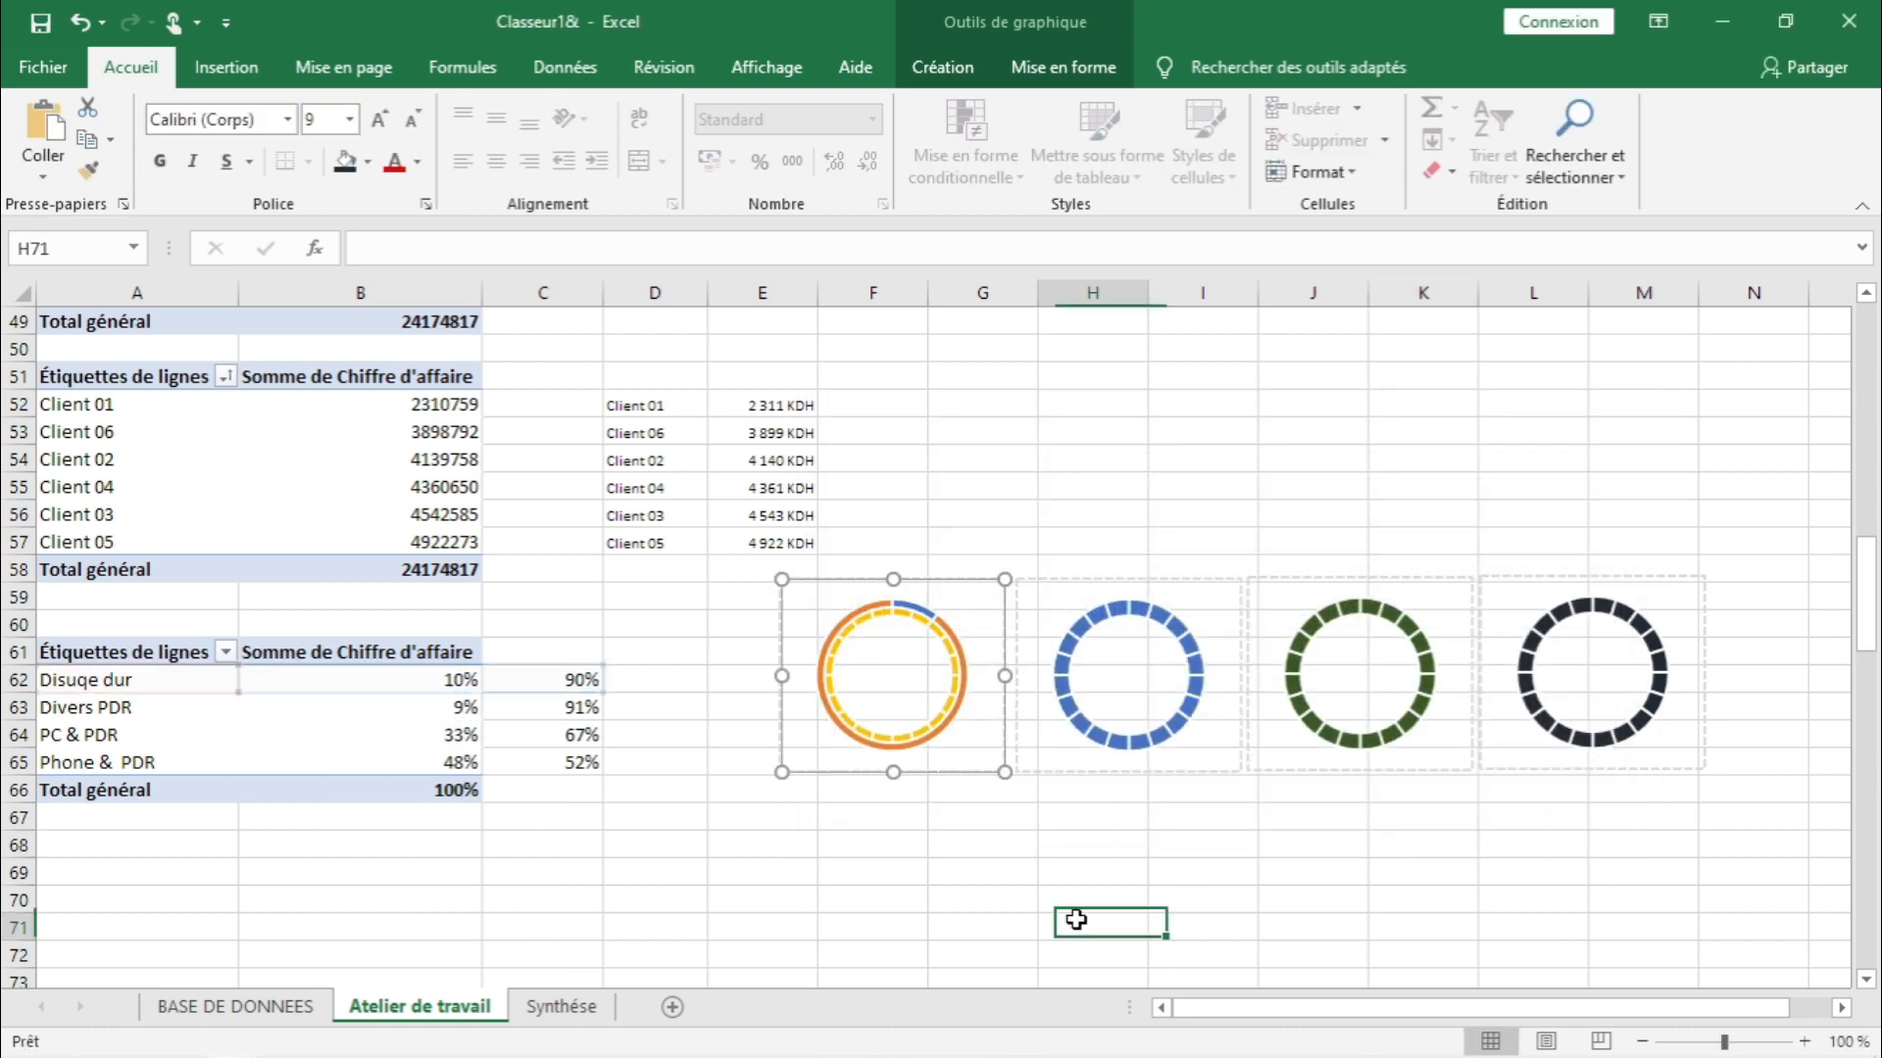
left_click(907, 605)
right_click(919, 612)
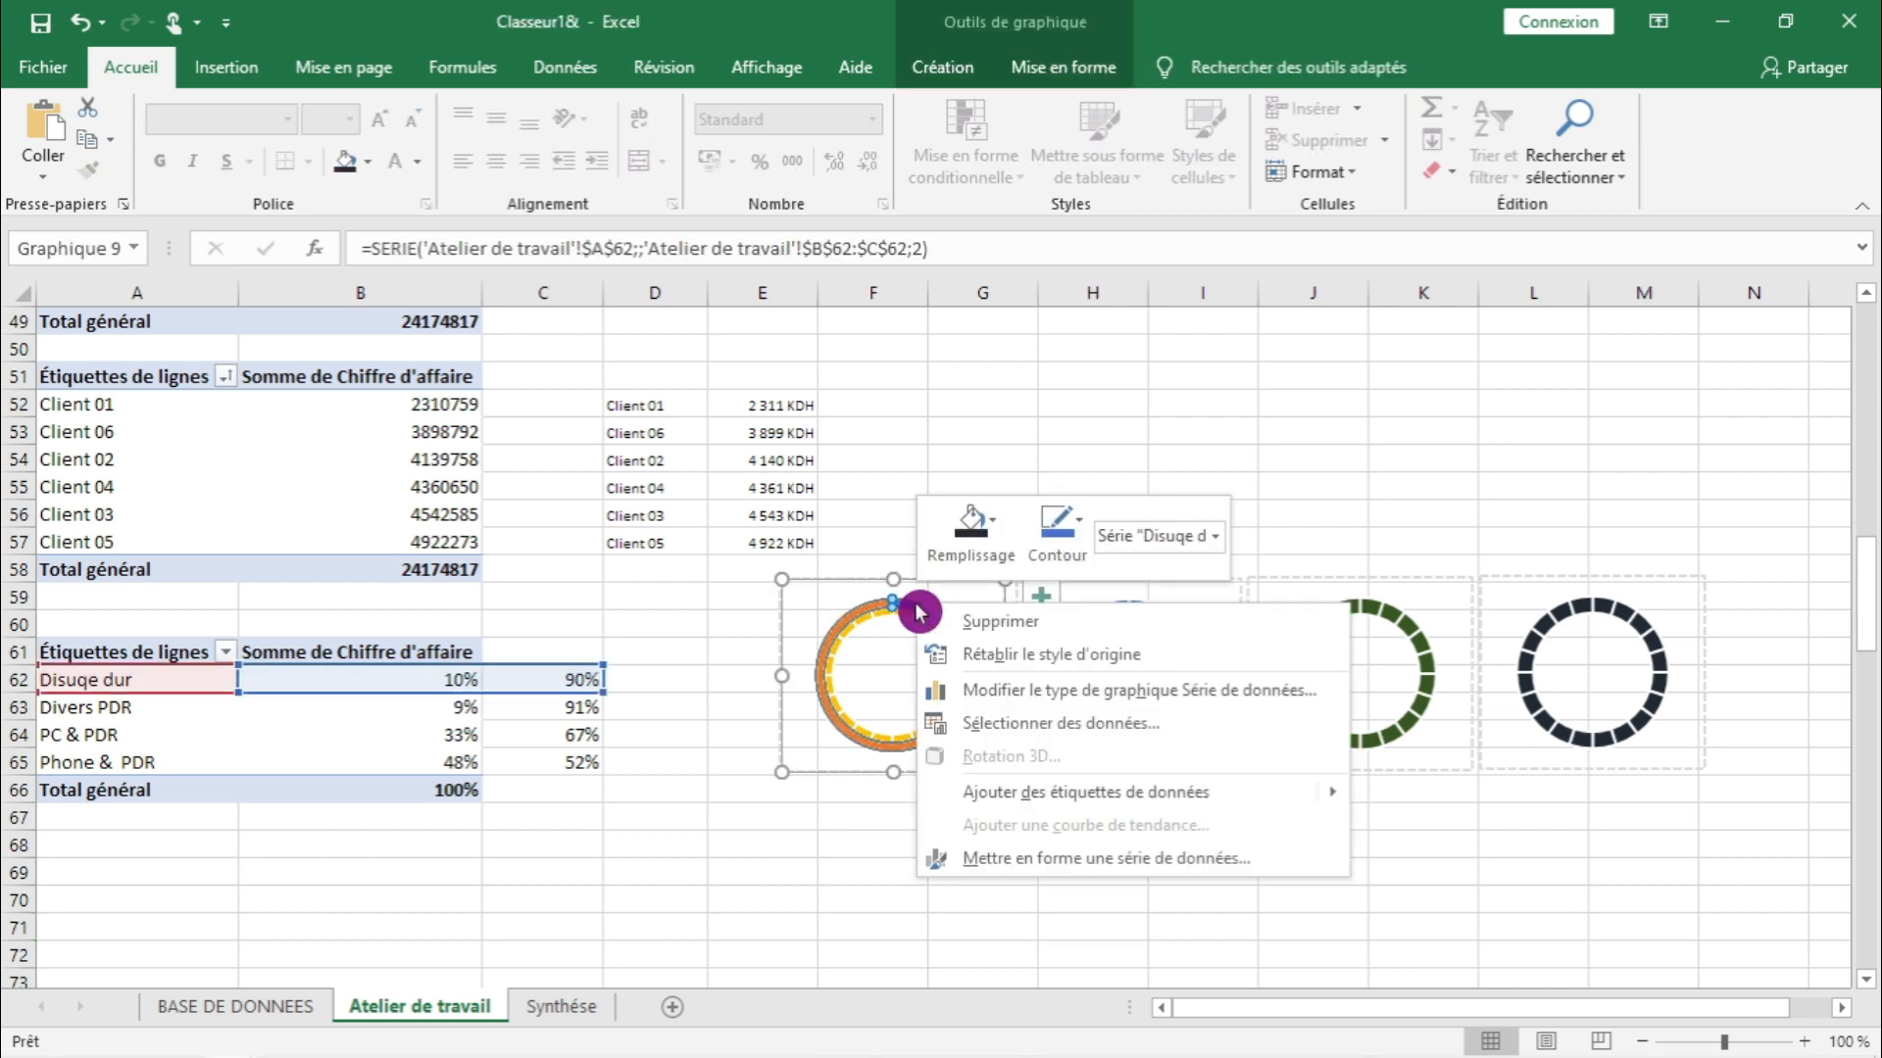
left_click(906, 607)
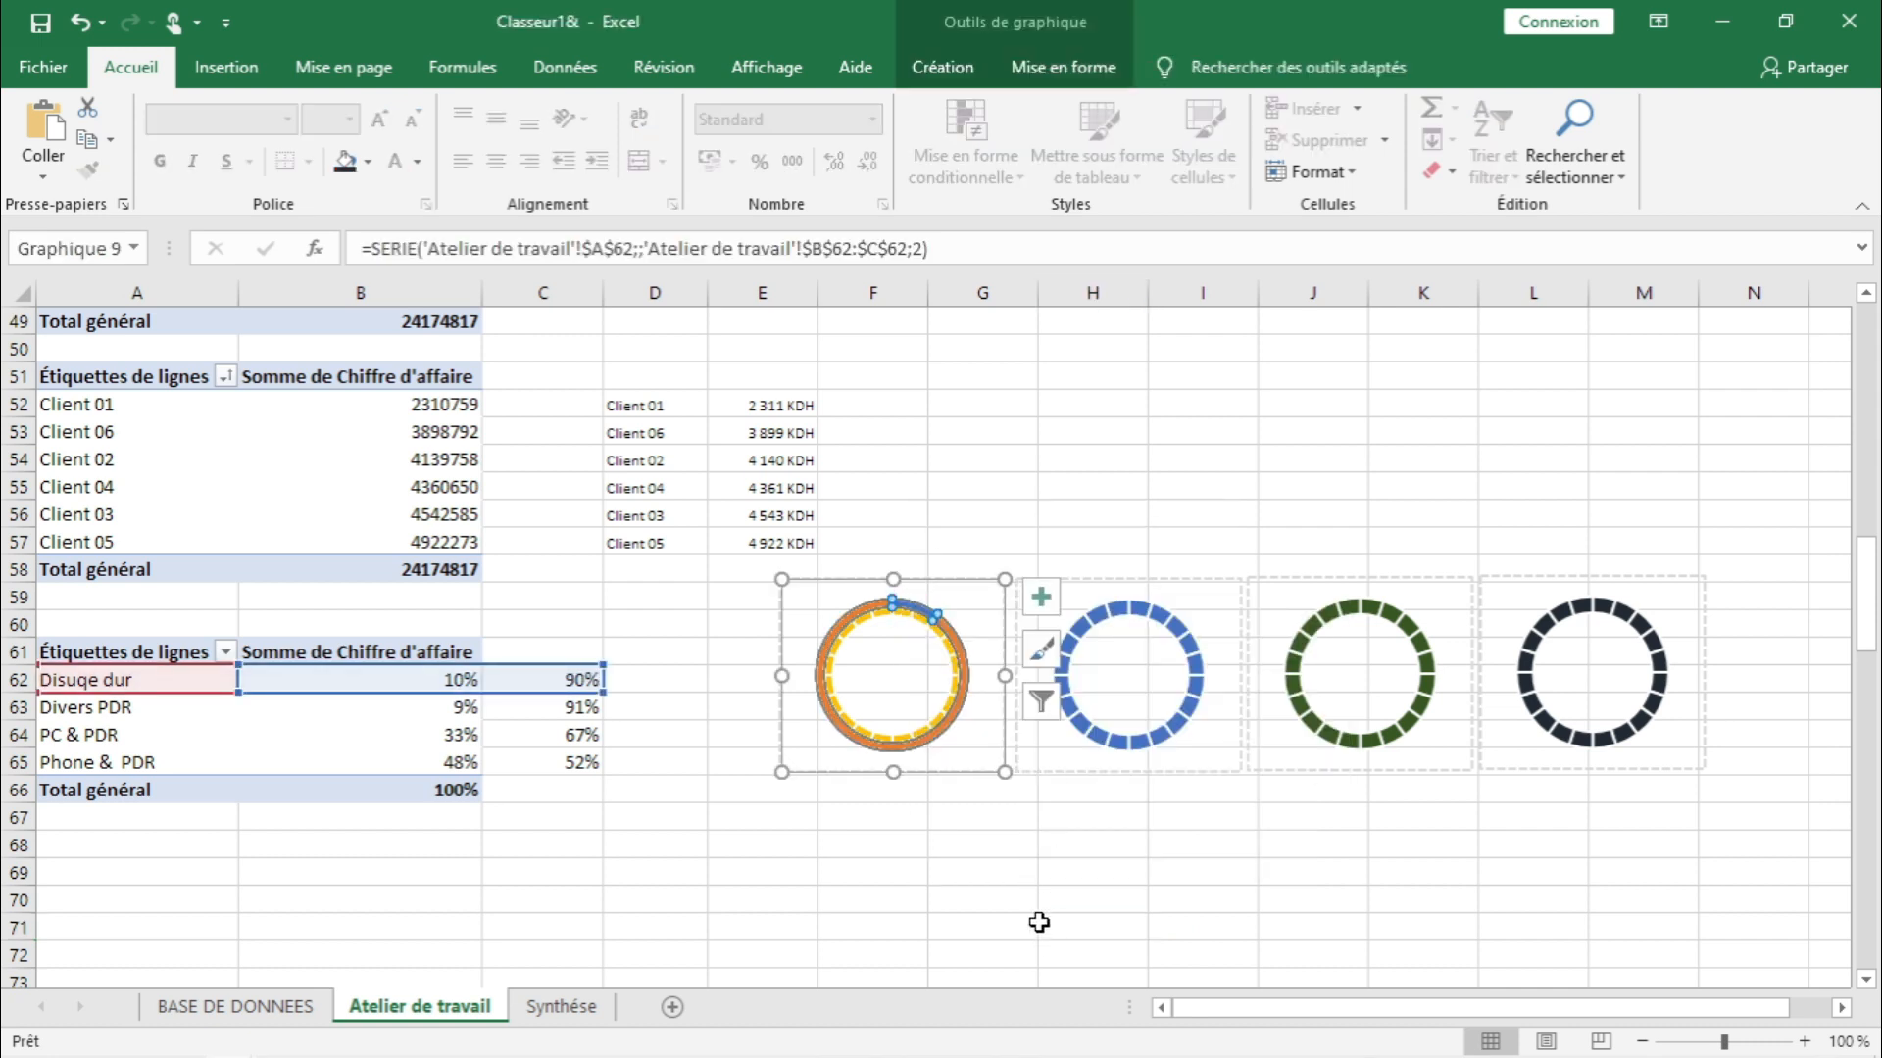
left_click(924, 618)
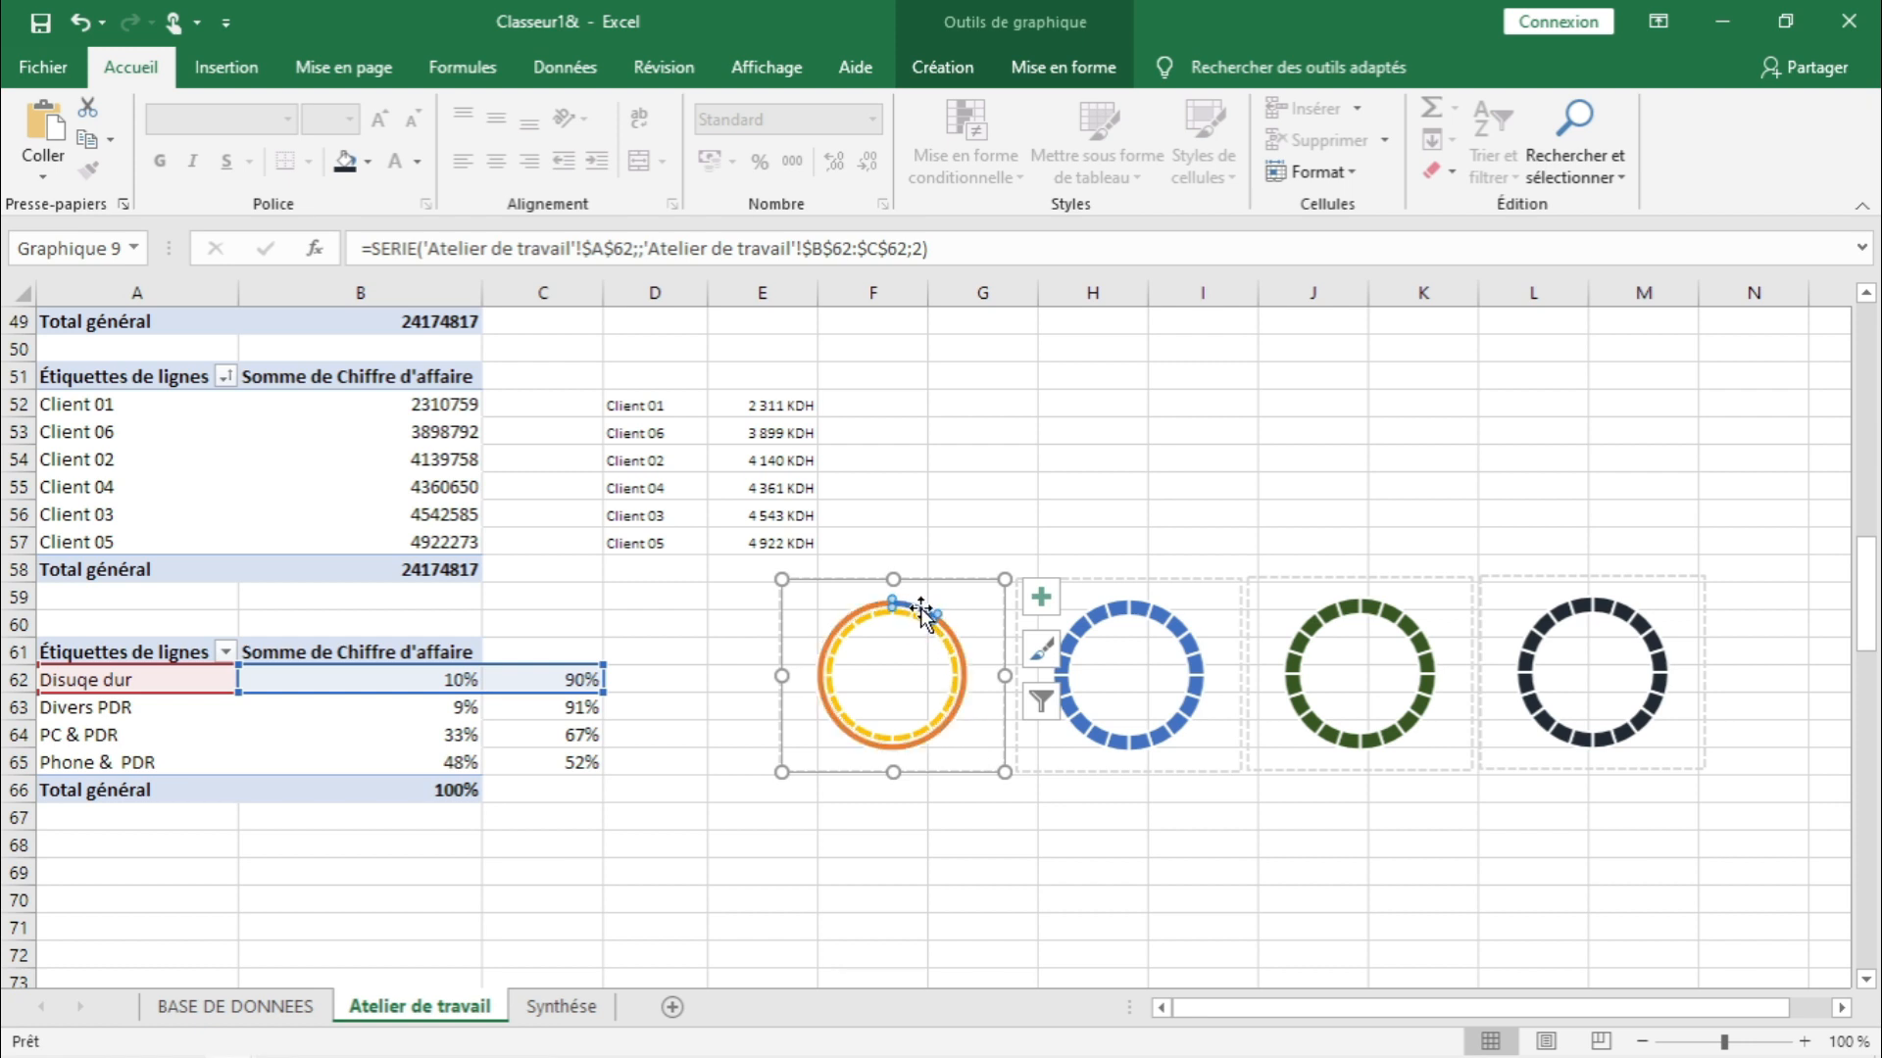
right_click(921, 613)
left_click(977, 554)
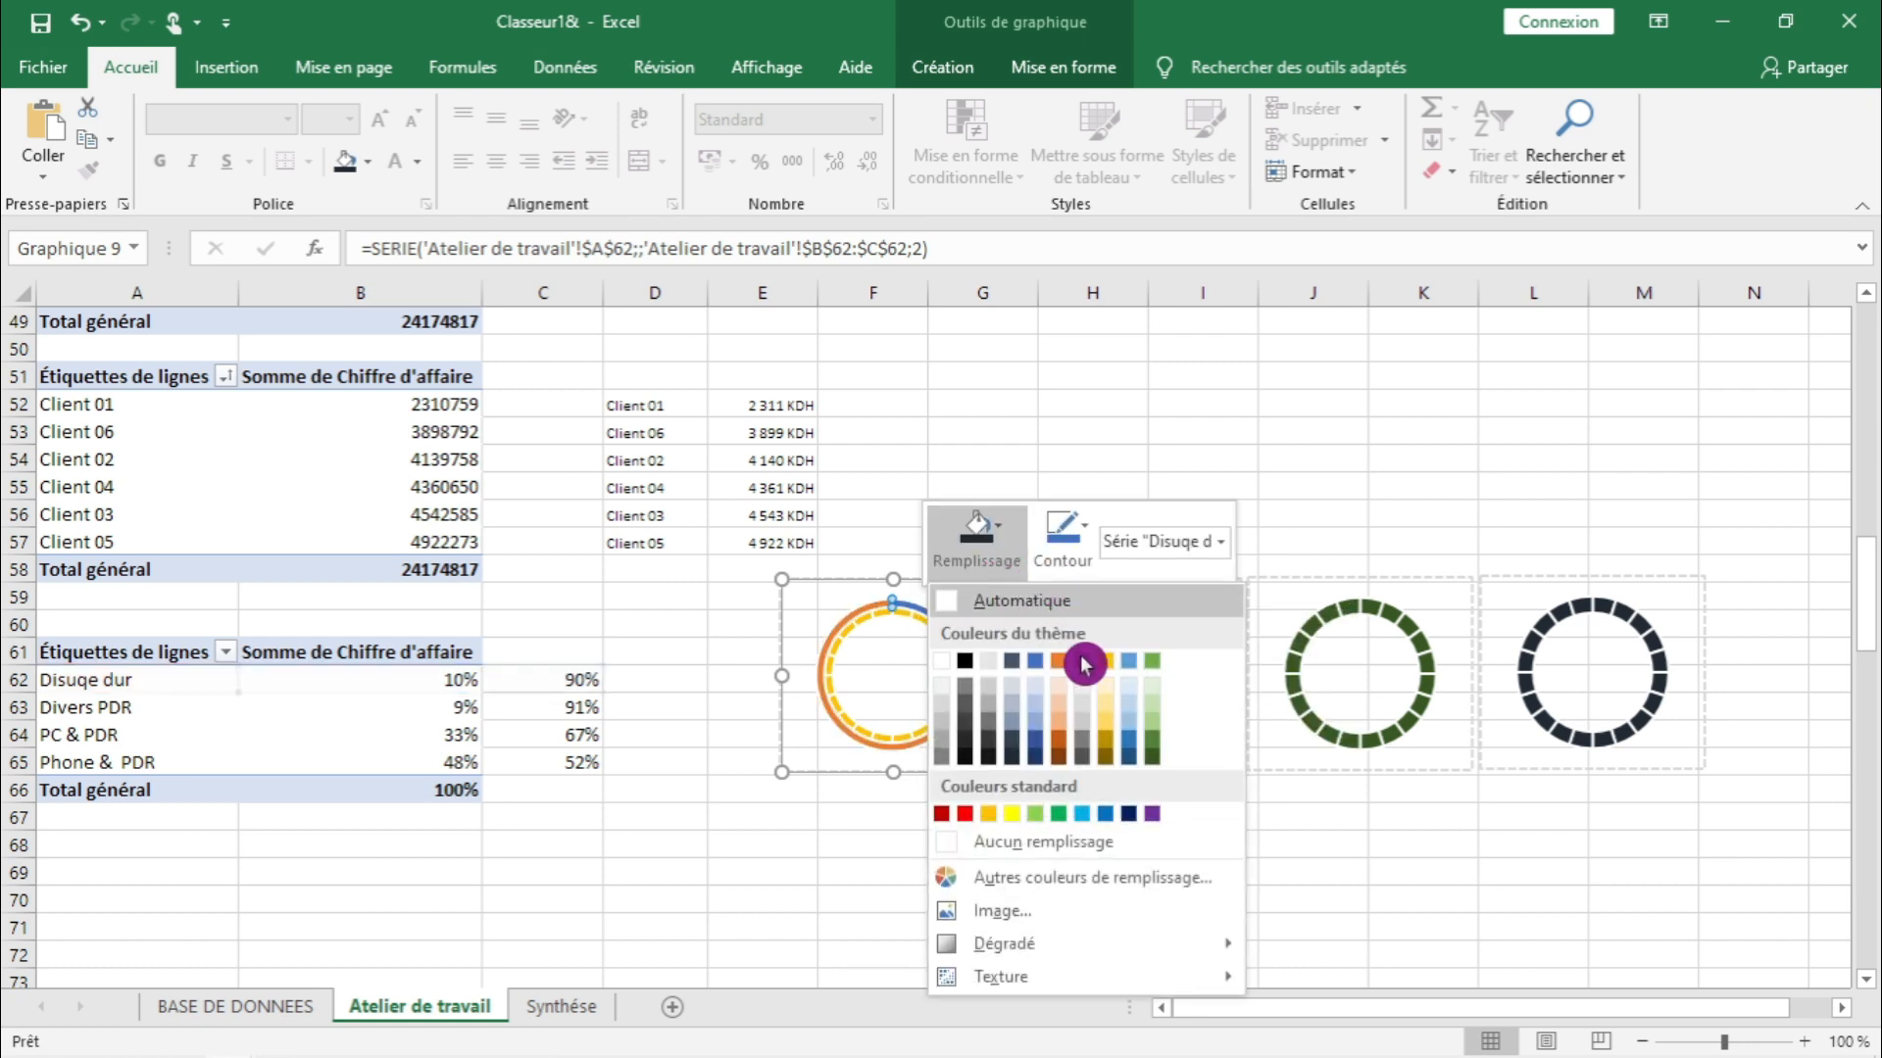
left_click(1539, 888)
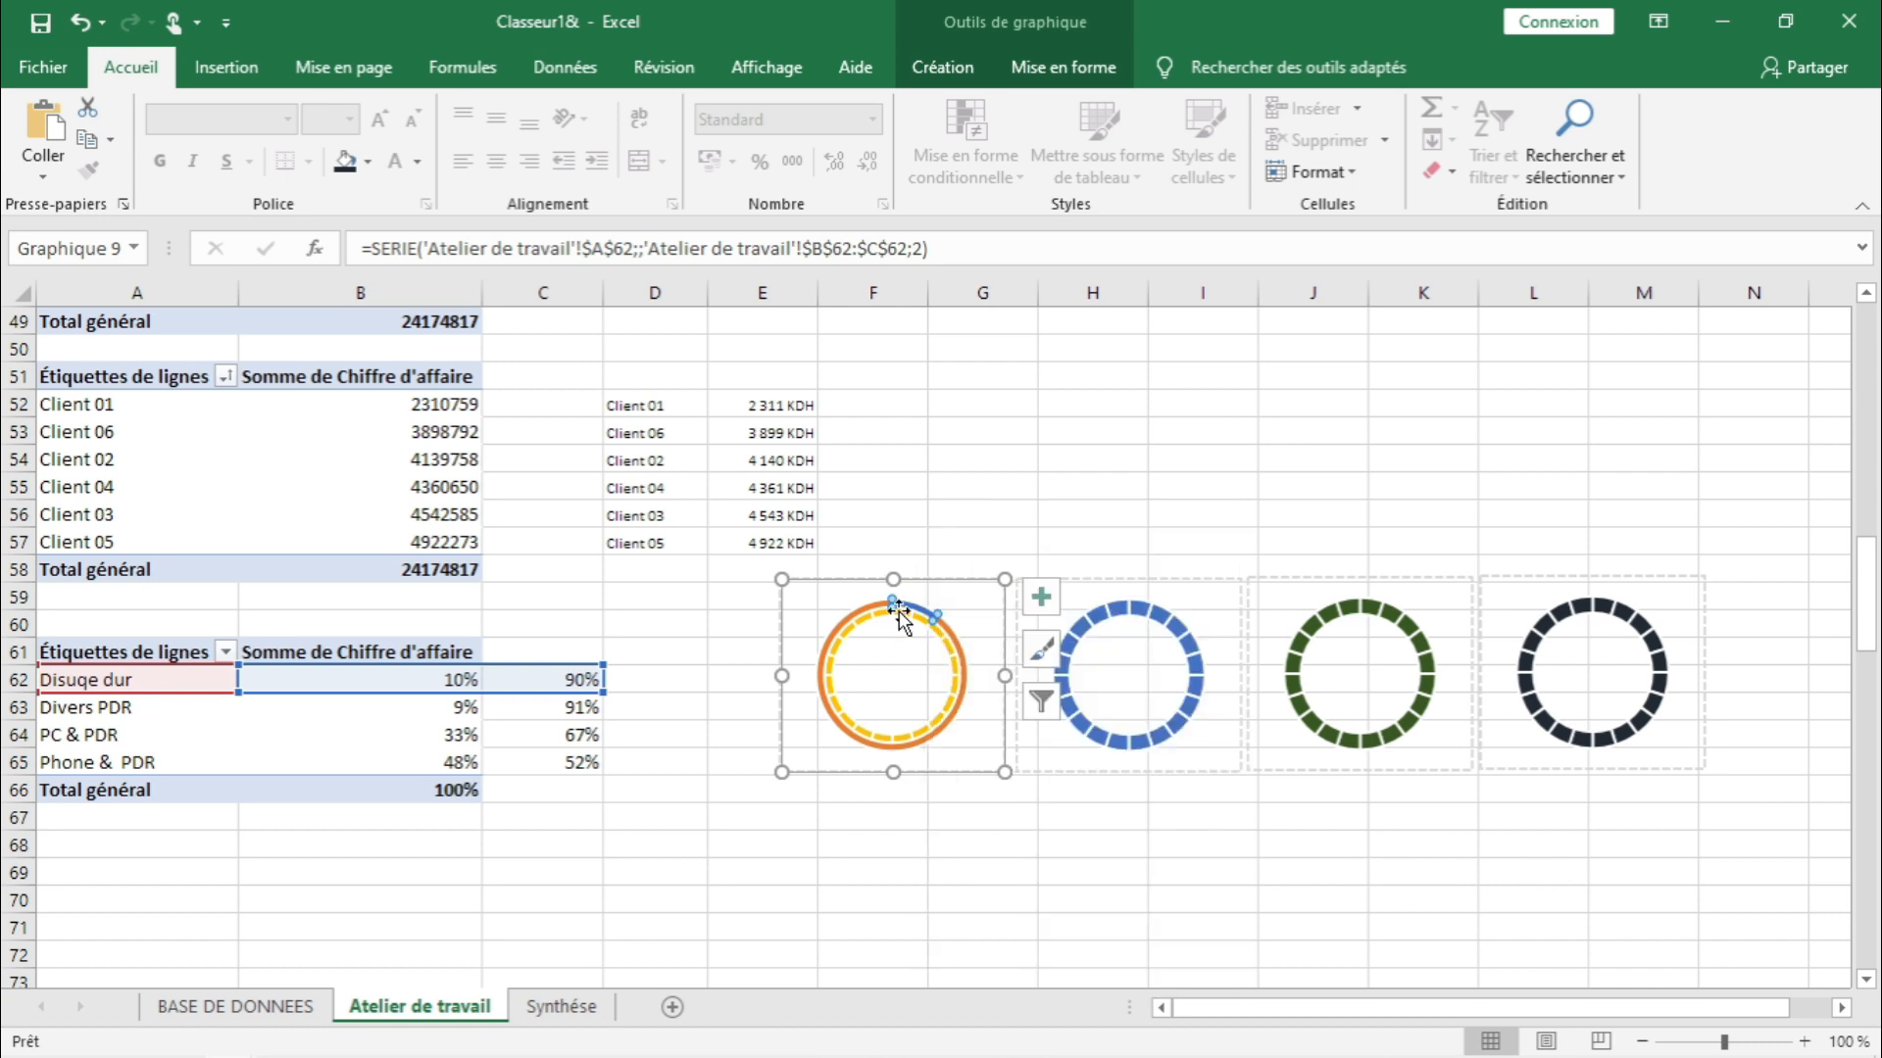
- Plot the Disuqe dur series of the first doughnut on the secondary axis, keeping both series as Anneau
right_click(881, 613)
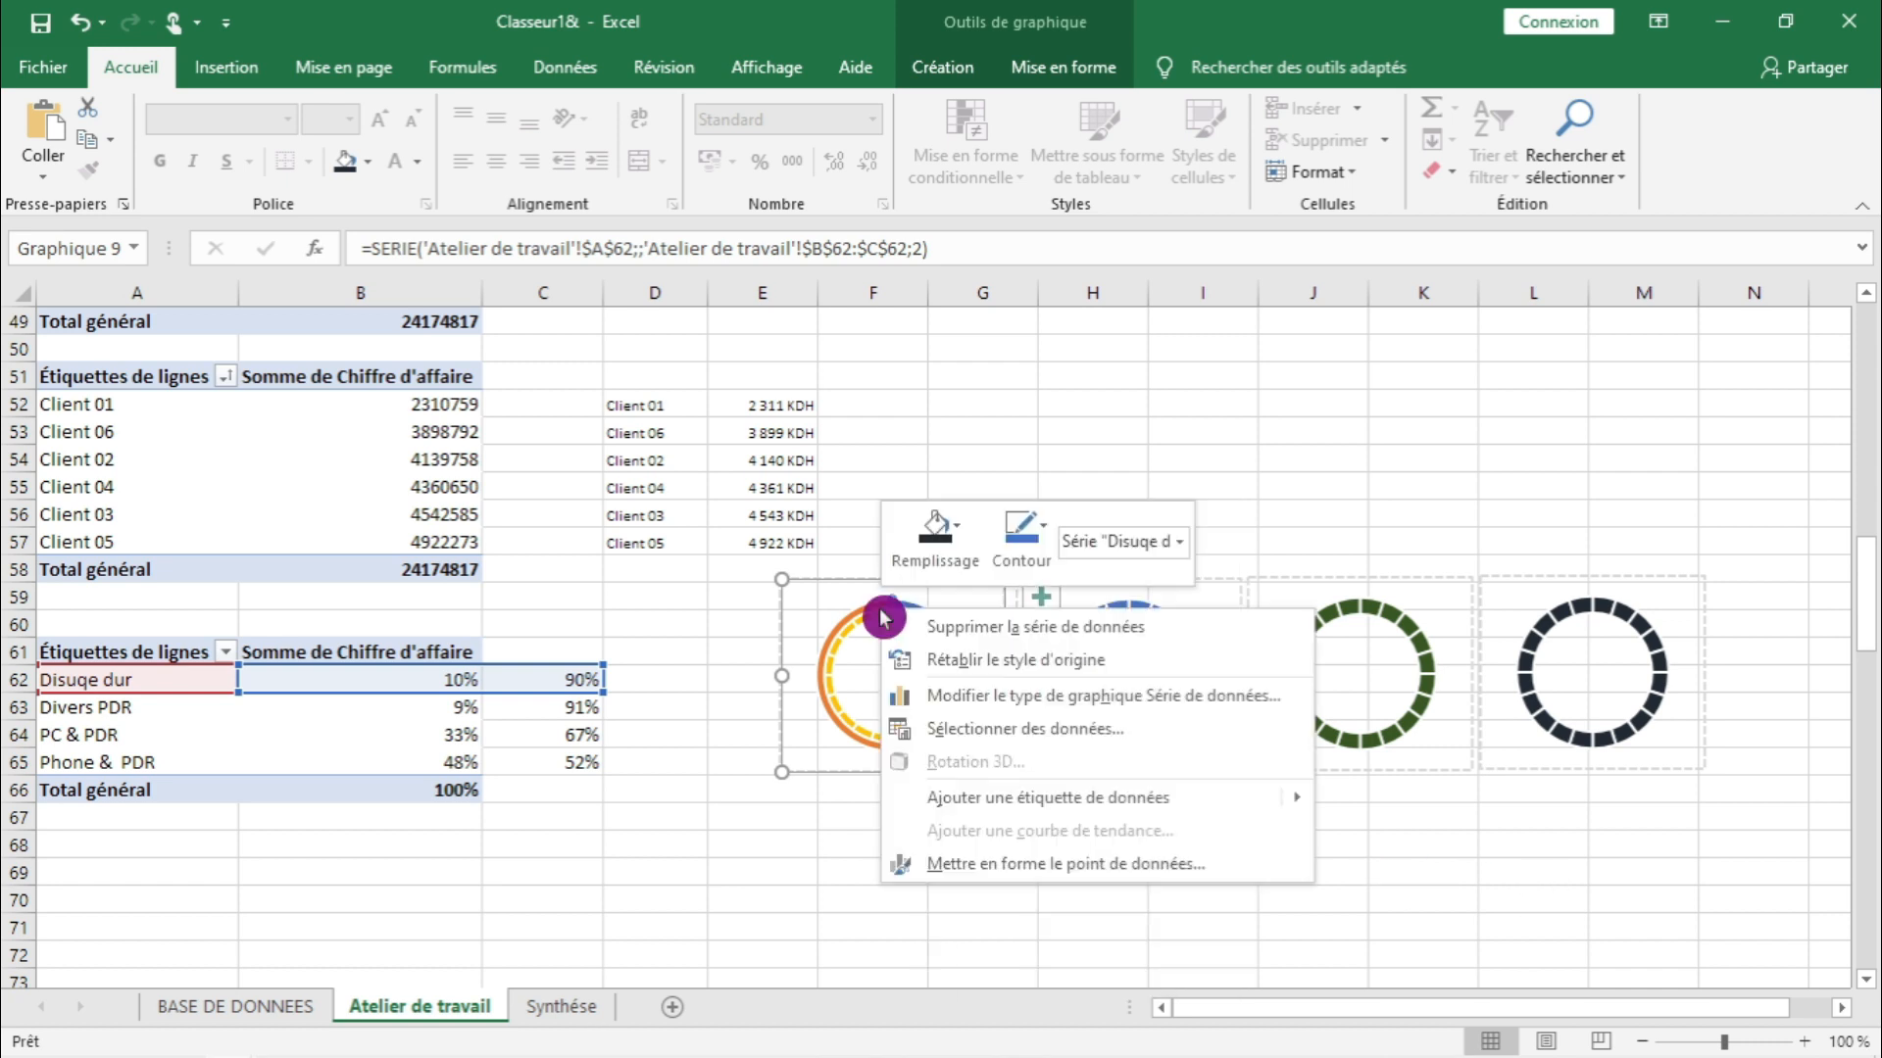
left_click(1054, 705)
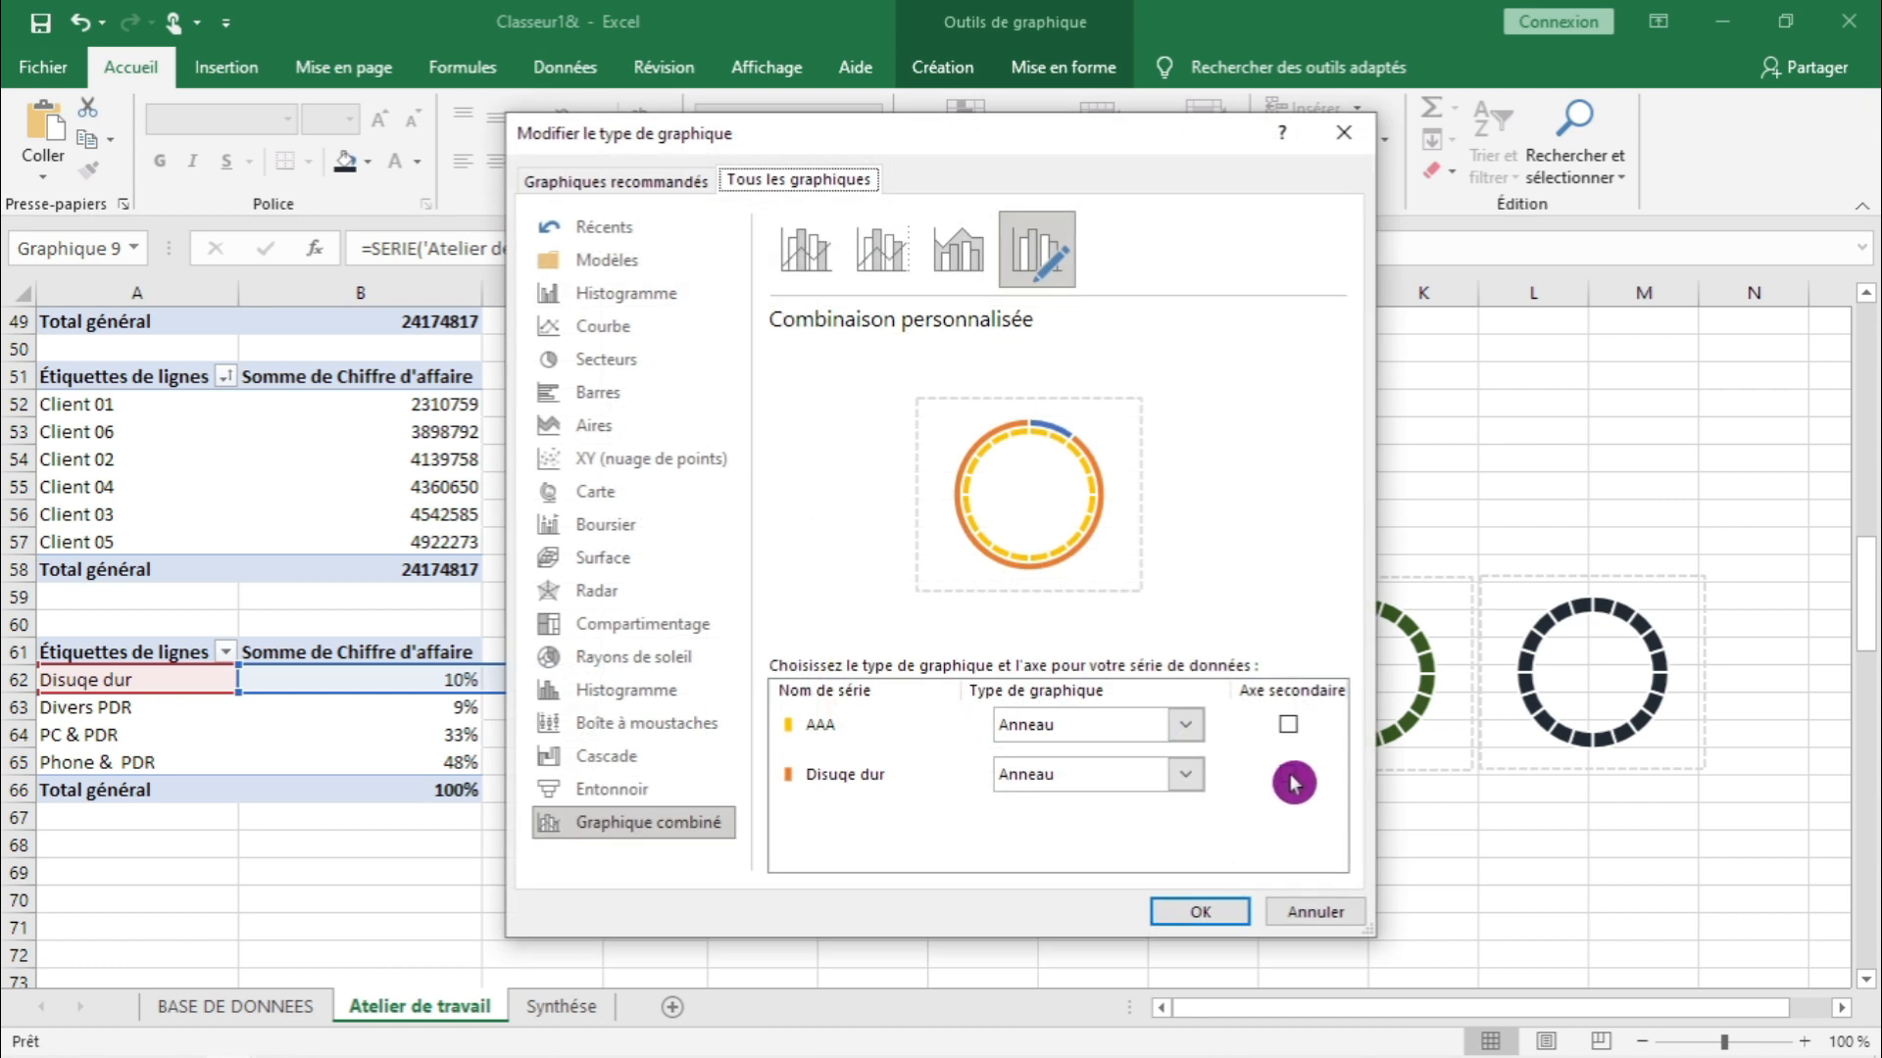
left_click(1290, 777)
left_click(1233, 911)
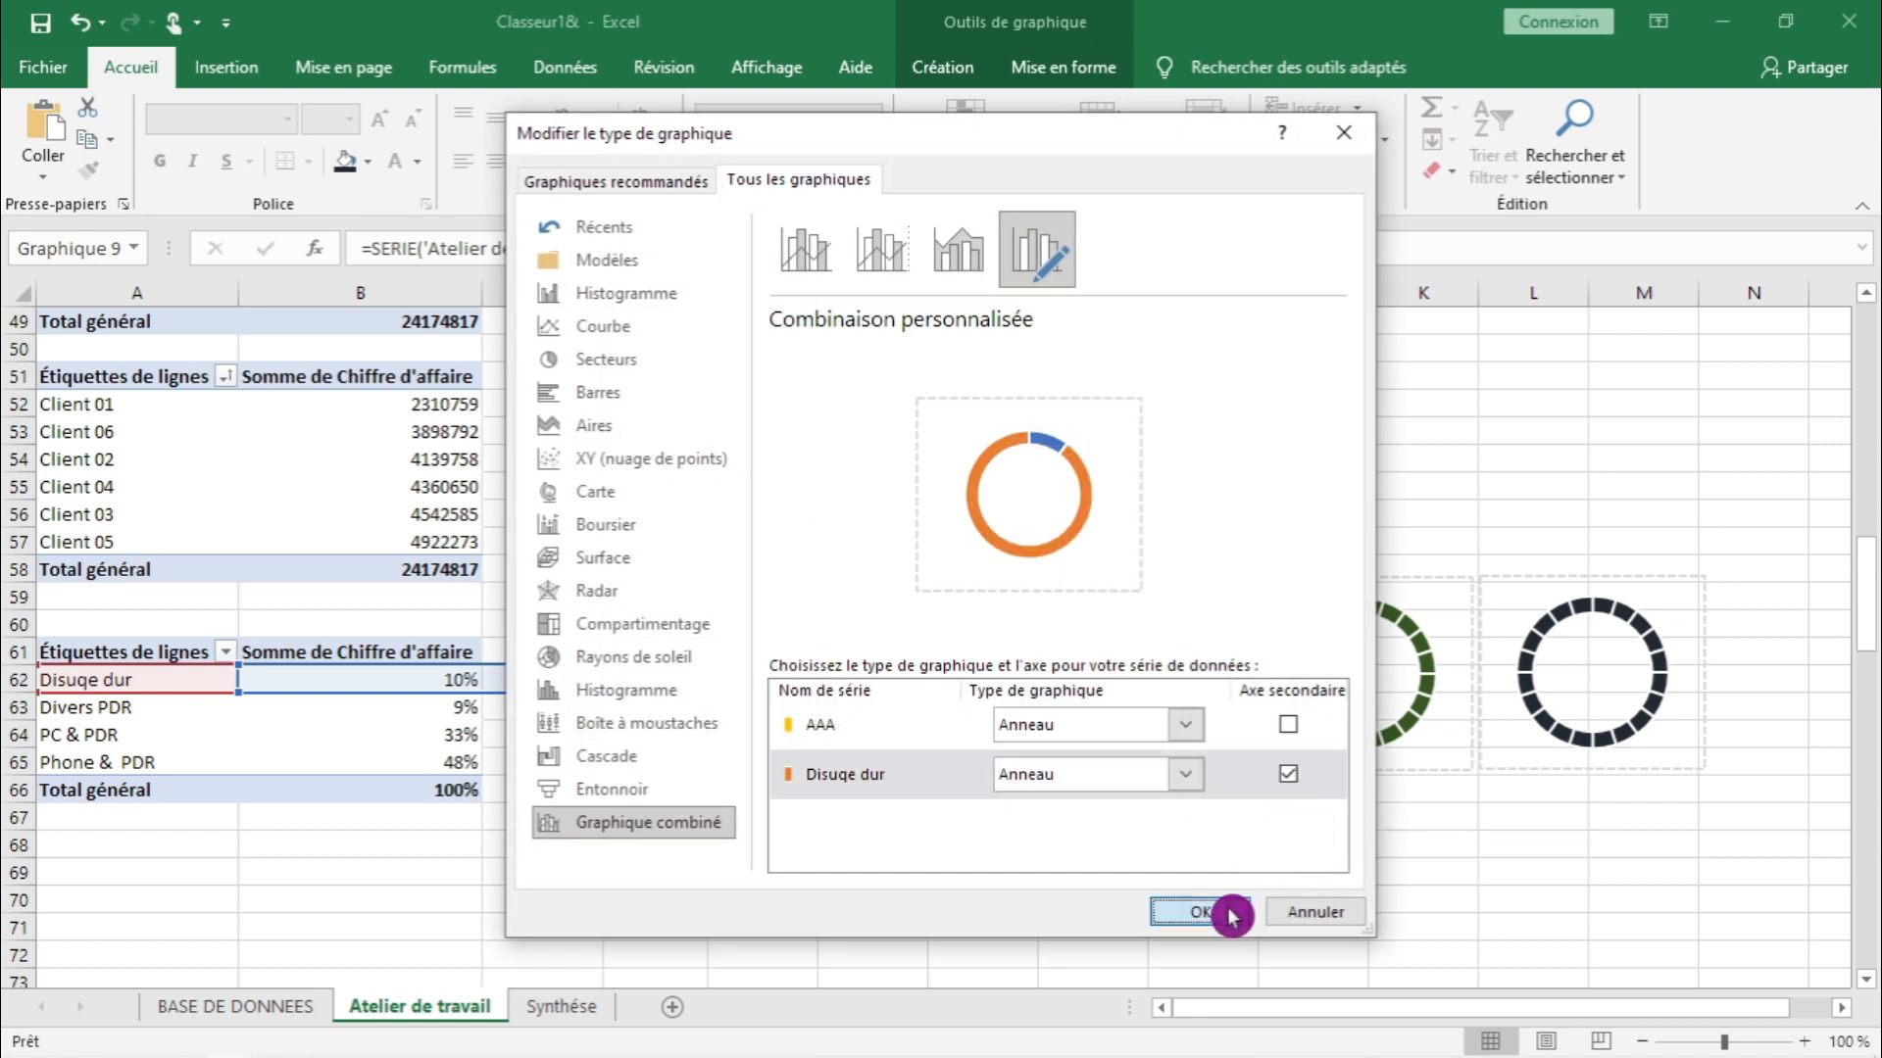
left_click(1285, 884)
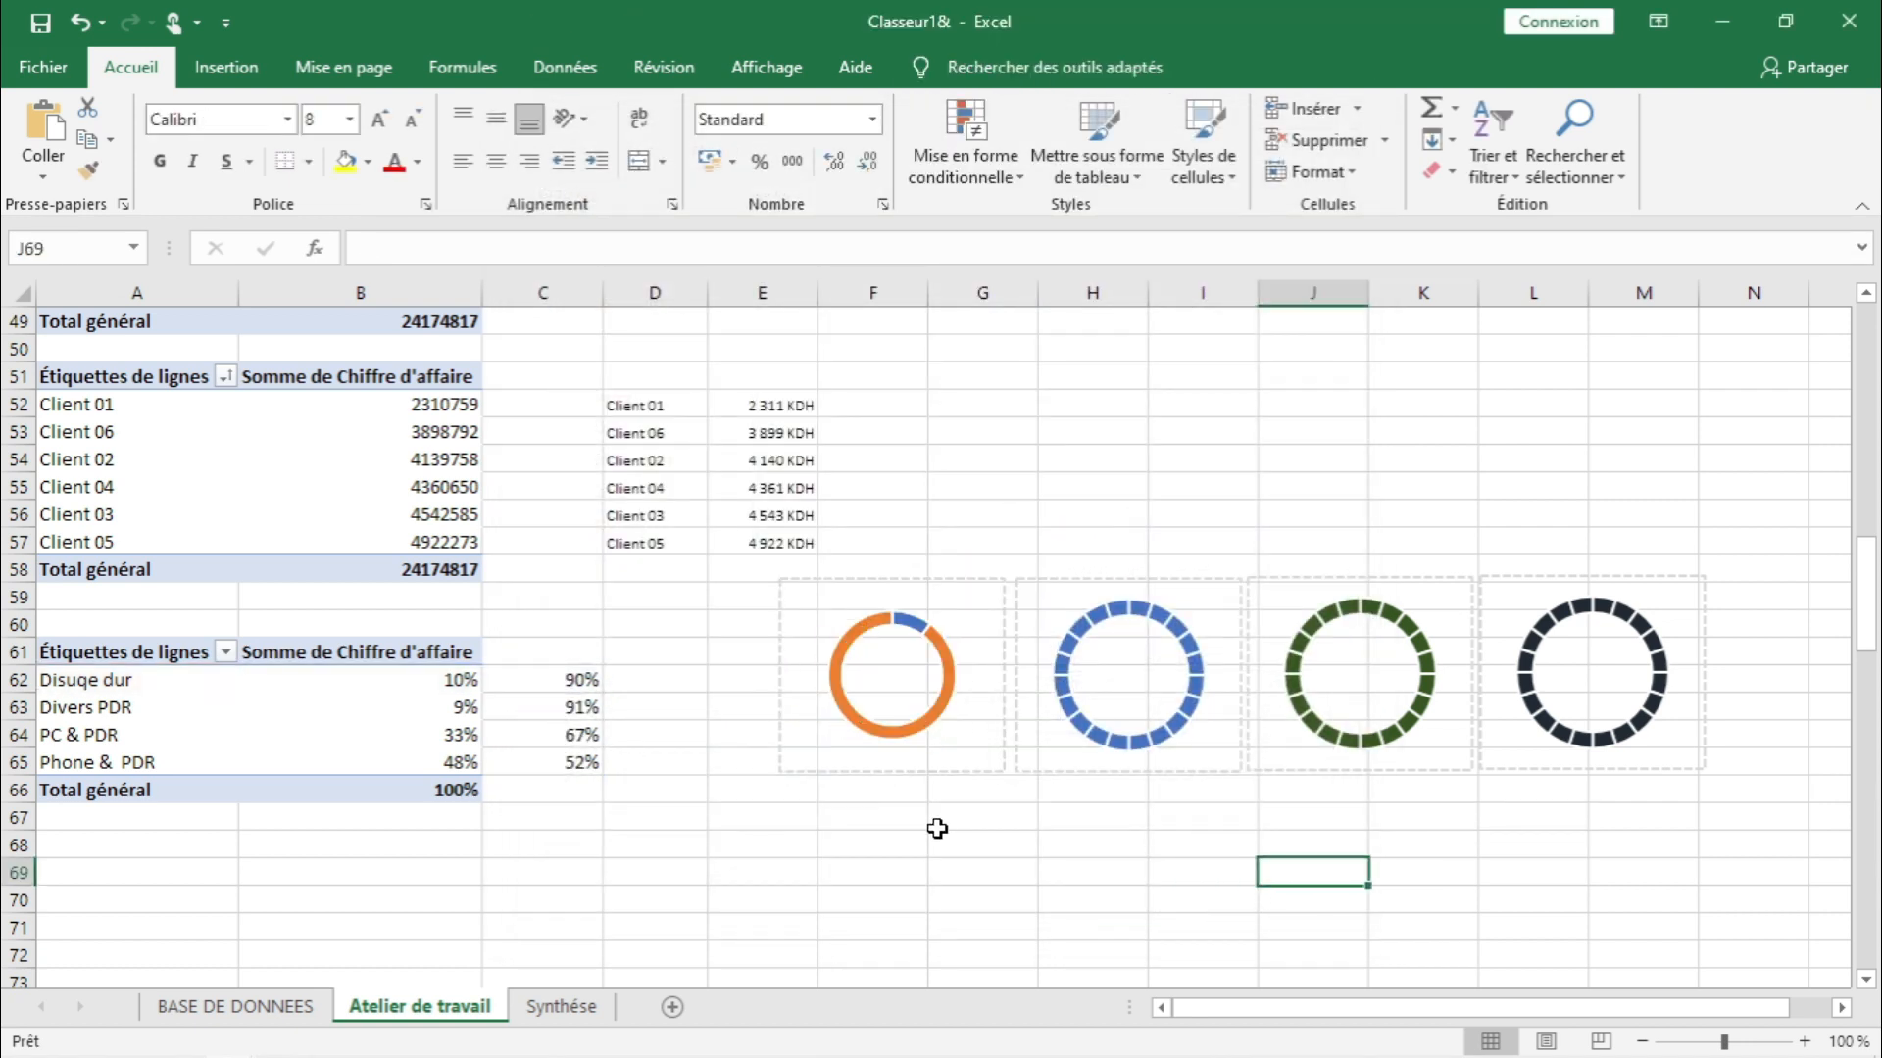
left_click(943, 671)
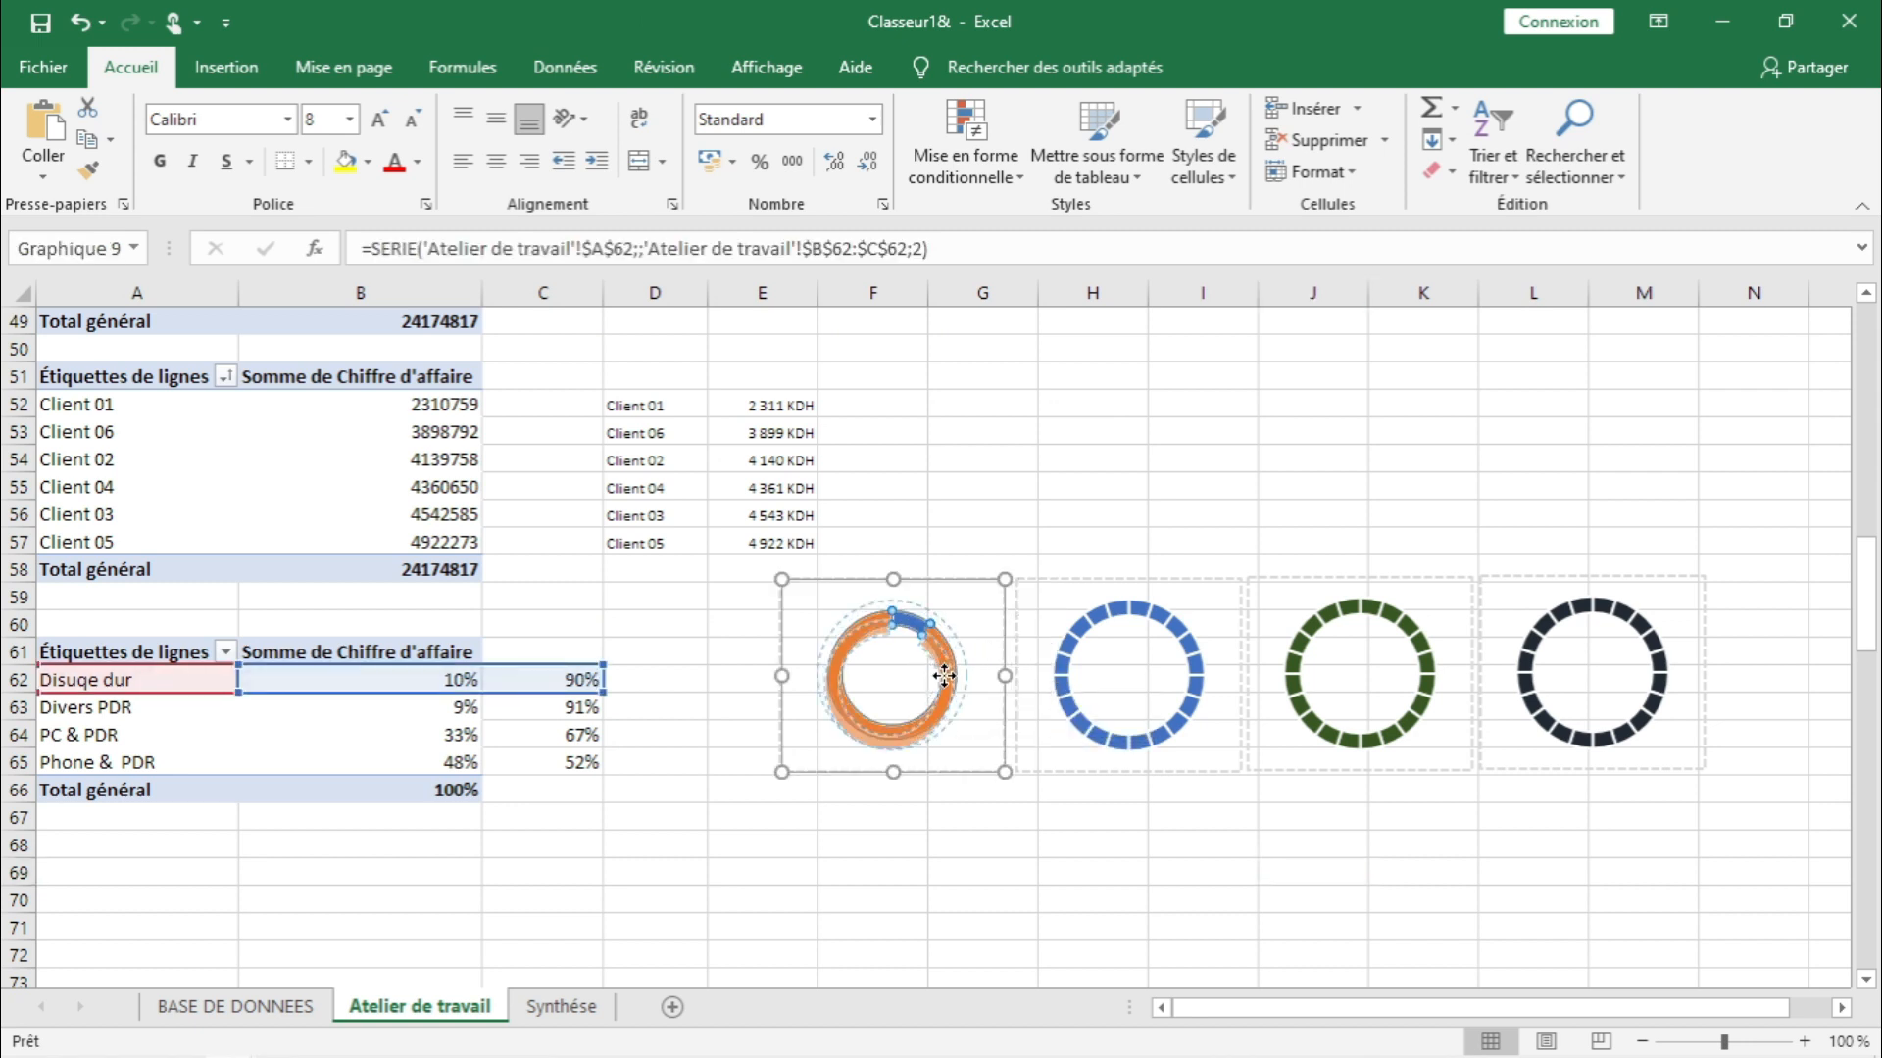
left_click(1019, 818)
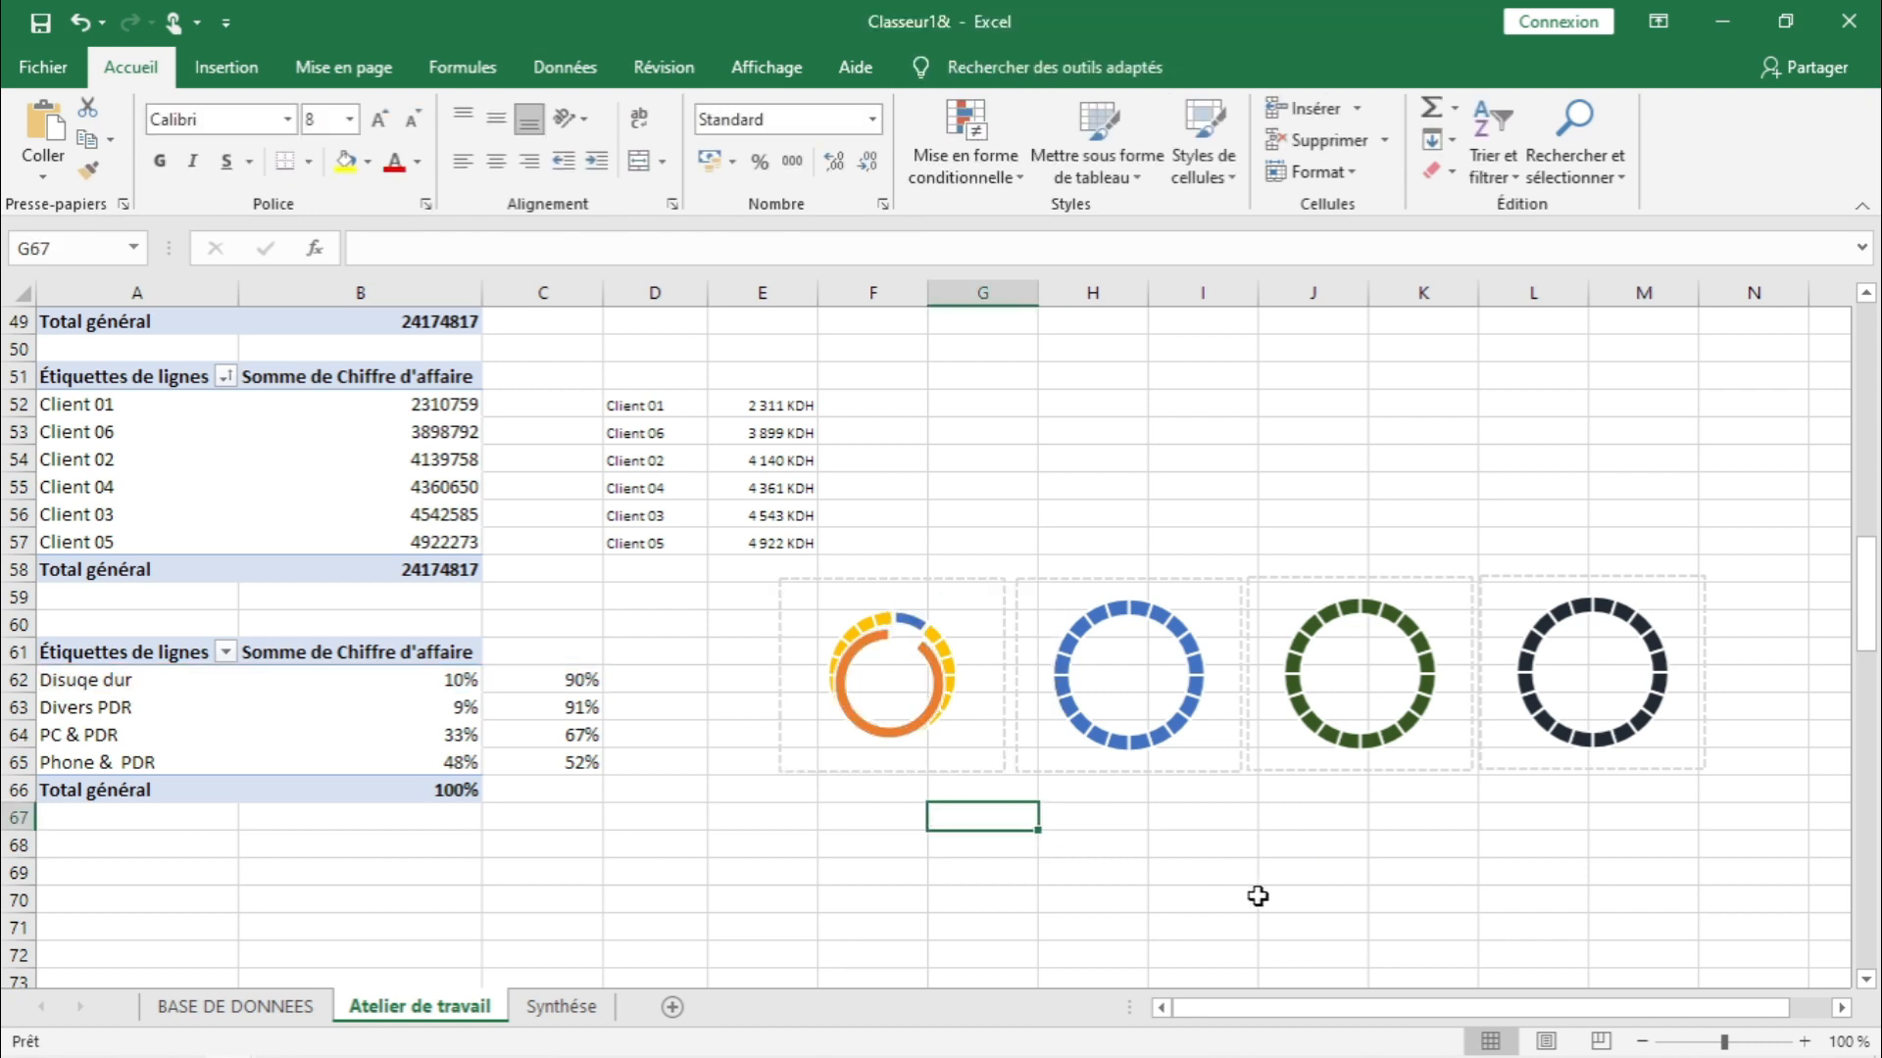
left_click(1162, 872)
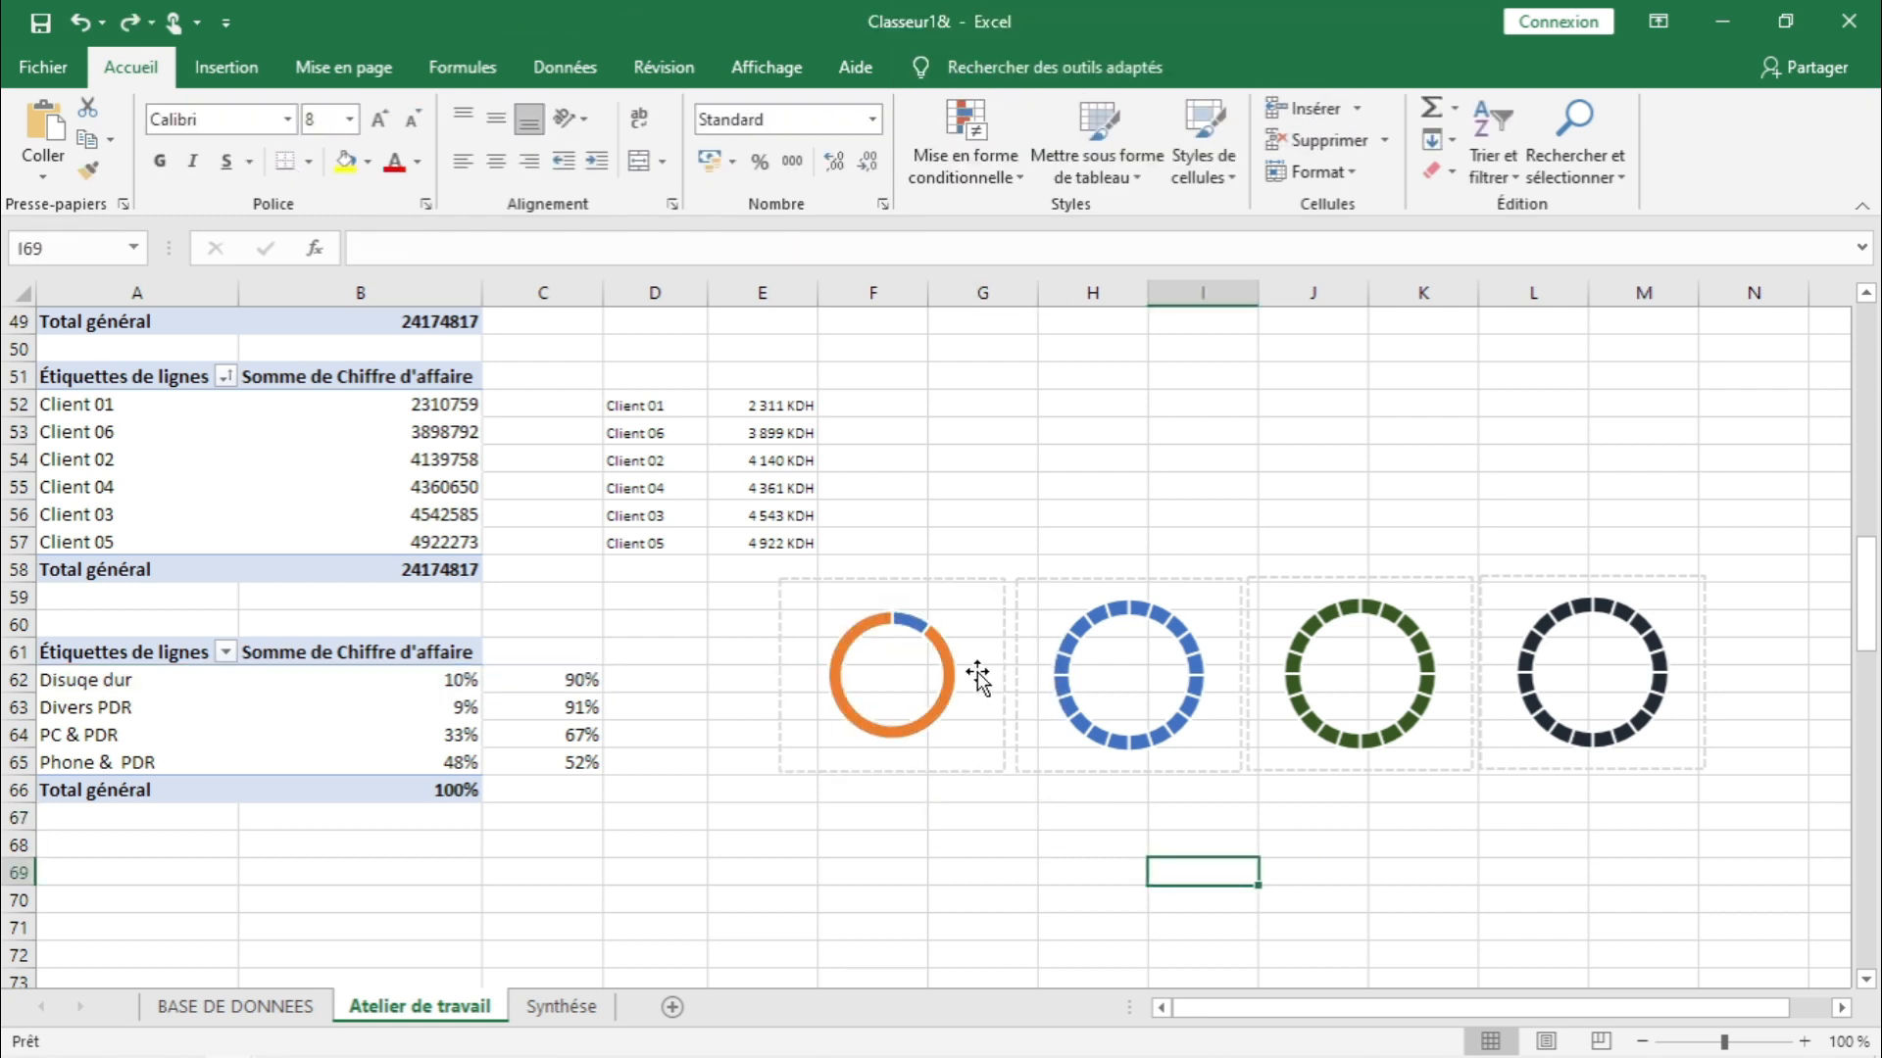
- Remove the fill from the 10% slice of the Disuqe dur series in the first doughnut
left_click(909, 623)
left_click(907, 627)
right_click(906, 627)
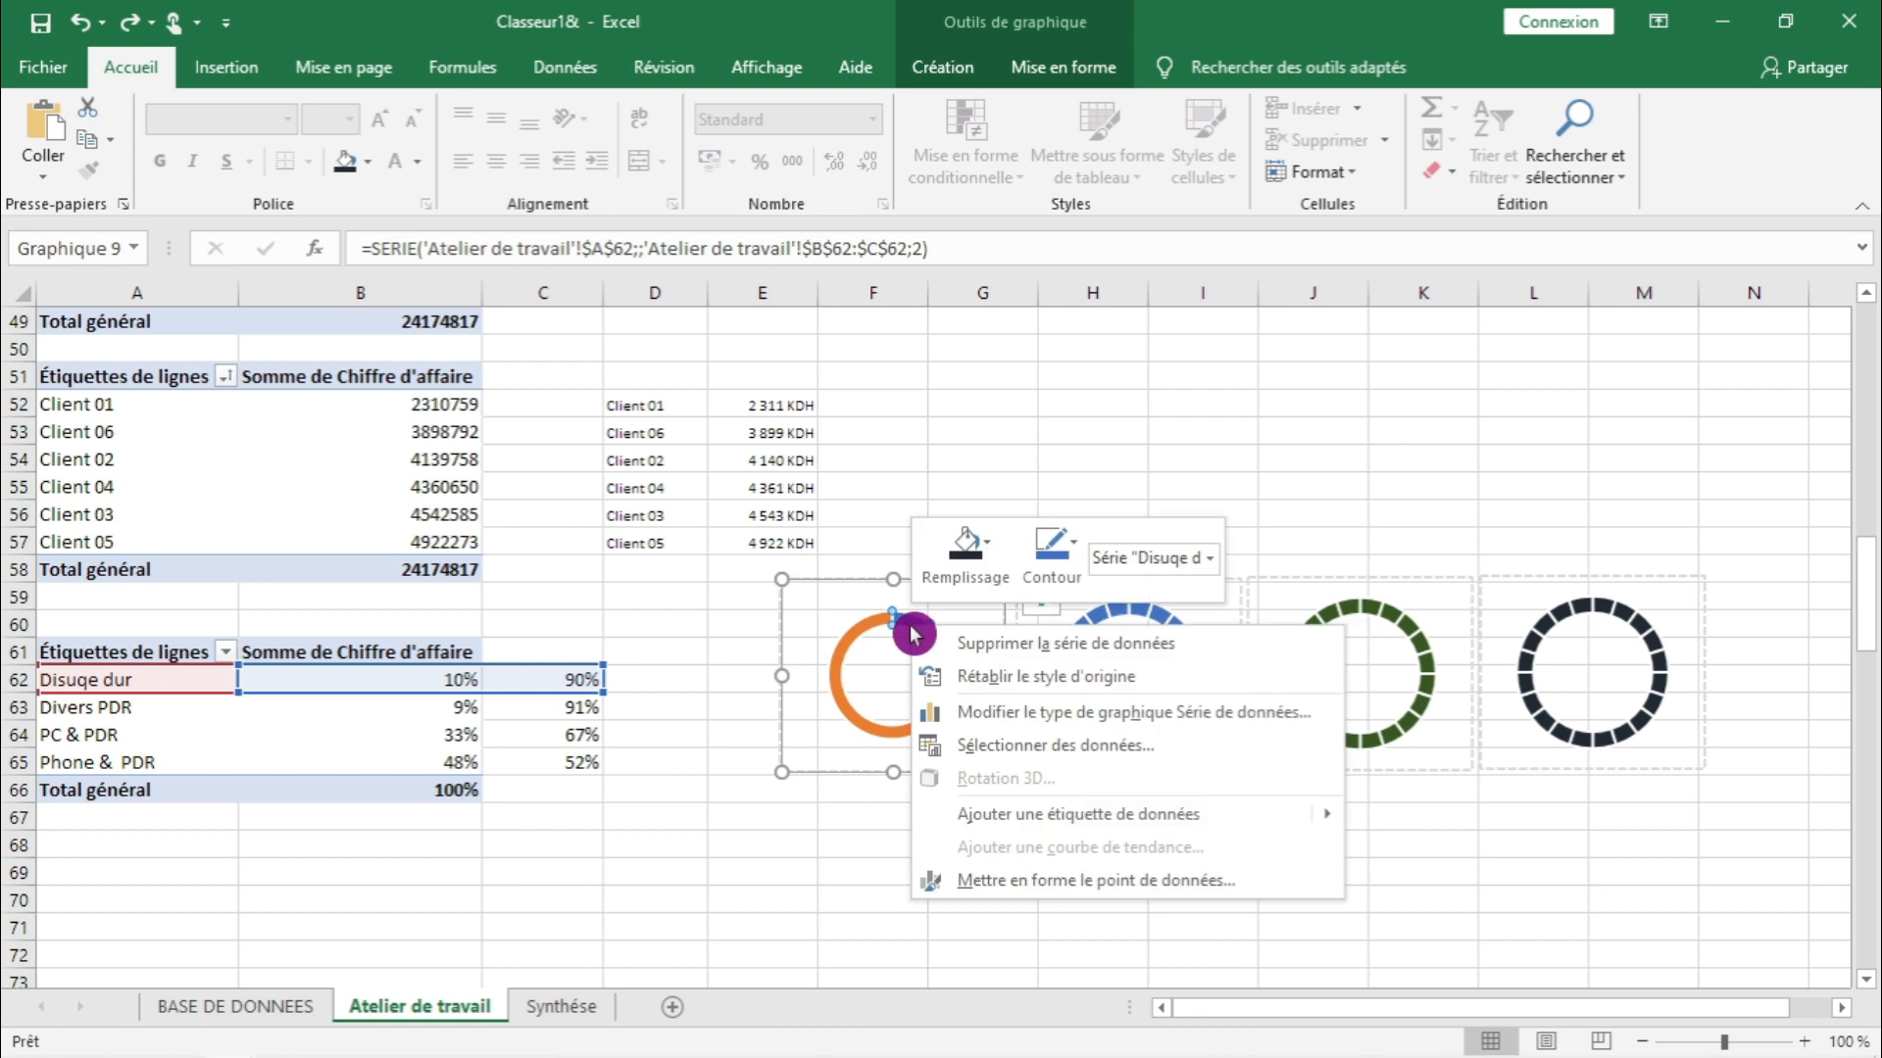
left_click(964, 593)
left_click(1062, 856)
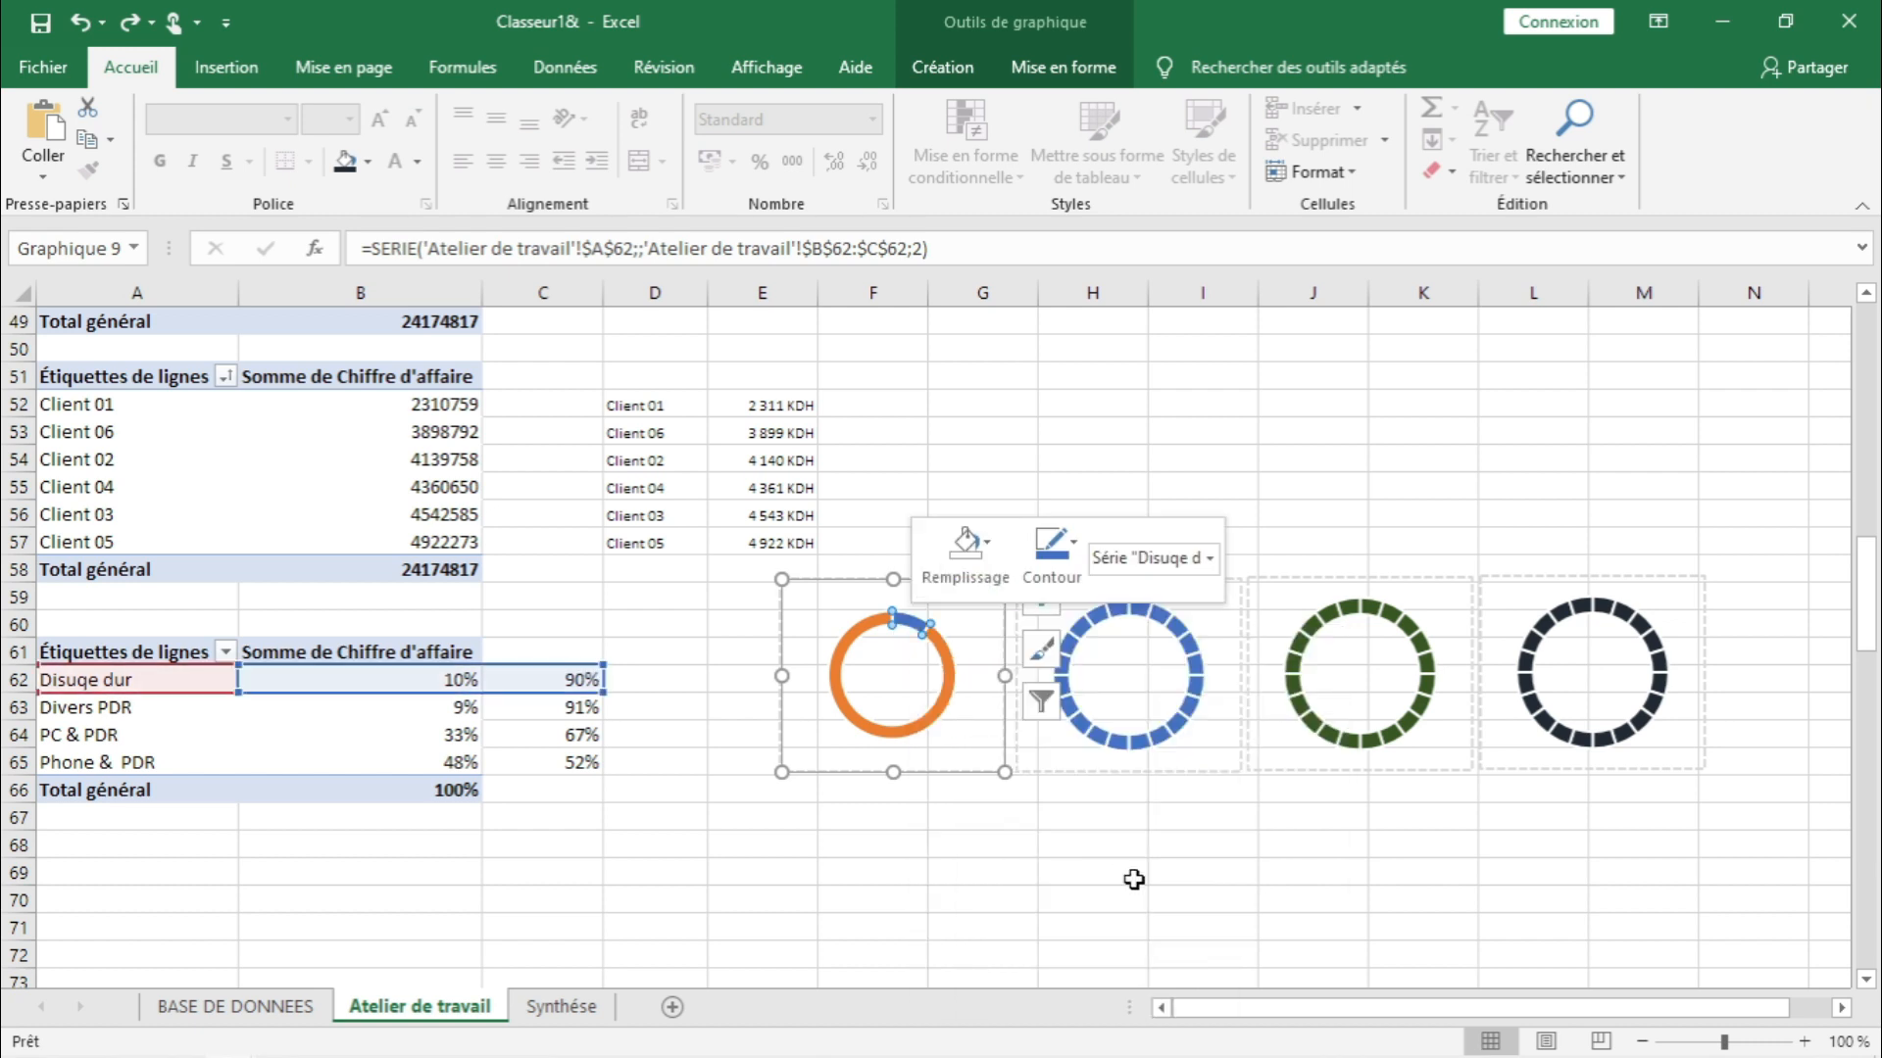
left_click(1283, 898)
left_click(943, 689)
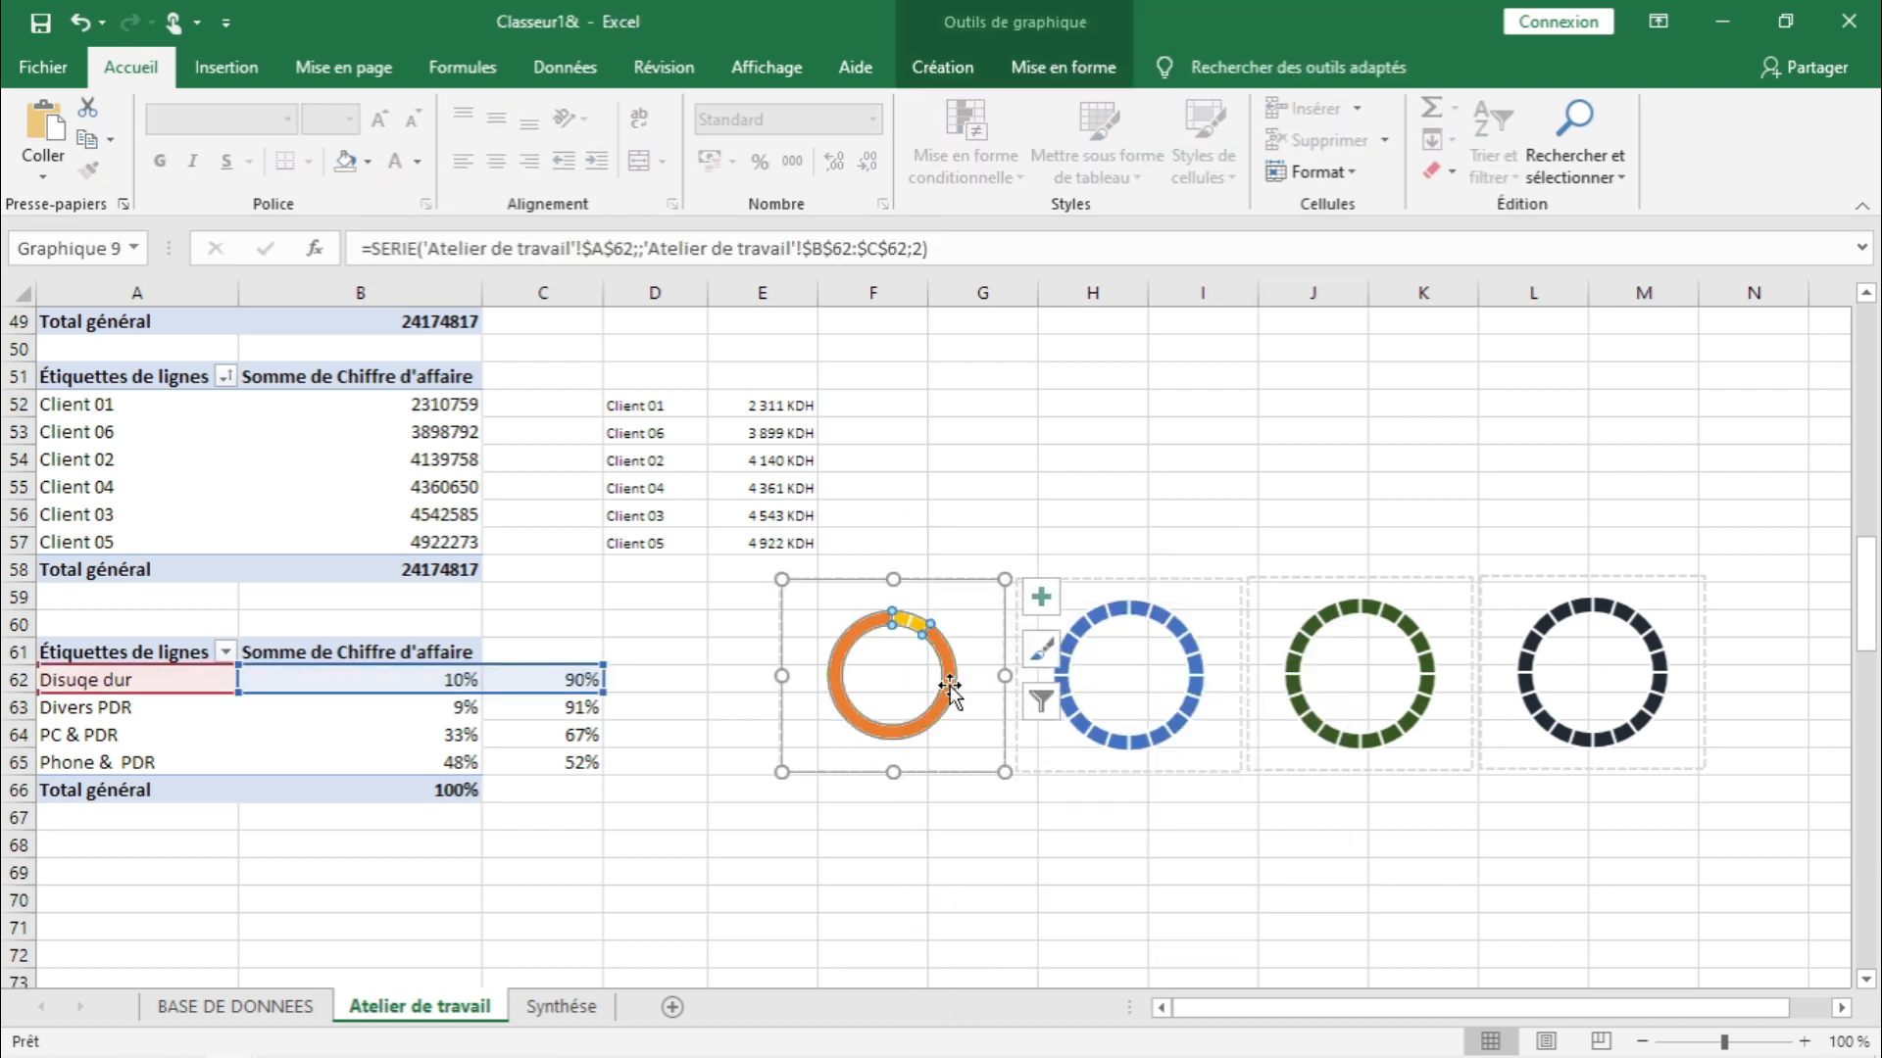
right_click(953, 694)
left_click(1005, 627)
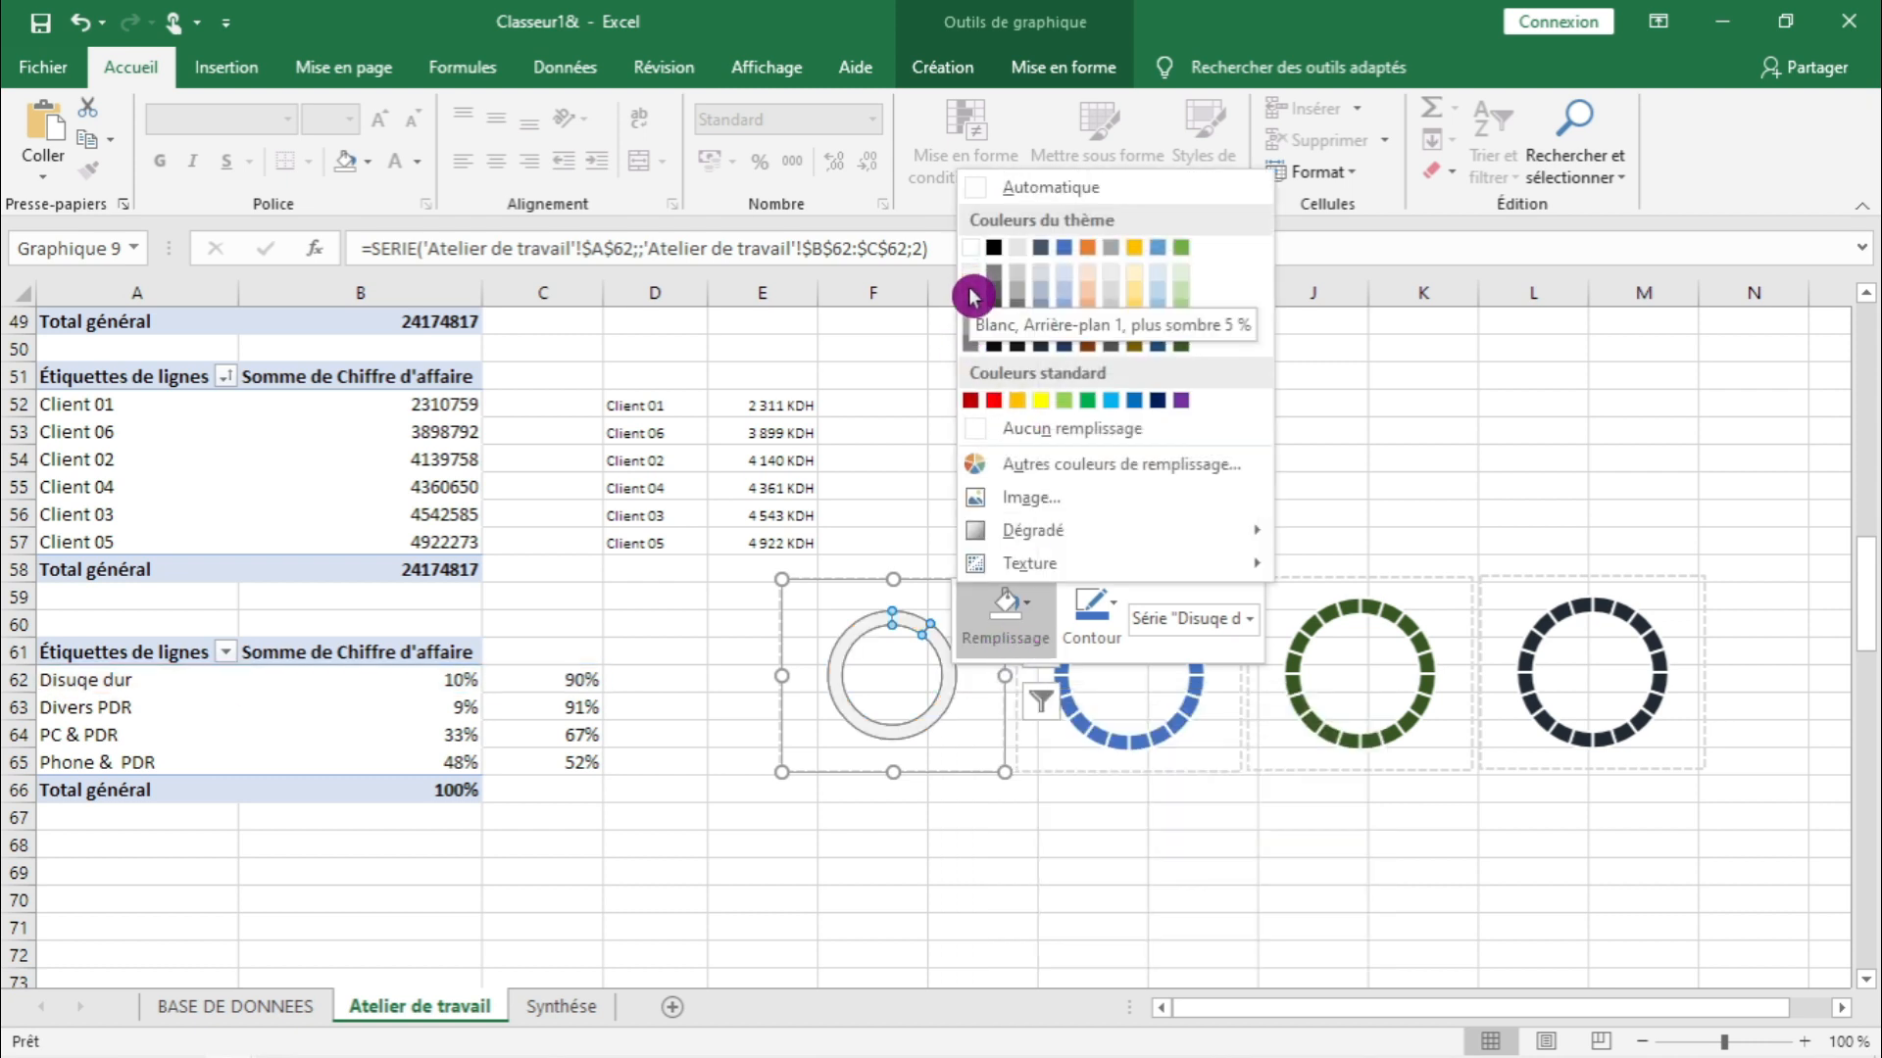
left_click(1245, 1019)
left_click(1203, 900)
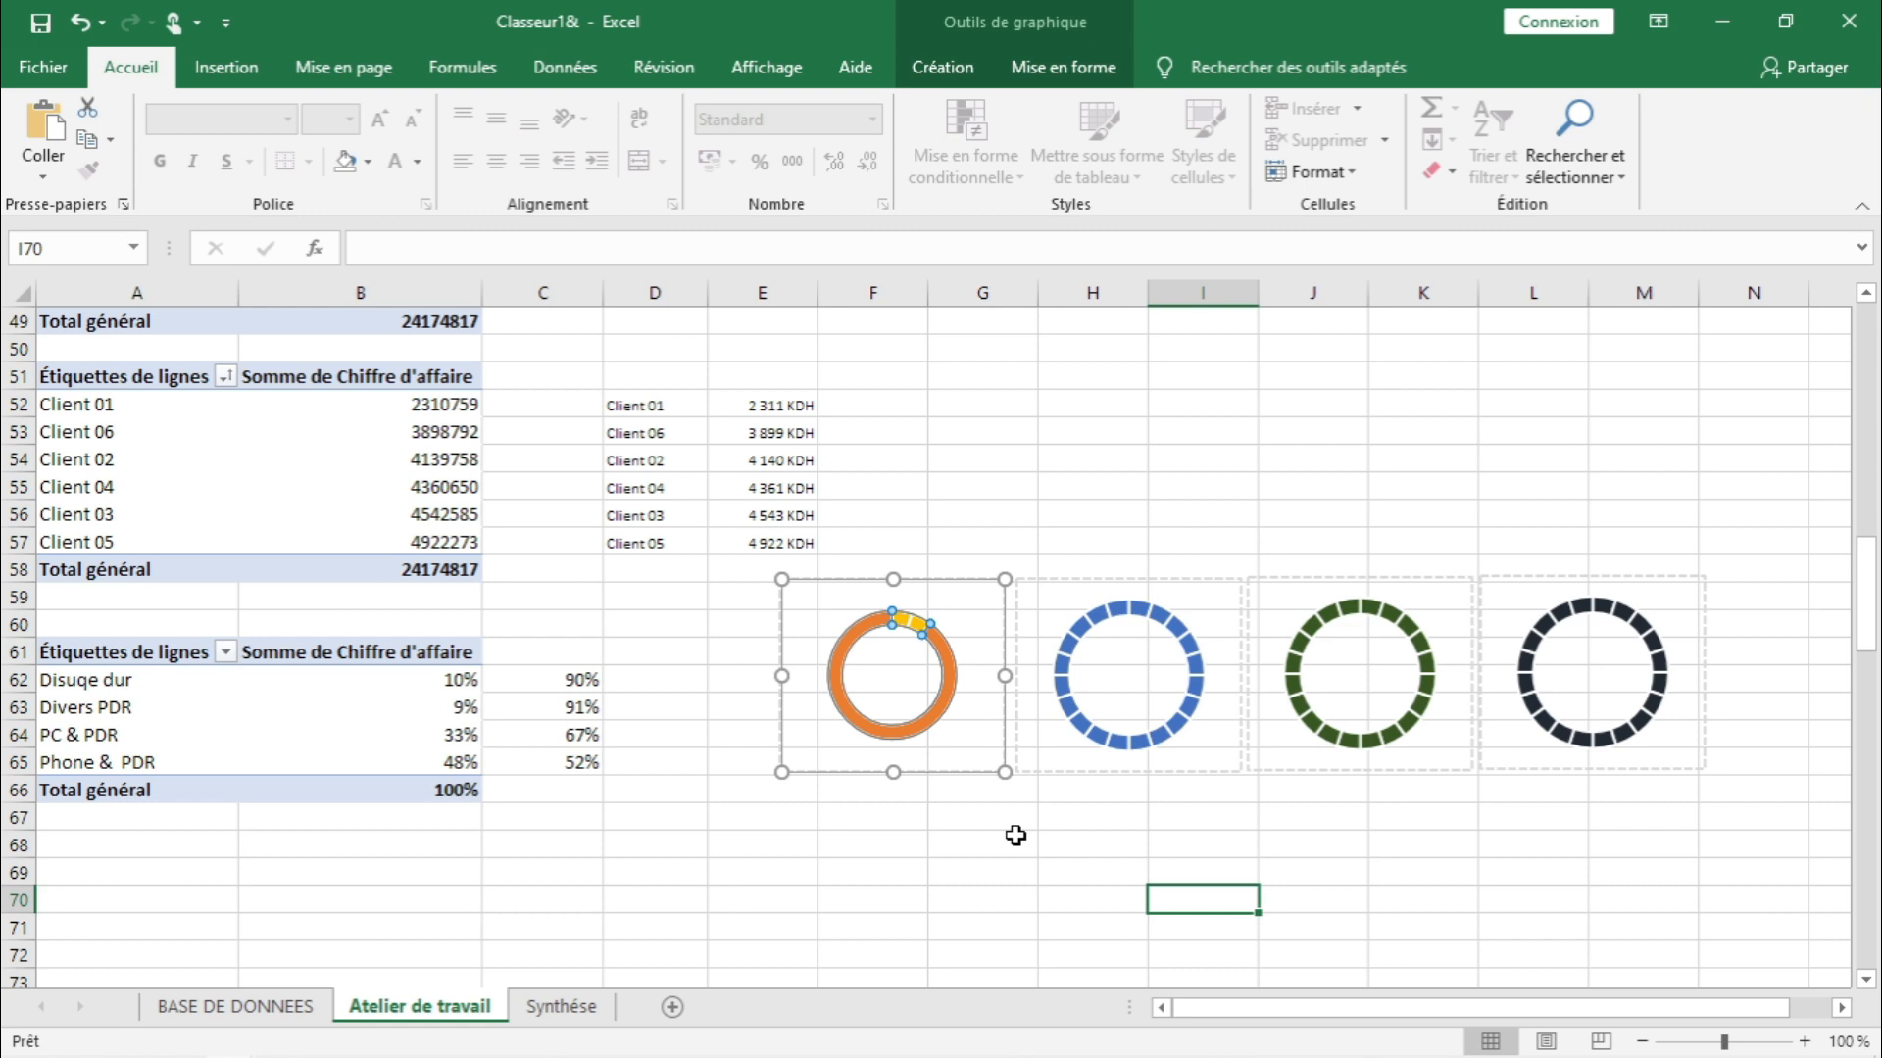
- Fill the 90% slice of the first doughnut's Disuqe dur series with a light grey theme shade
left_click(936, 713)
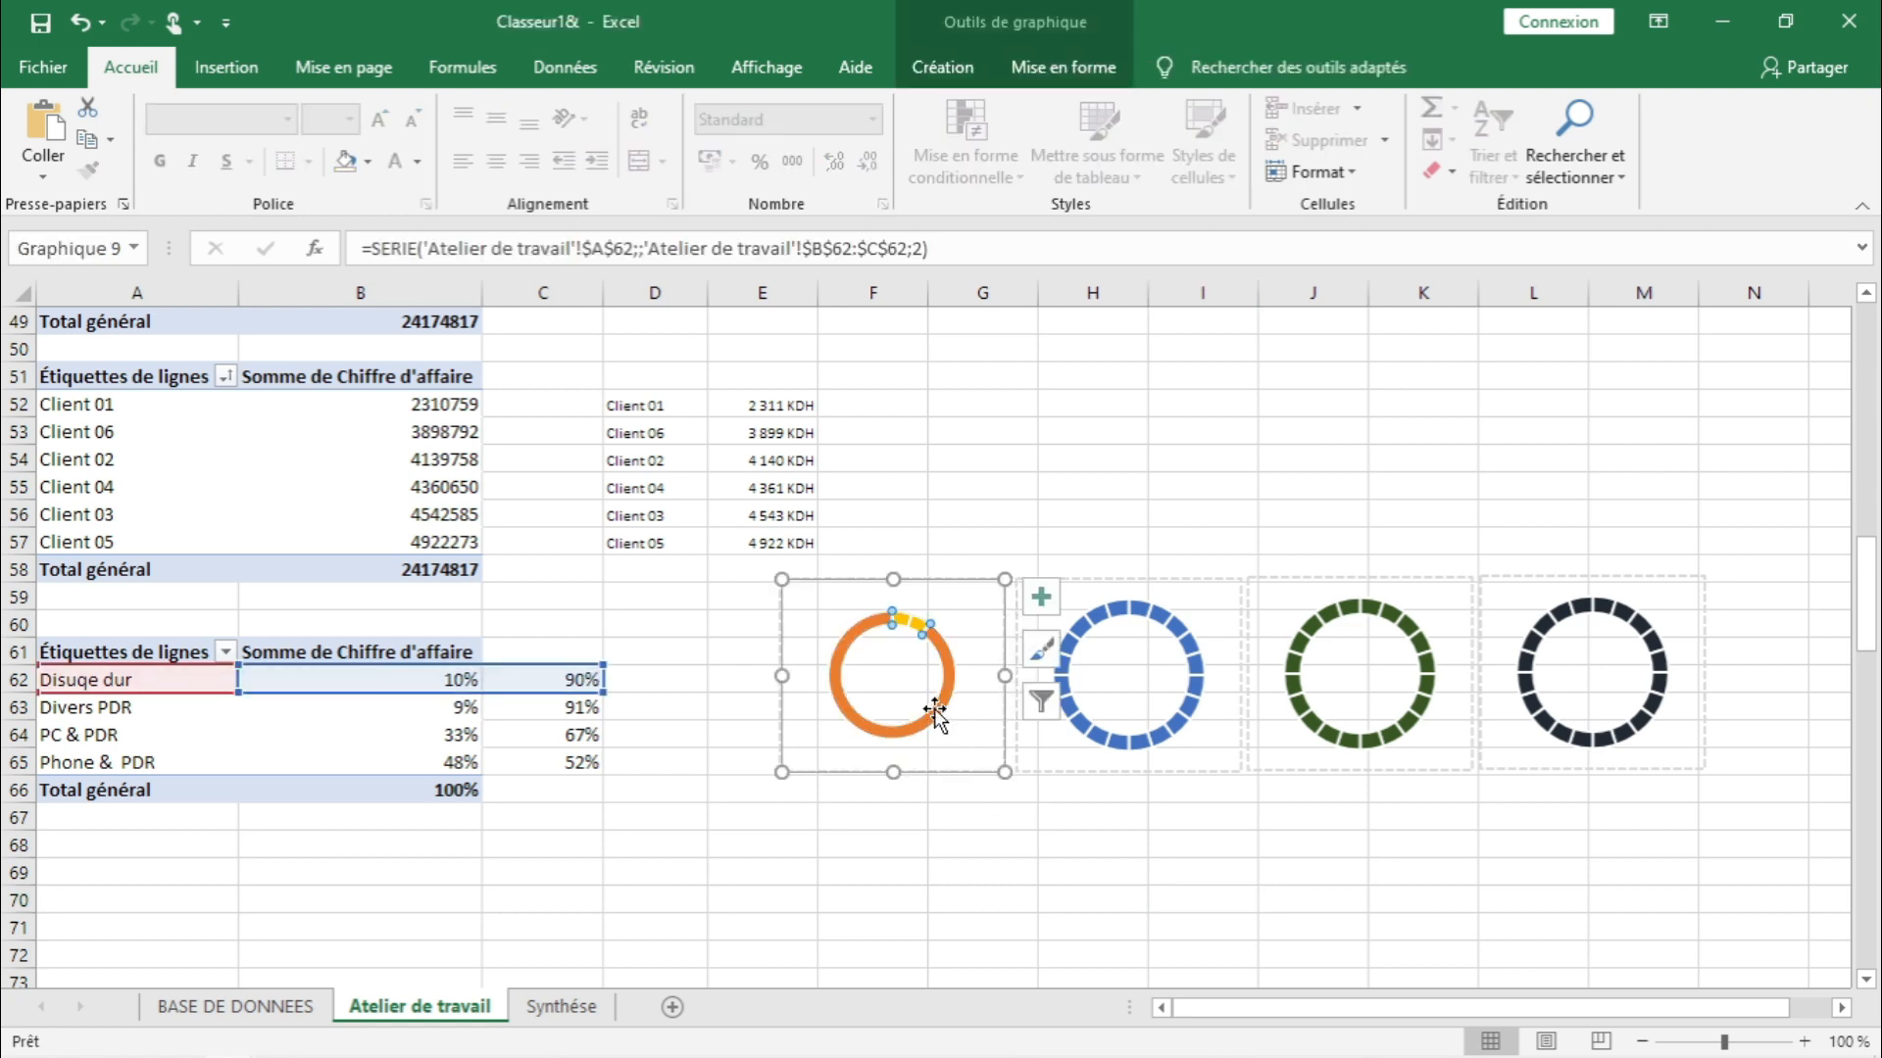
right_click(934, 709)
left_click(1006, 664)
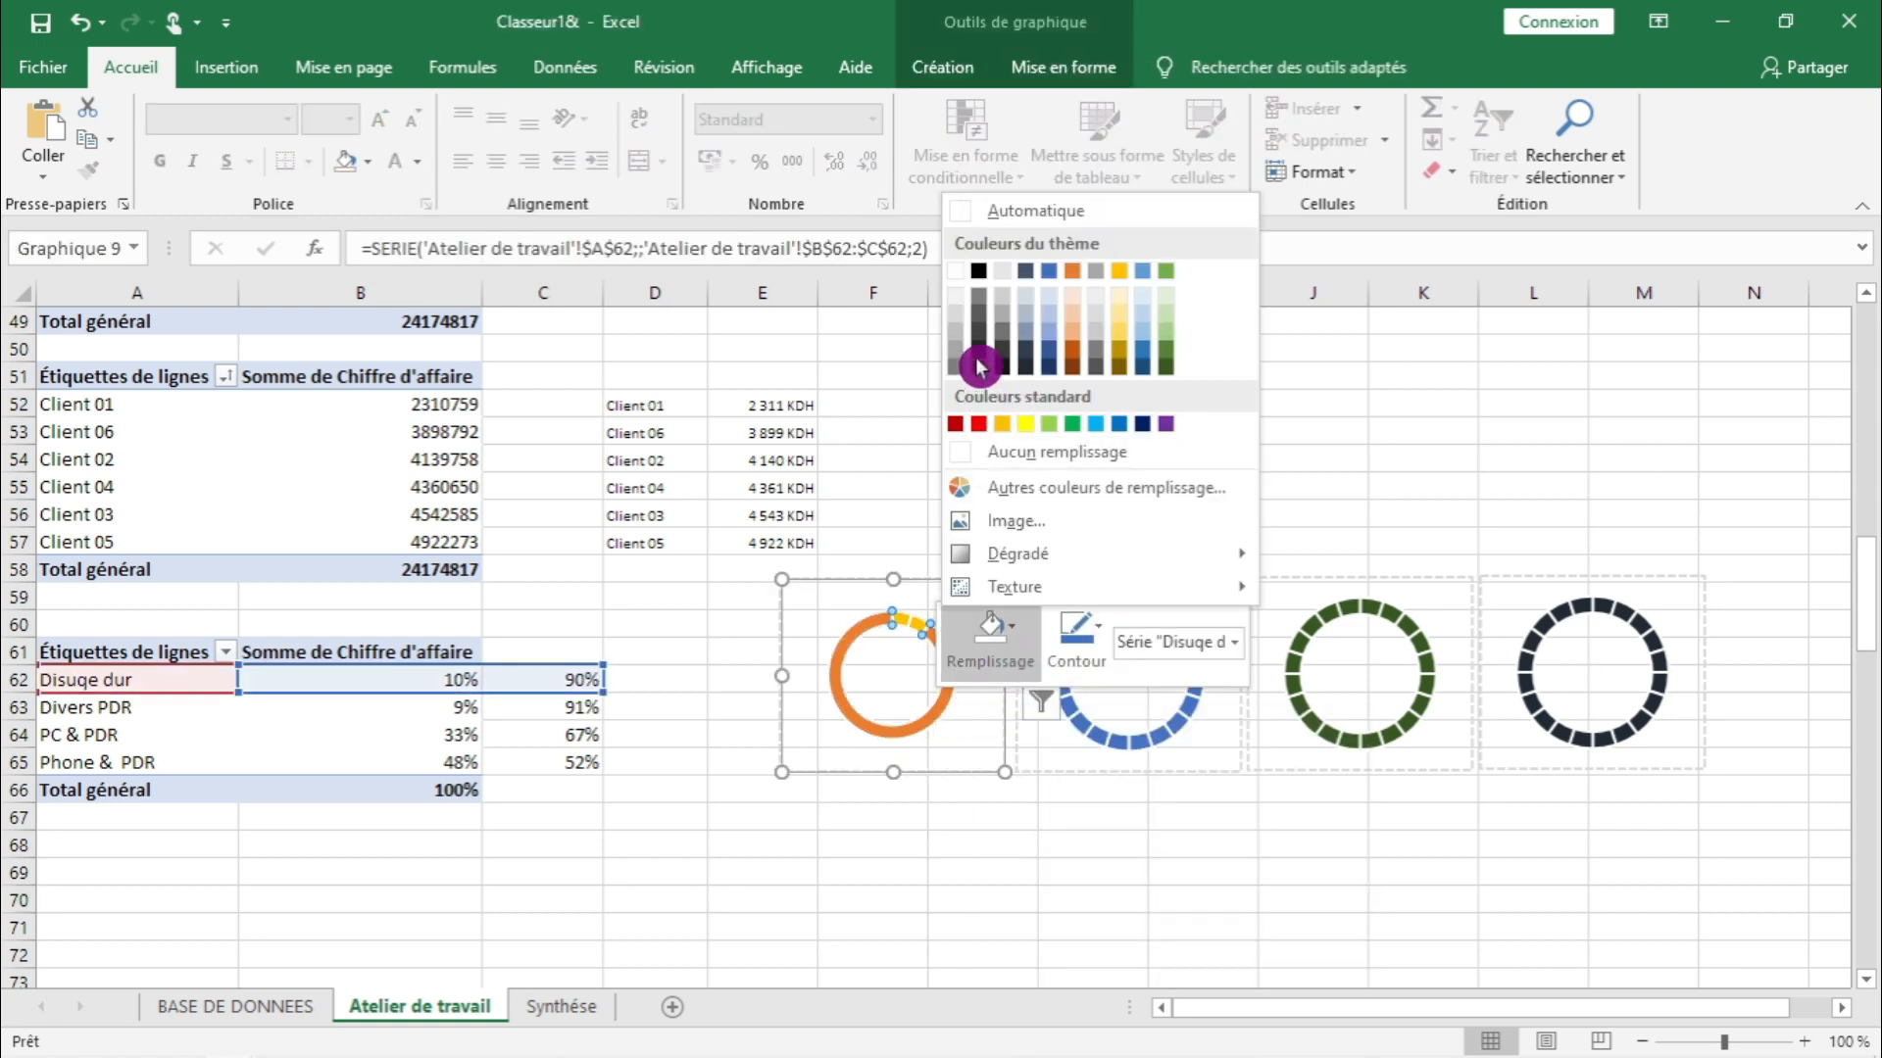
left_click(959, 321)
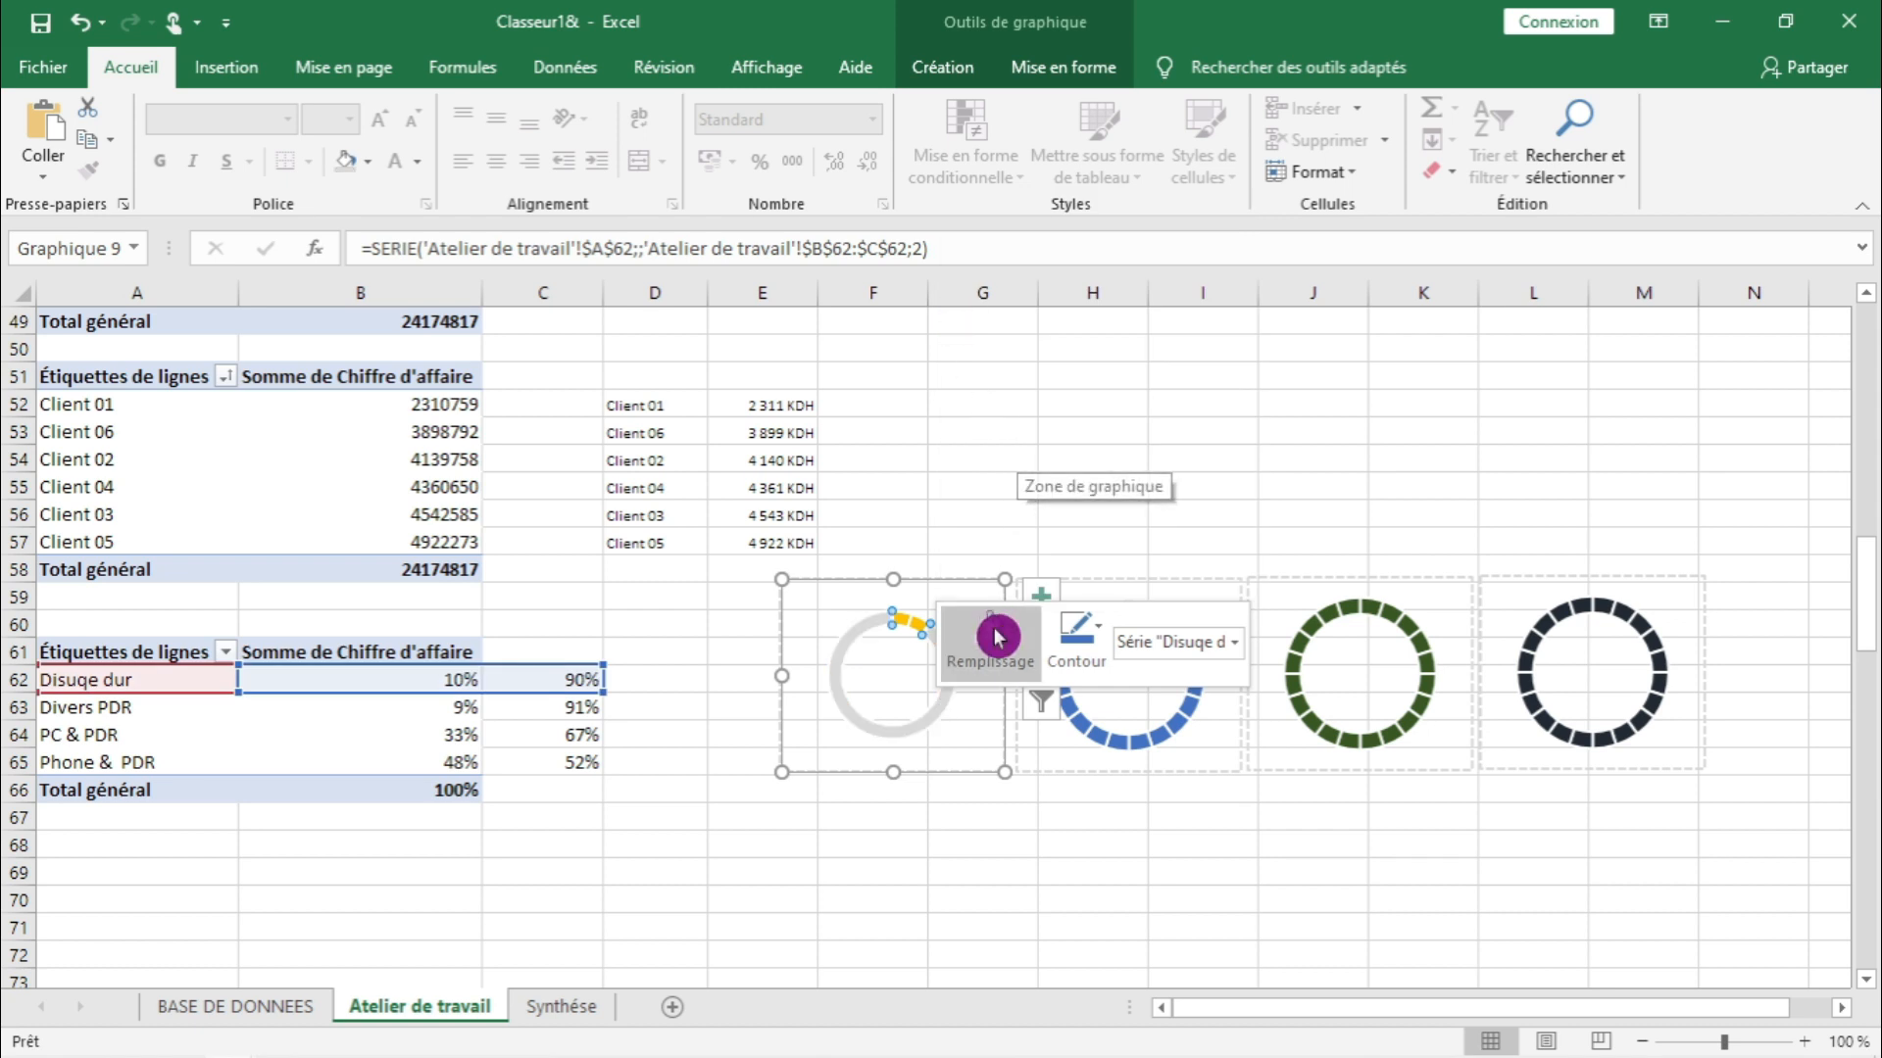
- Set the fill transparency of the first doughnut's light grey 90% slice to 19% and close the formatting options
right_click(936, 721)
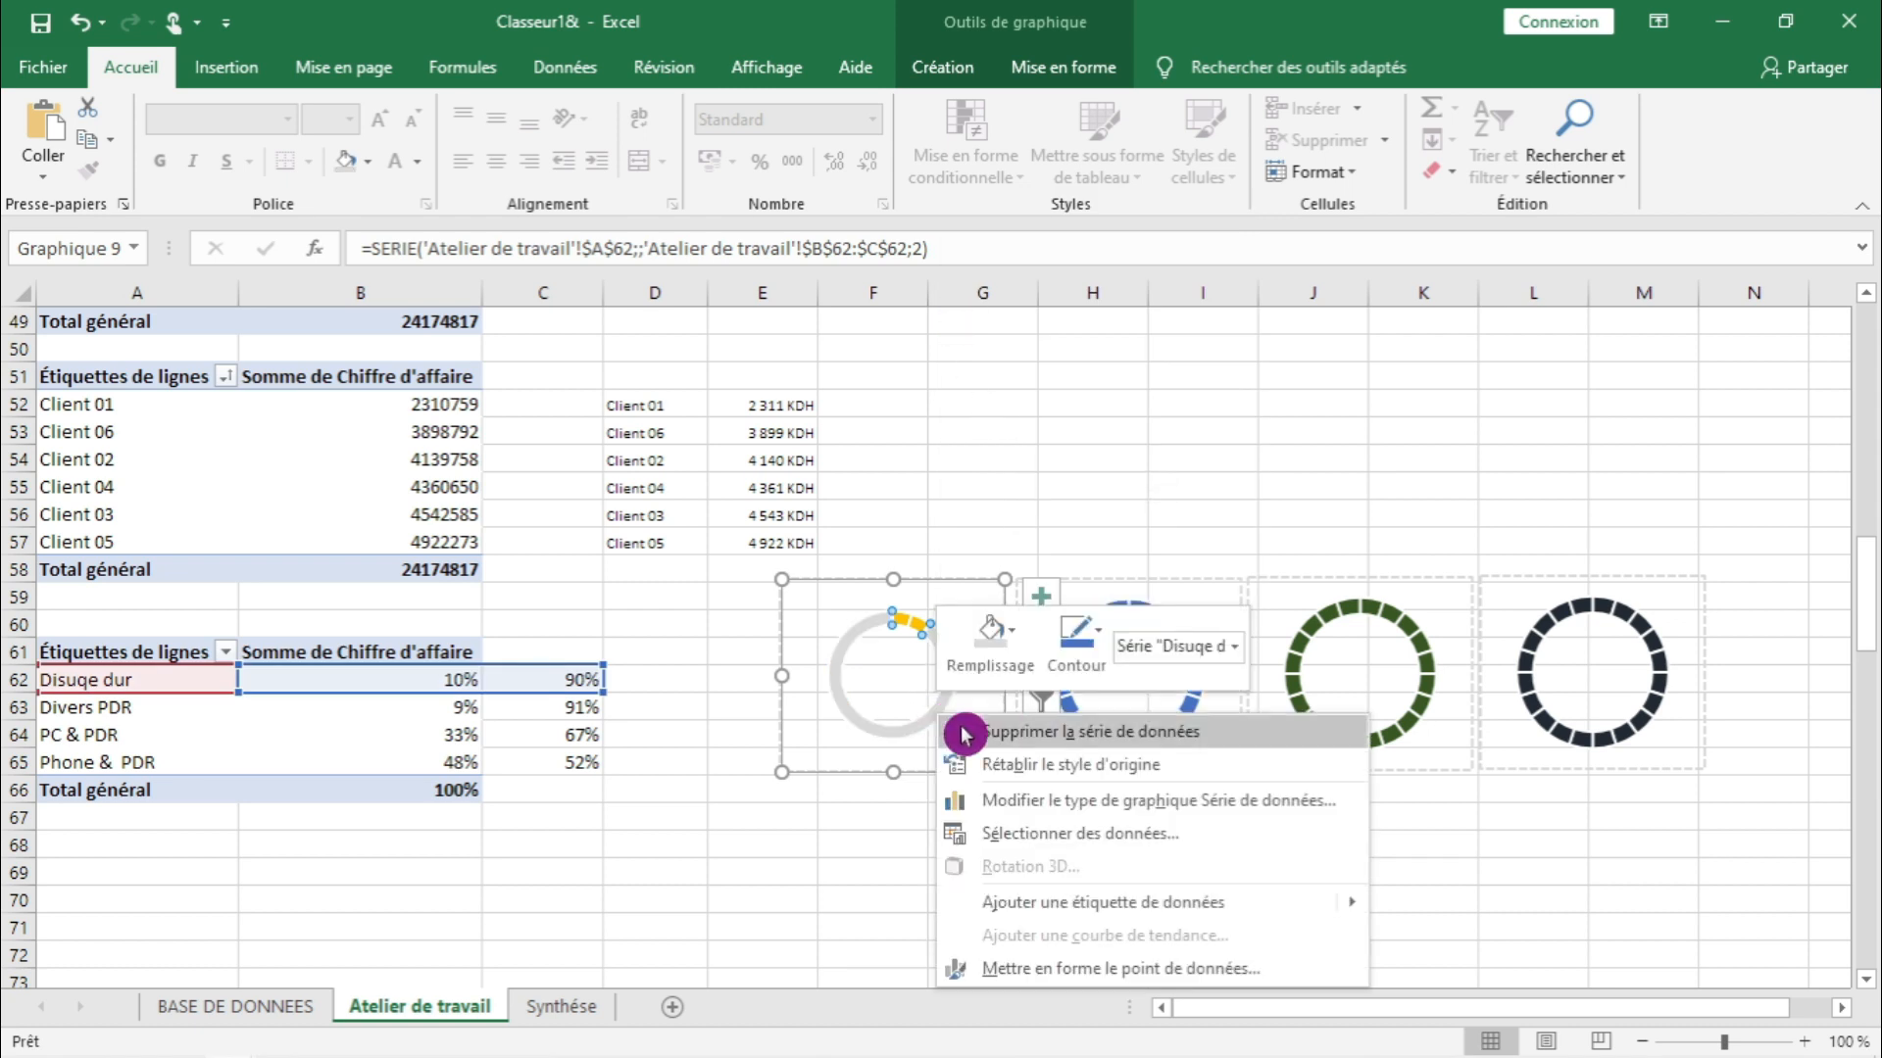
left_click(1058, 974)
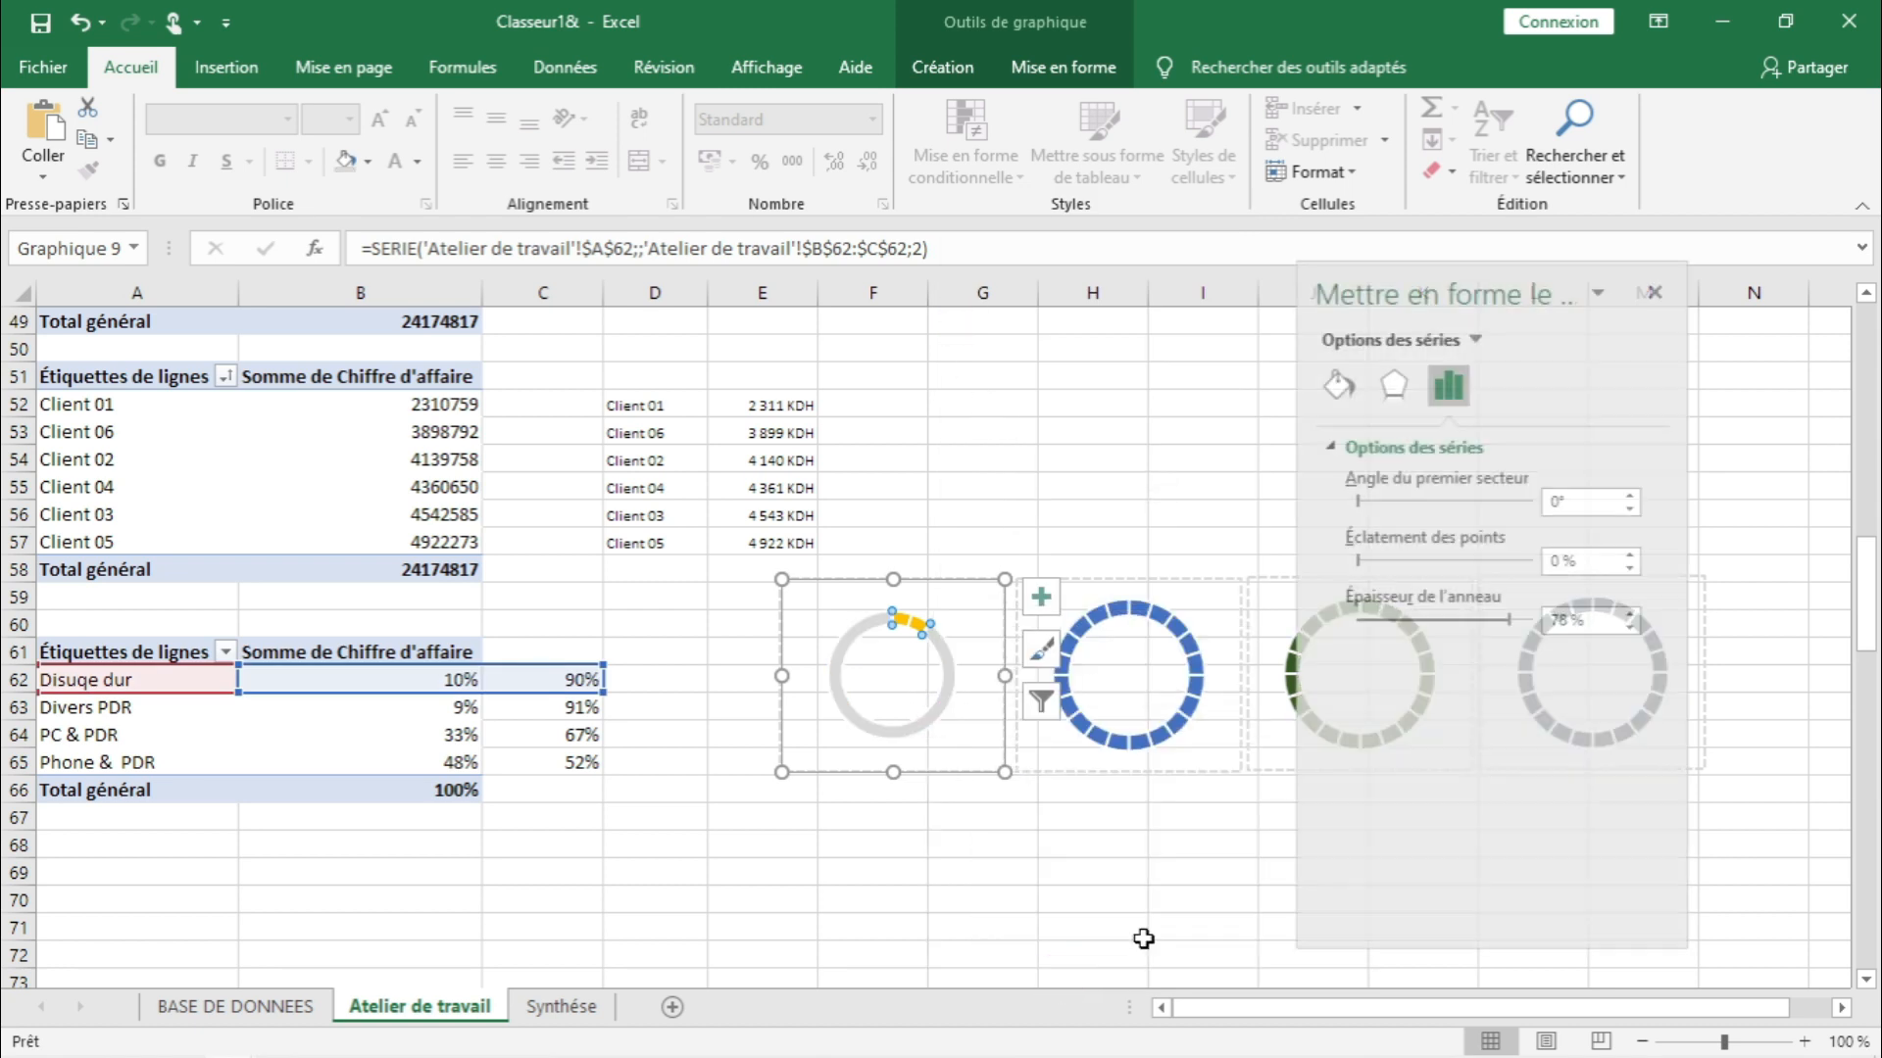
left_click(1337, 385)
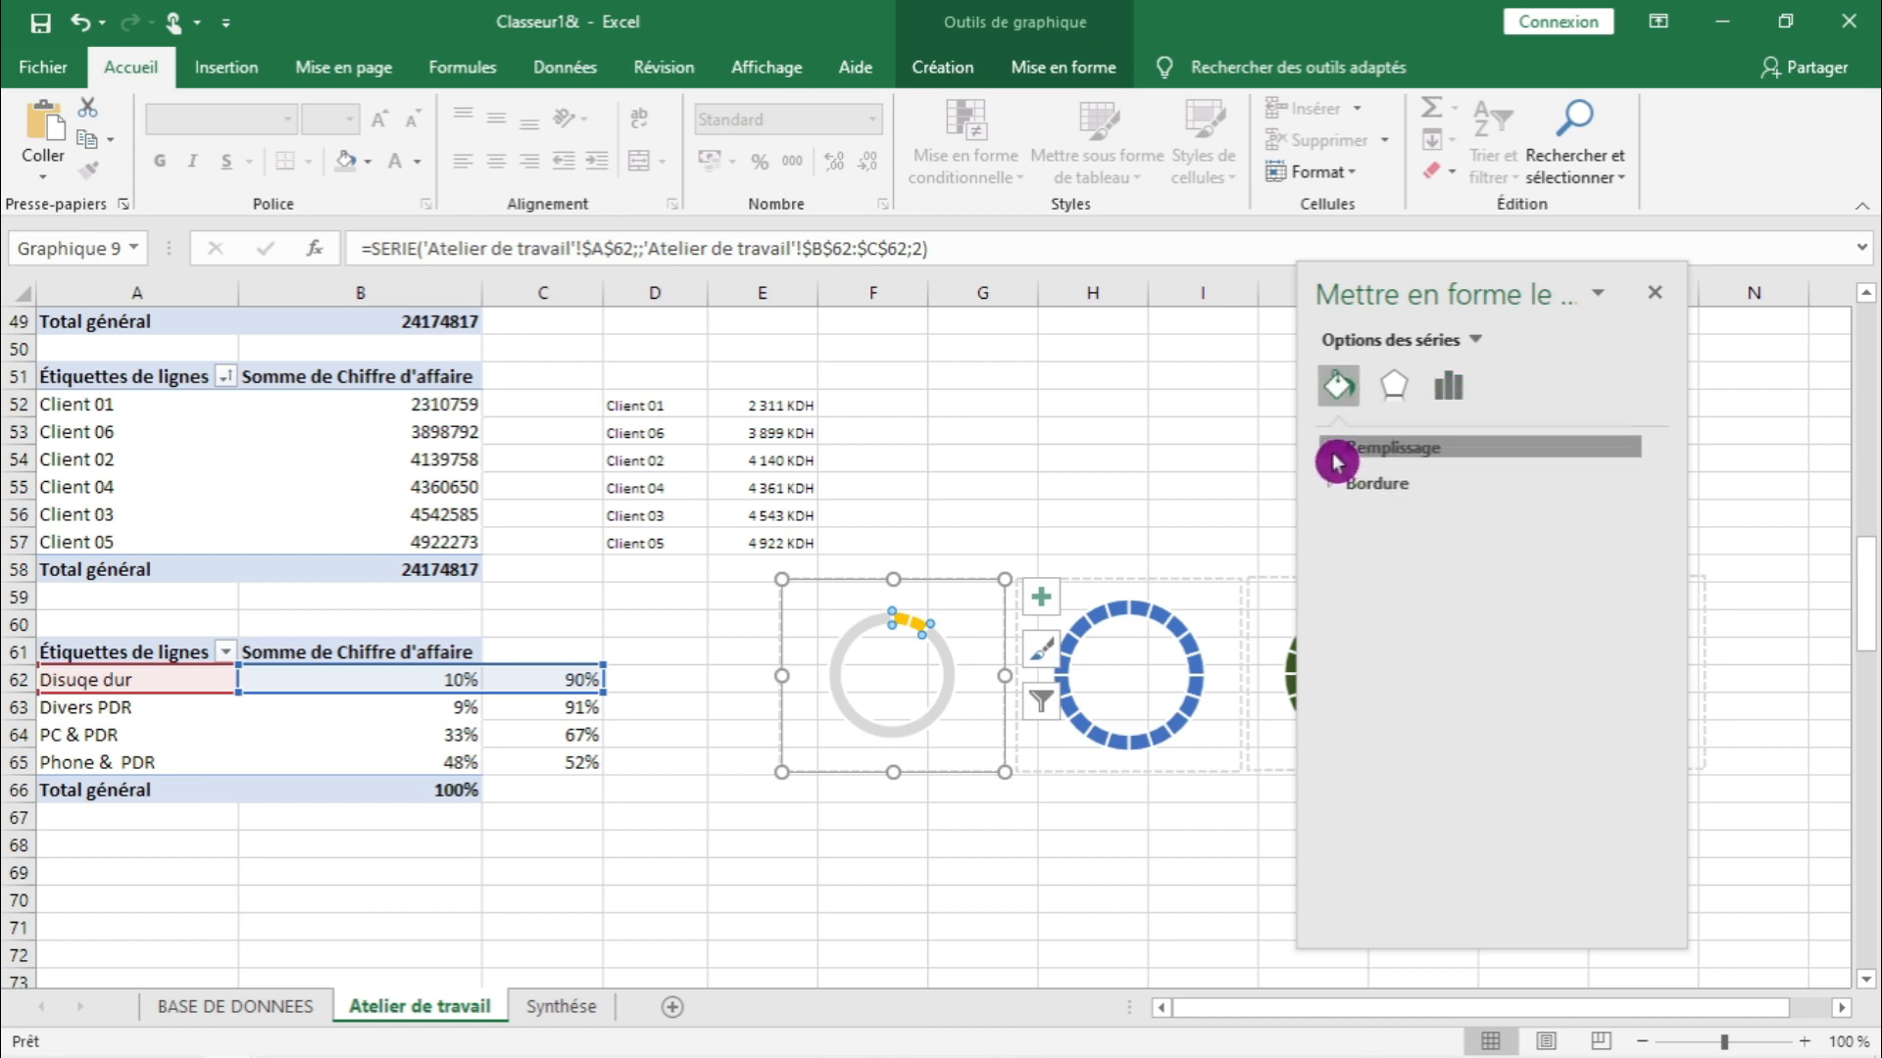
left_click(1364, 457)
left_click(1525, 773)
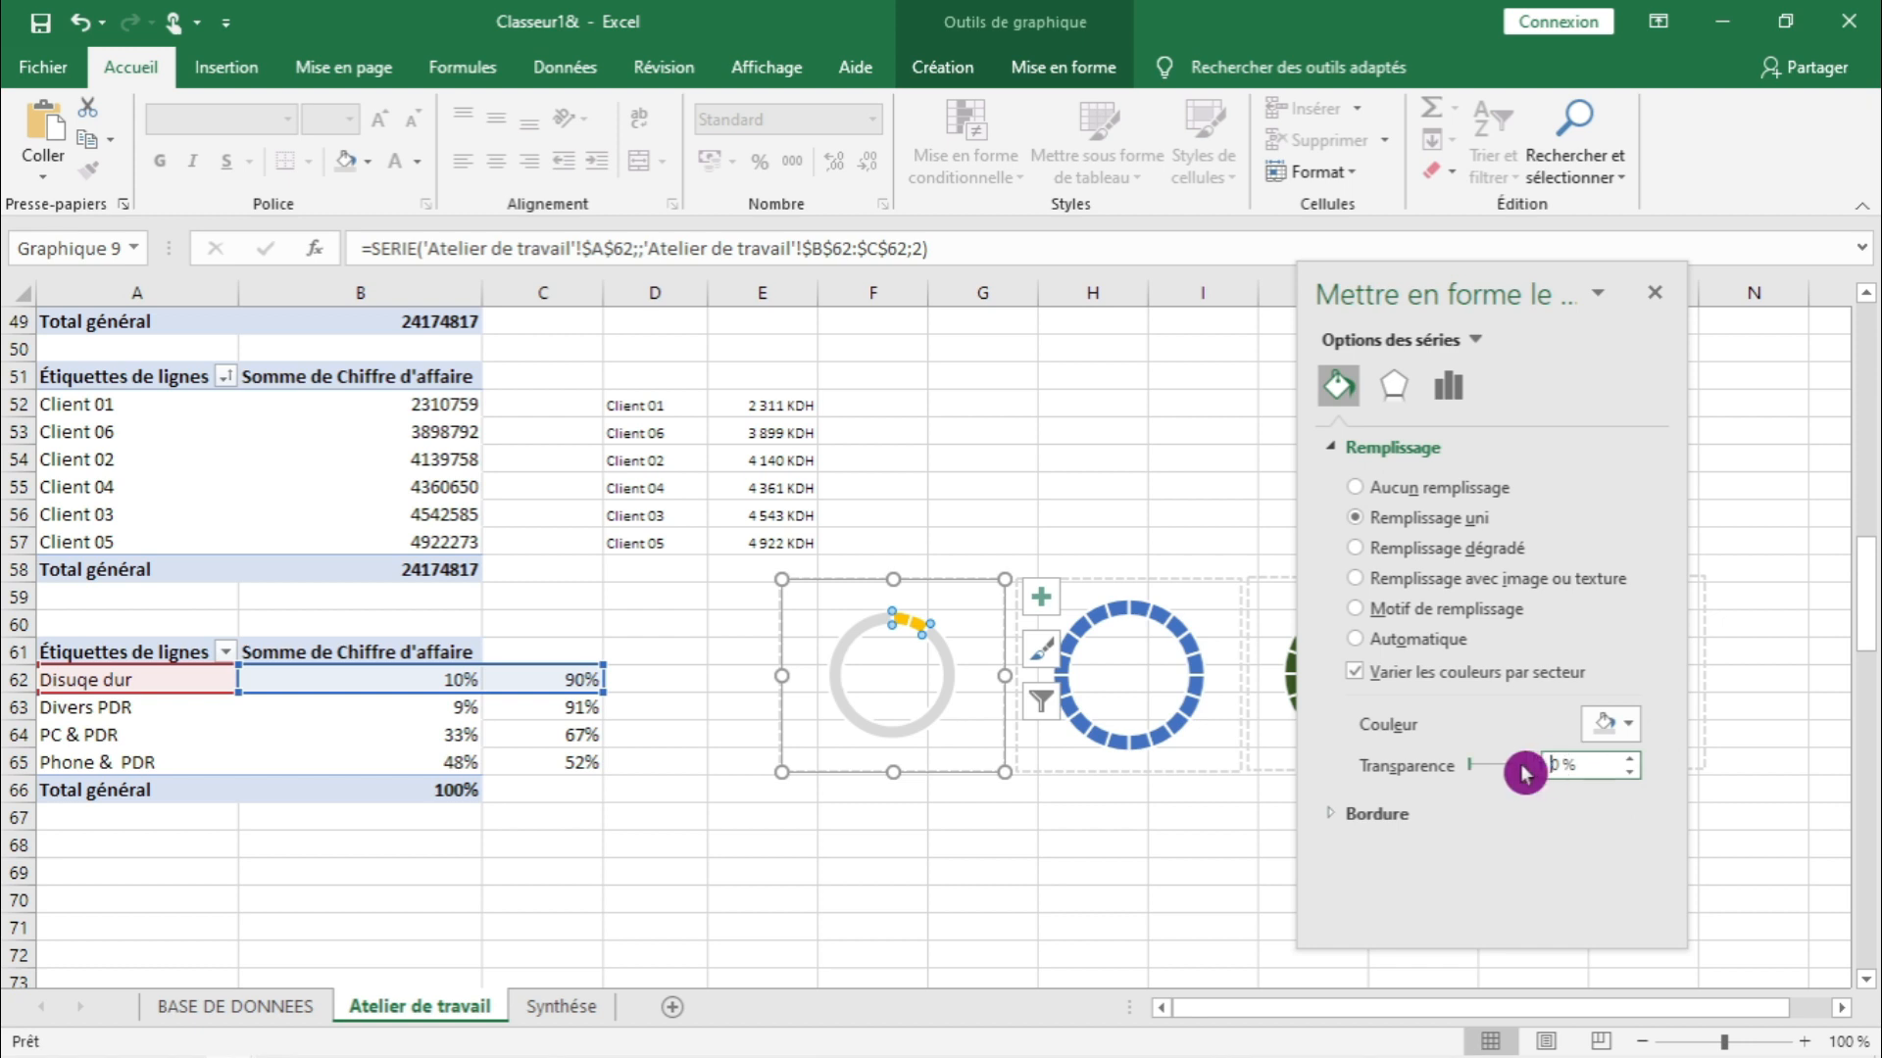
left_click(1574, 768)
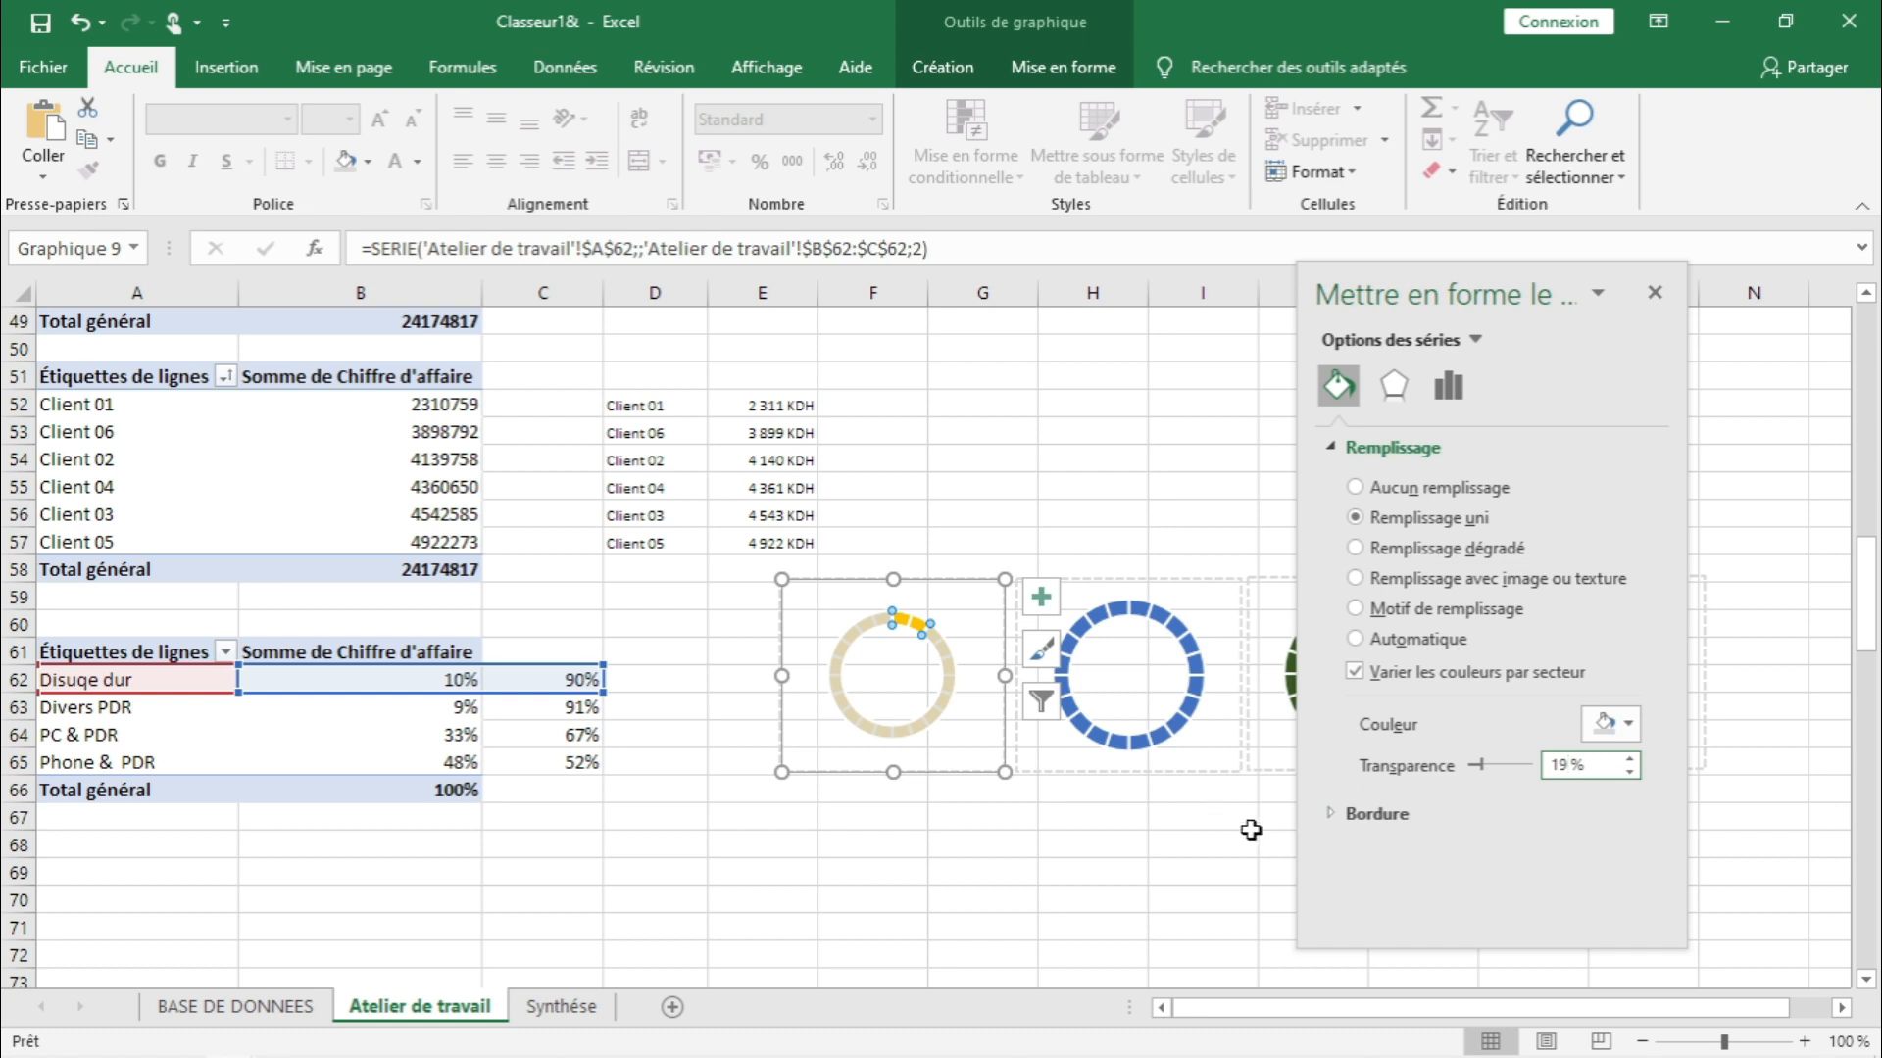
left_click(1127, 895)
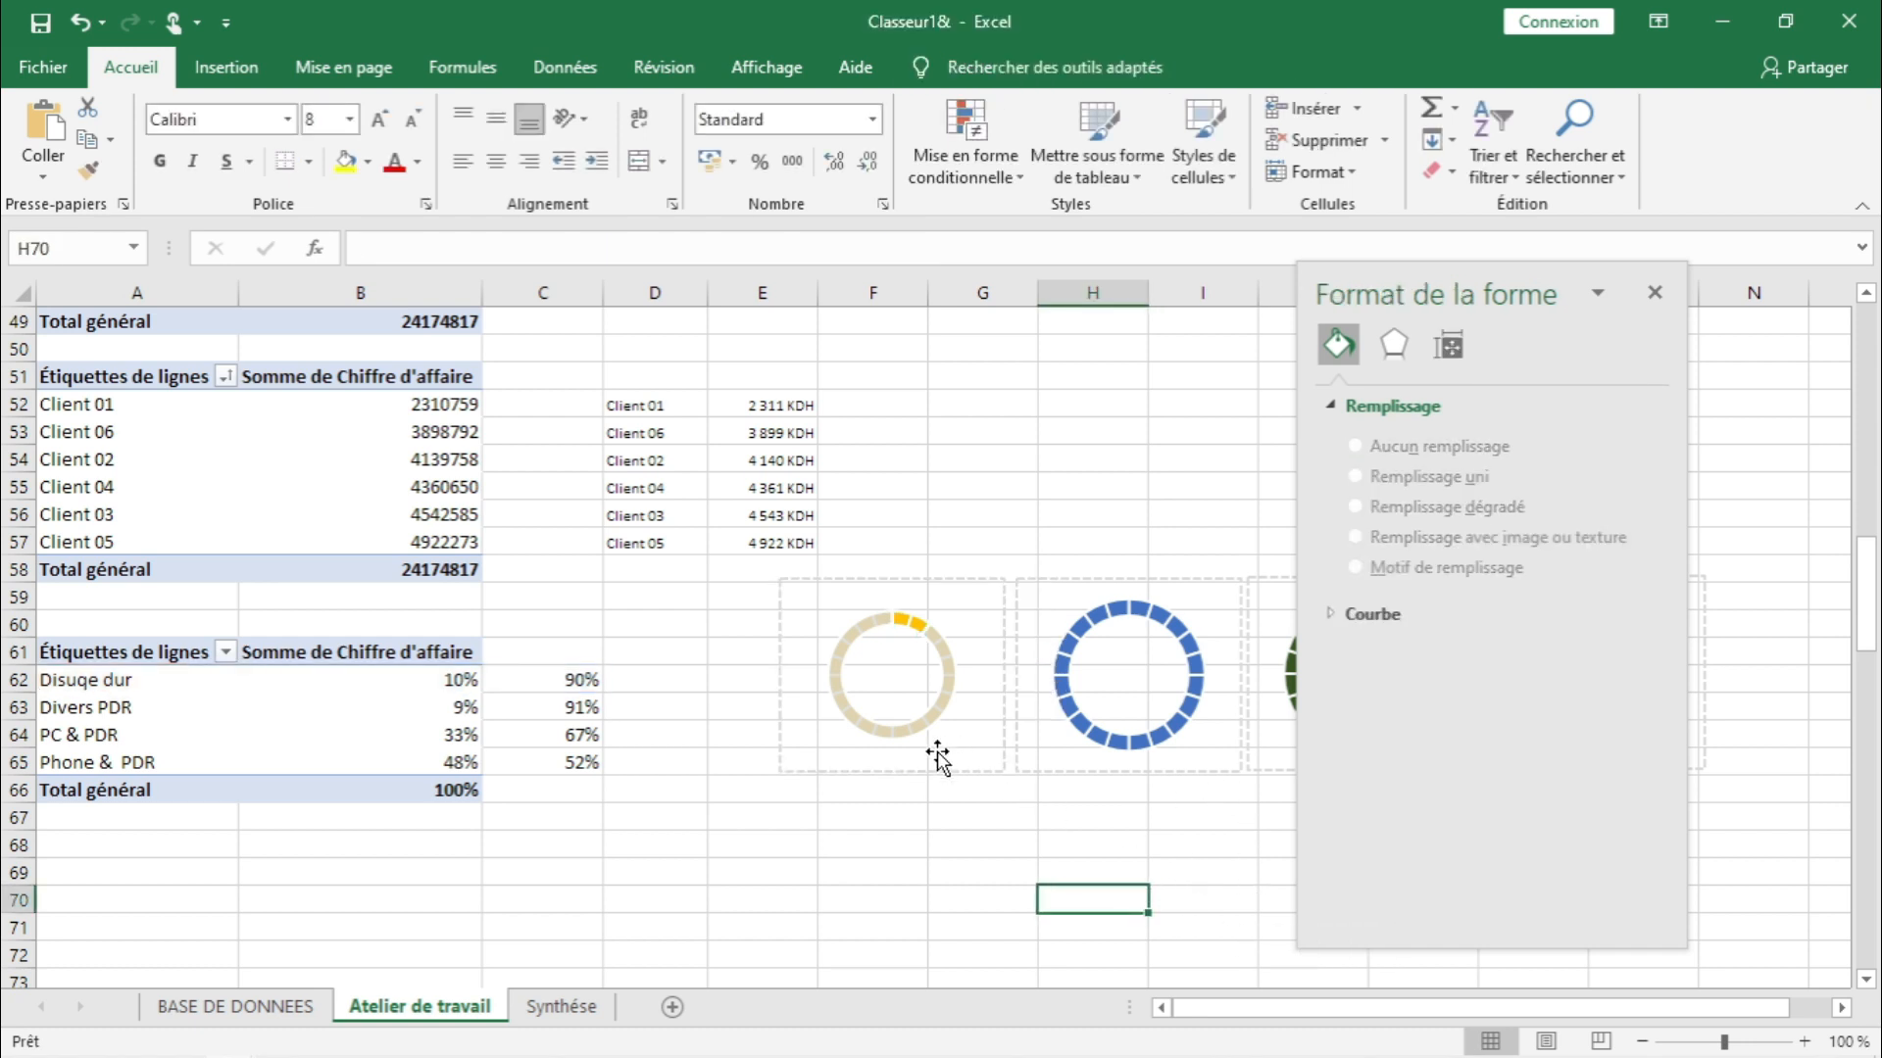
left_click(1656, 299)
left_click(1313, 841)
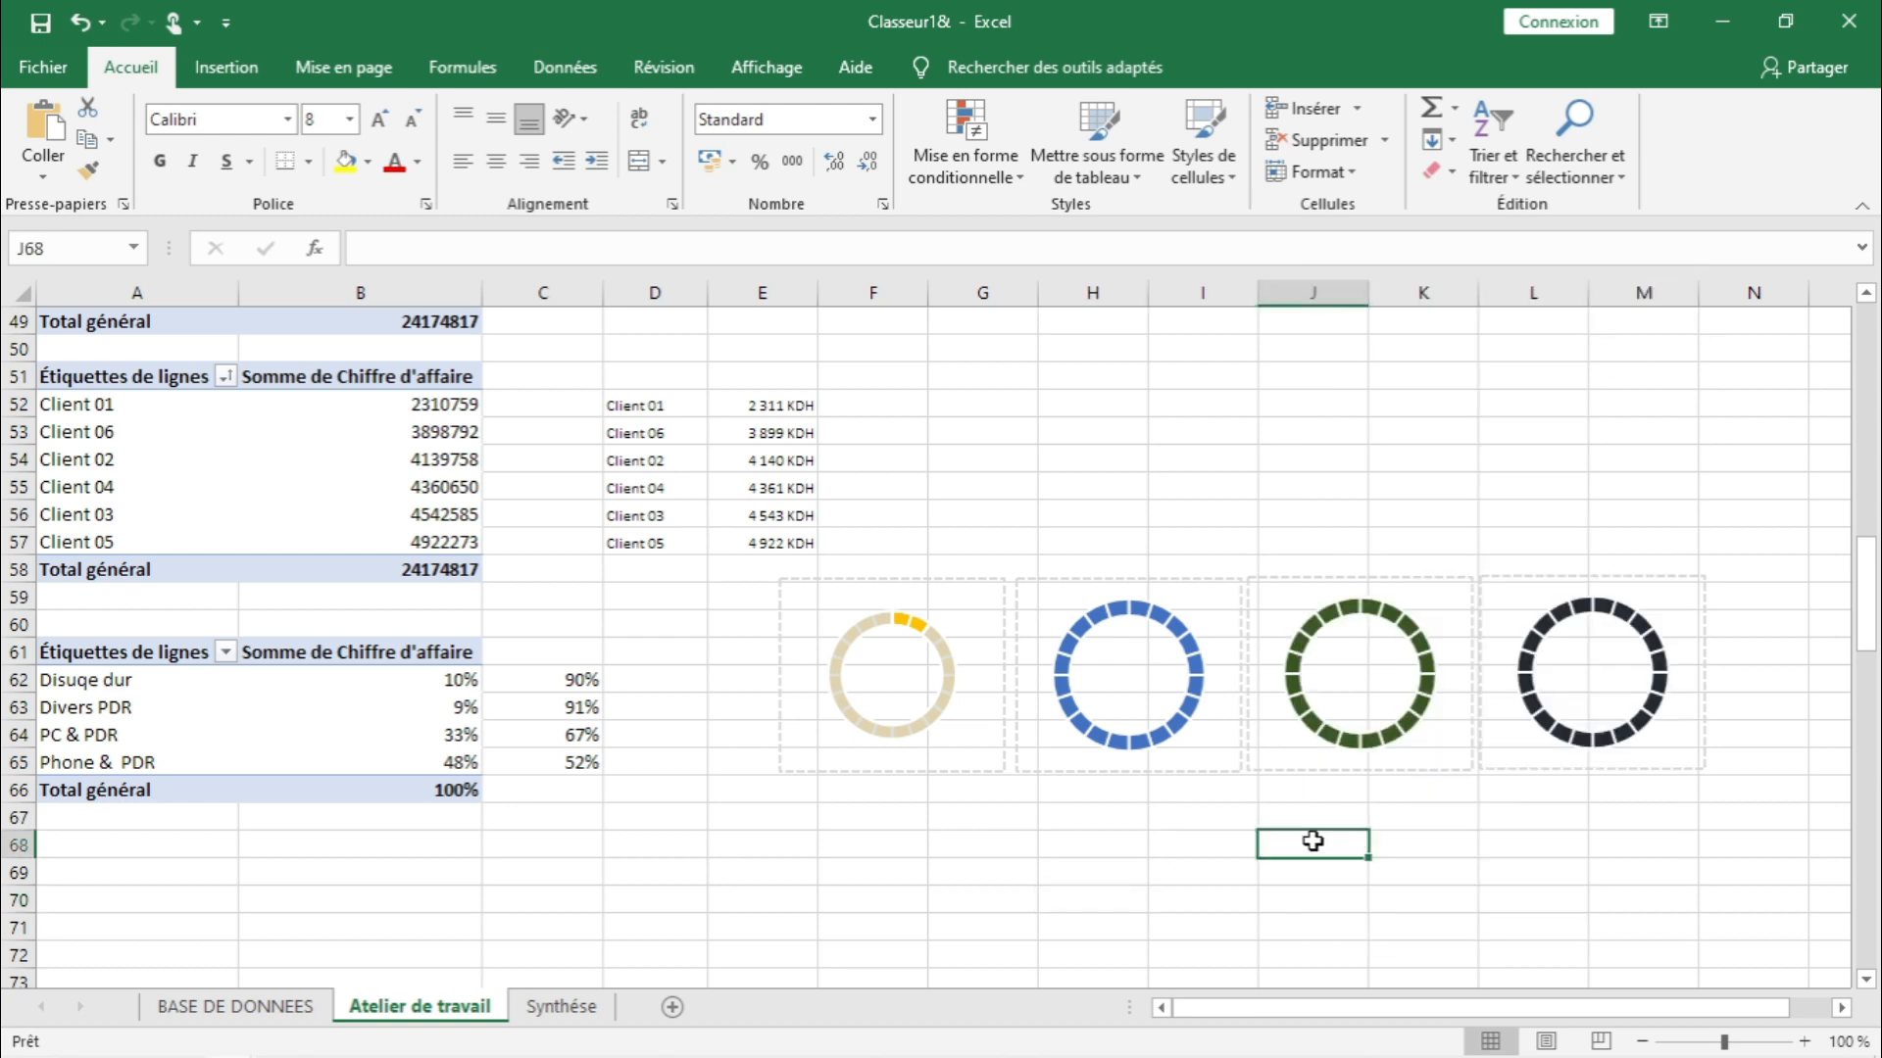
left_click(998, 771)
left_click(1166, 843)
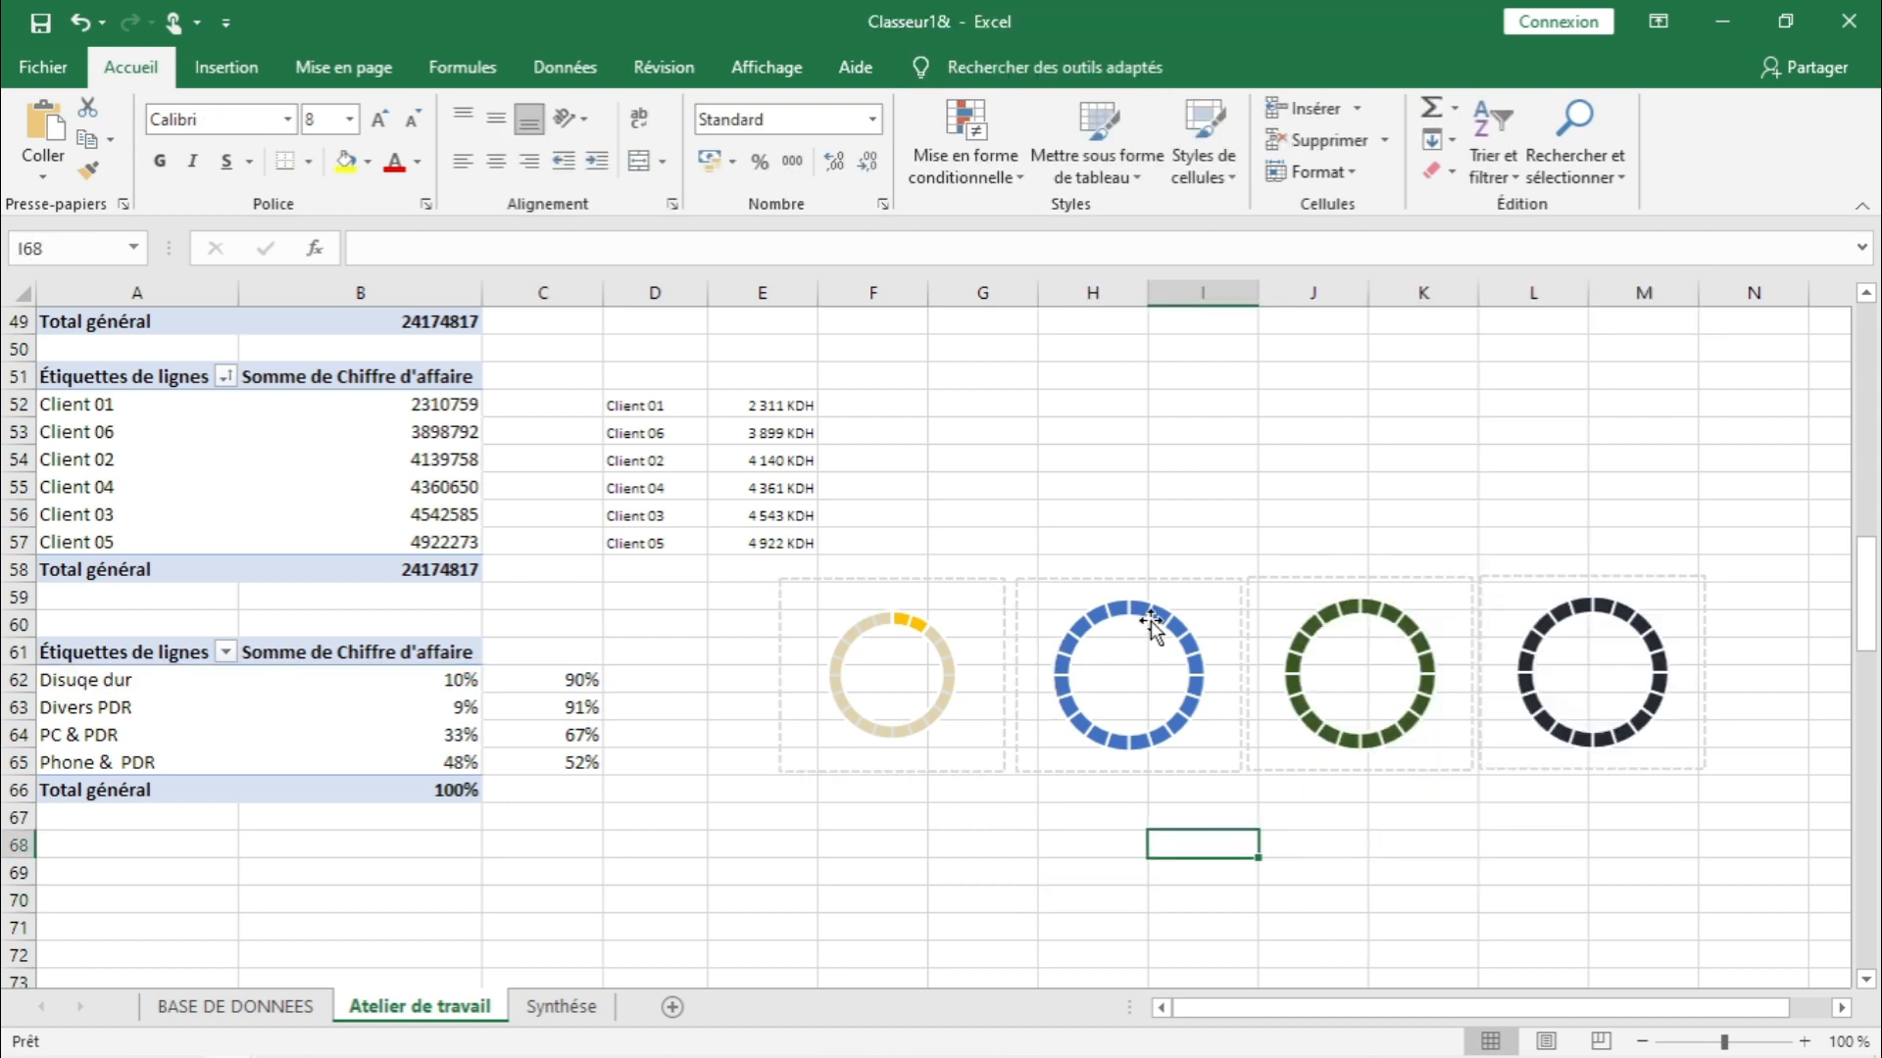
- Add a data series to the blue doughnut, taking its name from cell A63 and its values from B63:C63
right_click(1120, 609)
left_click(1284, 733)
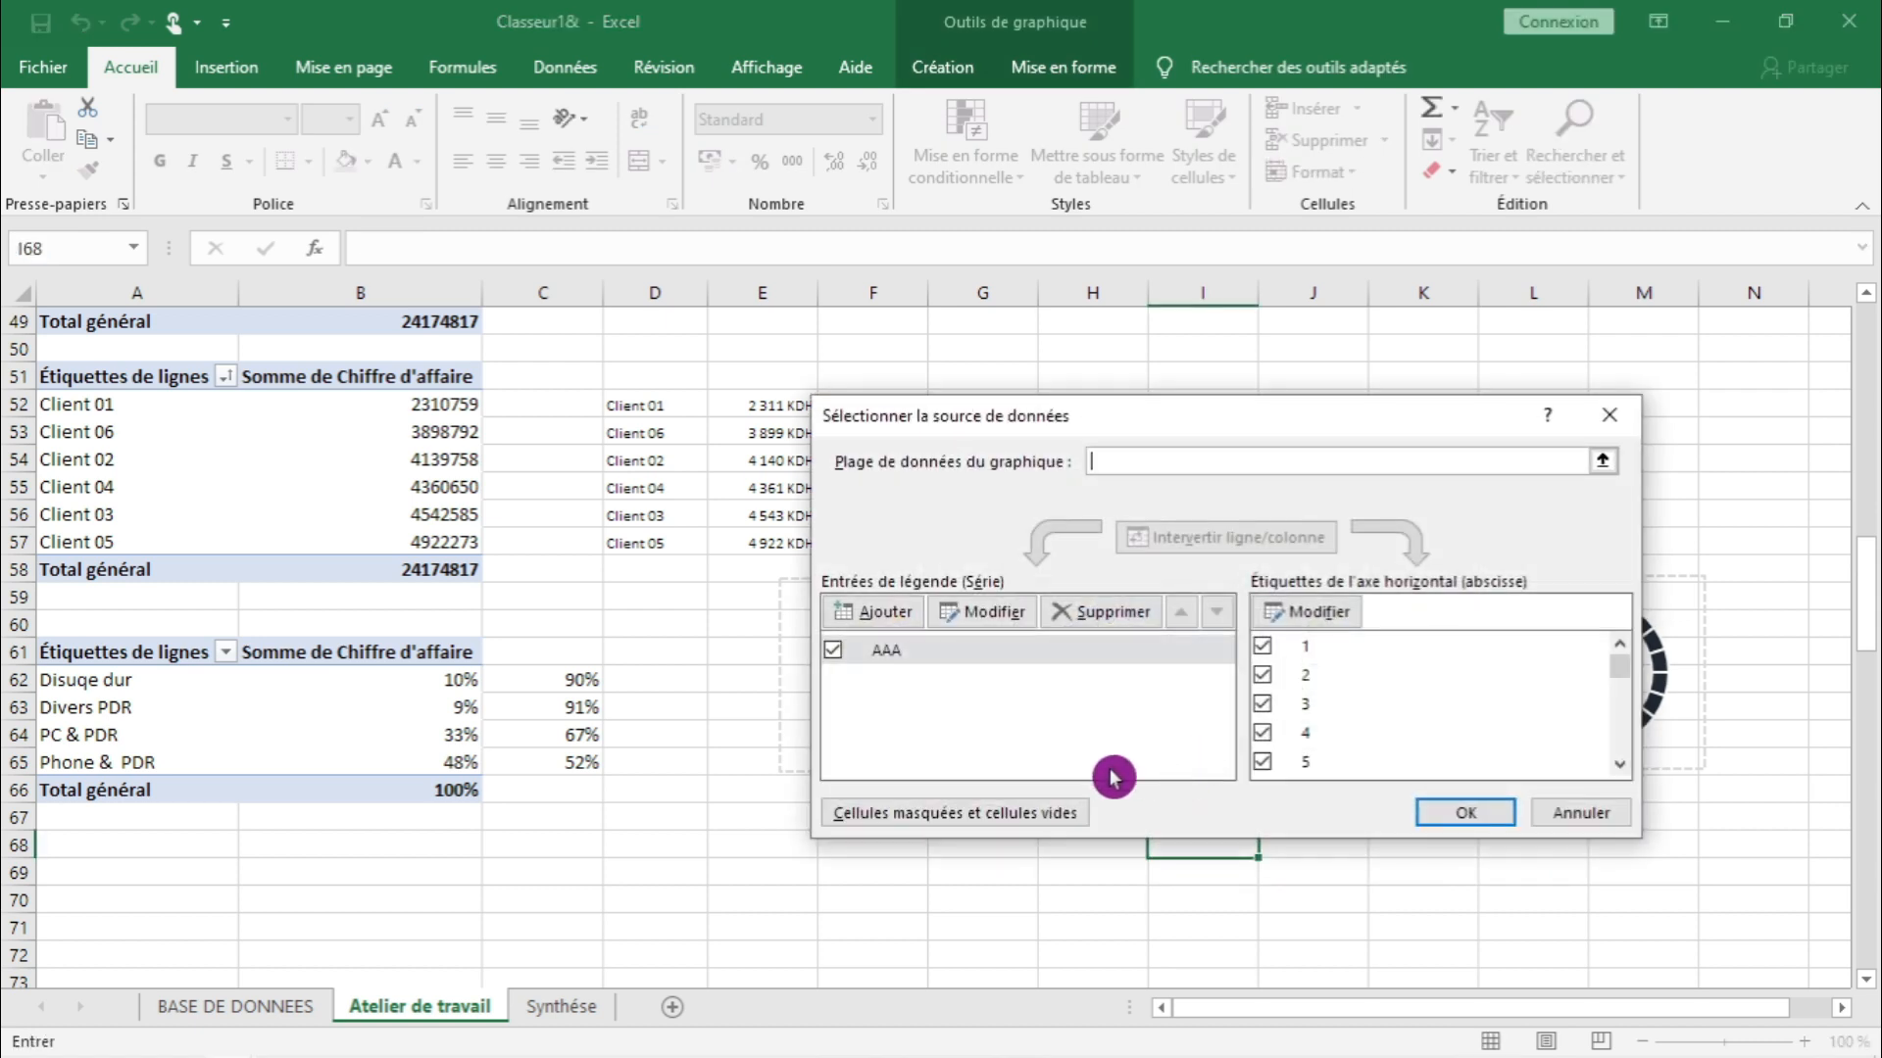
left_click(893, 612)
left_click(73, 707)
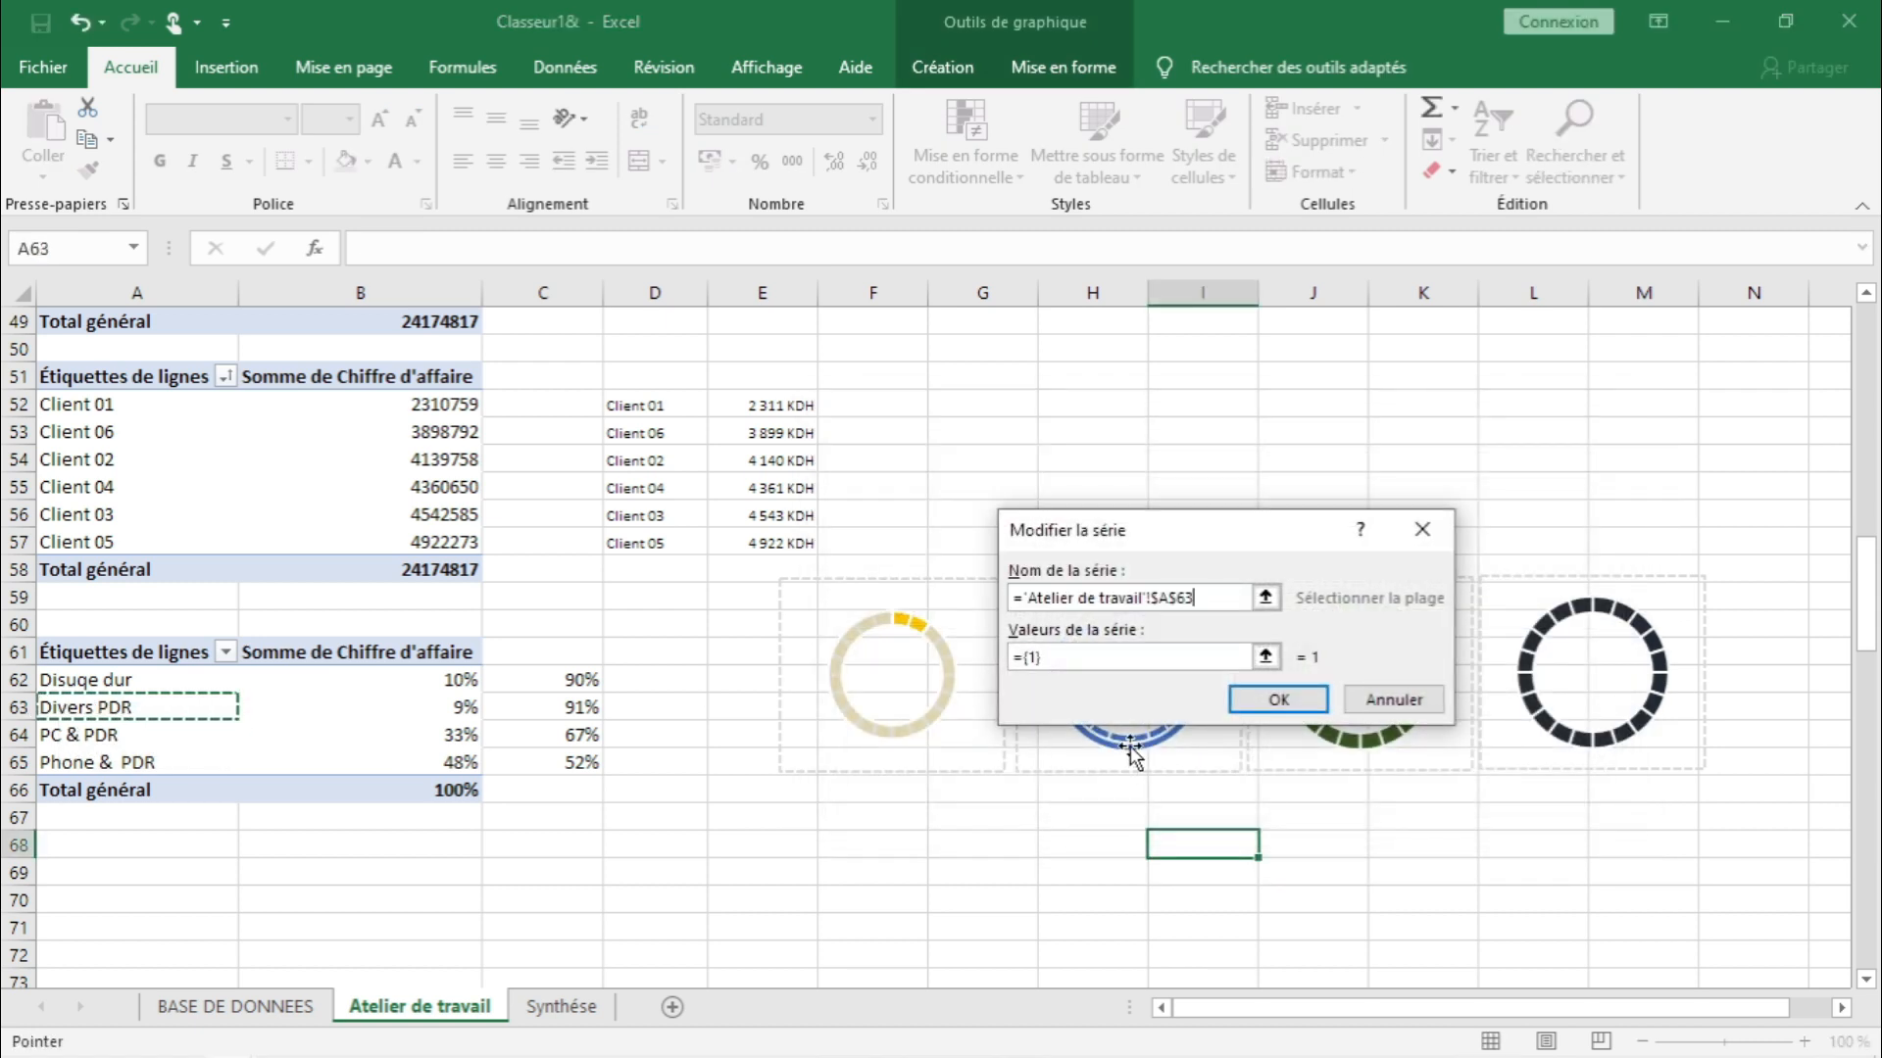
left_click(1266, 656)
left_click_drag(450, 703, 586, 707)
left_click(1429, 575)
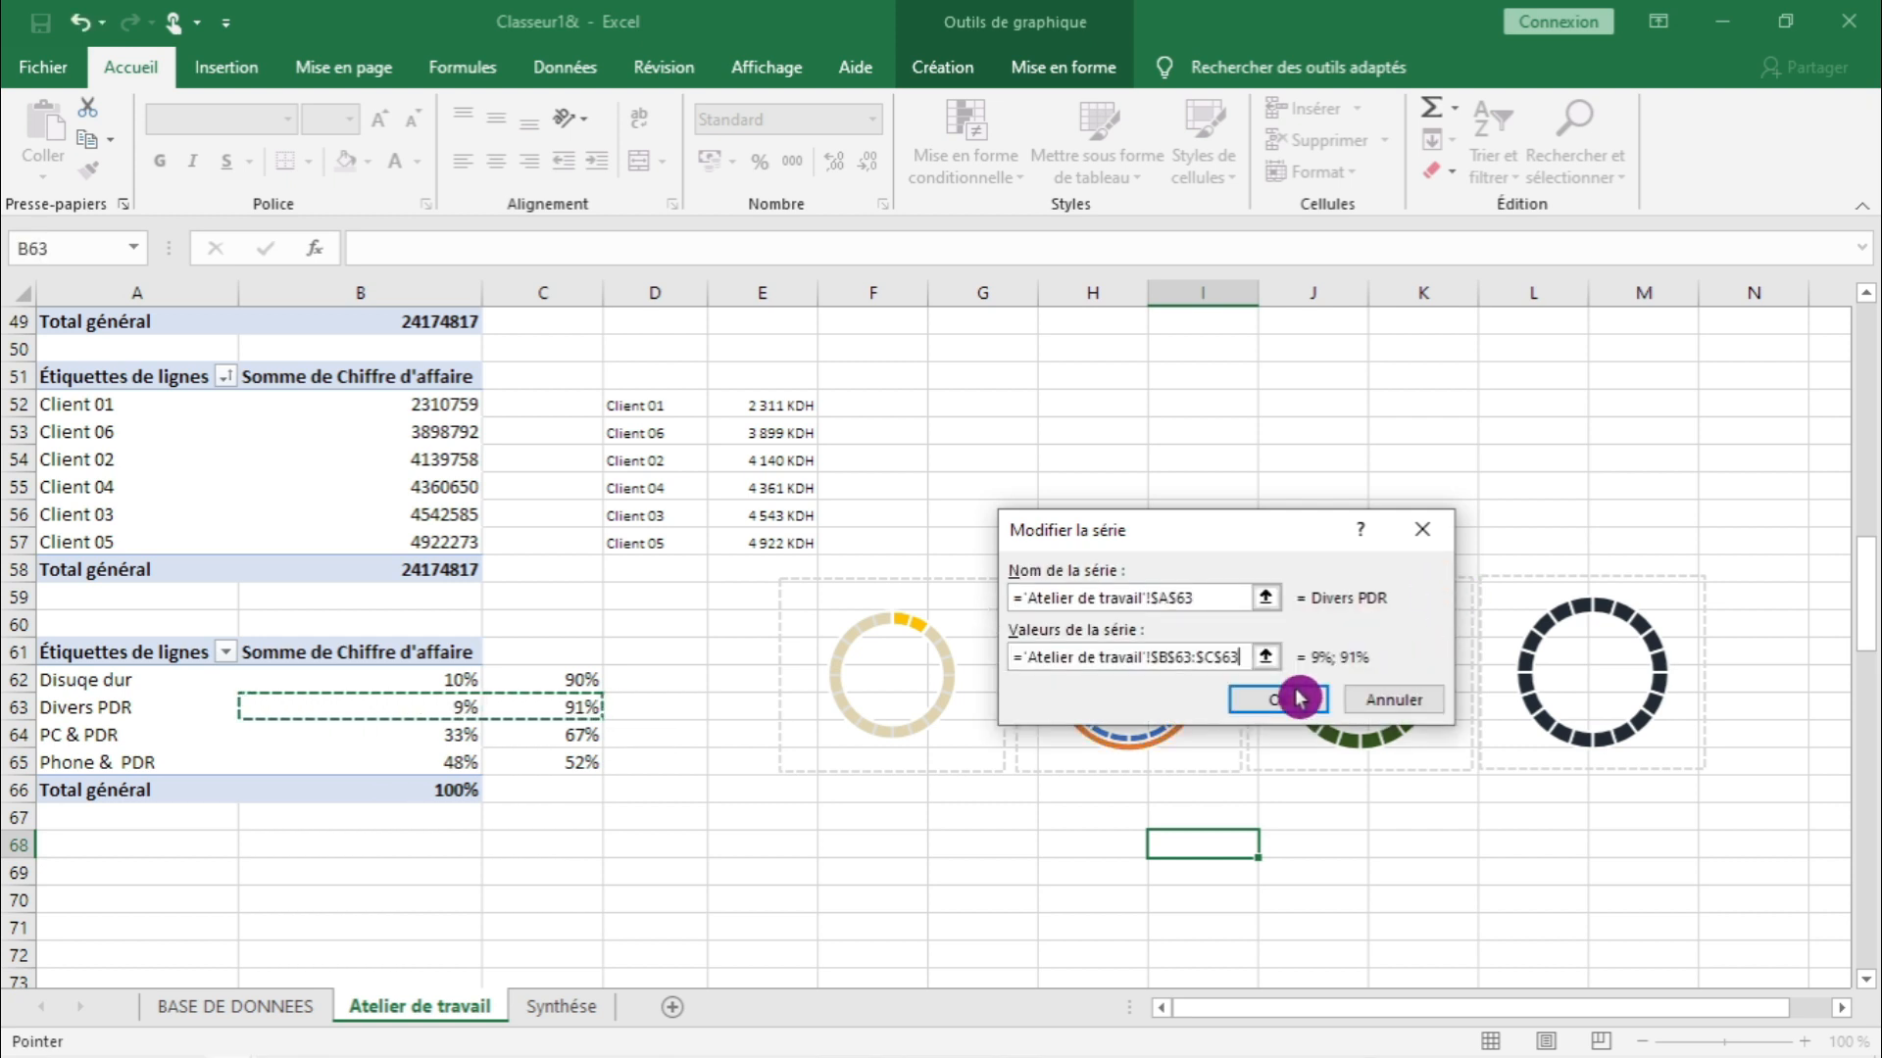
left_click(1299, 699)
left_click(1446, 813)
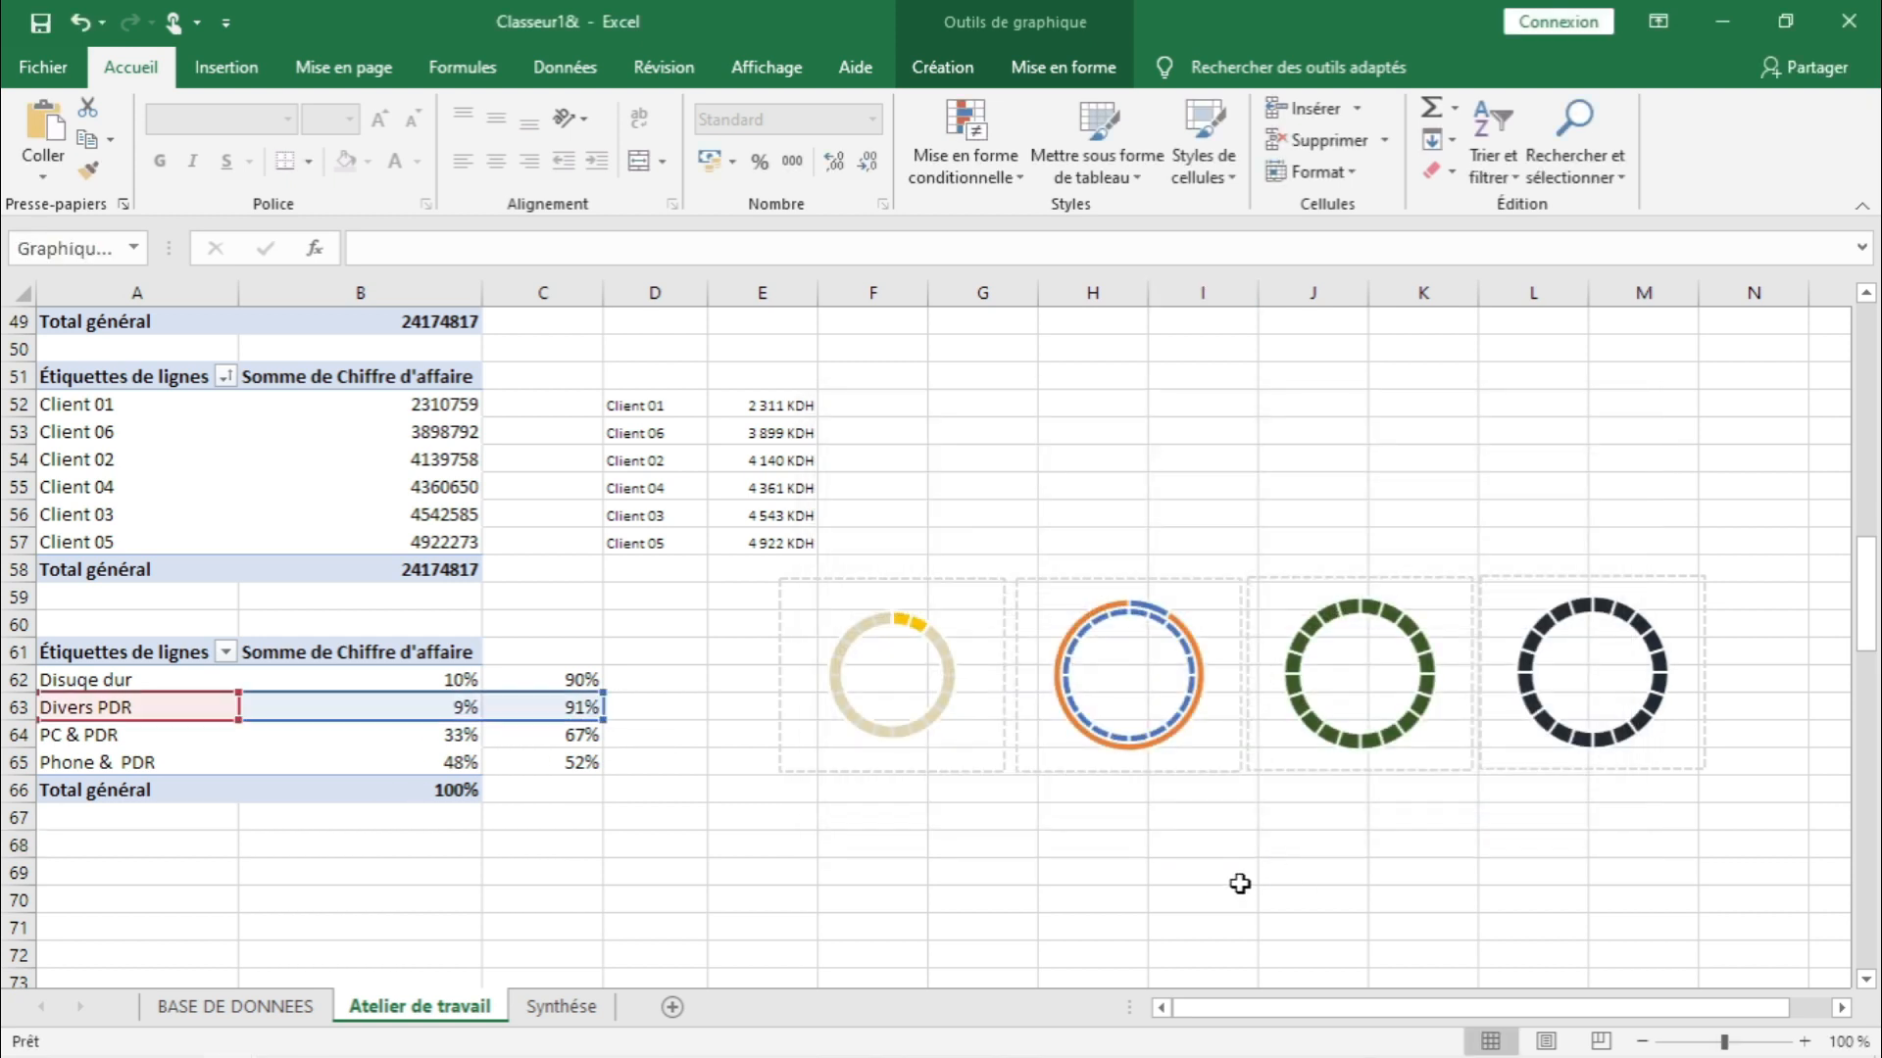
- Plot the Divers PDR series of the second doughnut on the secondary axis, keeping both series as Anneau
left_click(1240, 886)
left_click(1173, 737)
right_click(1173, 726)
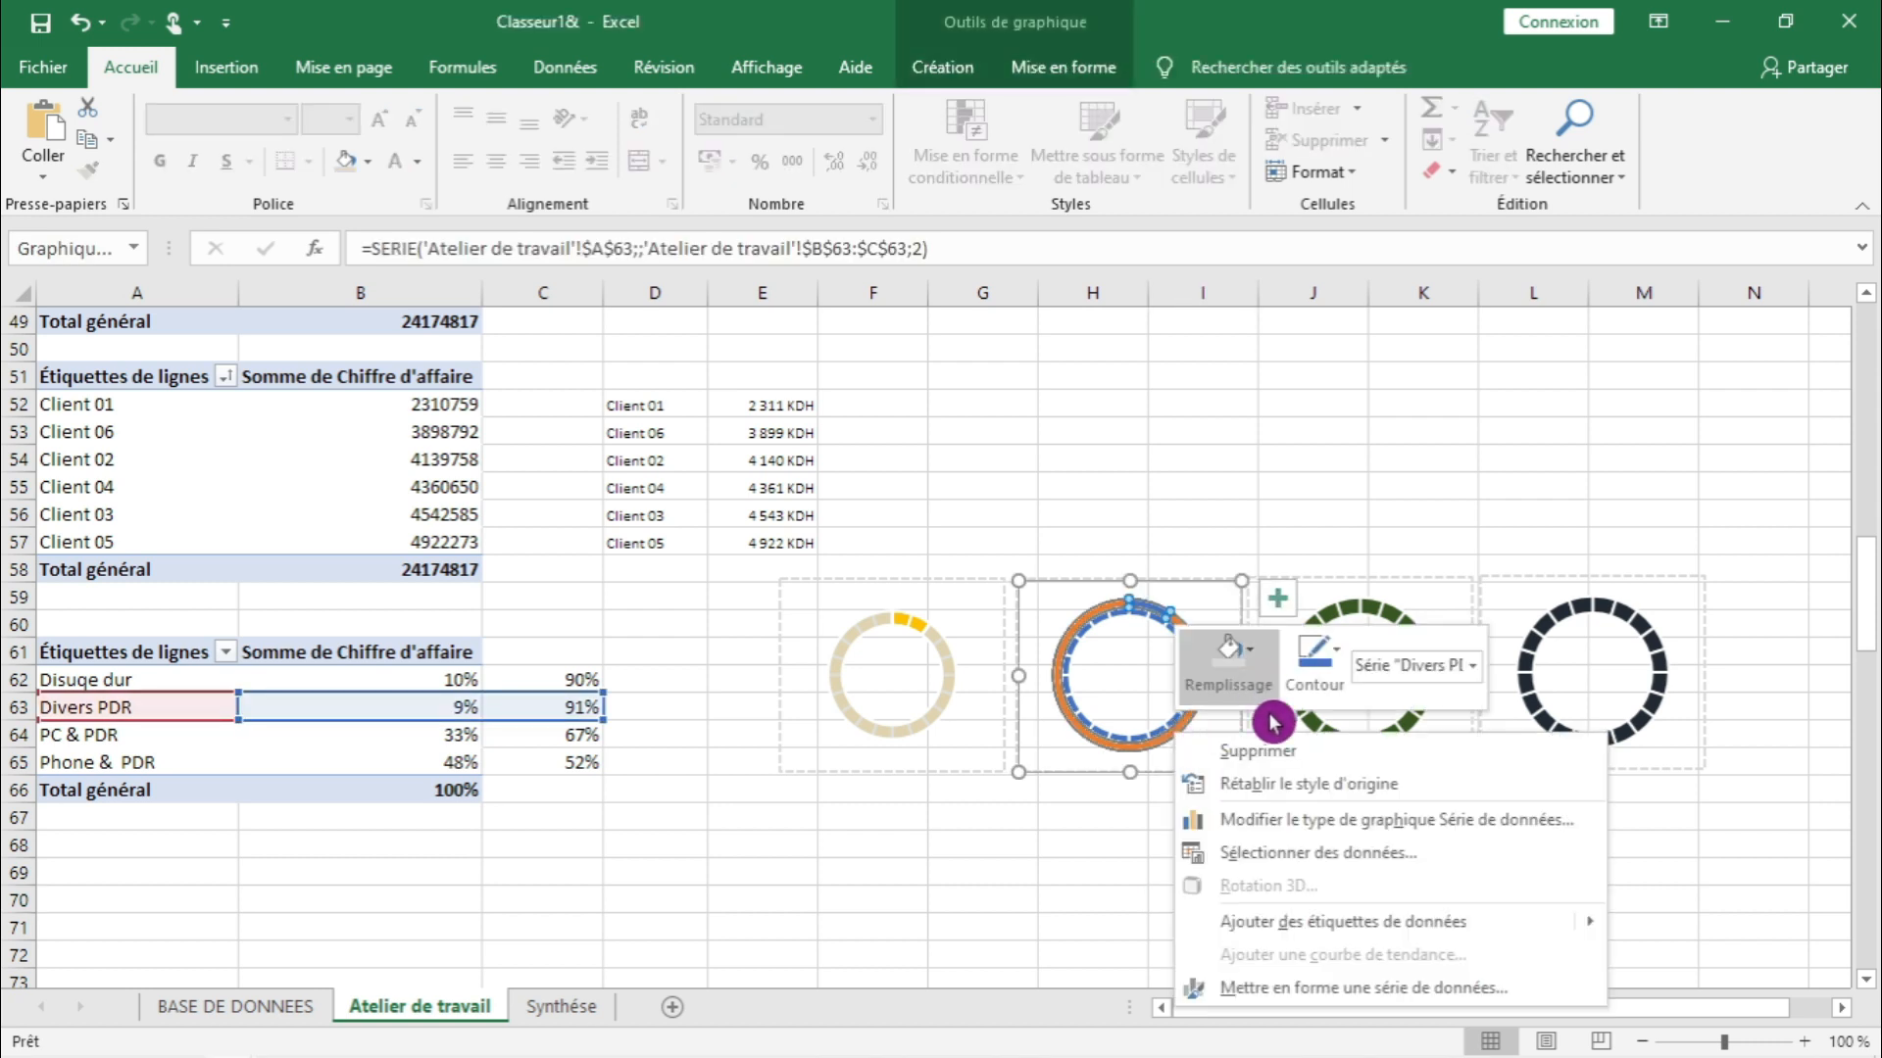
left_click(1274, 820)
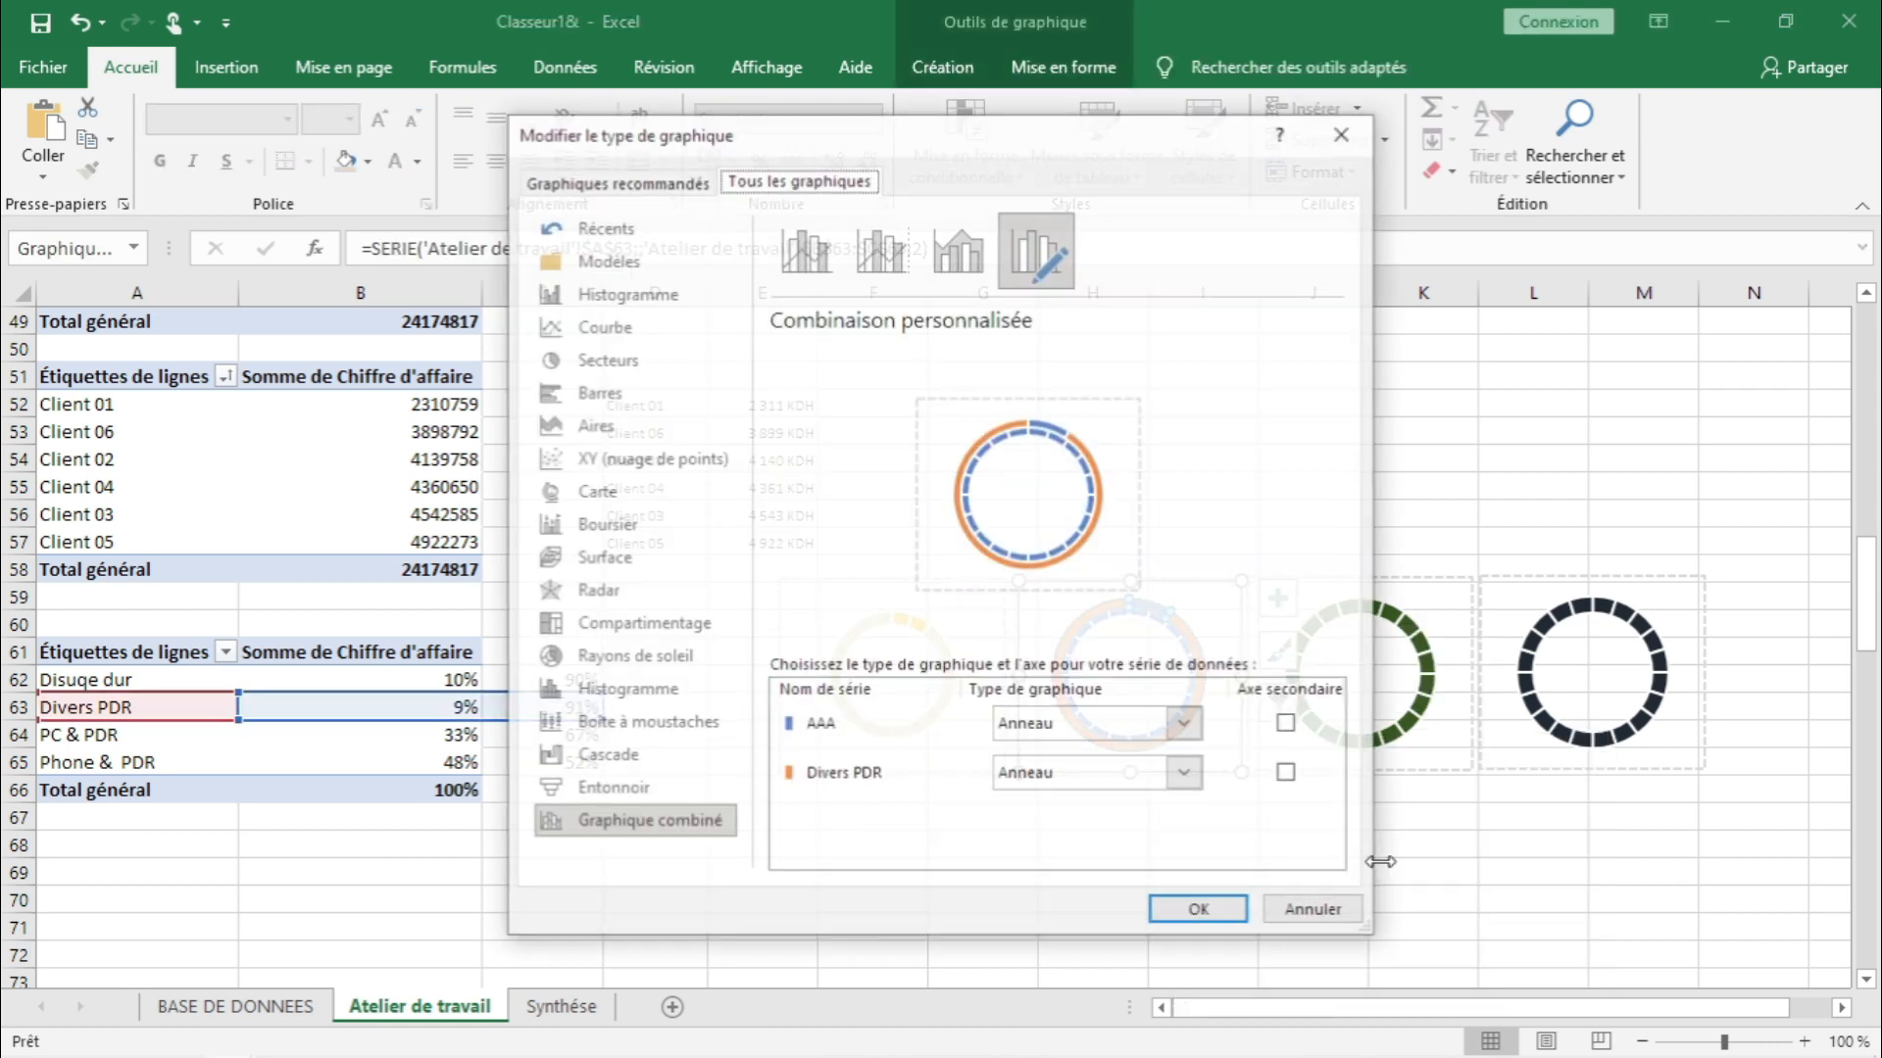
left_click(1286, 773)
left_click(1213, 921)
left_click(1325, 916)
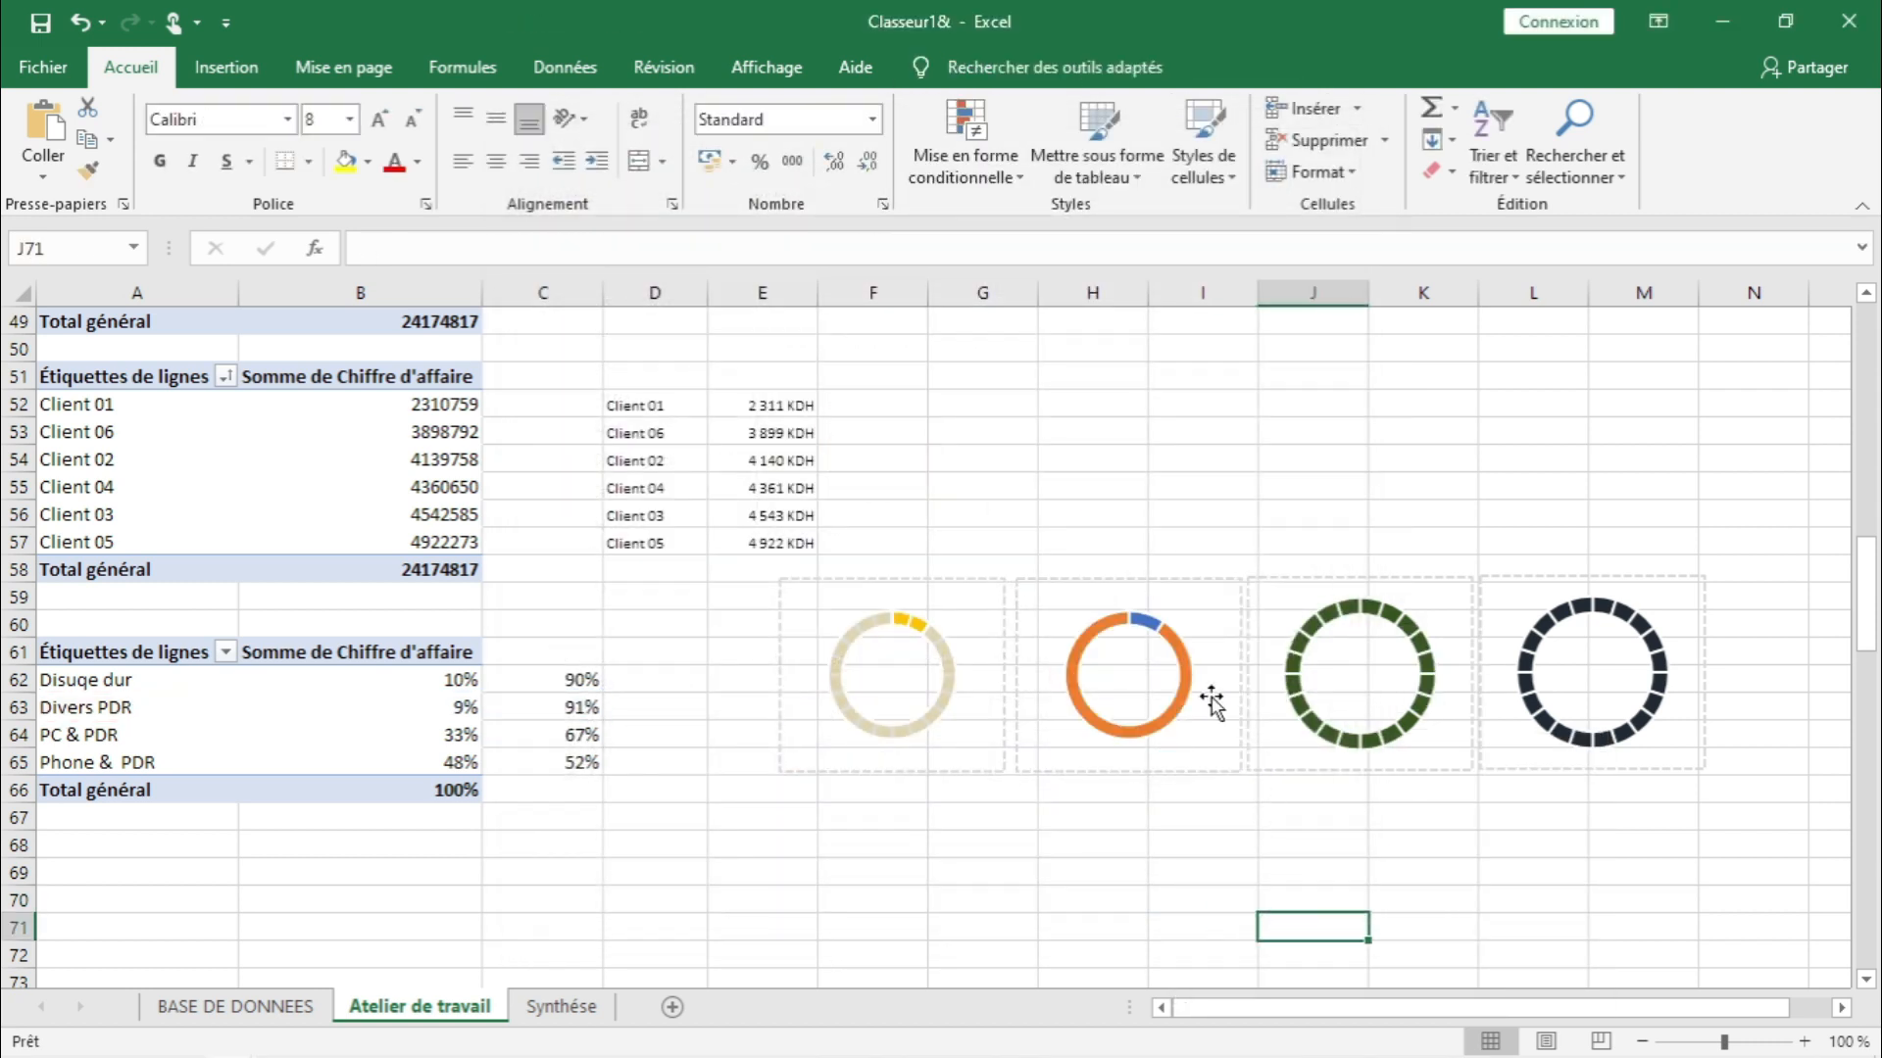
- Remove the fill from the 9% slice of the Divers PDR series in the second doughnut
left_click(1144, 620)
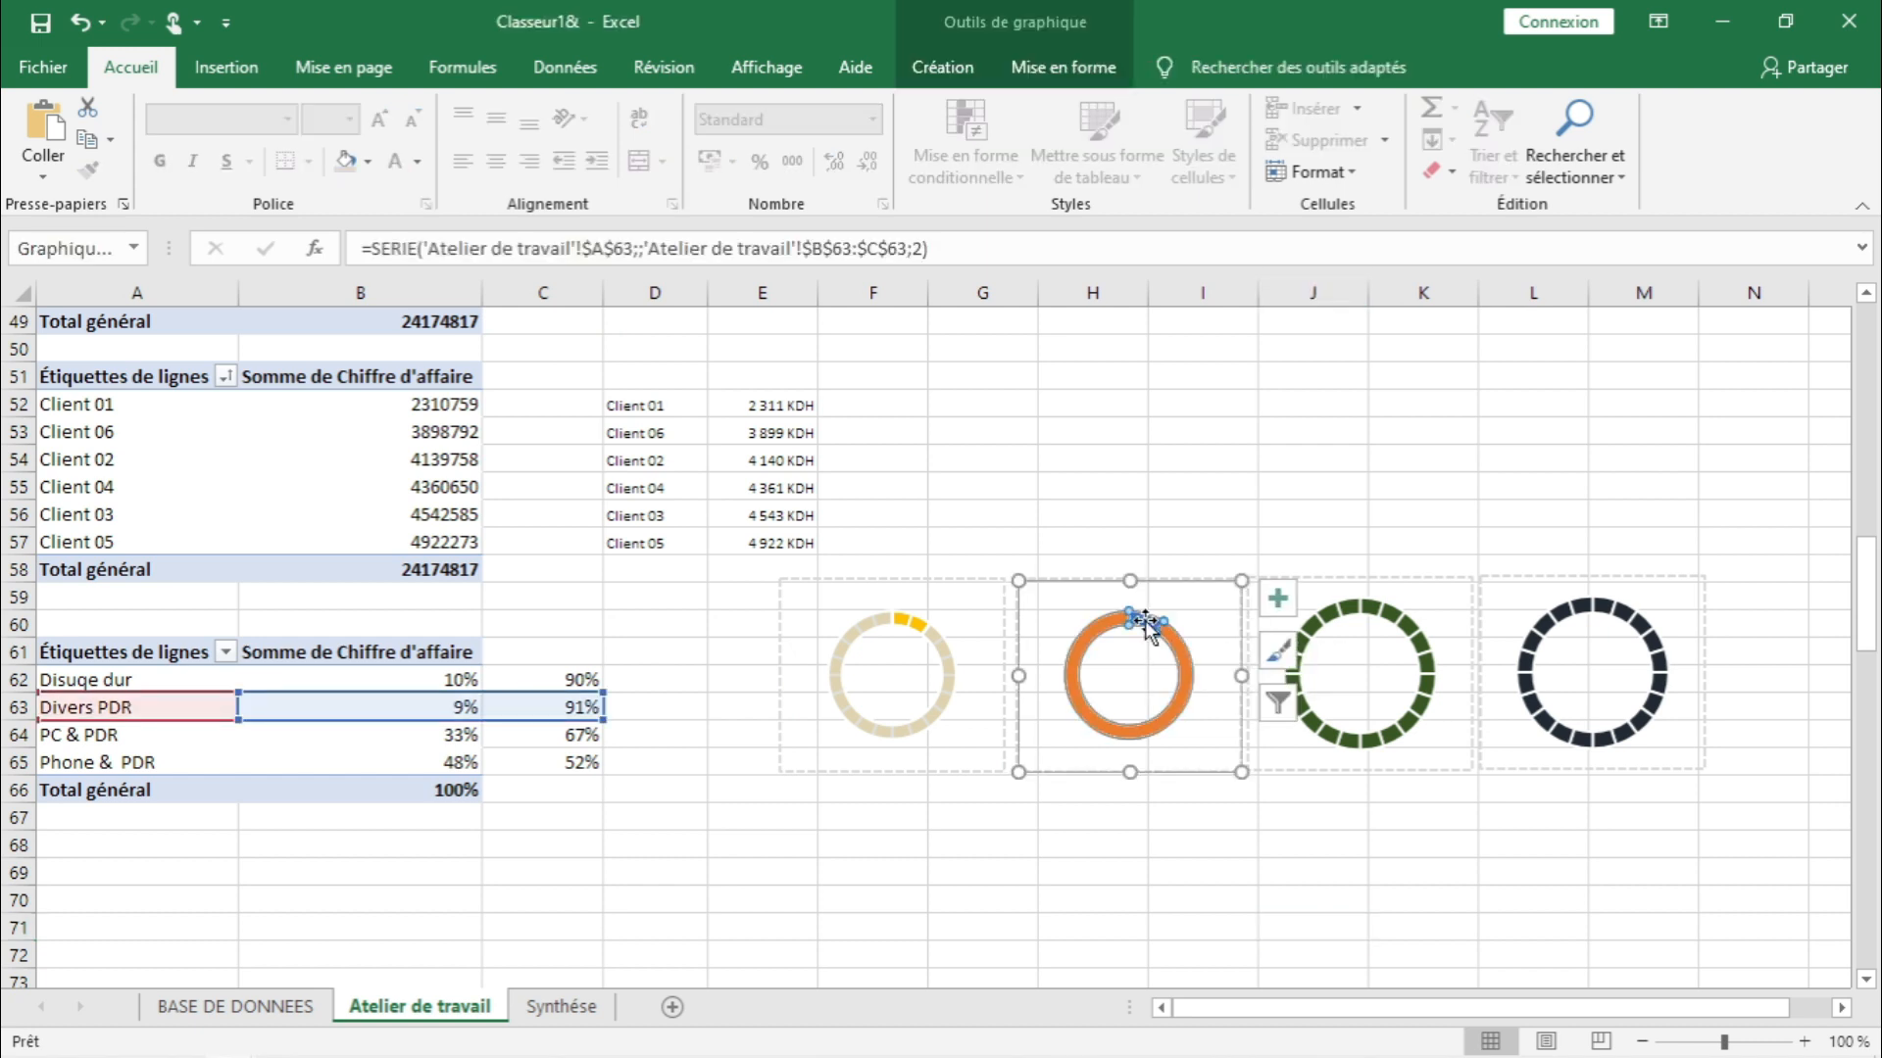
left_click(1144, 621)
right_click(1146, 628)
left_click(1201, 549)
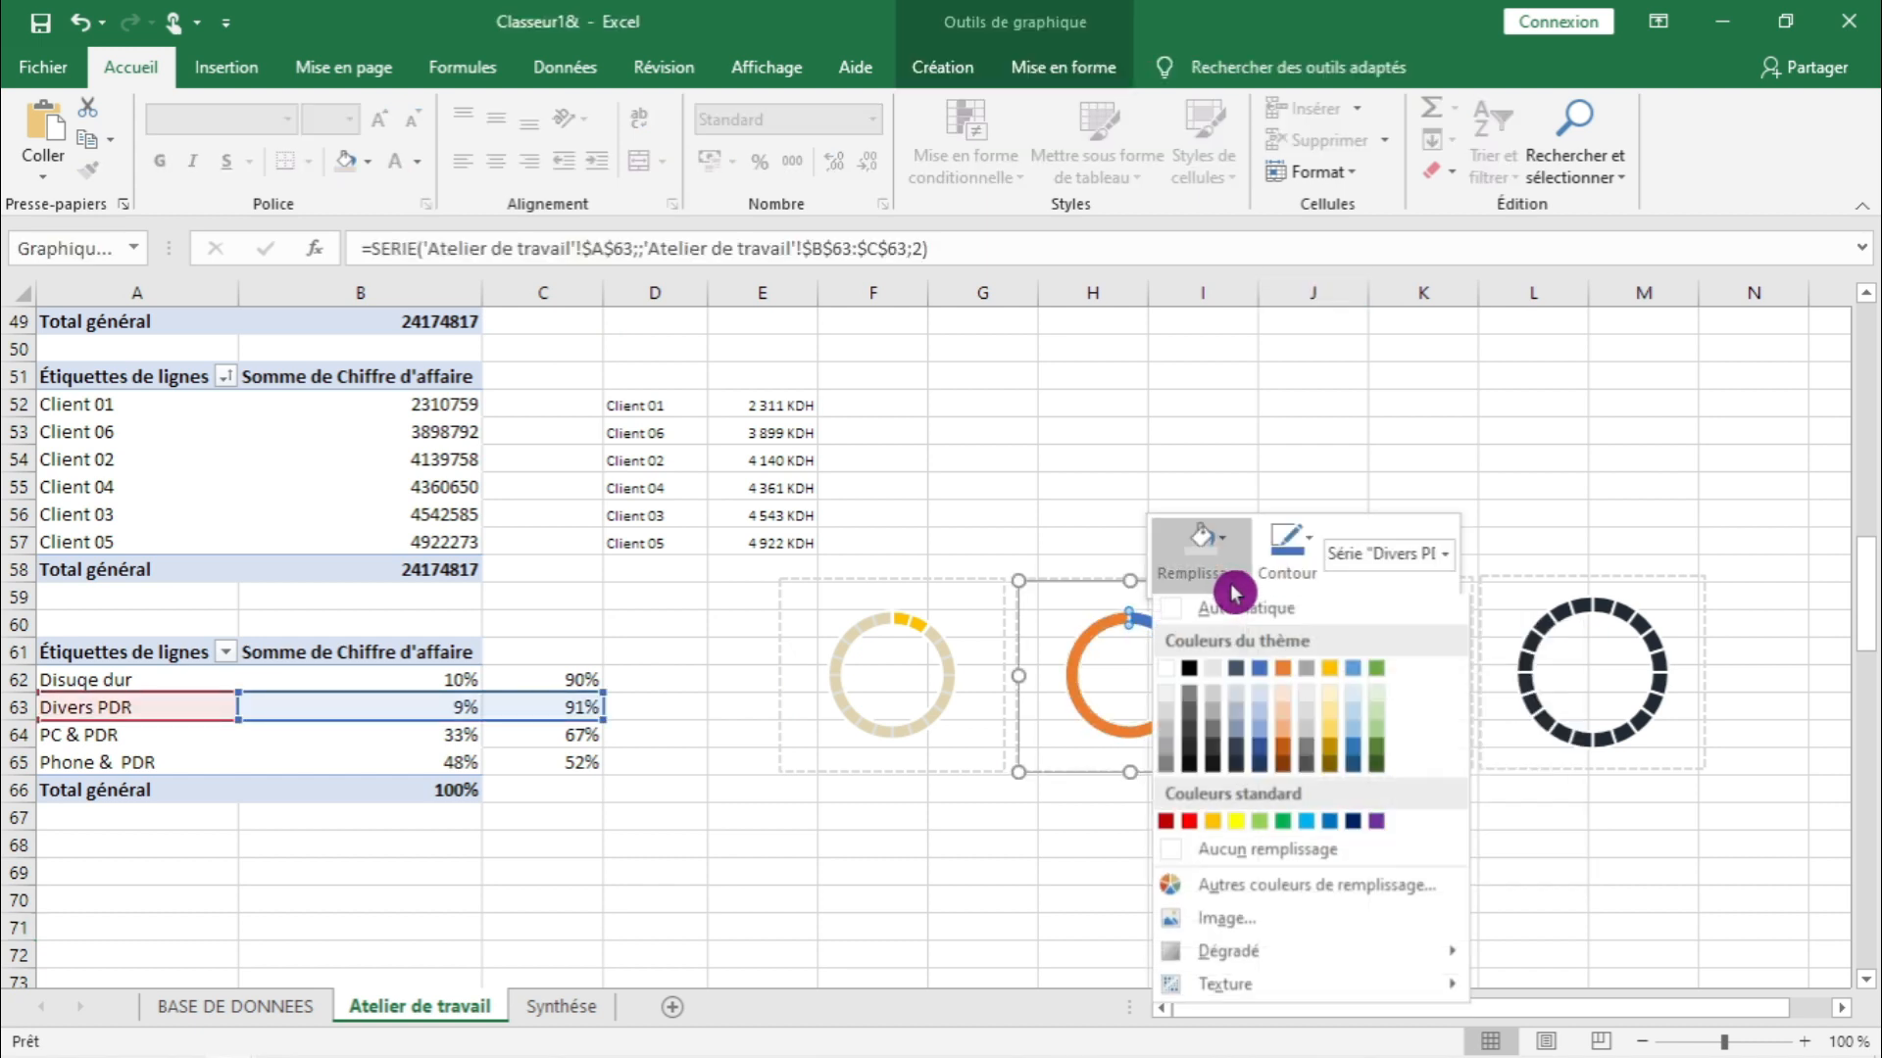
left_click(1242, 851)
left_click(1391, 899)
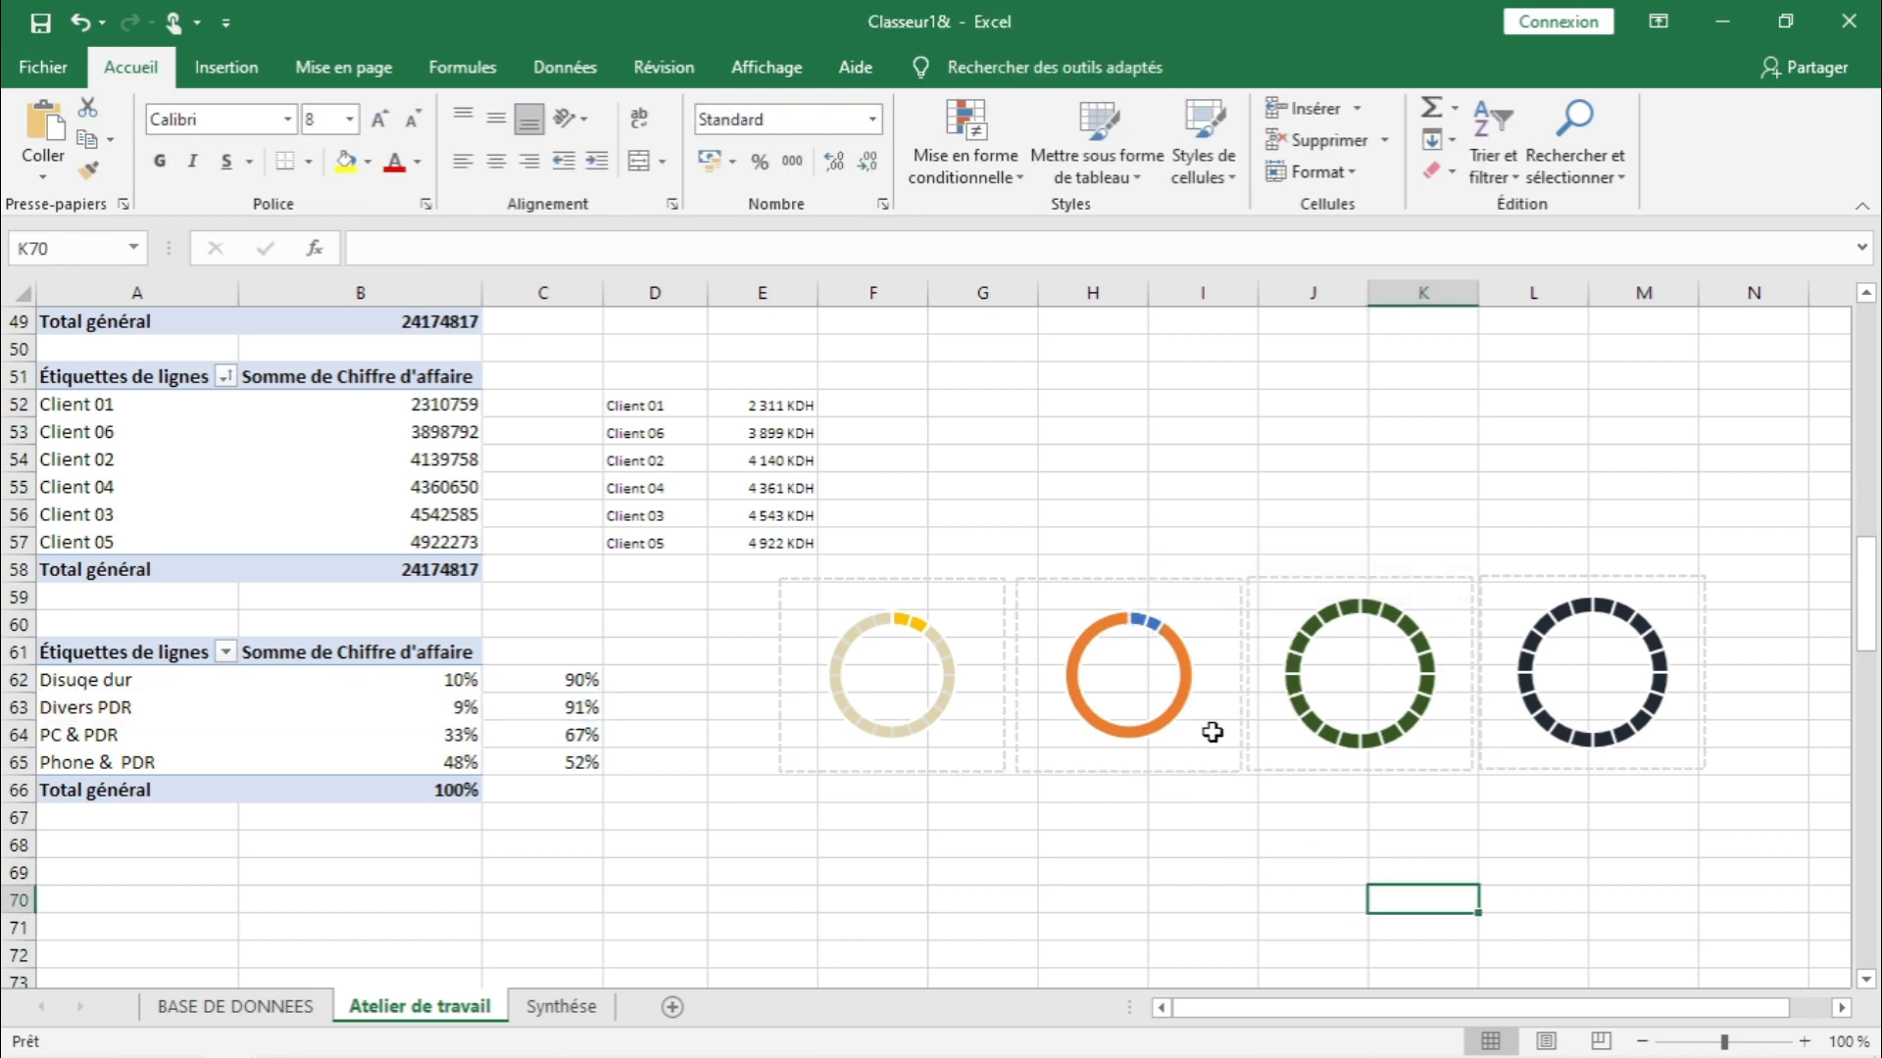
- Fill the 91% slice of the second doughnut's Divers PDR series with a light grey theme shade
left_click(1184, 656)
left_click(1184, 656)
right_click(1184, 657)
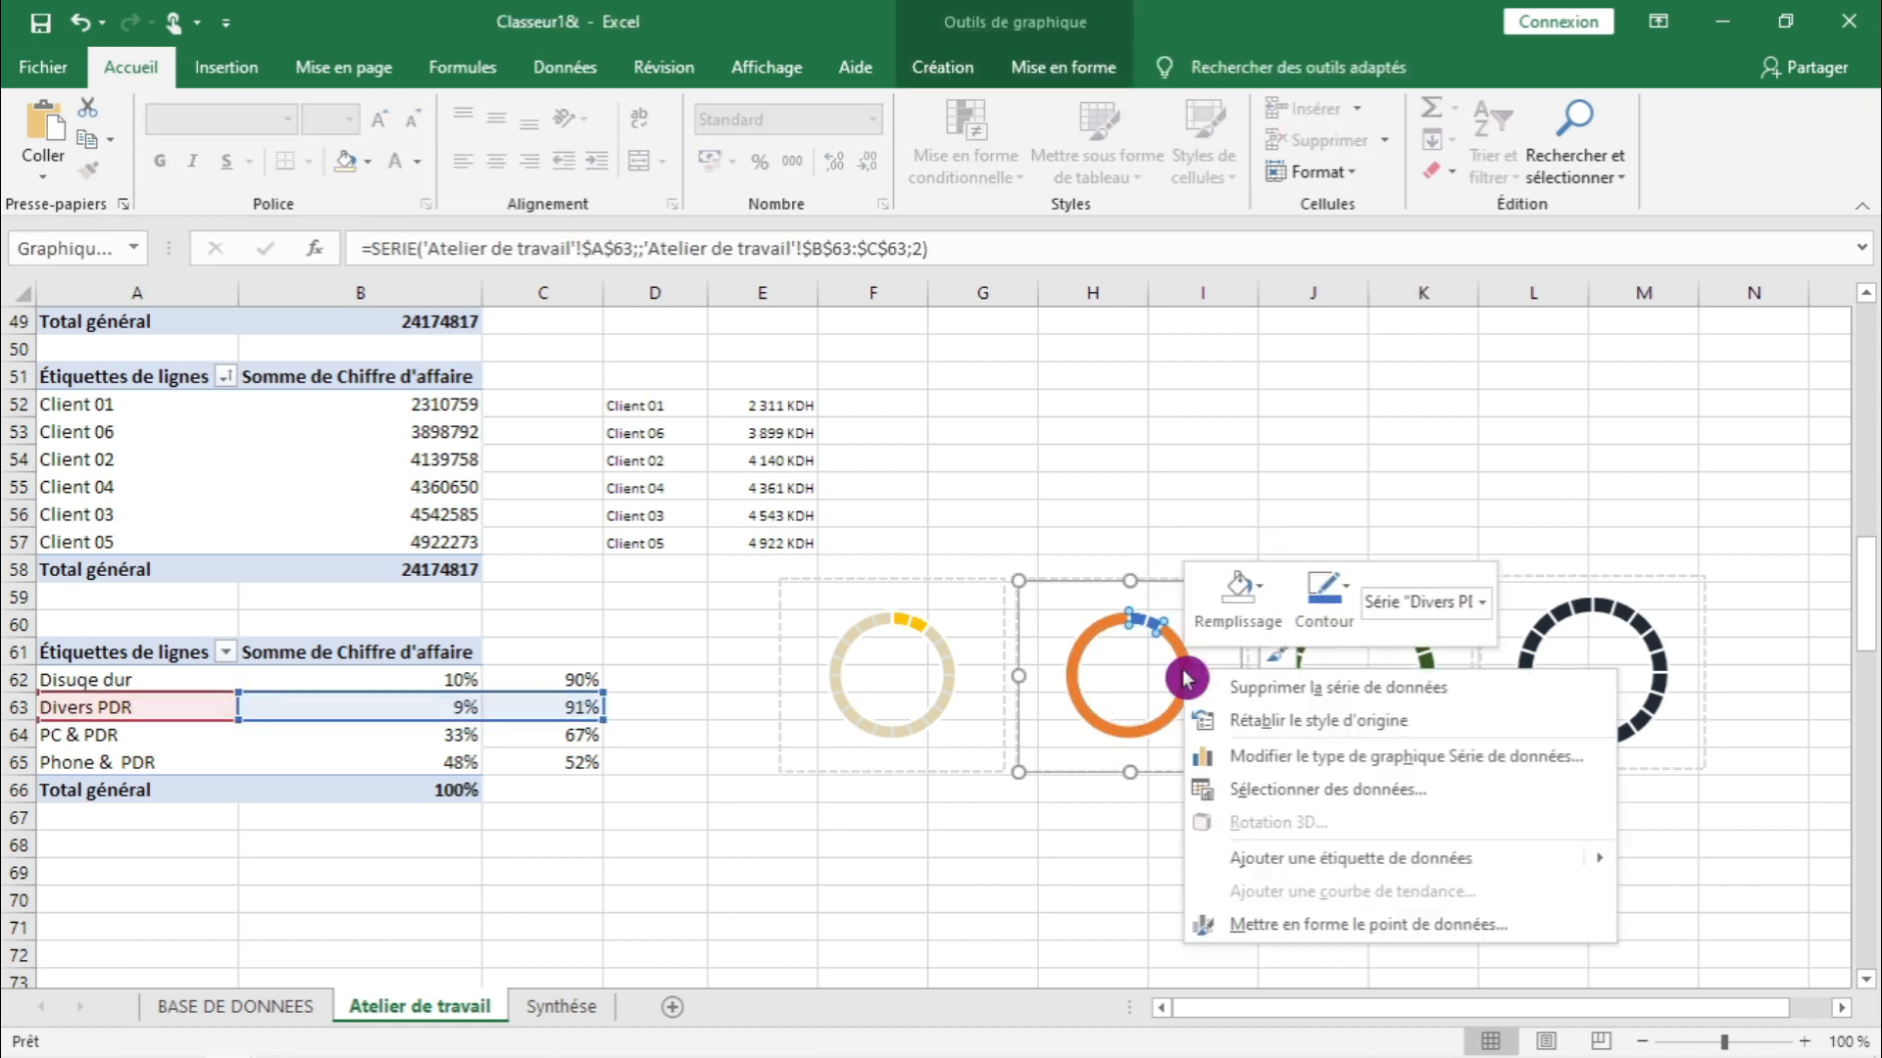
left_click(1208, 627)
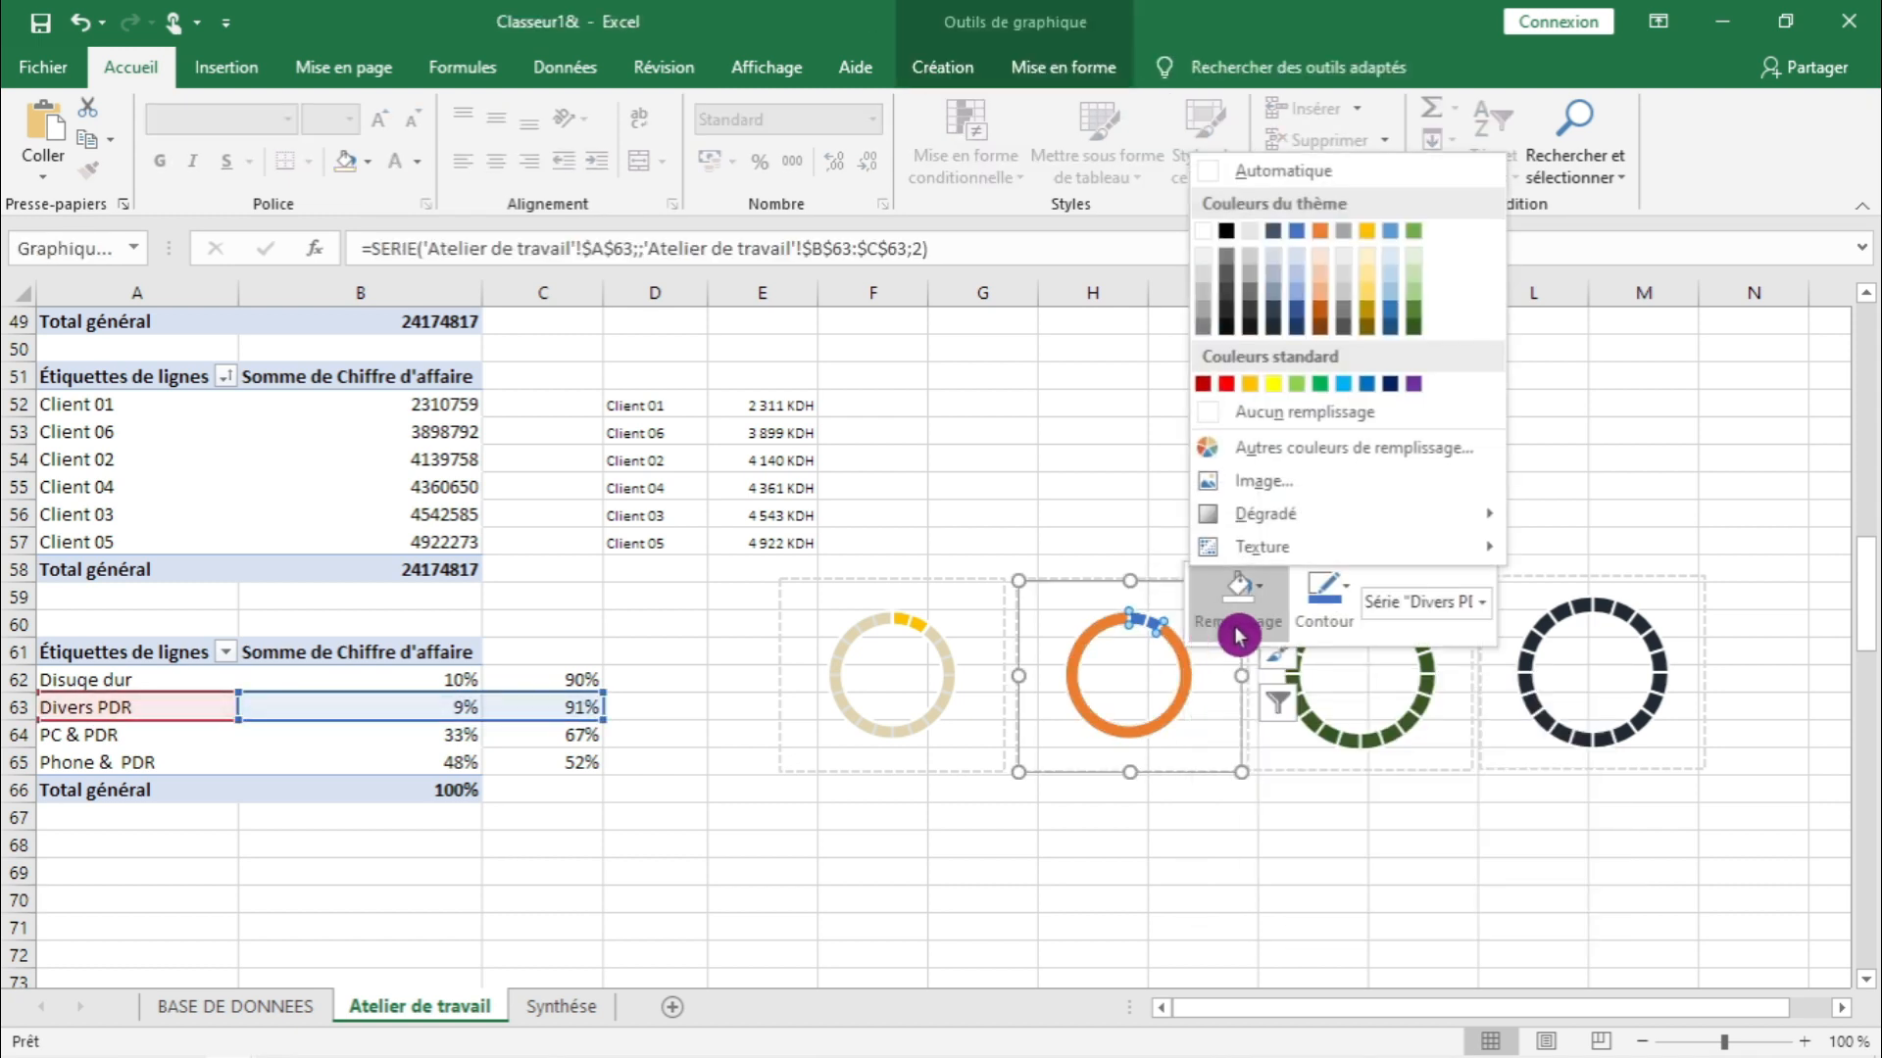
left_click(1208, 275)
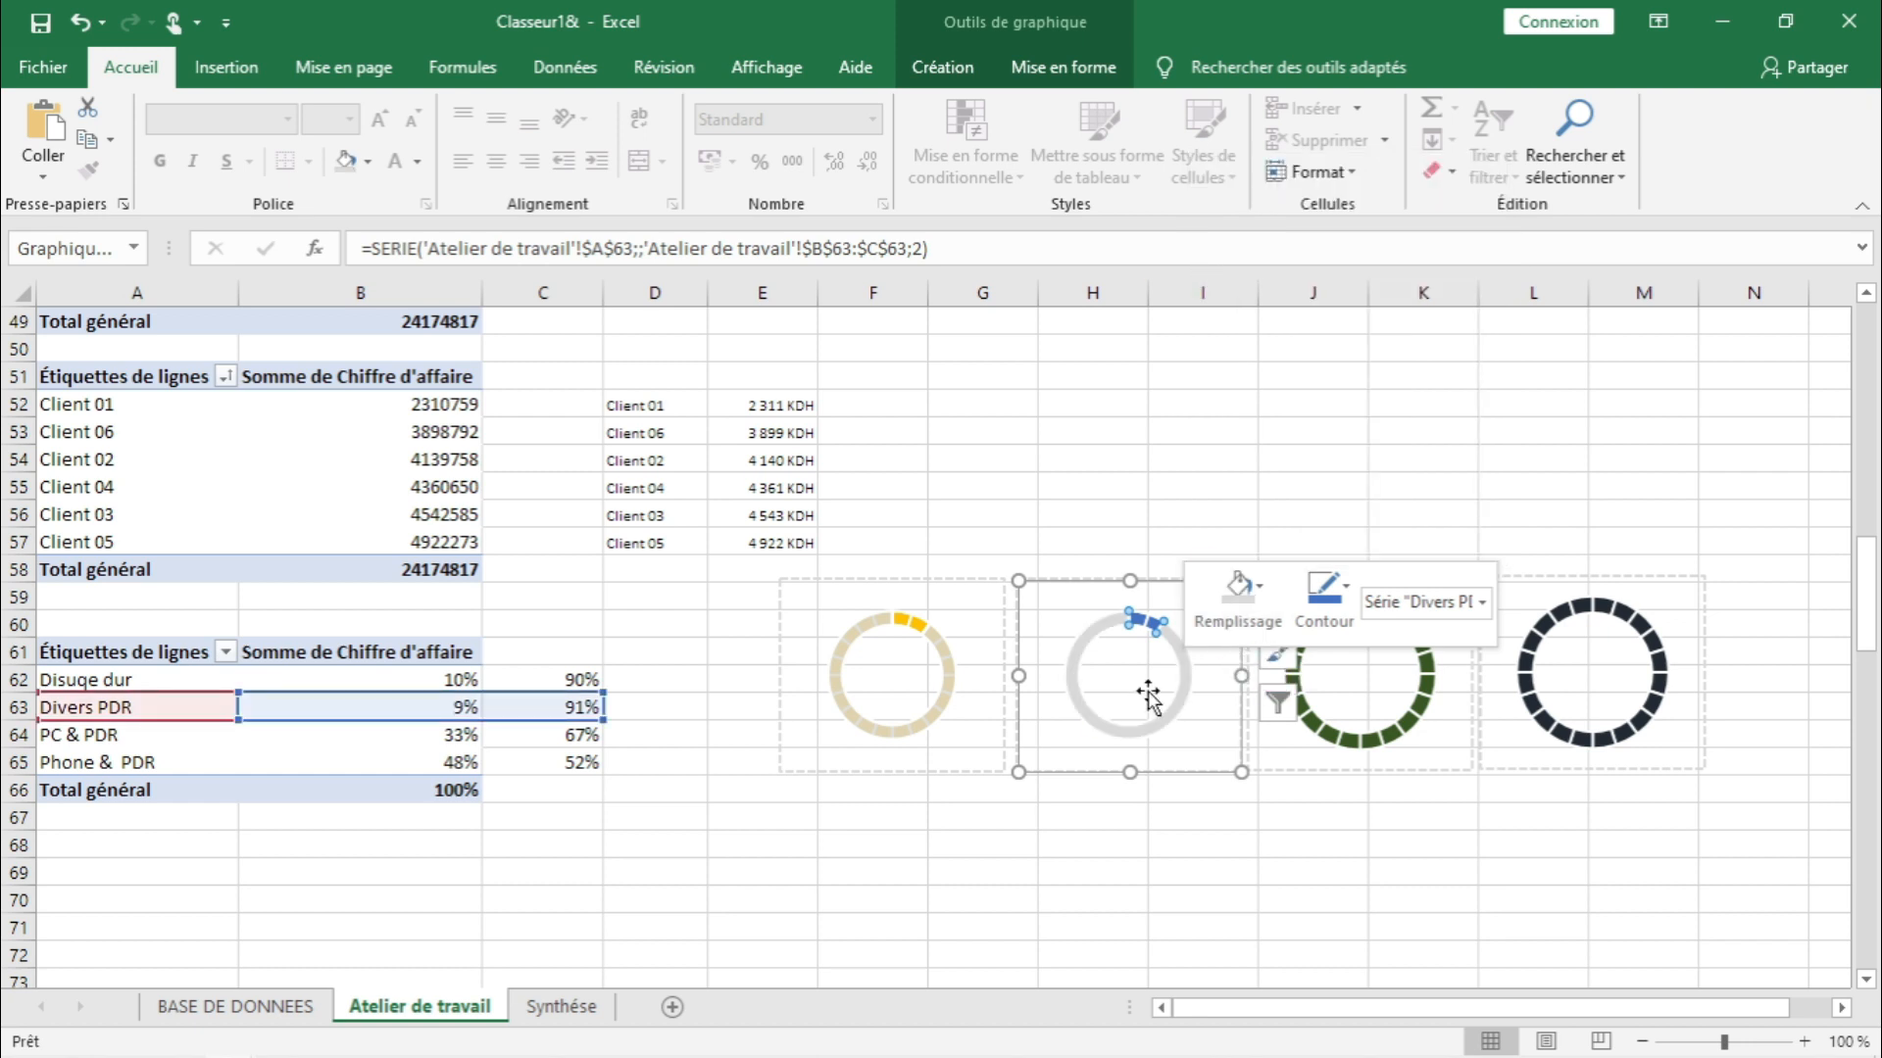
- Set the fill transparency of the second doughnut's light grey 91% slice to 19% and close the formatting options
right_click(1181, 708)
left_click(1259, 956)
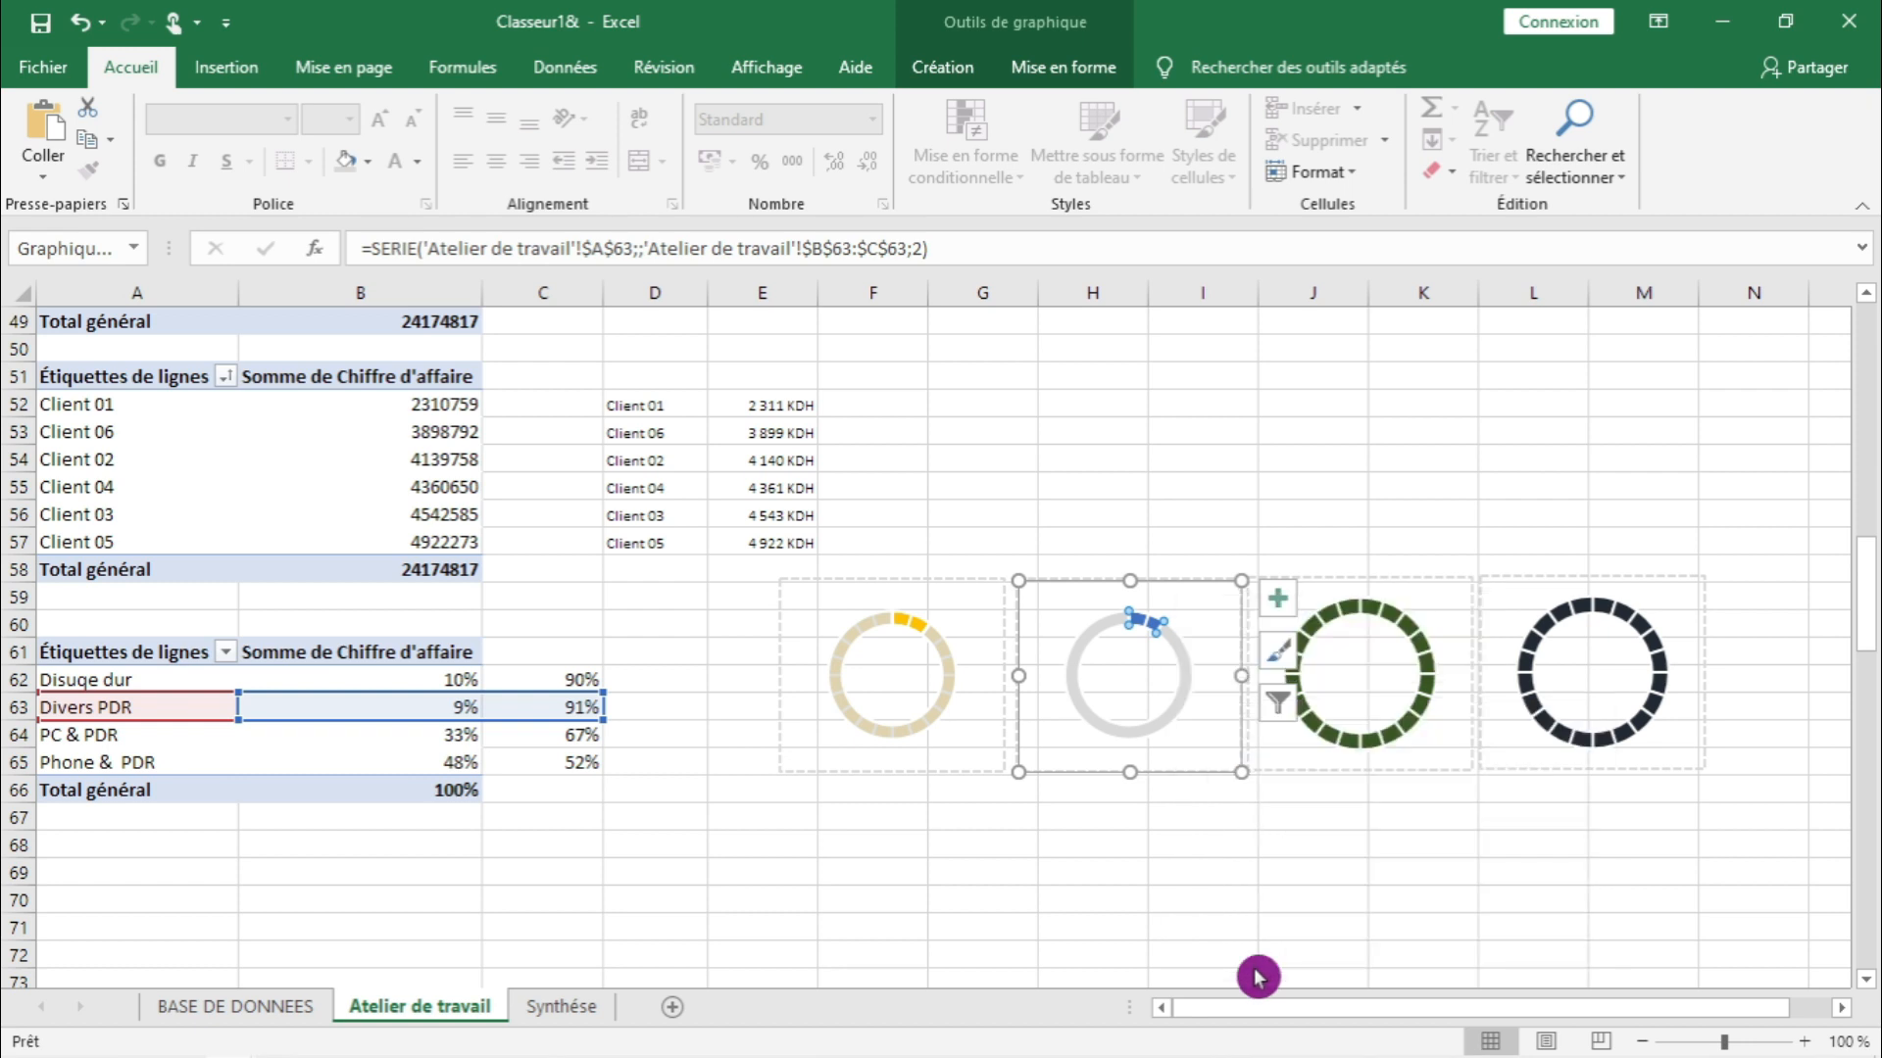
left_click(1342, 385)
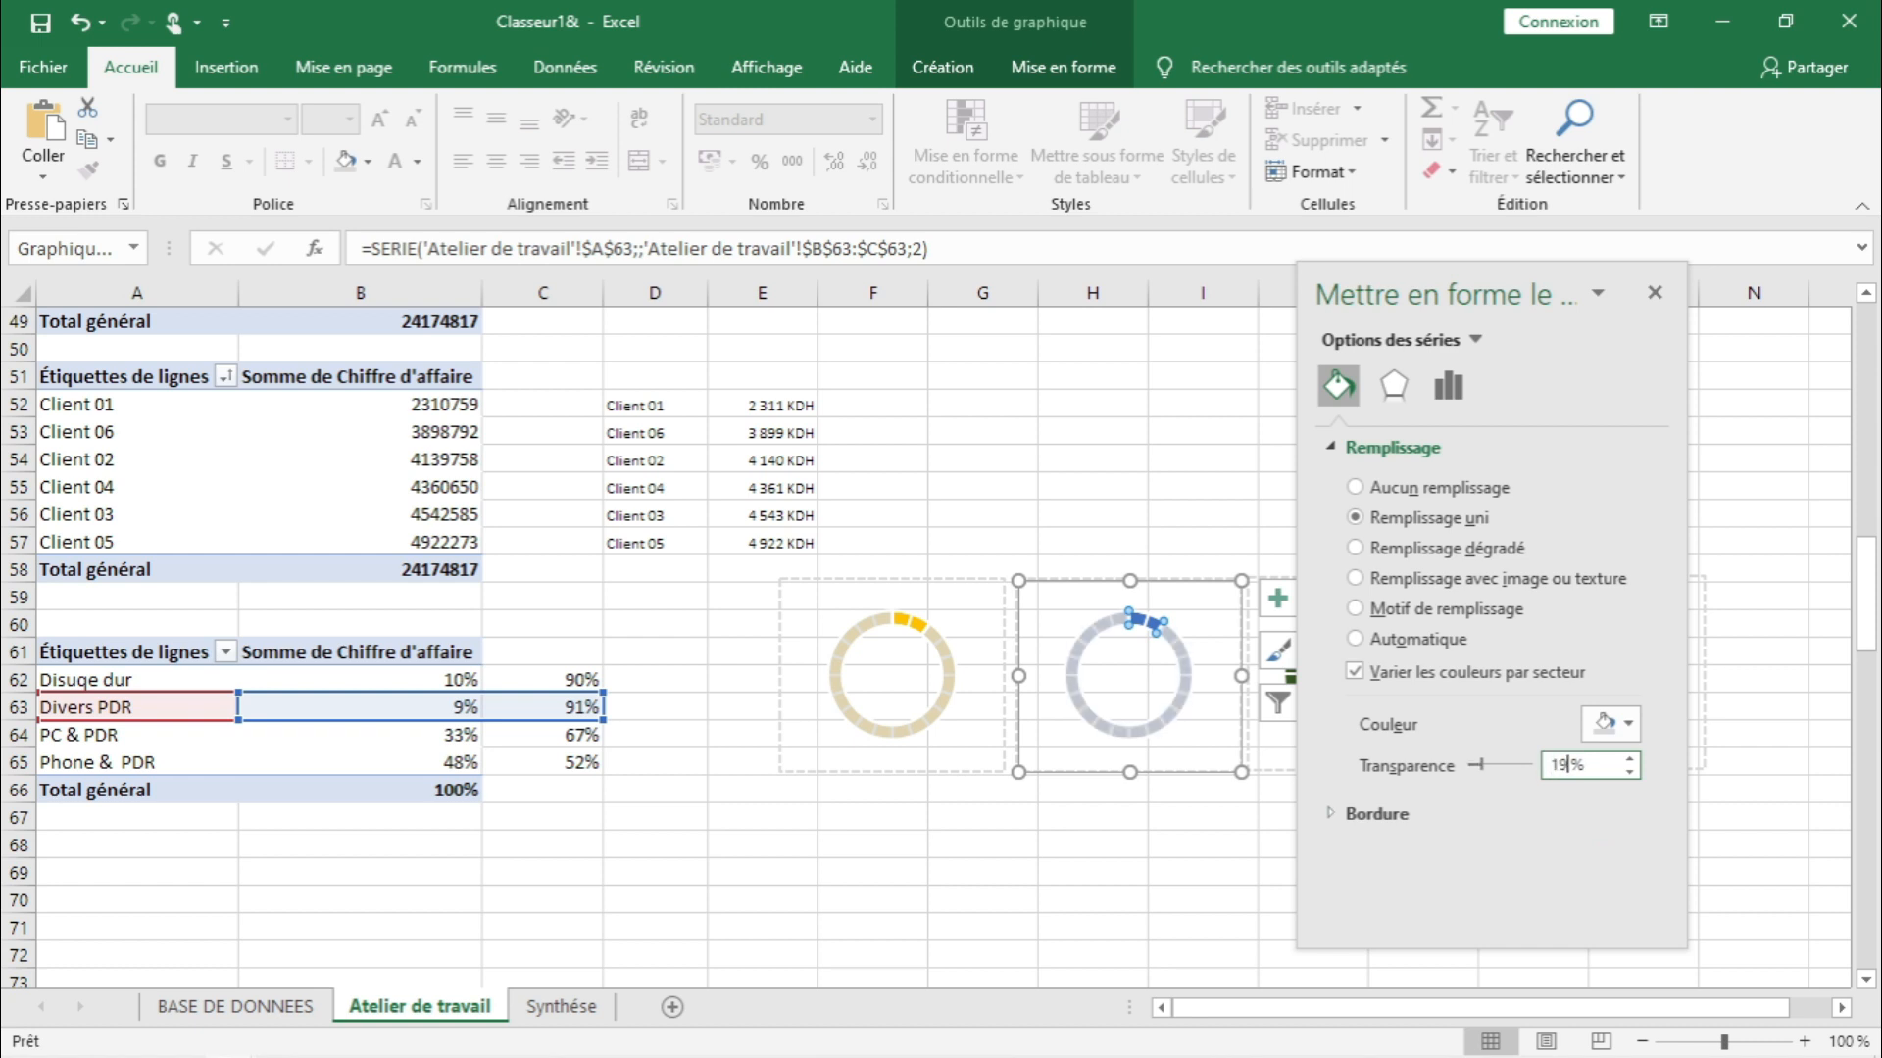
left_click(1126, 875)
left_click(1654, 292)
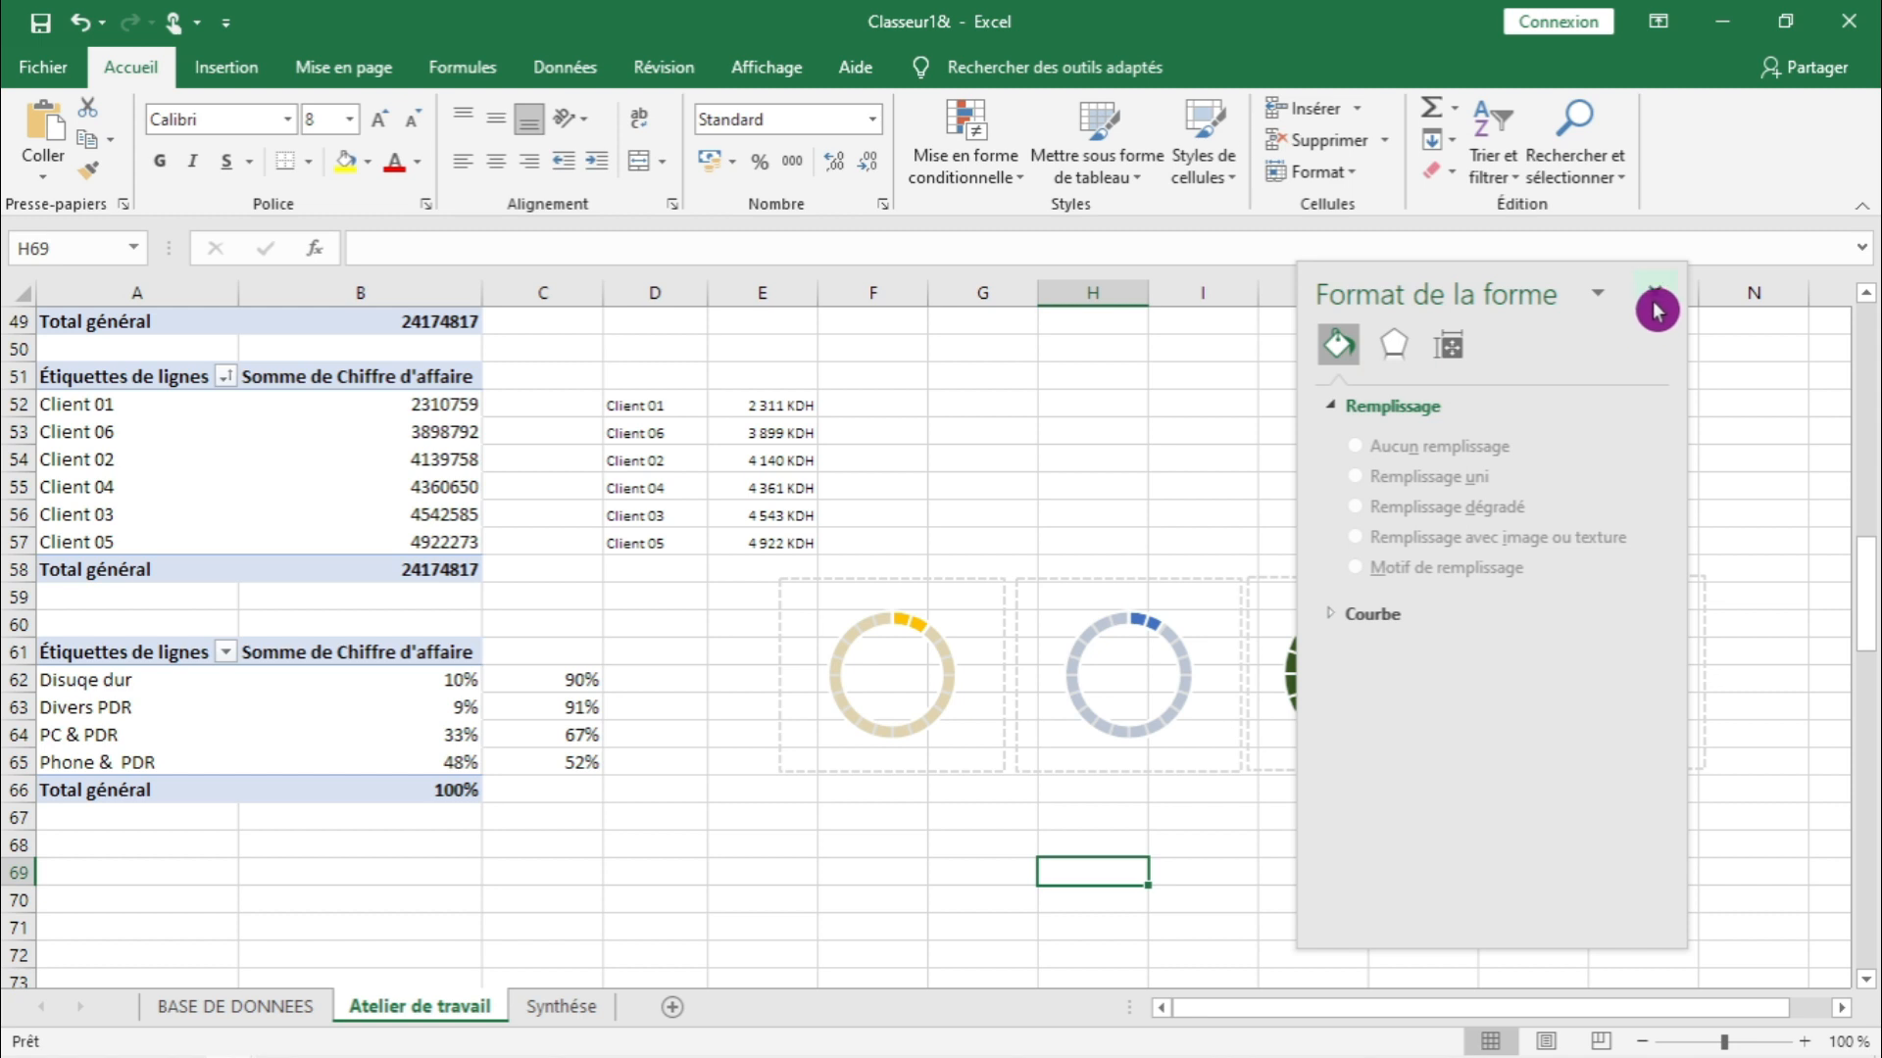
- Add a series to the third doughnut, named from the PC & PDR cell A64 with values from B64:C64
left_click(1431, 897)
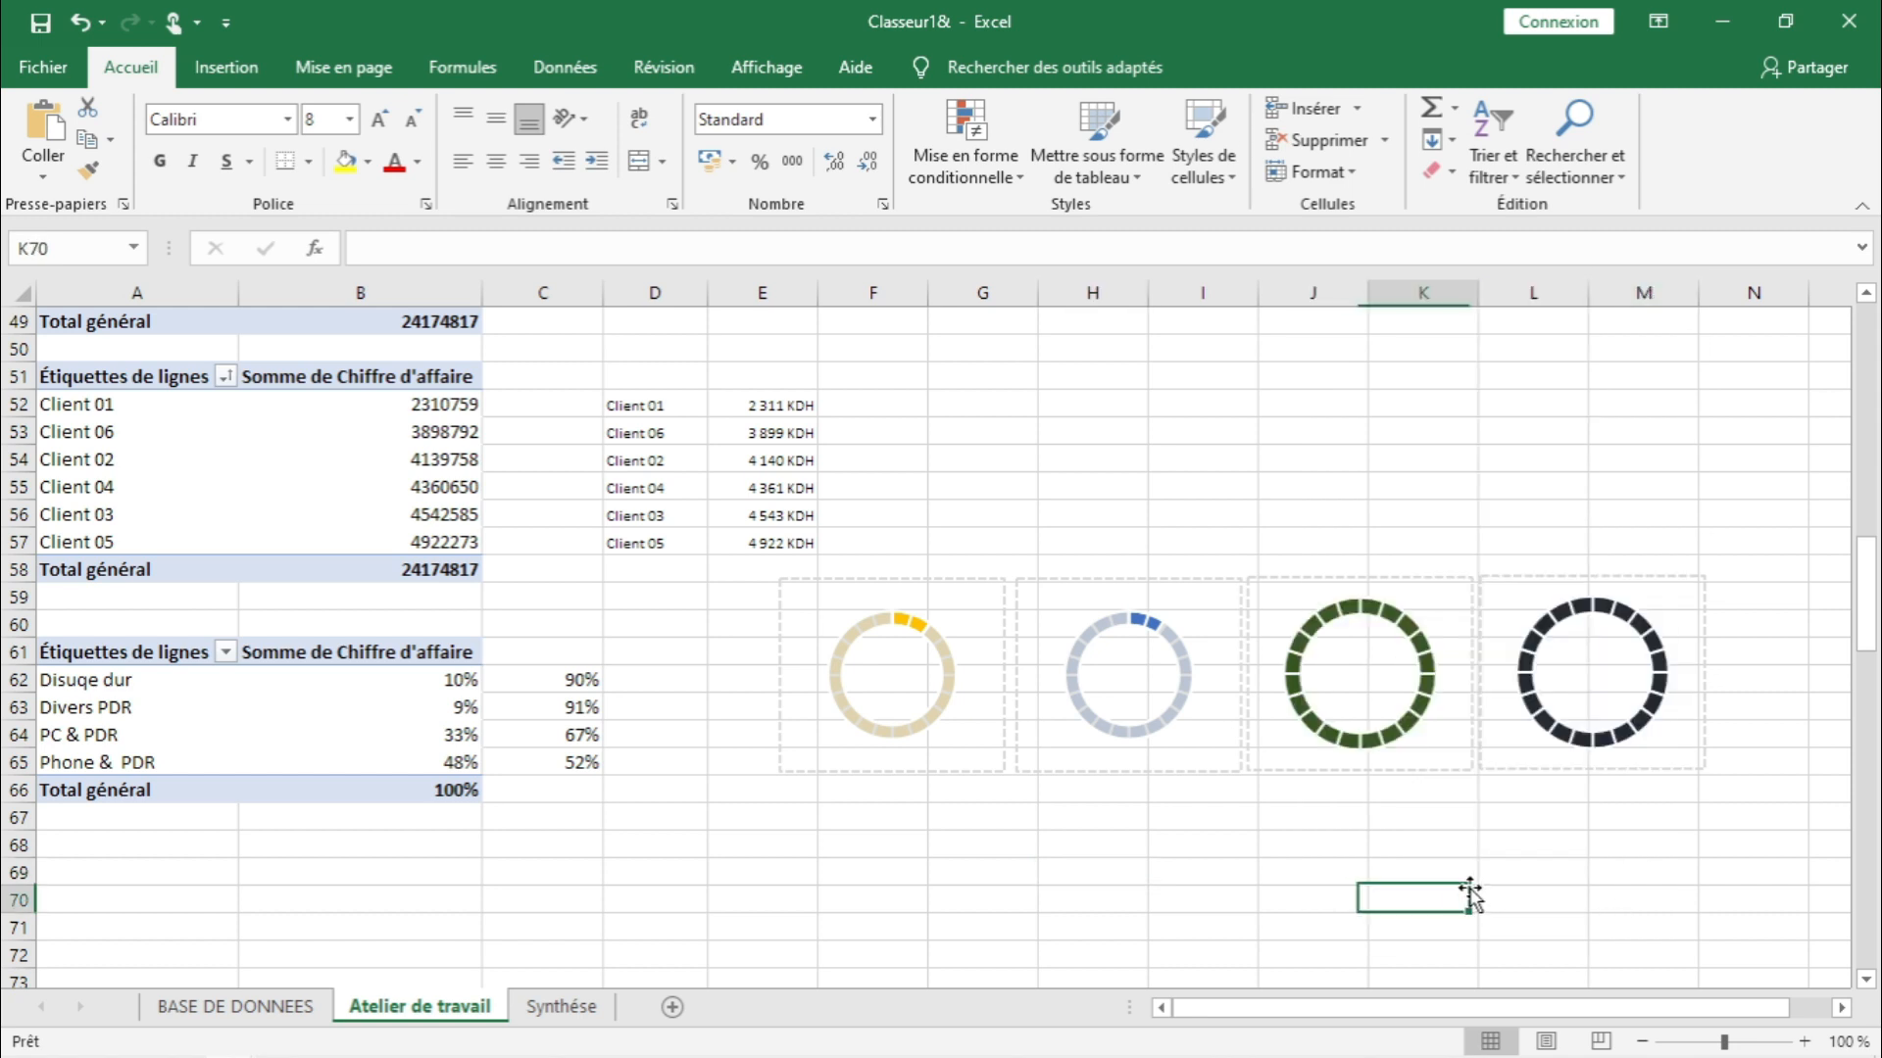
left_click(1290, 614)
right_click(1286, 598)
left_click(1440, 761)
left_click(875, 614)
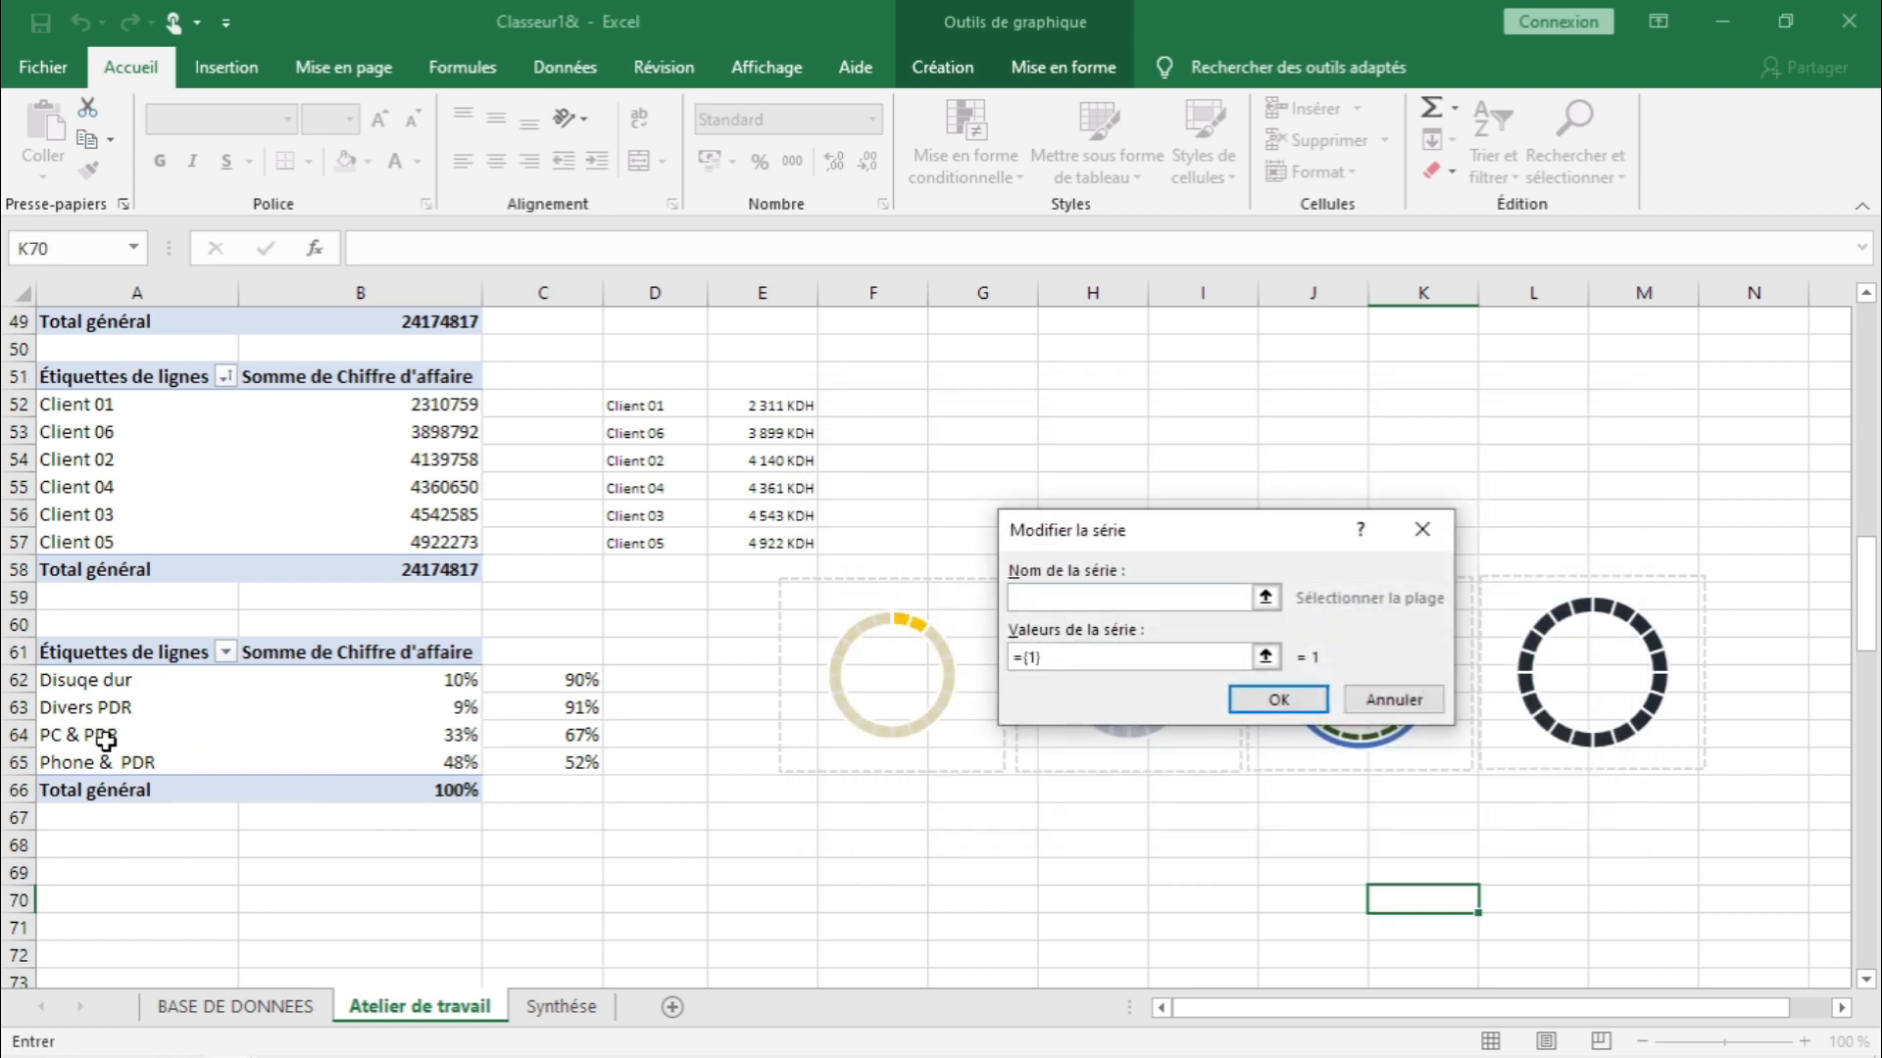
left_click(106, 742)
left_click(1266, 657)
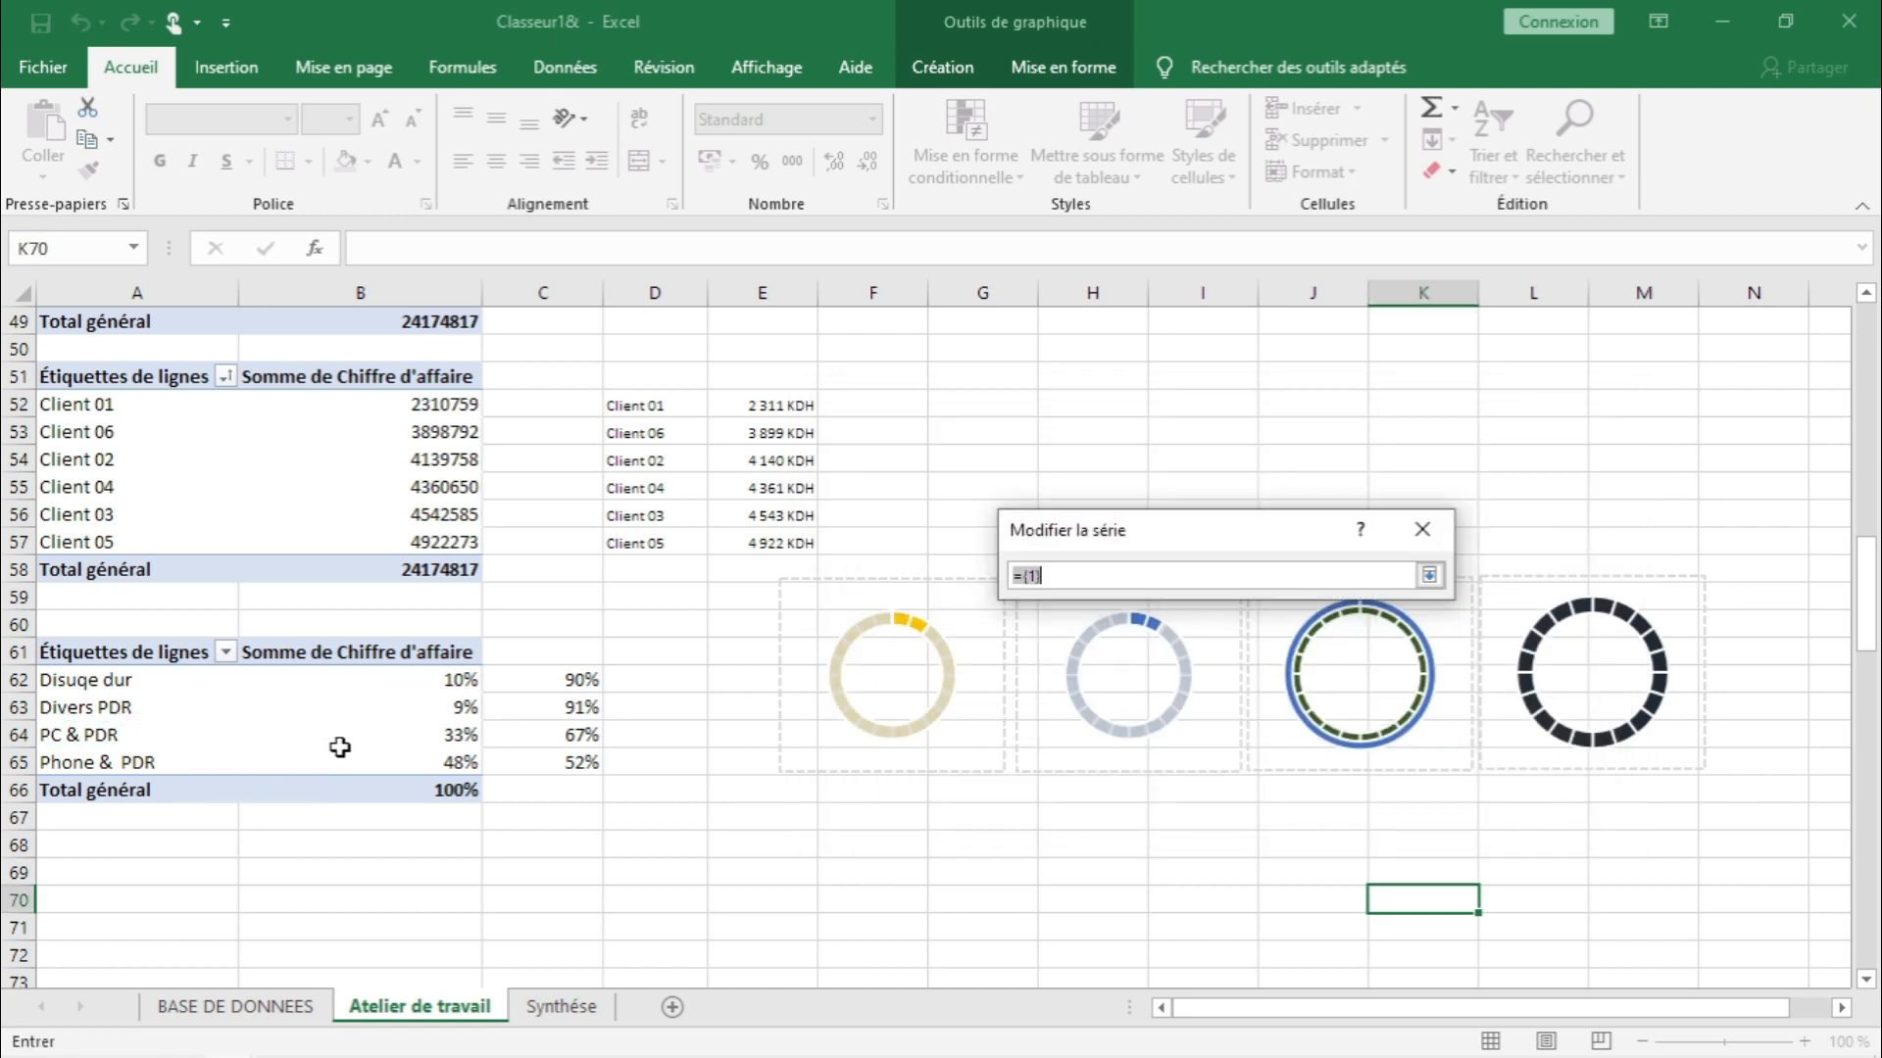
left_click_drag(430, 732, 591, 734)
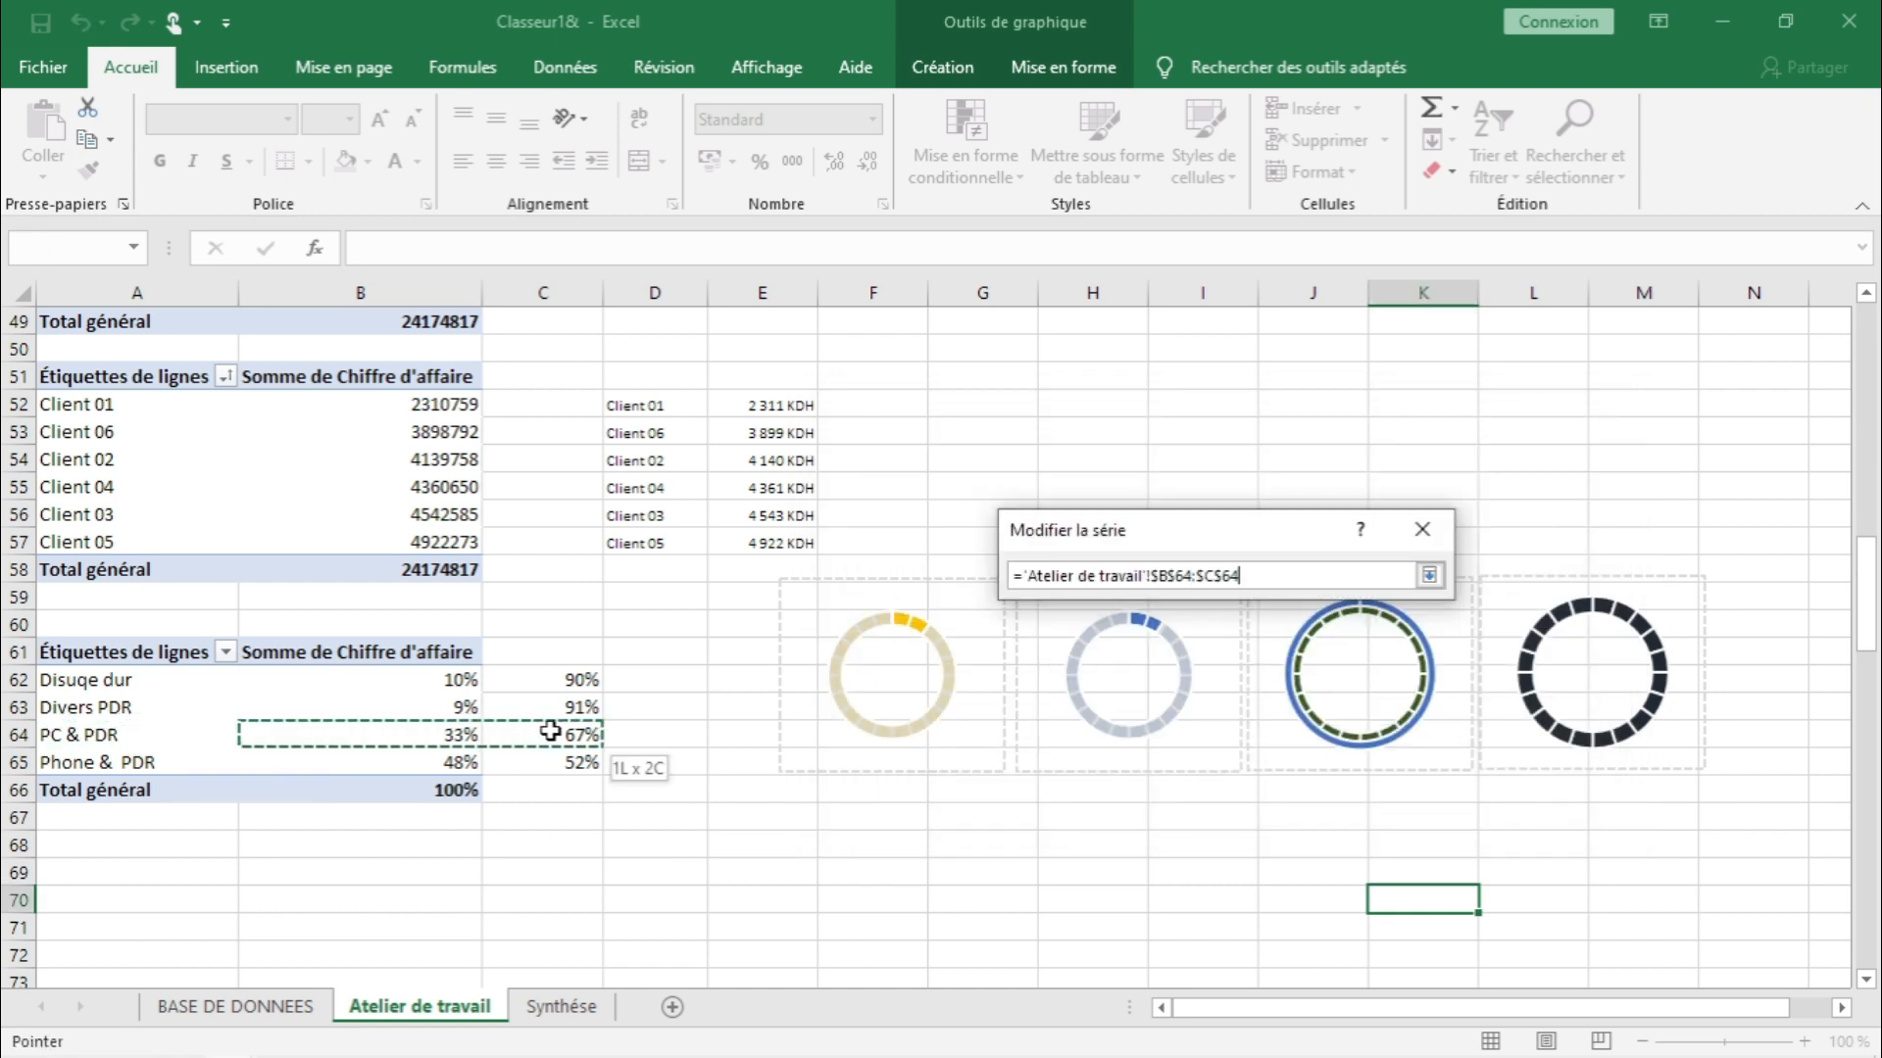
left_click(1434, 586)
left_click(1328, 701)
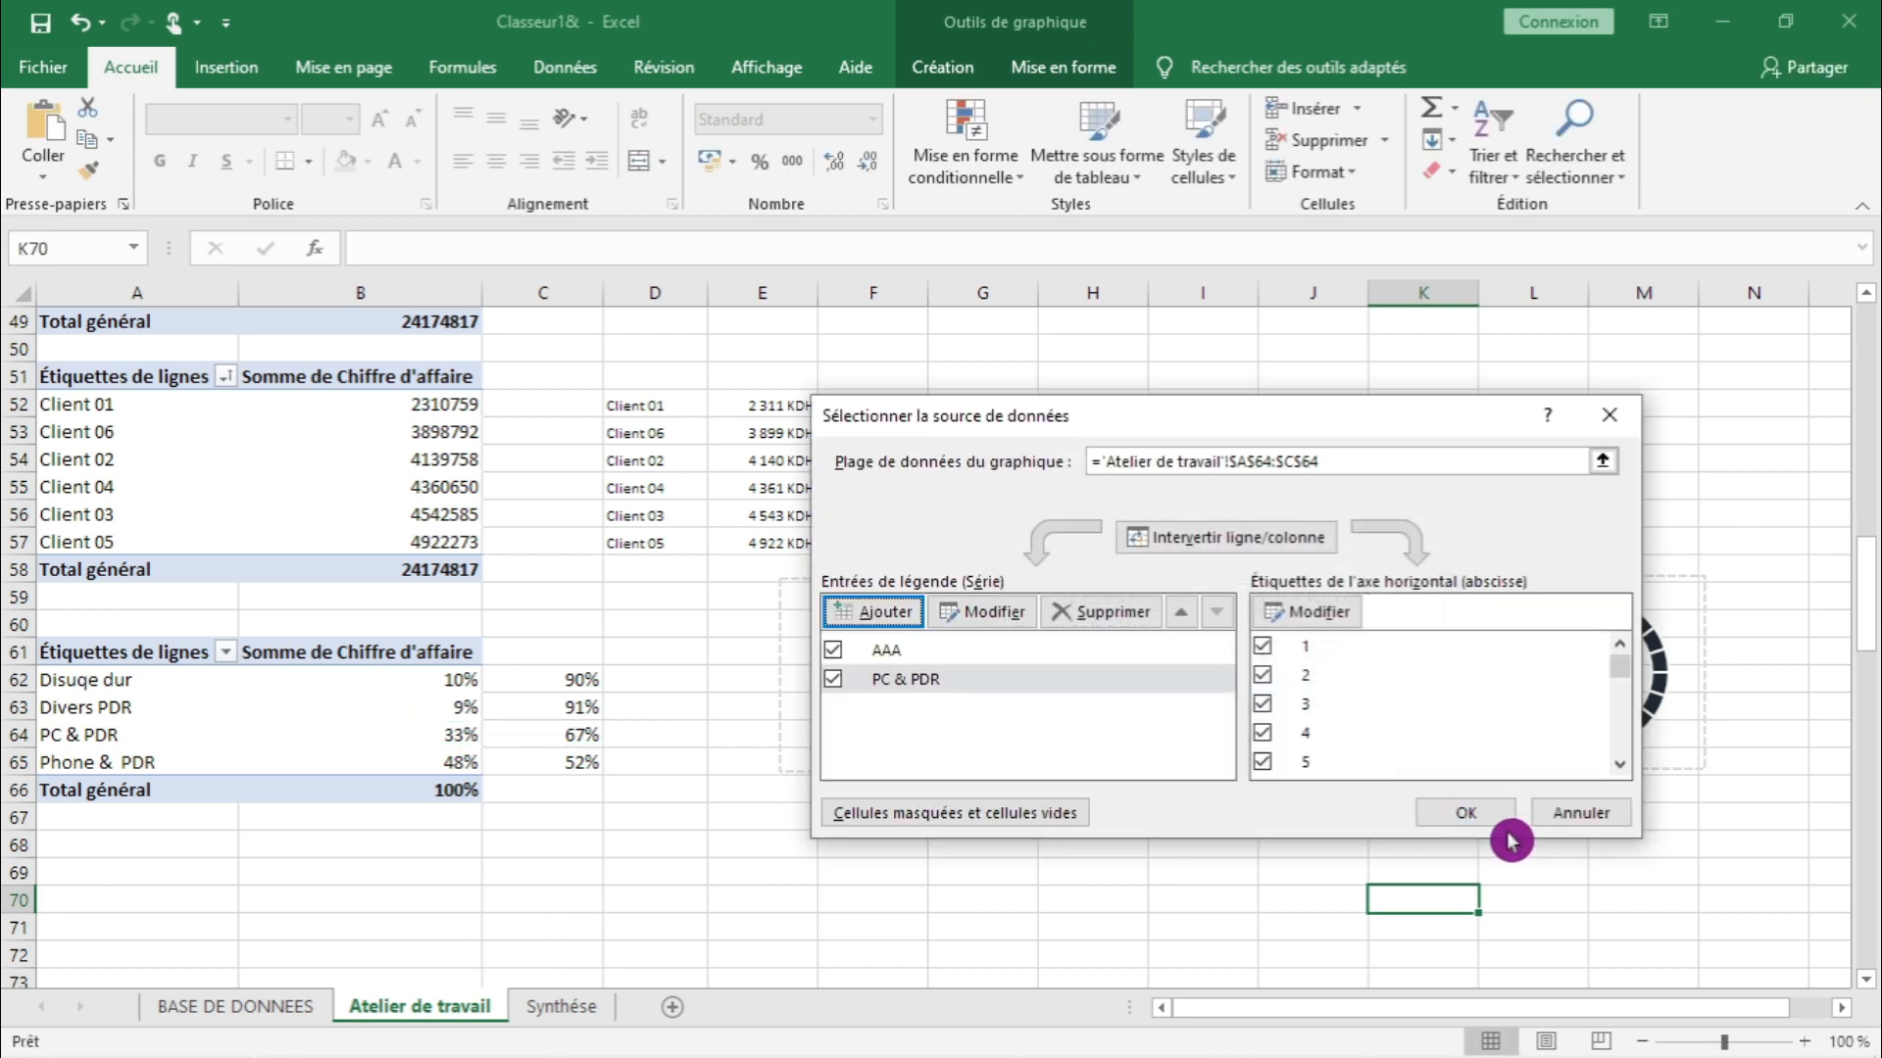
left_click(1505, 829)
- Plot the PC & PDR series of the third doughnut on the secondary axis, keeping both series as Anneau
left_click(1330, 740)
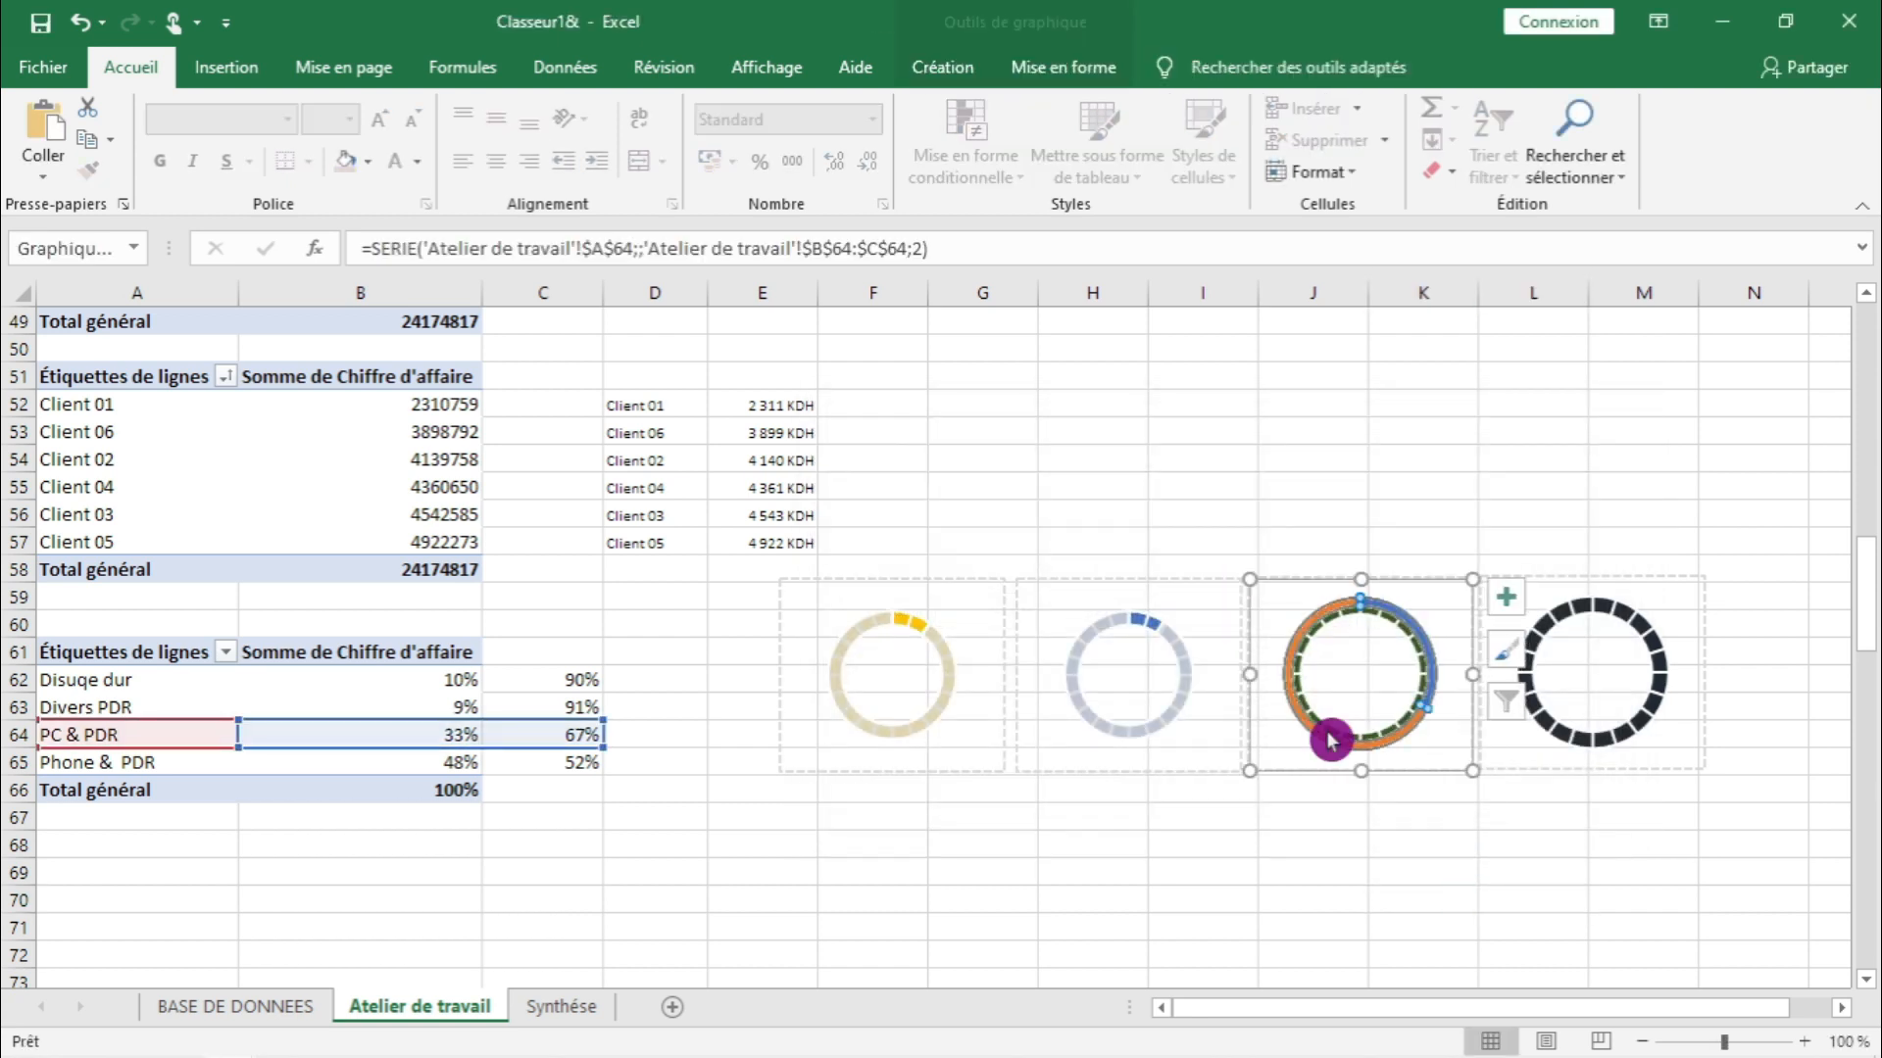
right_click(1329, 740)
left_click(1480, 813)
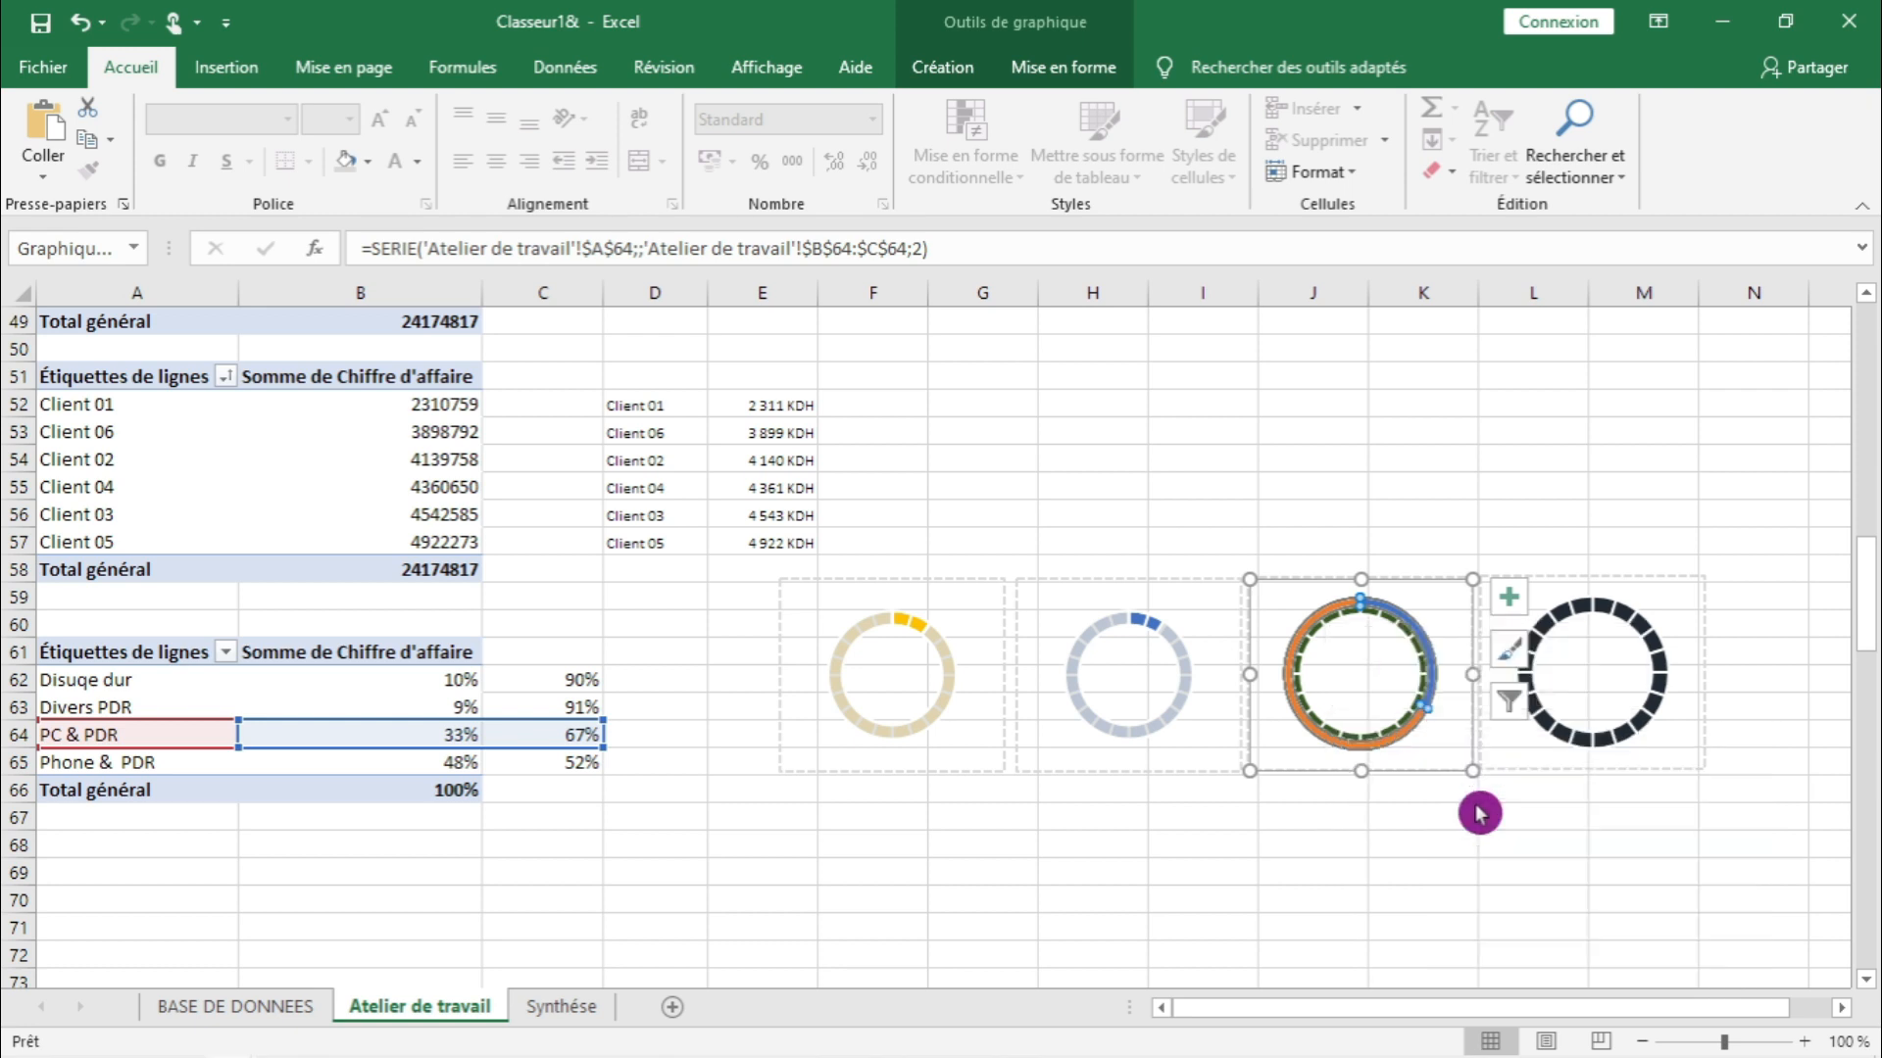
left_click(1288, 774)
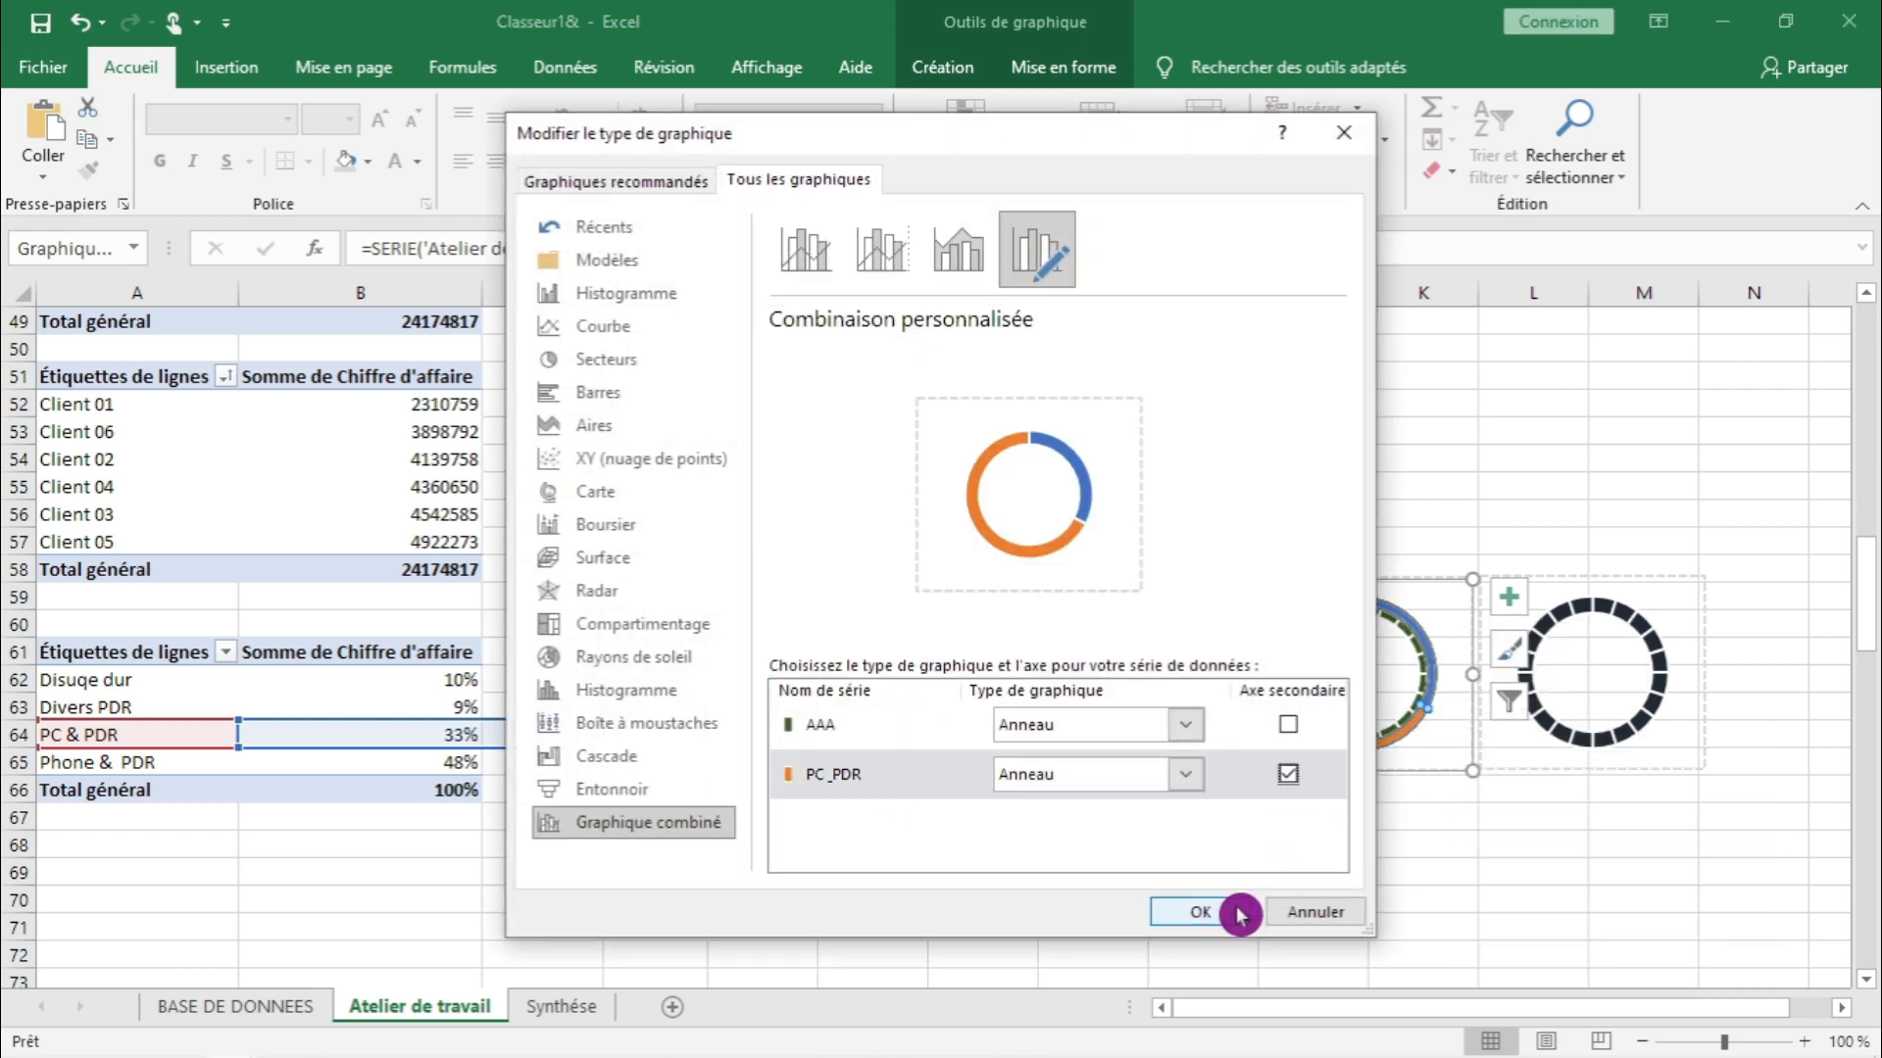
left_click(1237, 914)
- Remove the fill from the 33% slice of the PC & PDR series in the third doughnut
left_click(1457, 896)
left_click(1413, 673)
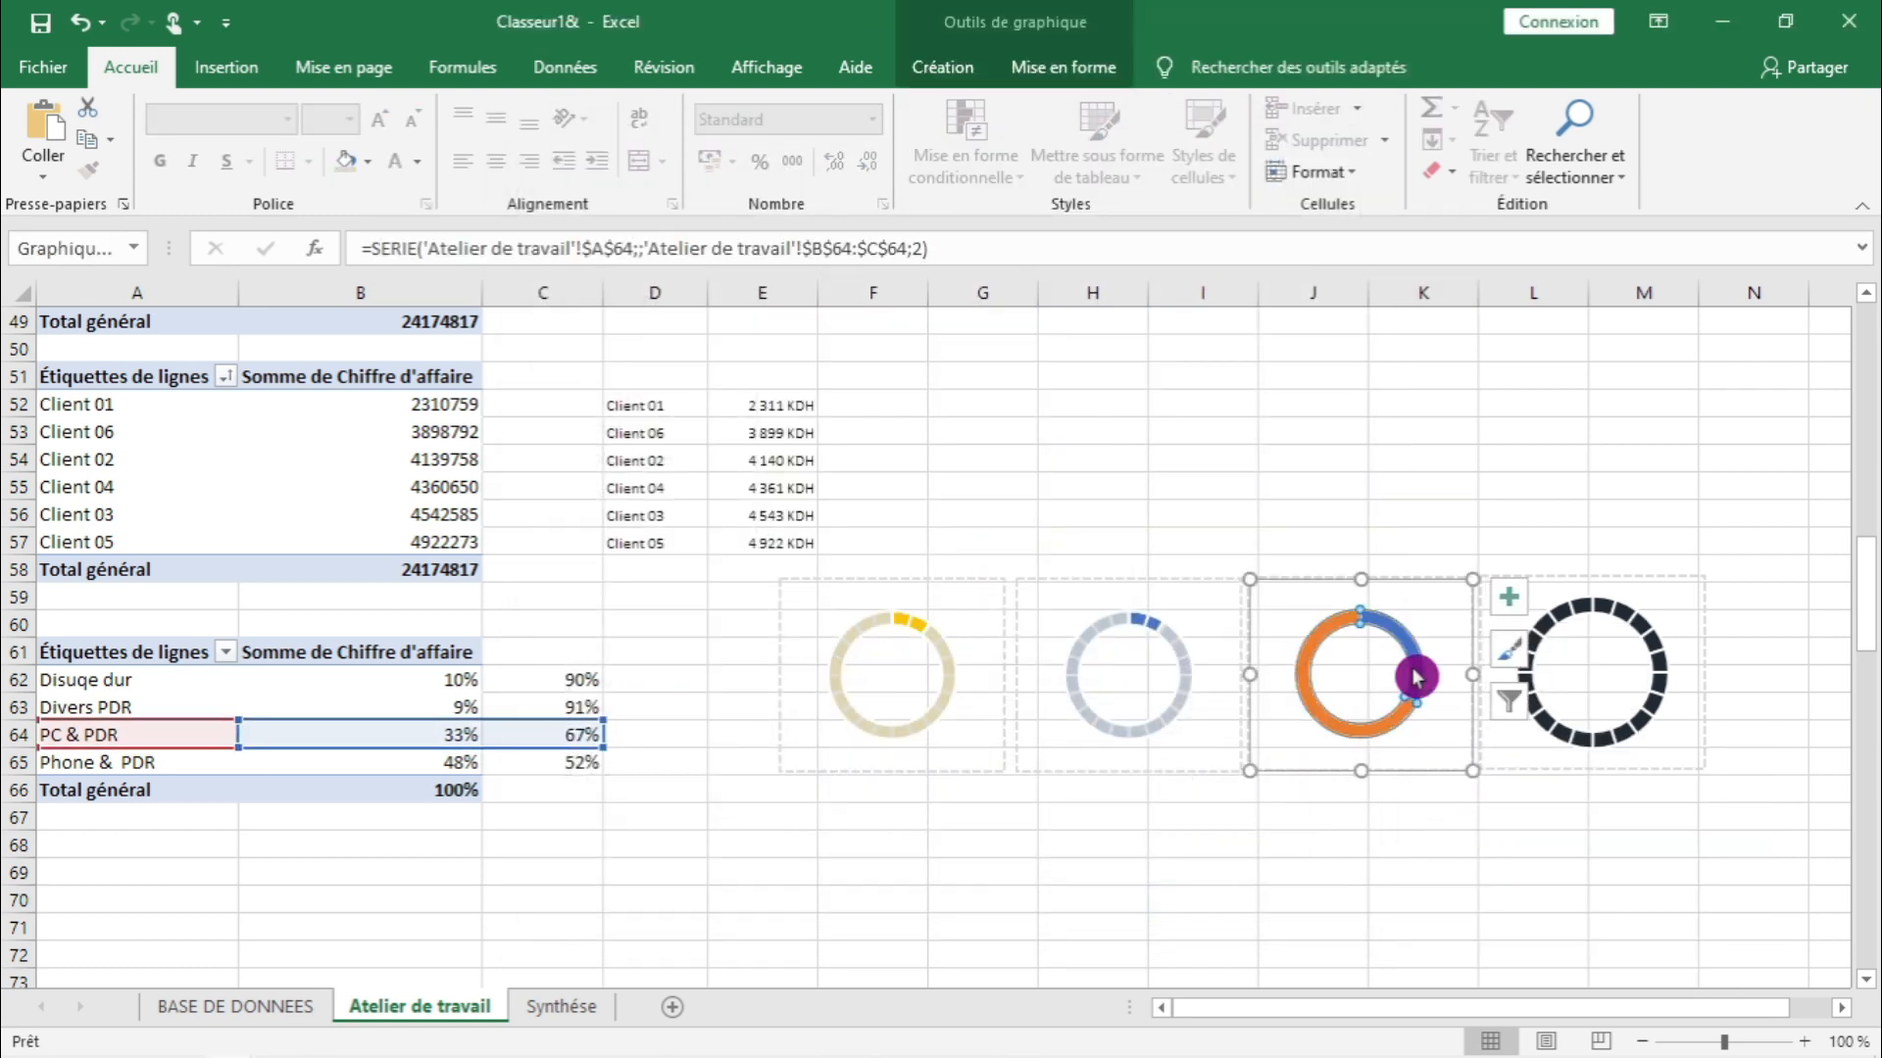
right_click(1414, 673)
left_click(1484, 598)
left_click(1522, 869)
left_click(1522, 893)
left_click(1386, 899)
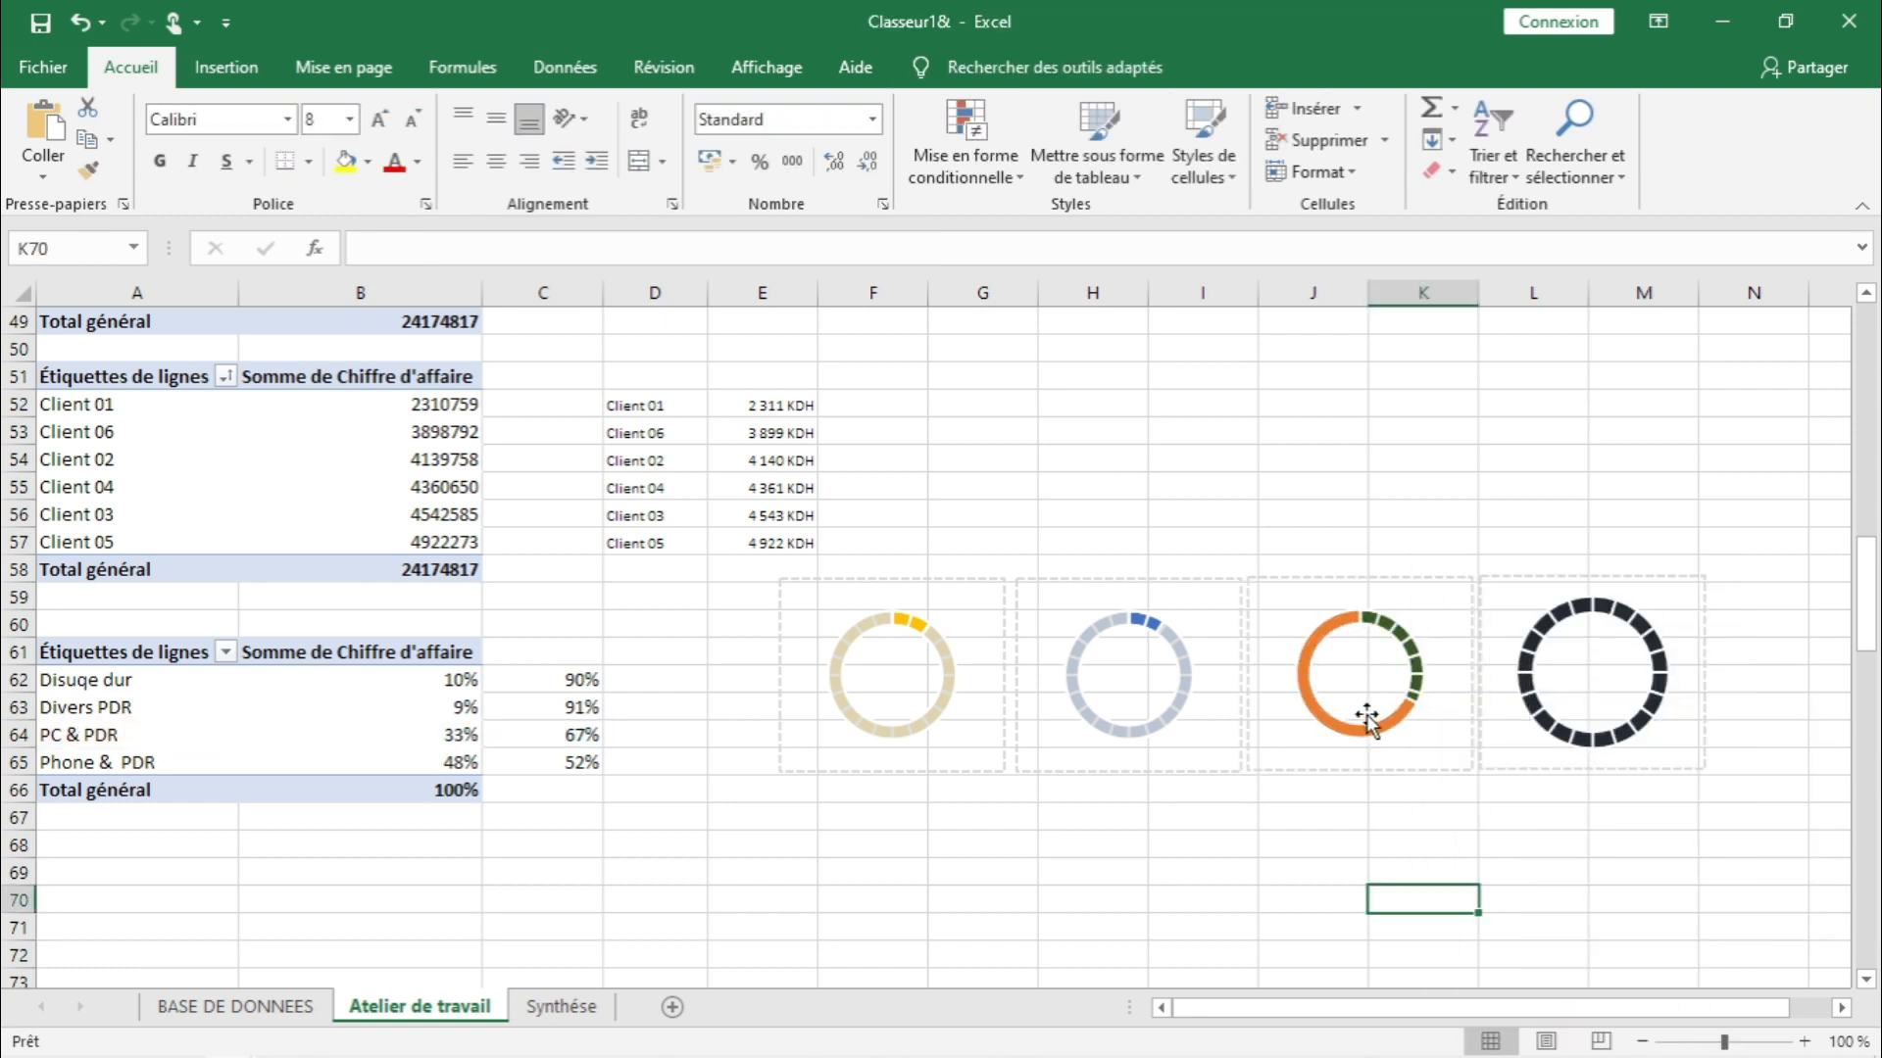
- Try a grey theme fill on the third doughnut's PC & PDR series and undo it
right_click(1362, 726)
left_click(1416, 733)
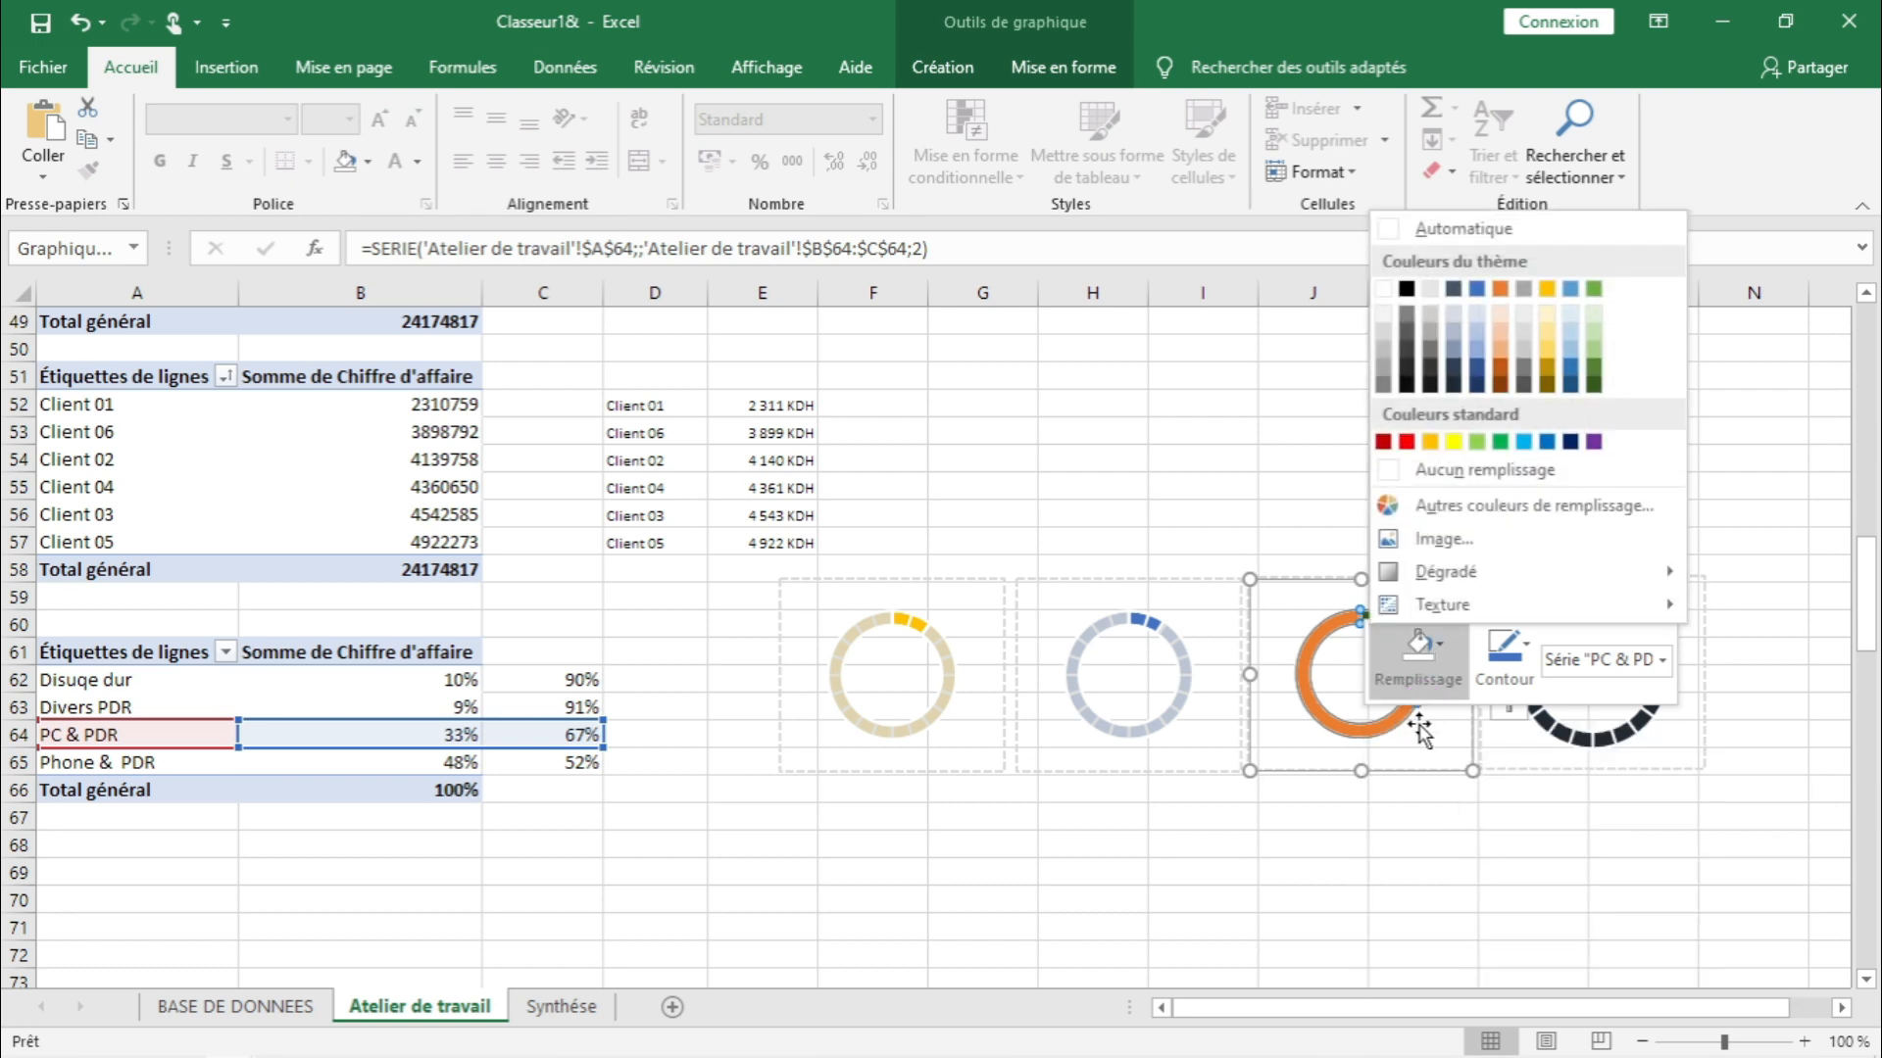
left_click(1385, 345)
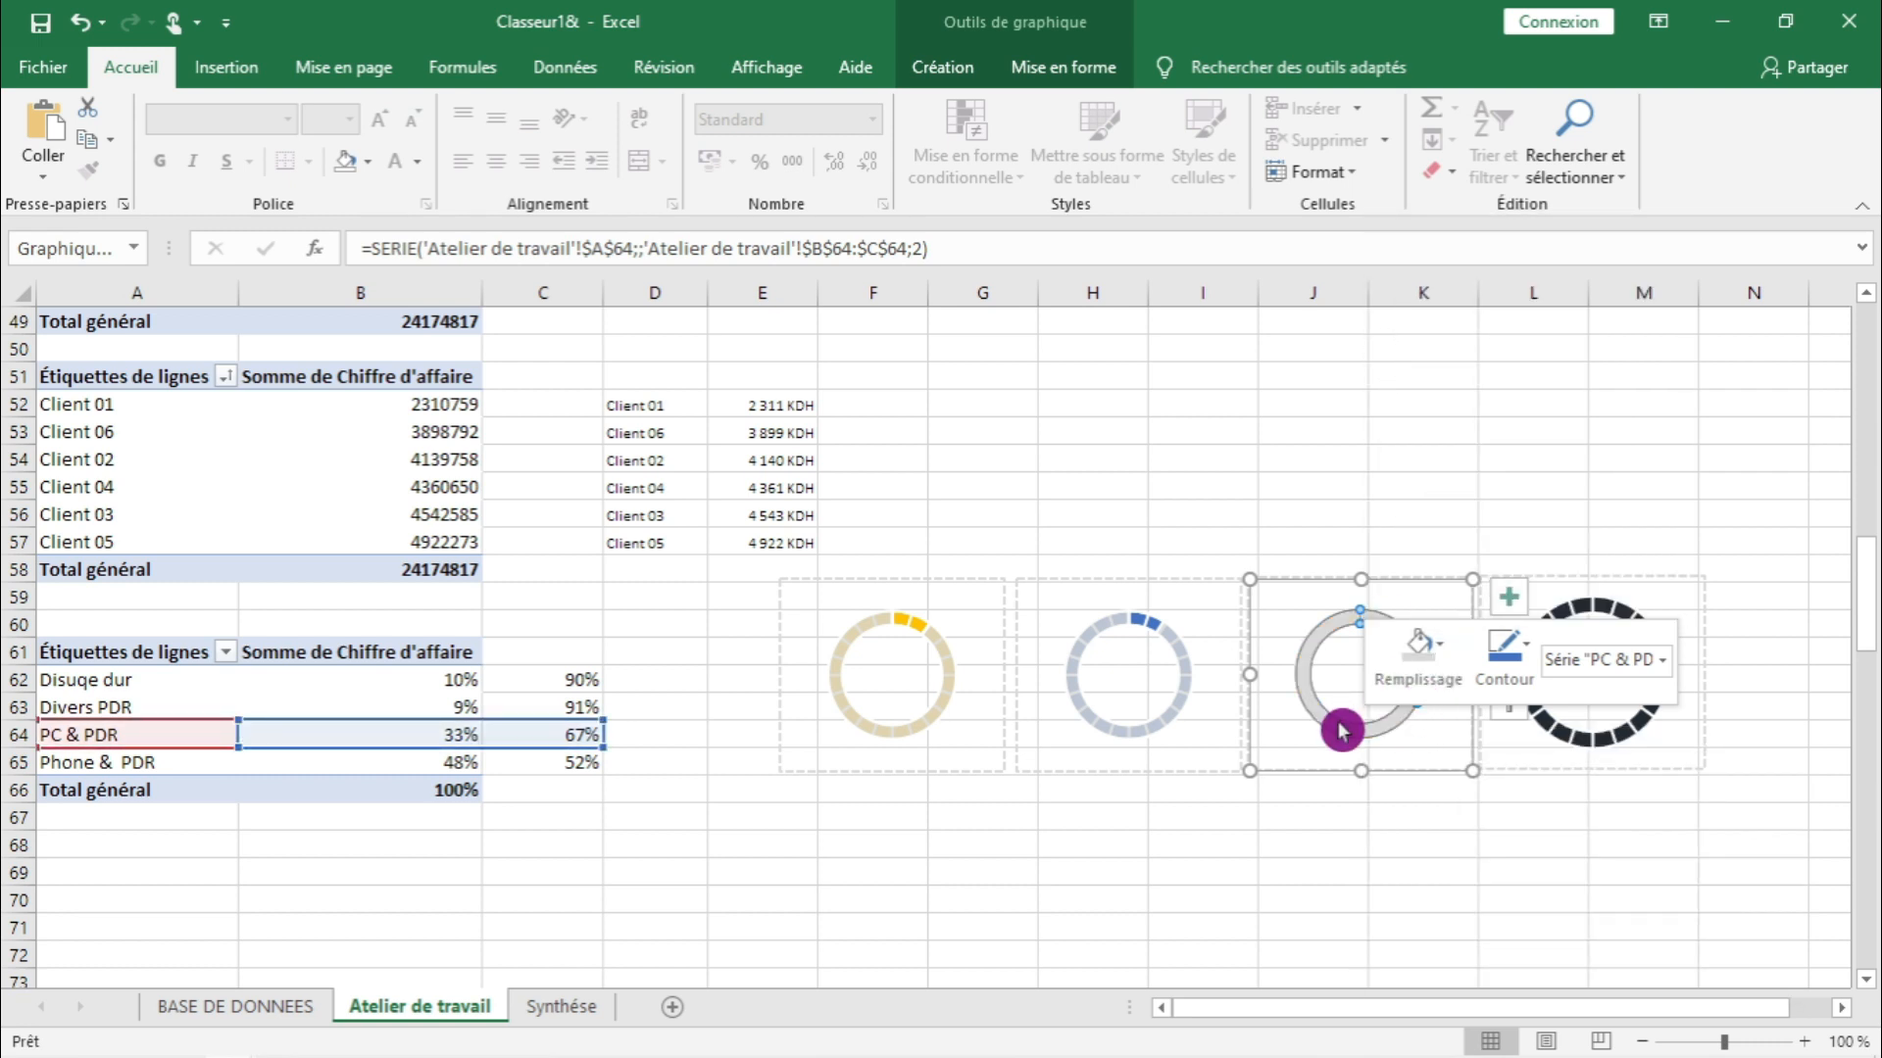
key("ctrl+z")
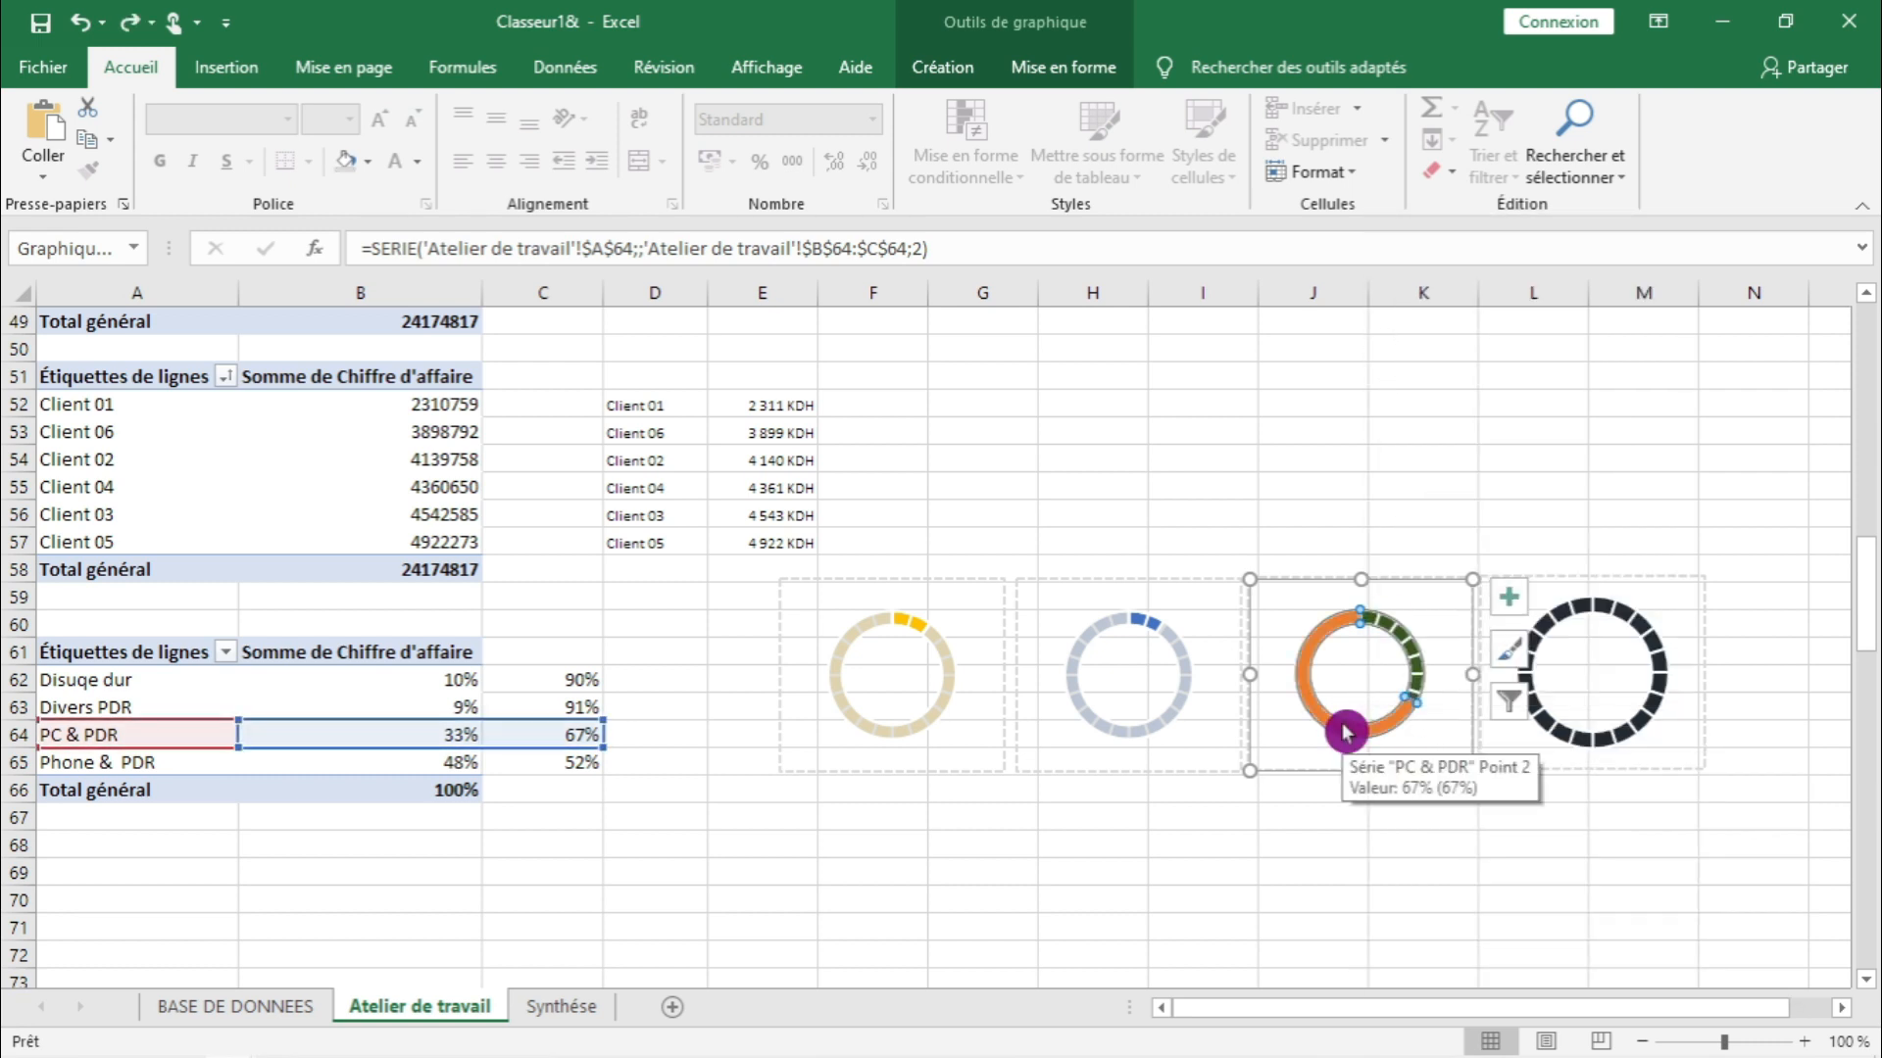
- Fill the 67% slice of the third doughnut's PC & PDR series with a light grey theme shade
right_click(1345, 729)
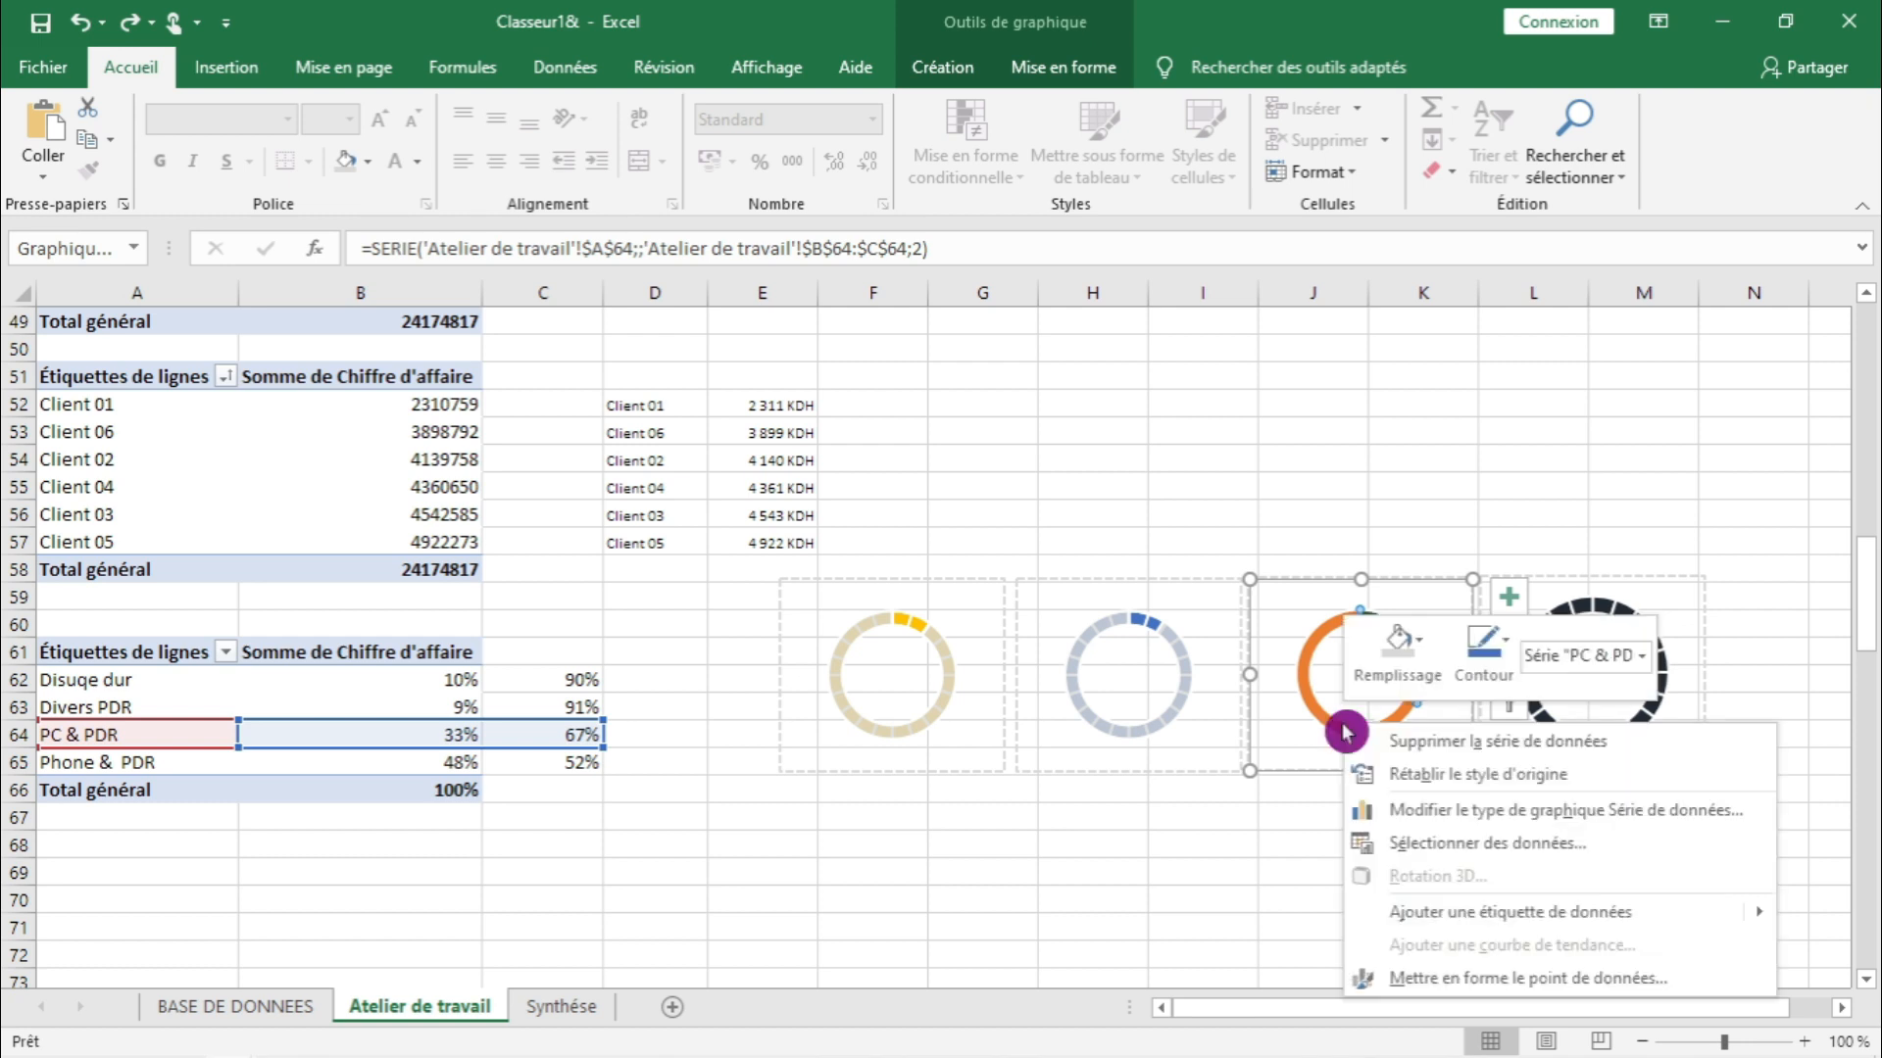
left_click(1390, 692)
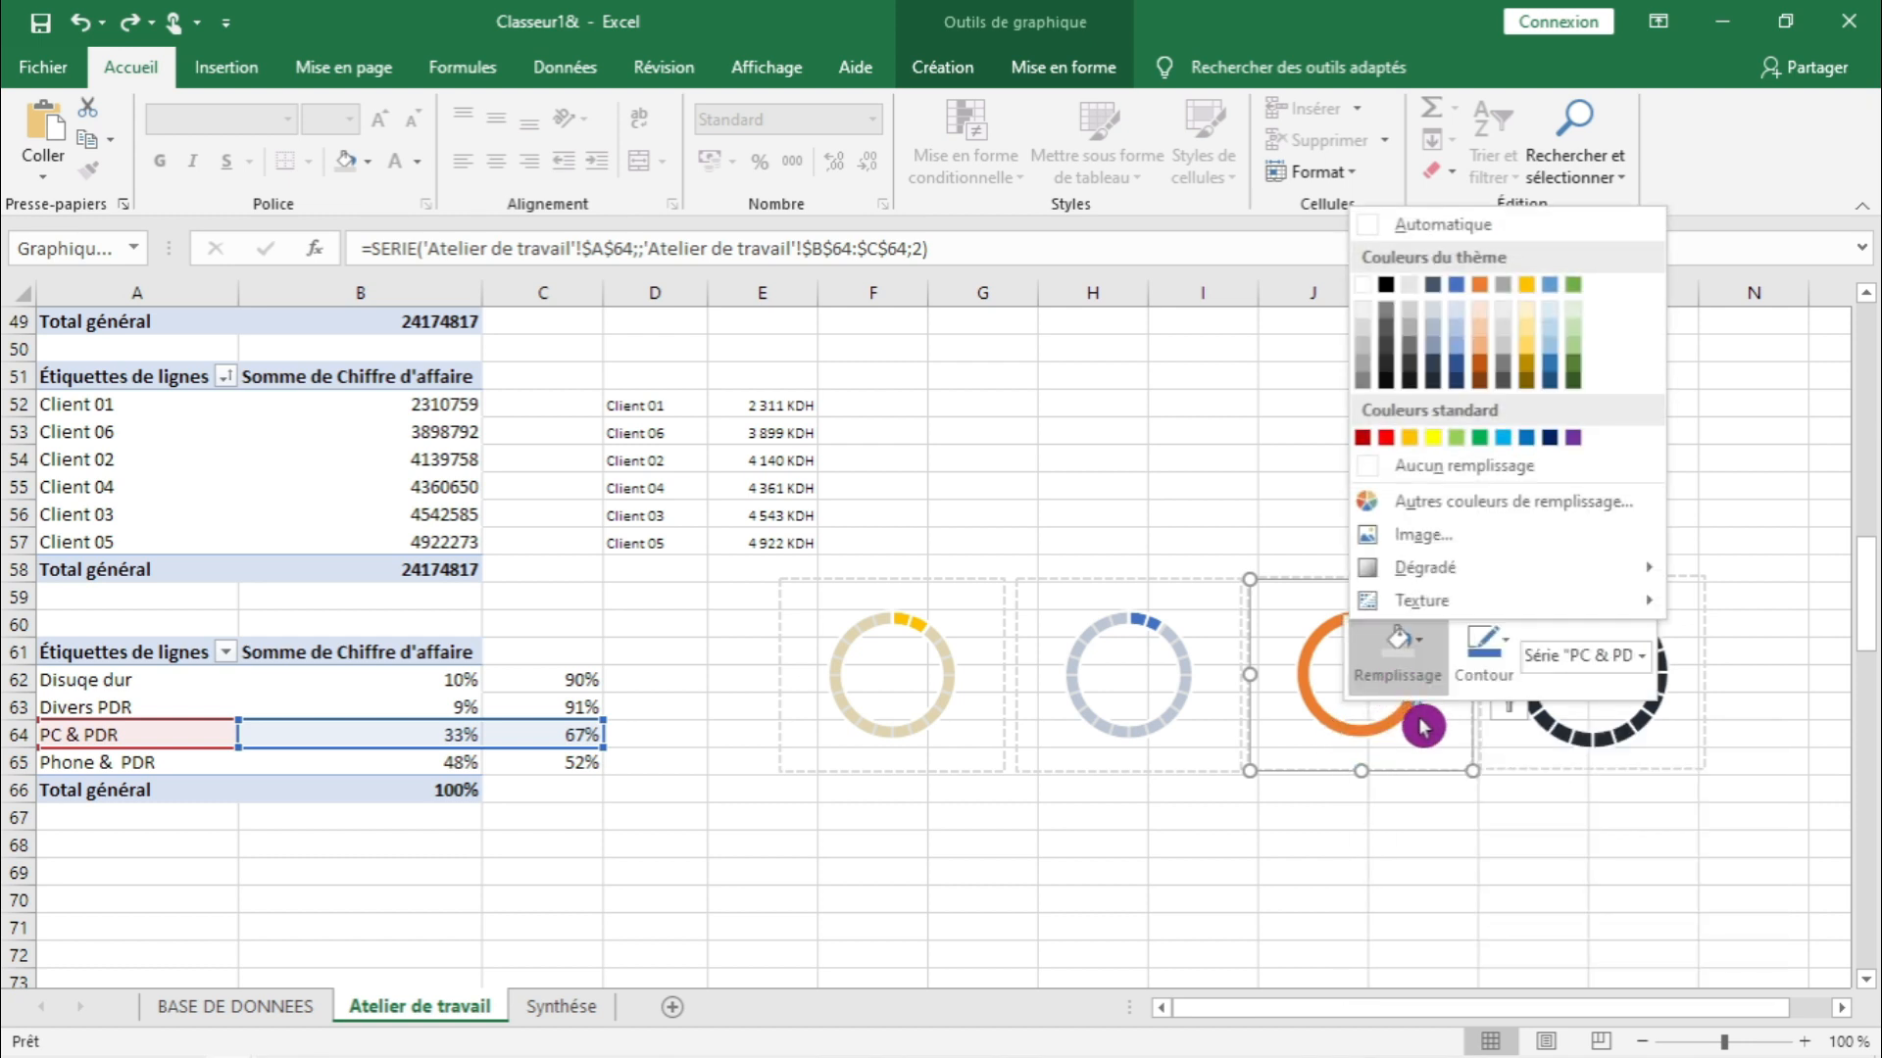
left_click(1362, 329)
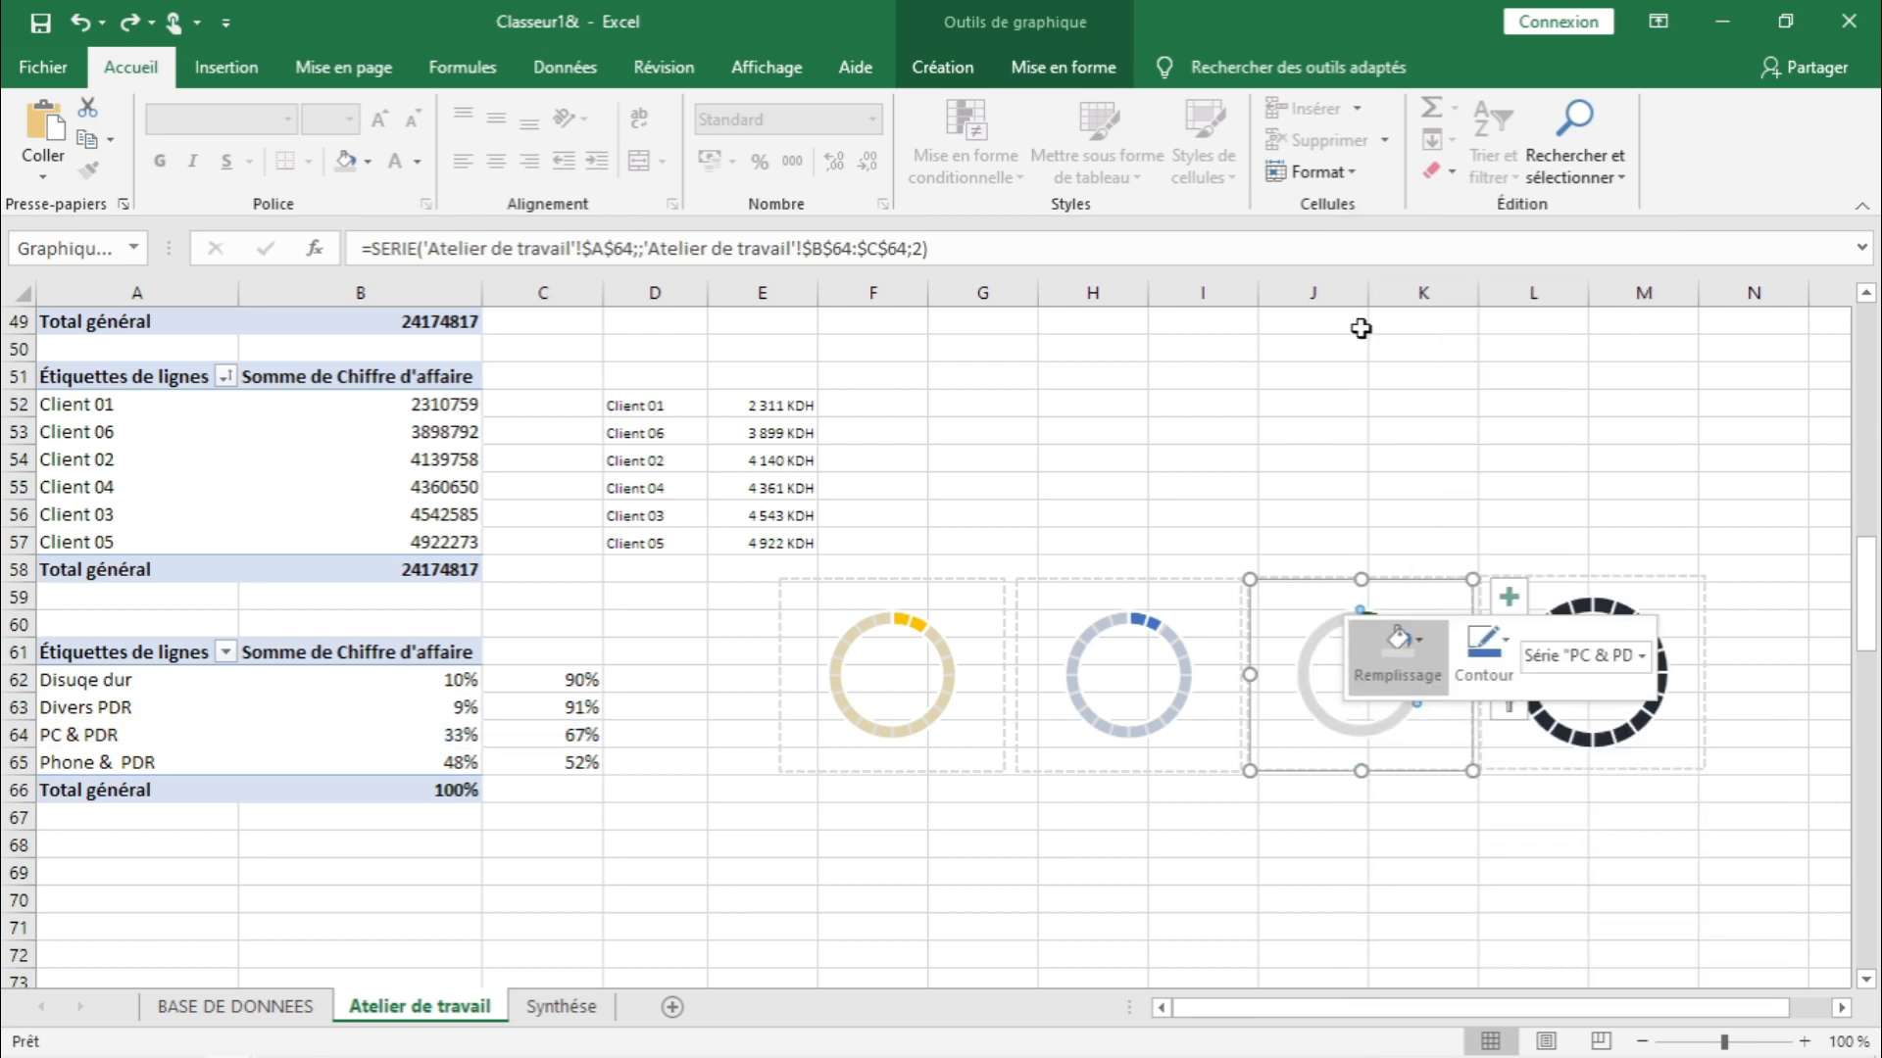
left_click(1458, 868)
right_click(1365, 728)
left_click(1385, 983)
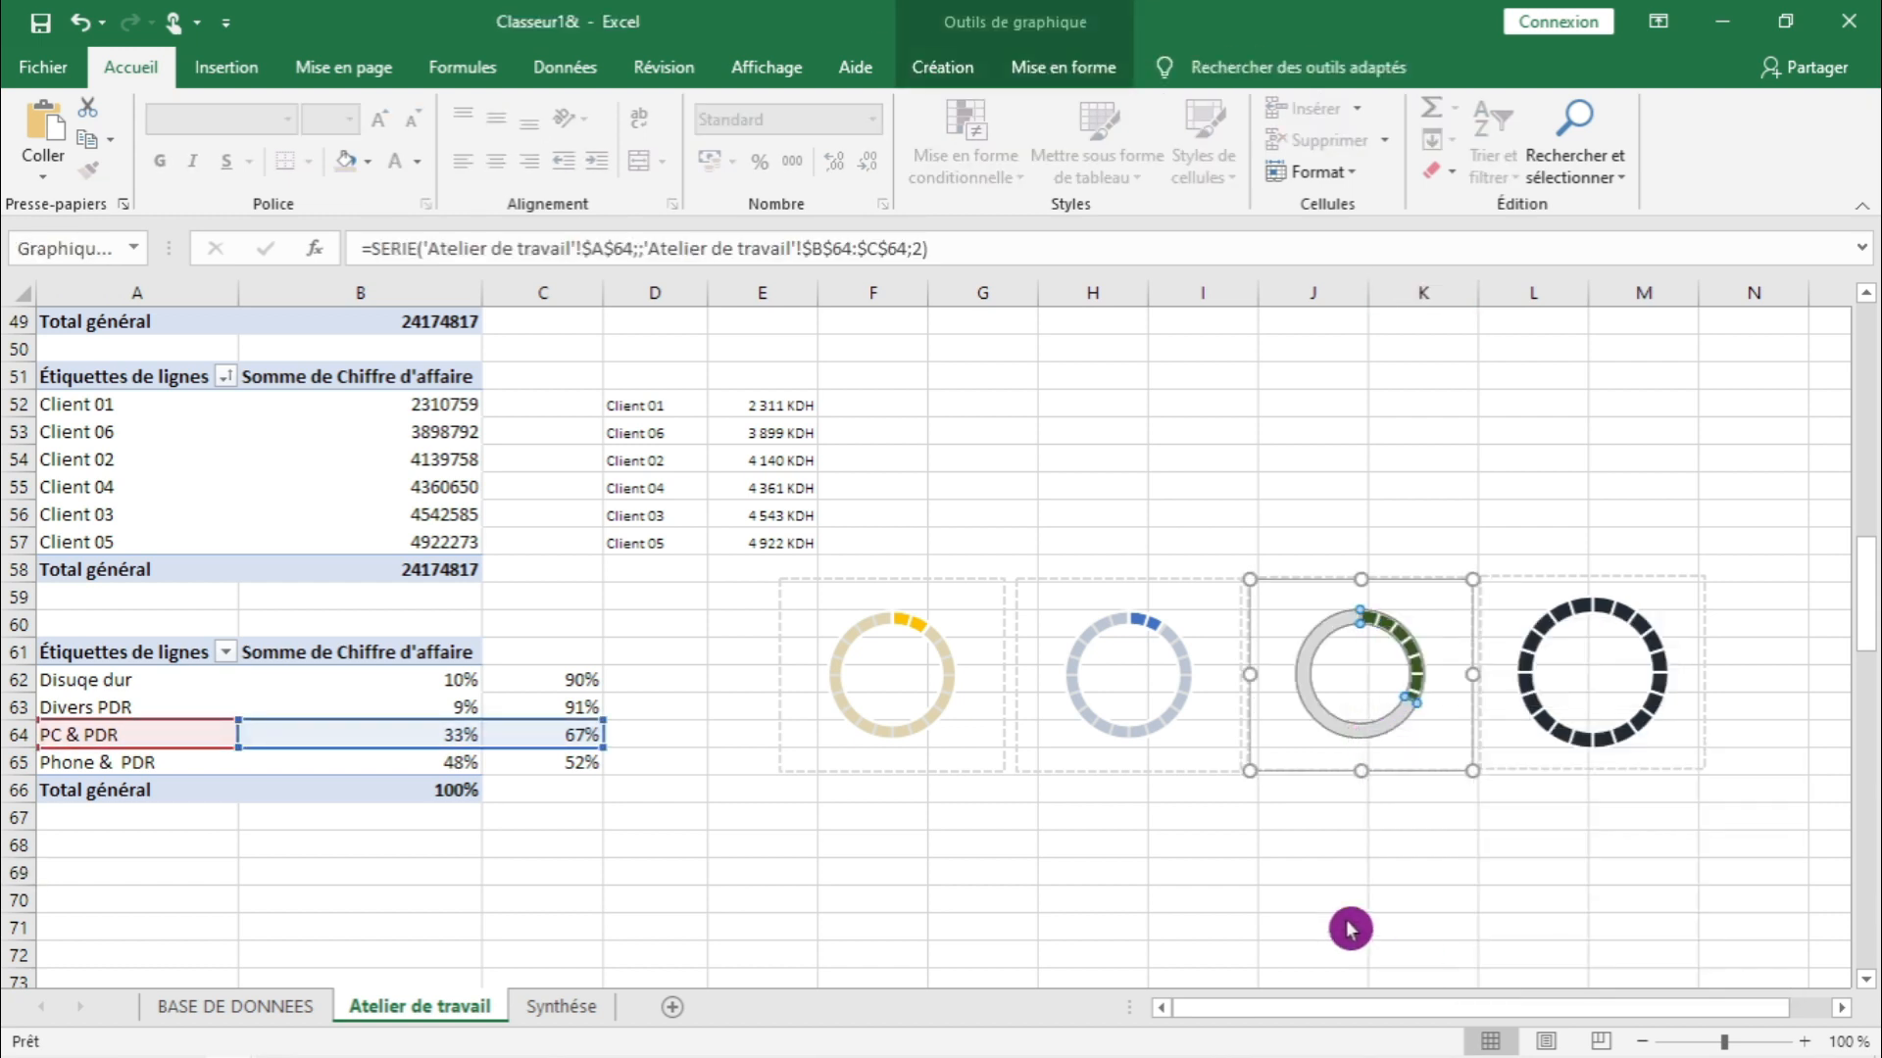
left_click(1338, 386)
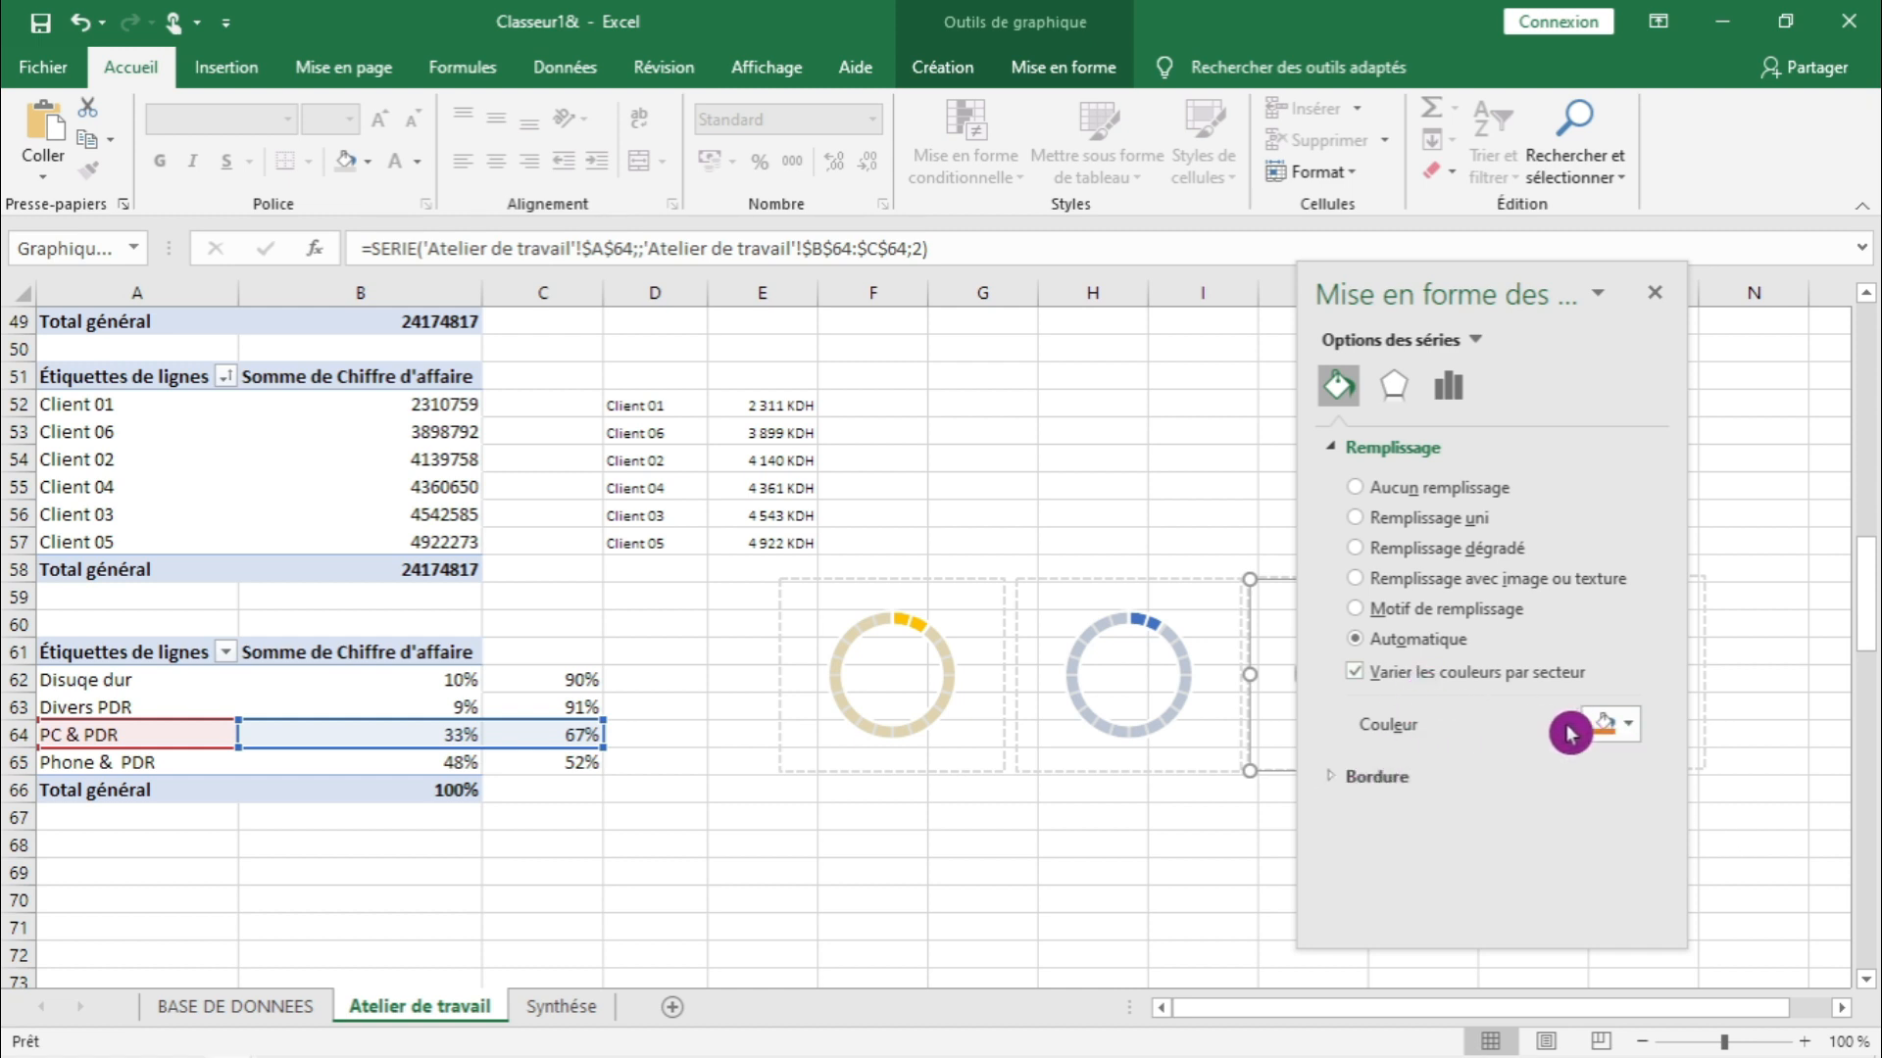
left_click(1629, 725)
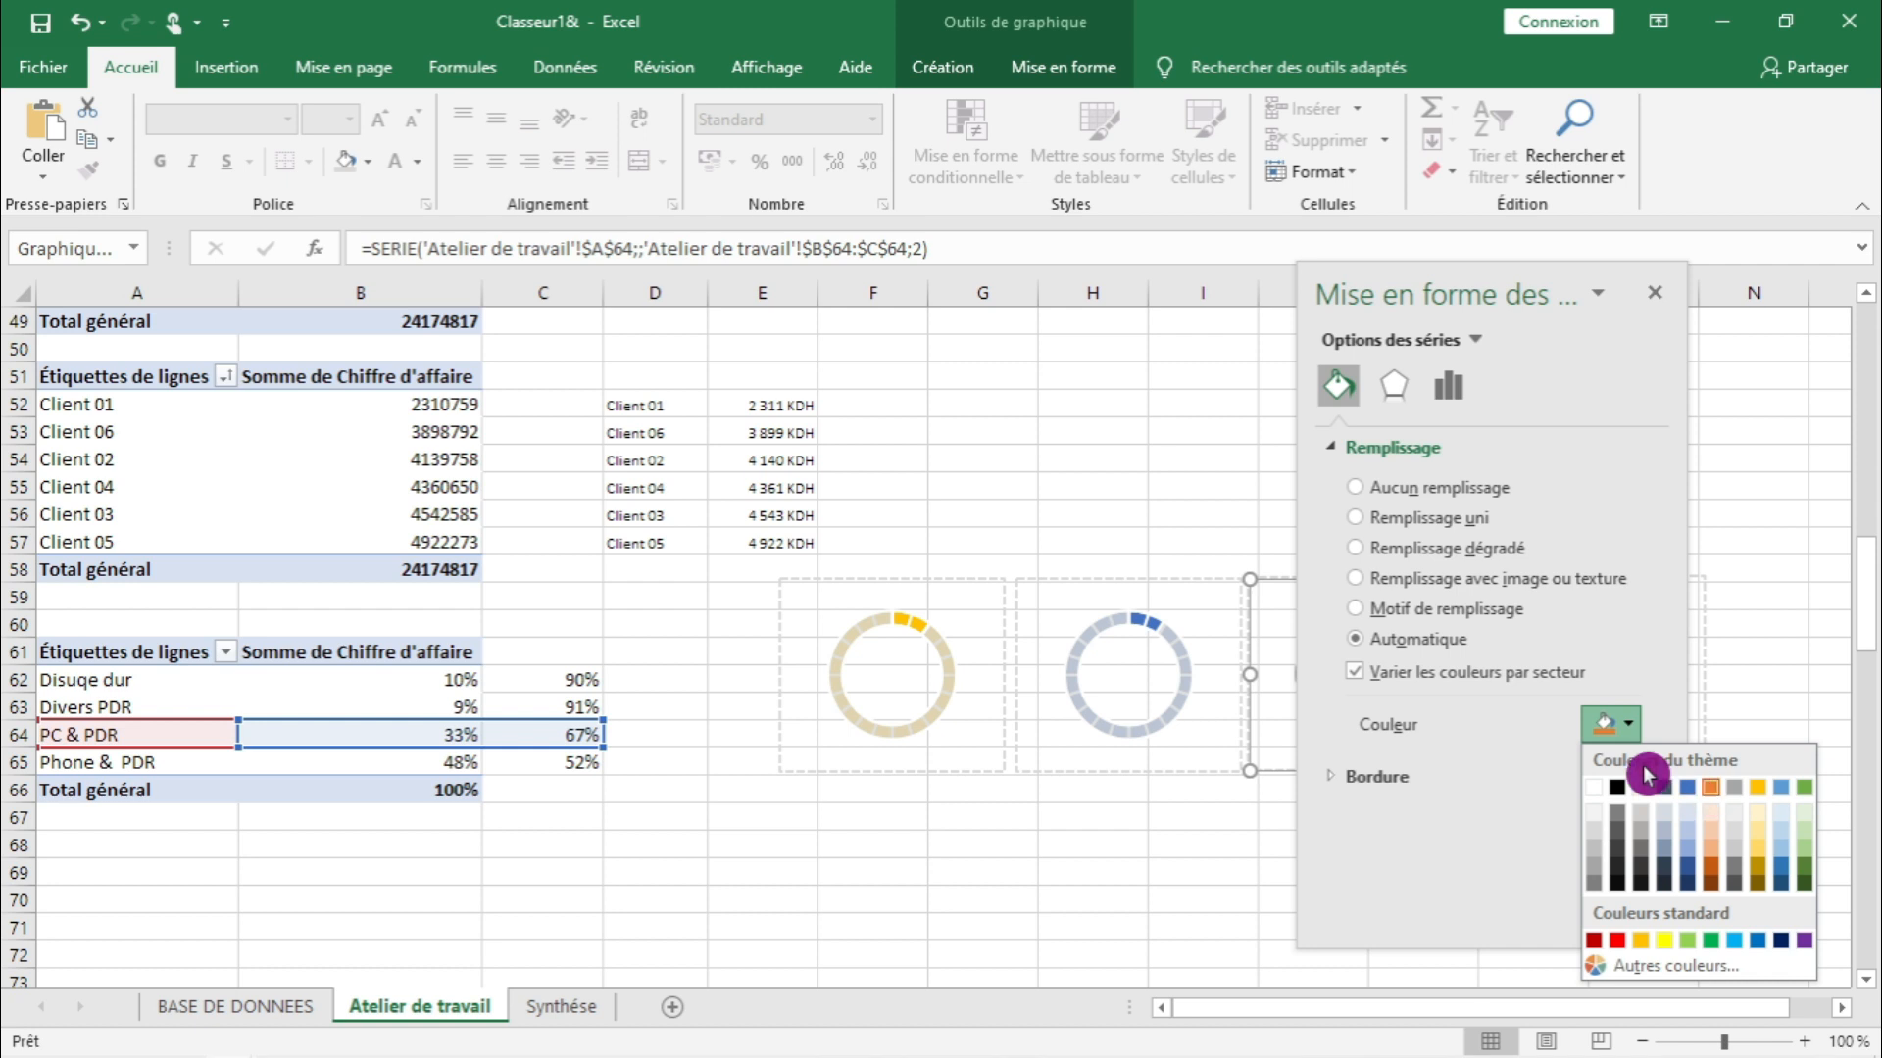
left_click(1514, 756)
left_click(1223, 868)
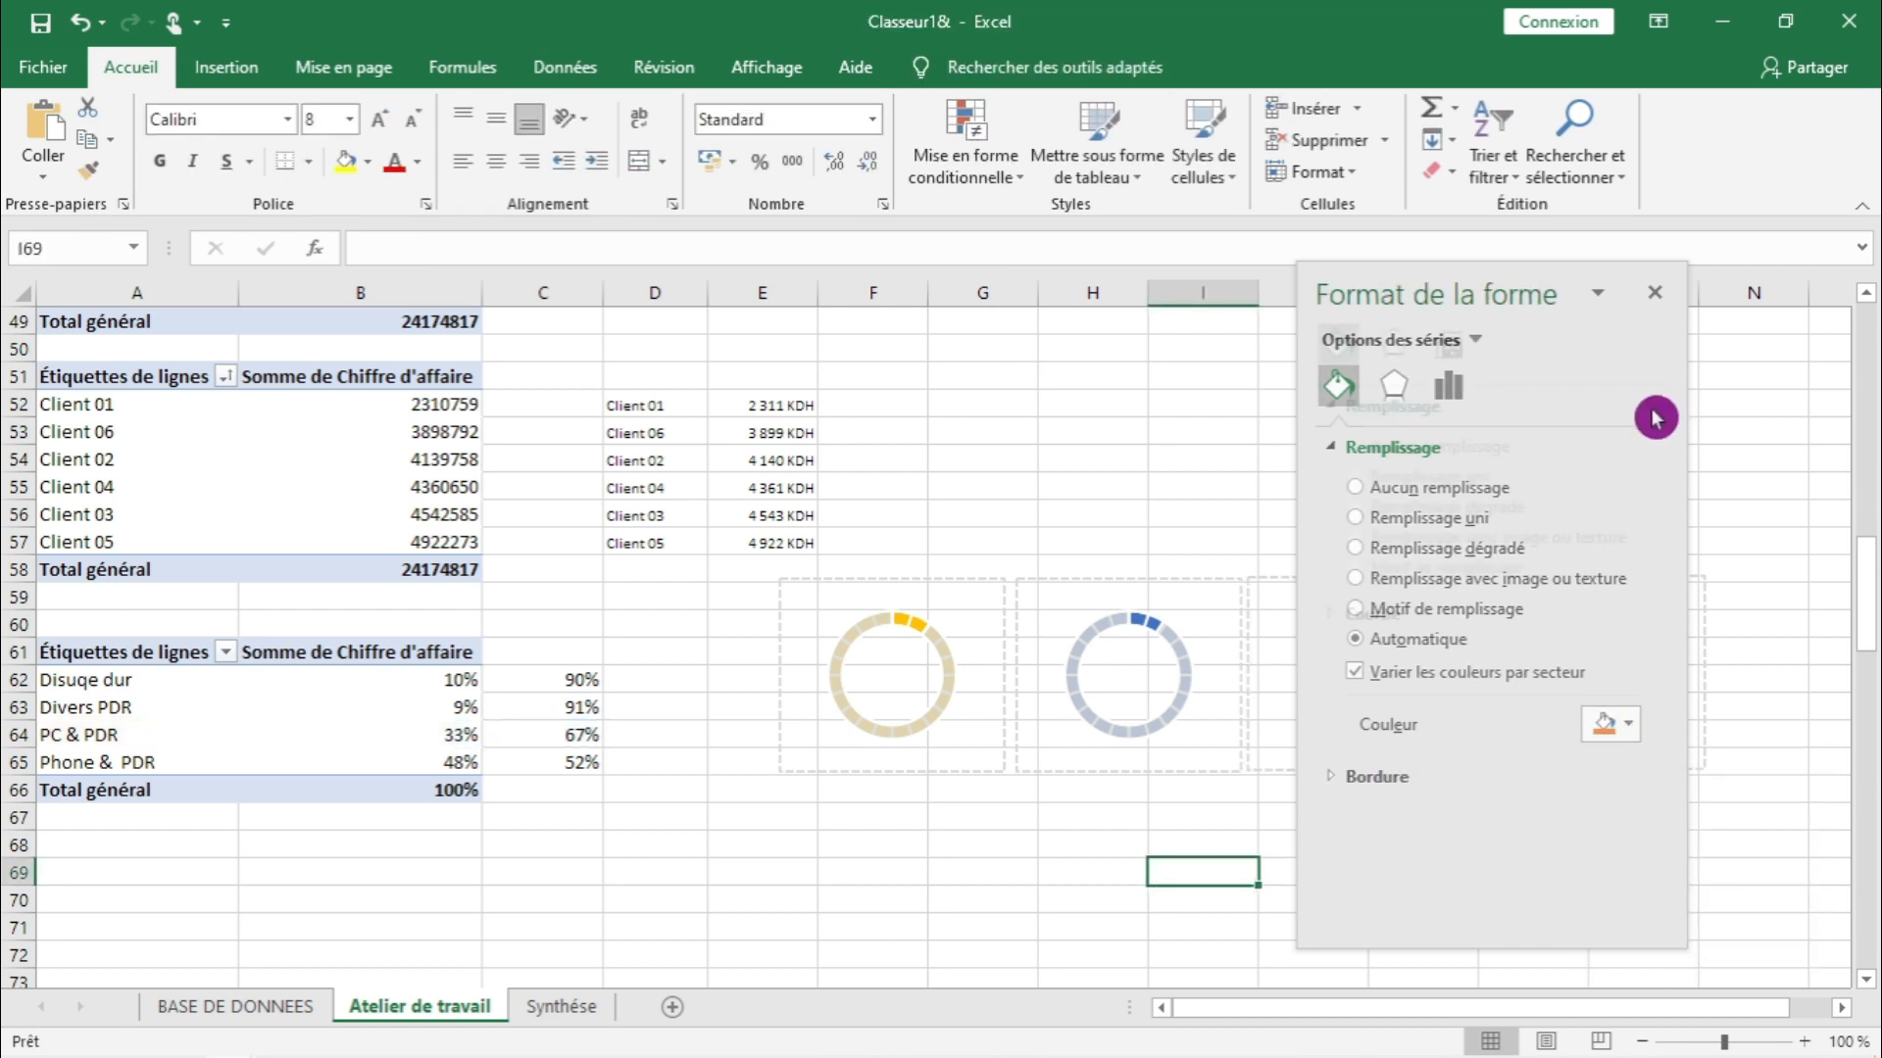
left_click(1669, 303)
left_click(1509, 868)
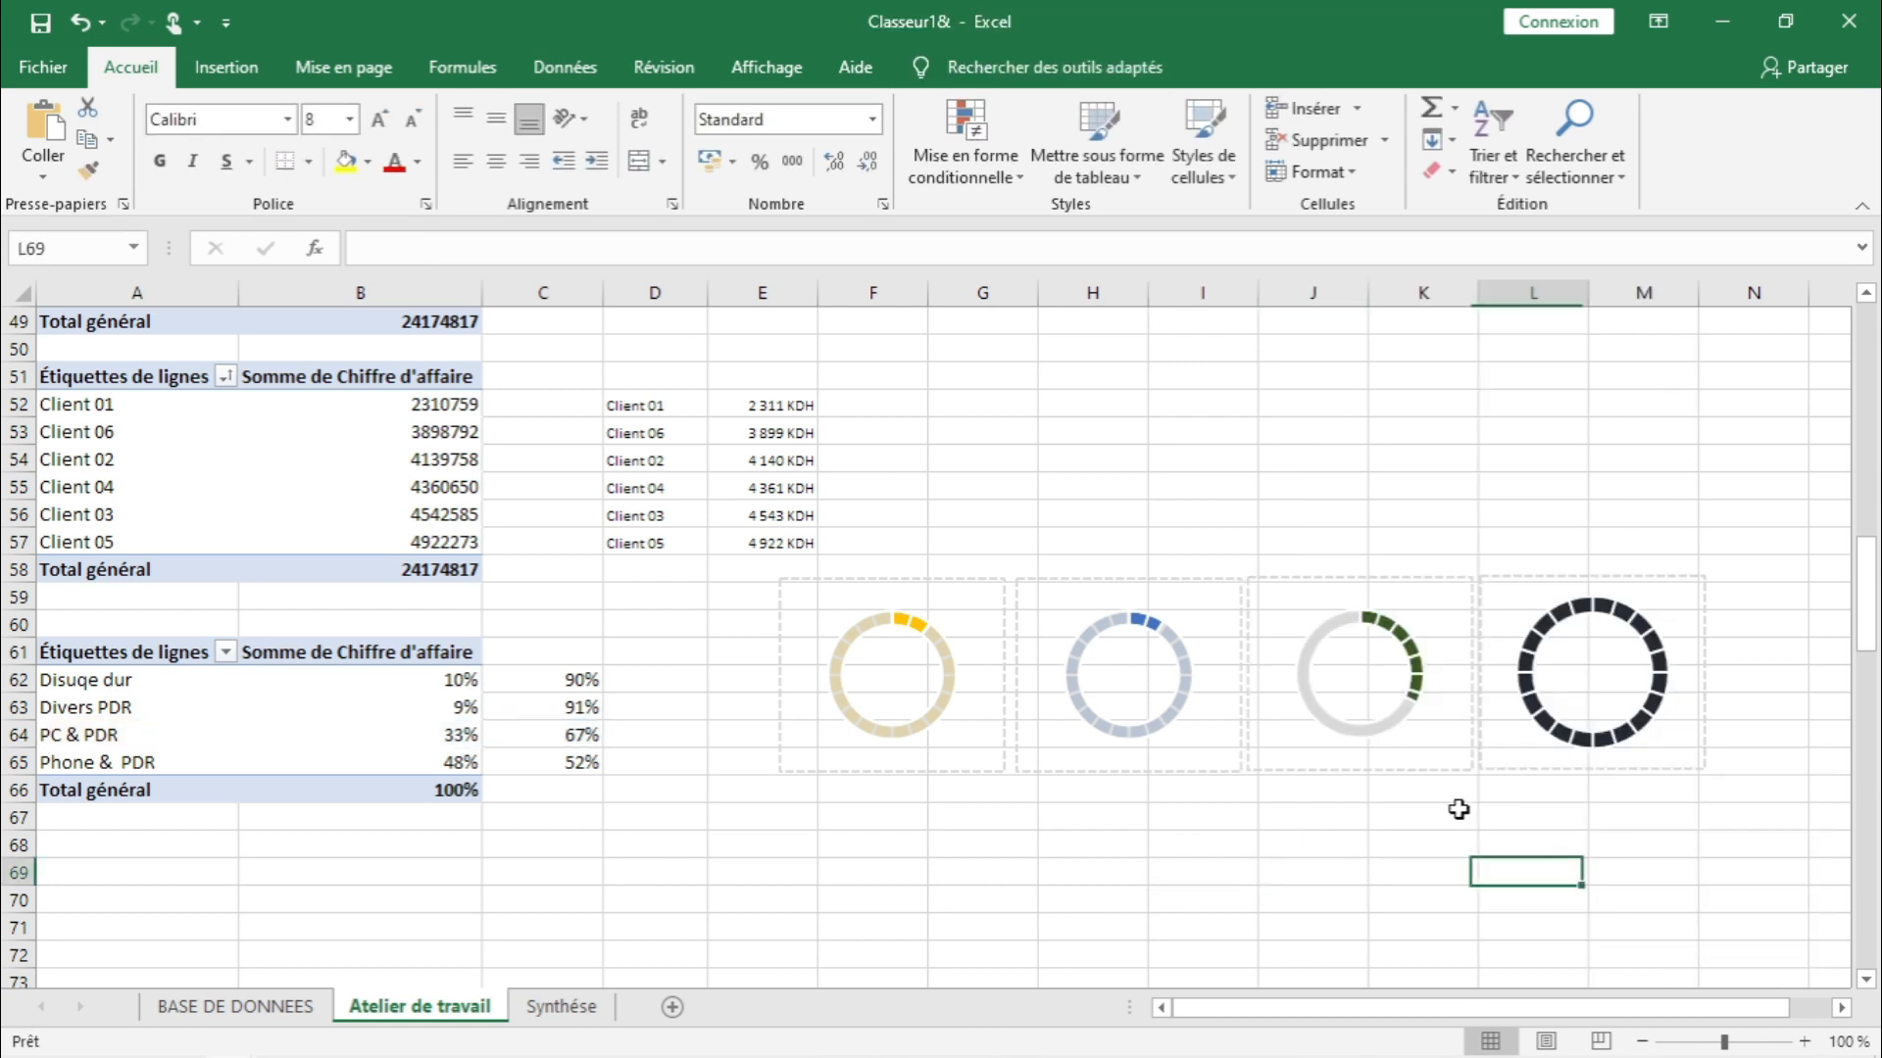
- Set the fill transparency of the third doughnut's light grey 67% slice to 17% and close the formatting options
left_click(1385, 730)
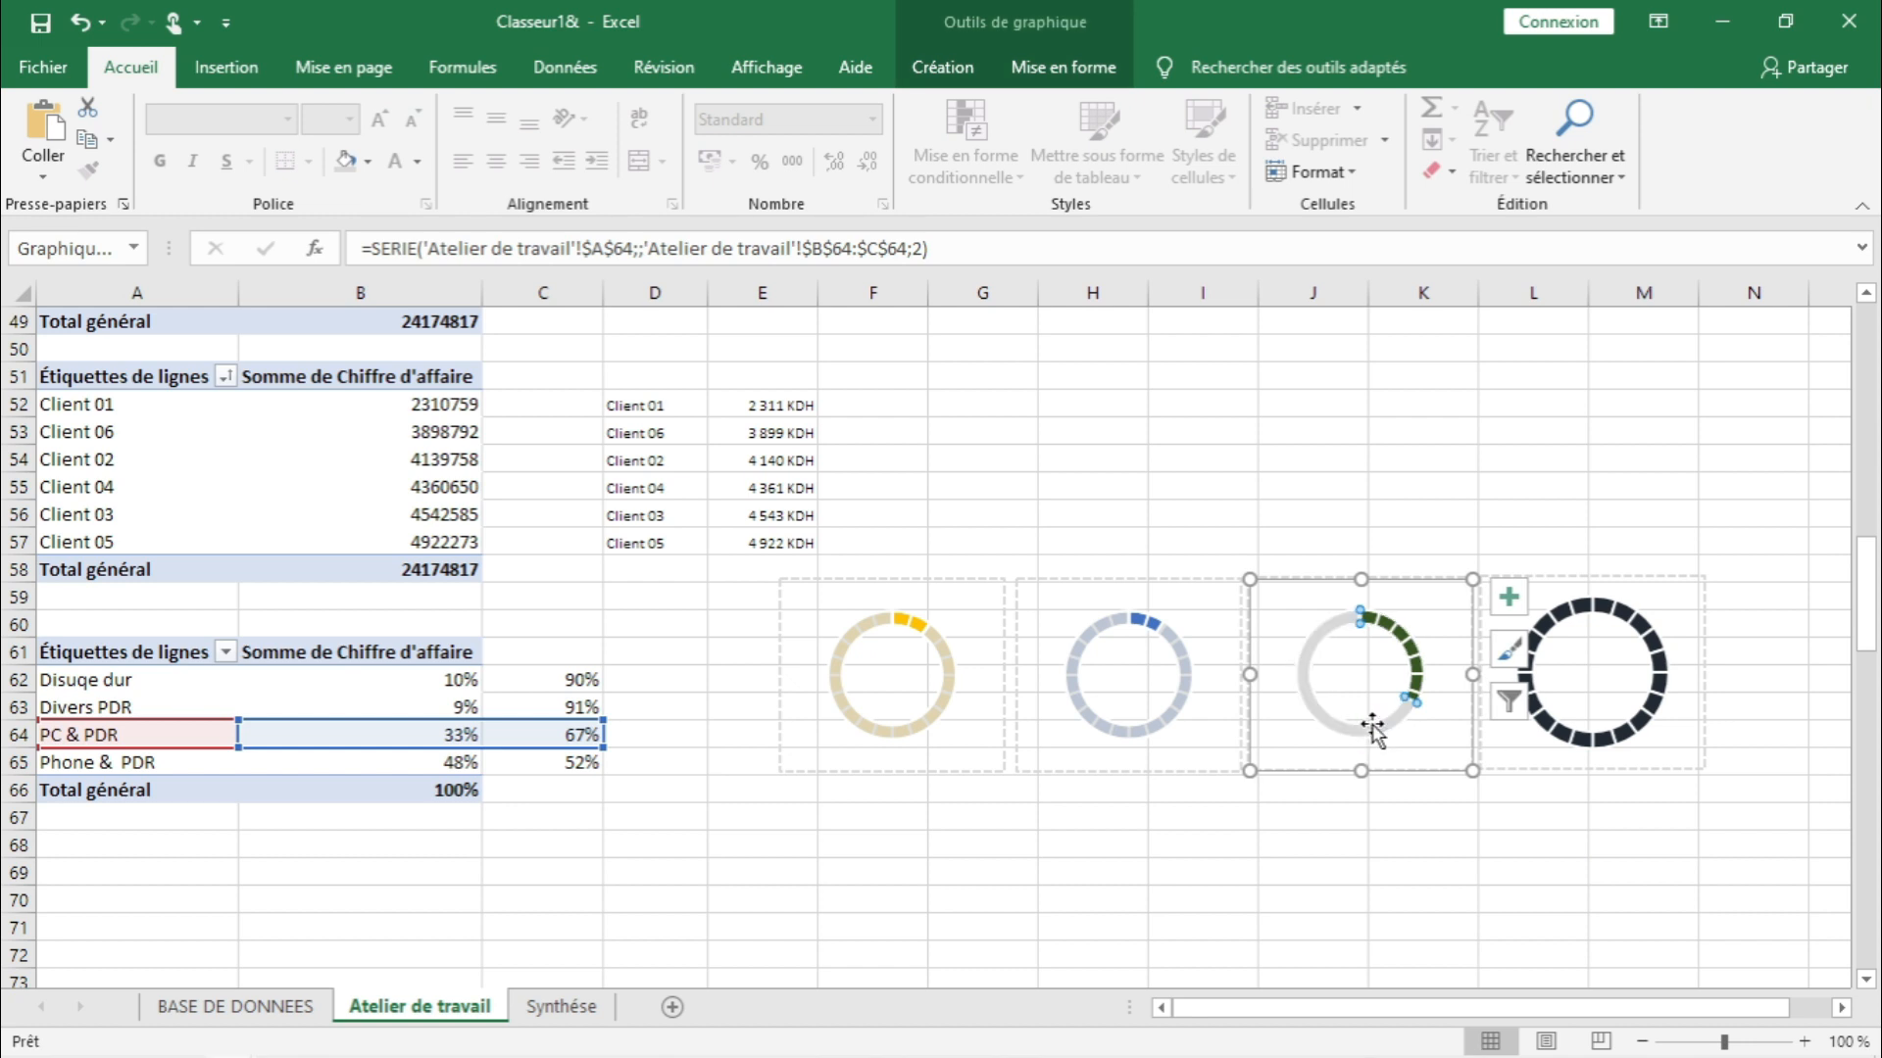
right_click(1373, 733)
left_click(1437, 655)
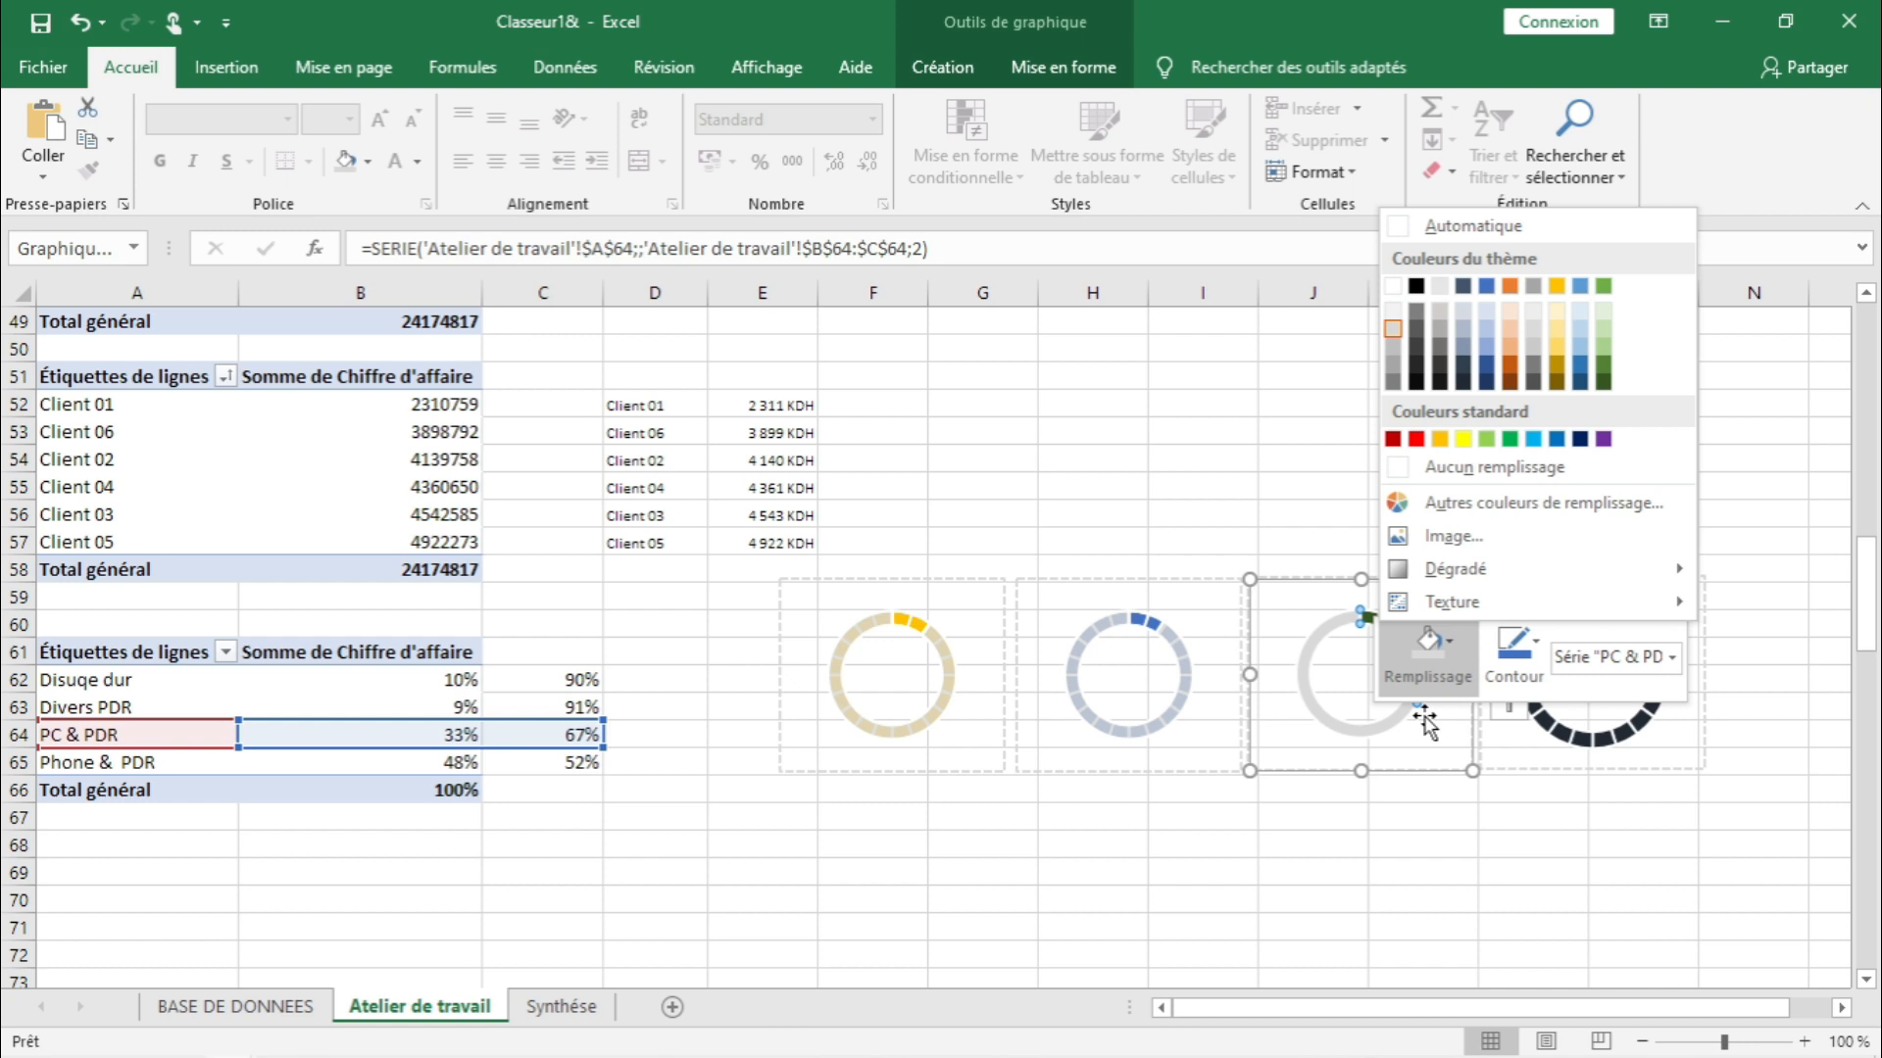
key("Escape")
right_click(1367, 737)
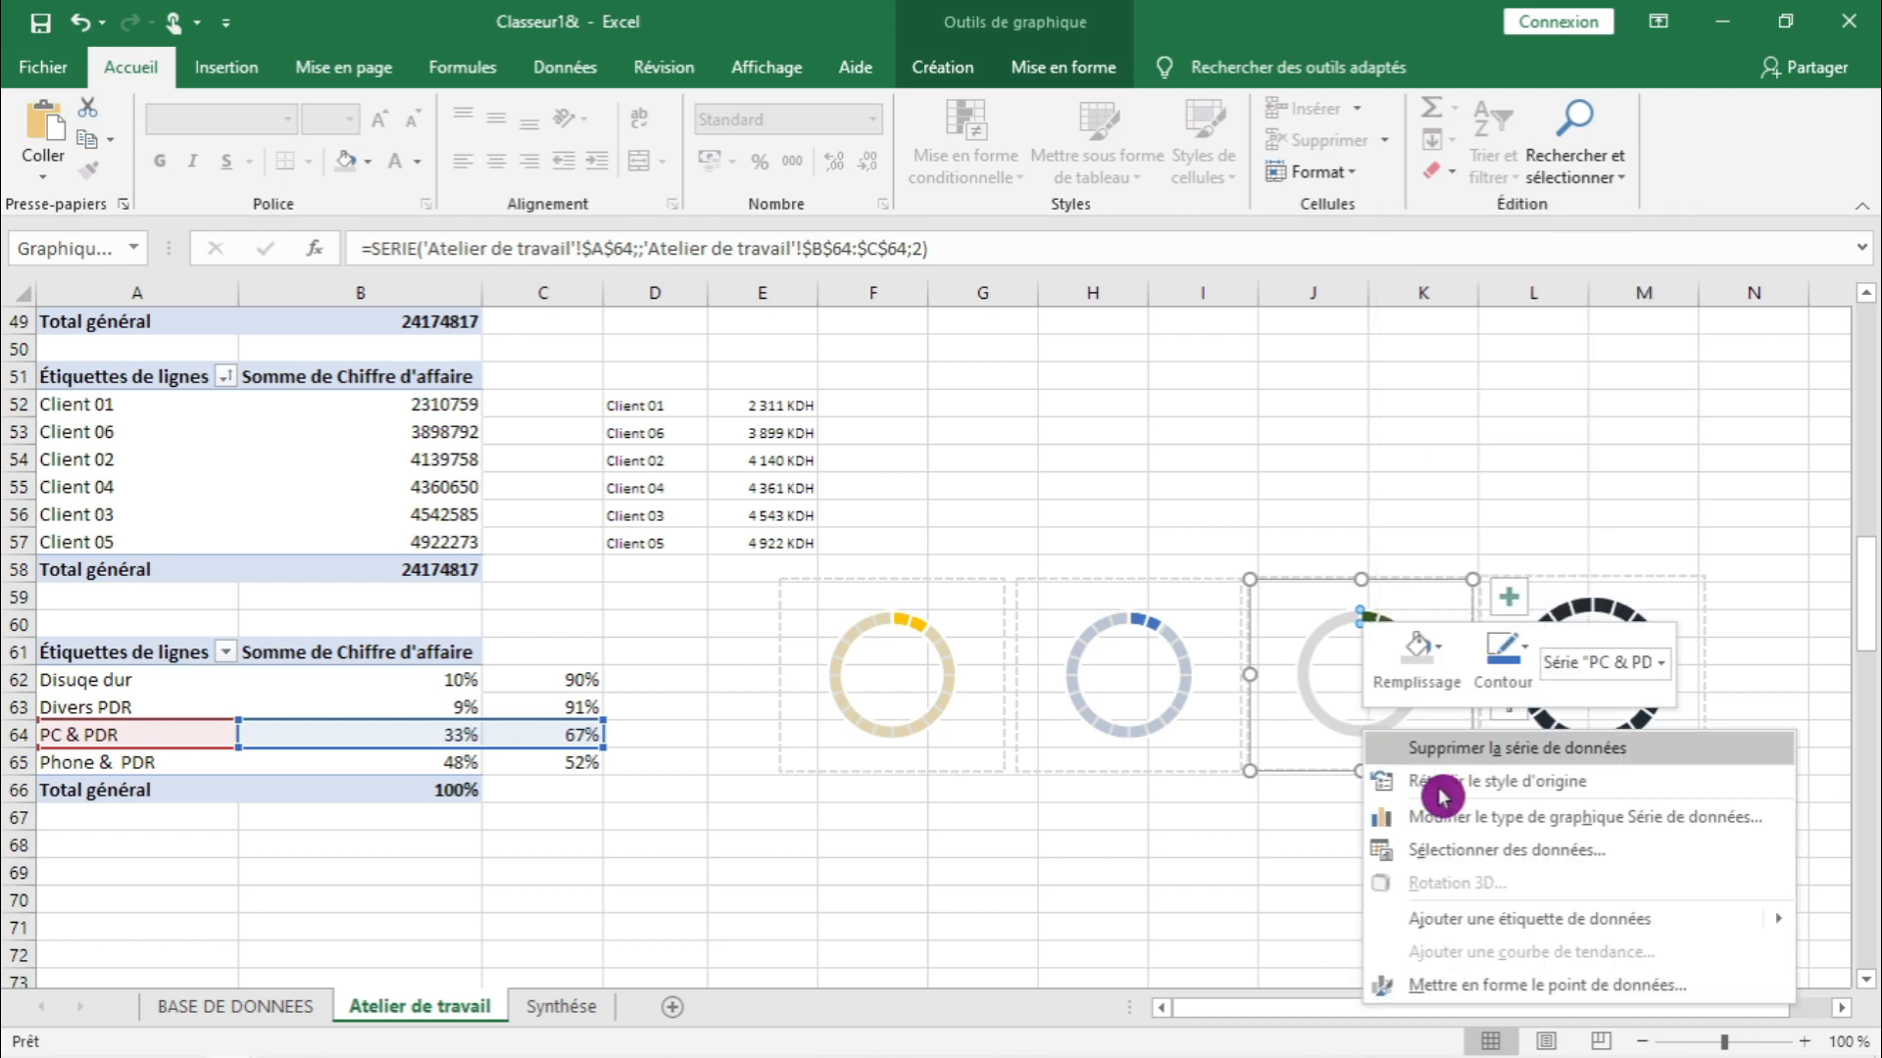
left_click(1512, 980)
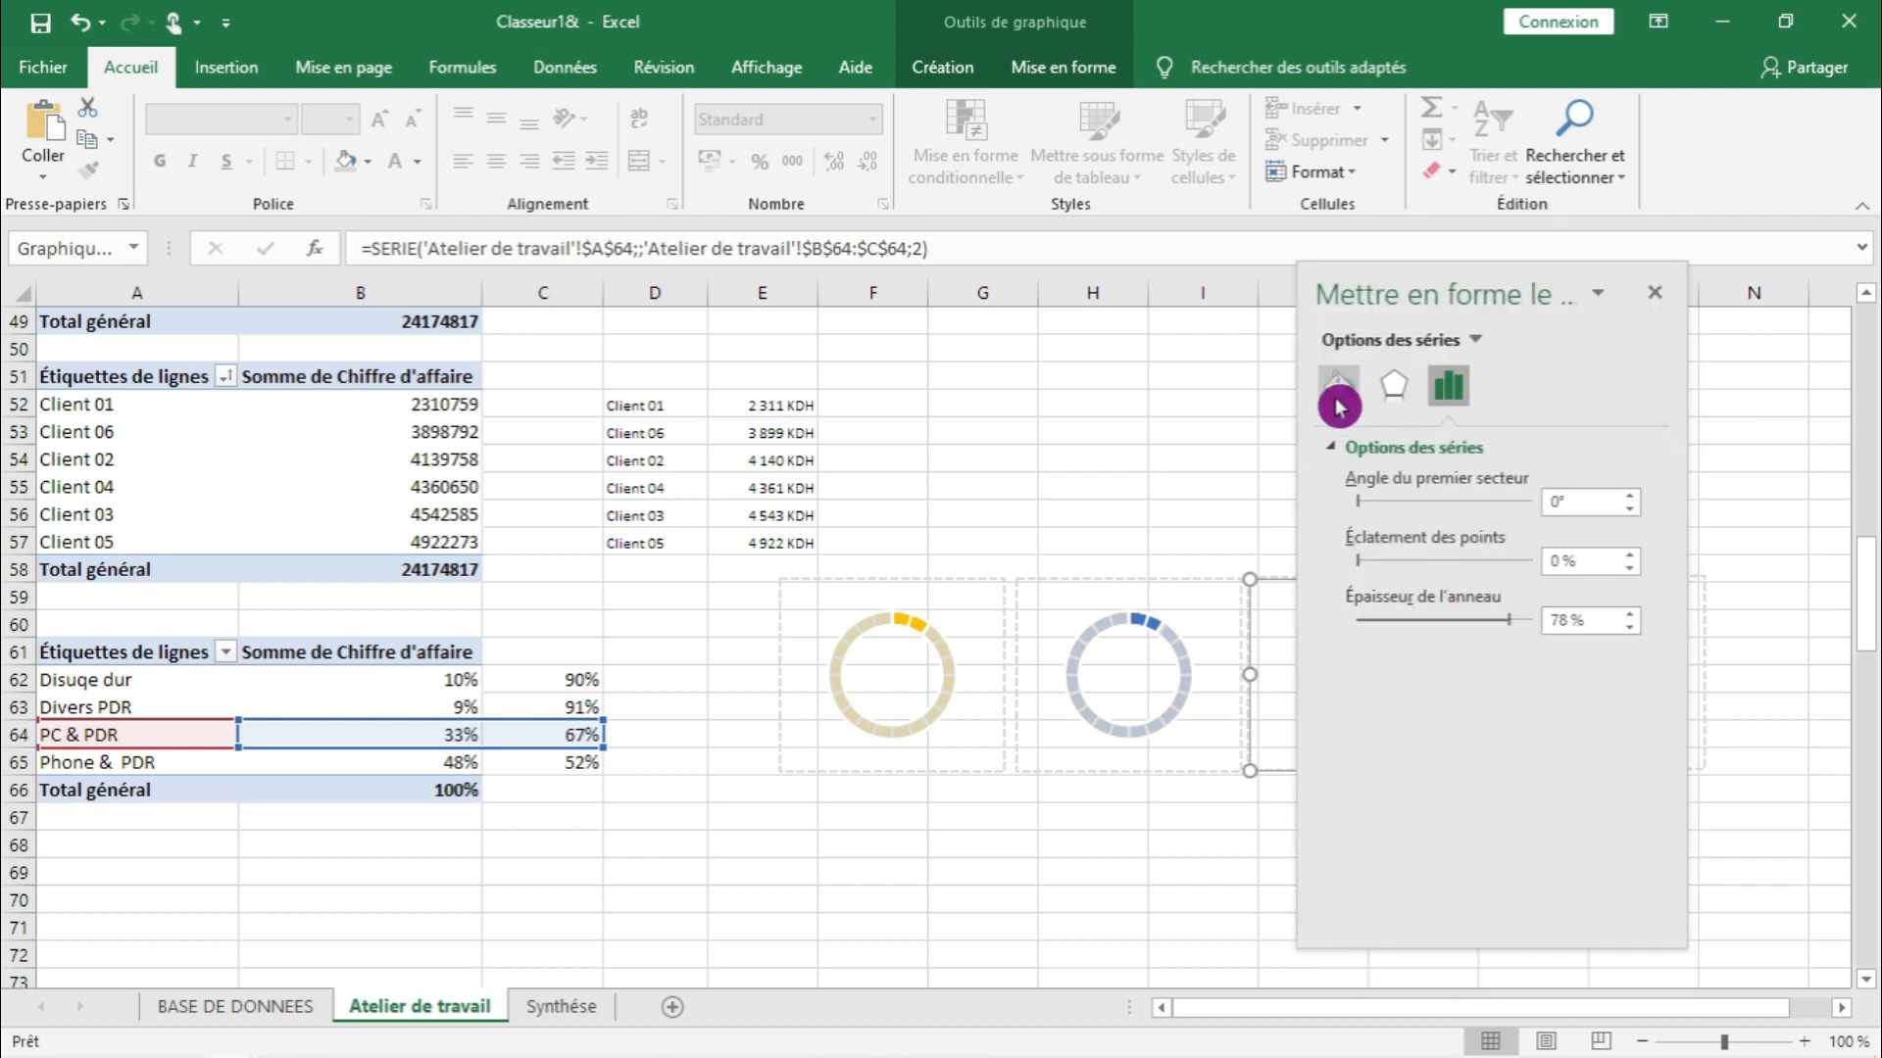
left_click(1338, 388)
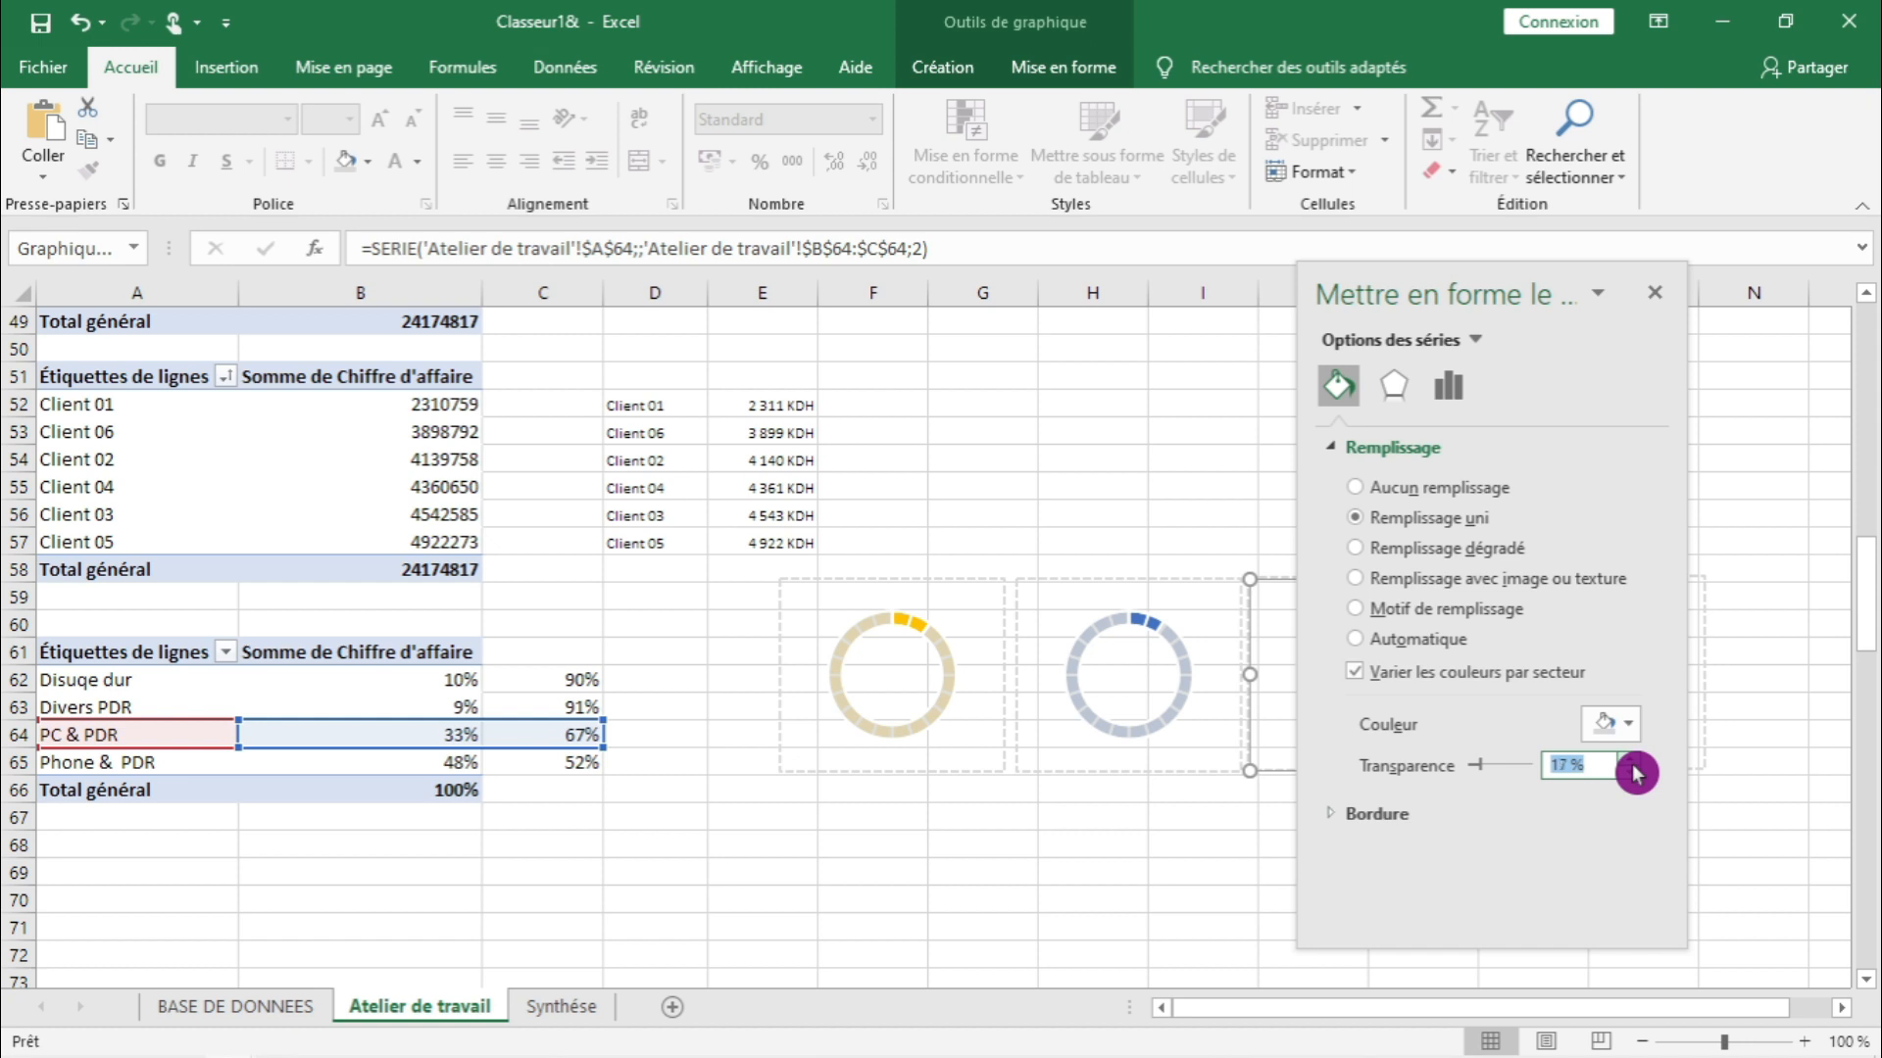
left_click(1162, 858)
left_click(1655, 292)
left_click(1650, 813)
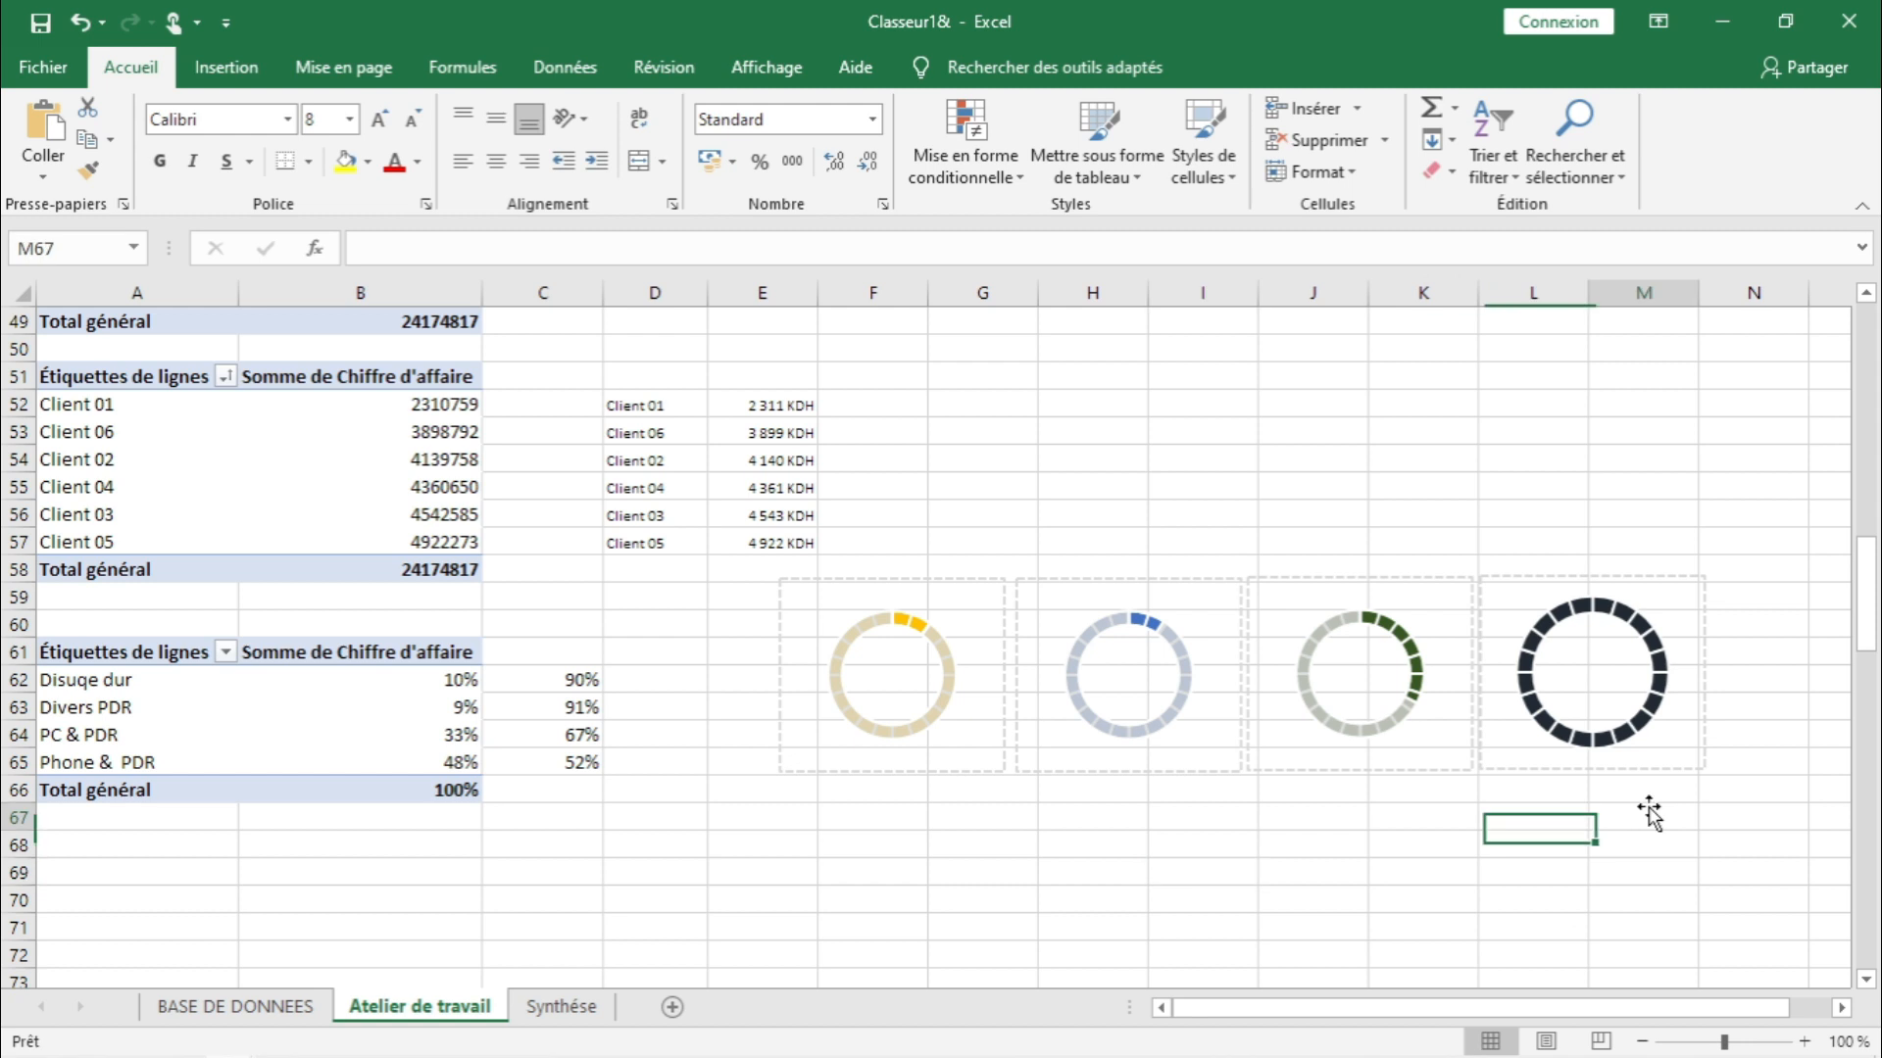
- Add a series to the fourth doughnut, named from the Phone & PDR cell A65 with values from B65:C65
left_click(1546, 639)
right_click(1541, 639)
key("Escape")
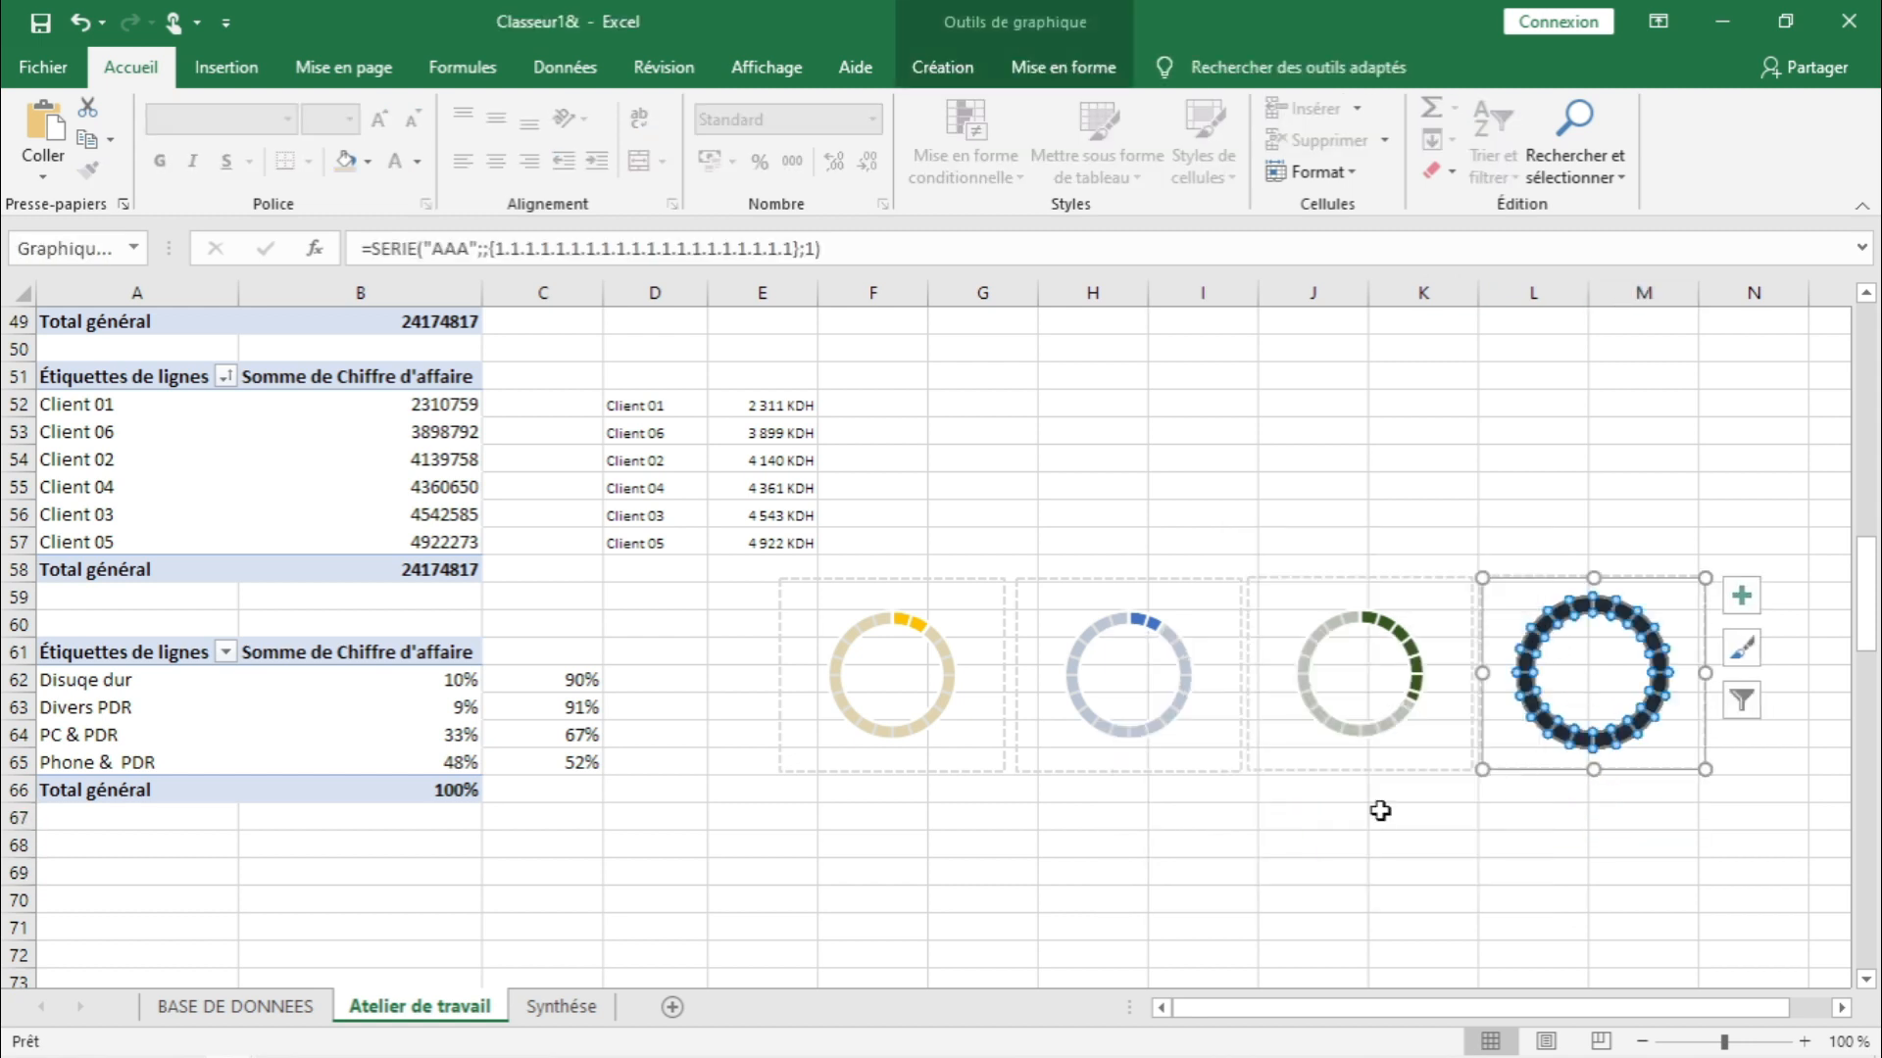
right_click(1577, 637)
left_click(1344, 761)
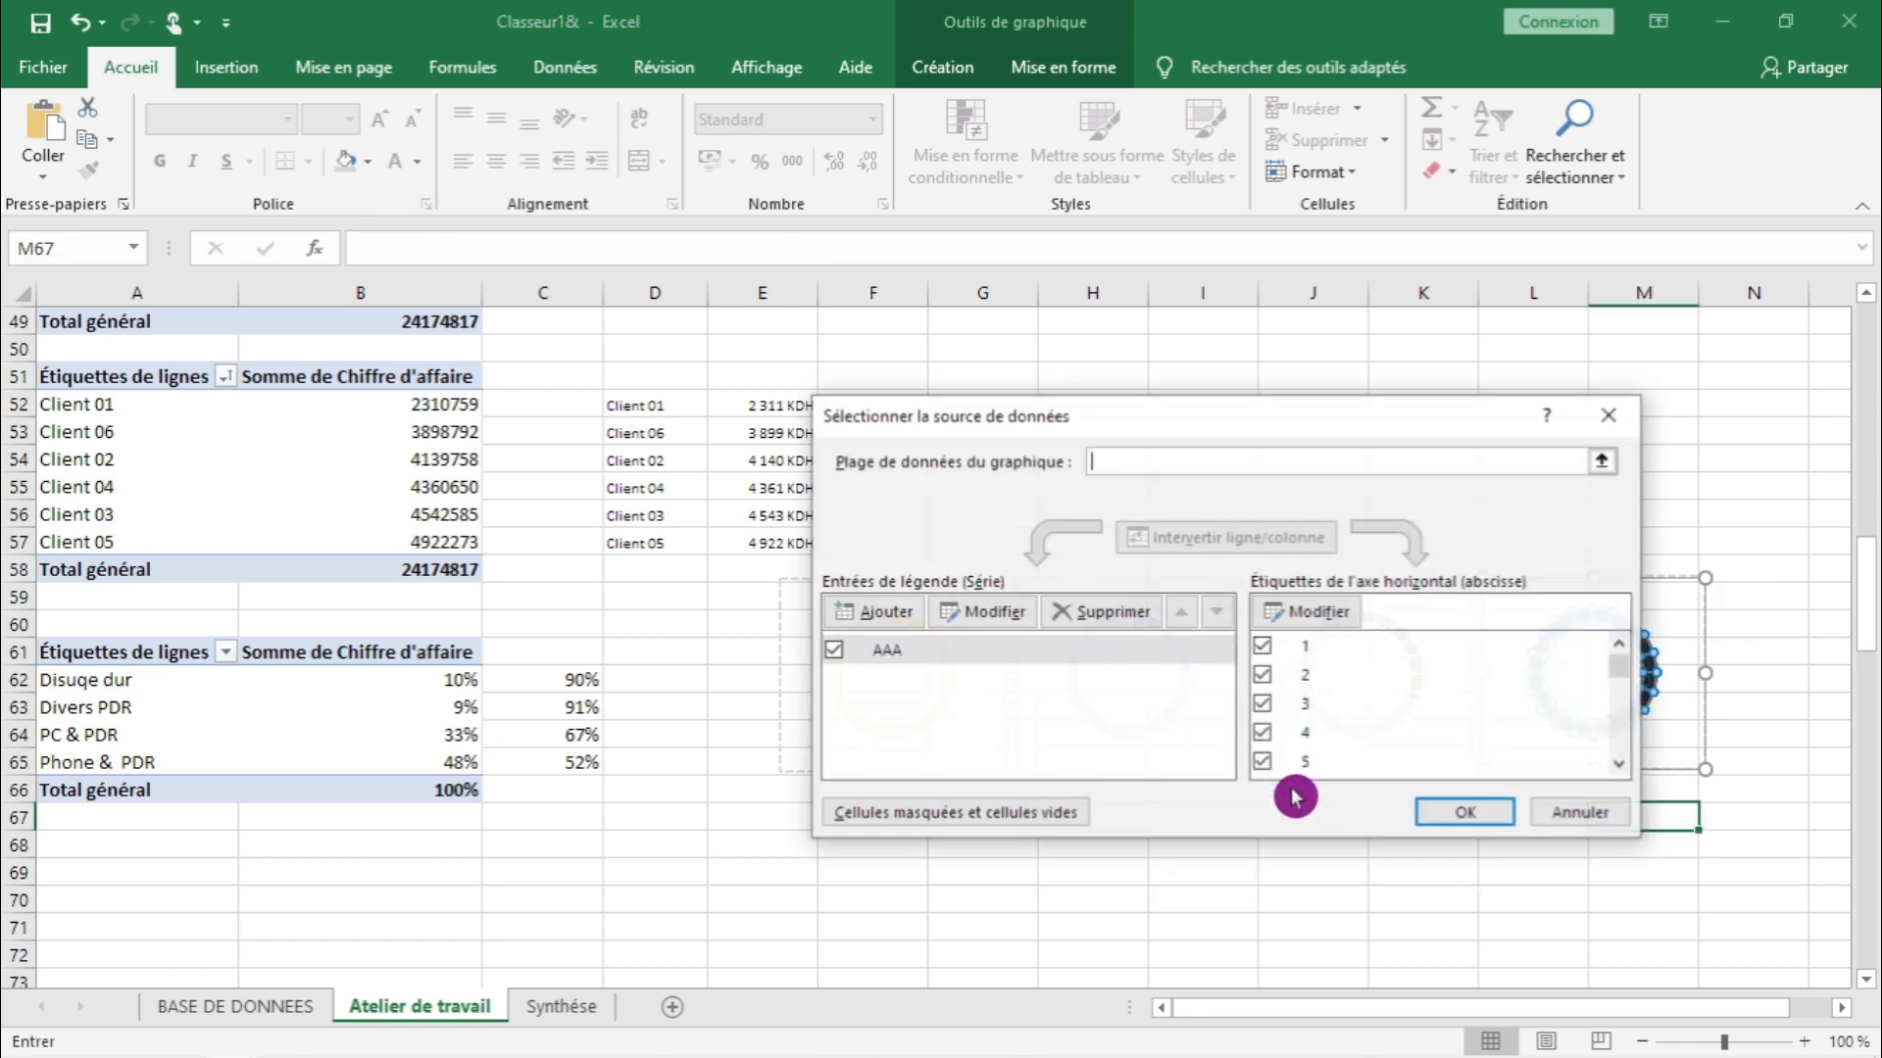
left_click_drag(1313, 428, 1475, 433)
left_click(1041, 617)
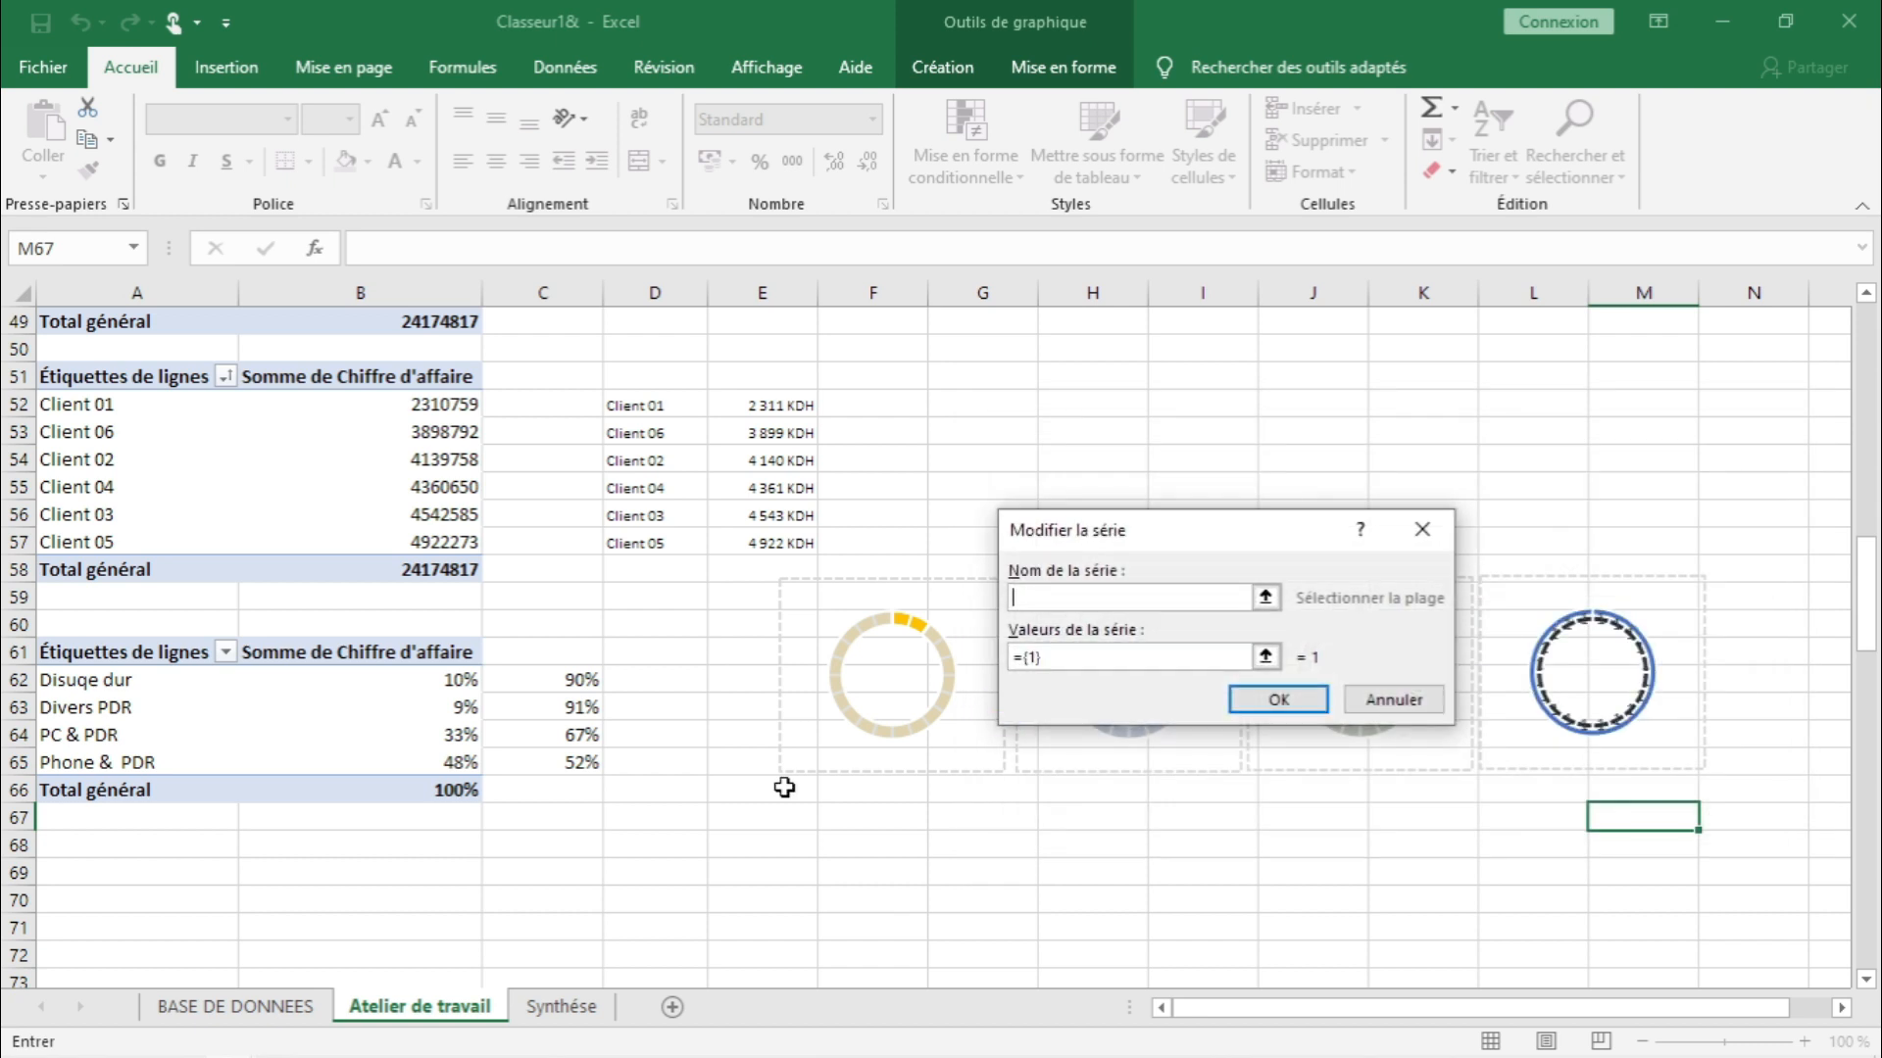
left_click(132, 761)
left_click(1266, 657)
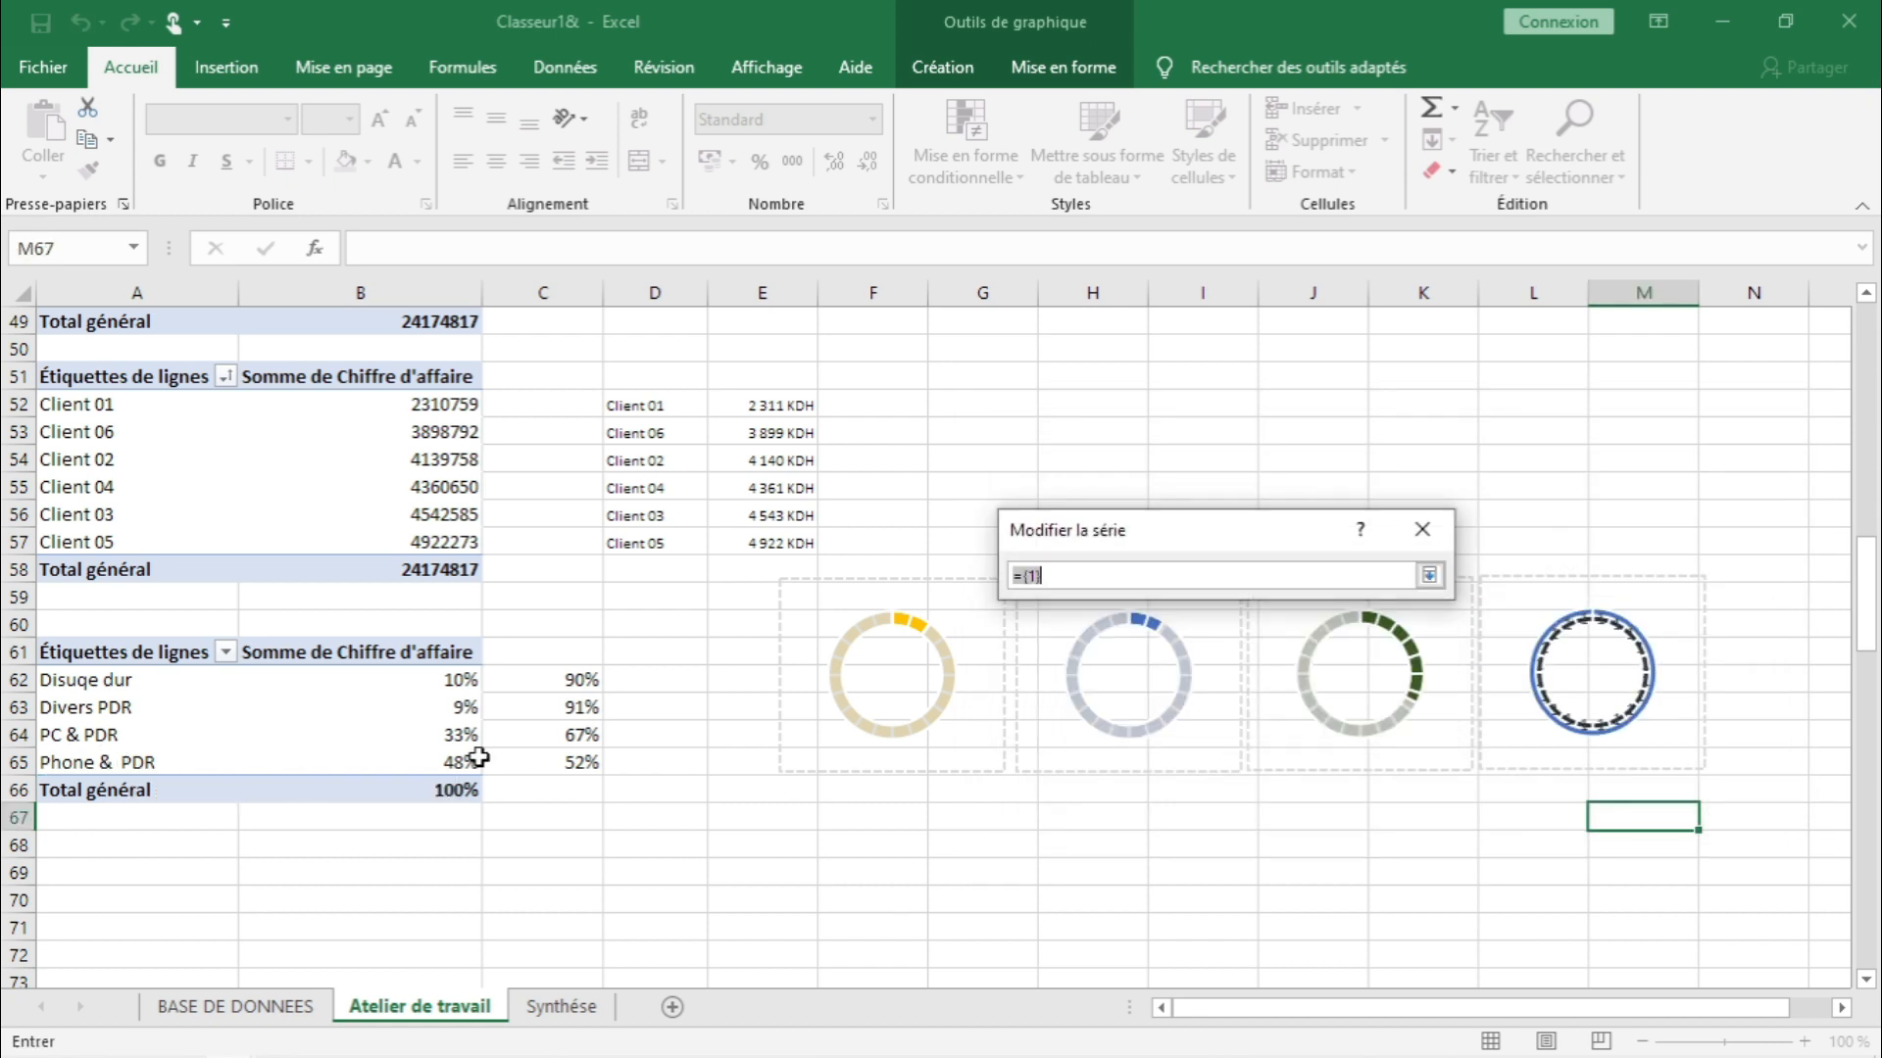
left_click_drag(446, 761, 560, 761)
left_click(1429, 576)
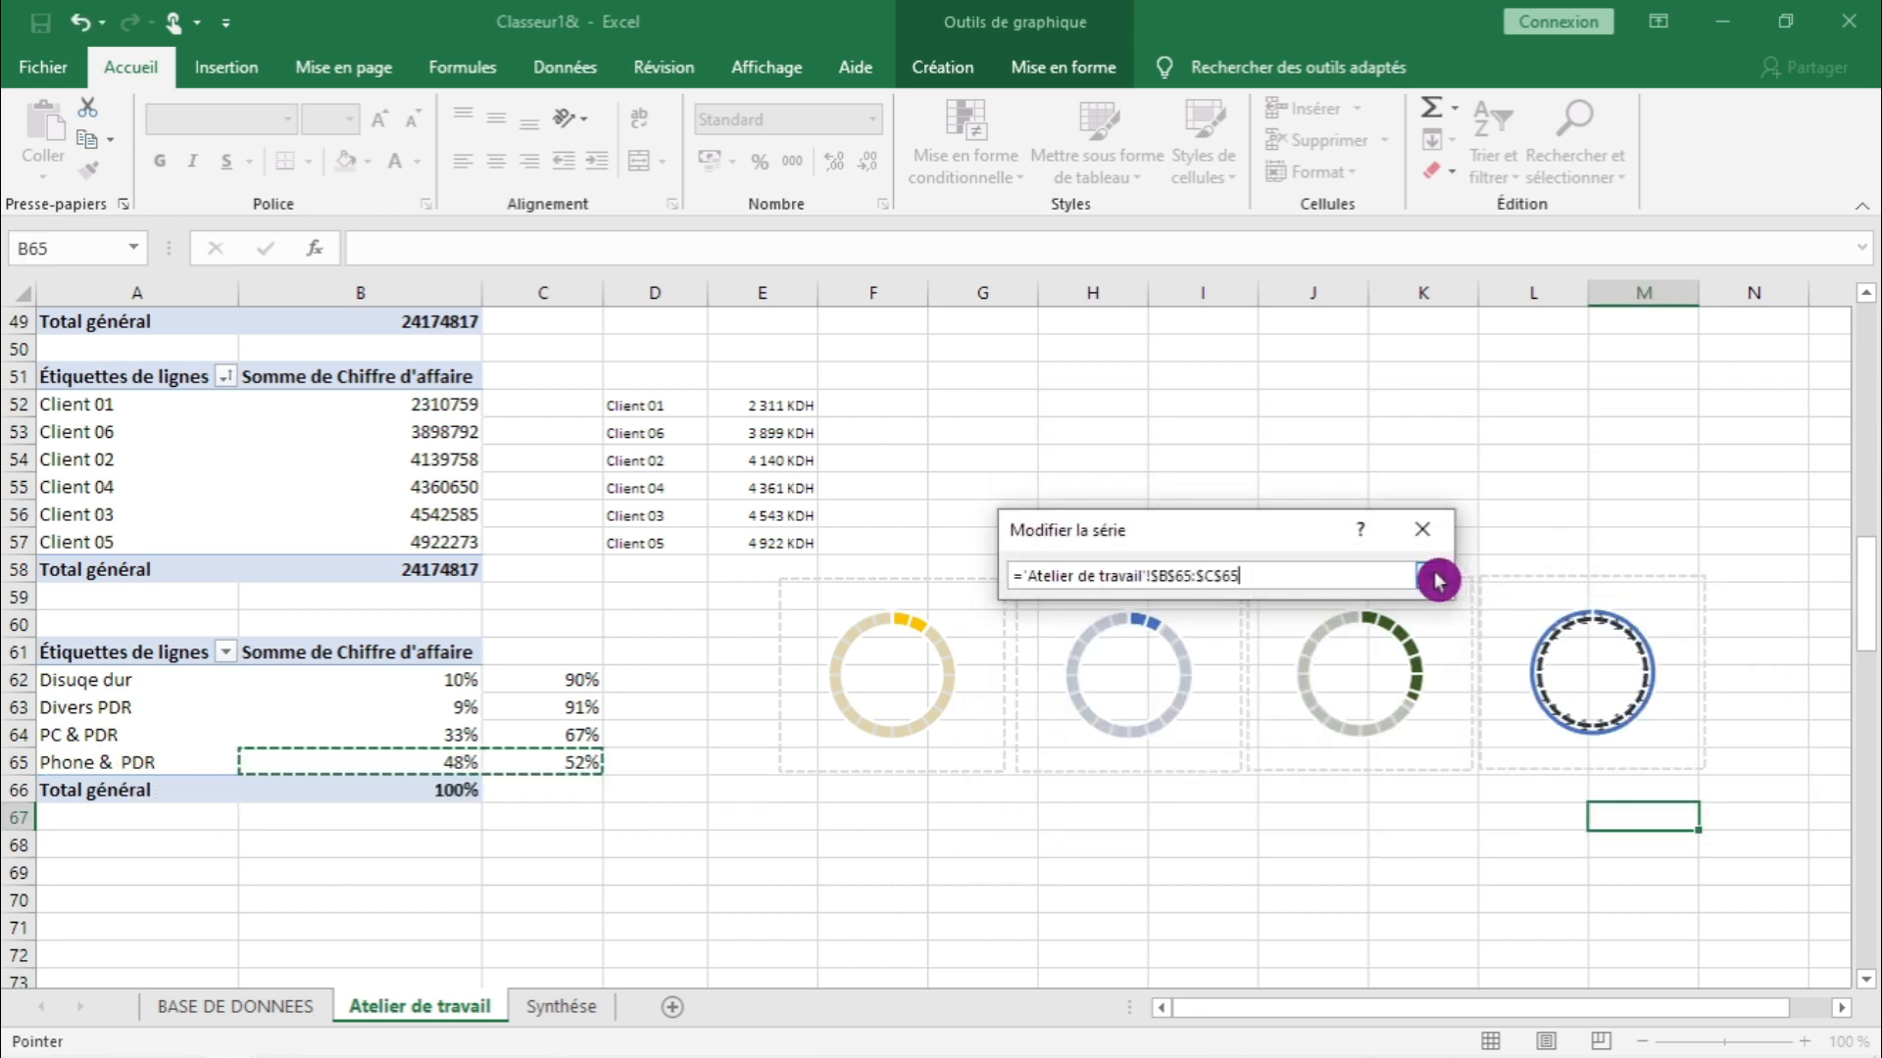
left_click(1274, 702)
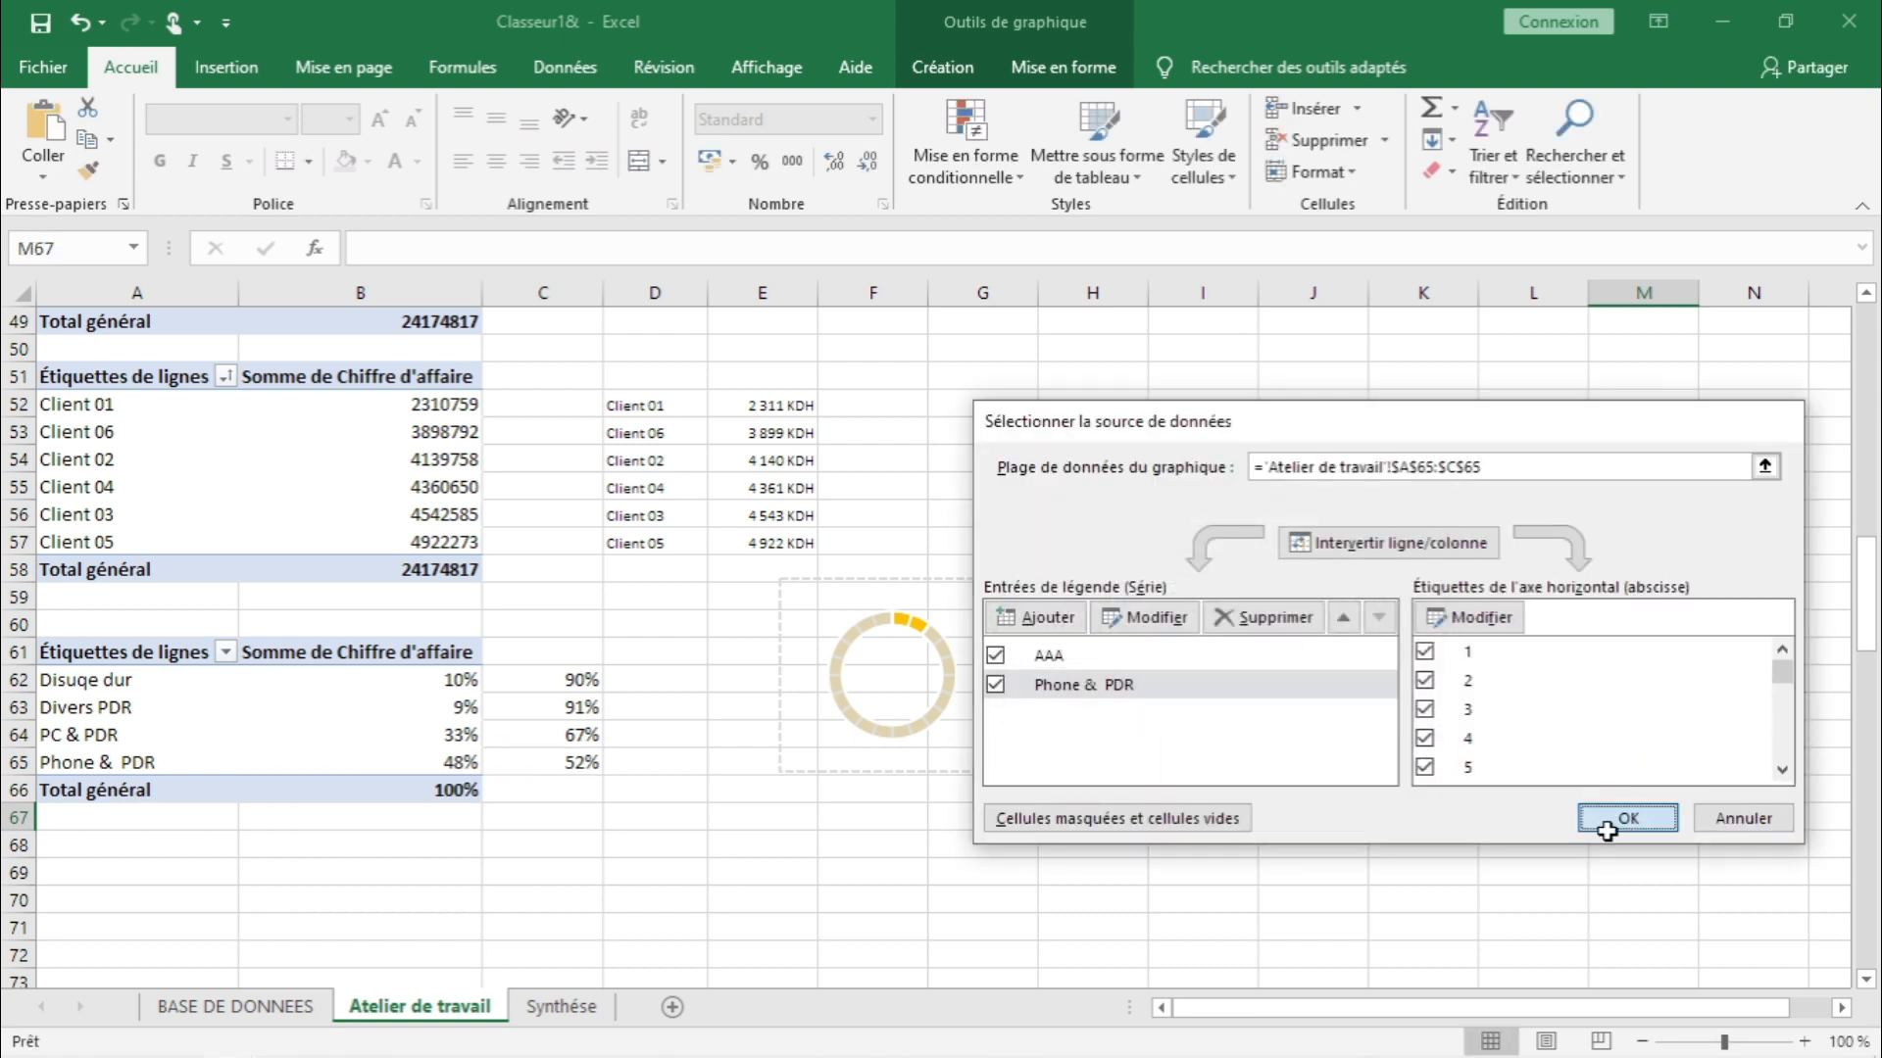
left_click(1613, 828)
- Delete the data labels of the AAA series on the fourth doughnut chart
left_click(1562, 873)
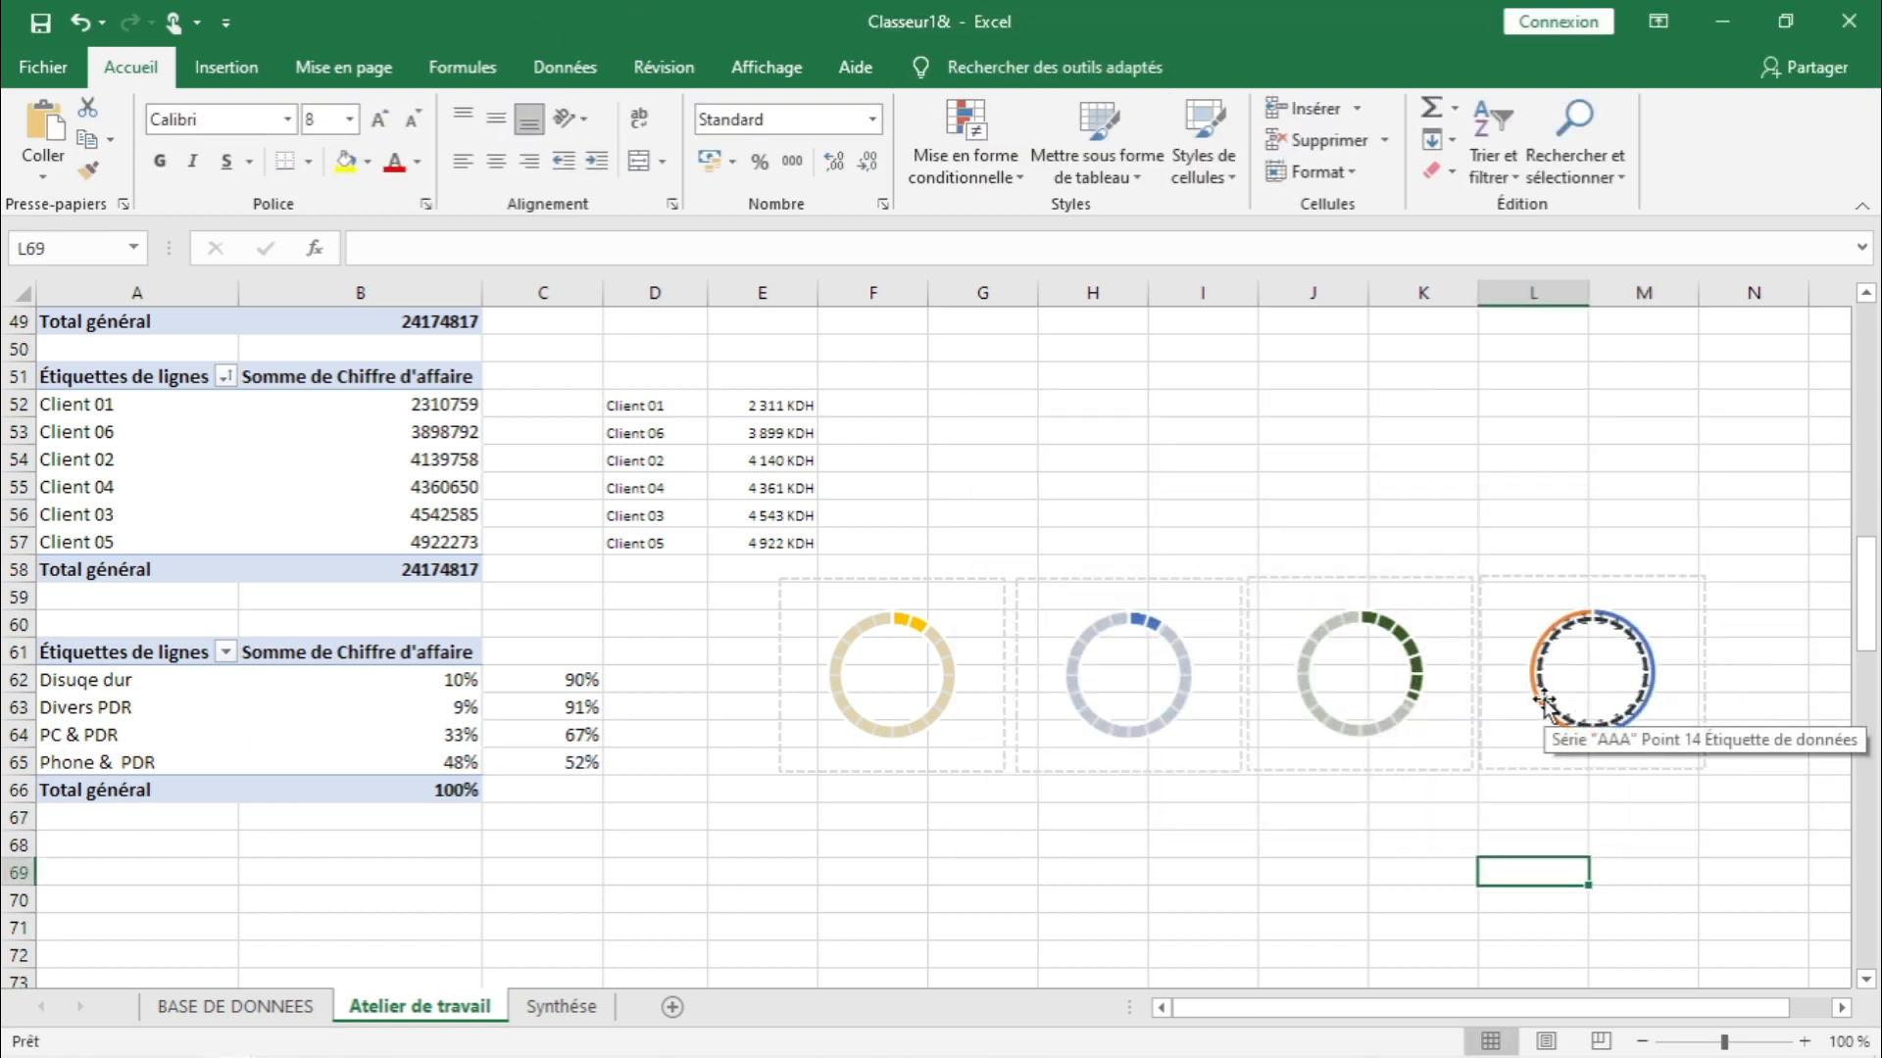
left_click(1545, 662)
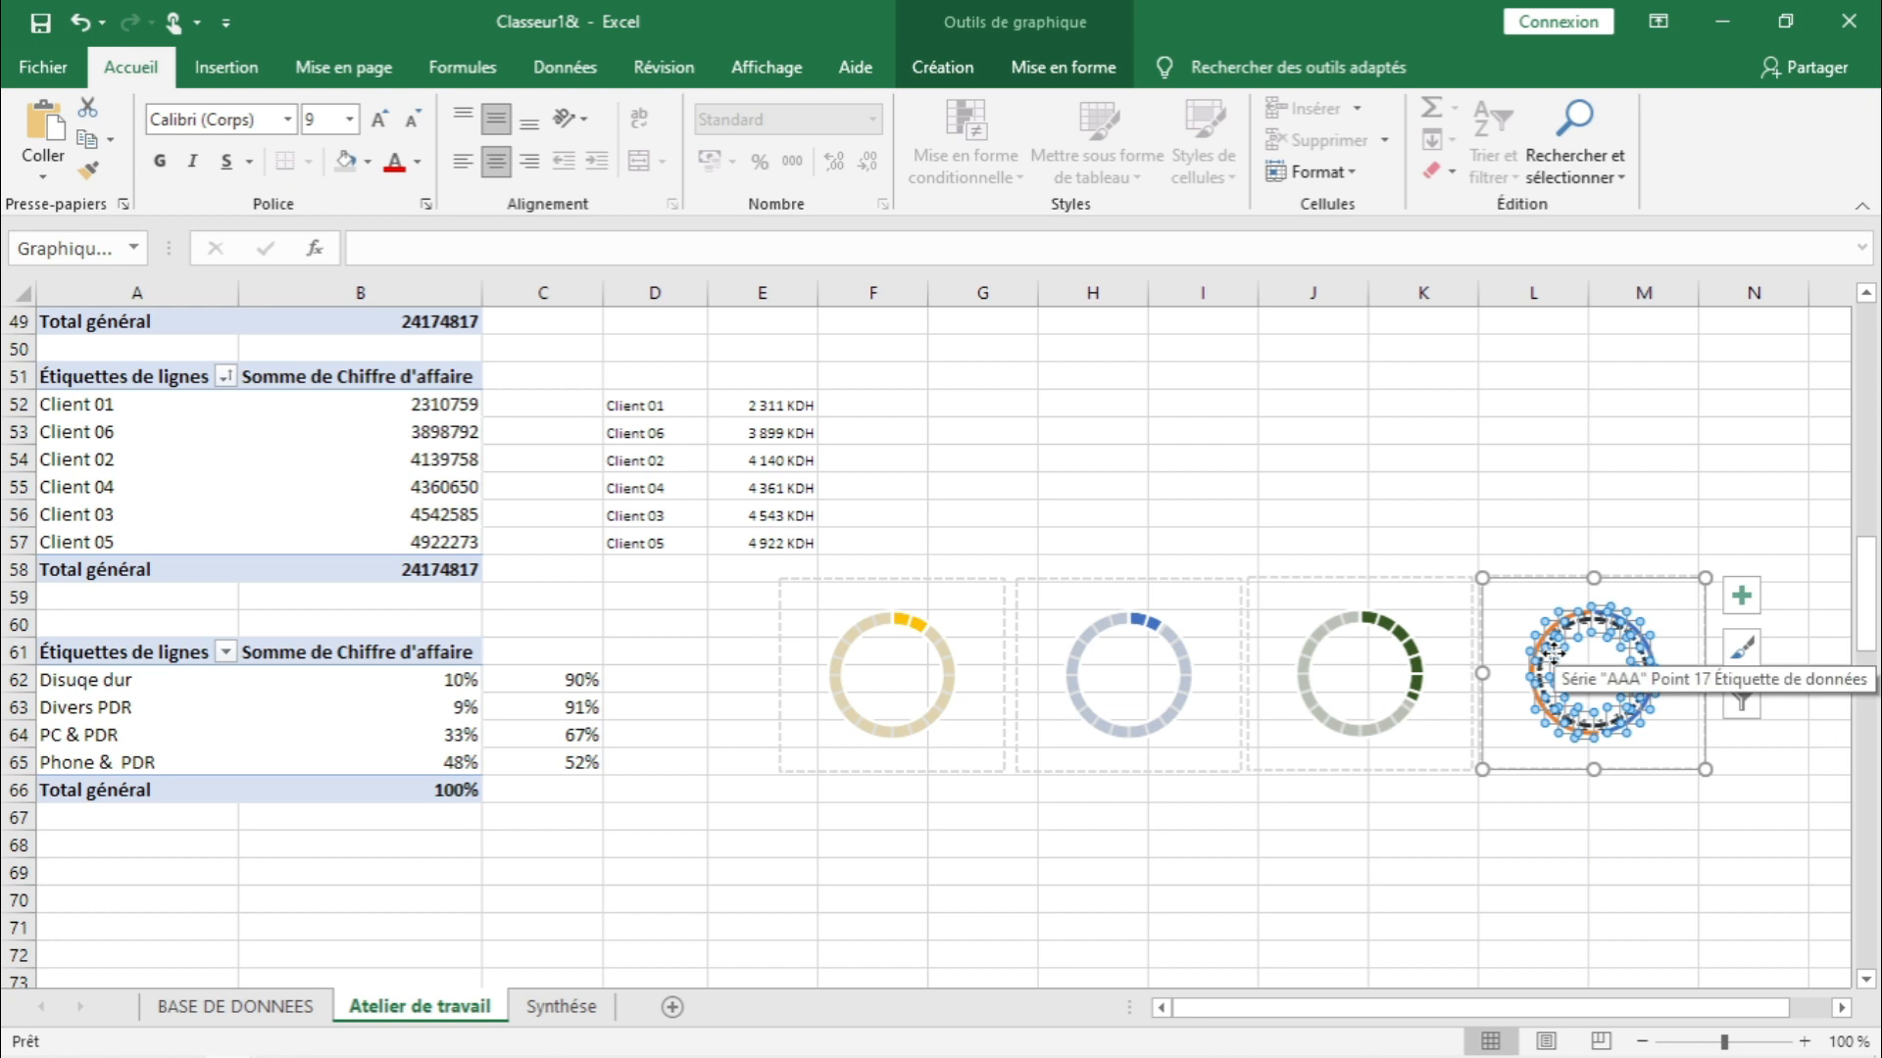
left_click(1534, 678)
left_click(1530, 689)
left_click(1534, 720)
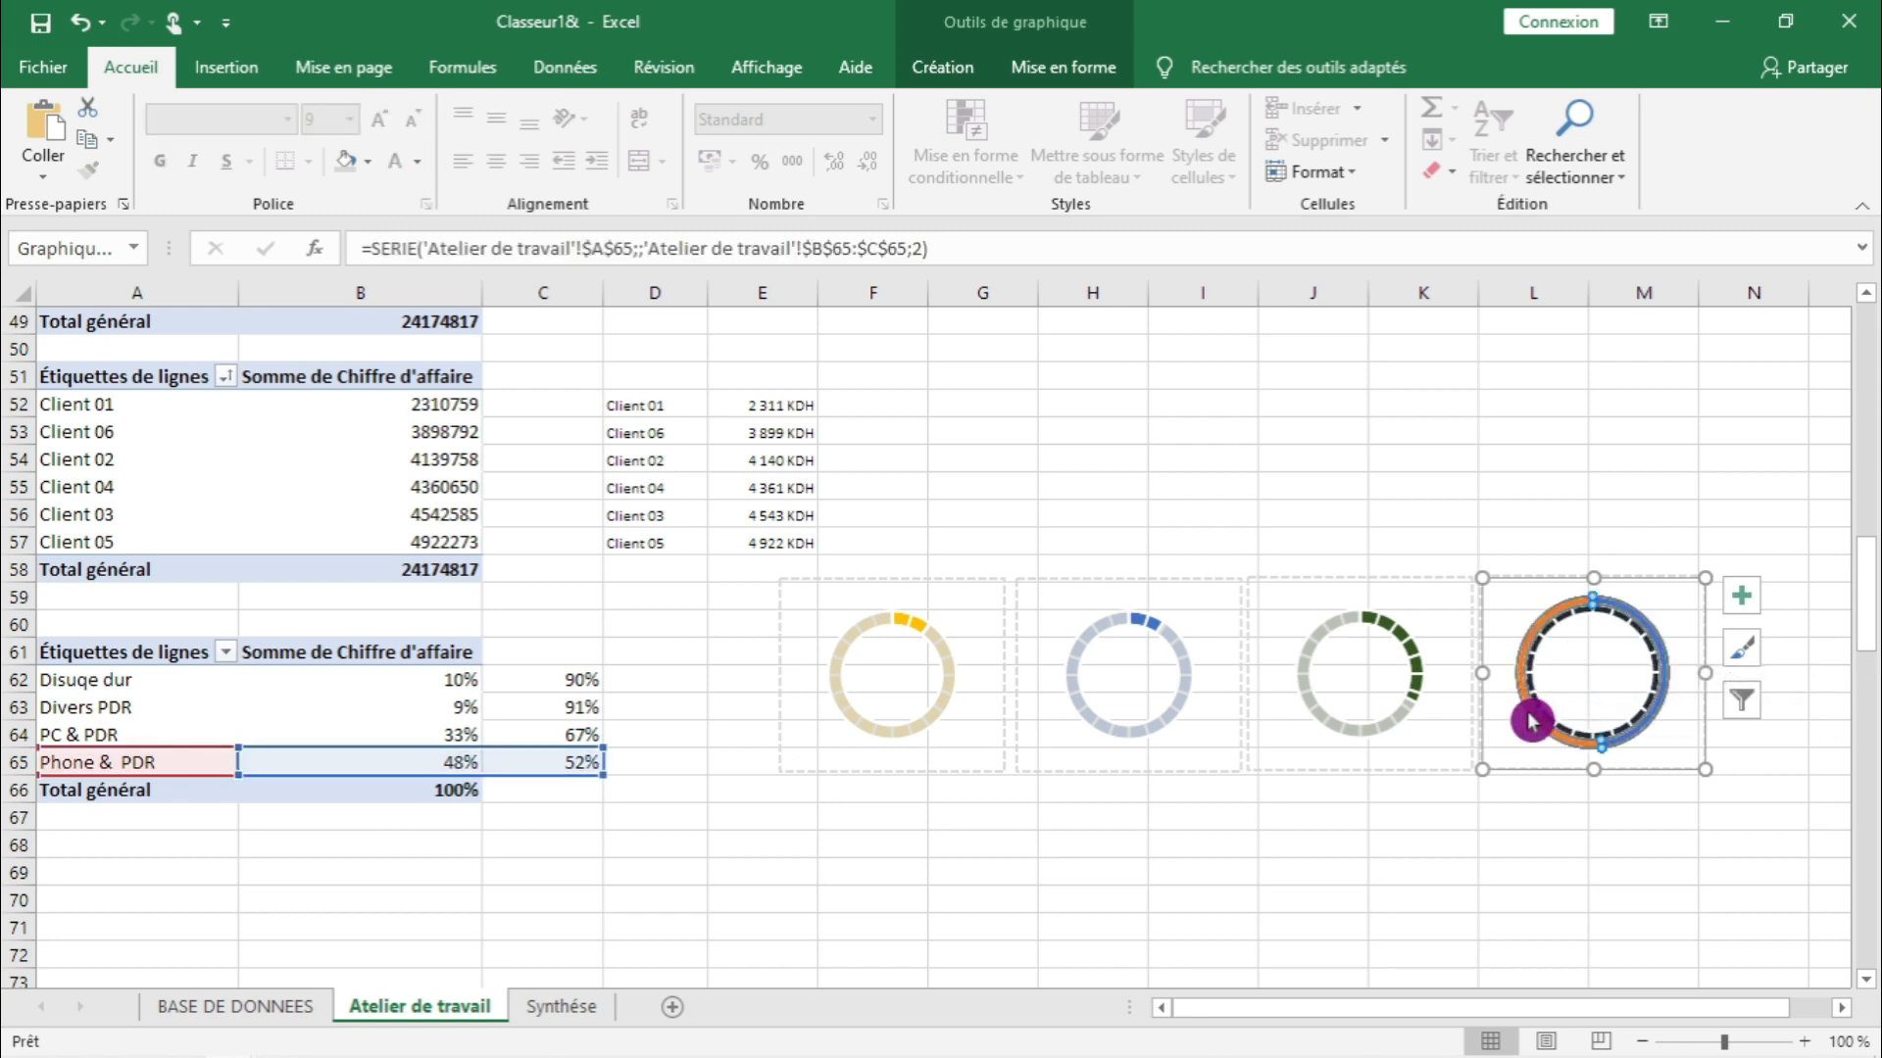
right_click(1534, 699)
left_click(1389, 936)
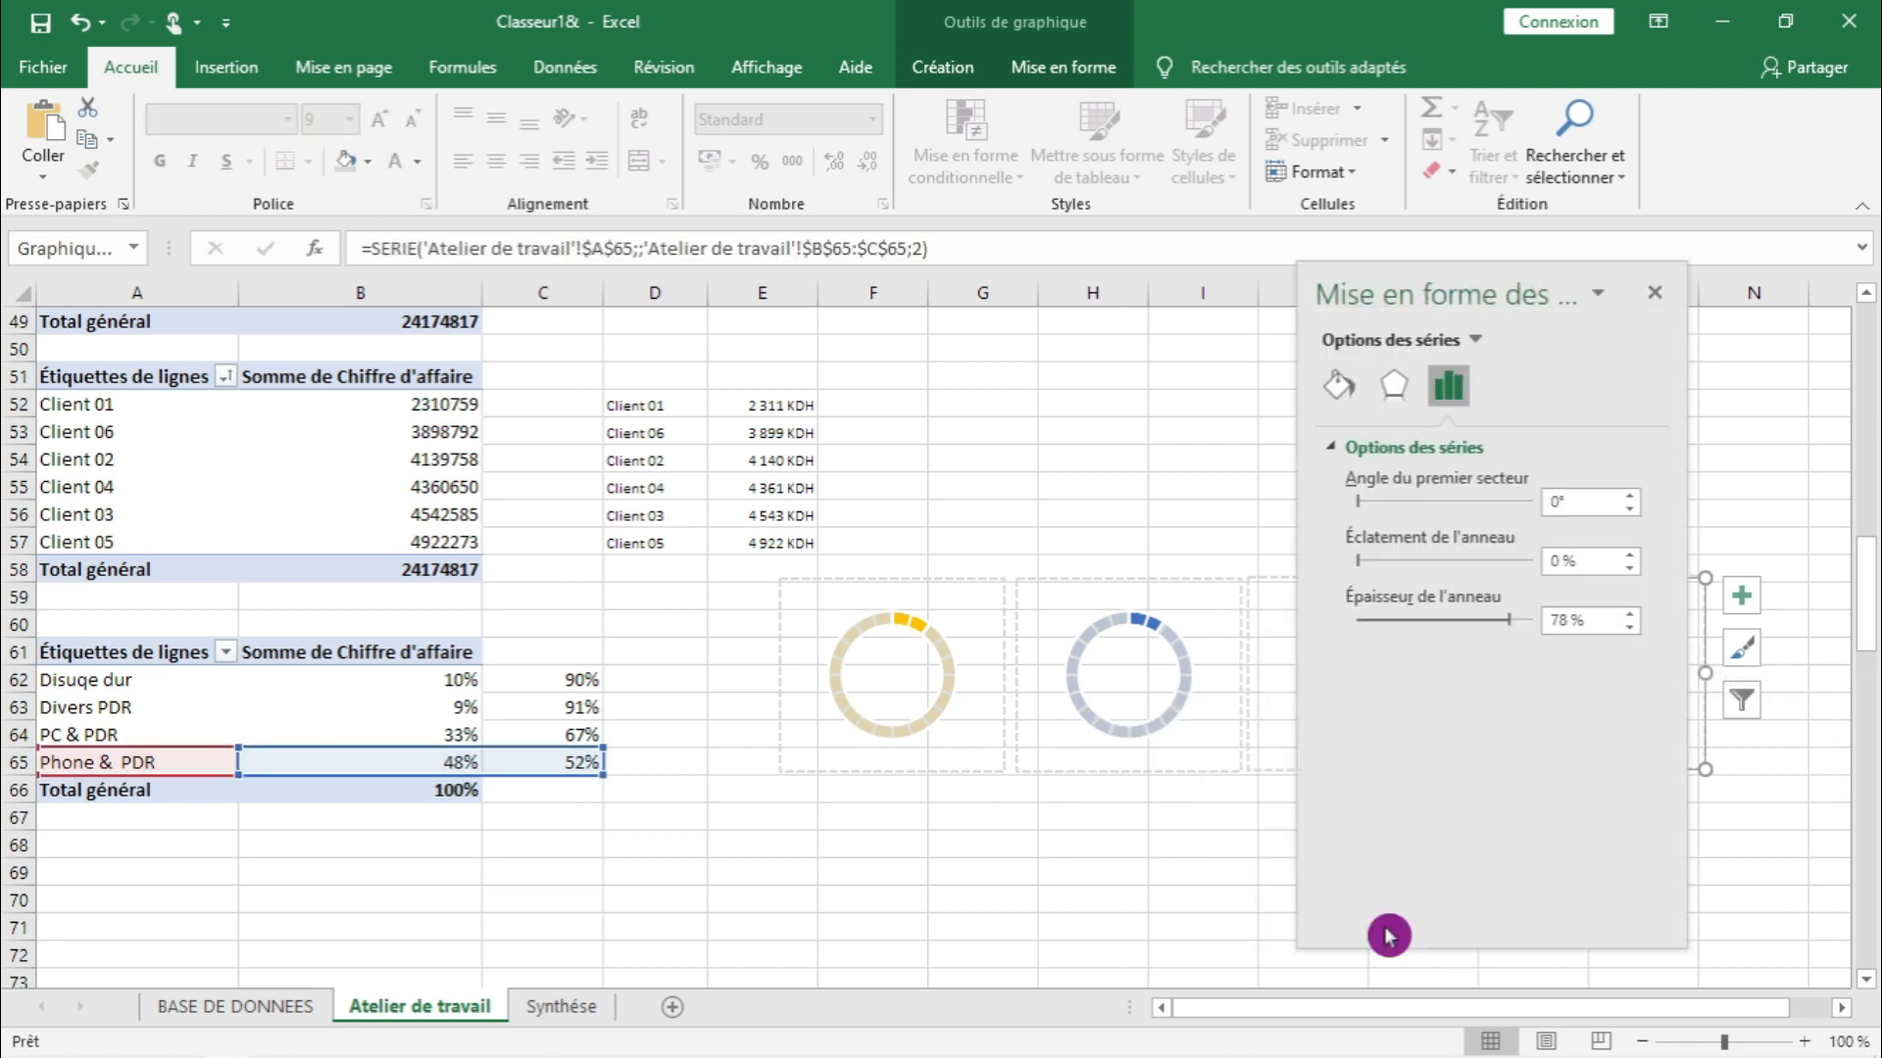
left_click(1680, 691)
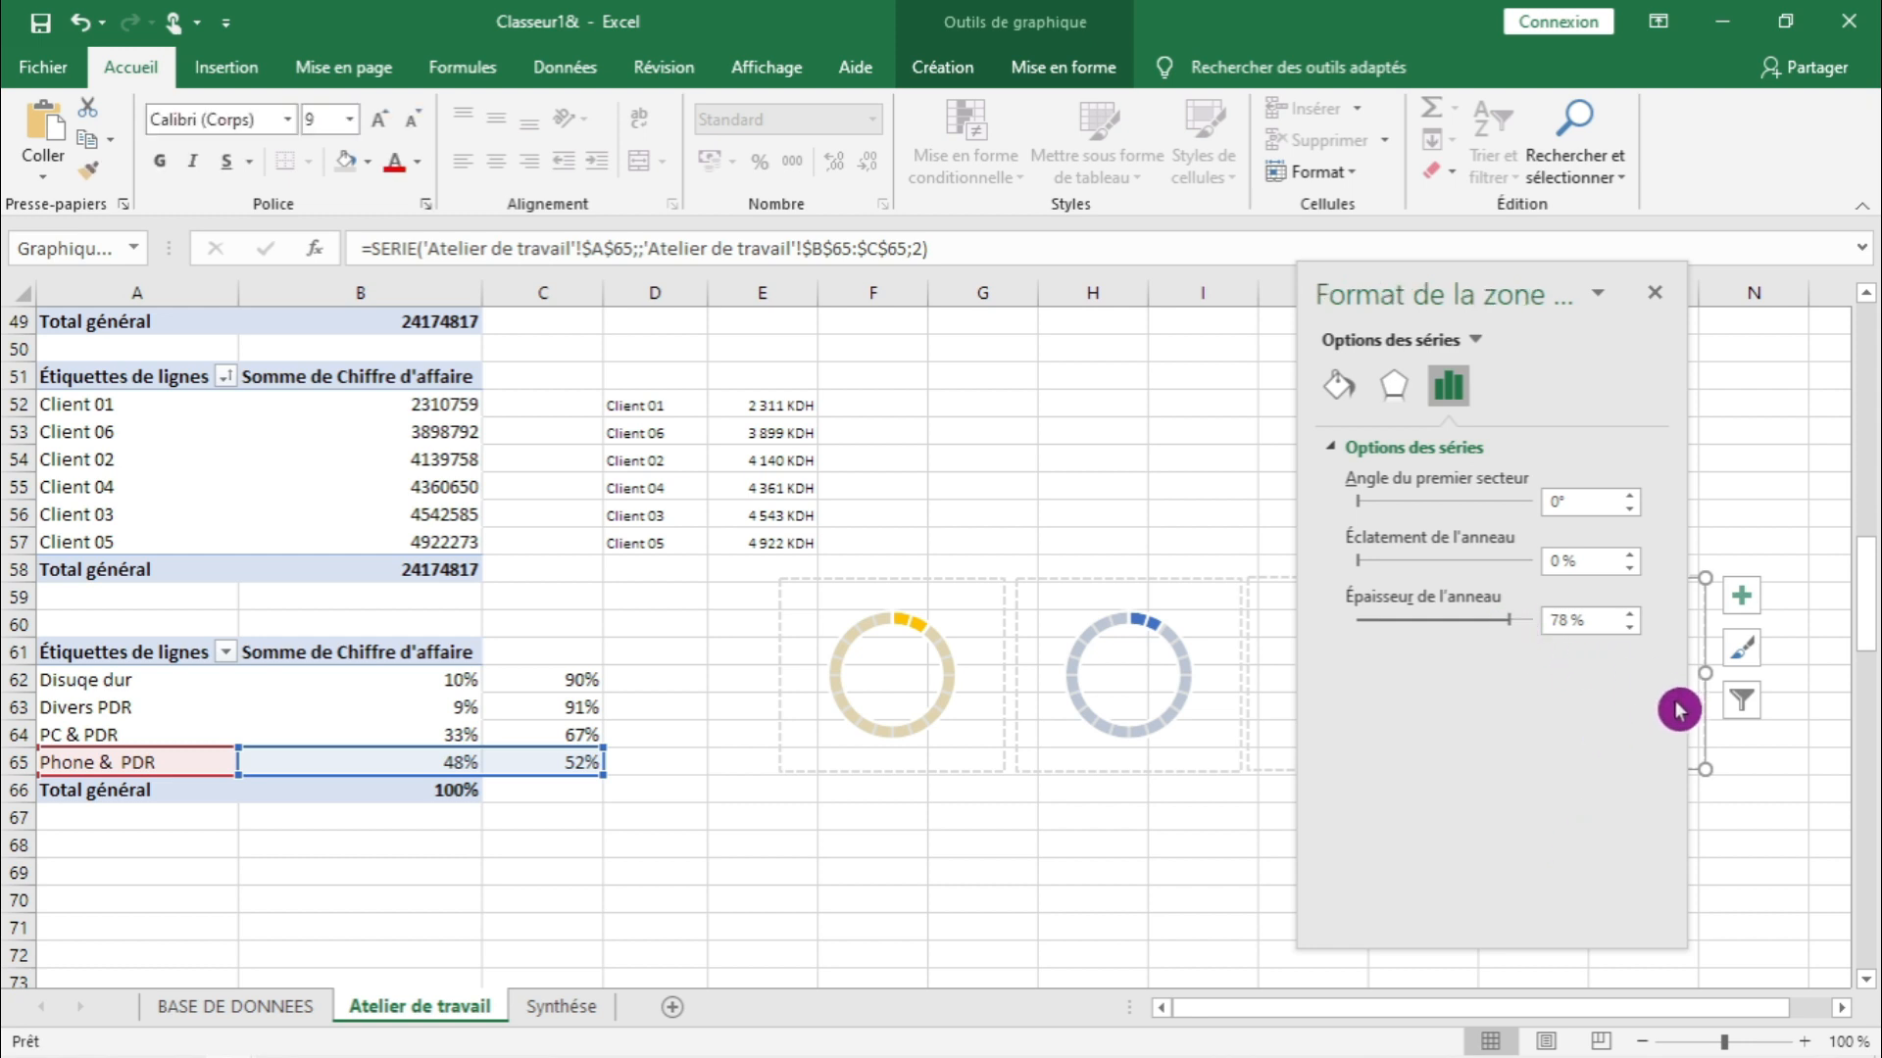
left_click(1654, 292)
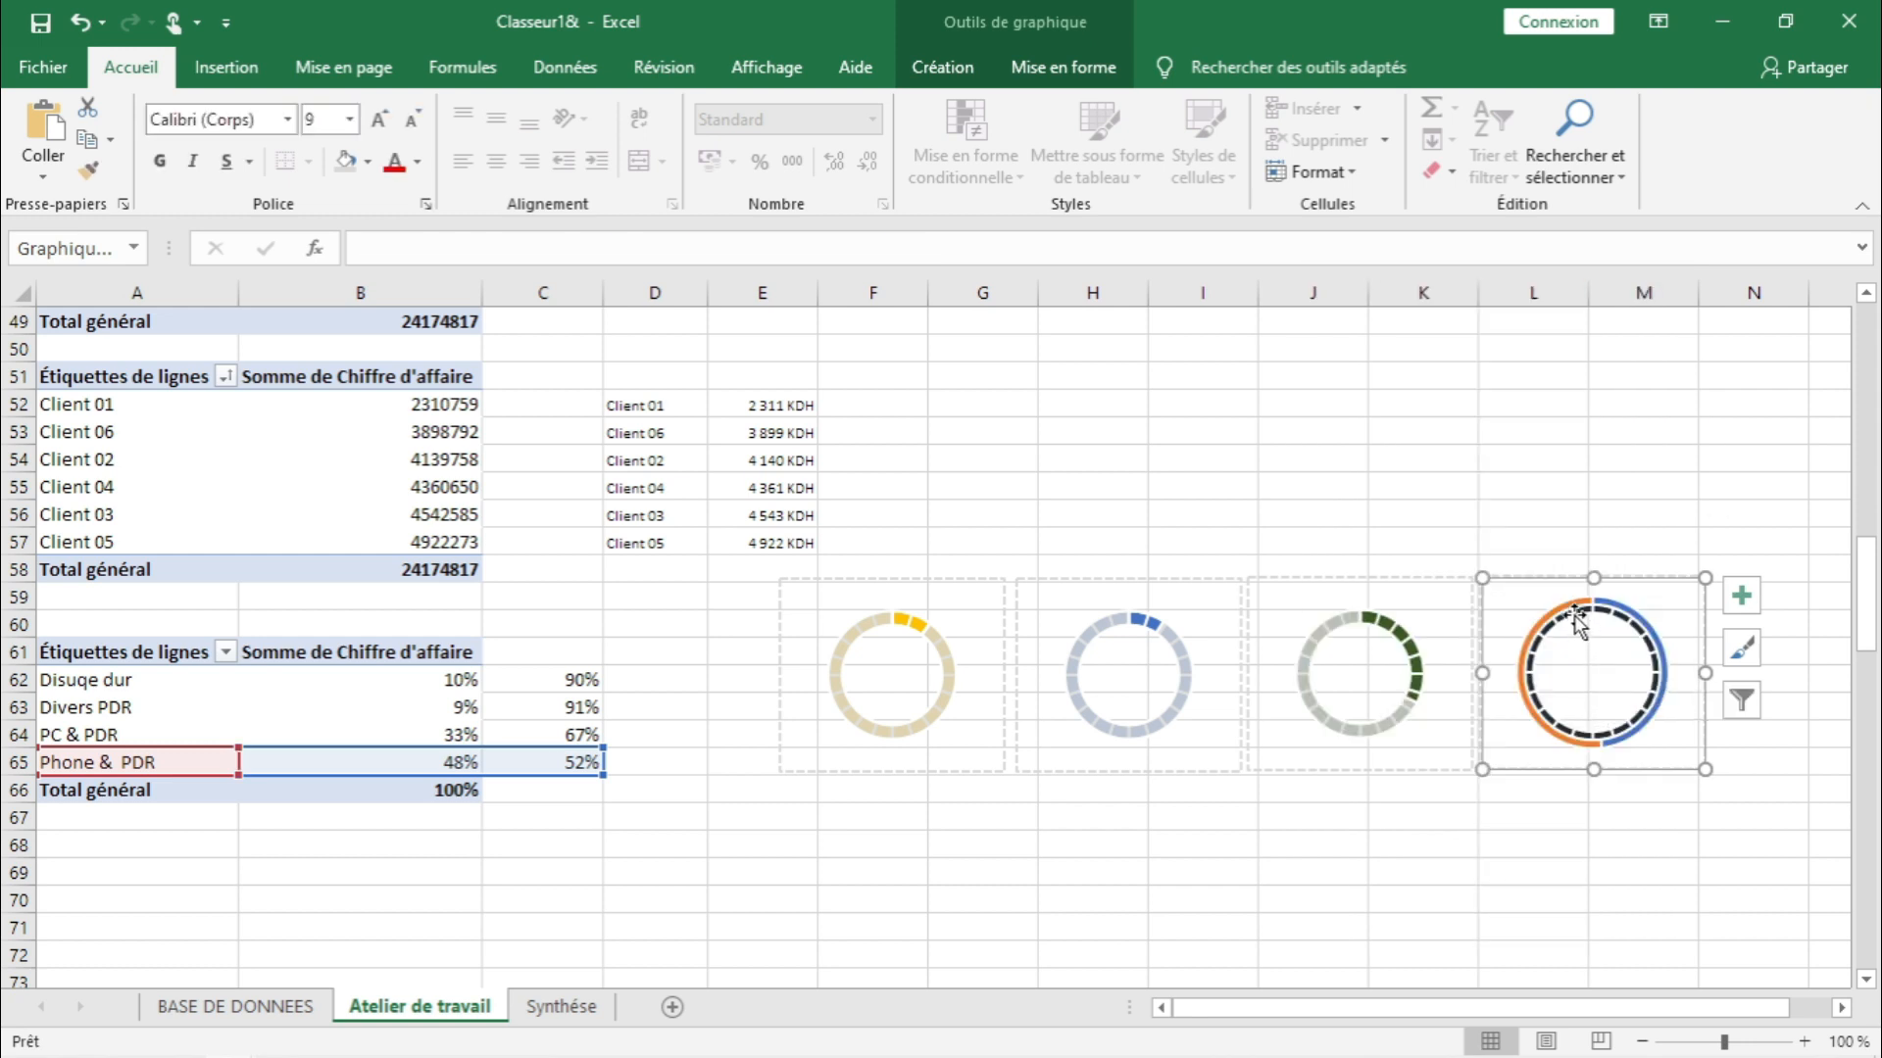
- Move the fourth doughnut's Phone & PDR series to the secondary axis, keeping both series as doughnuts
right_click(1528, 659)
left_click(1388, 714)
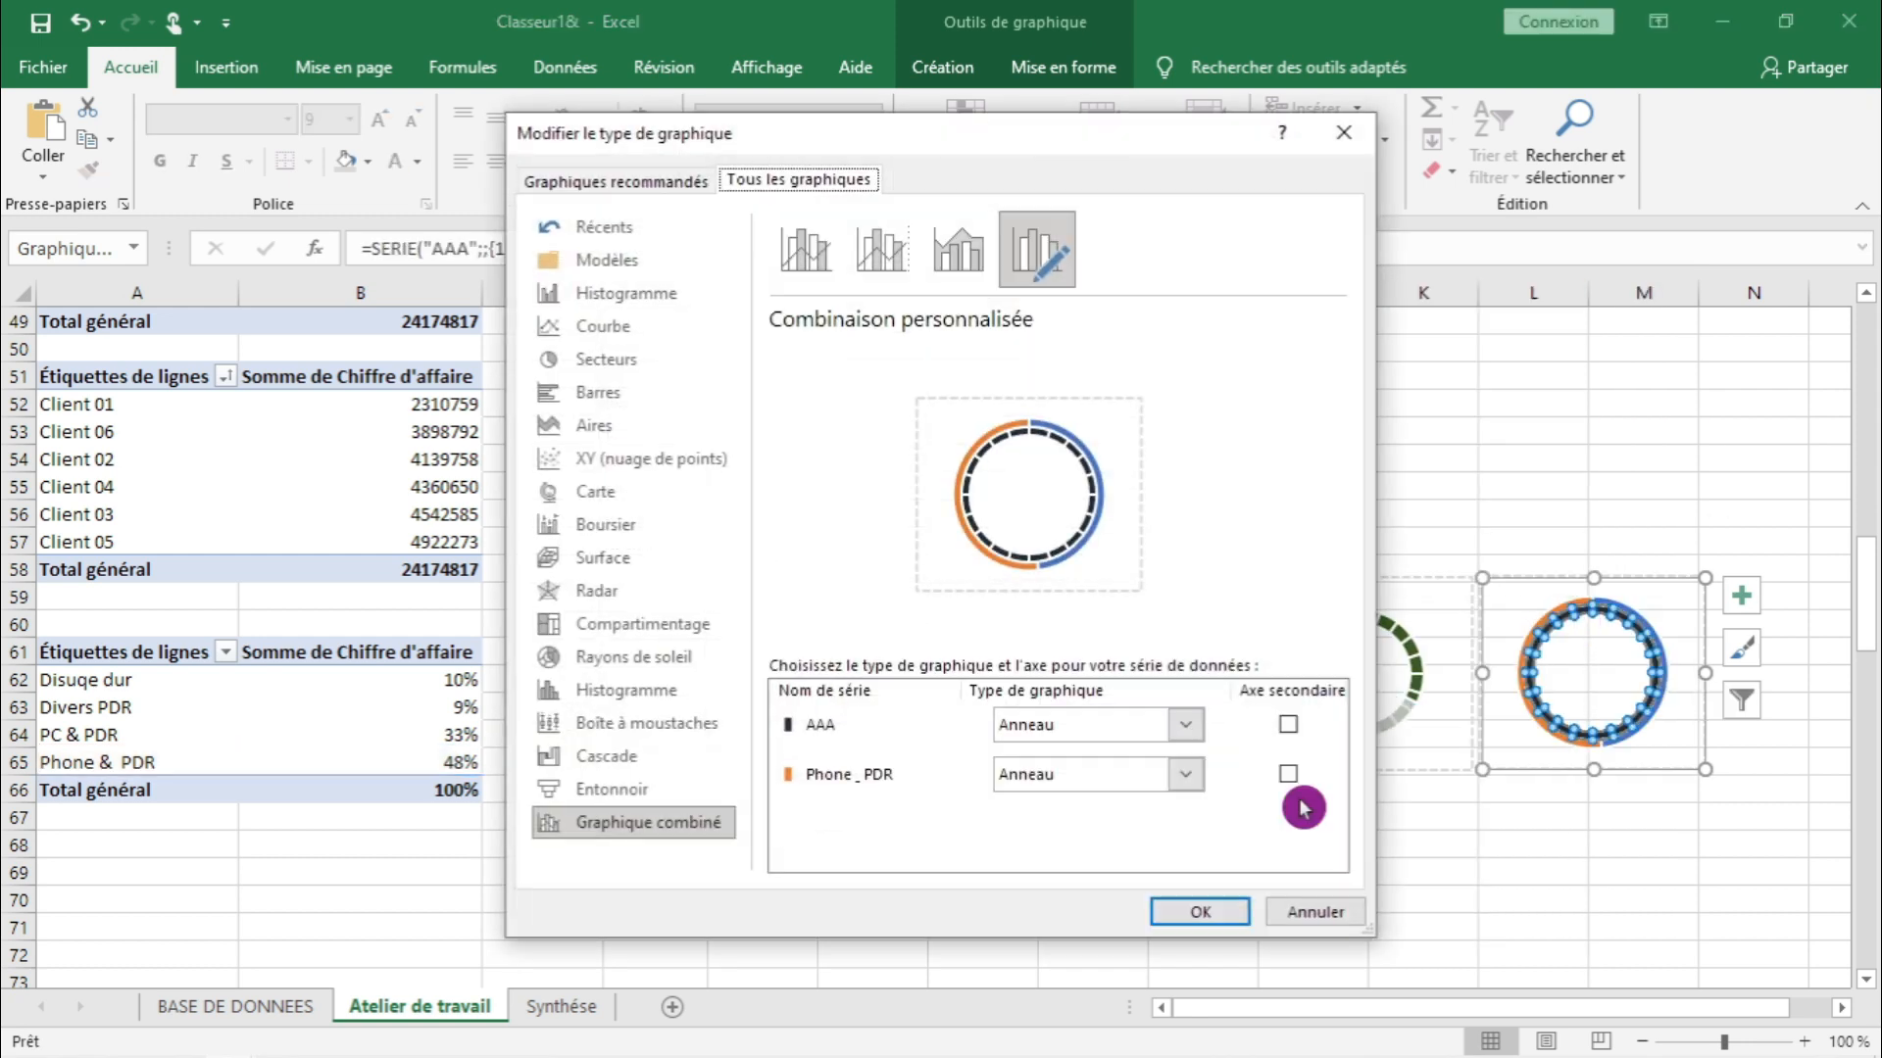
left_click(1274, 776)
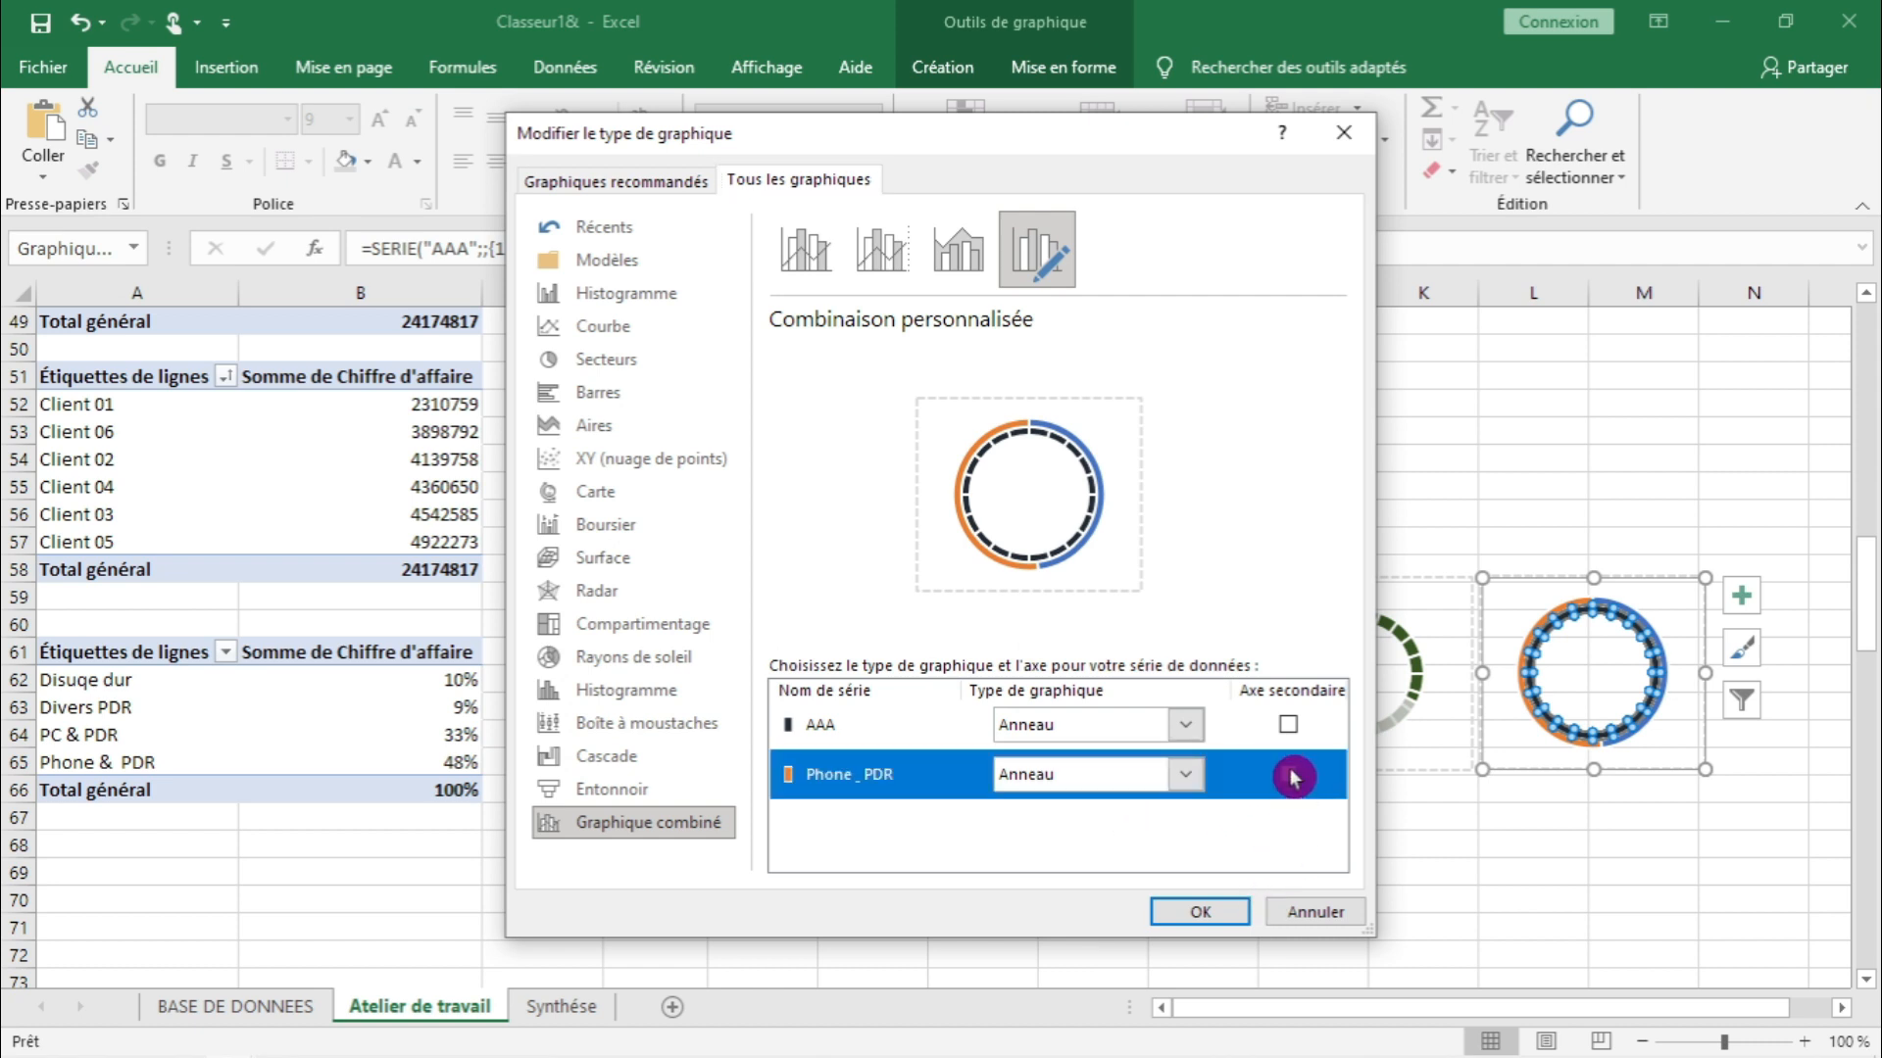
left_click(1199, 912)
left_click(1559, 849)
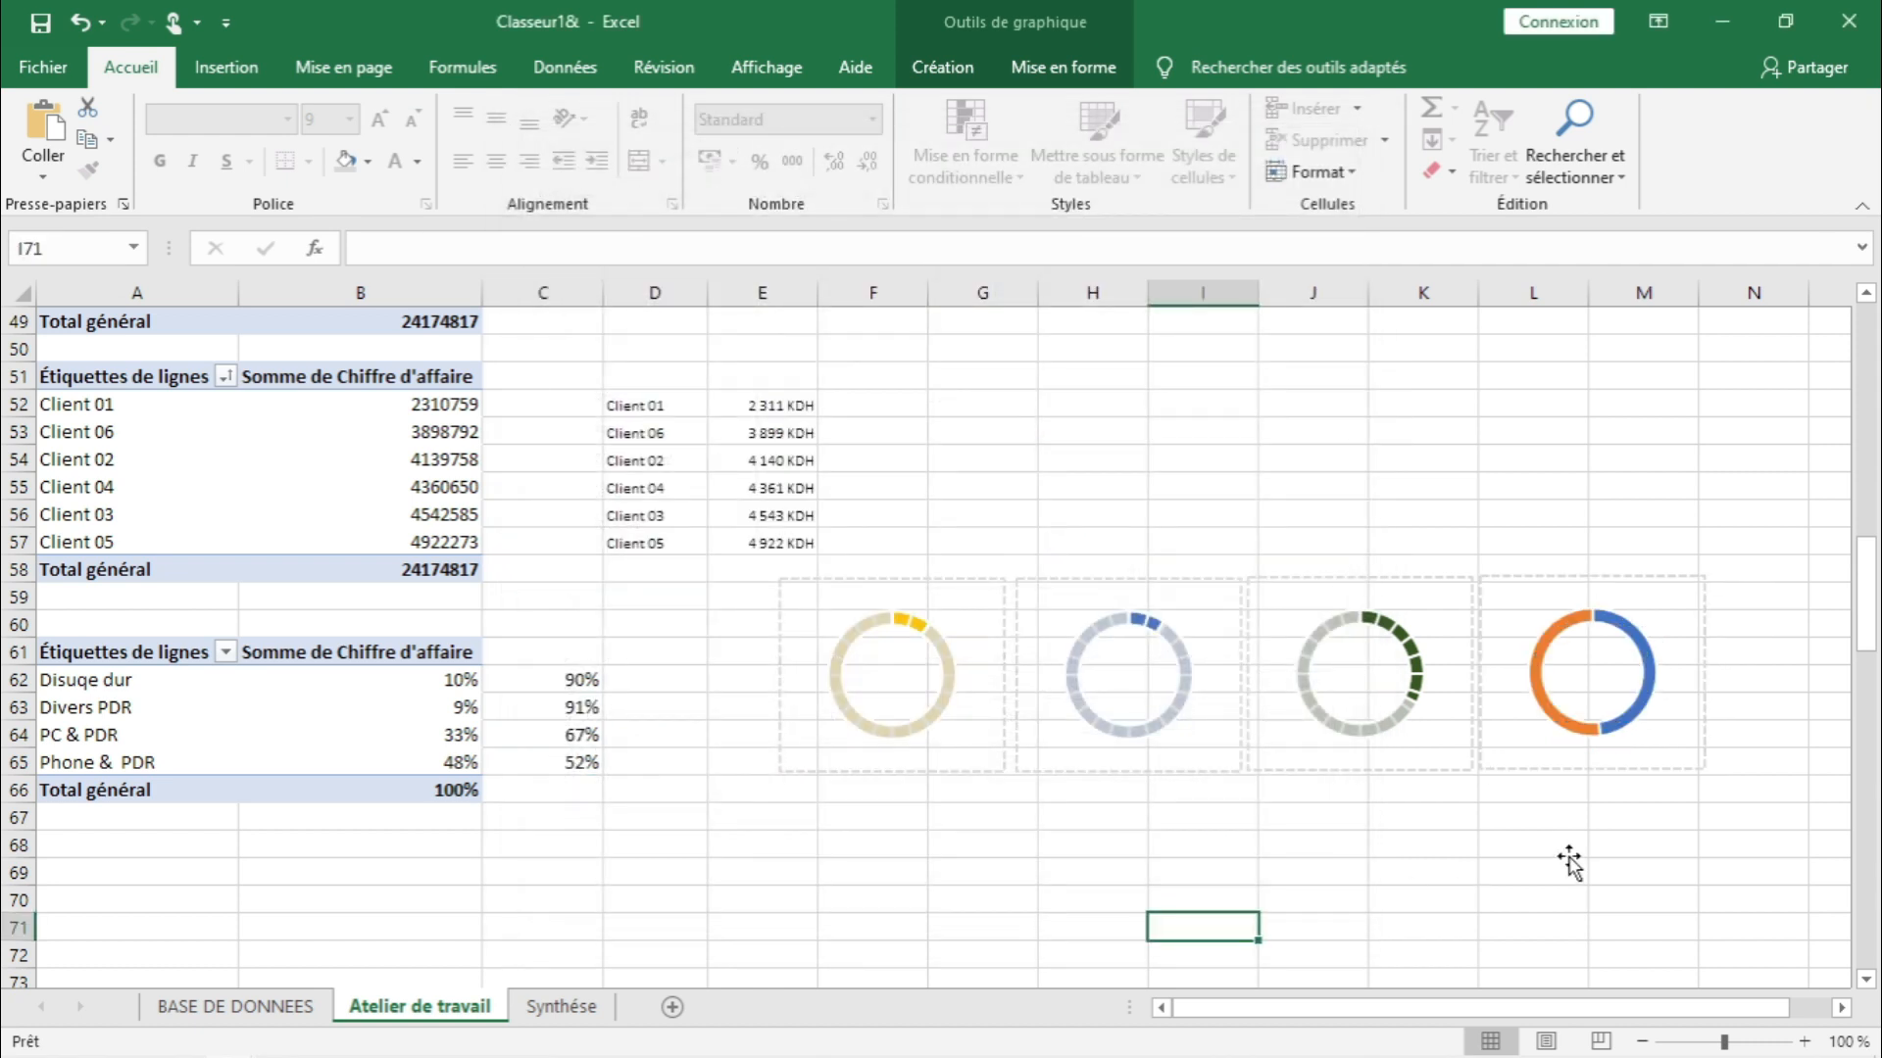
- Remove the fill of the 48% slice in the fourth doughnut's Phone & PDR series
left_click(1630, 637)
right_click(1633, 638)
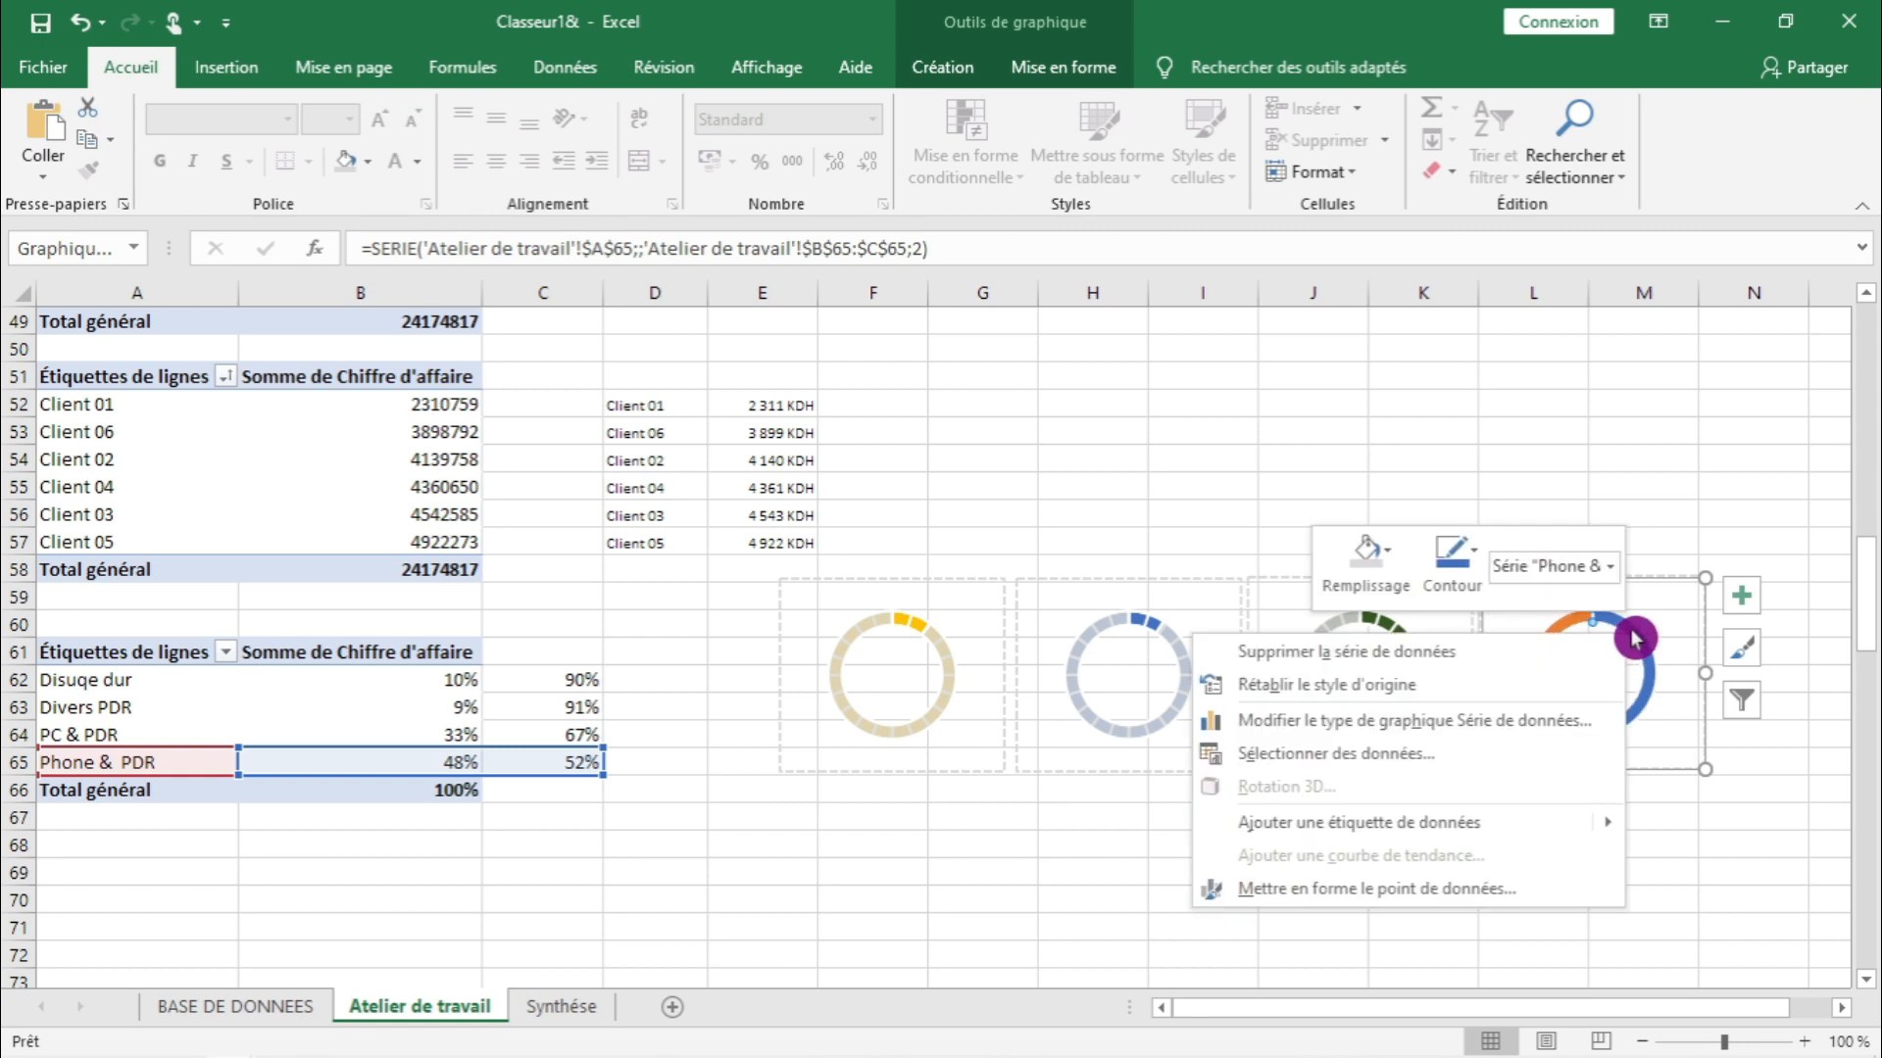
left_click(1367, 563)
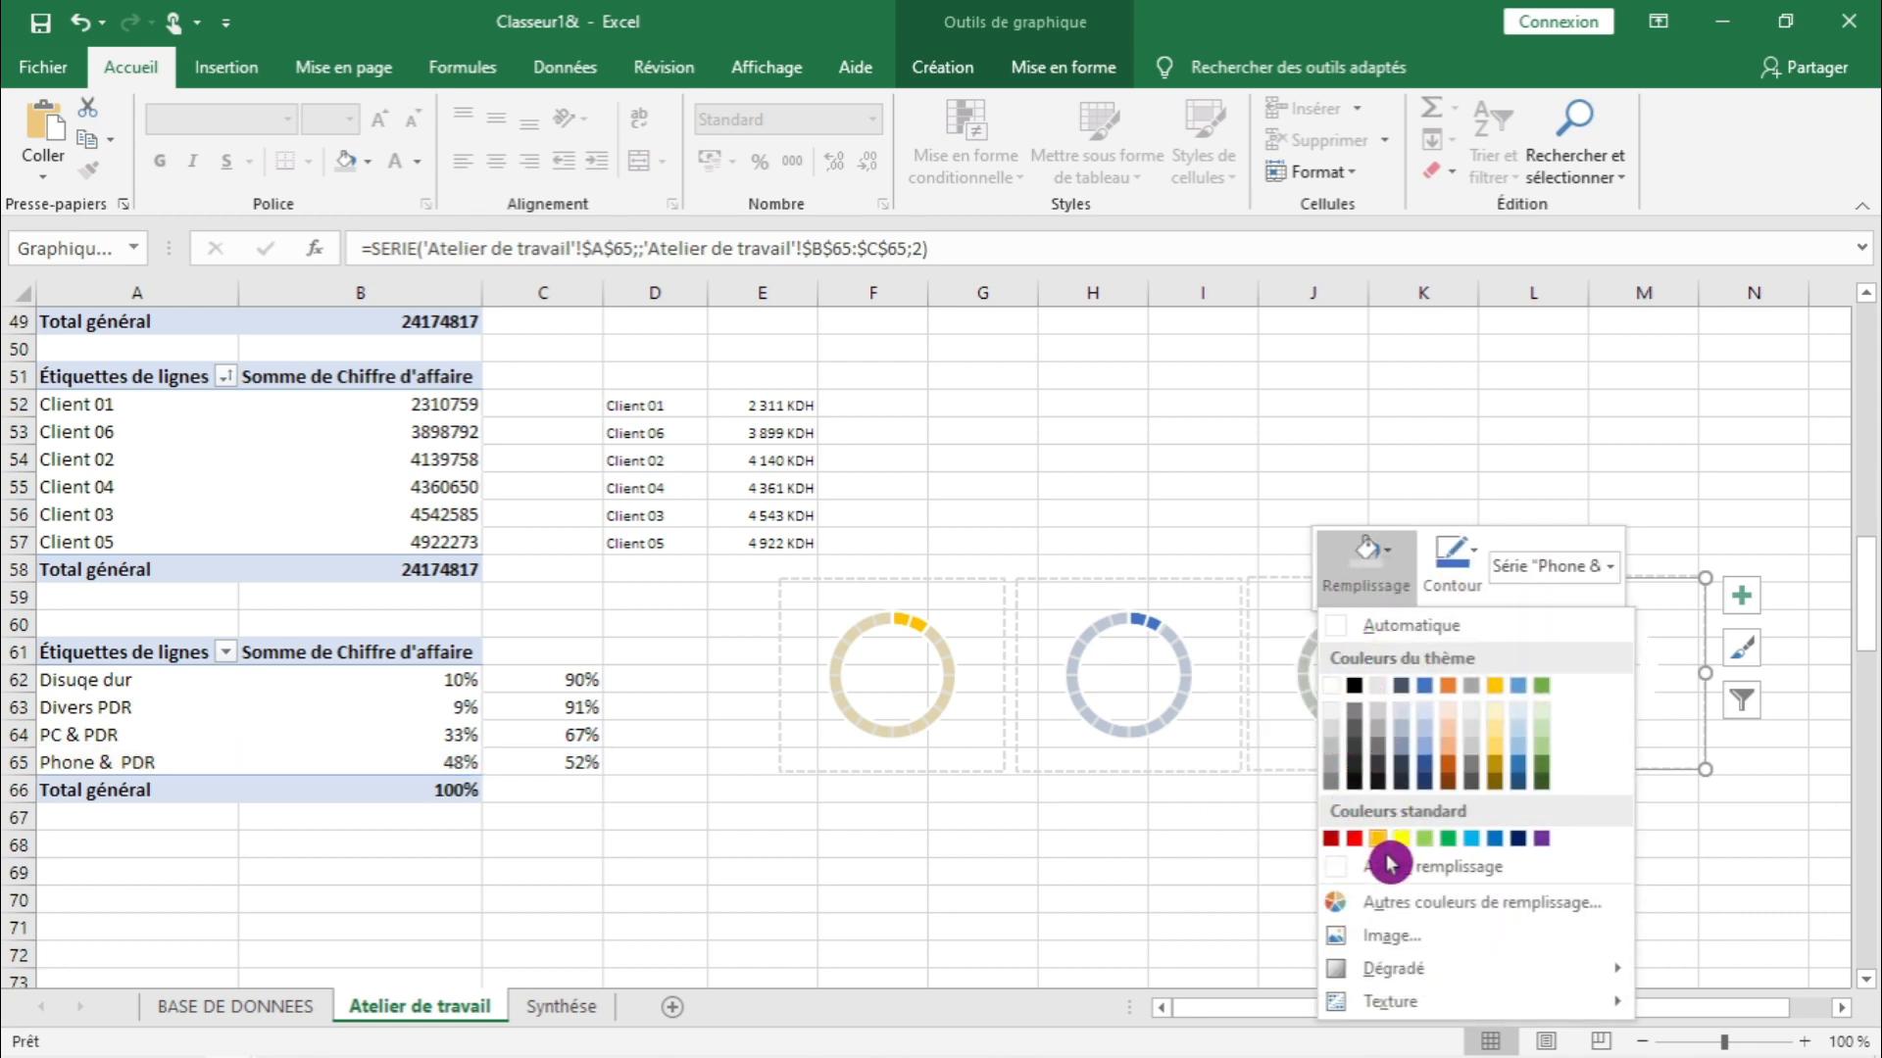
left_click(1337, 866)
key("Escape")
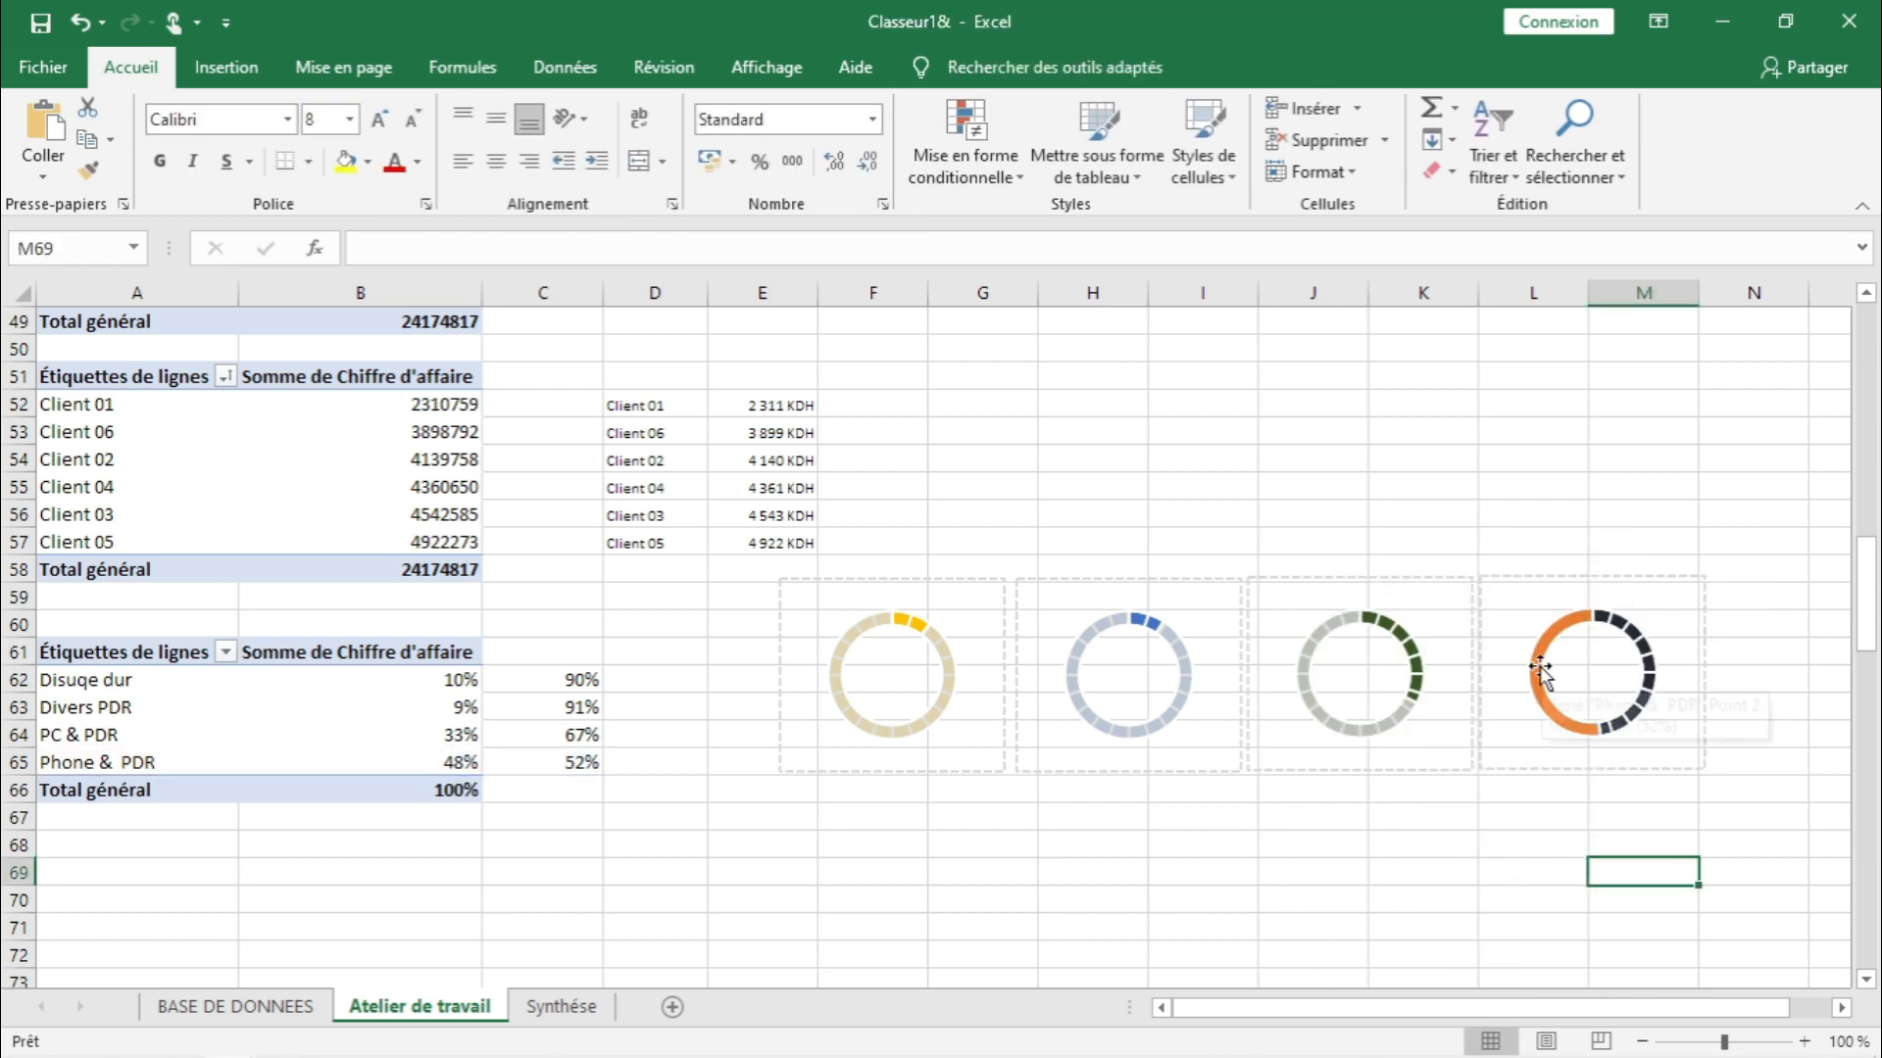
- Fill the 52% slice of the fourth doughnut's Phone & PDR series with a light grey theme shade
left_click(1540, 674)
right_click(1543, 668)
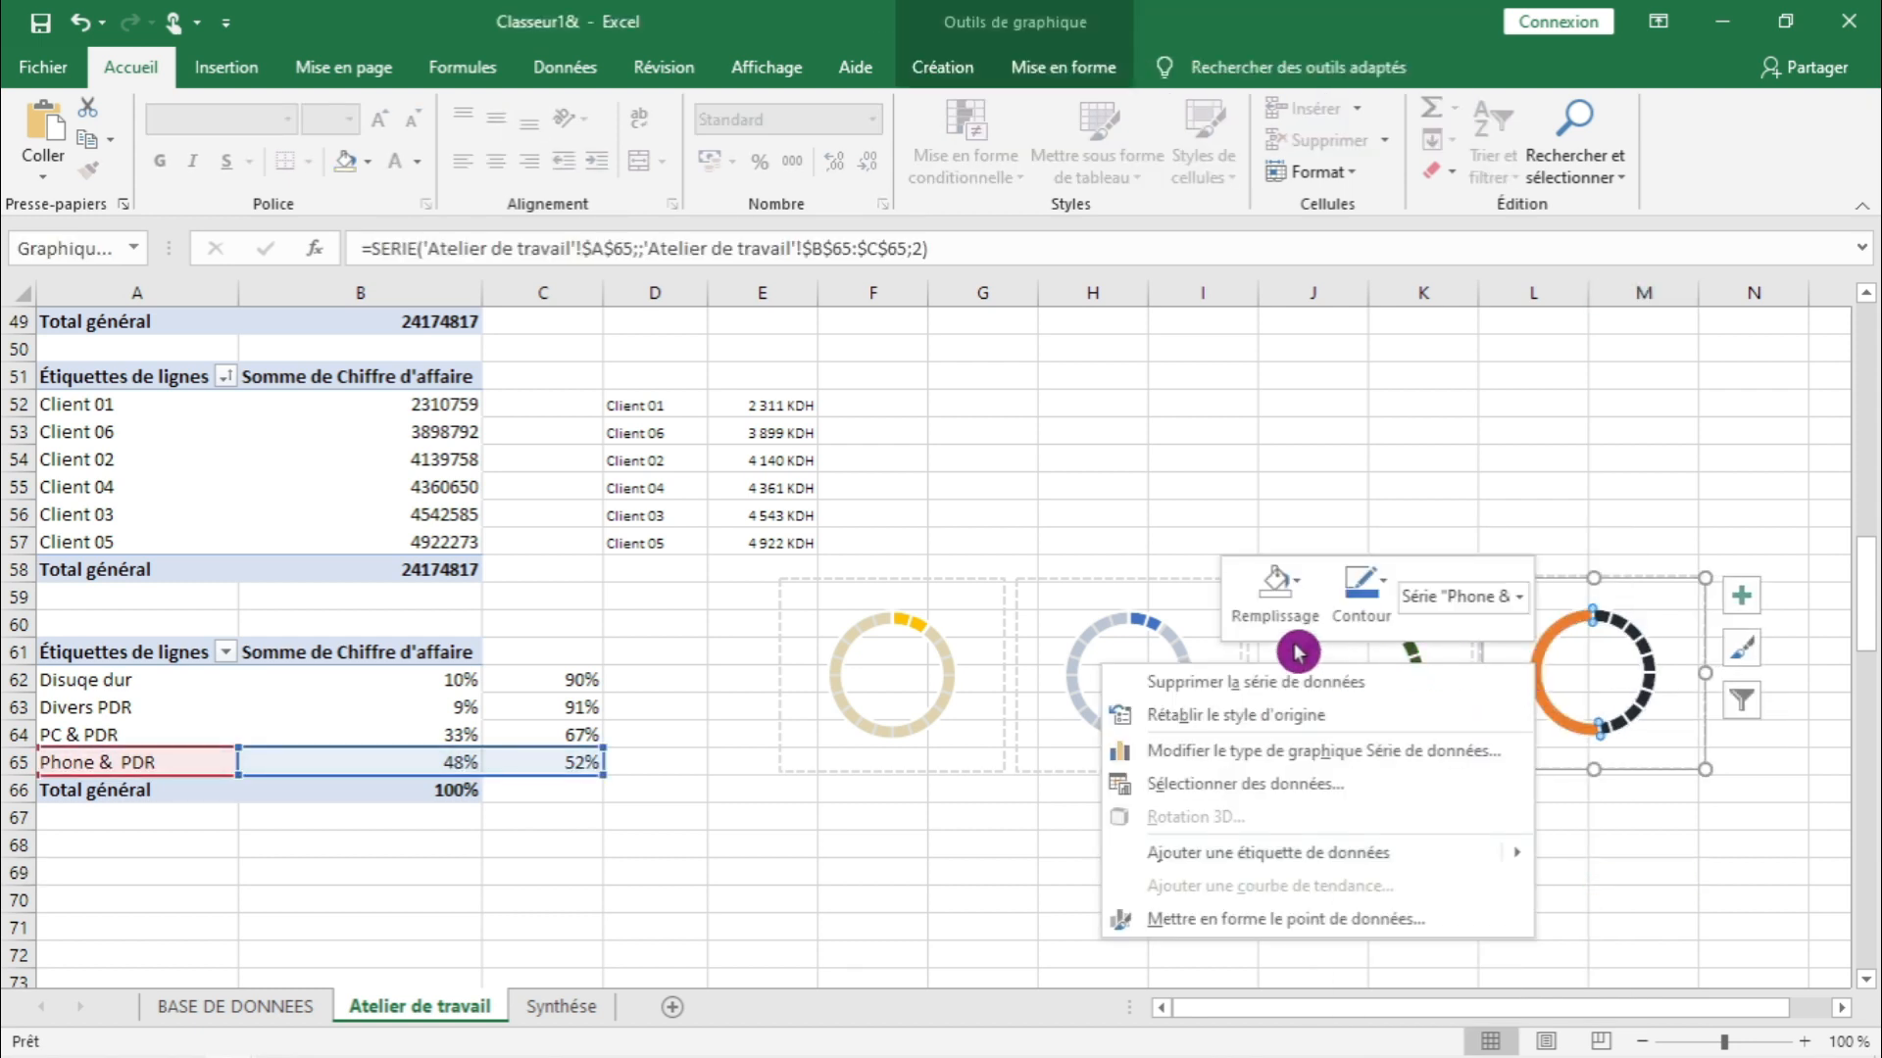
left_click(1285, 583)
key("Escape")
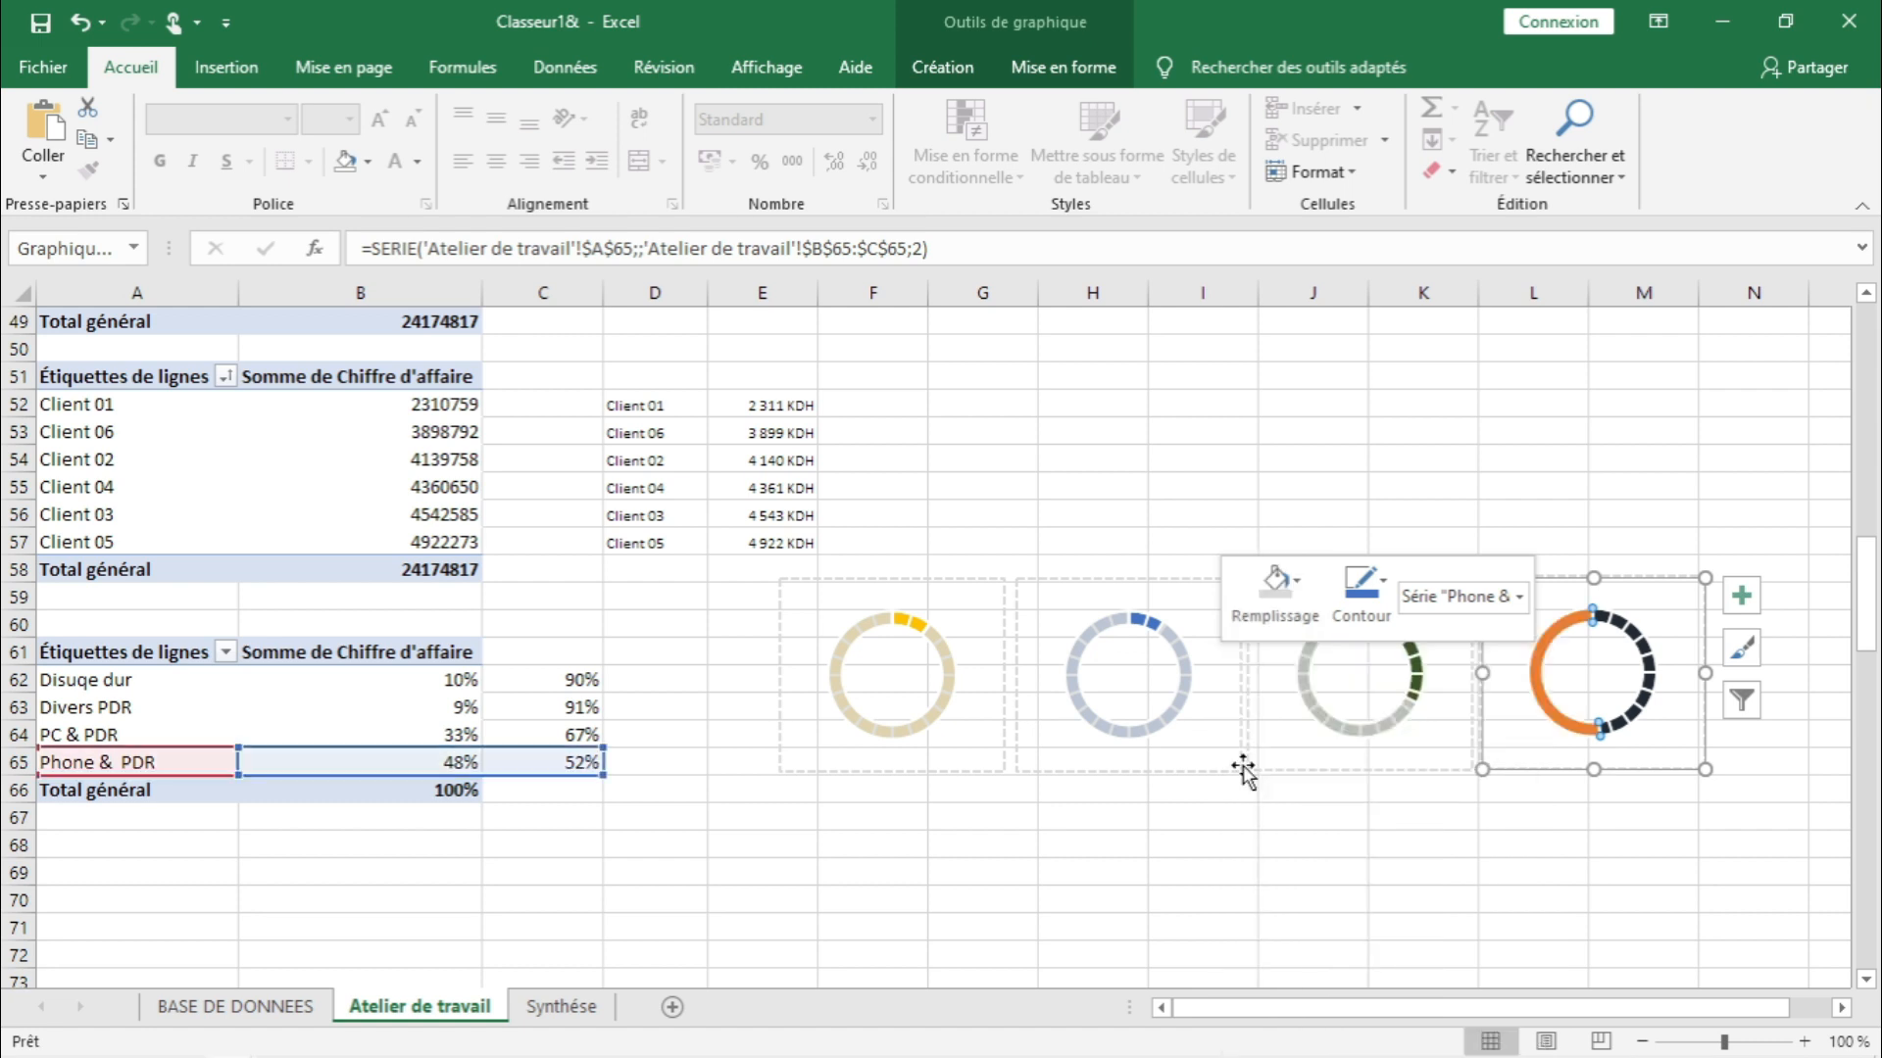
left_click(1666, 870)
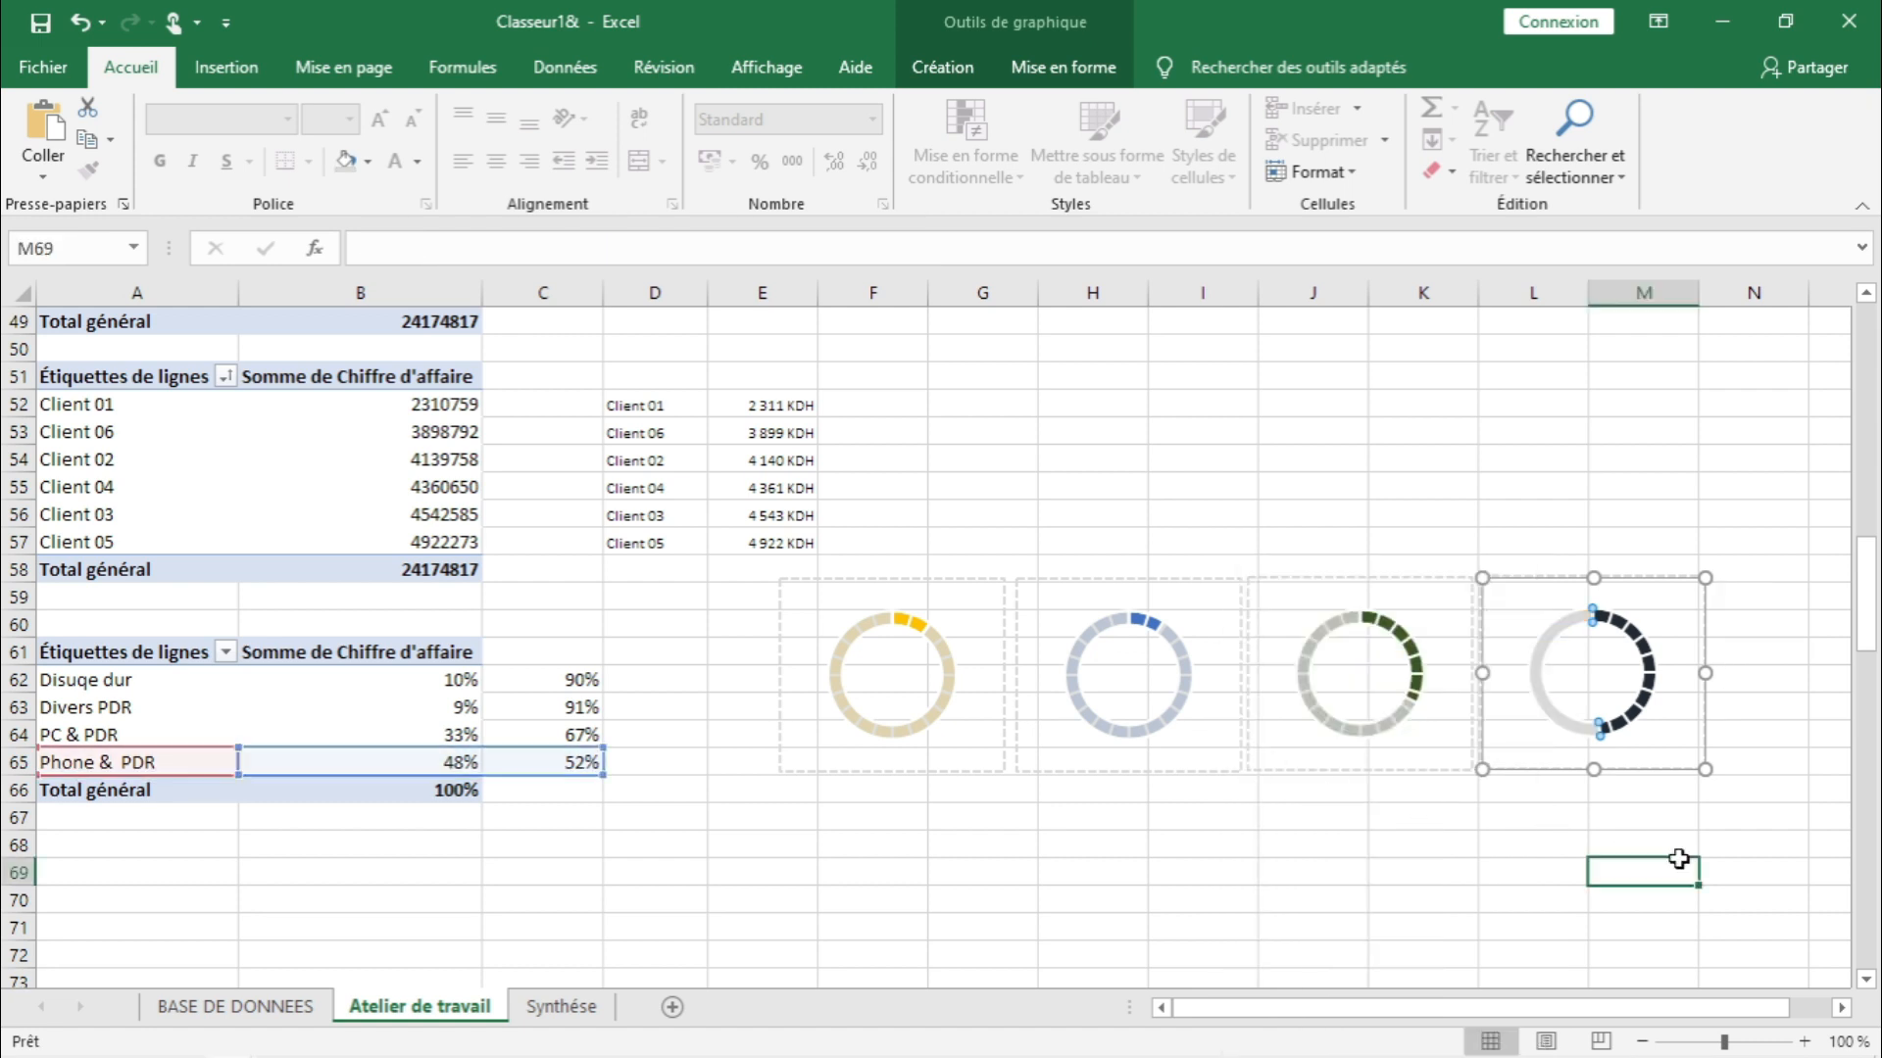
left_click(1546, 699)
right_click(1545, 702)
left_click(1333, 958)
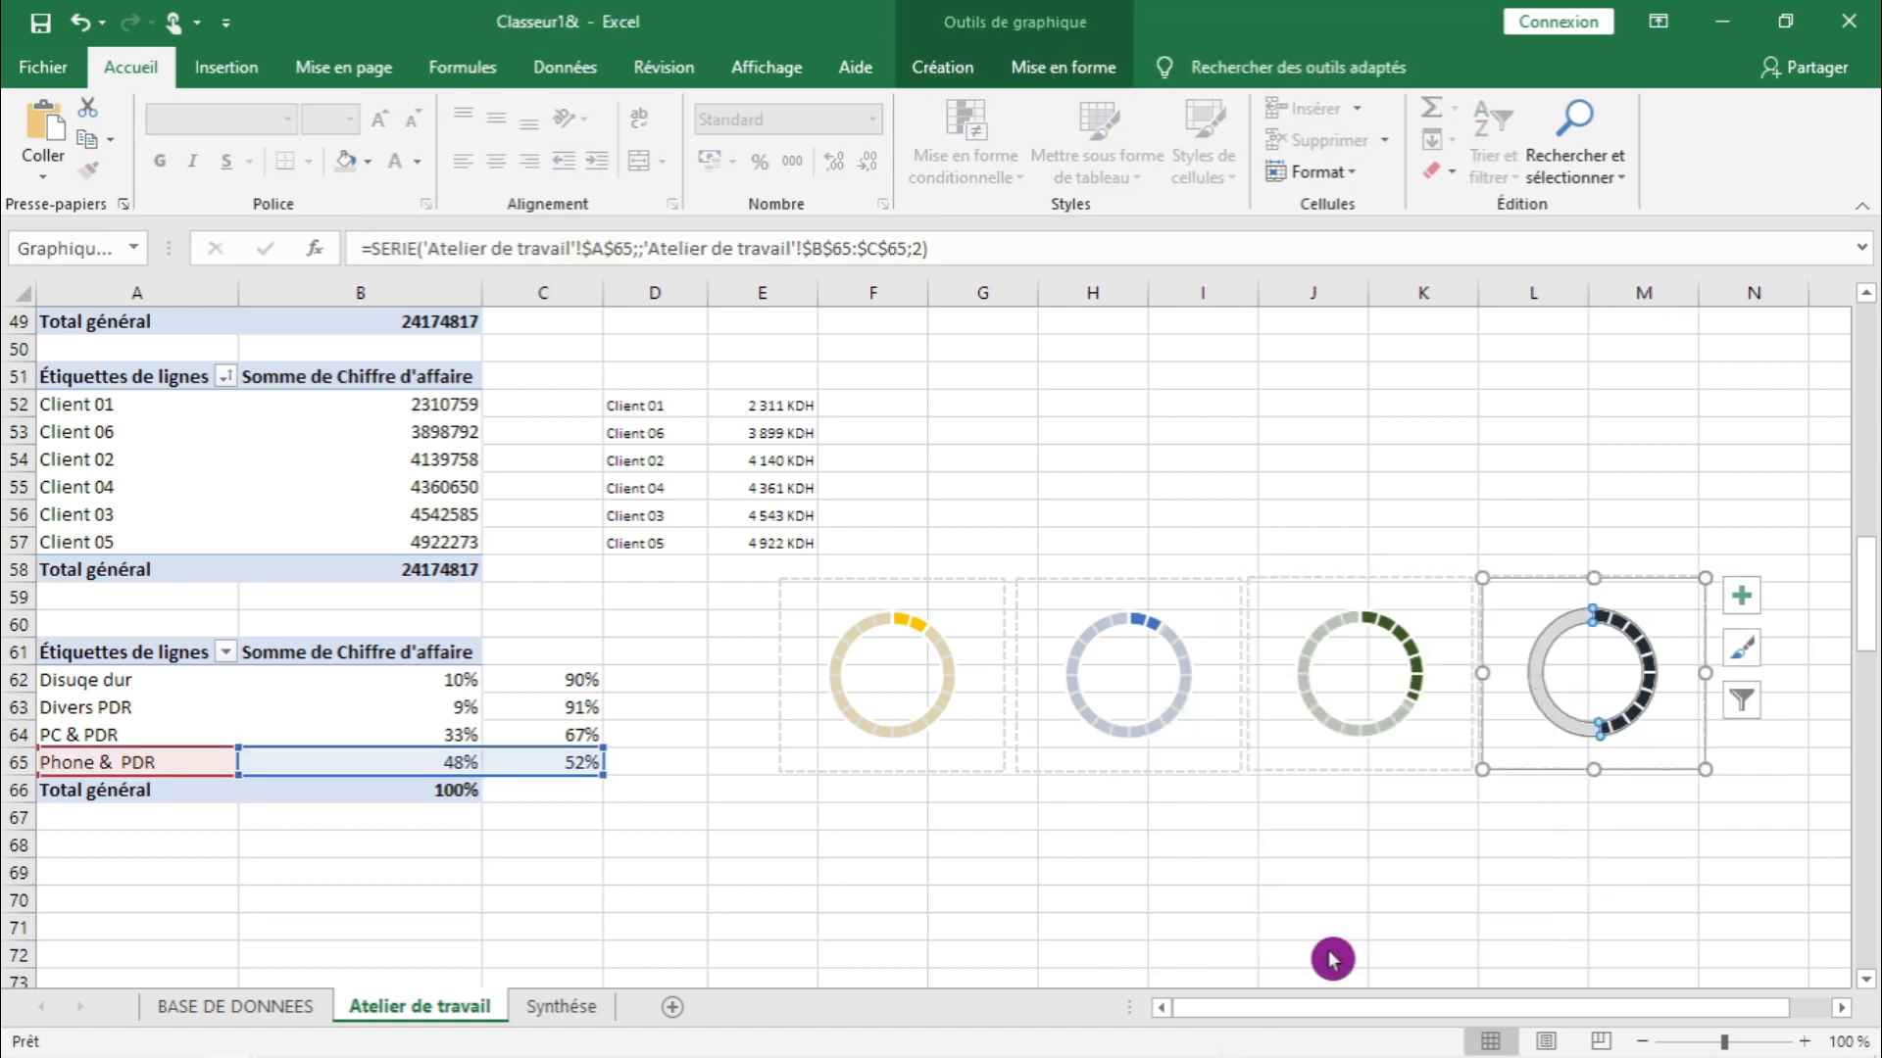
left_click(1338, 386)
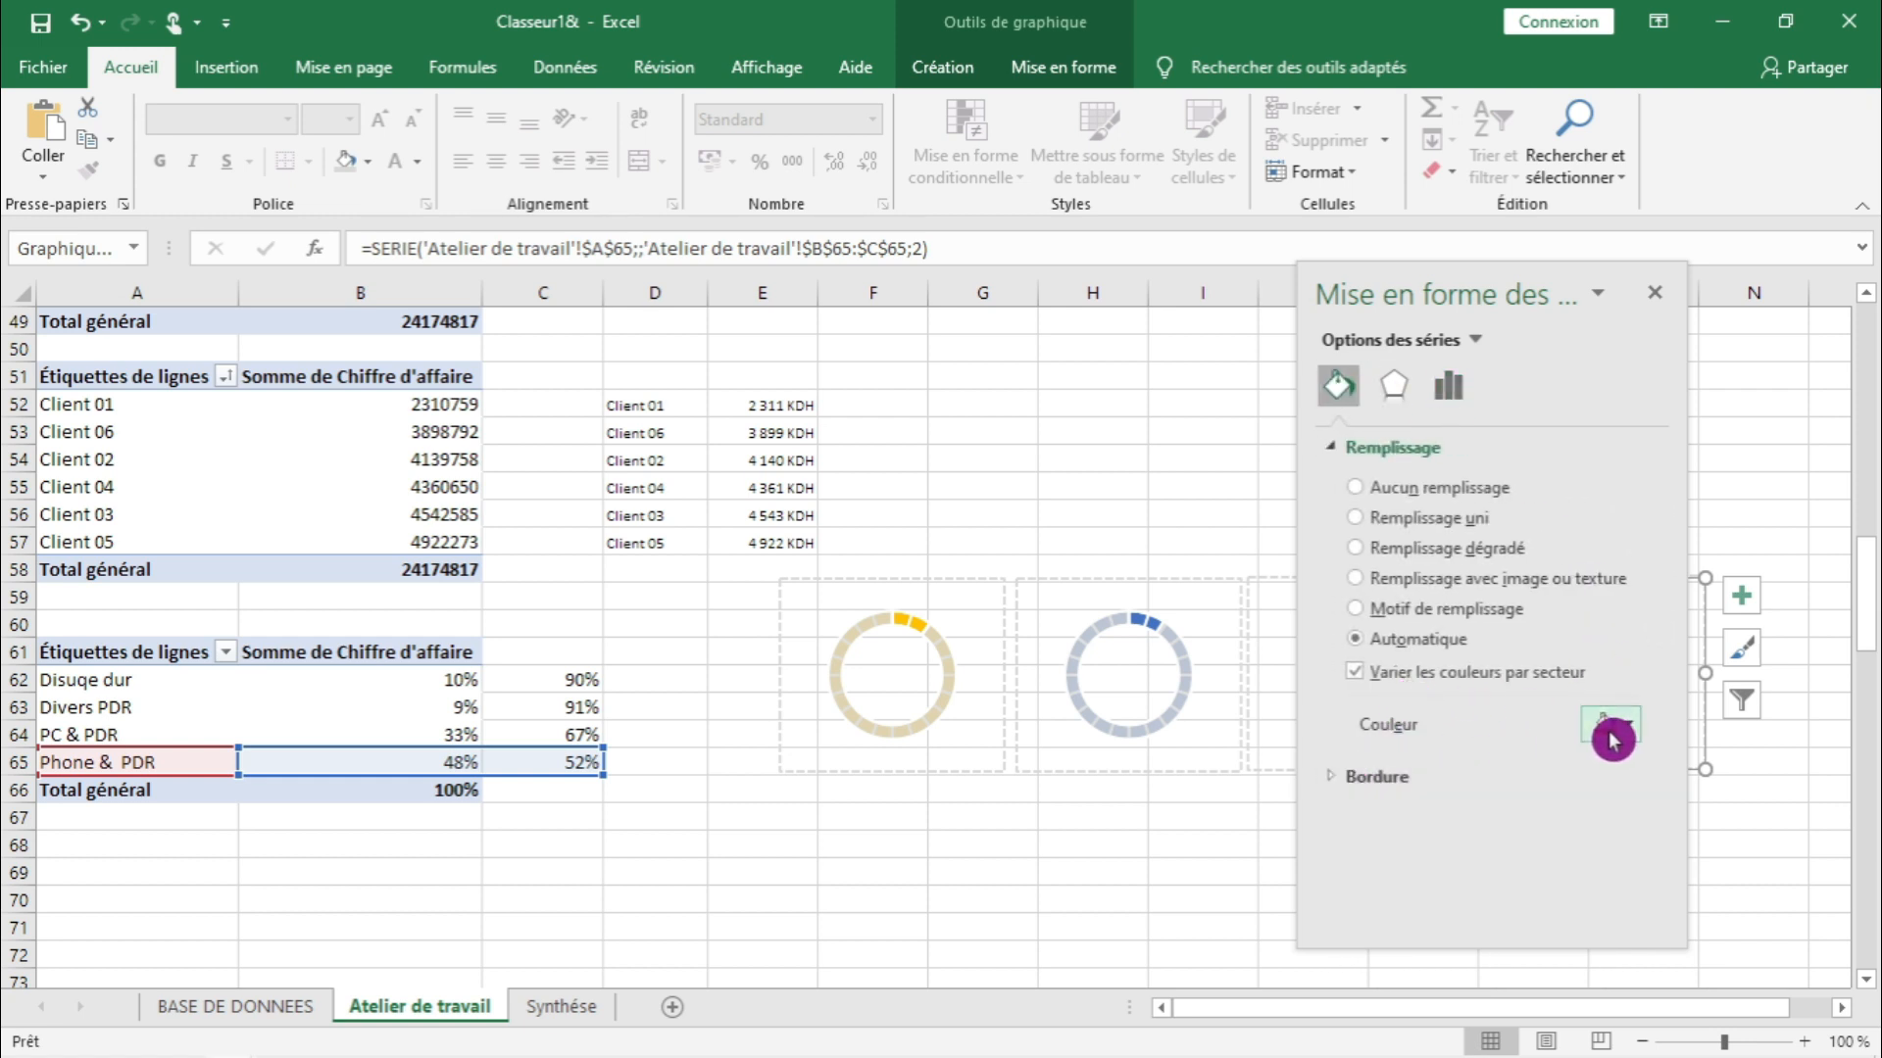
left_click(1696, 676)
left_click(1654, 310)
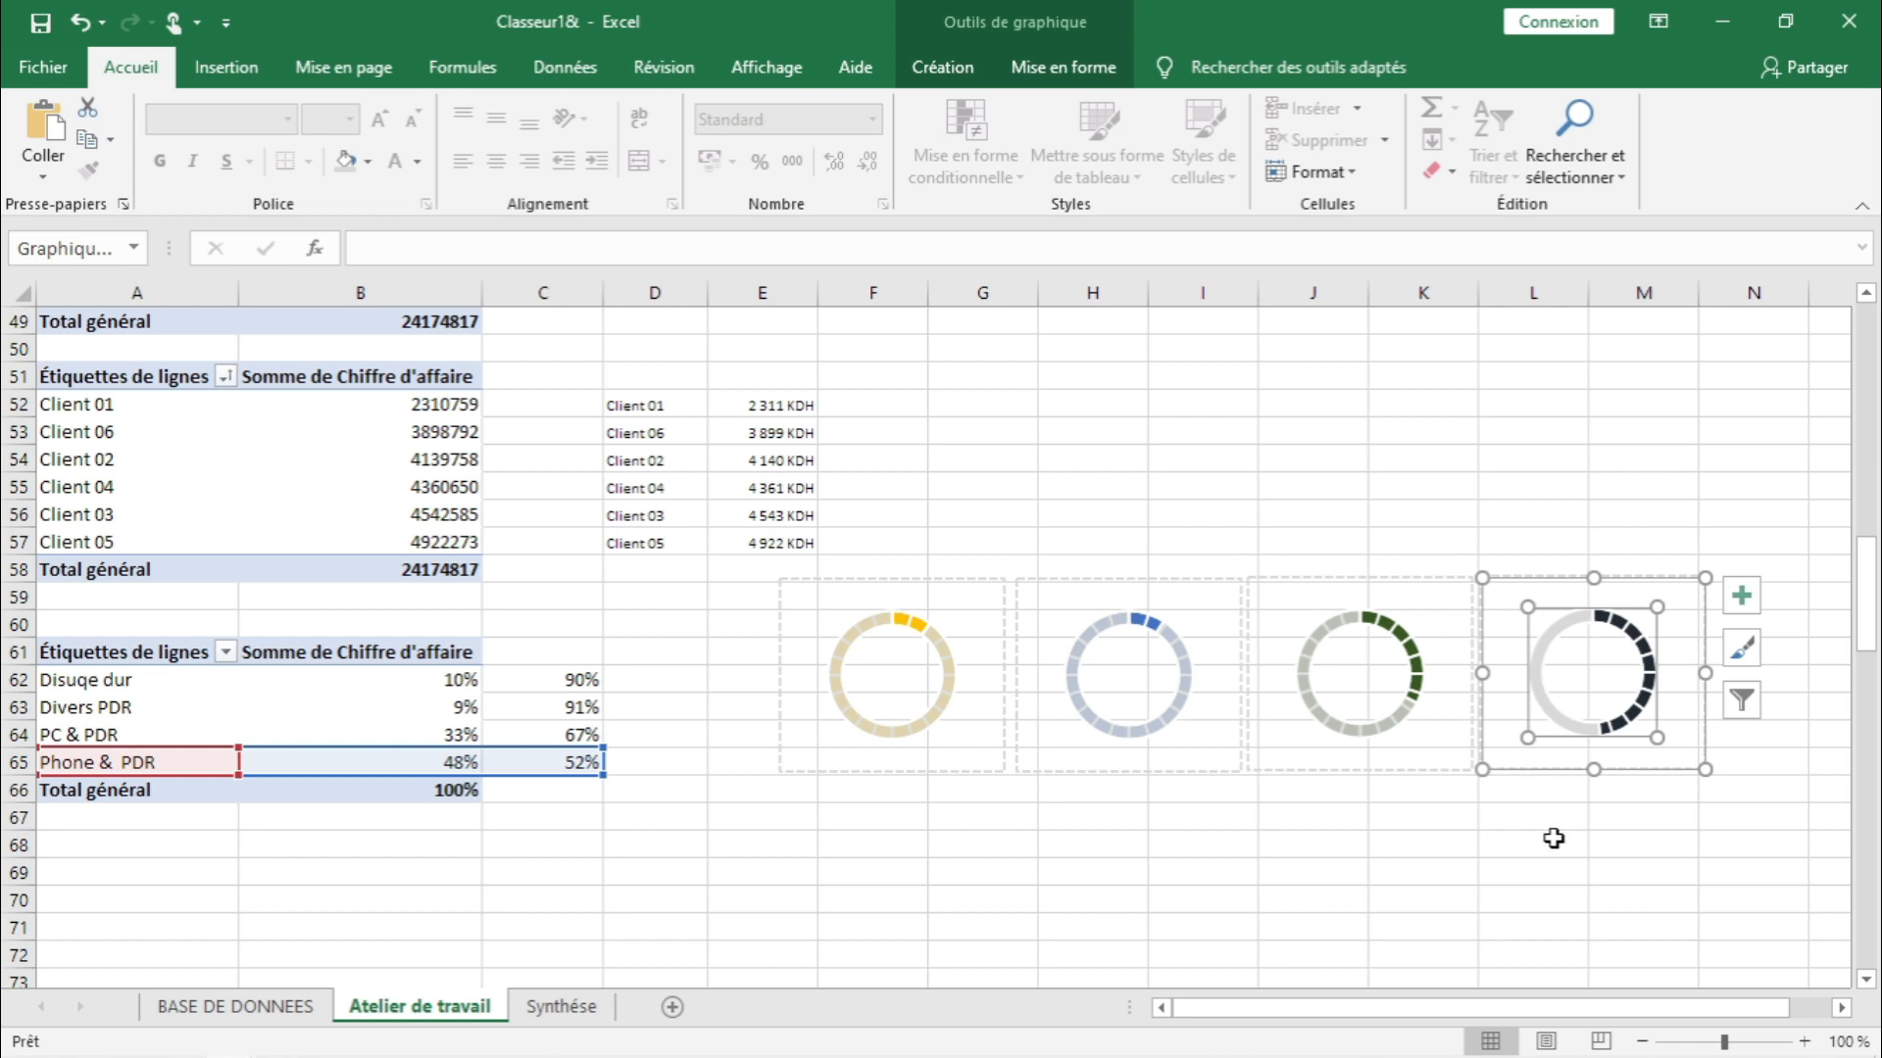
- Set the fill transparency of the fourth doughnut's light grey 52% slice to 19% and close the formatting options
left_click(1546, 863)
left_click(1542, 700)
right_click(1541, 700)
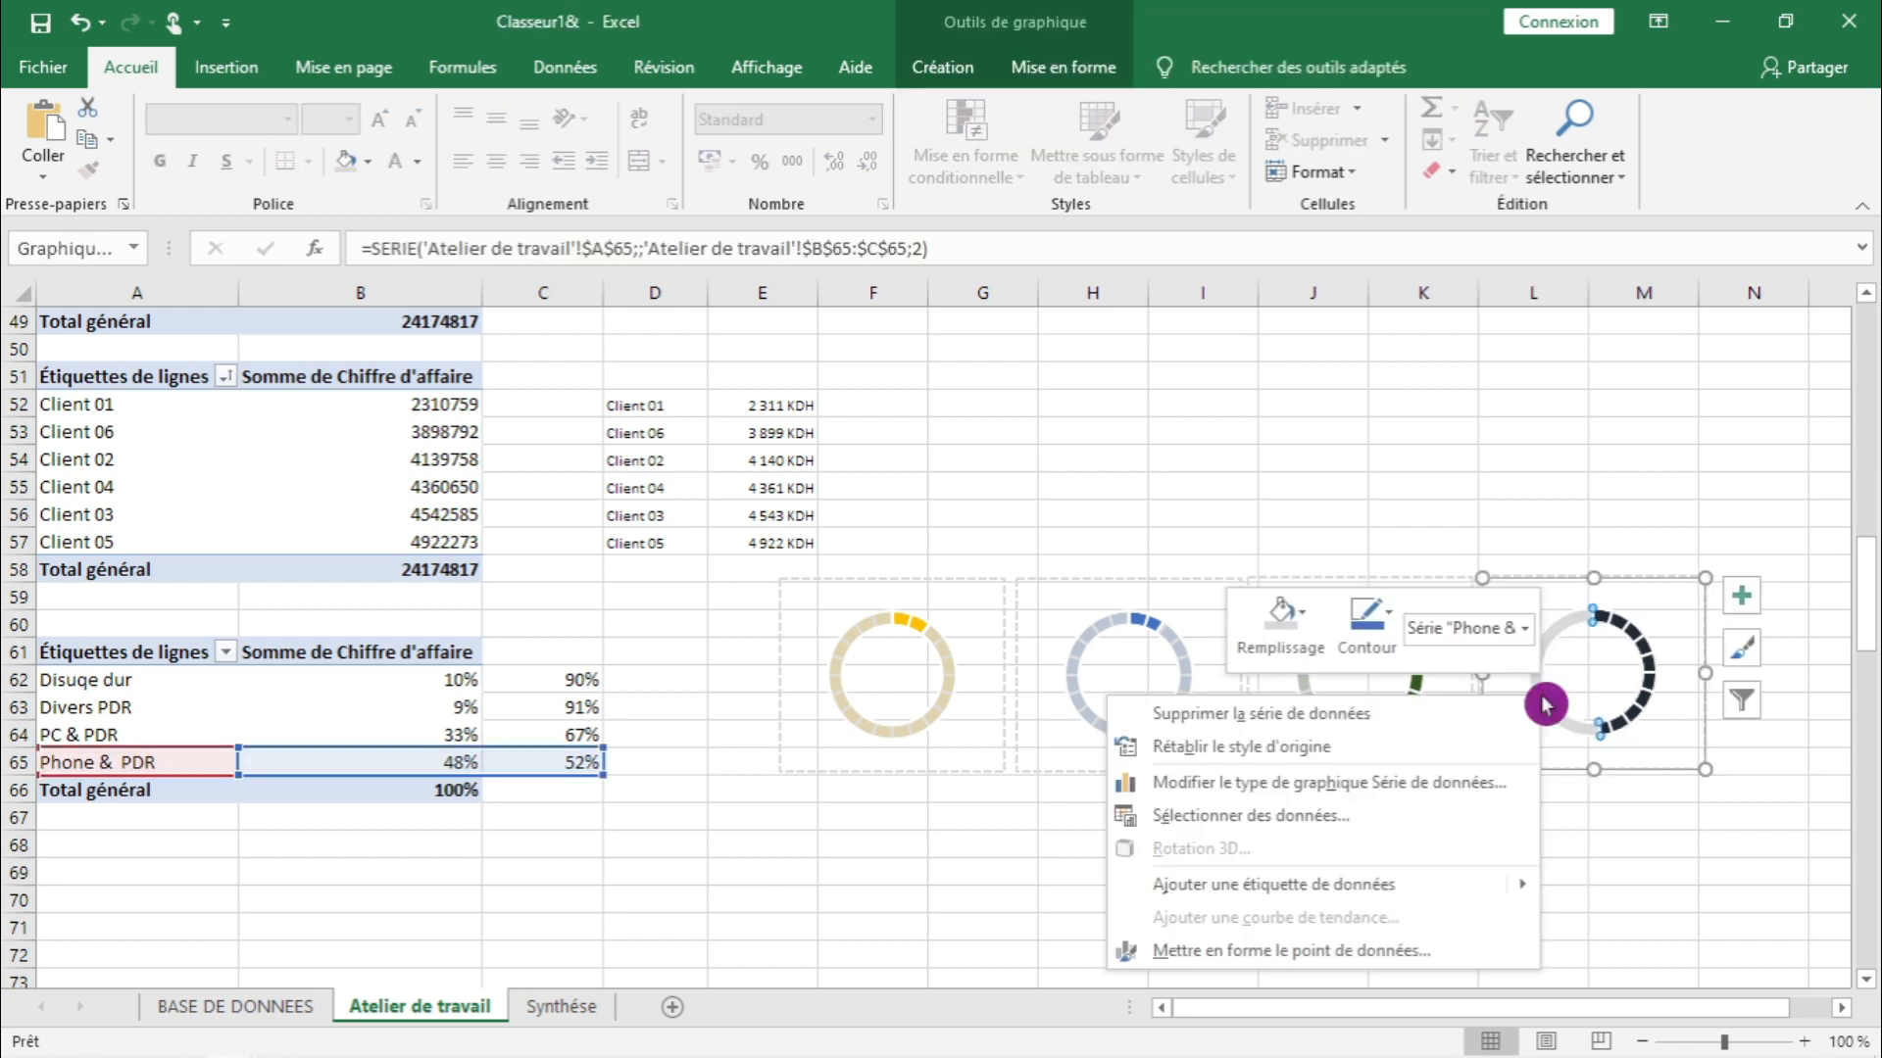
left_click(1250, 951)
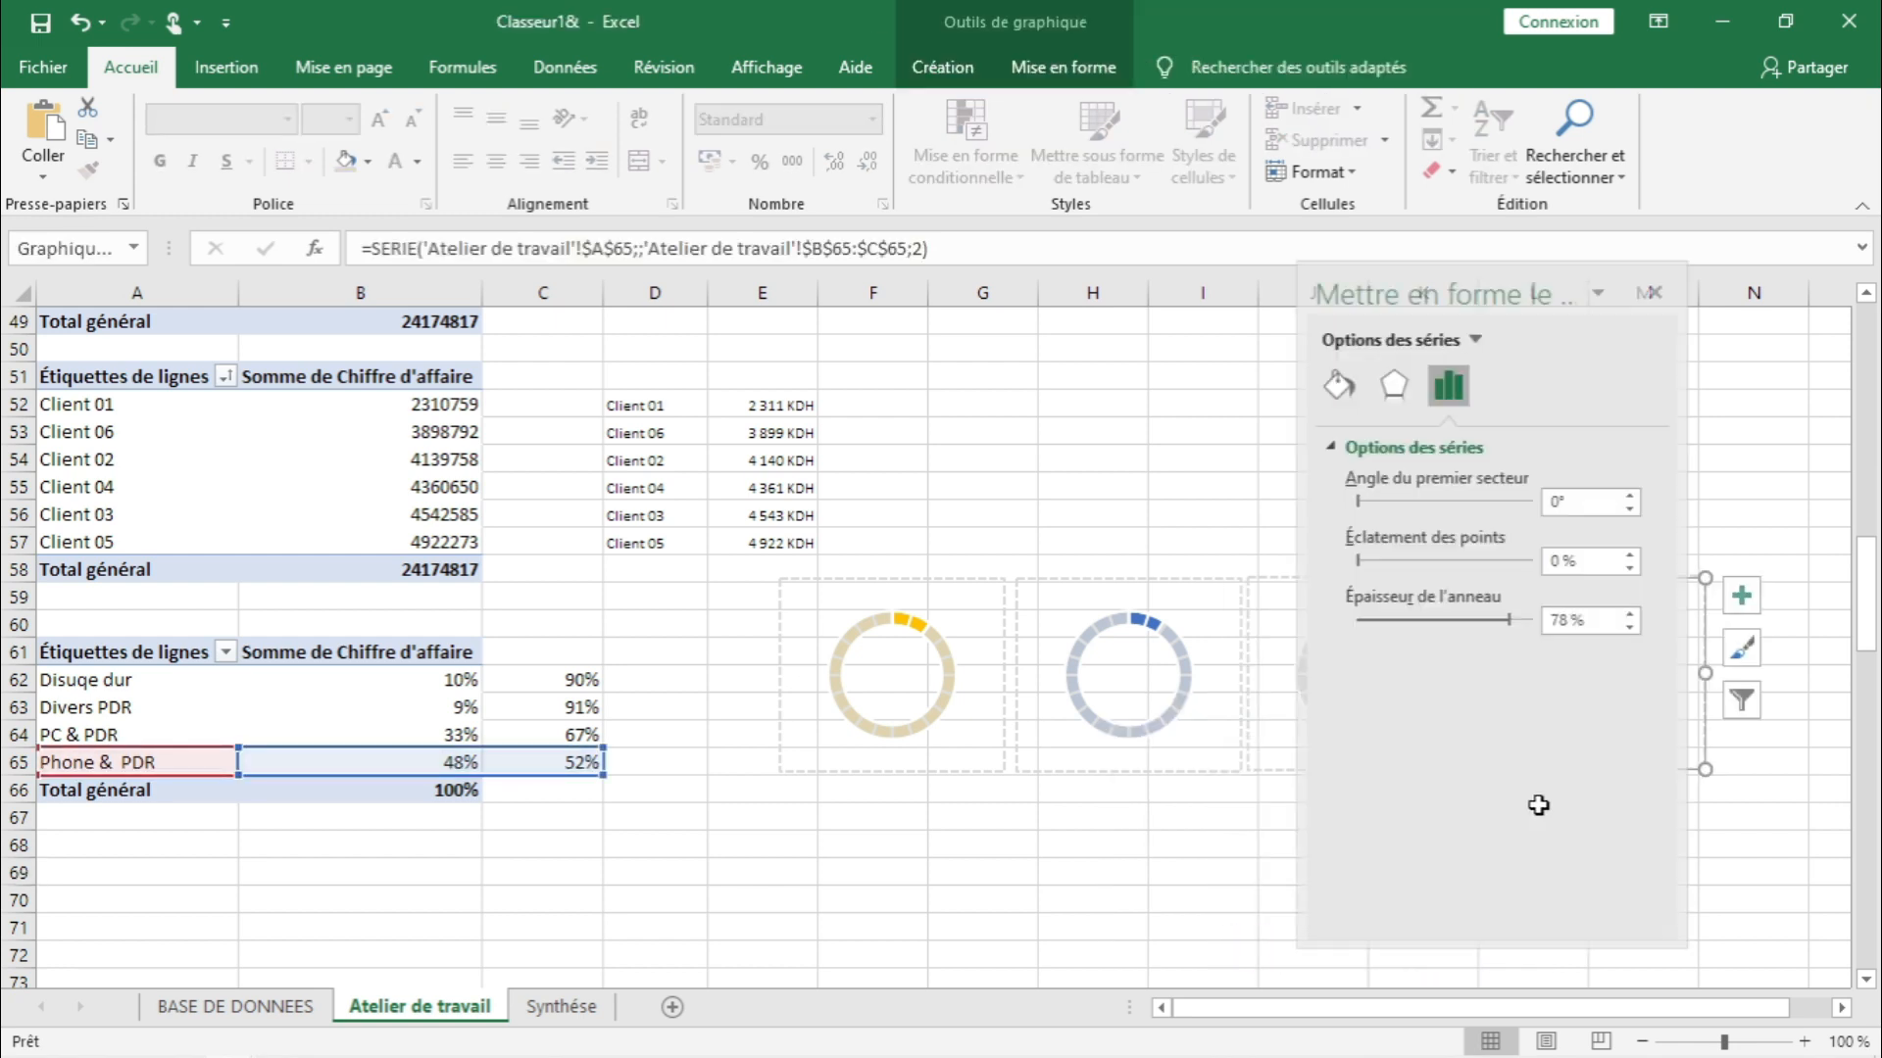
left_click(1339, 385)
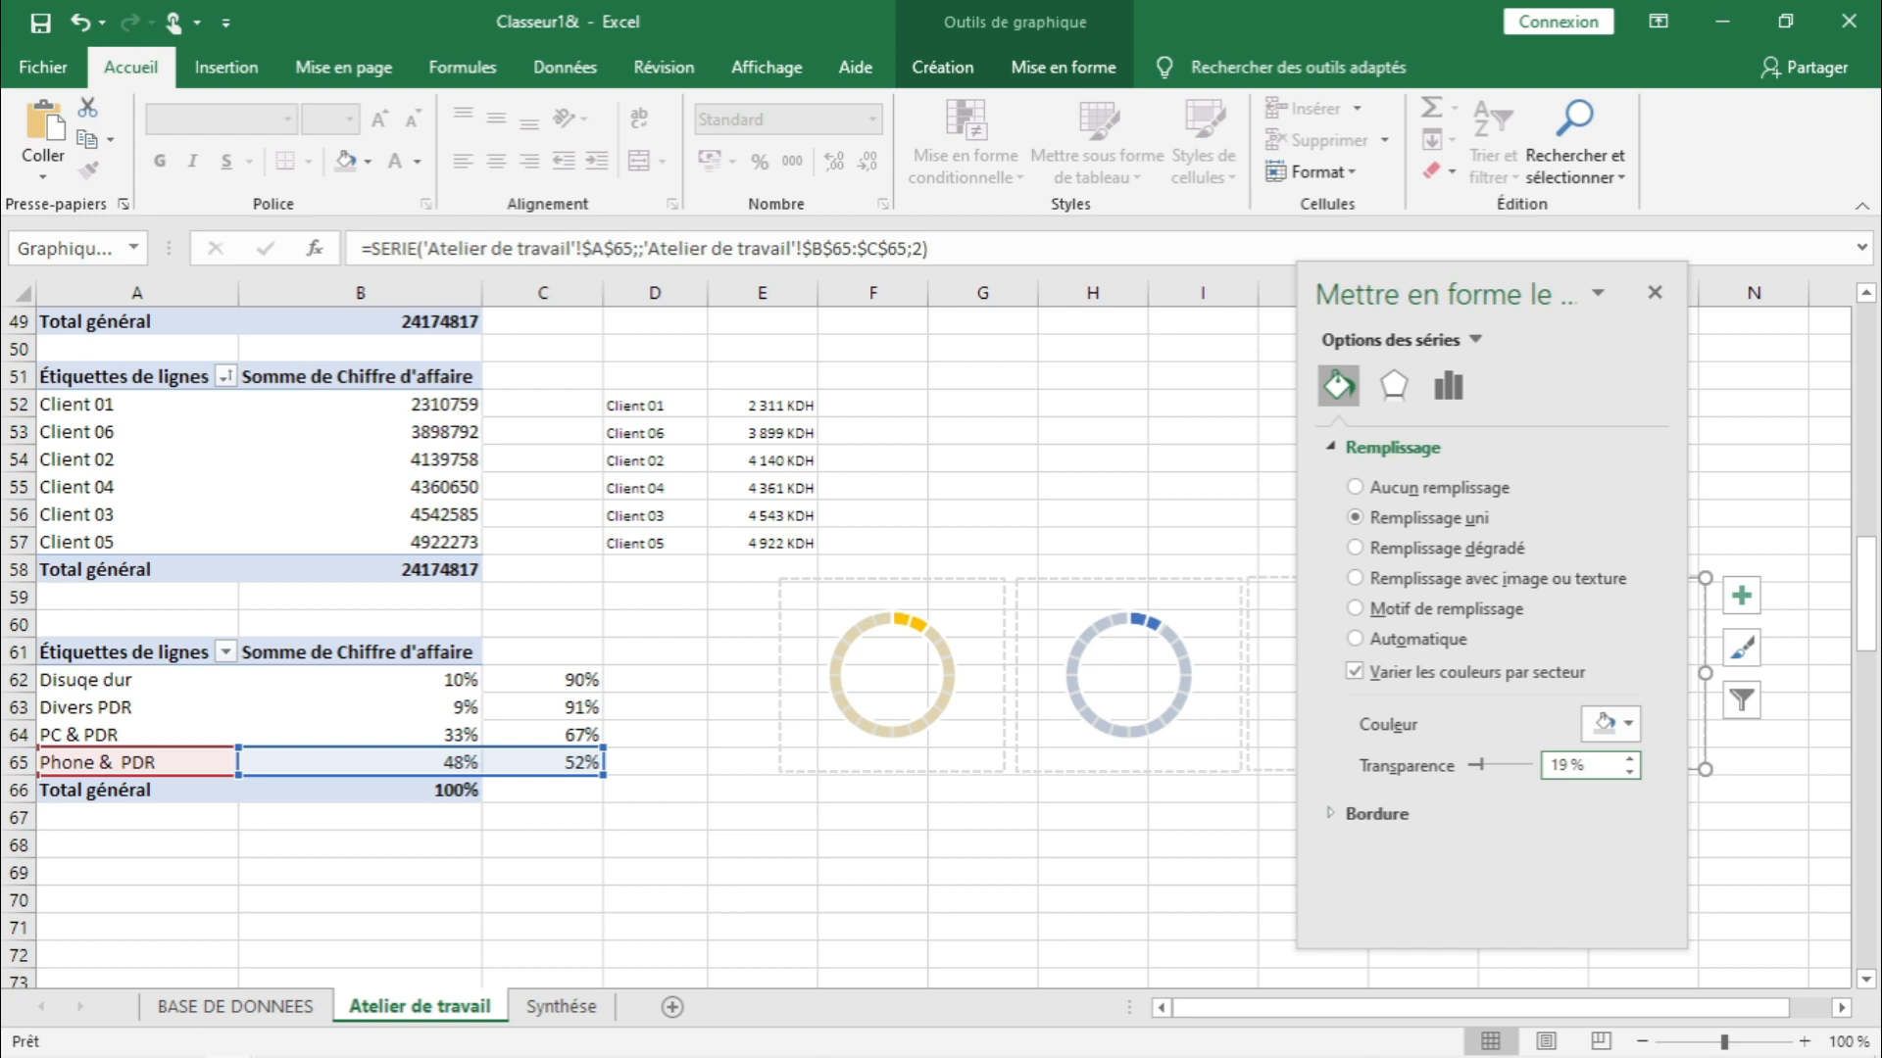
left_click(1191, 843)
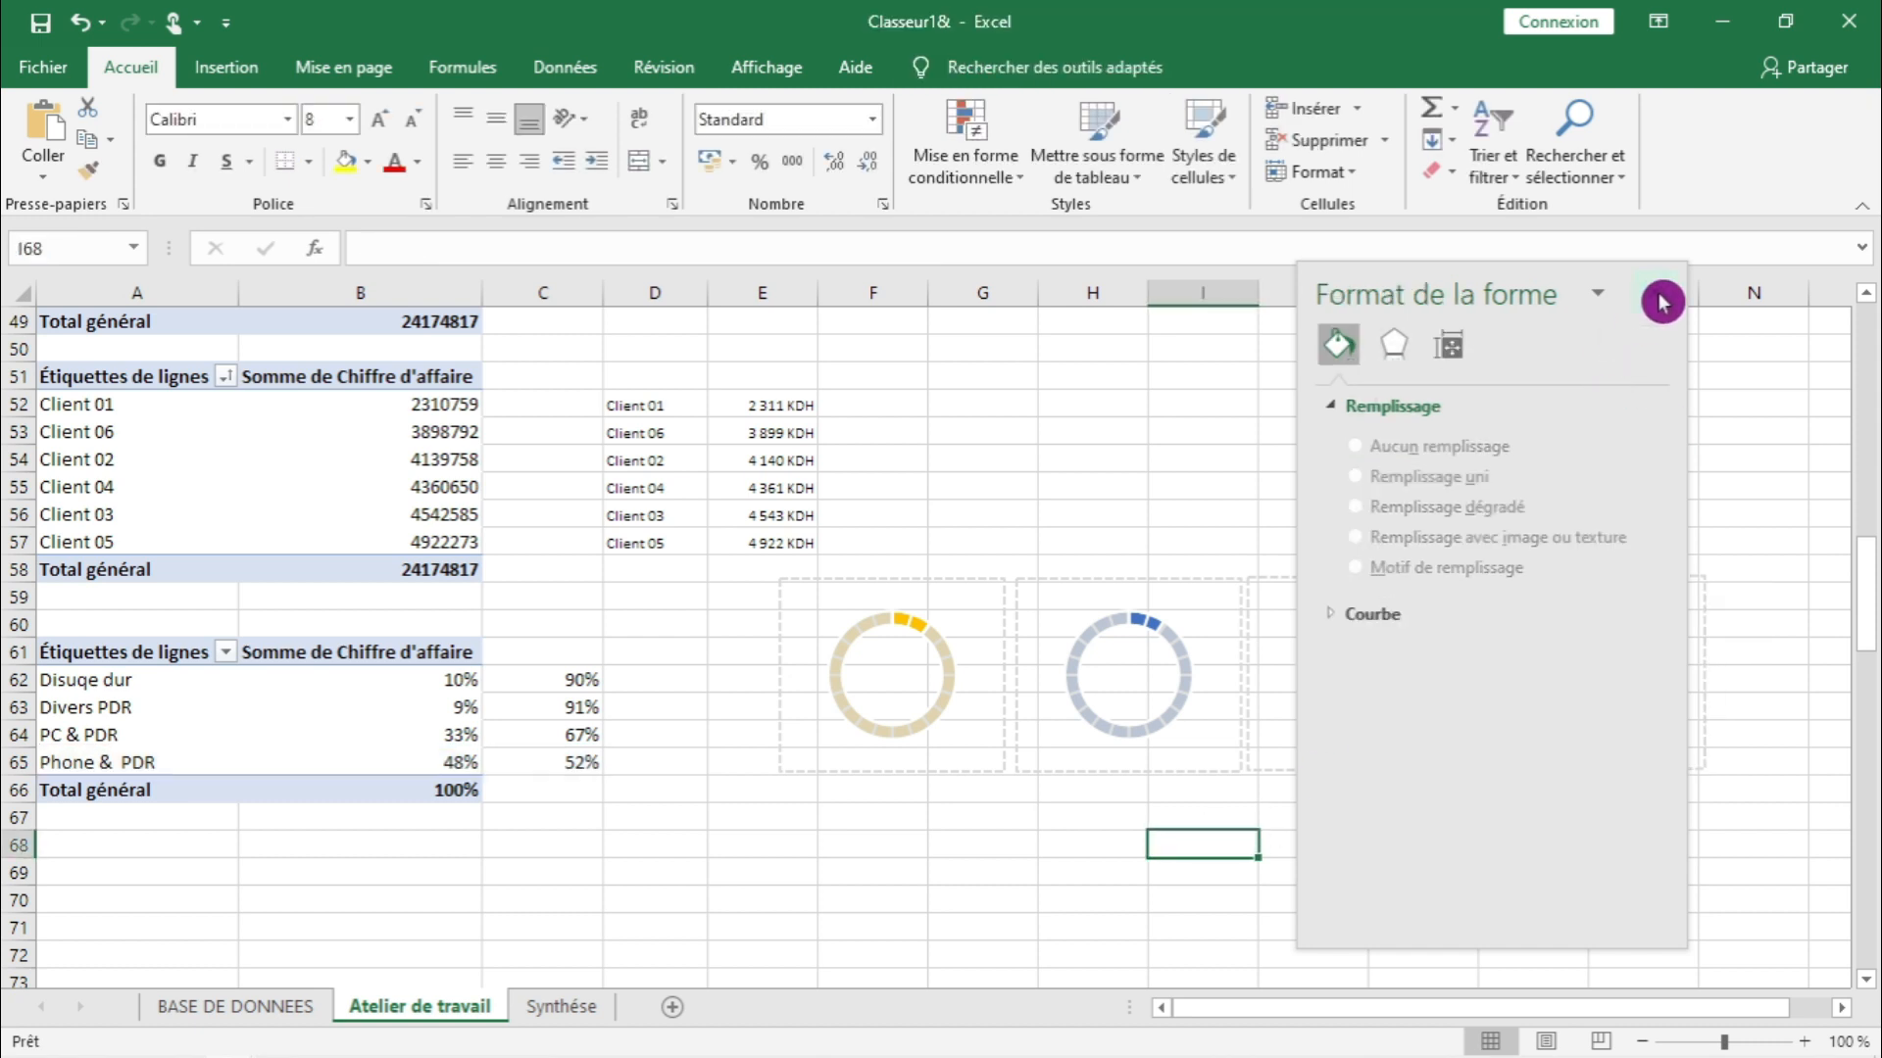
left_click(1662, 302)
left_click(1401, 490)
- Cut all four doughnut charts from the Atelier de travail sheet
left_click(869, 592)
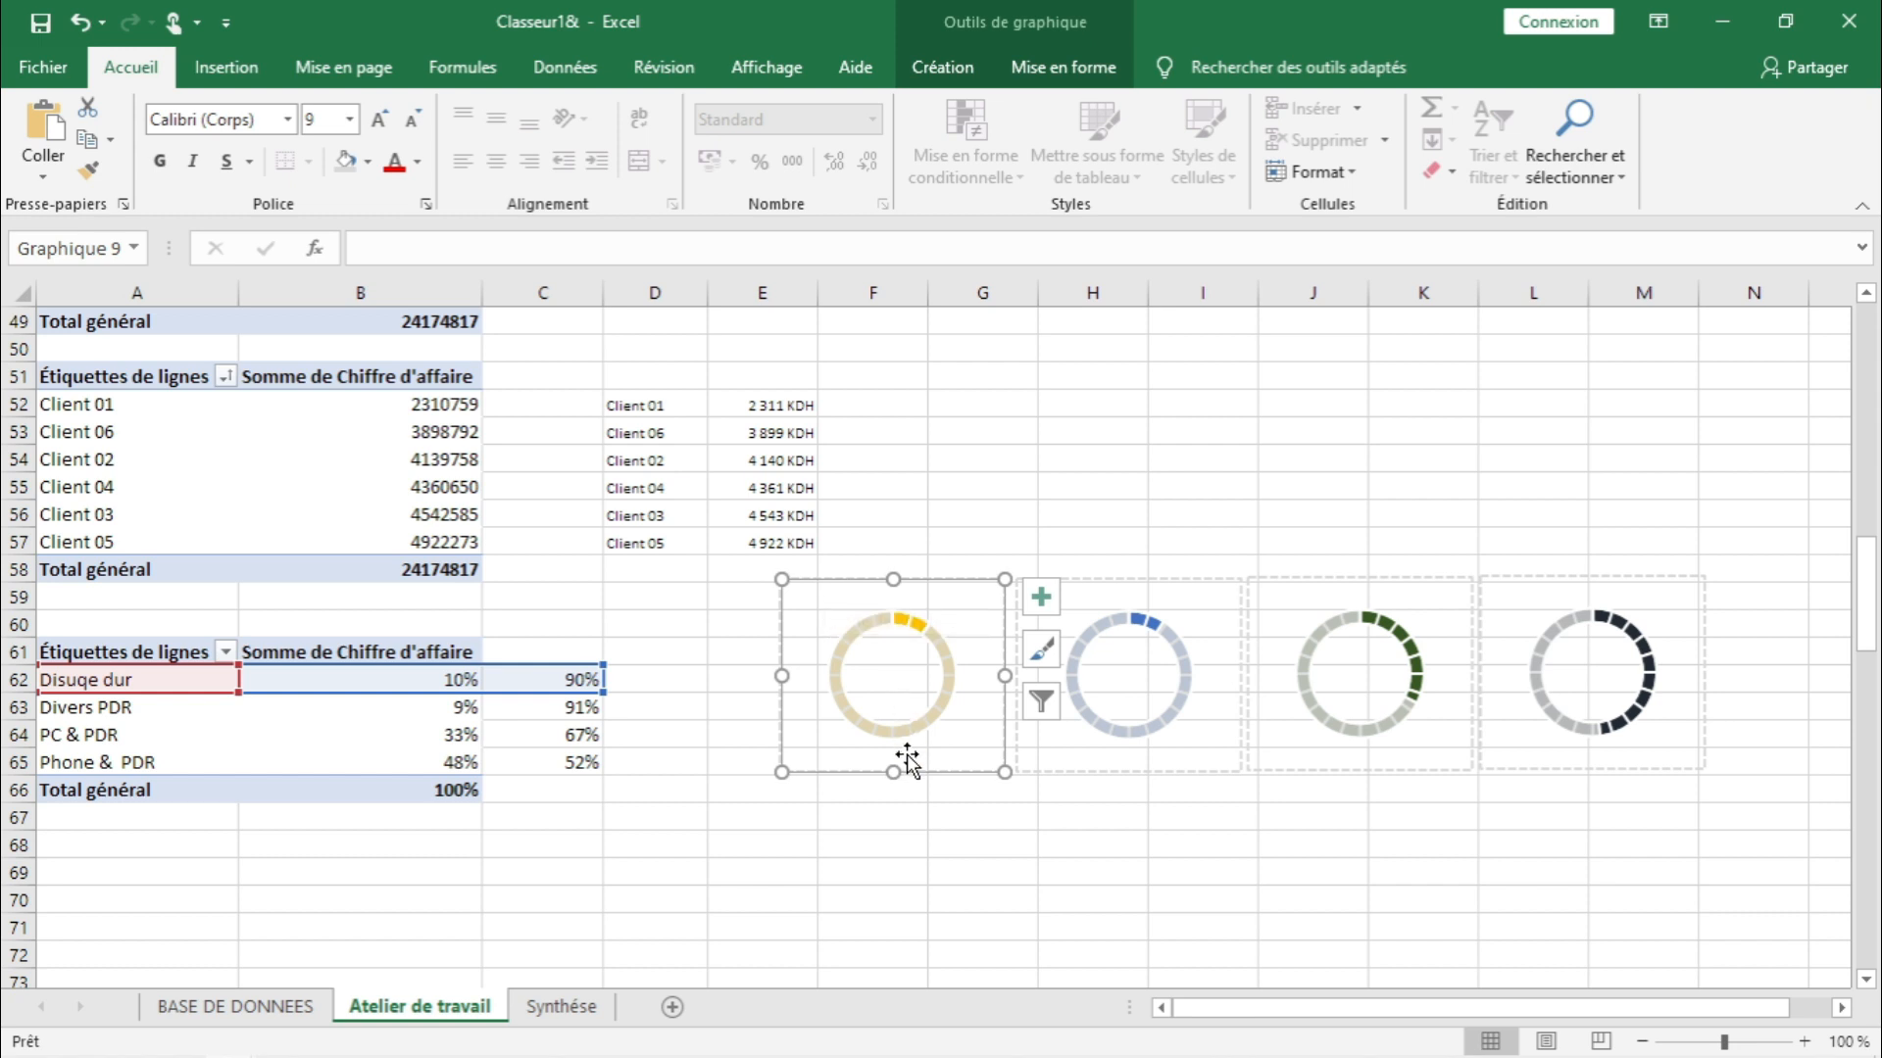
left_click(1084, 592, "ctrl")
left_click(1325, 588, "ctrl")
key("ctrl+x")
left_click(471, 1012)
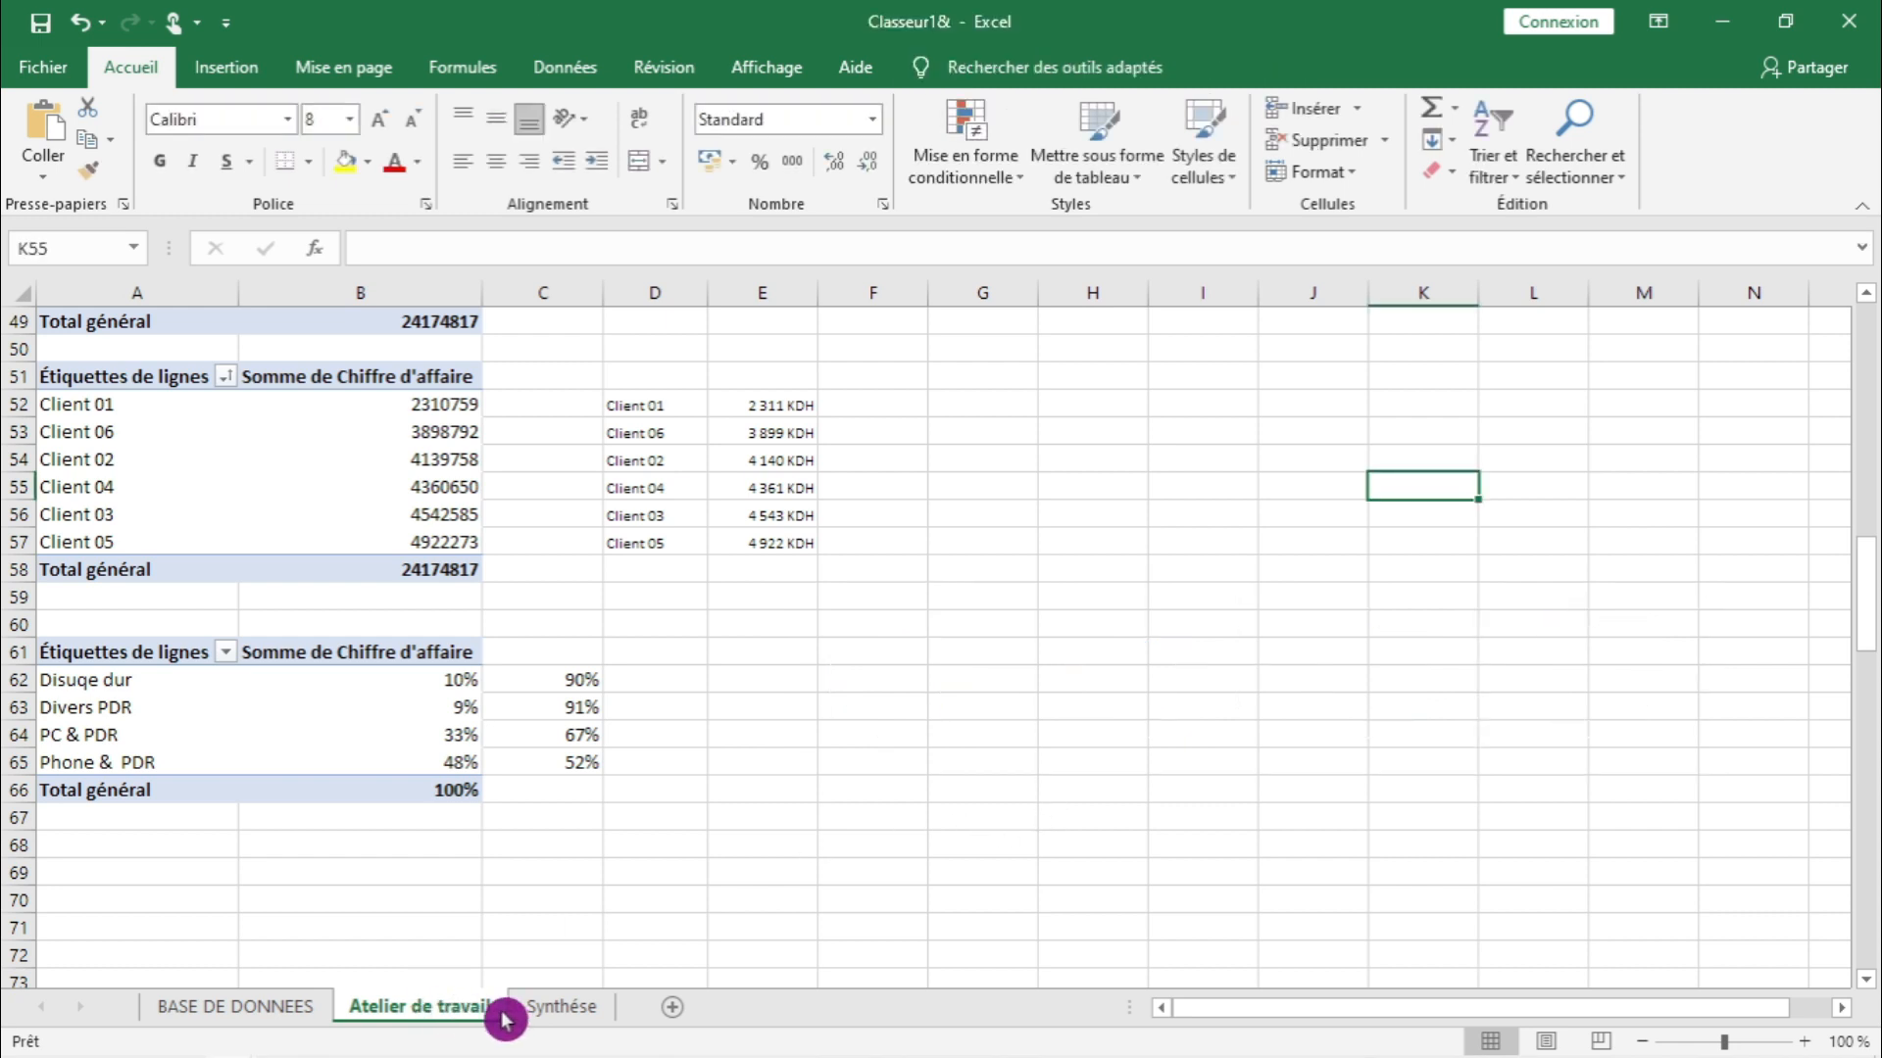
- Paste the four copied ring charts on the Synthése sheet and place them directly beside the Evolution de Chiffre d'affaire chart
left_click(534, 1008)
scroll(1564, 727, "down", 5)
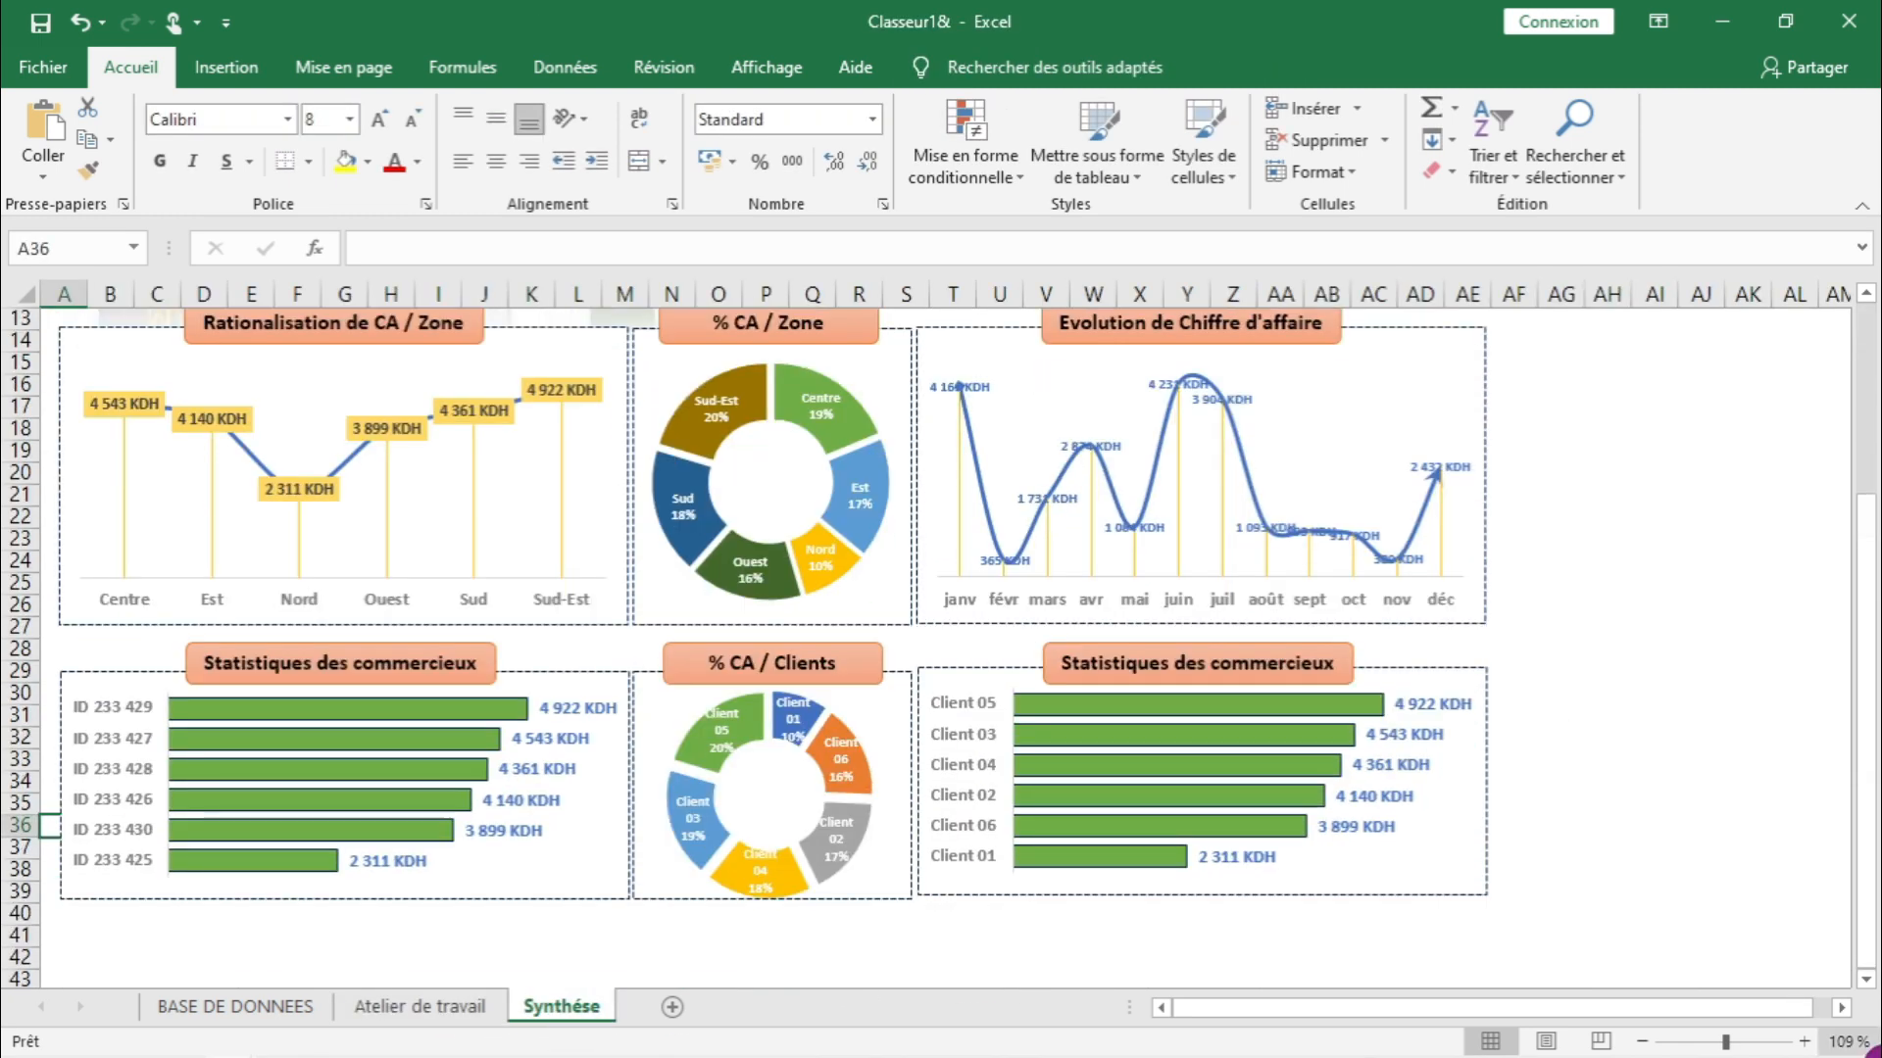
left_click(1842, 1008)
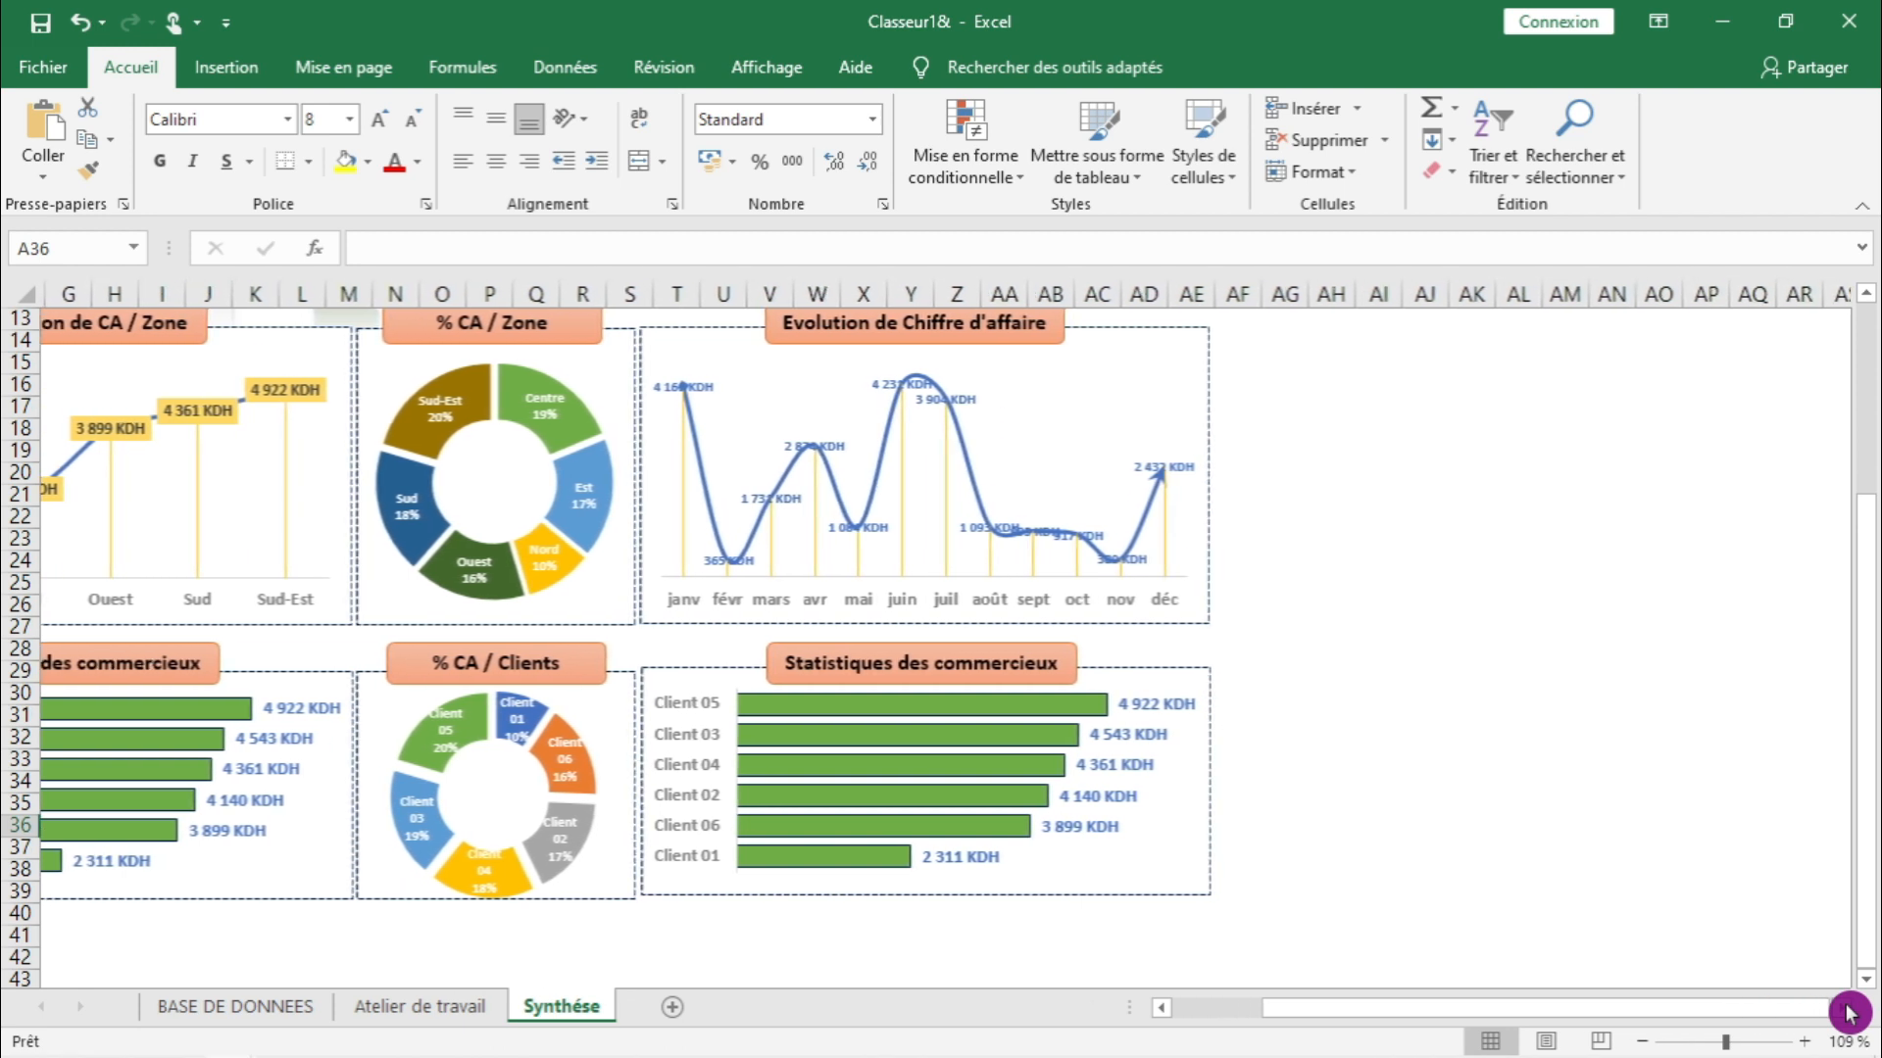
scroll(1407, 693, "up", 3)
scroll(1229, 555, "down", 1)
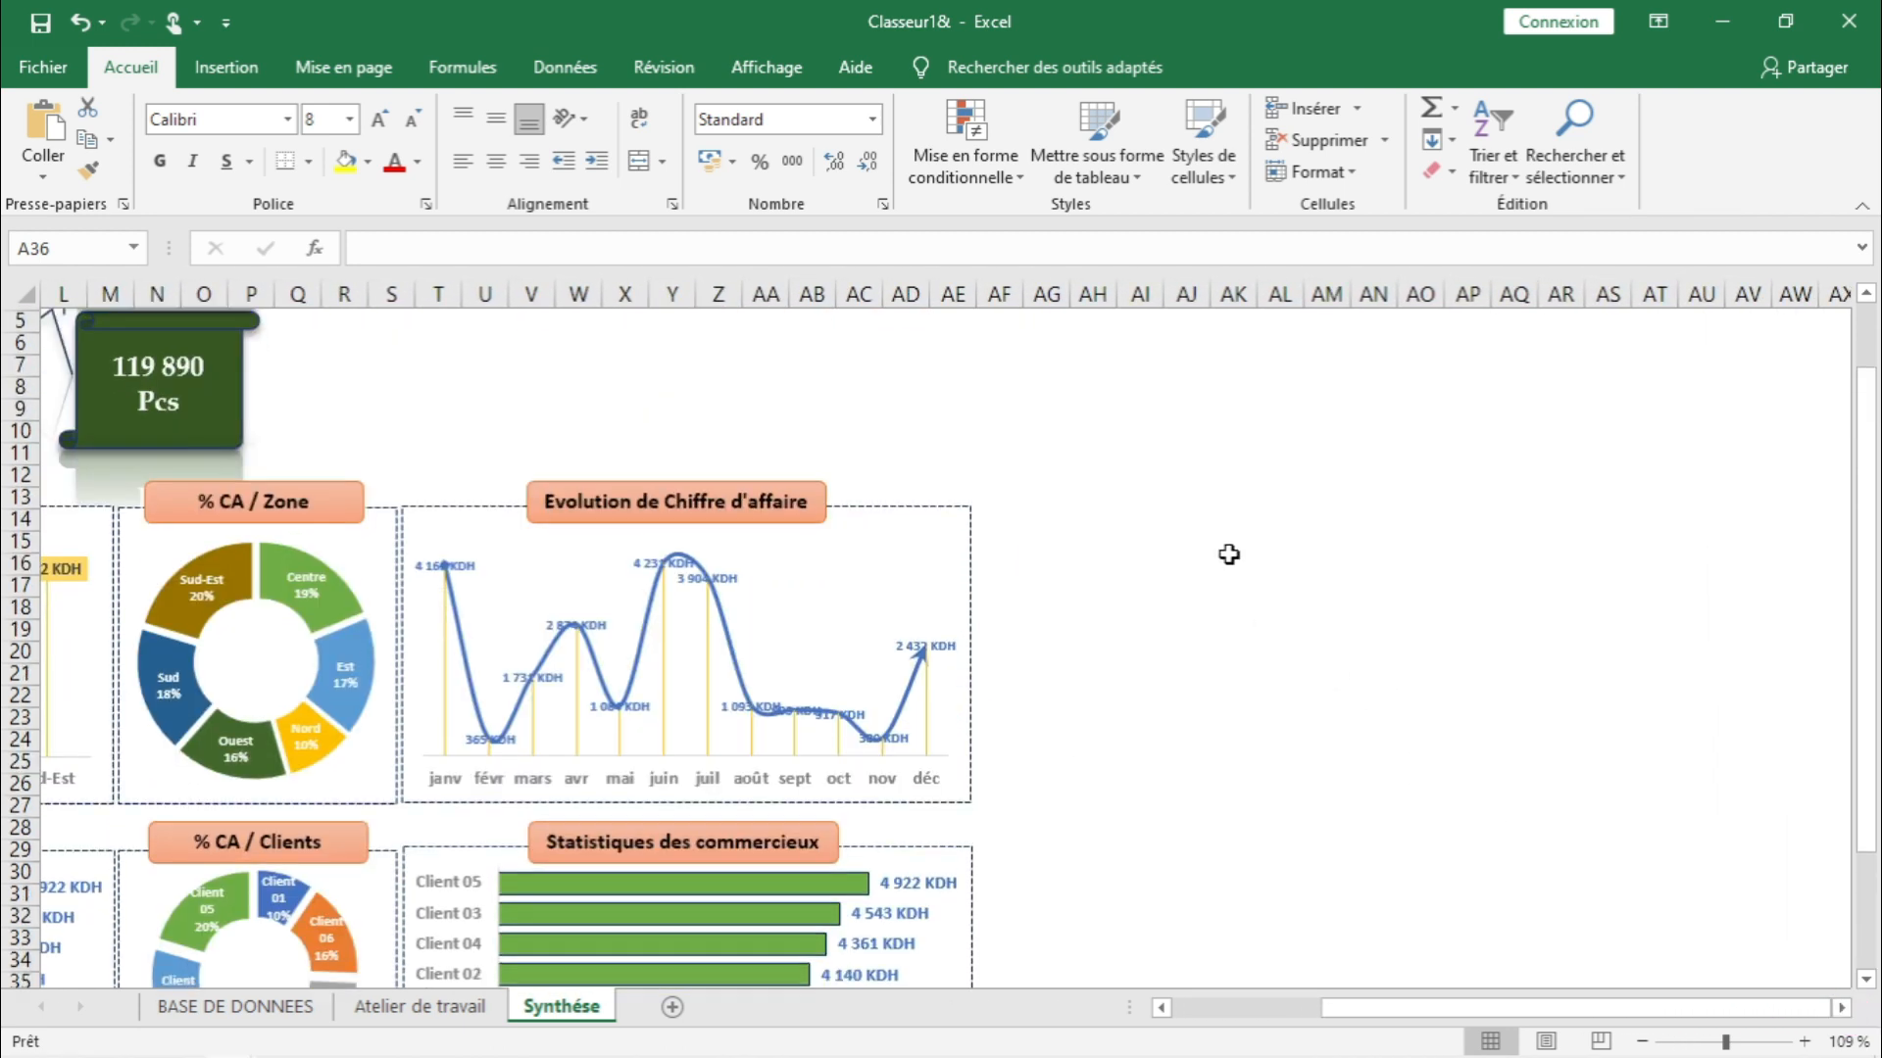
scroll(1229, 555, "down", 1)
scroll(1129, 530, "down", 1)
left_click(1193, 422)
key("ctrl+v")
left_click_drag(1227, 423, 1030, 495)
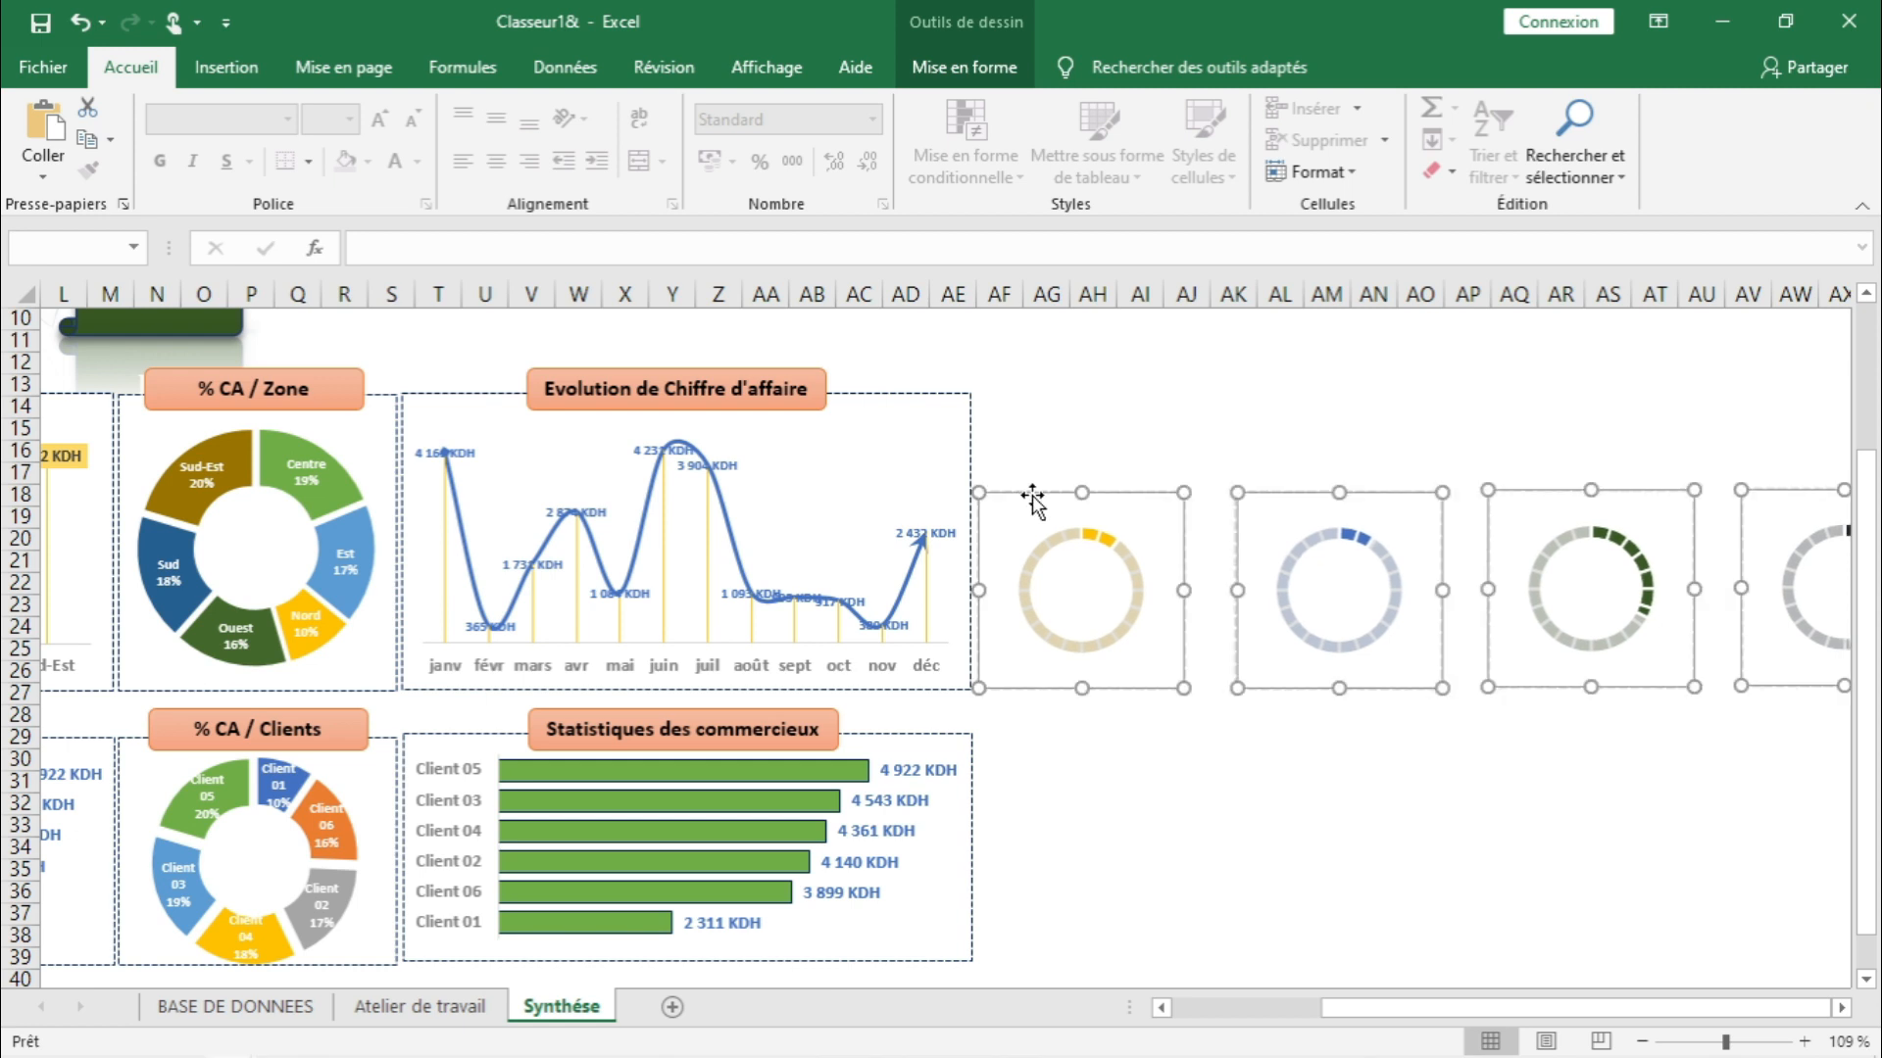
- Move the blue ring chart close beside the yellow one and the green ring chart beneath the yellow one
left_click(1205, 784)
left_click_drag(1304, 499, 1260, 495)
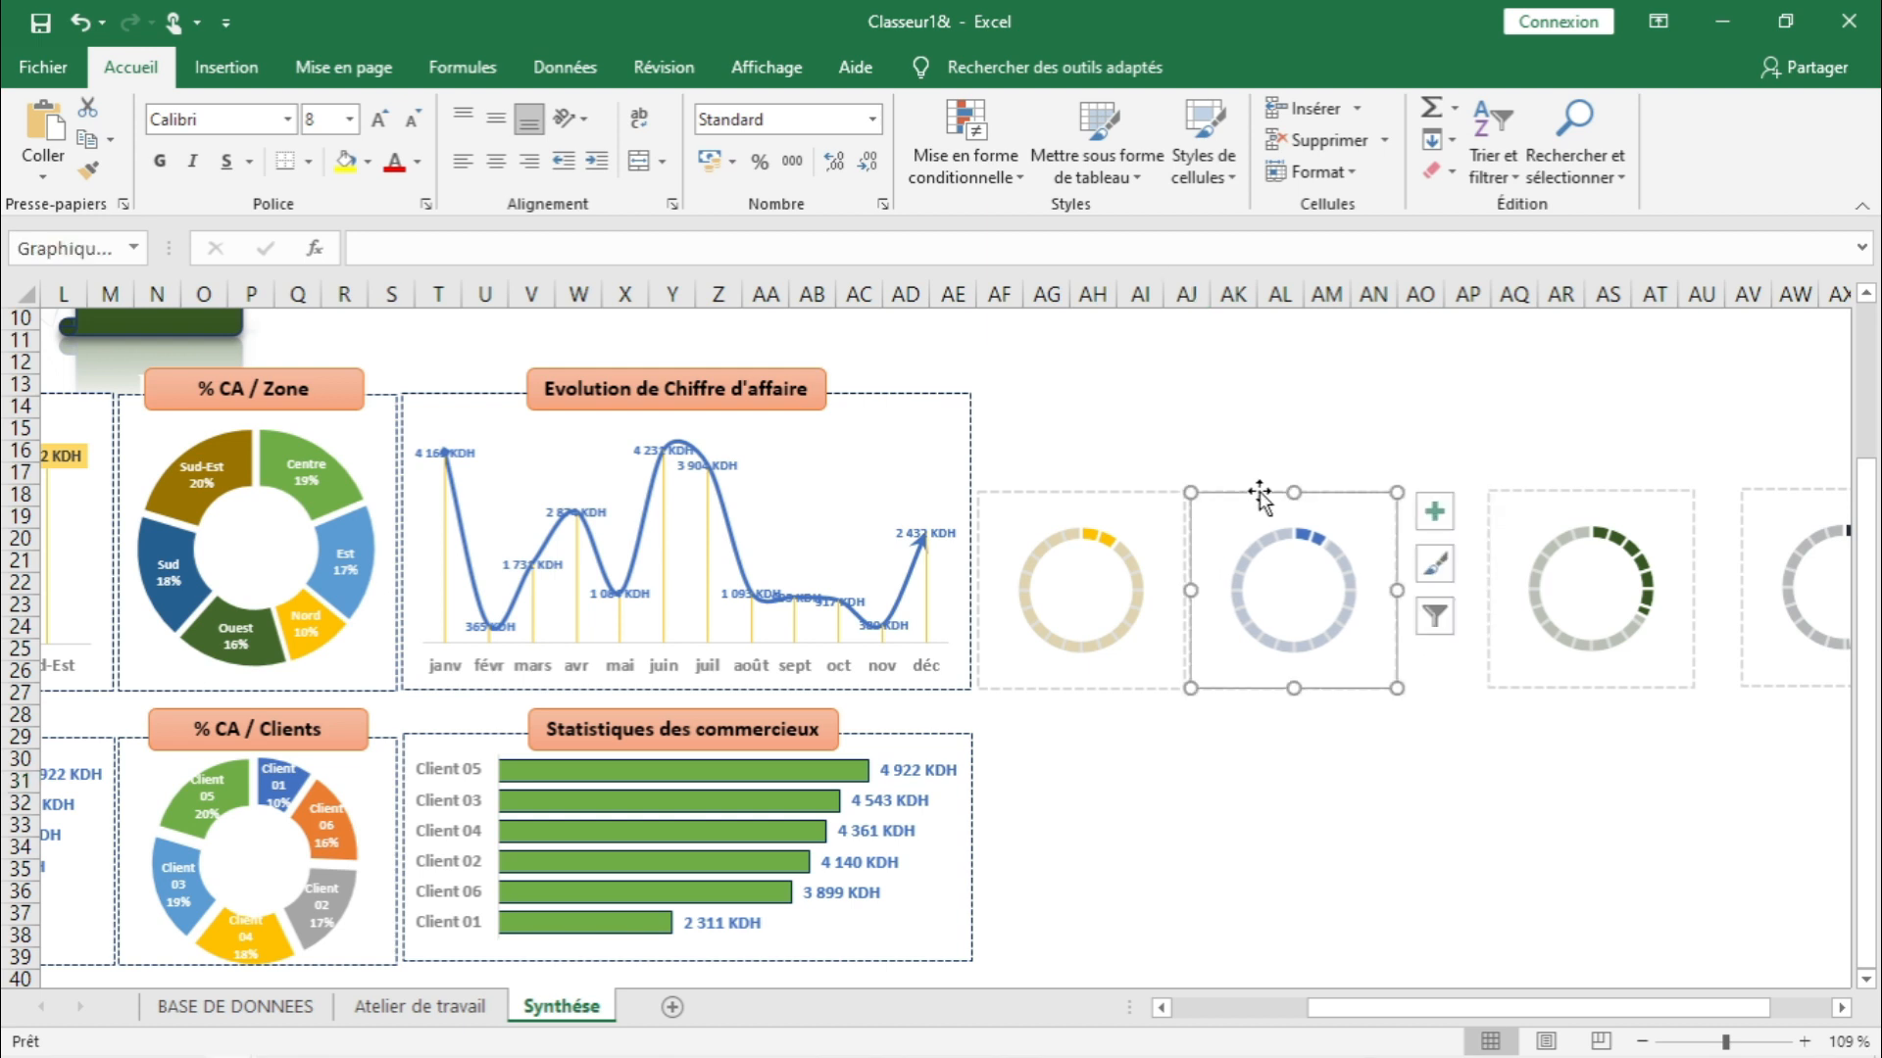
left_click(1440, 745)
left_click_drag(1517, 683, 1007, 859)
- Shift the yellow and blue ring charts down so that they sit just above the green ring chart's row
left_click_drag(1071, 585, 1070, 647)
left_click_drag(1285, 588, 1282, 632)
key("ctrl+z")
left_click(1346, 720)
left_click(1347, 580)
left_click_drag(1347, 580, 1347, 644)
- Move the black ring chart beneath the blue one to complete a two-by-two grid
left_click(1702, 627)
left_click_drag(1768, 576, 1216, 851)
left_click(1607, 849)
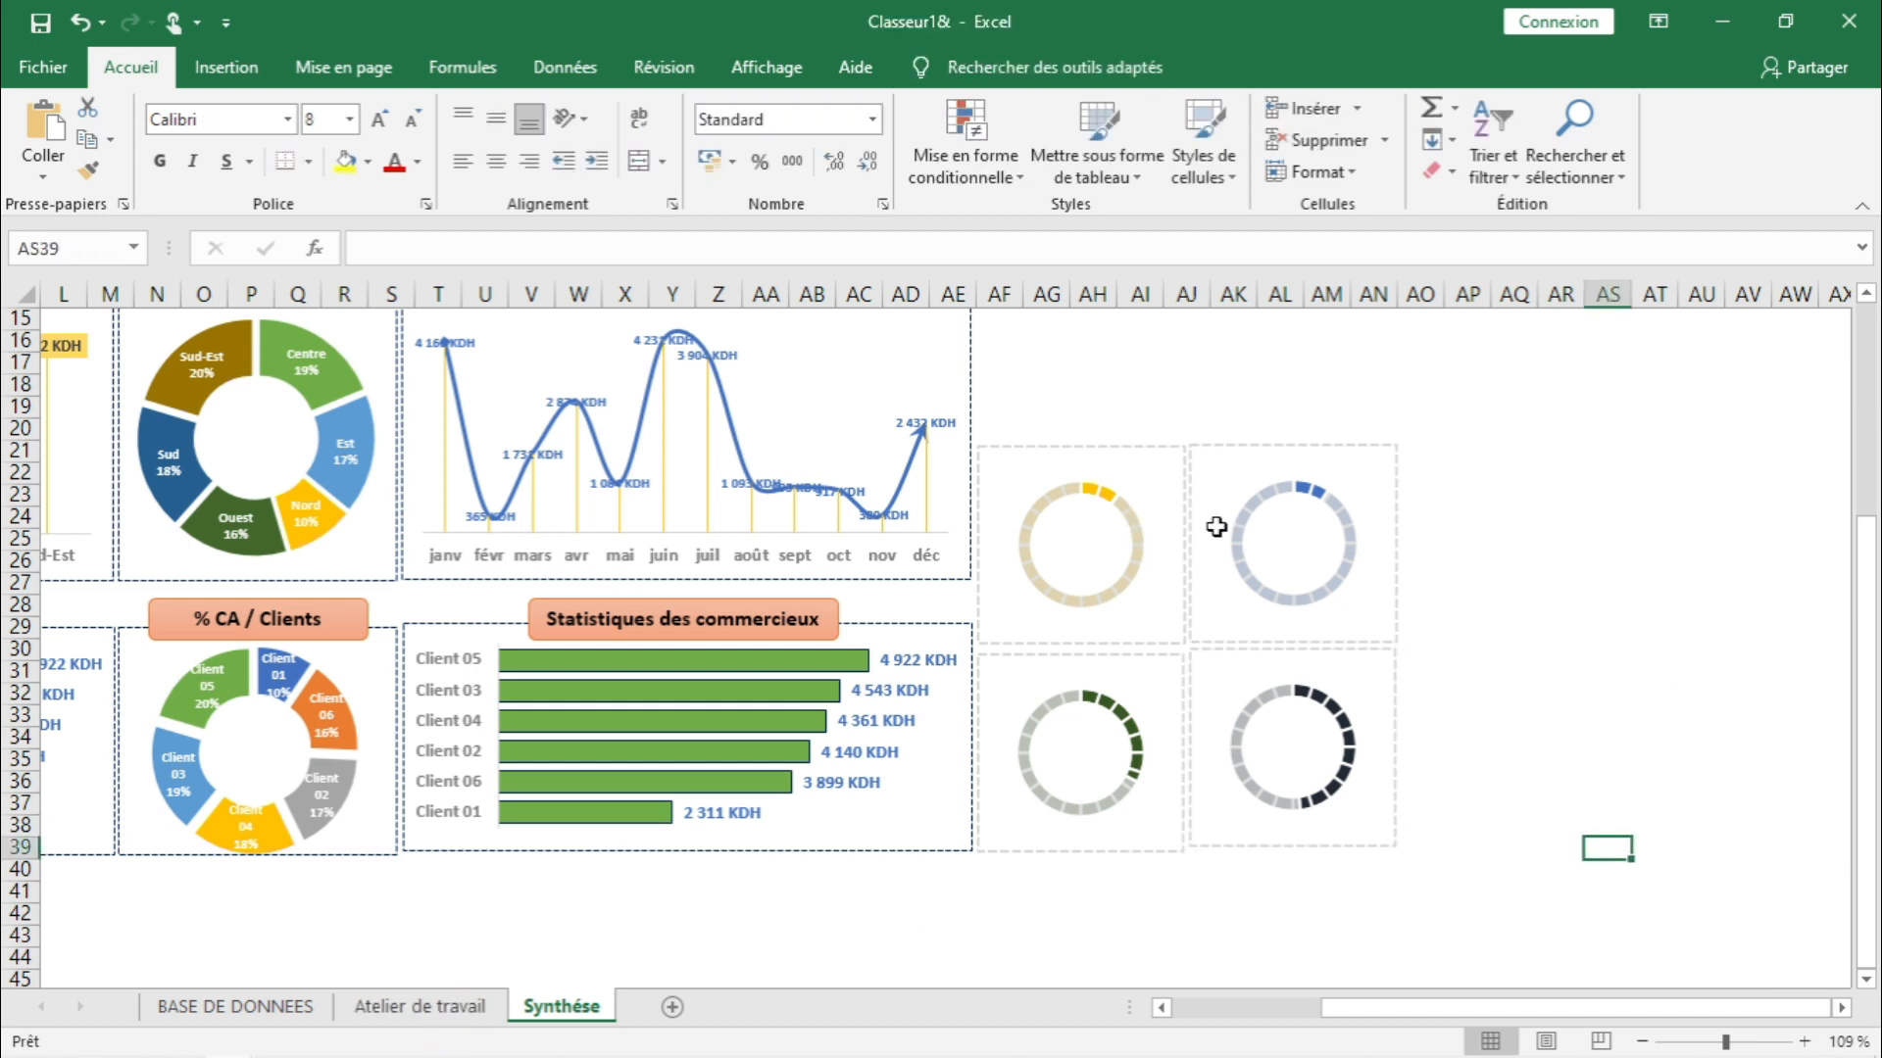
- Draw a rounded rectangle about 1.77 cm wide and 0.87 cm high in the empty area beside the blue ring chart
left_click(240, 83)
left_click(376, 172)
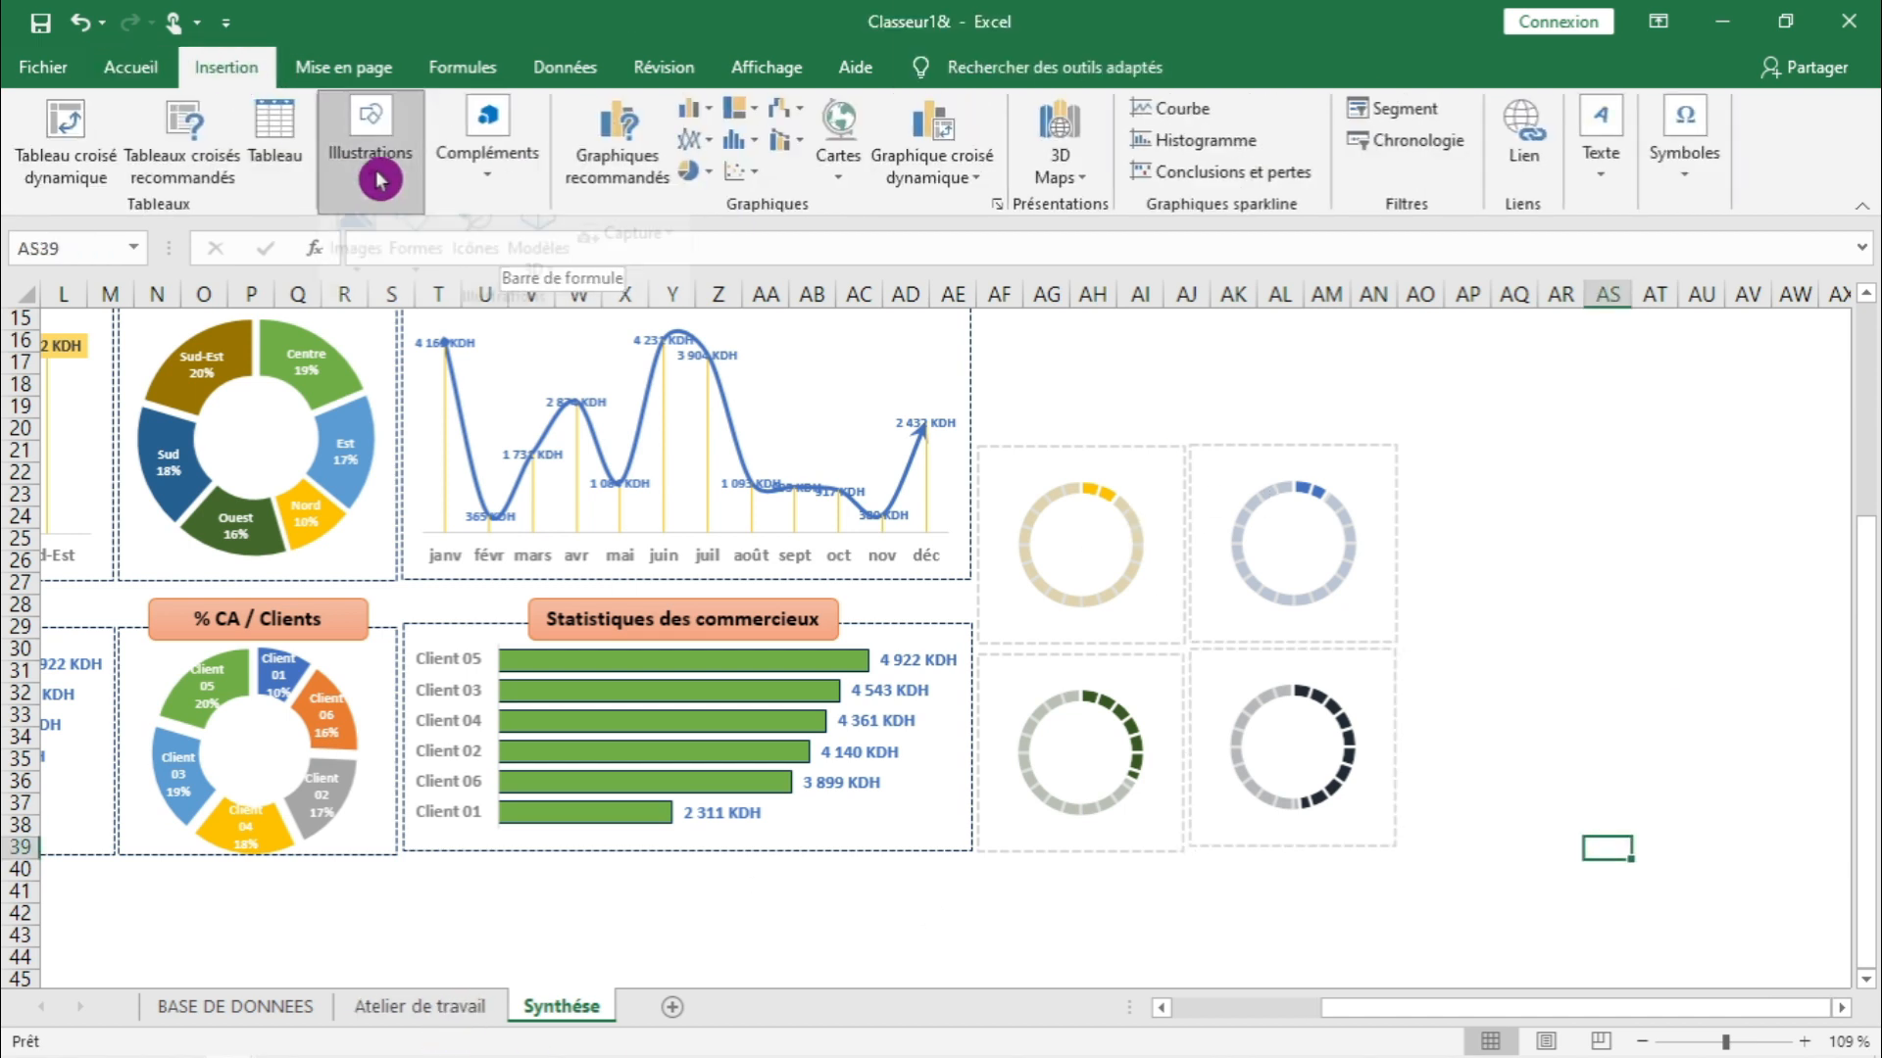
left_click(436, 292)
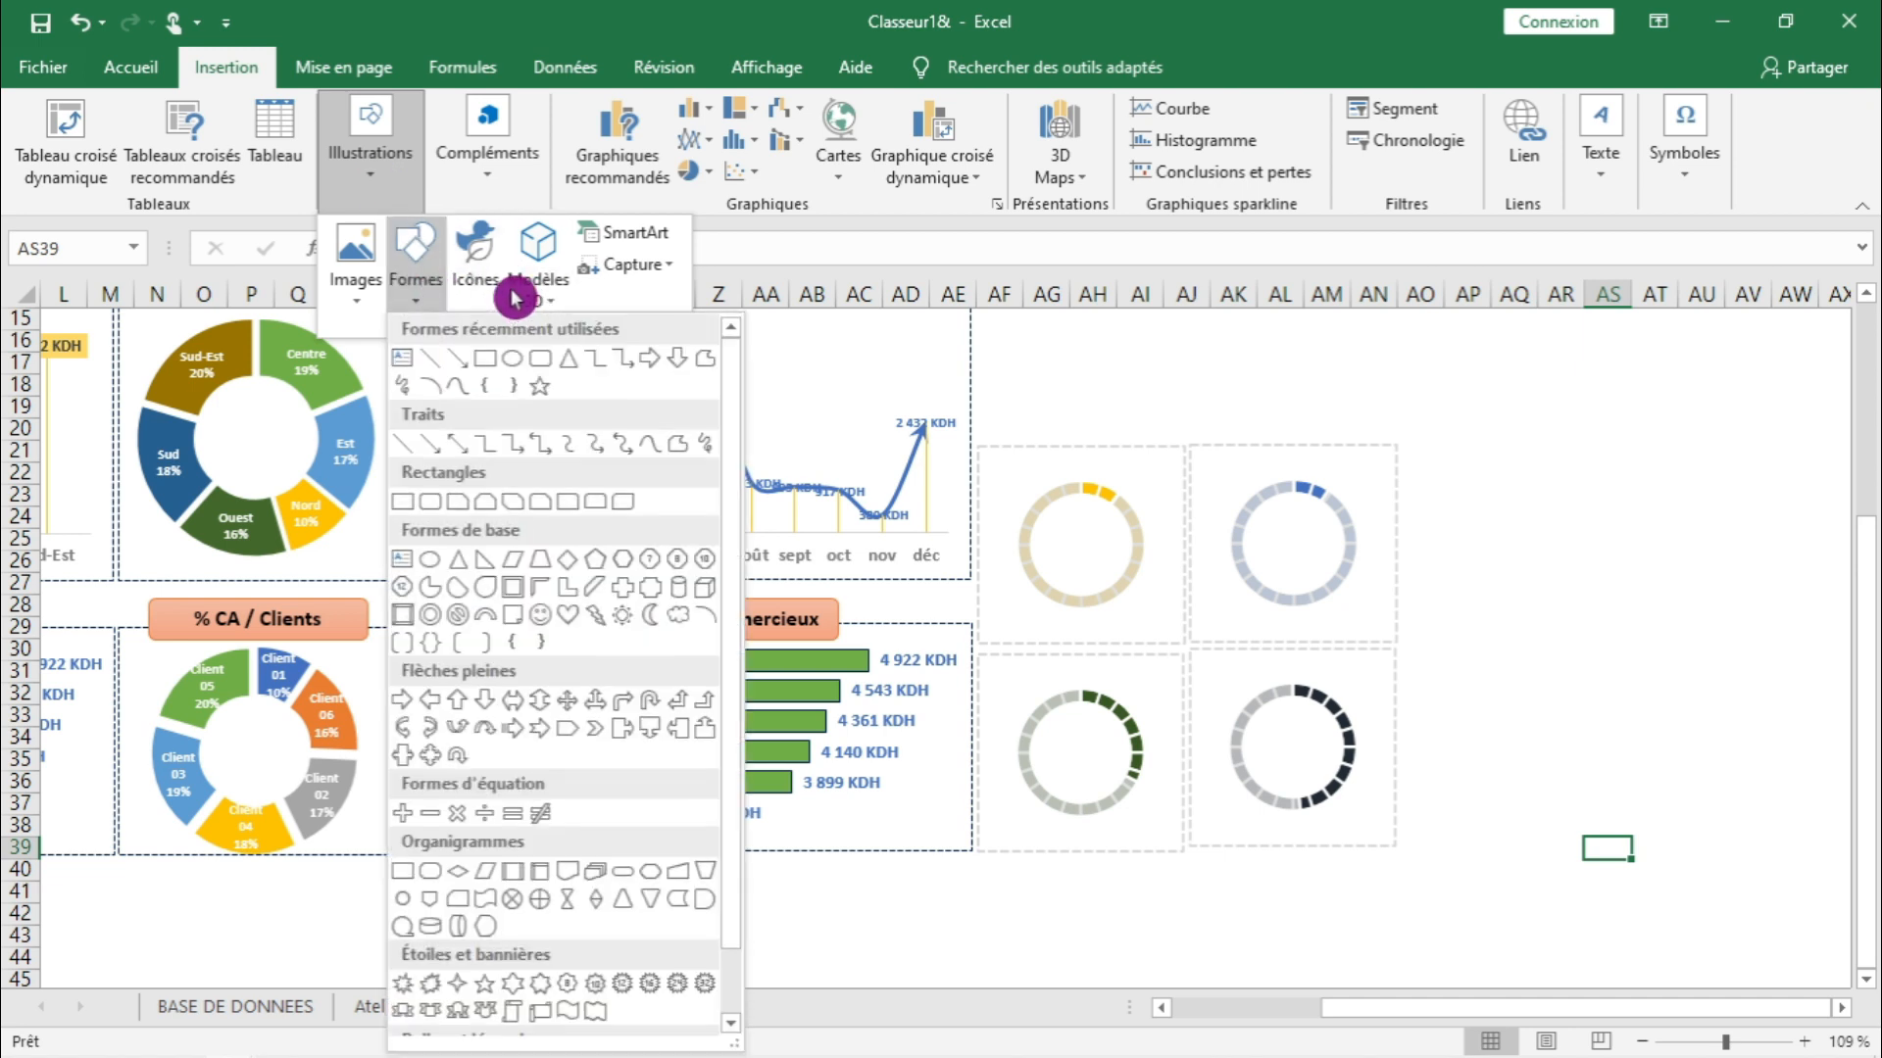
left_click(530, 361)
mouse_move(1442, 484)
left_mouse_down()
mouse_move(1483, 523)
mouse_move(1544, 534)
left_mouse_up()
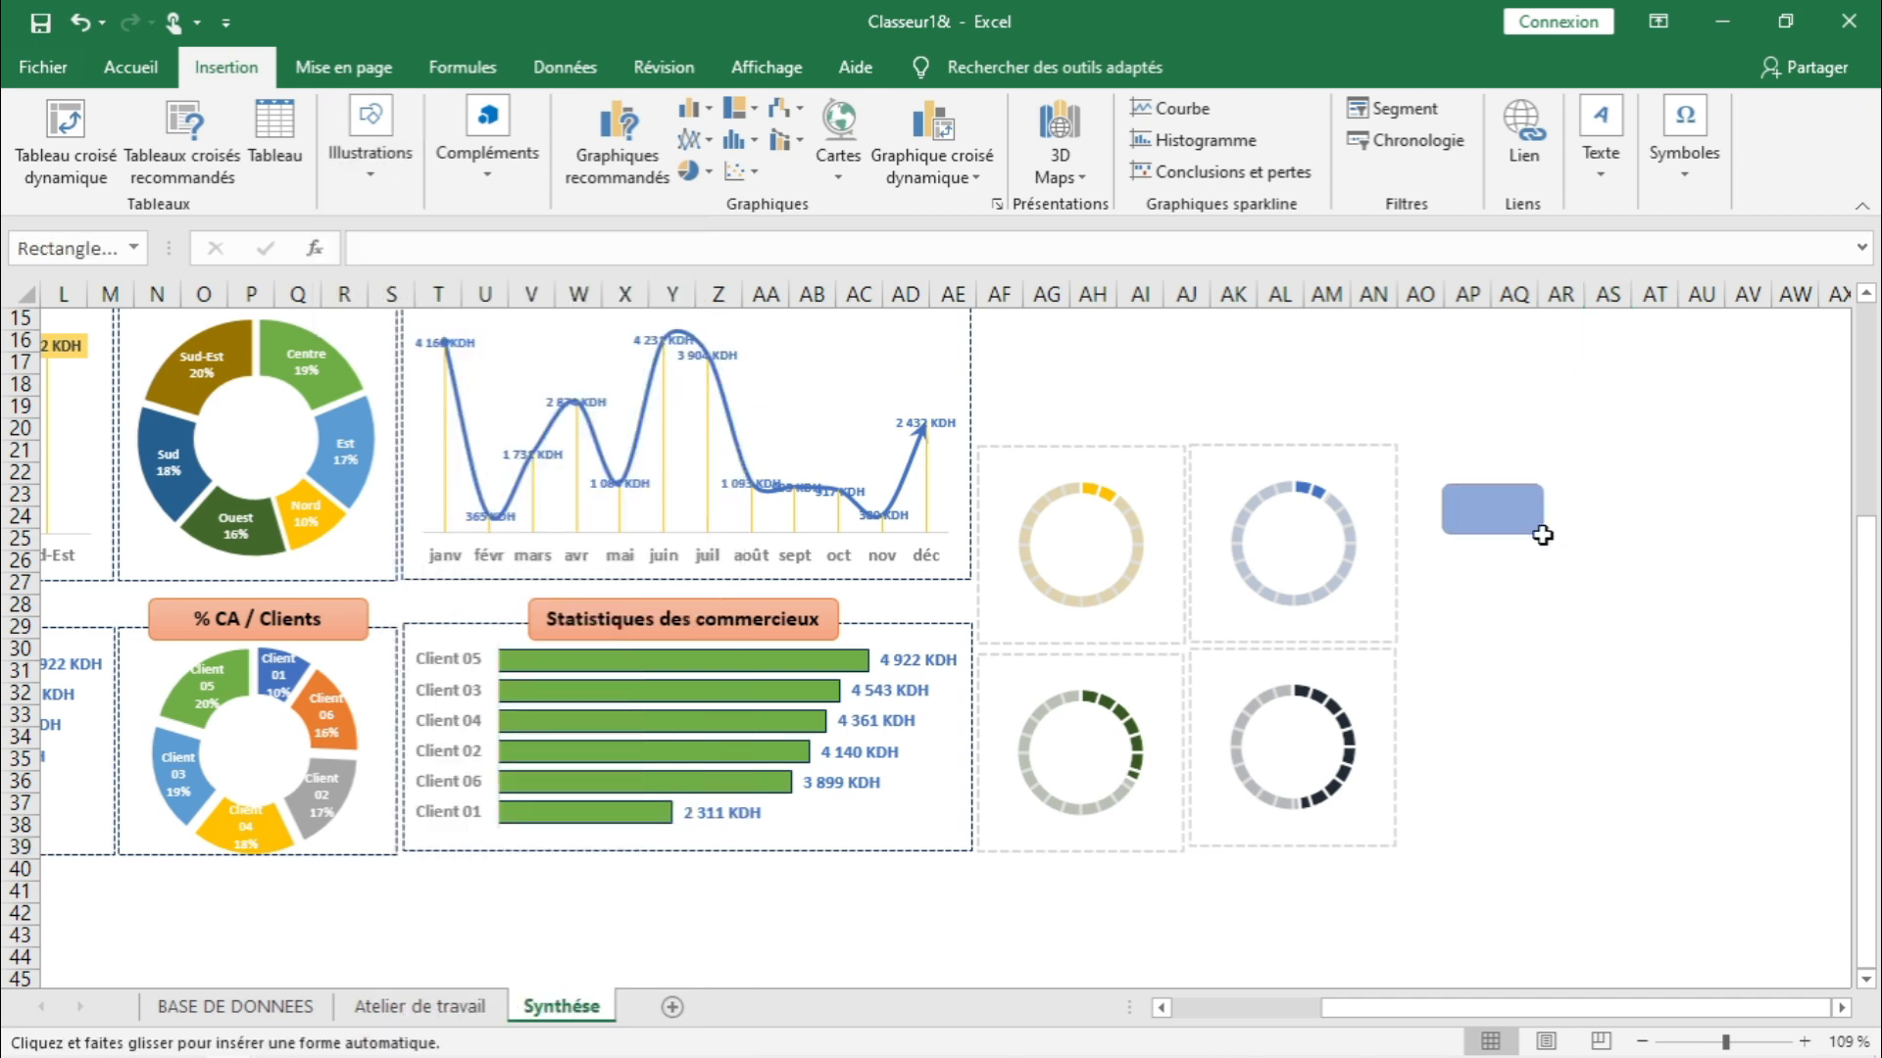
- Remove the fill and the outline from the rounded rectangle
right_click(1496, 502)
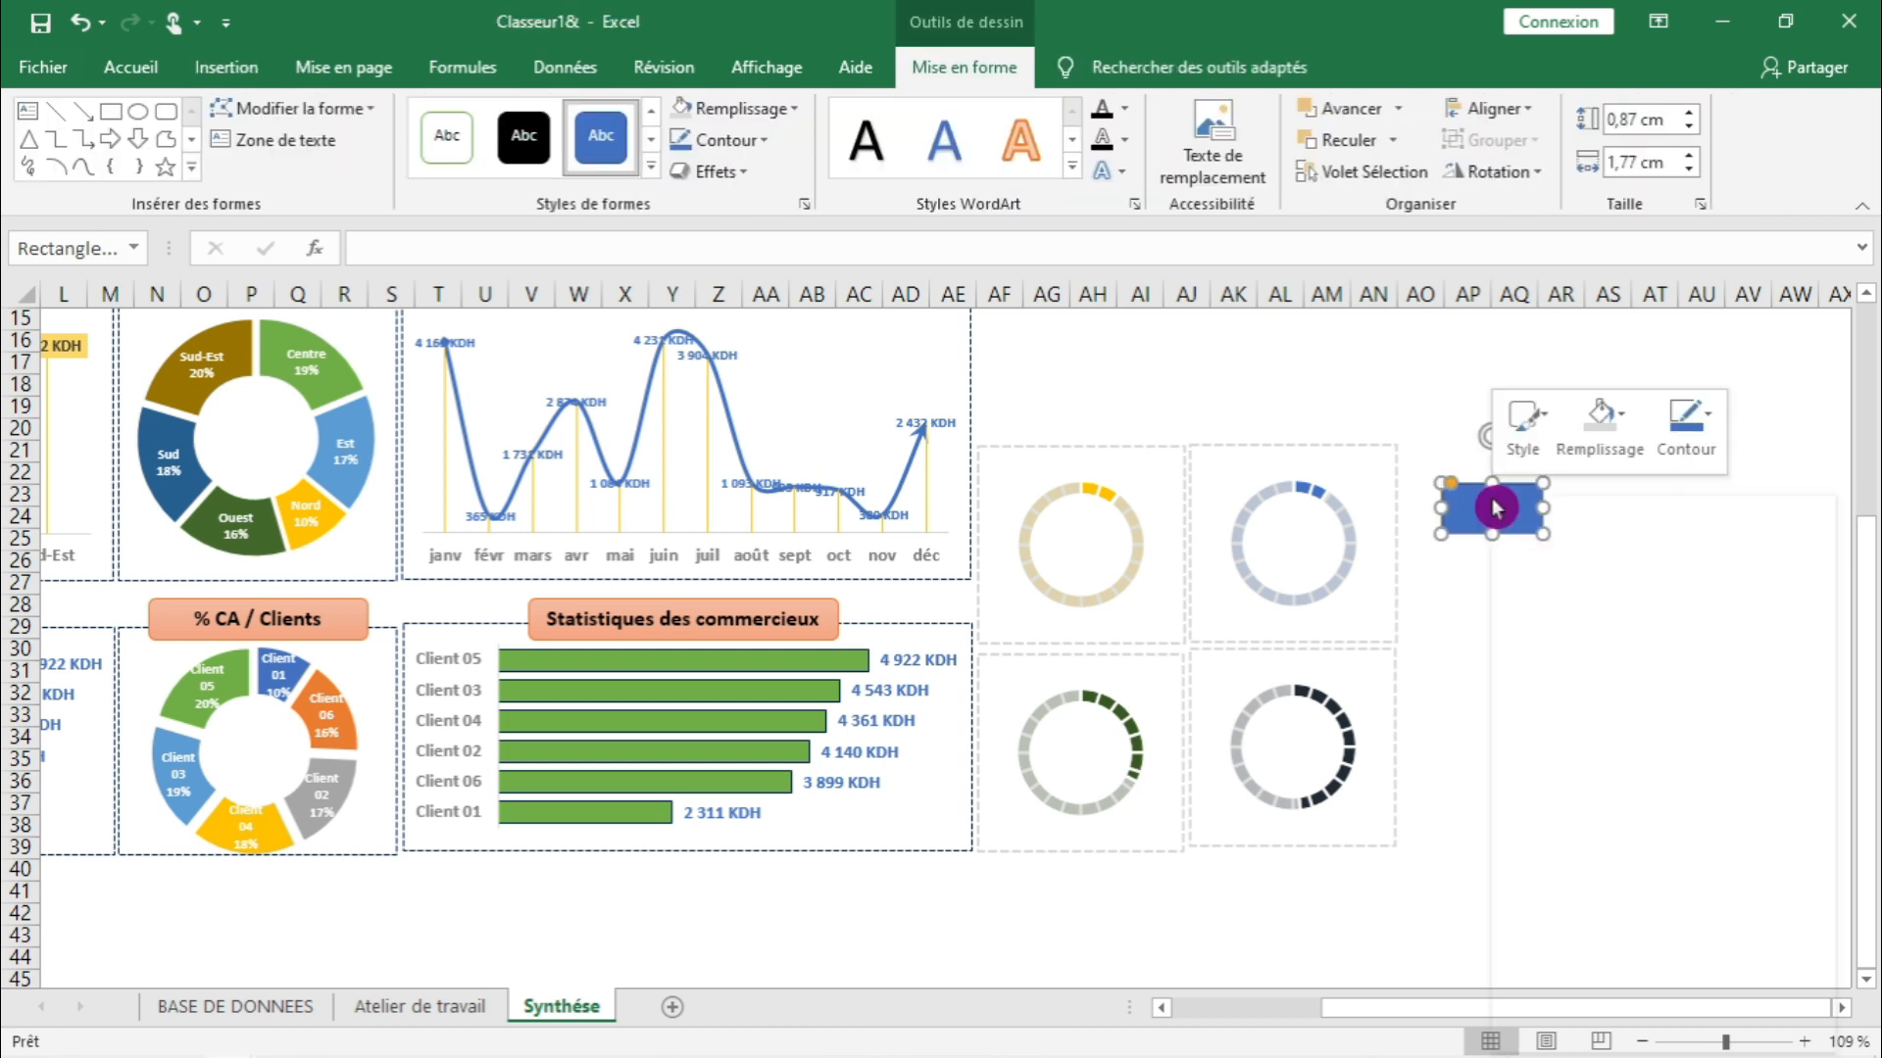
left_click(1587, 451)
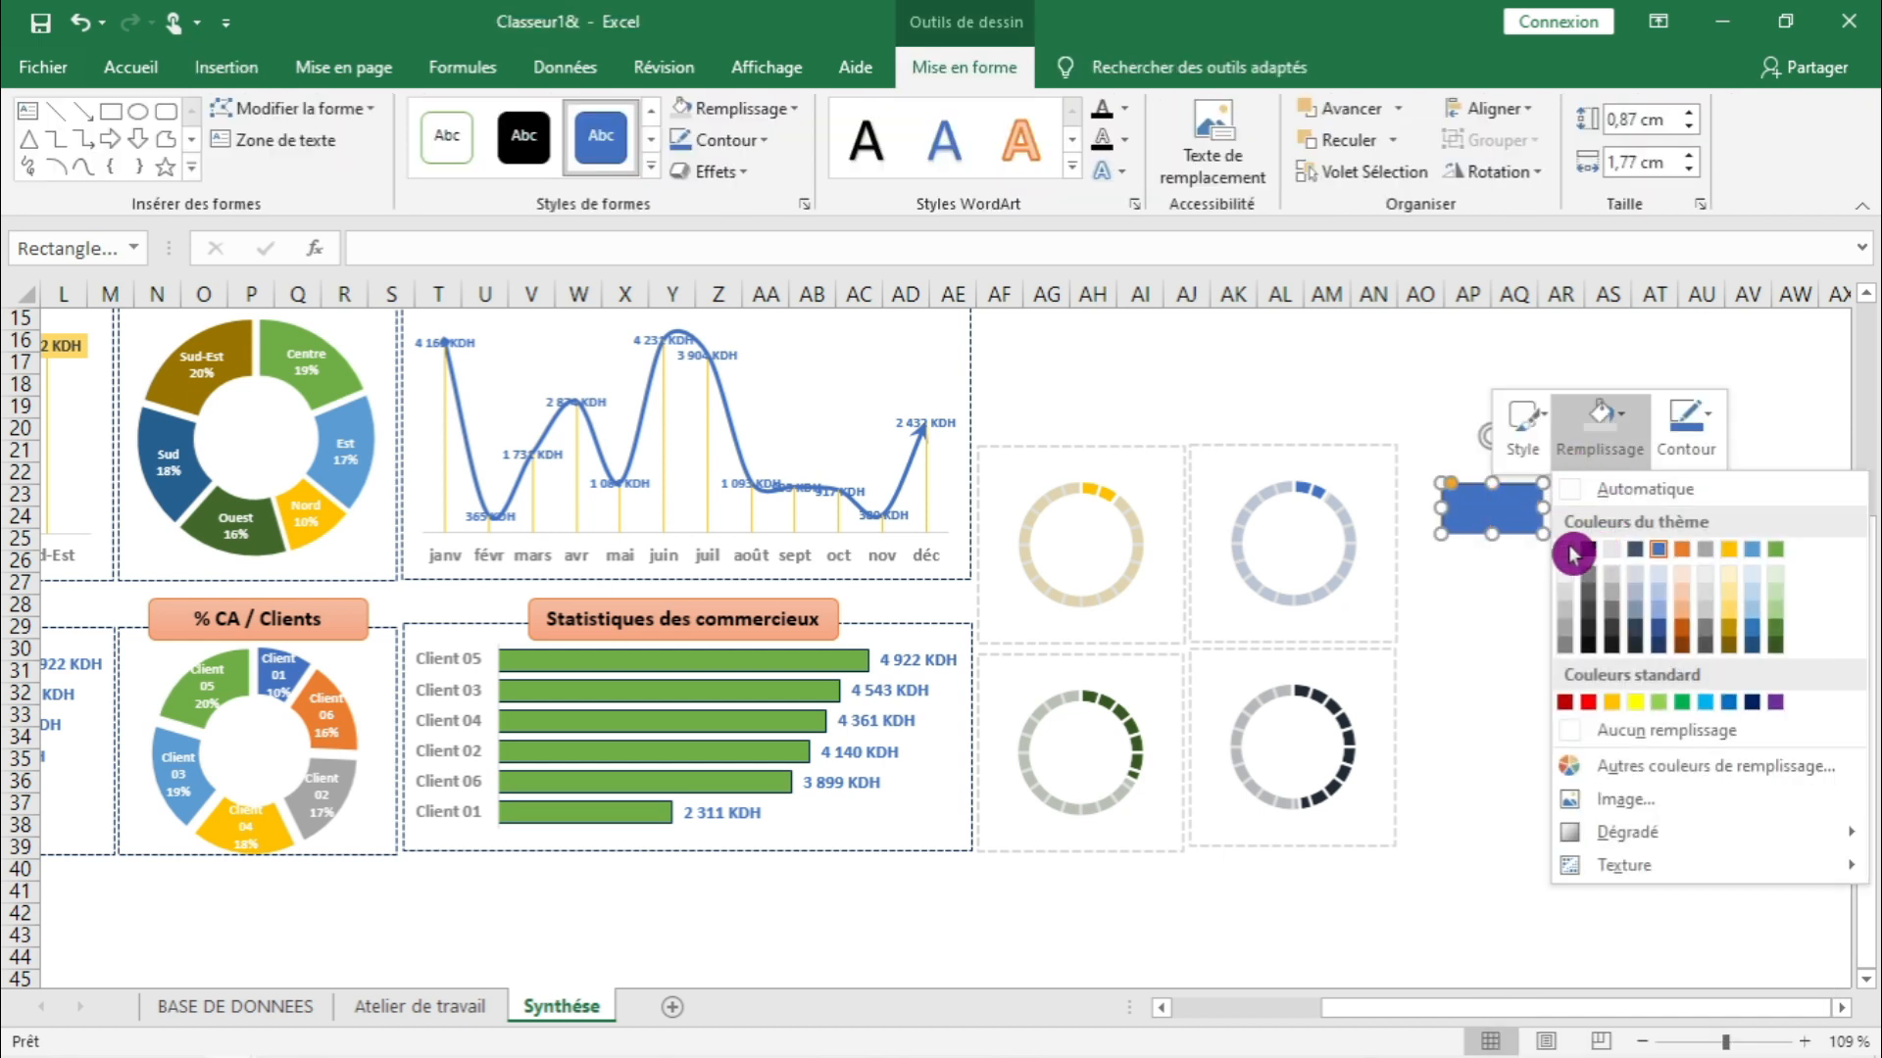
left_click(1636, 730)
left_click(1688, 431)
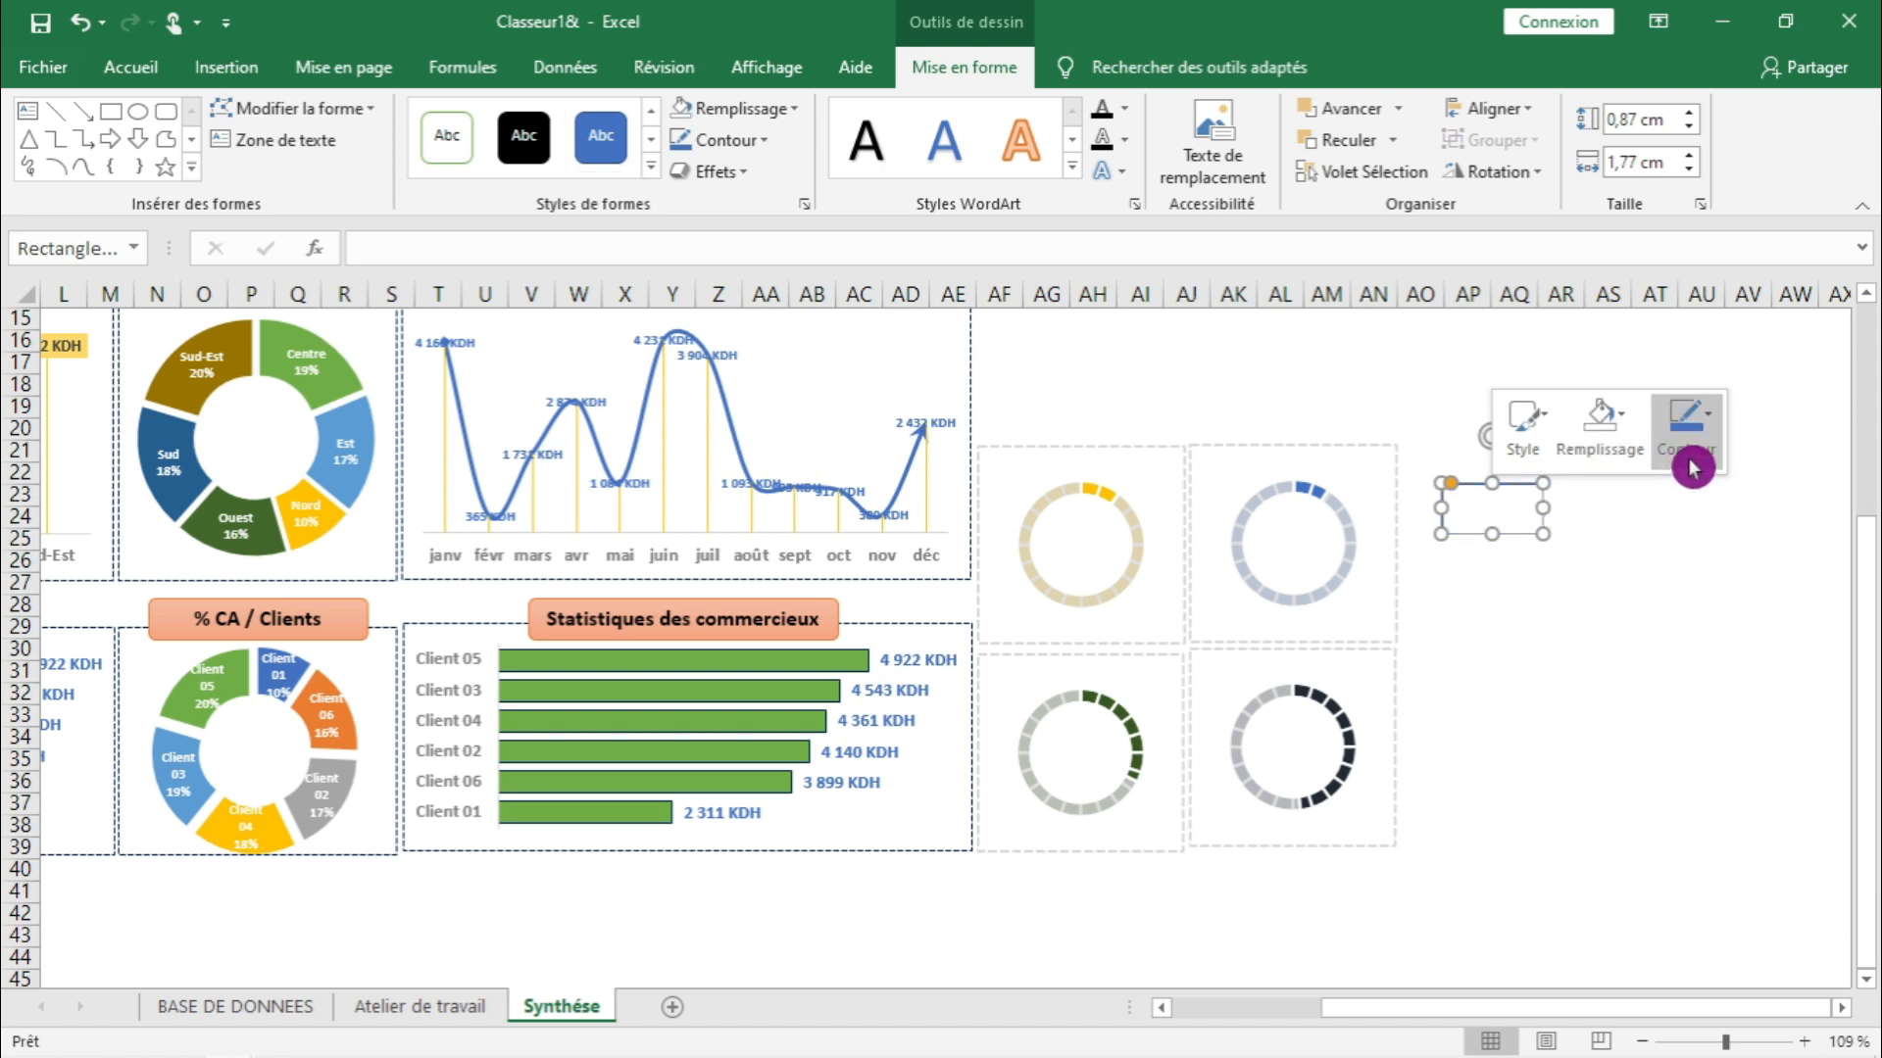
left_click(1649, 726)
left_click(1474, 694)
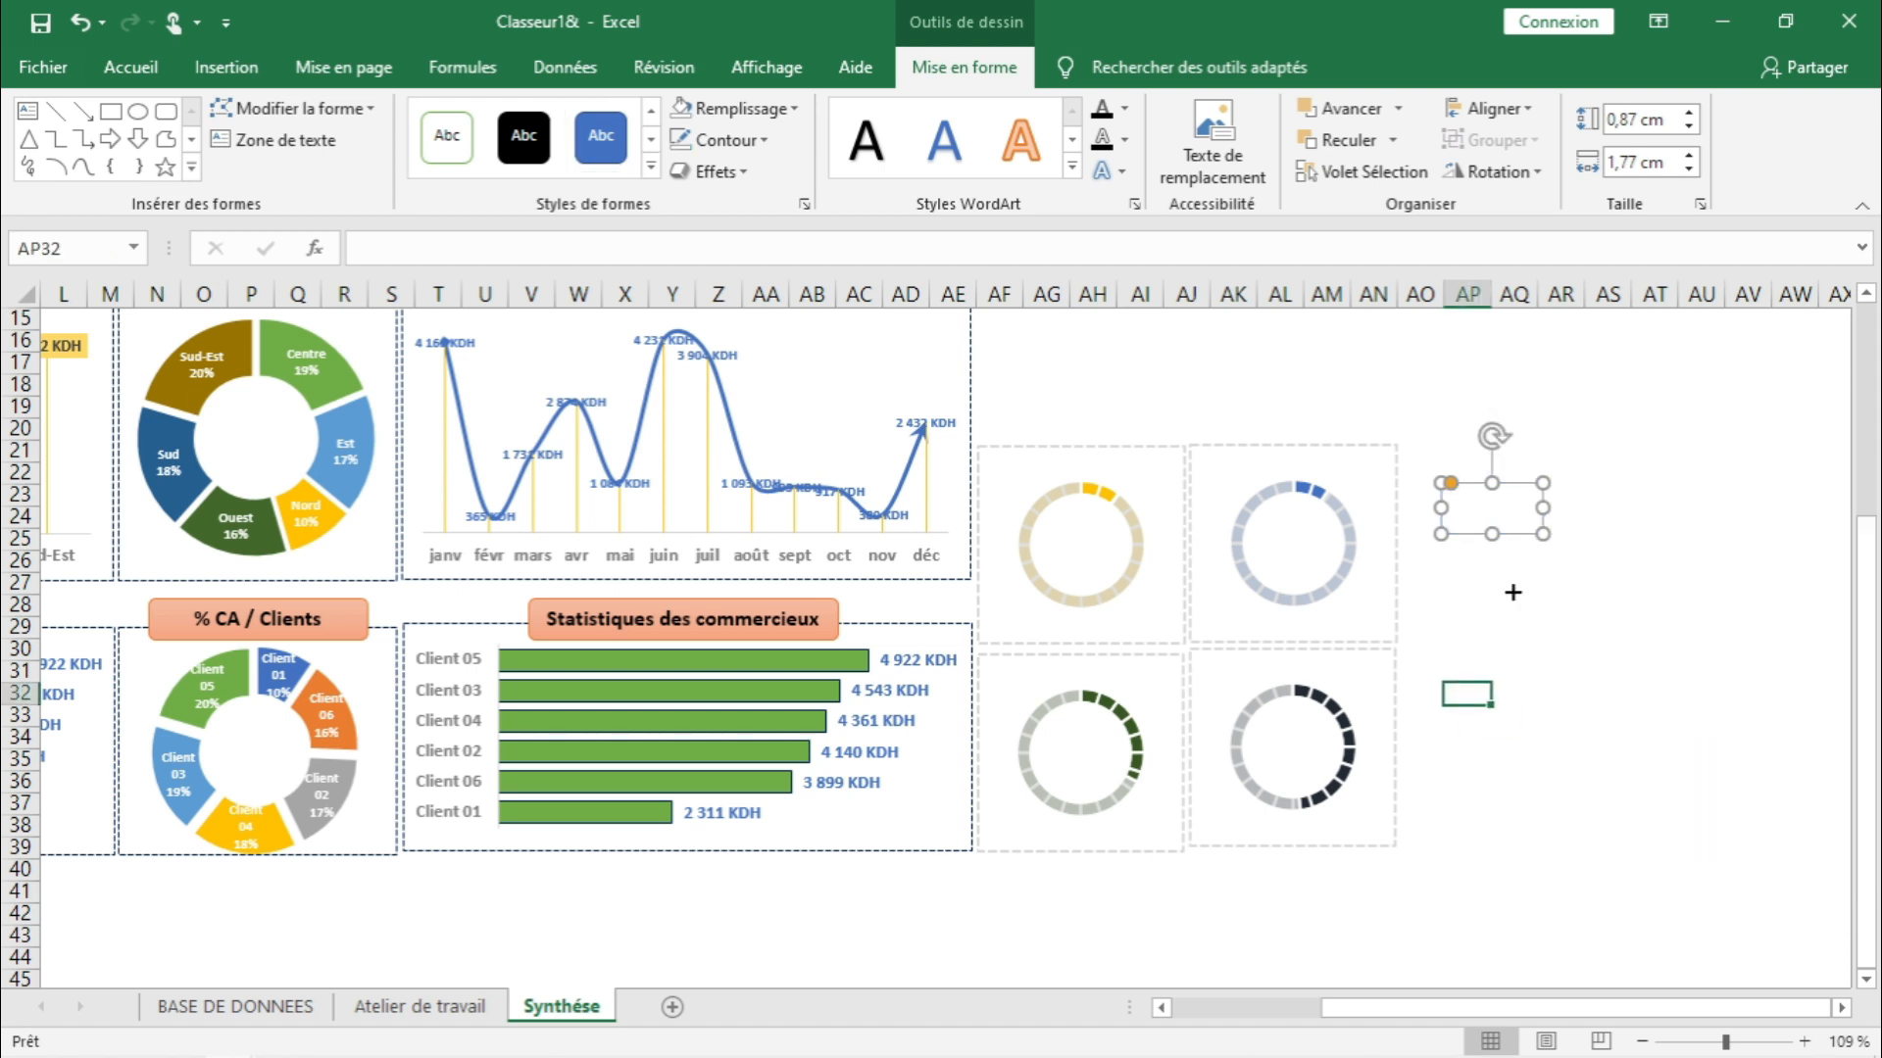
- Link the rounded rectangle's text to the Disuqe dur percentage with ='Atelier de travail'!B62
left_click(1494, 486)
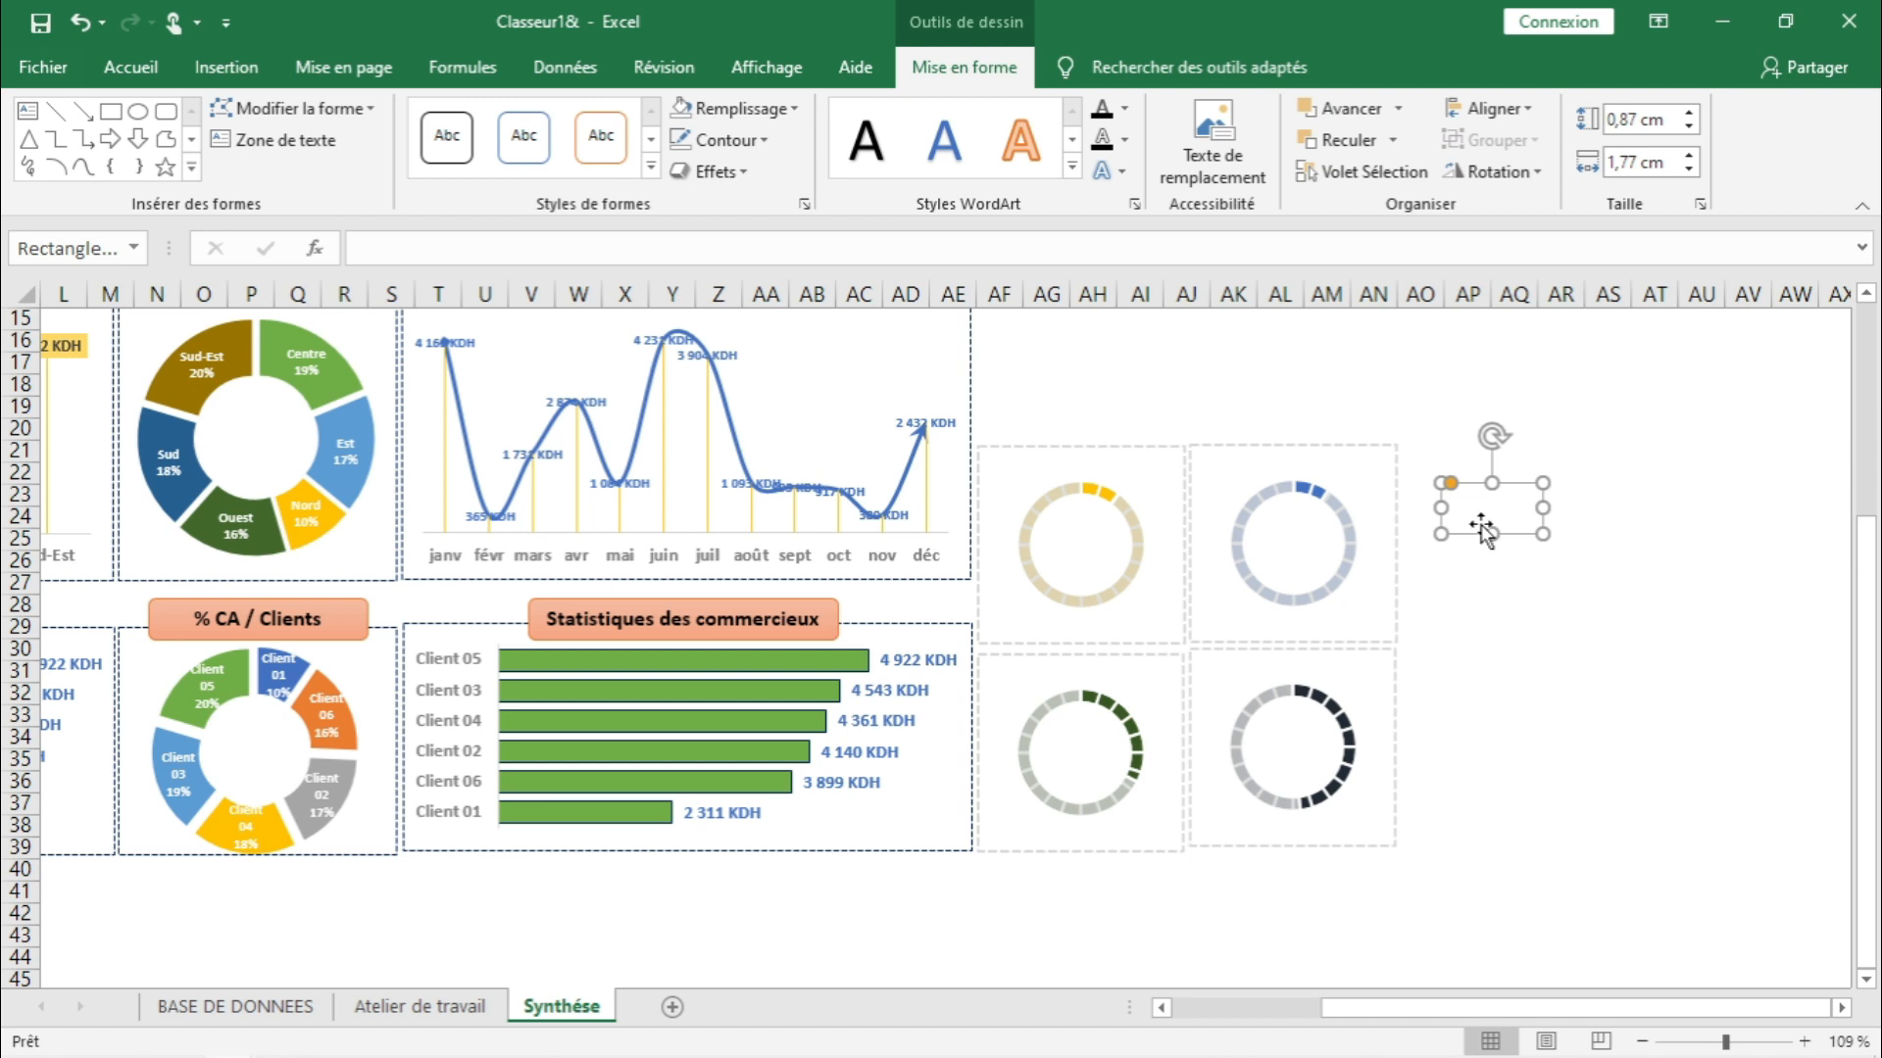
left_click(462, 245)
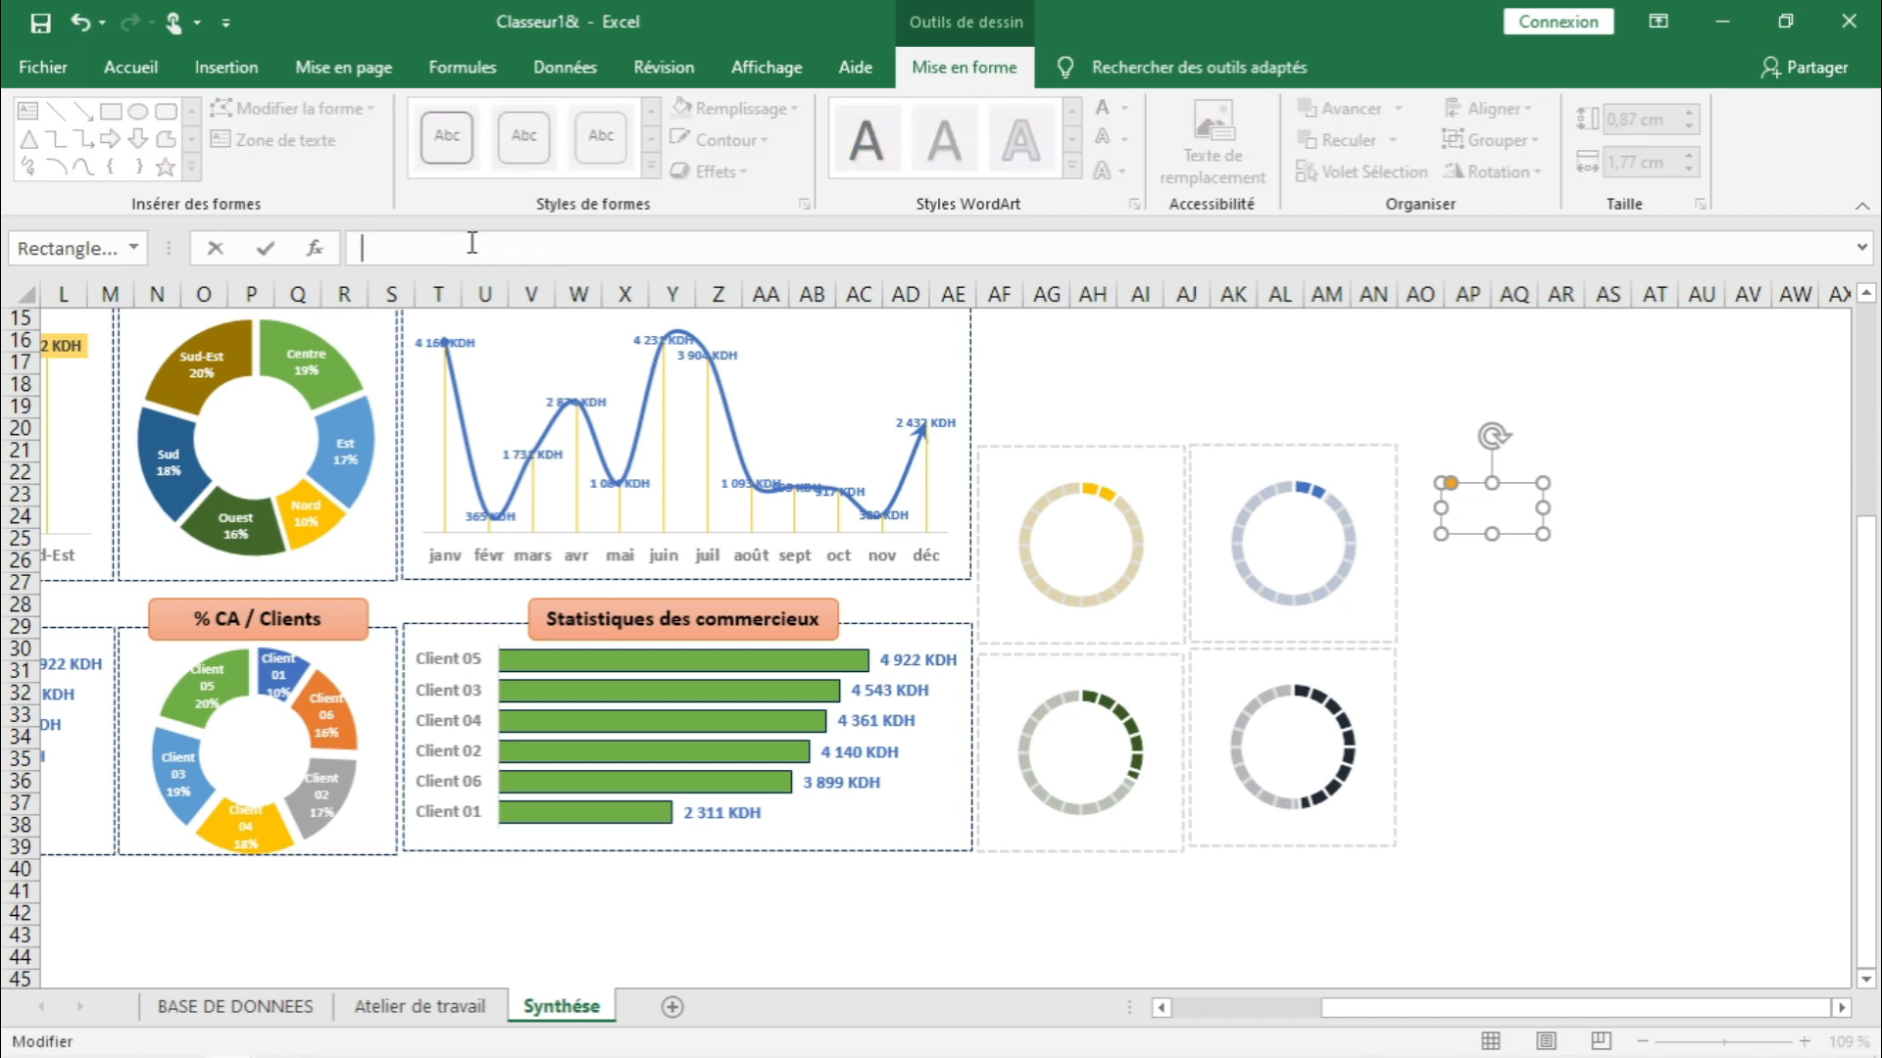
left_click(420, 1006)
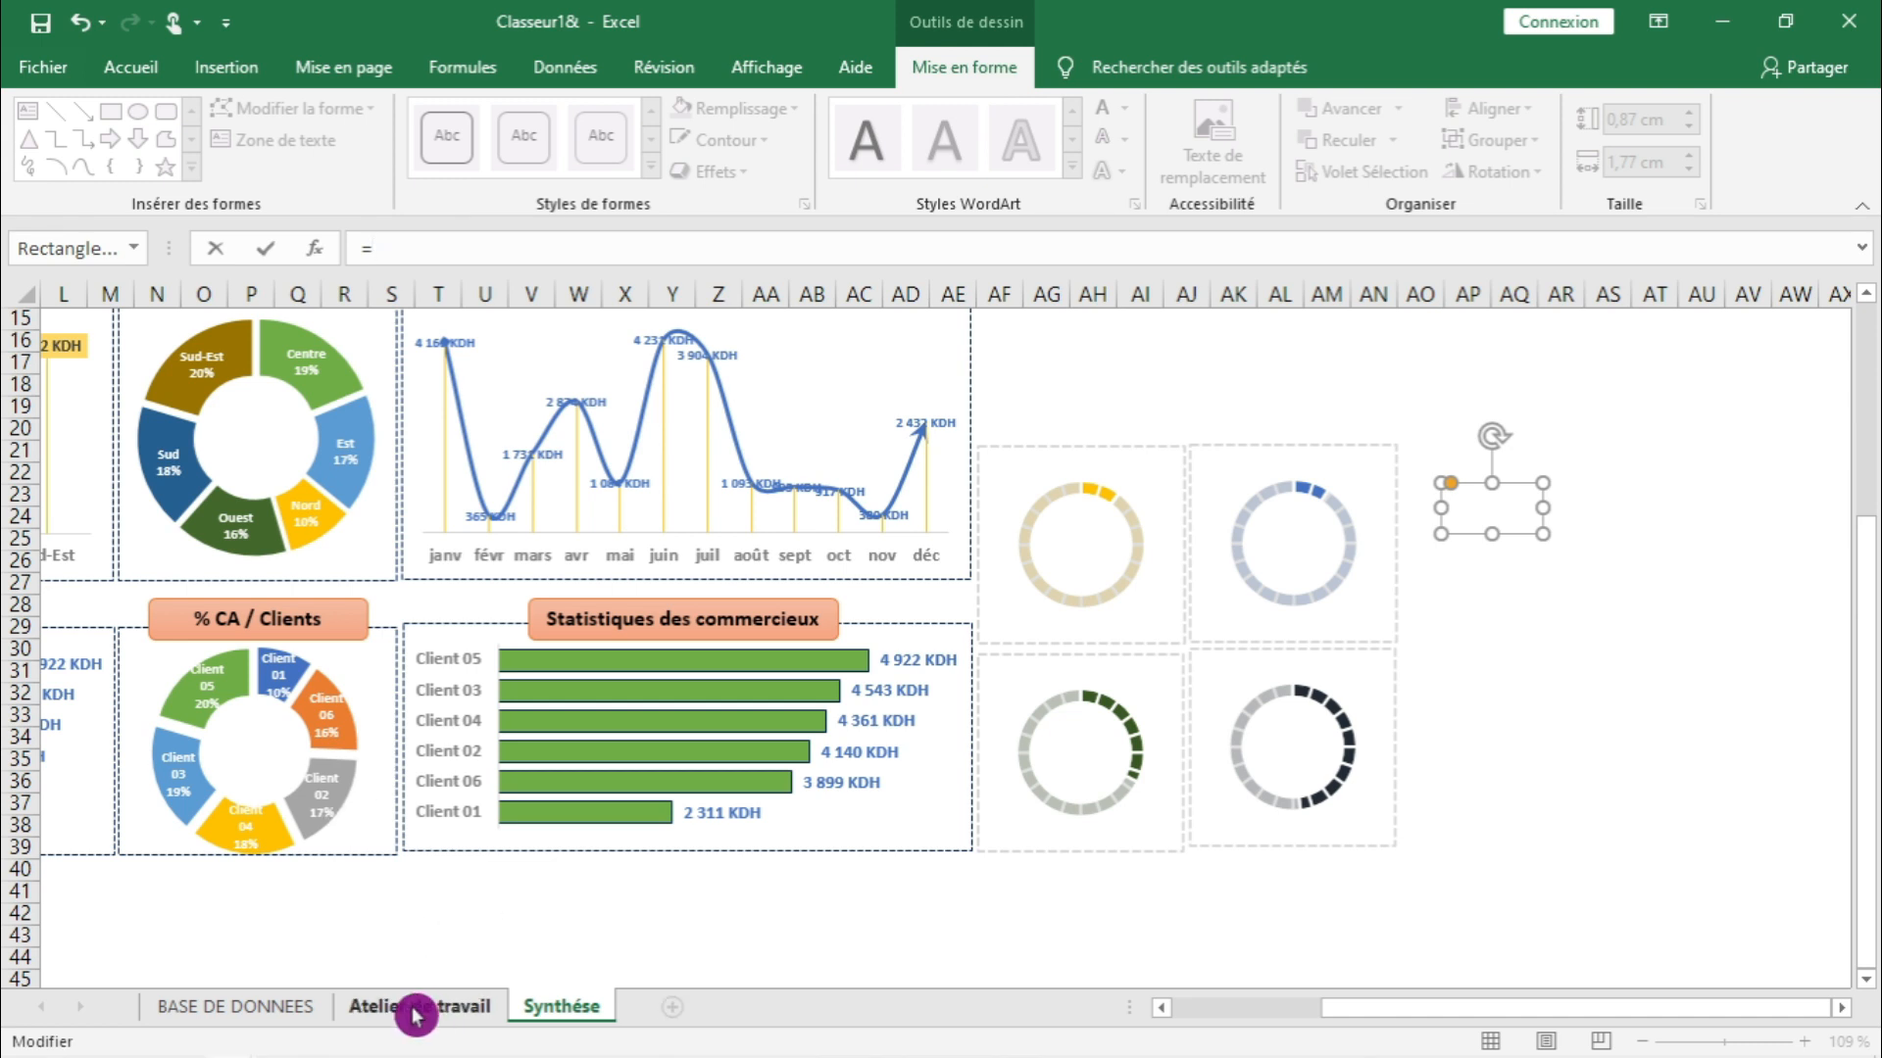
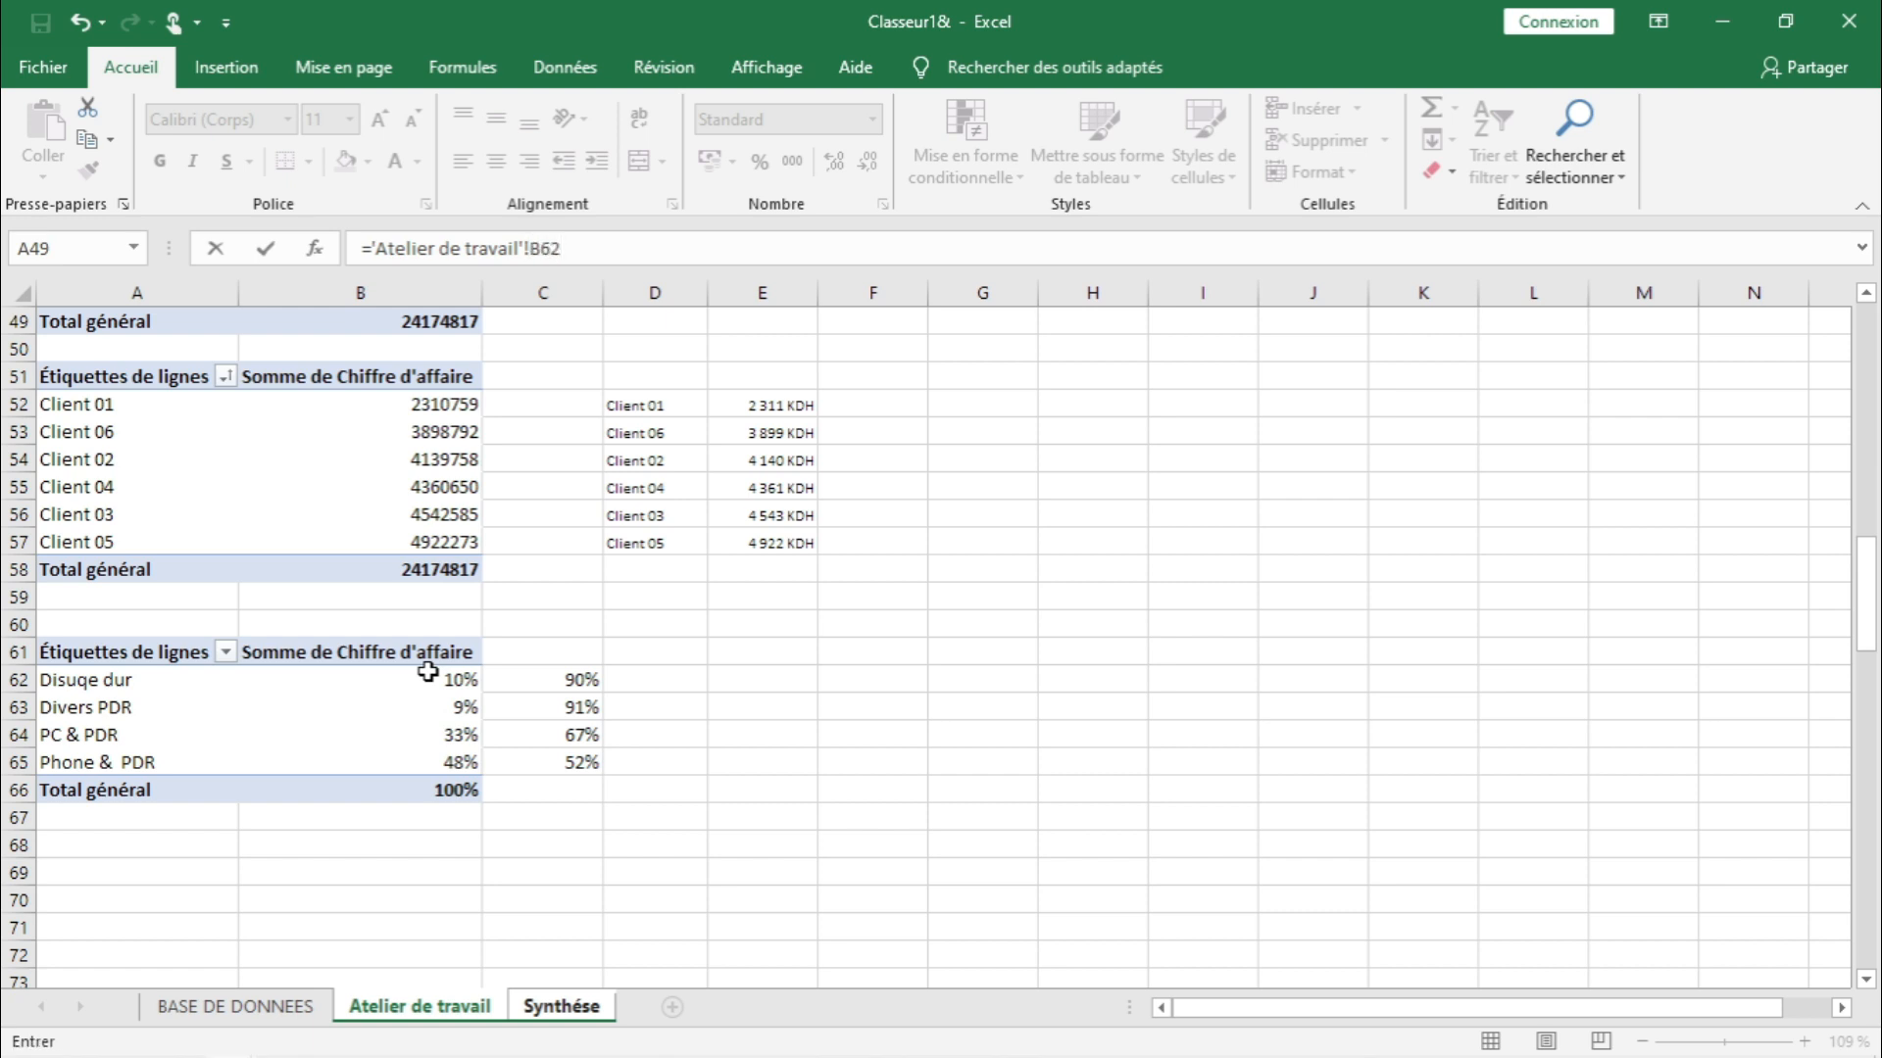
key("Return")
left_click(1598, 608)
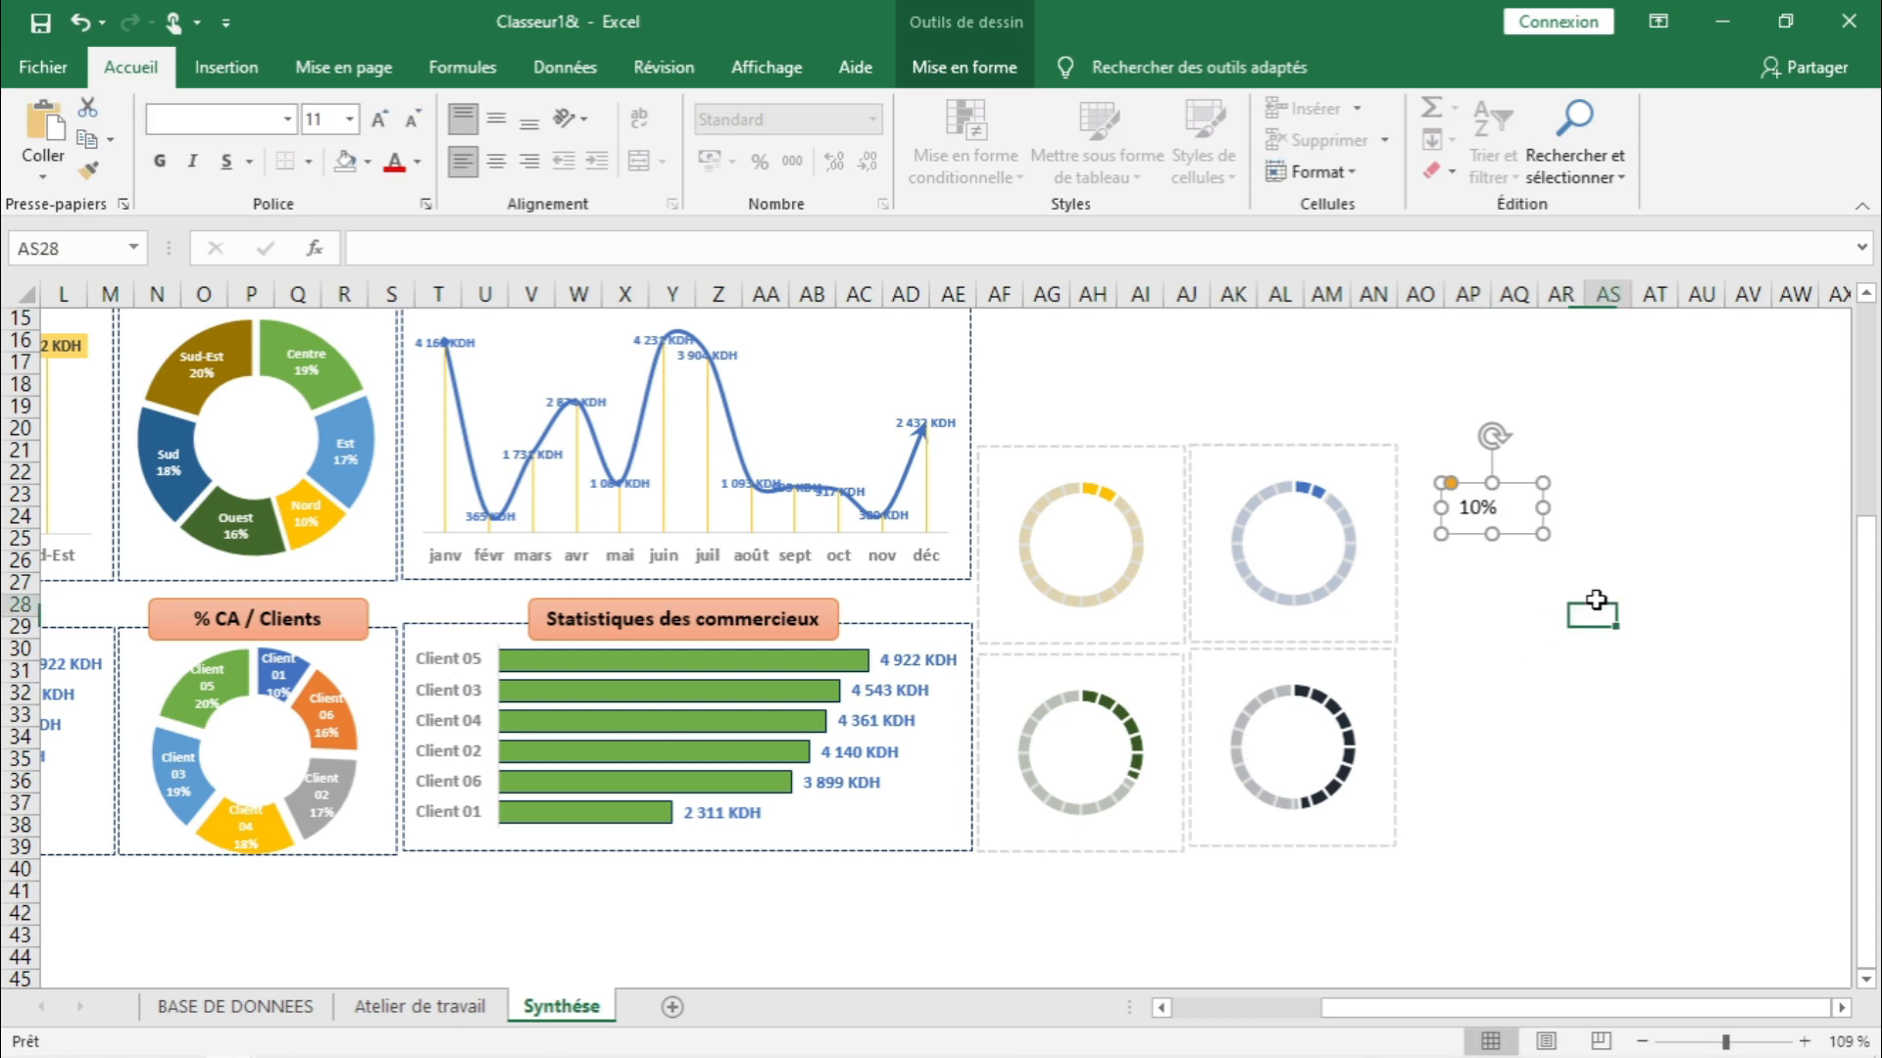
- Try the yellow WordArt style from the gallery's second row on the linked percentage label
left_click(1509, 543)
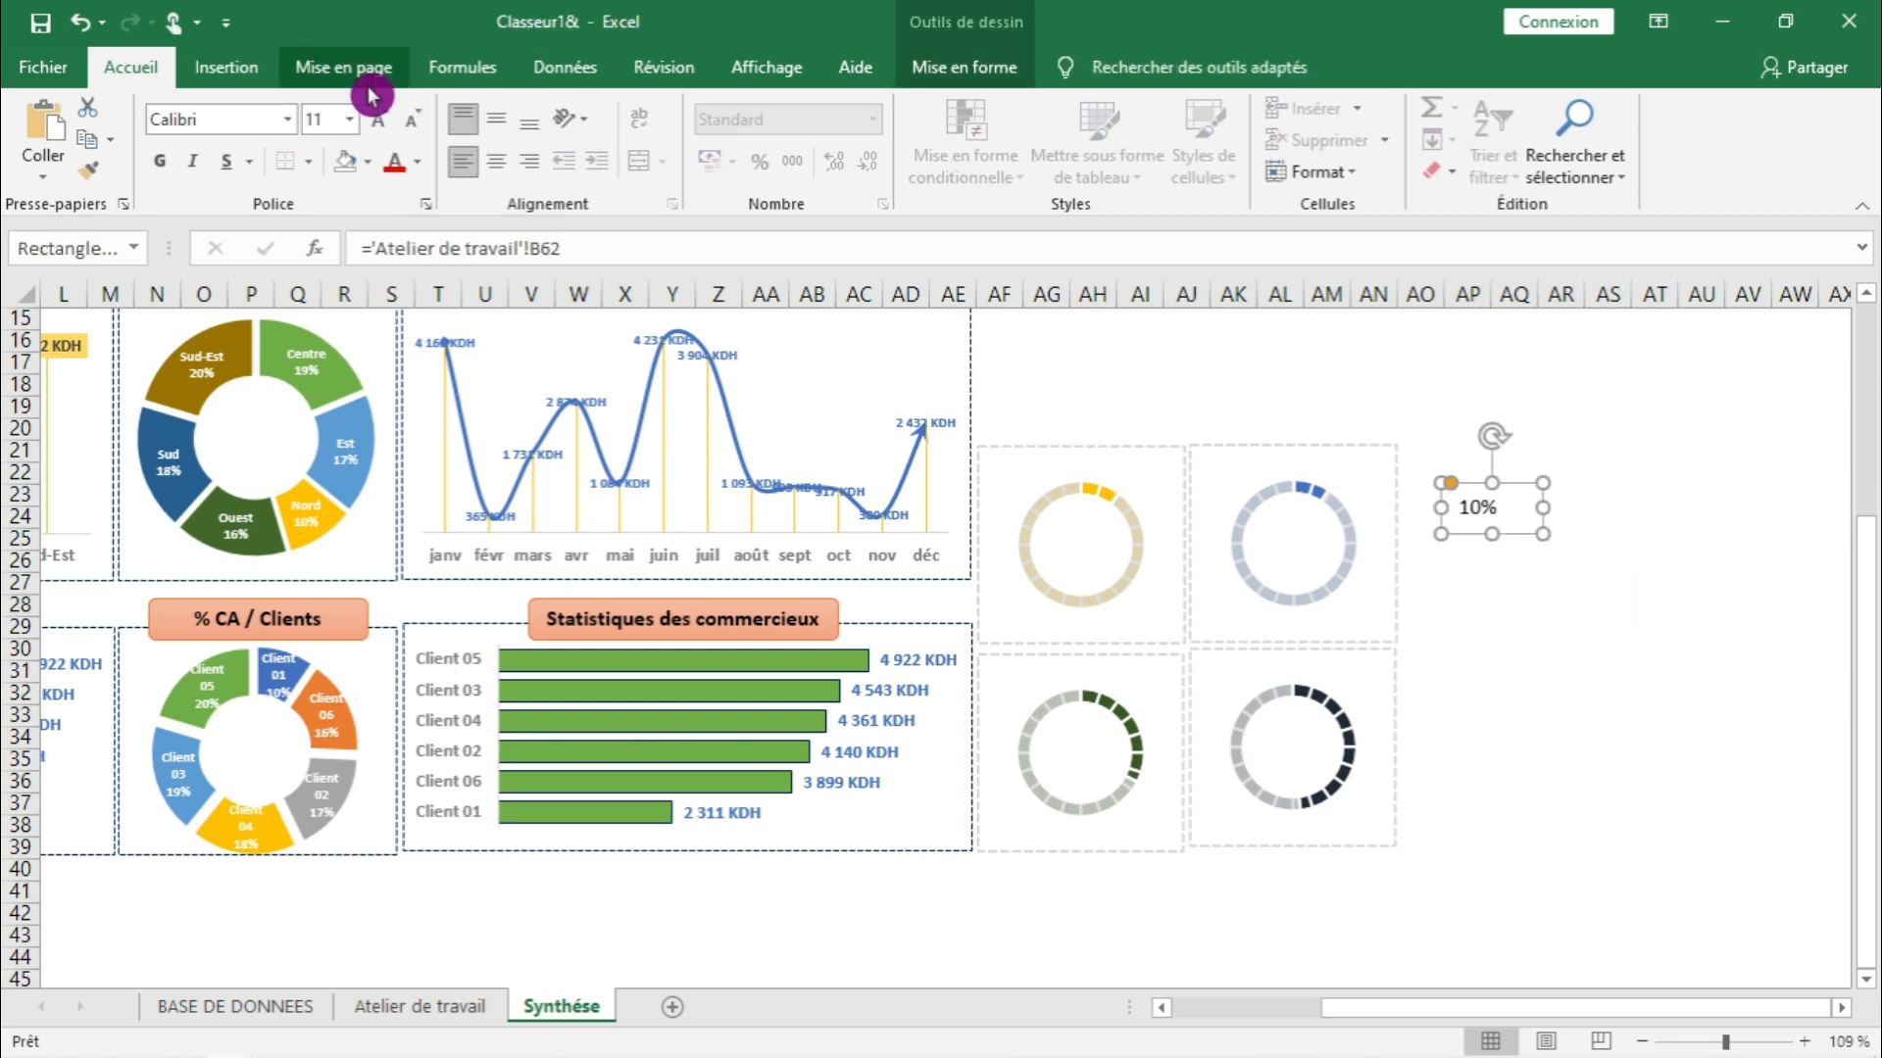
left_click(949, 78)
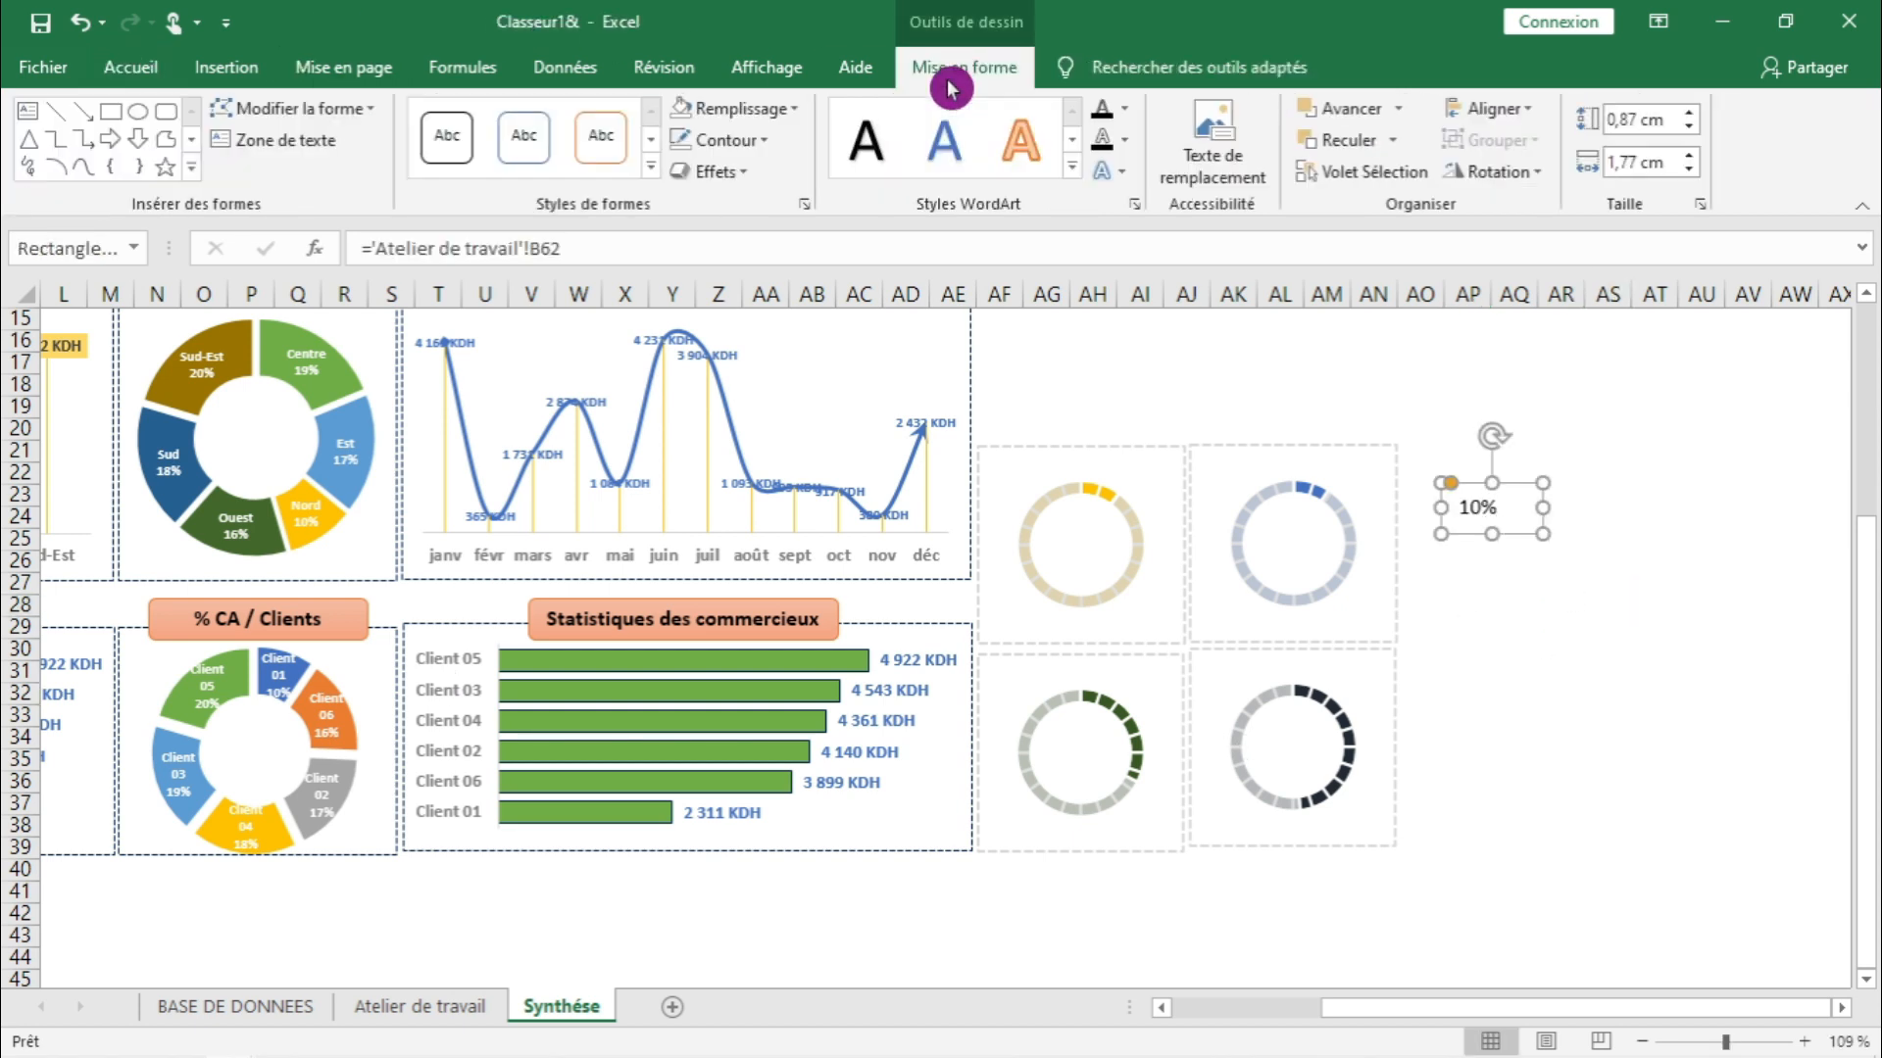
left_click(1086, 178)
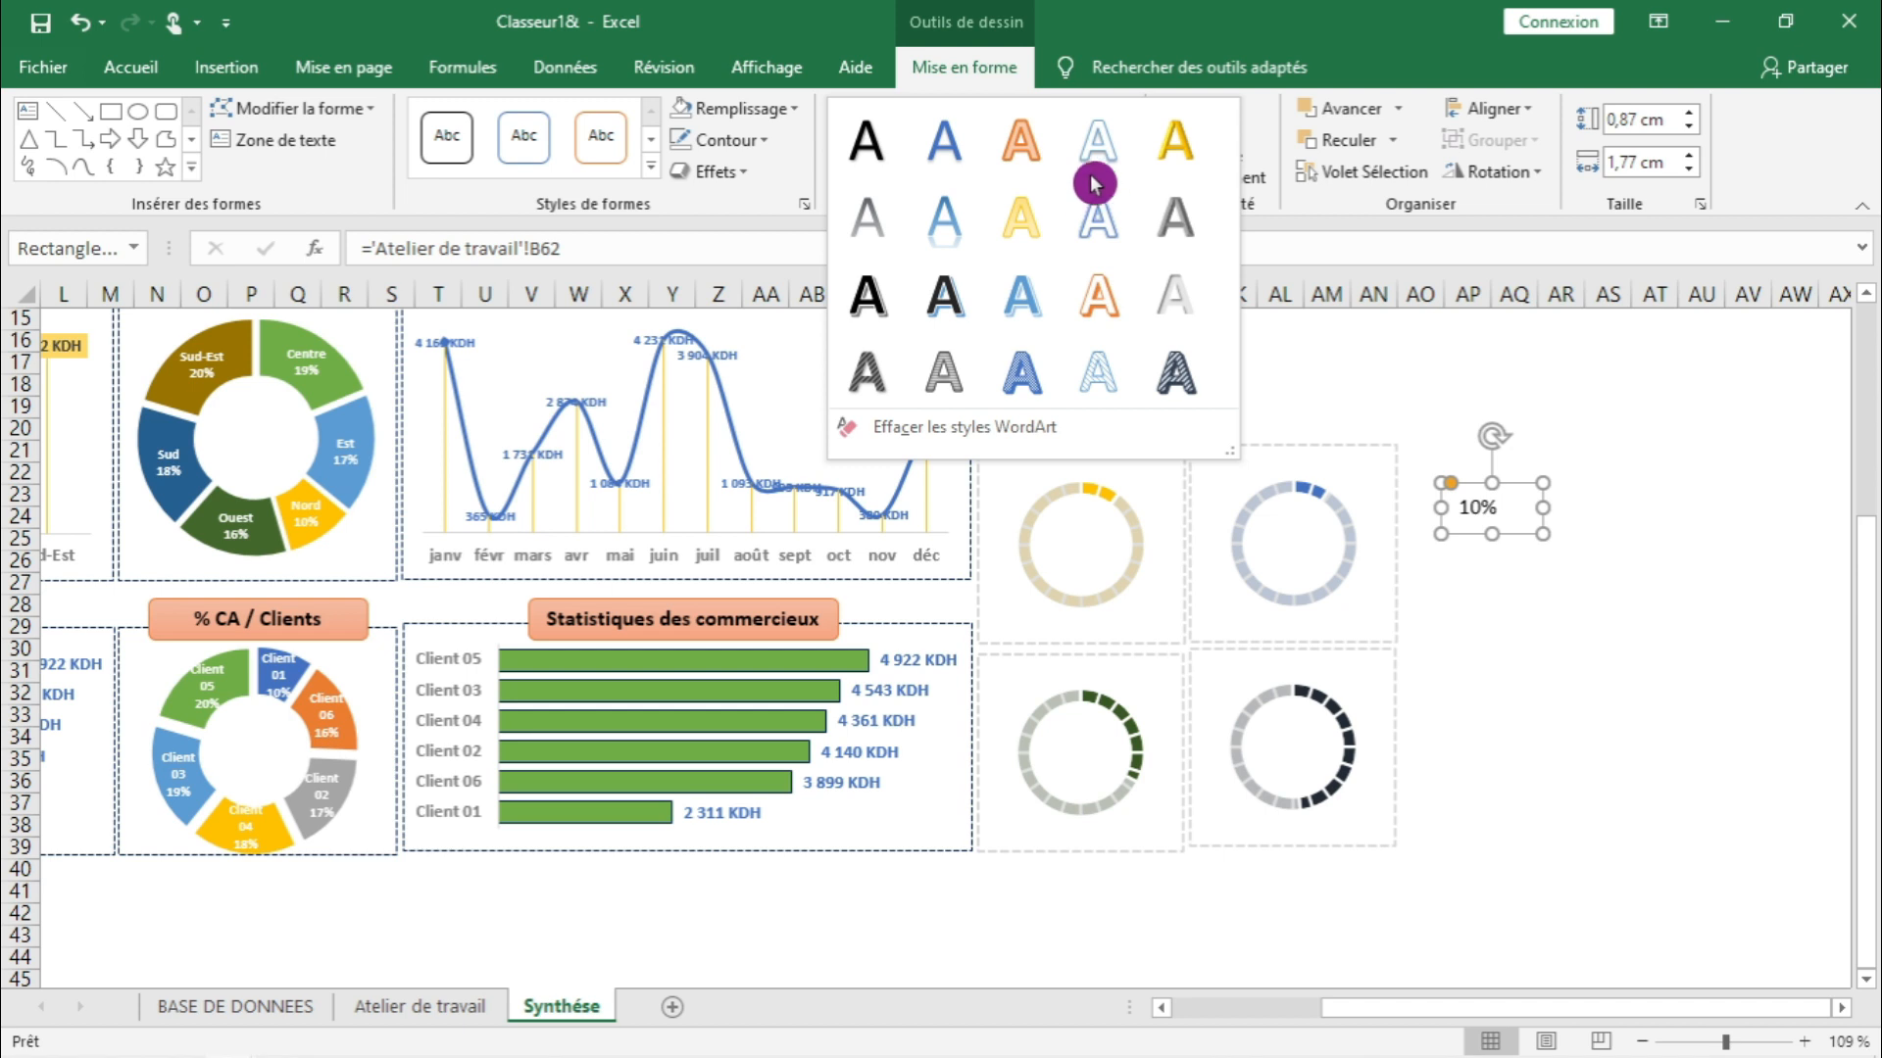
left_click(1024, 220)
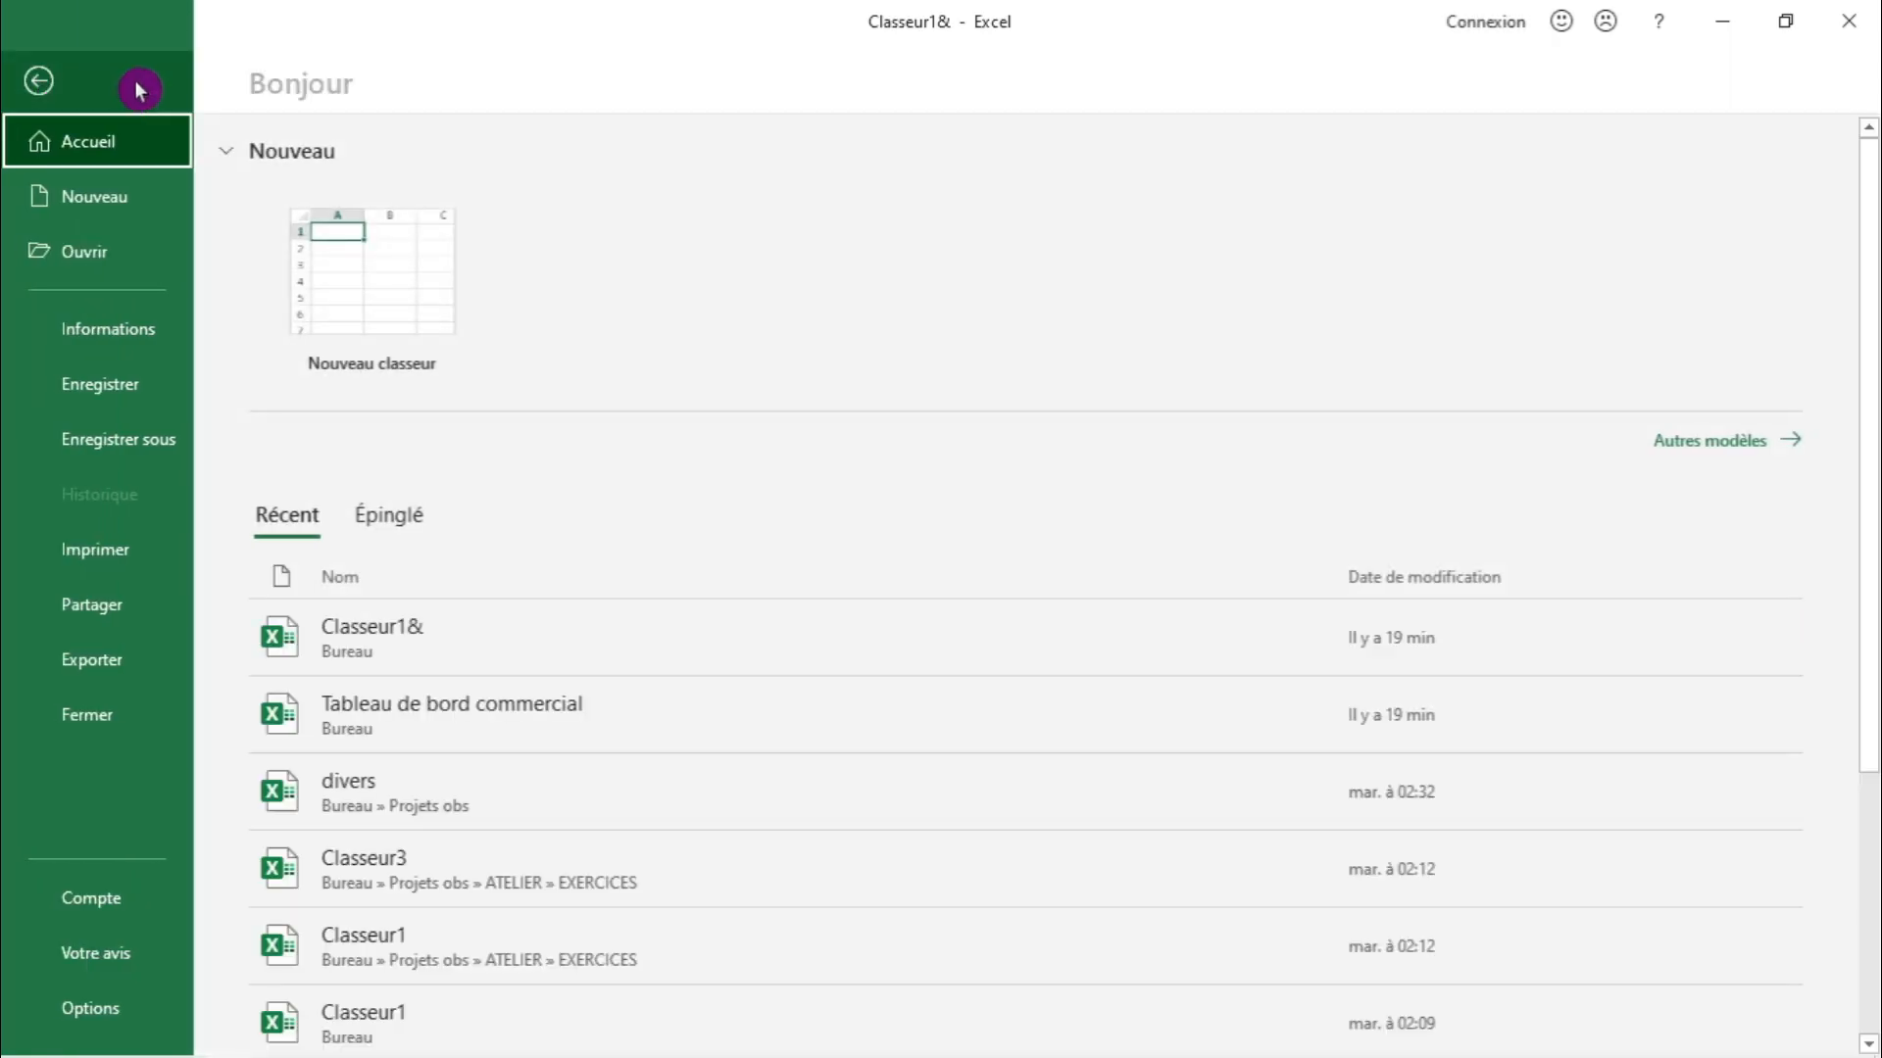
left_click(42, 81)
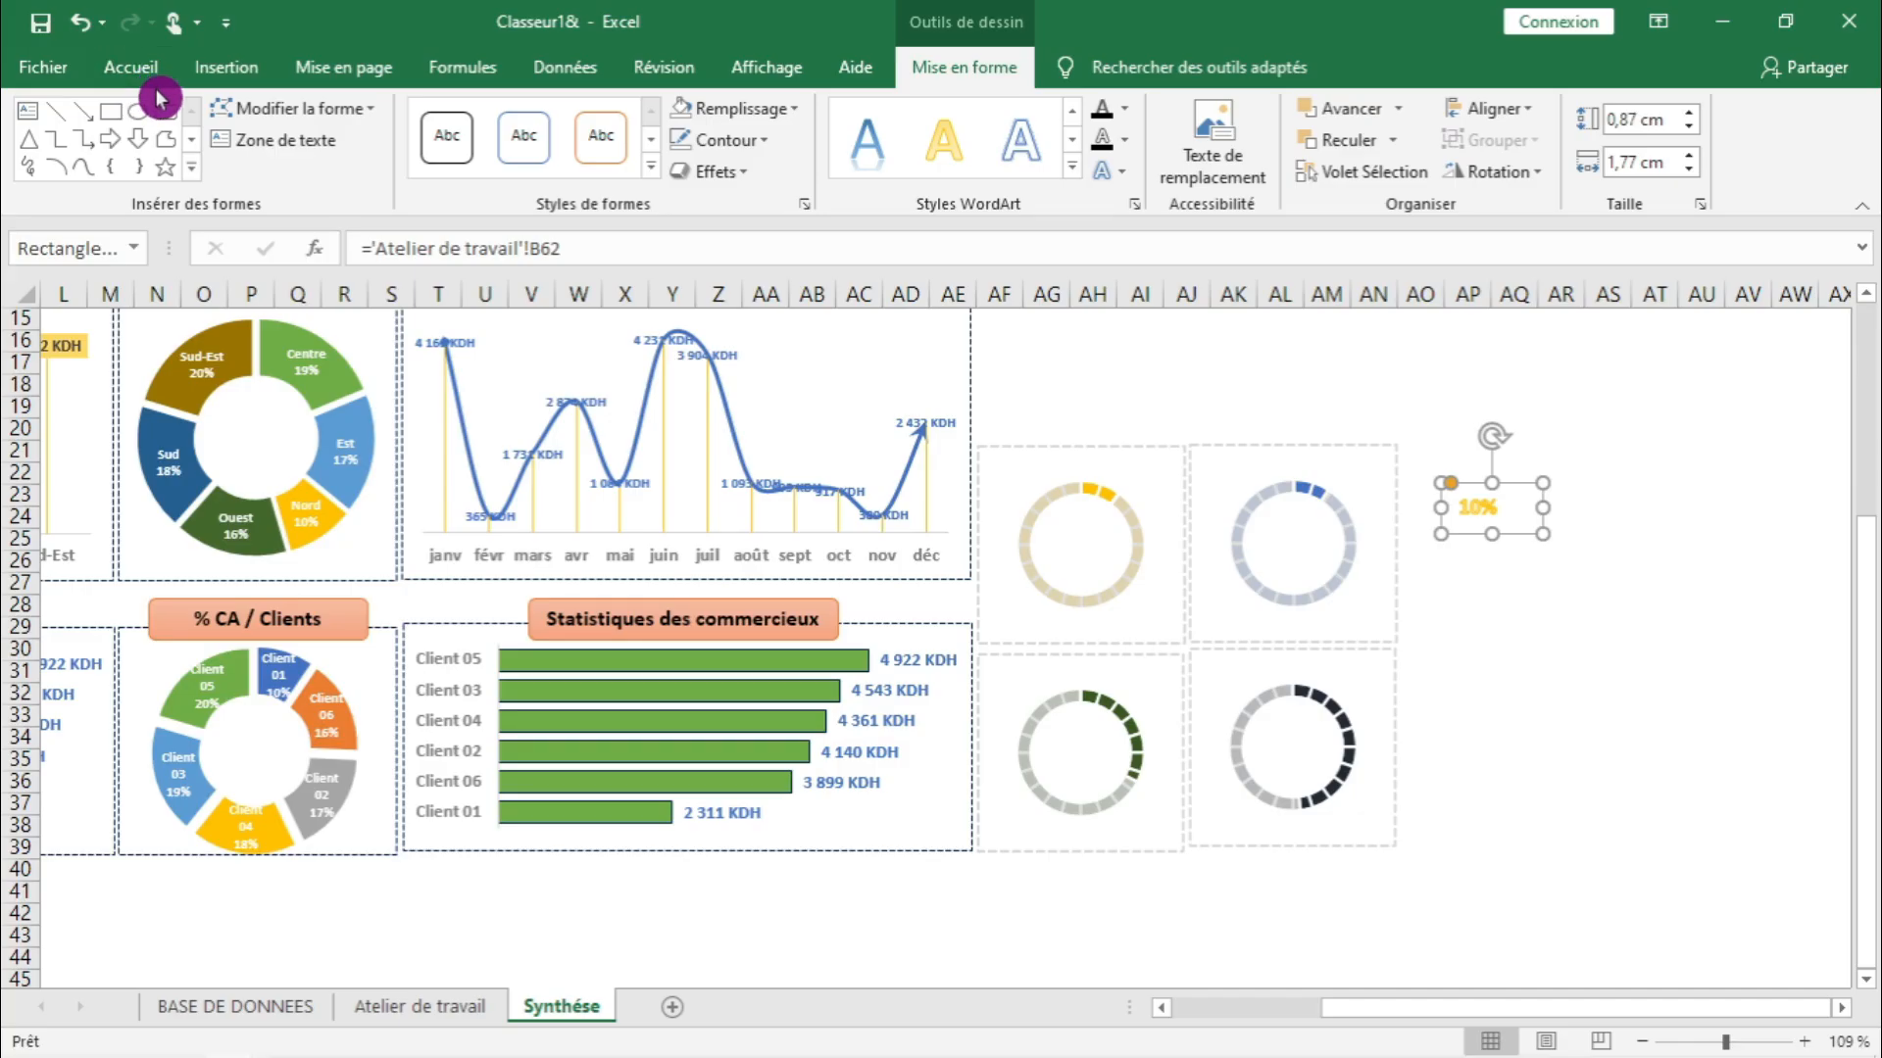
- Centre the percentage label horizontally and vertically in its shape and set its font to Book Antiqua
left_click(149, 79)
left_click(491, 160)
left_click(493, 121)
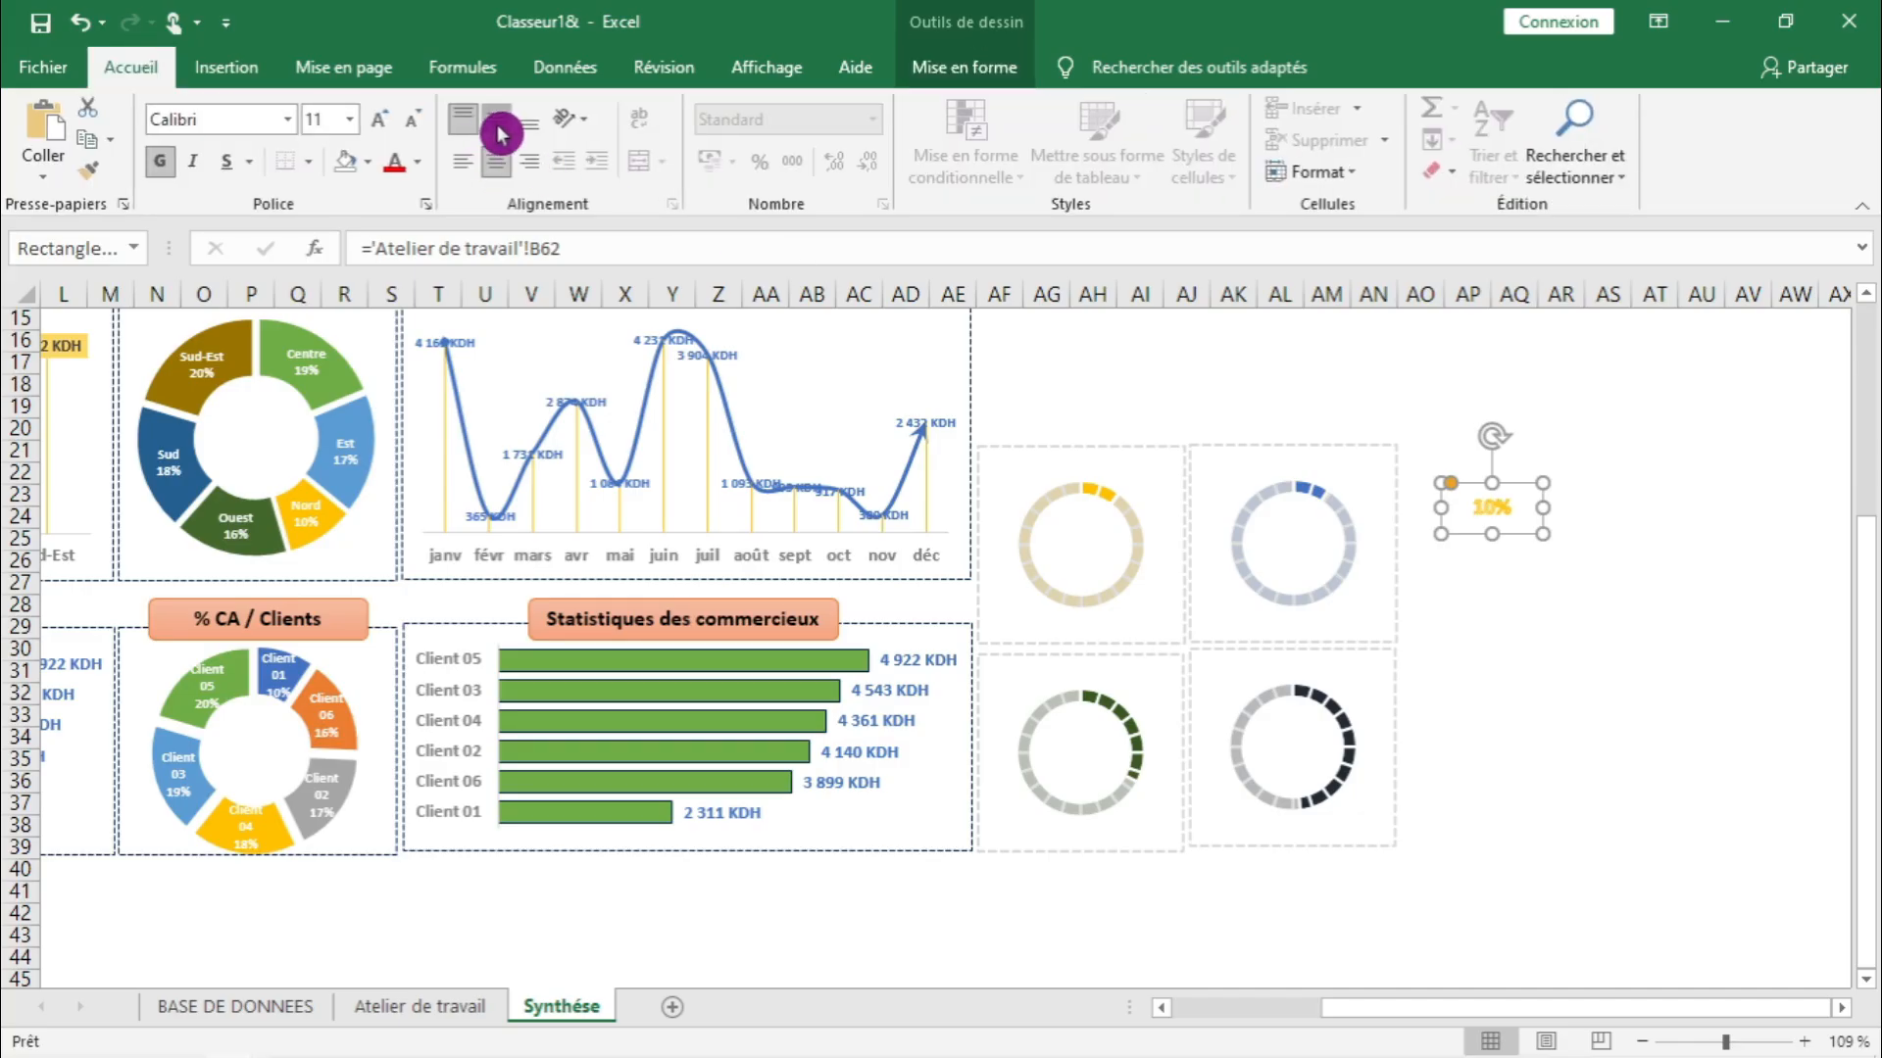
left_click(246, 122)
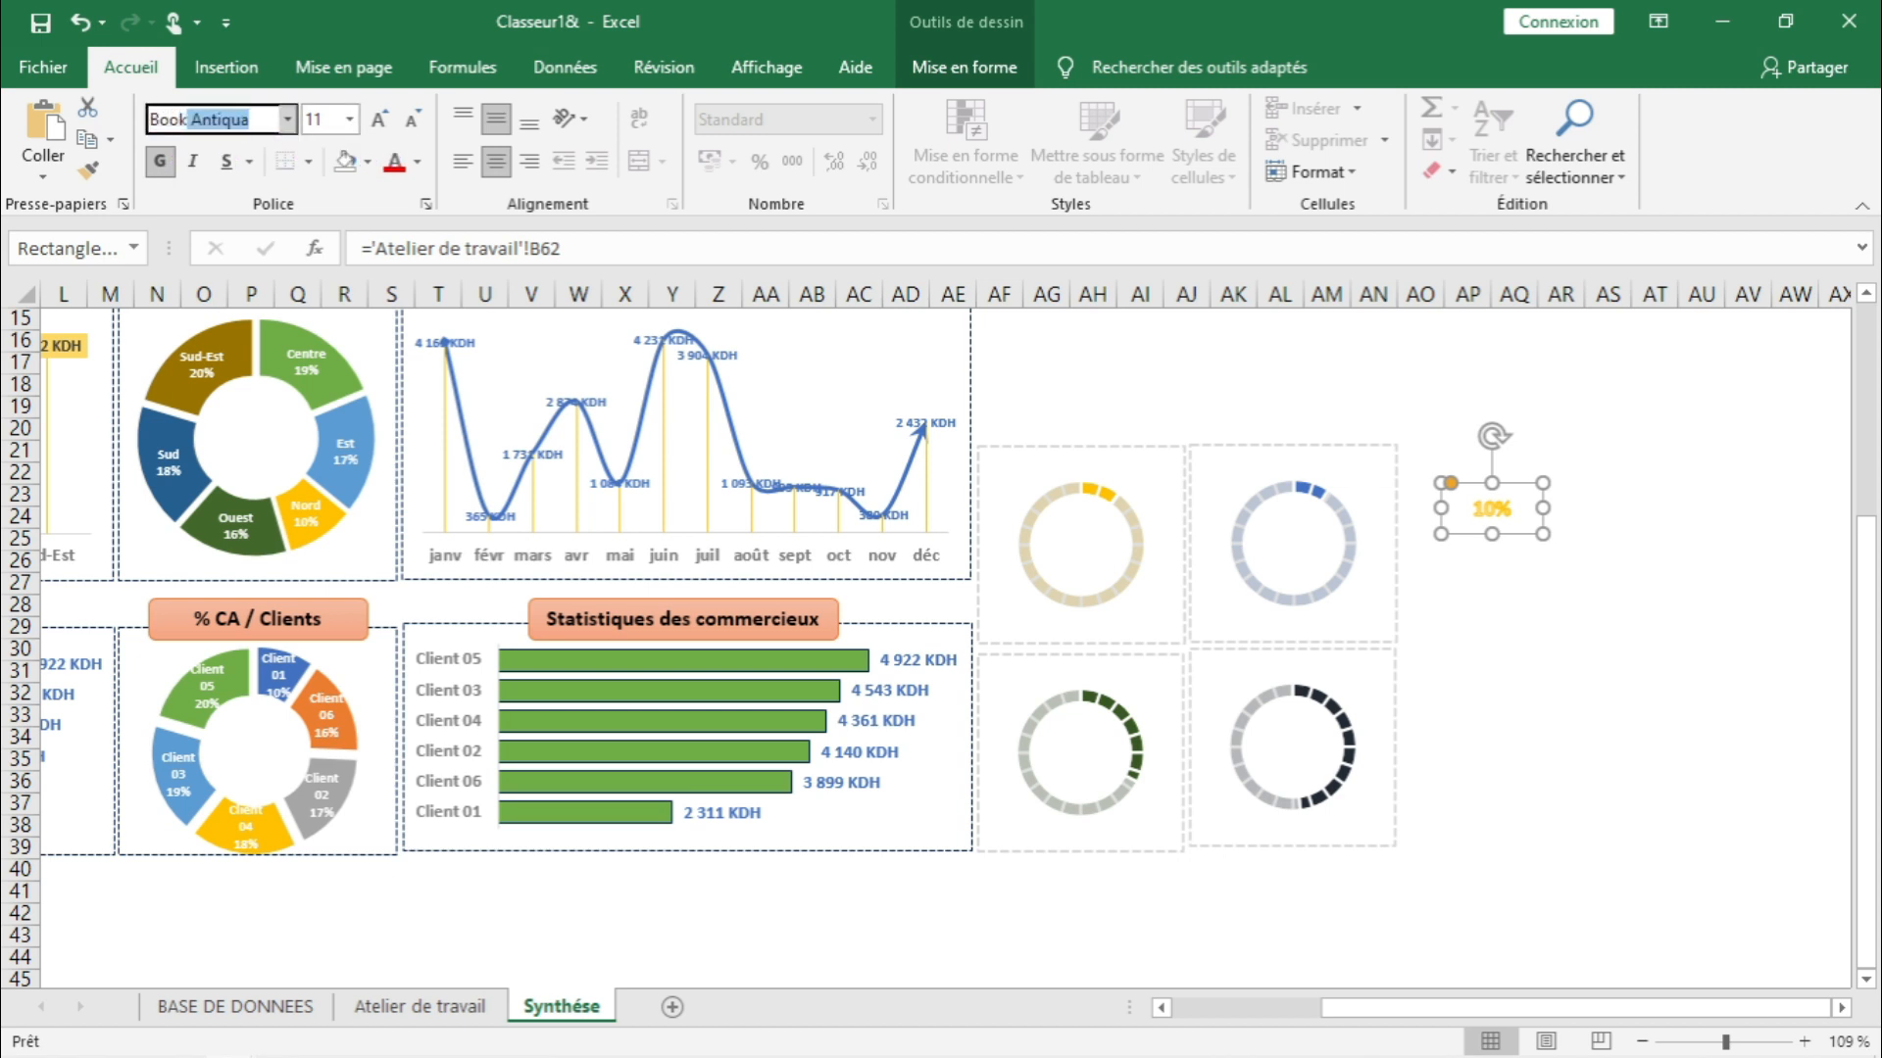
key("Return")
type("µ")
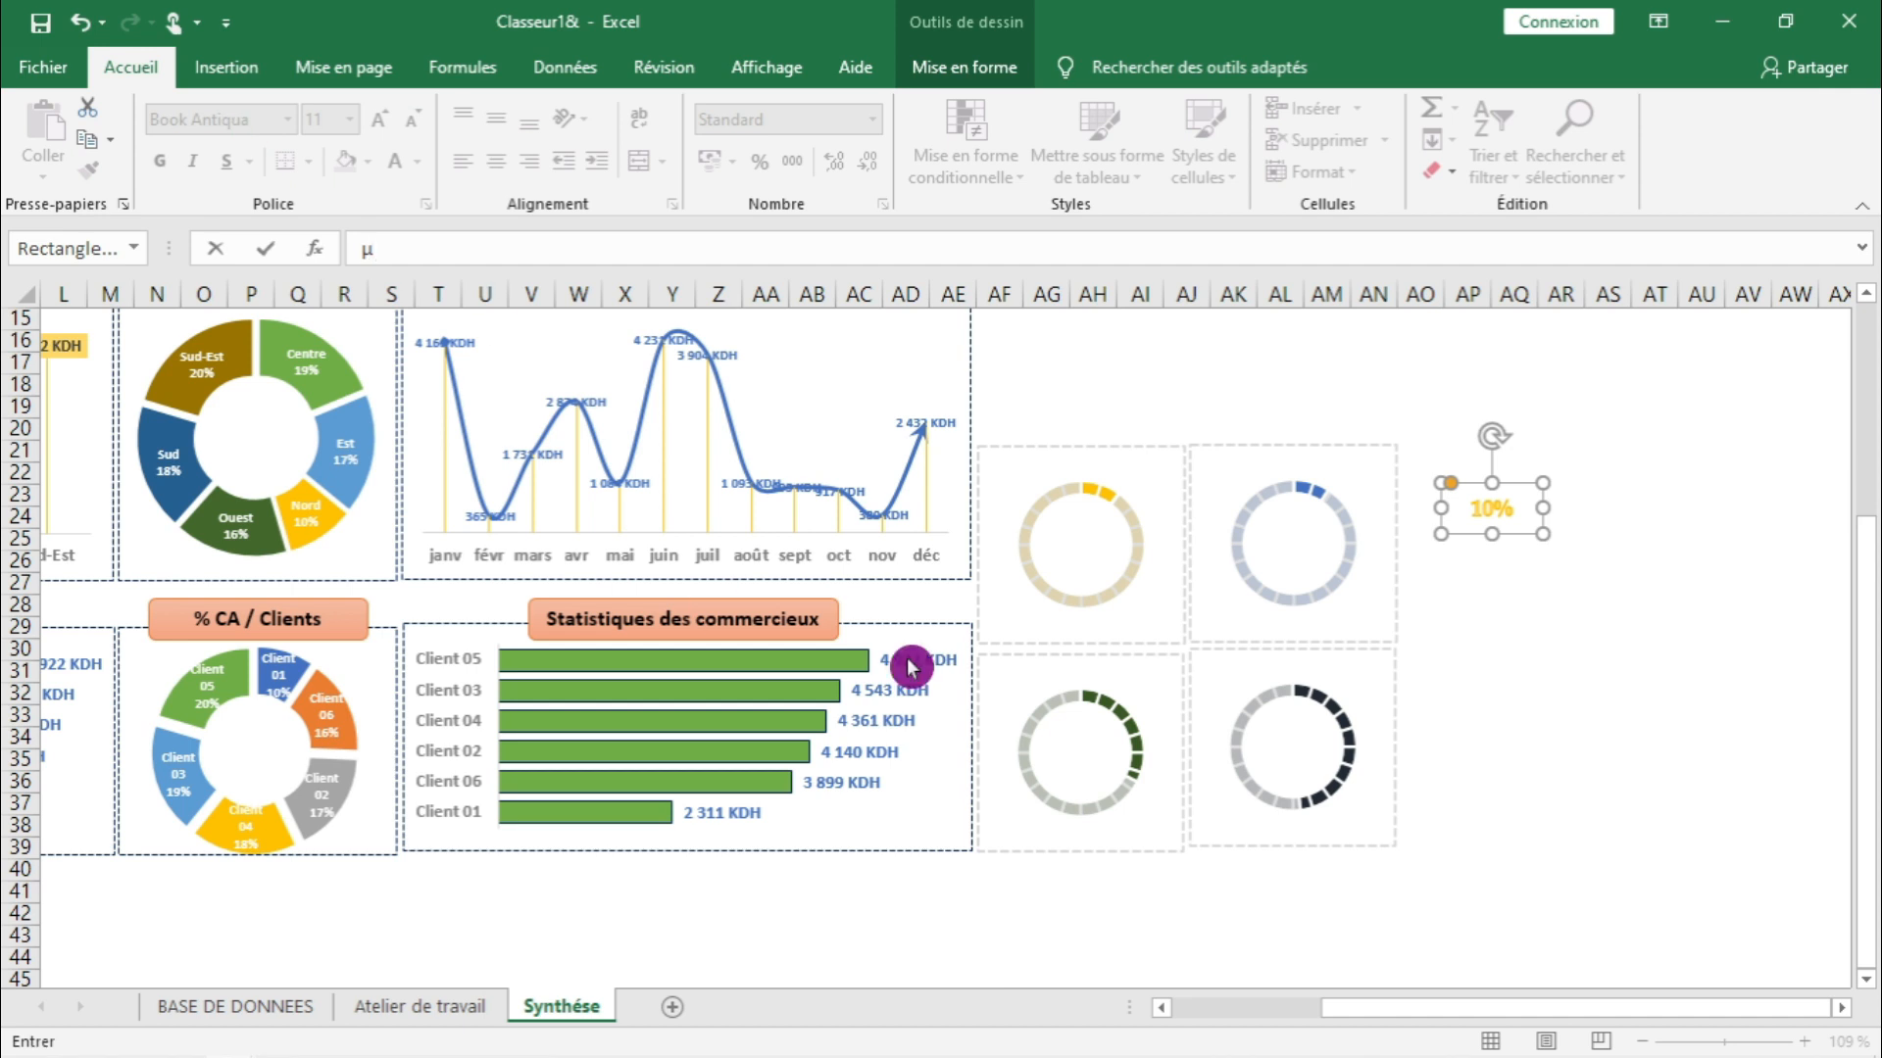
left_click(1470, 547)
left_click(950, 619)
left_click(1514, 625)
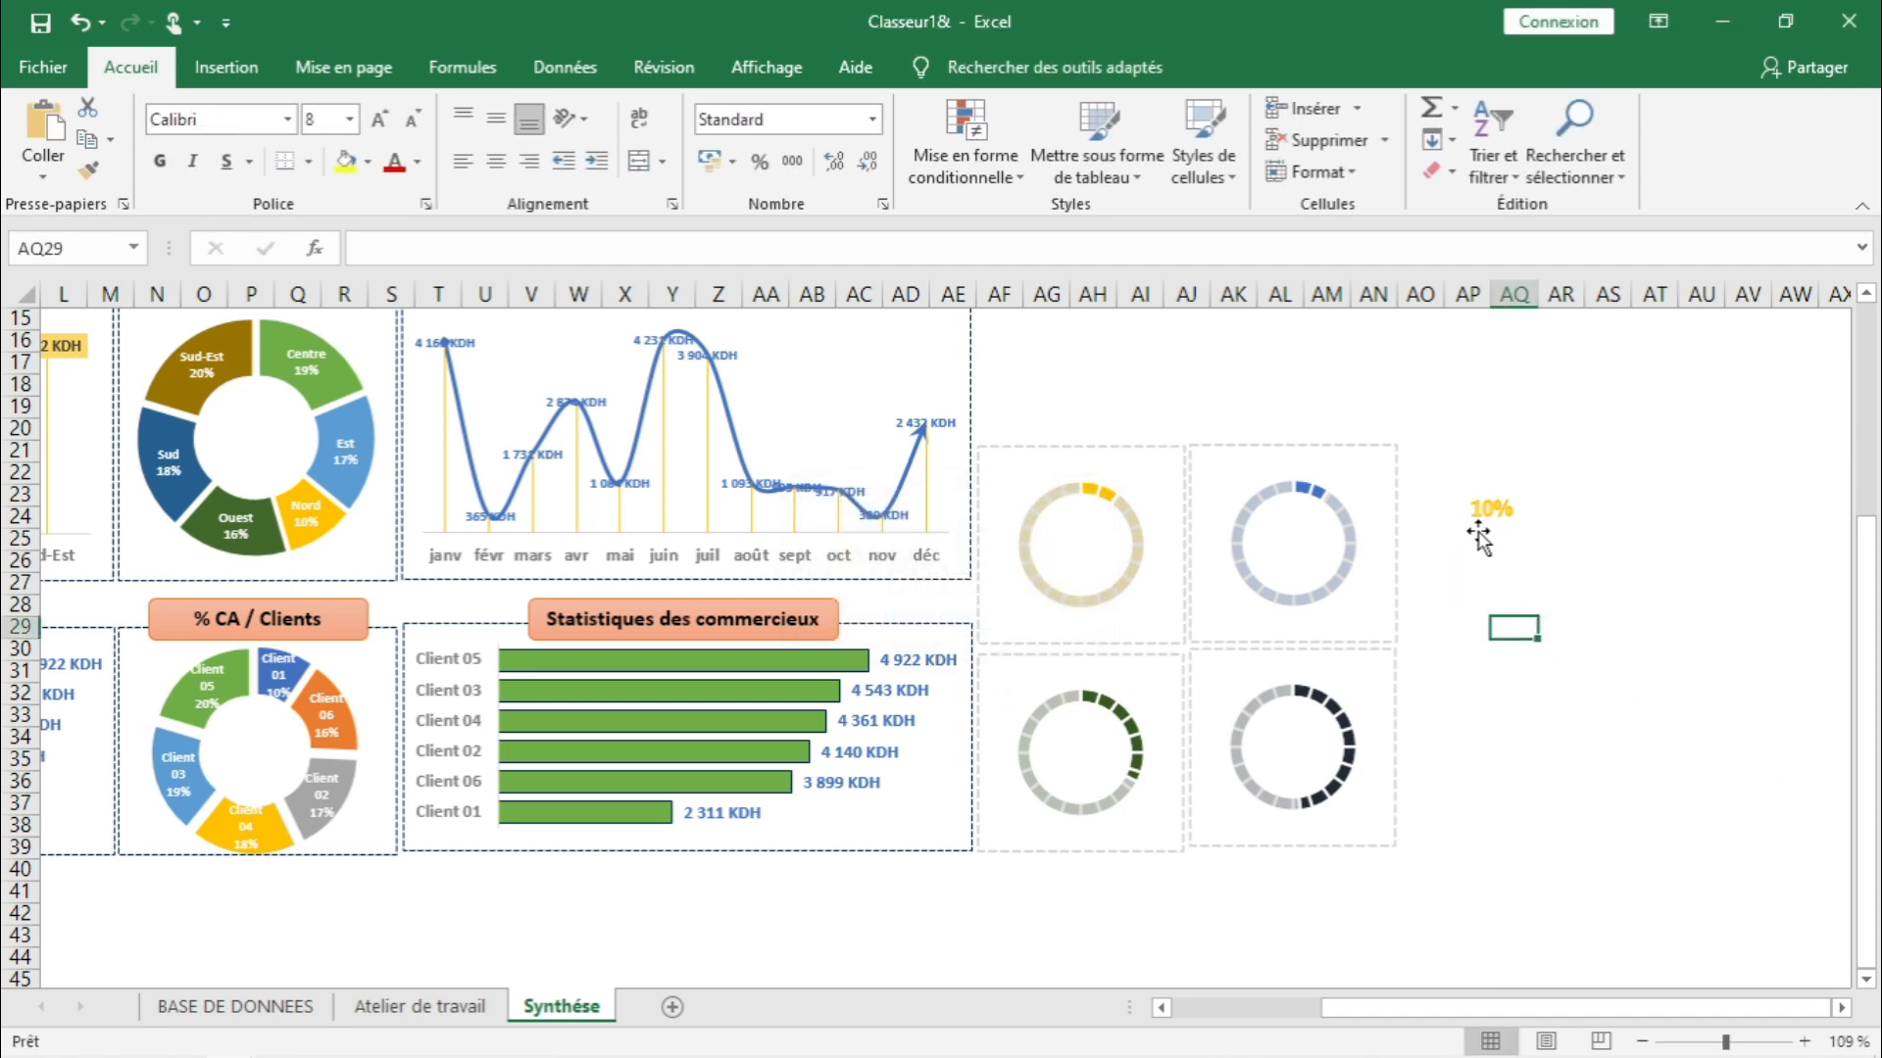
- Apply the gold bevelled WordArt style from the gallery's first row to the percentage label
left_click(1479, 534)
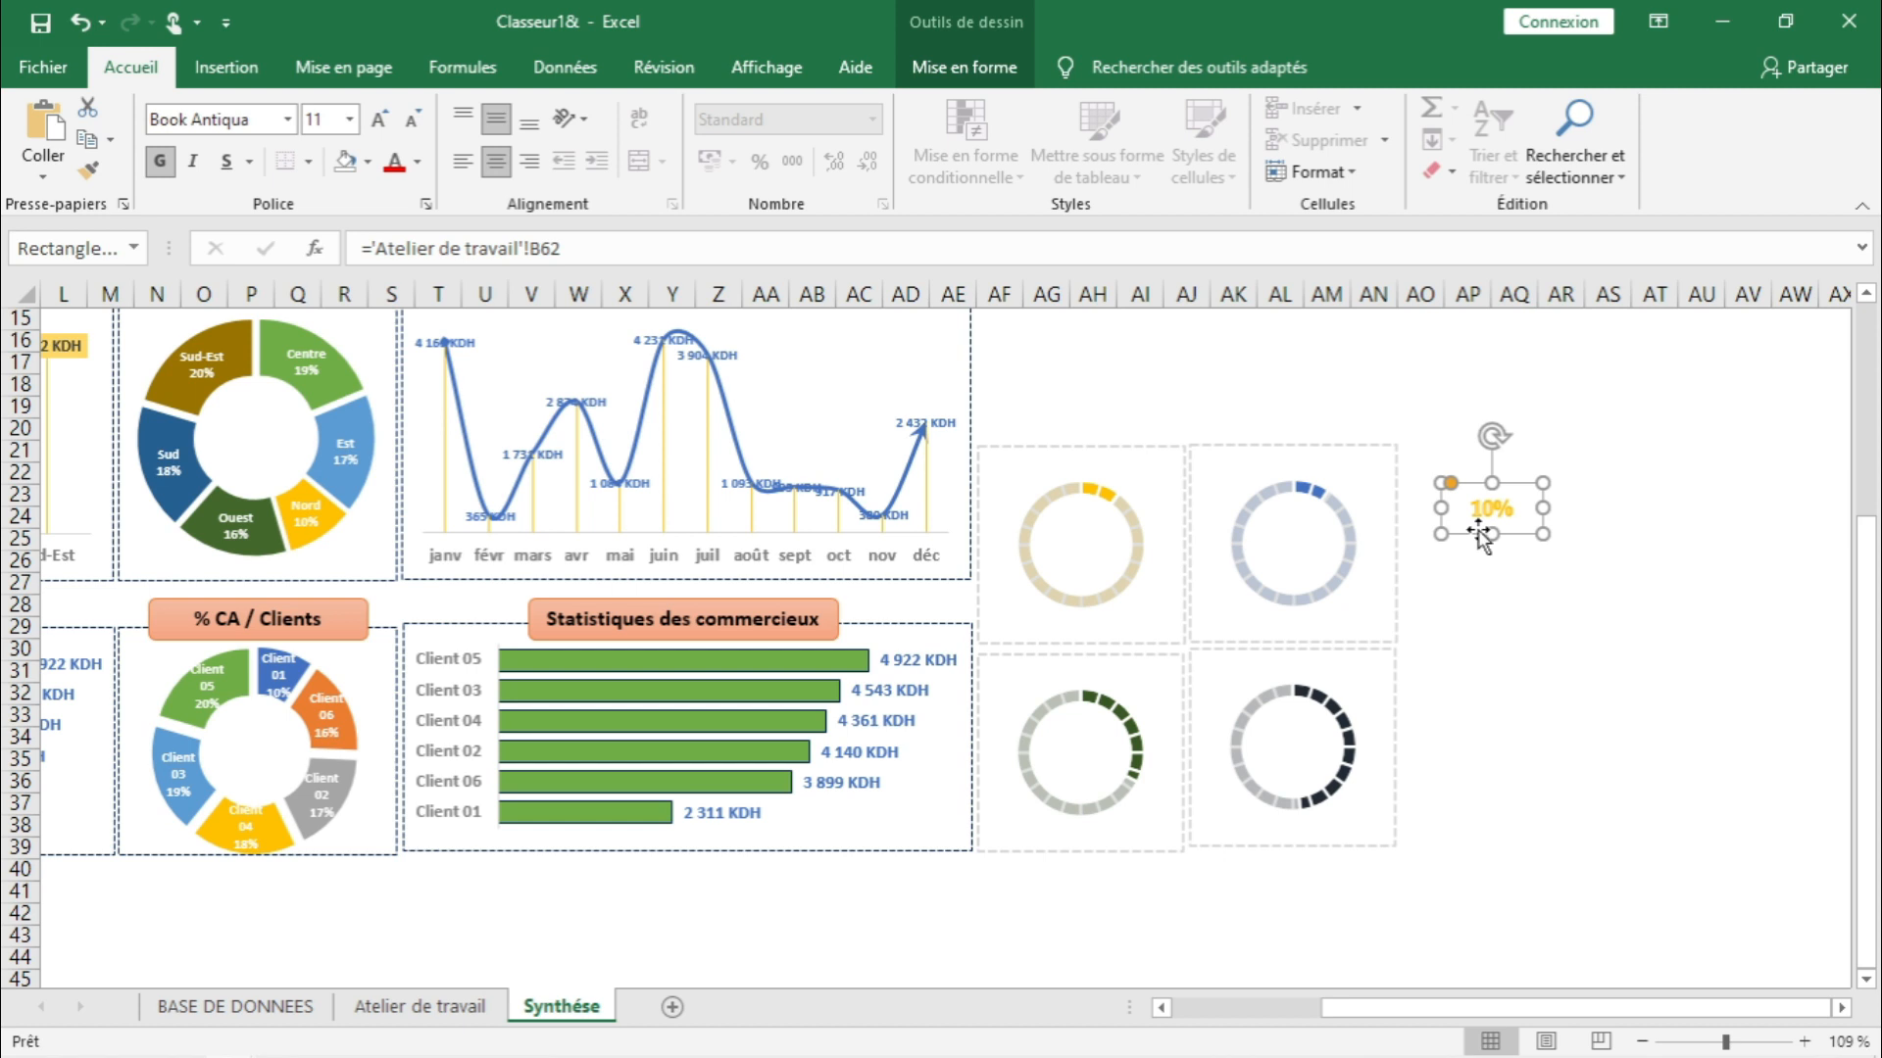
left_click(1010, 68)
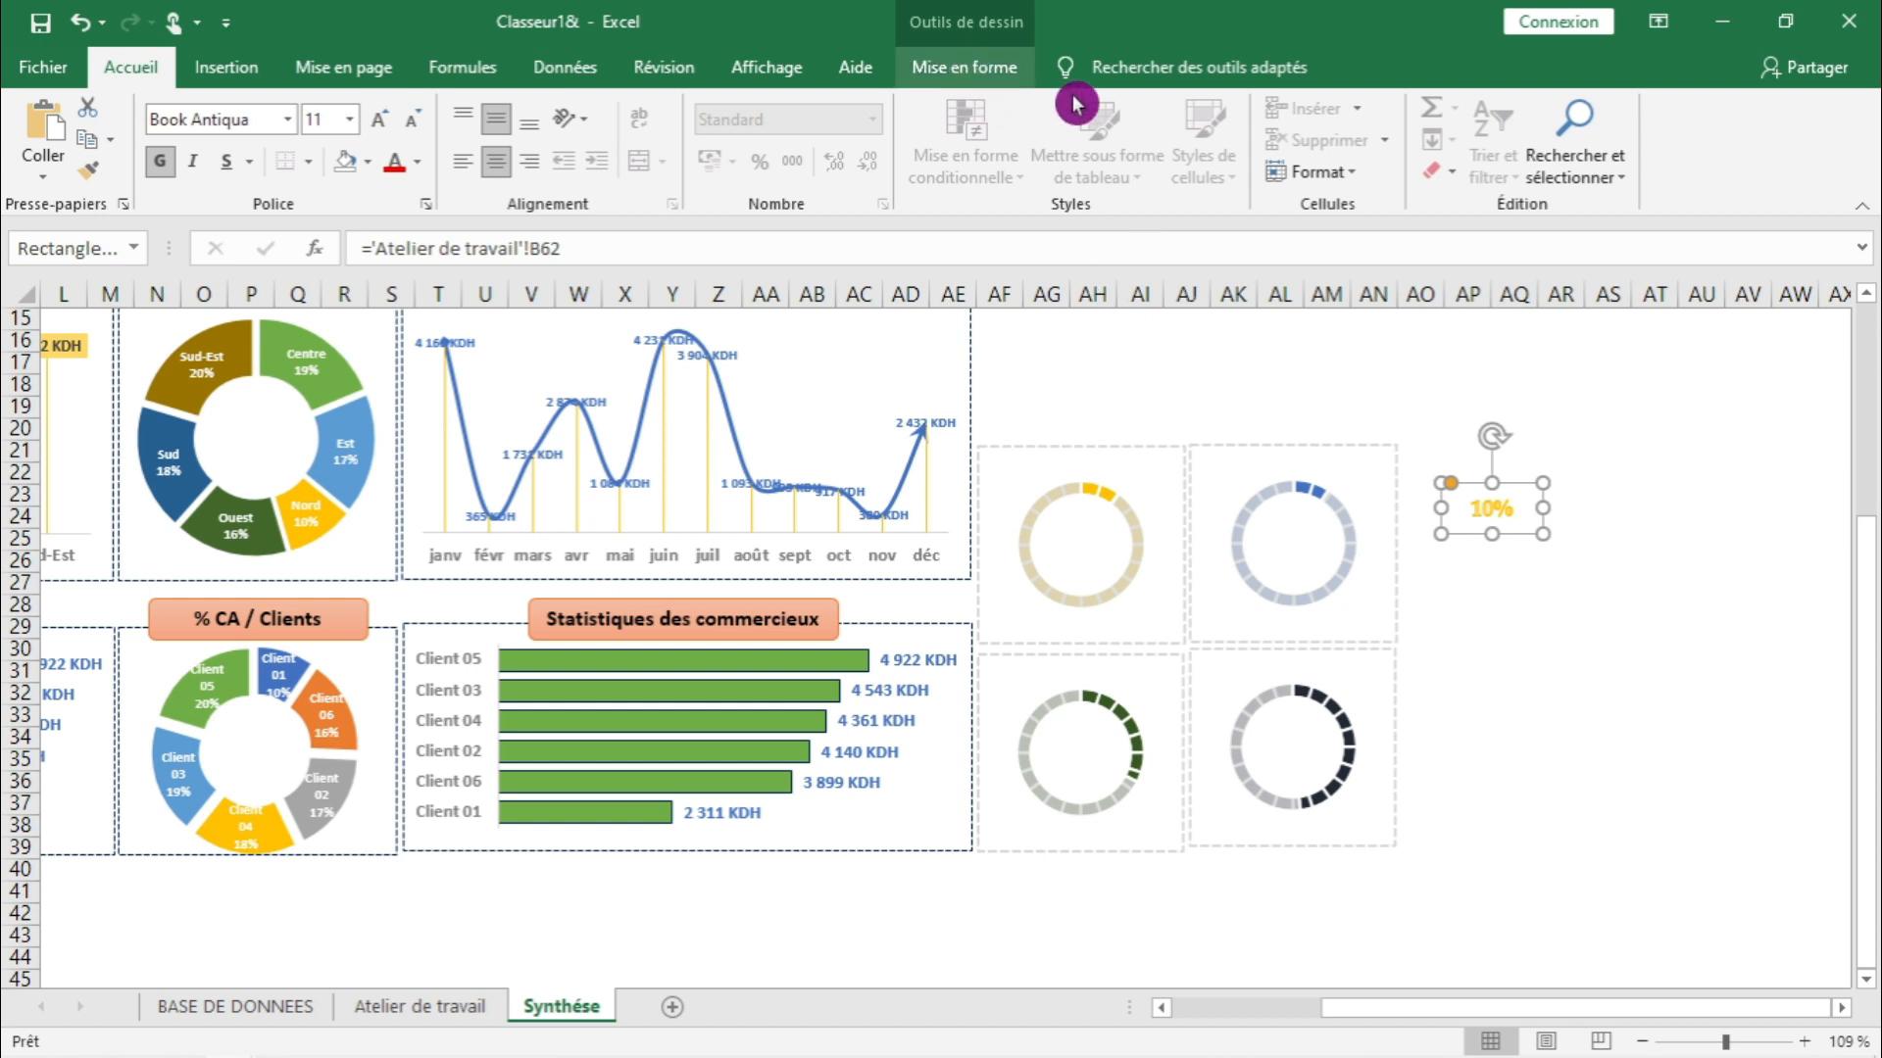
left_click(1072, 173)
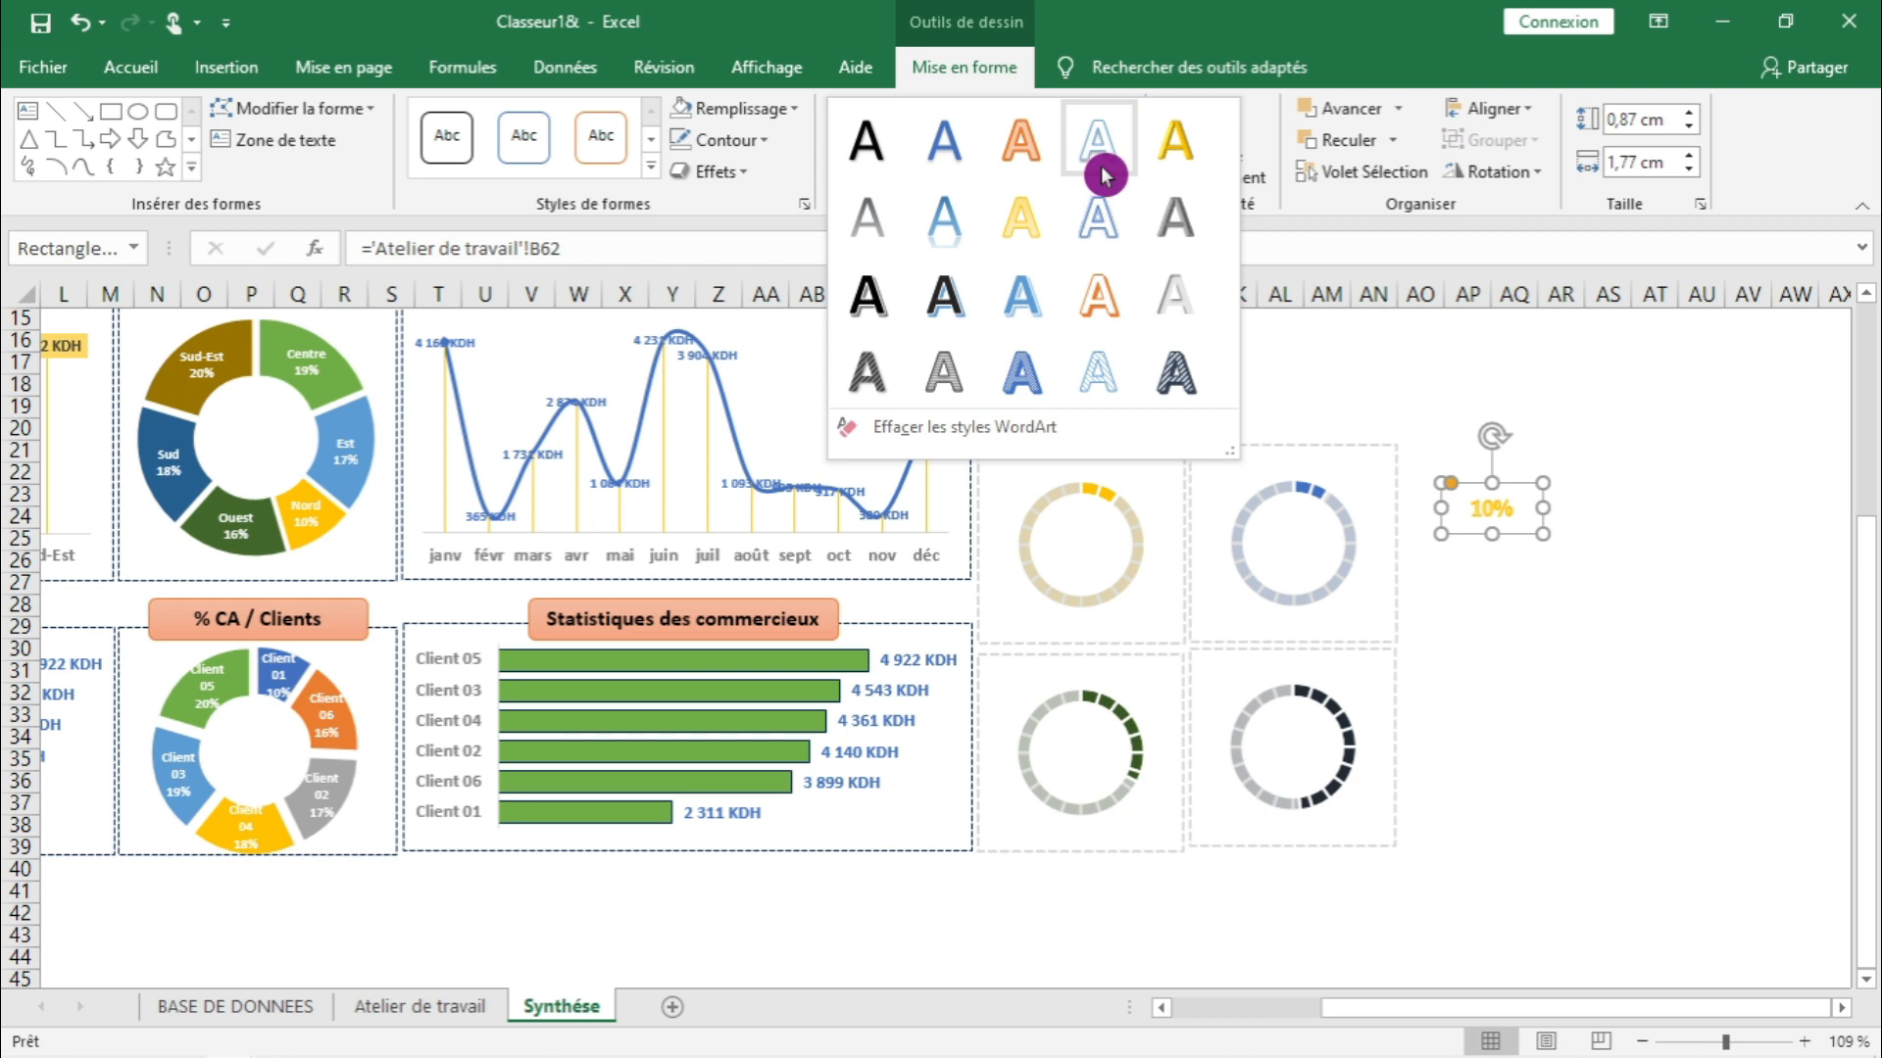
left_click(1196, 151)
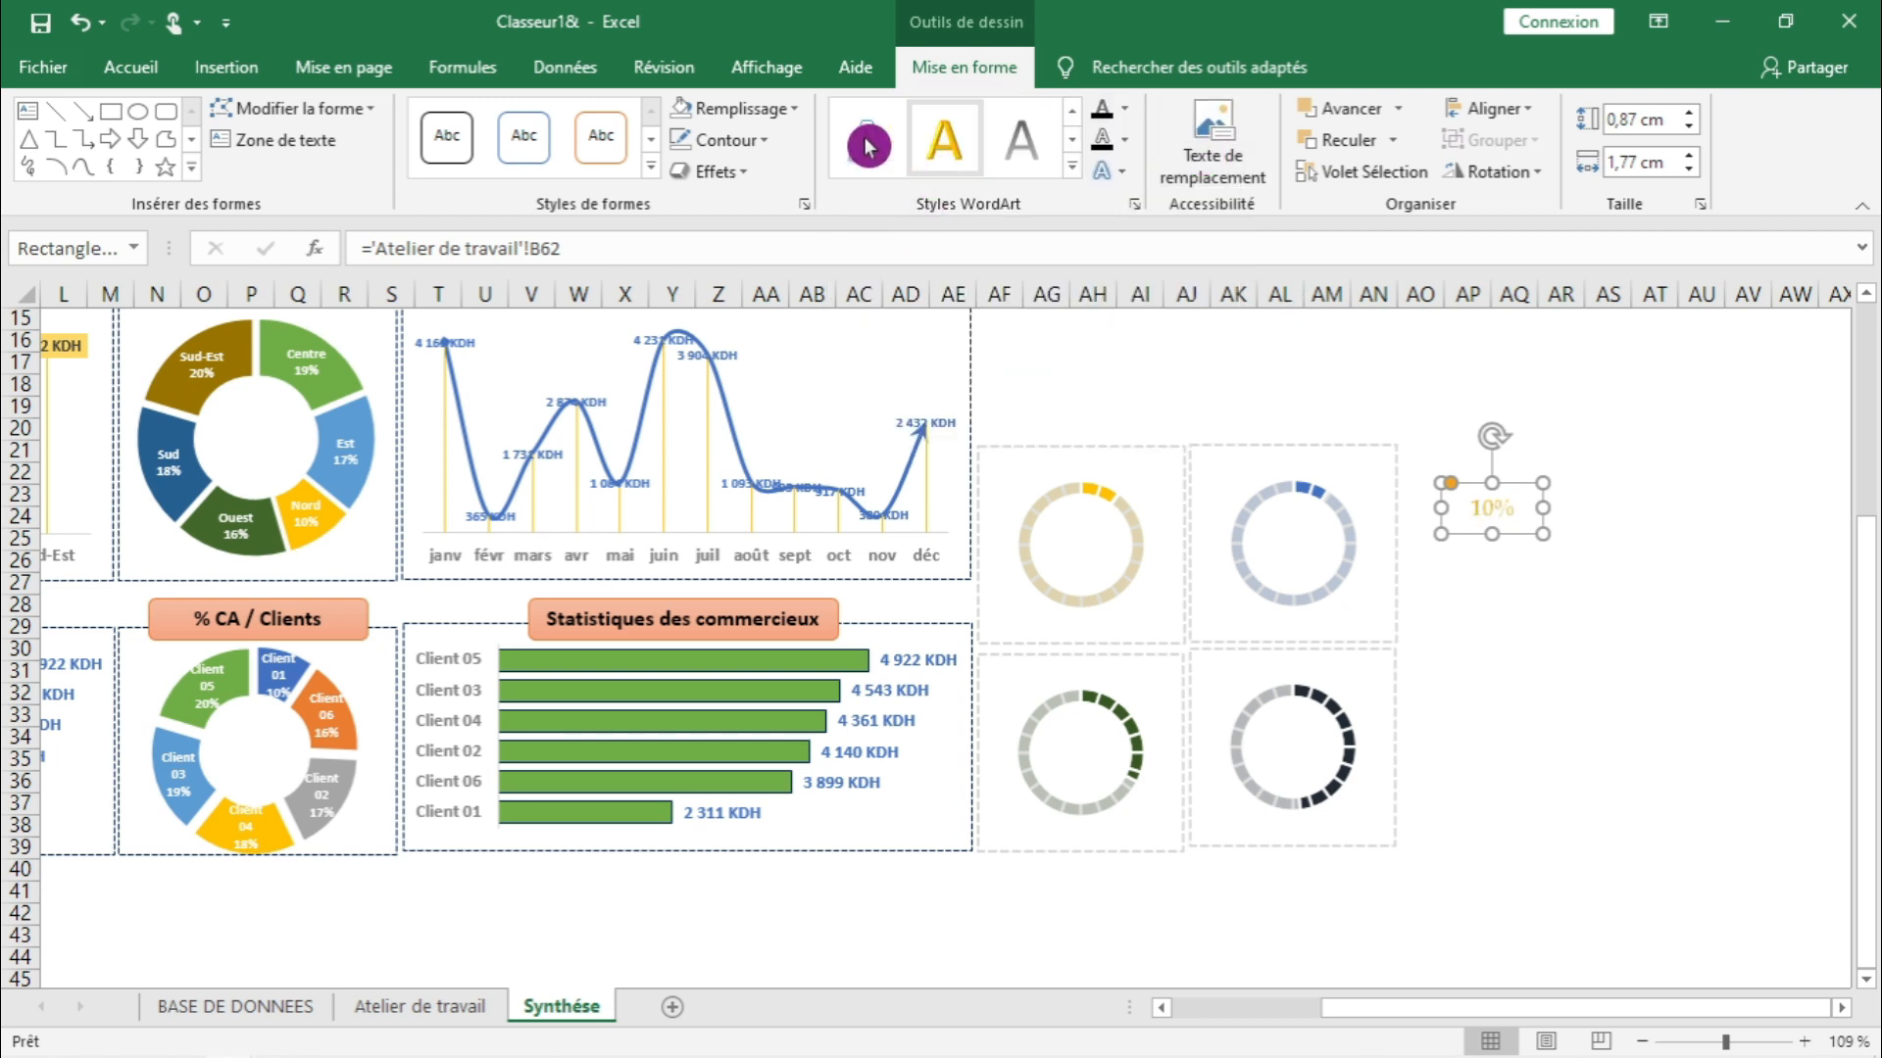
- Try the orange outlined WordArt style on the percentage label and return to the gold bevelled one
left_click(1072, 167)
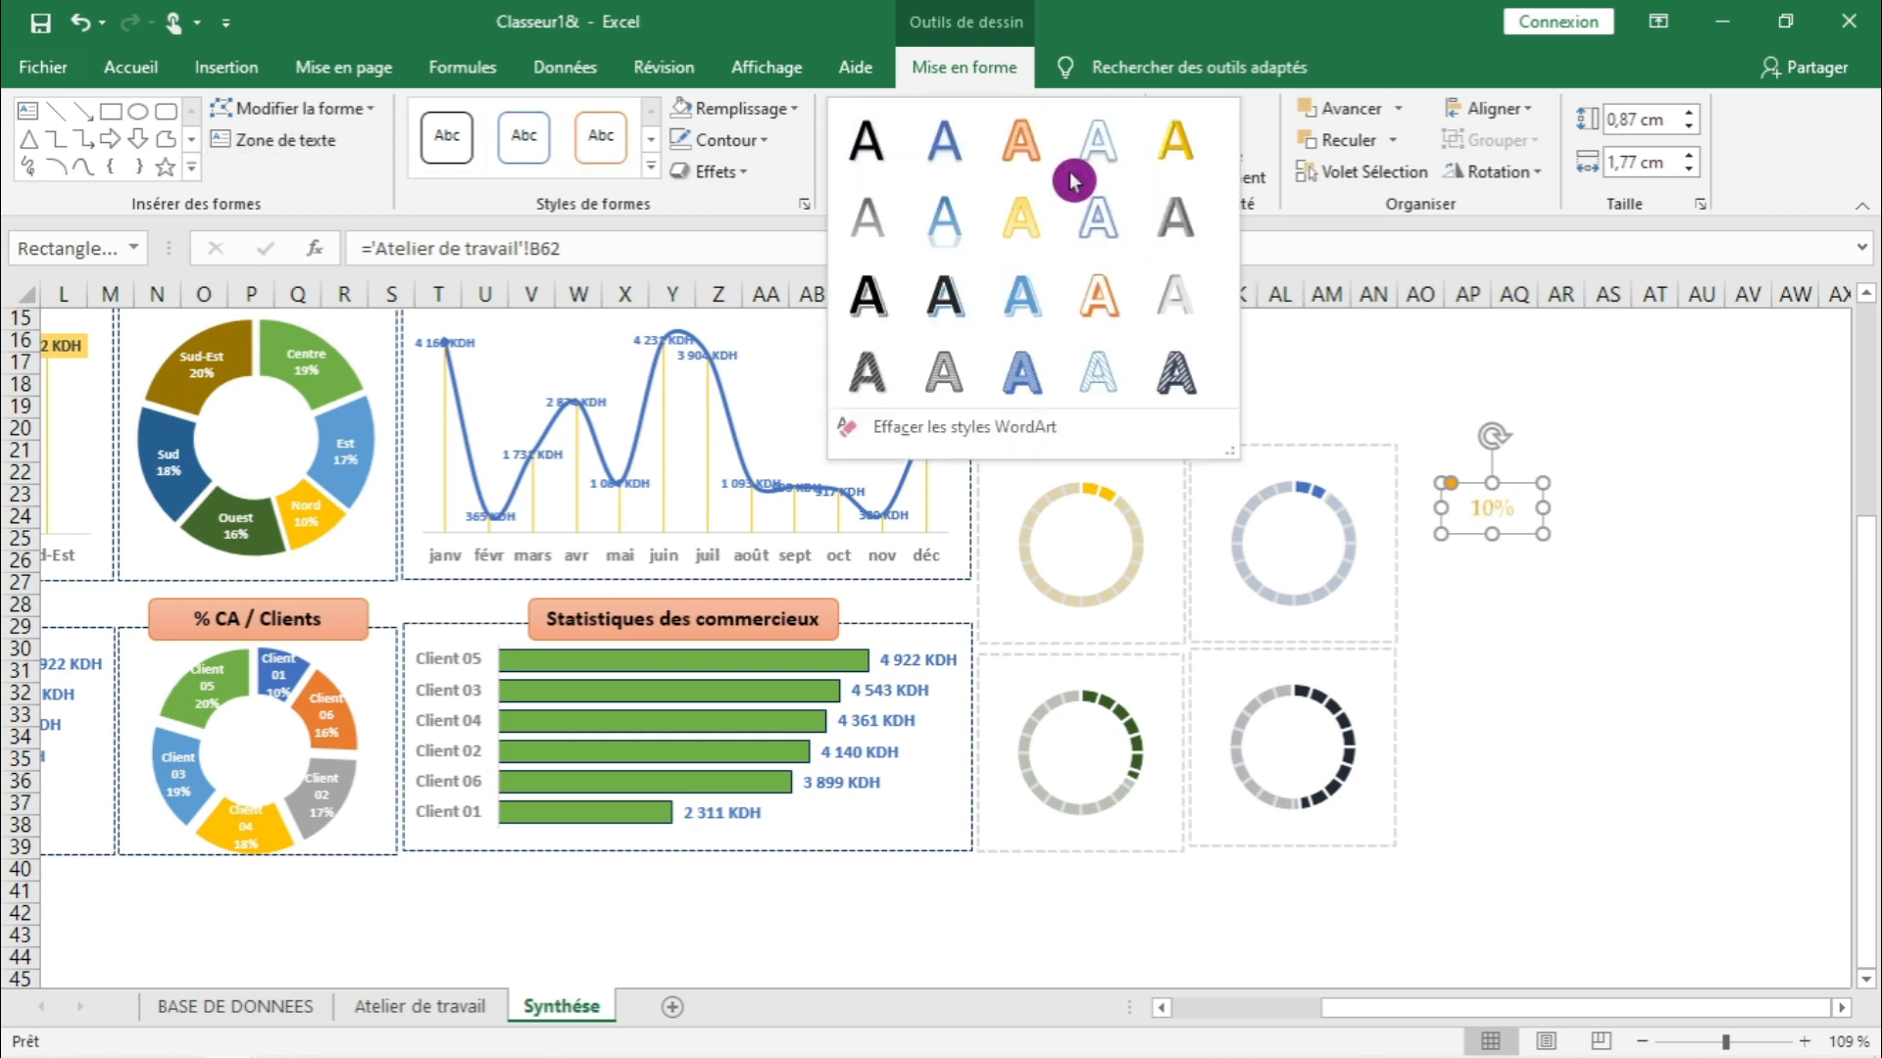
left_click(1041, 151)
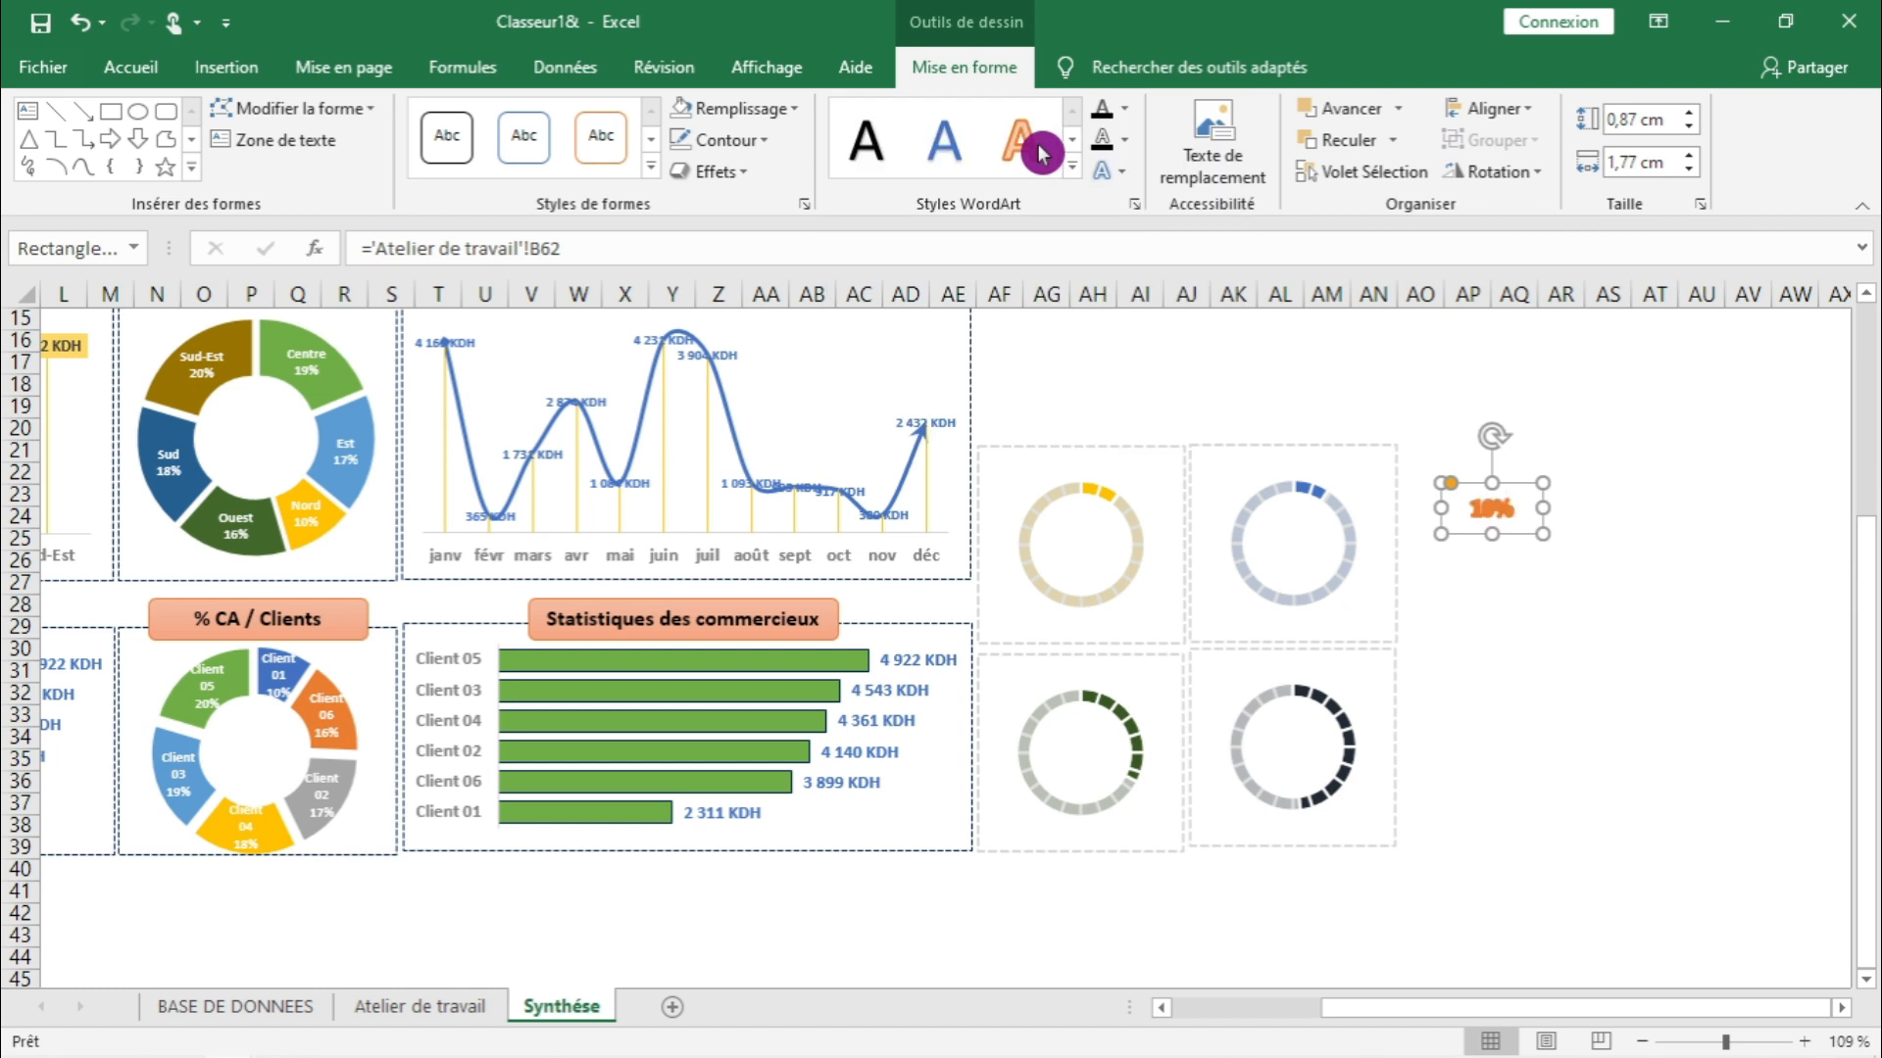
left_click(1072, 166)
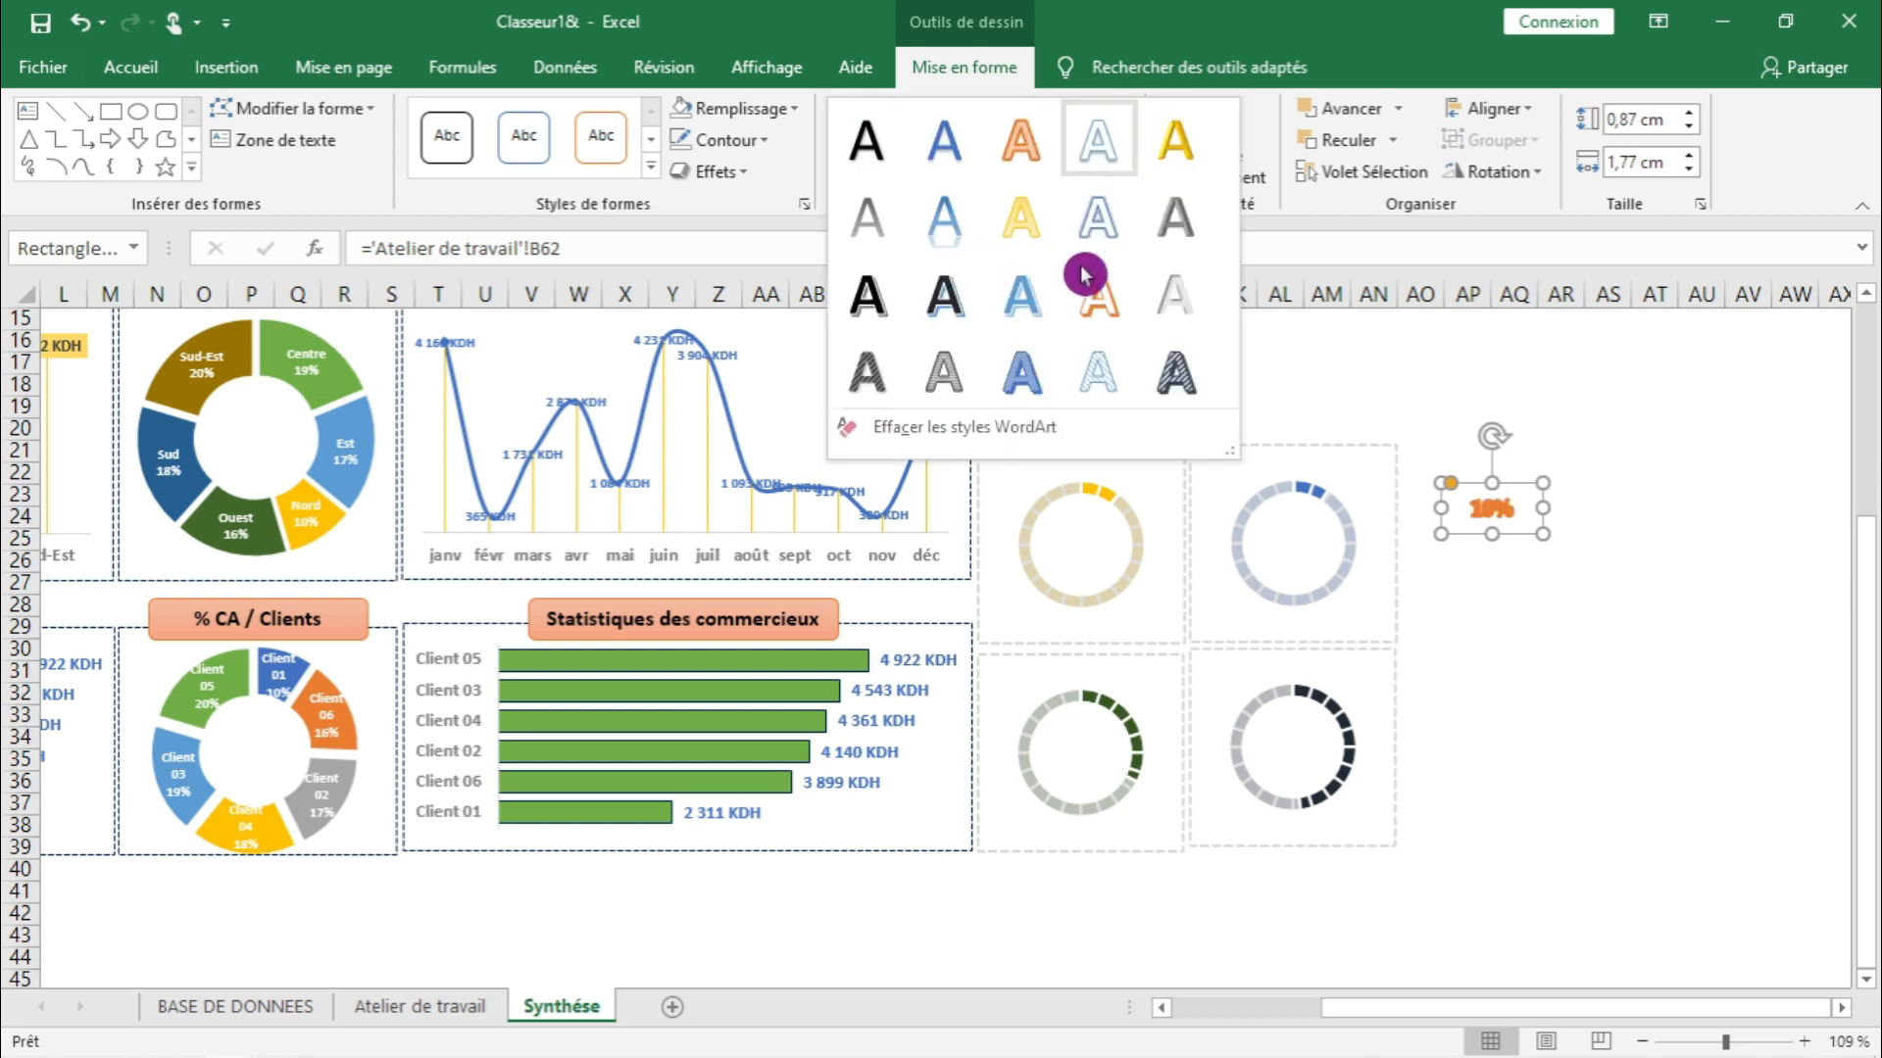
left_click(1171, 152)
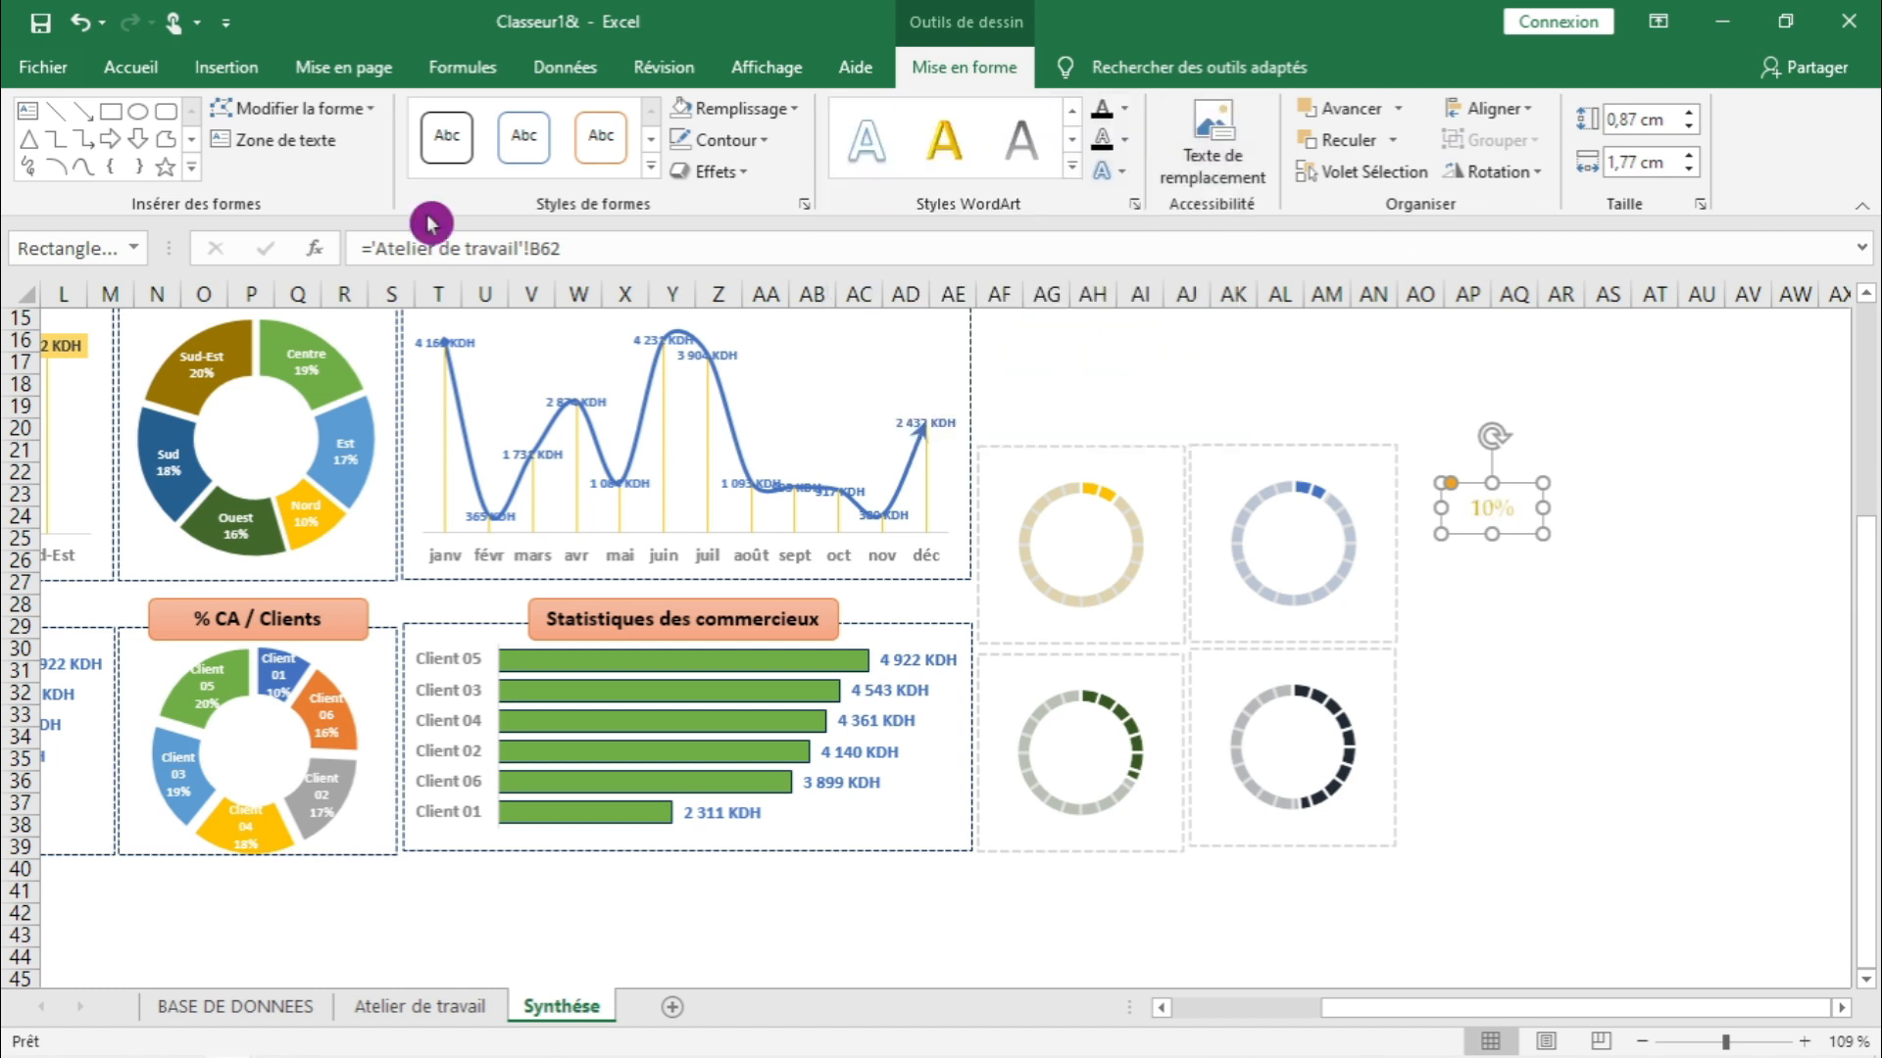
- Enlarge the percentage label's text to size 18, widen its box and centre it inside the yellow ring chart
left_click(130, 66)
left_click(380, 121)
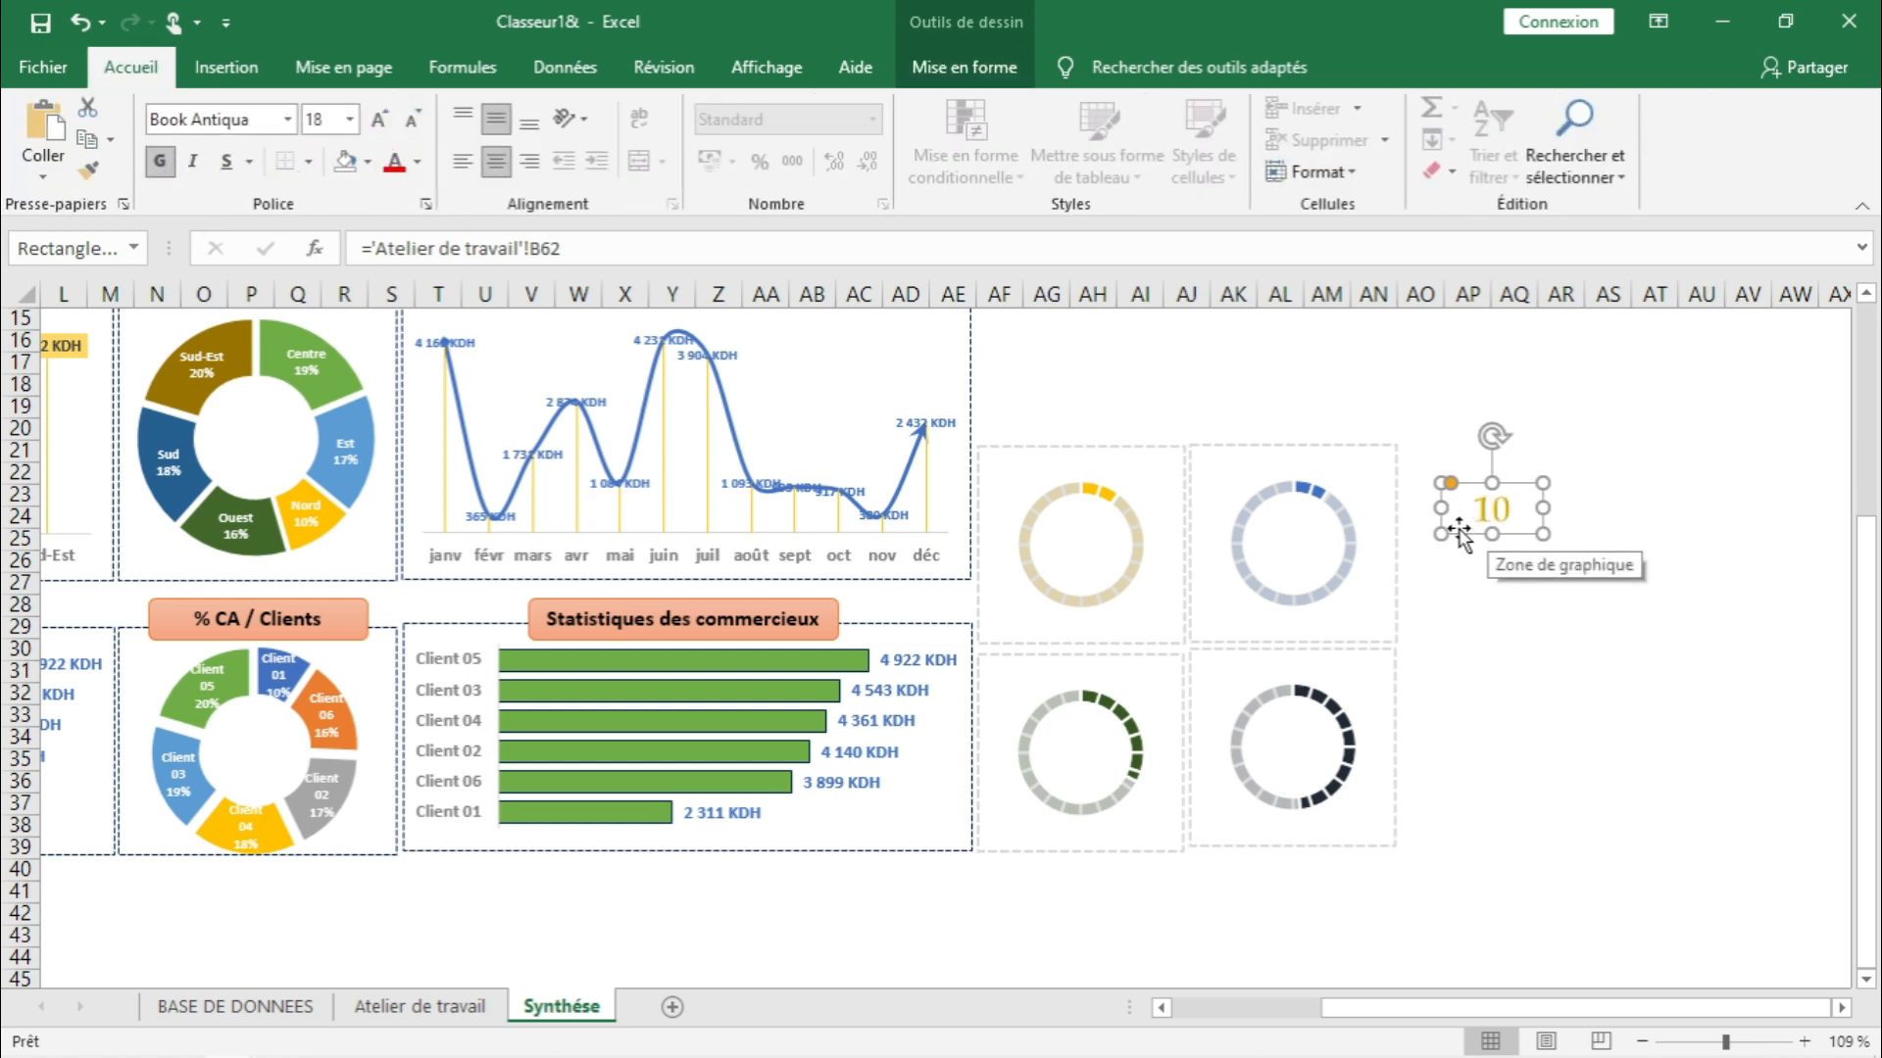
left_click_drag(1545, 510, 1119, 566)
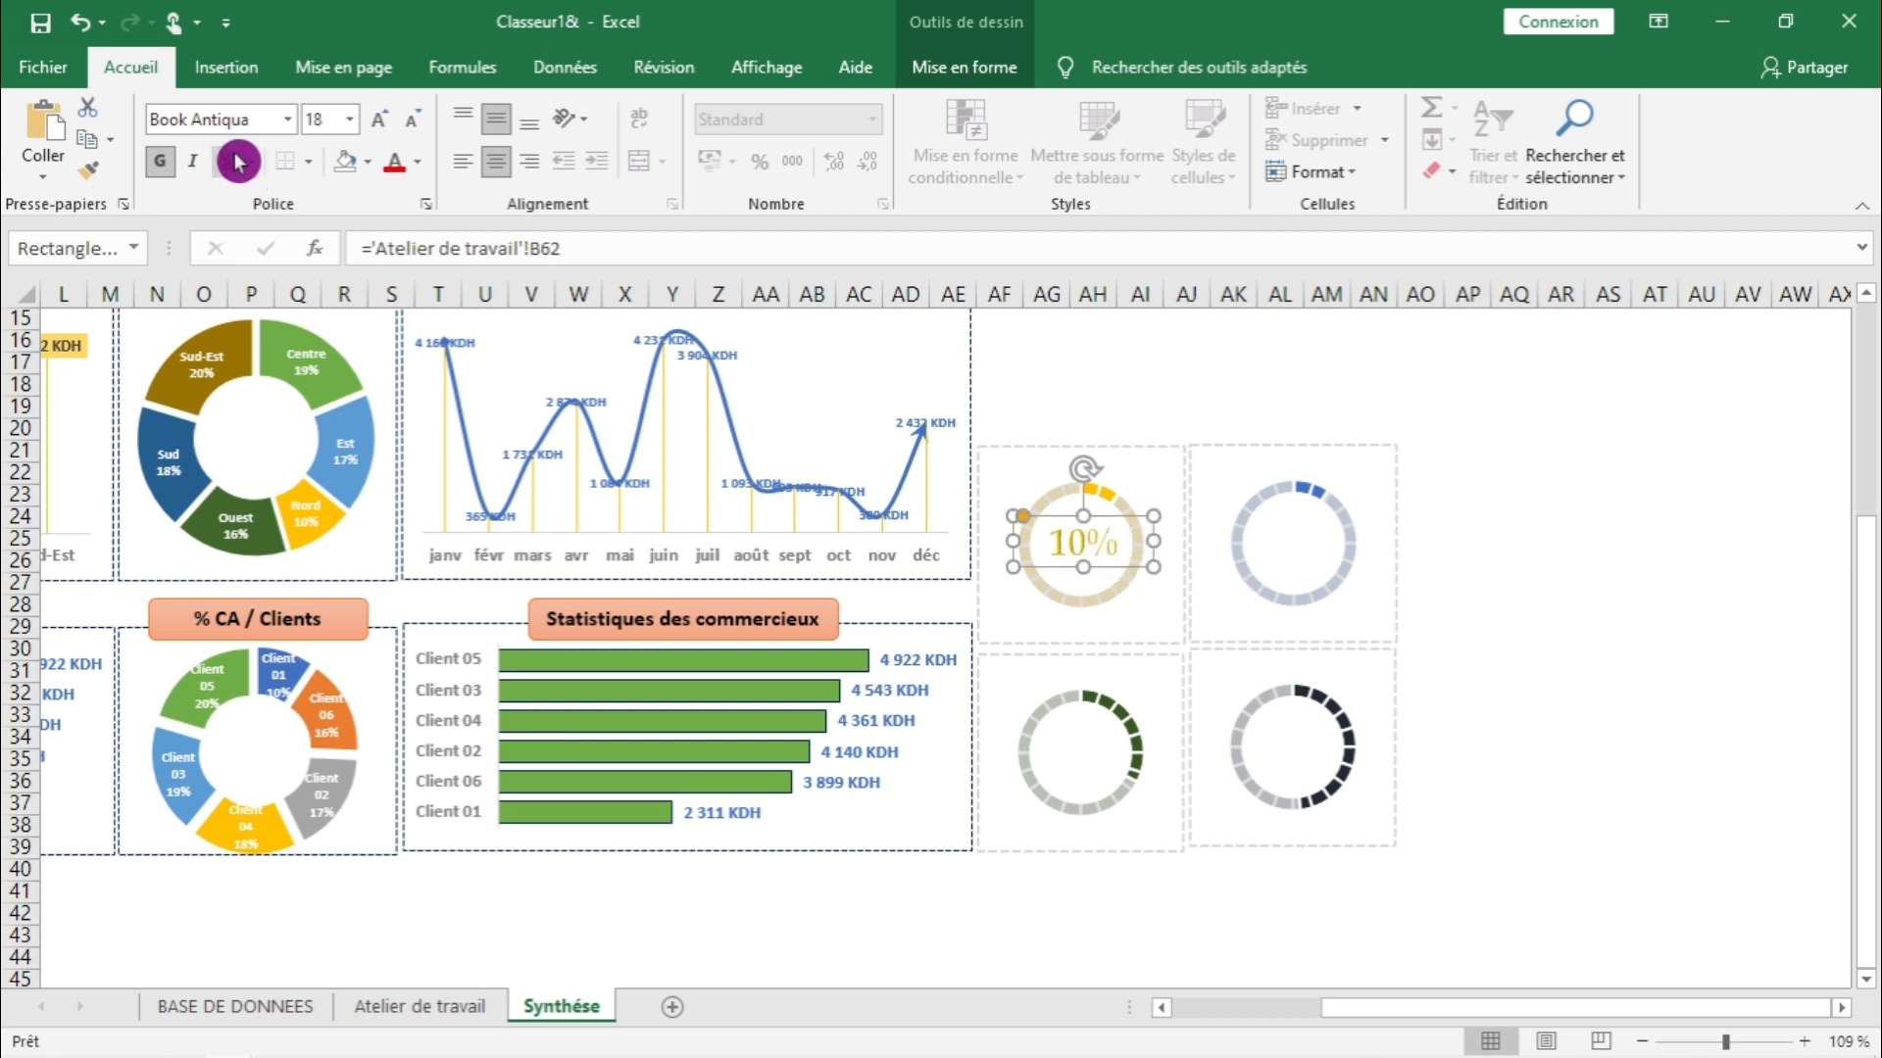
- Set the yellow ring's percentage label to Arial Black at size 20
left_click(287, 119)
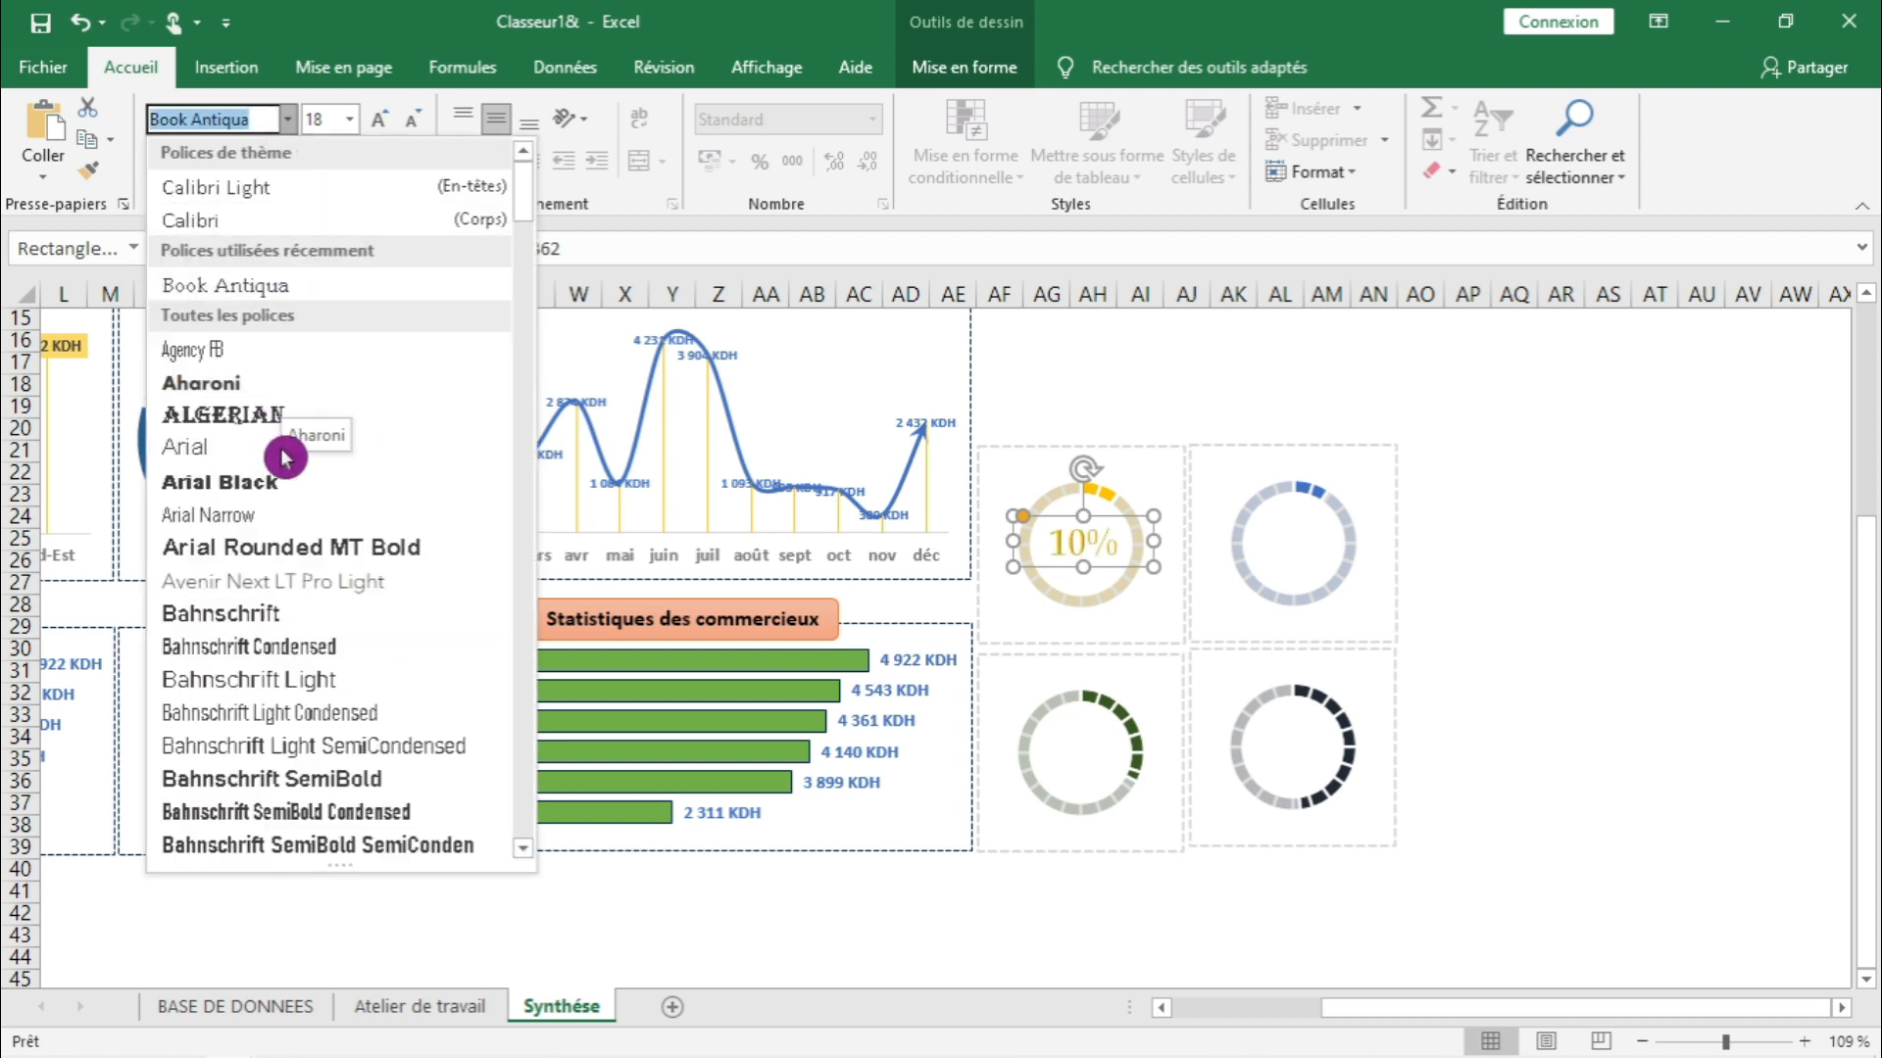
left_click(281, 484)
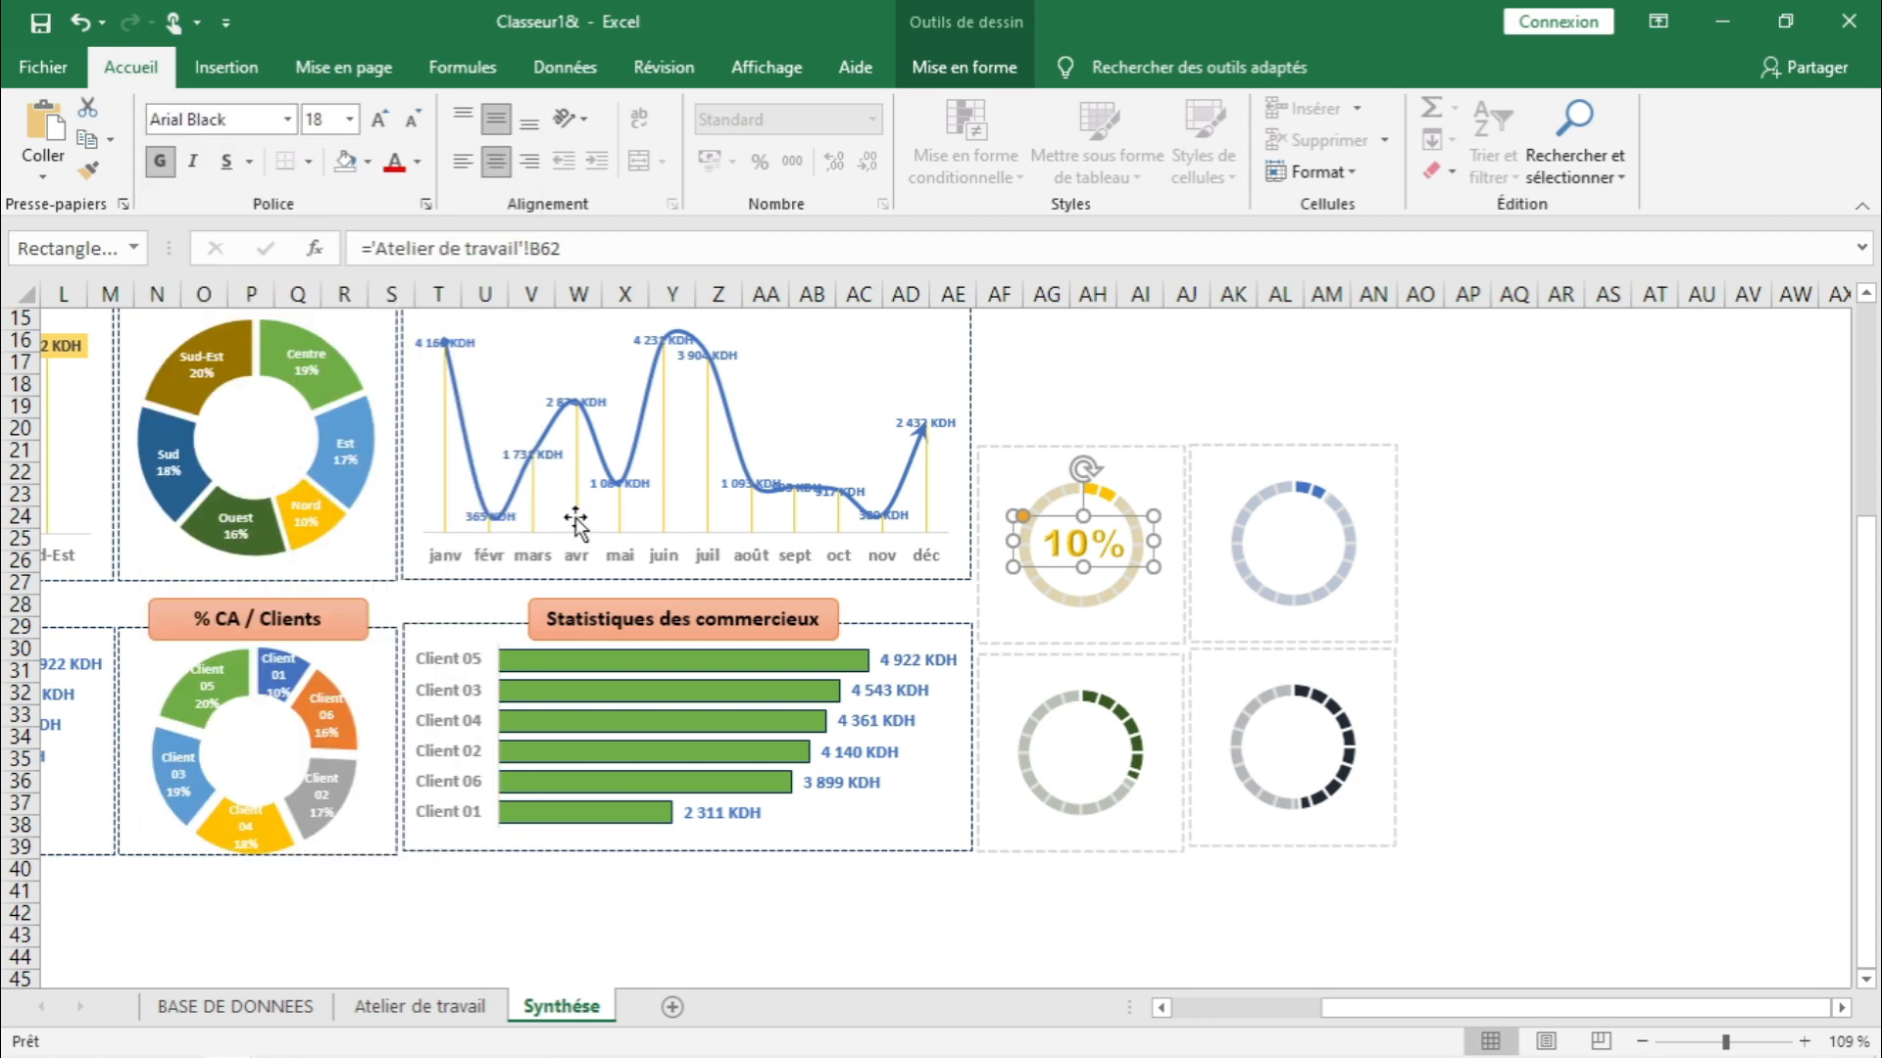
left_click(385, 124)
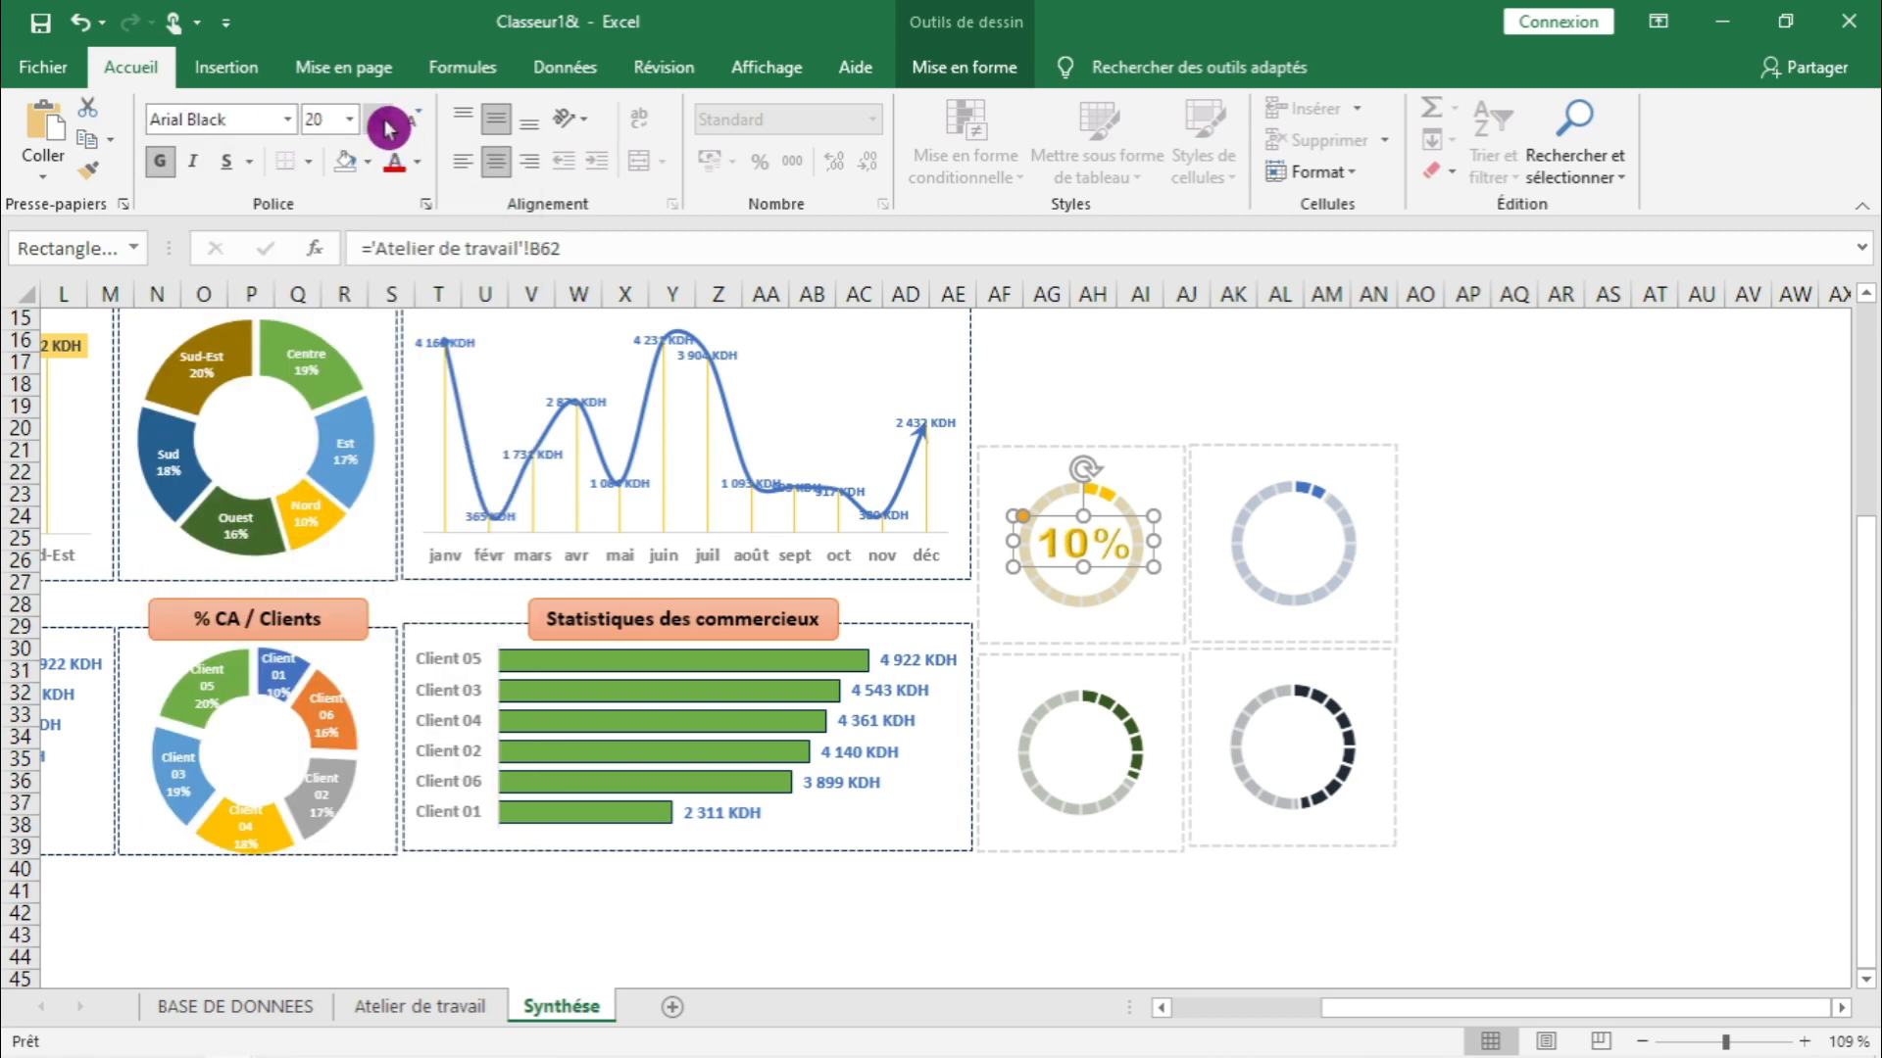
left_click(1642, 647)
left_click(1084, 568)
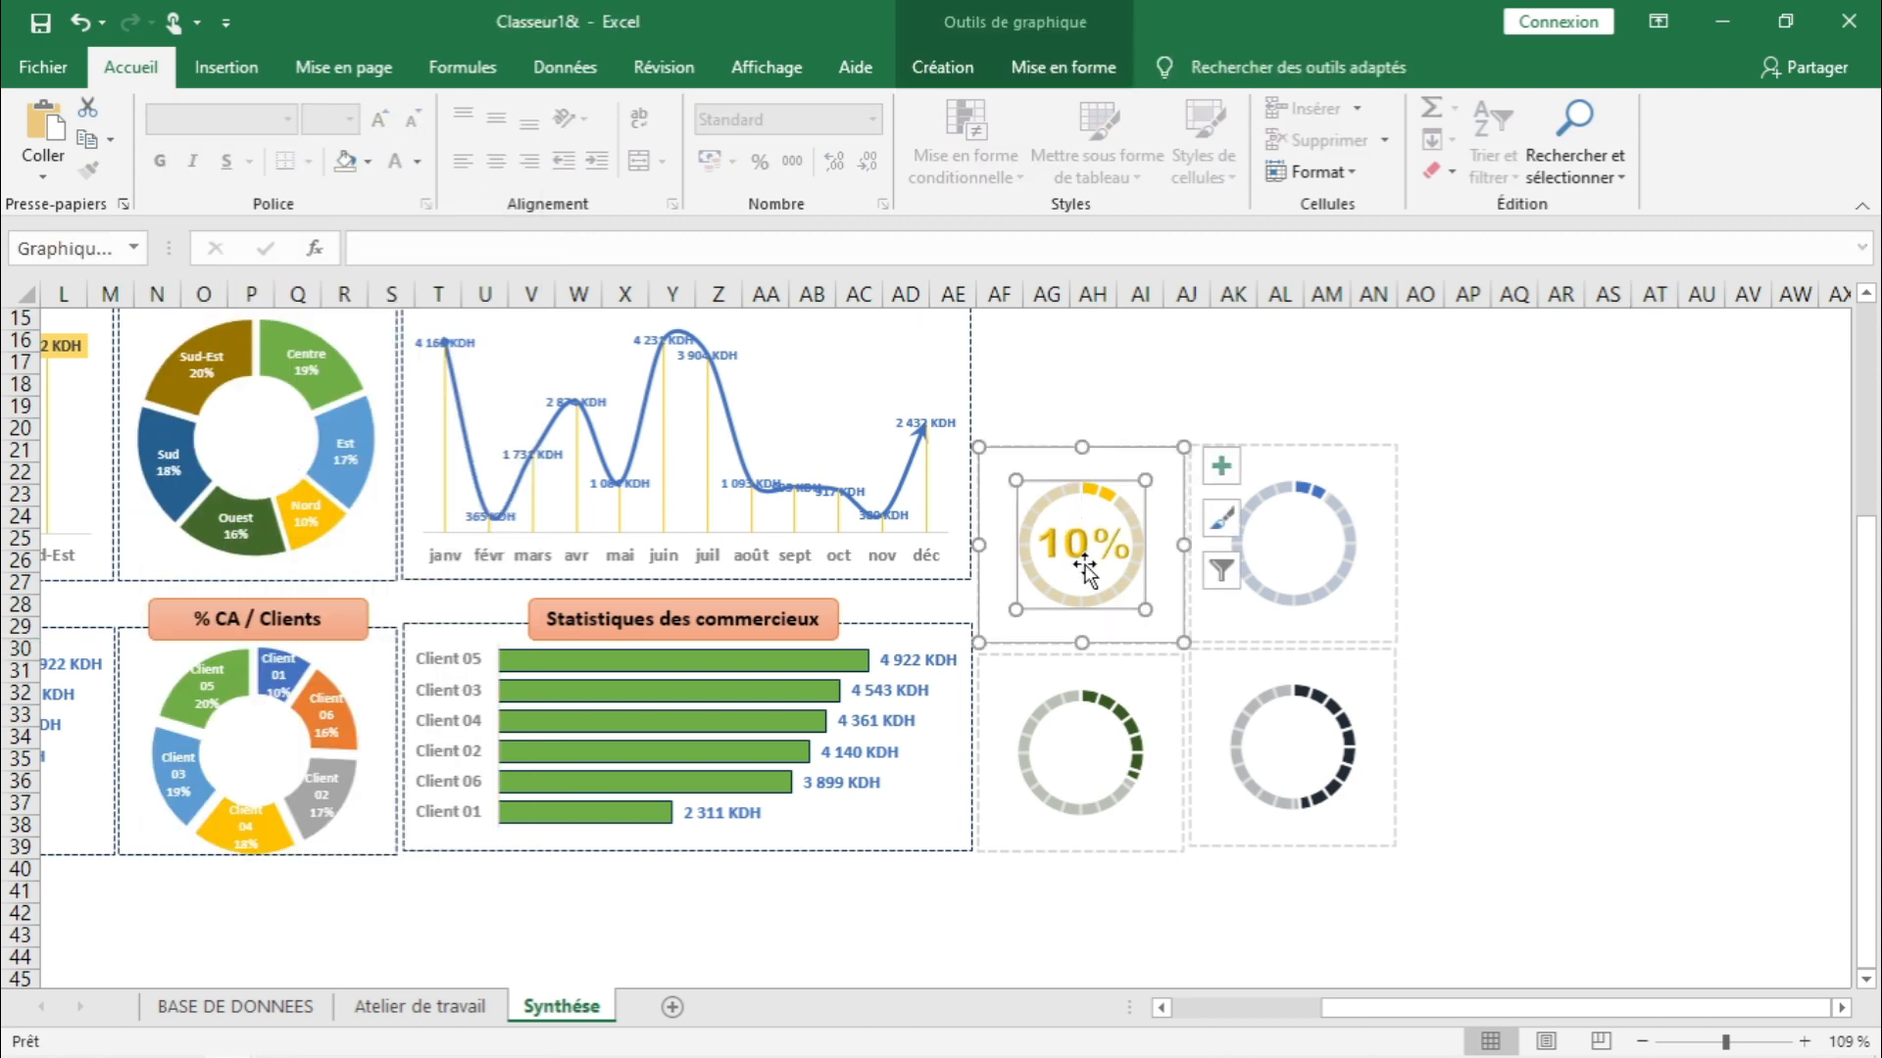
- Duplicate the yellow ring's percentage label beside the charts and link the copy to cell A62 of 'Atelier de travail'
left_click(1085, 555)
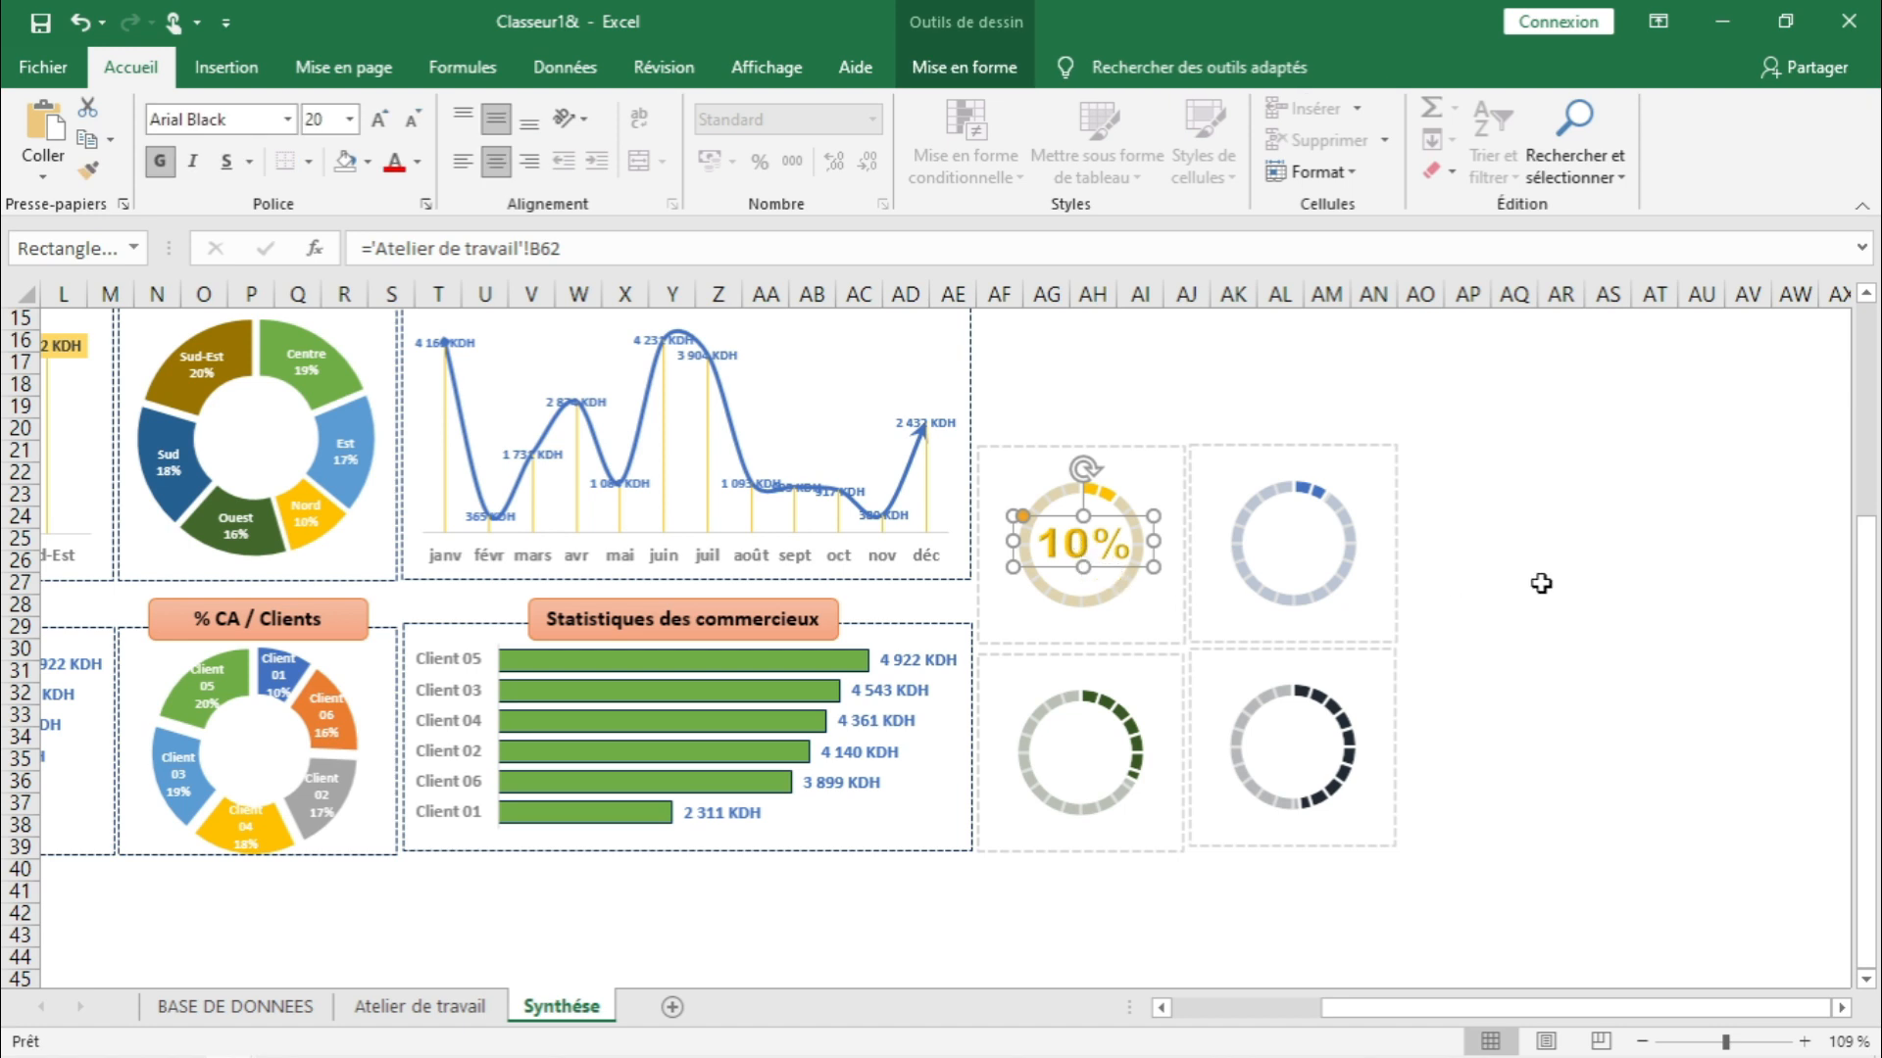
left_click(1646, 537)
key("ctrl+v")
left_click_drag(1668, 519, 1468, 479)
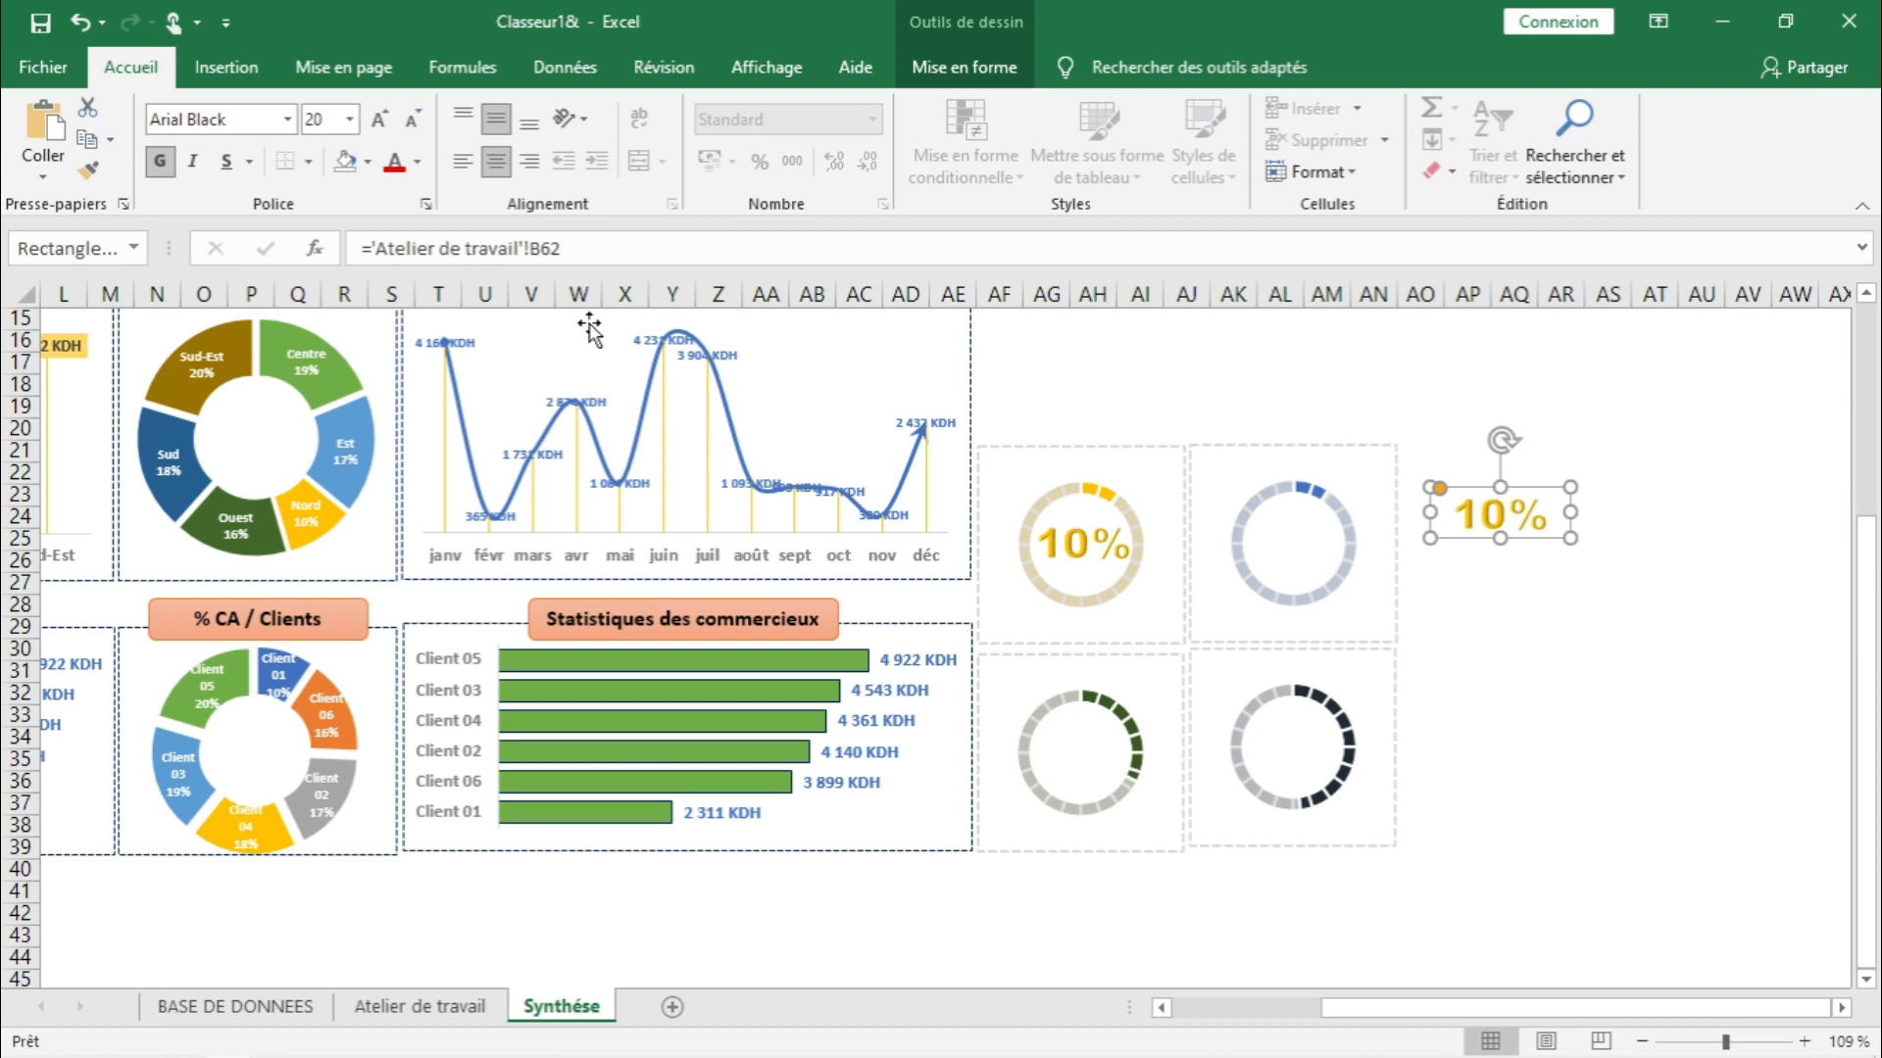
left_click(552, 247)
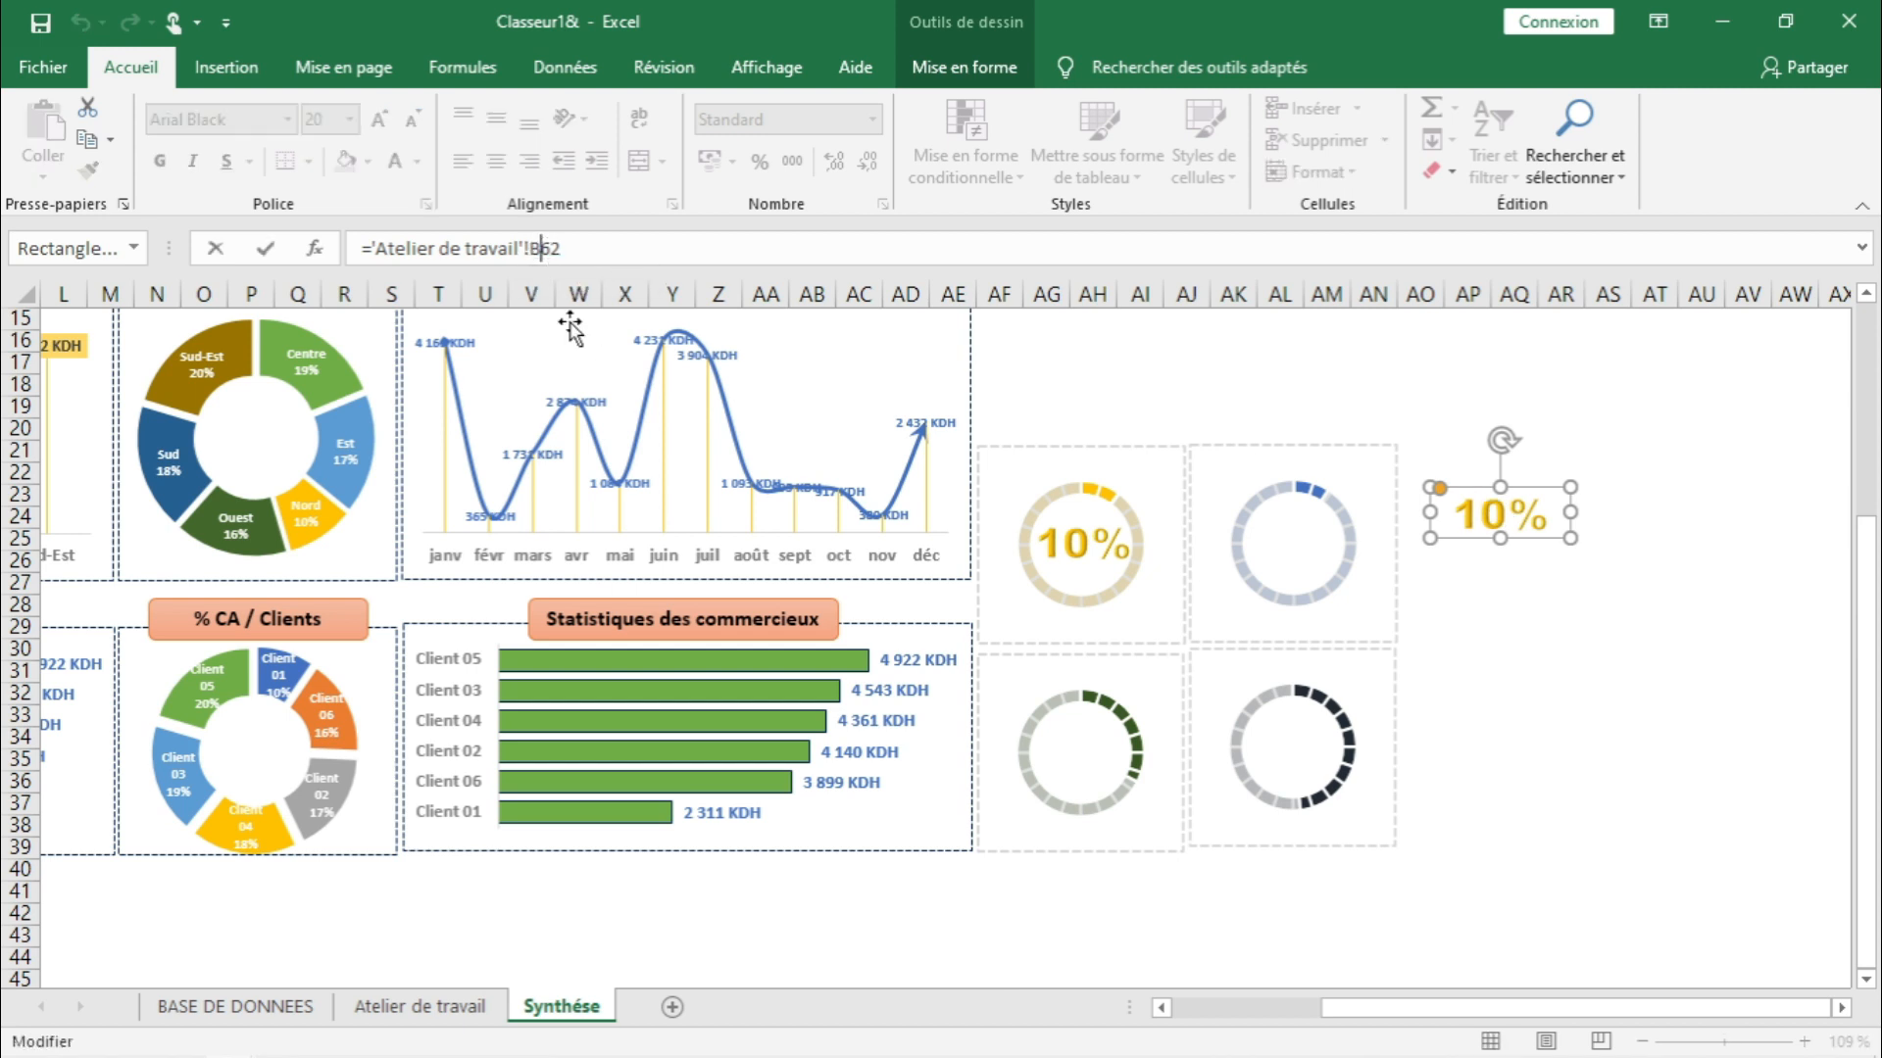
key("BackSpace")
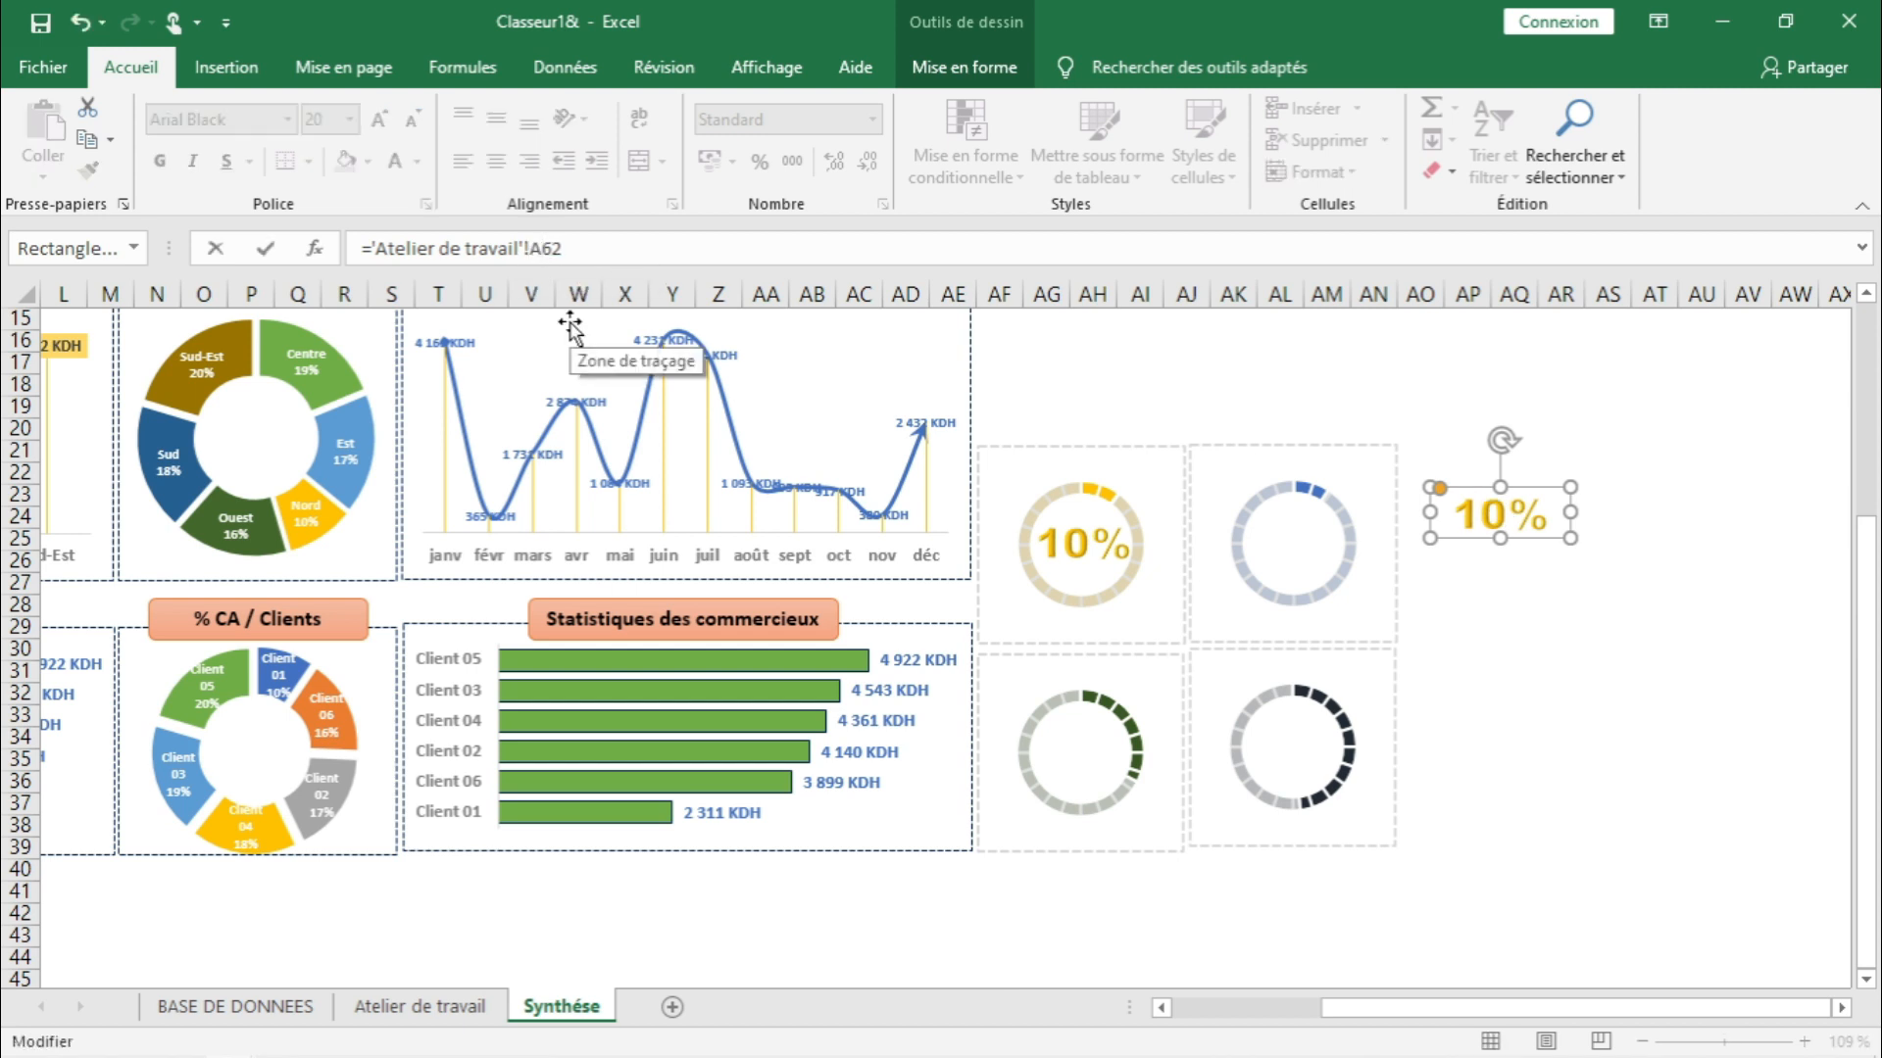
type("A")
left_click(1510, 623)
left_click(1525, 545)
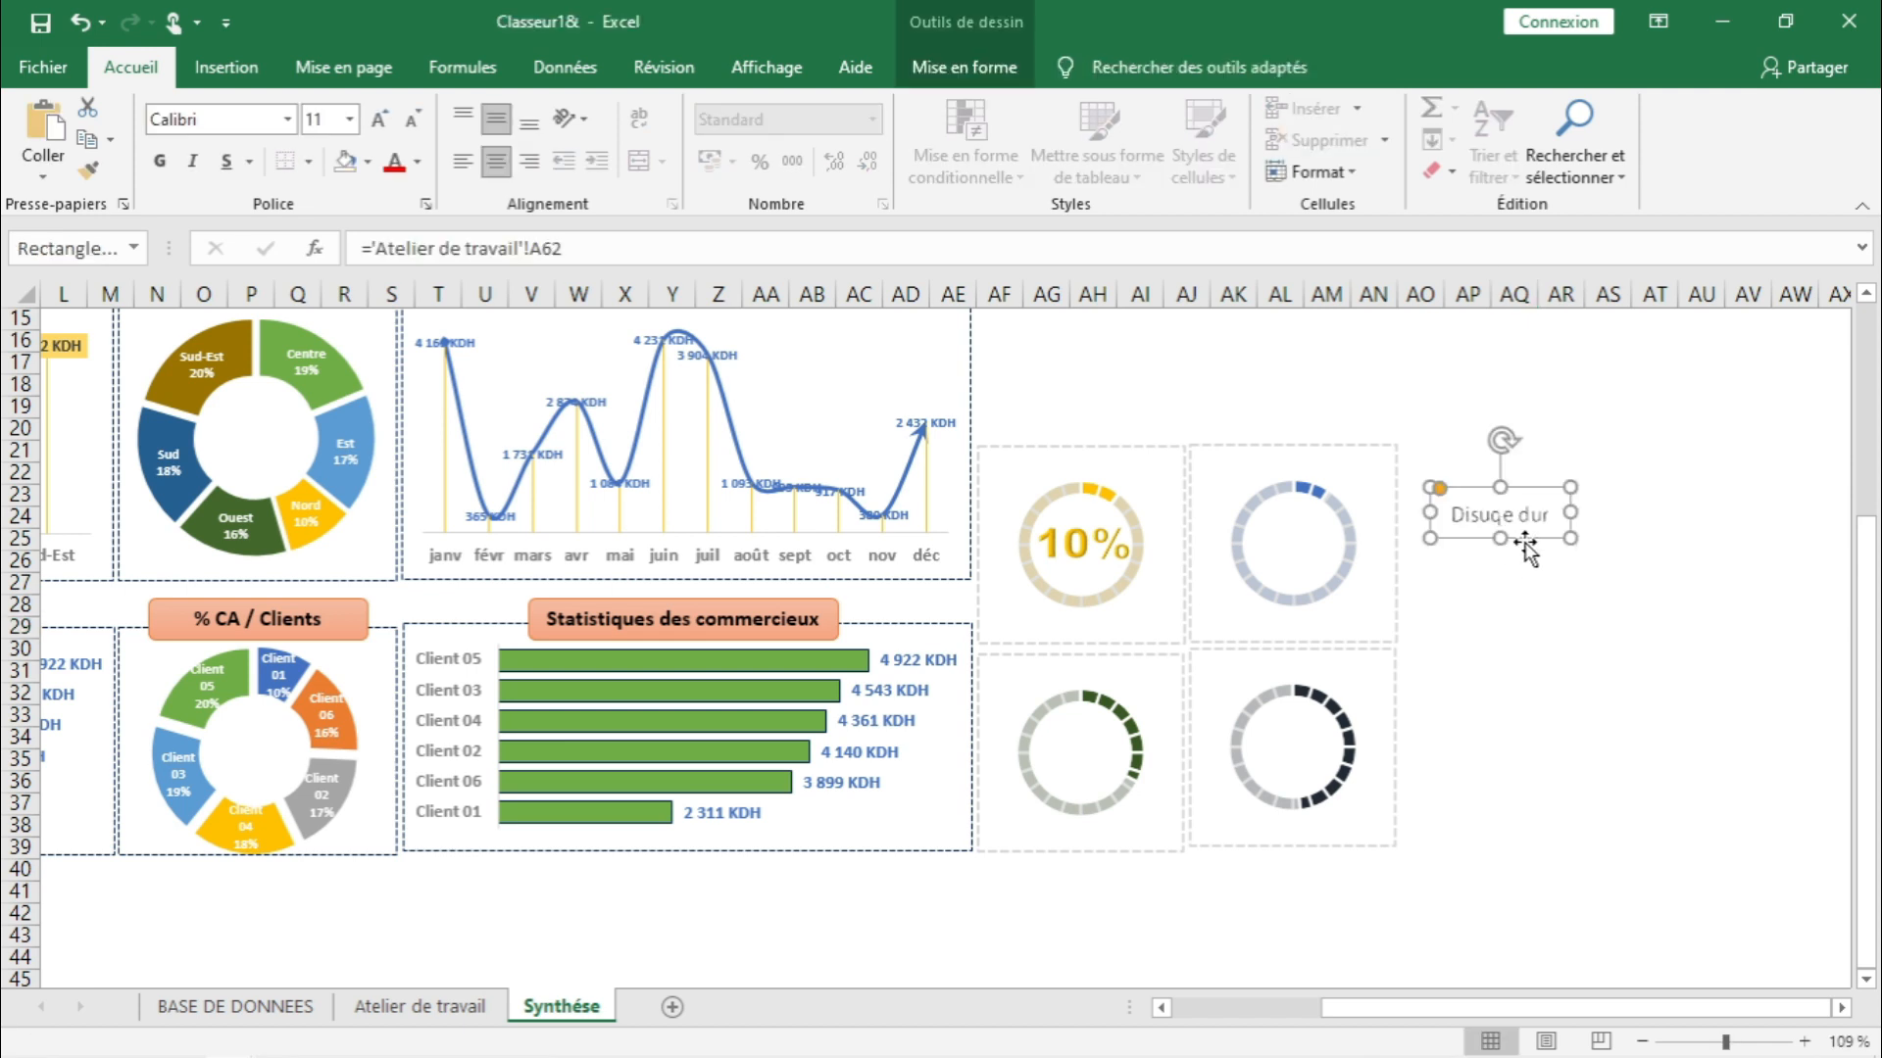
- Move the label linked to A62 above the yellow ring and apply the gold bevelled WordArt style from the first row
left_click_drag(1526, 540, 1062, 492)
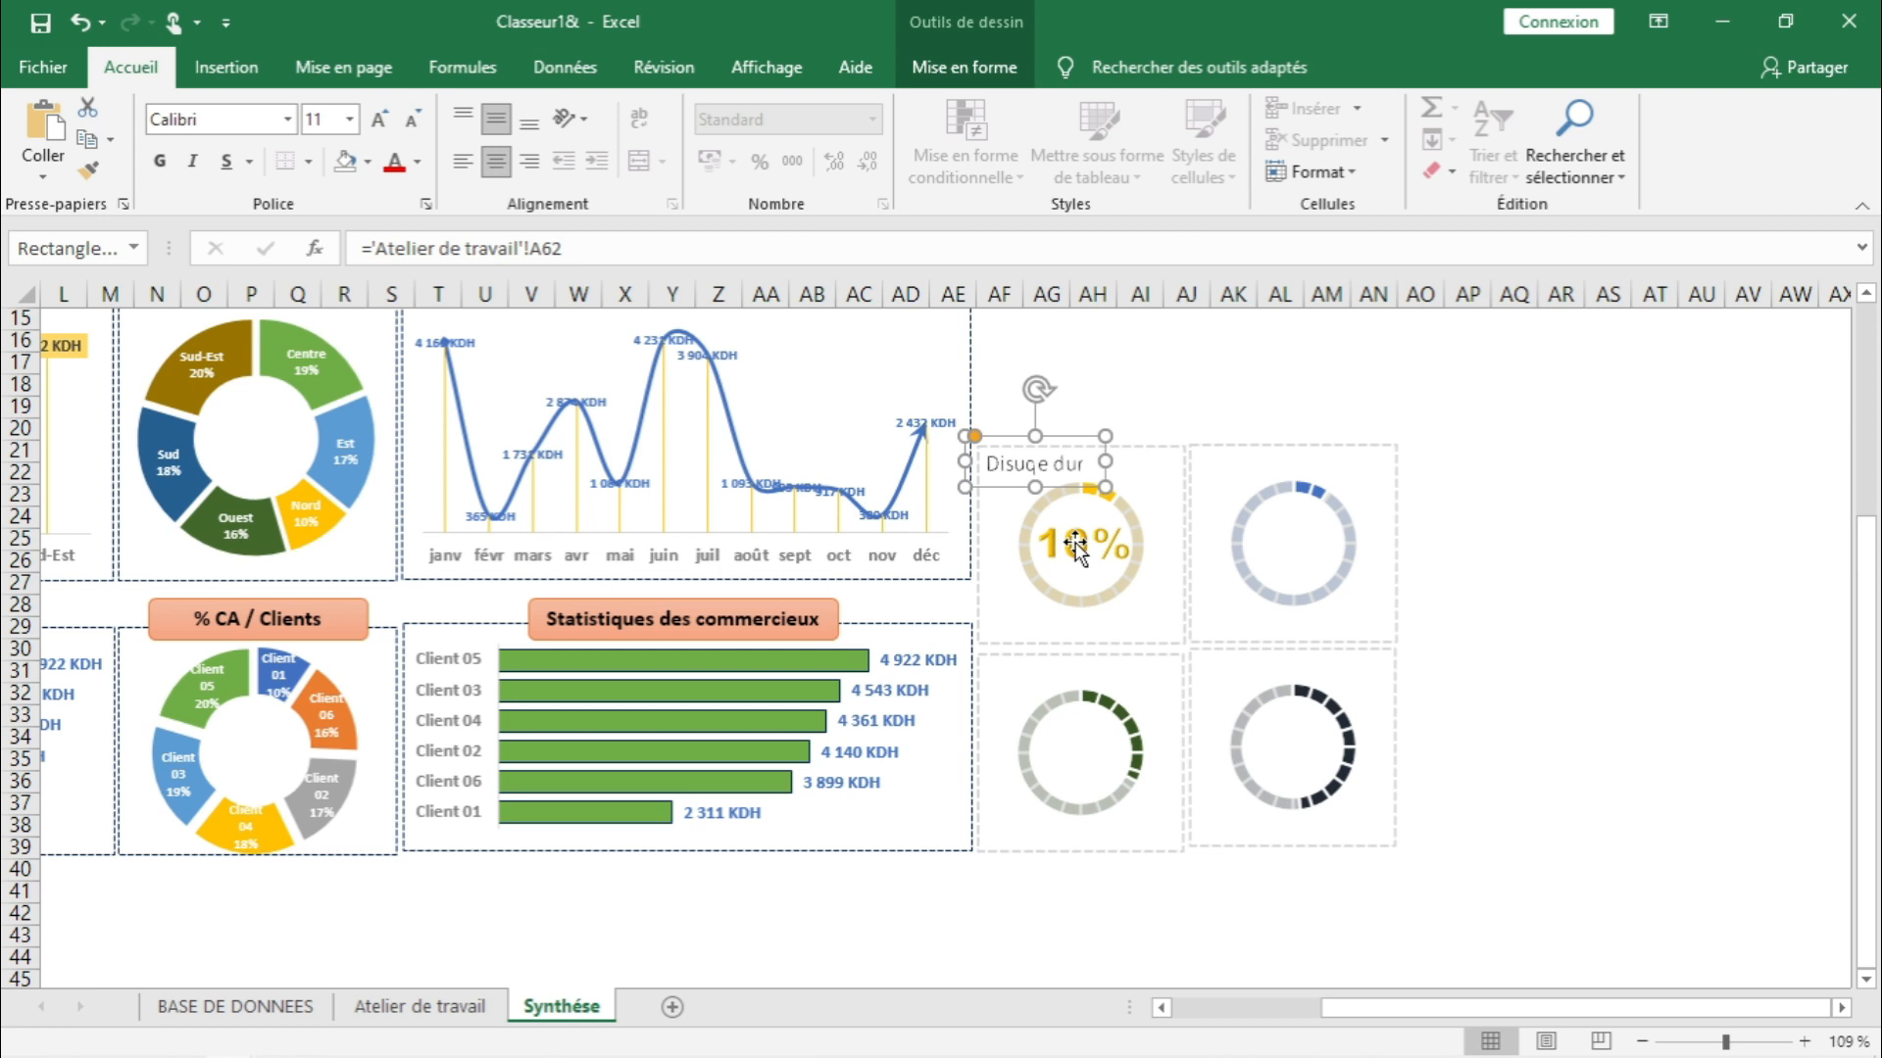
left_click(965, 67)
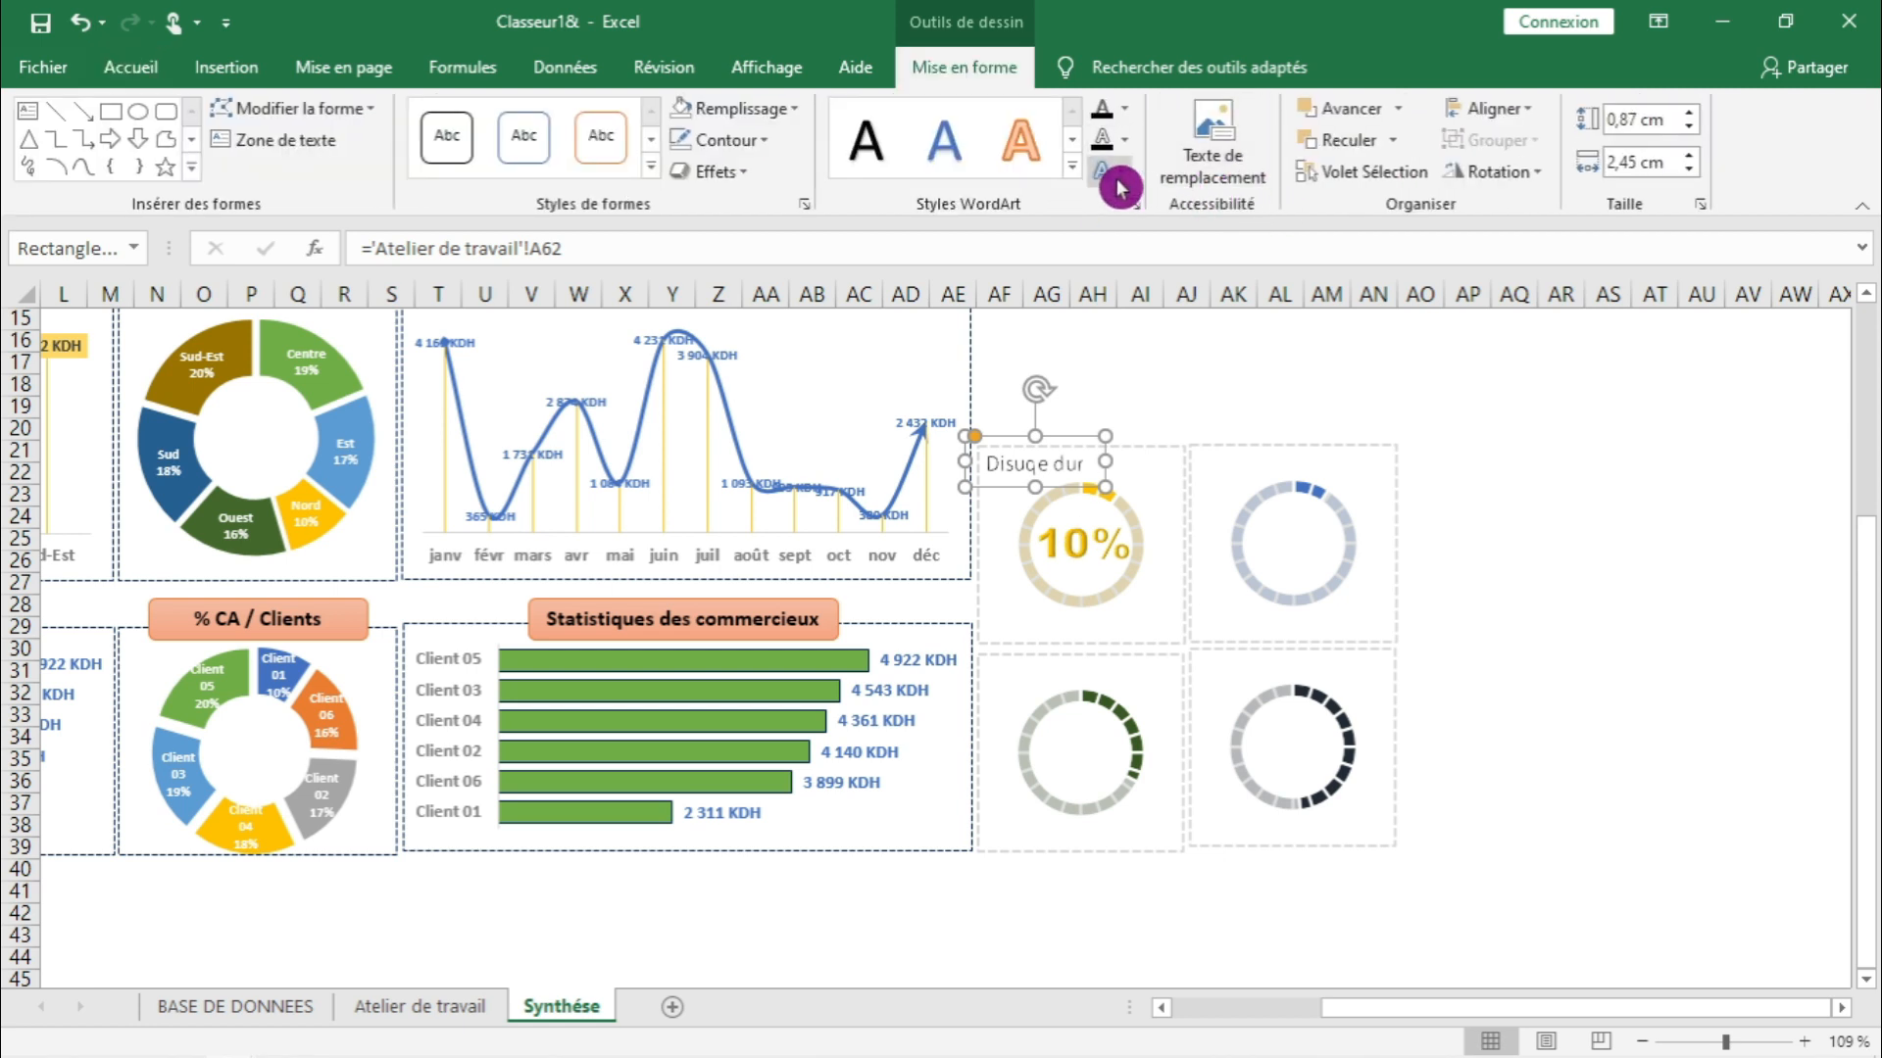
left_click(1072, 167)
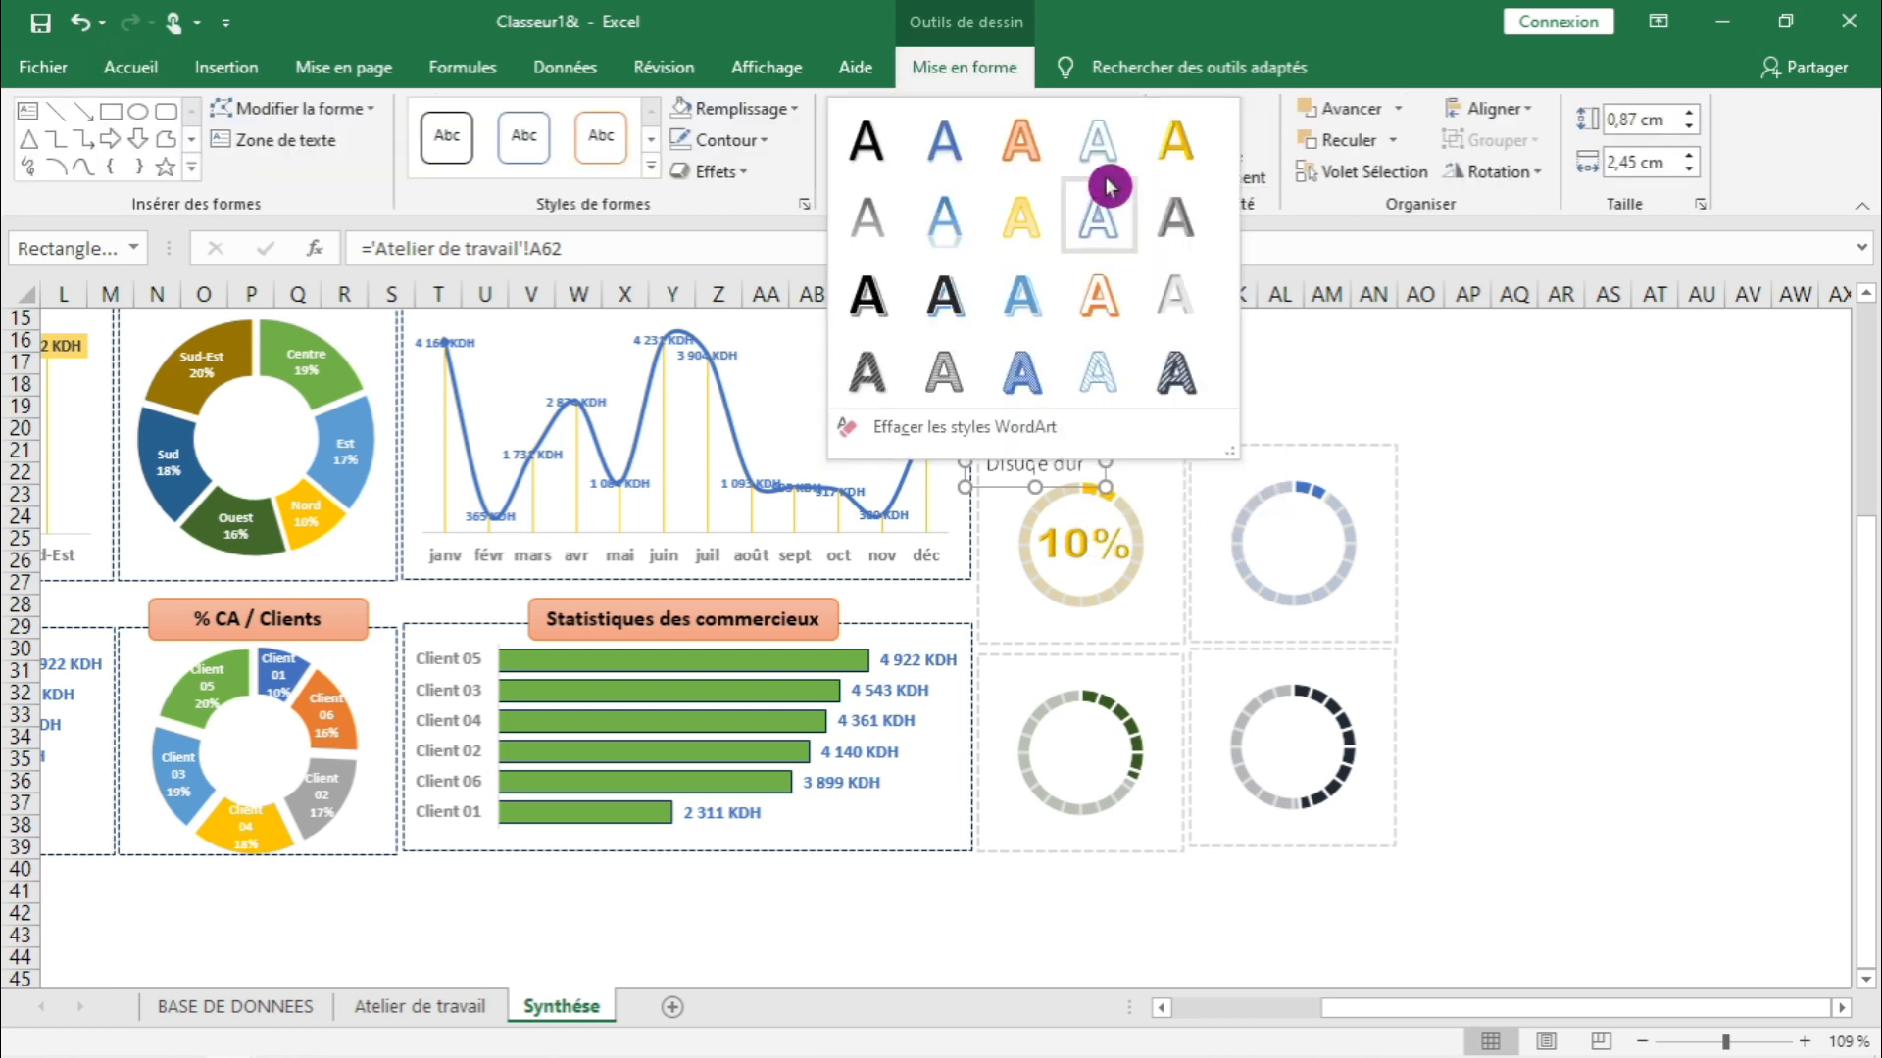
left_click(1176, 159)
left_click(131, 70)
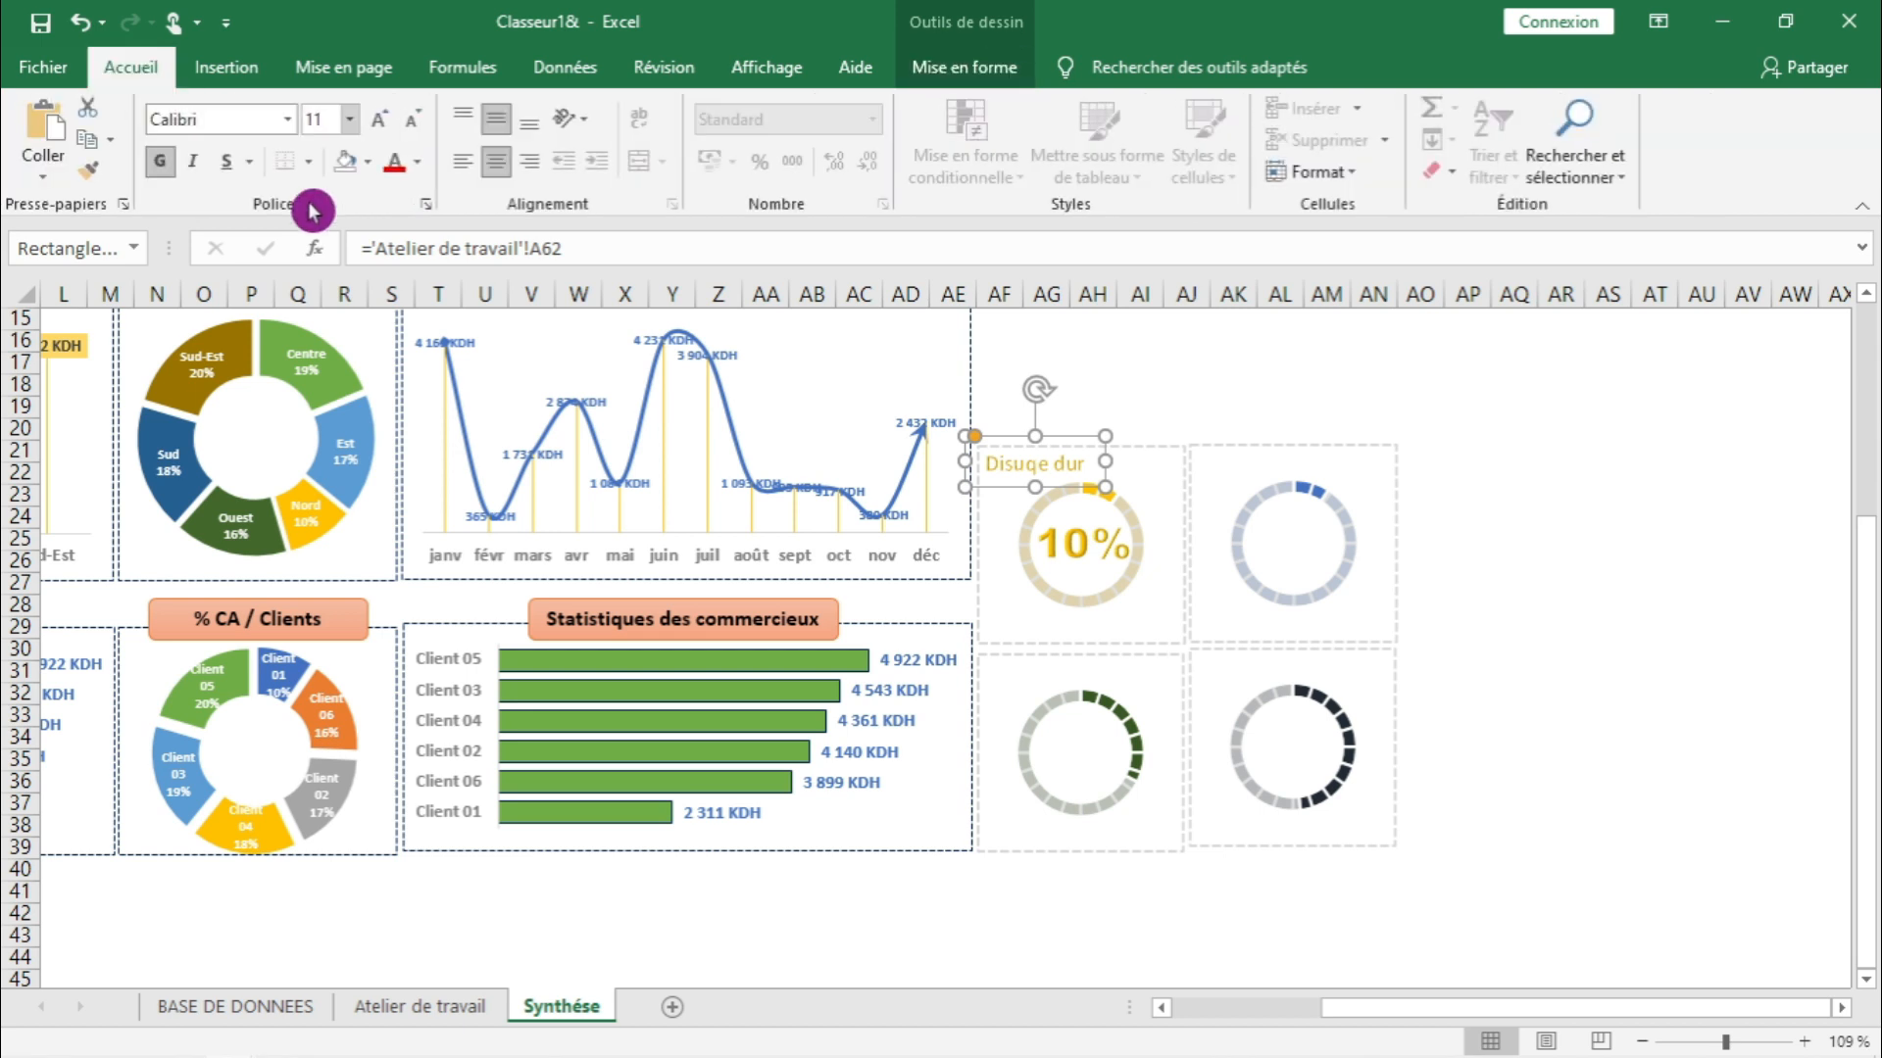
left_click(289, 123)
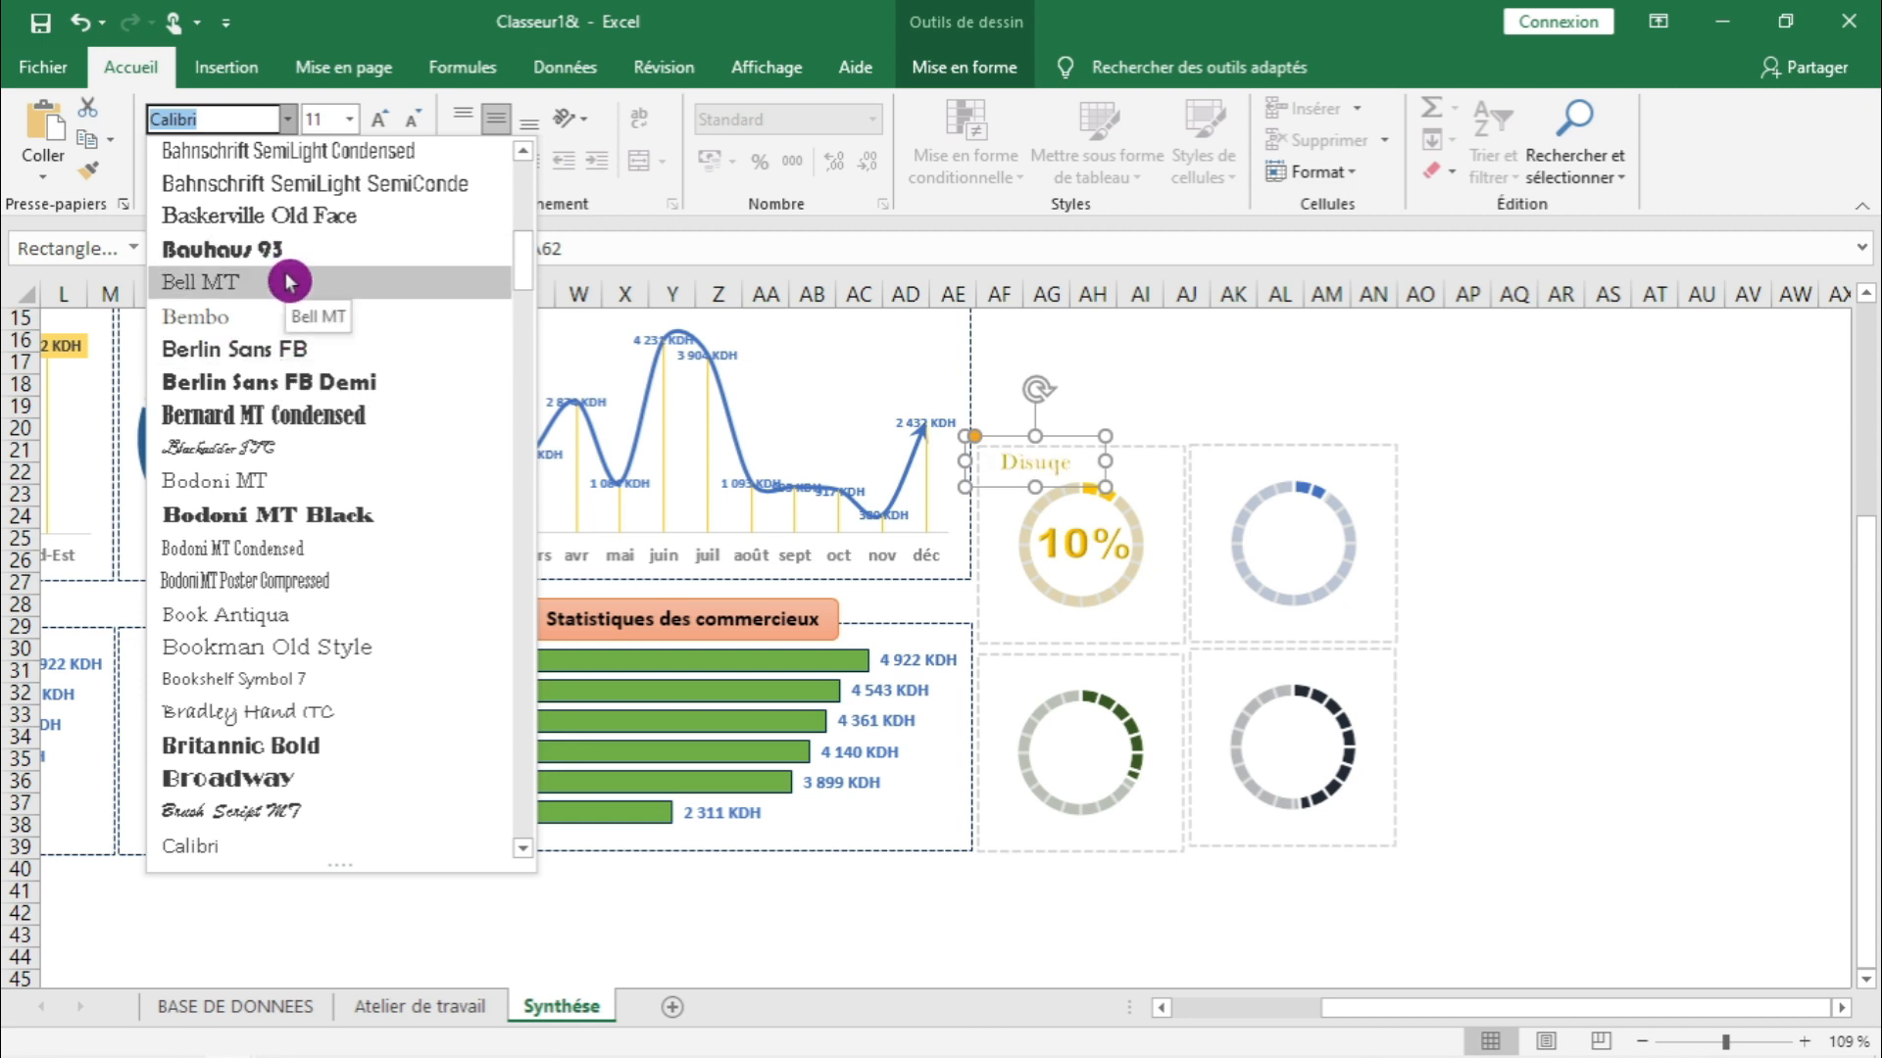
left_click(1558, 613)
left_click(1084, 547)
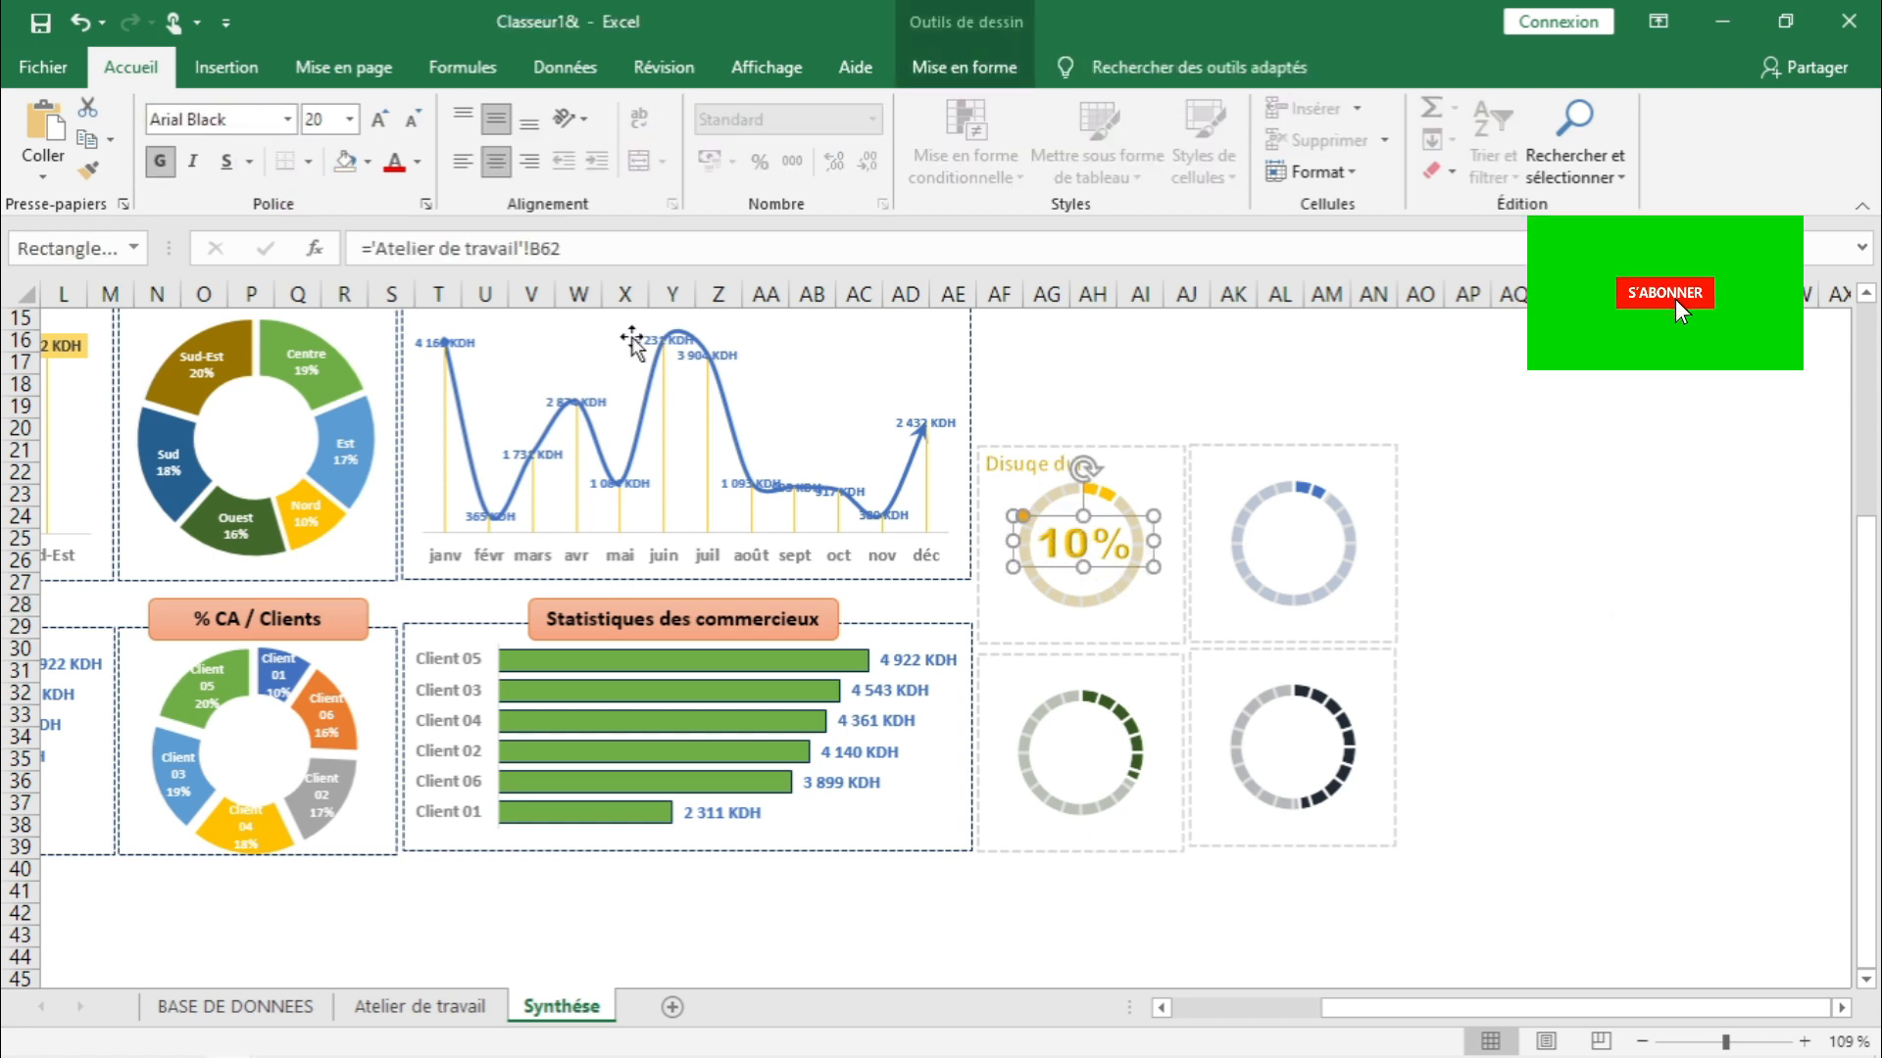
- Set the name label above the yellow ring to Arial Black and widen its box slightly to fit the text
left_click(1009, 478)
left_click(288, 118)
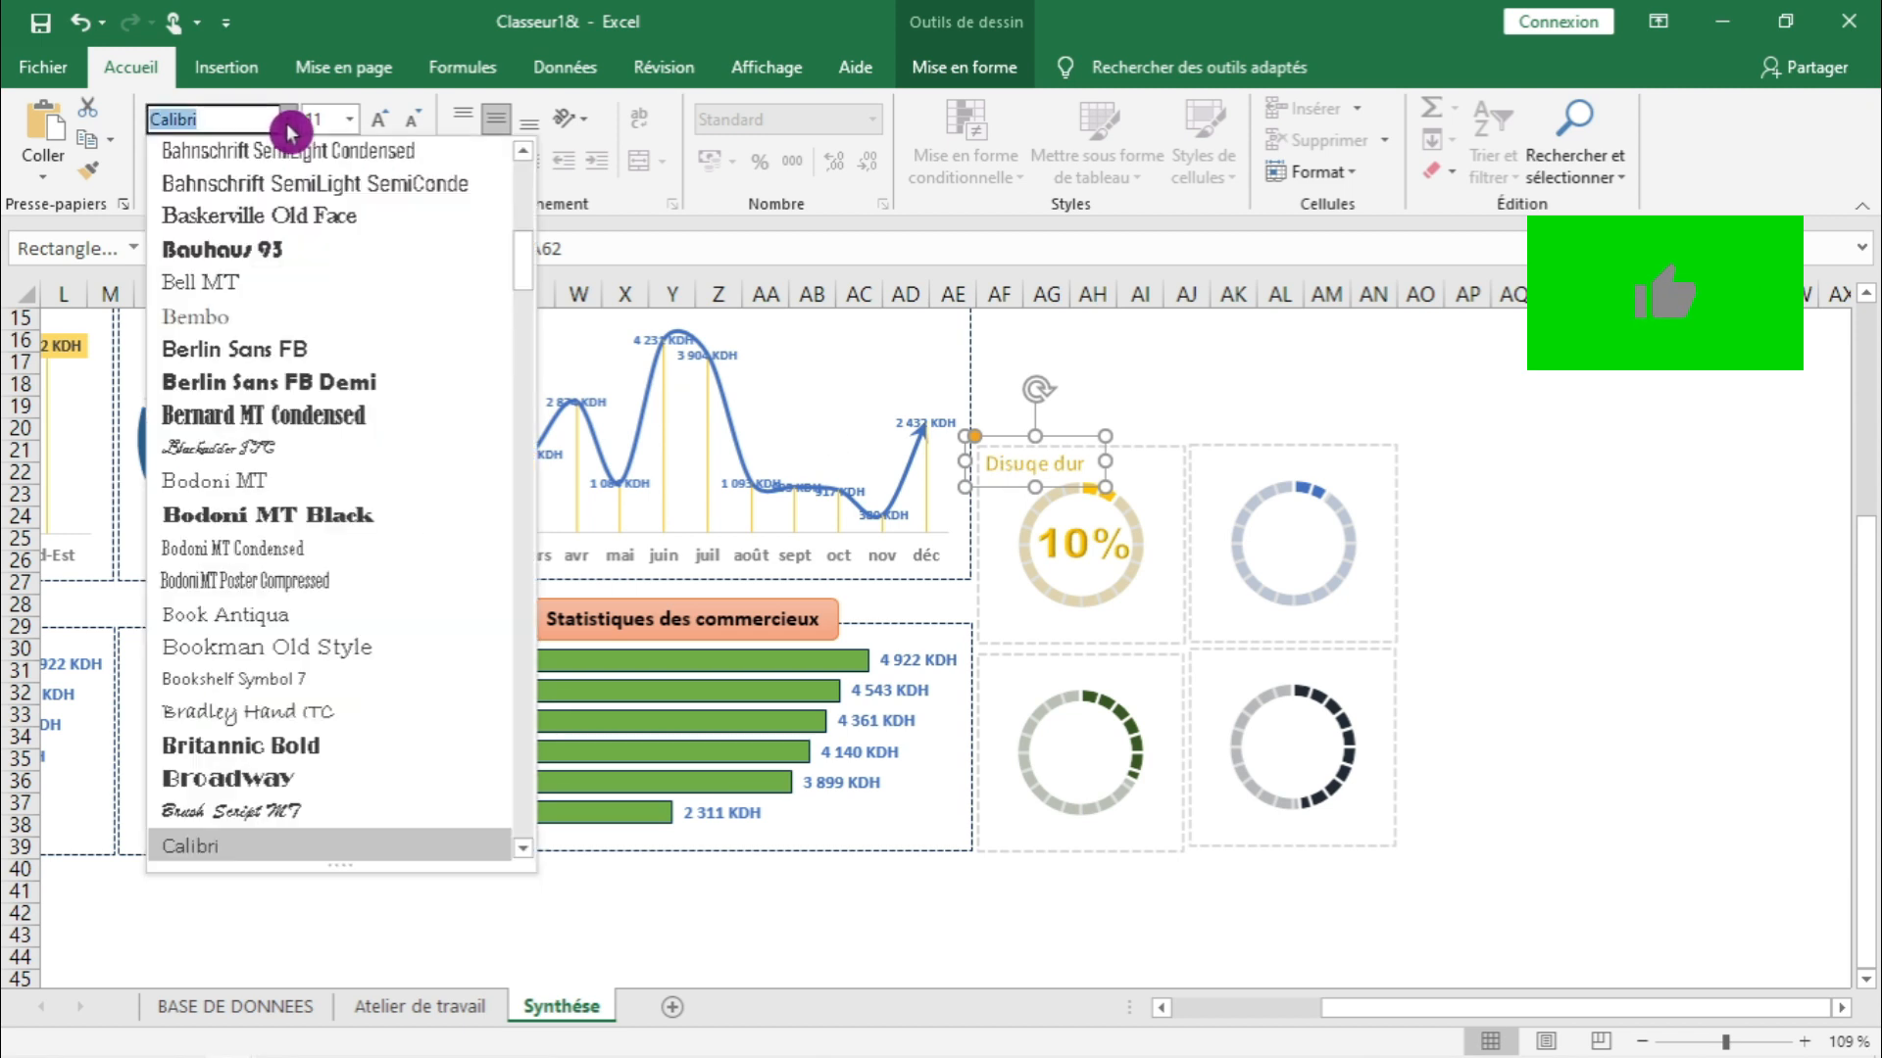
scroll(289, 250, "up", 5)
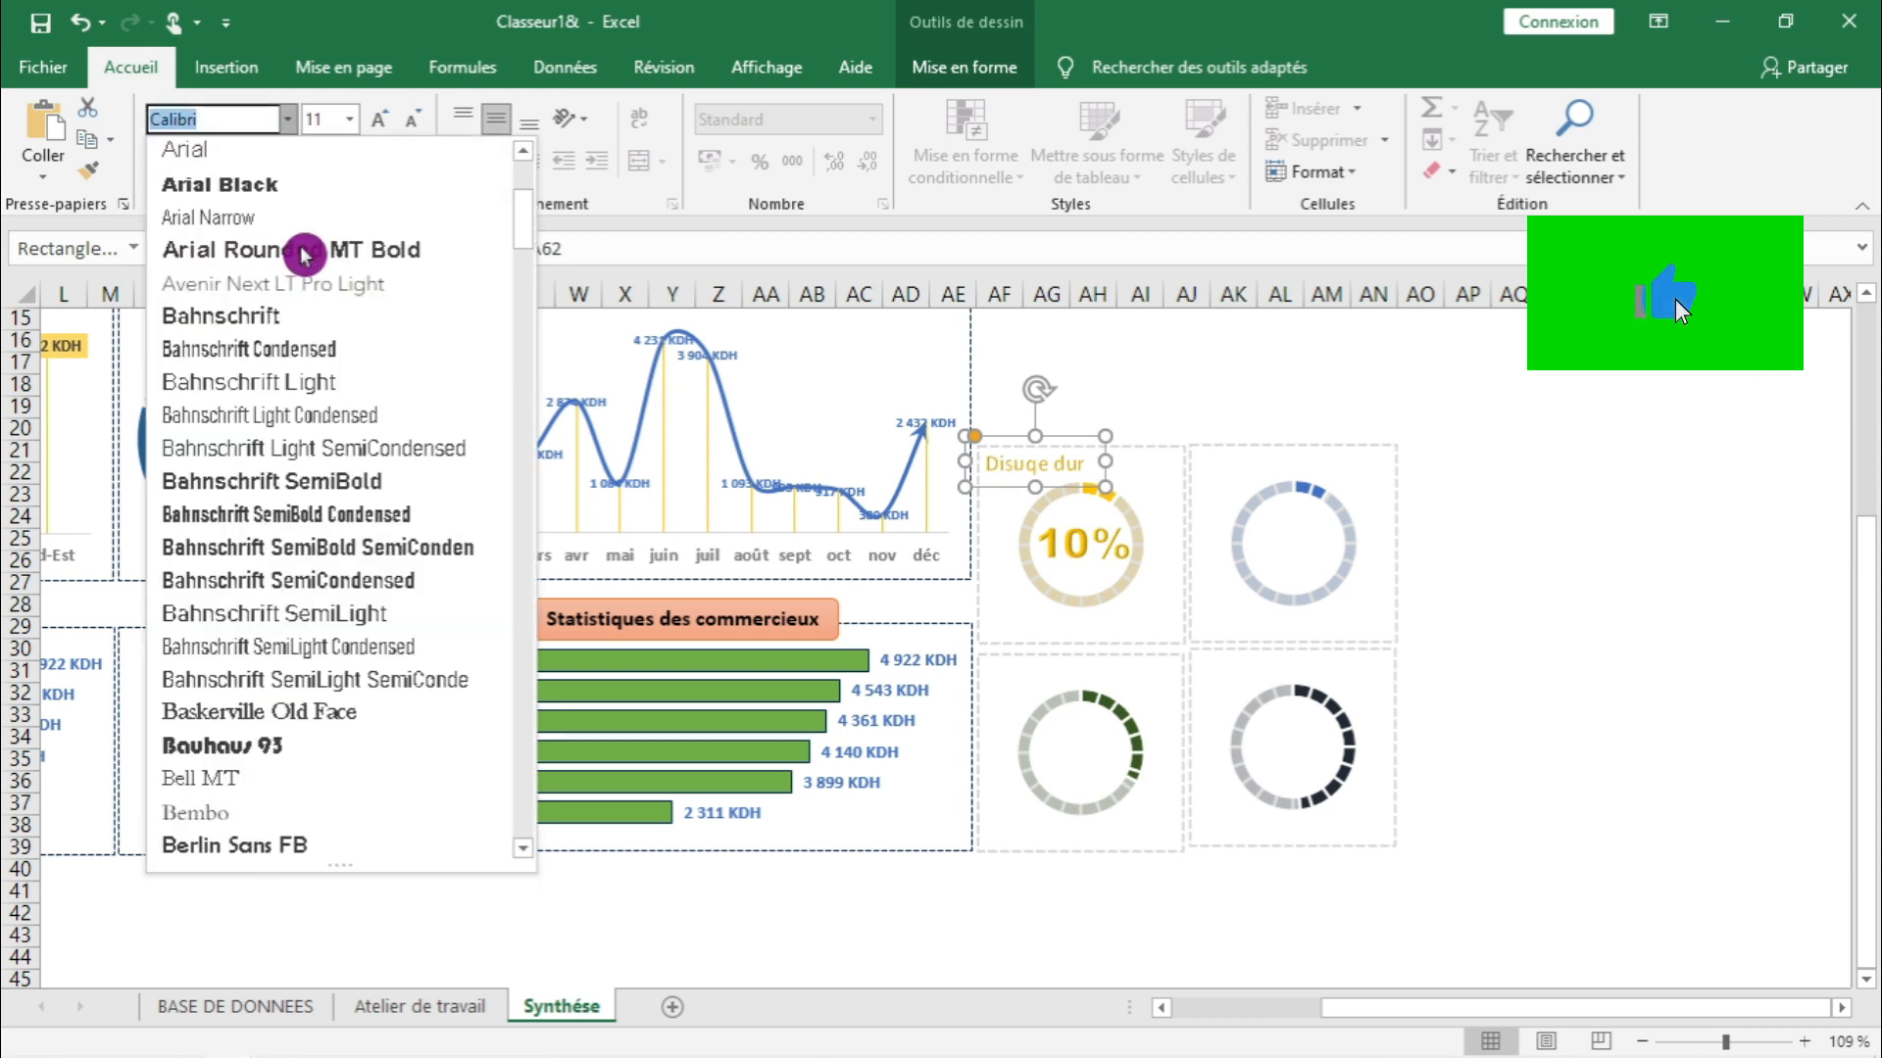
left_click(294, 186)
left_click_drag(1103, 461, 1127, 459)
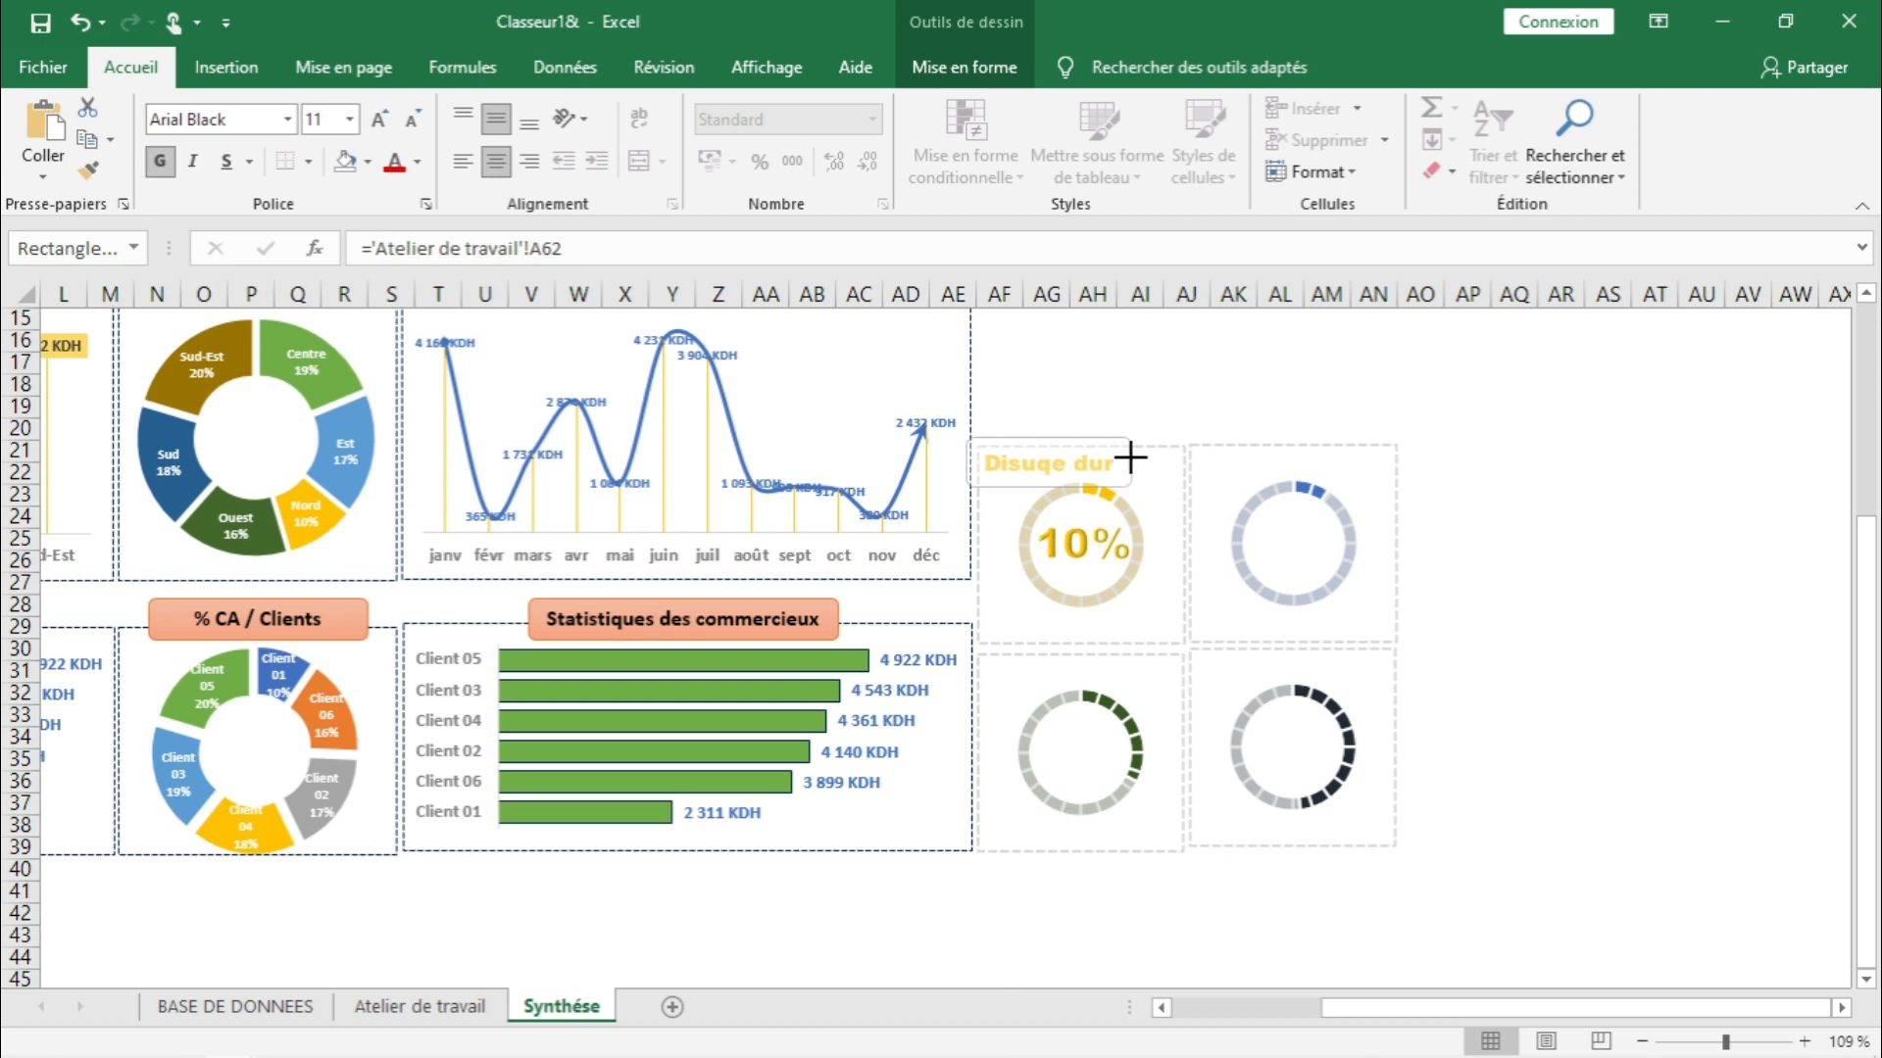
left_click(1140, 408)
left_click(1091, 470)
left_click(1608, 584)
- Copy the yellow ring's name and percentage labels together and place the copies over the blue ring chart
left_click(1101, 477)
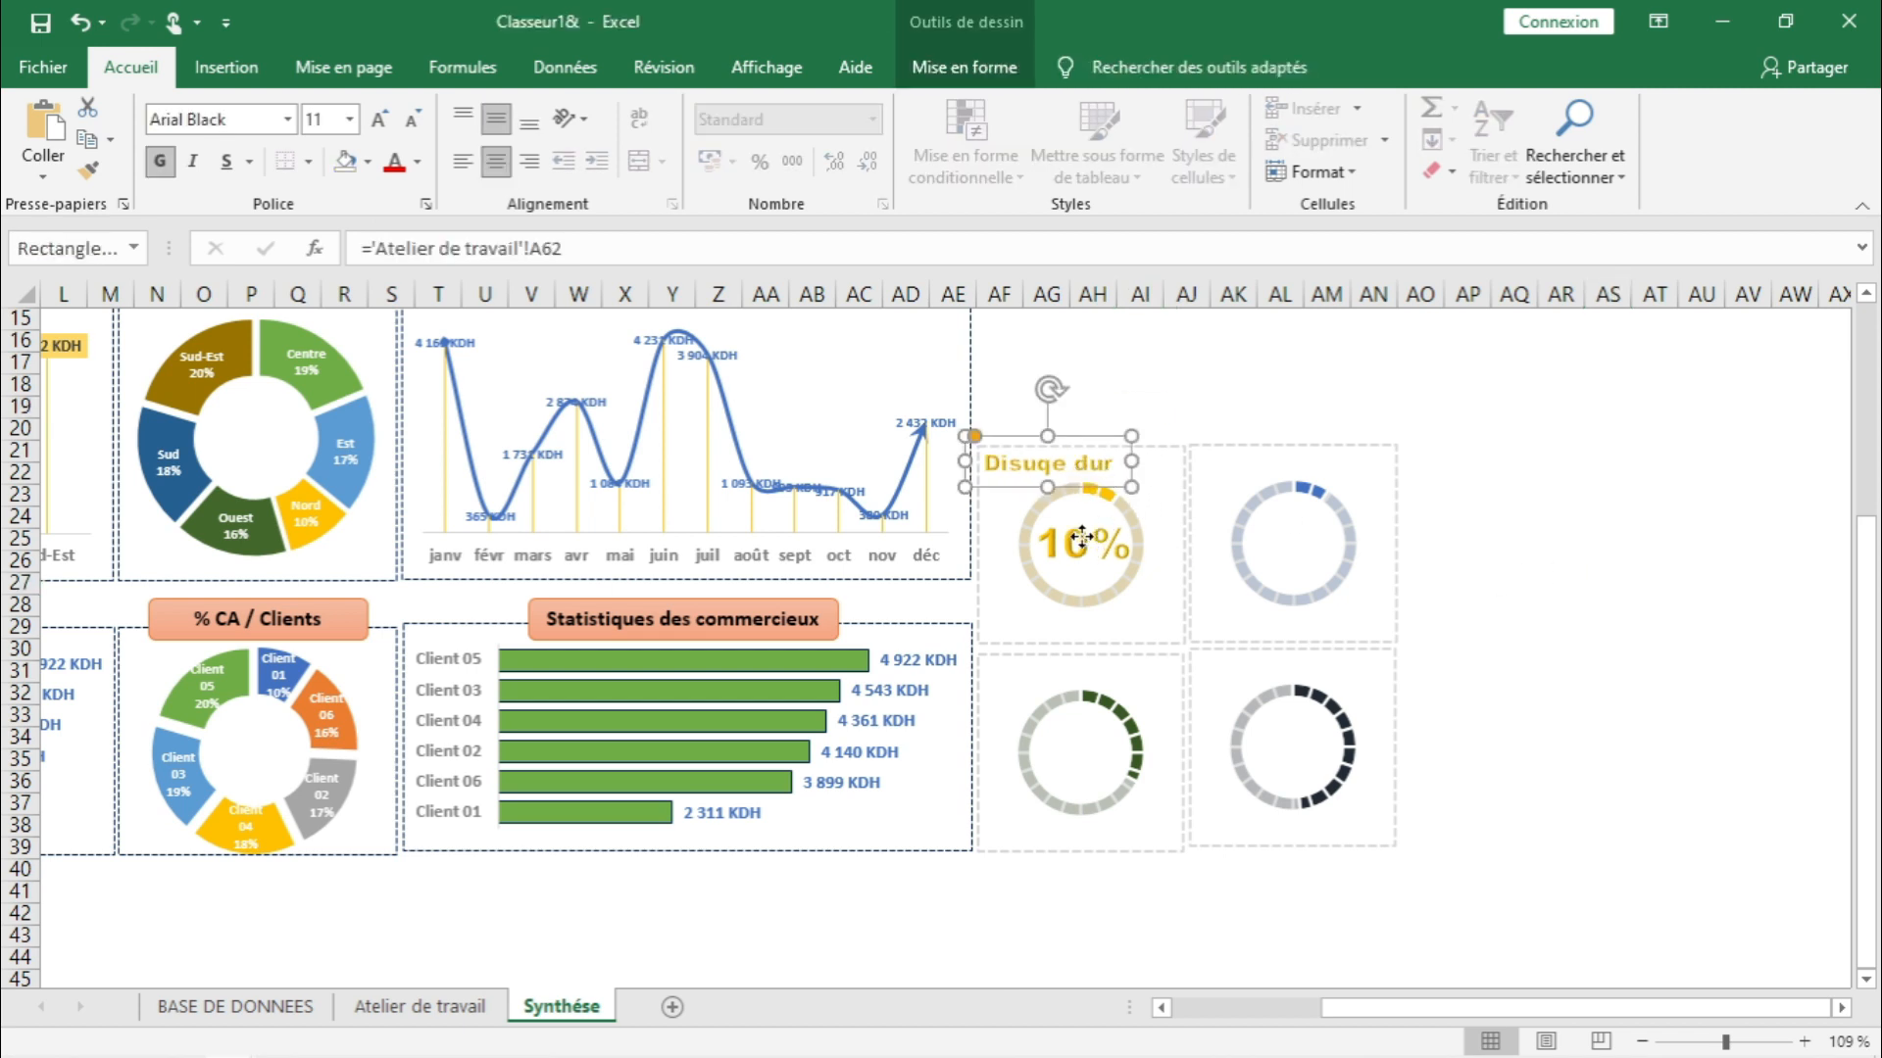
left_click(1081, 537, "shift")
left_click(1591, 563)
key("ctrl+v")
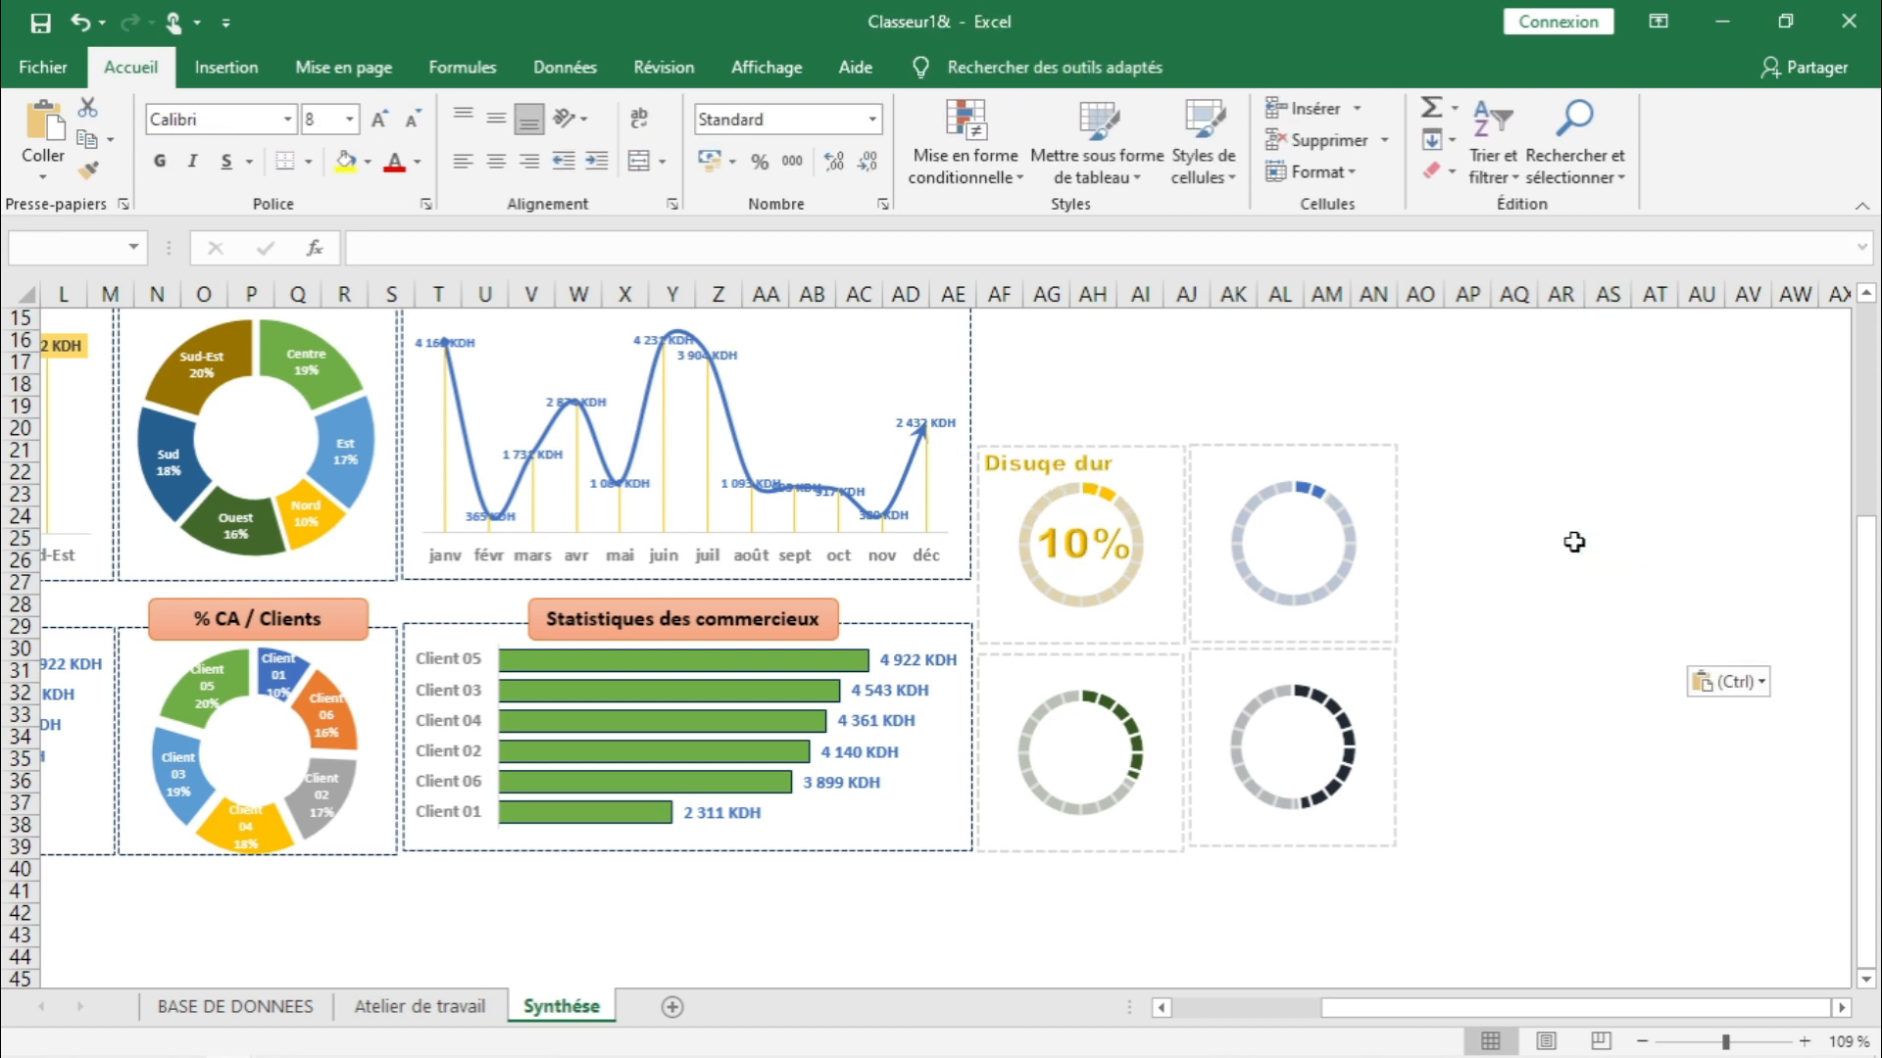
left_click_drag(1609, 534, 1206, 435)
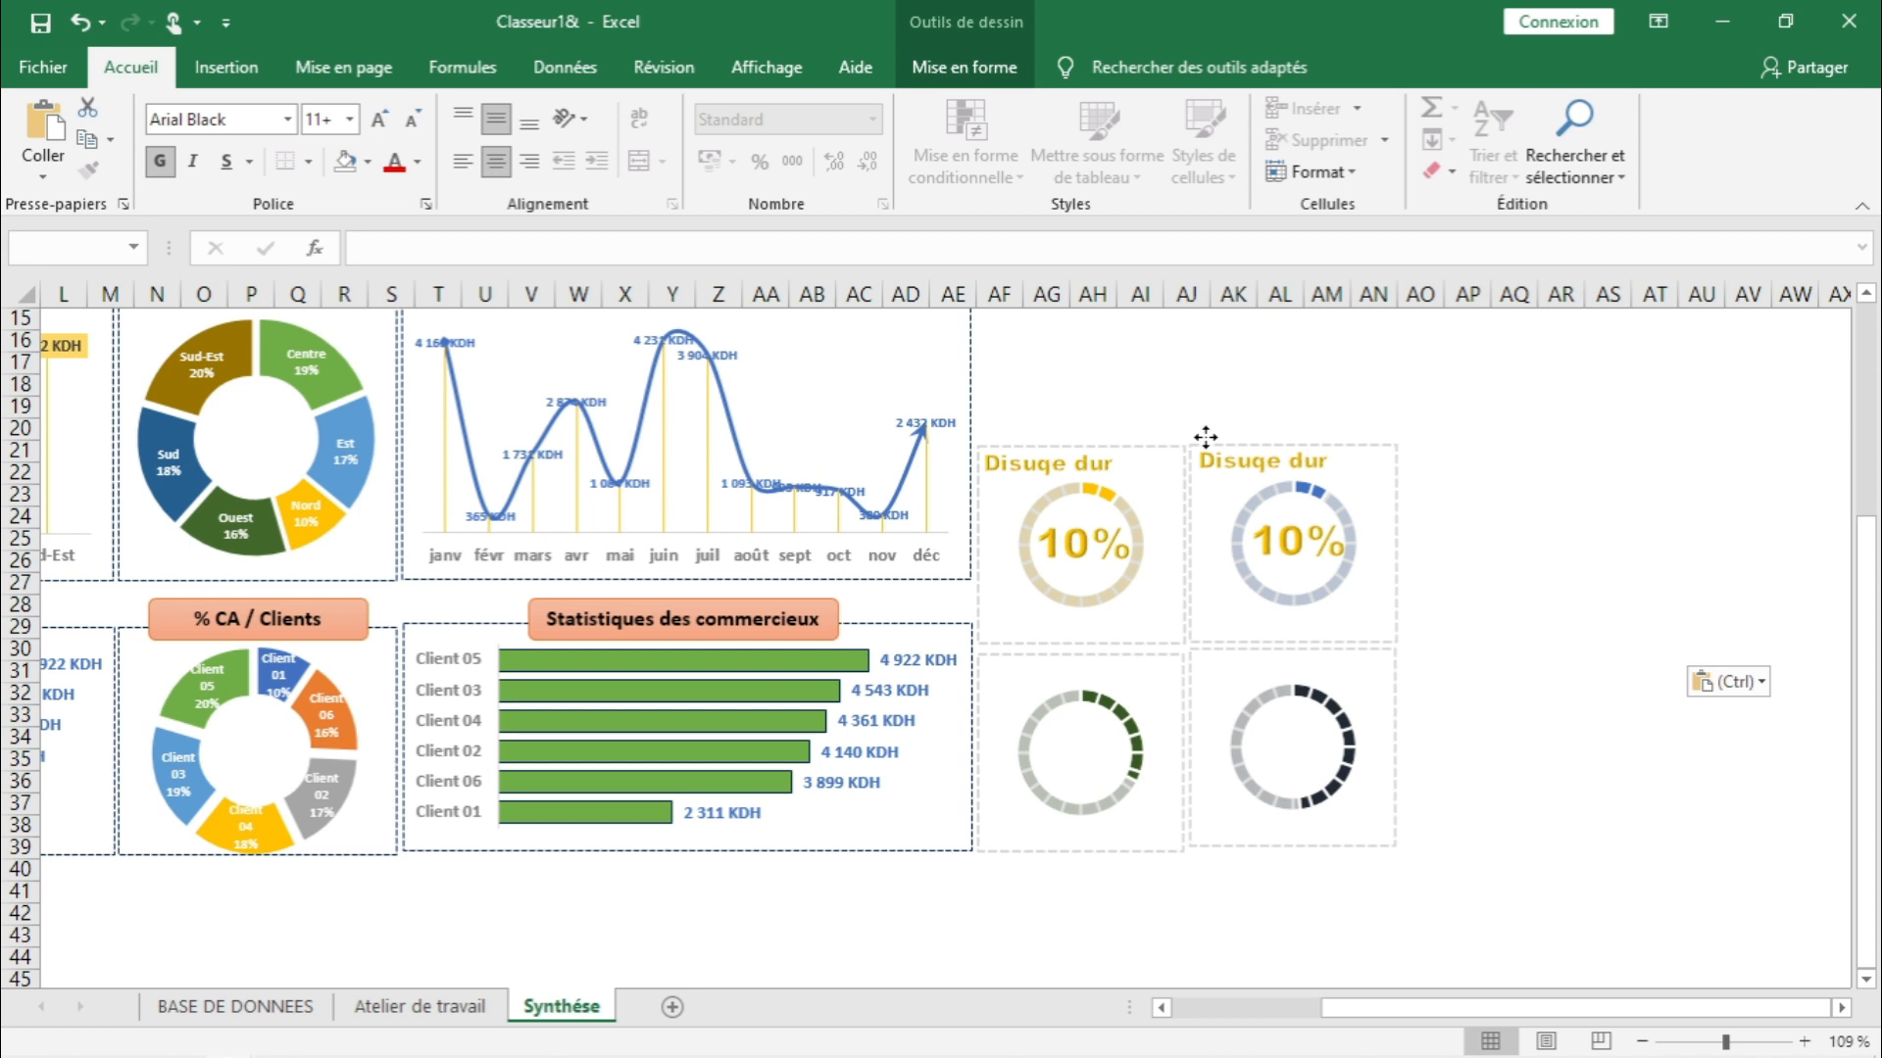
- Copy the blue ring's name and percentage labels and place the copies over the green ring chart
left_click(1204, 437)
key("ctrl+c")
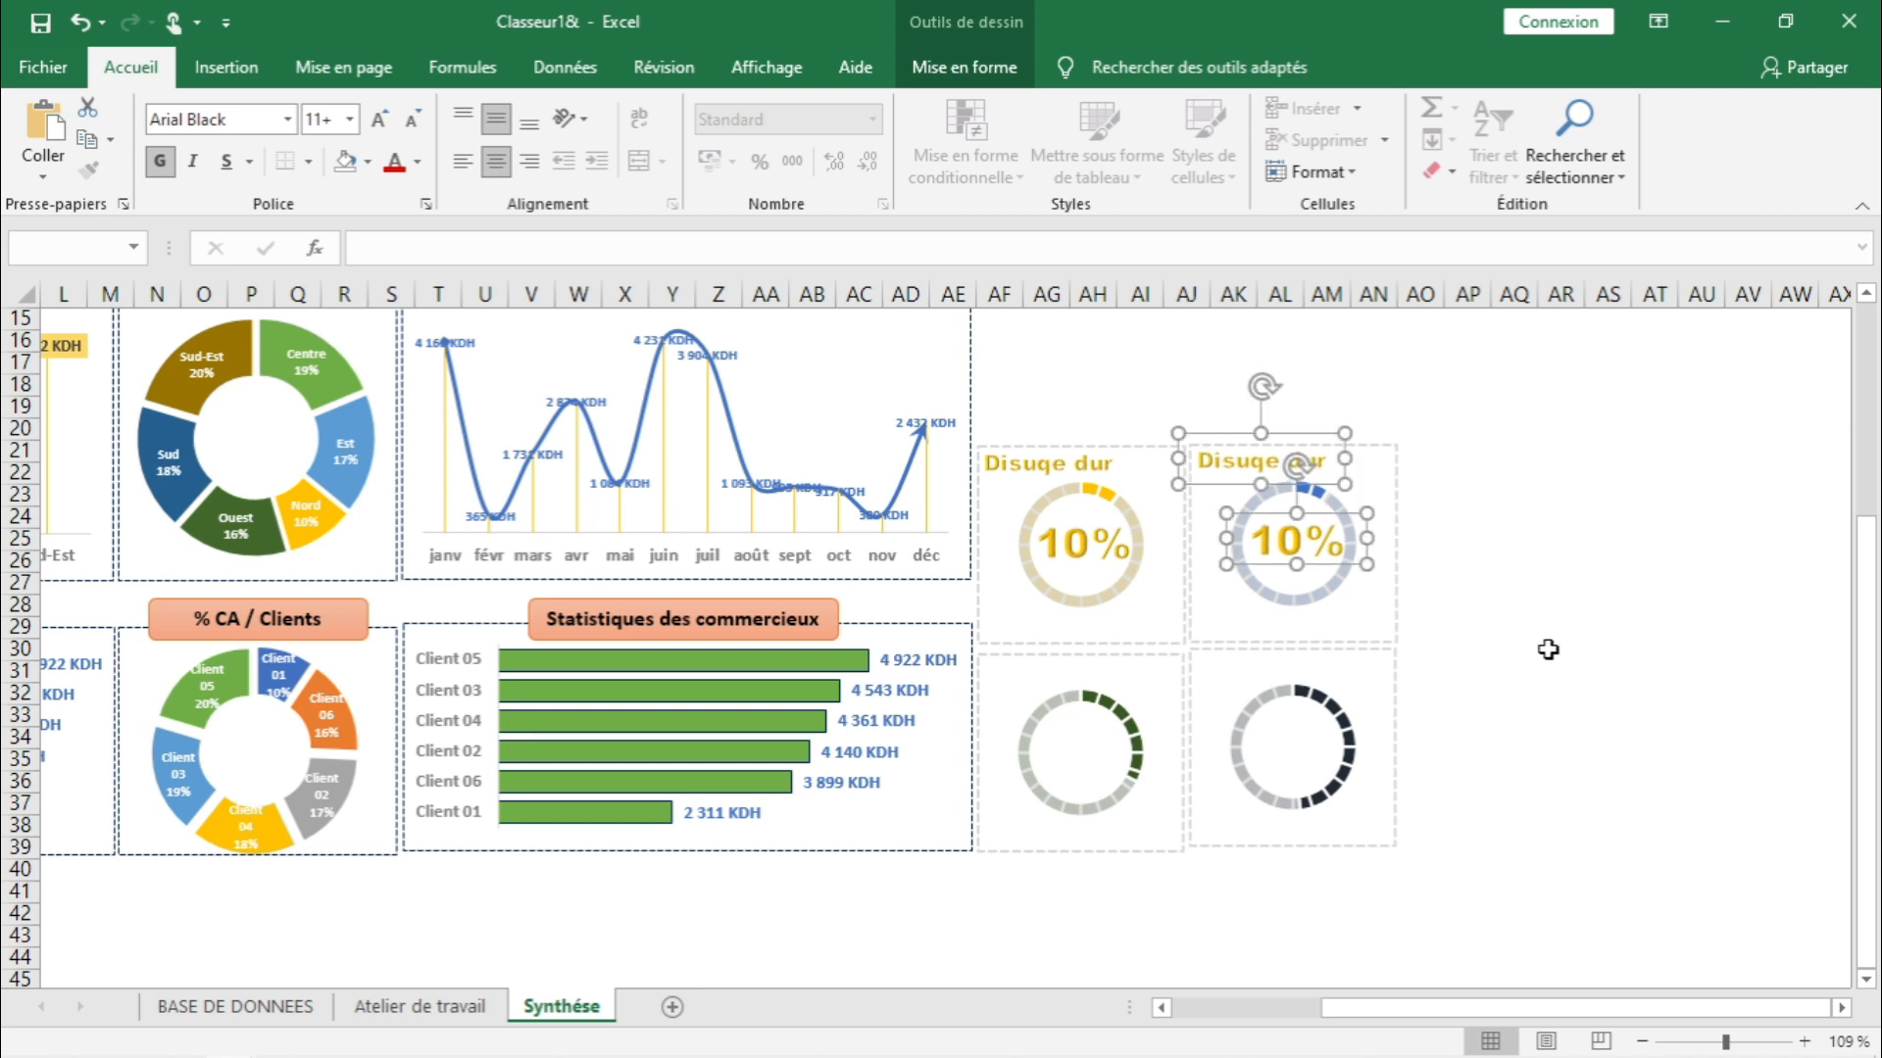
left_click(1548, 650)
key("ctrl+v")
left_click_drag(1580, 641, 1007, 642)
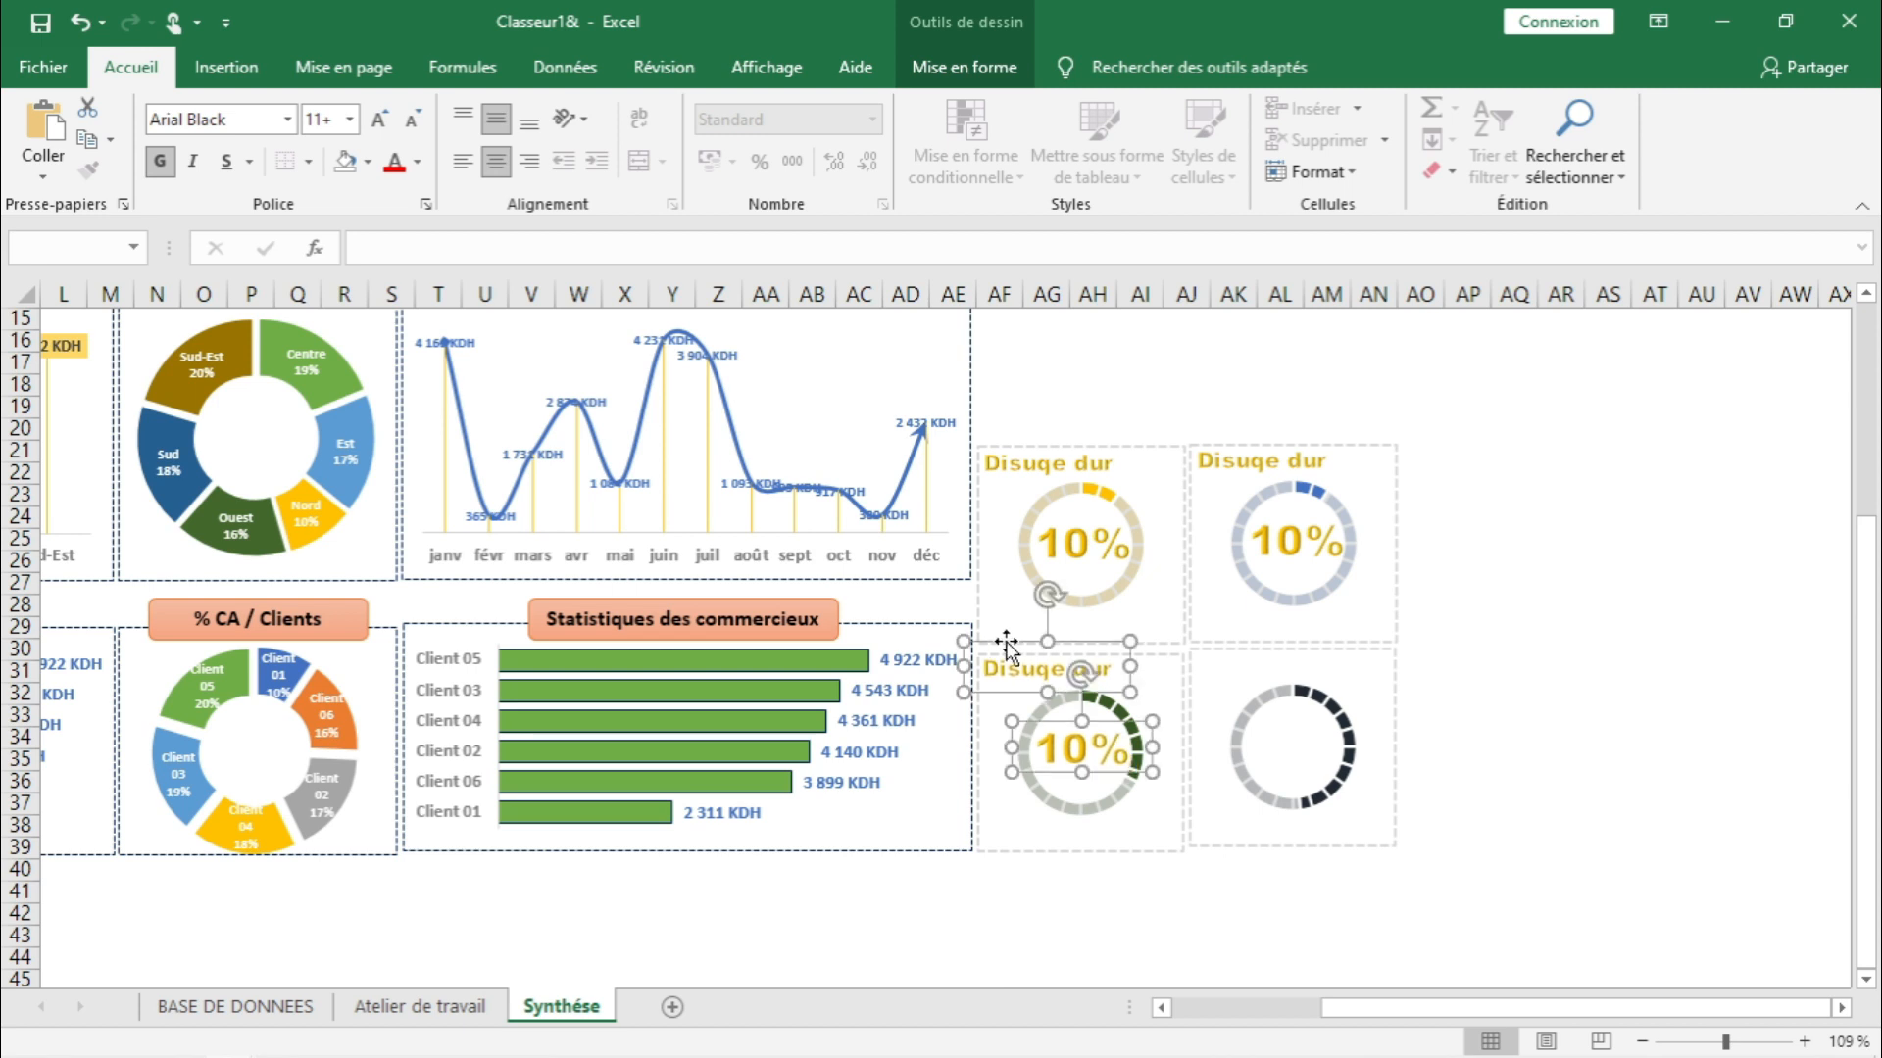
- Paste another pair of name and percentage labels and place it over the dark ring chart
left_click(1516, 709)
key("ctrl+v")
left_click_drag(1541, 708, 1225, 638)
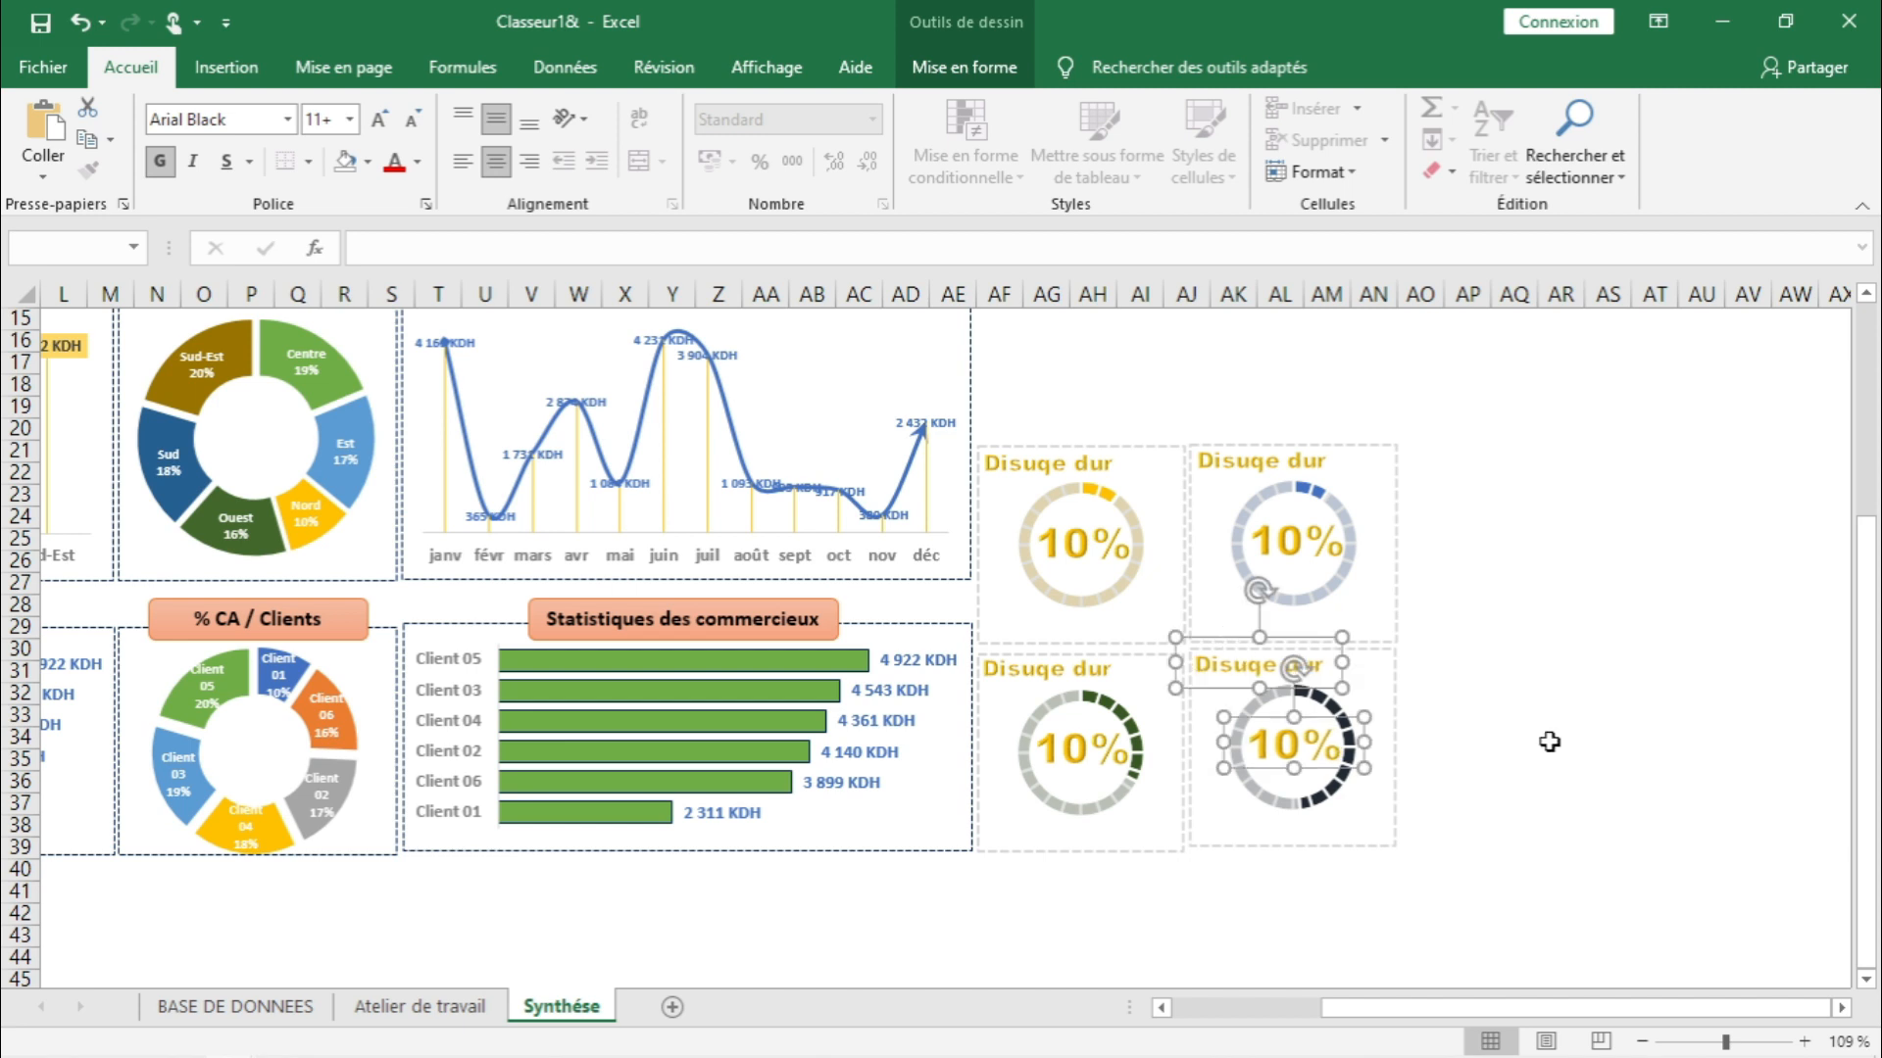
left_click(1607, 759)
- Relink the blue ring's percentage label to cell B63 and its name label to A63 of 'Atelier de travail'
left_click(1081, 551)
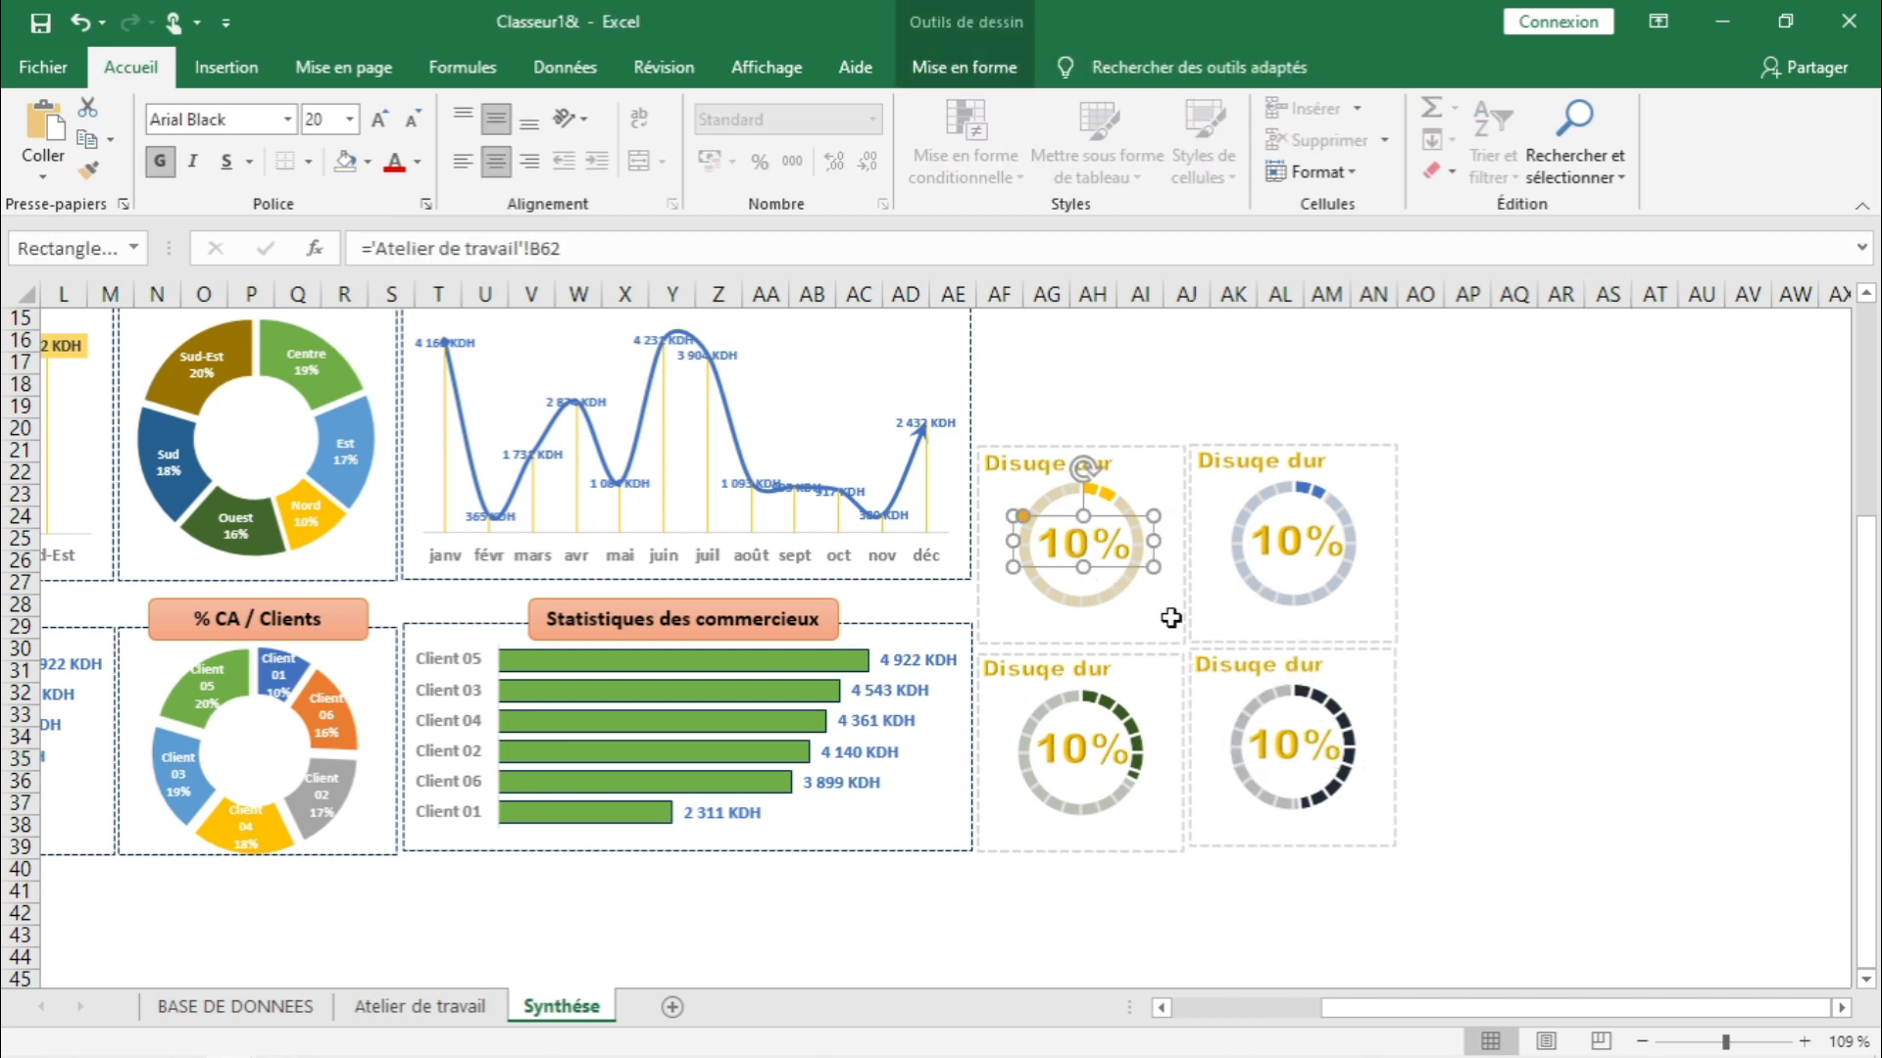
left_click(1309, 546)
left_click(600, 250)
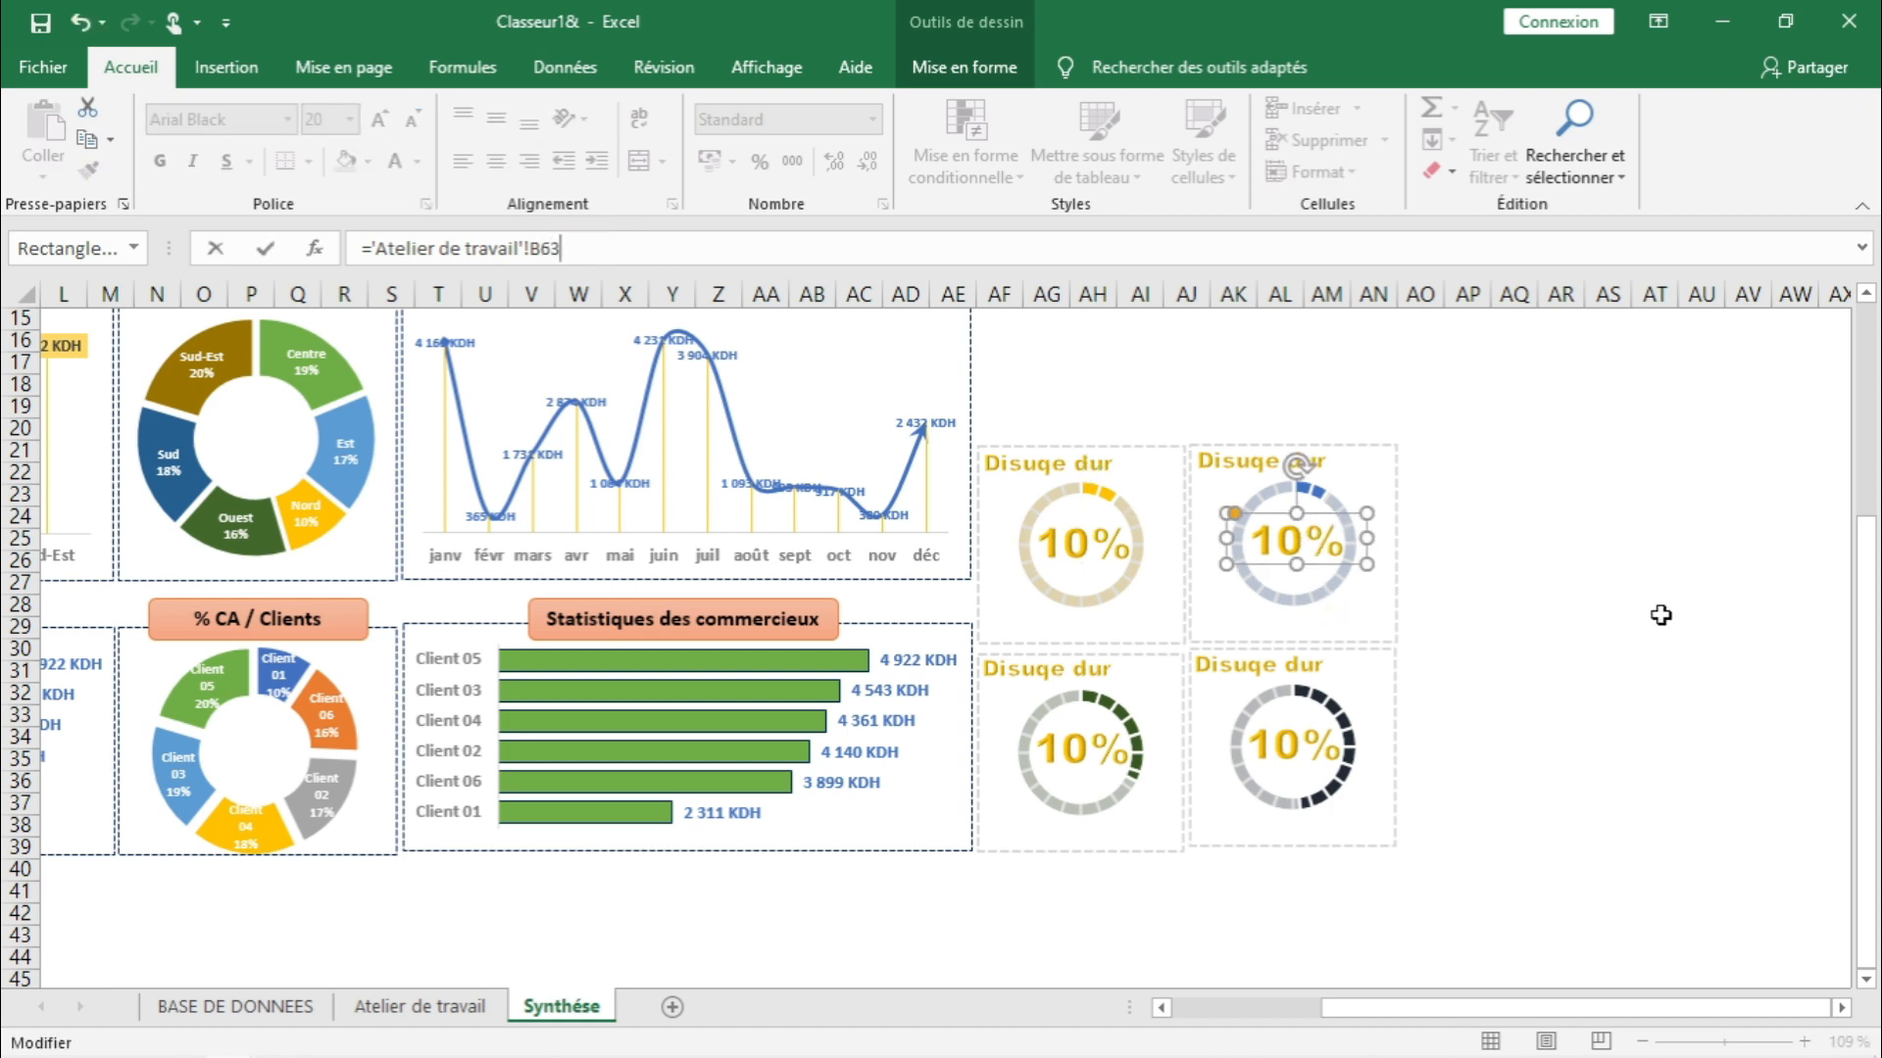
key("Return")
left_click(1247, 468)
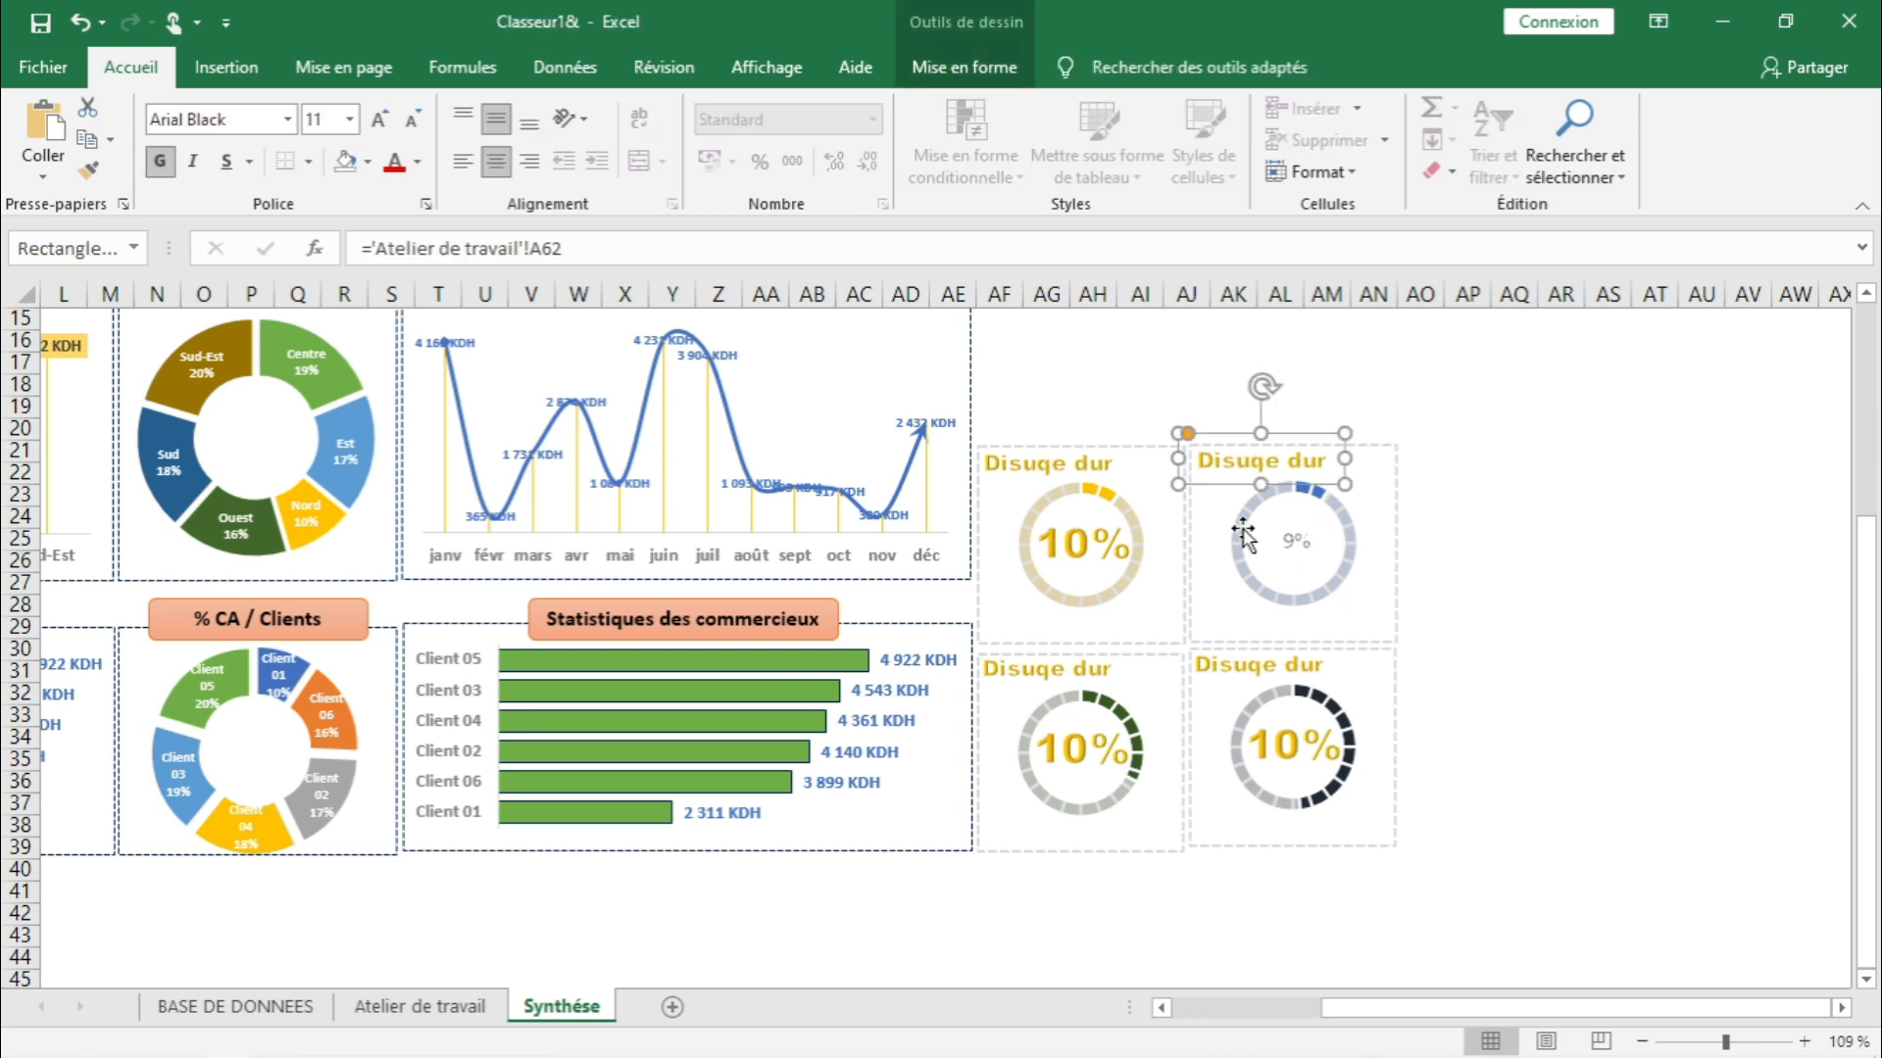
left_click(588, 253)
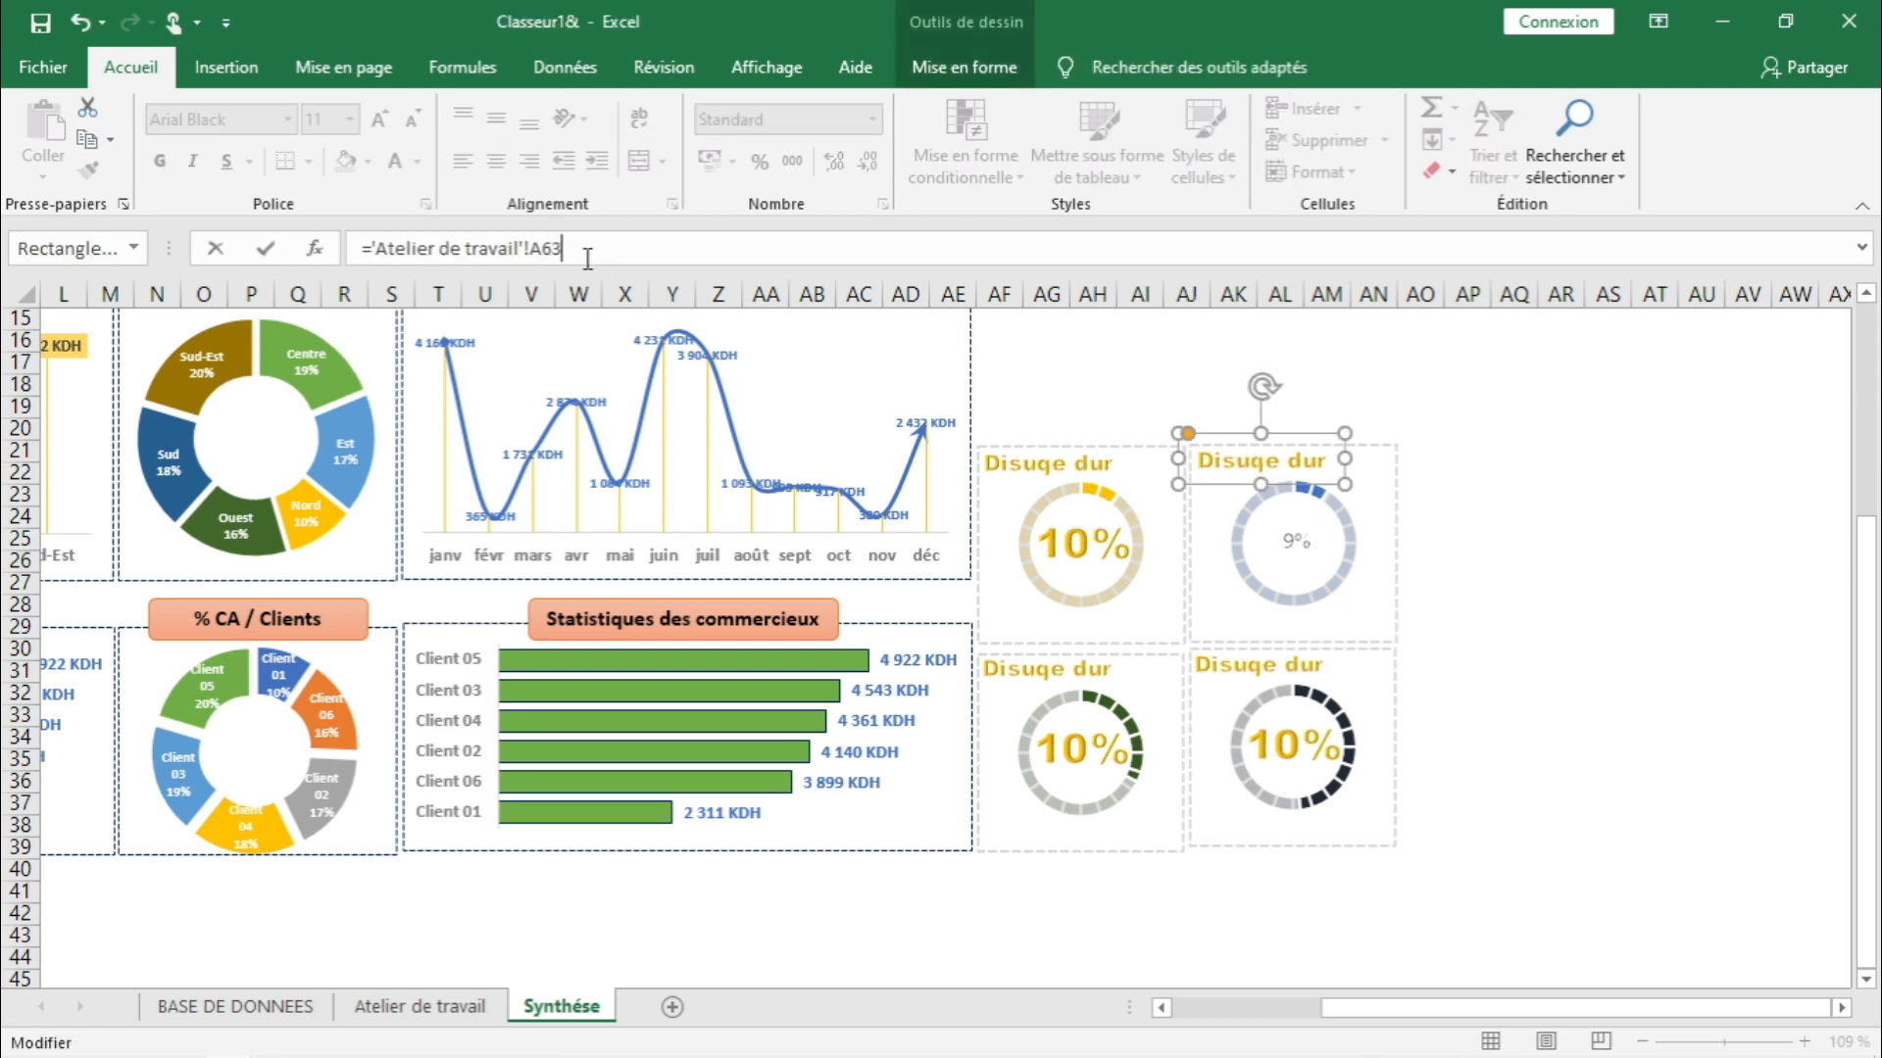
left_click(1563, 607)
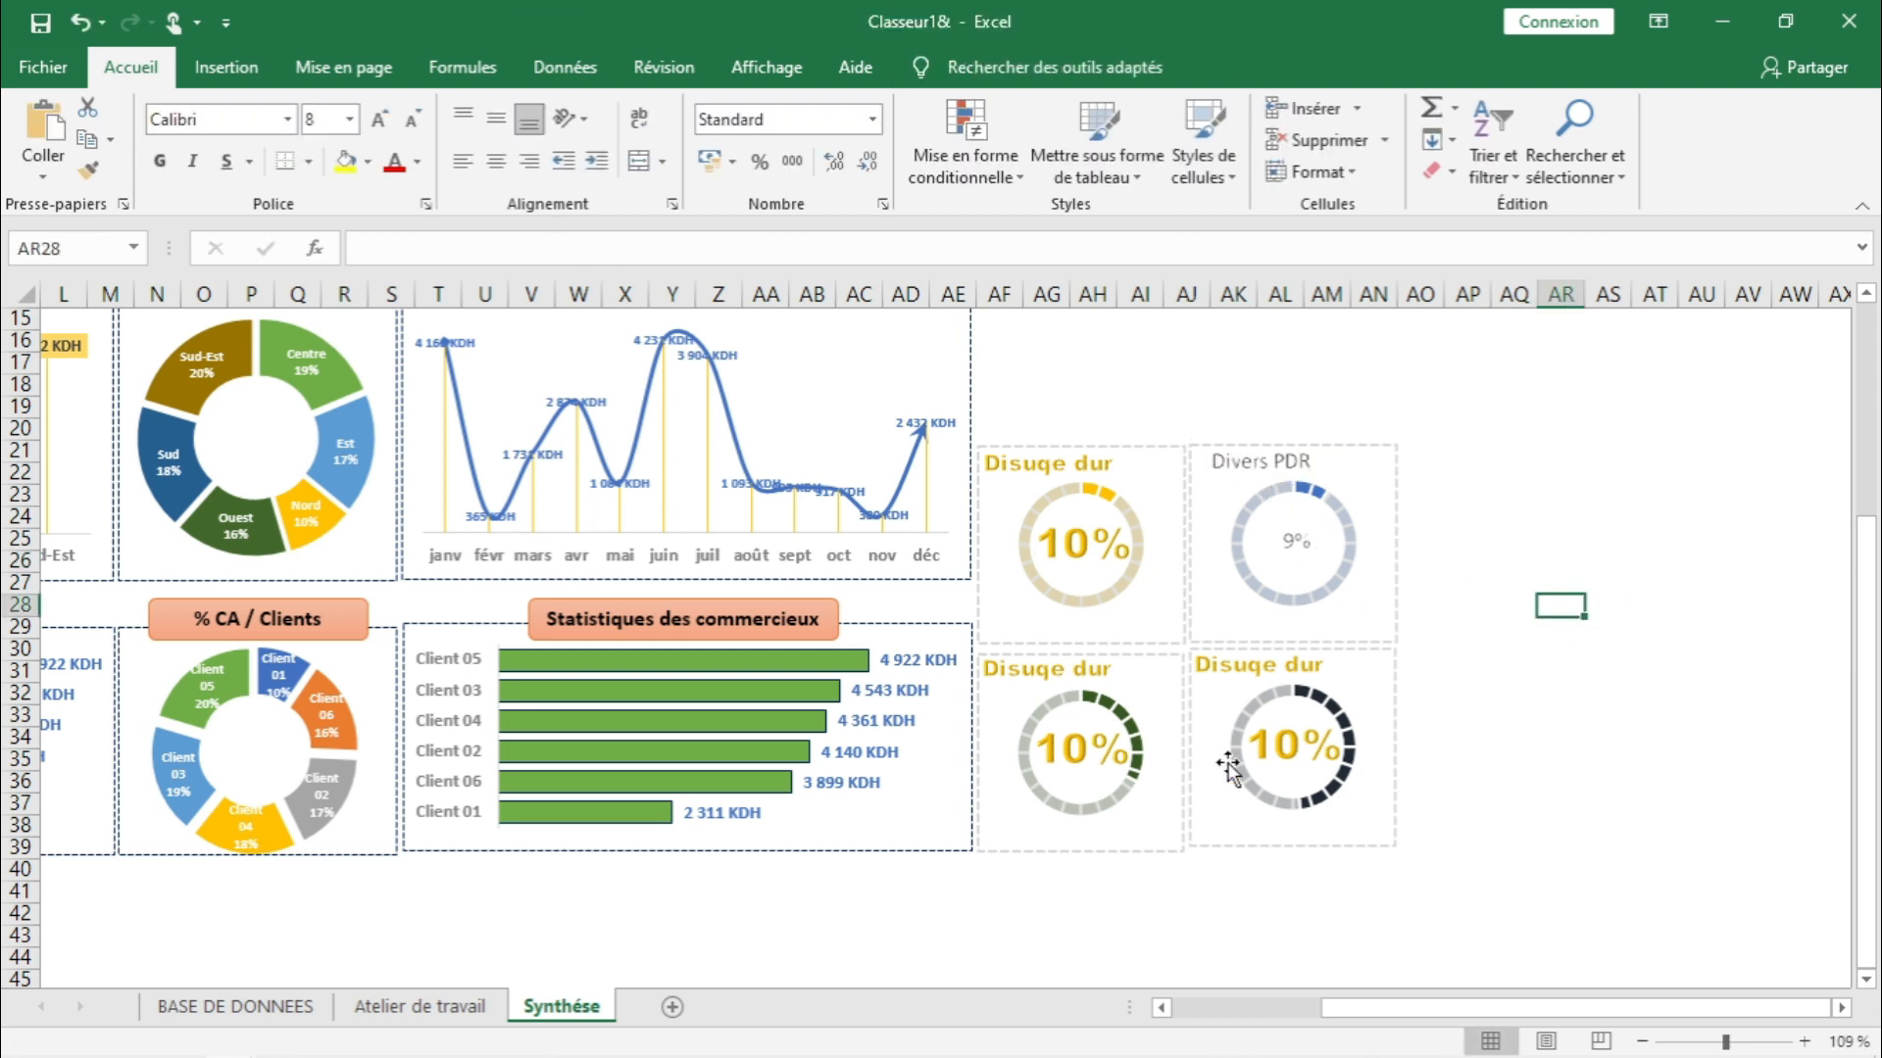
- Relink the green ring's percentage label to cell B64 of 'Atelier de travail'
left_click(1081, 735)
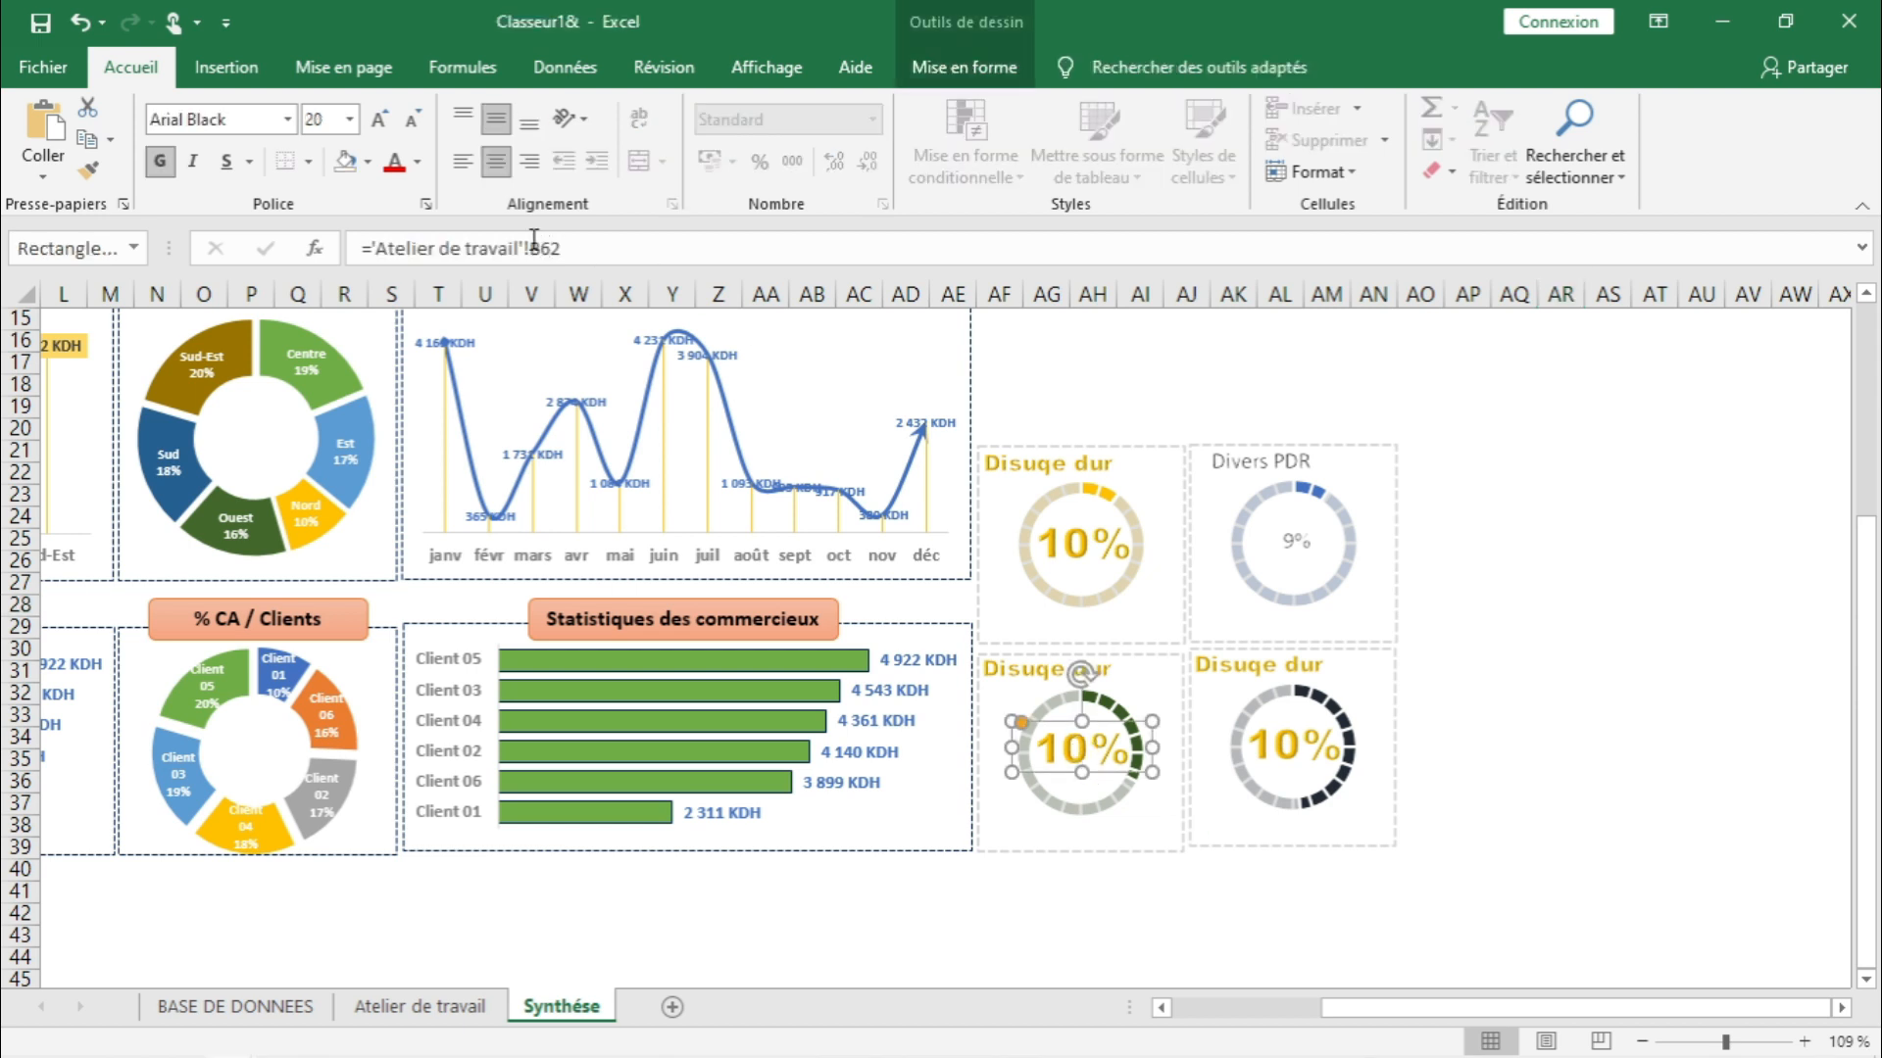
left_click(585, 251)
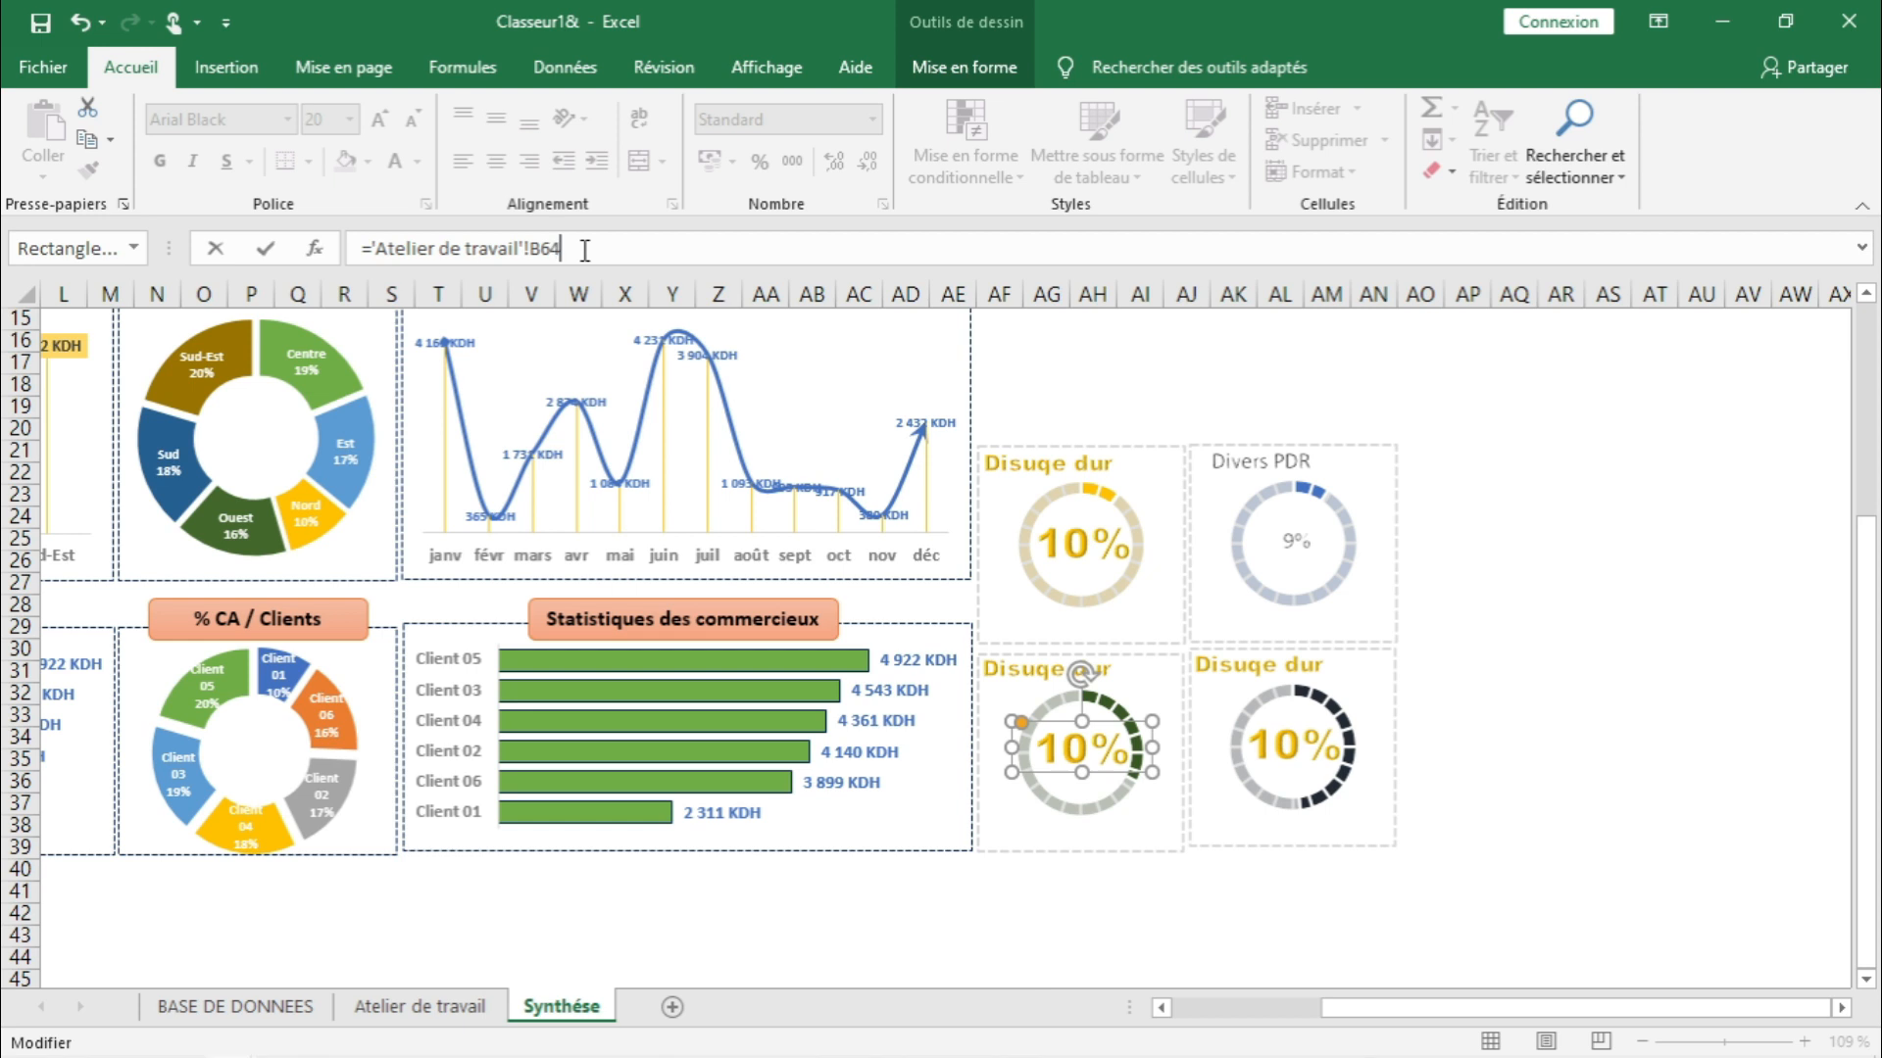
left_click(1647, 735)
- Relink the dark ring's percentage label to cell B65 of 'Atelier de travail'
left_click(1293, 745)
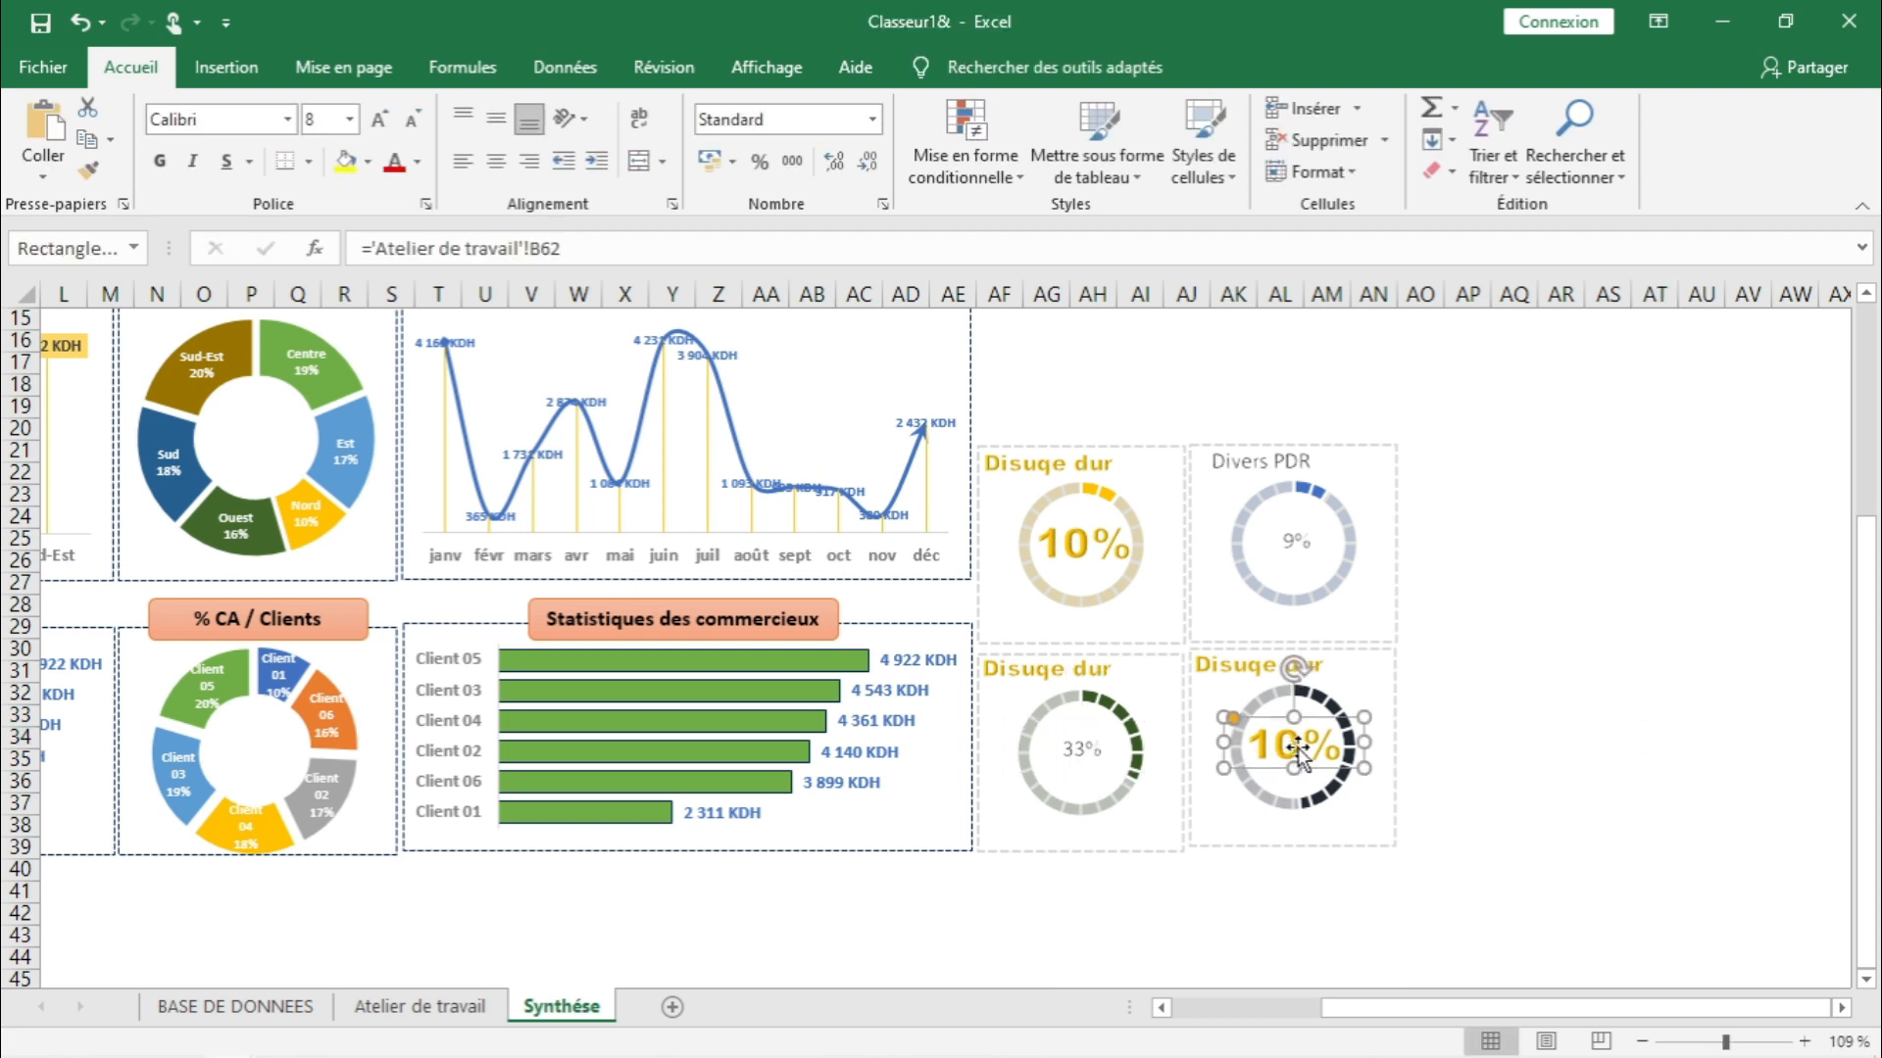
left_click(608, 251)
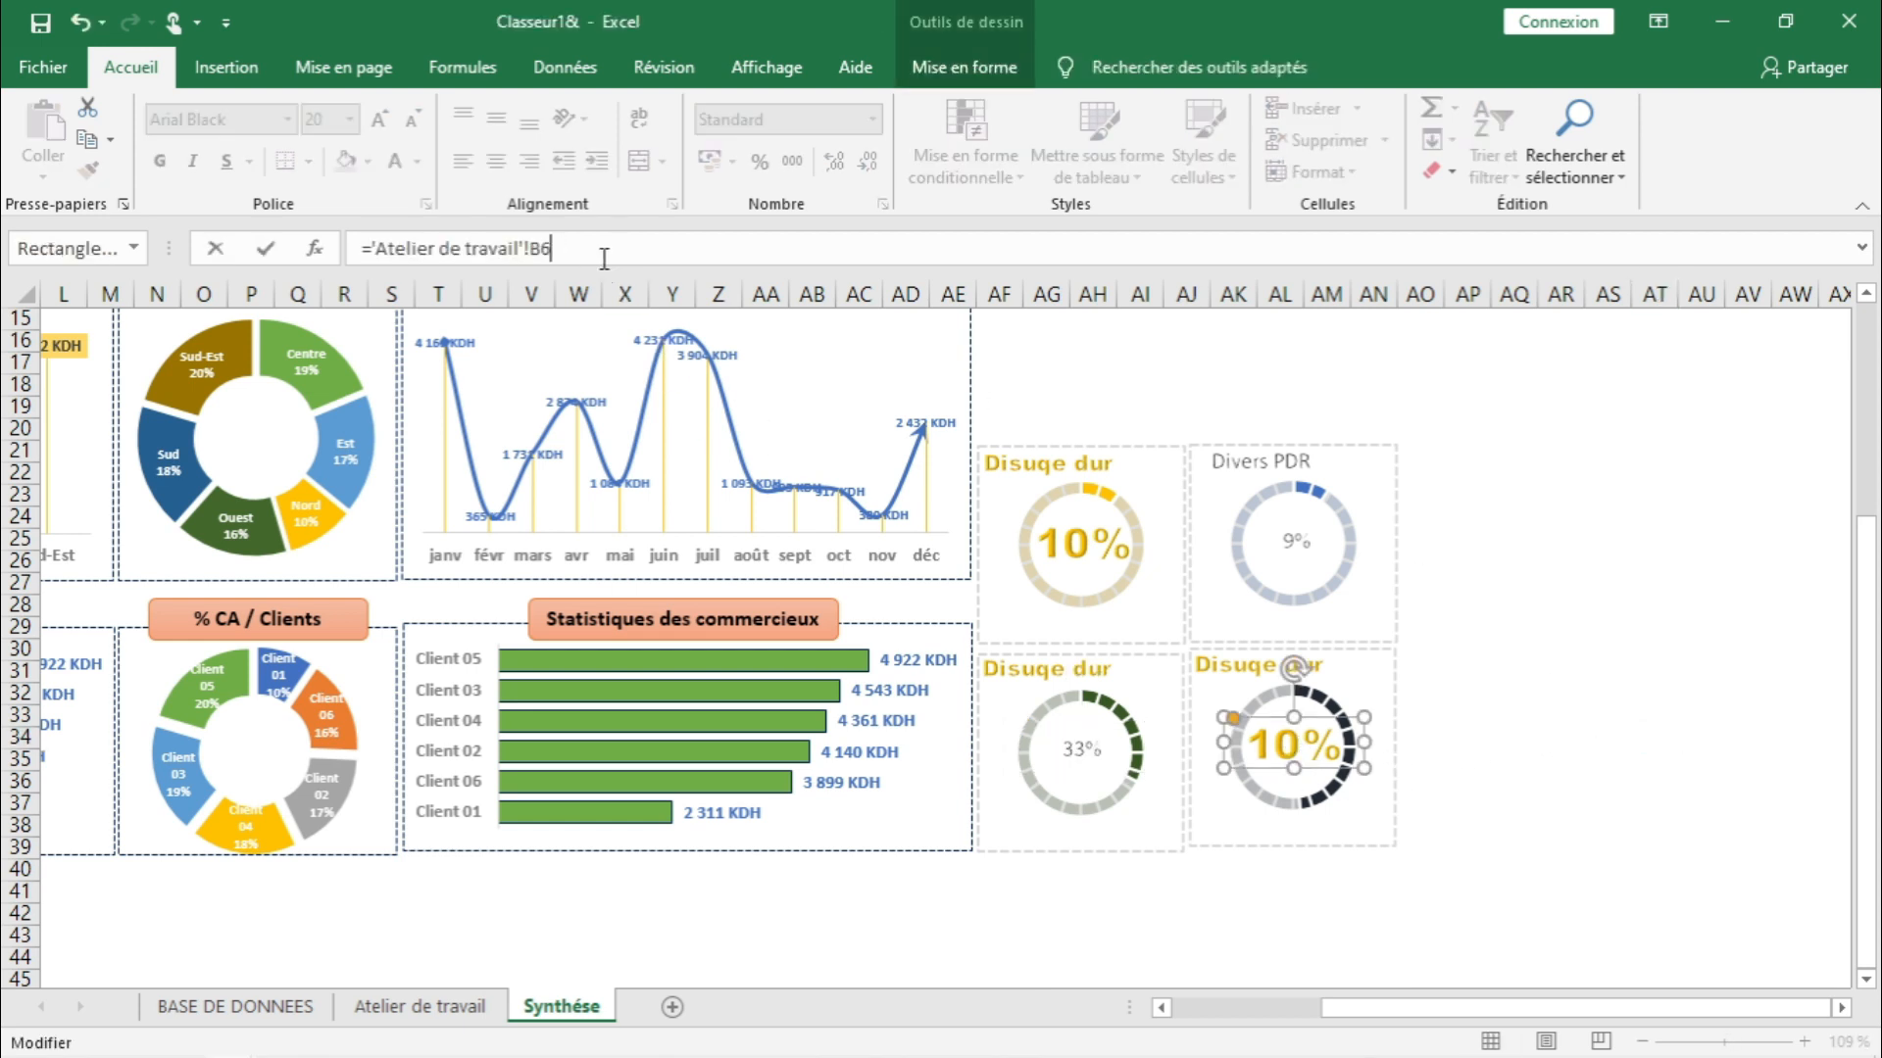
left_click(1771, 772)
- Relink the green ring's name label to cell A64 and the dark ring's name label to A65 of 'Atelier de travail'
left_click(1047, 668)
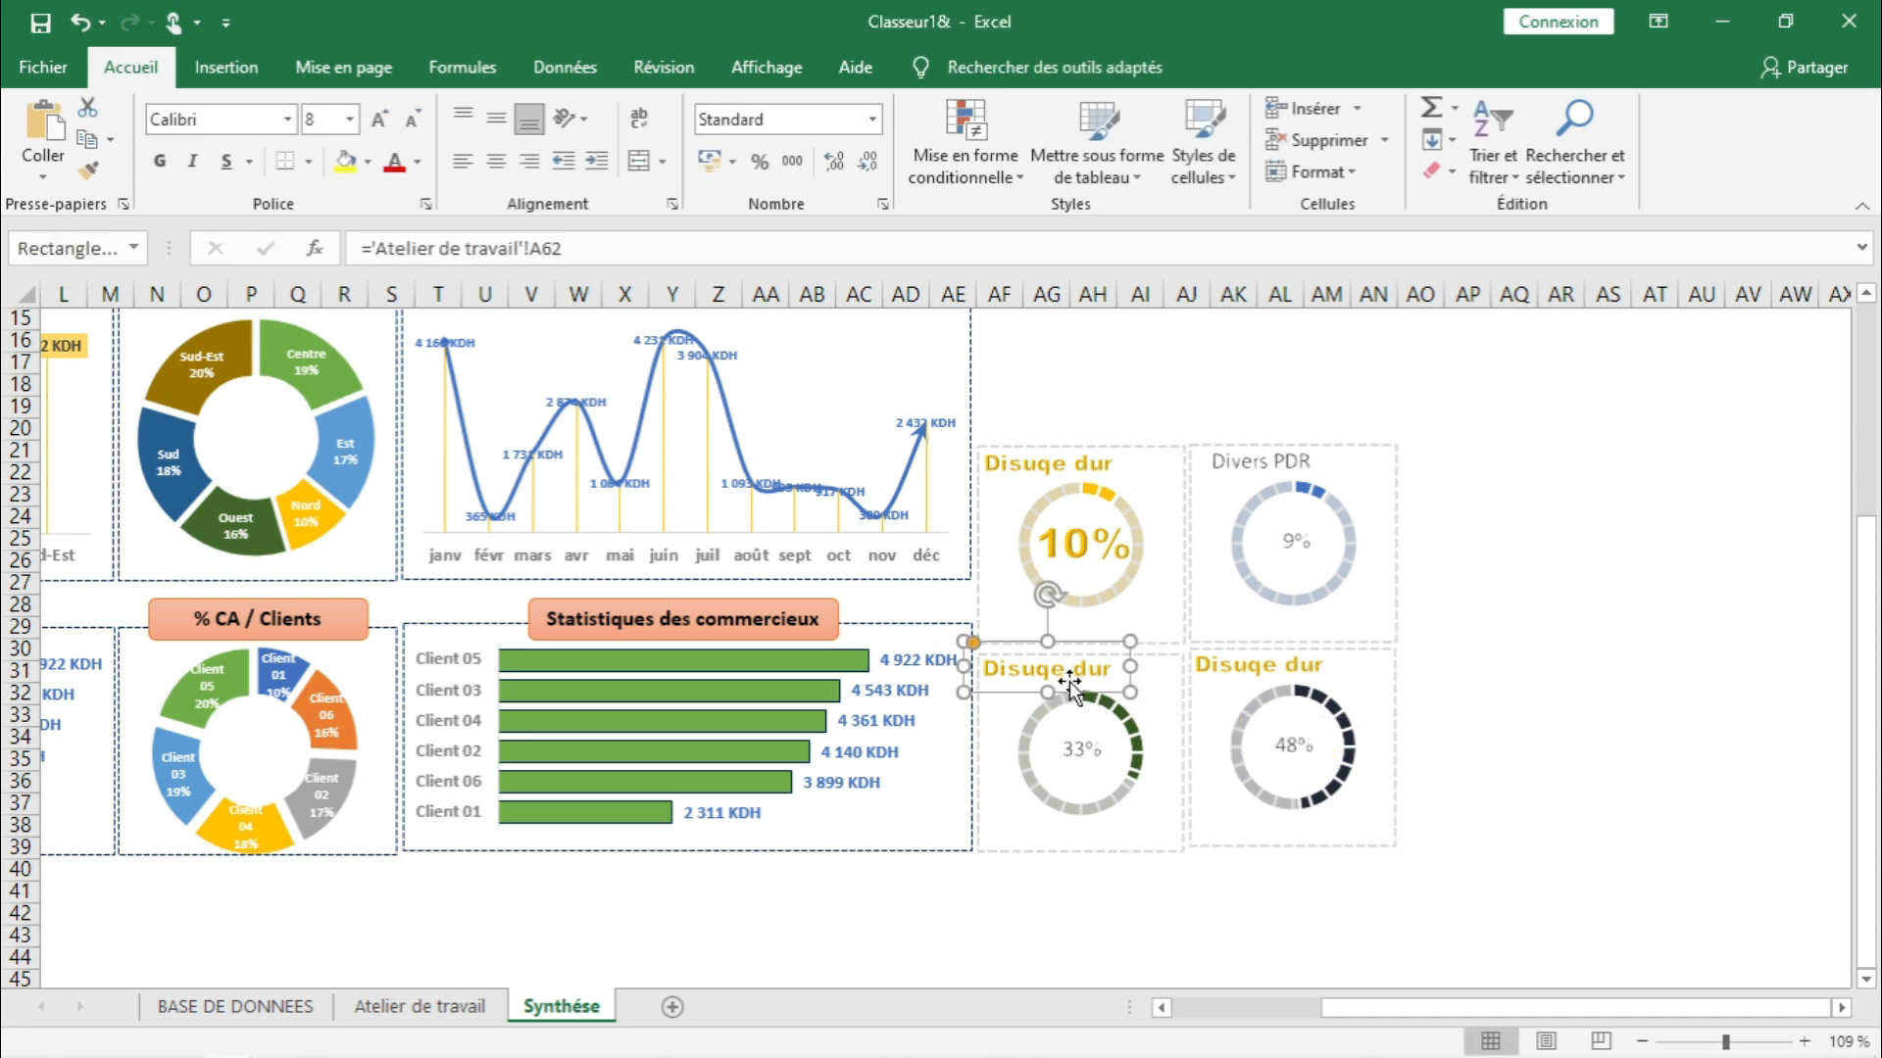
left_click(652, 247)
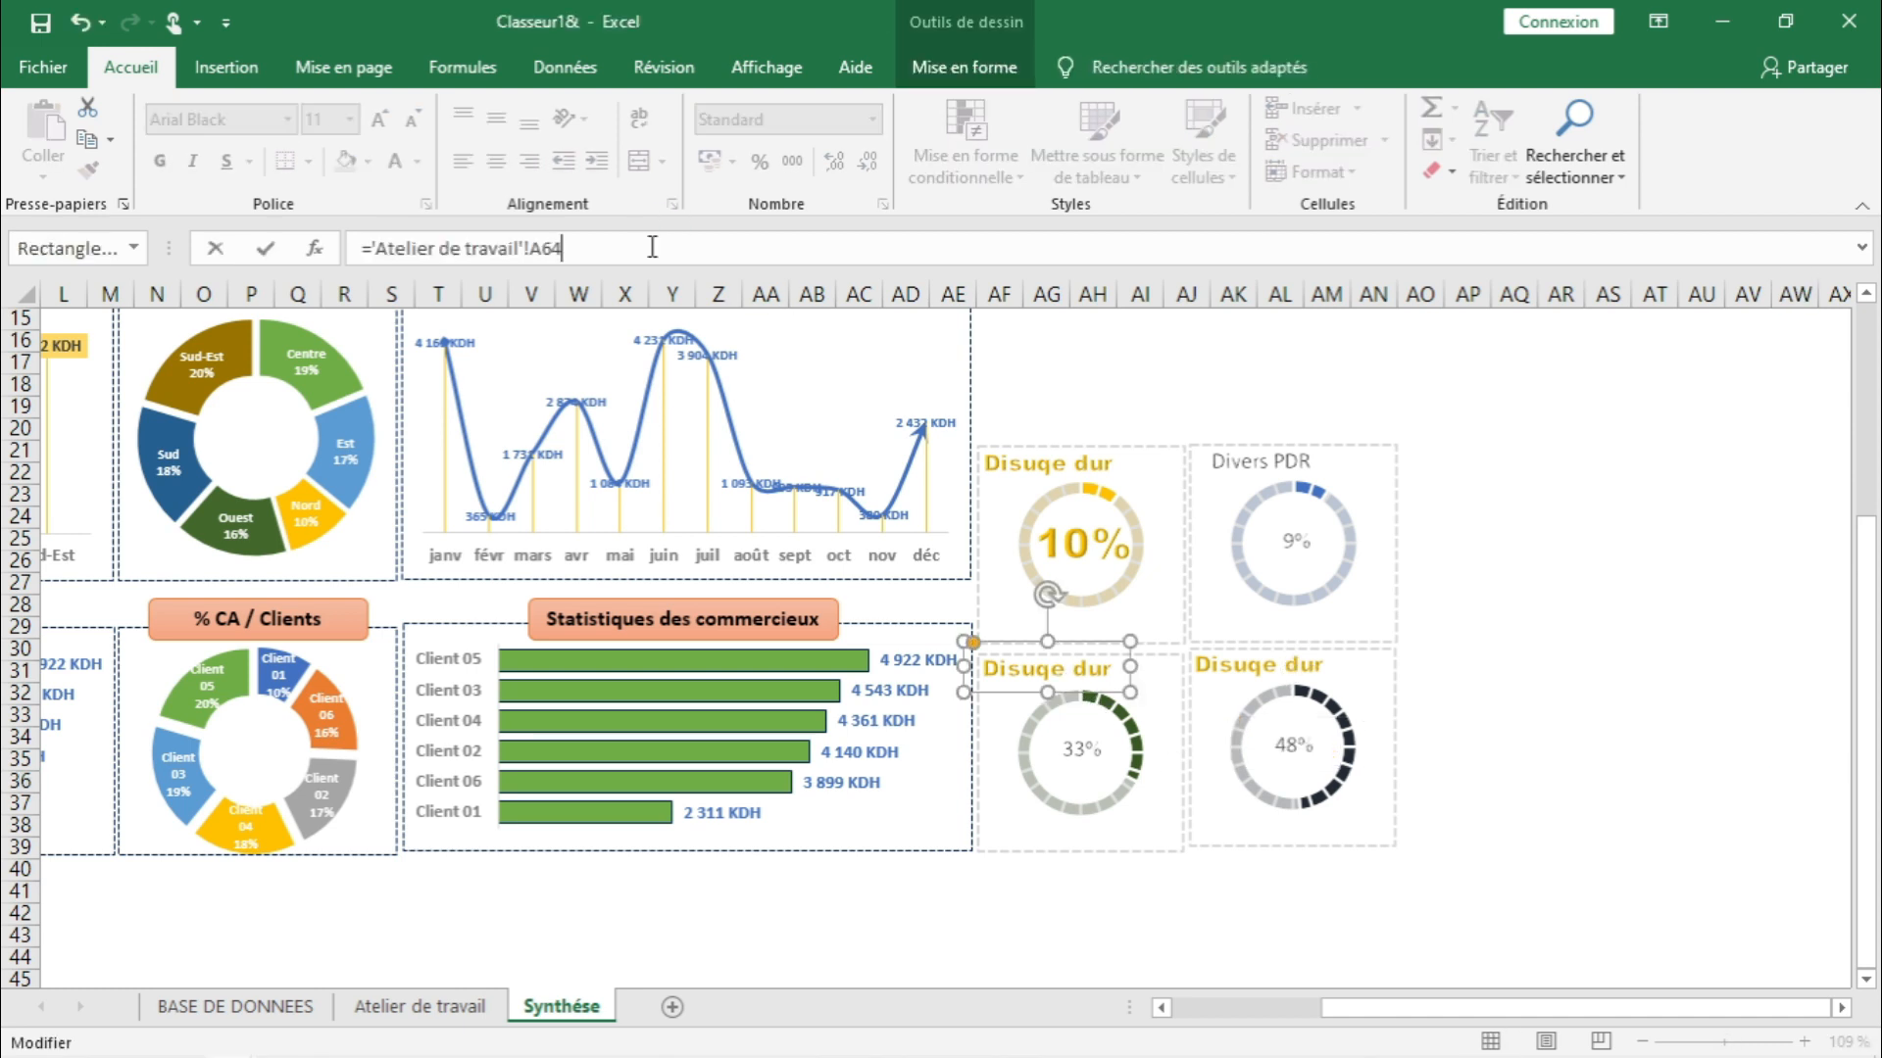
left_click(1636, 674)
left_click(1259, 665)
left_click(592, 244)
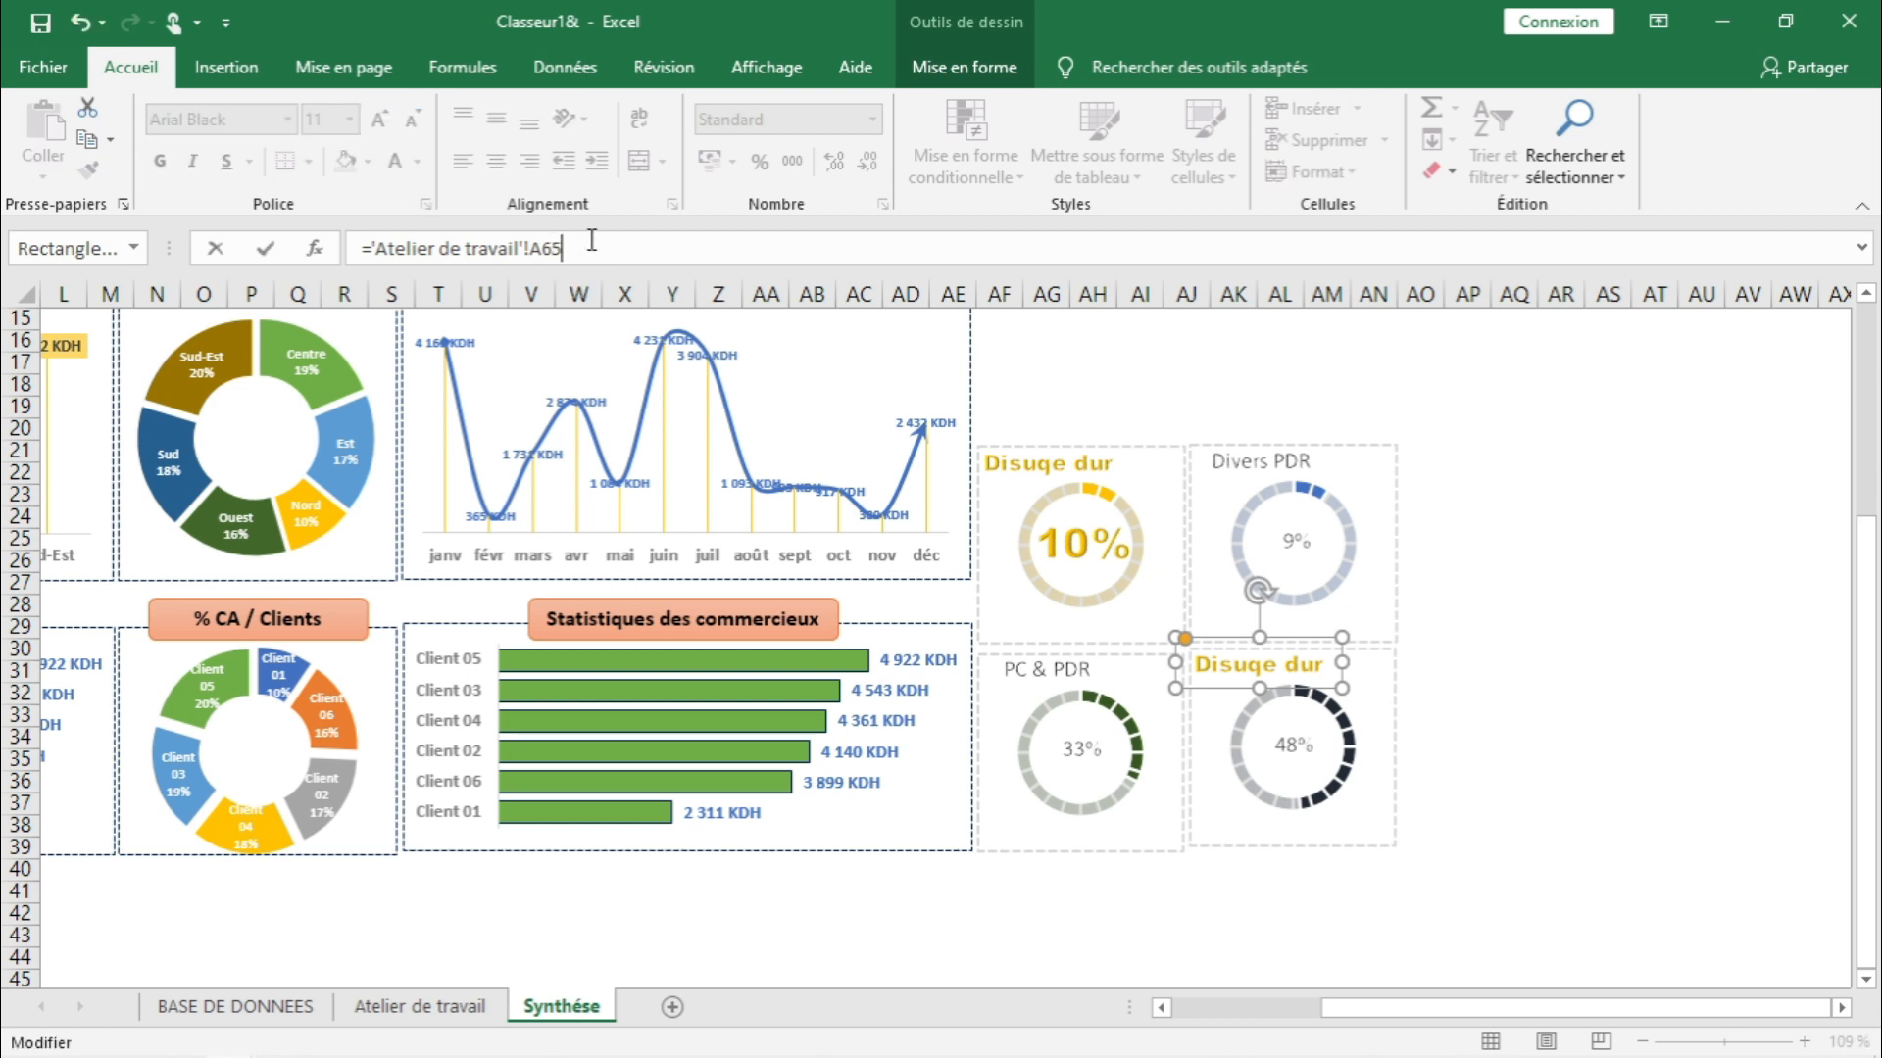
left_click(1607, 672)
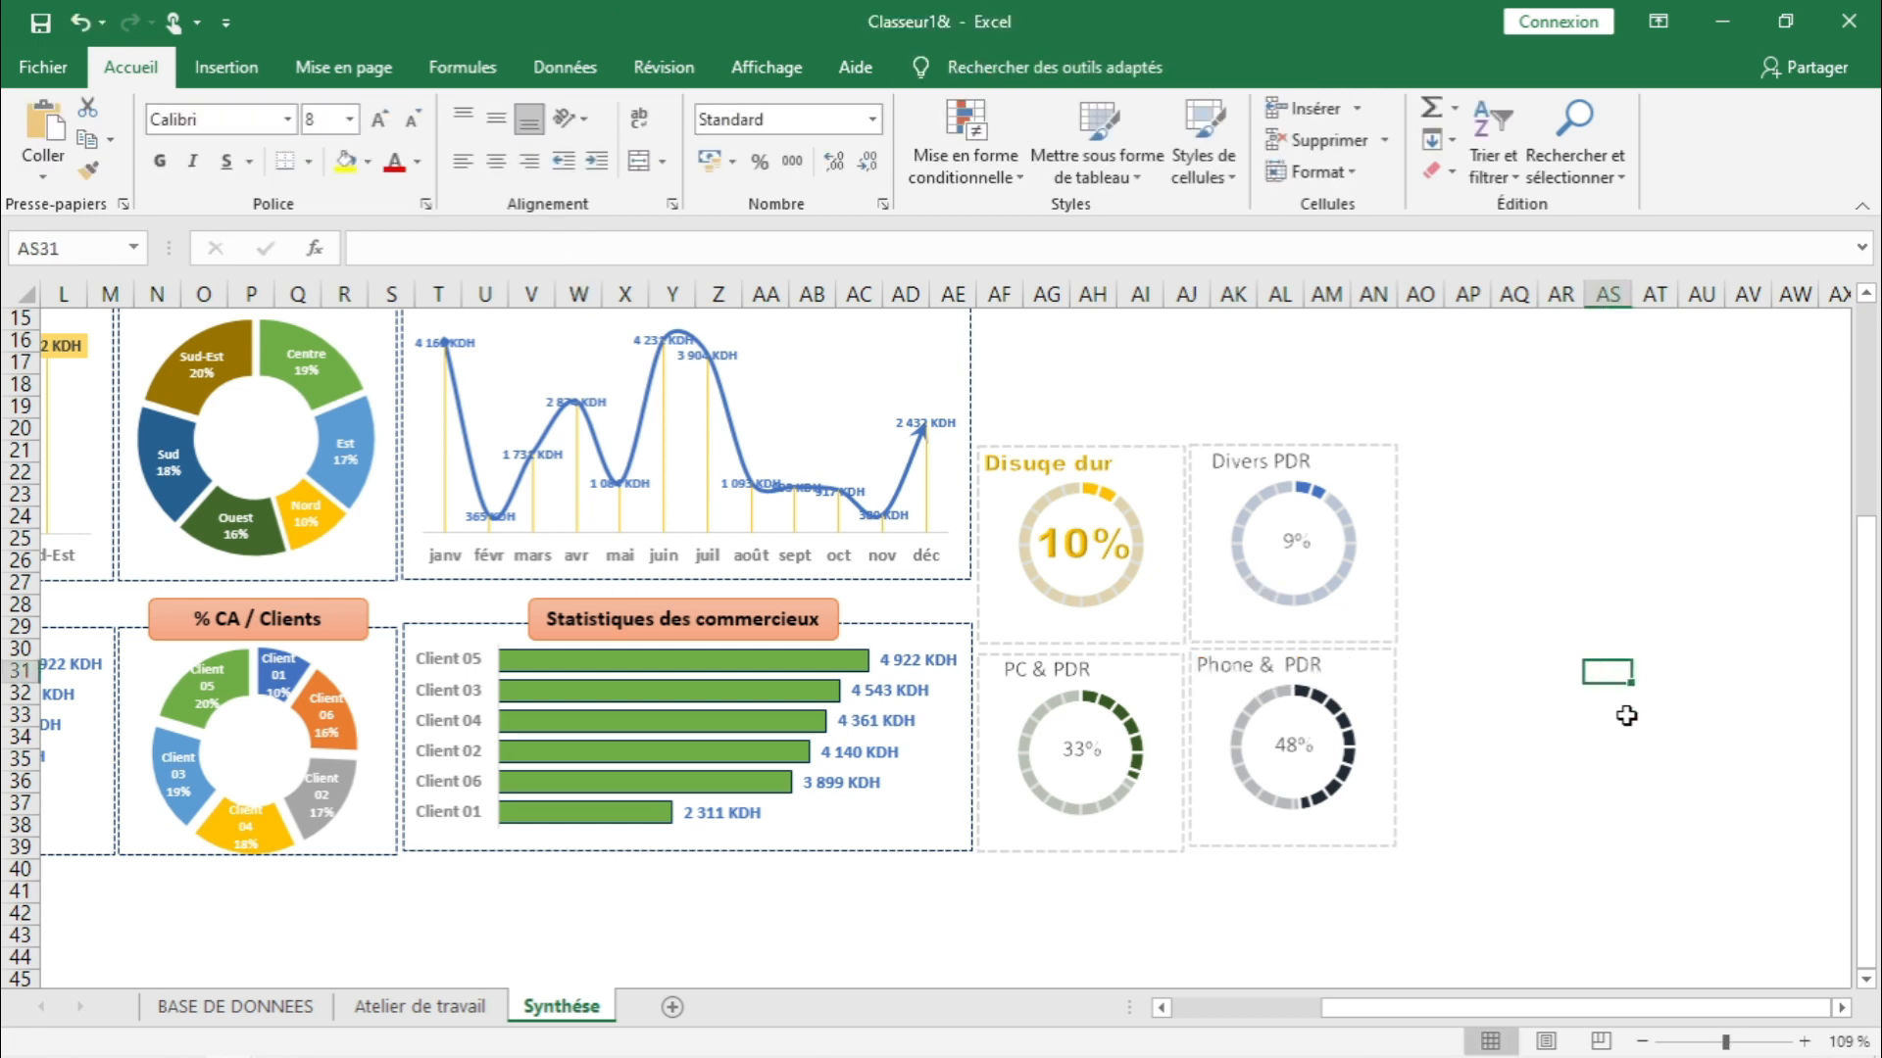
- Compare the ring chart labels on Synthése with the product names and percentages in the 'Atelier de travail' pivot table
left_click(431, 1010)
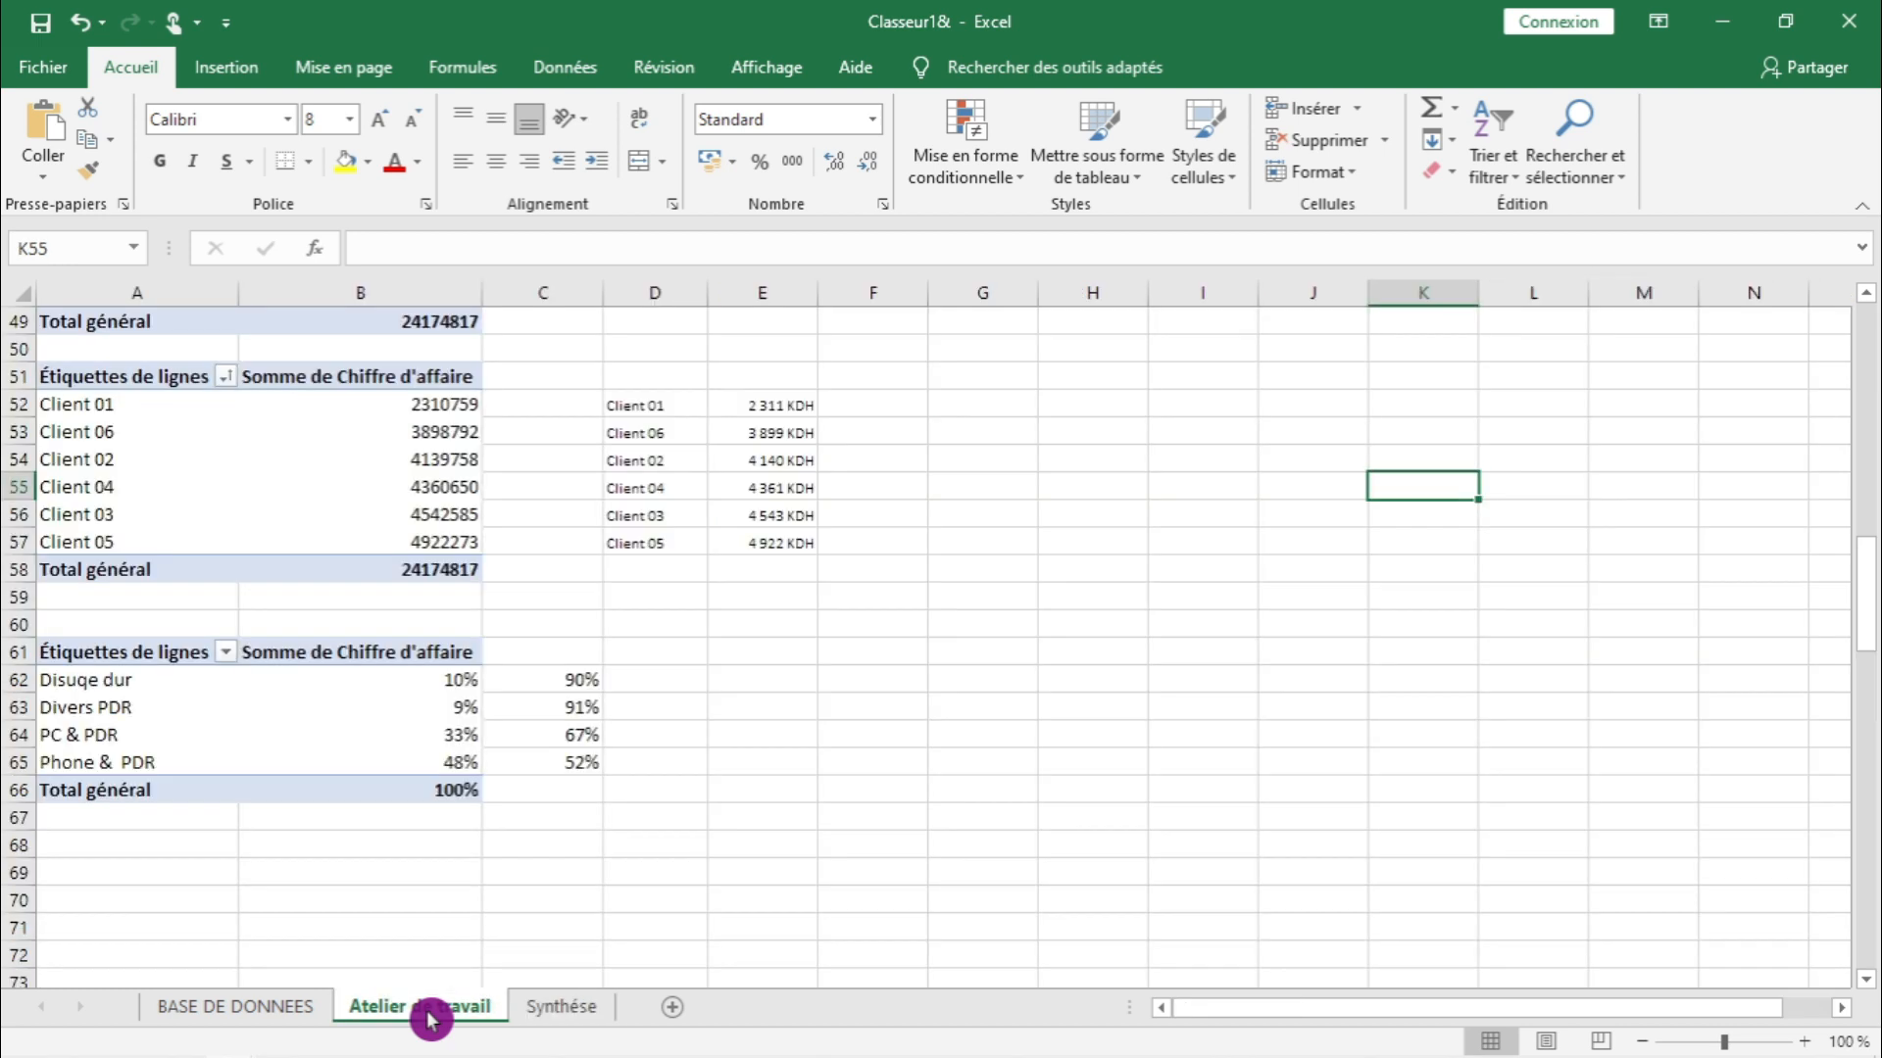
left_click(538, 1014)
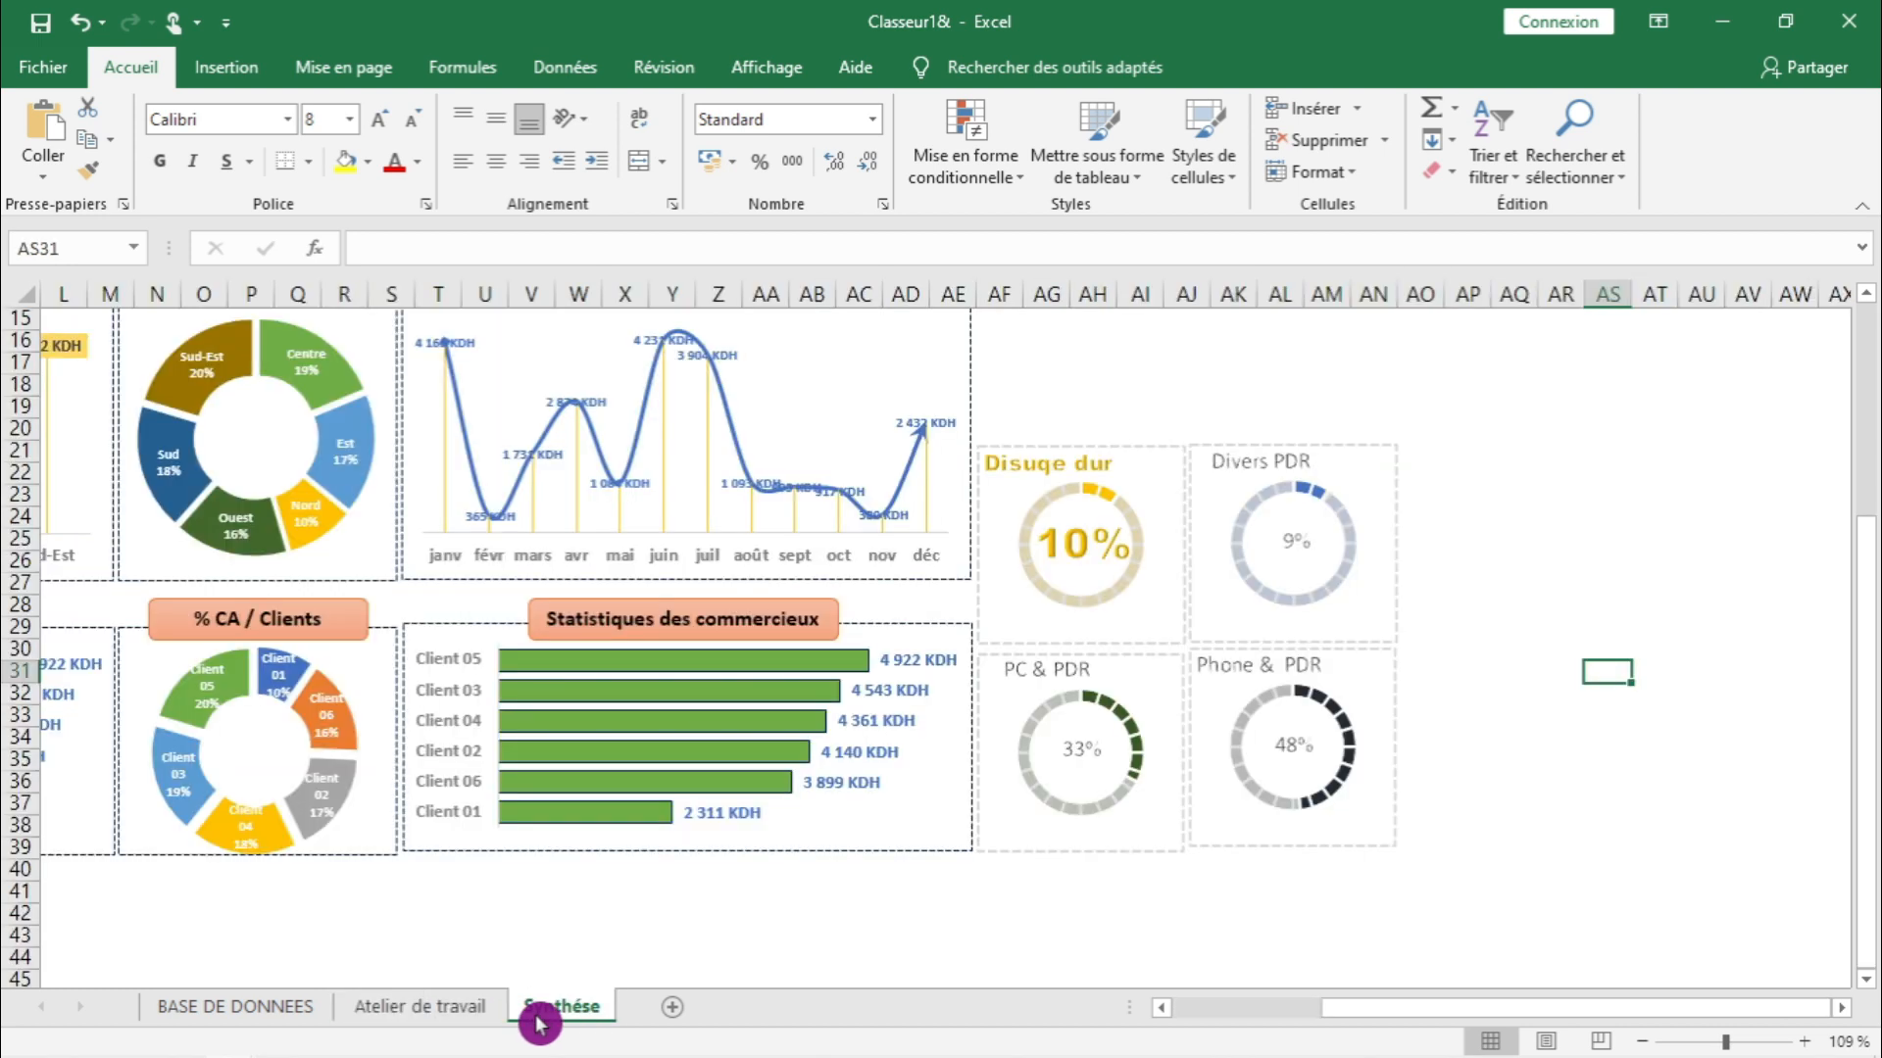
left_click(475, 1009)
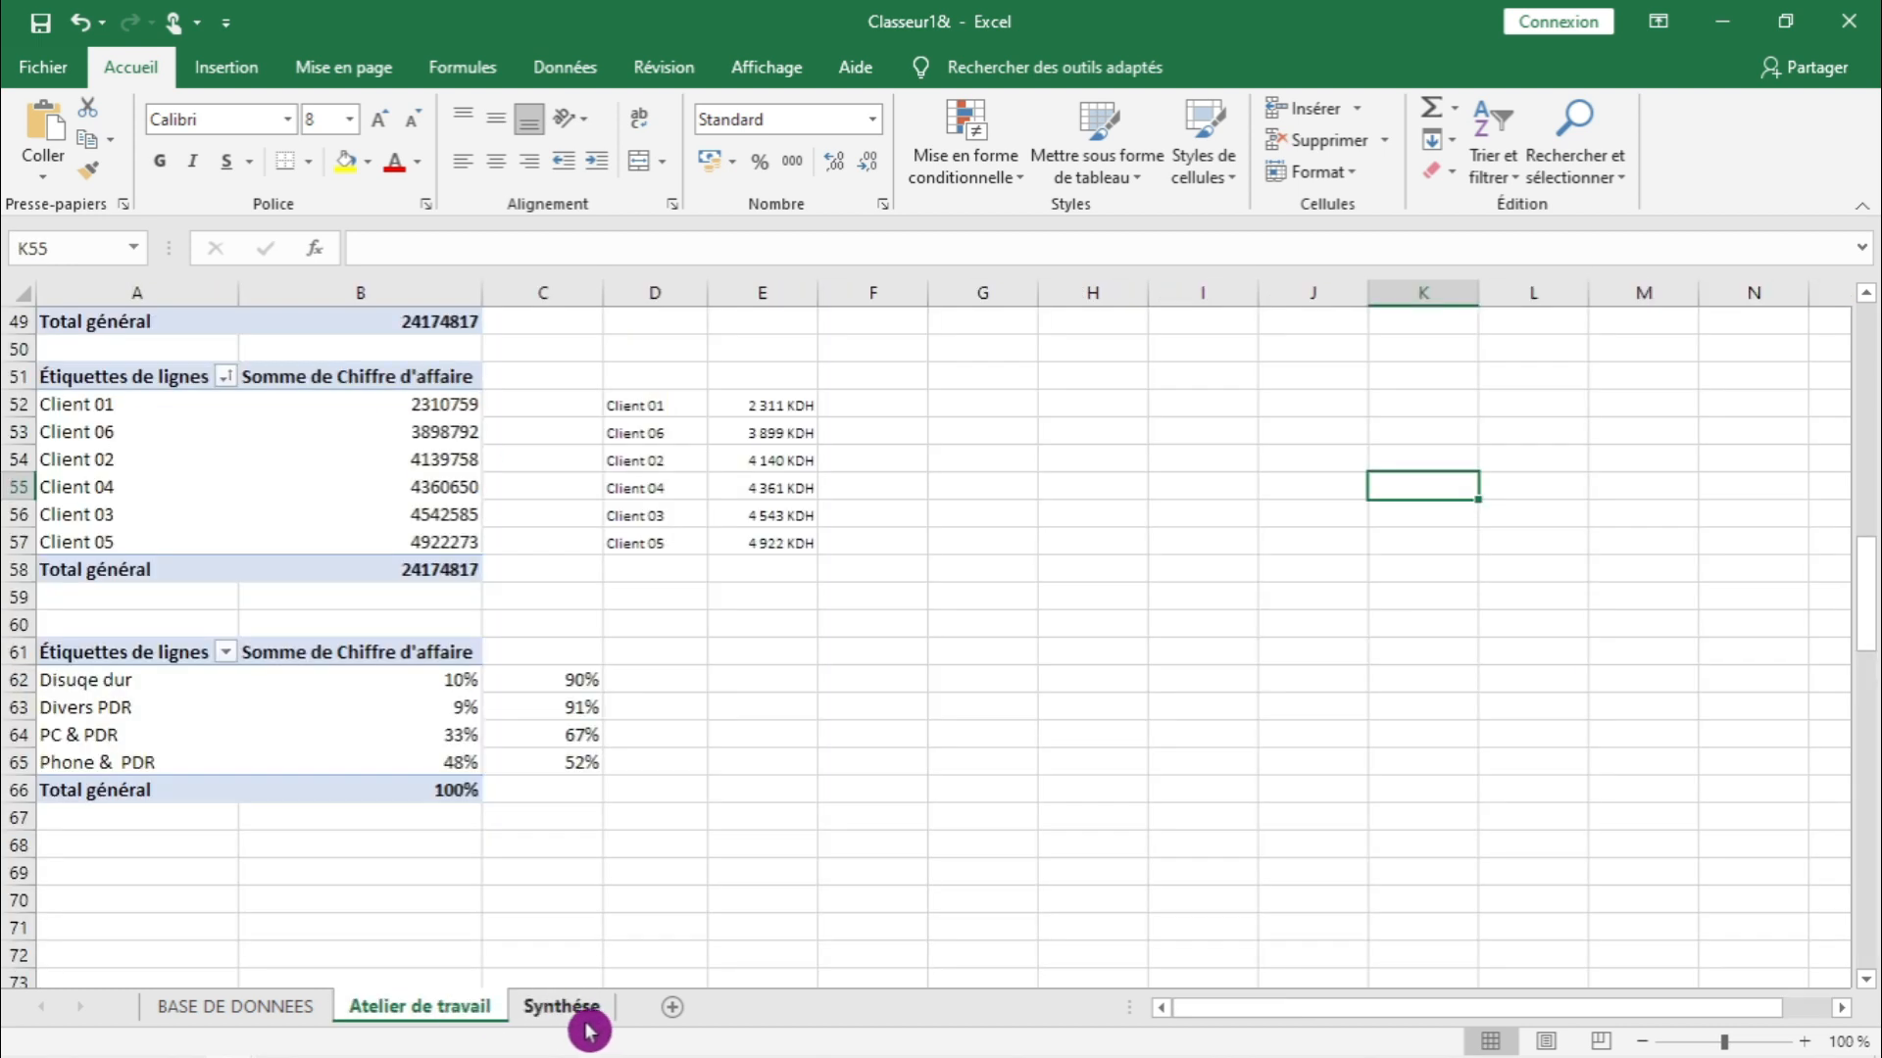
left_click(589, 1029)
left_click(491, 1008)
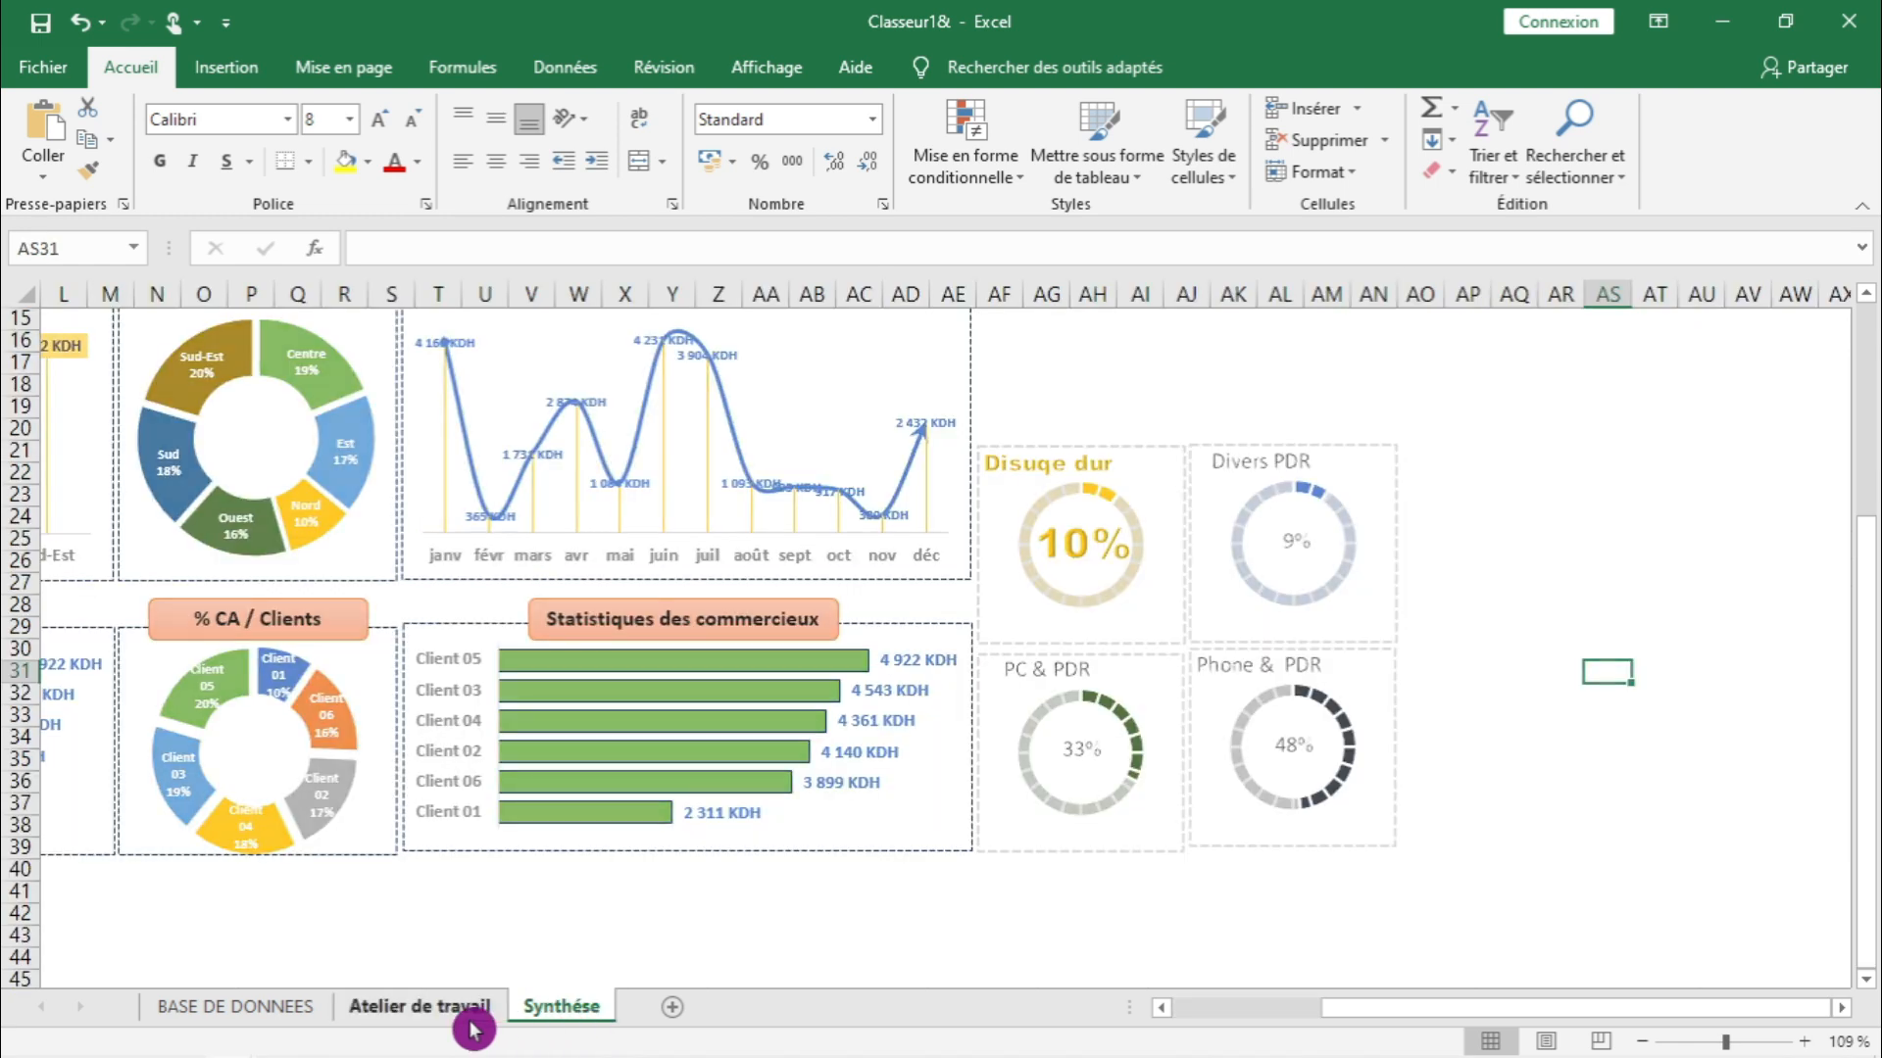
left_click(565, 1024)
- Shift the green ring's PC & PDR name label left so its text starts near the chart frame's left edge
left_click(1539, 831)
left_click(1066, 673)
left_click_drag(1060, 674, 1038, 673)
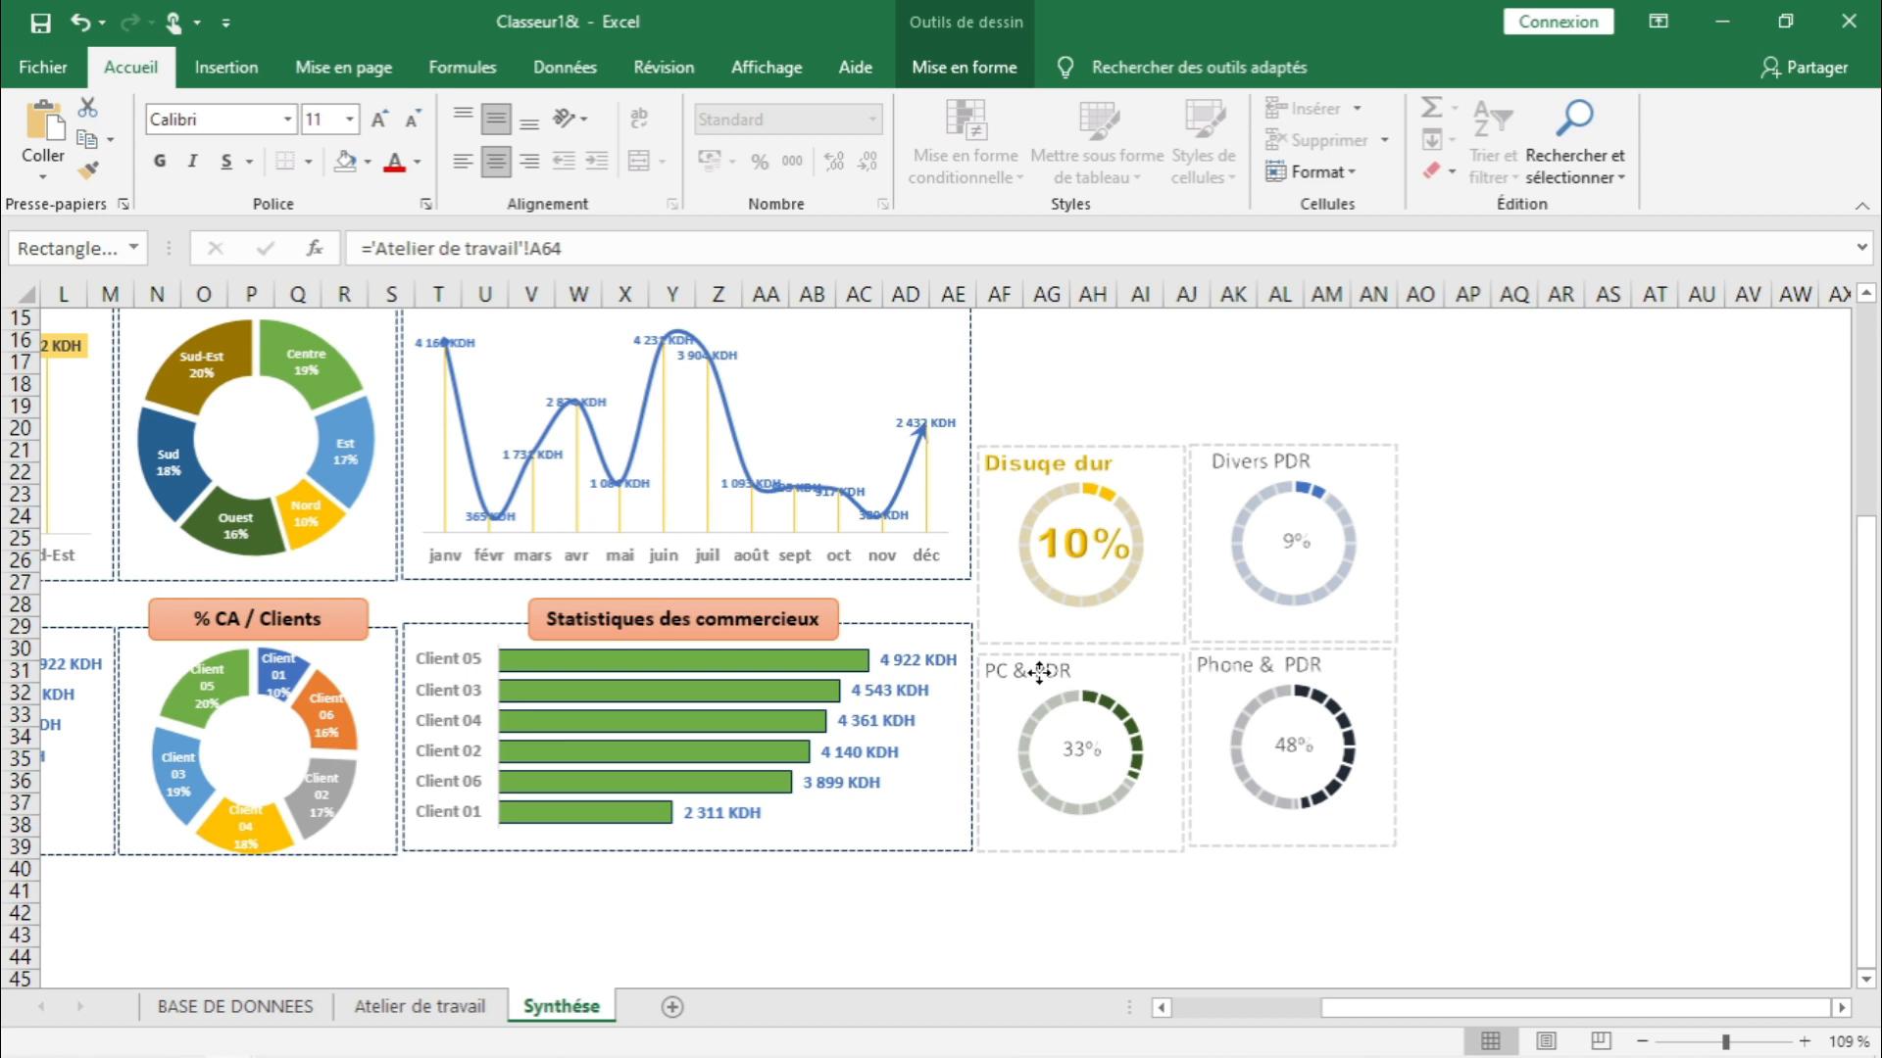
- Apply the gold WordArt style to the green ring's name and percentage labels together
left_click(1089, 750, "shift")
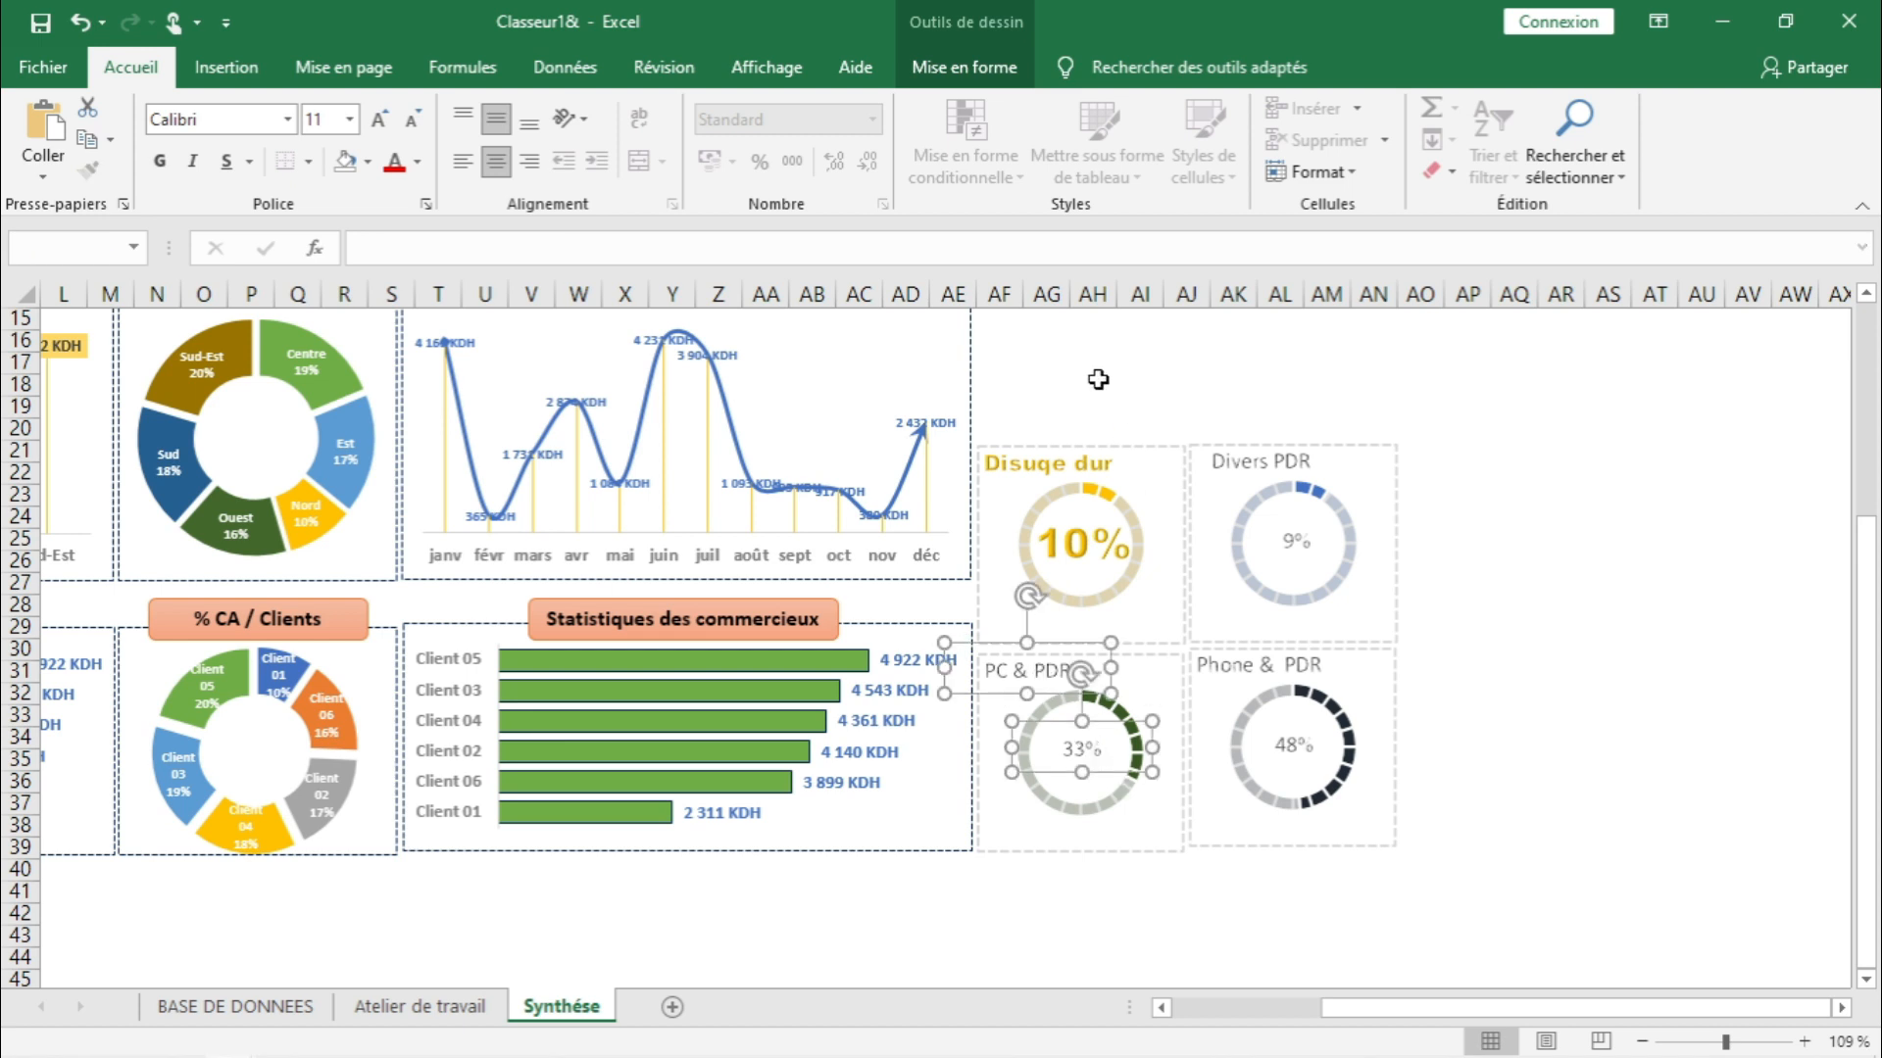
left_click(970, 67)
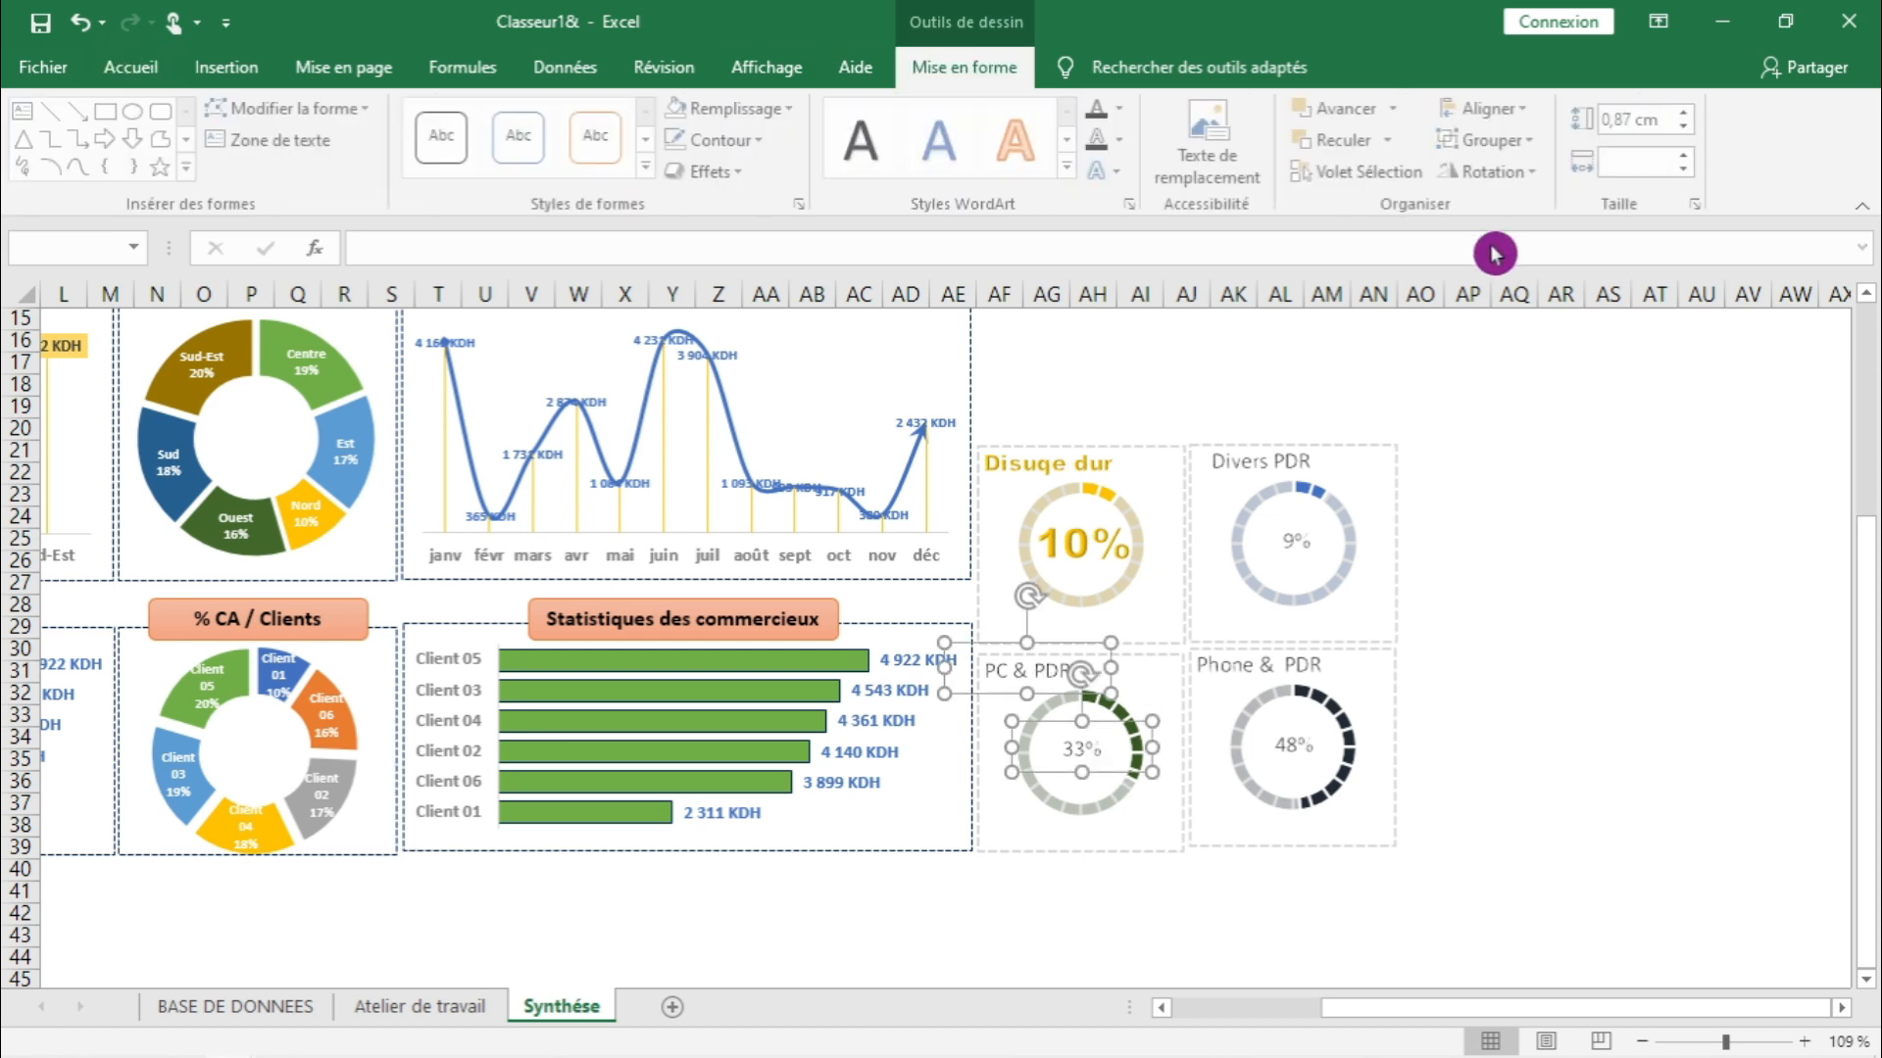
left_click(1072, 168)
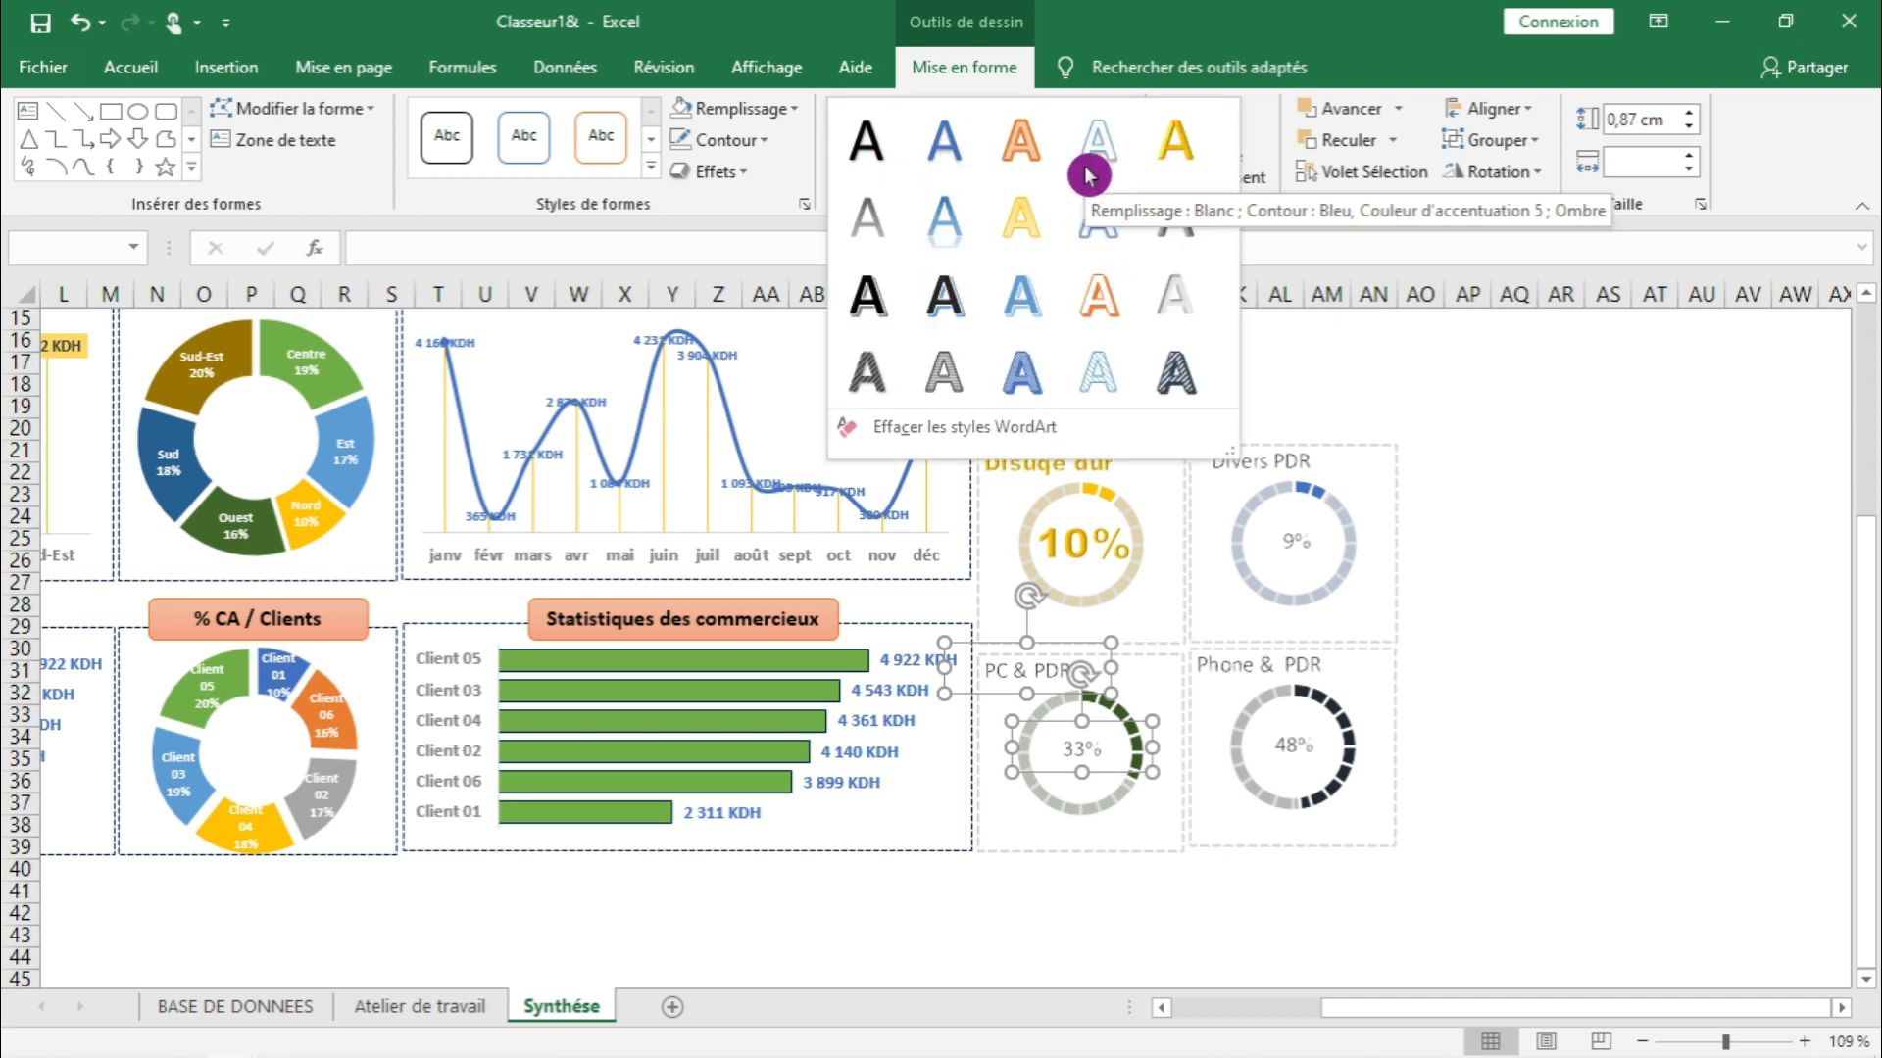
left_click(1027, 157)
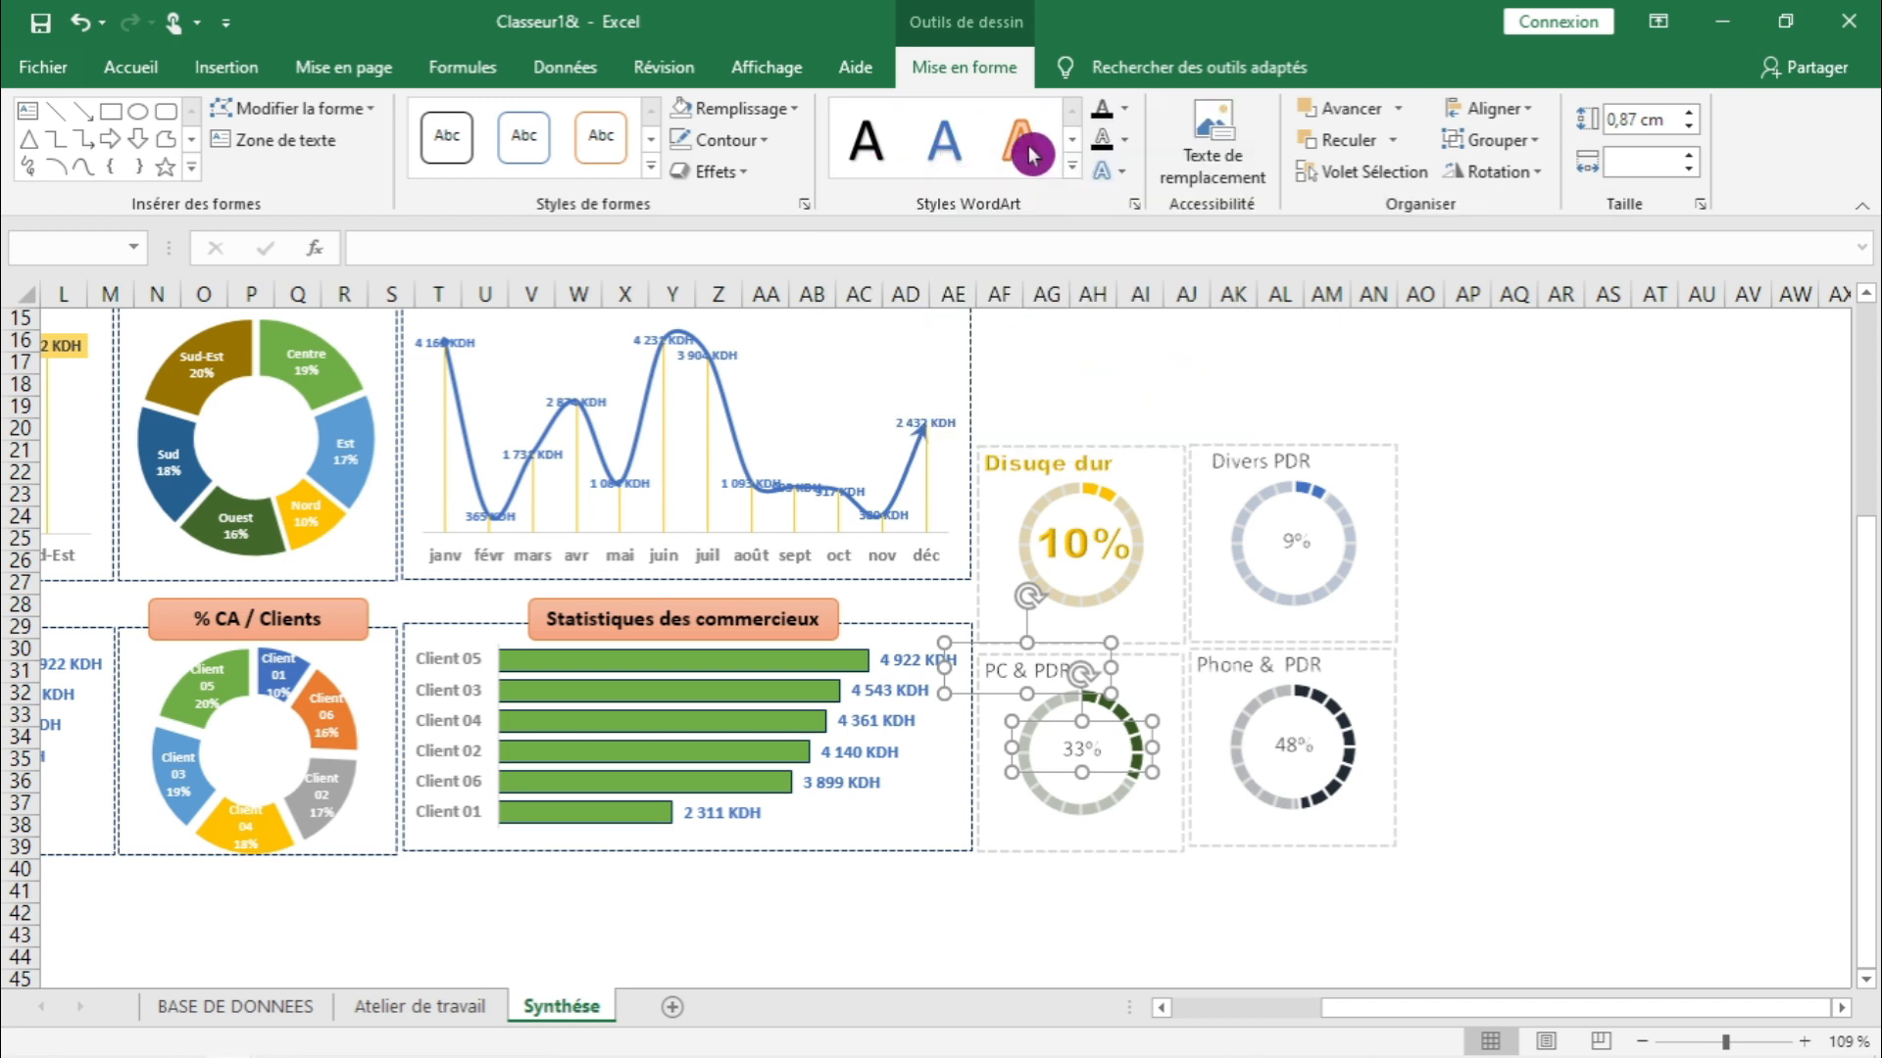
left_click(1072, 169)
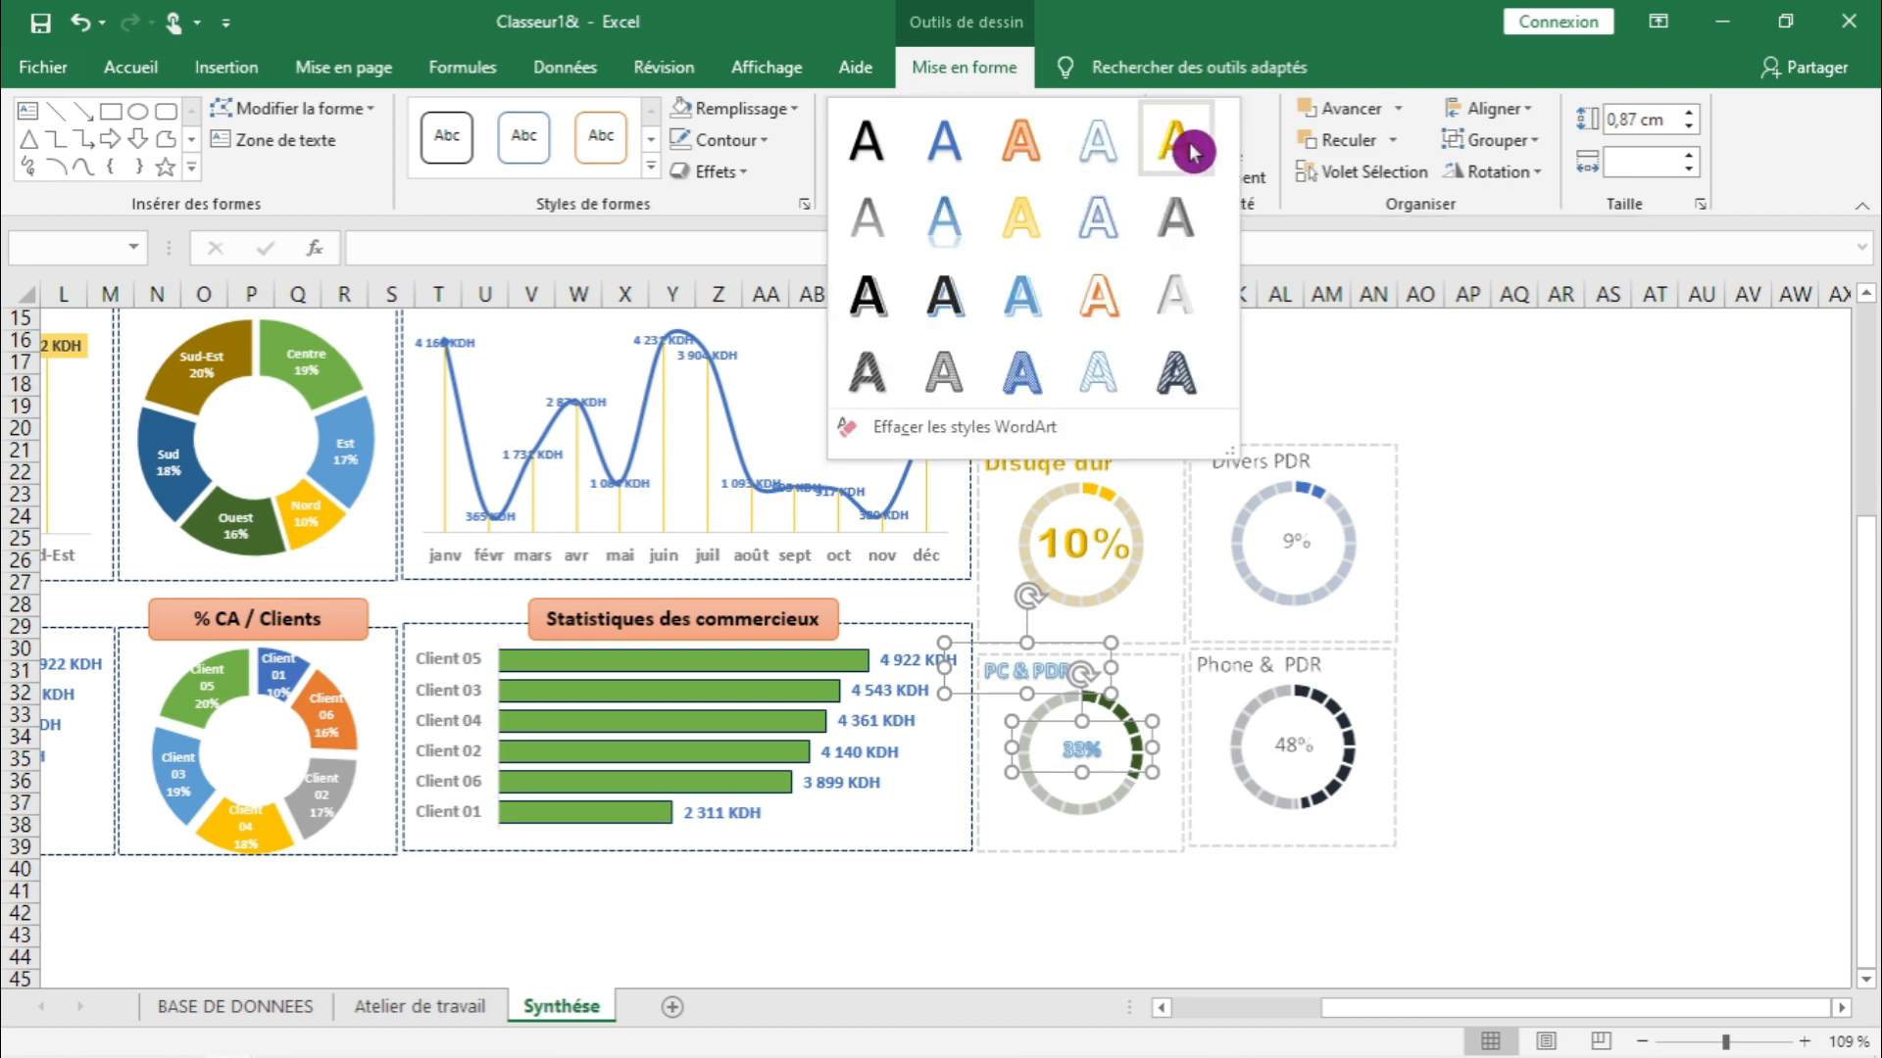
left_click(1213, 159)
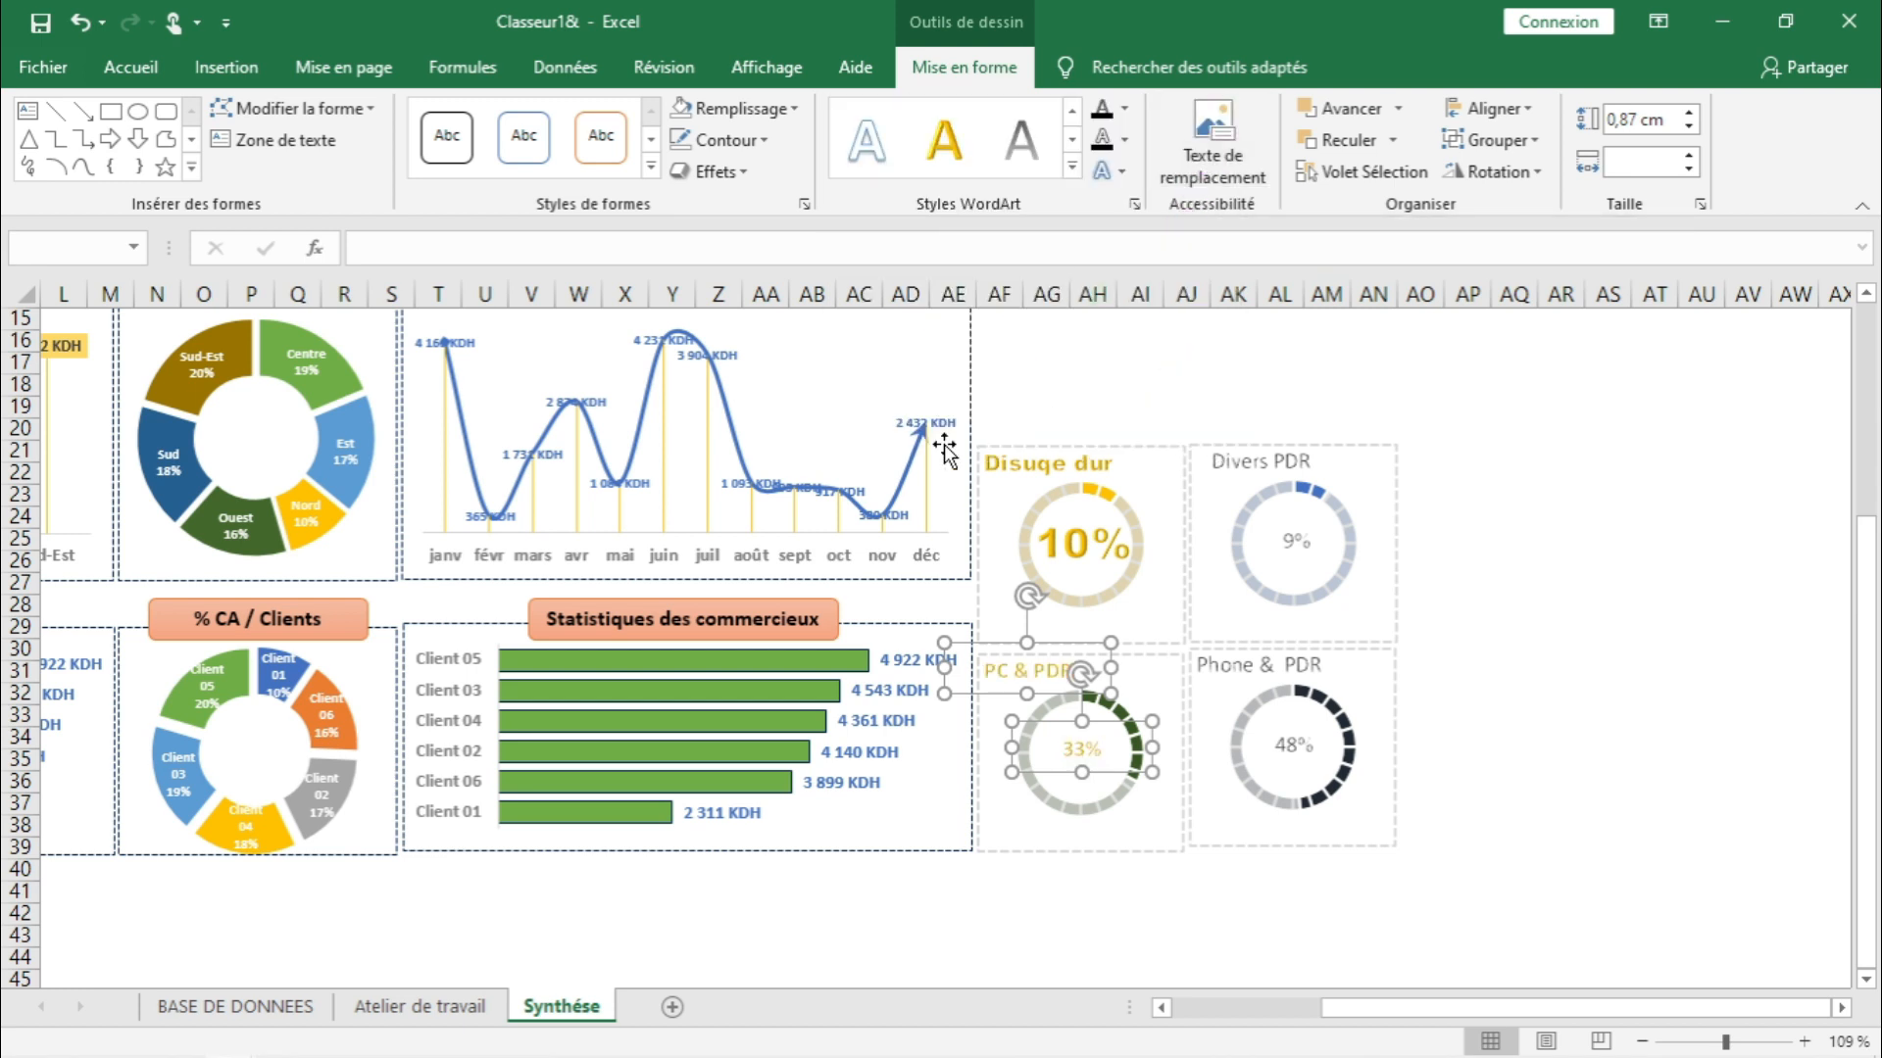
- Set the font of the green ring's name and percentage labels to Arial Black
left_click(137, 67)
left_click(288, 118)
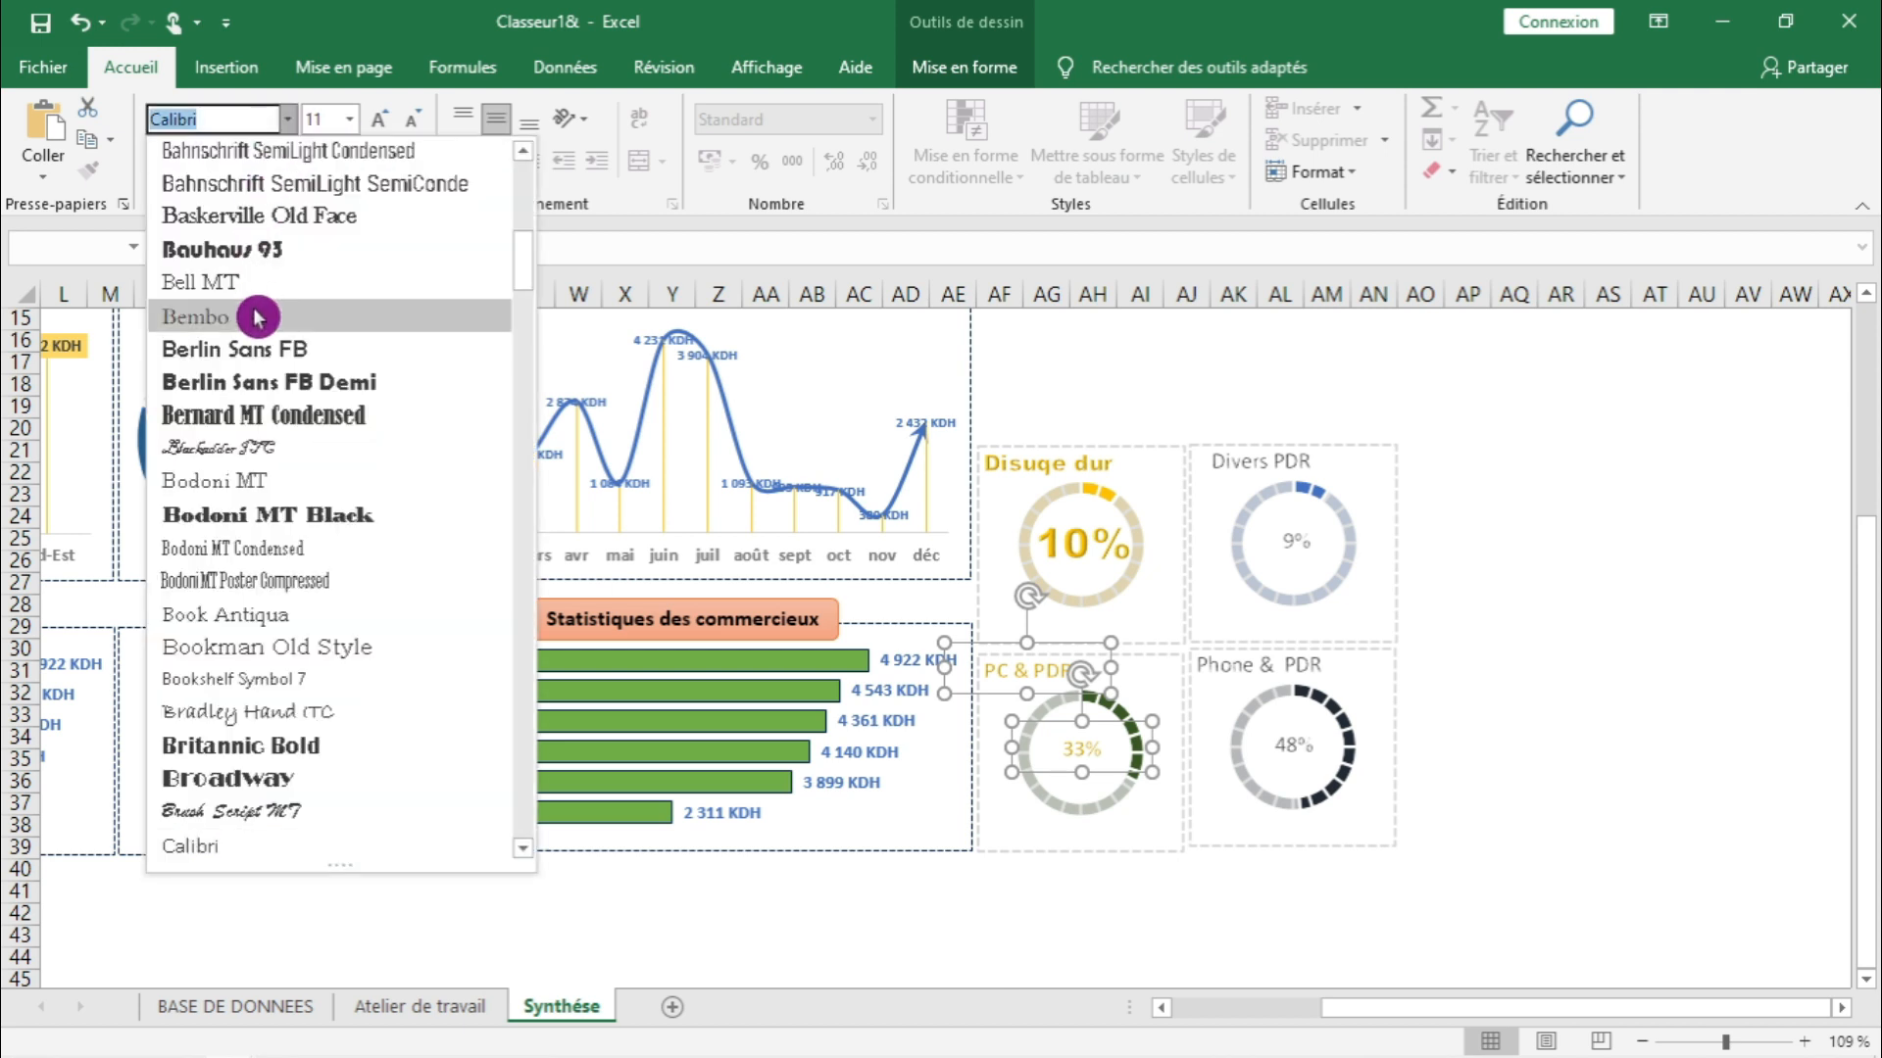
scroll(292, 314, "up", 3)
scroll(292, 324, "up", 5)
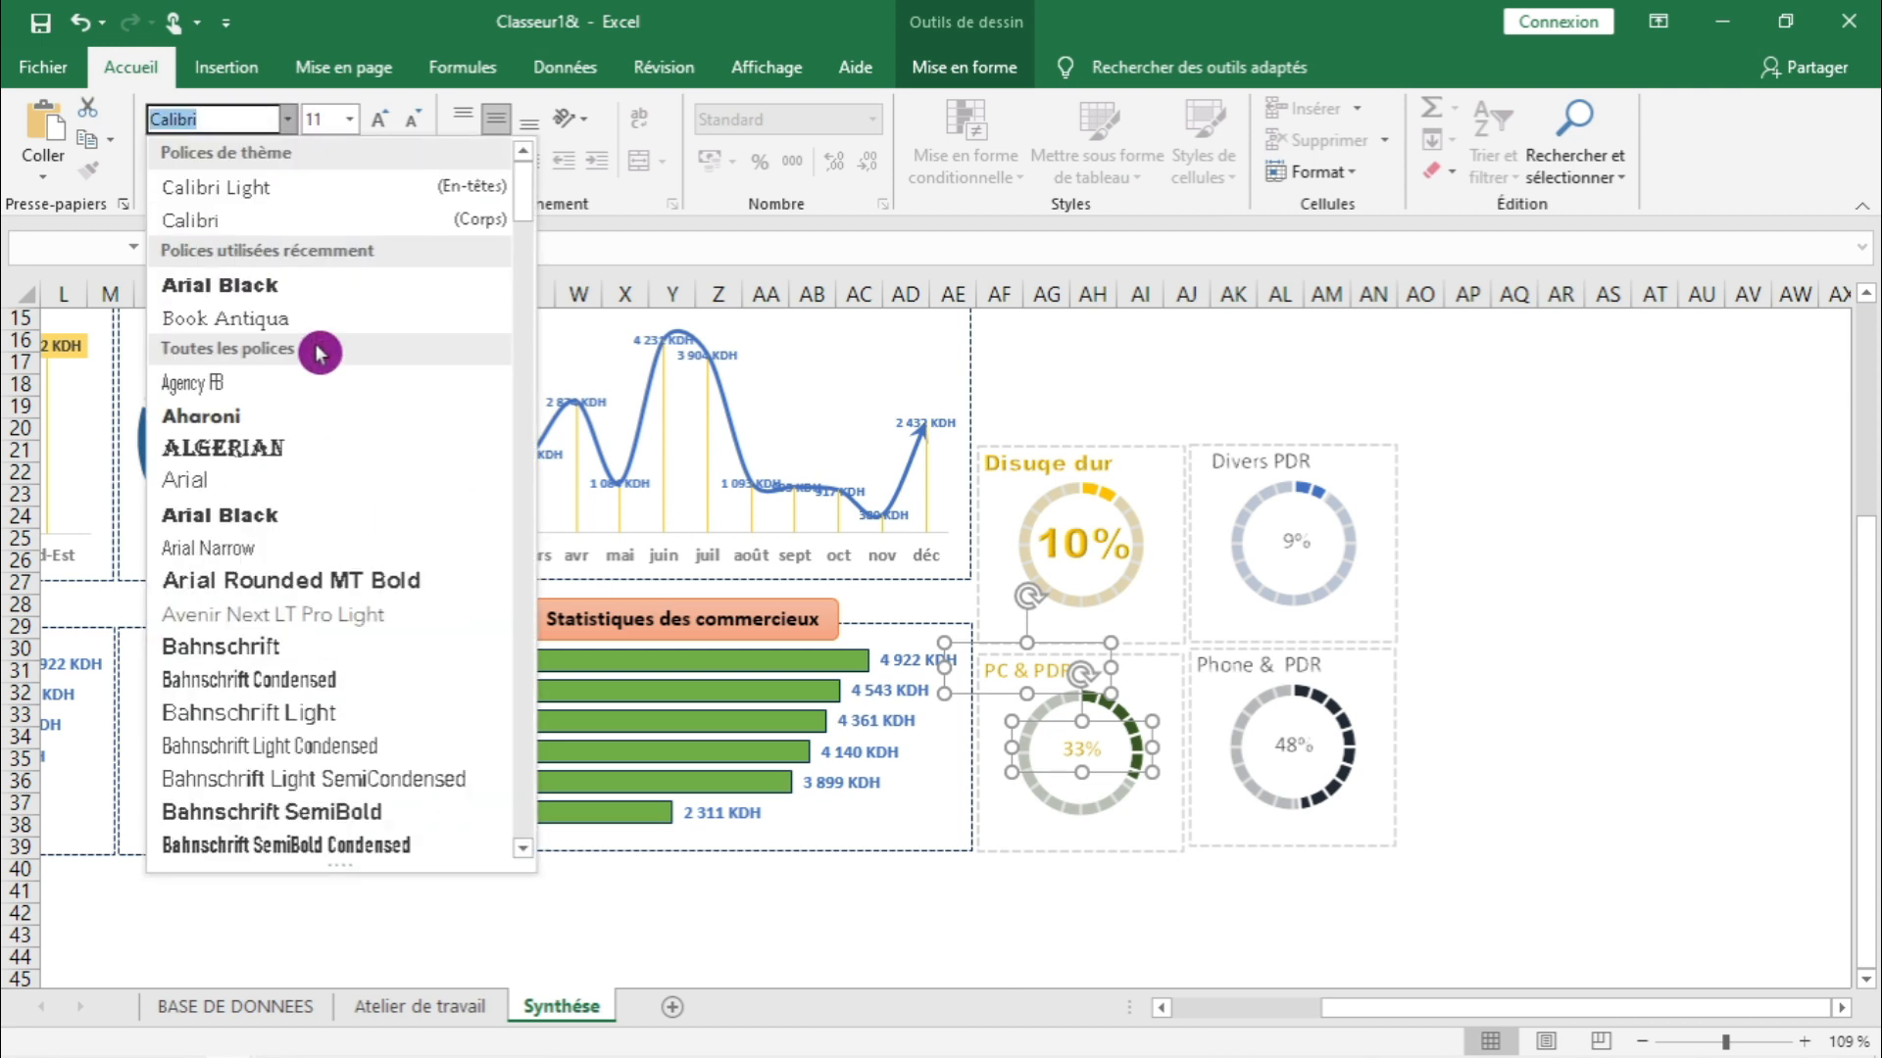
left_click(281, 289)
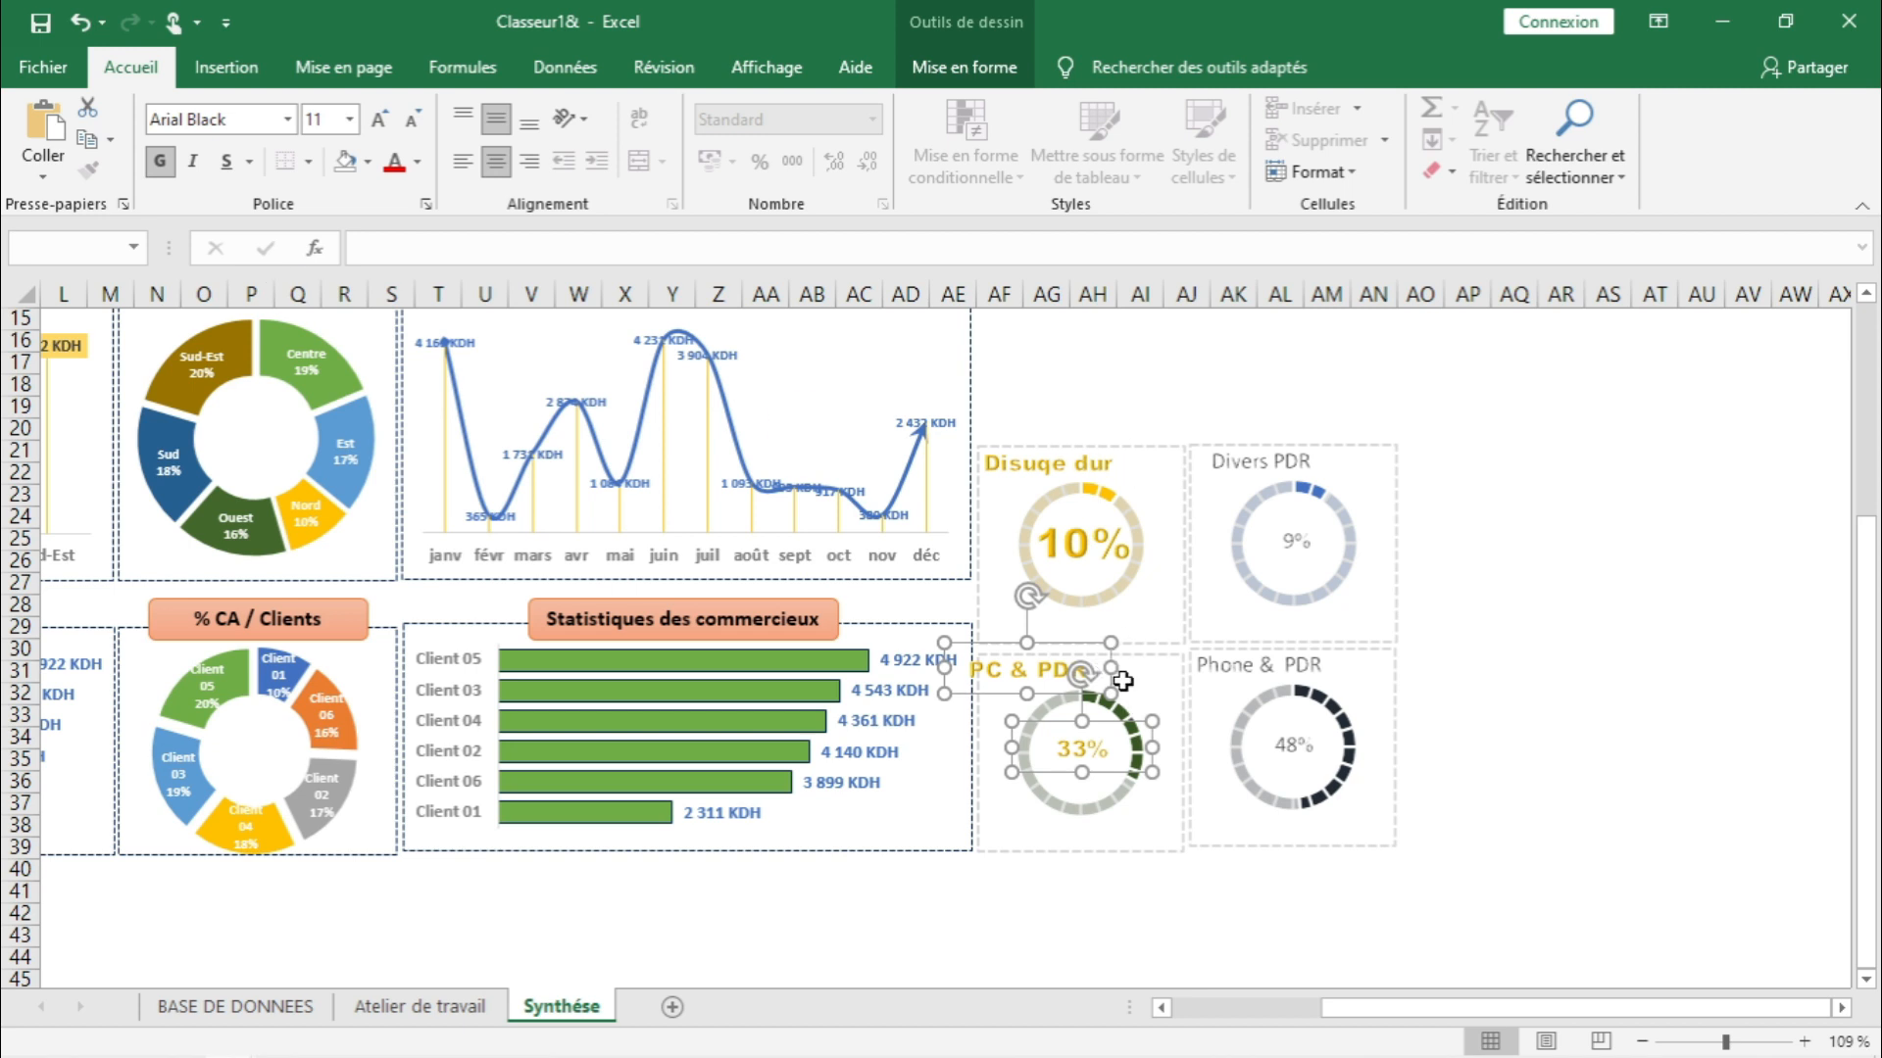
- Colour both green ring labels dark green and nudge the PC & PDR name label right, inside the chart frame
left_click(419, 167)
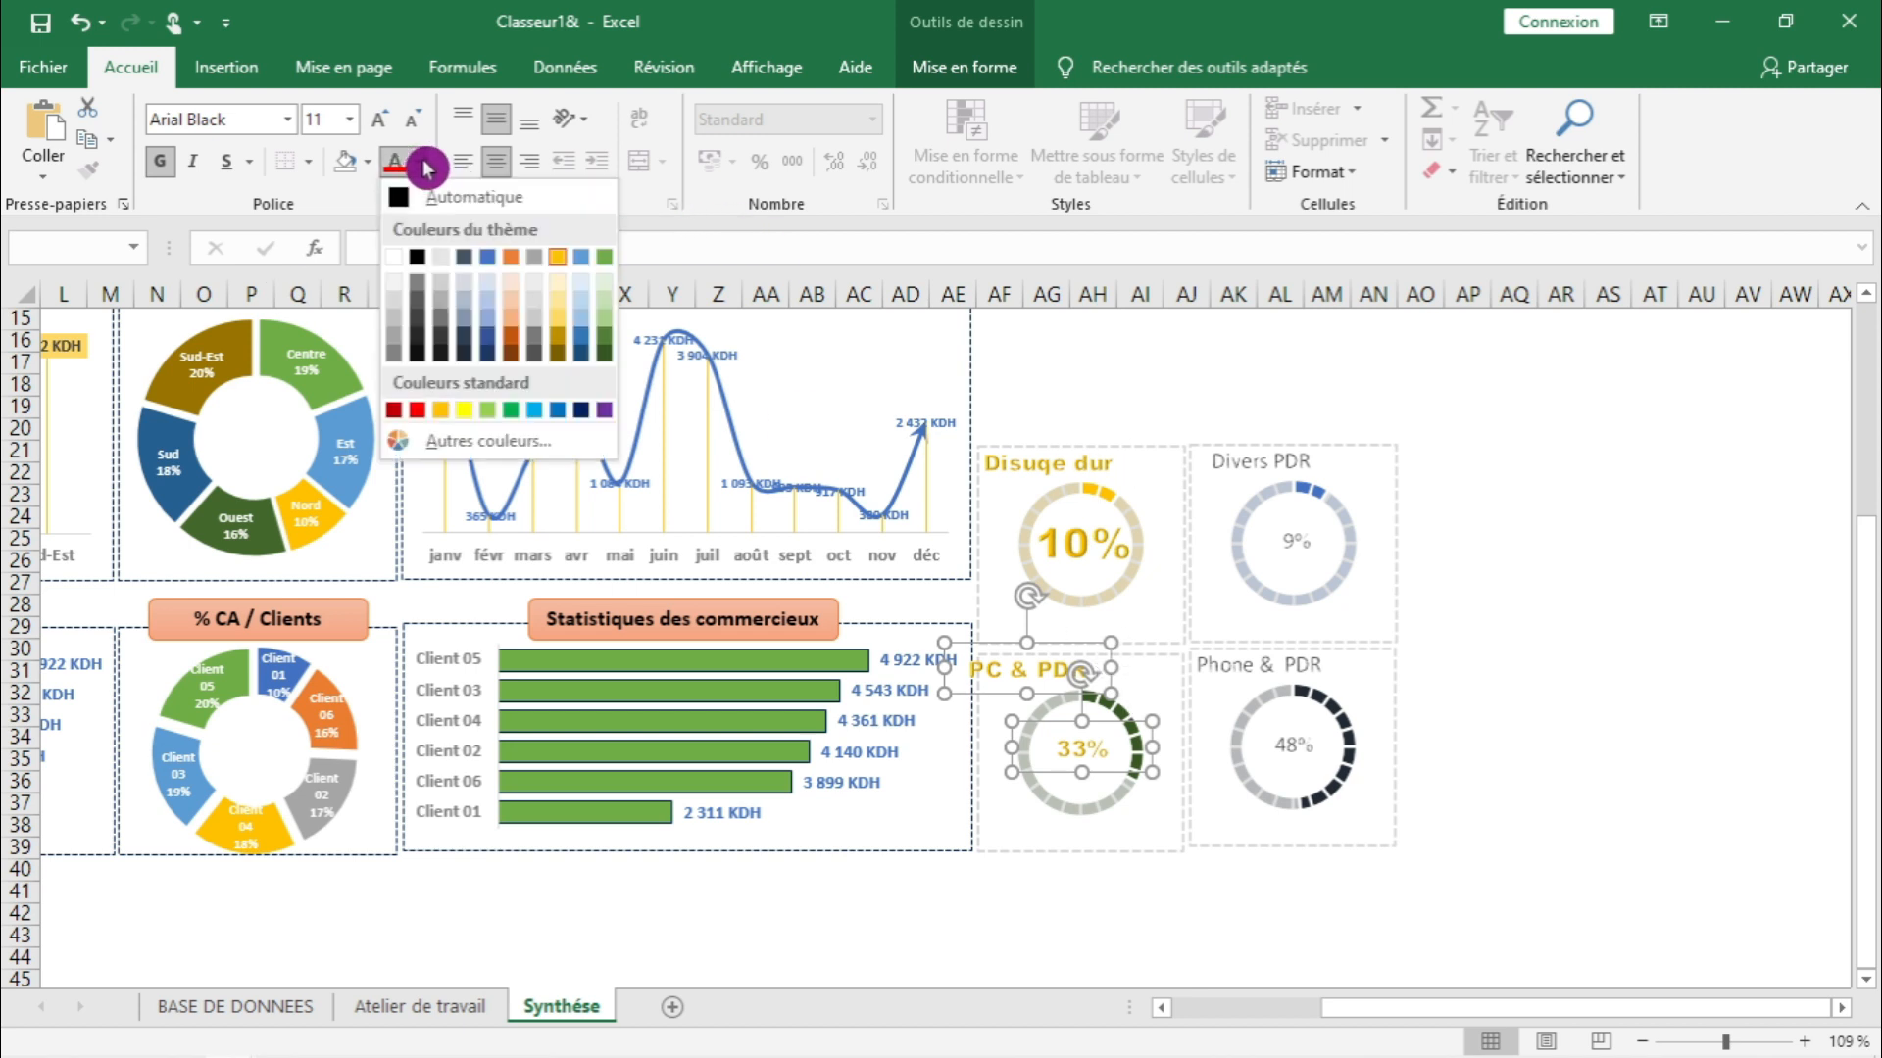
left_click(603, 350)
left_click(1123, 667)
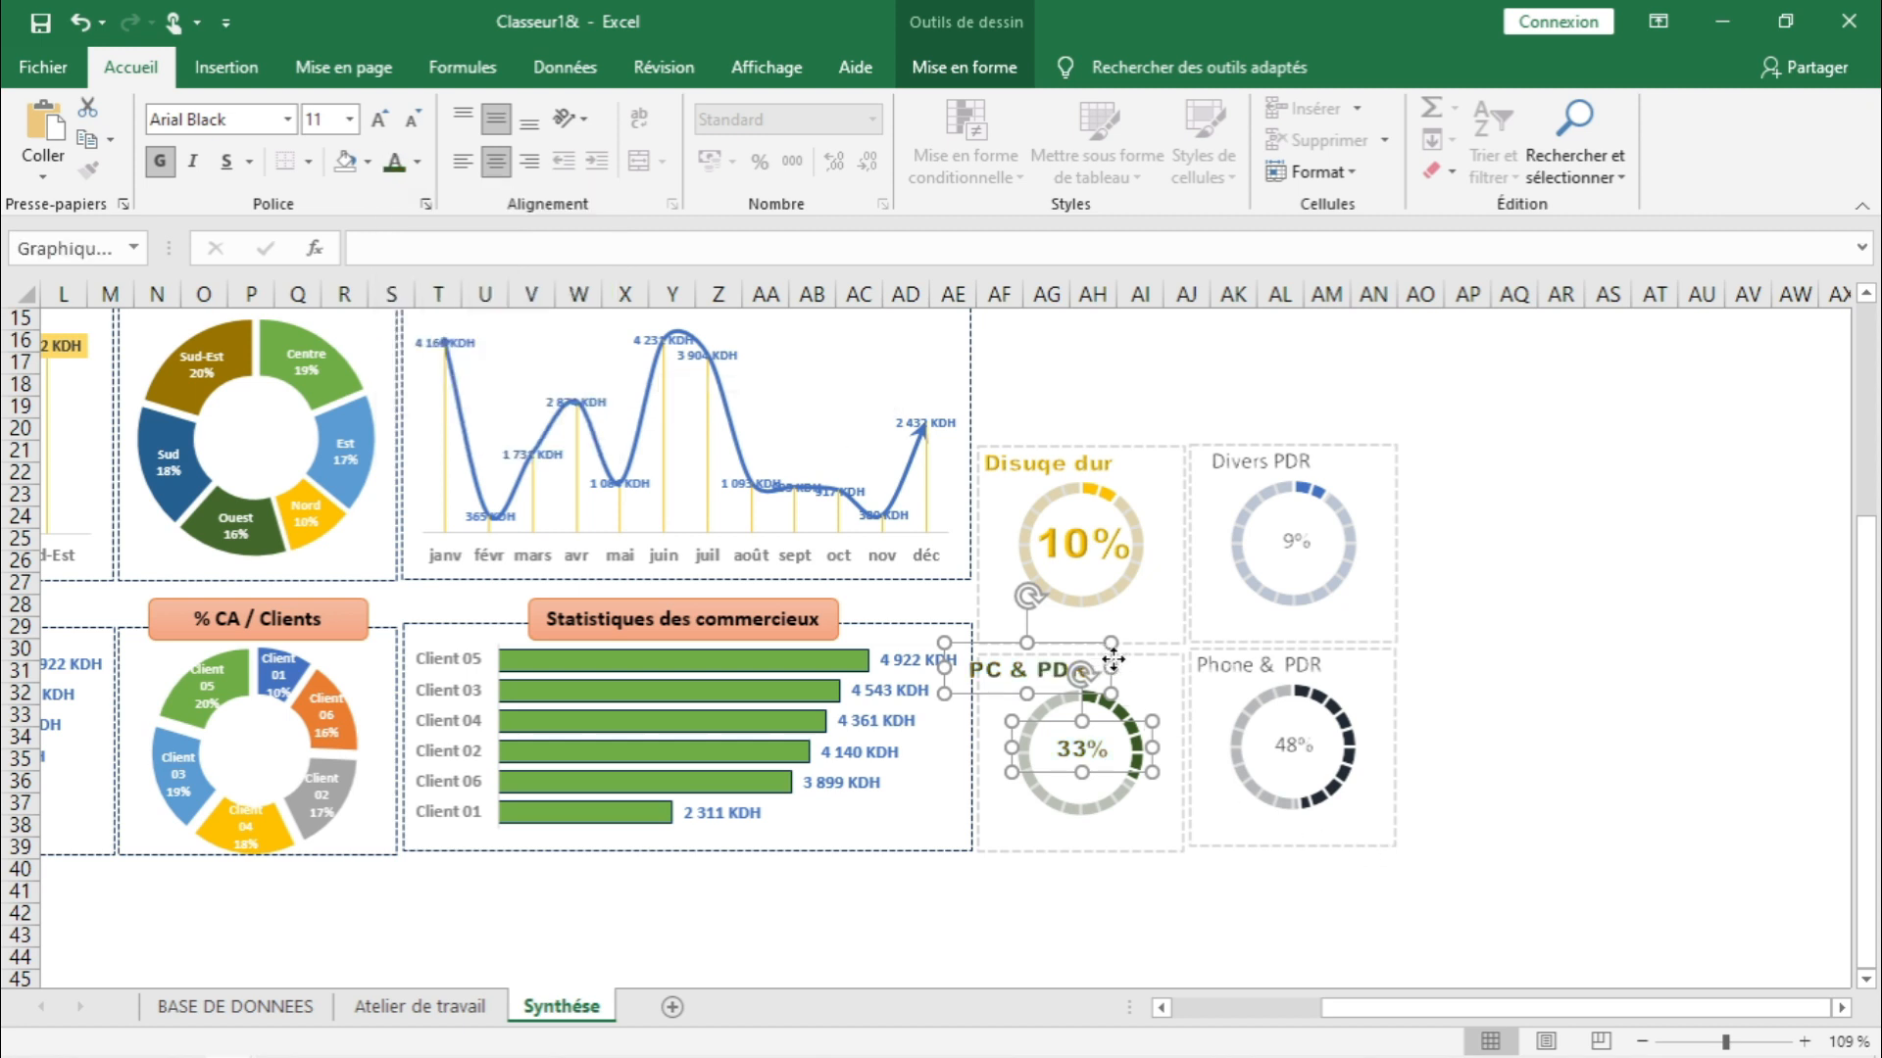
left_click(1566, 831)
left_click(1050, 678)
left_click_drag(1052, 679, 1057, 680)
- Increase the font size of the green ring's percentage label to 20, matching the yellow ring's percentage label
left_click(1082, 754)
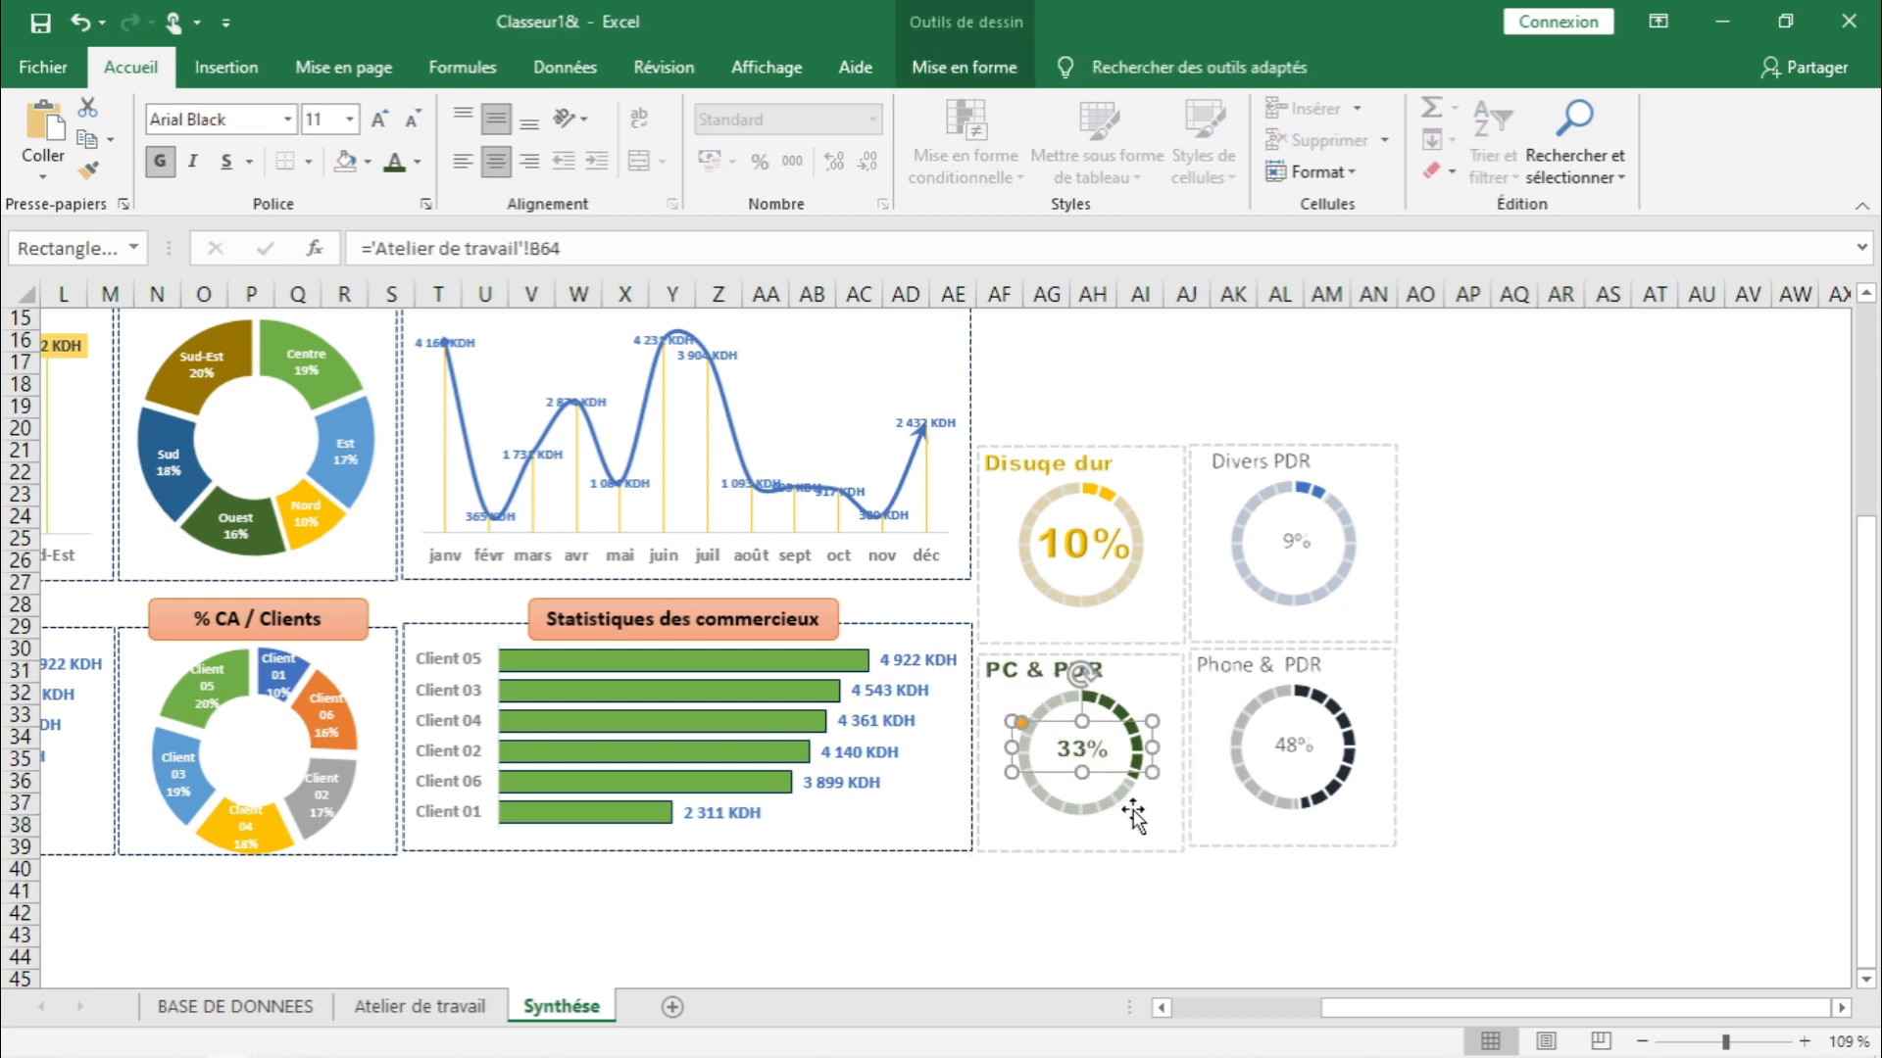
left_click(1068, 529)
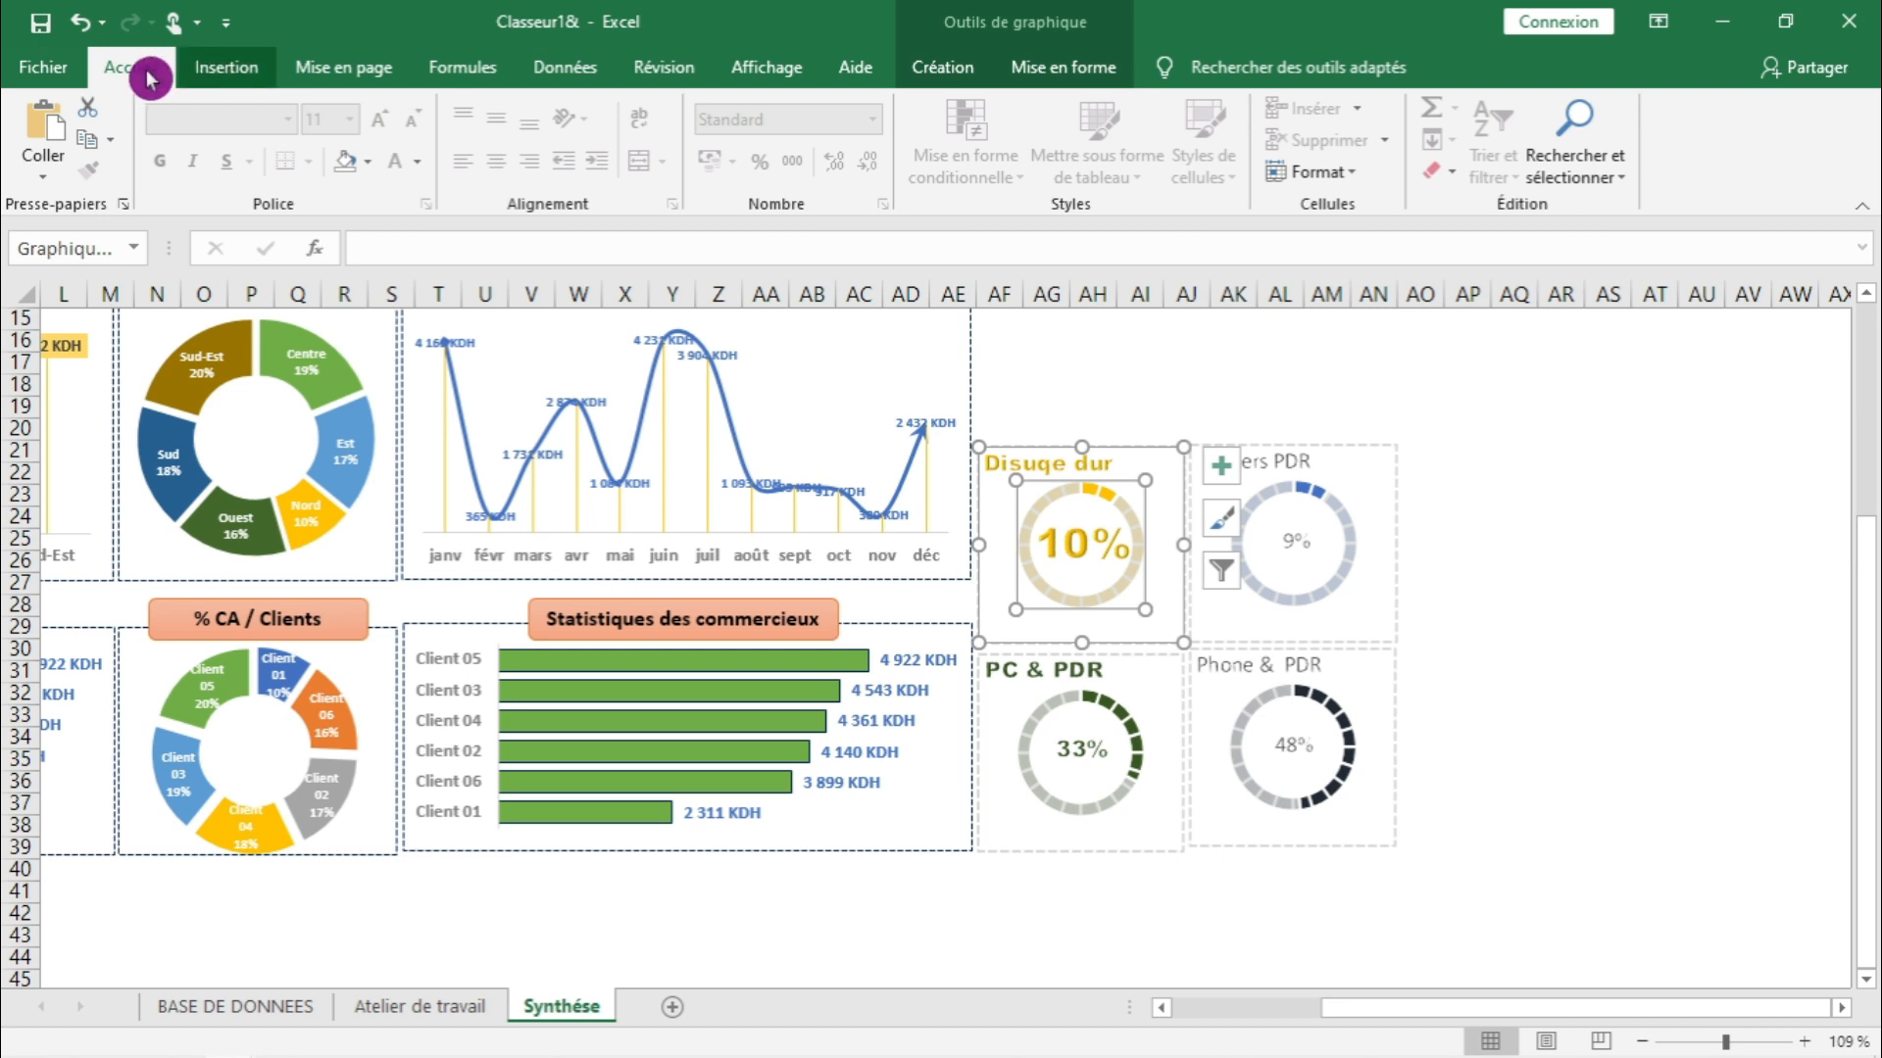
left_click(1102, 568)
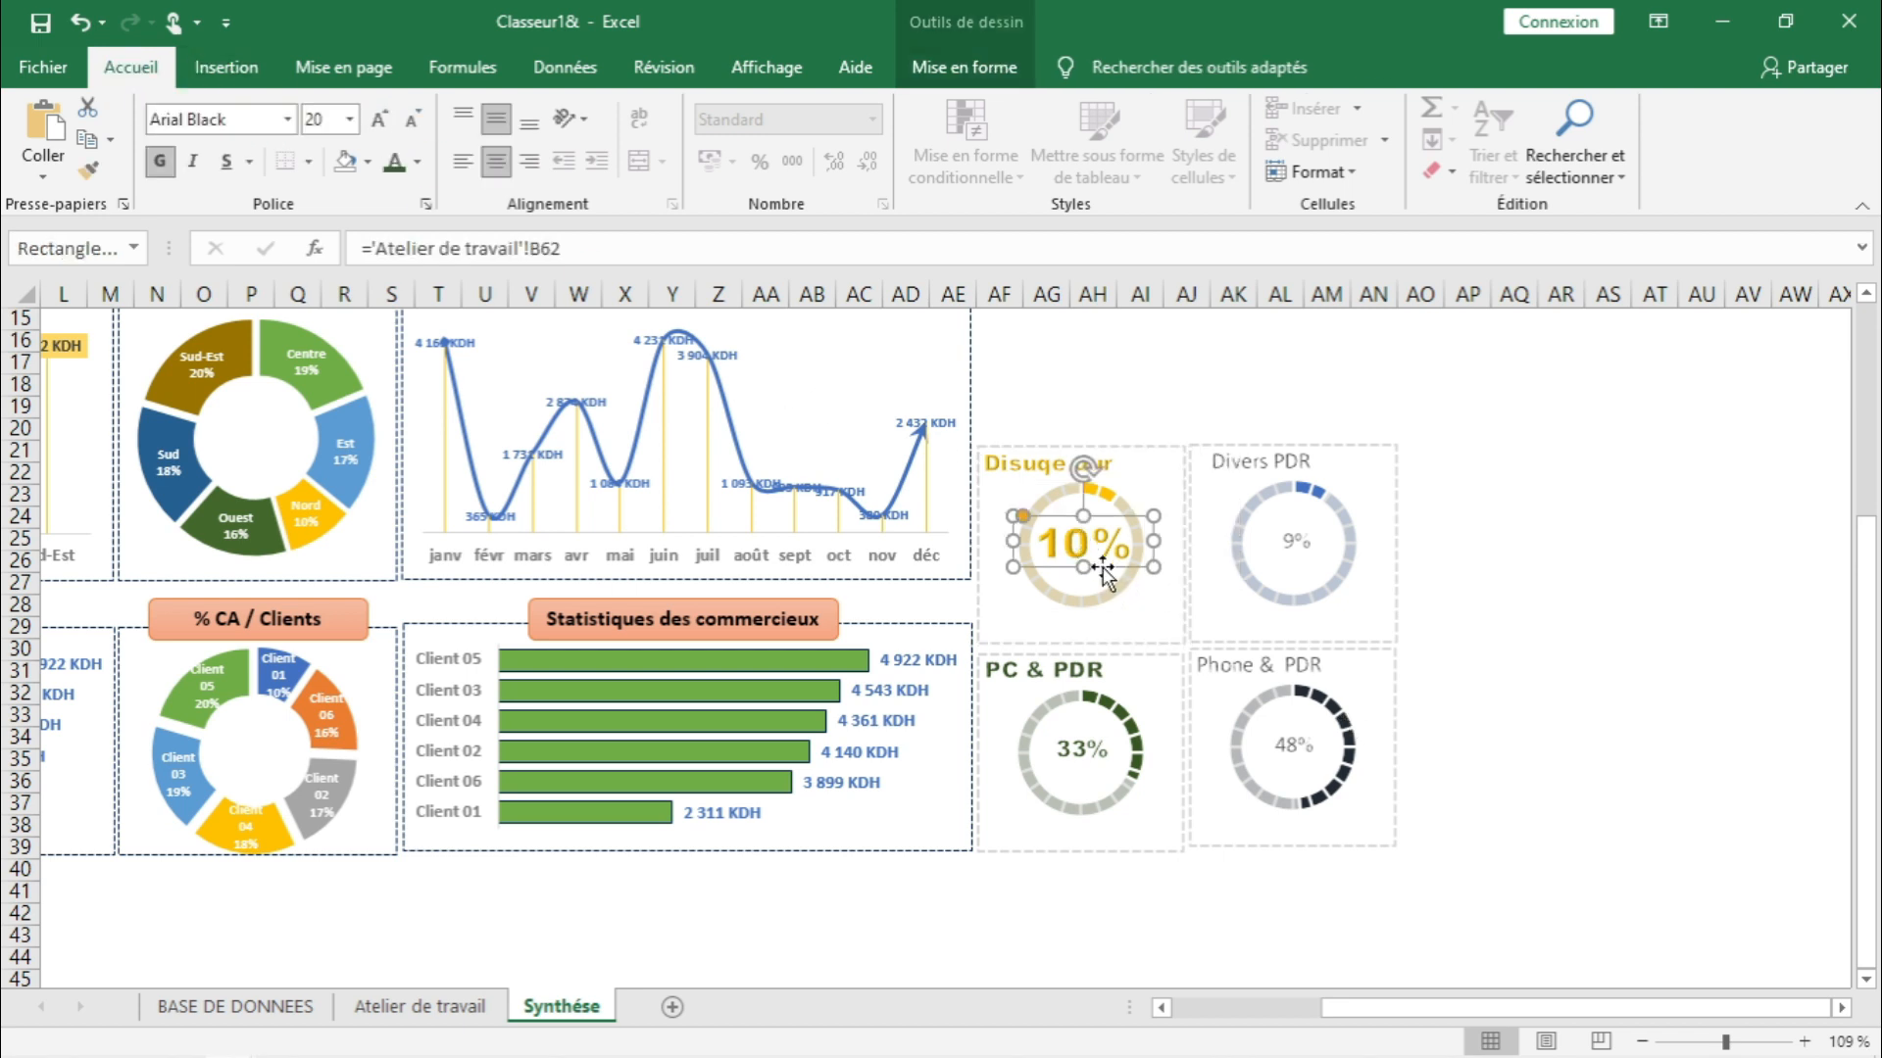
left_click(1107, 753)
left_click(382, 123)
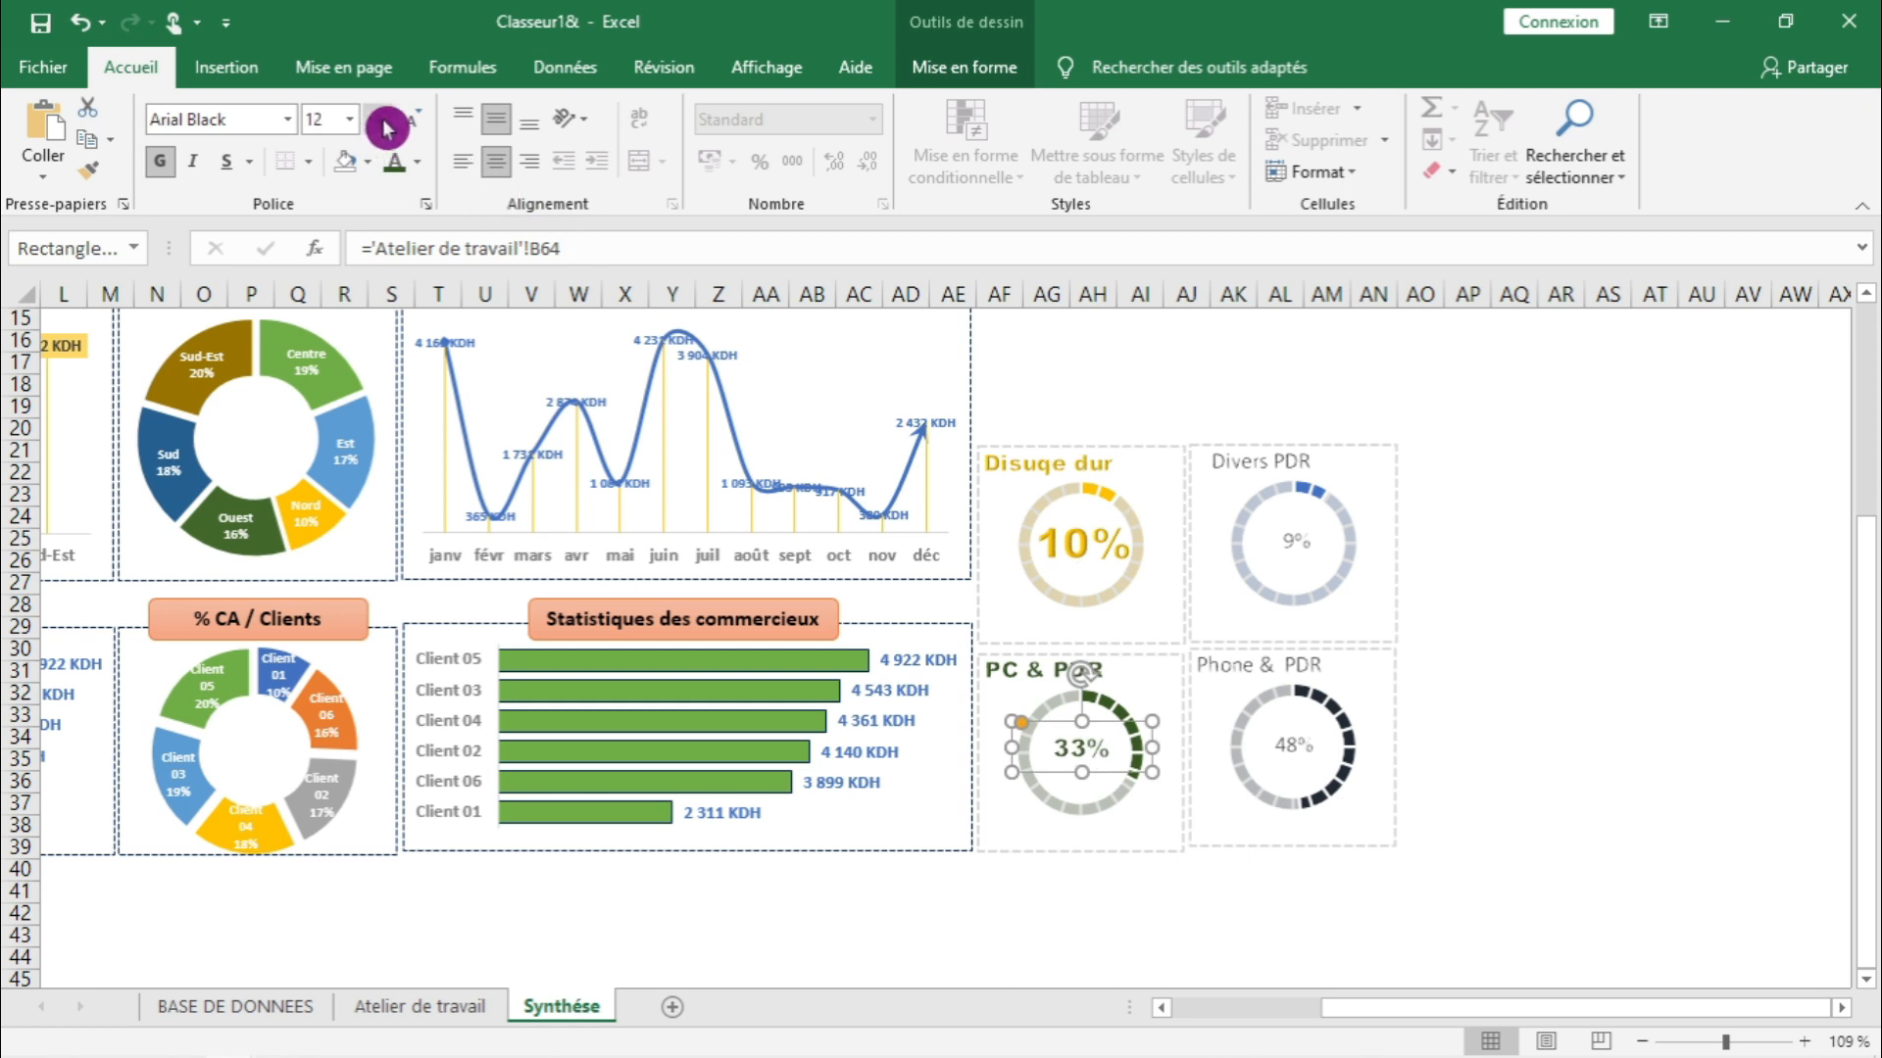
left_click(385, 128)
left_click(385, 127)
left_click(385, 127)
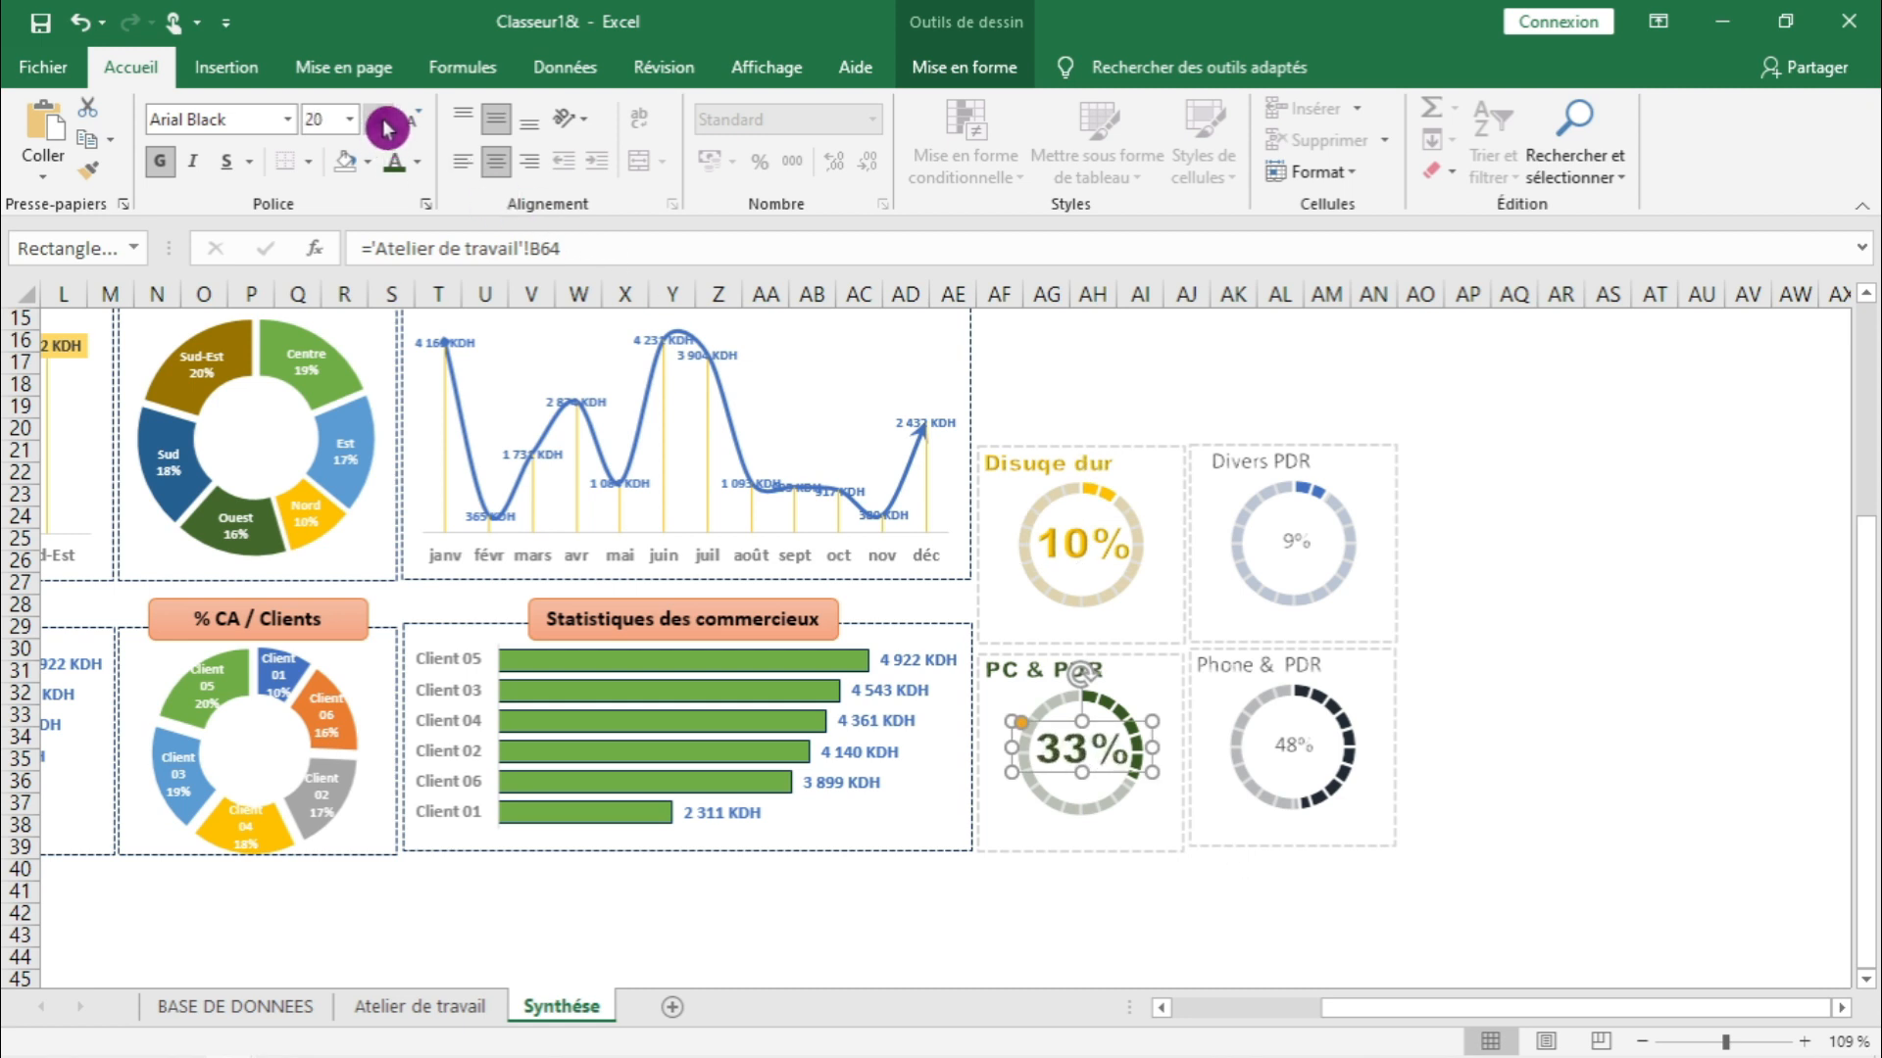
left_click(1542, 915)
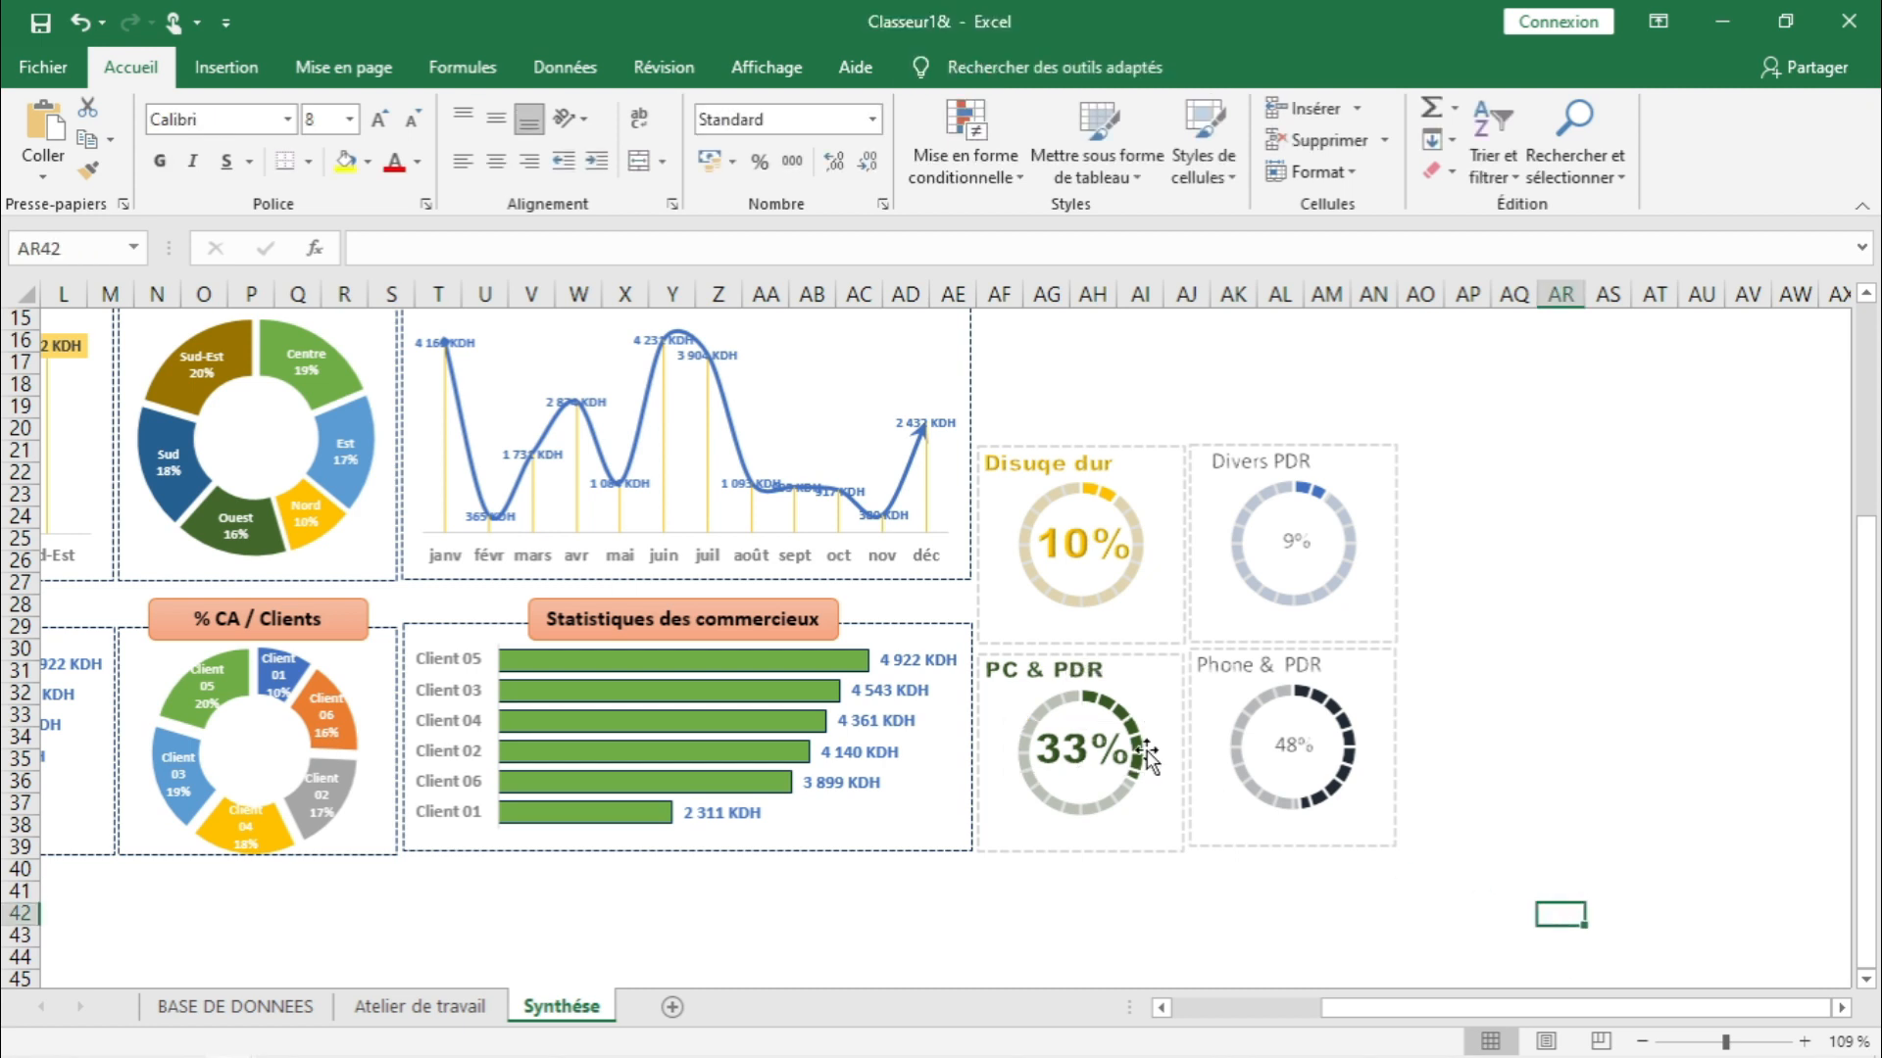
- Reduce the font size of the green and yellow rings' percentage labels to 18
left_click(1097, 763)
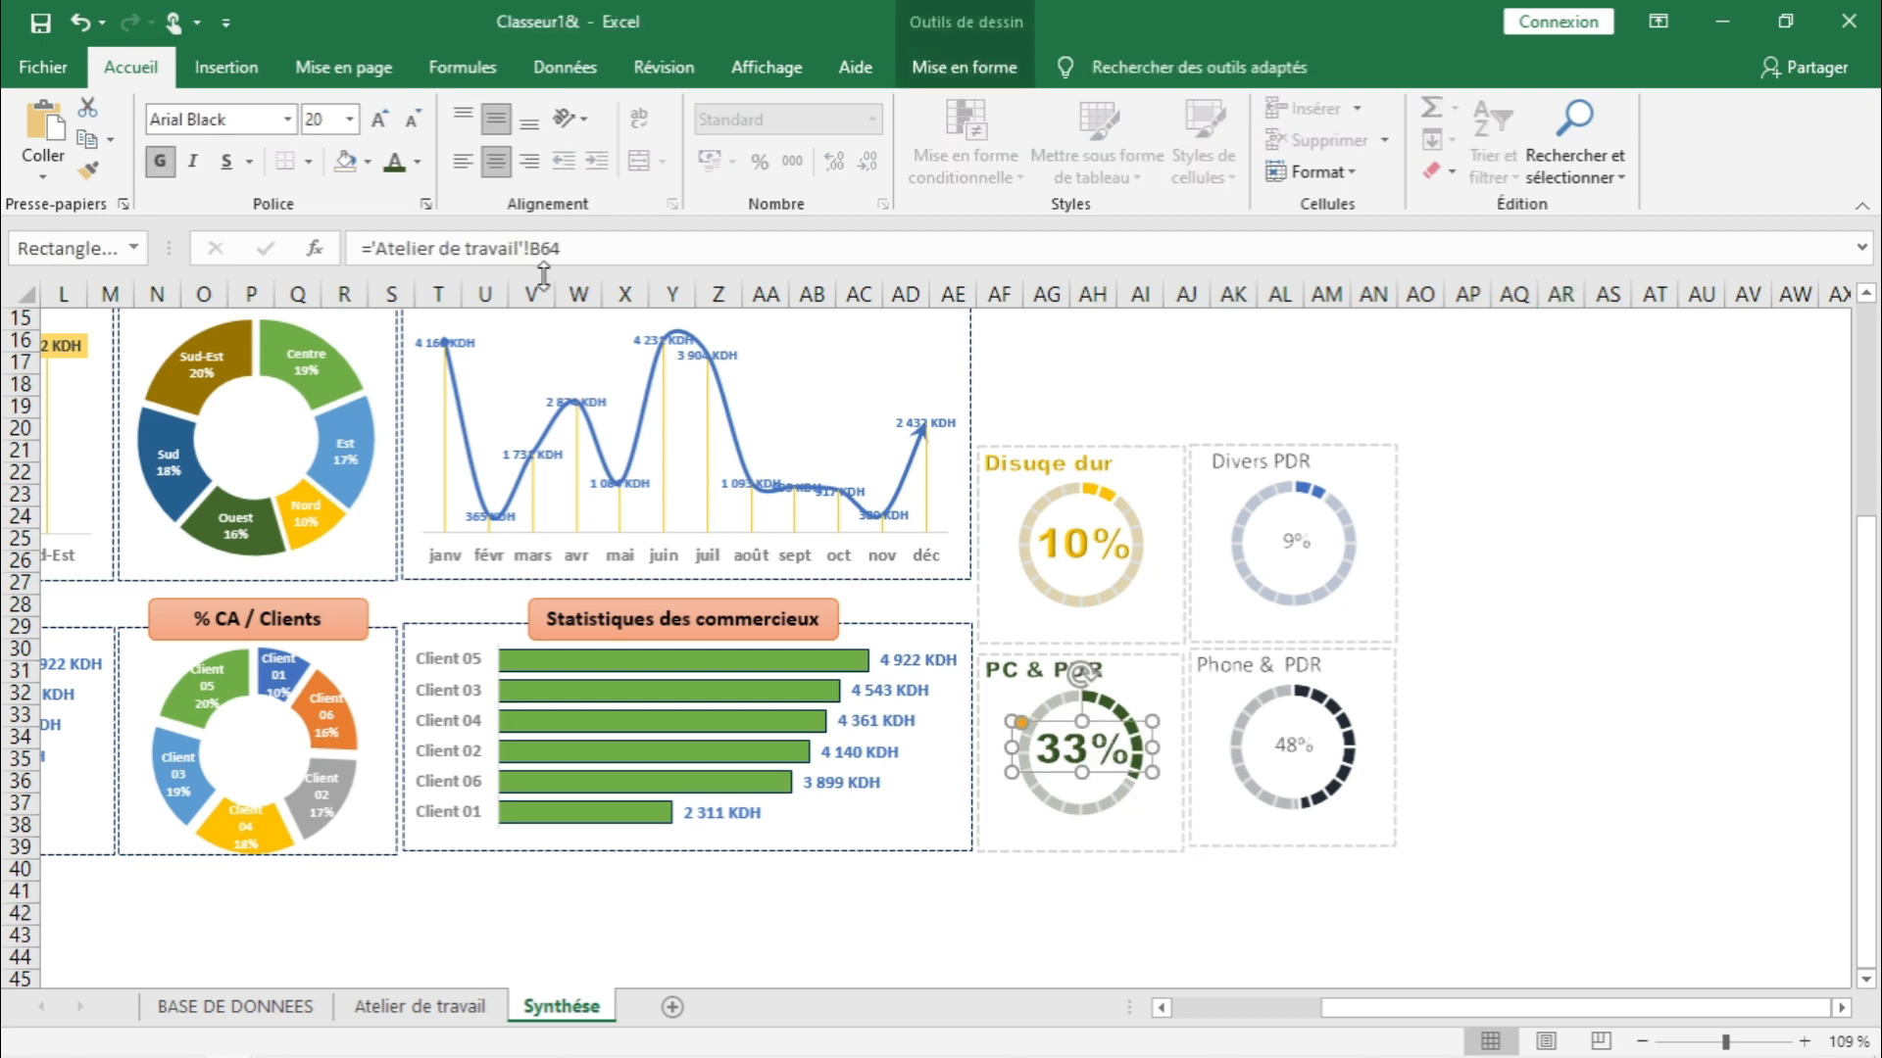
left_click(413, 121)
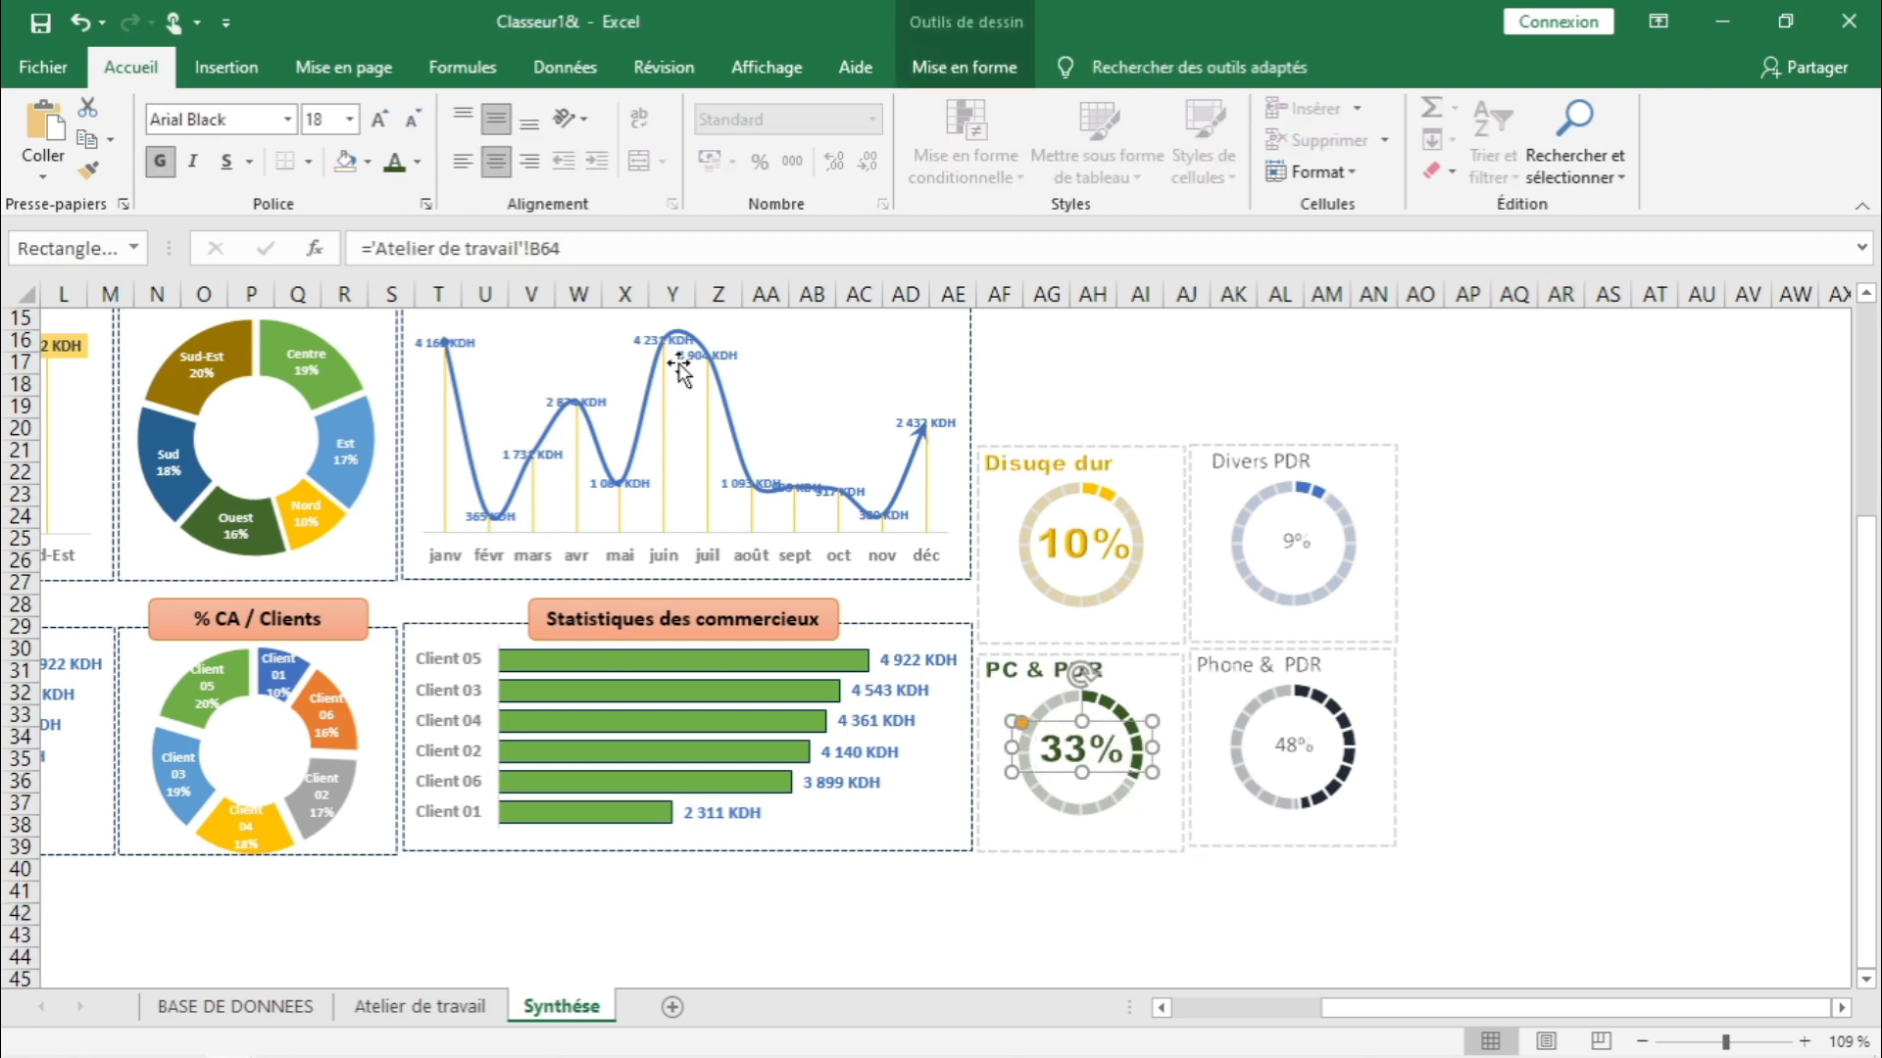
left_click(1073, 563)
left_click(1600, 683)
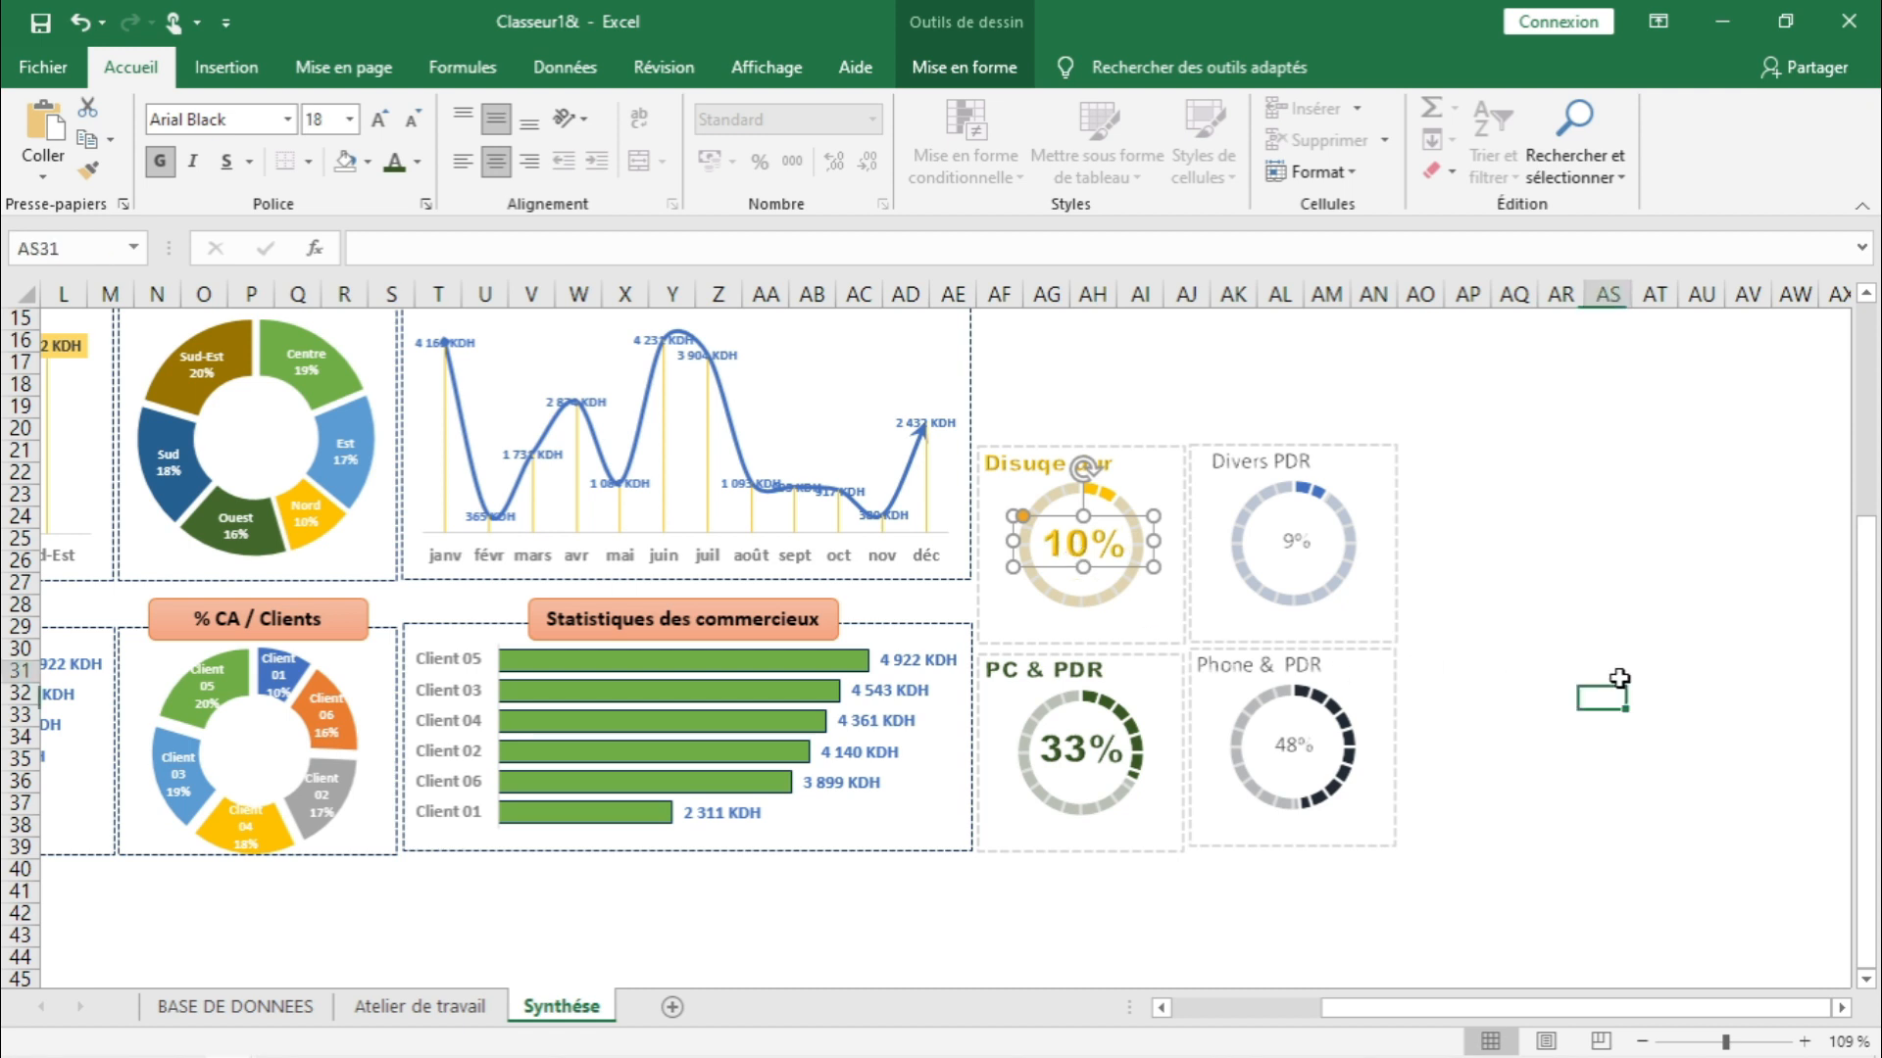
- Set the font of the blue ring's Divers PDR name label and percentage label to Arial Black
left_click(1270, 480)
left_click(1295, 541, "shift")
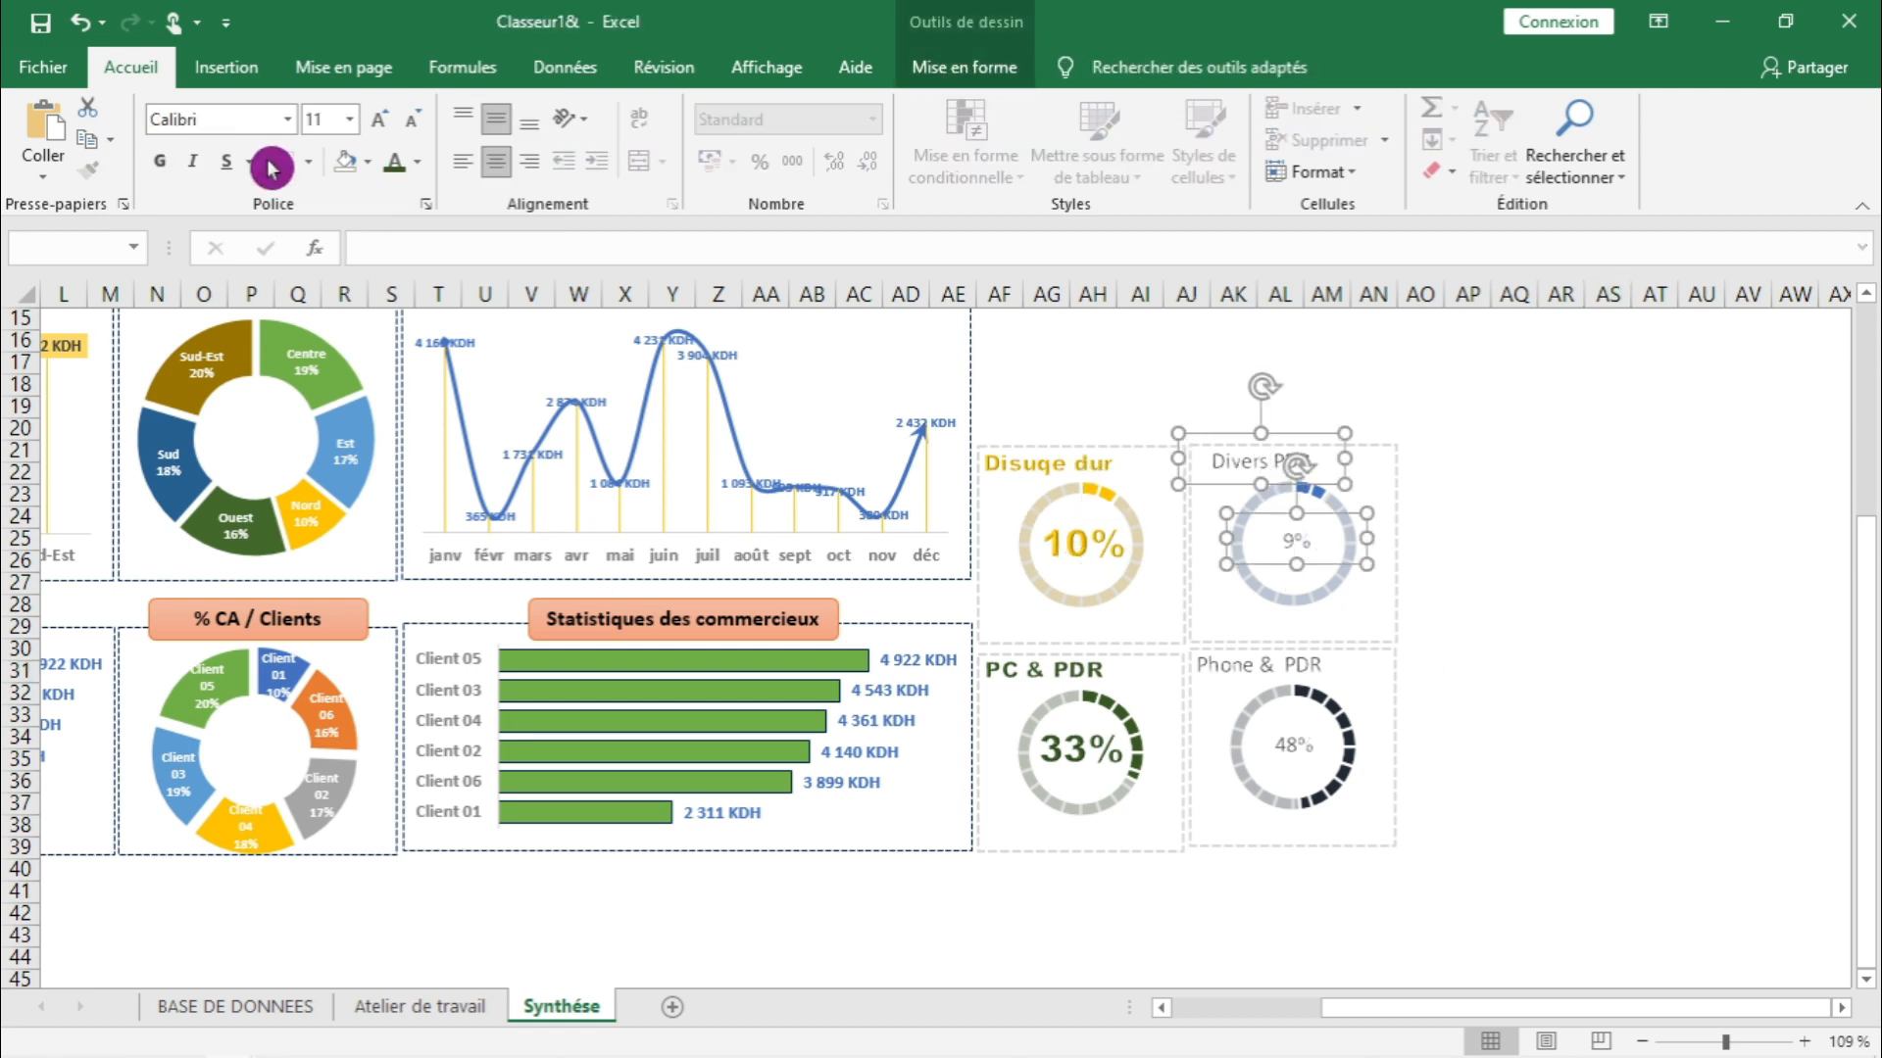
left_click(286, 120)
scroll(235, 252, "up", 9)
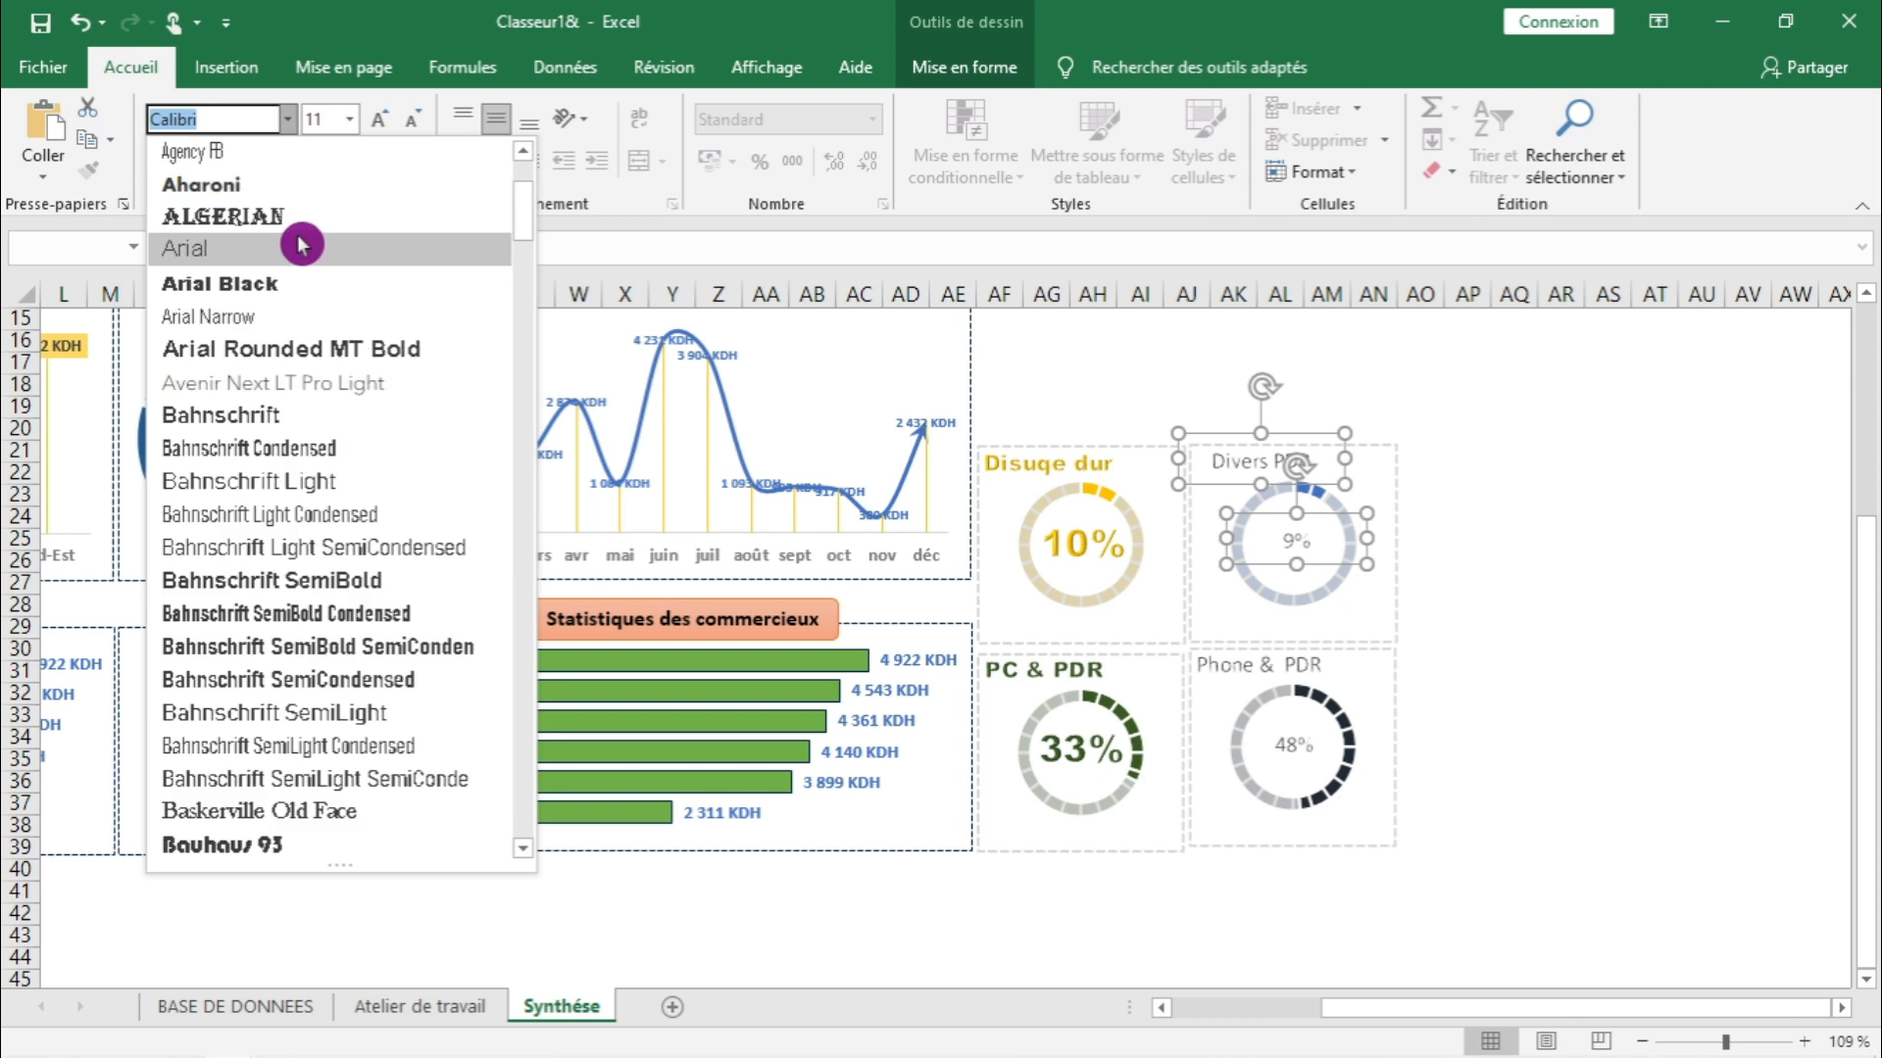
left_click(292, 292)
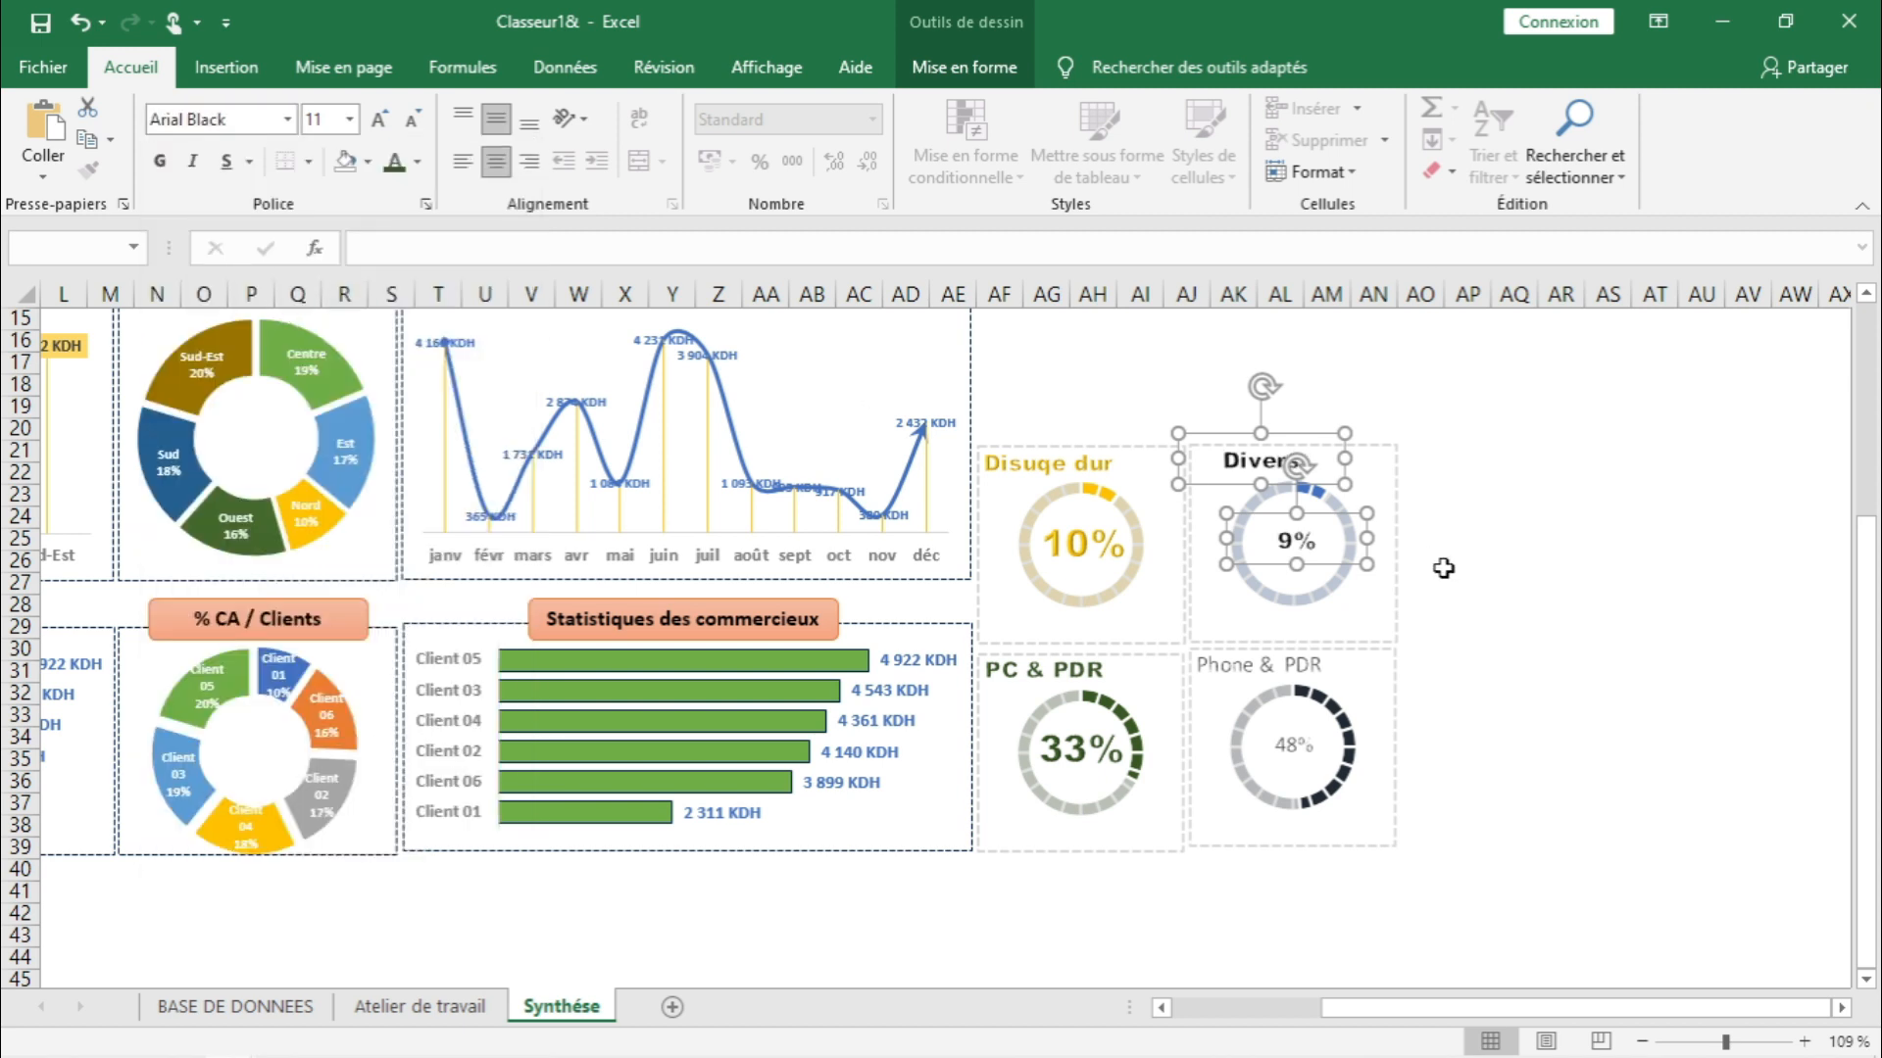
left_click(1577, 546)
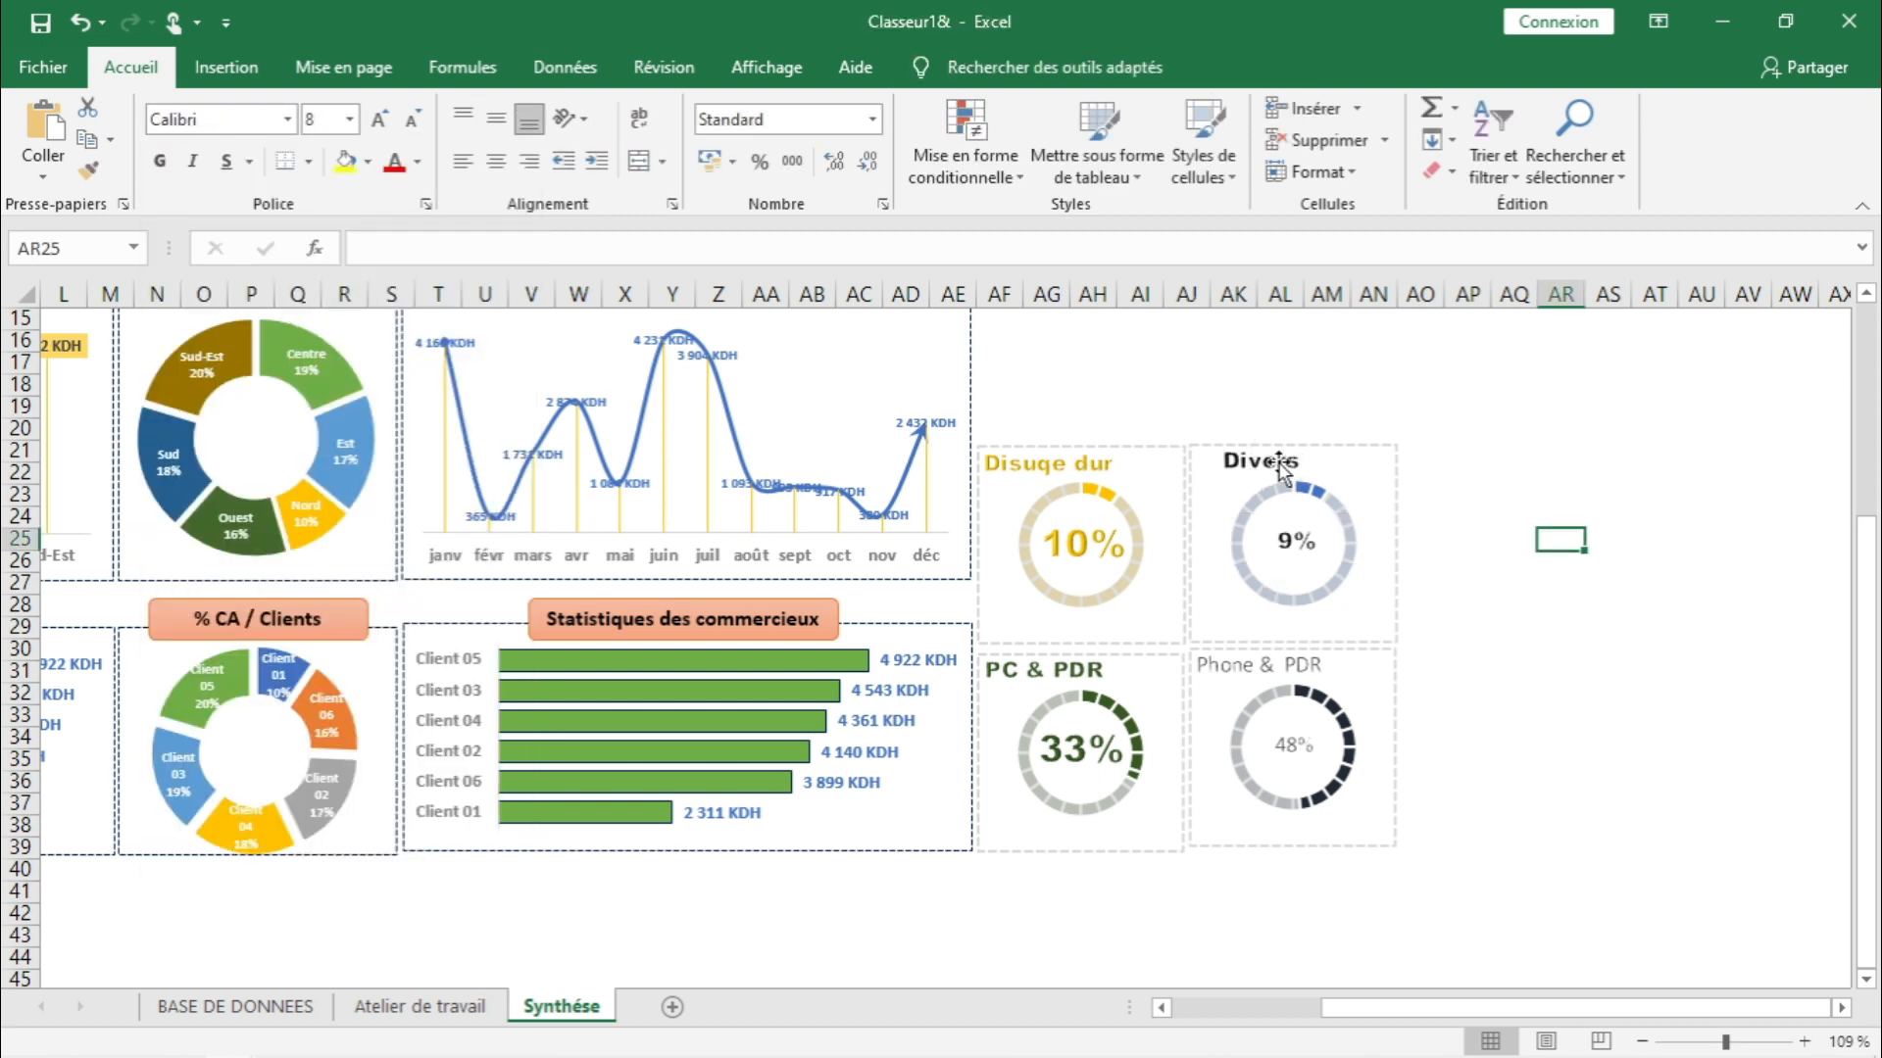
- Move the Divers name label slightly left, near the left edge of its blue ring chart's frame
left_click(1271, 478)
left_click_drag(1245, 482, 1217, 479)
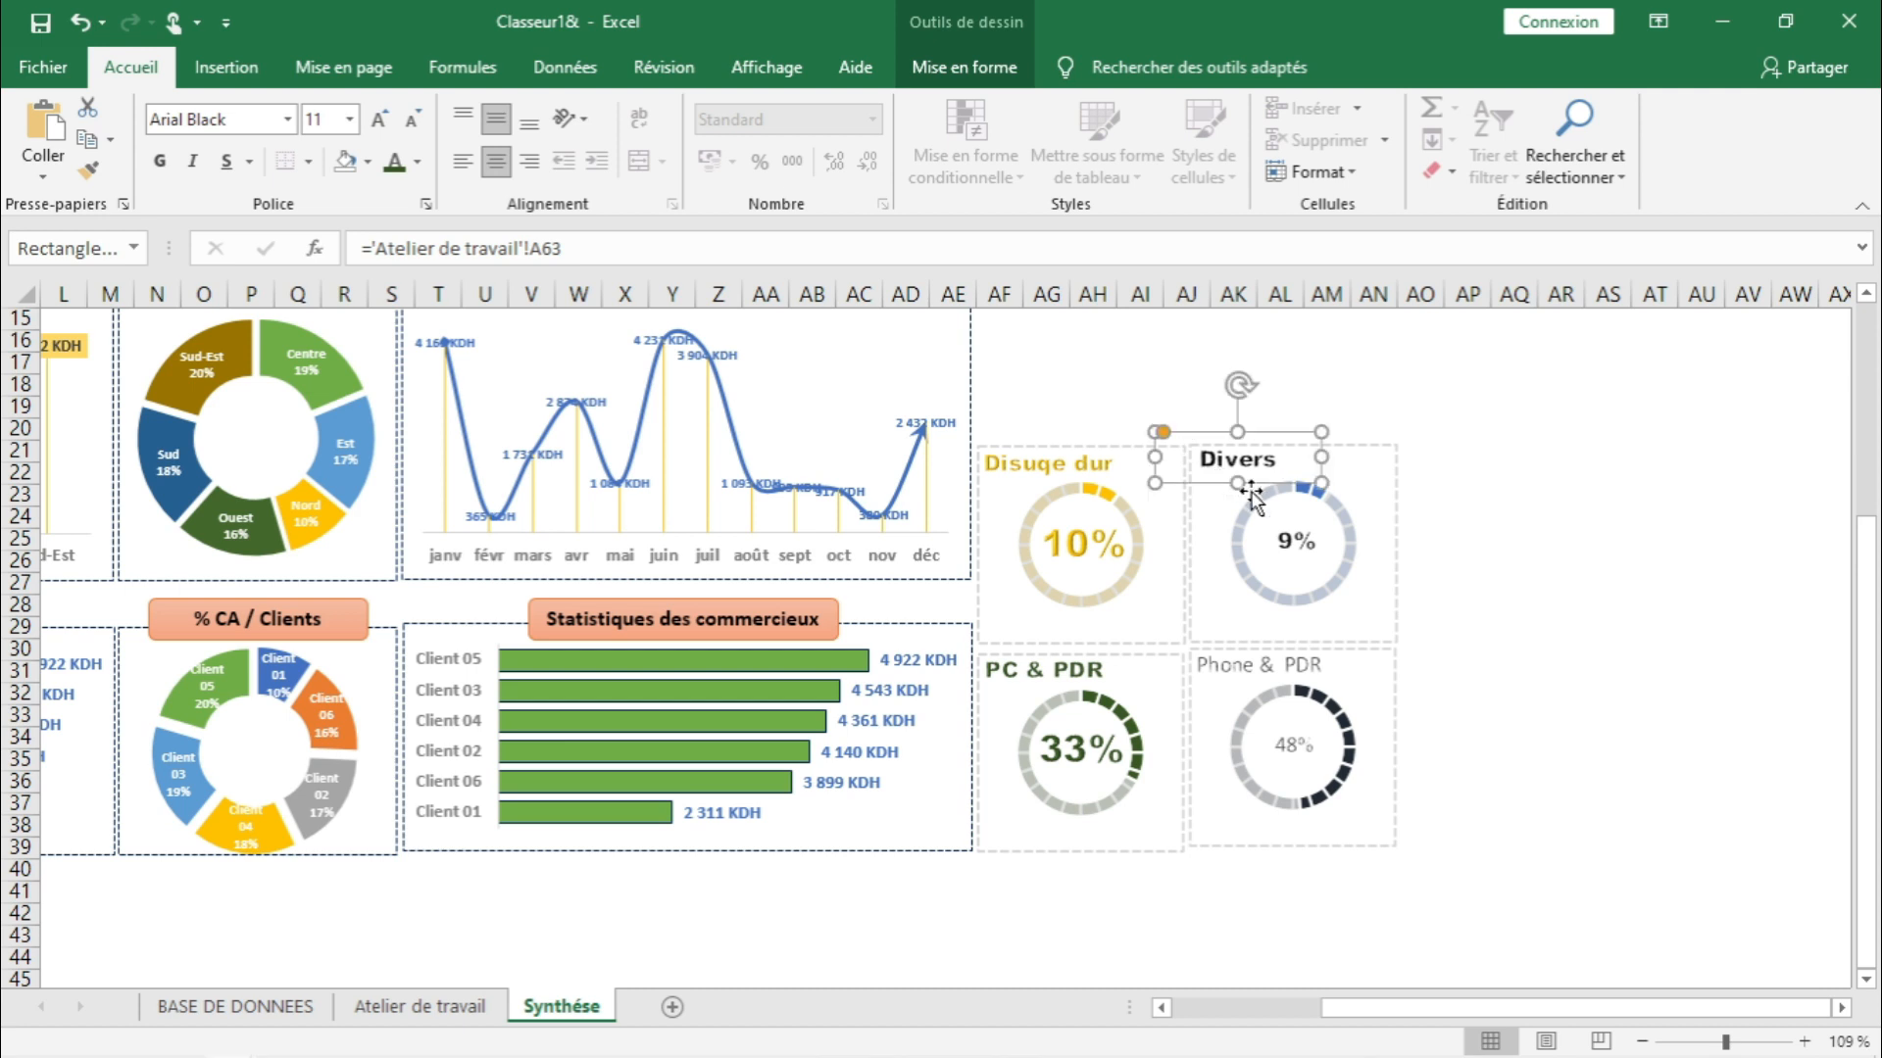
left_click(1514, 538)
- Increase the font size of the blue Divers ring's percentage label to 18
left_click(1308, 547)
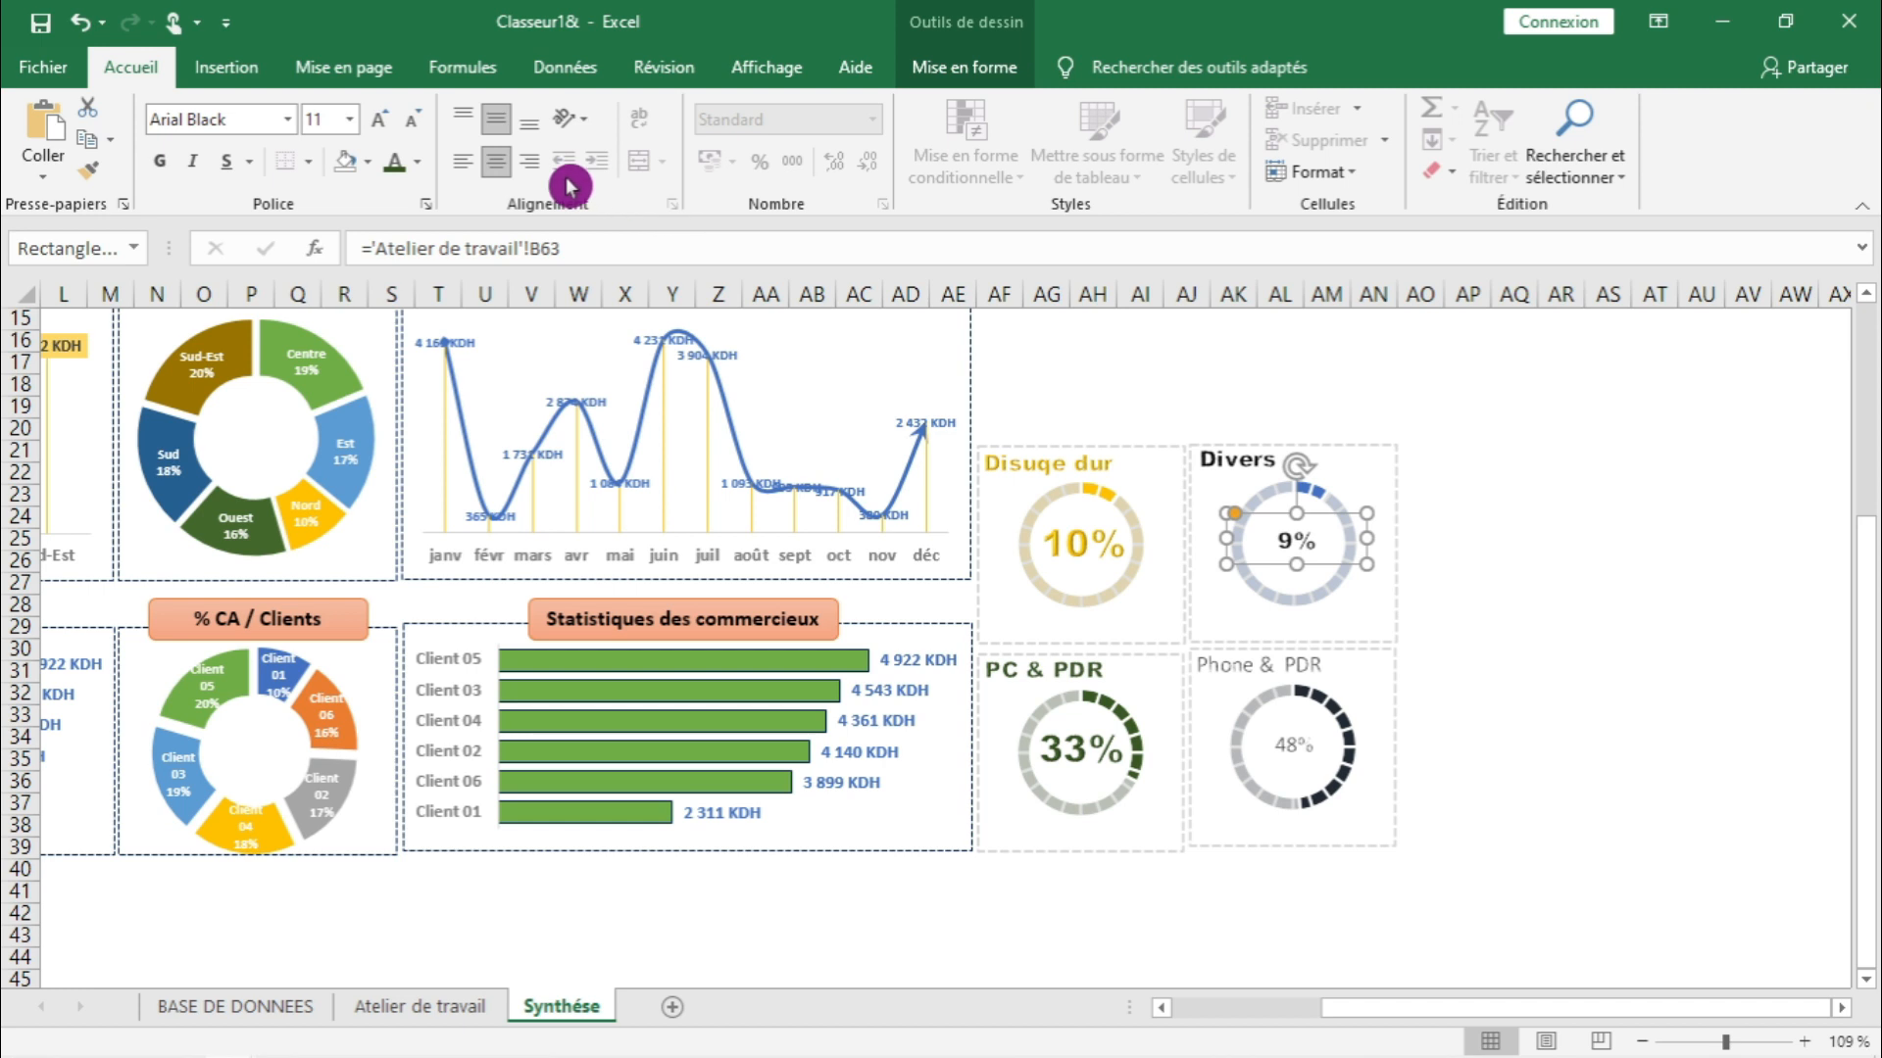
left_click(381, 124)
left_click(381, 125)
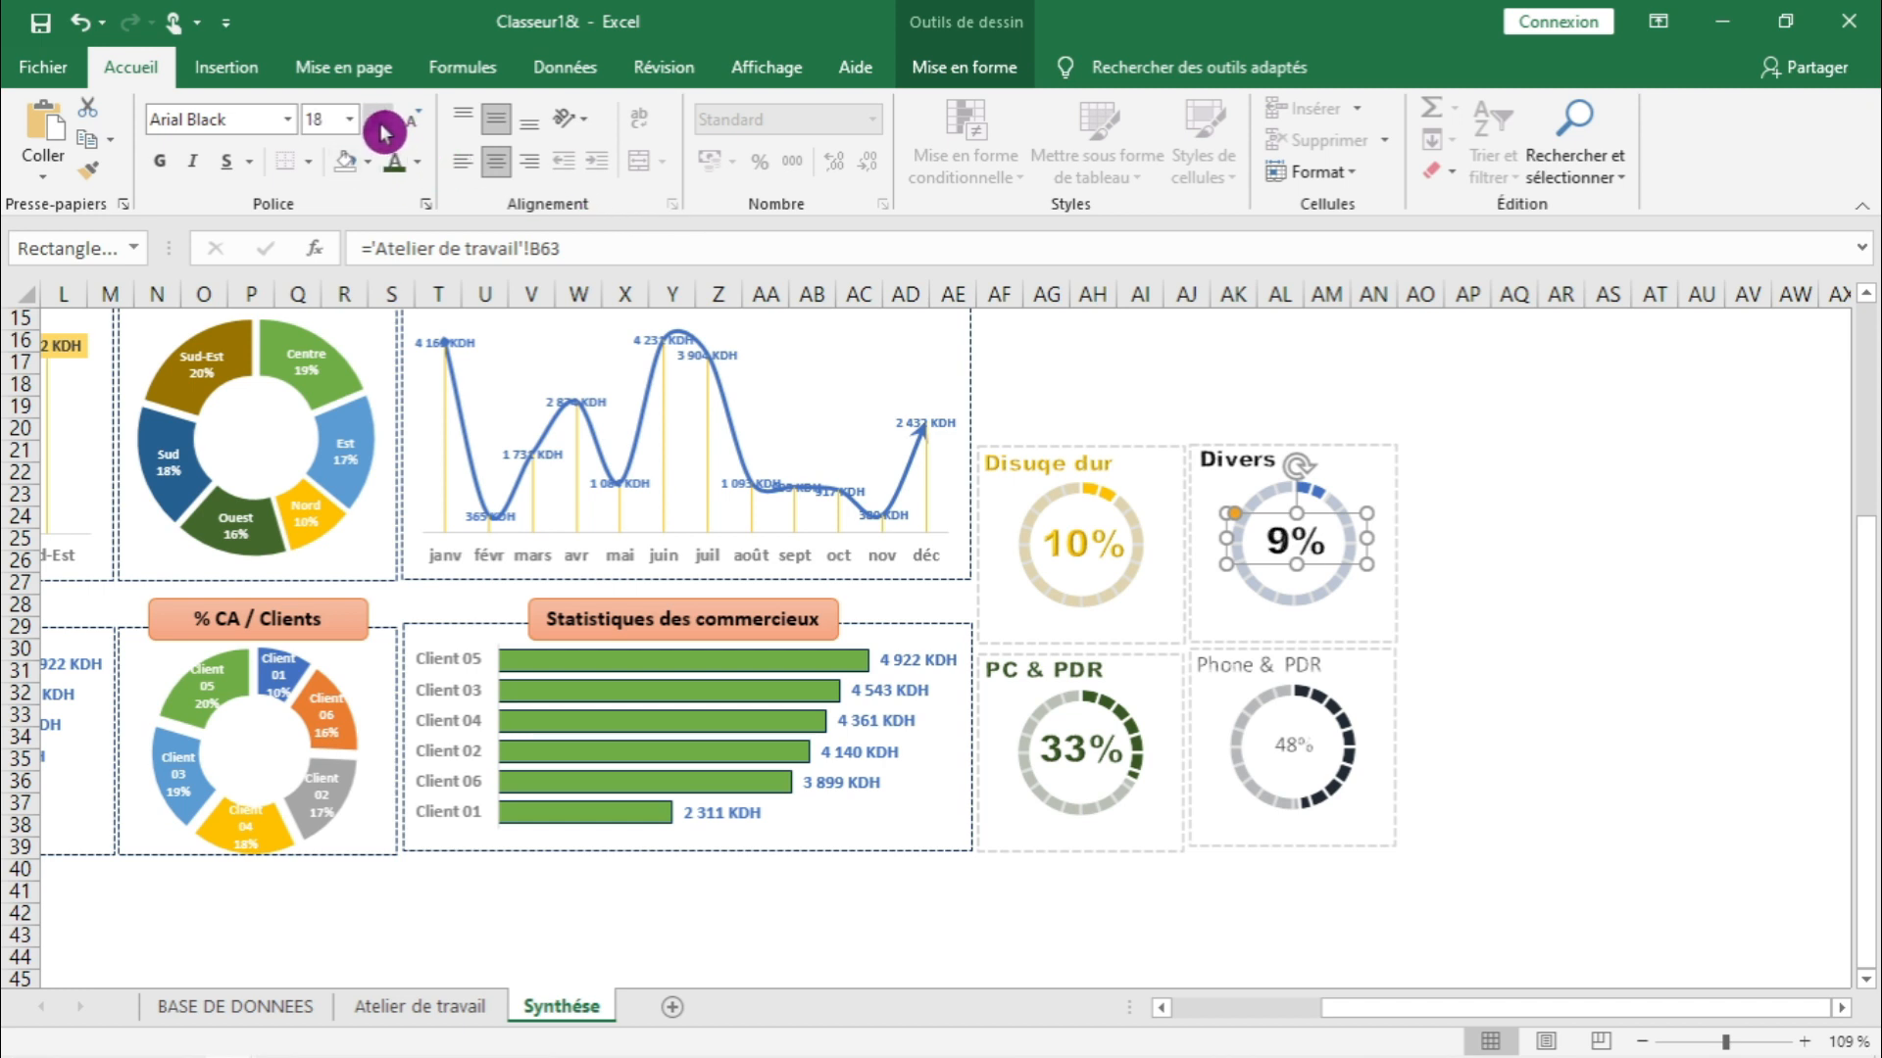
left_click(381, 126)
left_click(384, 130)
left_click(415, 131)
left_click(415, 130)
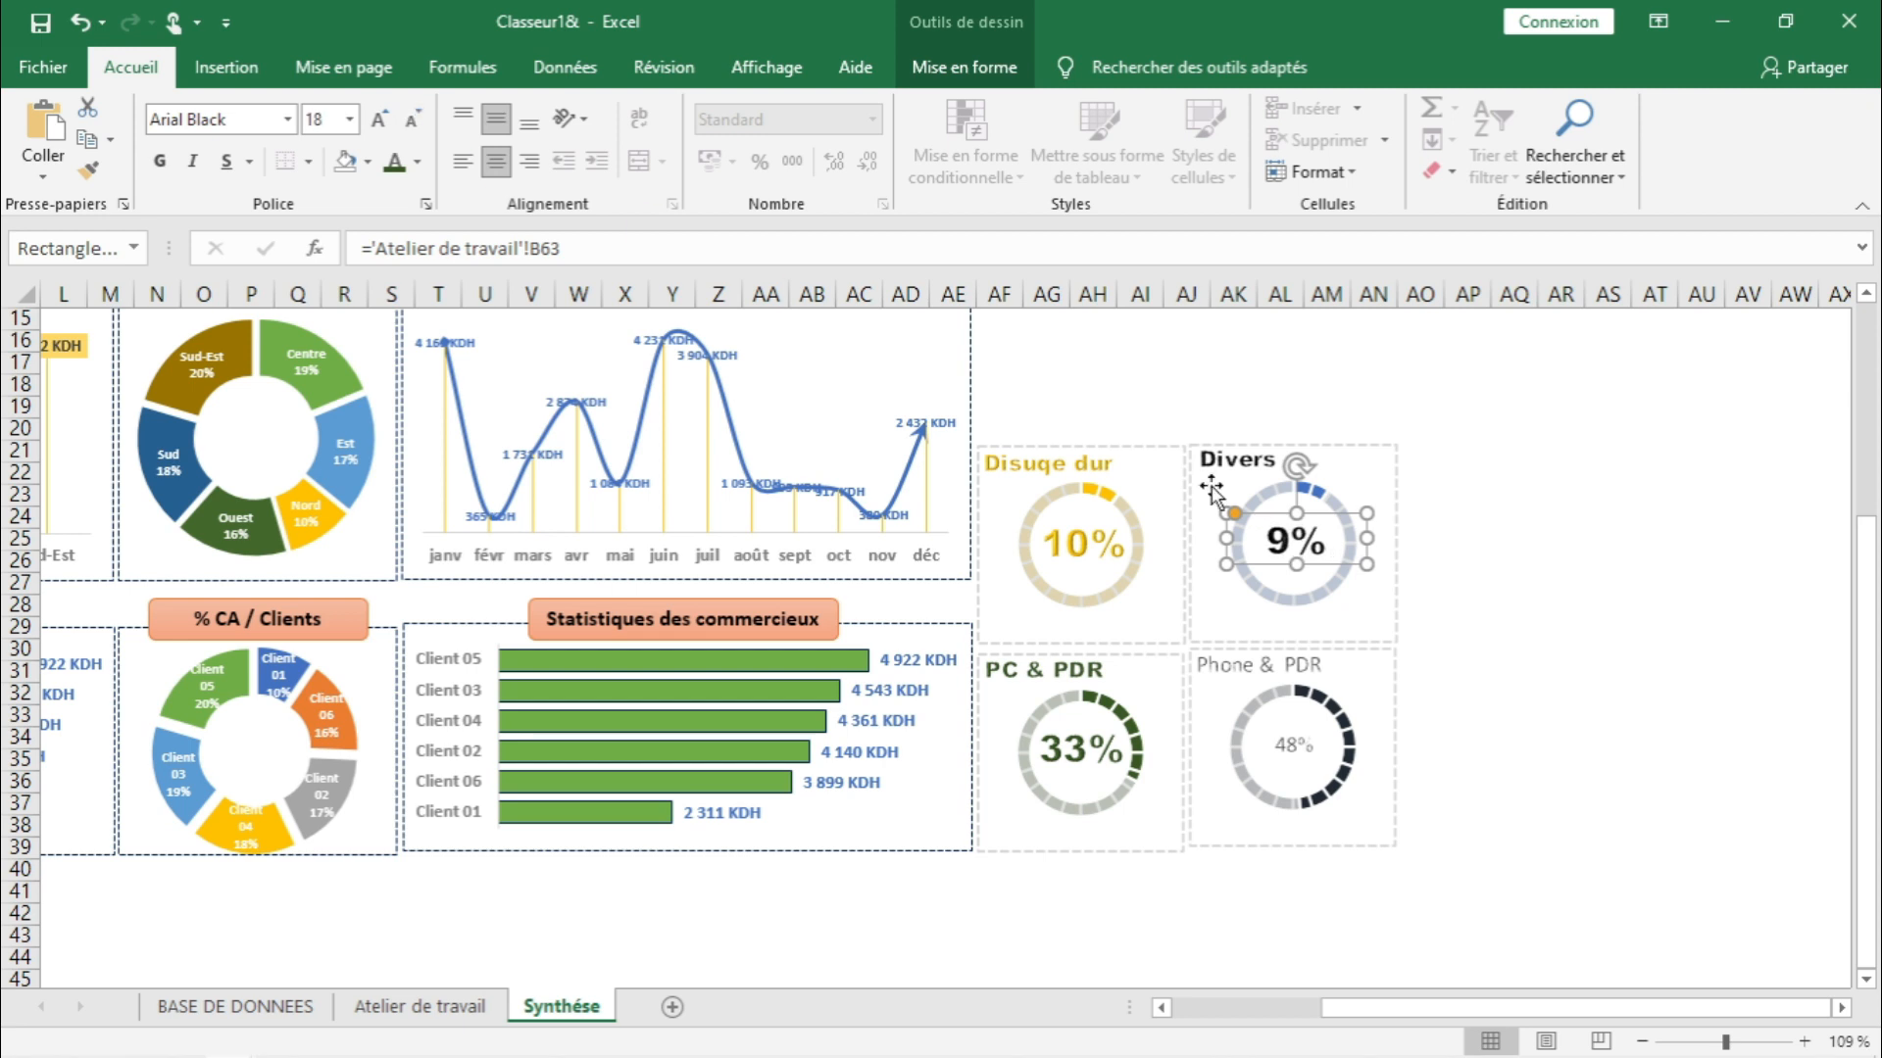
left_click(1593, 600)
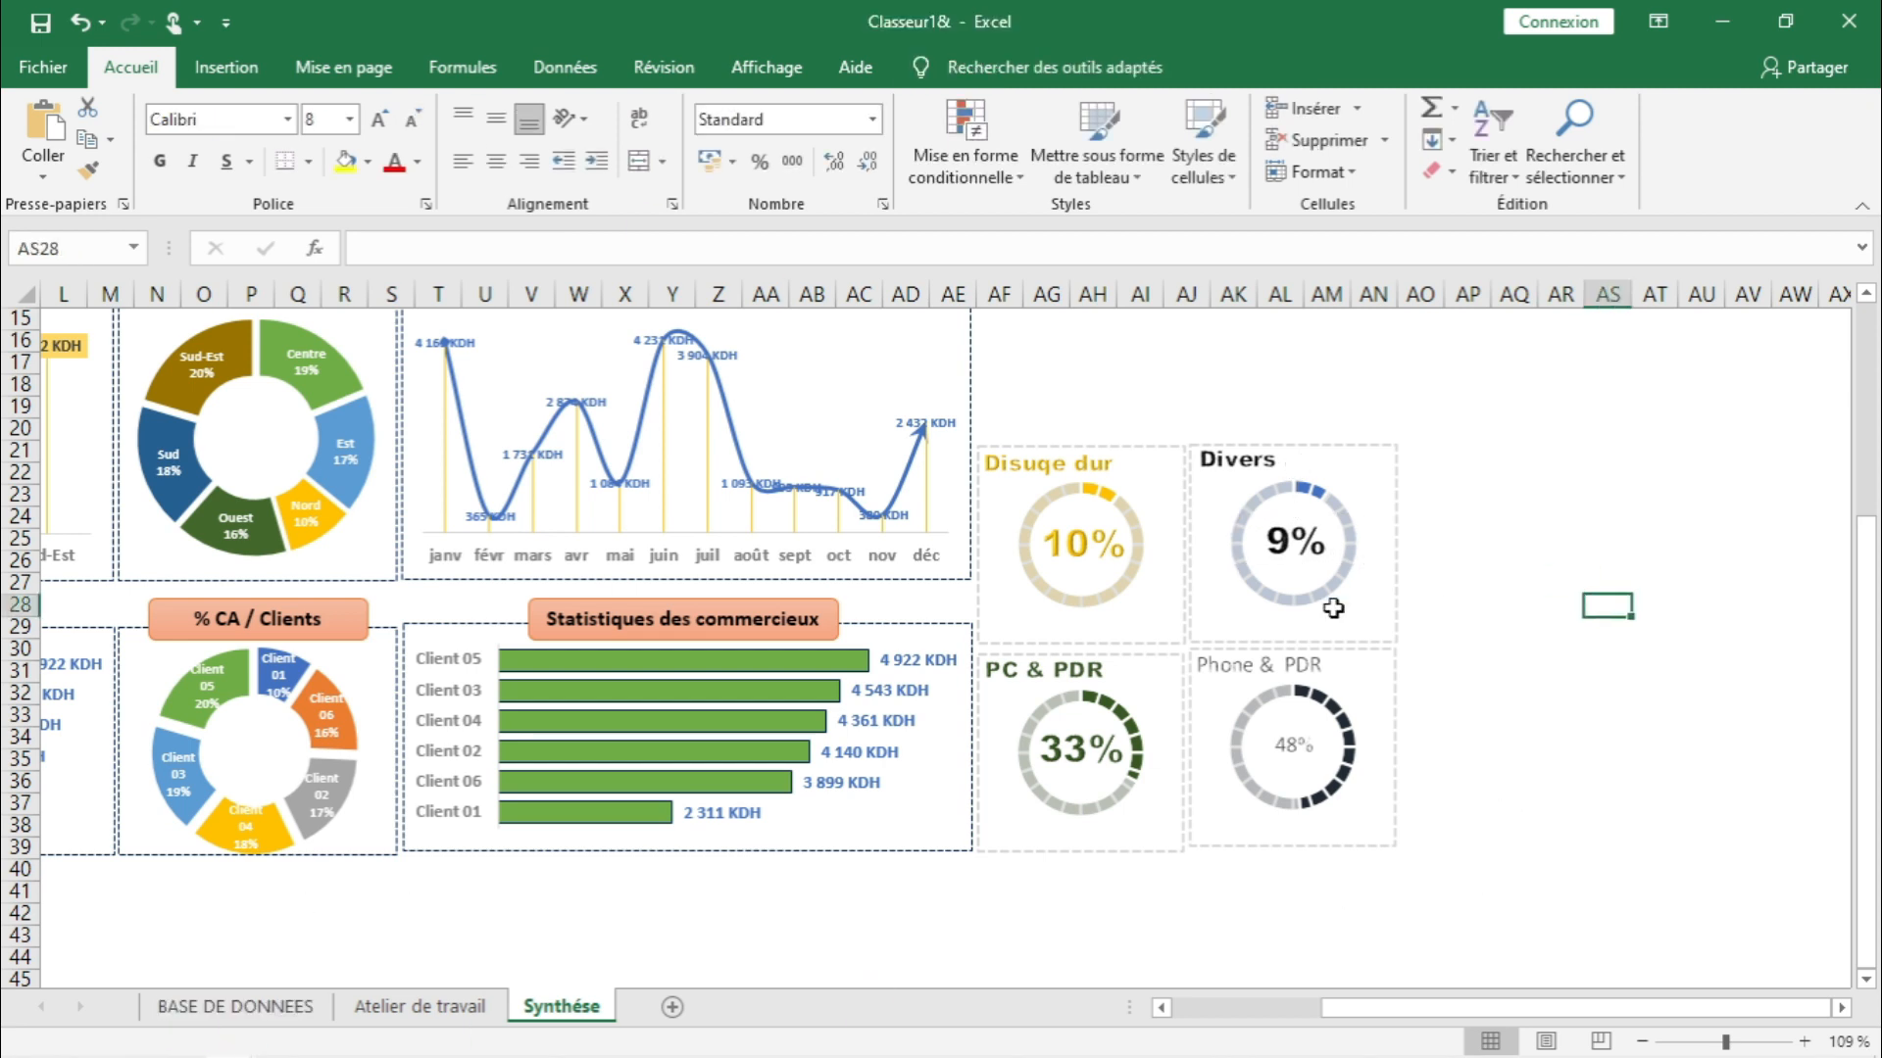
left_click(1273, 490)
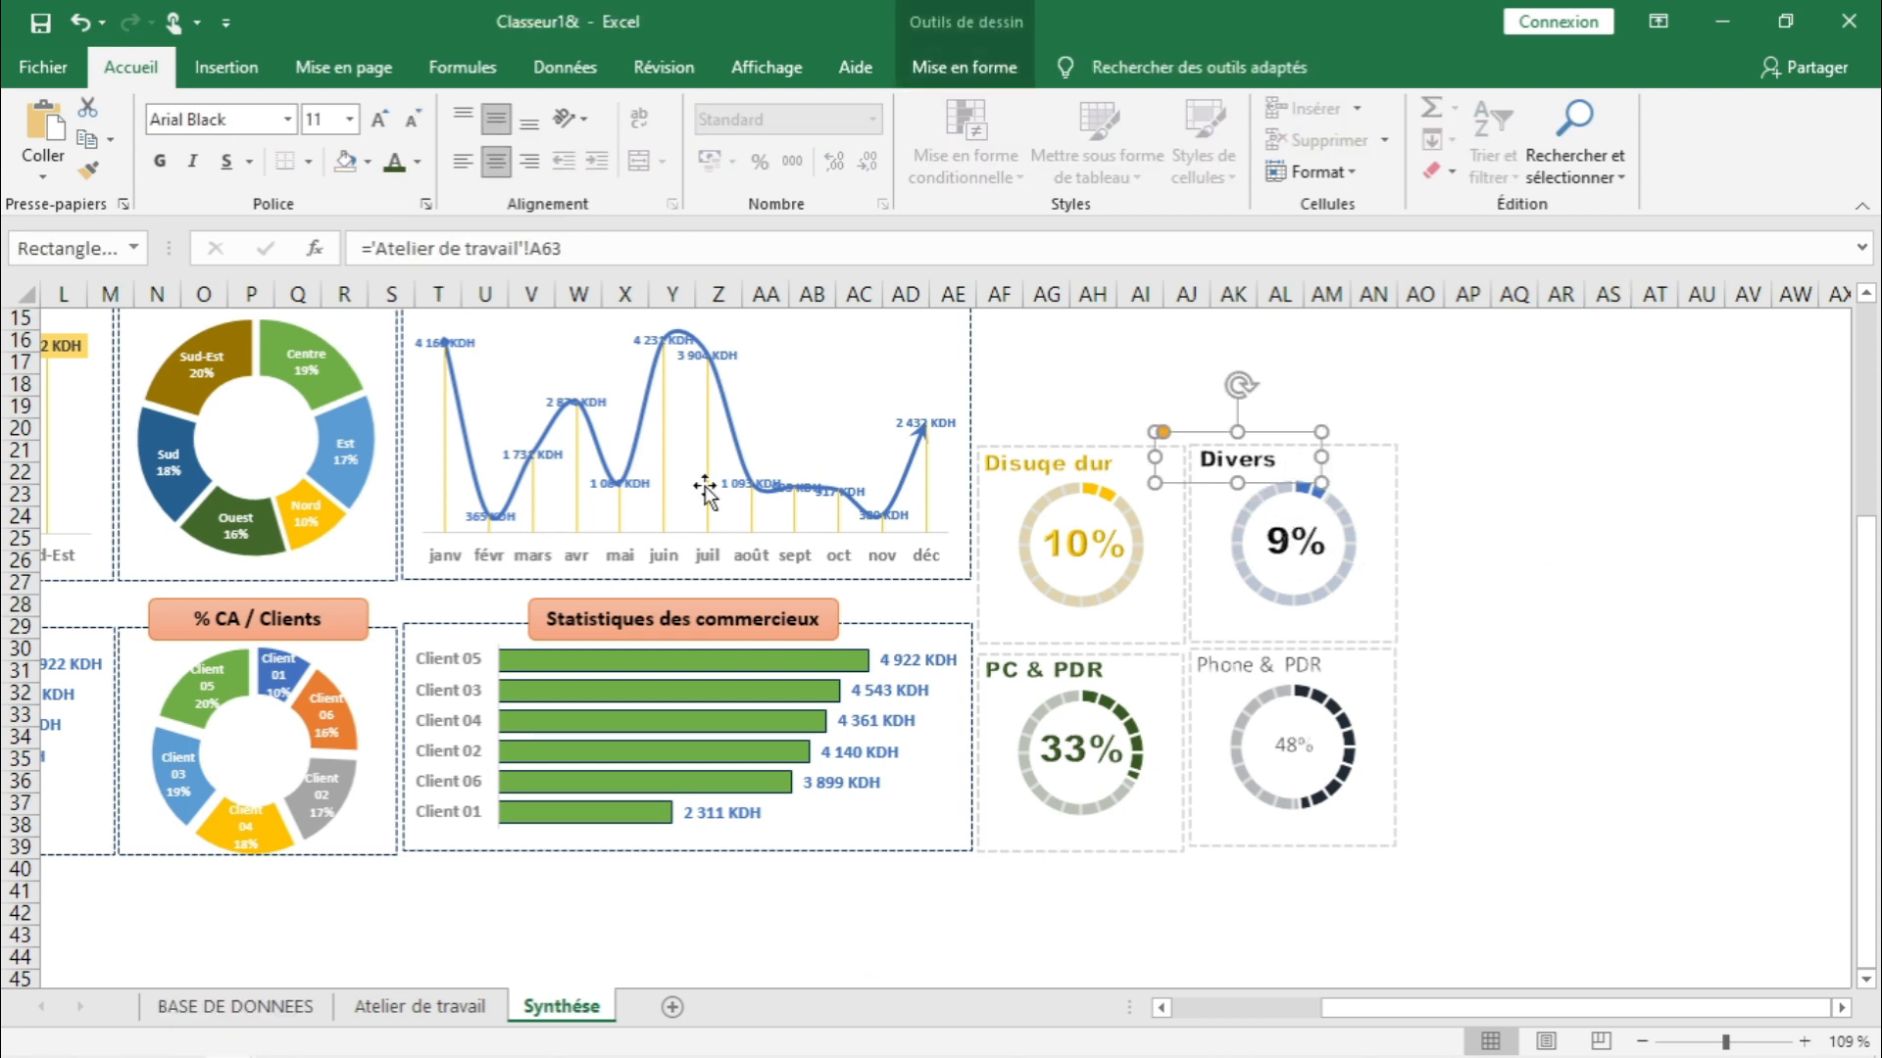
left_click(1043, 464)
left_click(1250, 478)
left_click(1037, 470)
left_click(1551, 601)
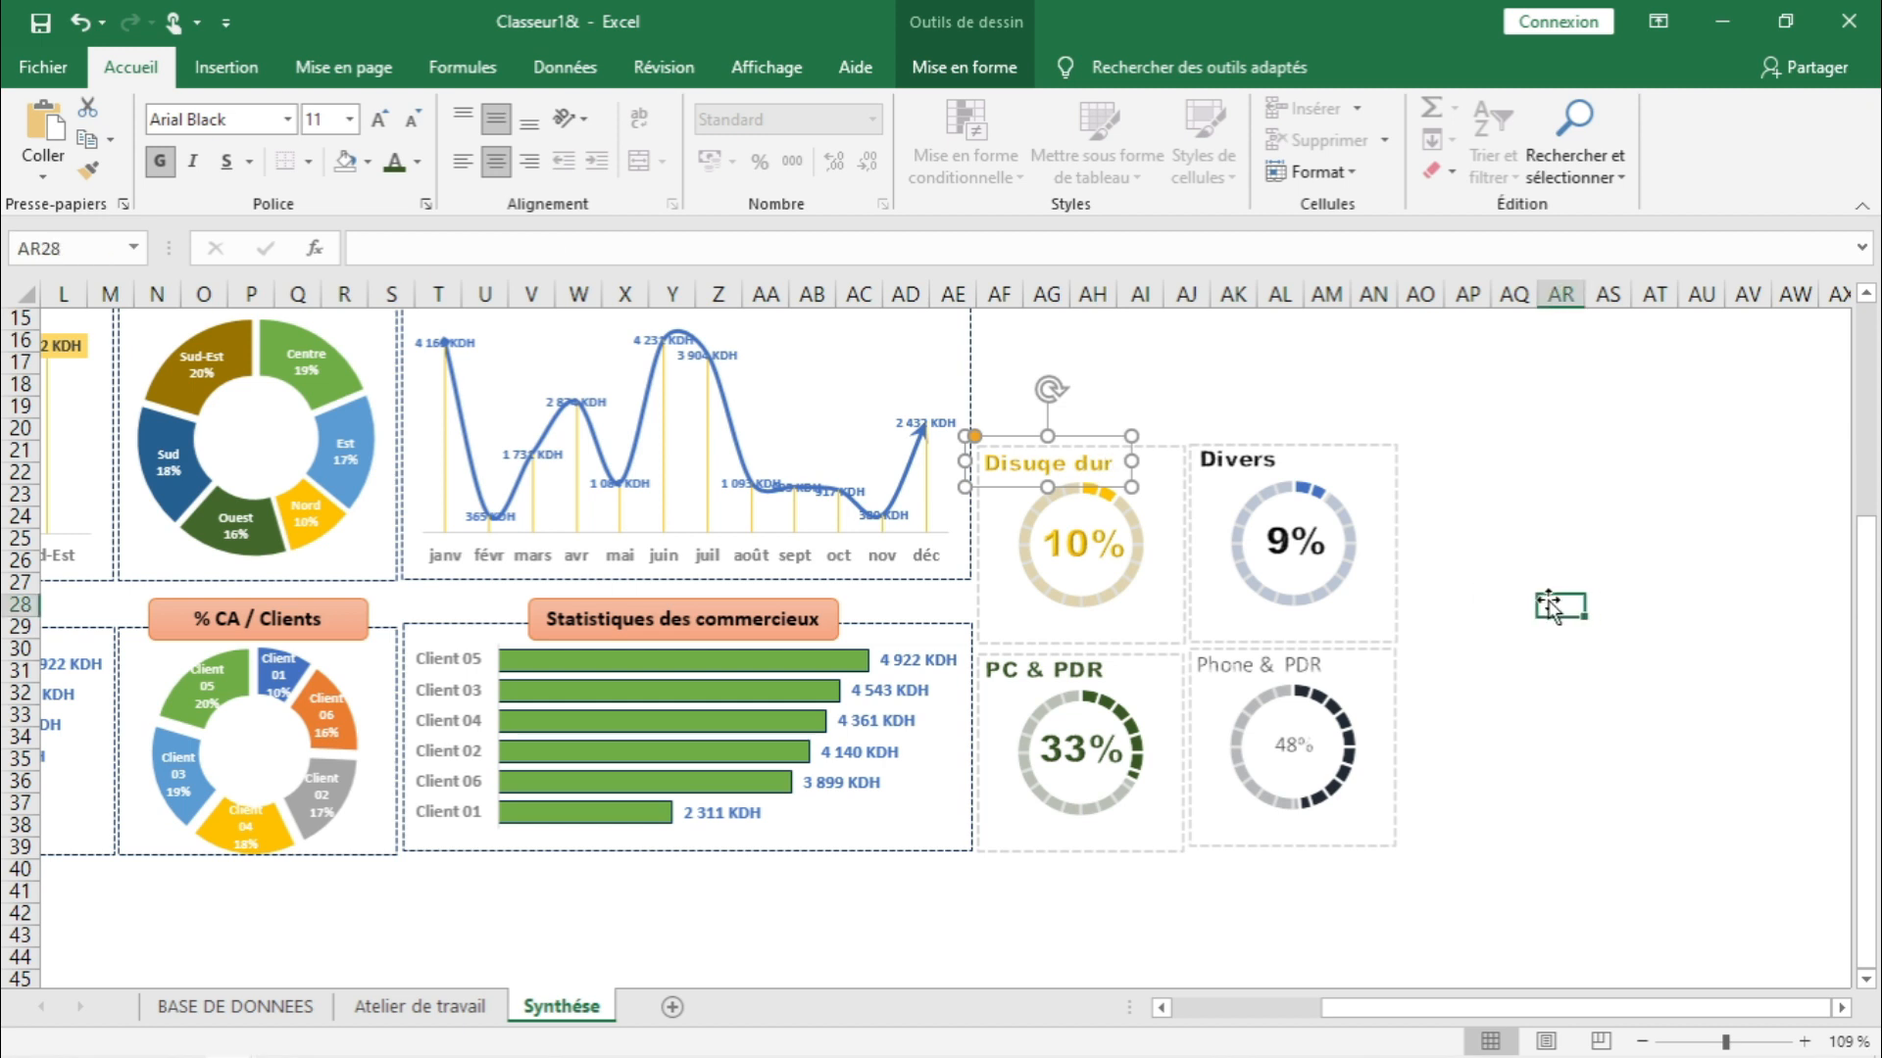
- Set the font of the Phone & PDR name label to Arial Black
left_click(1260, 671)
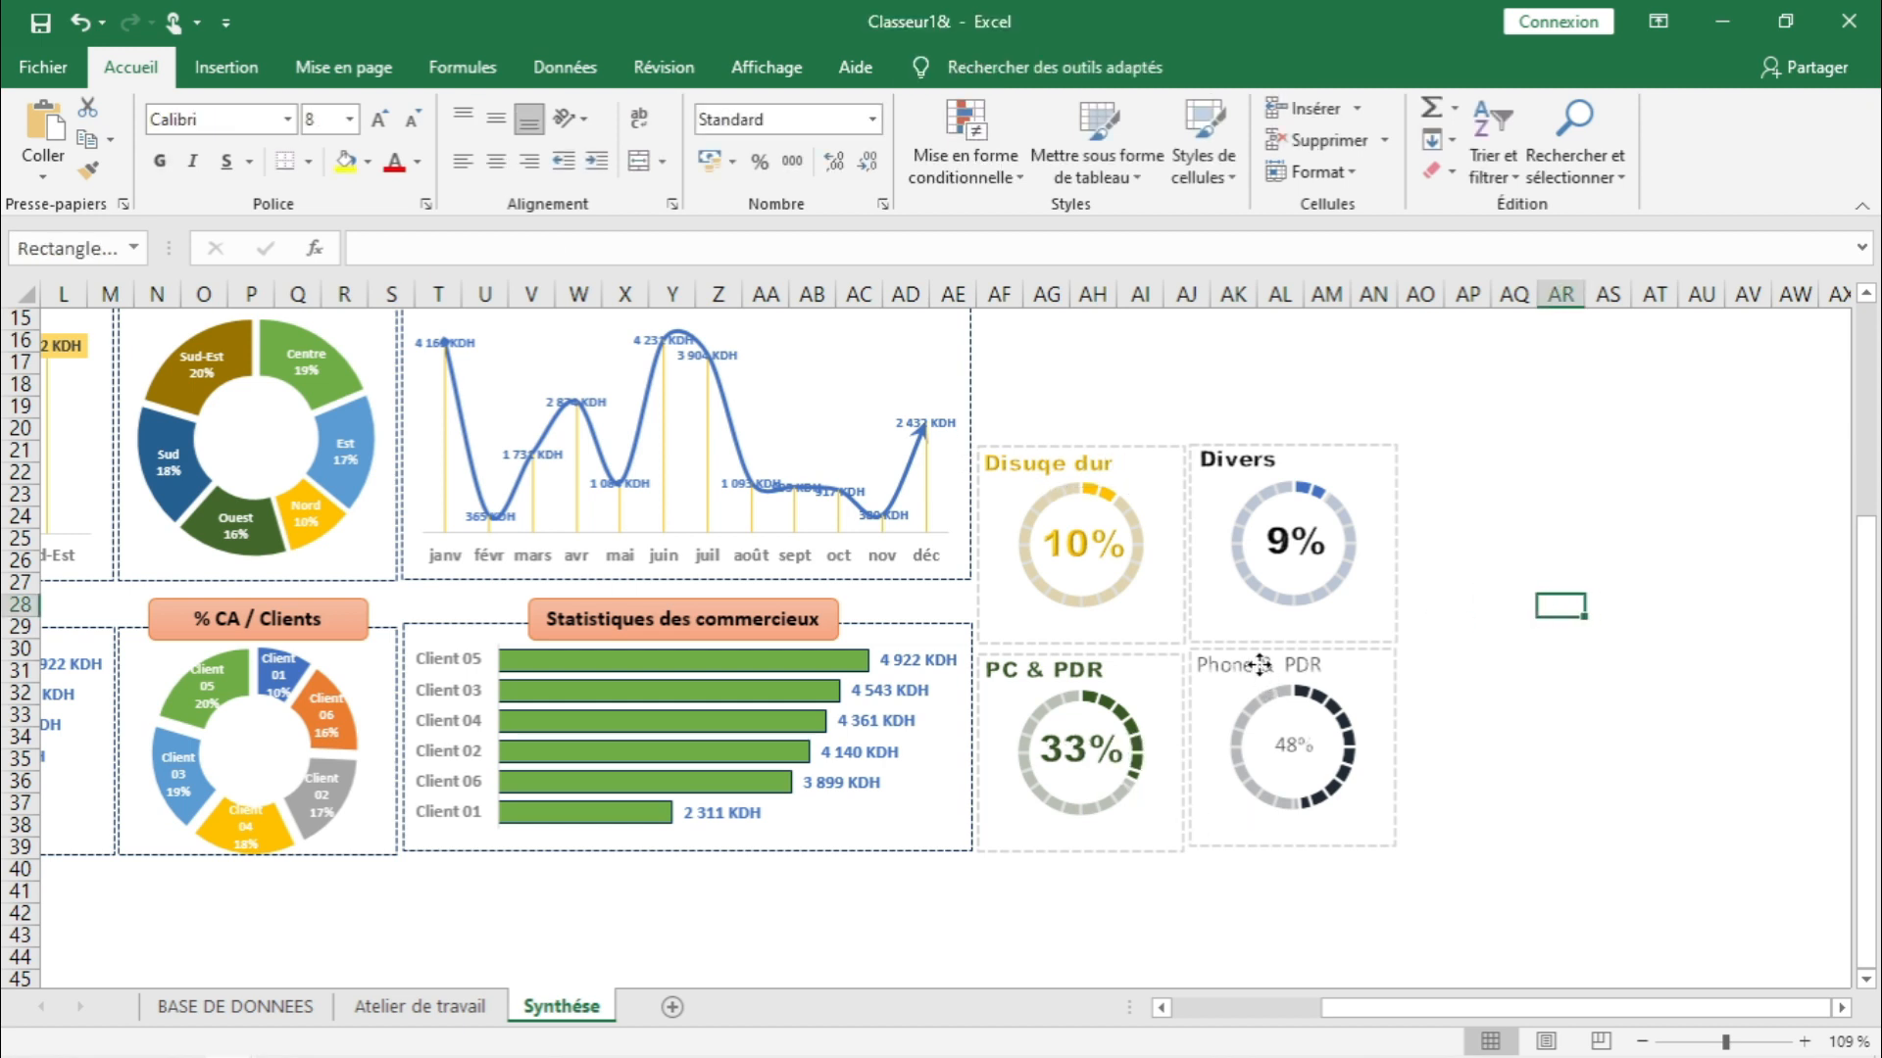
left_click(287, 118)
scroll(285, 303, "up", 5)
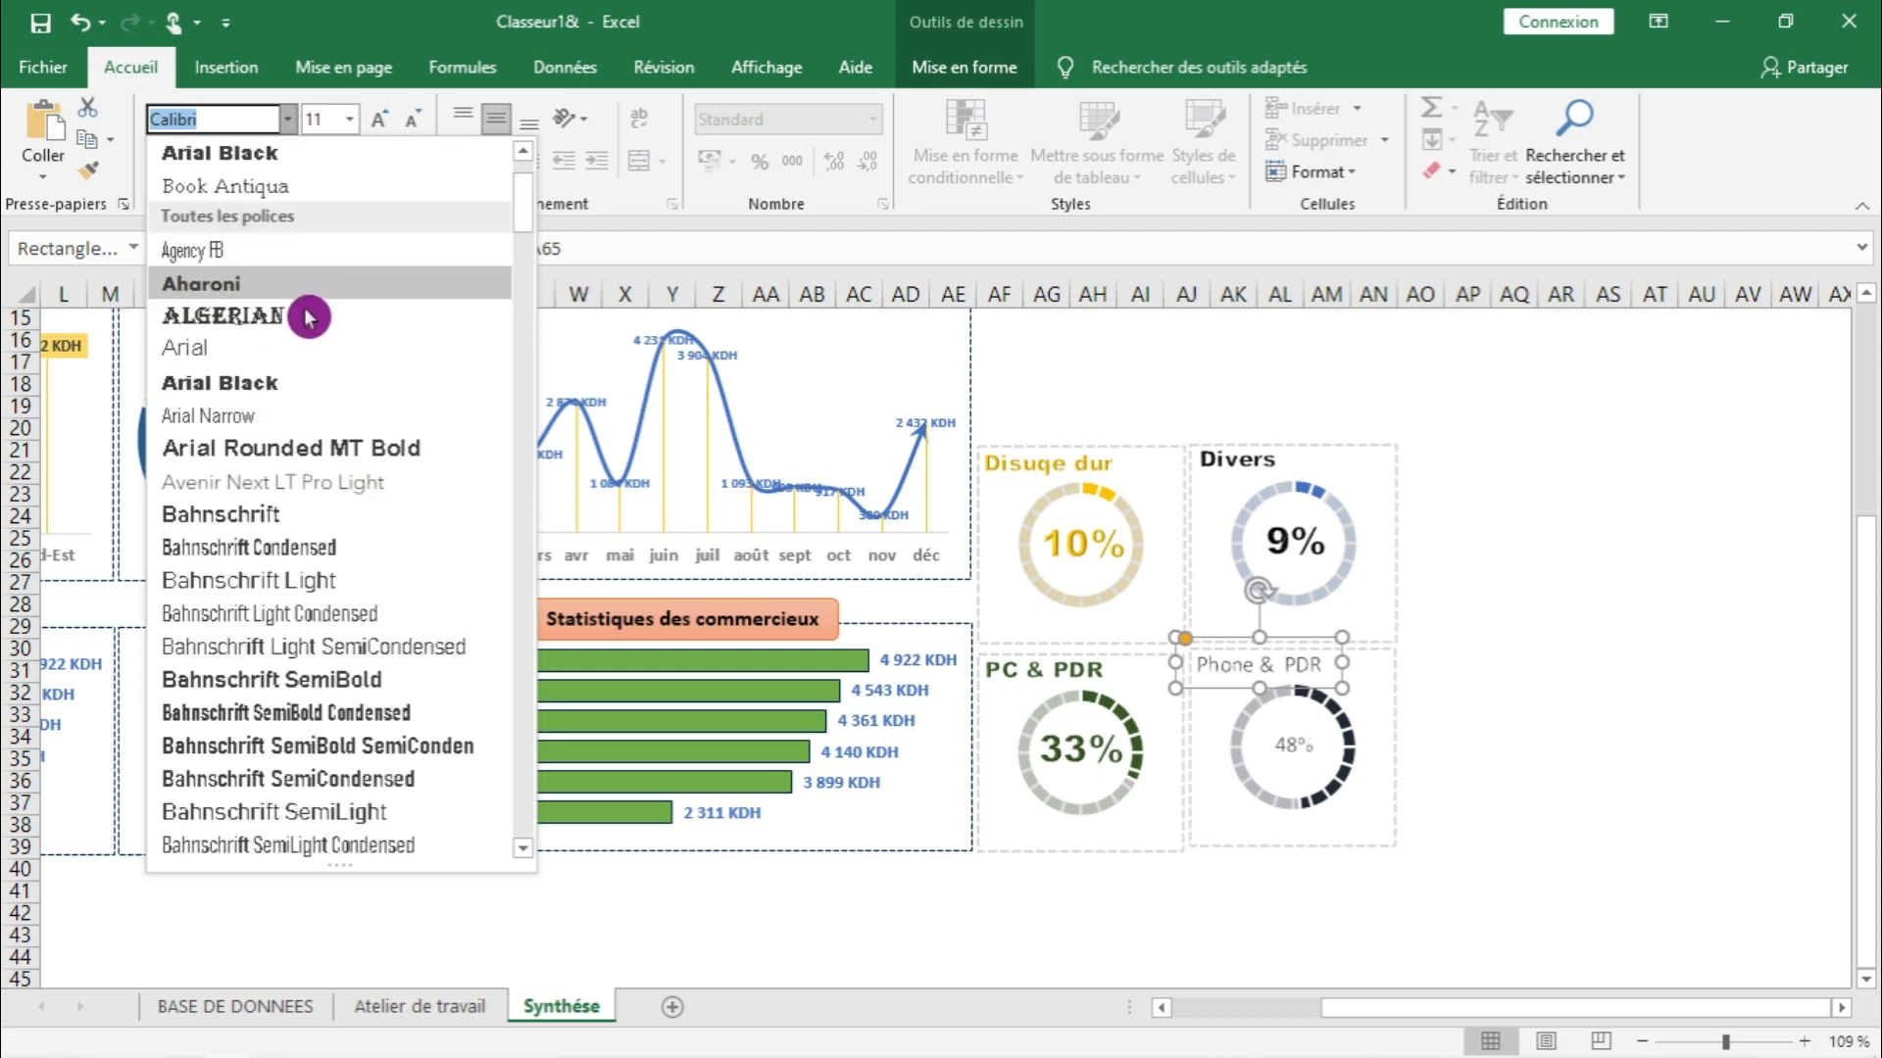
scroll(319, 299, "up", 2)
left_click(326, 287)
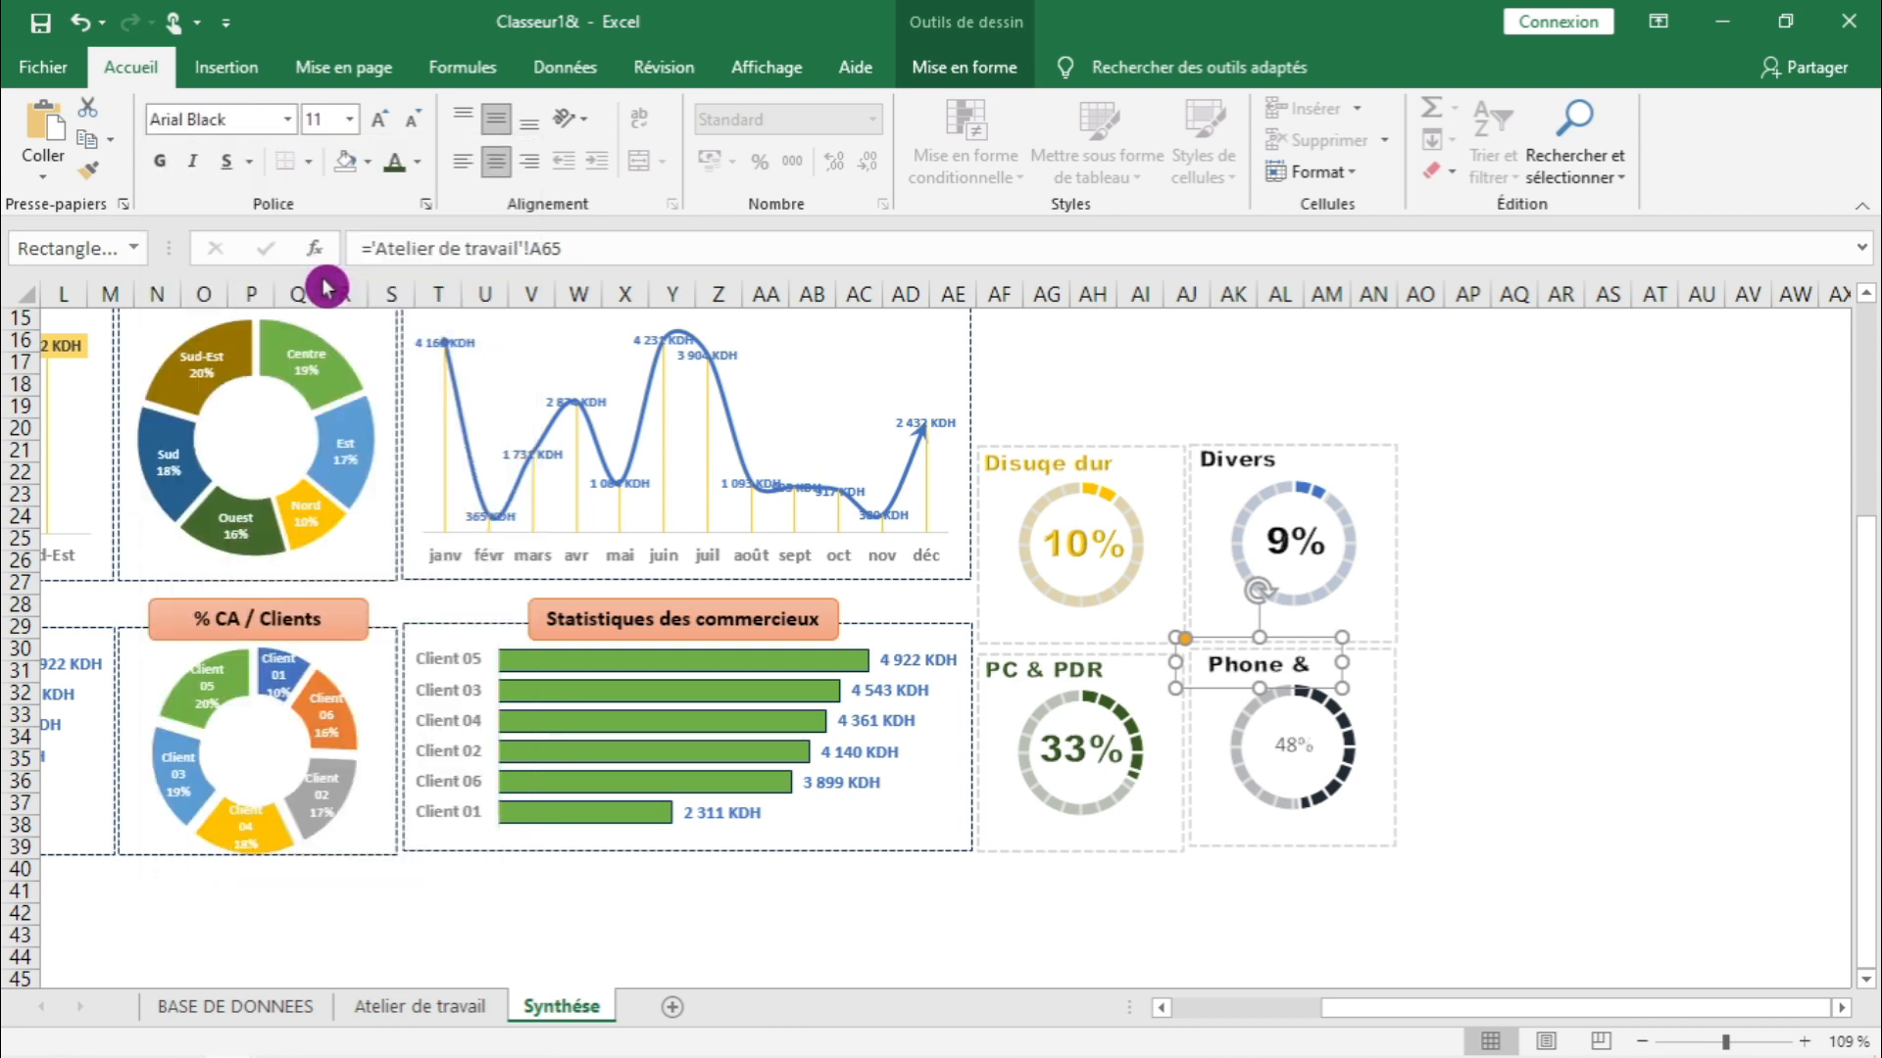
- Left-align the Phone & PDR name label and widen its box to the chart frame's right edge so the full name fits
left_click_drag(1339, 662, 1368, 661)
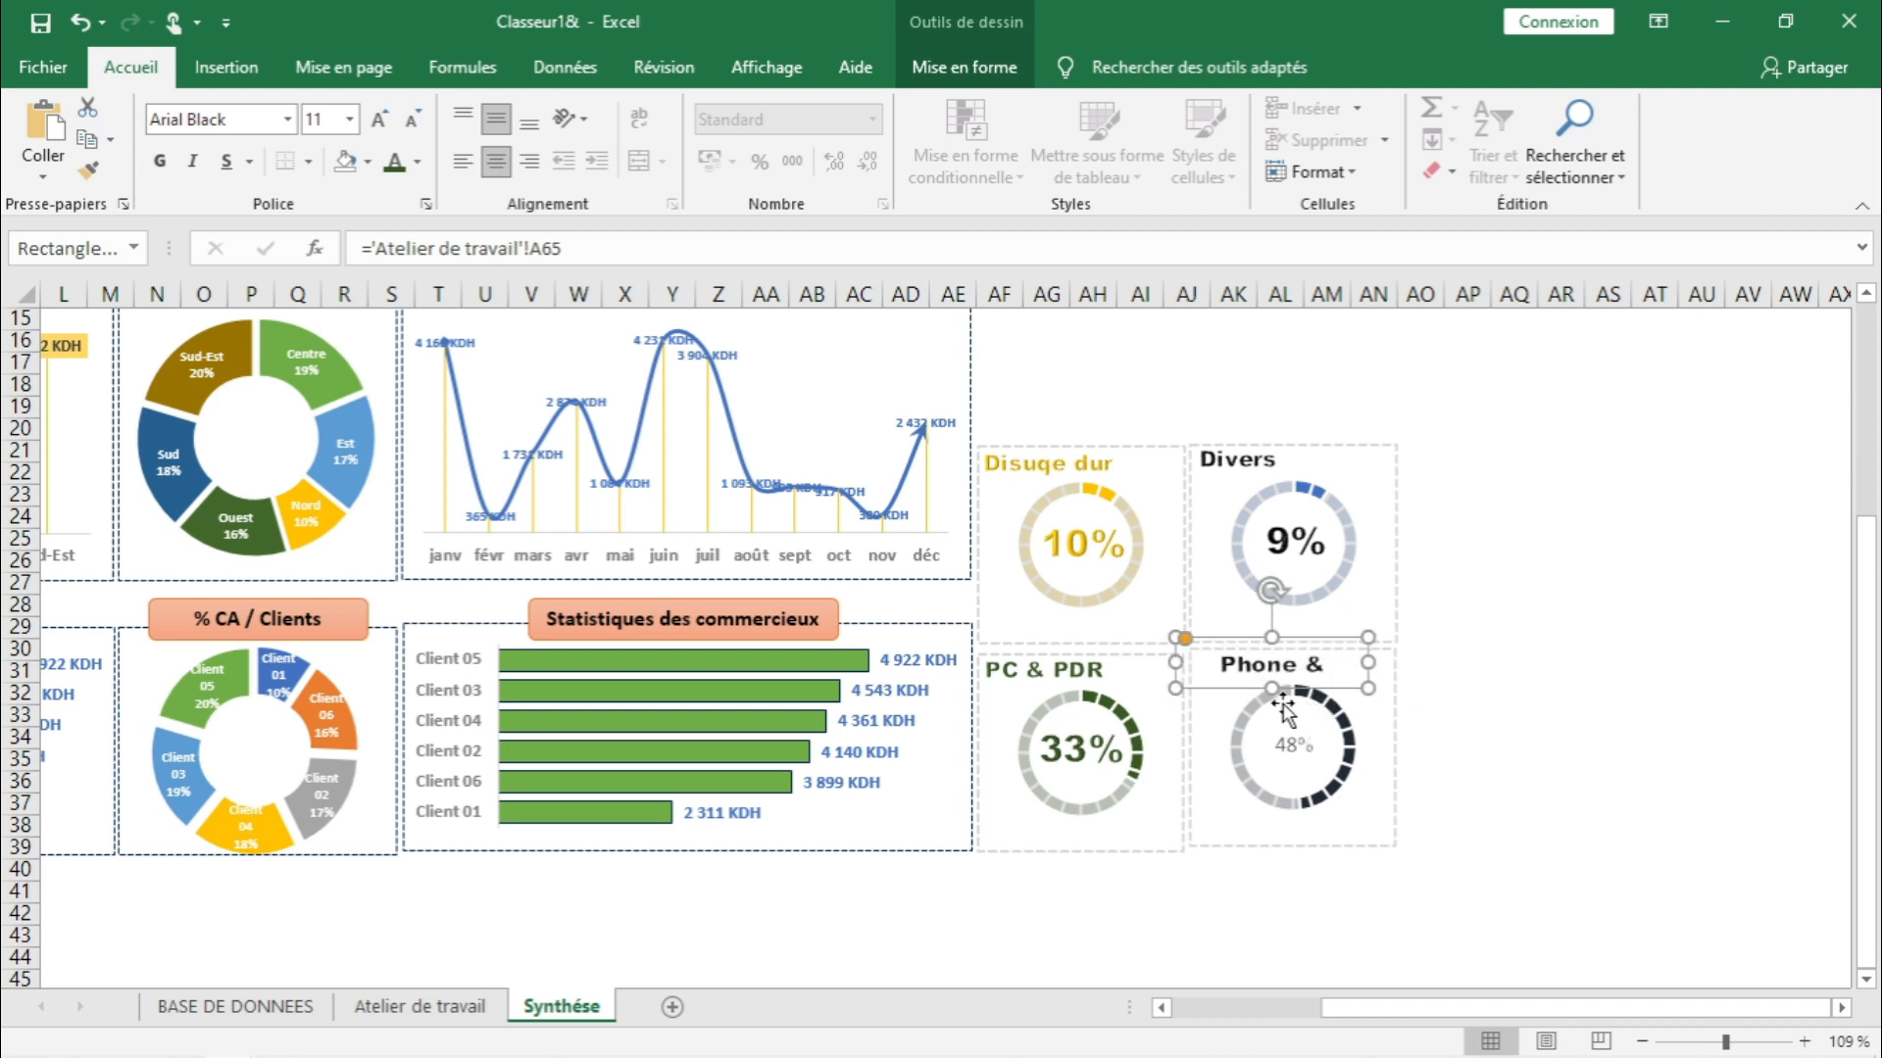
left_click(463, 162)
left_click_drag(1373, 665, 1391, 661)
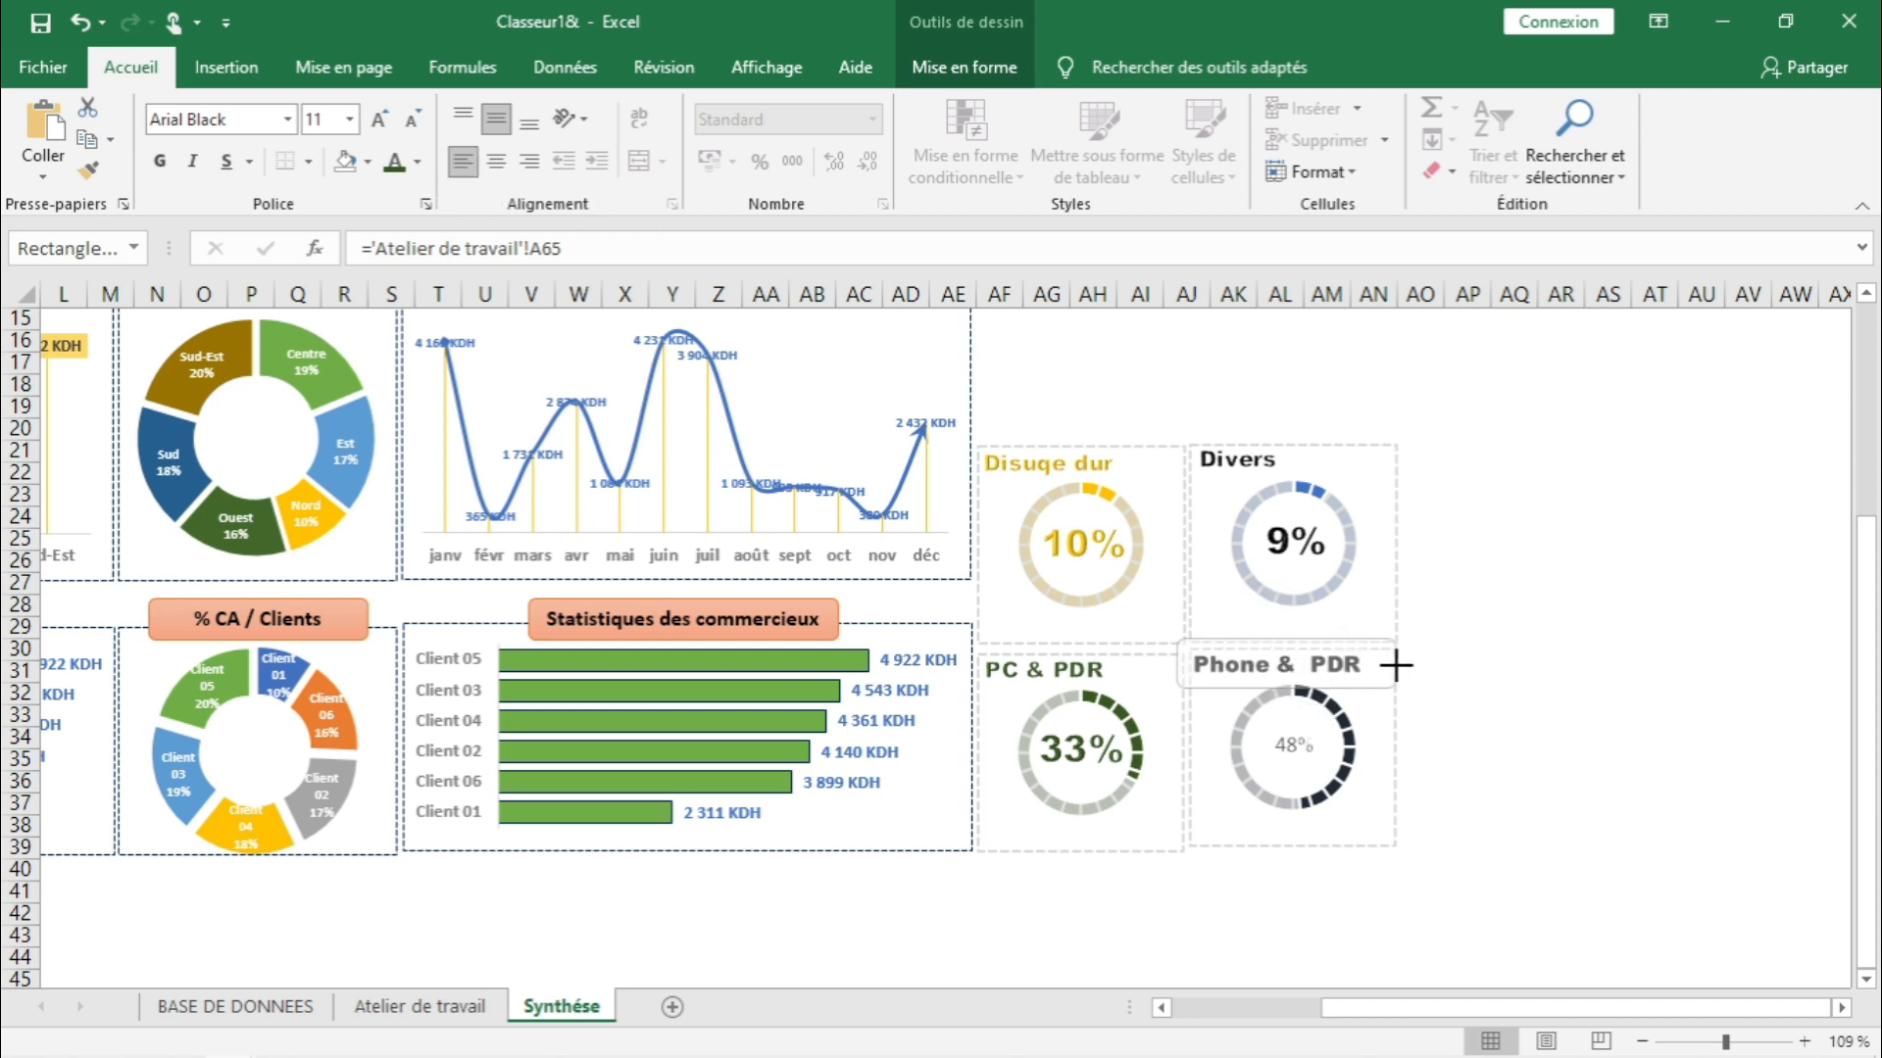
left_click(1509, 737)
- Format the Phone & PDR ring's percentage label in bold Arial Black at font size 18
left_click(1339, 759)
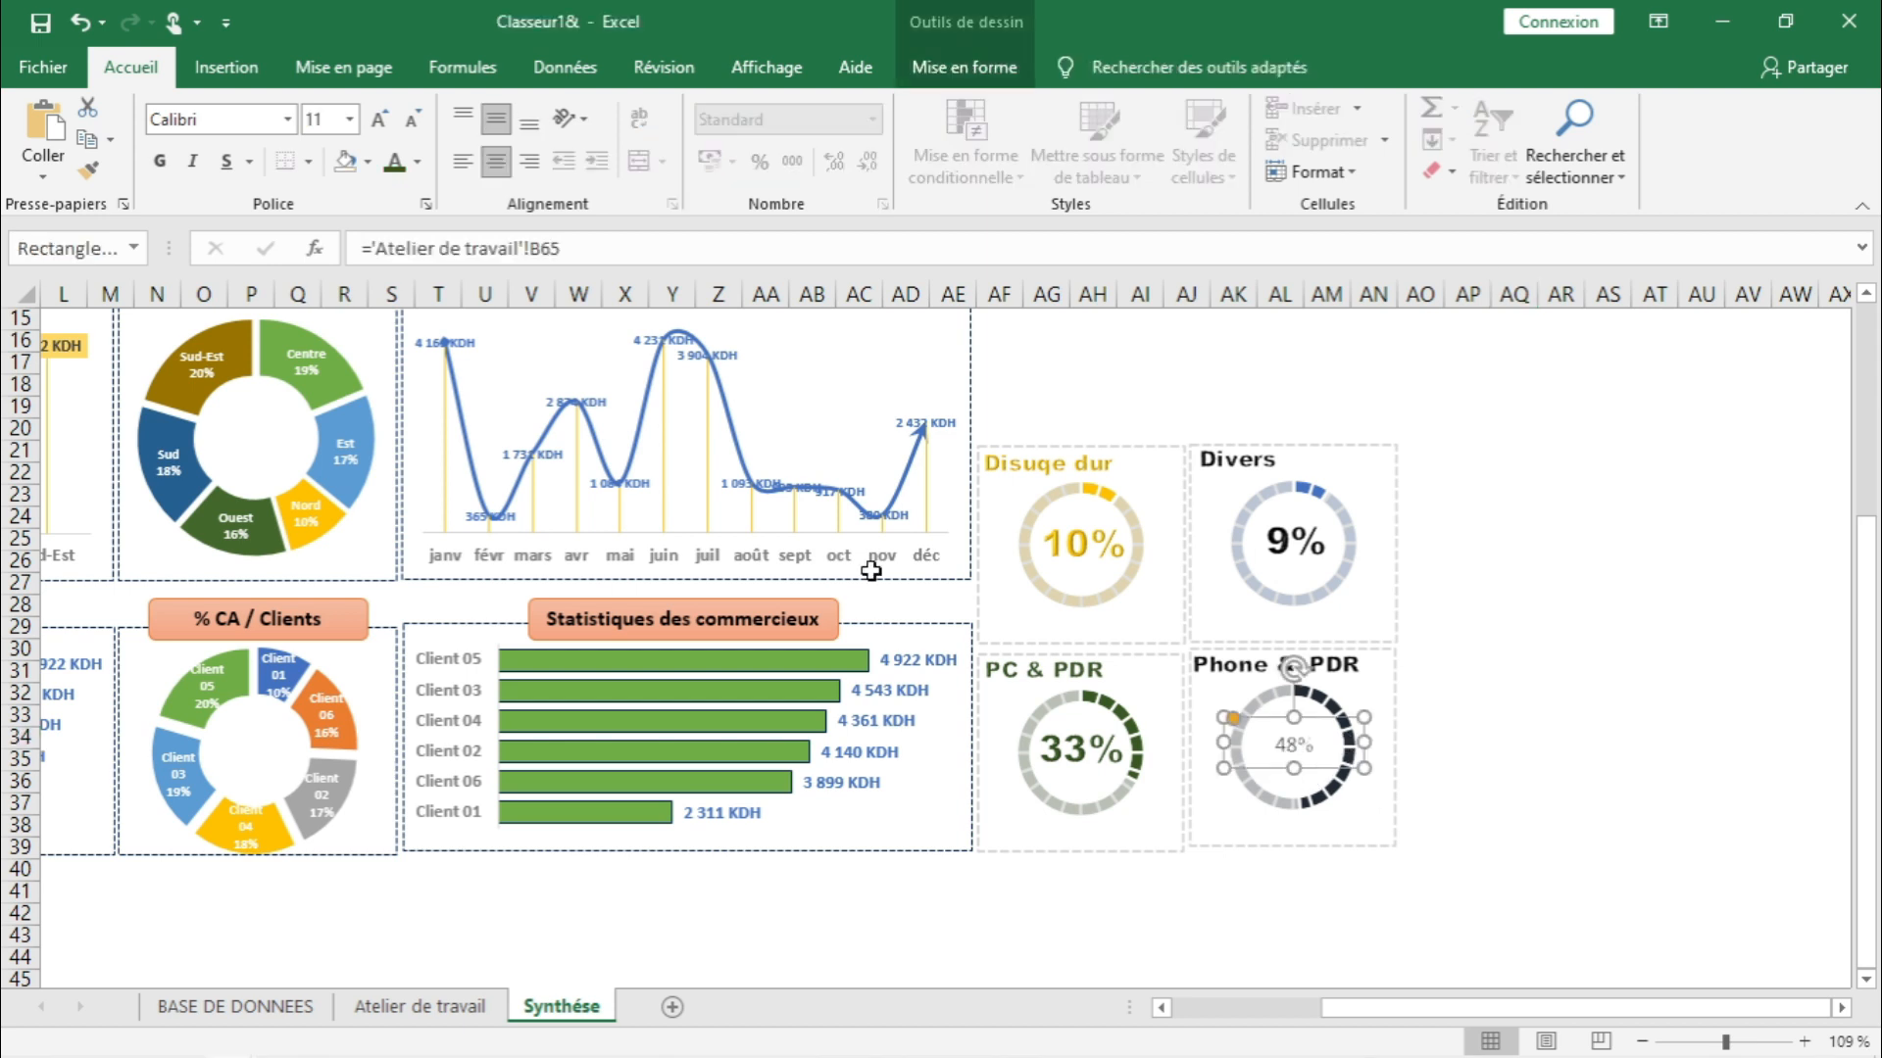
left_click(165, 172)
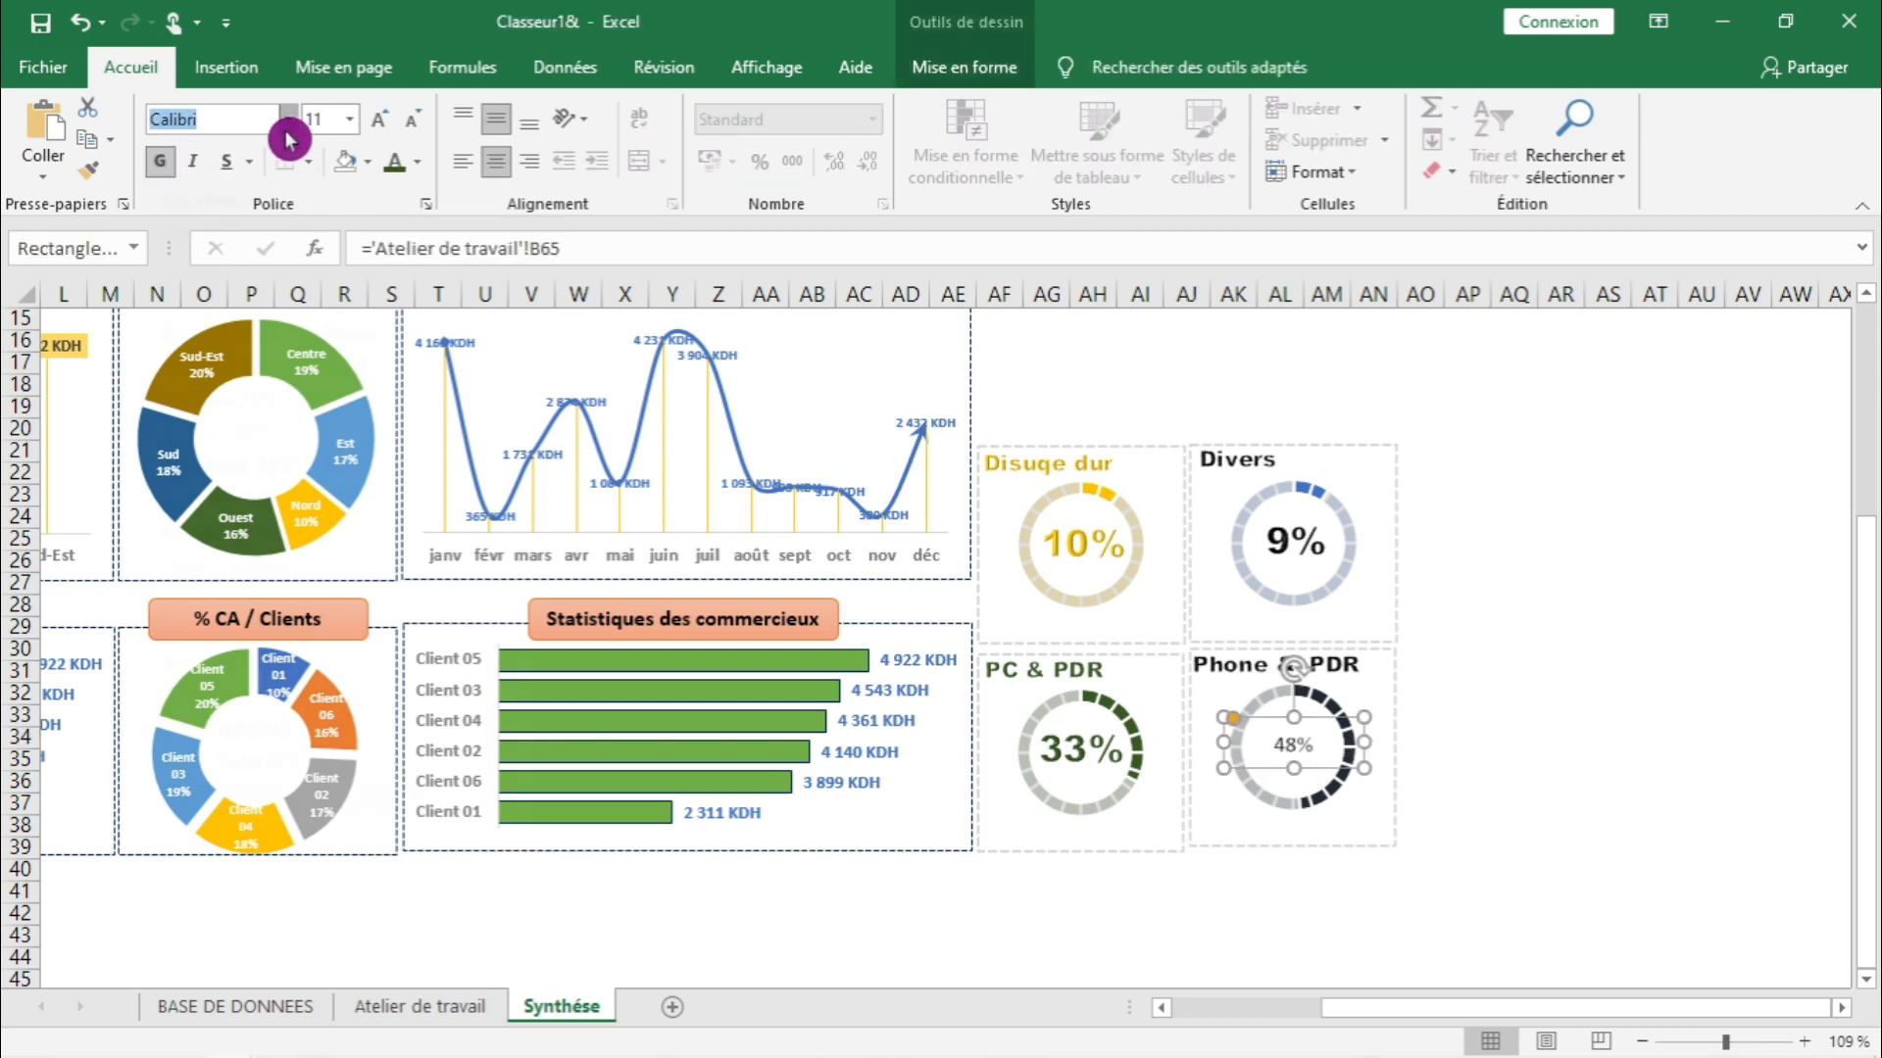
left_click(287, 119)
scroll(330, 290, "up", 8)
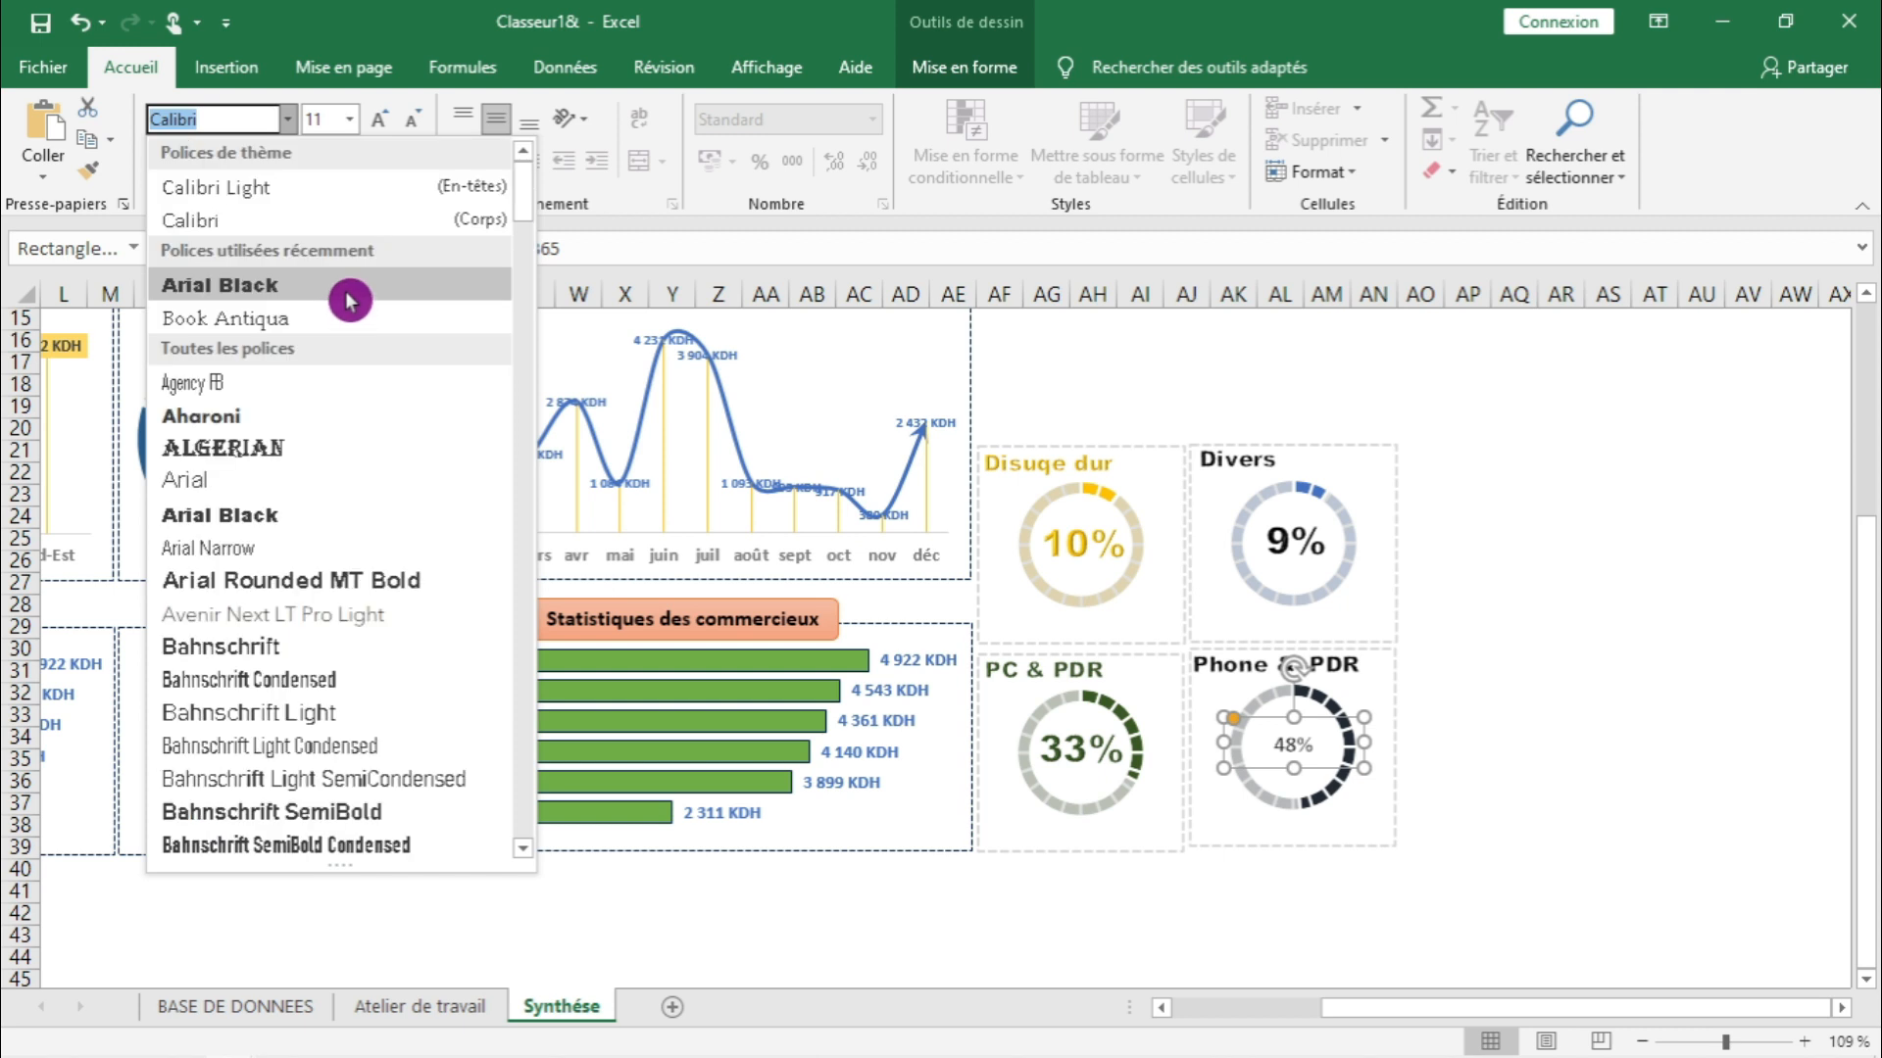
left_click(356, 285)
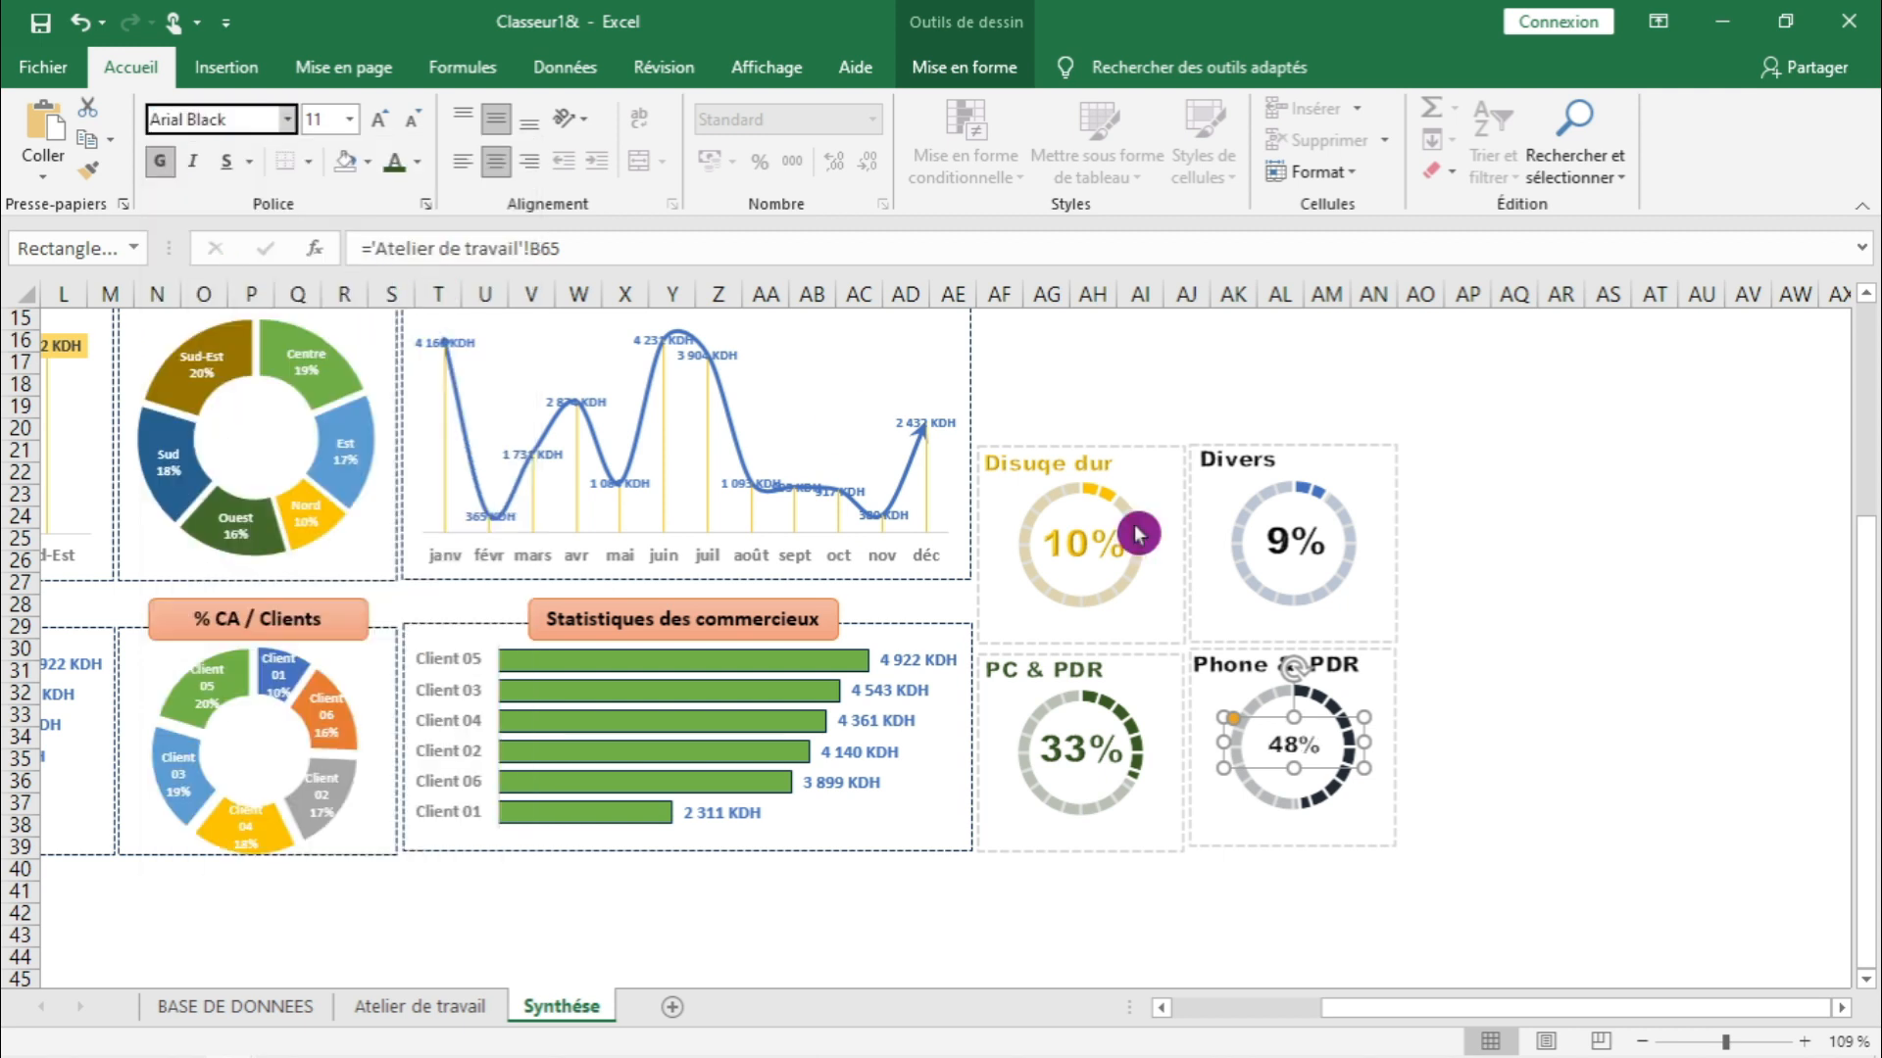
left_click(375, 122)
left_click(375, 121)
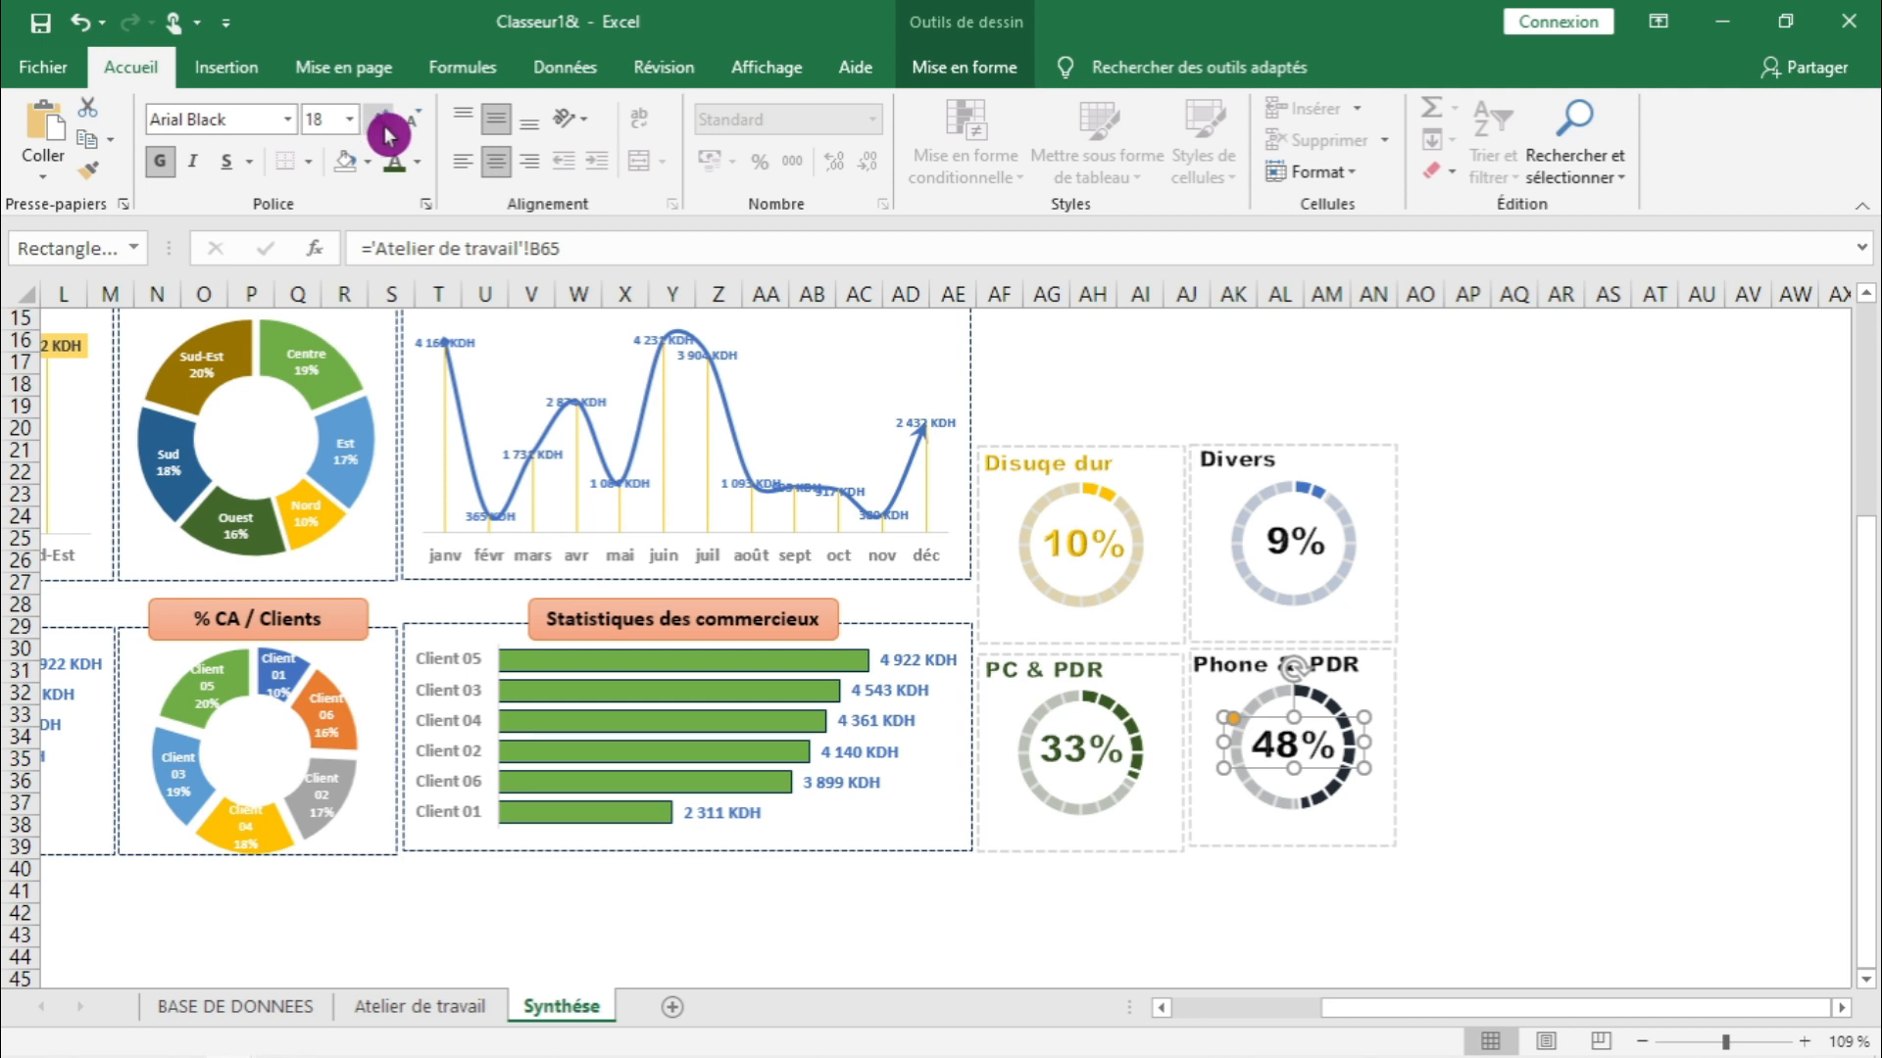
left_click(1666, 806)
left_click(1608, 761)
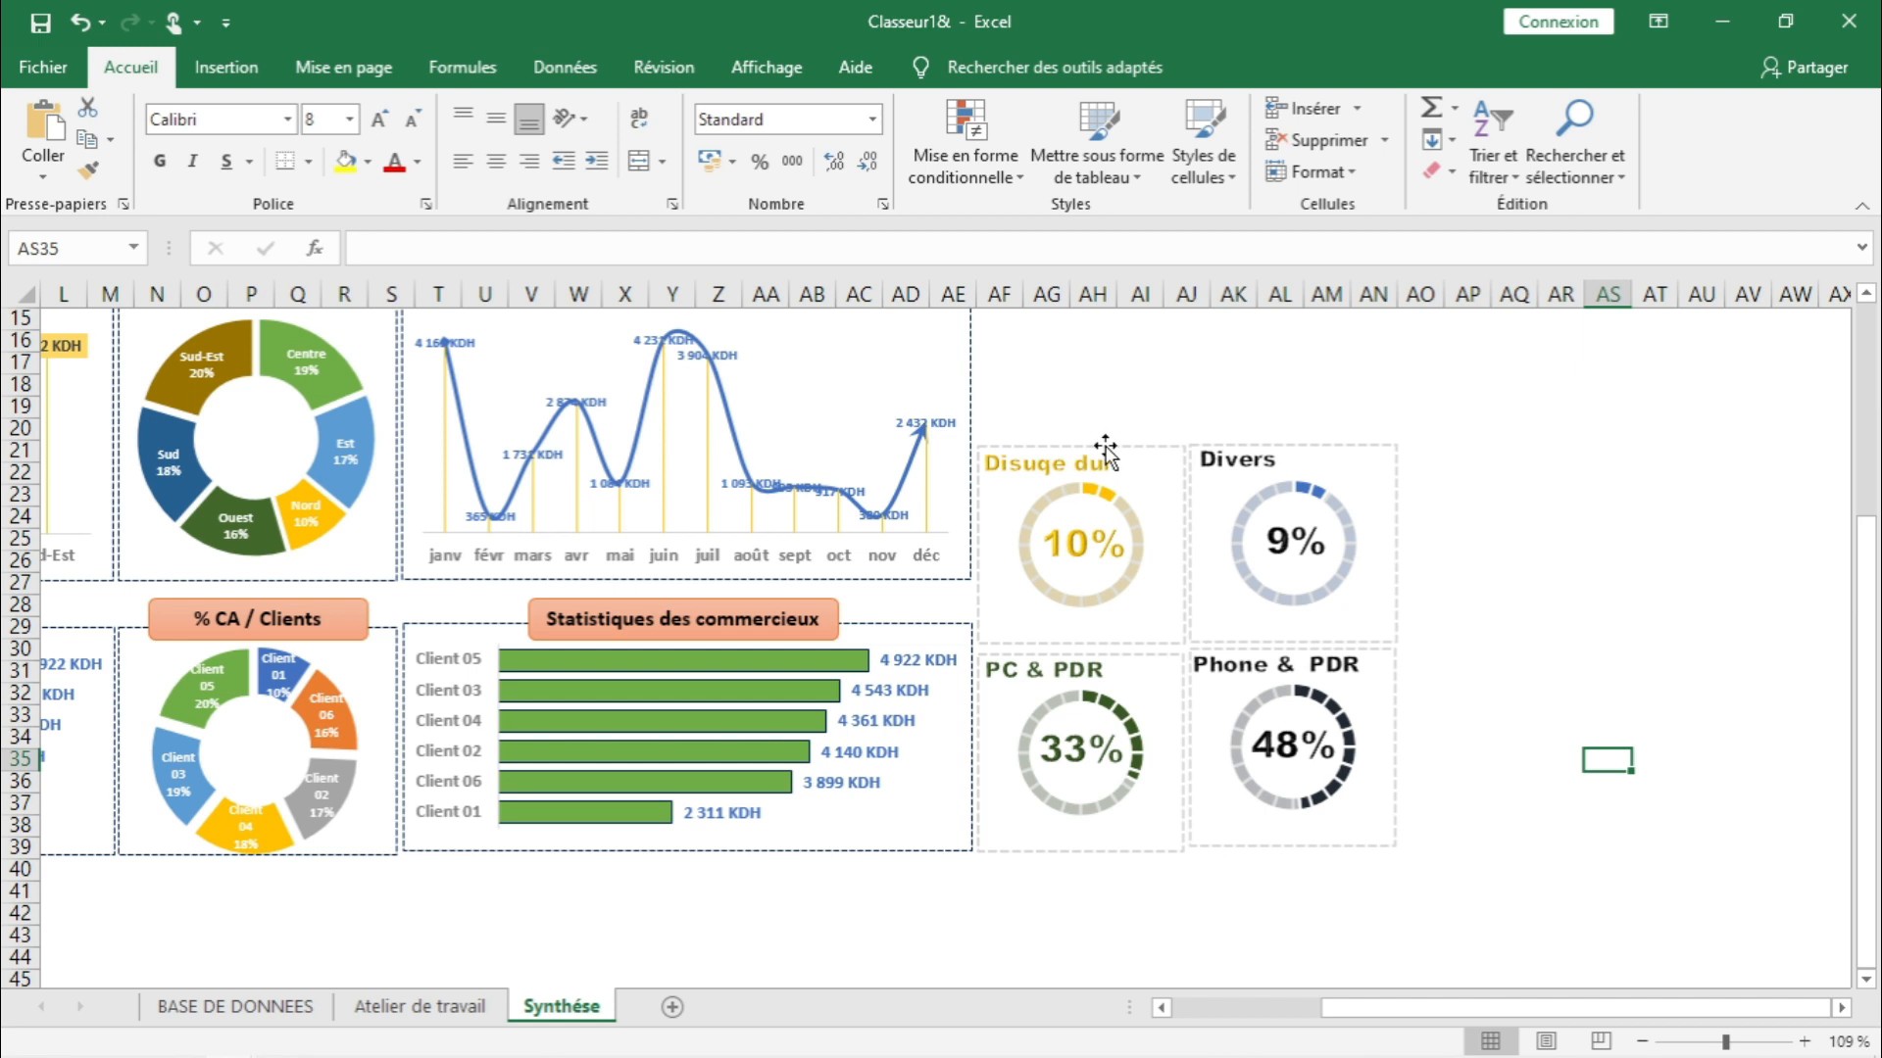
- Change the outline colour of the PC & PDR ring chart's frame to dark green
left_click(1137, 657)
right_click(1147, 666)
left_click(1279, 730)
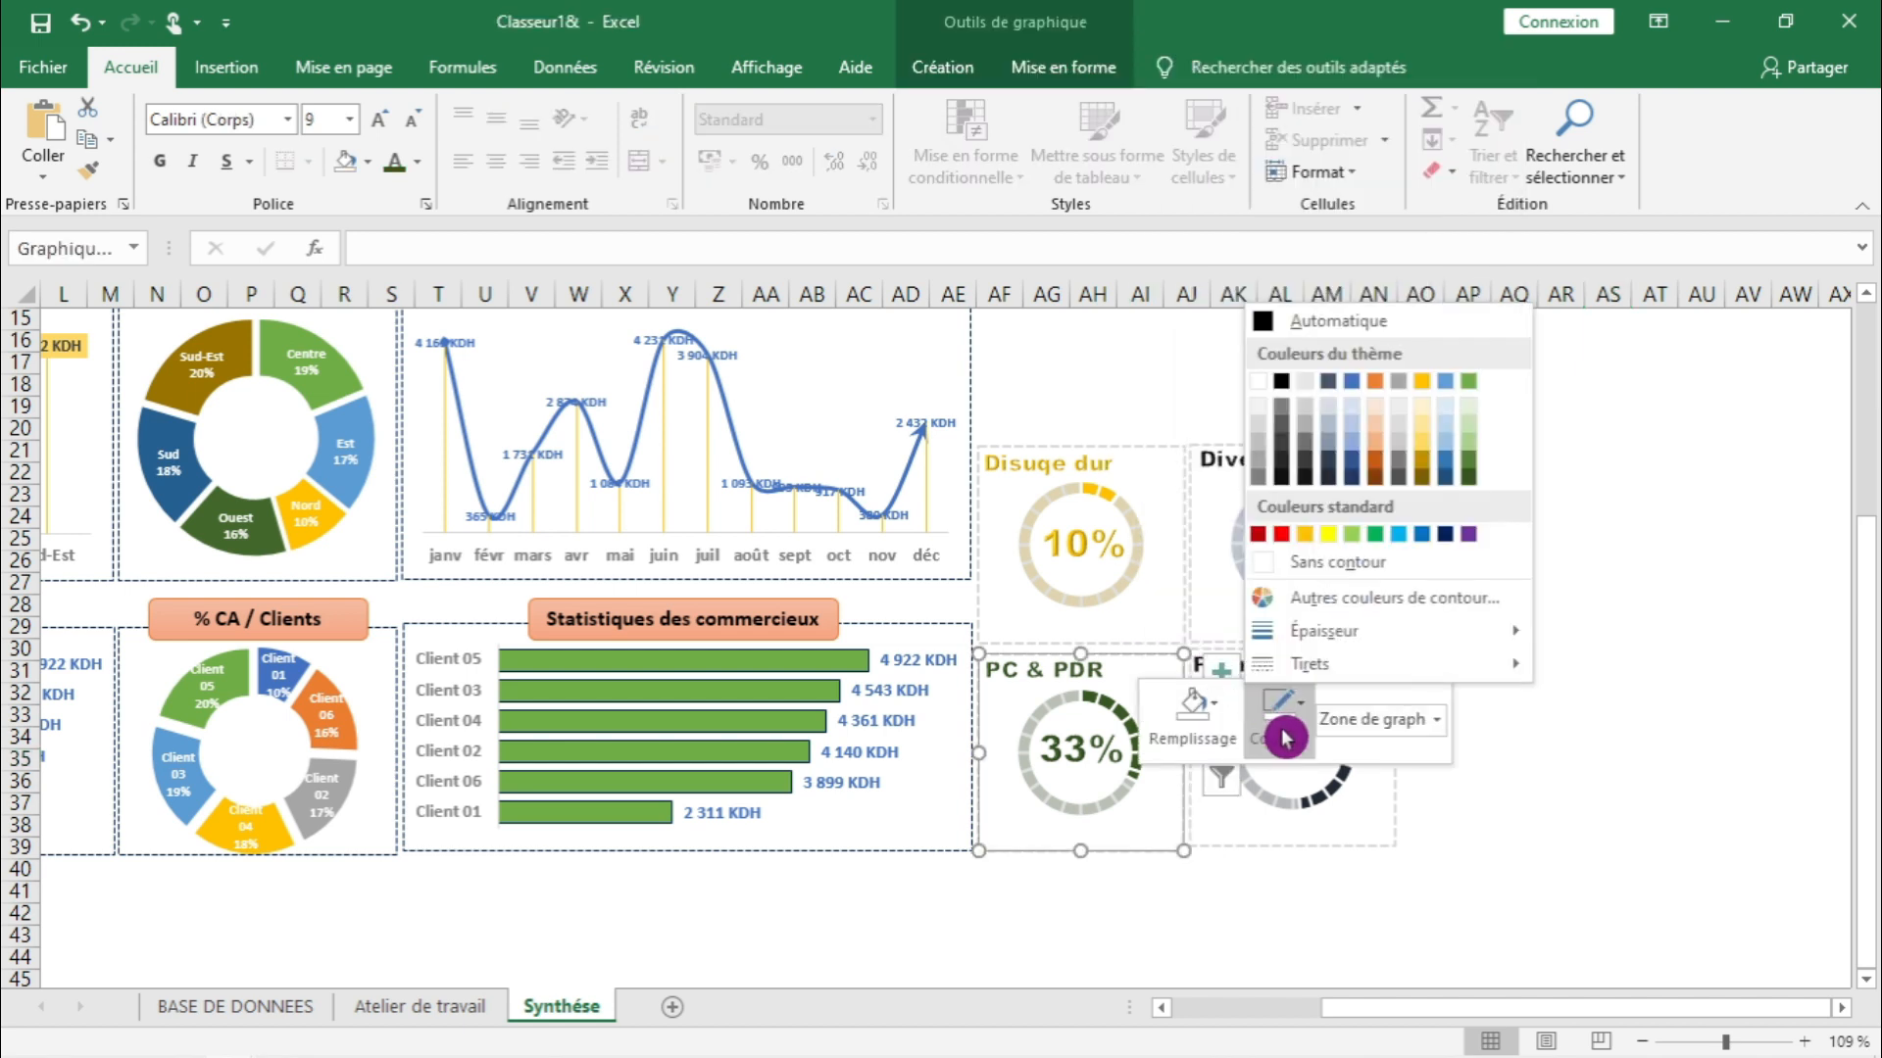
left_click(1468, 477)
left_click(1635, 693)
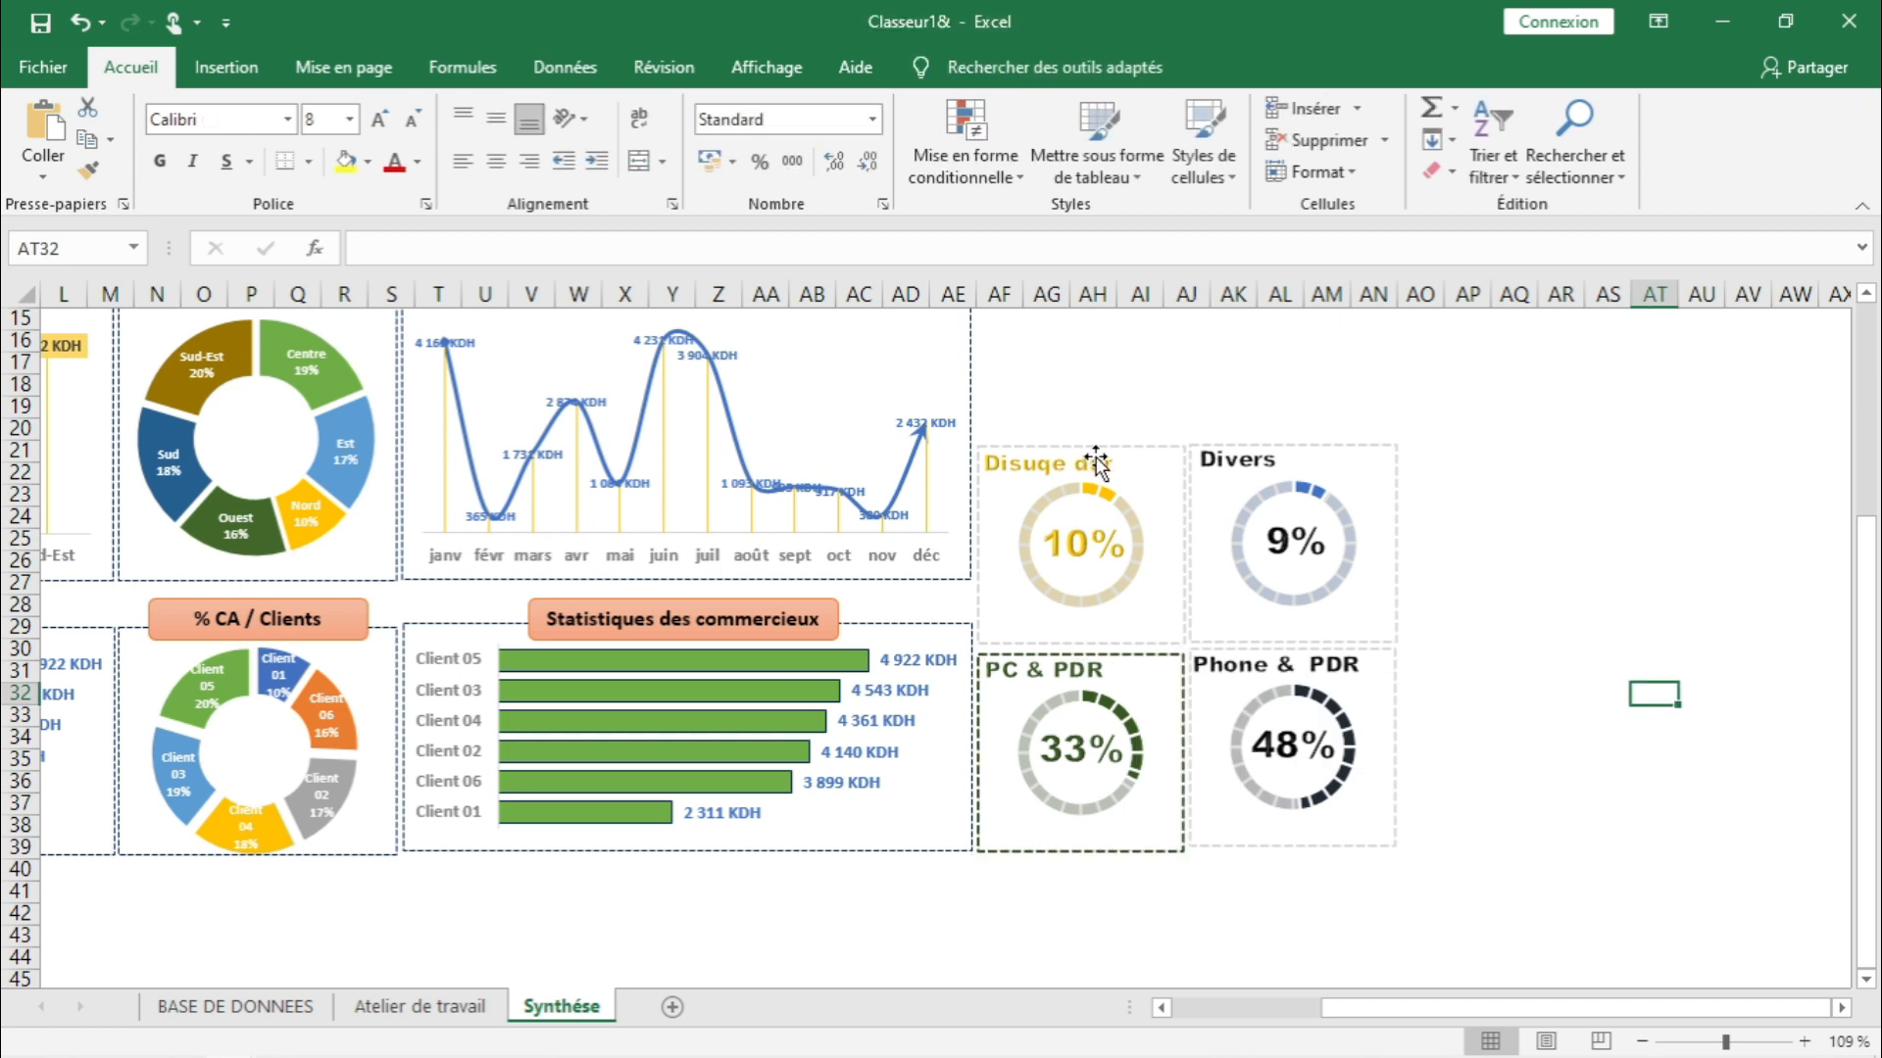
- Change the outline colour of the Disuqe dur ring chart's frame to gold
left_click(1123, 445)
right_click(1124, 437)
left_click(1228, 432)
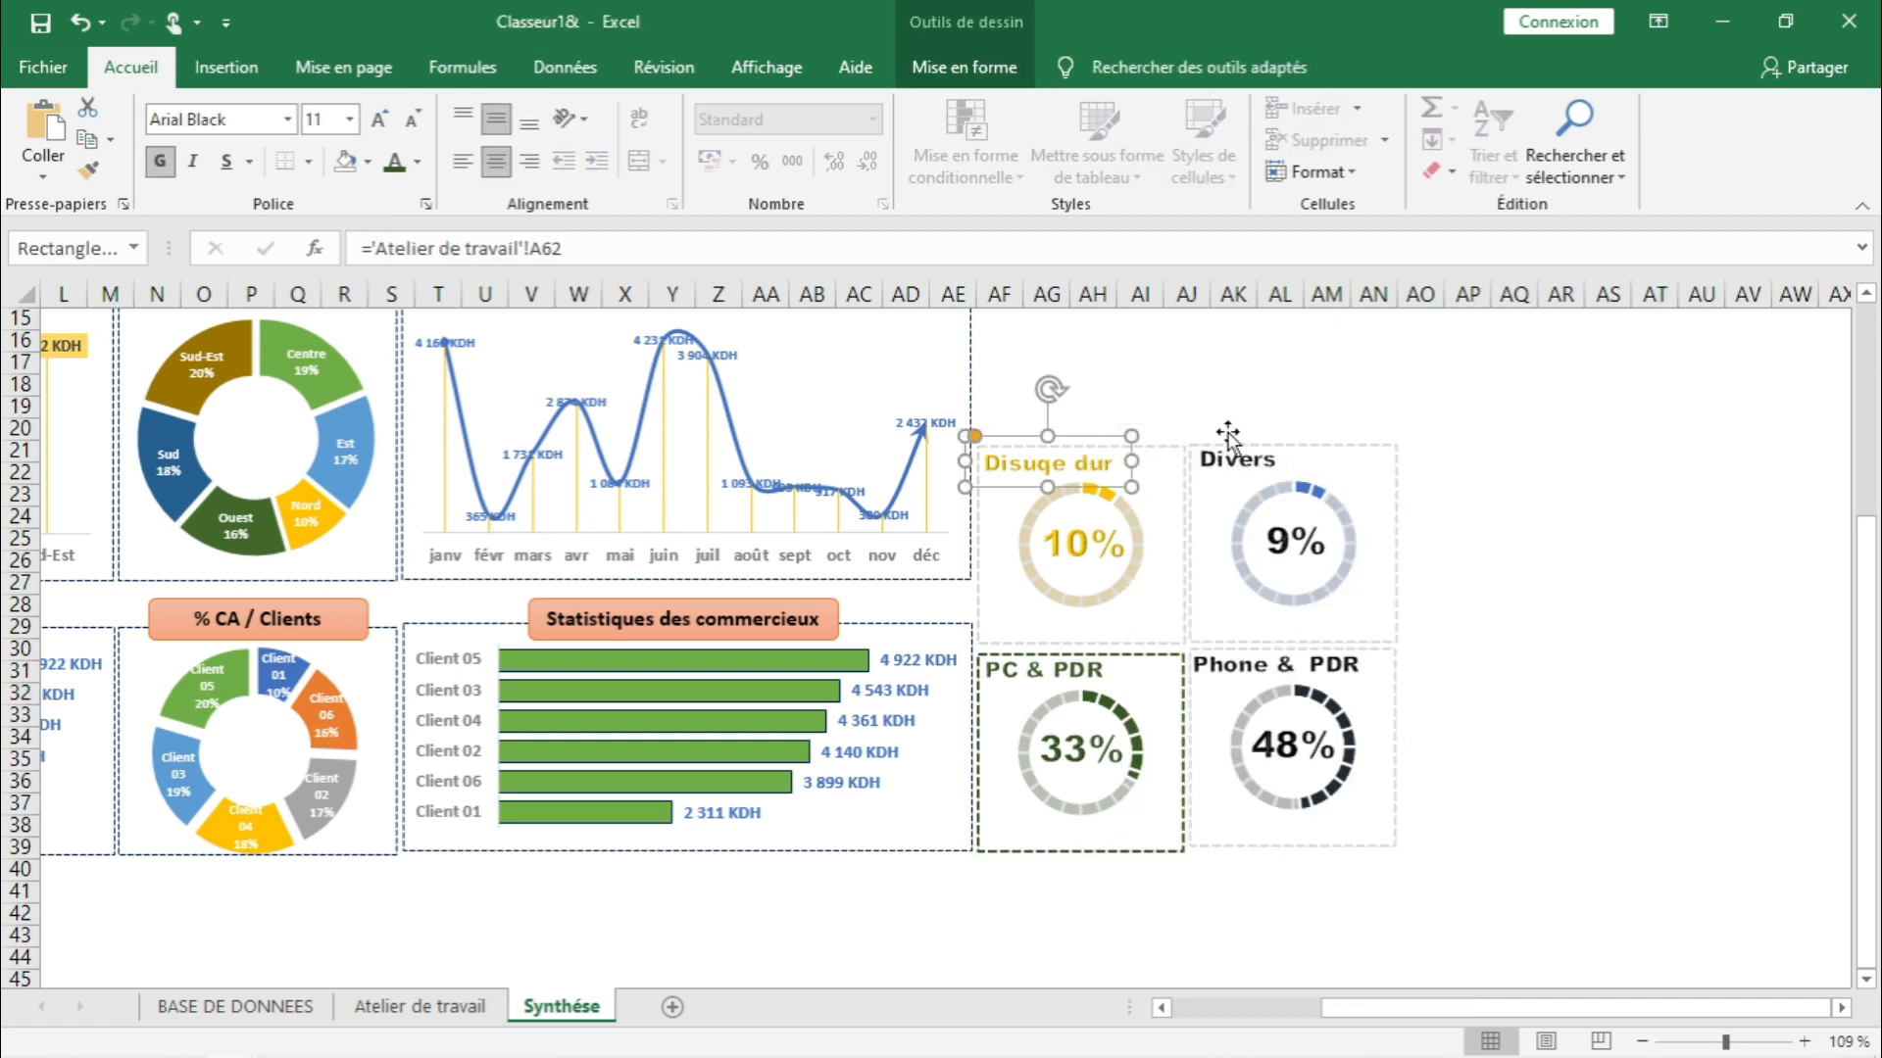
left_click(1174, 451)
right_click(1171, 449)
left_click(1302, 363)
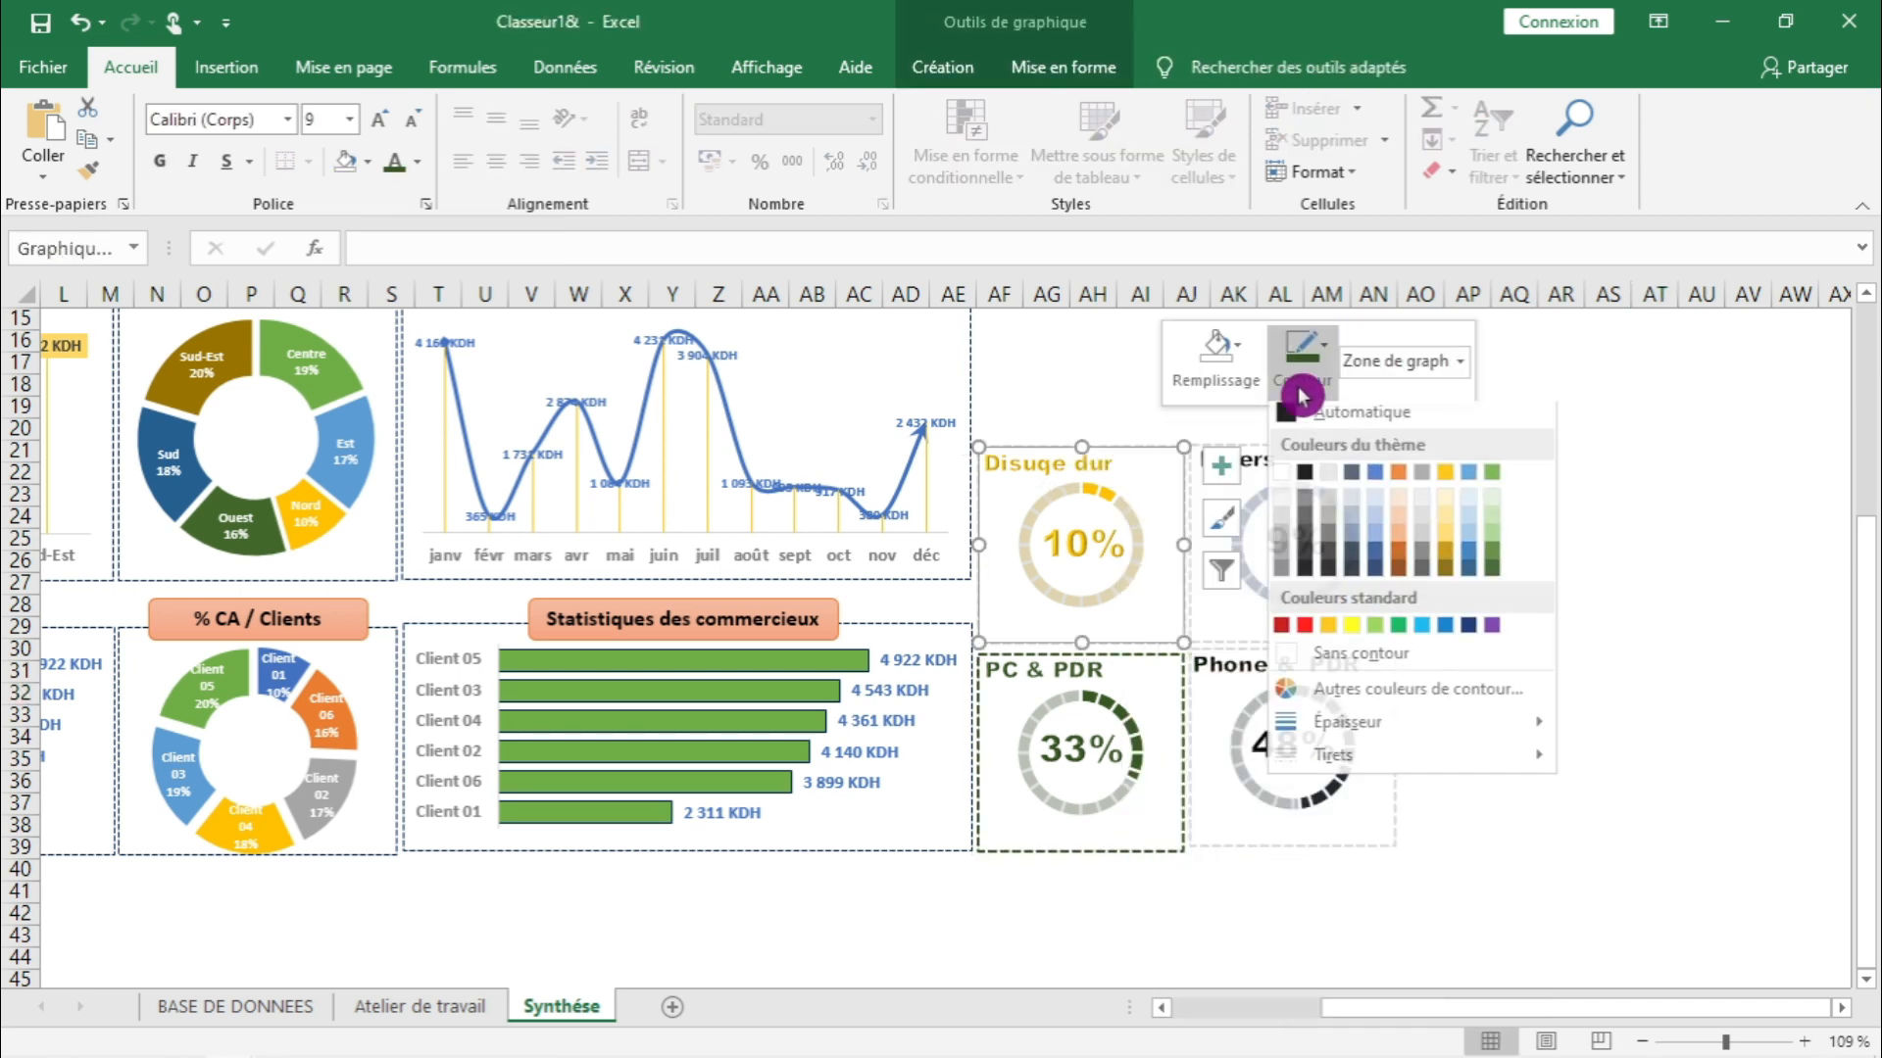
left_click(1446, 485)
left_click(1609, 586)
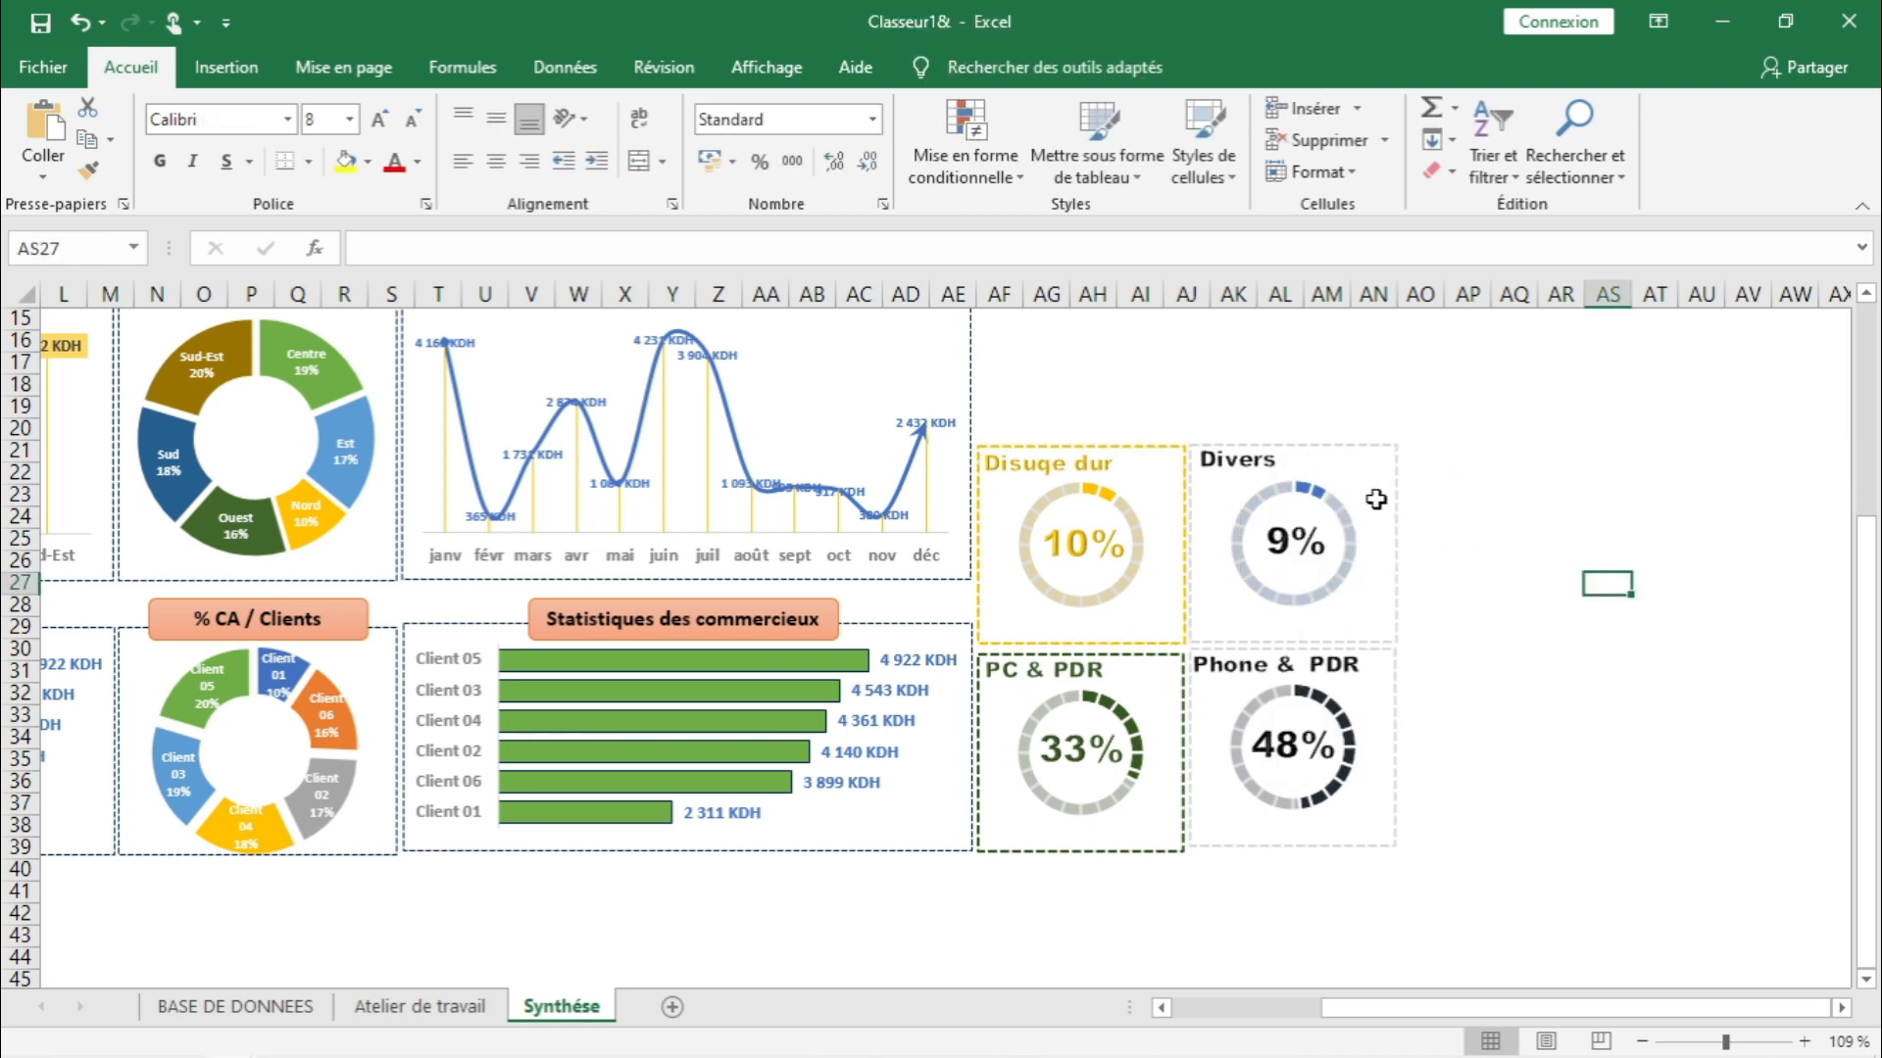
- Change the outline colour of the Divers ring chart's frame to blue
left_click(1336, 453)
right_click(1337, 454)
left_click(1481, 373)
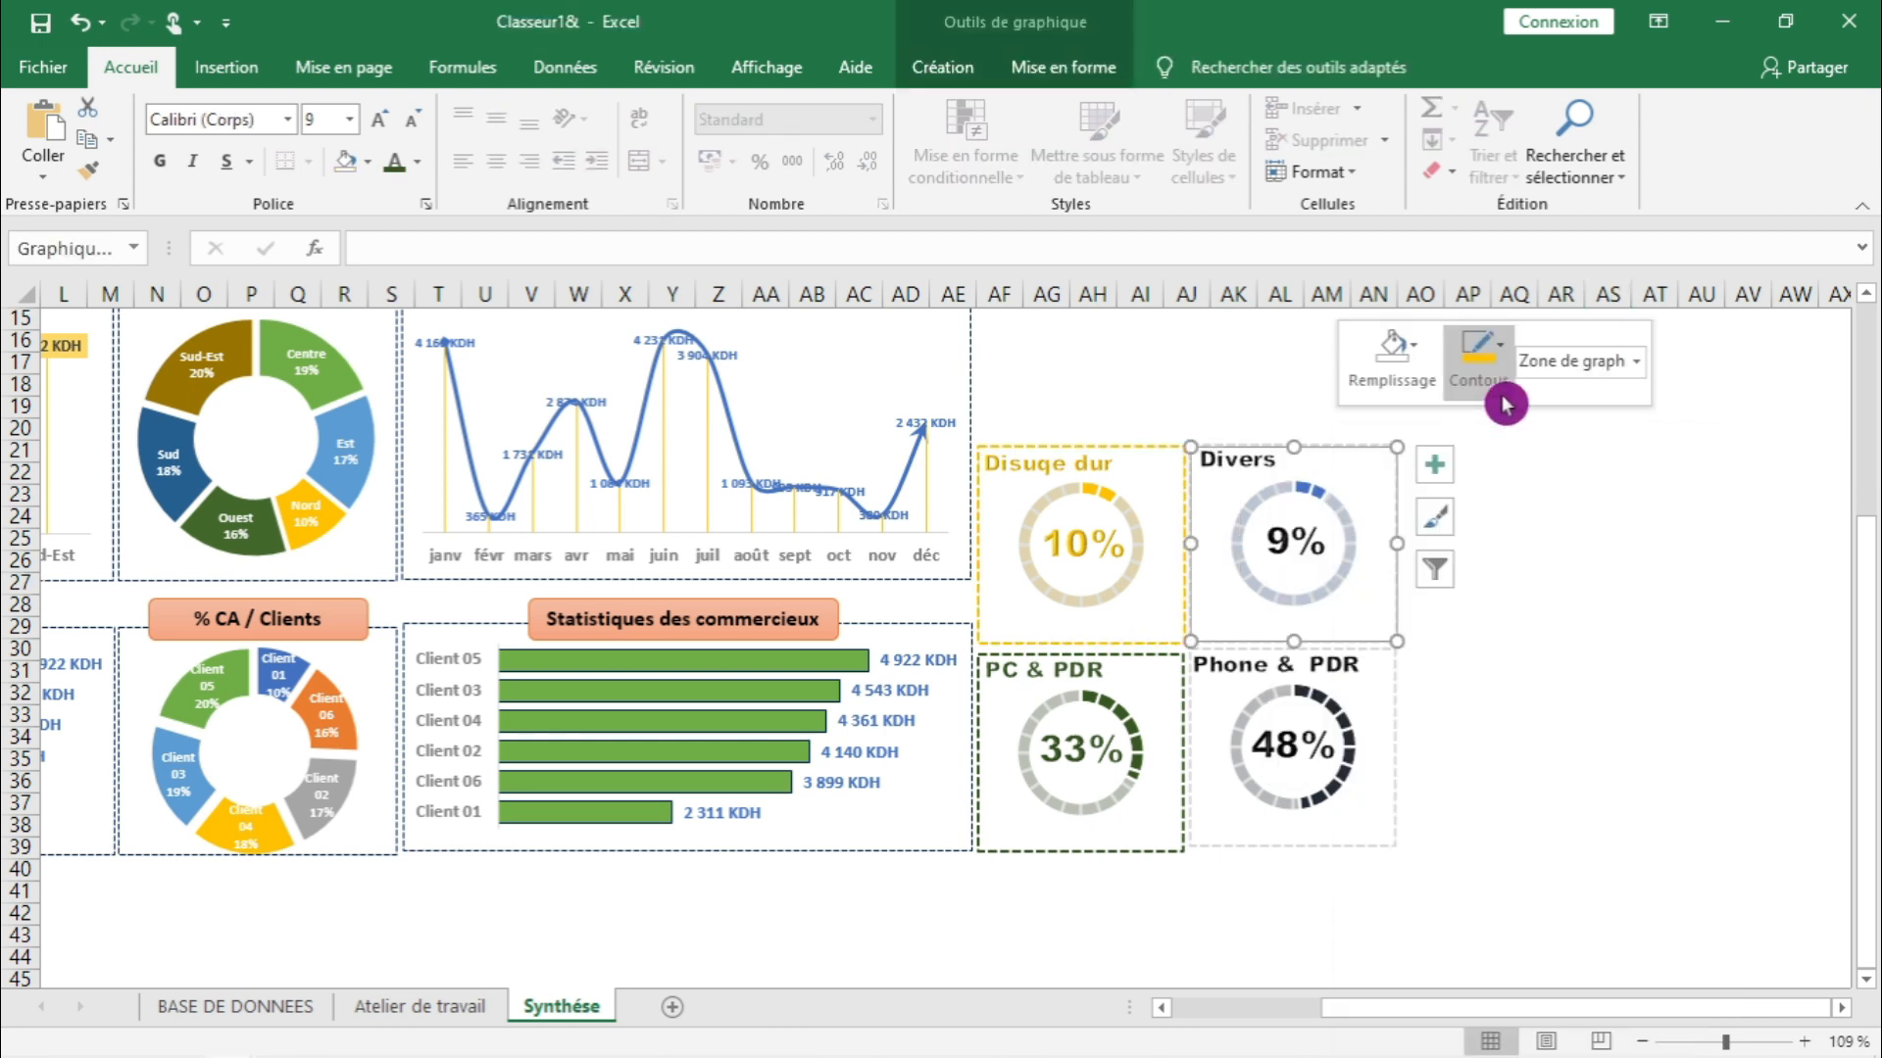
left_click(1550, 481)
left_click(1607, 605)
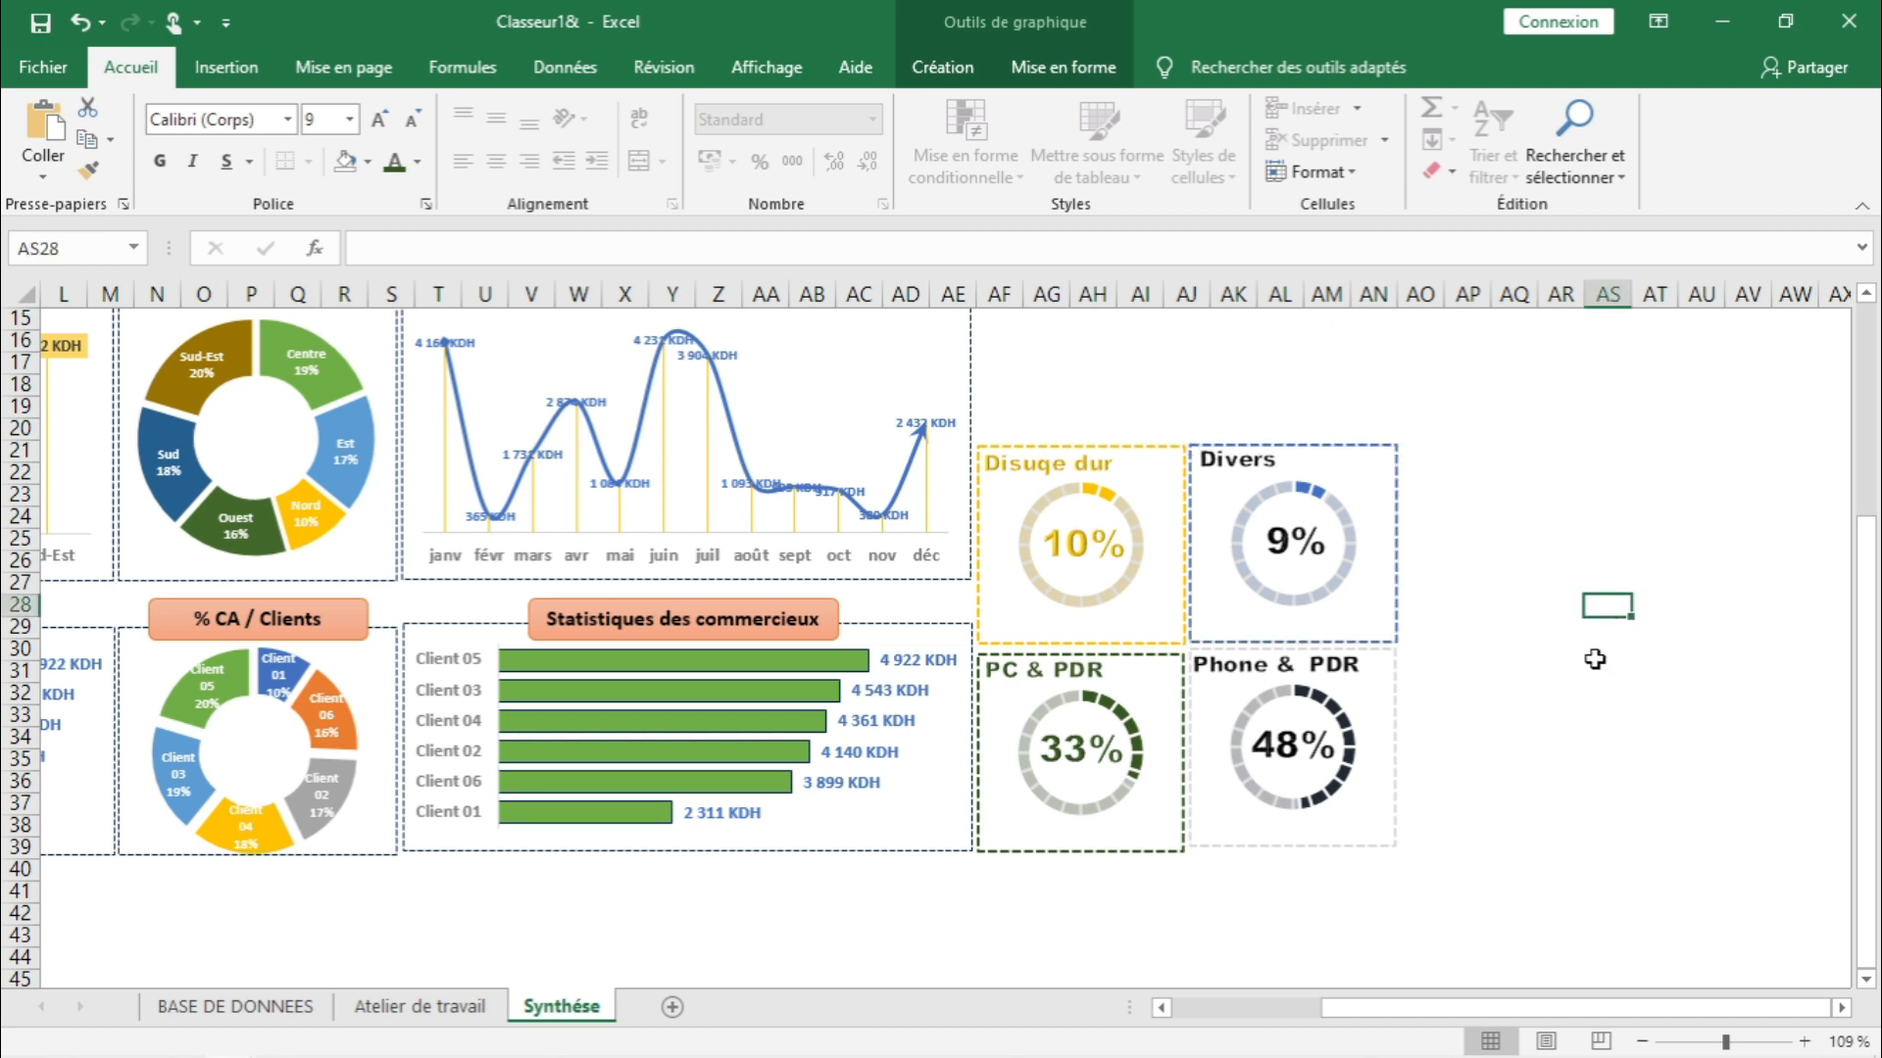
- Change the outline colour of the Phone & PDR ring chart's frame to near-black
left_click(1396, 675)
right_click(1398, 677)
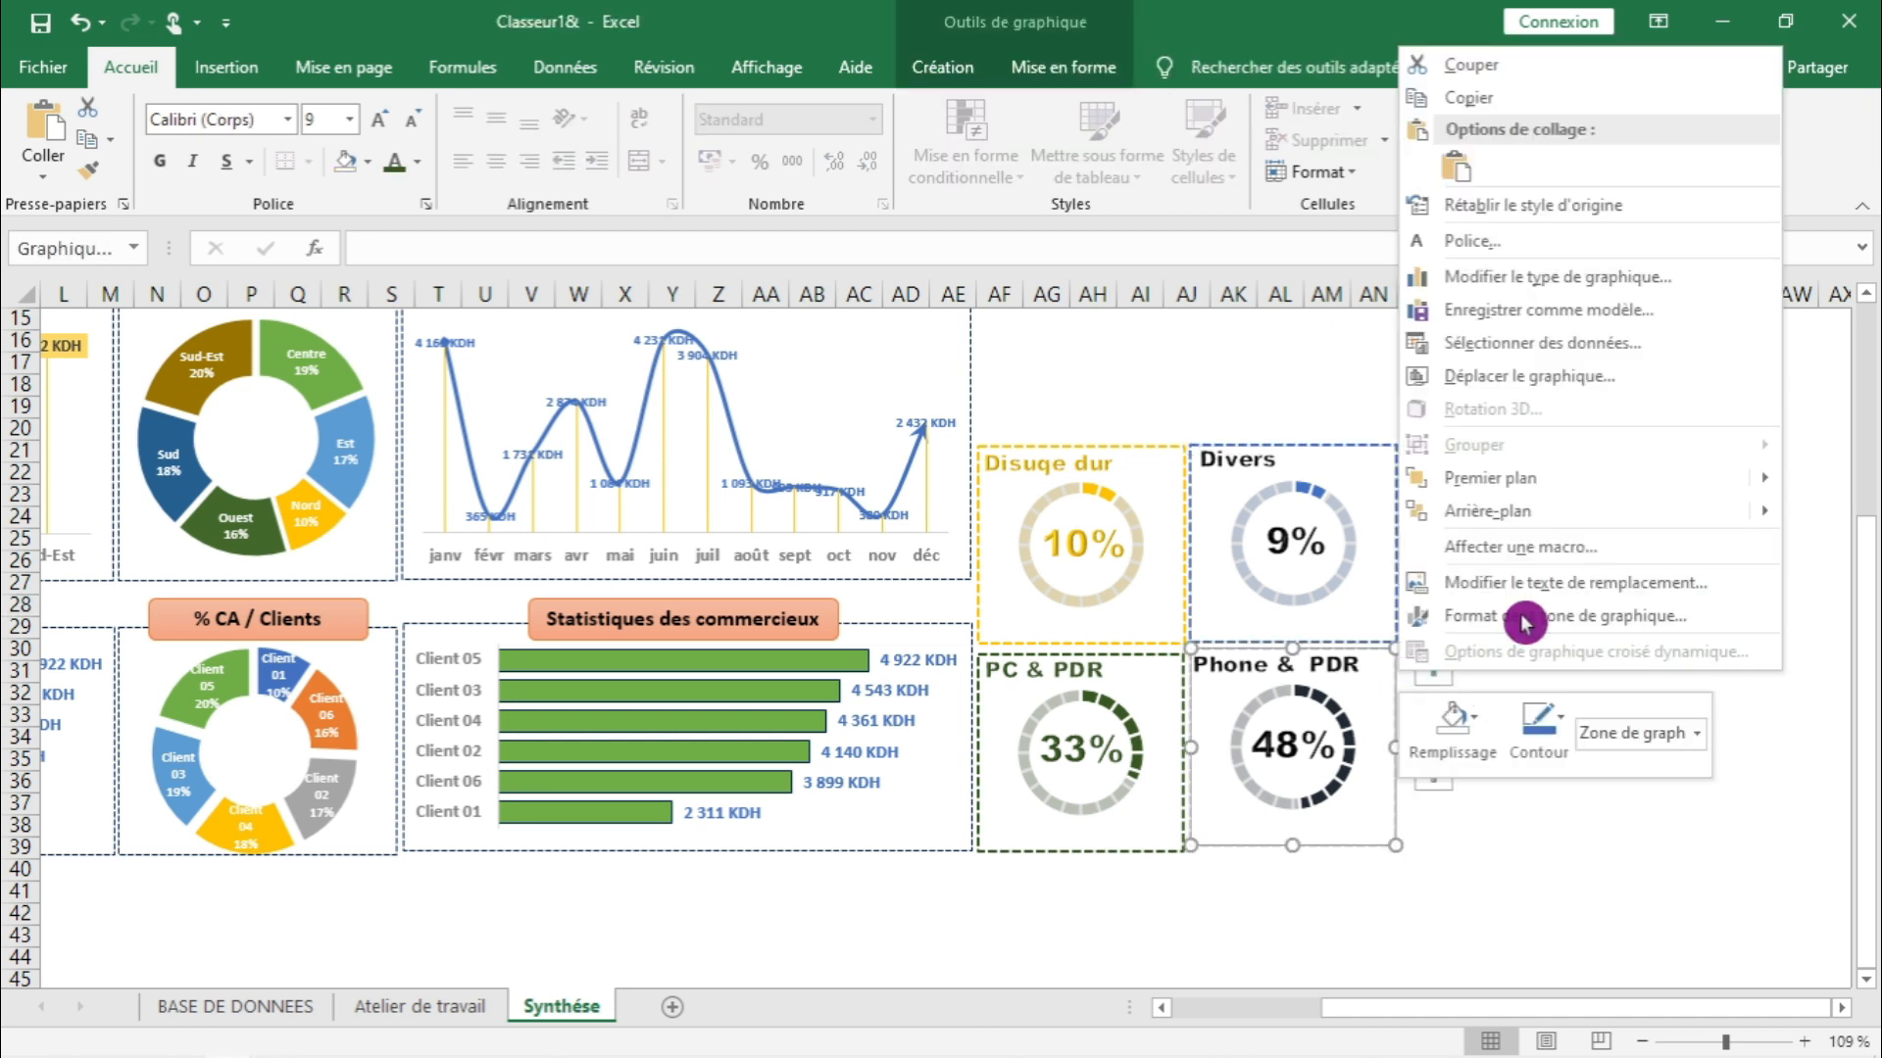
left_click(1541, 715)
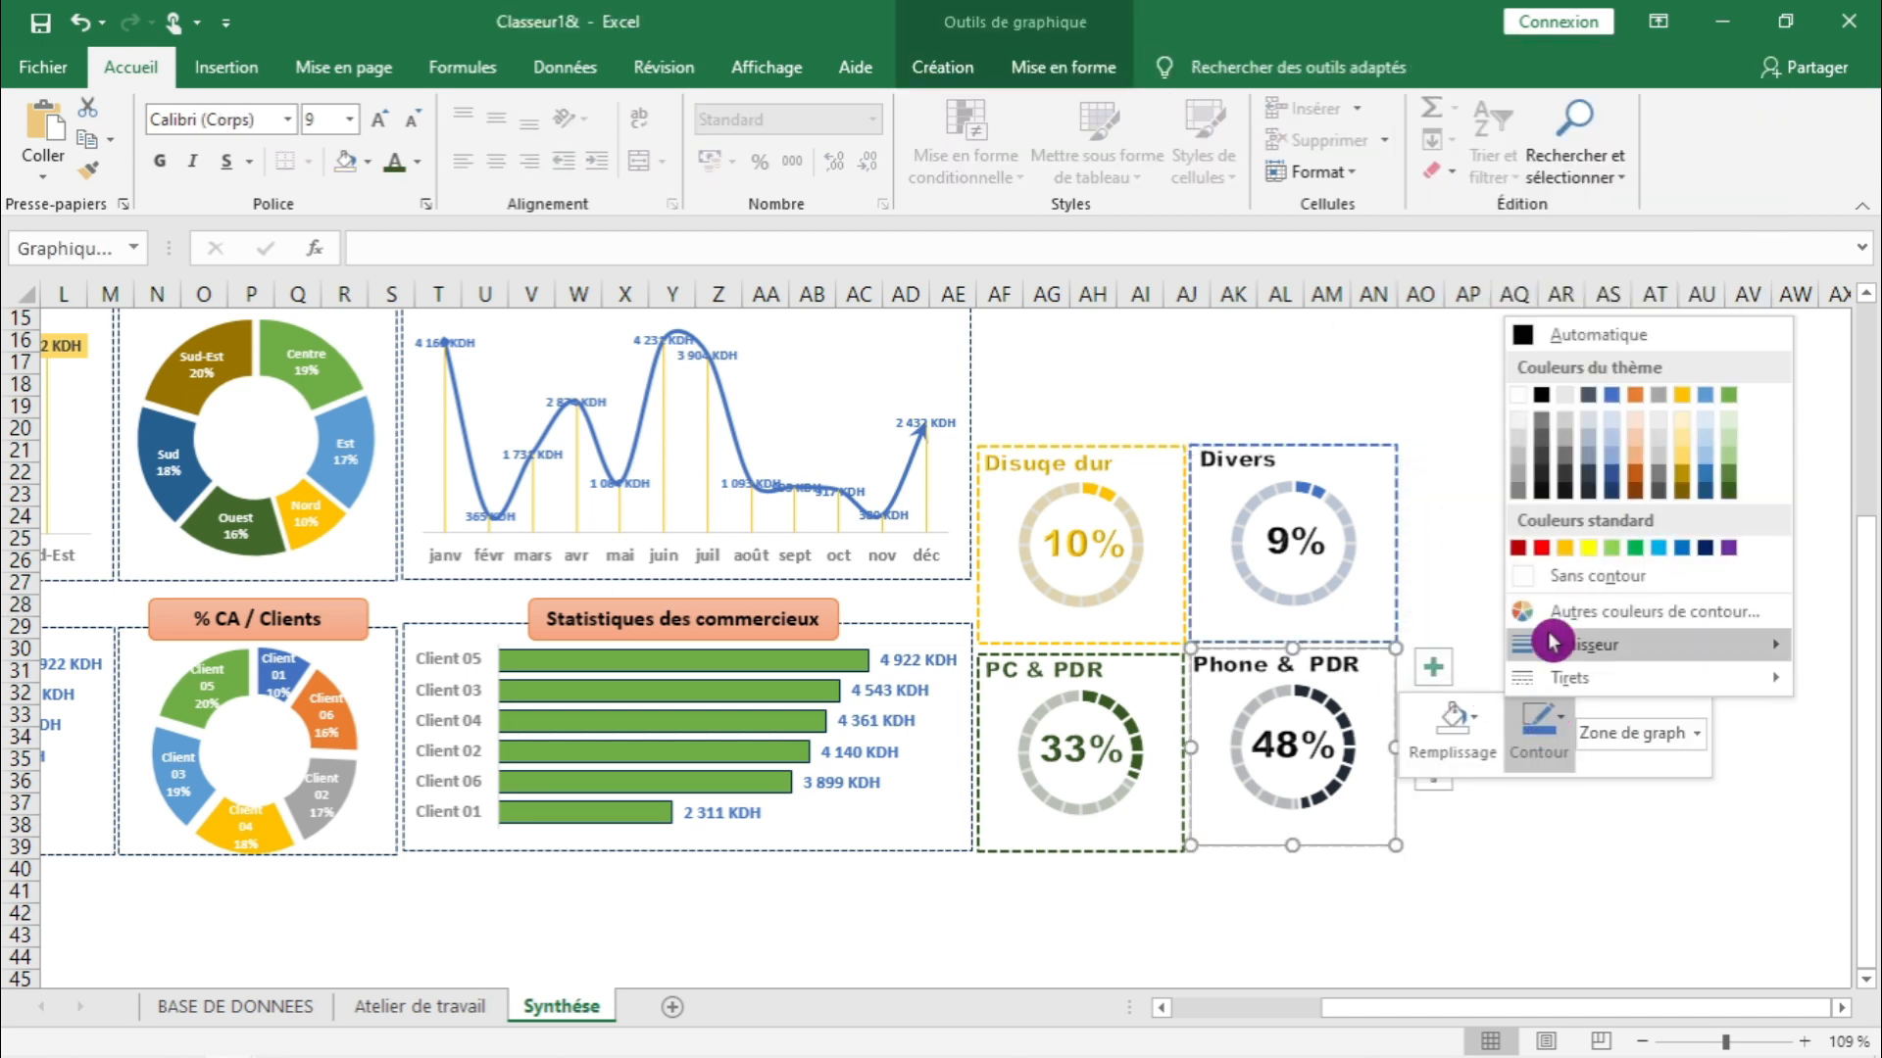
left_click(1564, 483)
left_click(1617, 555)
left_click(1609, 720)
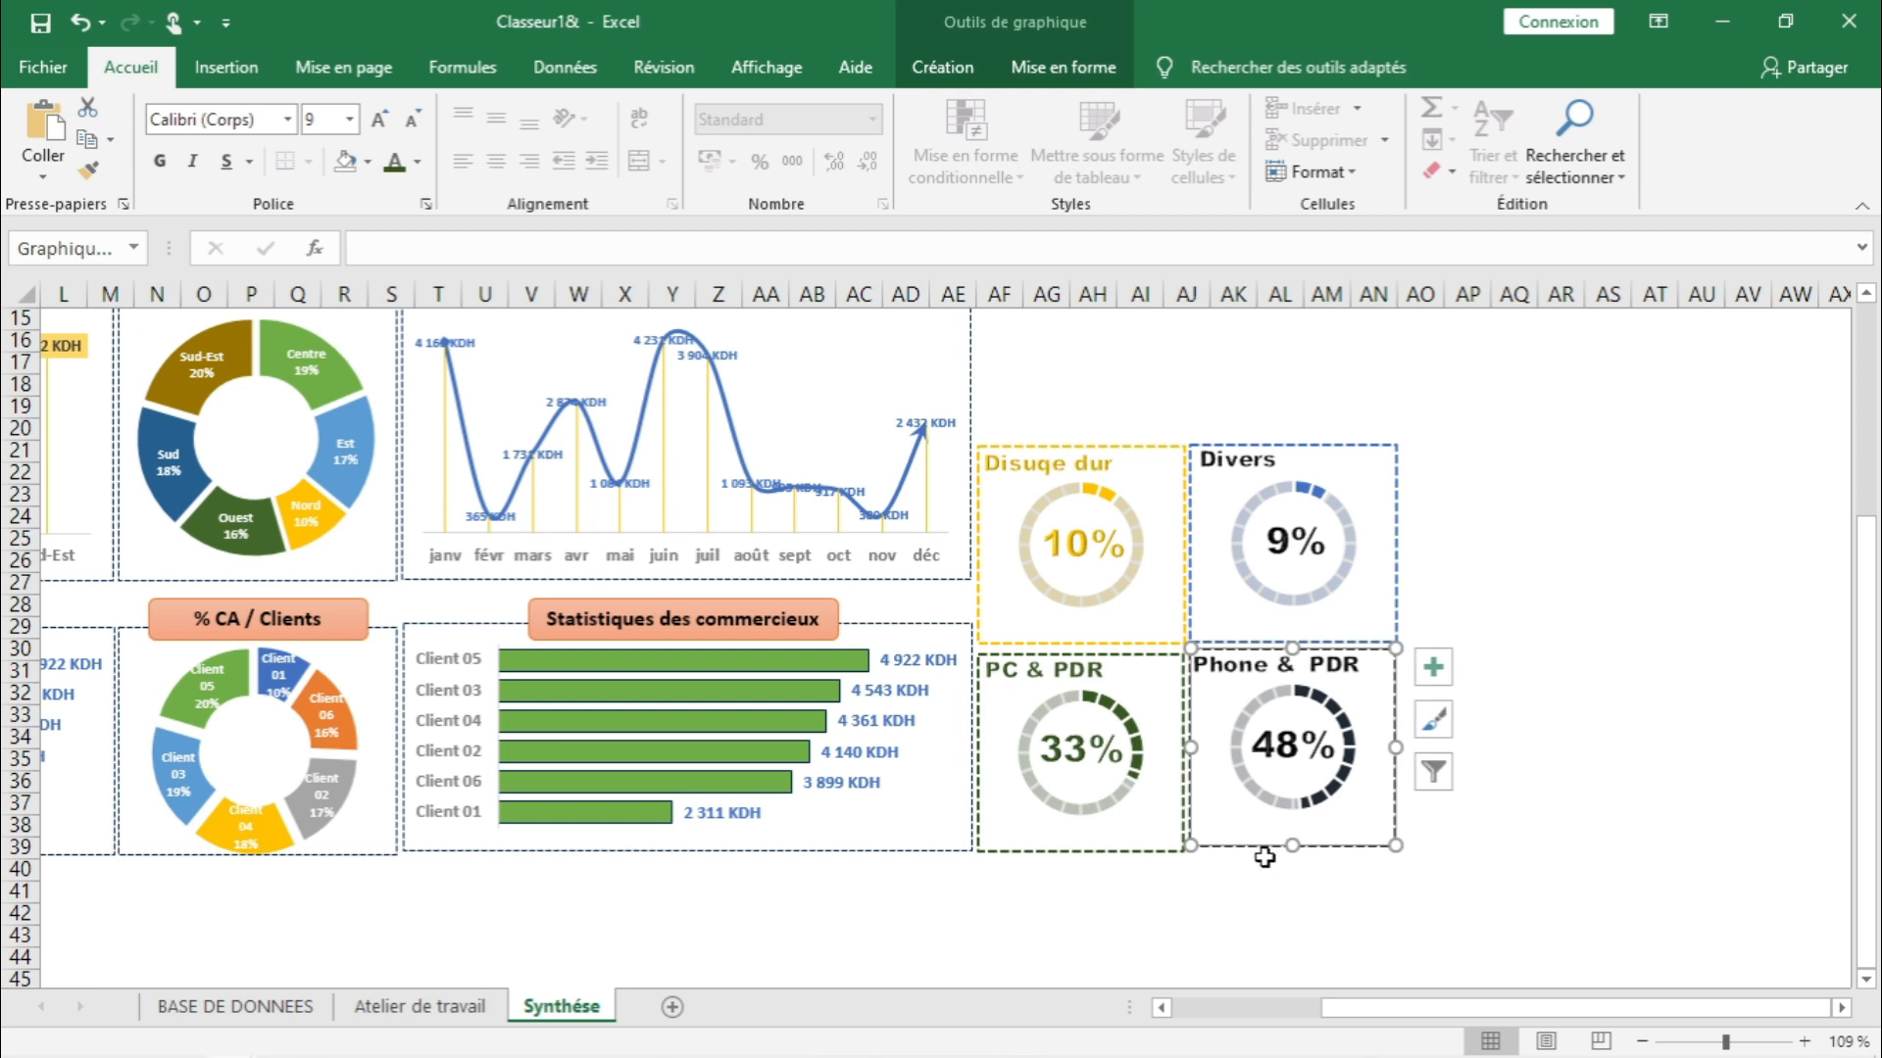
- Align the bottom edges of the PC & PDR and Phone & PDR ring charts
left_click(1133, 854, "ctrl")
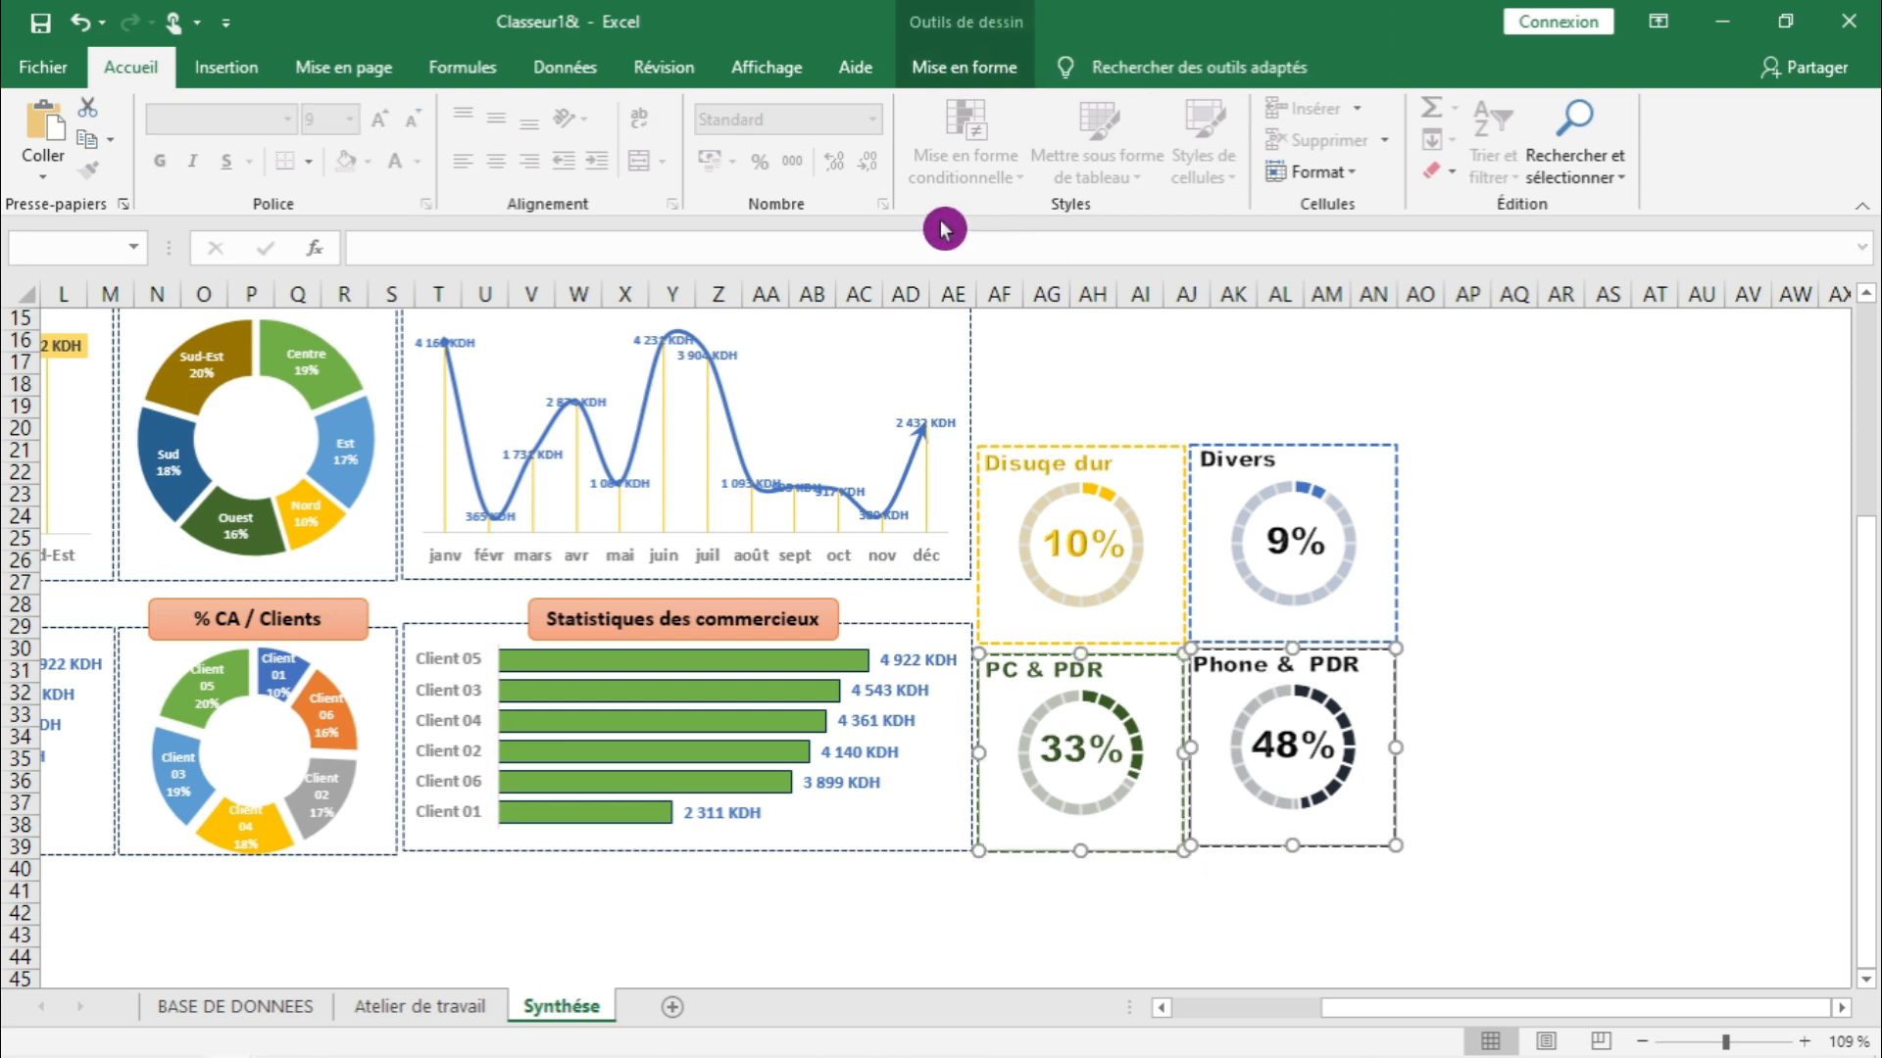
left_click(964, 65)
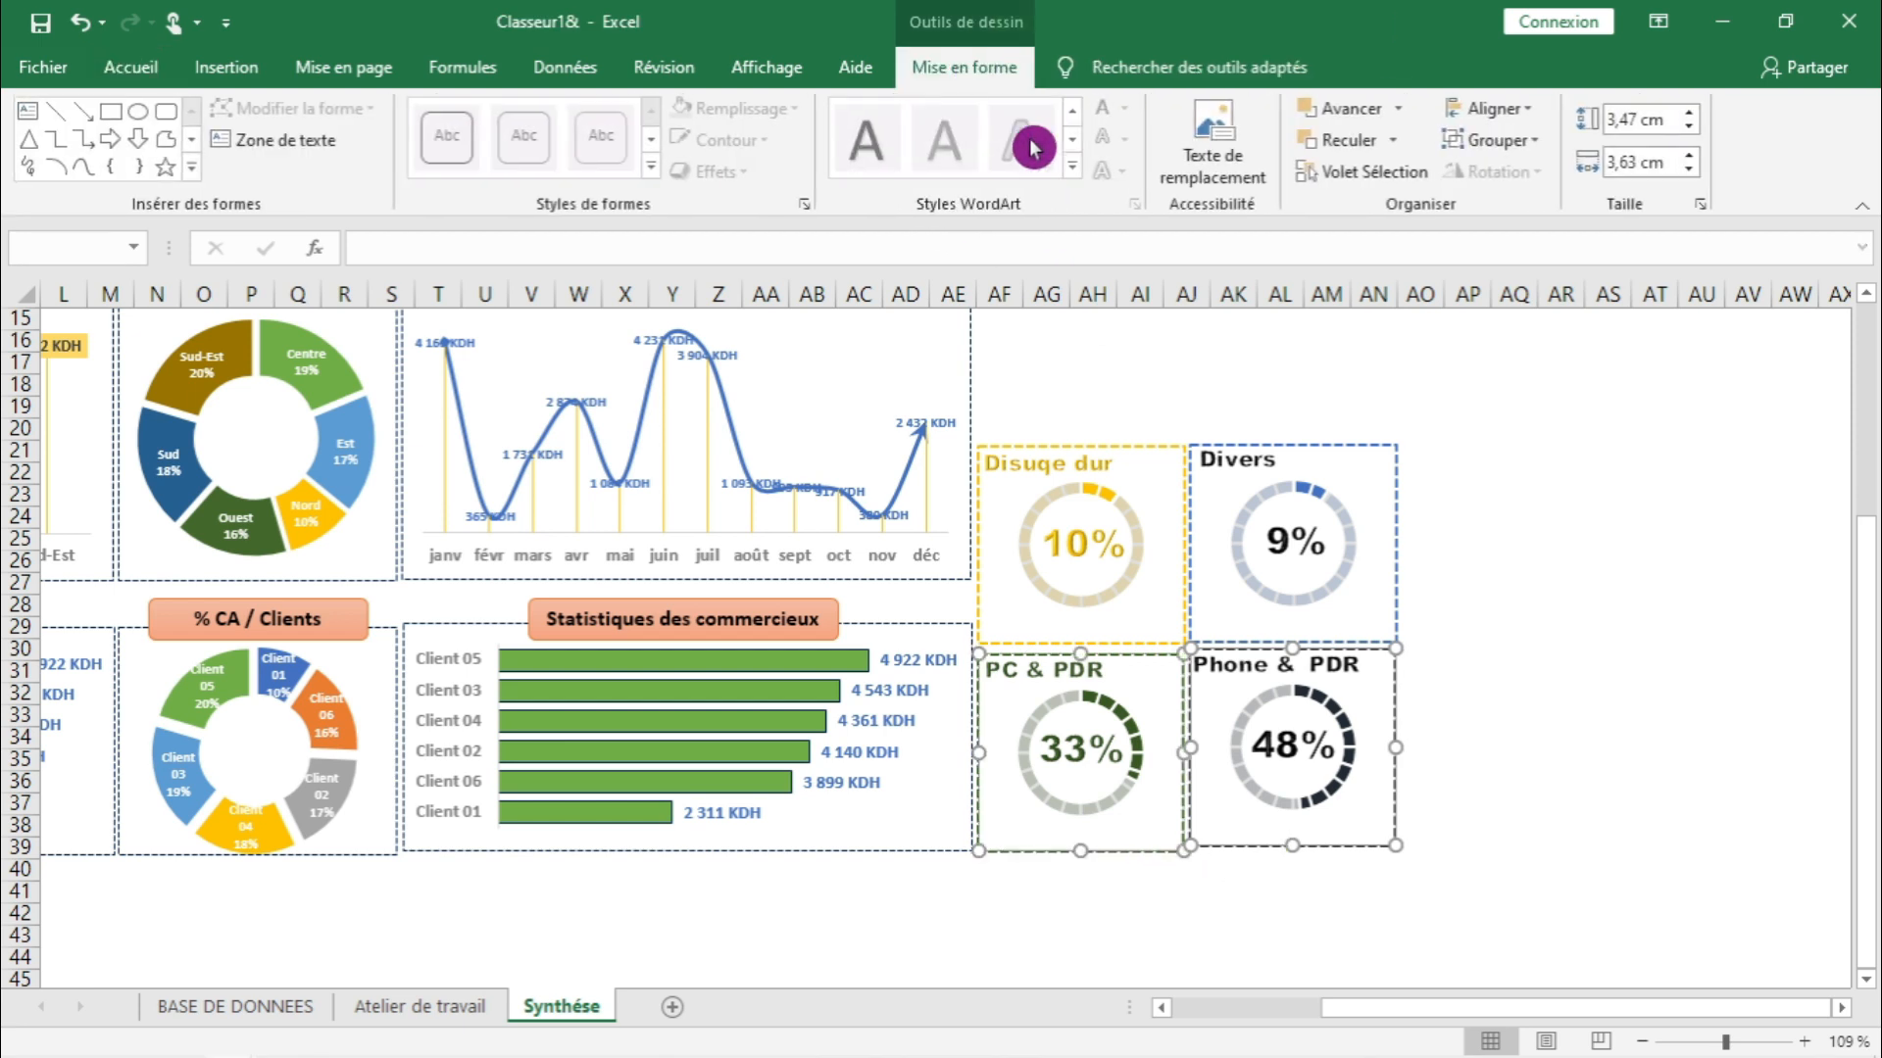
left_click(1514, 112)
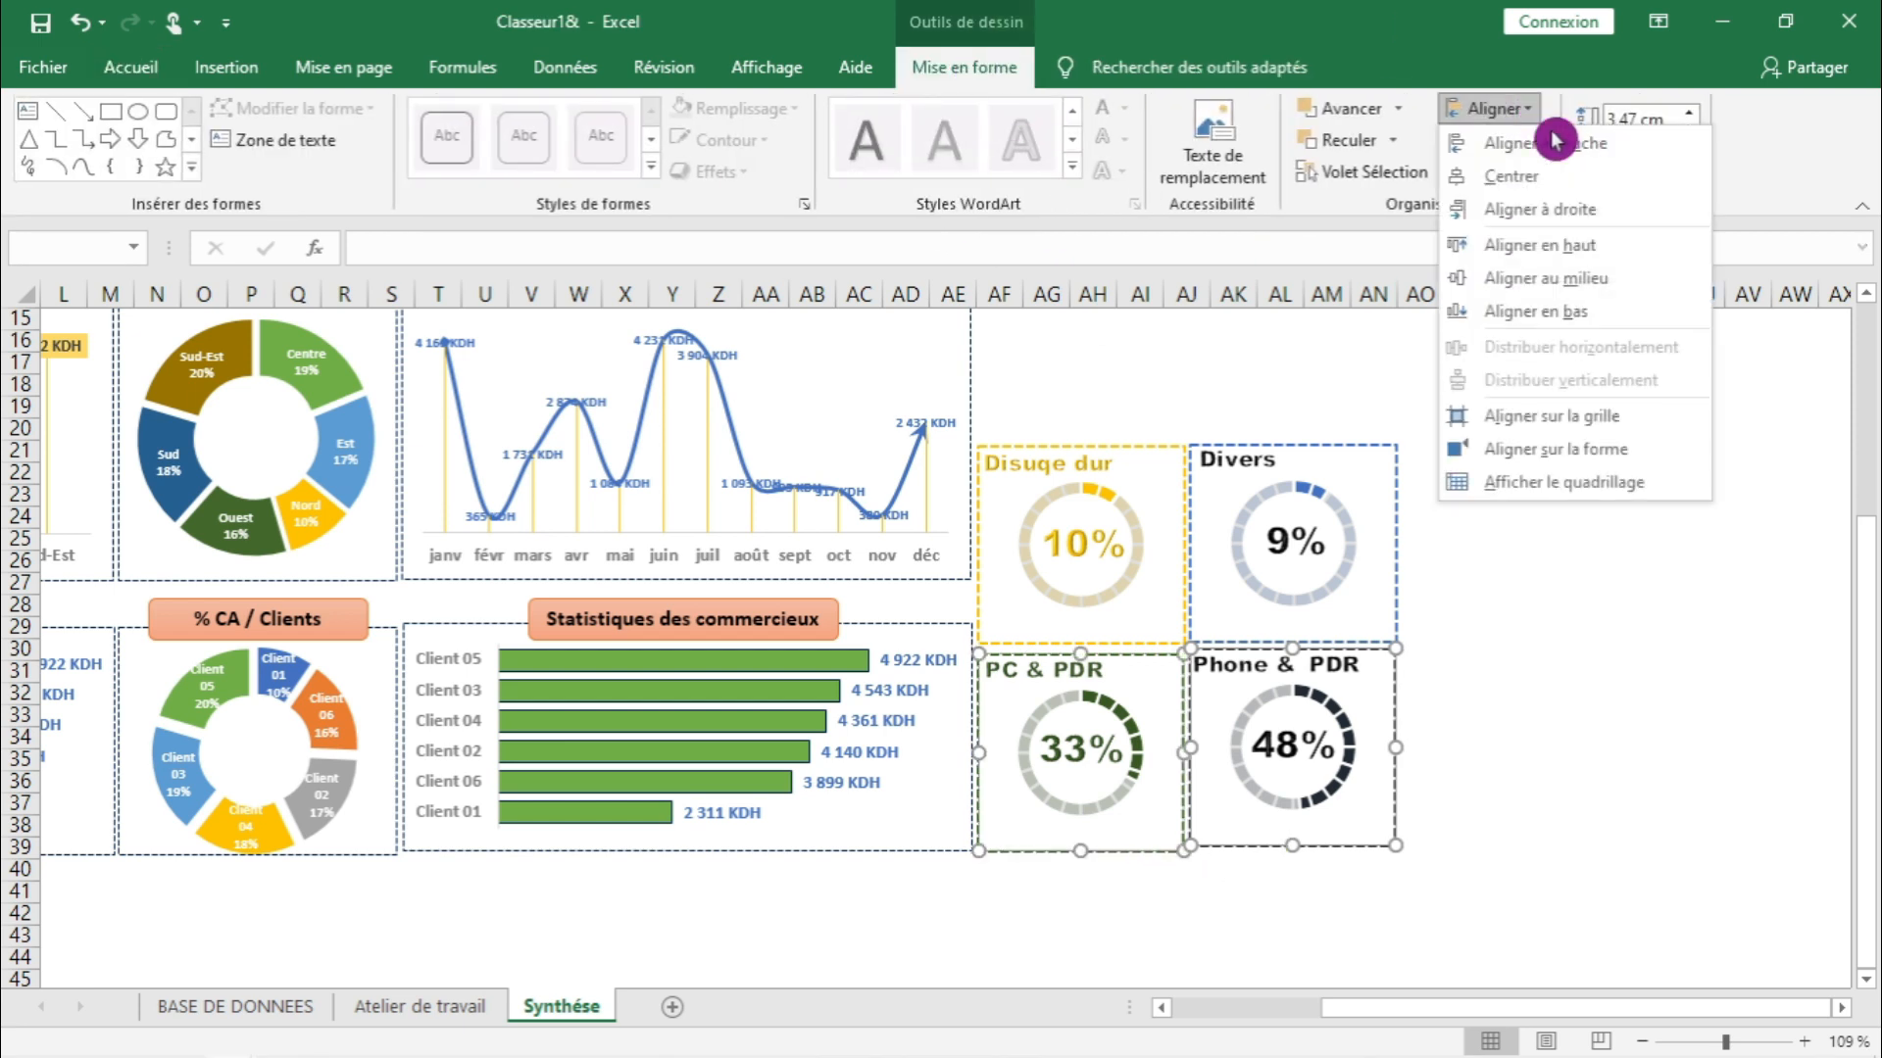
left_click(1621, 310)
left_click(1505, 755)
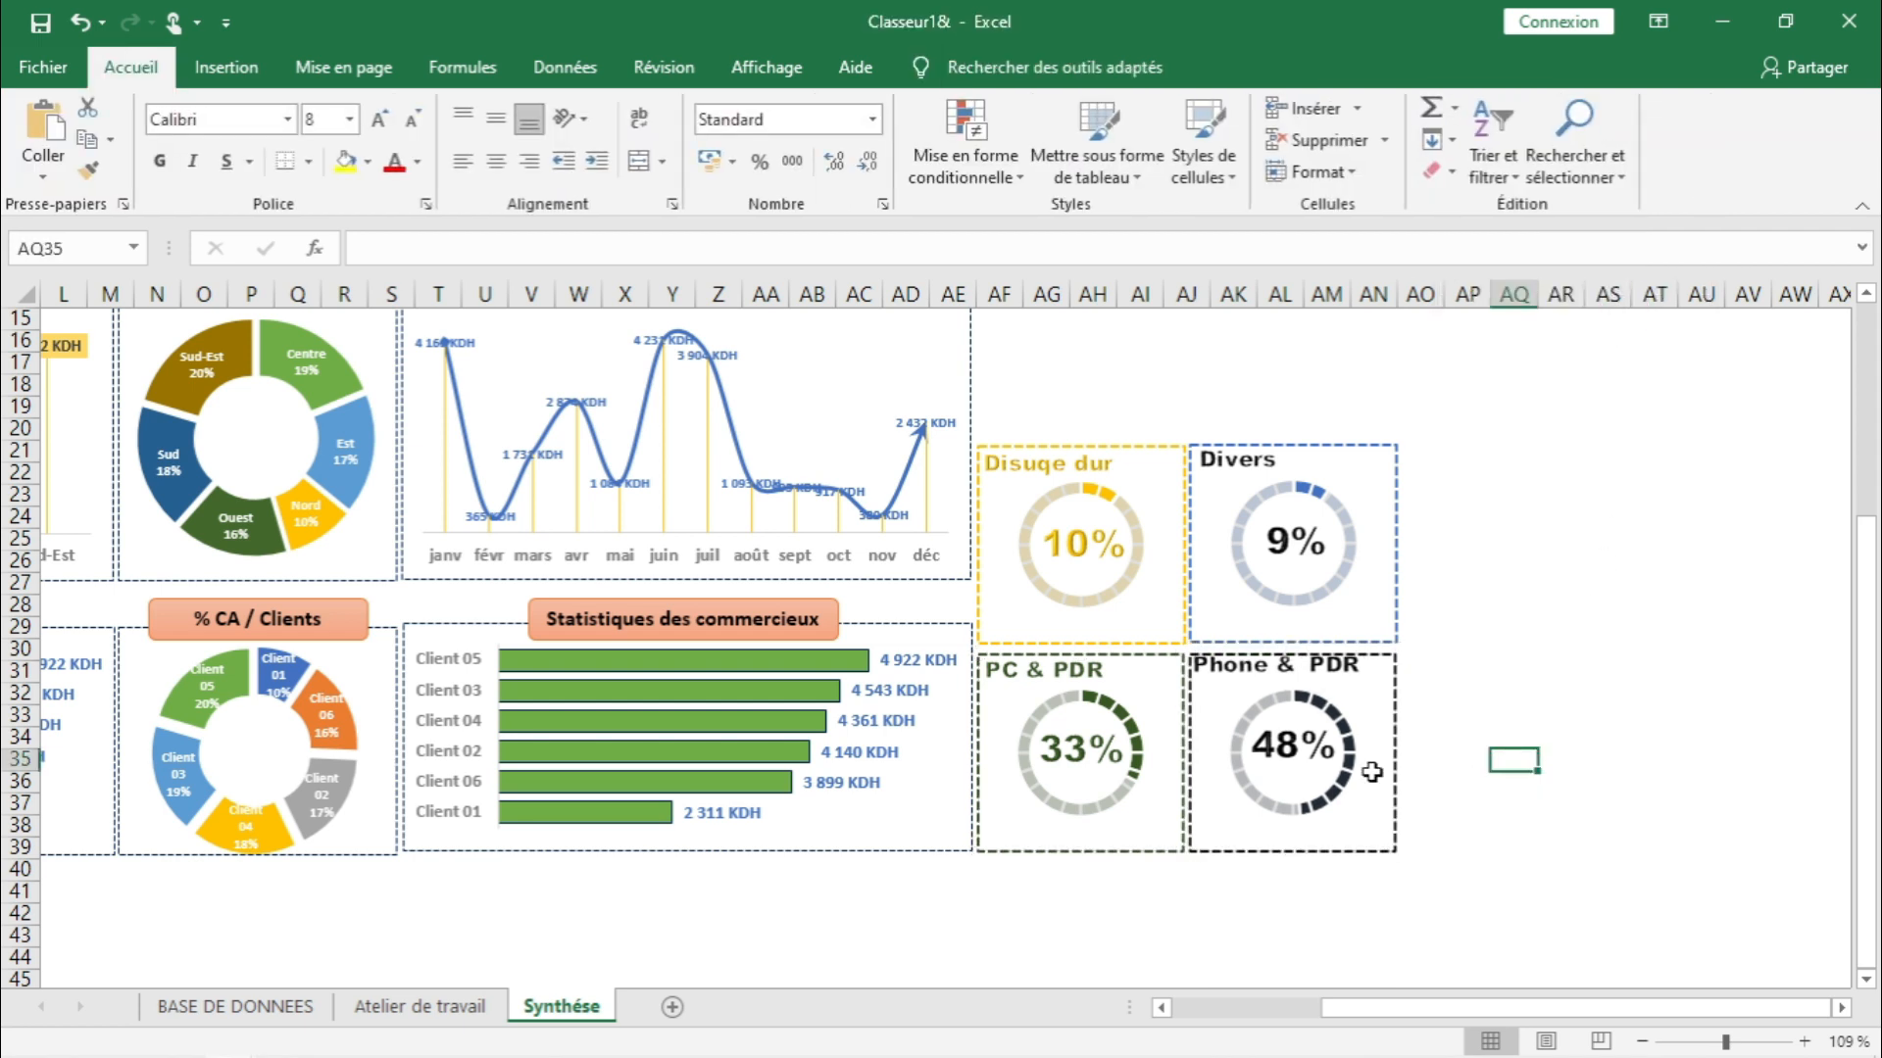
- Align the Disuqe dur and PC & PDR ring charts on their horizontal centres
left_click(1144, 647)
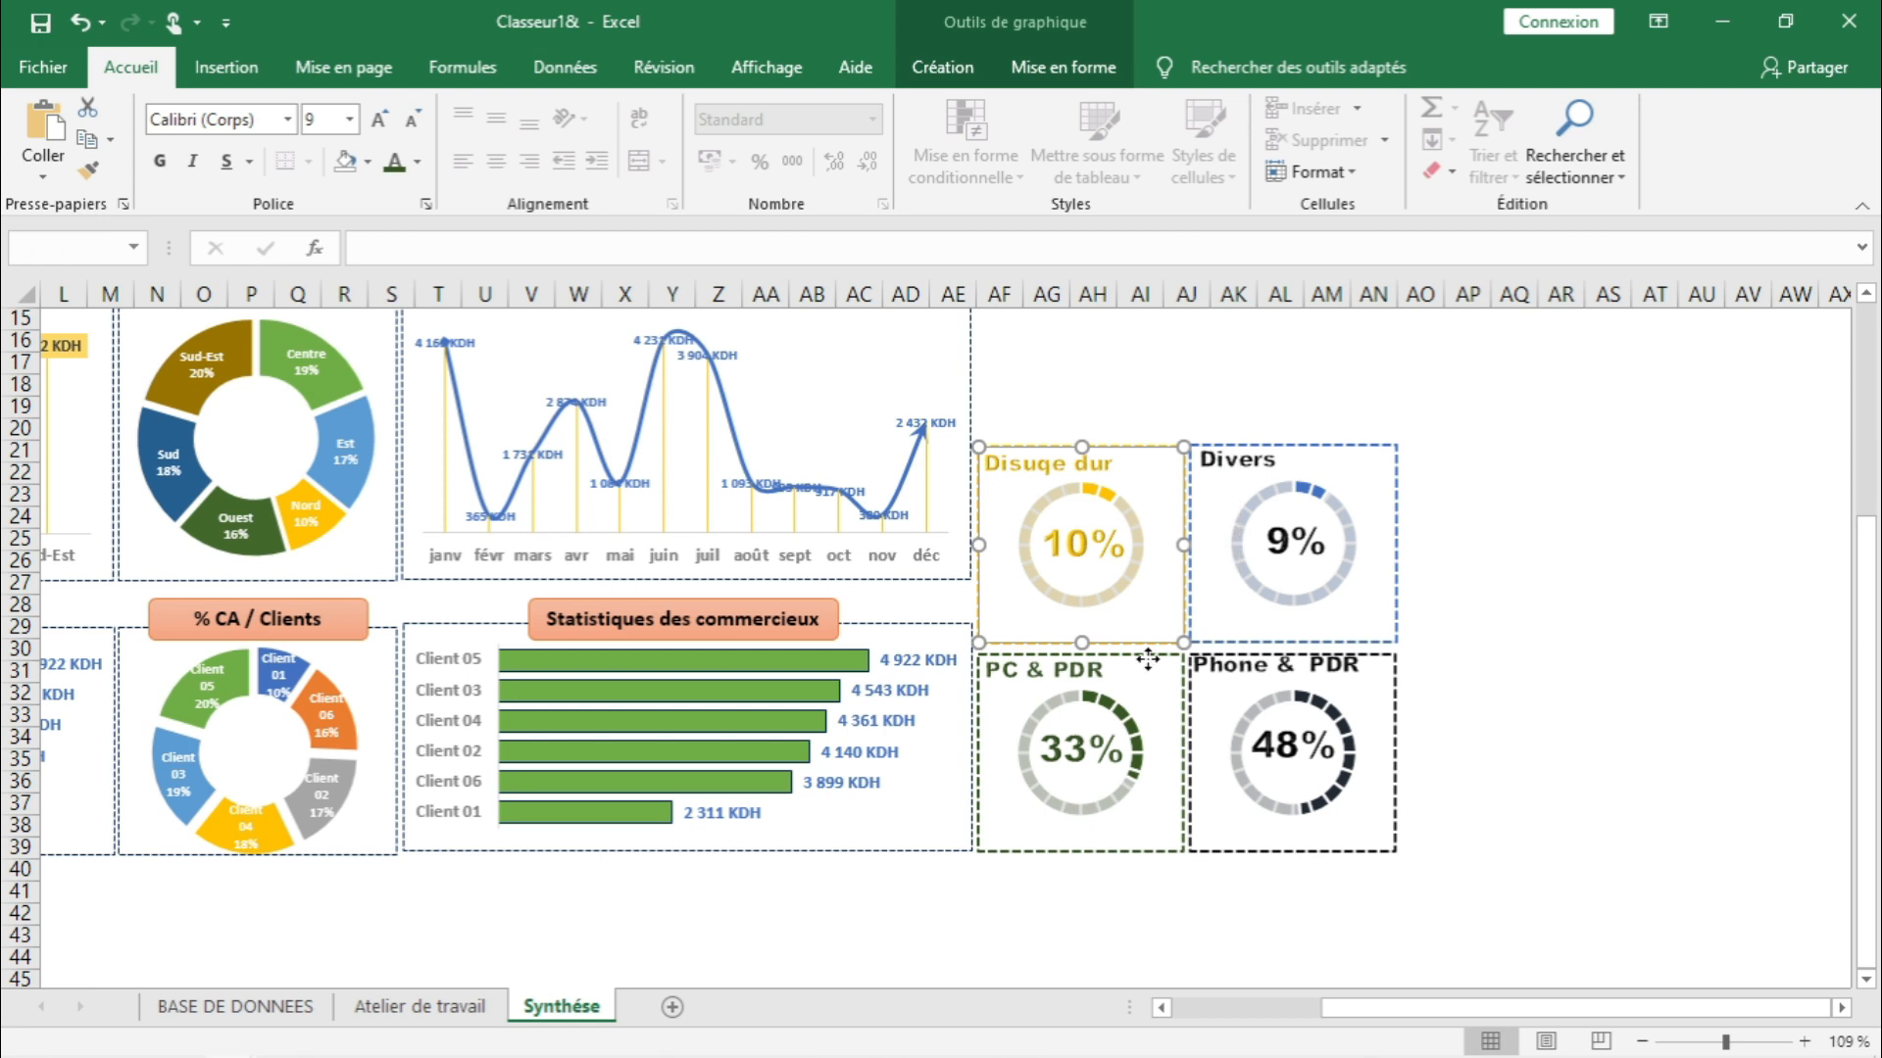
left_click(1147, 666, "ctrl")
left_click(965, 67)
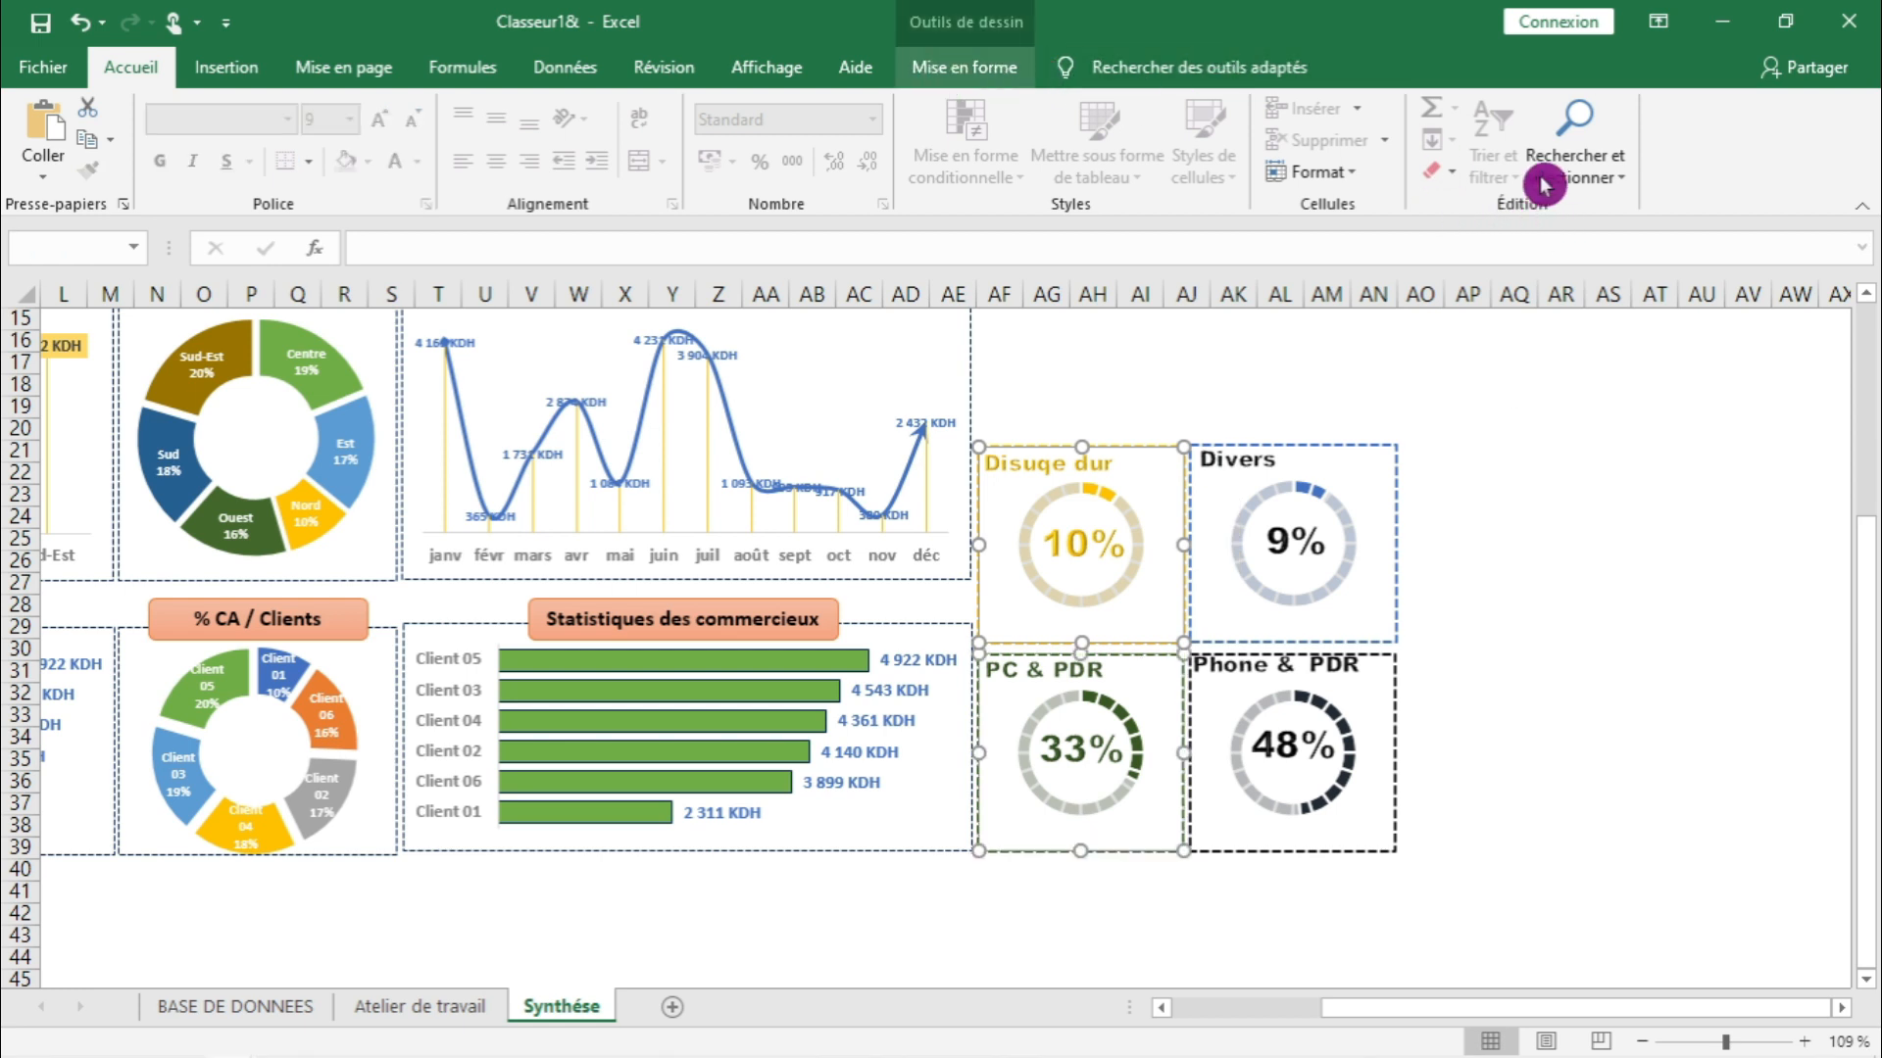
left_click(1510, 109)
left_click(1551, 176)
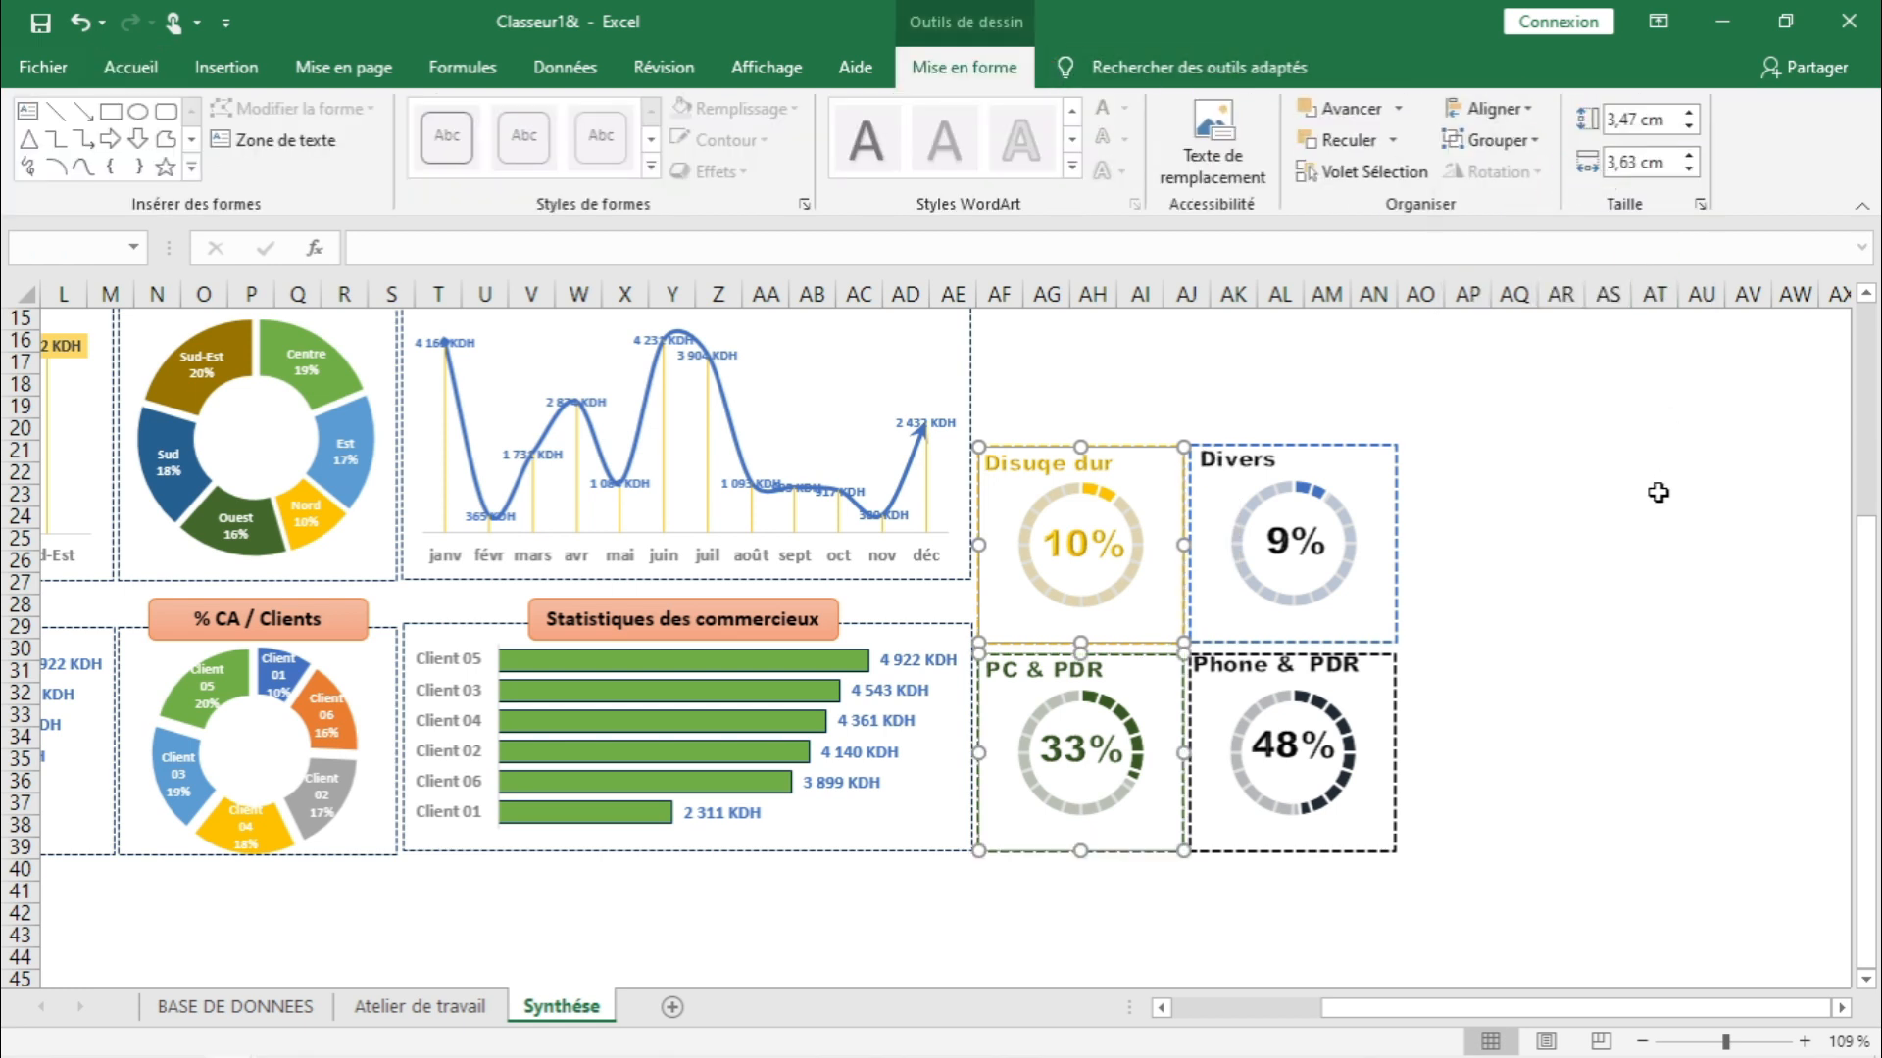
- Examine the % Catégorie vendues section of the finished dashboard in the Tableau de bord commercial workbook
left_click(1296, 452)
left_click(1701, 605)
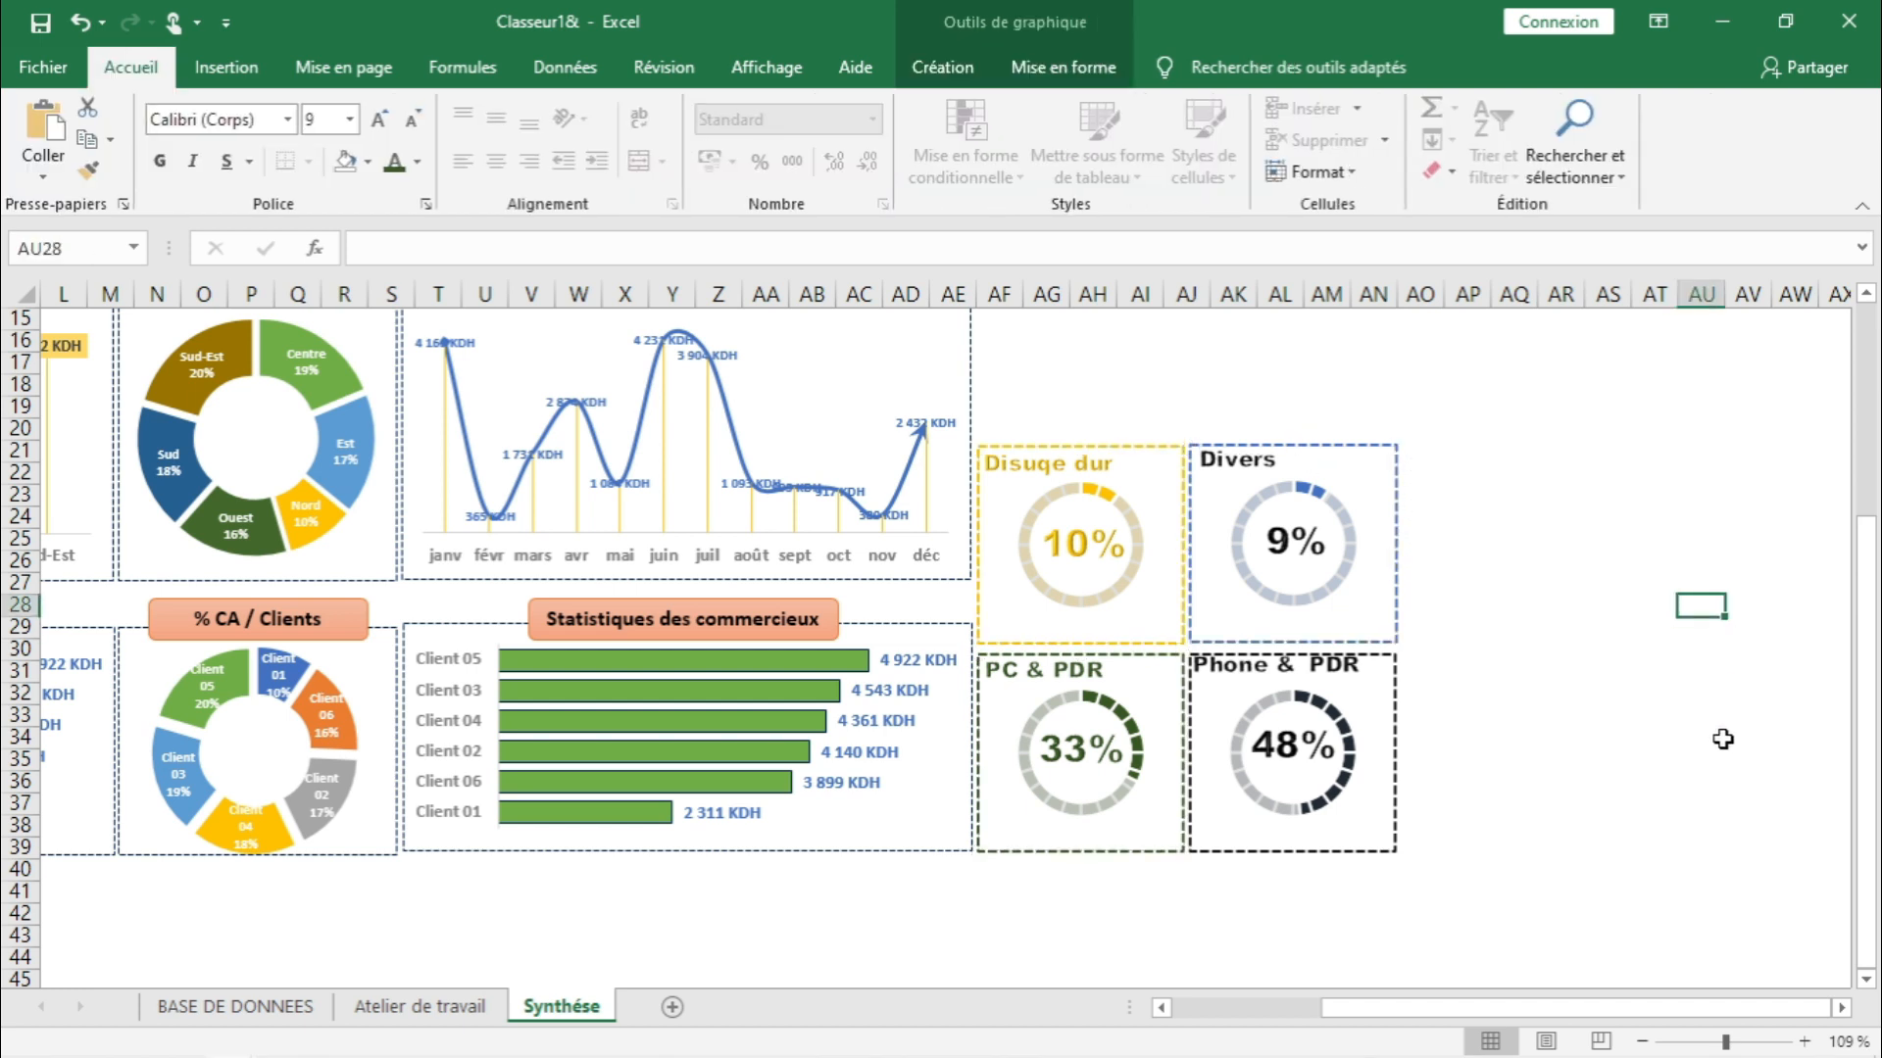
left_click(1551, 541)
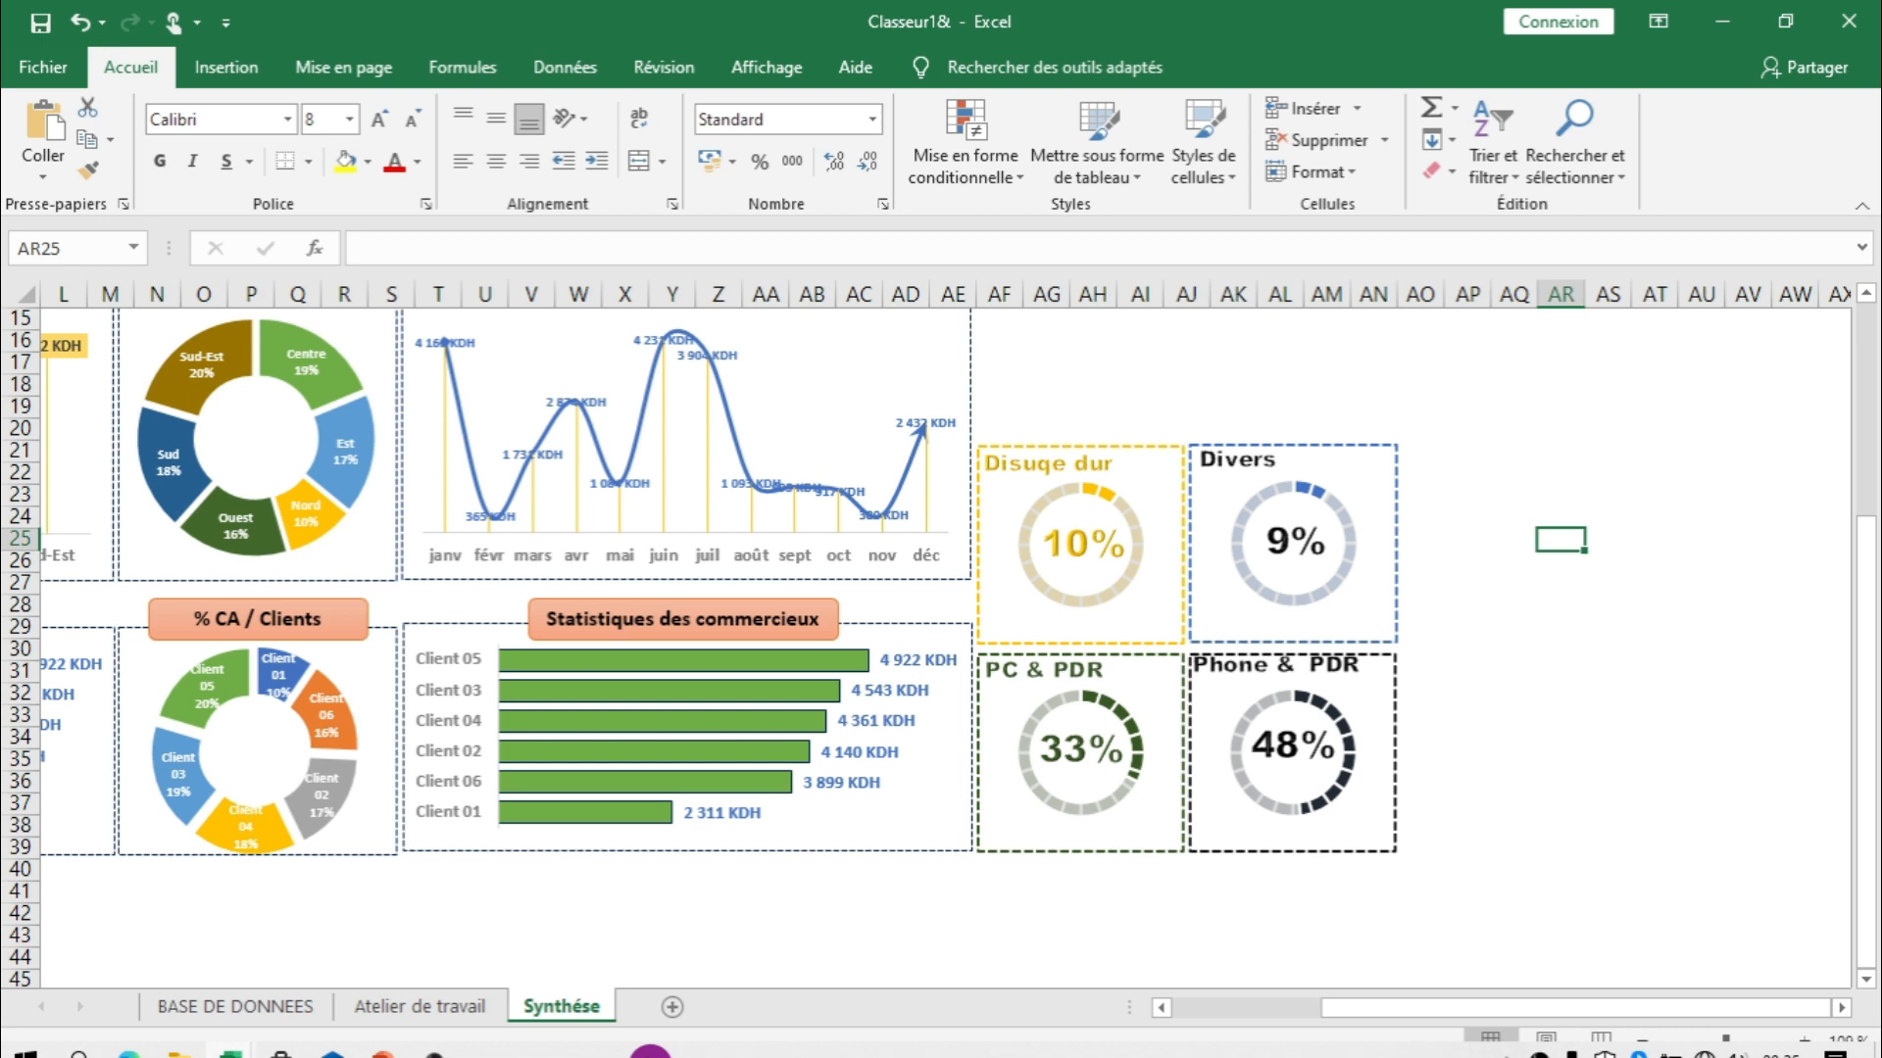
mouse_move(357, 1053)
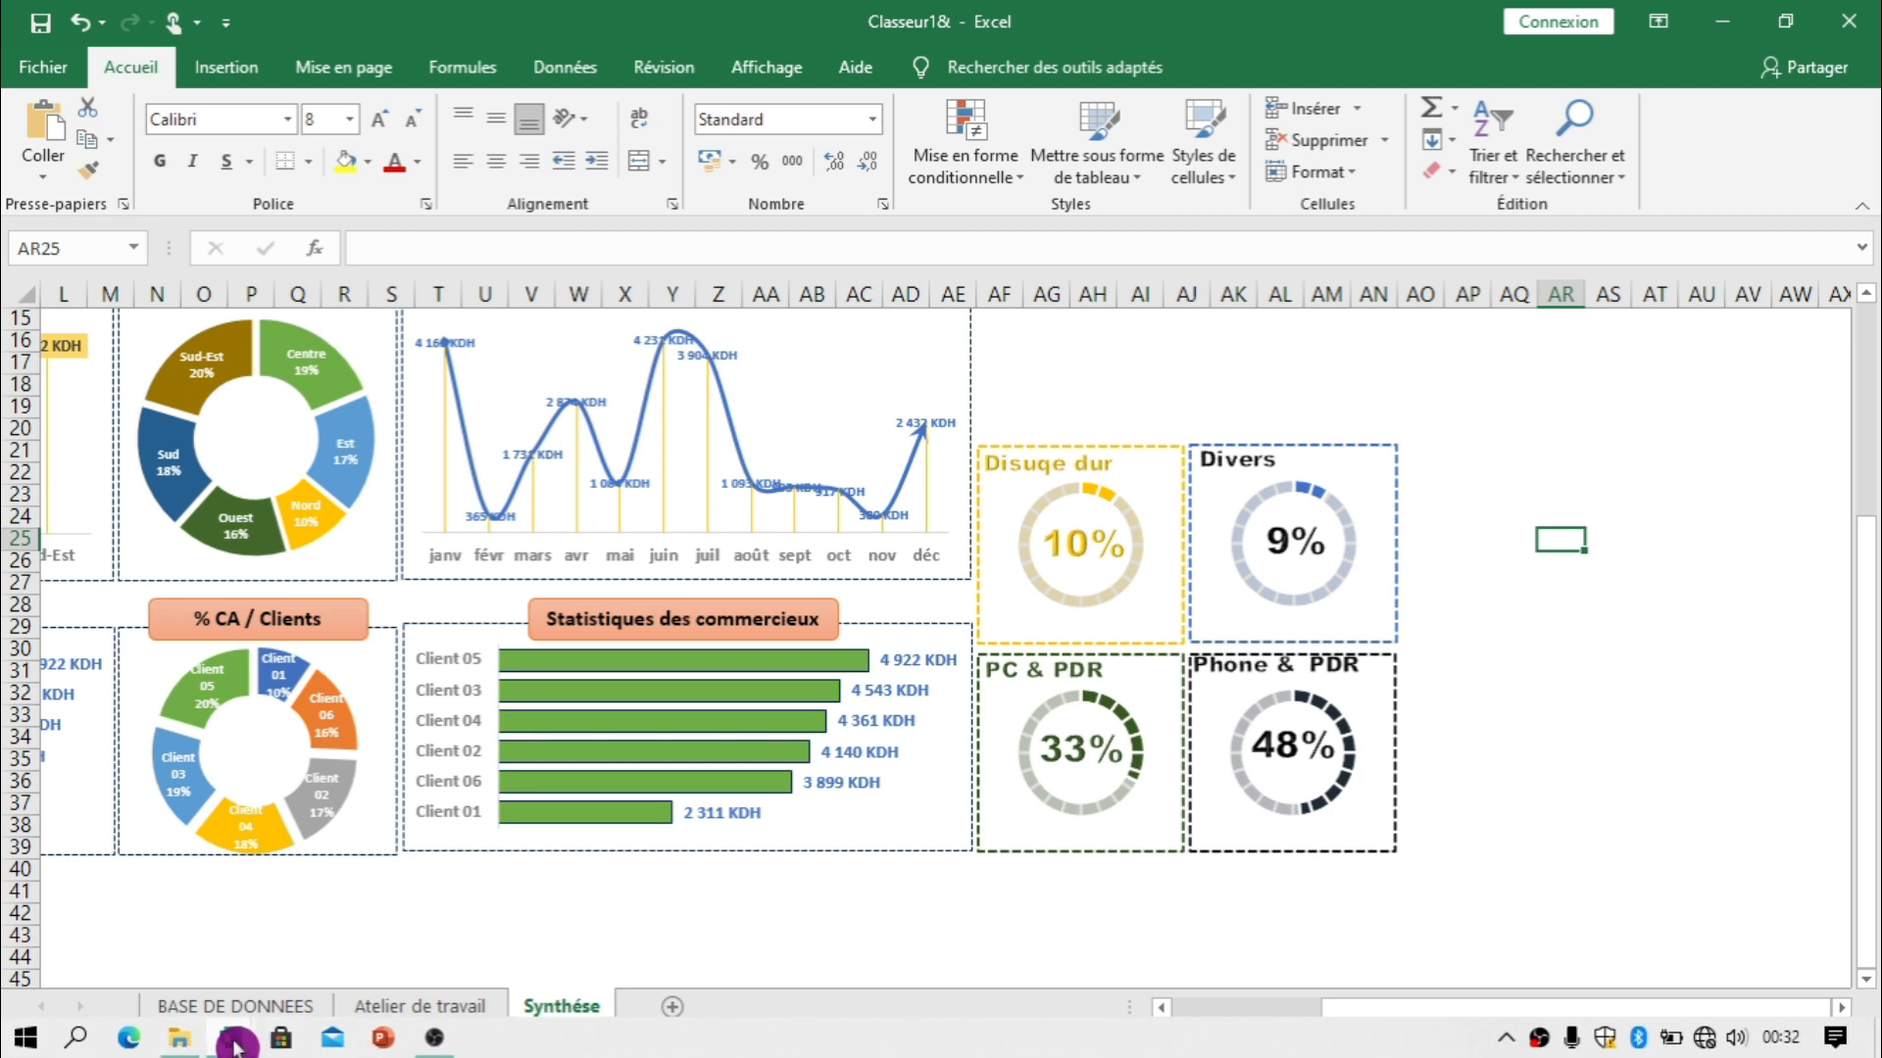
mouse_move(233, 1046)
left_click(227, 960)
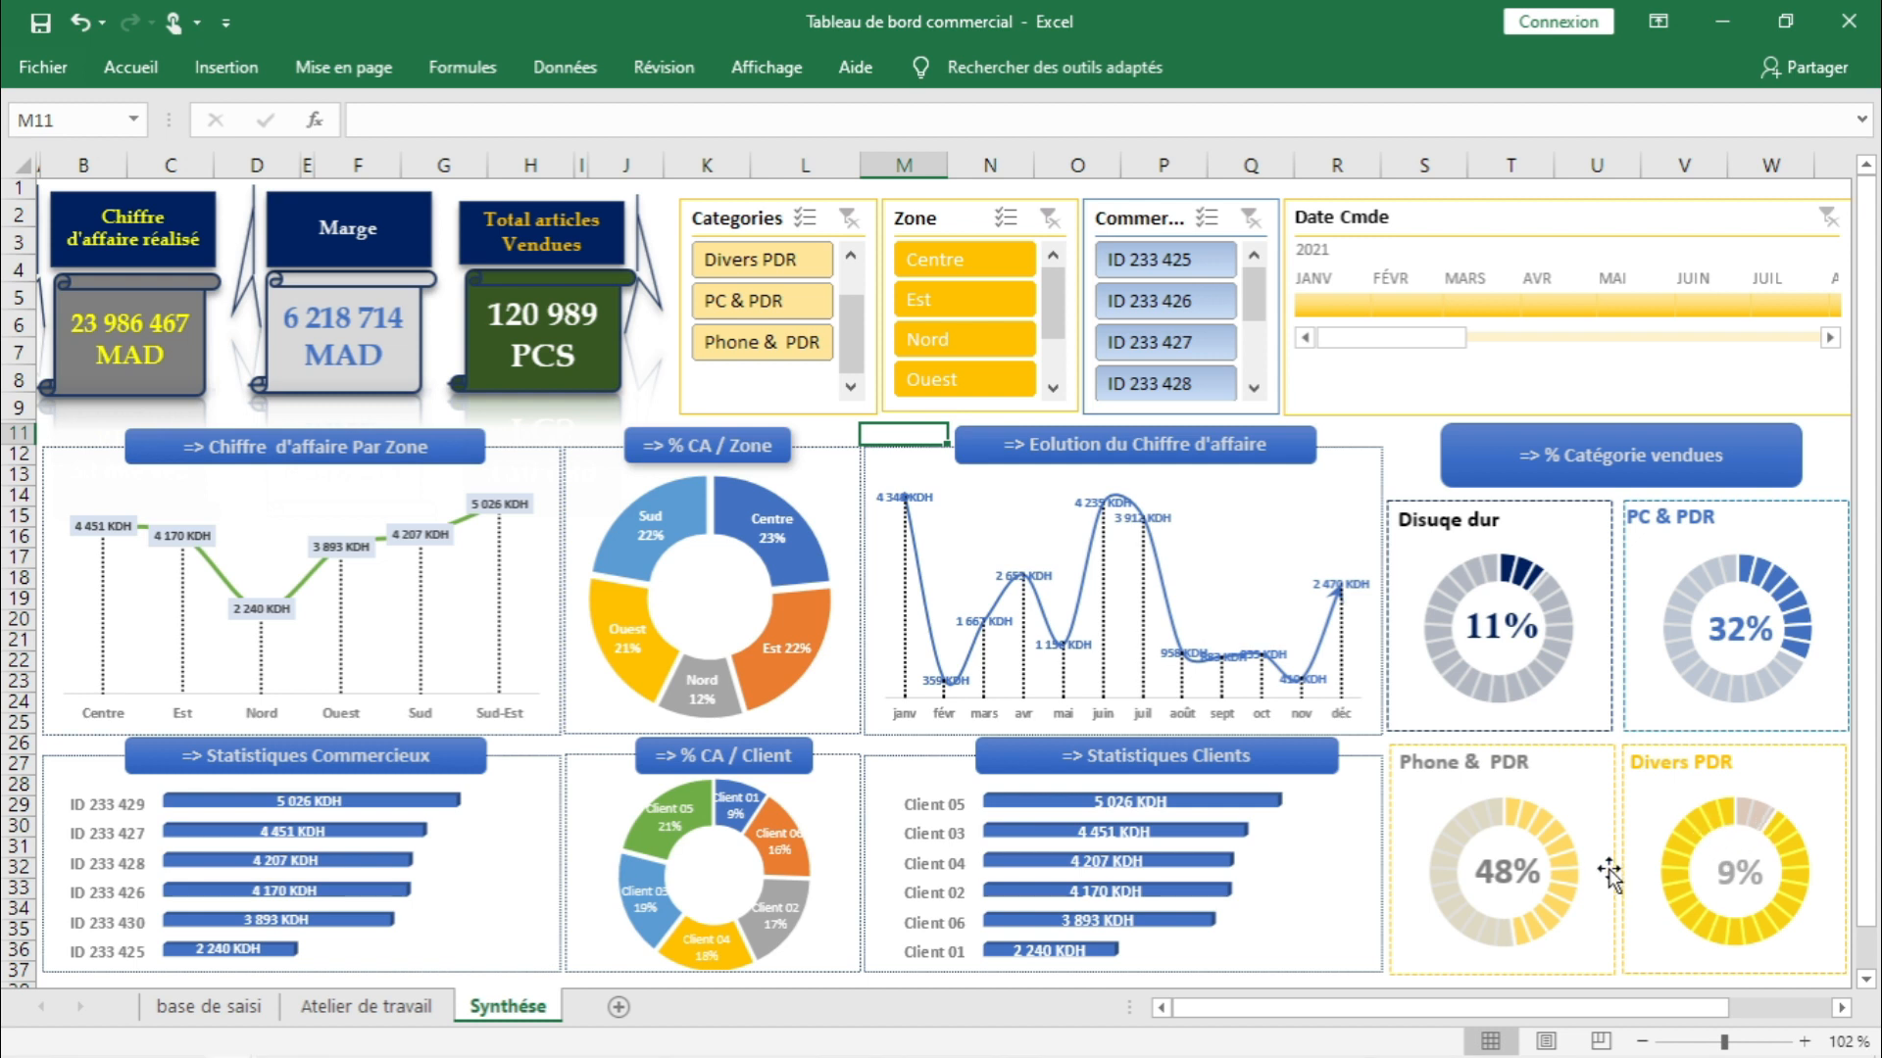
left_click(490, 946)
left_click(1608, 746)
left_click(1287, 553)
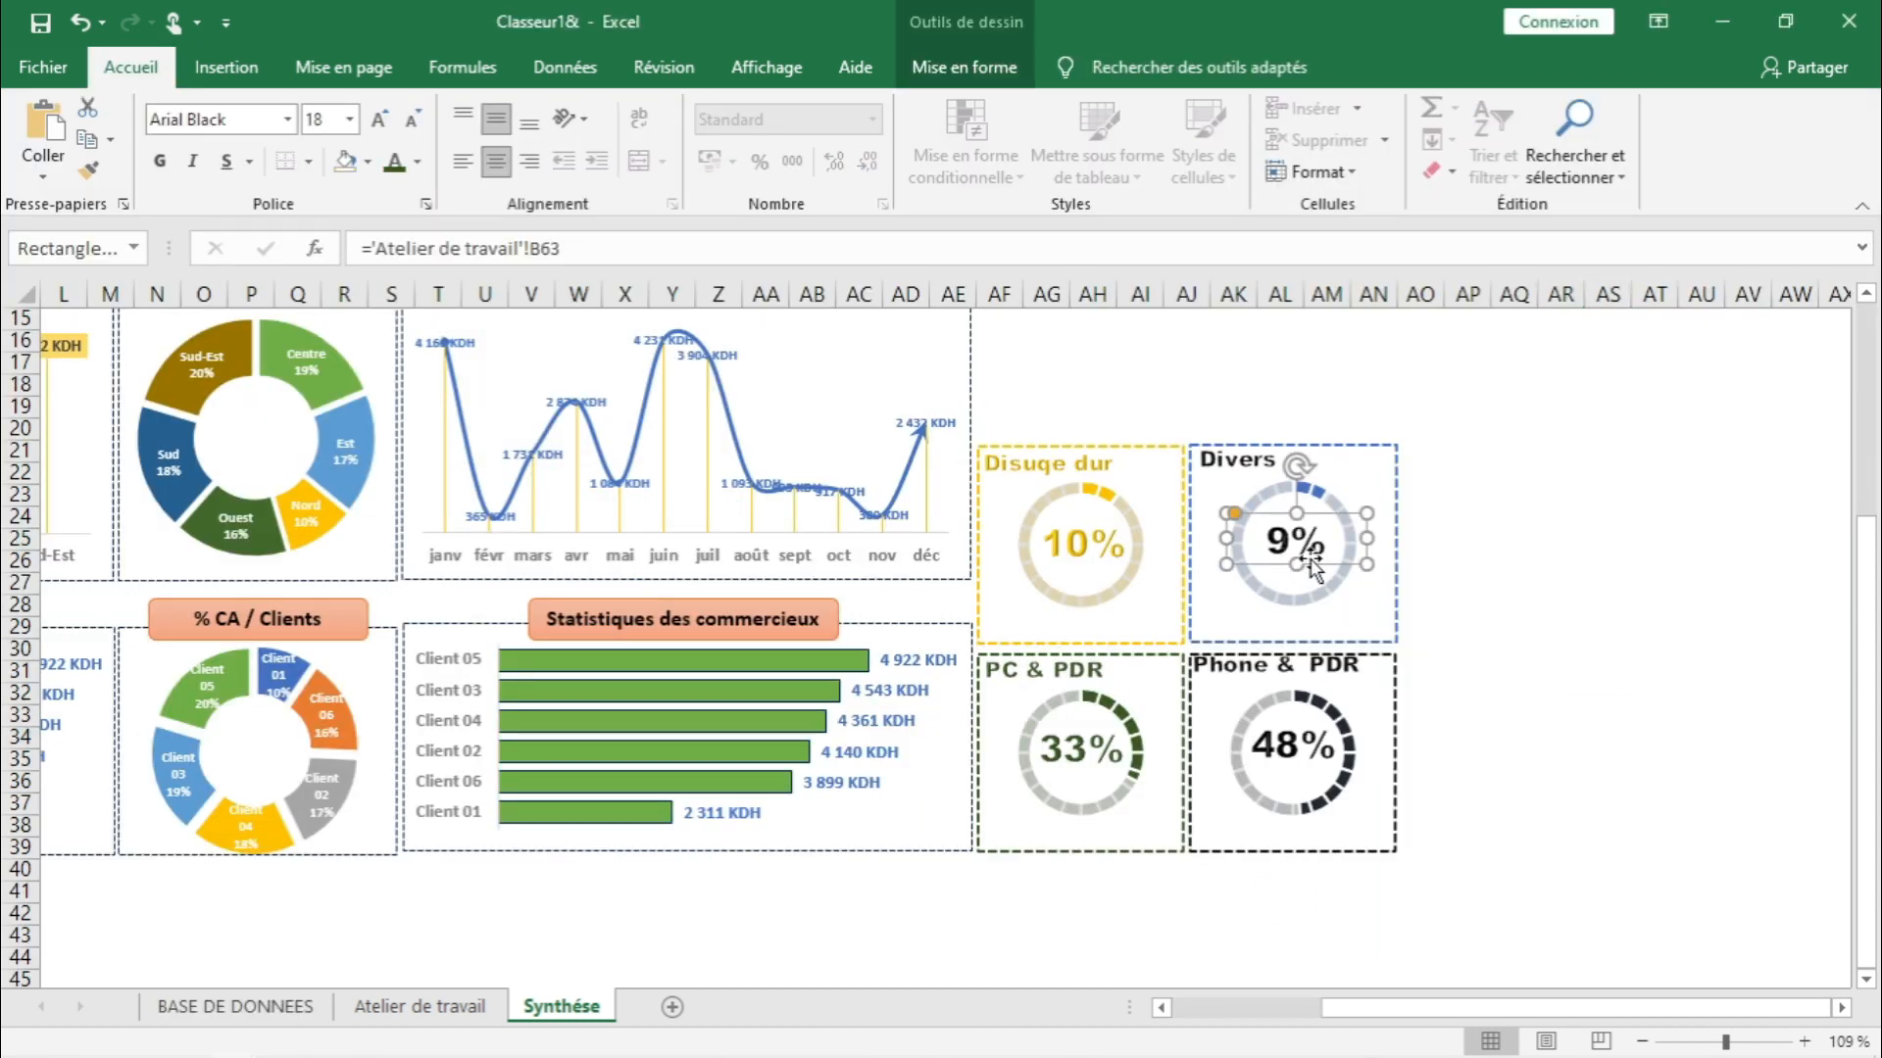
left_click(1316, 563)
left_click(1320, 576)
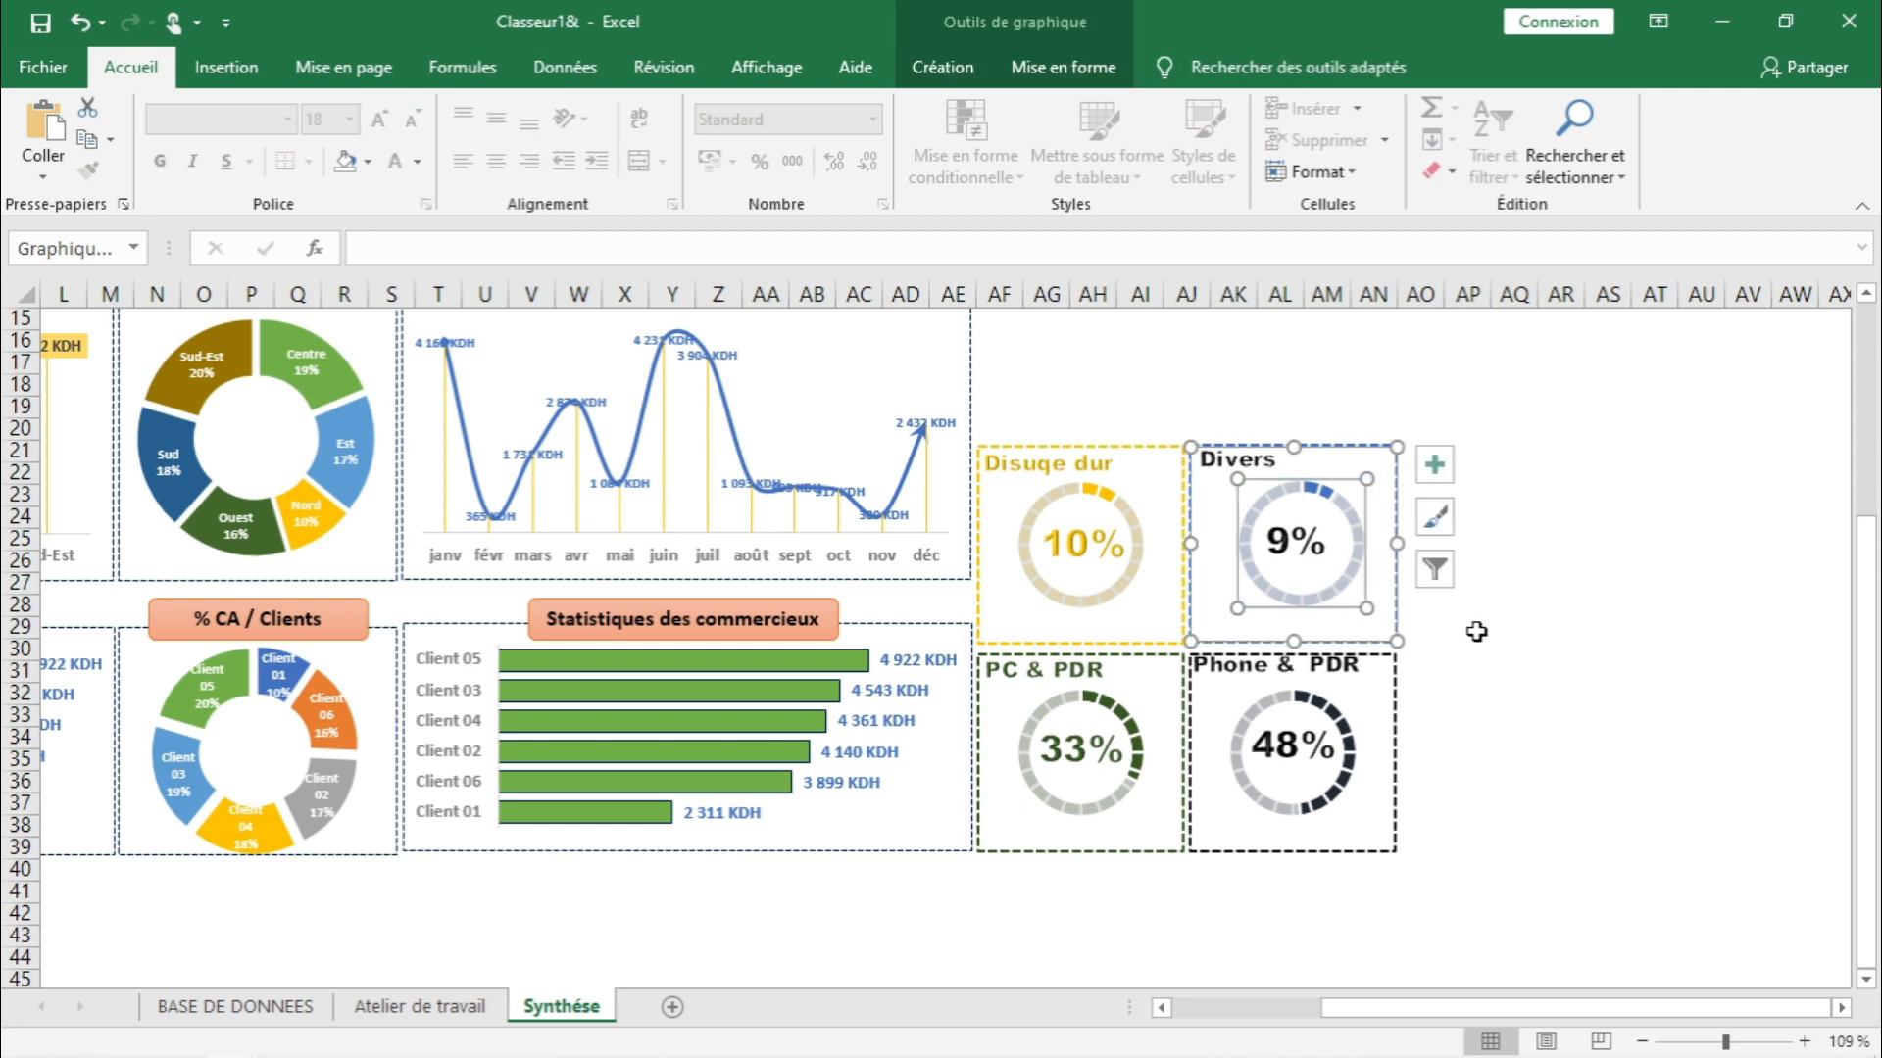
left_click(1495, 670)
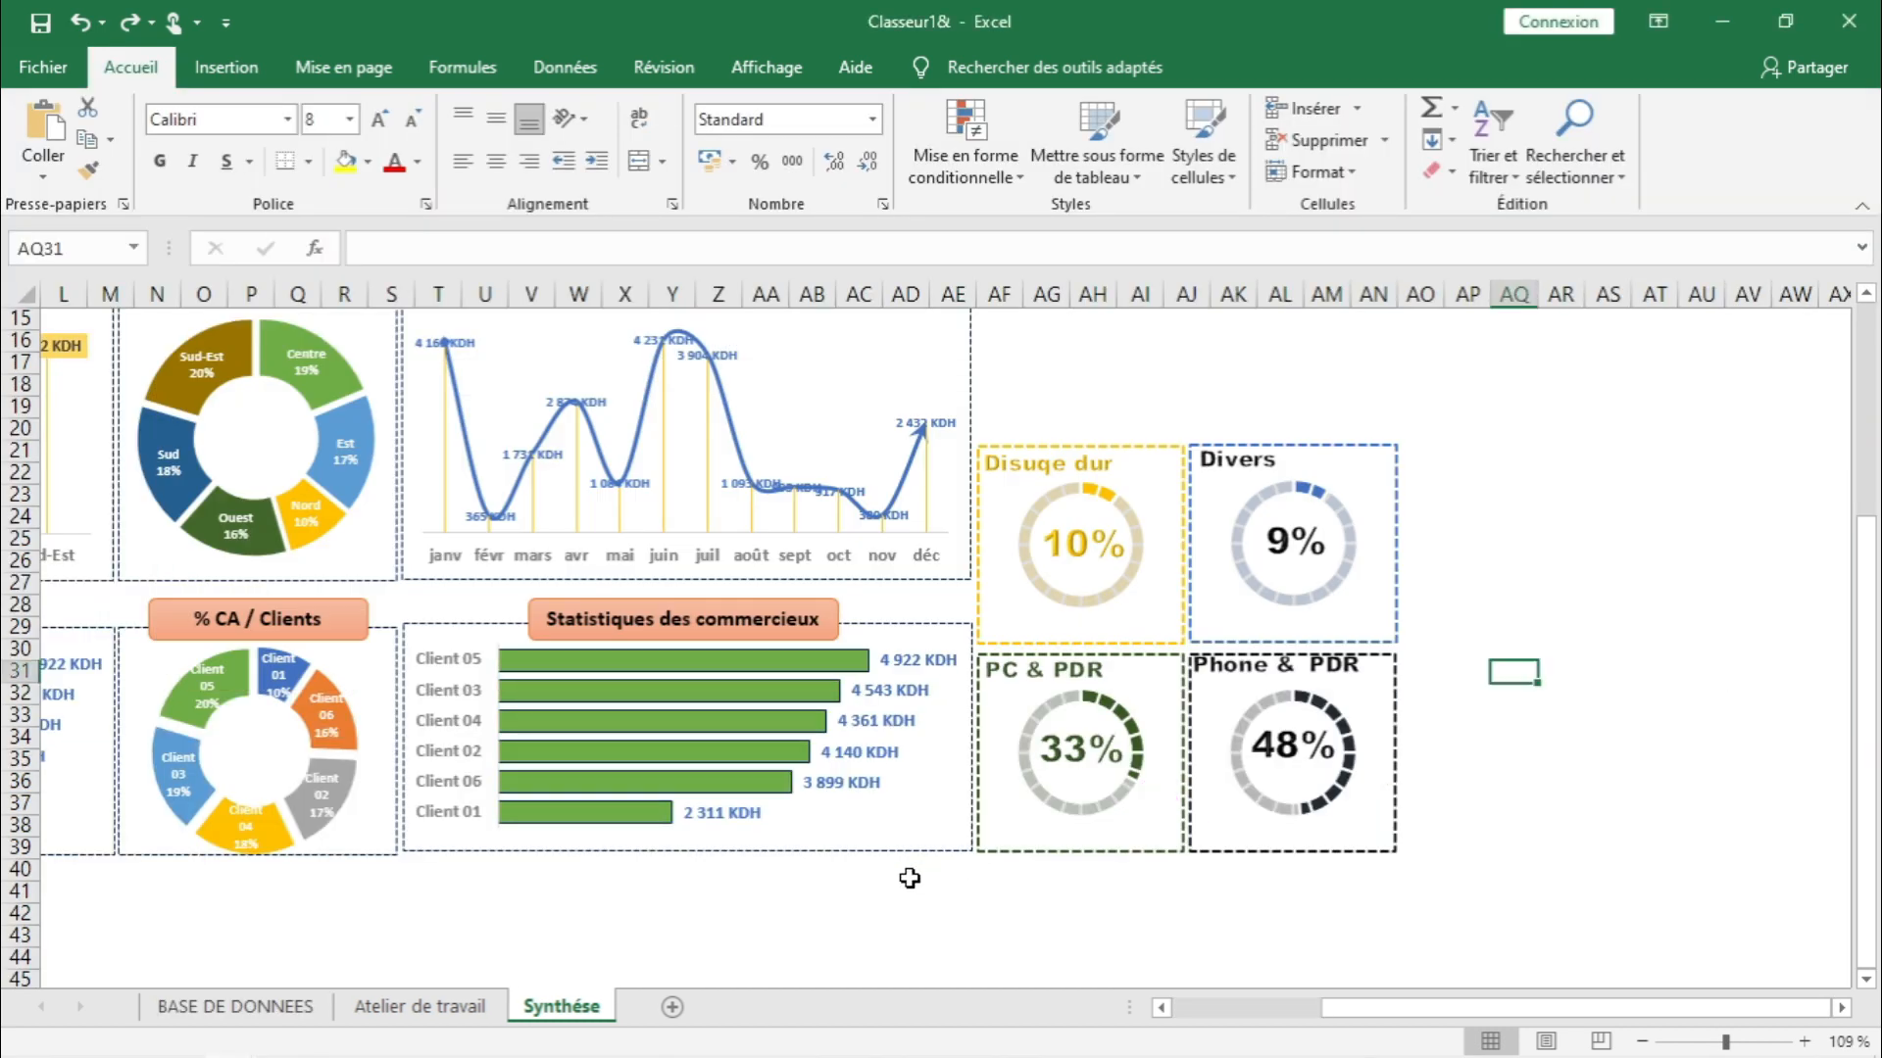
- Duplicate the "Statistiques des commercieux" title box and place the copy just above the Disuqe dur and Divers ring charts
left_click(905, 871)
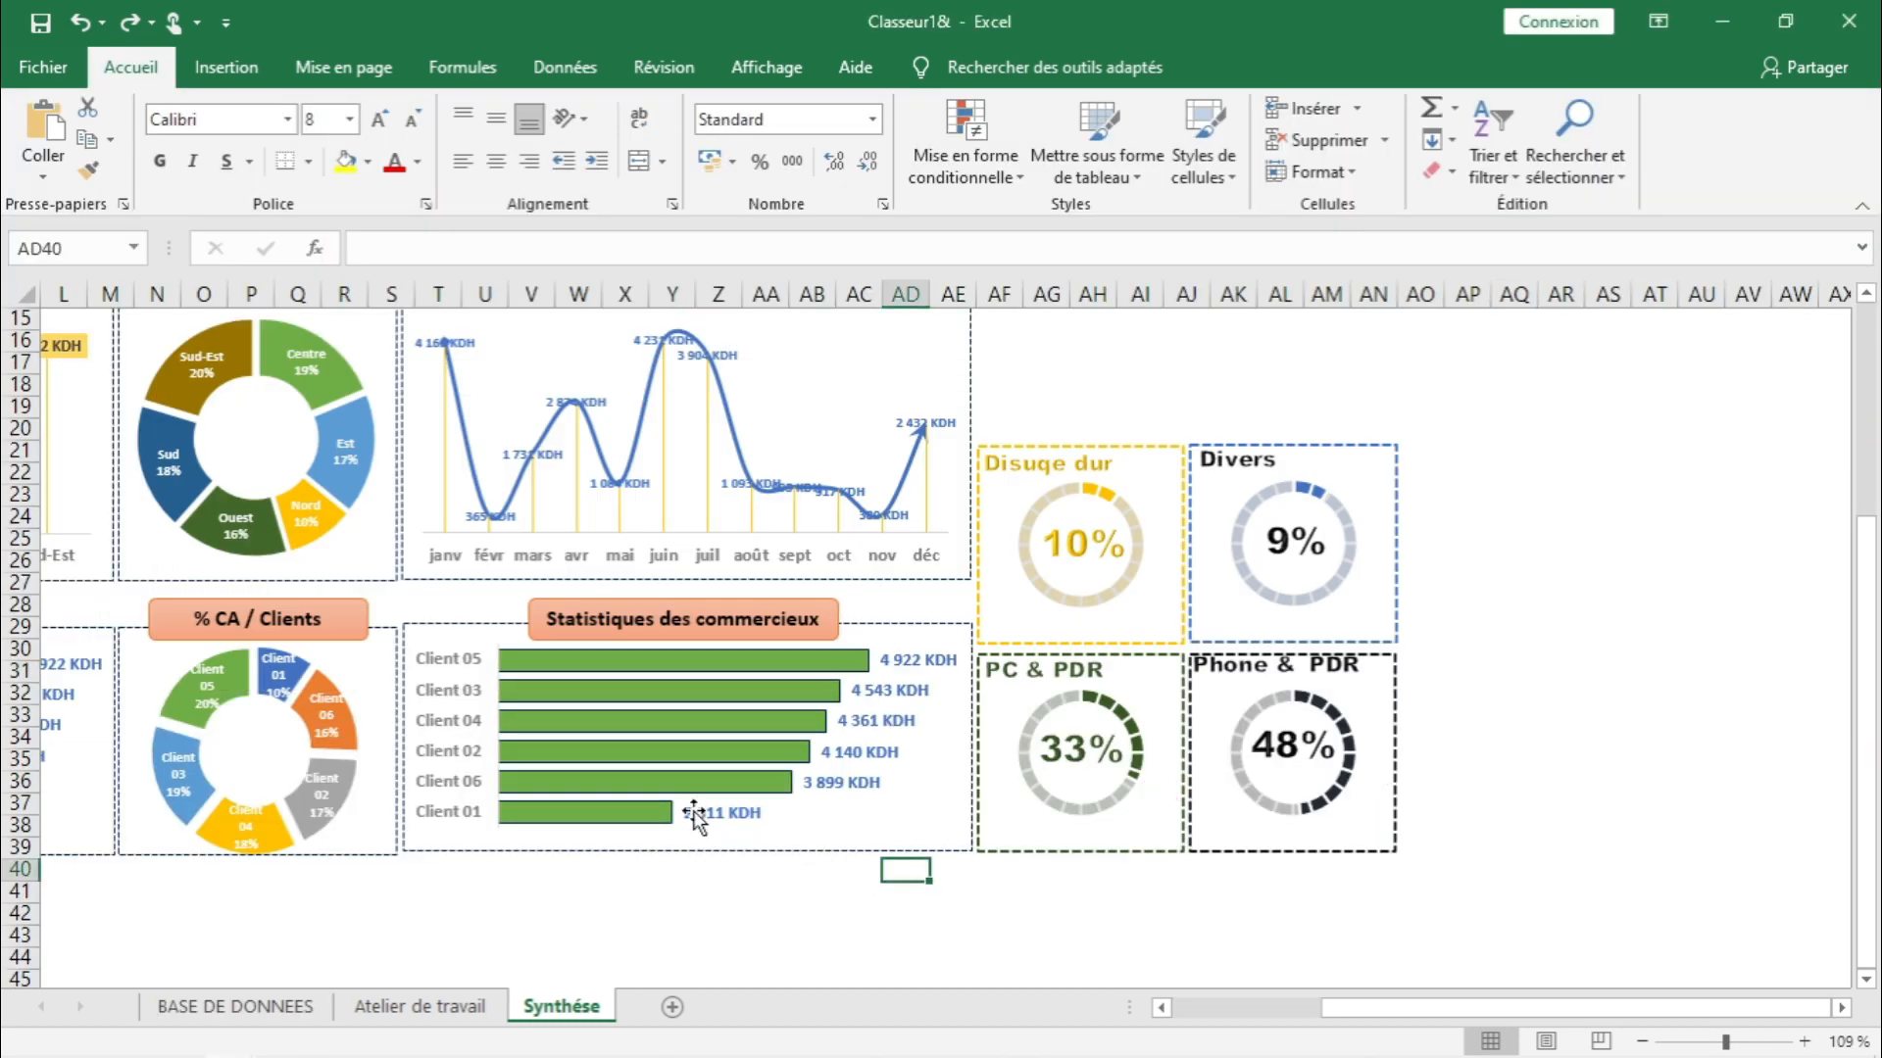
left_click(611, 619)
left_click(1656, 603)
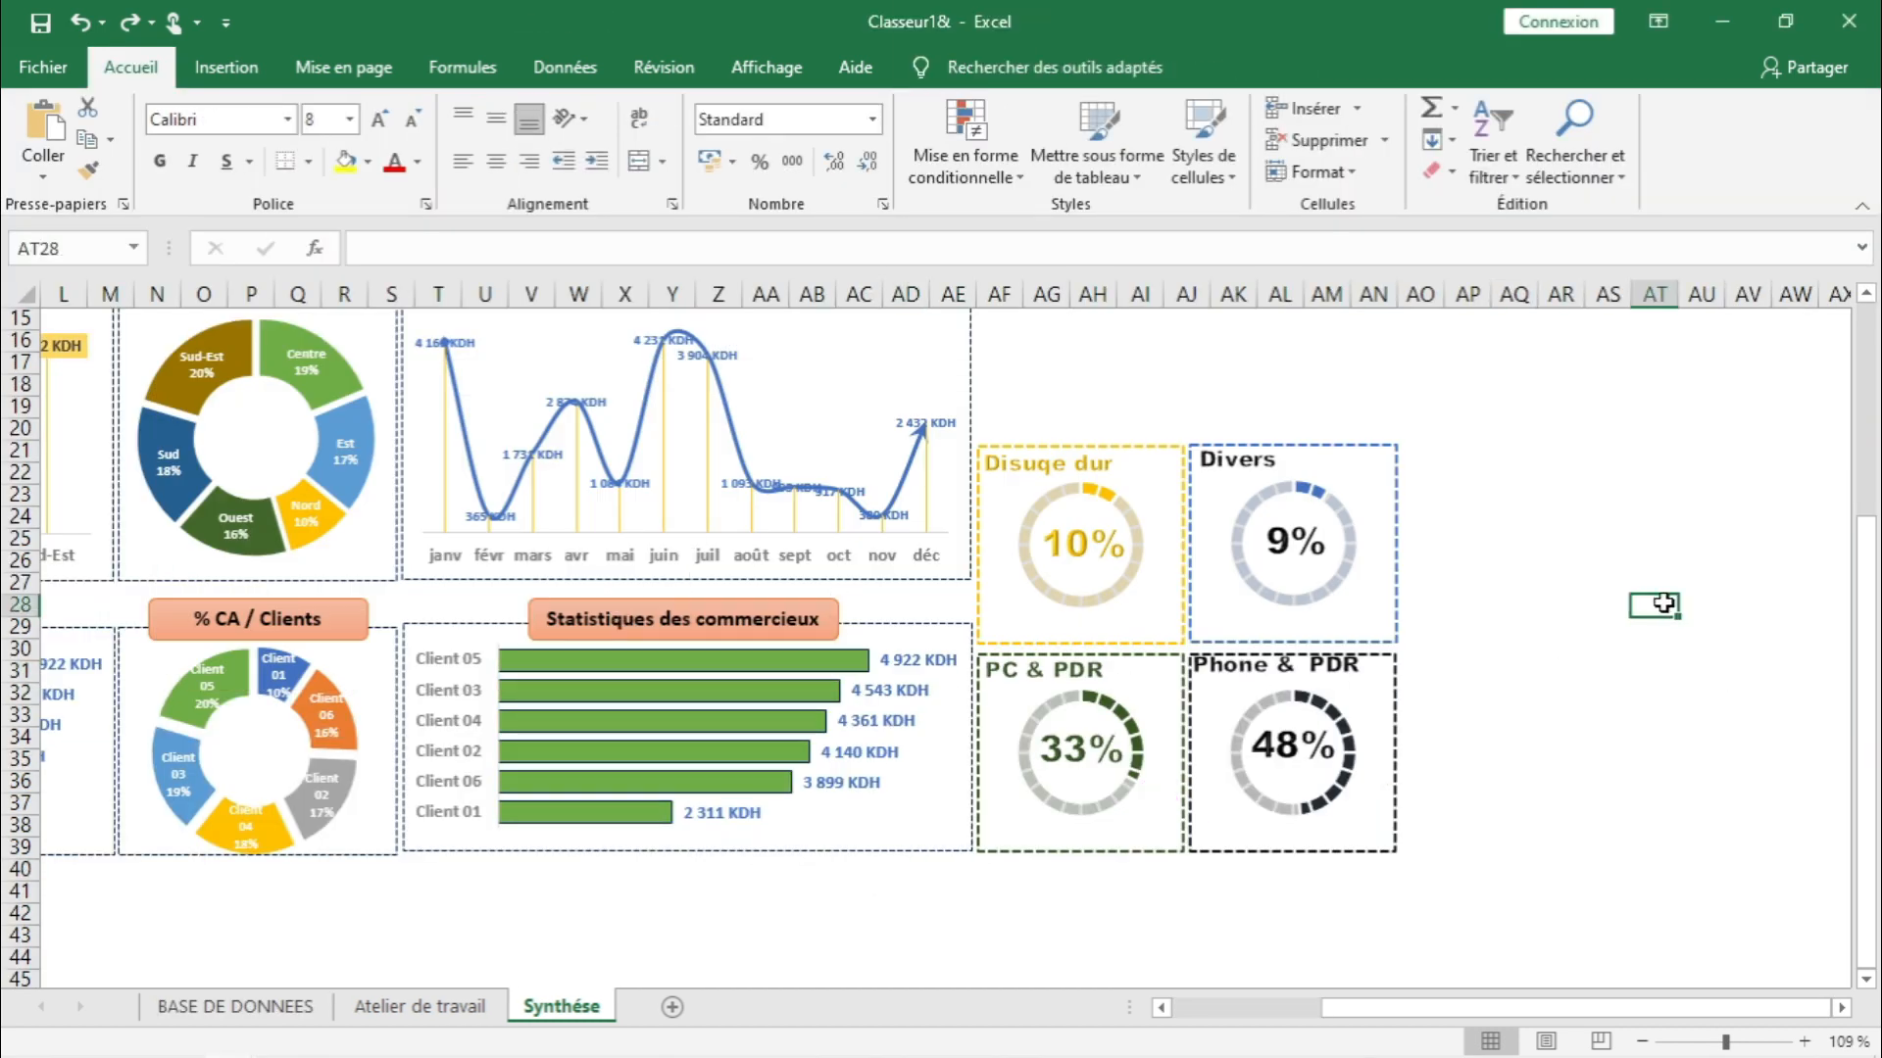
key("ctrl+v")
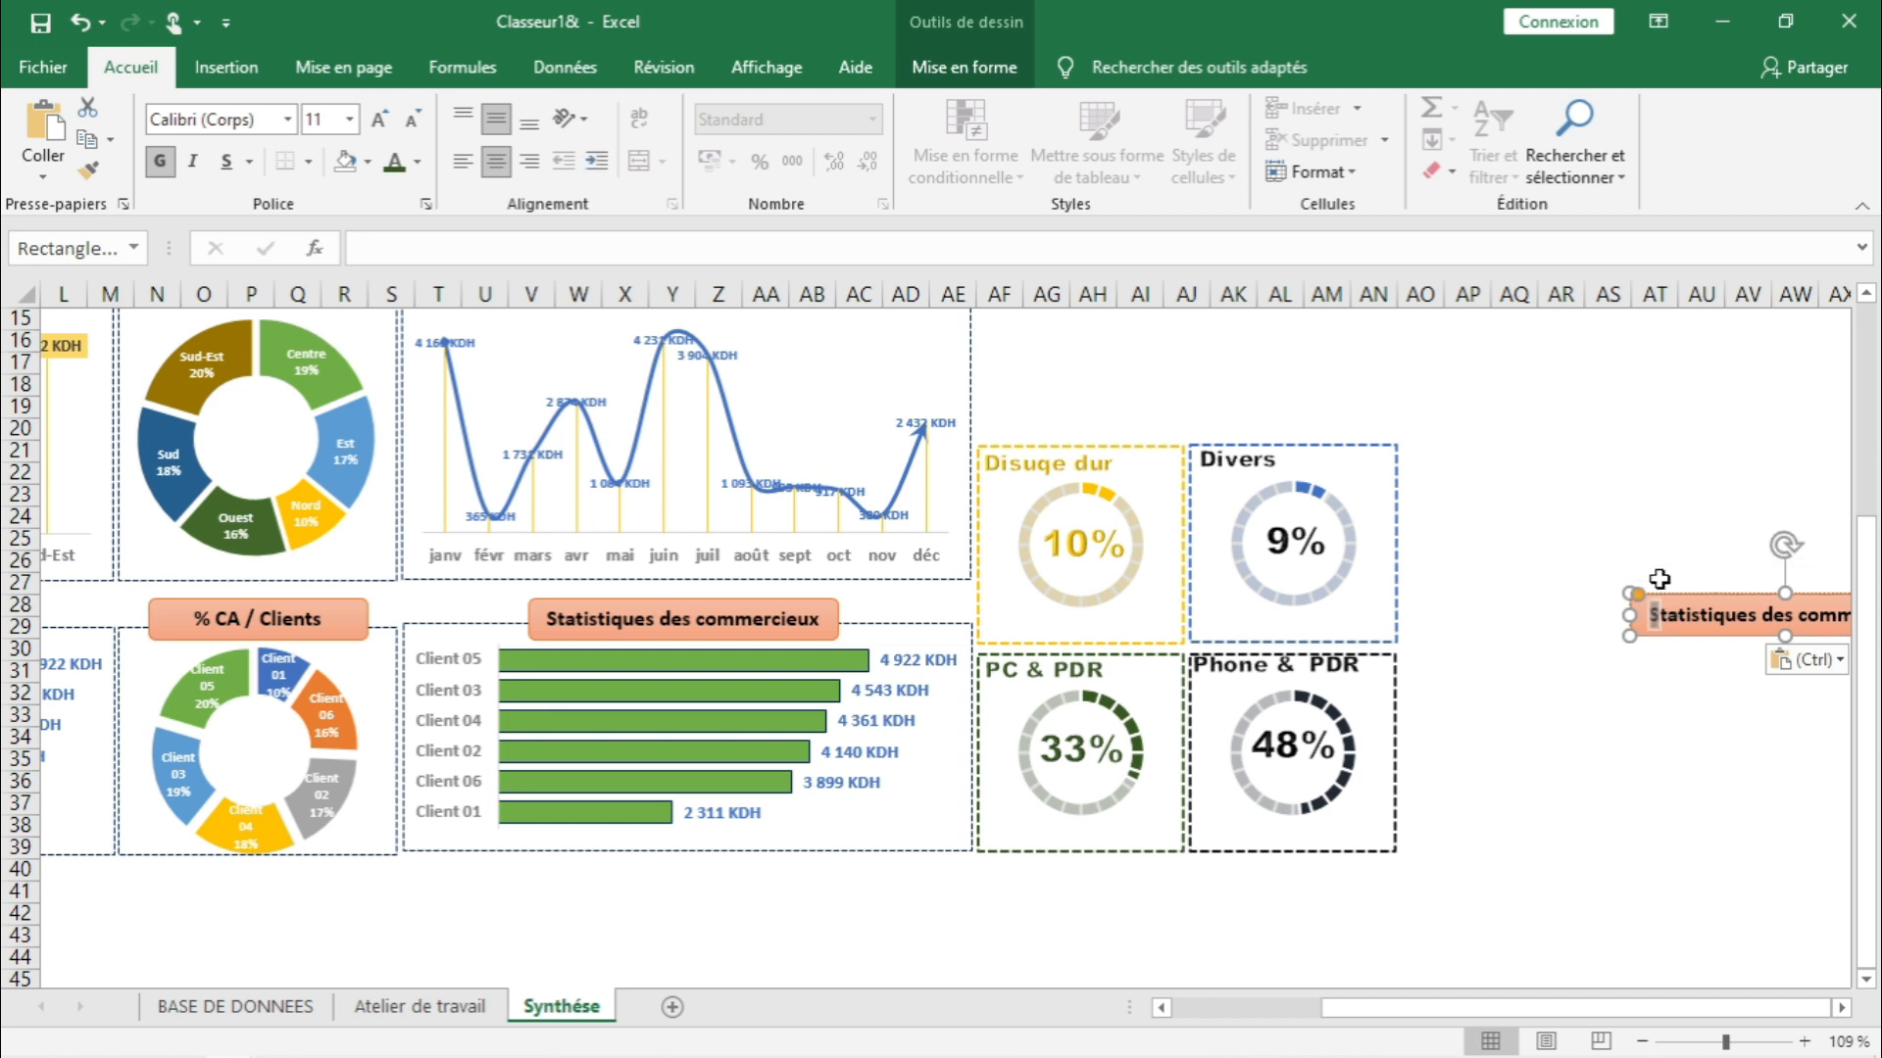
left_click(1610, 585)
left_click_drag(1686, 597, 1059, 381)
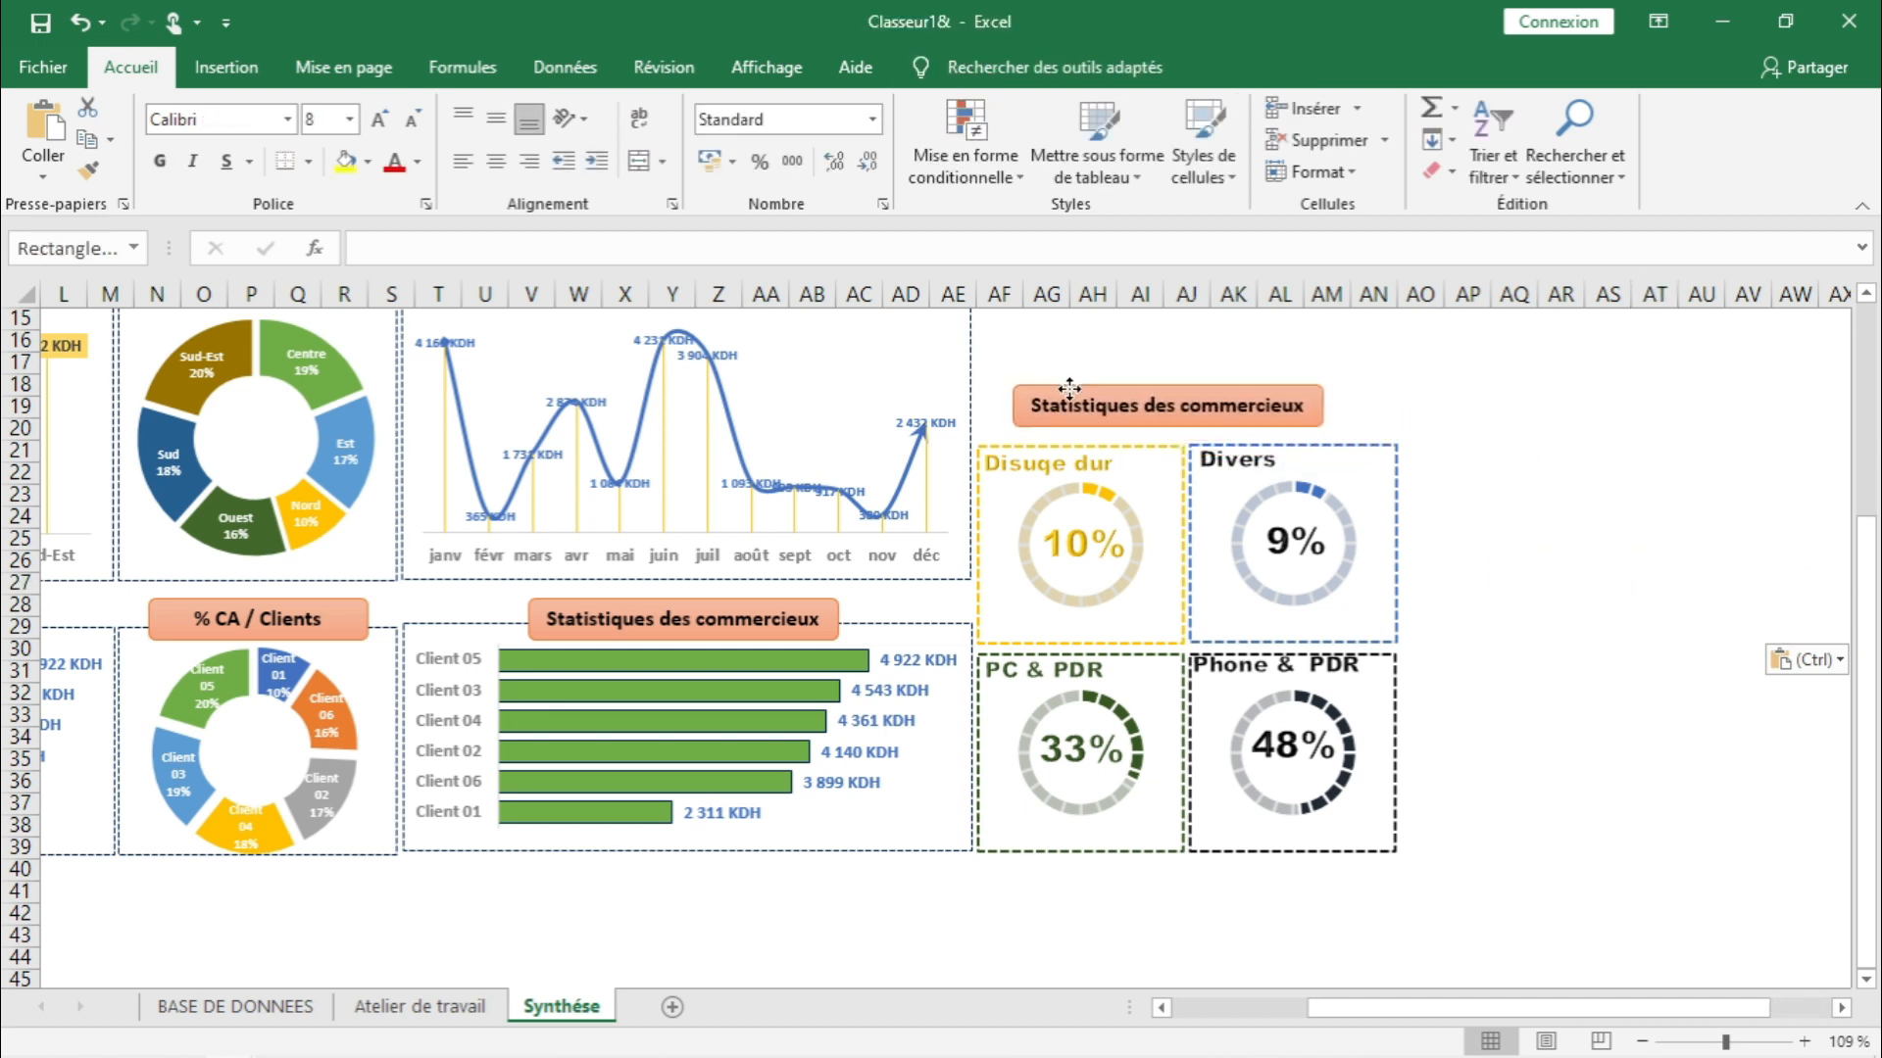
left_click(1225, 446)
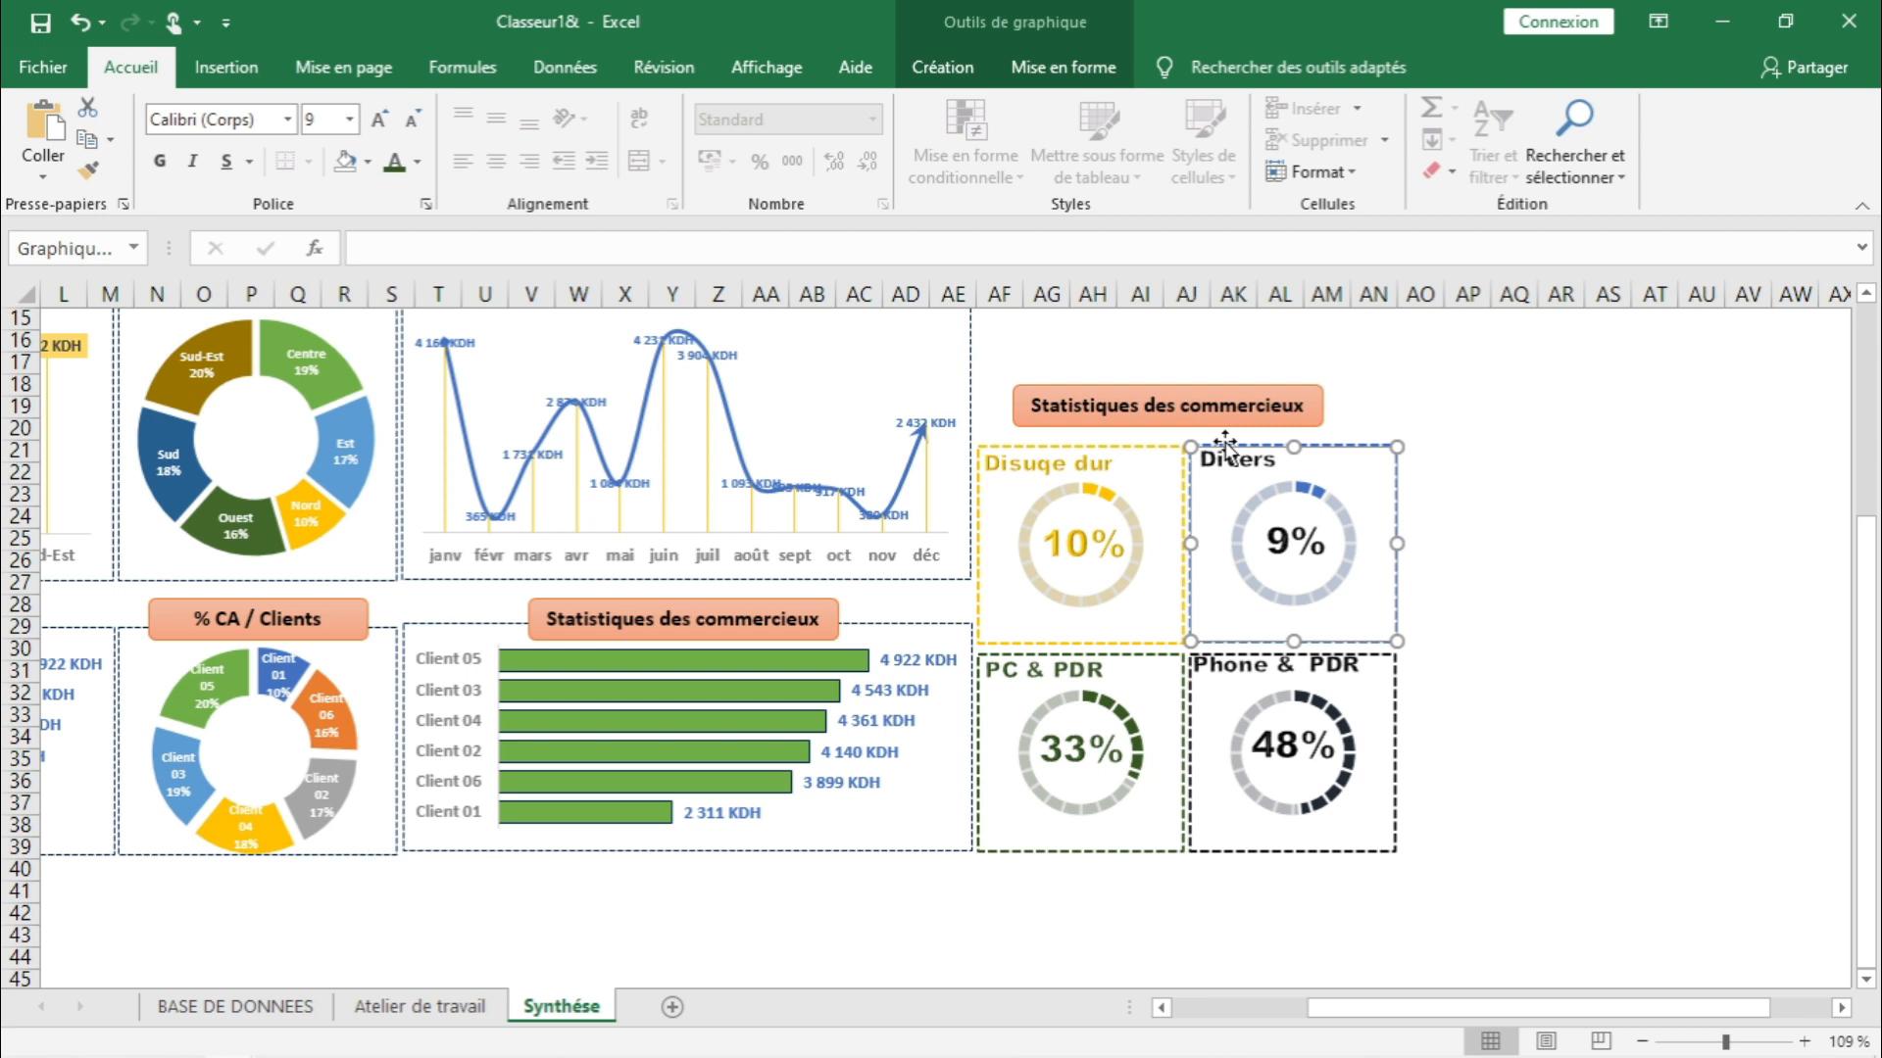
left_click(1706, 643)
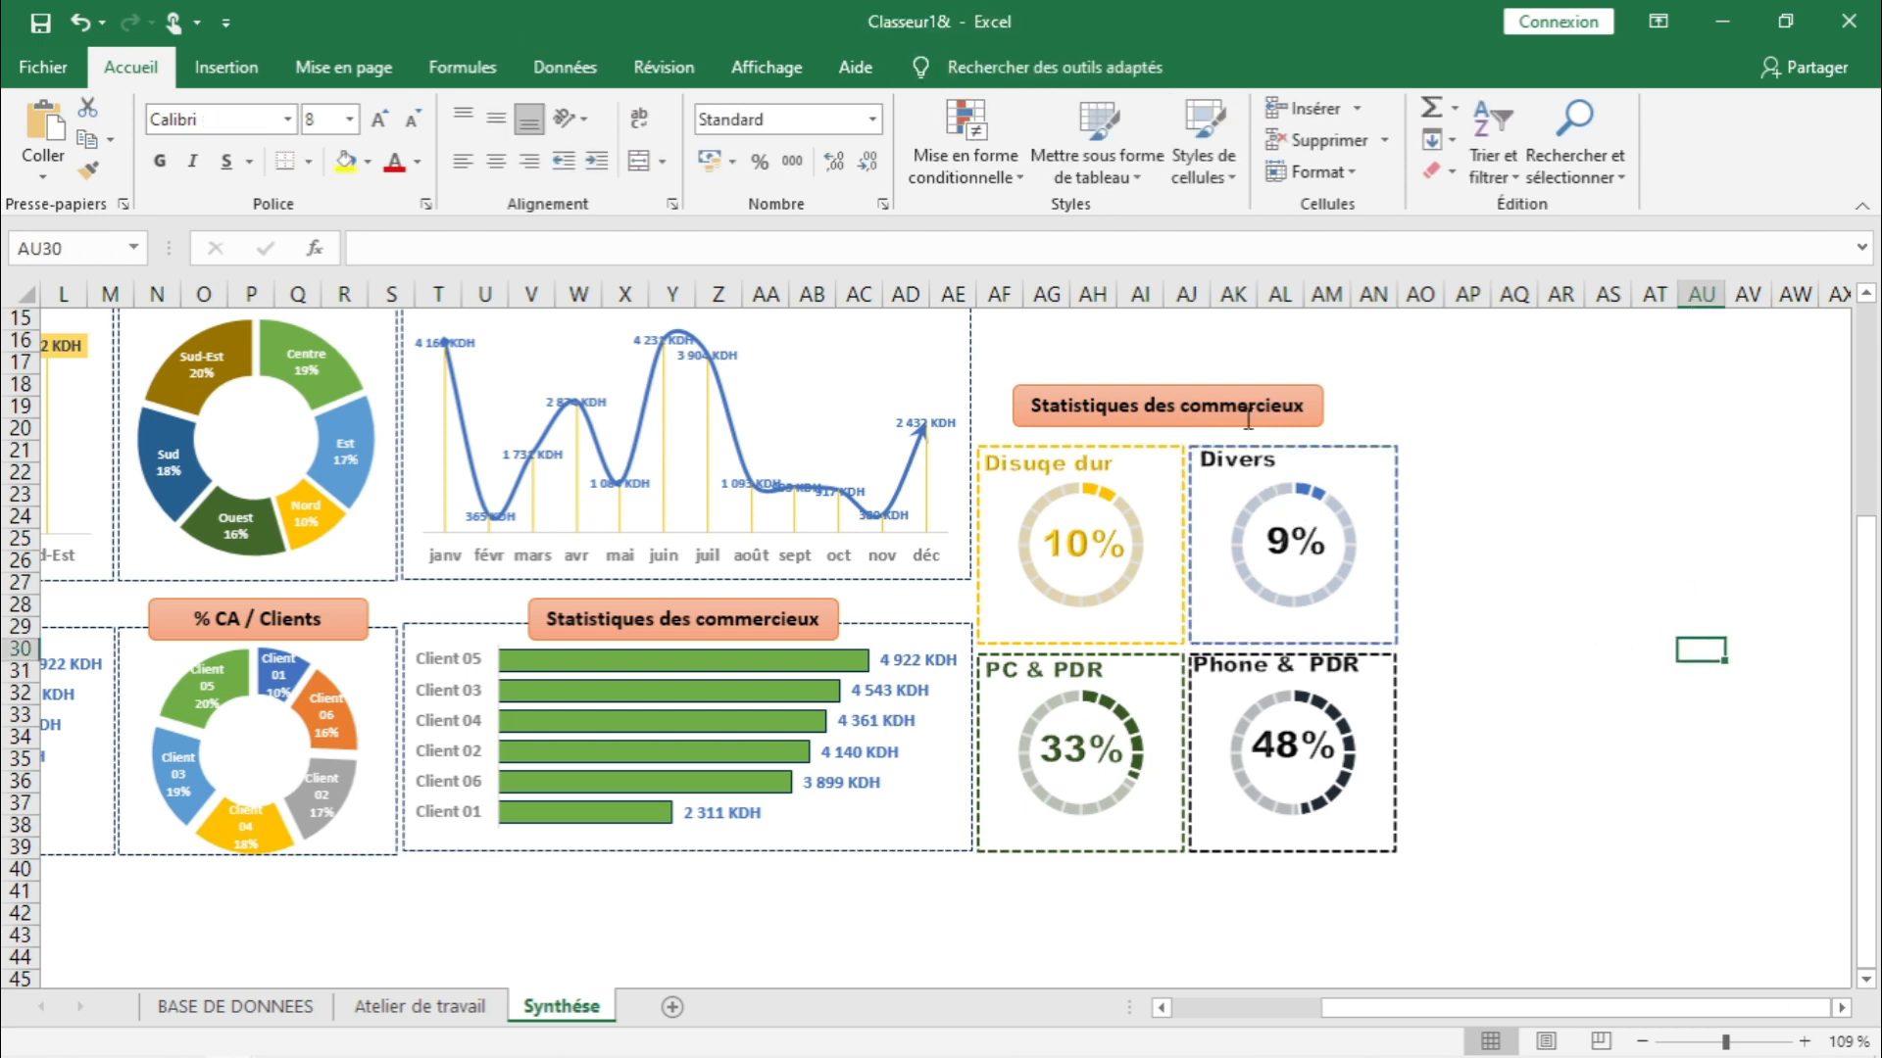
left_click_drag(1196, 420, 1206, 428)
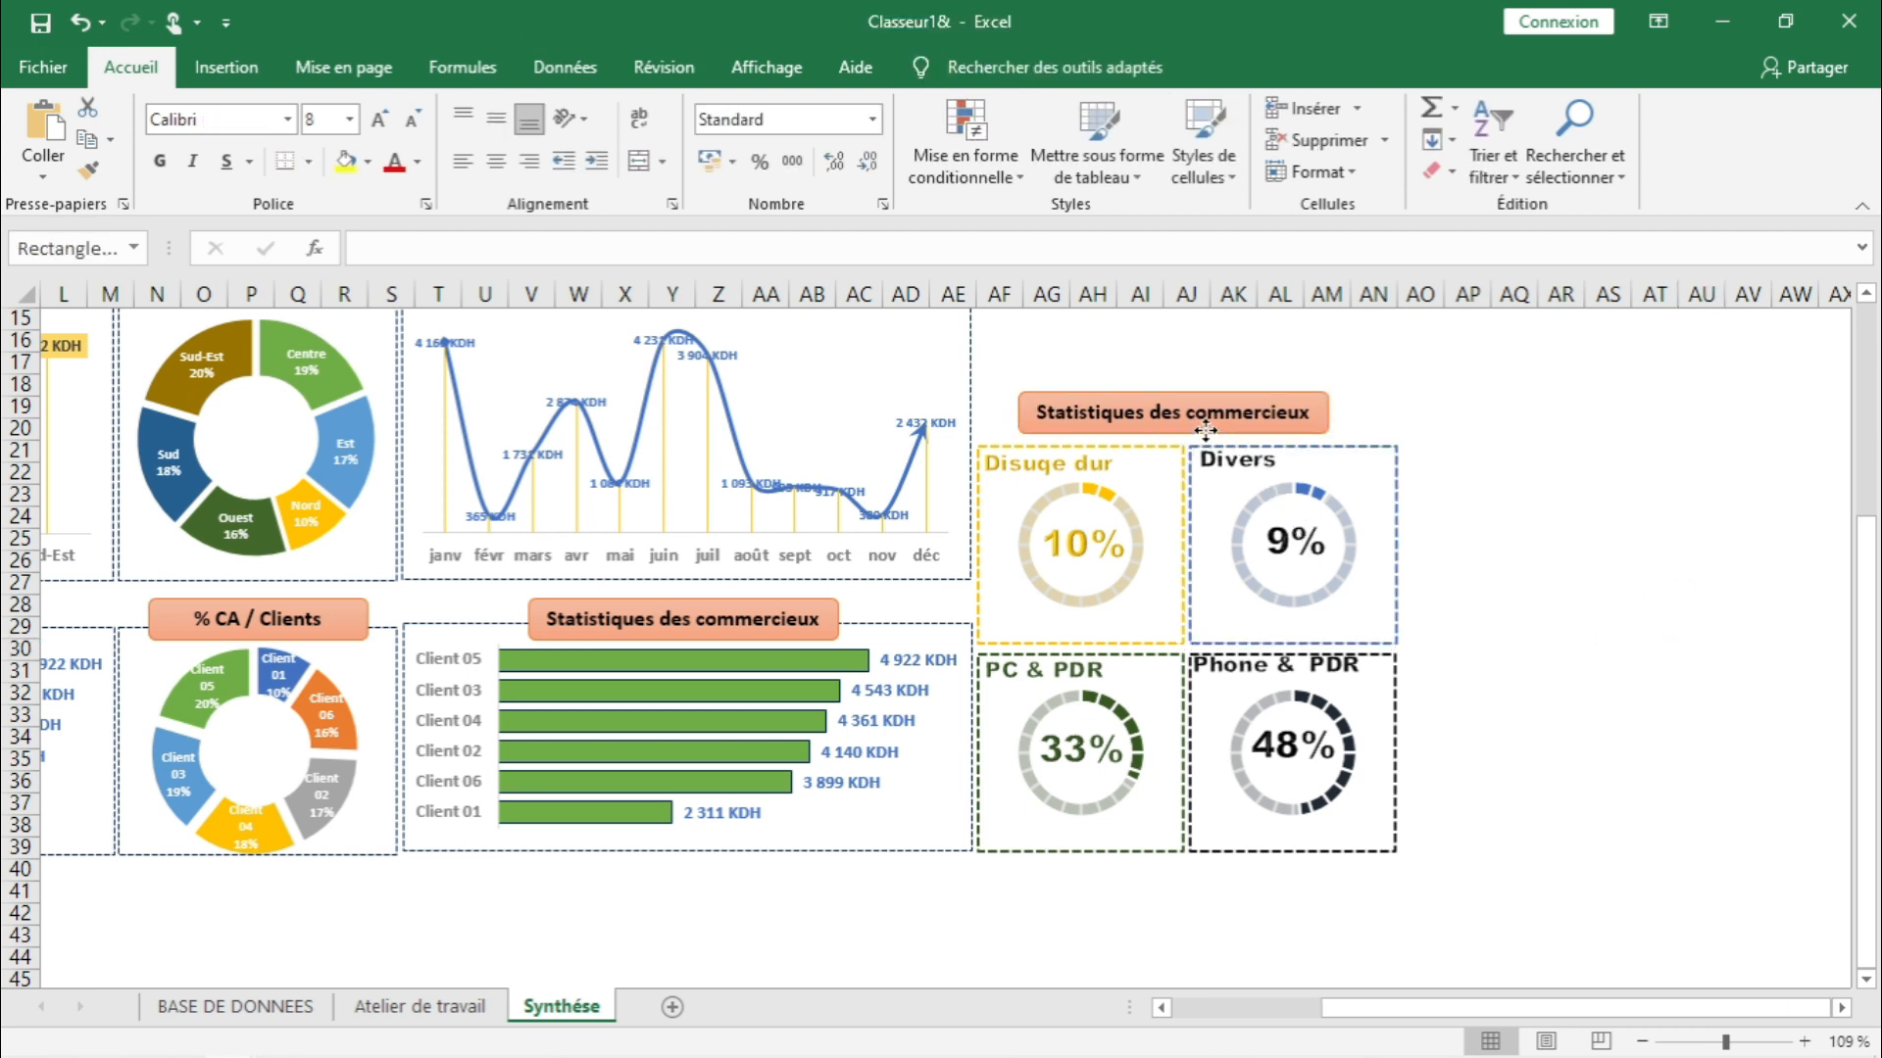
- Replace the copied title's text with "% Catégorie vendues" from the Tableau de bord commercial workbook and centre the box over the ring charts
key("alt+Tab")
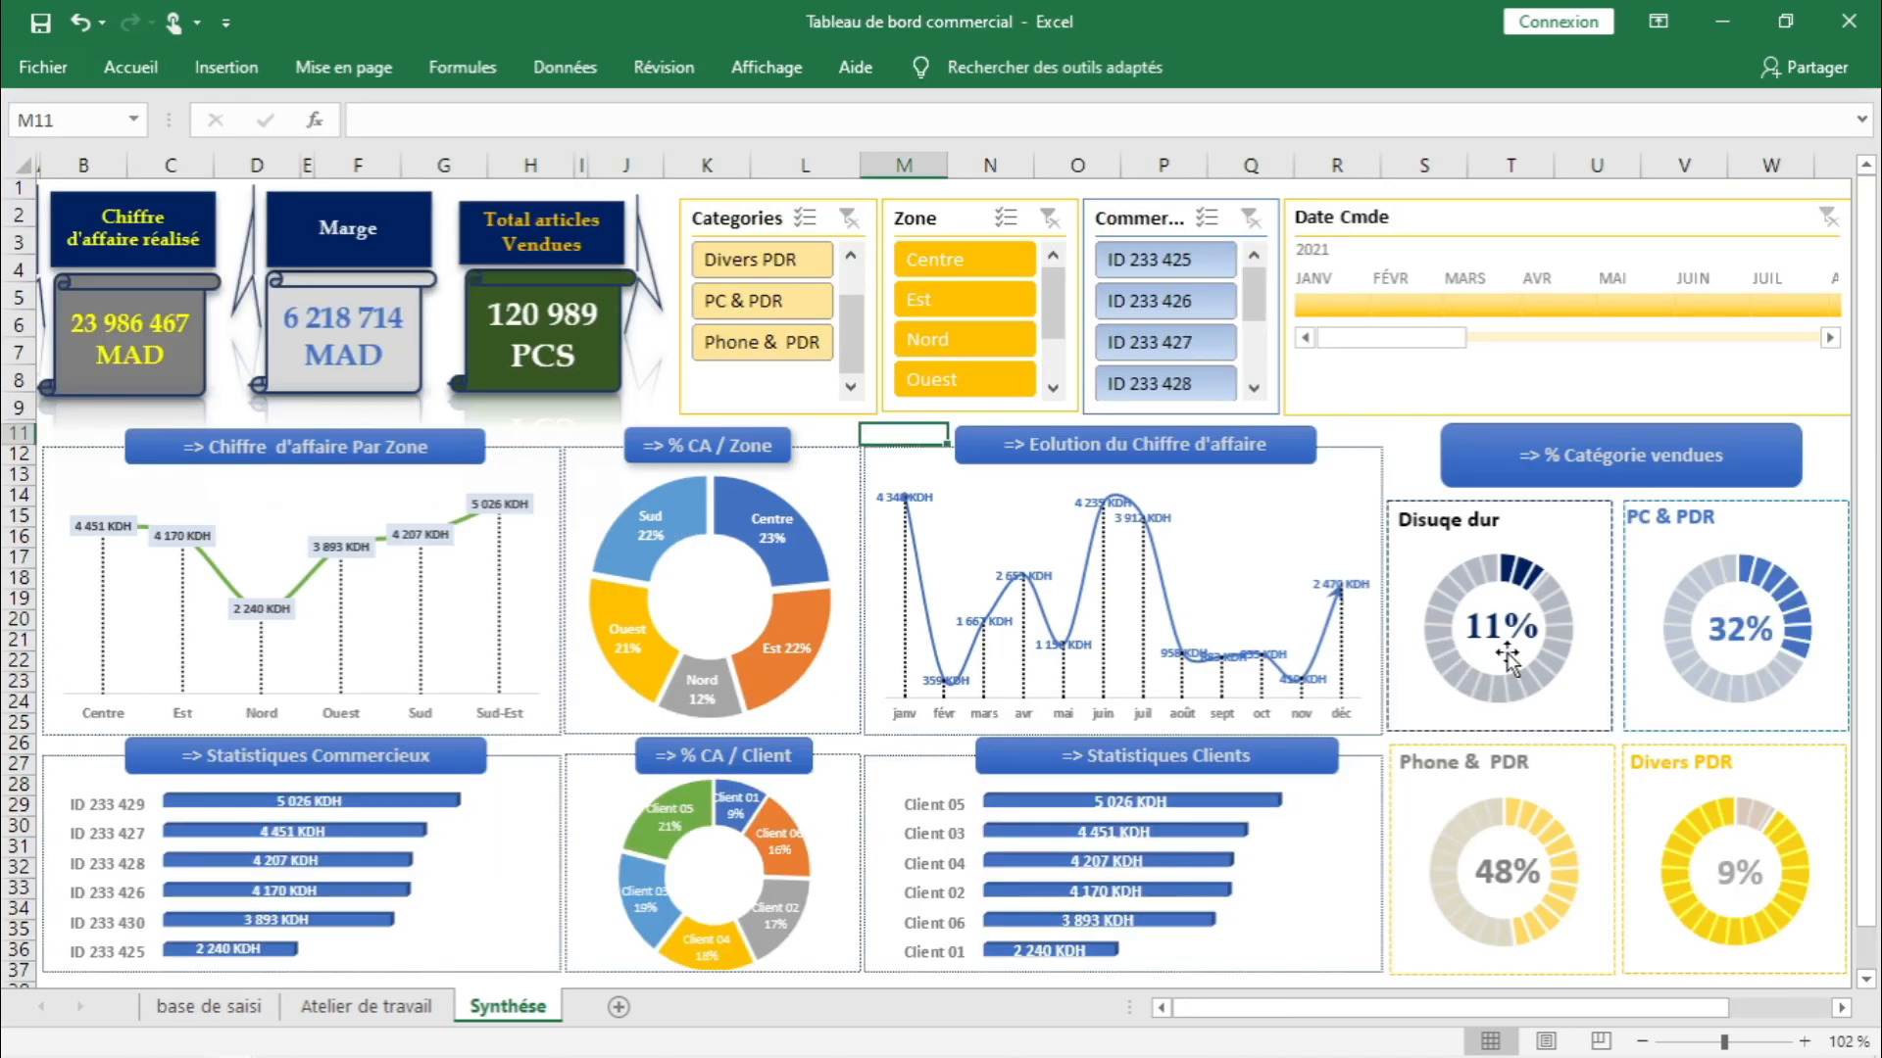
key("alt+Tab")
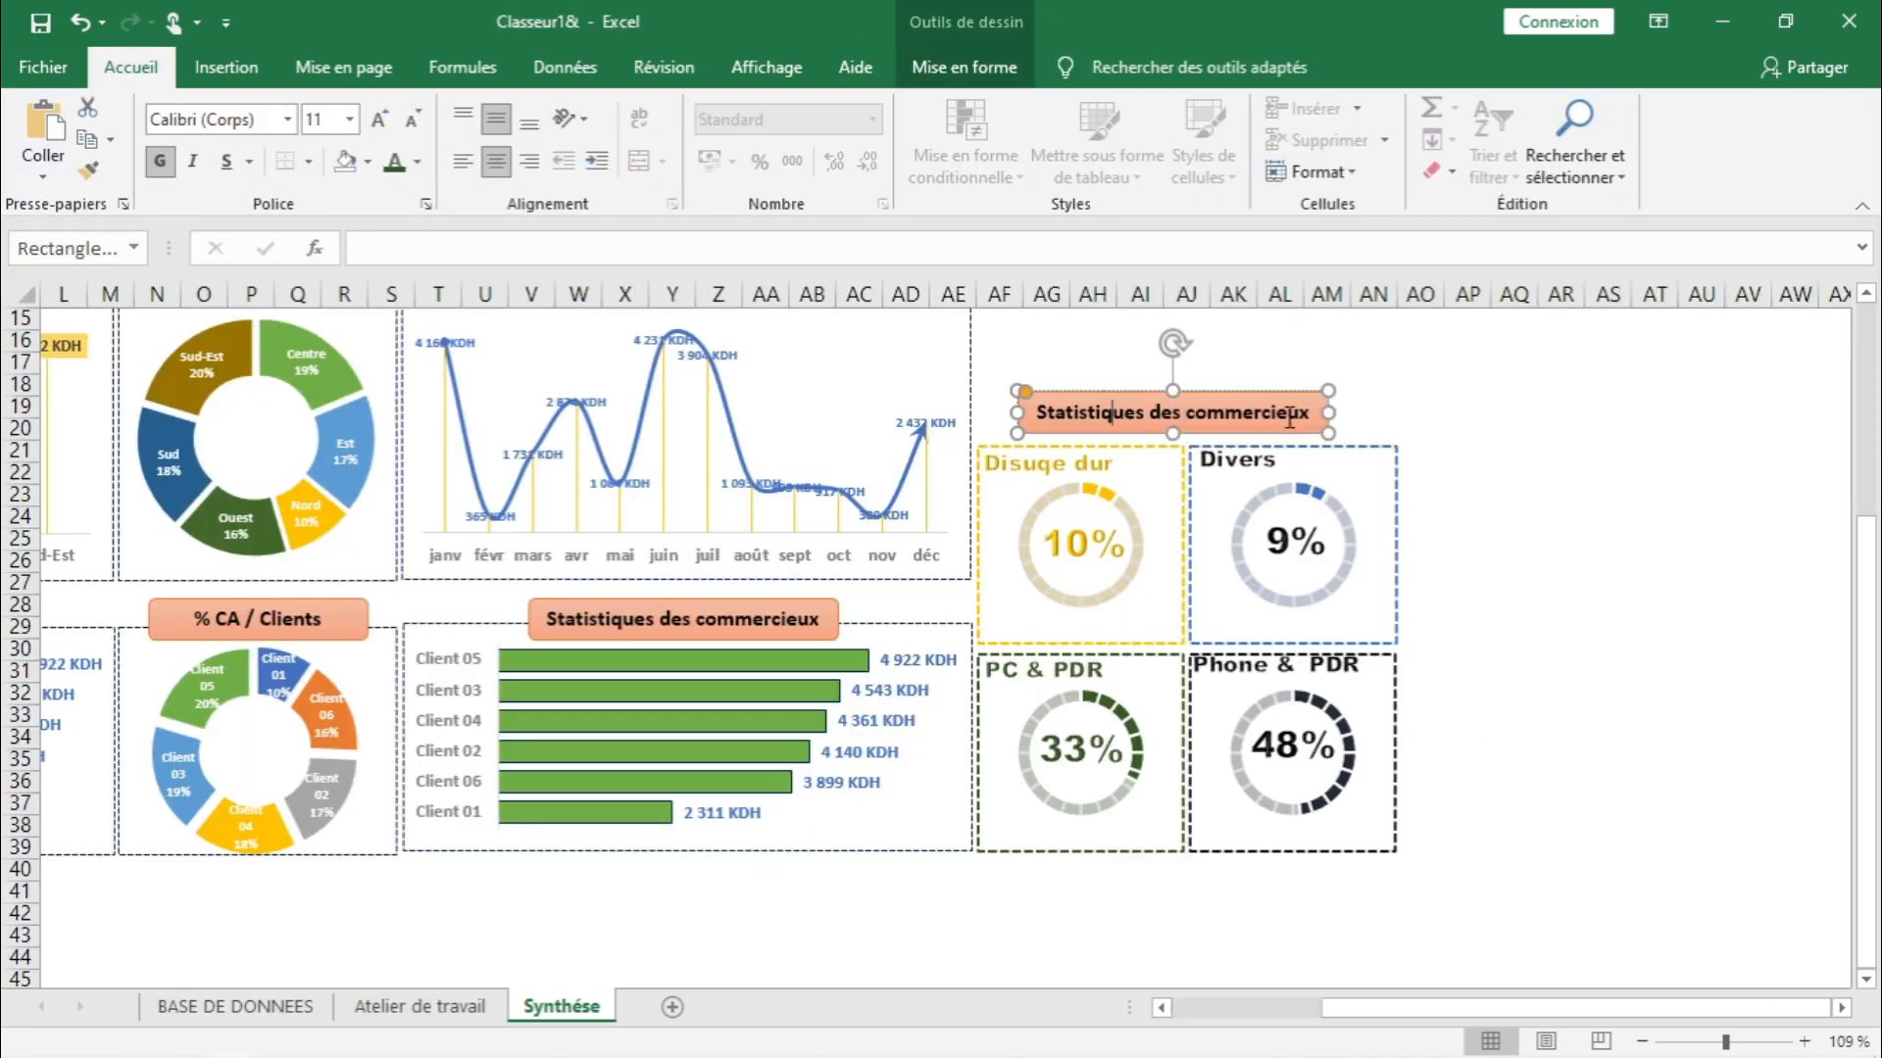
left_click_drag(1309, 412, 1089, 412)
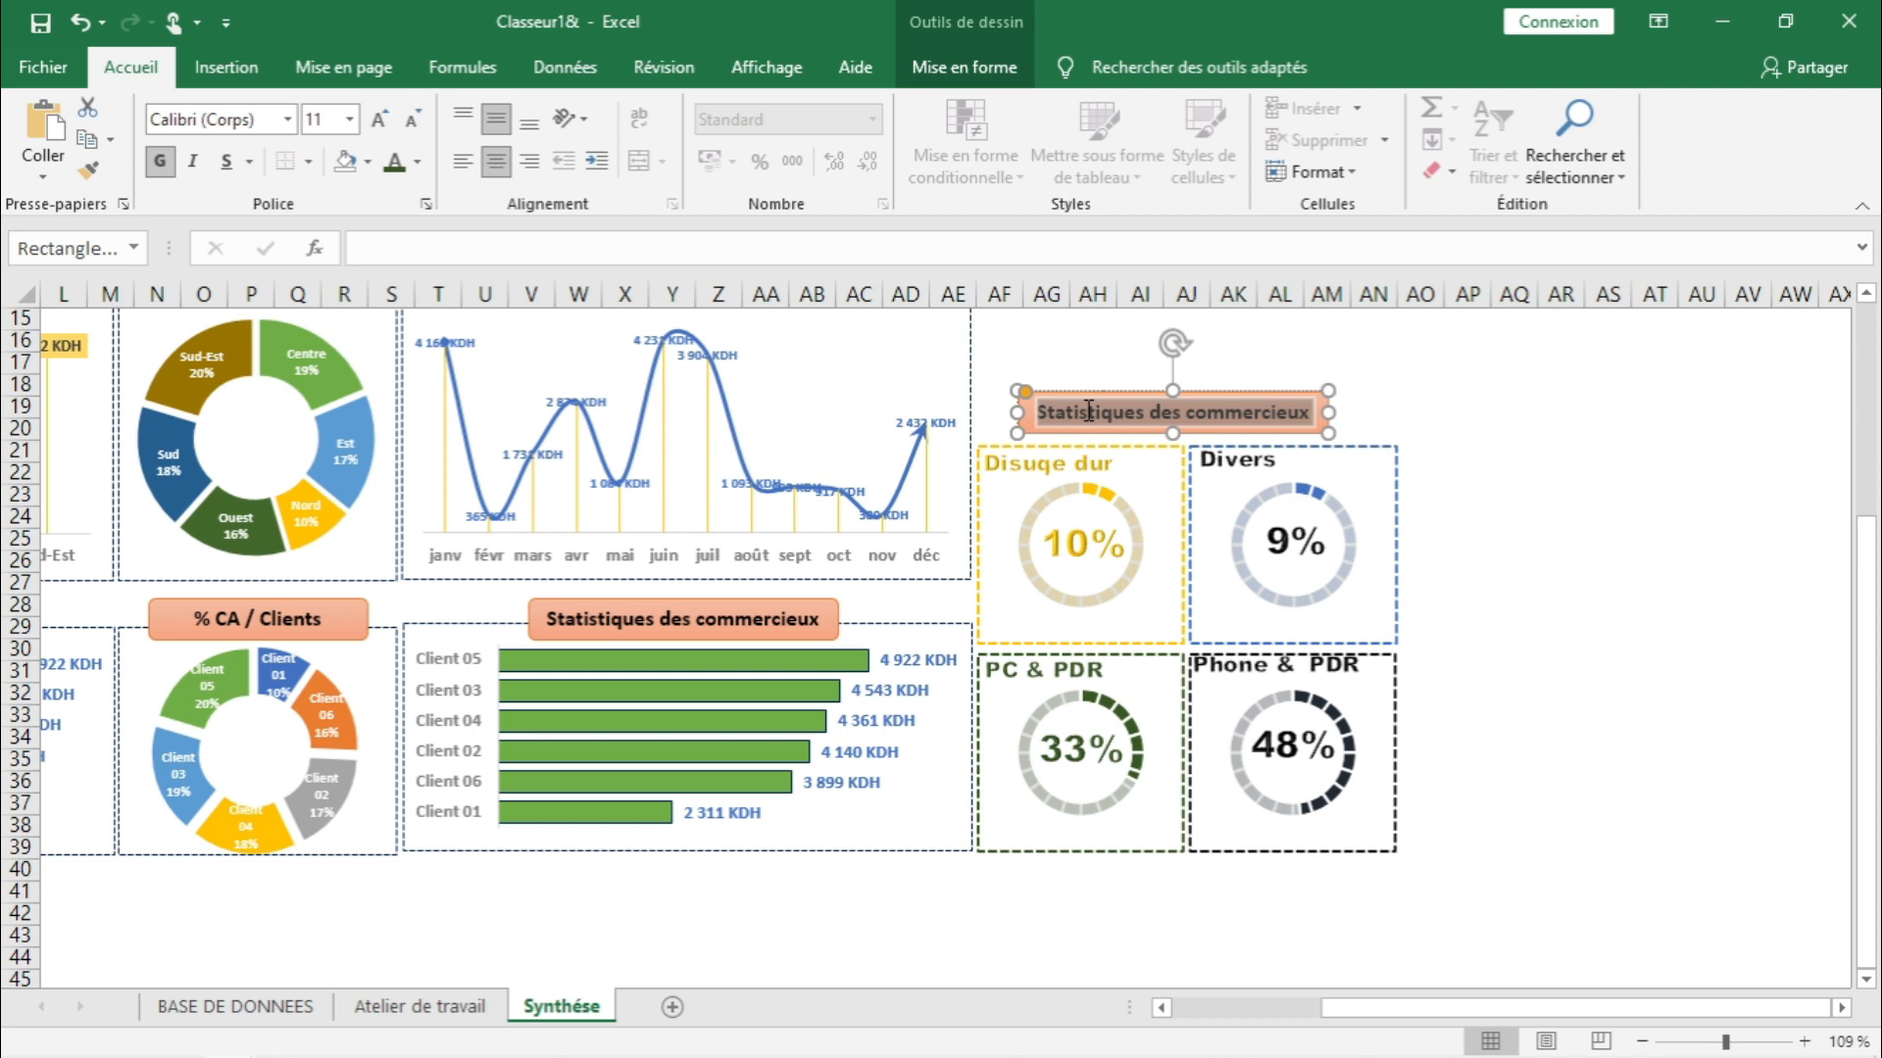
key("alt+Tab")
left_click(1720, 453)
left_click_drag(1723, 454, 1509, 454)
key("ctrl+c")
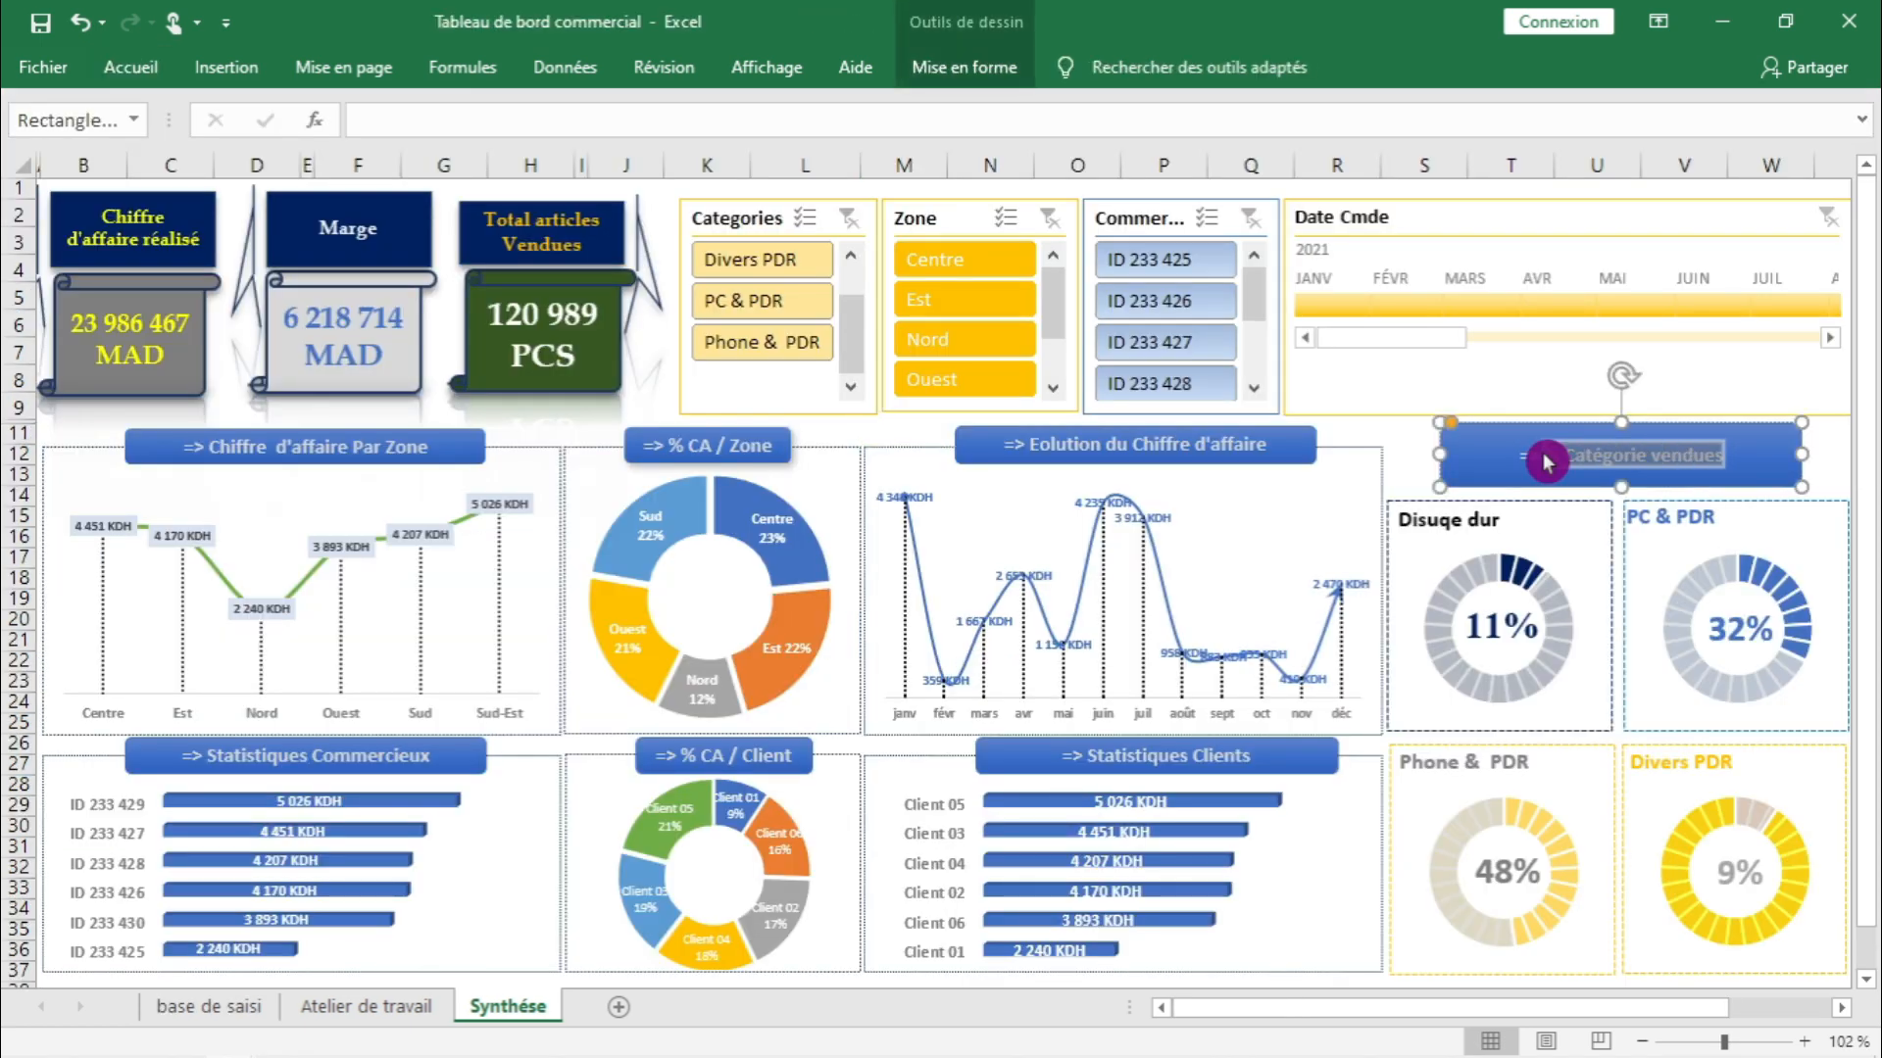
key("alt+Tab")
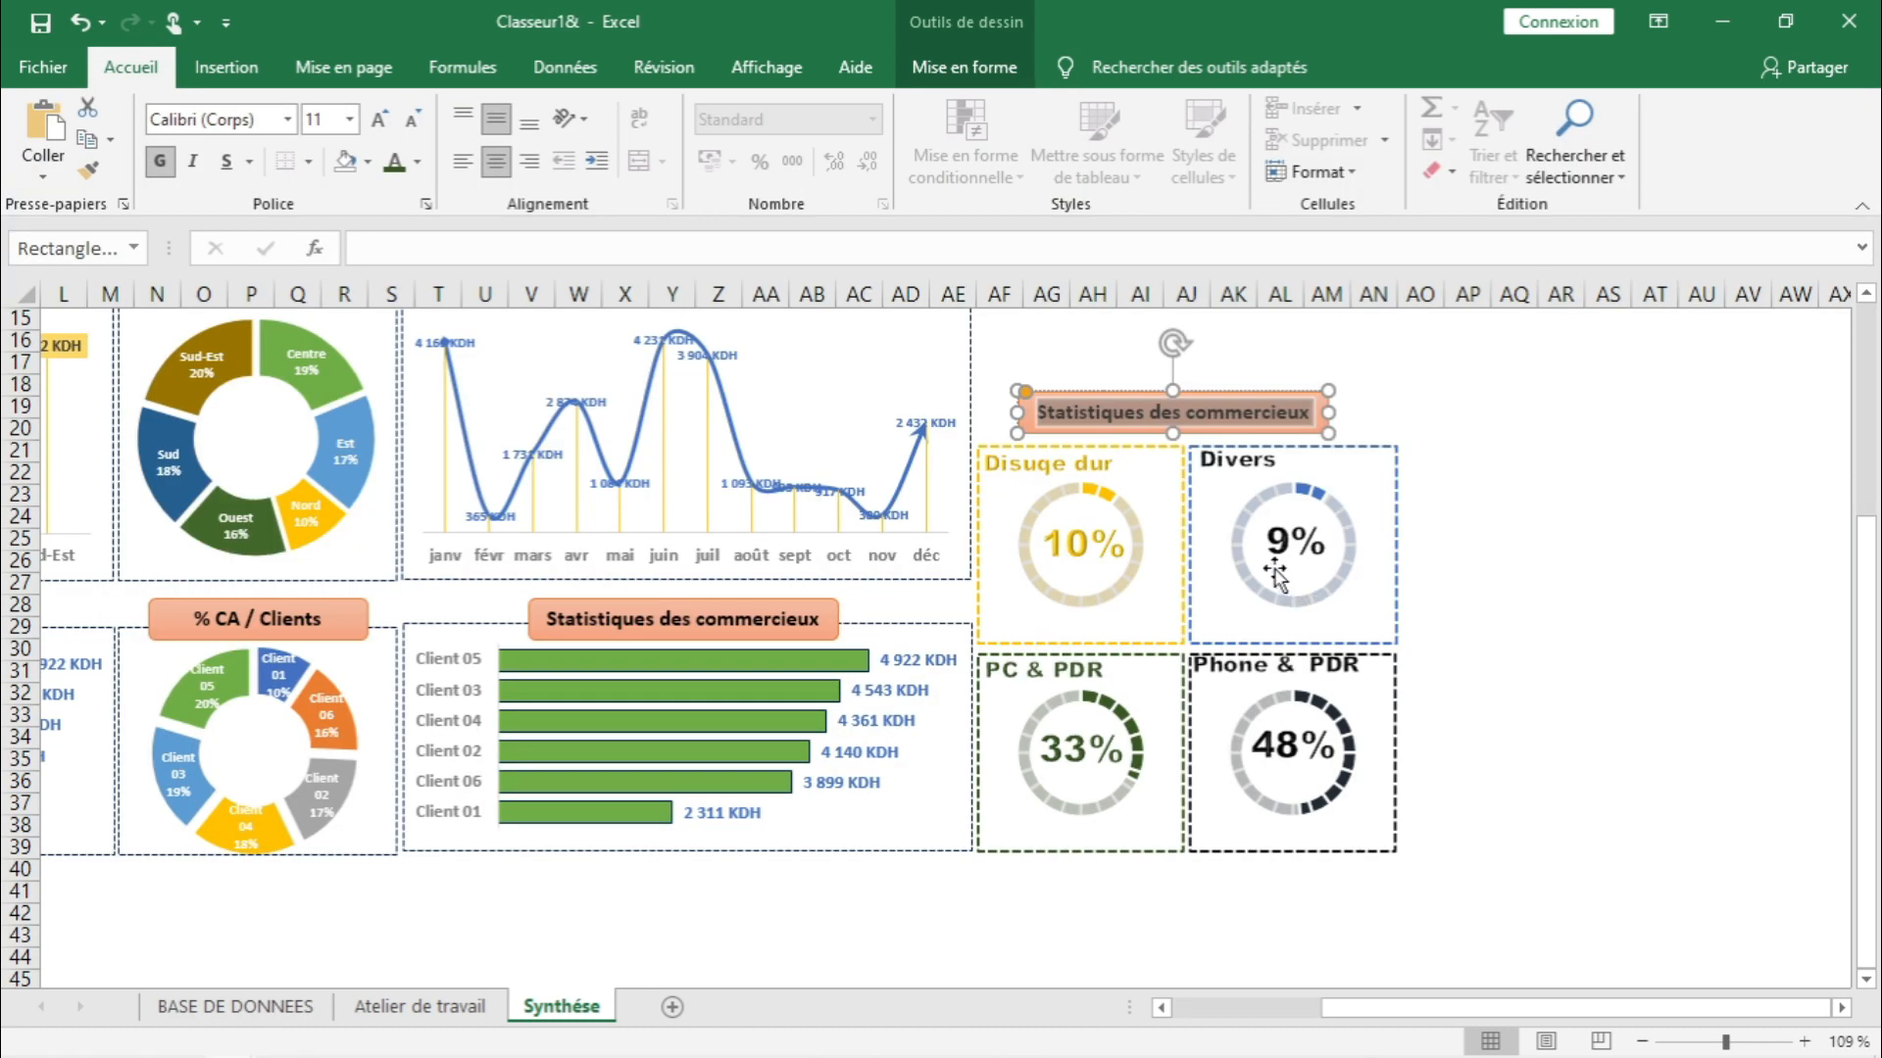
key("ctrl+v")
left_click(1558, 604)
left_click(1303, 421)
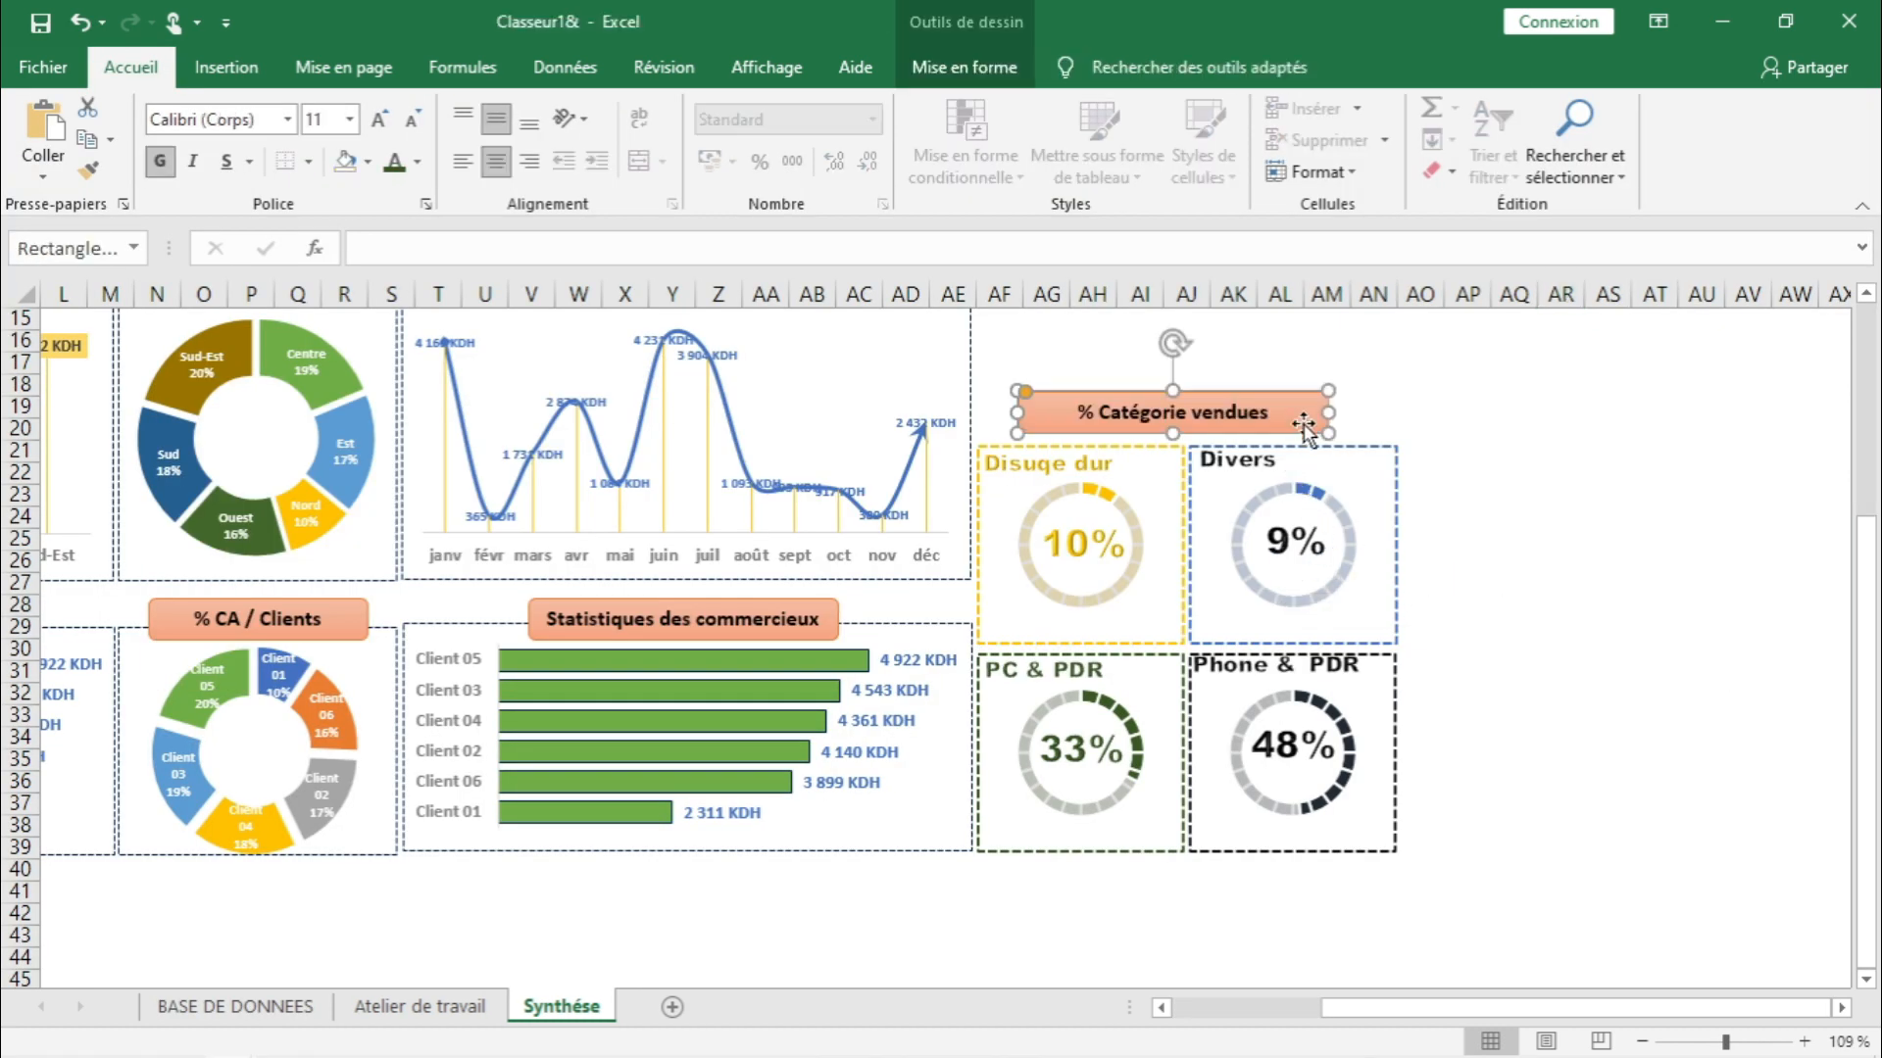
left_click_drag(1313, 424, 1317, 425)
- Nudge the Phone & PDR name label slightly down inside its ring chart's frame
left_click(1251, 674)
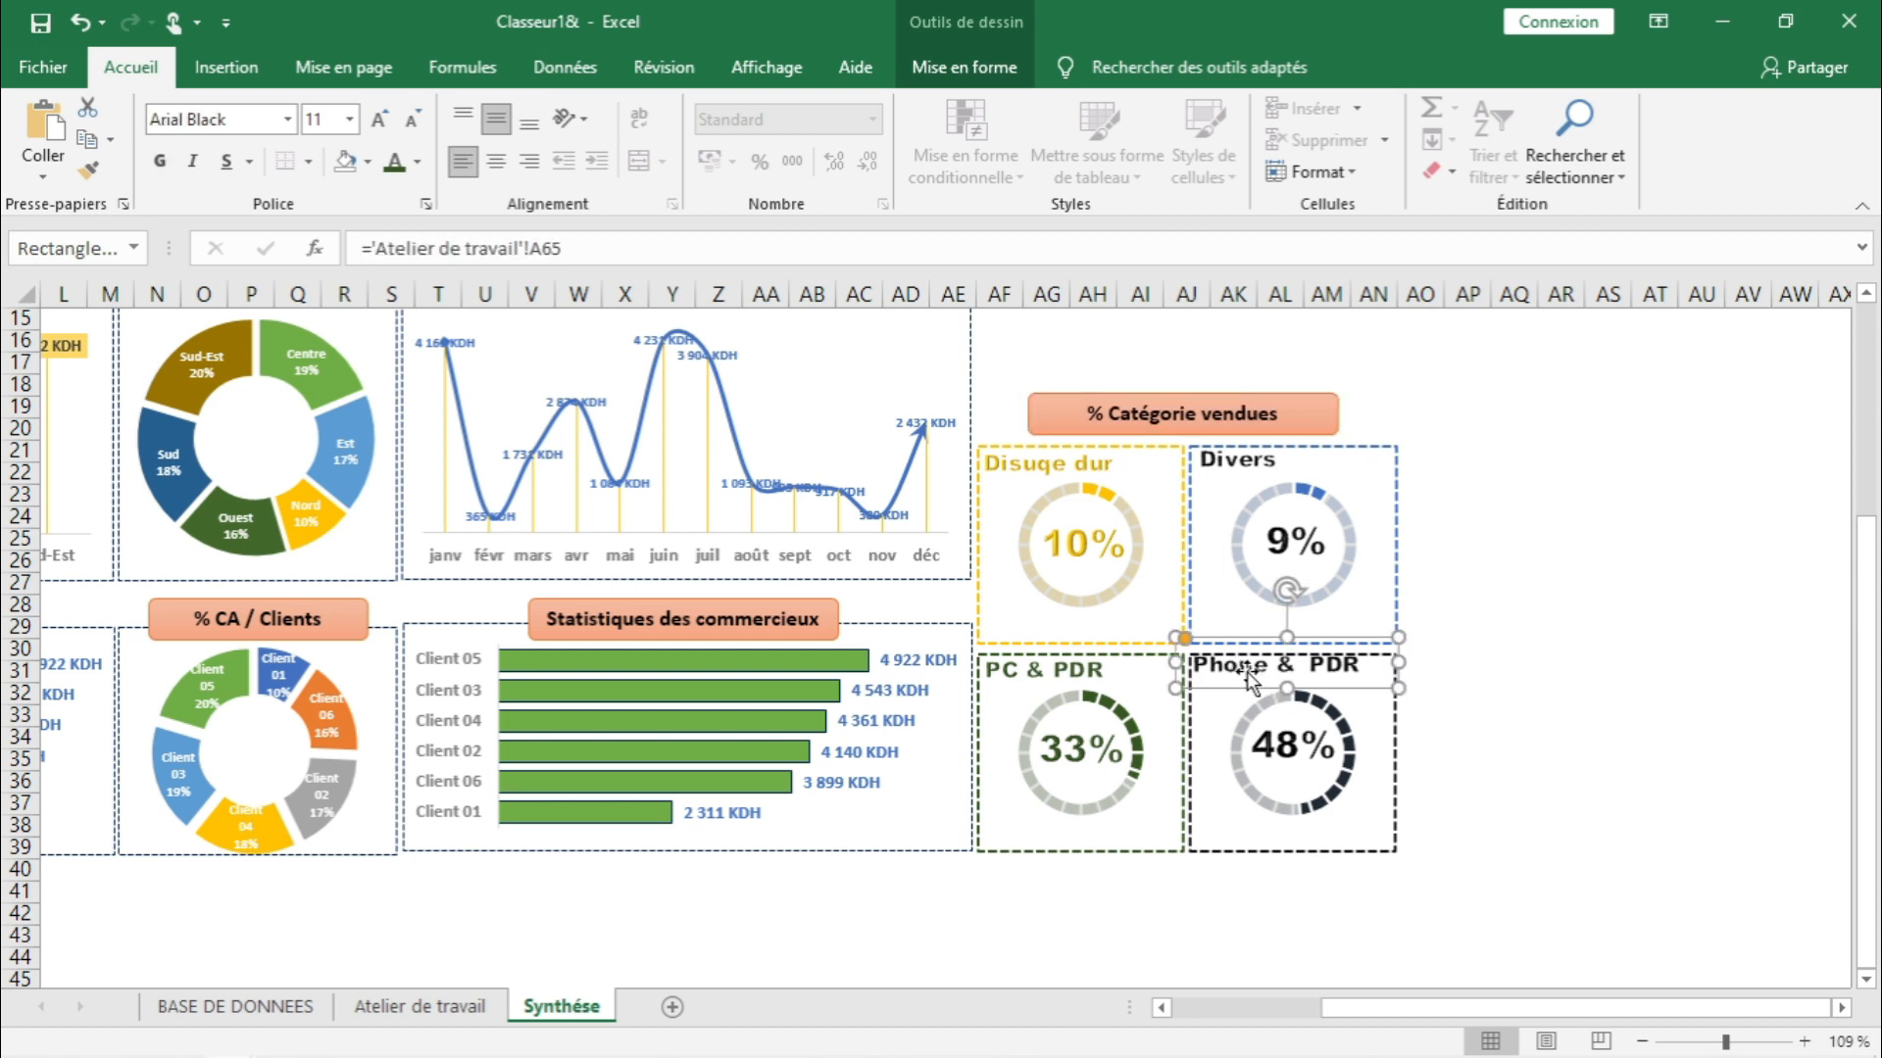
key("Down")
key("Down")
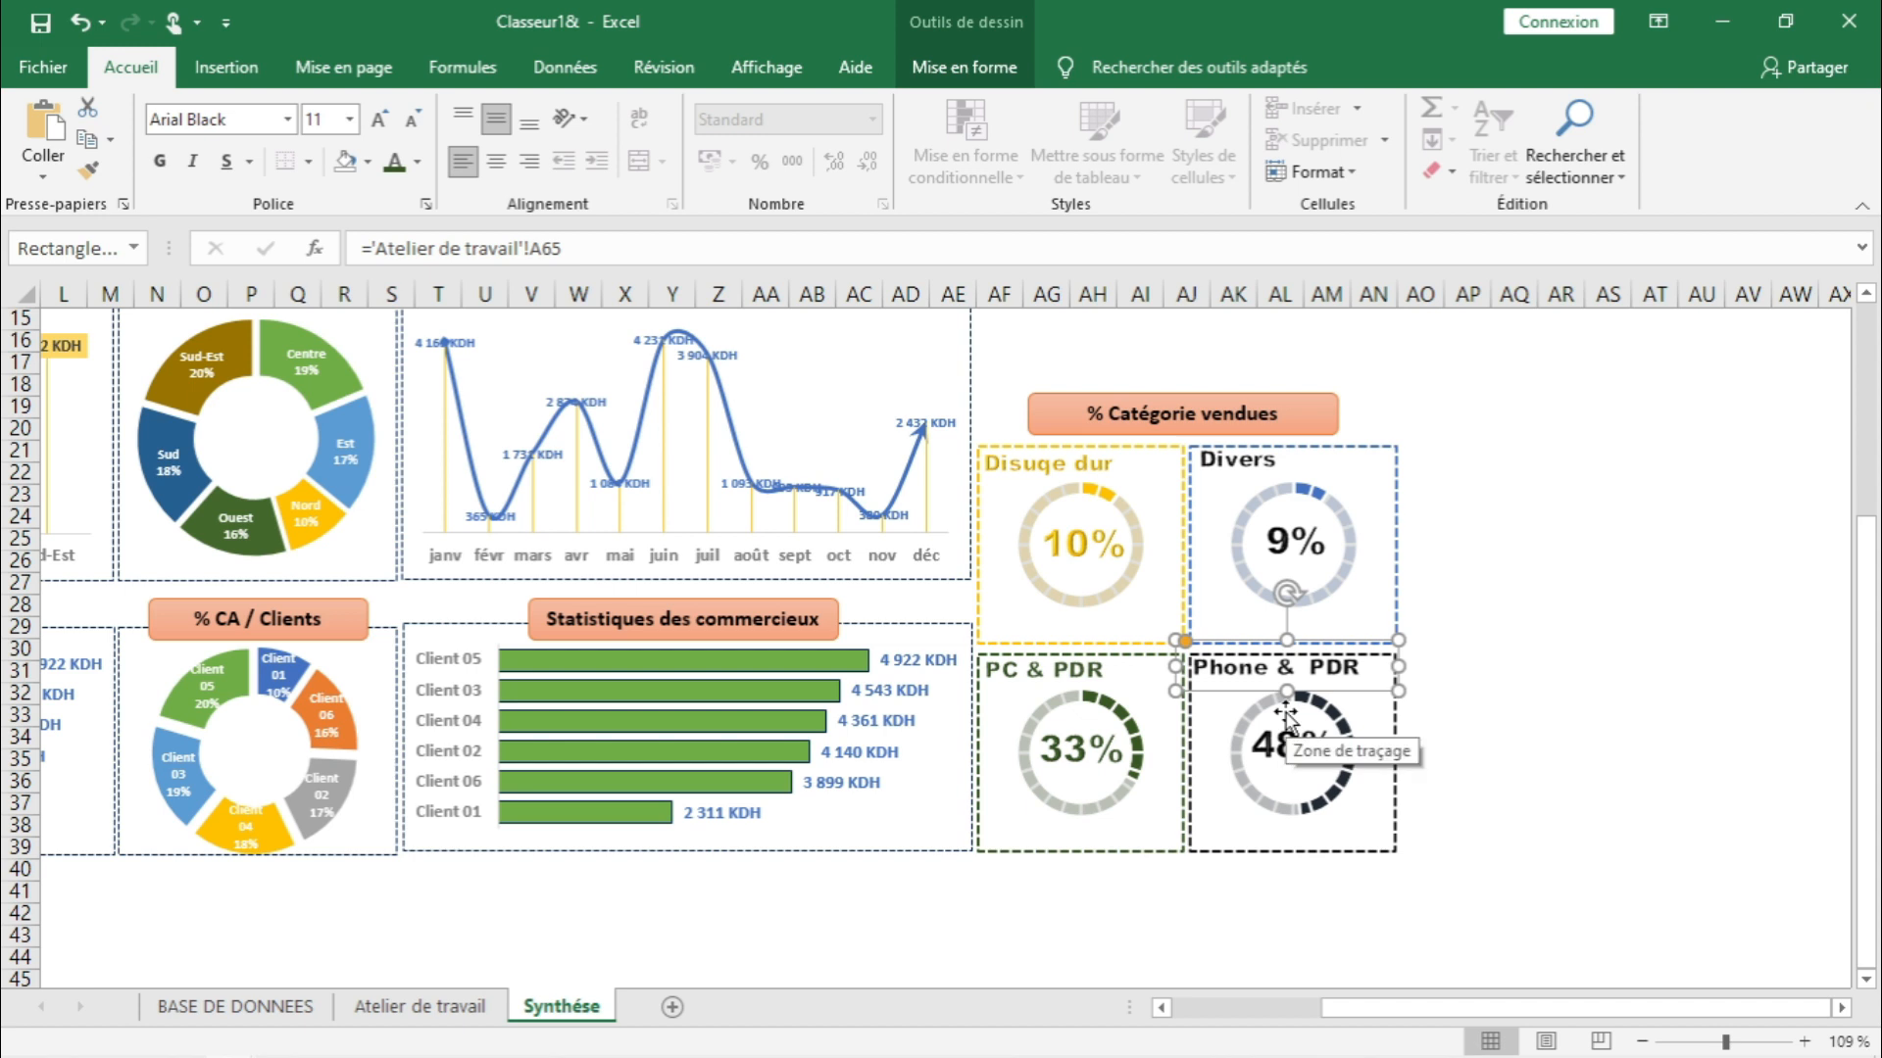
left_click(1602, 749)
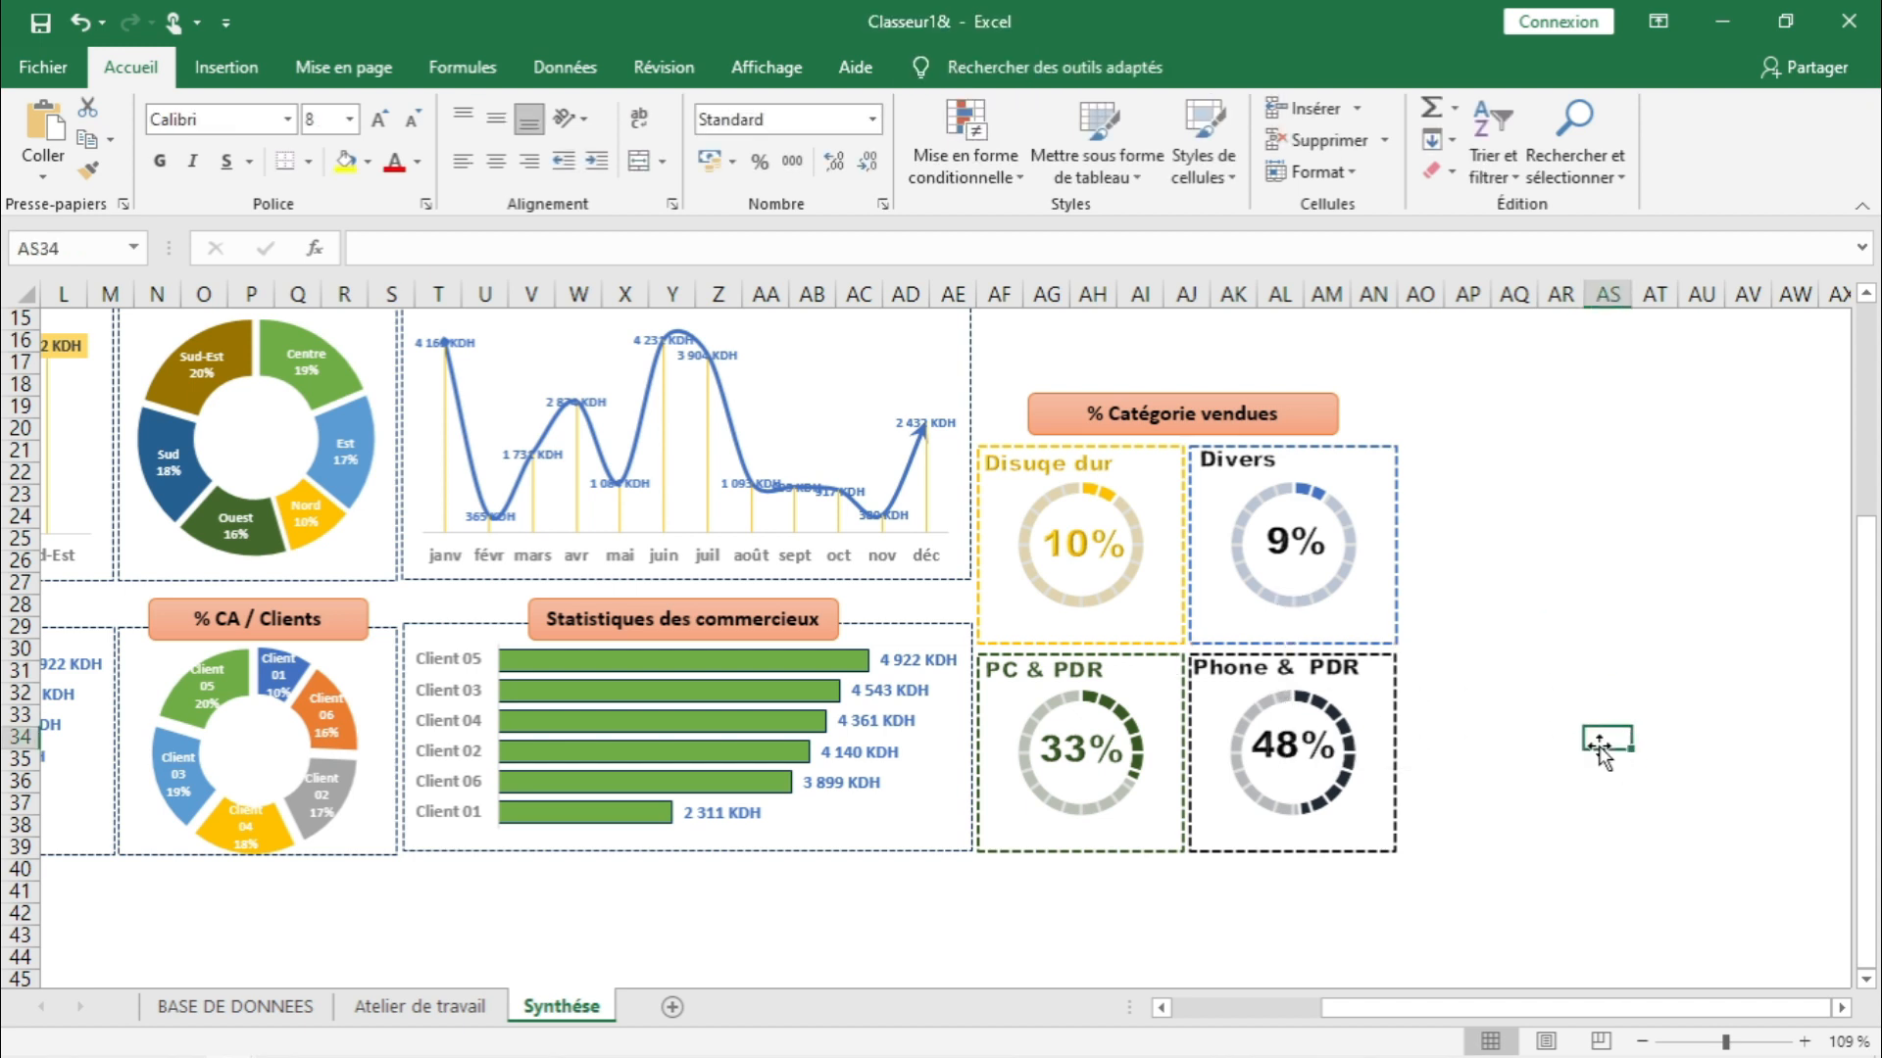
- Open the Atelier de travail sheet and check the slicers on the Tableau de bord commercial workbook's dashboard
scroll(1541, 606, "up", 2)
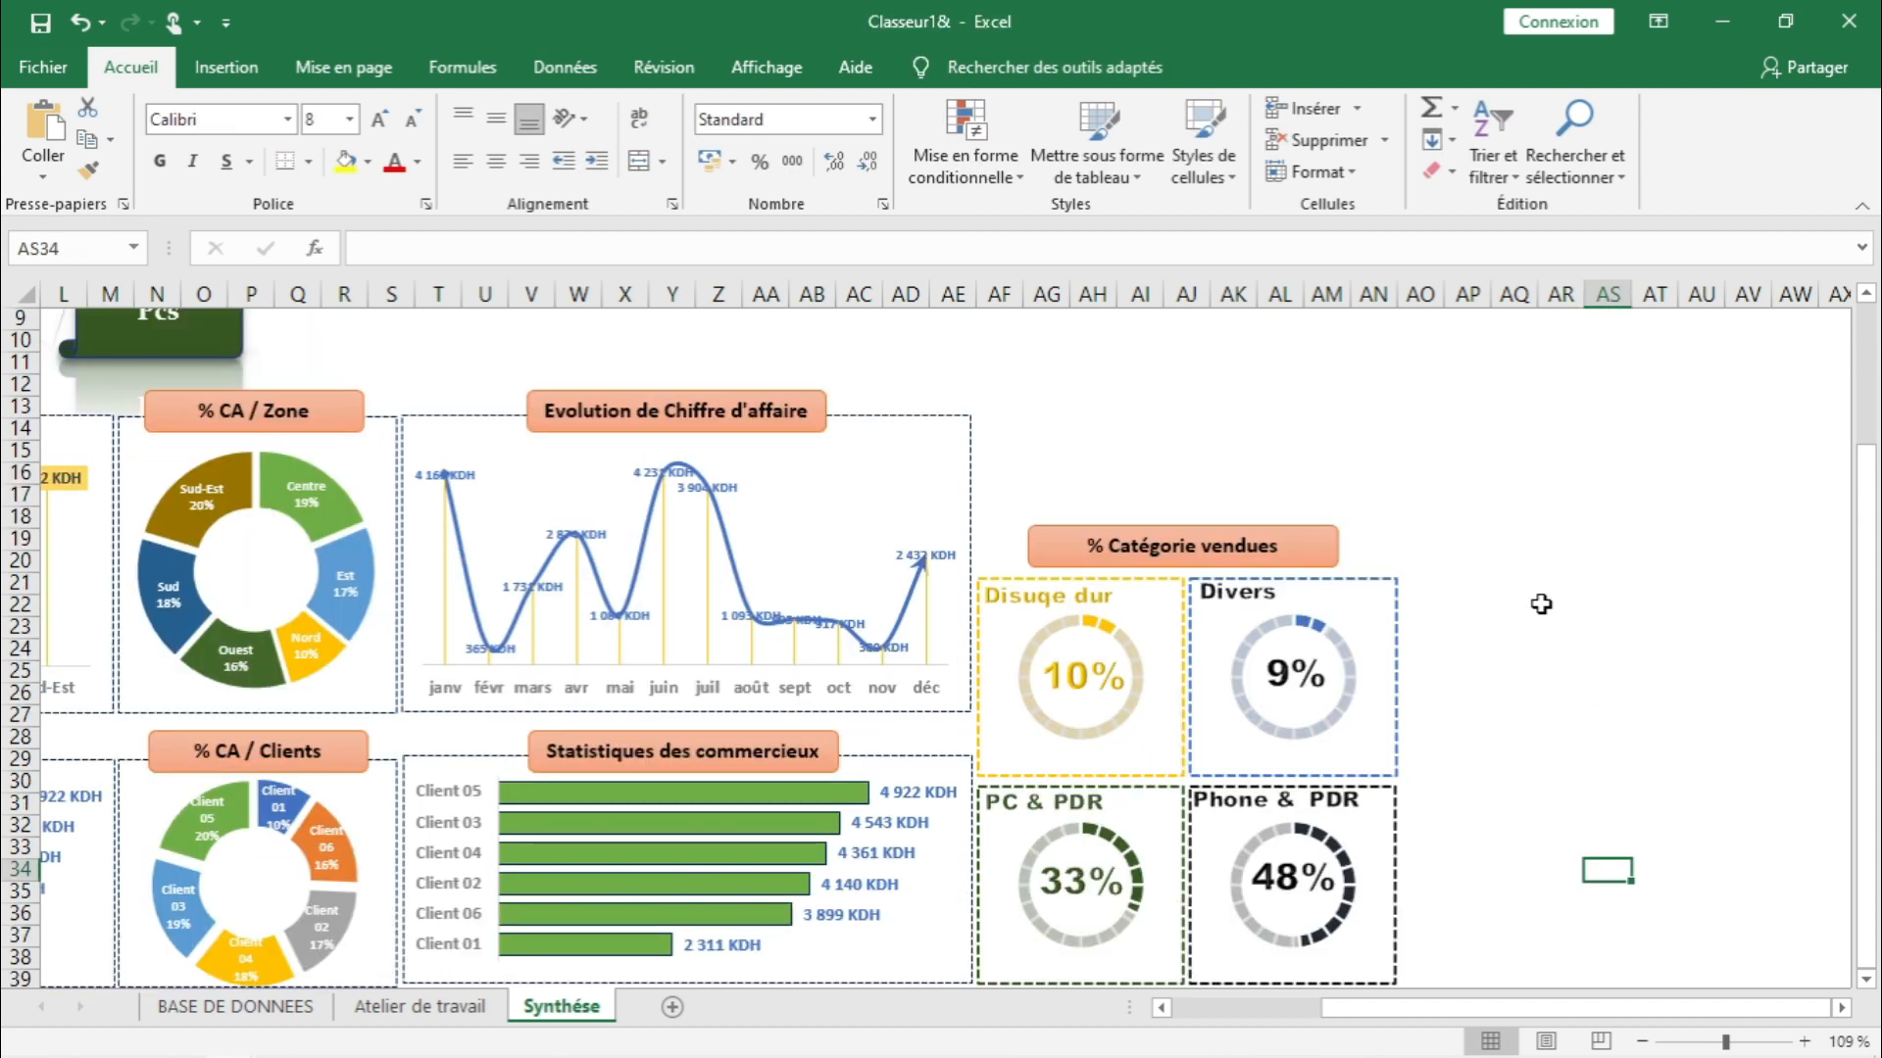
scroll(1530, 604, "up", 3)
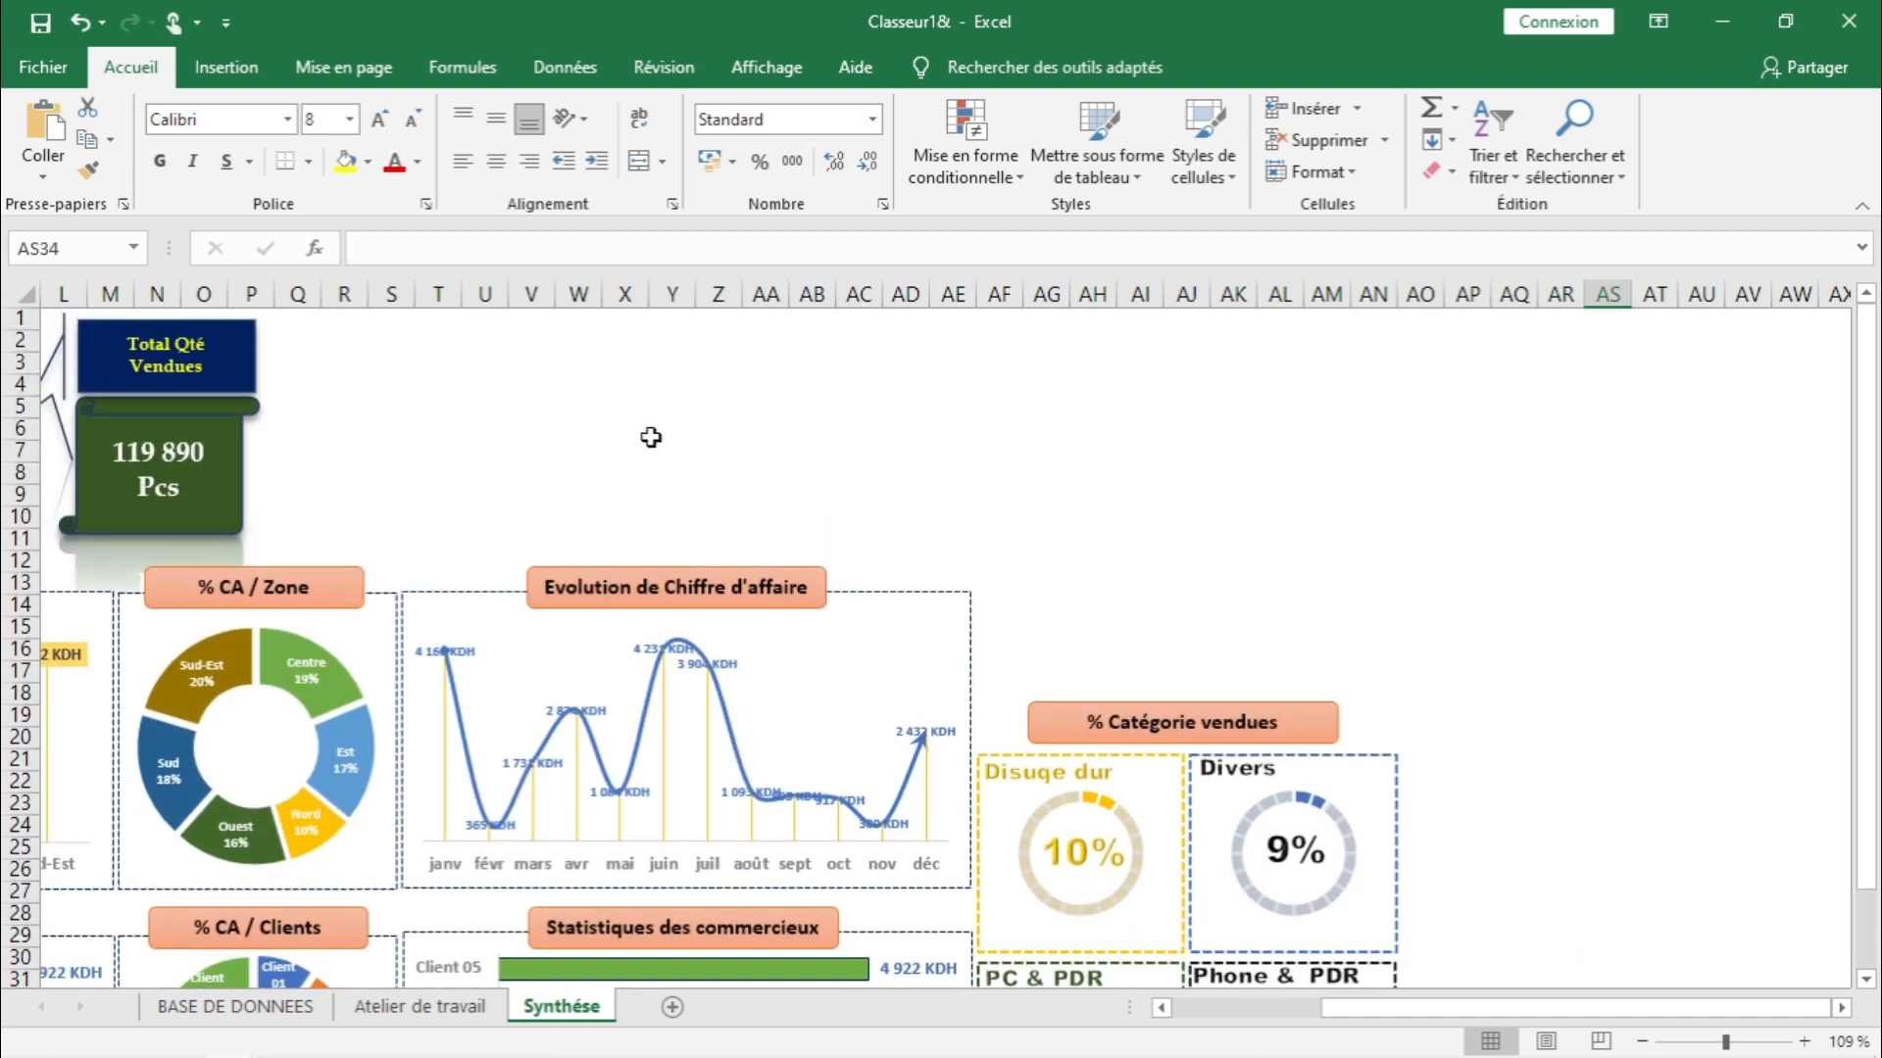
left_click(245, 1008)
left_click(401, 1006)
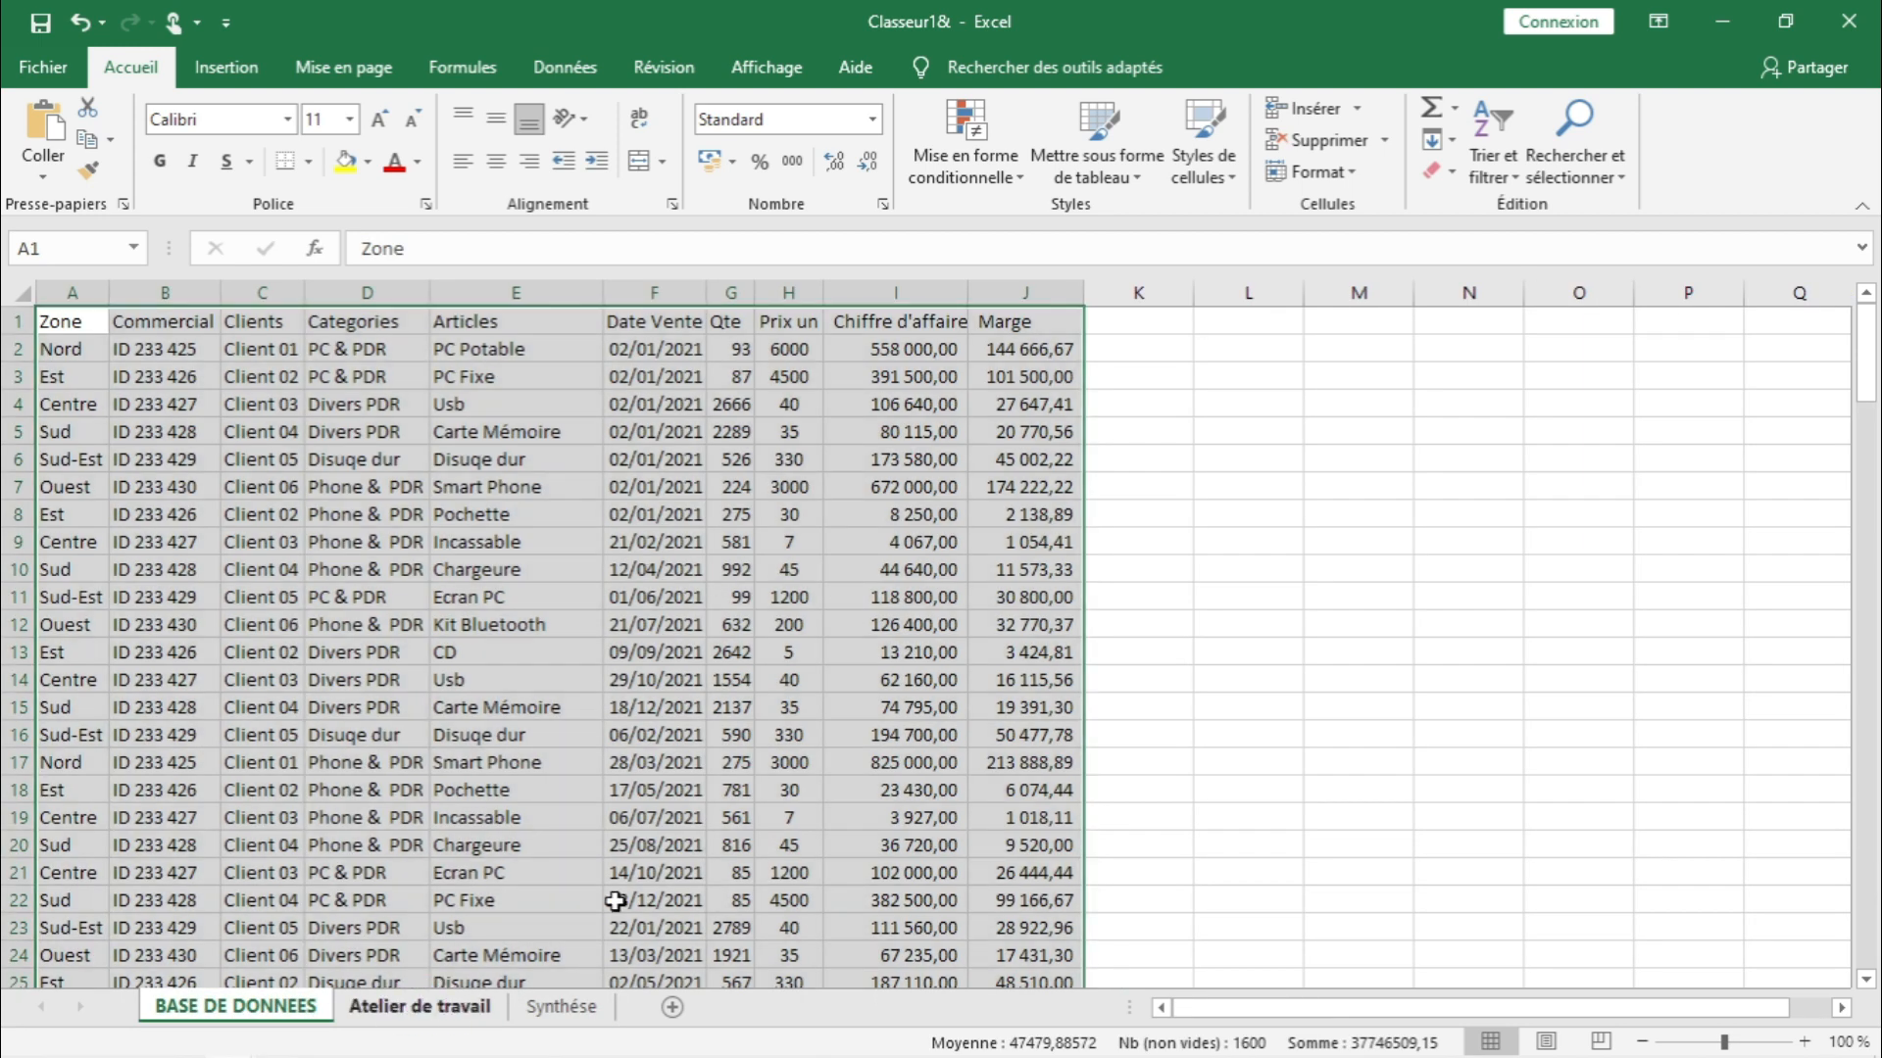
scroll(882, 427, "up", 9)
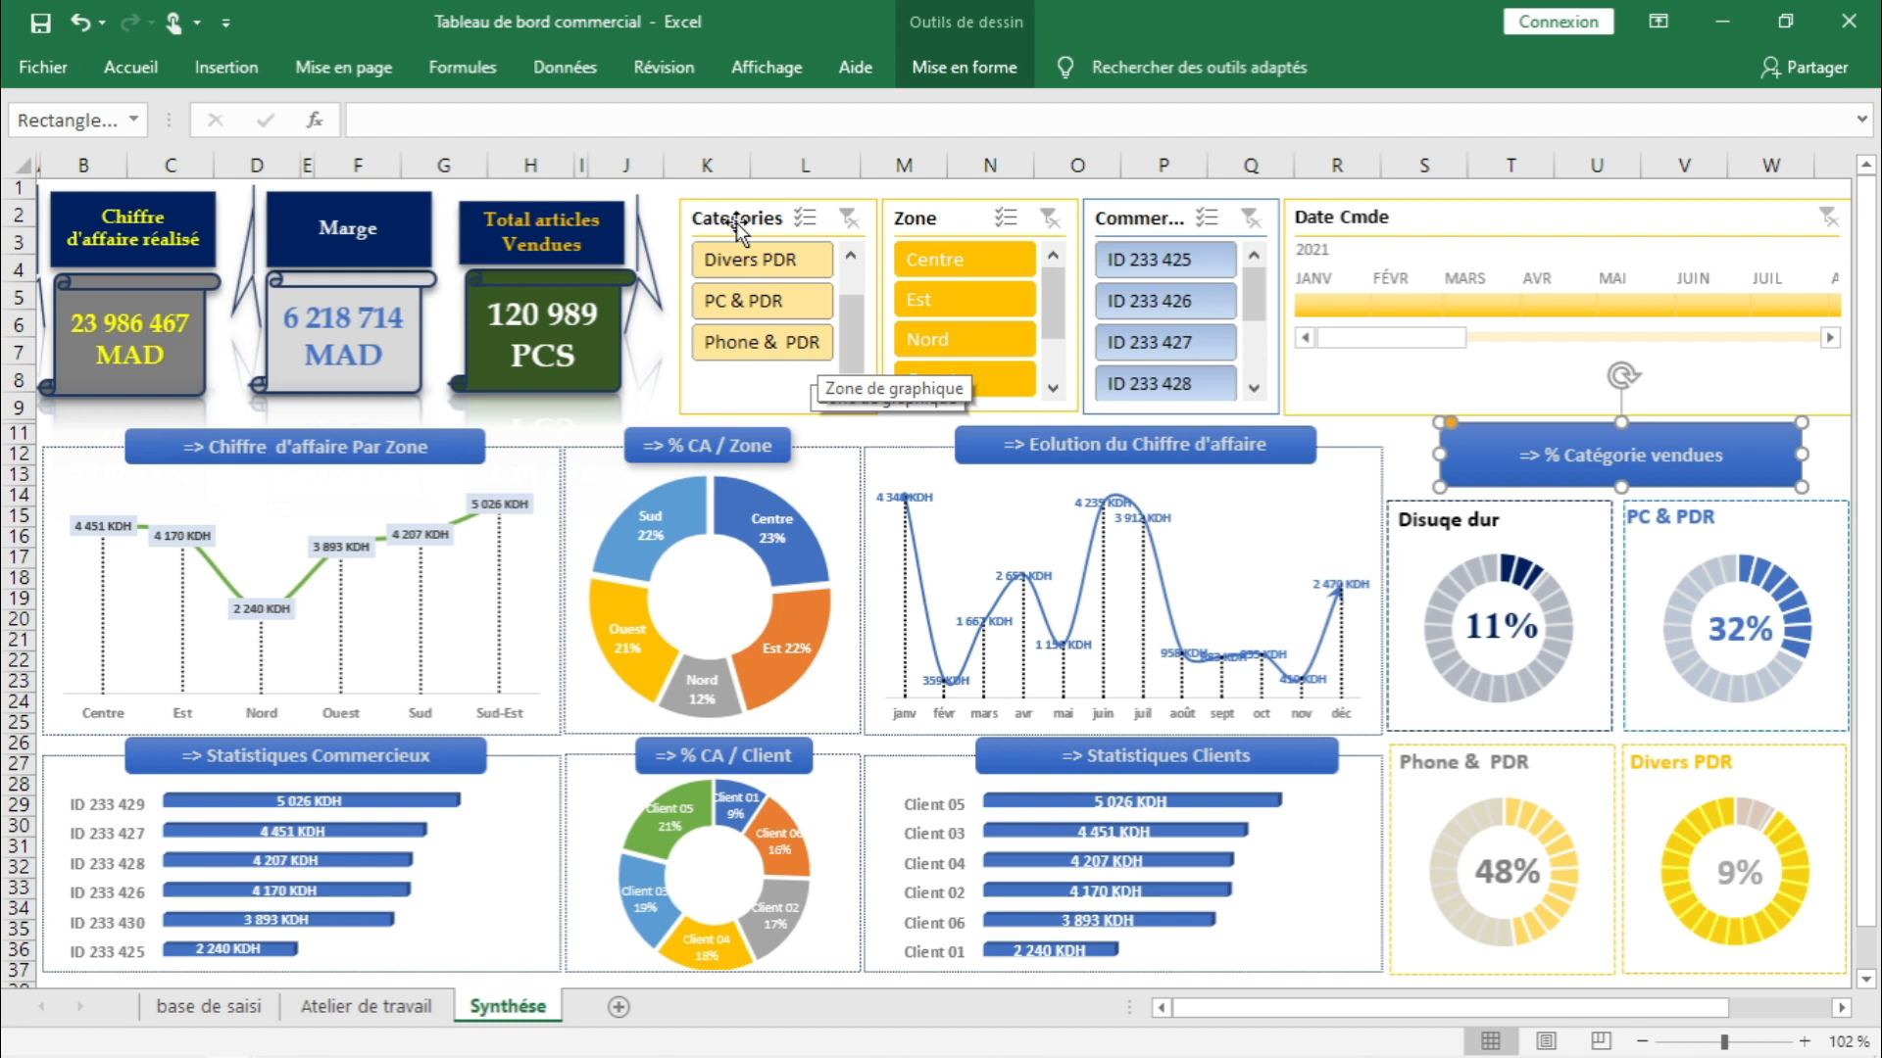
left_click(1063, 294)
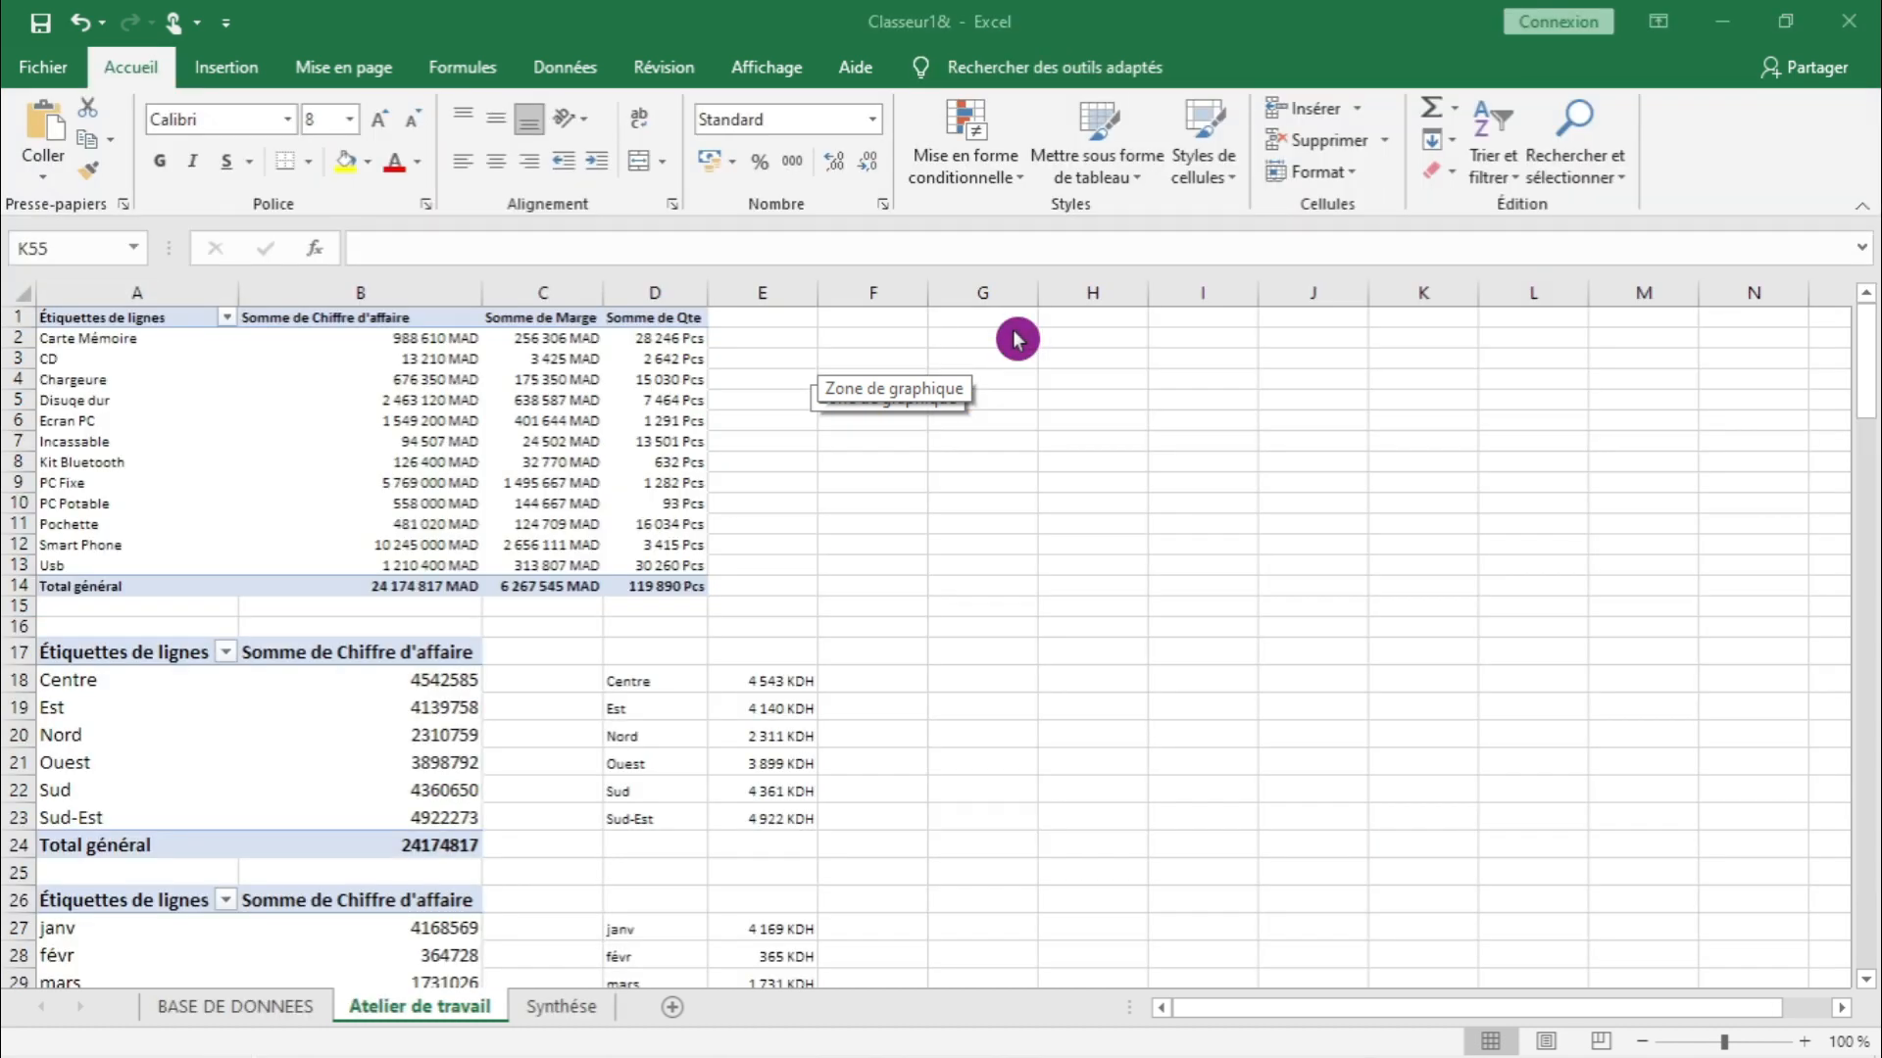
left_click(1016, 339)
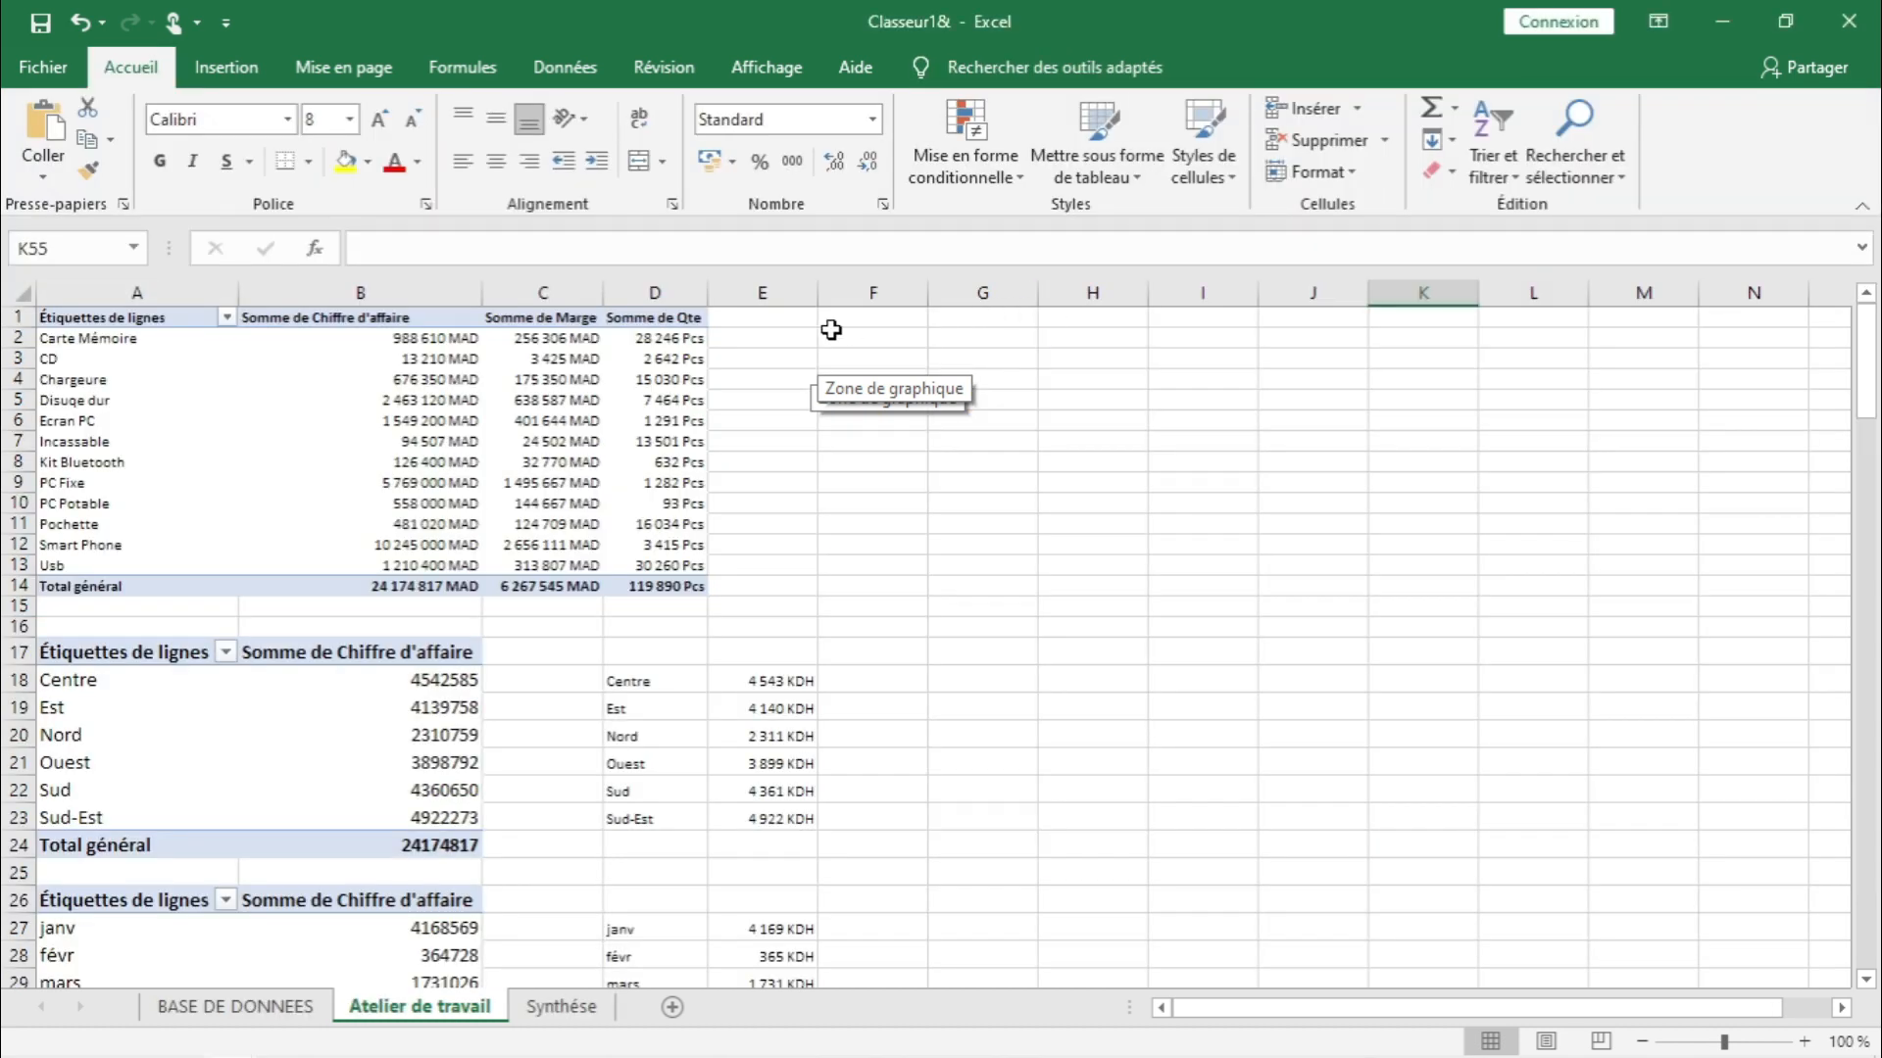
- Insert slicers for Zone, Commercial and Categories from the articles pivot table
left_click(435, 383)
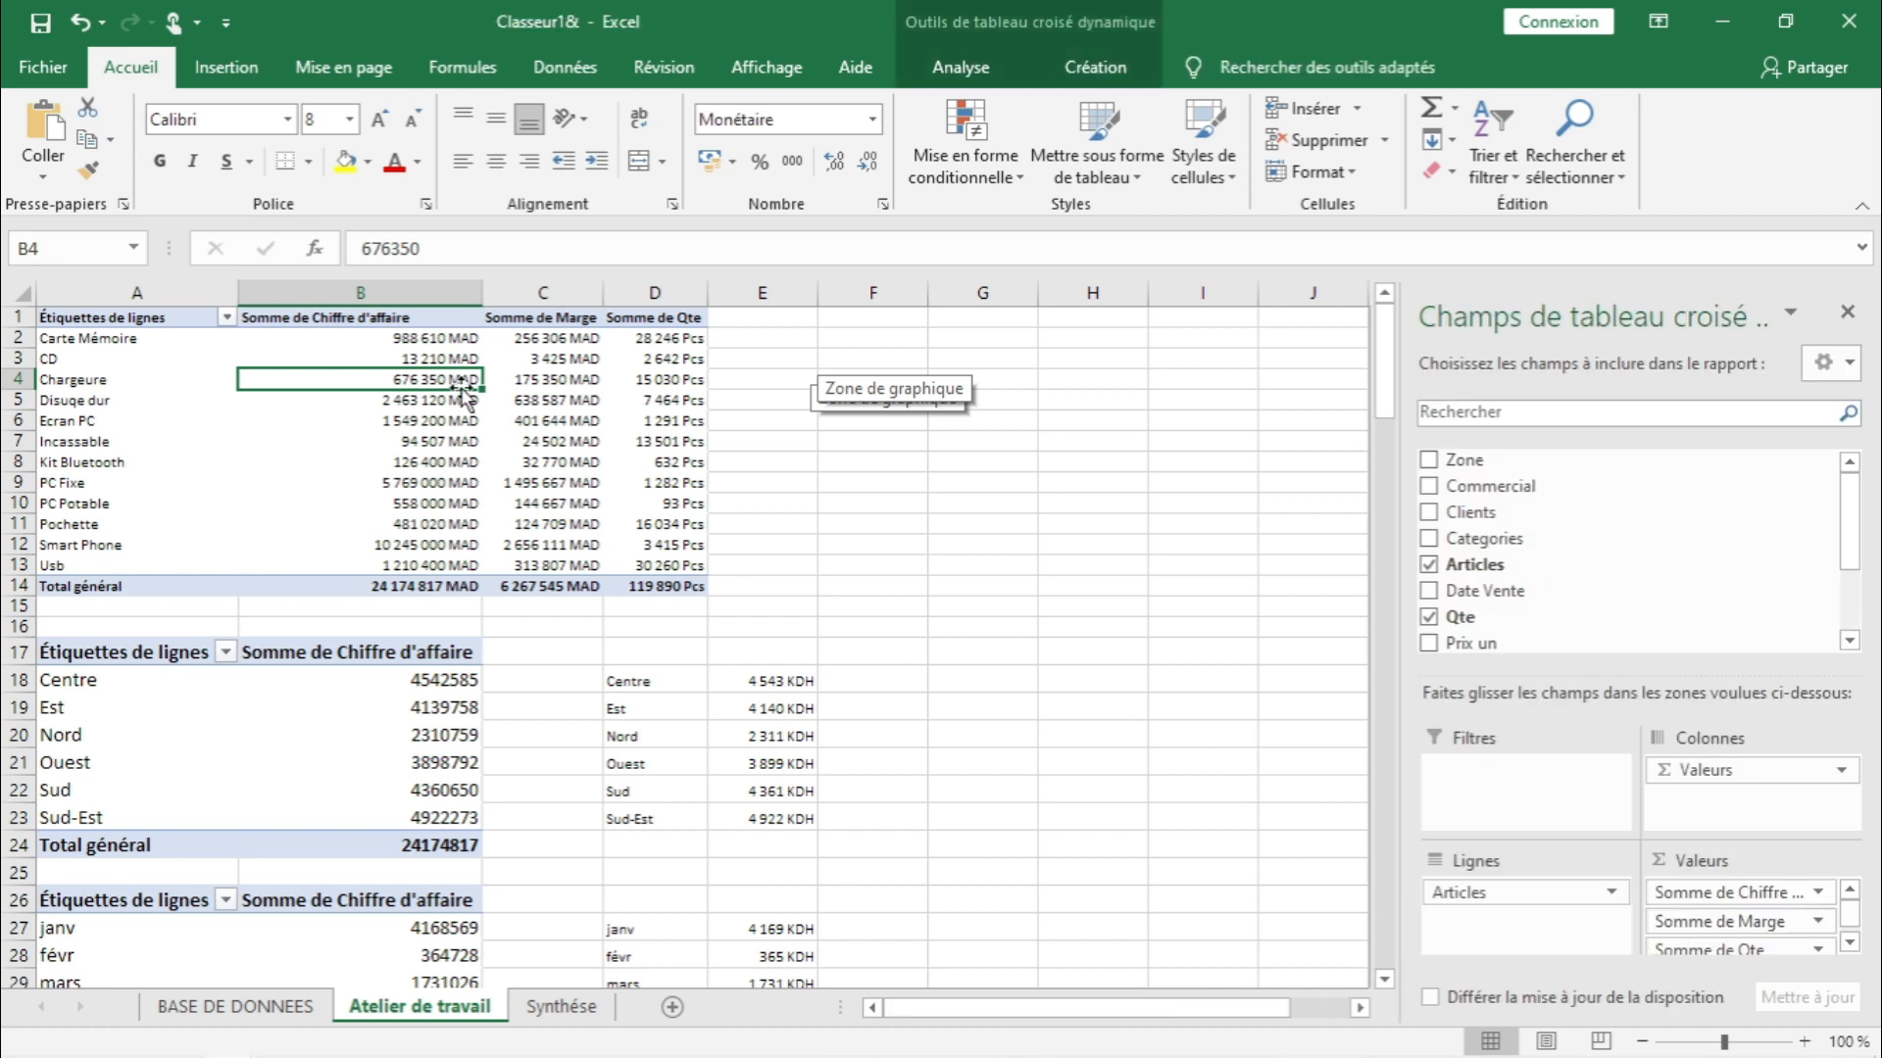
left_click(977, 77)
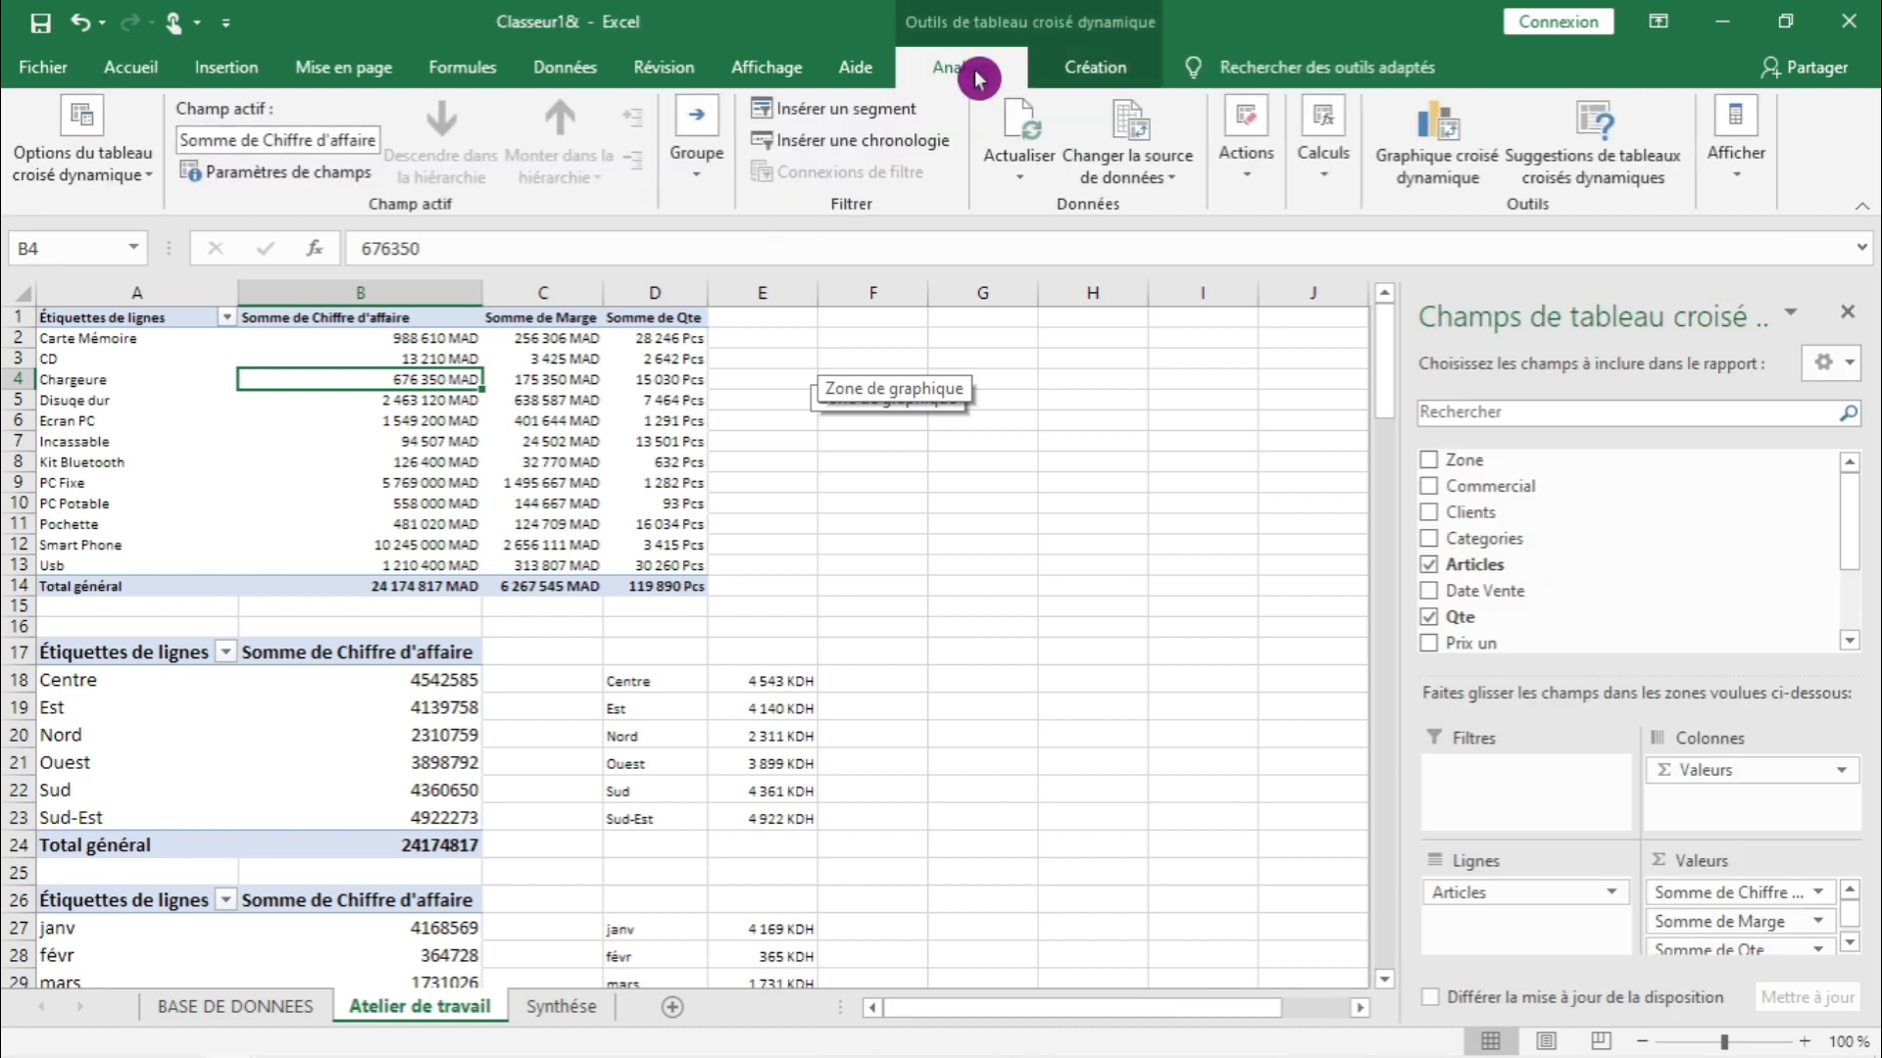
left_click(877, 110)
left_click(1260, 397)
left_click(1260, 427)
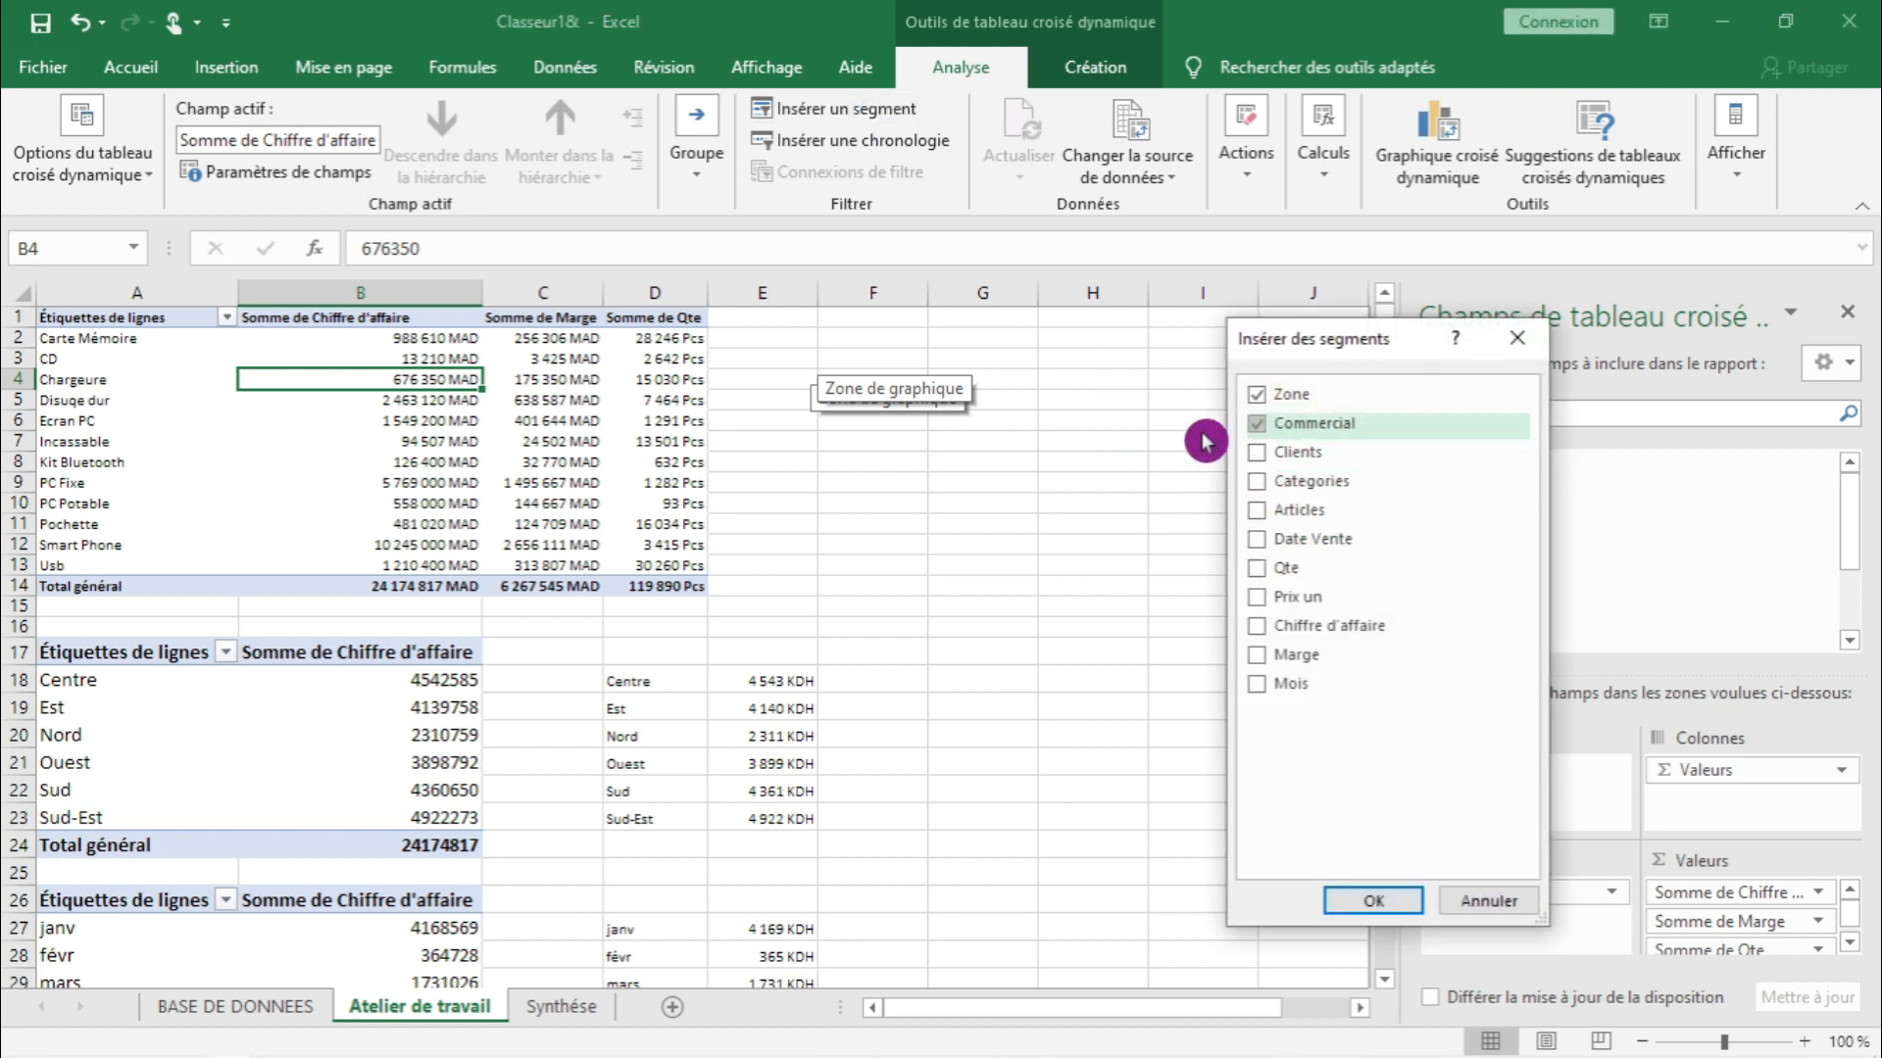
left_click(1258, 482)
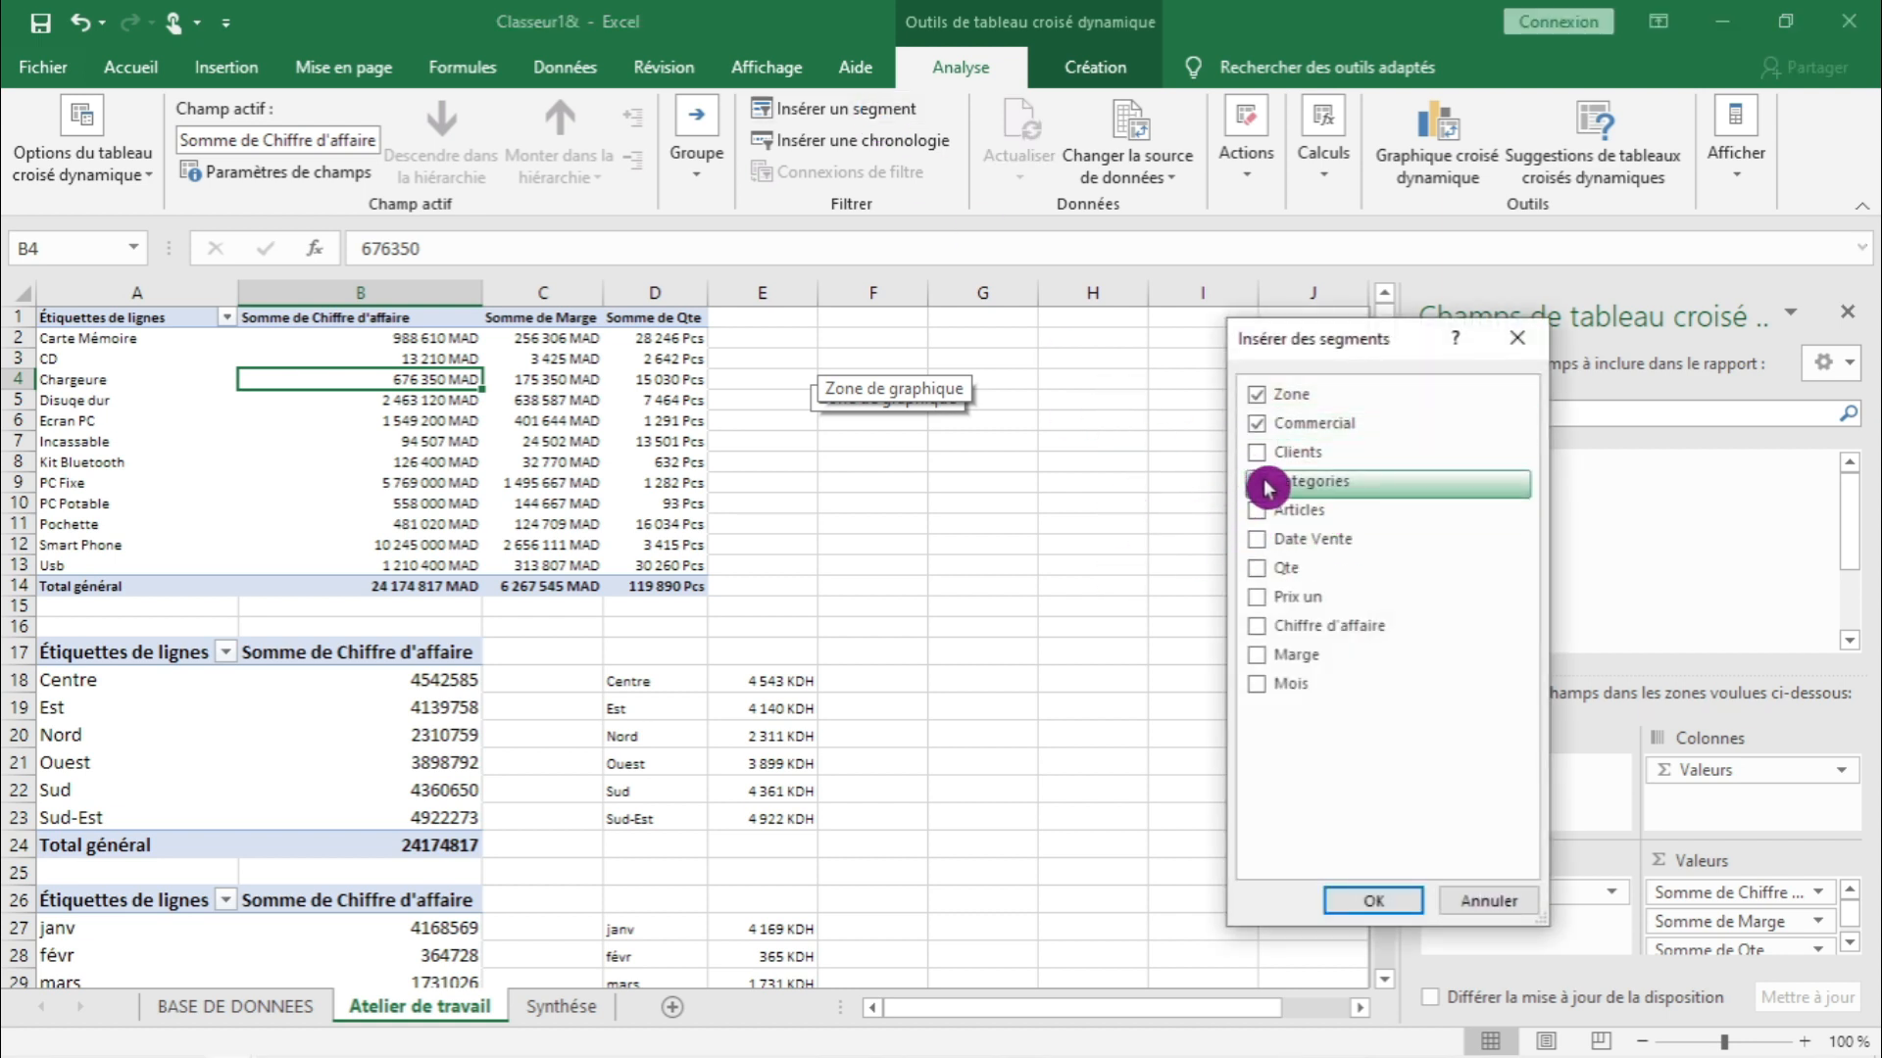
left_click(1372, 899)
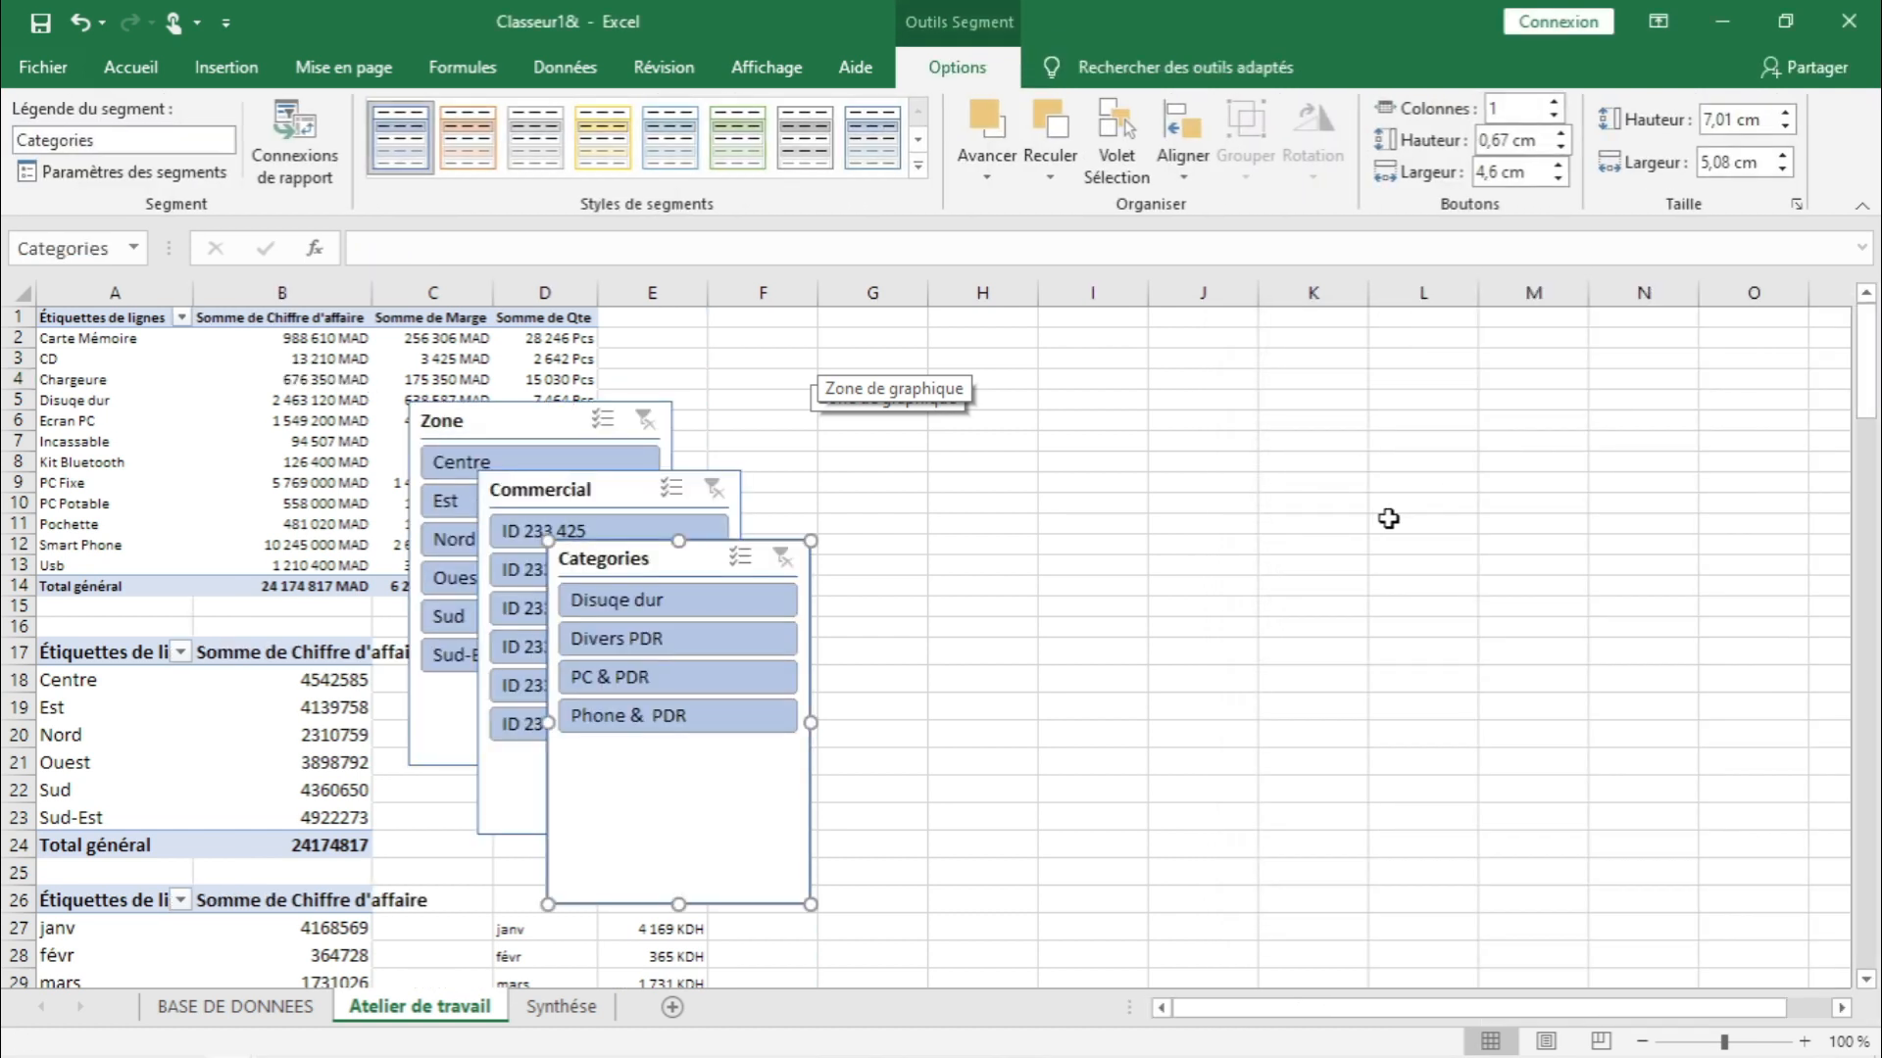
- Move the Zone, Commercial and Categories slicers from the Atelier de travail sheet to the Synthése sheet
left_click(1197, 583)
left_click(480, 421)
left_click(598, 473)
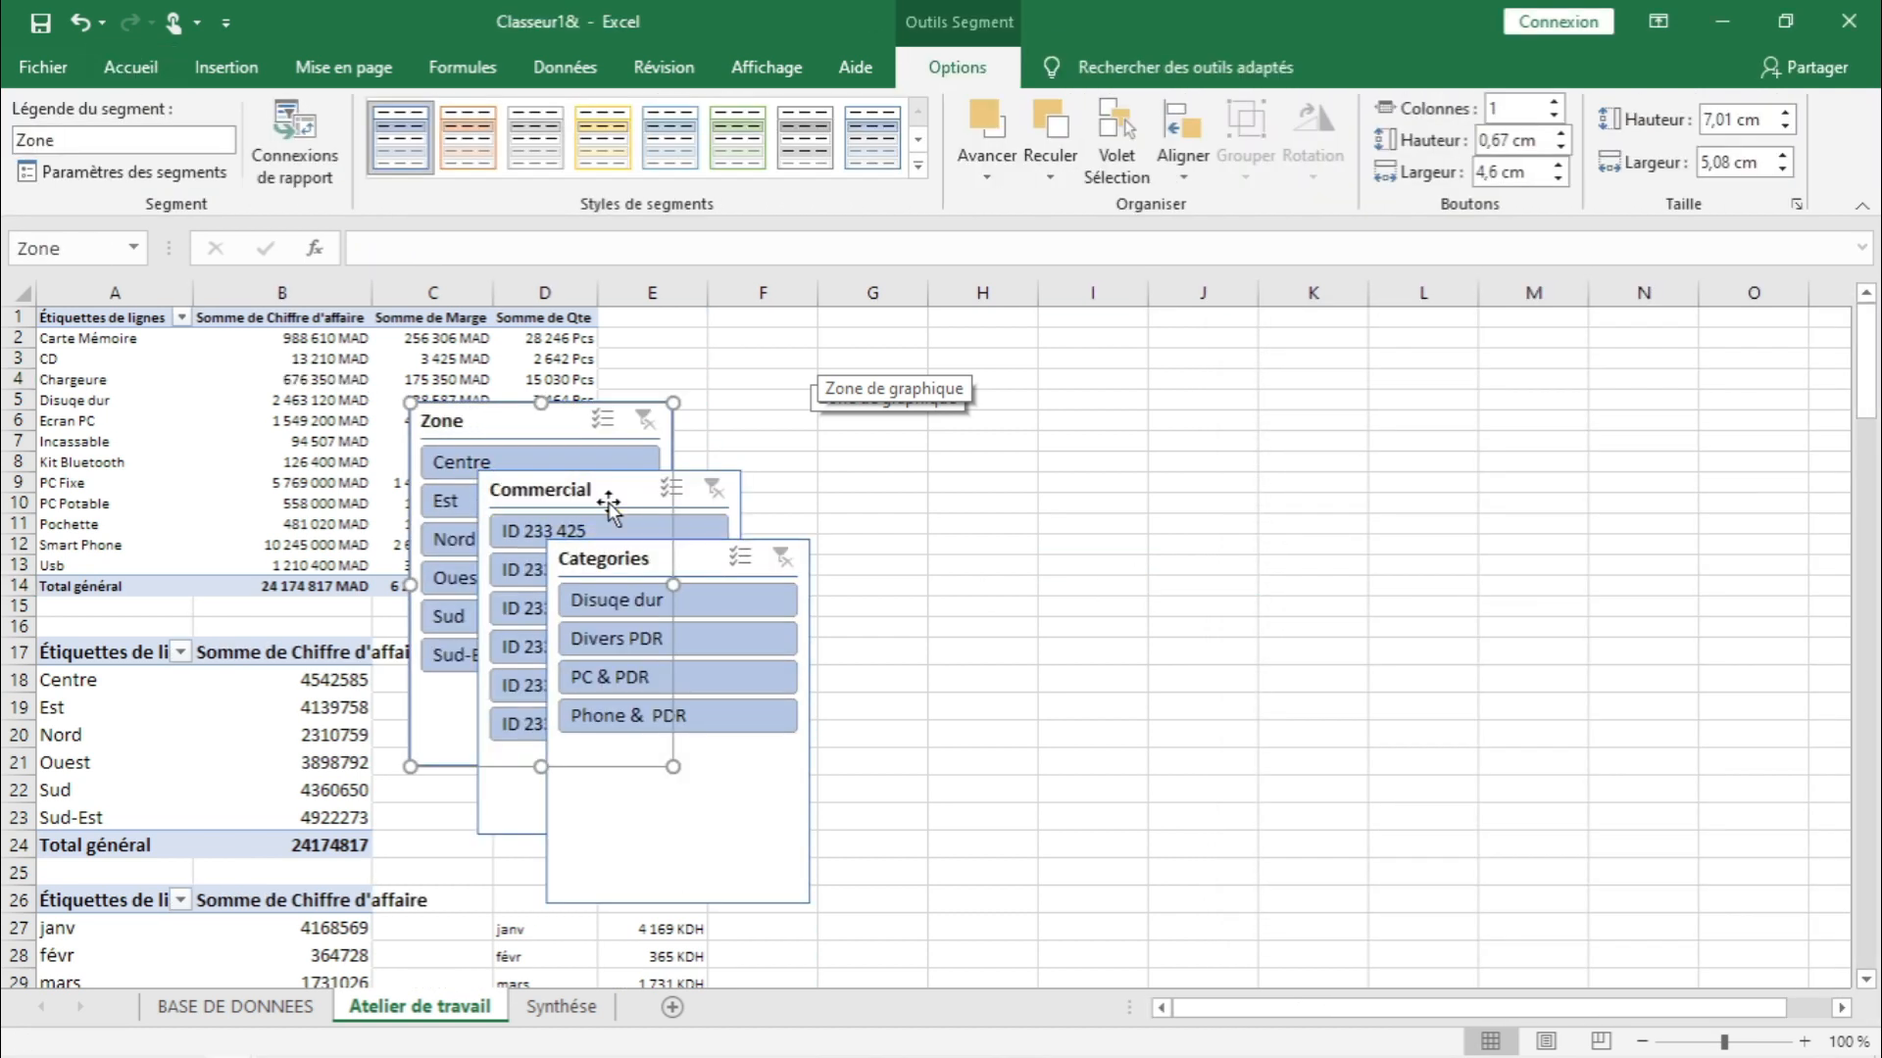
left_click(609, 490, "ctrl")
left_click(693, 562, "ctrl")
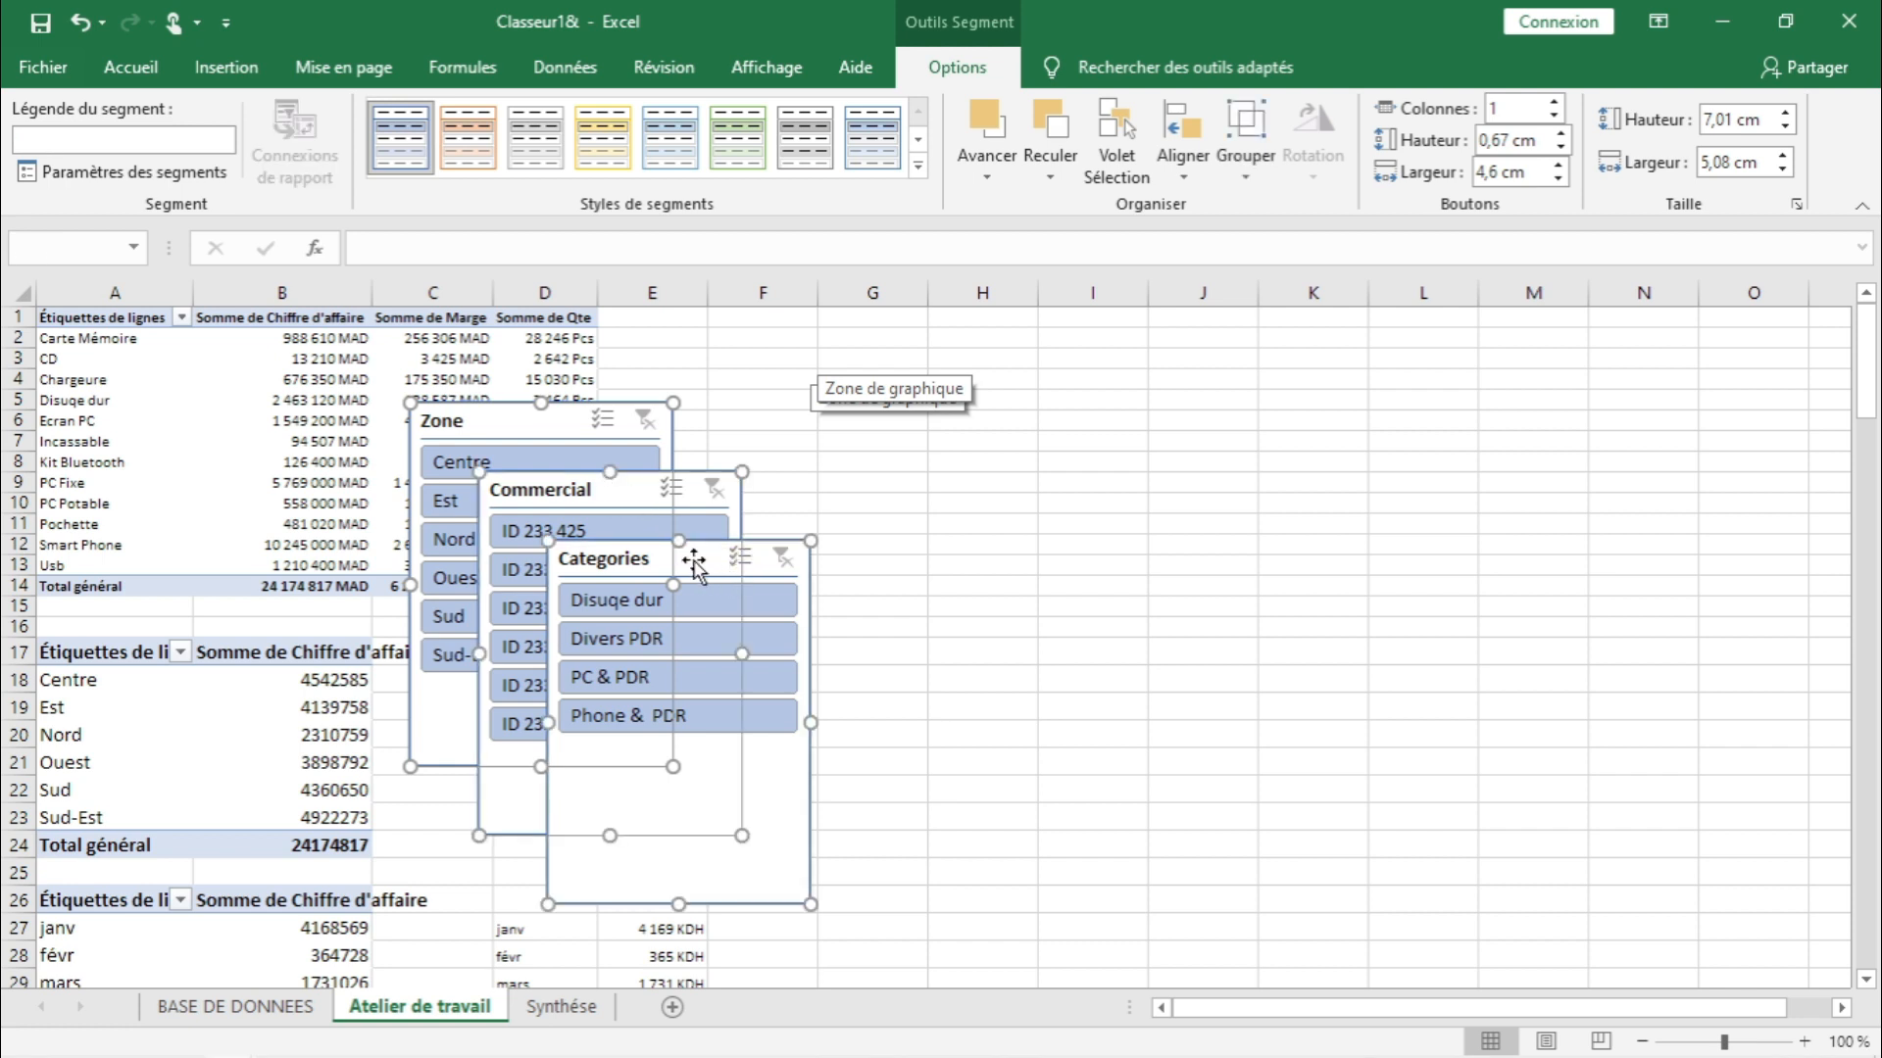
key("Delete")
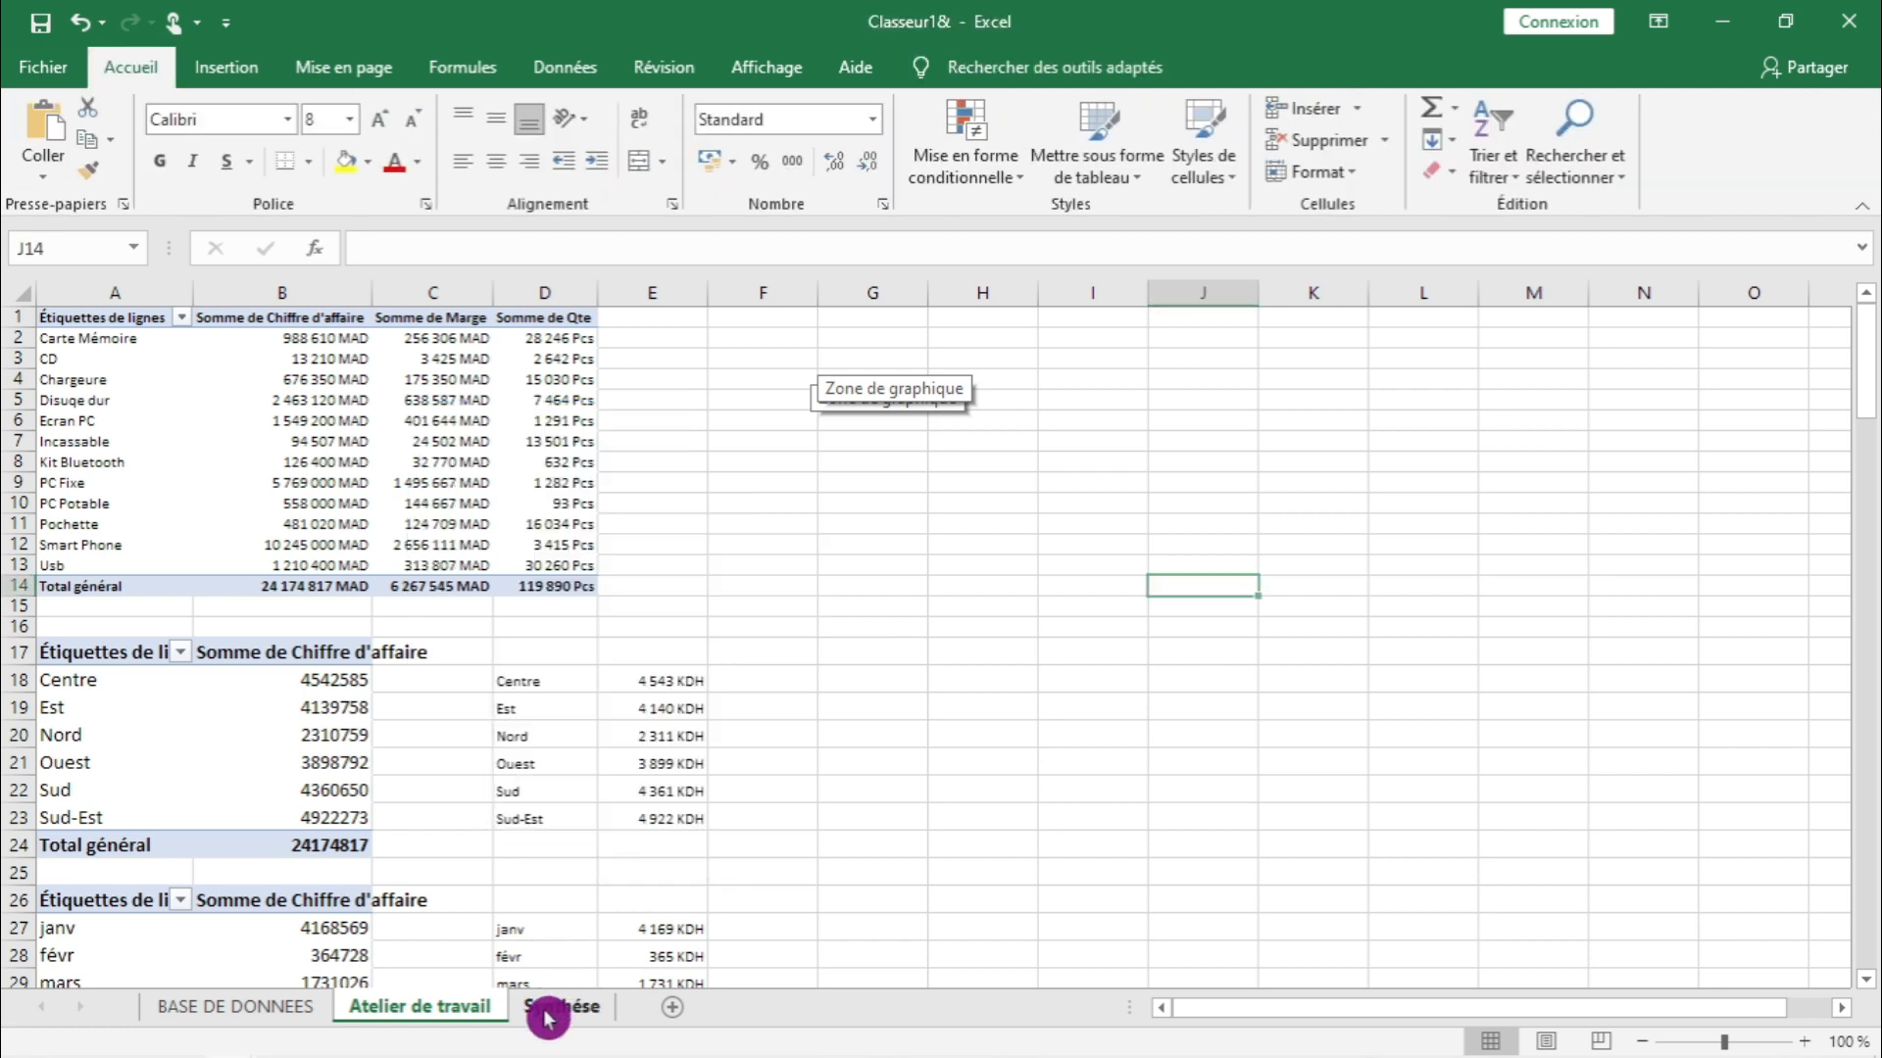
left_click(554, 1007)
left_click(1355, 472)
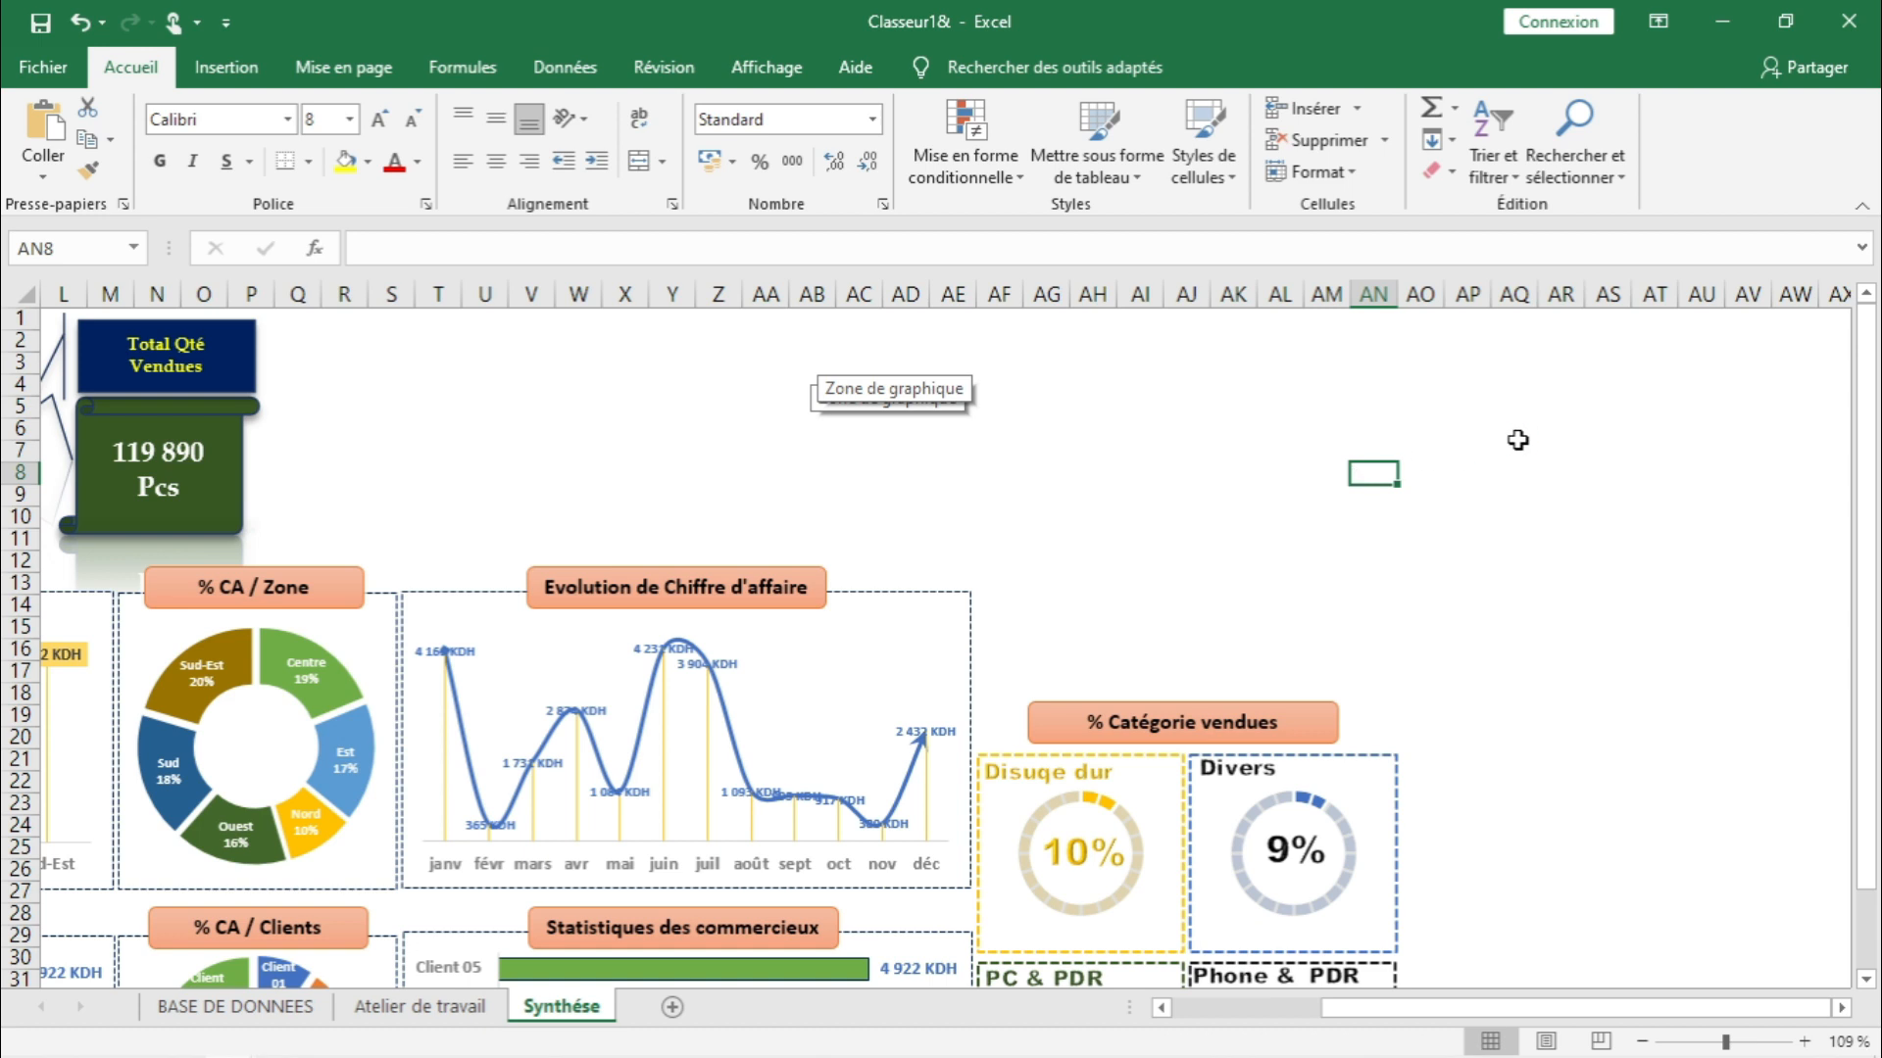
key("ctrl+v")
left_click(1327, 423)
- Place the Zone slicer beside the Total Qté Vendues card and shorten it to fit above the charts
left_click_drag(1397, 475, 330, 330)
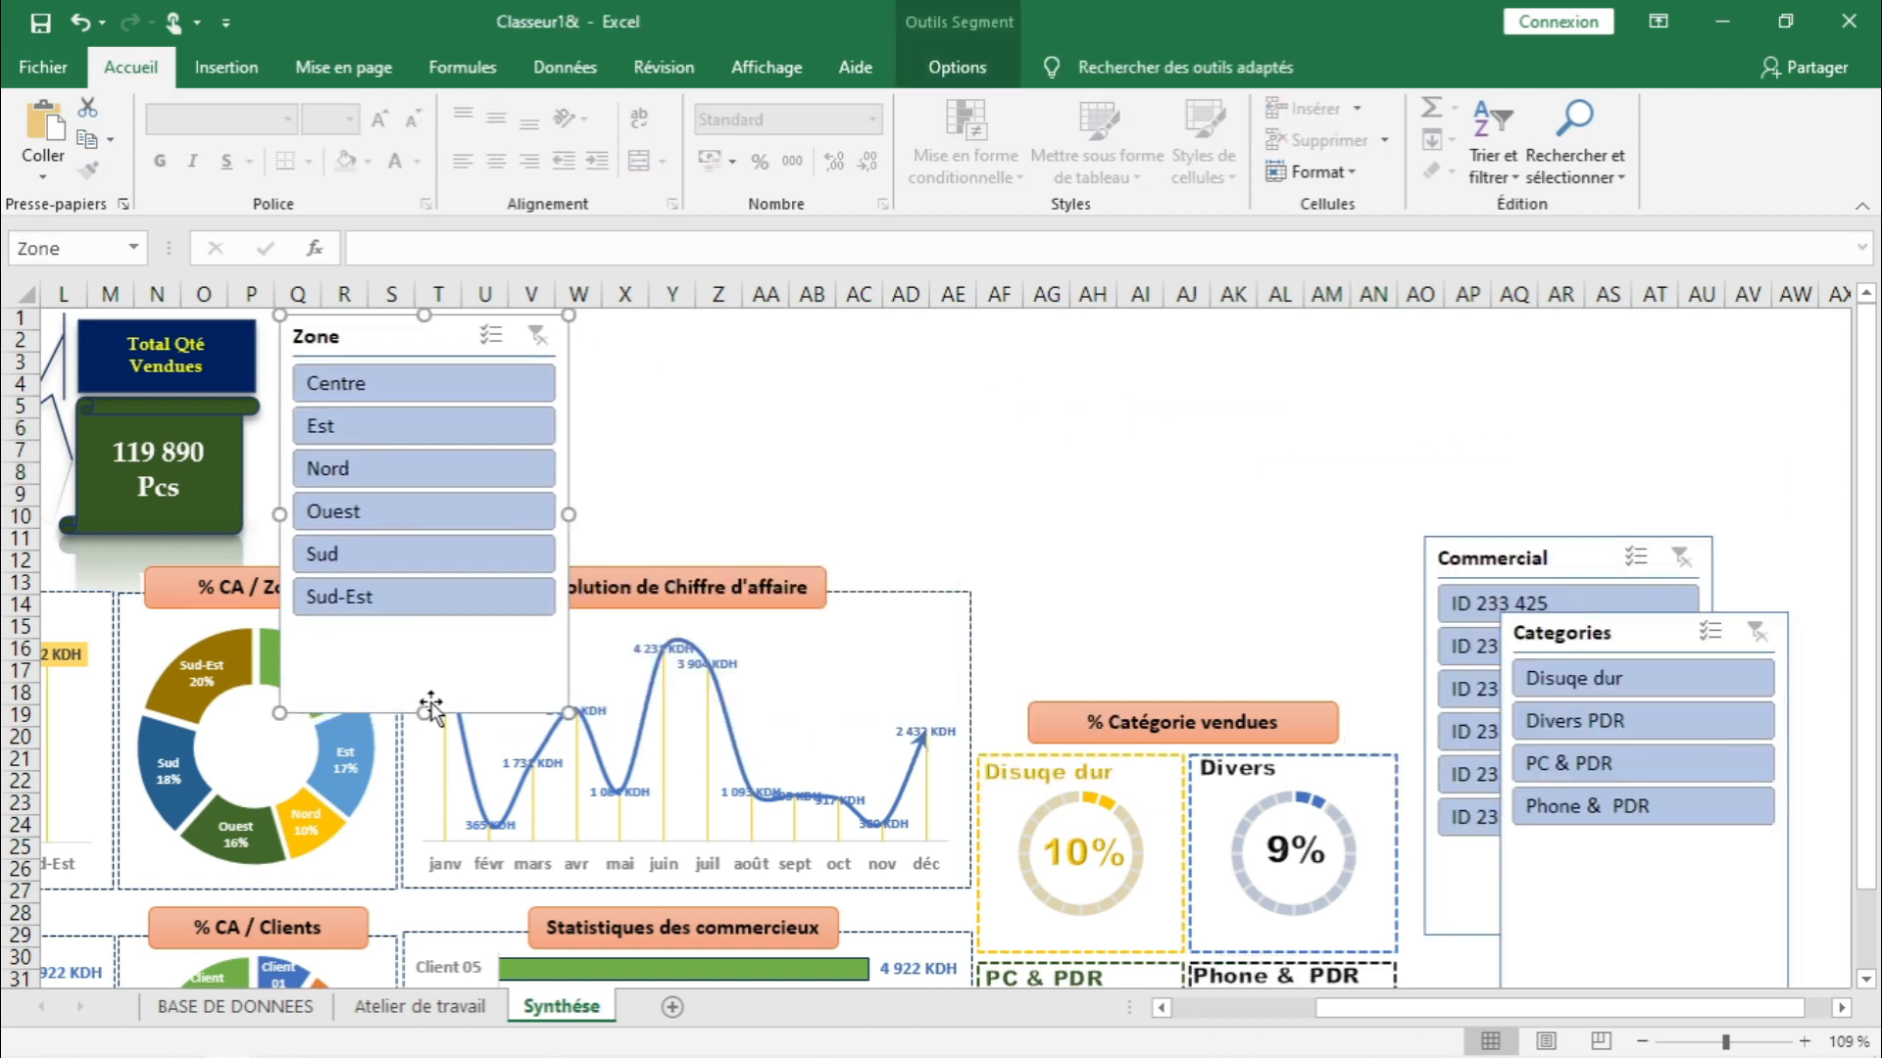
left_click(420, 594)
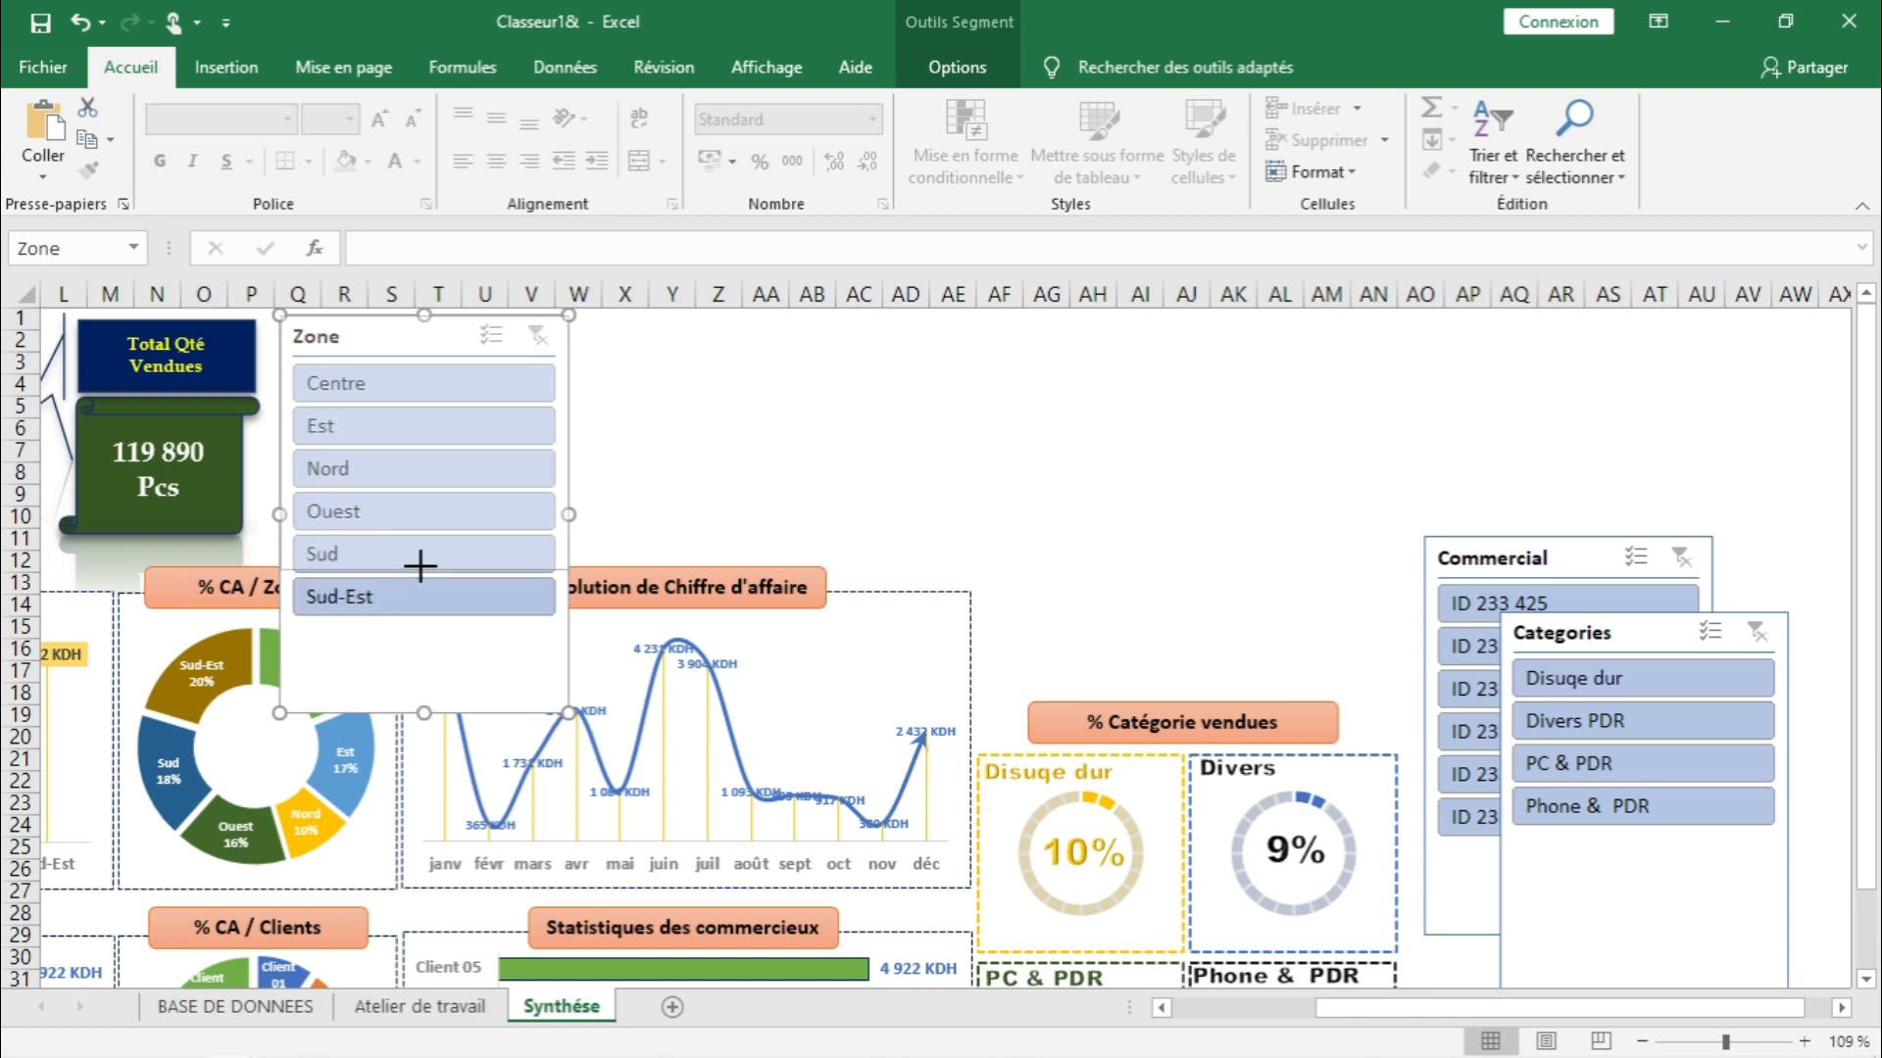
left_click_drag(422, 561, 422, 561)
left_click(799, 474)
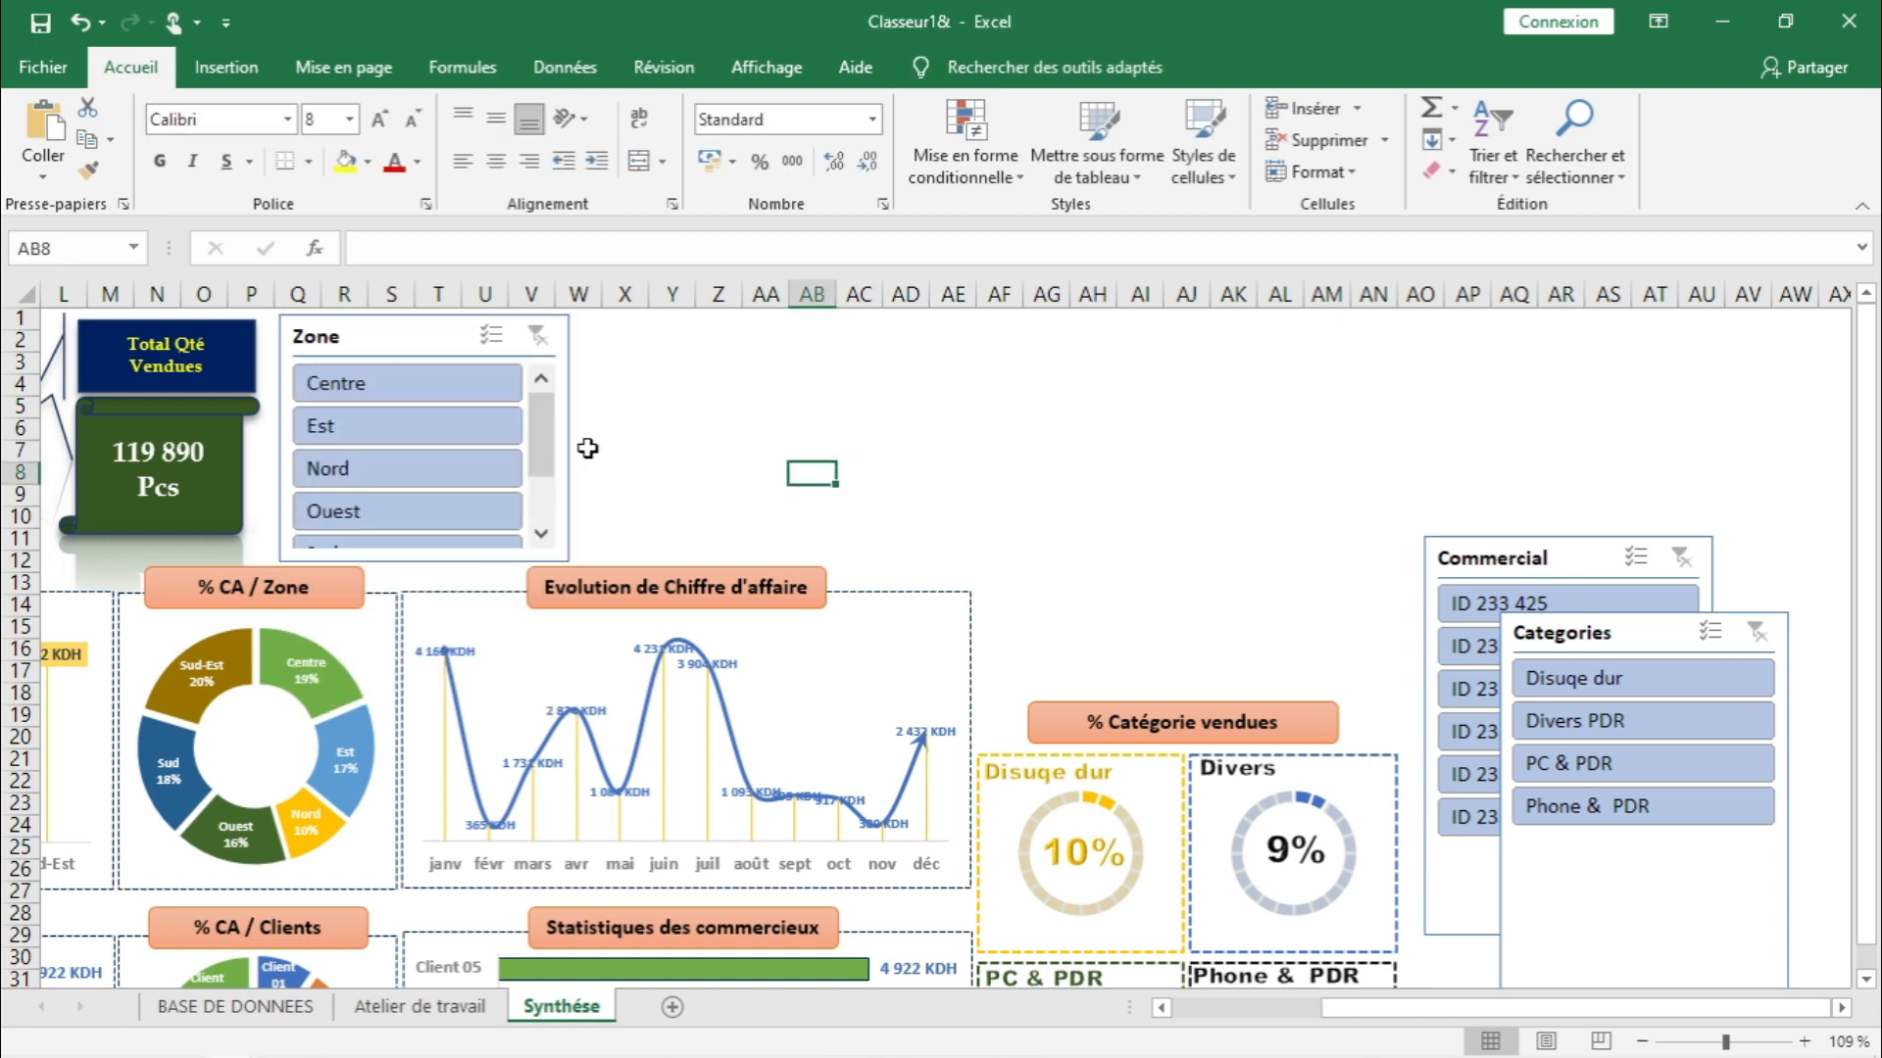
left_click(406, 333)
right_click(392, 327)
key("Escape")
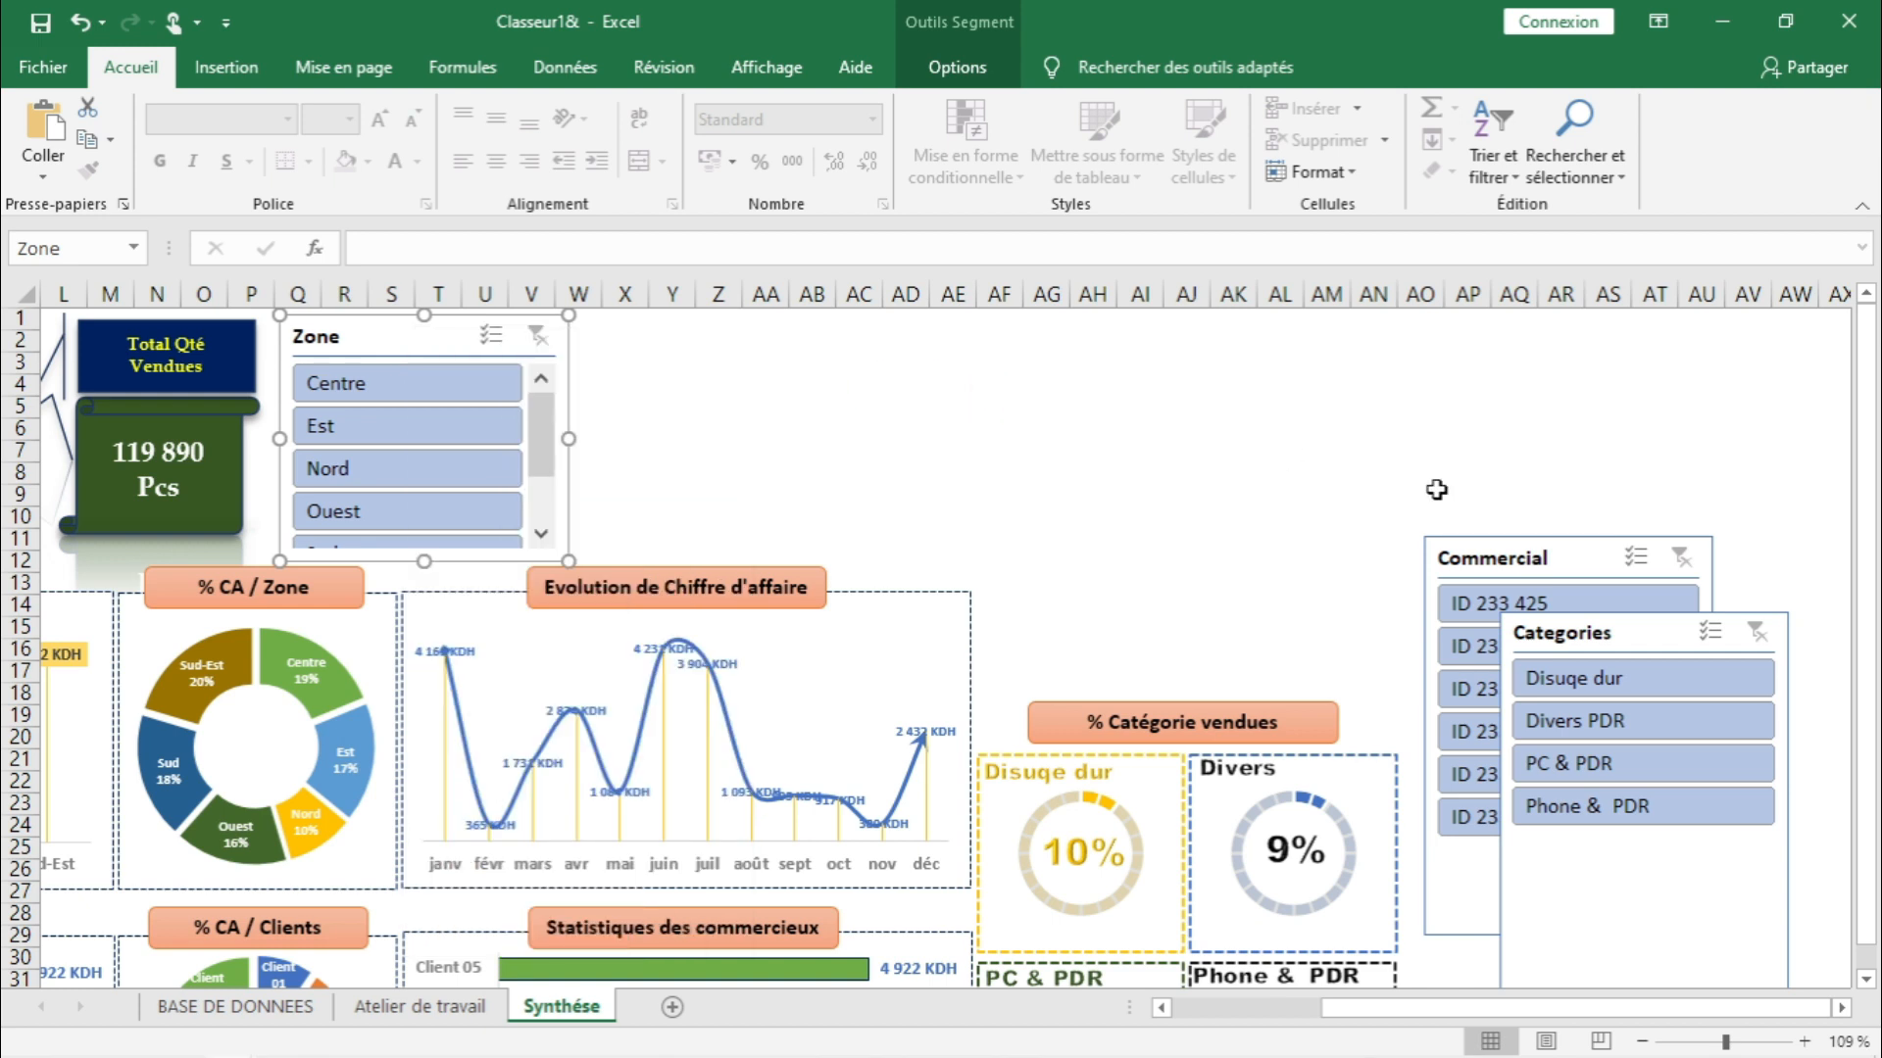
left_click_drag(1512, 551, 1361, 414)
left_click_drag(411, 342, 1018, 365)
left_click_drag(1609, 619, 1212, 492)
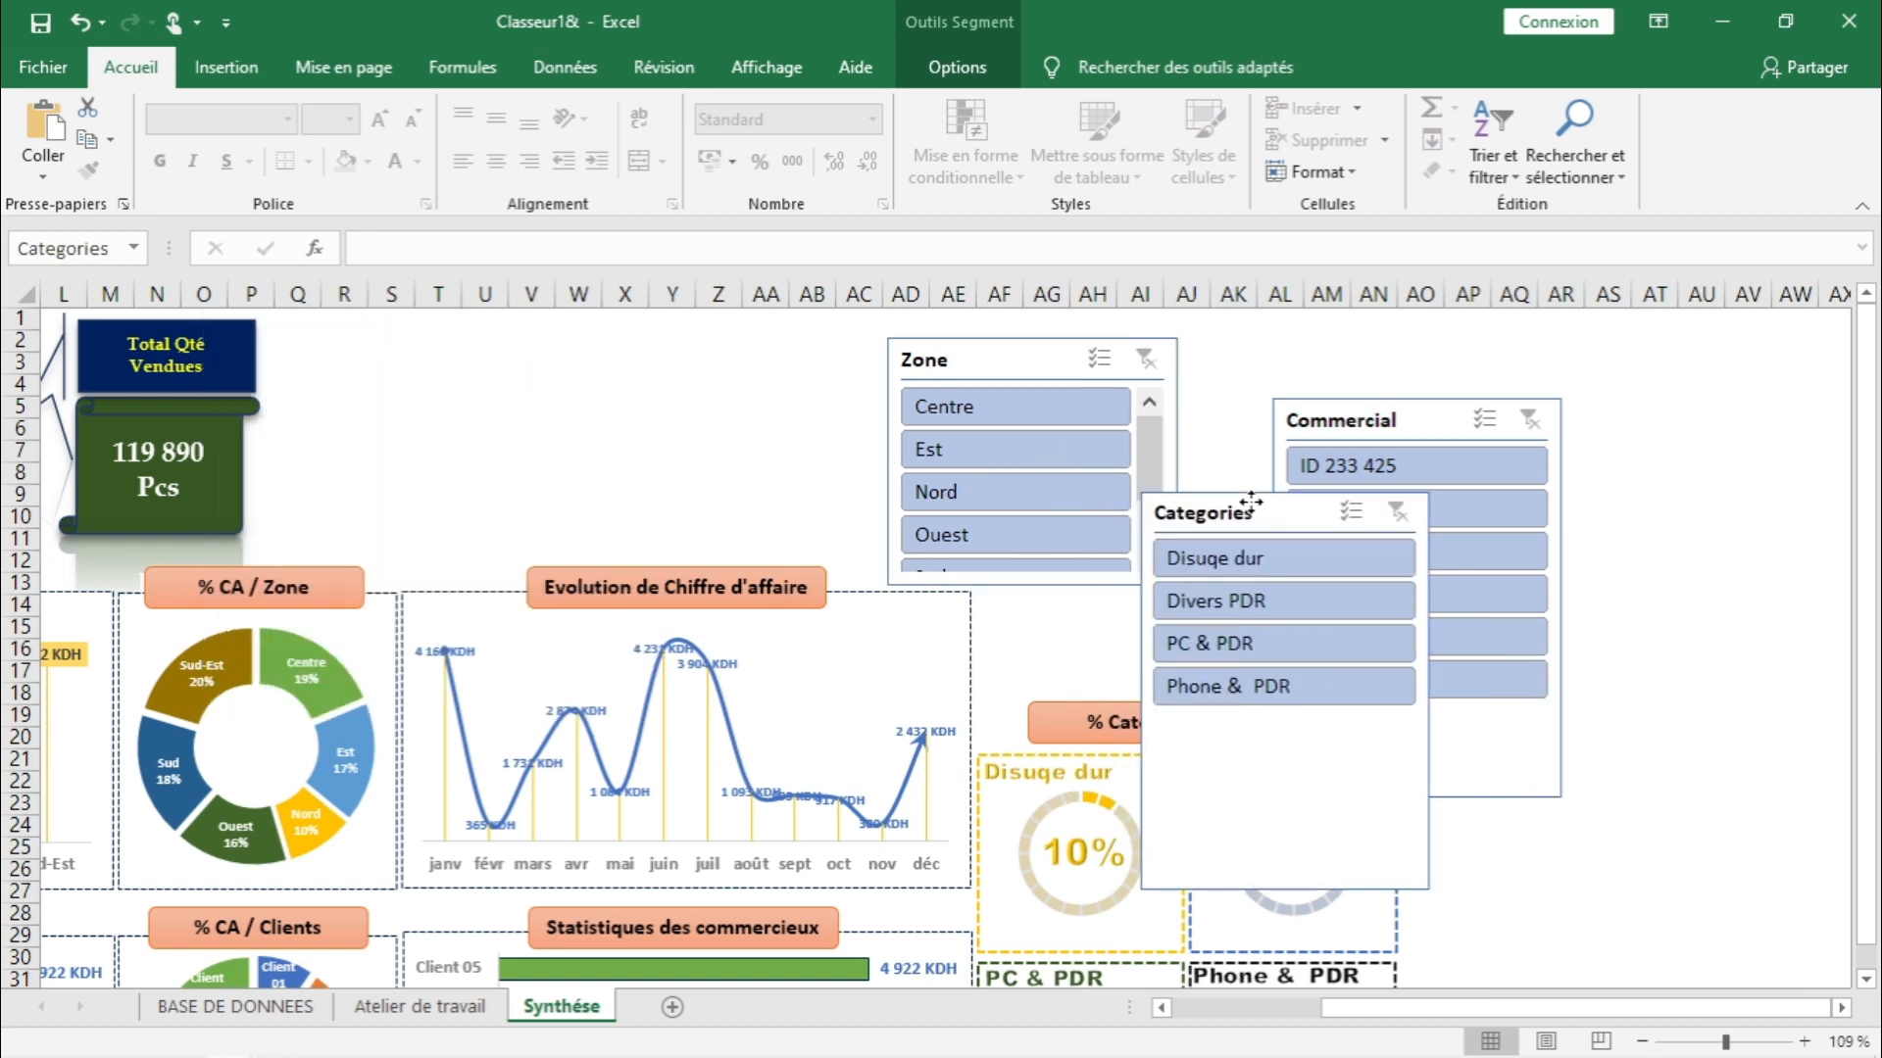
key("ctrl+z")
key("ctrl+z")
- Line up the Categories and Commercial slicers in a row after Zone and shorten both to Zone's height
left_click_drag(1609, 647, 684, 324)
left_click_drag(718, 716, 712, 561)
left_click(1025, 521)
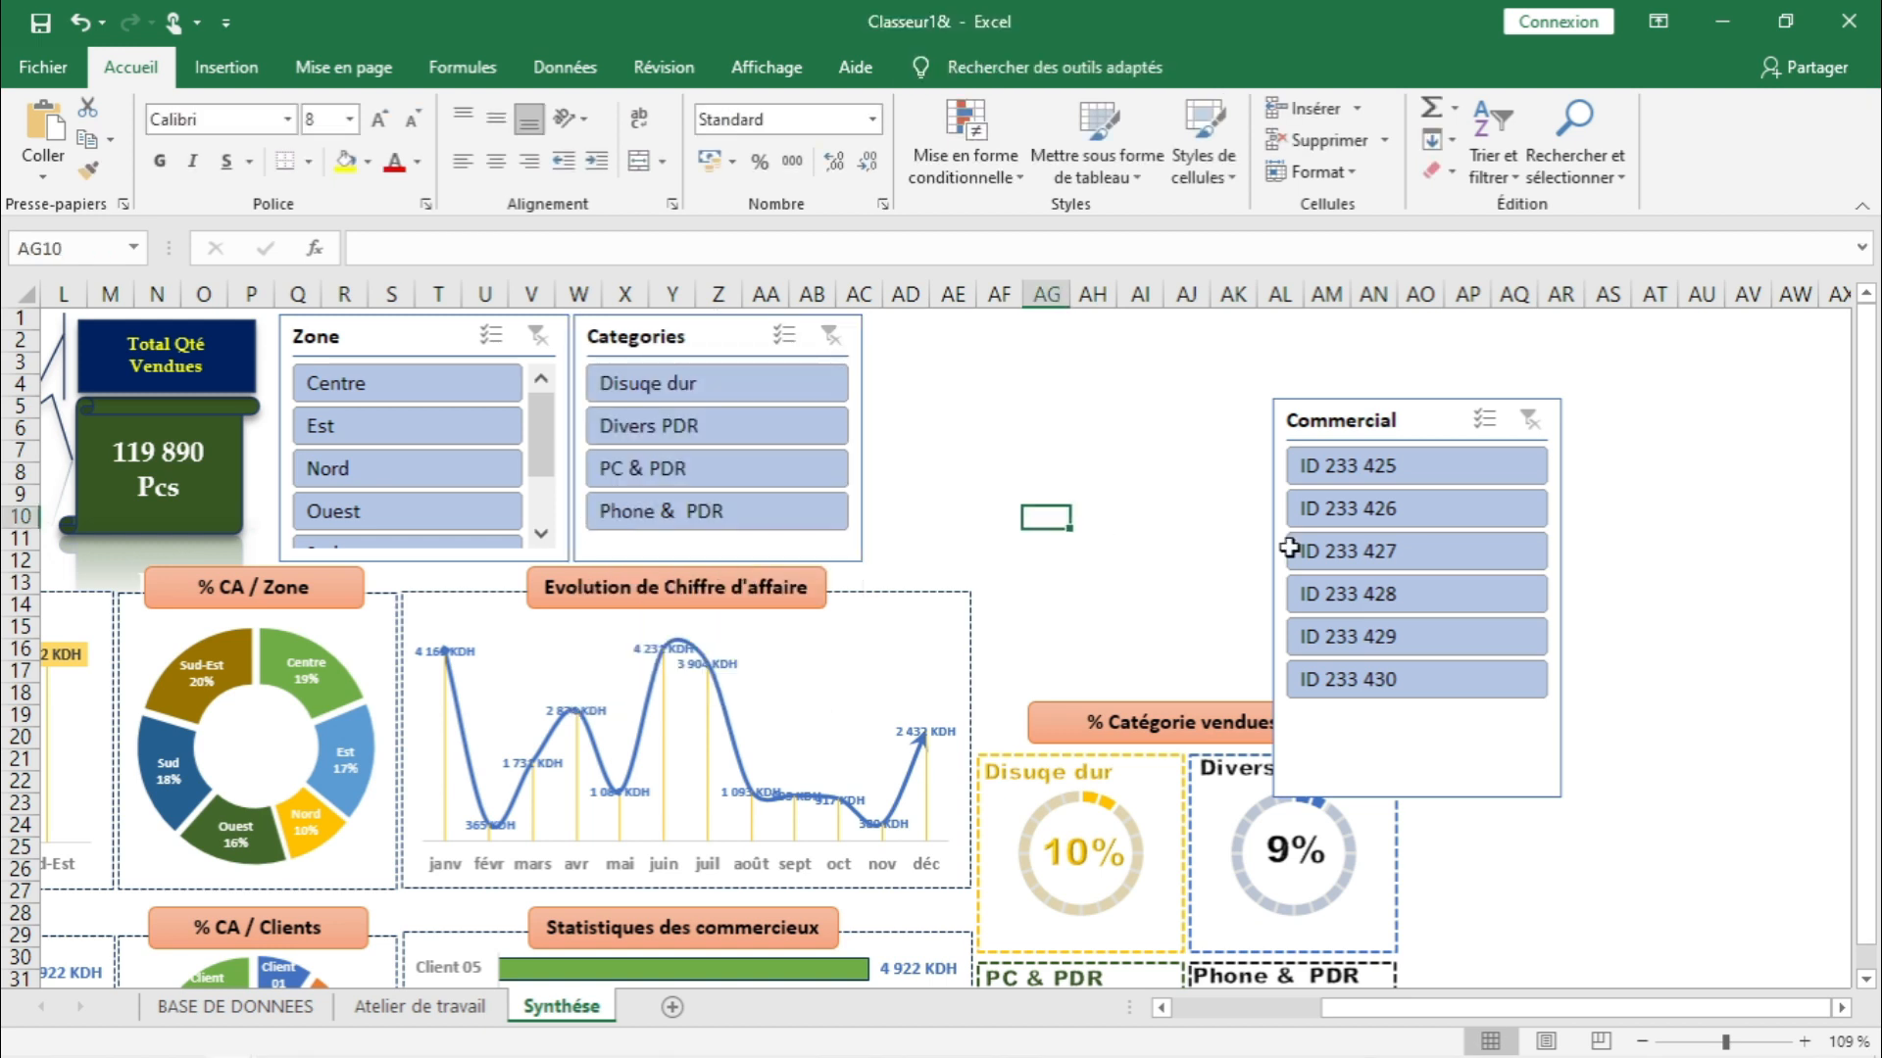
left_click_drag(1365, 422, 961, 337)
left_click_drag(1015, 708, 1017, 560)
left_click(1434, 625)
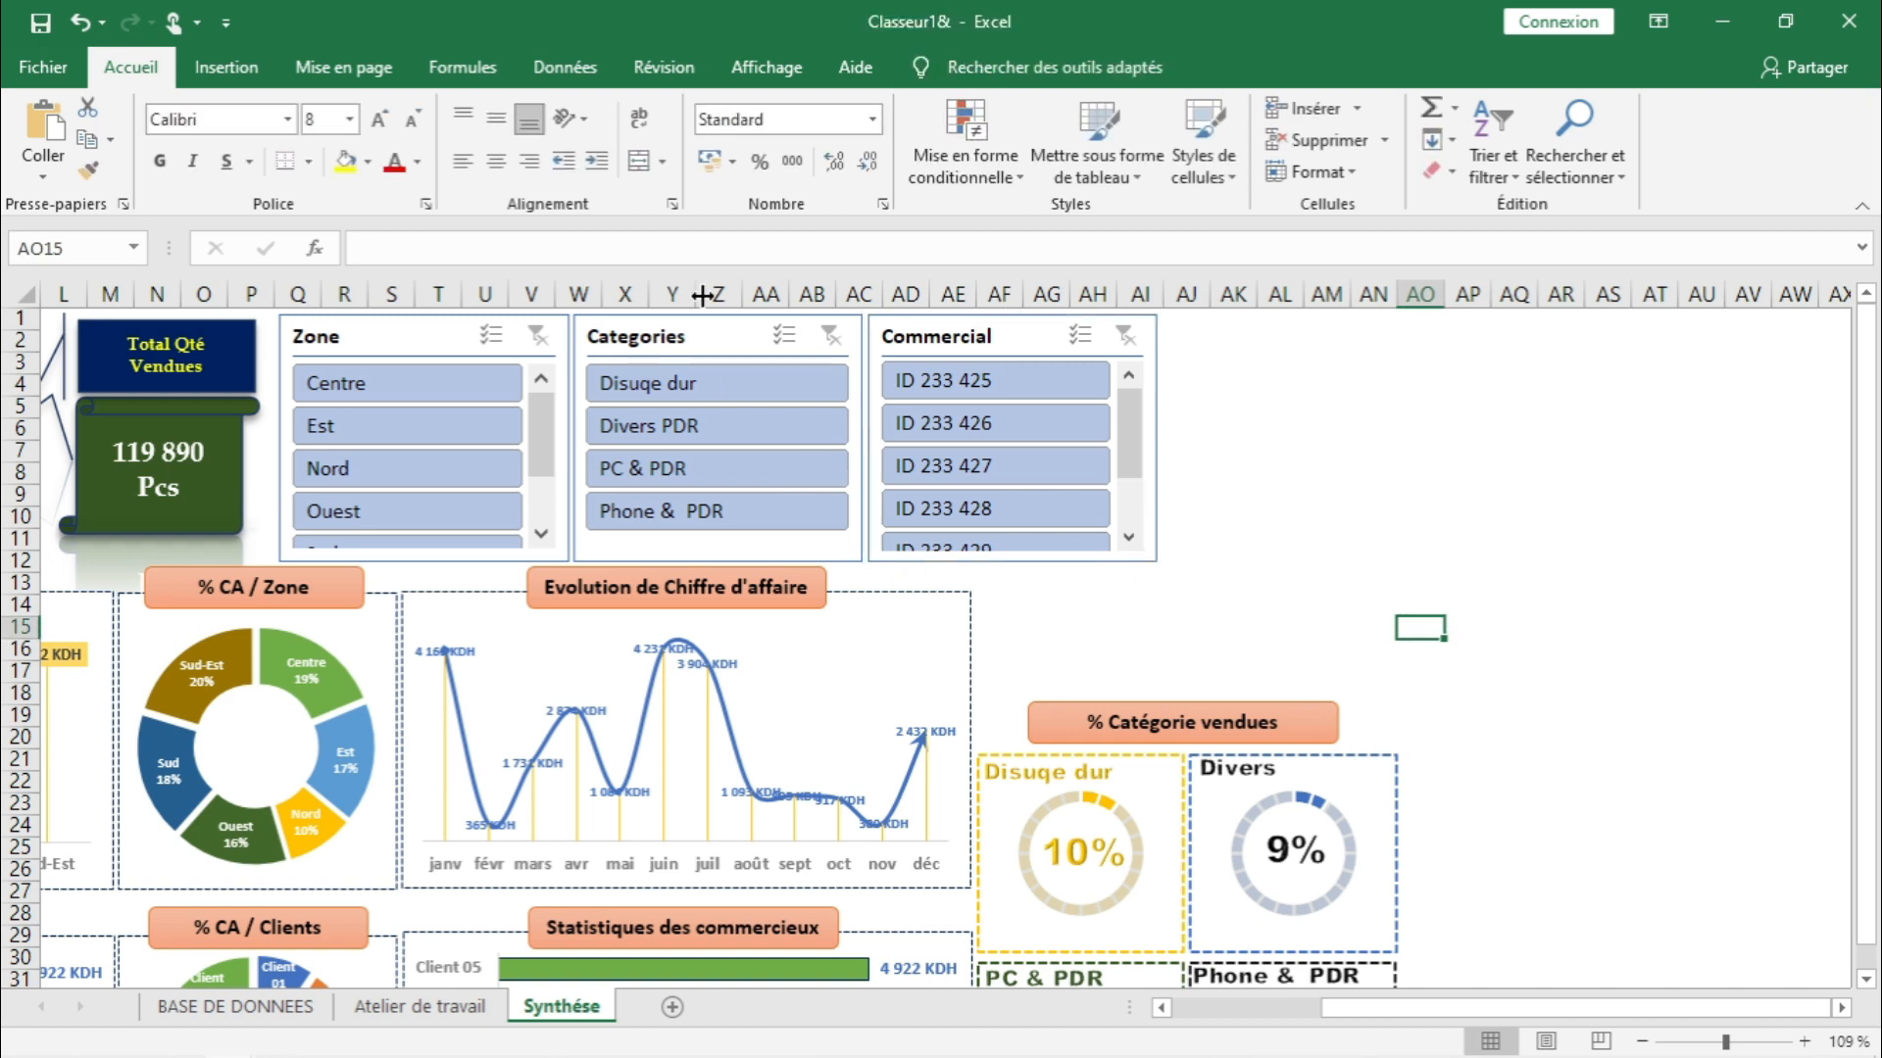
- Arrange the Zone slicer's buttons in 2 columns and resize it to about 3.45 cm high and 3.91 cm wide
left_click(676, 333)
left_click(380, 343)
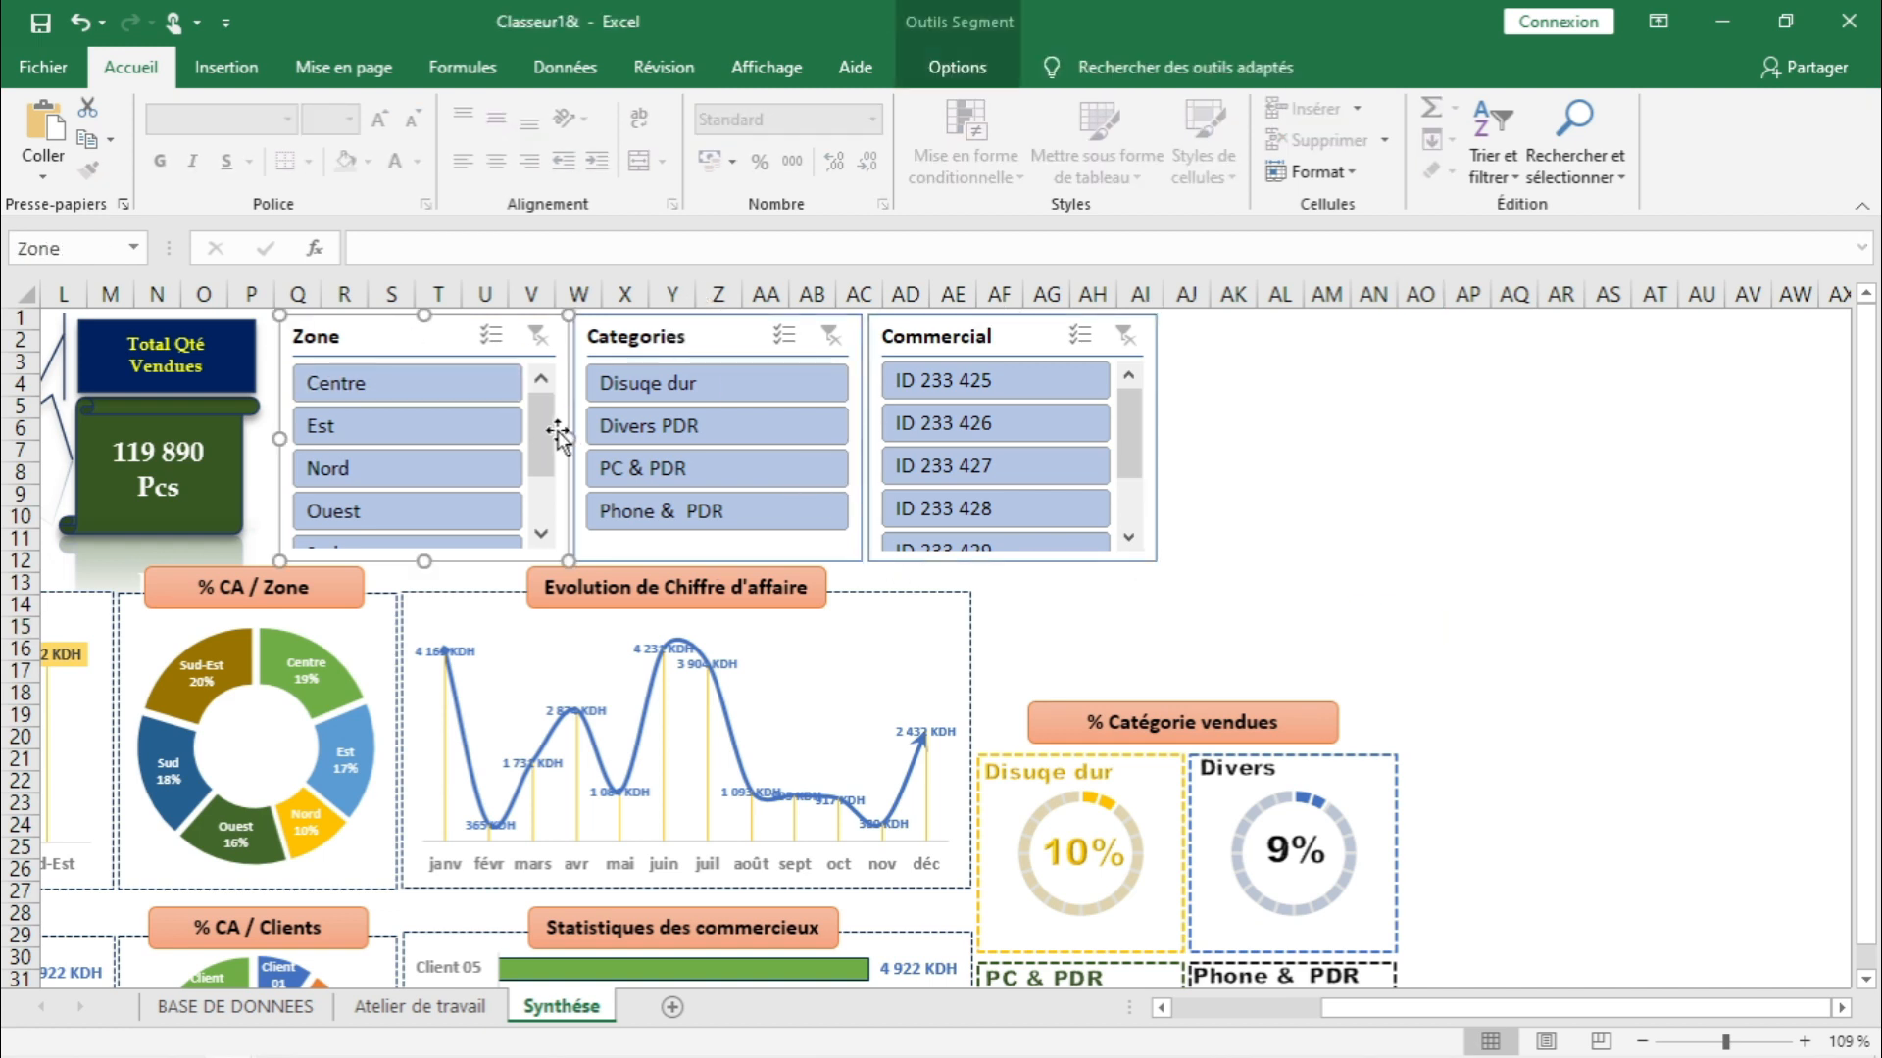
left_click_drag(568, 438, 472, 436)
left_click_drag(340, 334, 347, 334)
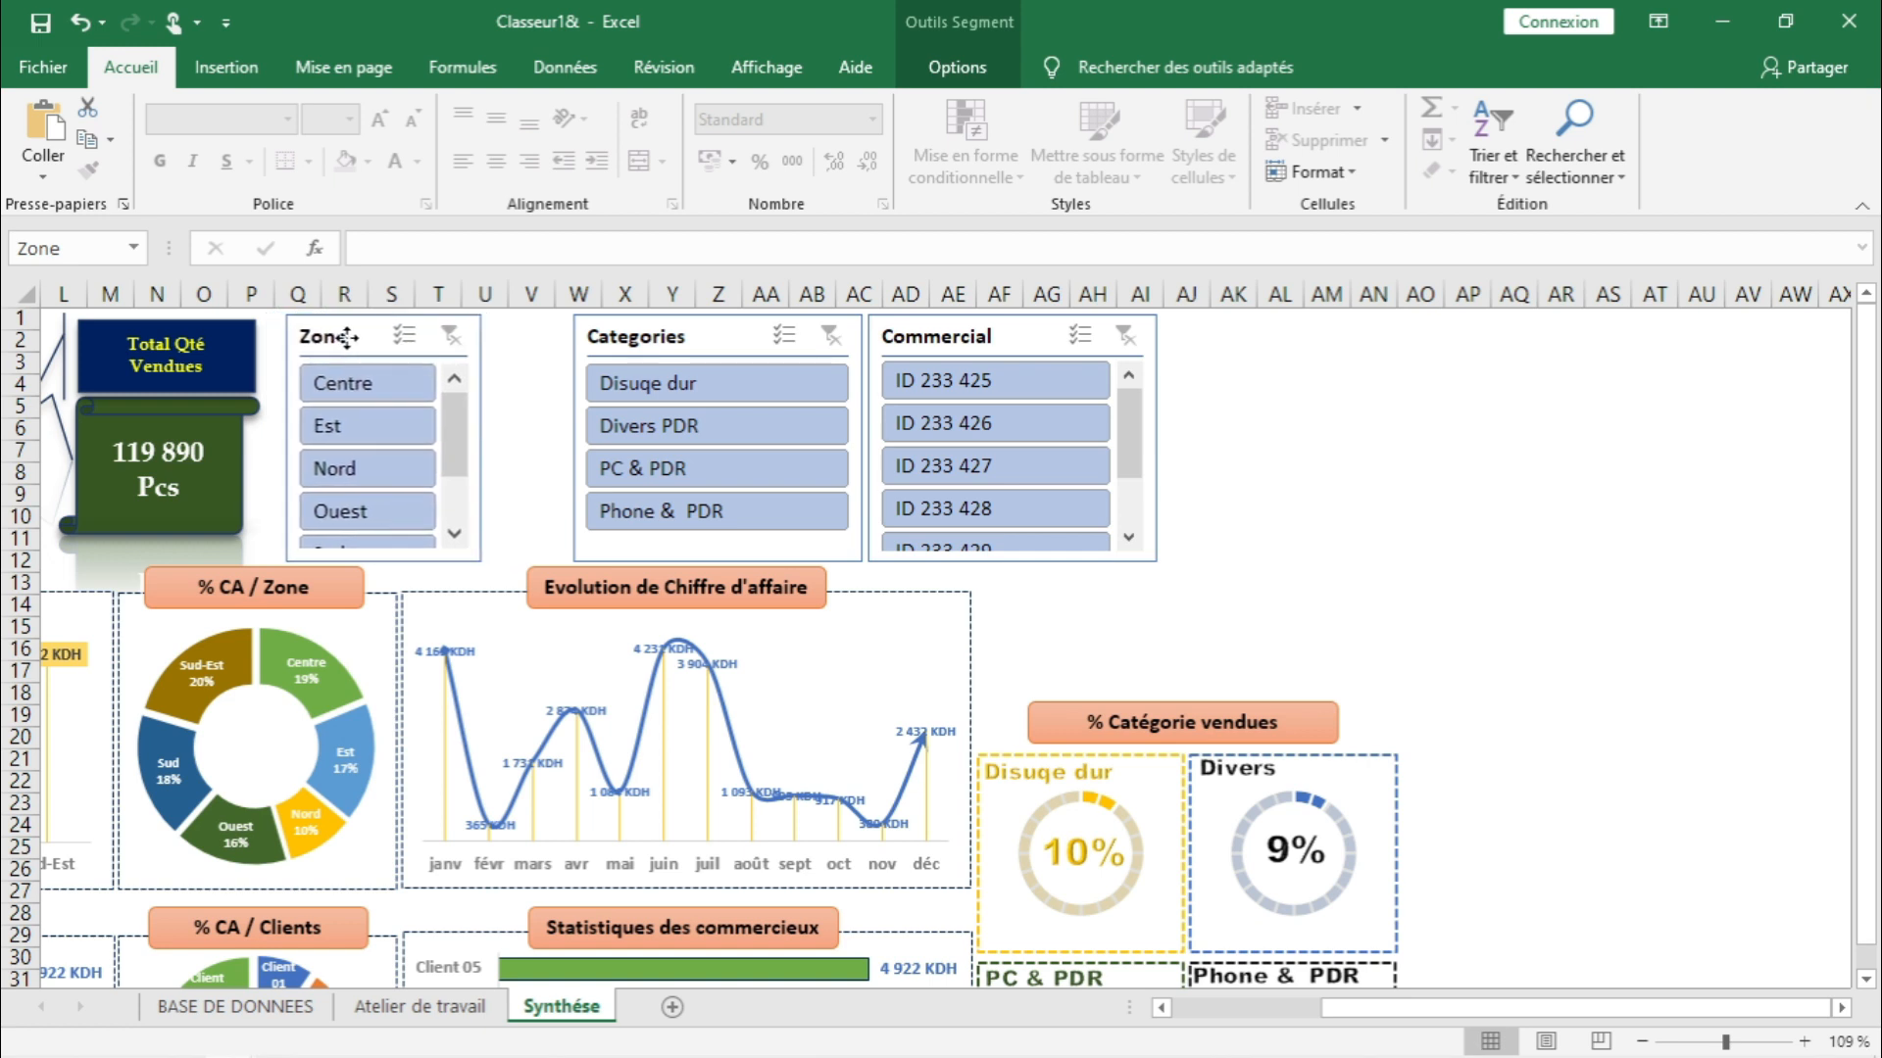
left_click(966, 86)
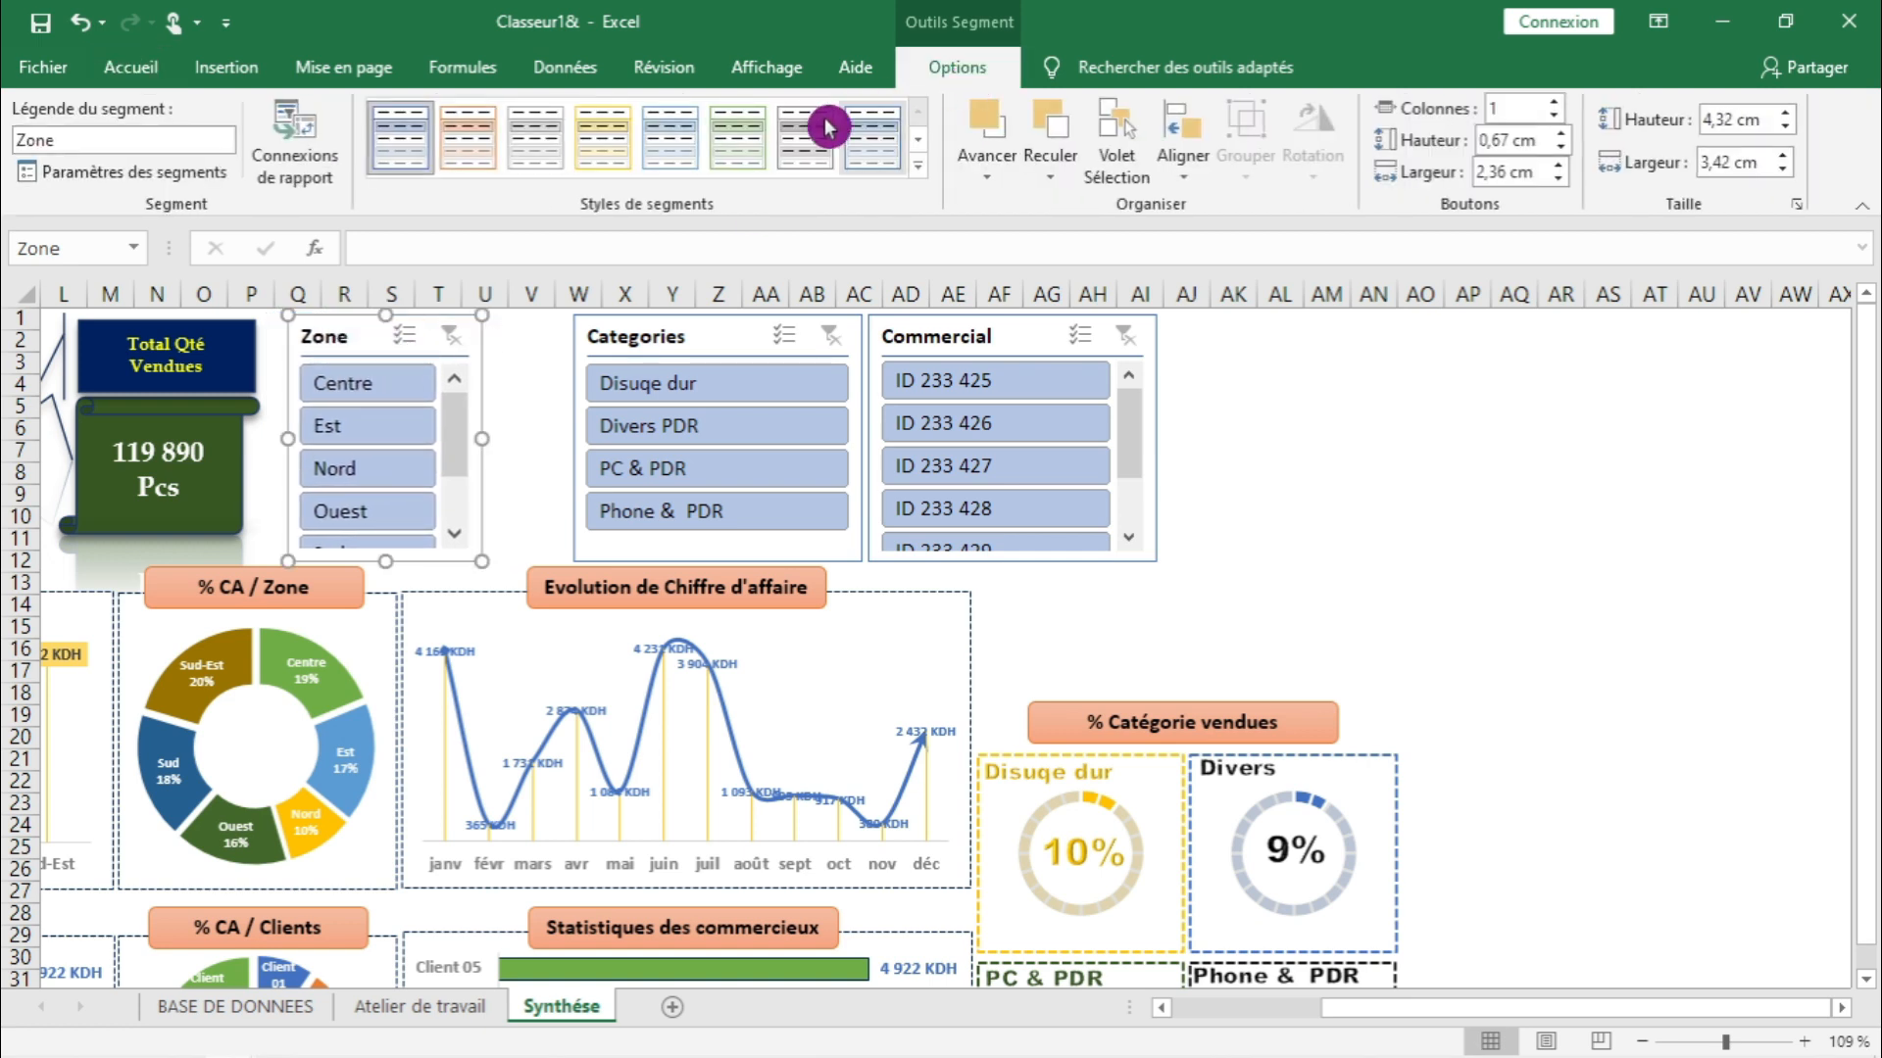
left_click(1554, 104)
left_click_drag(481, 441, 508, 439)
left_click_drag(397, 562, 423, 534)
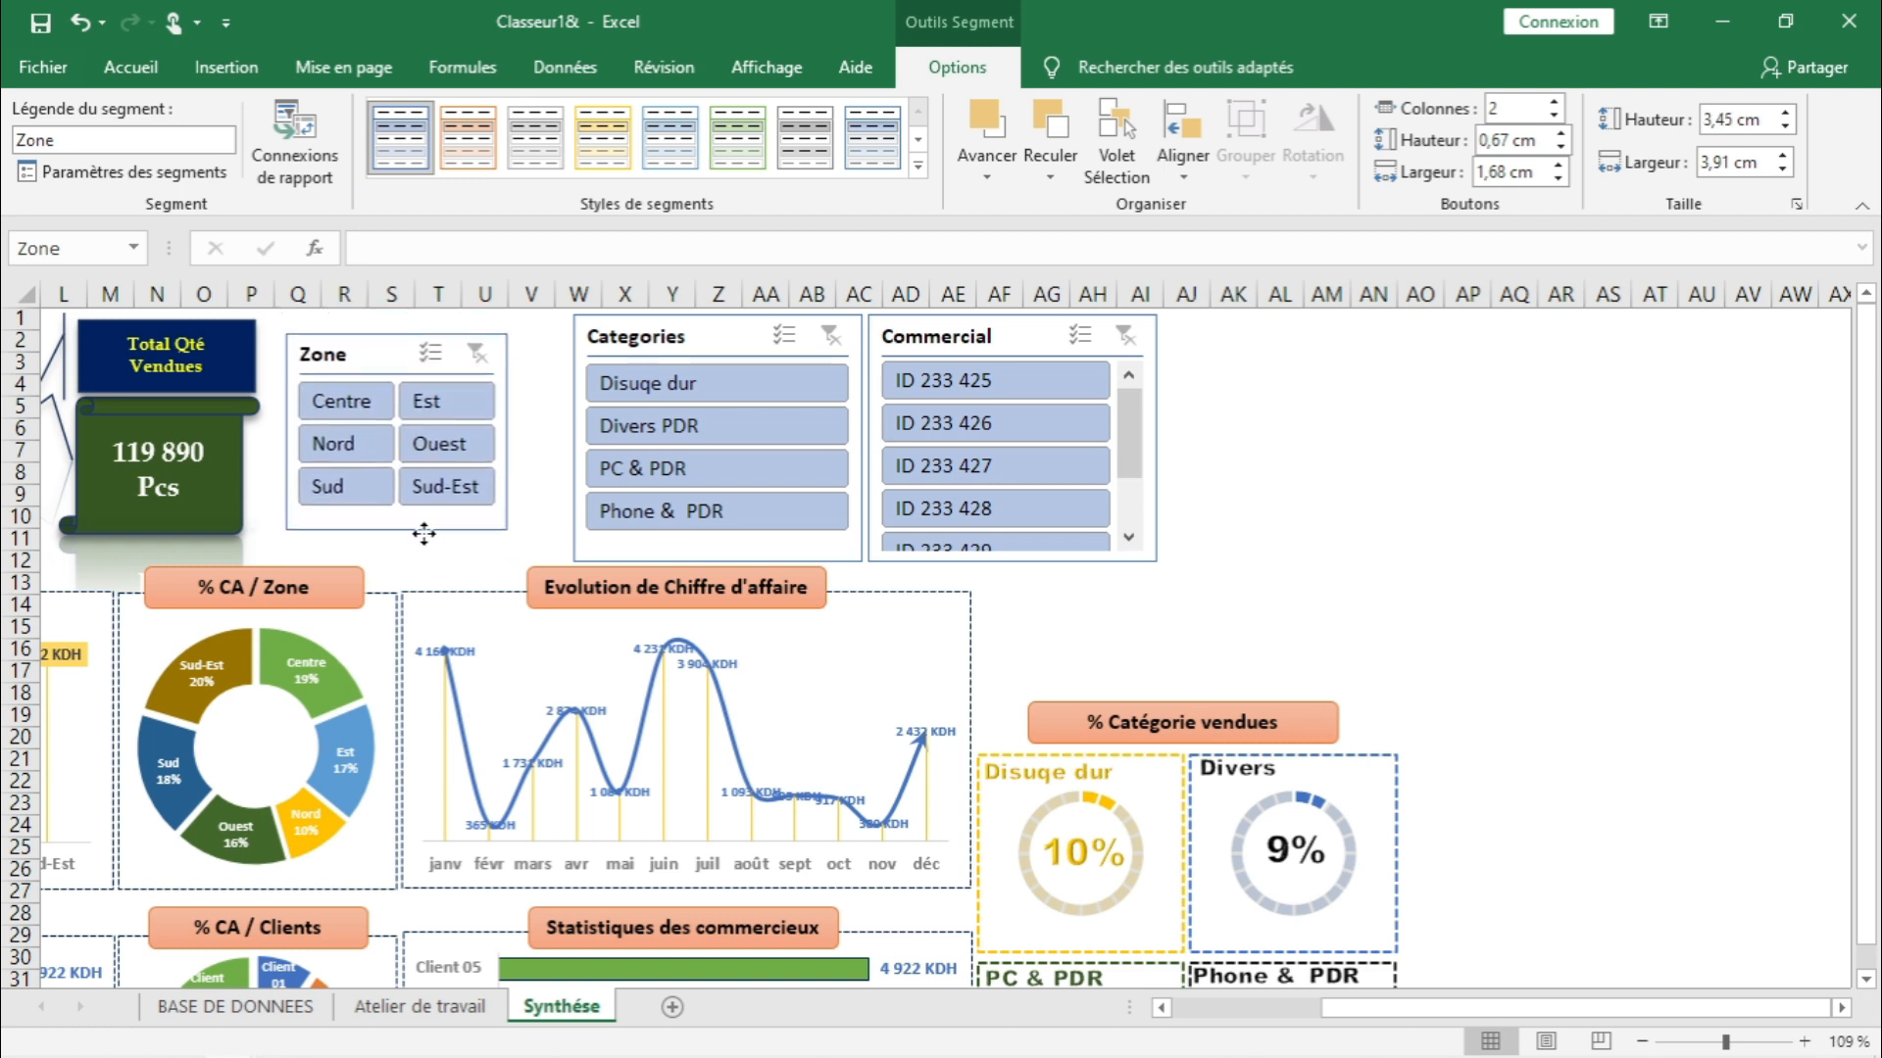
- Apply the solid yellow slicer style to the Zone slicer and nudge it slightly down and right
left_click(922, 167)
left_click(605, 266)
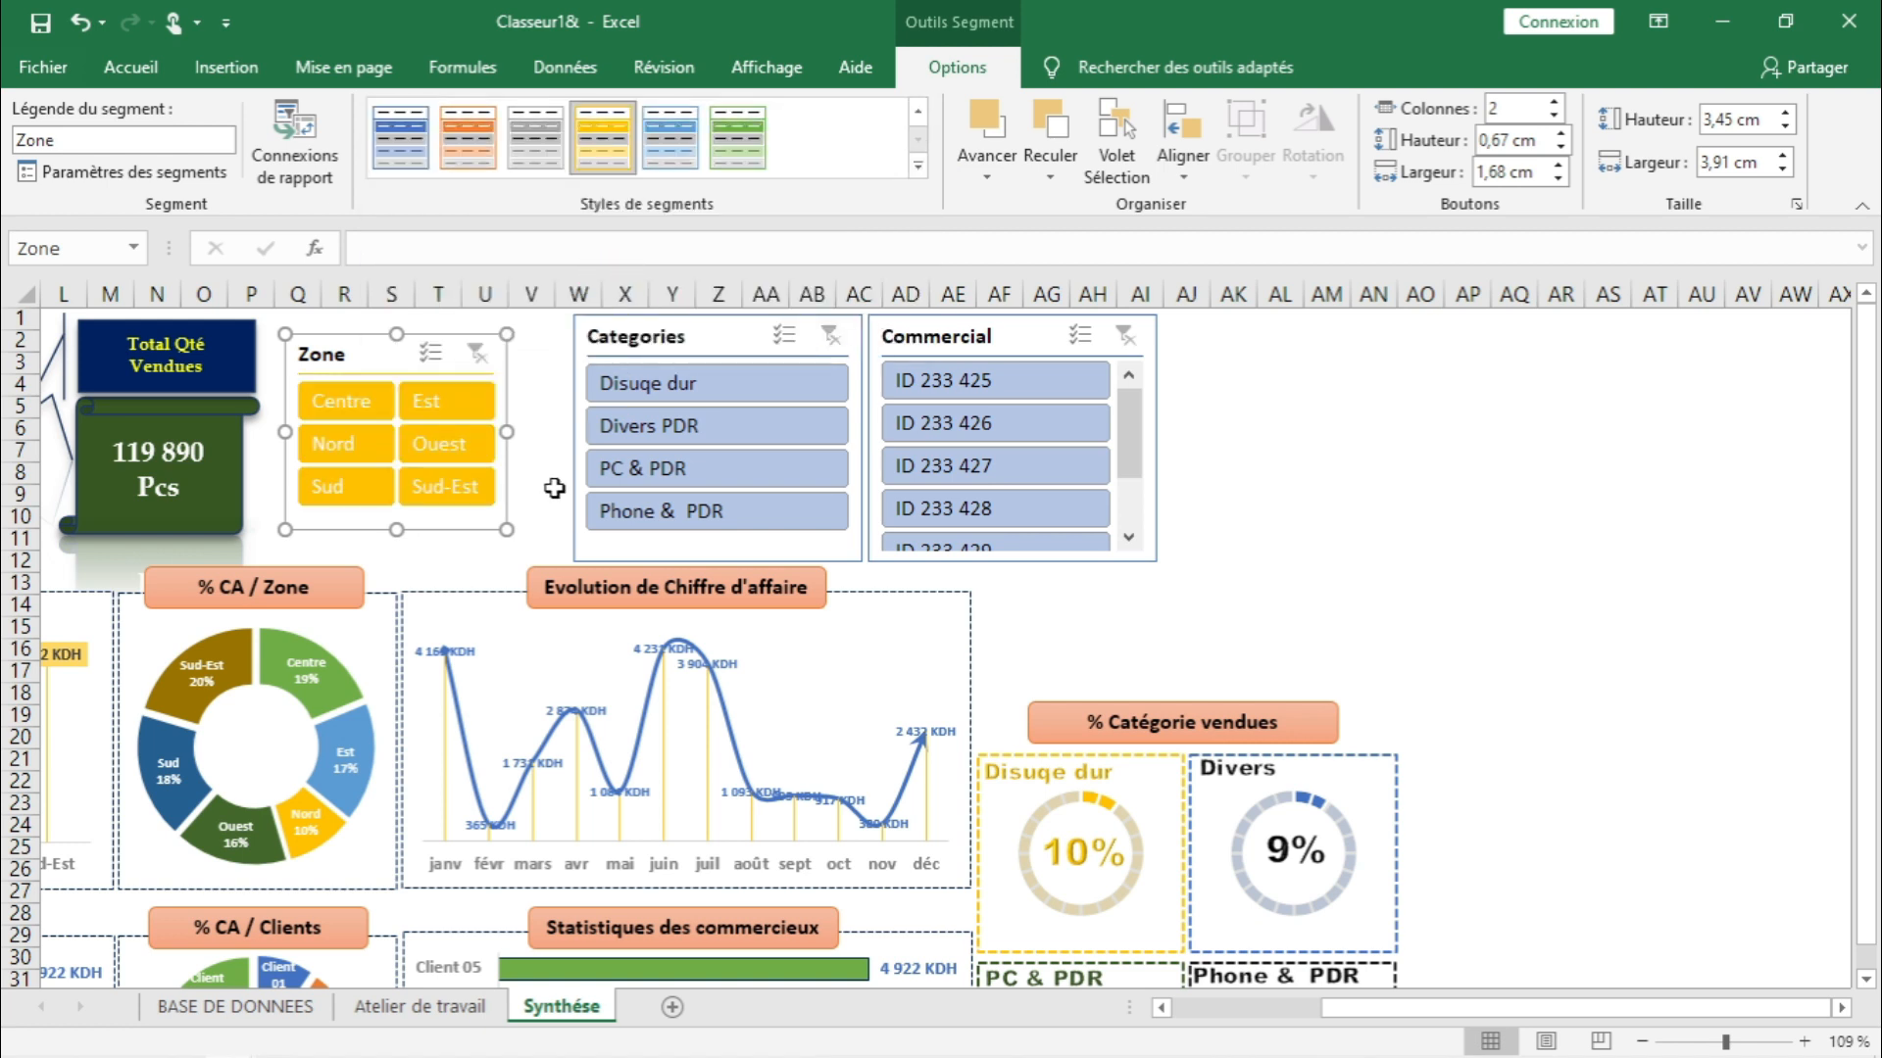
left_click_drag(390, 365, 386, 369)
- Move the Categories slicer next to Zone and apply the solid orange slicer style, keeping 1 column
left_click_drag(642, 340, 574, 321)
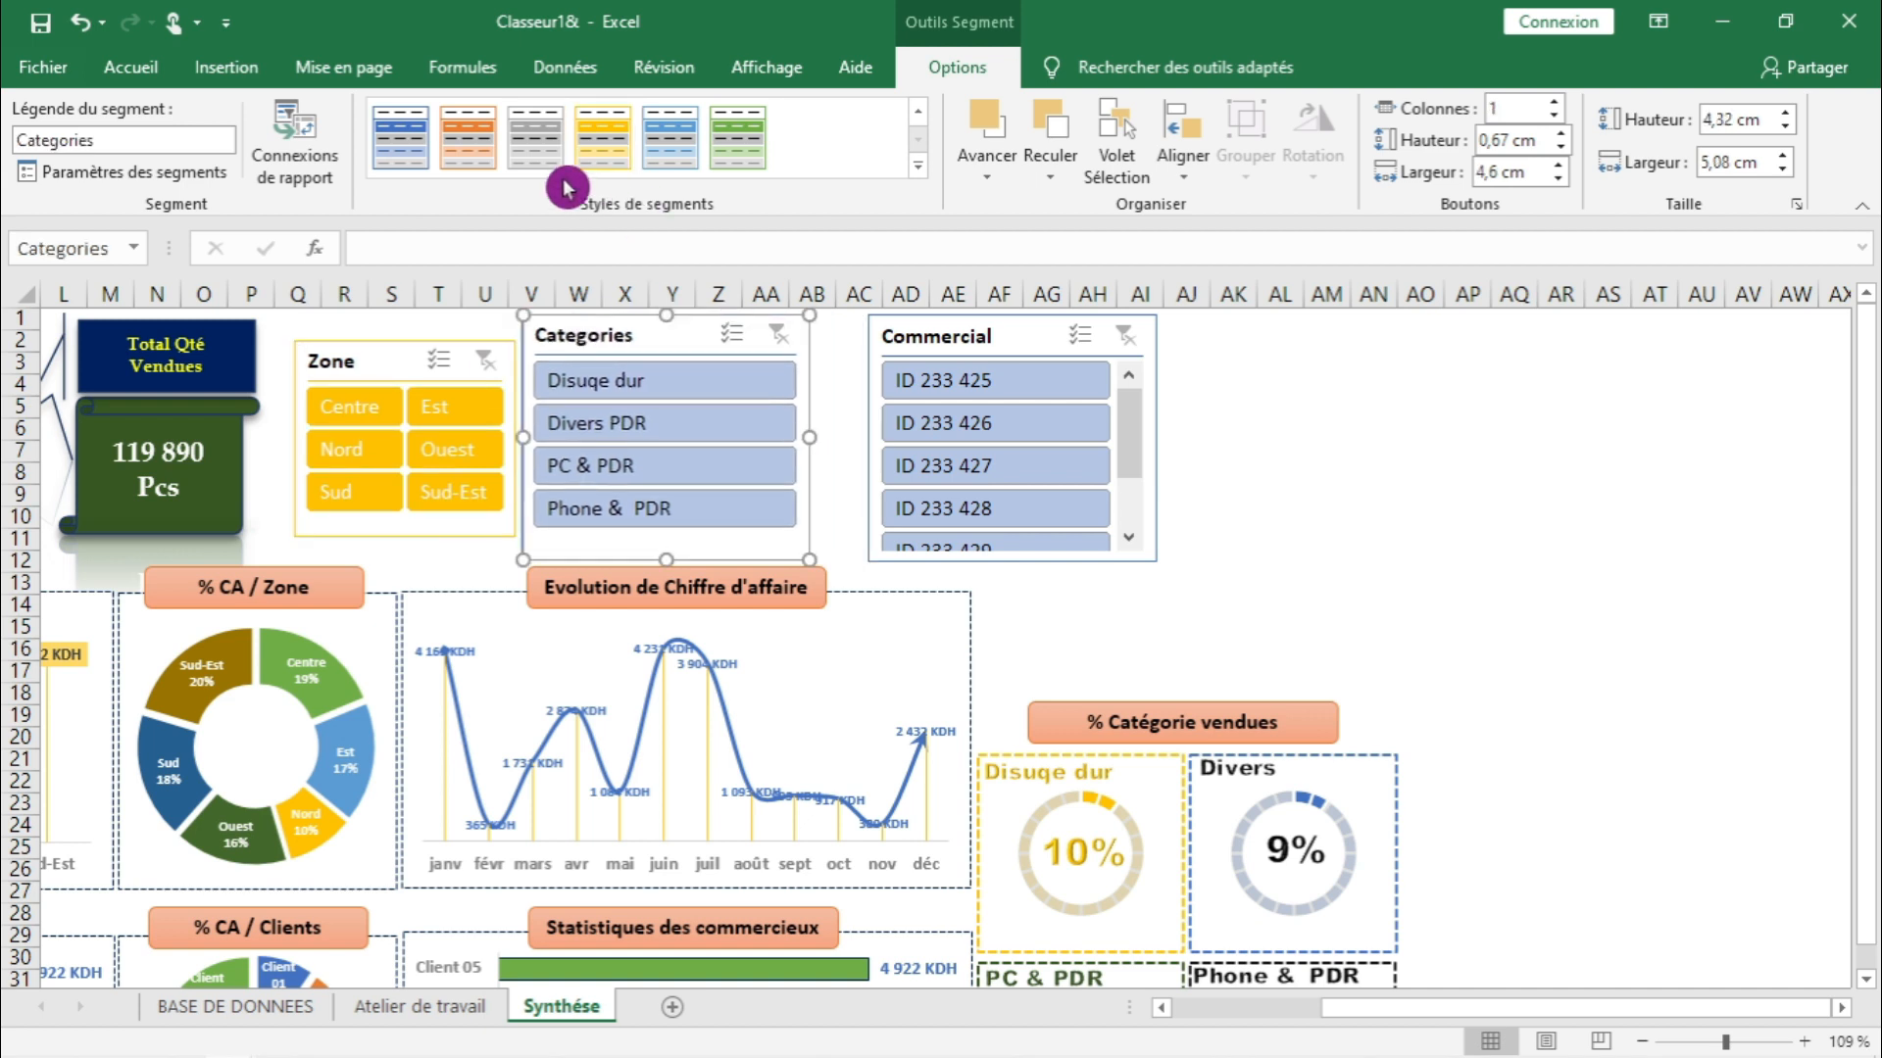
left_click(468, 137)
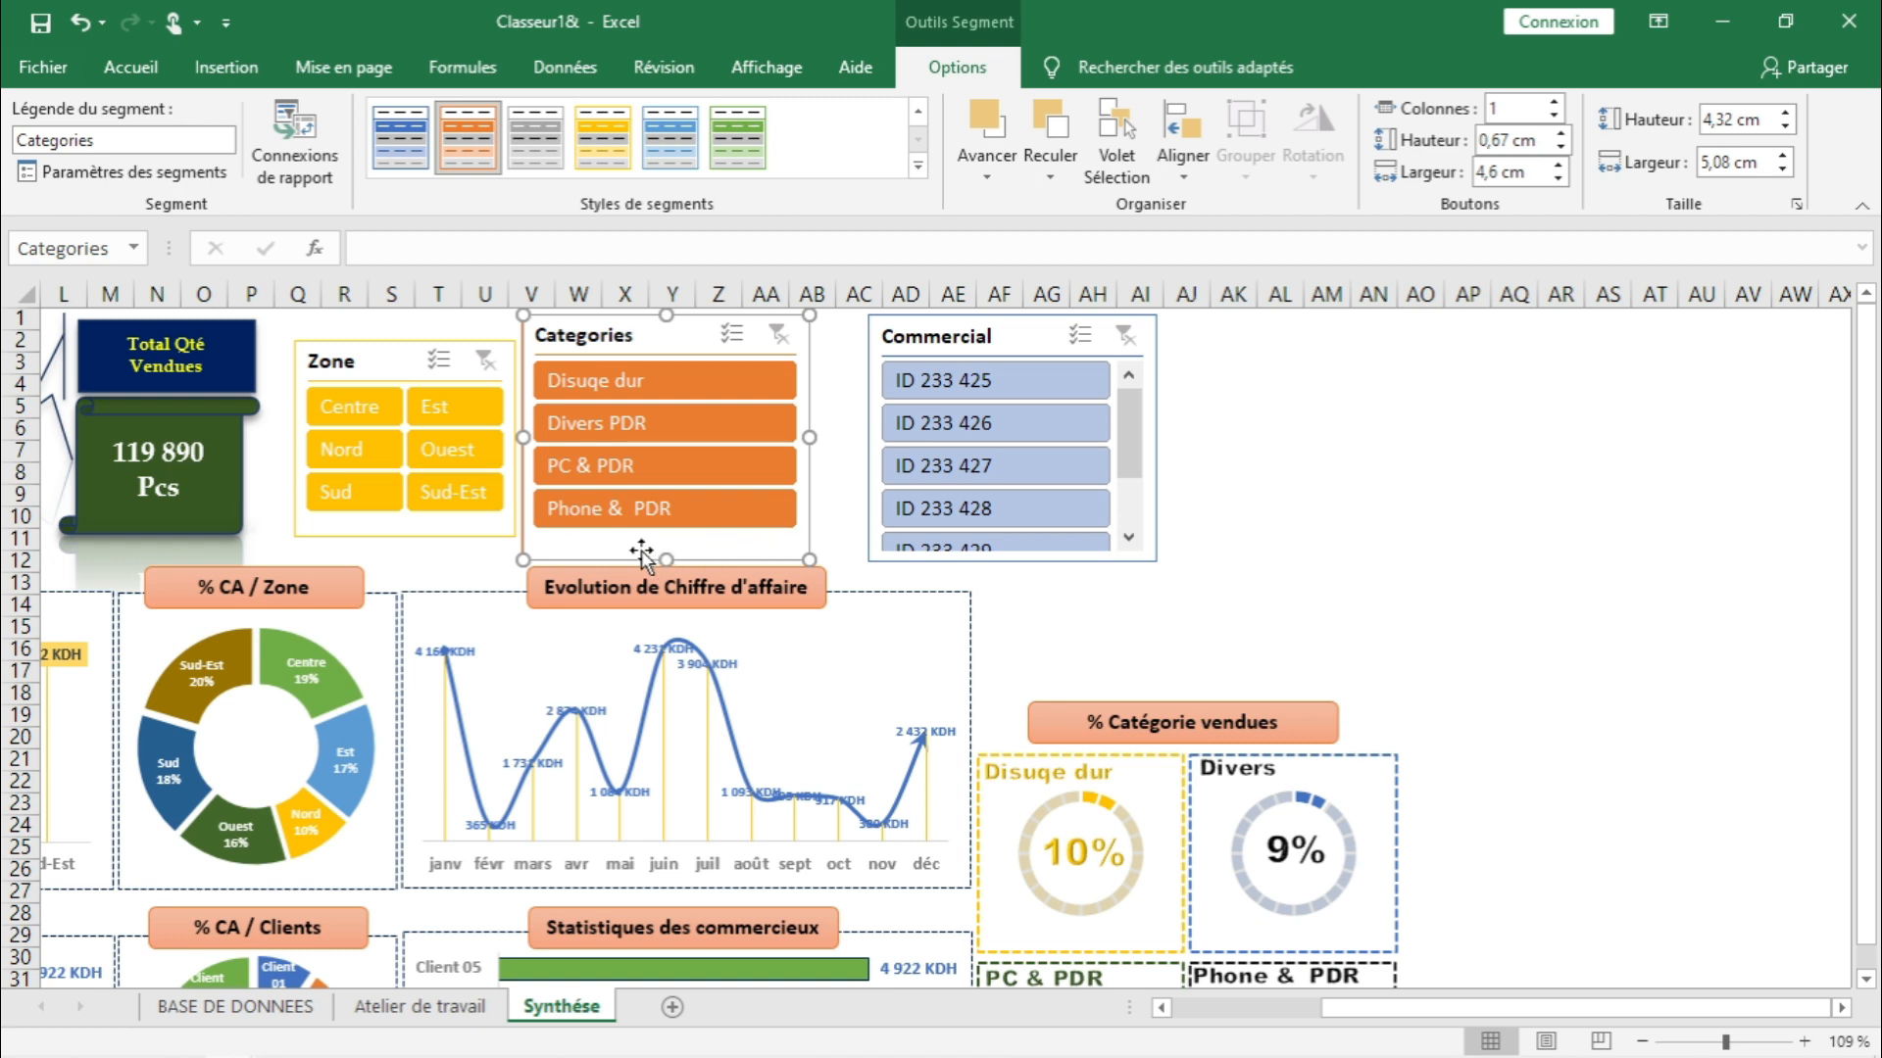
left_click(1556, 108)
left_click(1556, 115)
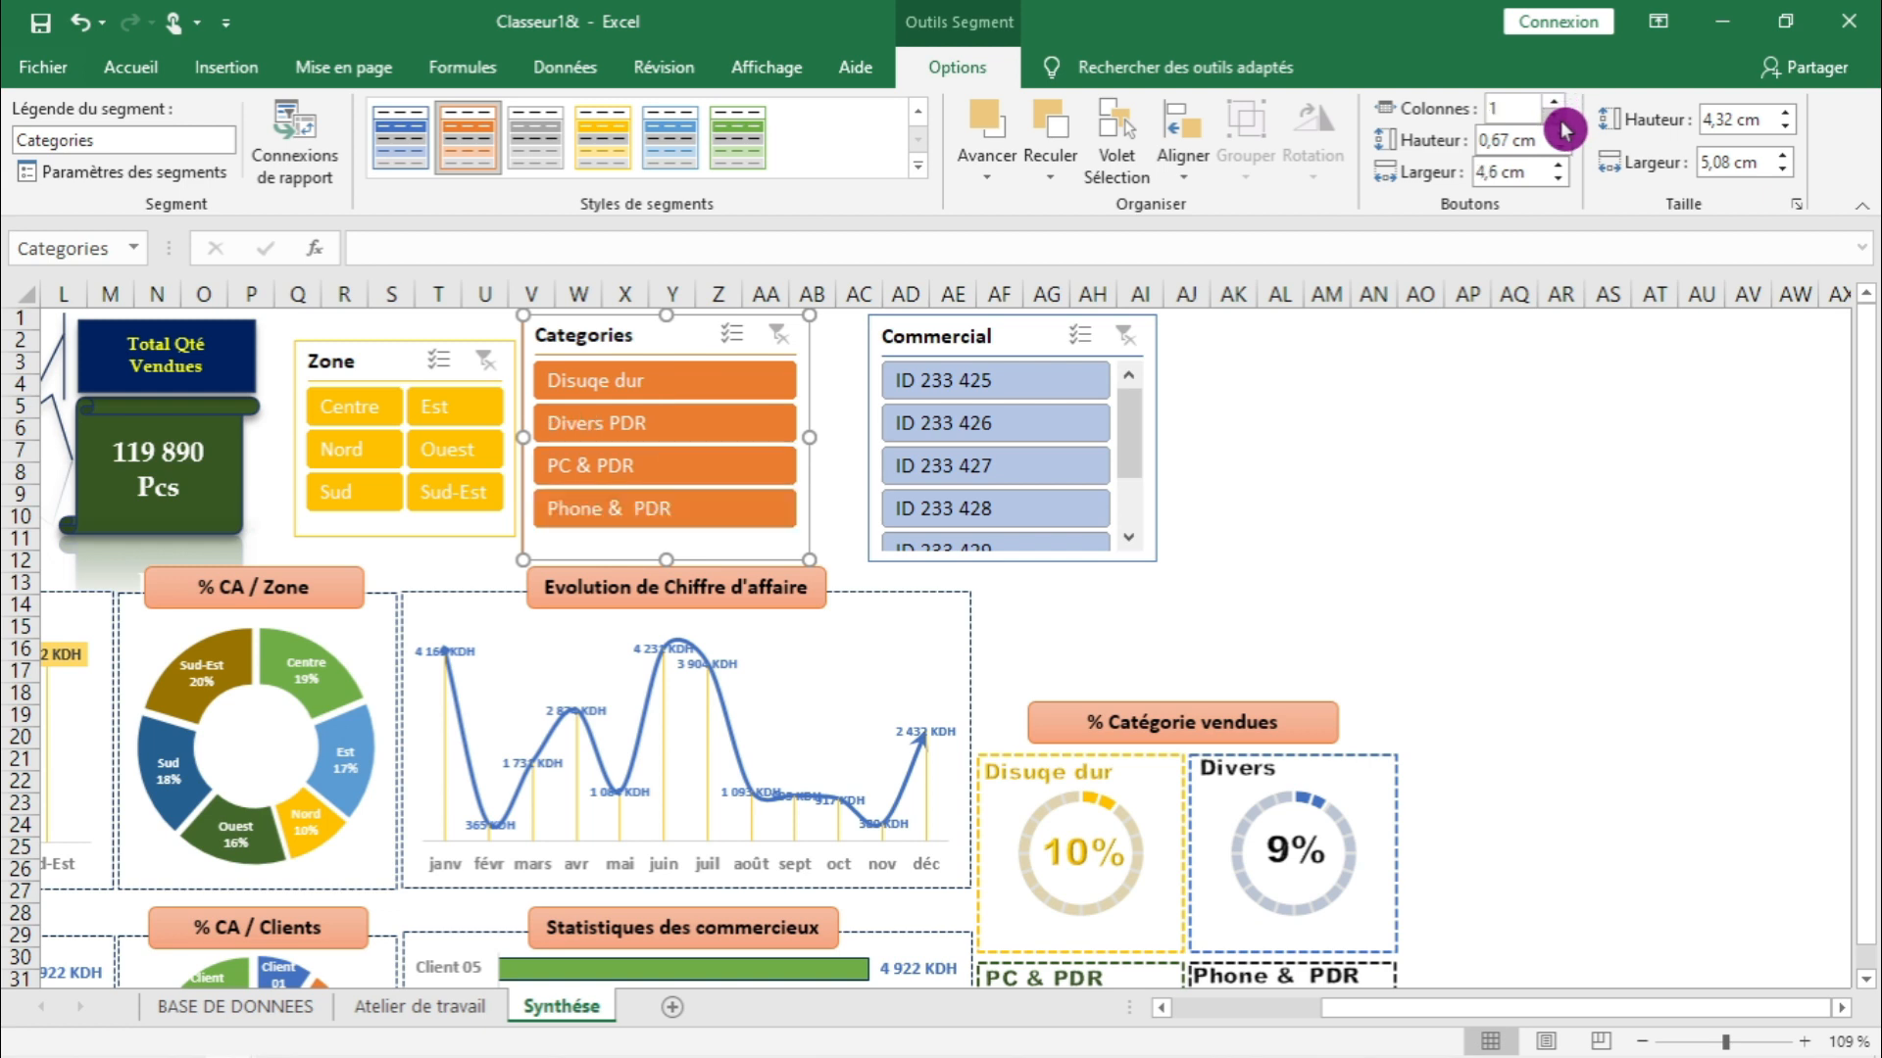
- Shorten the Categories slicer to about 3.91 cm high and scroll its list down to Phone & PDR
left_click_drag(666, 560, 656, 534)
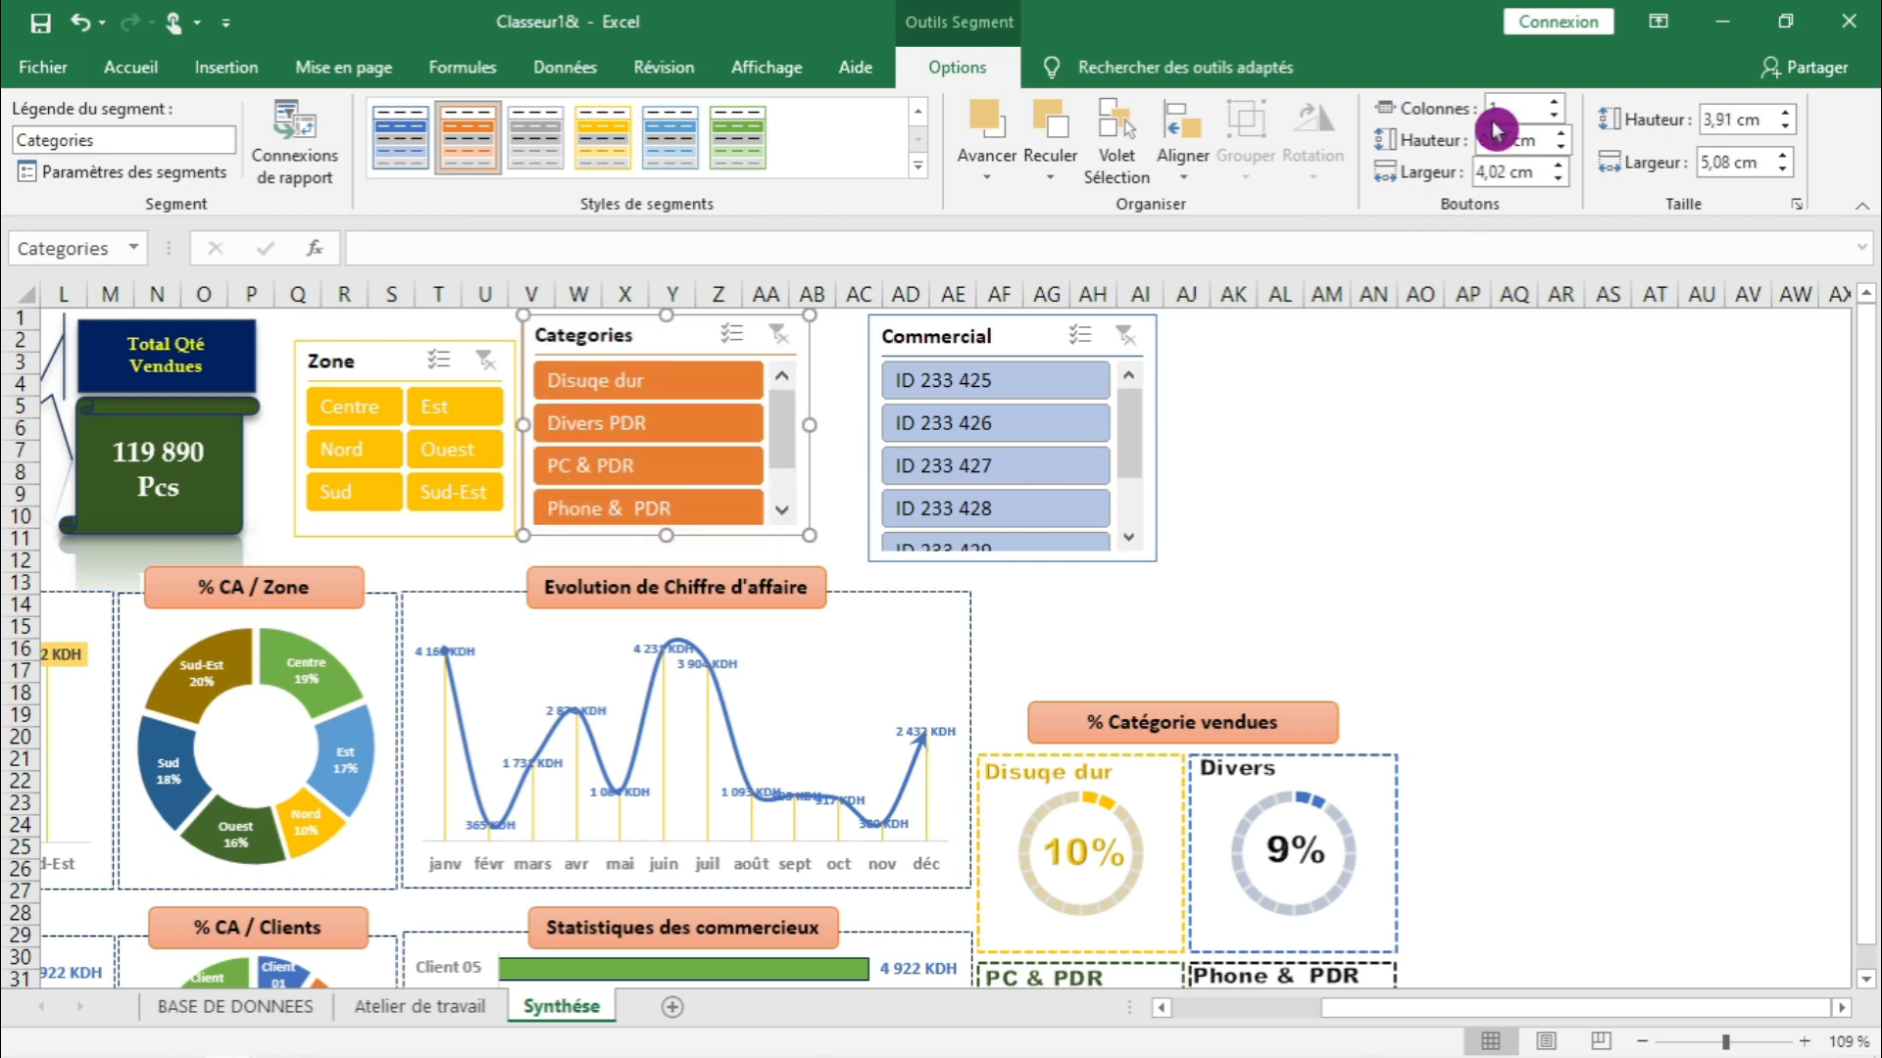
left_click(827, 454)
left_click_drag(784, 462, 787, 485)
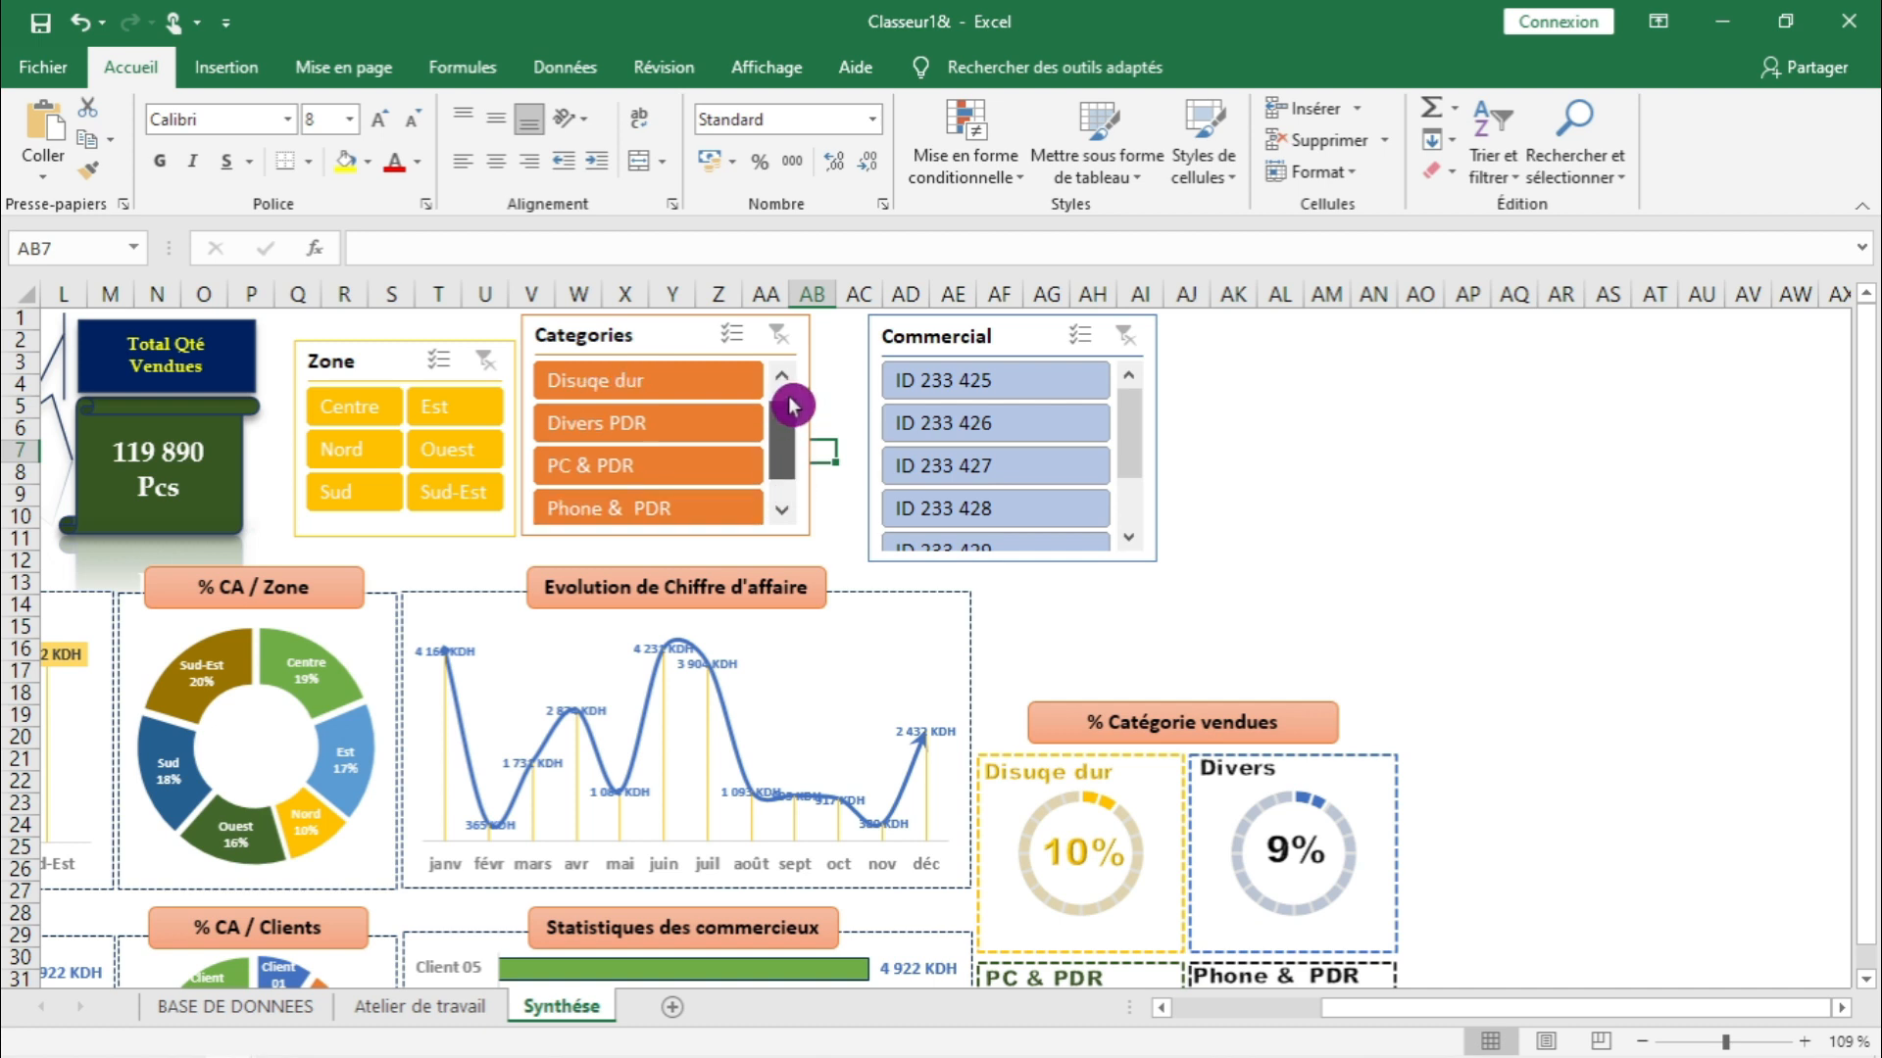
left_click_drag(784, 401, 797, 483)
- Extend the Zone slicer's upper edge to line up with the top of the Categories slicer
left_click(370, 366)
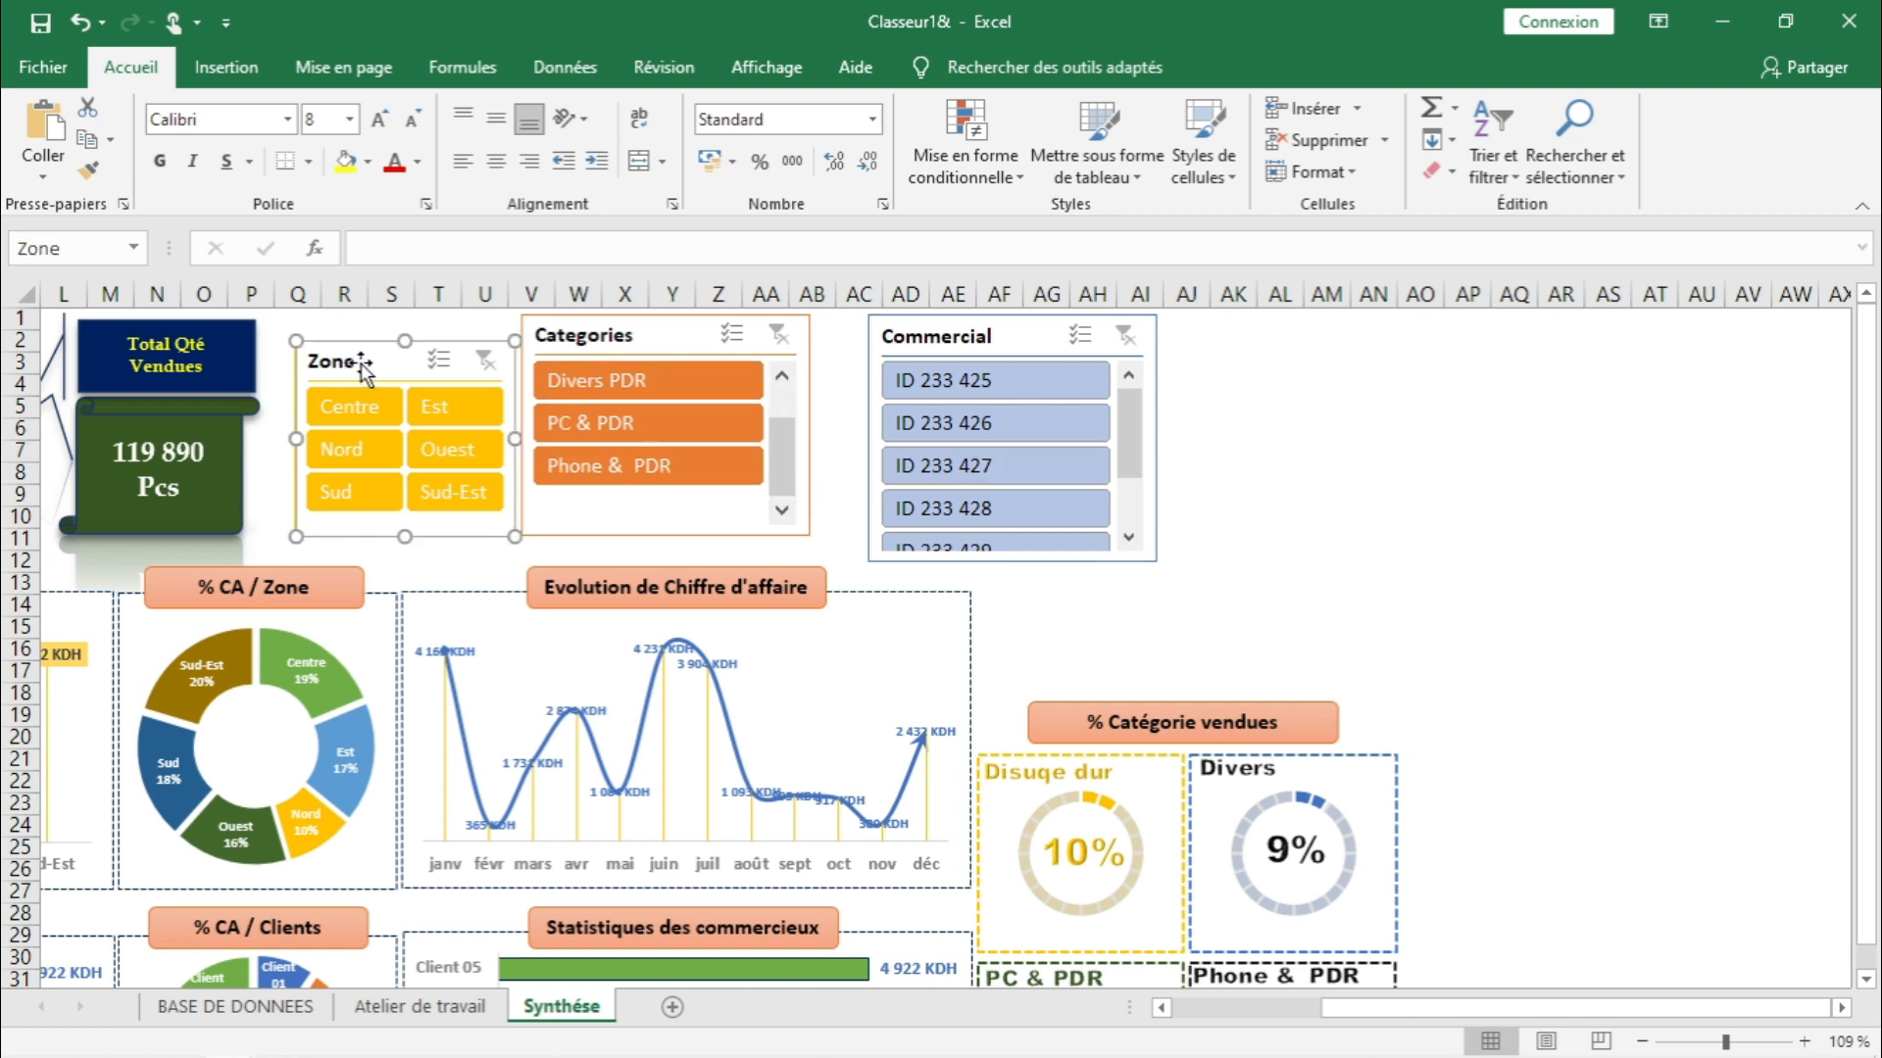
left_click_drag(409, 314, 410, 316)
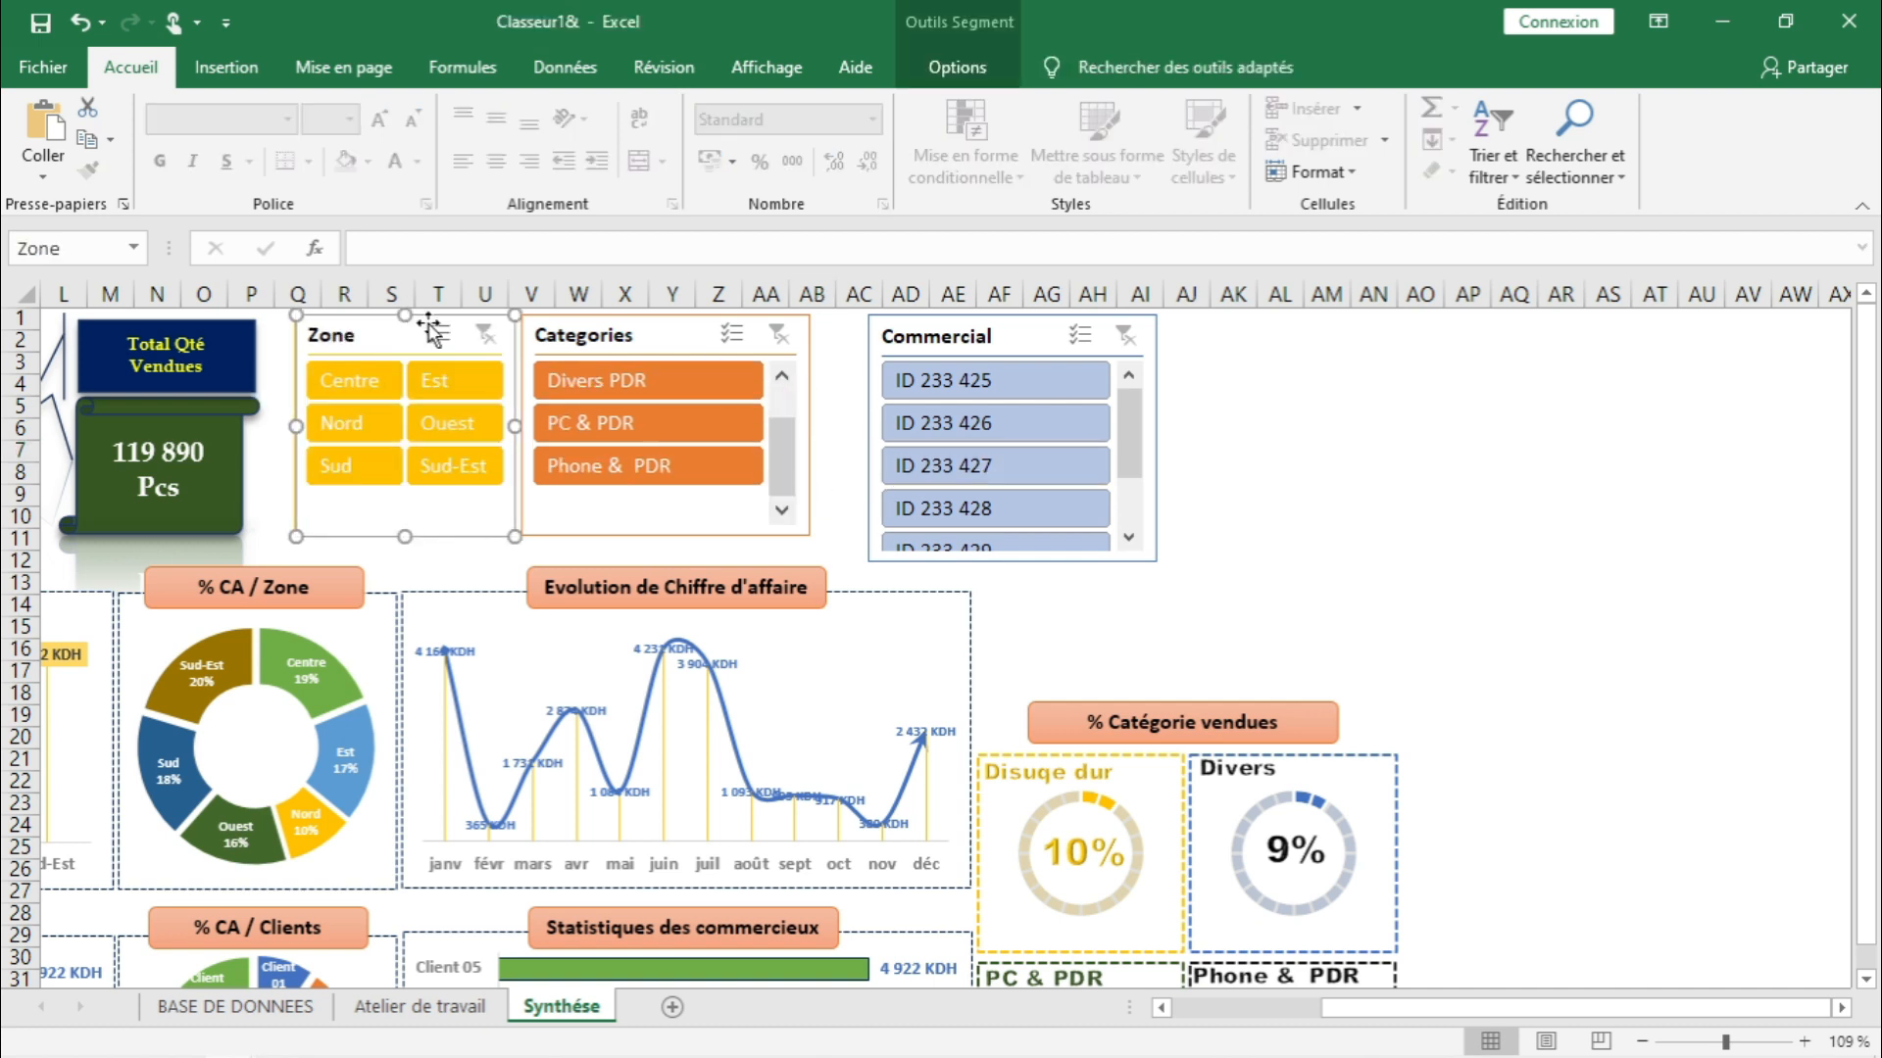
left_click(845, 429)
- Move the Commercial slicer next to Categories, set it to 2 columns and shorten it to about 3.87 cm high
left_click(893, 332)
left_click_drag(894, 327, 851, 328)
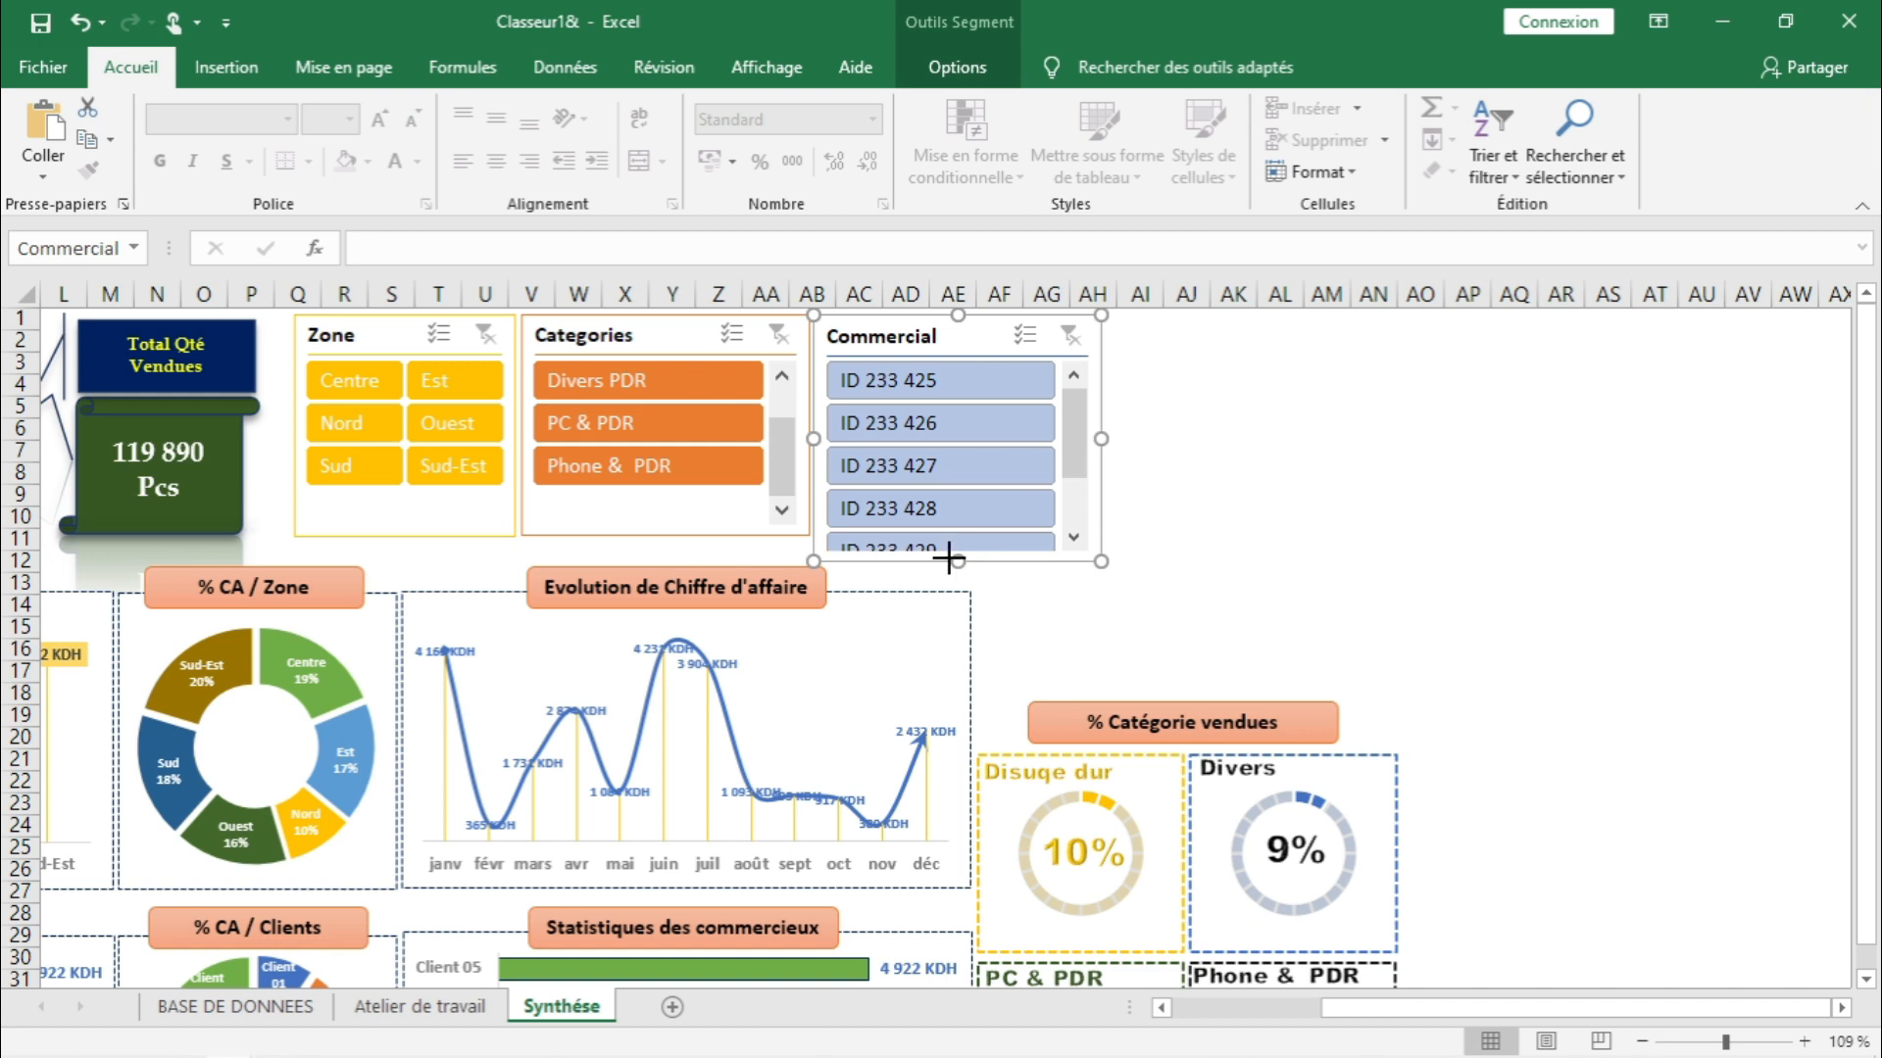
left_click(941, 66)
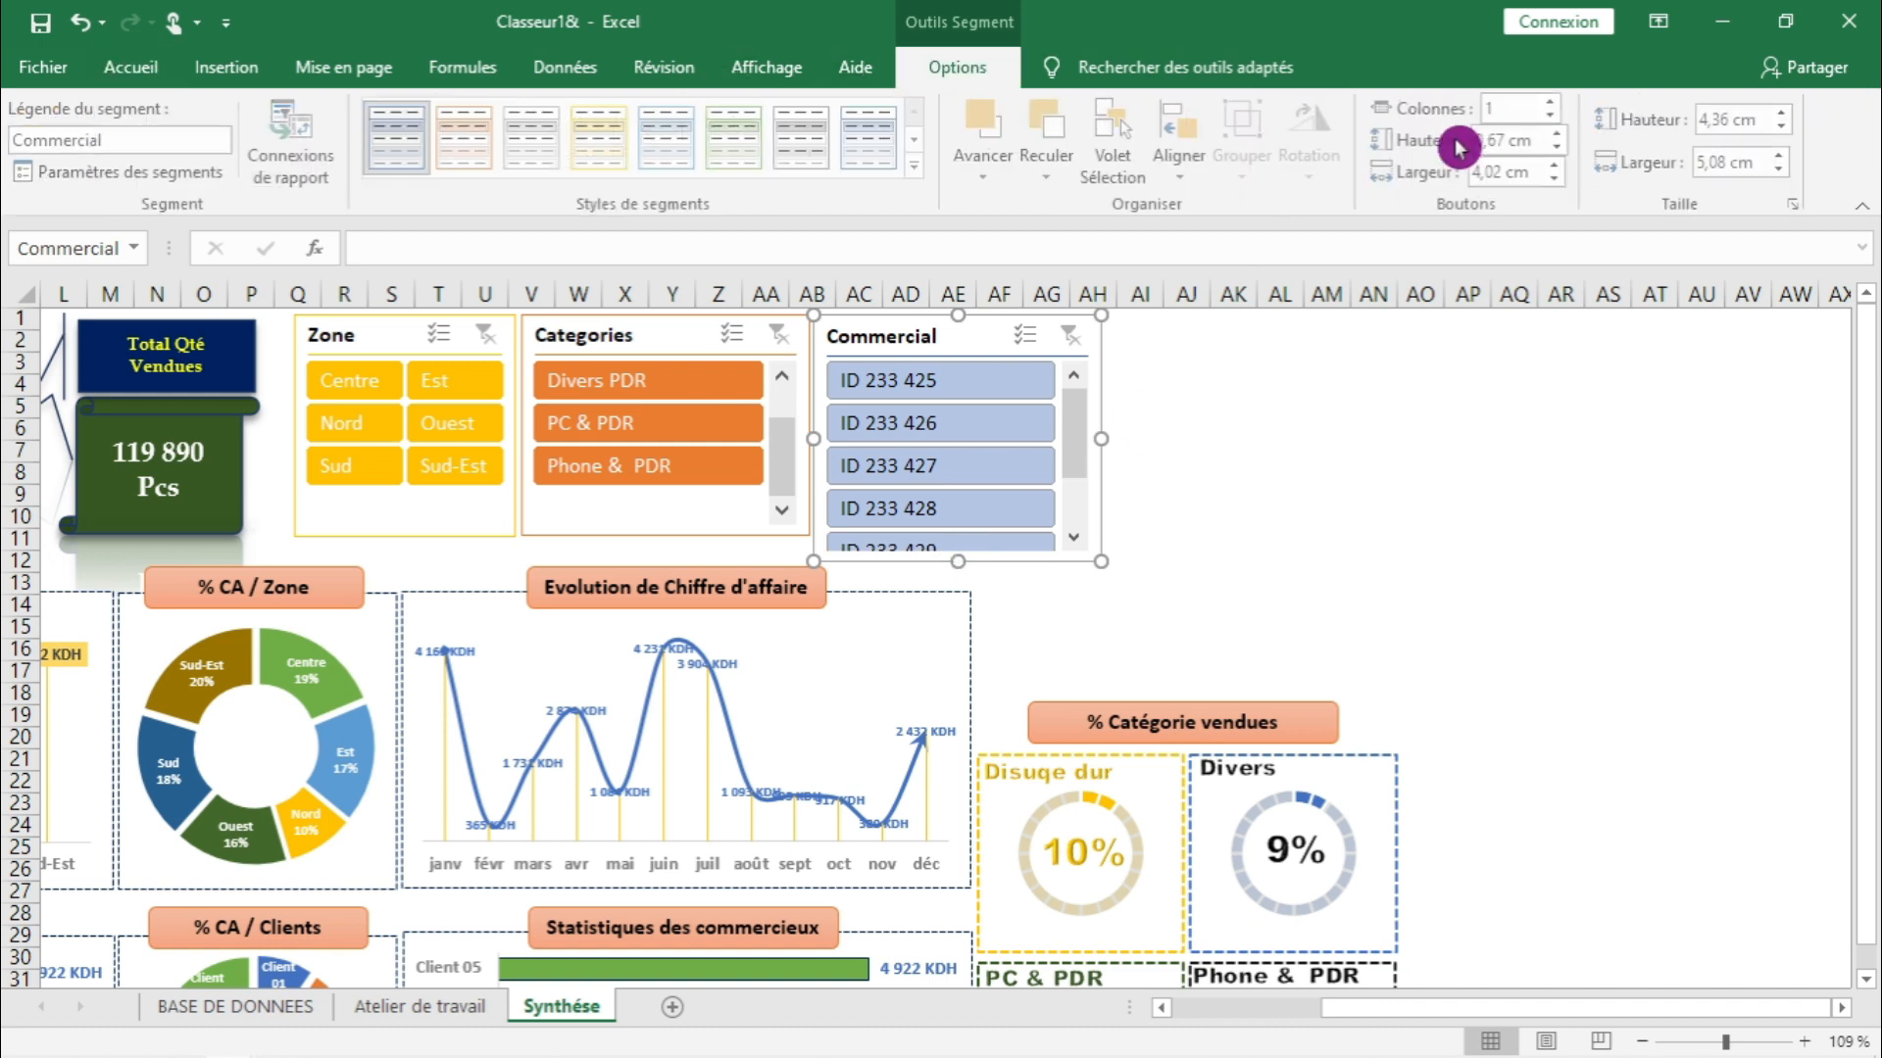
left_click(1553, 101)
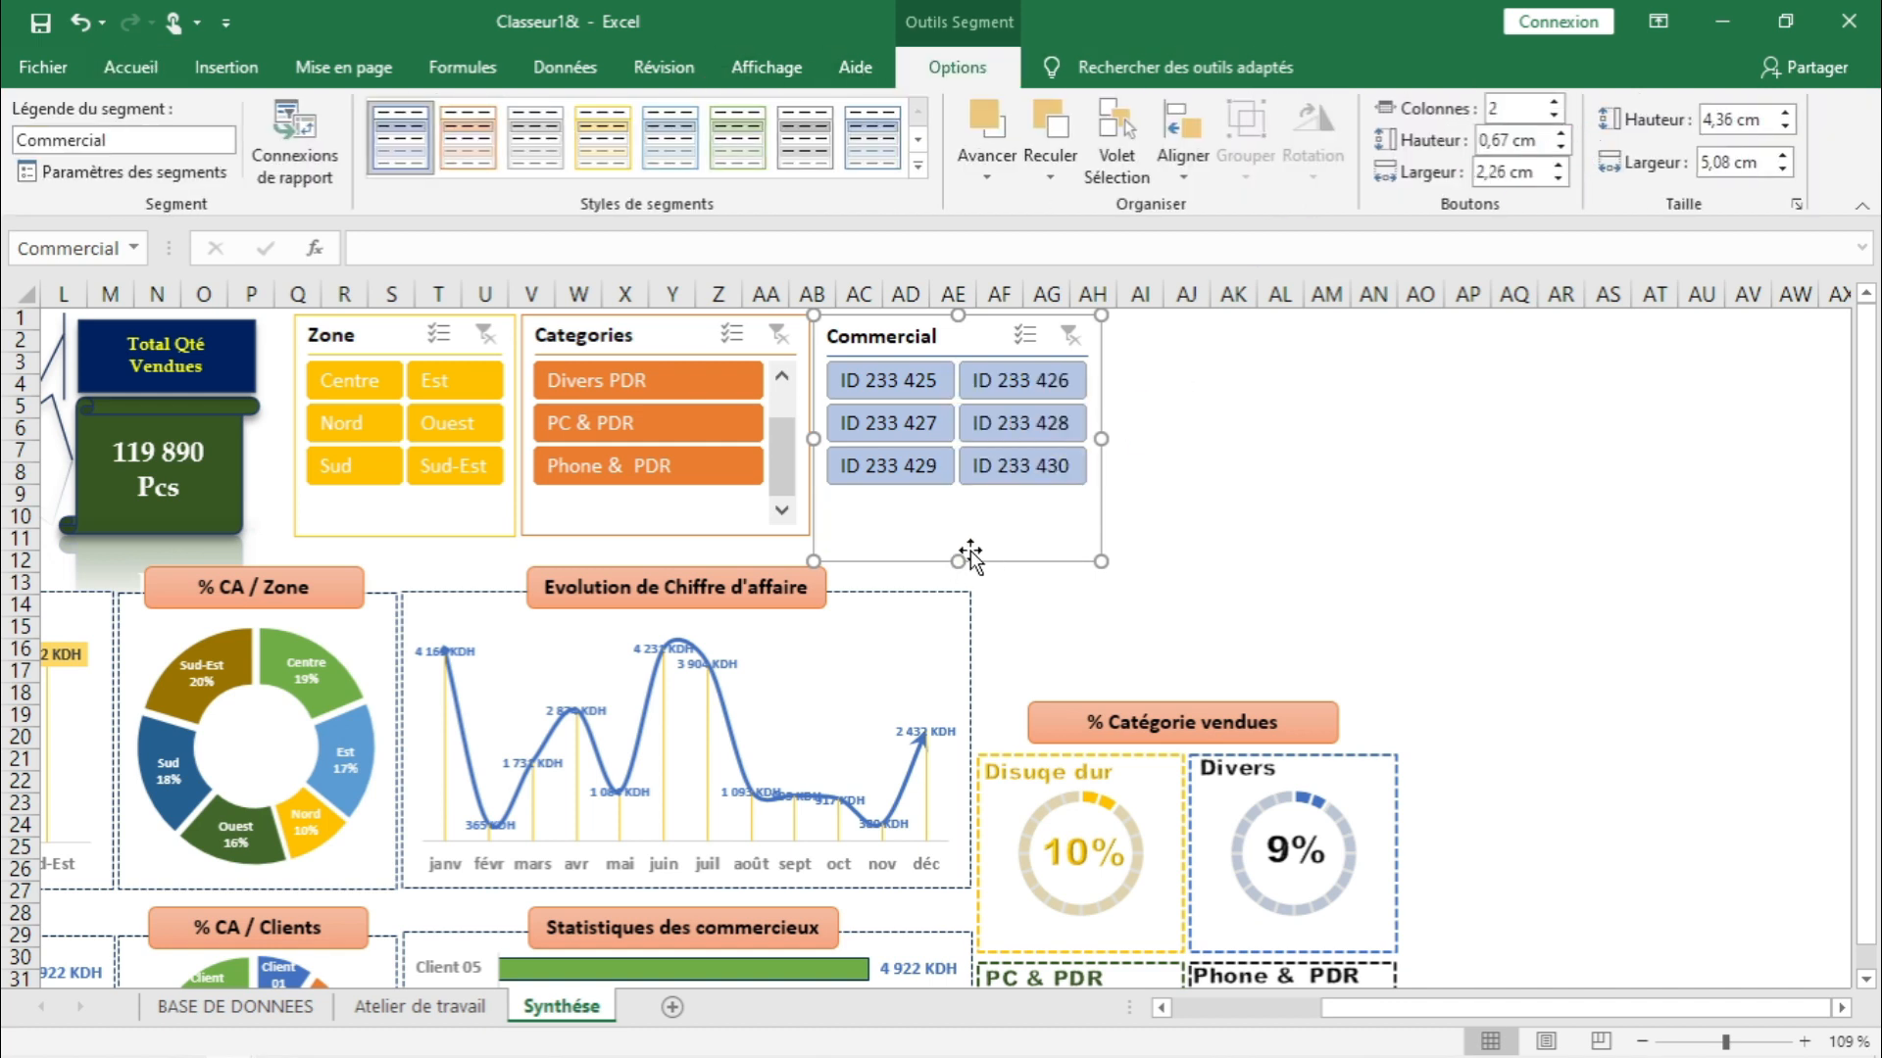
left_click_drag(966, 565, 961, 535)
left_click(1186, 539)
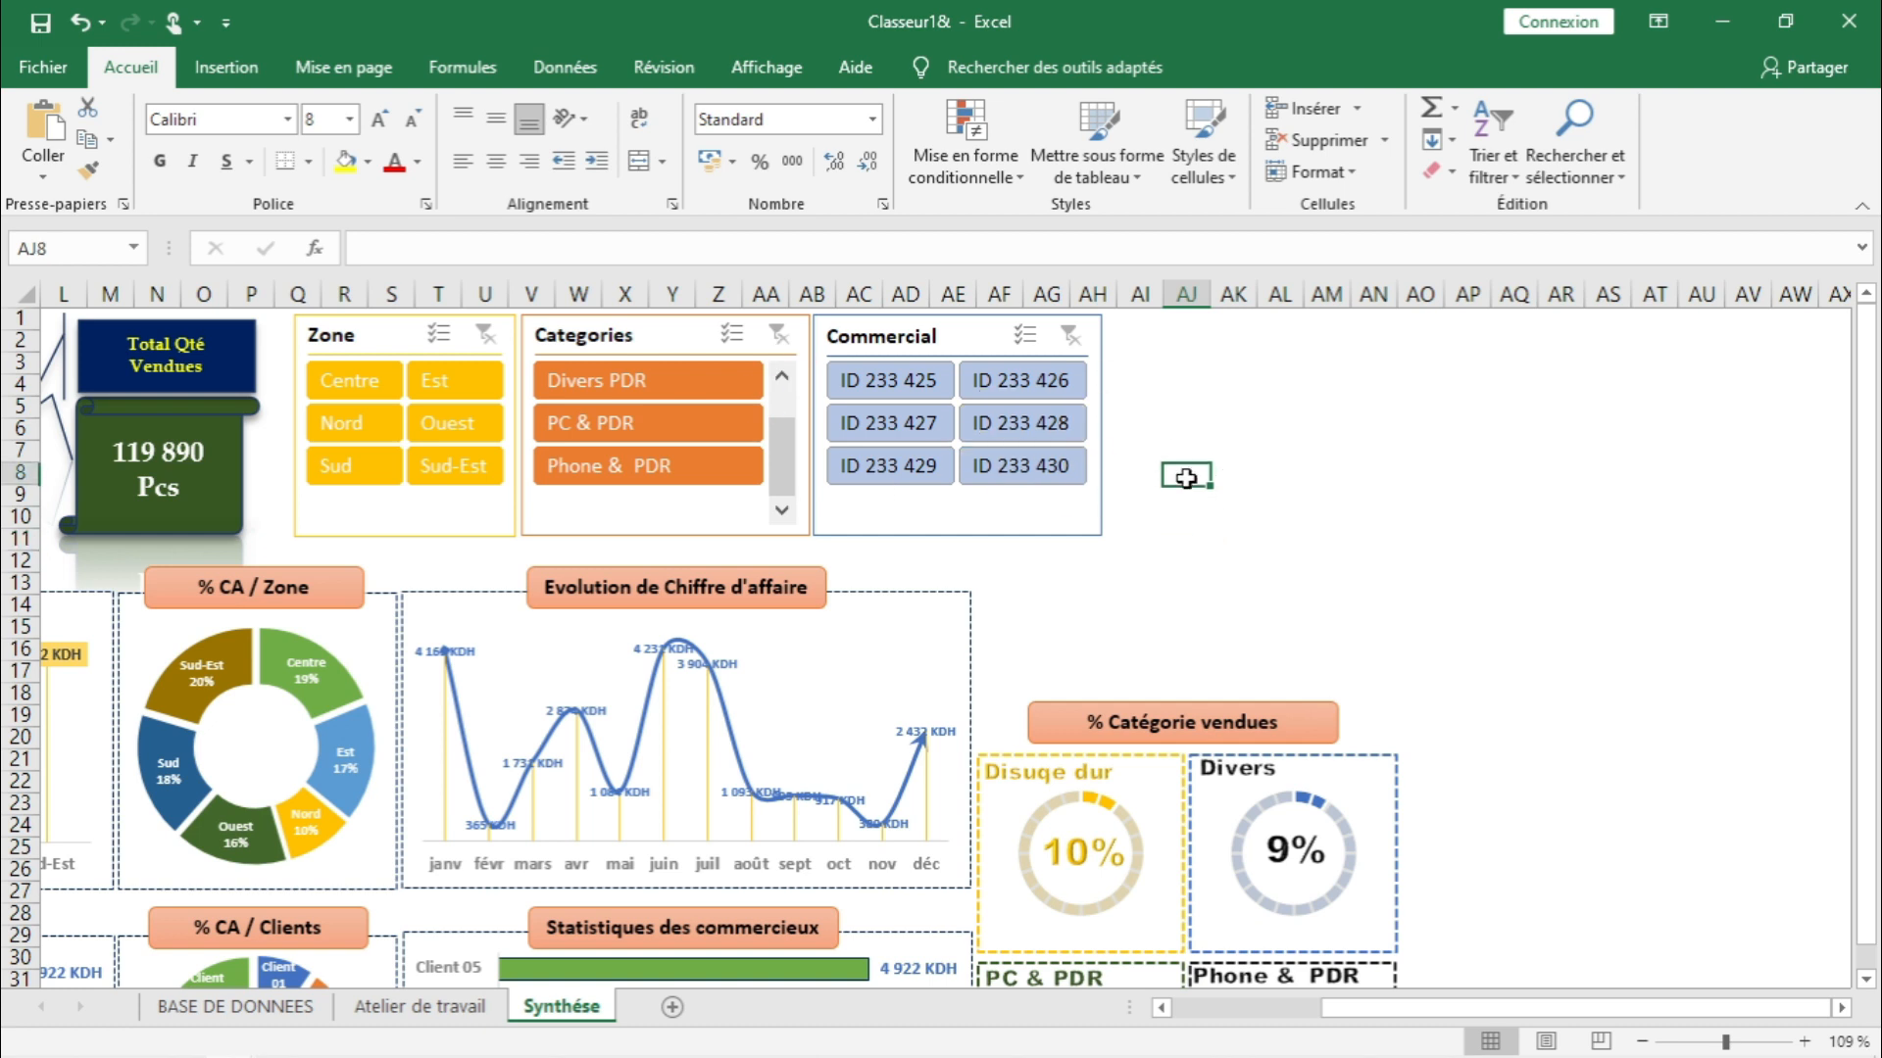
- Apply a slicer style with blue gradient buttons to the Commercial slicer
left_click(896, 343)
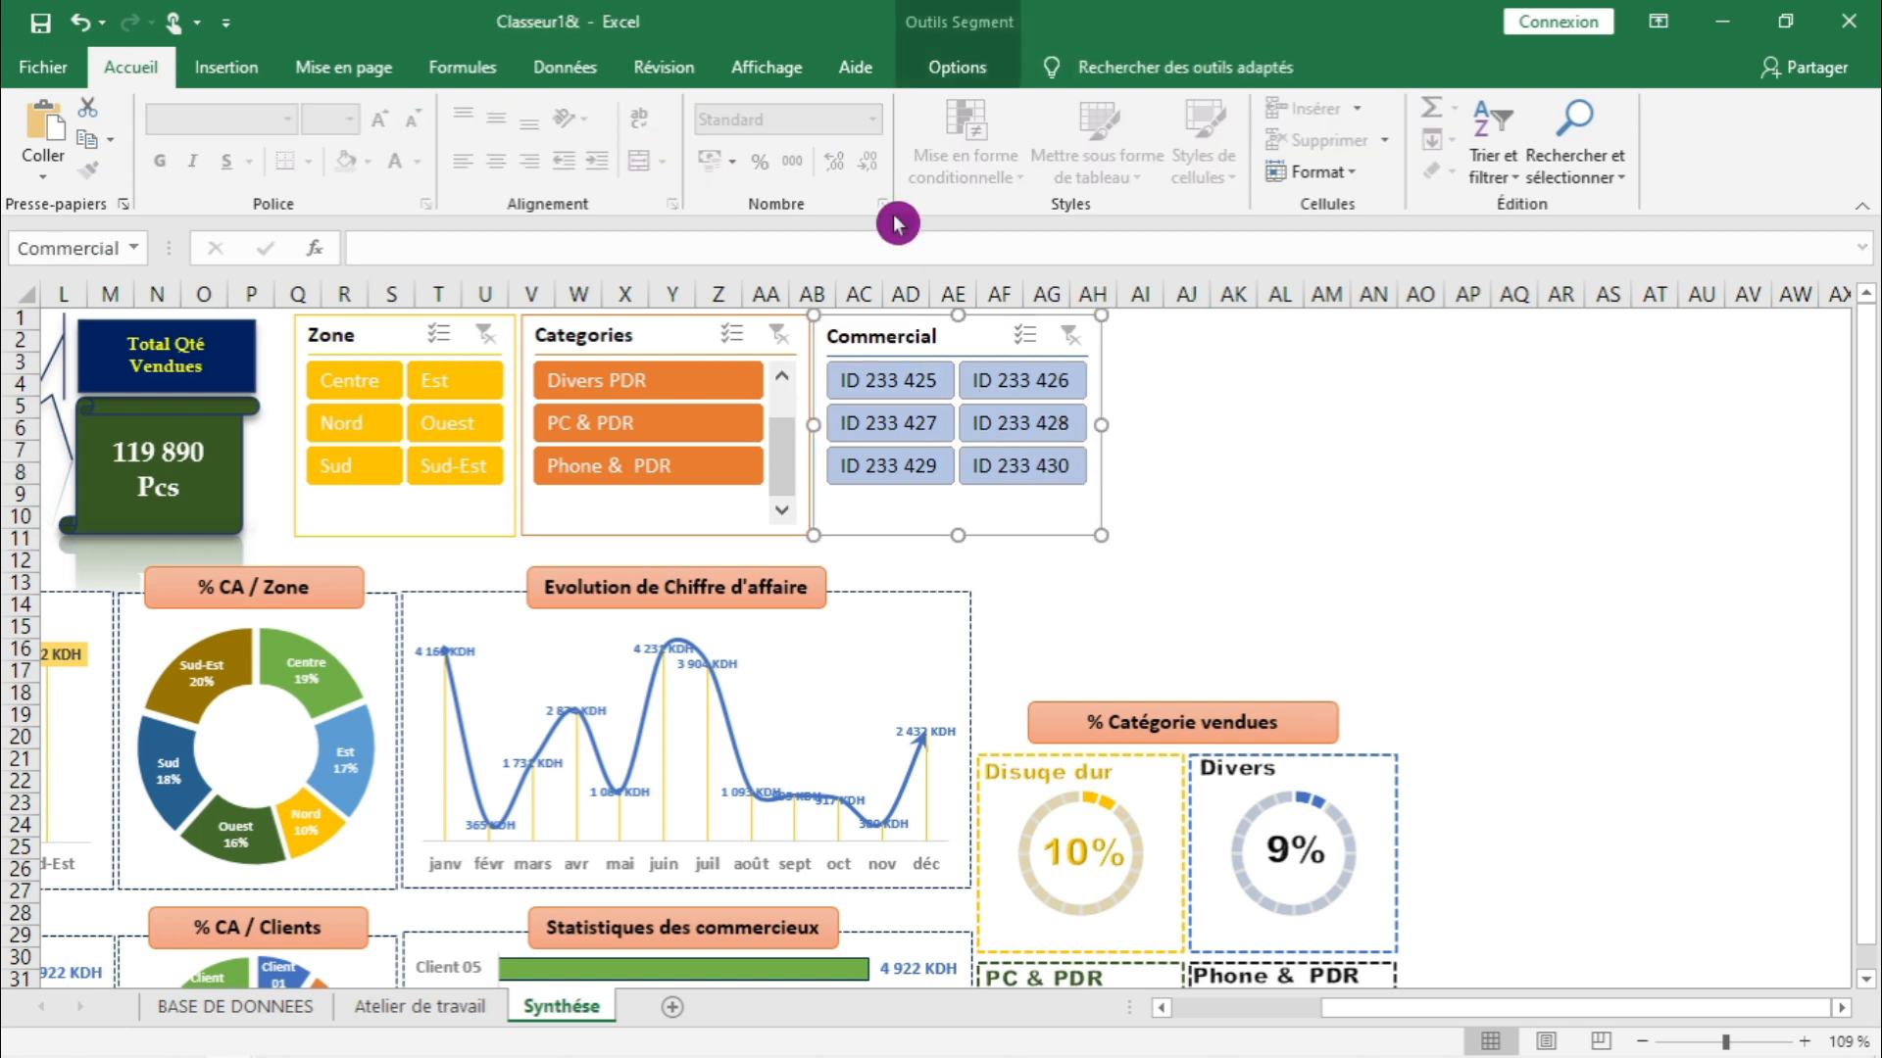
left_click(965, 67)
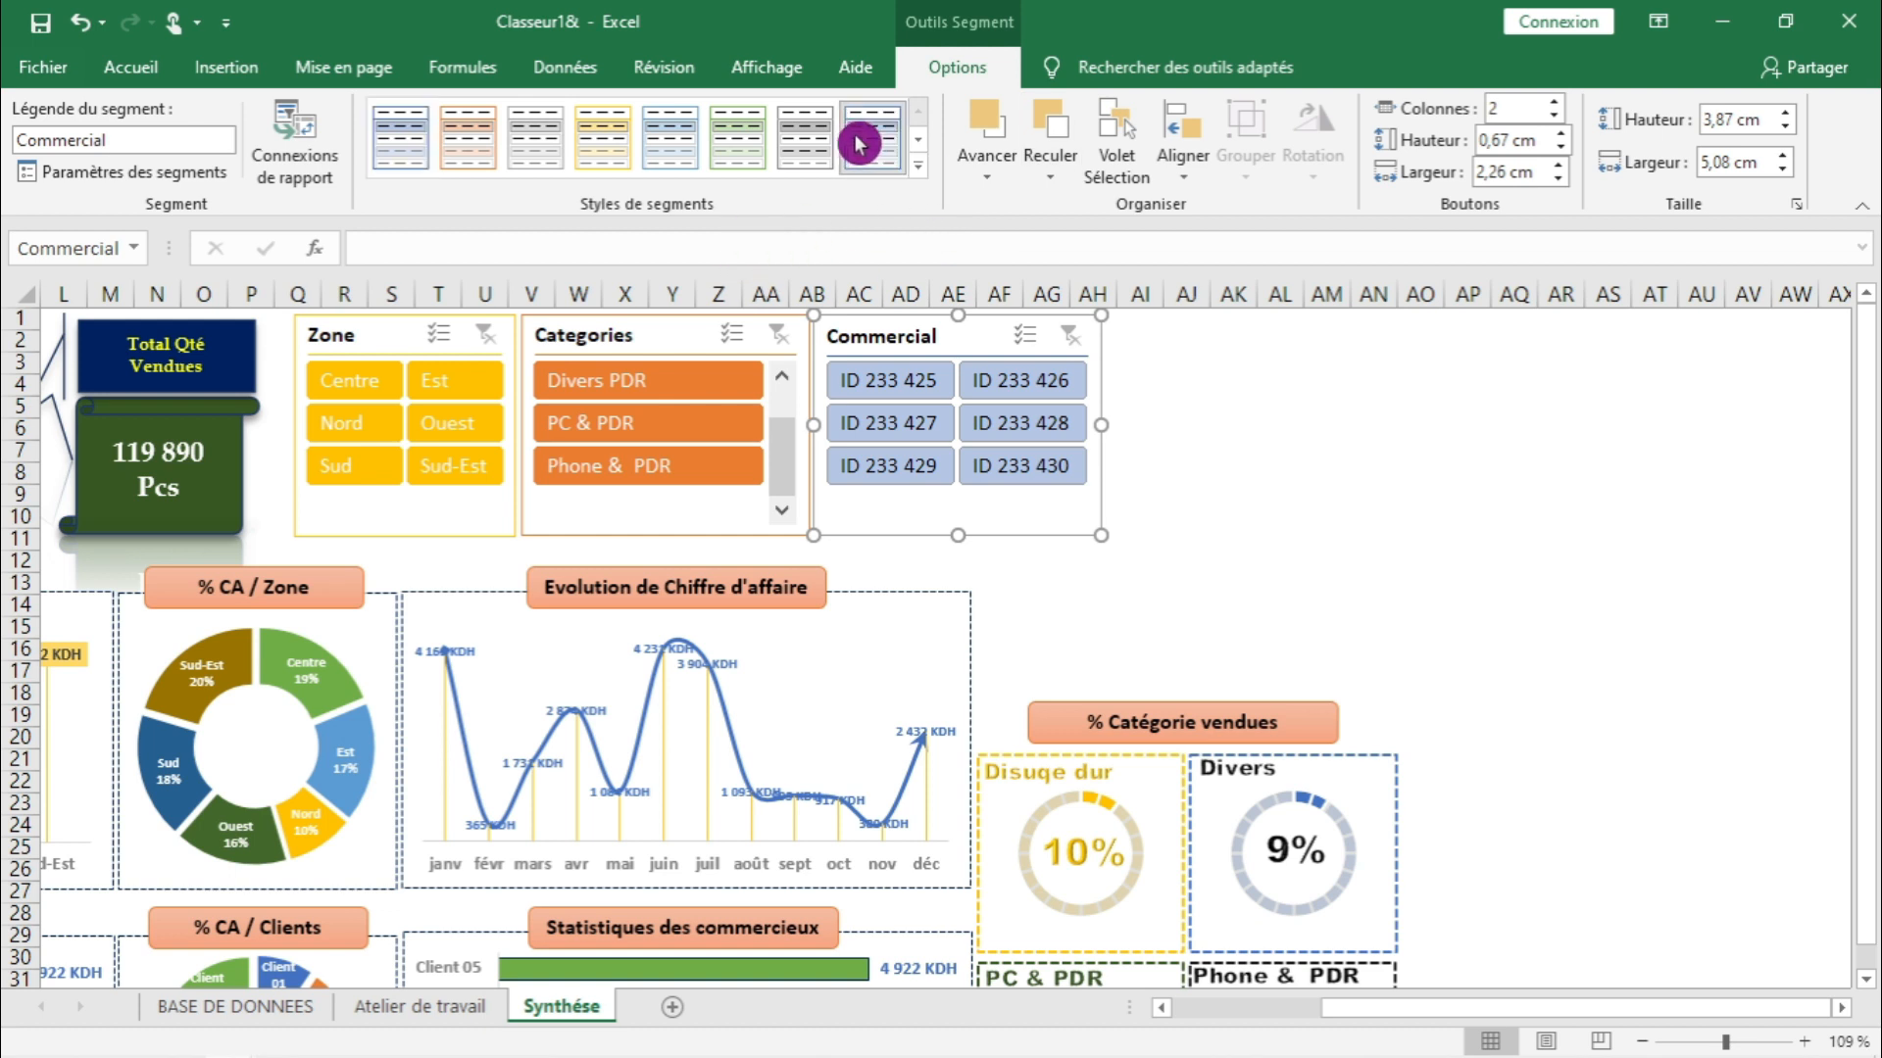
left_click(919, 169)
left_click(872, 166)
left_click(1279, 538)
- Shift the Zone slicer closer to the Total Qté Vendues card and nudge the Categories slicer left toward it
left_click(308, 338)
left_click_drag(306, 332, 279, 332)
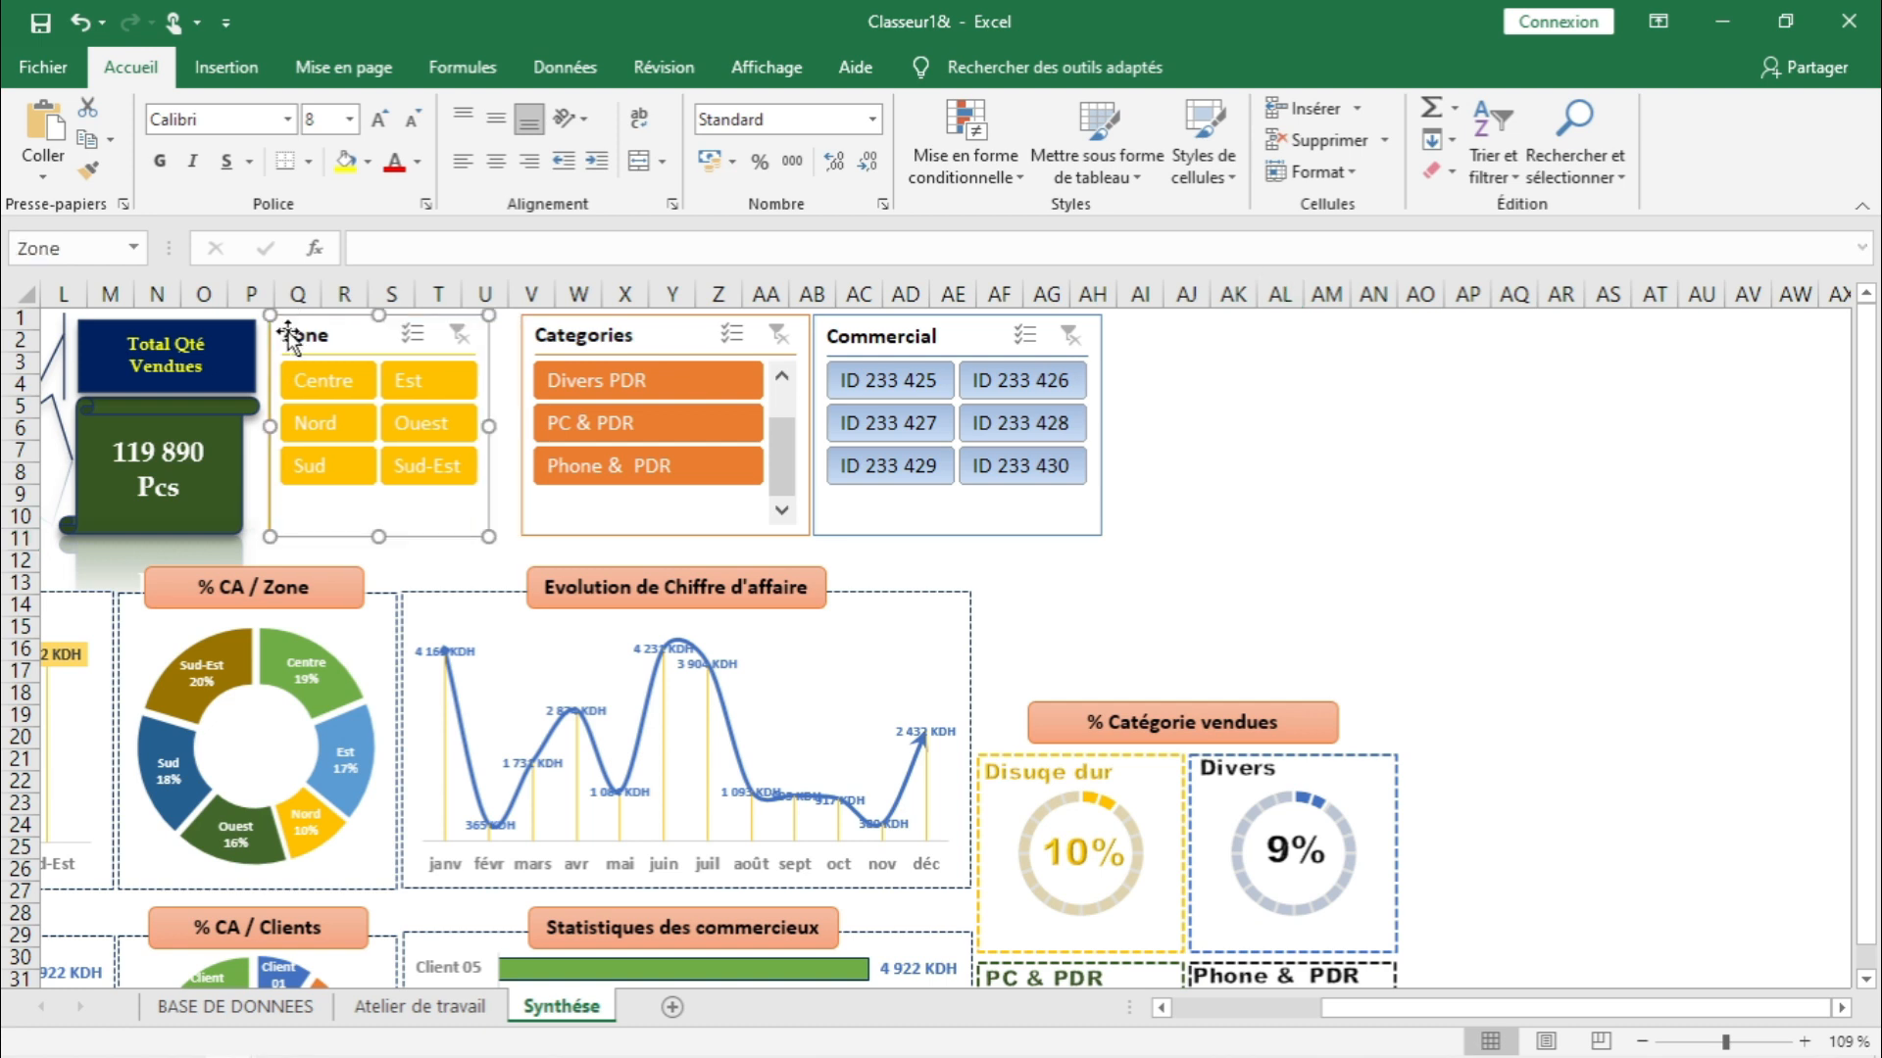
left_click(549, 343)
key("Left")
key("Left")
key("Left")
key("Left")
key("Left")
key("Left")
key("Left")
key("Left")
key("Left")
key("Left")
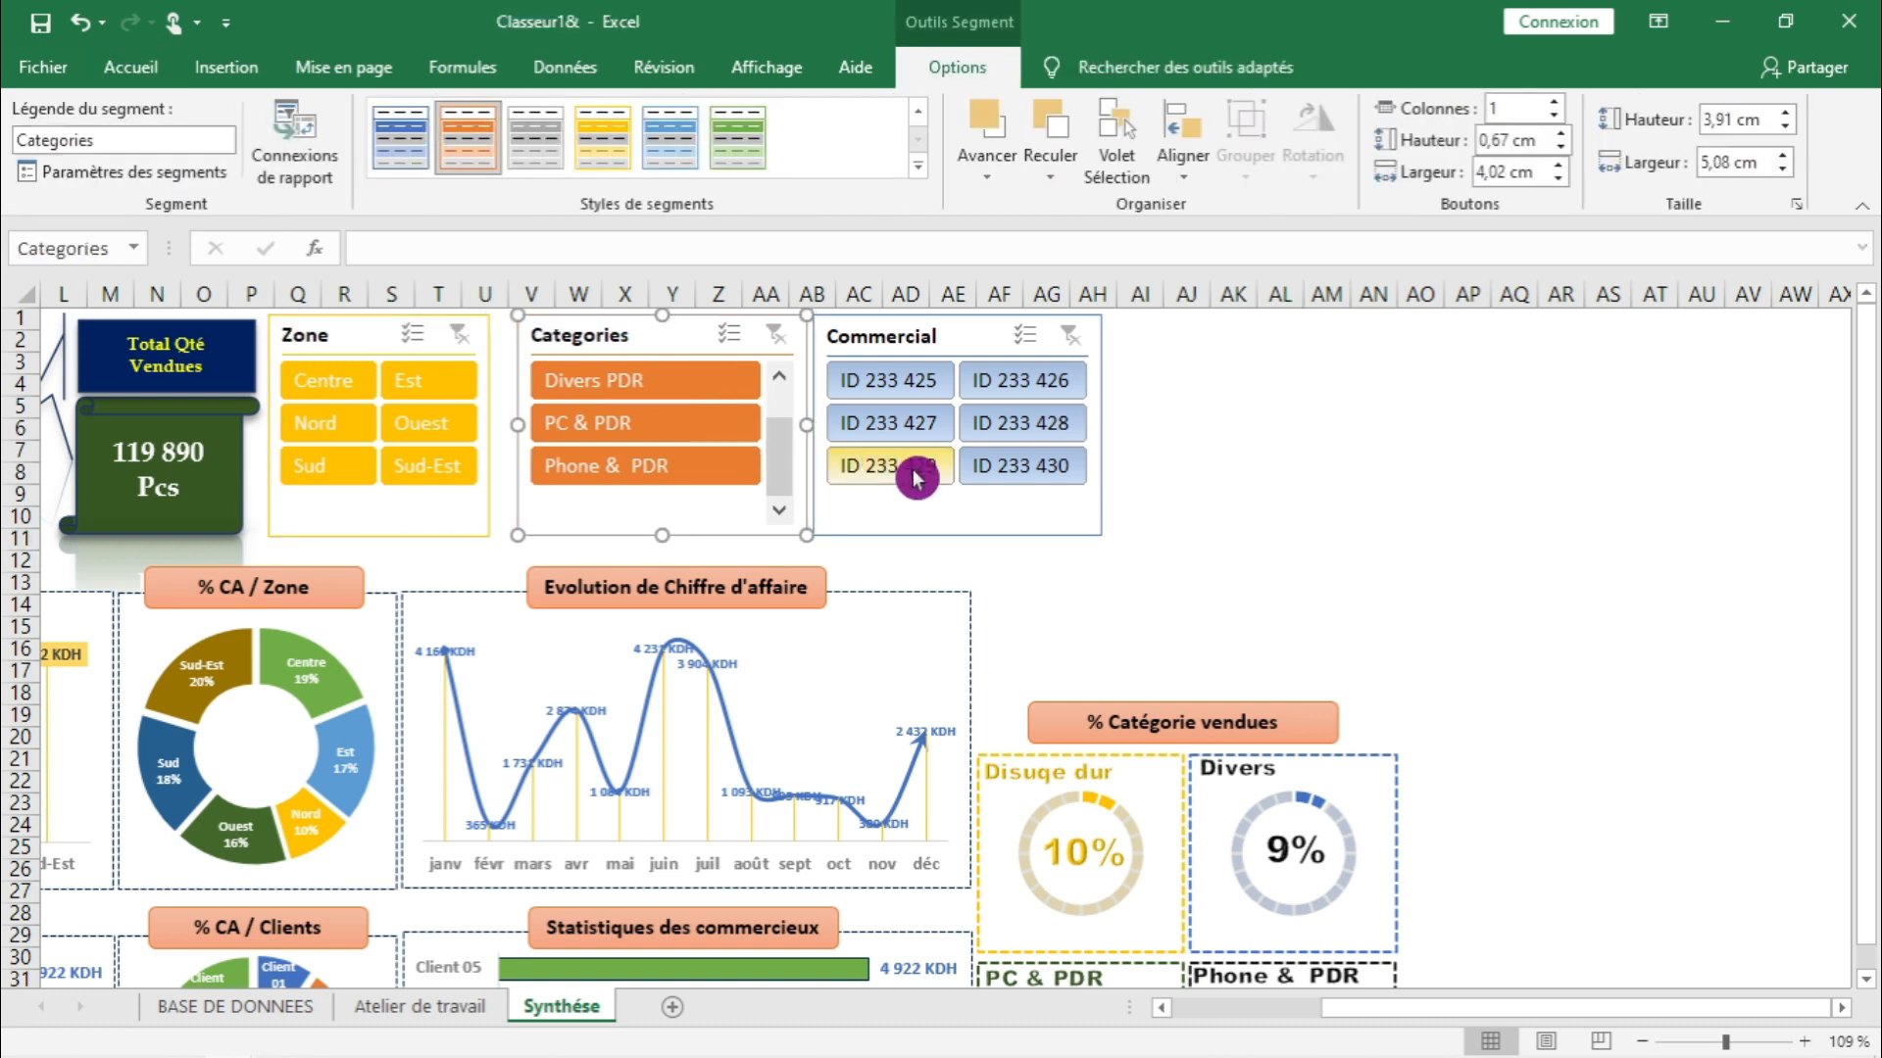
- Narrow the Categories slicer and set it directly against Zone, with the Commercial slicer directly against Categories
left_click_drag(794, 424, 698, 424)
left_click_drag(532, 332, 531, 334)
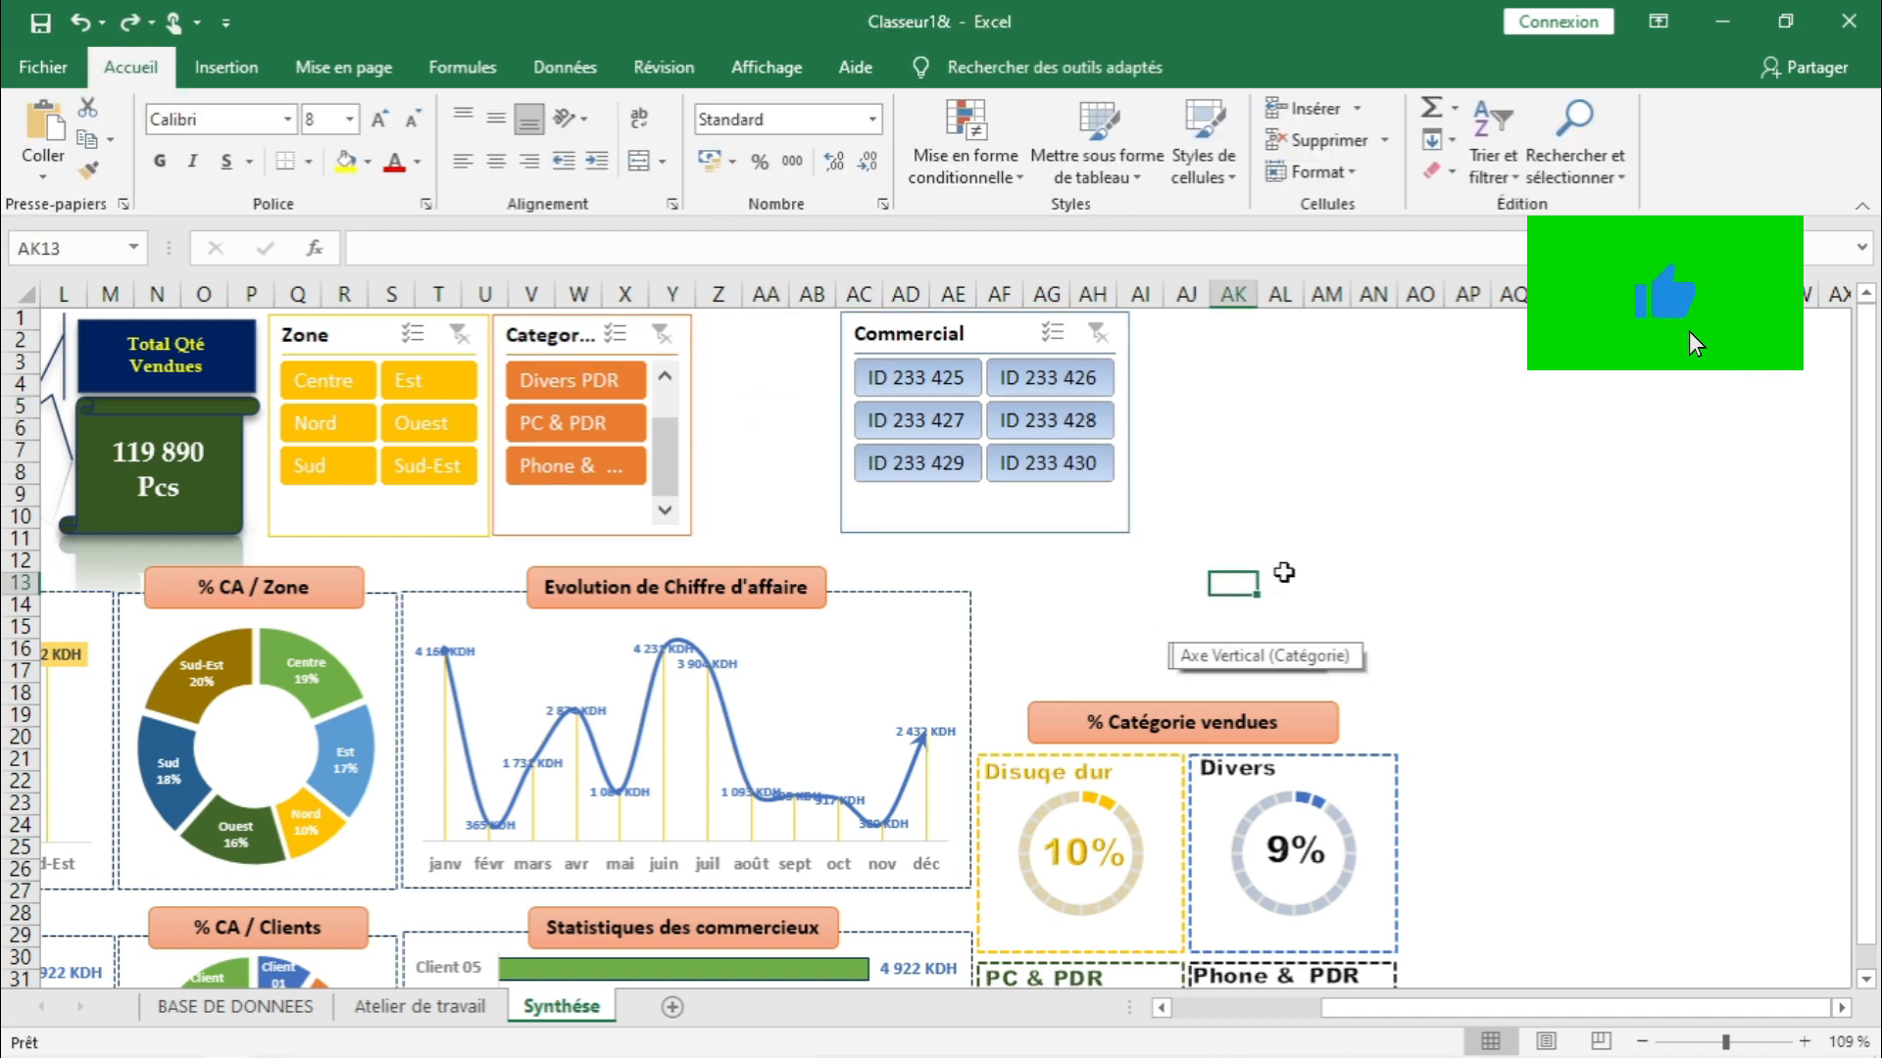
left_click_drag(941, 339, 795, 336)
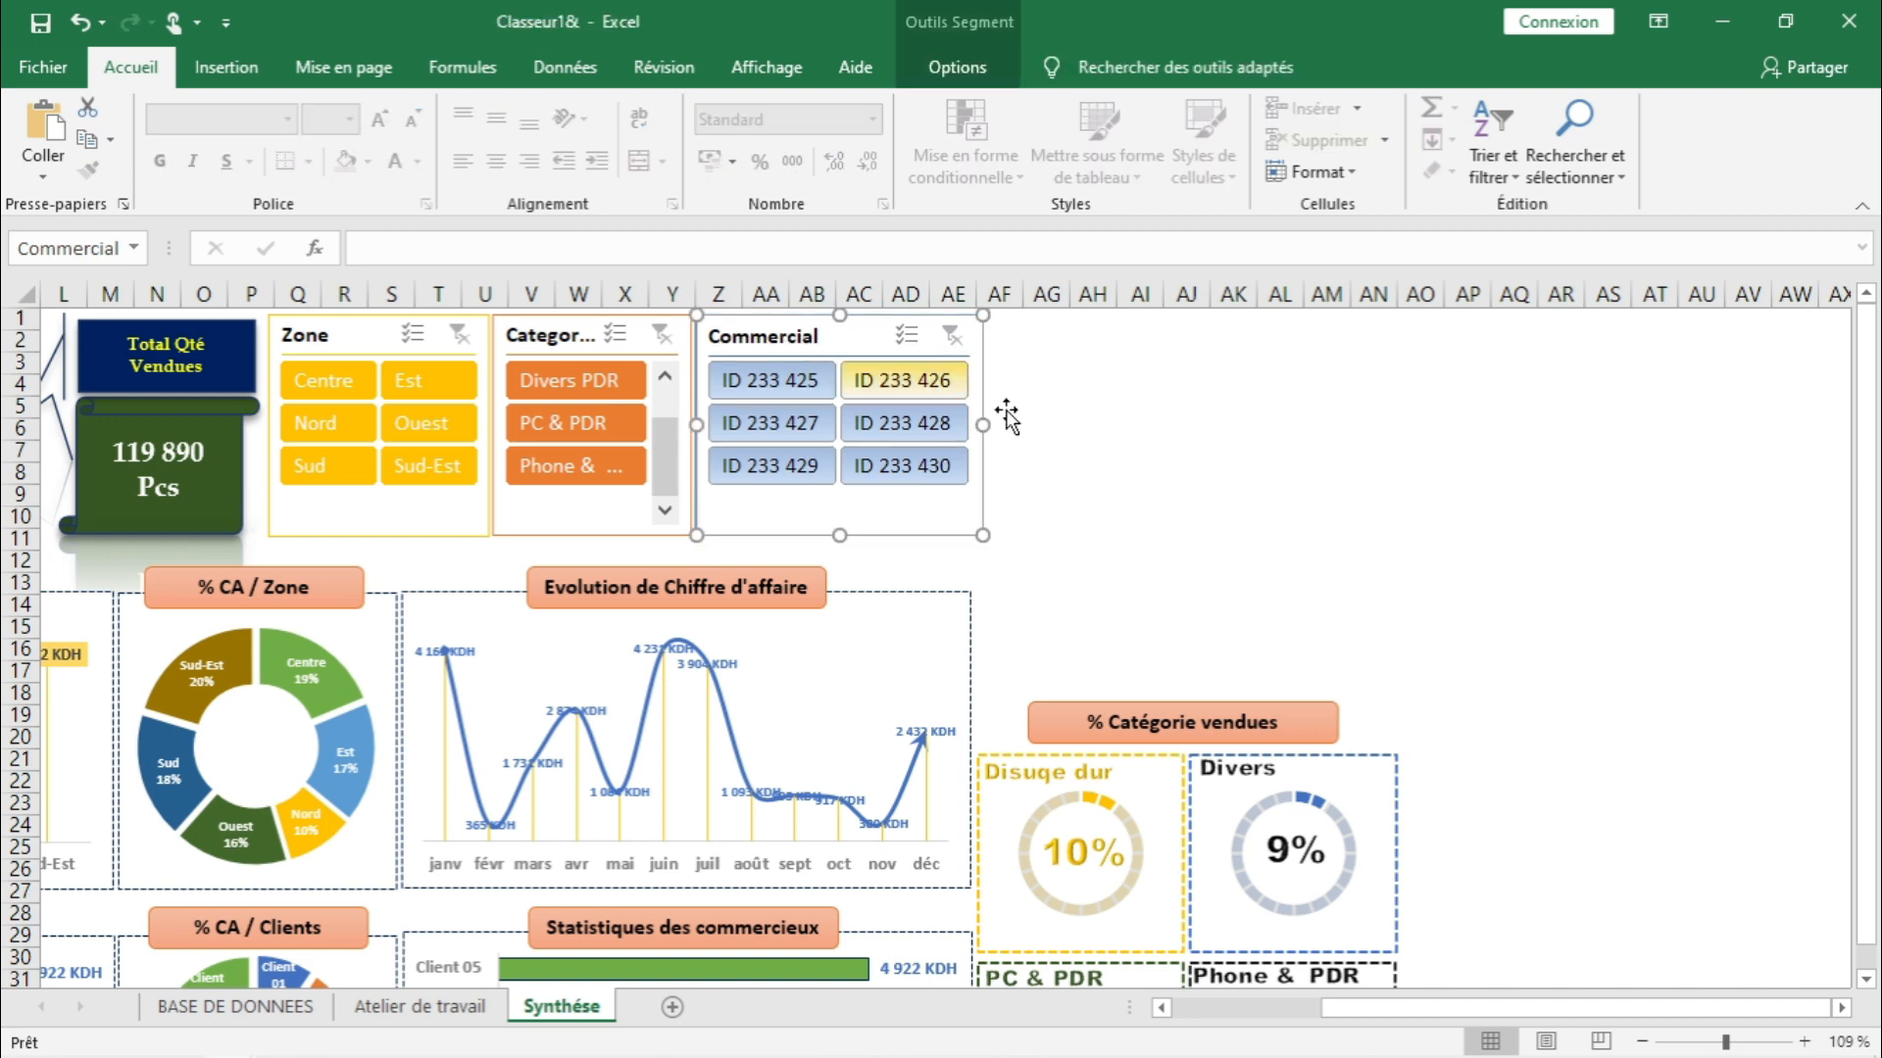
left_click(1100, 408)
left_click(1161, 454)
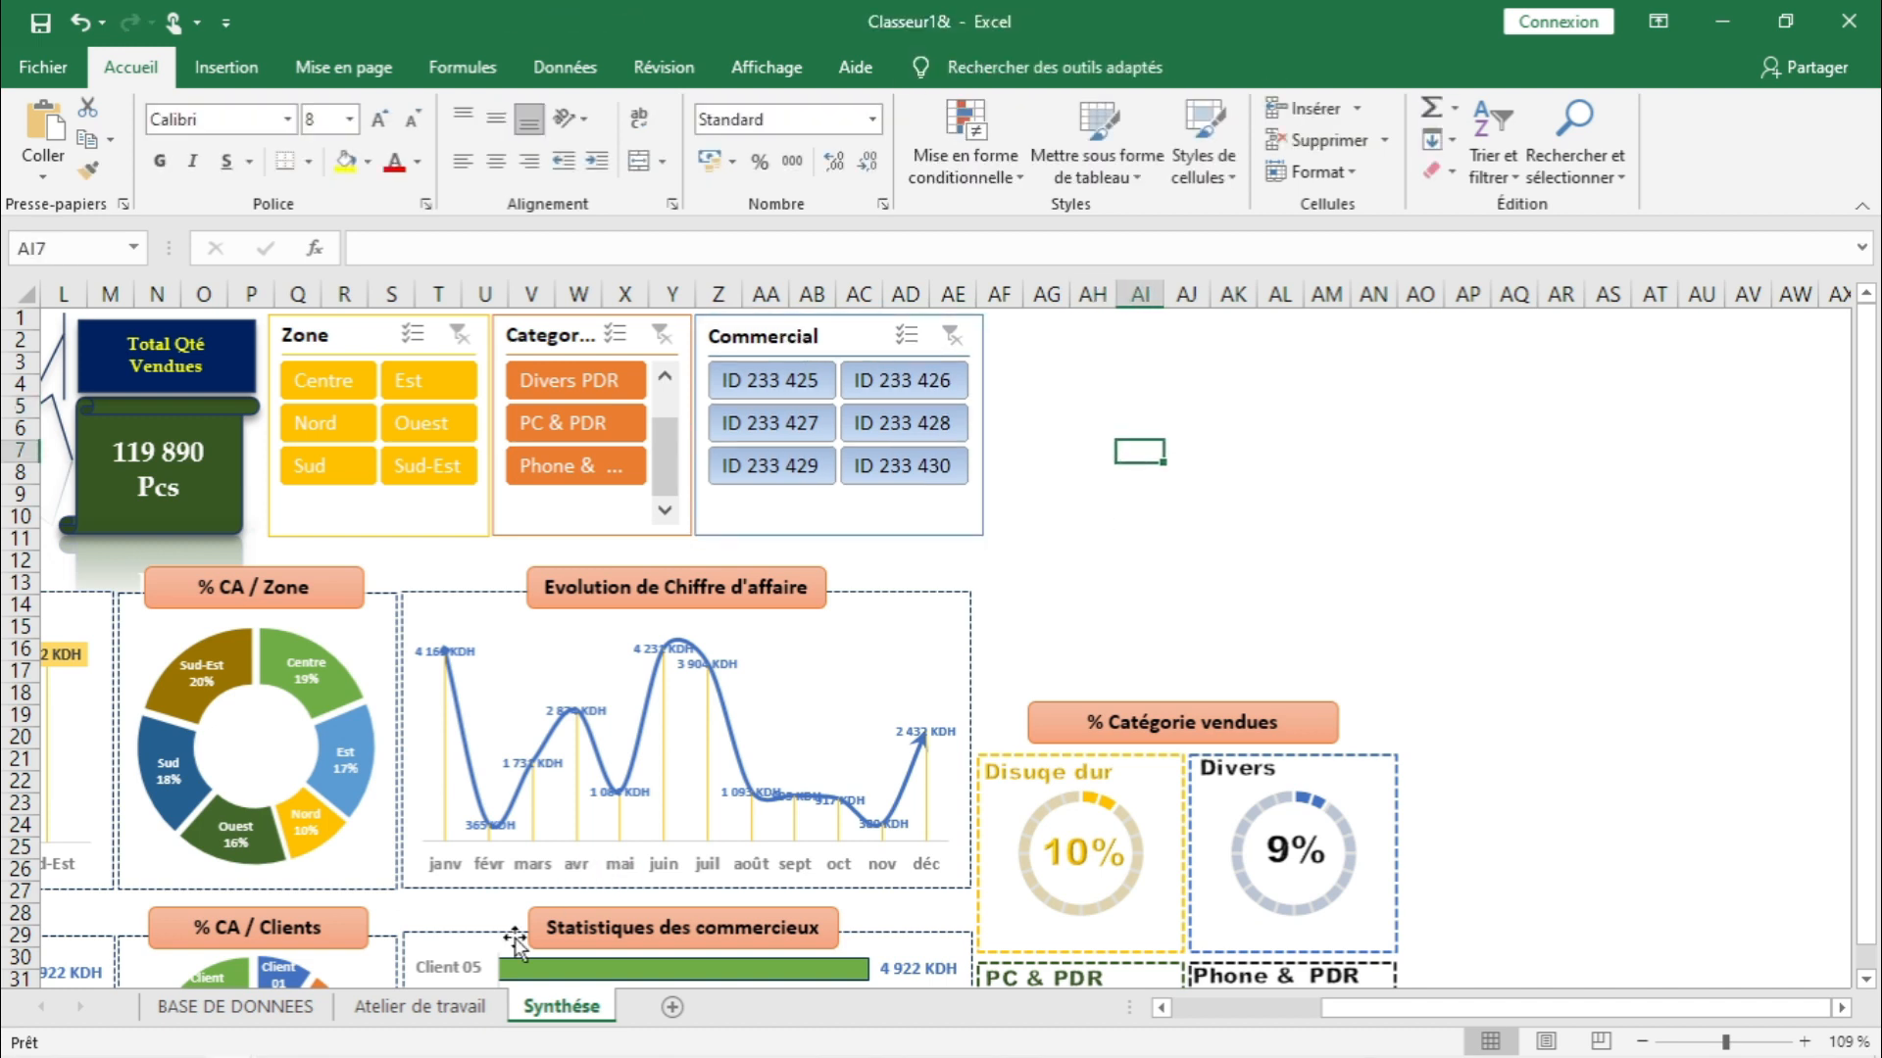
- Insert a Date Vente timeline from the monthly sales pivot table on the Atelier de travail sheet
left_click(412, 1005)
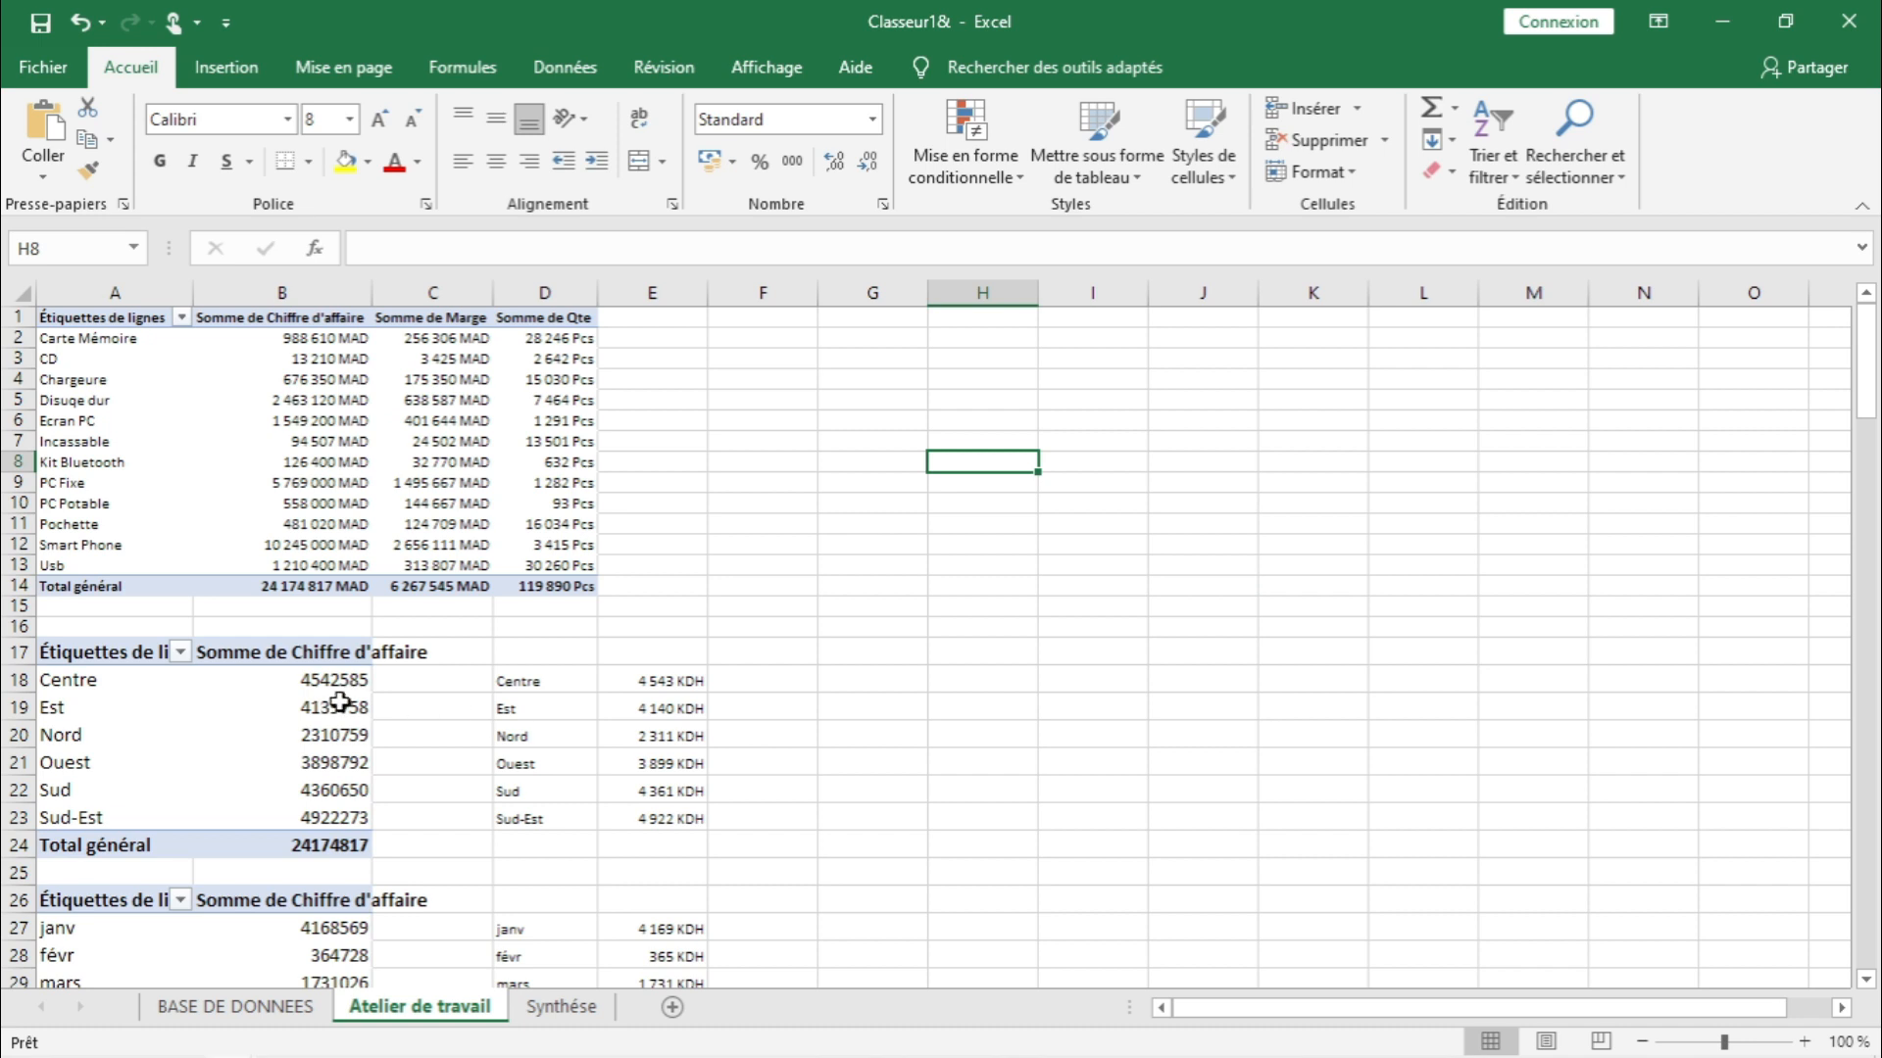
scroll(340, 703, "down", 5)
left_click(370, 653)
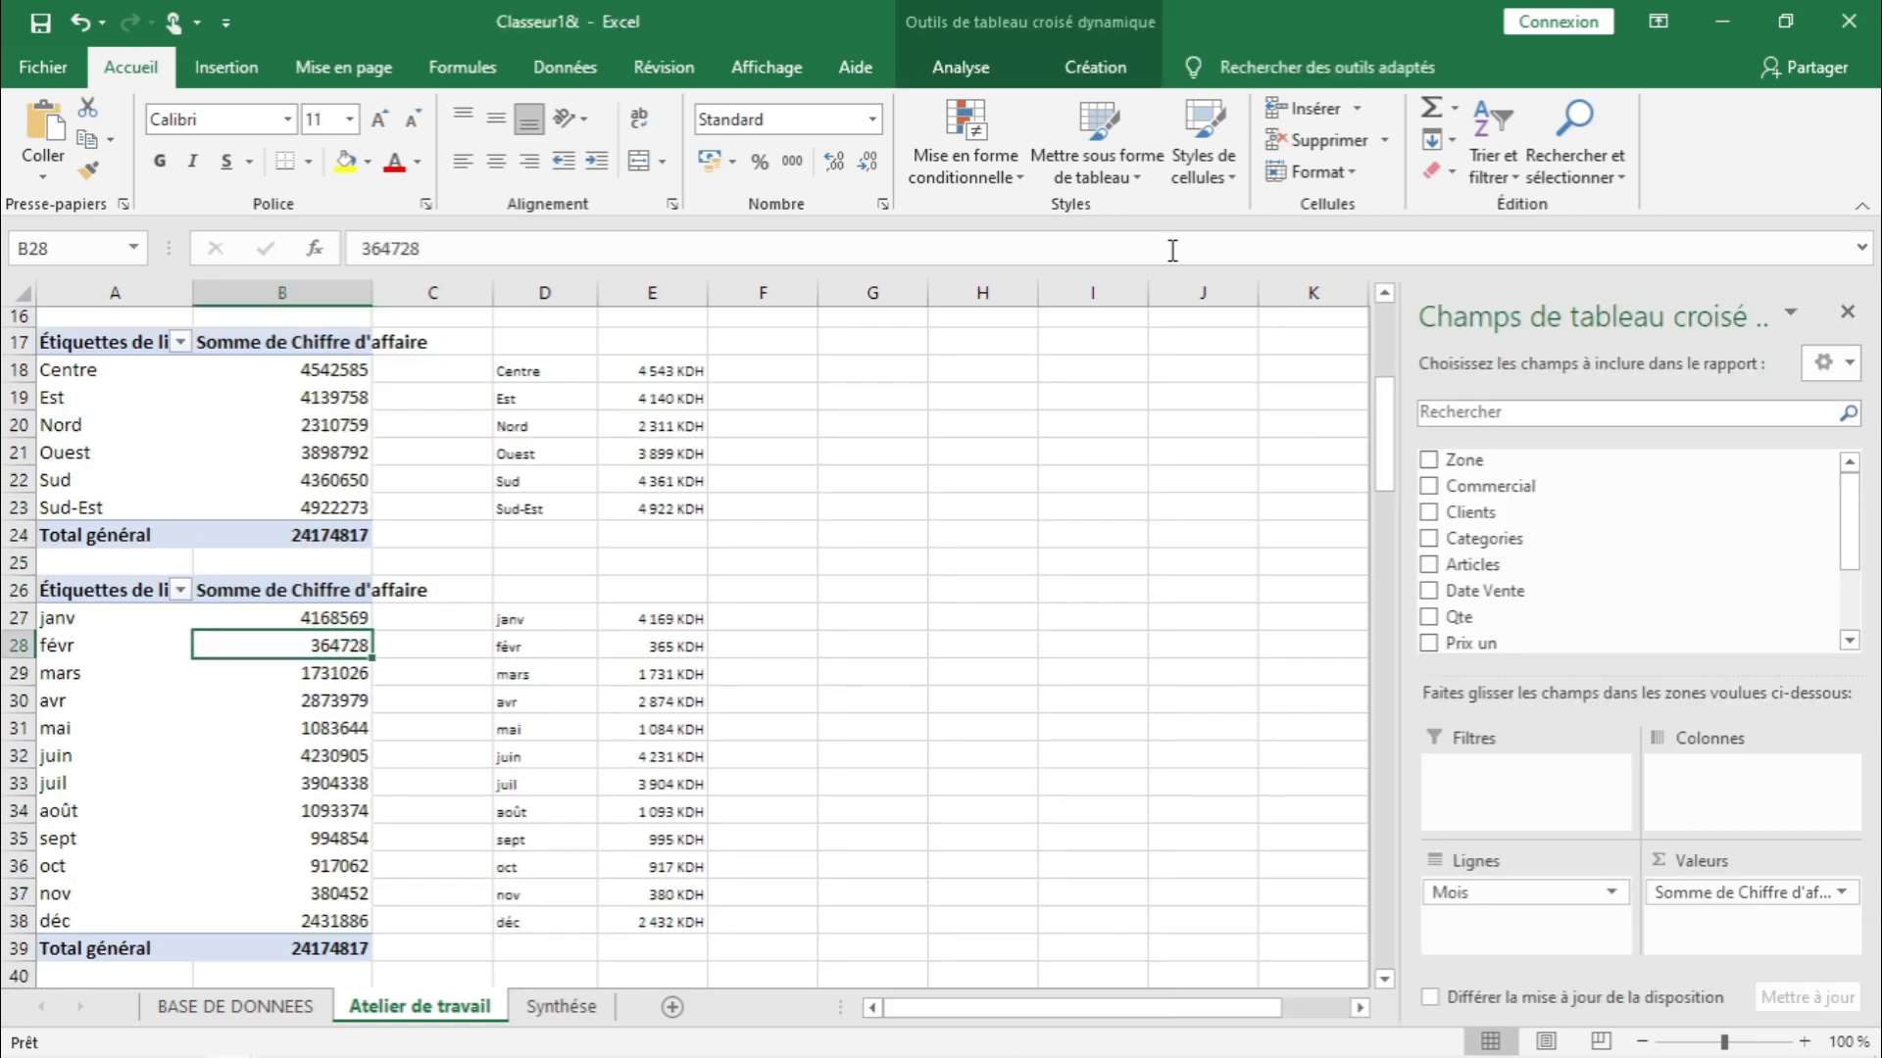
left_click(1103, 61)
left_click(981, 79)
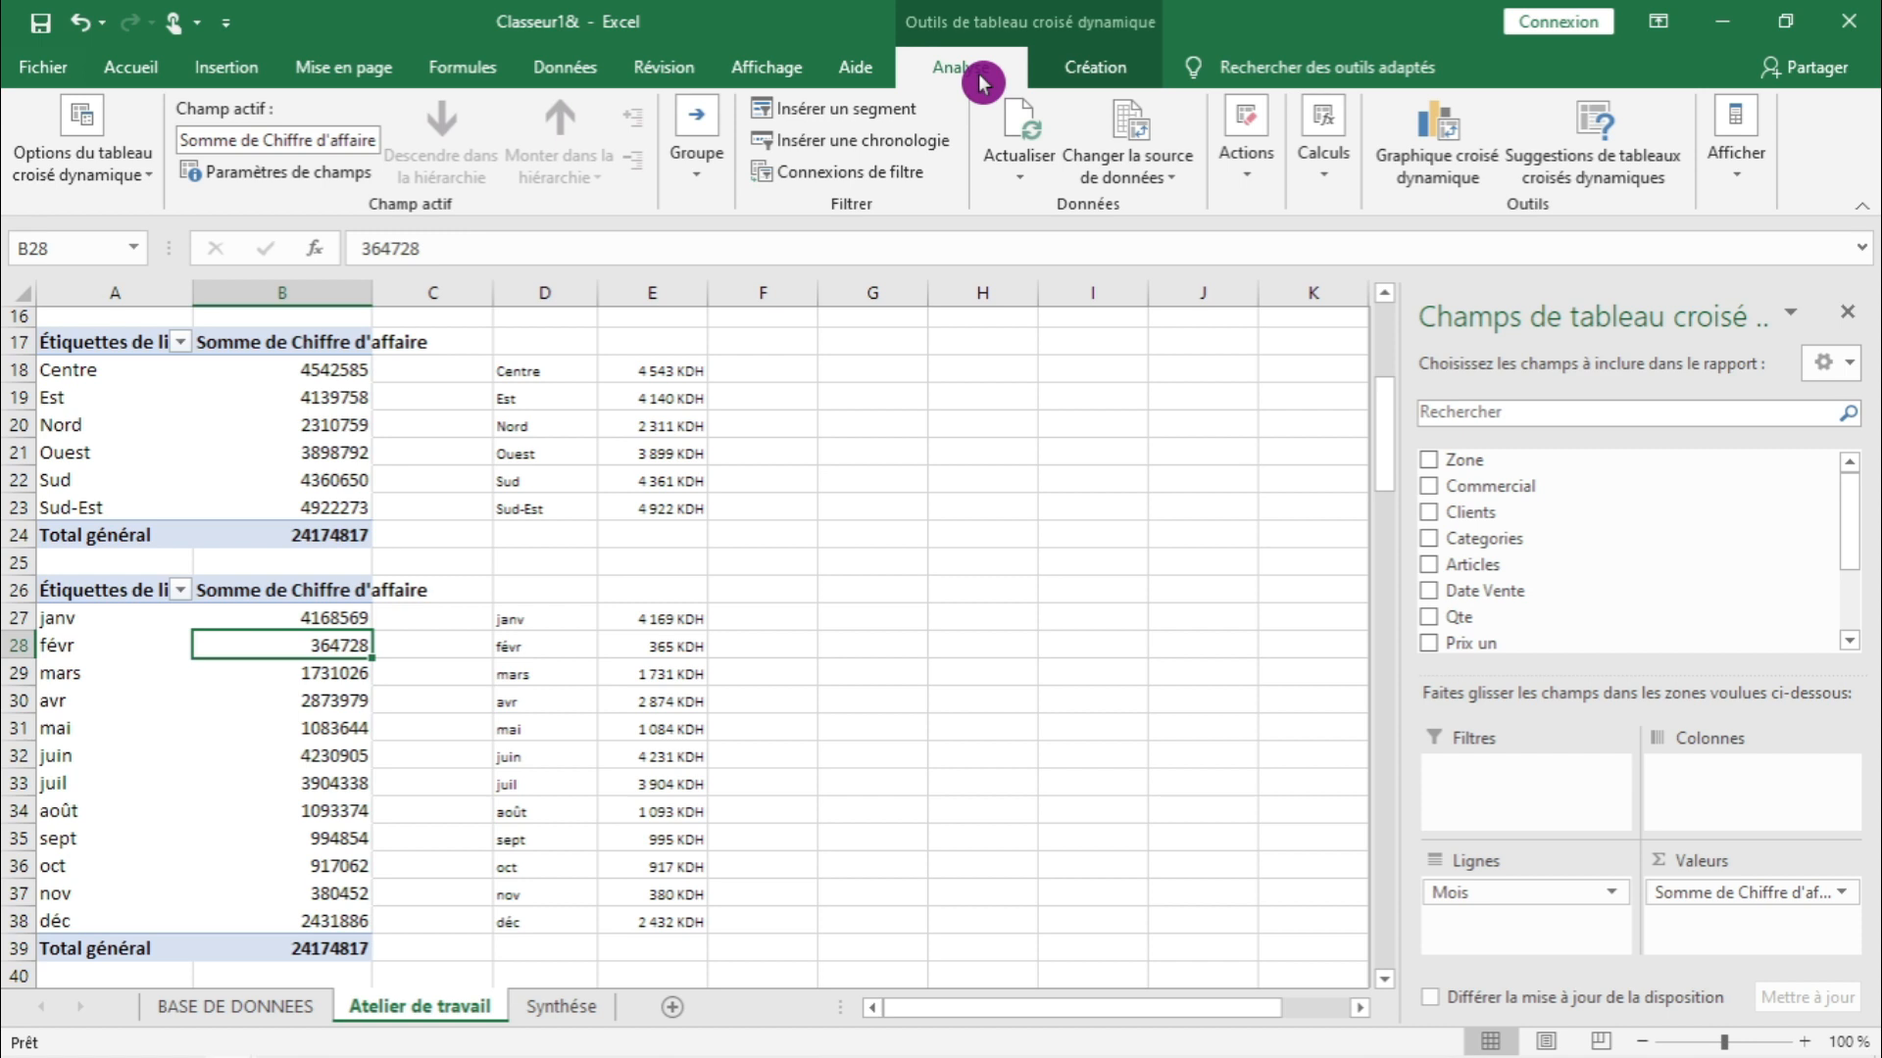
left_click(891, 144)
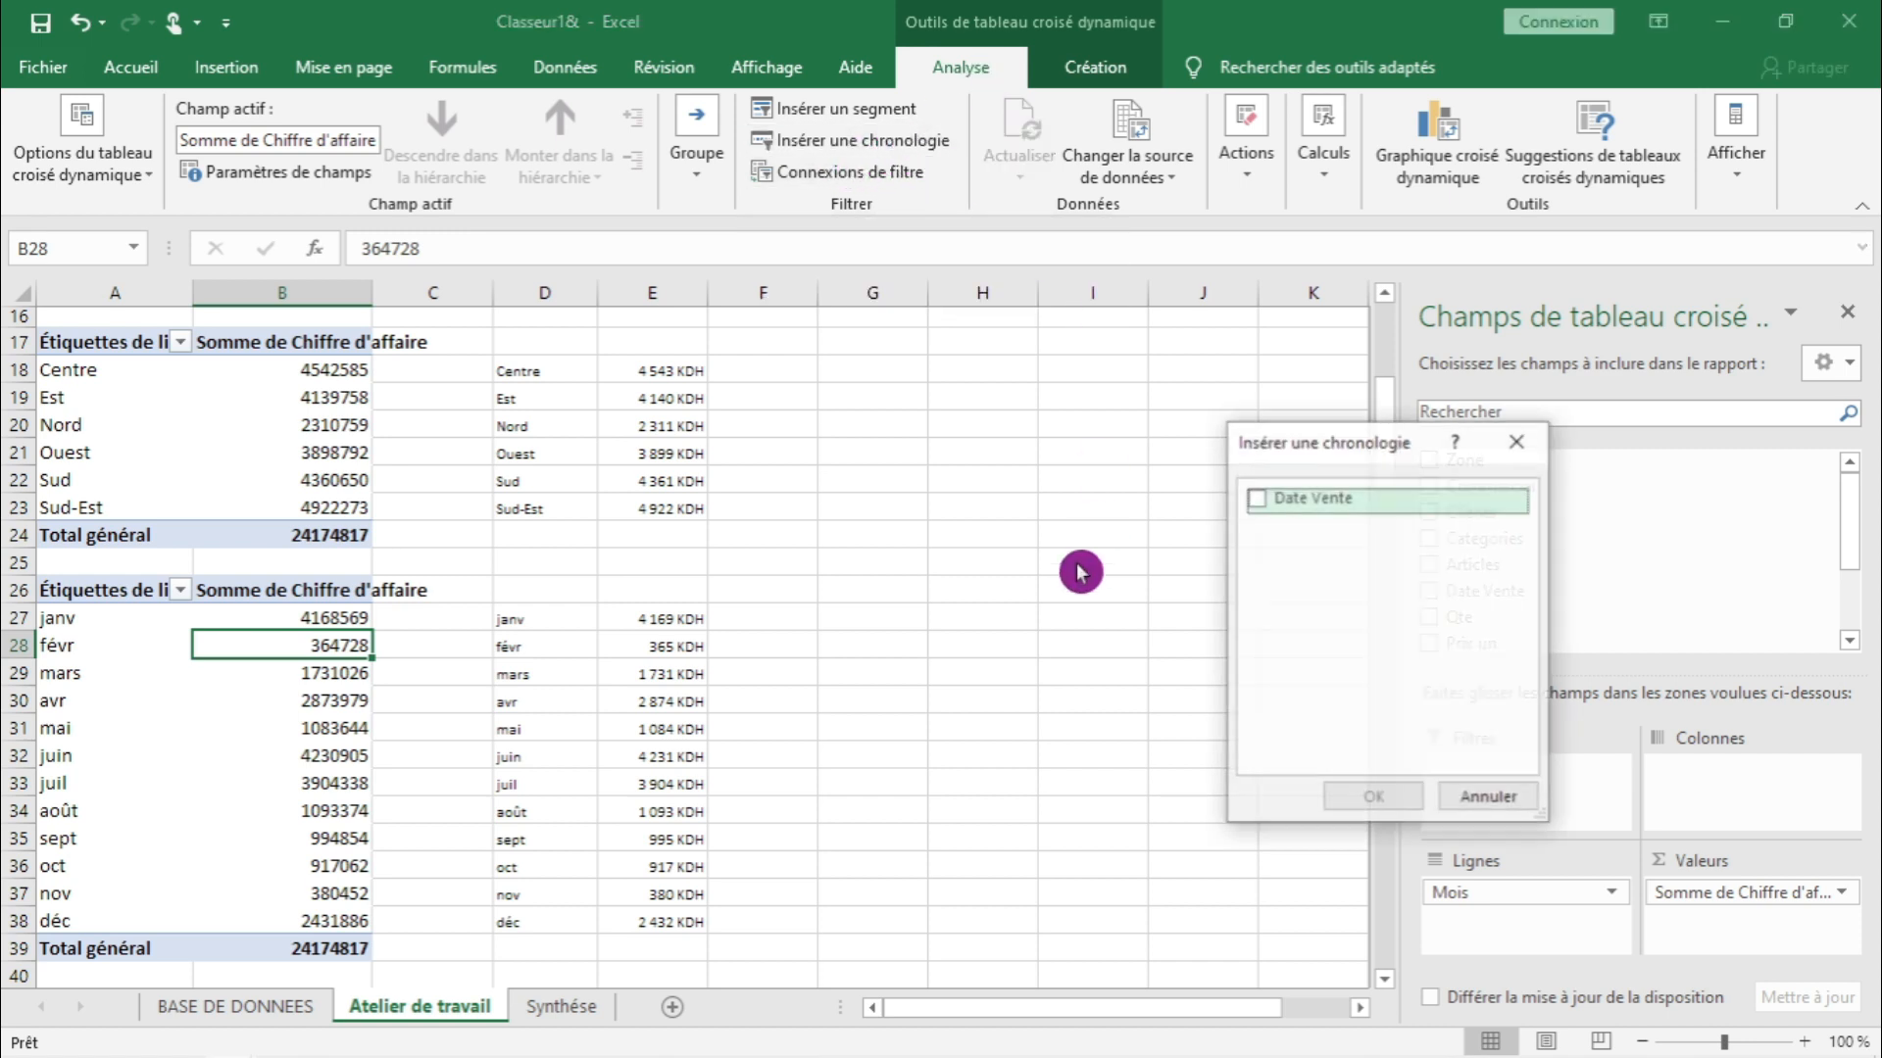
left_click(1270, 518)
left_click(1269, 512)
left_click(1395, 781)
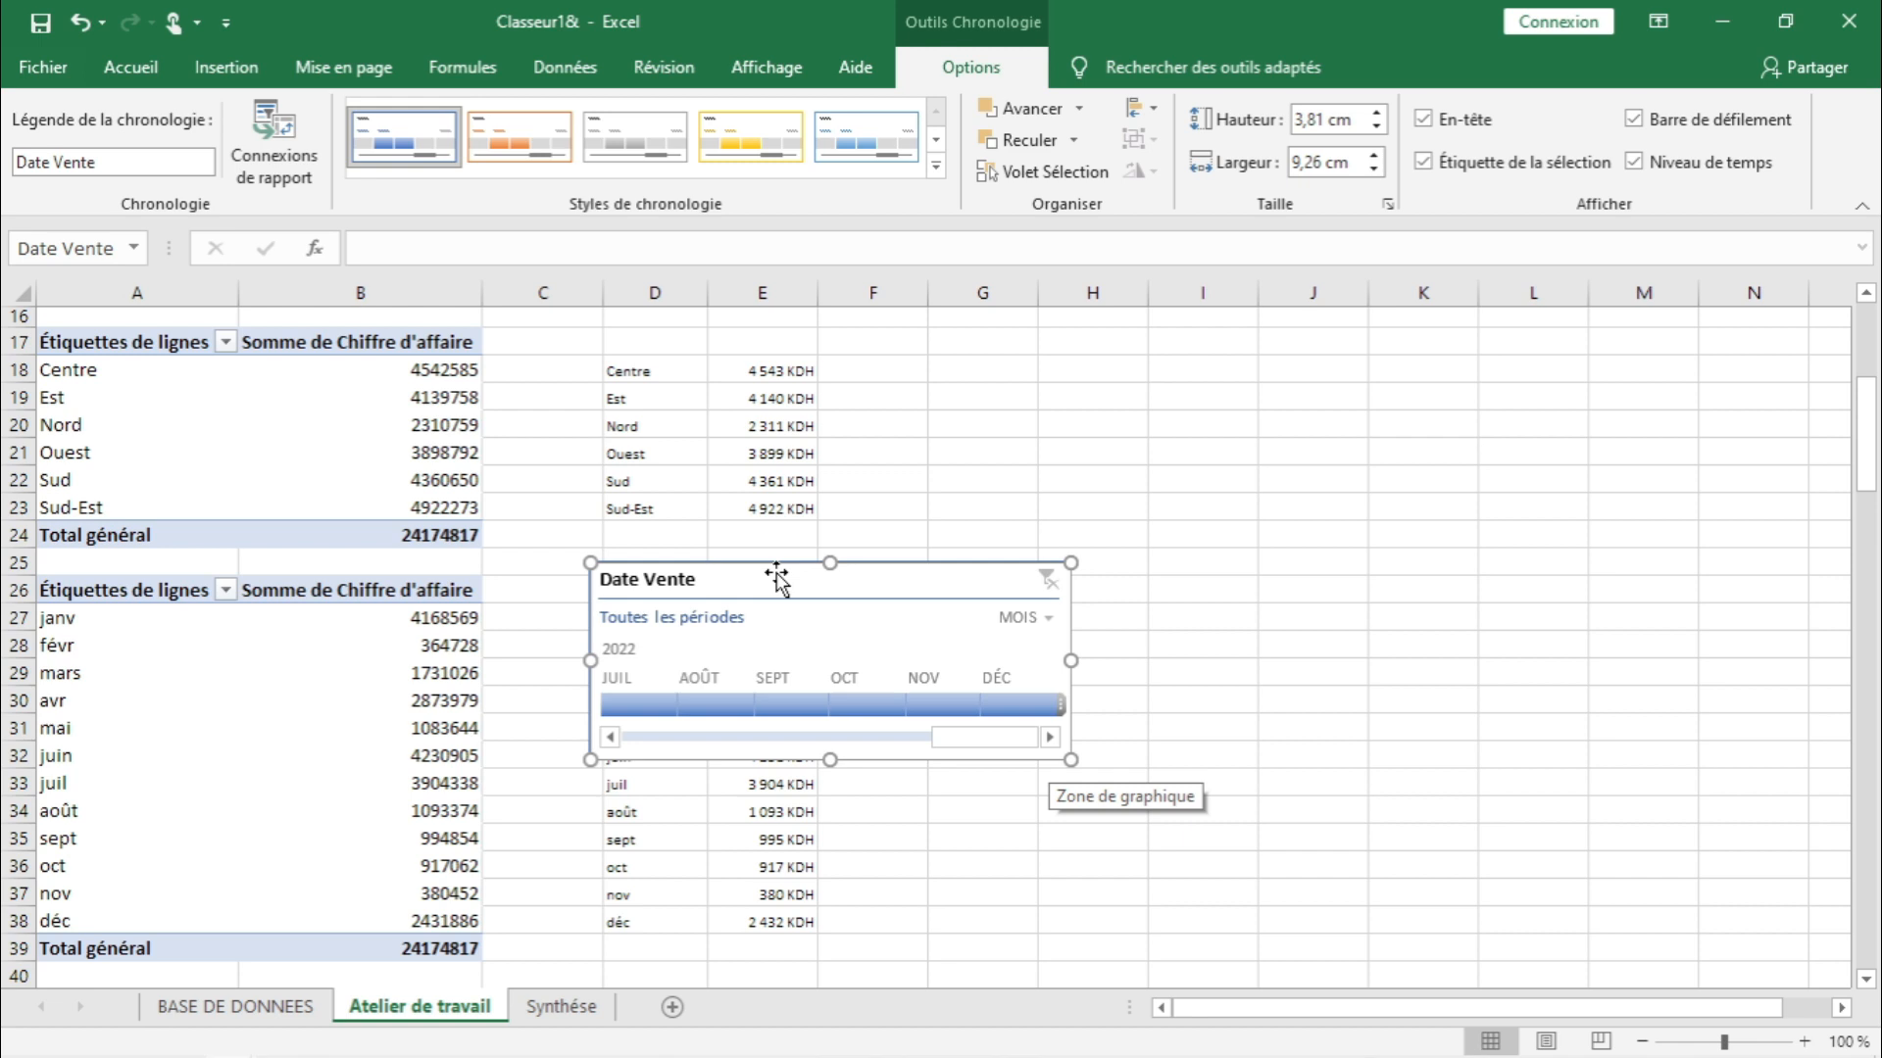
- Move the Date Vente timeline to the Synthése sheet and place it directly against the Commercial slicer, matching its height
key("ctrl+x")
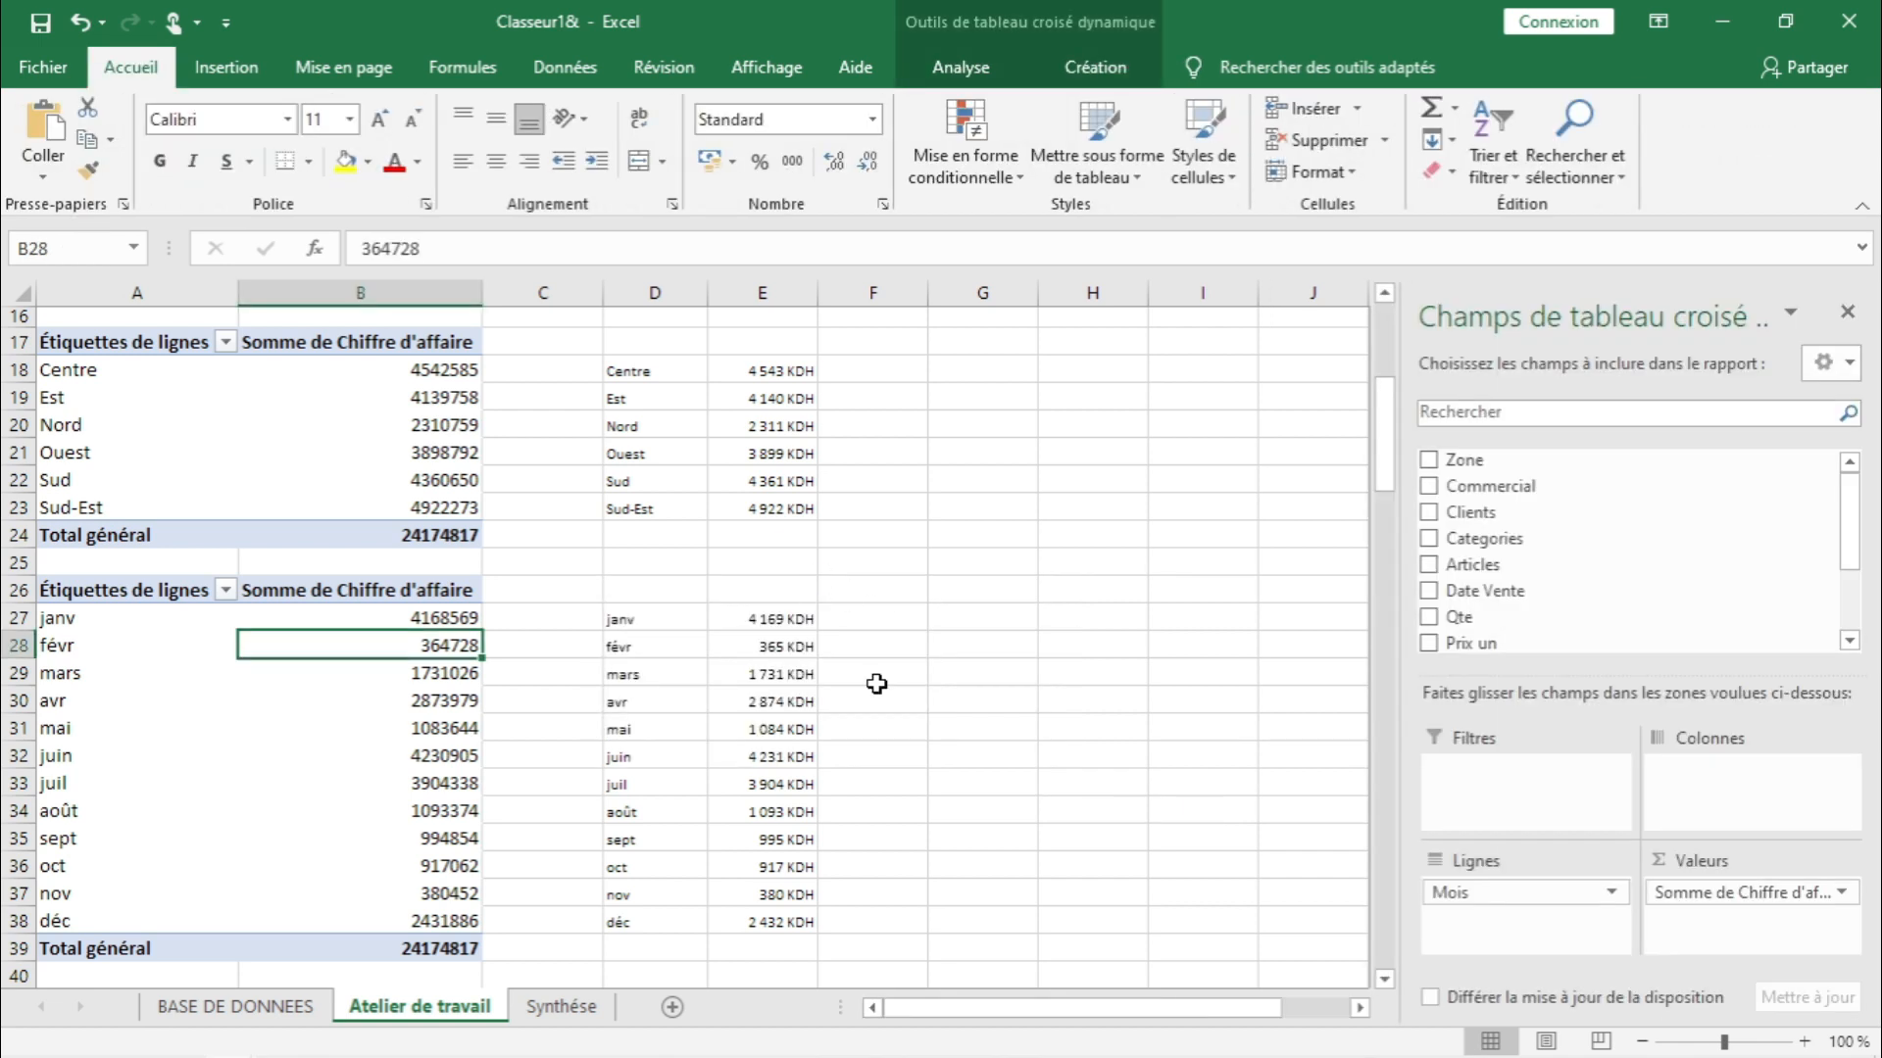
left_click(572, 1008)
left_click(1231, 515)
left_click(1328, 429)
key("ctrl+v")
left_click_drag(1339, 428, 1056, 327)
left_click_drag(1249, 527, 1250, 534)
left_click(1390, 585)
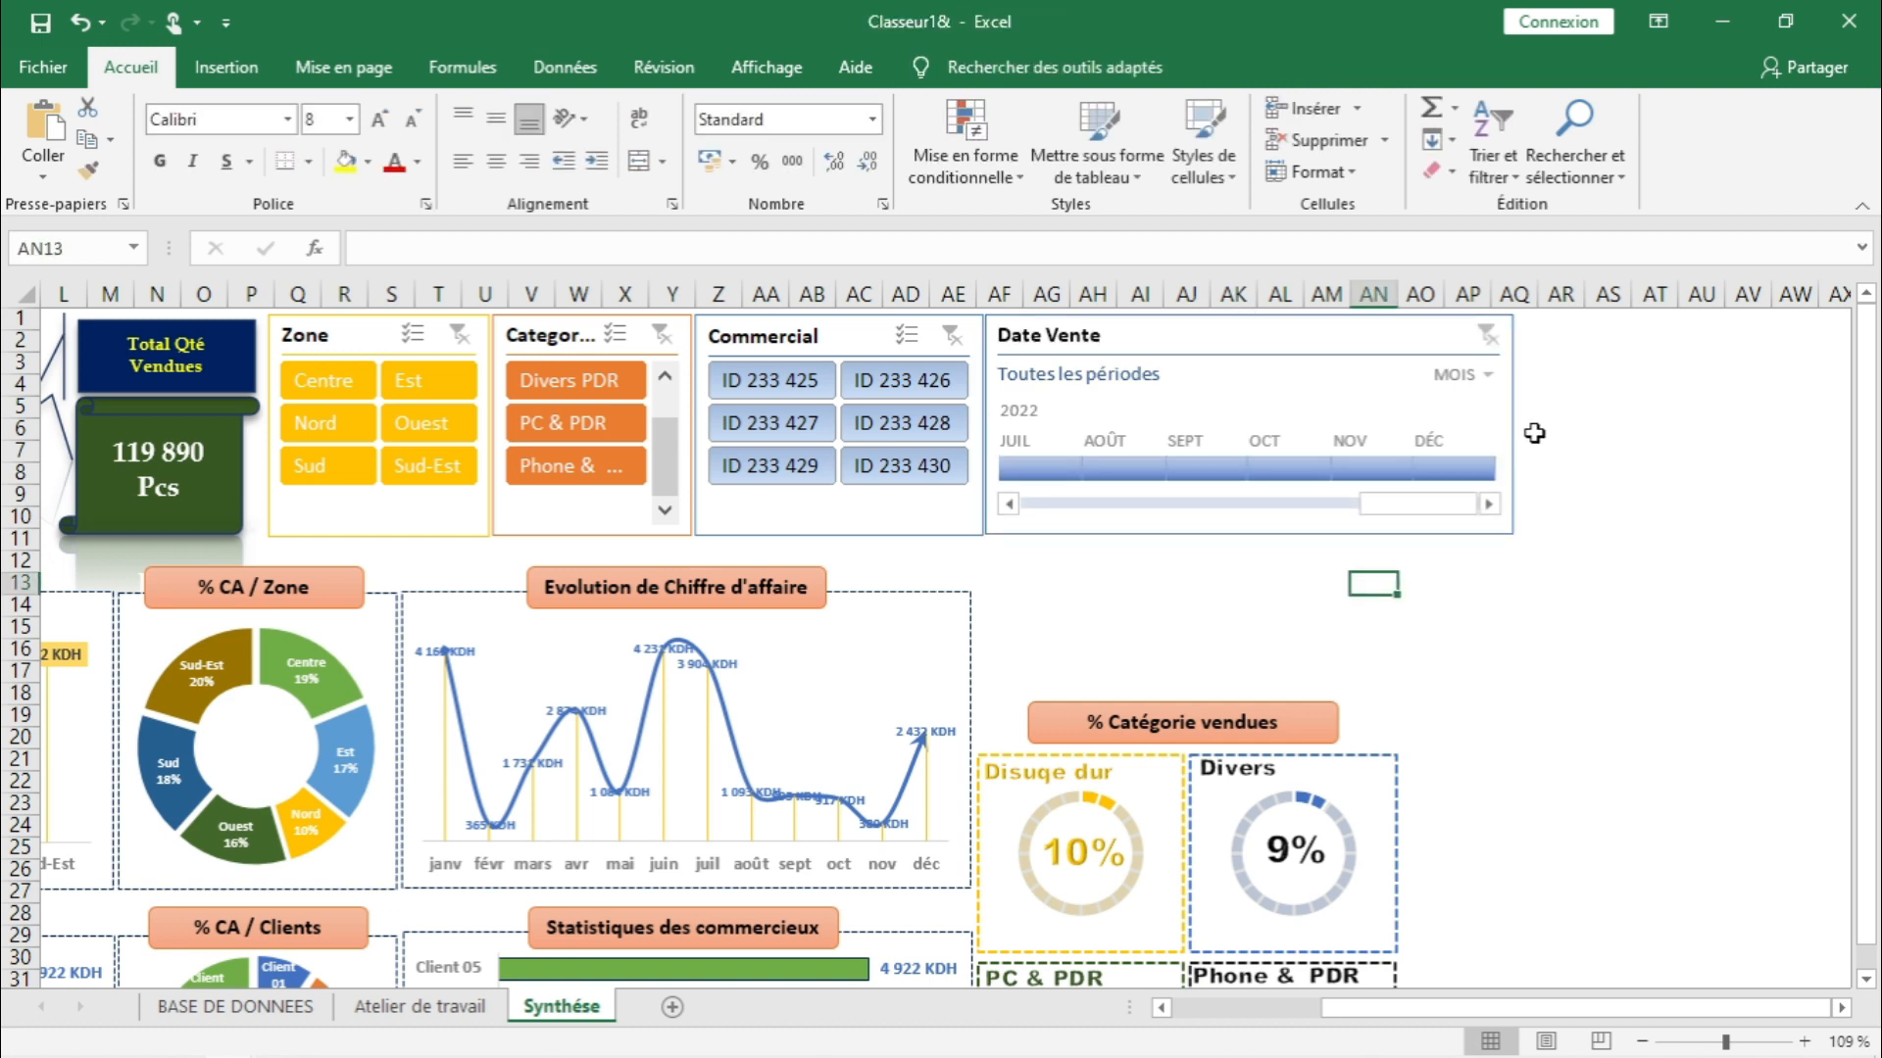
- Bring the Date Vente timeline's visible period back to January 2021
left_click(1467, 627)
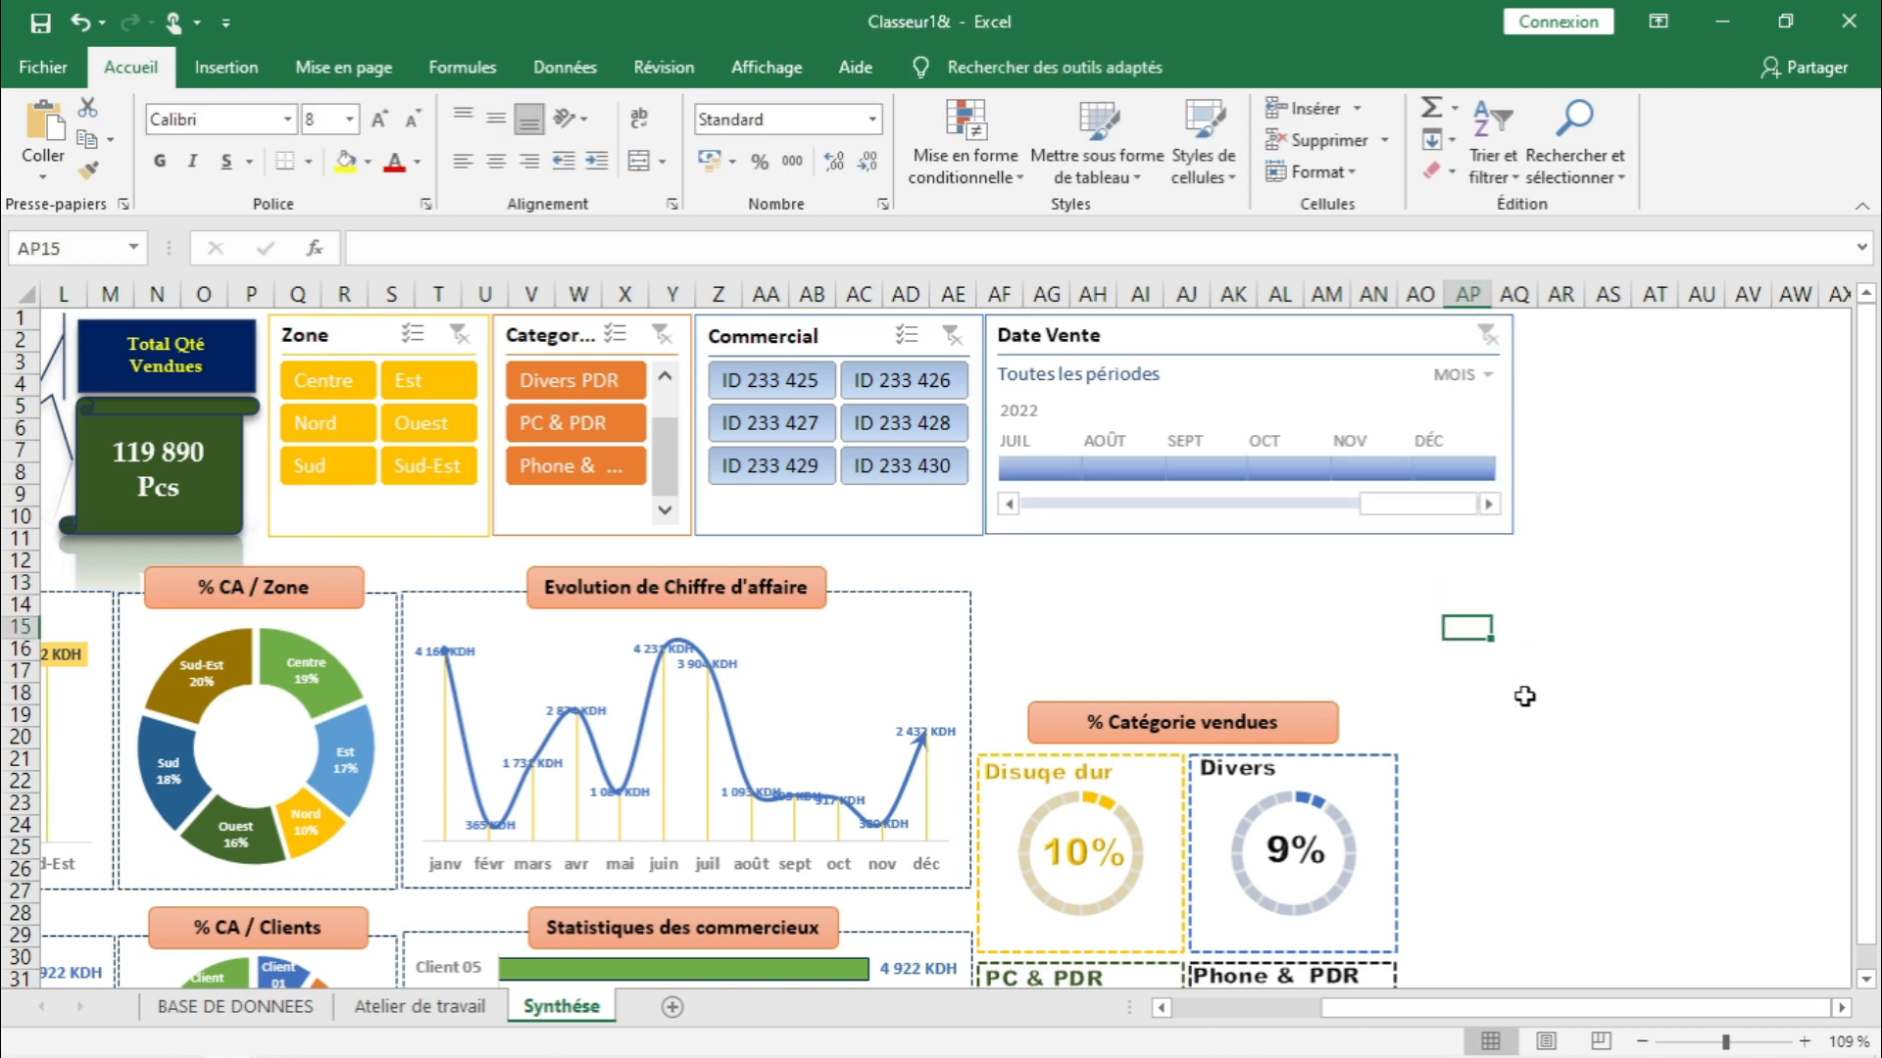
left_click_drag(1535, 585, 1562, 588)
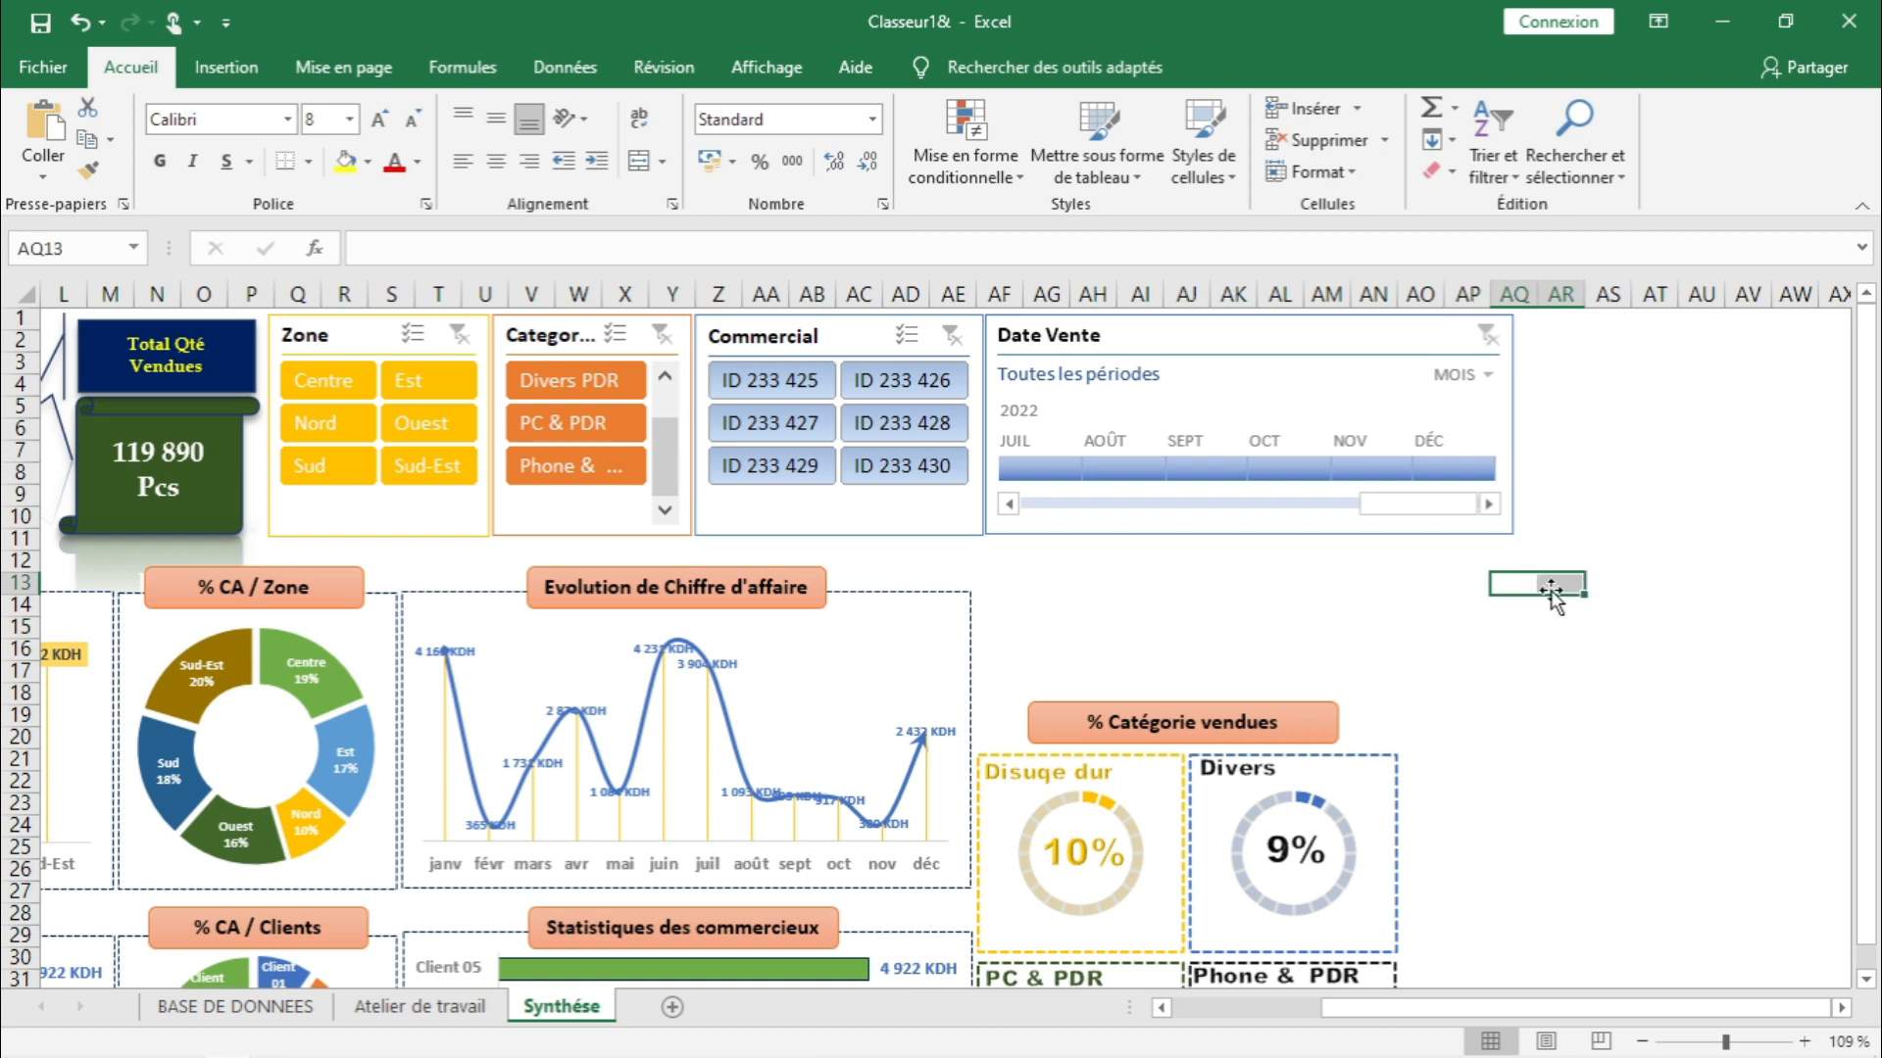
left_click_drag(1438, 515, 1004, 509)
left_click(1117, 343)
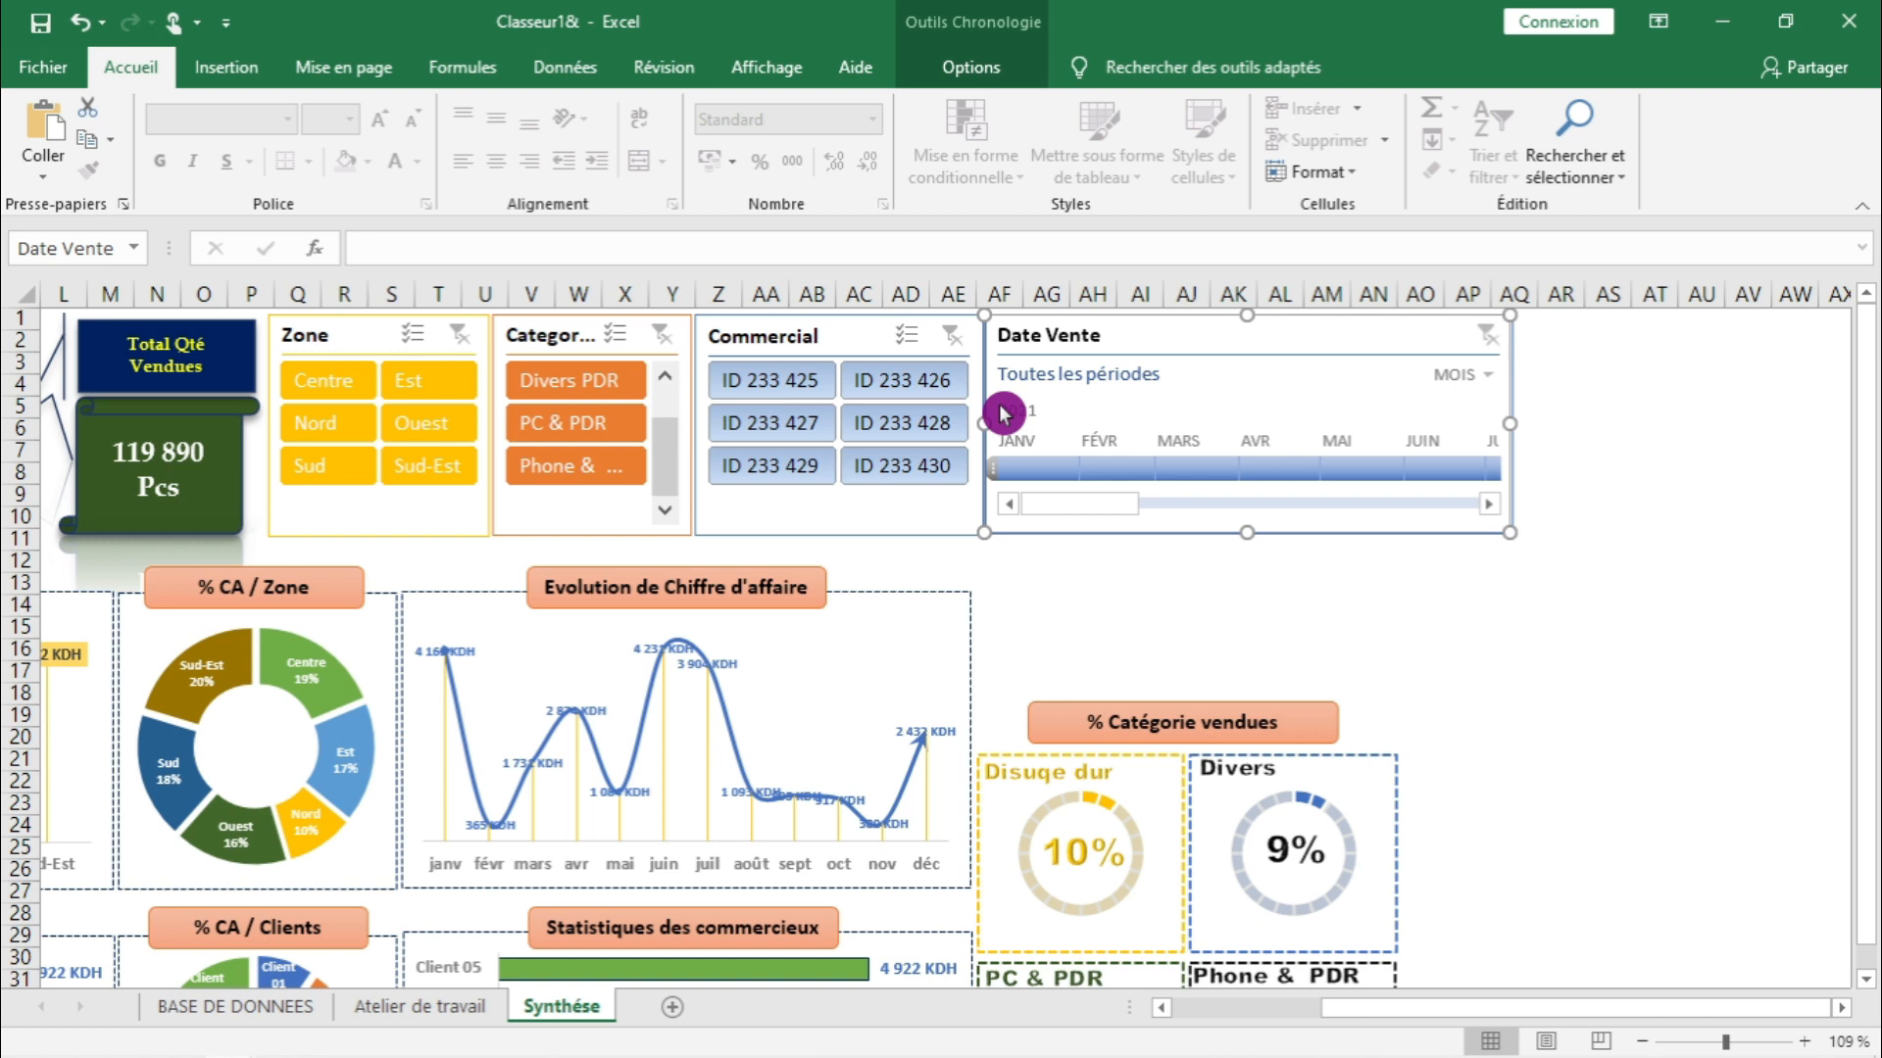
left_click(1260, 633)
- Review the pivot tables offered in the Zone slicer's report connections without changing them
left_click(362, 341)
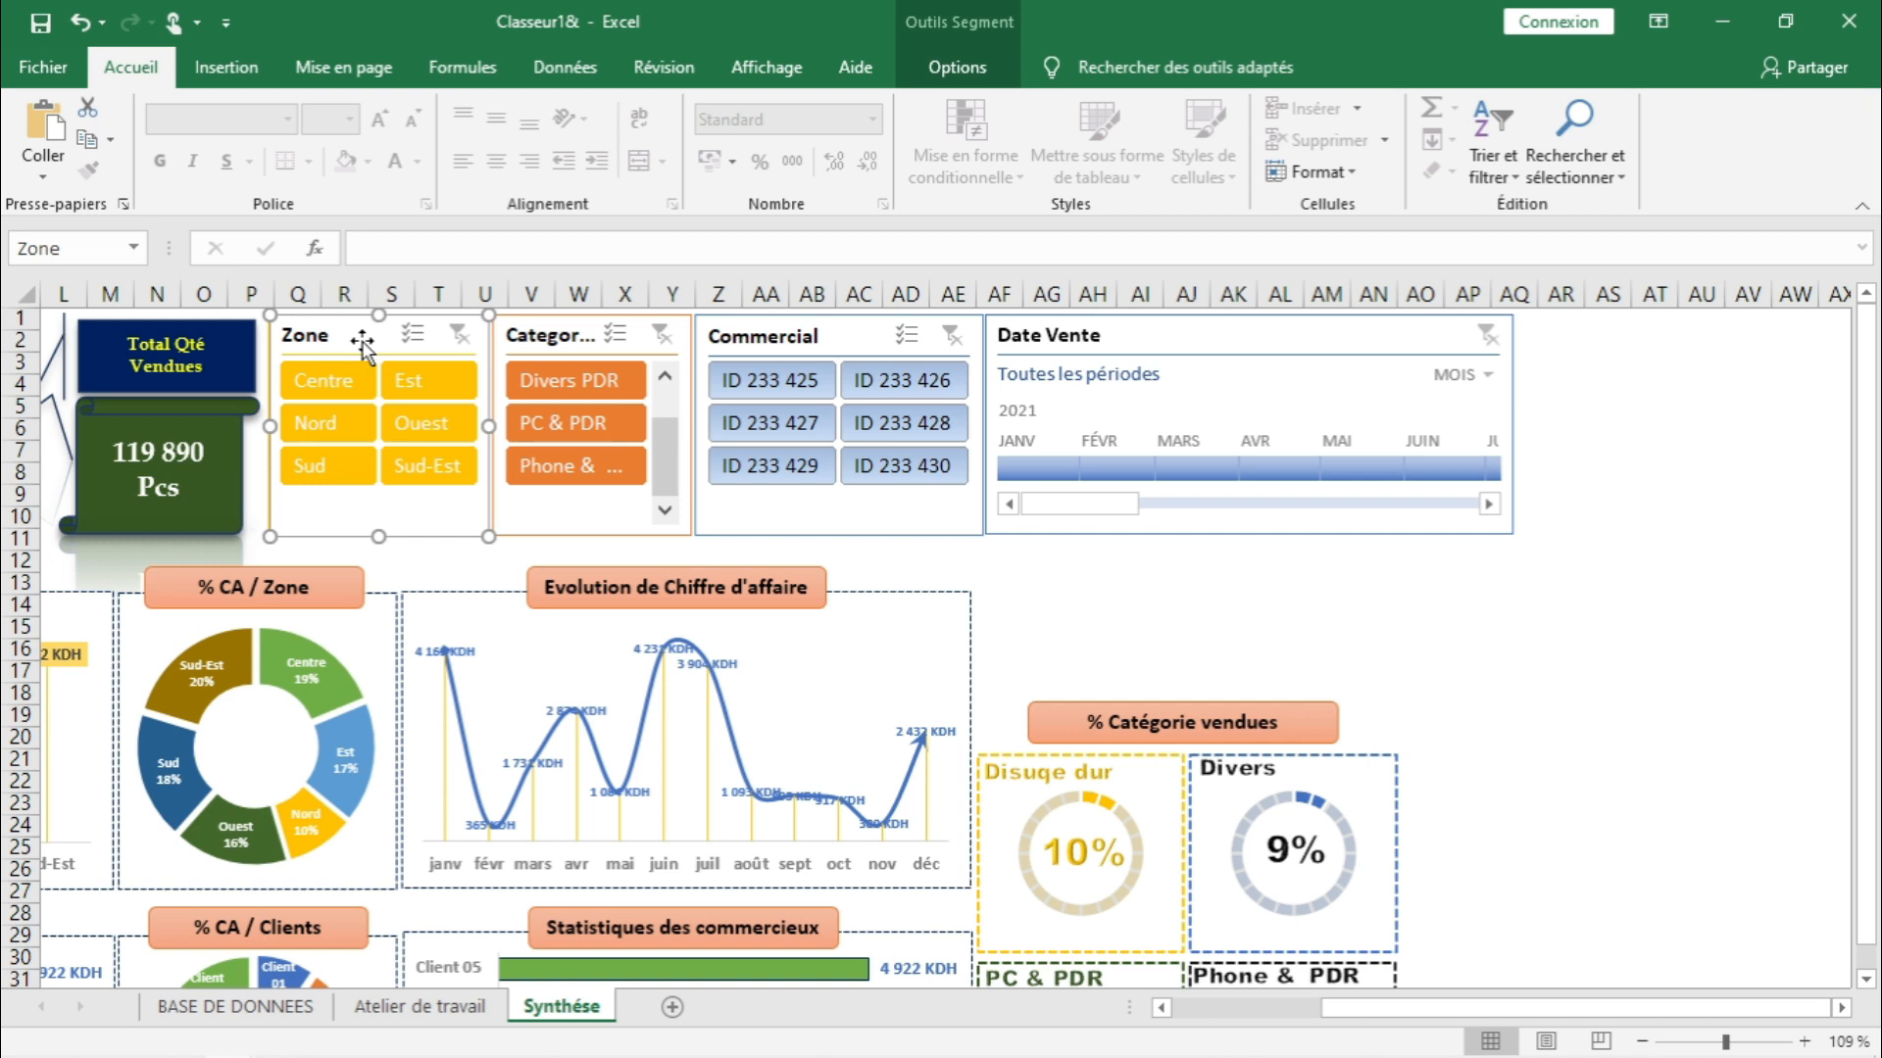
left_click(956, 67)
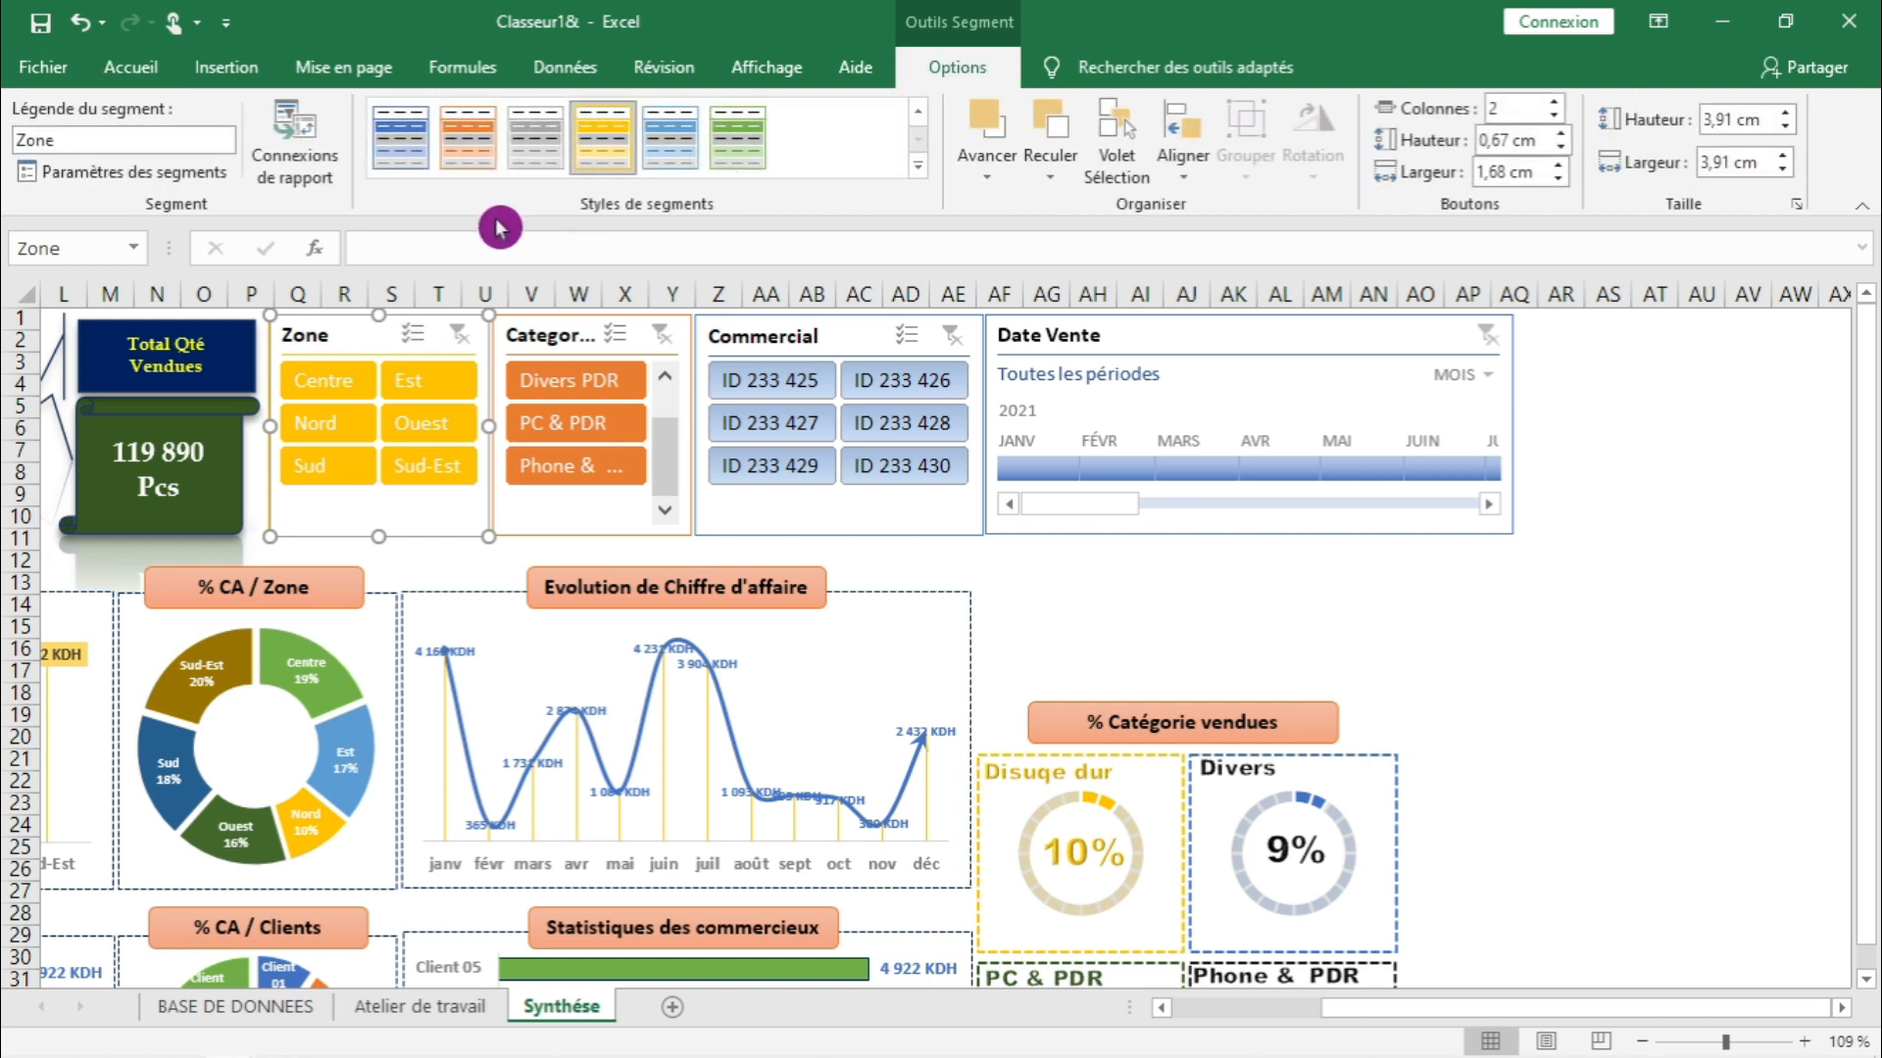
left_click(310, 203)
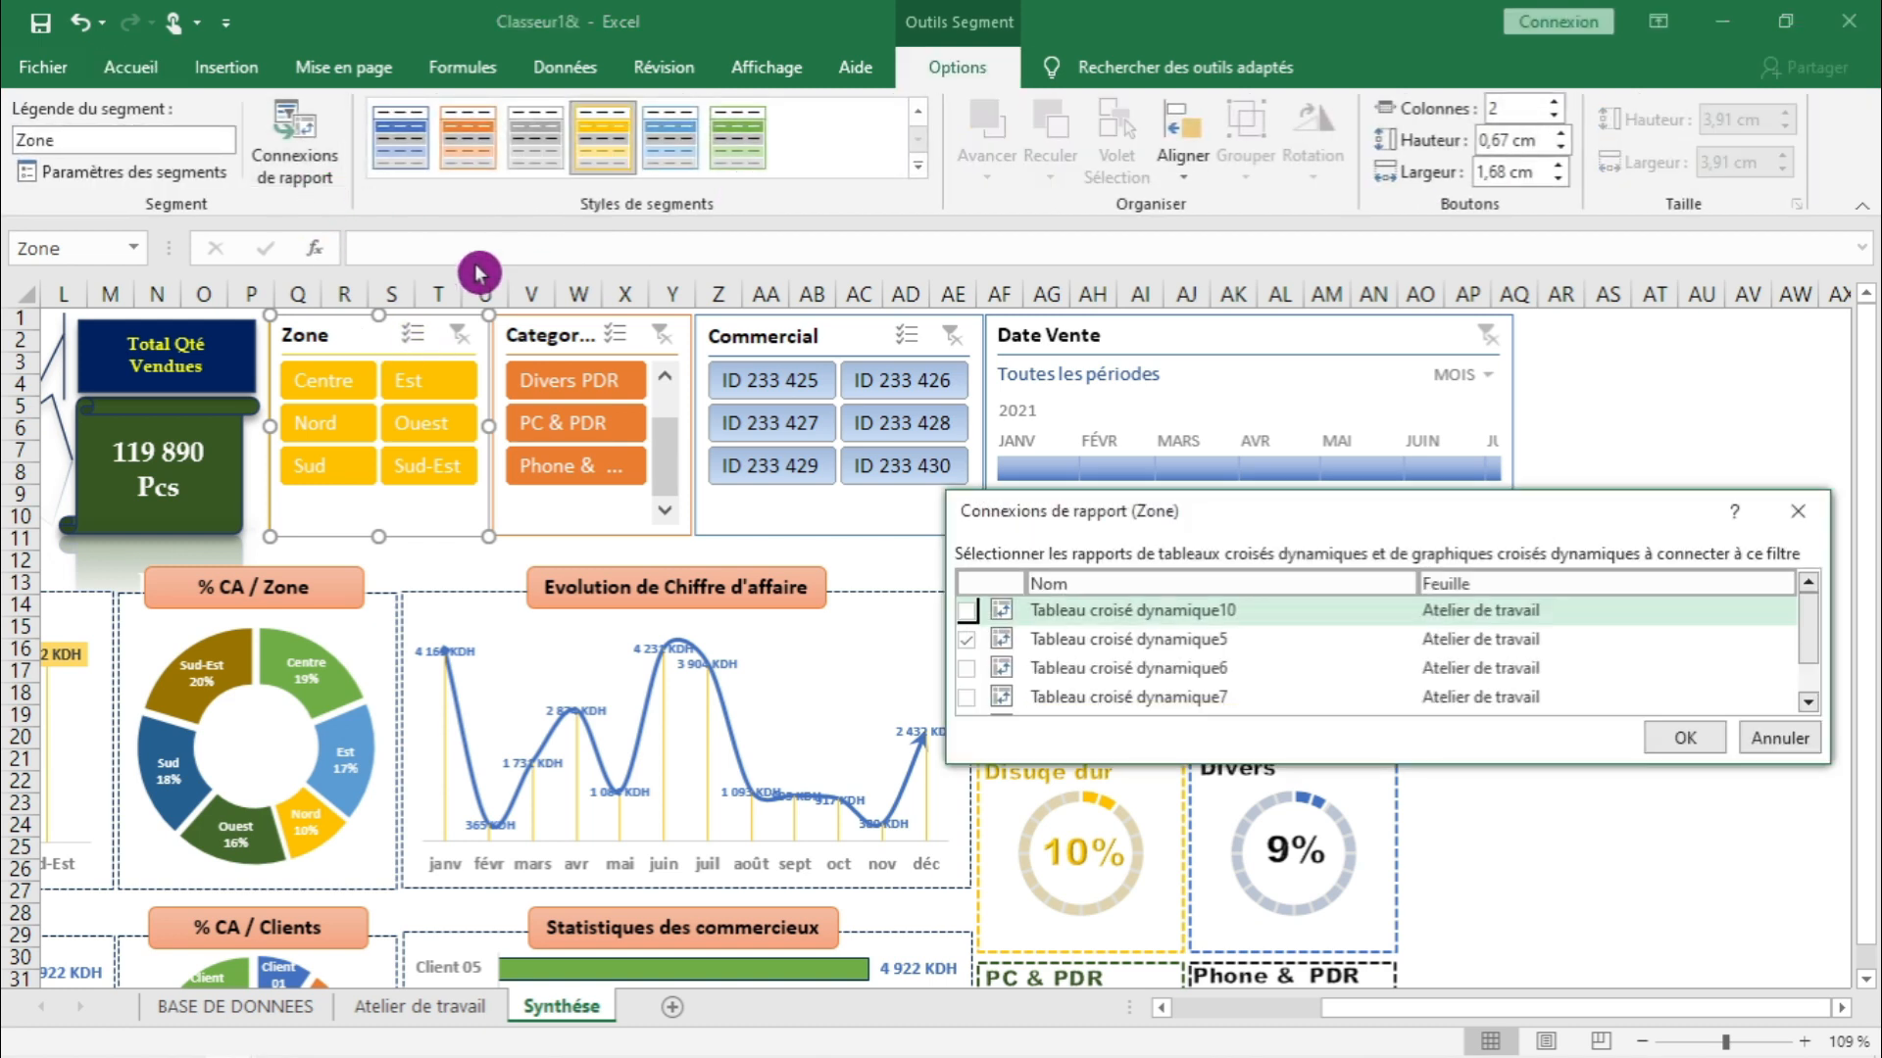
scroll(1306, 658, "down", 2)
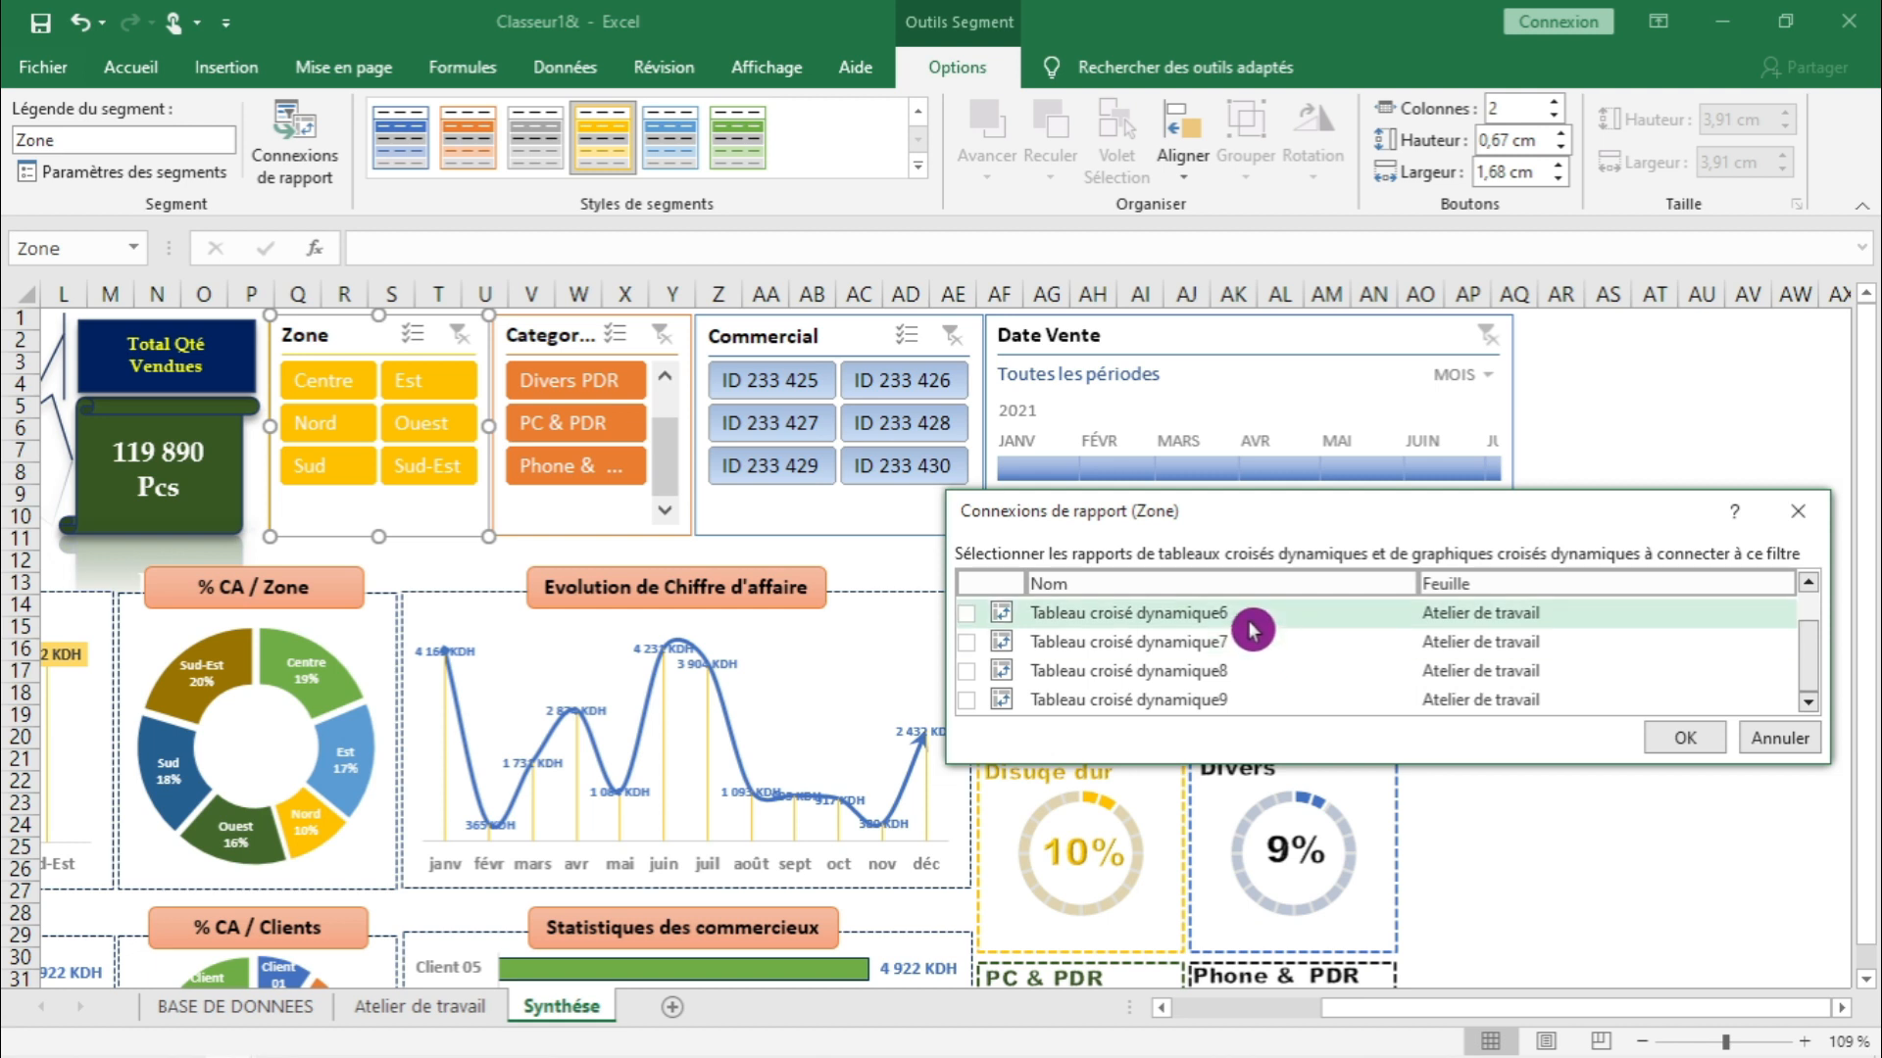
left_click(1754, 745)
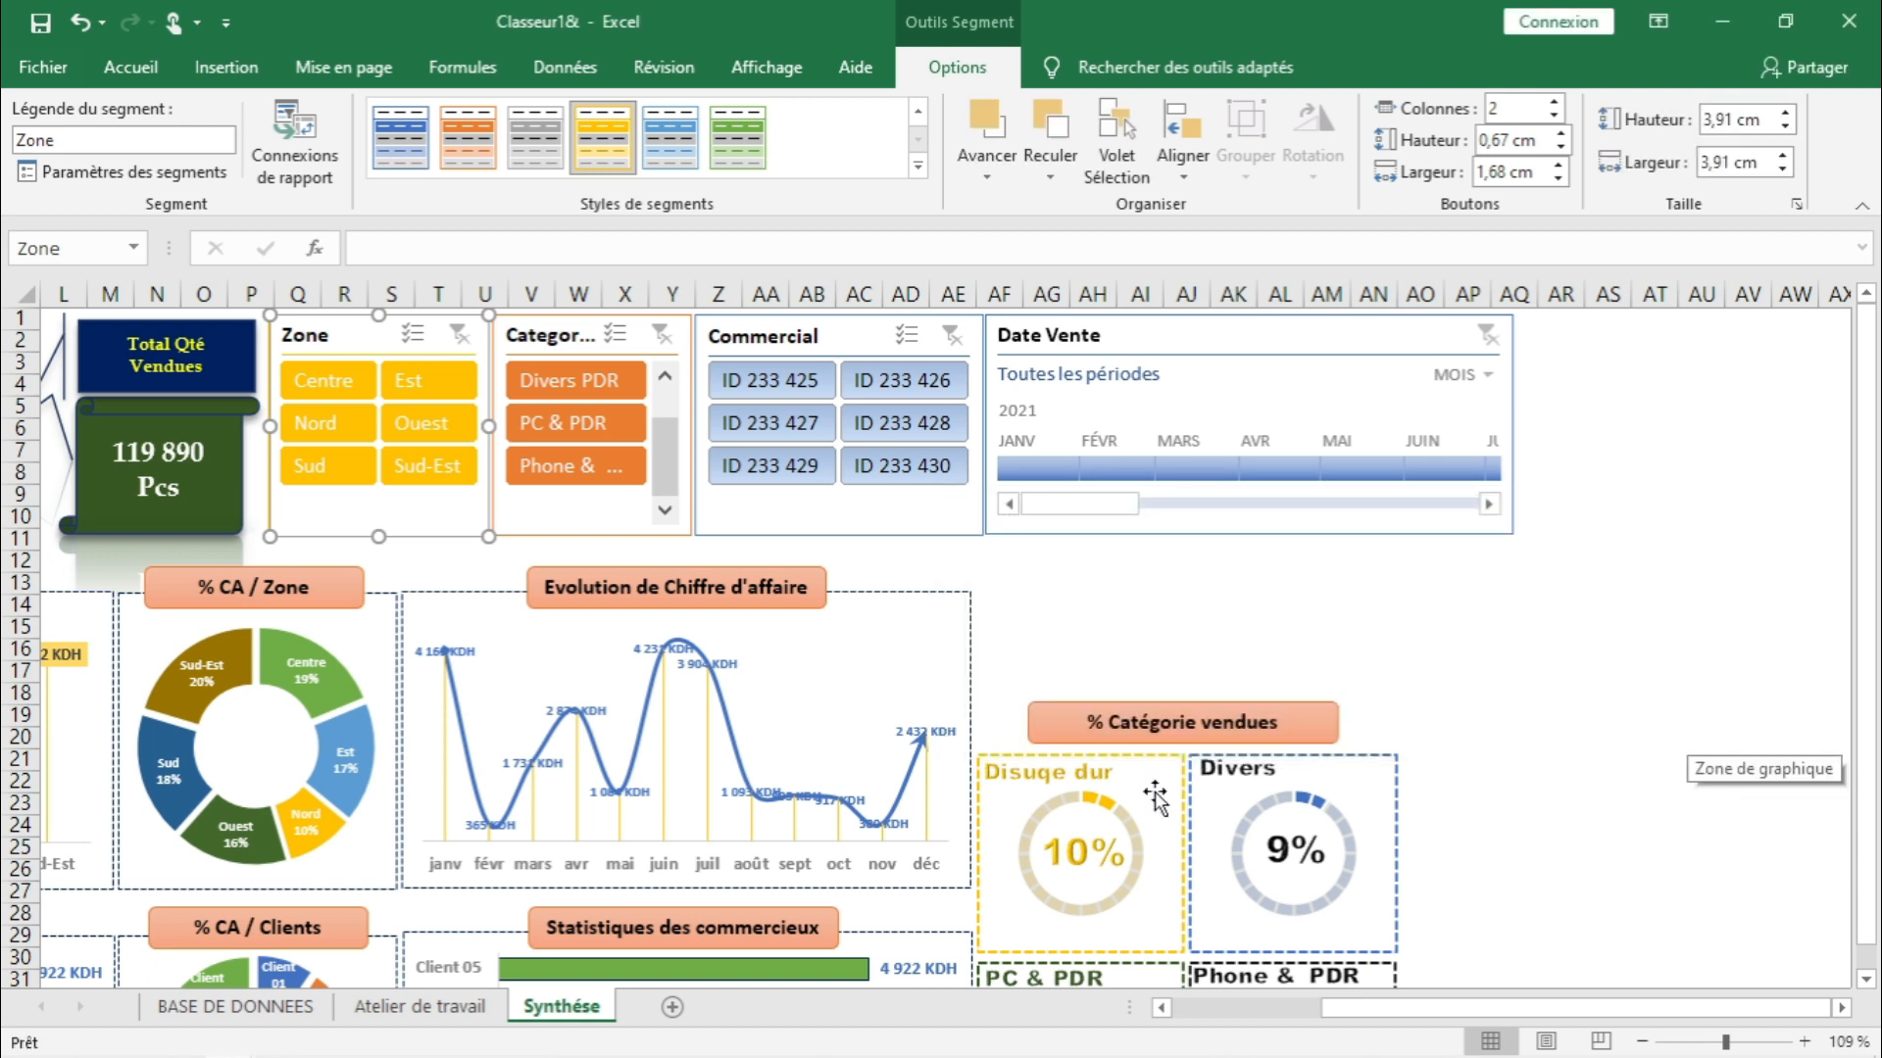
- Rename the articles pivot table on the Atelier de travail sheet as CA
left_click(362, 1008)
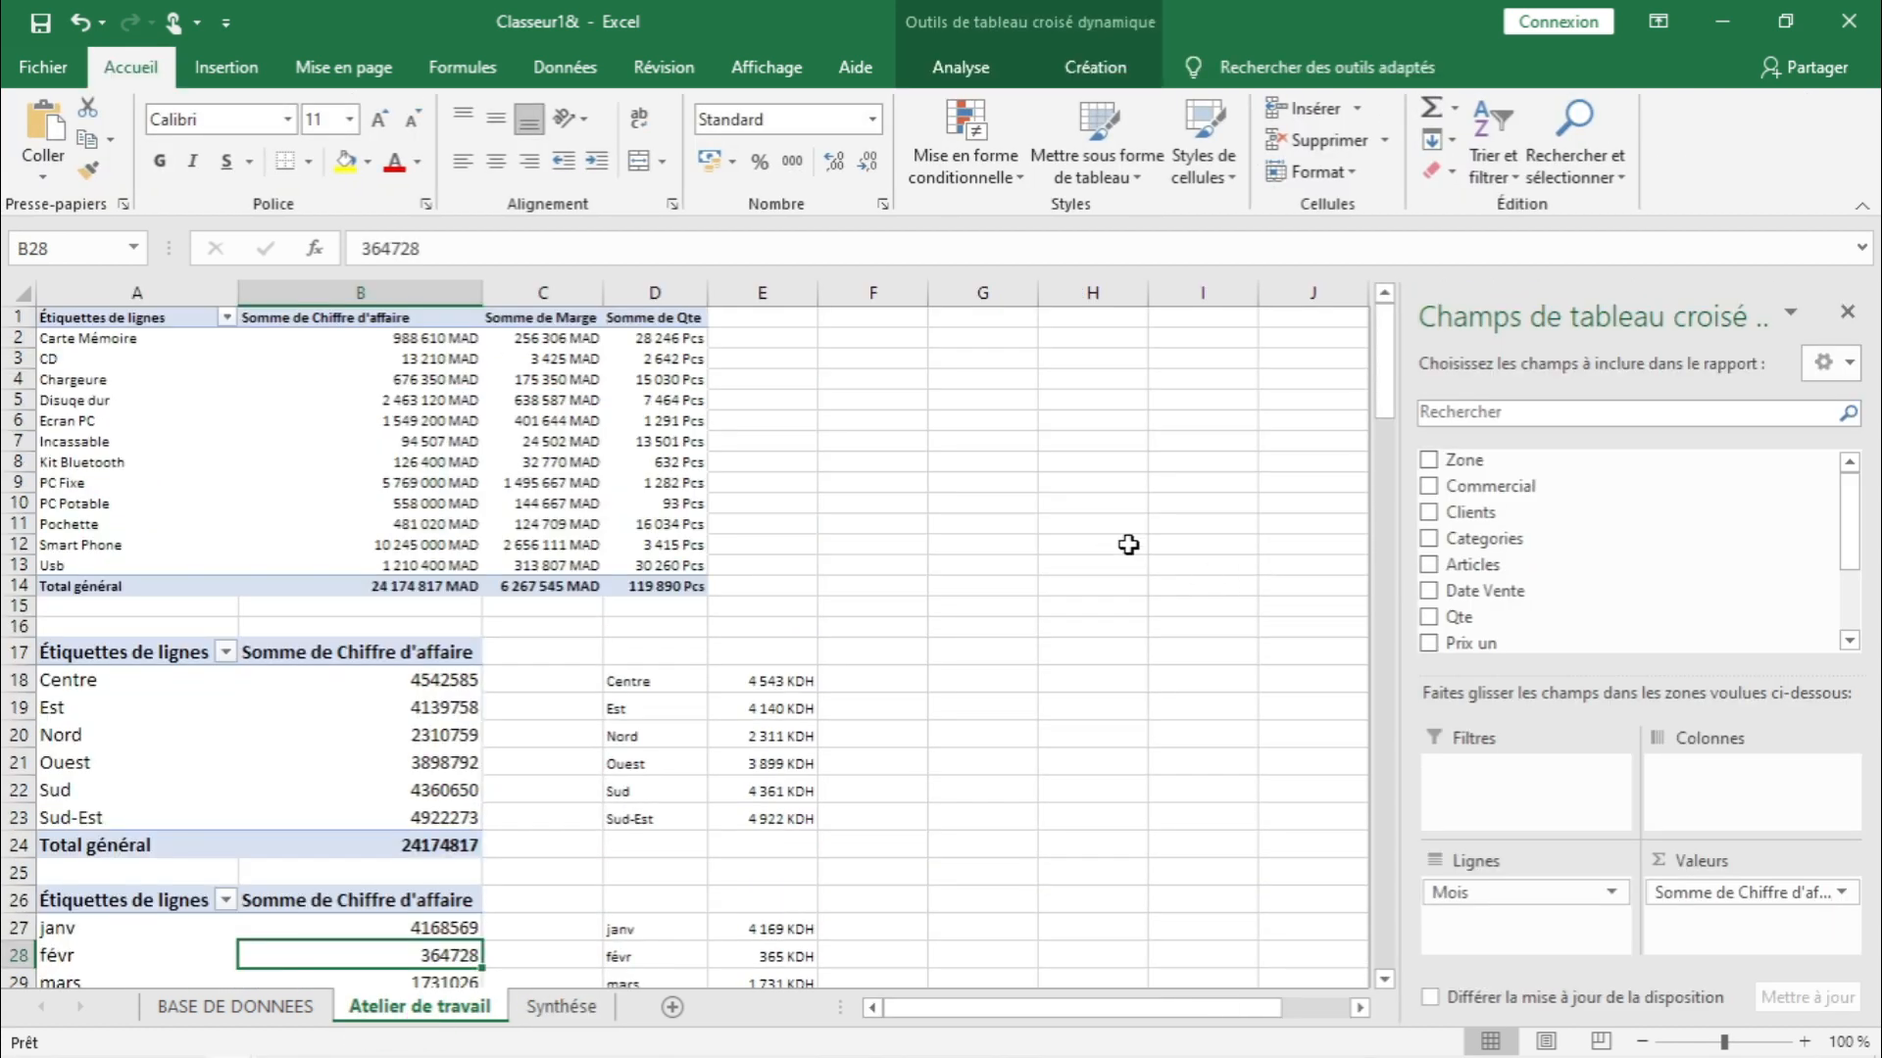
left_click(300, 396)
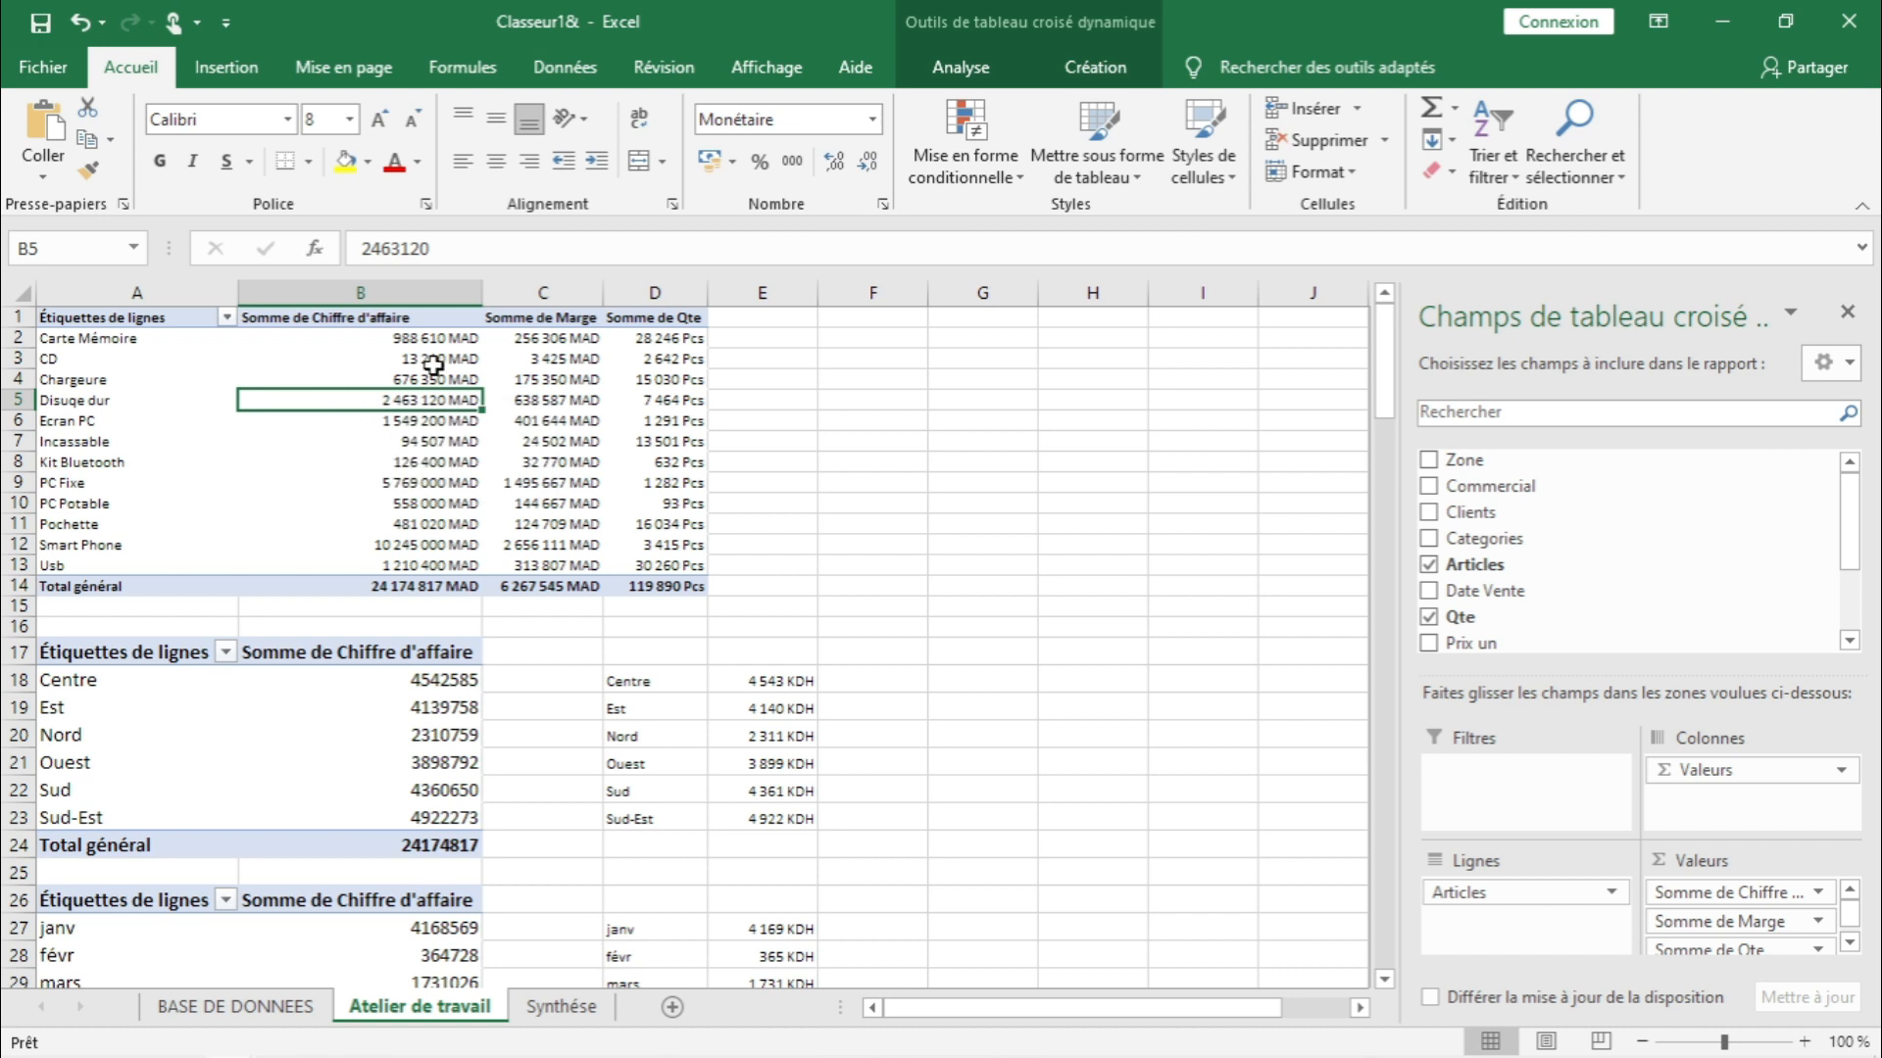
left_click(1001, 78)
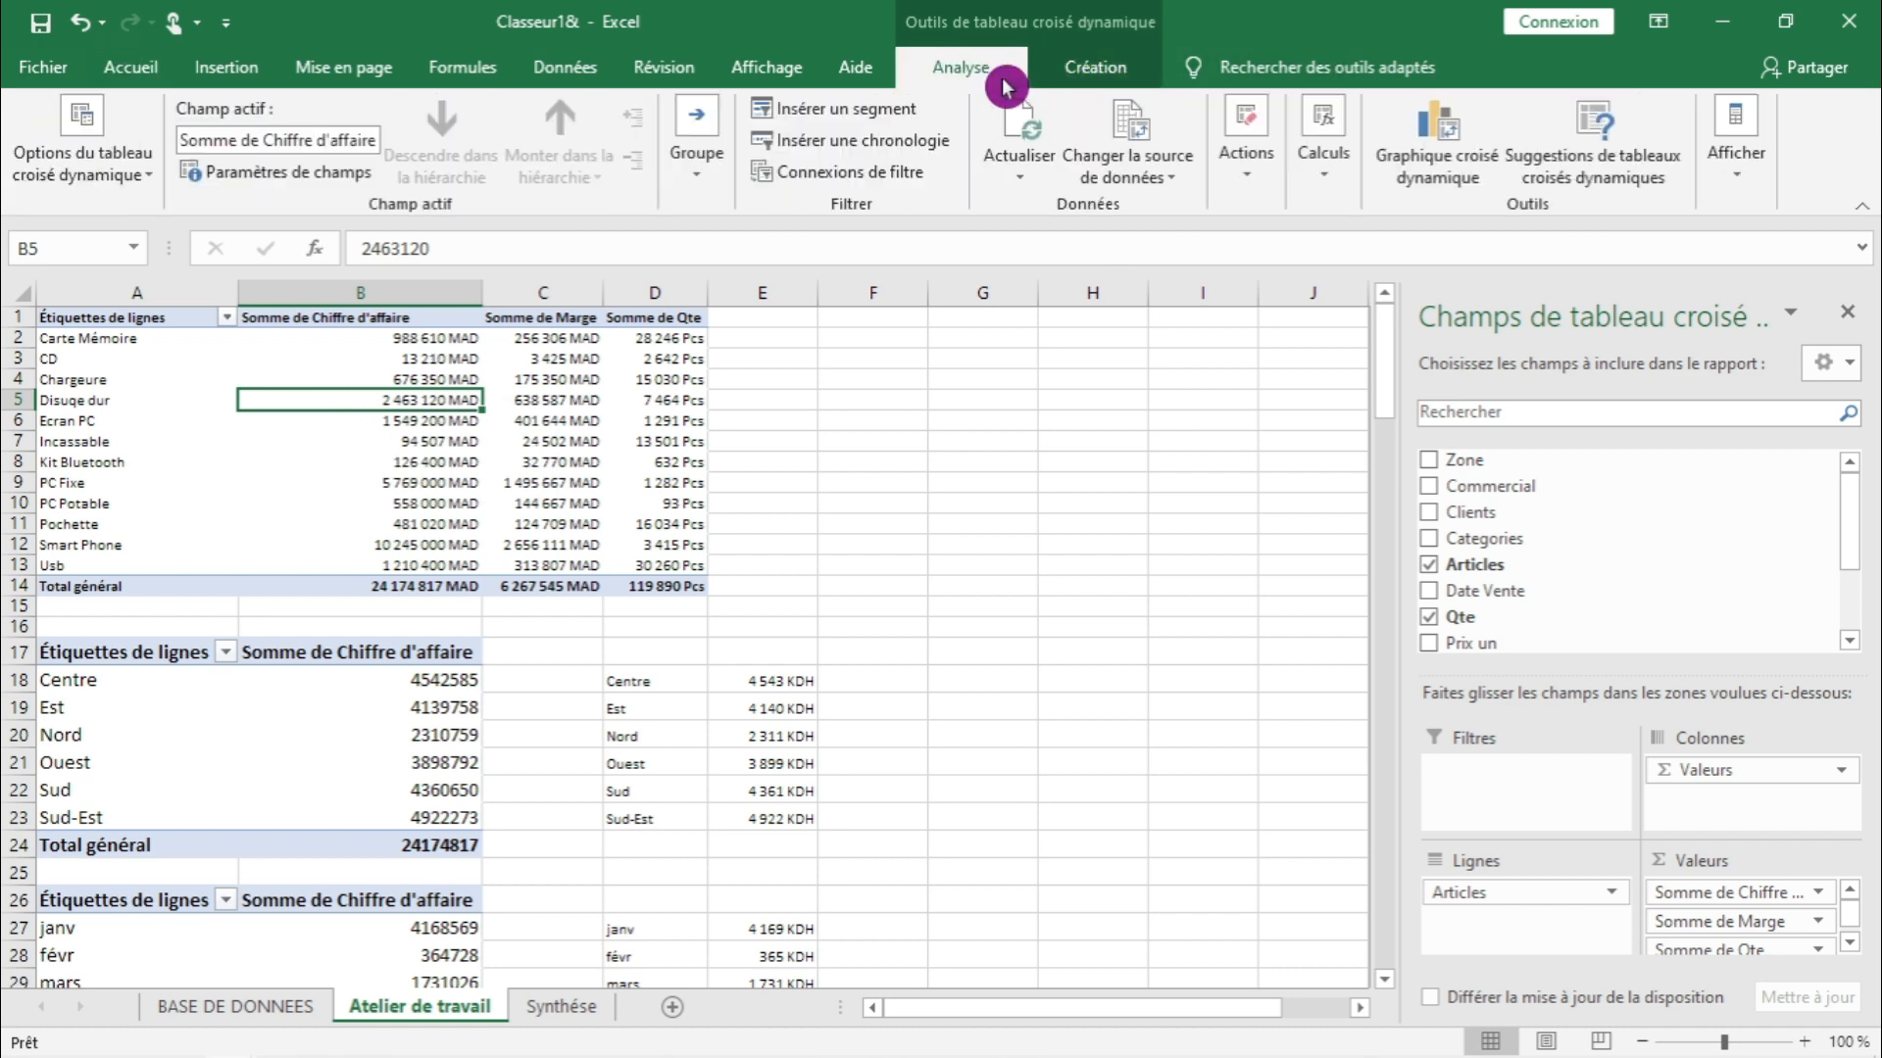
left_click(113, 182)
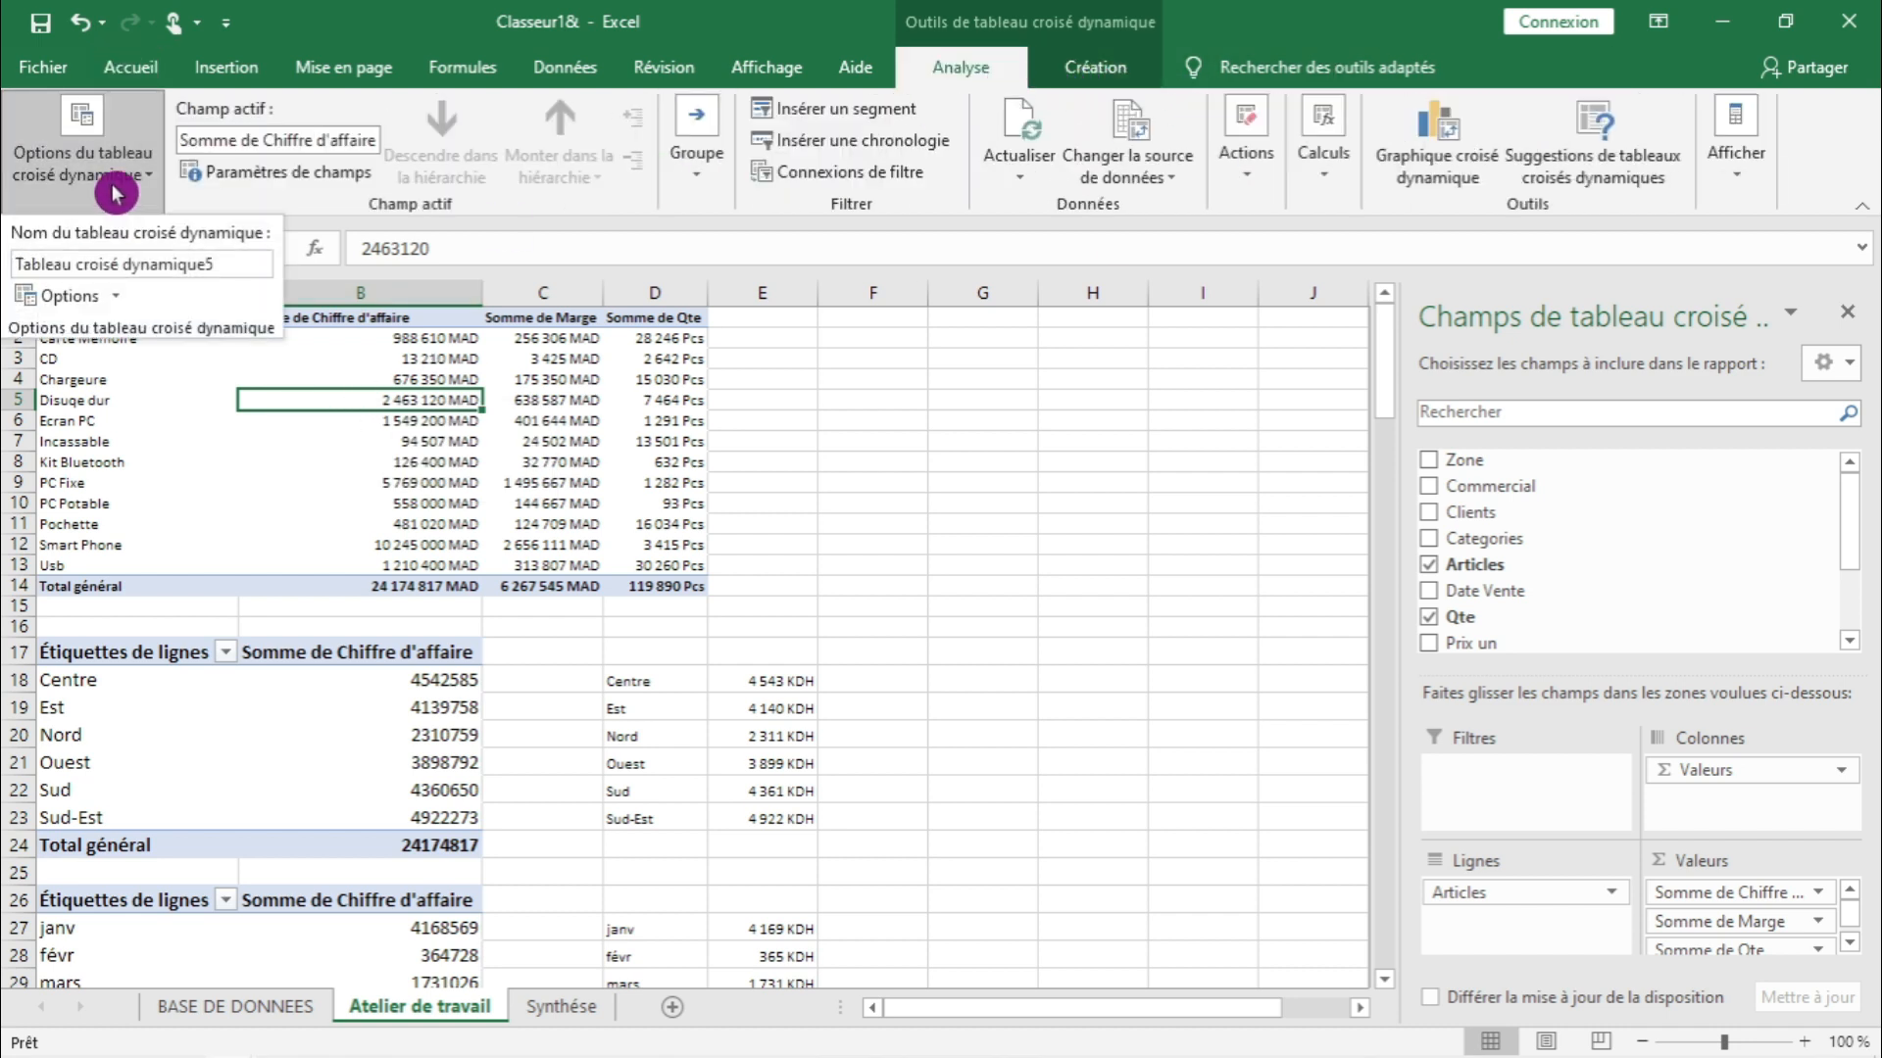
left_click(213, 260)
left_click(228, 268)
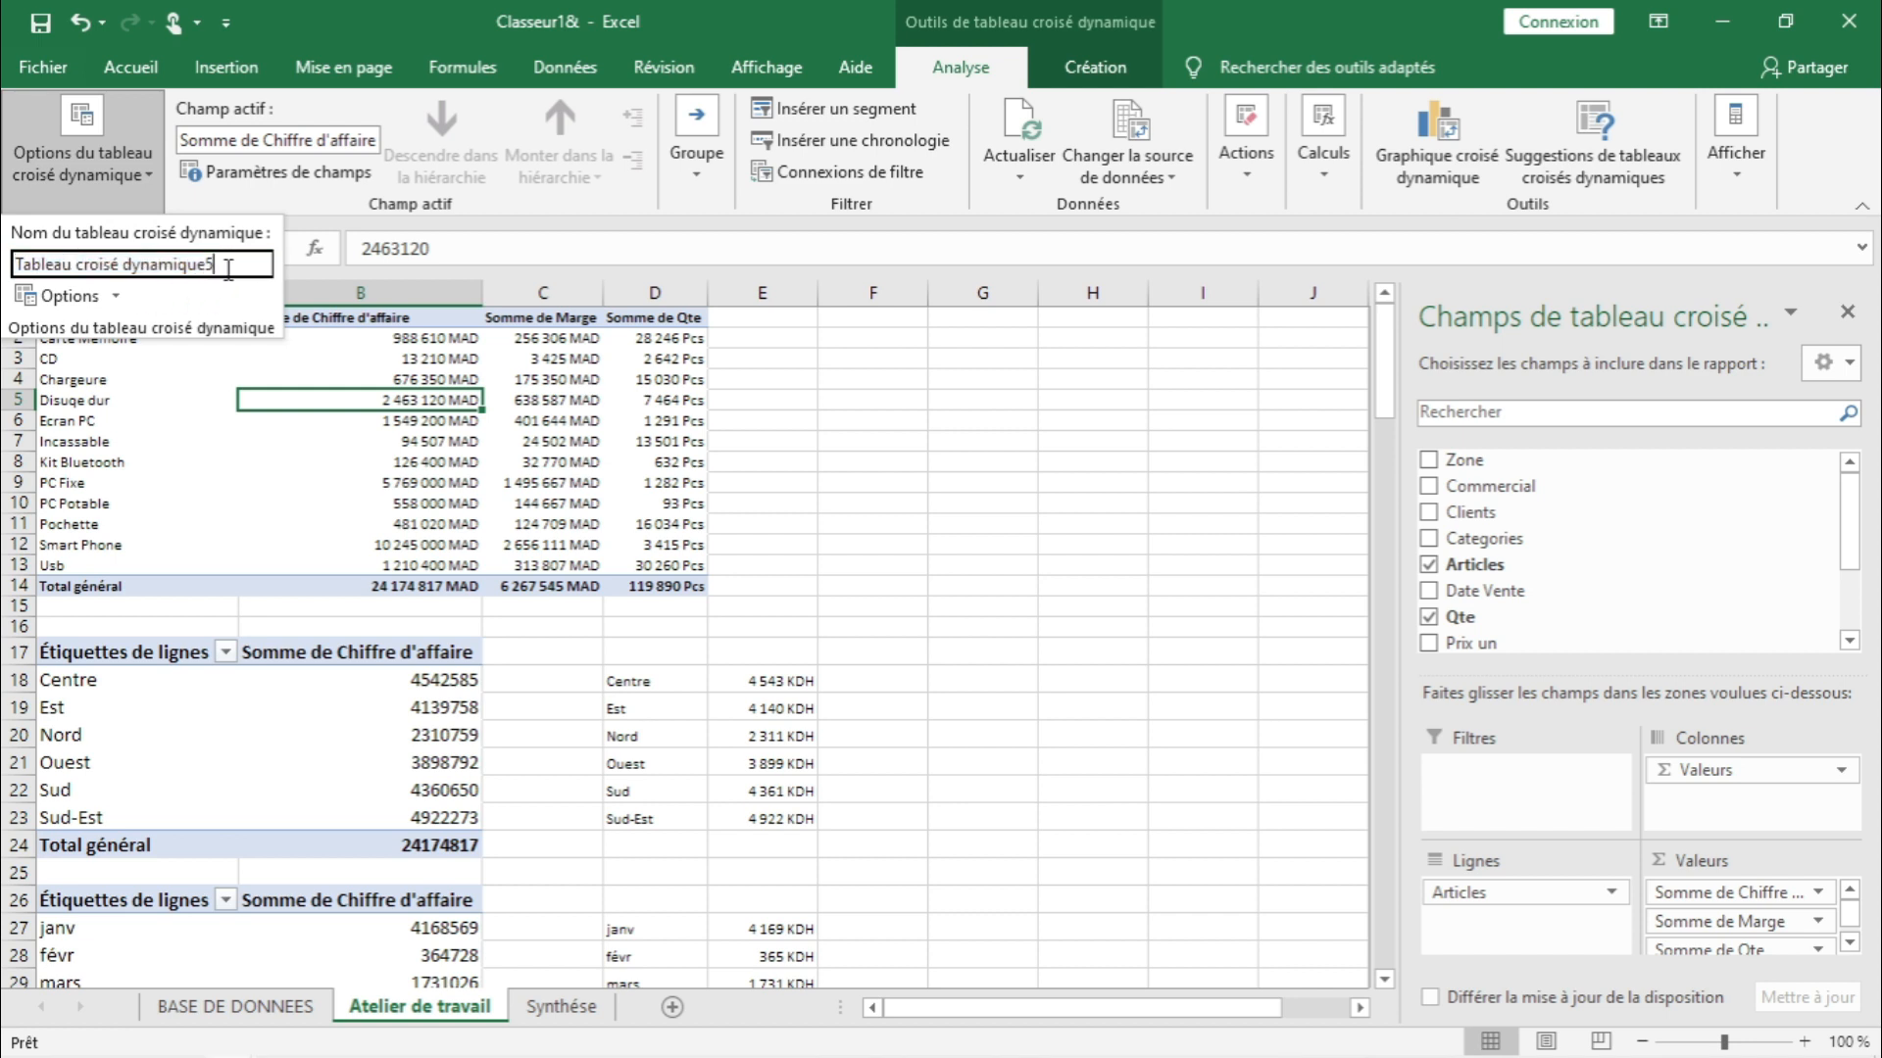
left_click_drag(227, 268, 5, 260)
type("CA")
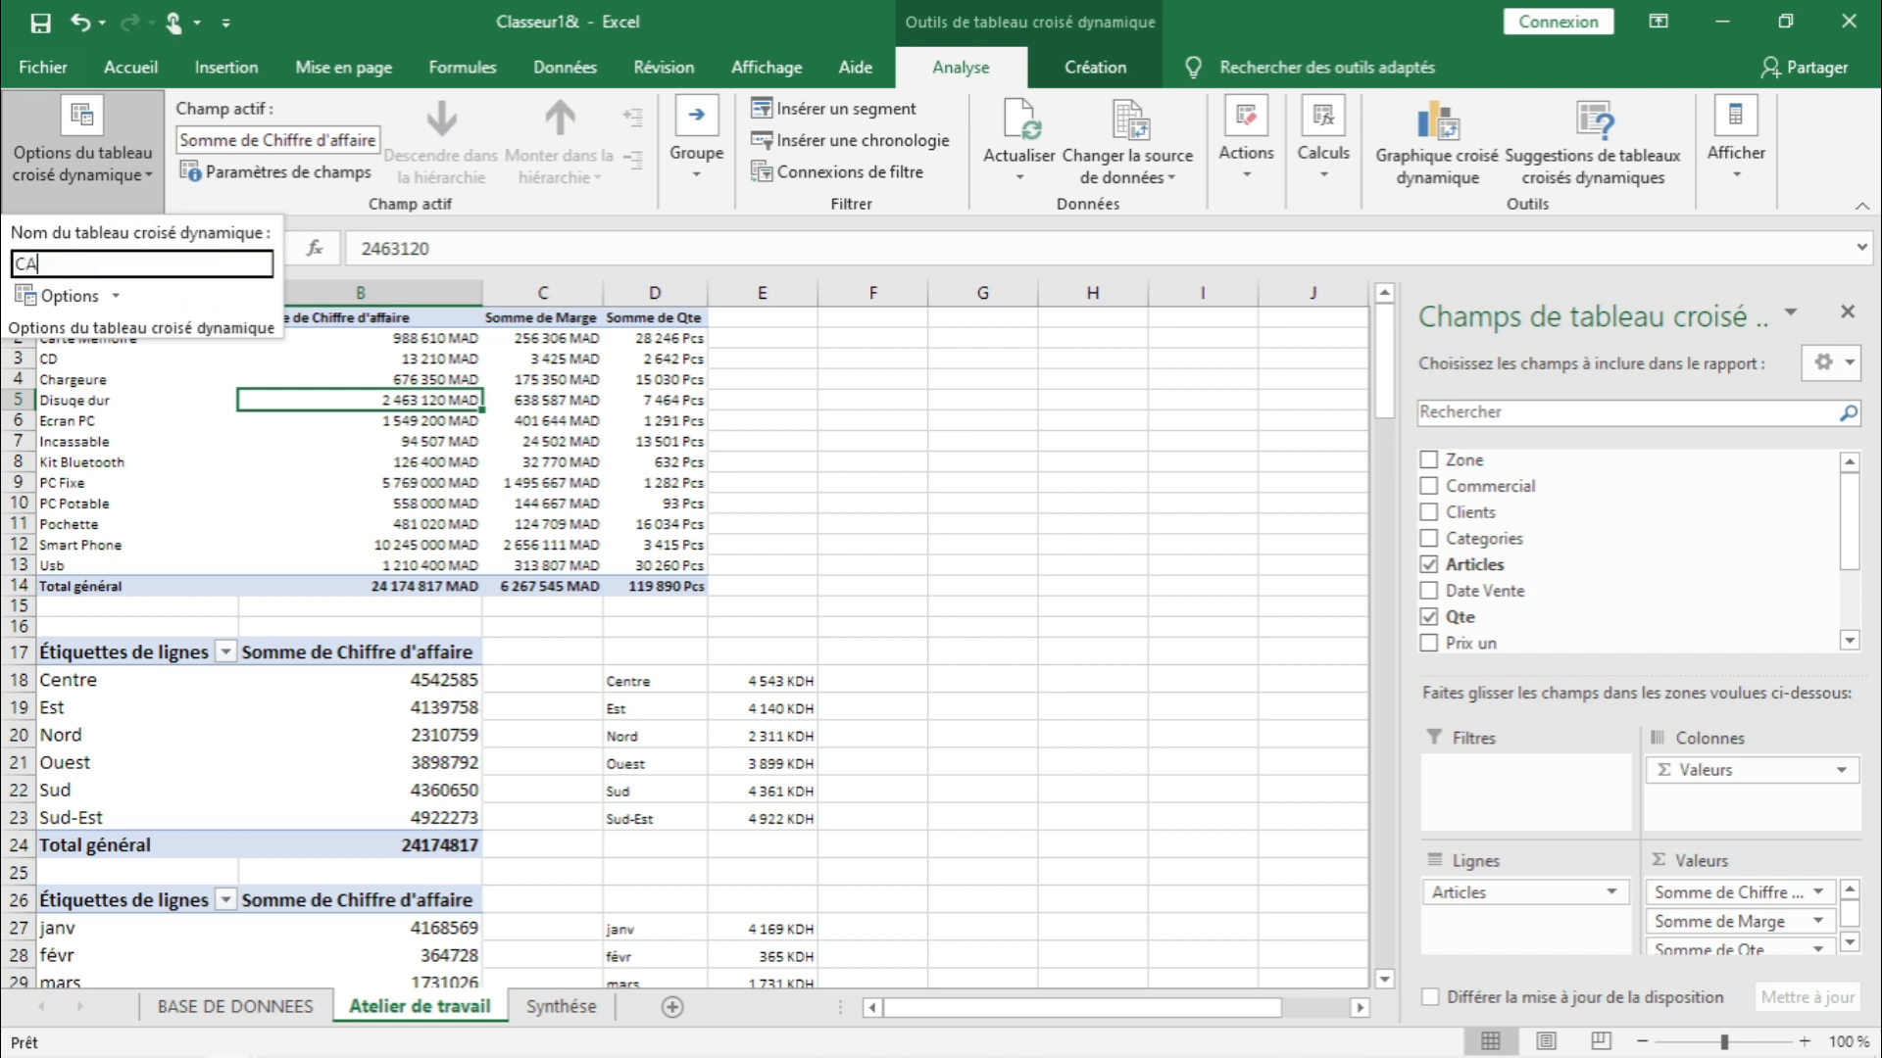
left_click(1047, 629)
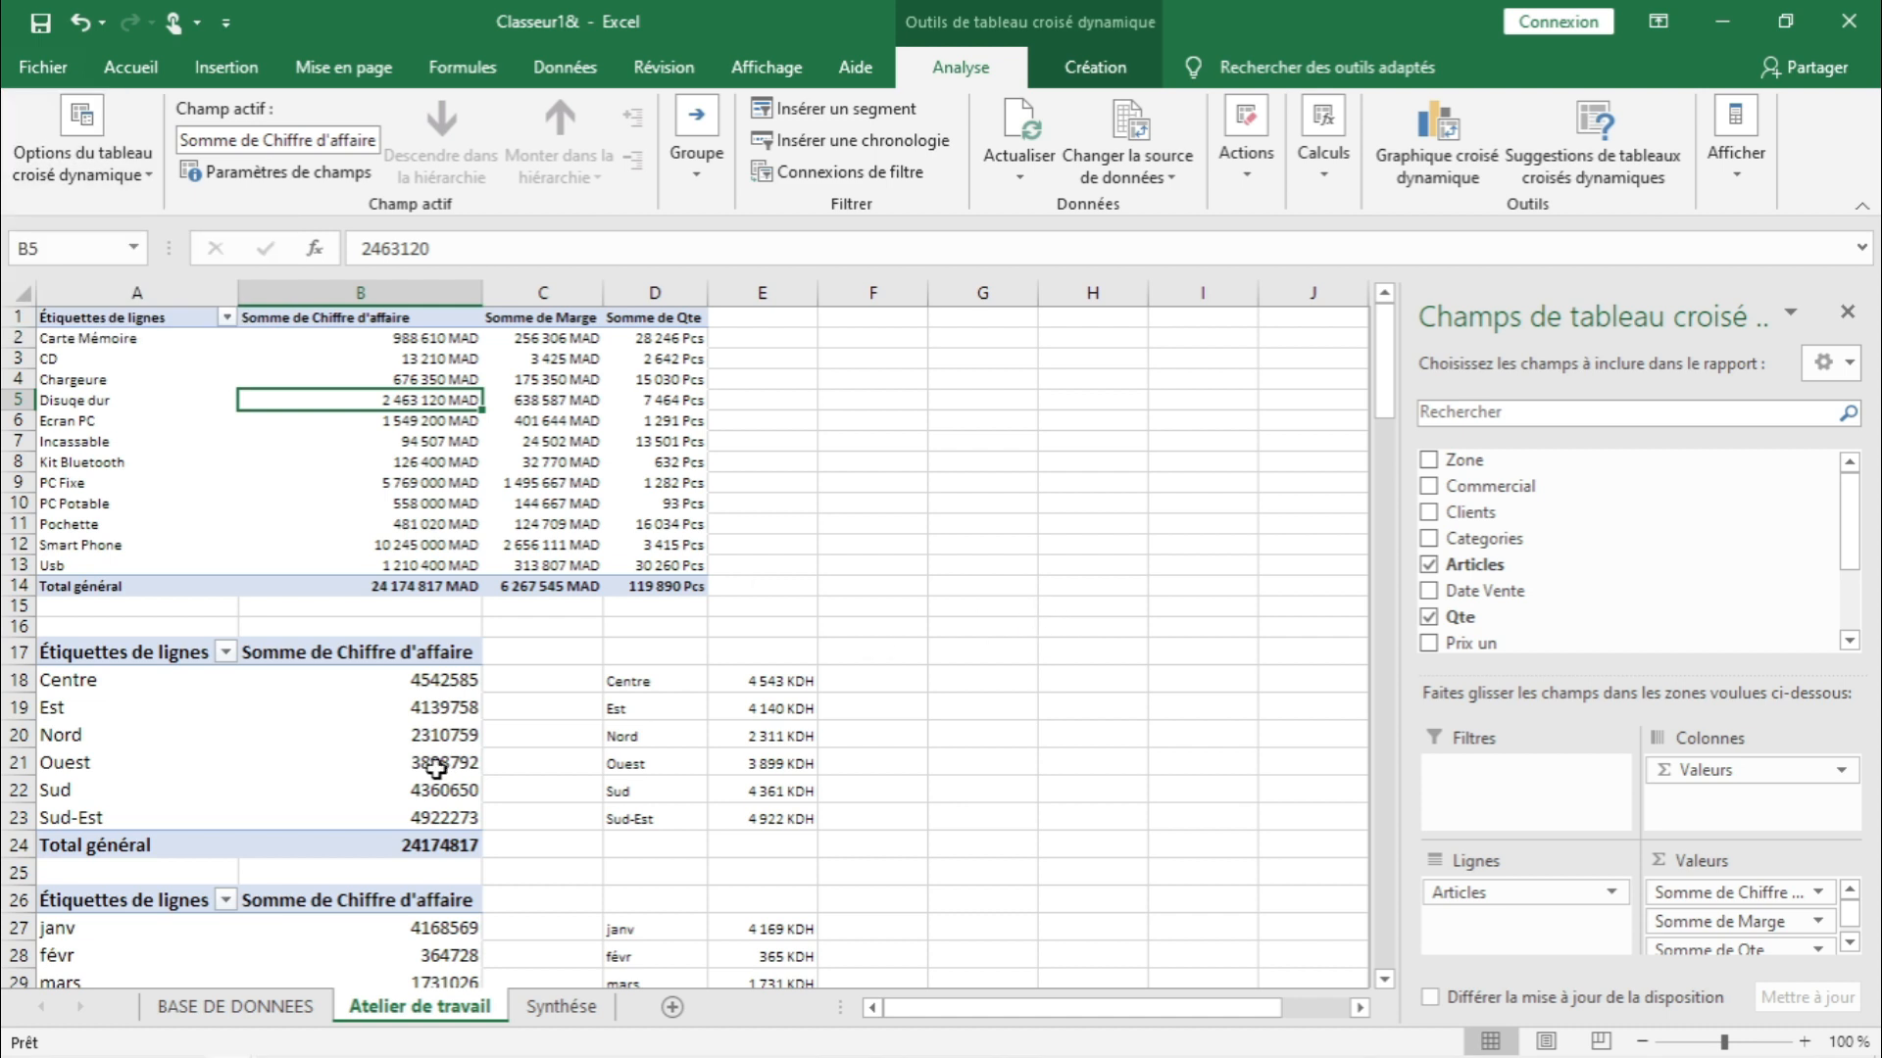
- Rename the pivot table of sales by zone as ZONE
left_click(250, 757)
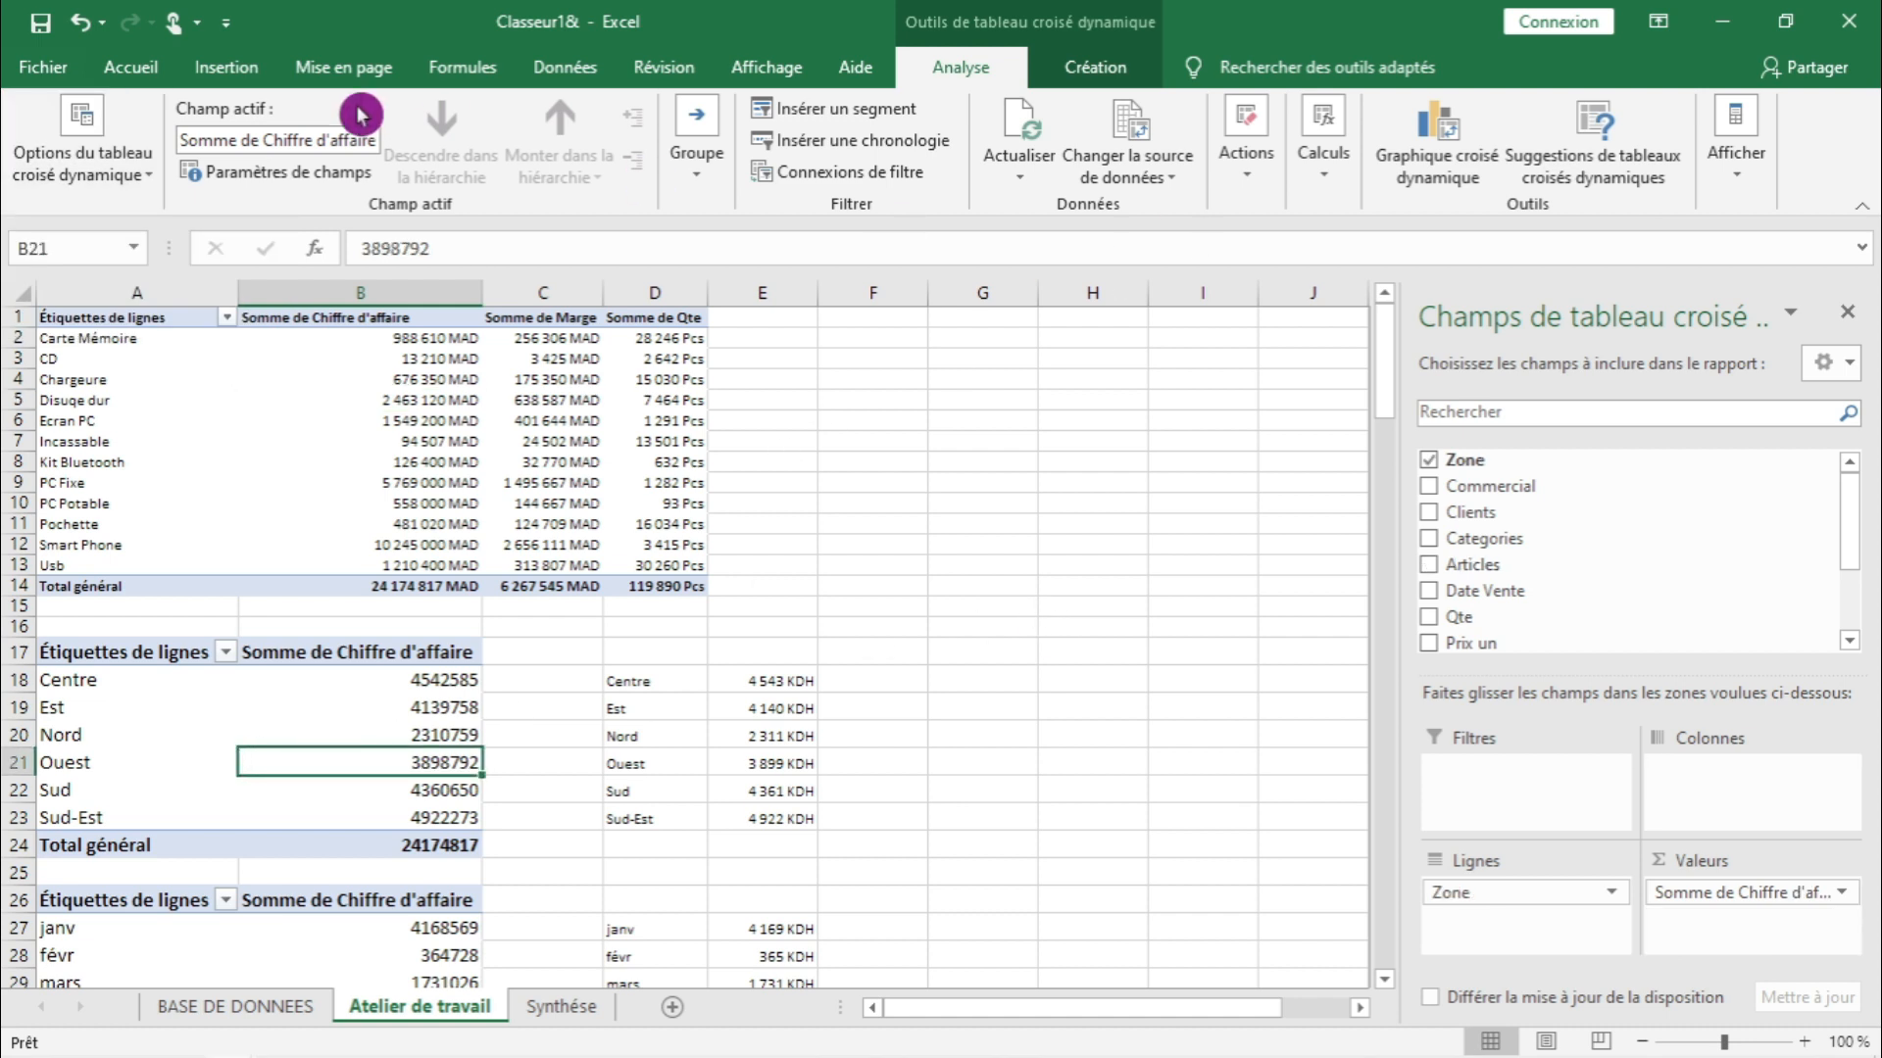
left_click(98, 157)
left_click(225, 266)
left_click_drag(225, 265, 60, 260)
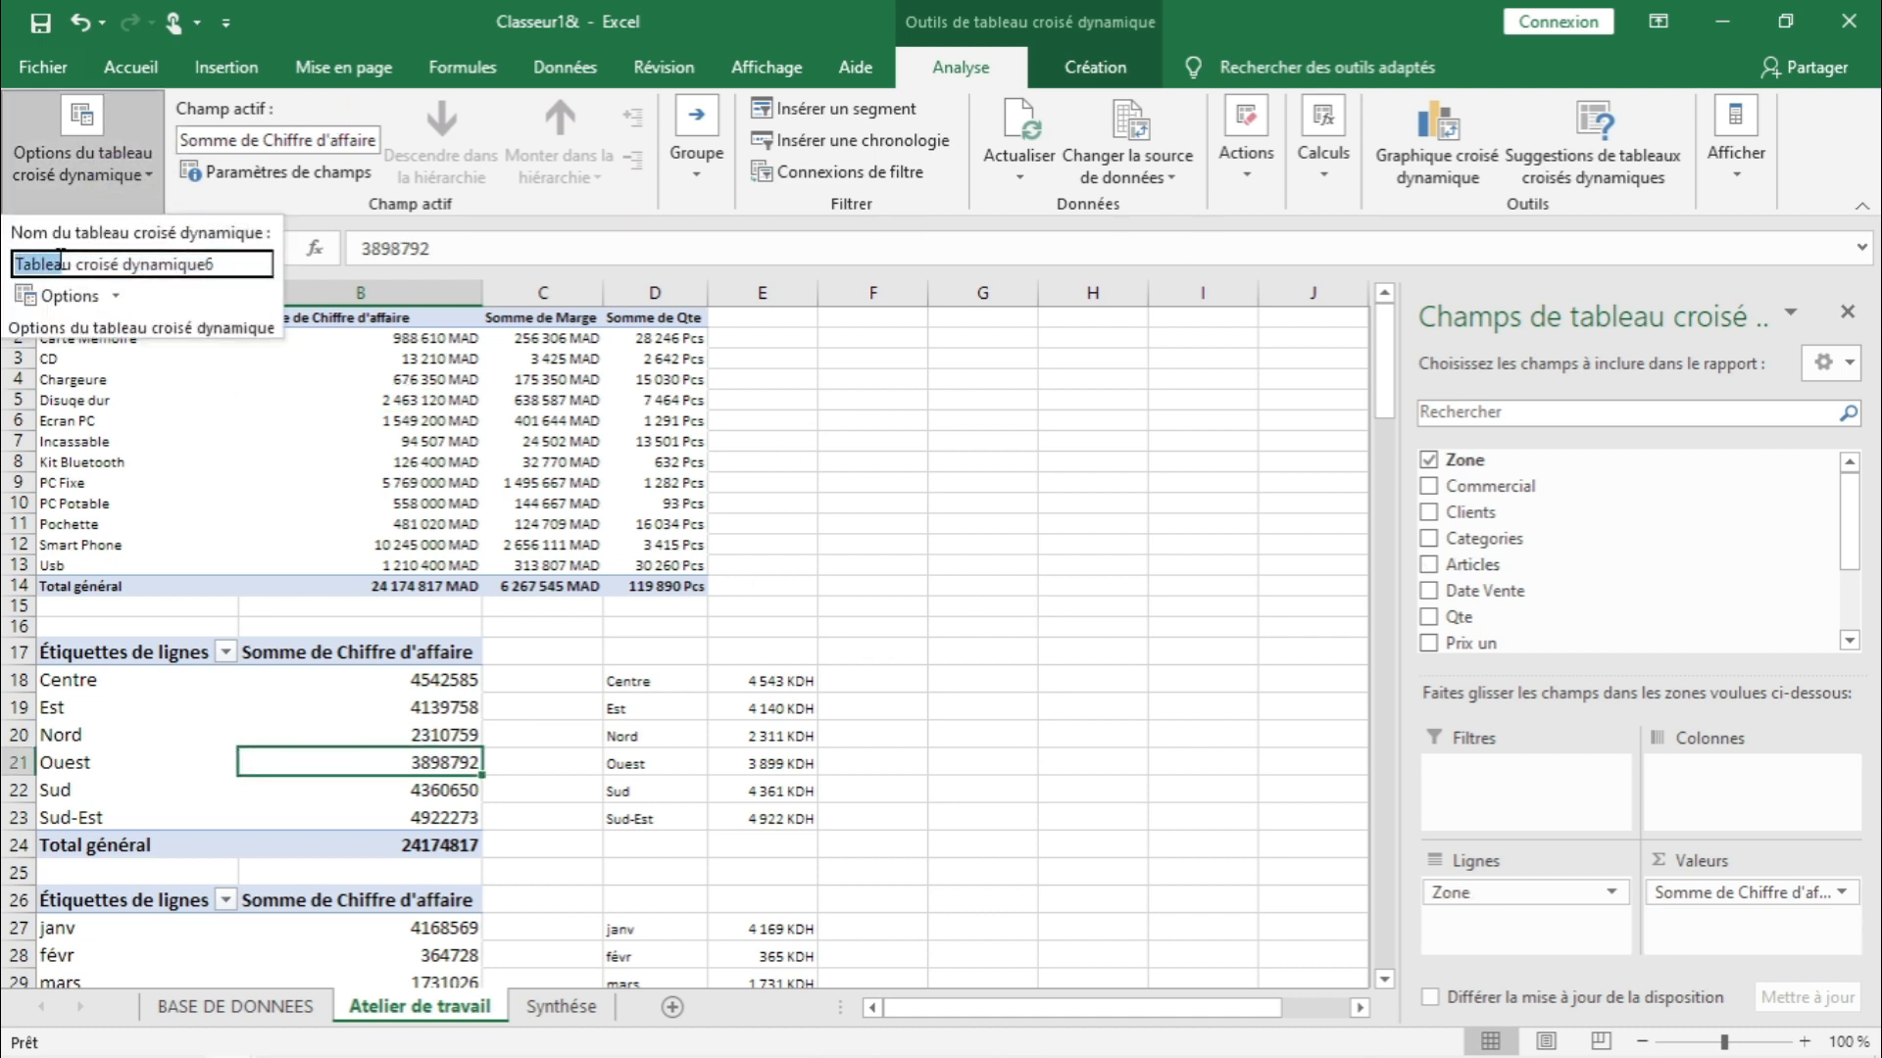
key("BackSpace")
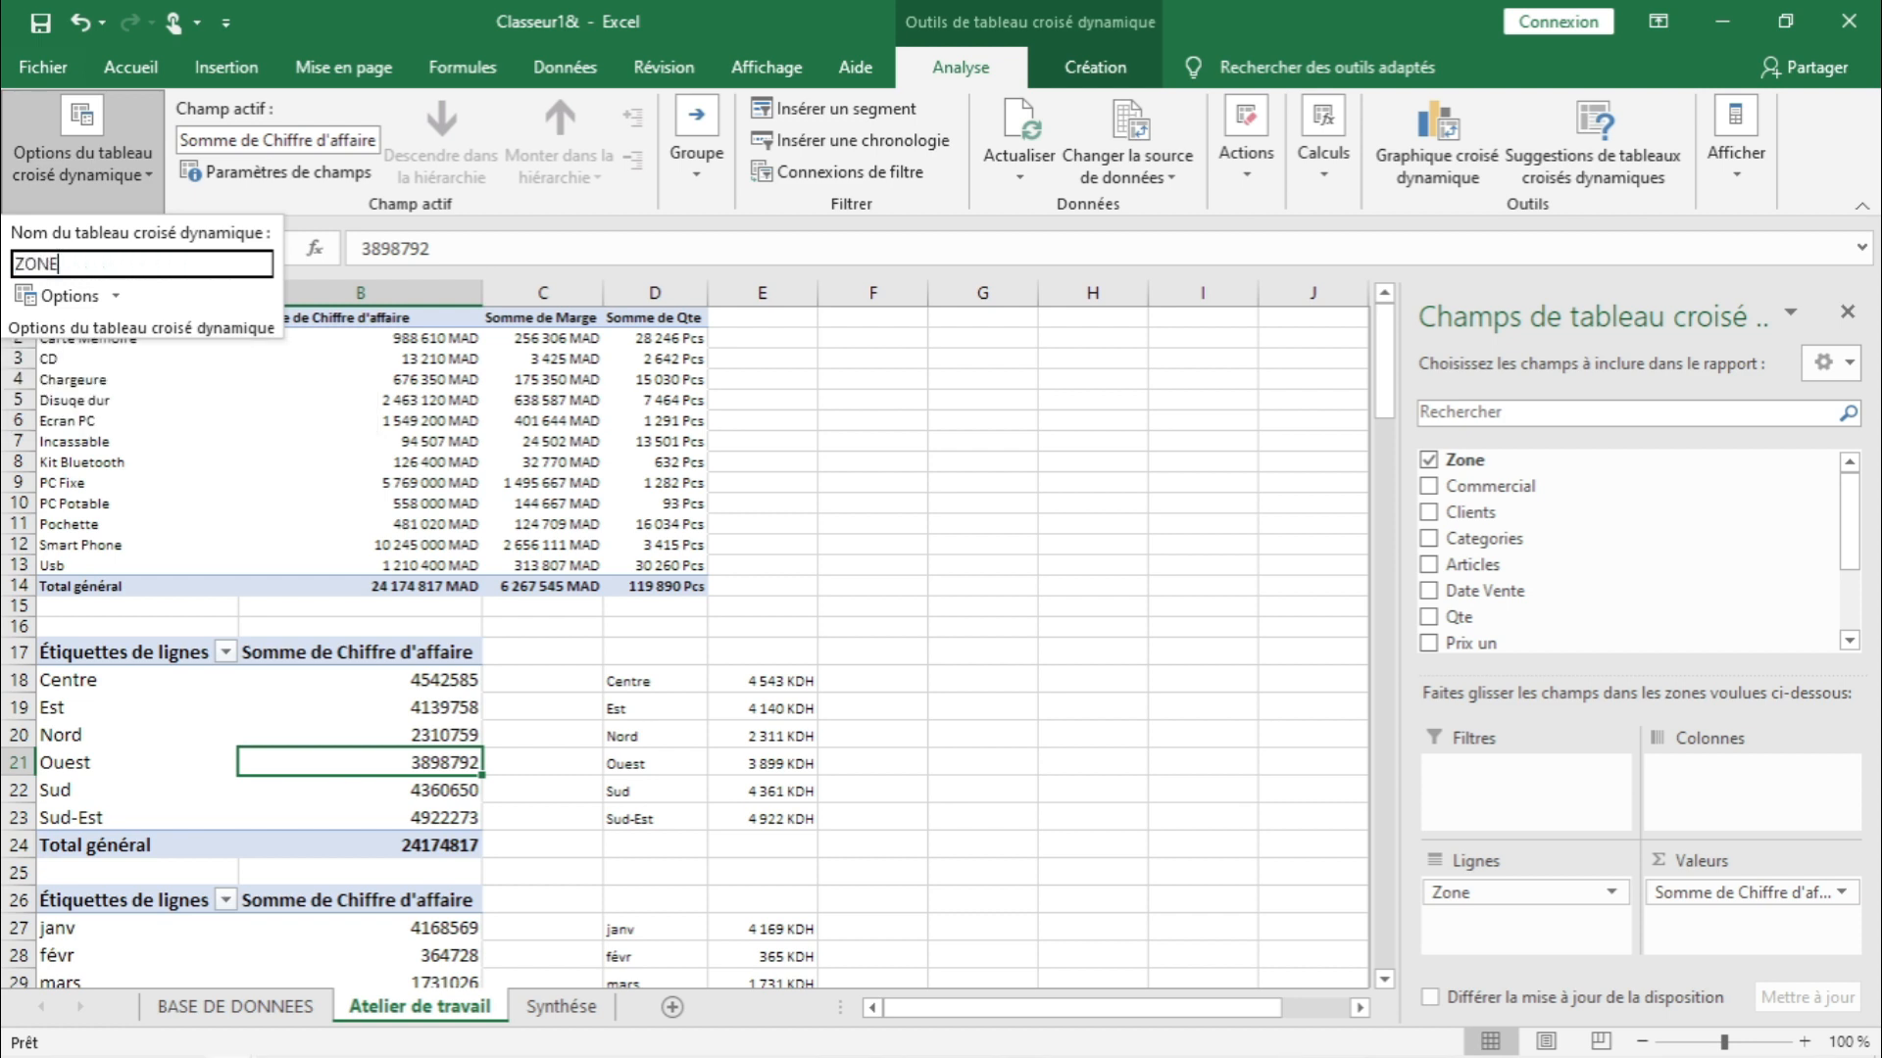
left_click(1108, 739)
- Rename the pivot table of sales by month as DATE
left_click(312, 958)
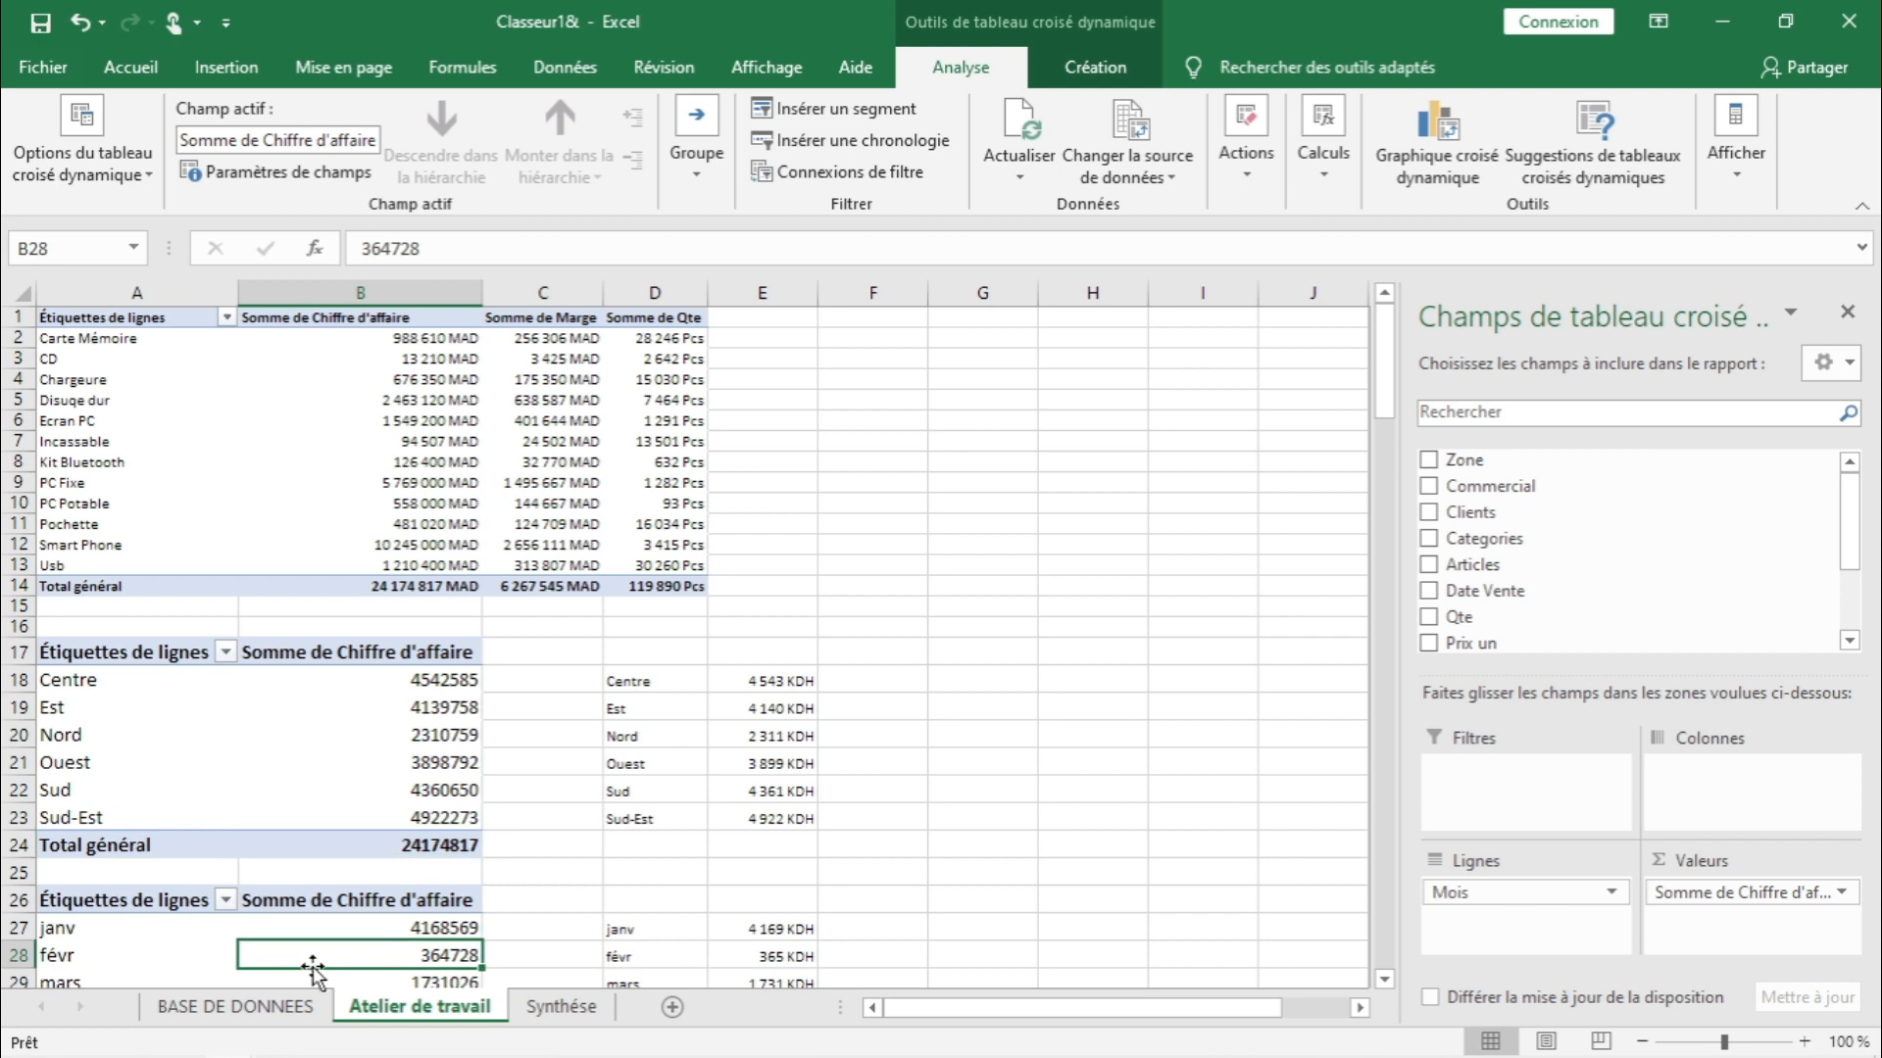
left_click(90, 174)
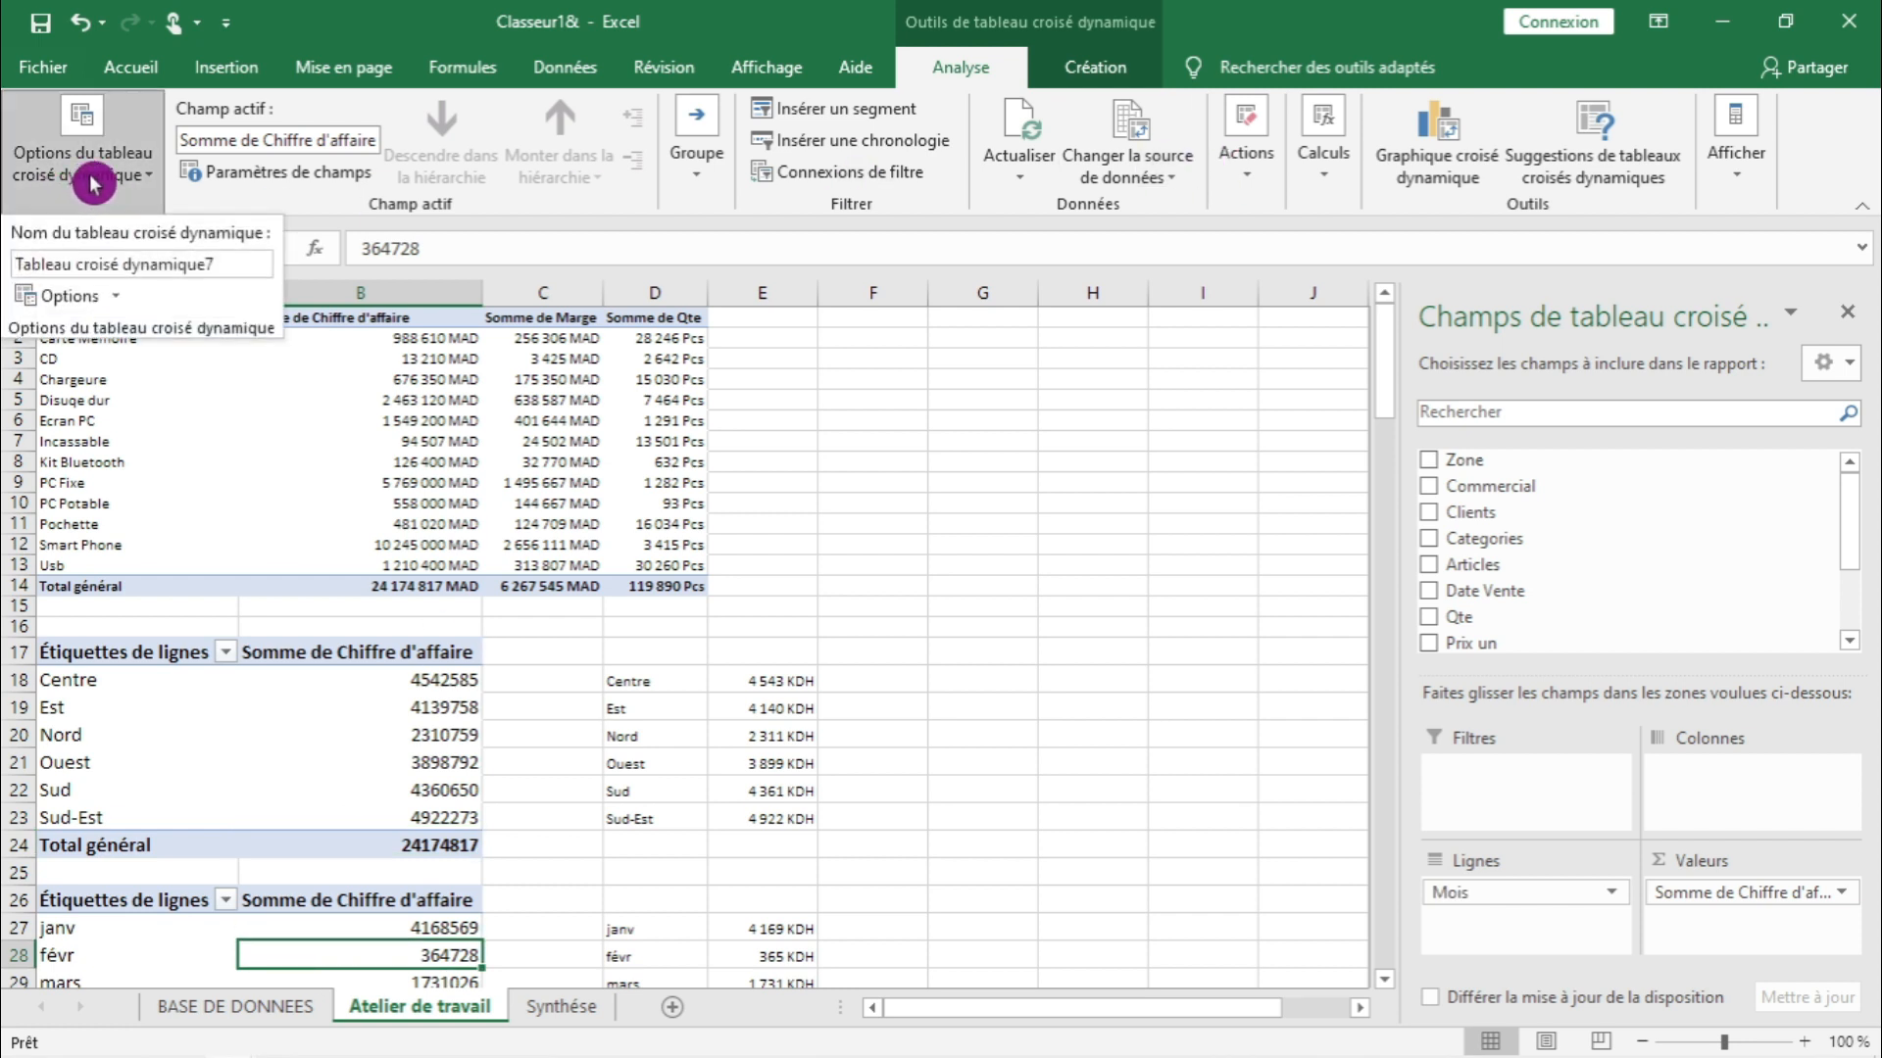
triple_click(166, 260)
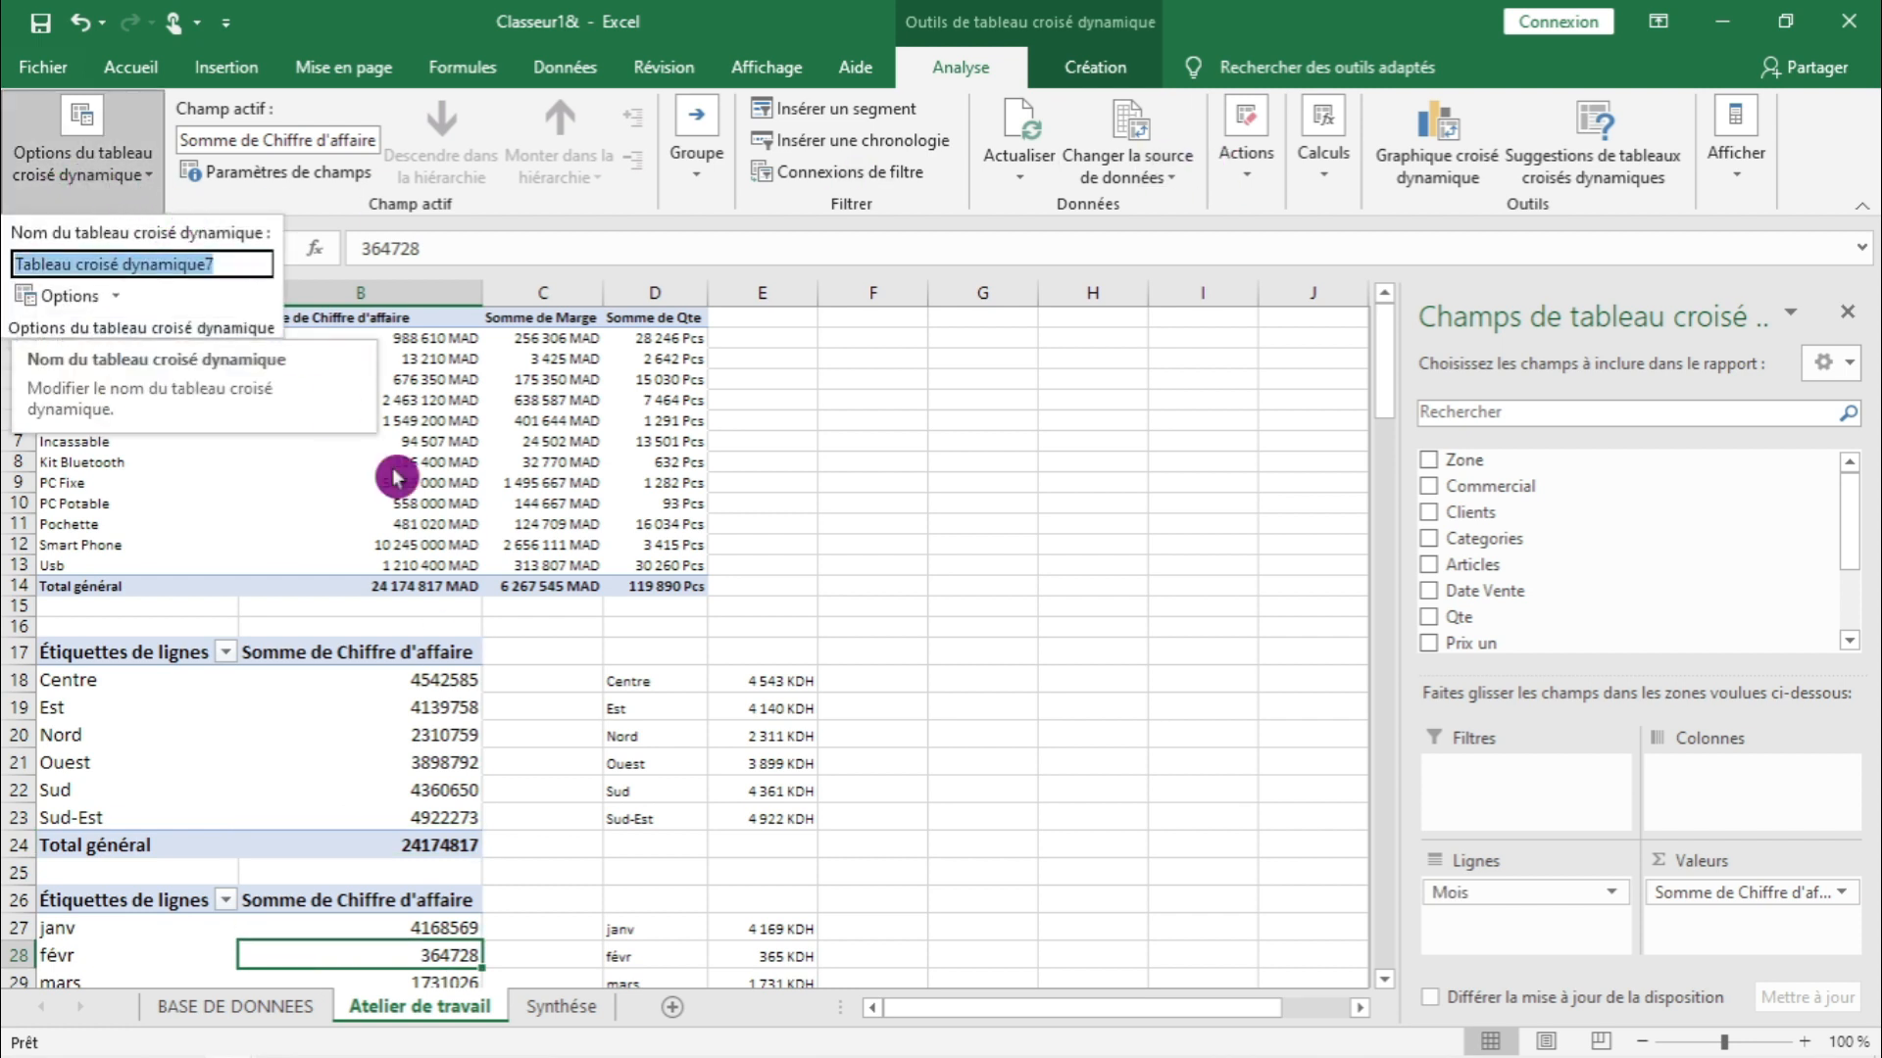
scroll(674, 638, "down", 2)
scroll(674, 638, "up", 2)
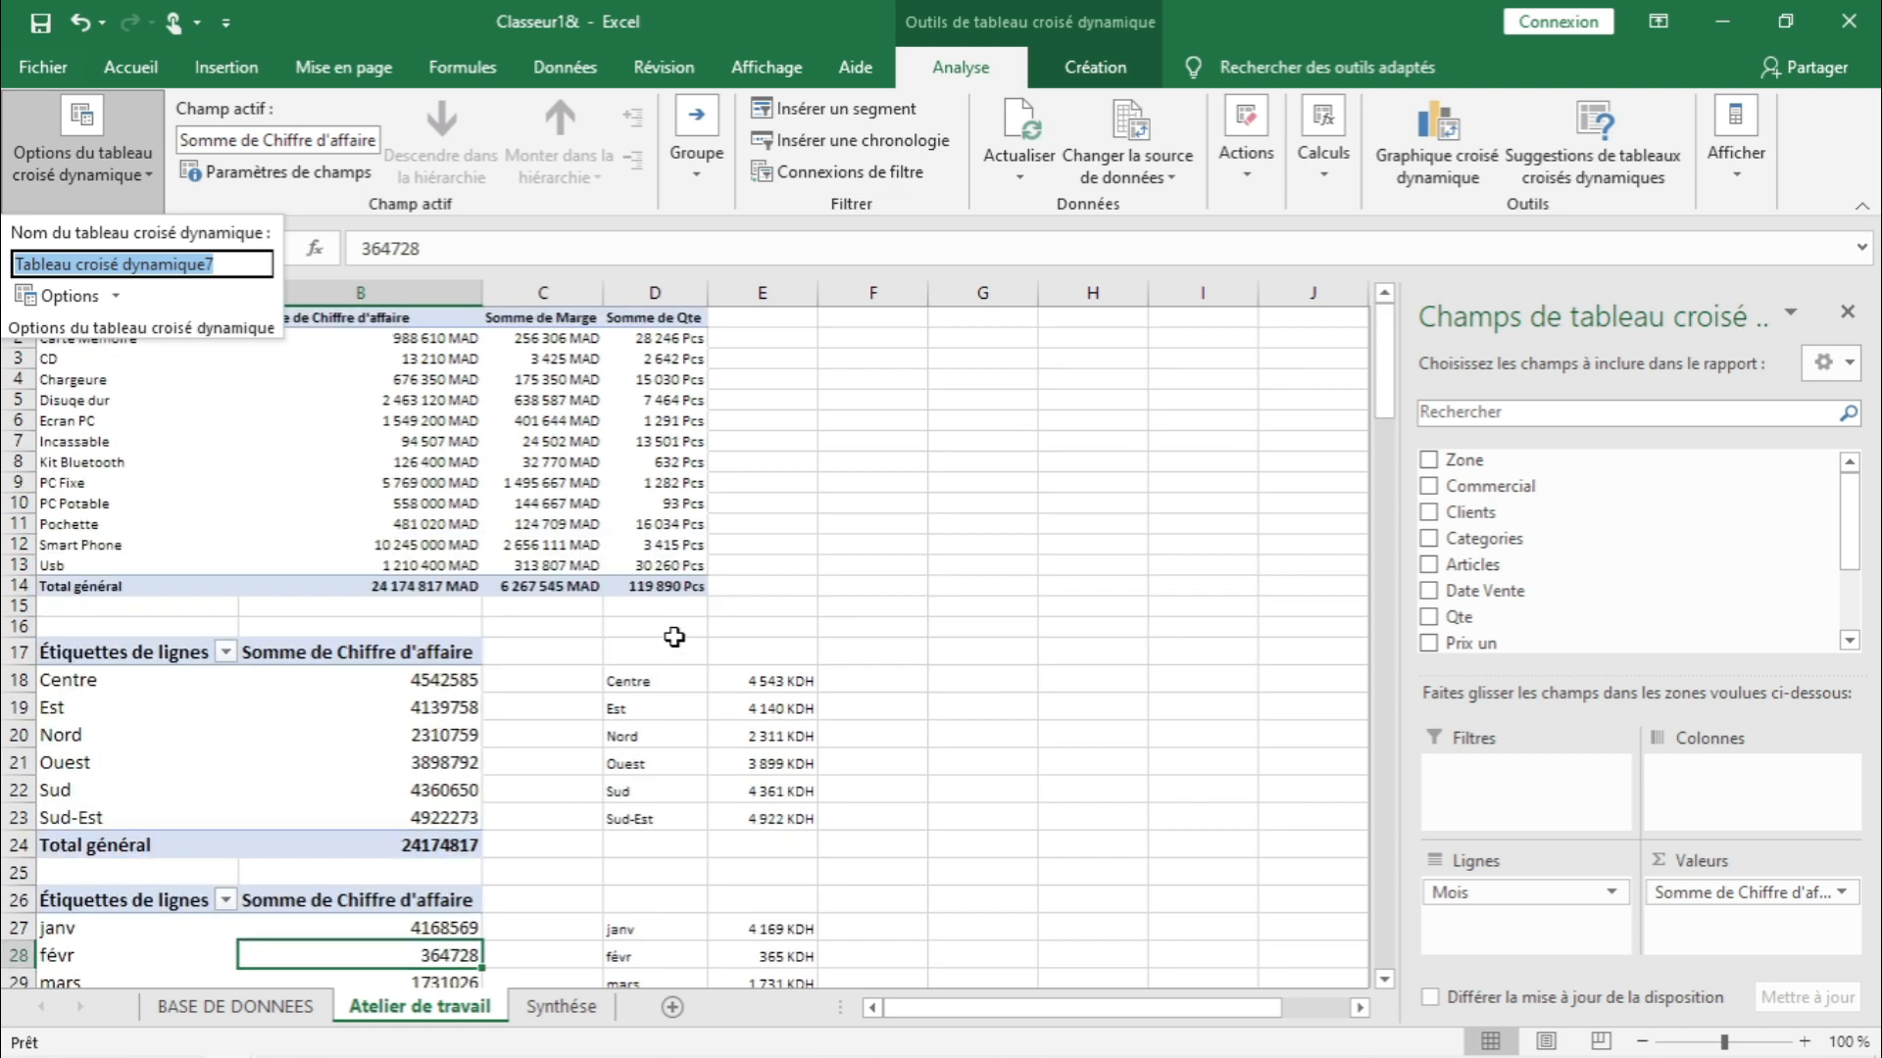
type("DATE")
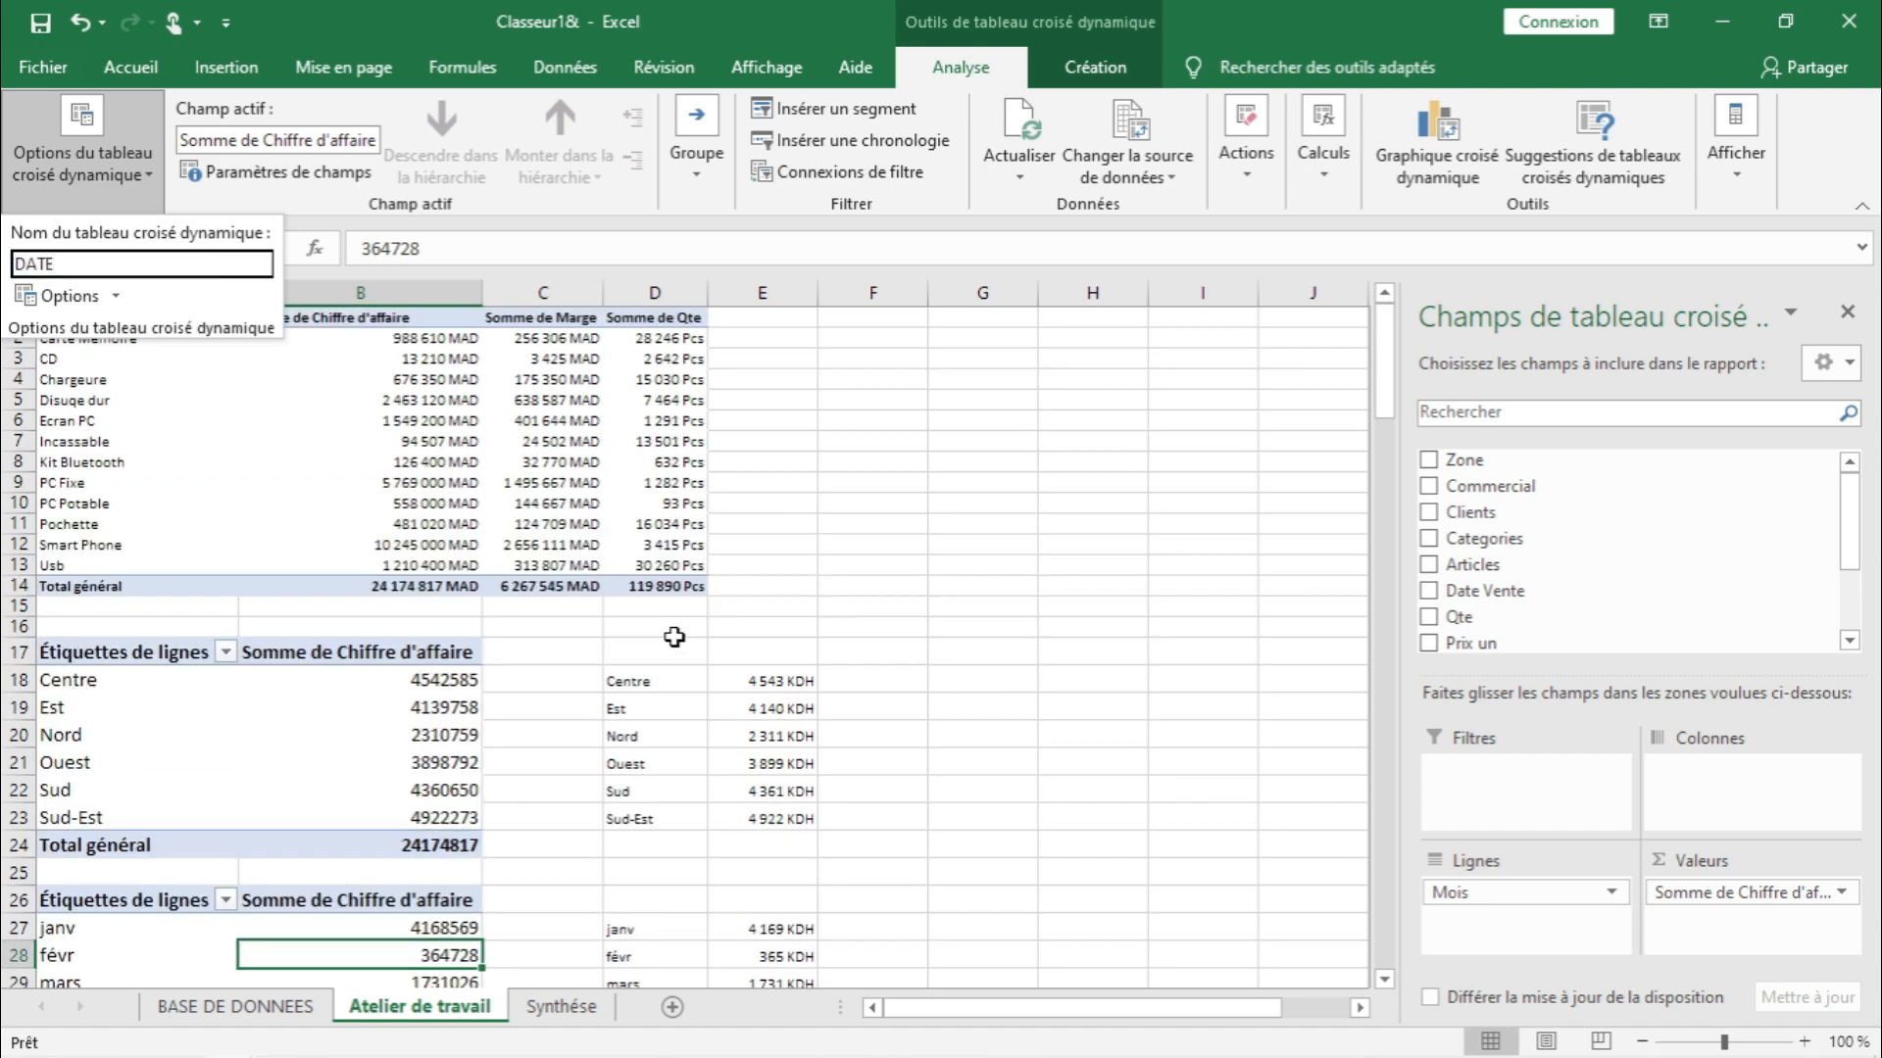
left_click(970, 616)
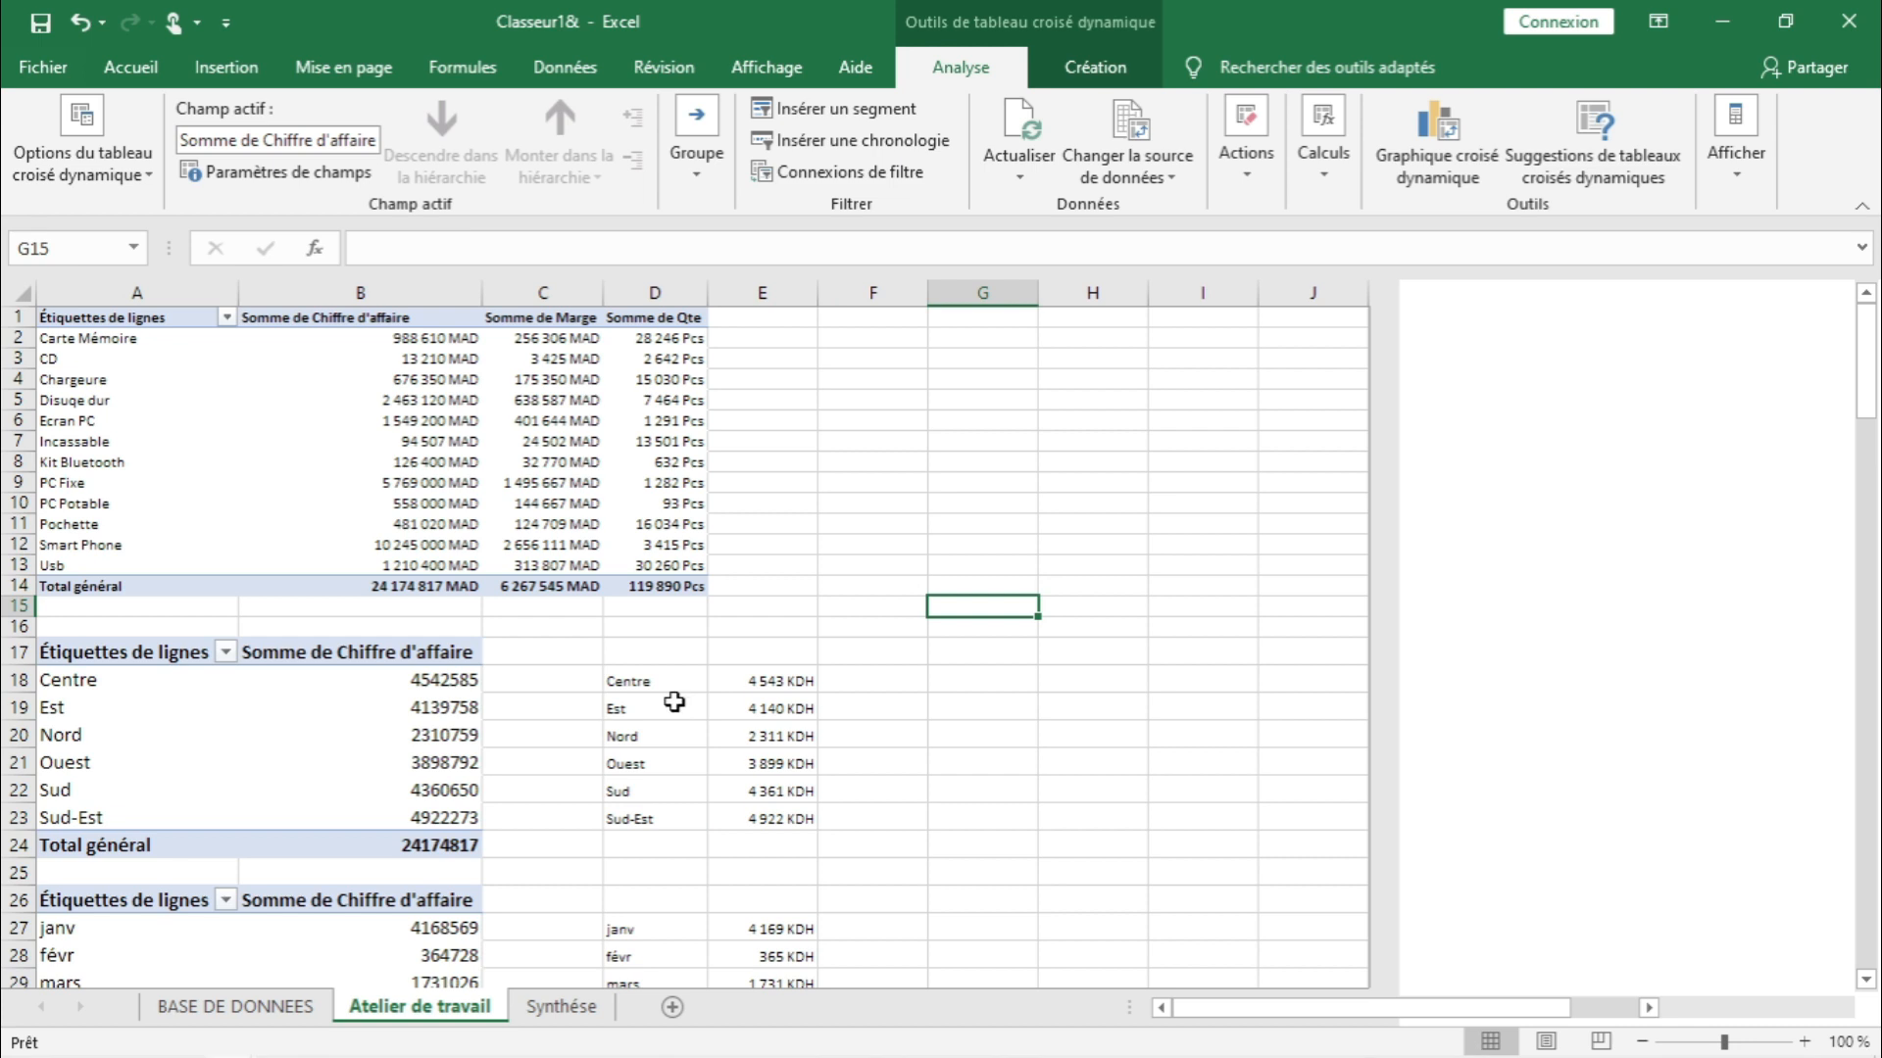
- Rename the pivot table of sales by Commercial on the Atelier de travail sheet as COMMERCIAL
scroll(624, 730, "down", 7)
scroll(624, 733, "down", 3)
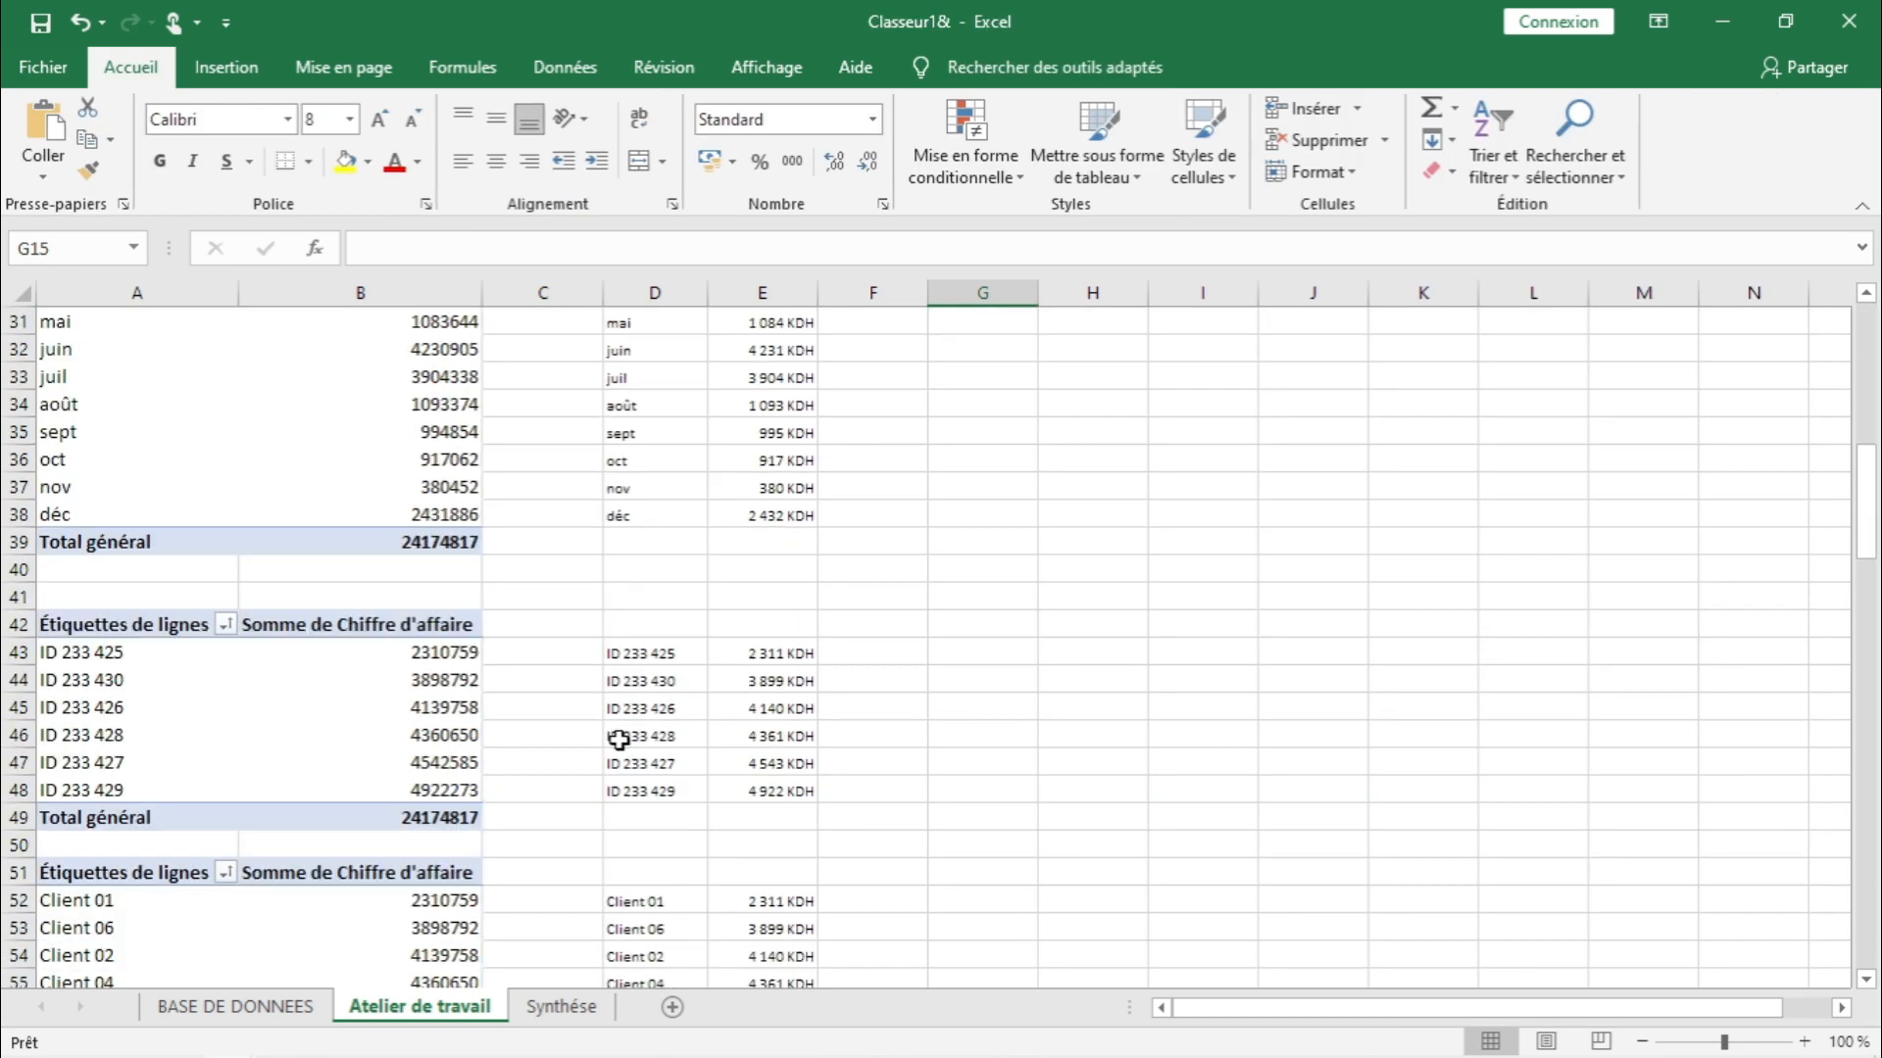
left_click(289, 710)
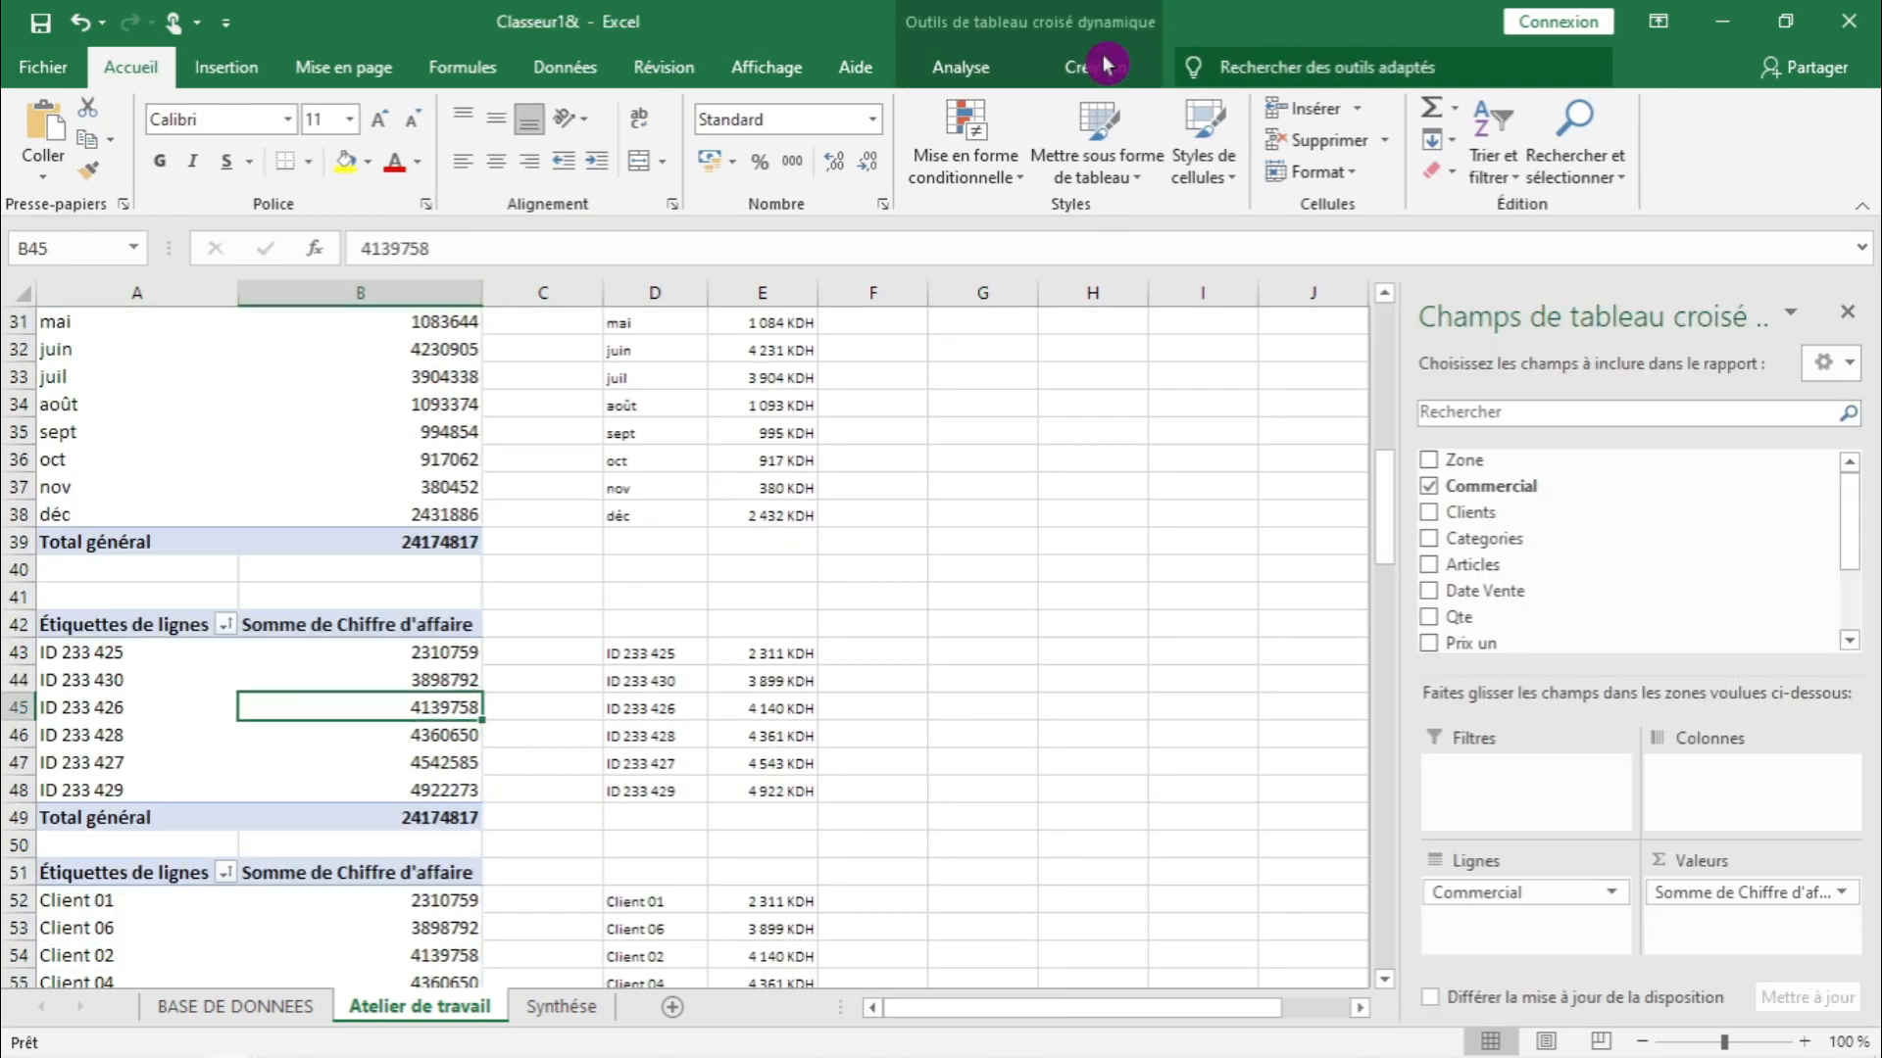
left_click(994, 56)
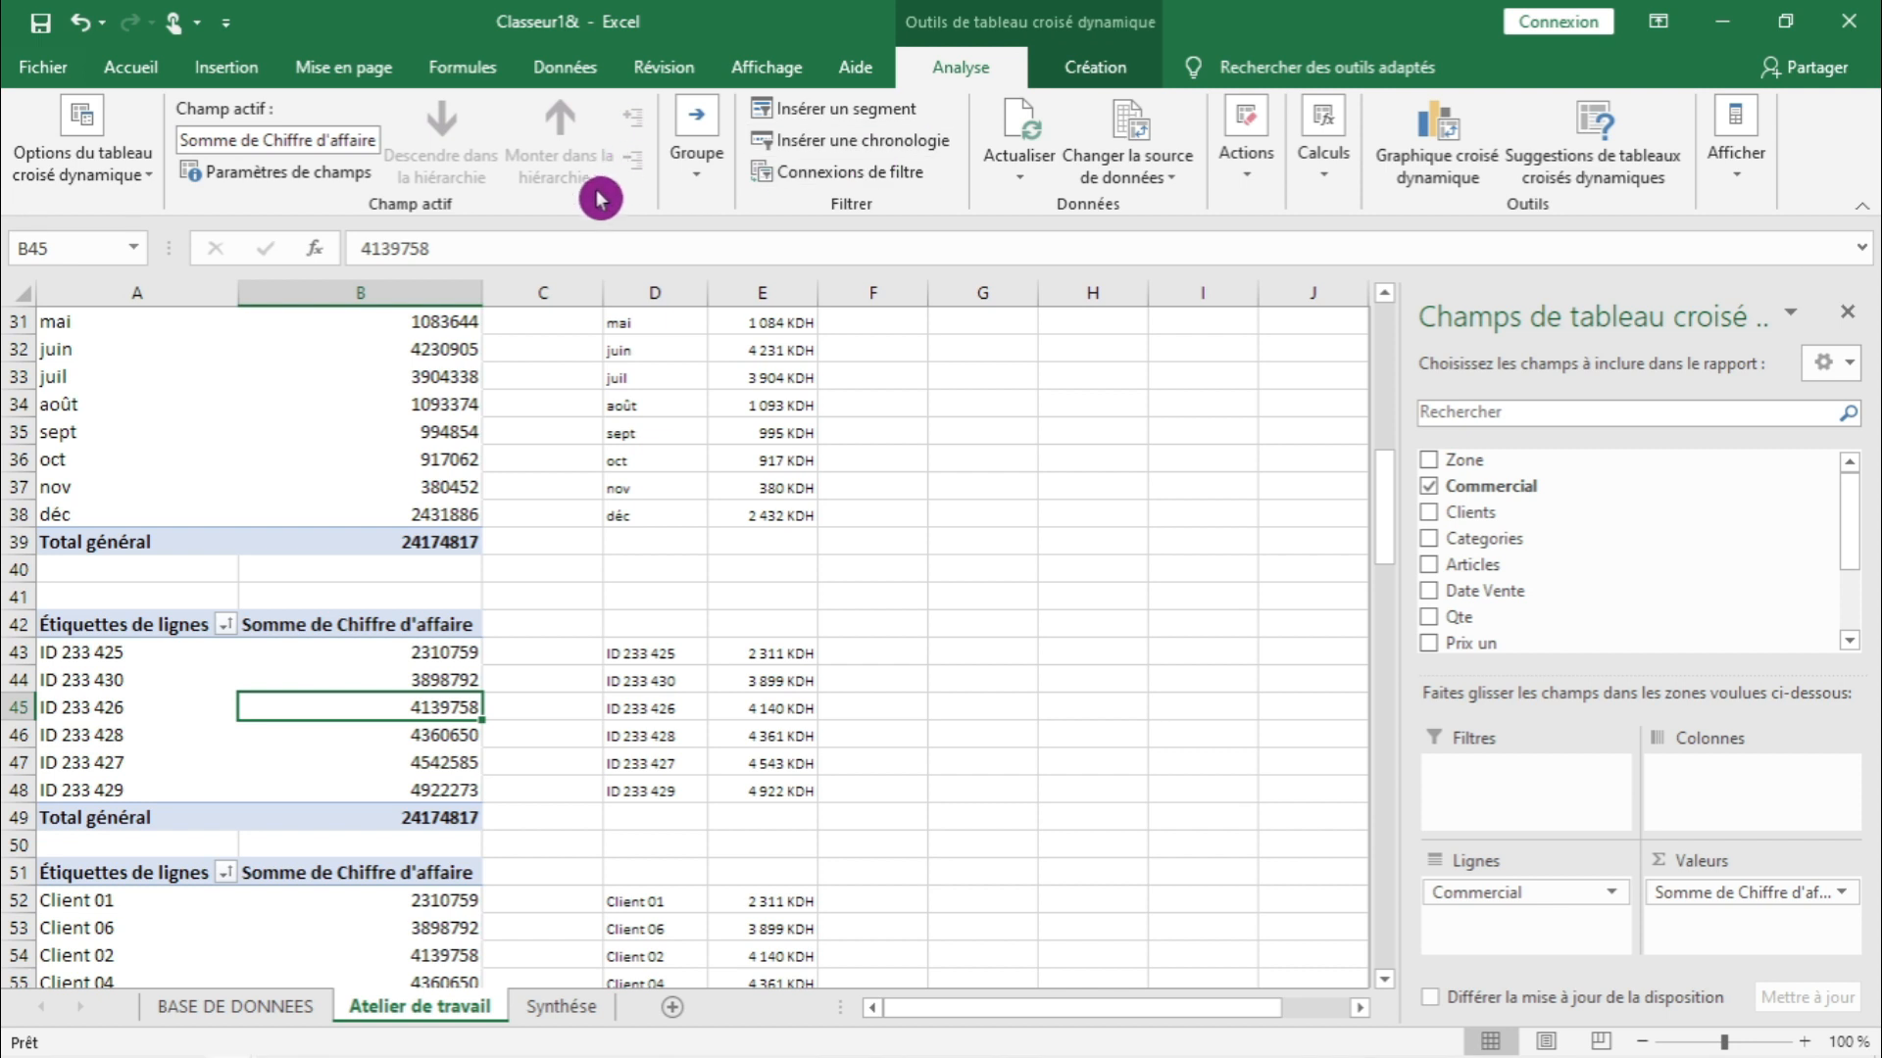
left_click(78, 162)
left_click(235, 260)
key("BackSpace")
left_click_drag(42, 259, 294, 273)
type("COMMERCIAL")
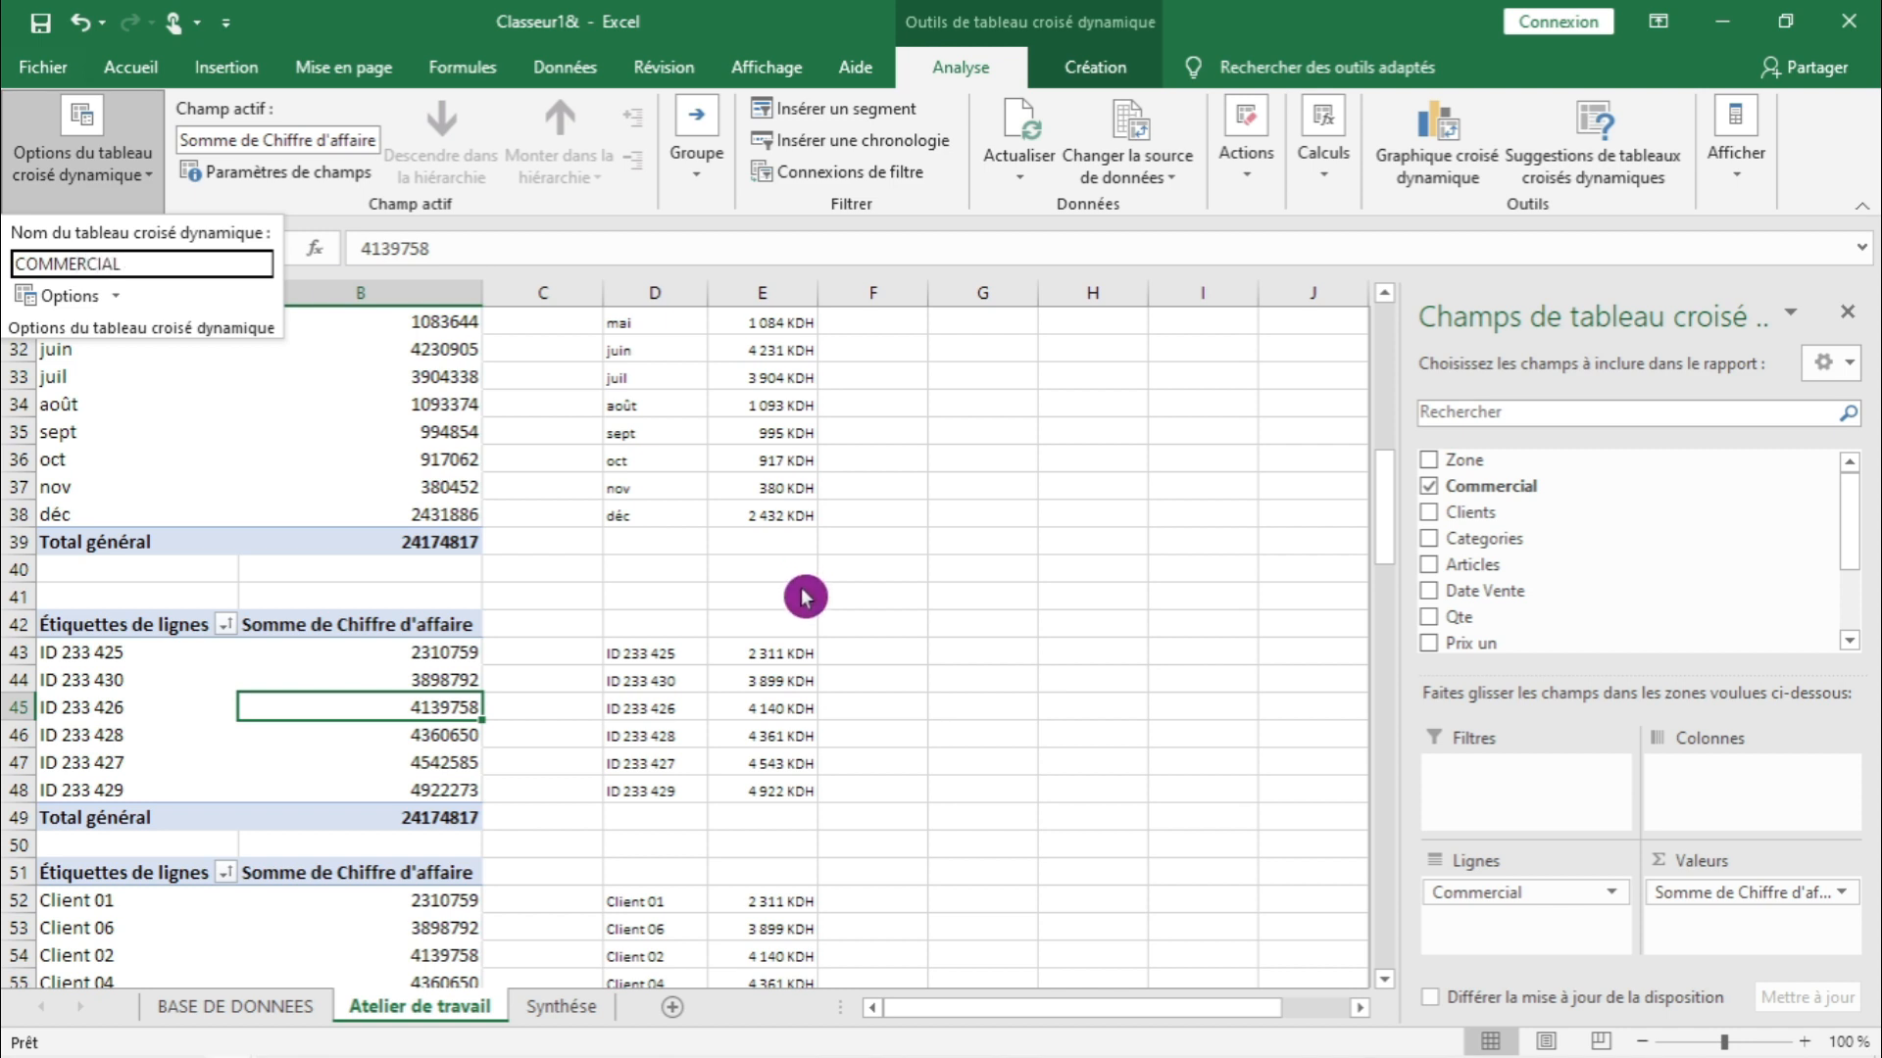
key("Return")
- Rename the pivot table of sales by client as CLIENT
scroll(647, 750, "down", 3)
left_click(304, 730)
left_click(90, 158)
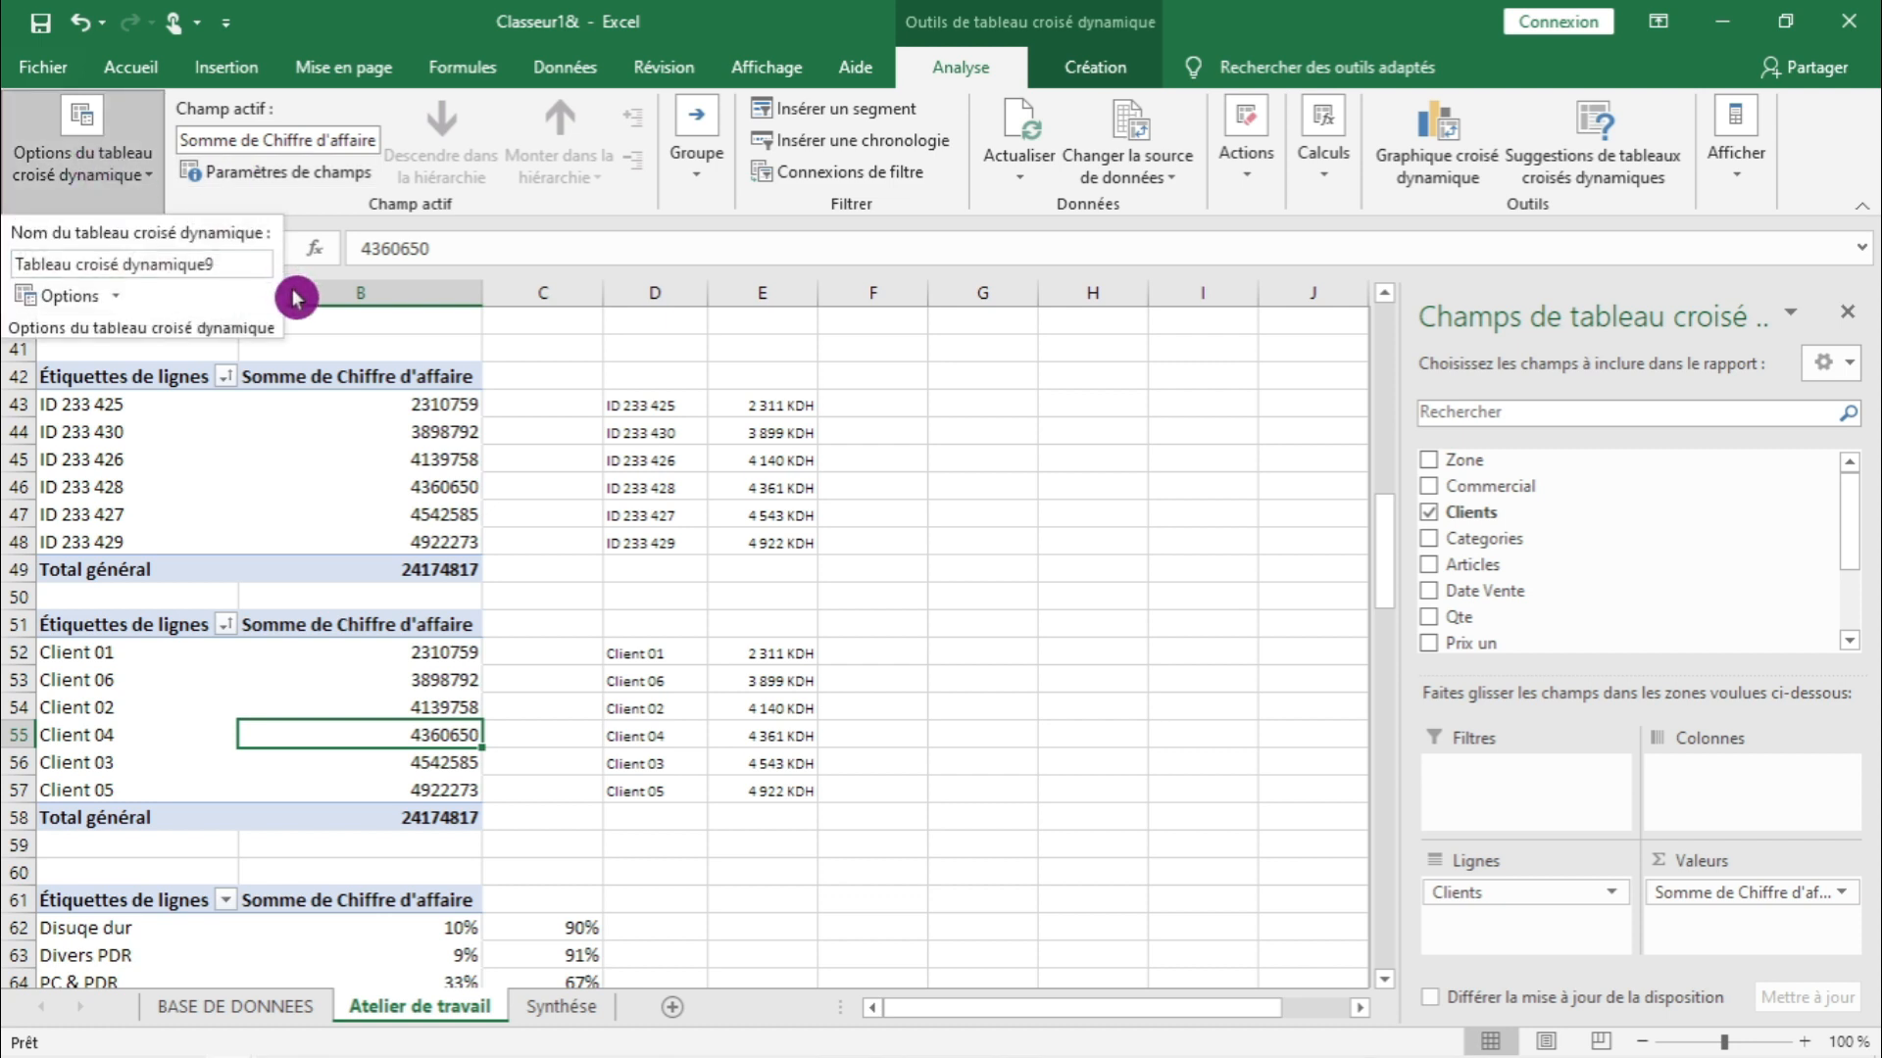
type("CLIE")
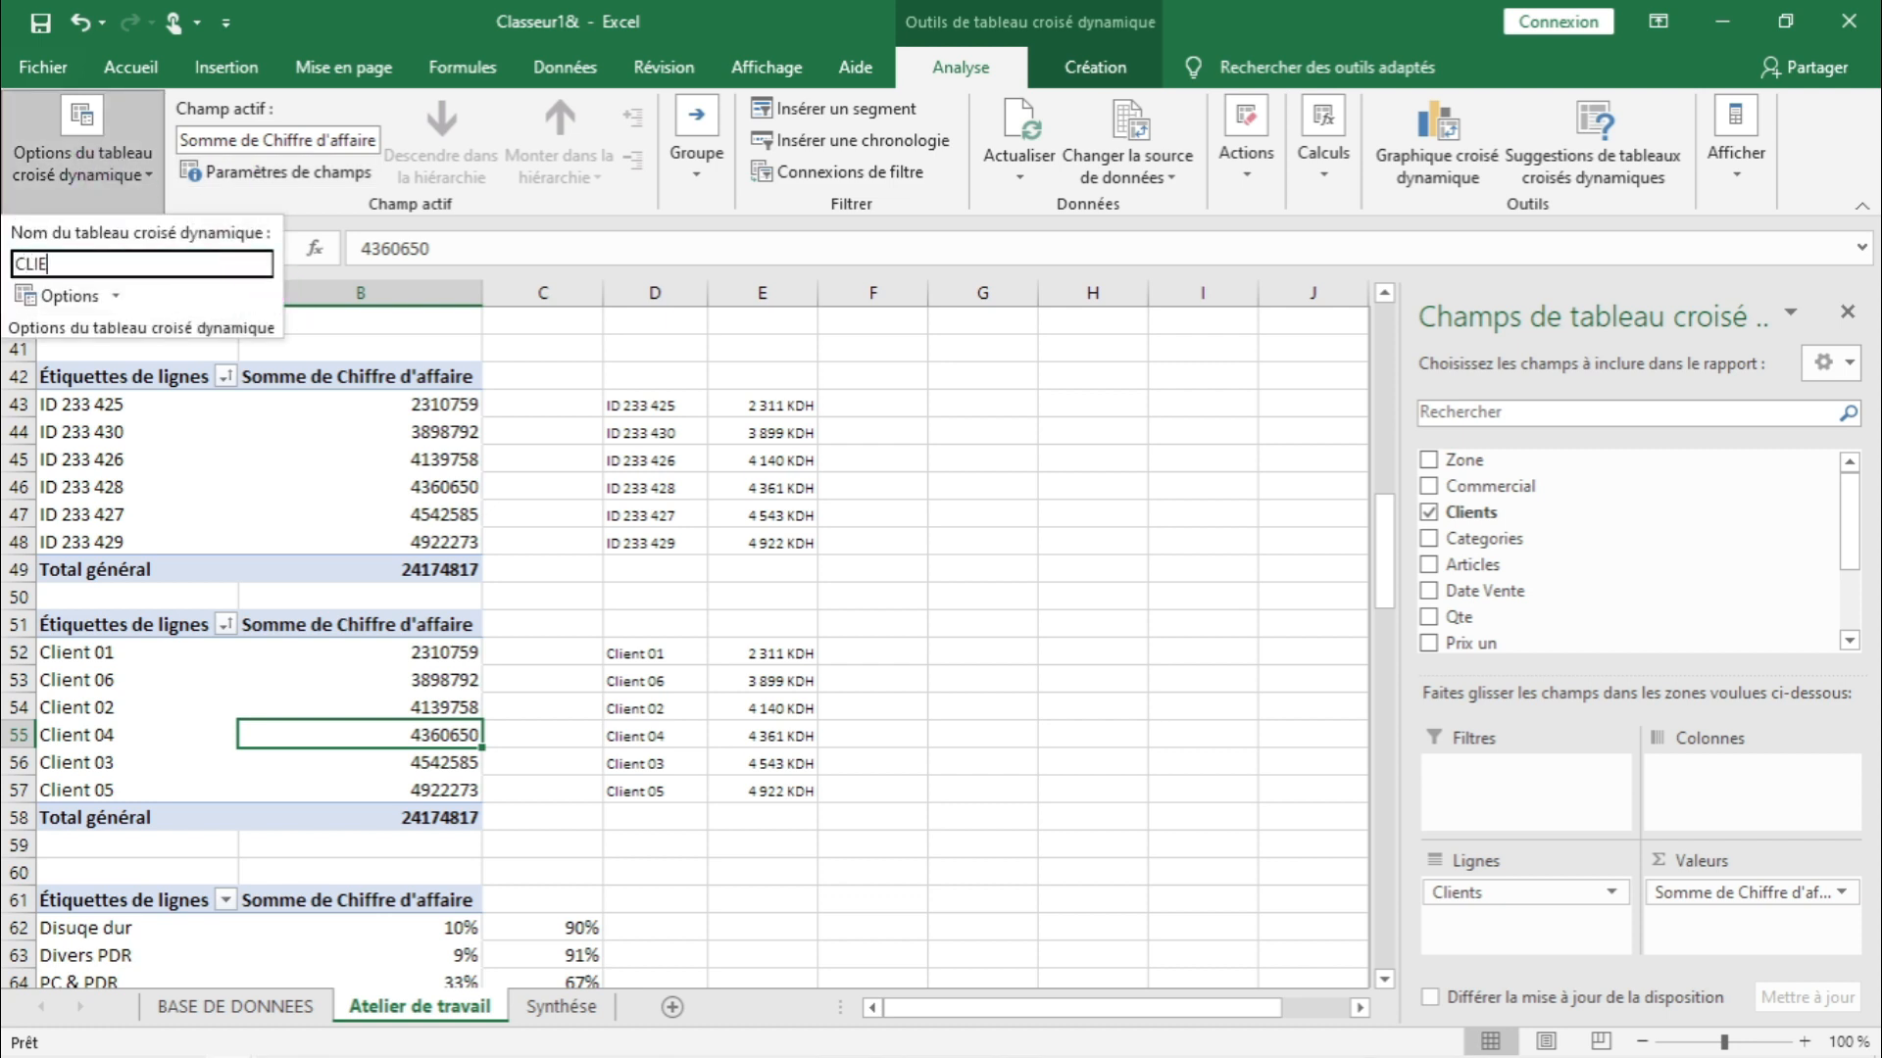
key("Return")
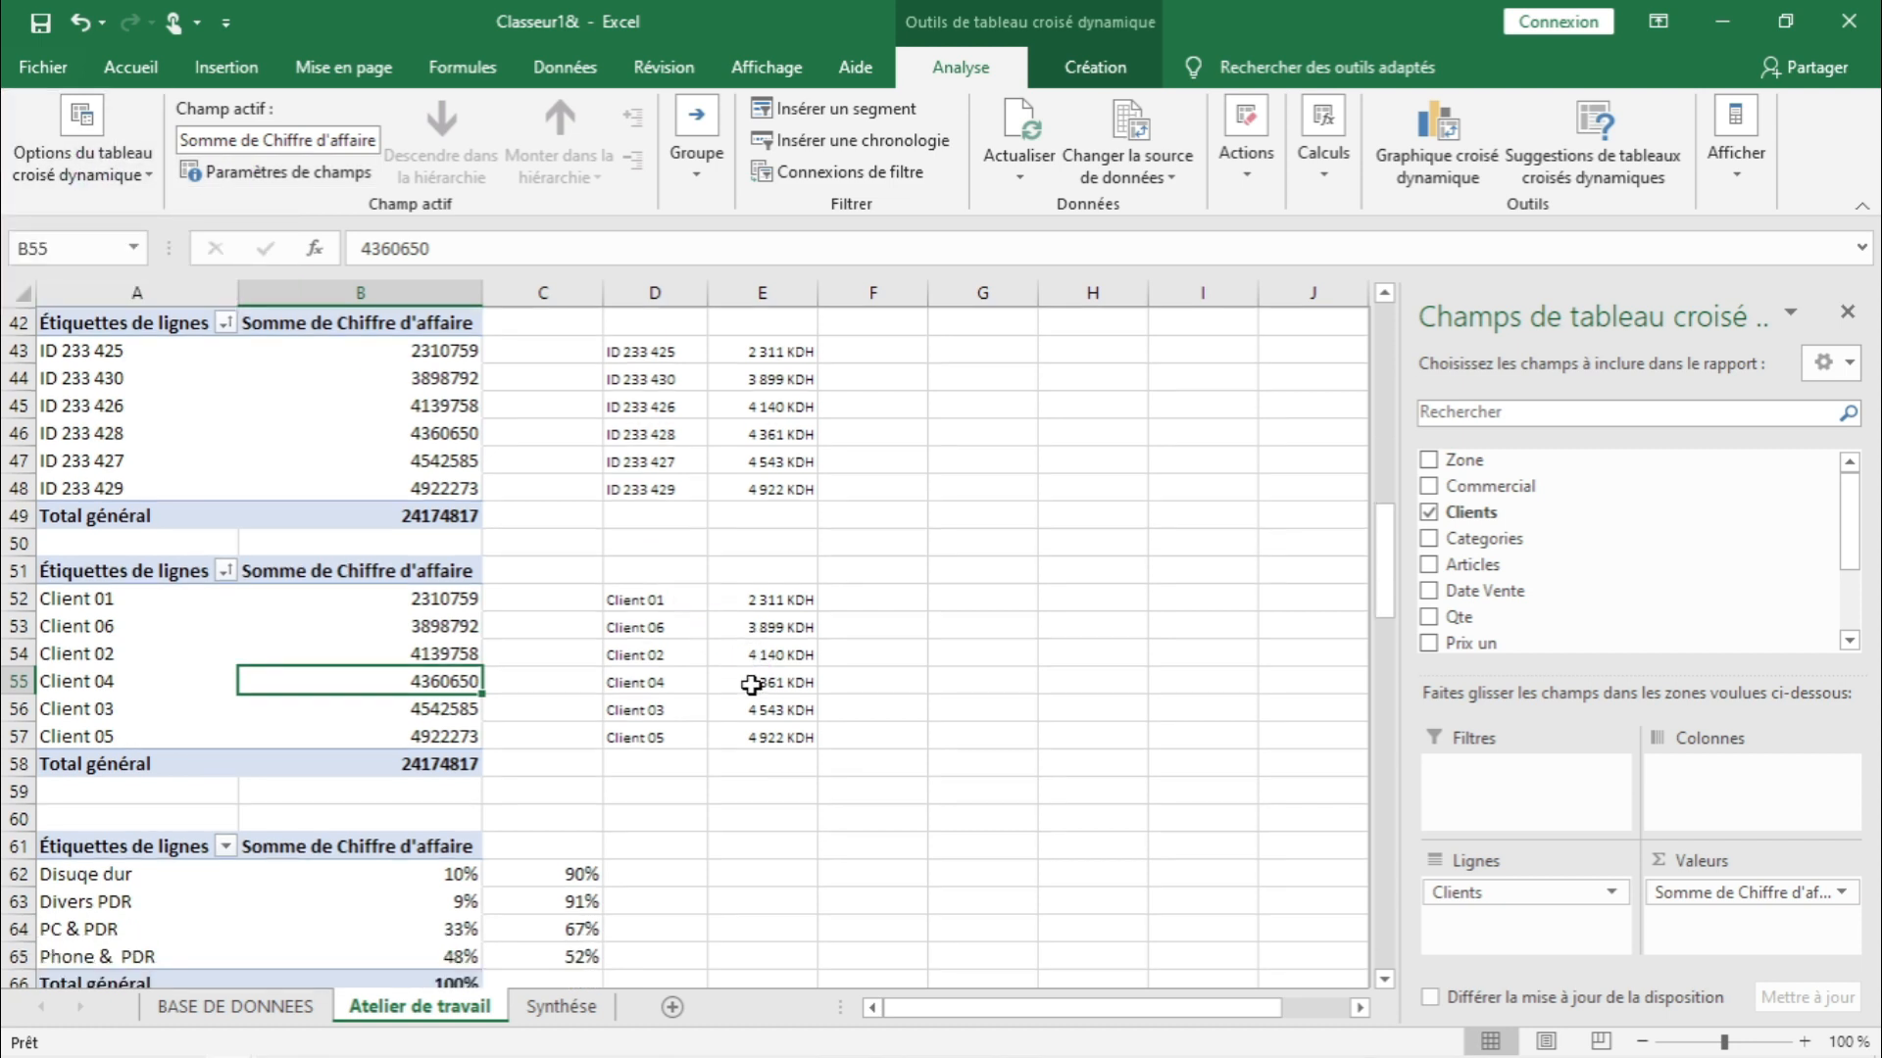
- Rename the pivot table of sales percentages by category as CATEG
scroll(588, 715, "down", 3)
left_click(471, 707)
left_click(147, 174)
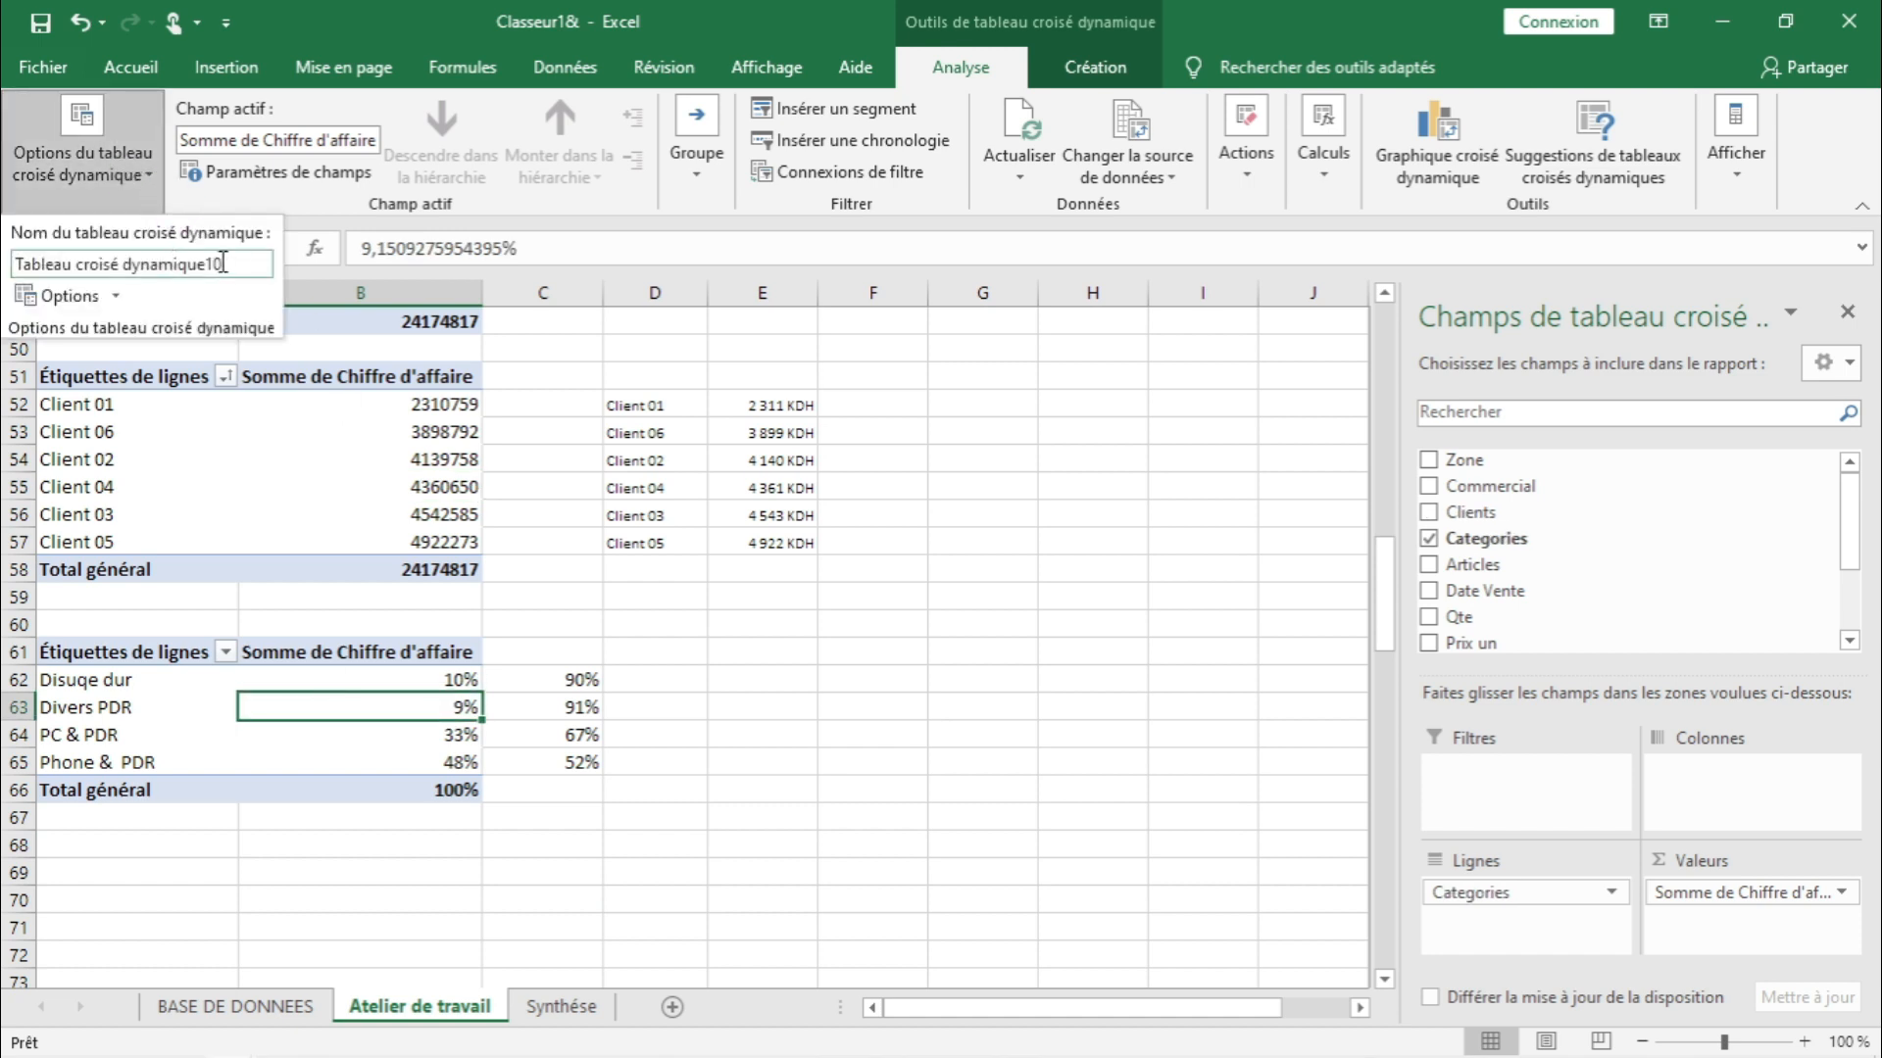
type("CATEG")
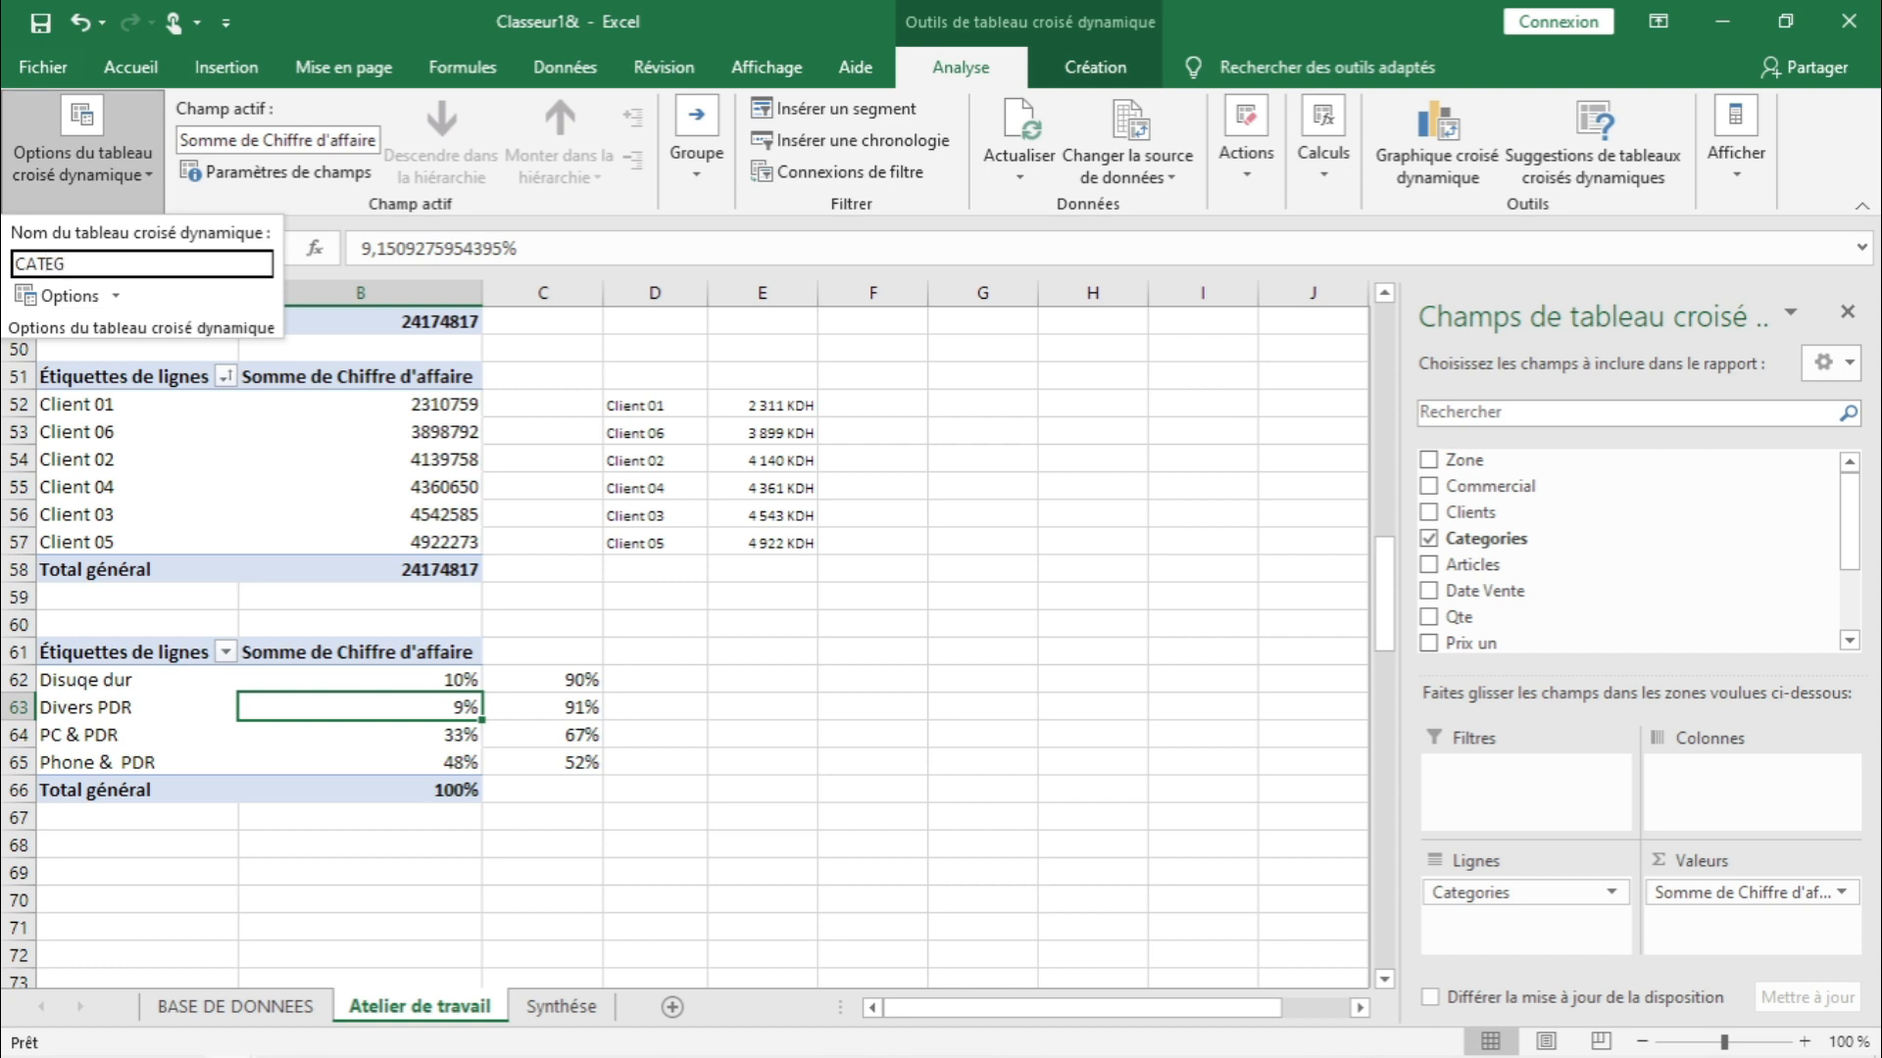
key("Return")
- On the Synthése sheet, connect the Zone slicer to the CLIENT, DATE and ZONE pivot tables as well as CA
left_click(573, 1007)
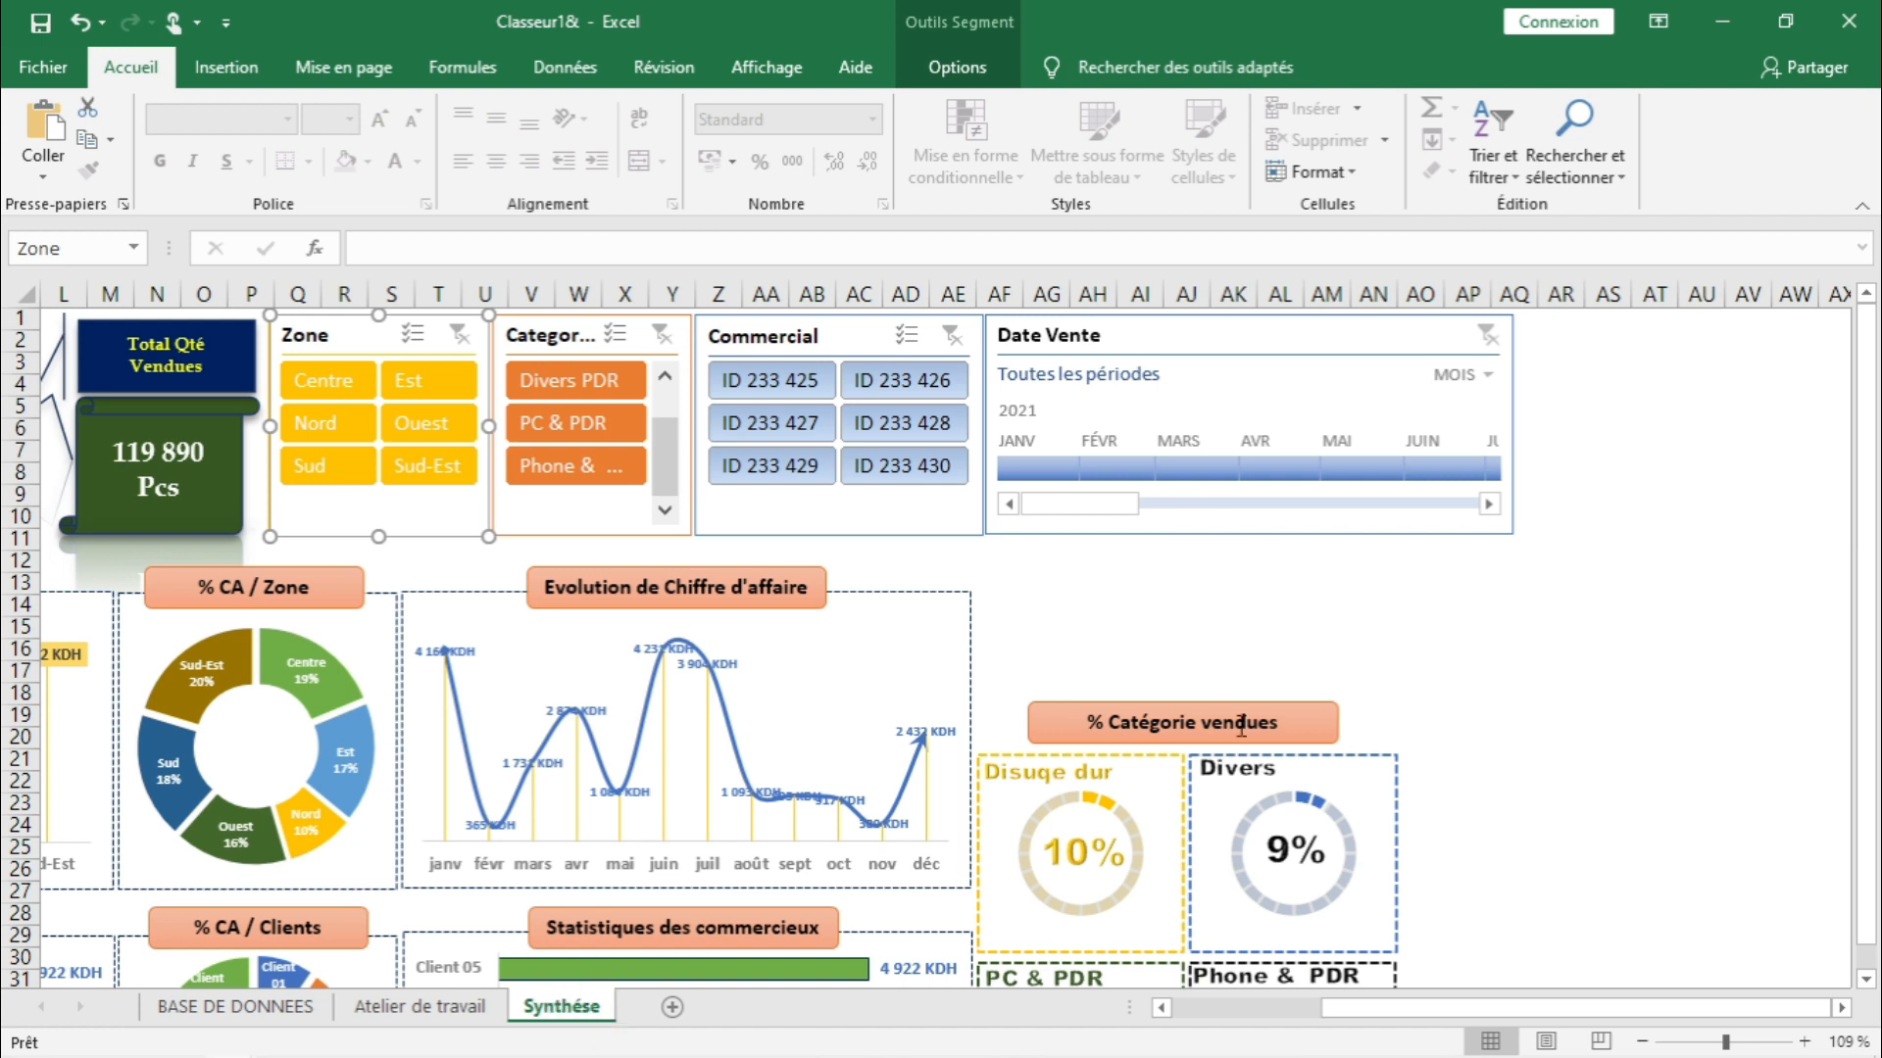
left_click(1110, 592)
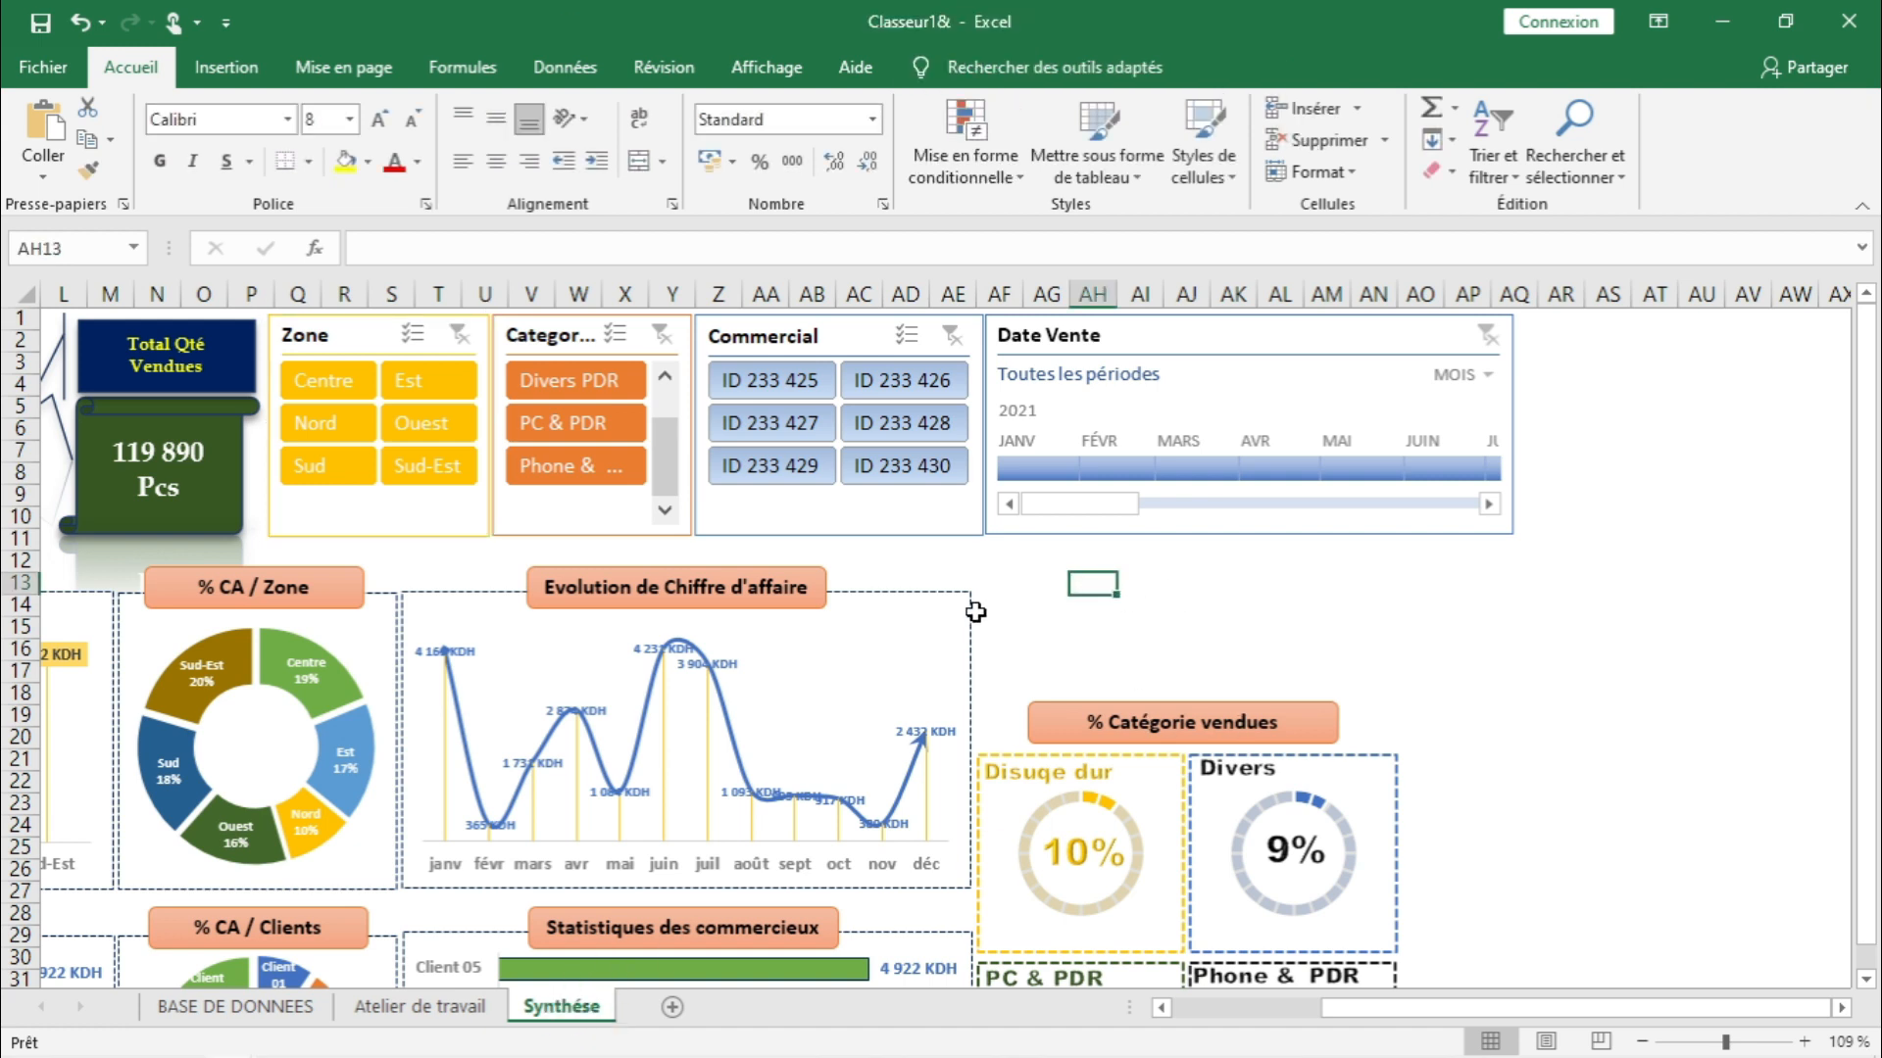
left_click(340, 343)
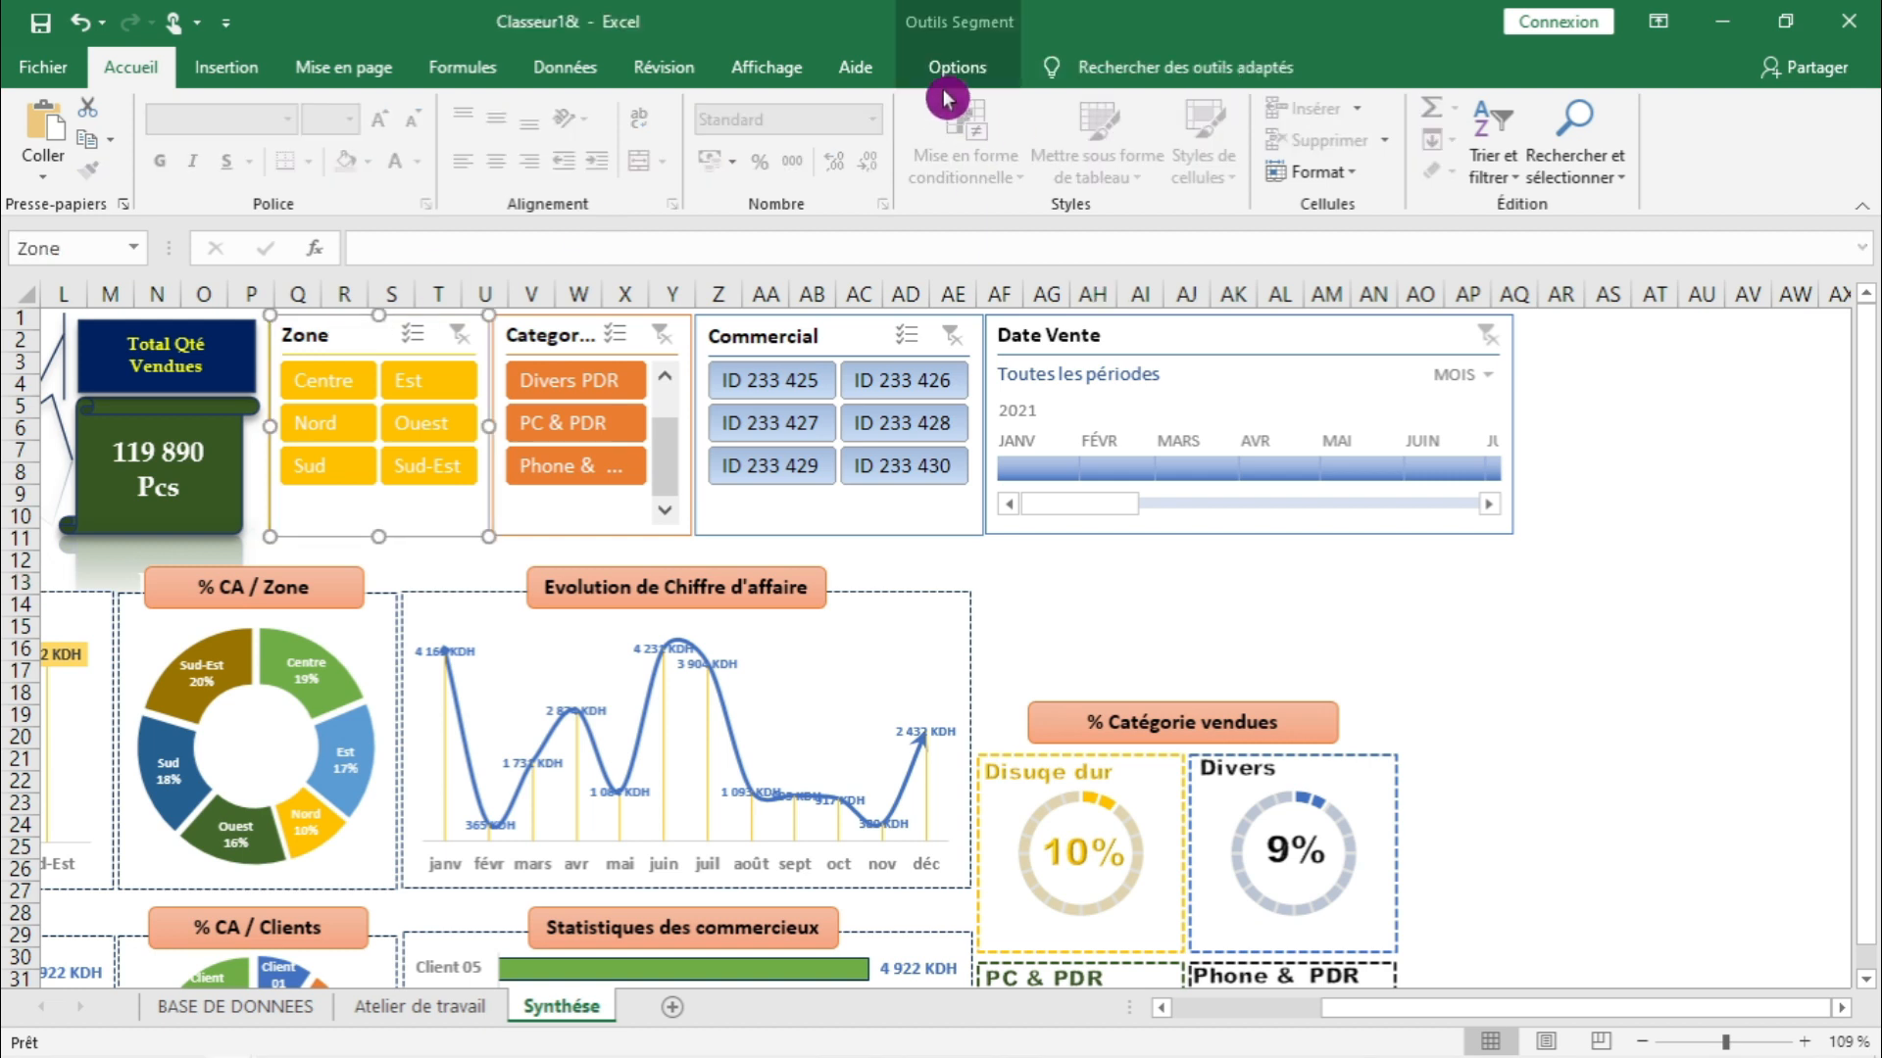
left_click(957, 67)
left_click(294, 157)
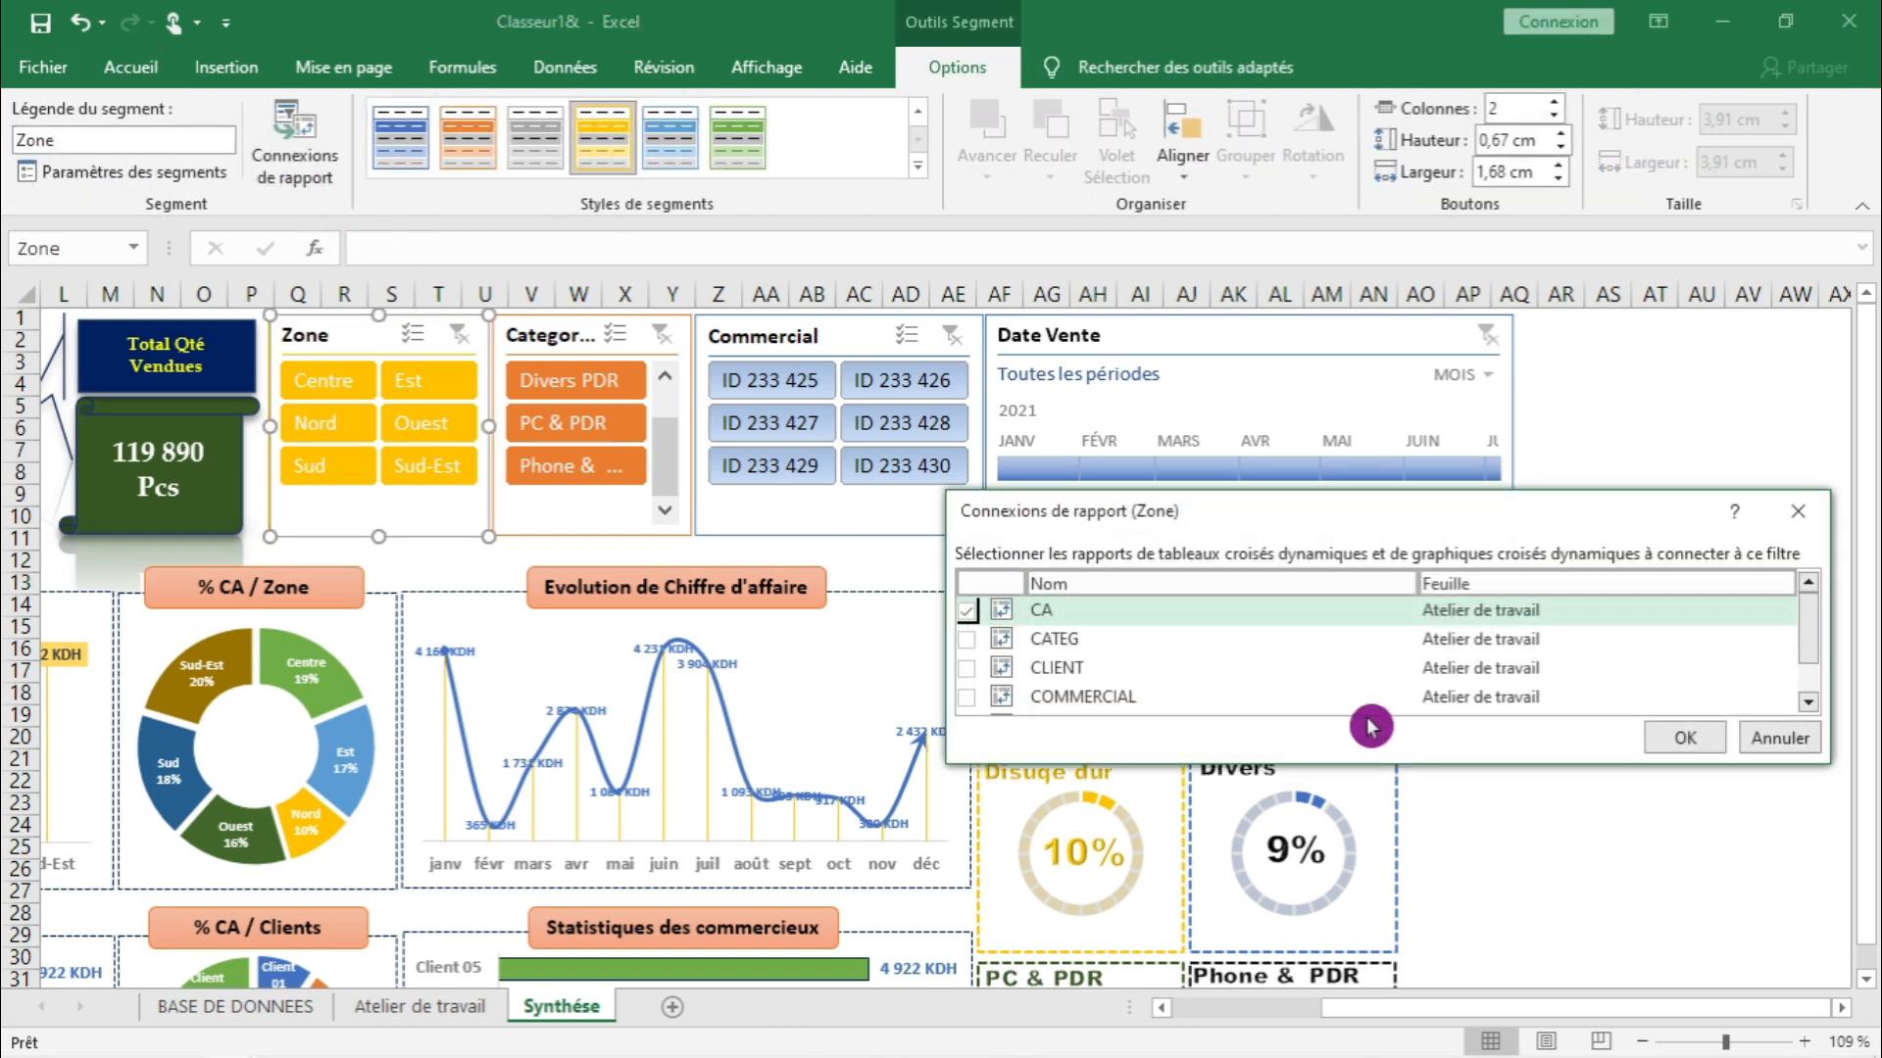
left_click(966, 617)
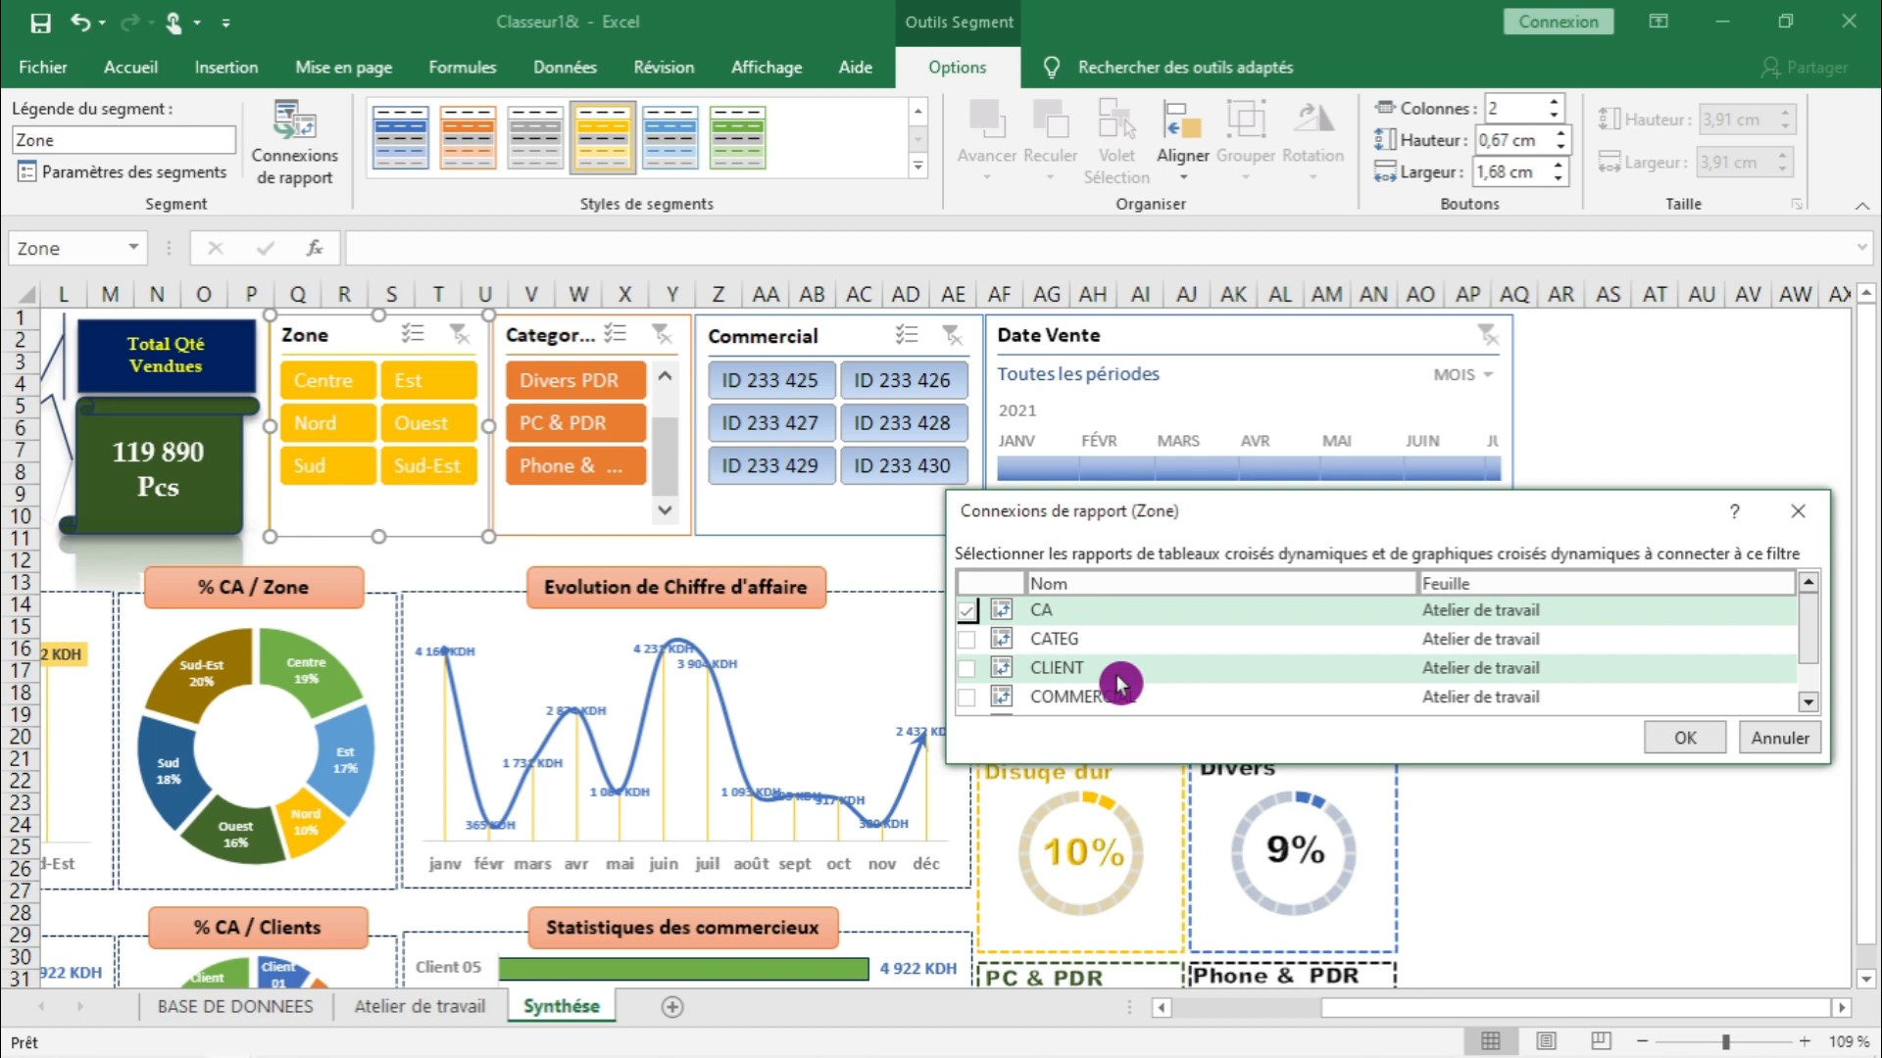
scroll(1120, 684, "down", 1)
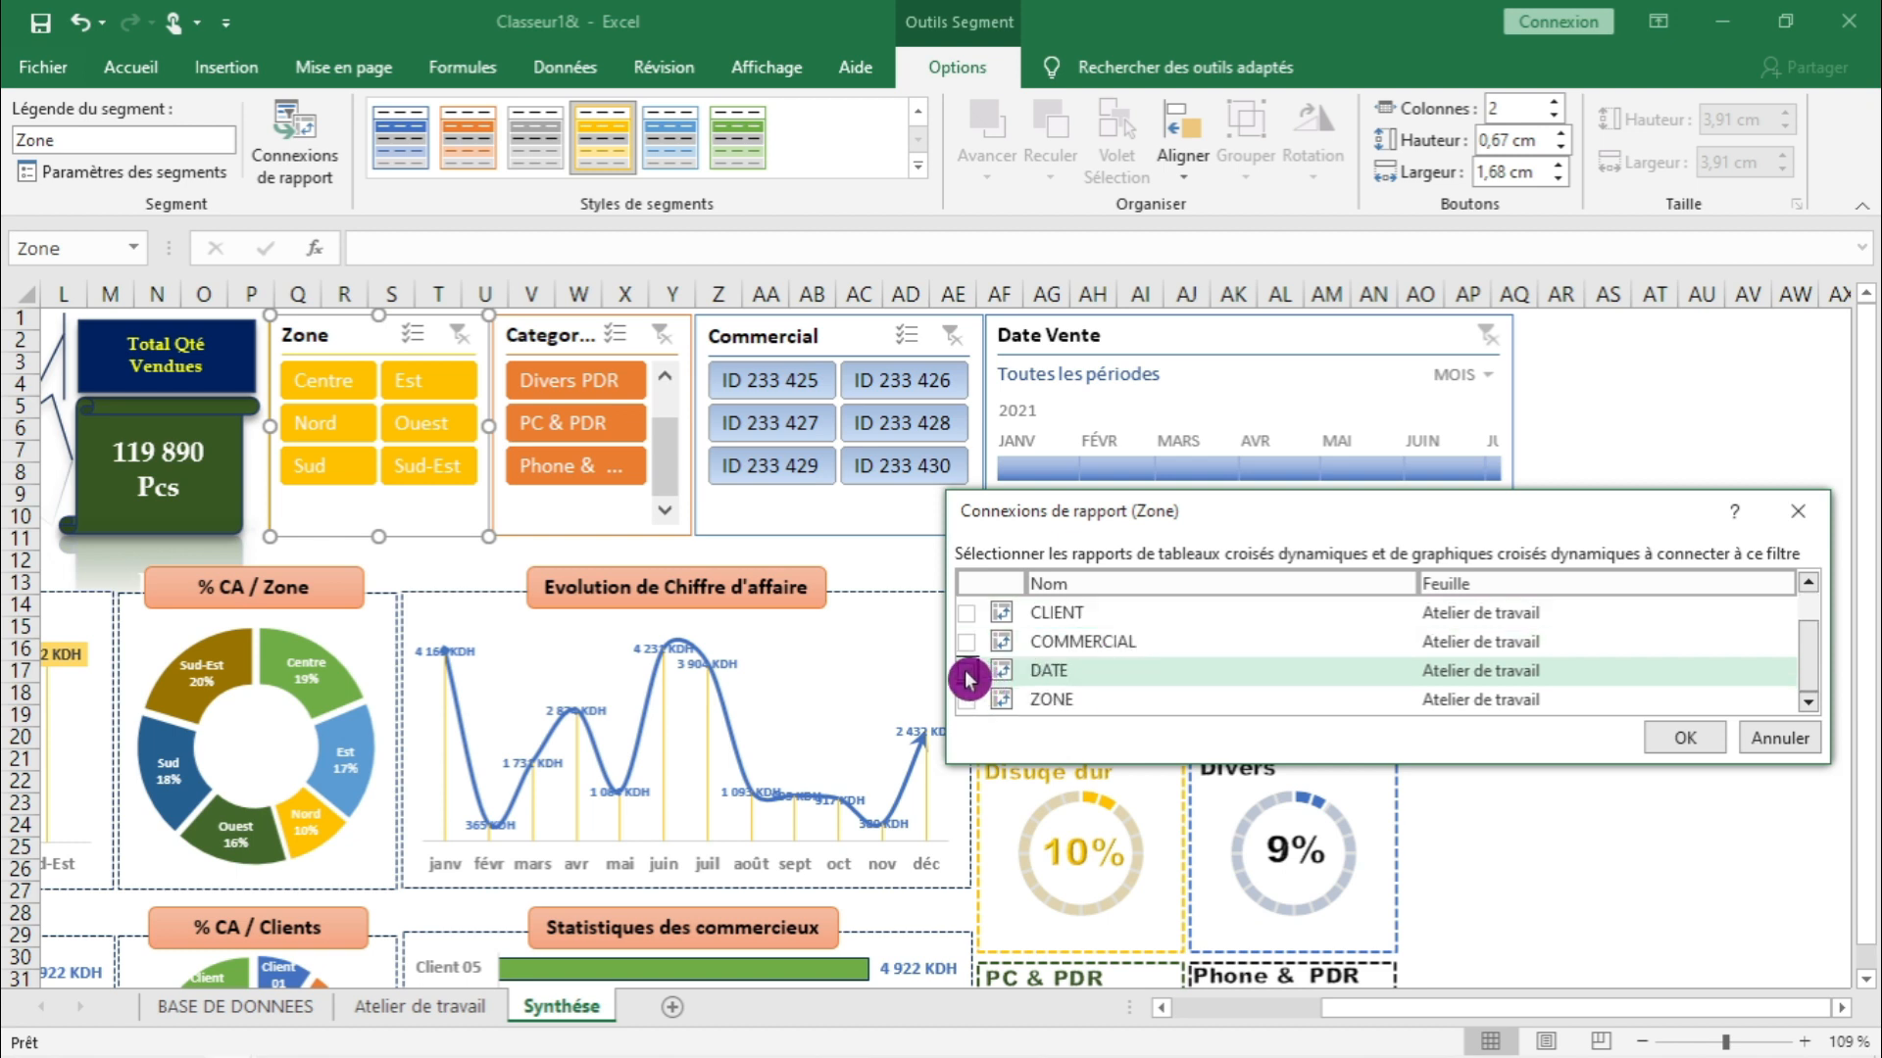
left_click(966, 672)
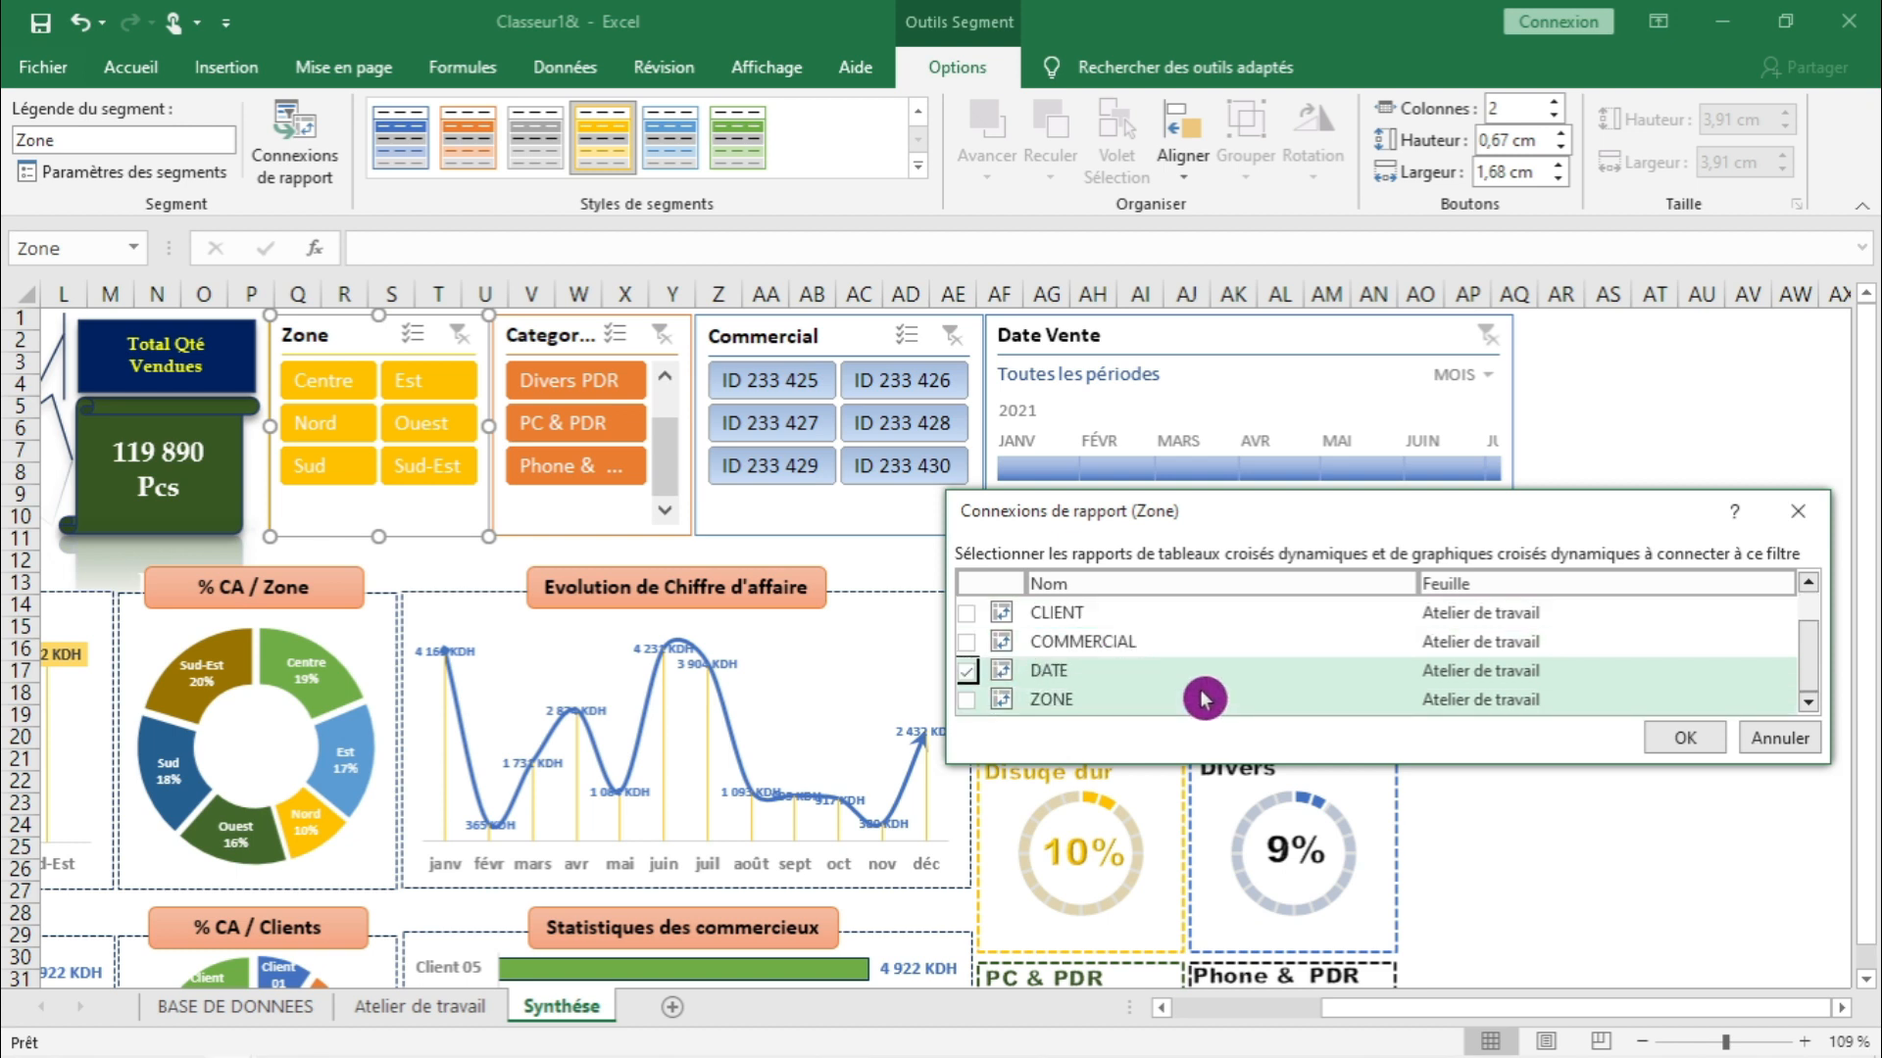
left_click(968, 619)
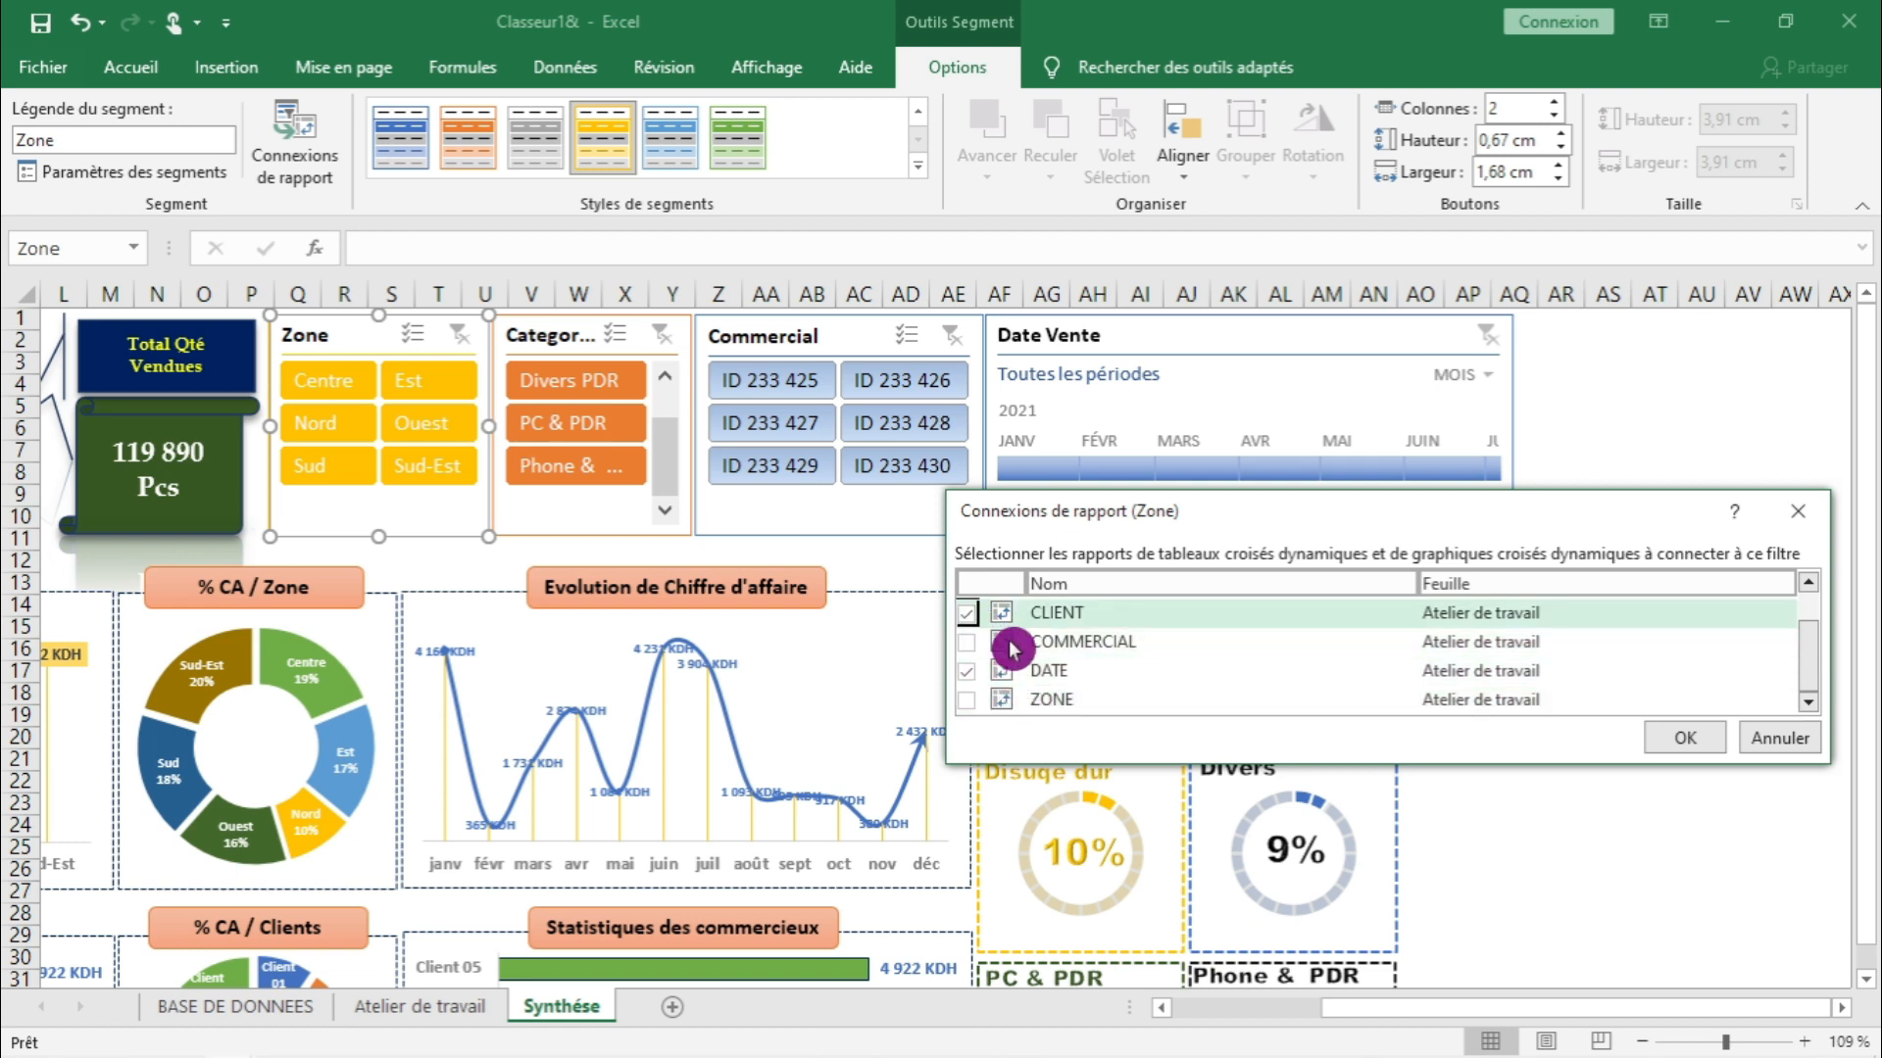
left_click(968, 701)
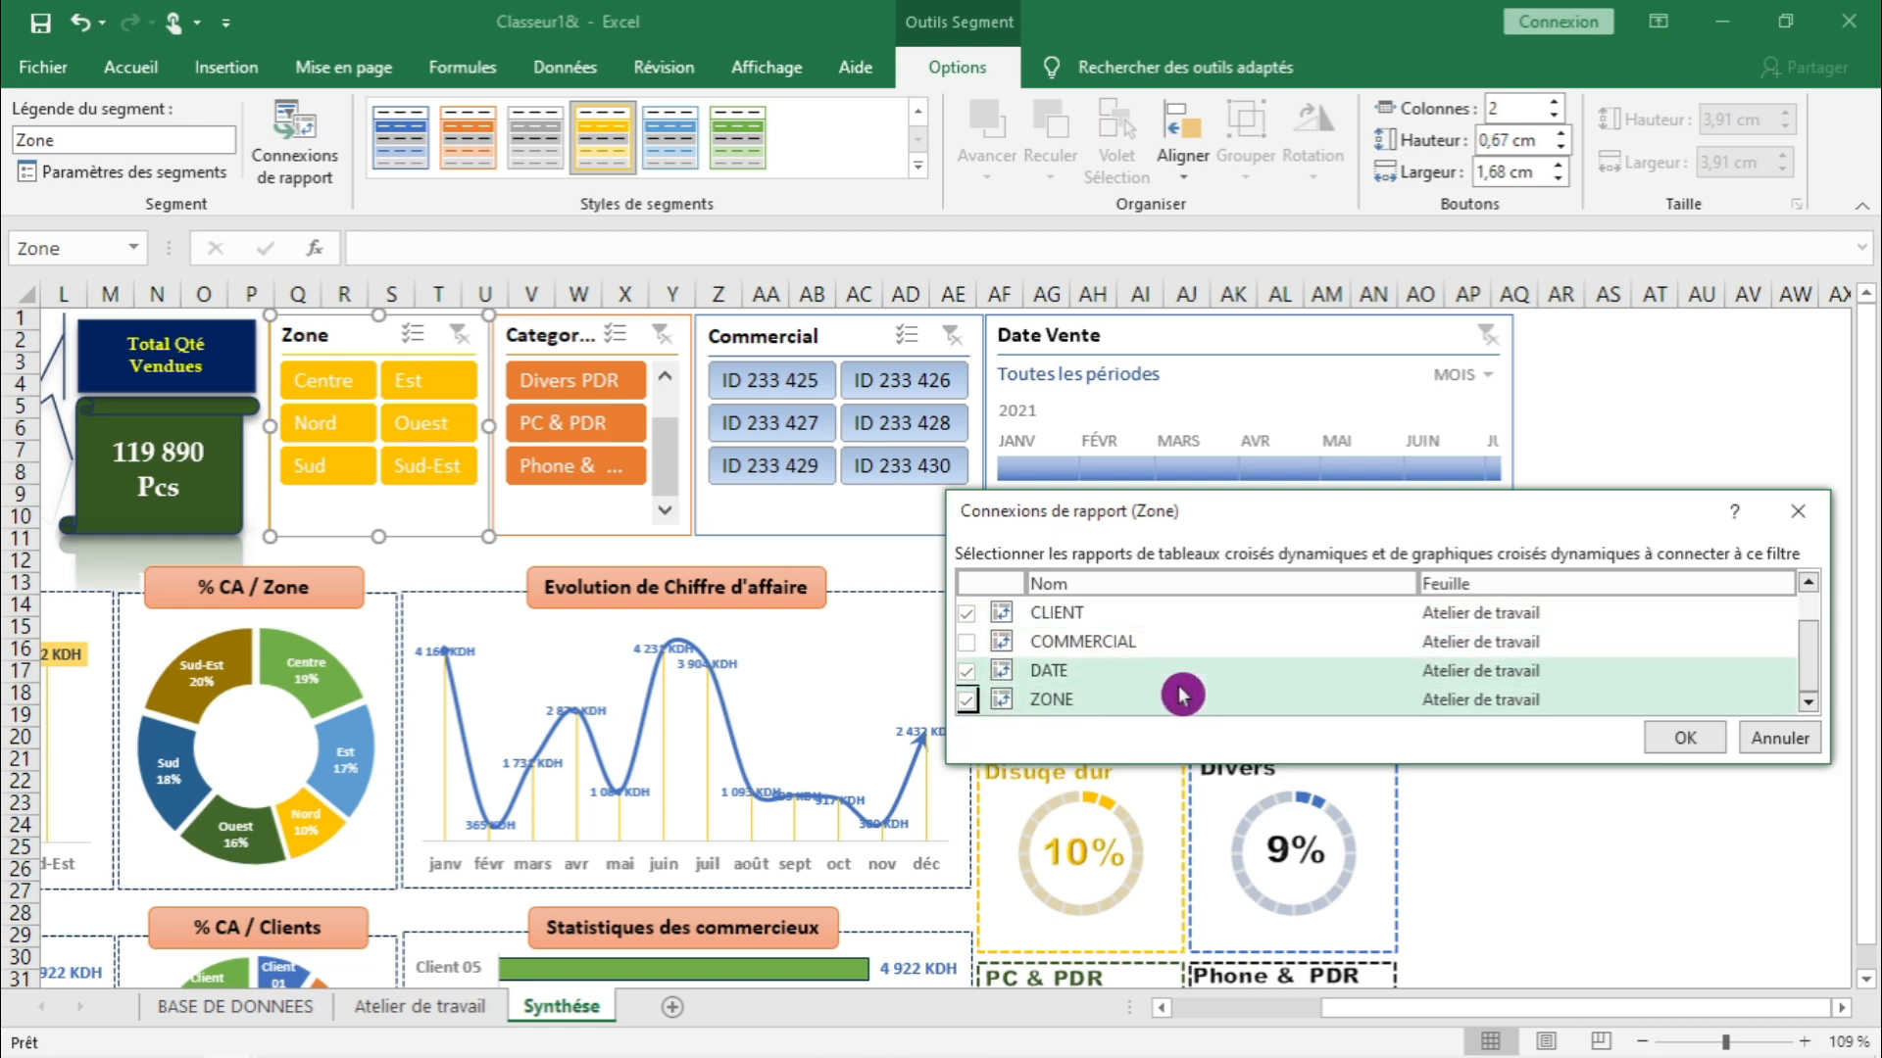
scroll(1155, 693, "up", 1)
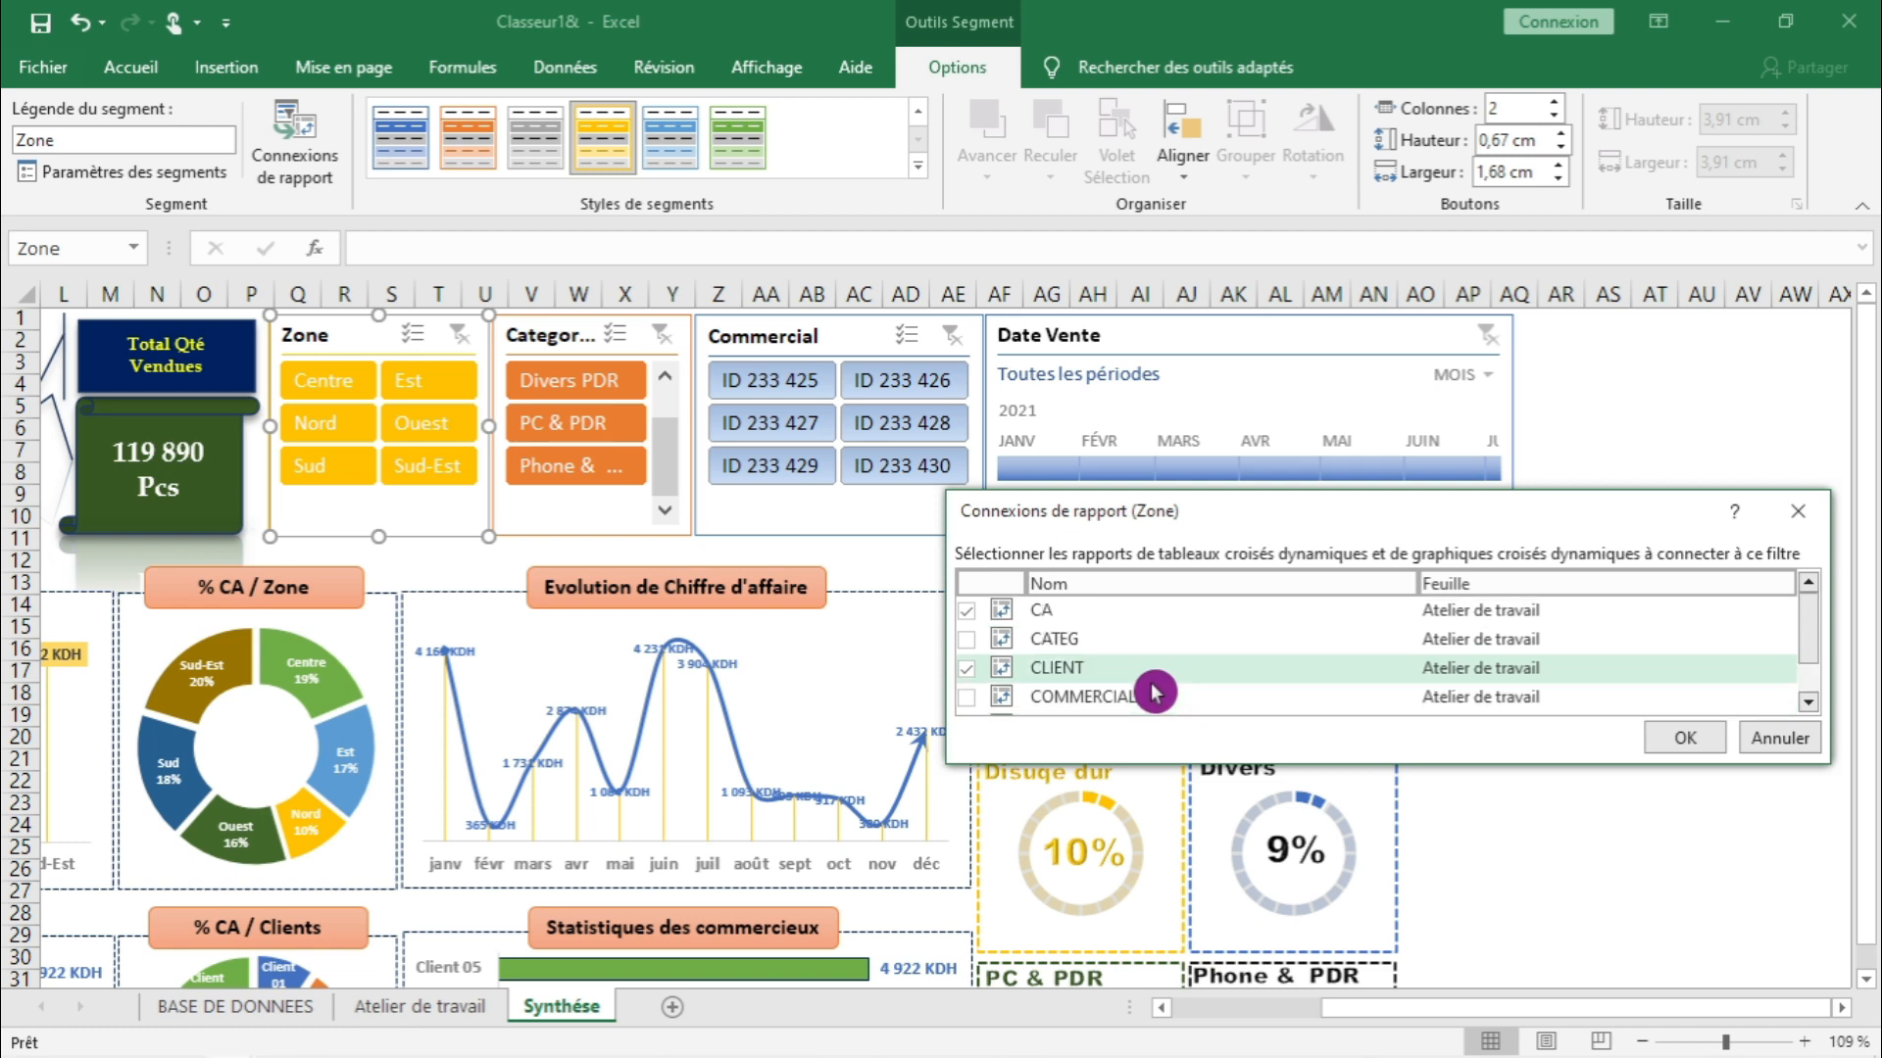
scroll(1117, 676, "down", 1)
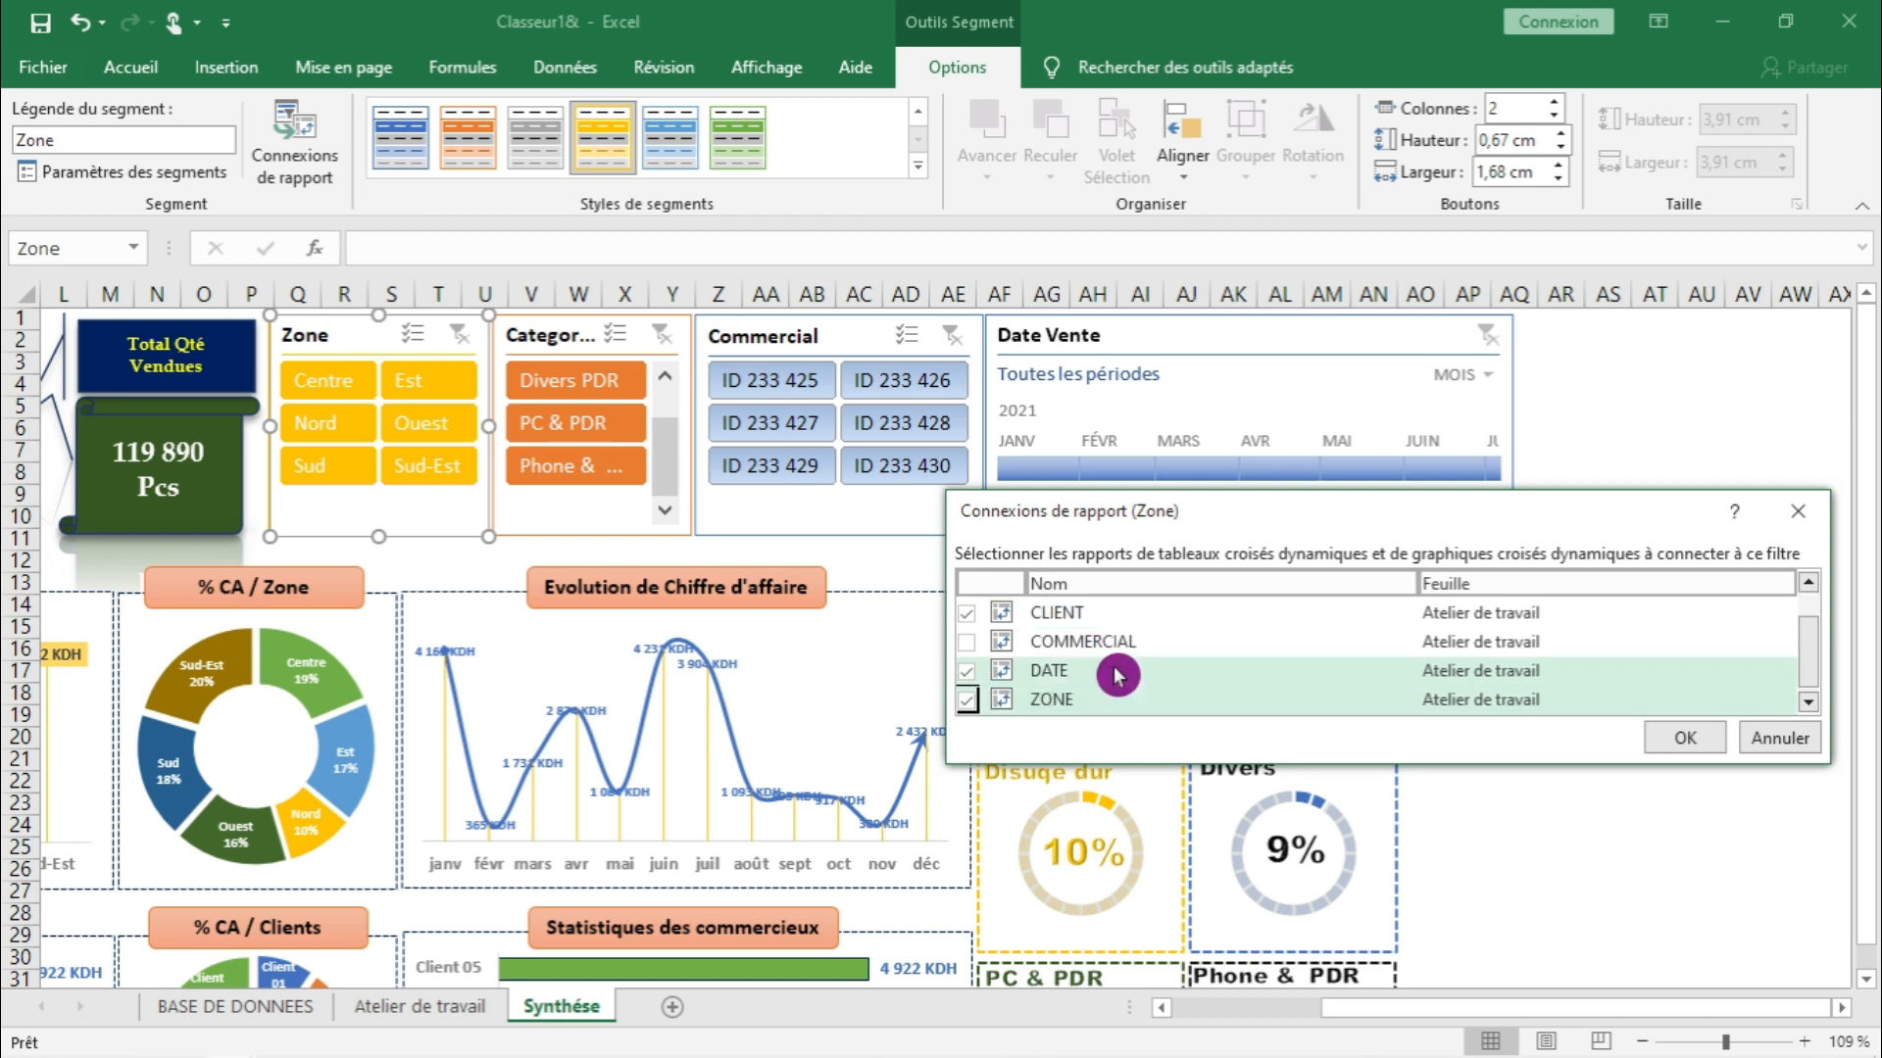
scroll(1134, 676, "up", 1)
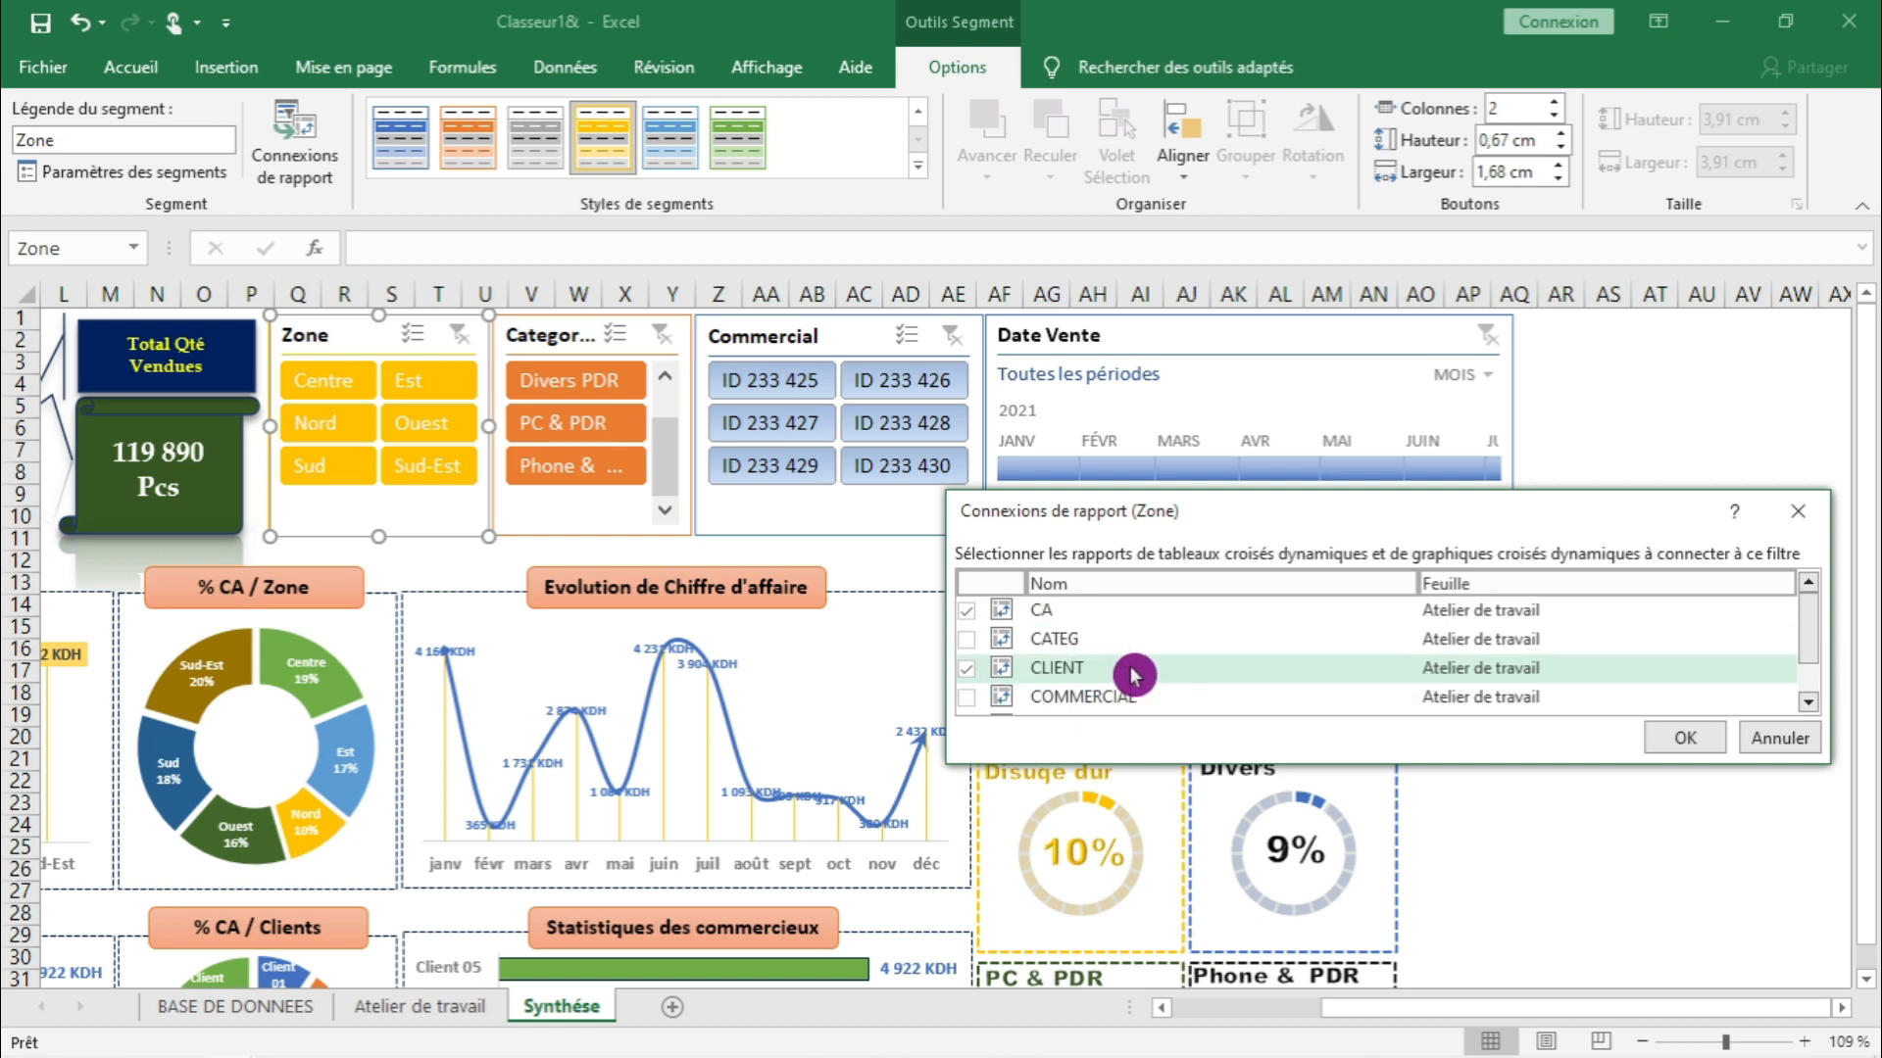
scroll(1134, 676, "down", 1)
left_click(1679, 737)
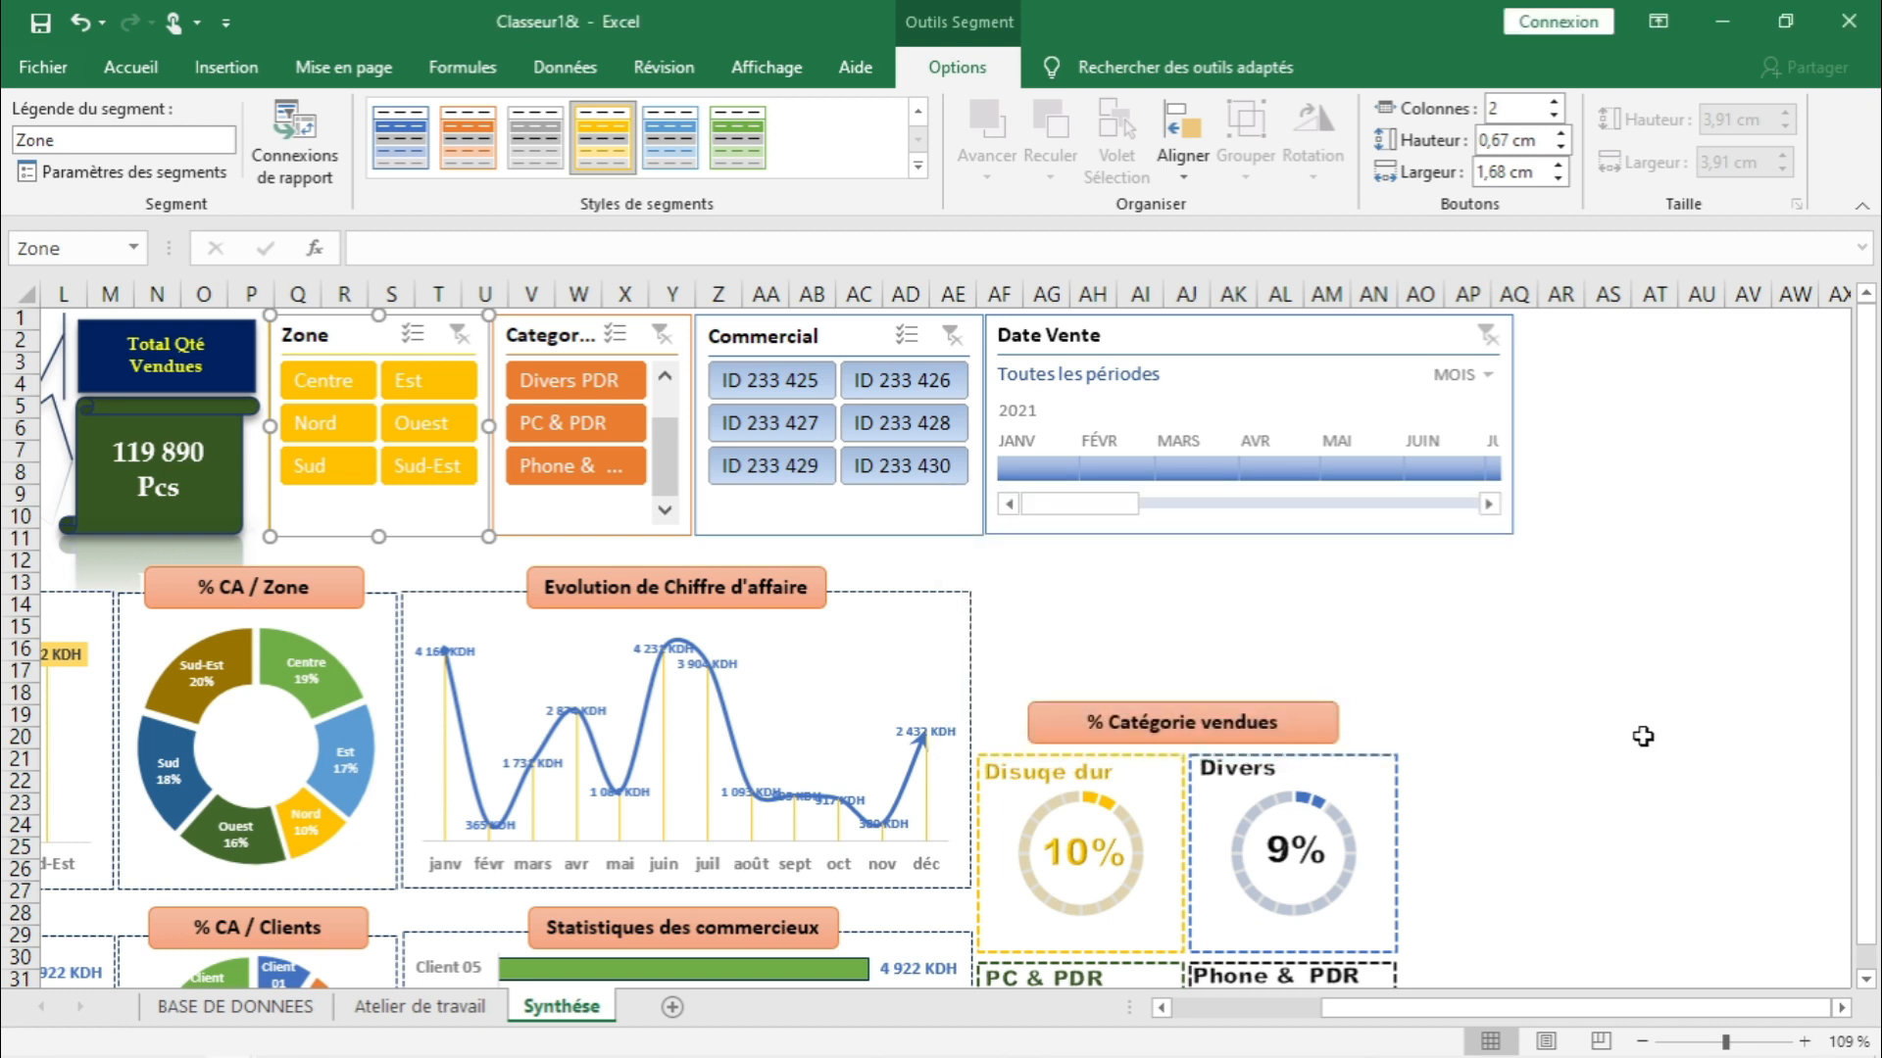
left_click(1632, 647)
- Add the DATE and COMMERCIAL pivot tables to the Categories slicer's report connections
left_click(546, 338)
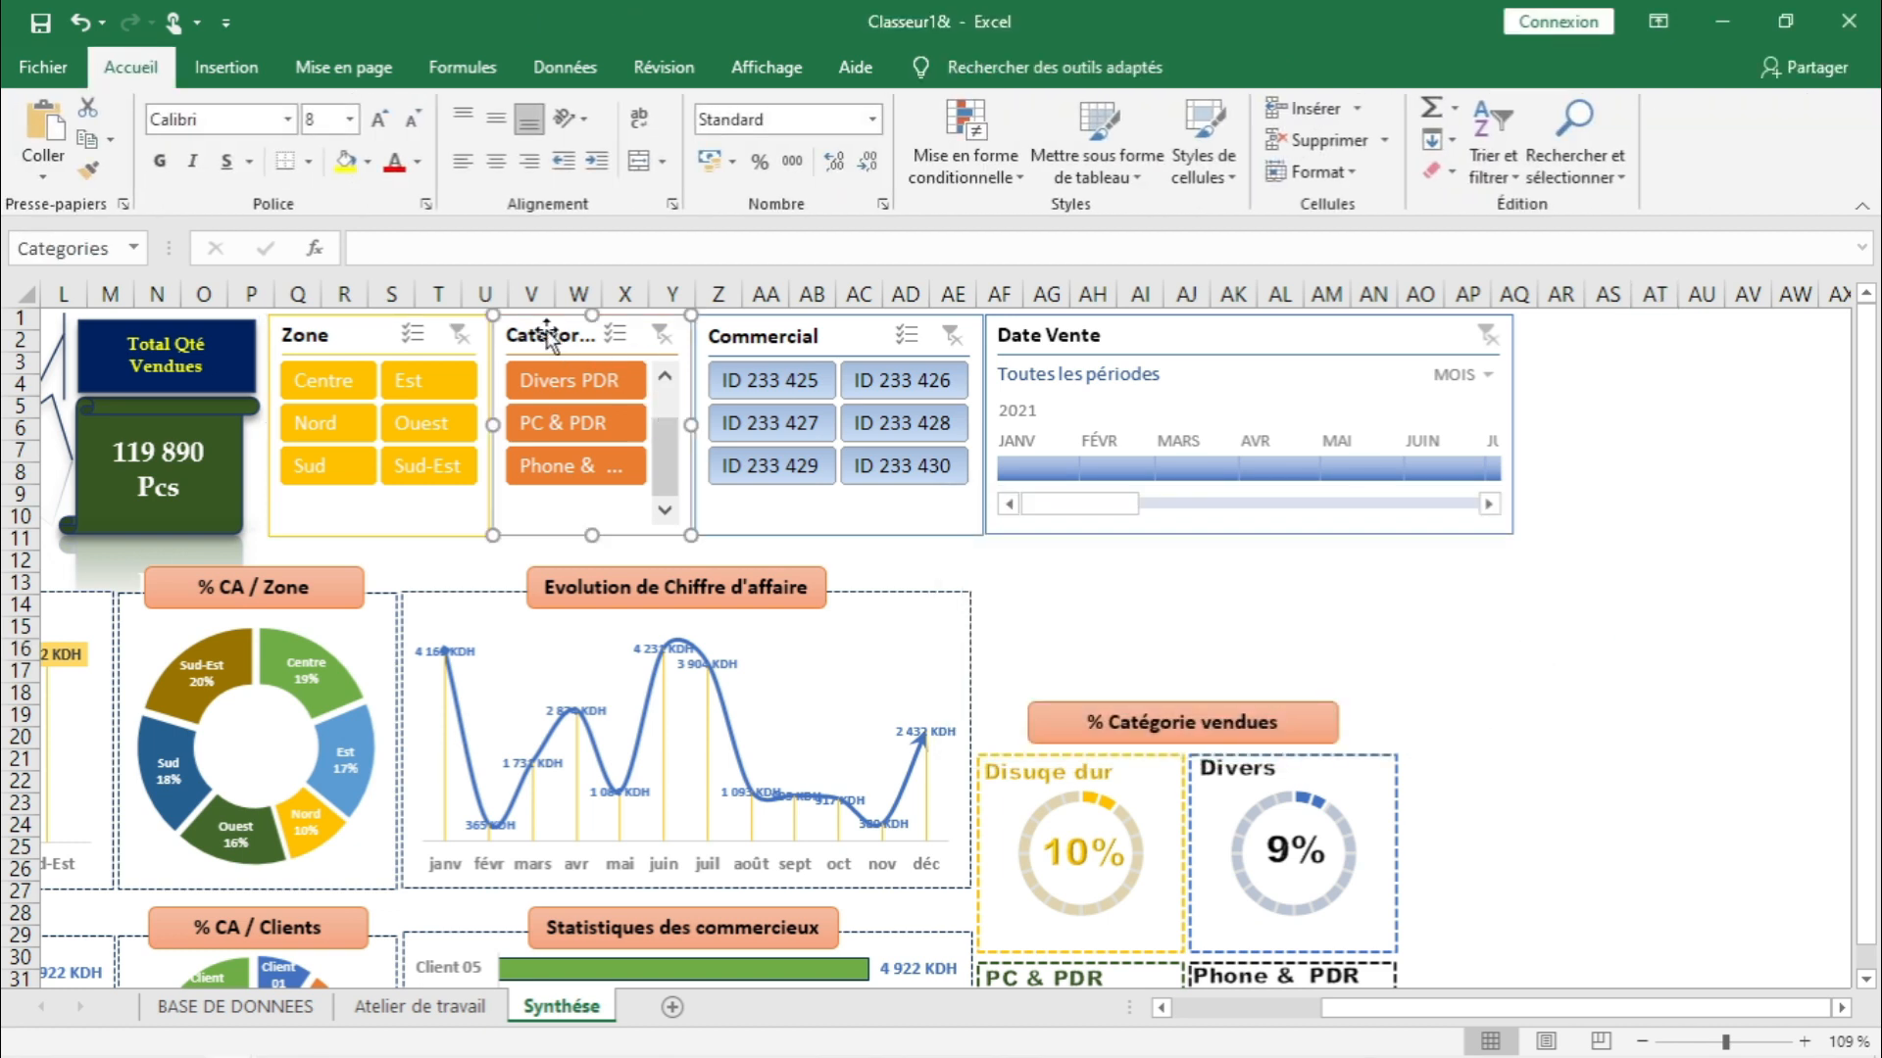
left_click(296, 171)
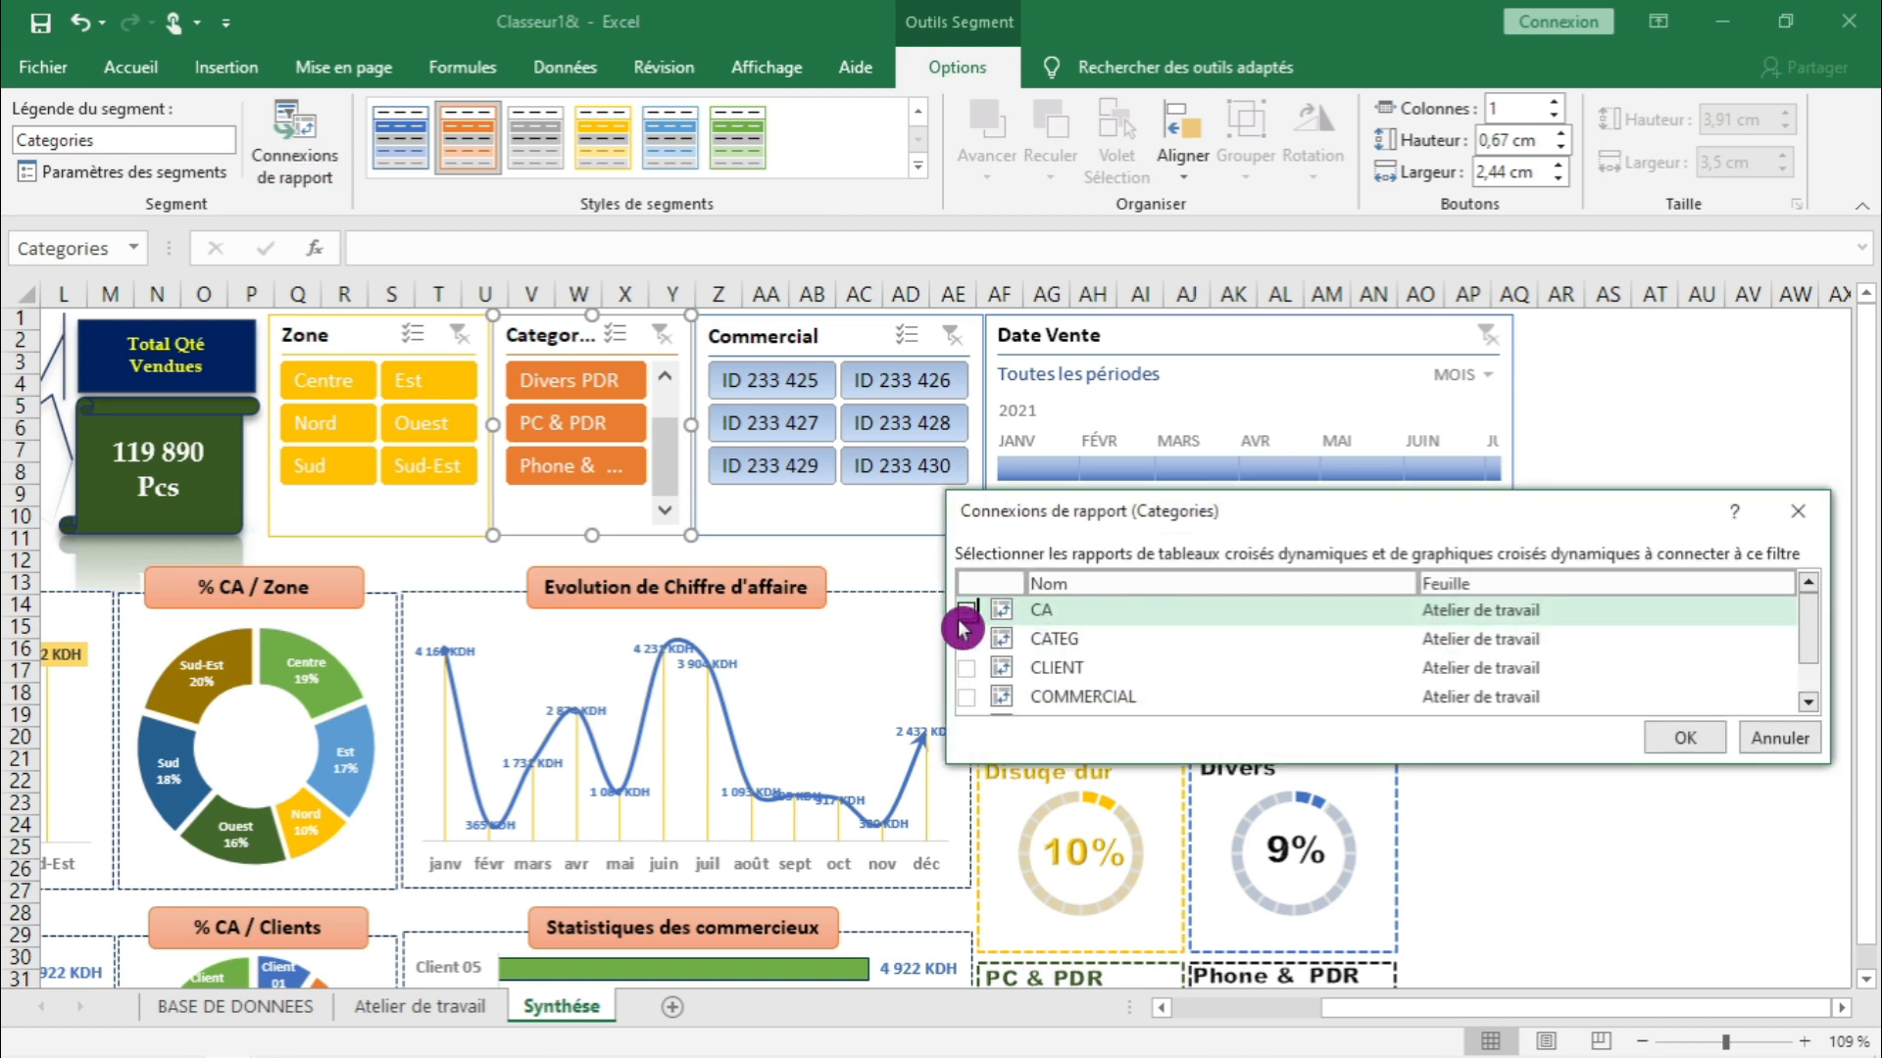
scroll(1101, 686, "down", 1)
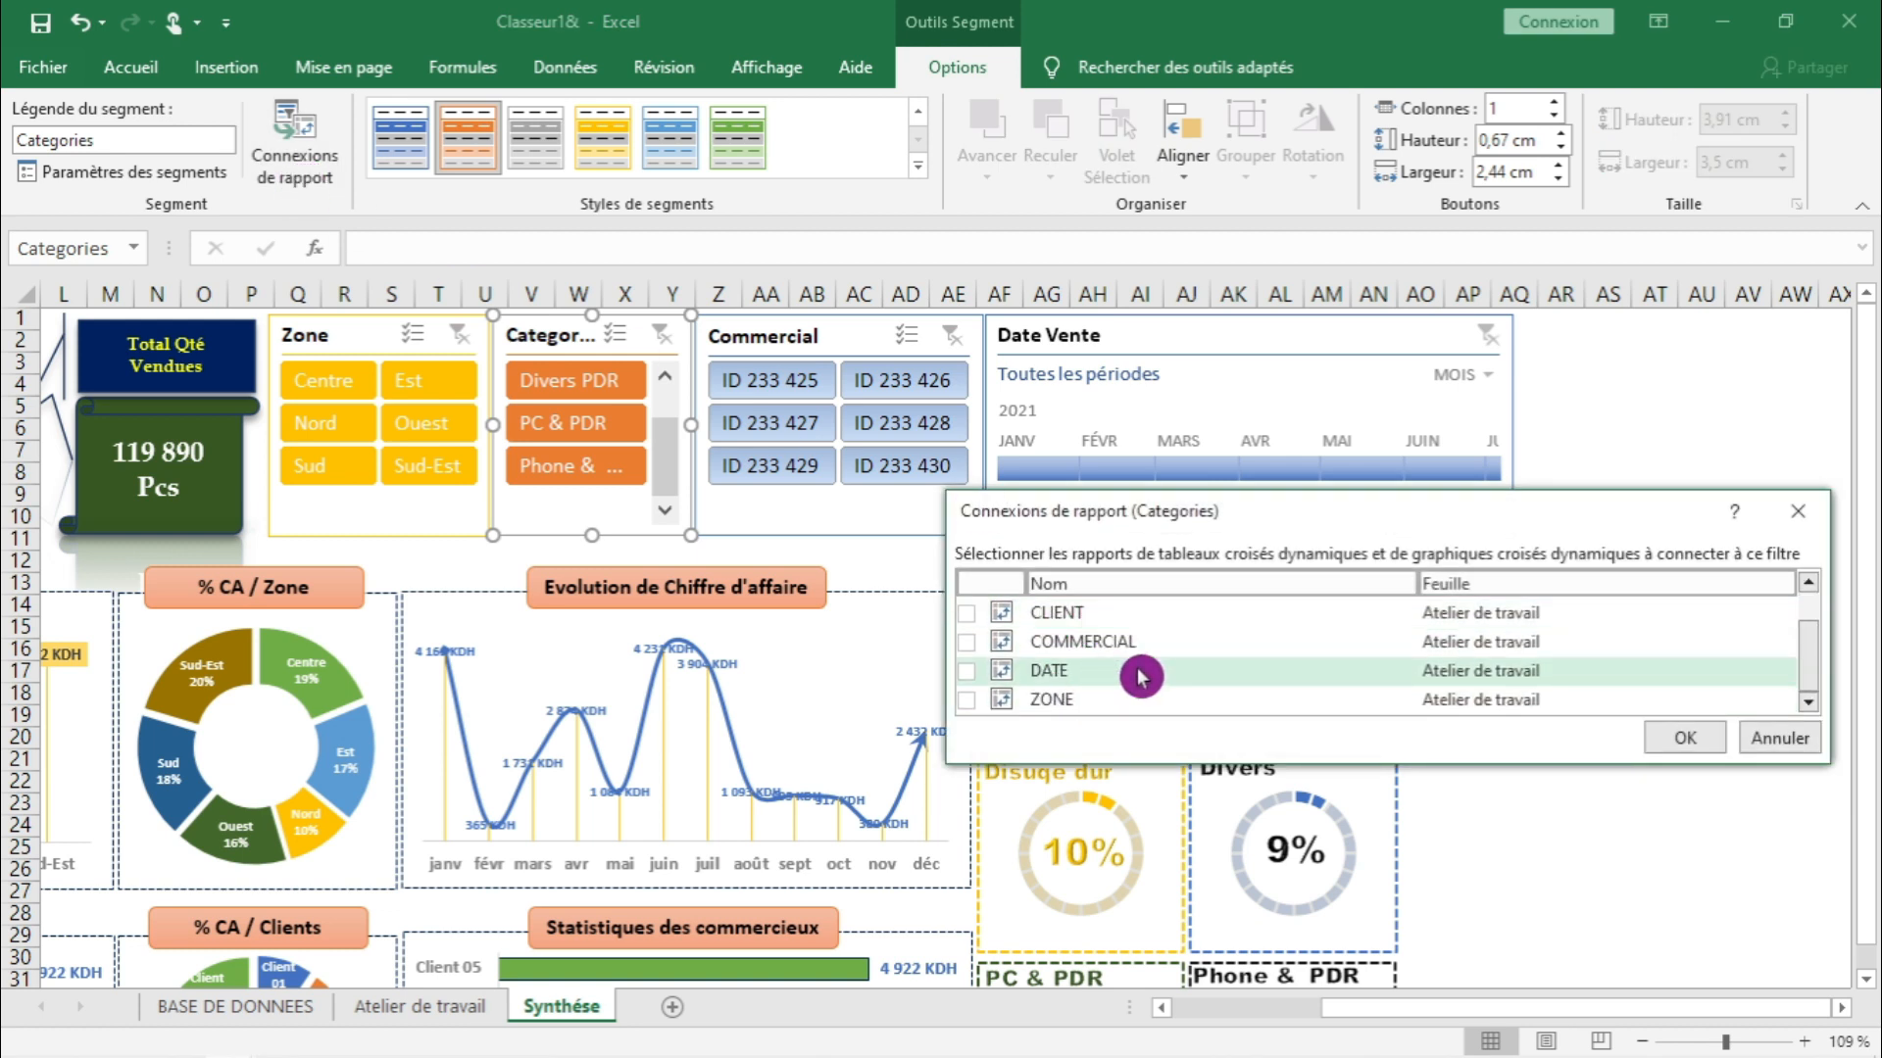
left_click(967, 671)
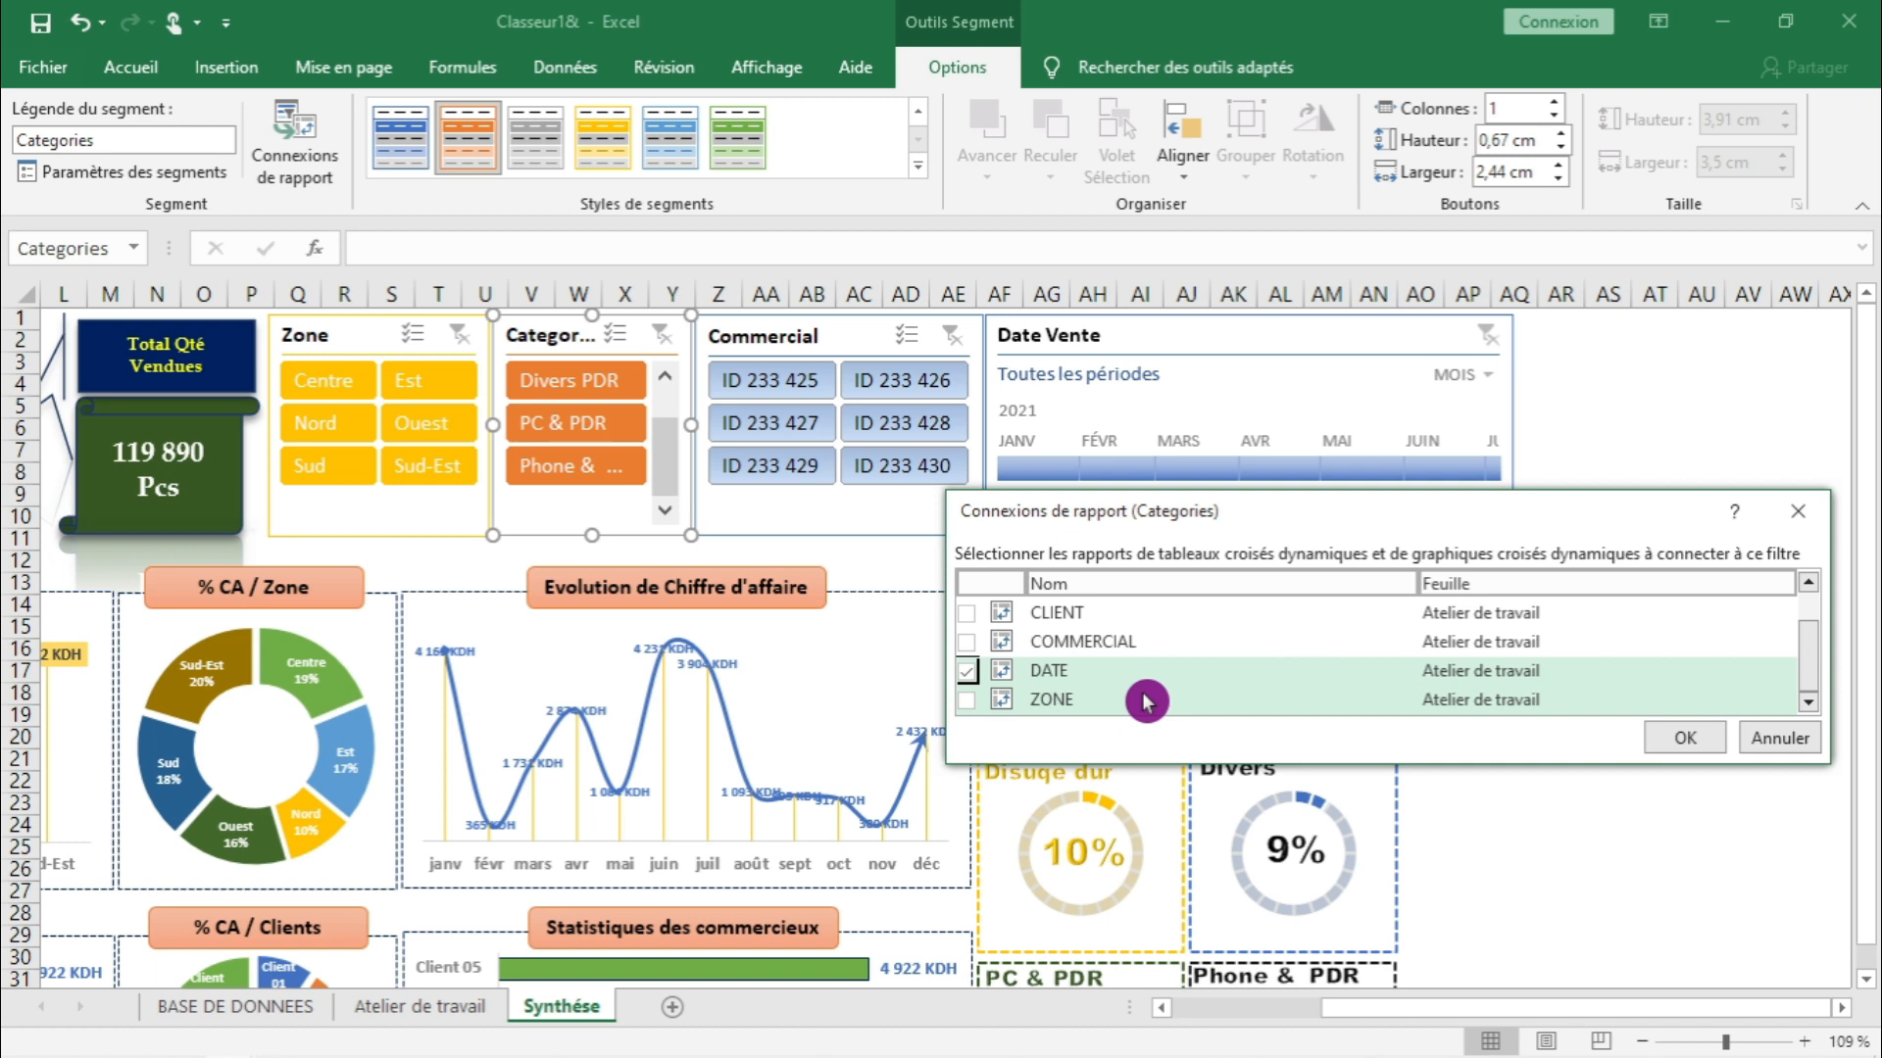
scroll(1144, 690, "up", 1)
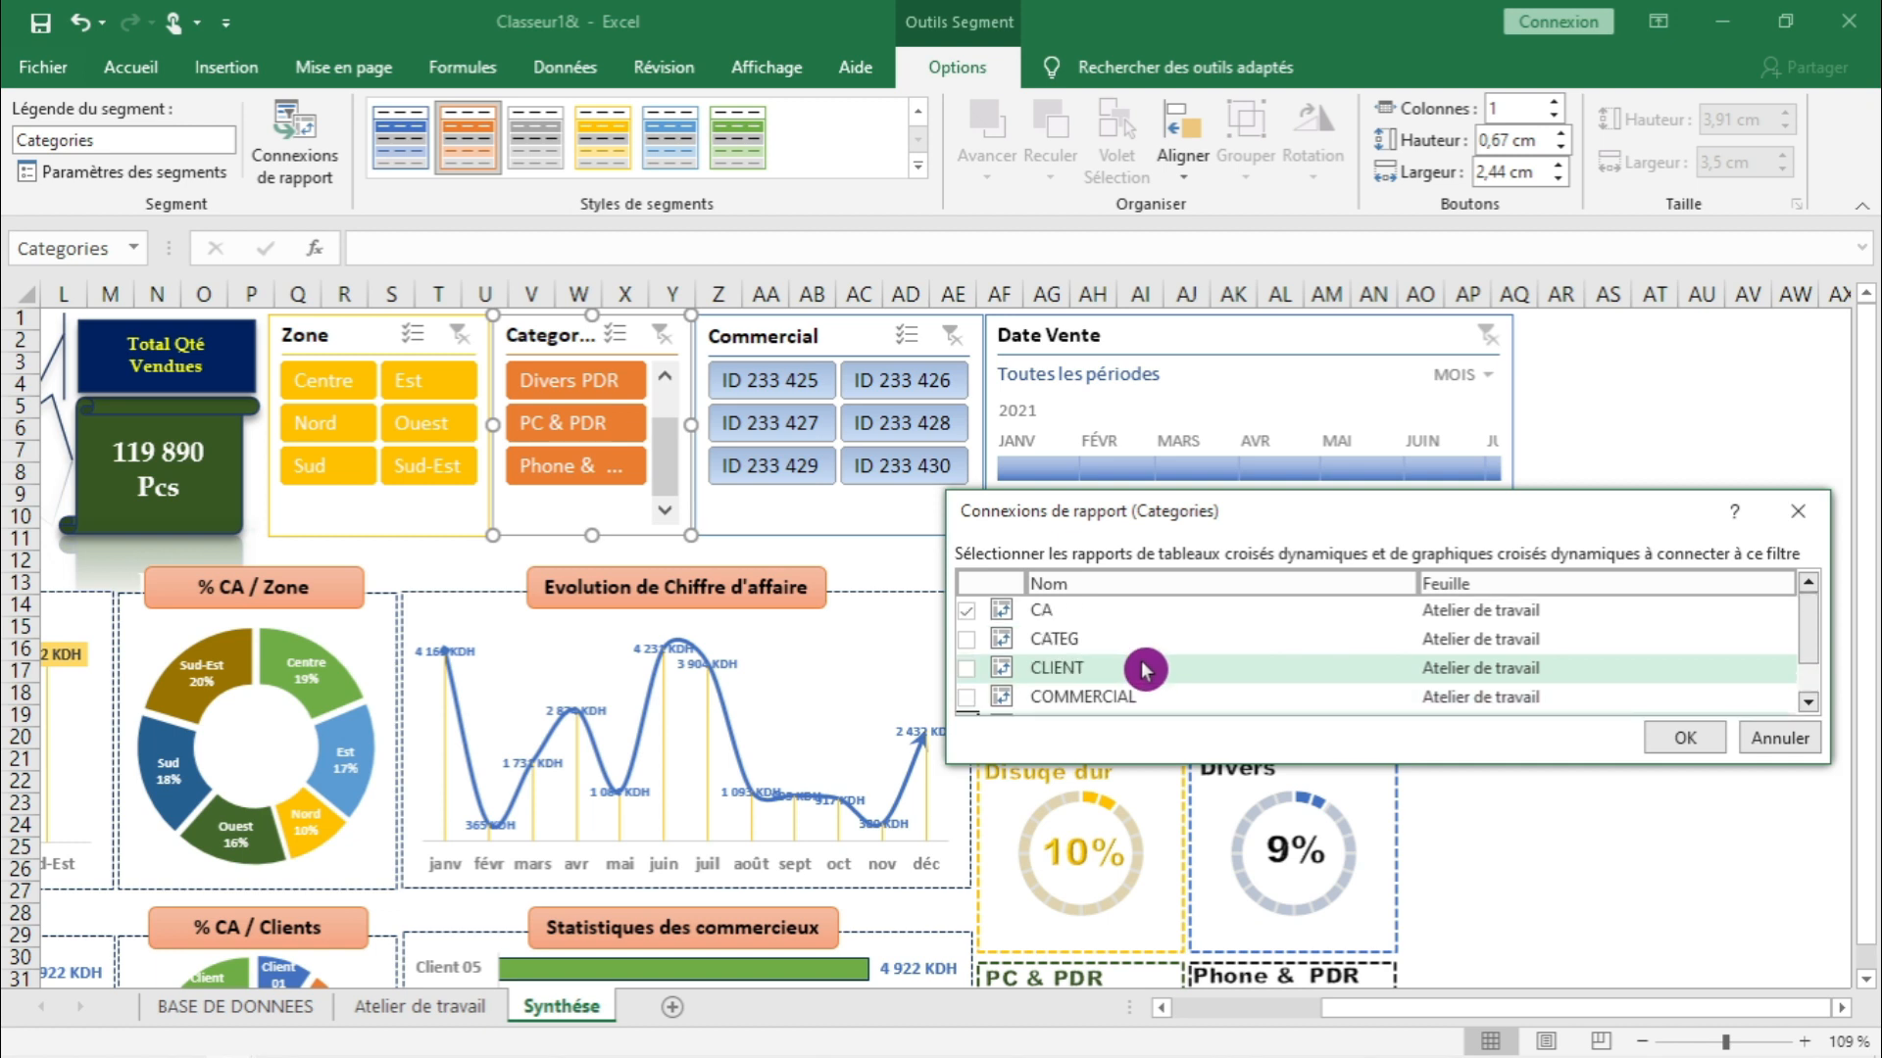
scroll(1144, 671, "down", 1)
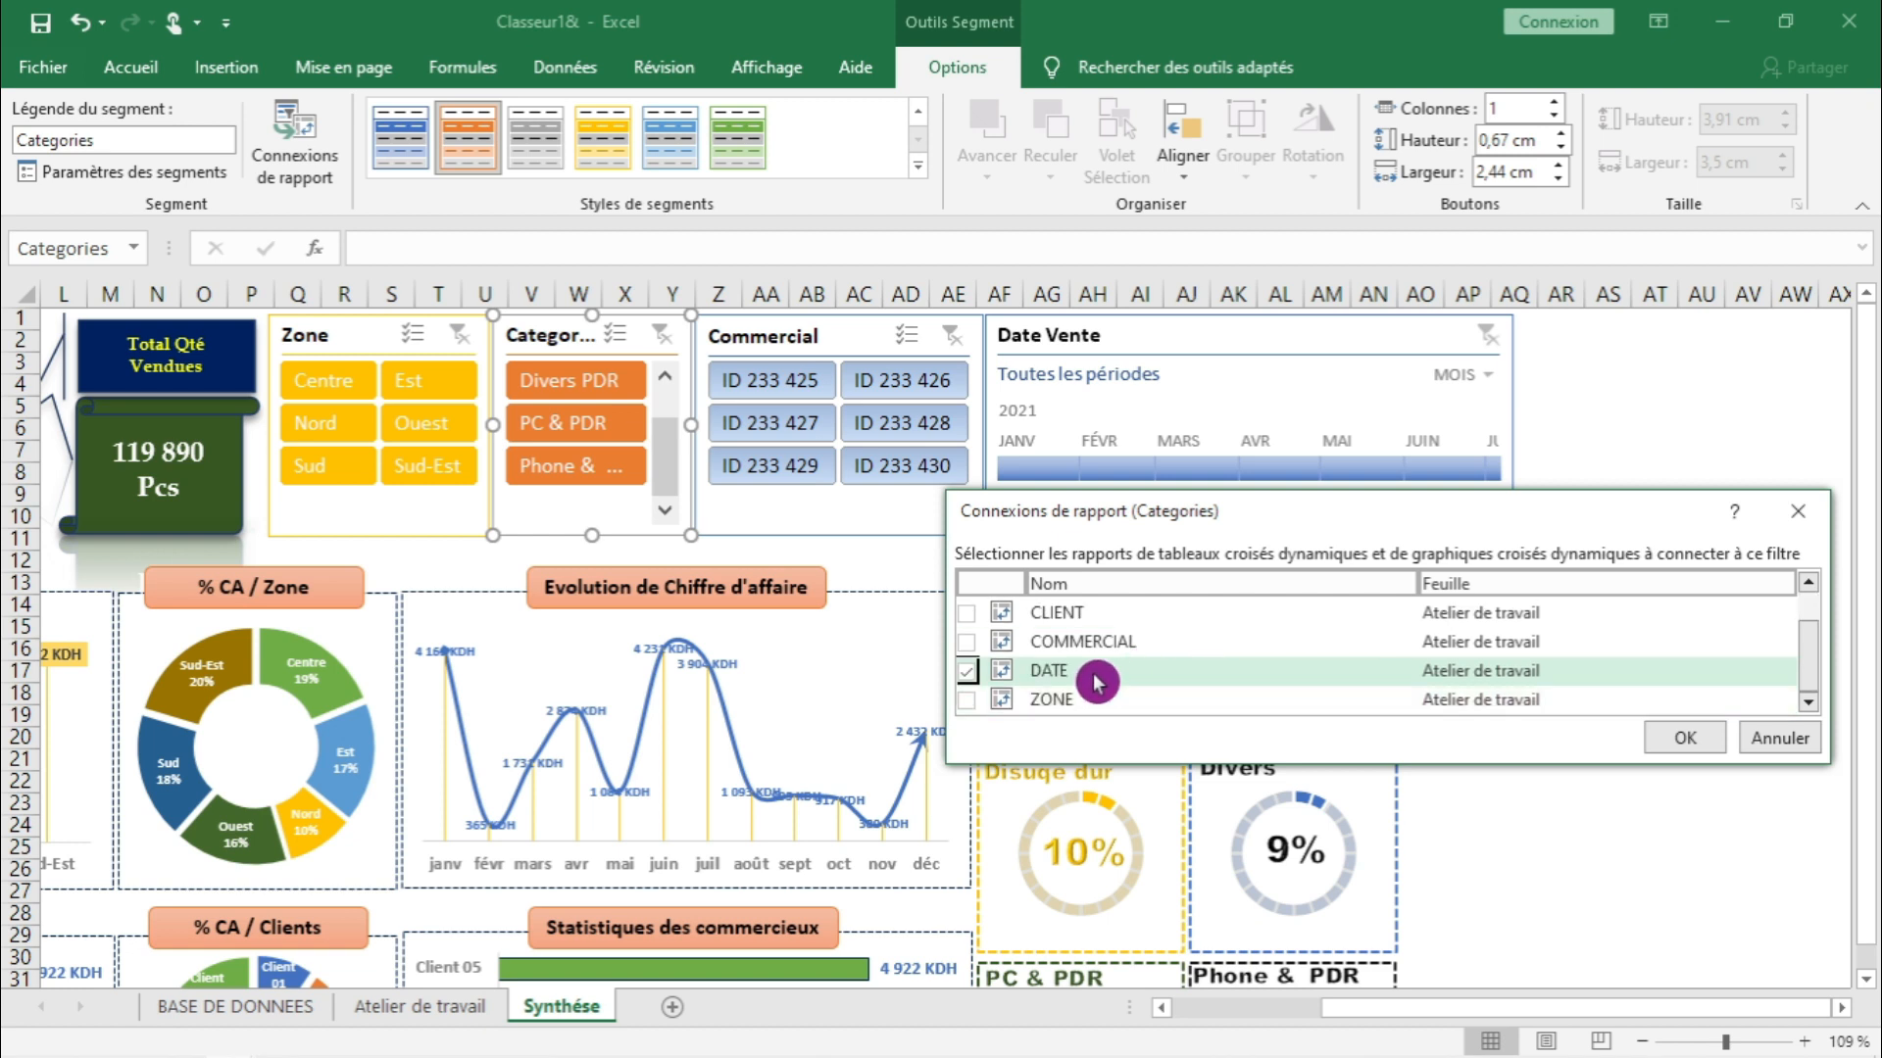
left_click(967, 642)
left_click(1654, 761)
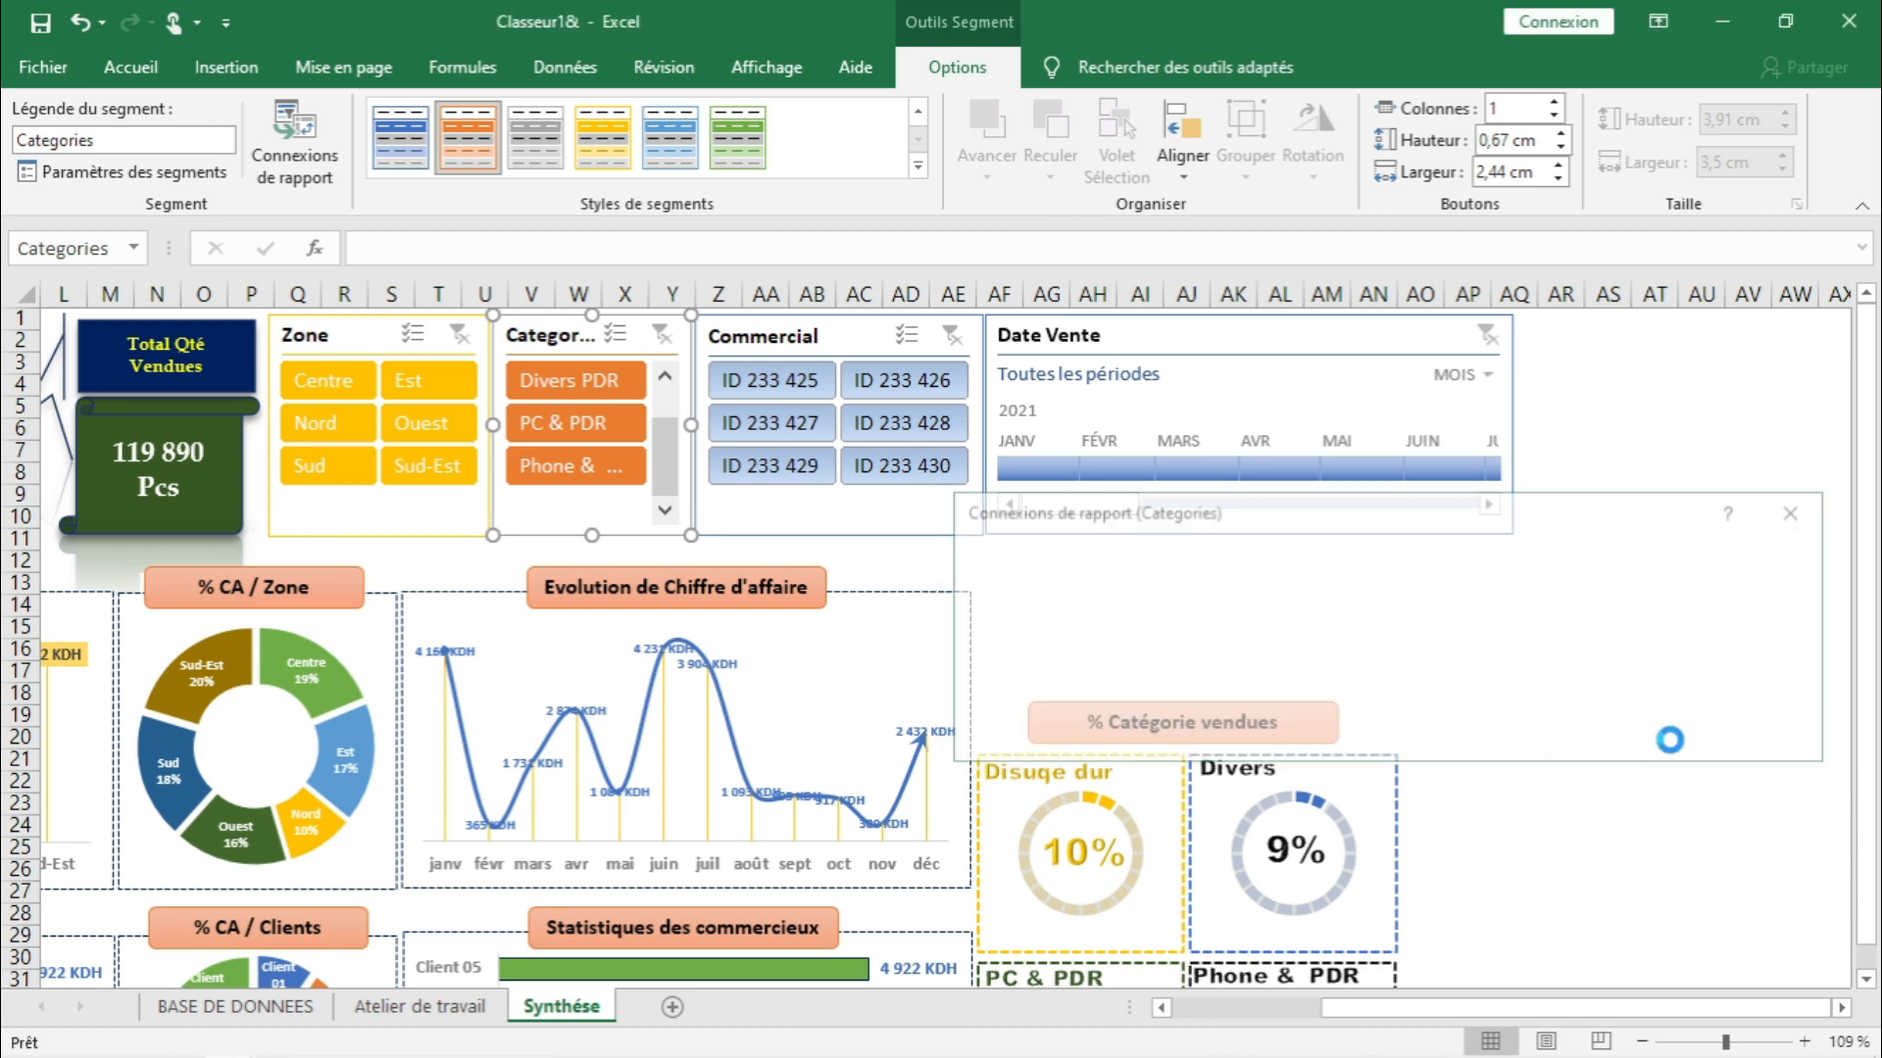
left_click(1607, 804)
- Add the CATEG and DATE pivot tables to the Commercial slicer's report connections
left_click(802, 345)
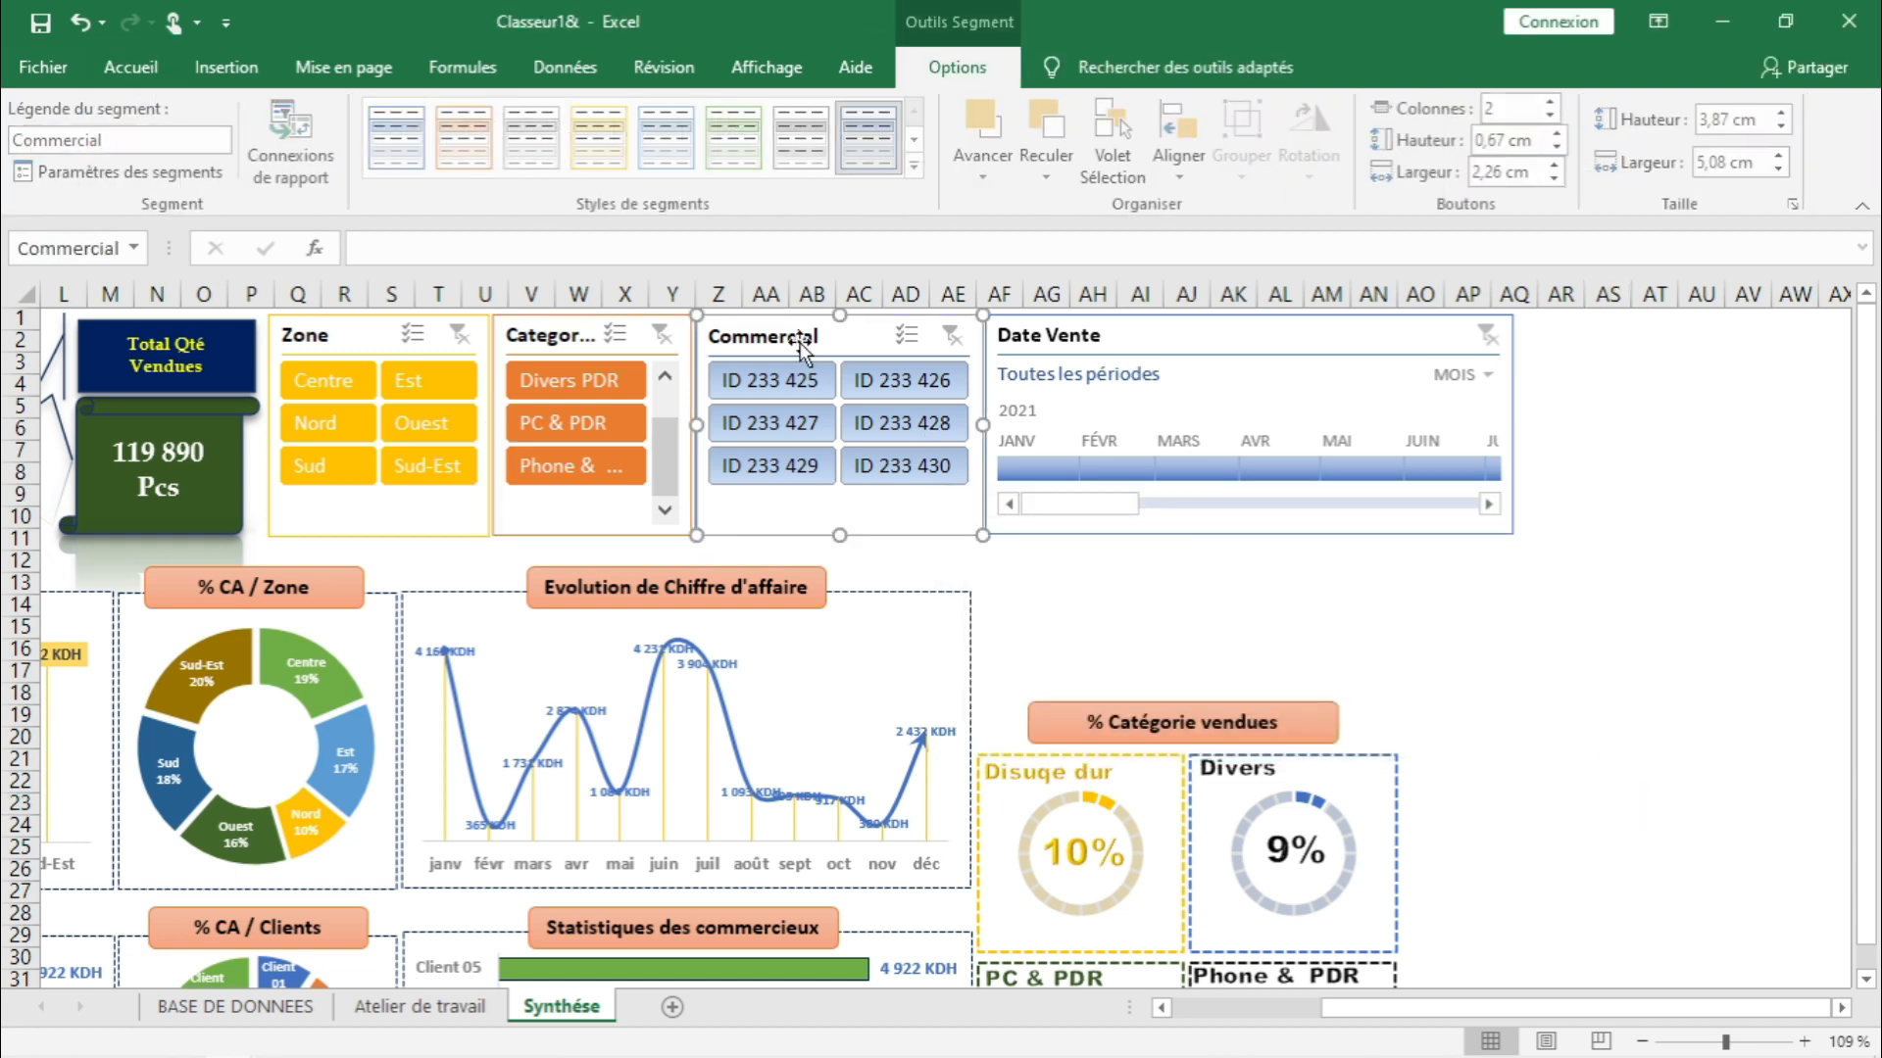
right_click(802, 345)
left_click(328, 188)
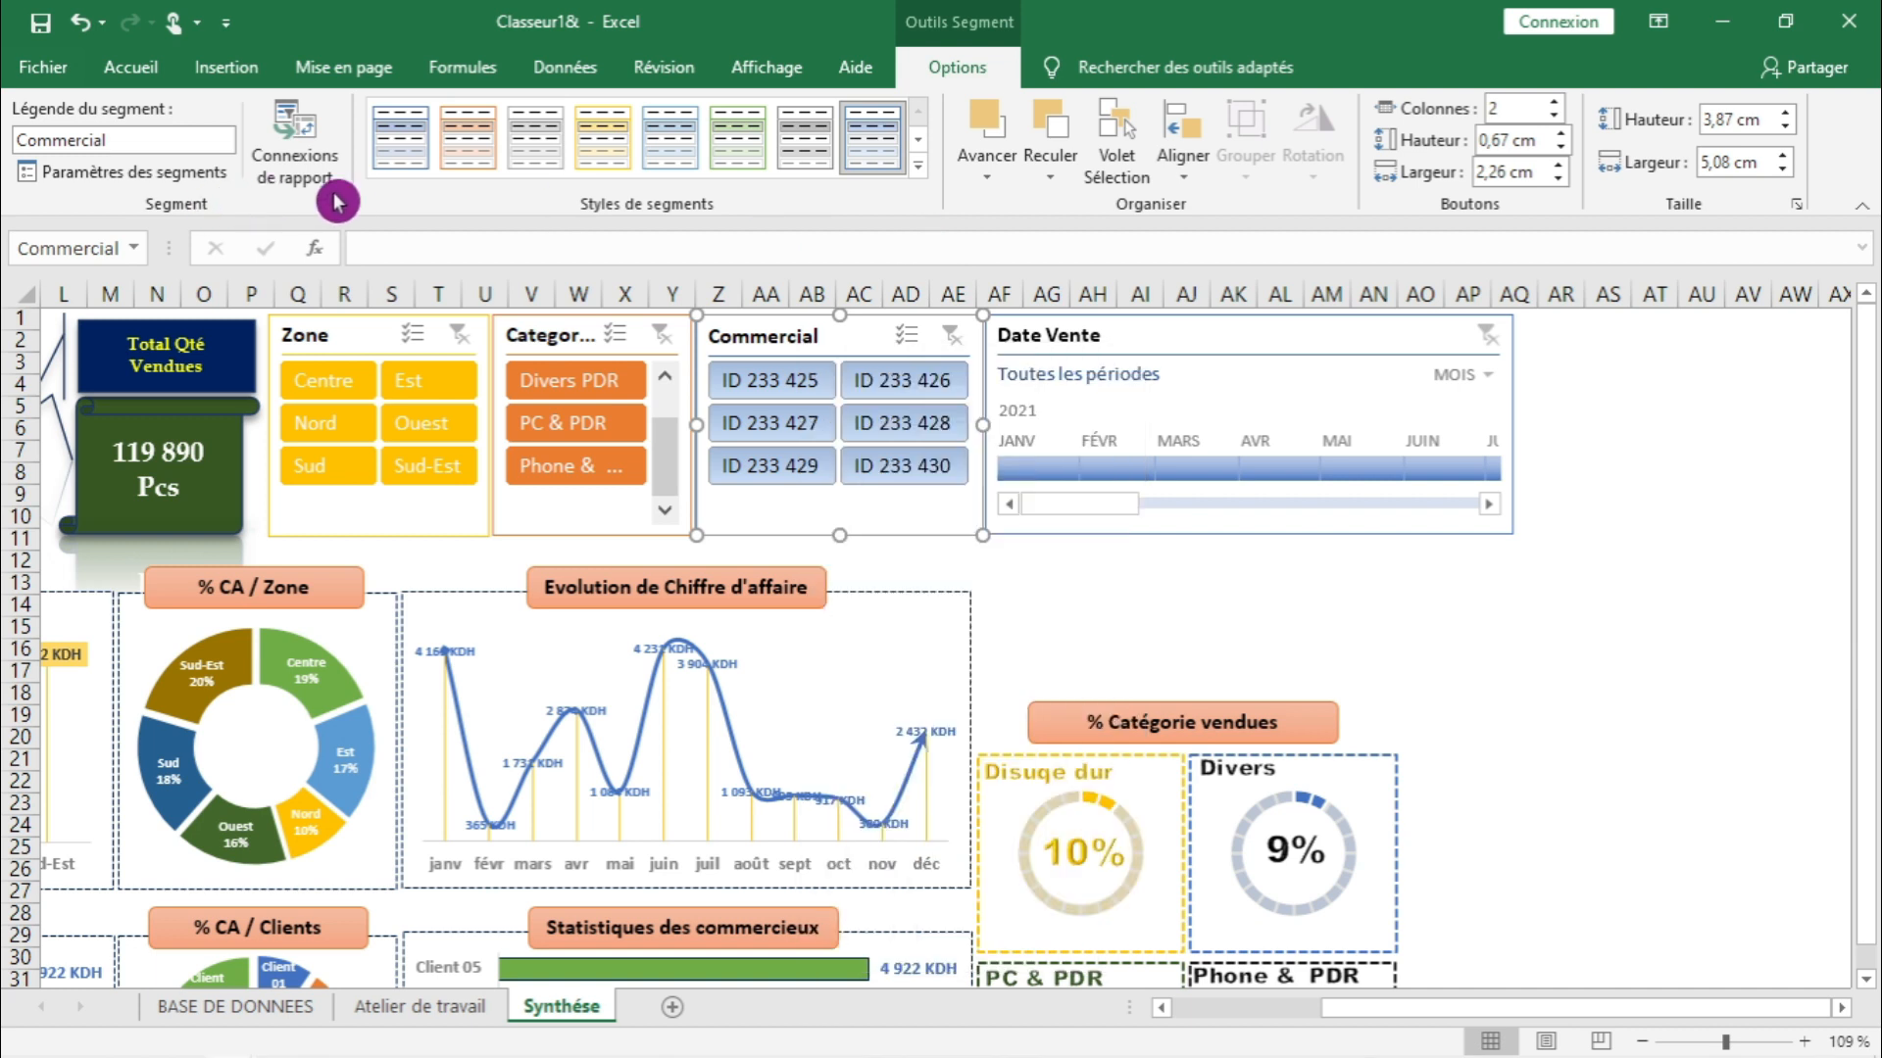
left_click(329, 188)
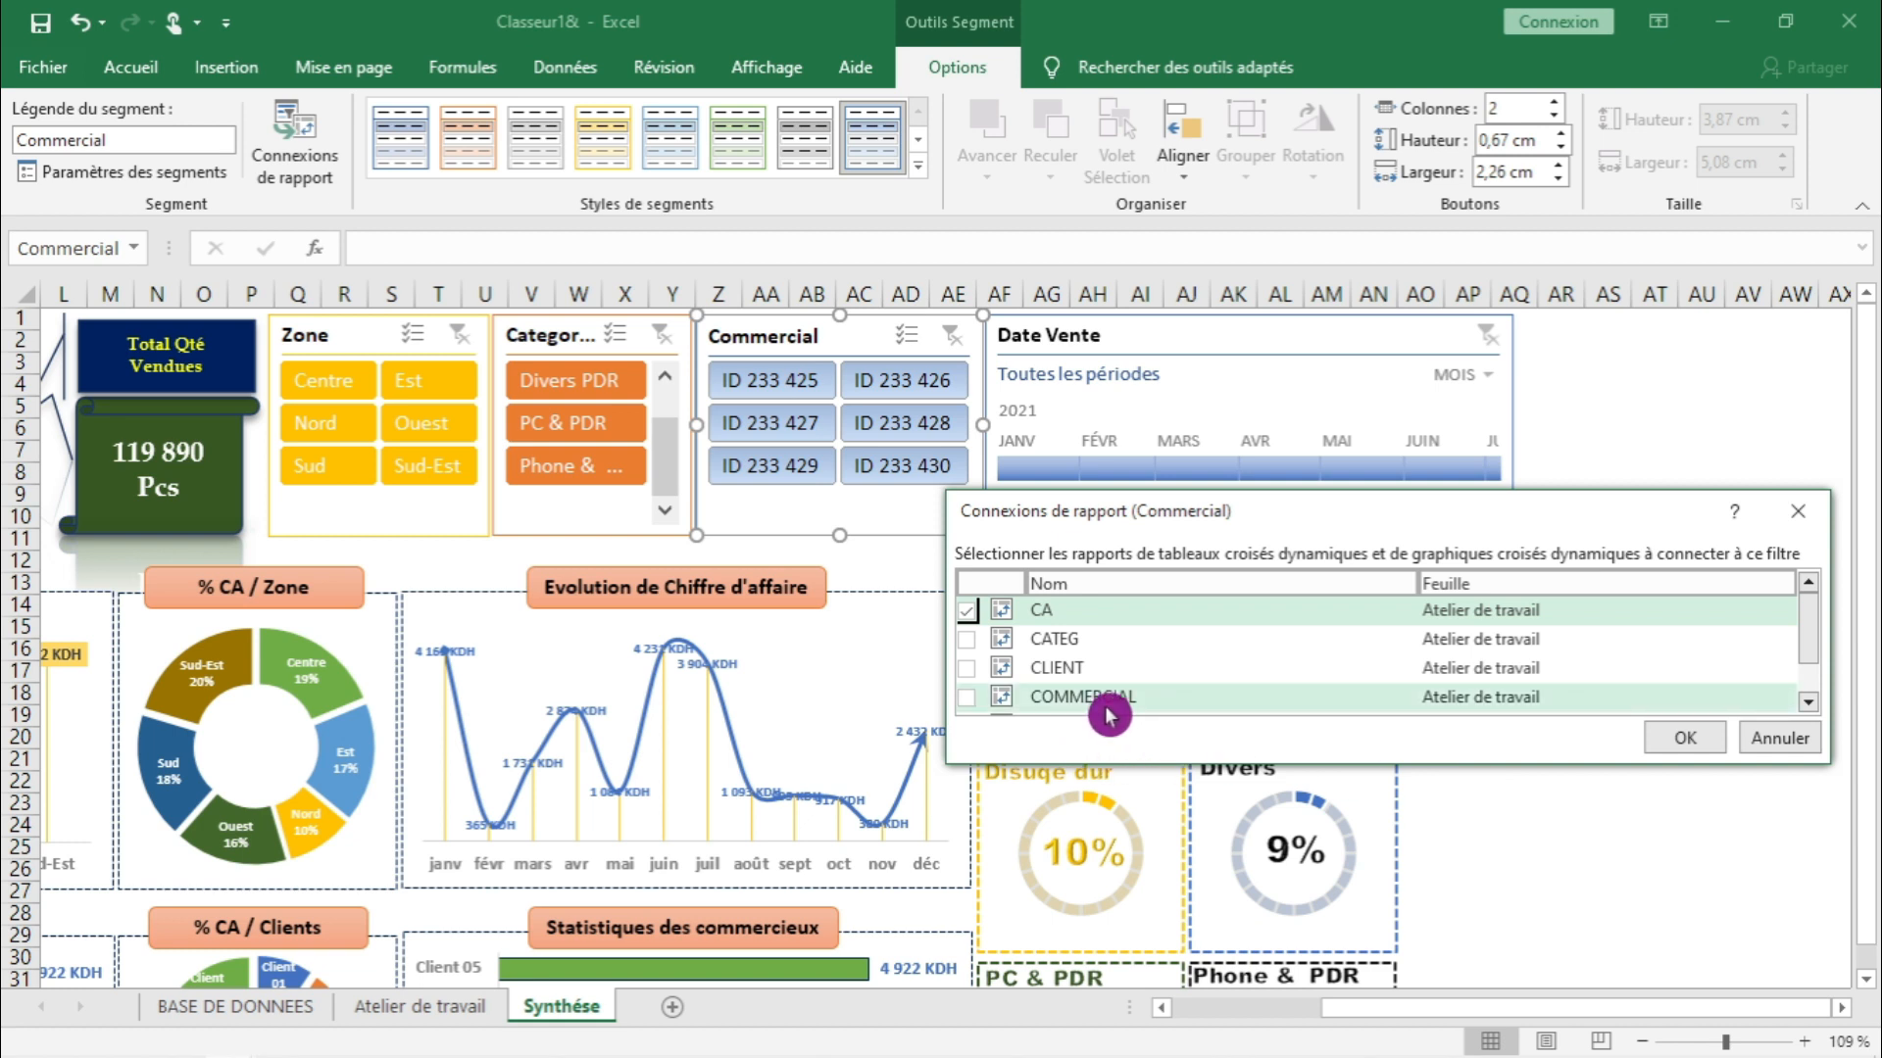
left_click(968, 639)
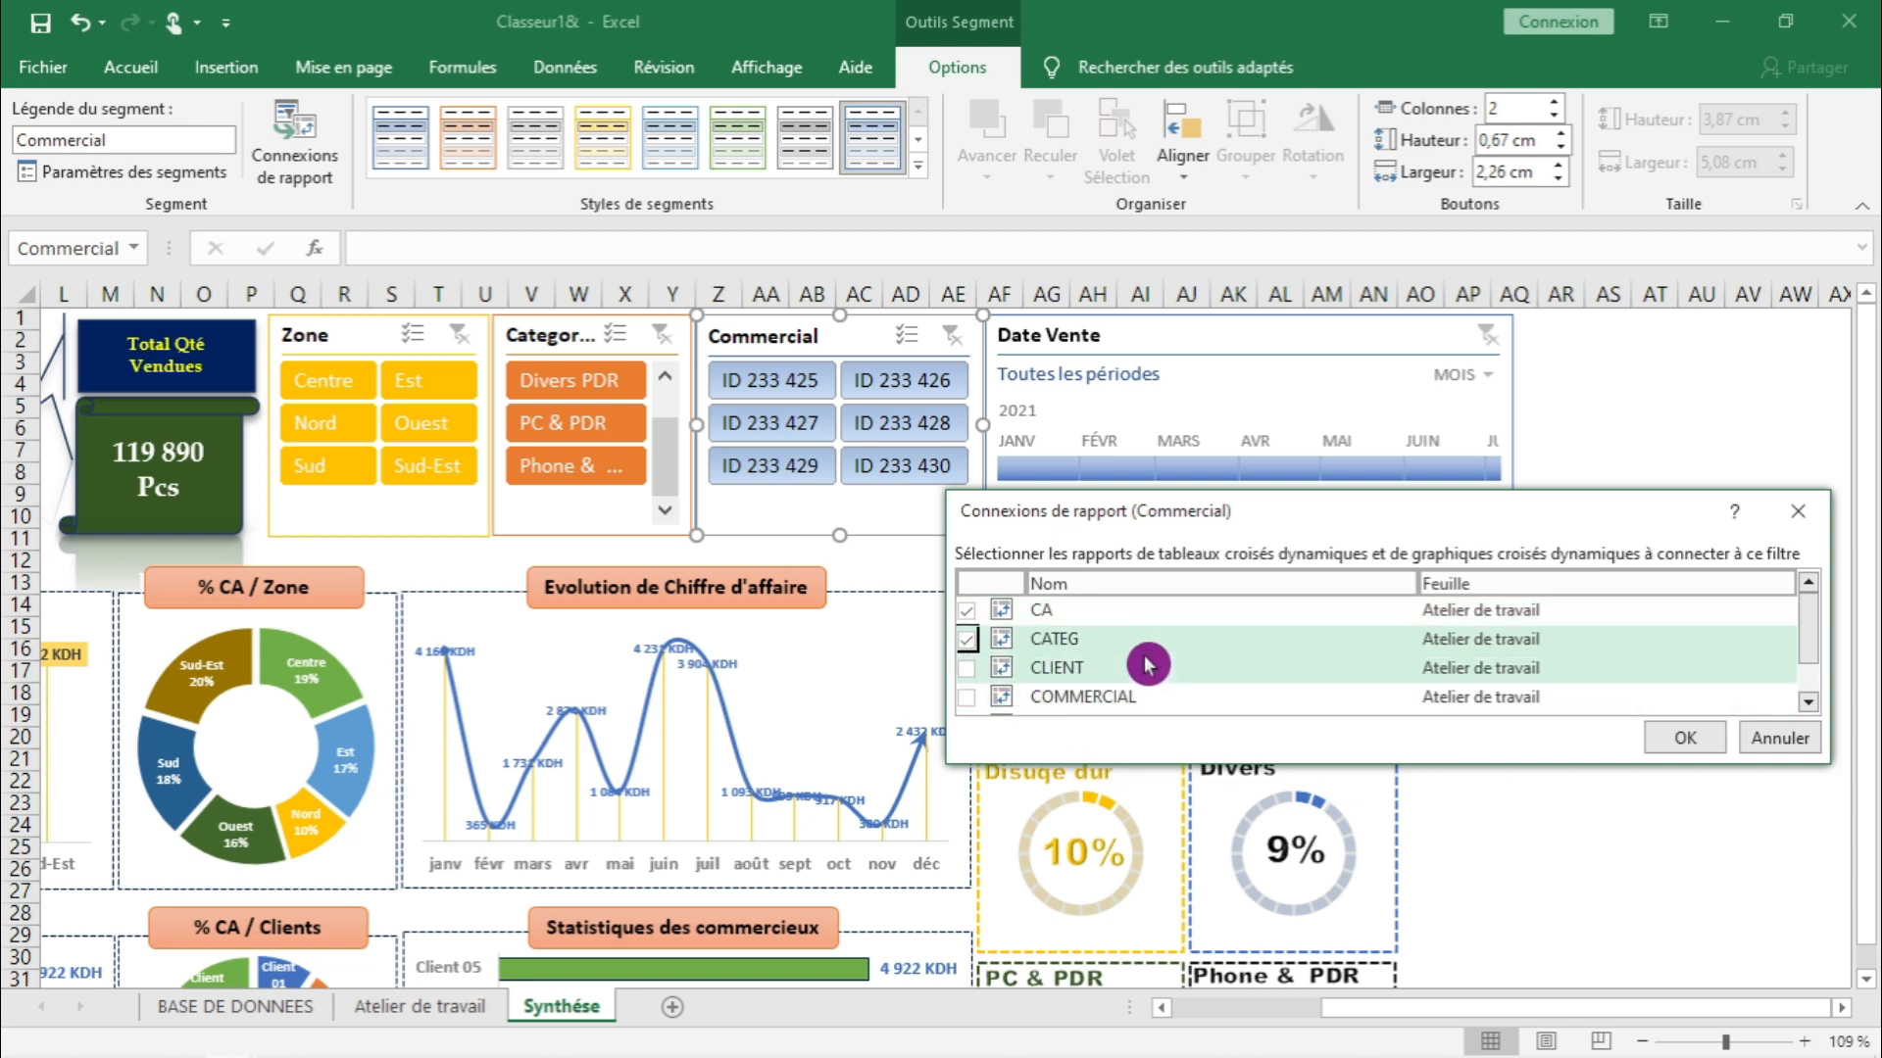
scroll(1127, 666, "down", 1)
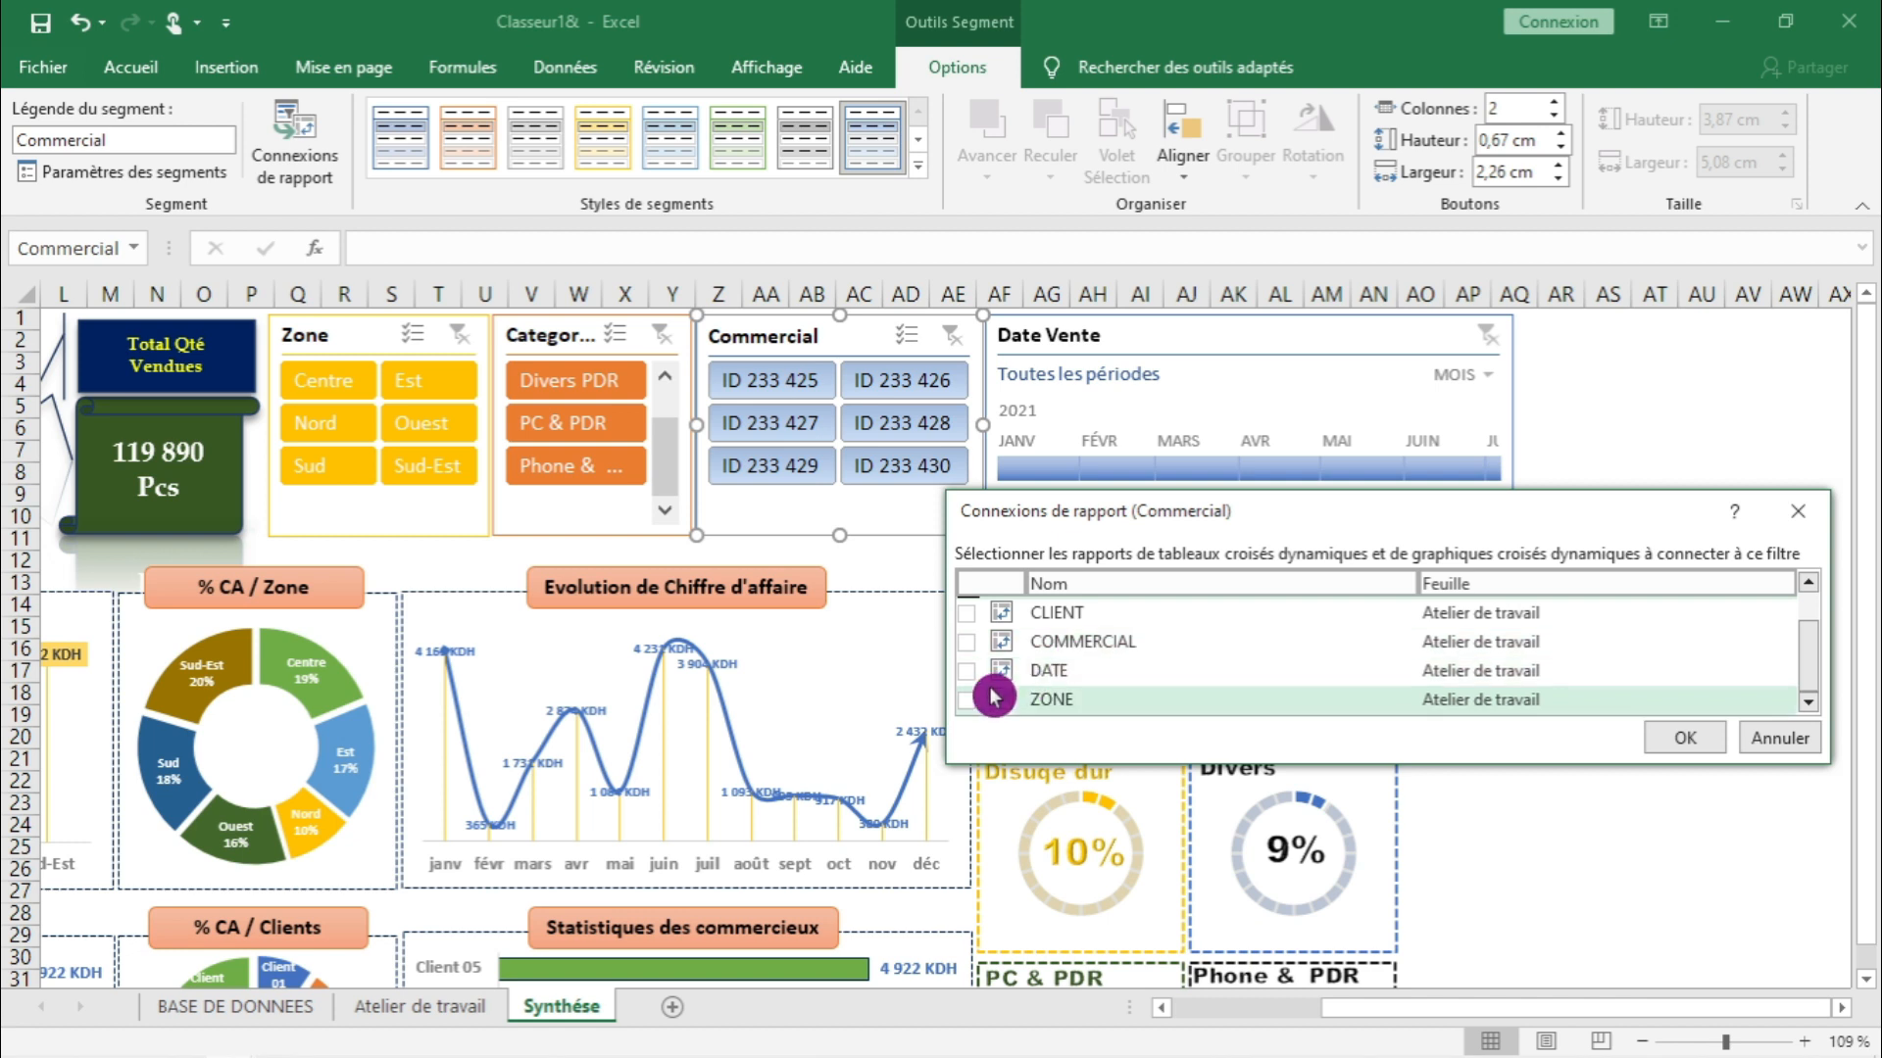
left_click(968, 672)
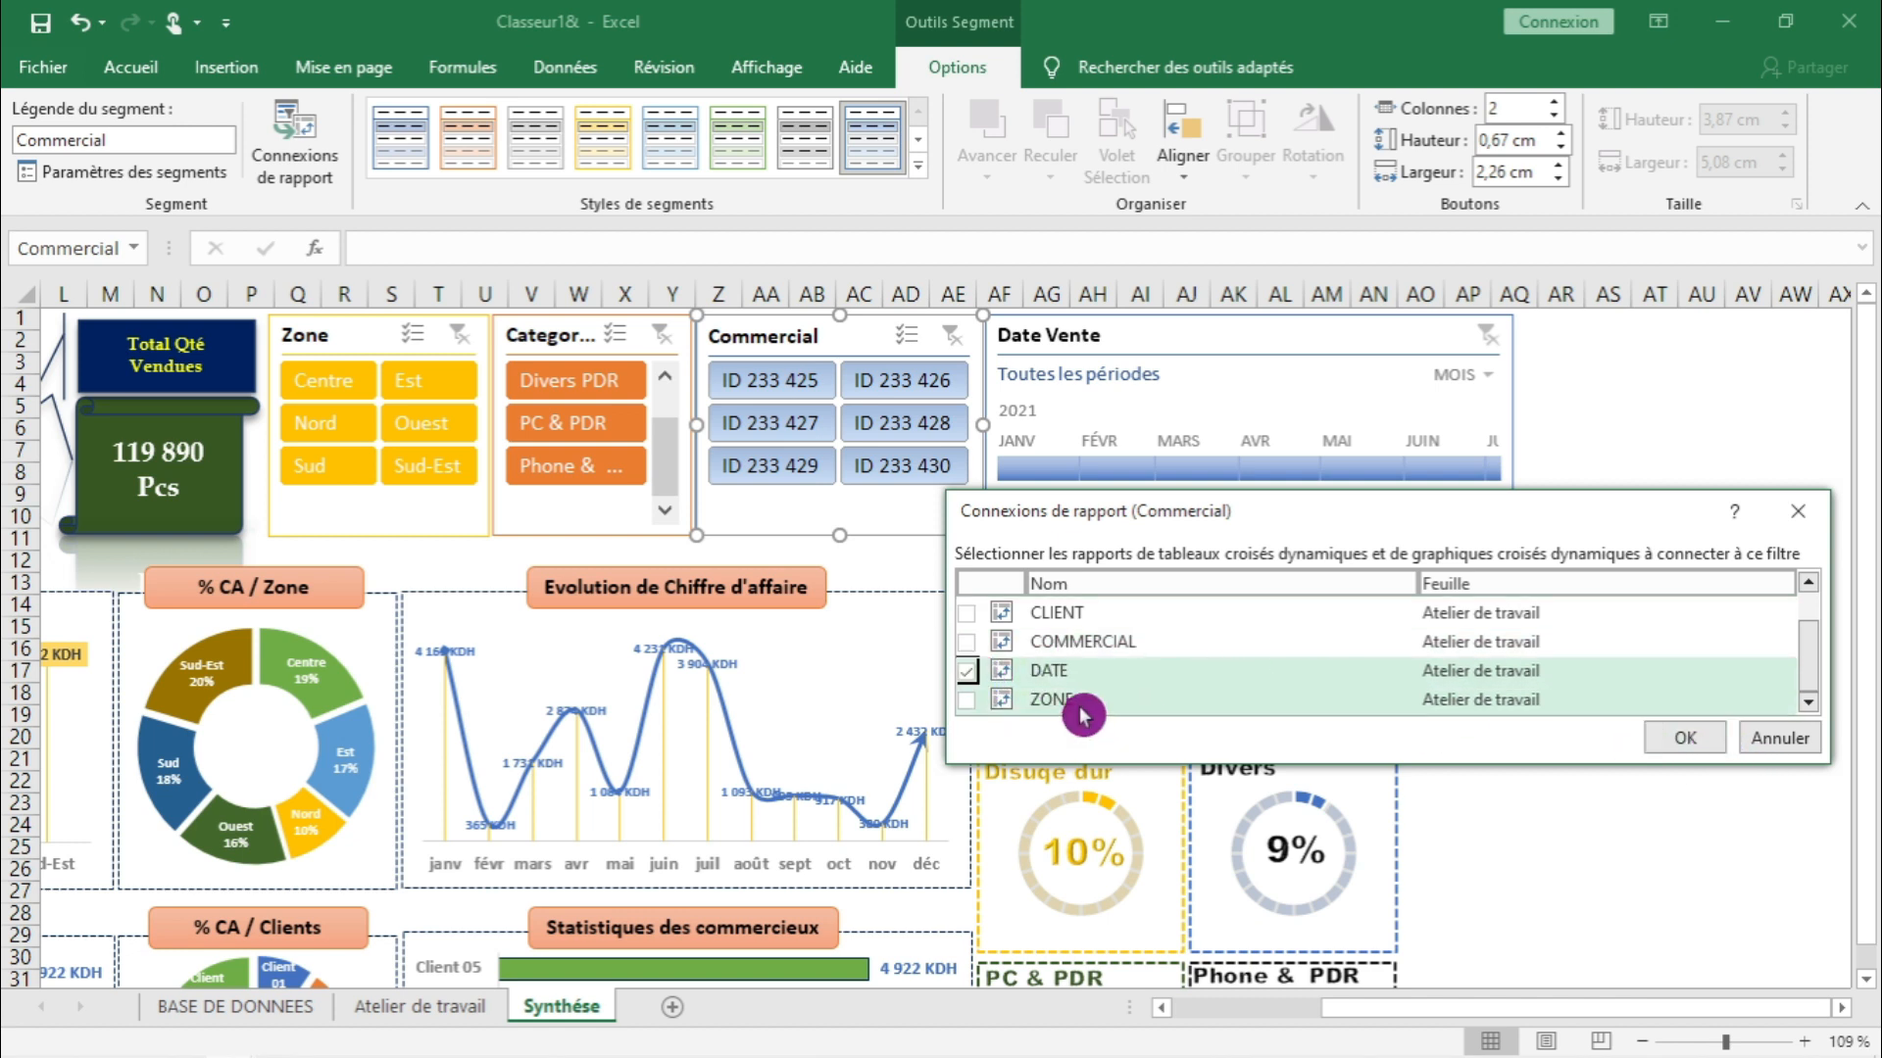
scroll(1078, 698, "up", 1)
scroll(1090, 693, "down", 1)
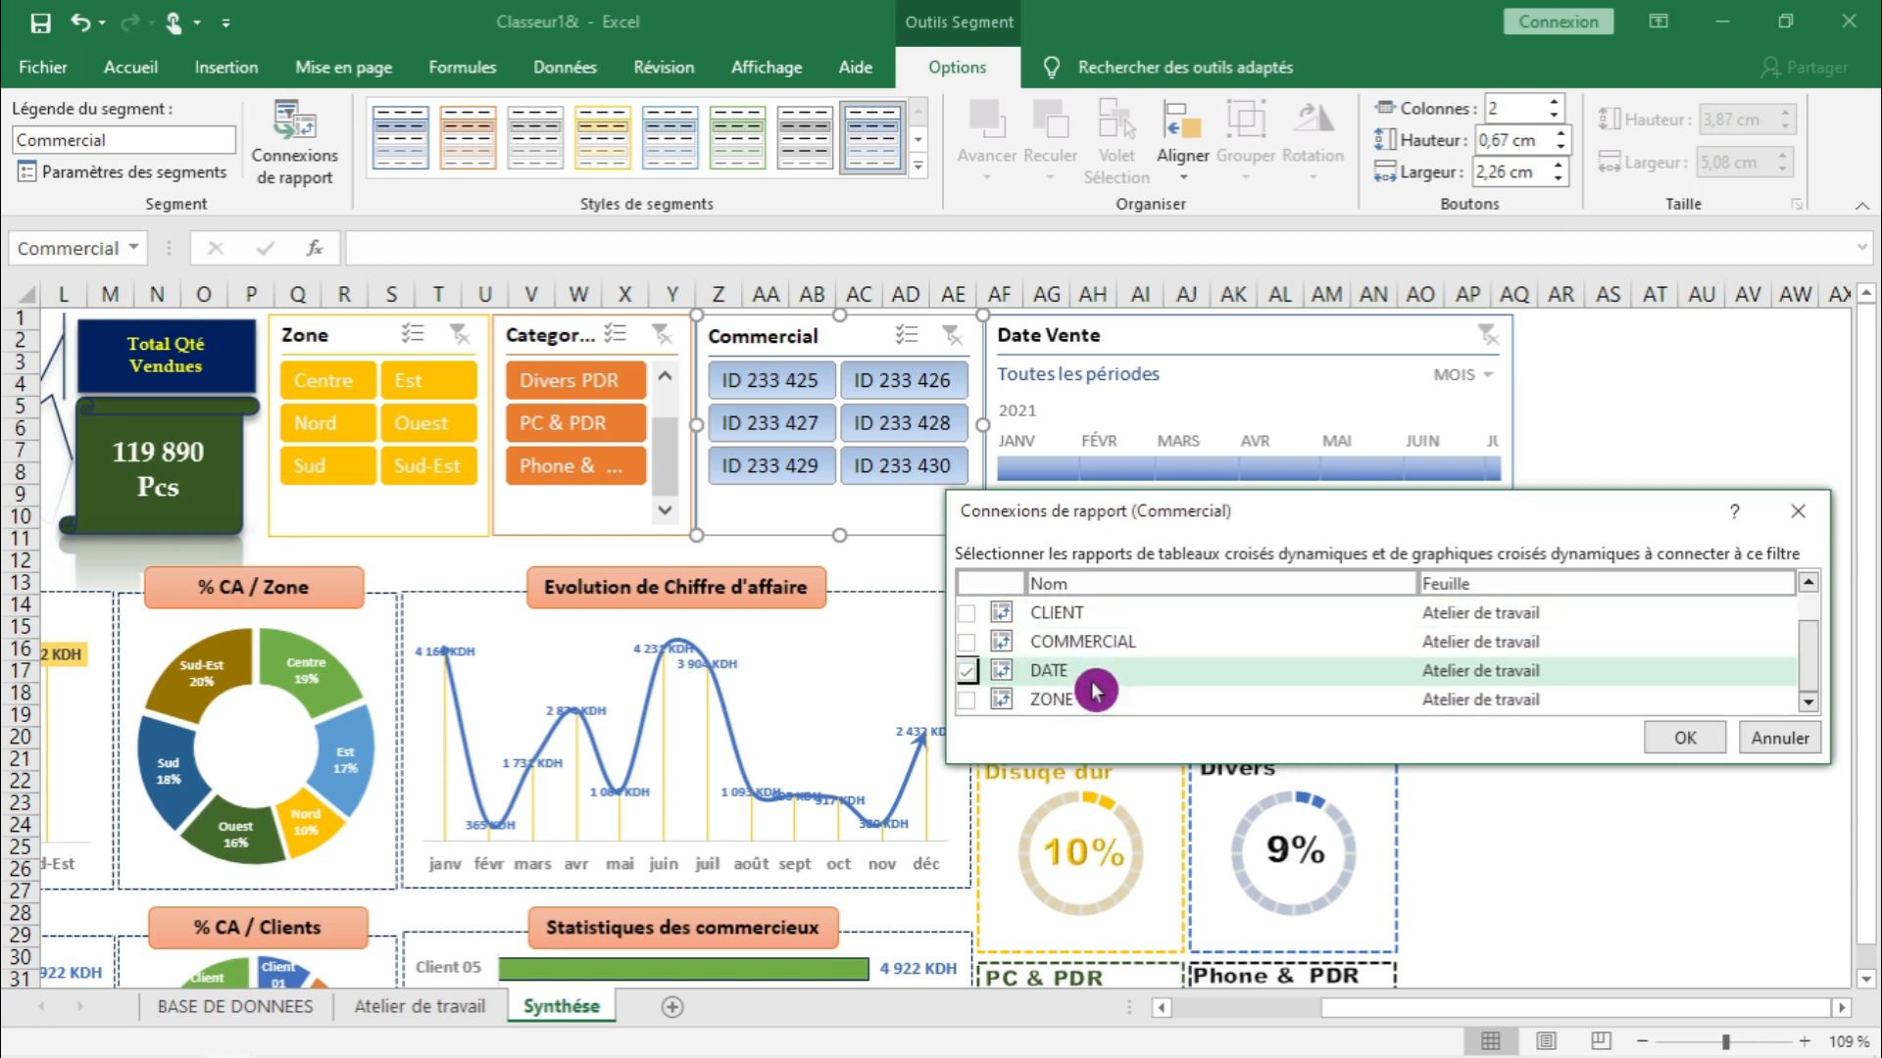
left_click(1666, 735)
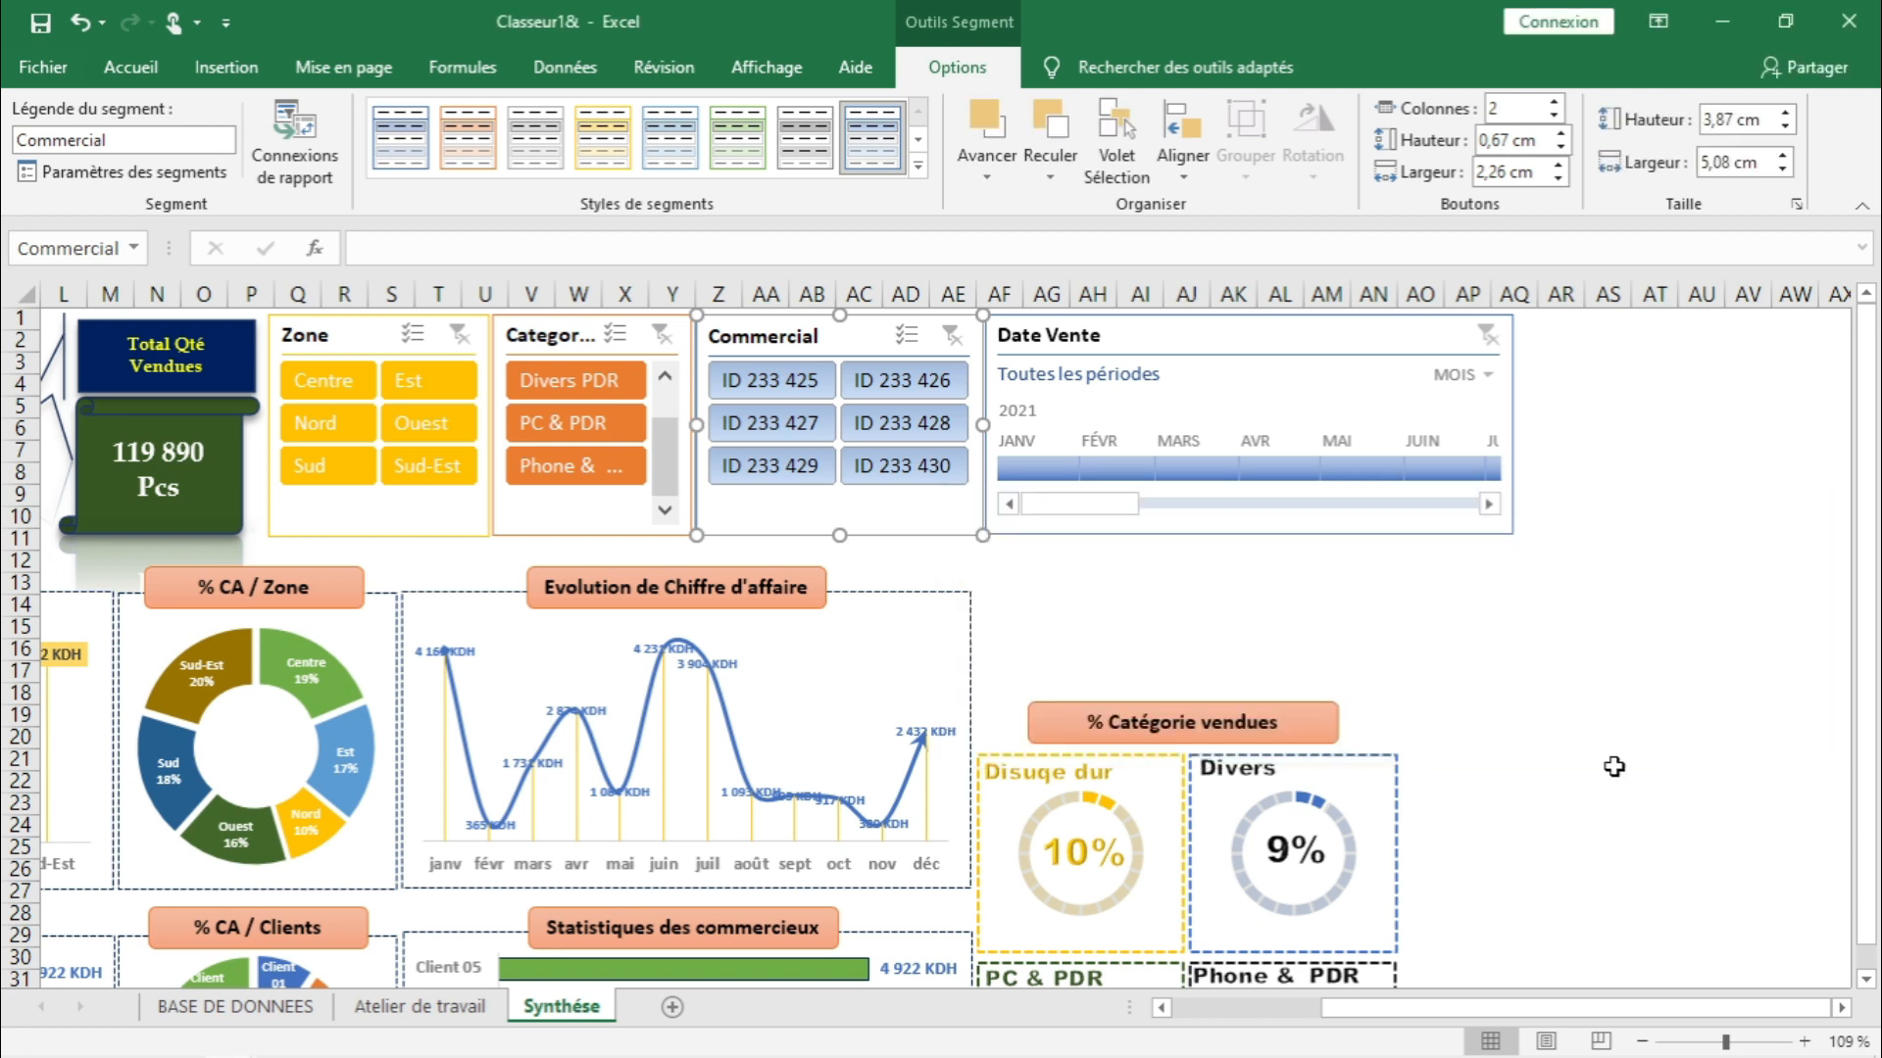
left_click(1608, 761)
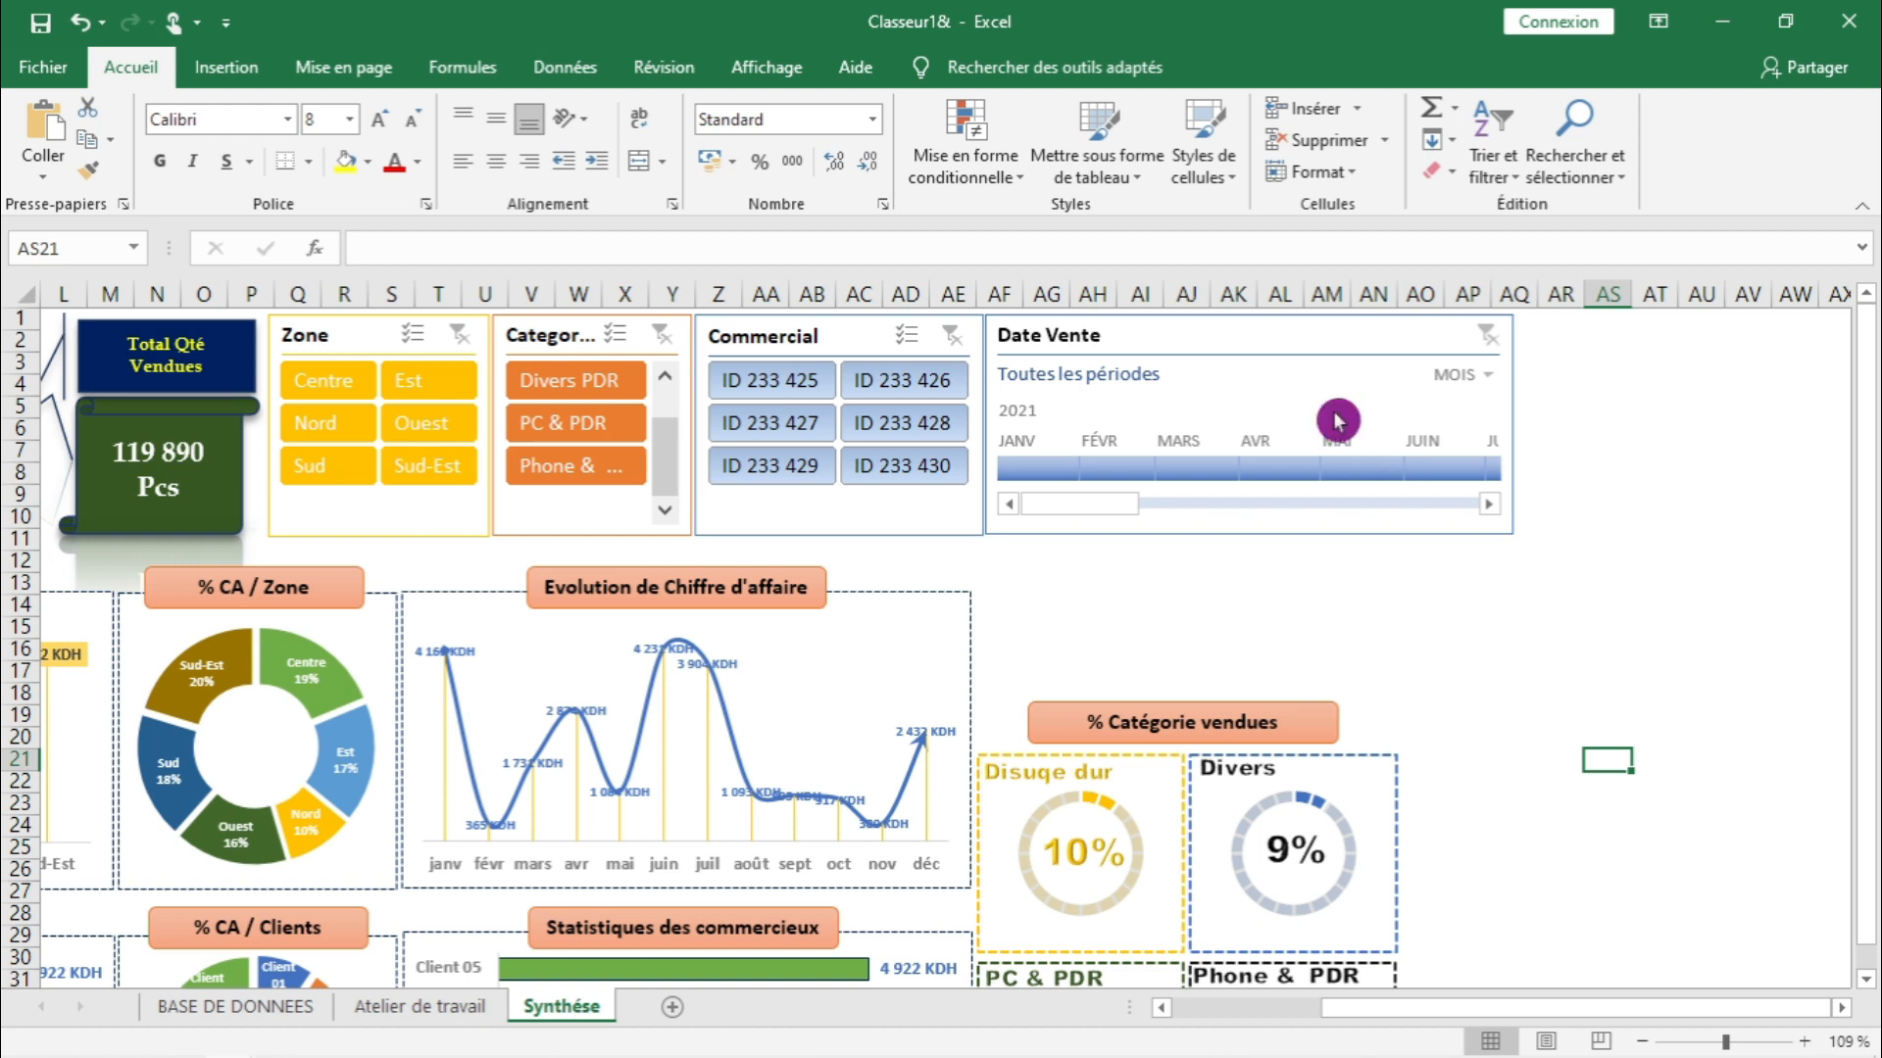
- Connect the Date Vente timeline to the CATEG, CLIENT and ZONE pivot tables and disconnect it from DATE
left_click(1227, 334)
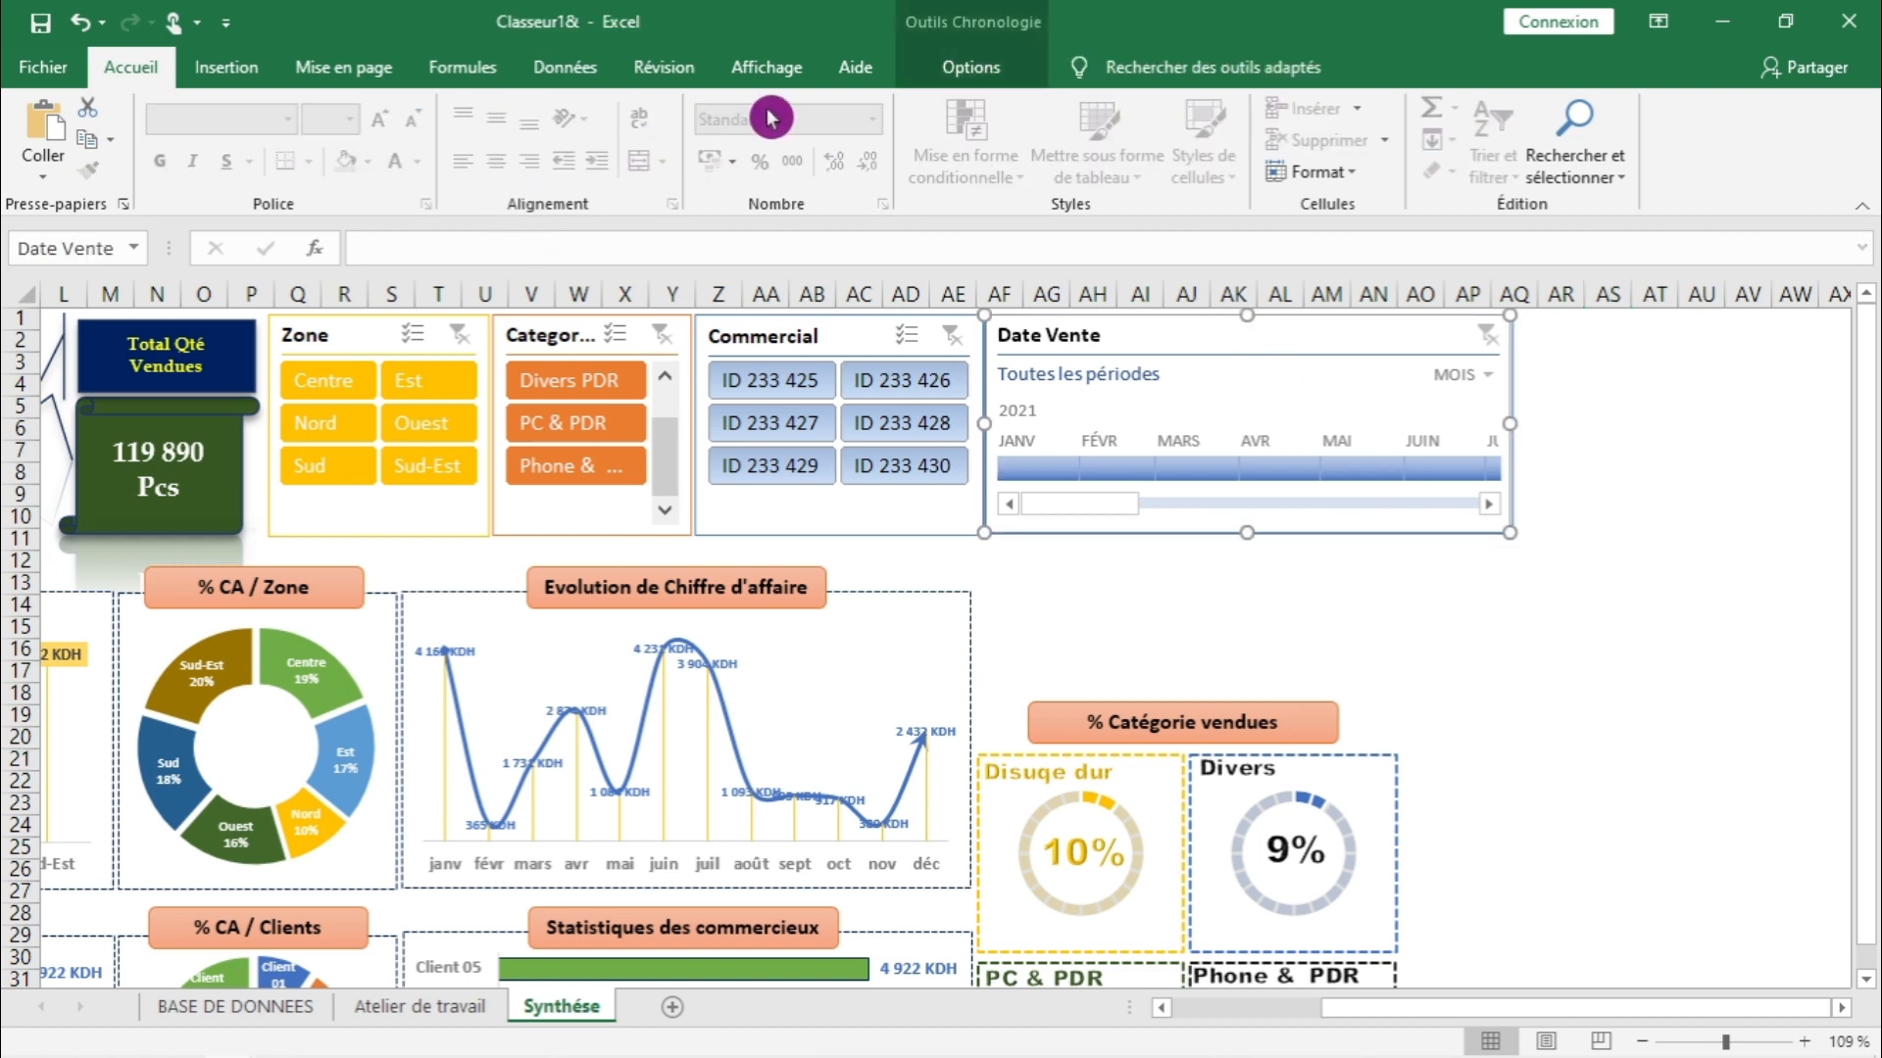
left_click(970, 67)
left_click(284, 172)
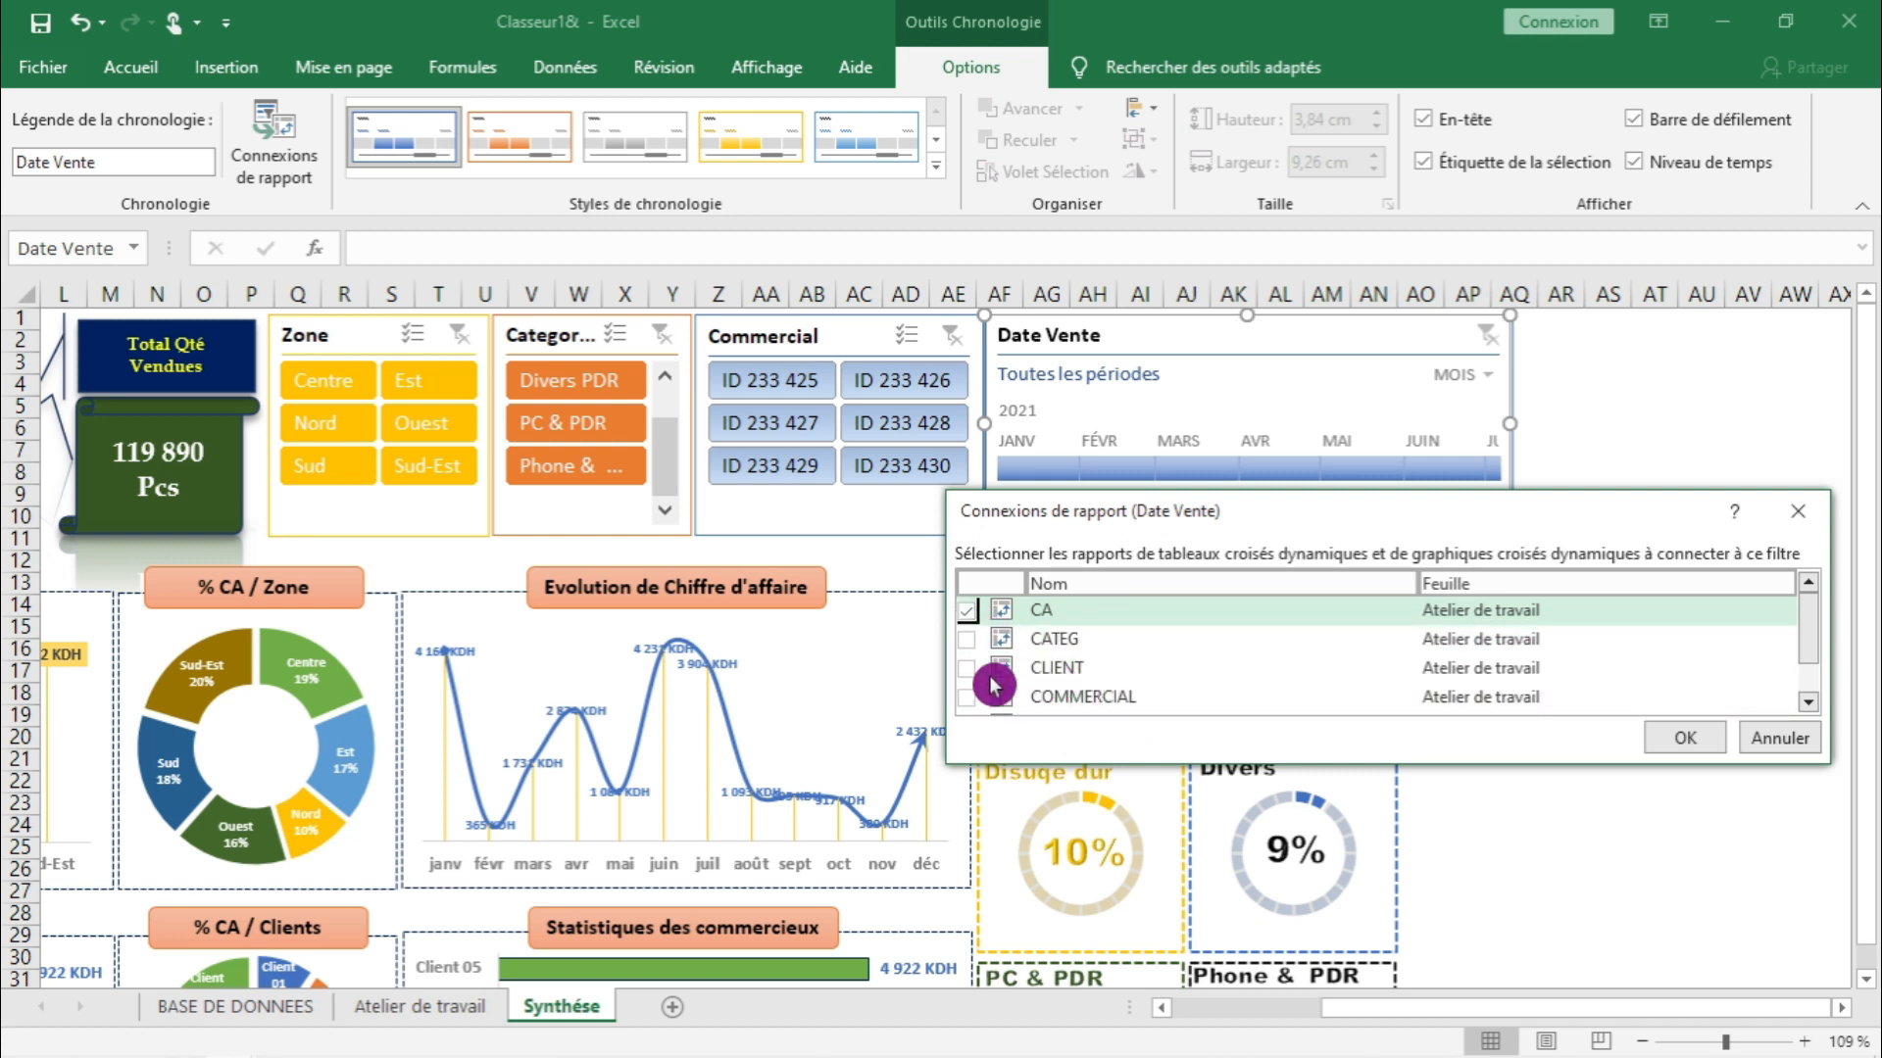
left_click(969, 641)
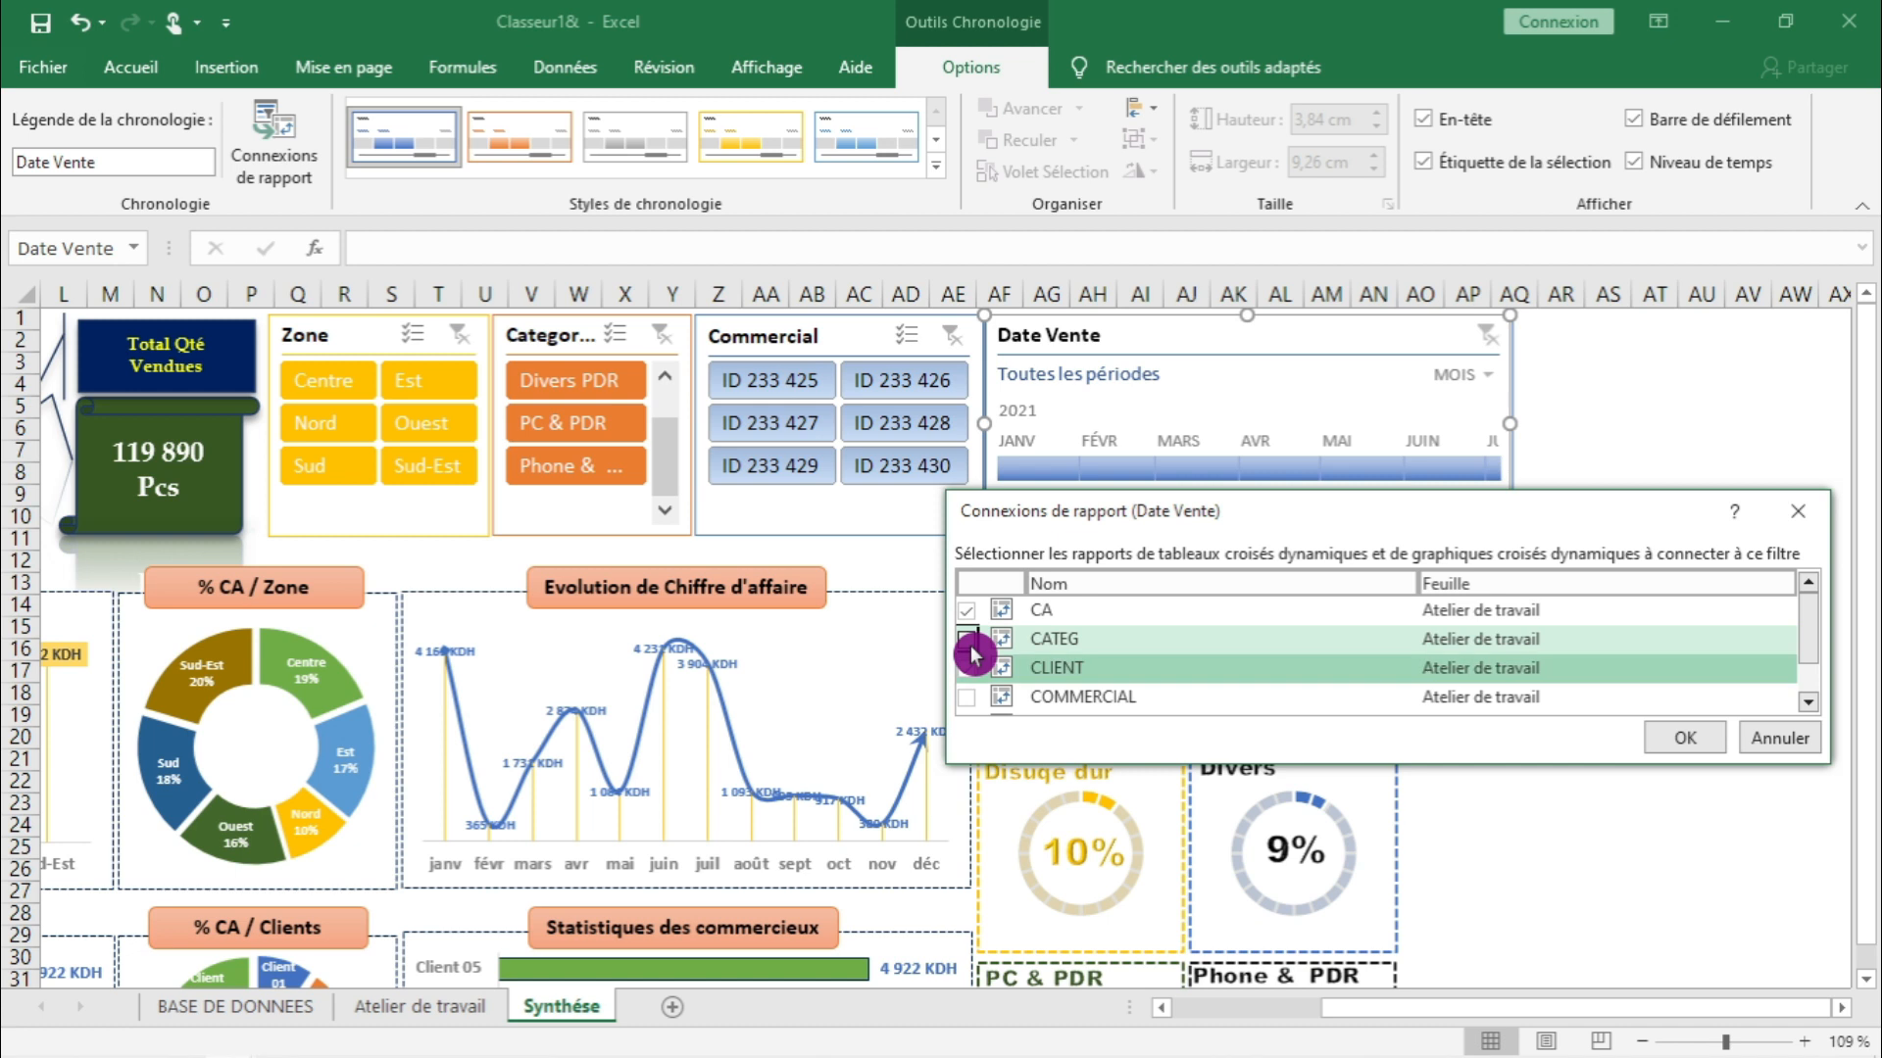
left_click(968, 668)
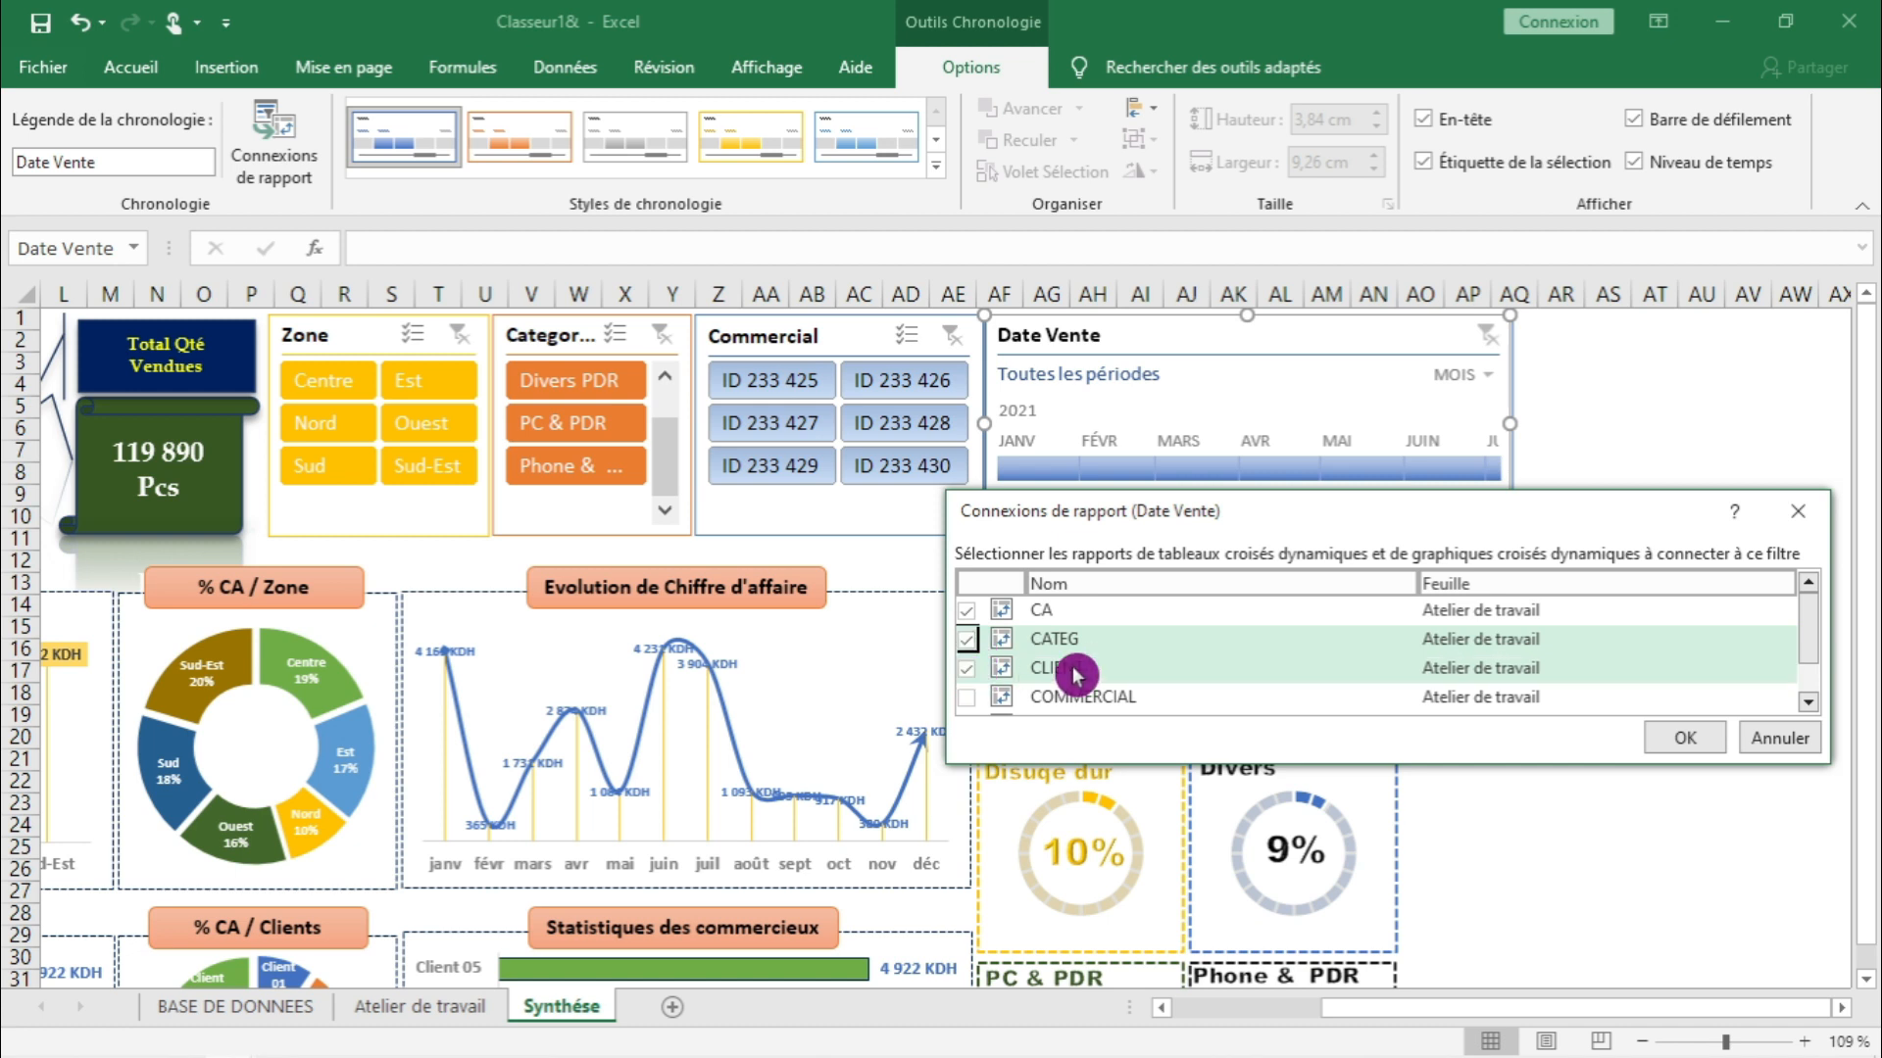
scroll(1059, 675, "down", 1)
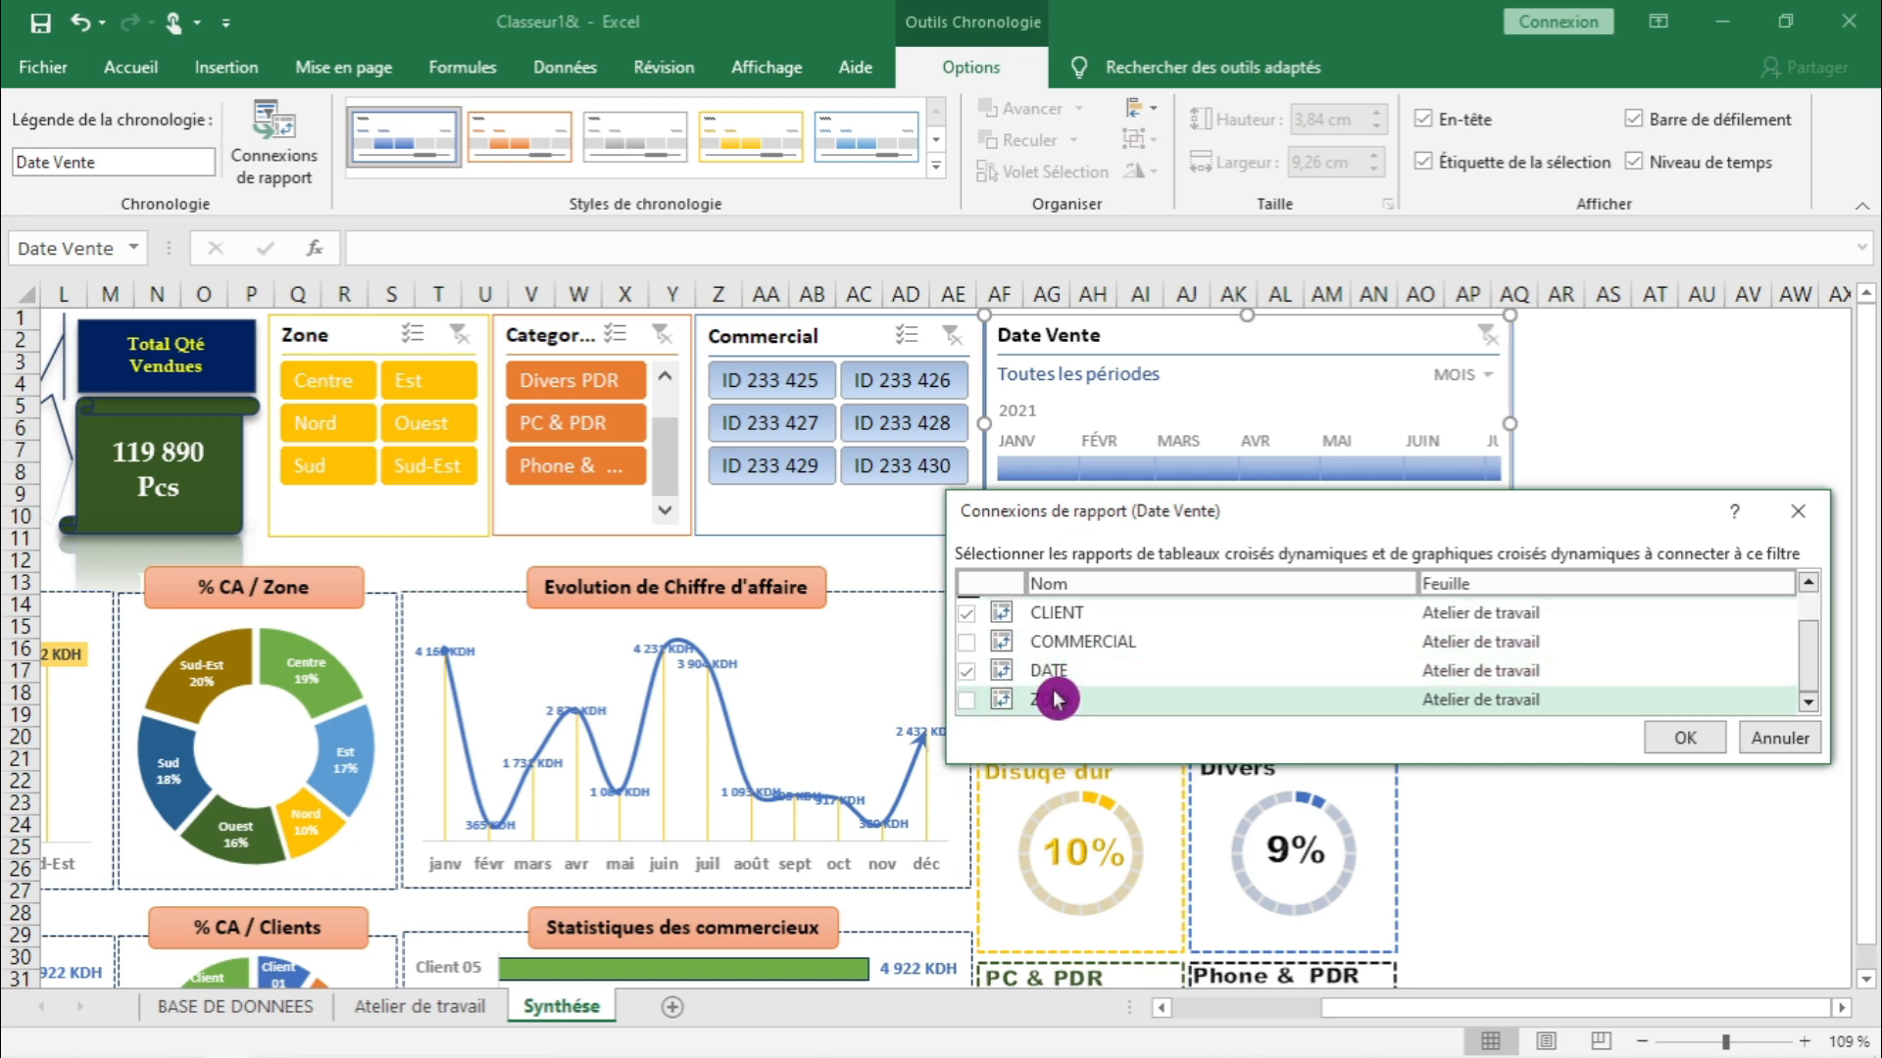
left_click(966, 700)
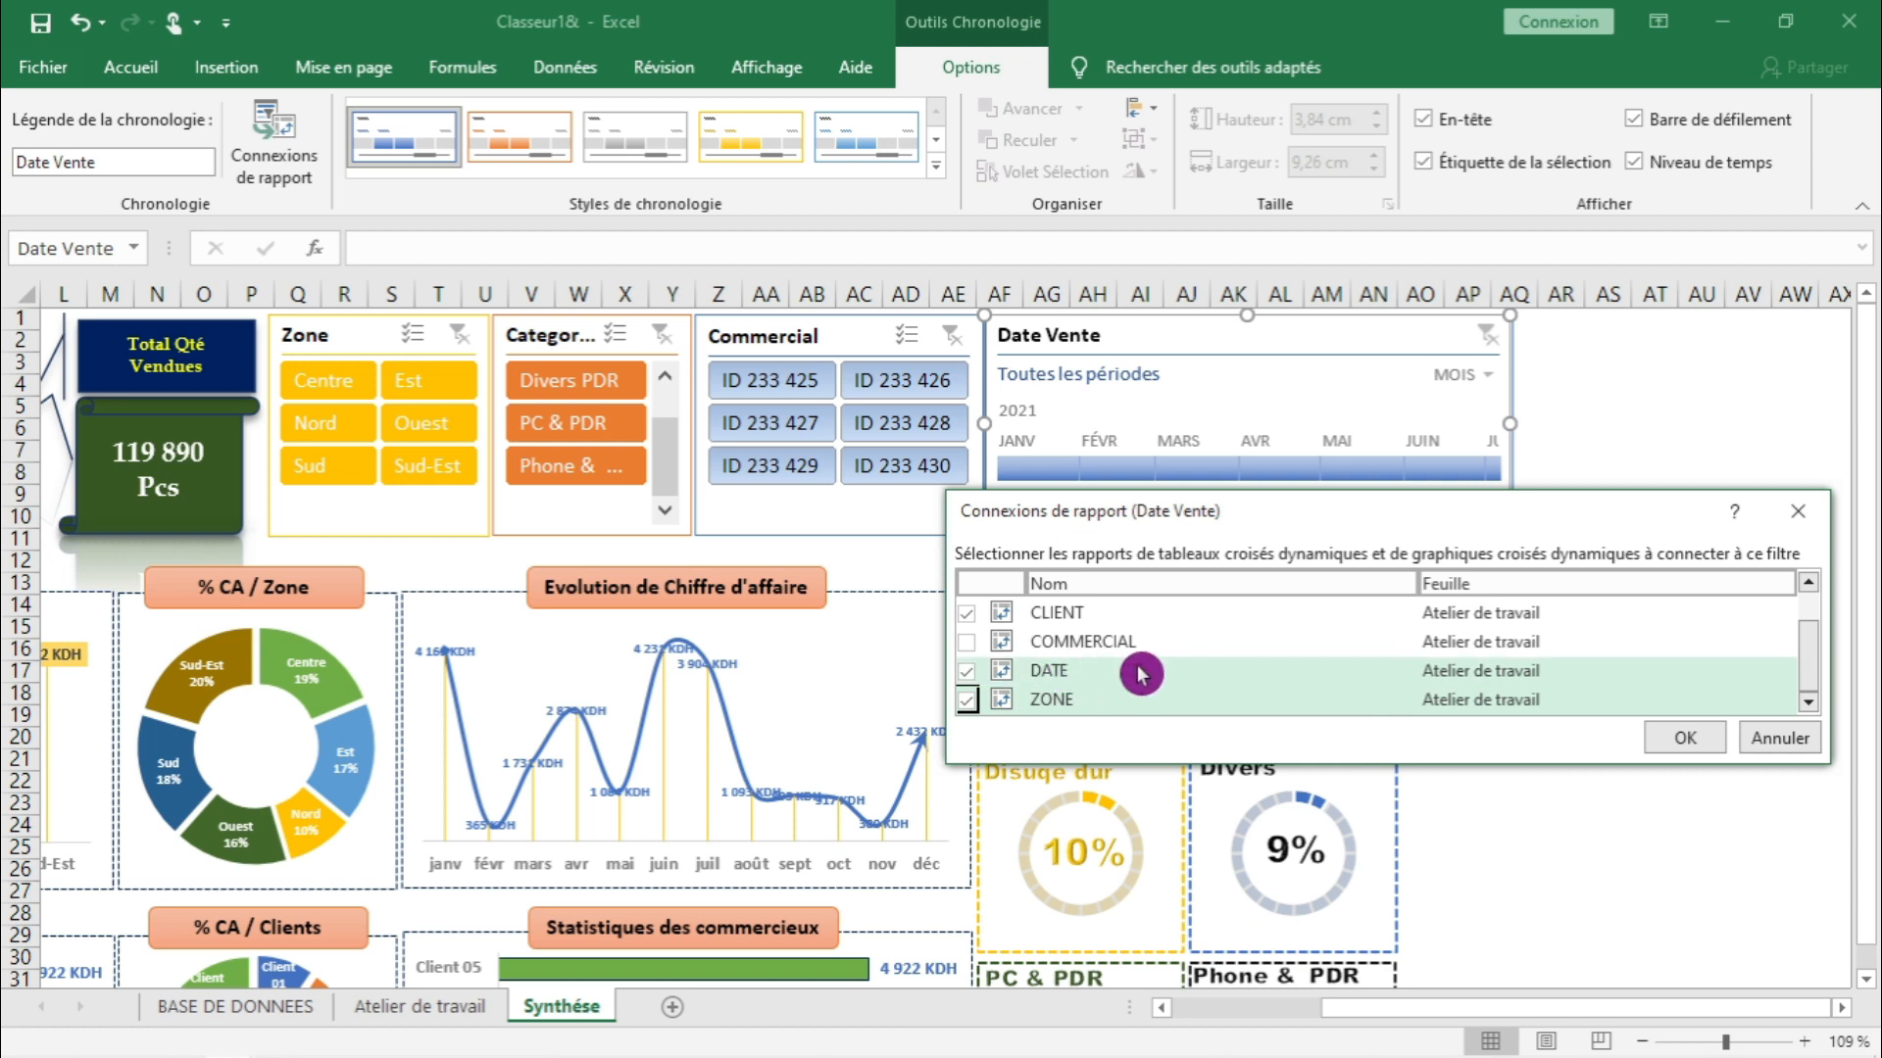
scroll(1140, 673, "up", 1)
scroll(1140, 673, "down", 1)
left_click(967, 672)
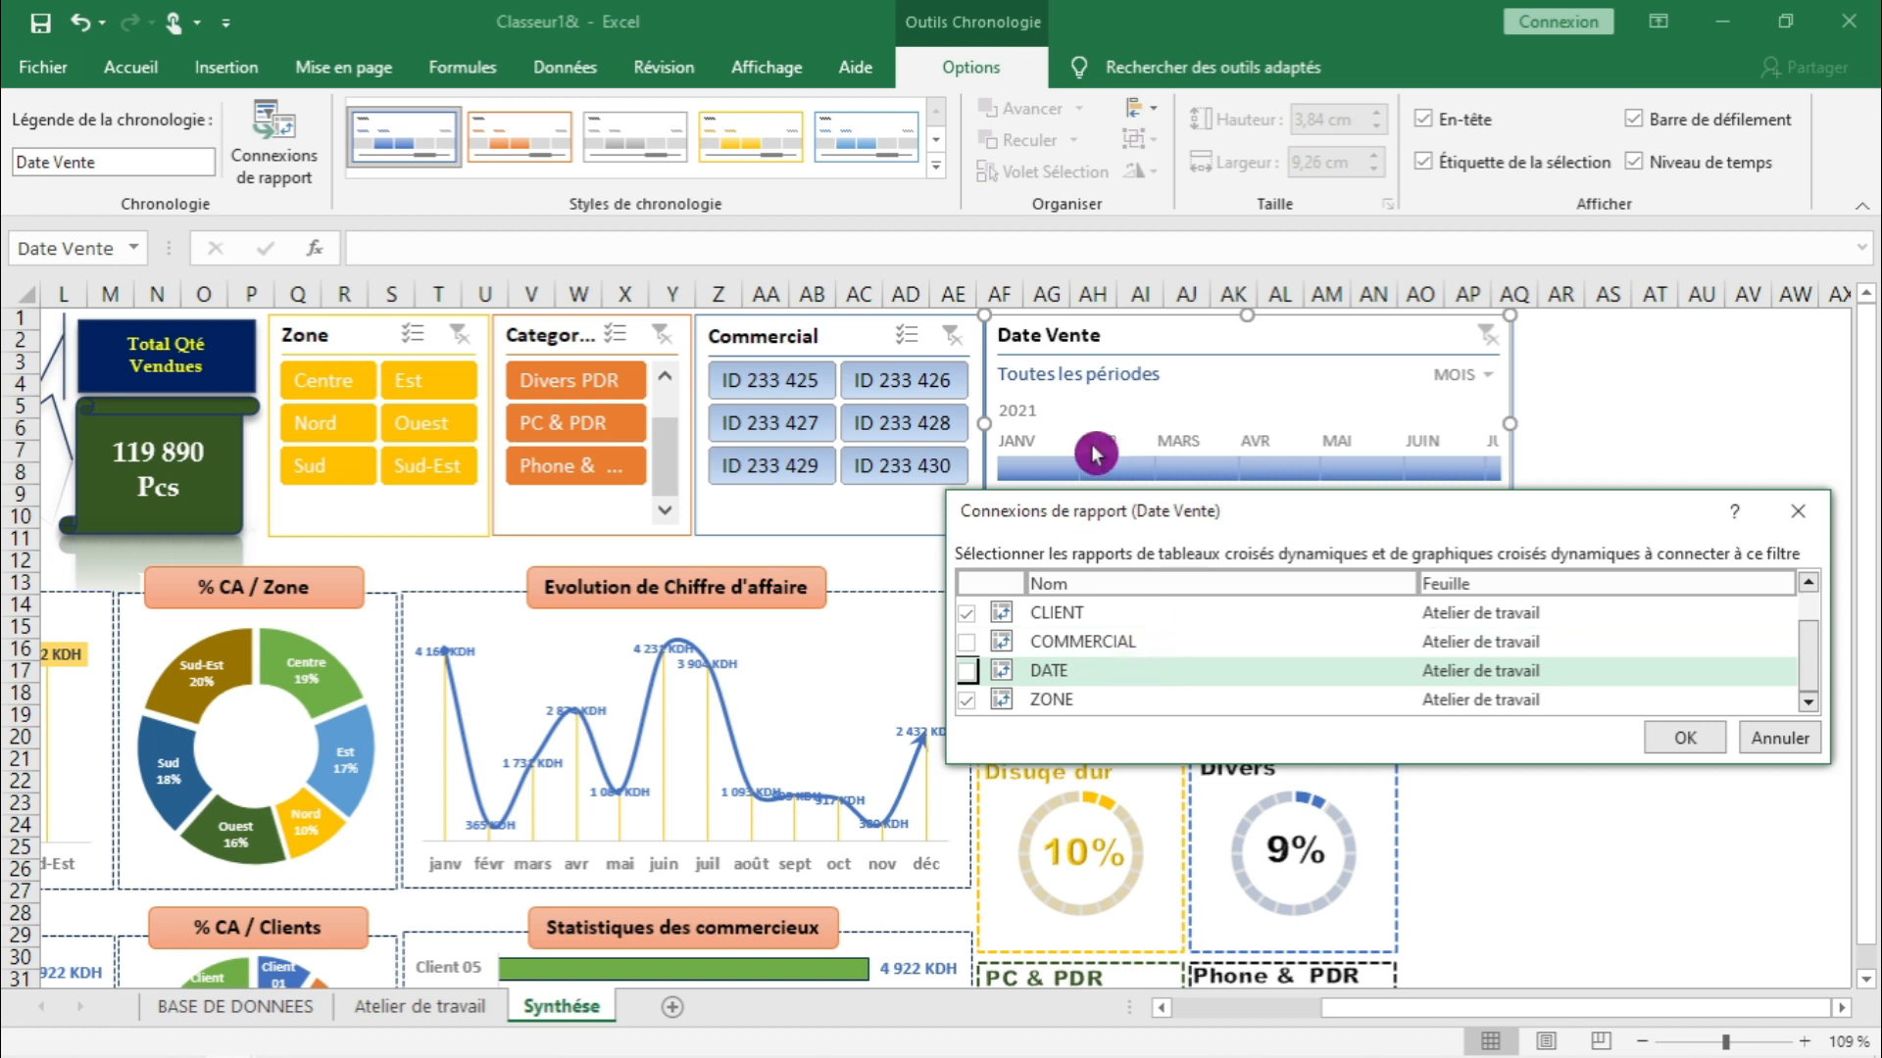
scroll(1094, 682, "up", 1)
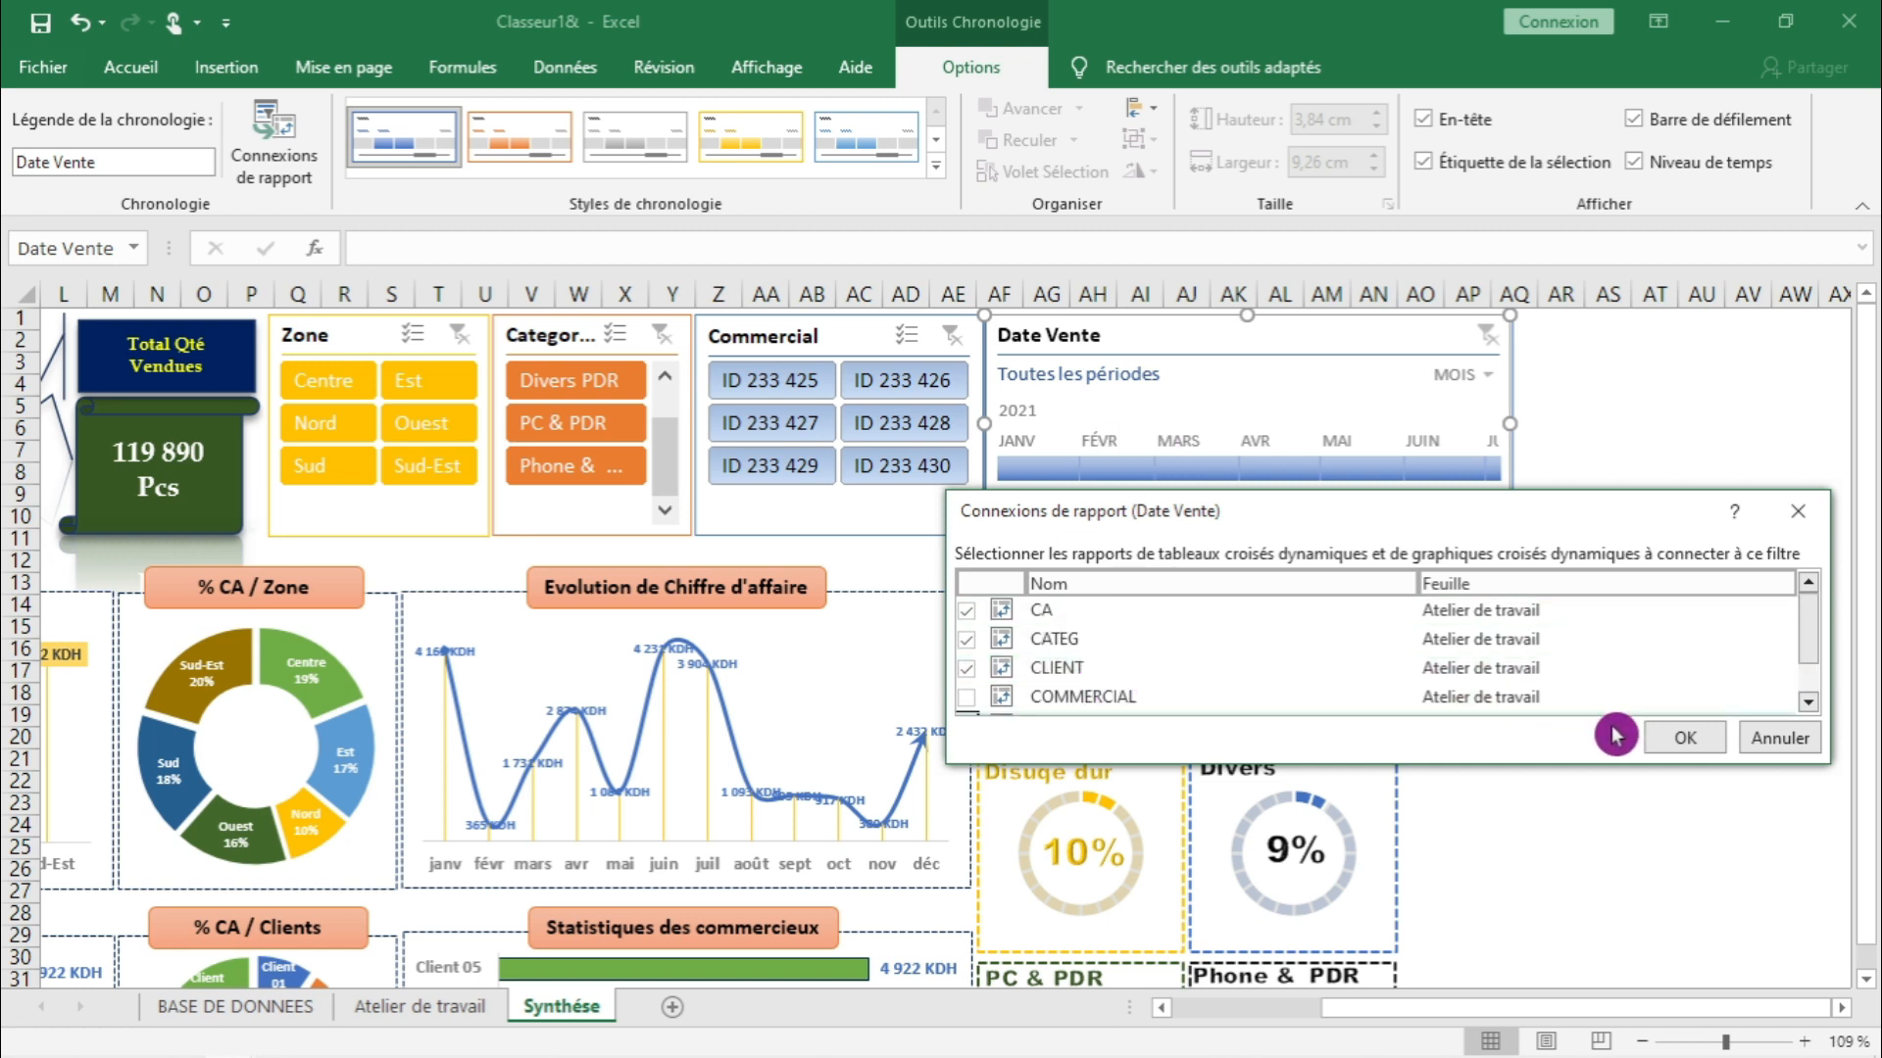
left_click(1678, 738)
left_click(1598, 686)
- Add the ZONE pivot table to the Commercial slicer's report connections
left_click(799, 339)
left_click(907, 76)
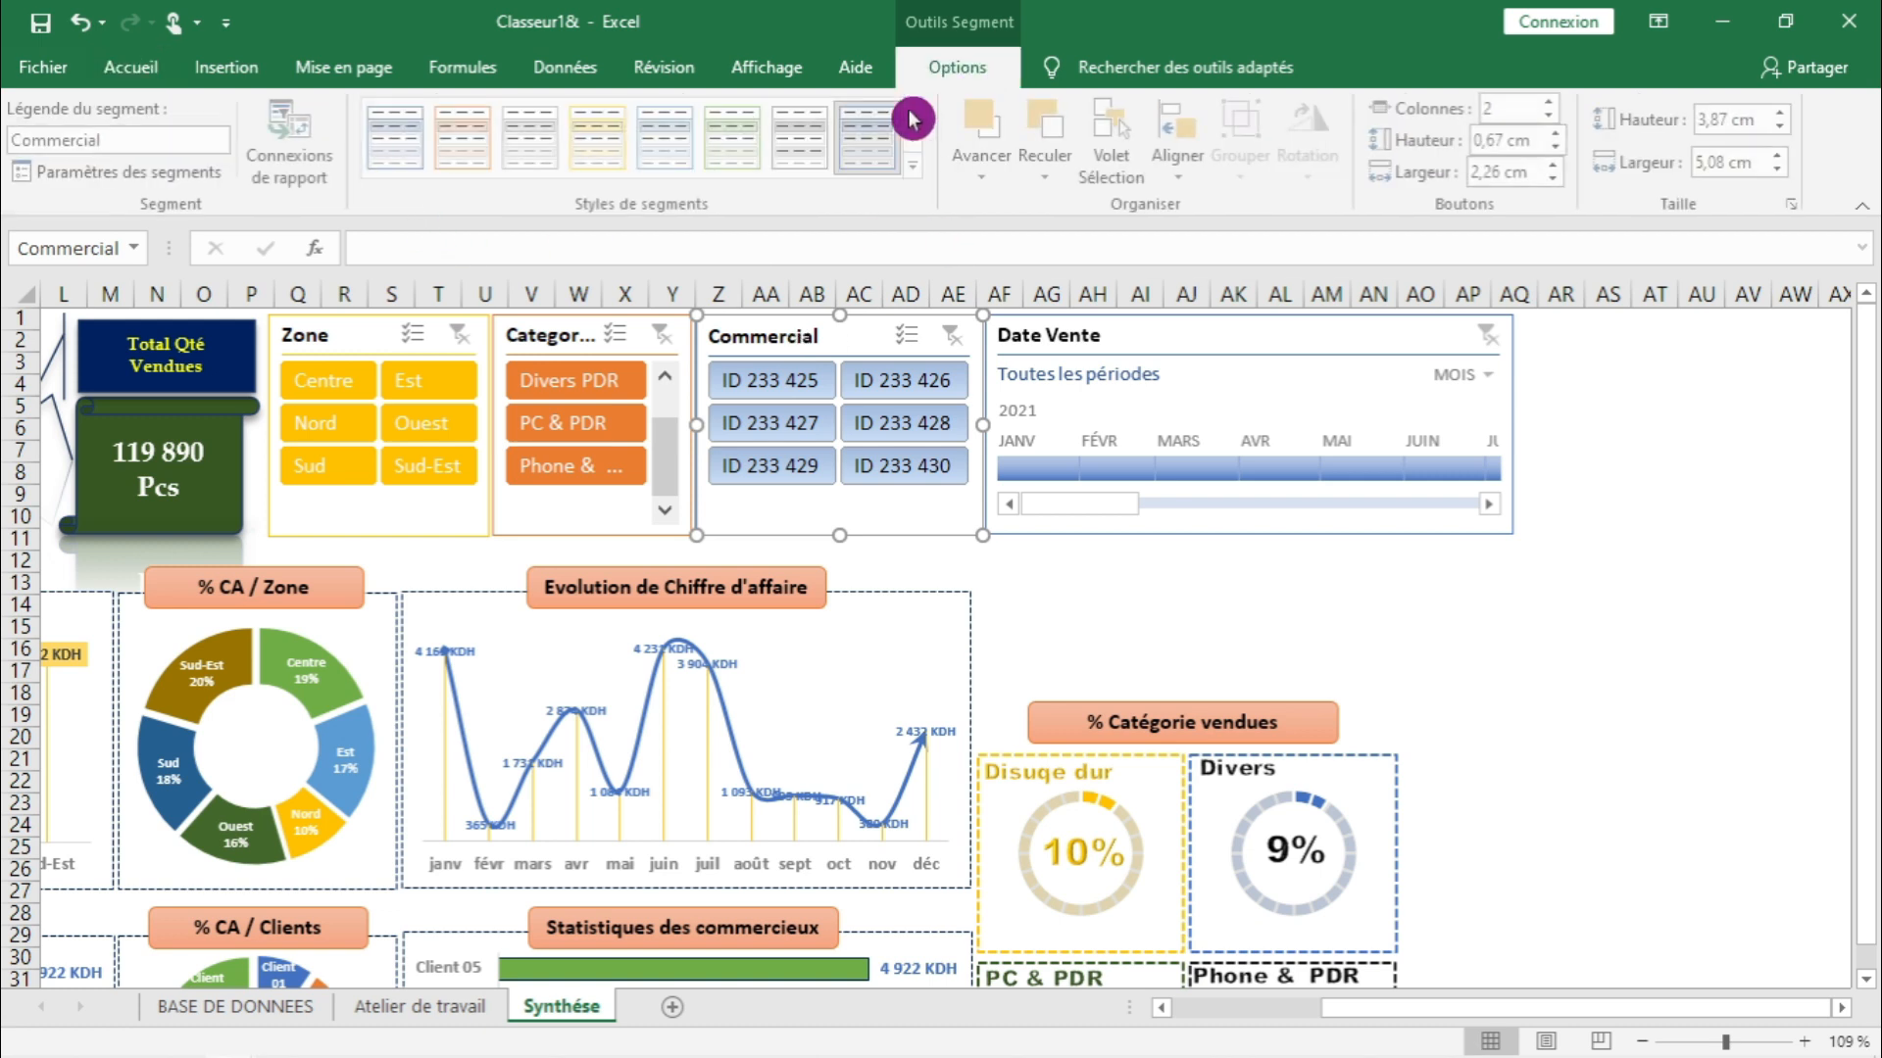
left_click(294, 157)
scroll(1223, 683, "down", 1)
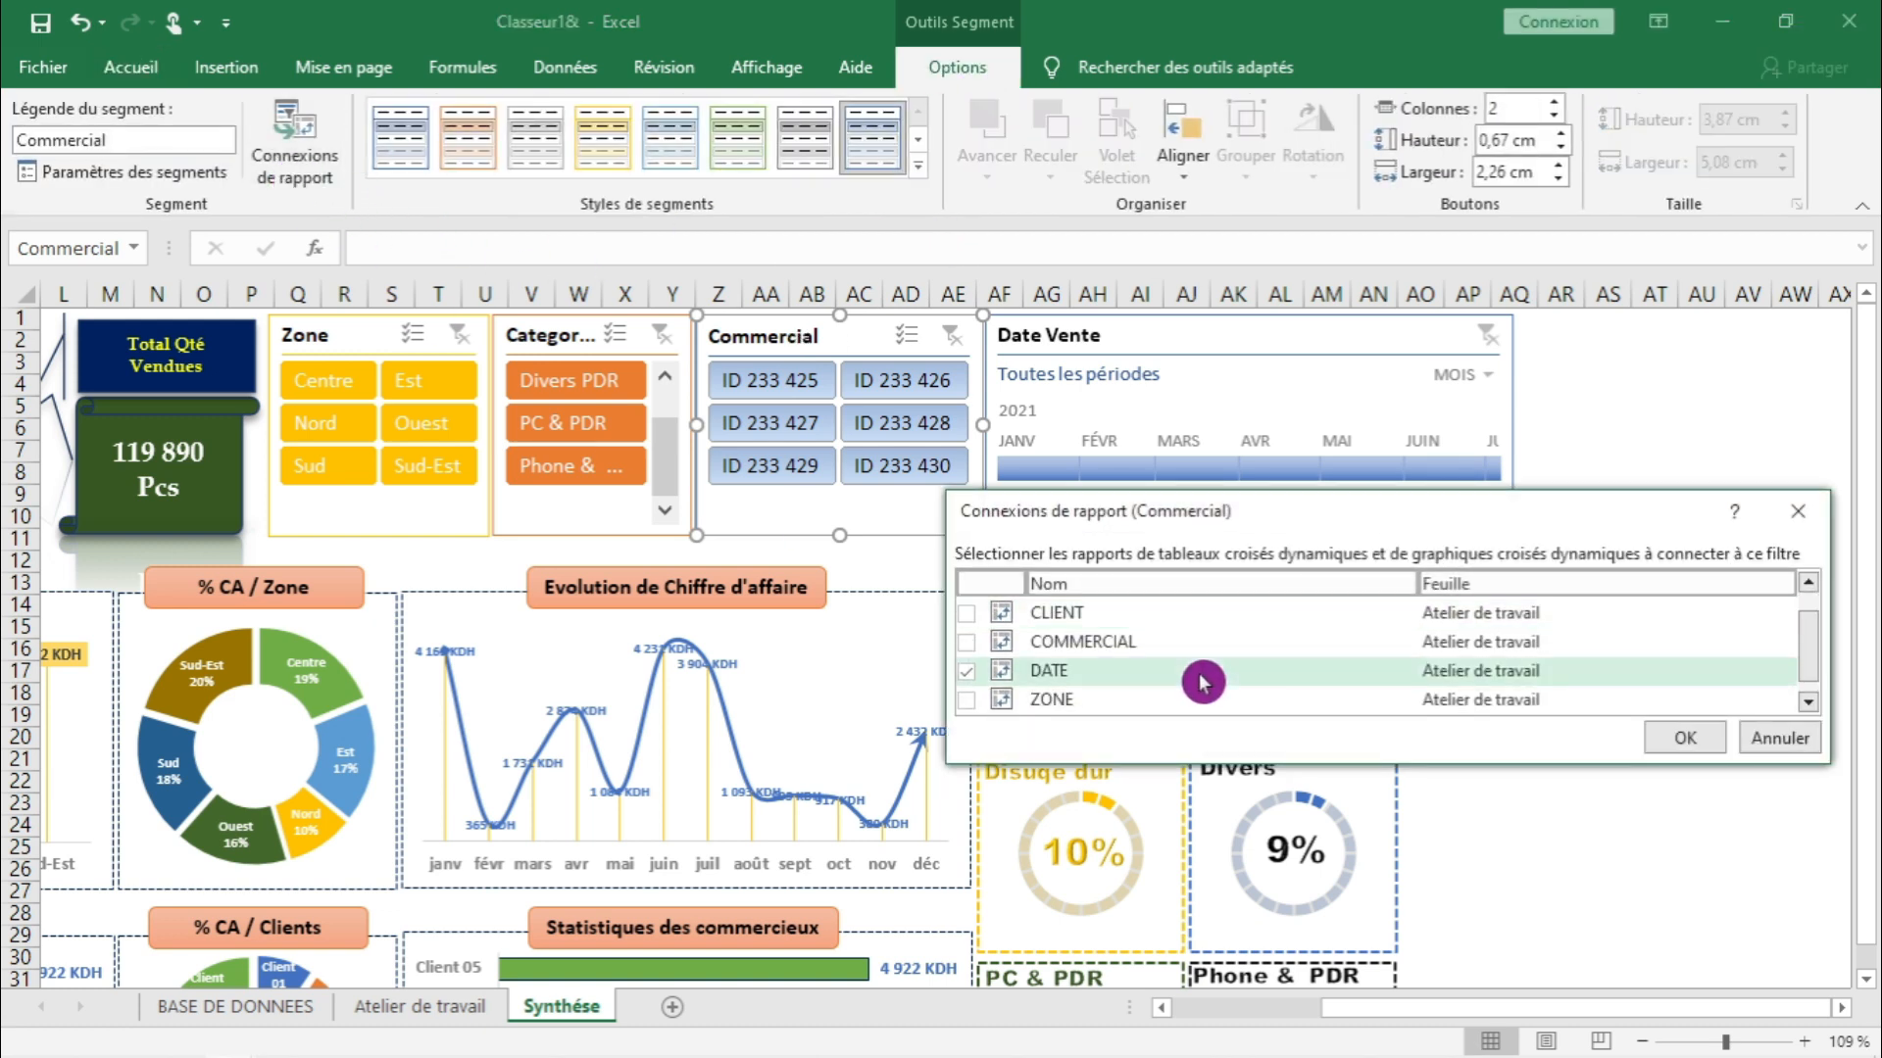
left_click(967, 699)
left_click(1685, 737)
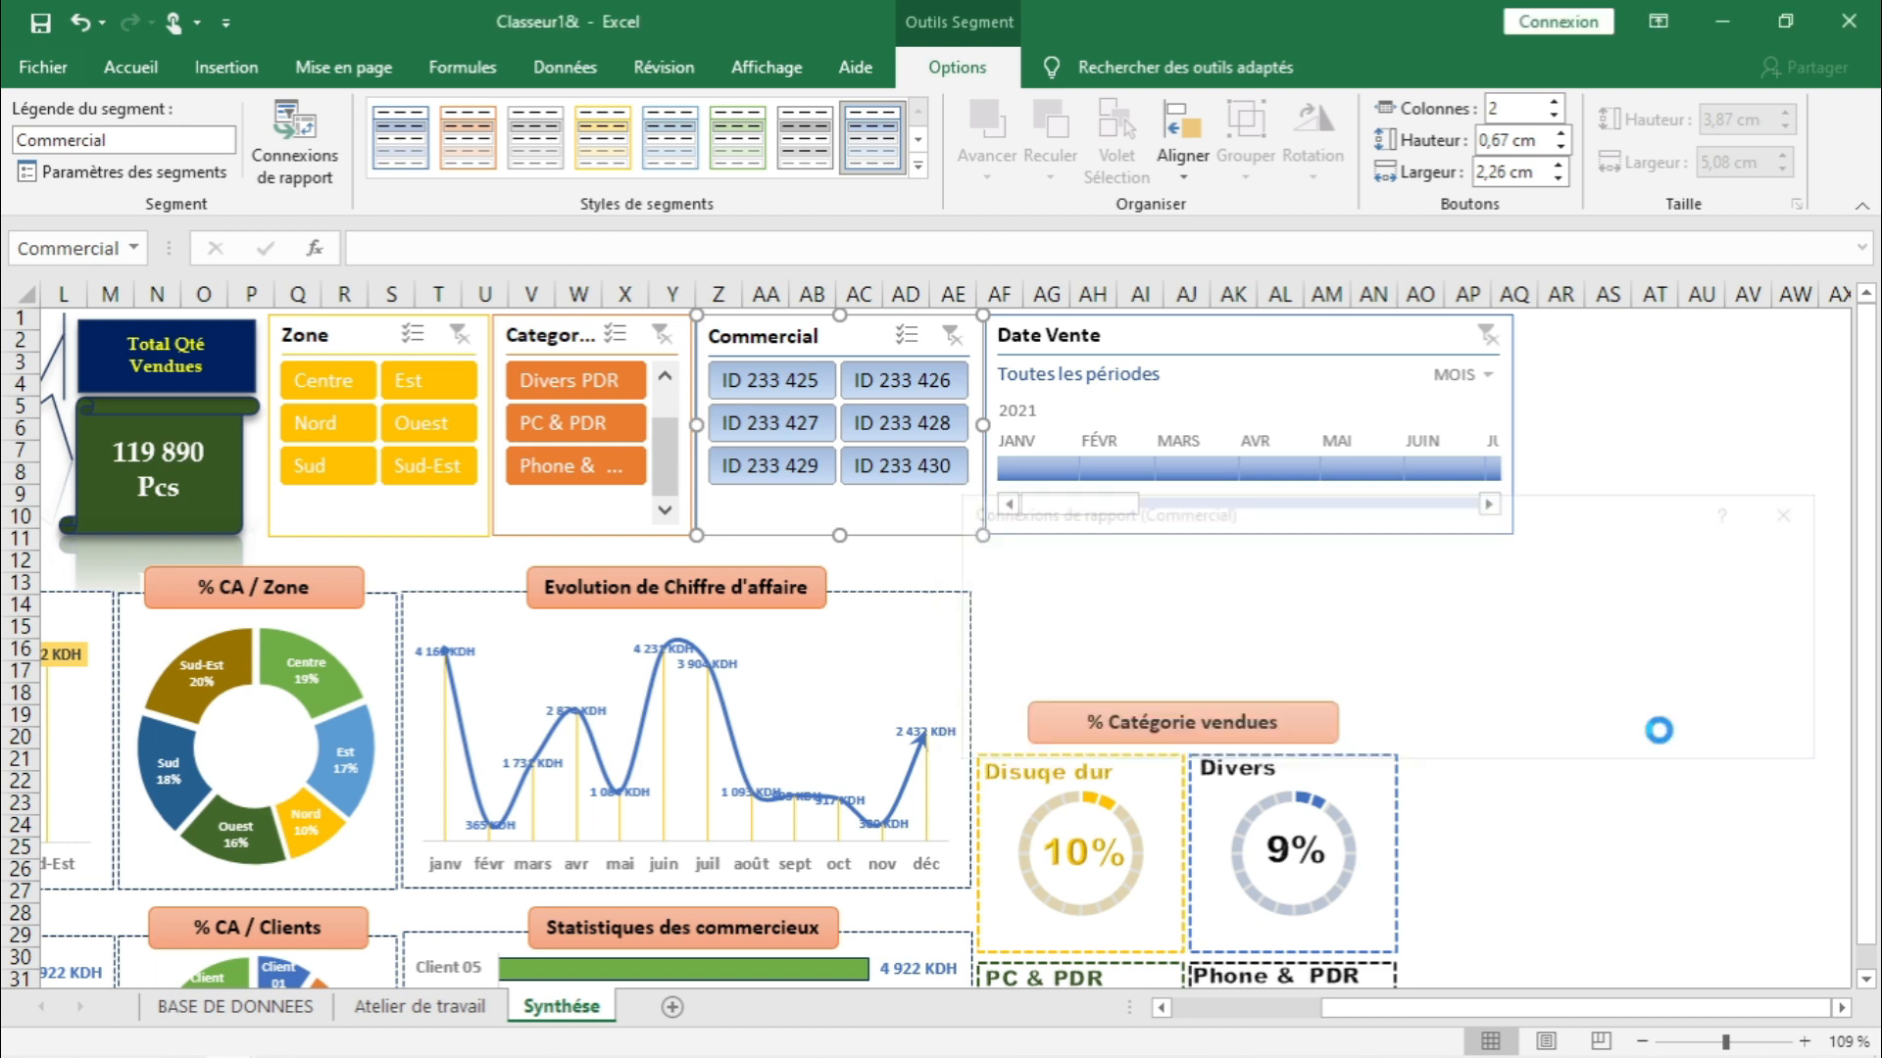
left_click(1607, 738)
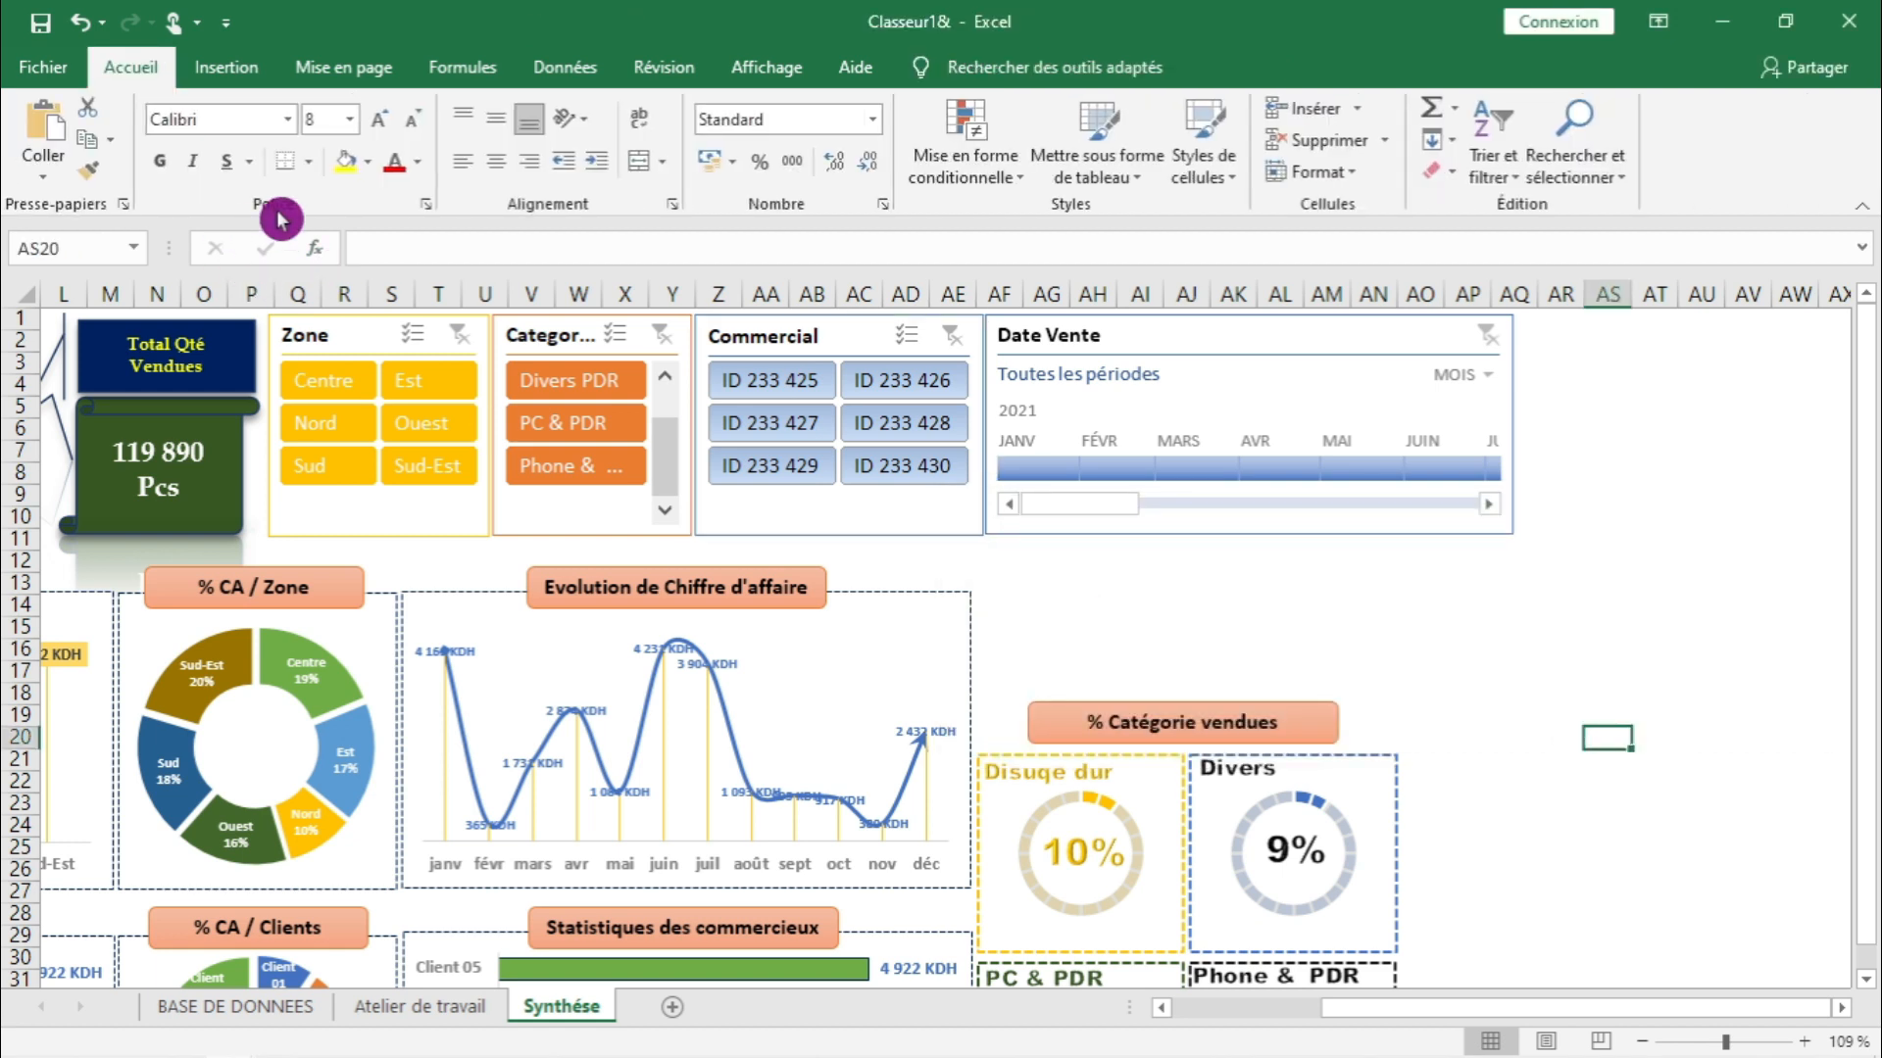
left_click(1421, 674)
left_click(1090, 628)
left_click(431, 538)
left_click(592, 533, "ctrl")
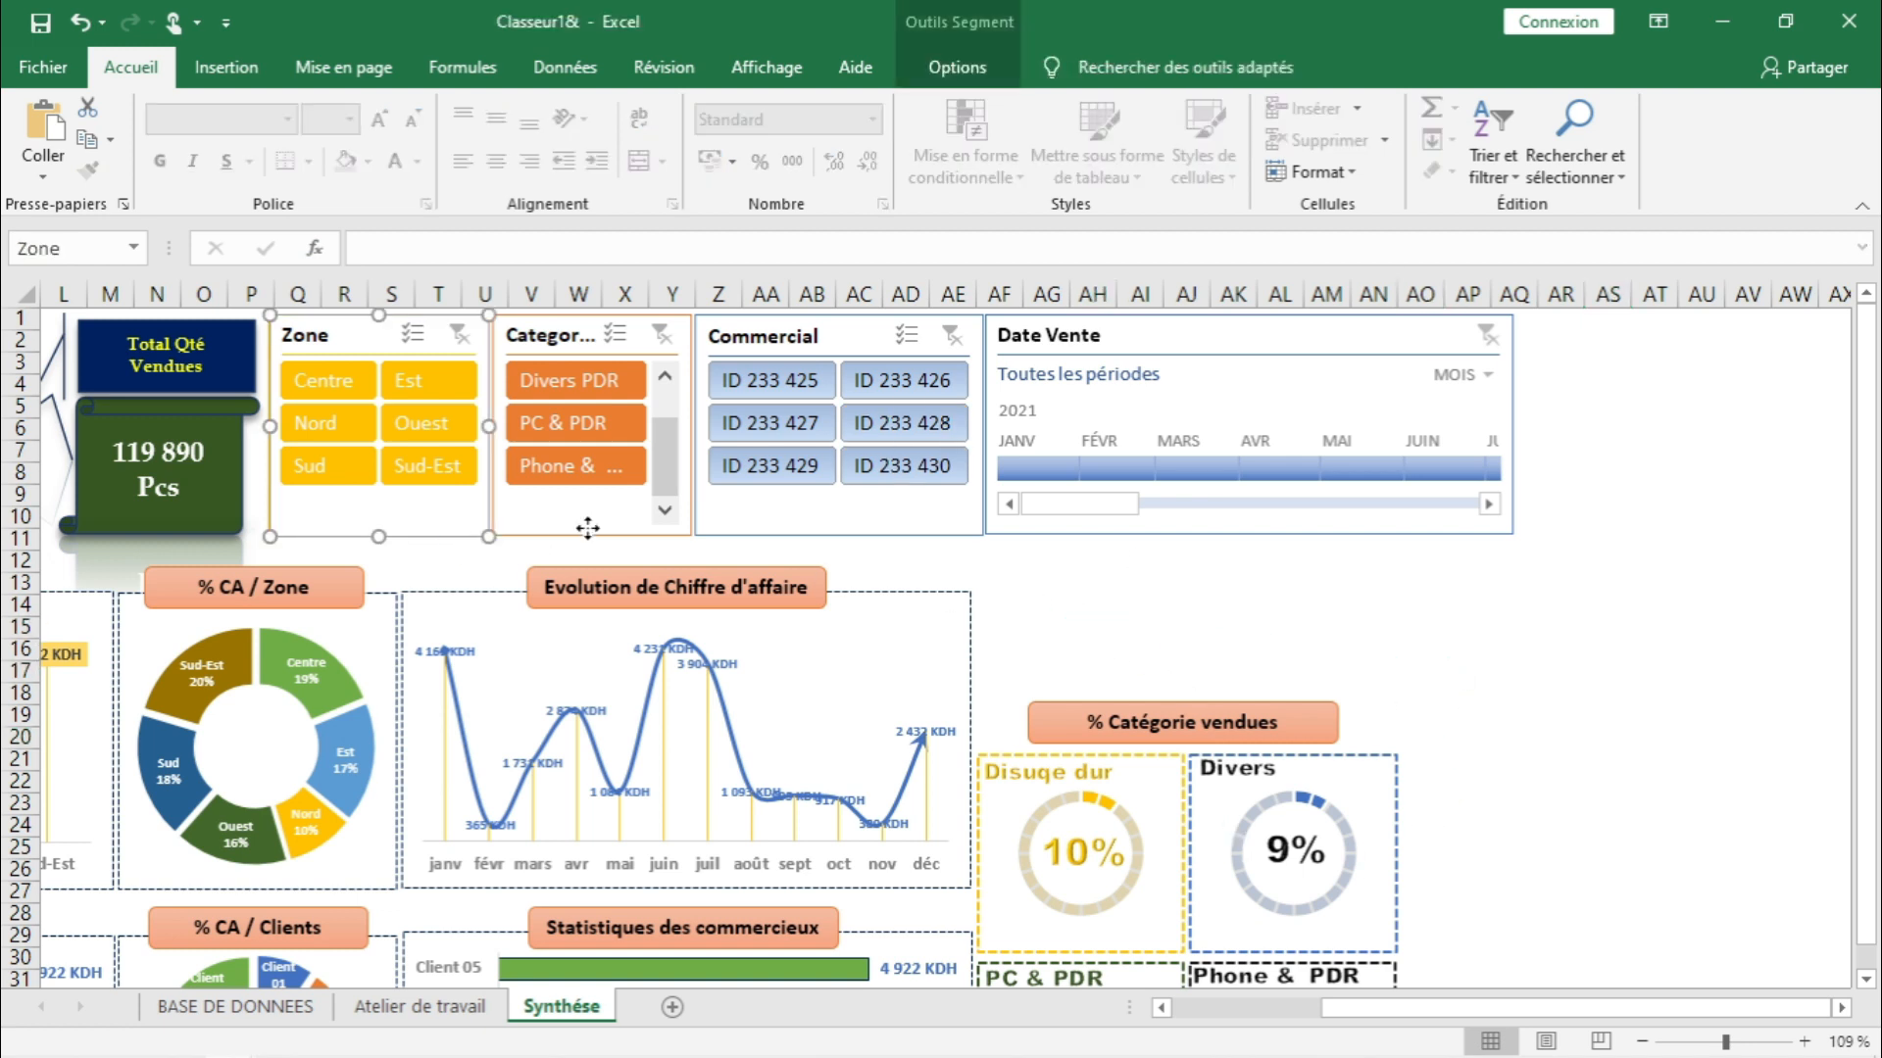
left_click(826, 533, "ctrl")
key("Escape")
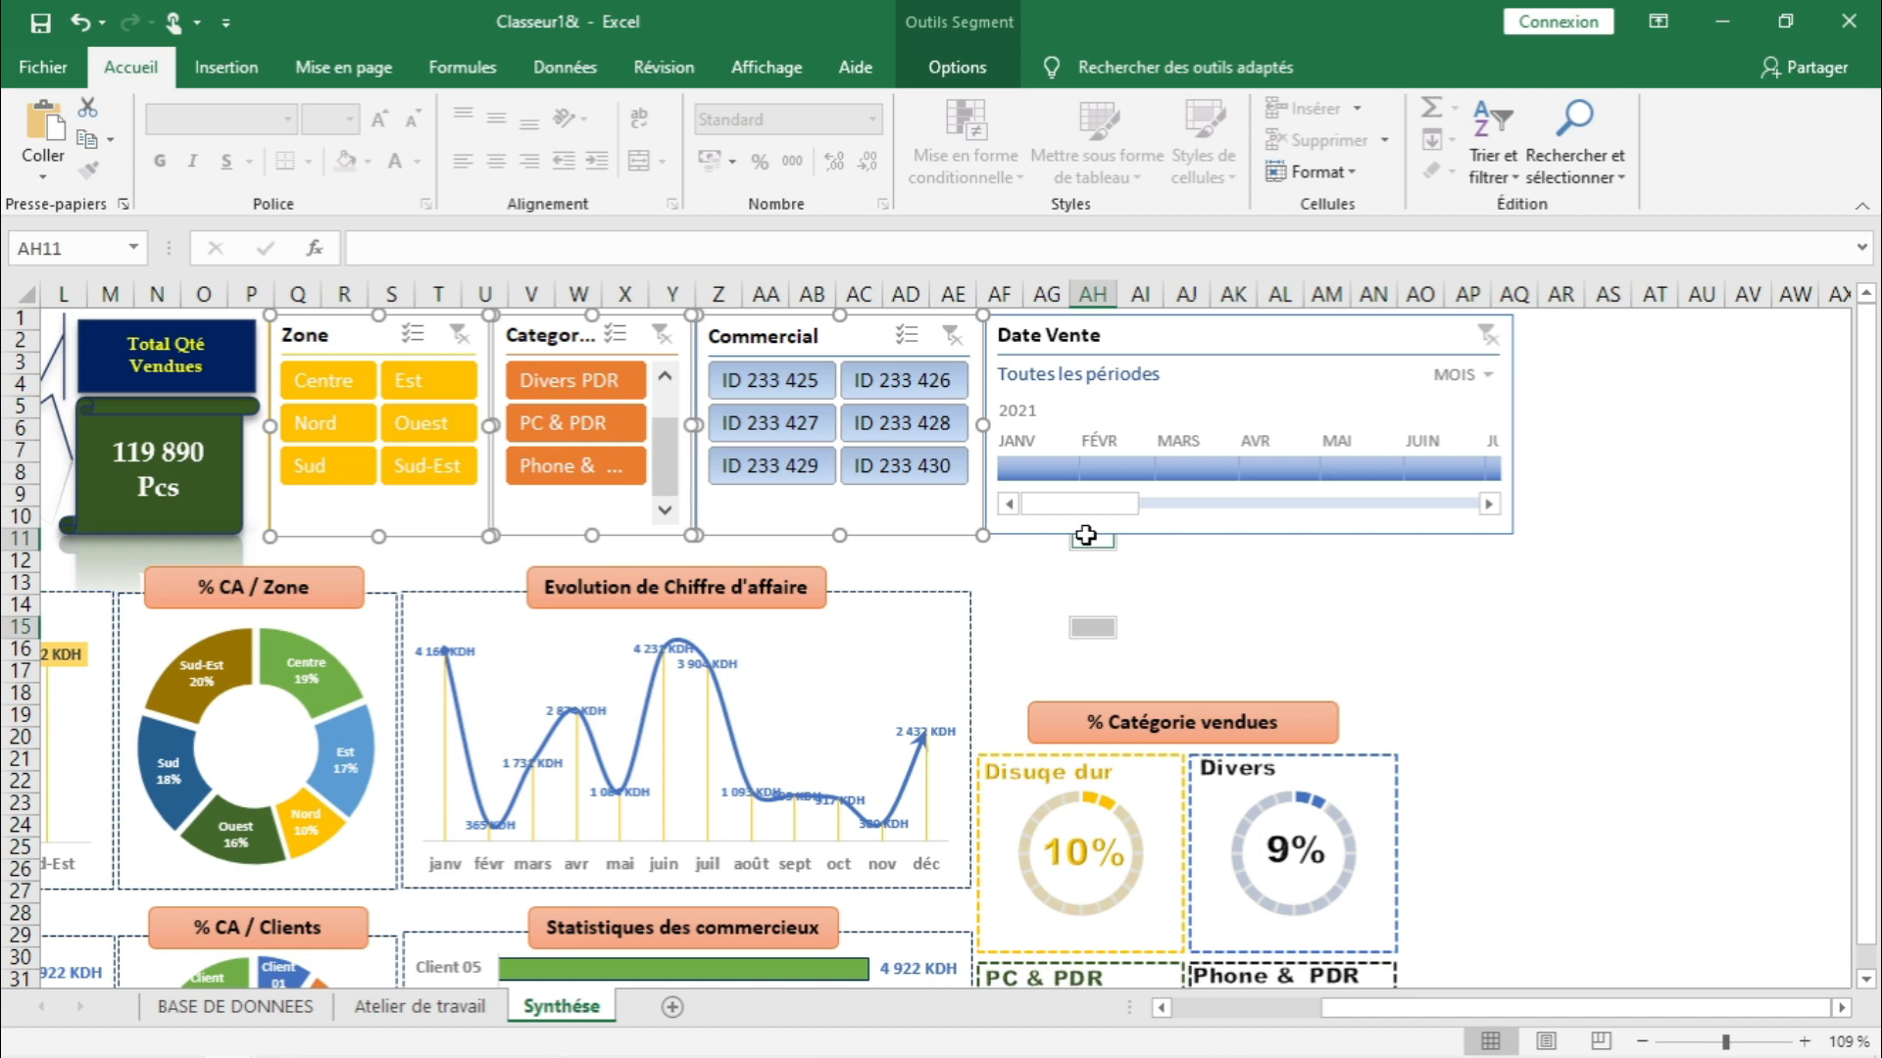
left_click(1287, 578)
- Move the Date Vente timeline and the Commercial, Categories and Zone slicers together slightly down and to the right
left_click(1288, 534)
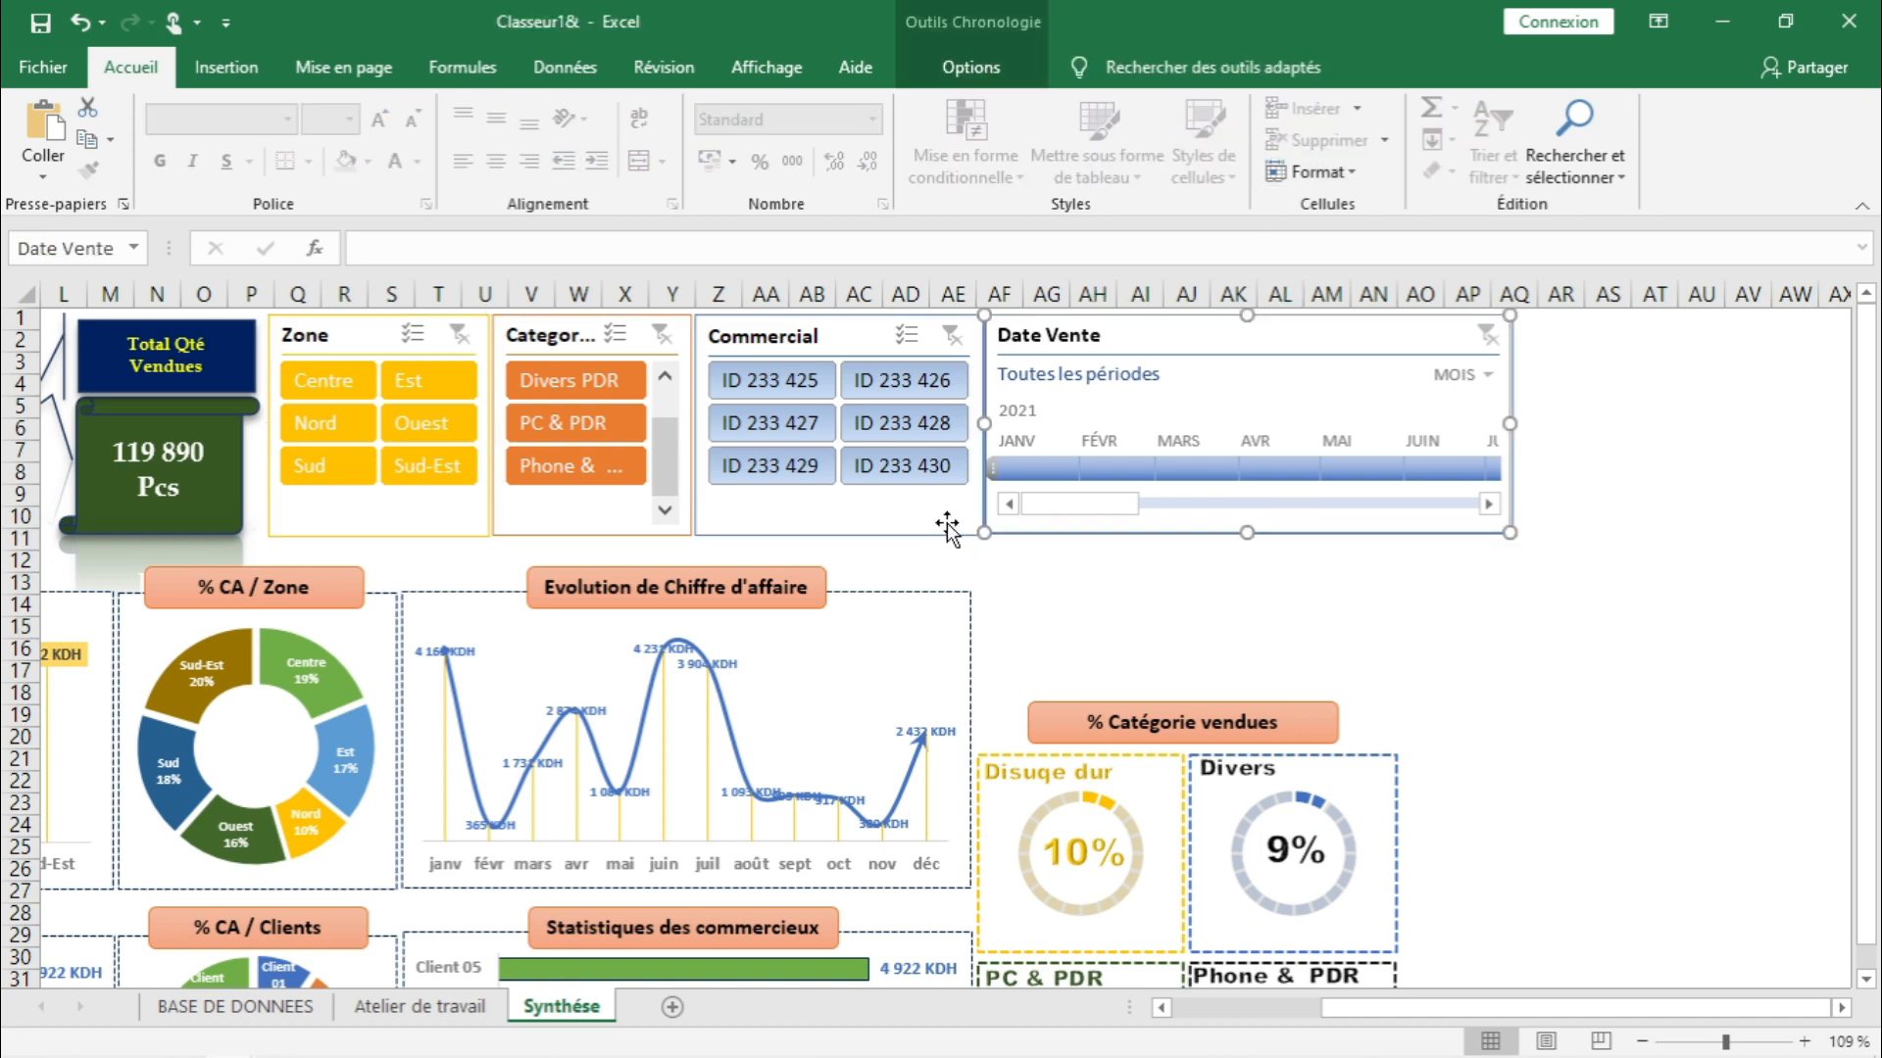
left_click(898, 534, "ctrl")
left_click(592, 535, "ctrl")
left_click(370, 537, "ctrl")
mouse_move(860, 328)
left_mouse_down()
mouse_move(958, 323)
mouse_move(915, 344)
mouse_move(1006, 346)
mouse_move(877, 344)
left_mouse_up()
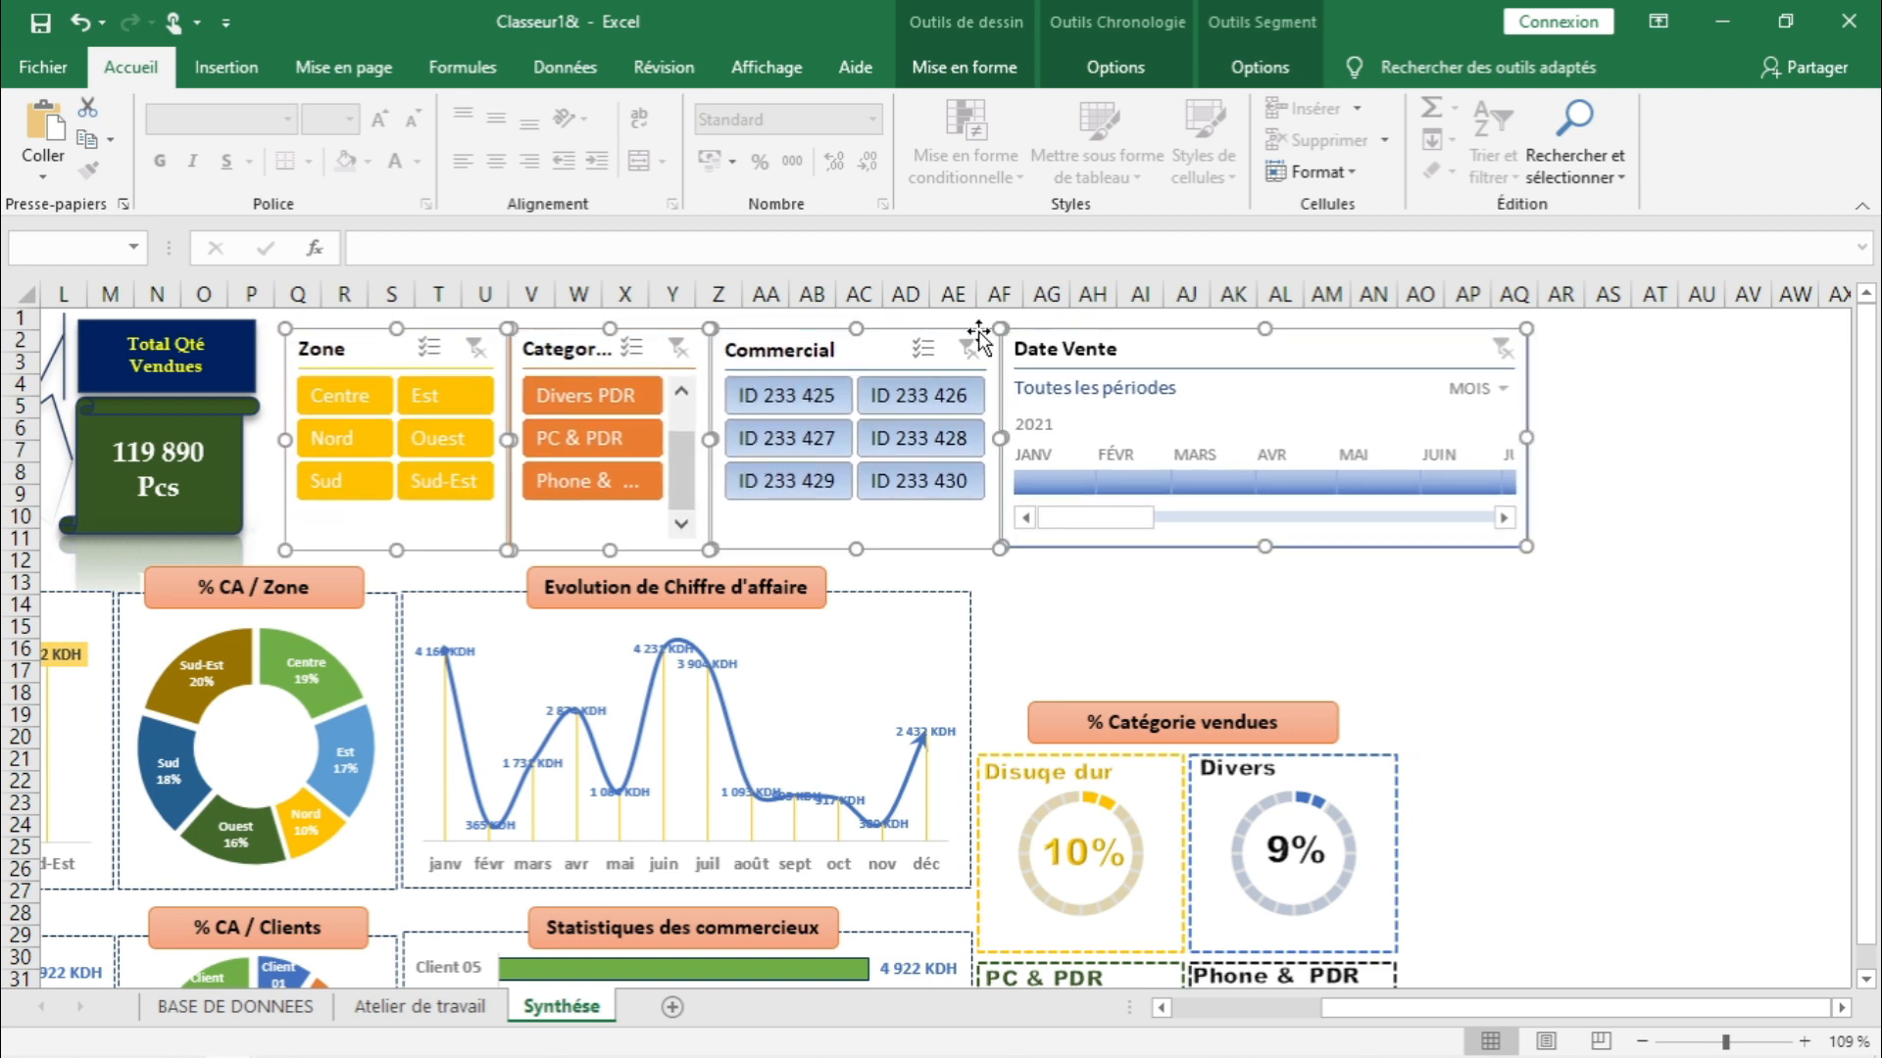
- Align the top edges of the three selected slicers and the Date Vente timeline
left_click(1267, 73)
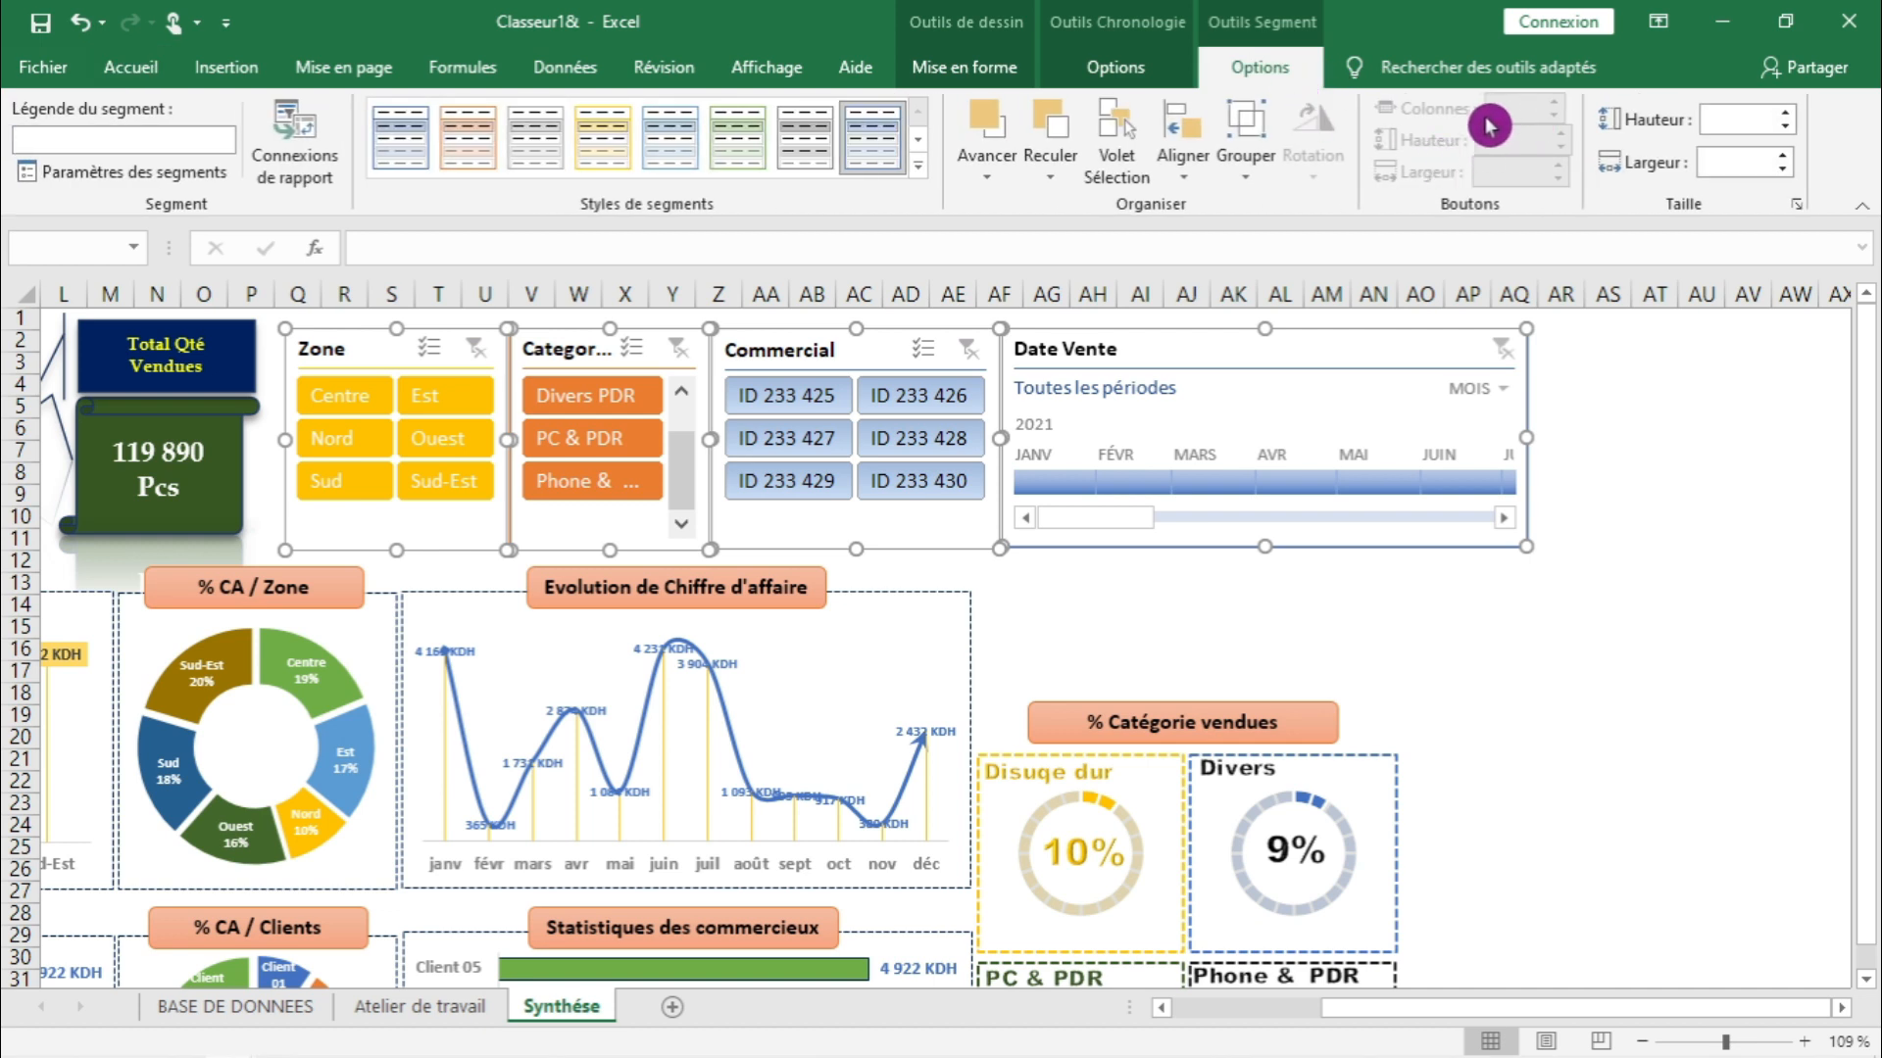
left_click(1191, 155)
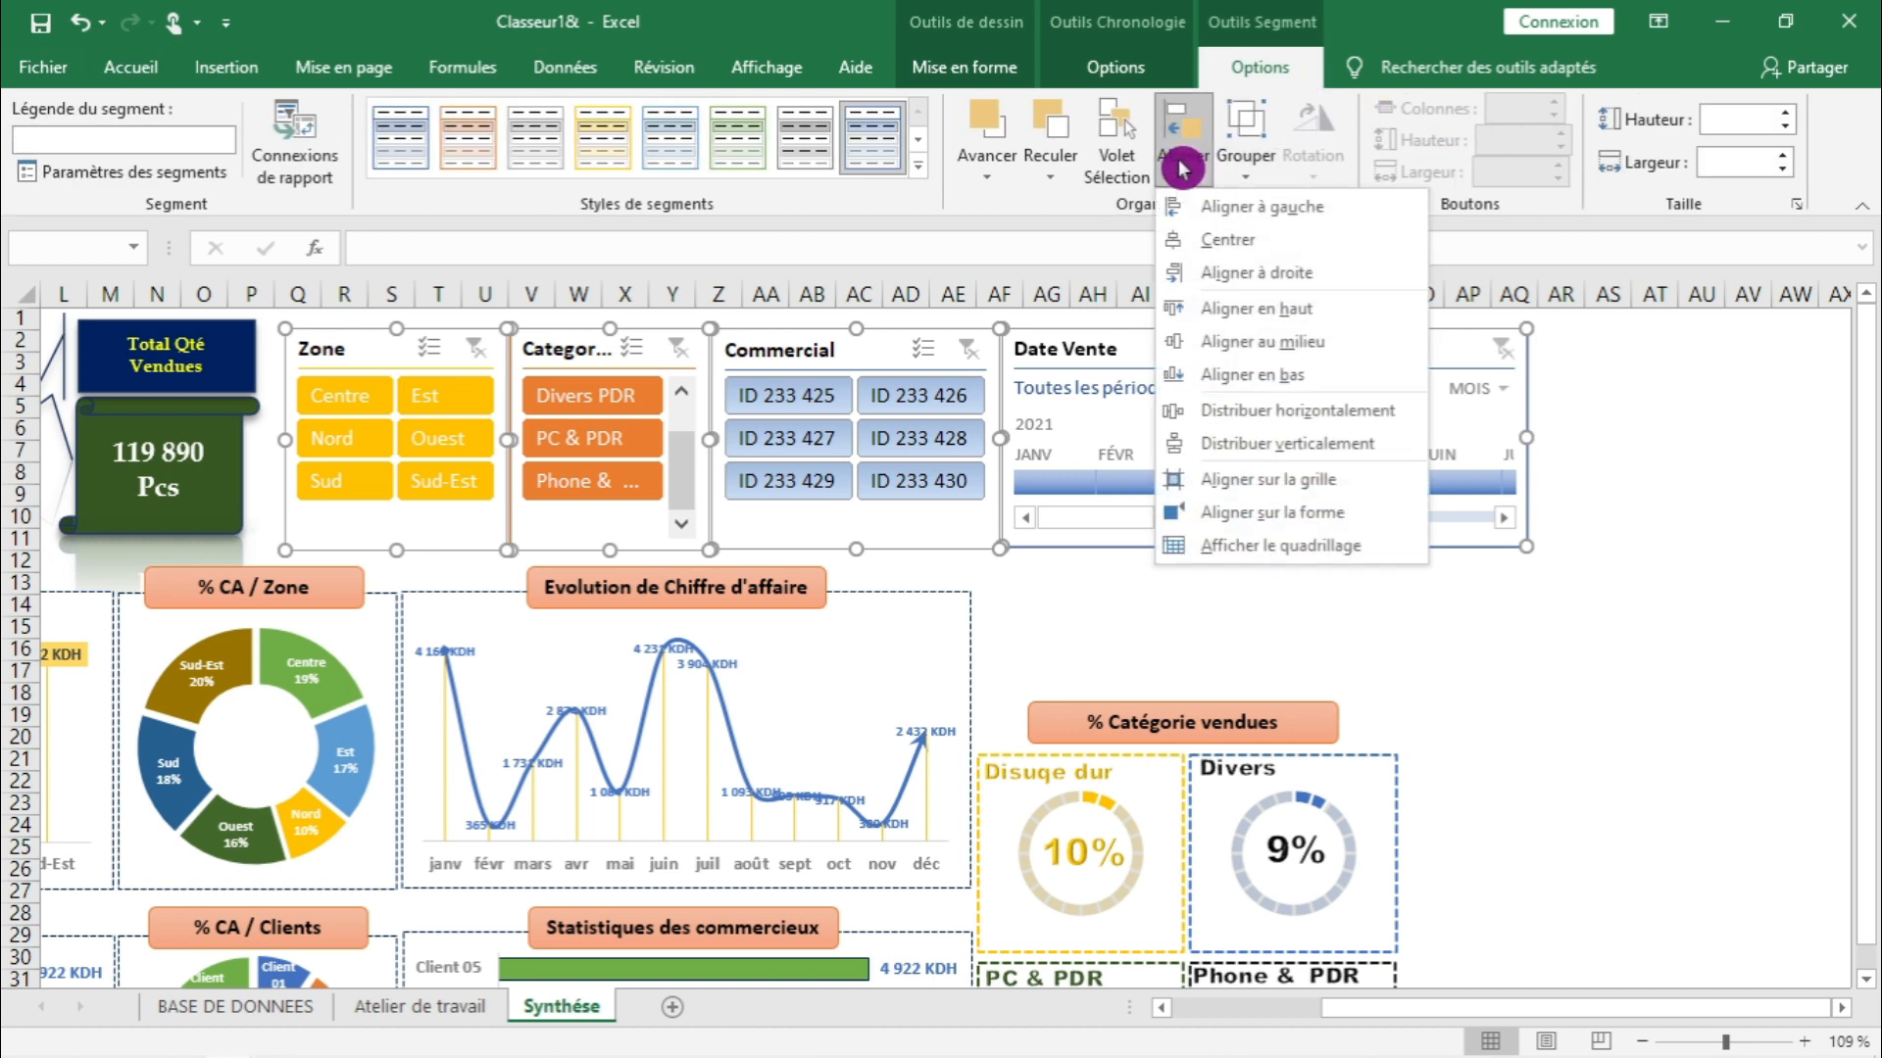
left_click(1326, 315)
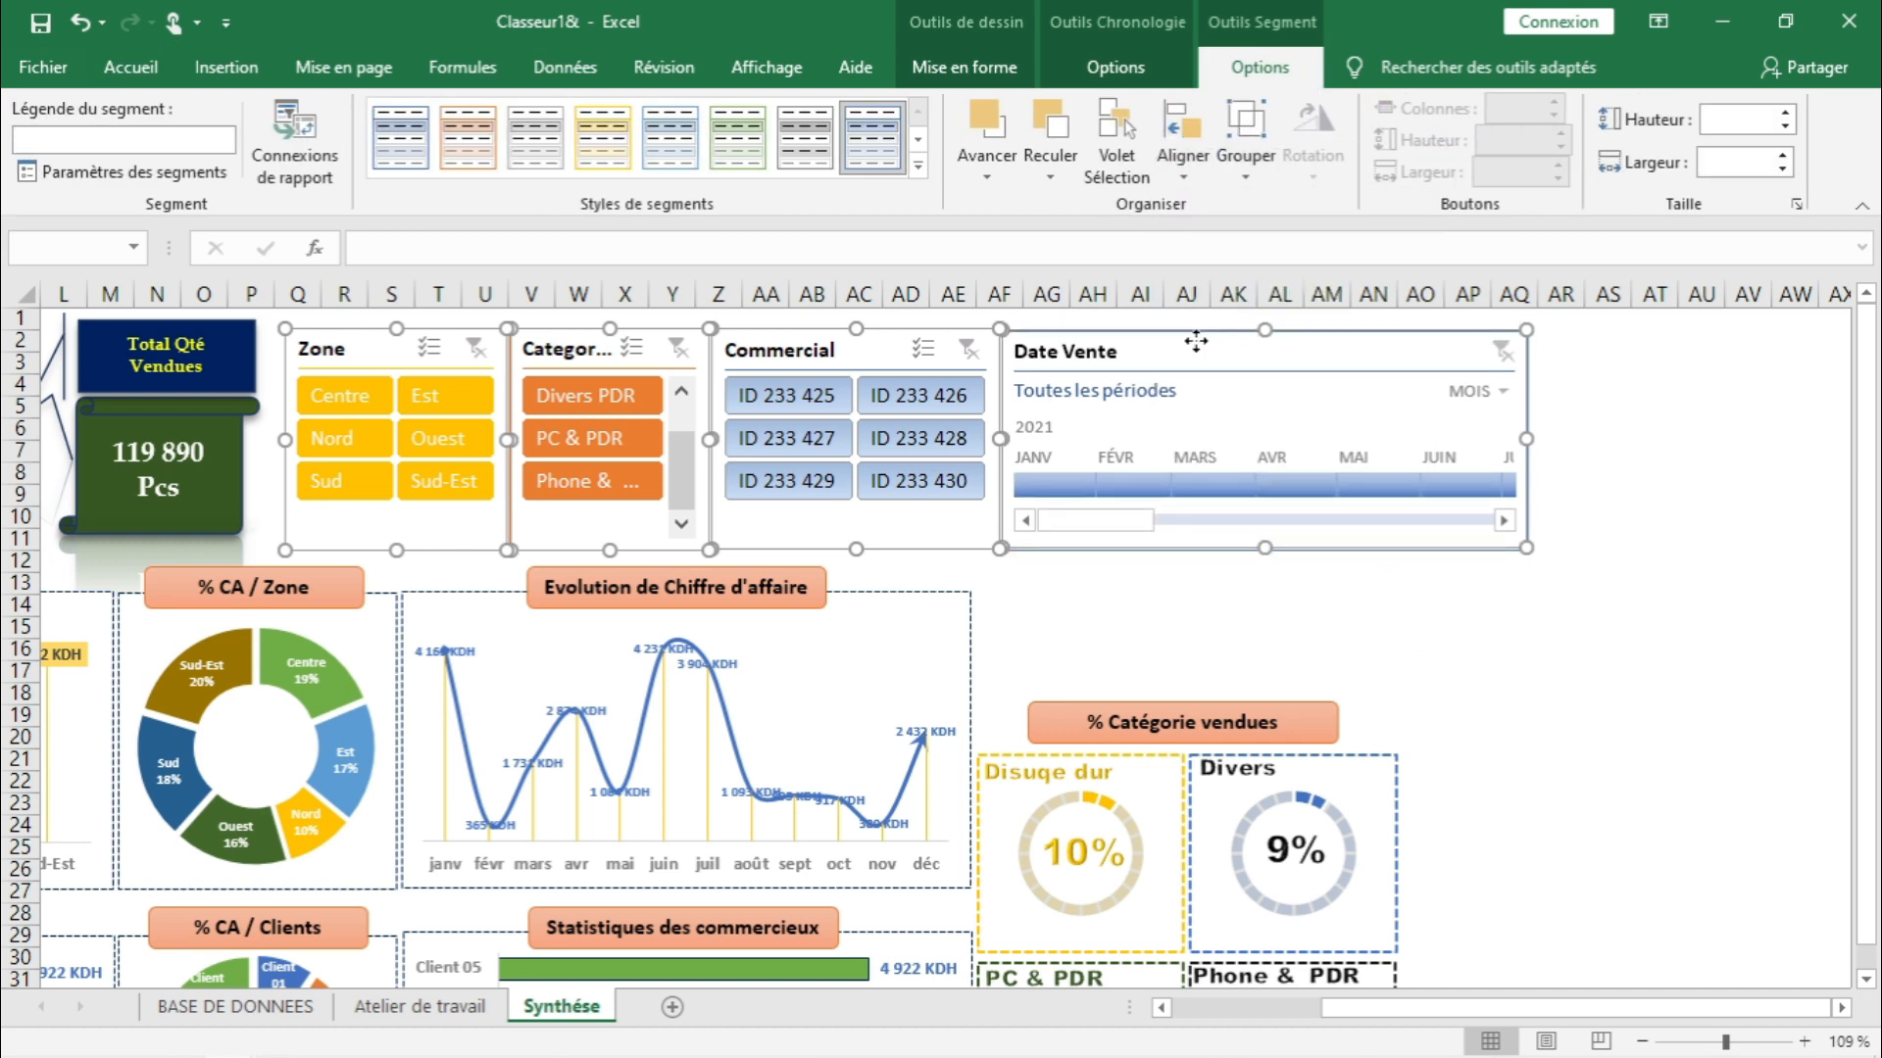
left_click(1449, 673)
- Stretch the Date Vente timeline's top edge slightly upward to a height of about 3,85 cm, level with the slicers
left_click(1156, 351)
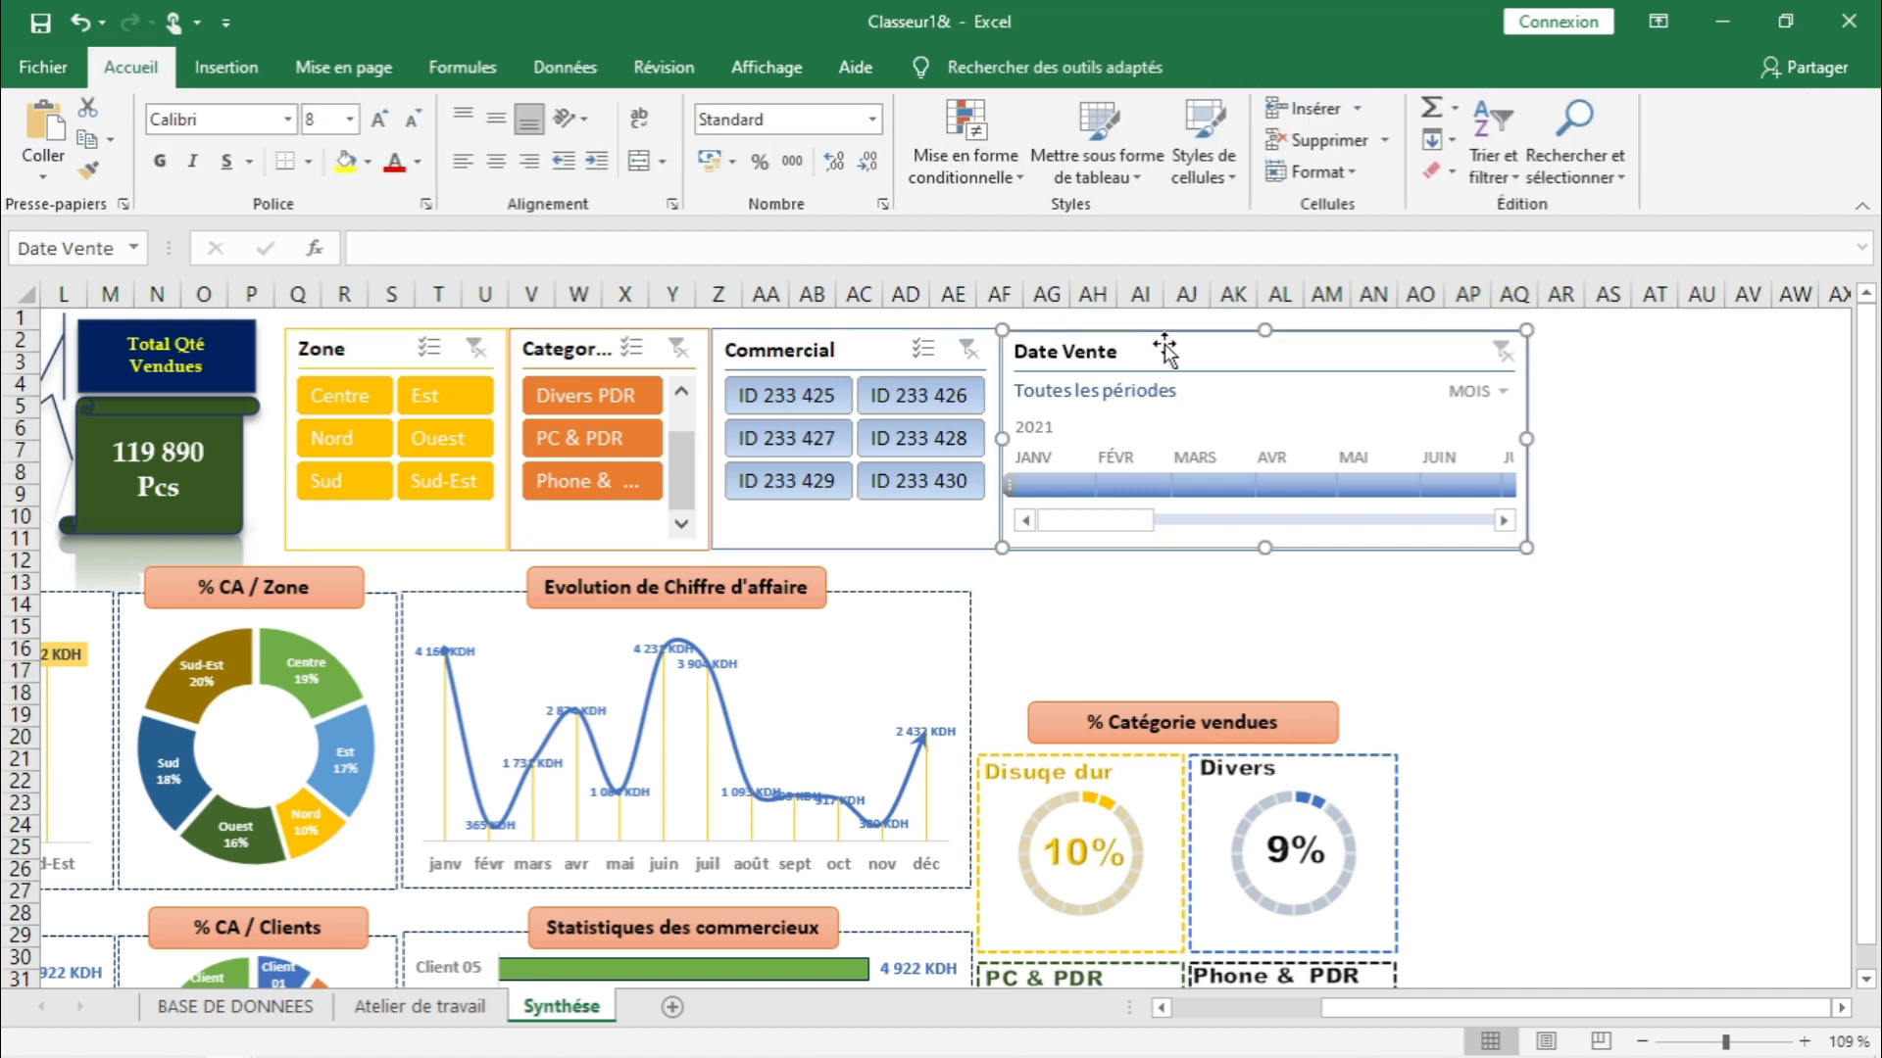
left_click_drag(1260, 330, 1259, 328)
left_click(1632, 620)
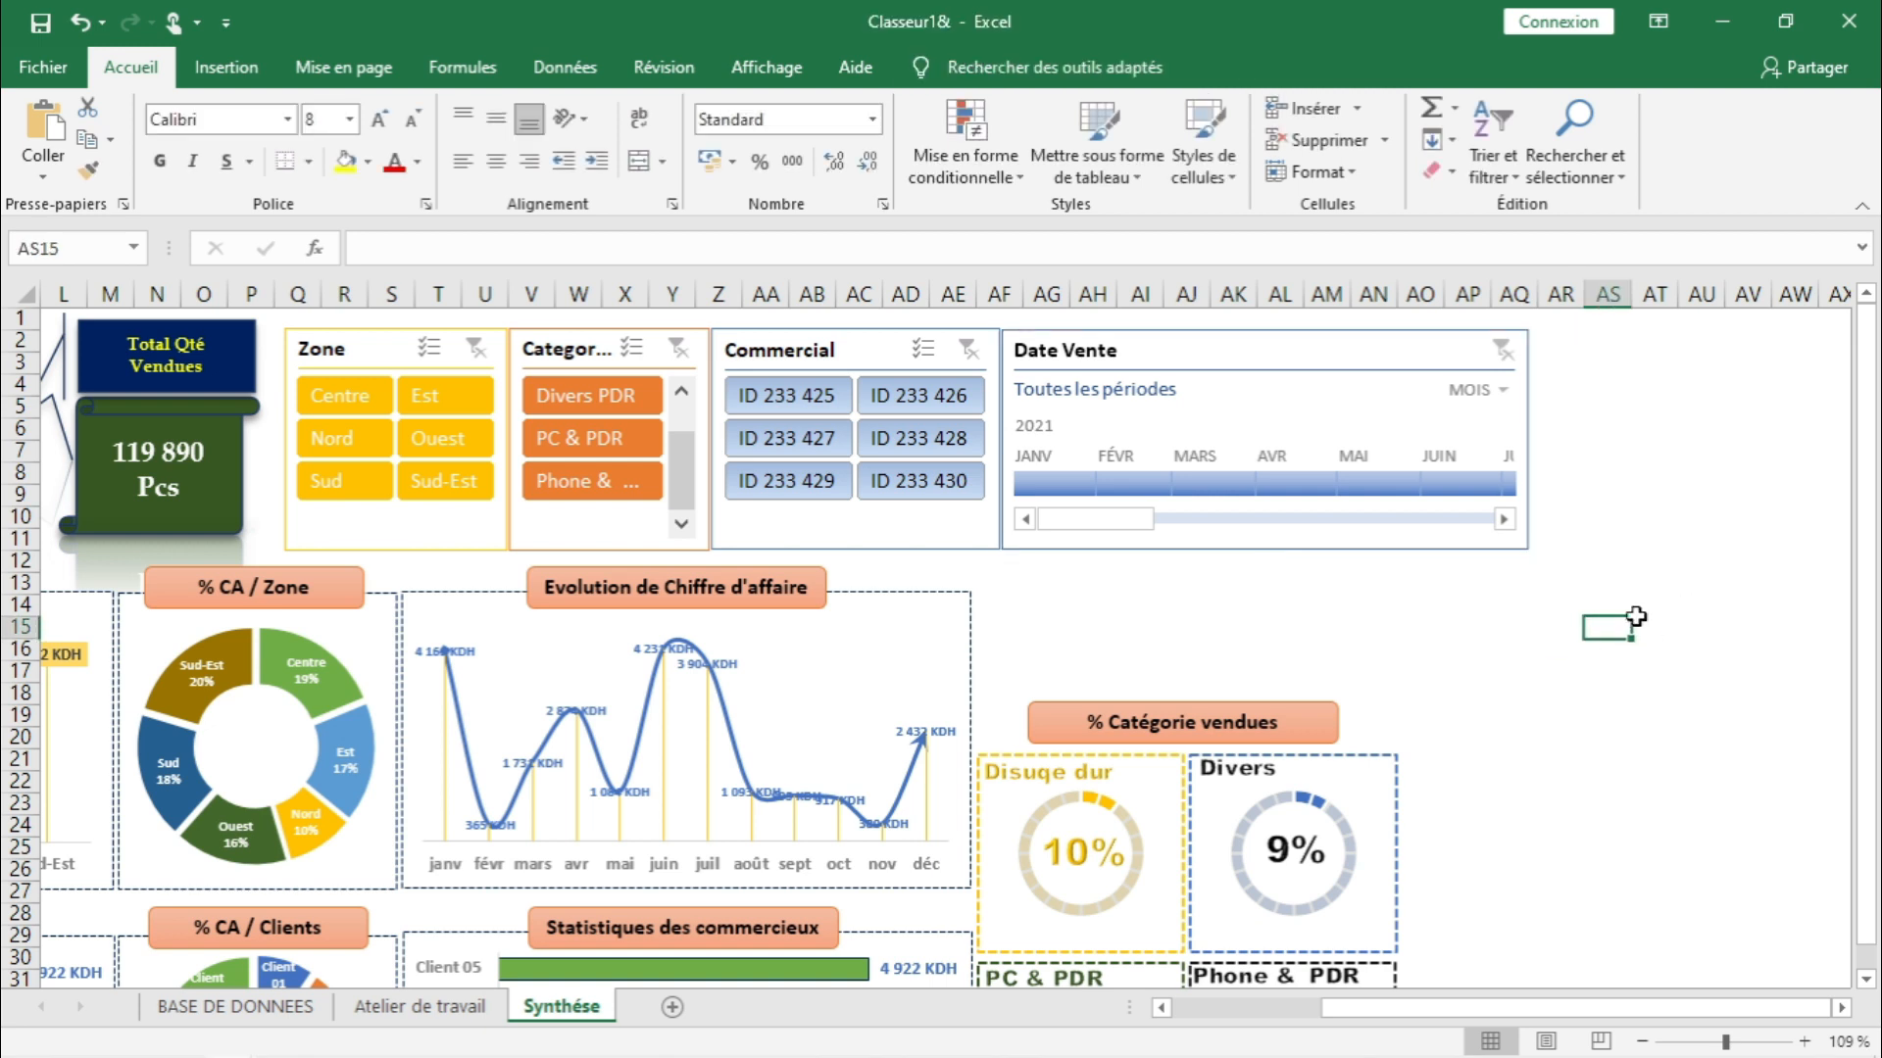
left_click(949, 345)
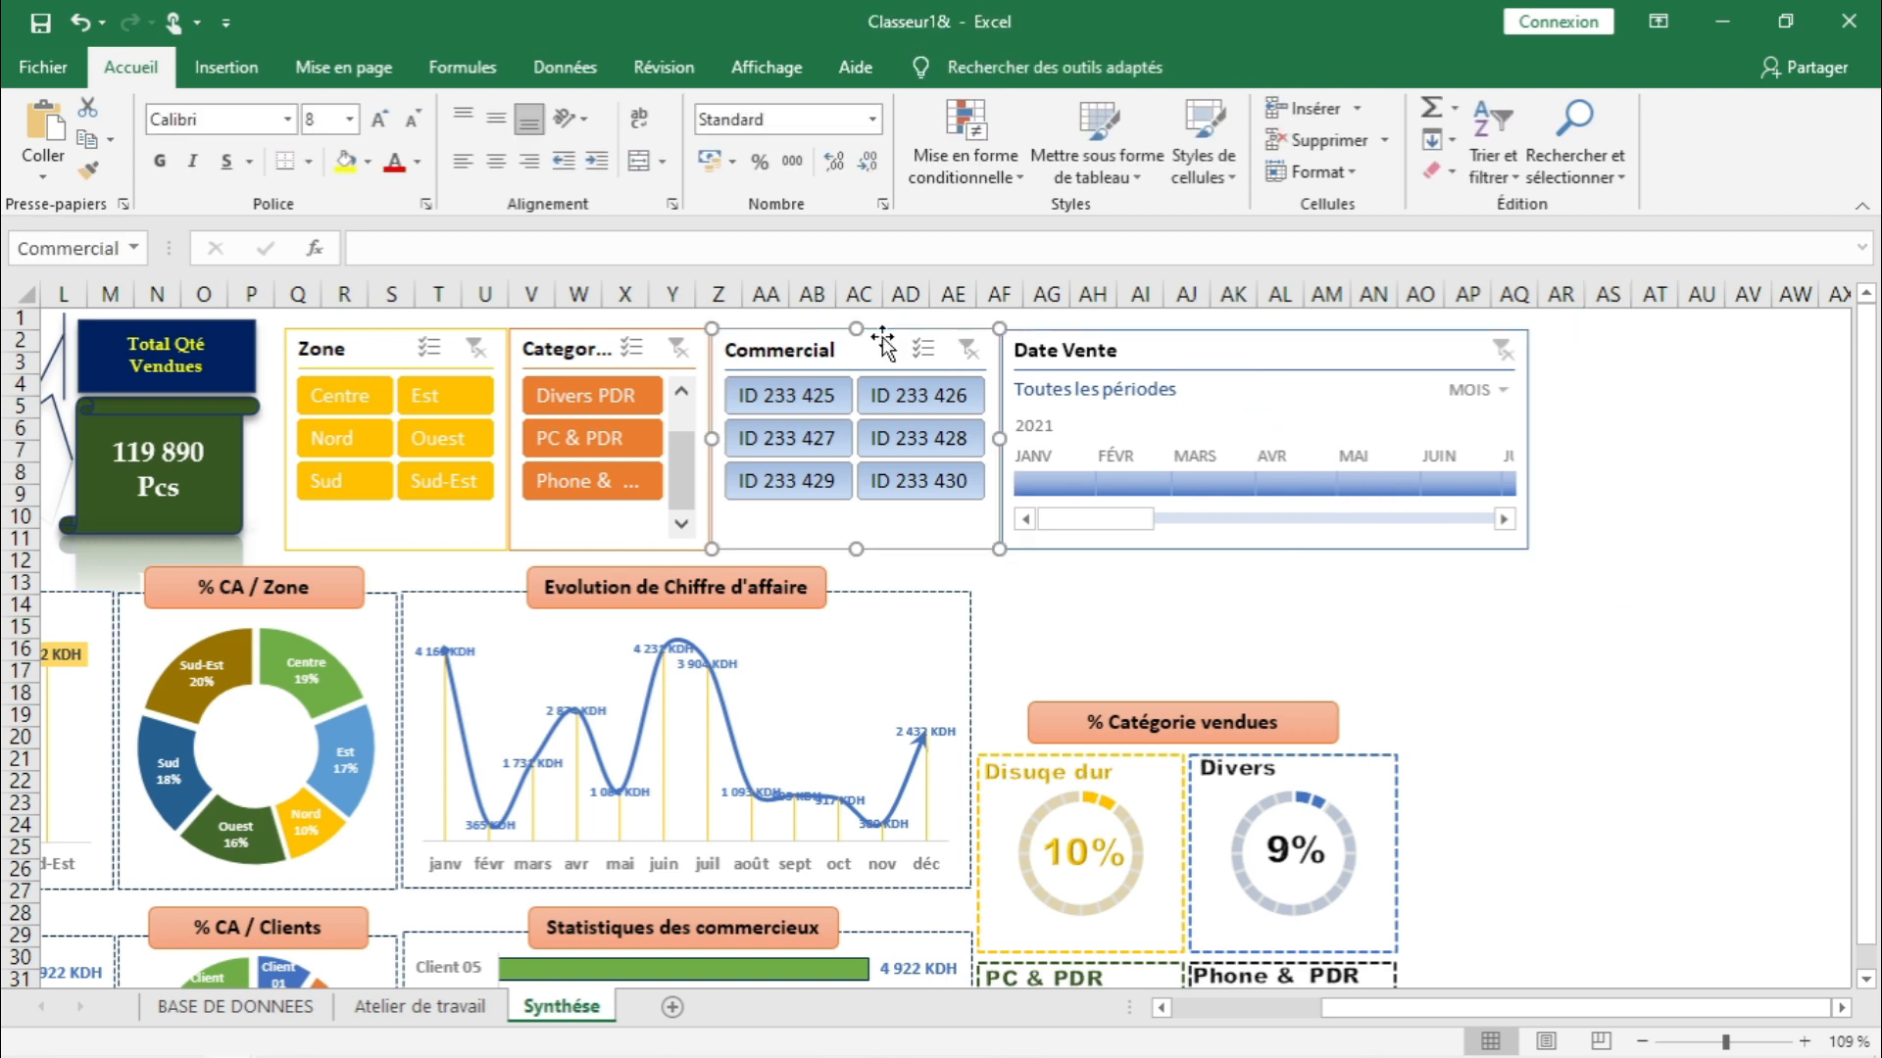
left_click(1465, 586)
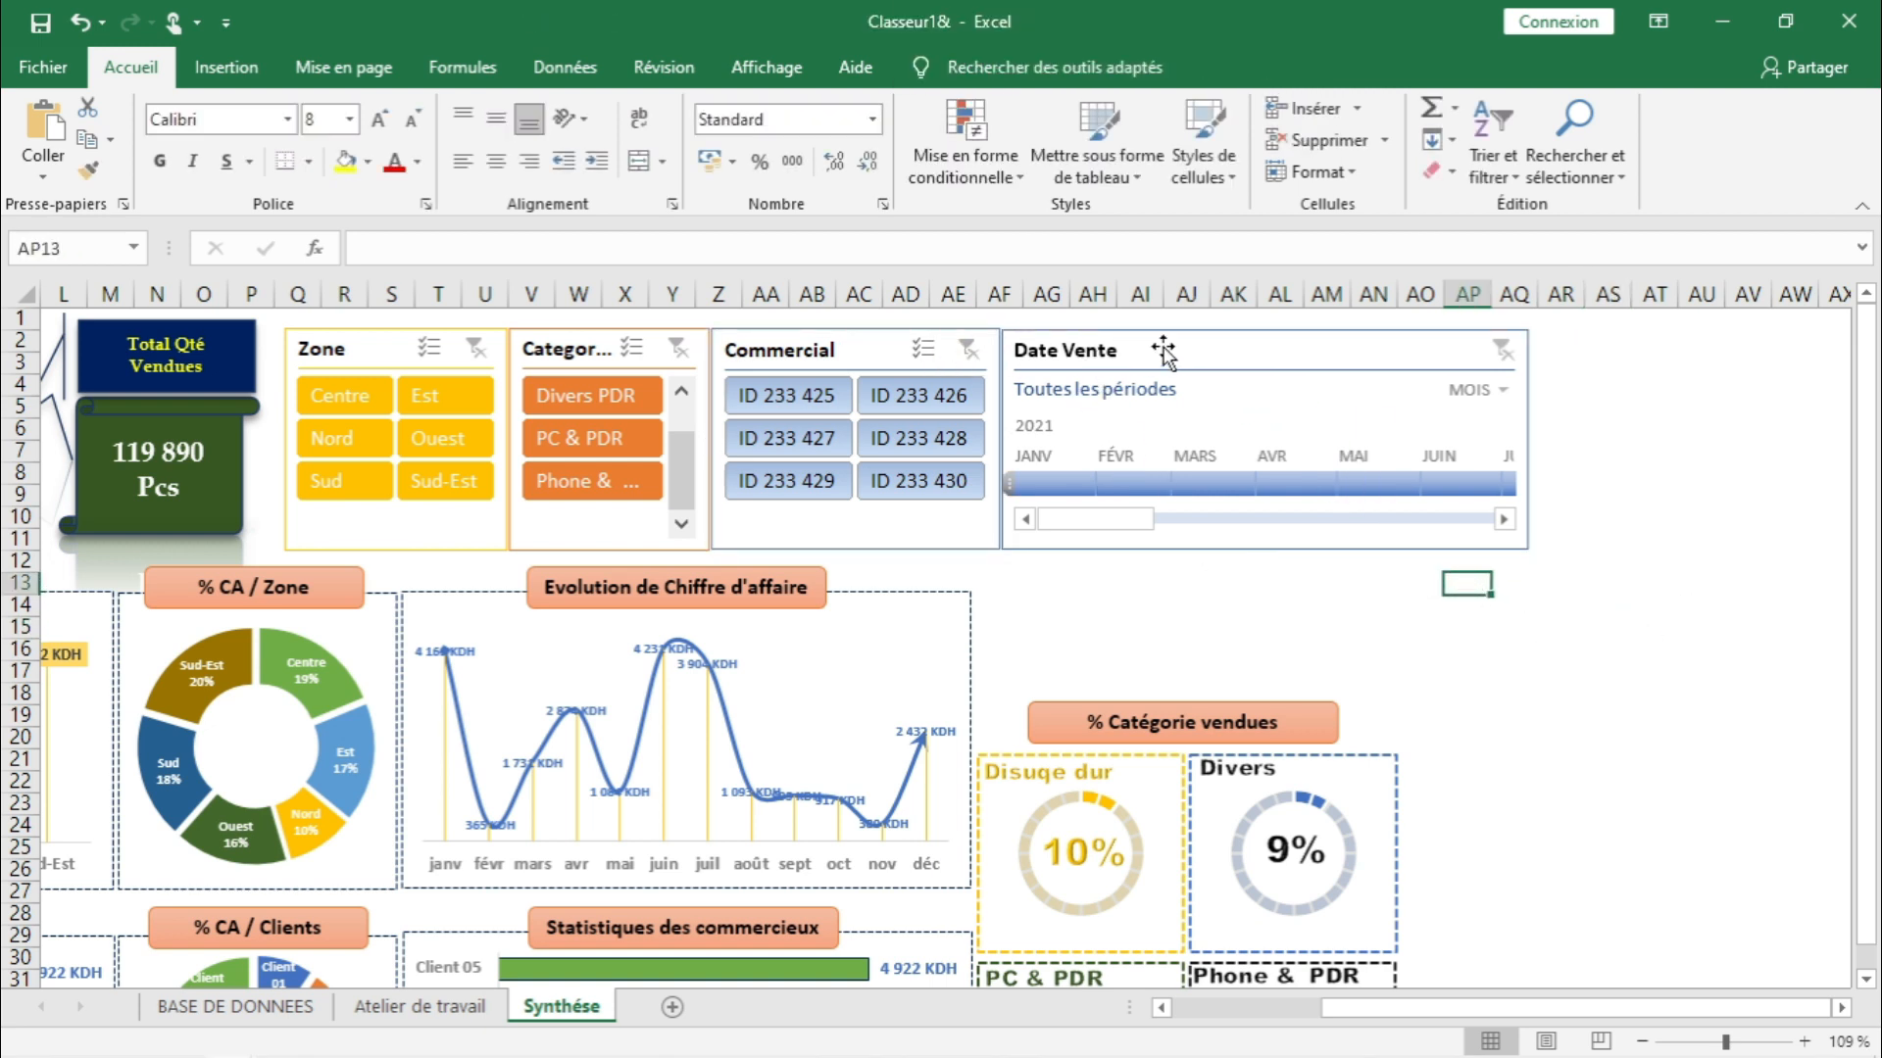
- Apply the dark gold timeline style to the Date Vente timeline
left_click(1225, 345)
left_click(976, 68)
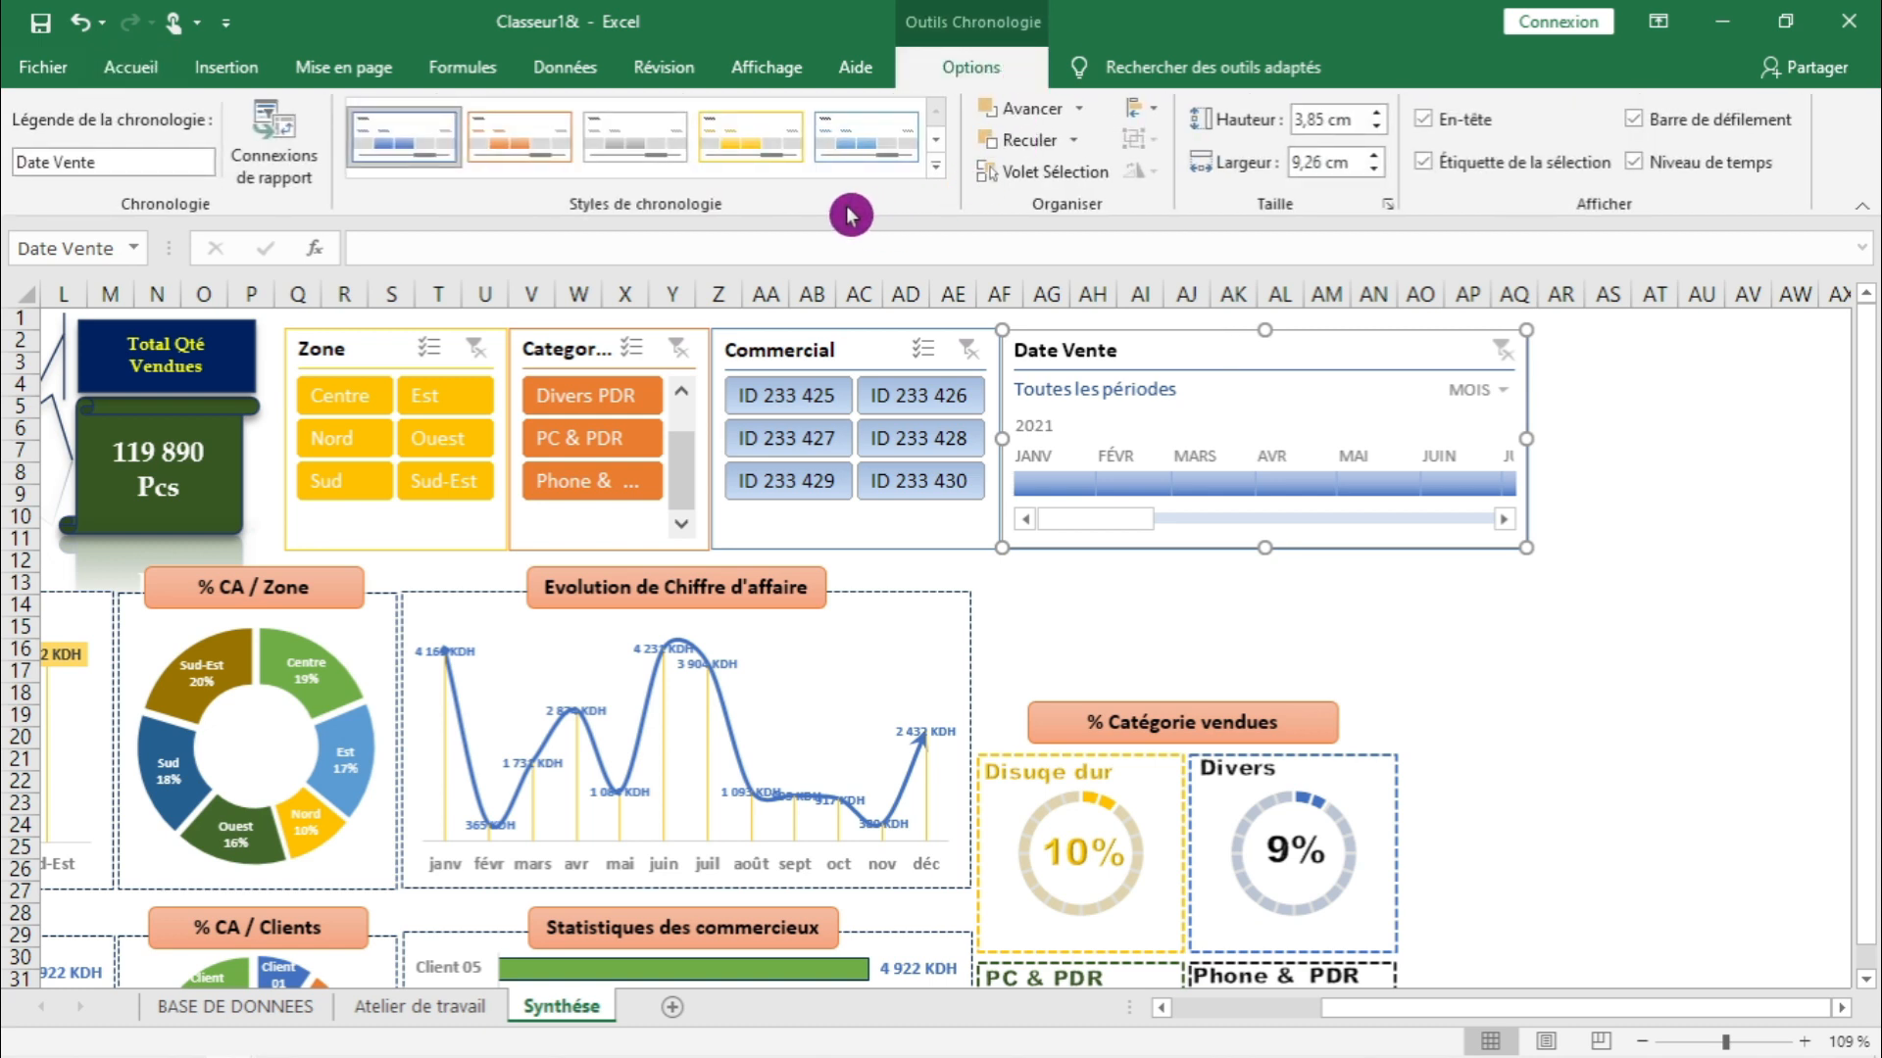
left_click(725, 143)
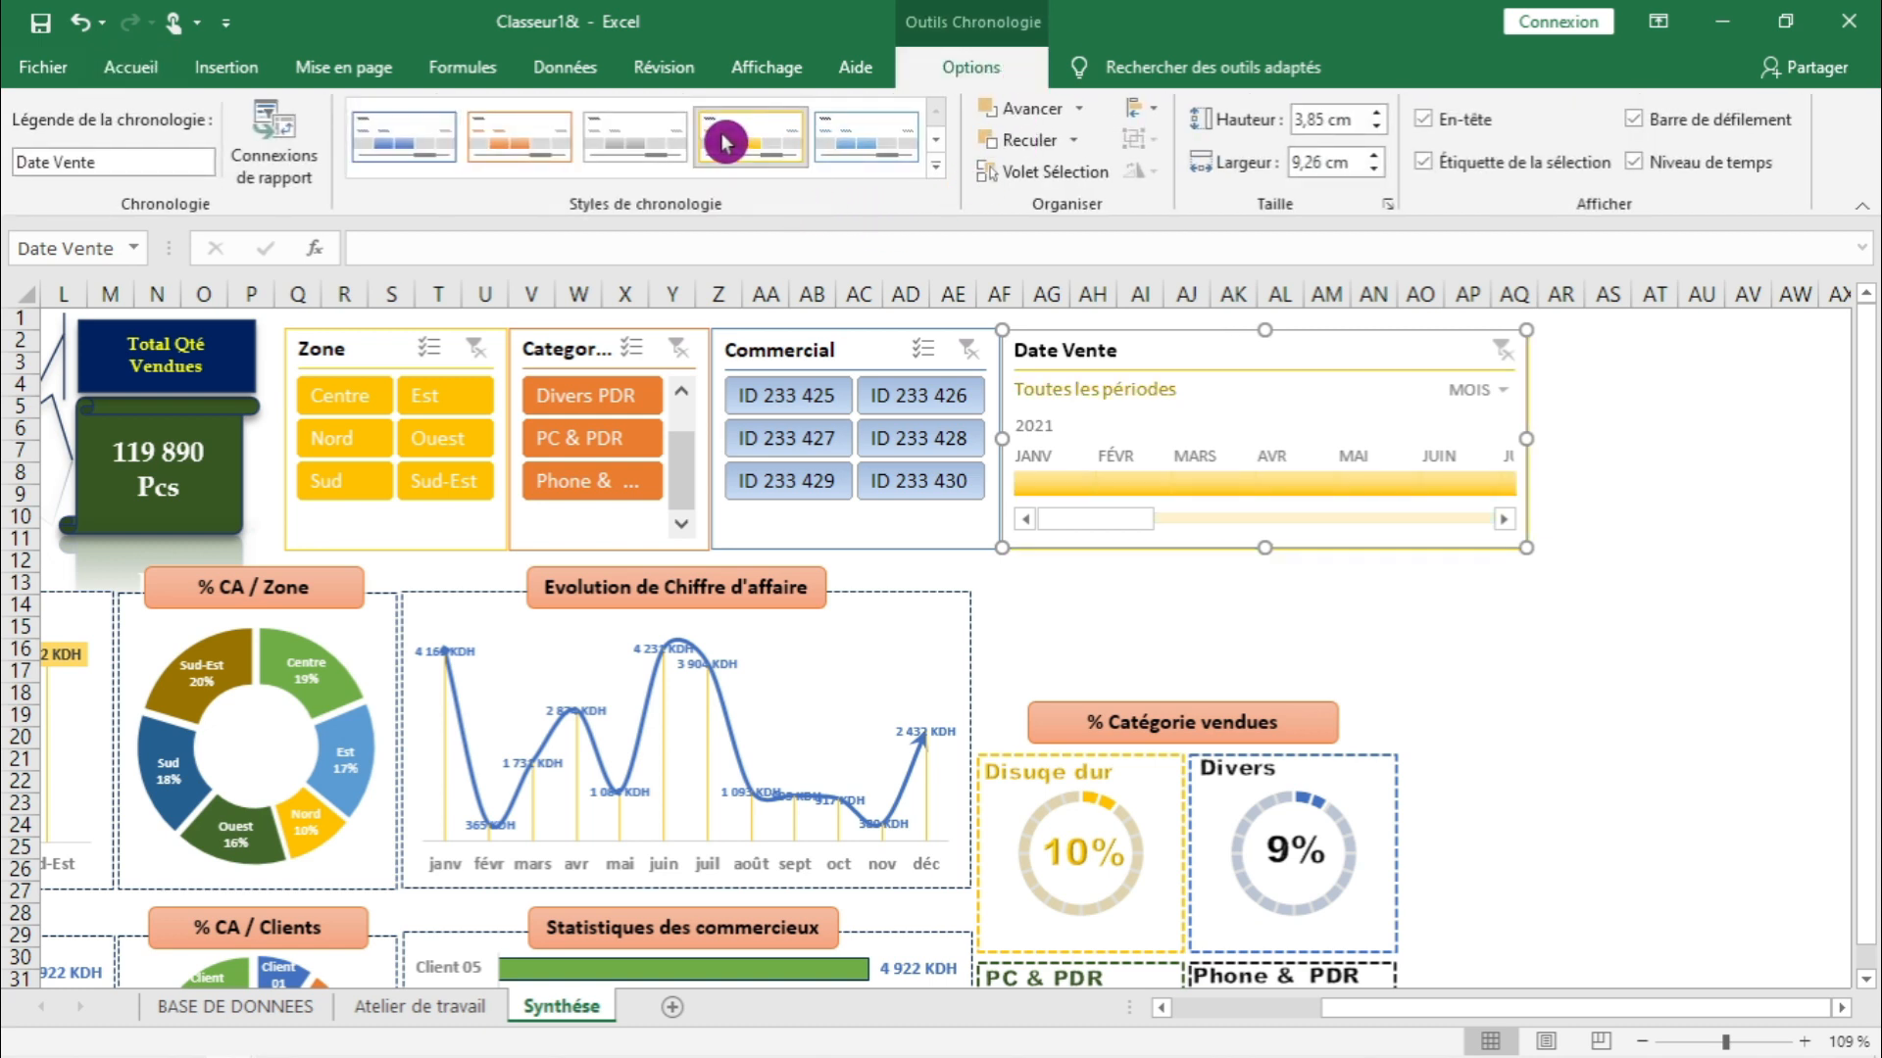
left_click(937, 167)
left_click(765, 297)
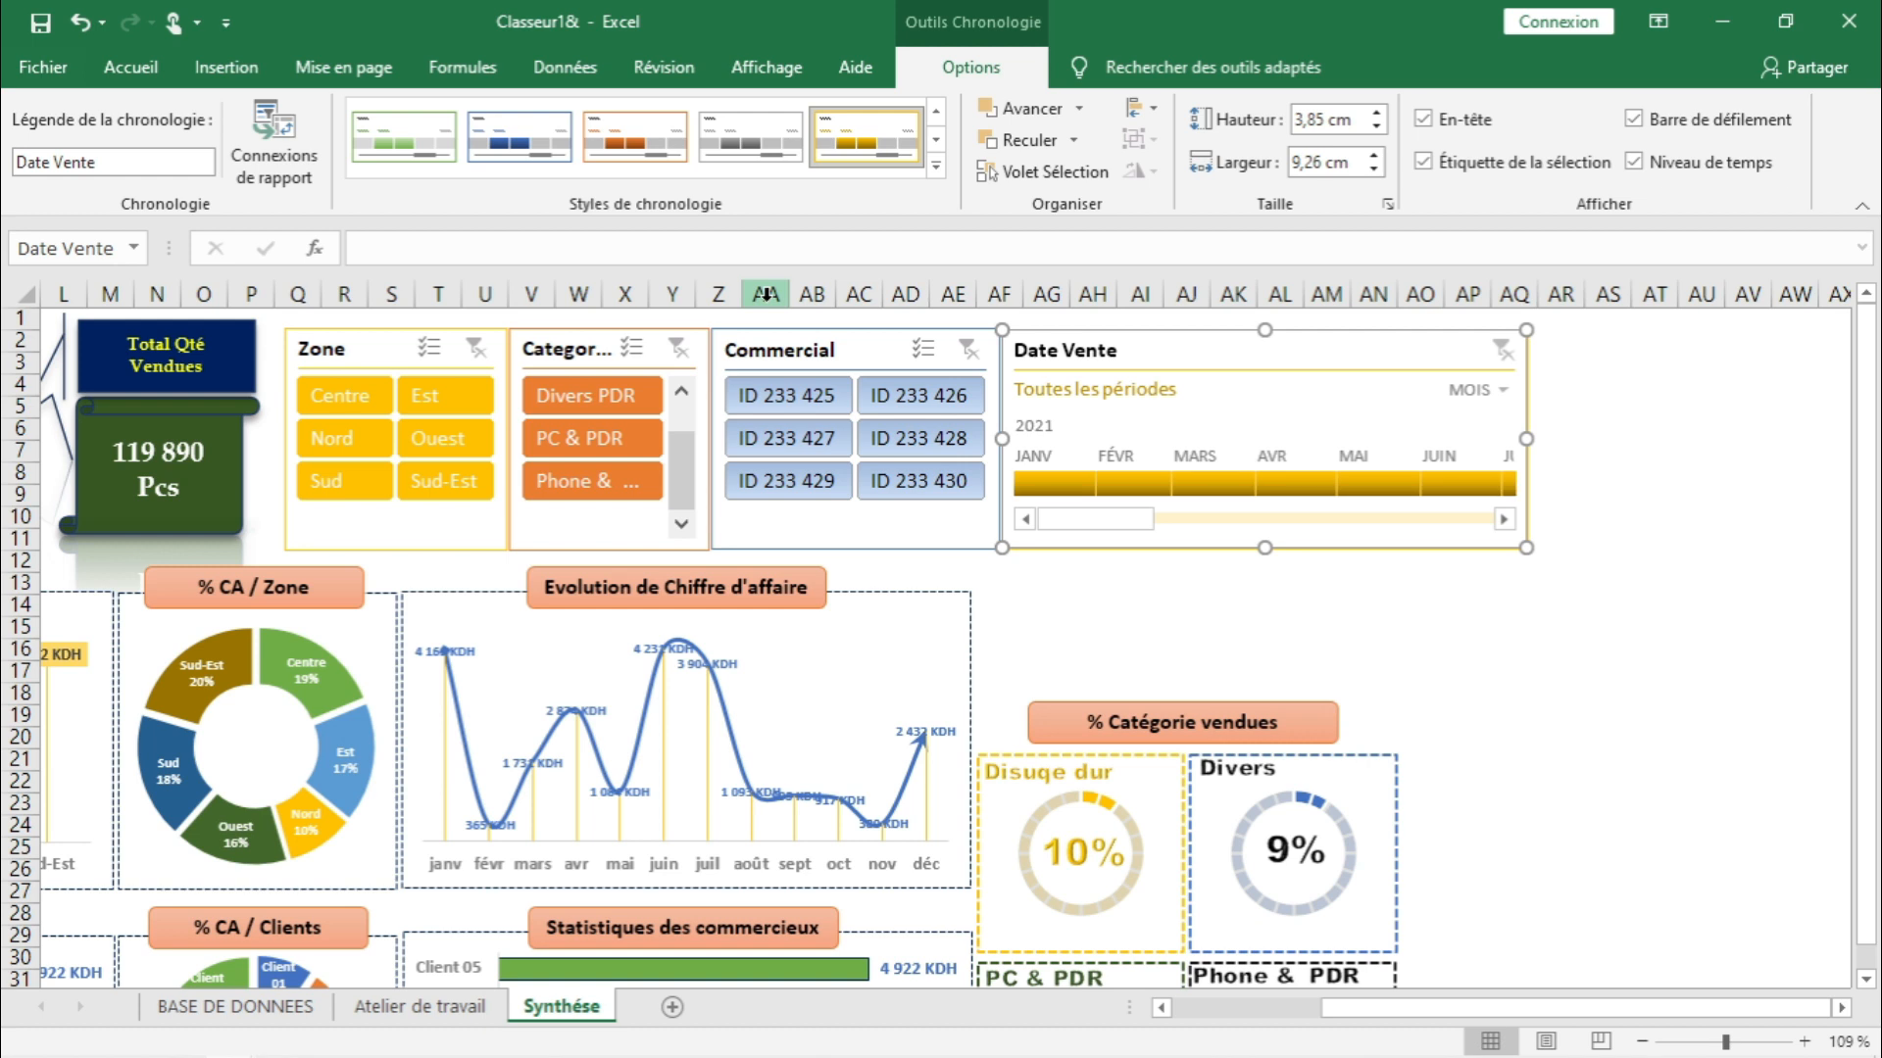
- Group the Disuqe dur gauge chart with its title and percentage text box
left_click(1422, 650)
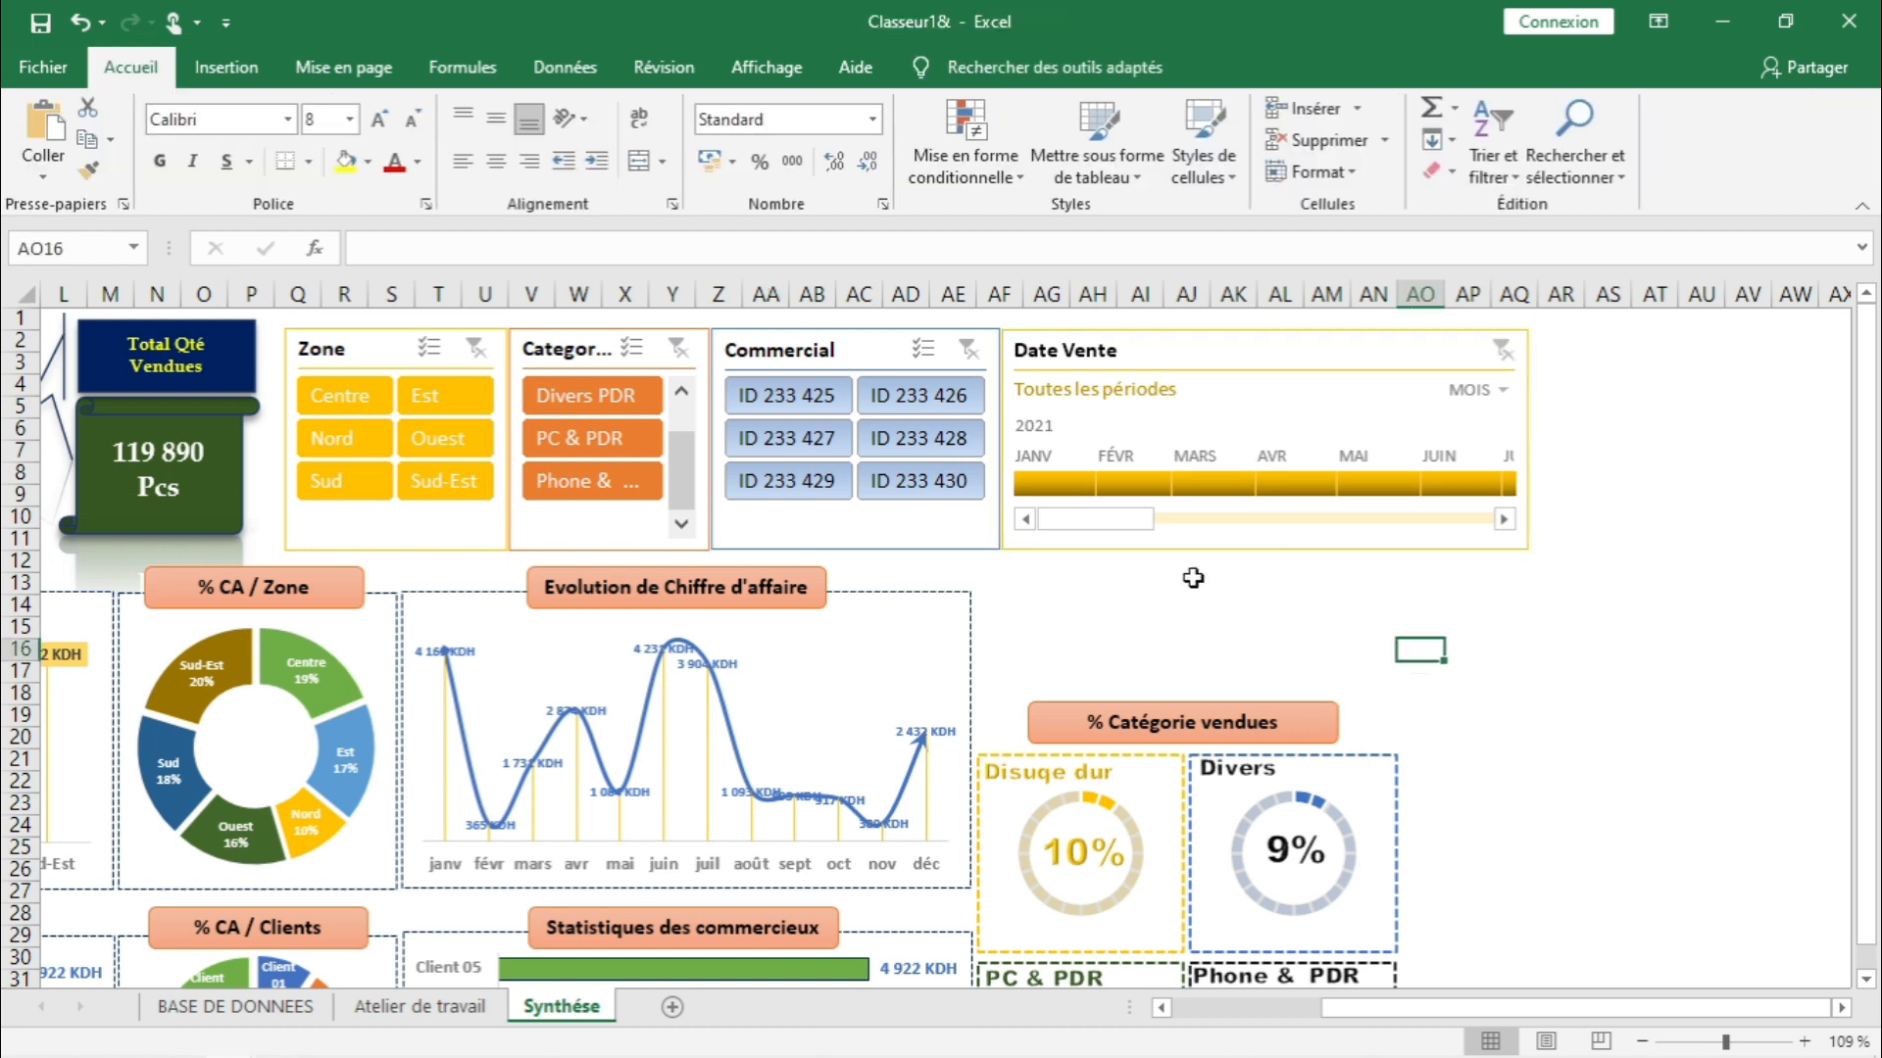
scroll(1459, 661, "down", 4)
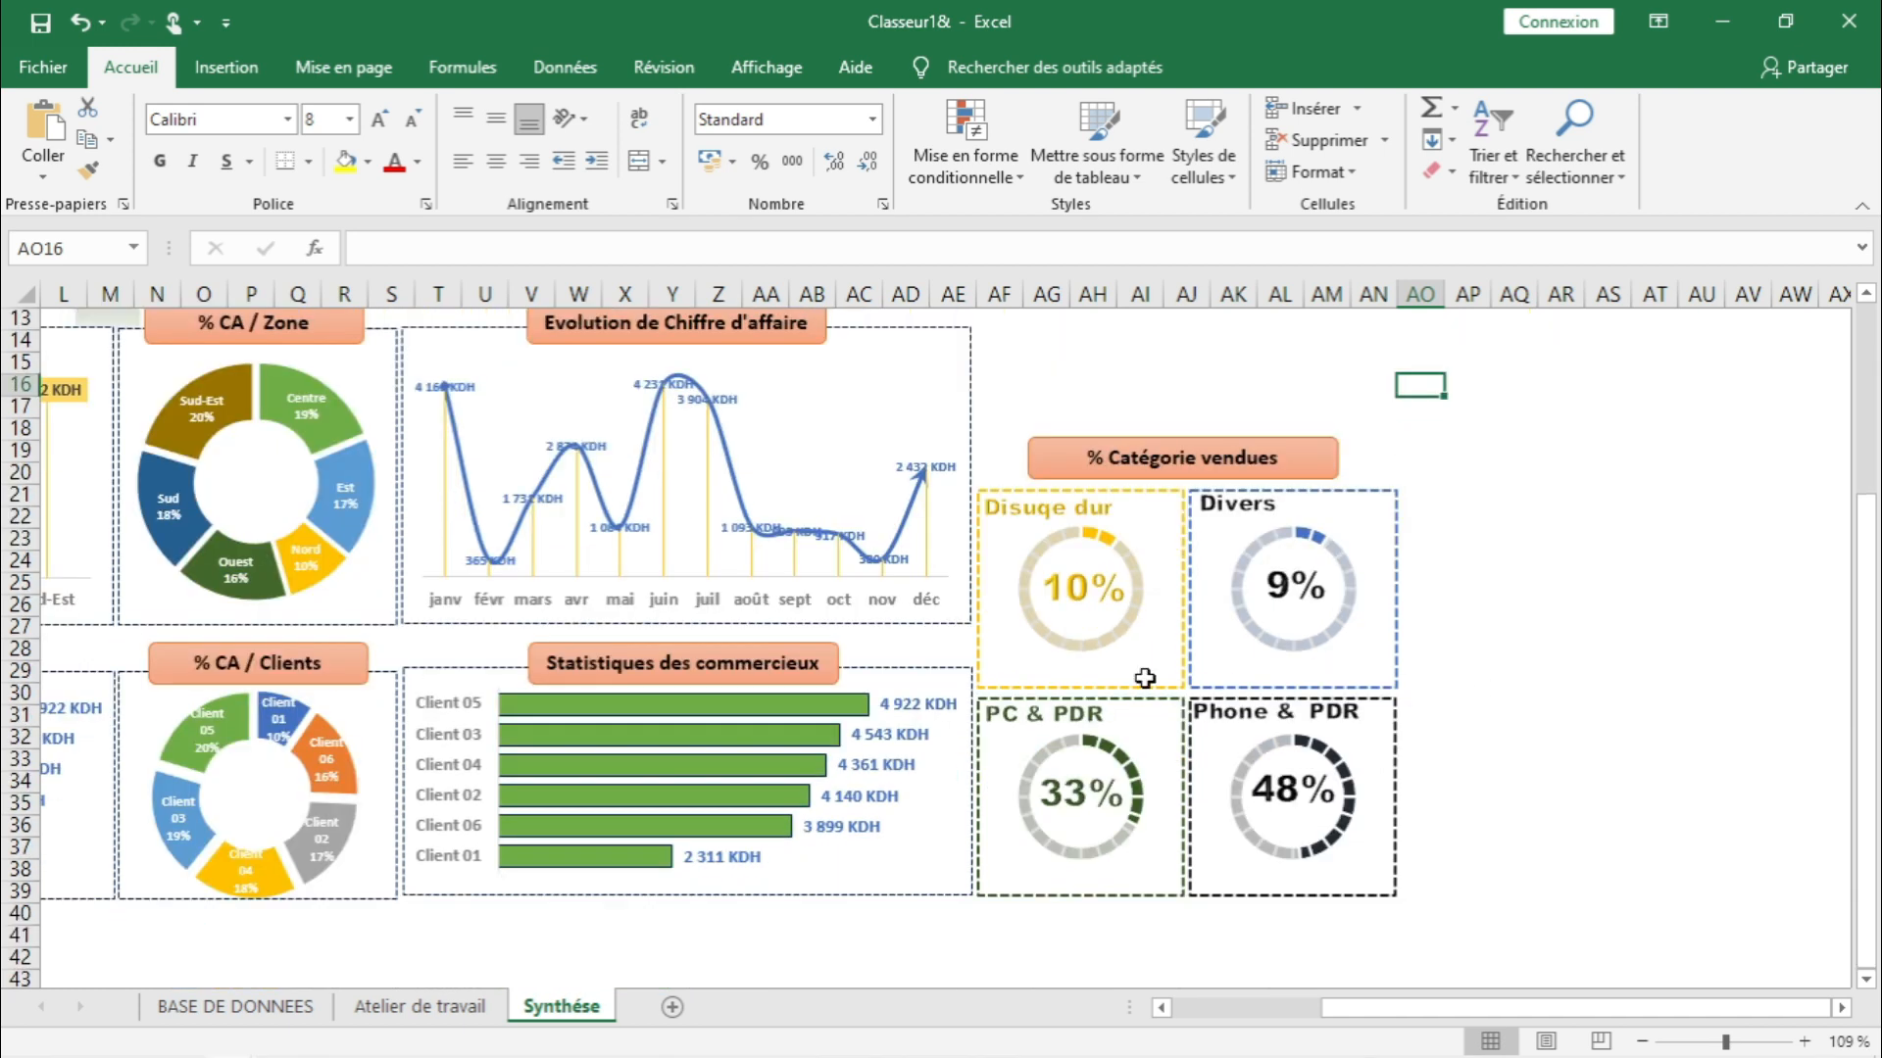
left_click(1097, 600)
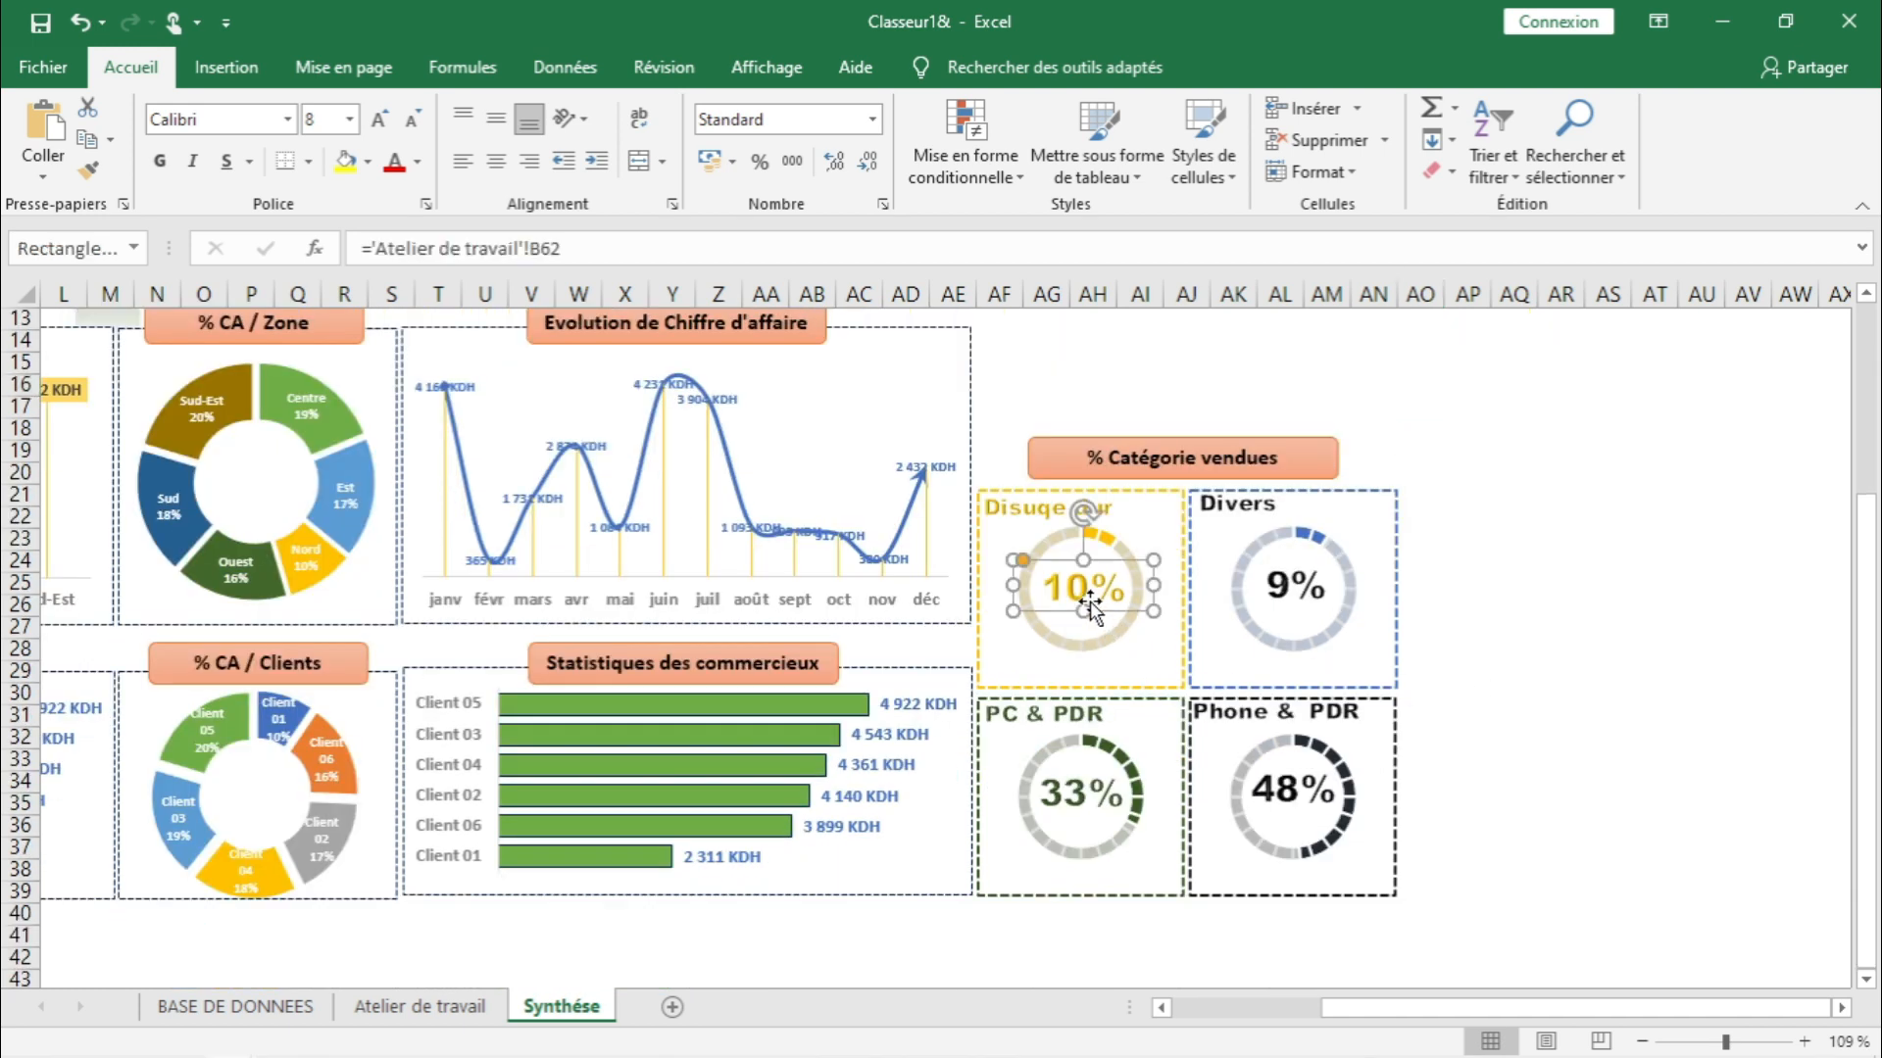
left_click(1169, 691, "ctrl")
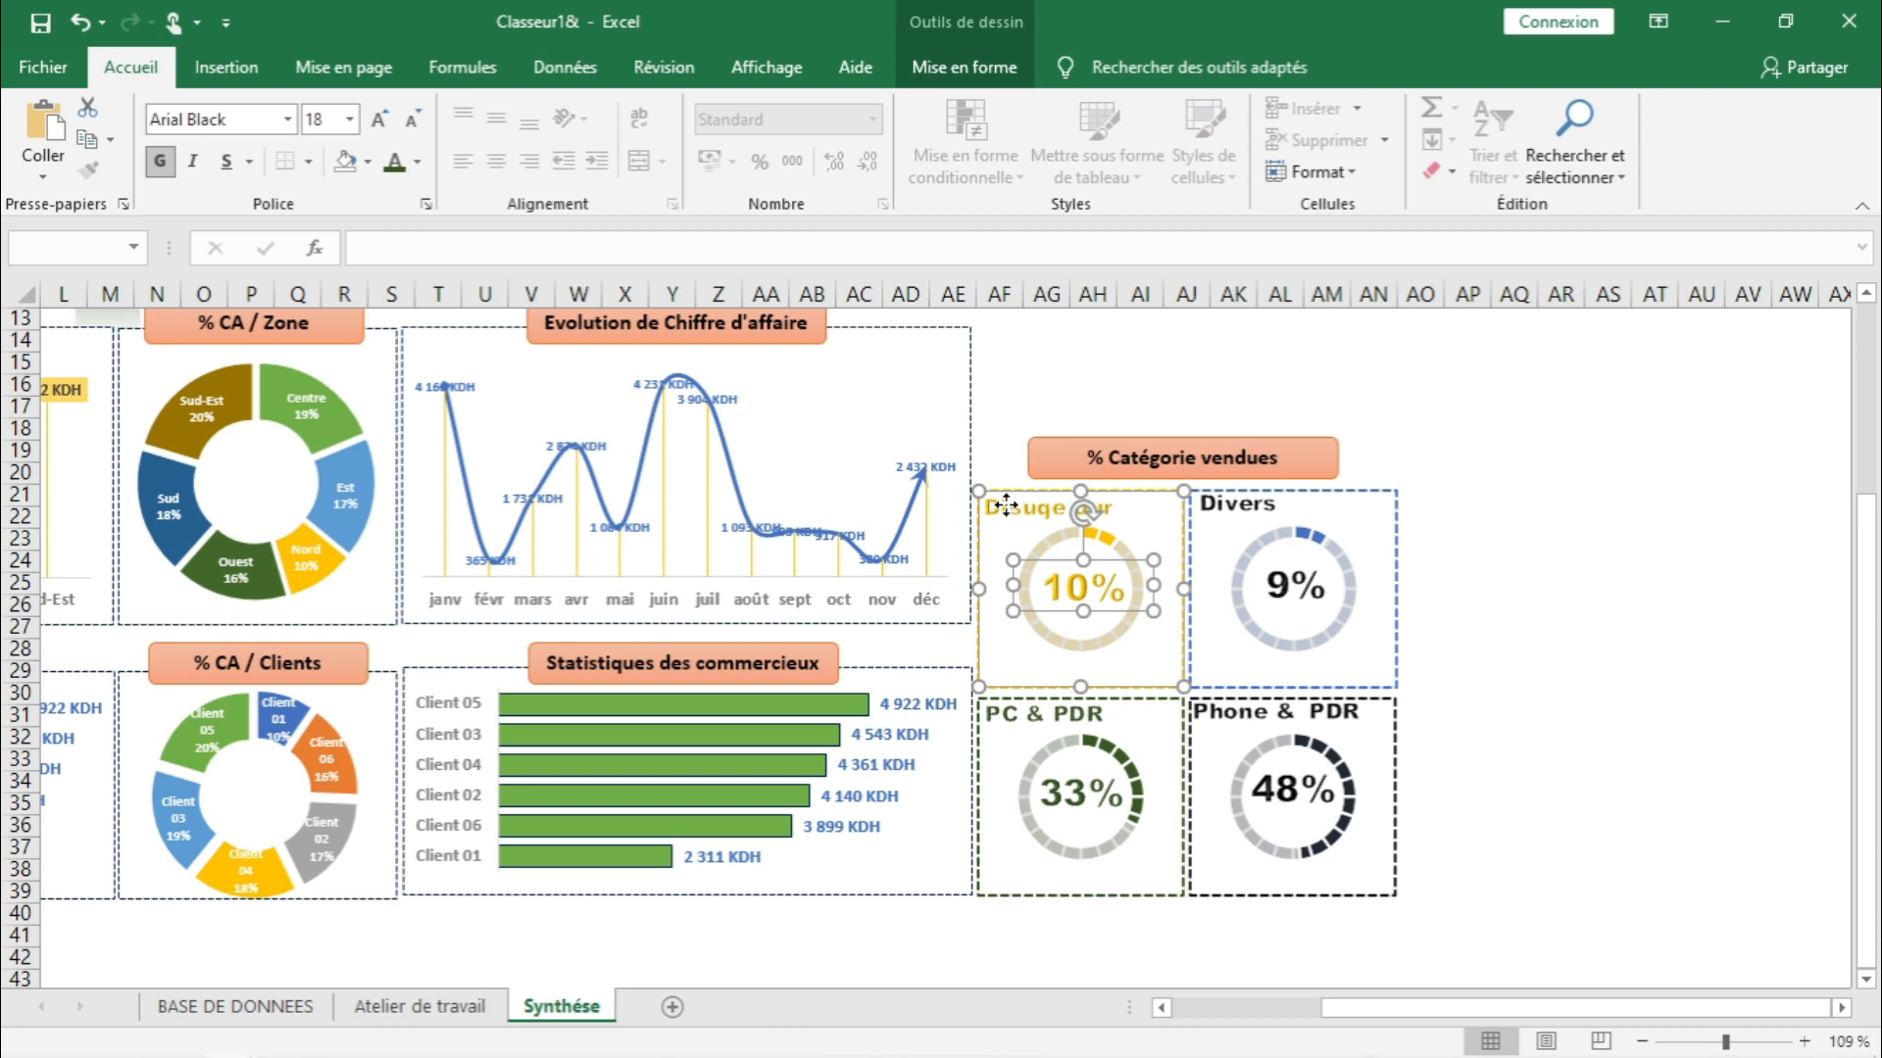
right_click(1006, 504)
mouse_move(1206, 659)
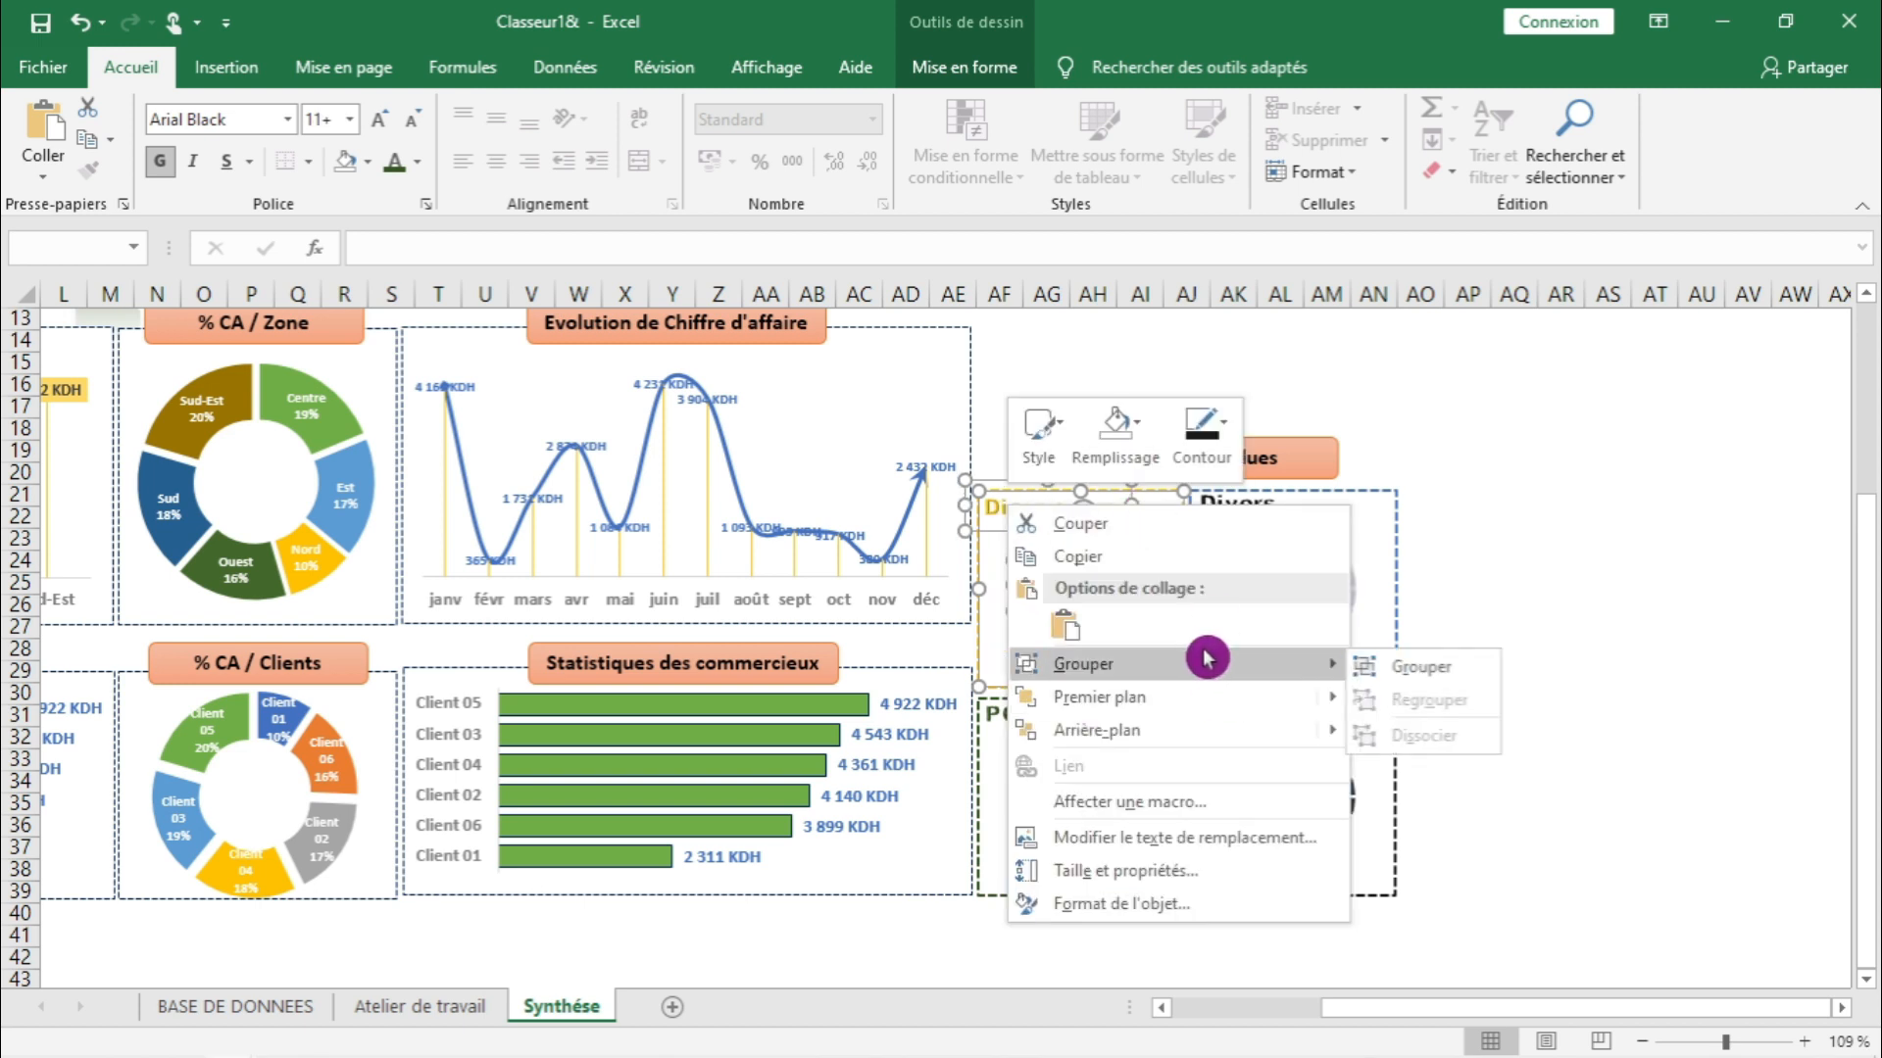
left_click(1397, 667)
- Group the Divers gauge chart with its title and percentage text box
left_click(1220, 505)
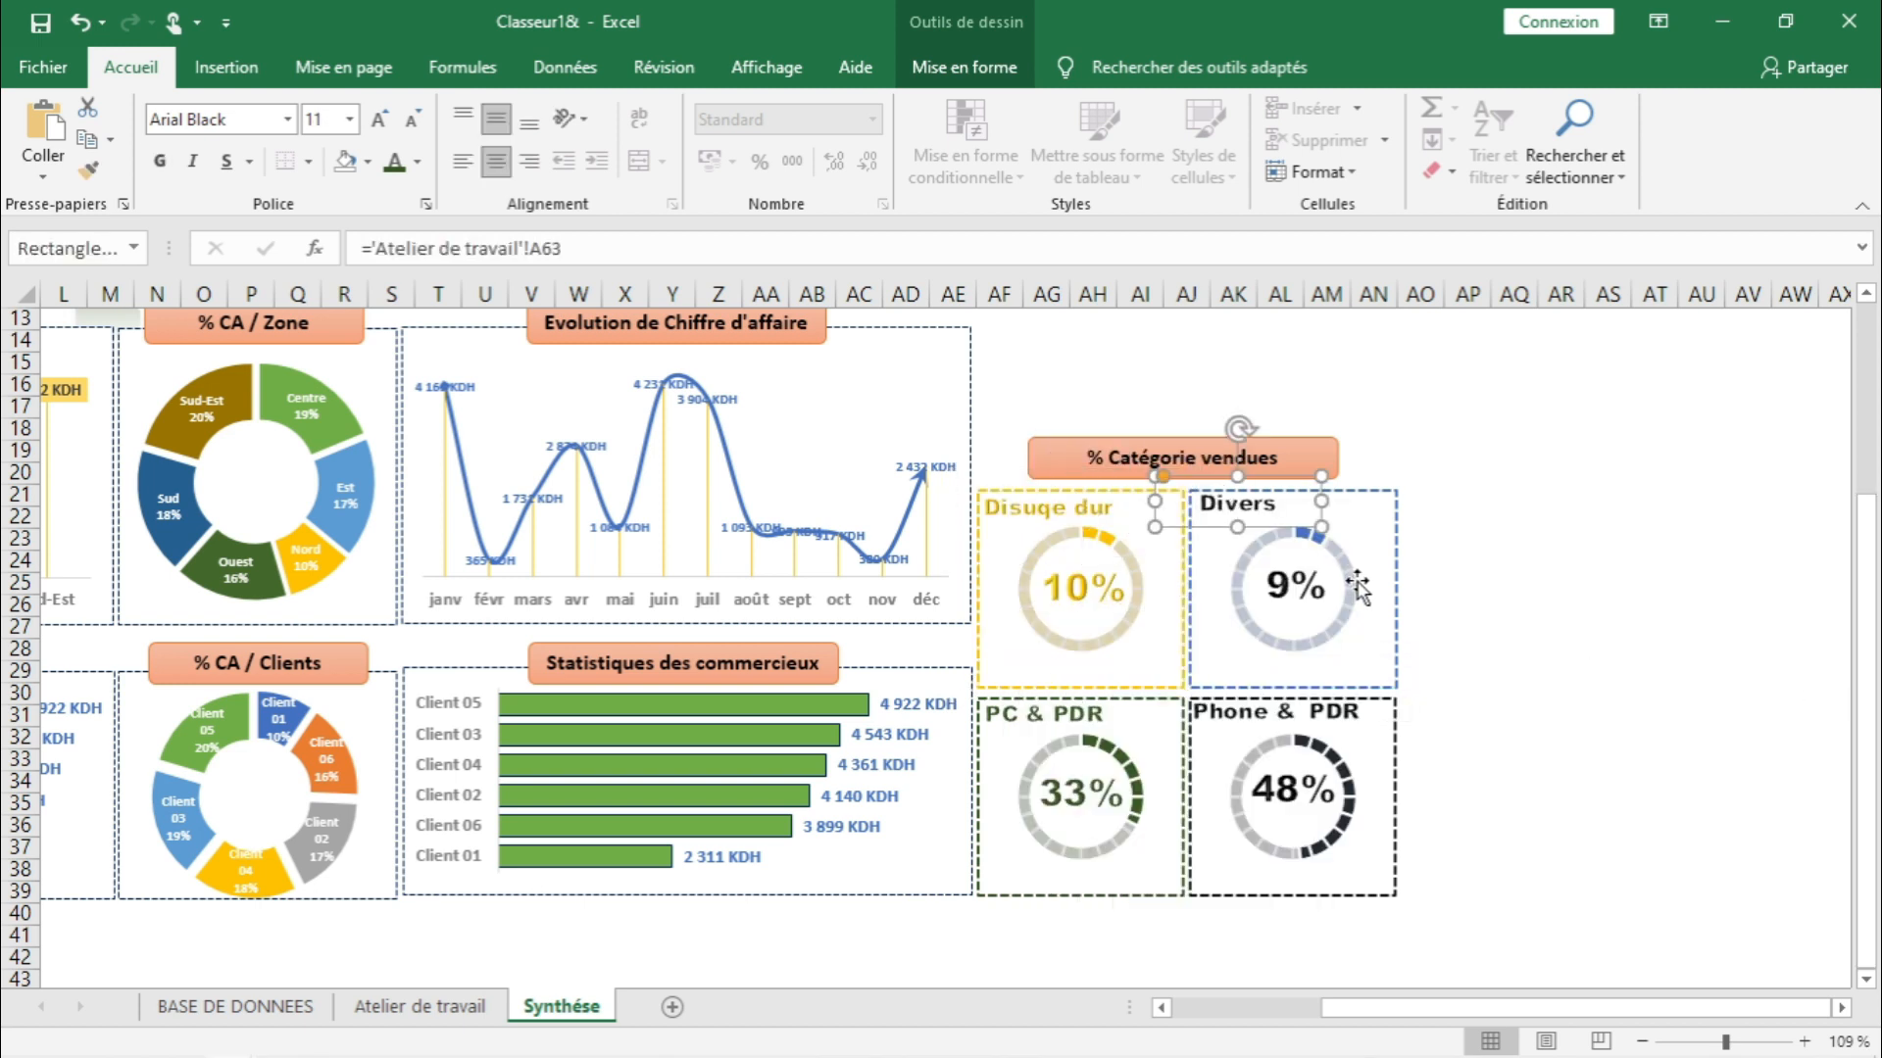
left_click(1299, 587, "ctrl")
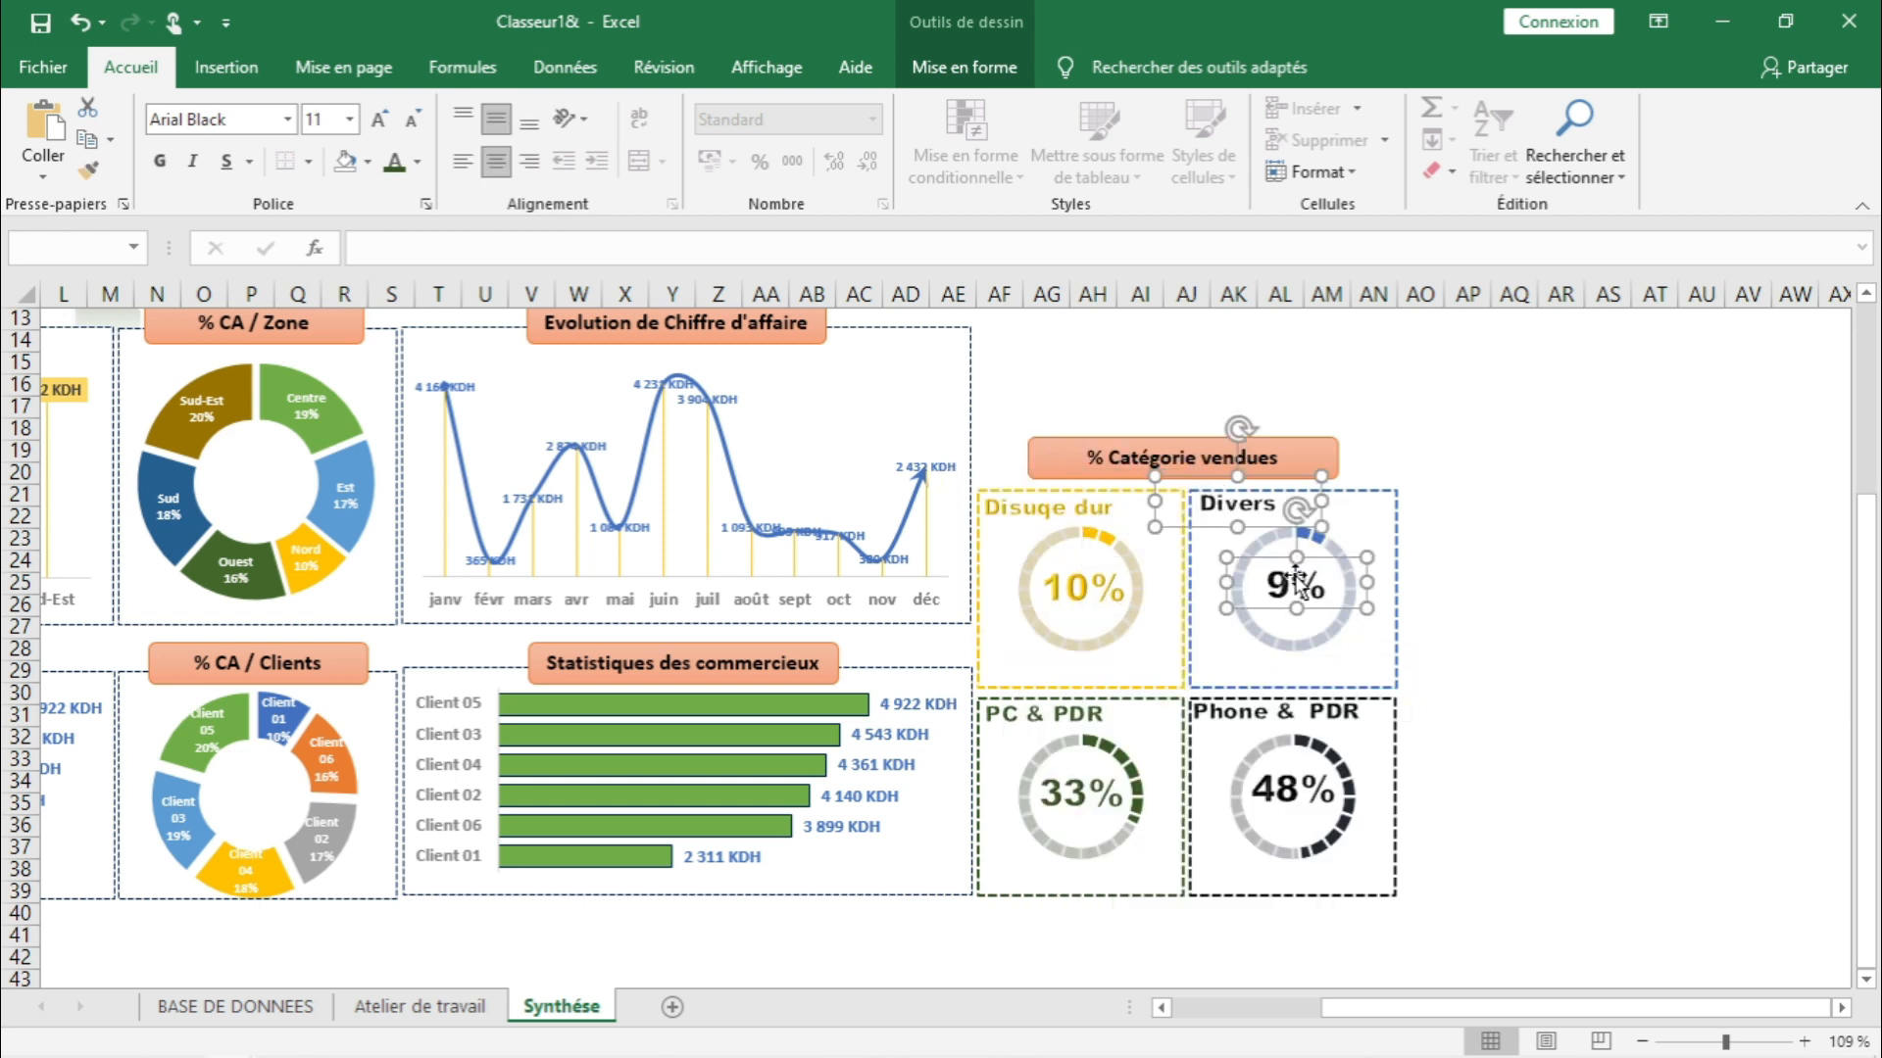
right_click(1396, 539)
mouse_move(1542, 721)
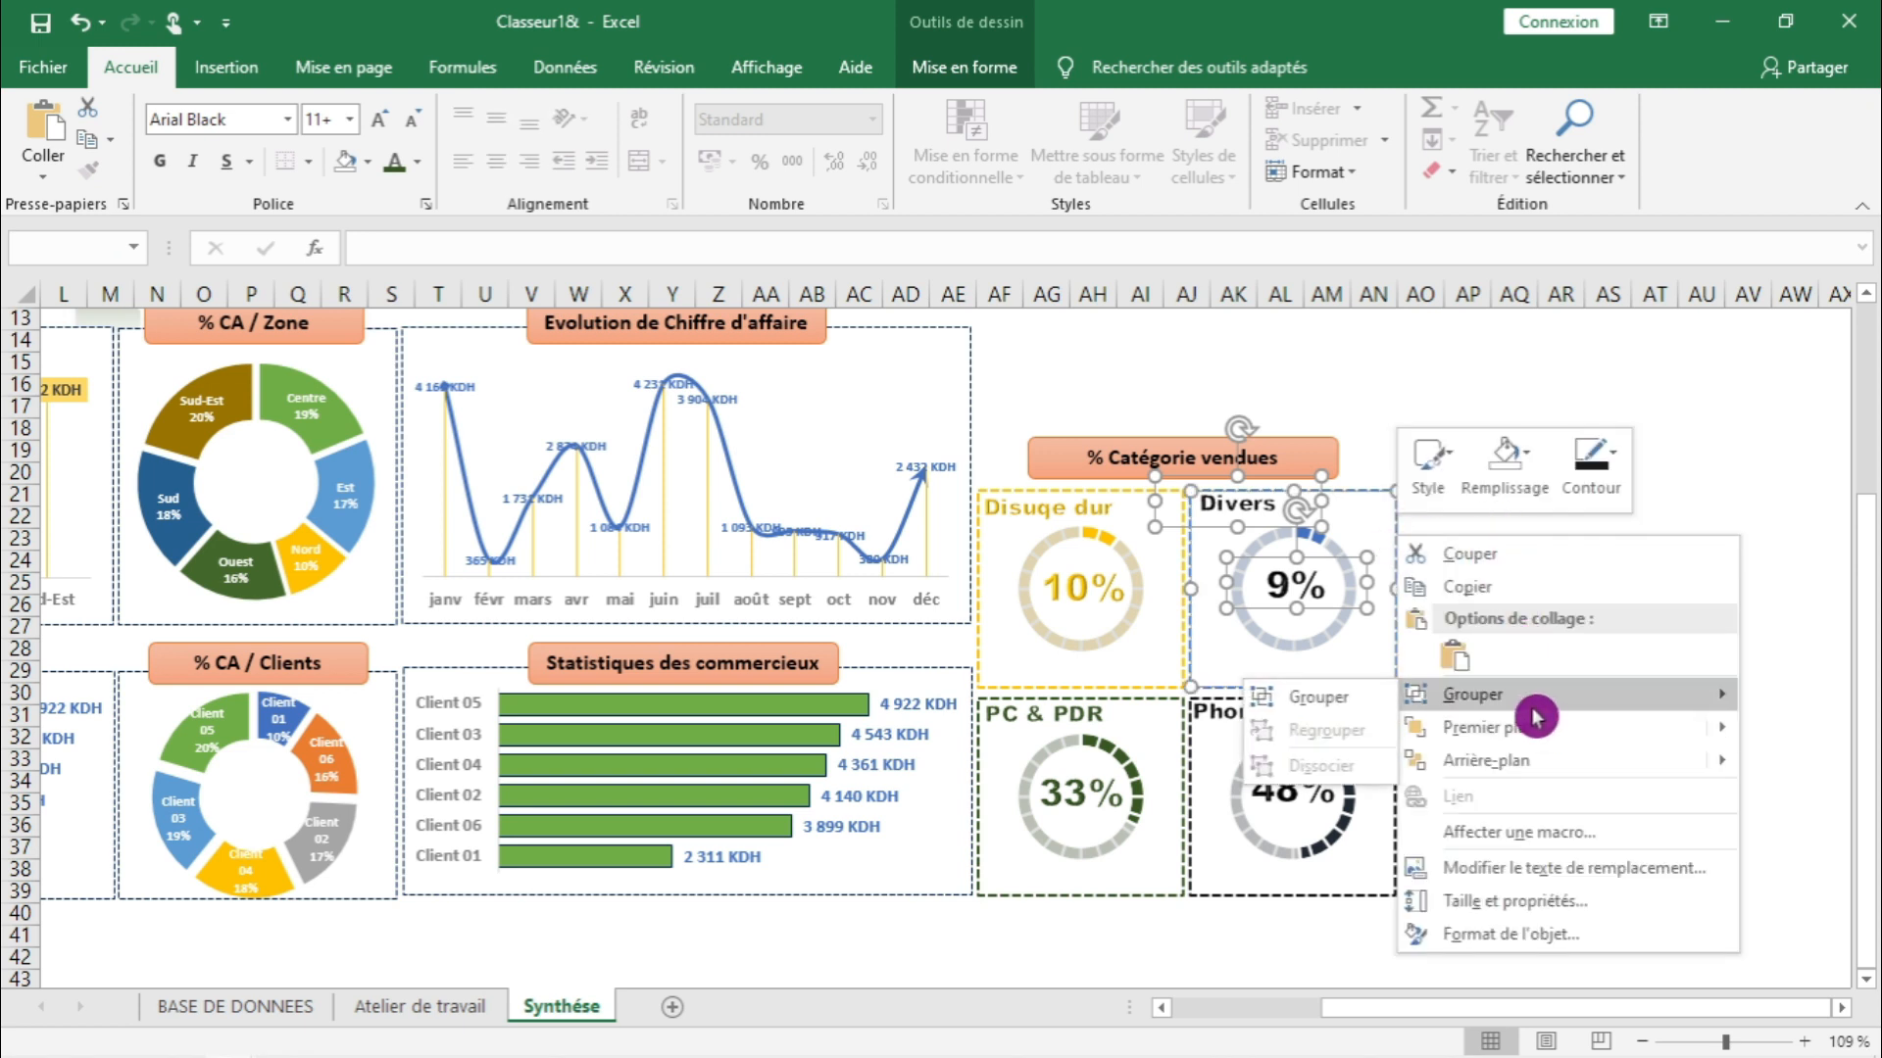
left_click(1313, 693)
left_click(1517, 716)
- Group the PC & PDR gauge chart with its title and percentage text box
left_click(1069, 723)
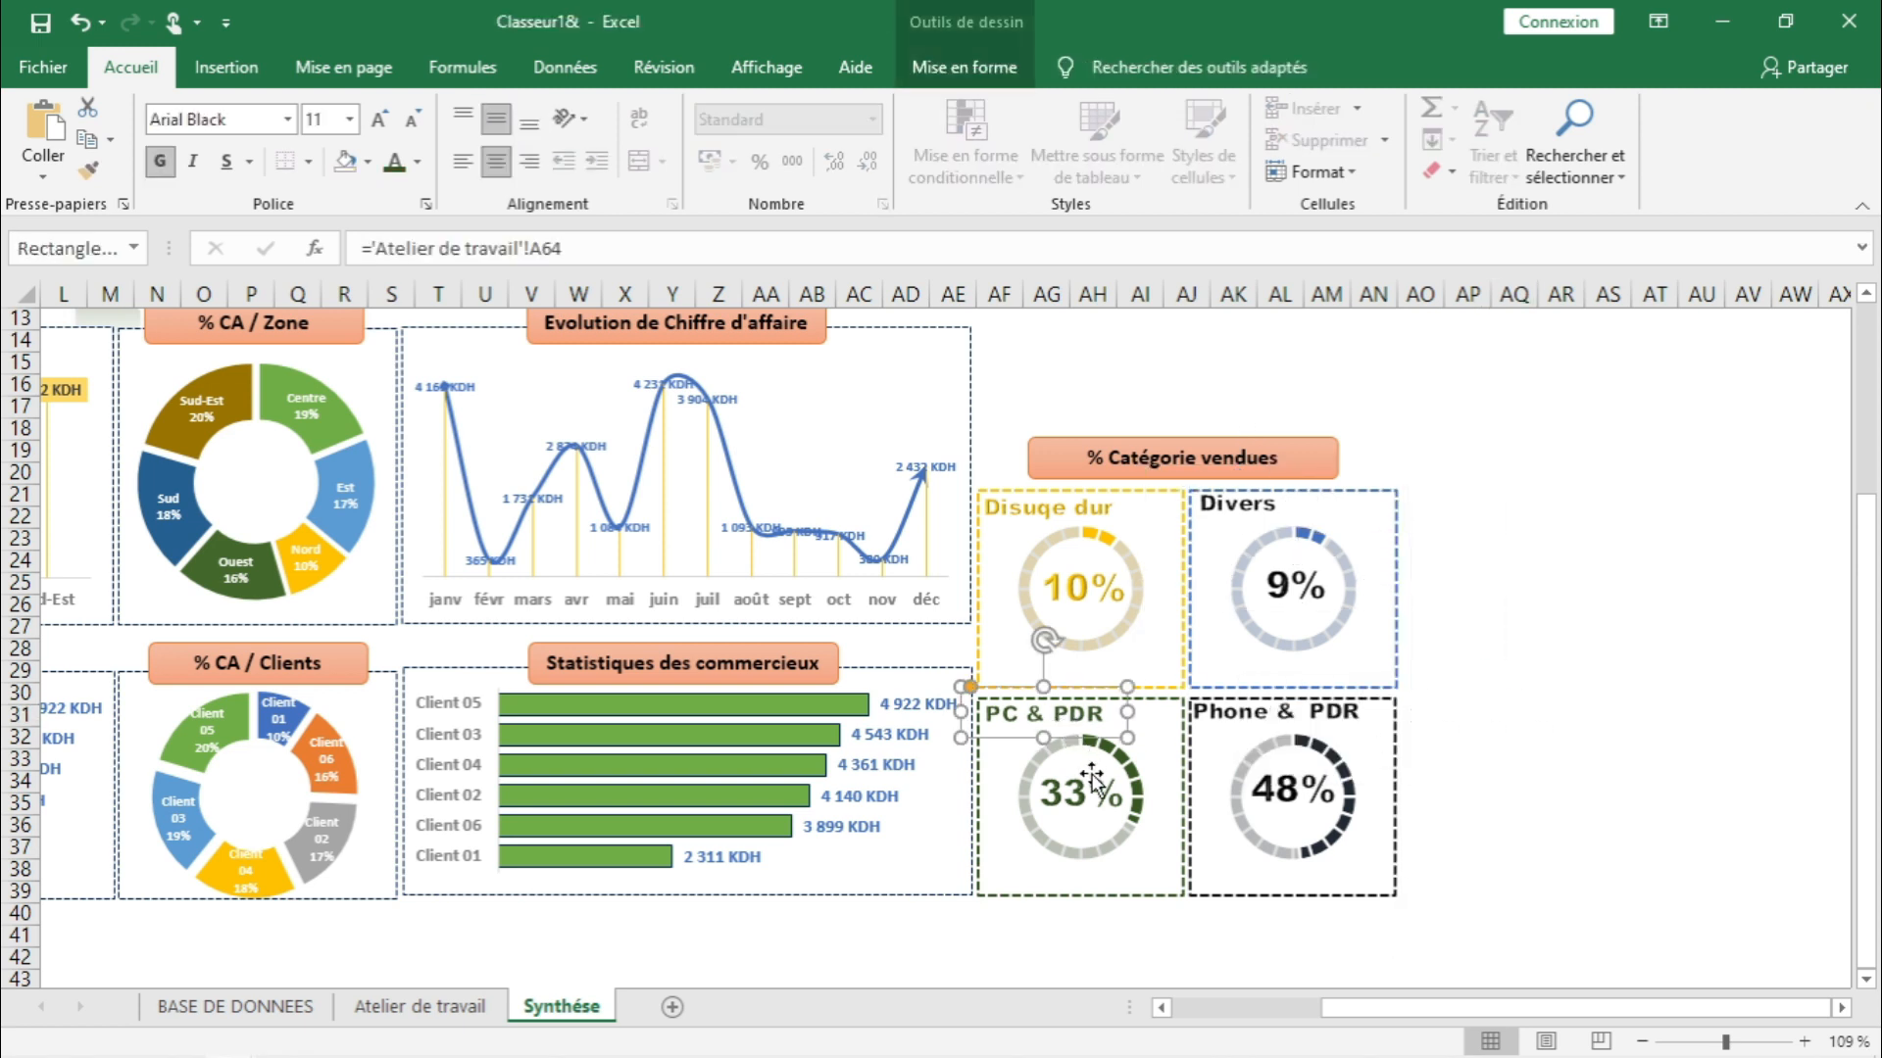
left_click(1087, 784, "ctrl")
left_click(1122, 902, "ctrl")
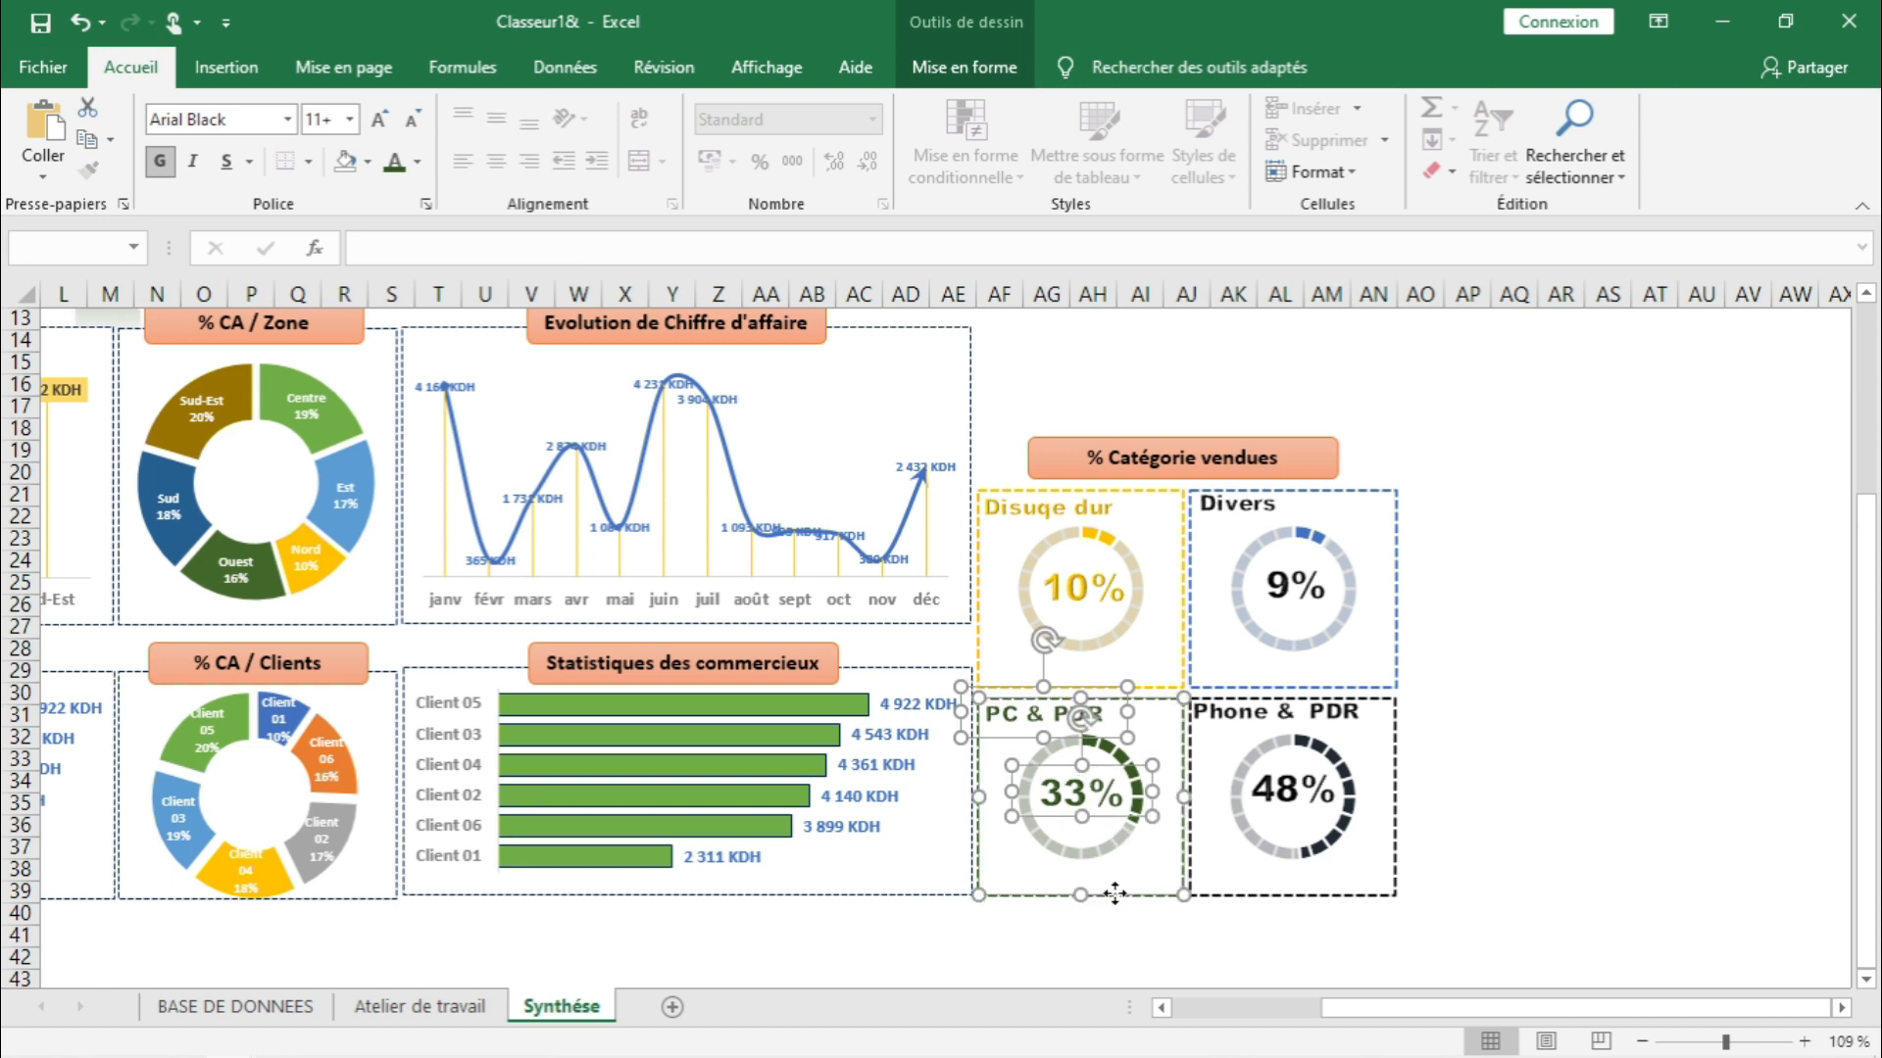
right_click(1120, 904)
mouse_move(1303, 637)
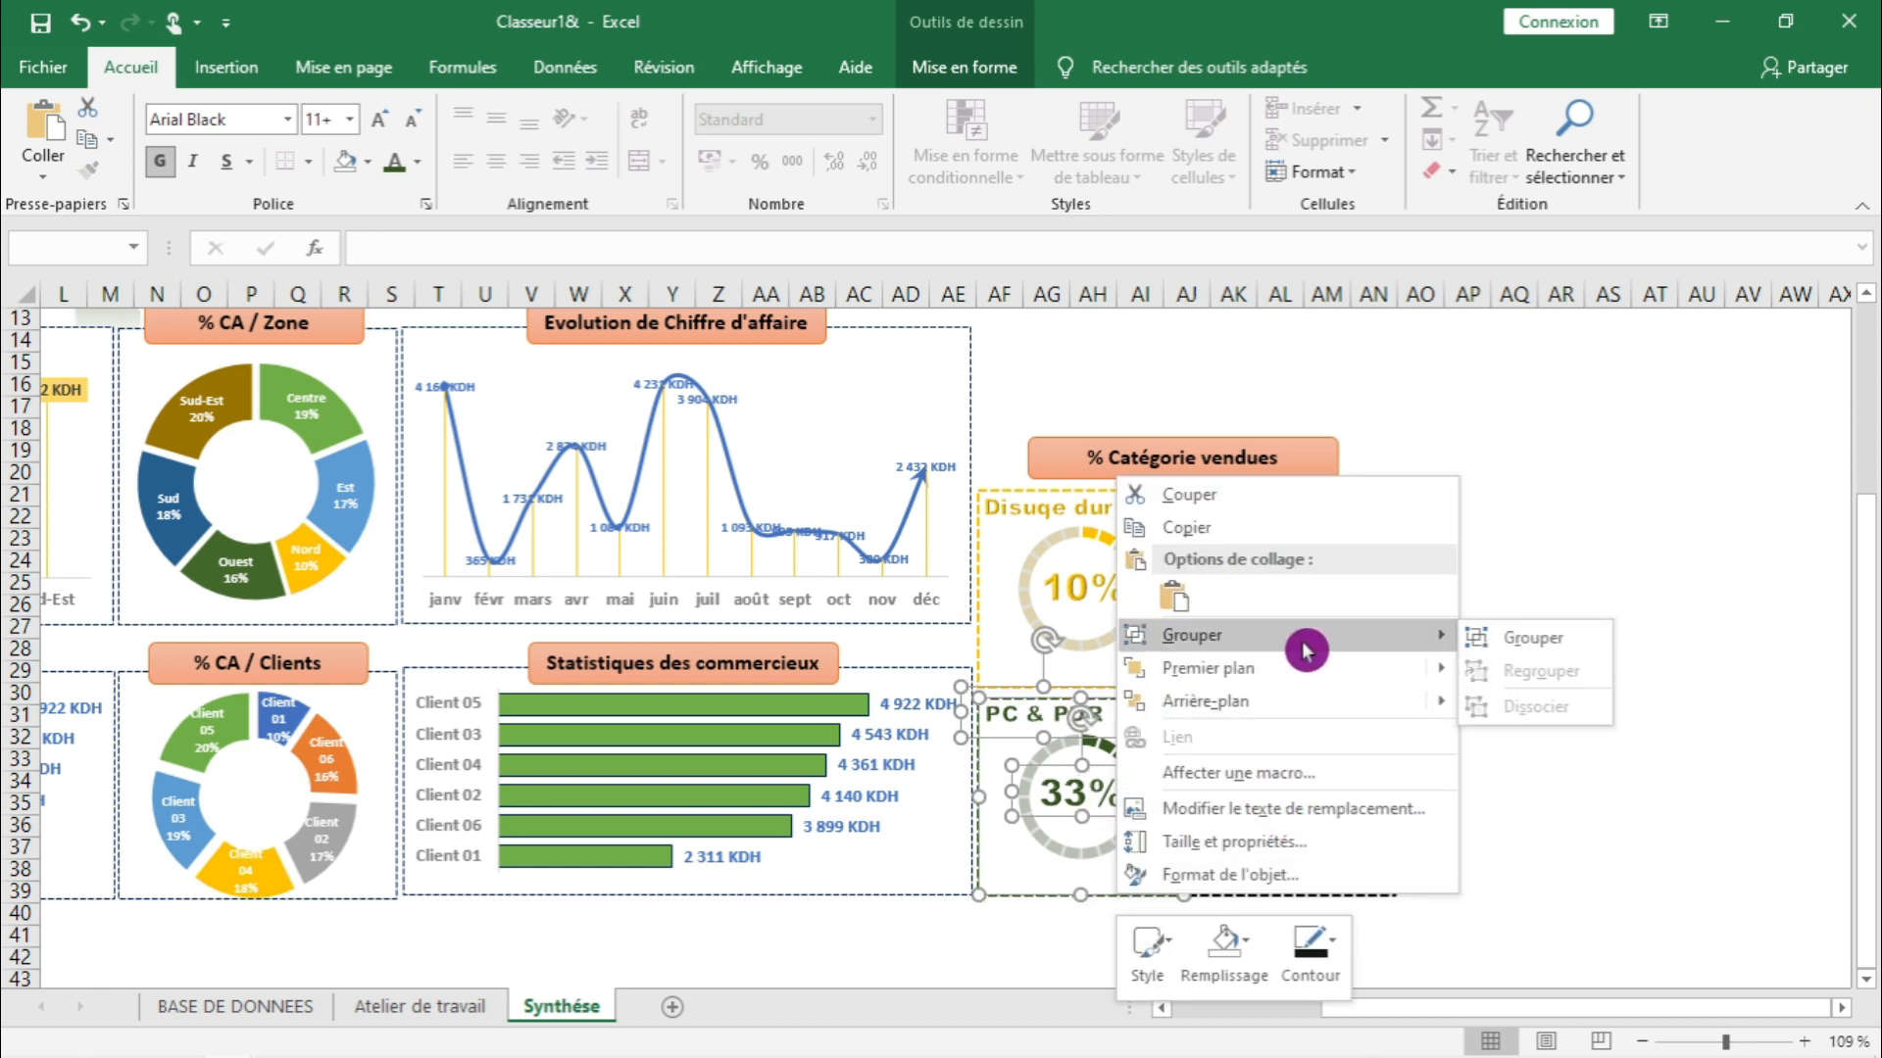
left_click(1493, 639)
left_click(1557, 694)
- Group the Phone & PDR gauge chart with its title and percentage text box
left_click(1246, 722)
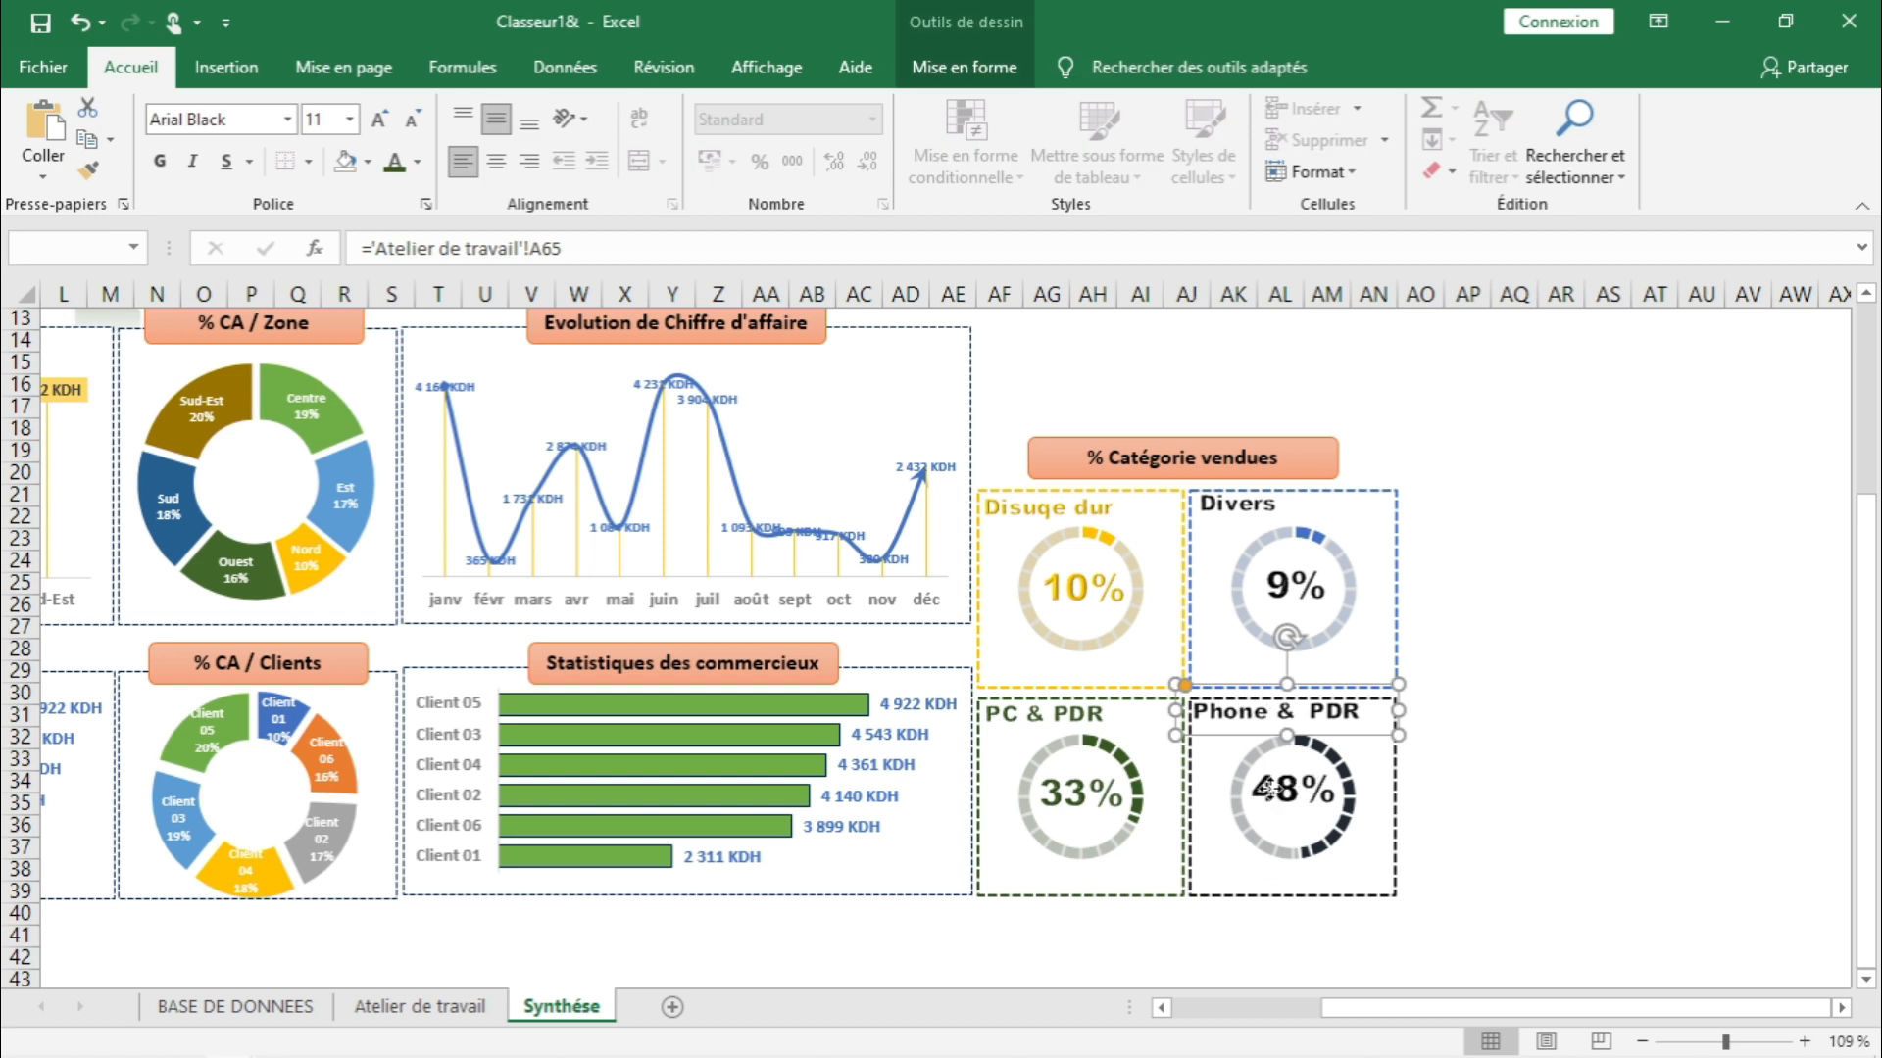
left_click(1269, 787)
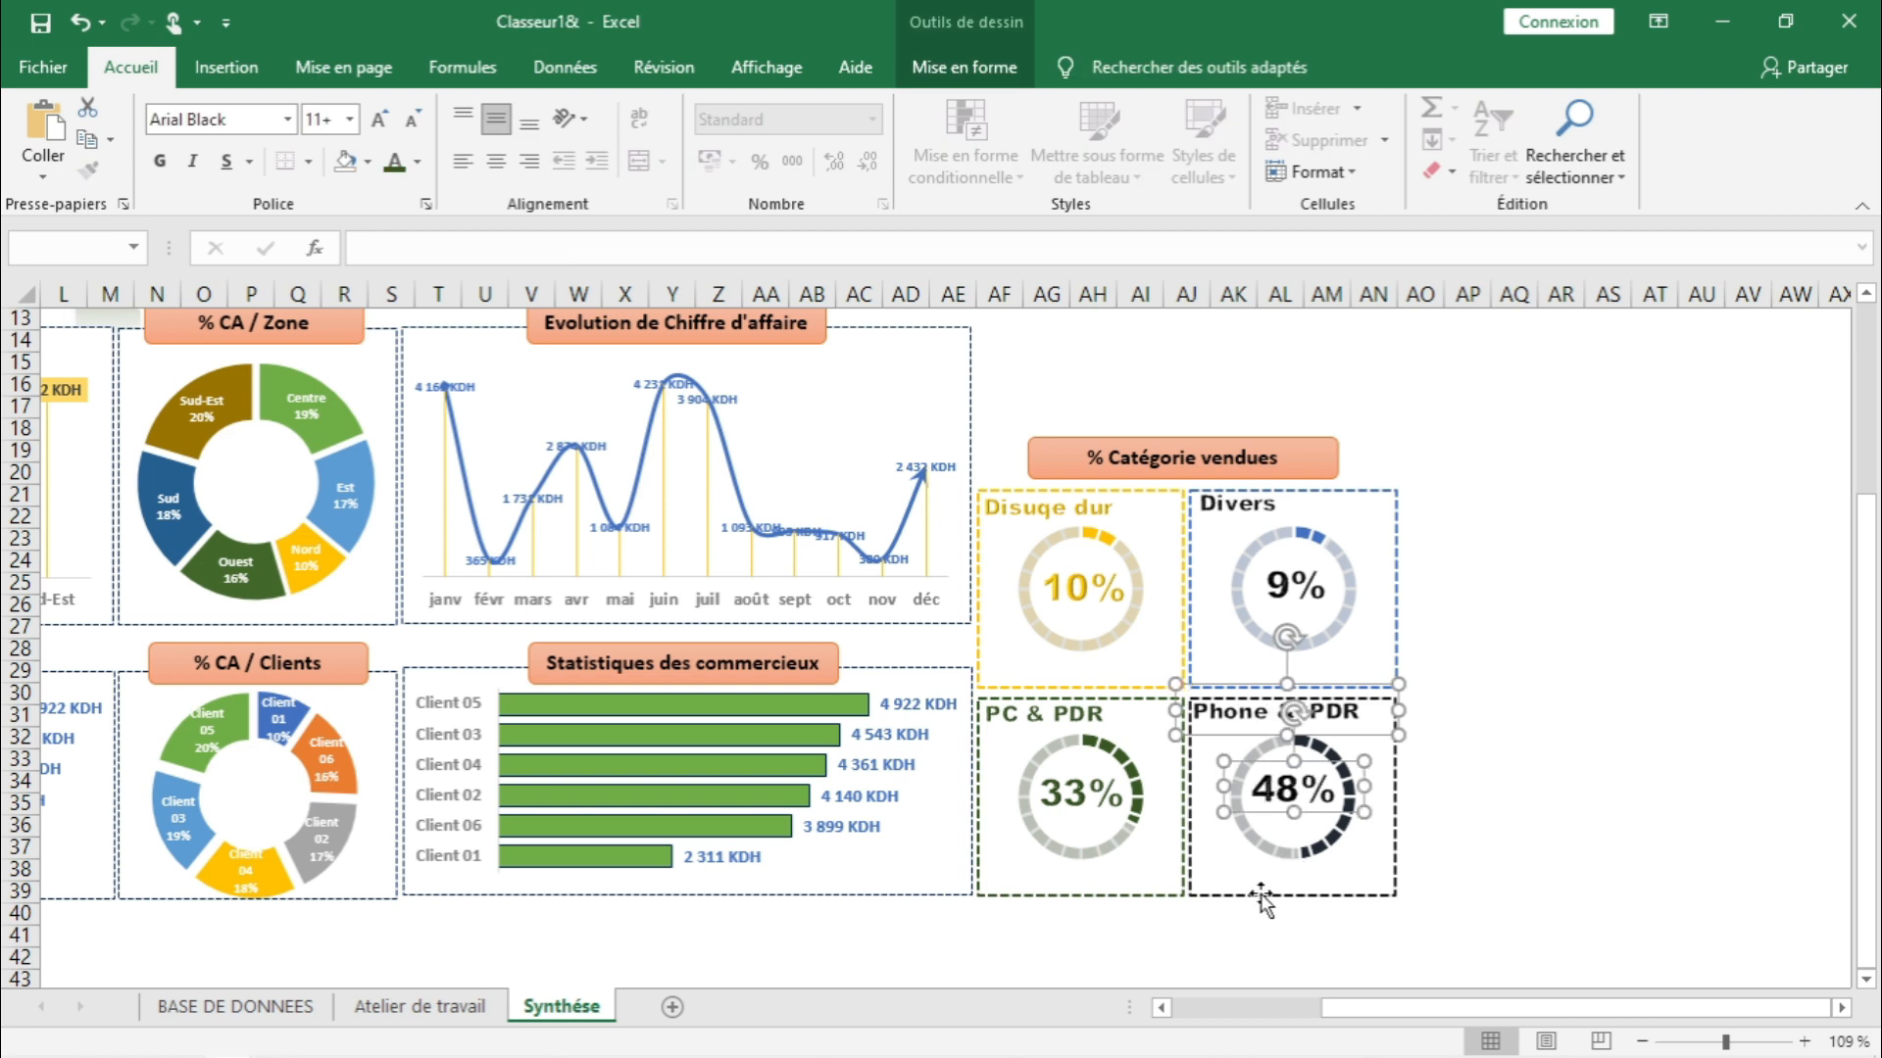
left_click(1262, 897, "ctrl")
right_click(1262, 896)
mouse_move(1405, 646)
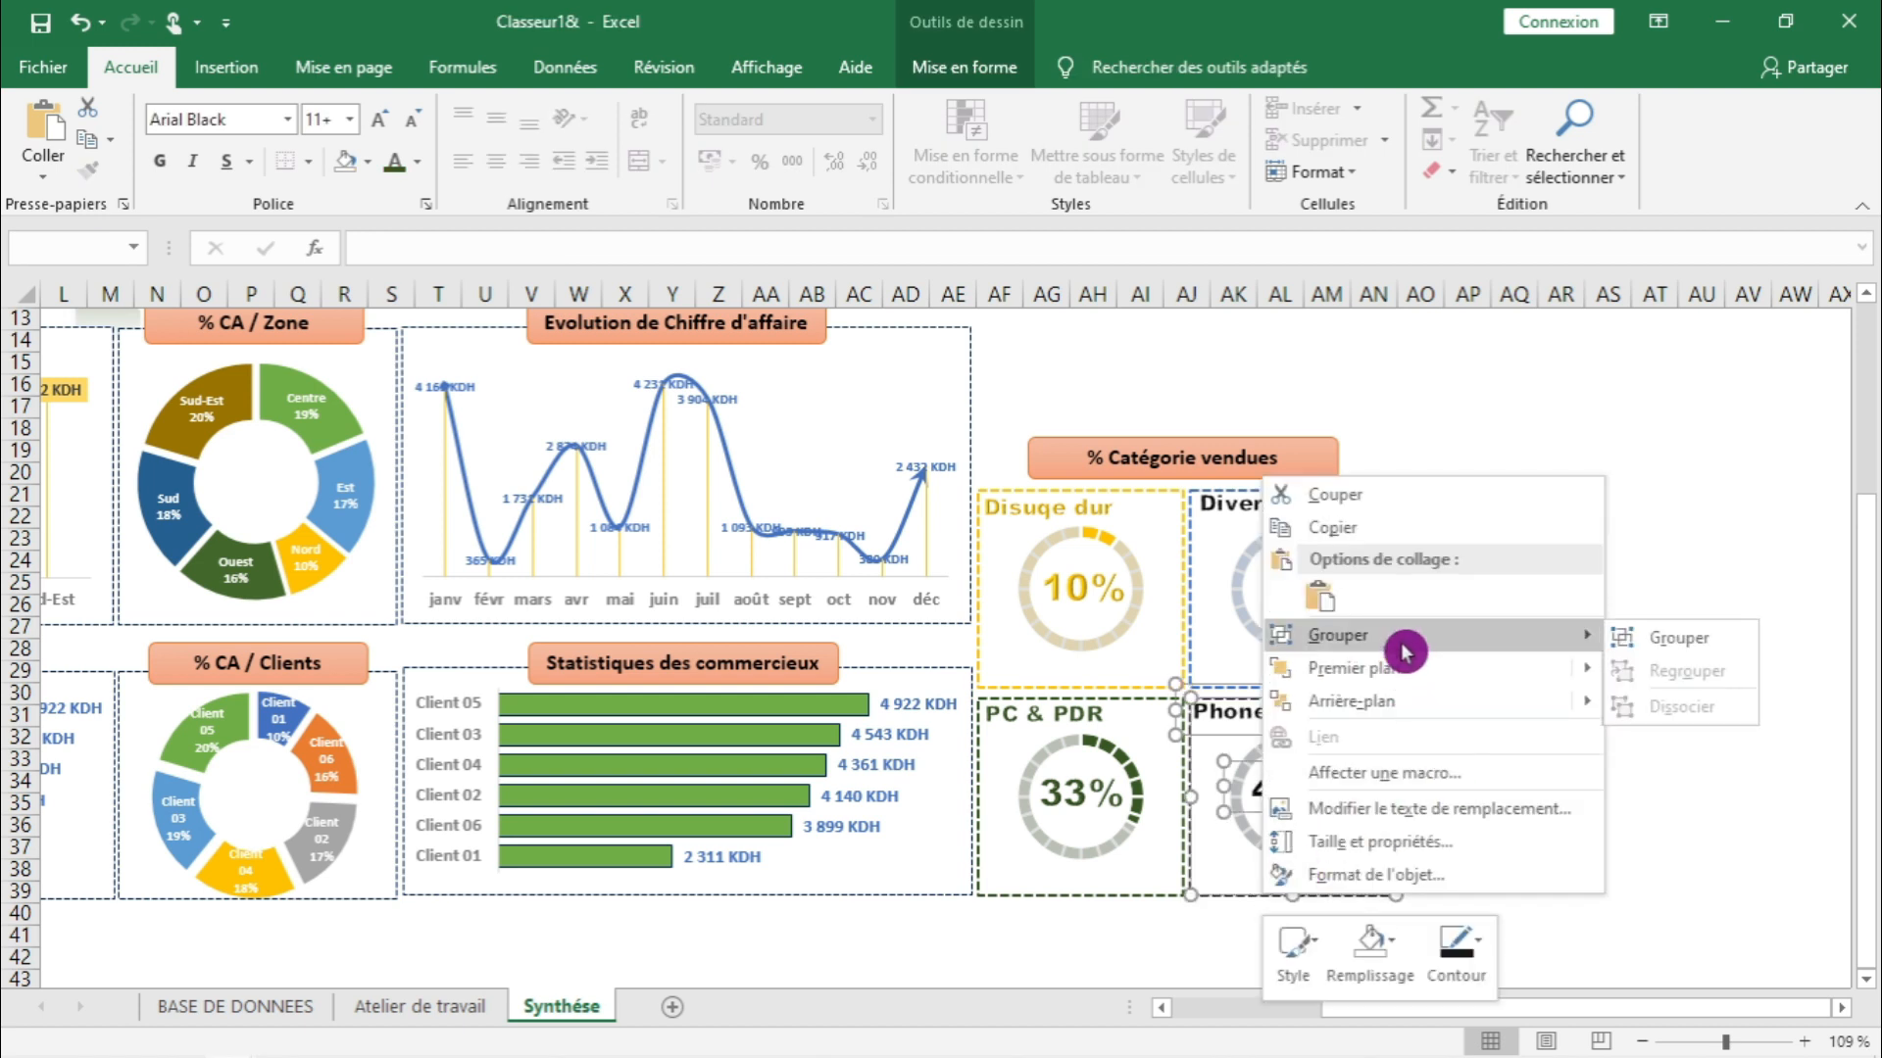
left_click(1671, 638)
left_click(1654, 672)
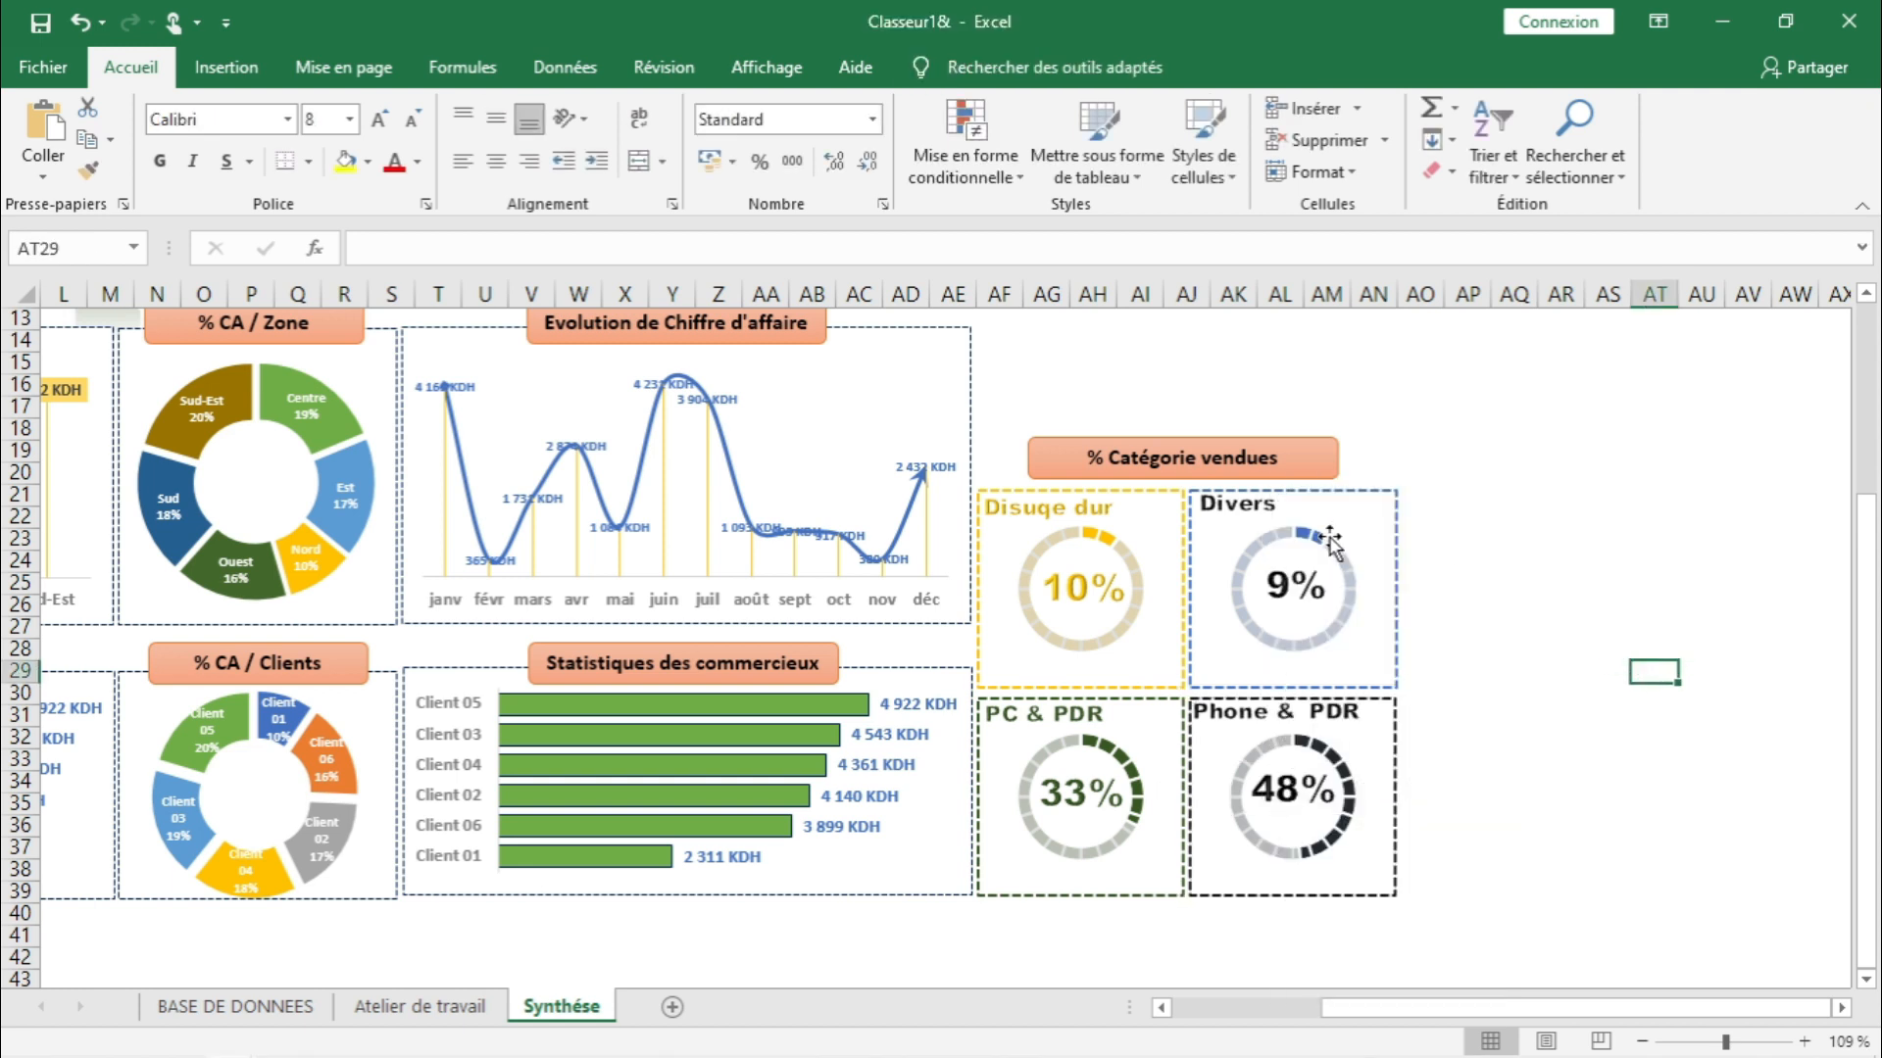
- Move the four grouped category gauges together to just below the Date Vente timeline and enlarge them slightly
left_click(1362, 489)
left_click(1163, 561)
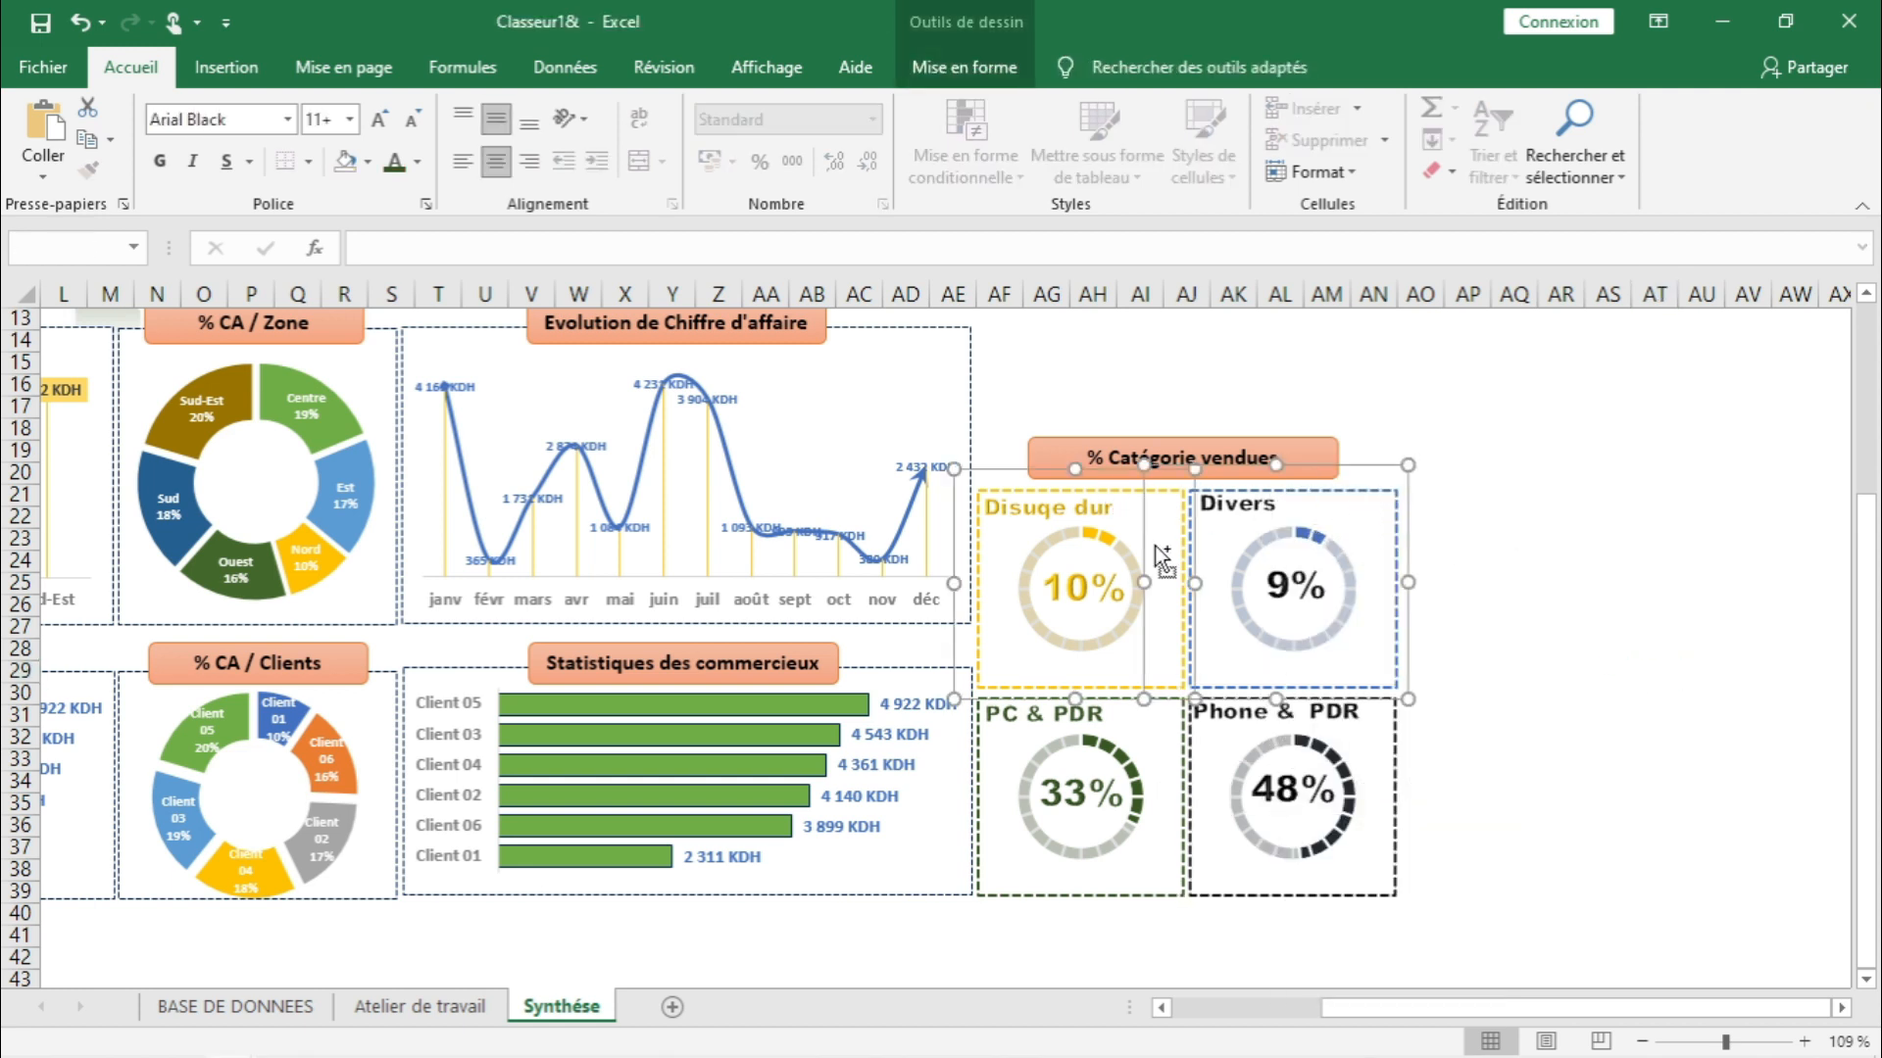
left_click(1176, 717, "ctrl")
left_click(1397, 779, "ctrl")
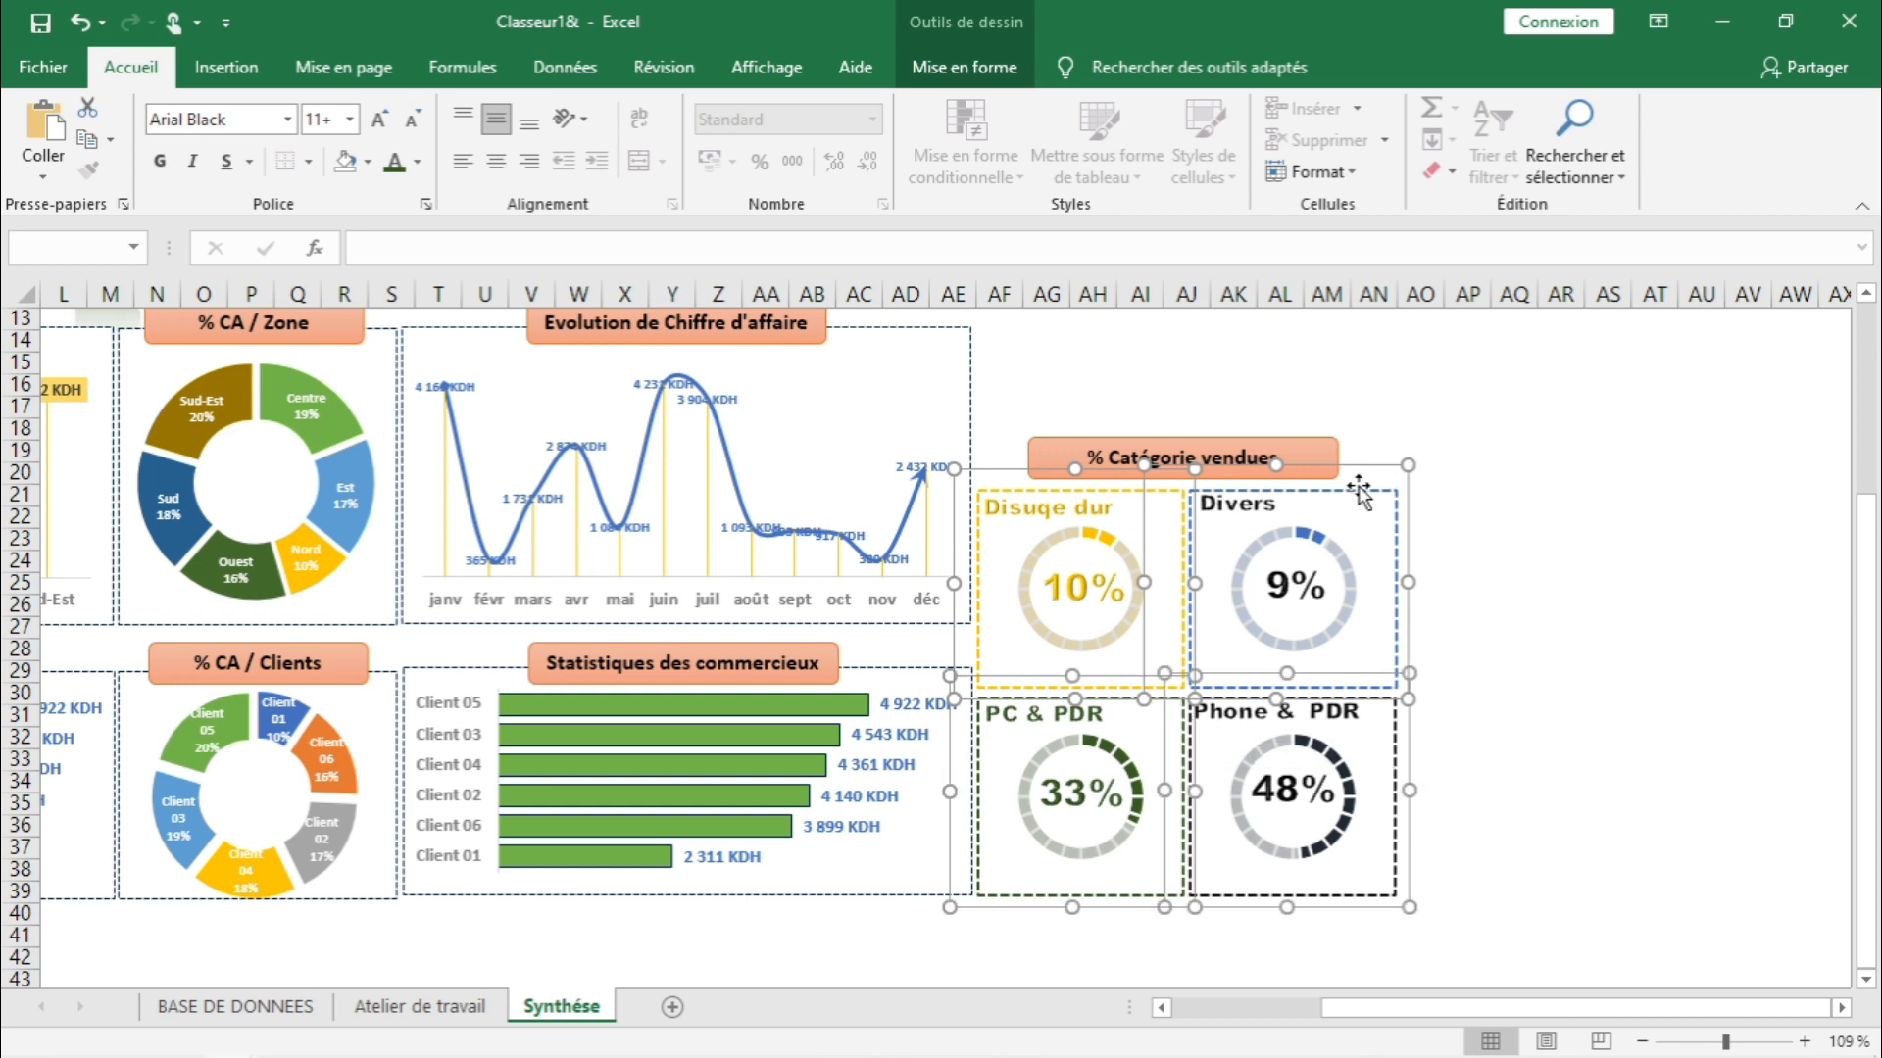
scroll(1616, 495, "down", 2)
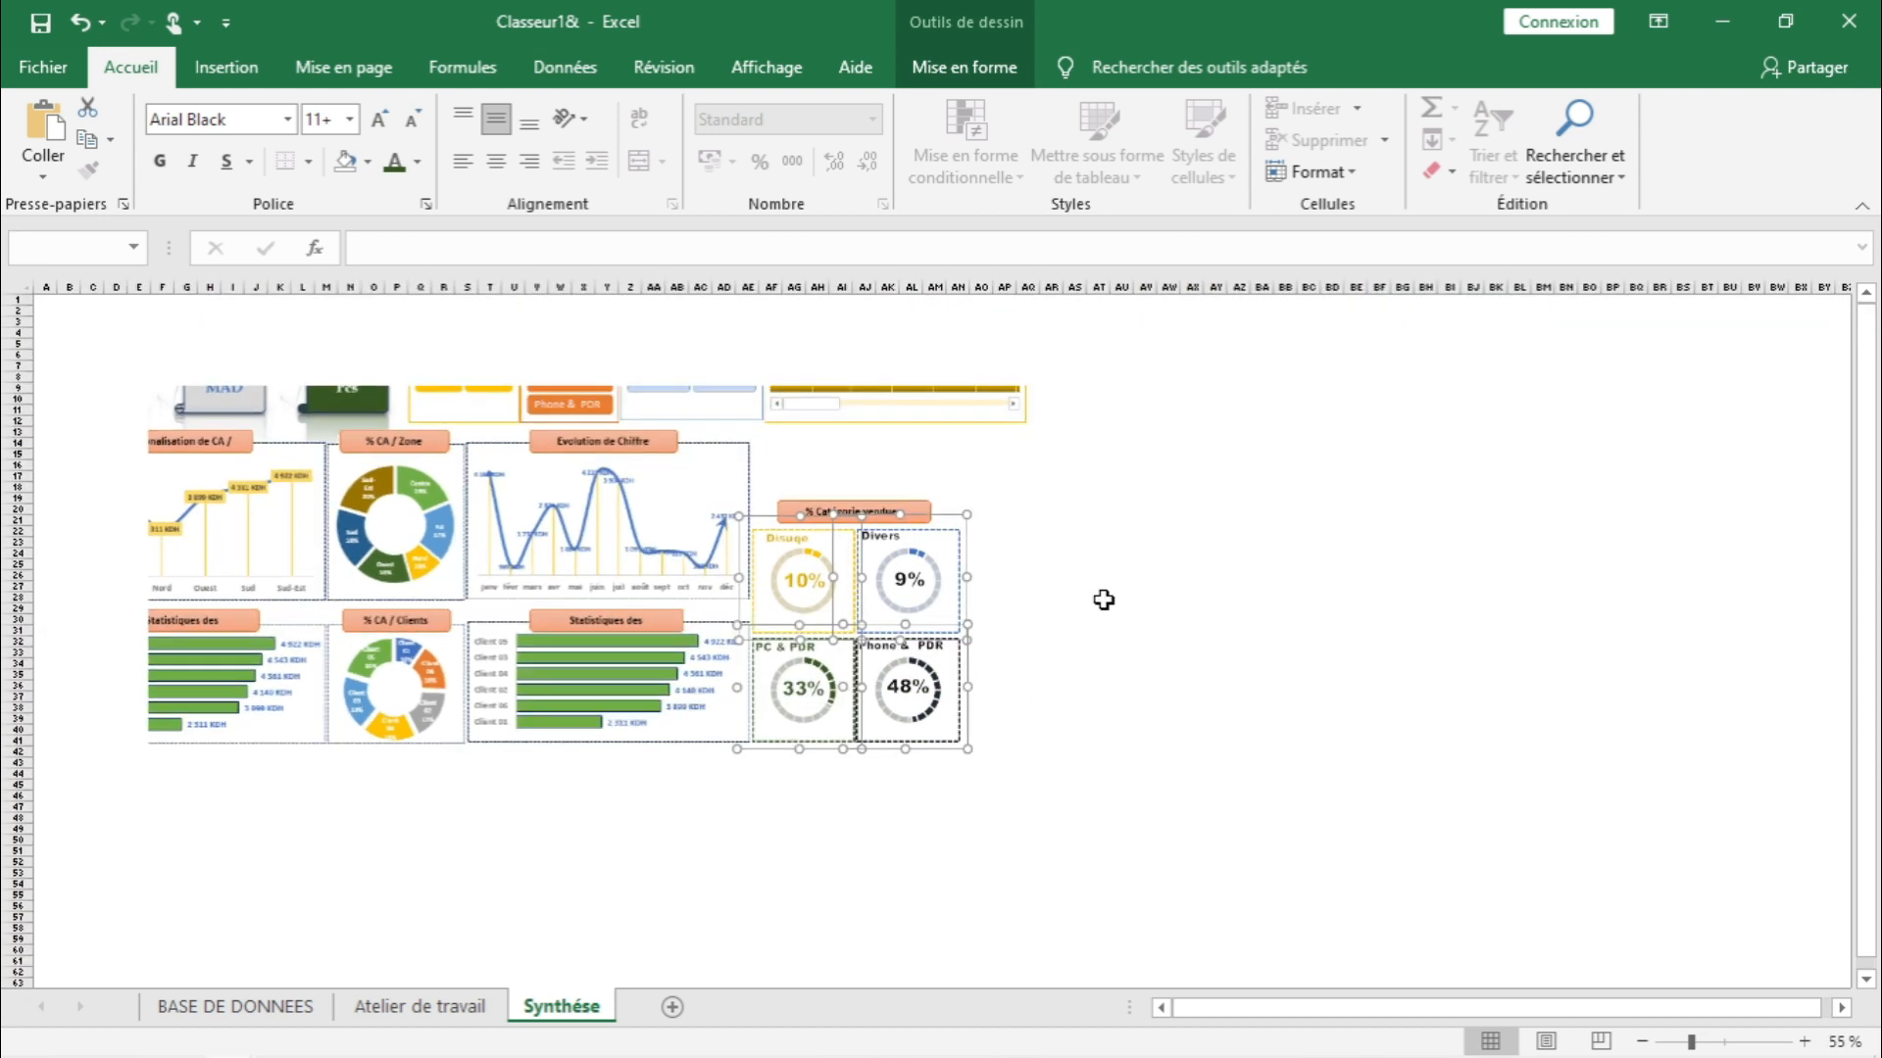
left_click_drag(974, 552, 1419, 545)
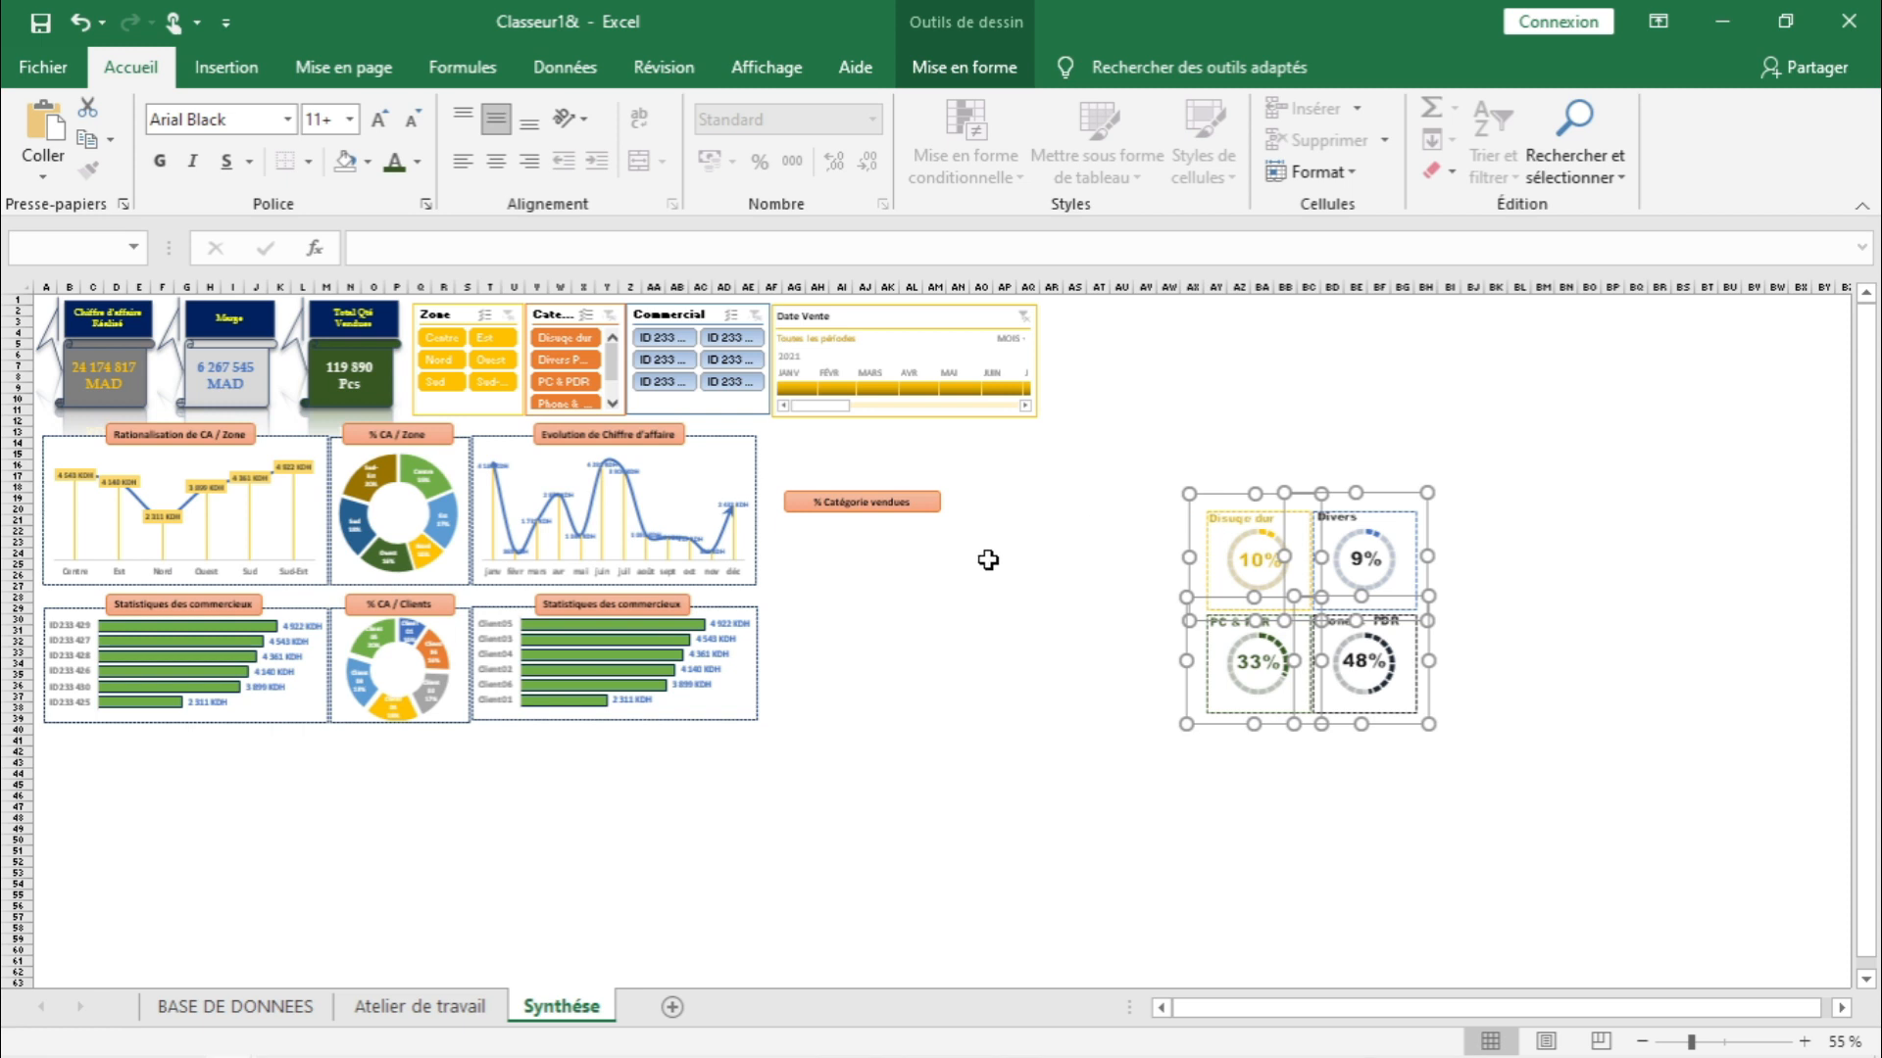
left_click_drag(1193, 496, 789, 443)
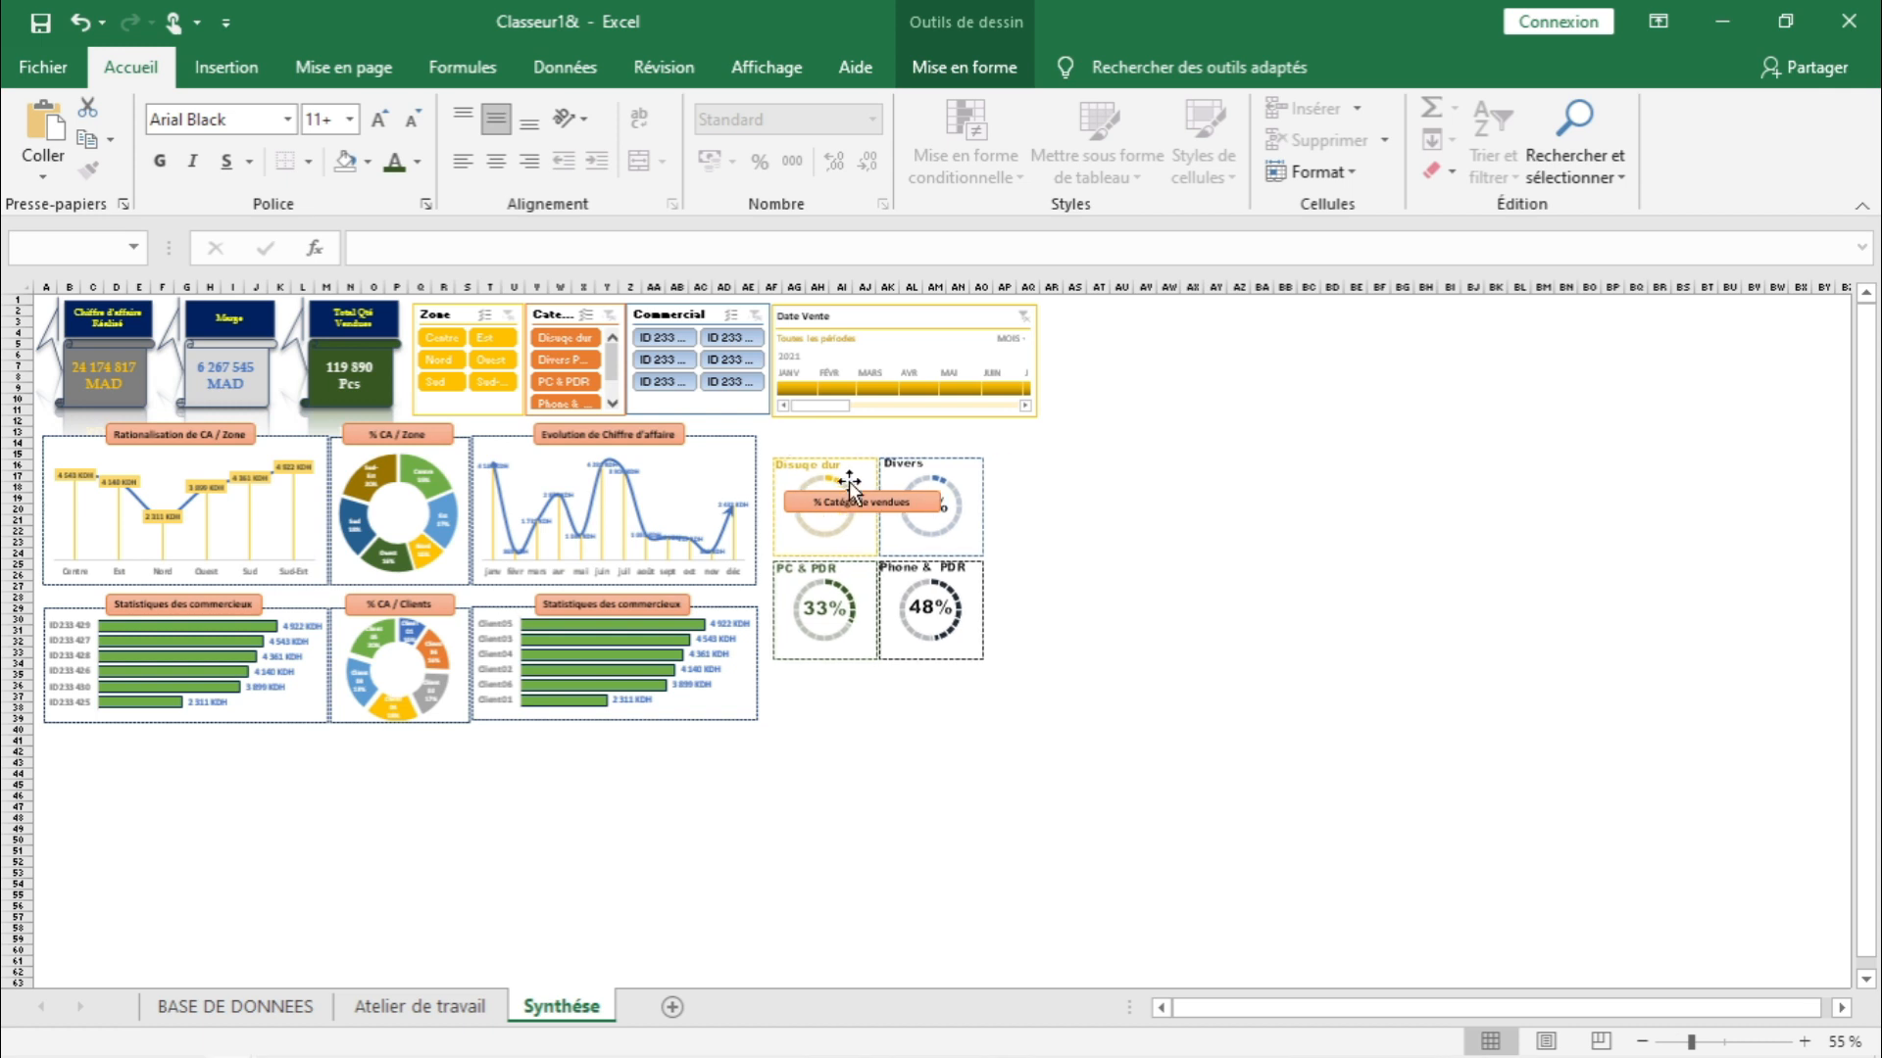
left_click_drag(992, 665, 1046, 694)
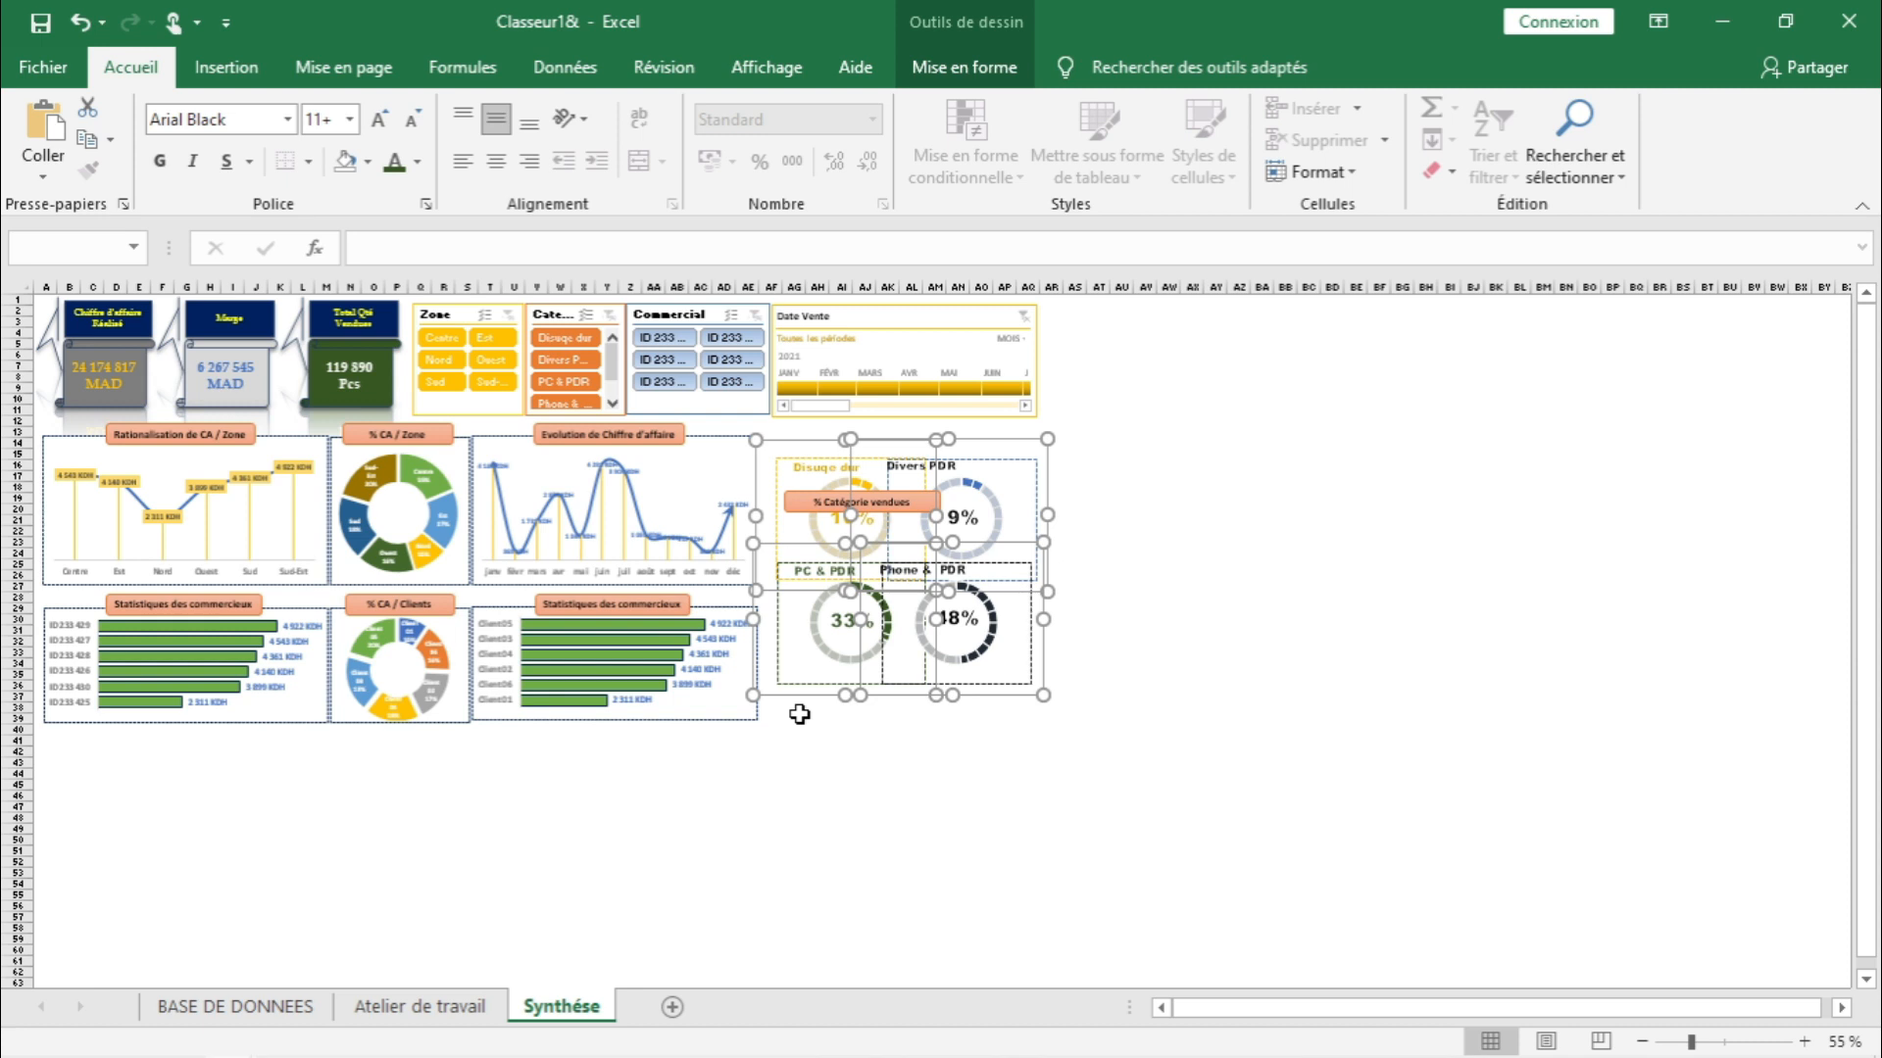
left_click(872, 803)
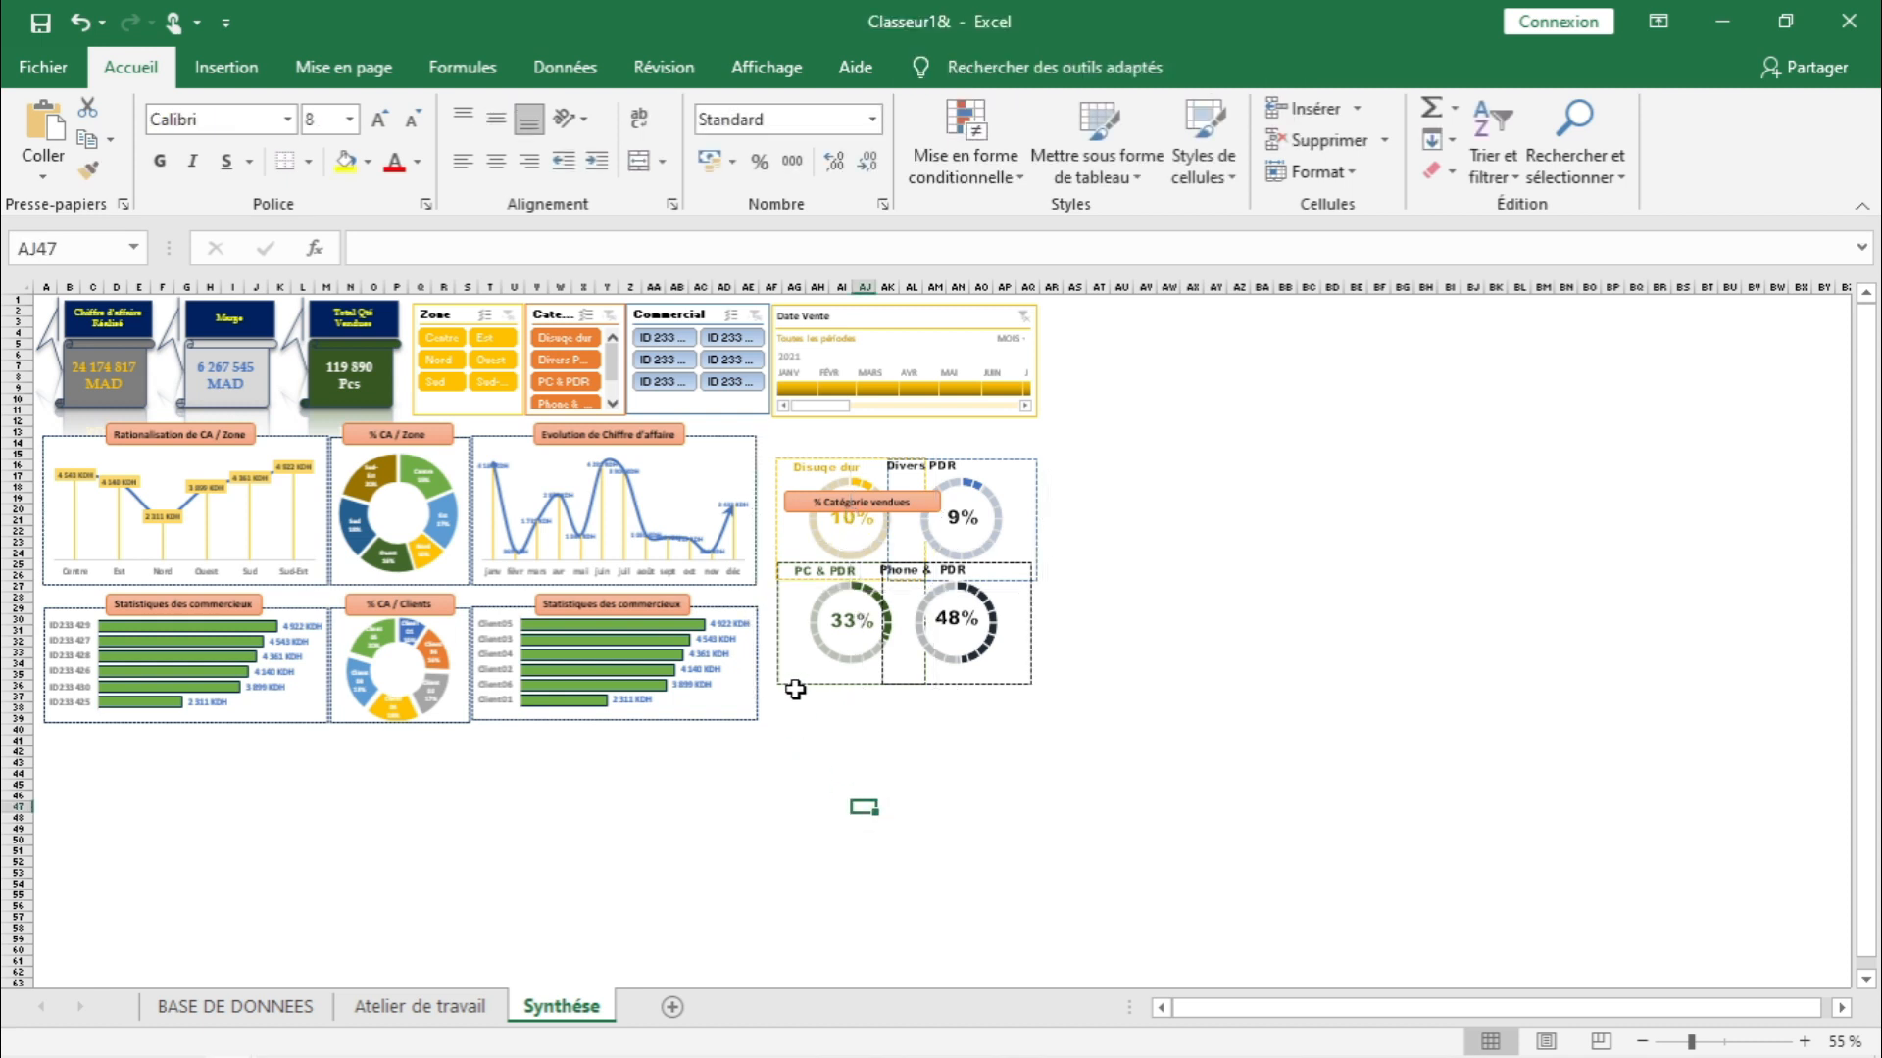
- Spread the four enlarged gauge groups into a two-by-two grid without overlapping frames beside the Evolution and Statistiques charts
left_click_drag(809, 683, 784, 715)
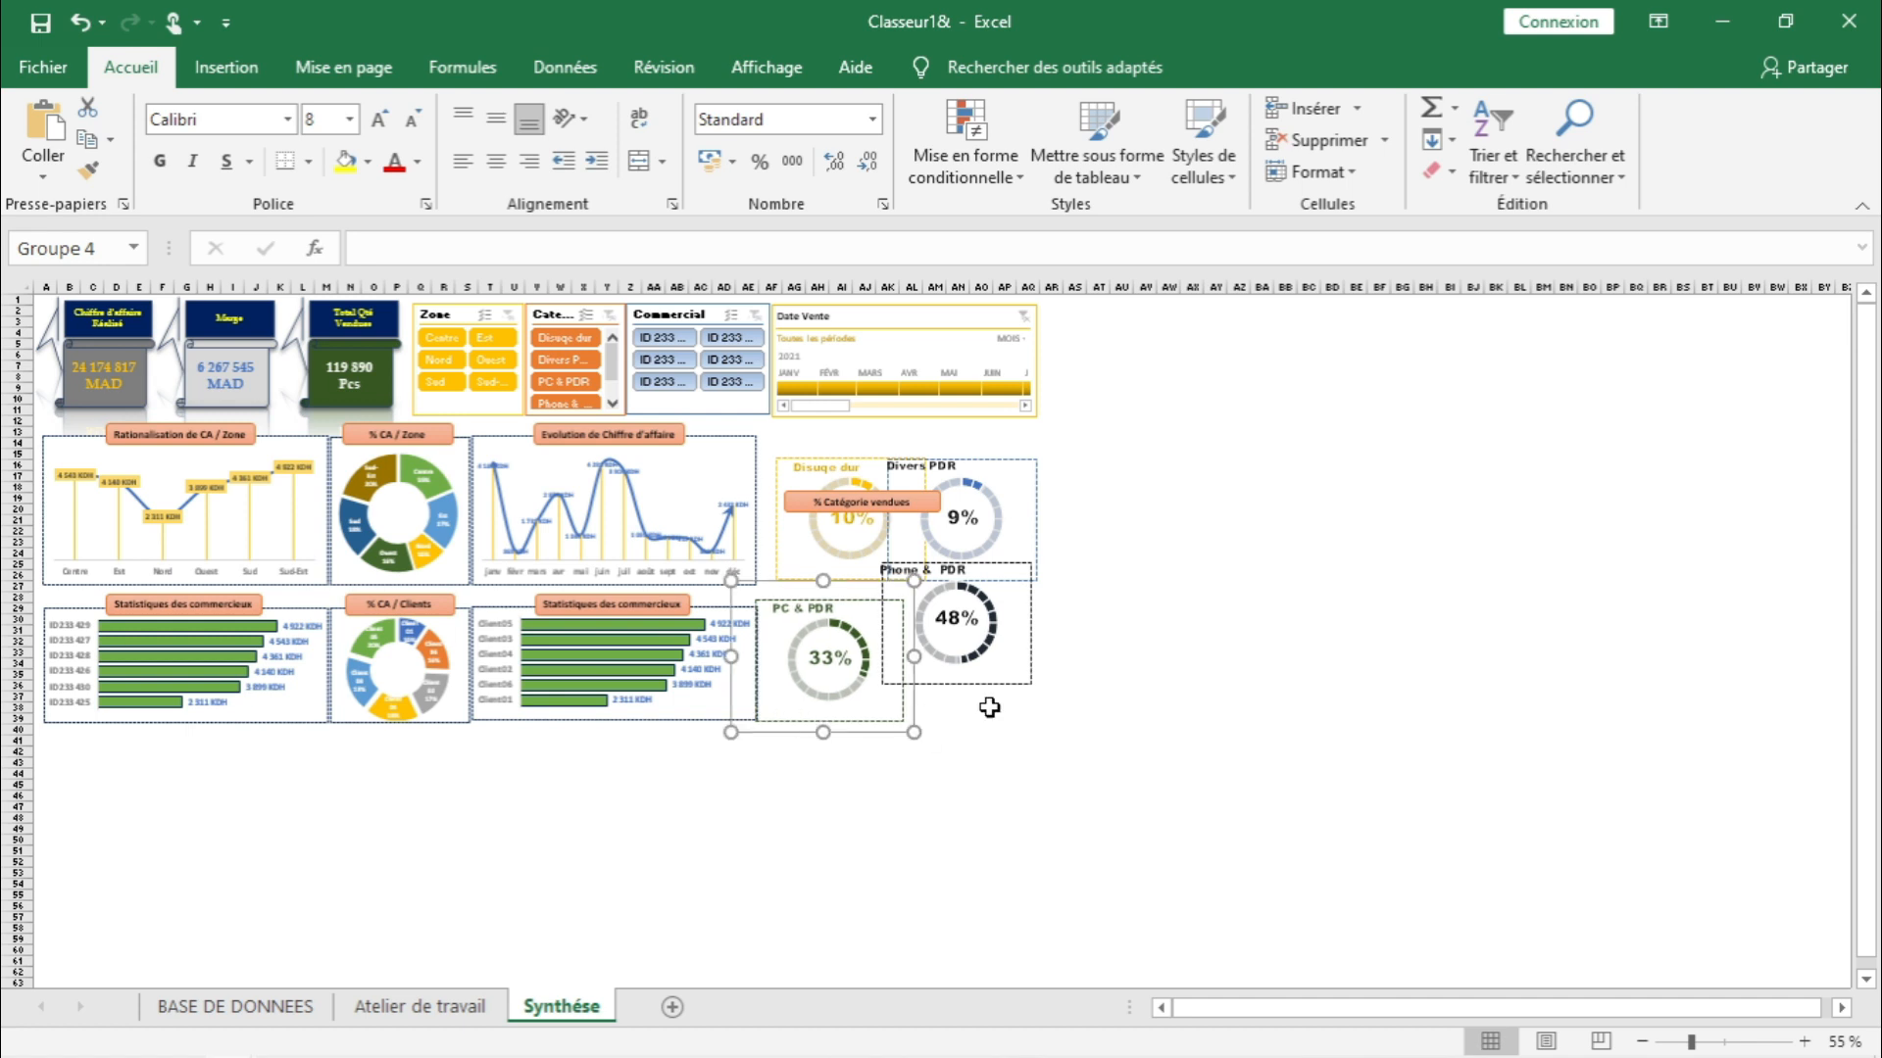
left_click_drag(984, 689, 1006, 722)
left_click_drag(829, 581, 811, 582)
left_click_drag(977, 576, 1006, 579)
- Align the Disuqe dur and Divers gauge groups with each other by their vertical middles
left_click(844, 471, "ctrl")
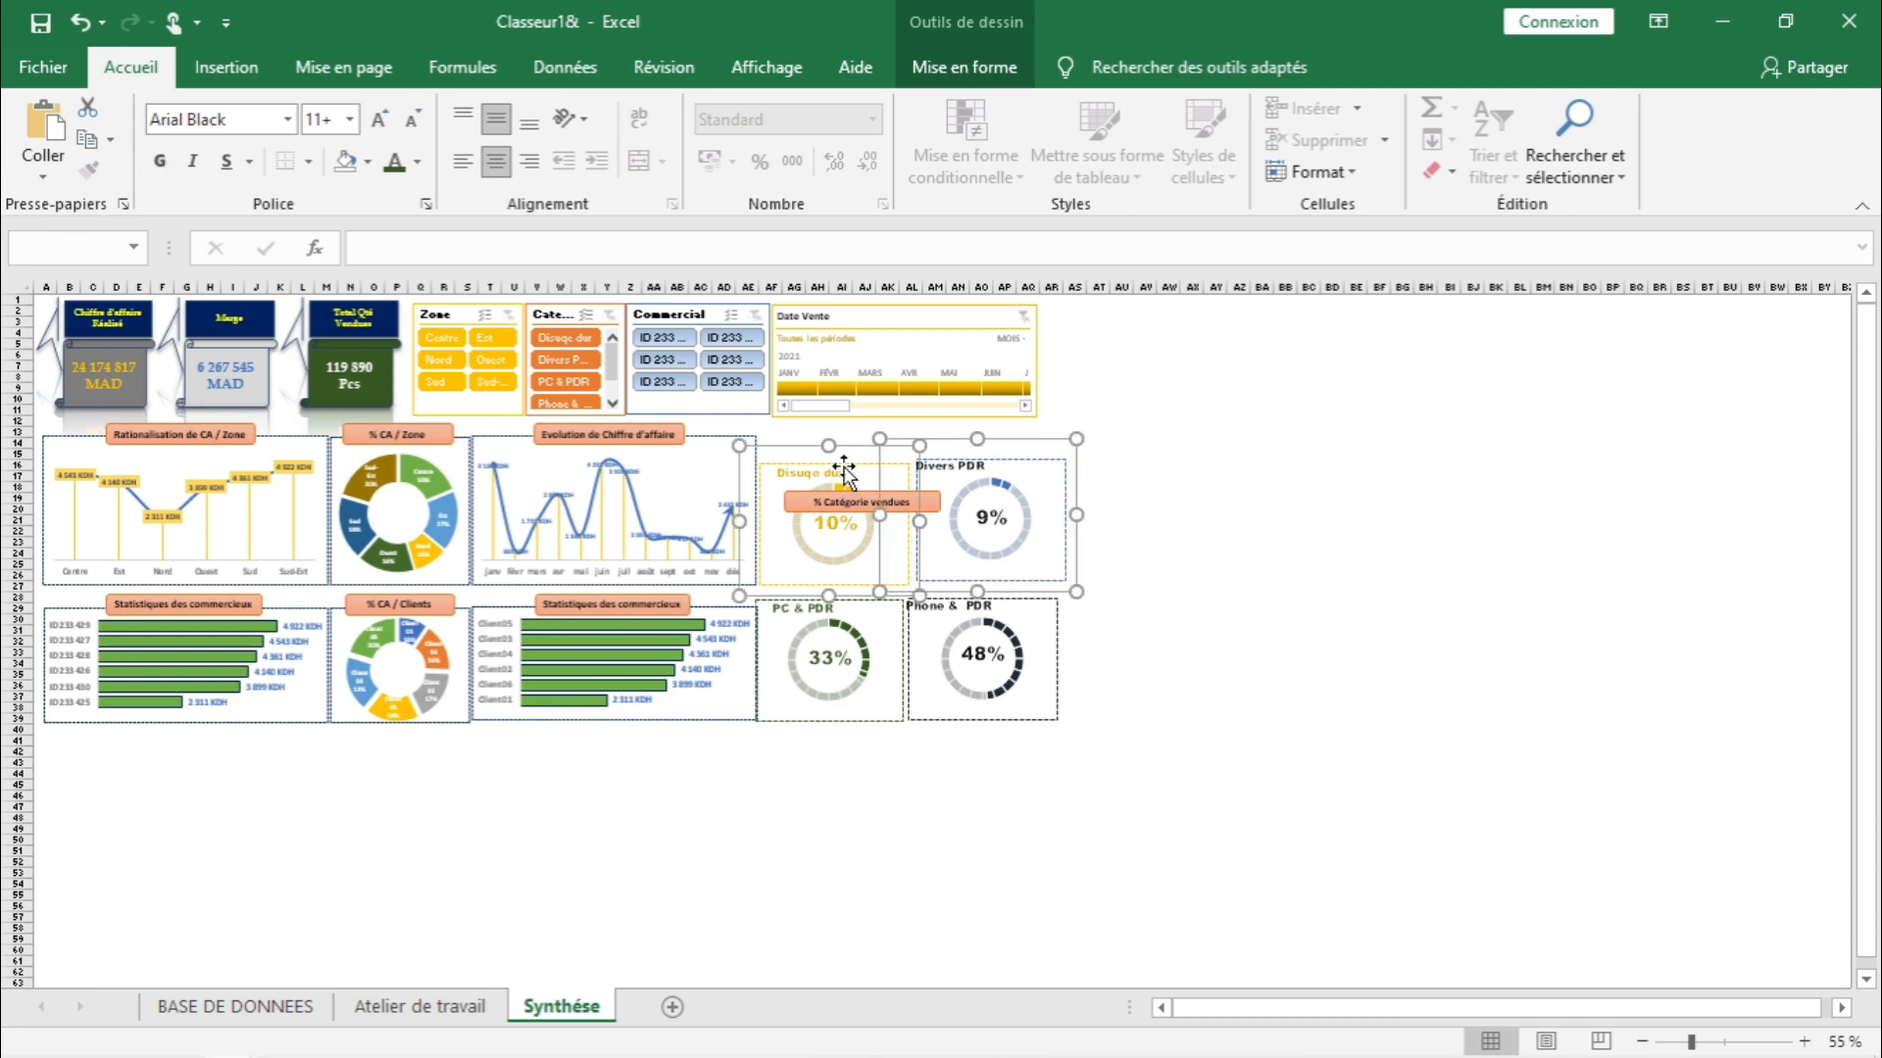
left_click(964, 67)
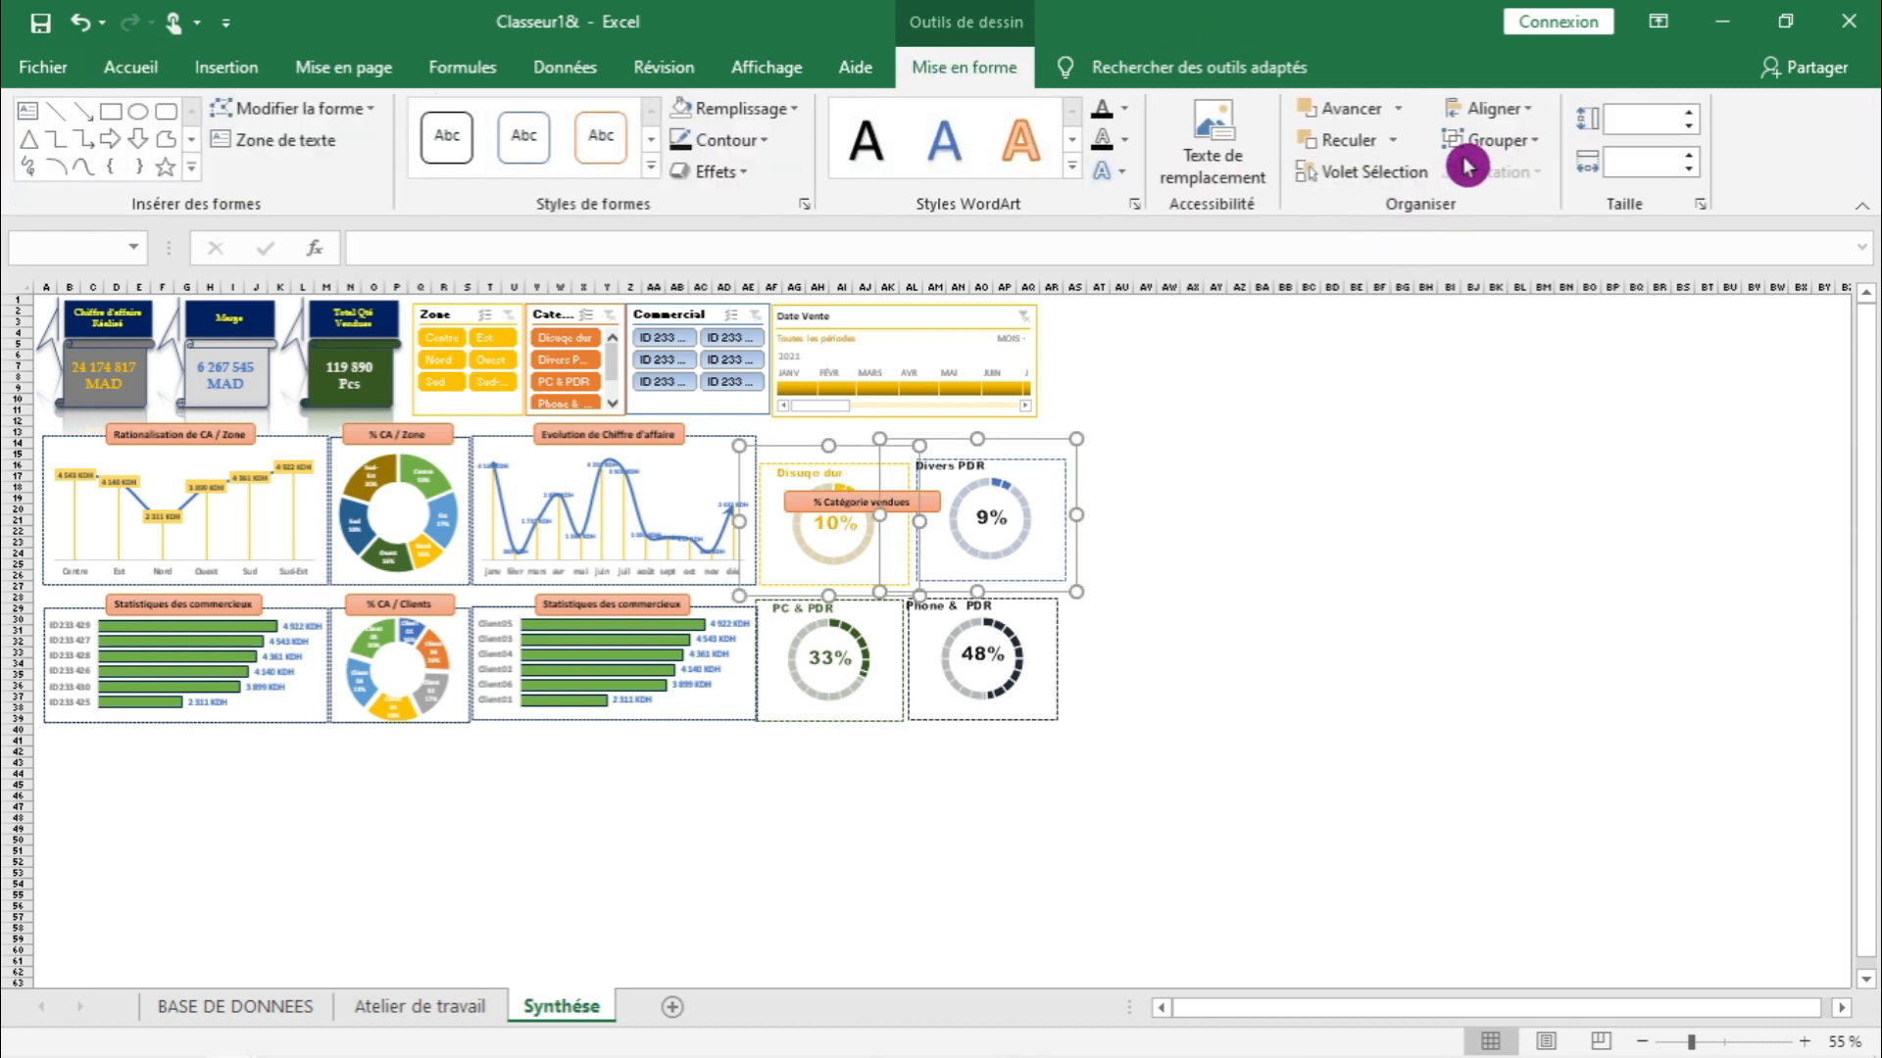
left_click(1510, 110)
left_click(1617, 273)
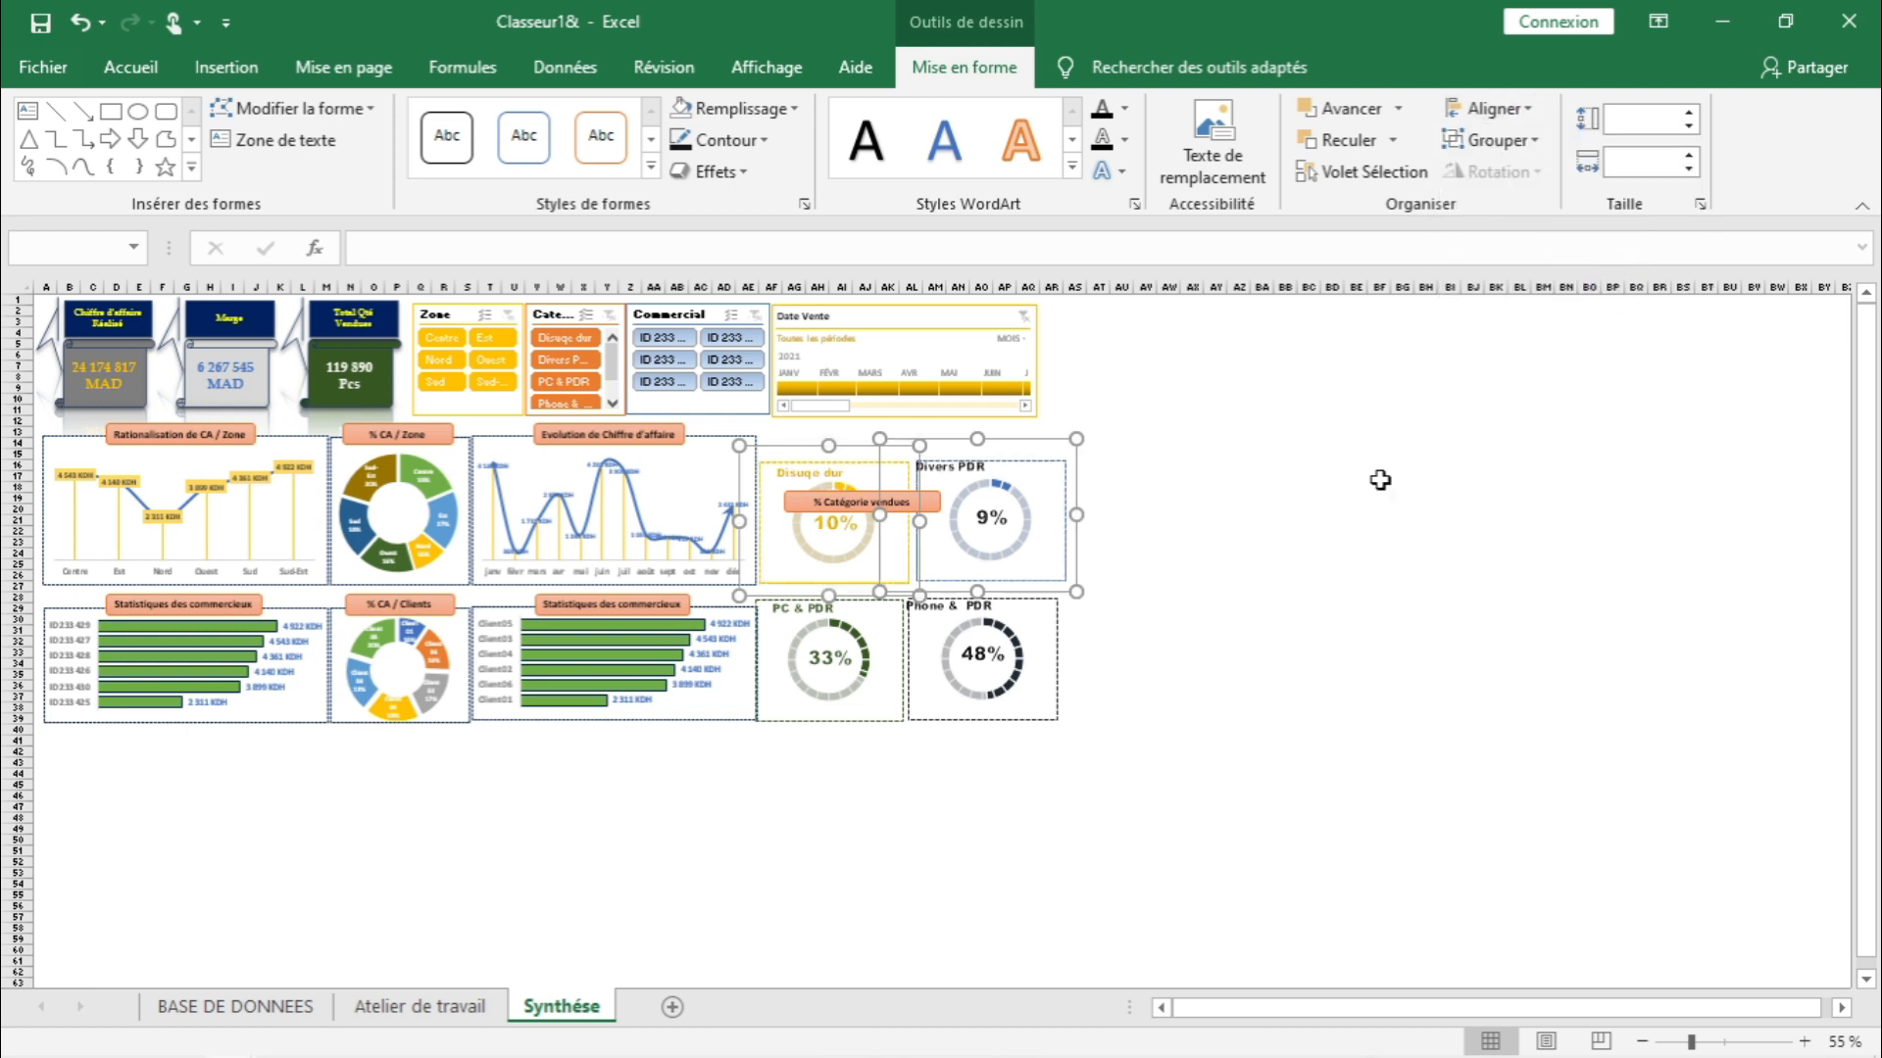
left_click(1261, 722)
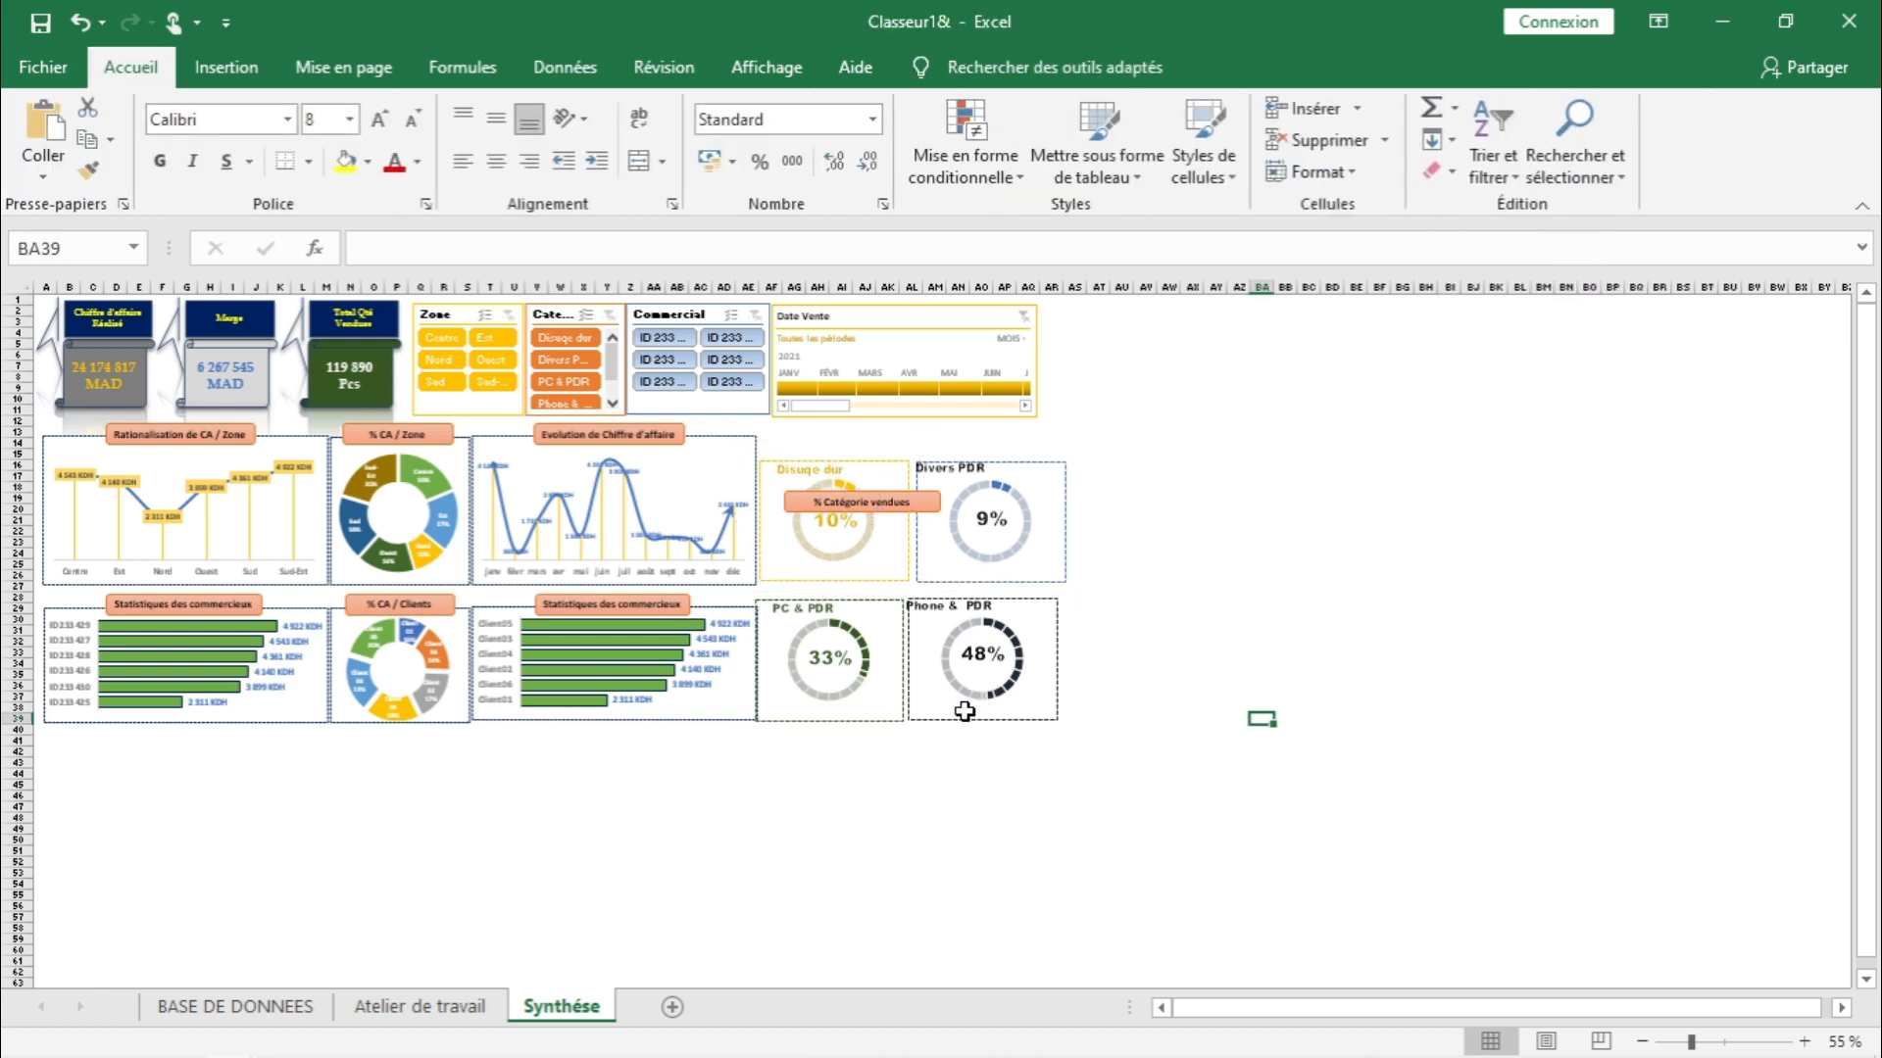
- Align the PC & PDR and Phone & PDR gauge groups with each other by their vertical middles
left_click(959, 707)
left_click(812, 722, "ctrl")
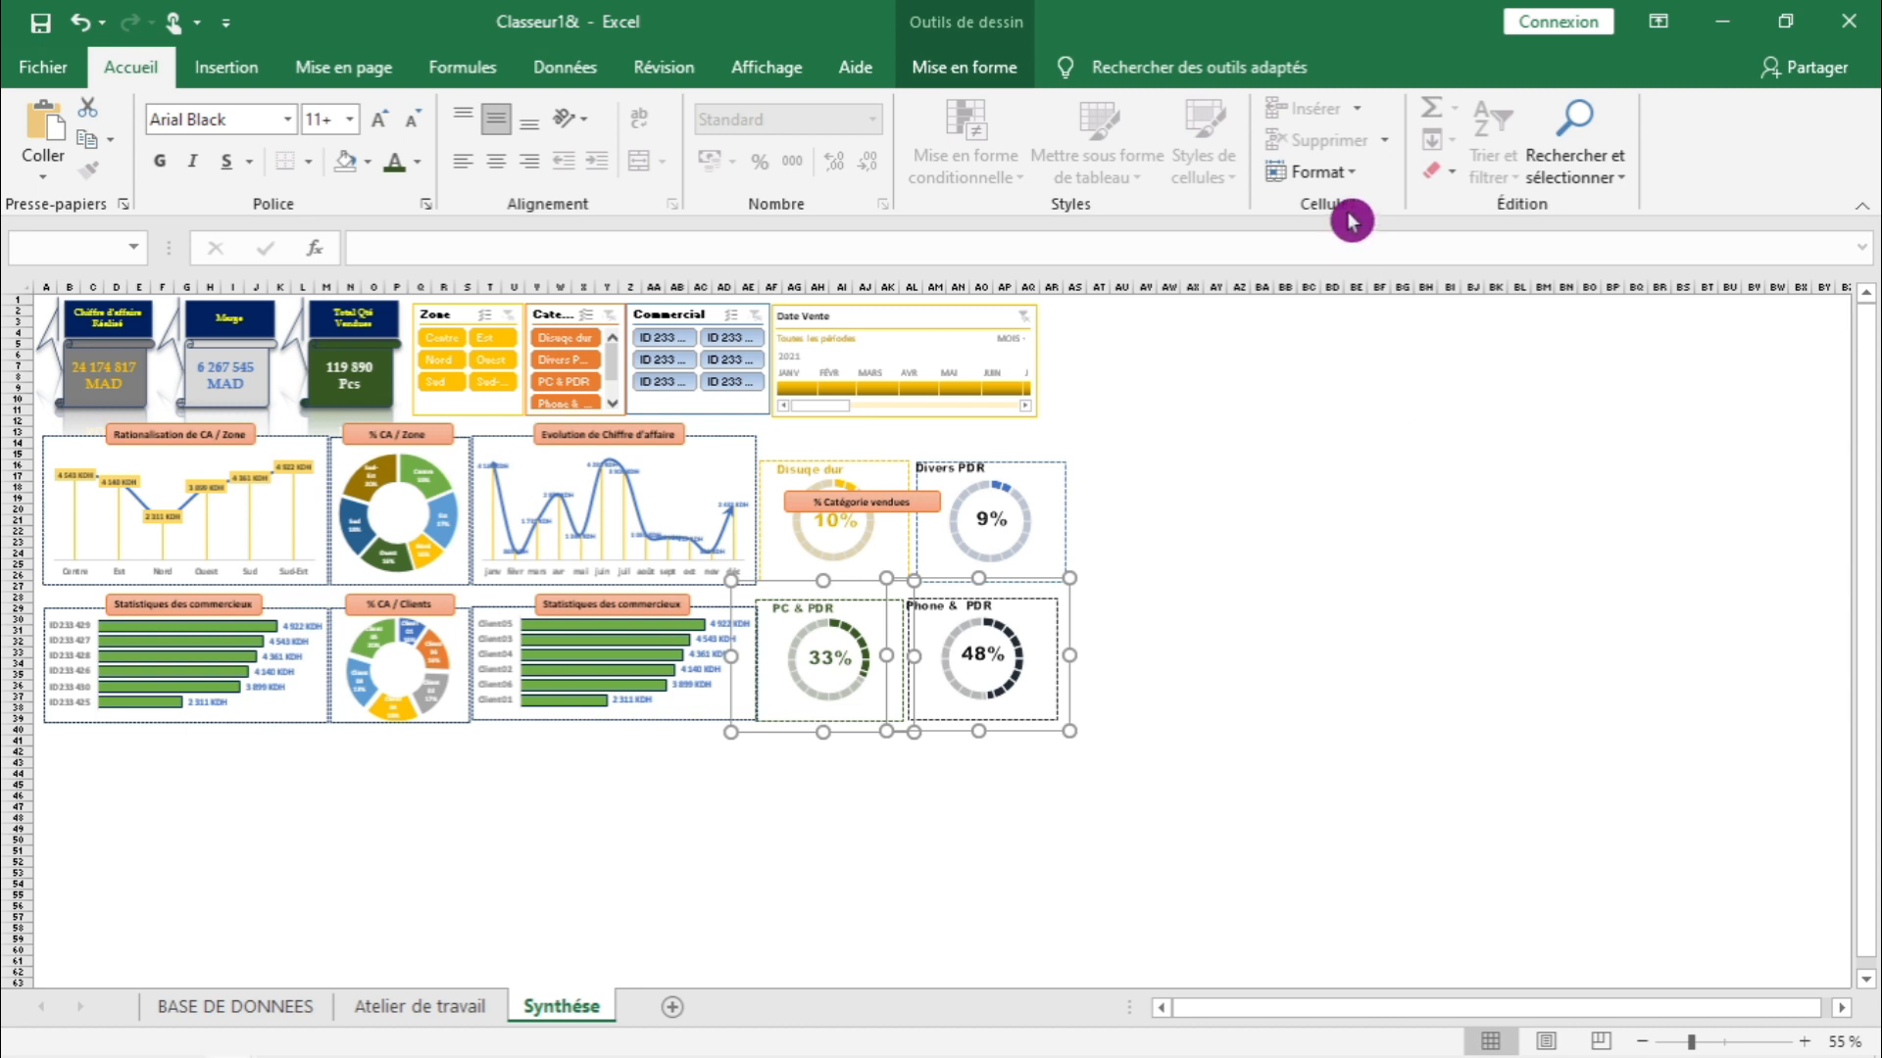
left_click(942, 68)
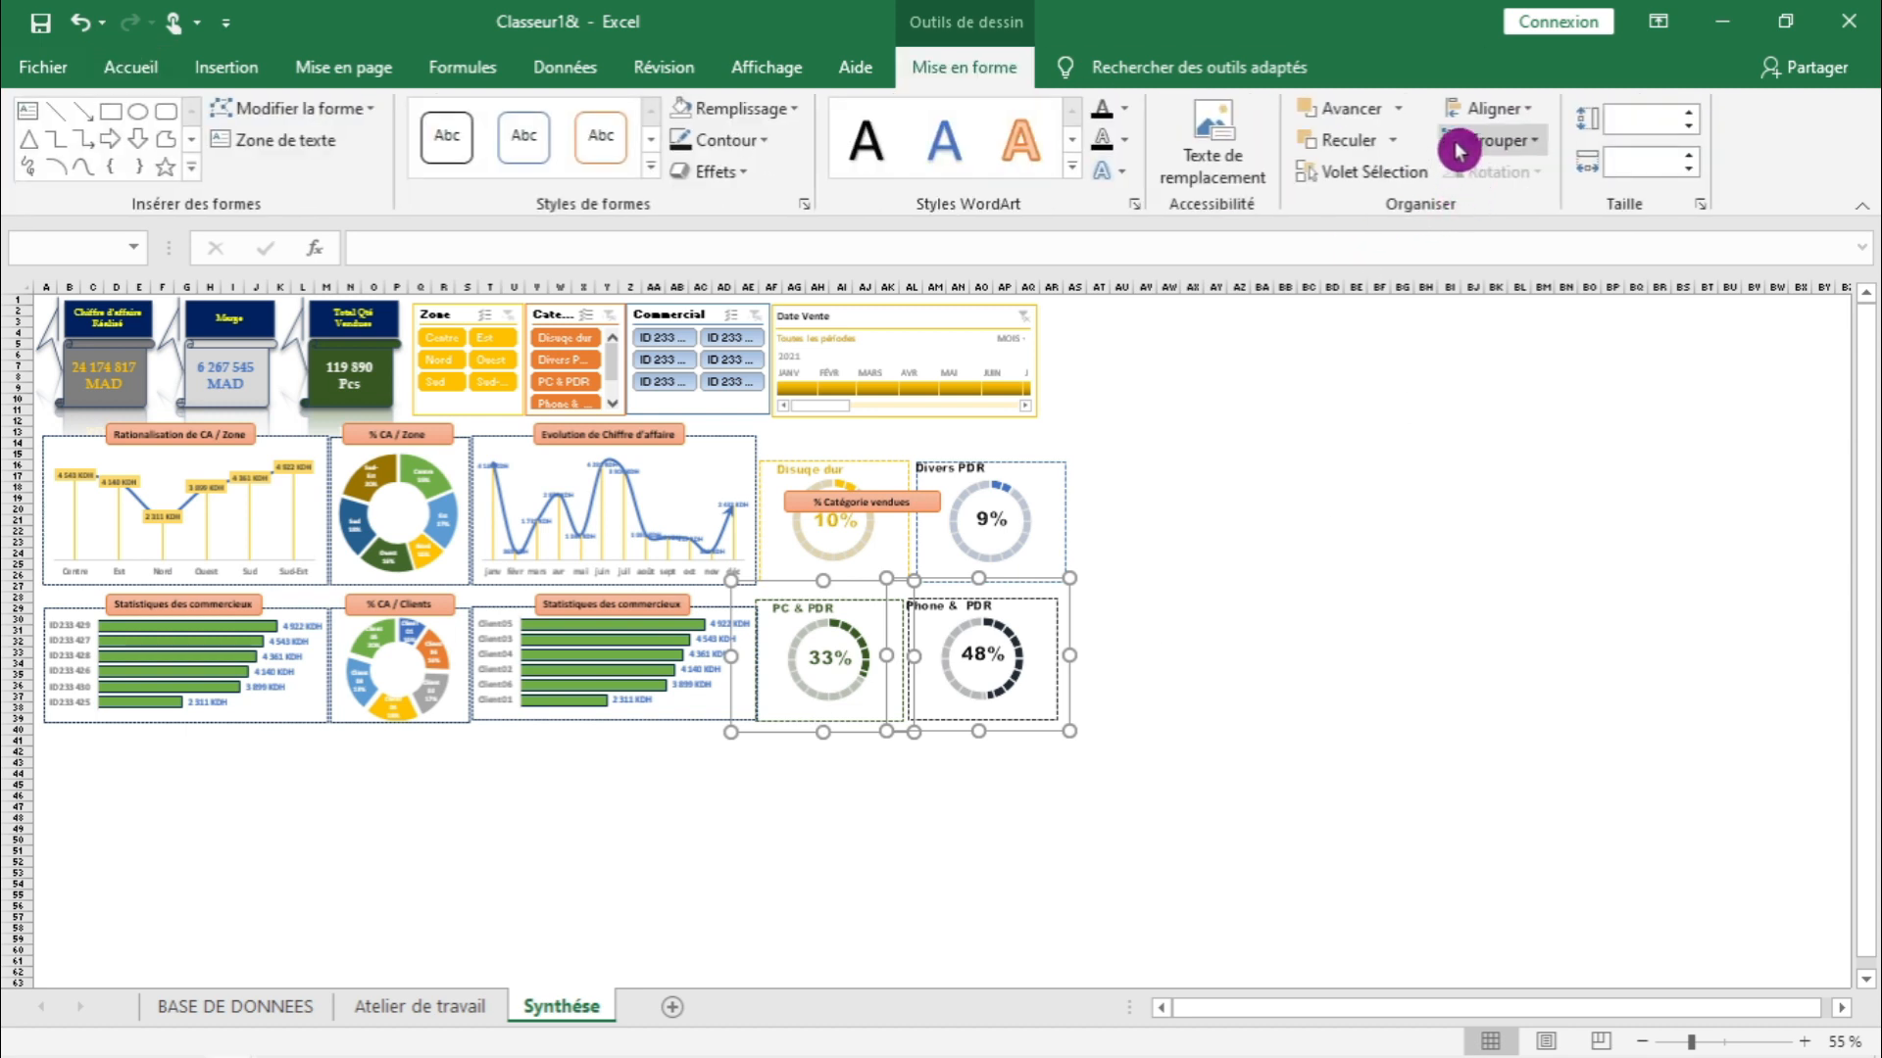
left_click(1491, 109)
left_click(1597, 284)
left_click(1285, 611)
left_click(1168, 663)
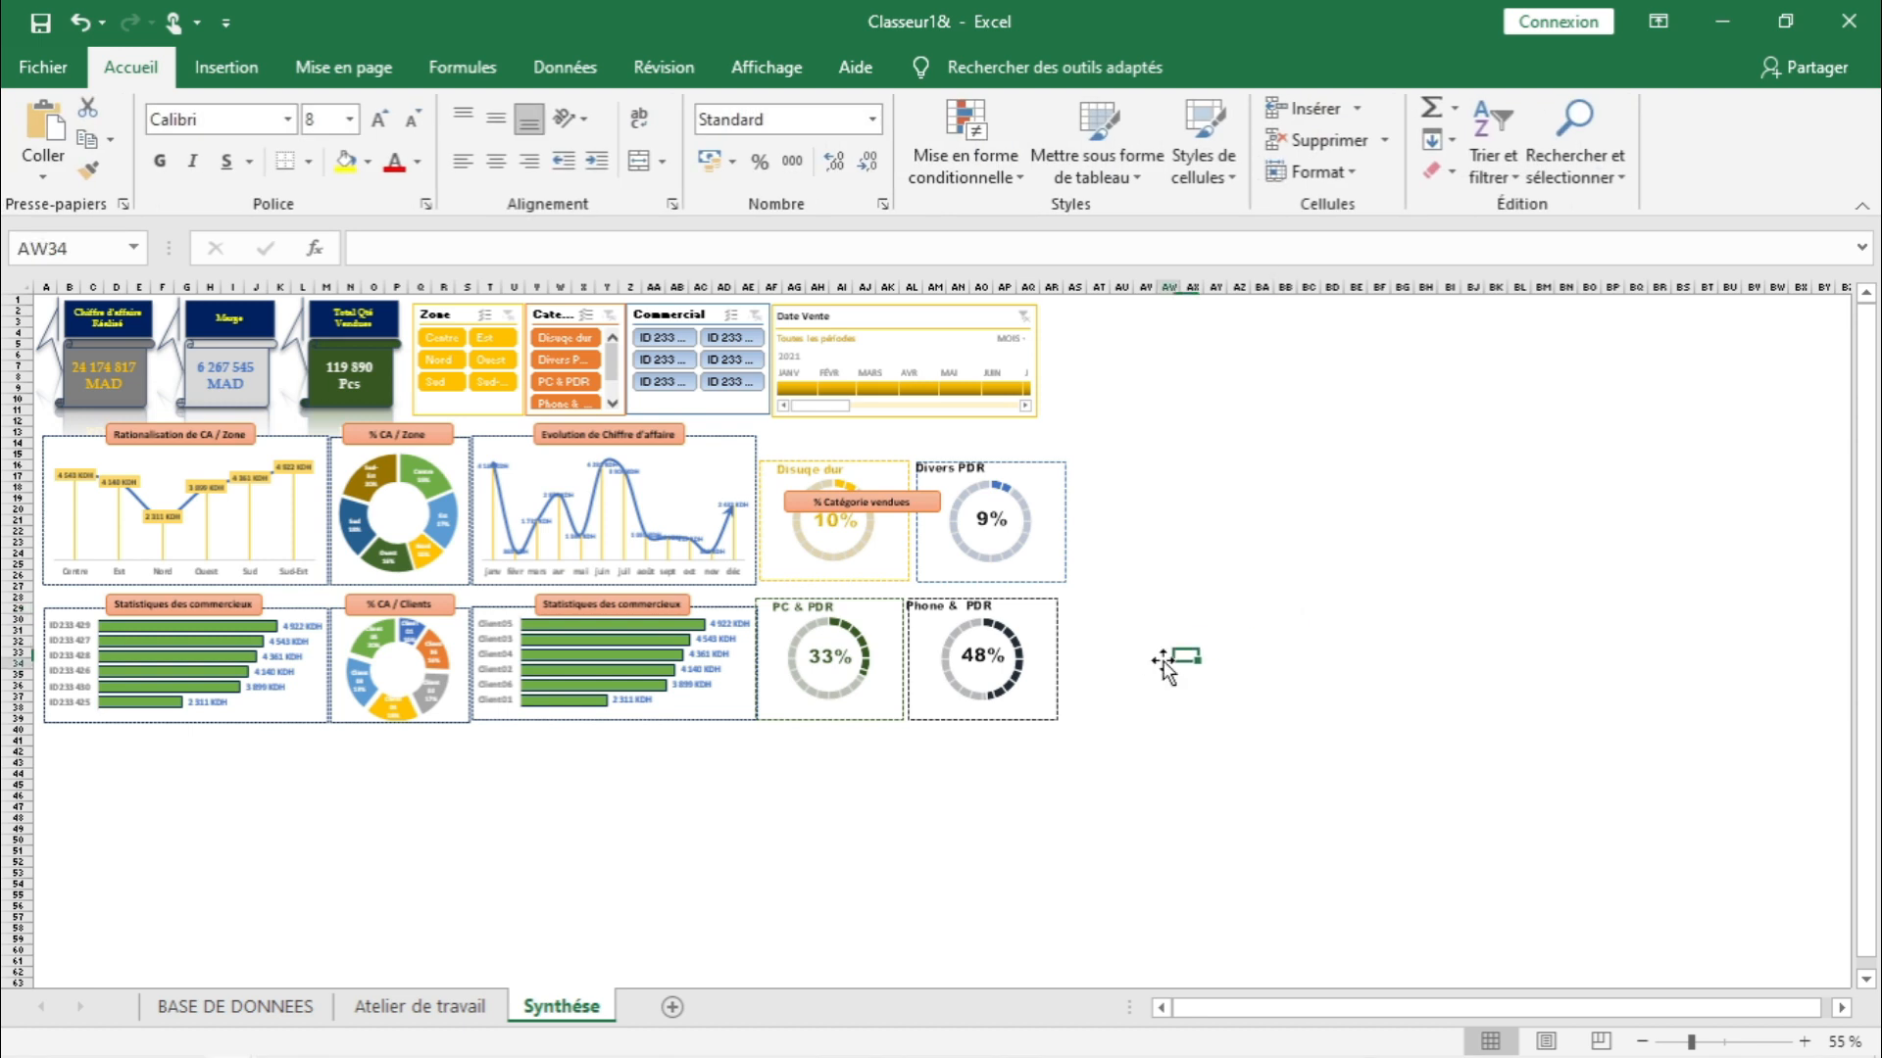
- Center the Disuqe dur and PC & PDR gauge groups horizontally on each other and nudge both slightly right
left_click(835, 591)
left_click(769, 612, "ctrl")
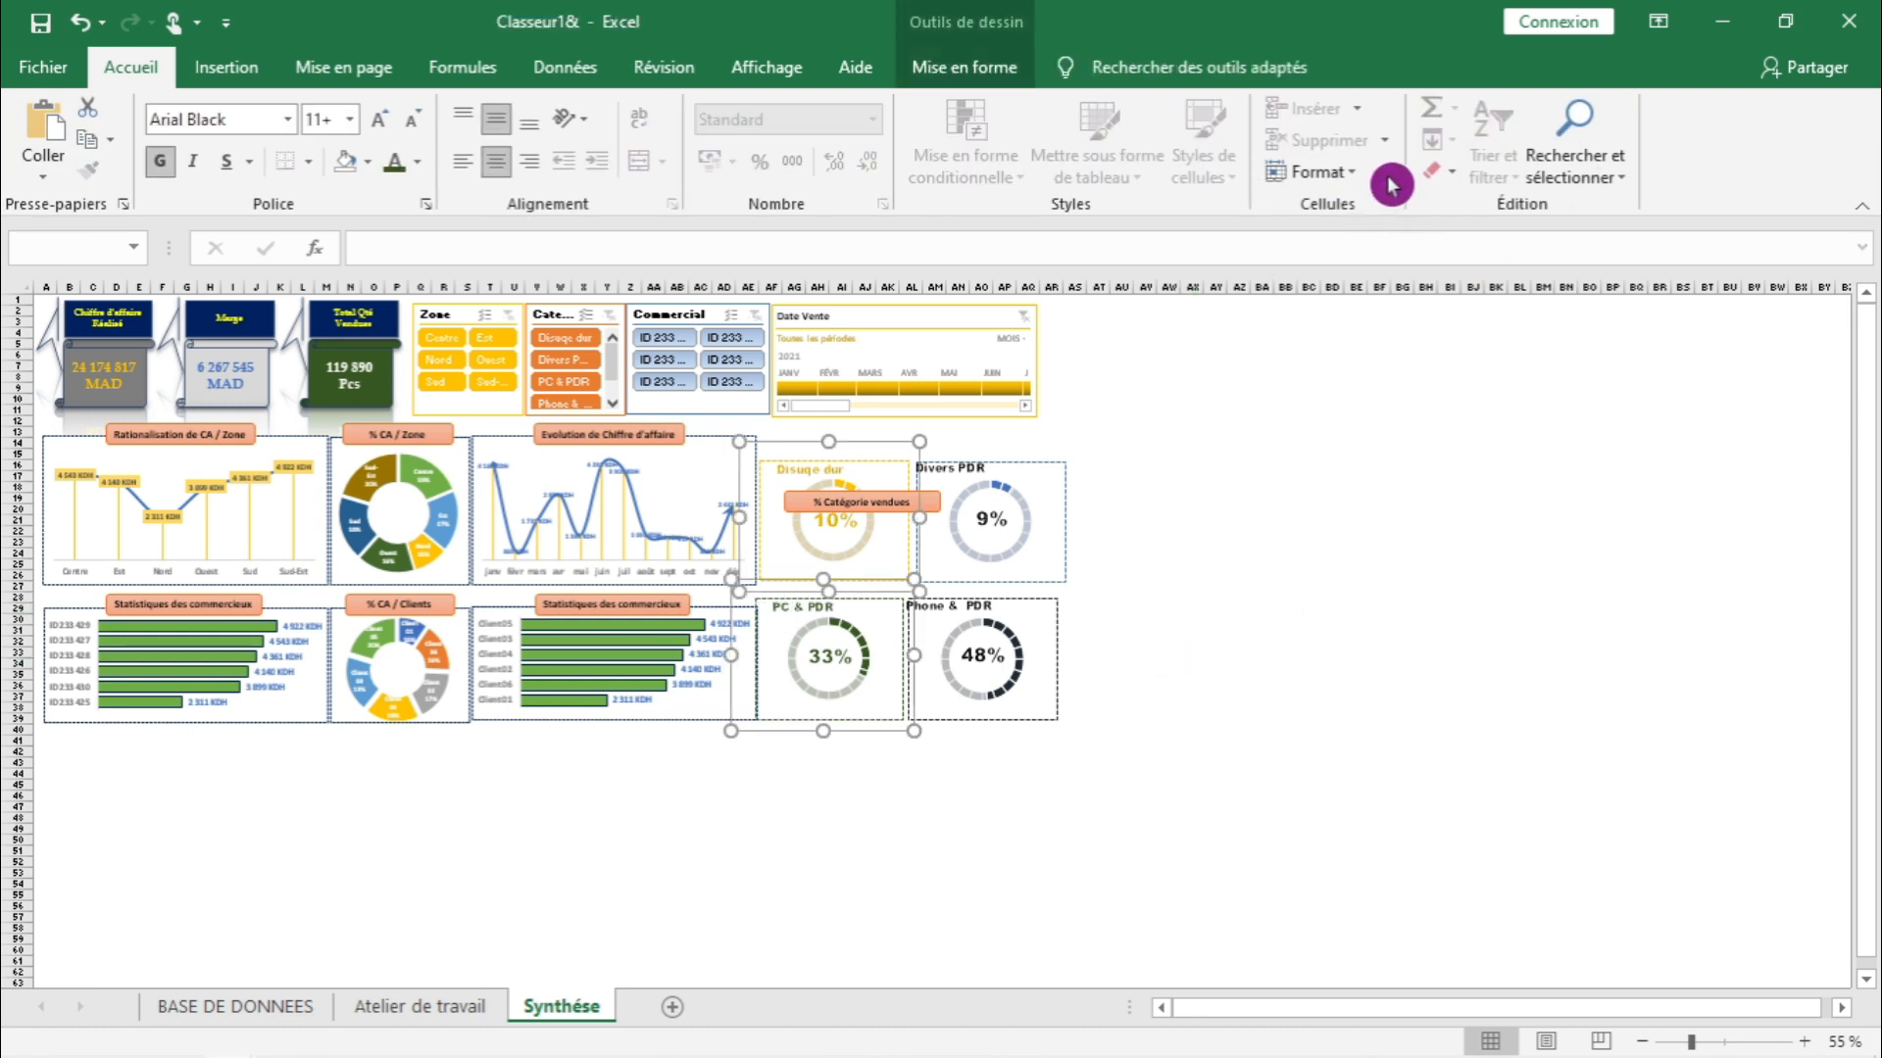
left_click(965, 68)
left_click(1531, 109)
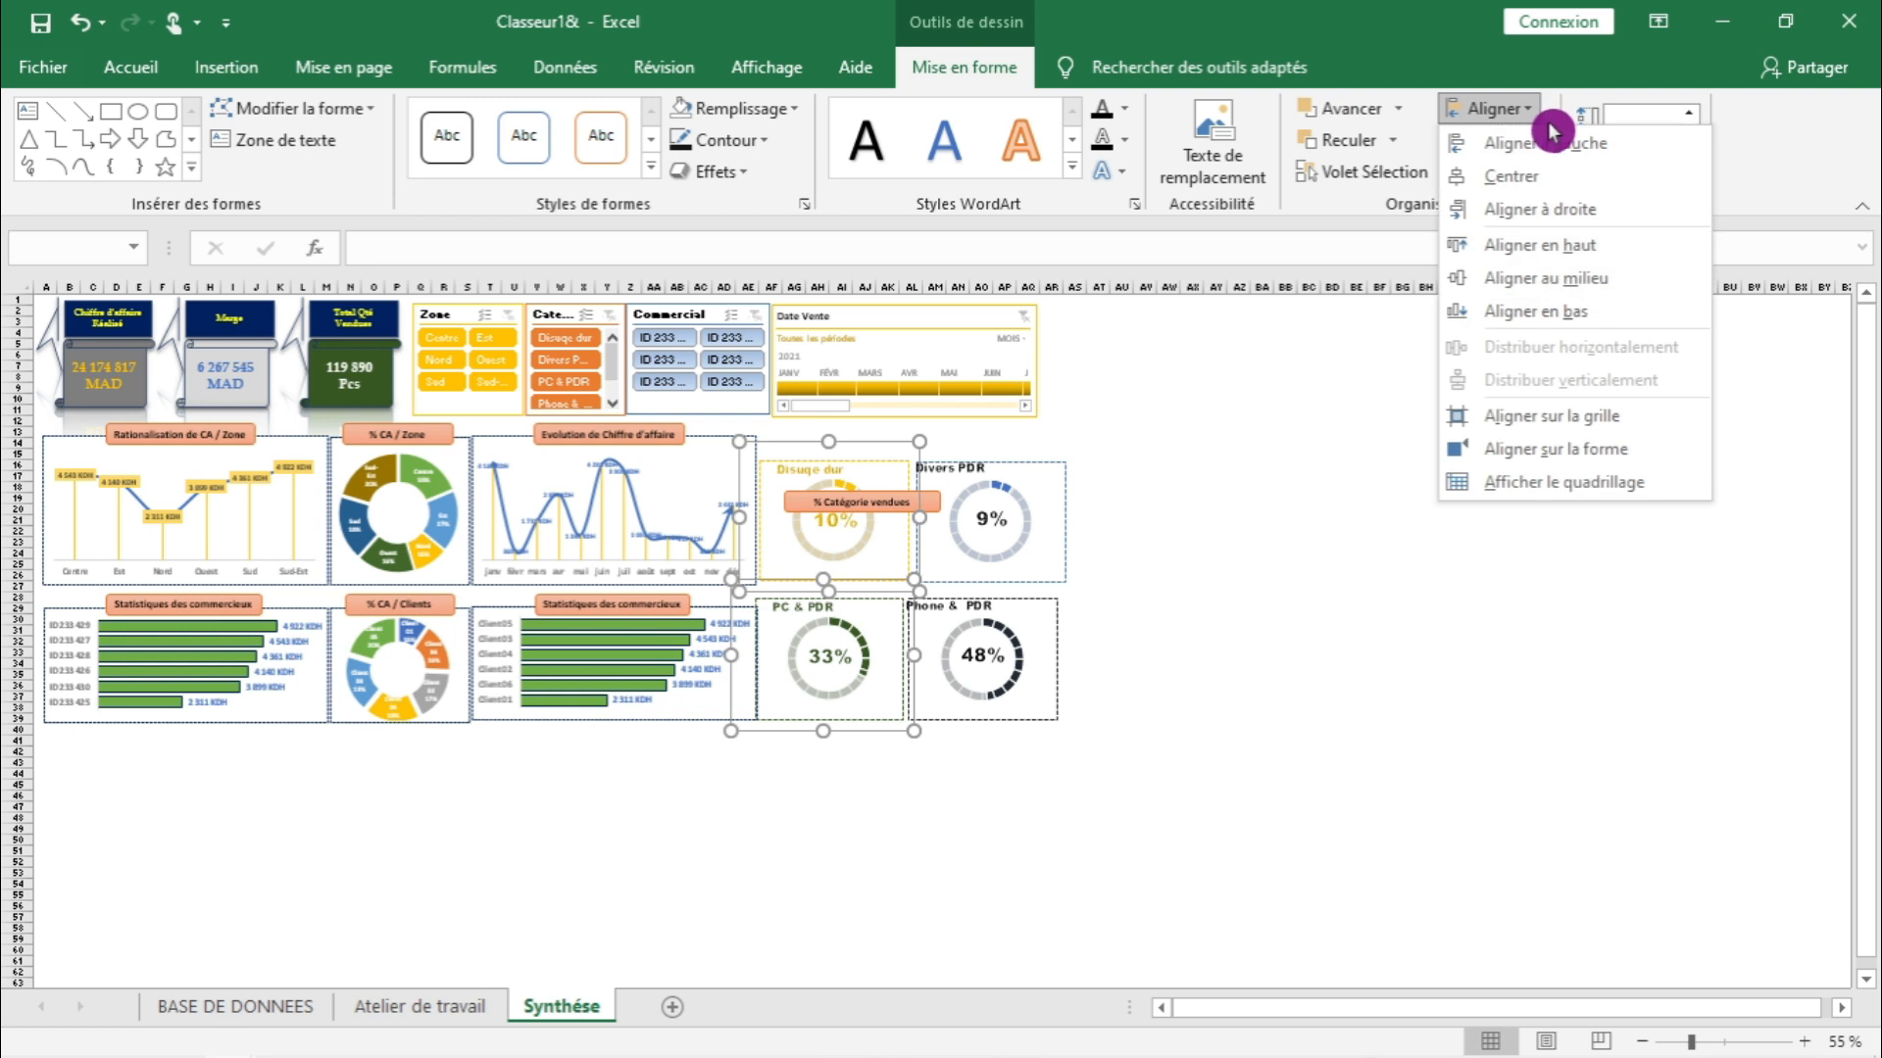
left_click(1510, 177)
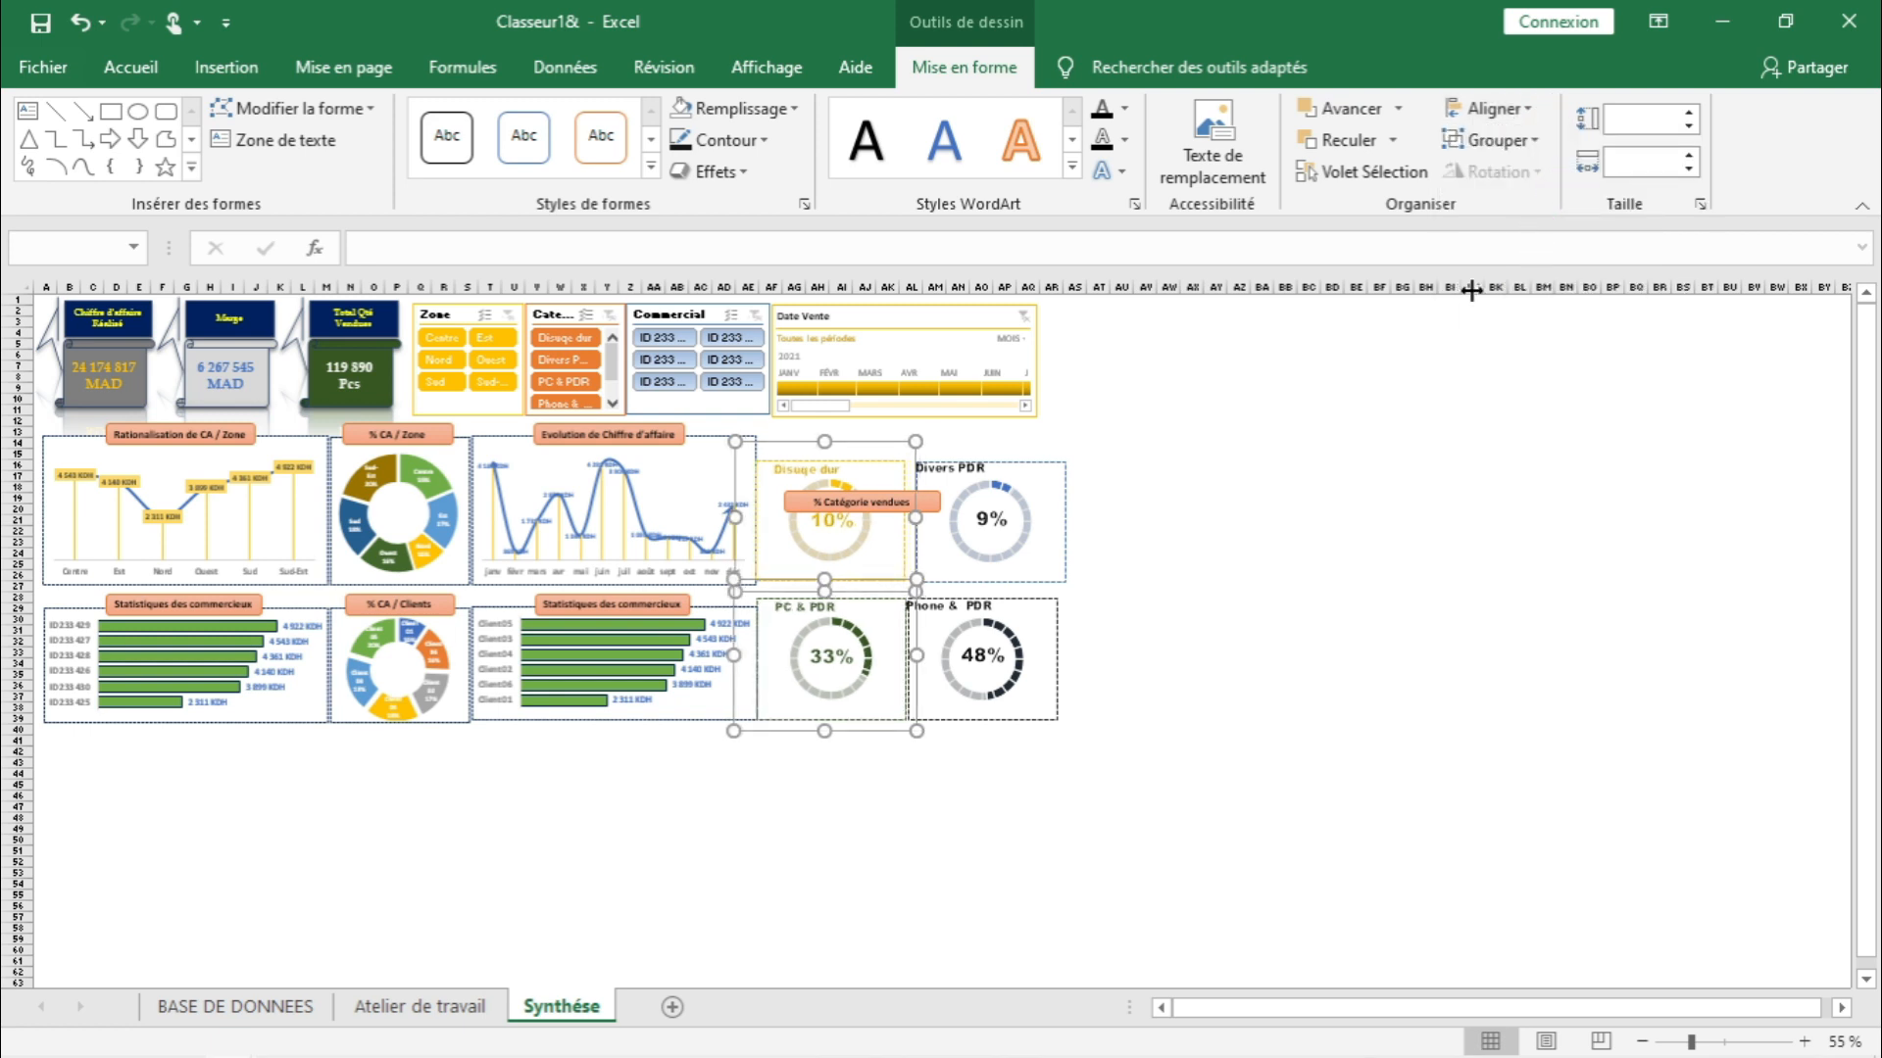
key("Right")
key("Right")
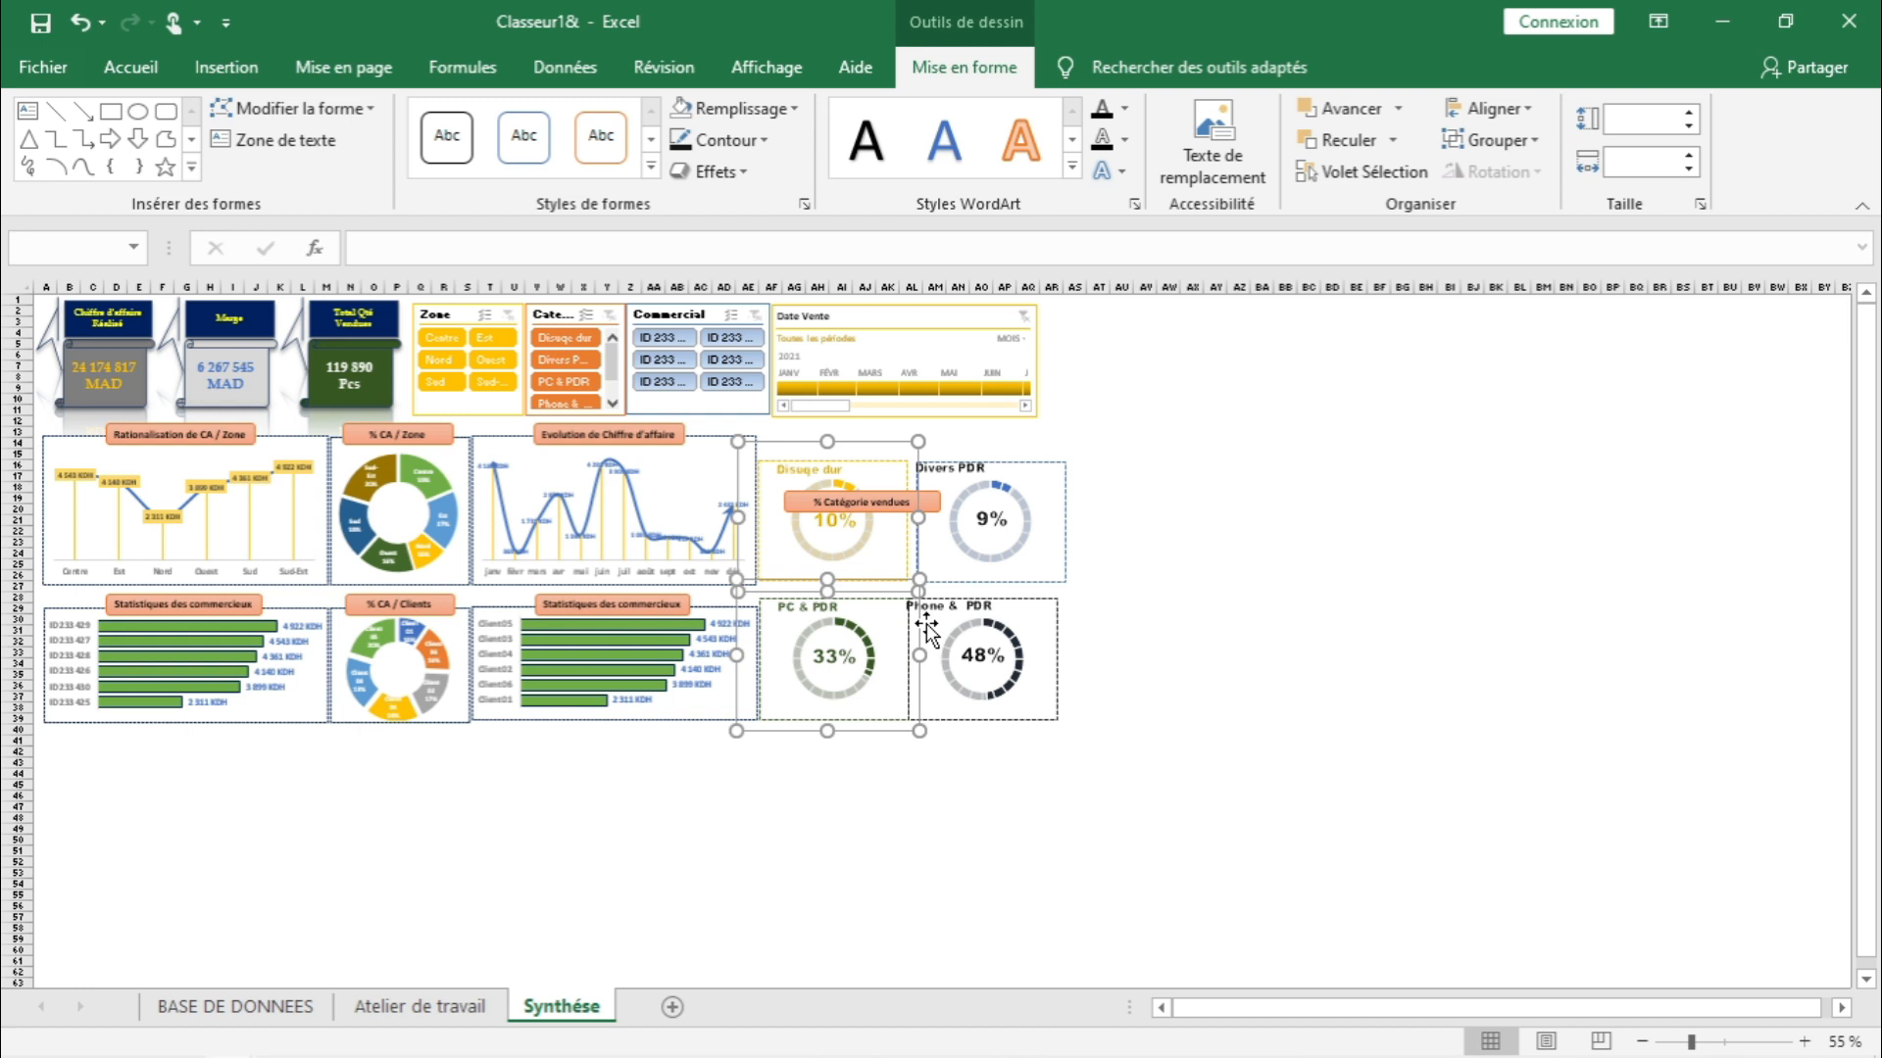
left_click(1132, 474)
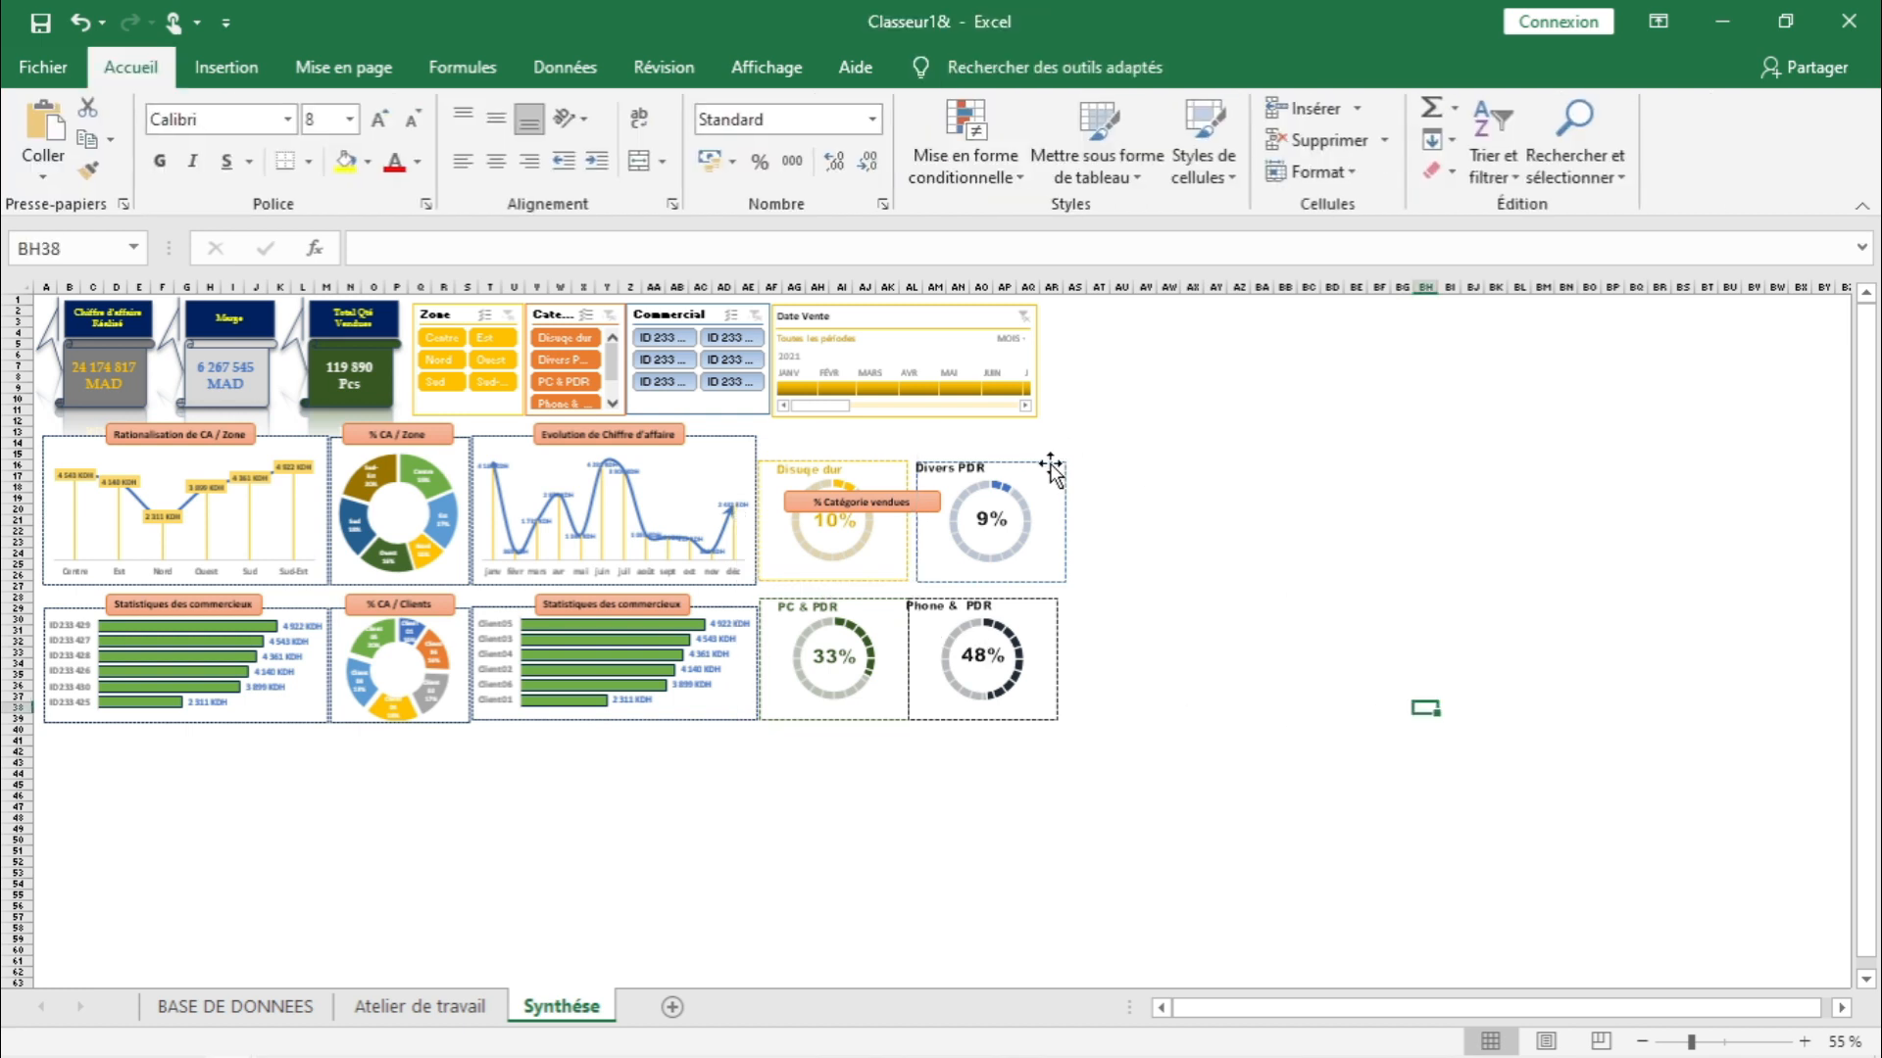
- Center the Divers PDR and Phone & PDR gauge groups horizontally on each other and nudge both slightly right
left_click(1050, 470)
left_click(1055, 650, "shift")
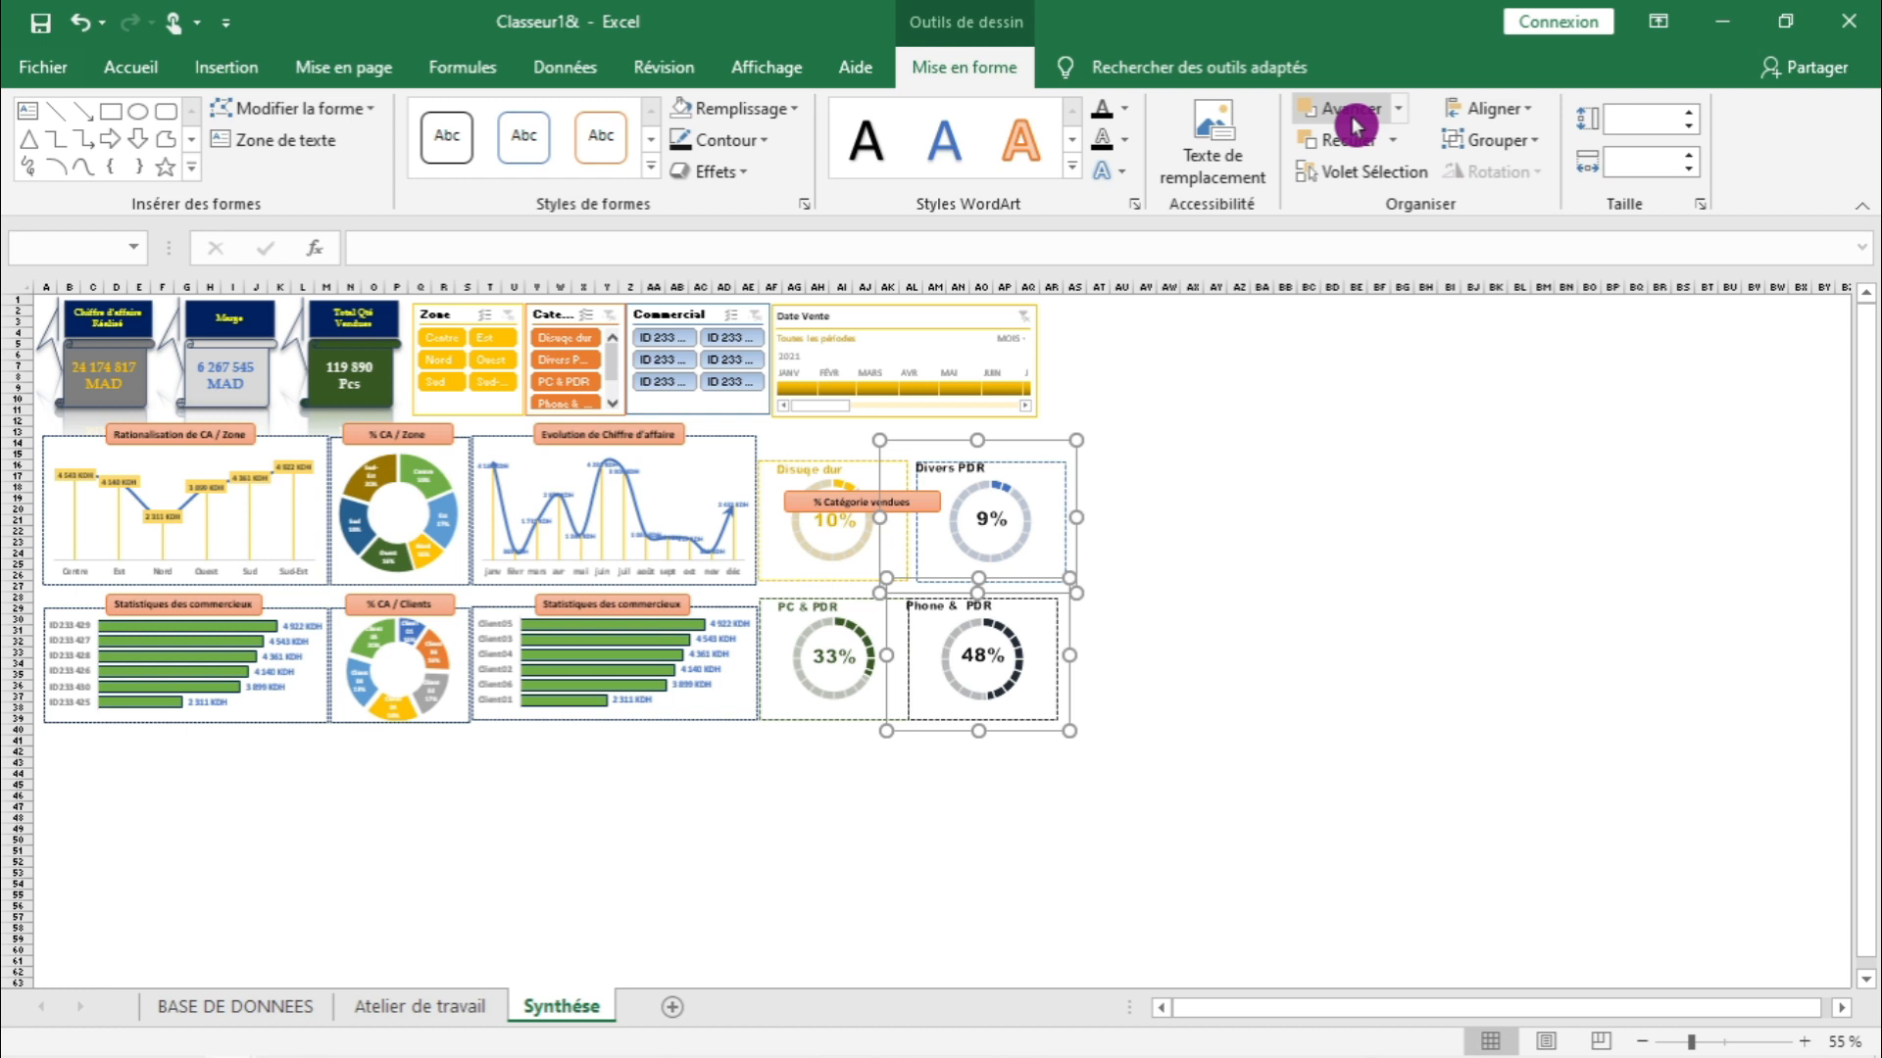
left_click(1492, 110)
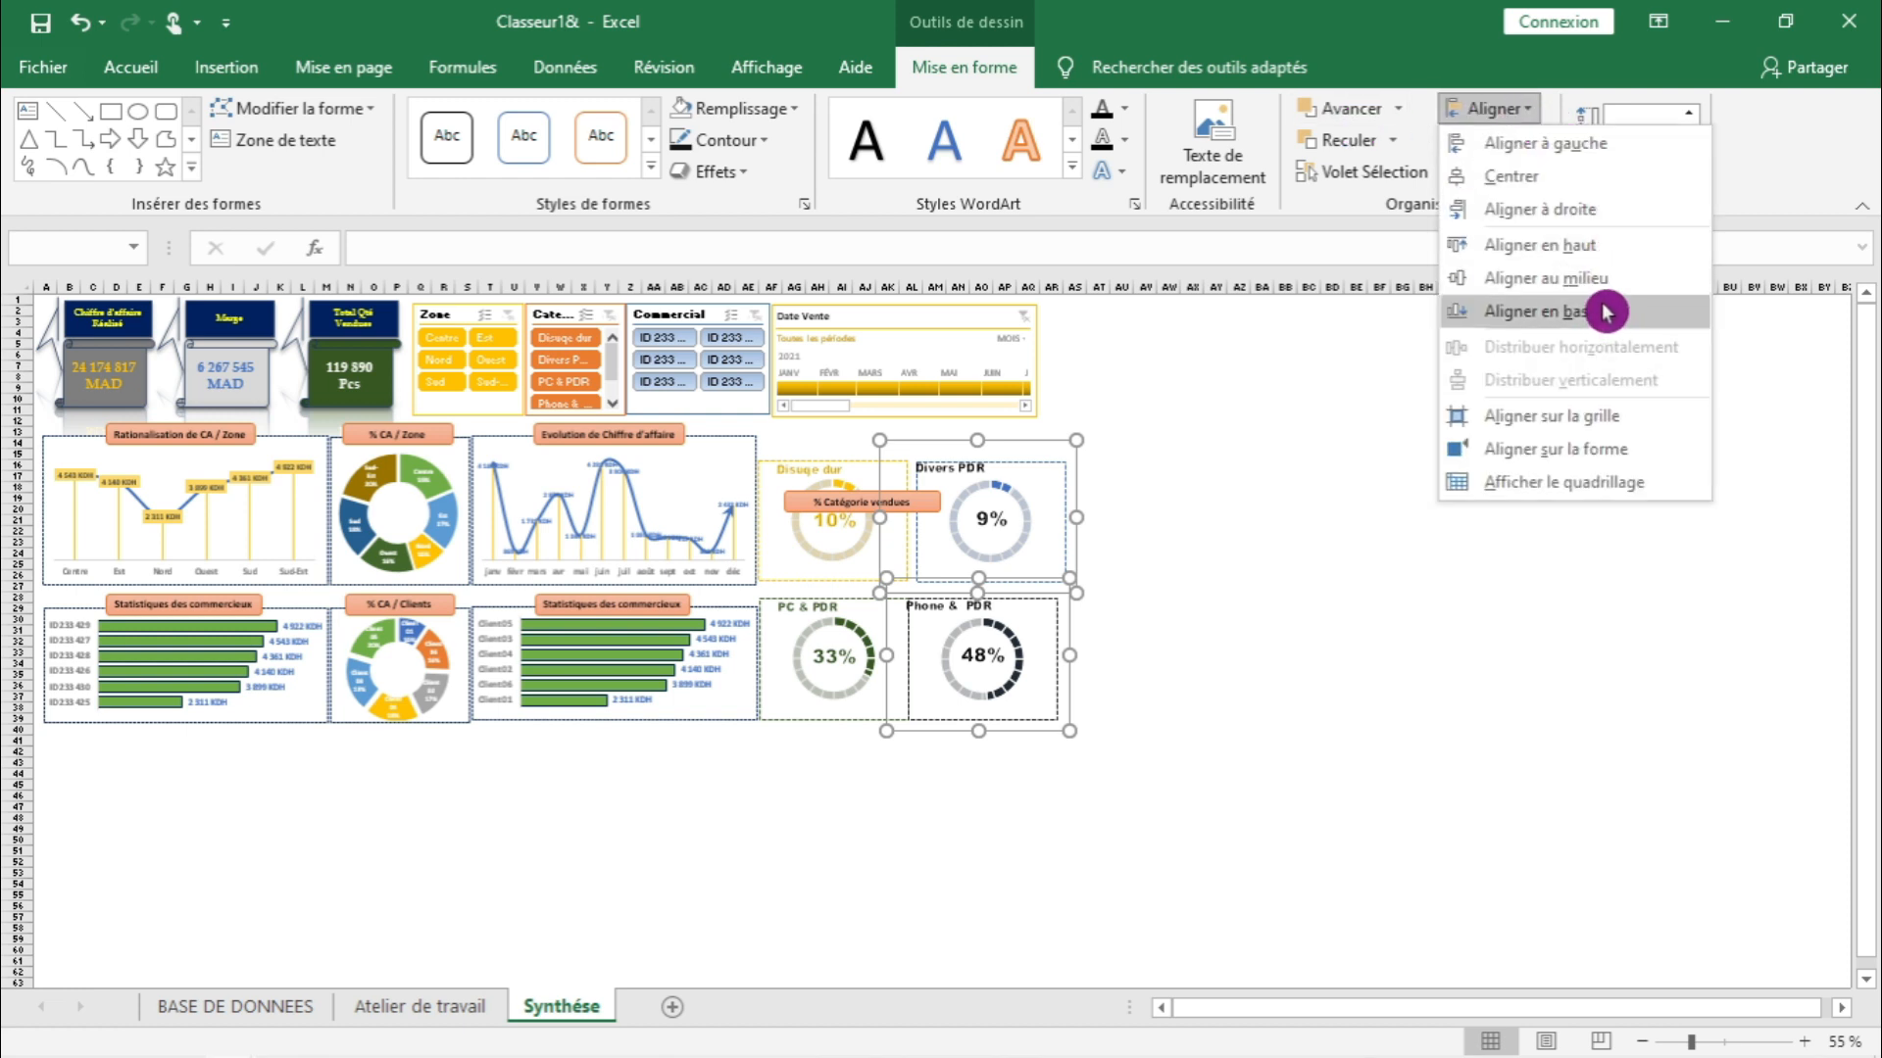
left_click(1585, 182)
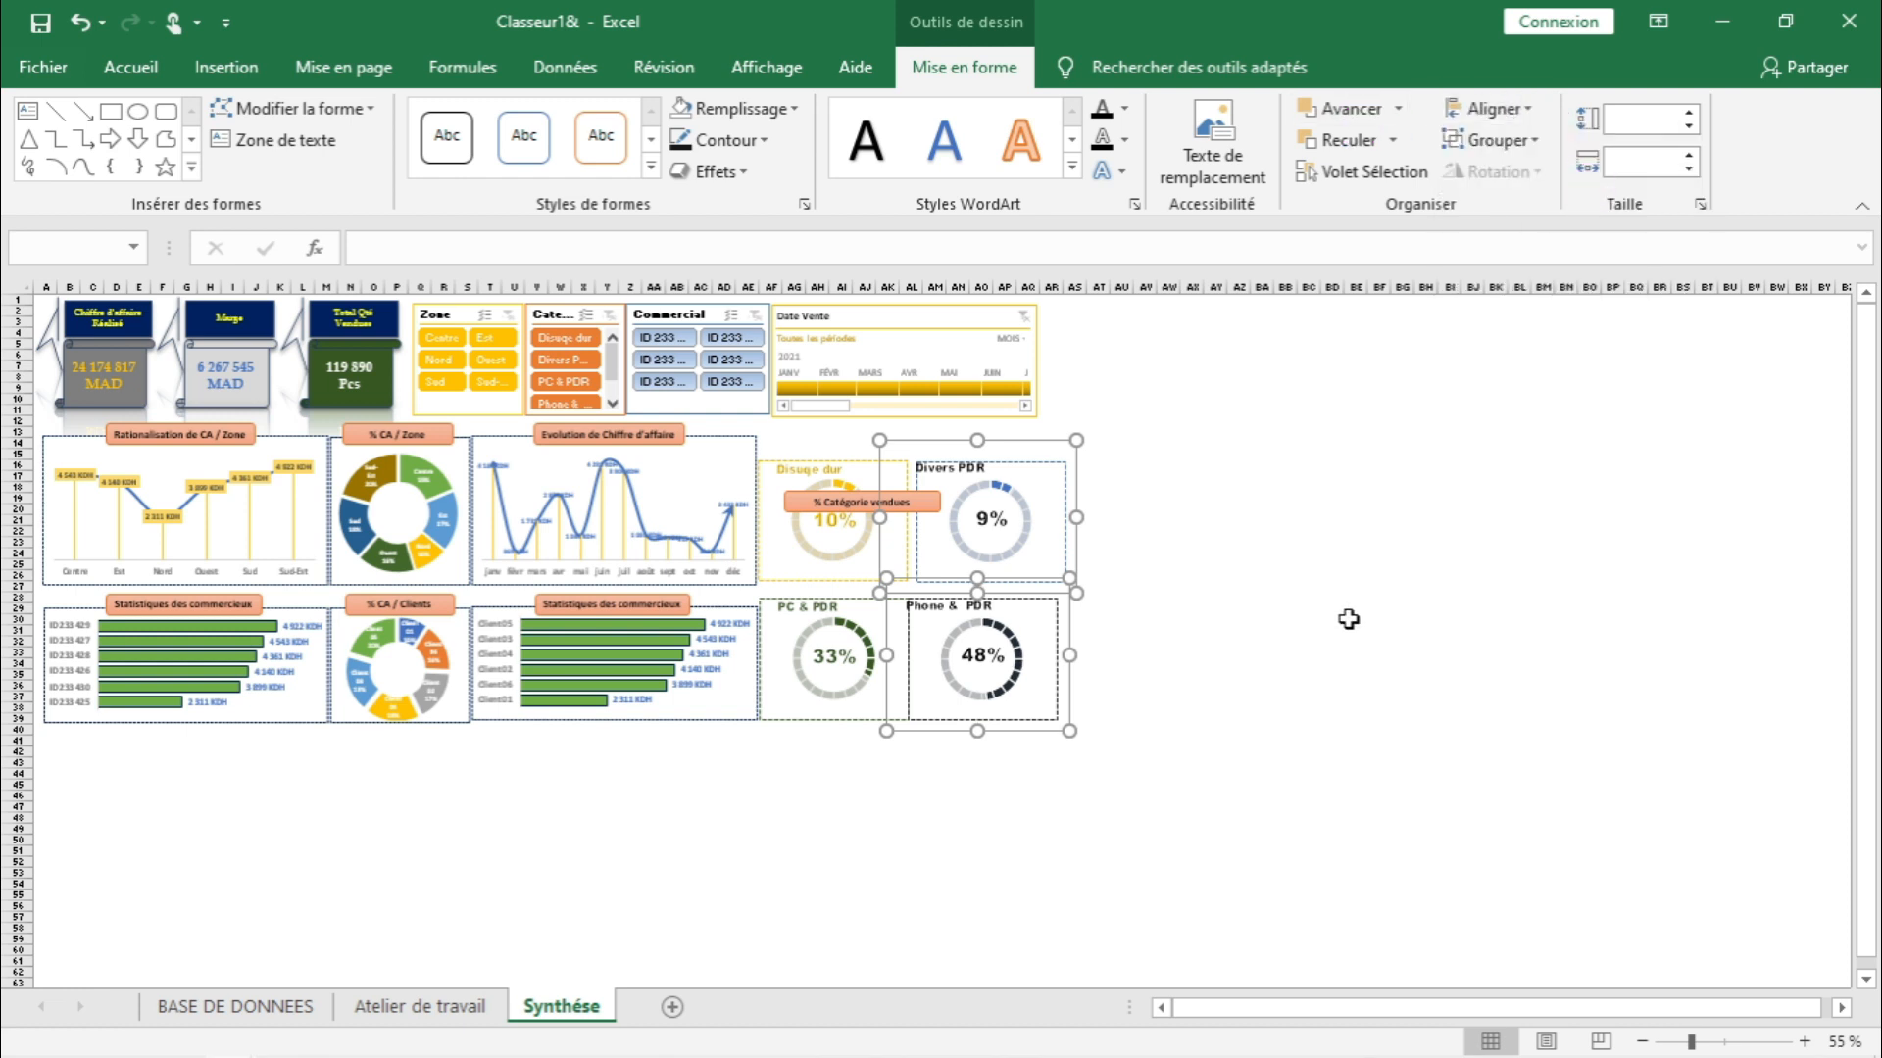
key("Right")
key("Right")
key("Right")
key("Right")
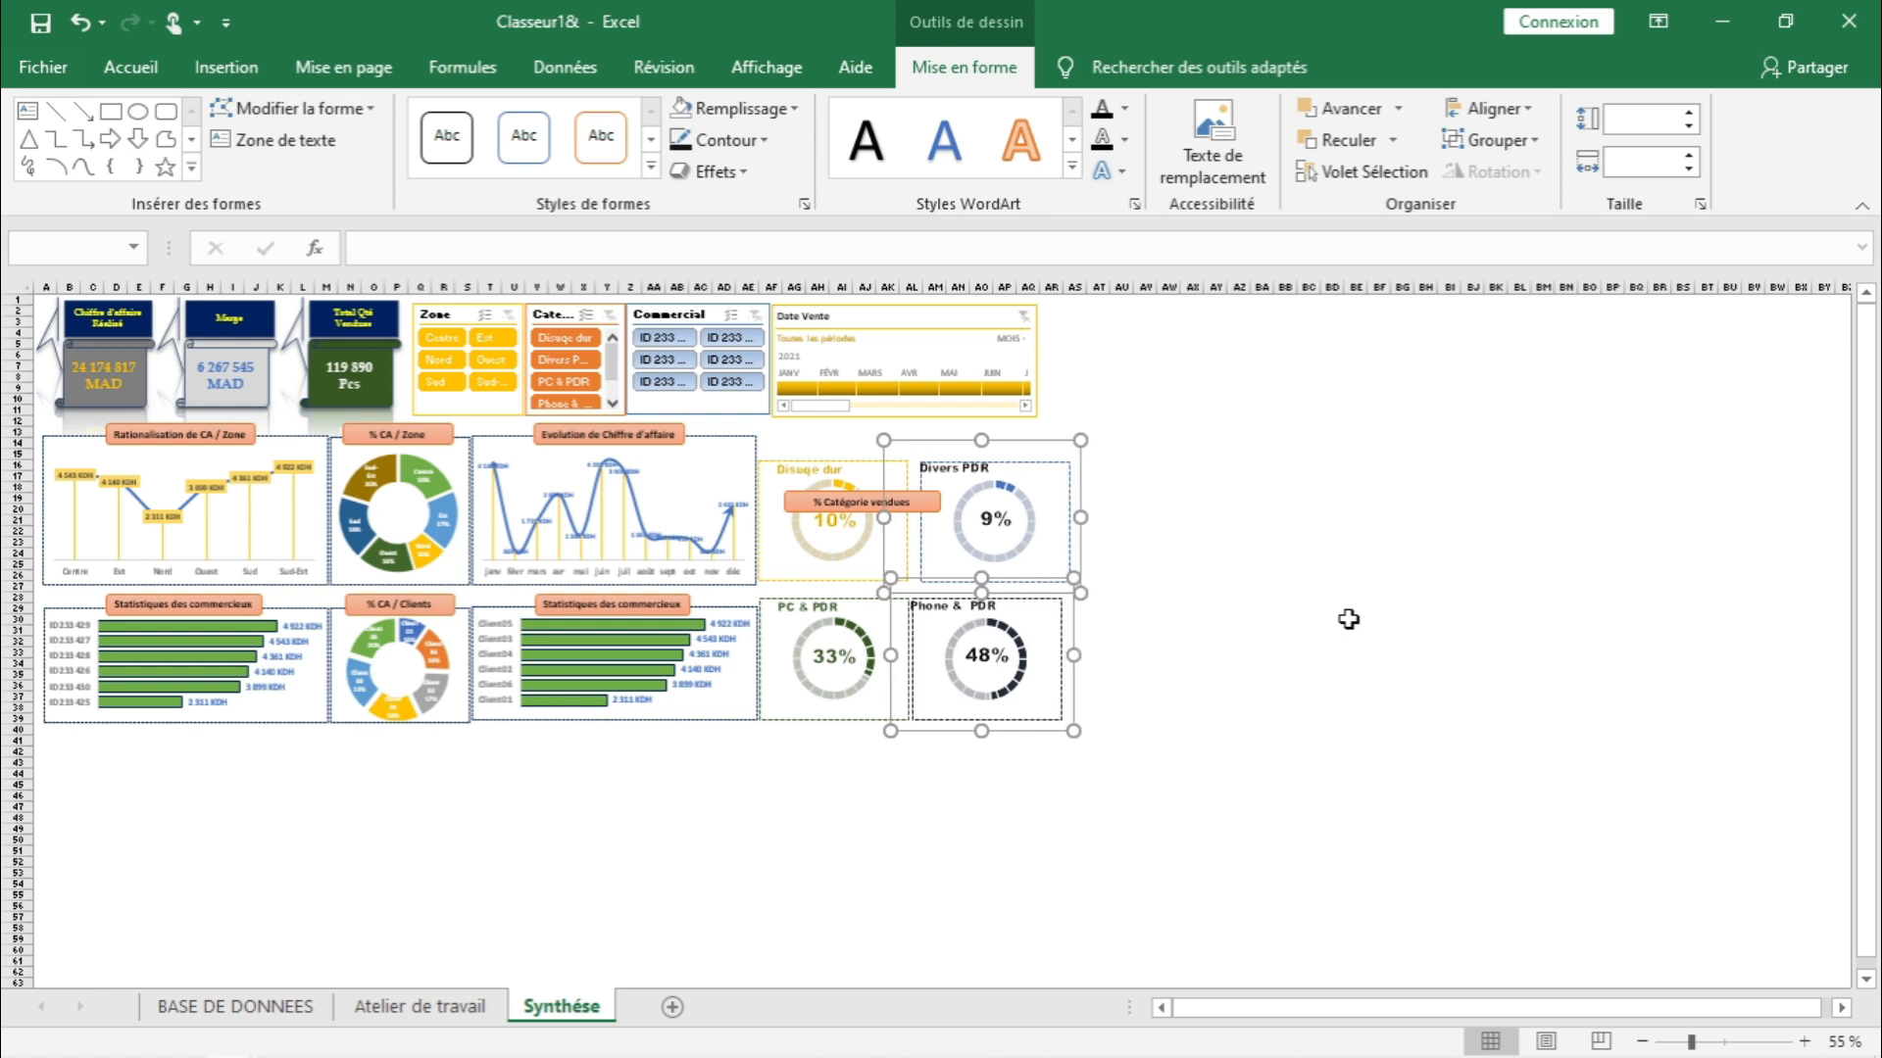
- Try moving the Divers PDR gauge group slightly down, and undo the move
left_click(1438, 617)
left_click(1046, 473)
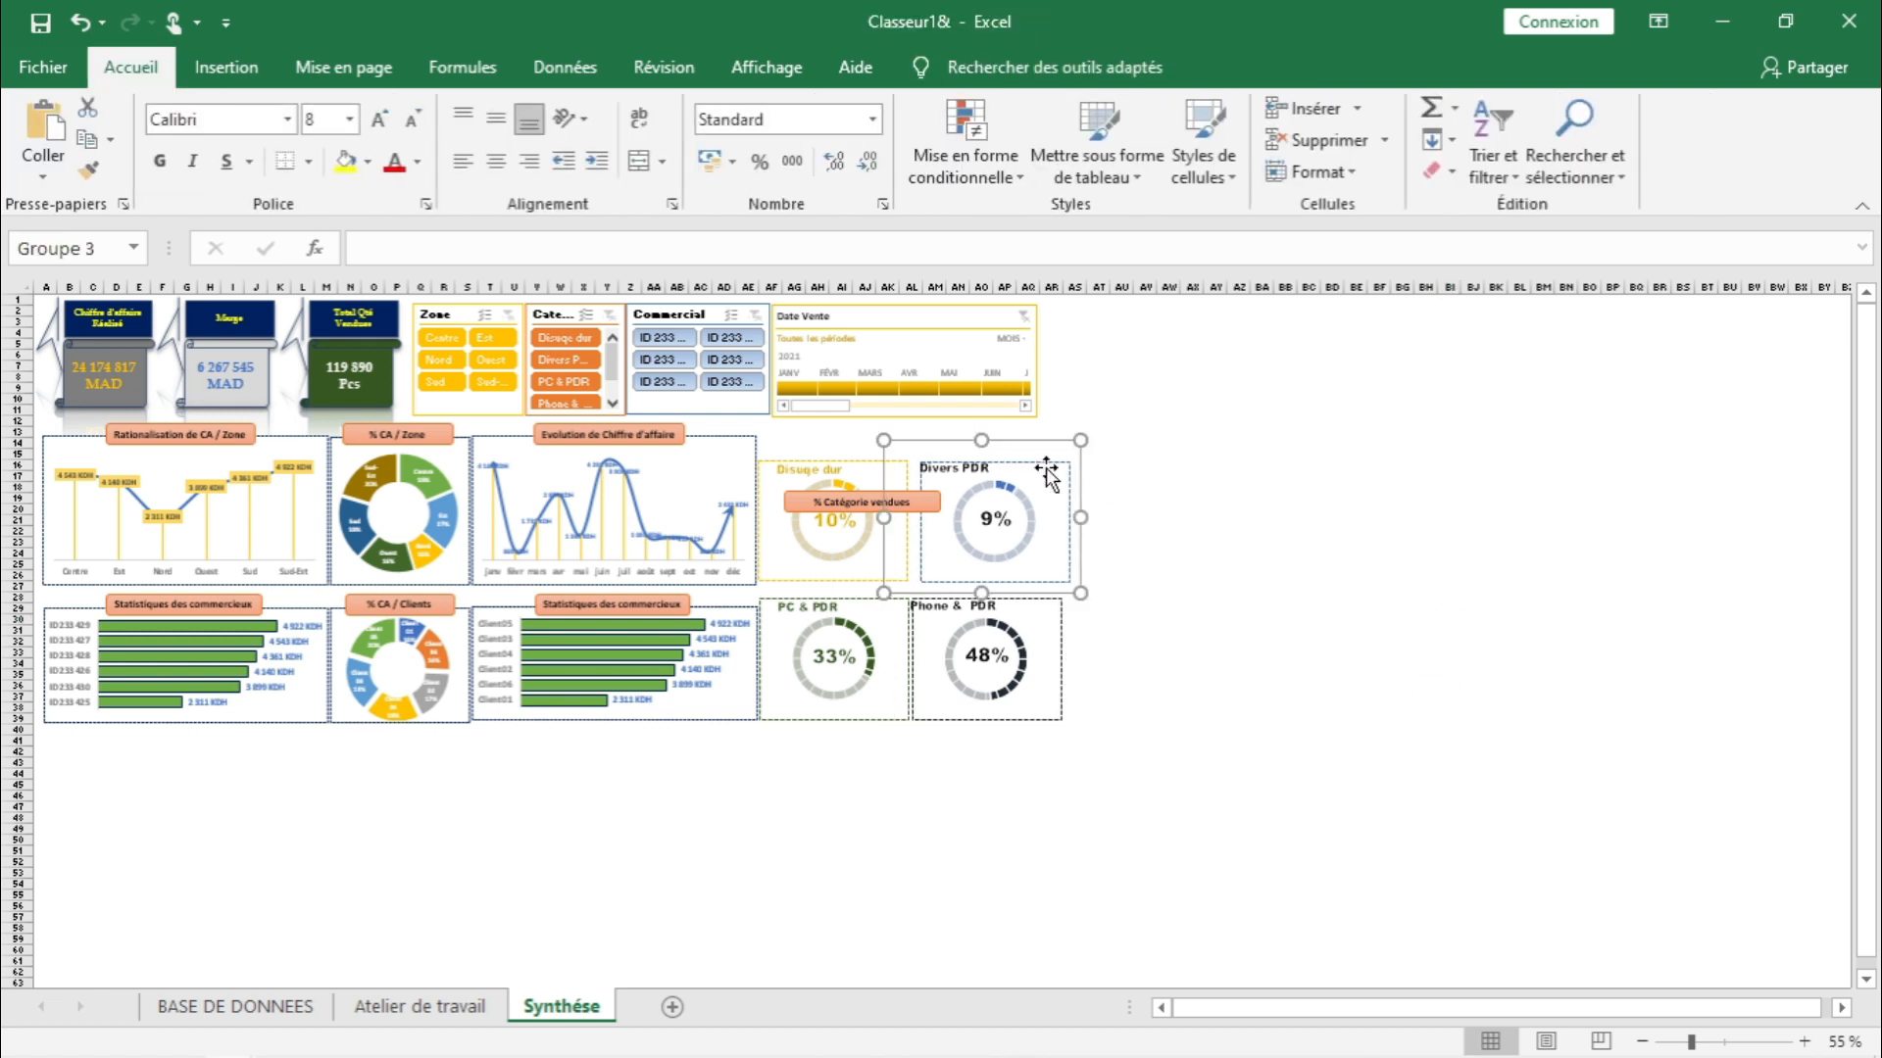
key("Down")
key("Down")
key("Down")
key("Down")
key("Down")
key("Down")
key("Down")
key("Down")
key("Down")
key("Down")
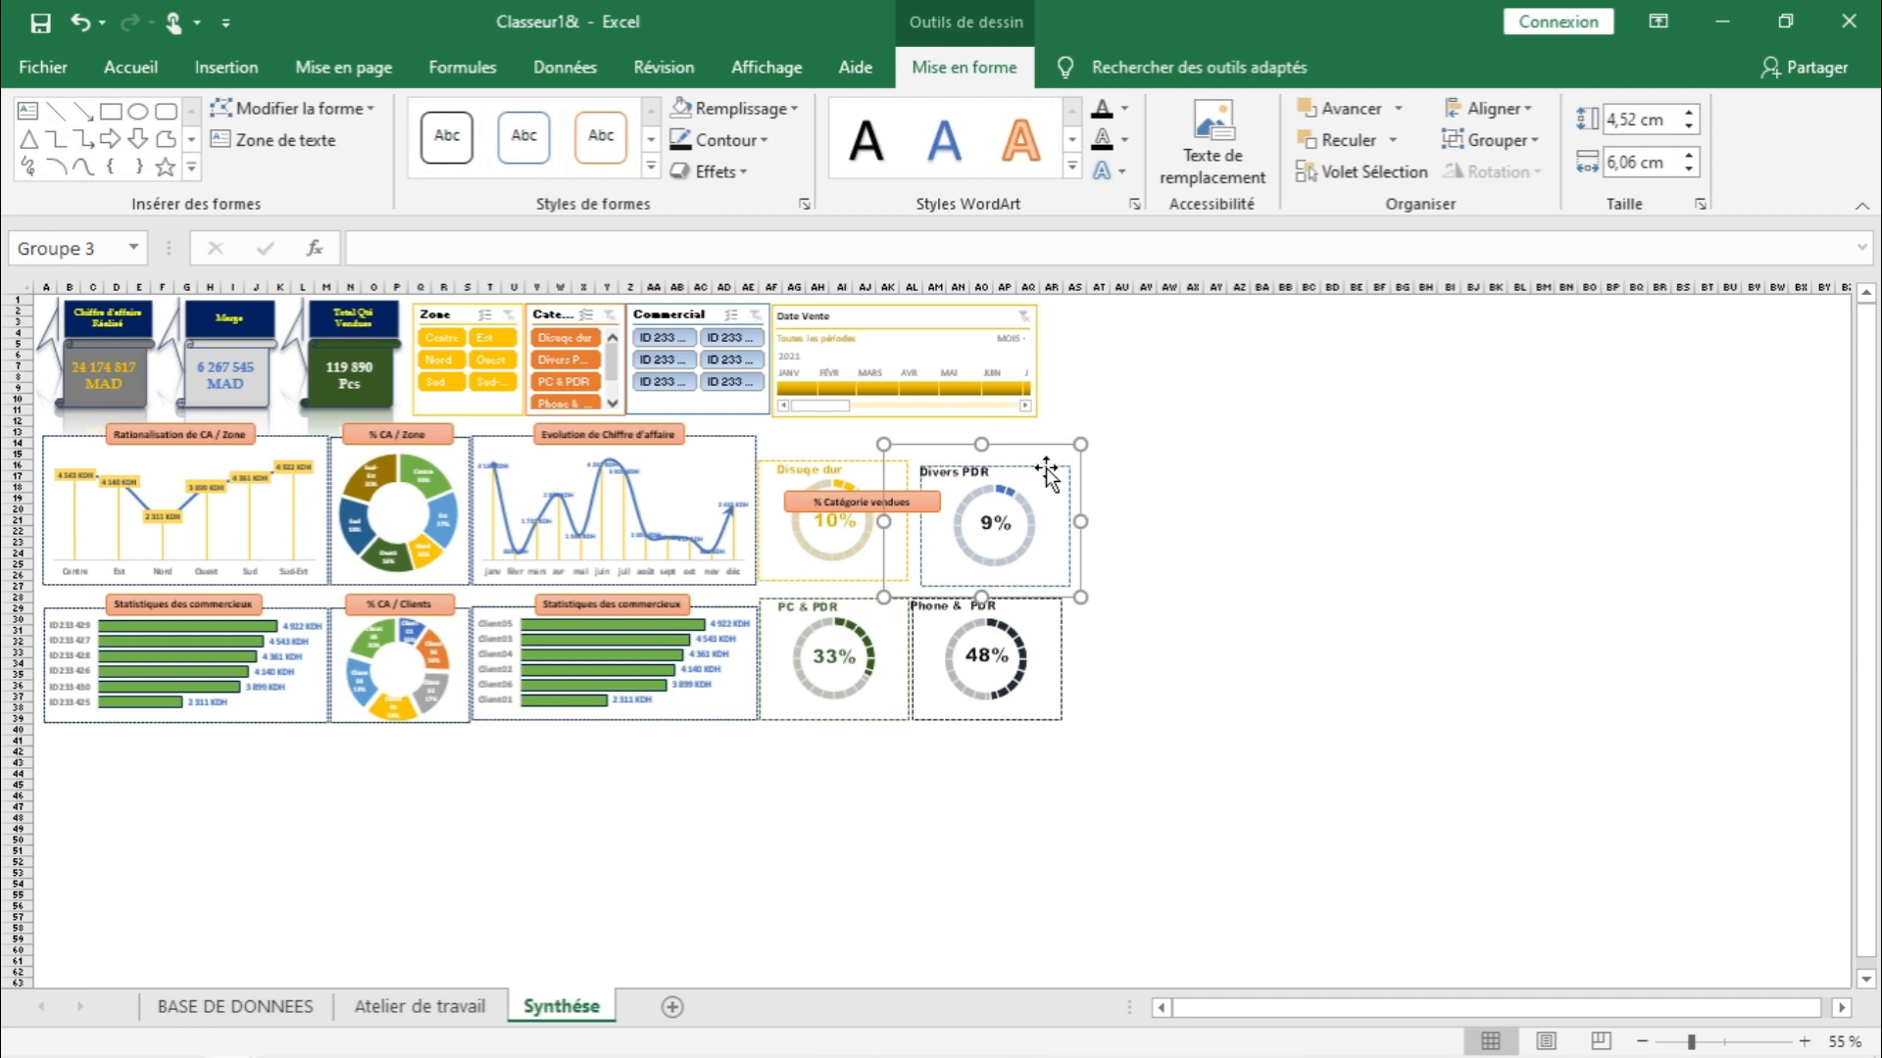
key("ctrl+z")
key("ctrl+z")
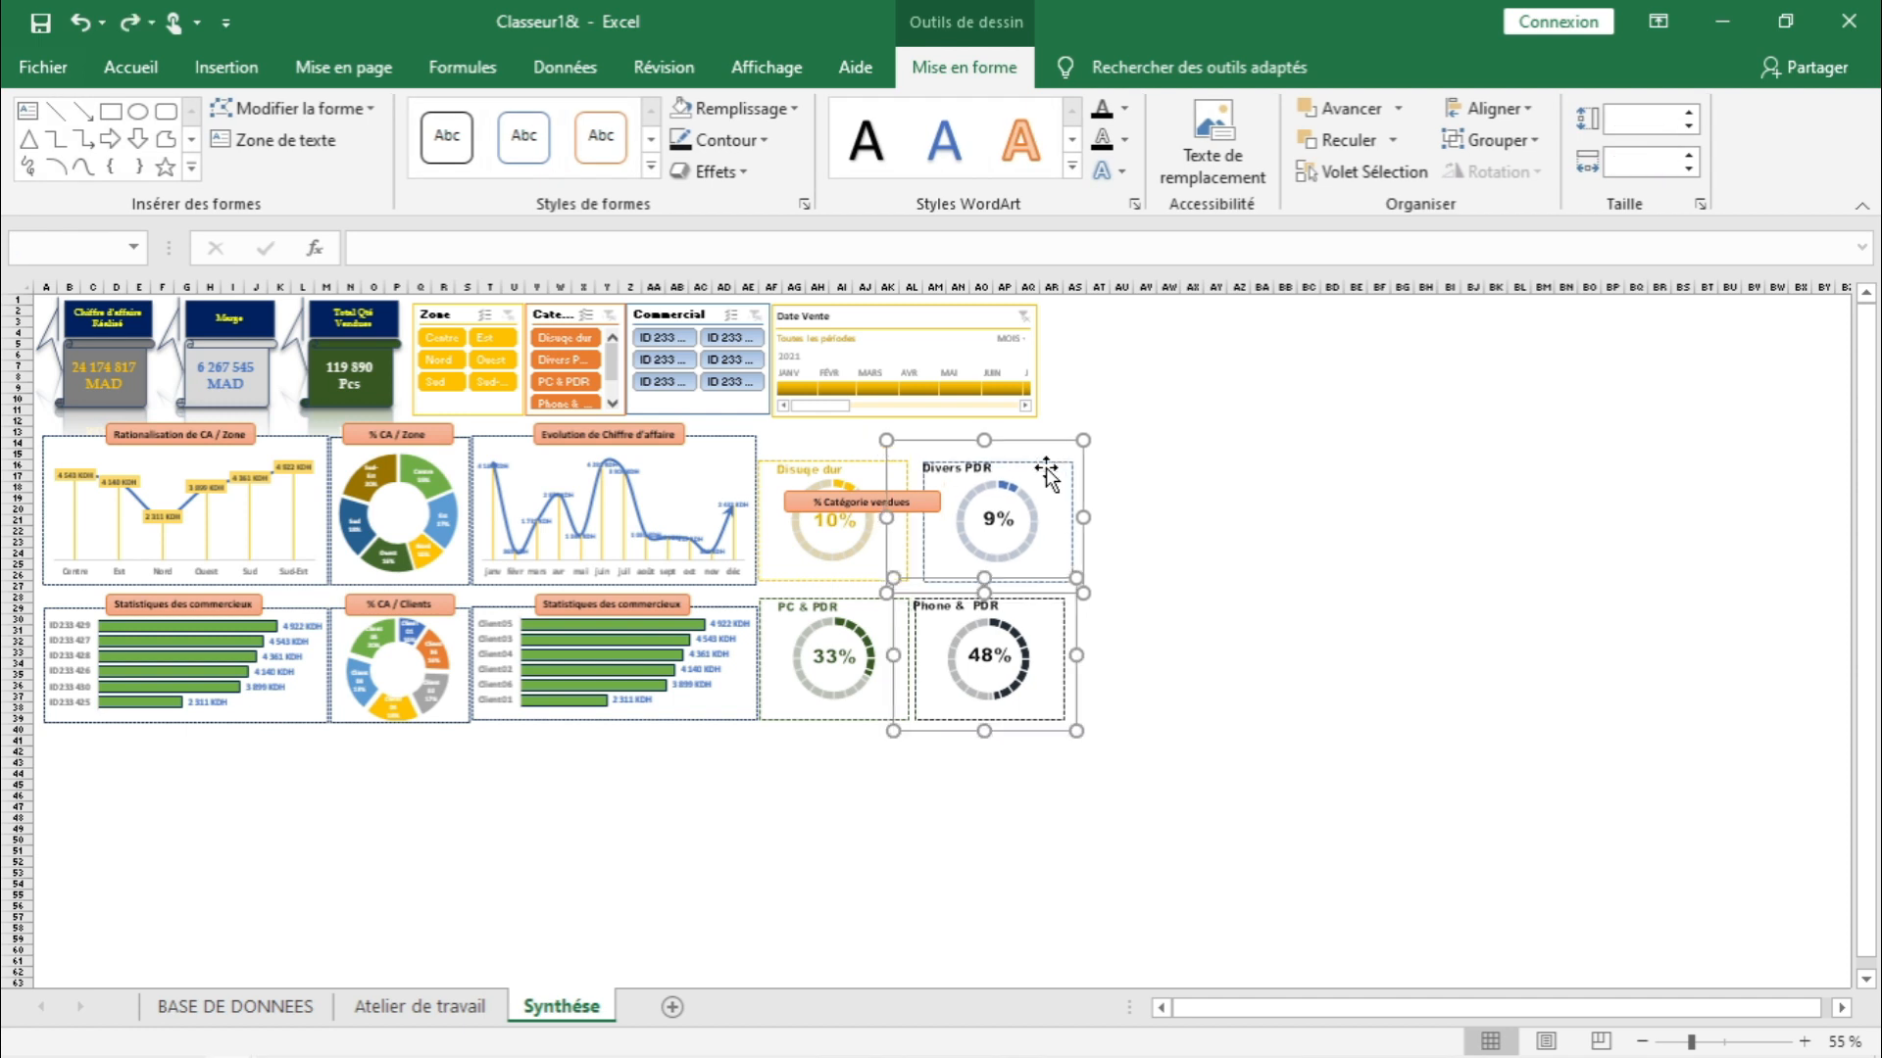
- Nudge the Divers PDR and Phone & PDR gauge groups slightly left together
key("Left")
key("Left")
key("Left")
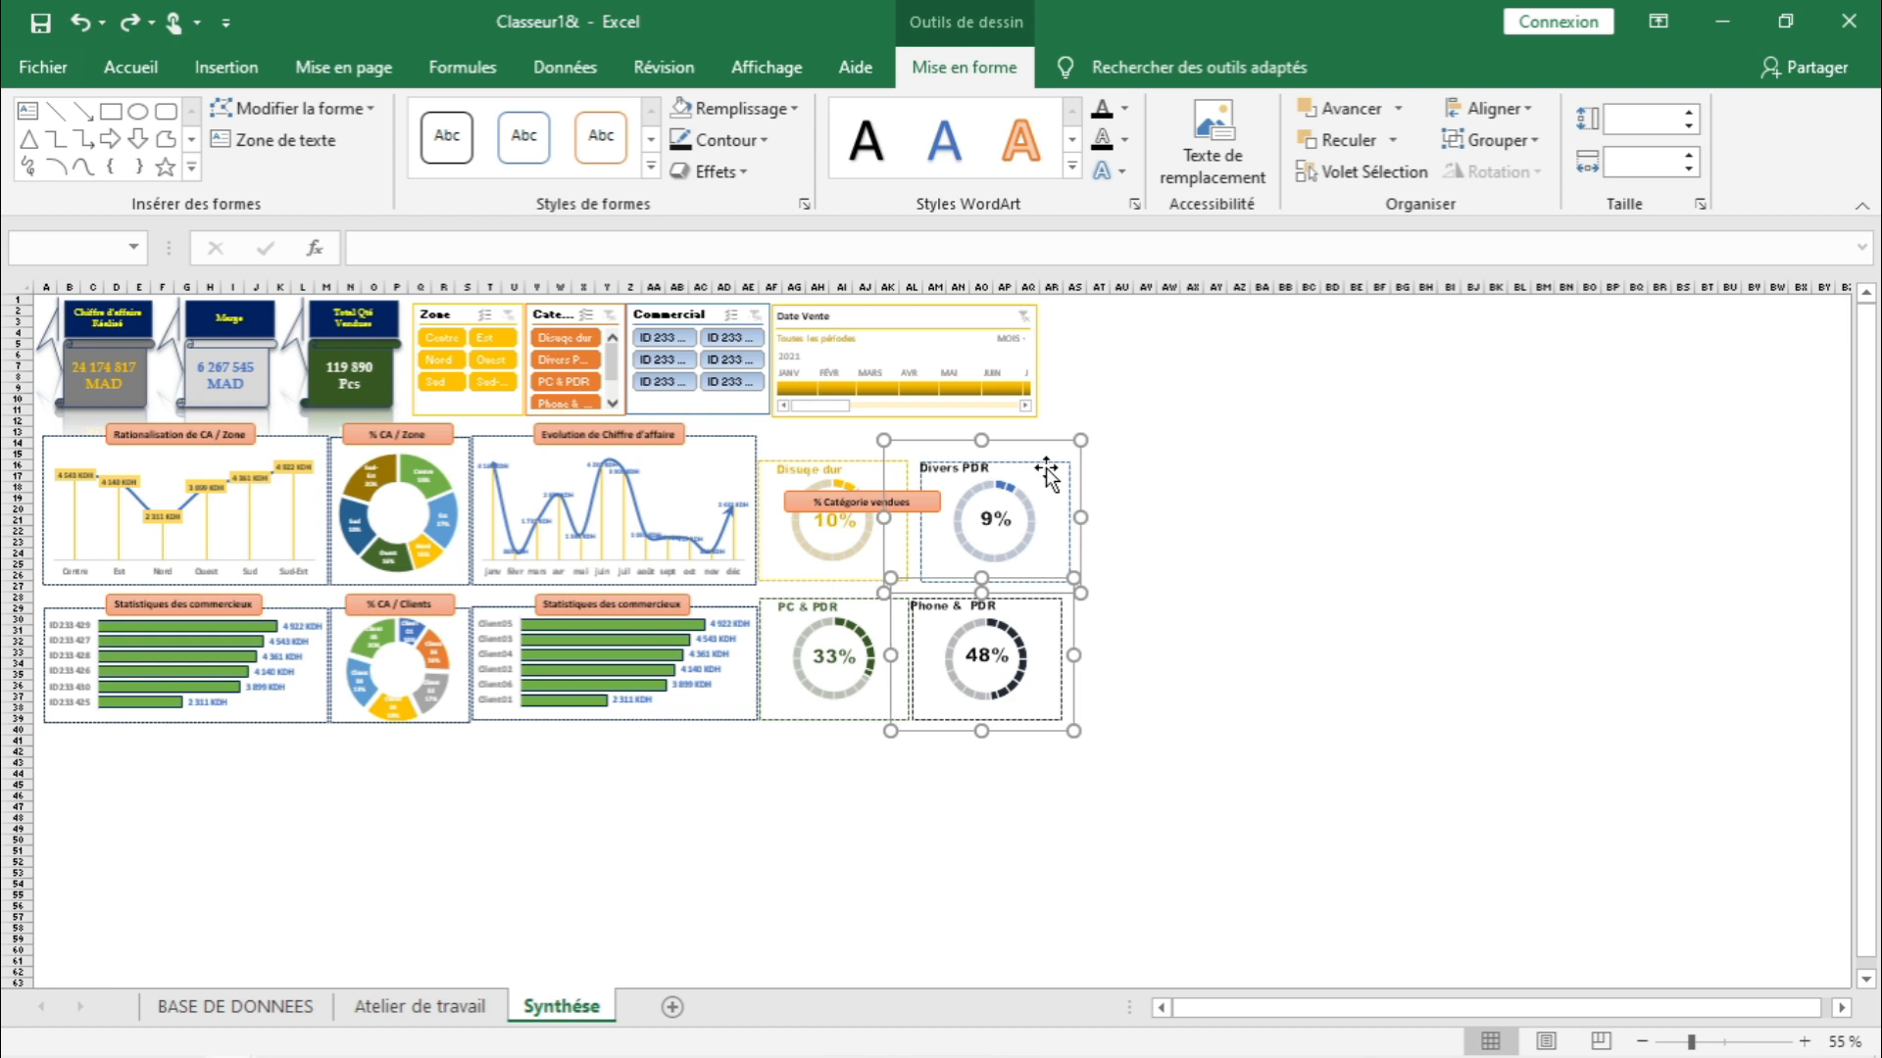
left_click(1141, 451)
- Shift the Divers PDR doughnut chart left within its group so its frame sits beside the Disuqe dur frame
left_click(1043, 465)
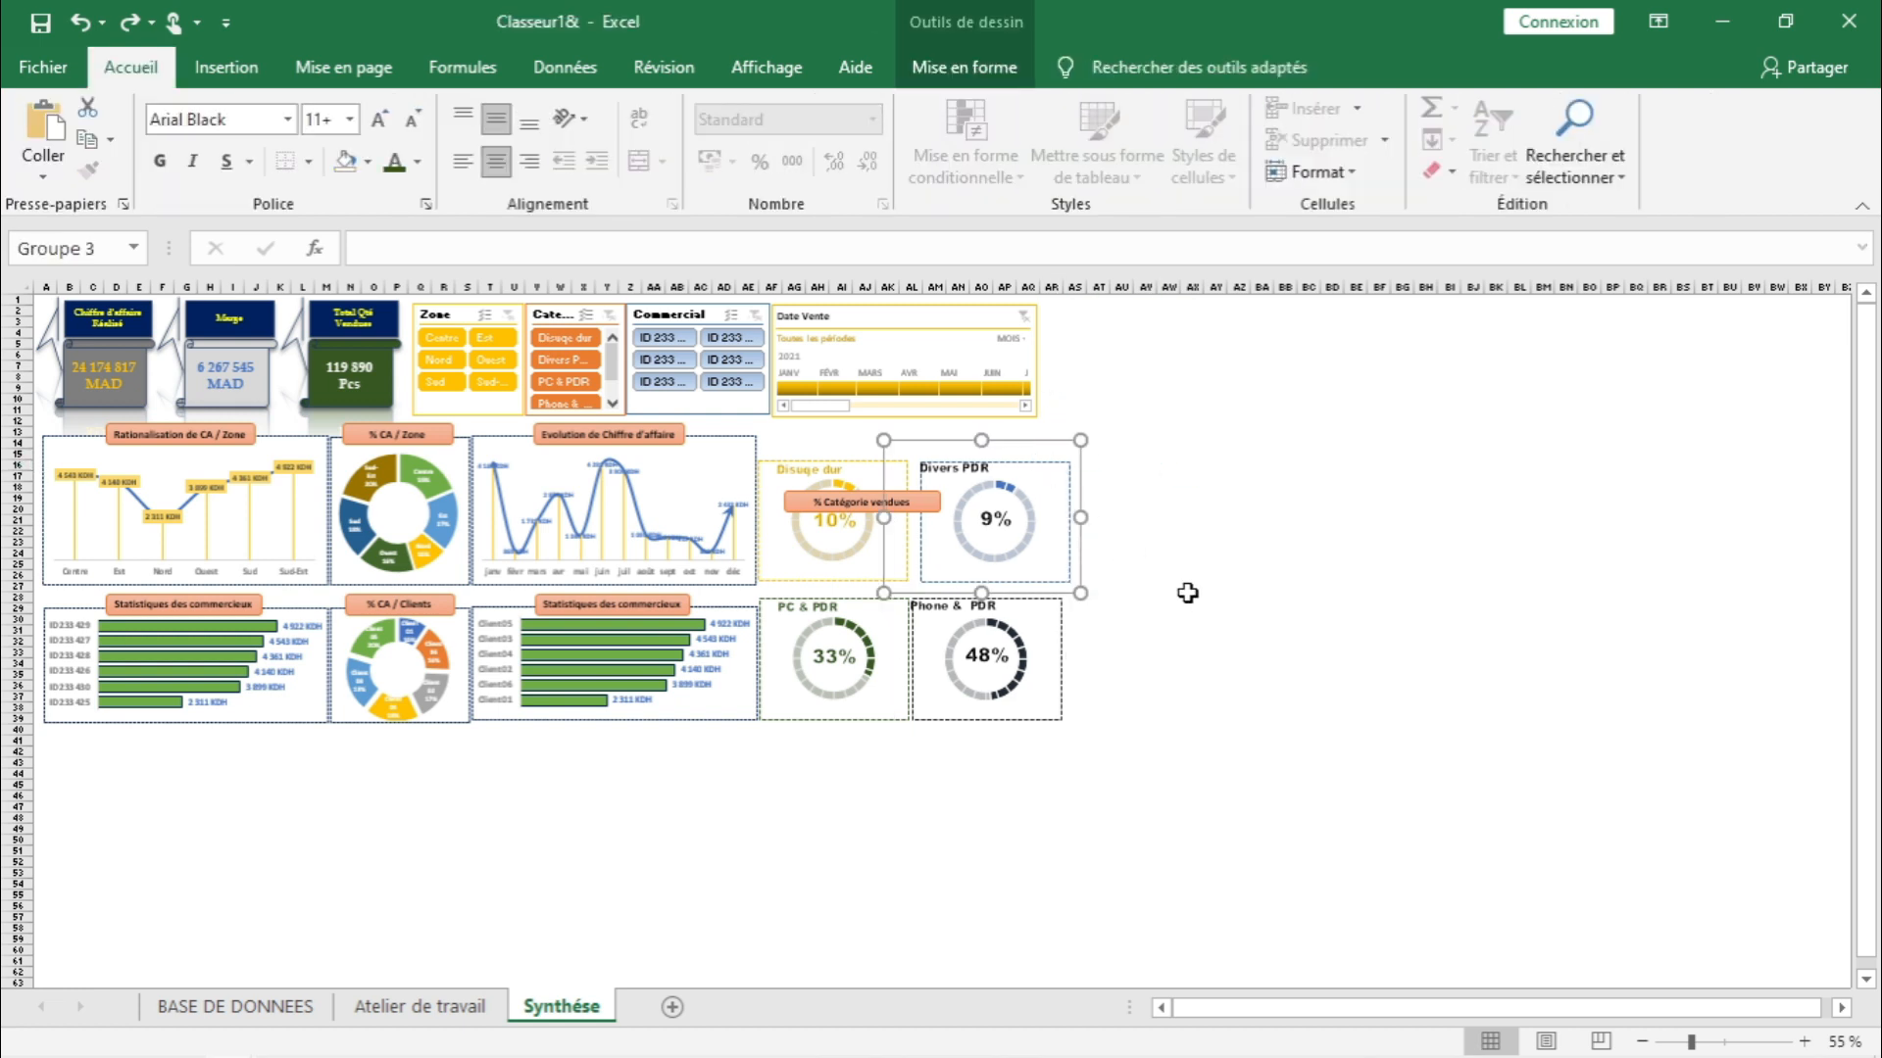
scroll(1187, 593, "up", 4, "ctrl")
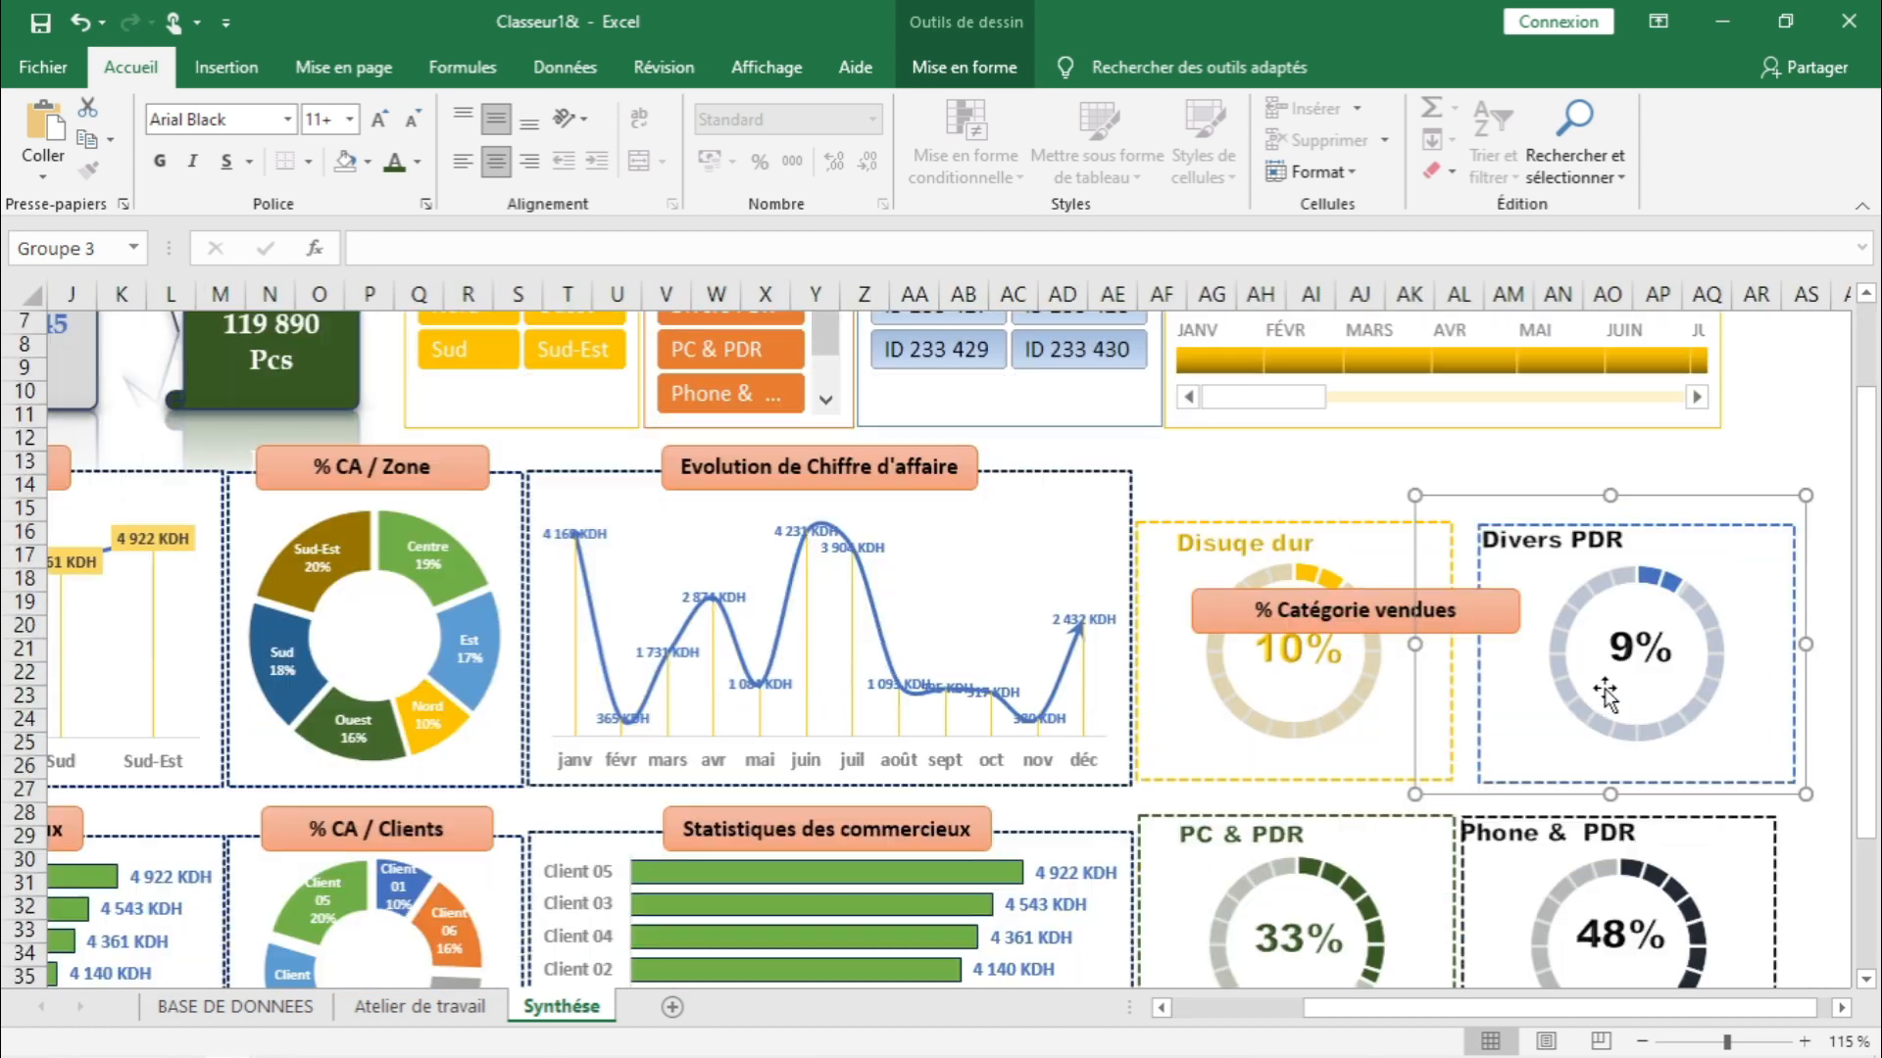
scroll(1507, 685, "down", 1)
left_click(1476, 662)
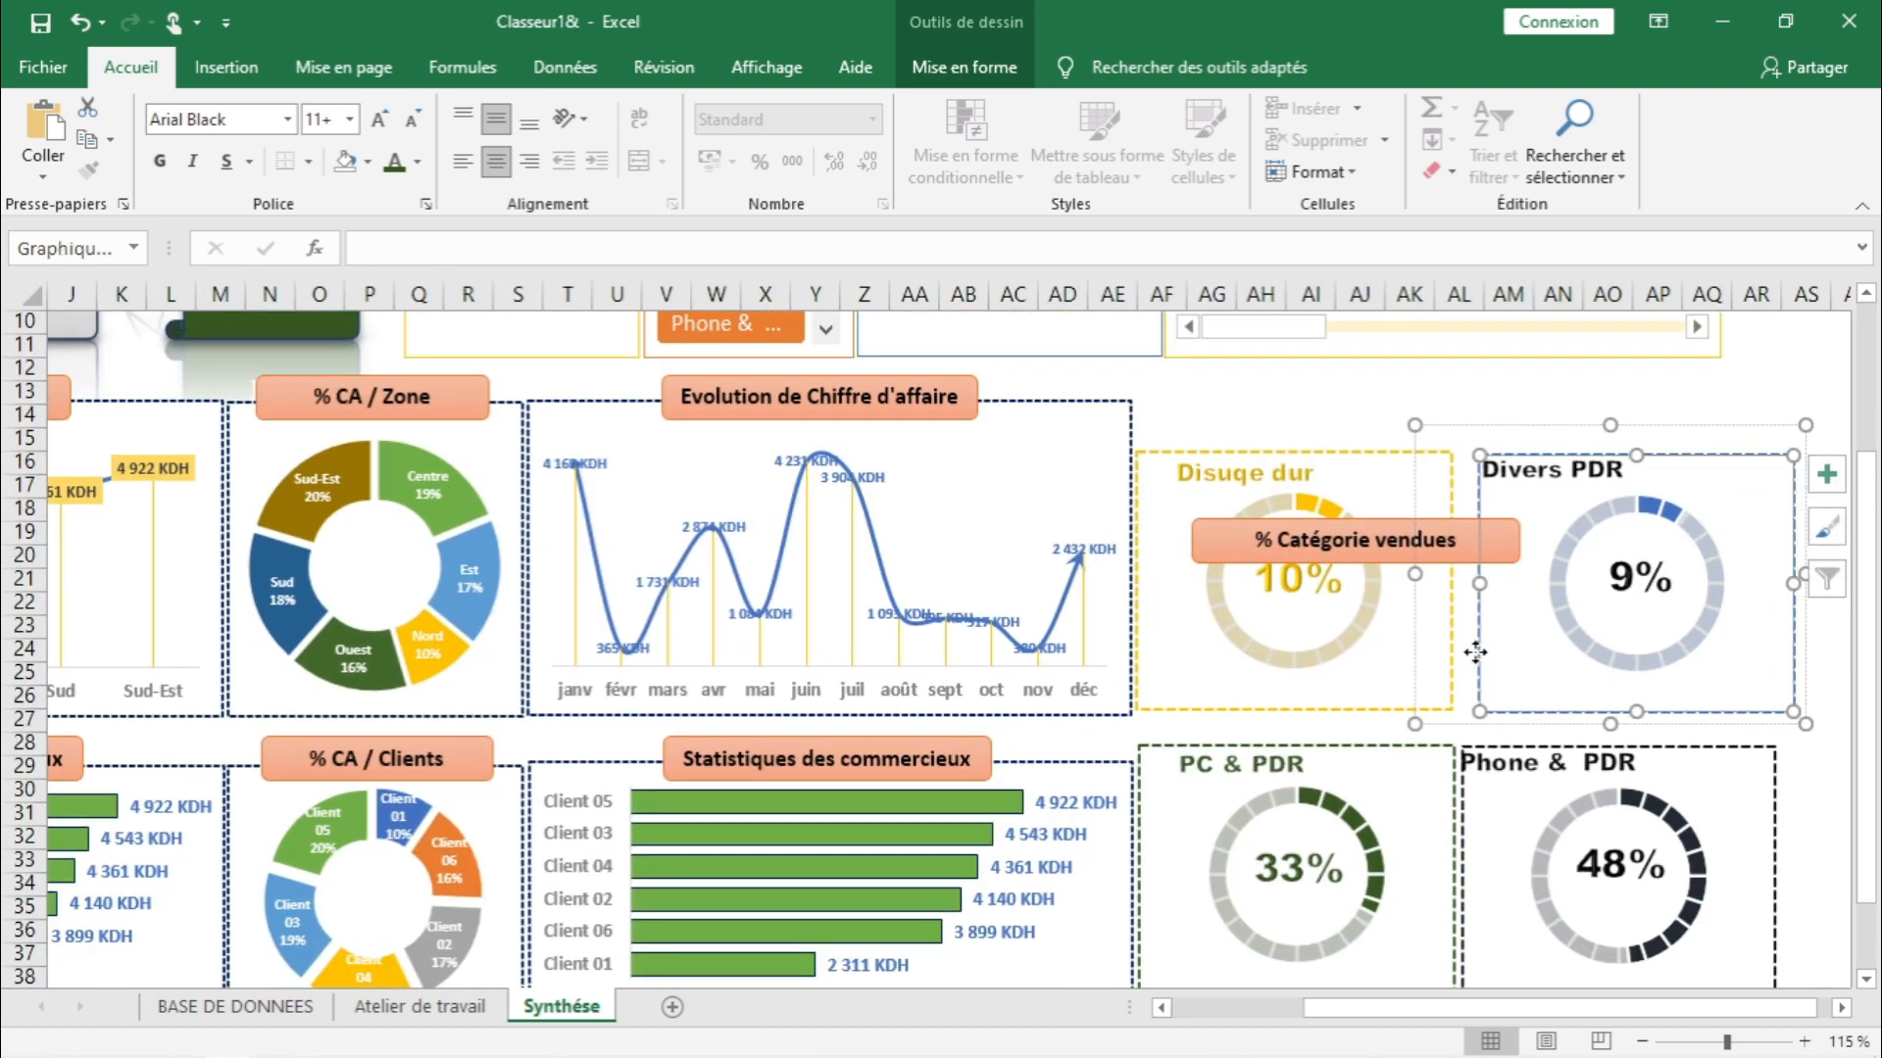
left_click_drag(1470, 650, 1457, 651)
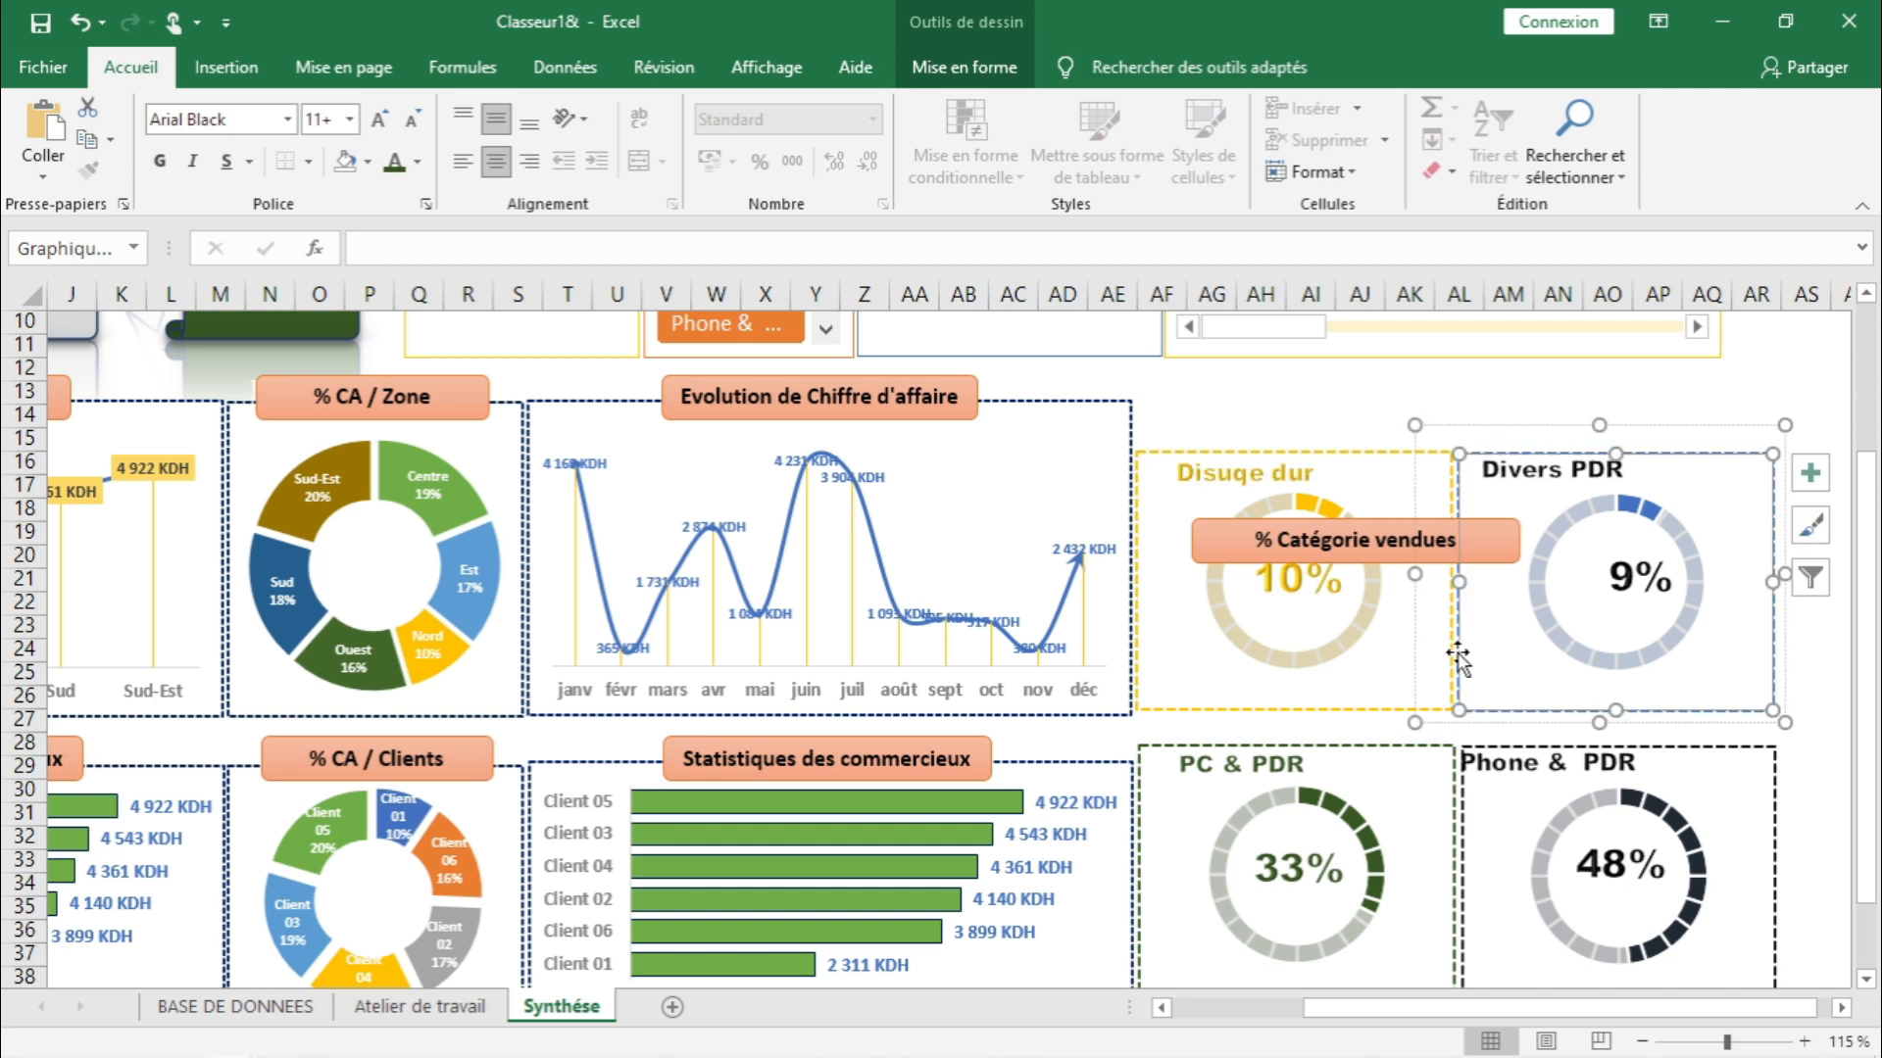
left_click(1276, 397)
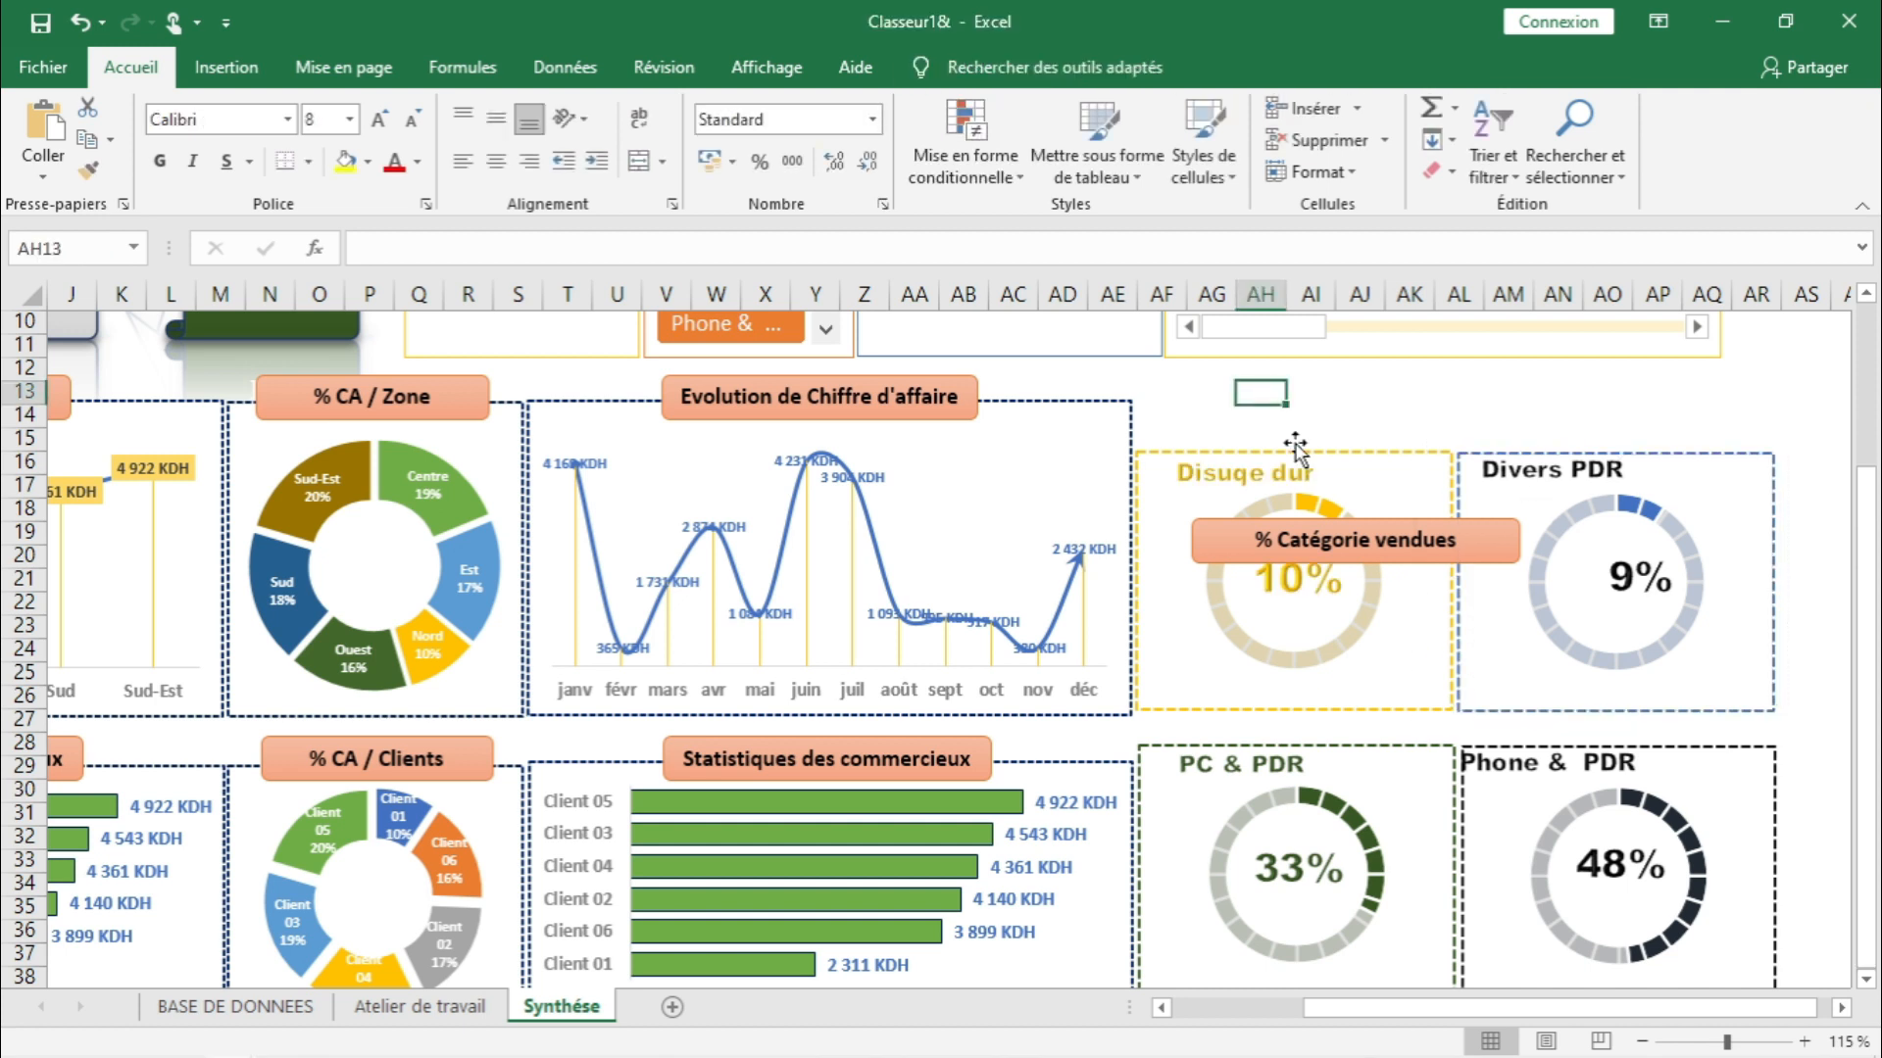
- Move the Divers PDR title slightly left and recenter its percentage label inside the doughnut ring
left_click(1540, 486)
left_click(1538, 478)
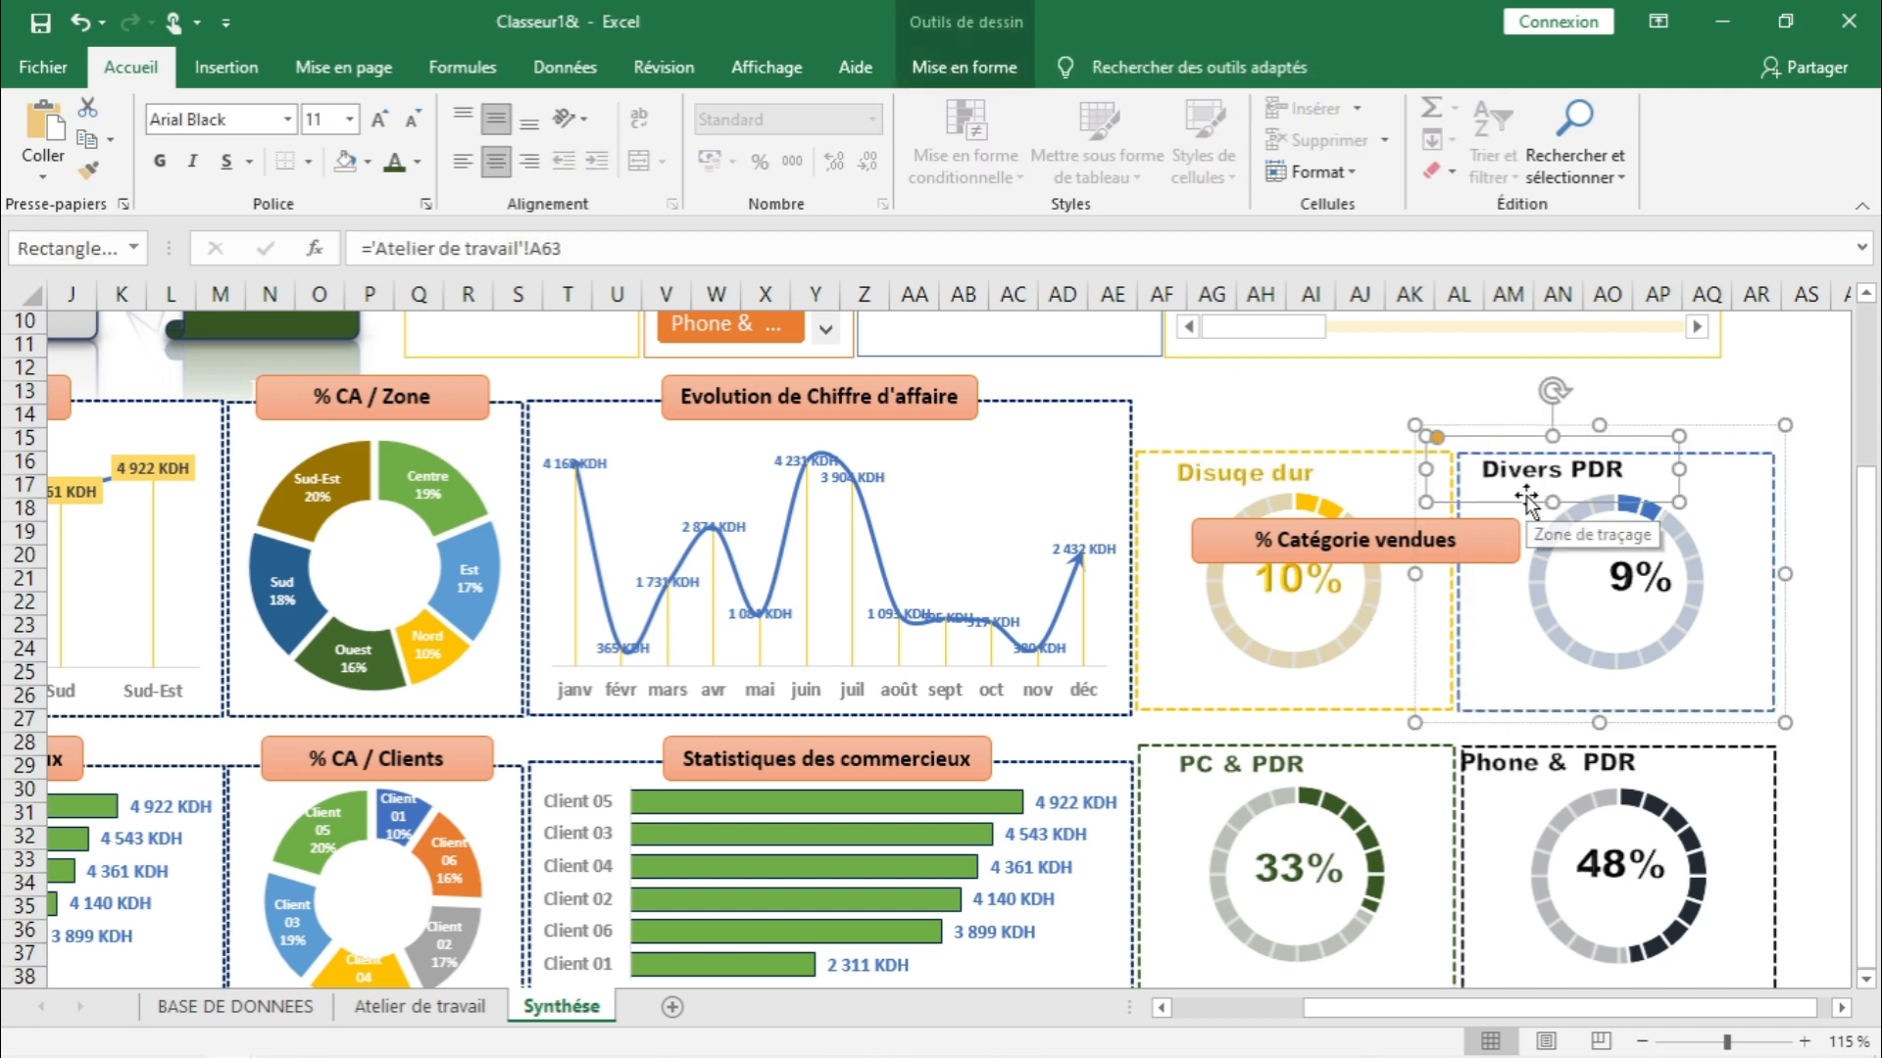
left_click_drag(1486, 495, 1472, 496)
left_click(1311, 409)
left_click(1643, 565)
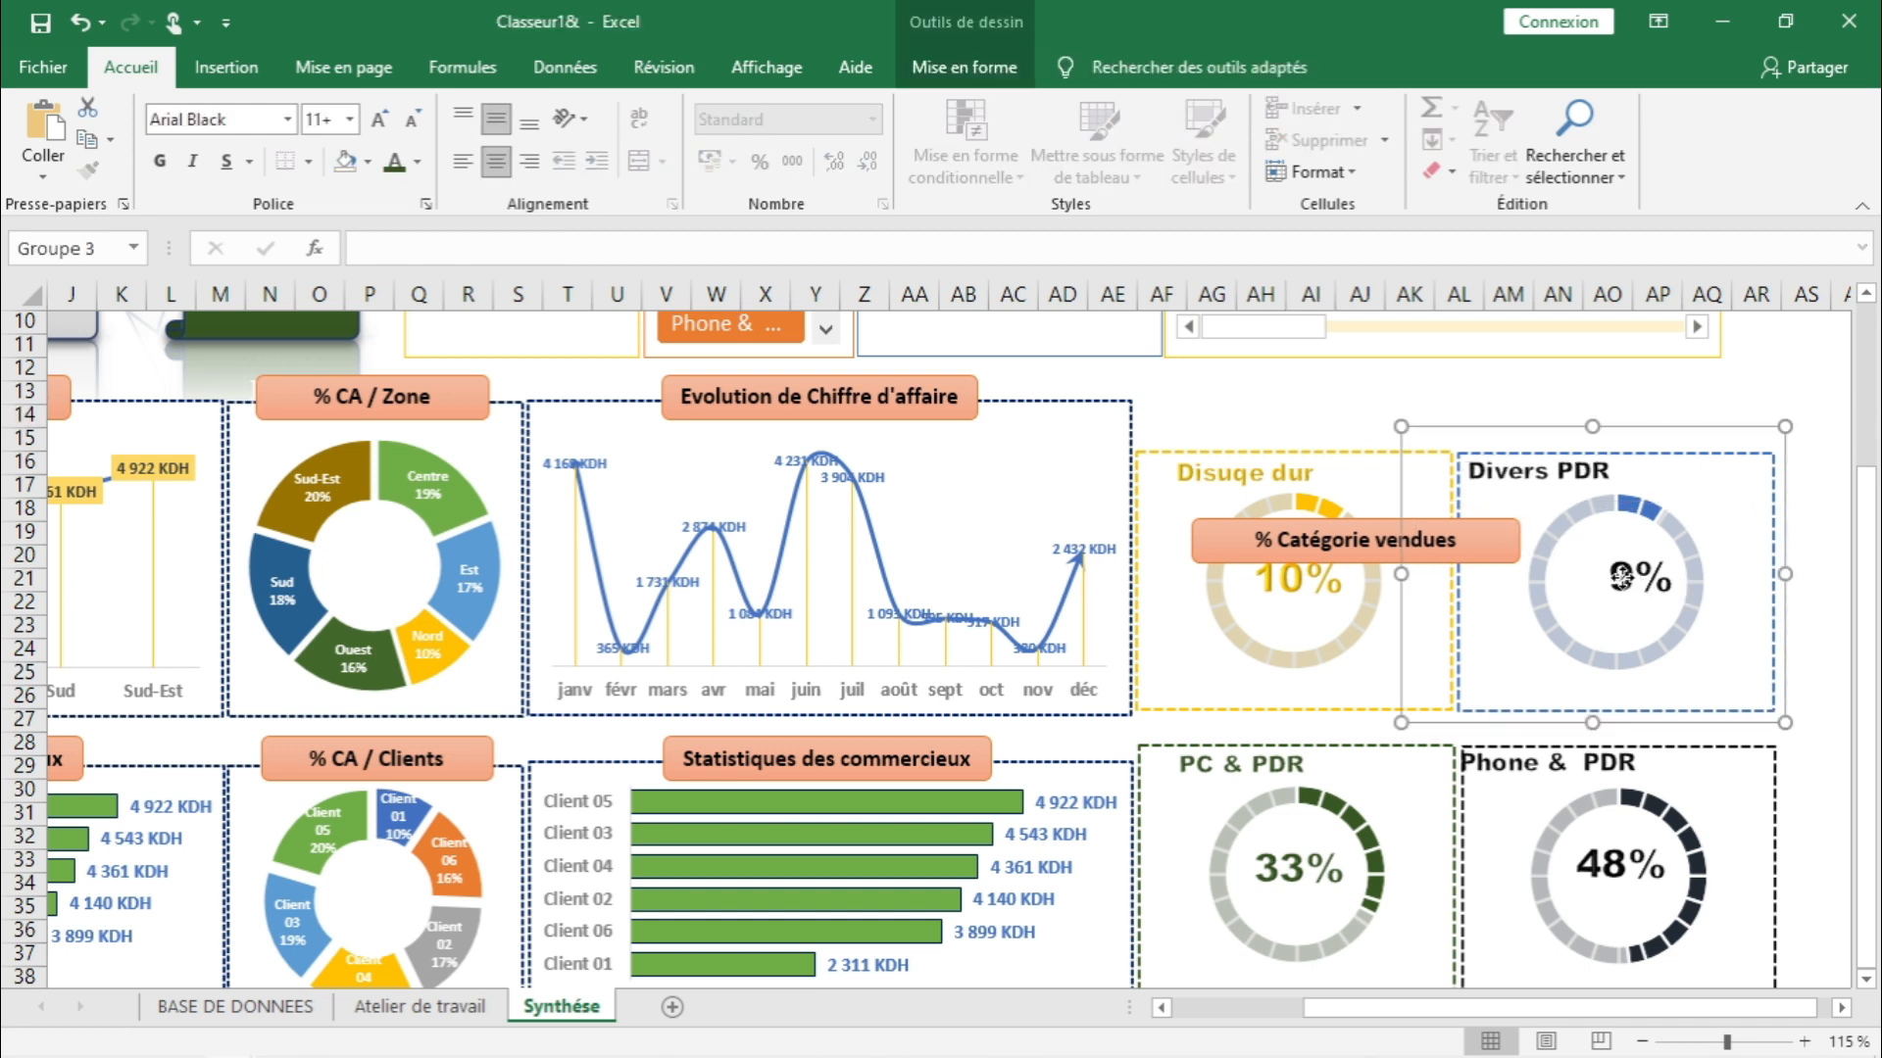
left_click(1633, 607)
left_click_drag(1612, 613, 1593, 610)
- Move the Disuqe dur title left to the upper-left corner of its gauge frame
left_click(1304, 601)
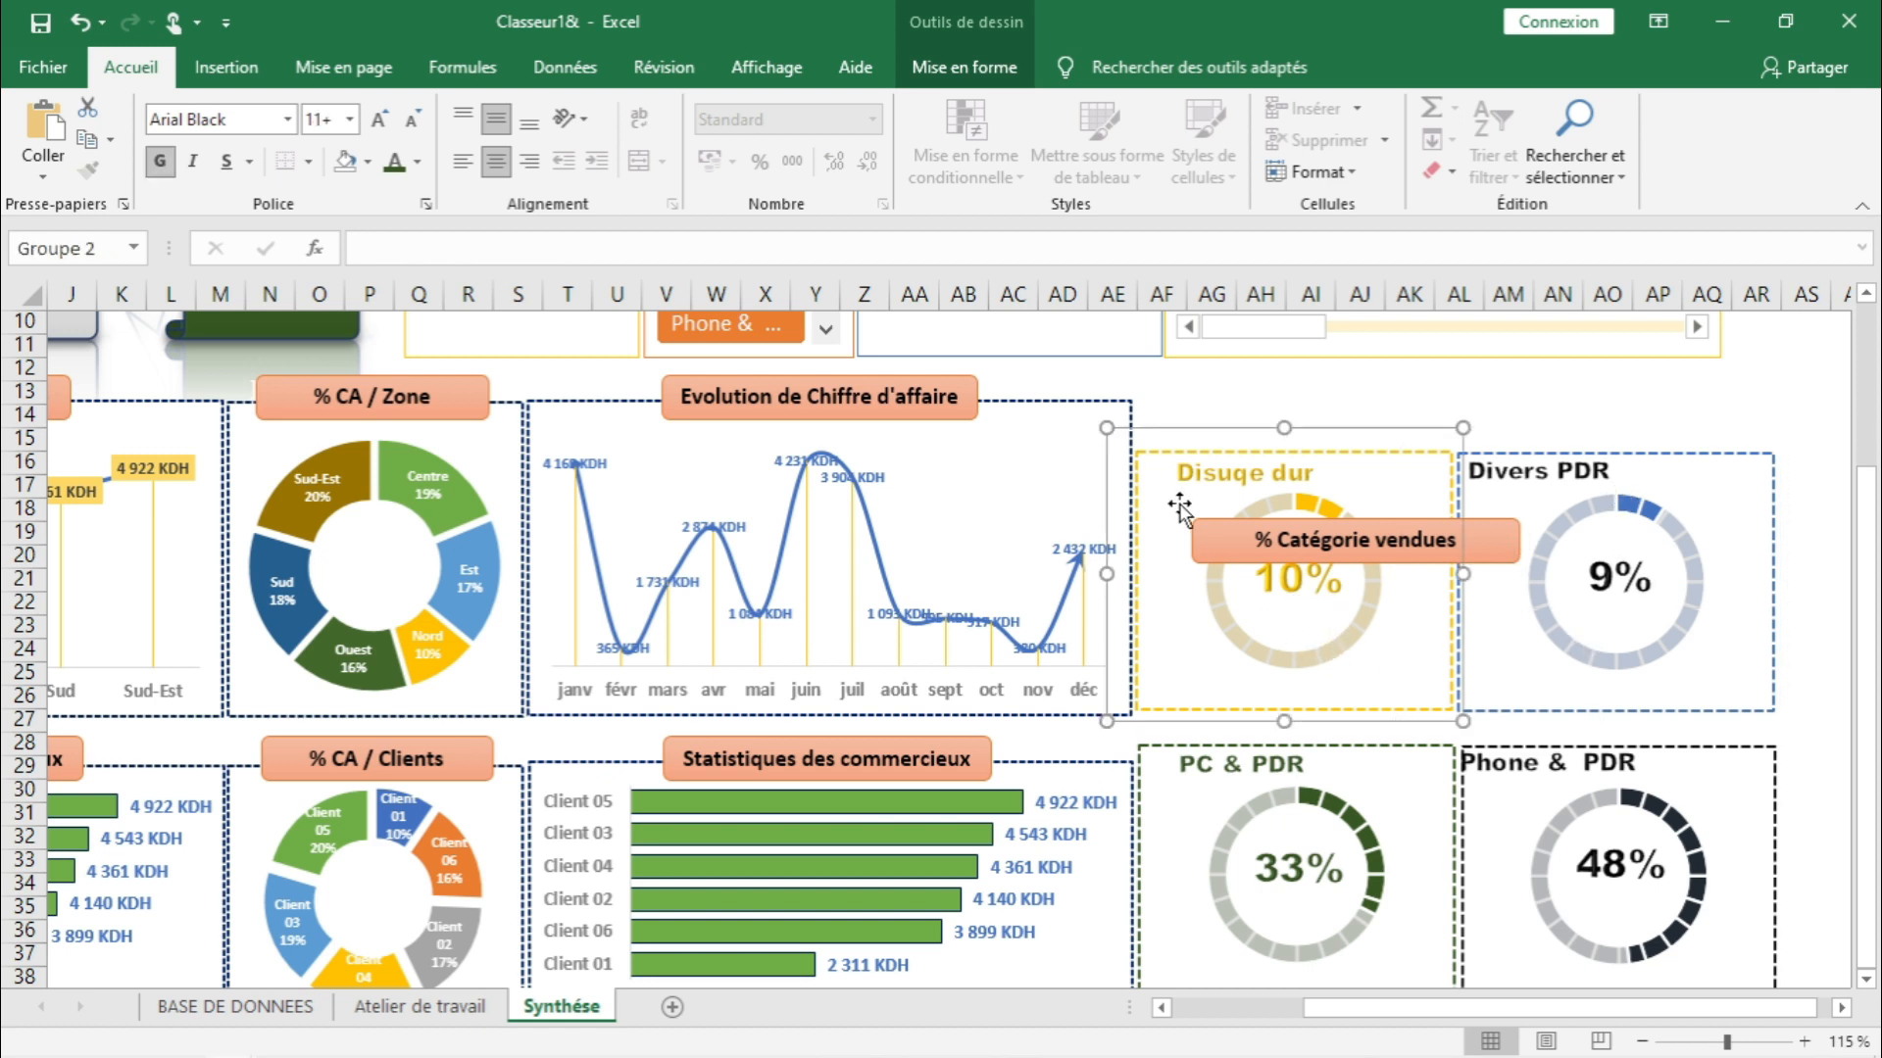
left_click(1207, 496)
left_click_drag(1197, 501, 1184, 500)
left_click(1217, 410)
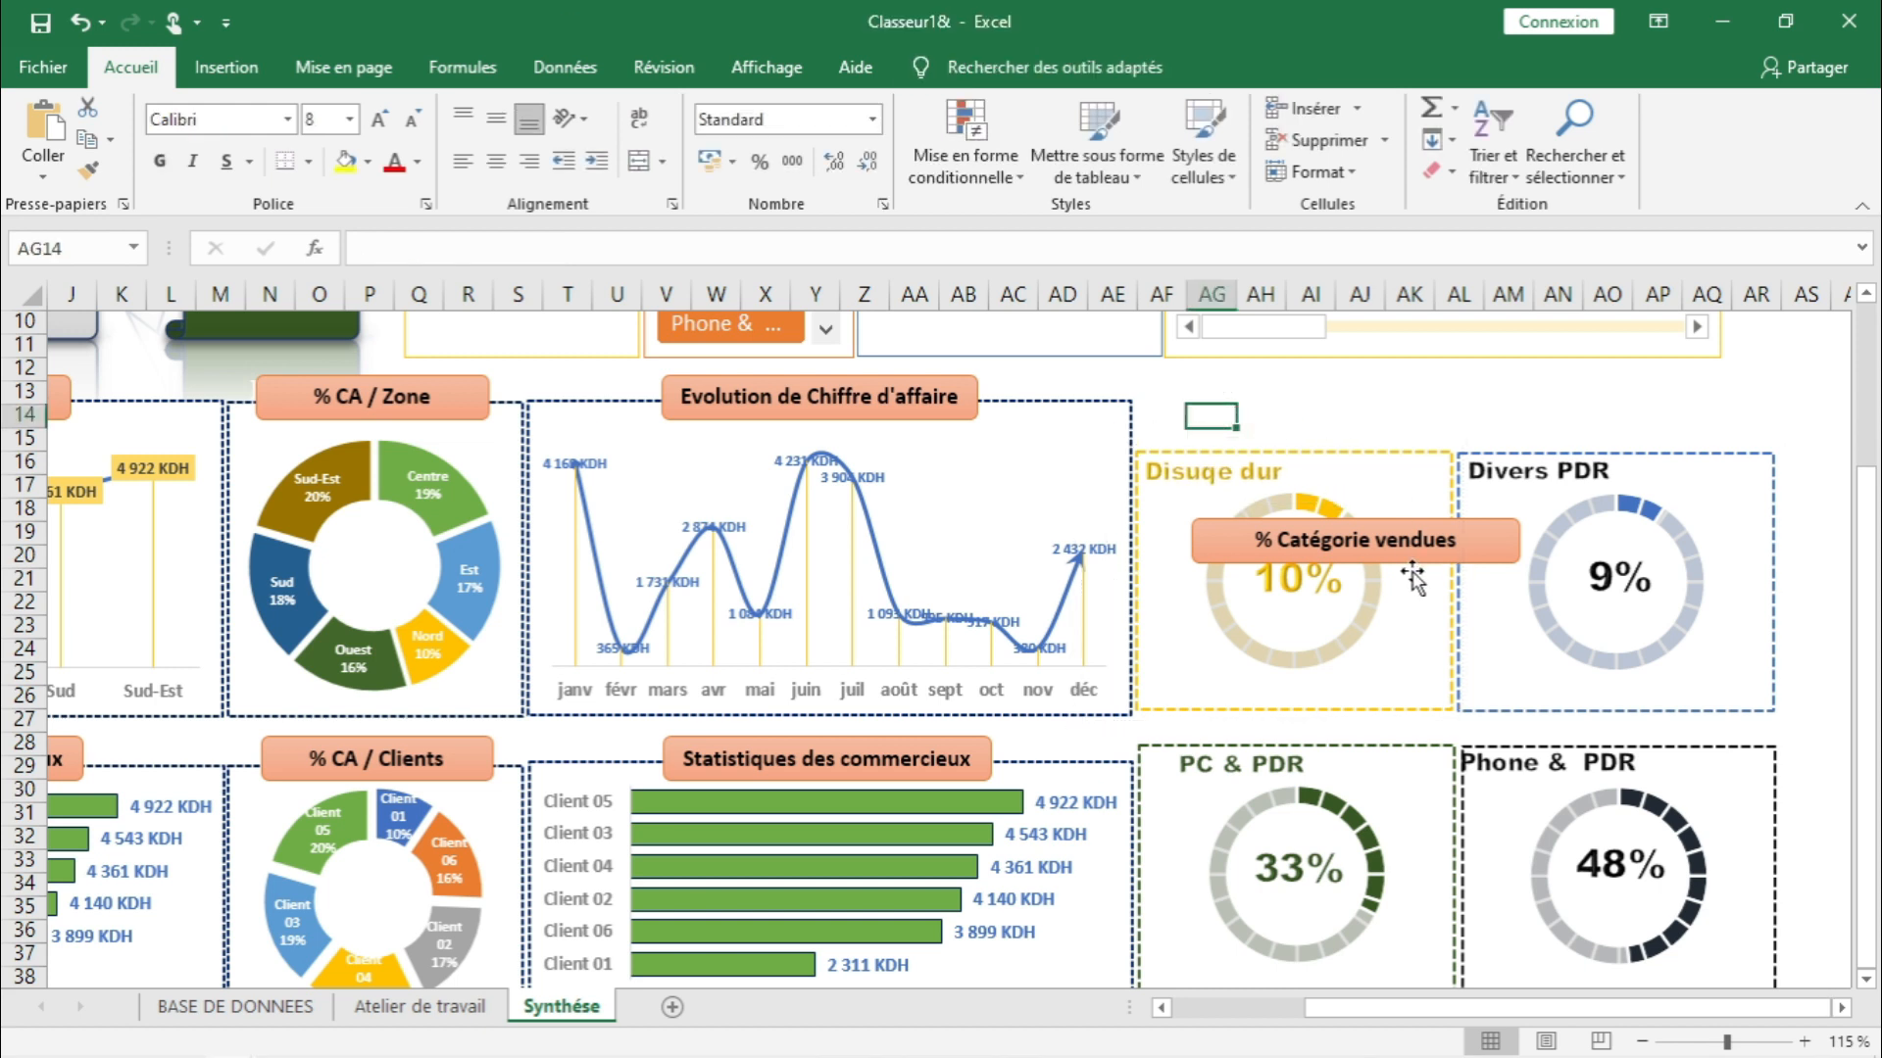
- Shift the Phone & PDR title right inside its frame and the PC & PDR title left toward its frame's corner
scroll(1487, 622, "down", 3)
left_click(1519, 570)
left_click(1532, 586)
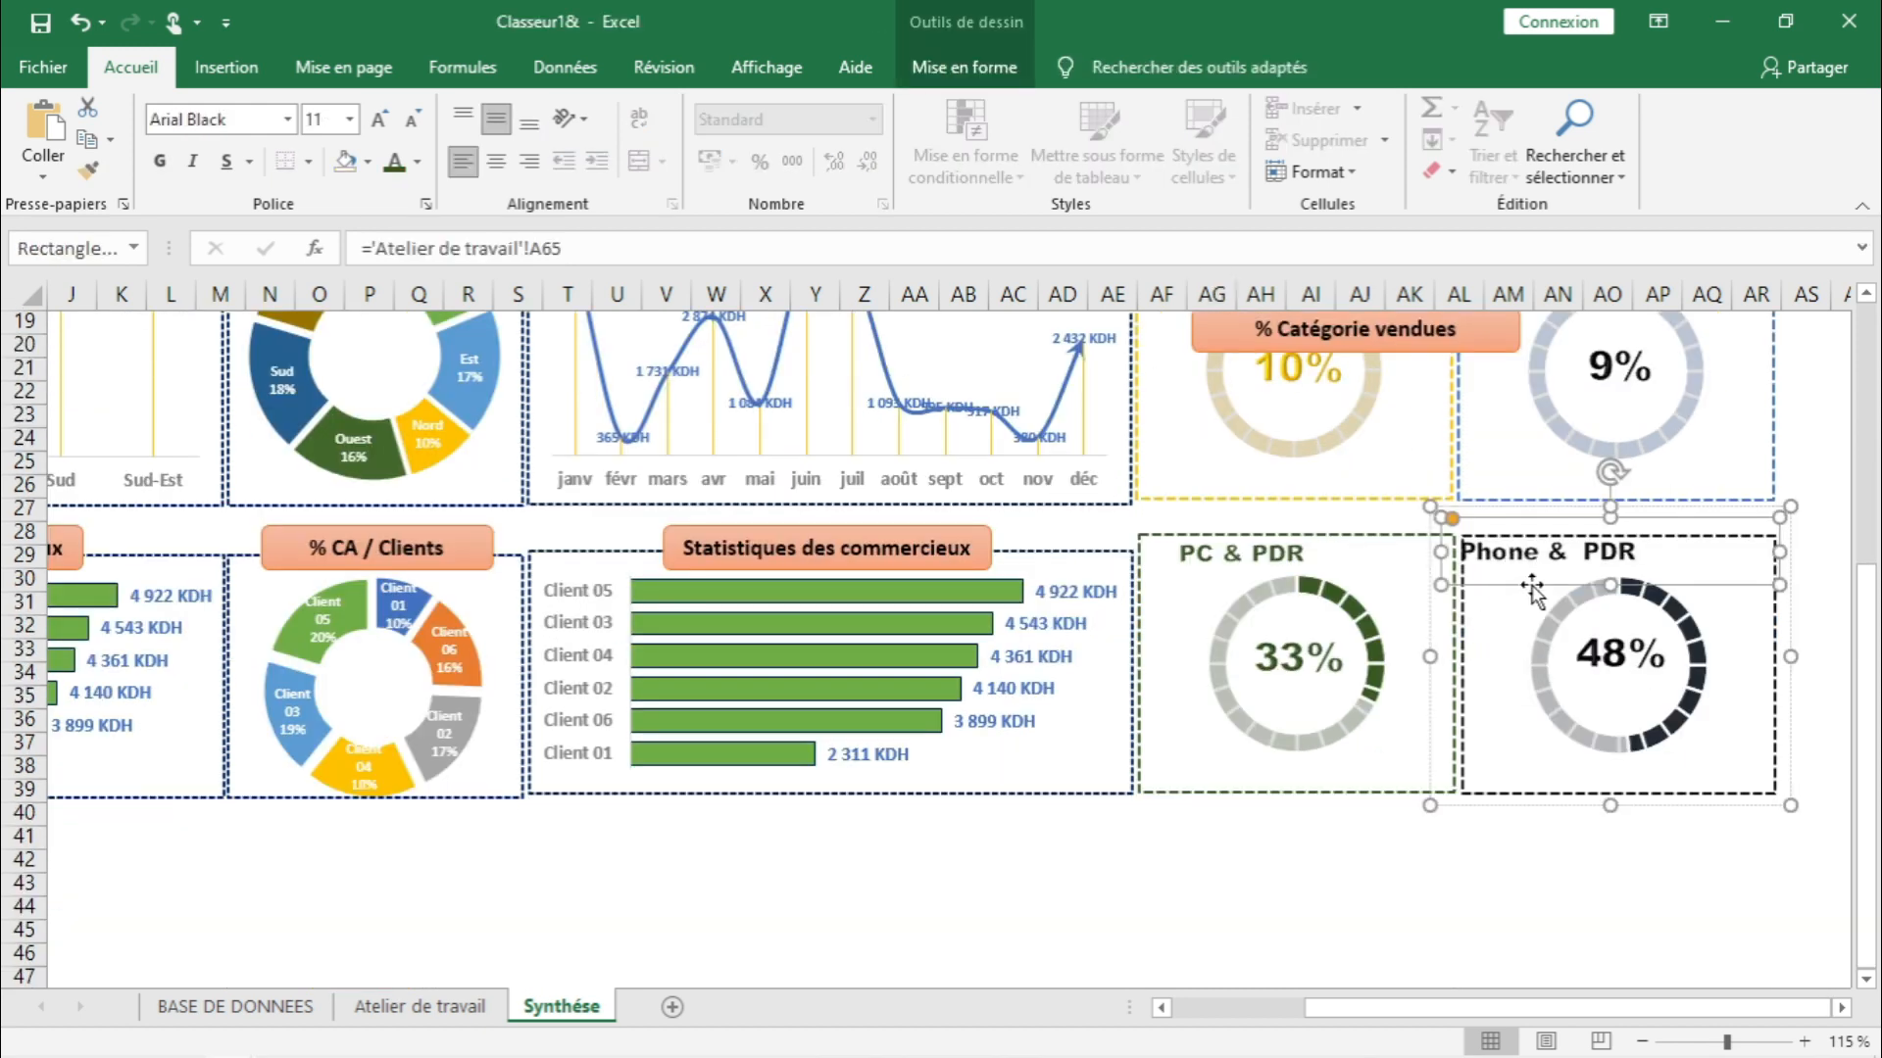
left_click_drag(1515, 586, 1530, 588)
left_click(1215, 554)
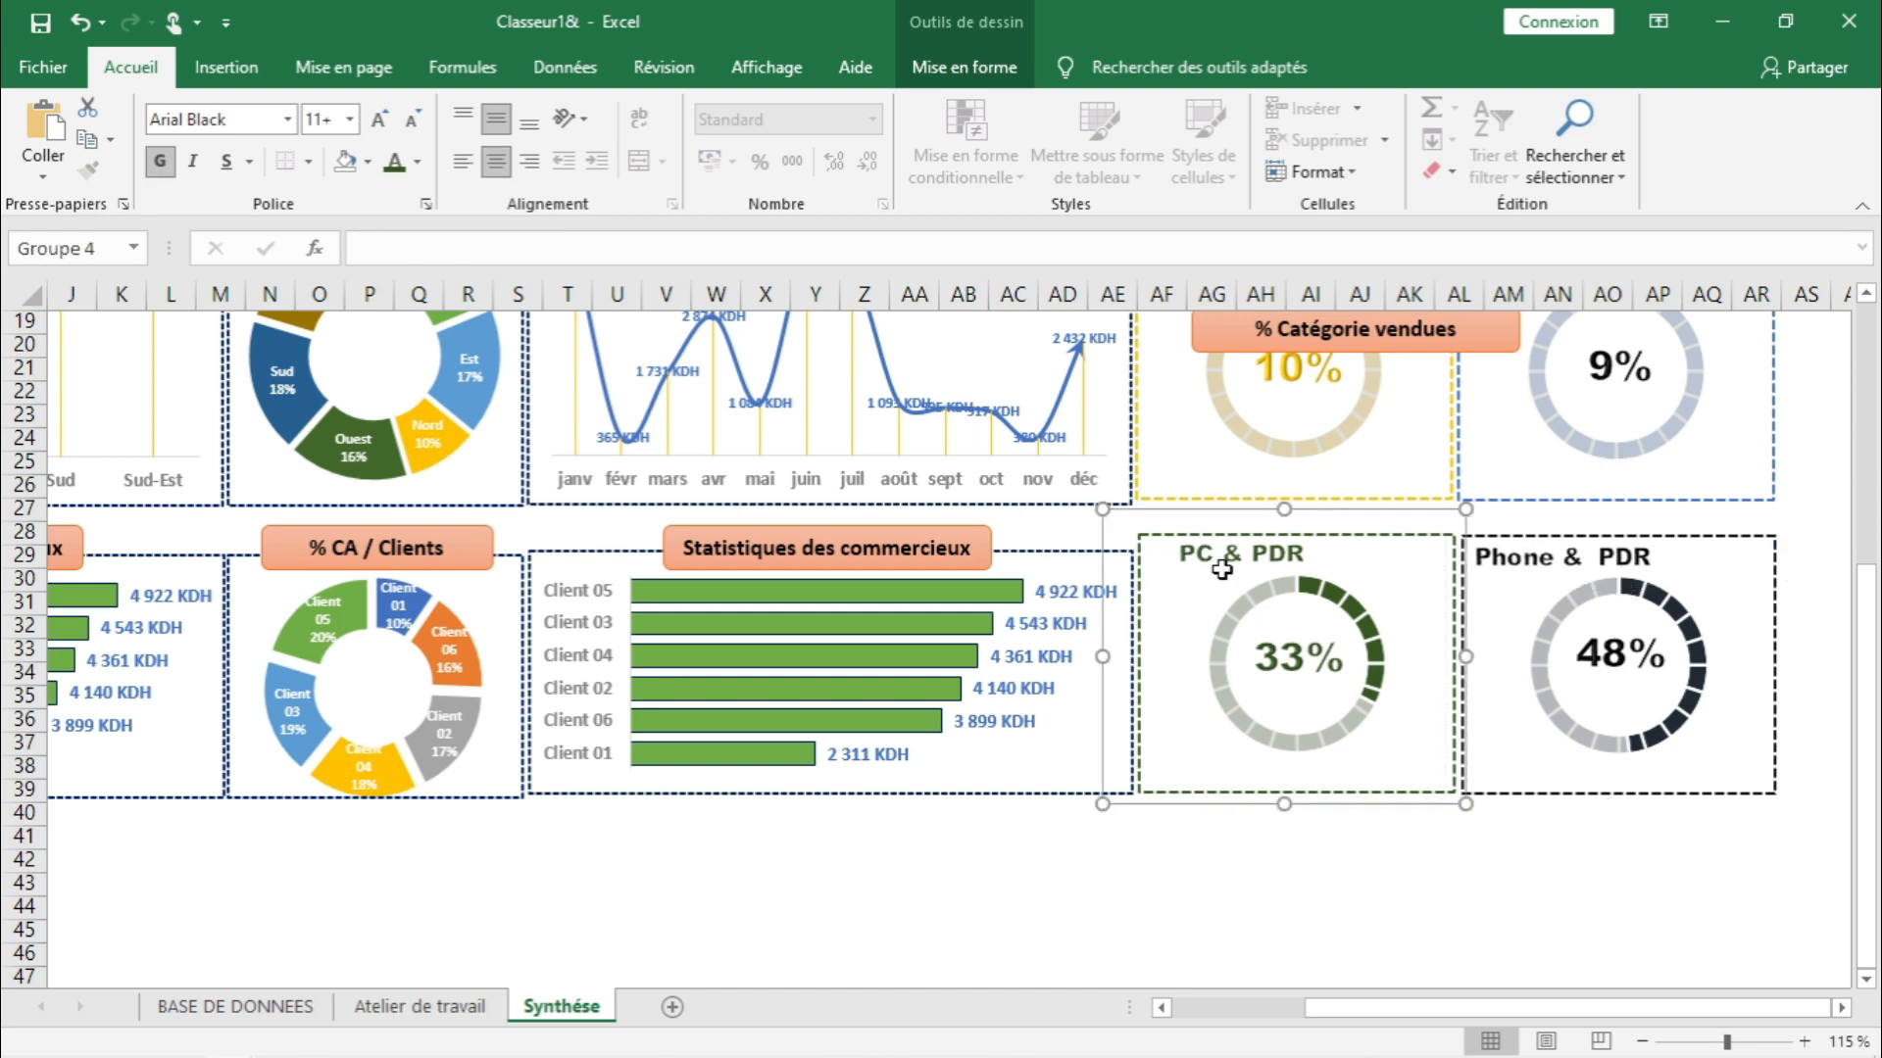
left_click(1230, 564)
left_click_drag(1205, 585, 1181, 586)
left_click(1505, 861)
- Try to lower the Phone & PDR percentage label, and undo the shift of the whole gauge group
left_click_drag(1611, 656, 1611, 668)
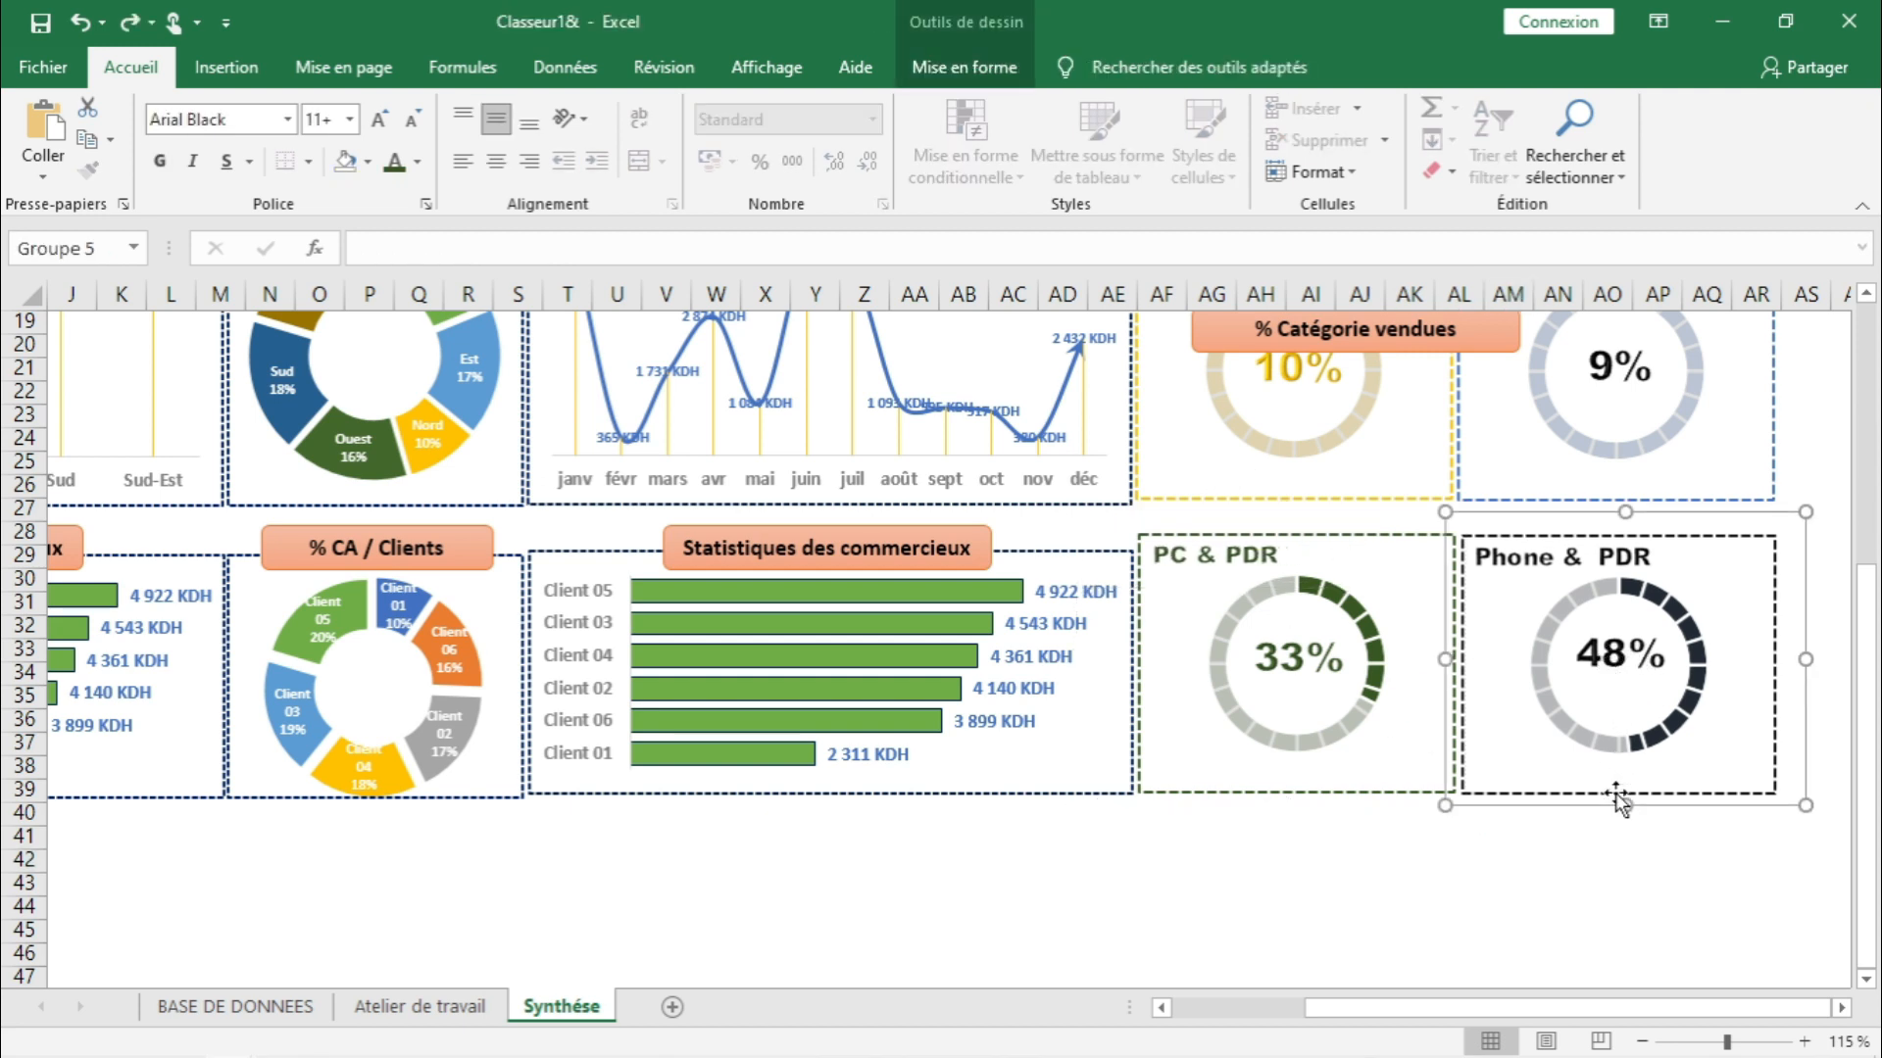
left_click(1607, 858)
key("ctrl+z")
left_click(1622, 663)
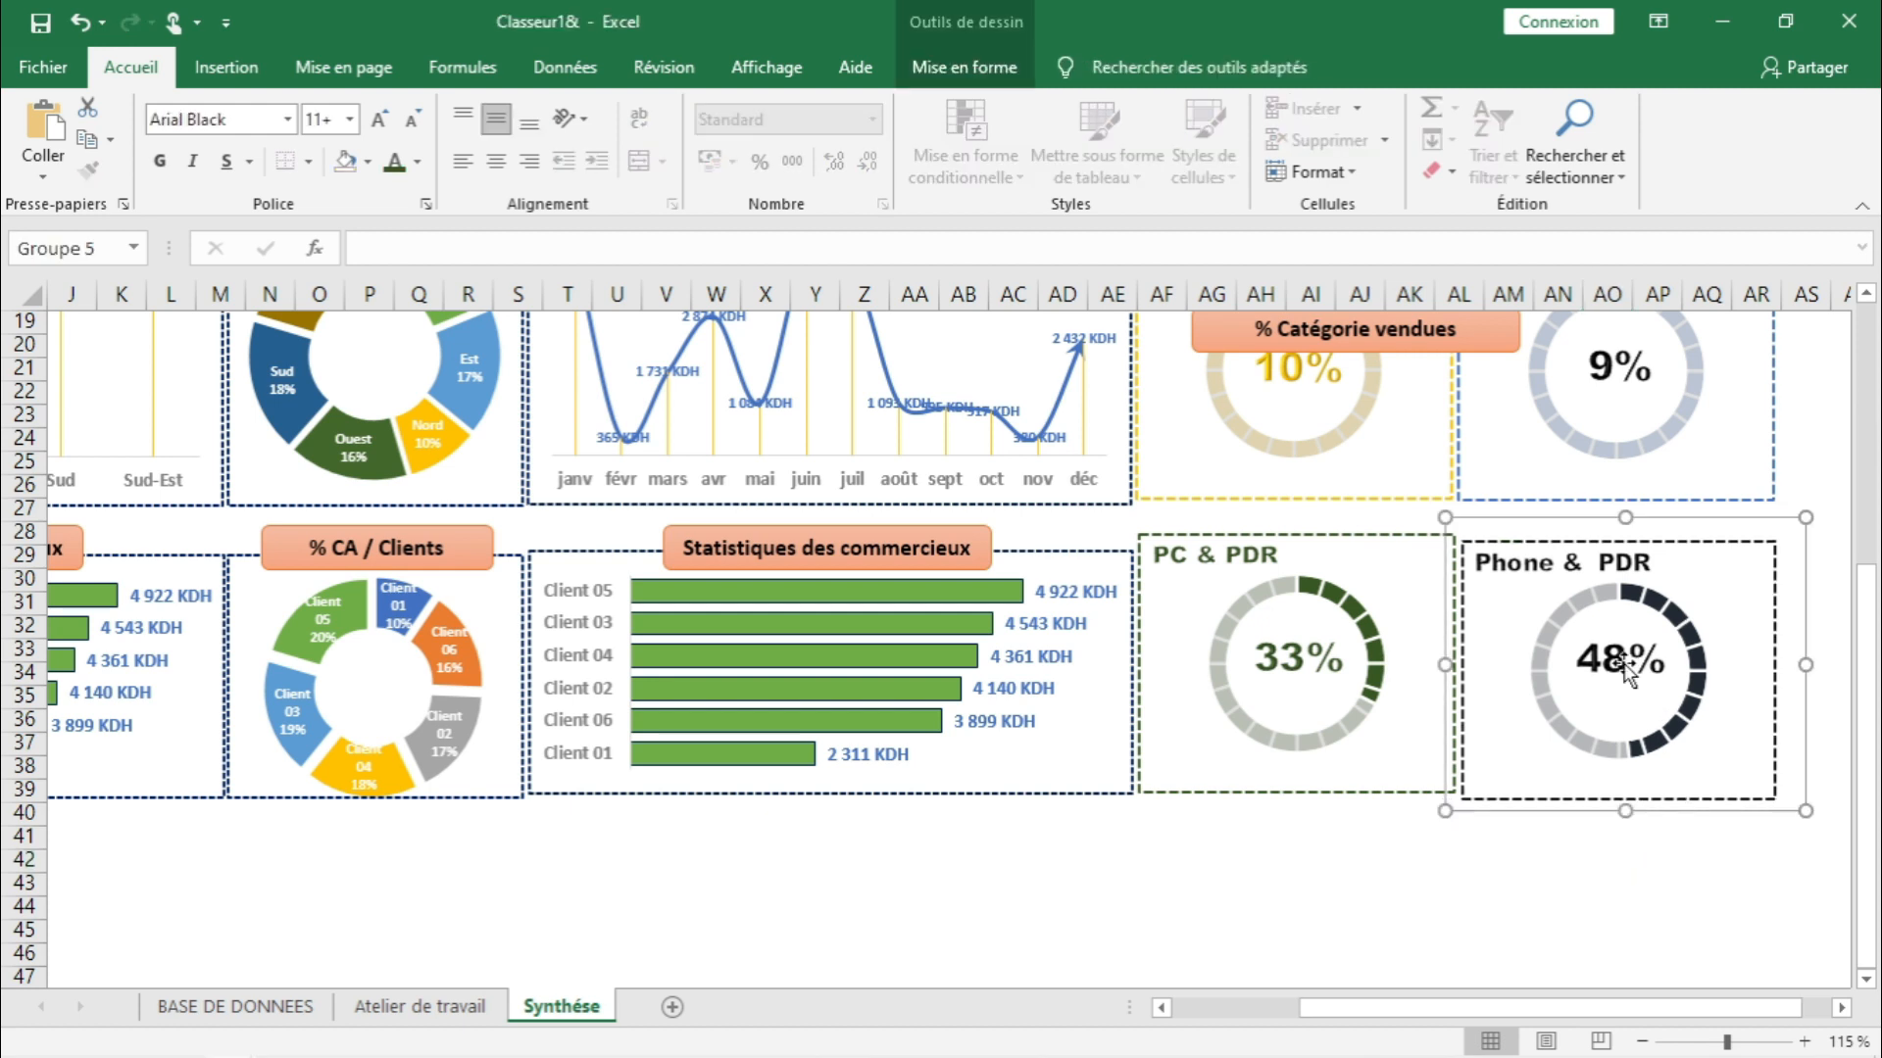
key("ctrl+z")
- Try again to reposition only the percentage label inside the Phone & PDR ring, undoing the misplaced changes
left_click(1627, 856)
left_click(1614, 676)
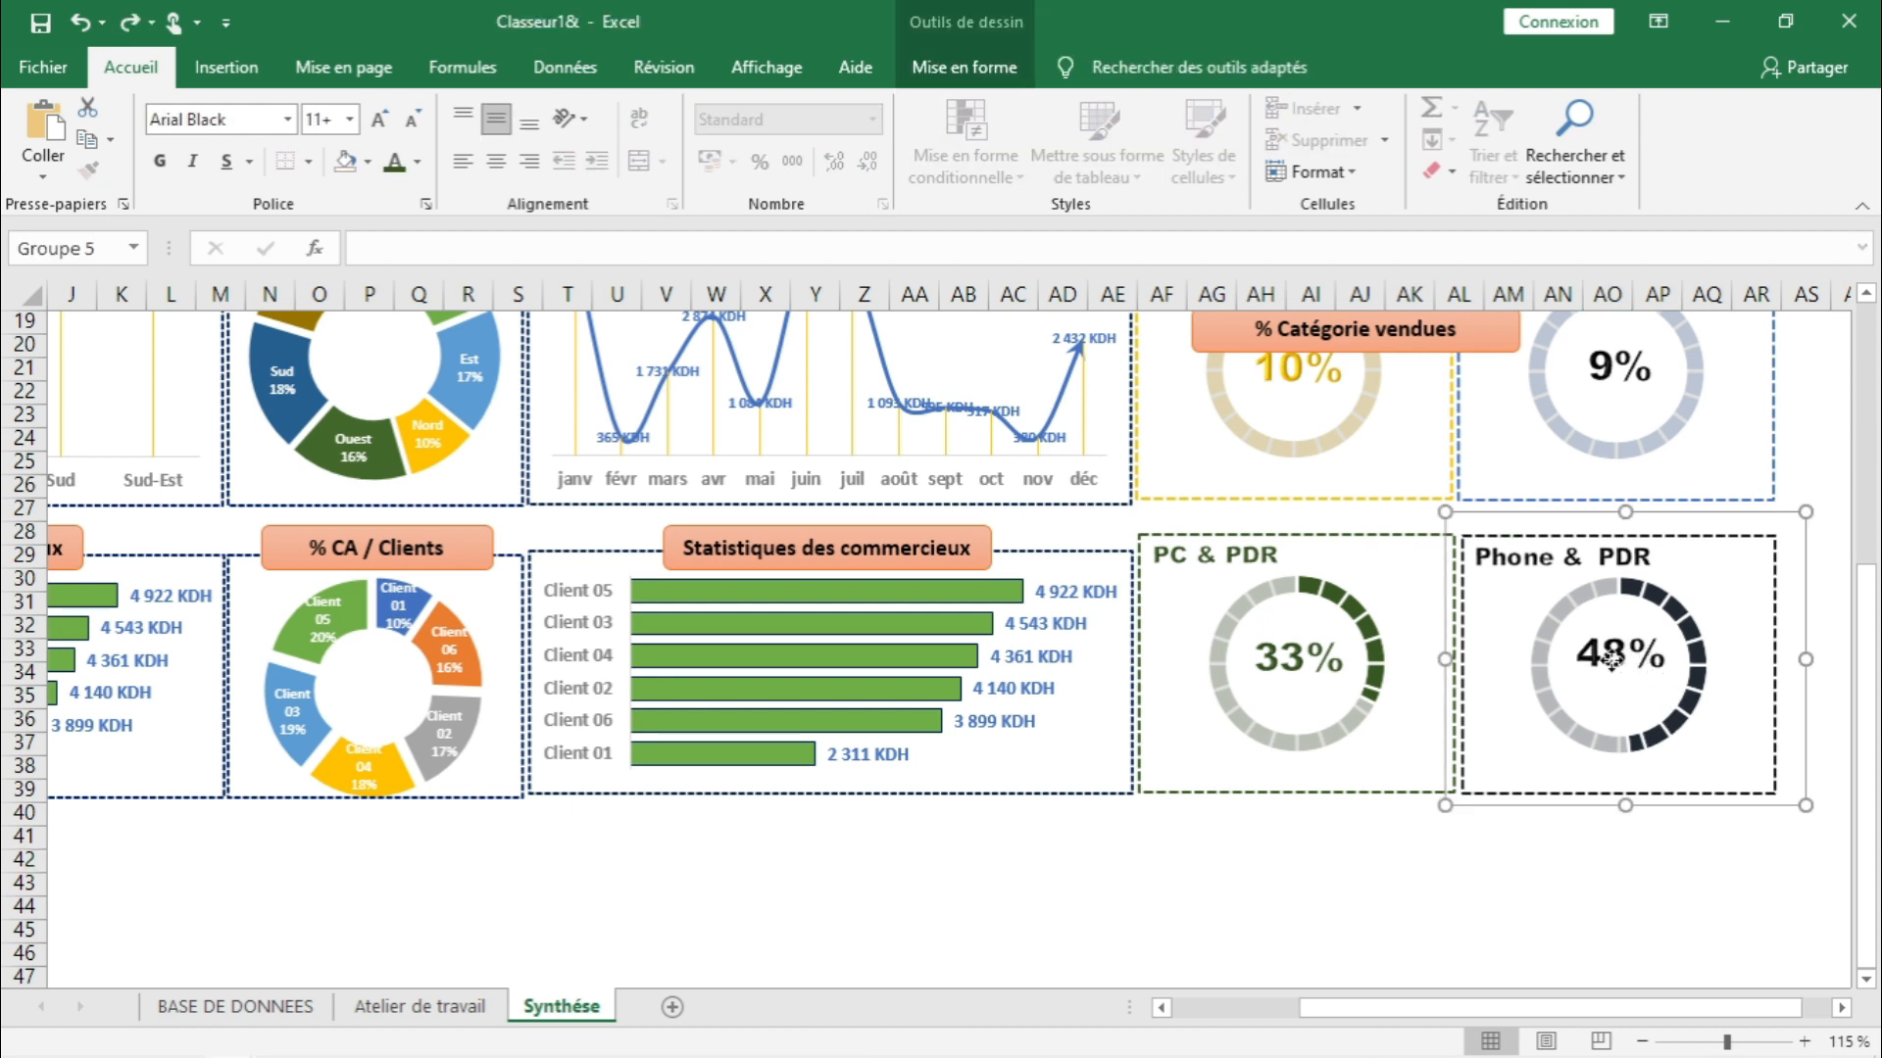
left_click(1612, 683)
left_click_drag(1610, 680, 1610, 685)
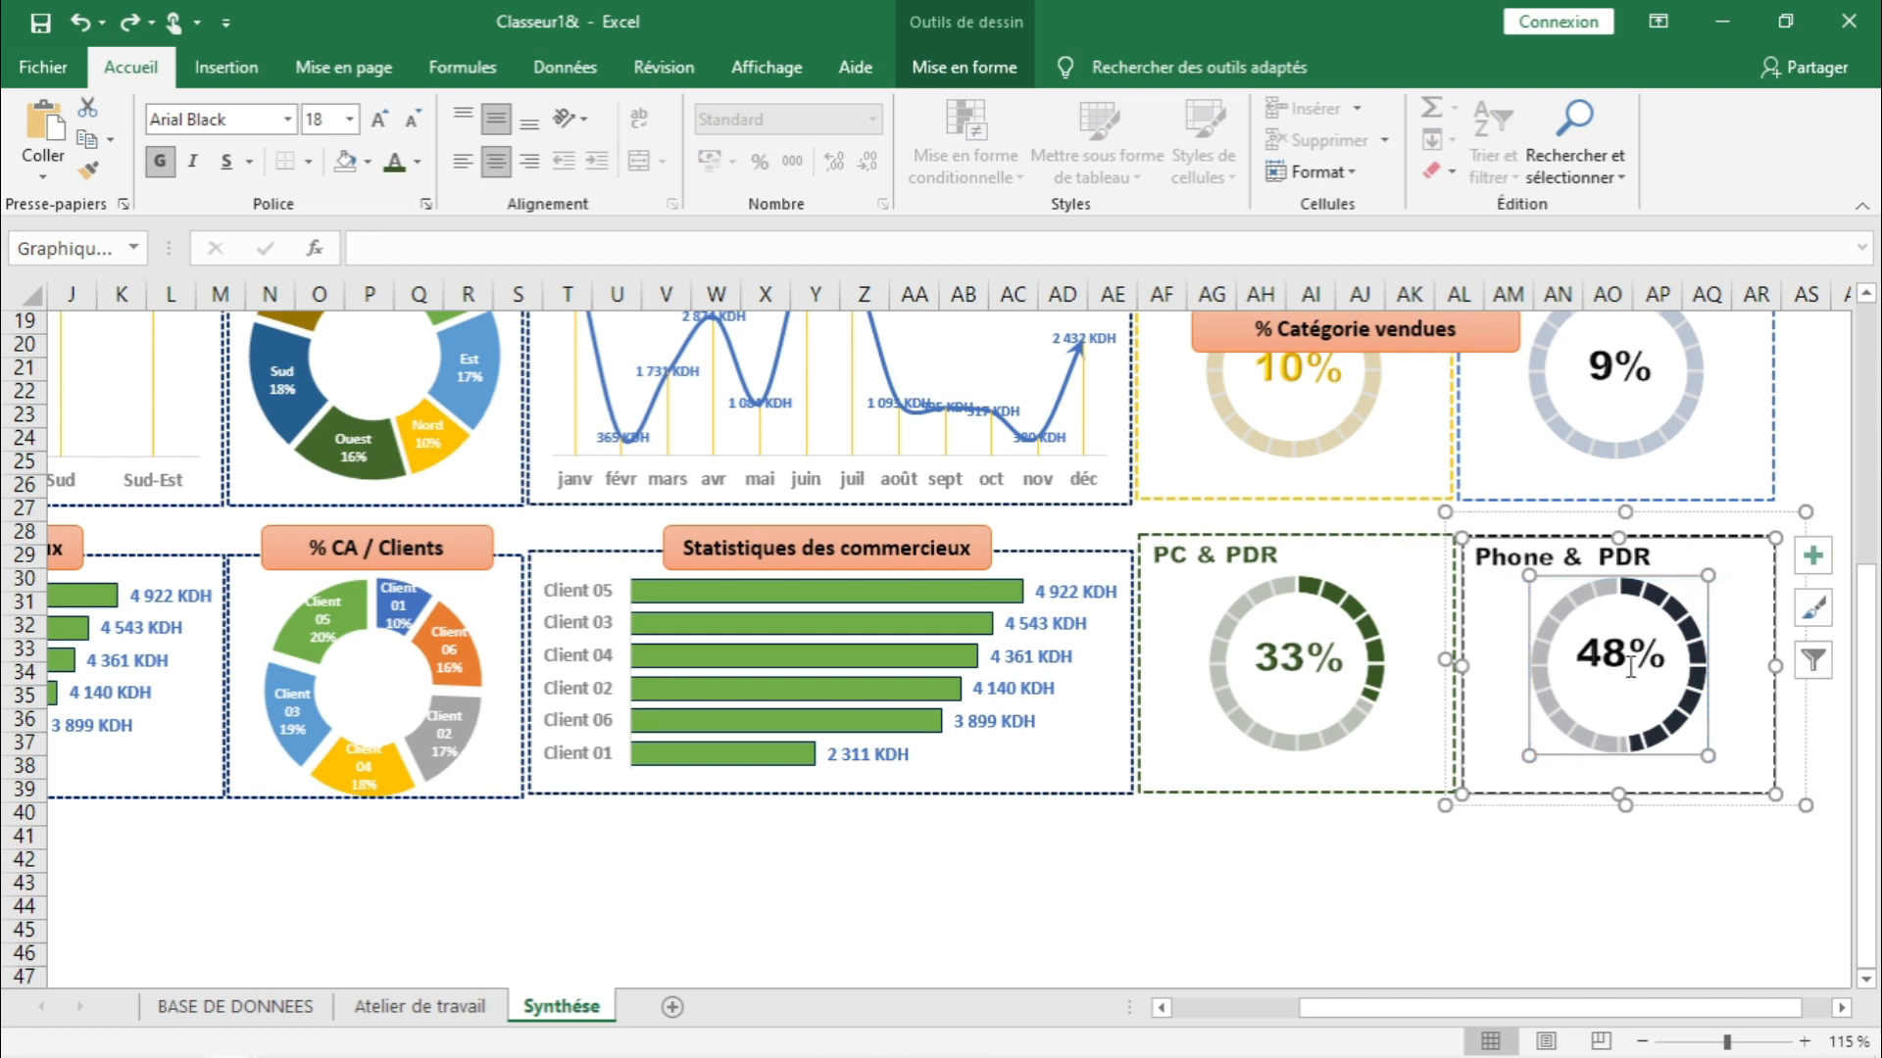
left_click(1608, 672)
left_click(1610, 683)
left_click(1558, 884)
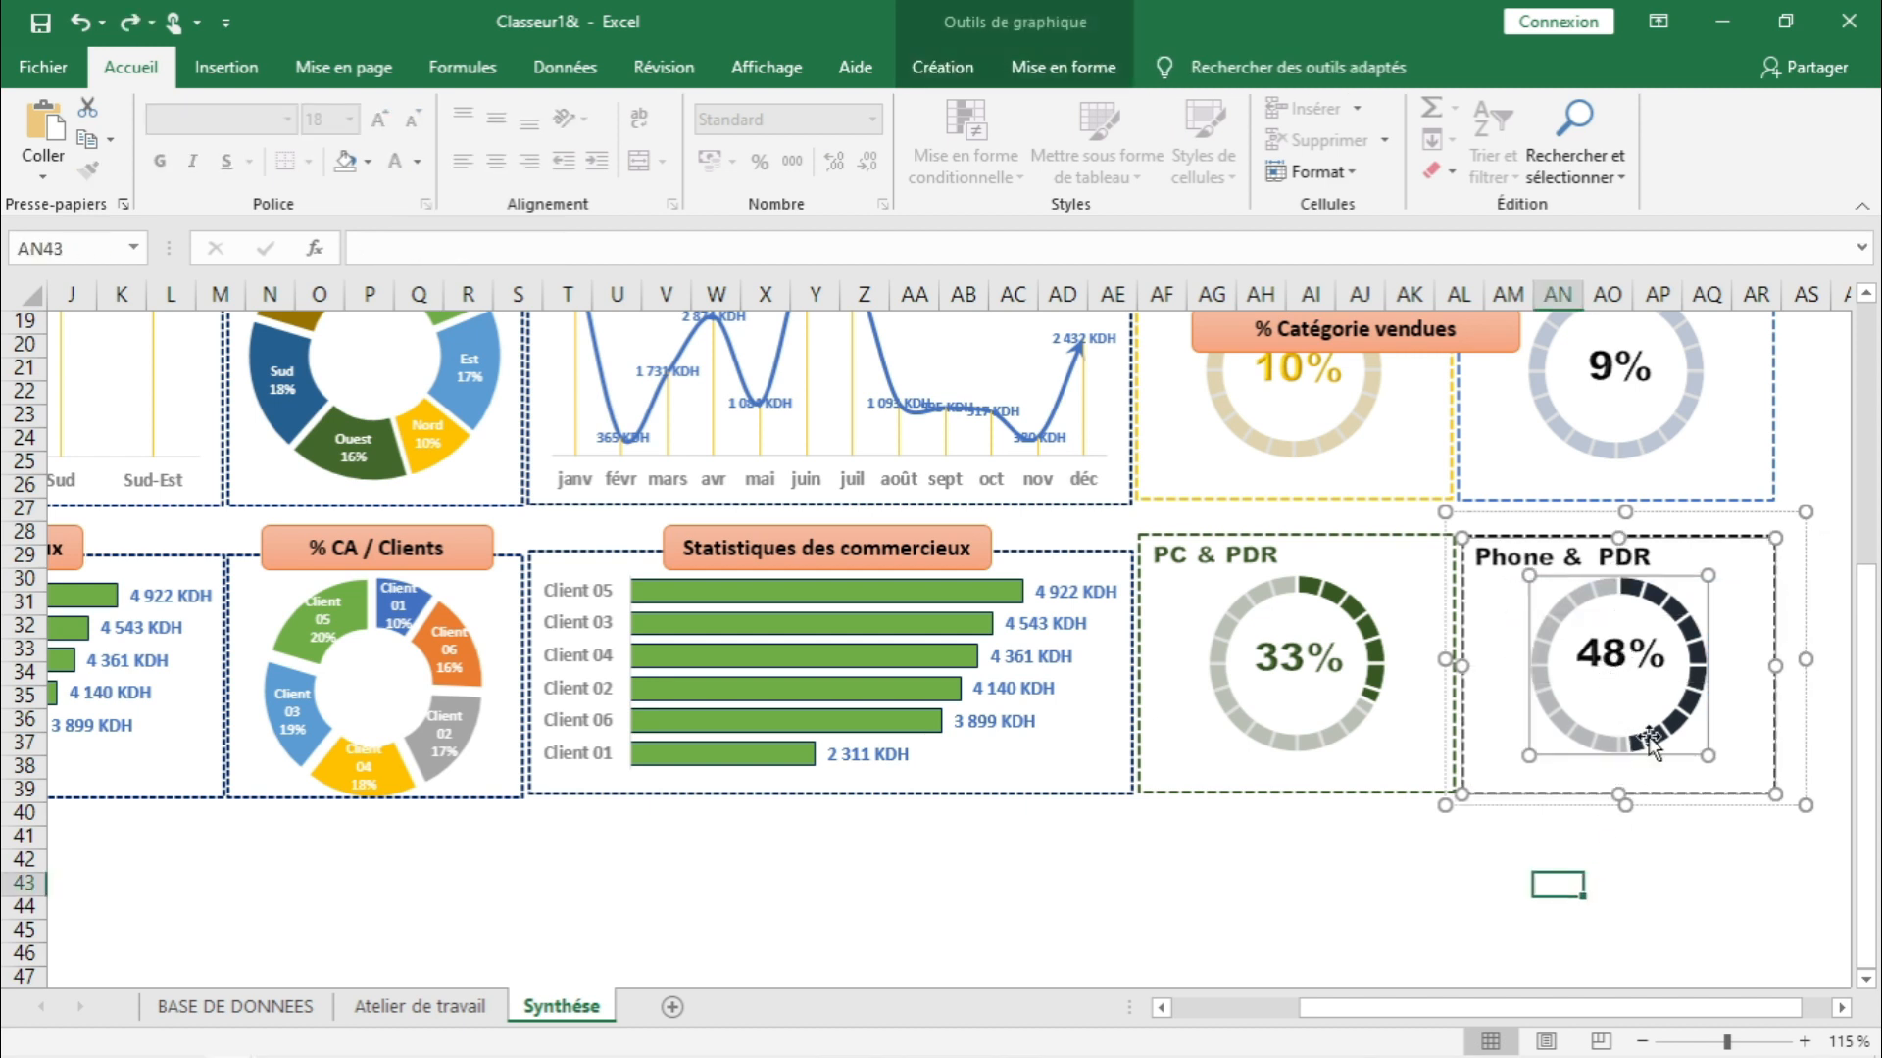
key("ctrl+z")
left_click(1615, 669)
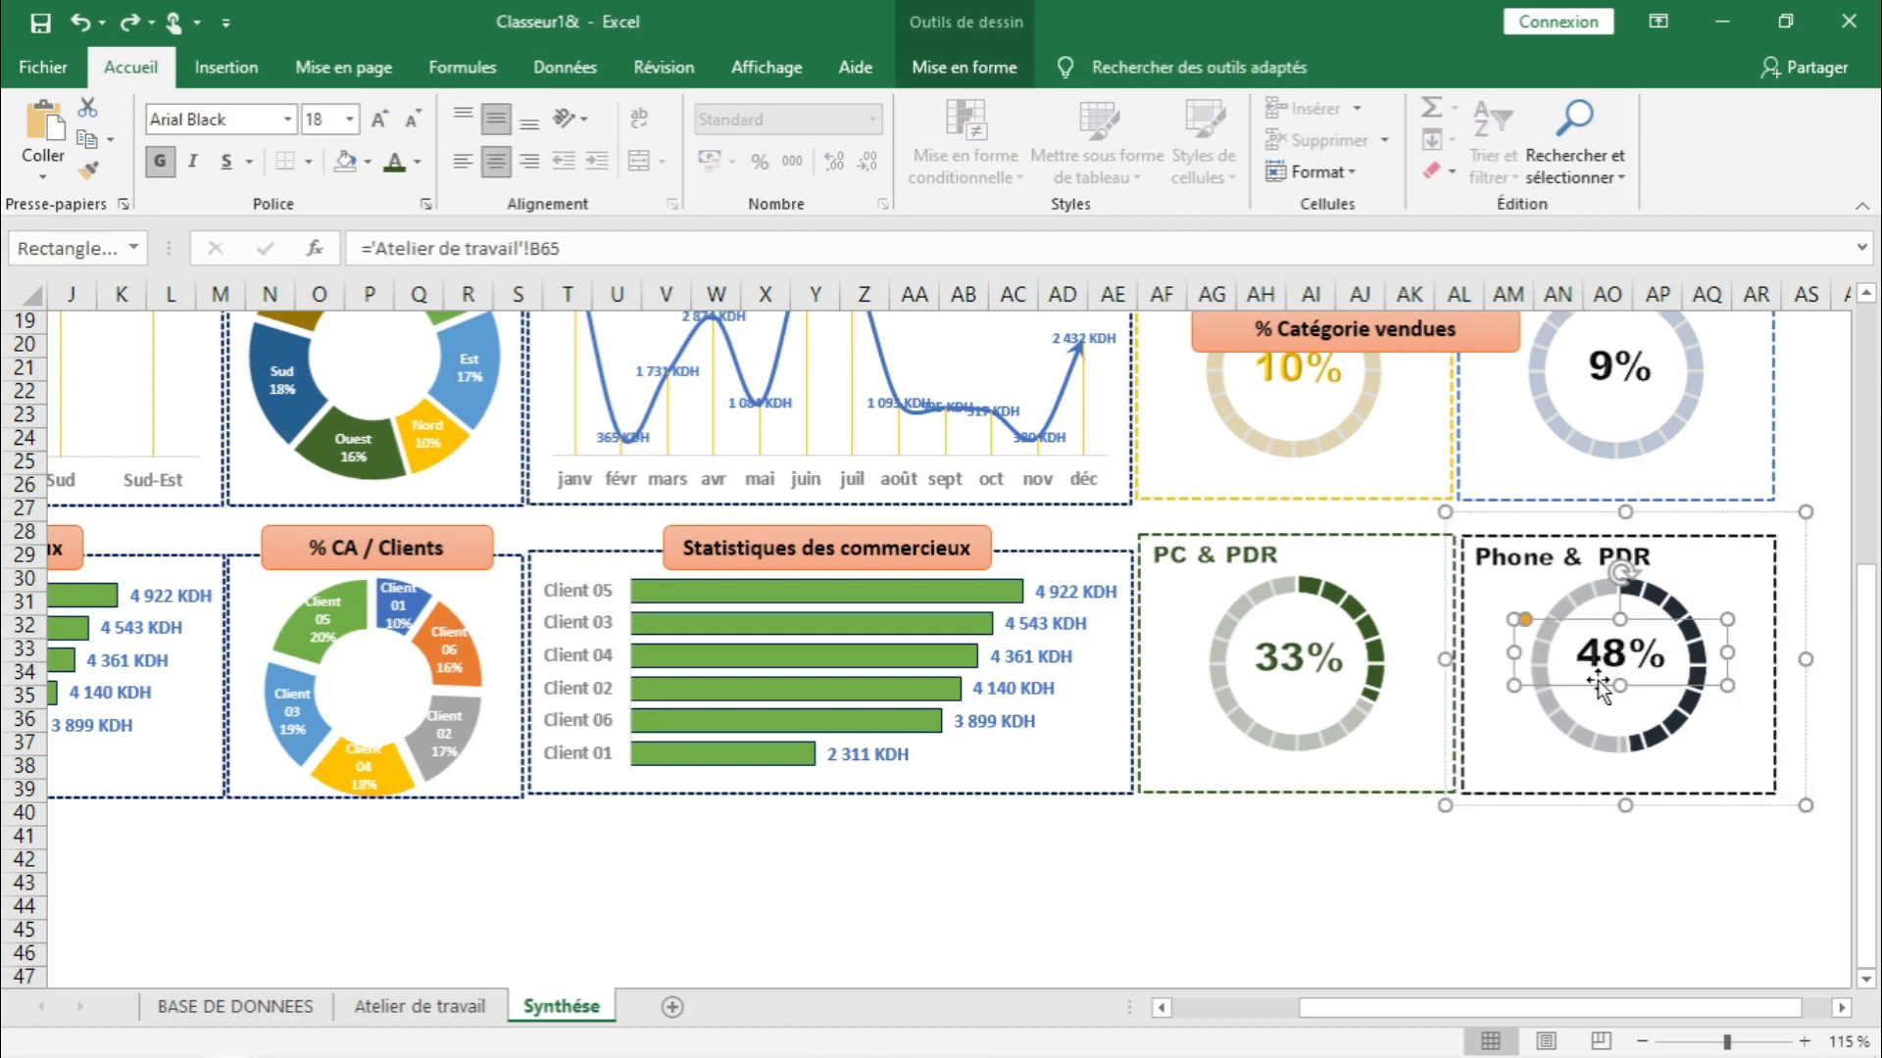
left_click(1600, 686)
left_click(1615, 909)
key("ctrl+z")
- Nudge the Phone & PDR percentage label down to center it vertically inside its doughnut ring
left_click(1621, 671)
key("Down")
key("Down")
key("Down")
key("Down")
key("Down")
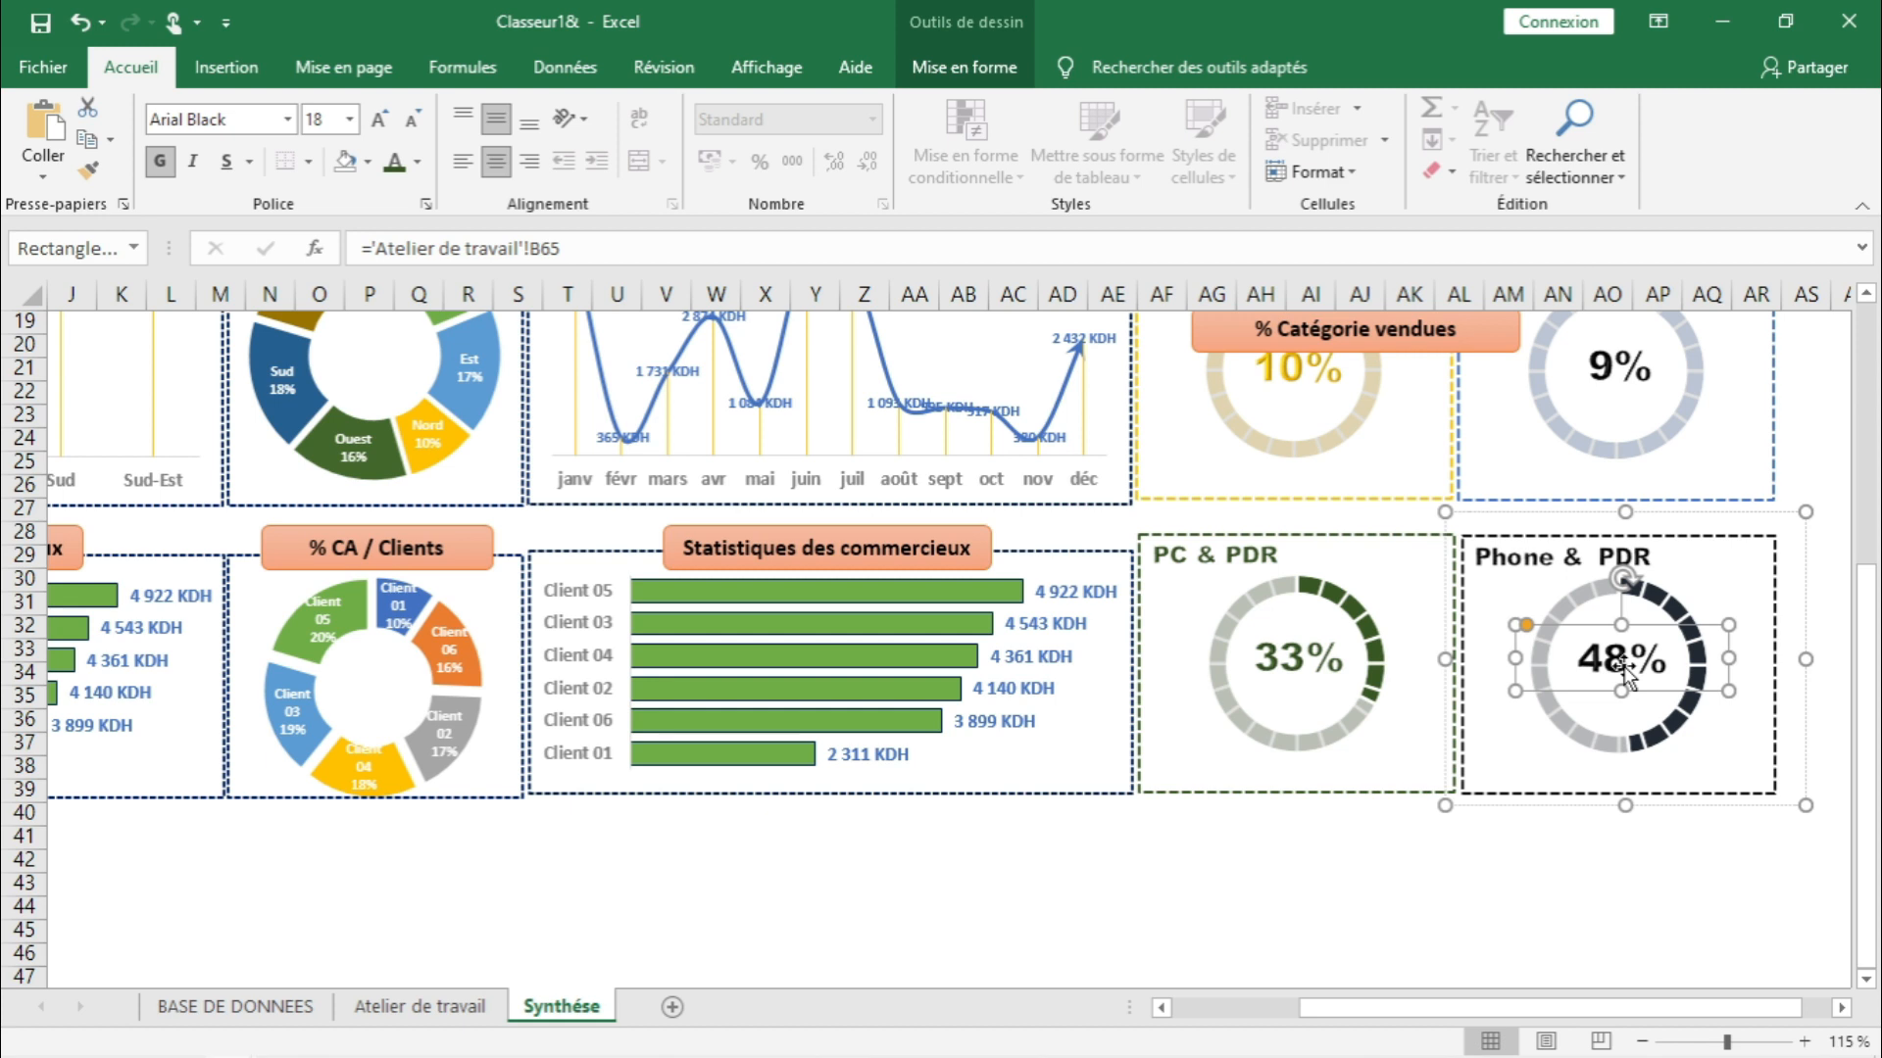
key("Down")
key("Down")
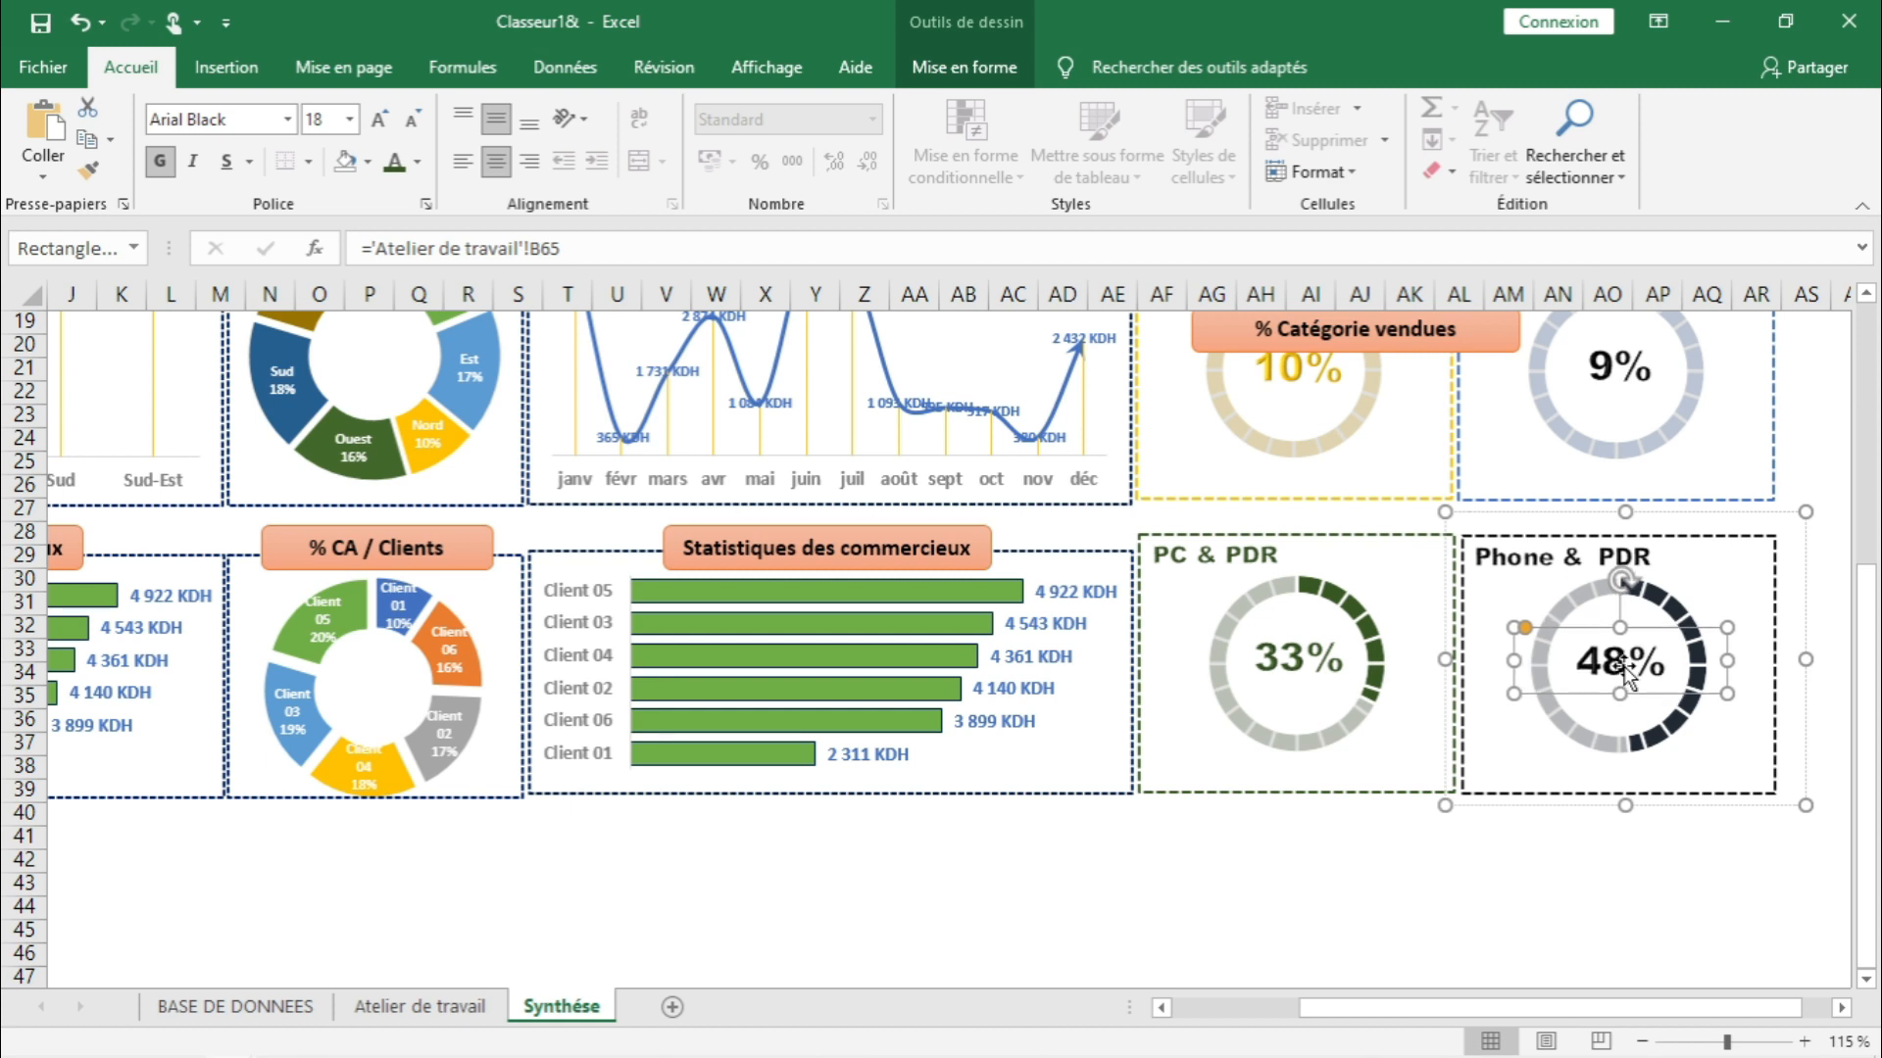
- Nudge the PC & PDR percentage label slightly down to center it inside its doughnut ring
left_click(1292, 666)
left_click(1291, 667)
key("Down")
key("Down")
key("Down")
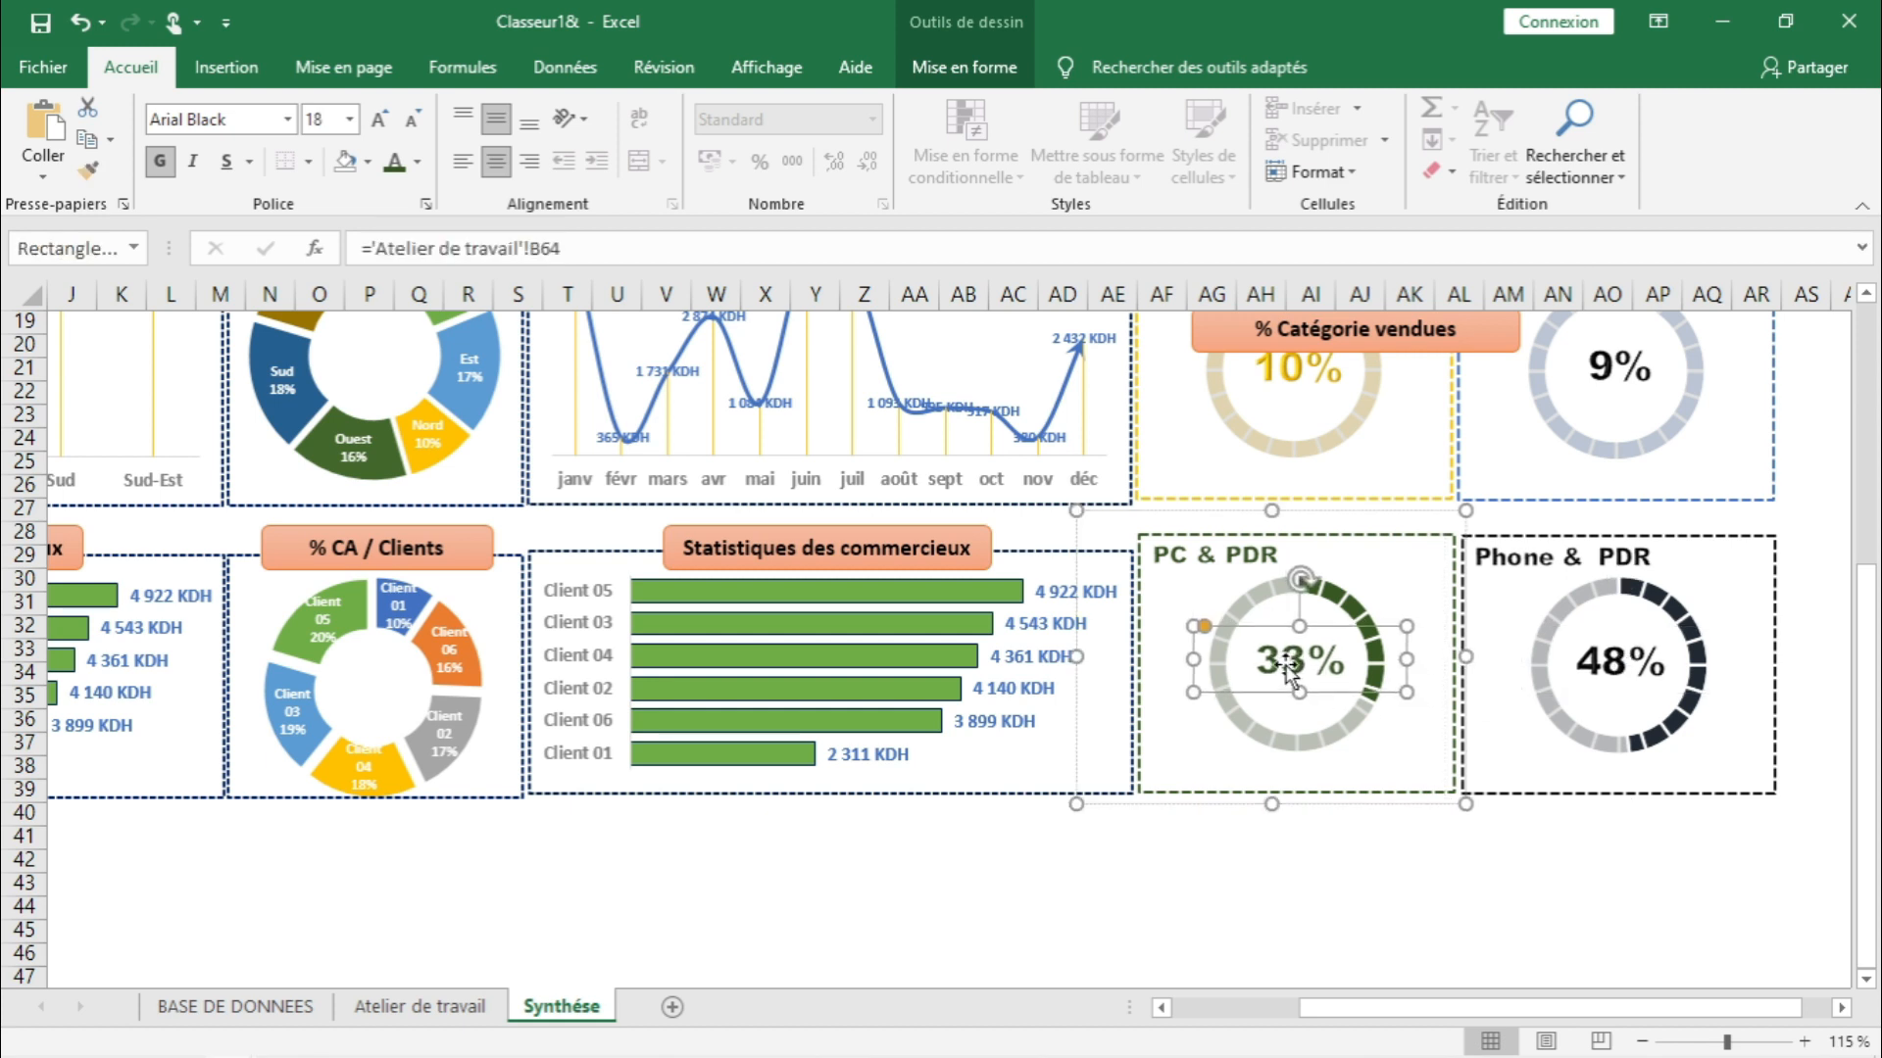
left_click(1460, 863)
- Widen the Date Vente timeline so its right edge lines up with the Divers PDR gauge frame
scroll(1274, 735, "up", 4)
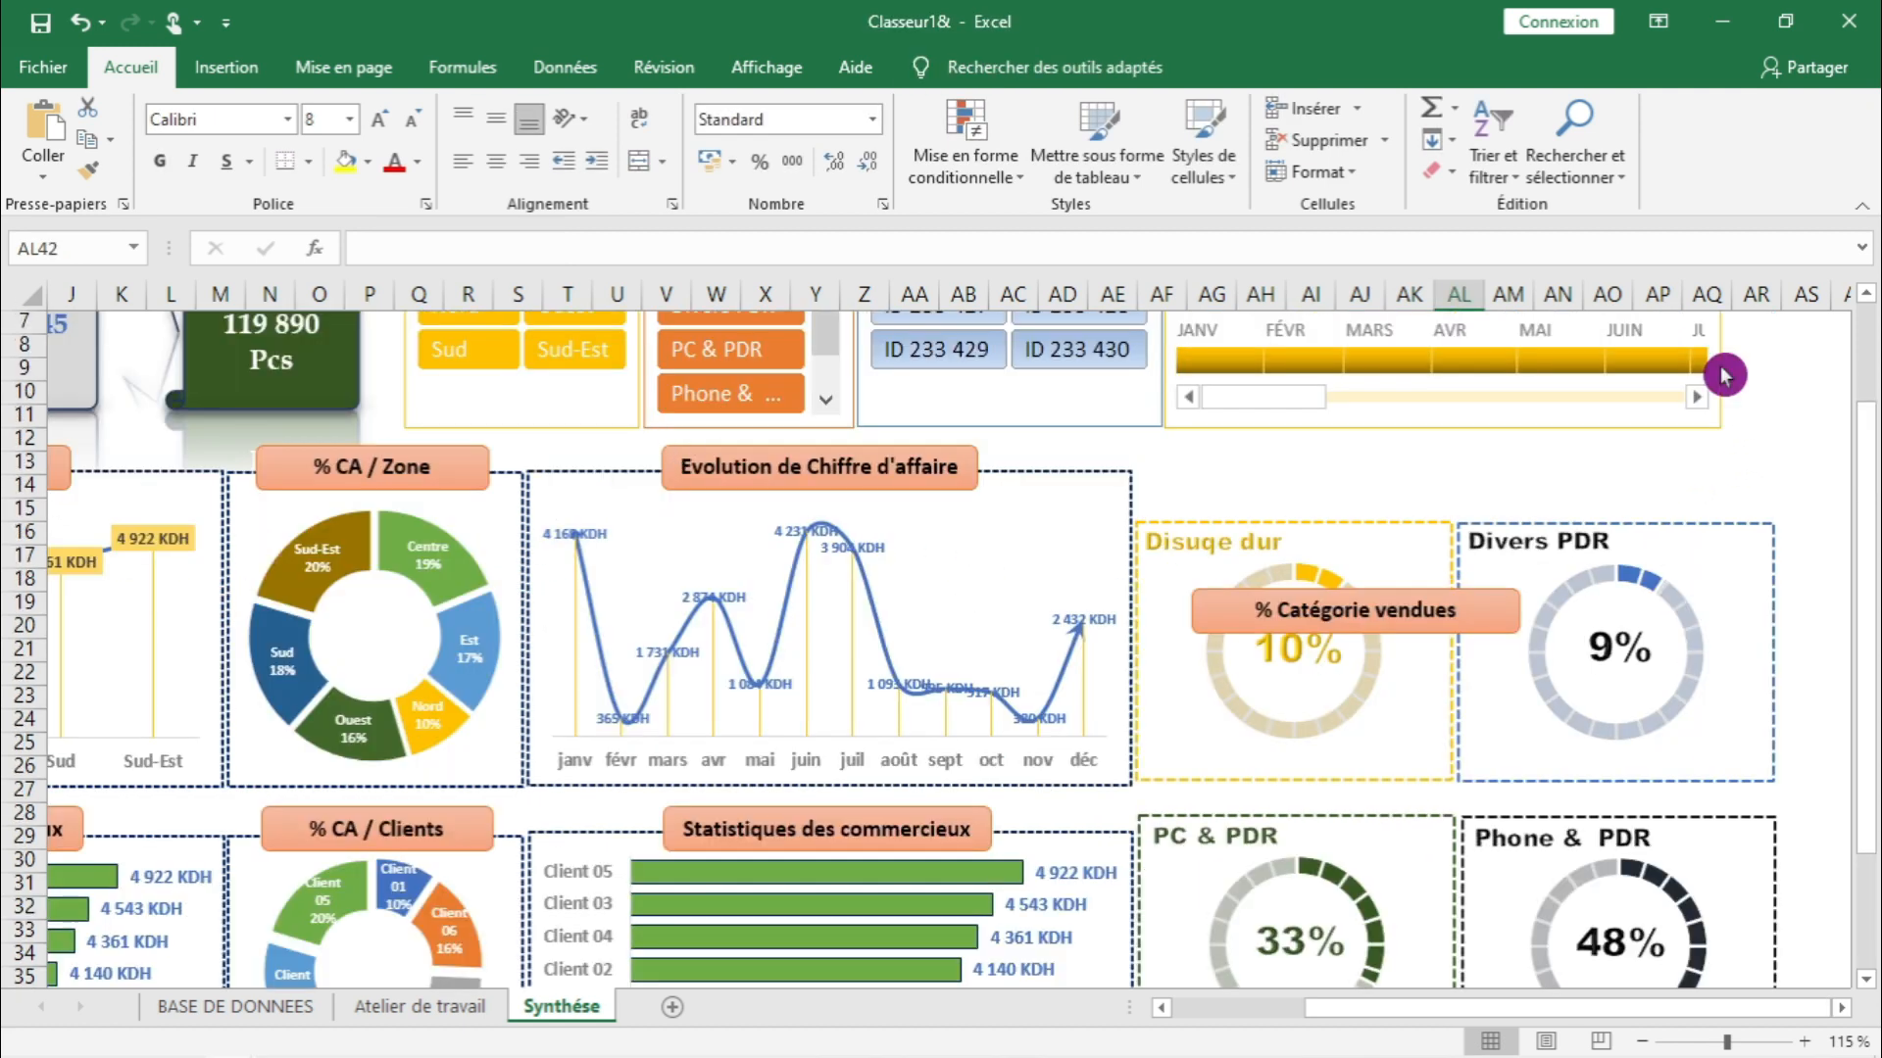
scroll(1727, 343, "up", 2)
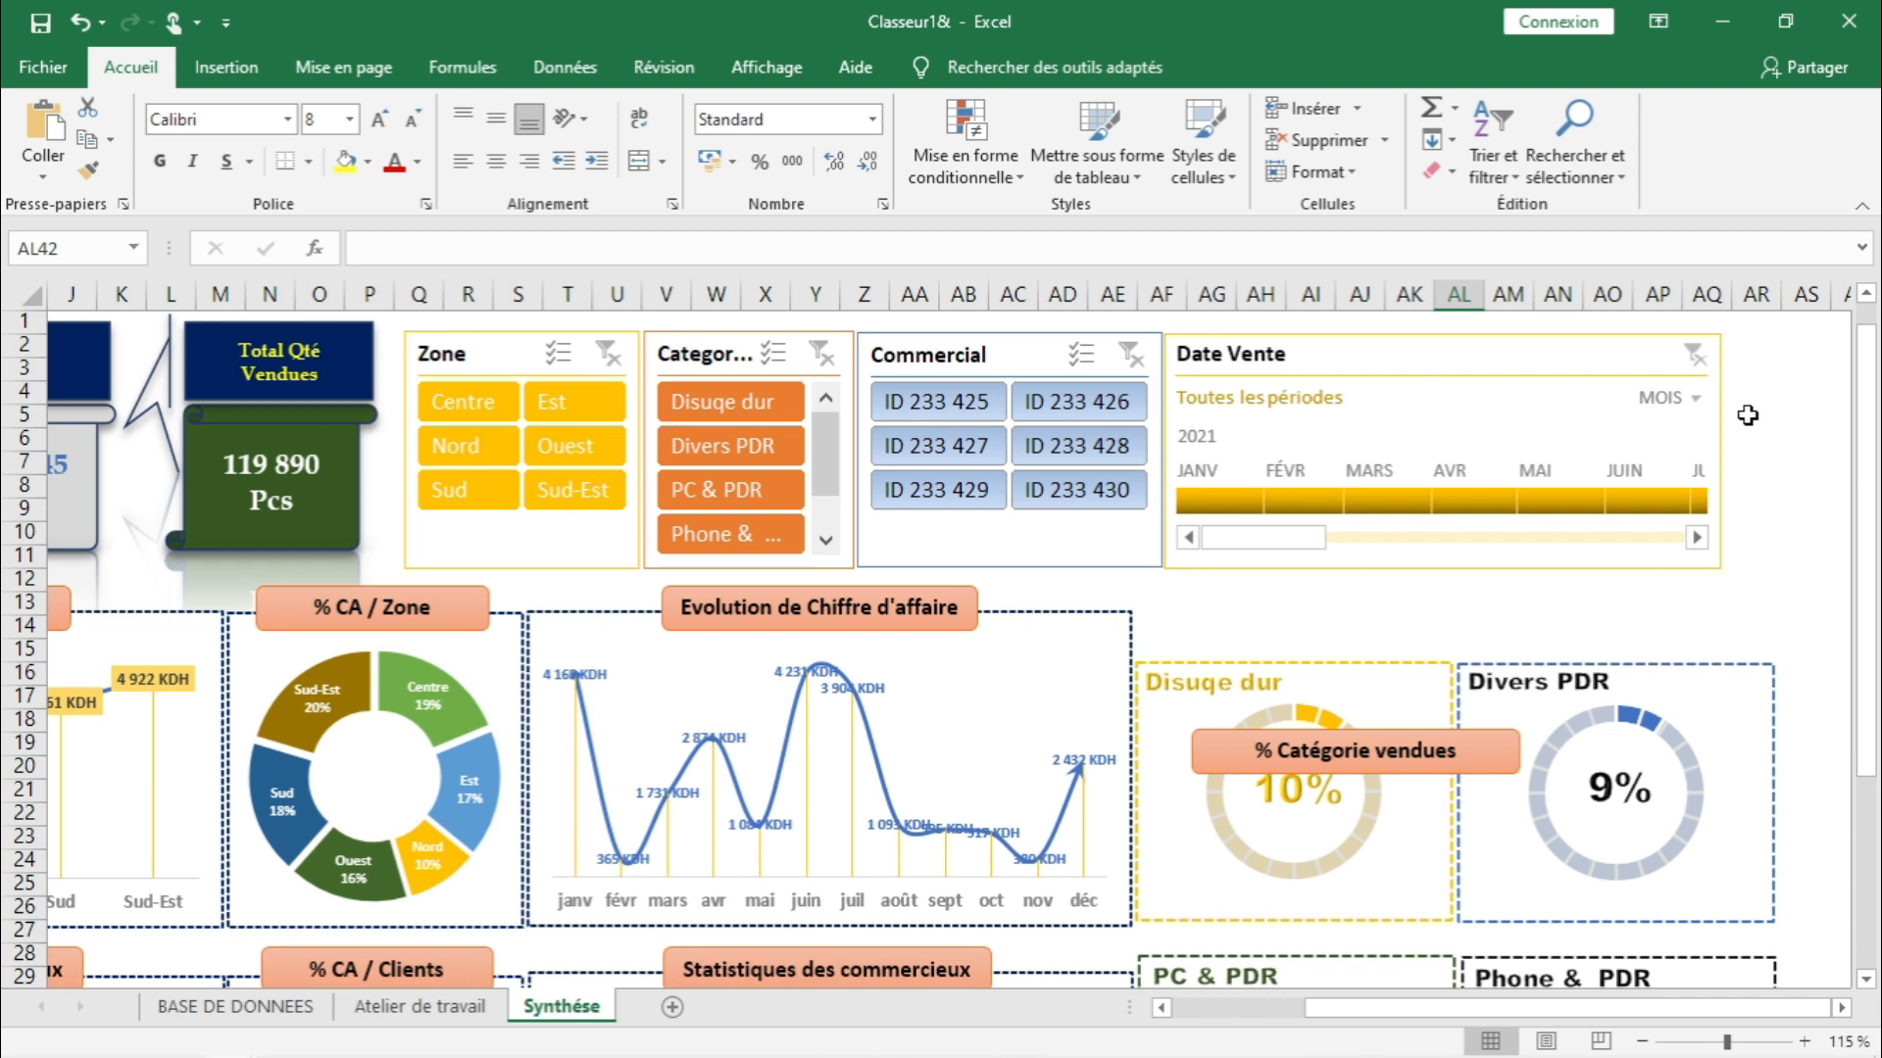
left_click(1558, 370)
left_click_drag(1722, 452, 1766, 454)
- Move the % Catégorie vendues title above the gauges, centered between the Disuqe dur and Divers PDR frames
left_click(1345, 735)
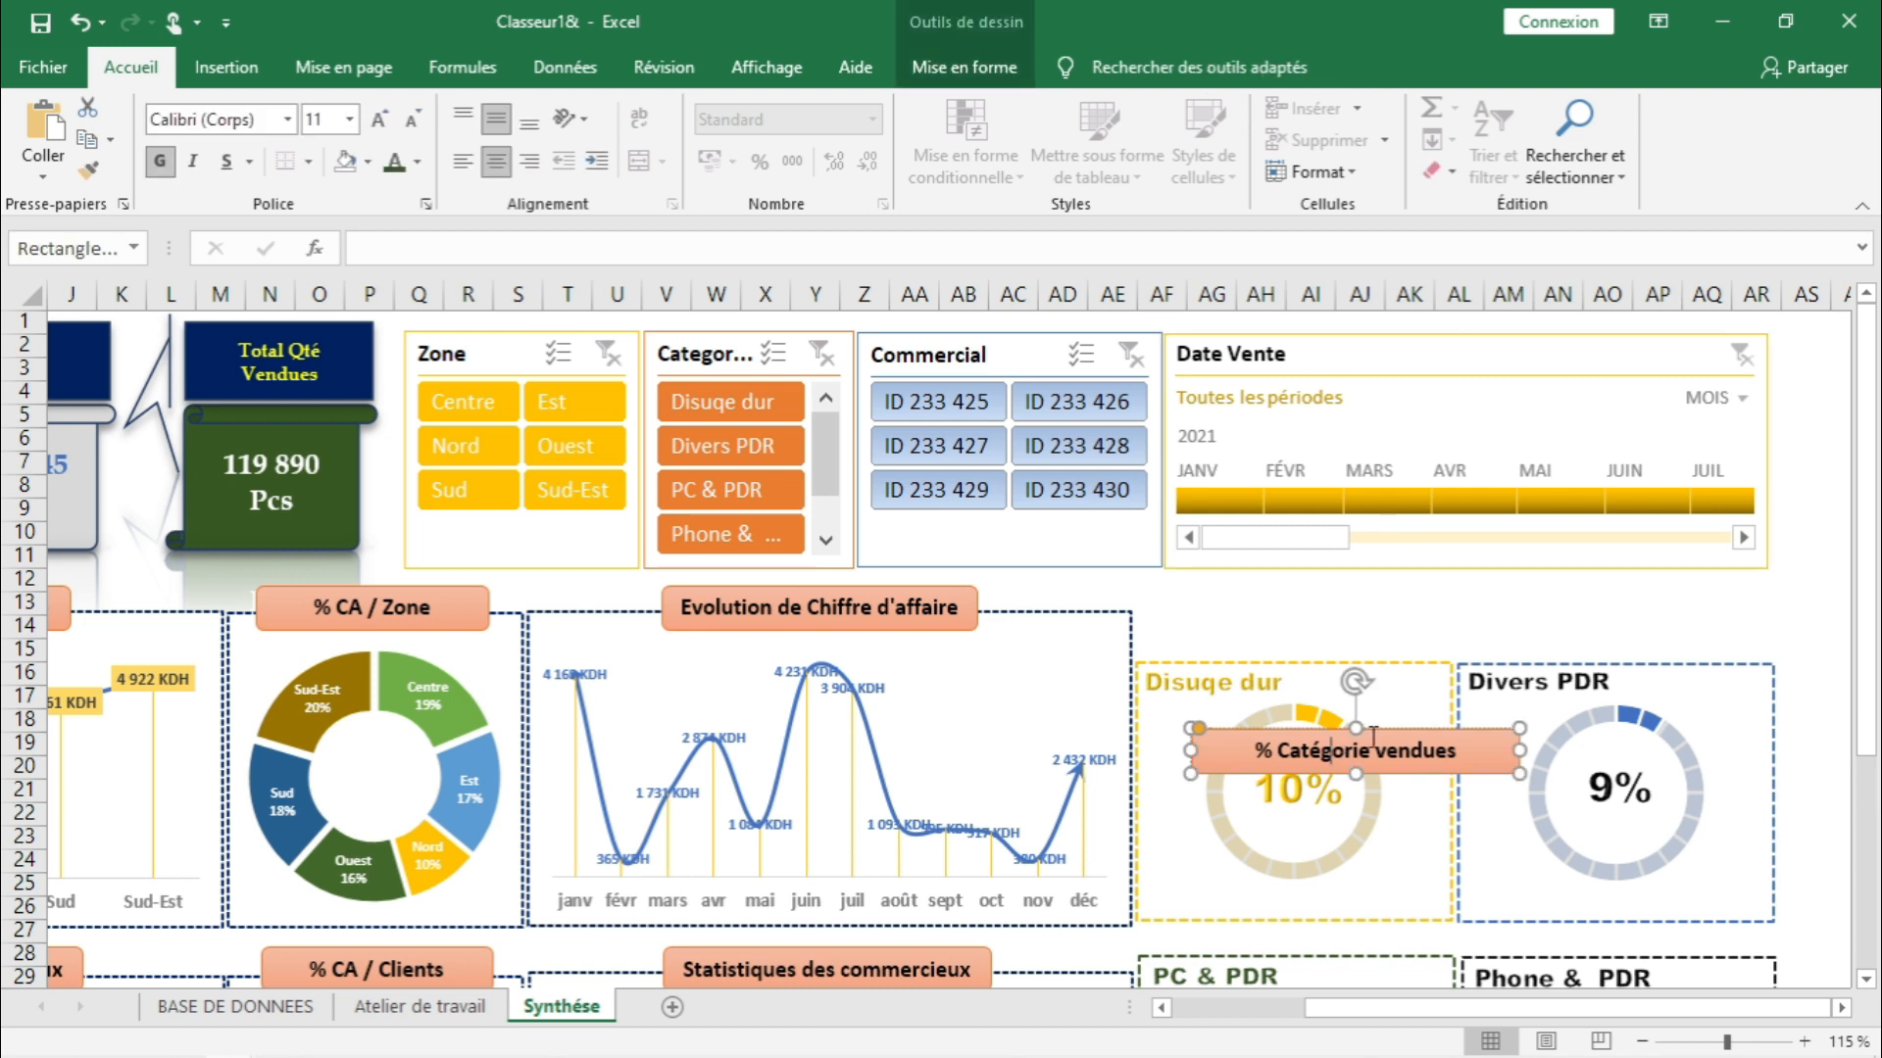
left_click_drag(1372, 741, 1460, 614)
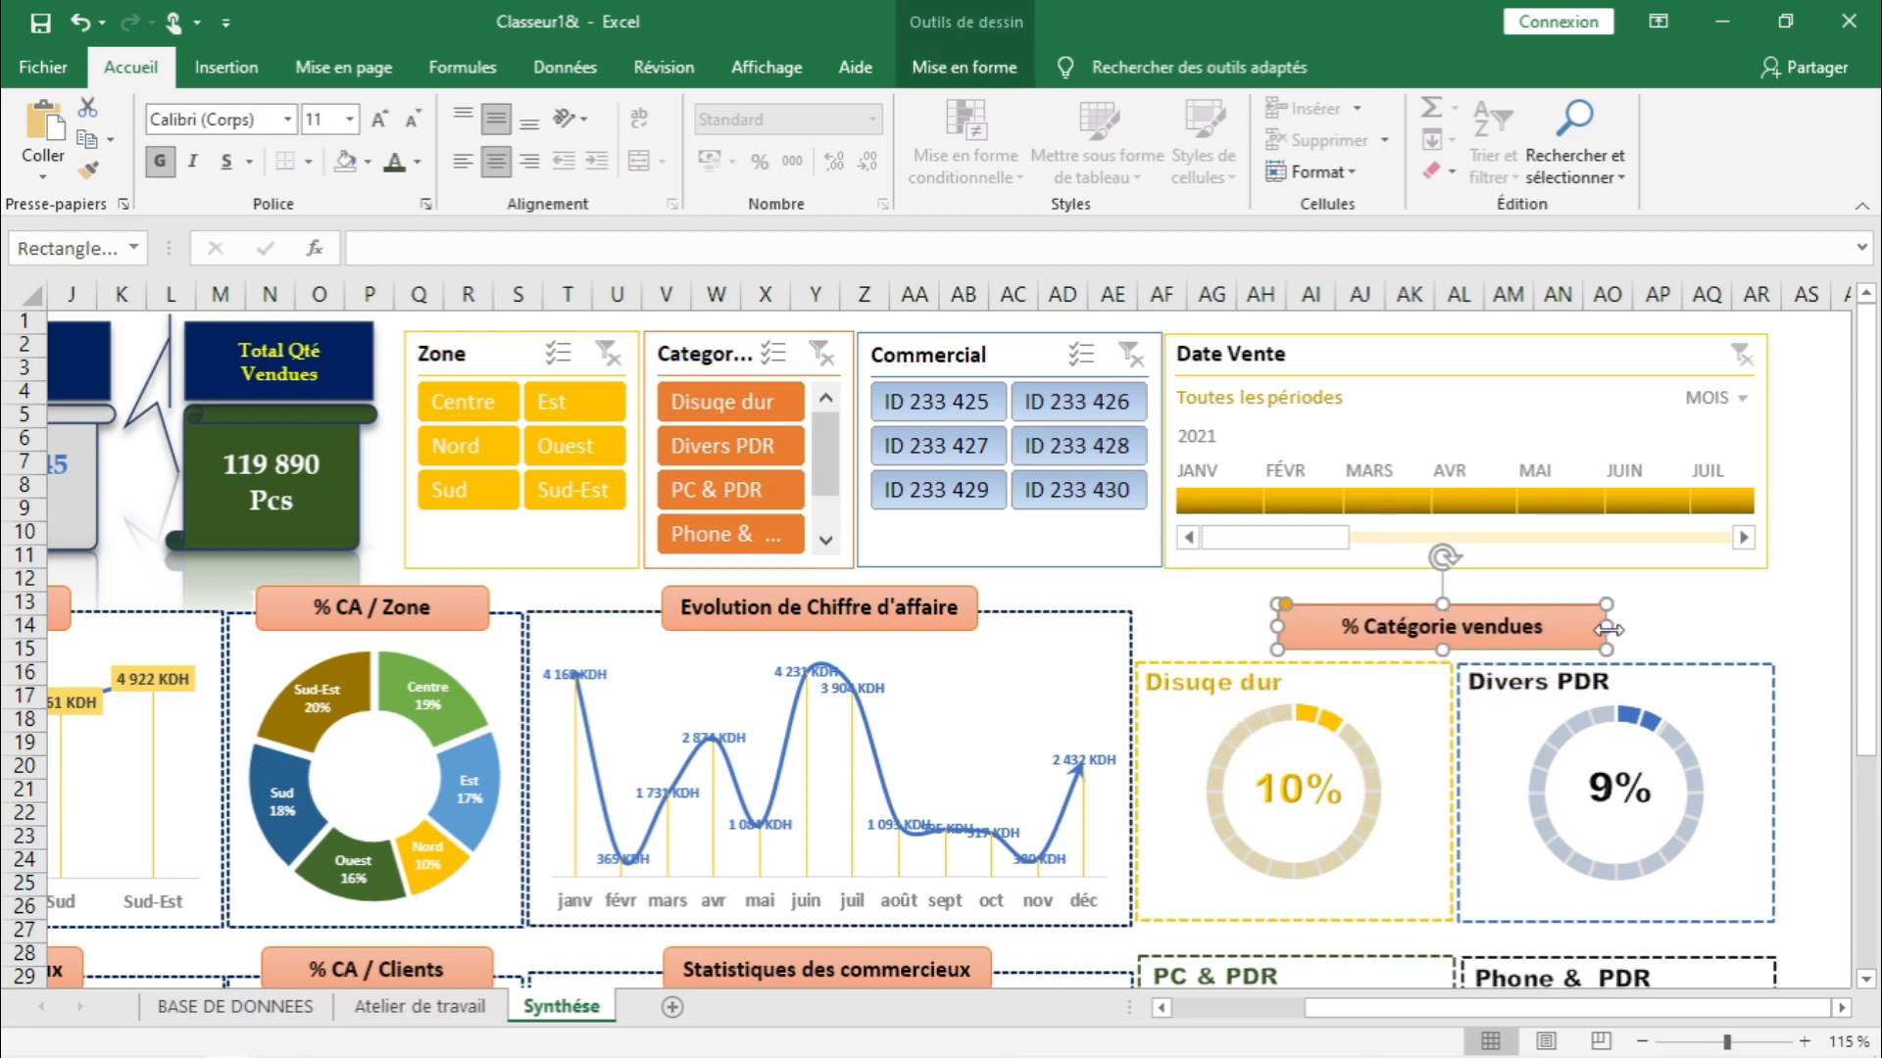
left_click(1679, 620)
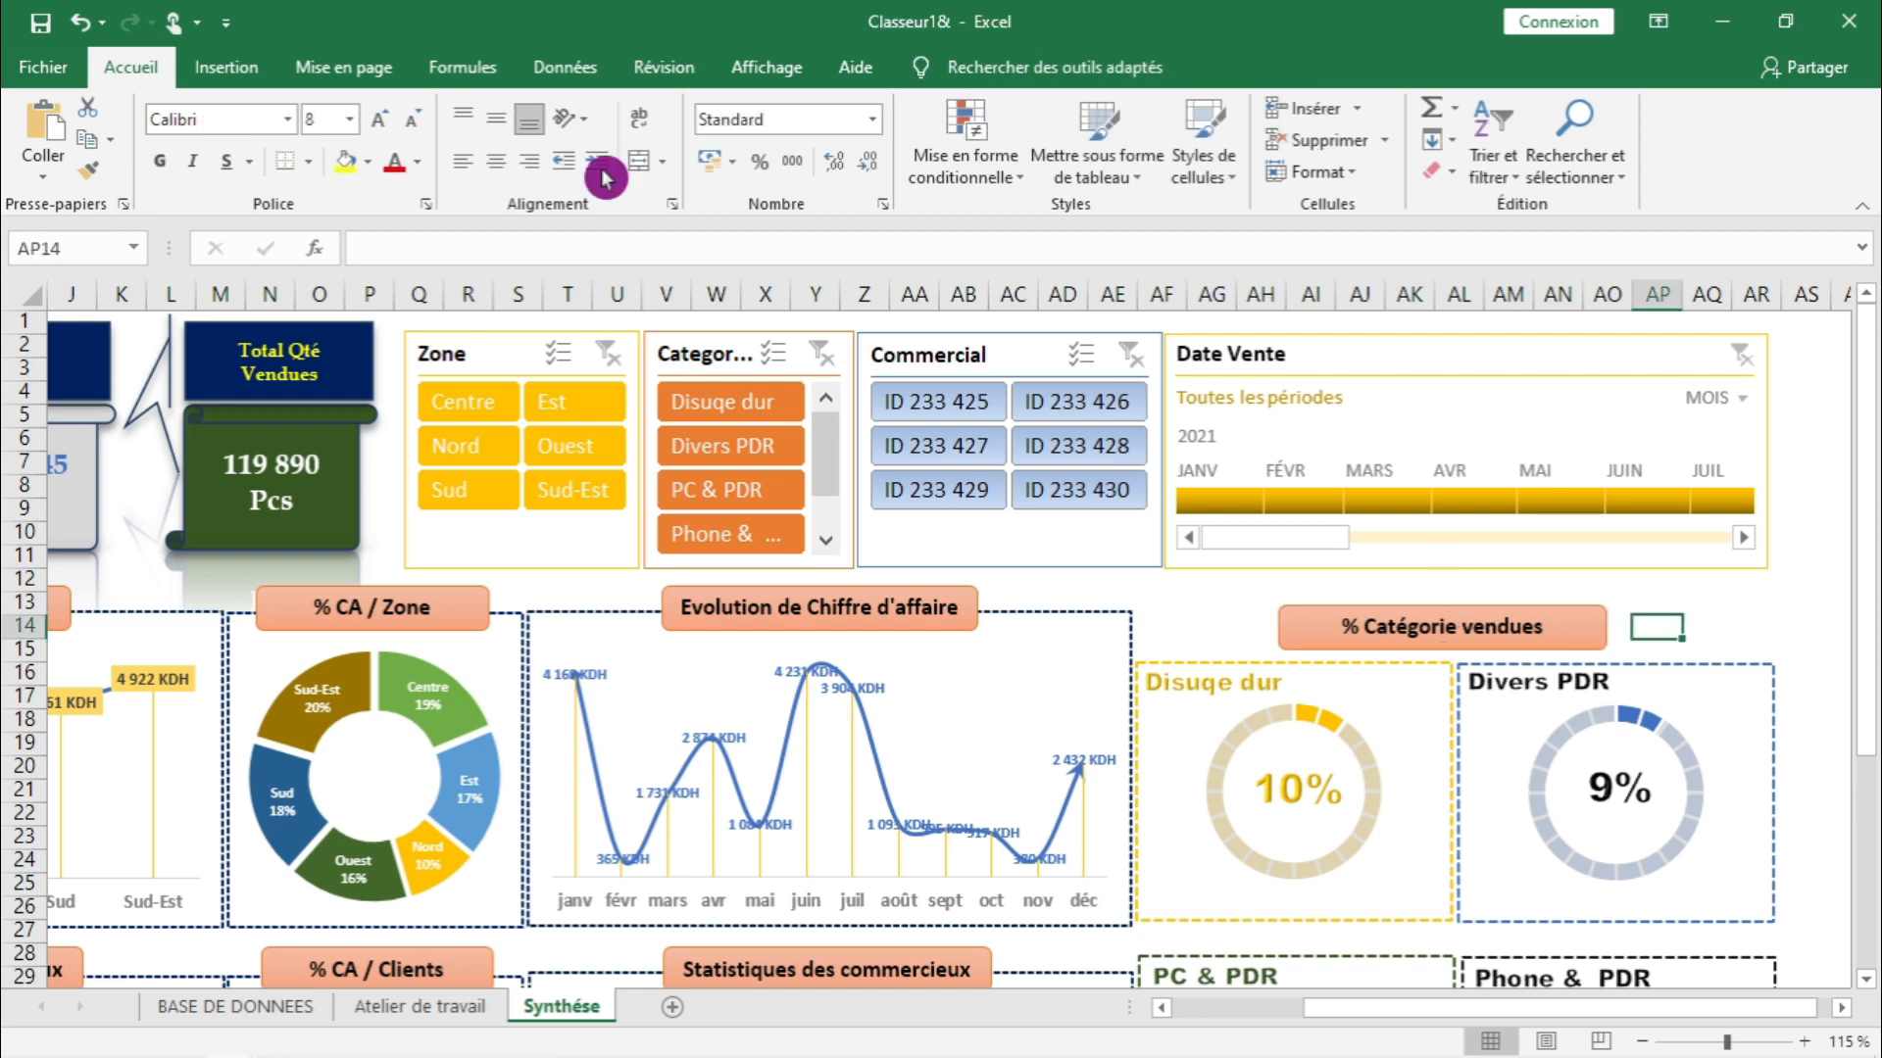
- Set a custom zoom of 109 % for the Synthése sheet
left_click(766, 66)
left_click(693, 177)
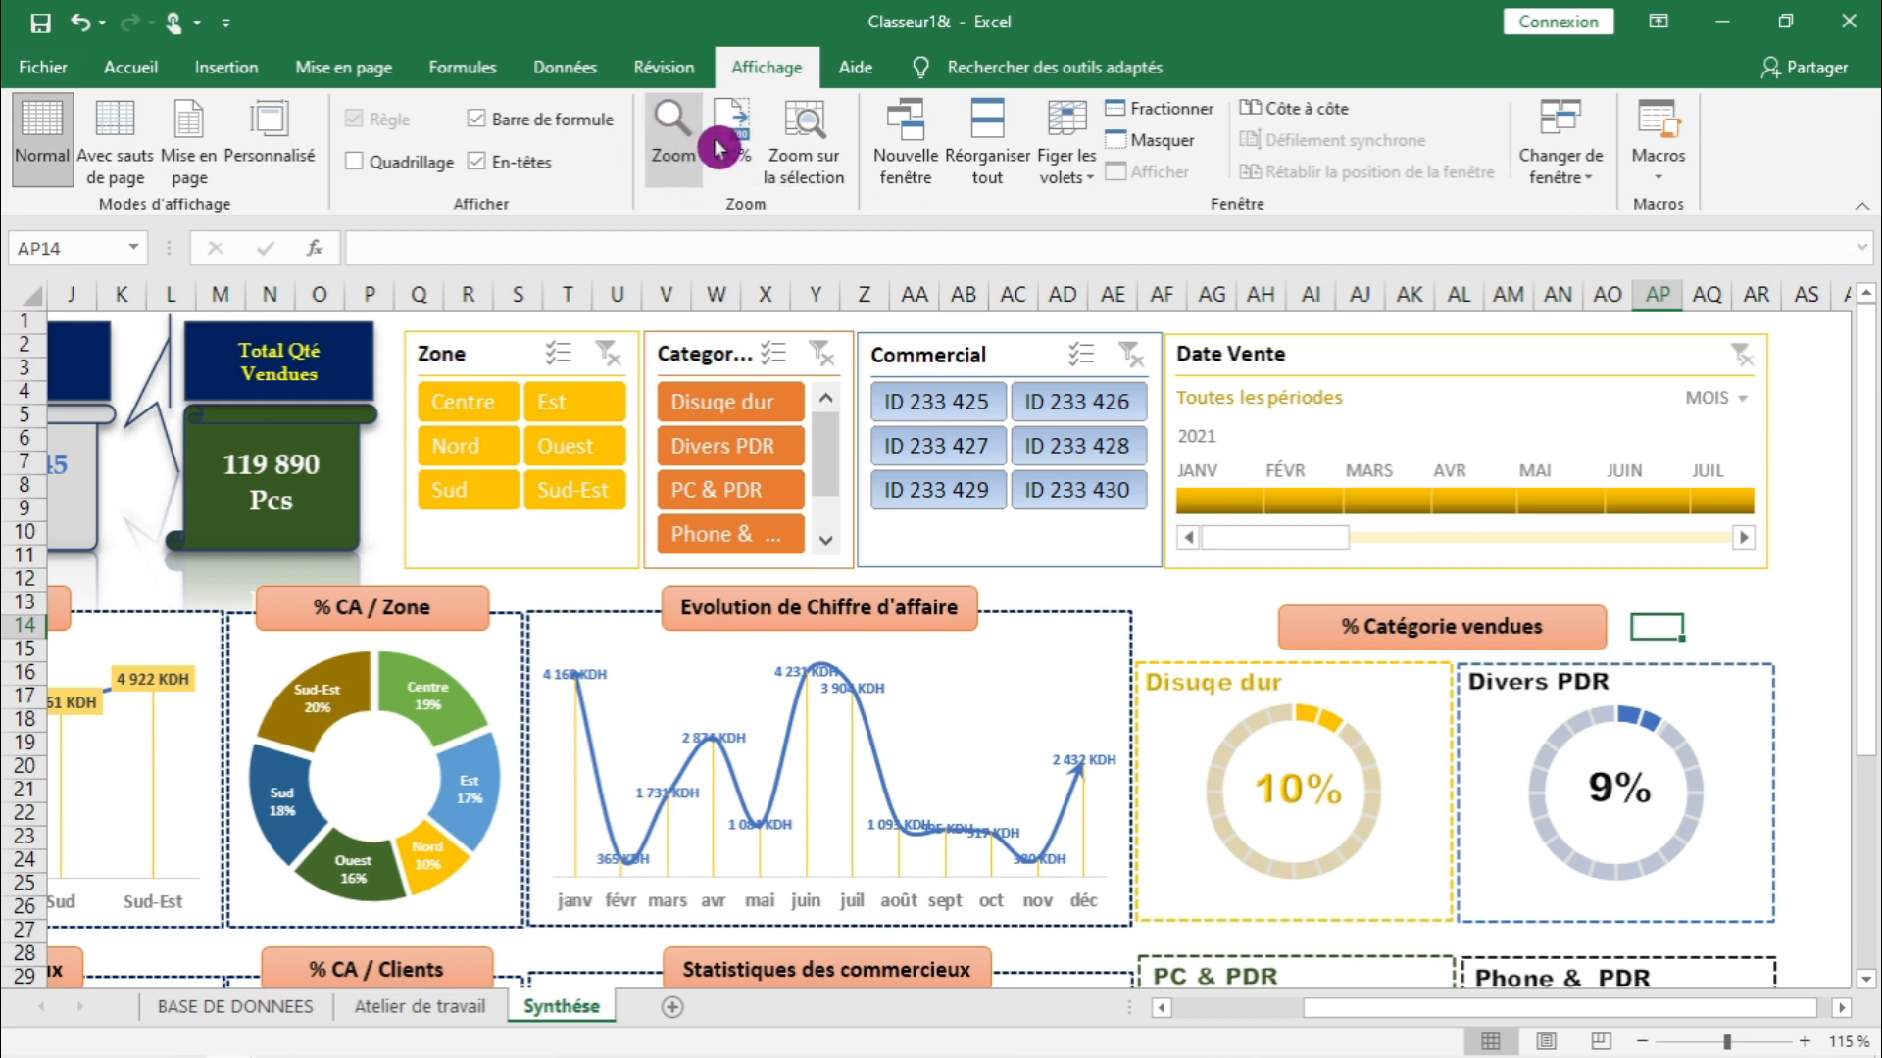
left_click(1448, 676)
left_click(1422, 672)
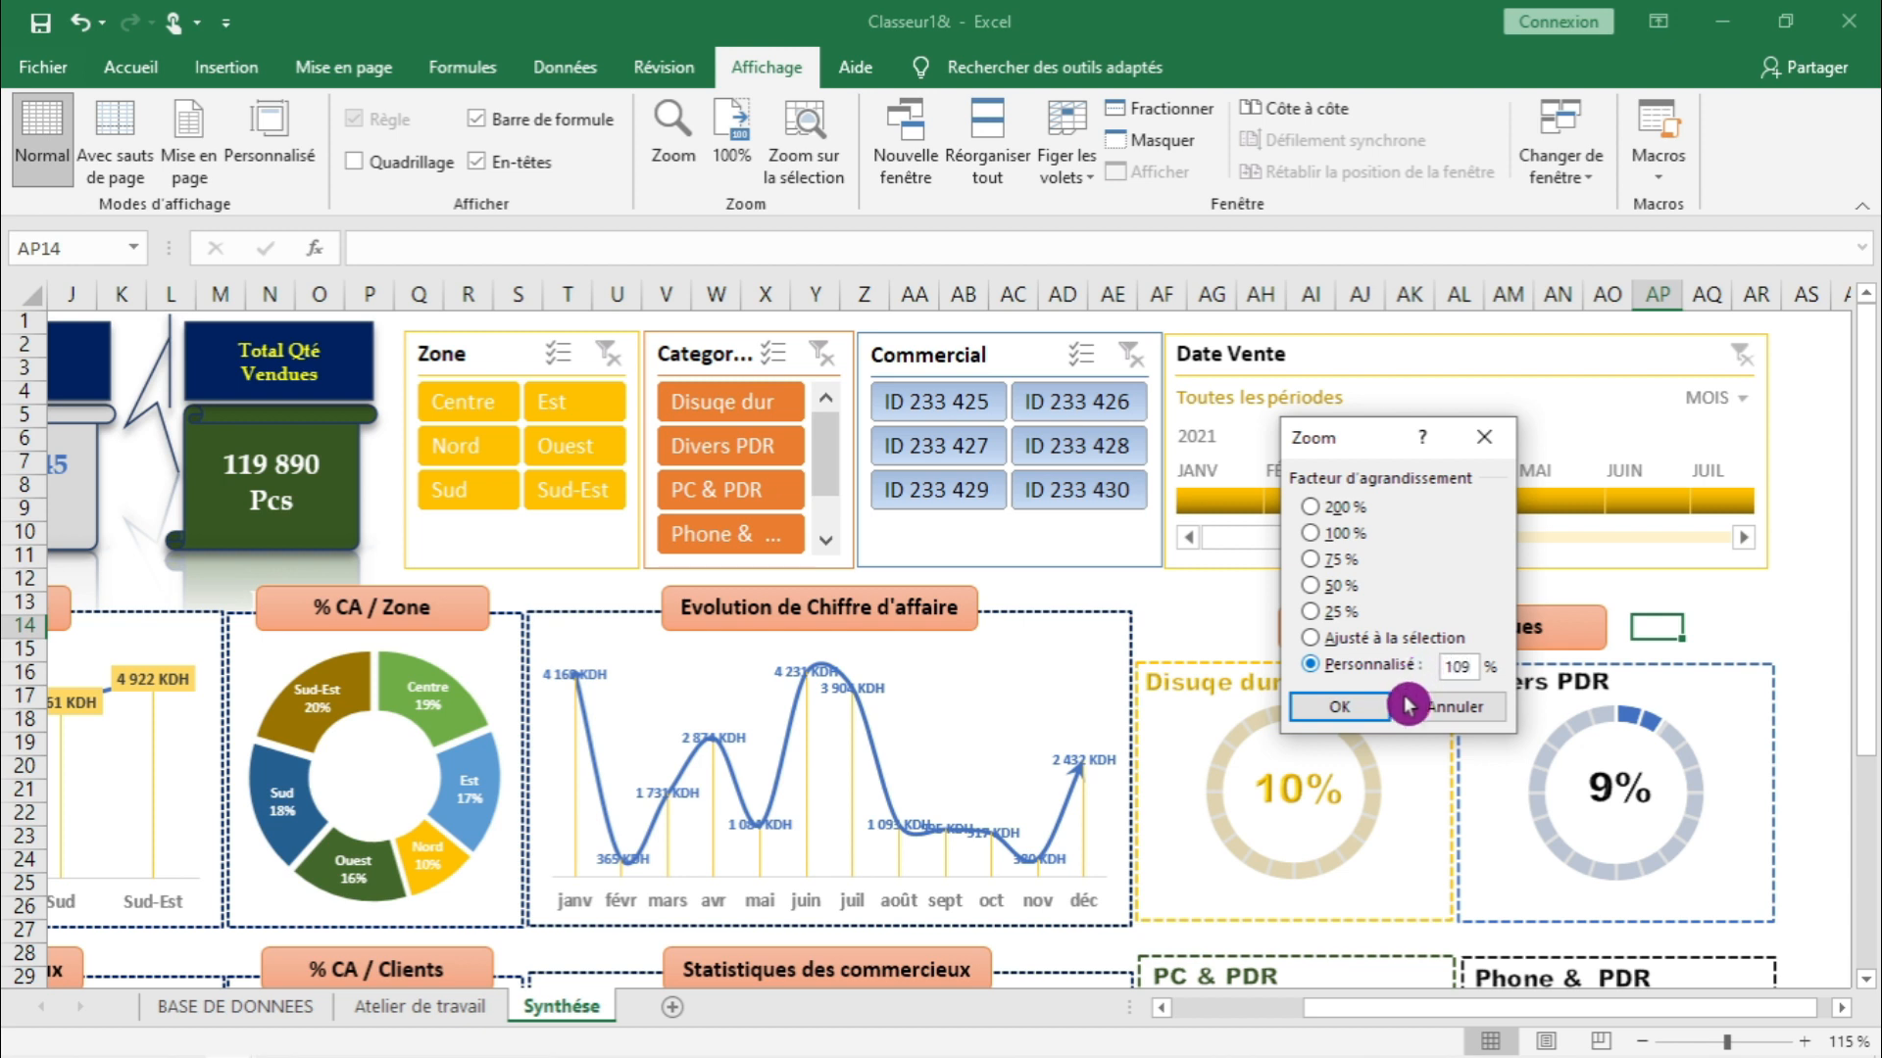
left_click(1295, 705)
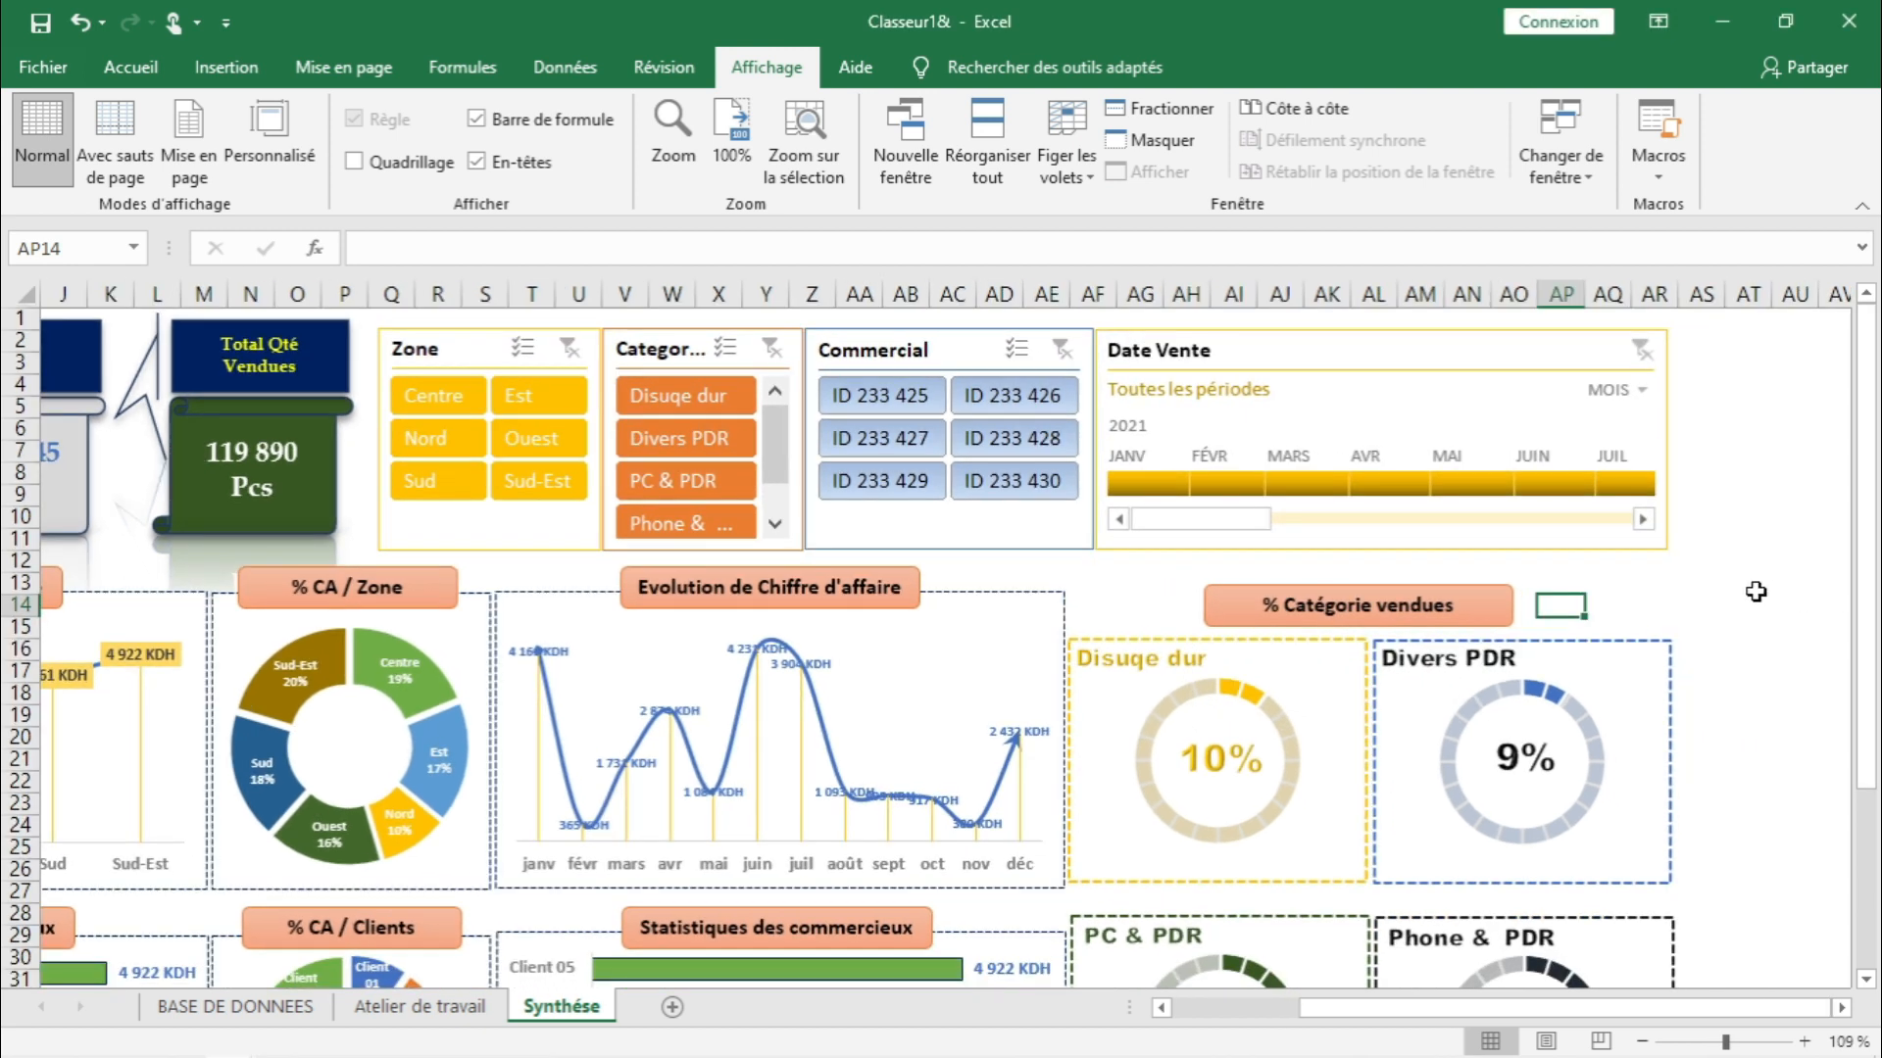
- Collapse the ribbon to give the Synthése dashboard more vertical space
left_click(126, 66)
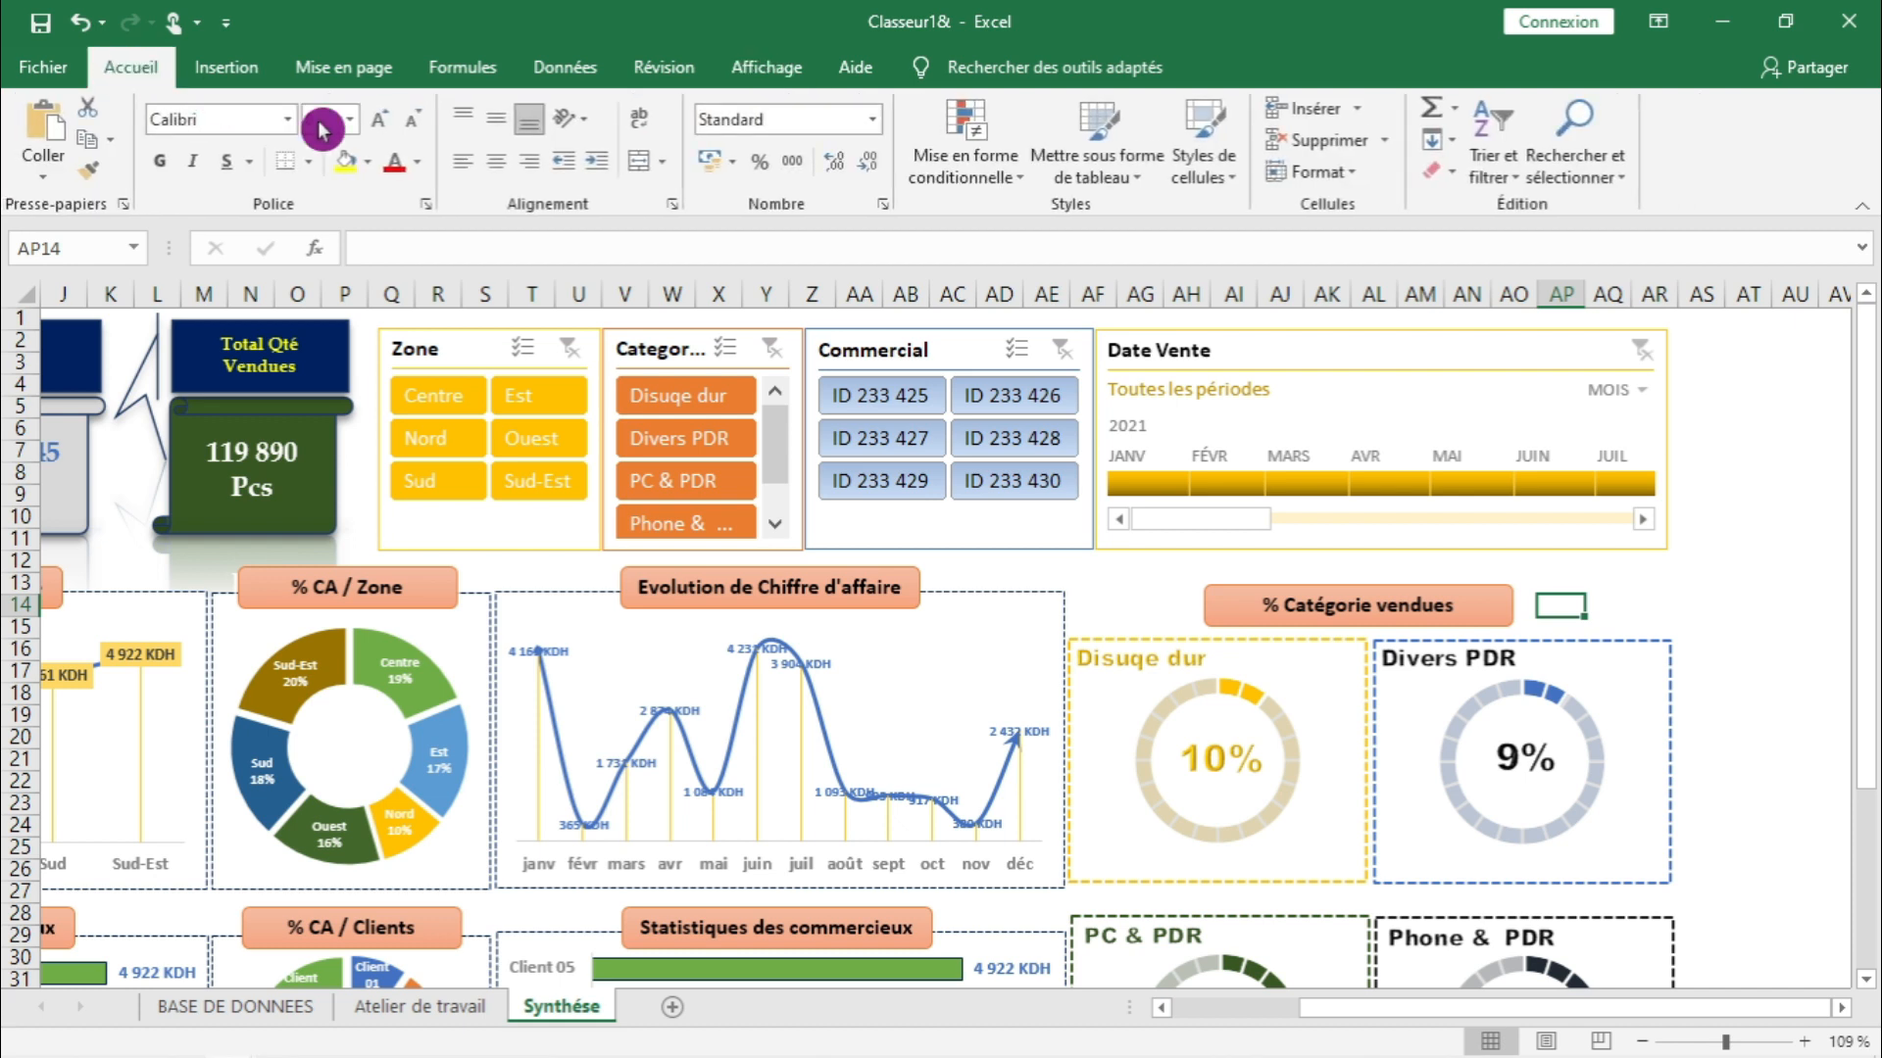
left_click(137, 72)
double_click(137, 73)
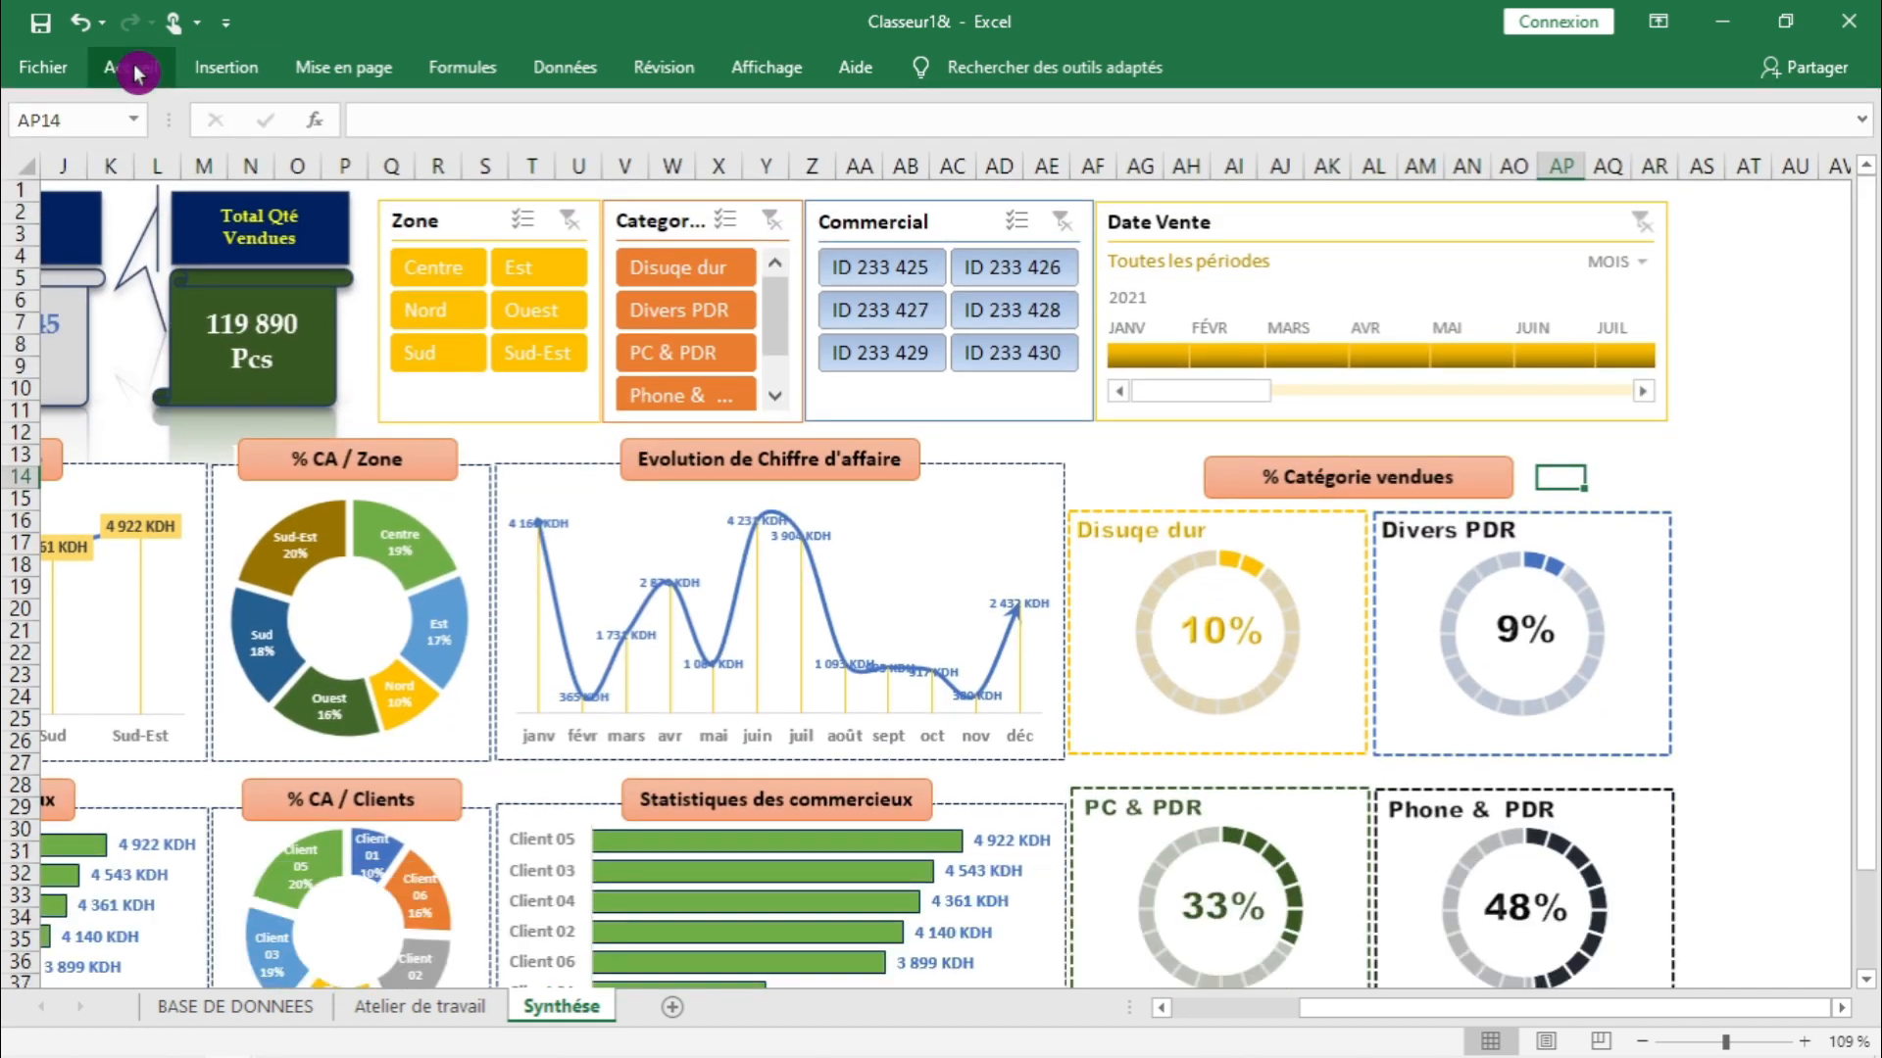
- Set the Synthése sheet's custom zoom to 100 %
left_click_drag(1416, 1018, 1288, 1017)
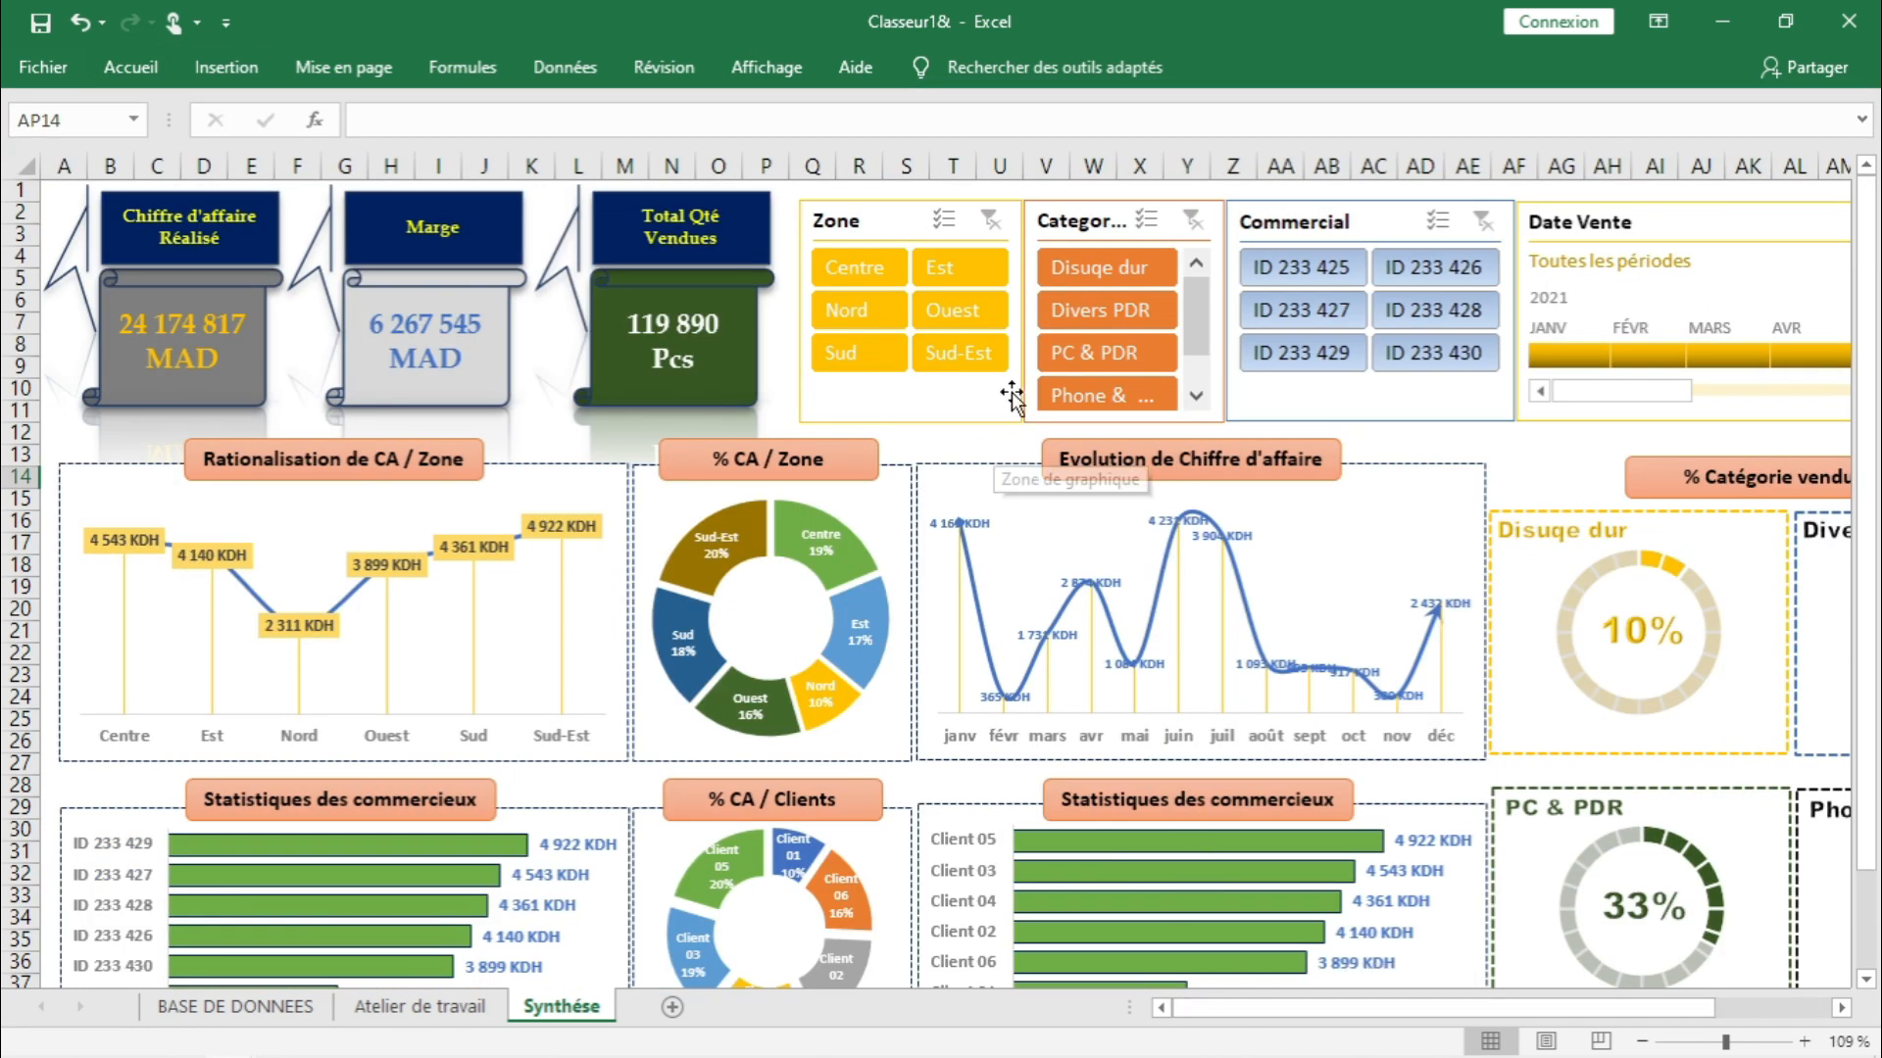
left_click(789, 70)
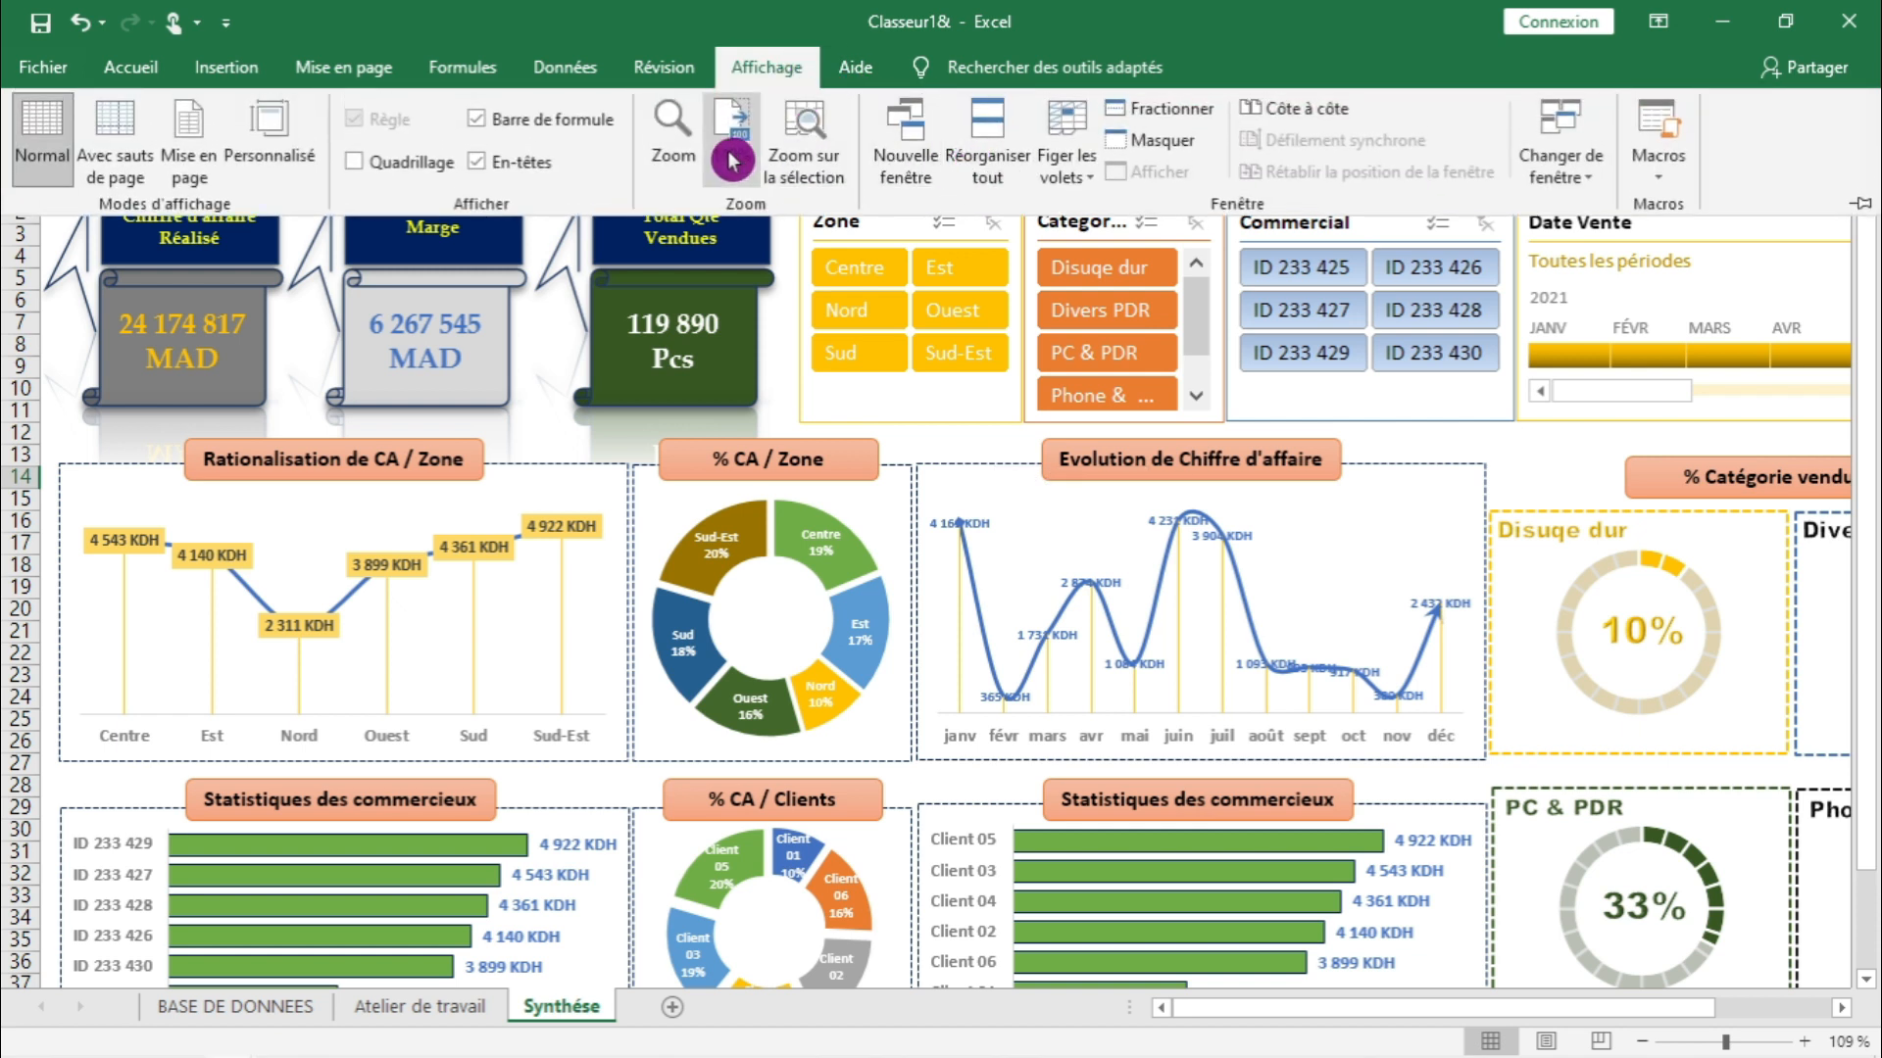
left_click(673, 138)
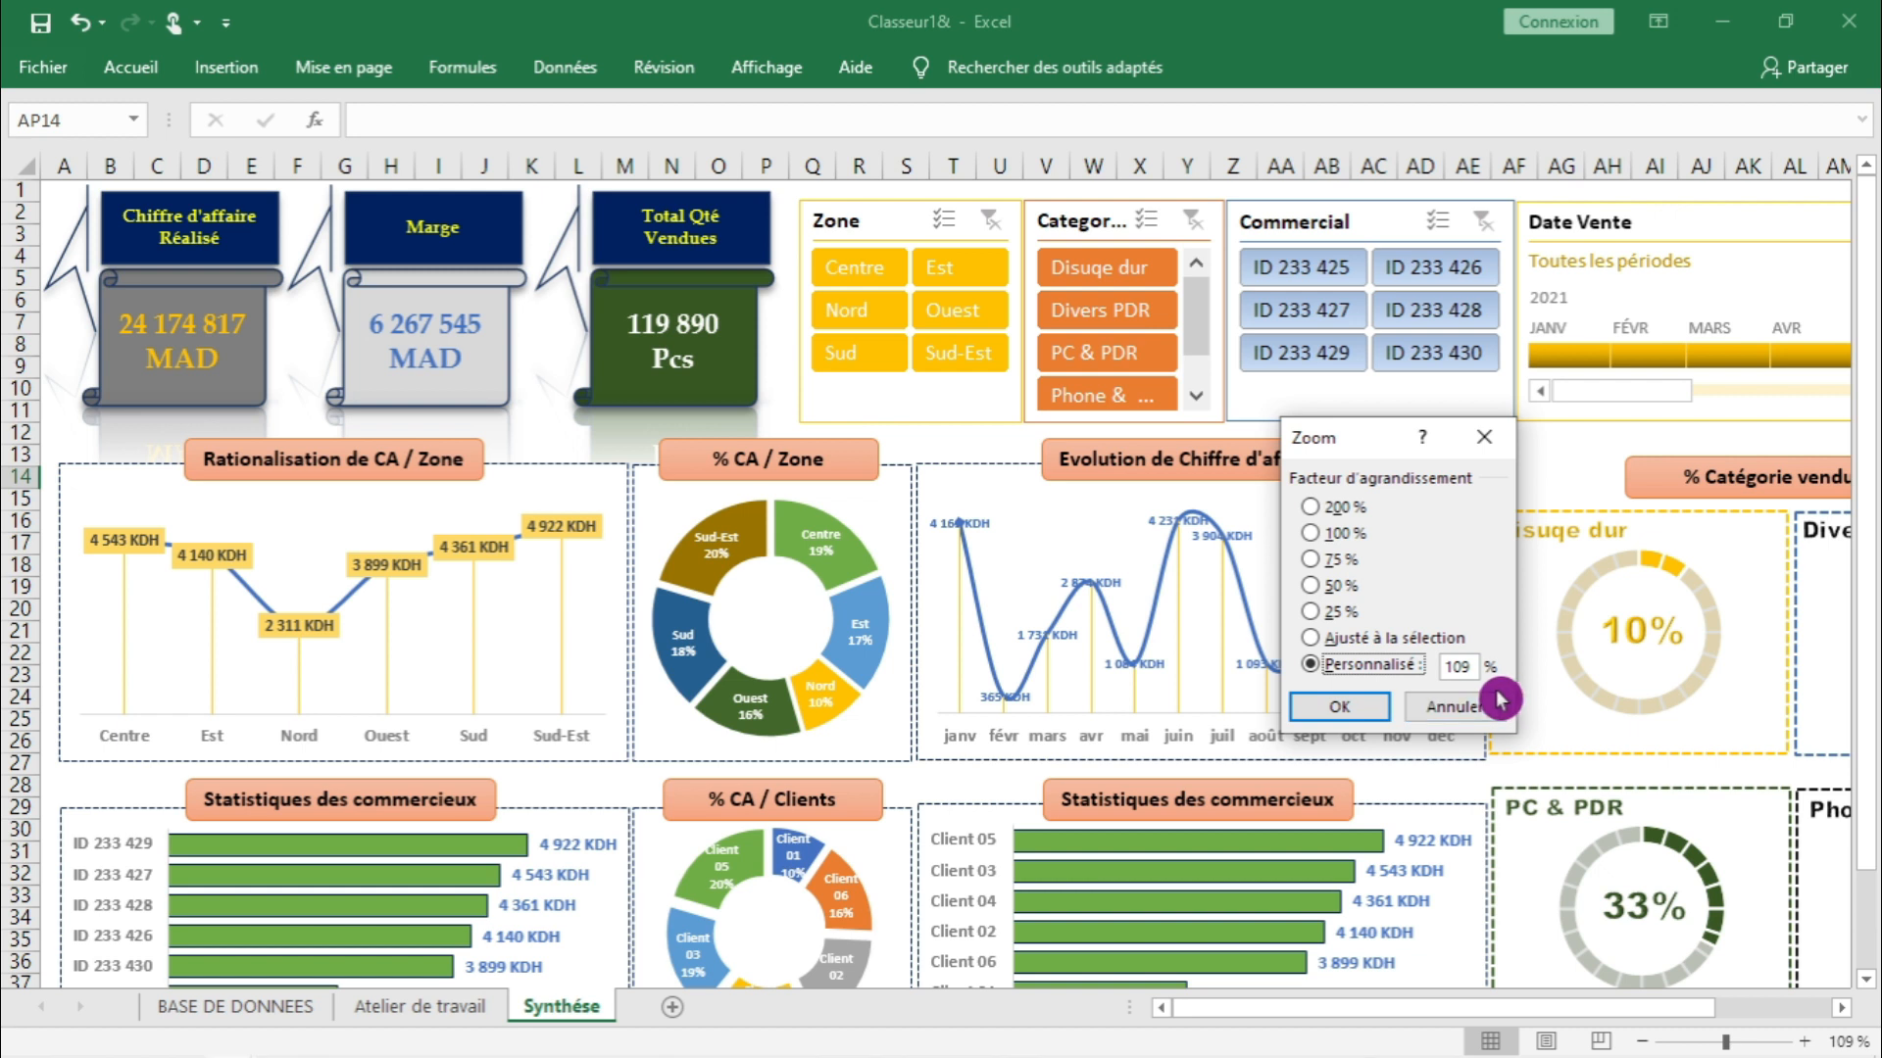
left_click_drag(1473, 670, 1426, 677)
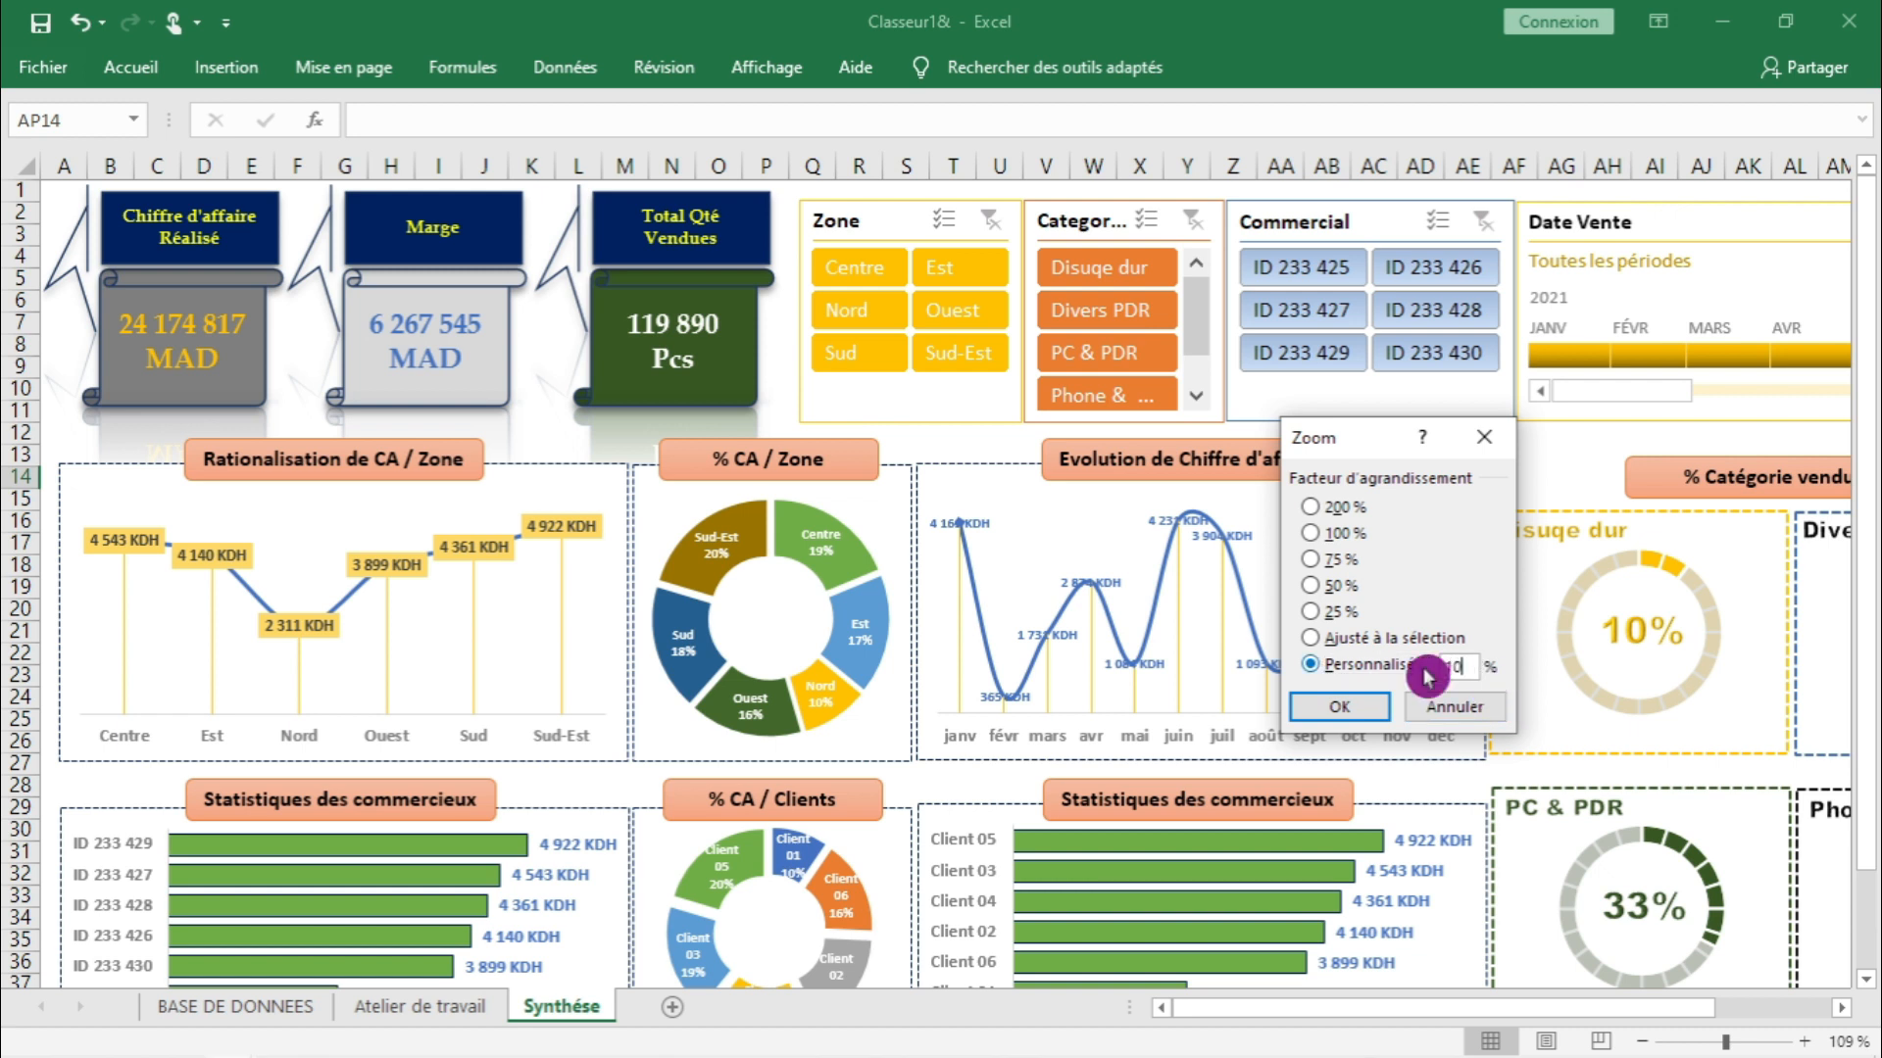
type("100")
key("Return")
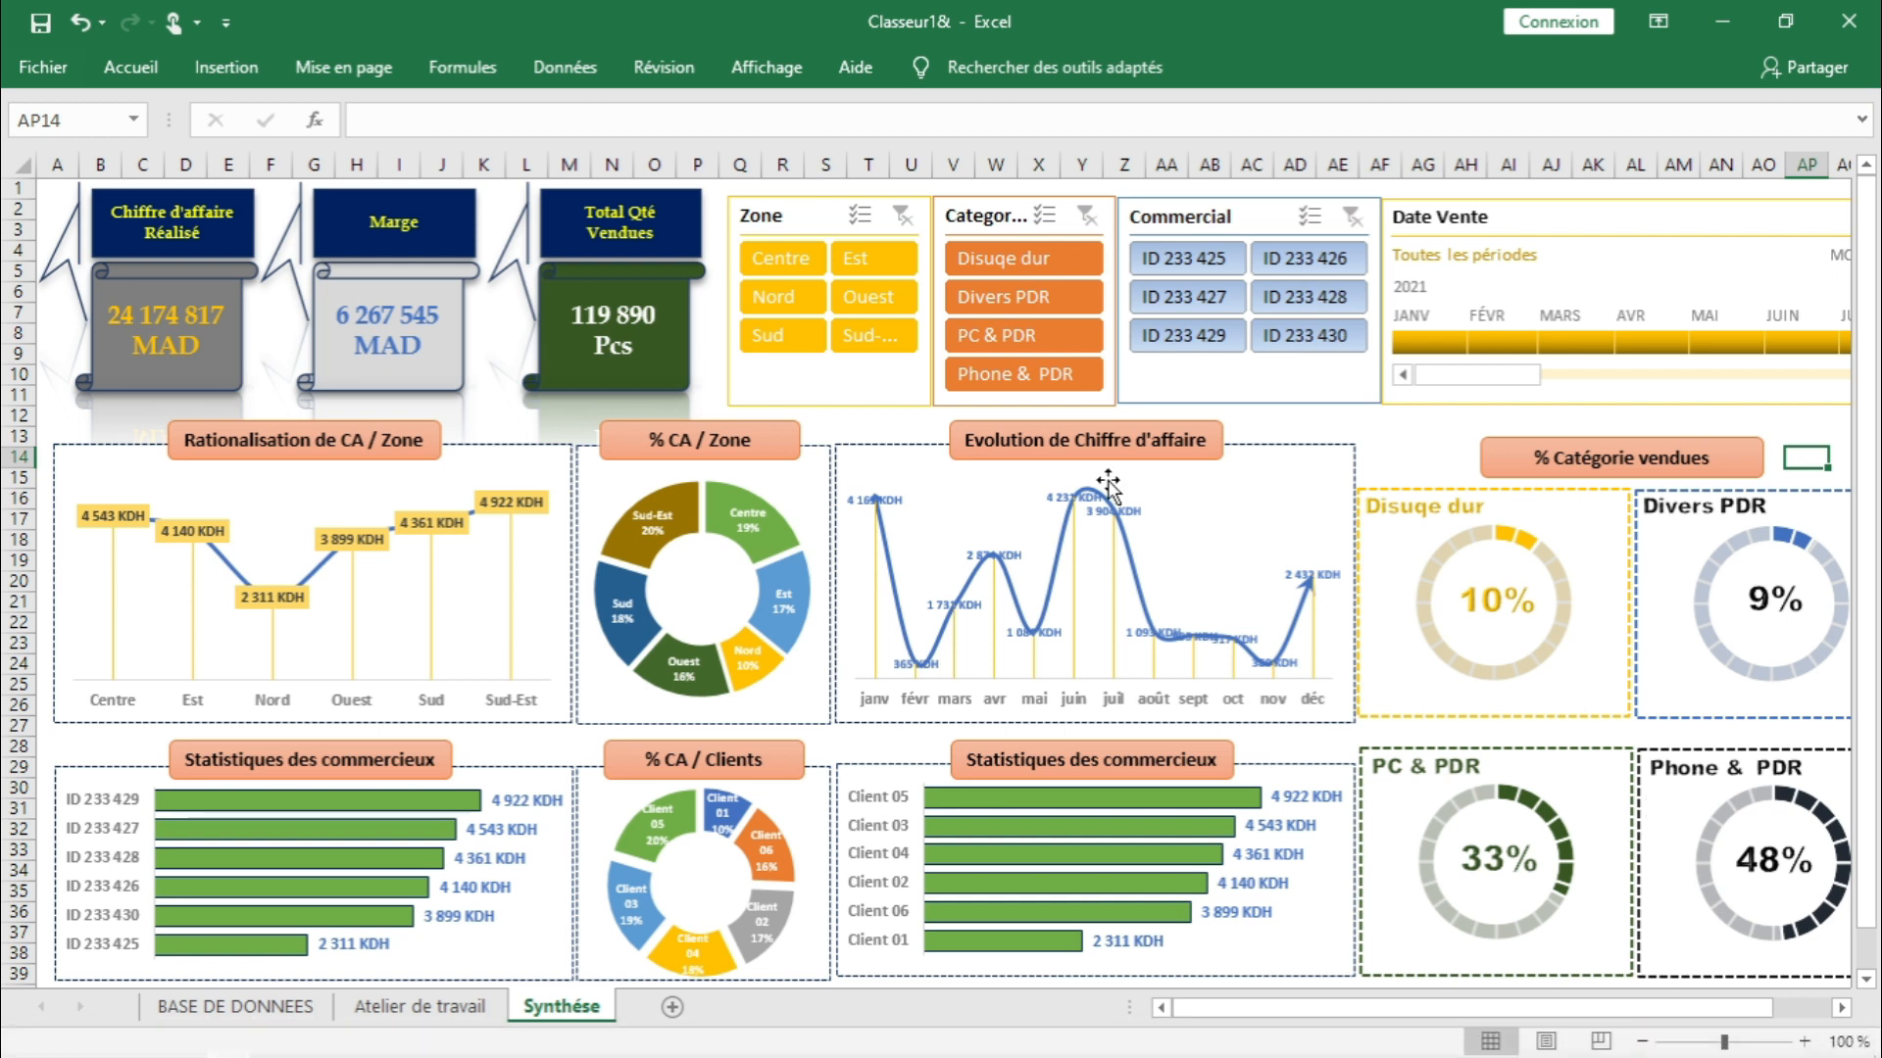
- Narrow column A to a thin strip so the whole dashboard shifts toward the sheet's left edge
left_click(73, 167)
left_click_drag(74, 173, 45, 170)
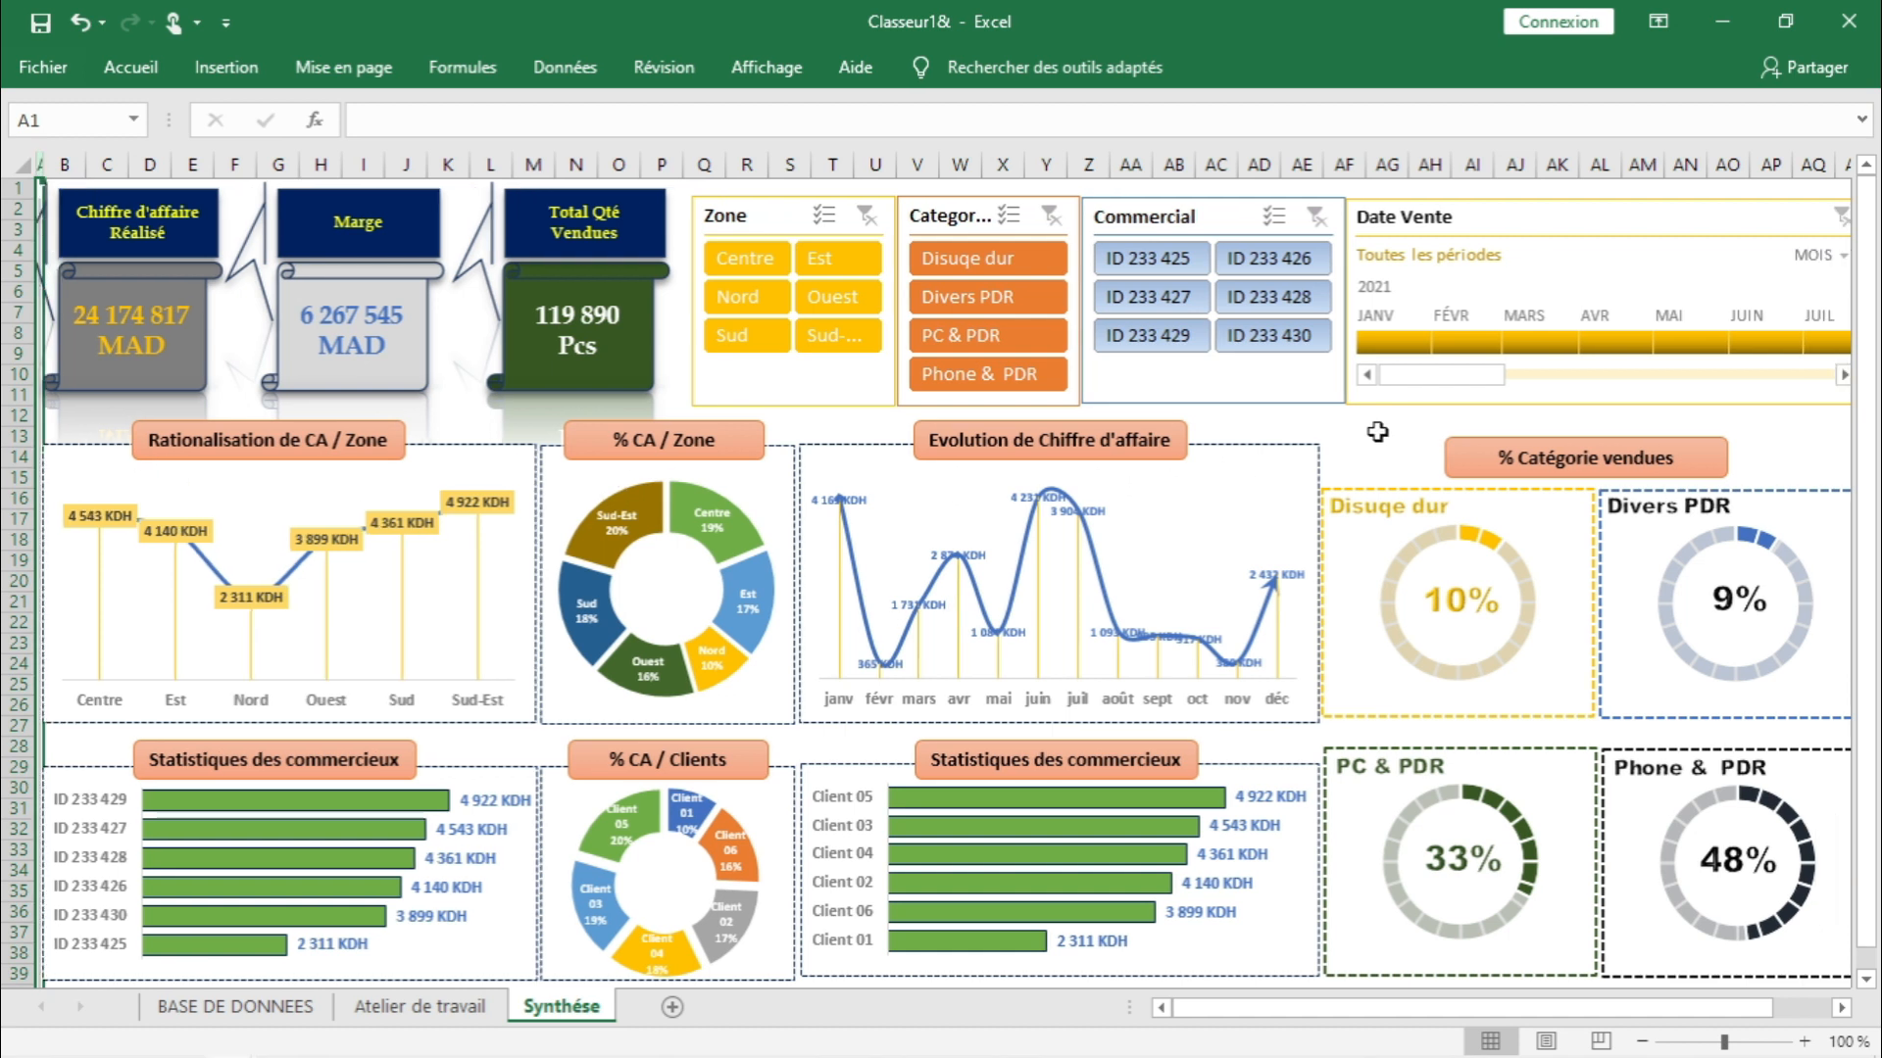
left_click(1348, 438)
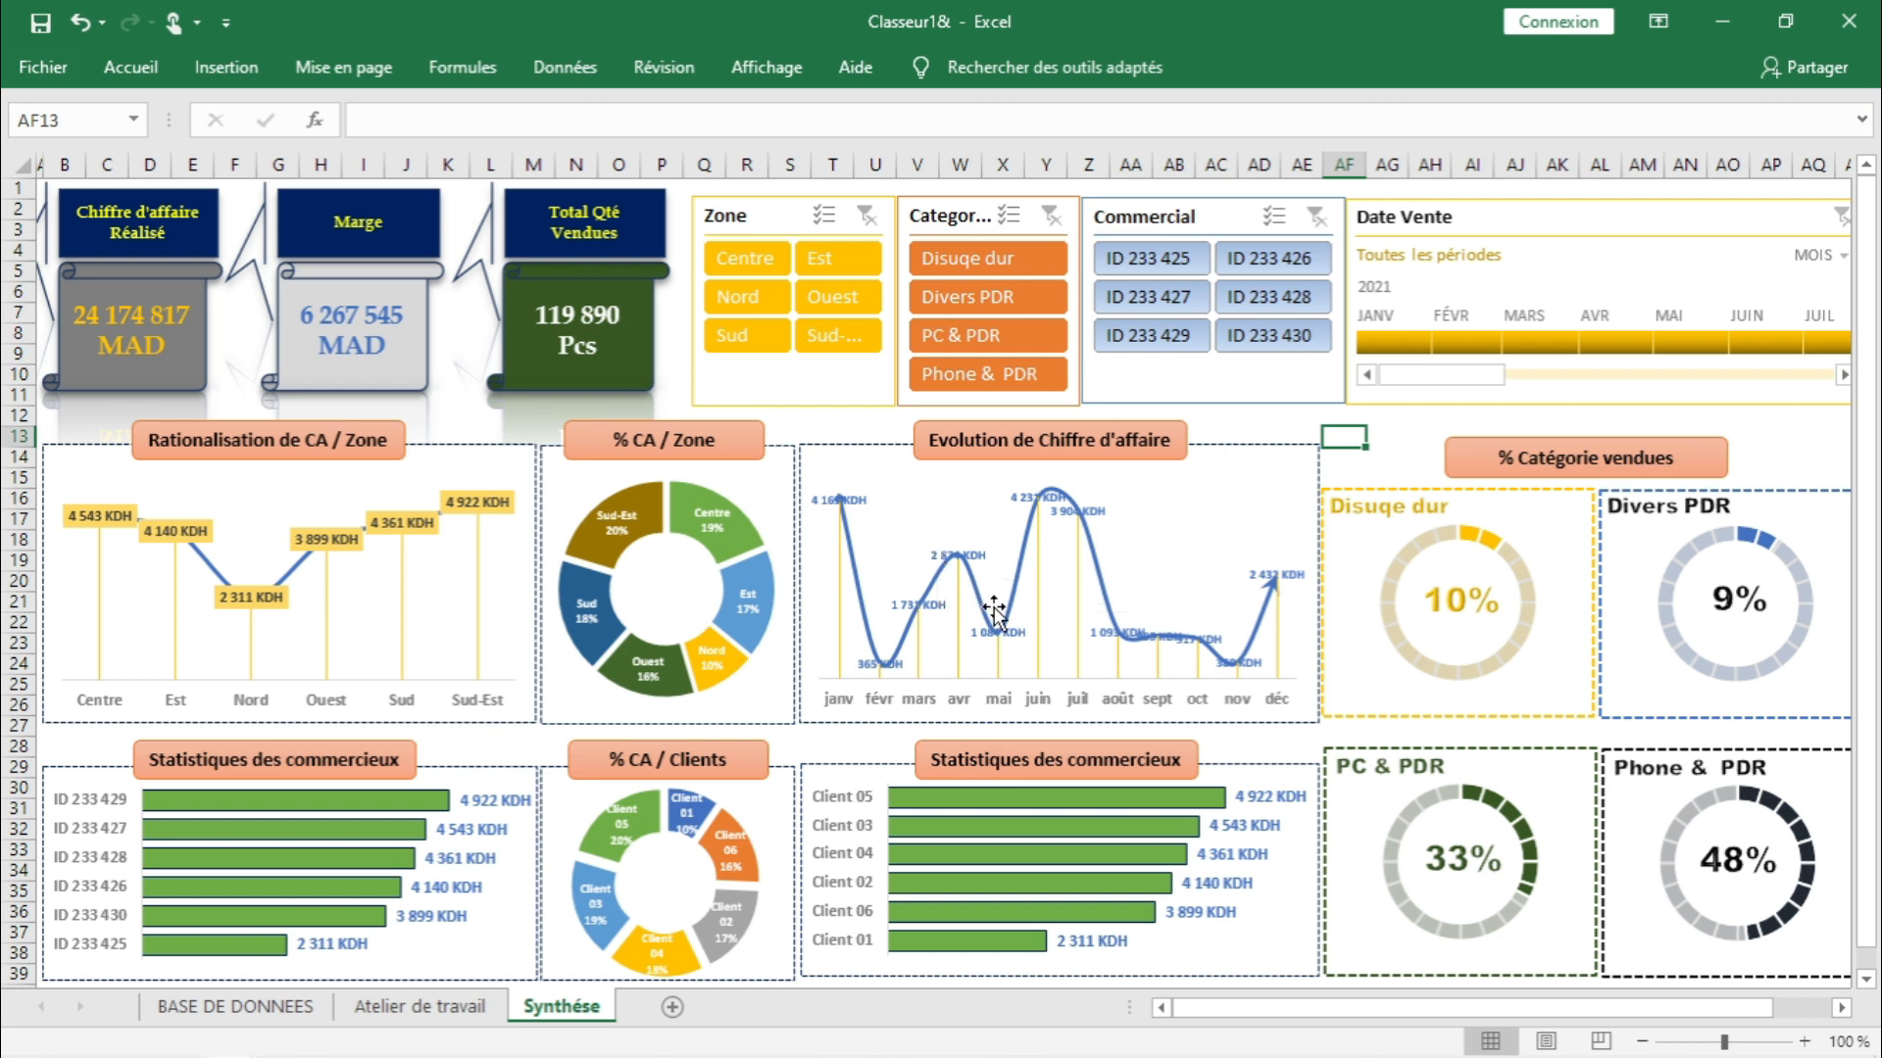
left_click(808, 441)
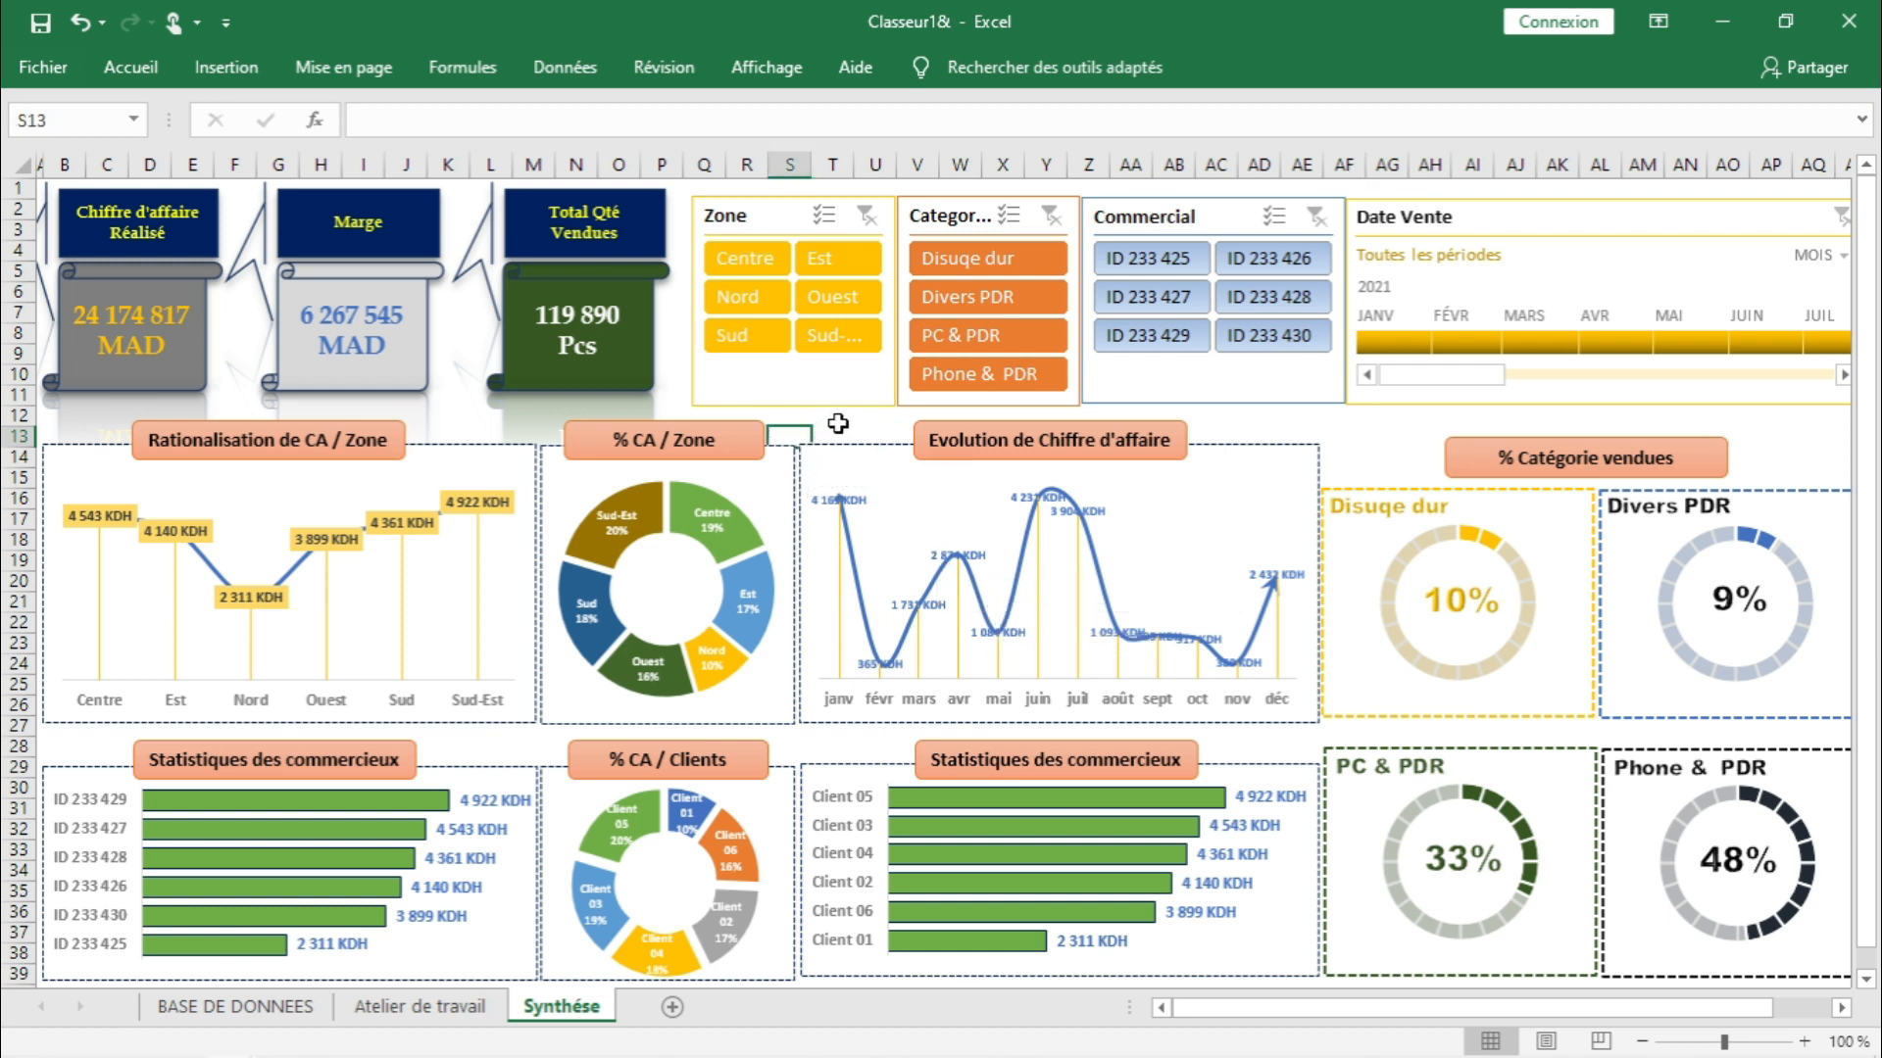
left_click(838, 421)
- Test the Zone slicer with Centre, Nord, Ouest and Sud-Est in turn, and clear its filter
left_click(745, 277)
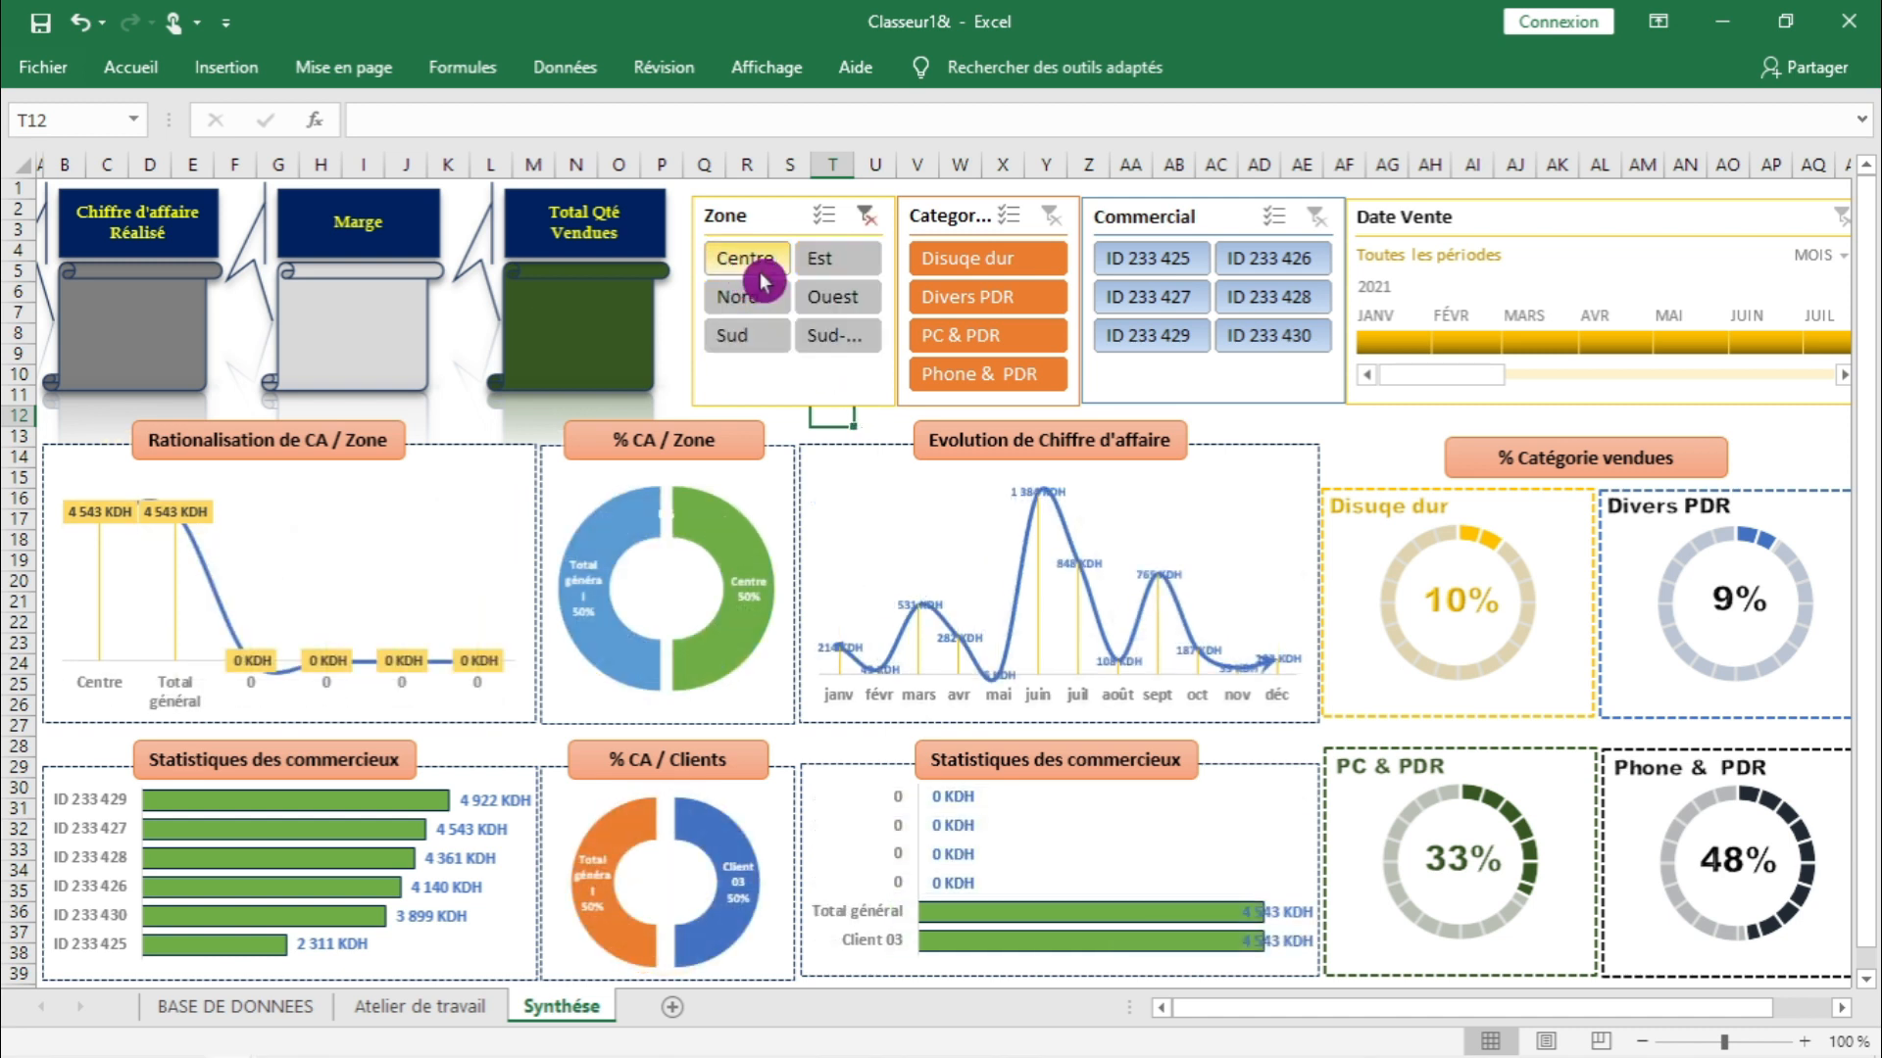
left_click(775, 298)
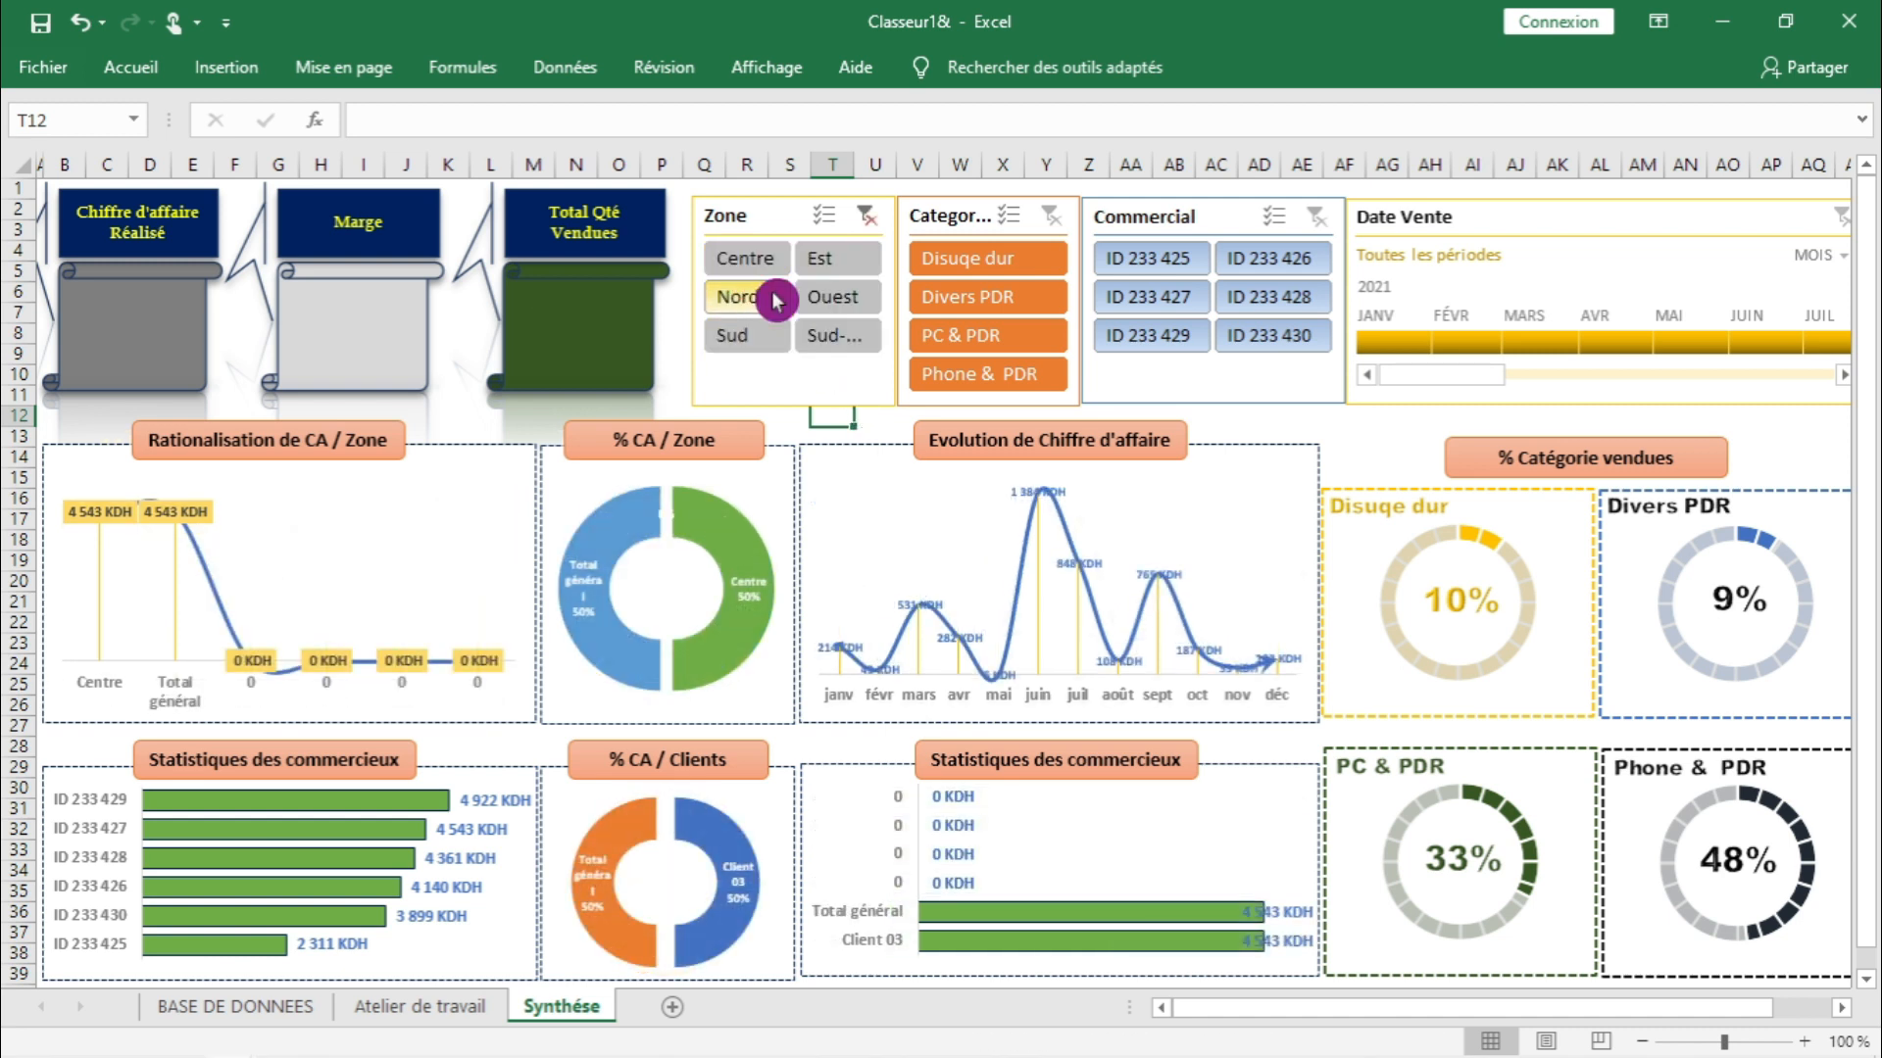
left_click(832, 297)
left_click(841, 345)
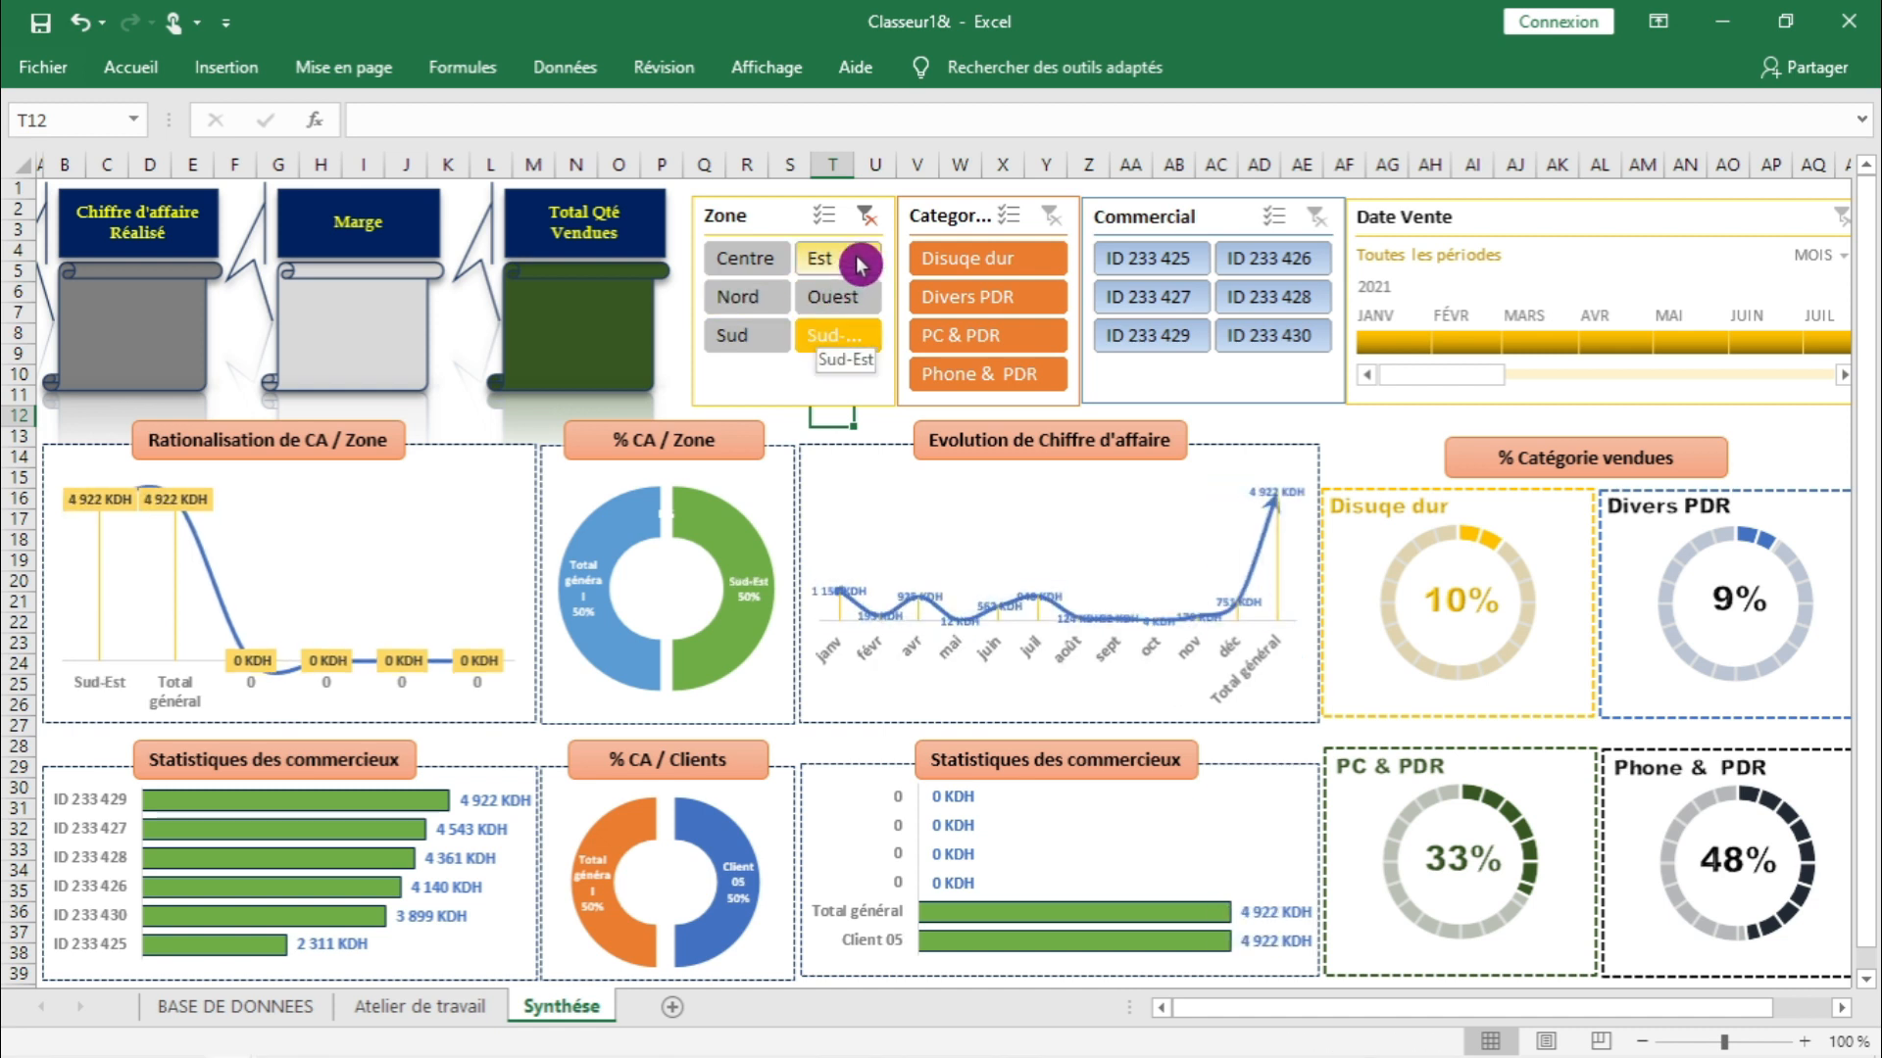
left_click(868, 218)
- Test the Disuqe dur category, the first Commercial entry and January 2021 as separate dashboard filters, clearing each one
left_click(992, 265)
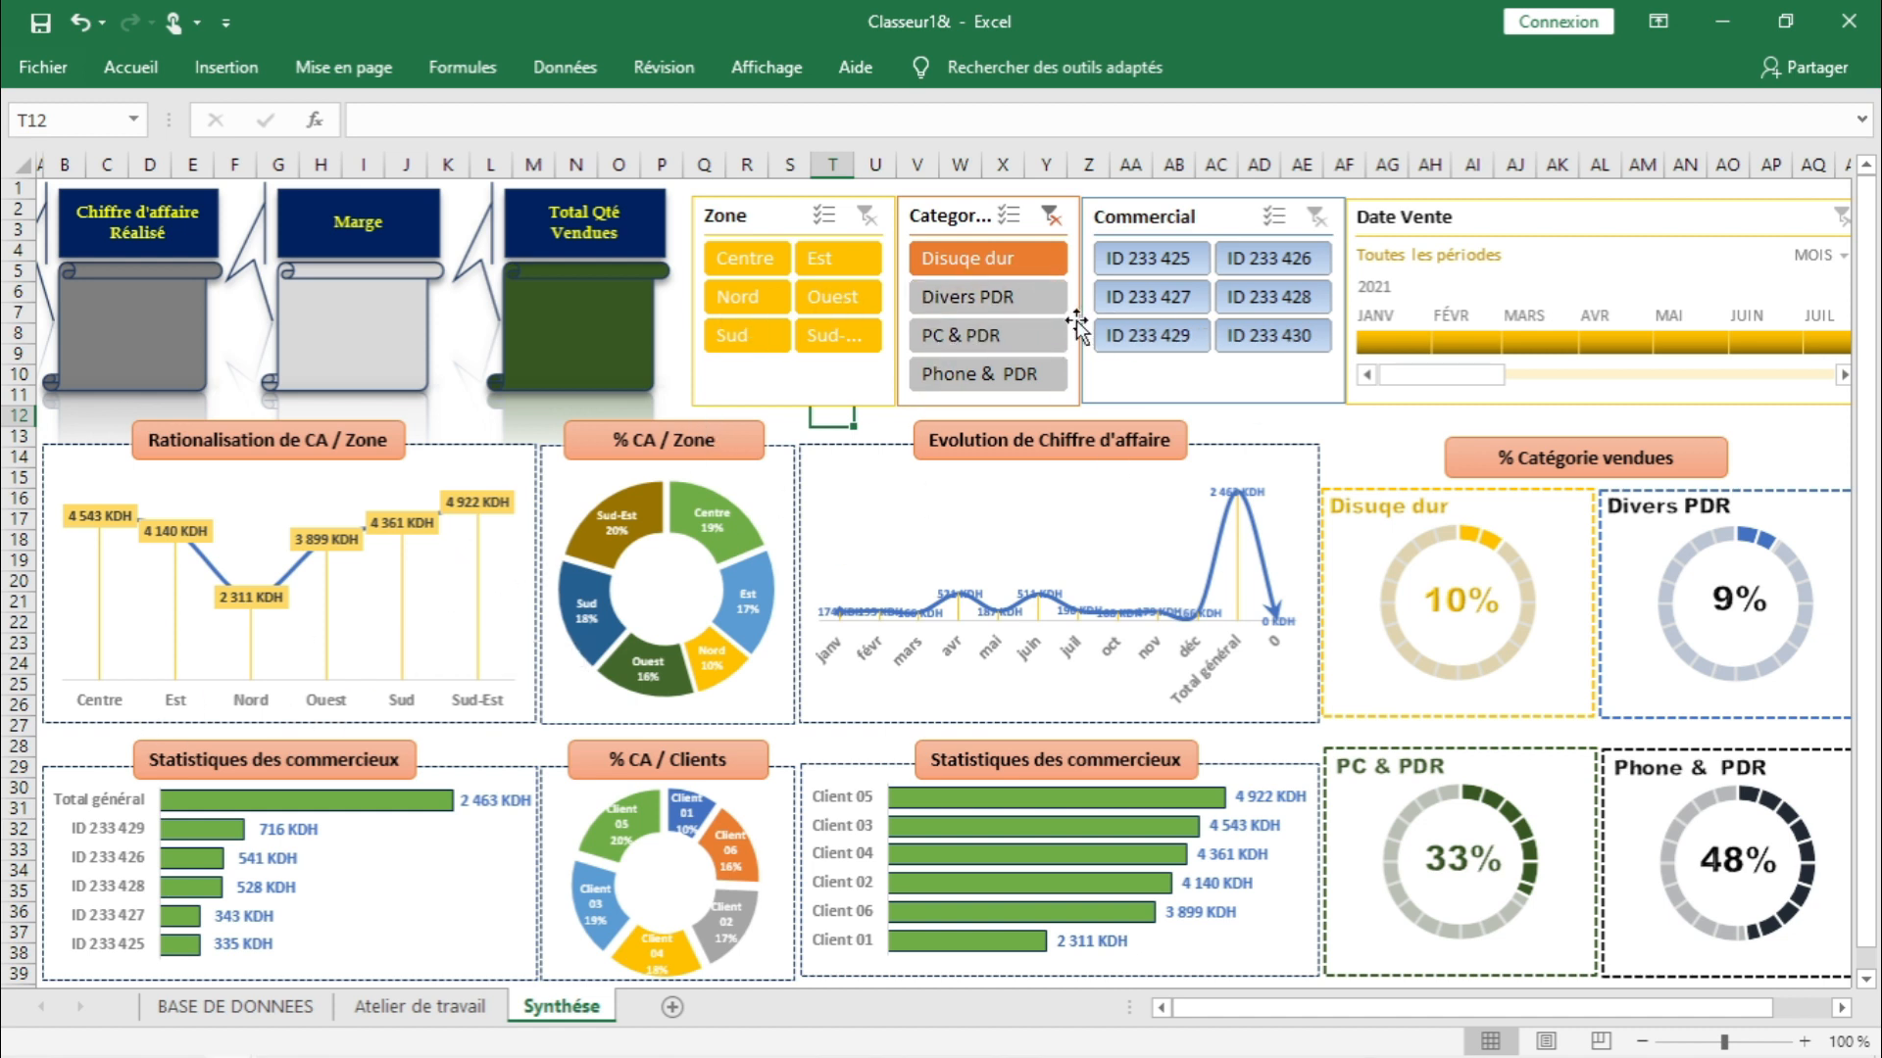
left_click(1050, 216)
left_click(1162, 260)
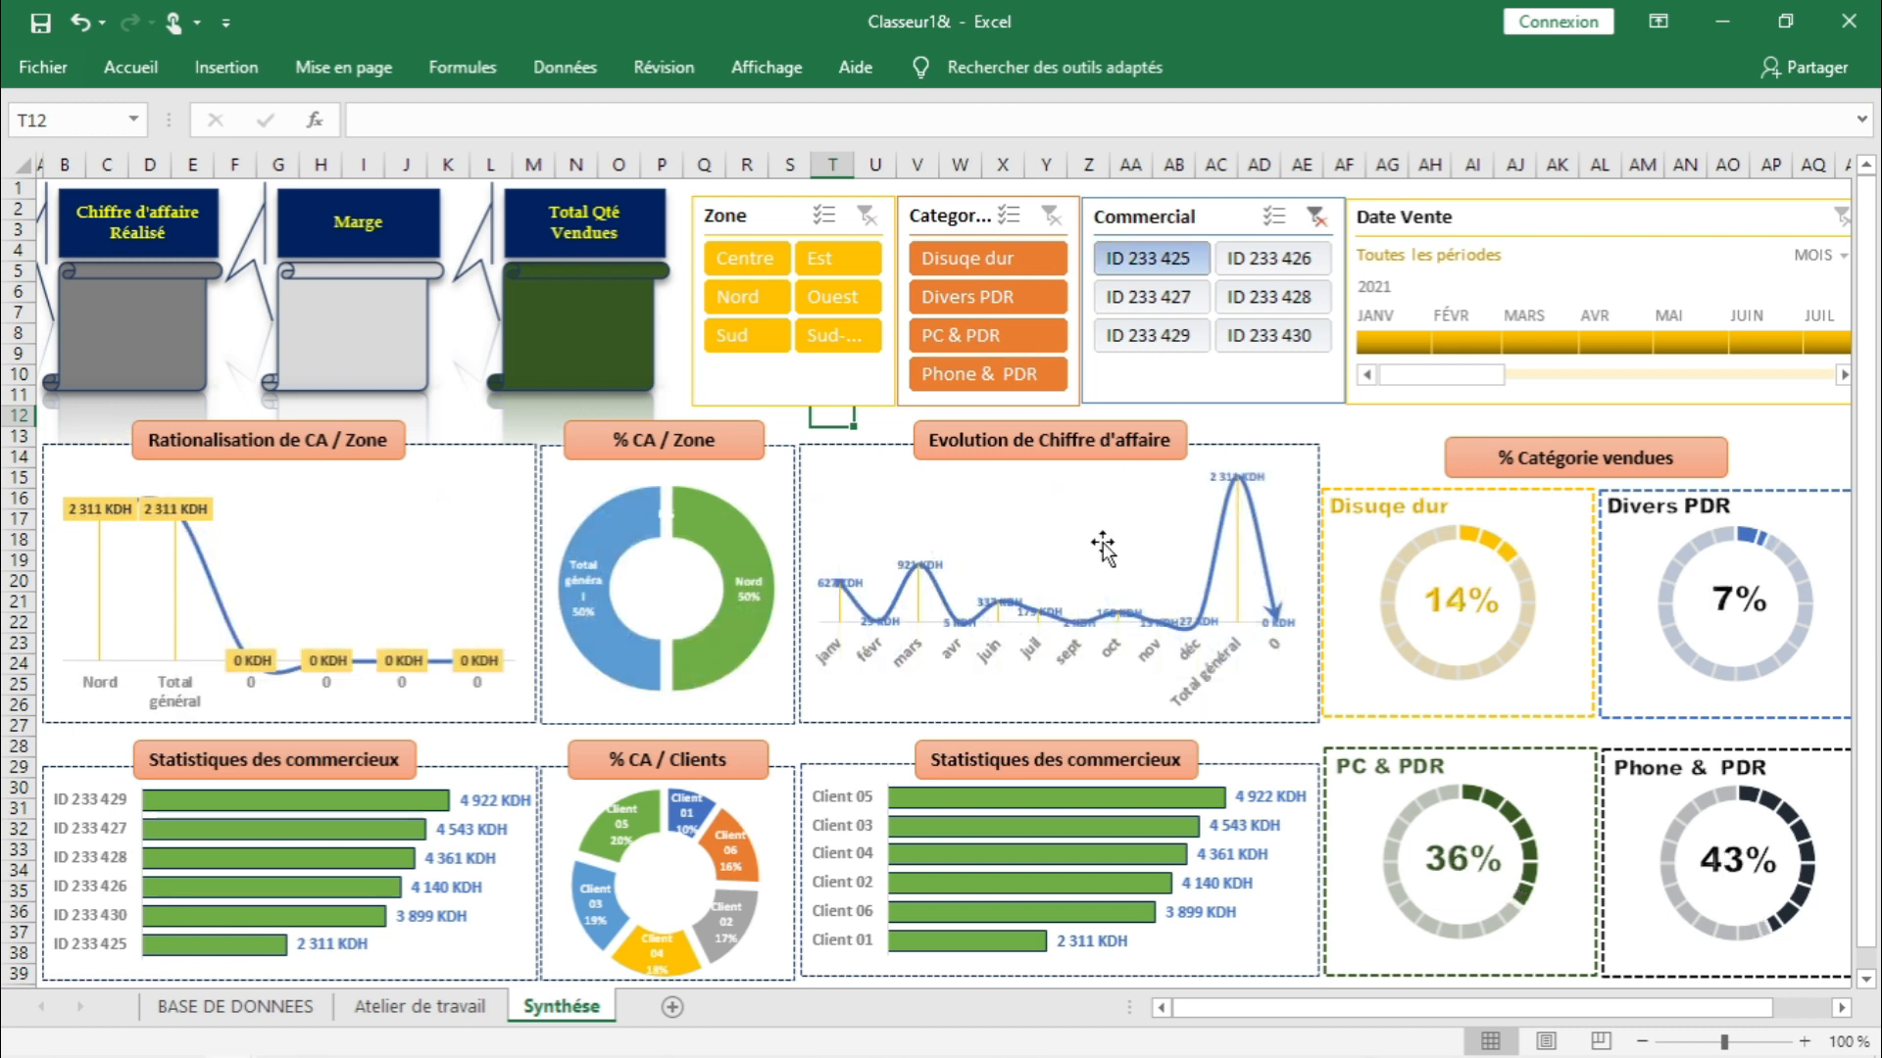
left_click(1317, 217)
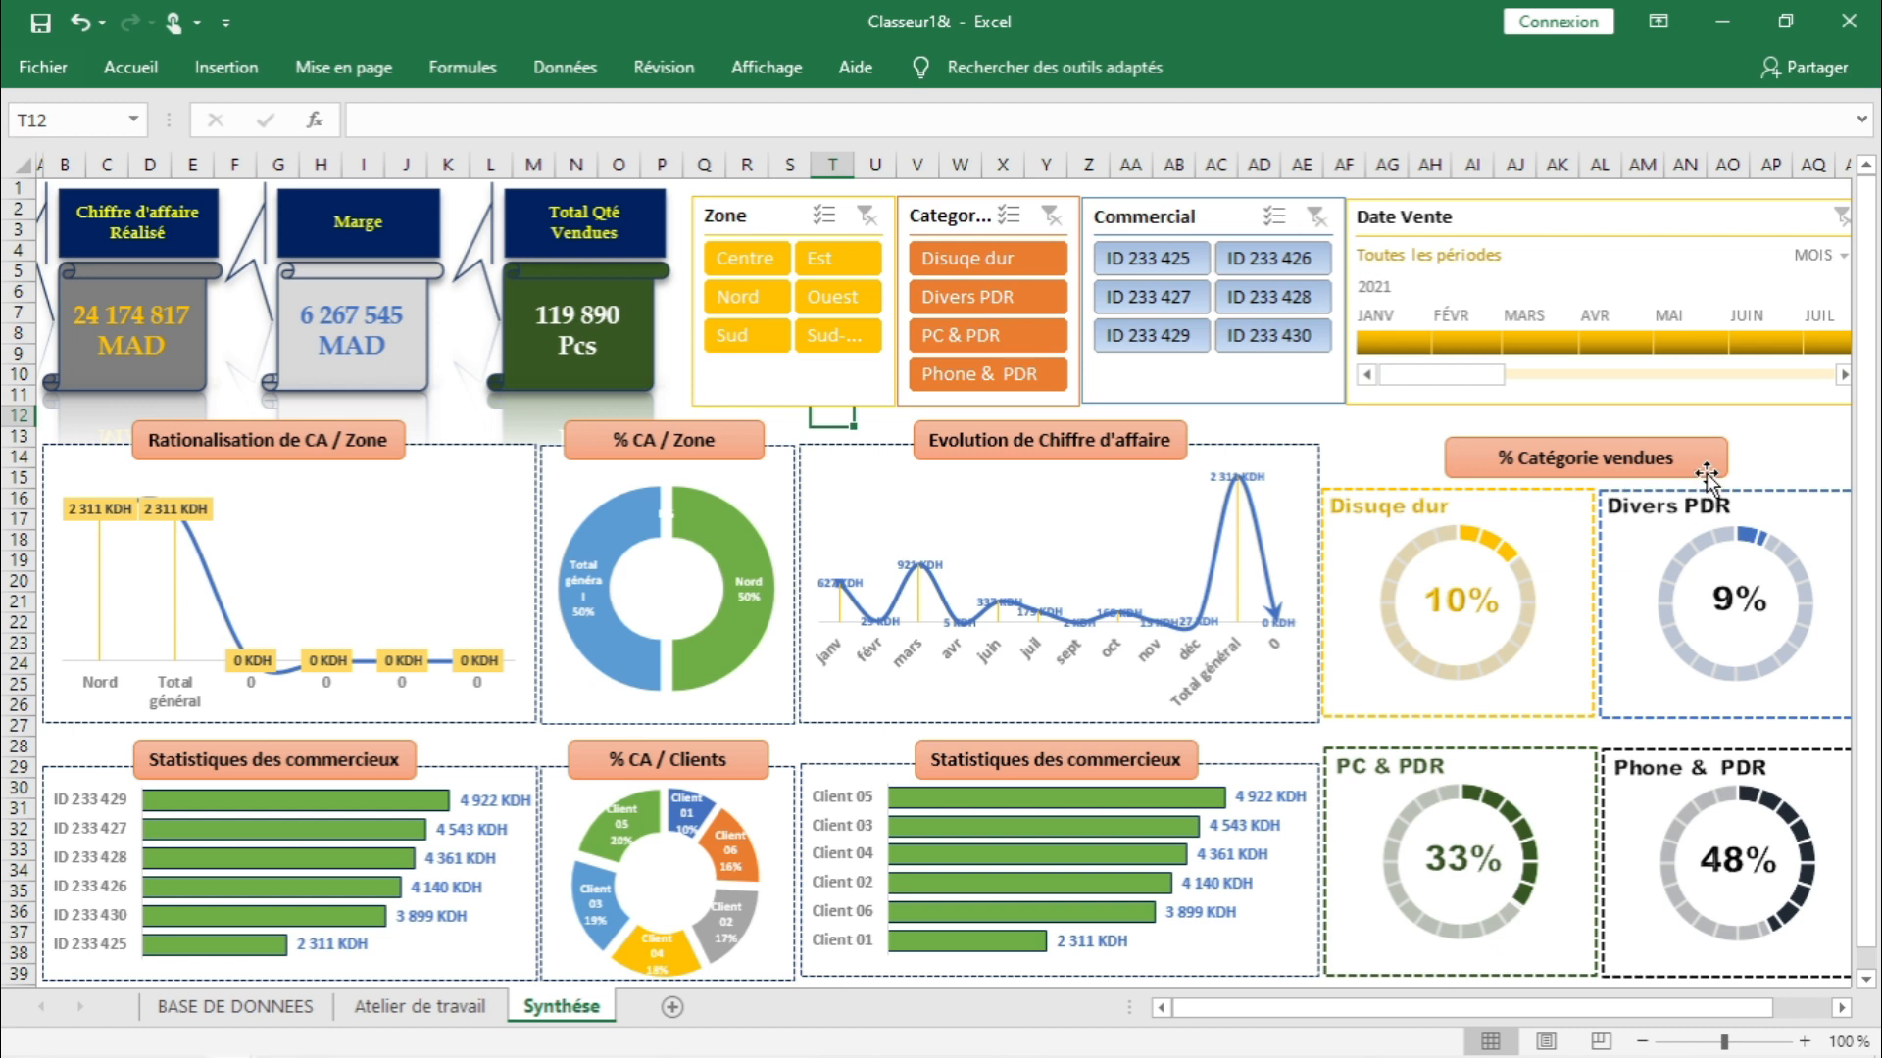
left_click(1396, 345)
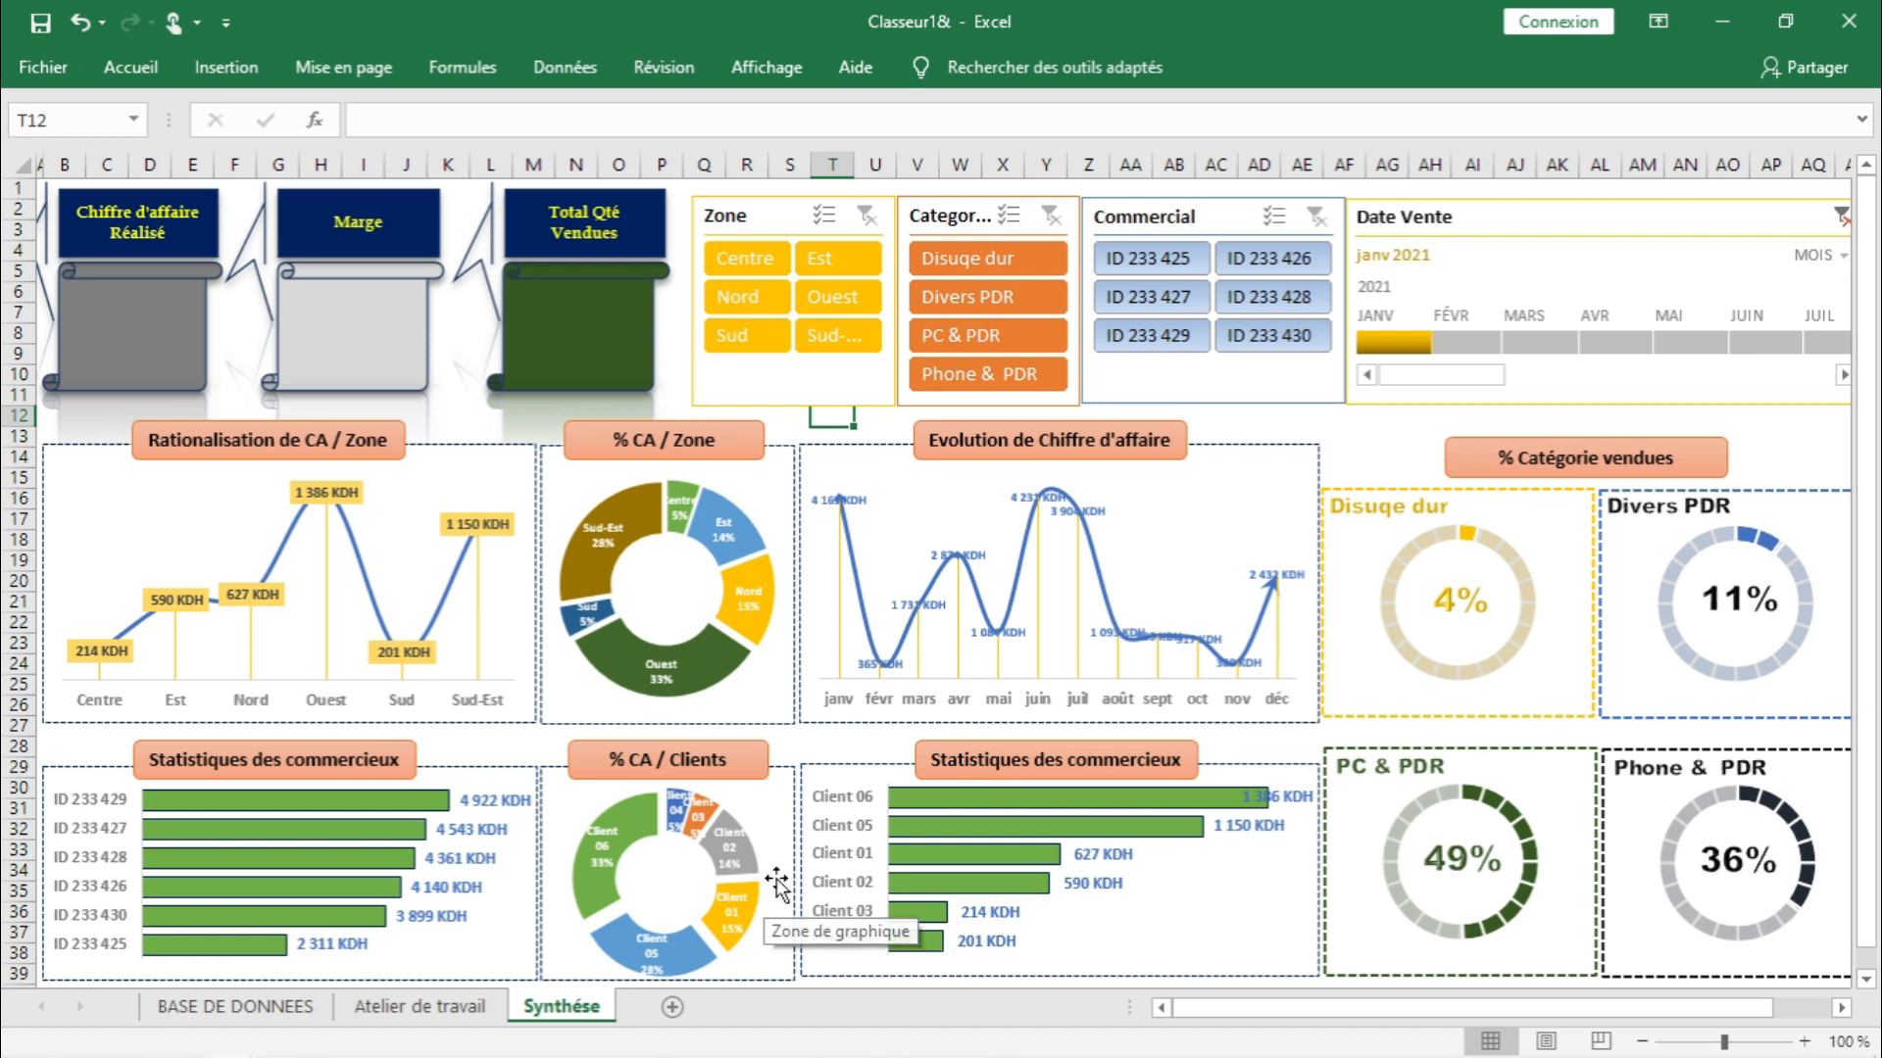
left_click(1841, 215)
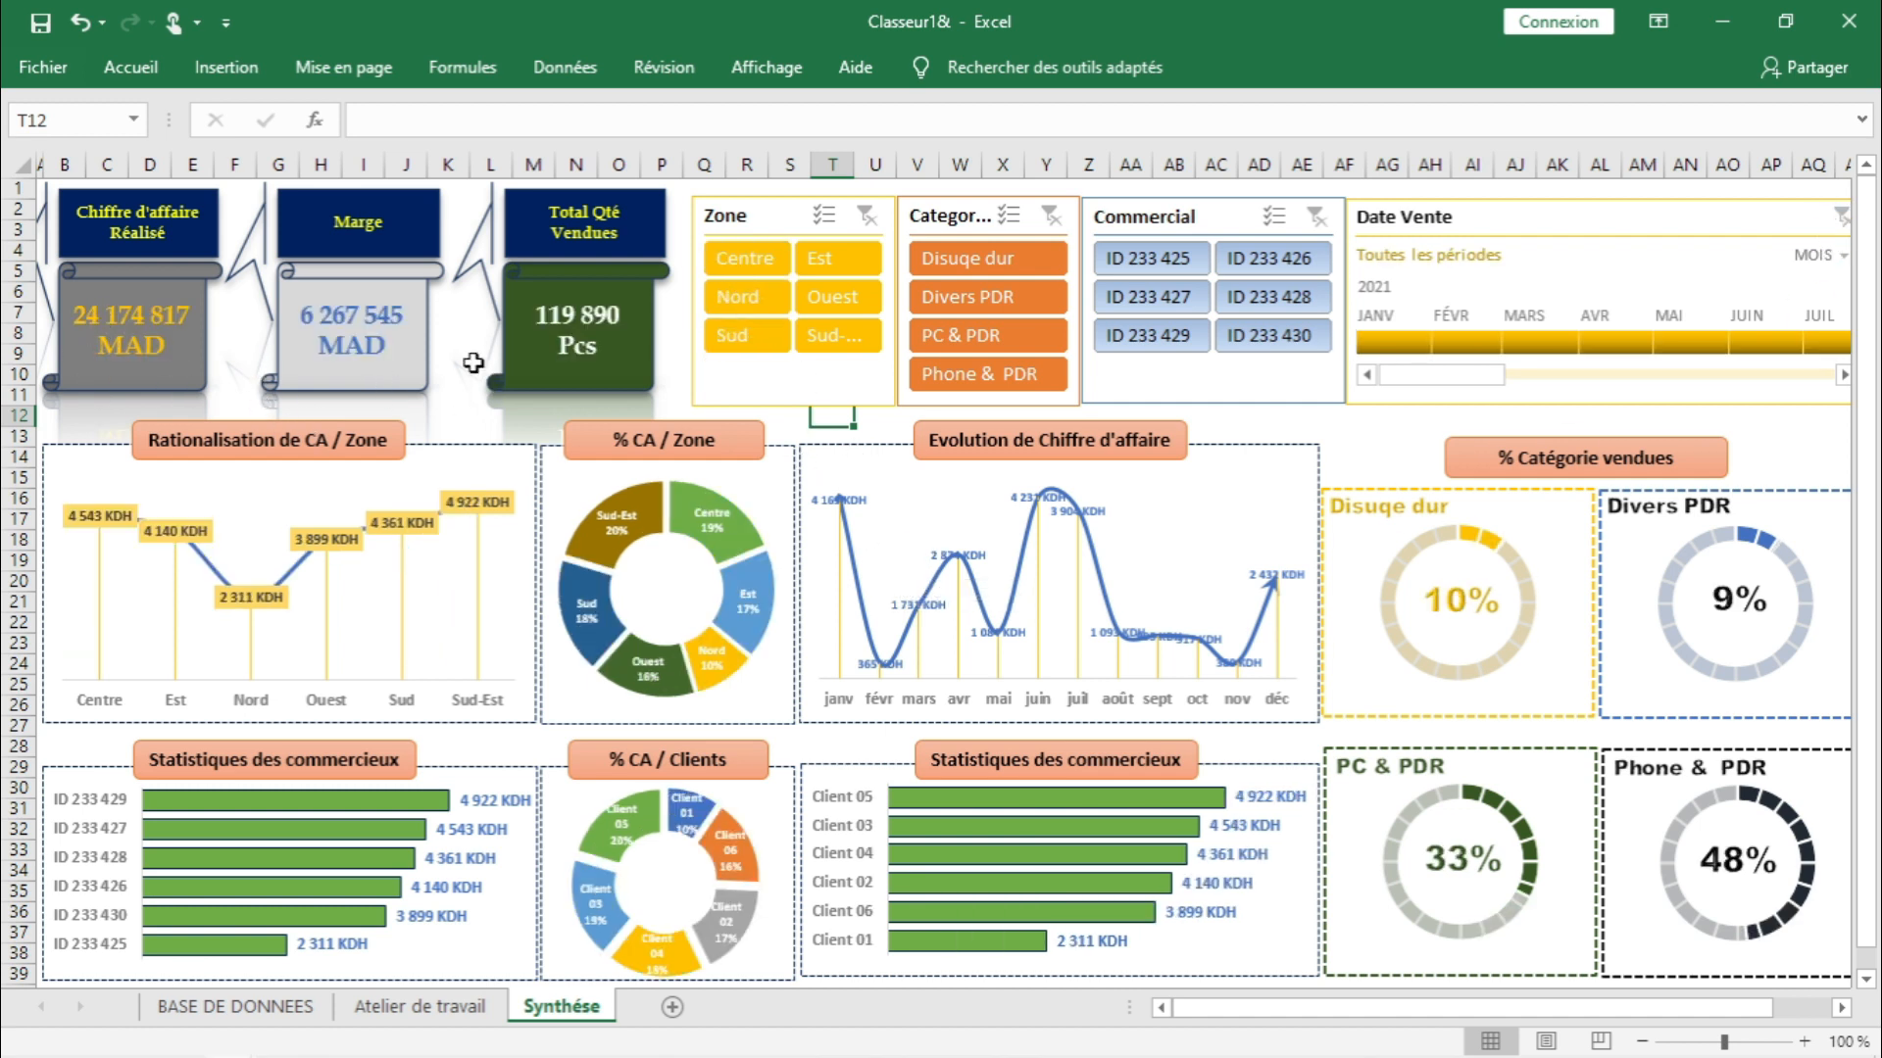
- Check the dashboard with zones Est, Ouest and Sud-Est and the Disuqe dur category, and clear both slicer filters
left_click(812, 260)
left_click(838, 297)
left_click(844, 336)
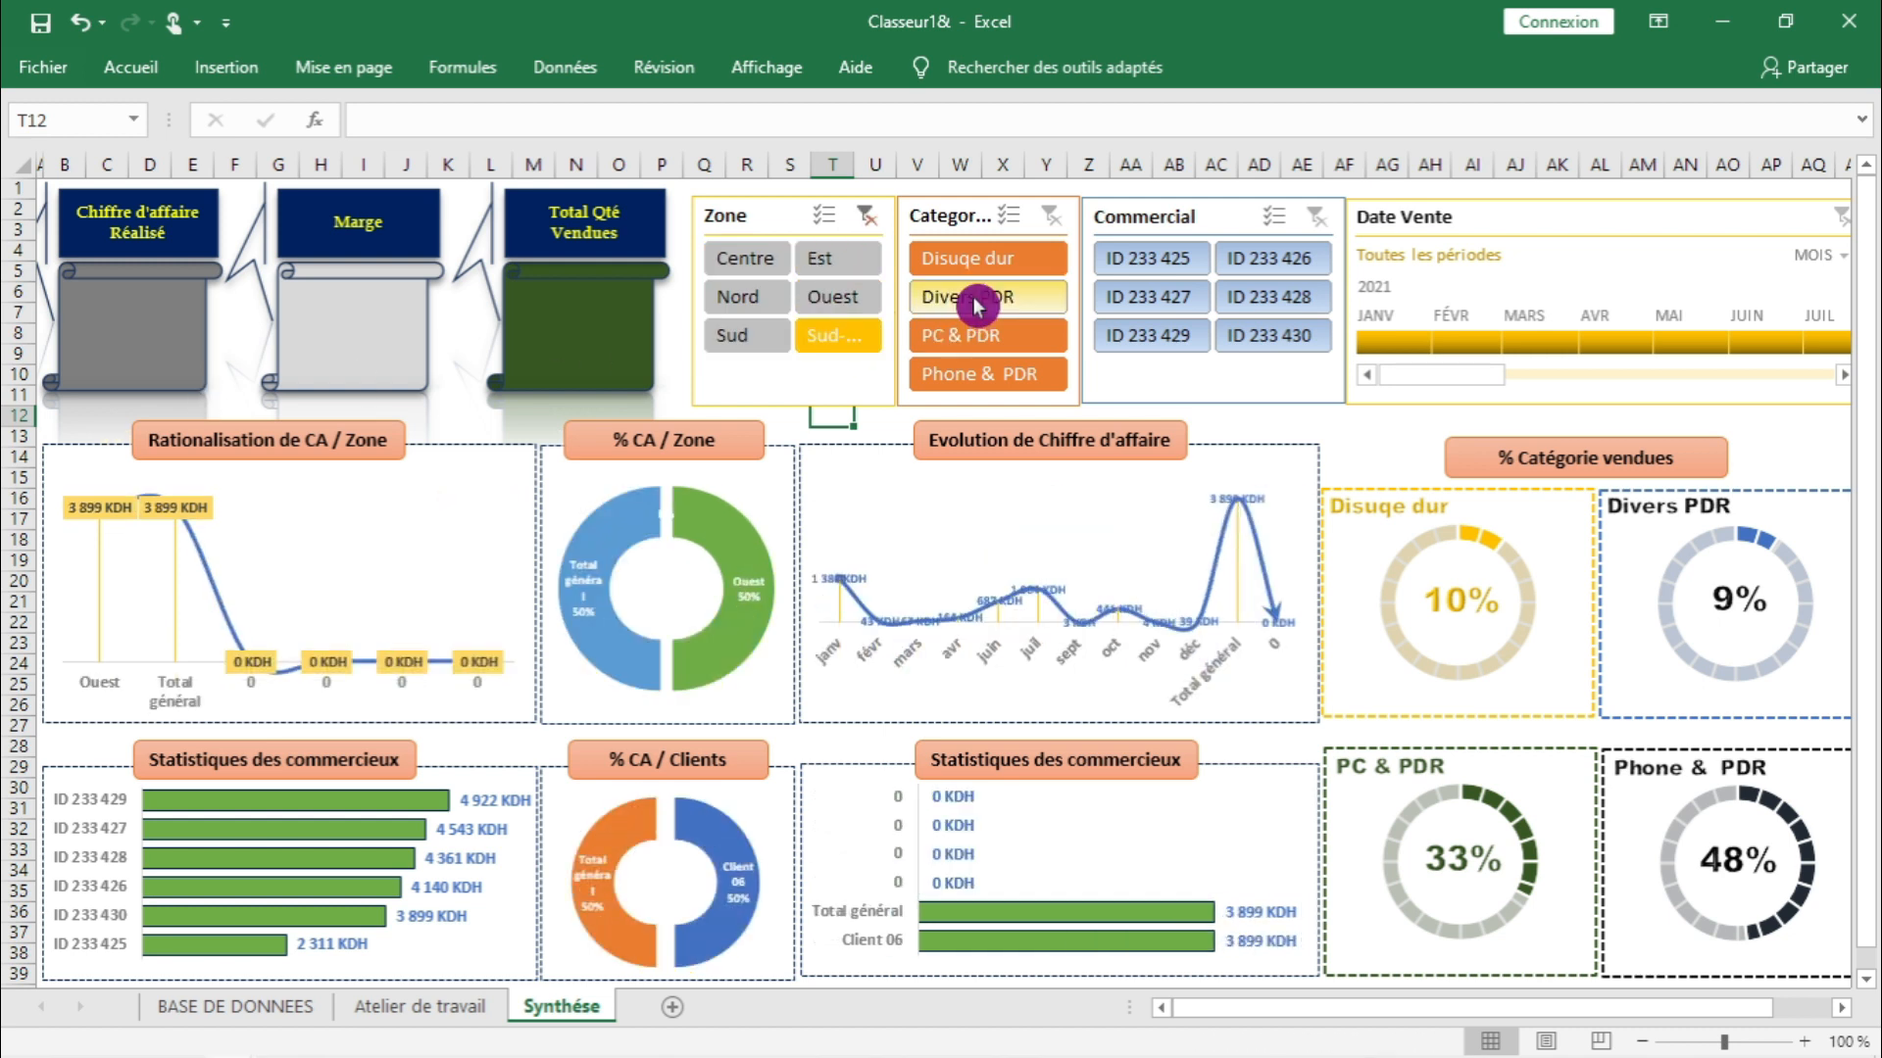
left_click(941, 260)
left_click(866, 215)
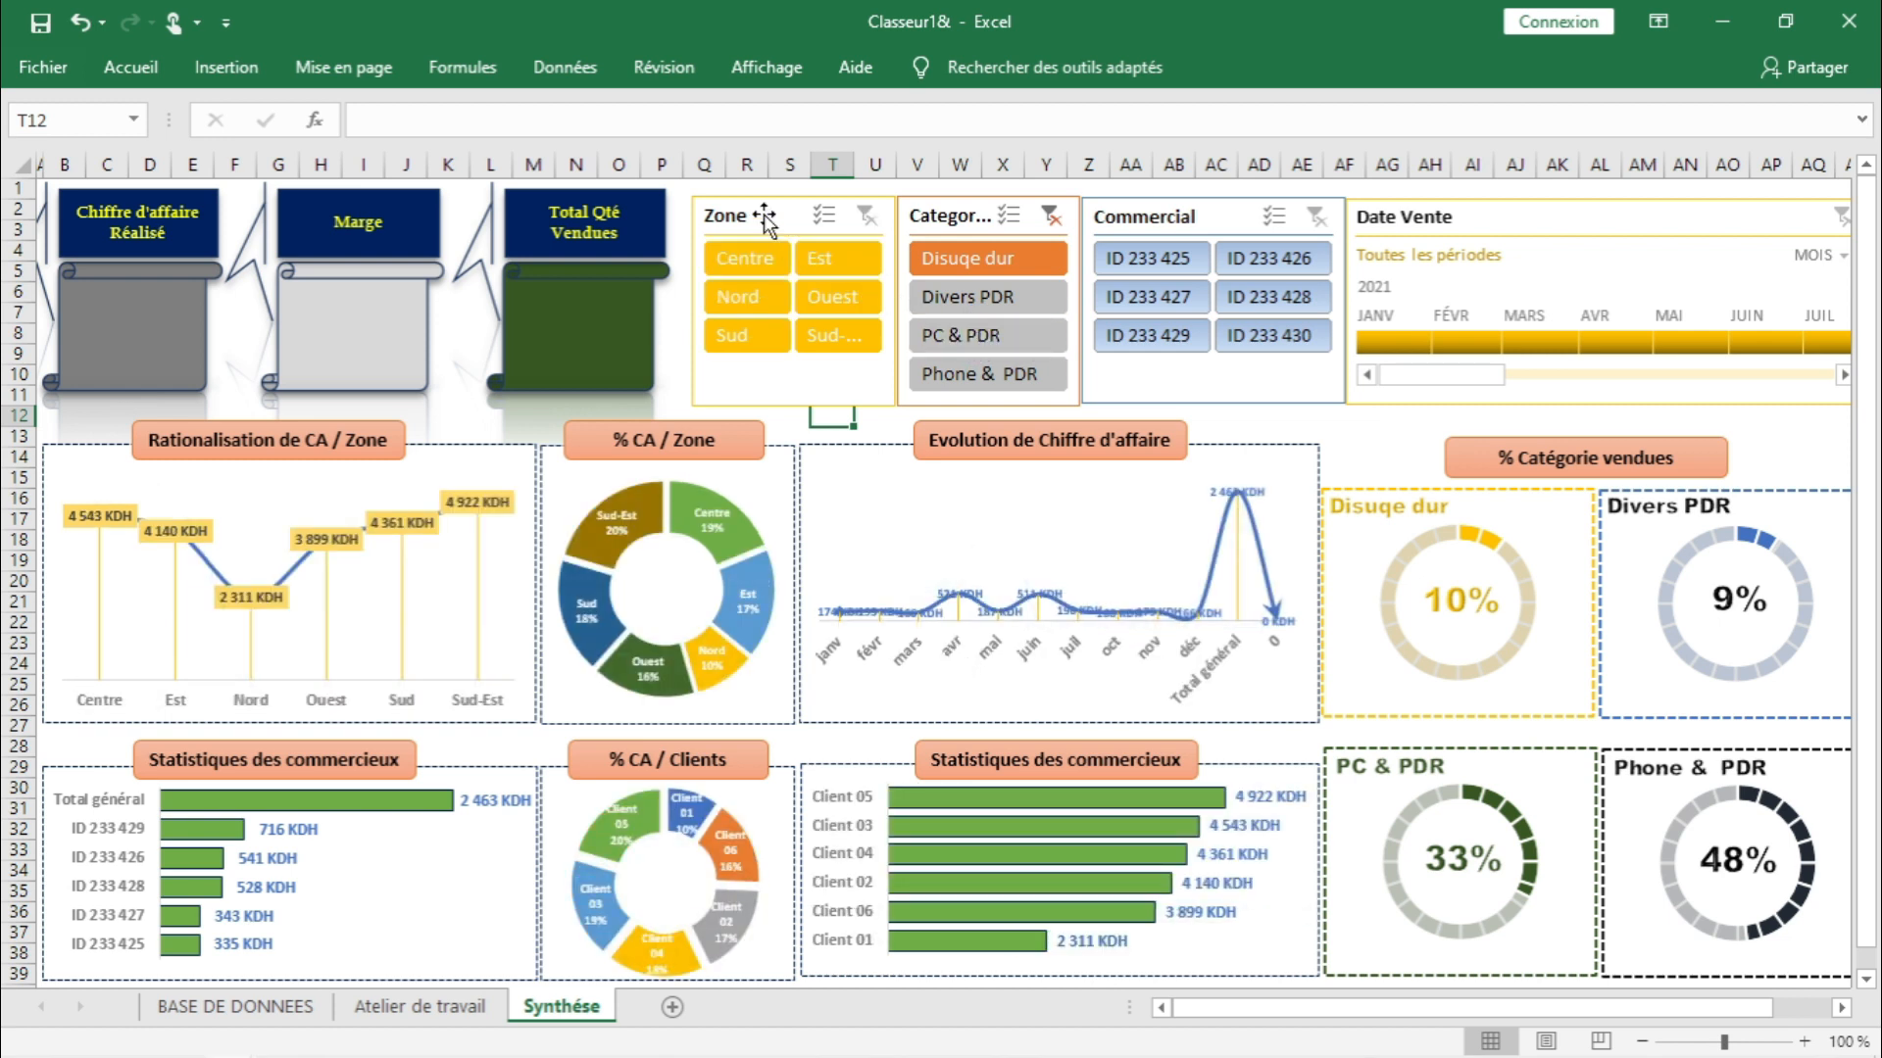
left_click(1051, 215)
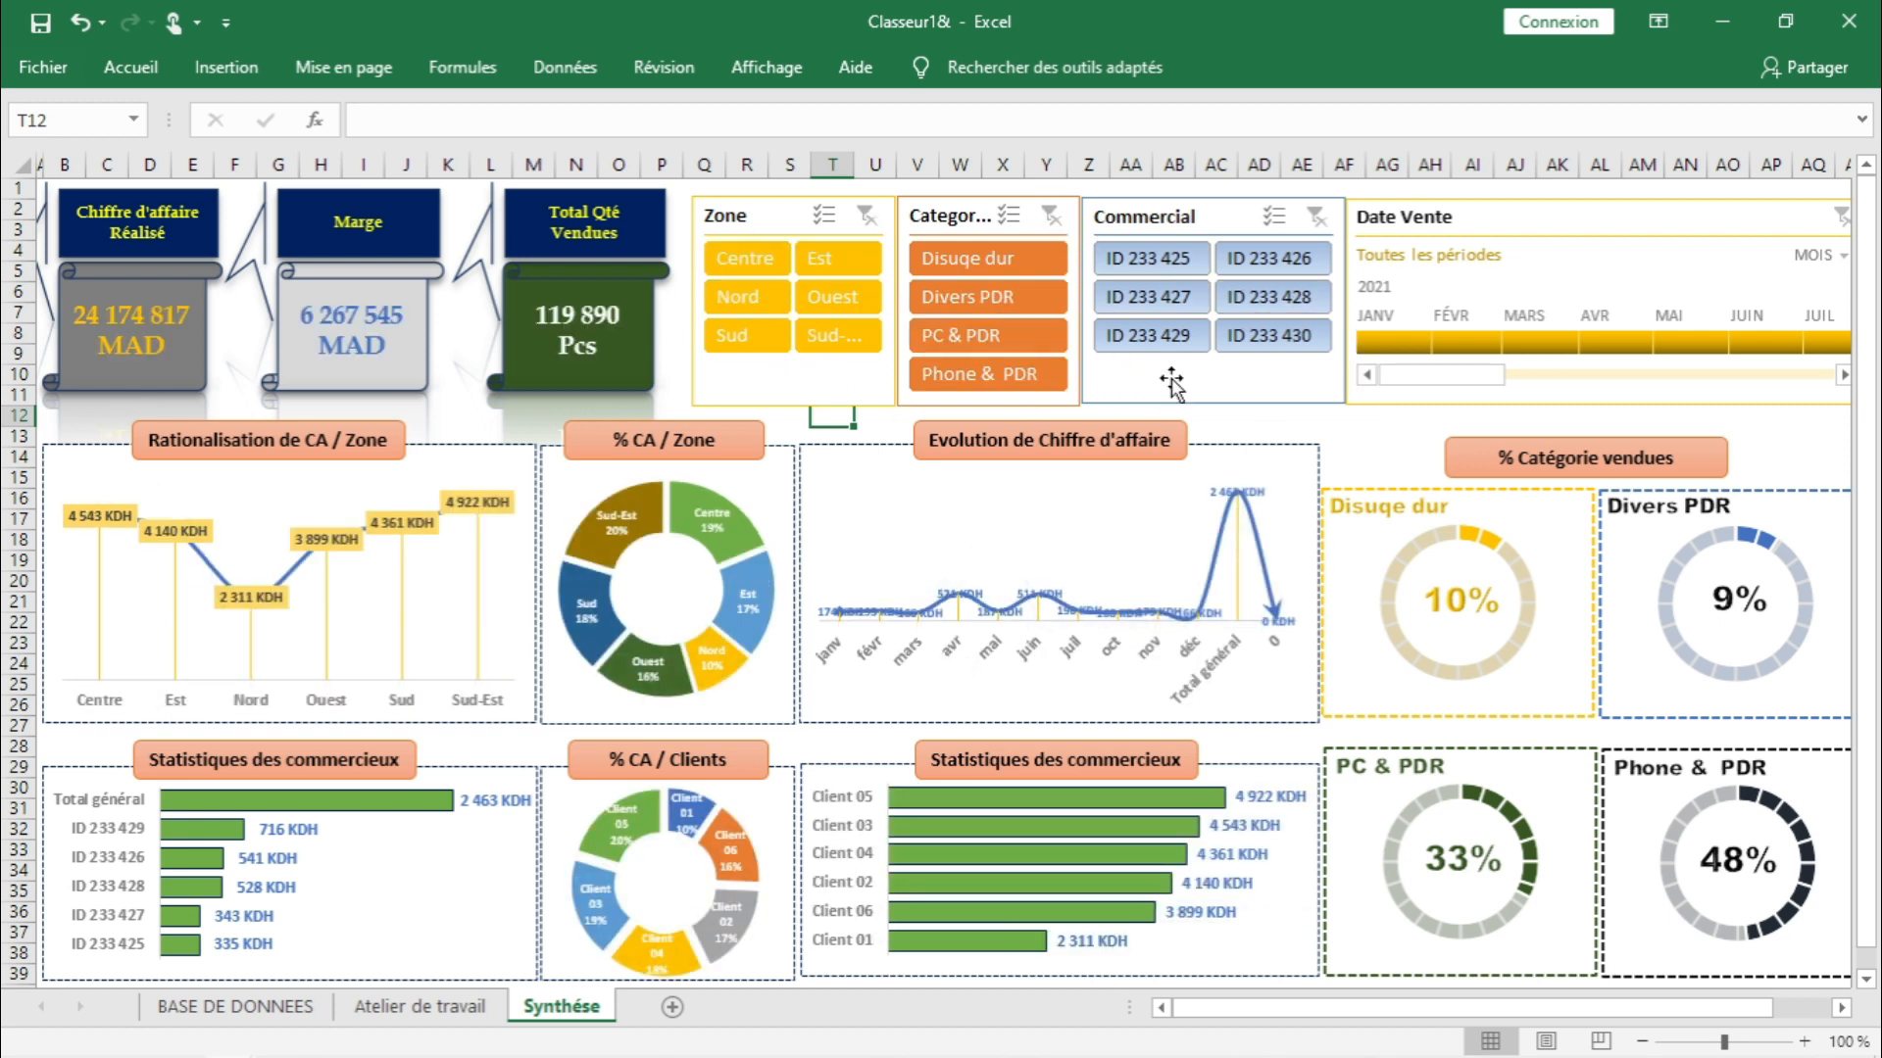
left_click(1433, 406)
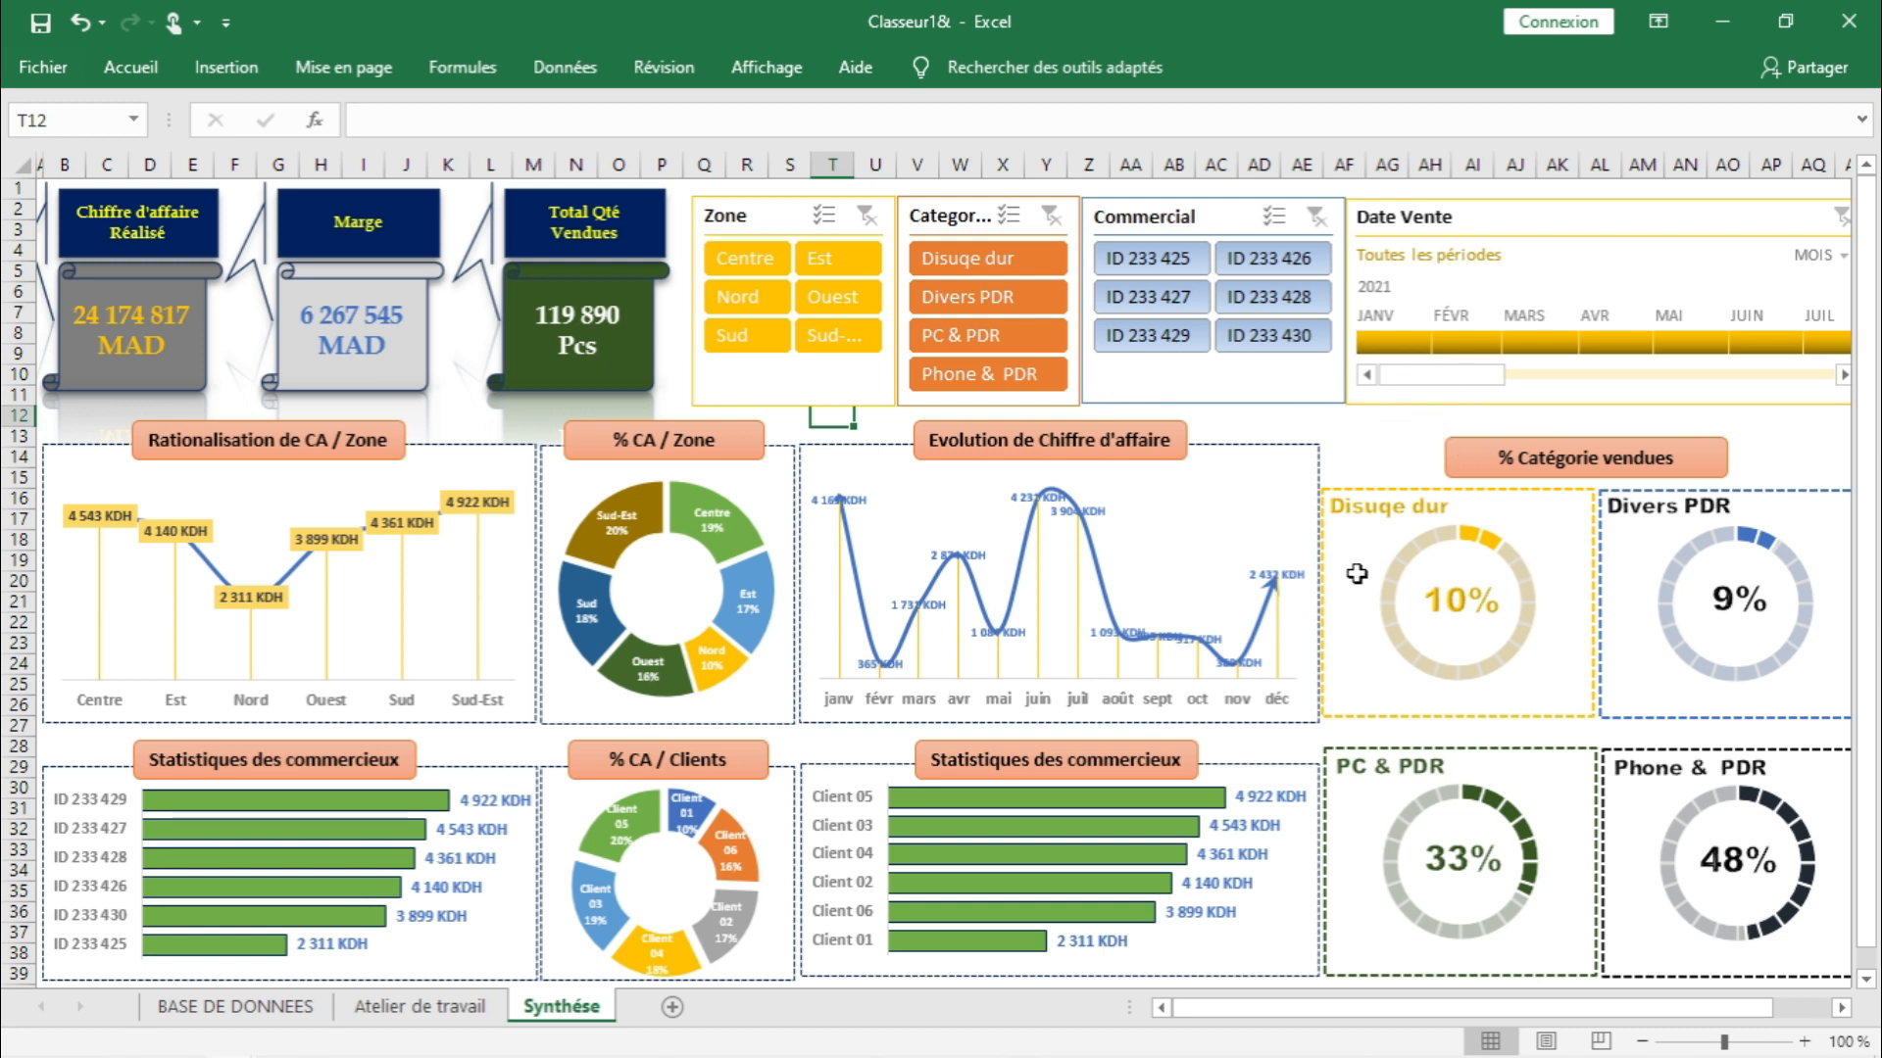
left_click(1256, 434)
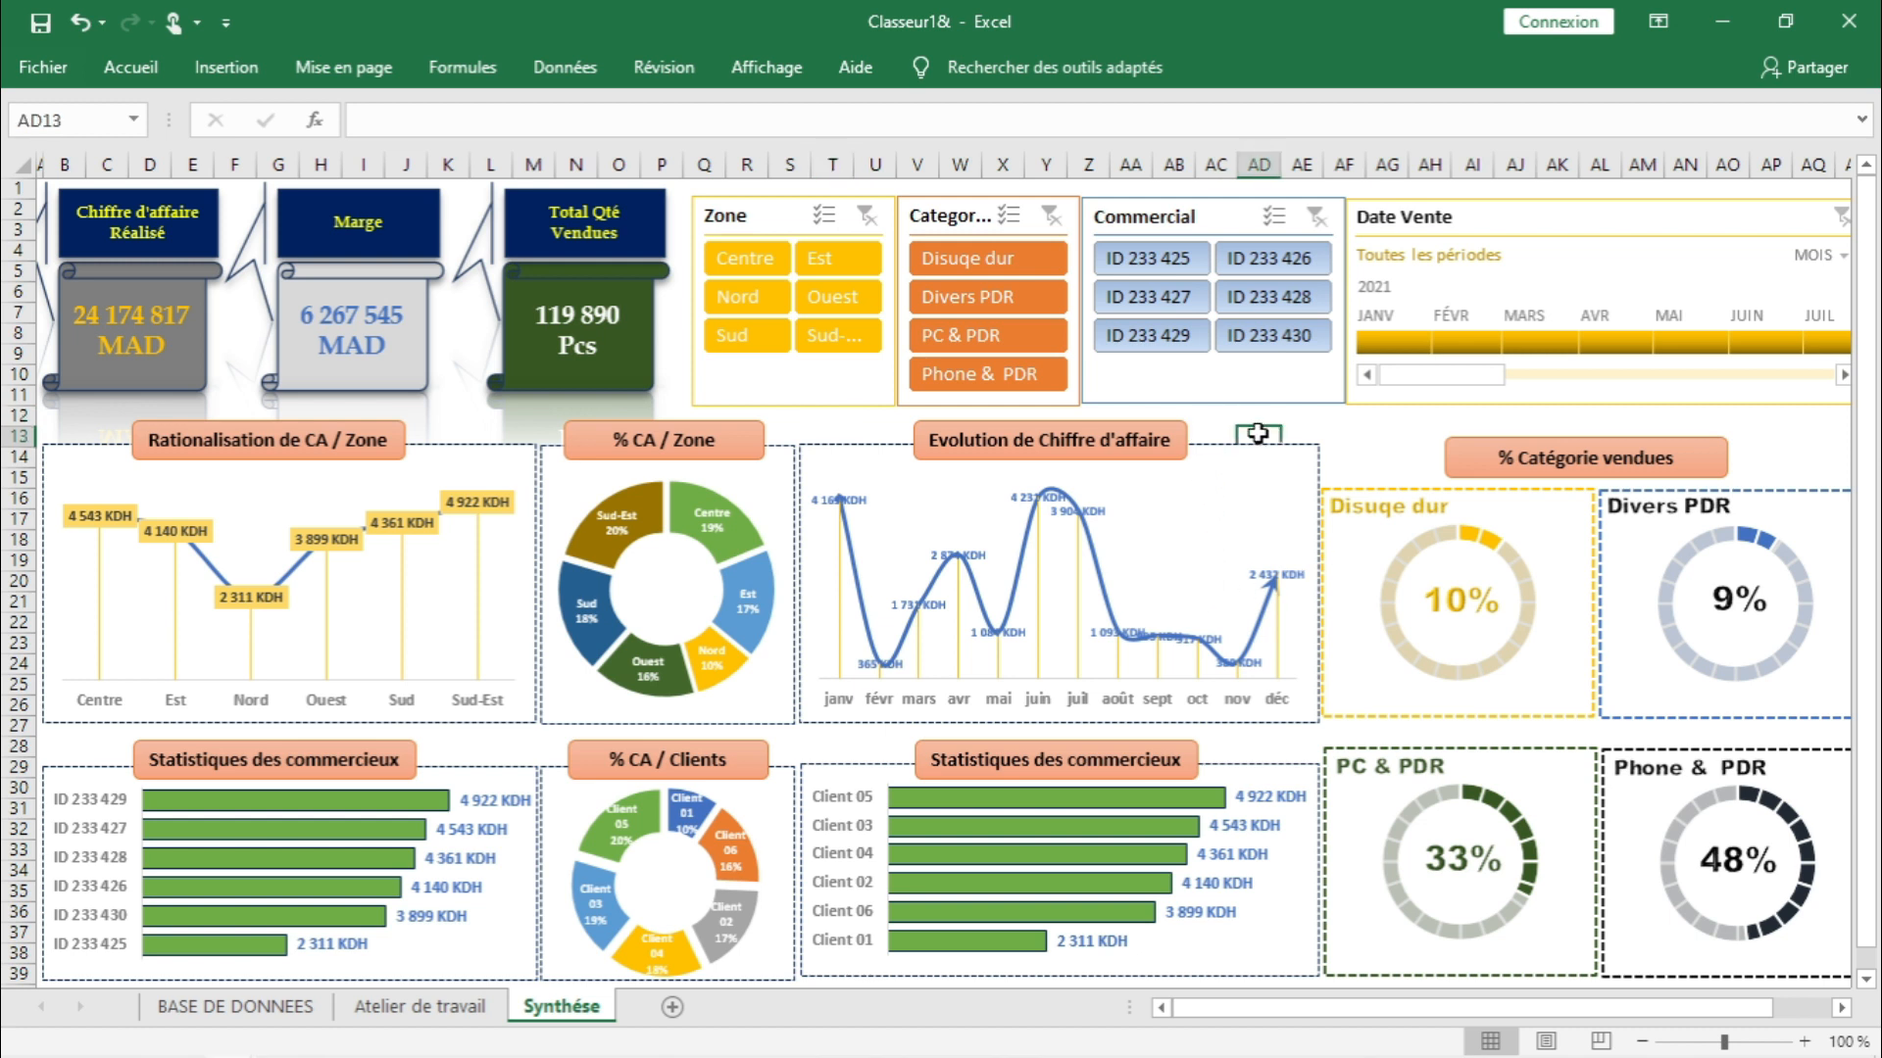